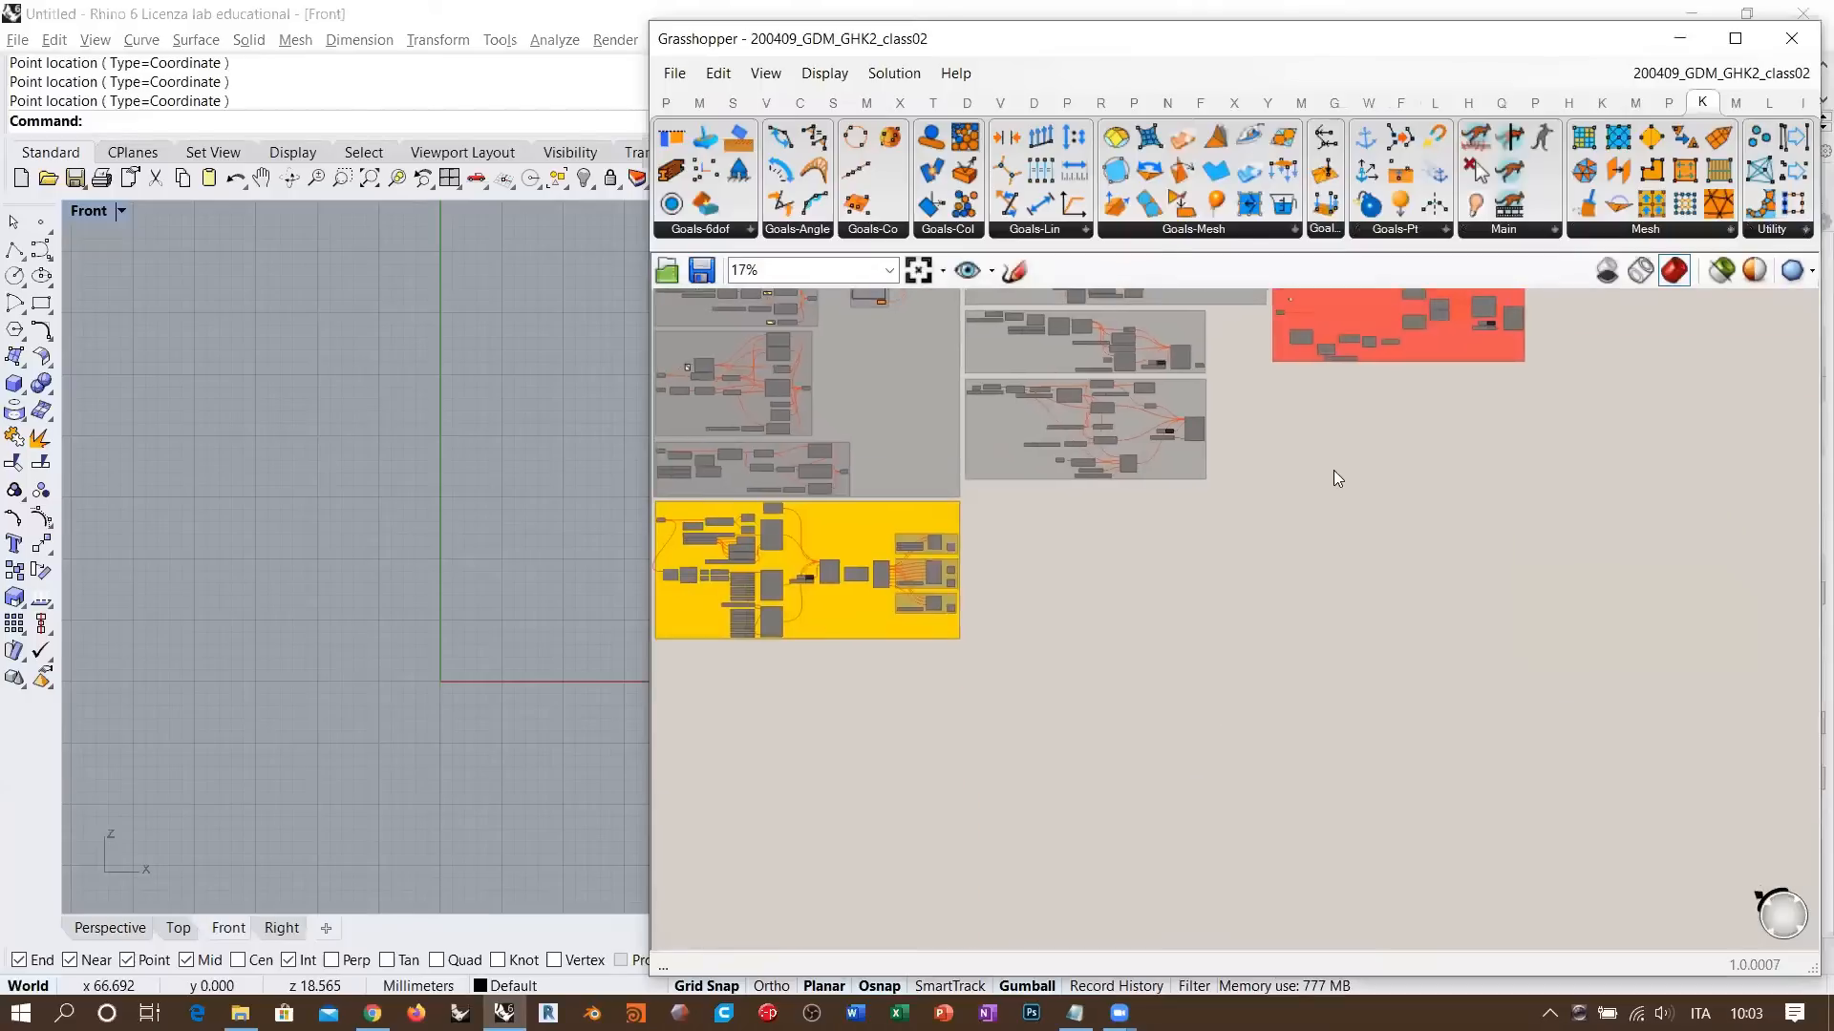
- Add two Point parameters to an empty area of the canvas, one above the other
double_click(1074, 512)
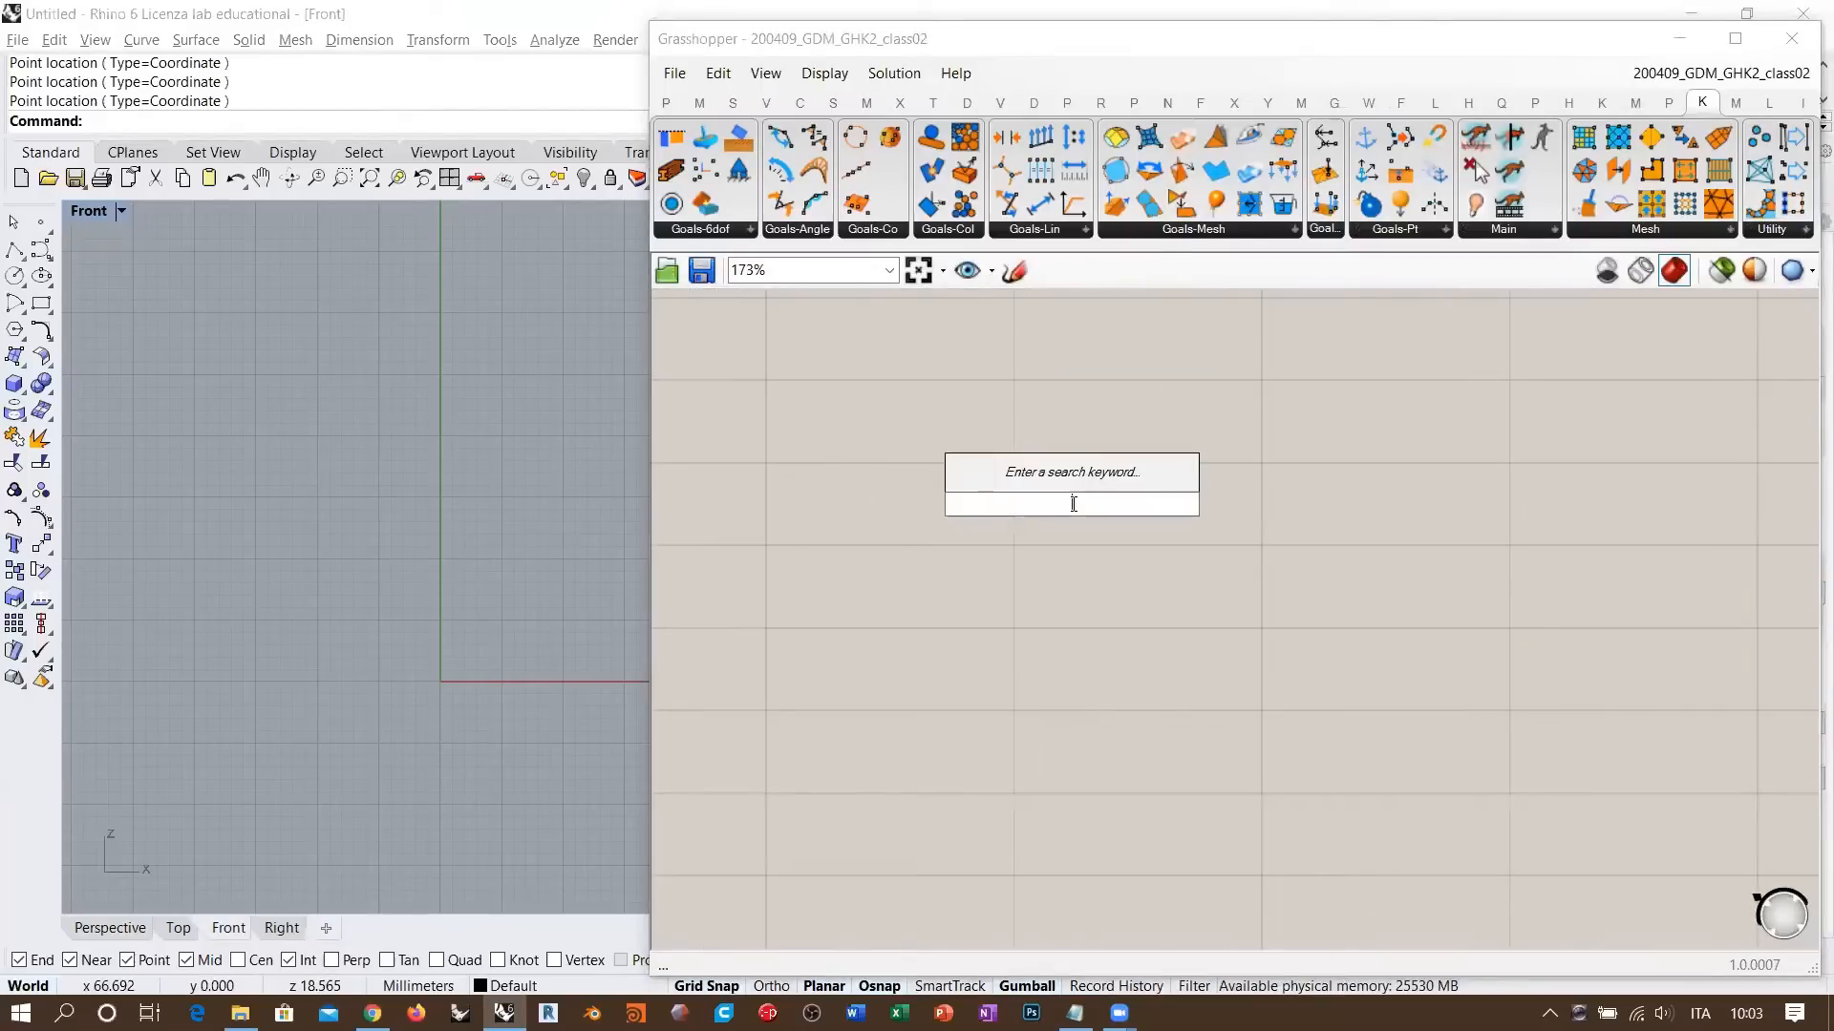
type("poi")
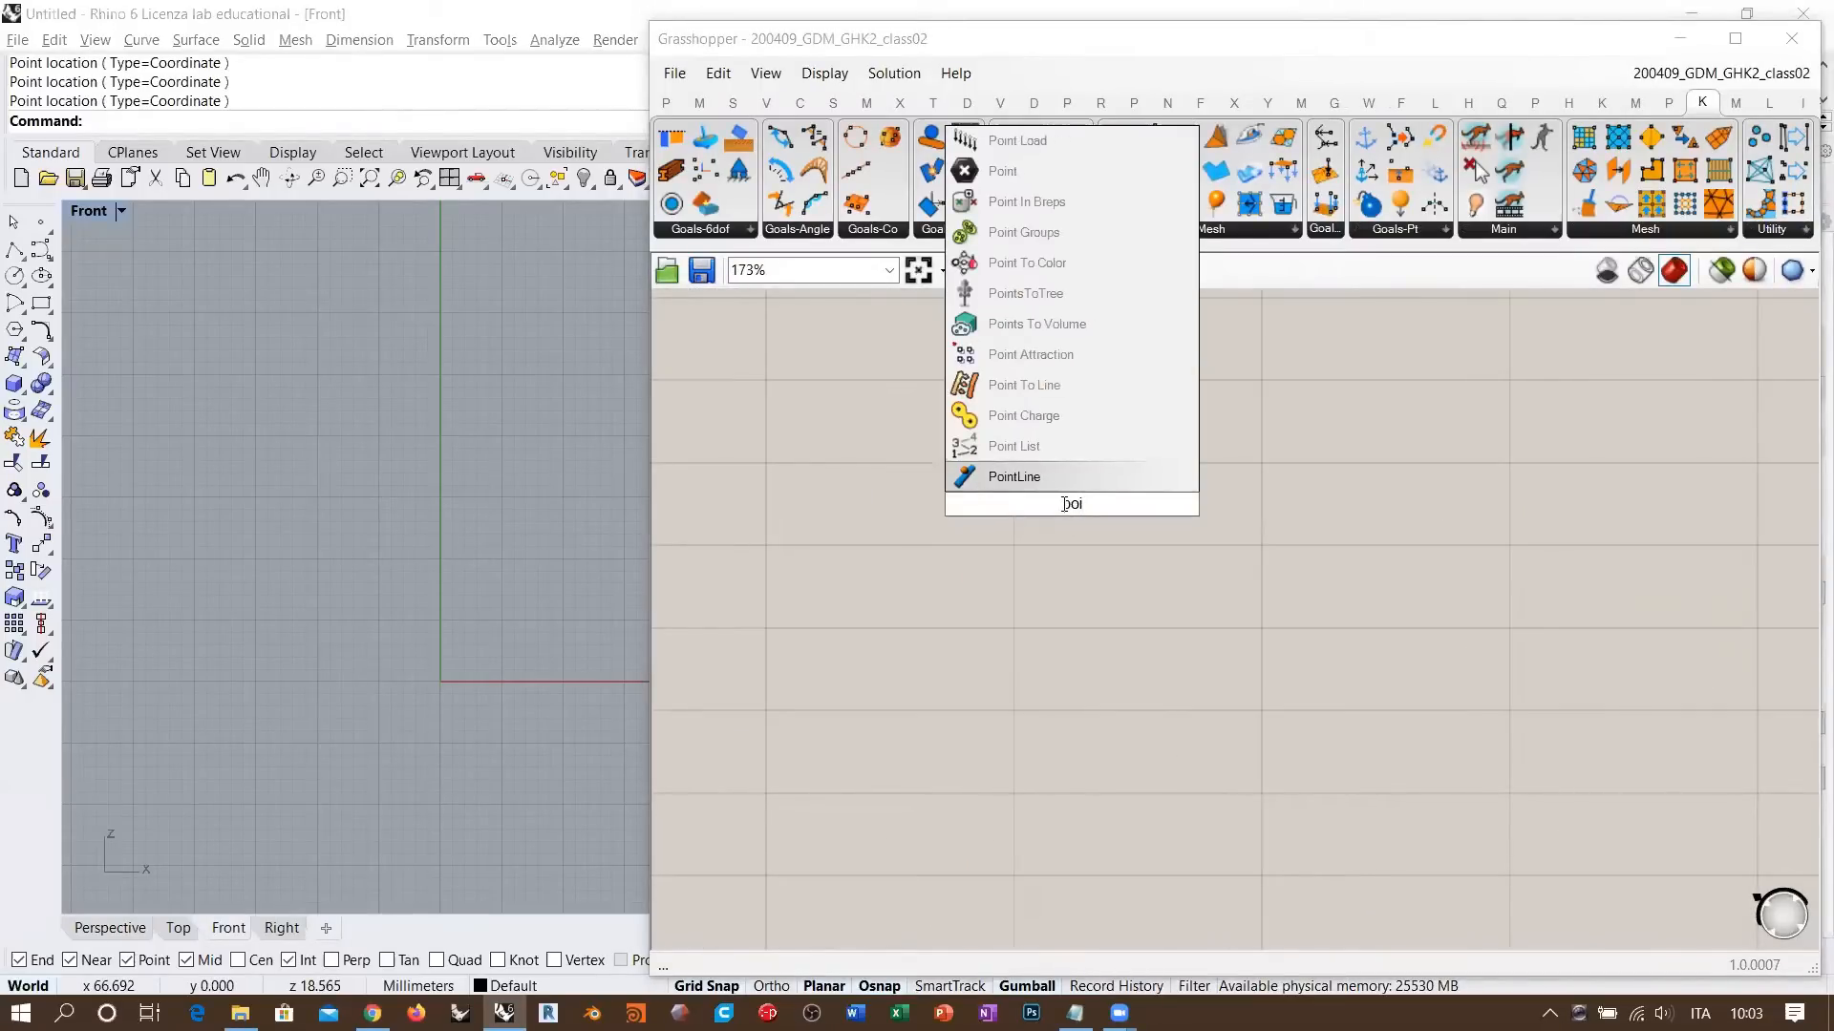
left_click(1001, 172)
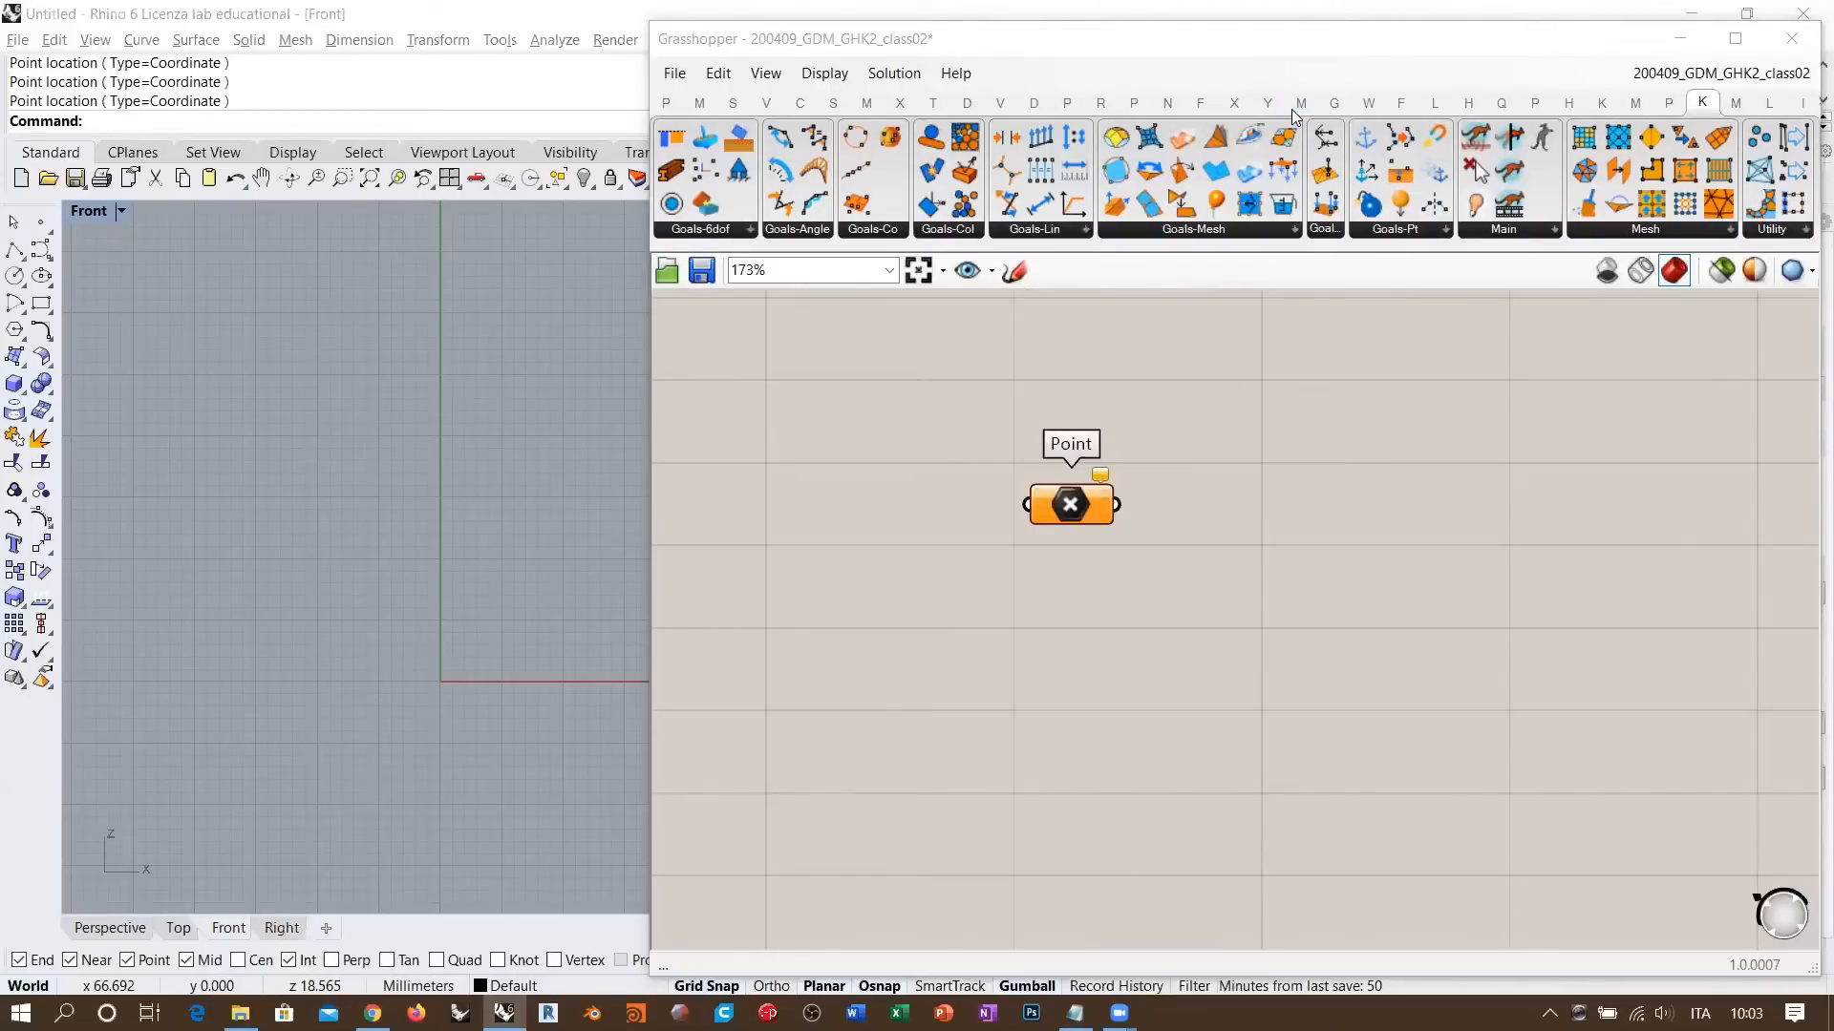
left_click_drag(1070, 505, 917, 575)
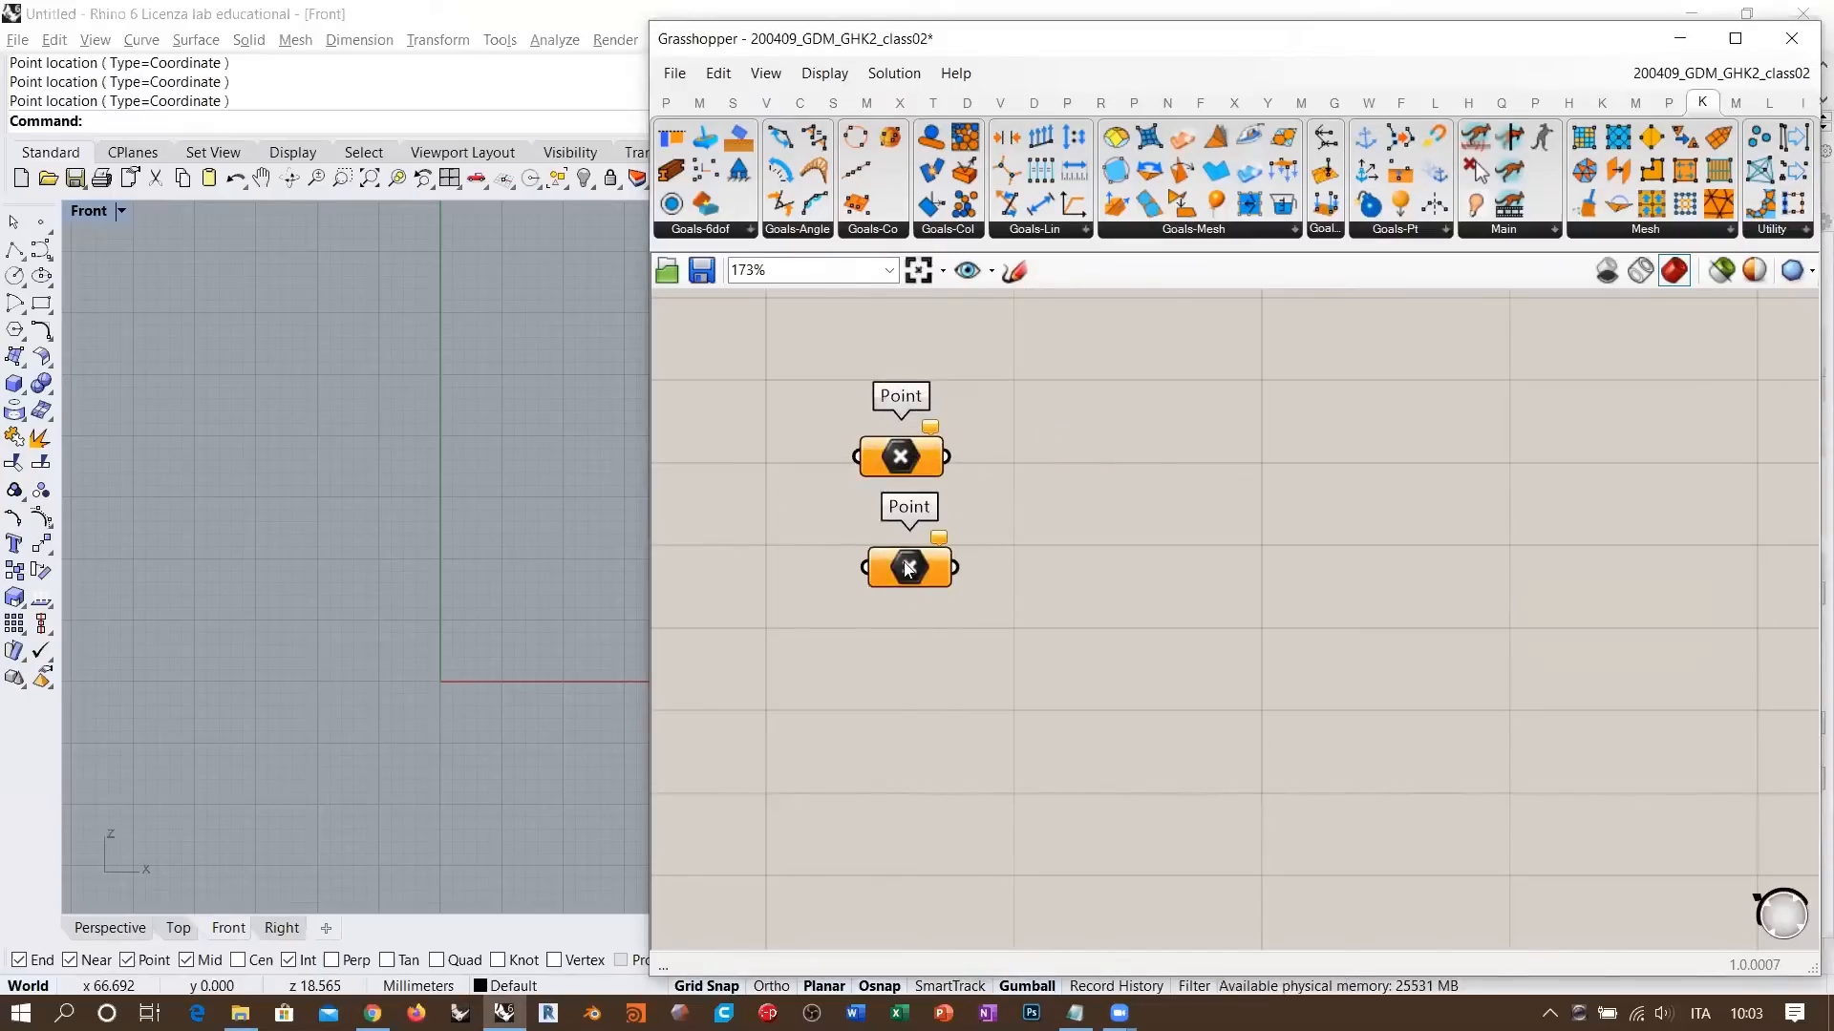
- Assign one point to each Point parameter in the Front view, the first at x -15, z 28 and the second slightly lower across the vertical axis
right_click(894, 452)
left_click(973, 759)
left_click(254, 339)
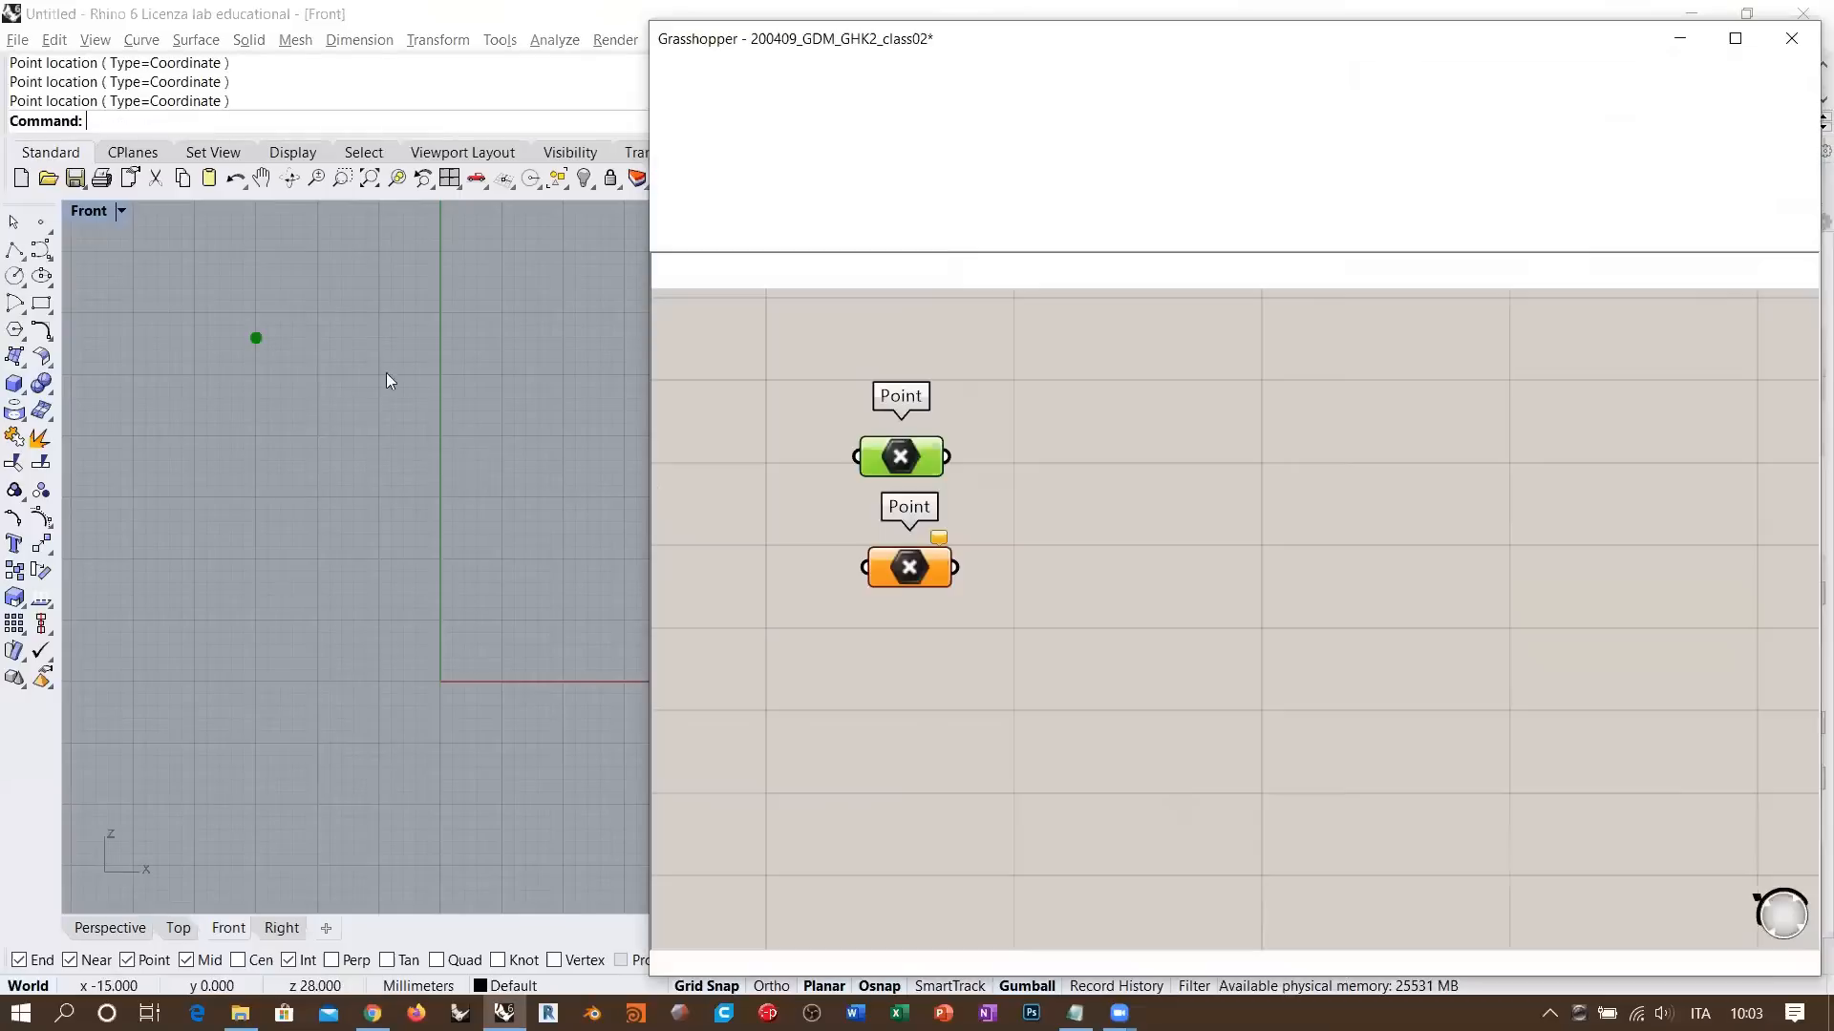
right_click(915, 567)
left_click(991, 819)
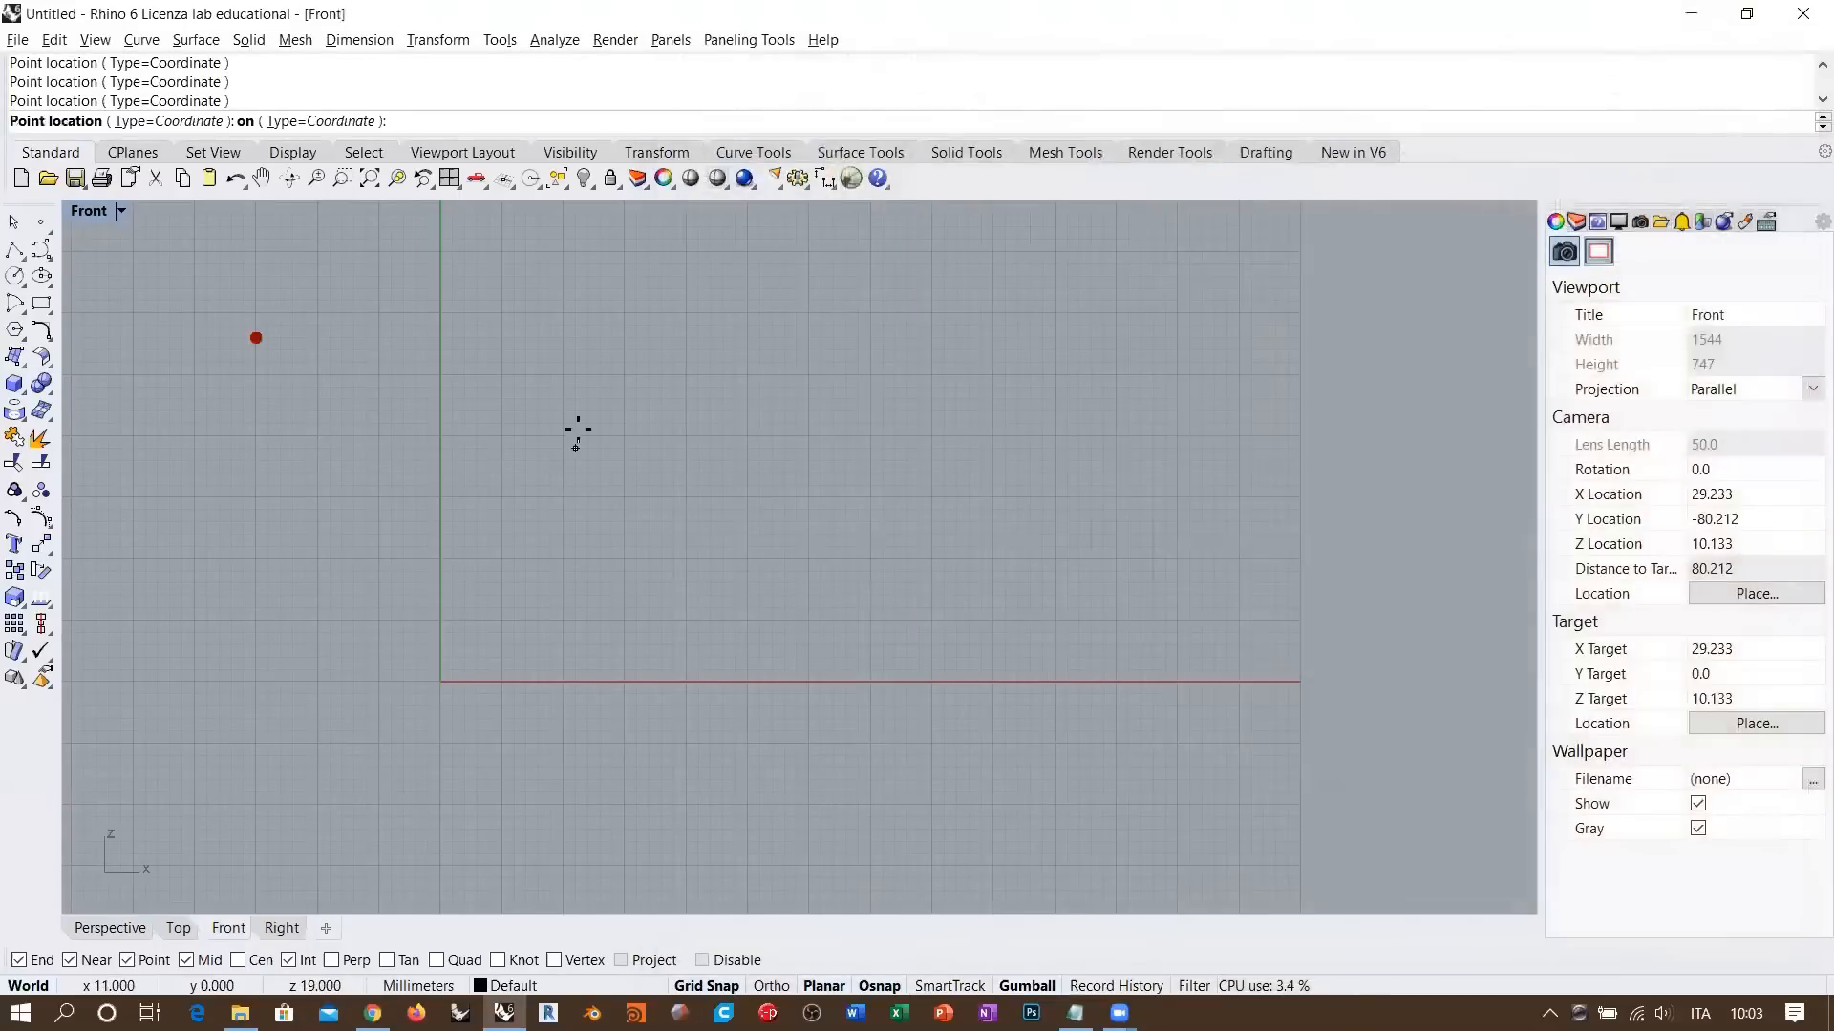
left_click(575, 398)
- Add a Catenary component, connect the two points to its Point A and Point B inputs, and tidy the layout
double_click(1133, 528)
type("cate")
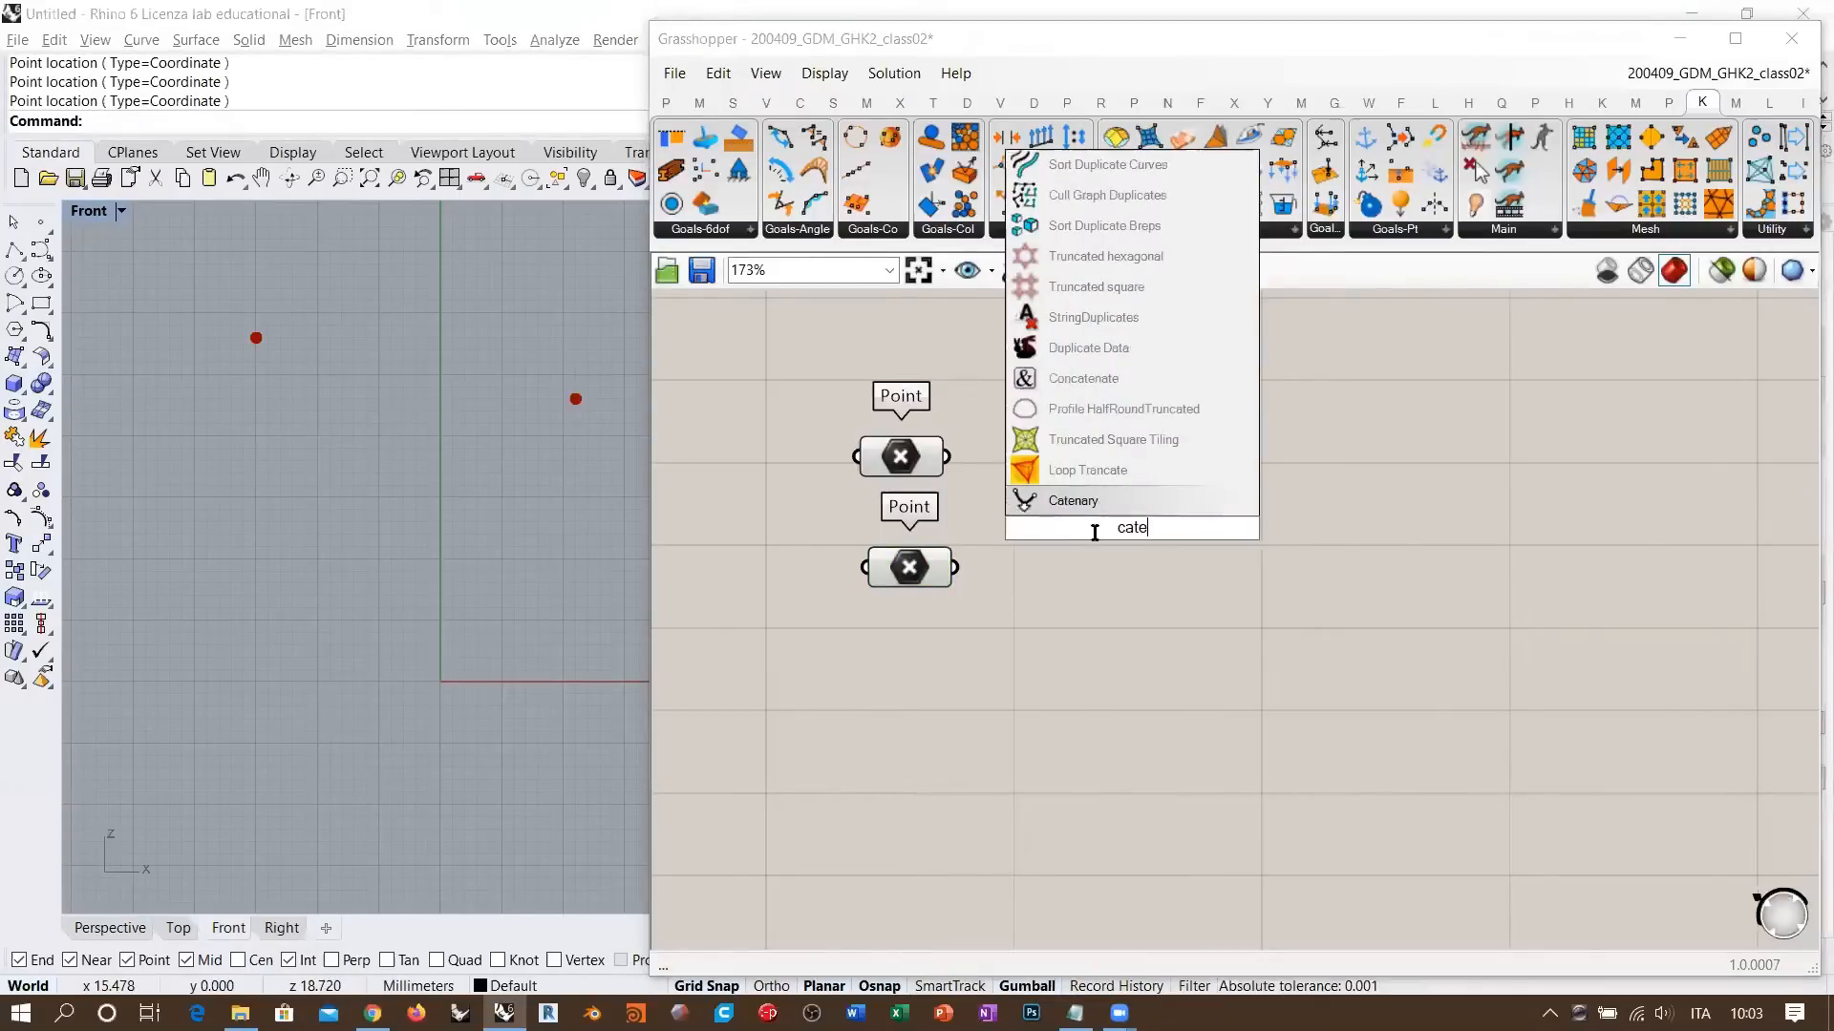
left_click(1068, 500)
left_click_drag(1113, 557, 1220, 557)
left_click_drag(955, 464, 1137, 469)
left_click_drag(1128, 512, 955, 568)
left_click_drag(917, 570, 909, 513)
left_click(1095, 475)
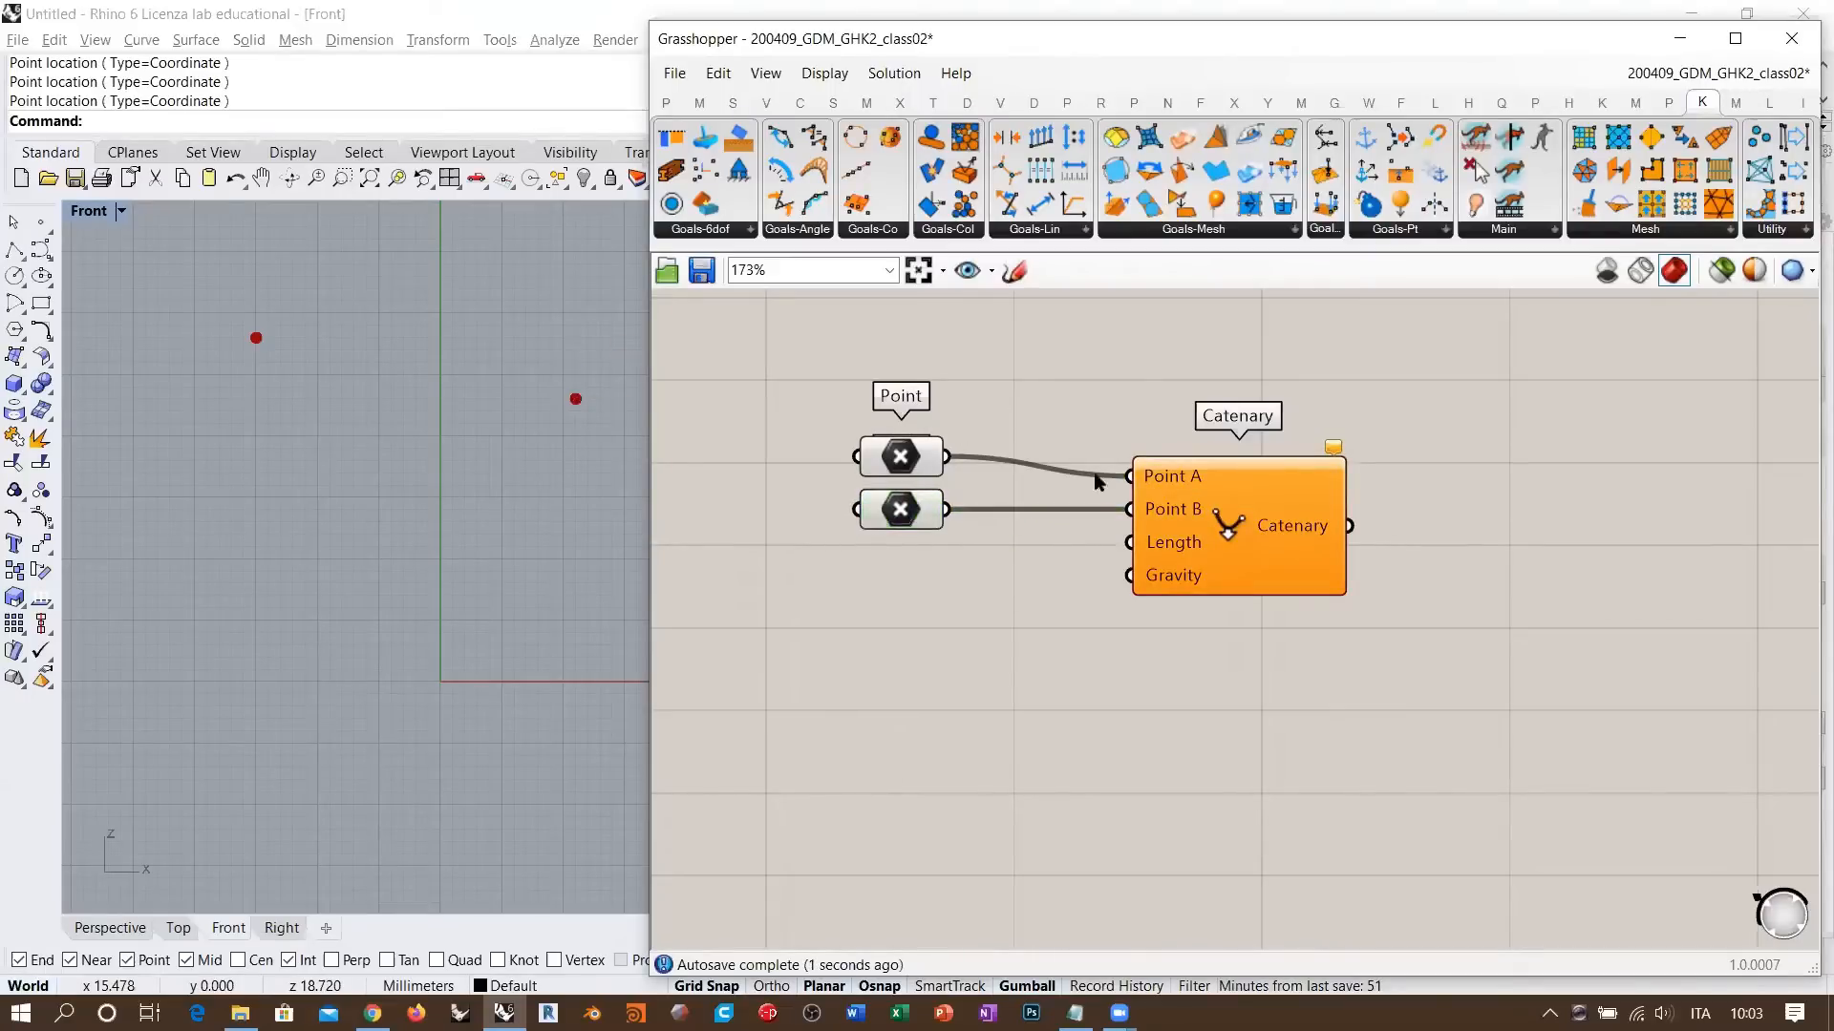
left_click_drag(1227, 510, 1275, 515)
left_click(1113, 516)
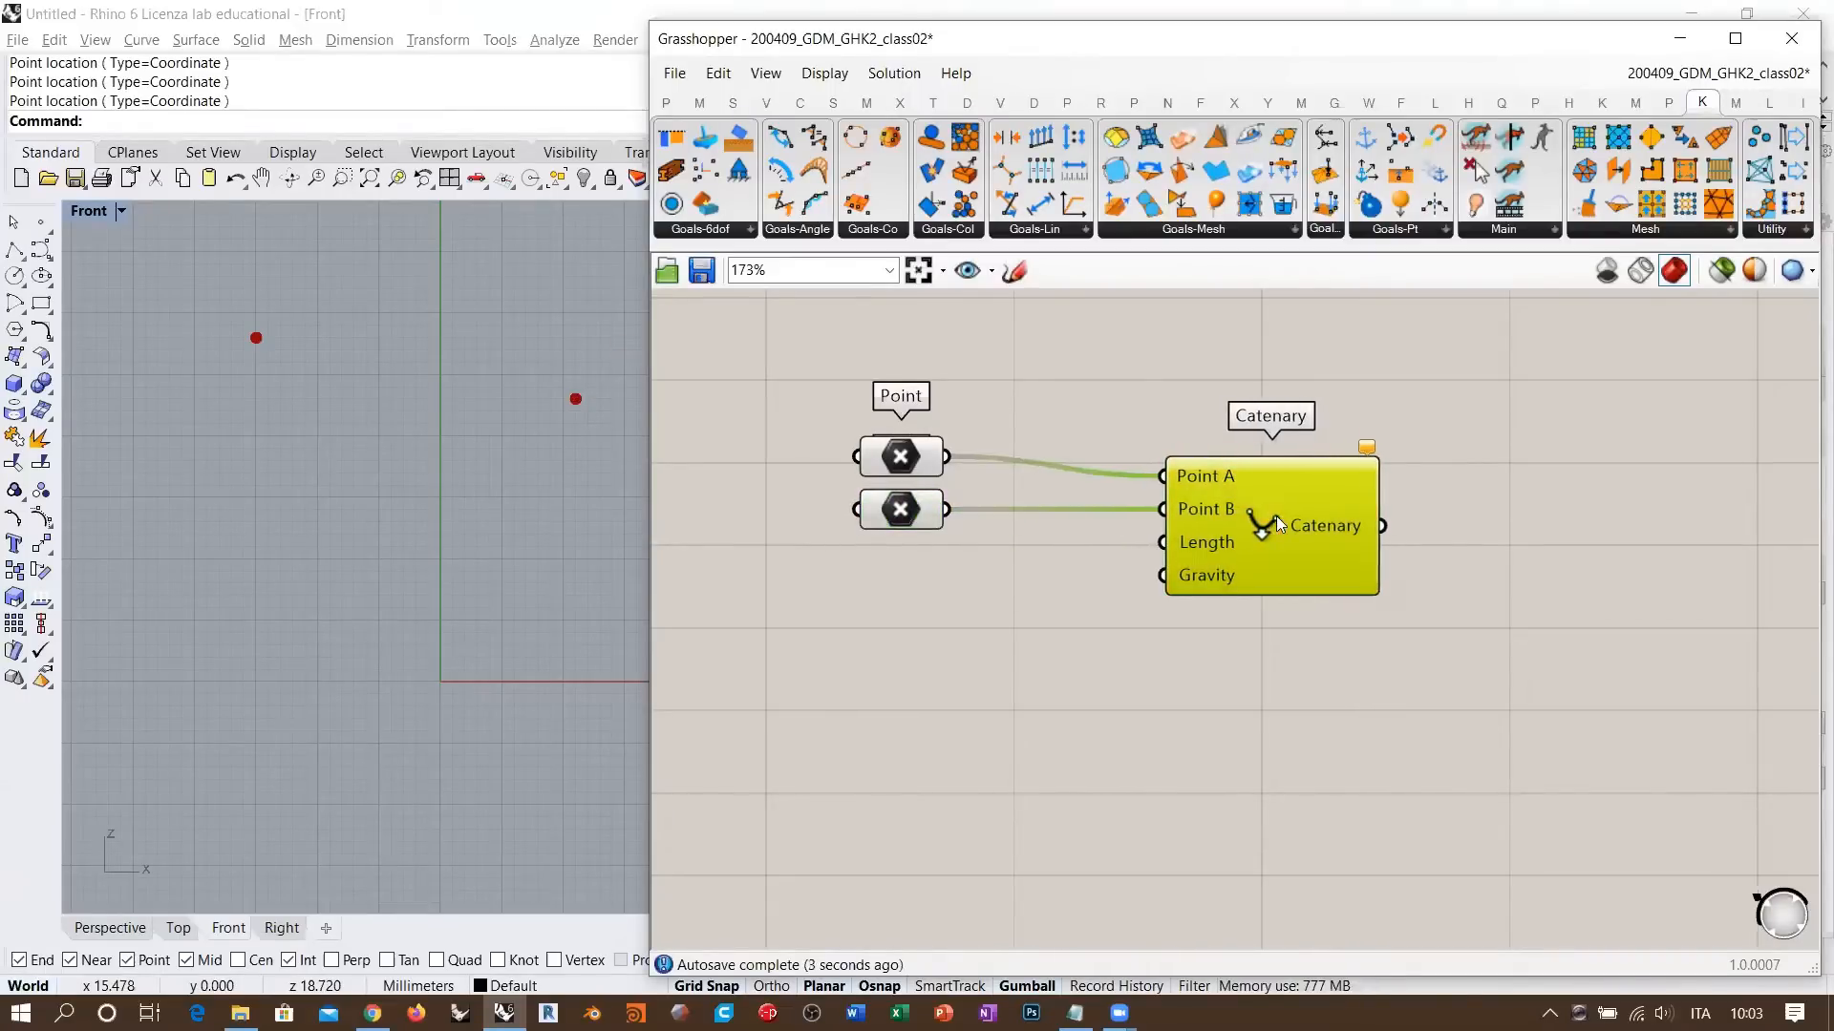
left_click(1217, 693)
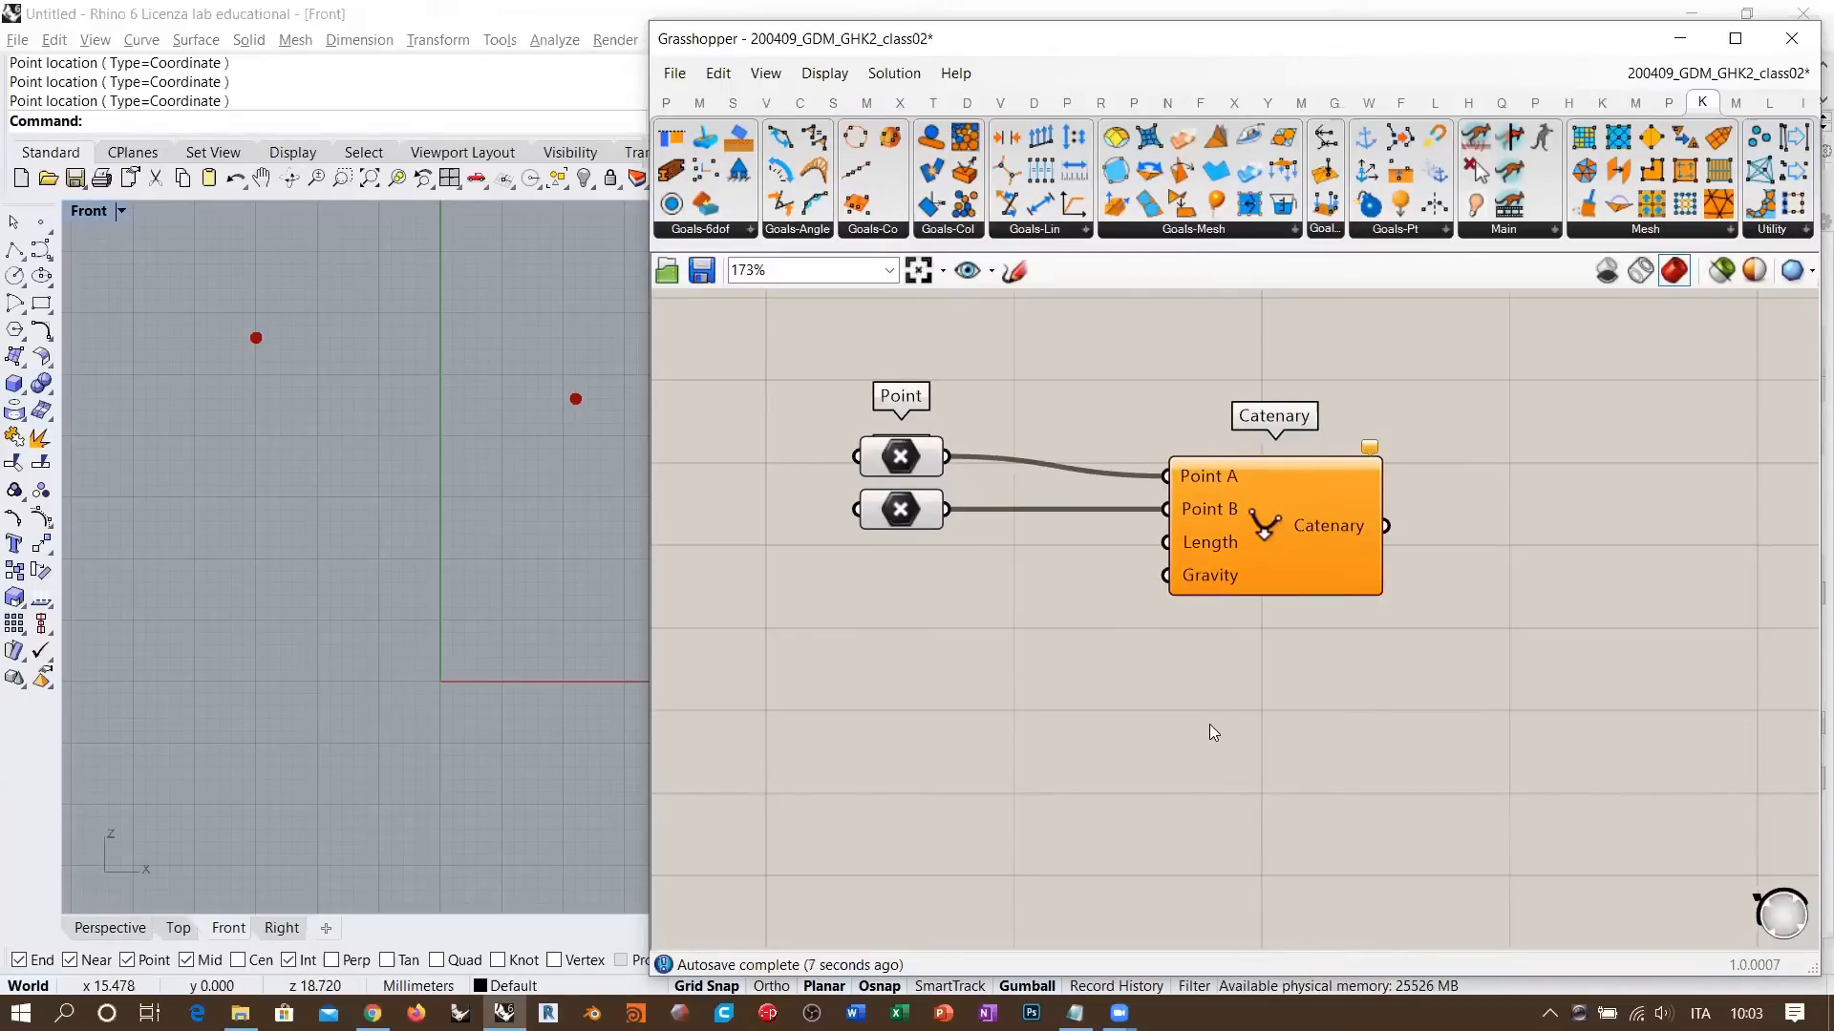
- Move both Point parameters farther away from the Catenary component to make room between them
scroll(1280, 449, "up", 1)
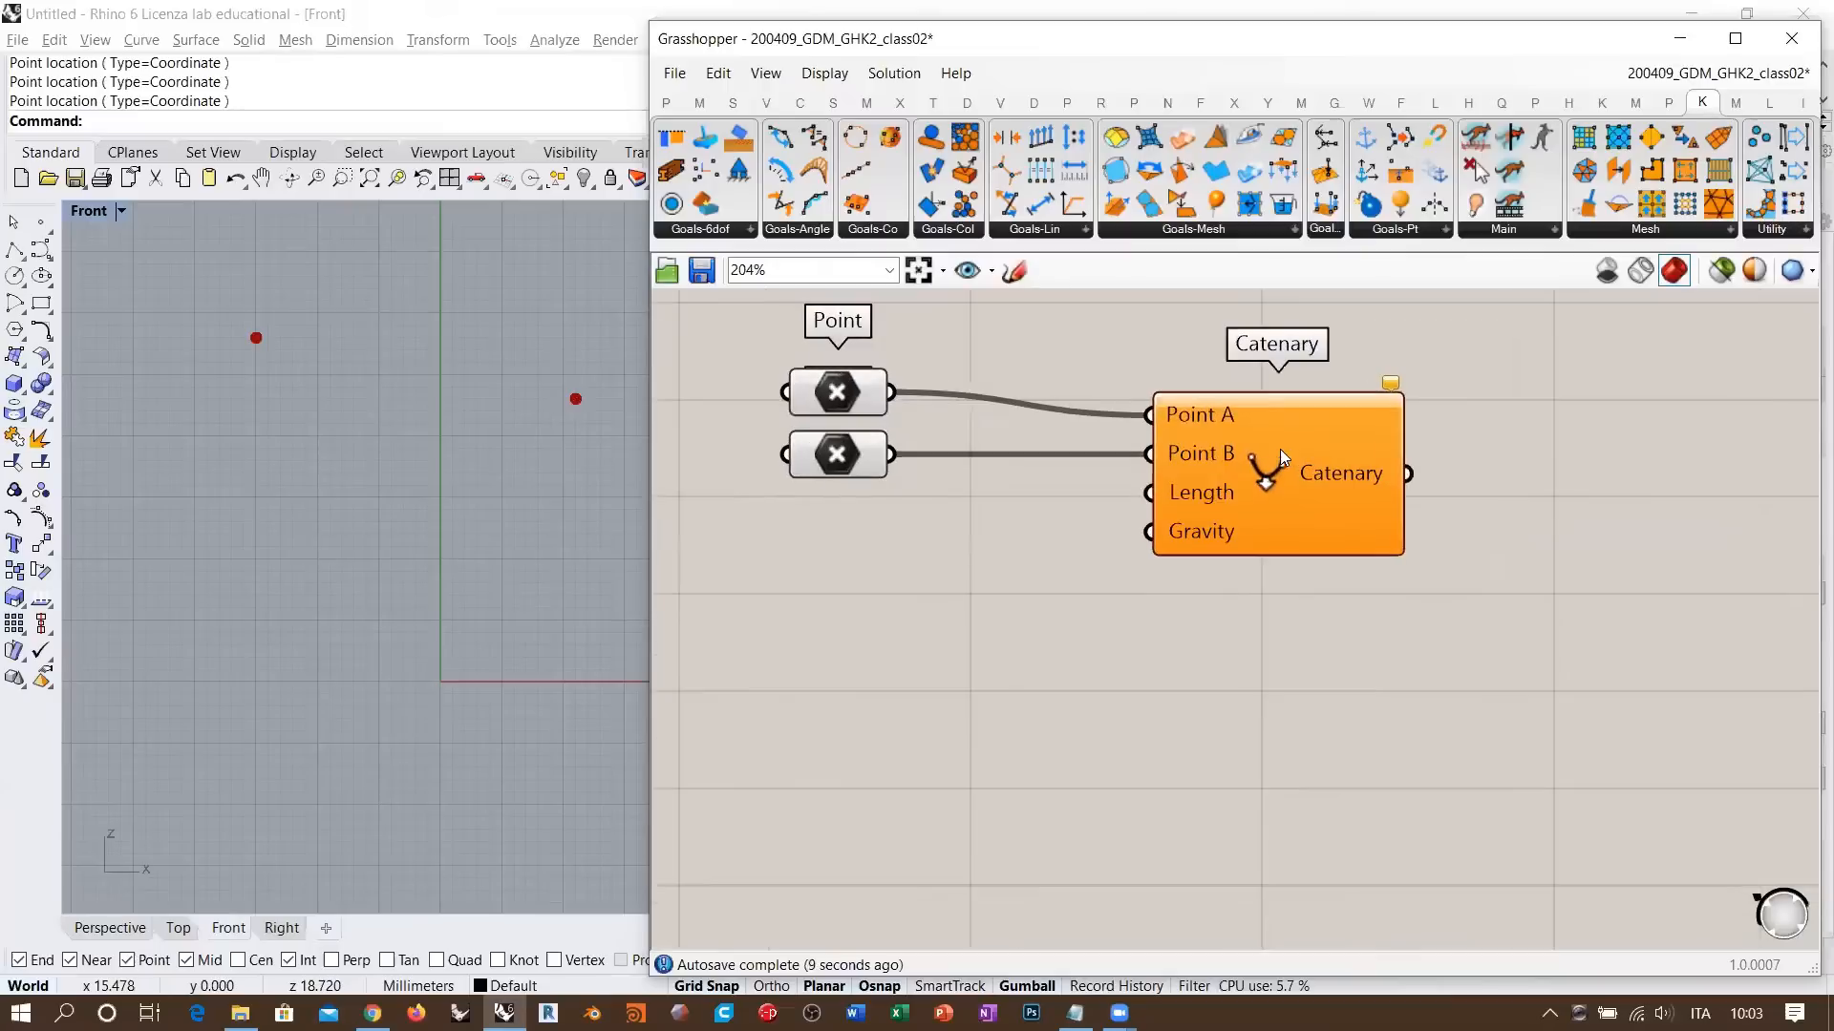
right_click_drag(1280, 488, 1317, 487)
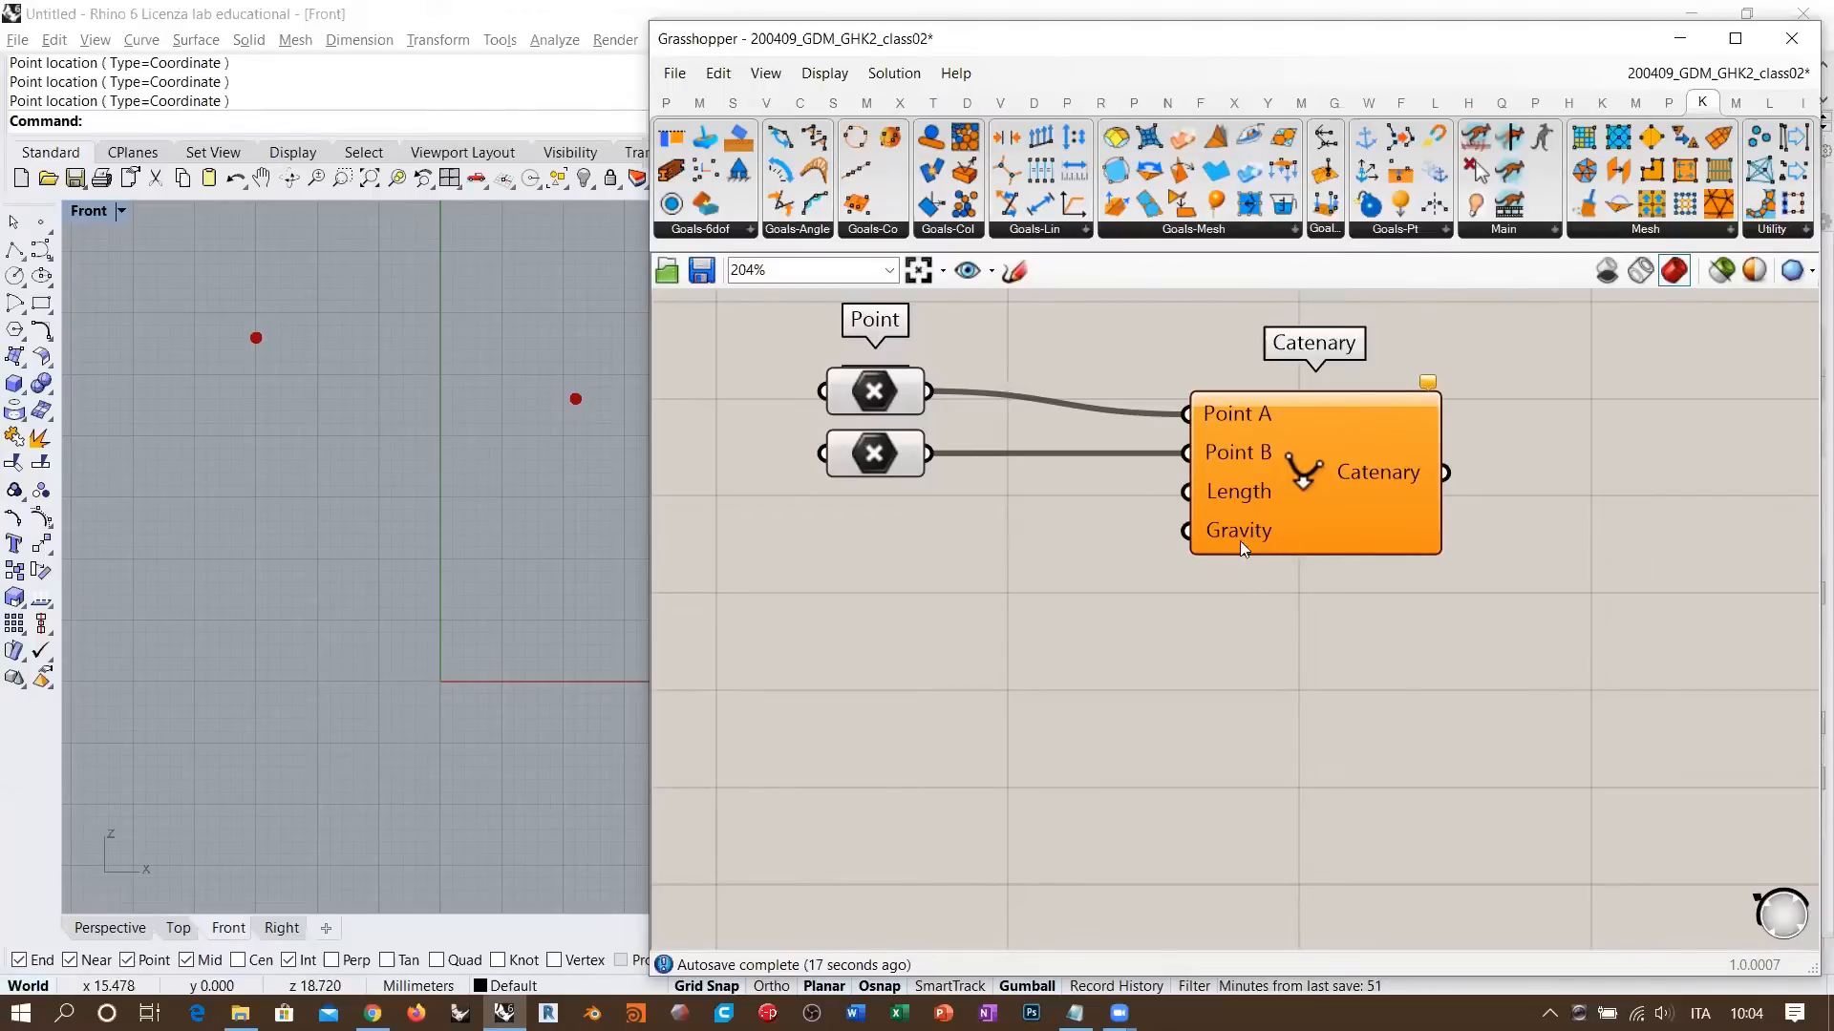
mouse_move(1239, 537)
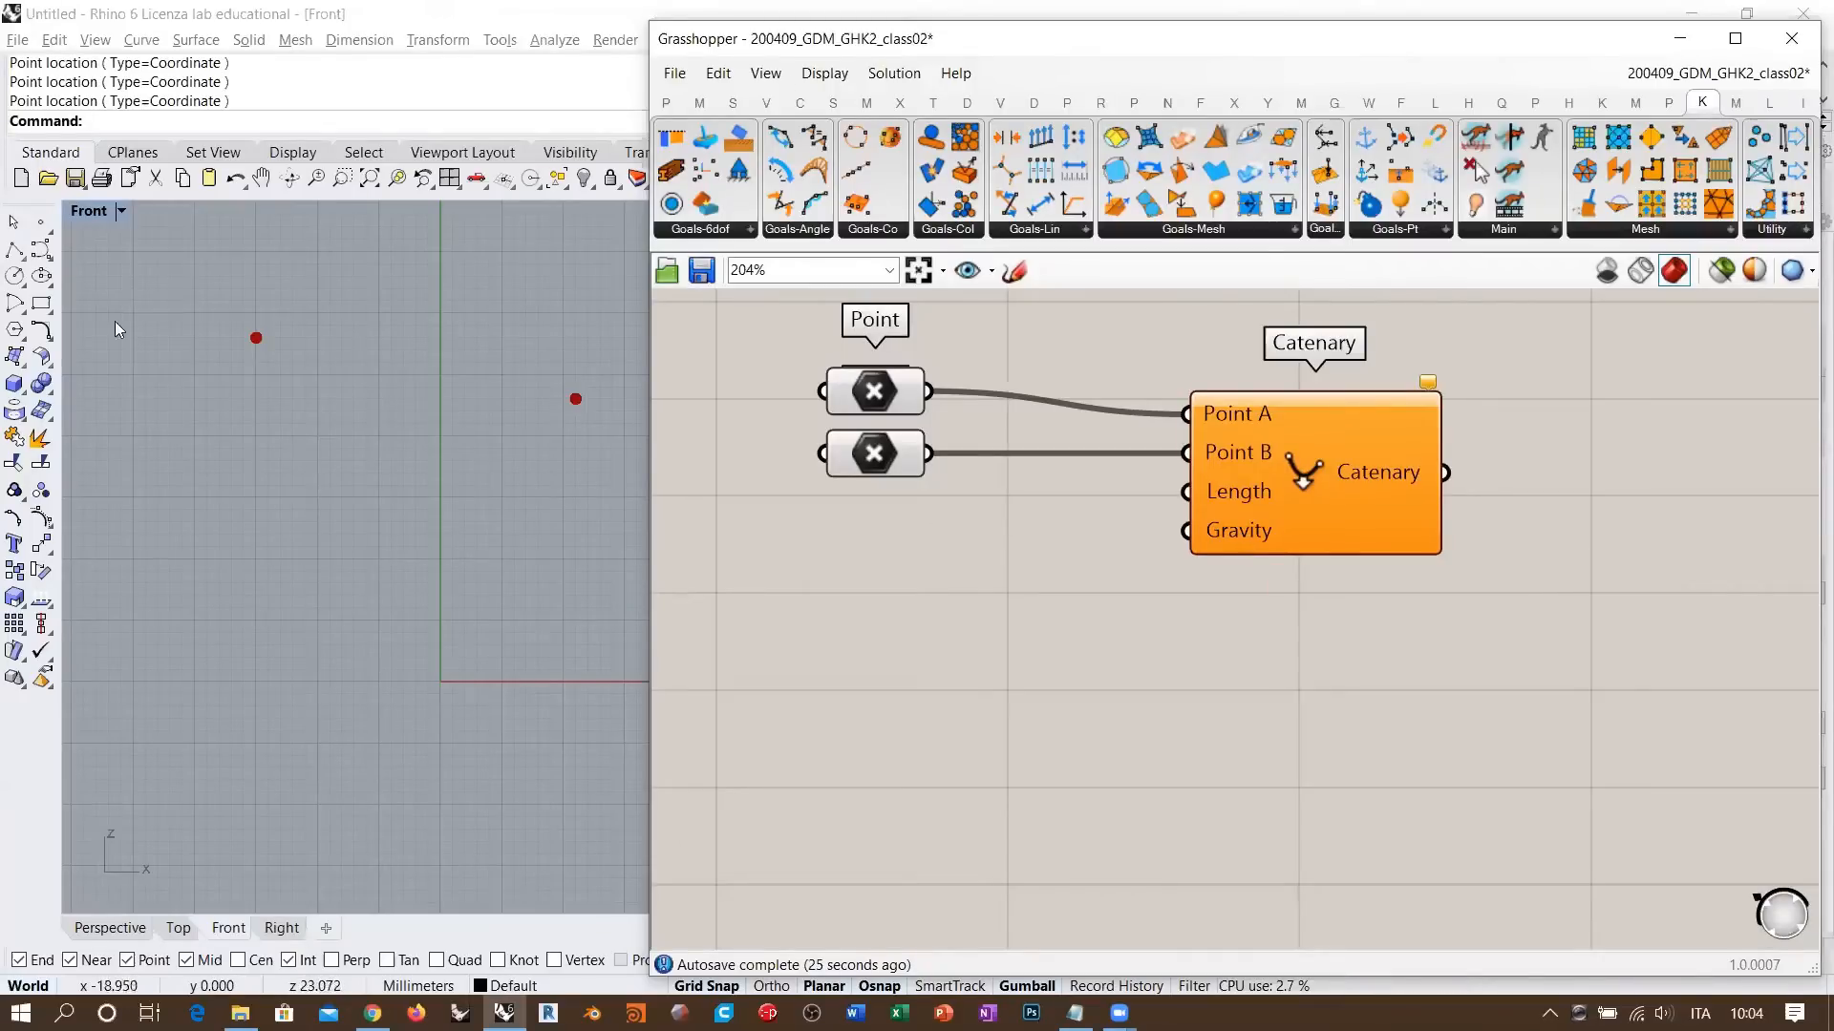
right_click_drag(415, 387, 362, 388)
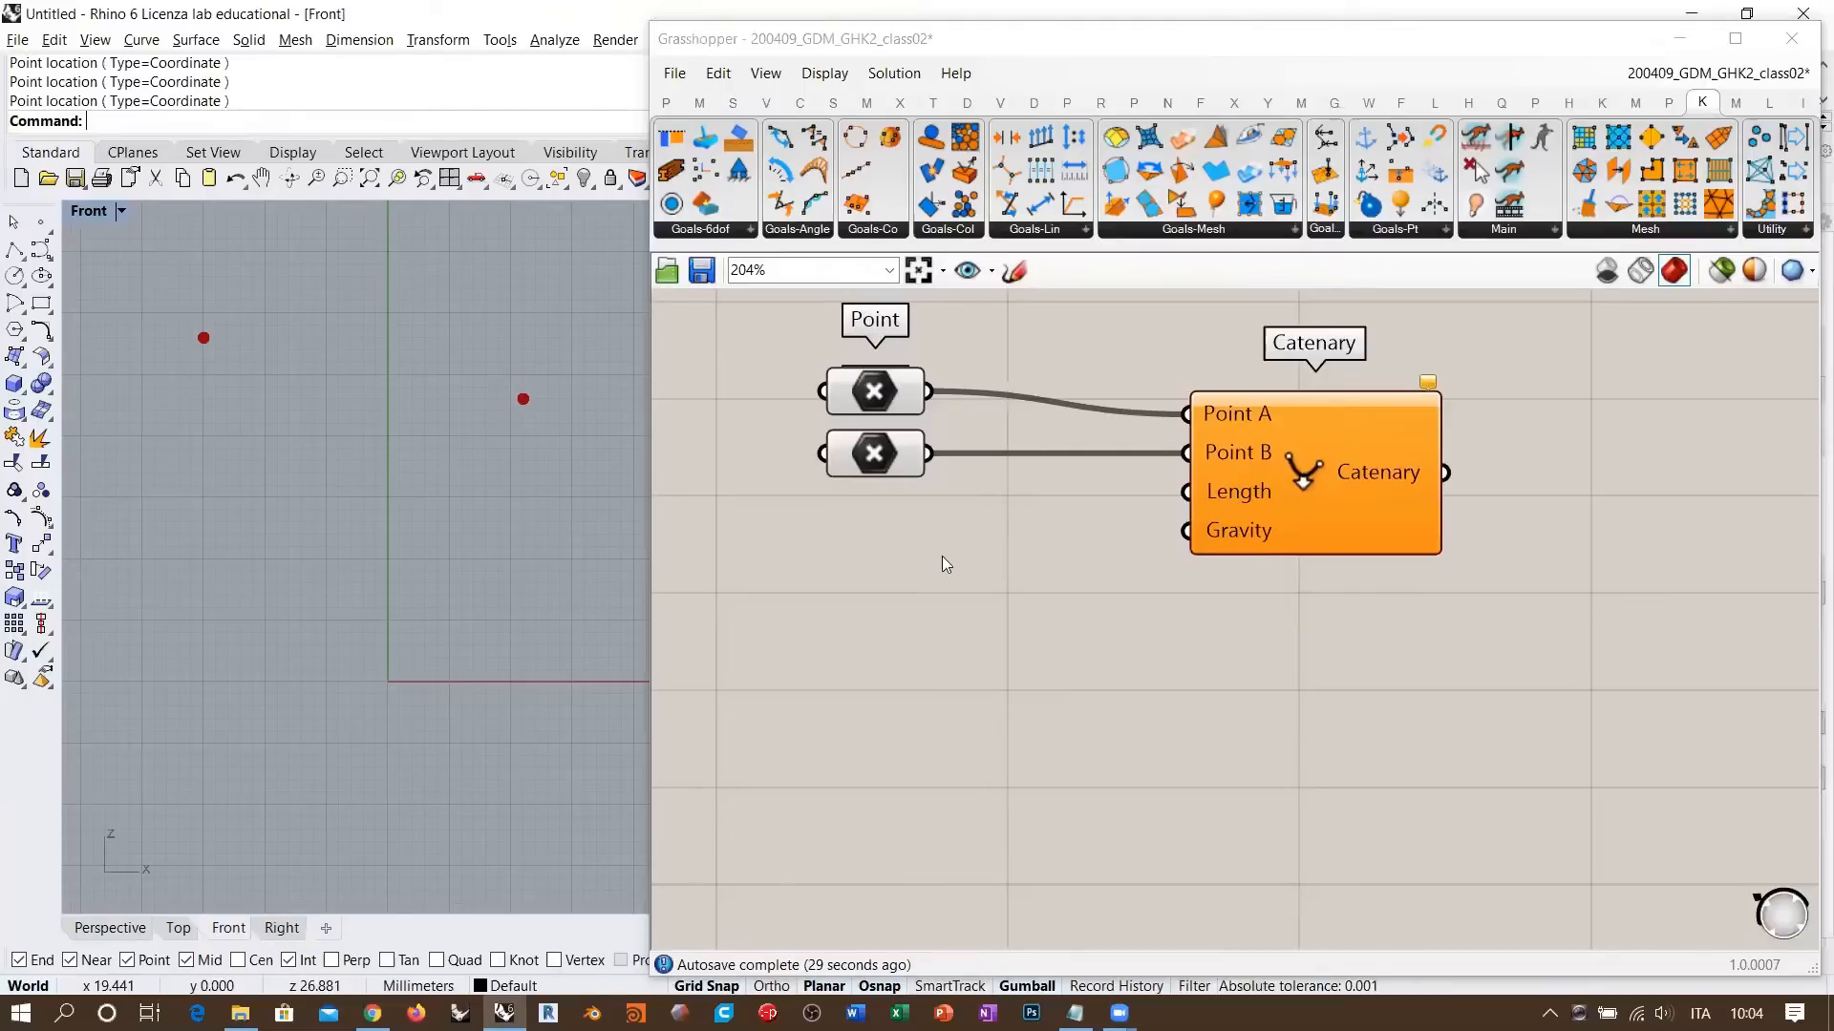
left_click_drag(941, 556, 836, 393)
right_click_drag(978, 432, 1285, 445)
left_click_drag(1181, 411, 816, 388)
- Add a Distance component below the wires and connect the two points to its Point A and Point B inputs
double_click(1035, 562)
type("dist")
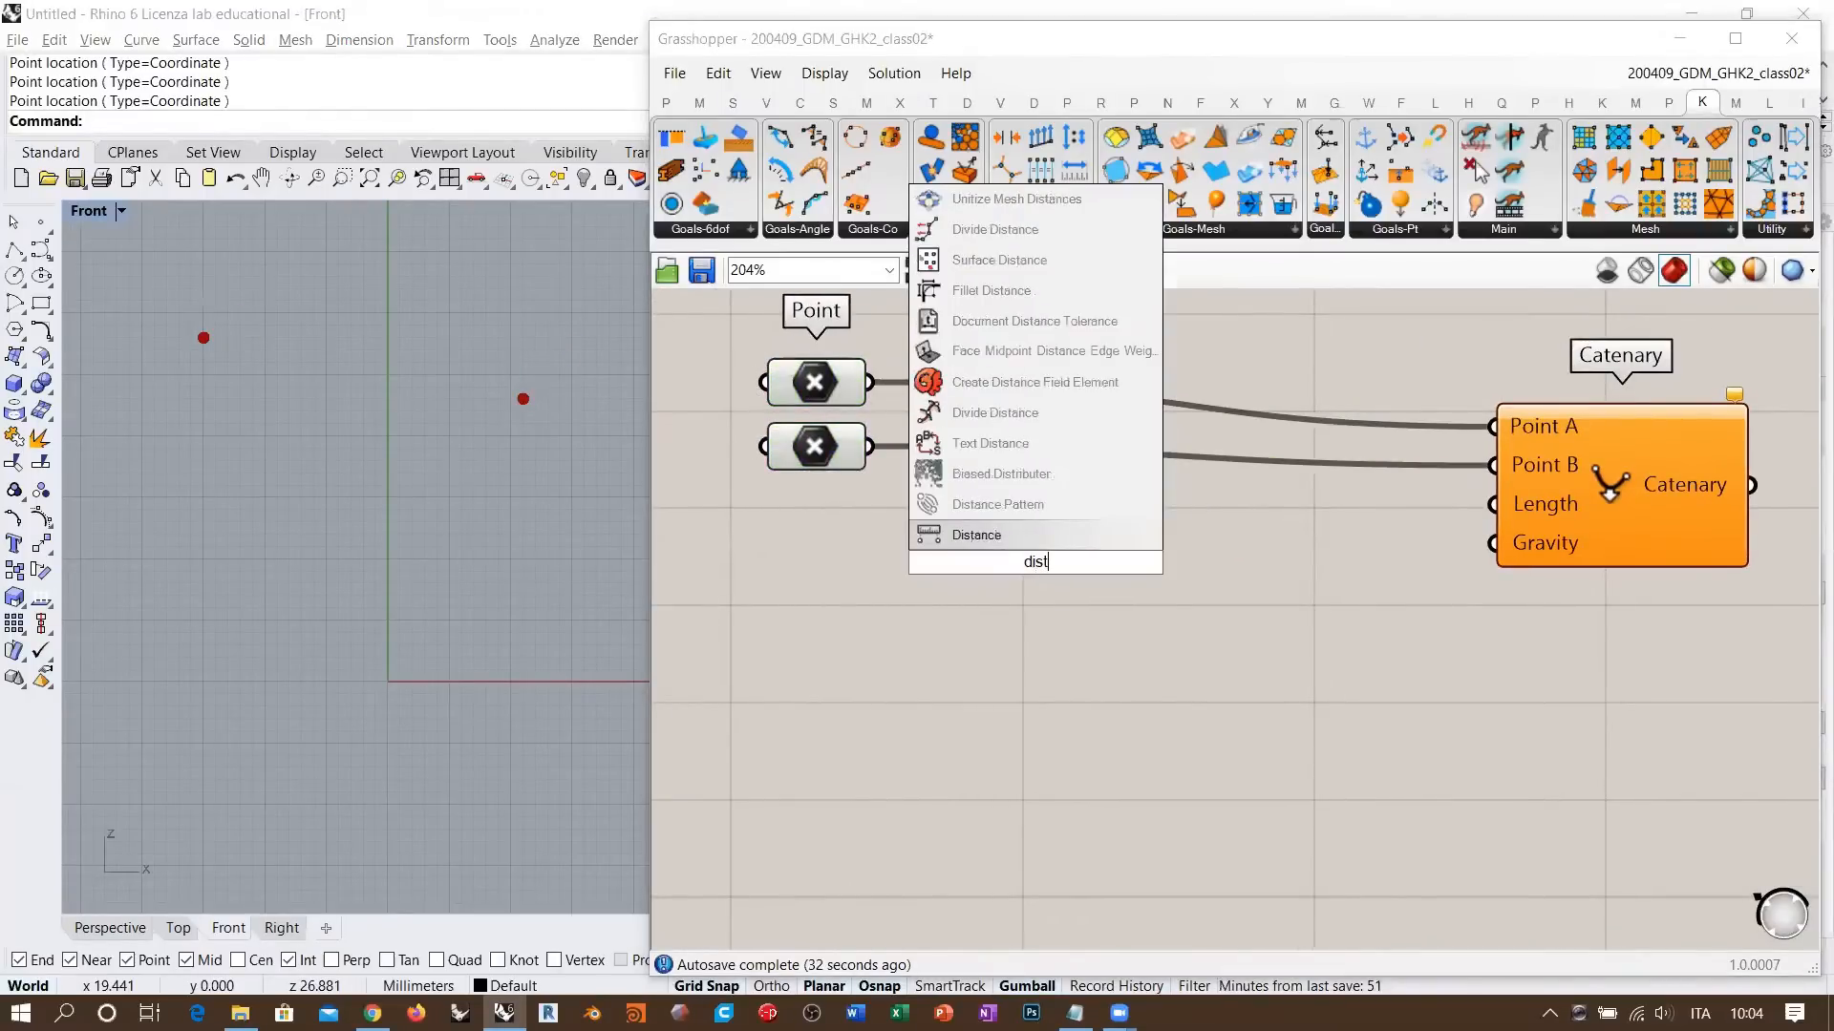
left_click(993, 535)
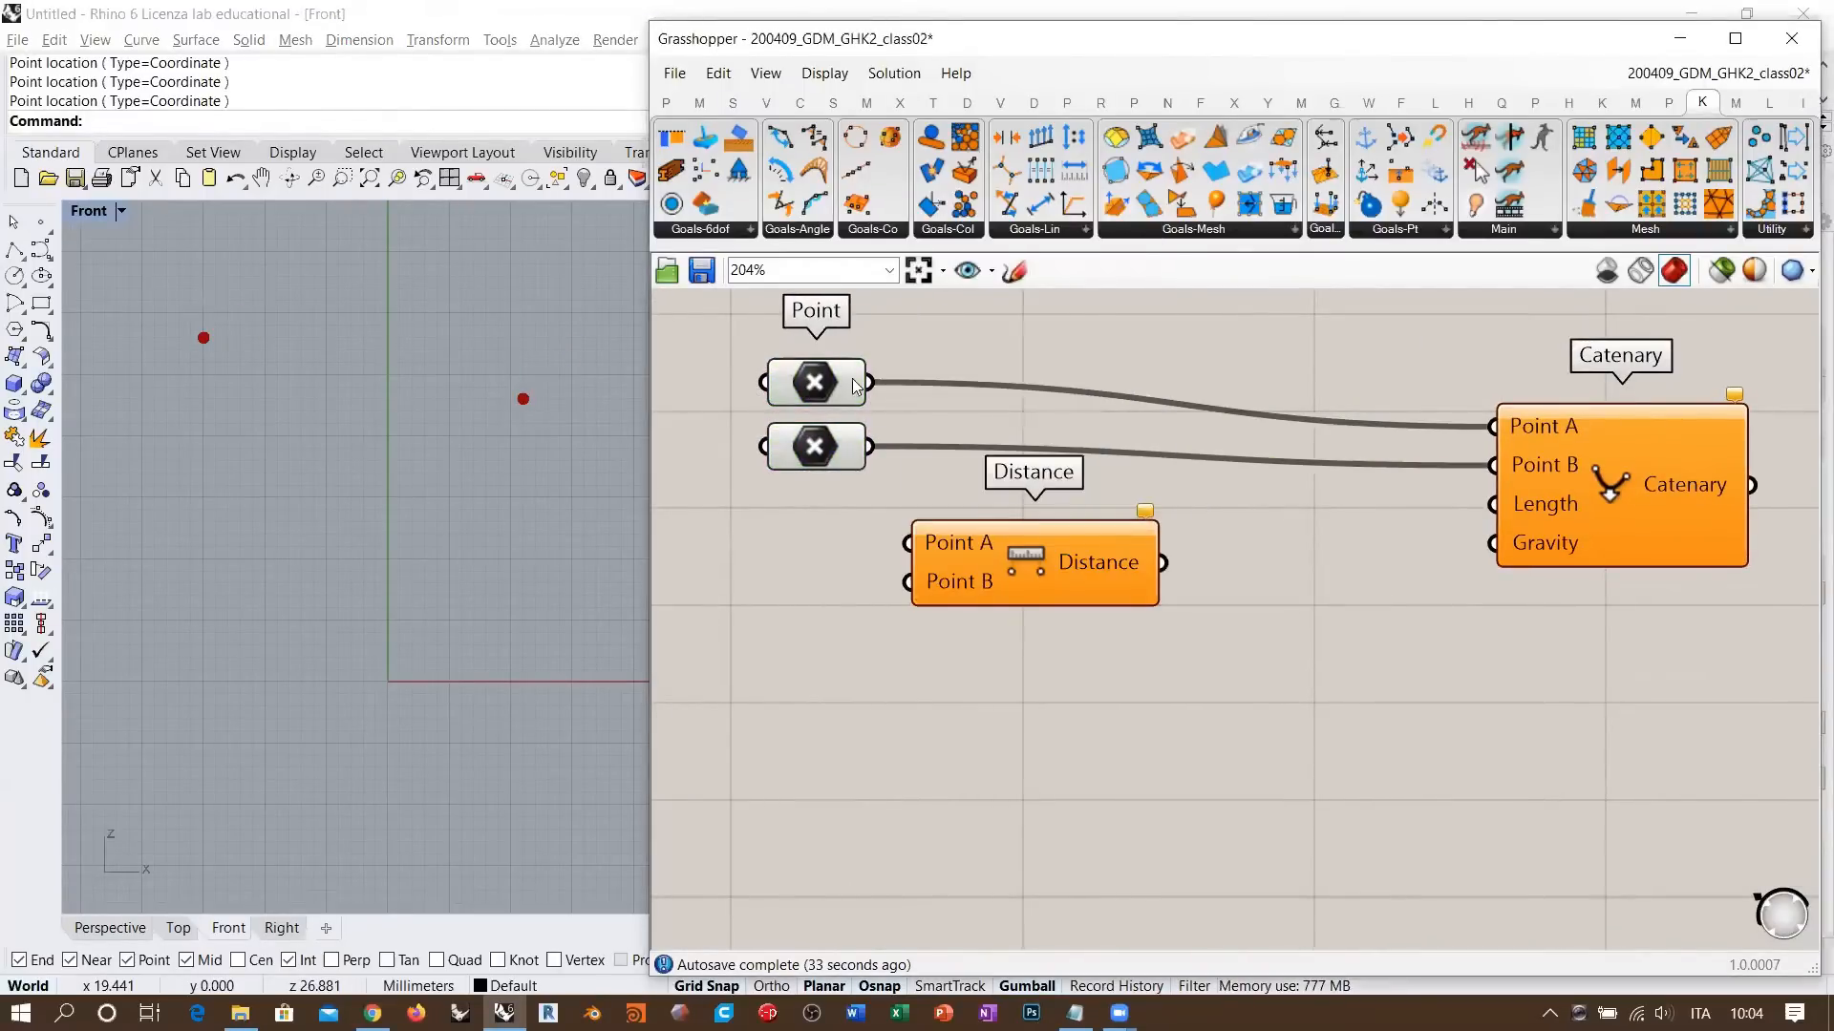
left_click_drag(869, 382, 896, 528)
left_click_drag(871, 449, 907, 582)
left_click_drag(979, 550, 979, 501)
- Add a Multiplication component between Distance and Catenary and connect the distance to its A input
right_click_drag(1320, 549, 986, 527)
double_click(985, 527)
type("*")
key("Return")
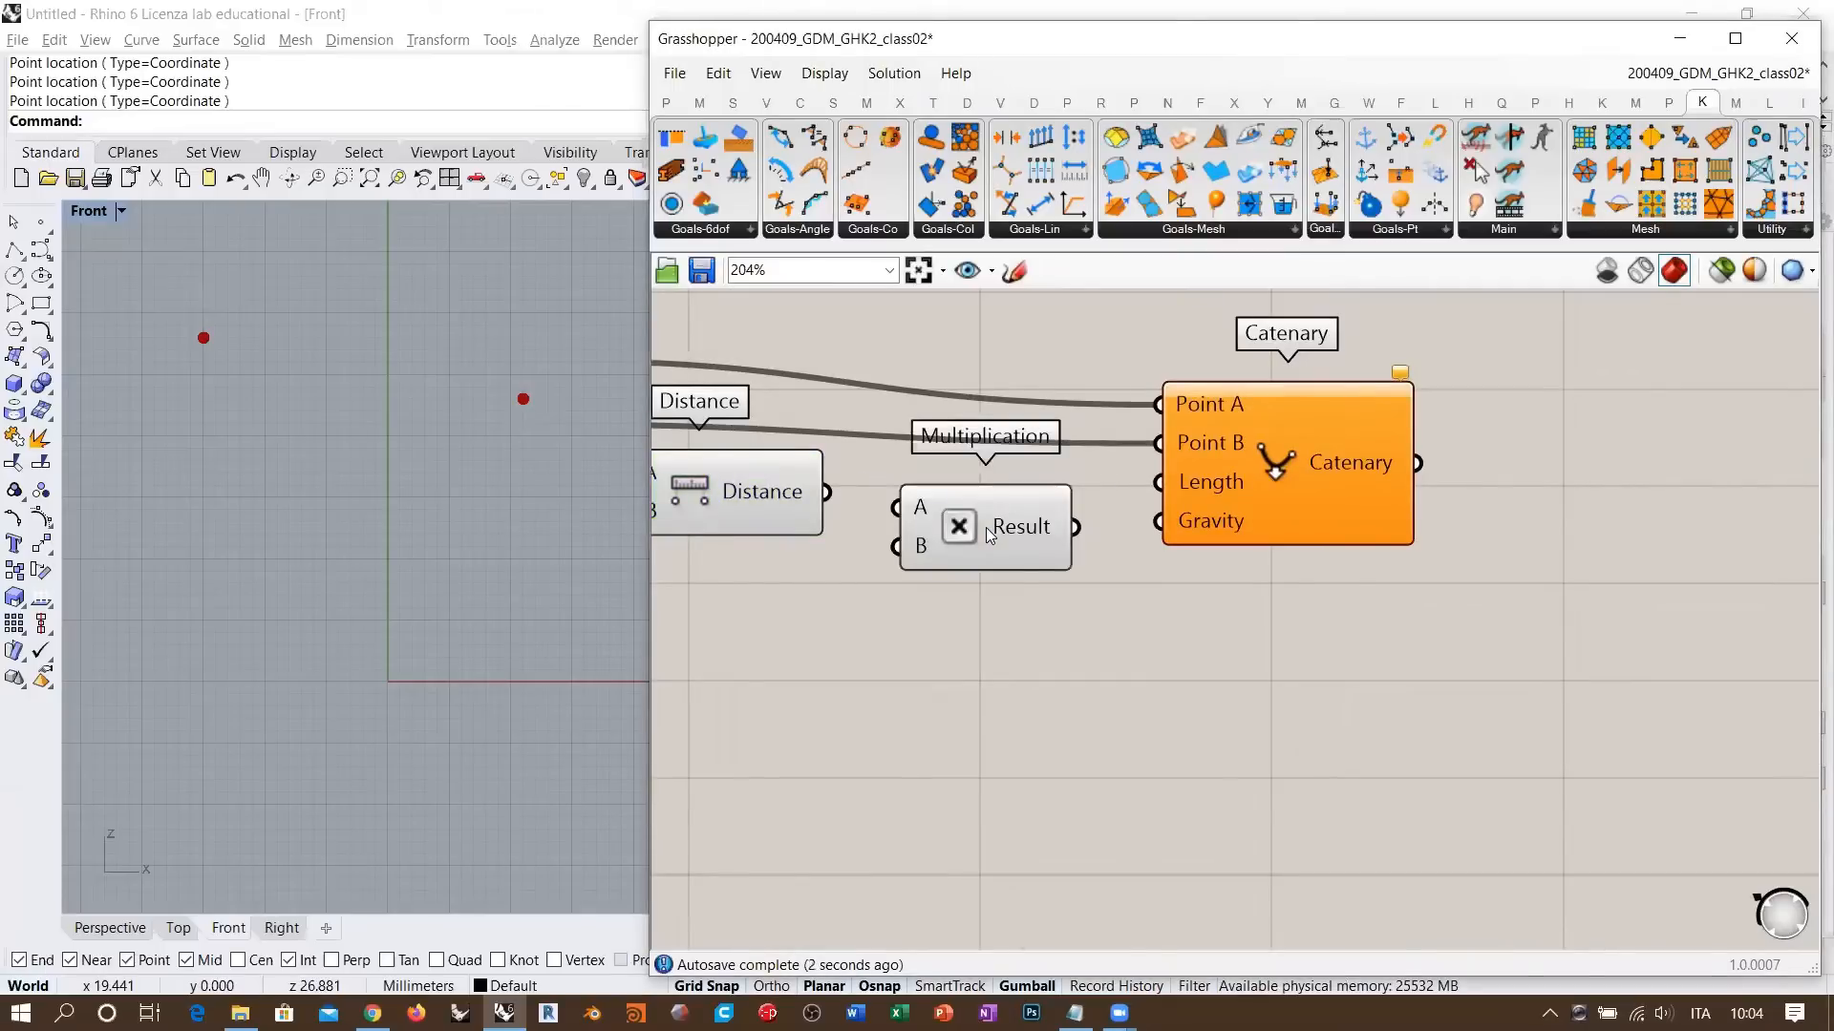
left_click_drag(834, 494, 894, 507)
right_click_drag(877, 612, 1049, 568)
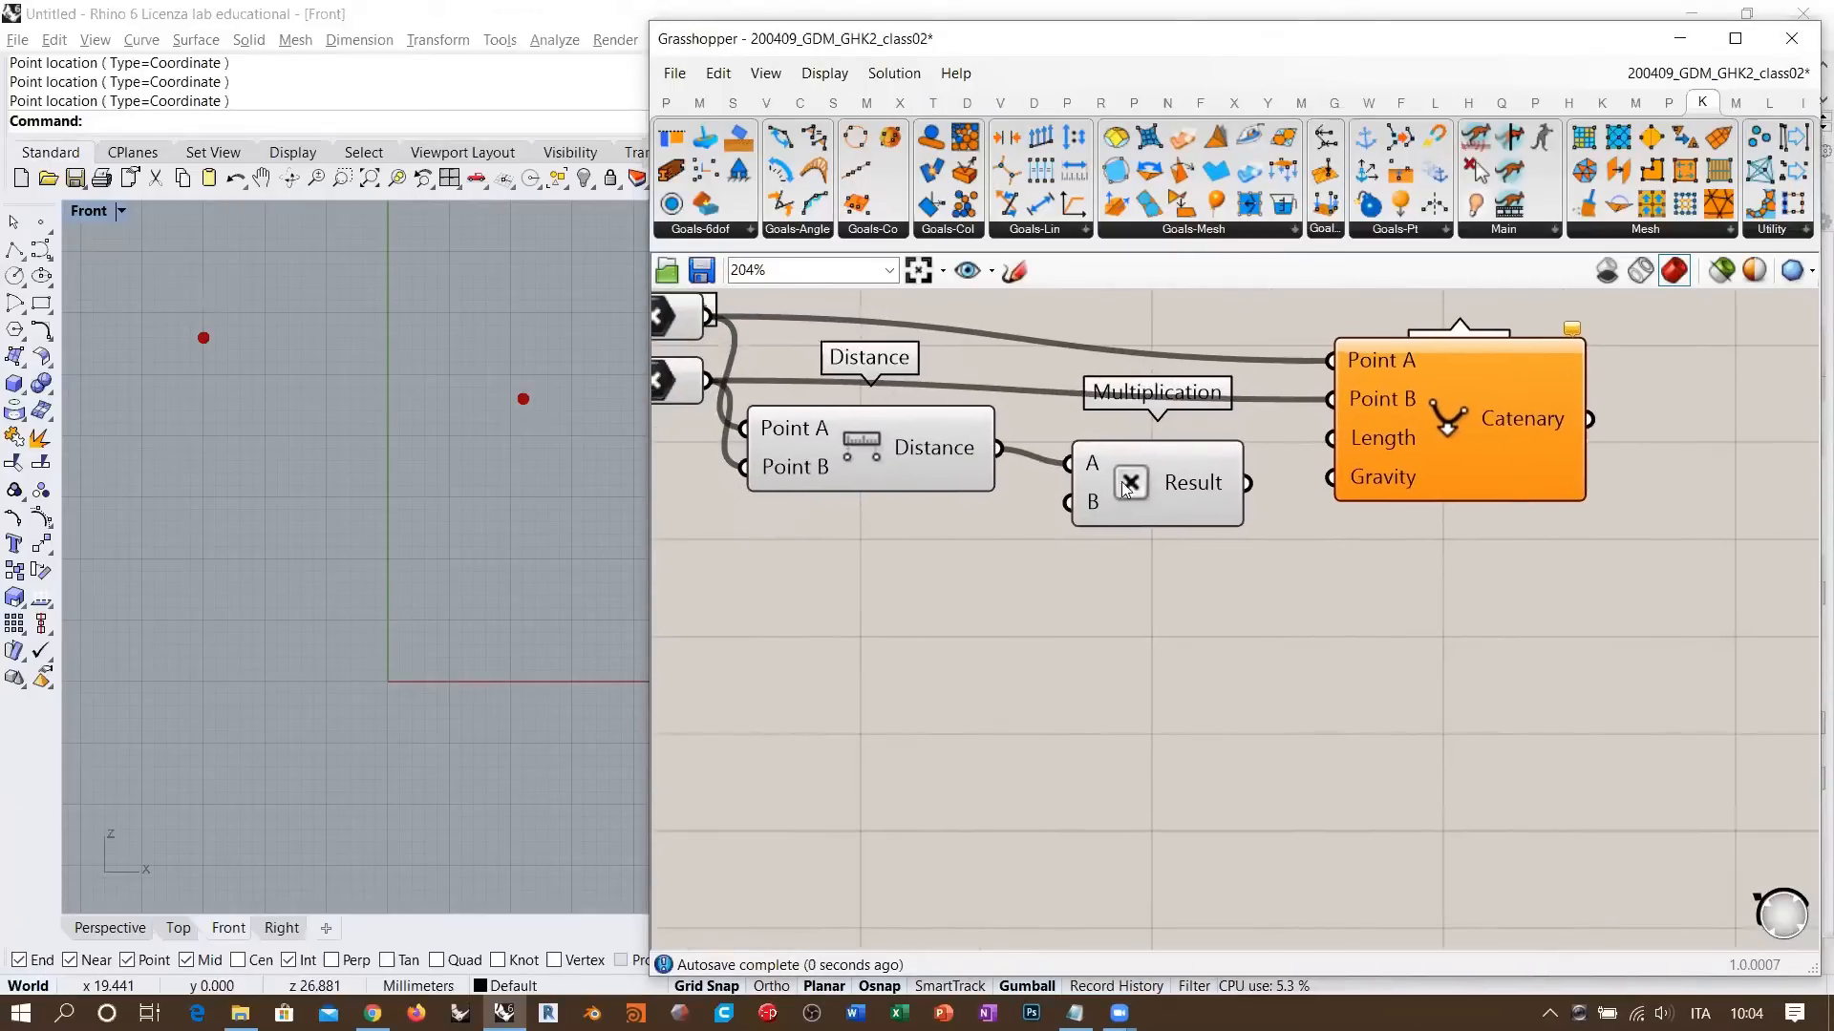
left_click_drag(1121, 481, 1106, 484)
- Create a number slider from 1.00 to 2 below Distance and connect it to the Multiplication's B input
double_click(906, 602)
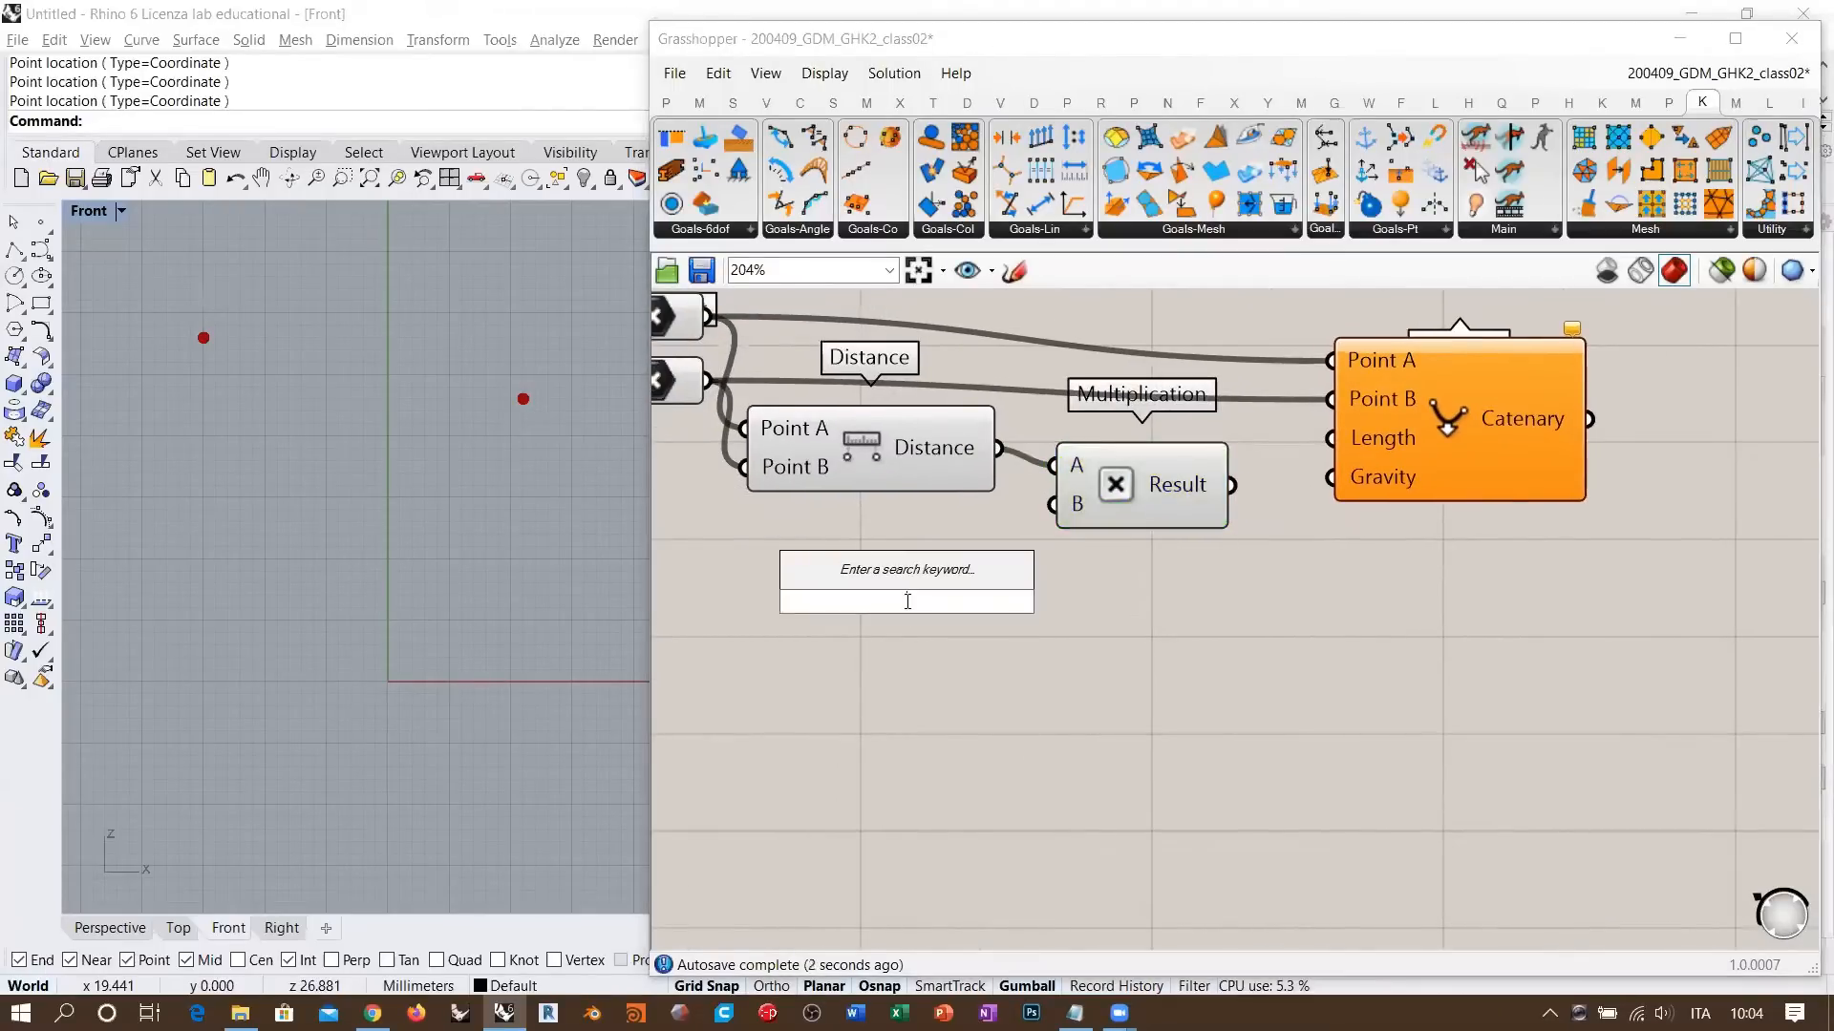
type("1.00<2")
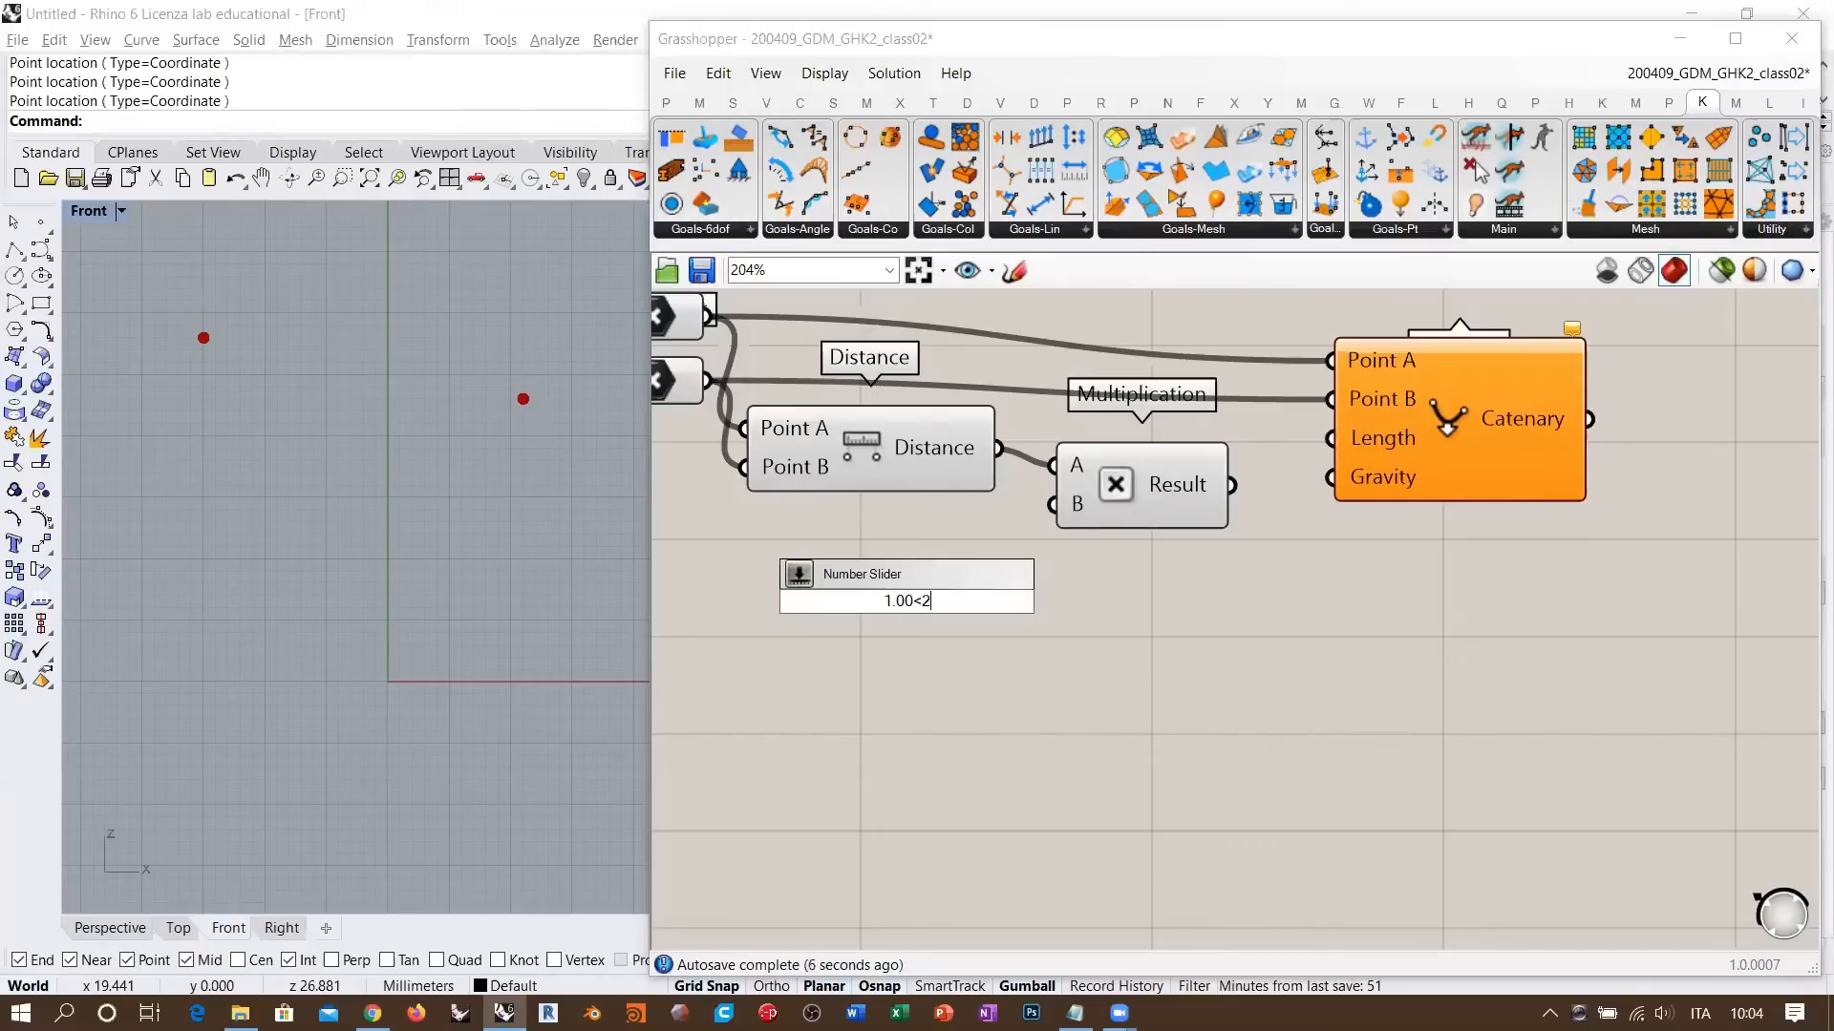
key("Return")
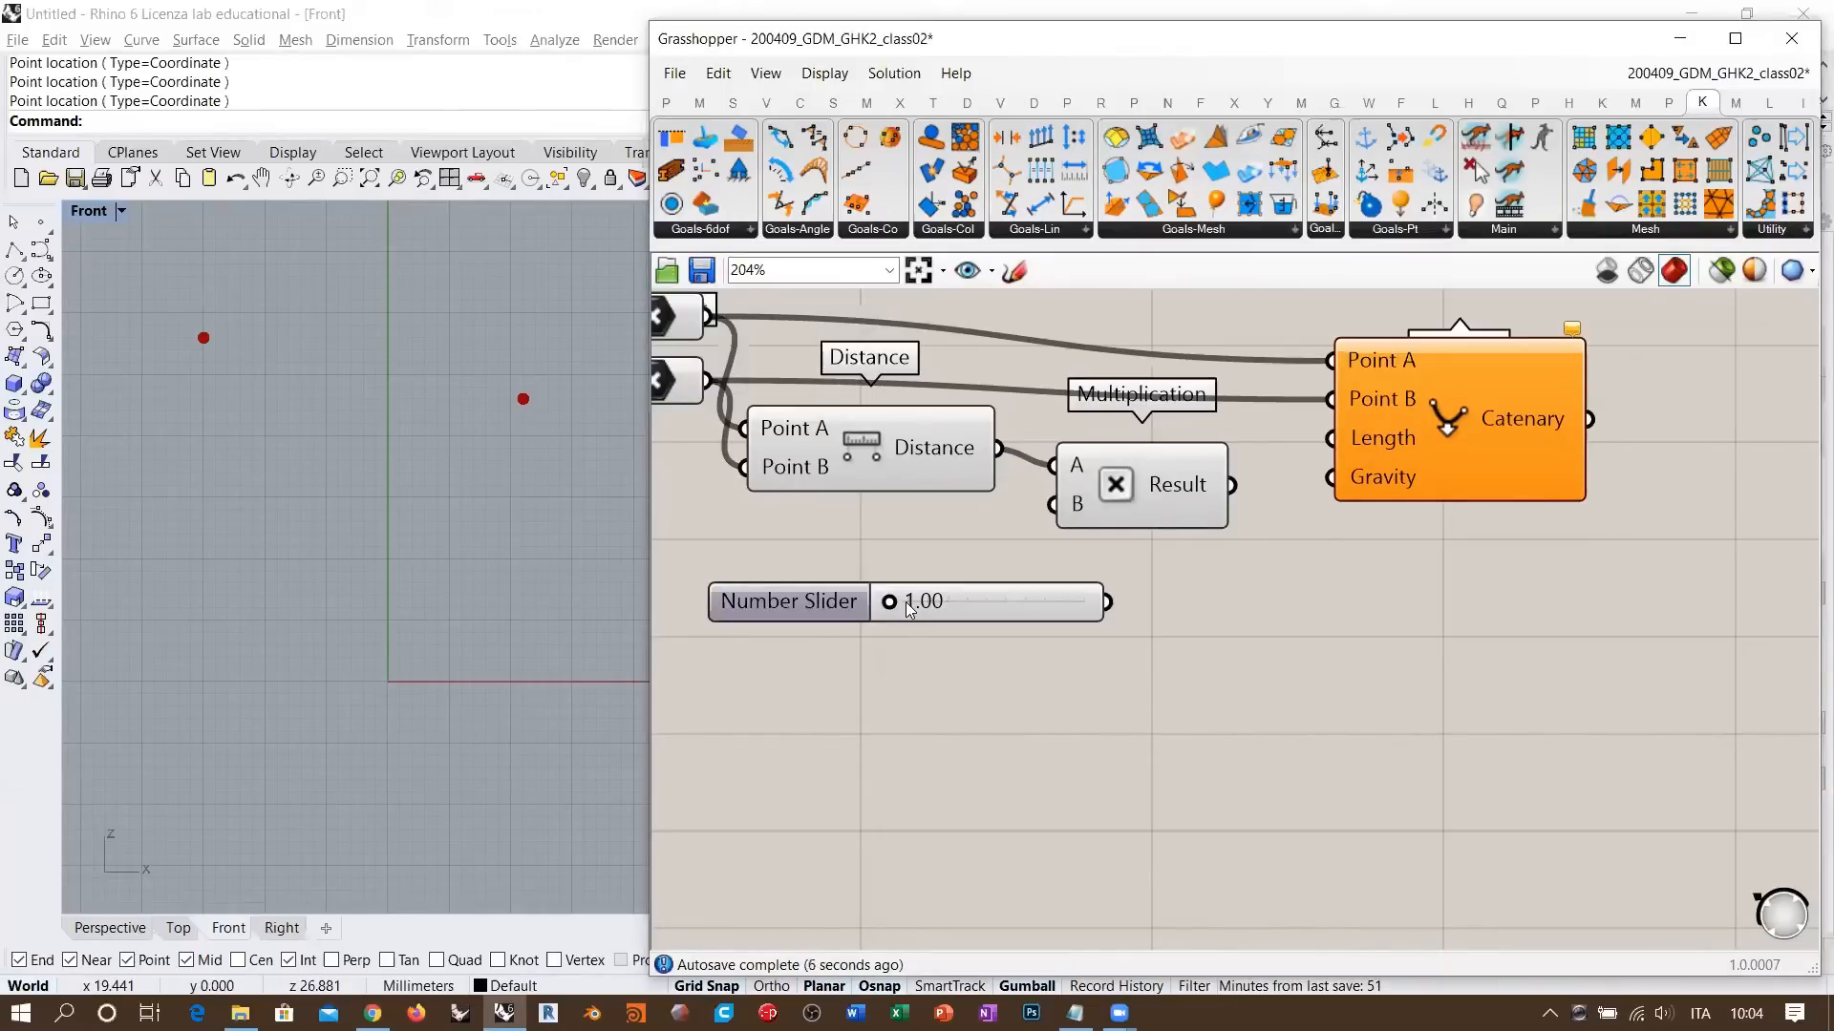
left_click_drag(1036, 602, 1053, 504)
right_click_drag(979, 471, 1006, 530)
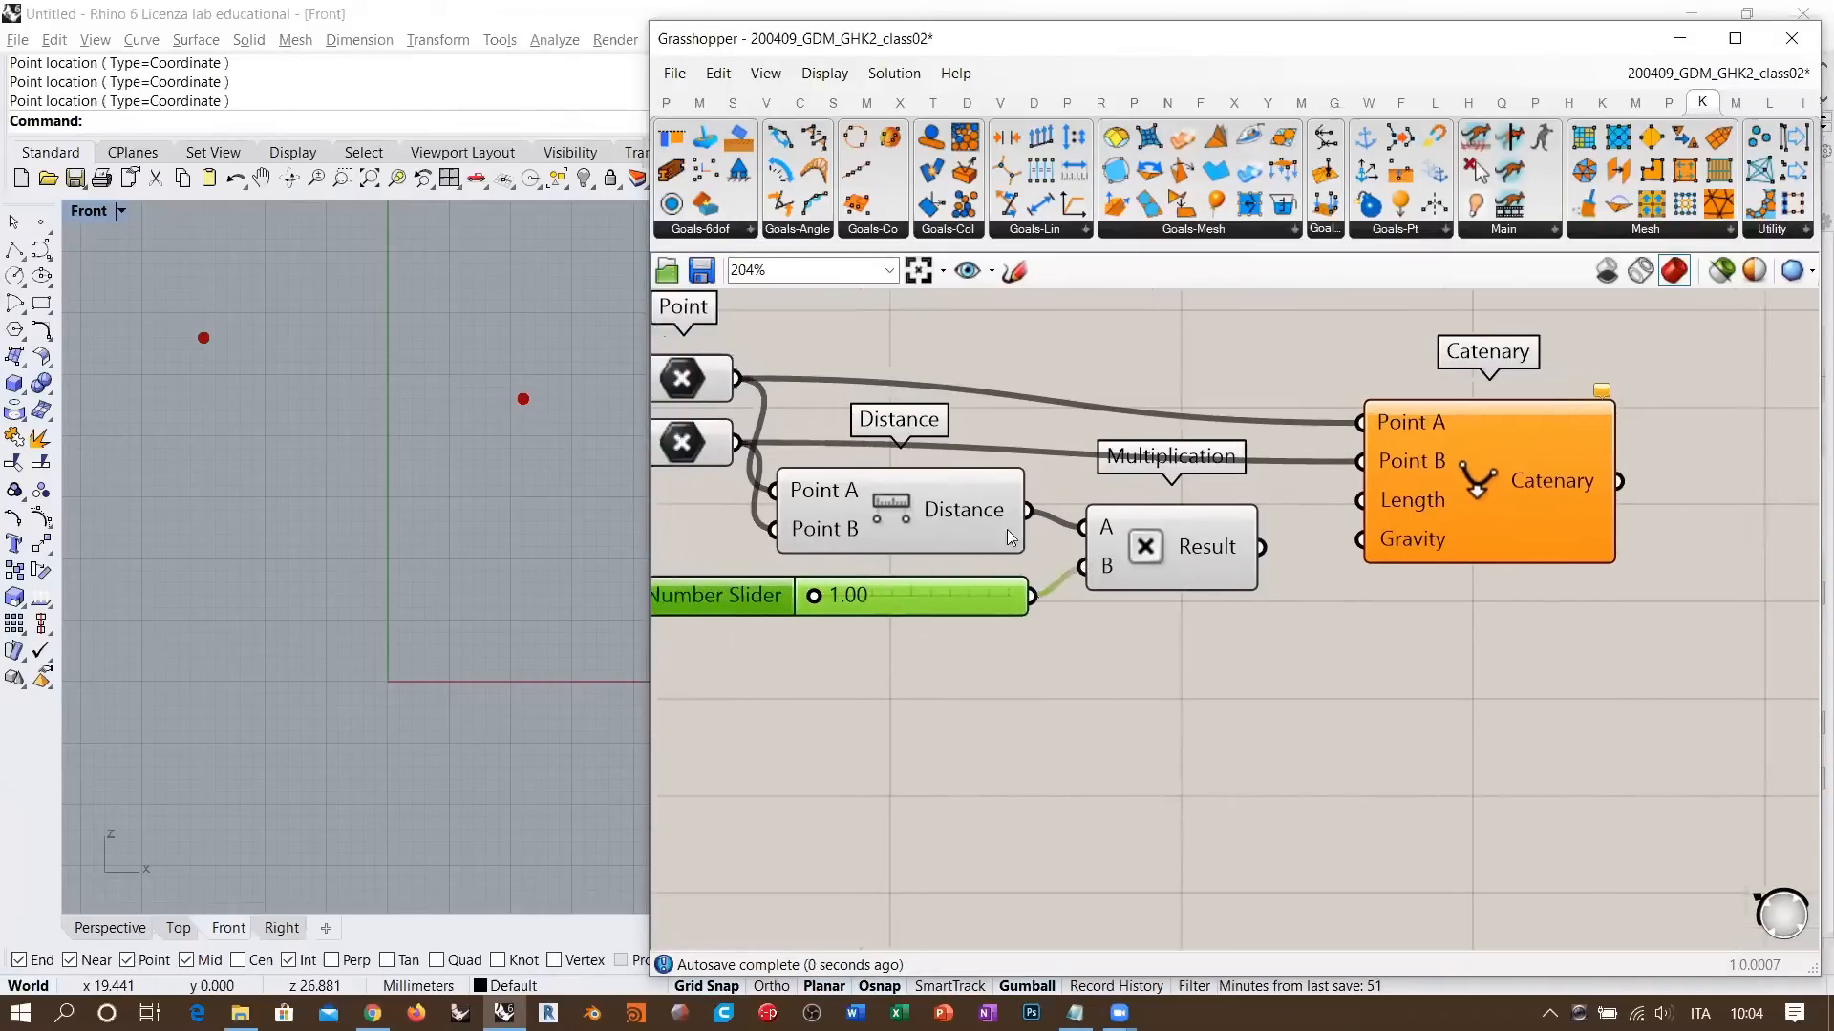
scroll(1006, 531, "down", 1)
left_click_drag(955, 572, 949, 568)
left_click(1029, 594)
right_click_drag(1211, 555, 1175, 558)
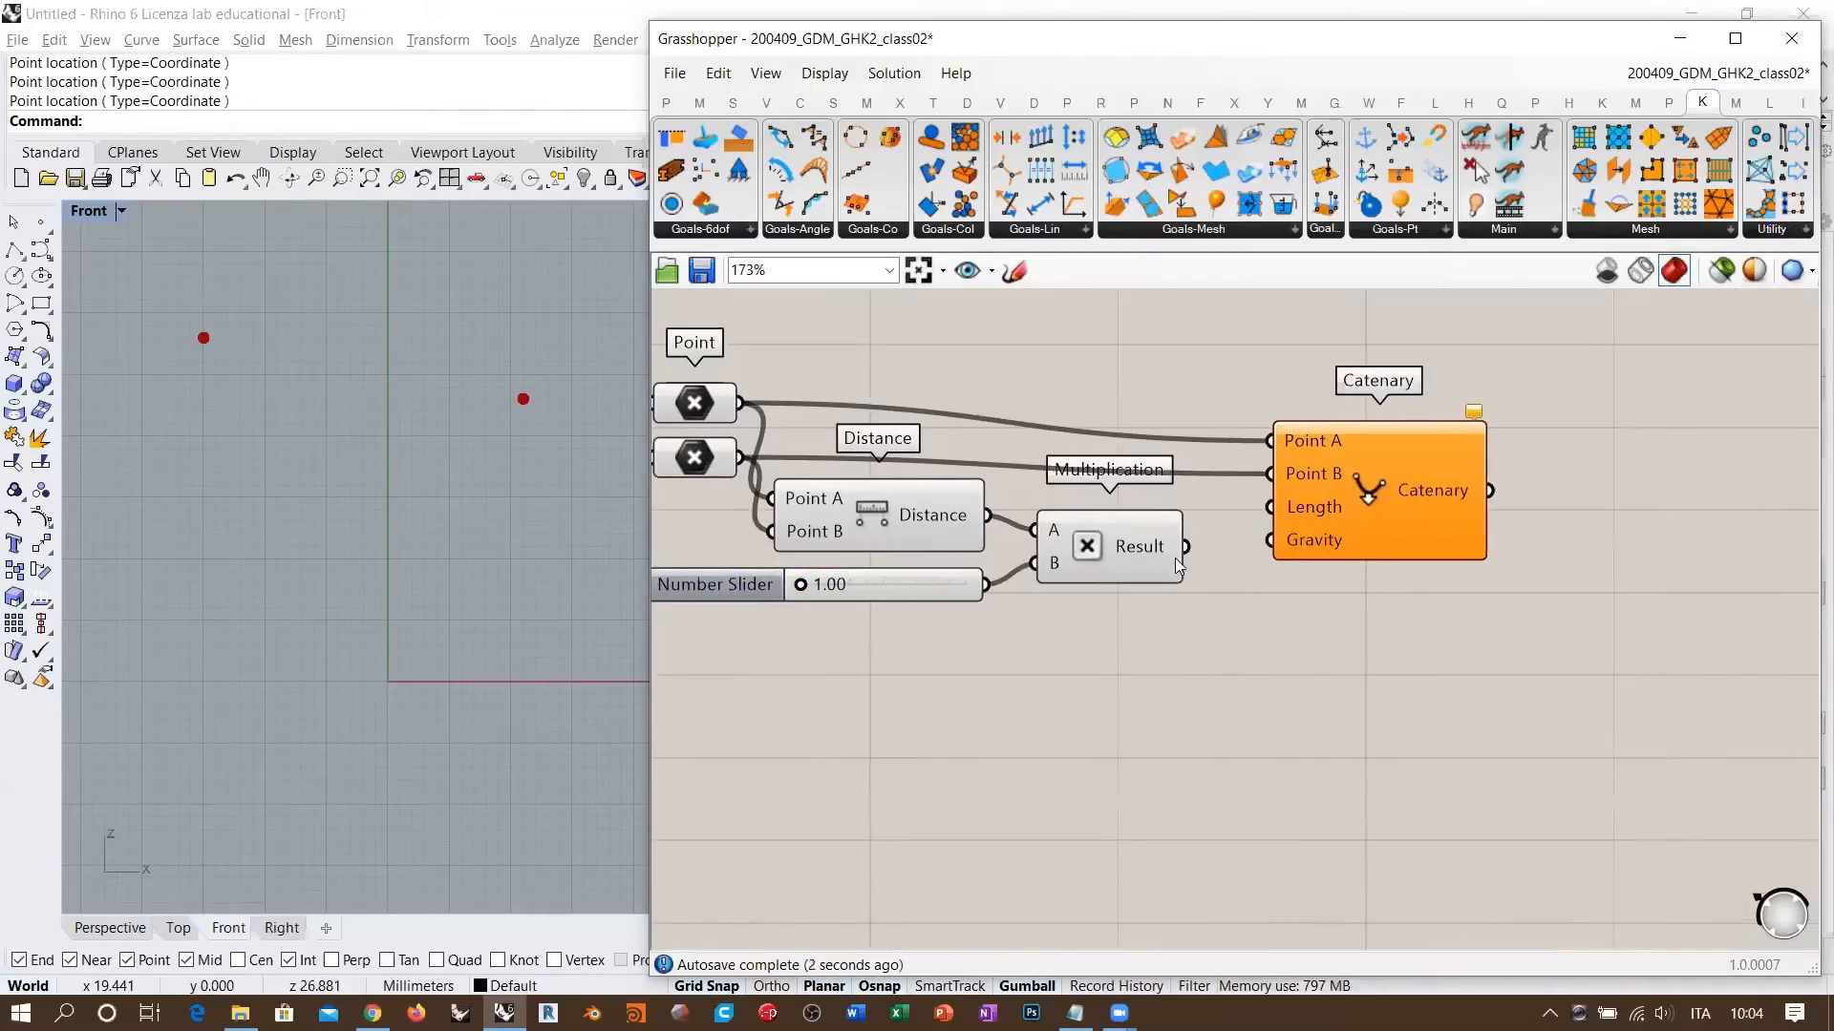
- Connect the multiplication result to the Catenary's Length input and set the slider to 1.69
left_click_drag(1185, 547, 1272, 508)
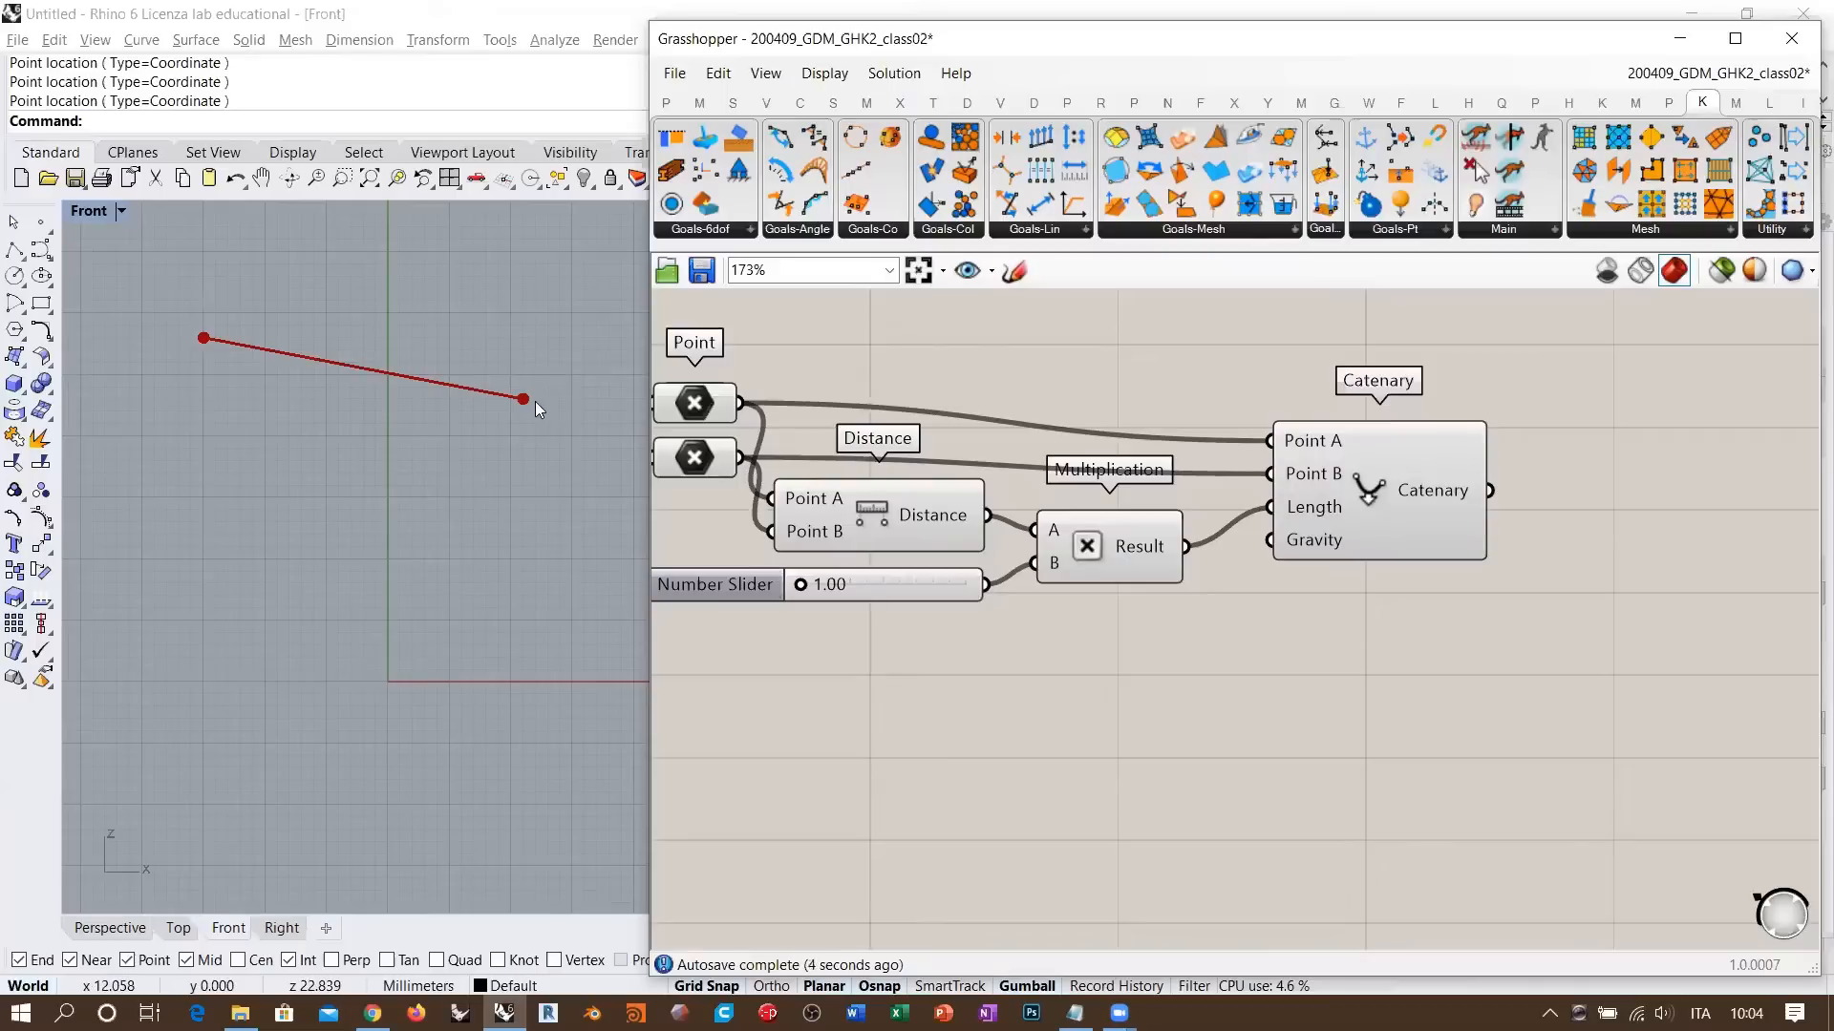
left_click(881, 516)
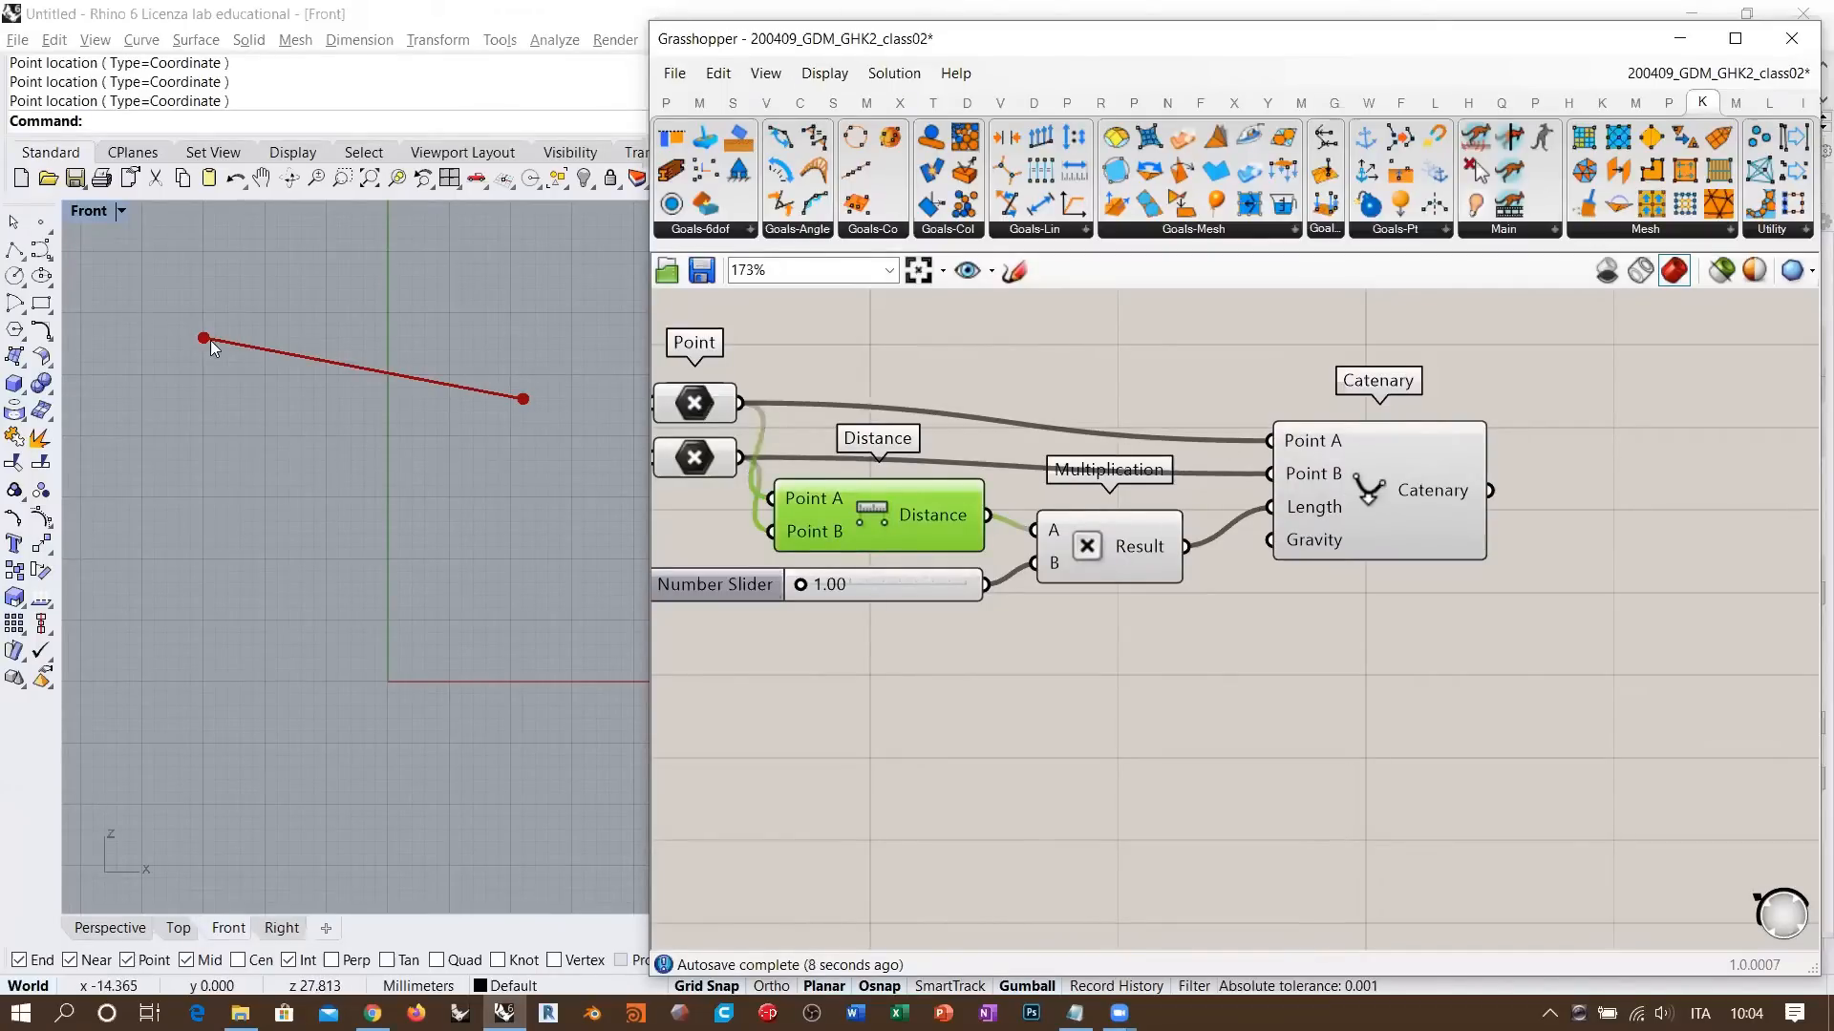
left_click(829, 587)
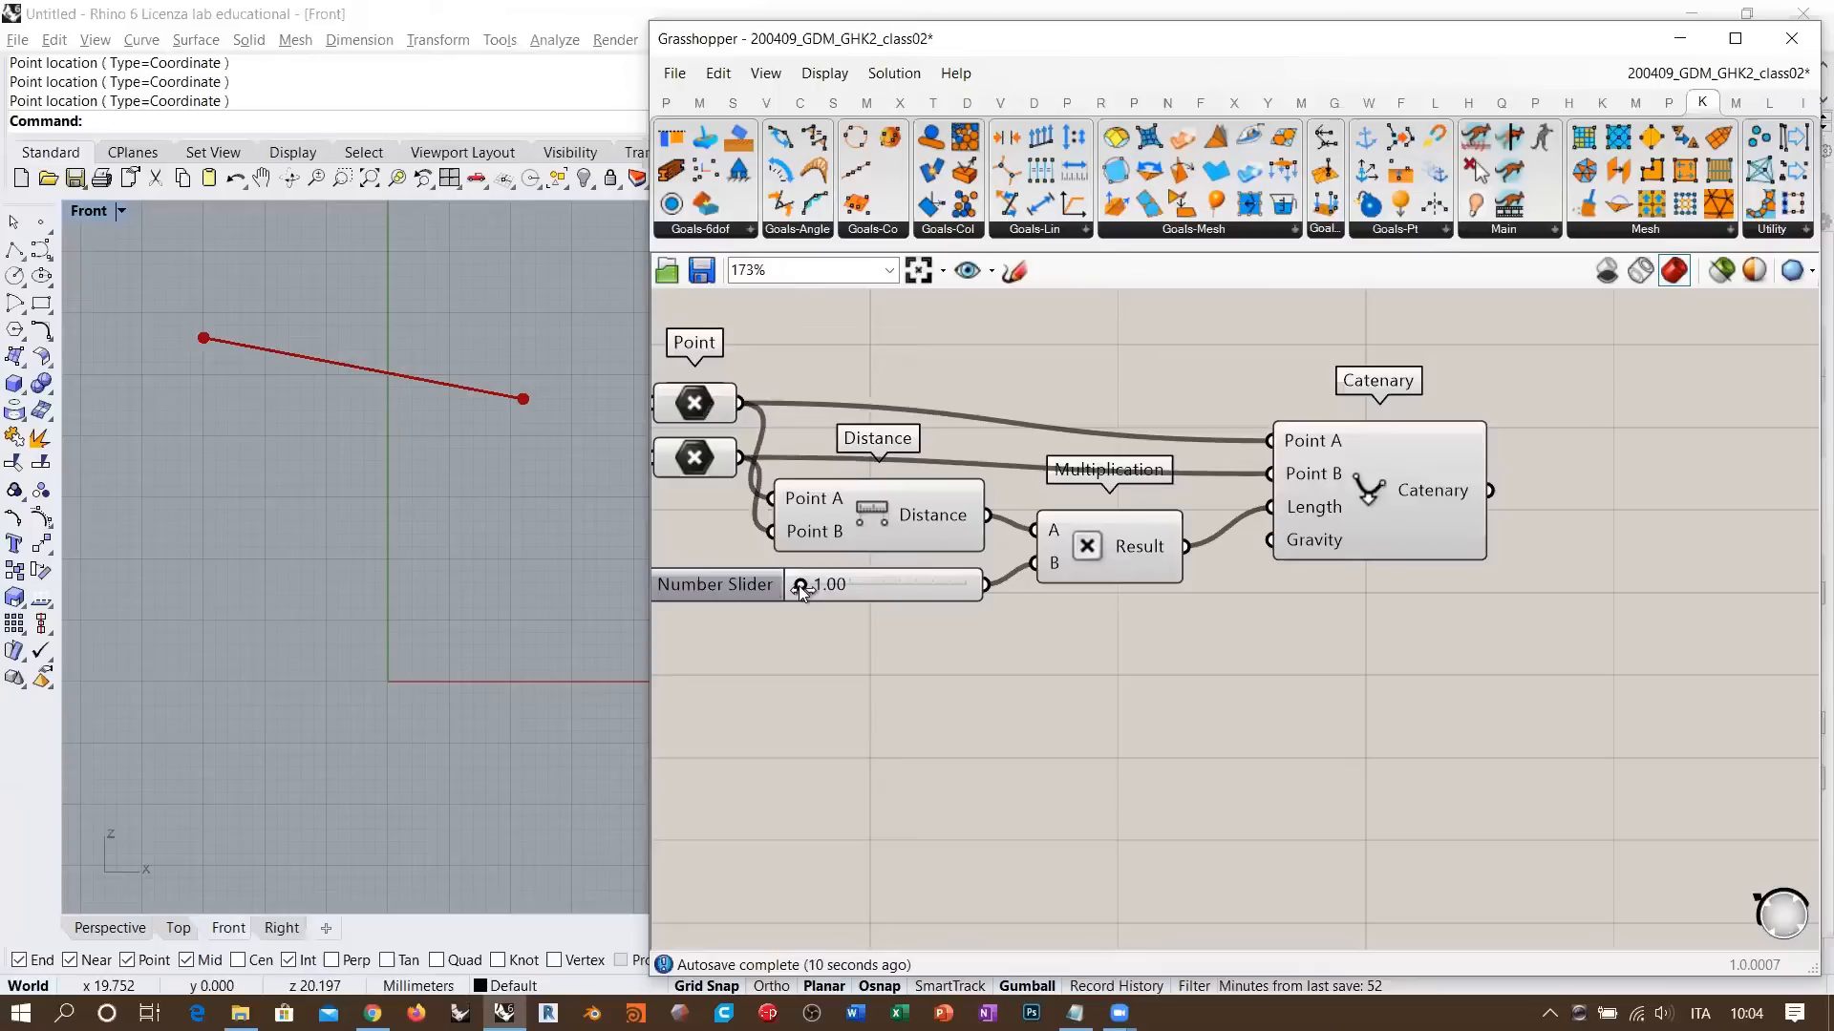
left_click_drag(800, 586, 917, 587)
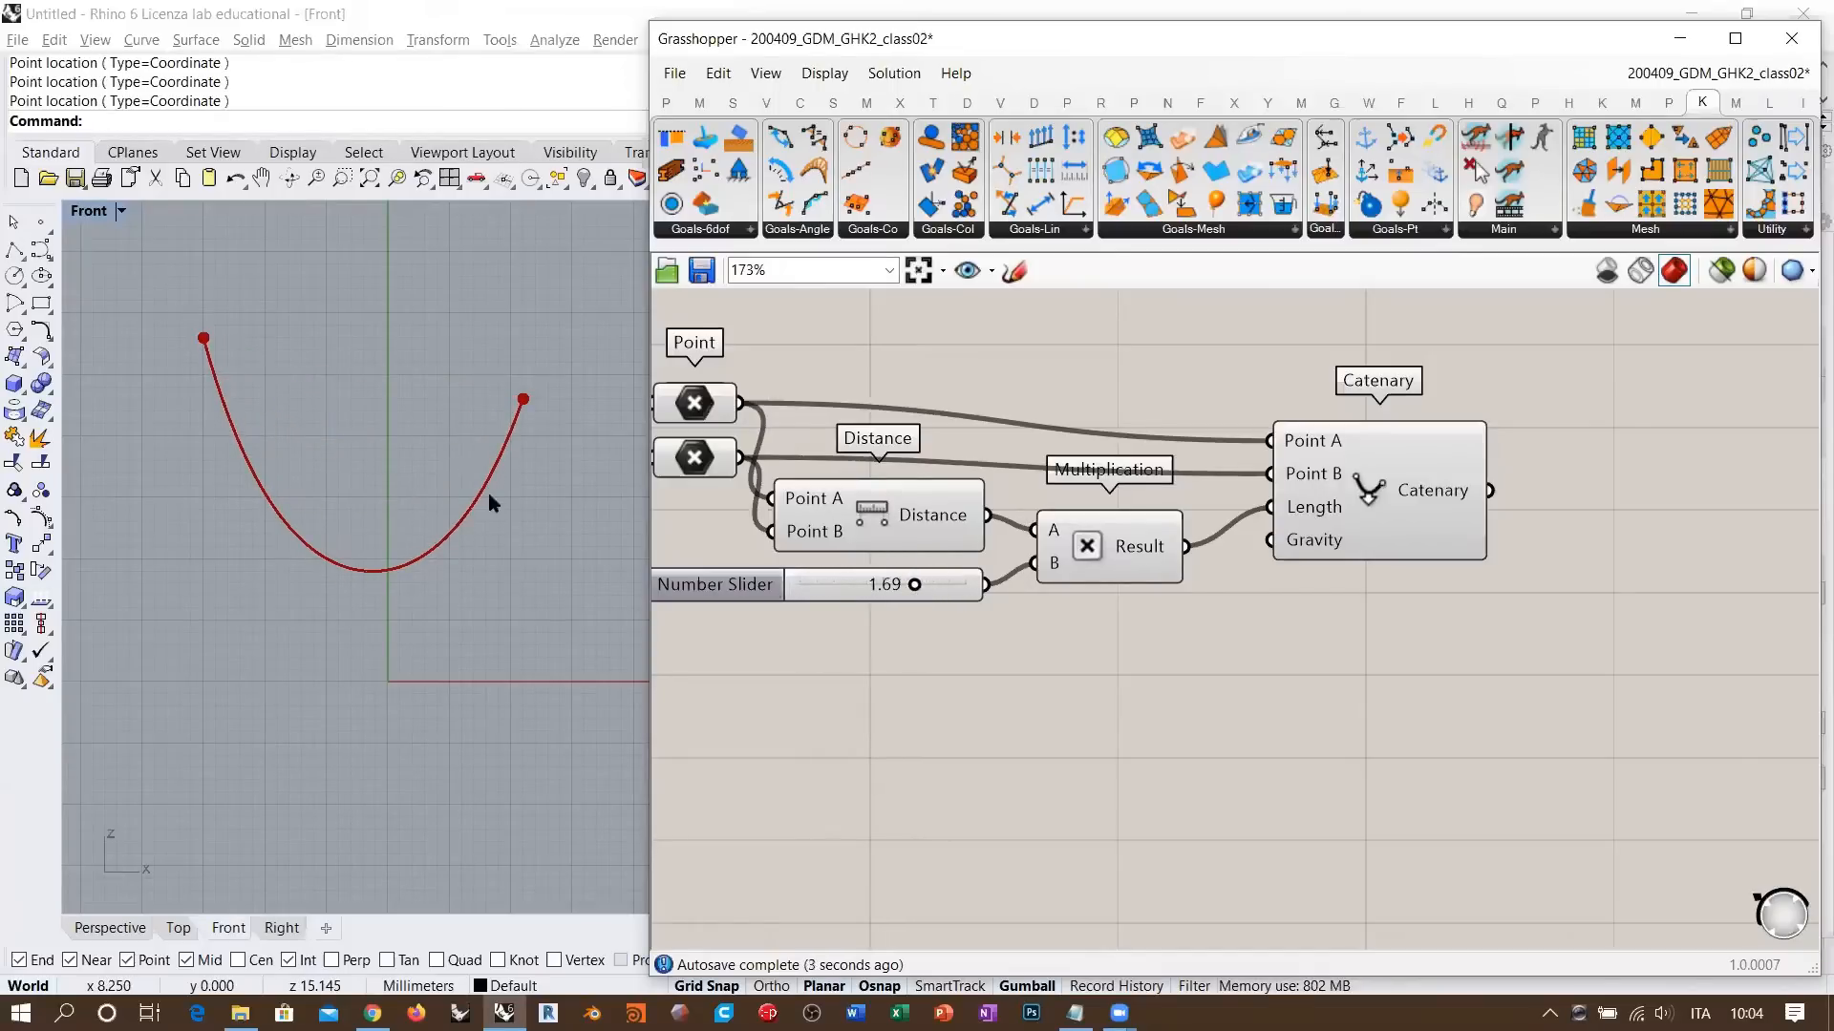
- Move the Catenary component closer to the Multiplication component
right_click_drag(530, 508, 509, 489)
right_click_drag(1001, 592, 1088, 590)
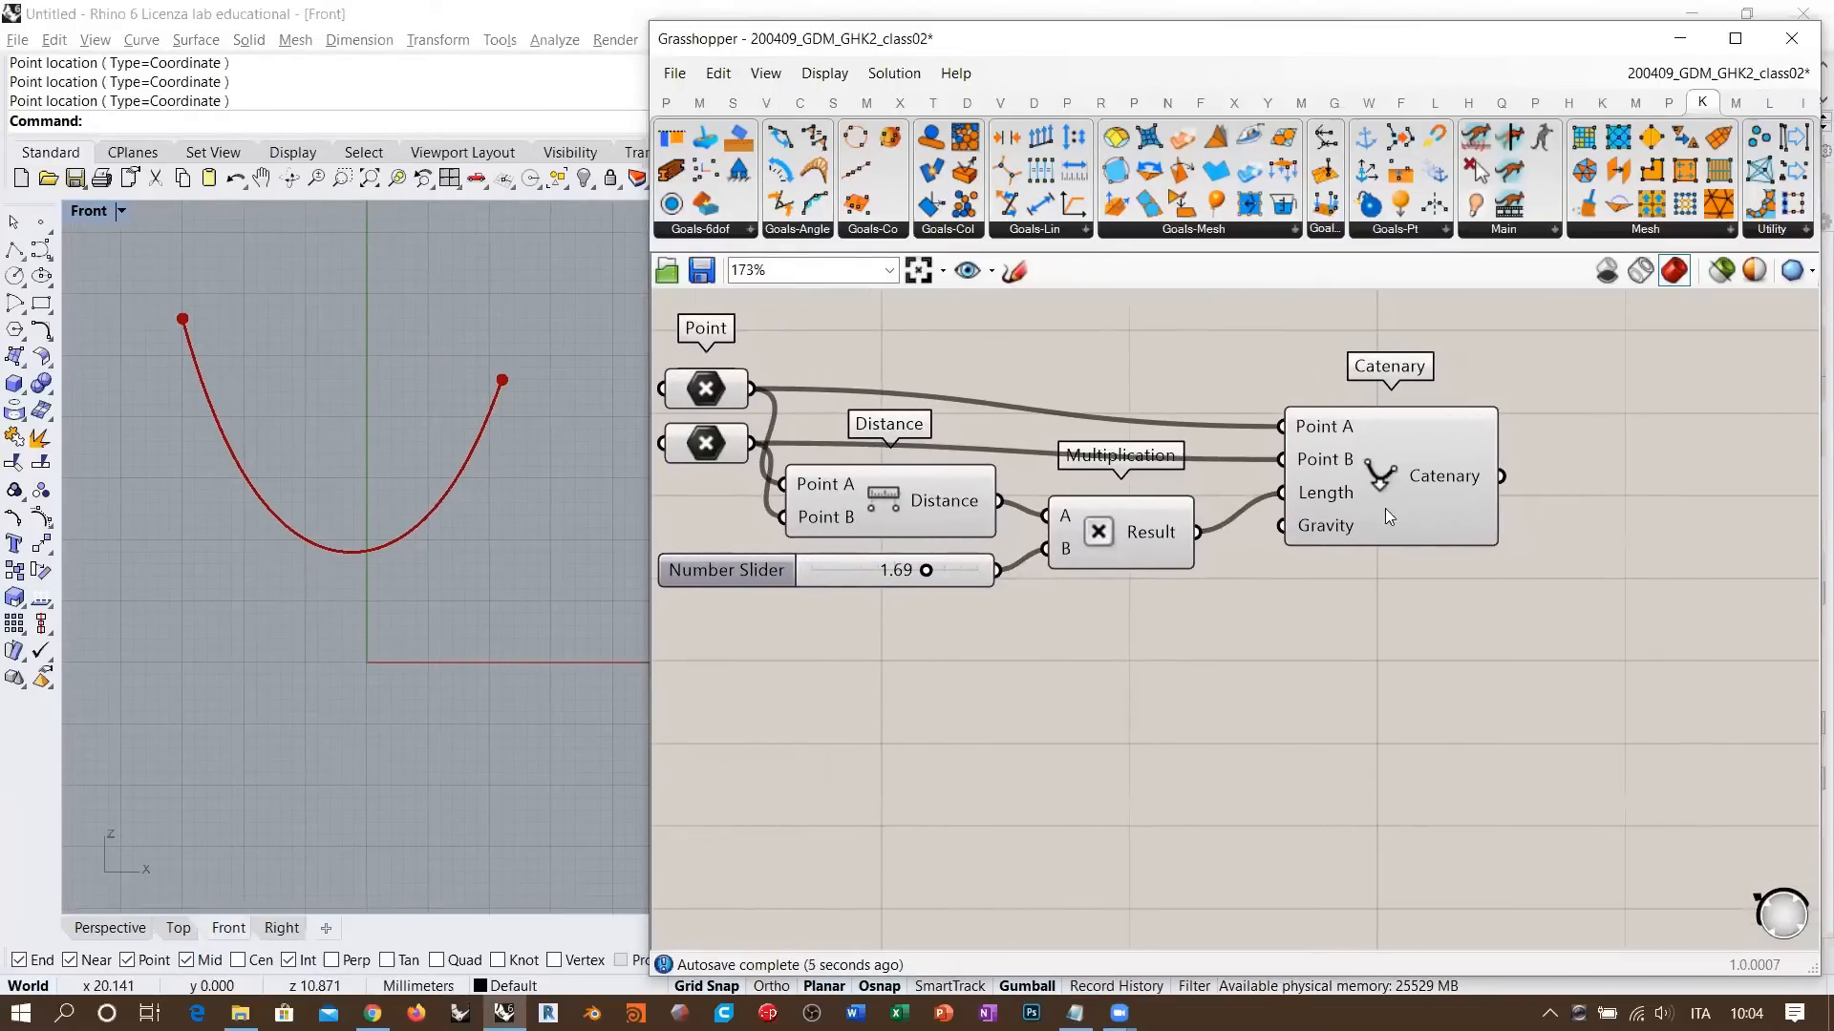
left_click_drag(1373, 479, 1322, 480)
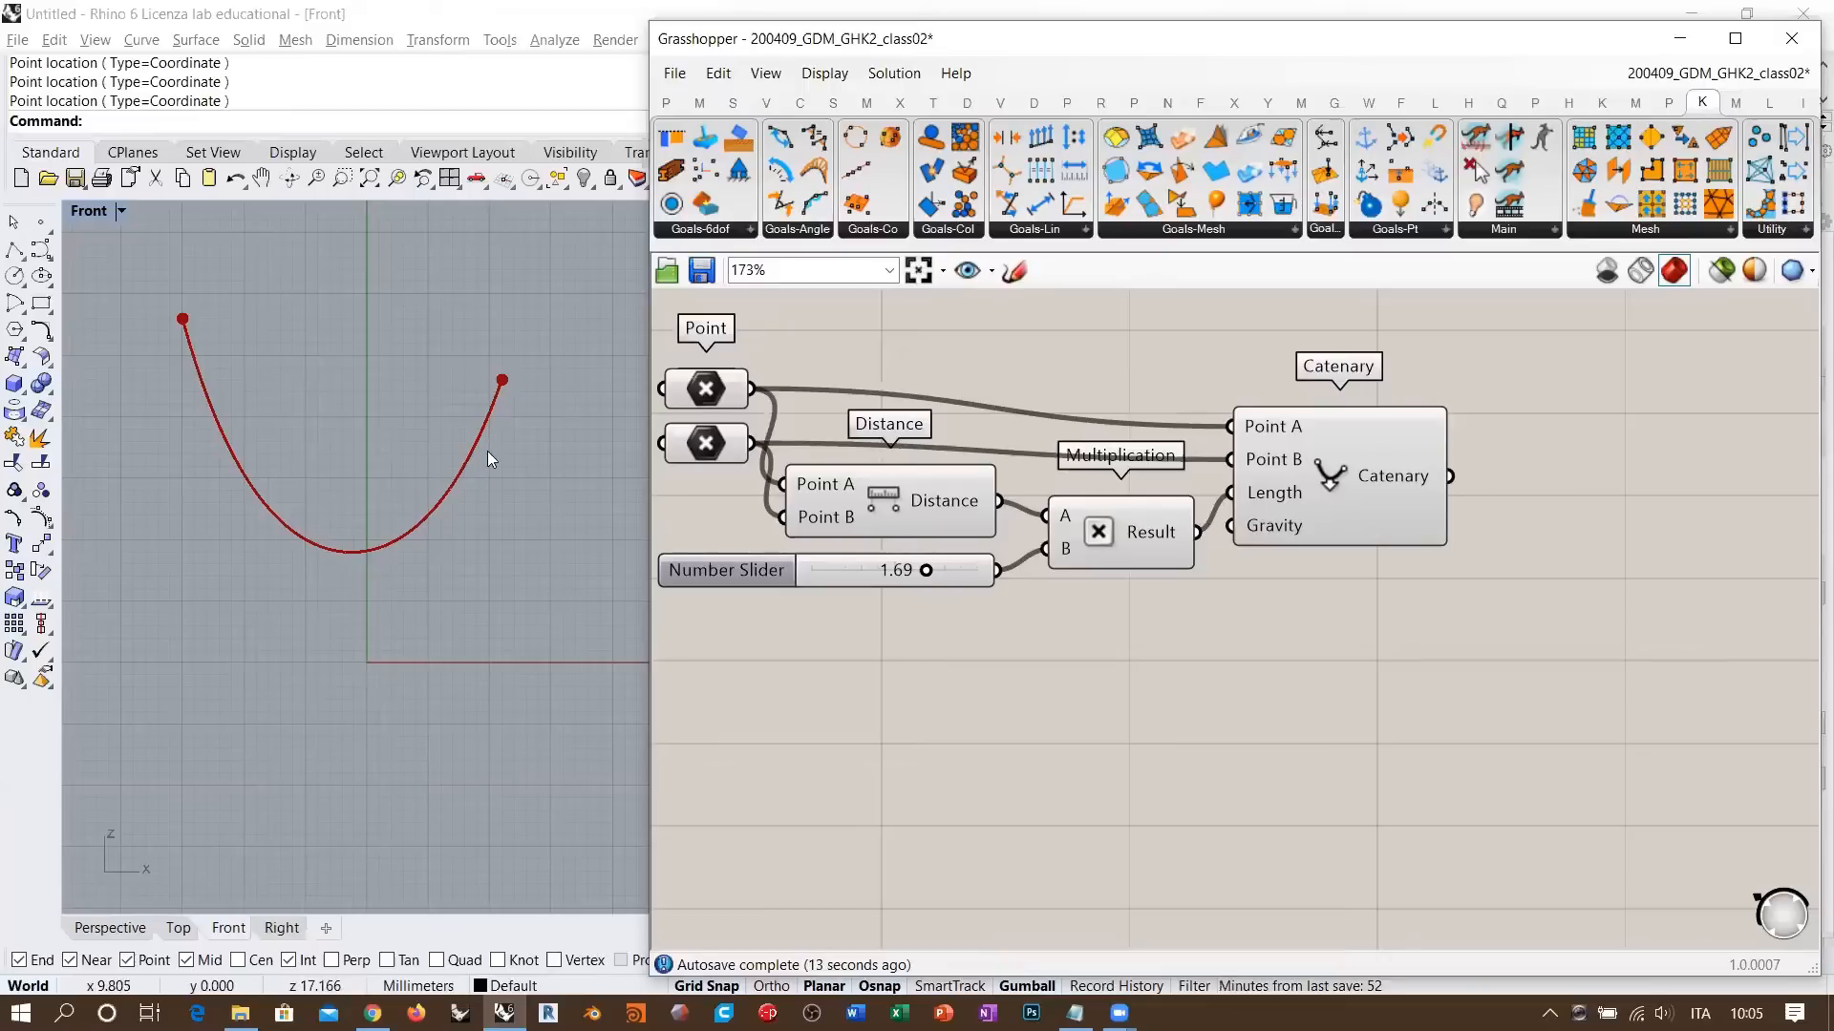
- Place a Kangaroo Load goal on the canvas below the Multiplication component
left_click(1400, 203)
left_click(1094, 775)
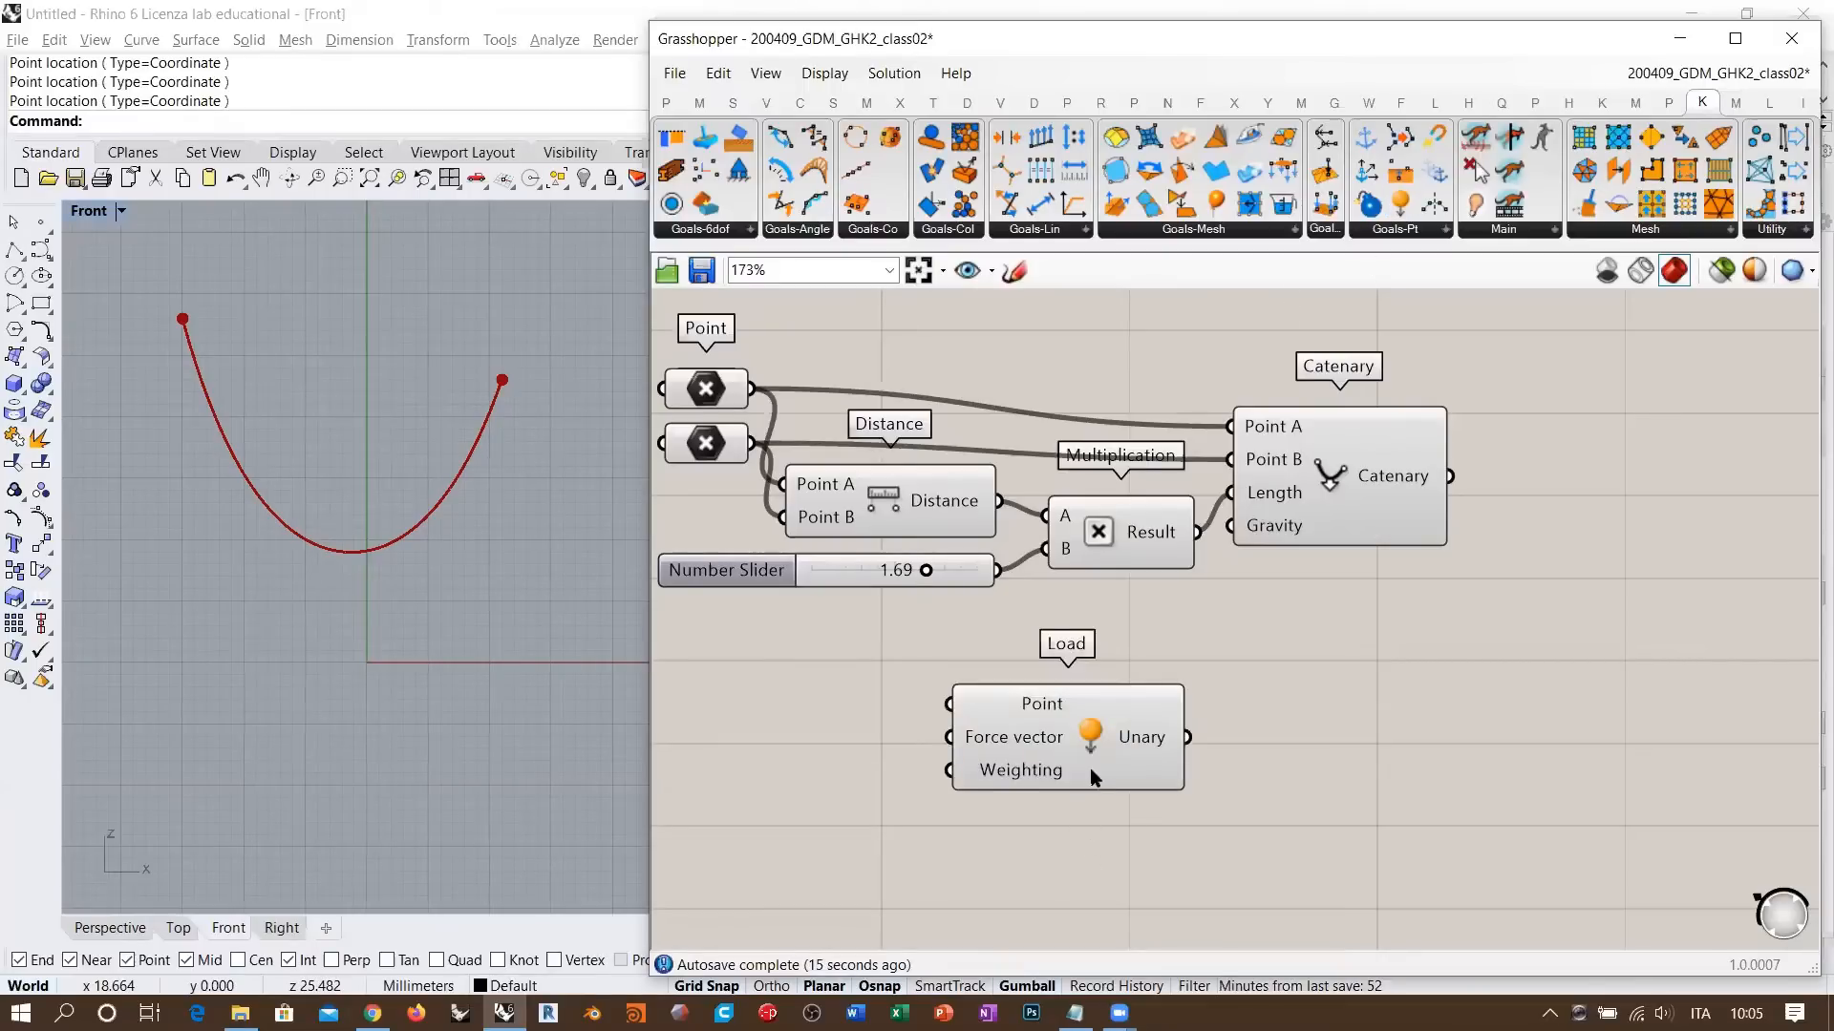
left_click_drag(1093, 775, 1146, 785)
left_click(1124, 887)
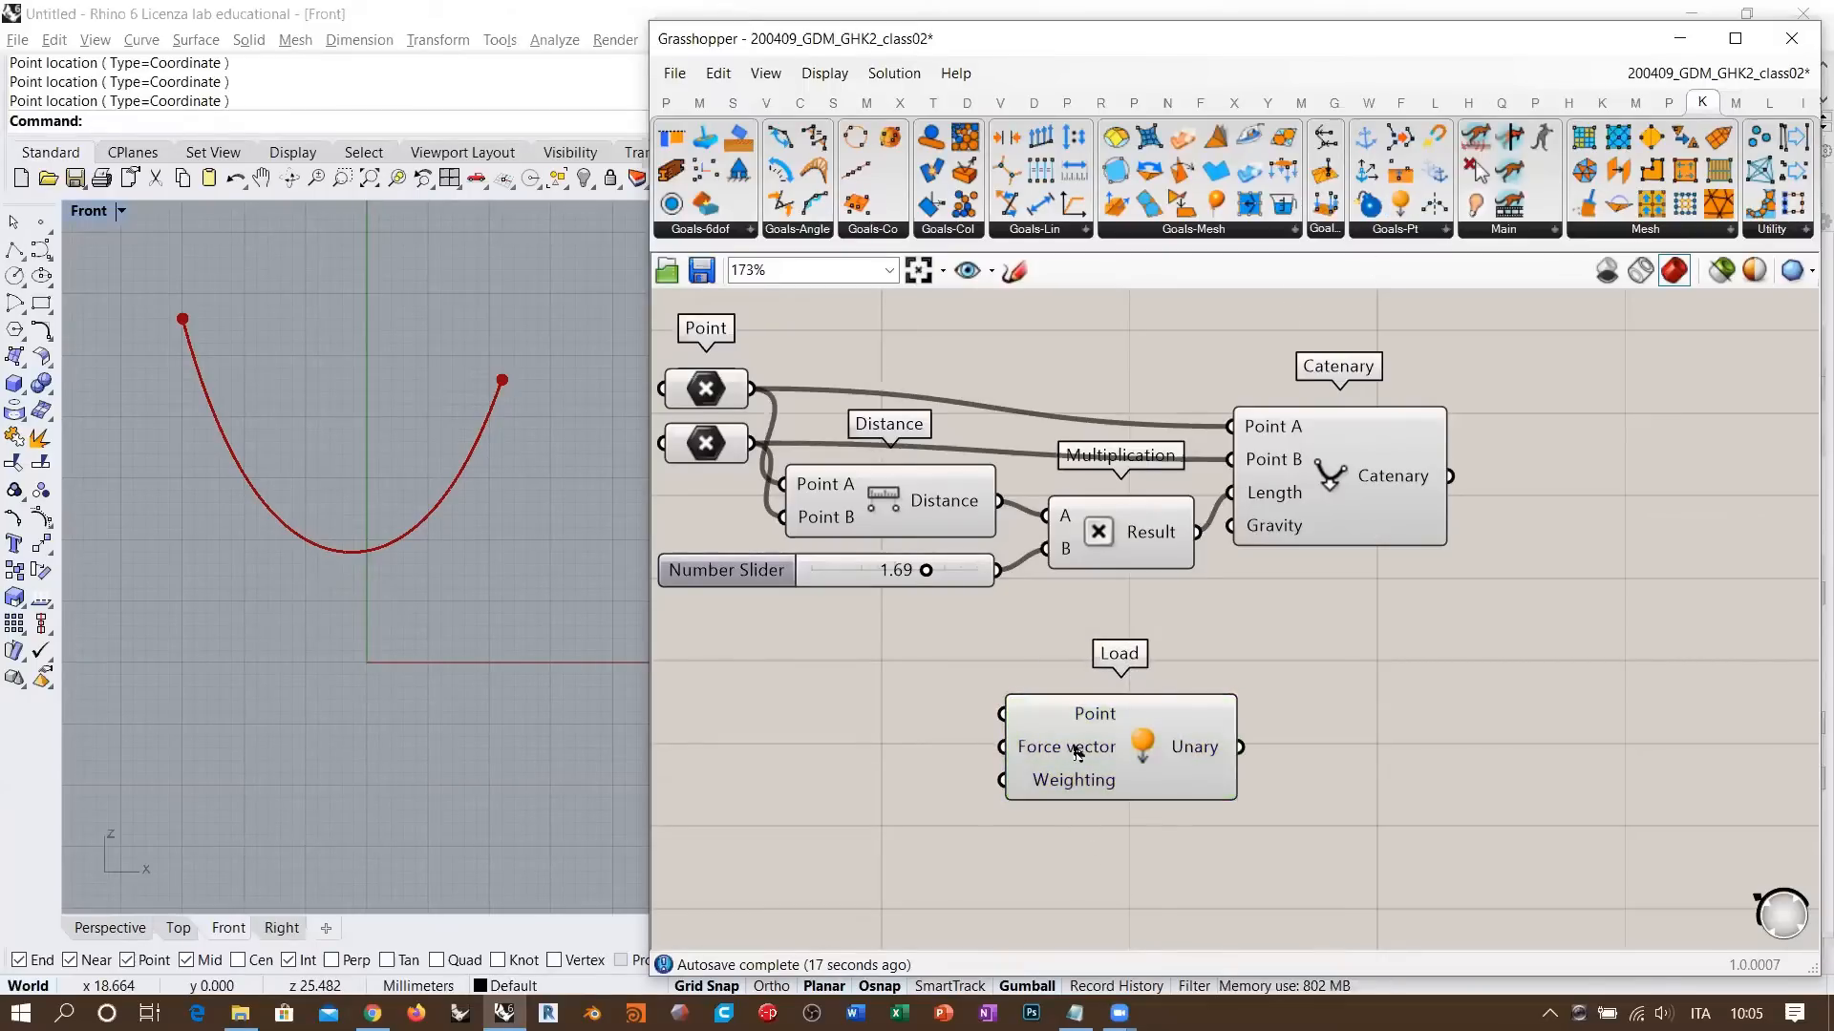
- Examine the Load component's Point, Force vector and Weighting inputs
right_click_drag(1076, 752, 1289, 618)
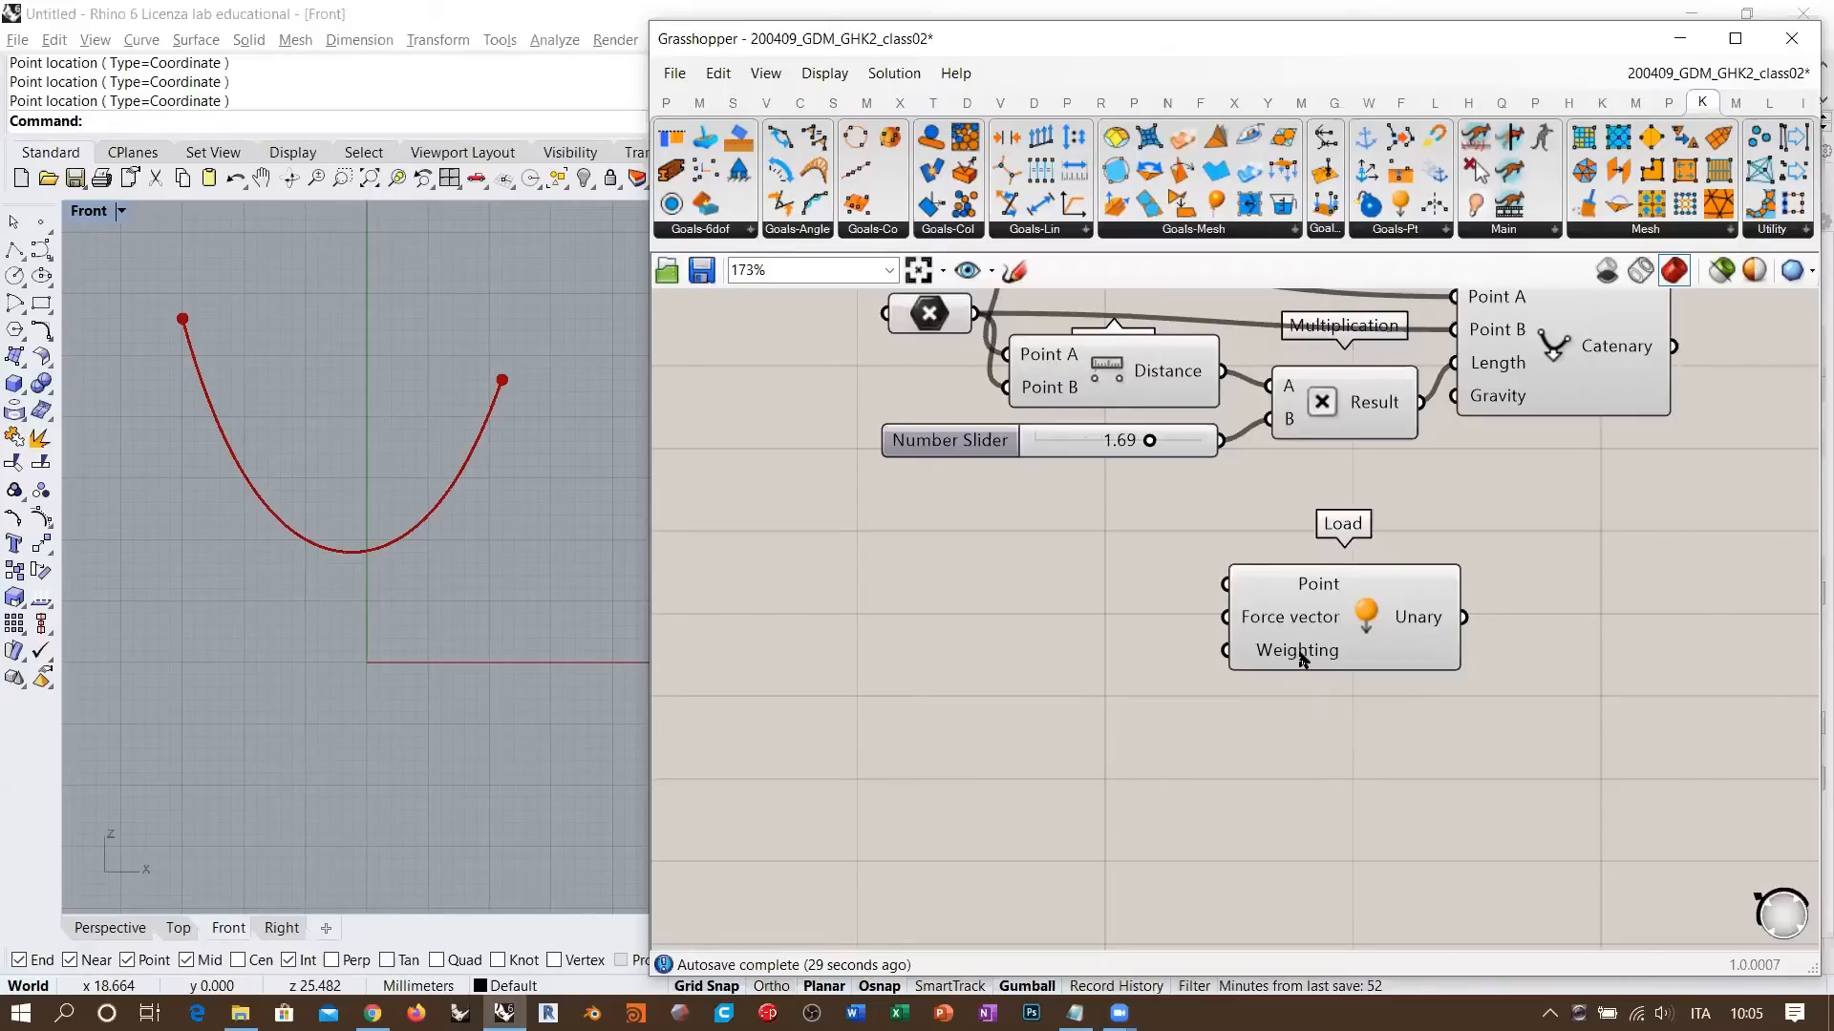
mouse_move(1301, 659)
right_click_drag(1294, 651, 1180, 660)
scroll(1180, 660, "up", 5)
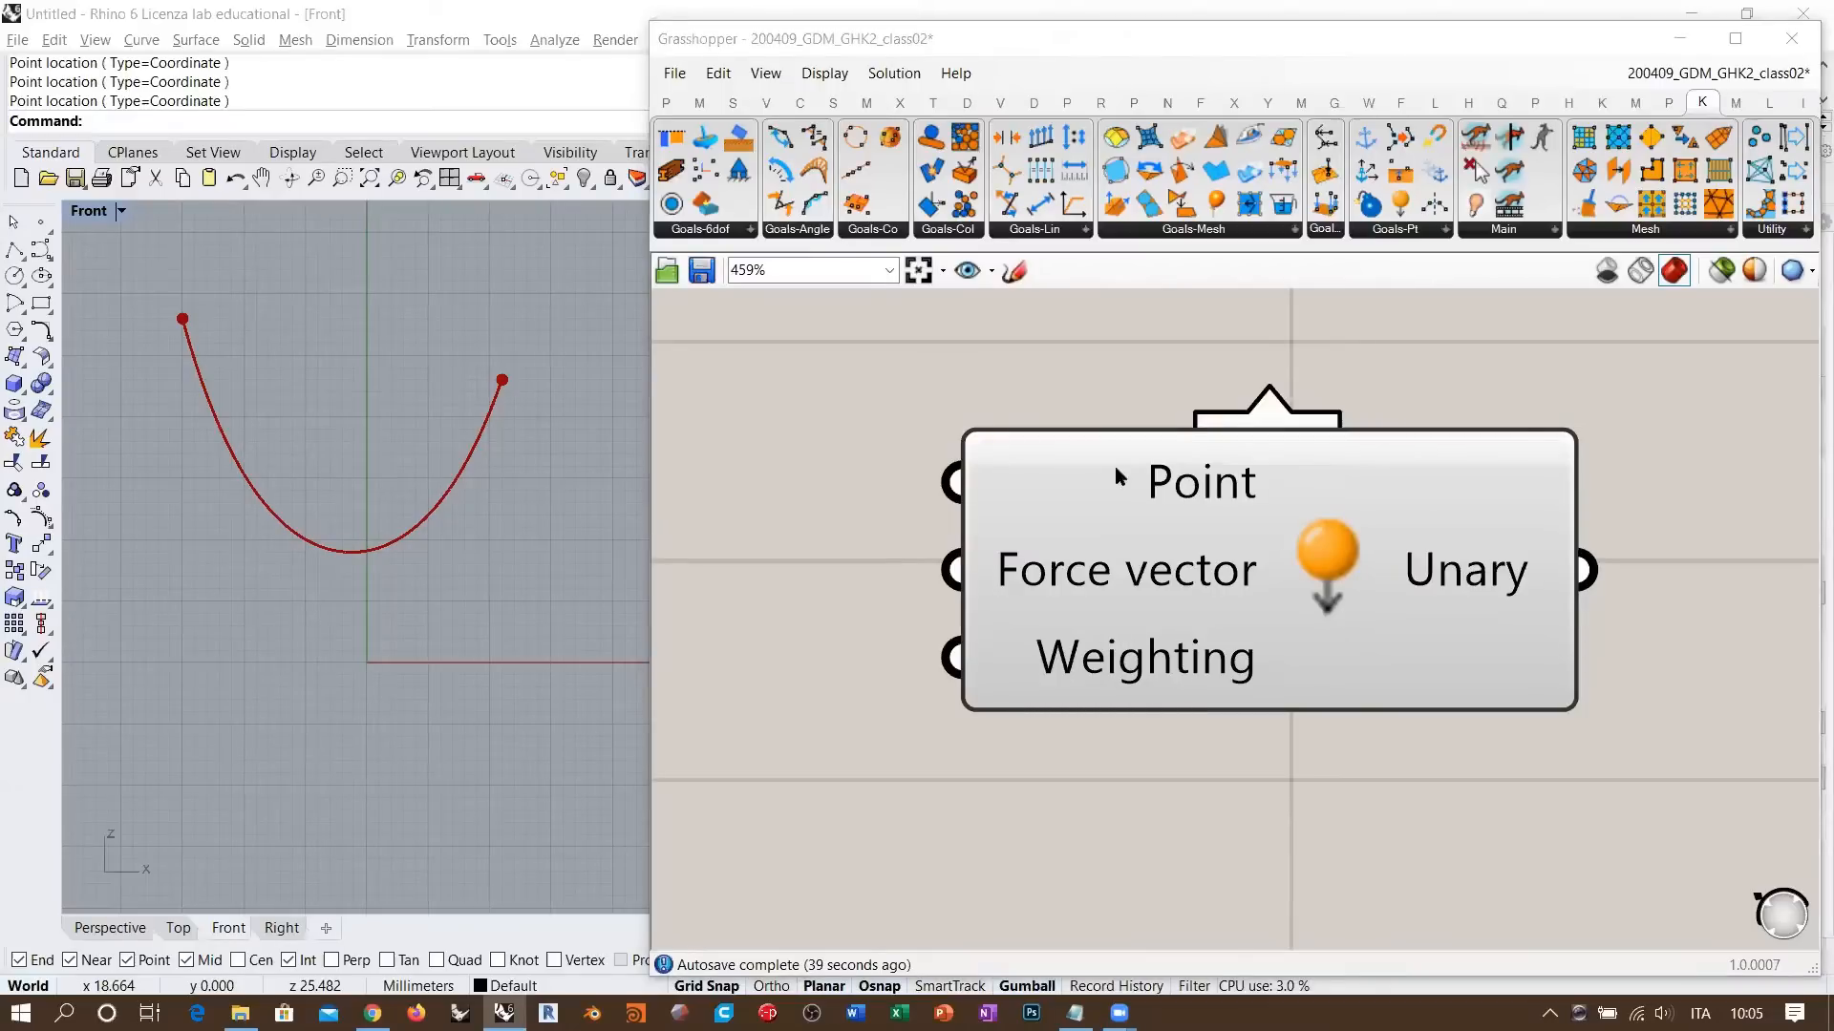
right_click_drag(1228, 500, 1263, 525)
scroll(1263, 526, "down", 2)
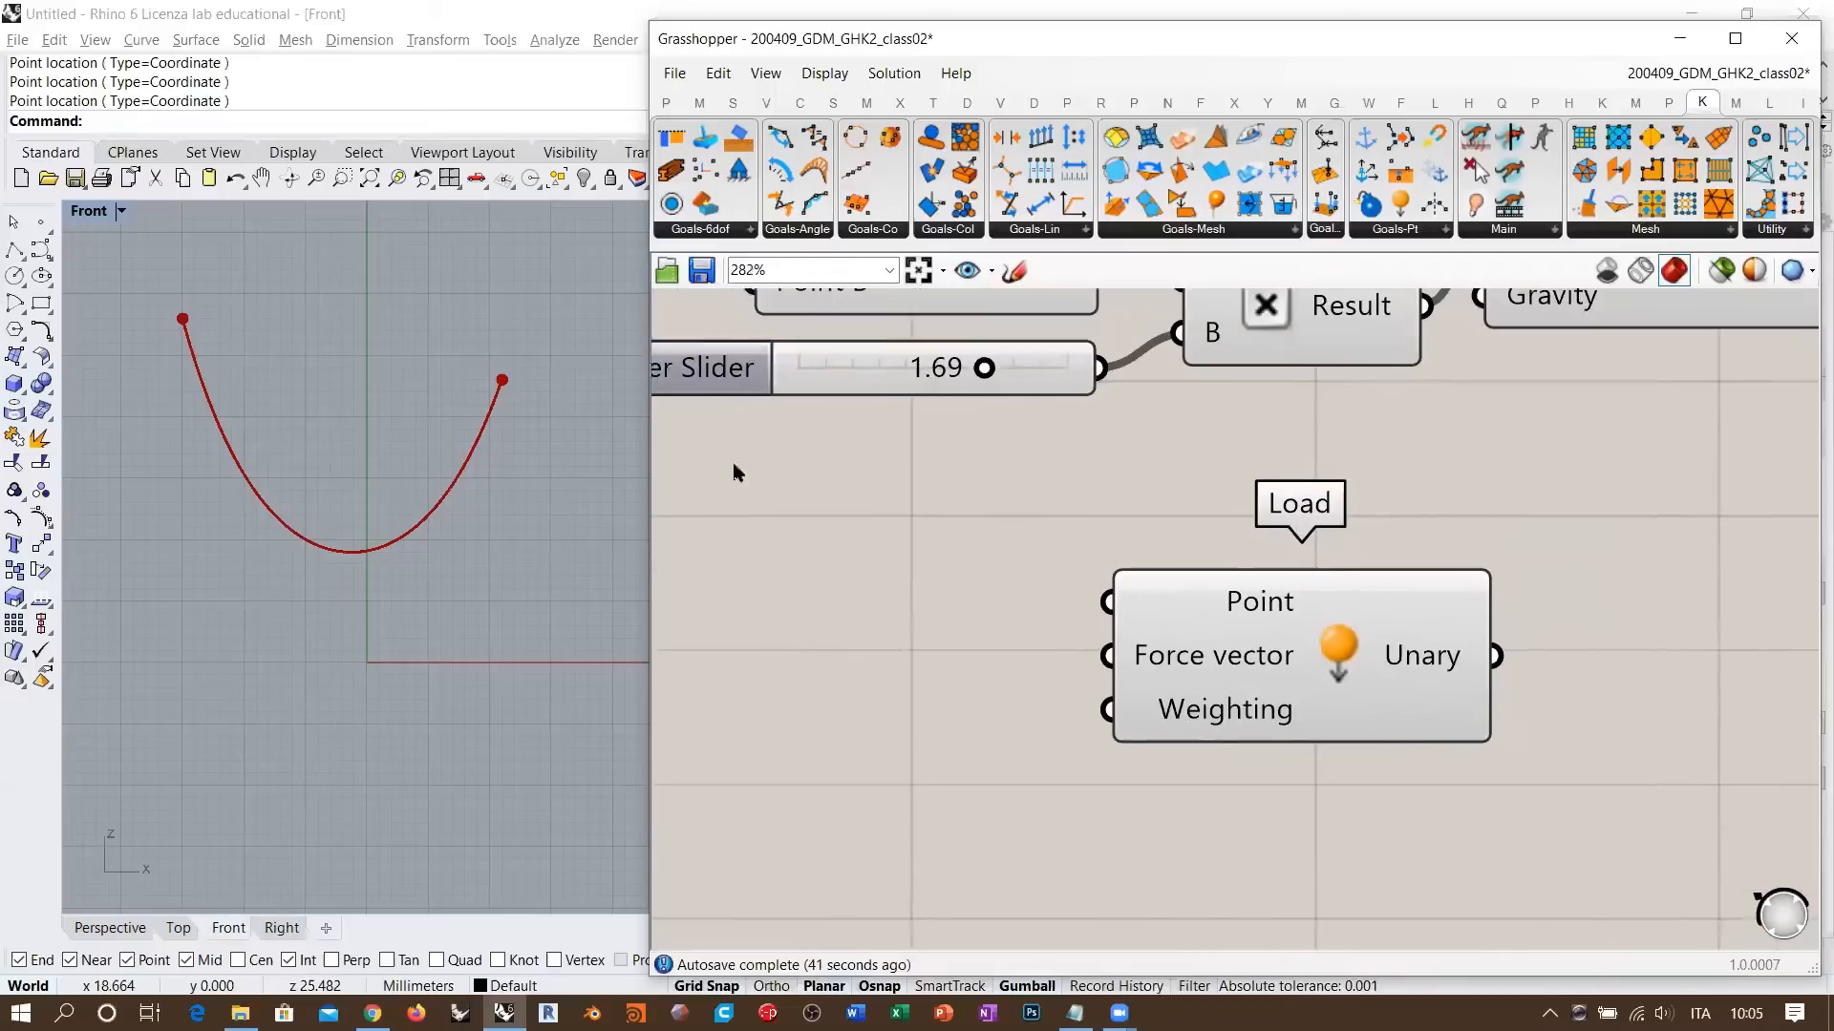
right_click_drag(1067, 541, 1071, 602)
scroll(1088, 592, "down", 1)
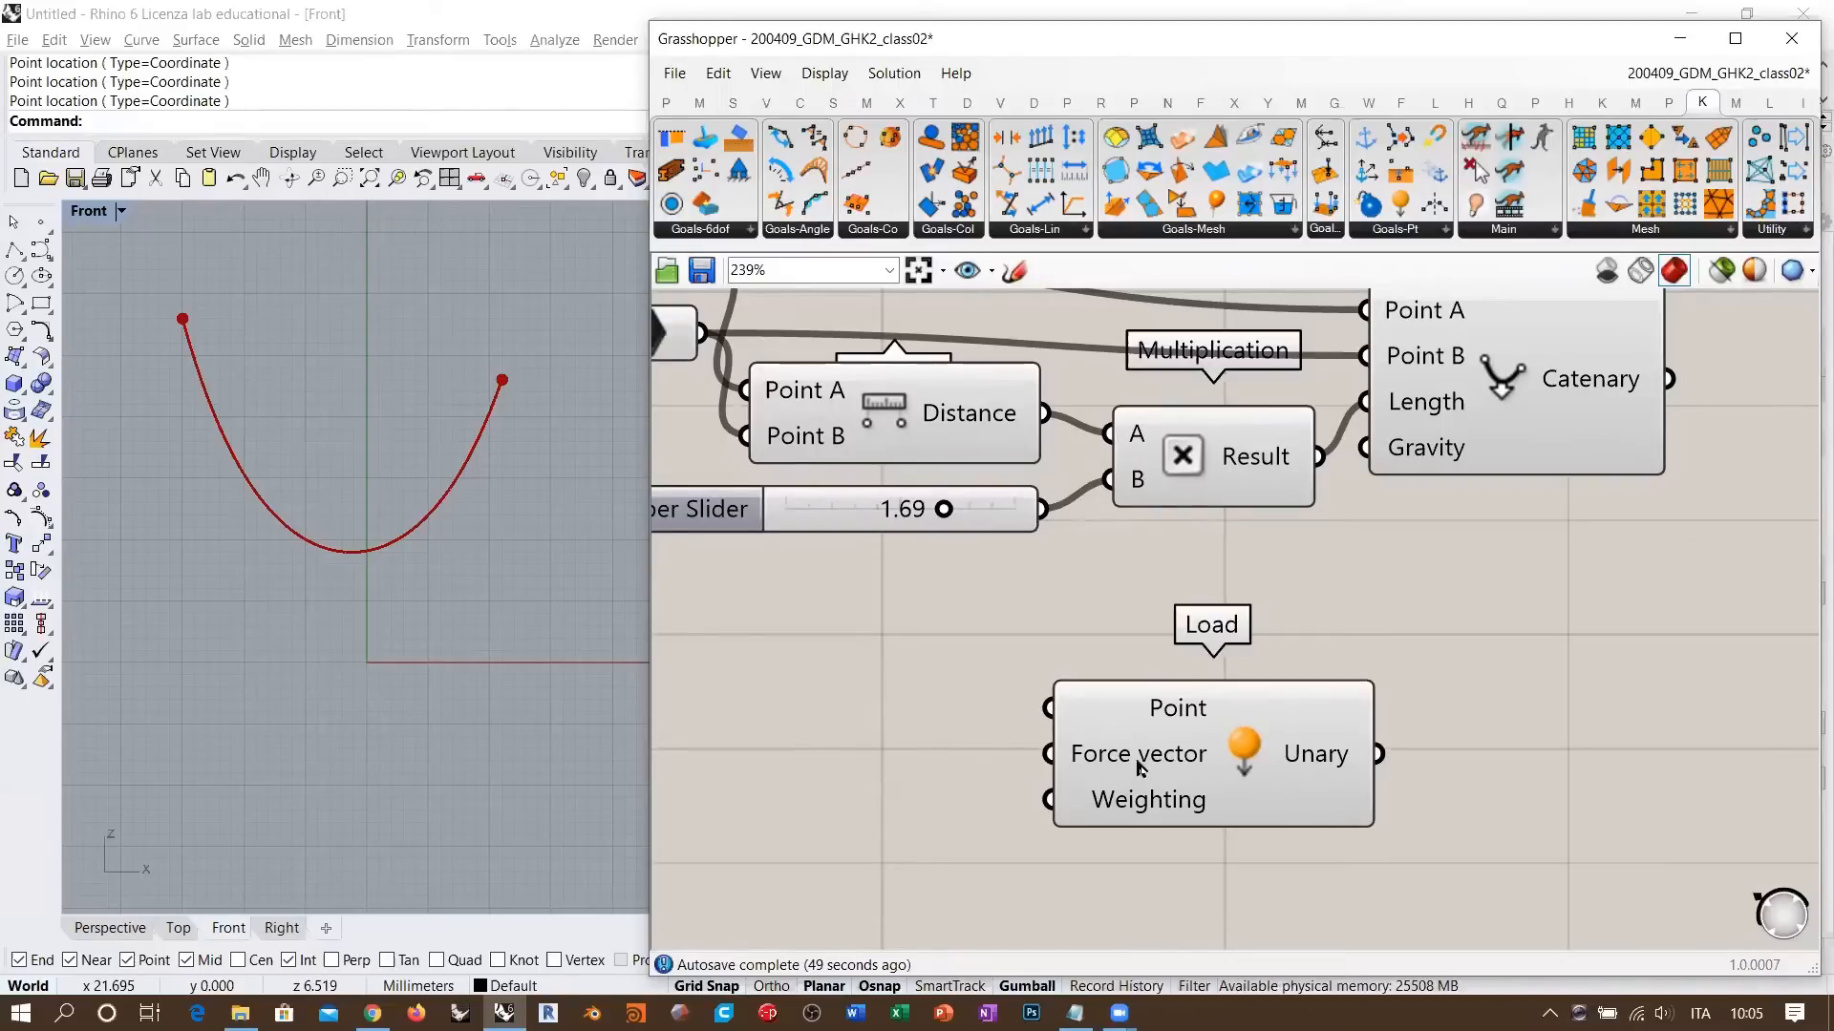
- Shift the Load component slightly and place a Length(Line) goal directly below it on the canvas
right_click_drag(1170, 744, 1094, 612)
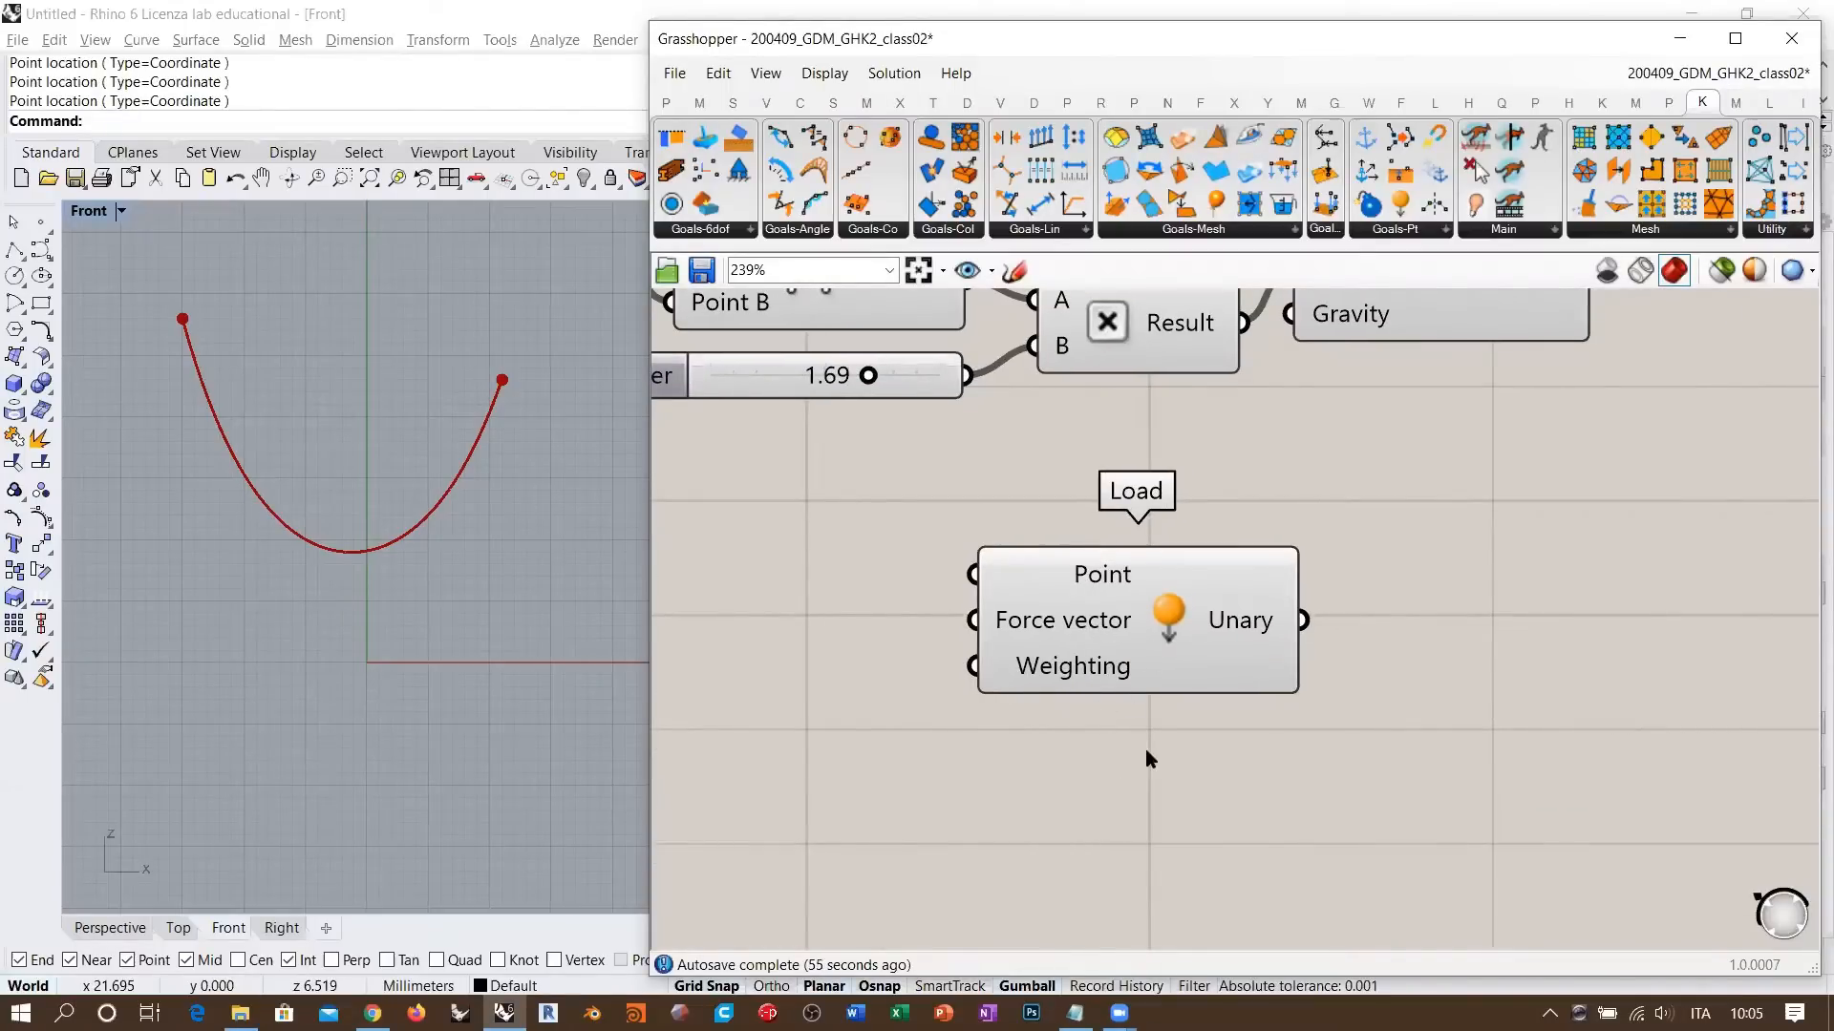
right_click_drag(1144, 748, 1138, 681)
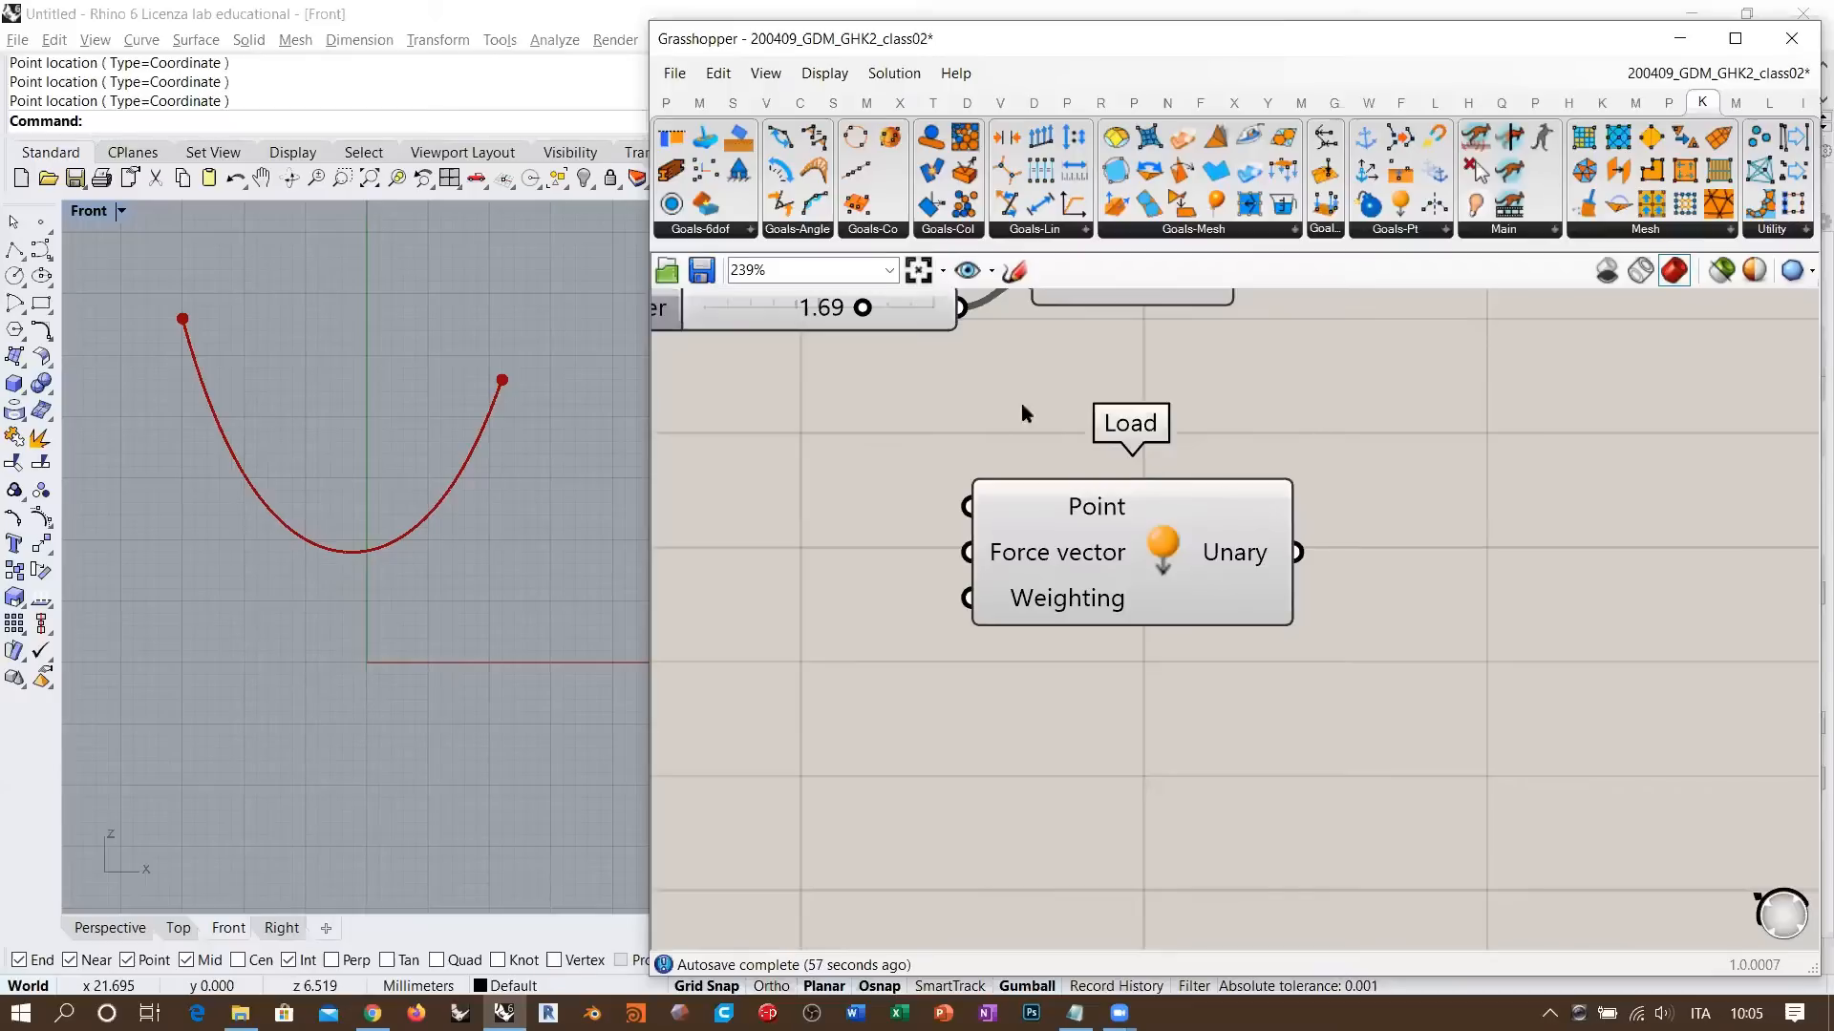
left_click_drag(1247, 499, 1275, 467)
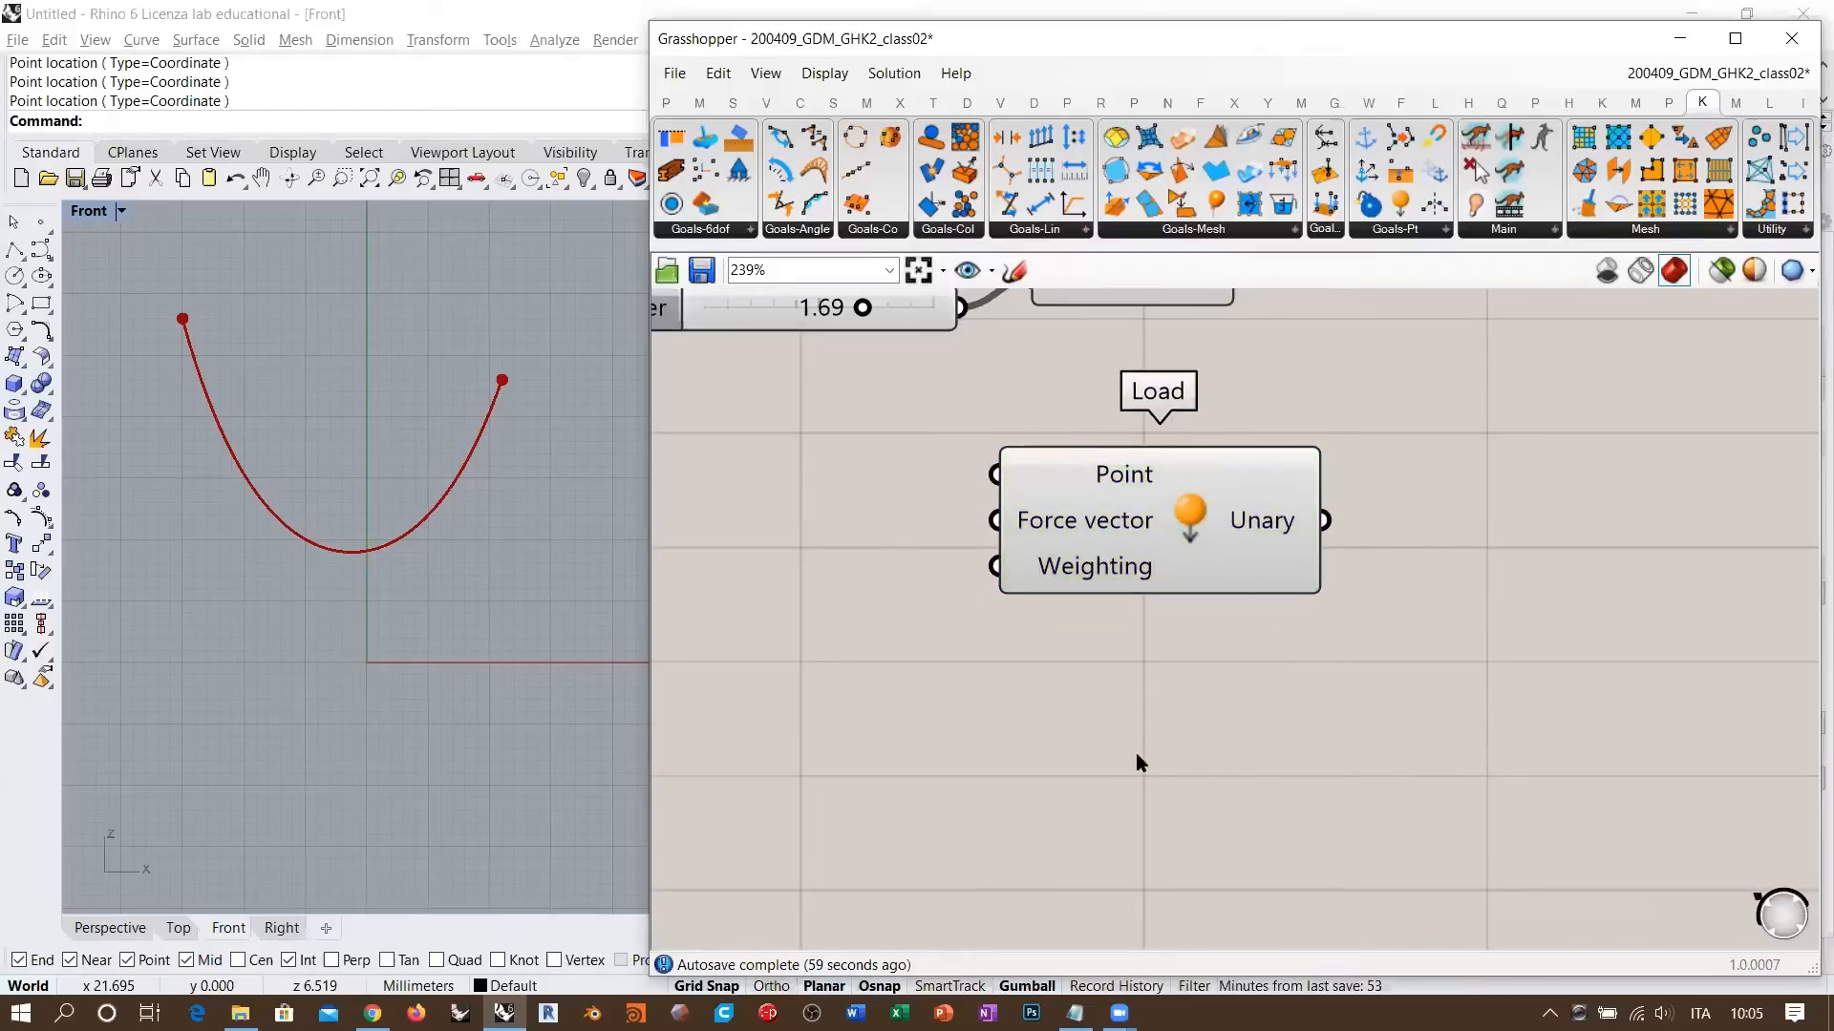
left_click(1215, 583)
left_click_drag(1029, 218, 1235, 754)
left_click(1337, 611)
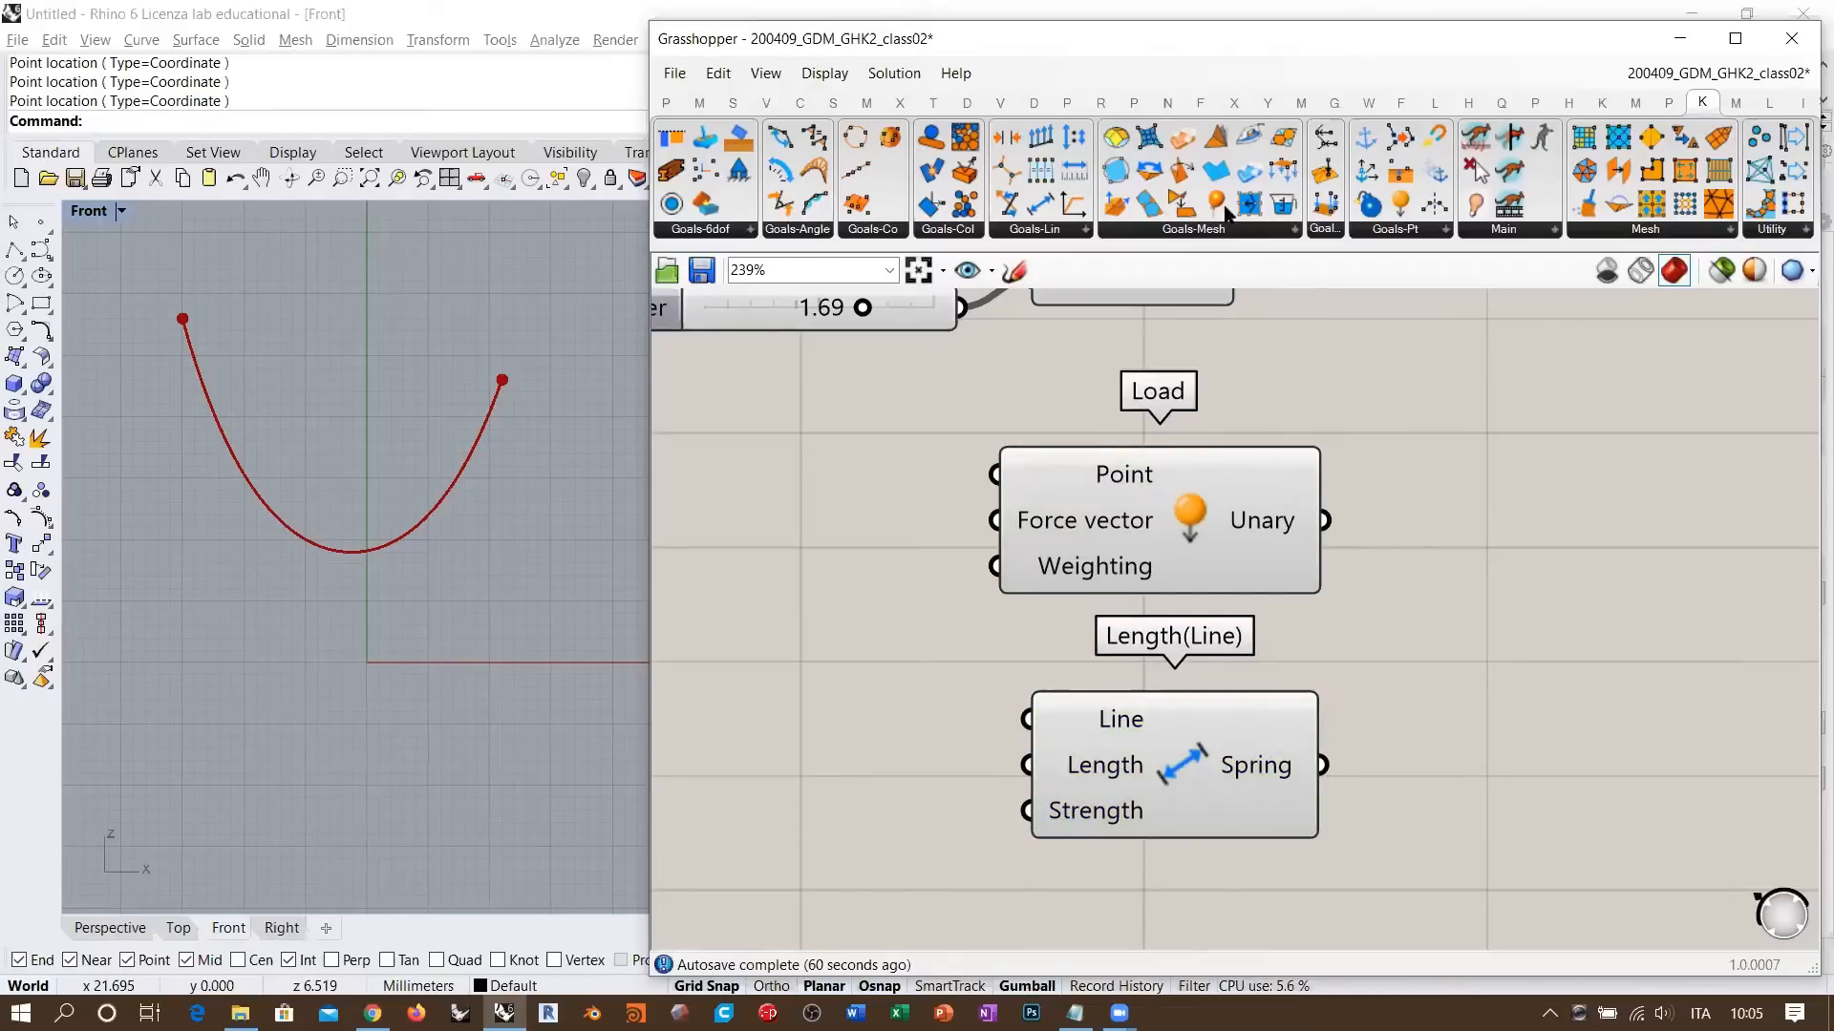
- Place an EdgeLengths mesh goal on the canvas beside the Length(Line) component
left_click_drag(1151, 140, 804, 674)
right_click_drag(953, 687, 1075, 645)
left_click_drag(988, 635, 972, 653)
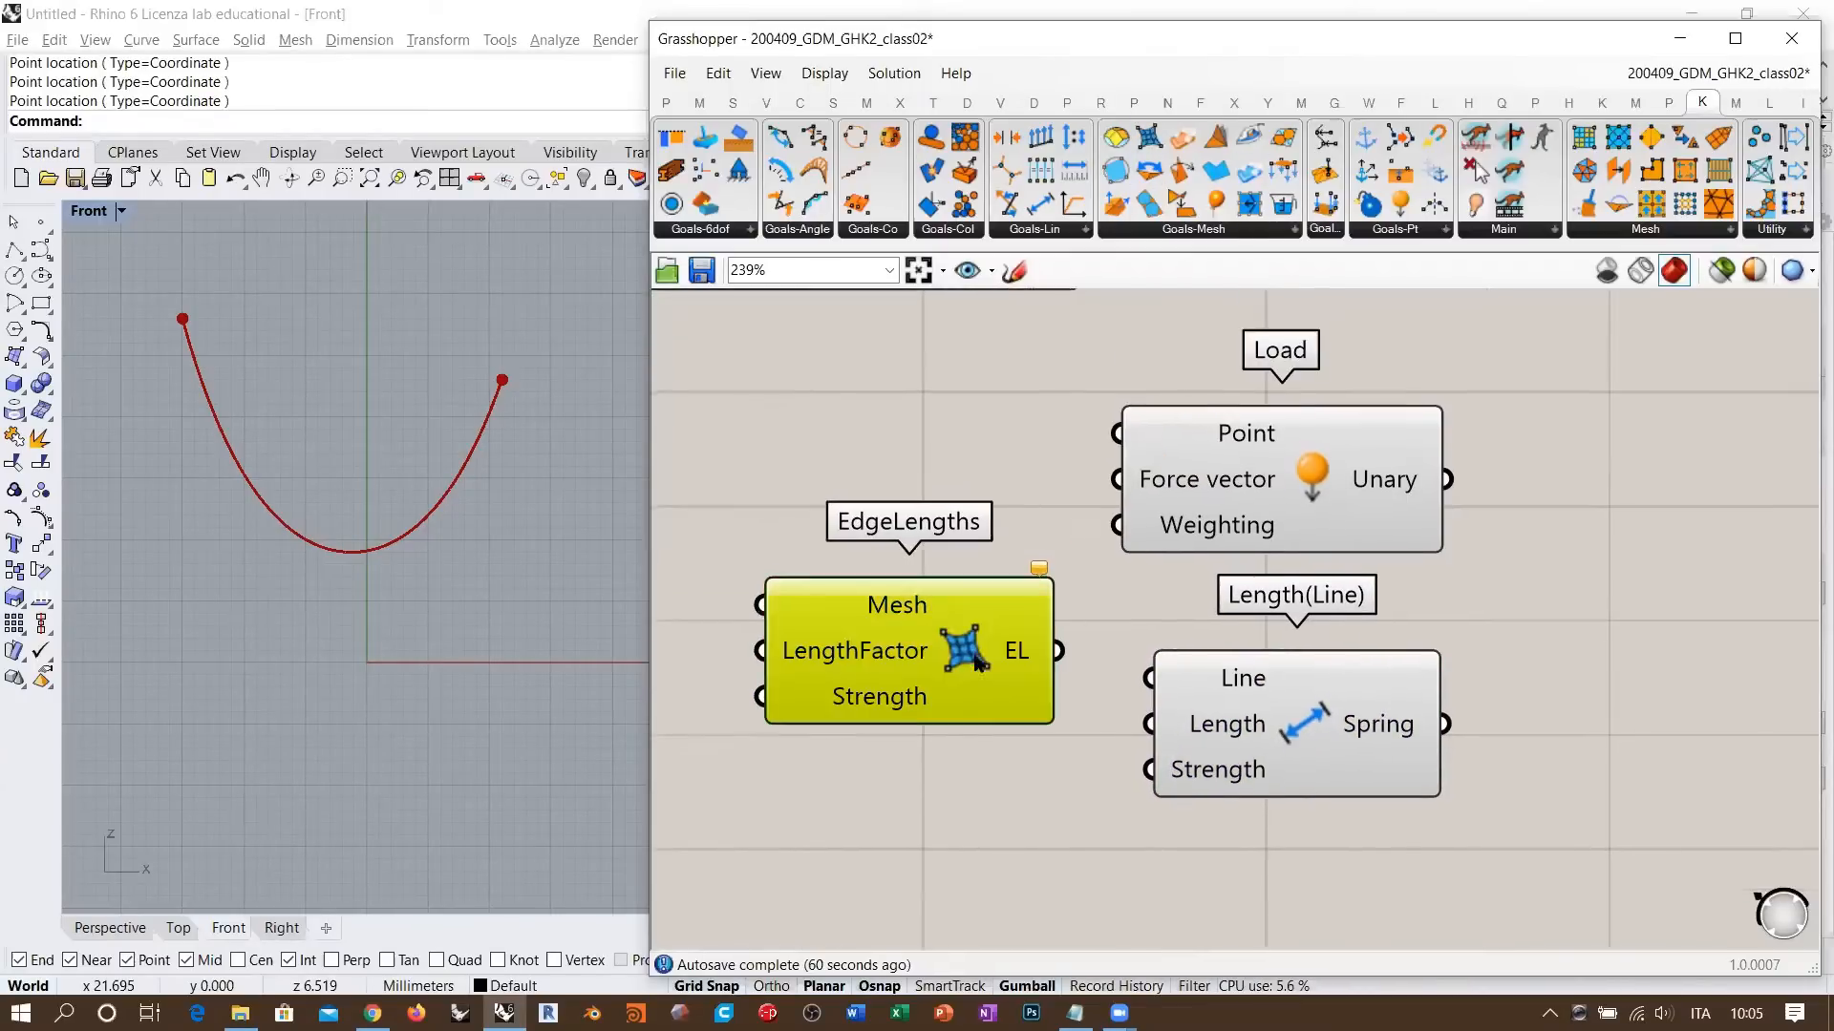
left_click(957, 754)
right_click_drag(1056, 531, 1009, 505)
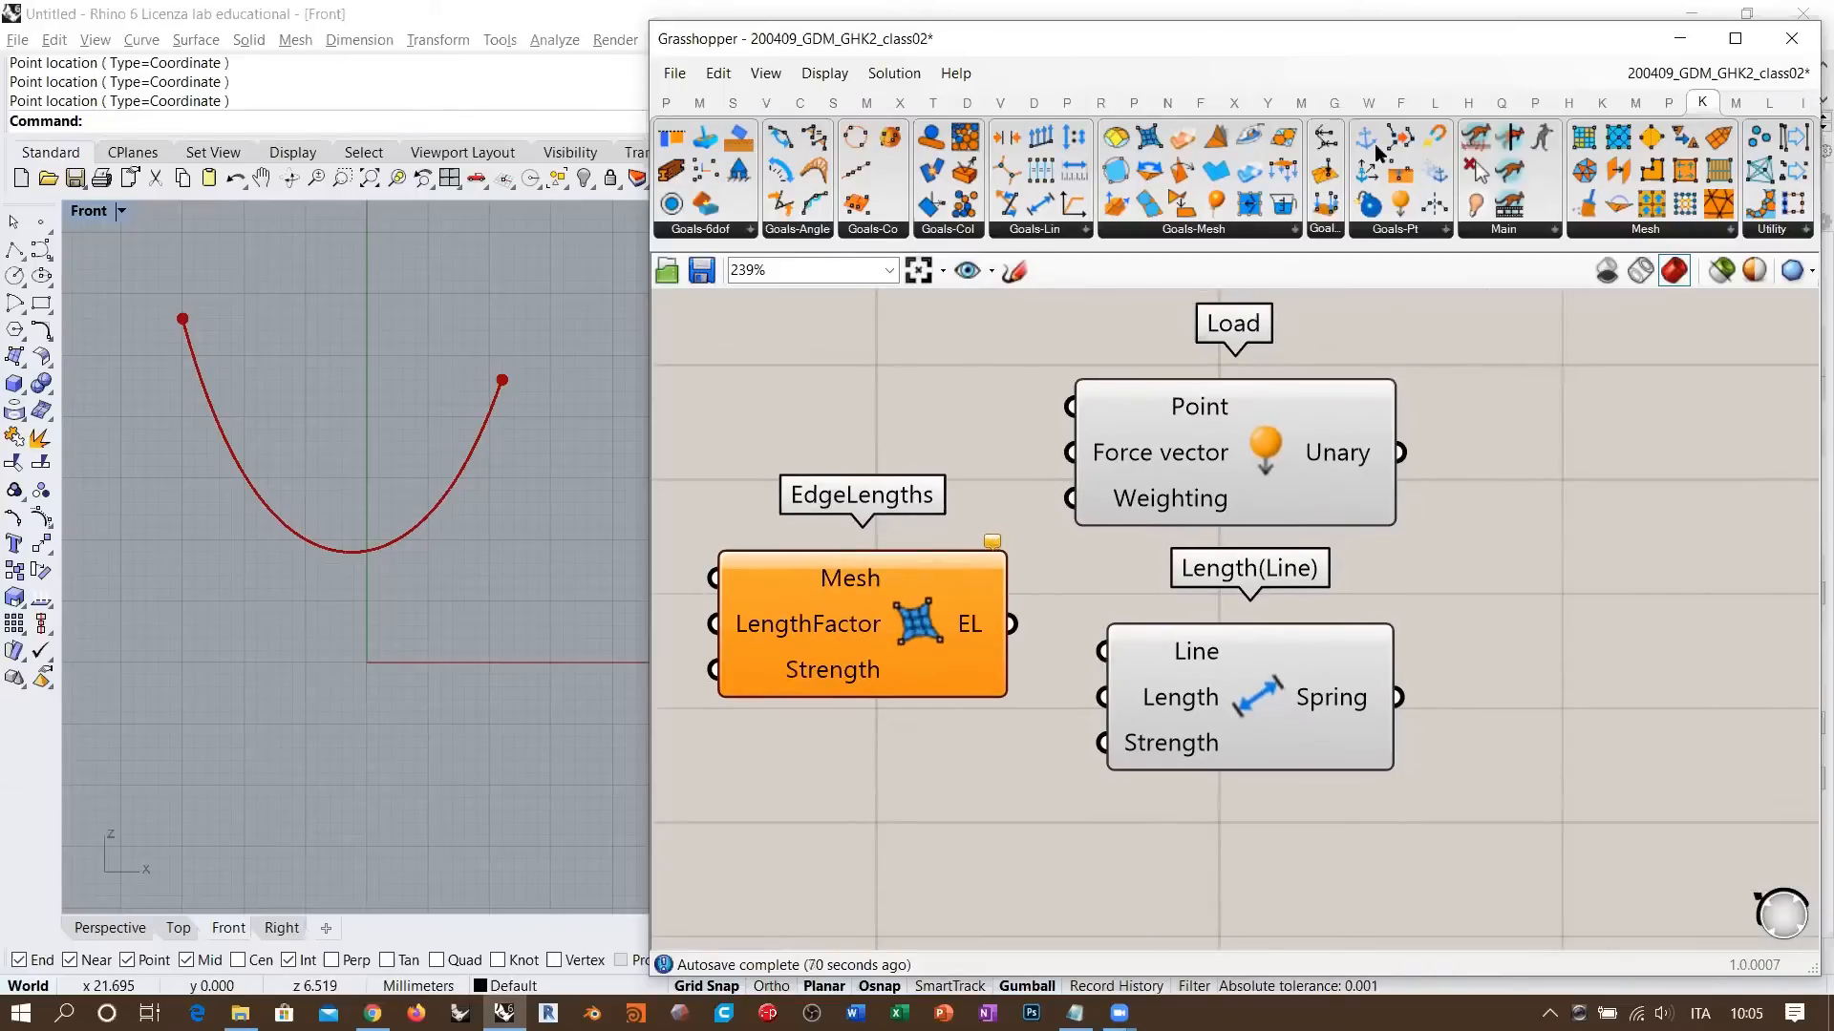
- Place an Anchor goal on the canvas below the EdgeLengths component
left_click_drag(1367, 139, 921, 829)
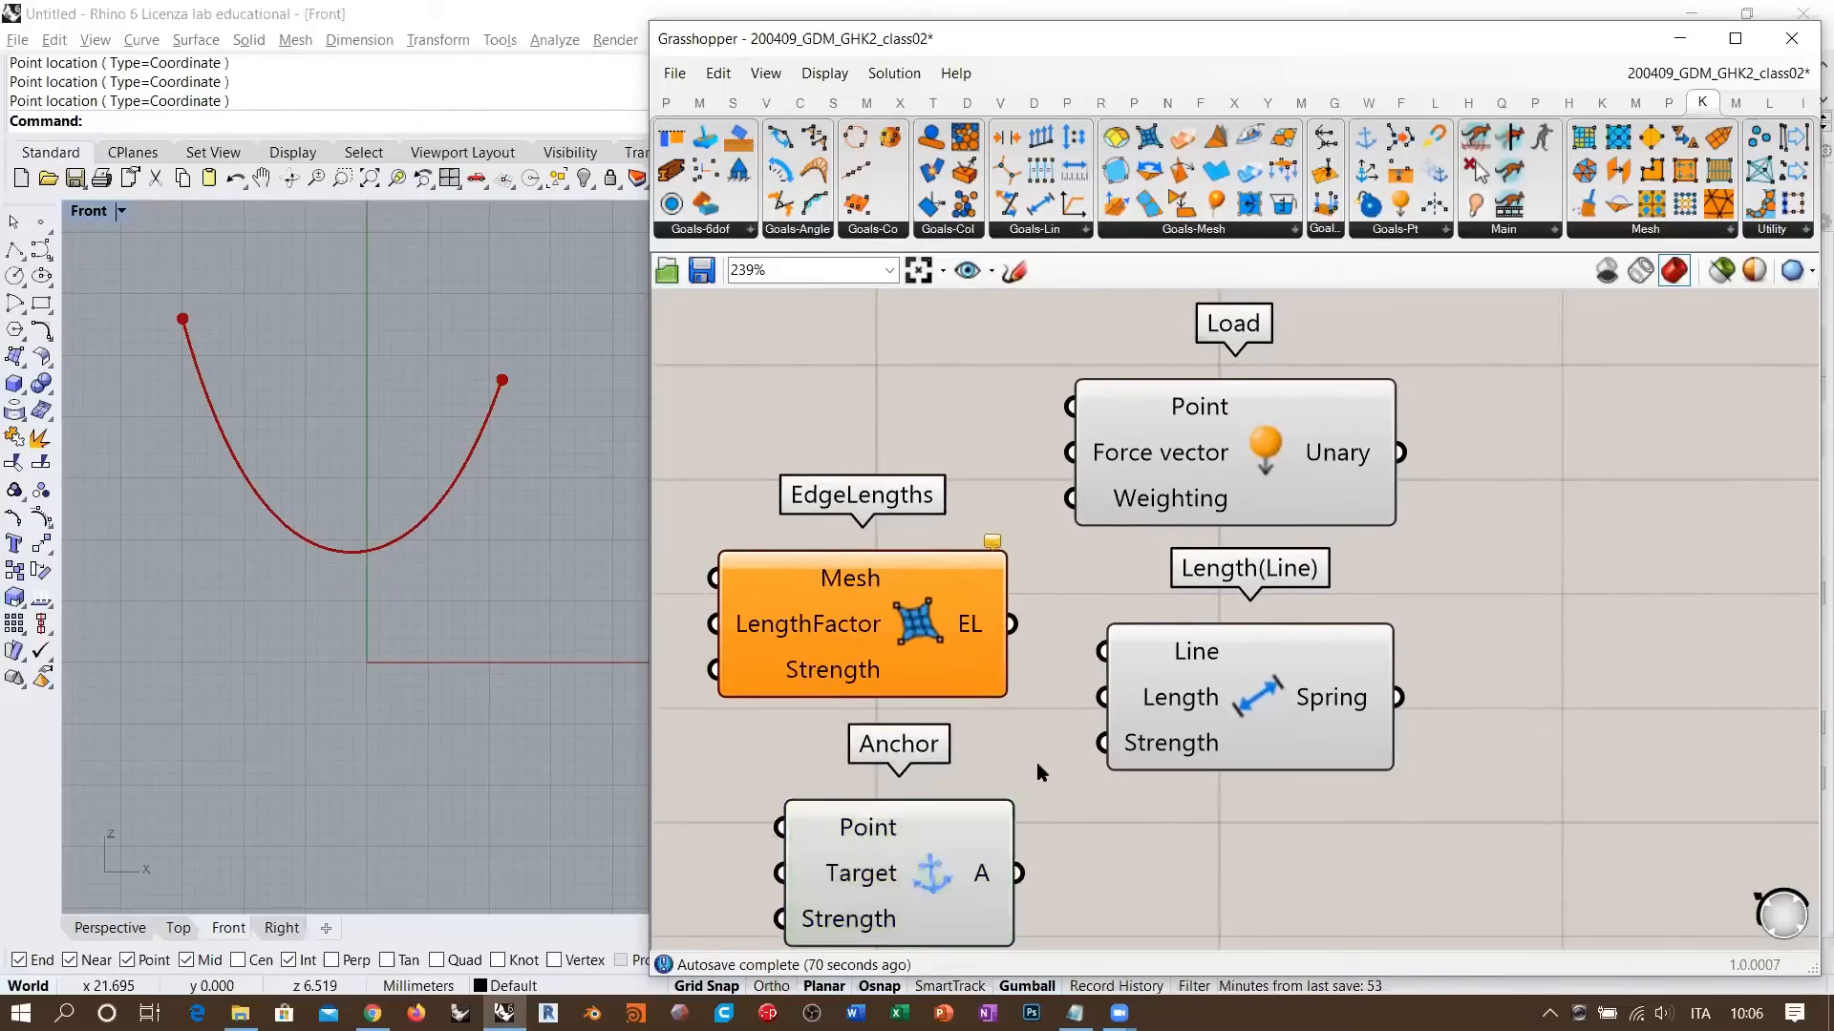
right_click_drag(1148, 576, 1159, 554)
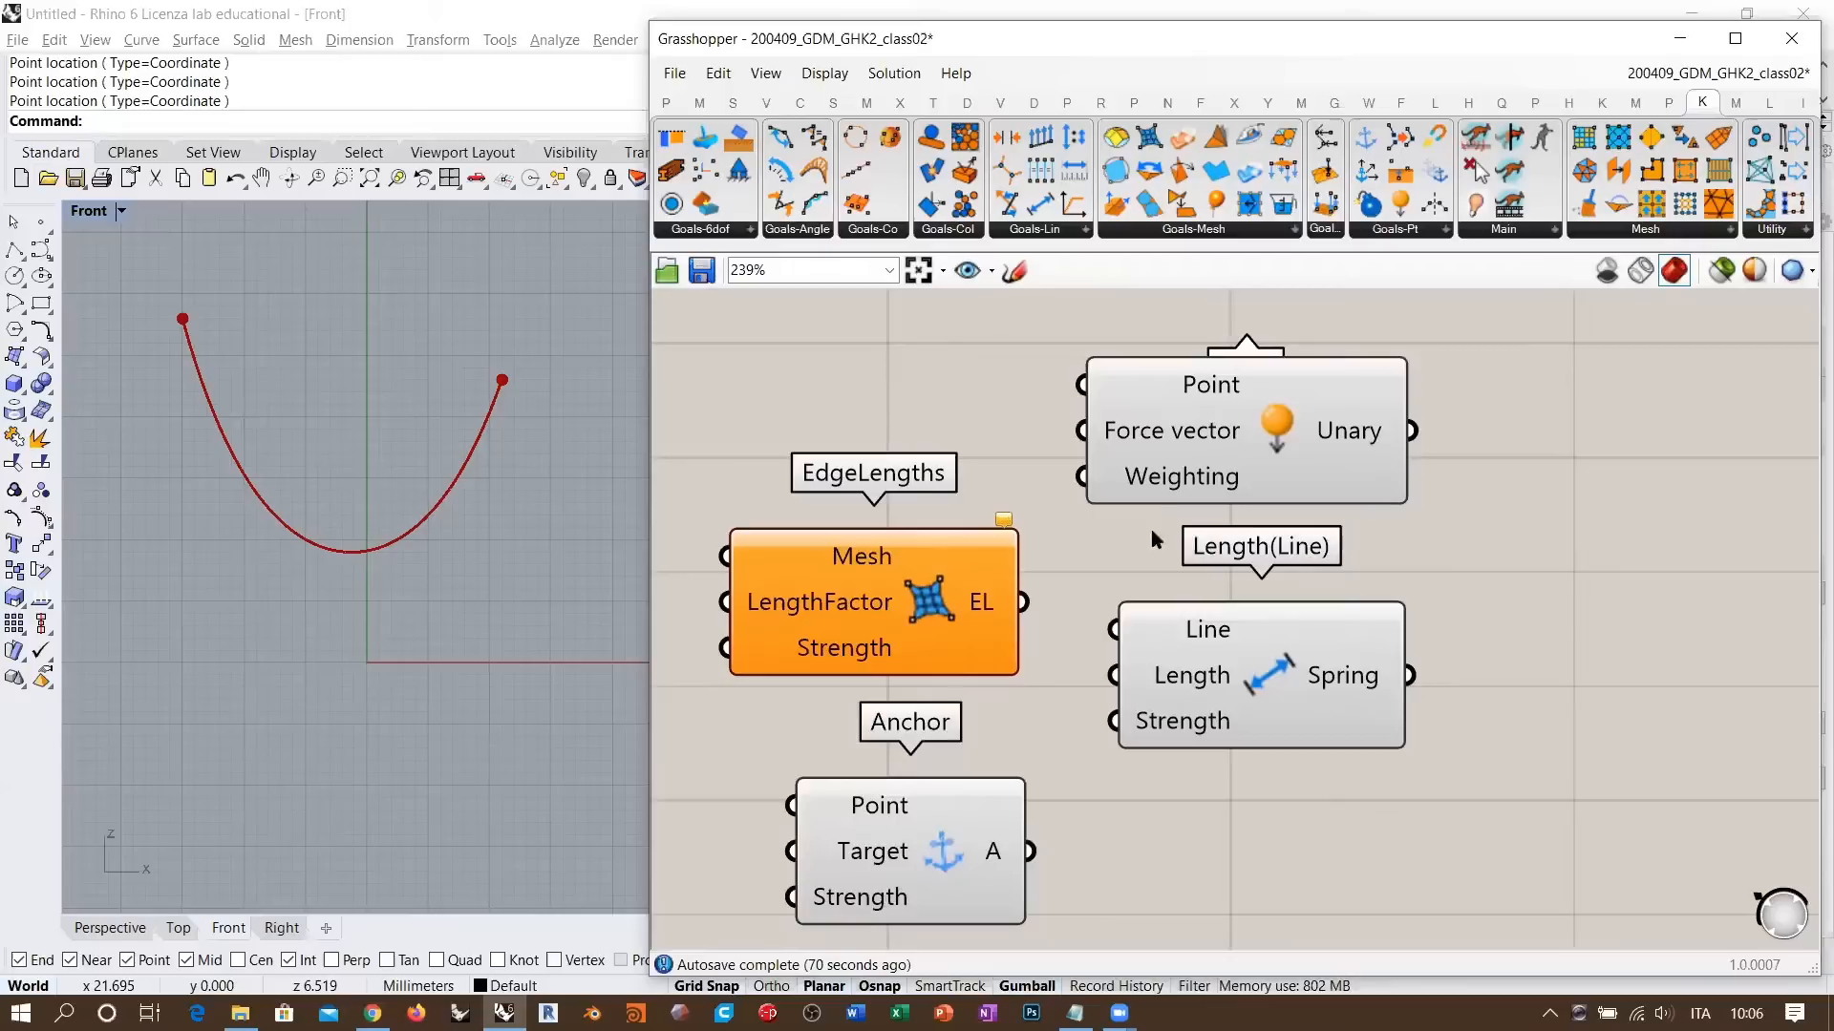
scroll(1064, 517, "down", 2)
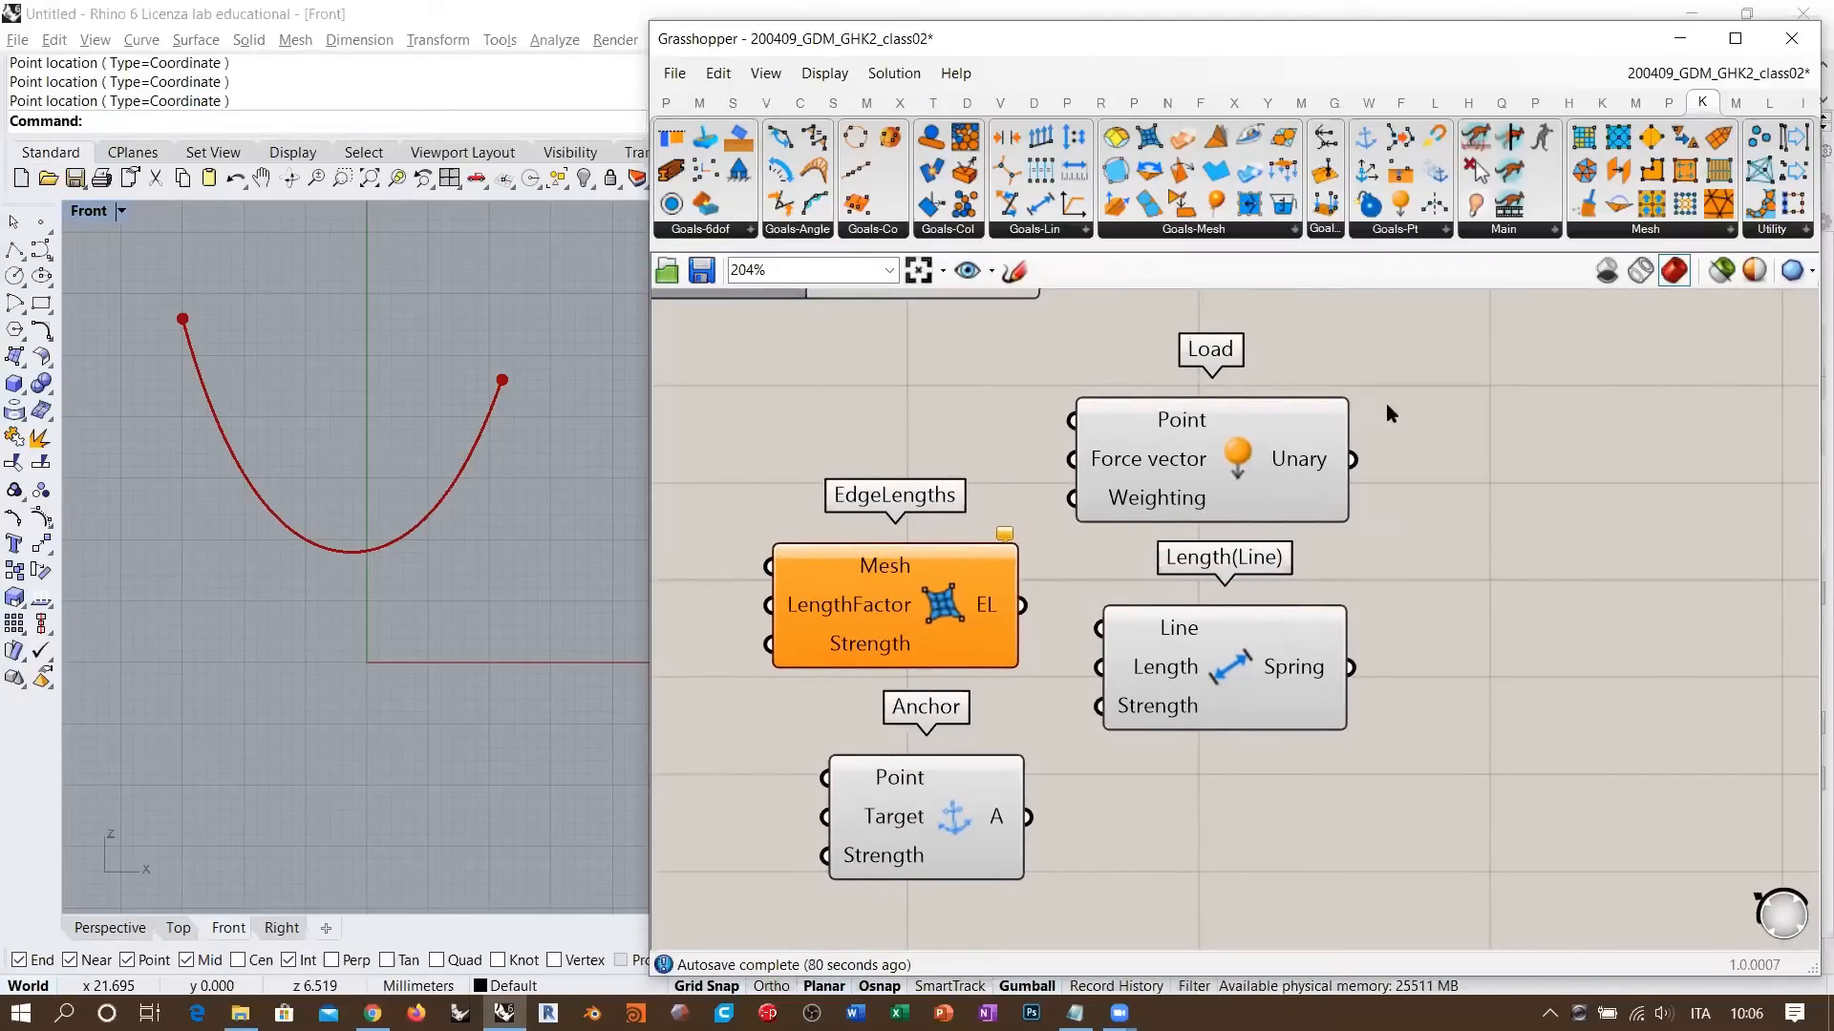
left_click_drag(973, 797, 966, 794)
left_click(1289, 579)
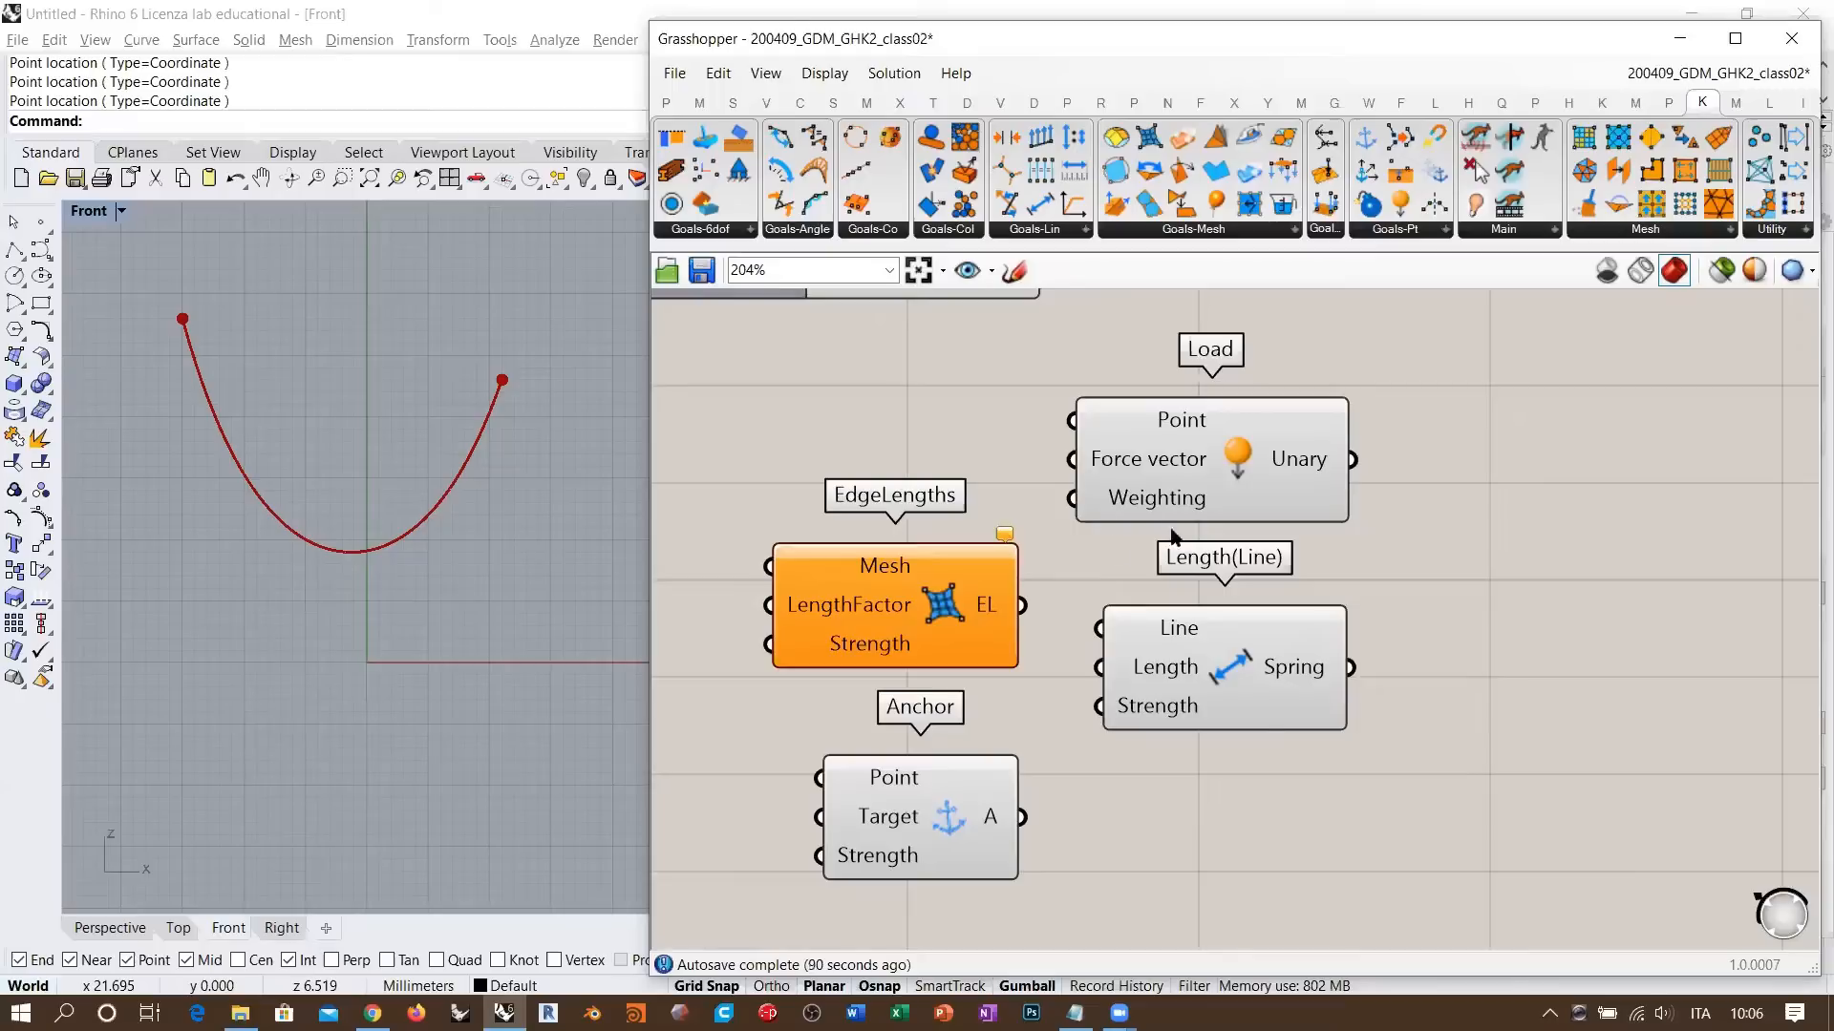
- Arrange the EdgeLengths and Length(Line) components side by side, between the Load and Anchor components
left_click(932, 812)
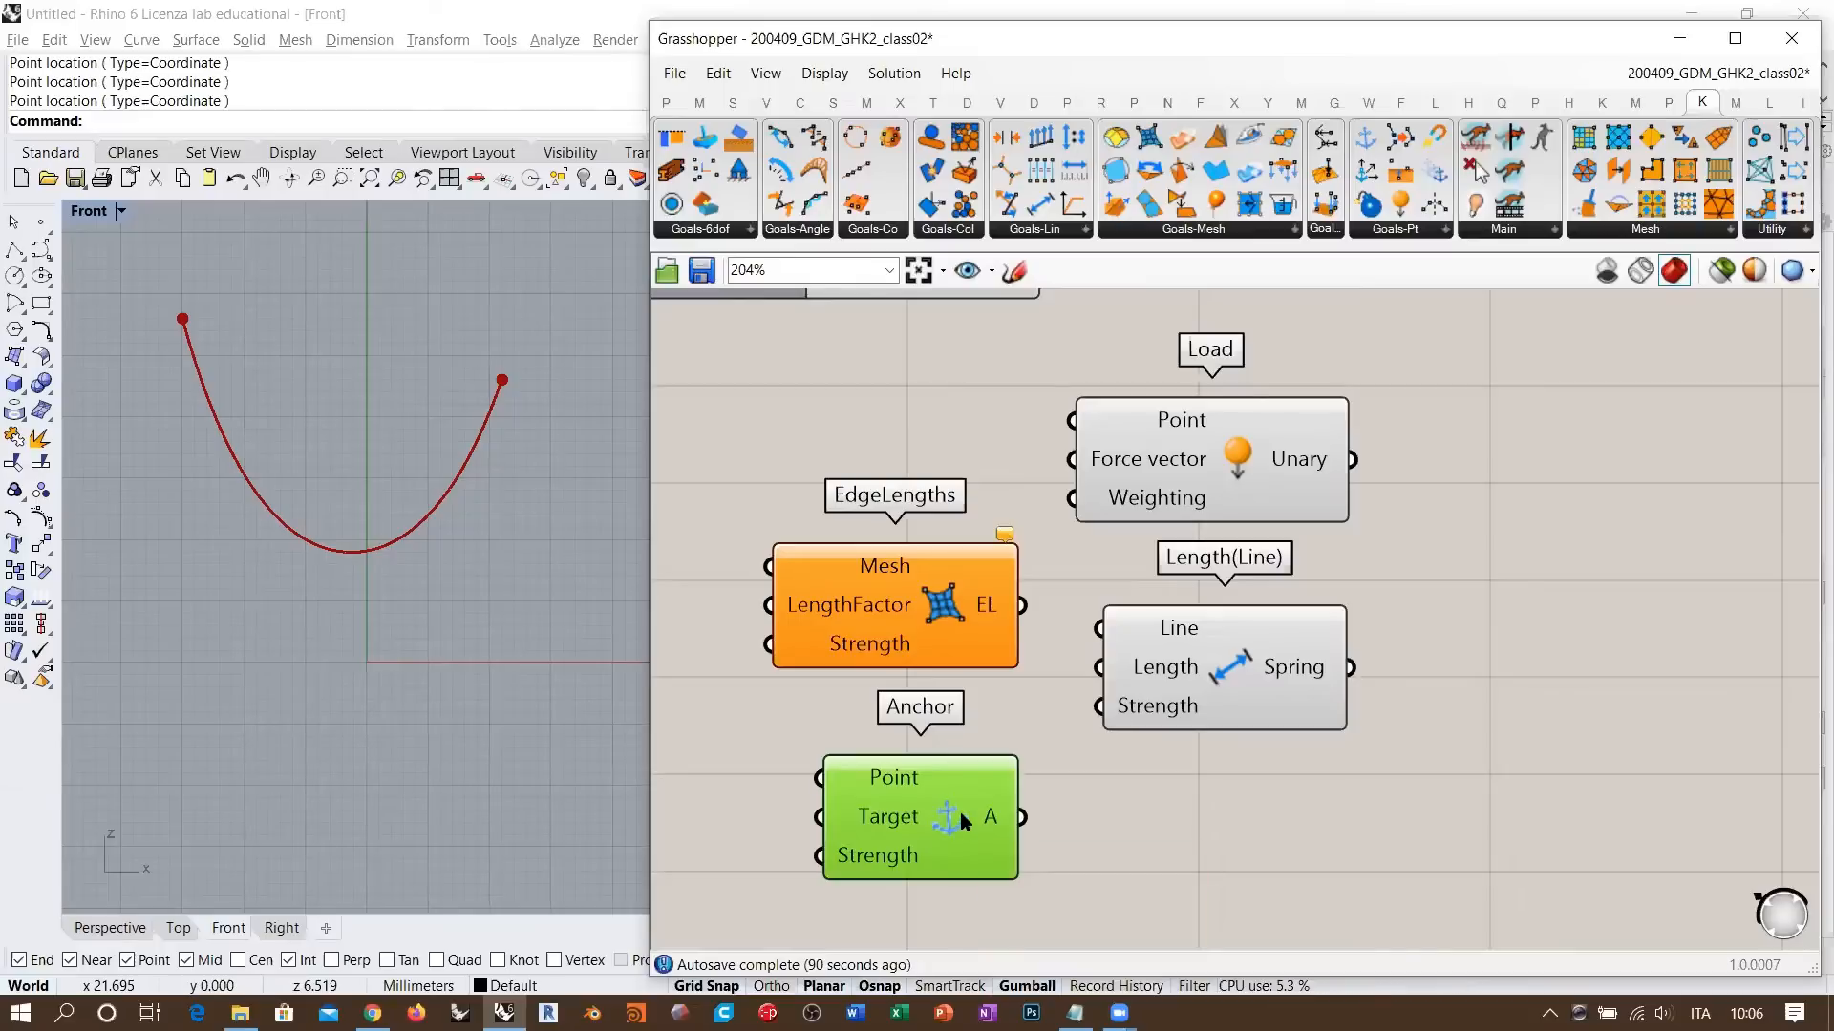
mouse_move(896, 862)
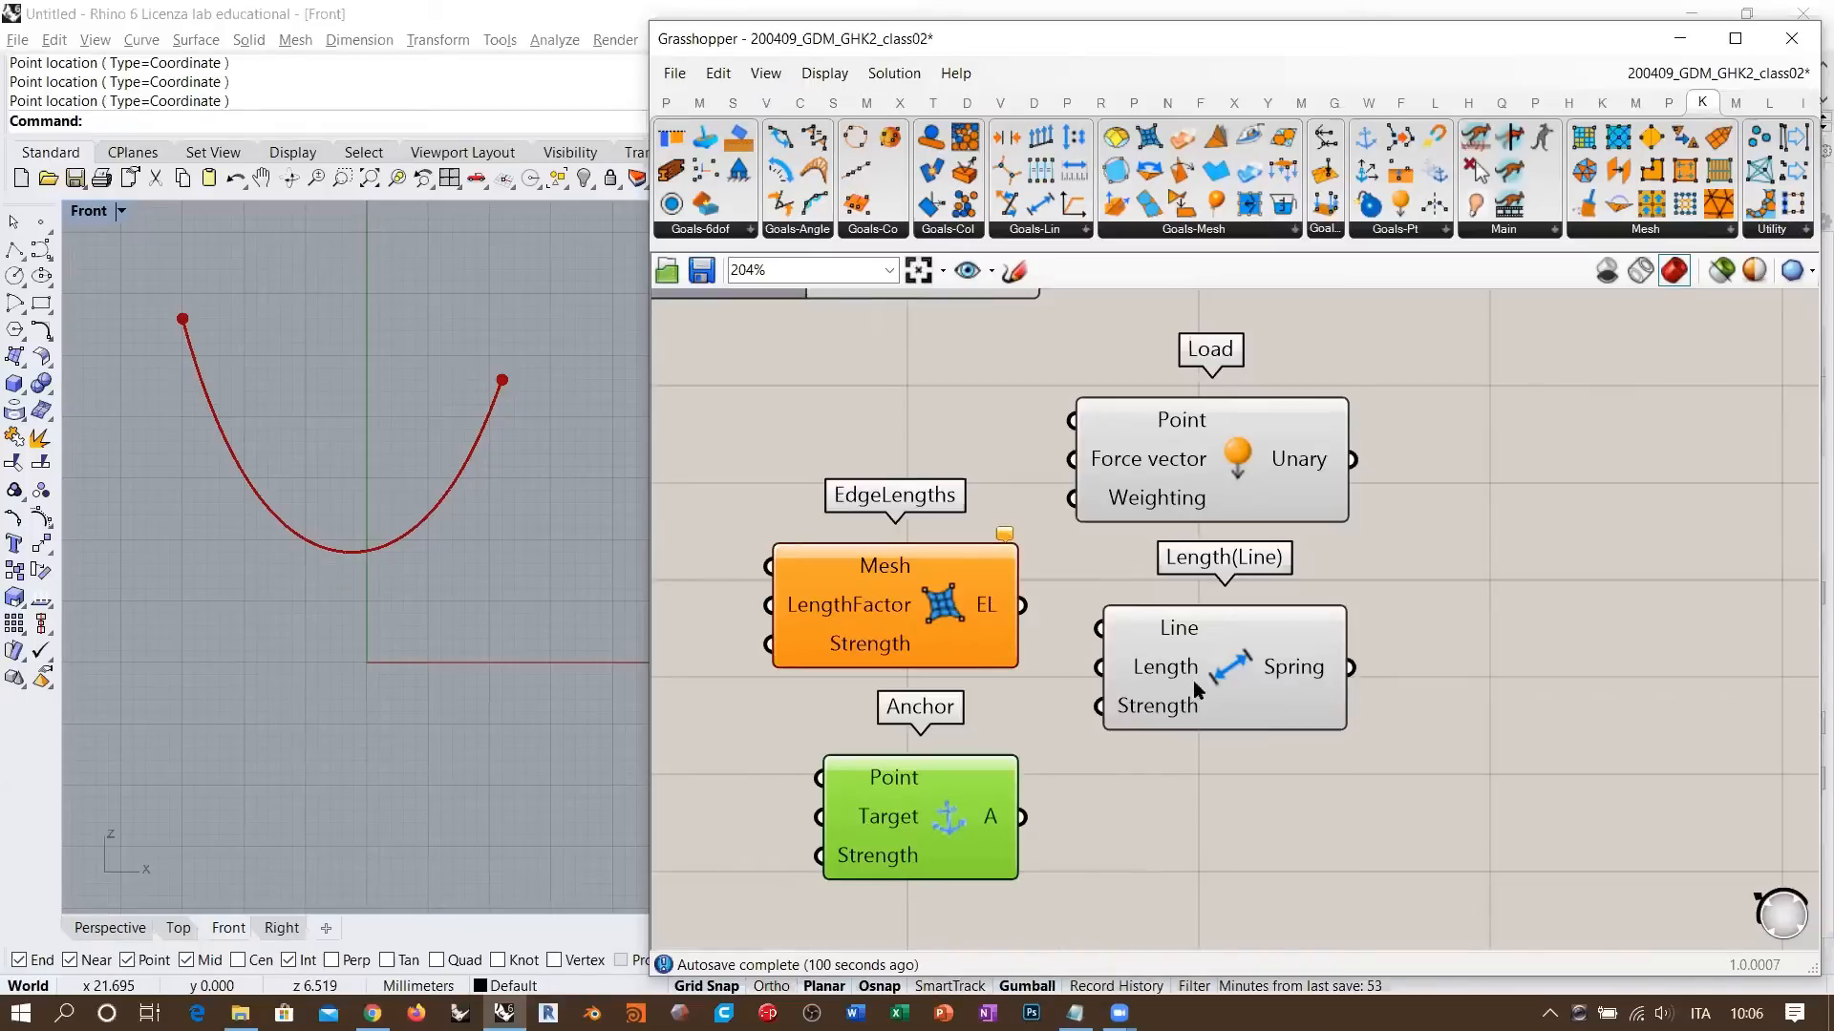
left_click_drag(1194, 687, 1194, 646)
left_click_drag(986, 620, 975, 654)
left_click_drag(1147, 668, 1092, 688)
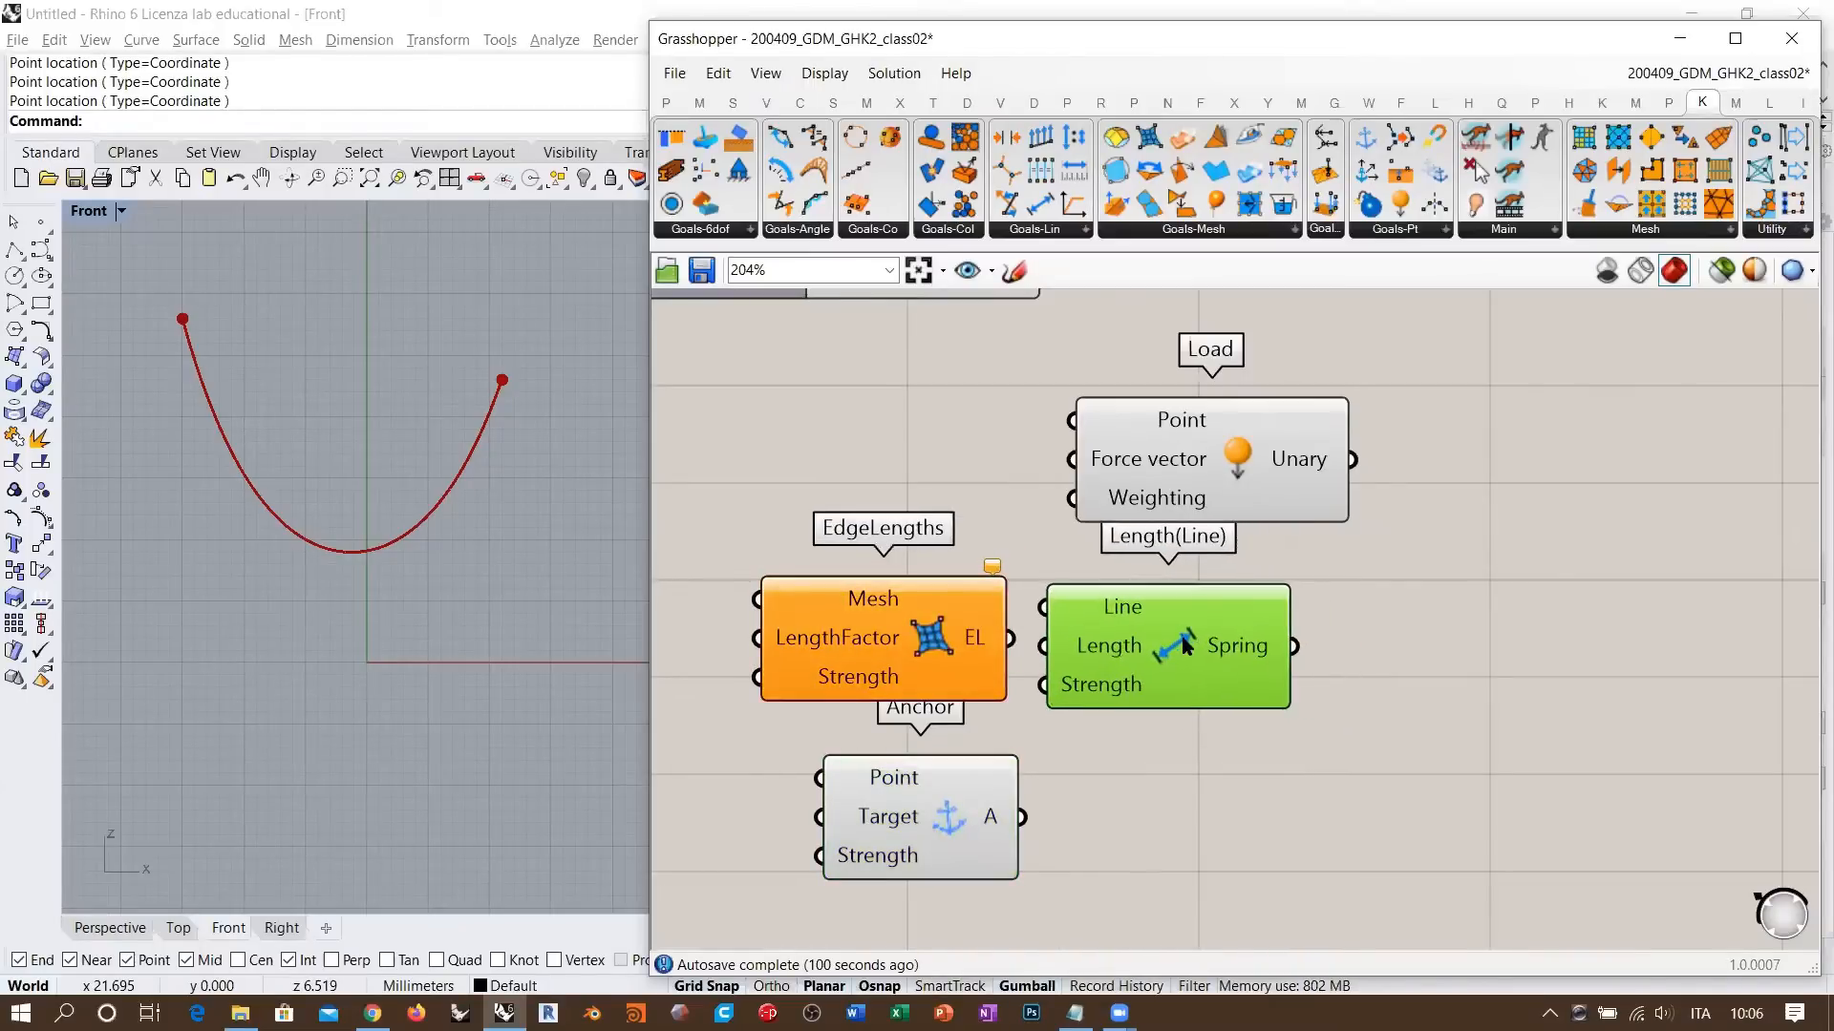
left_click(1039, 766)
right_click_drag(1039, 766, 1067, 692)
left_click_drag(979, 594, 964, 594)
left_click_drag(1182, 581, 1169, 581)
left_click(1141, 685)
- Align the Anchor component under EdgeLengths so that their output edges line up
left_click_drag(938, 768, 907, 790)
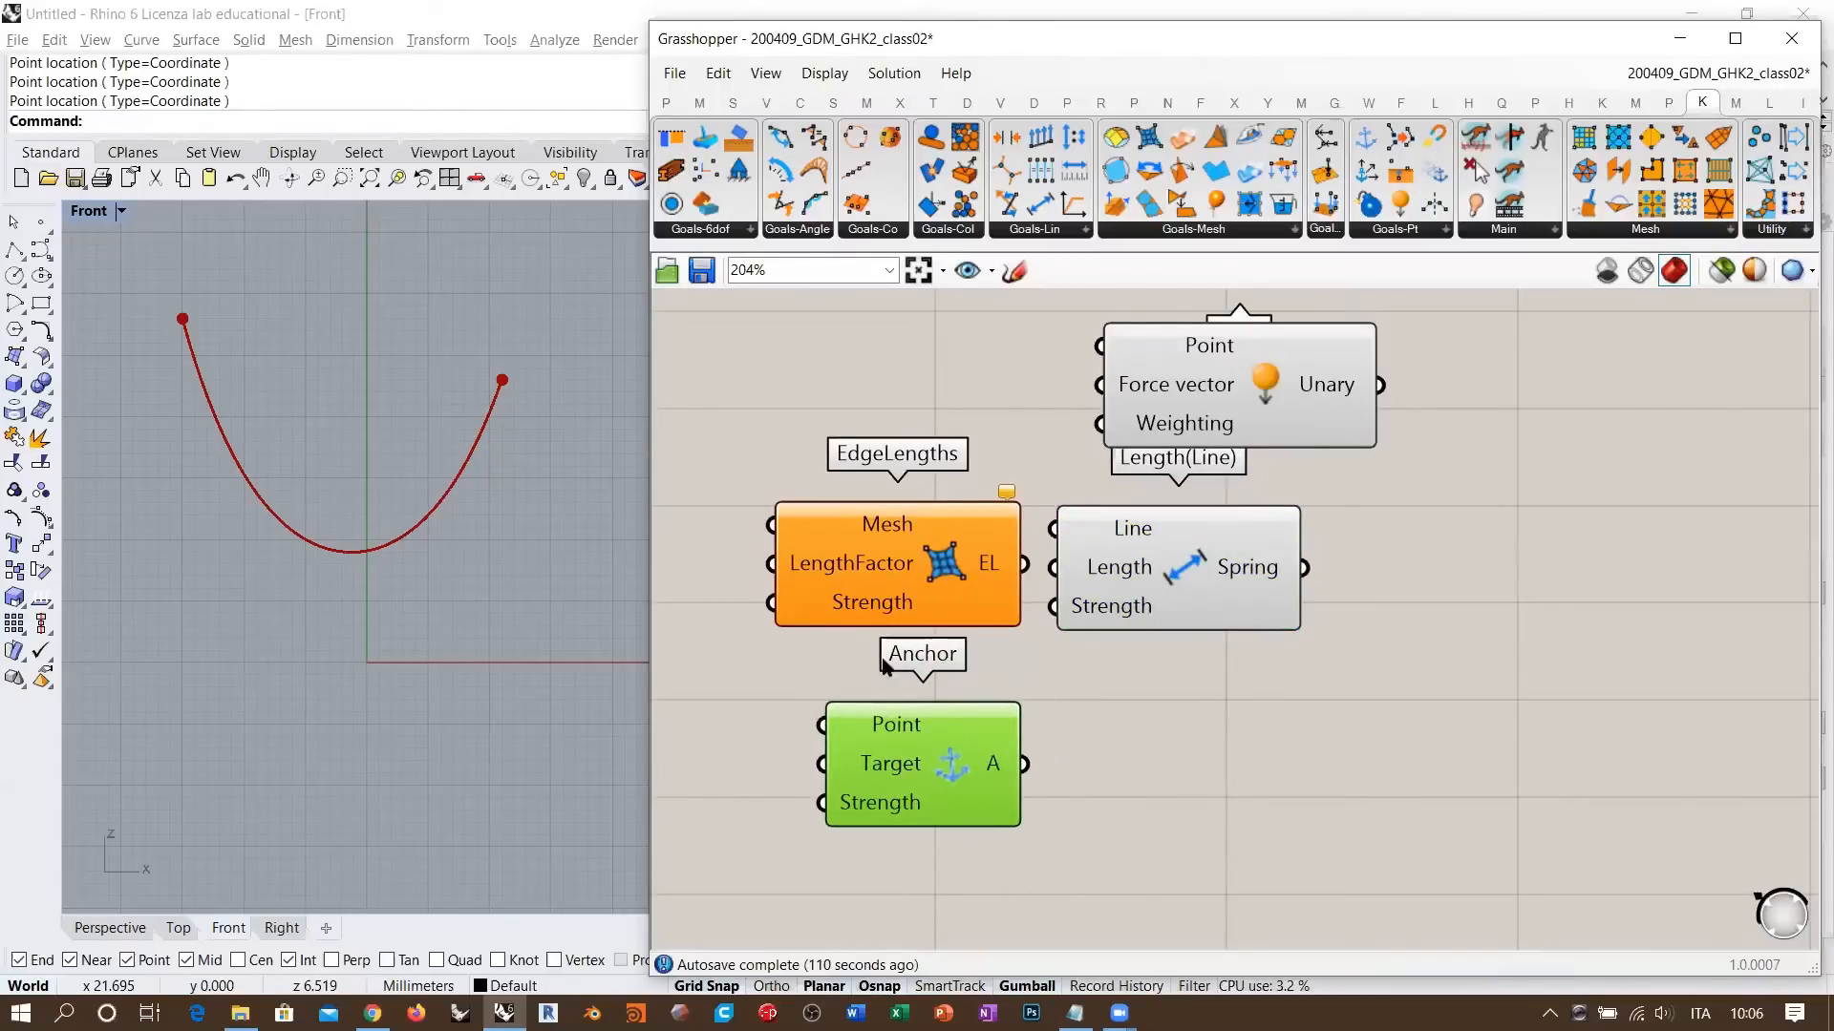
left_click(945, 594)
left_click_drag(940, 586, 941, 590)
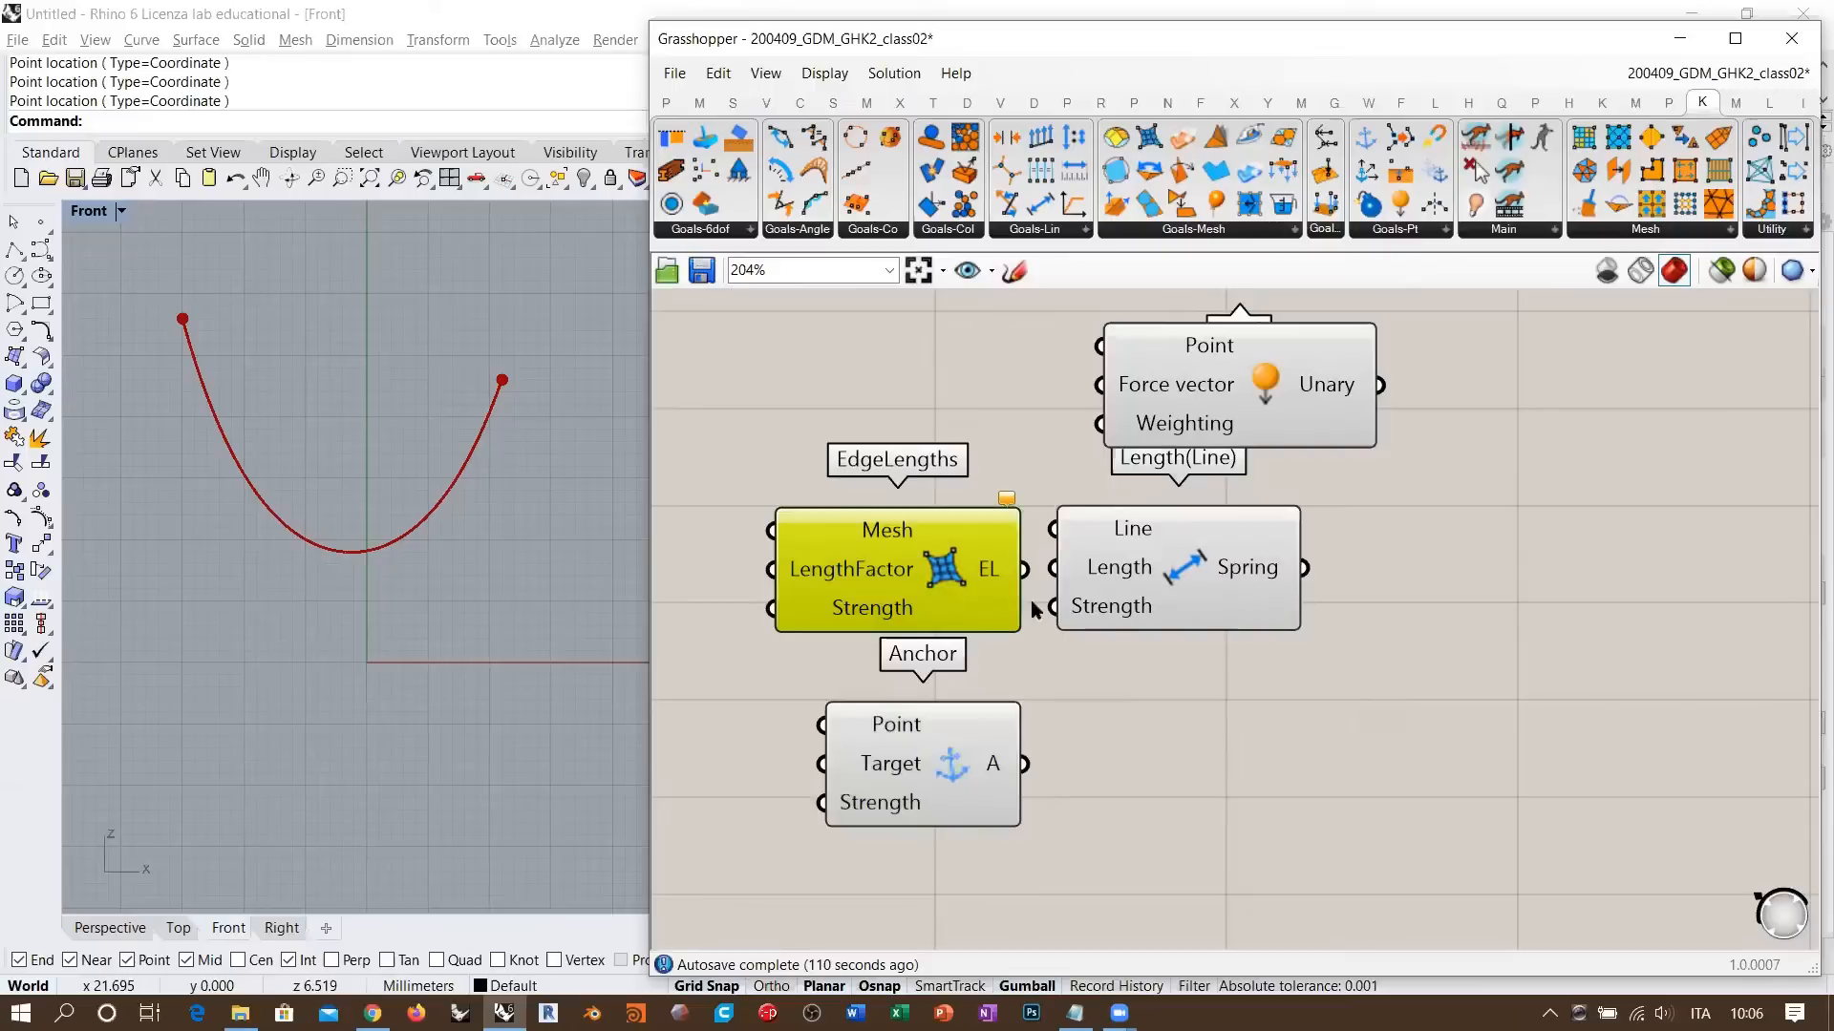
left_click(1039, 625)
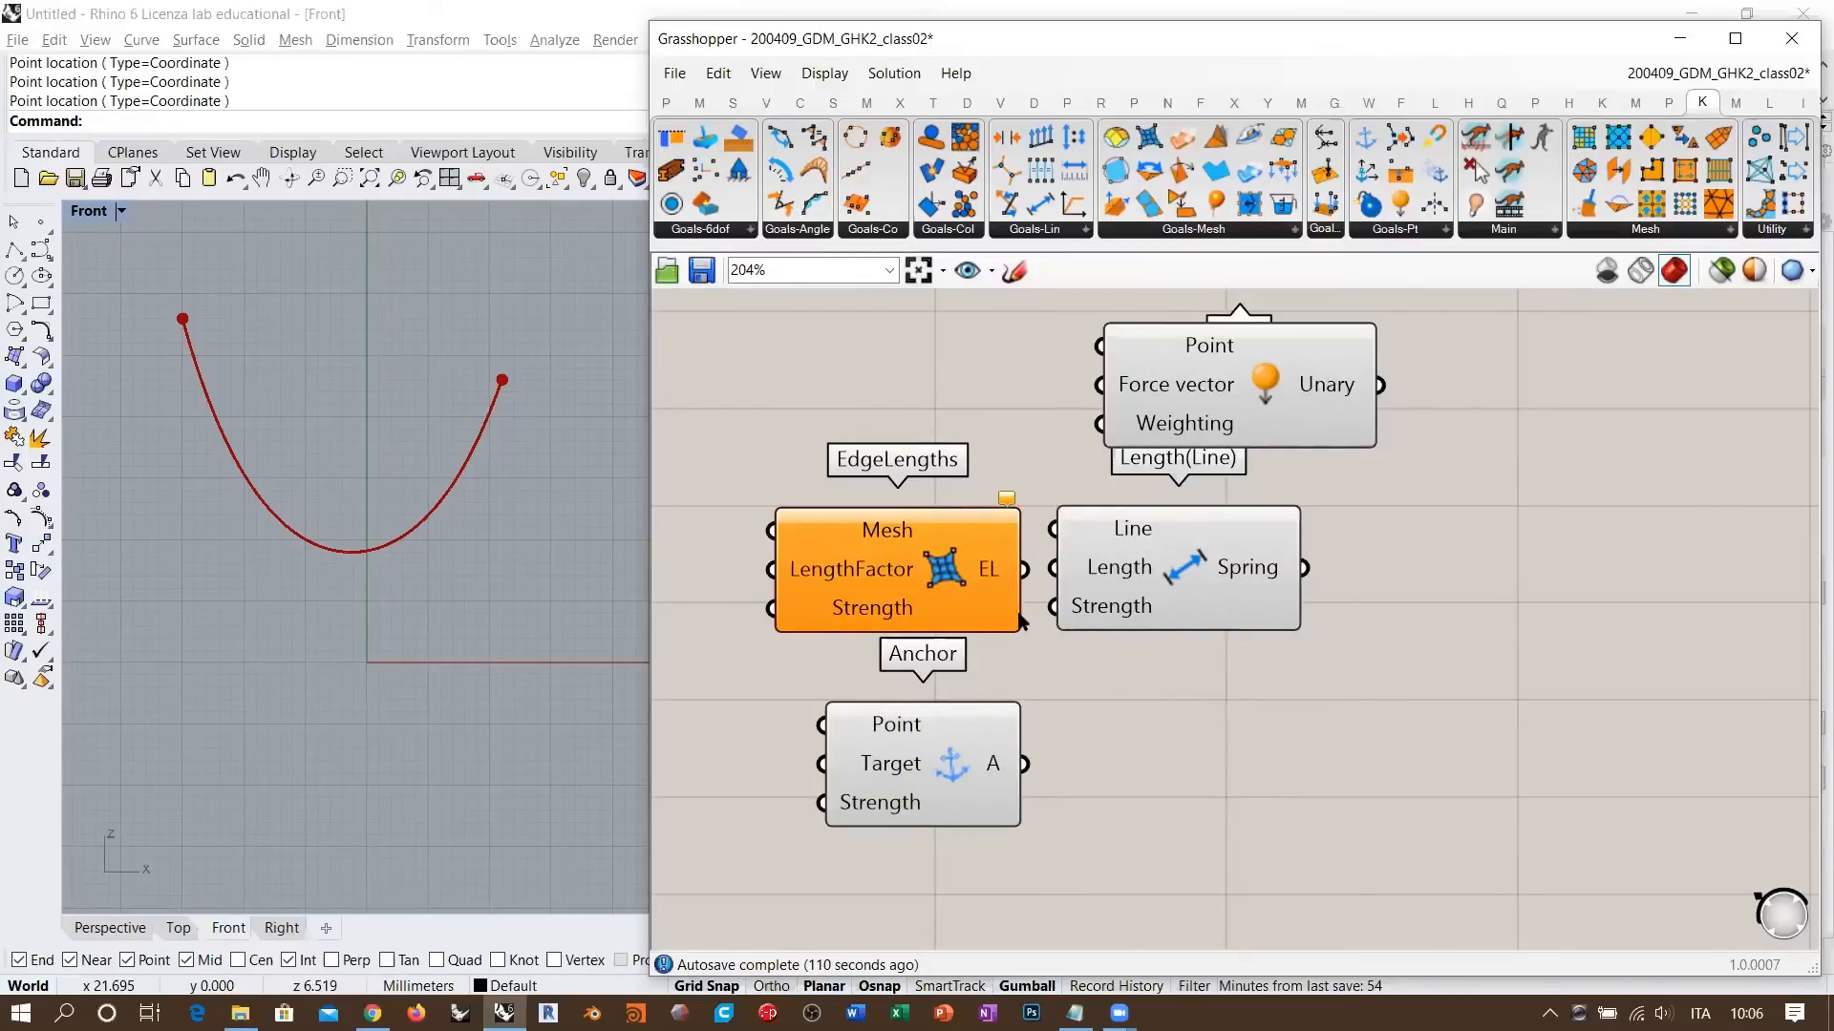
left_click_drag(936, 730, 936, 737)
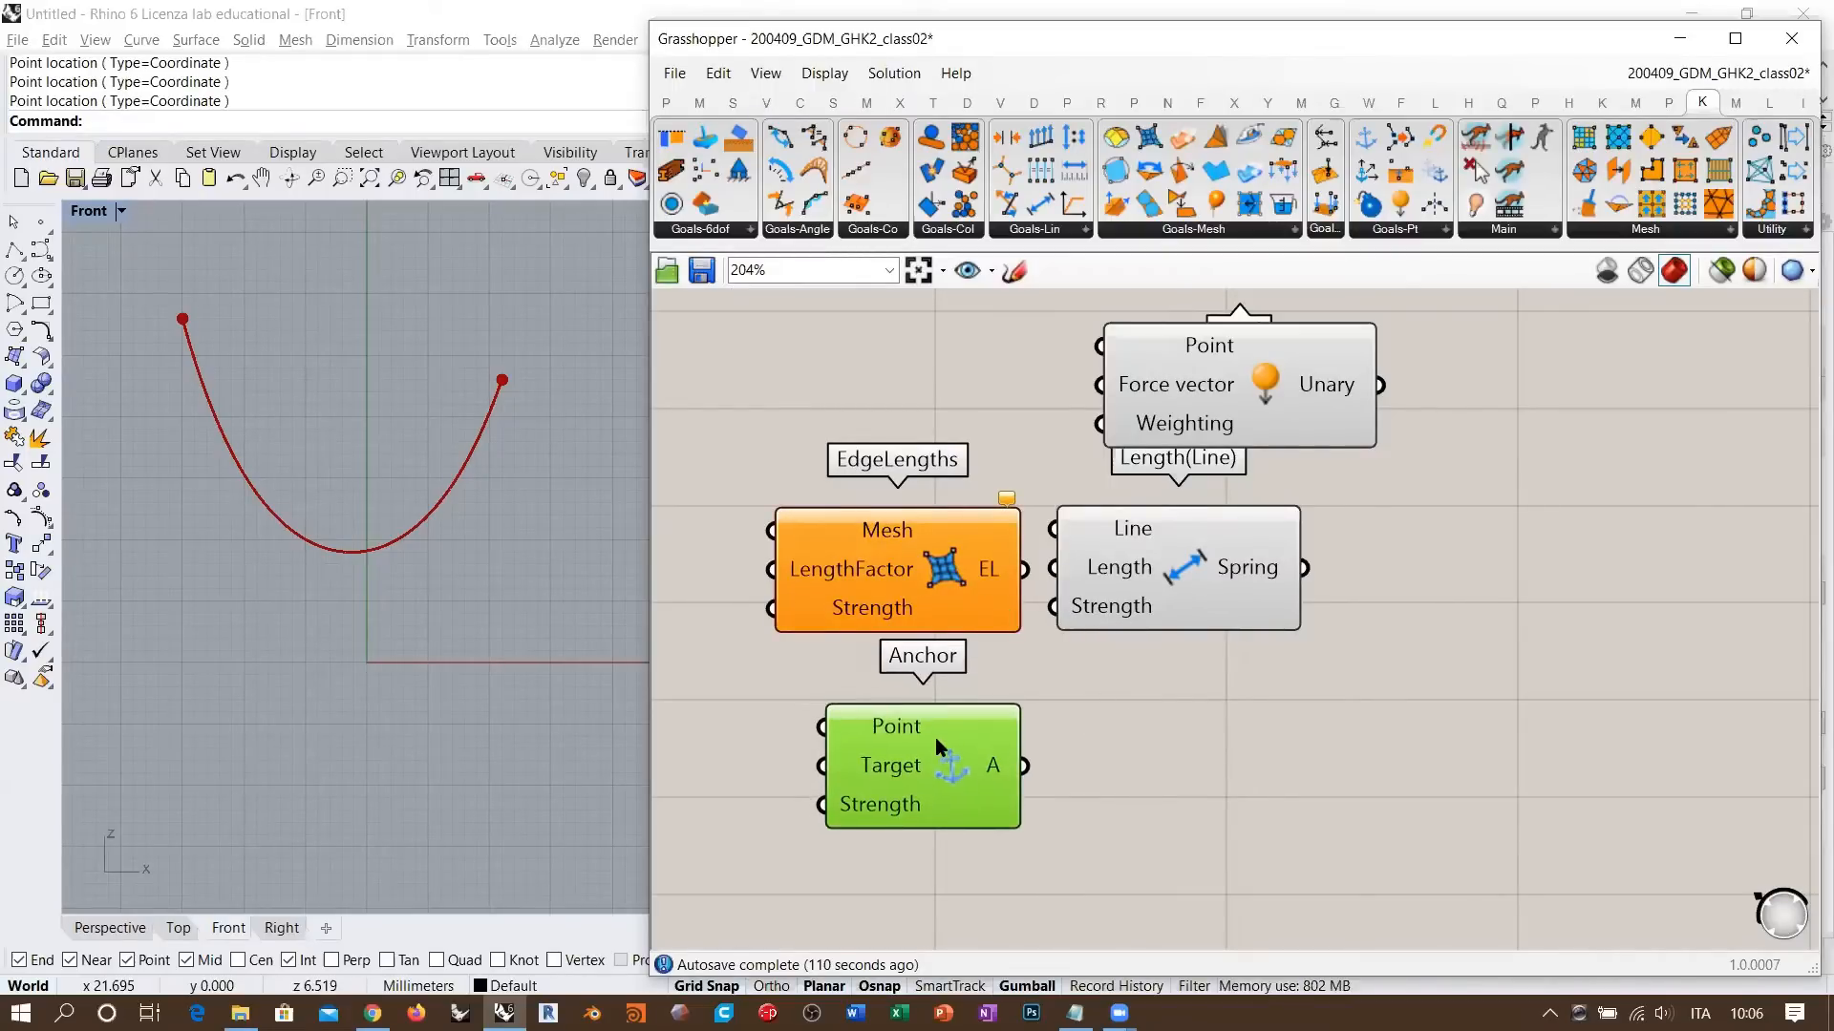
- Move the Load component so it sits above Length(Line) without covering its label
right_click_drag(942, 727, 926, 793)
left_click_drag(1198, 415, 1143, 413)
left_click(1306, 447)
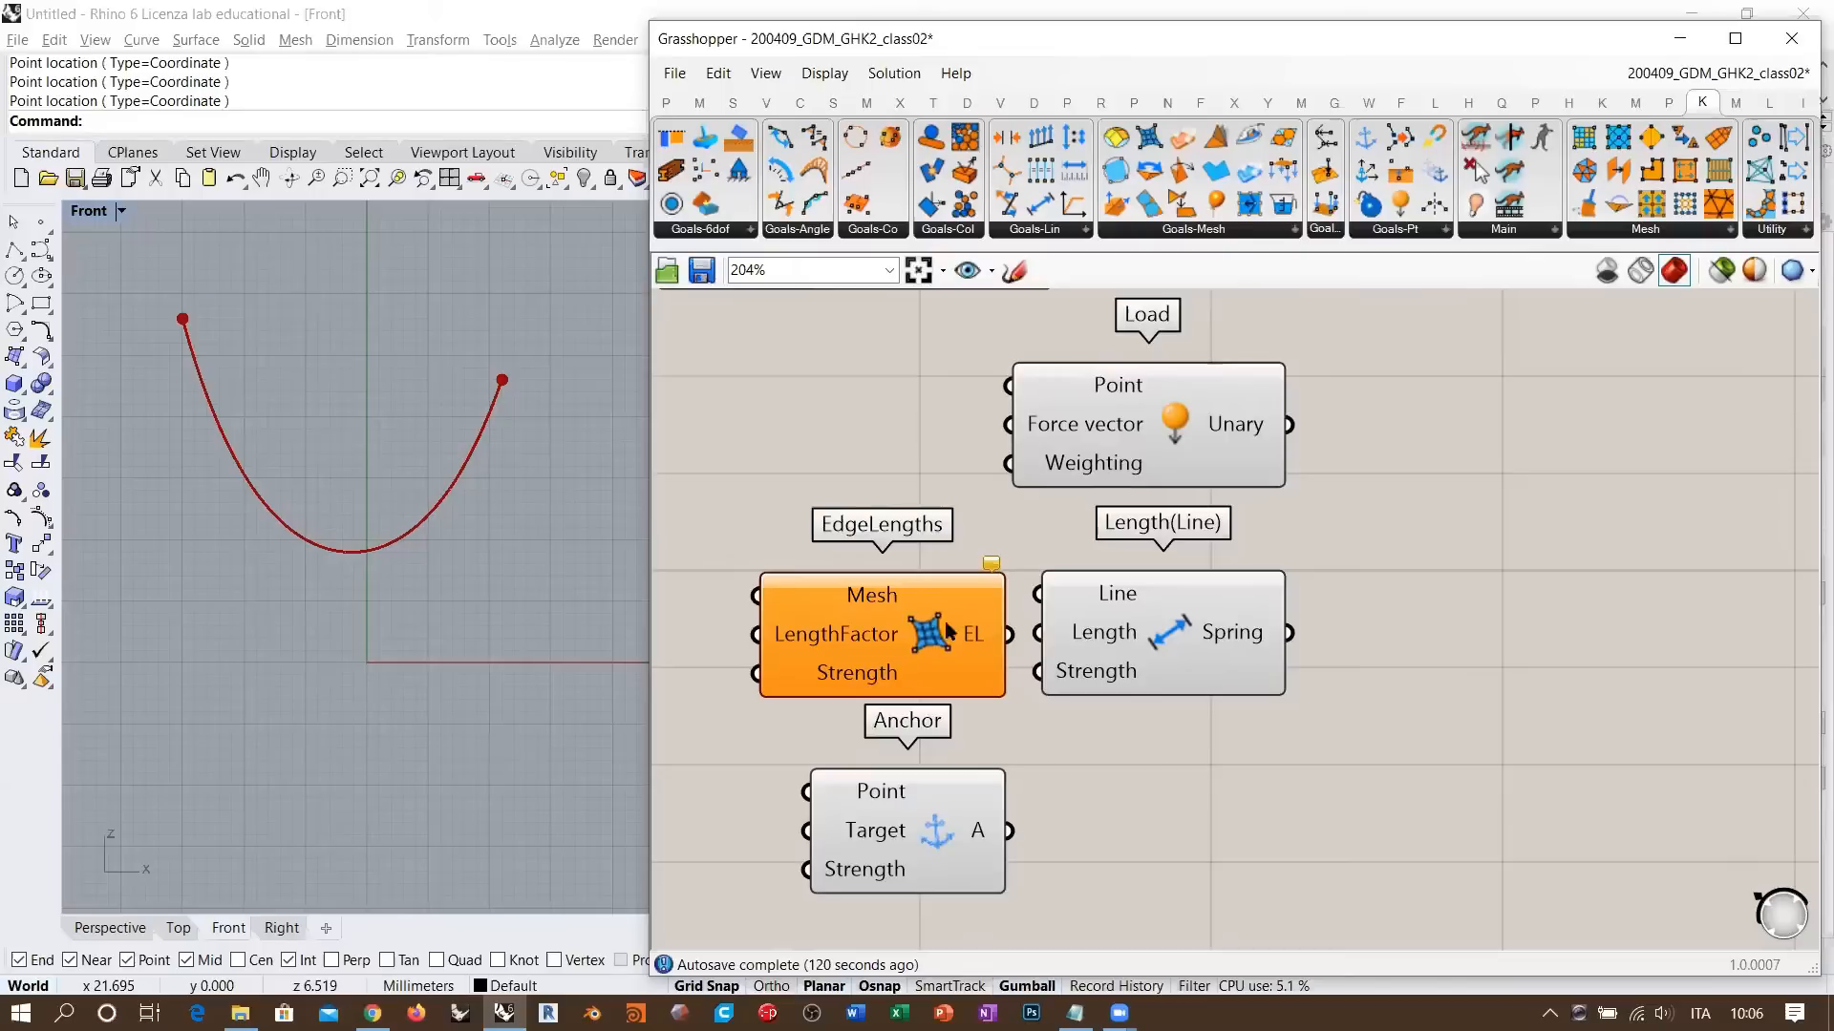
left_click(1176, 427)
left_click_drag(1177, 427, 1174, 438)
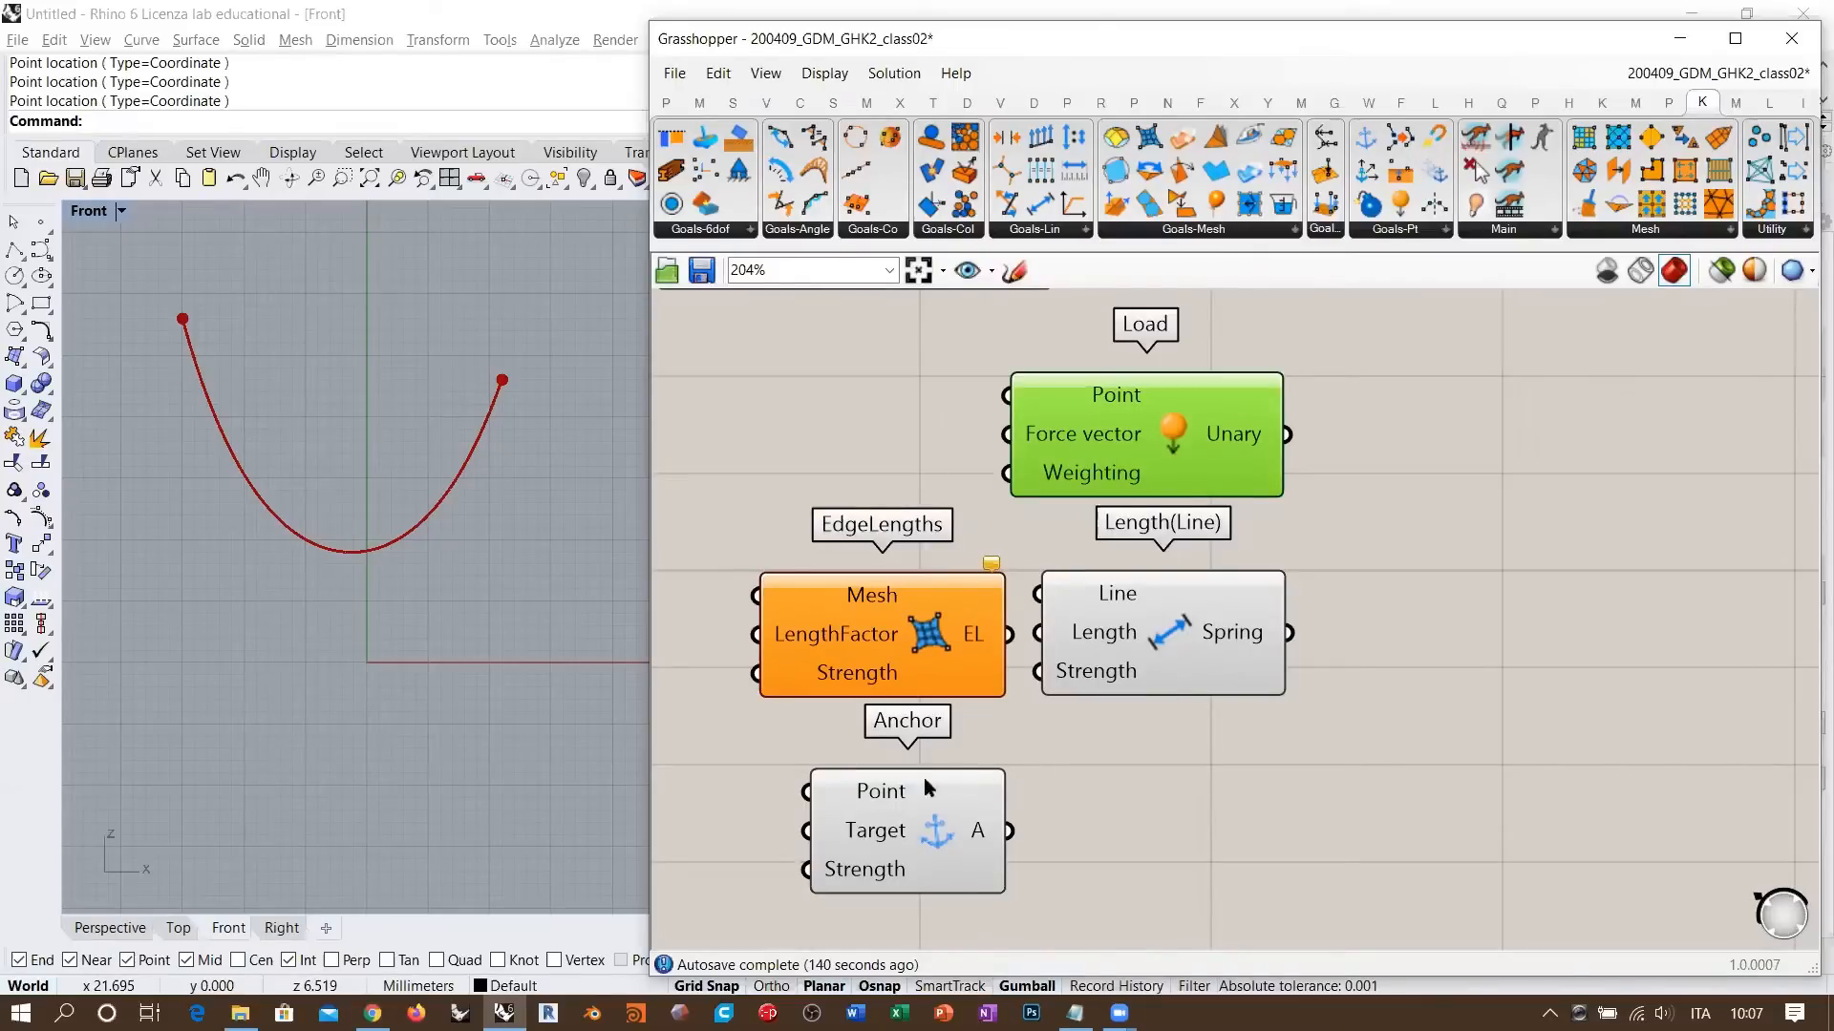
- Compare the Load, EdgeLengths, Length(Line) and Anchor goals, and inspect the Strength input of Length(Line)
left_click_drag(1346, 587, 884, 721)
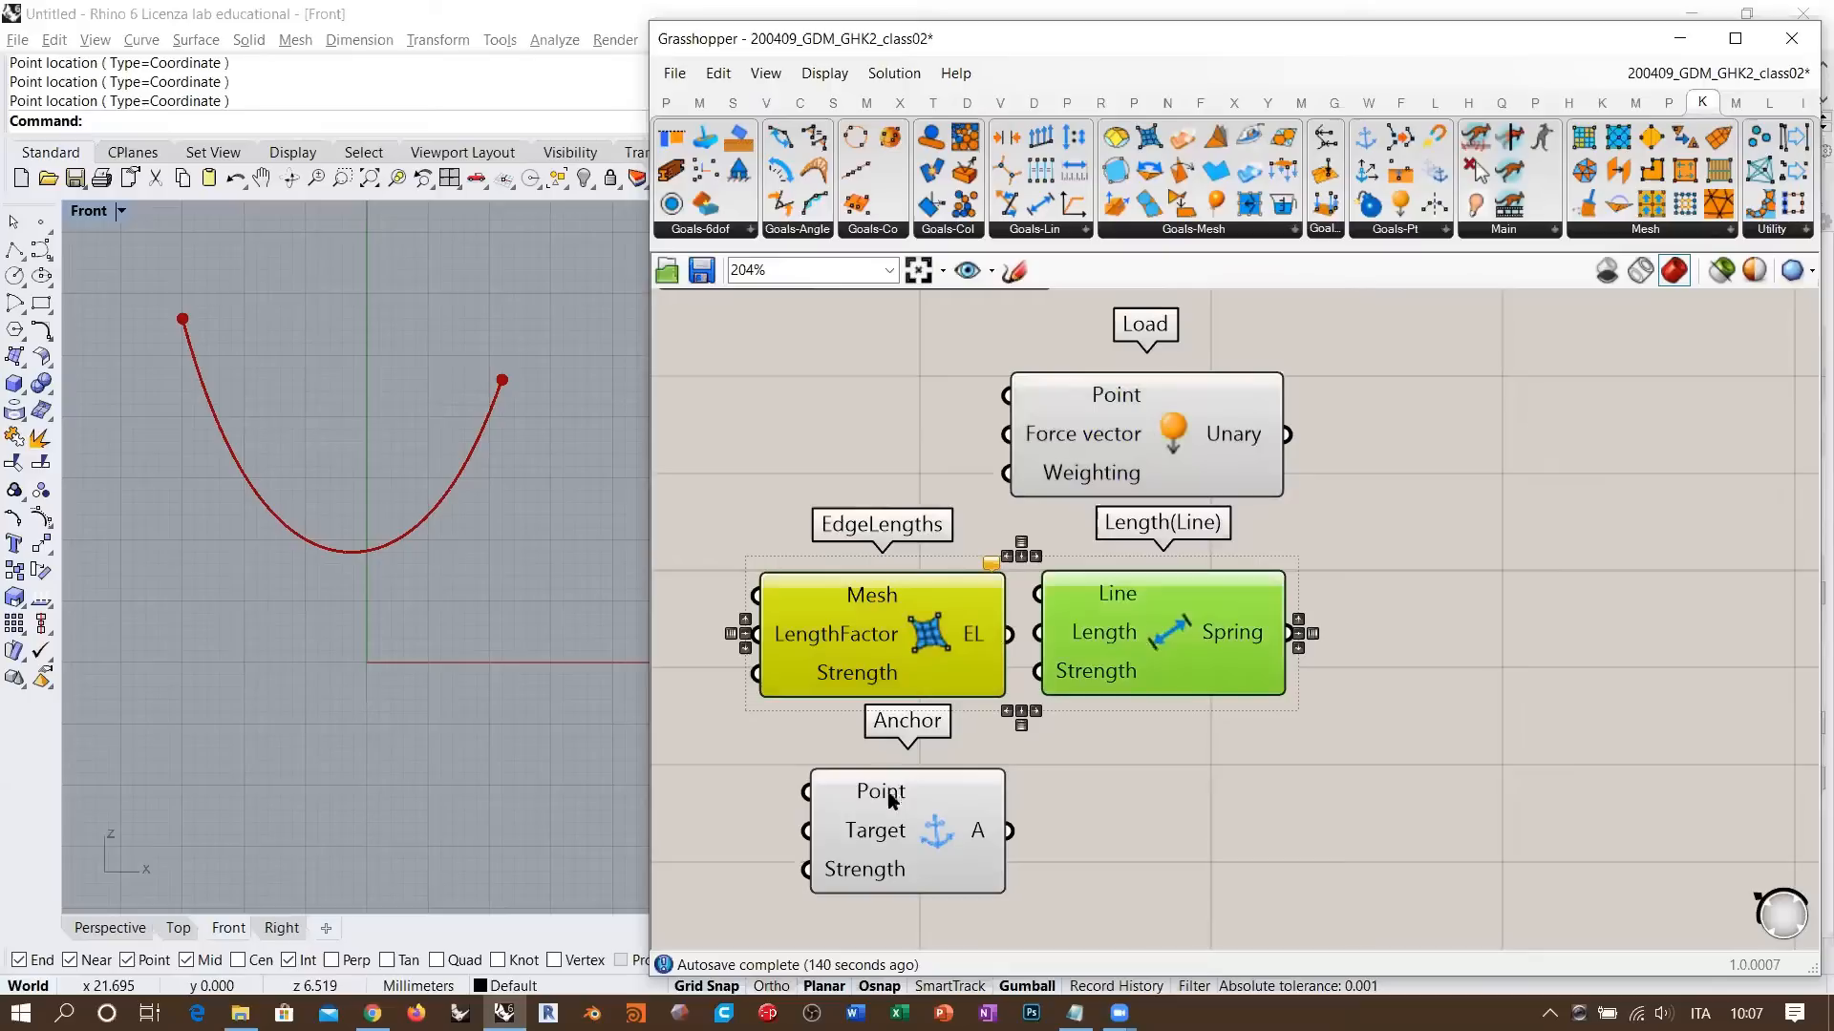
left_click(1170, 431, "shift")
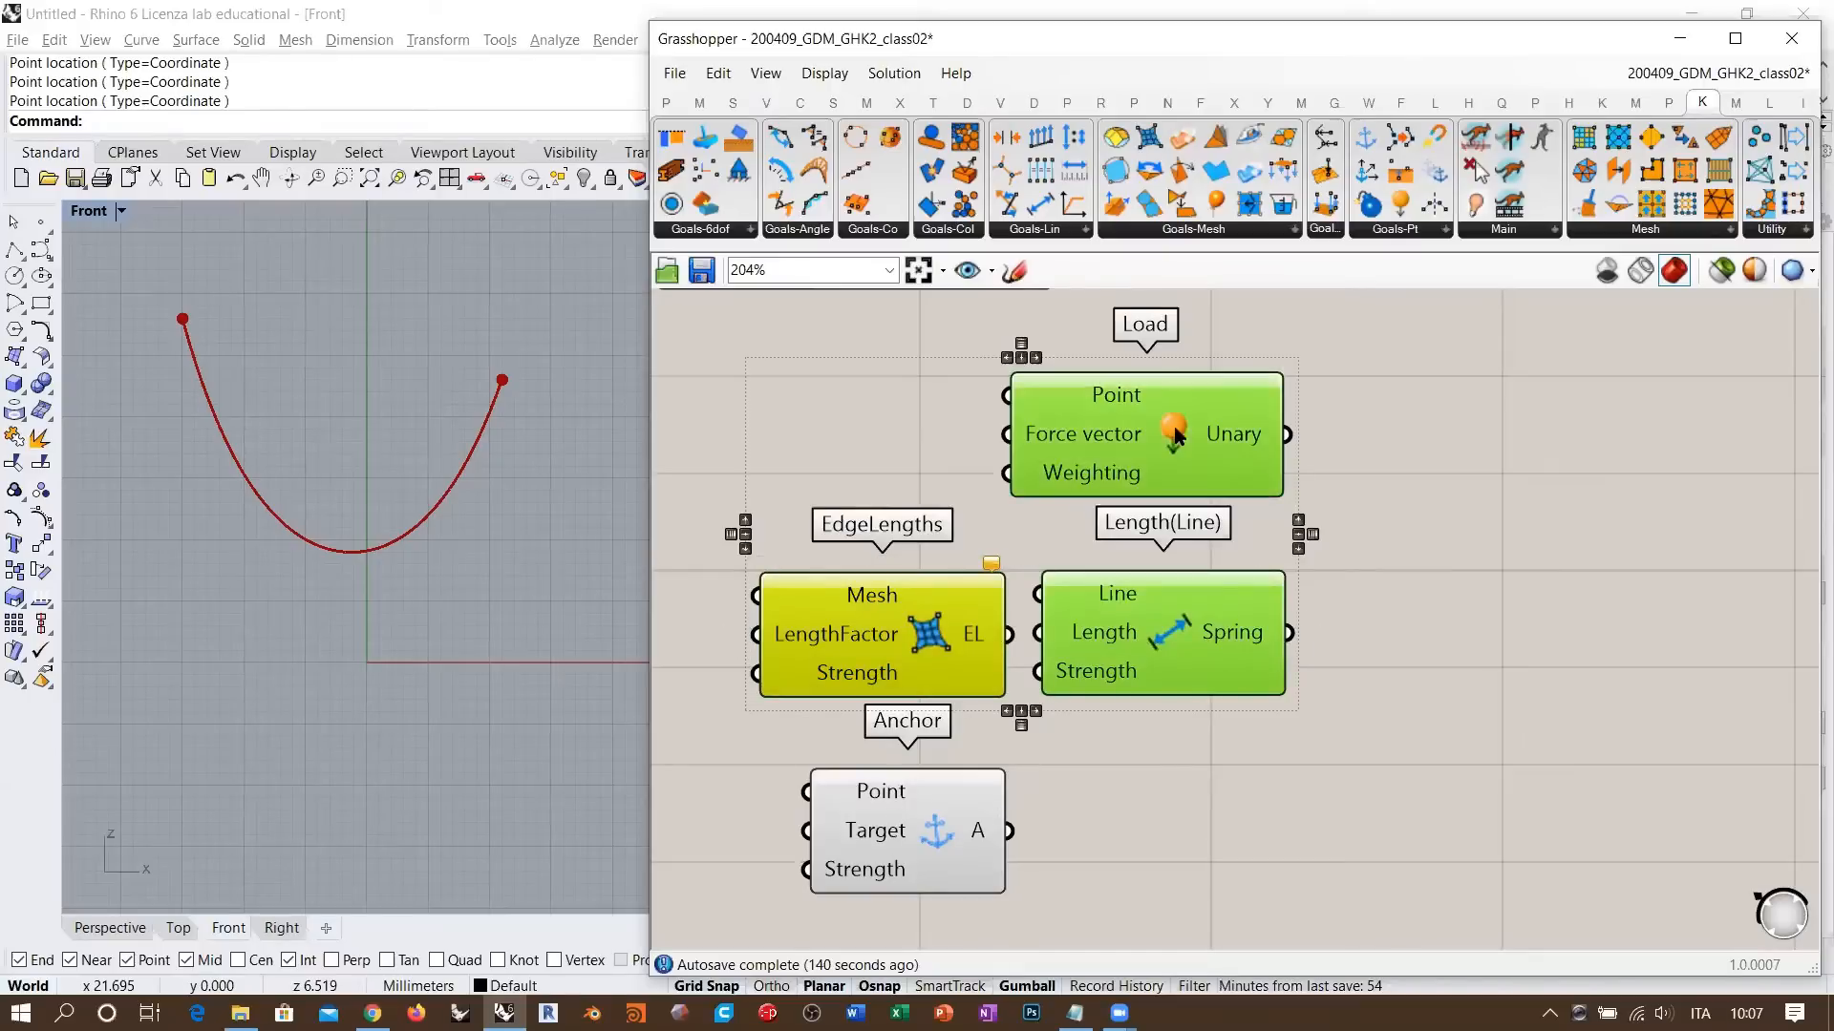
left_click(1182, 747)
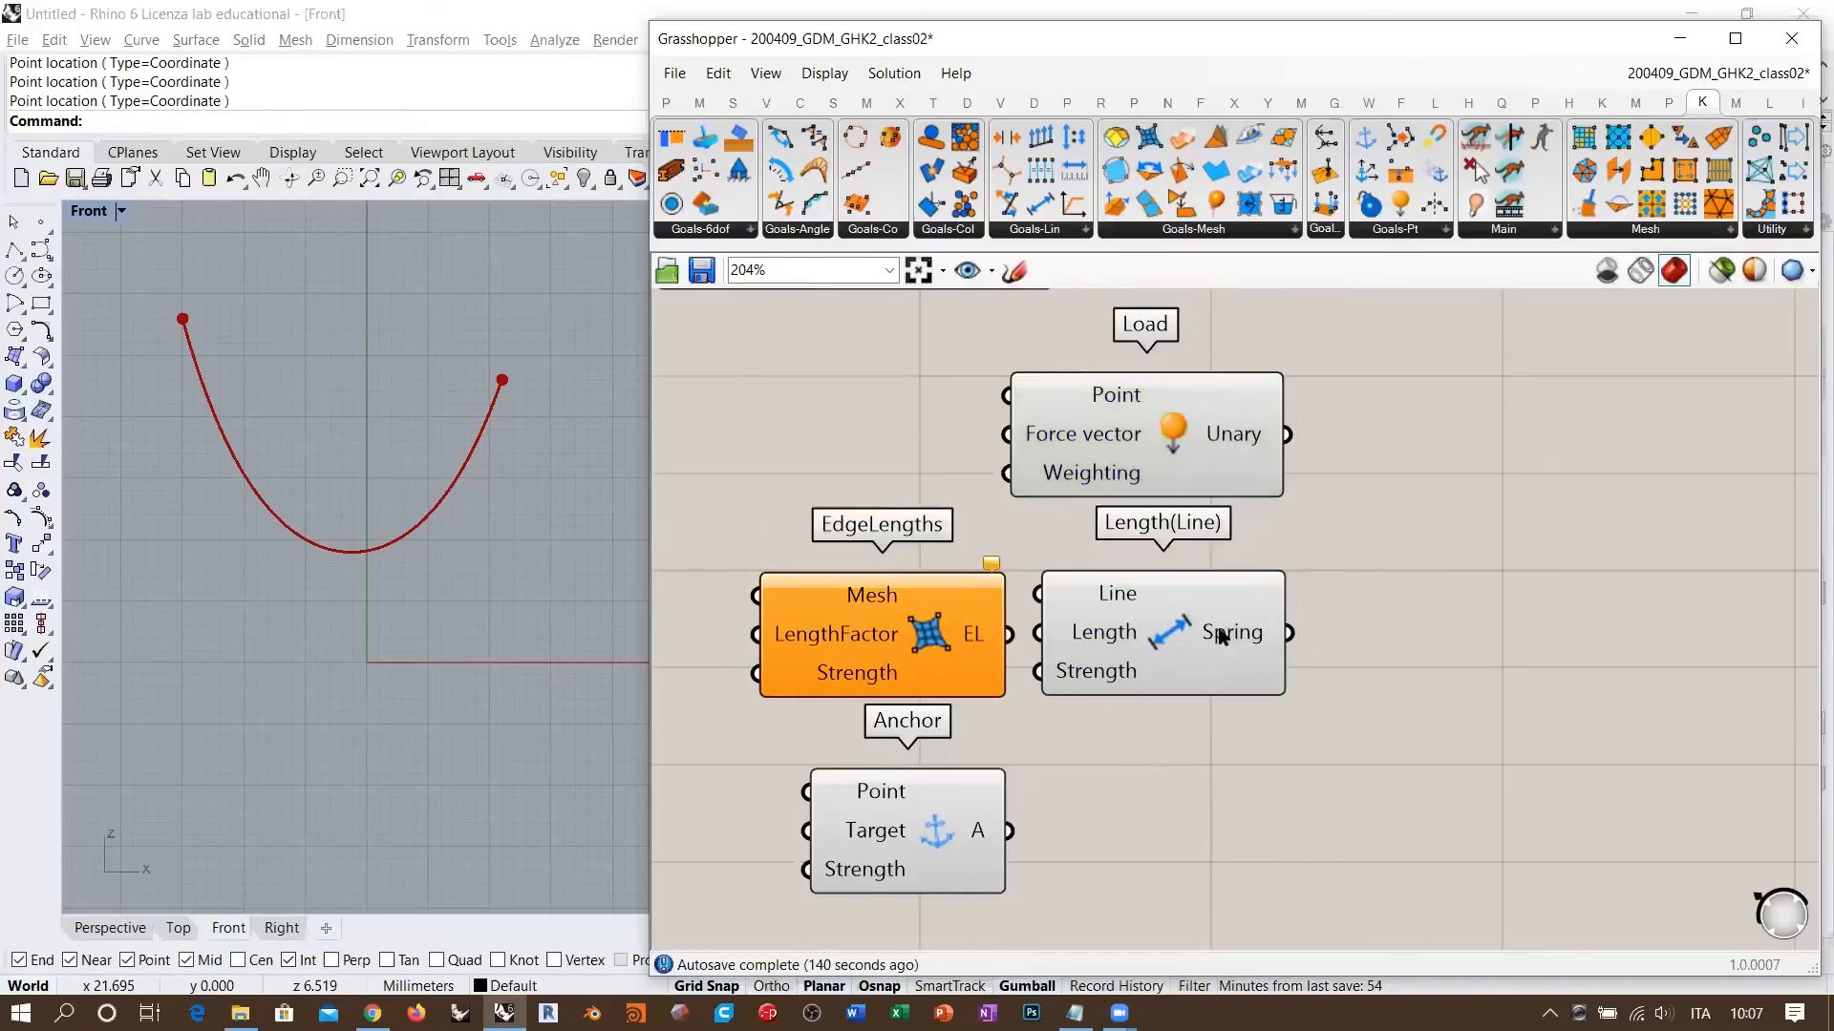
left_click(932, 838)
left_click(1117, 771)
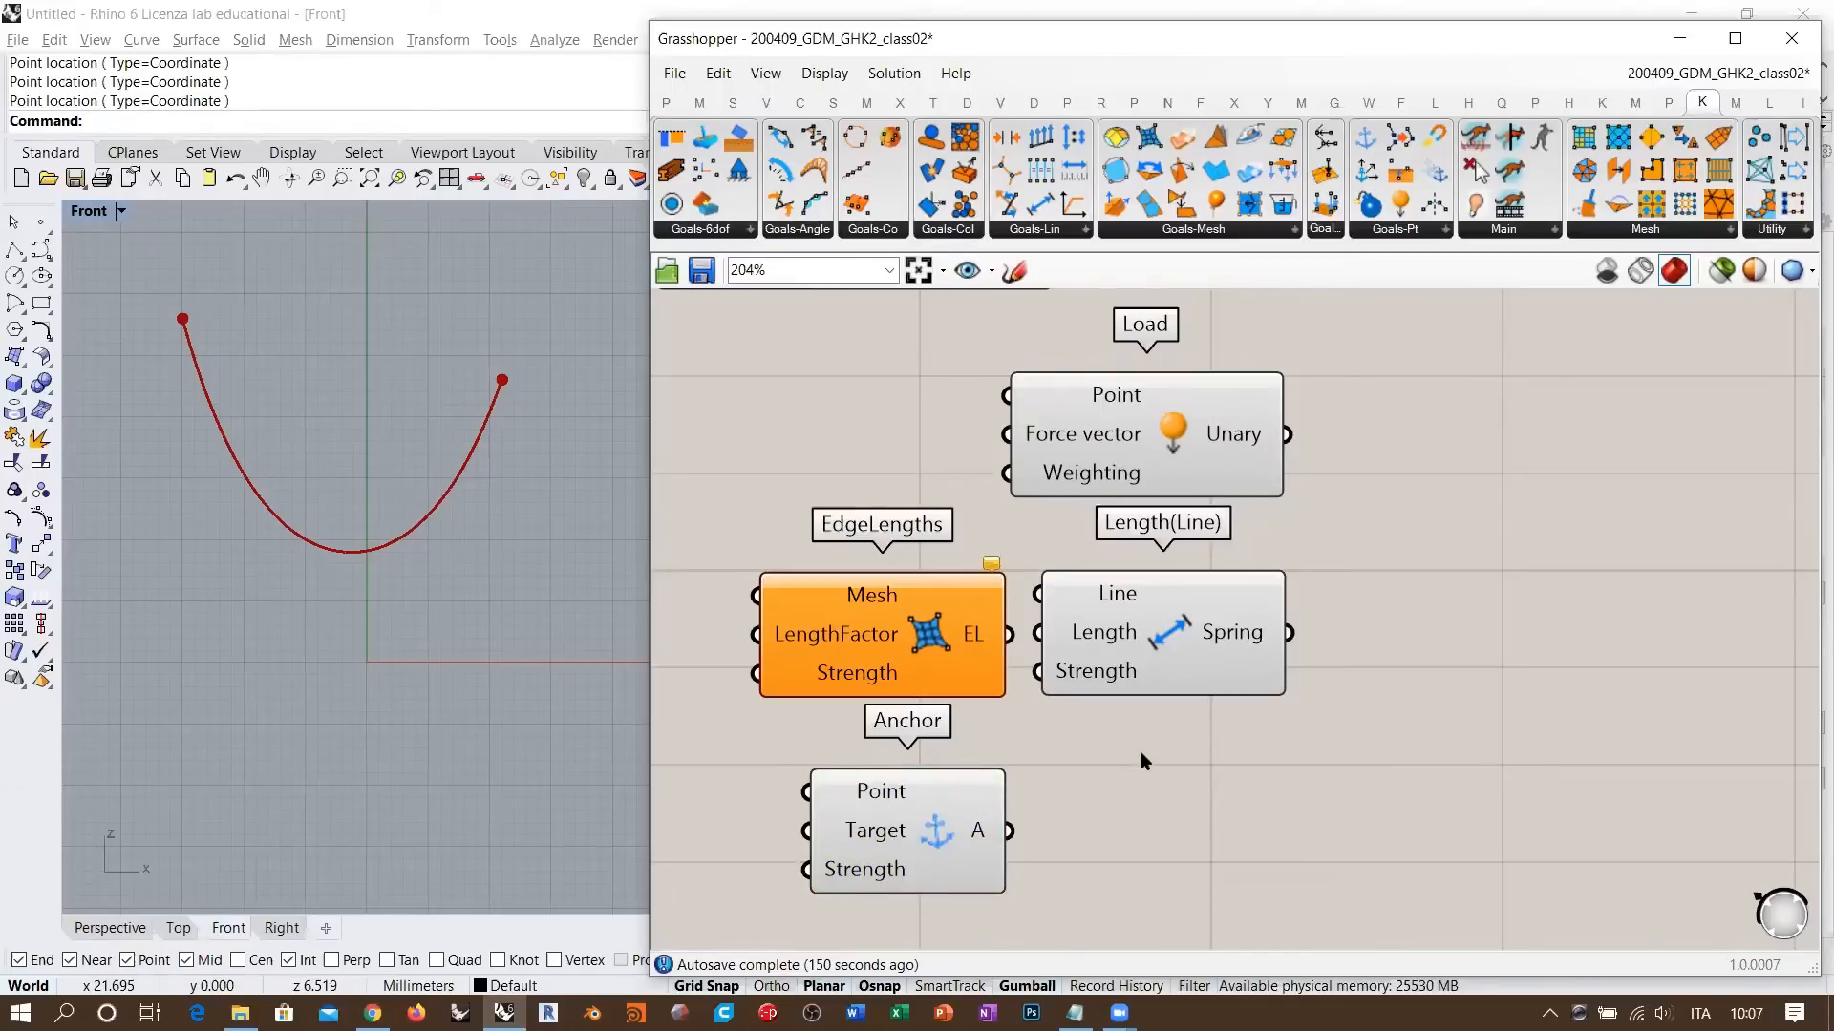
right_click_drag(1143, 755, 1166, 773)
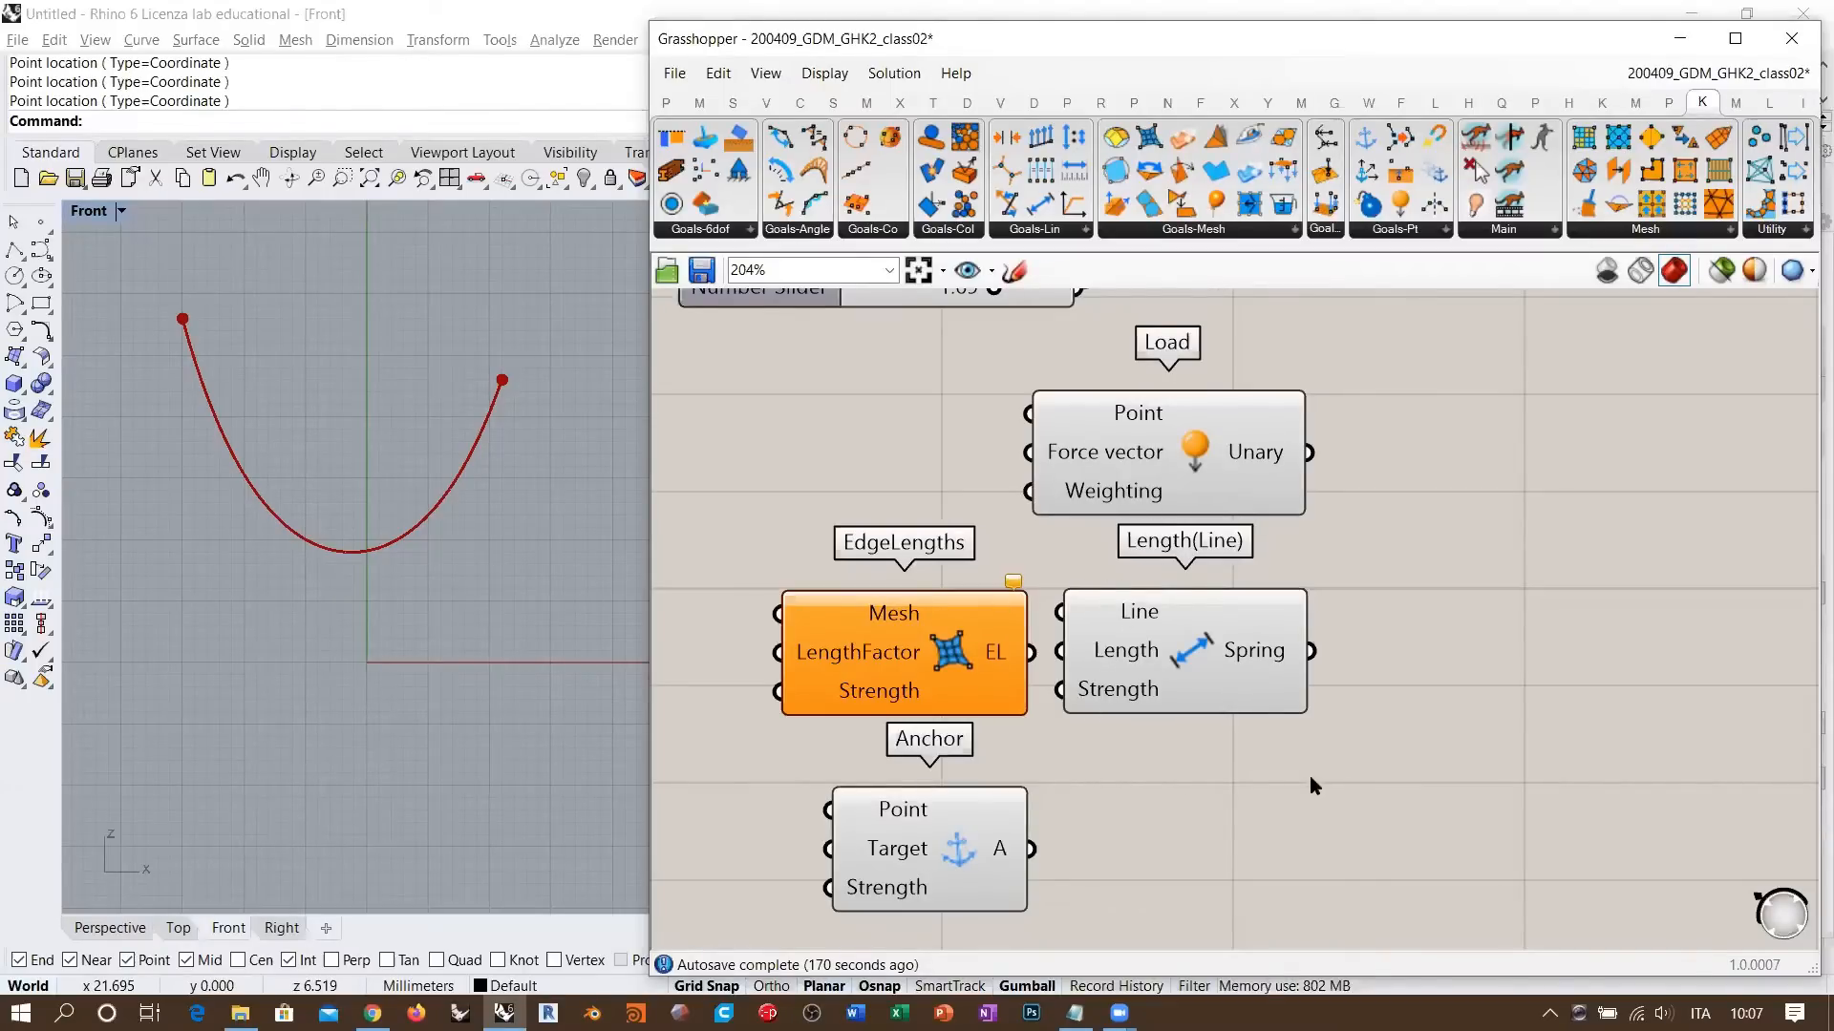
right_click_drag(1183, 738, 1214, 696)
mouse_move(1135, 641)
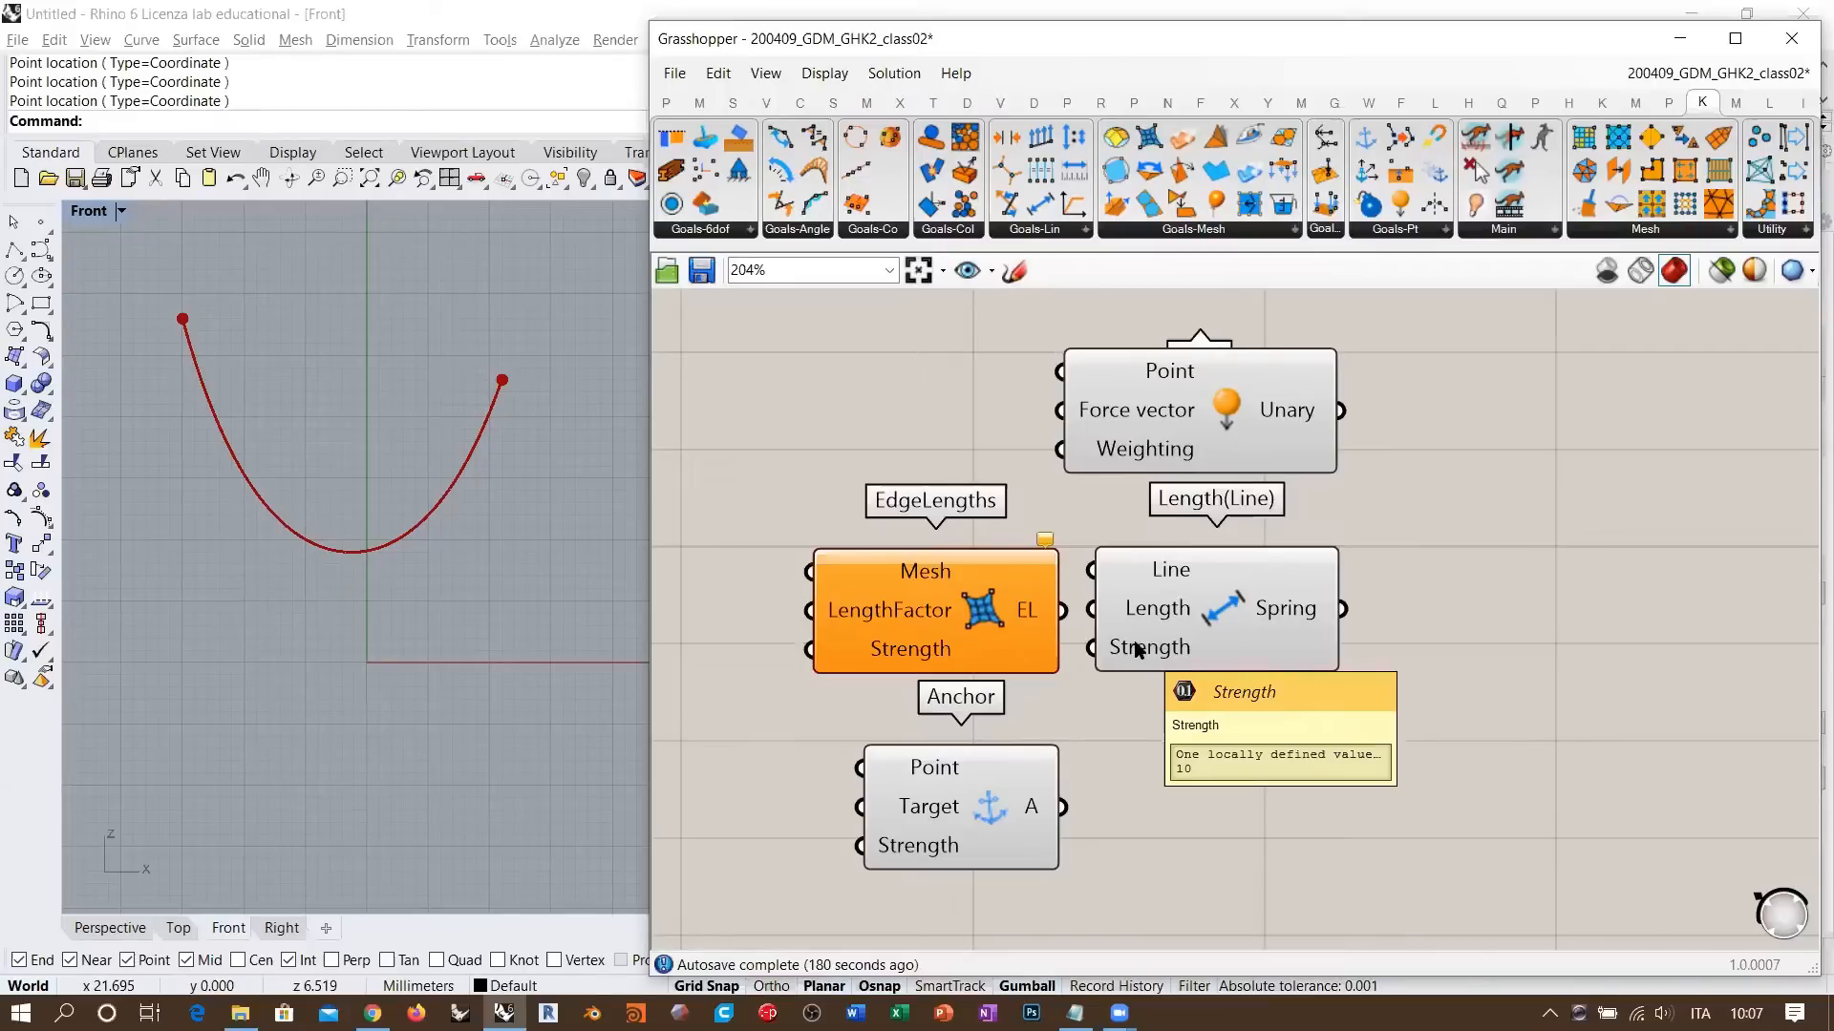
right_click_drag(1256, 467, 1209, 506)
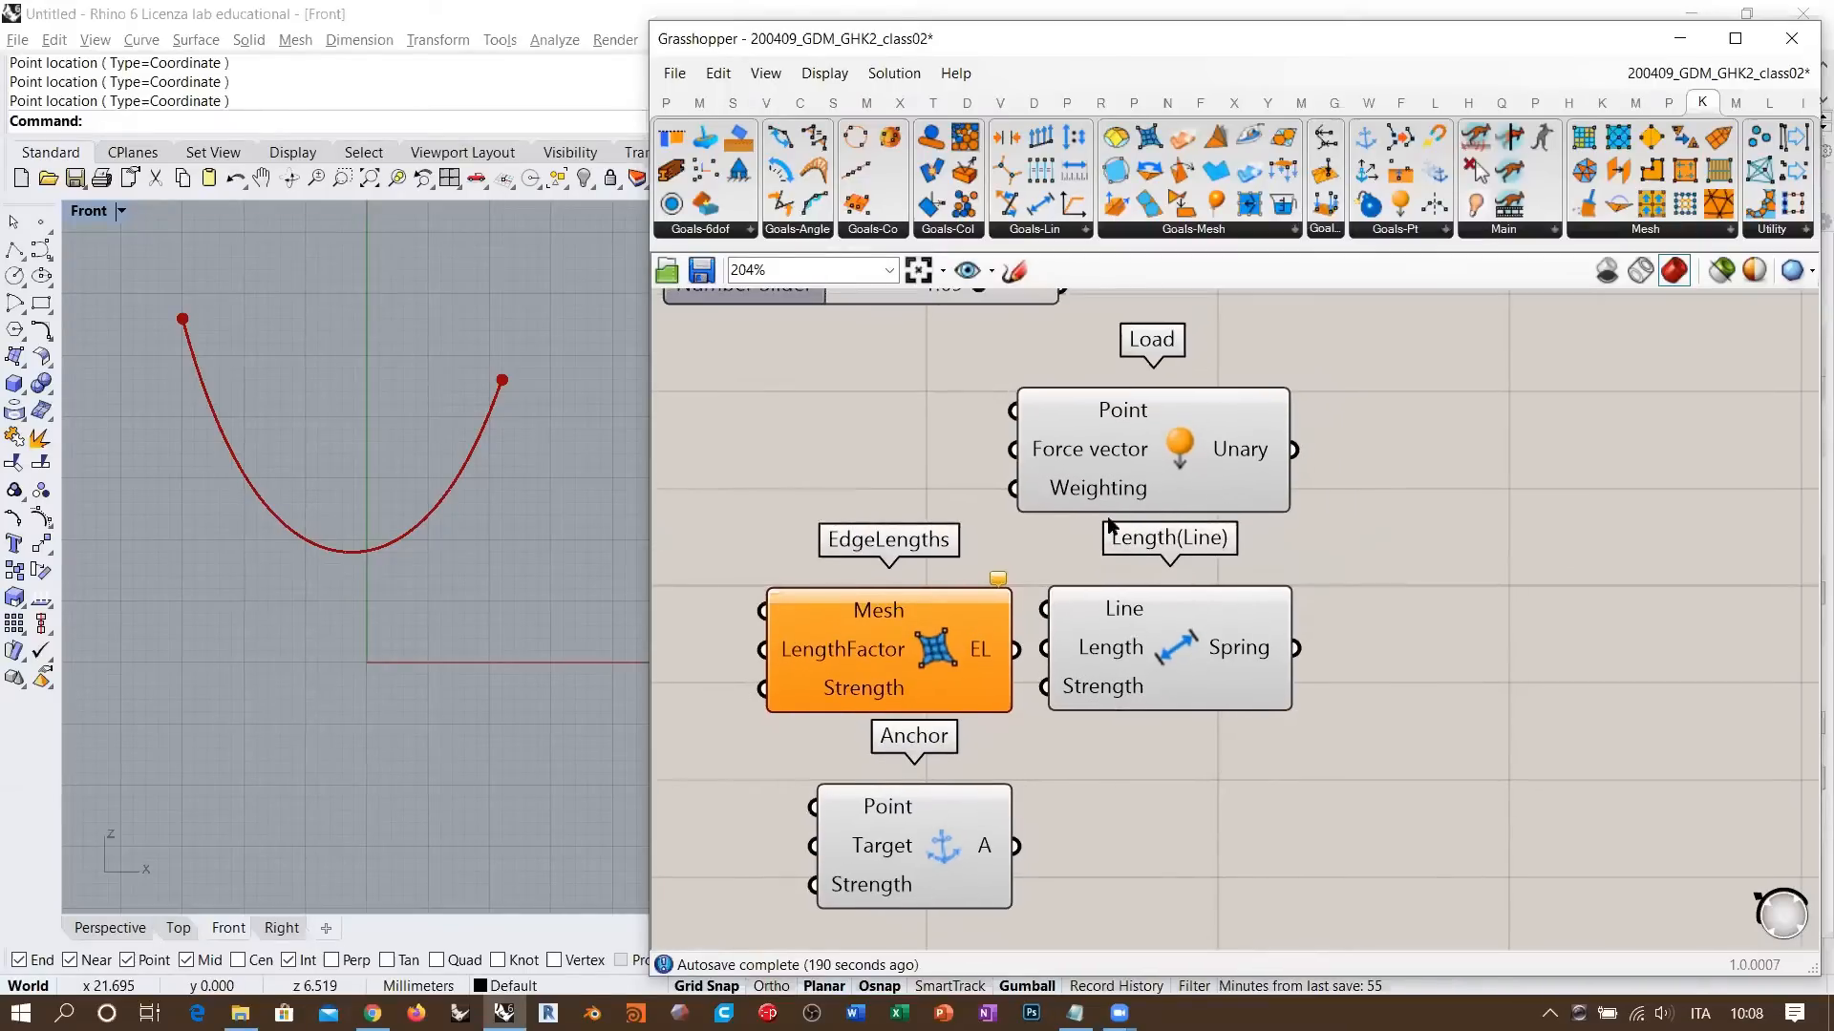
scroll(1109, 525, "down", 2)
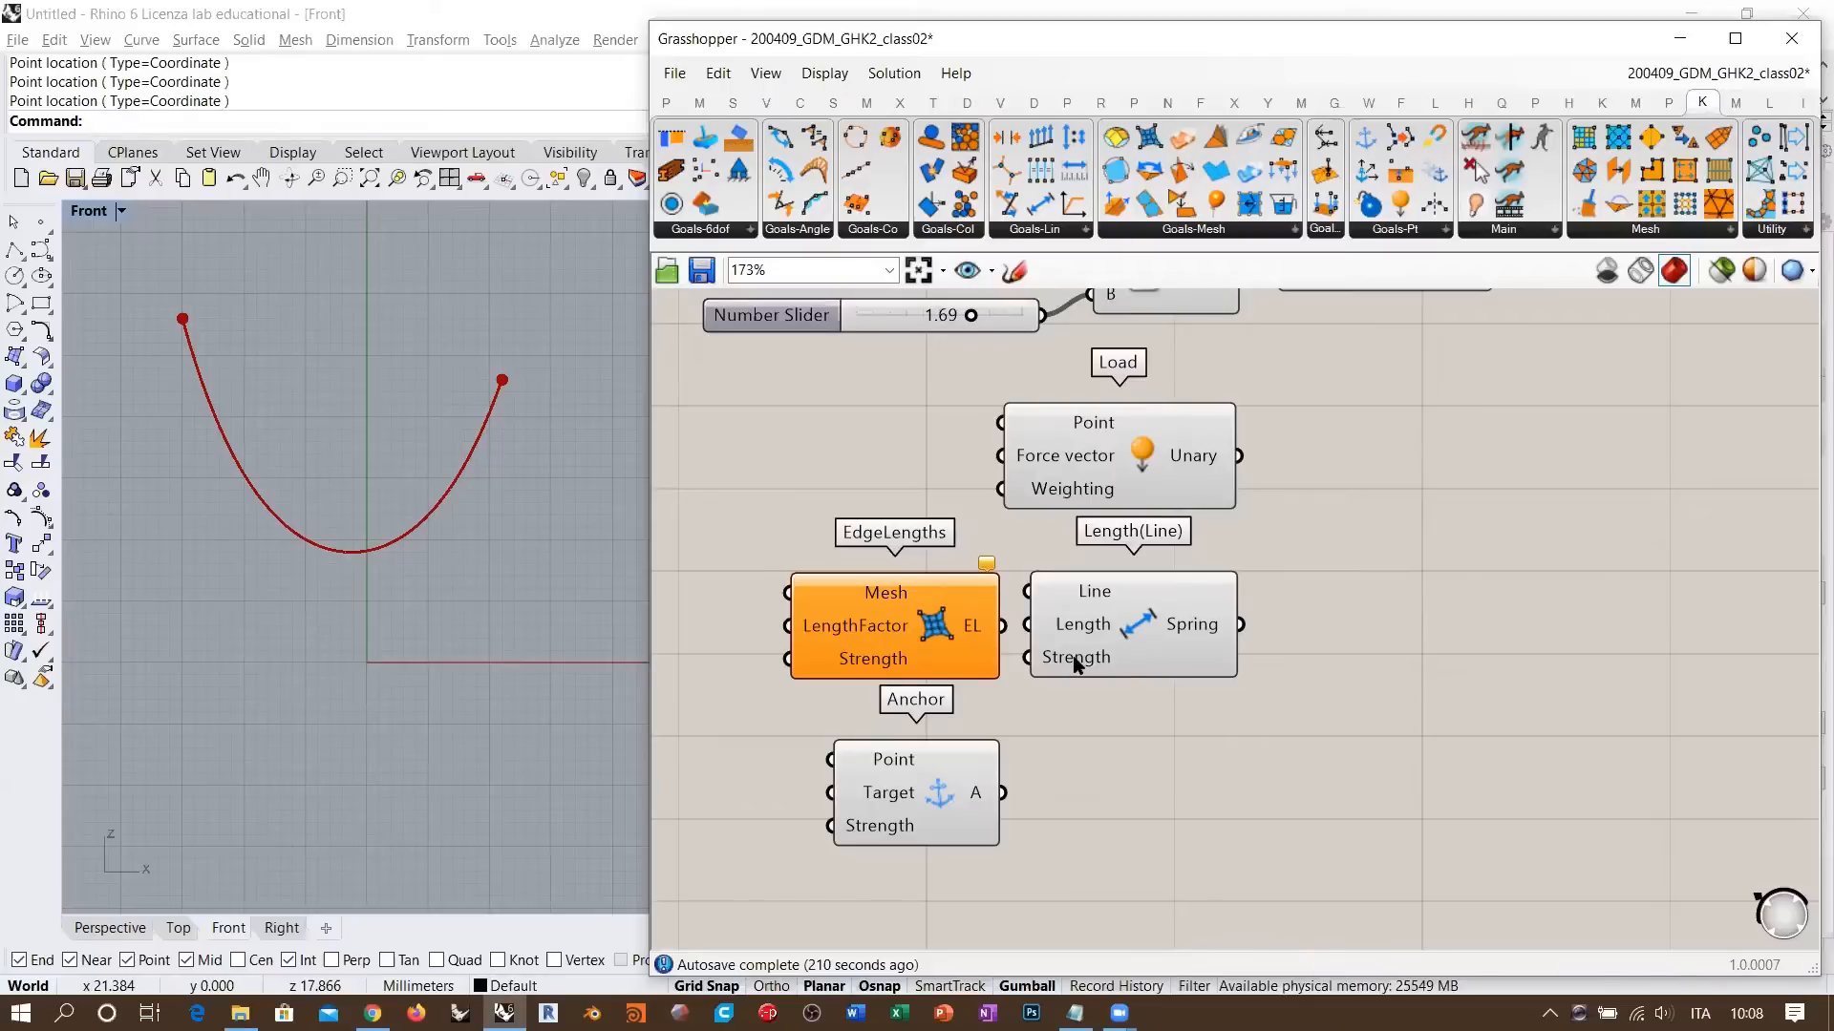
- Move the Length(Line) and Load components away from EdgeLengths, stacking Load above Length(Line)
left_click_drag(1153, 634, 1220, 641)
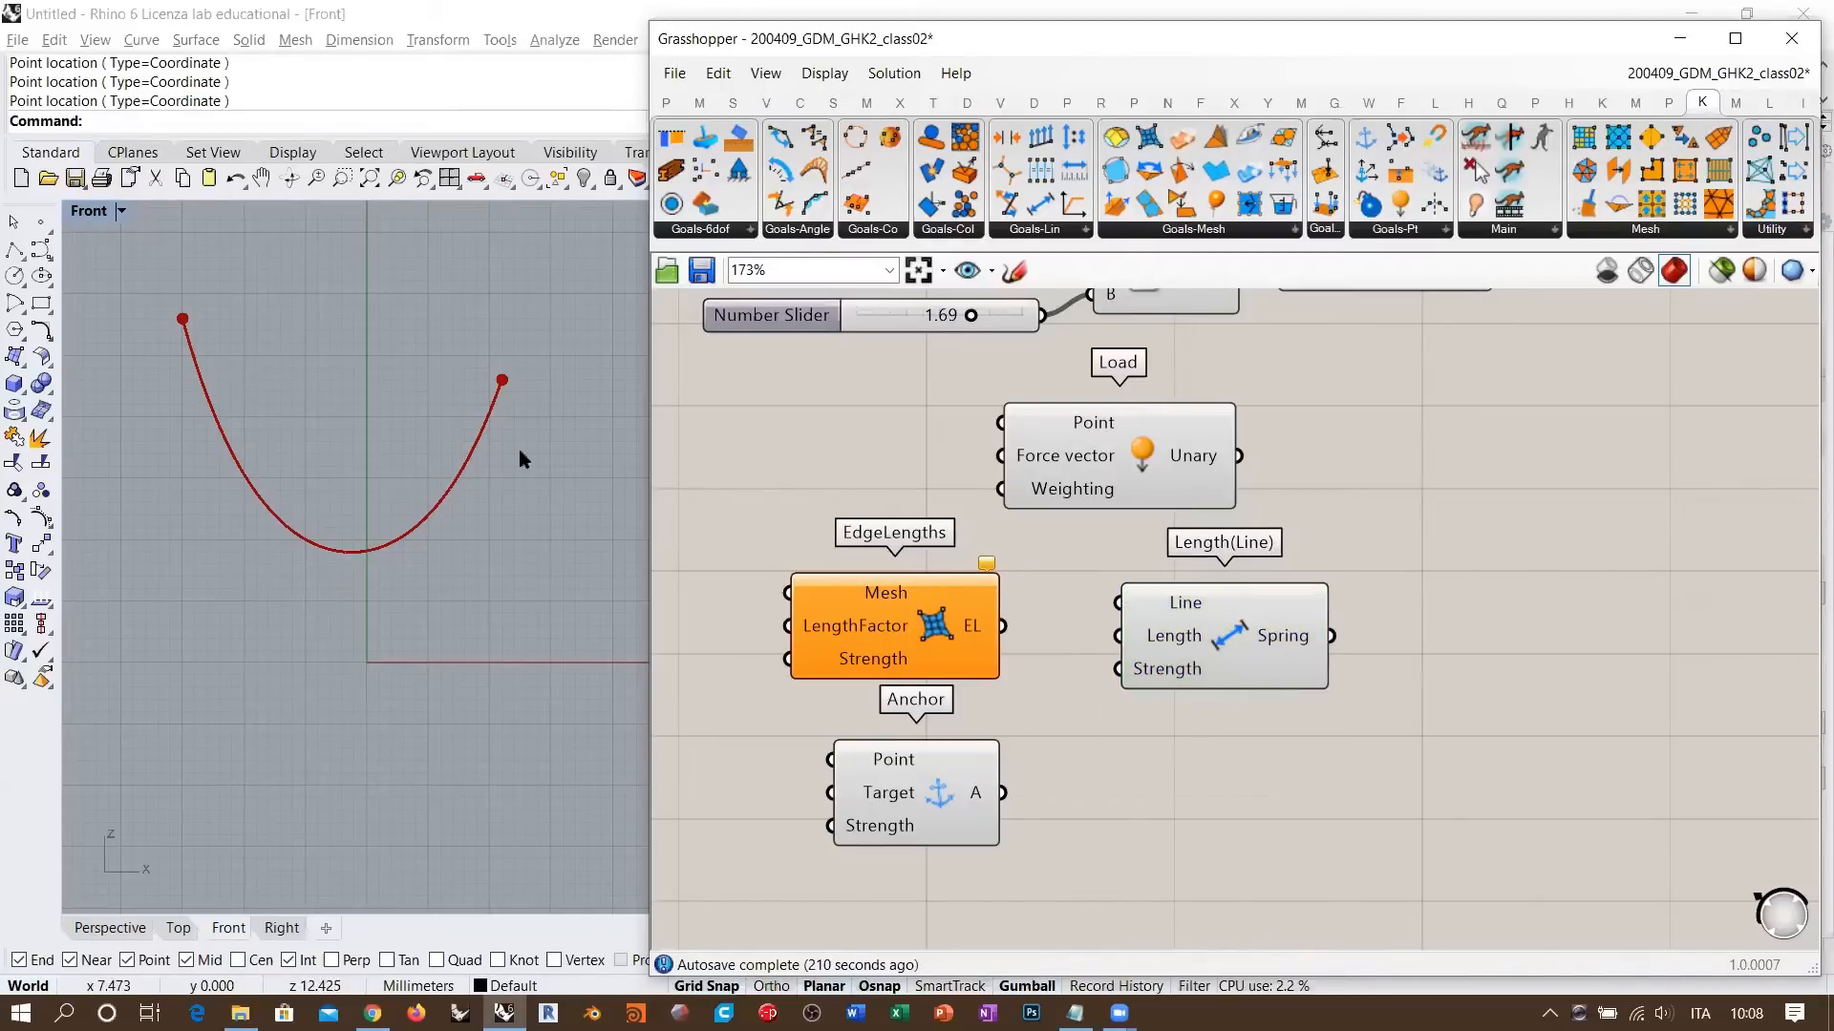
mouse_move(1165, 670)
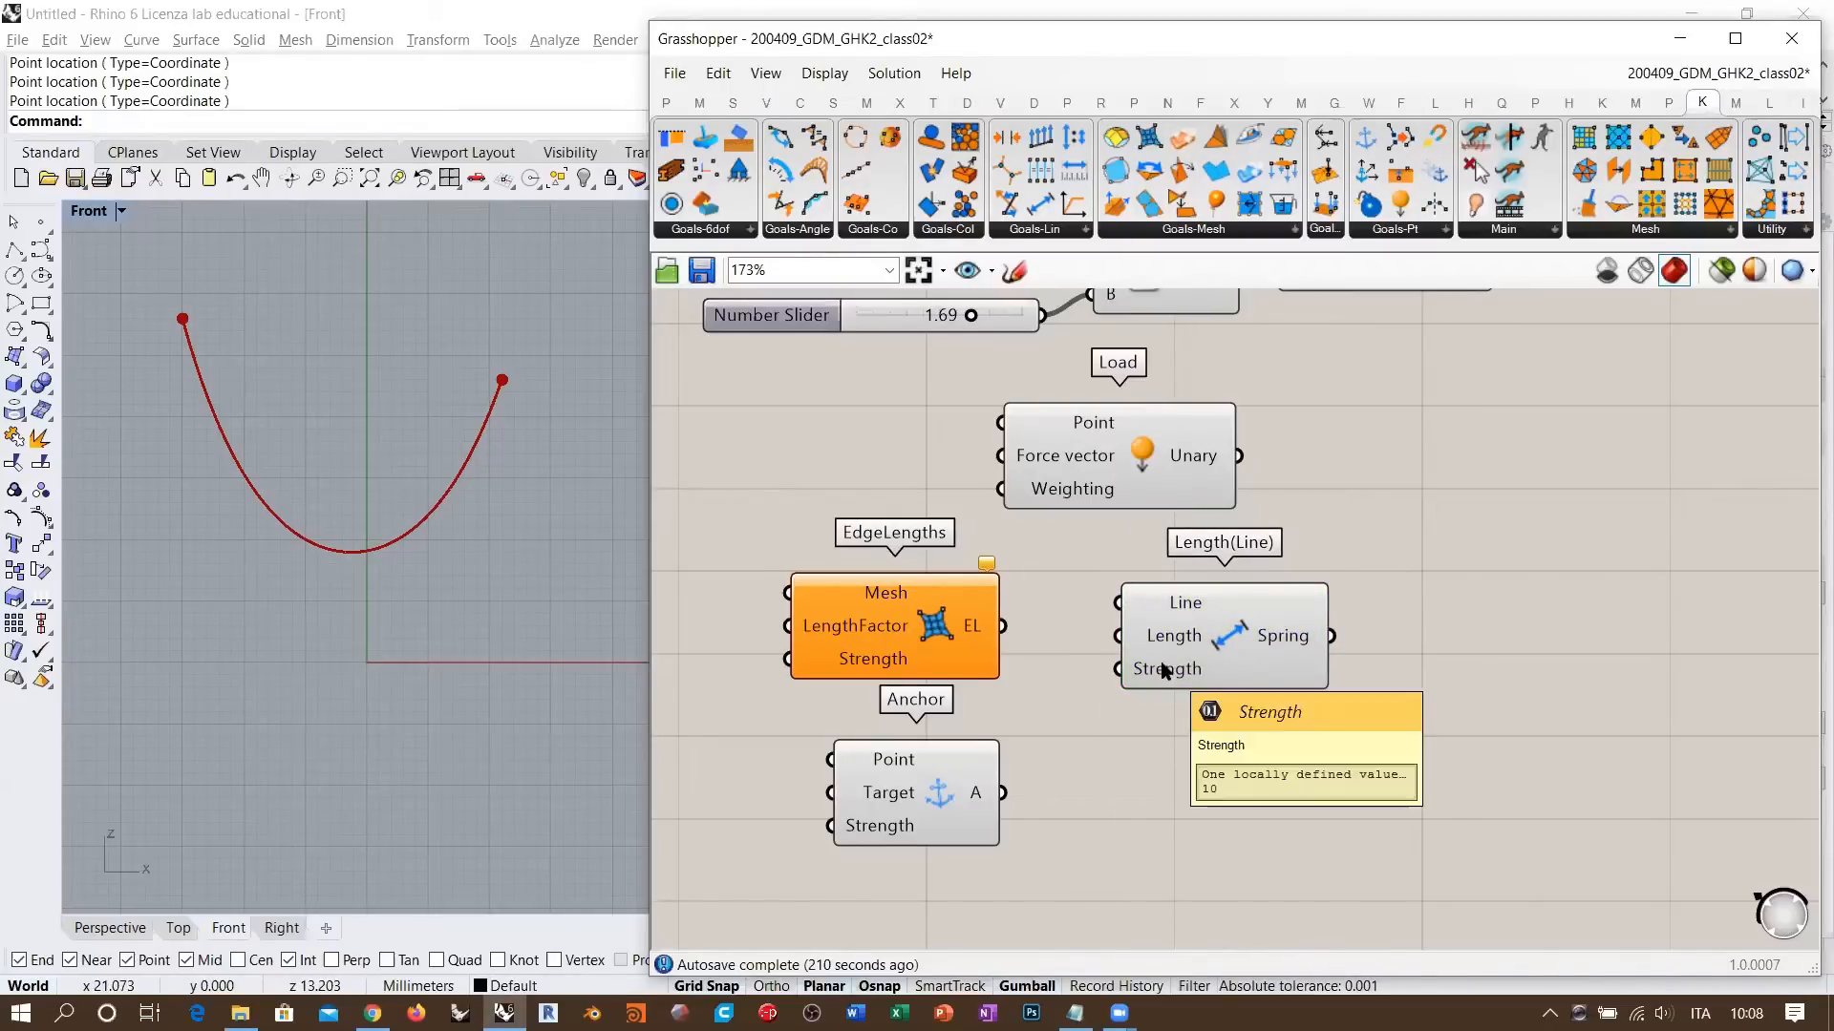
left_click_drag(1125, 497, 1213, 494)
left_click_drag(1238, 653, 1233, 657)
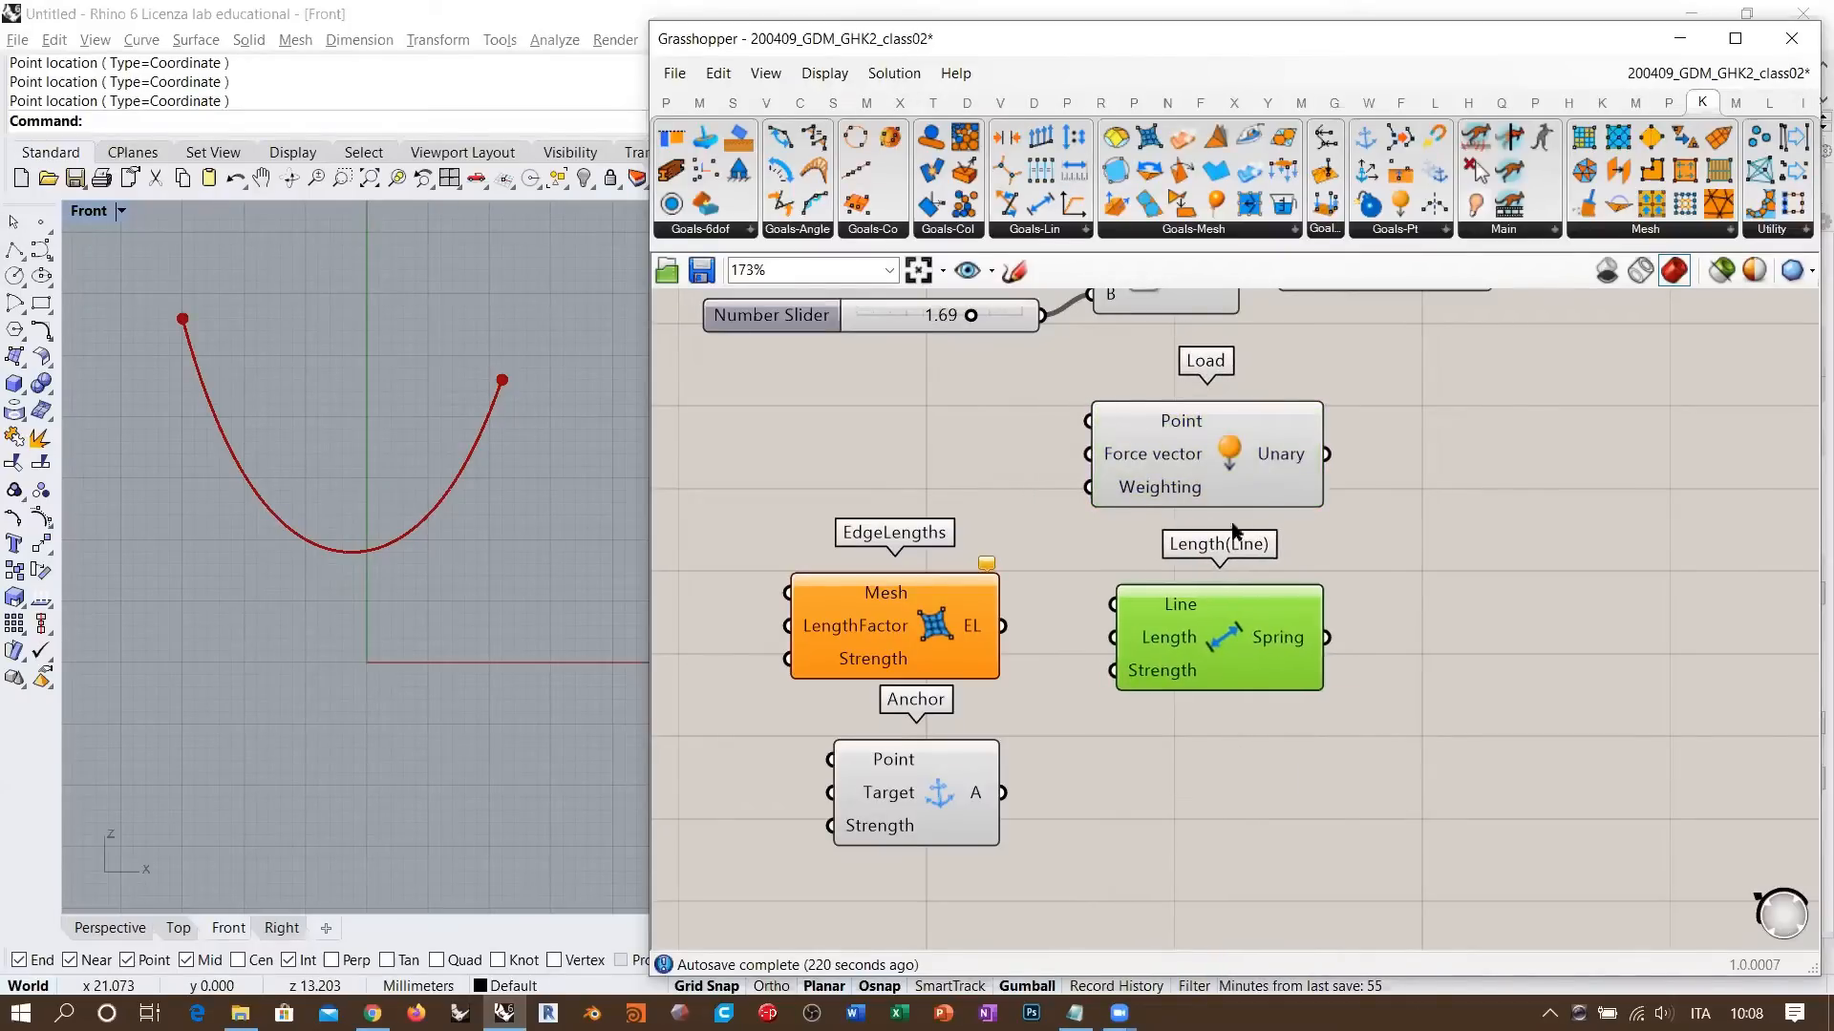
- Inspect the Strength input of Length(Line) and widen the vertical gap between Length(Line) and Load
left_click(1165, 465)
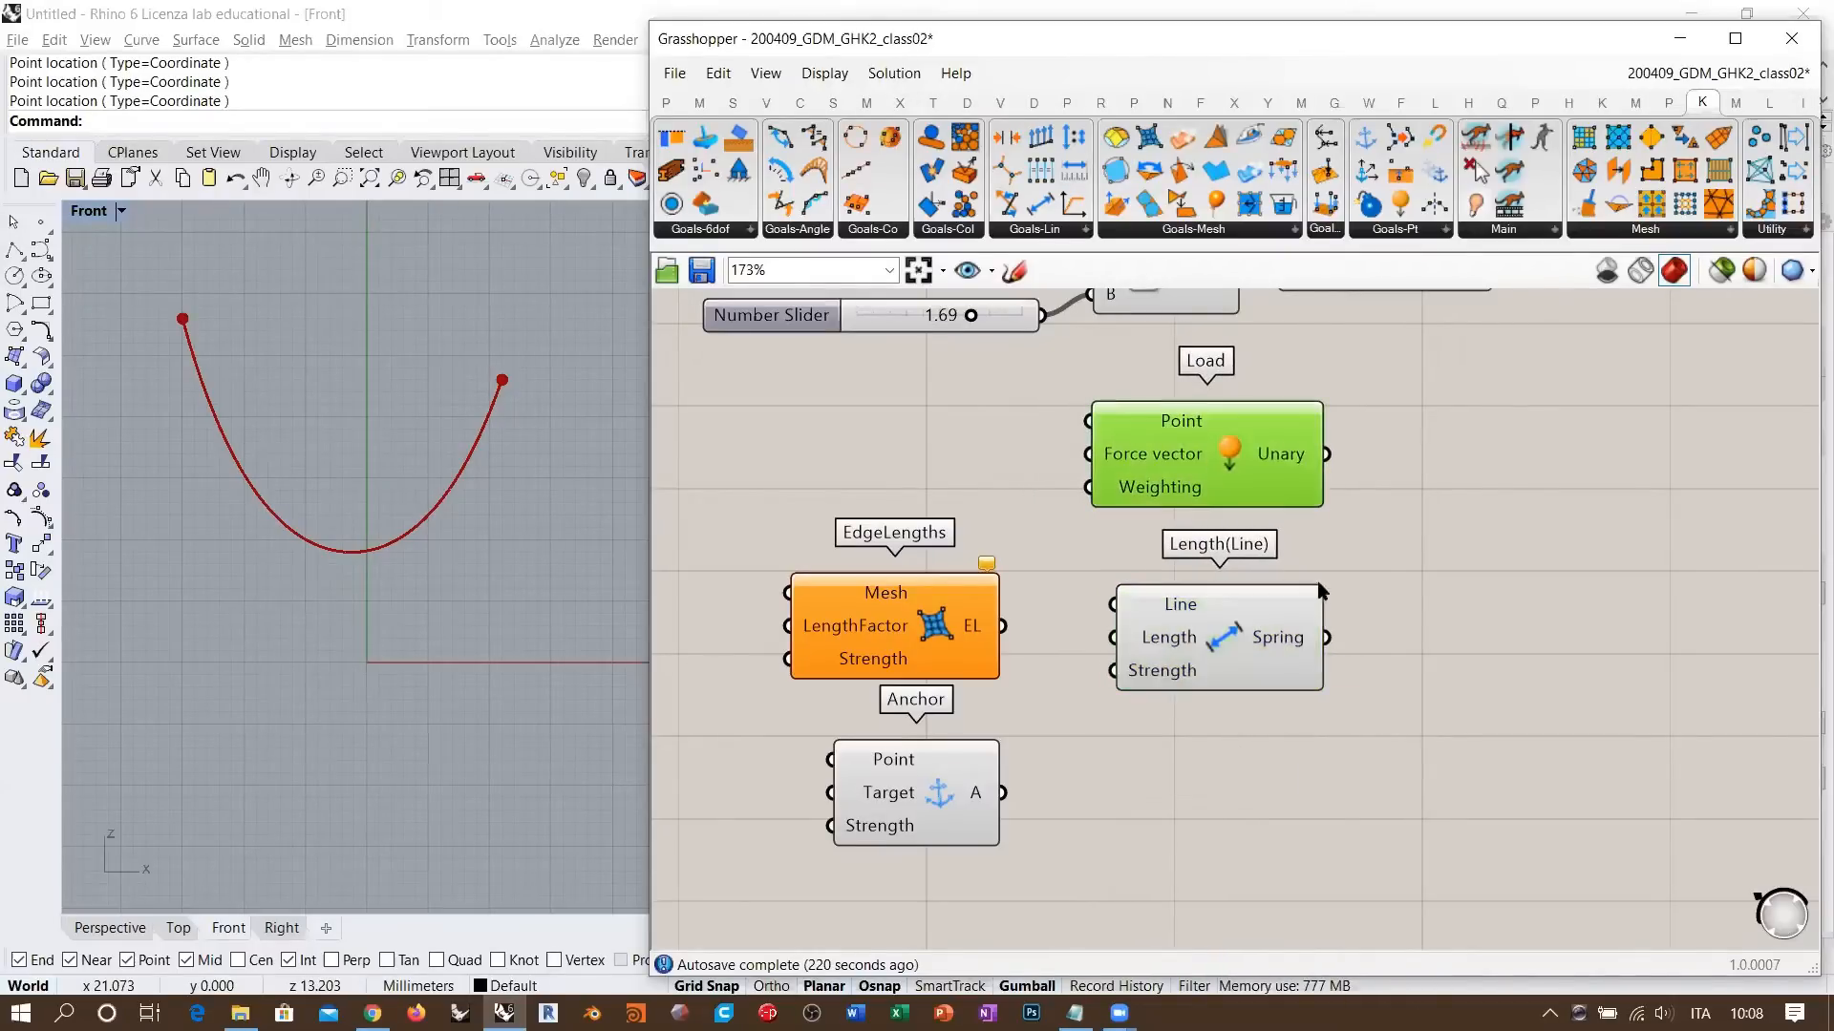
left_click(1360, 549)
left_click_drag(1229, 639, 1227, 636)
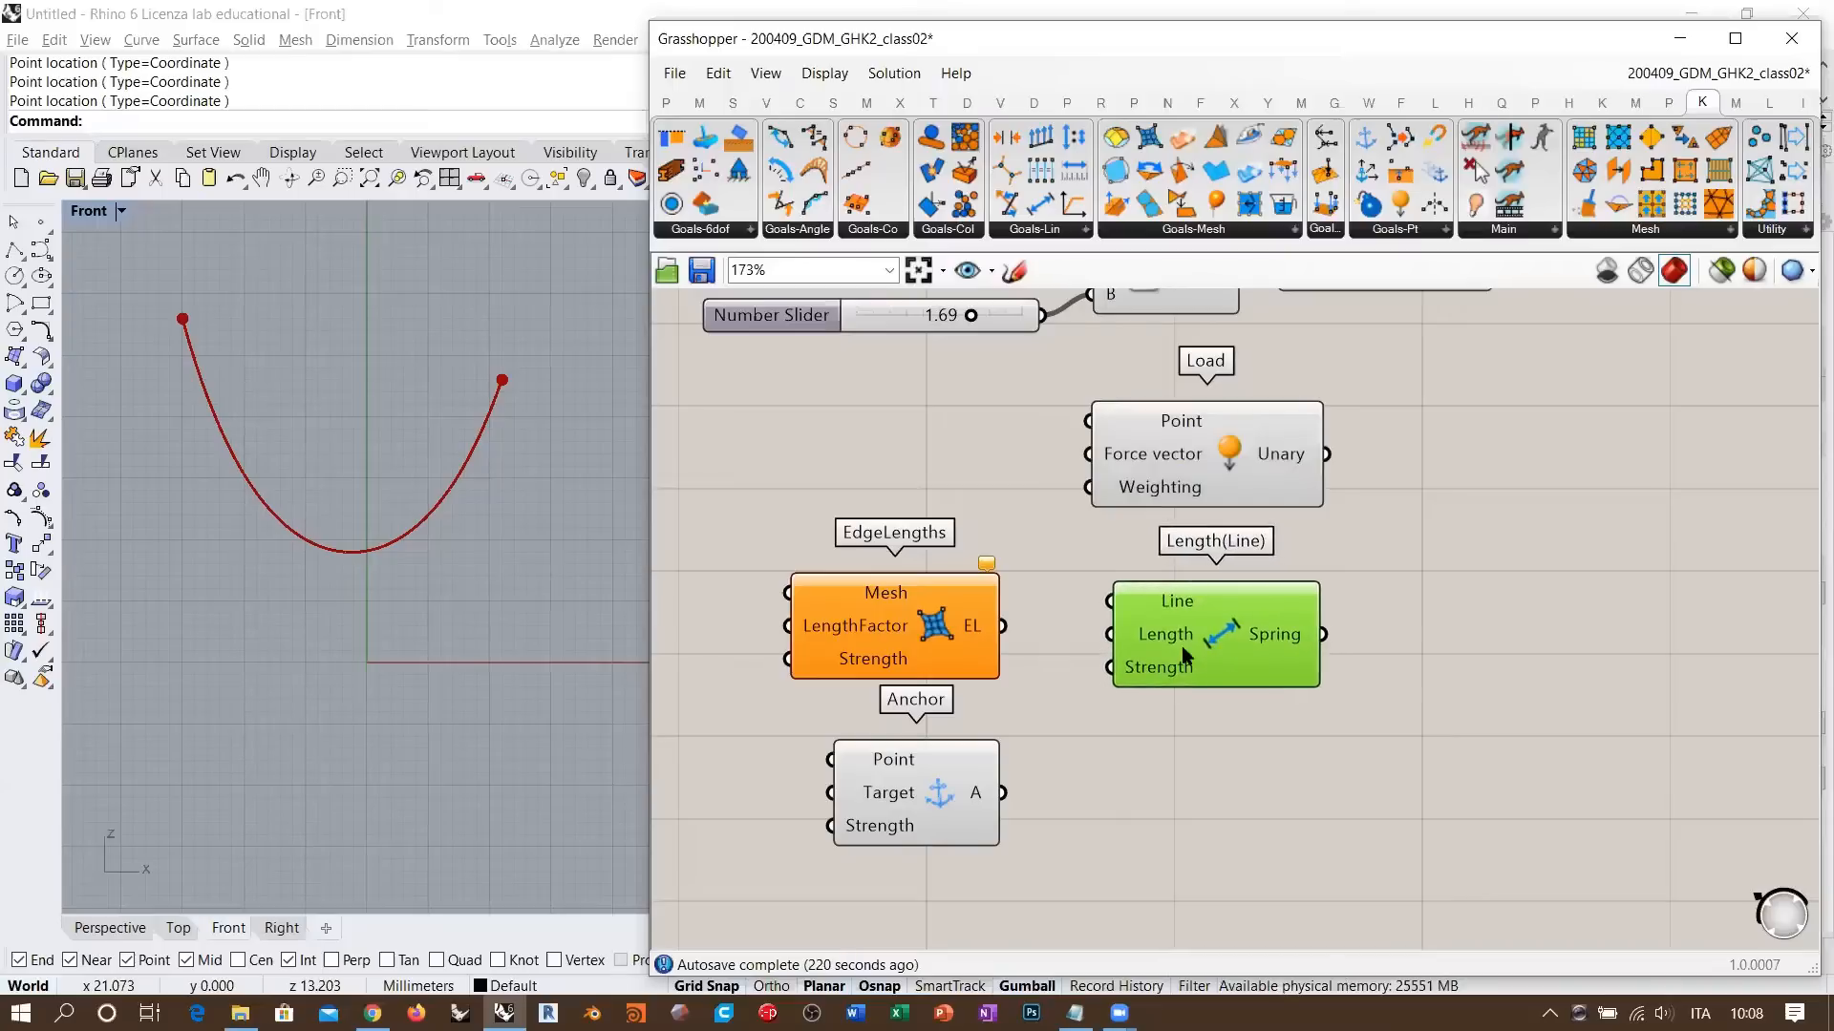
mouse_move(1174, 675)
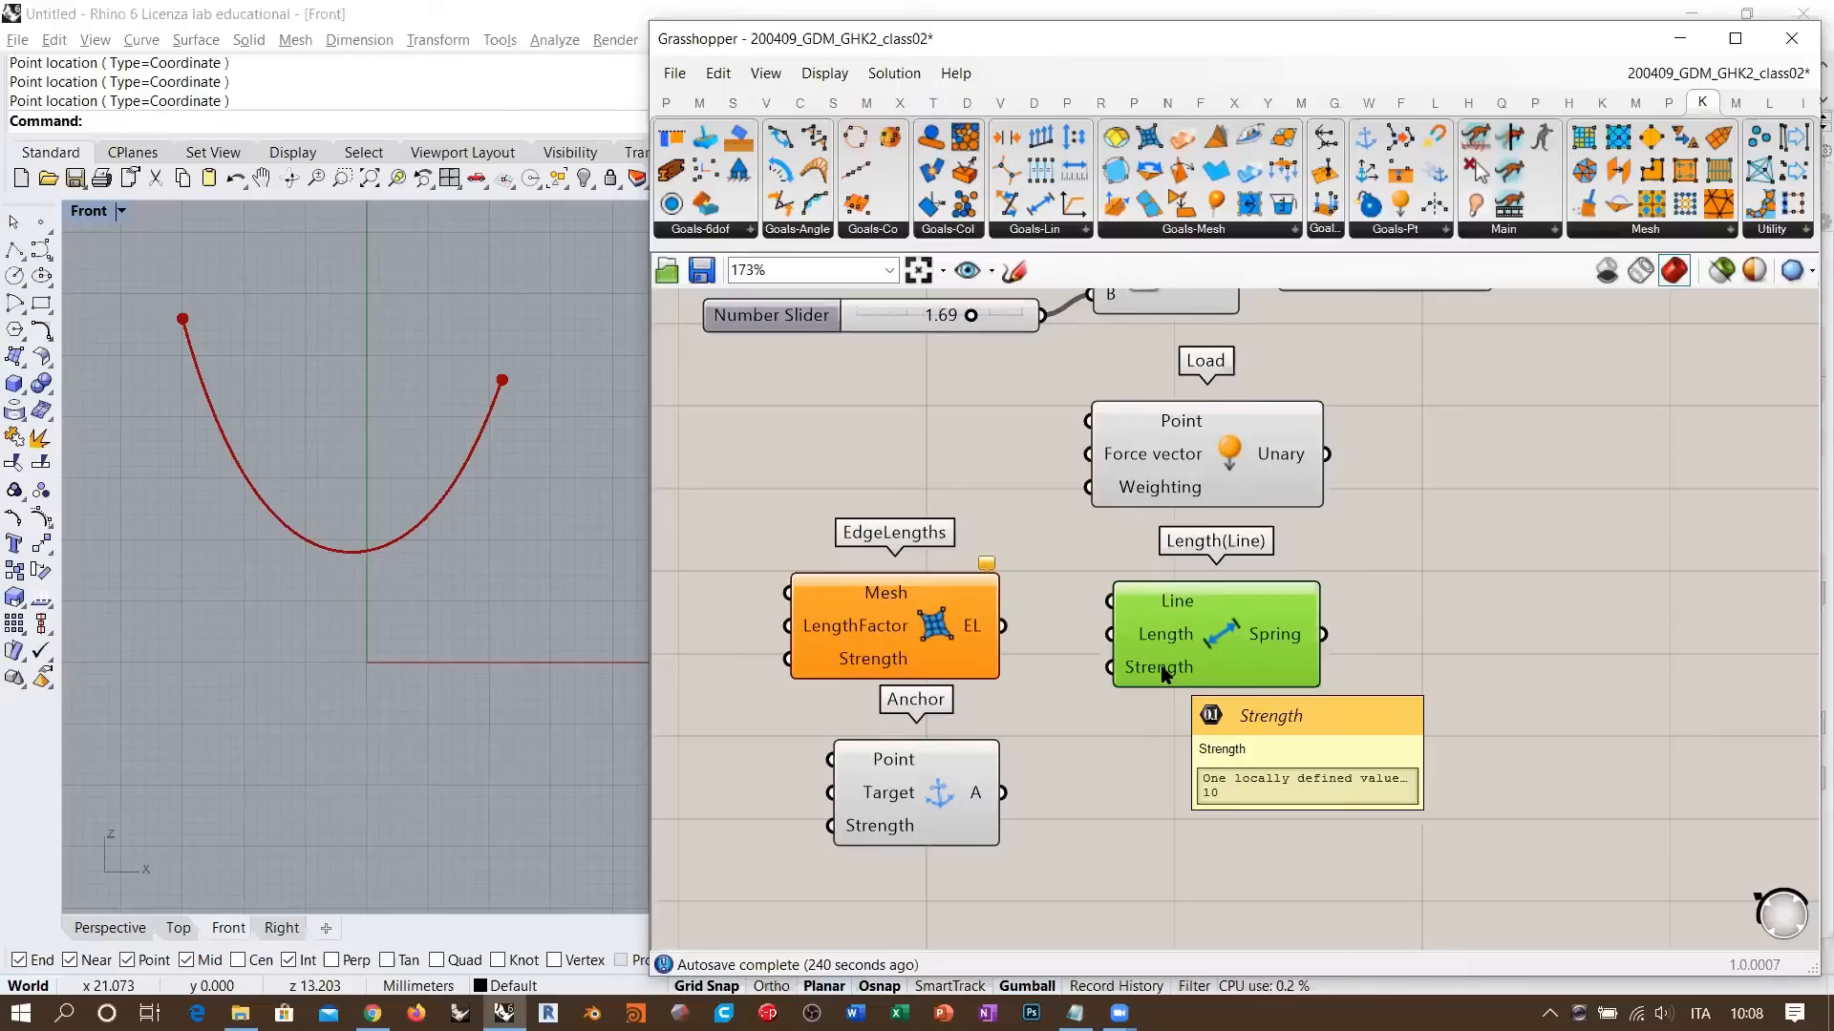
left_click_drag(1221, 668, 1229, 660)
left_click(1232, 728)
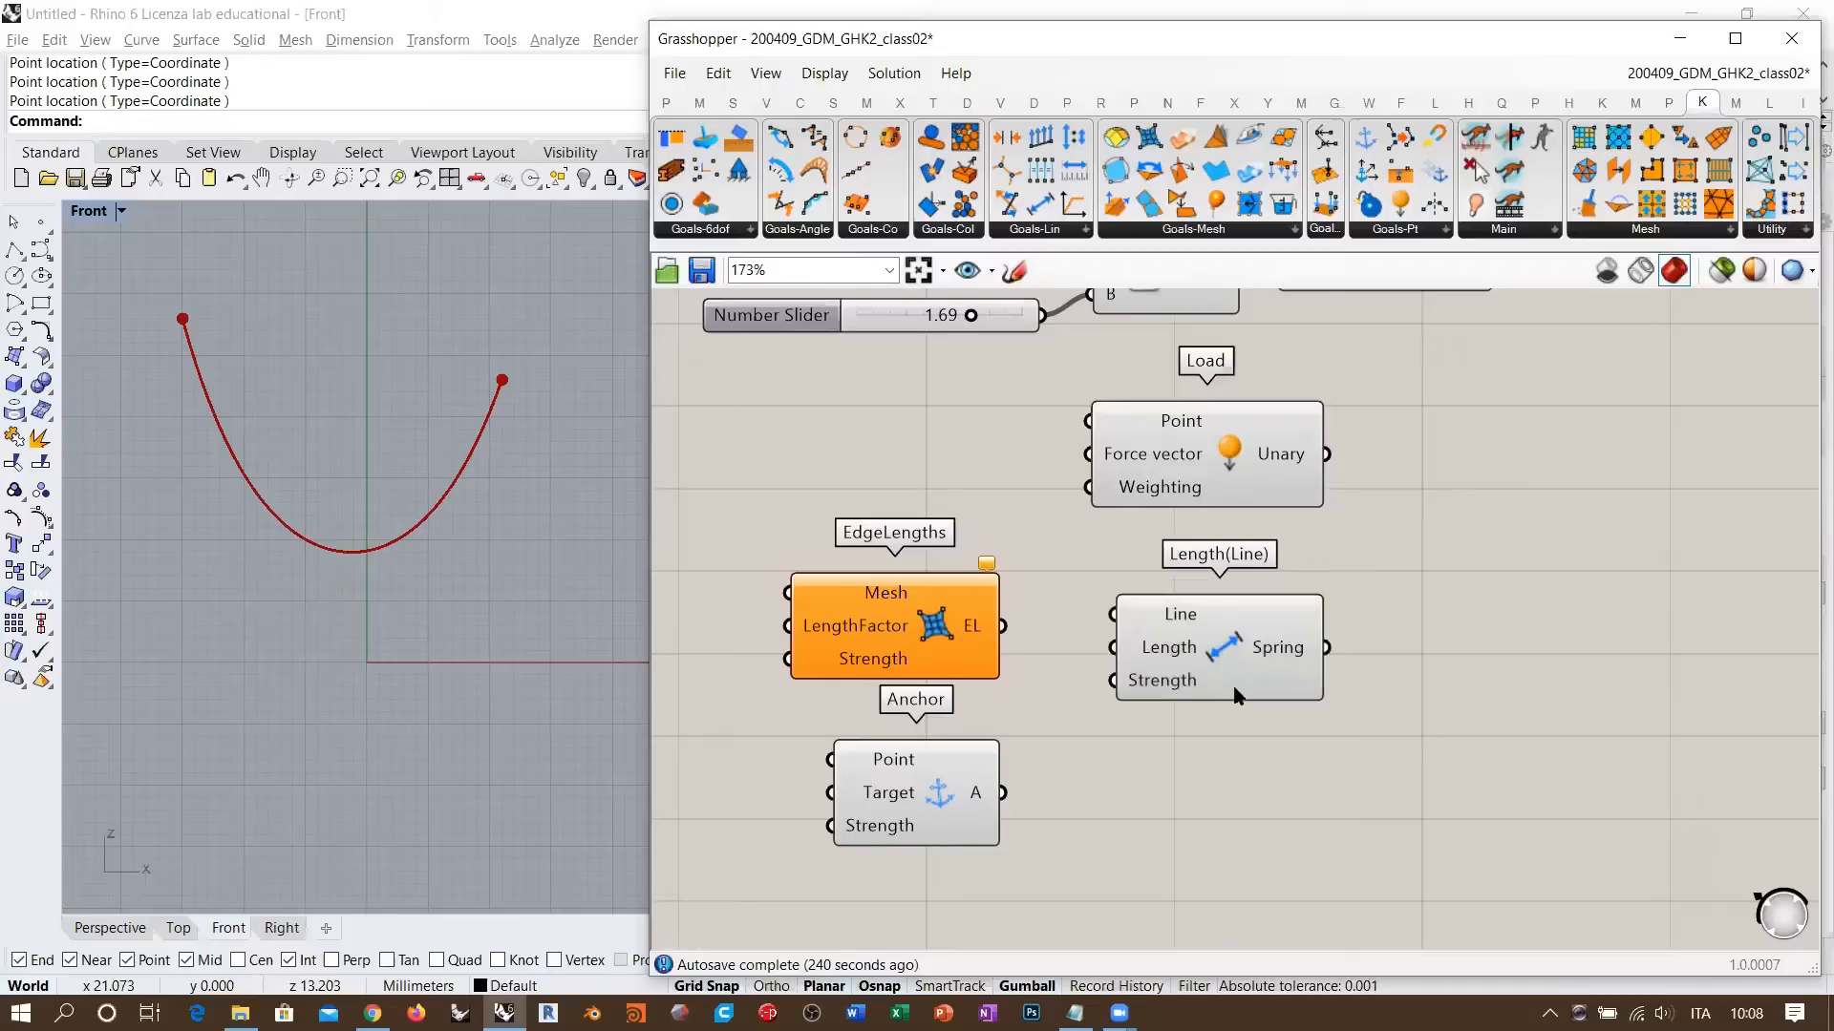
left_click_drag(1232, 490, 1230, 481)
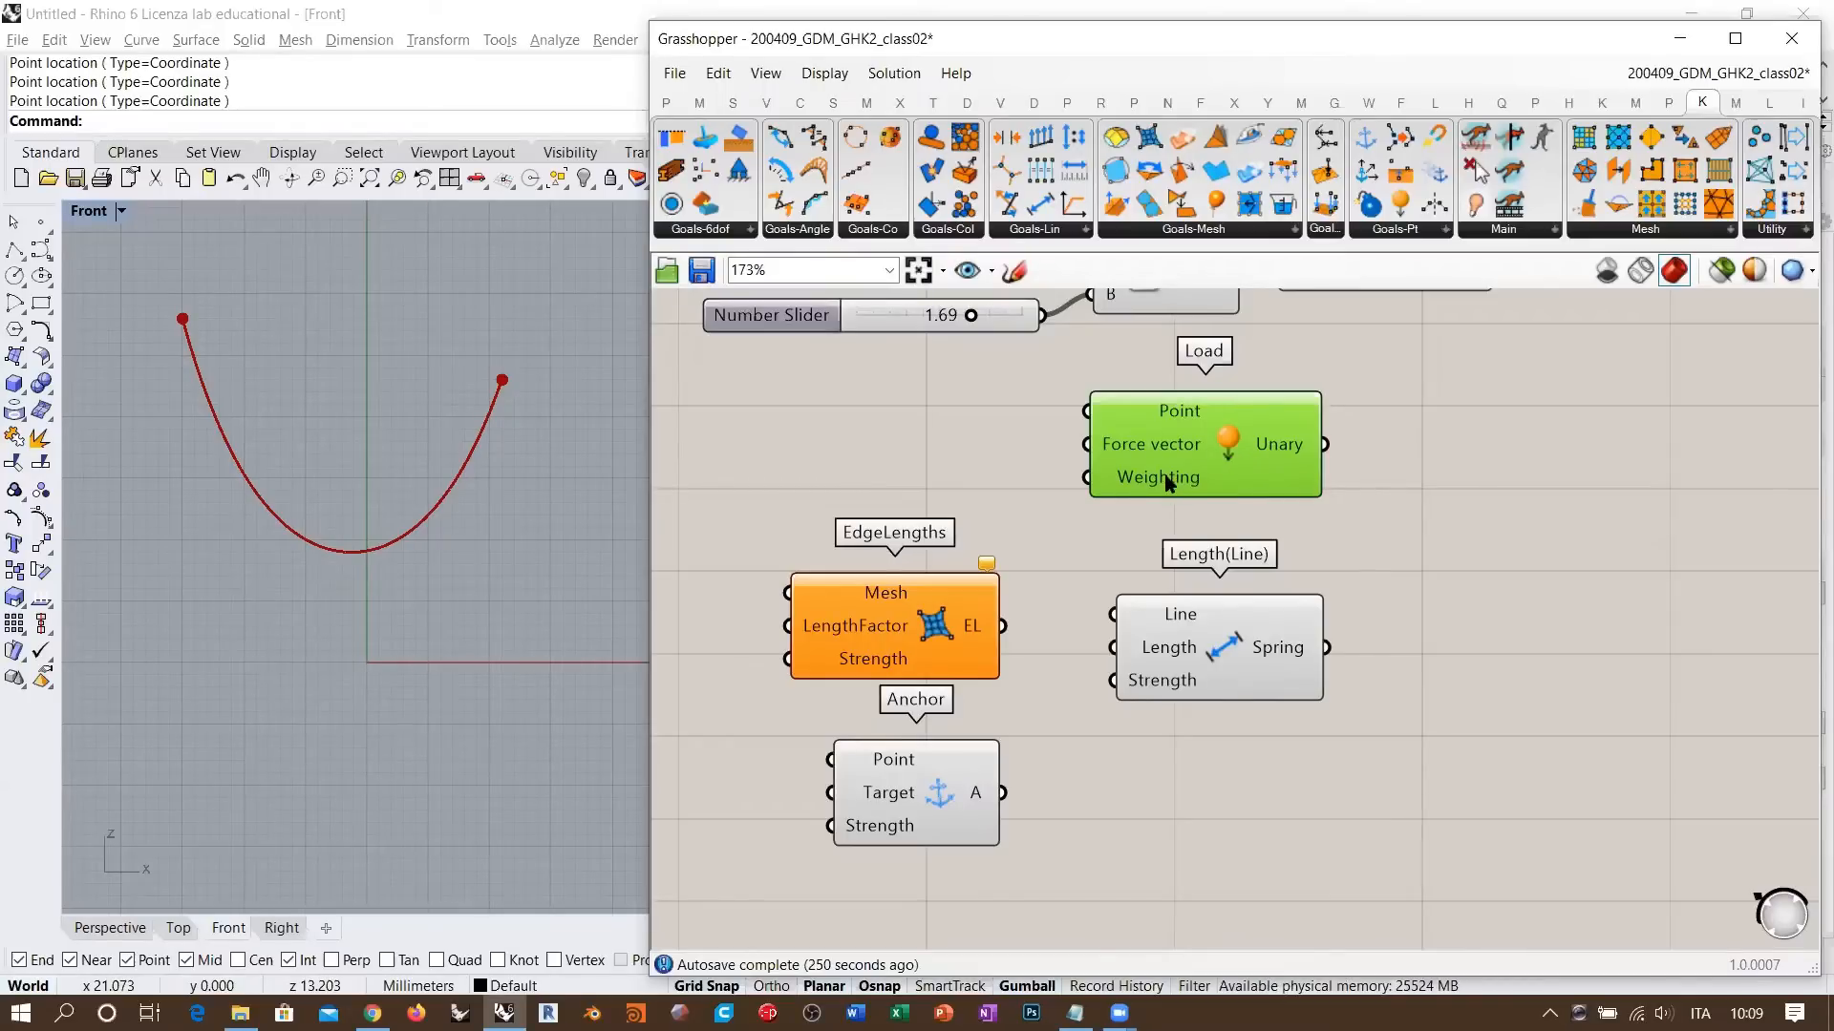
- Examine the Weighting input of the Load goal and compare Load with the Length(Line) goal
mouse_move(1165, 488)
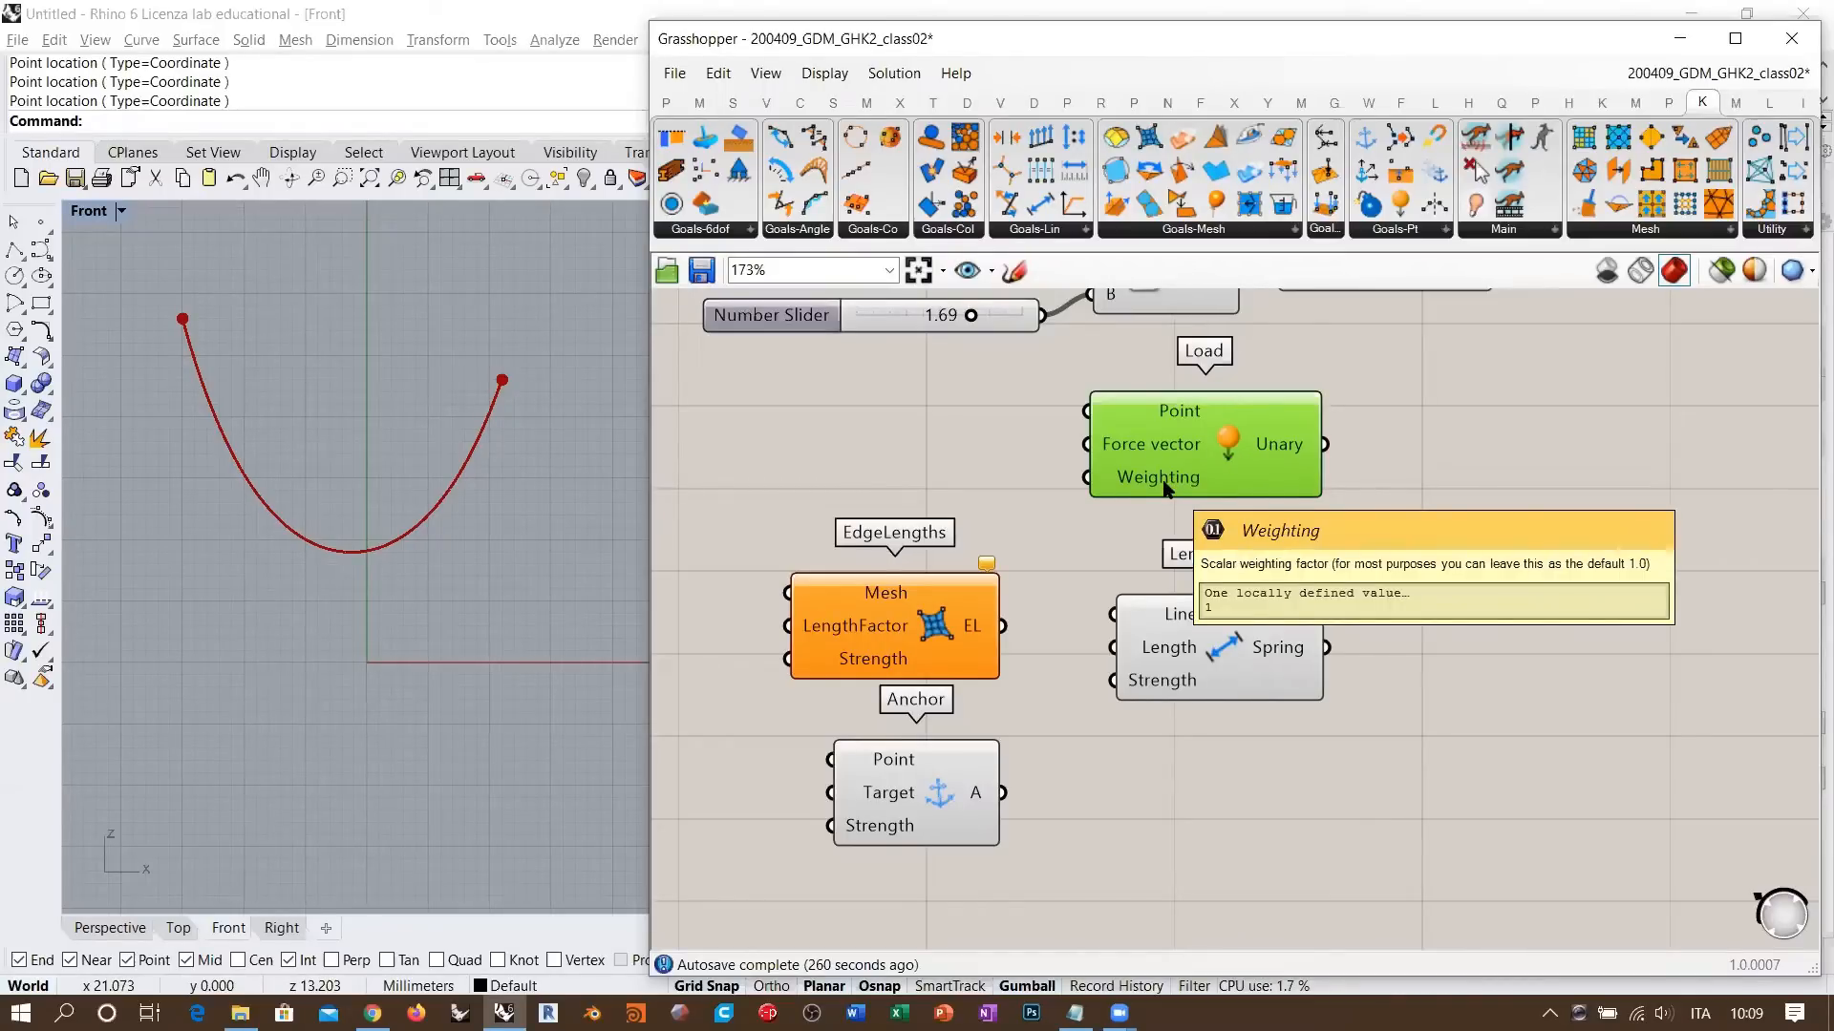
left_click(1253, 652)
left_click(1209, 443)
left_click(1249, 649)
left_click(1234, 460)
left_click(1254, 650)
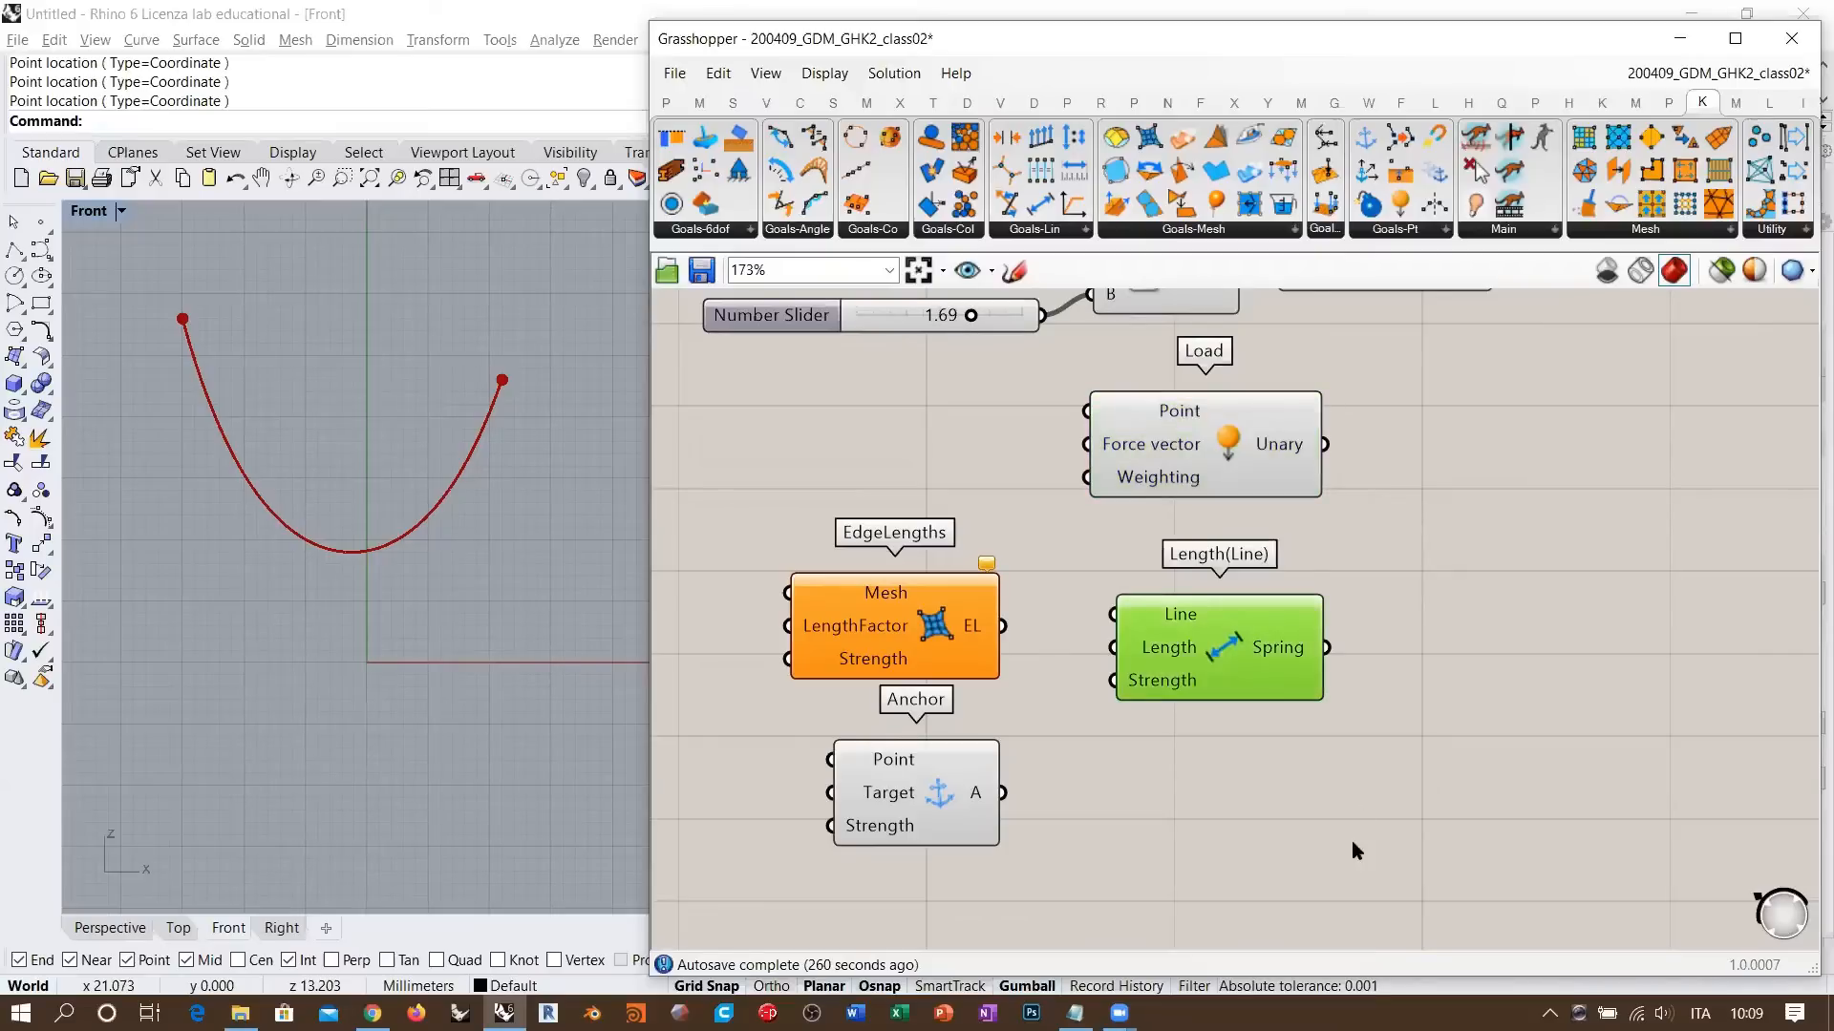
left_click(1350, 840)
left_click_drag(1367, 421, 1266, 649)
left_click(985, 443)
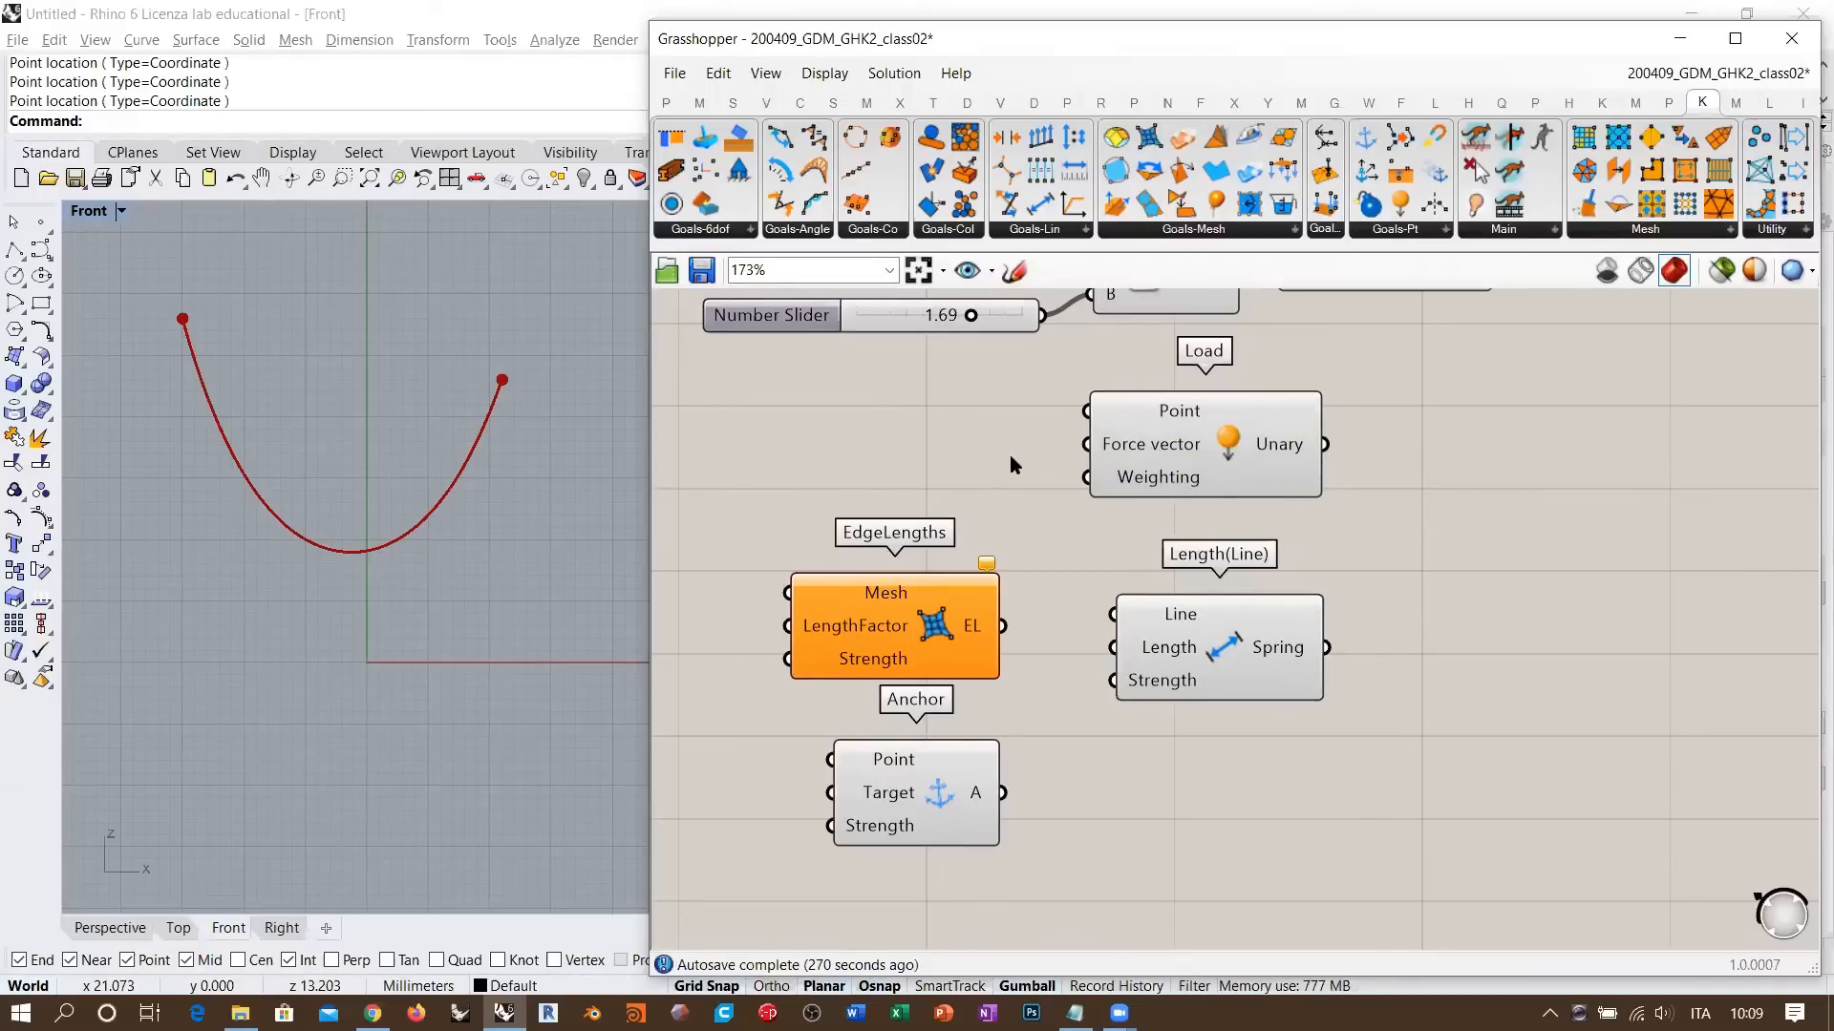
- Move the Anchor component further below EdgeLengths and shift Length(Line) slightly up towards Load
left_click_drag(884, 791, 886, 815)
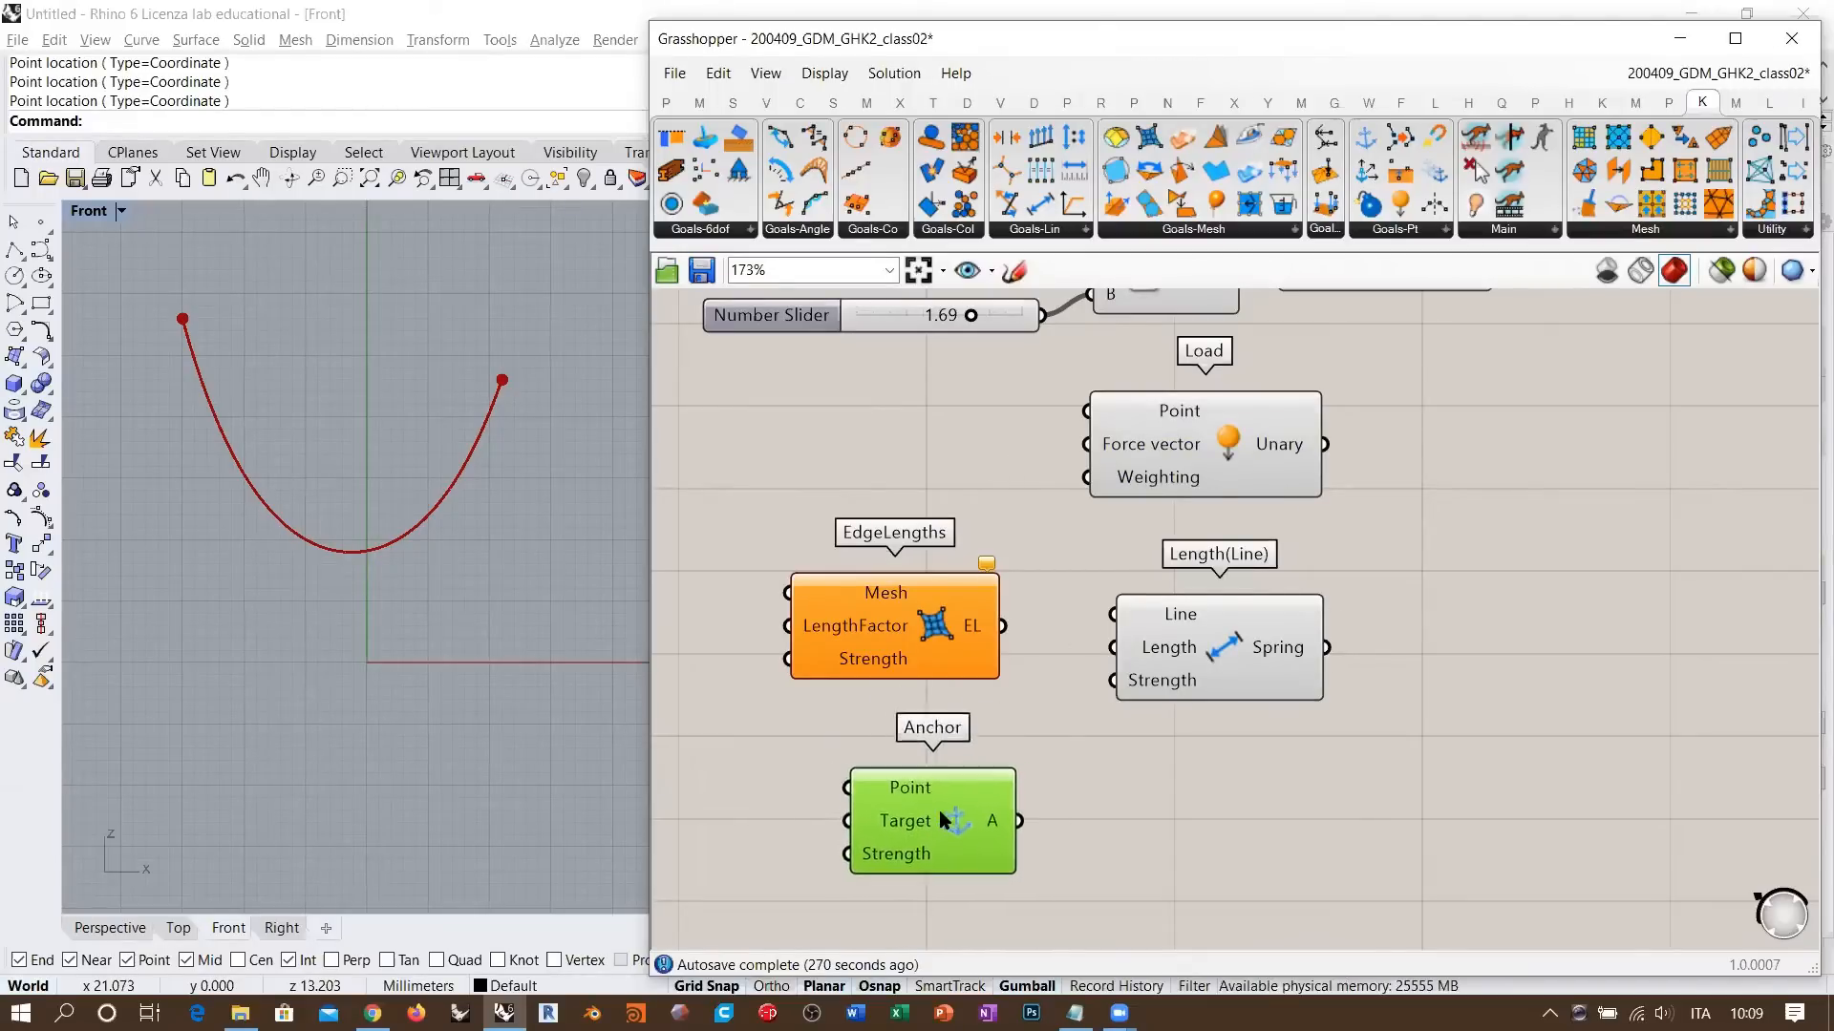
left_click(1088, 800)
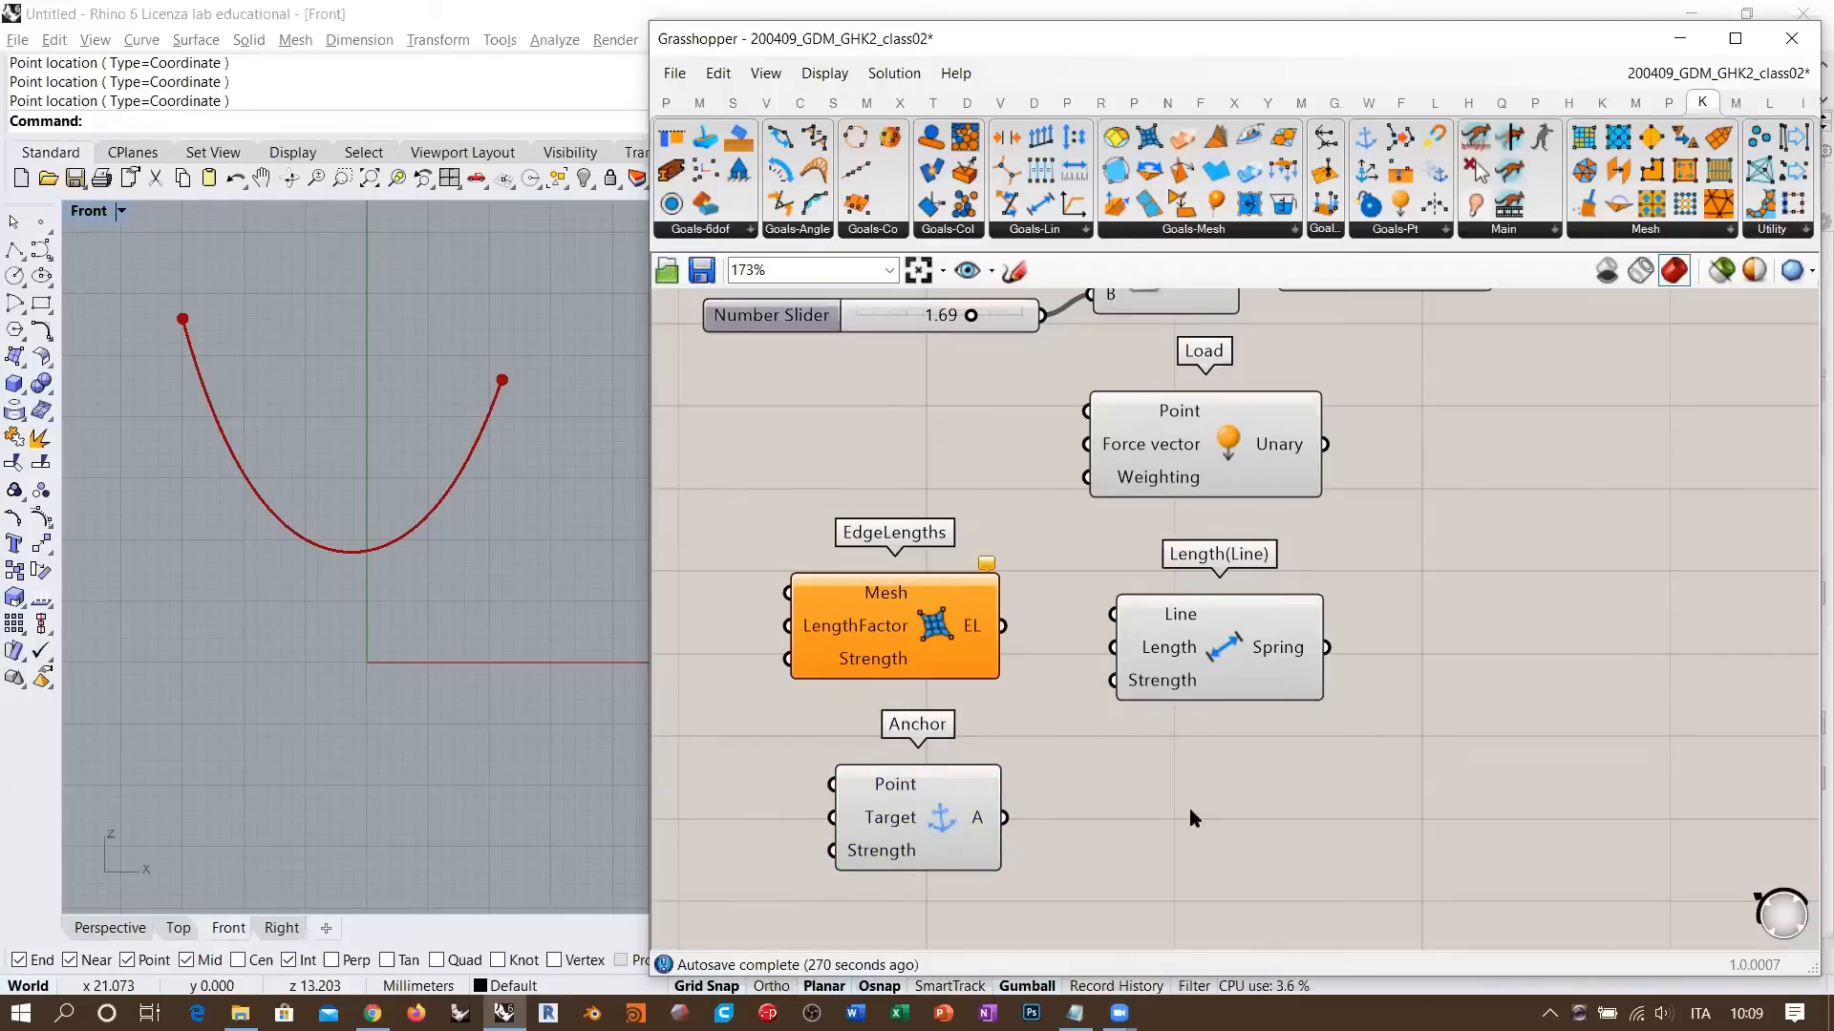
left_click(947, 825)
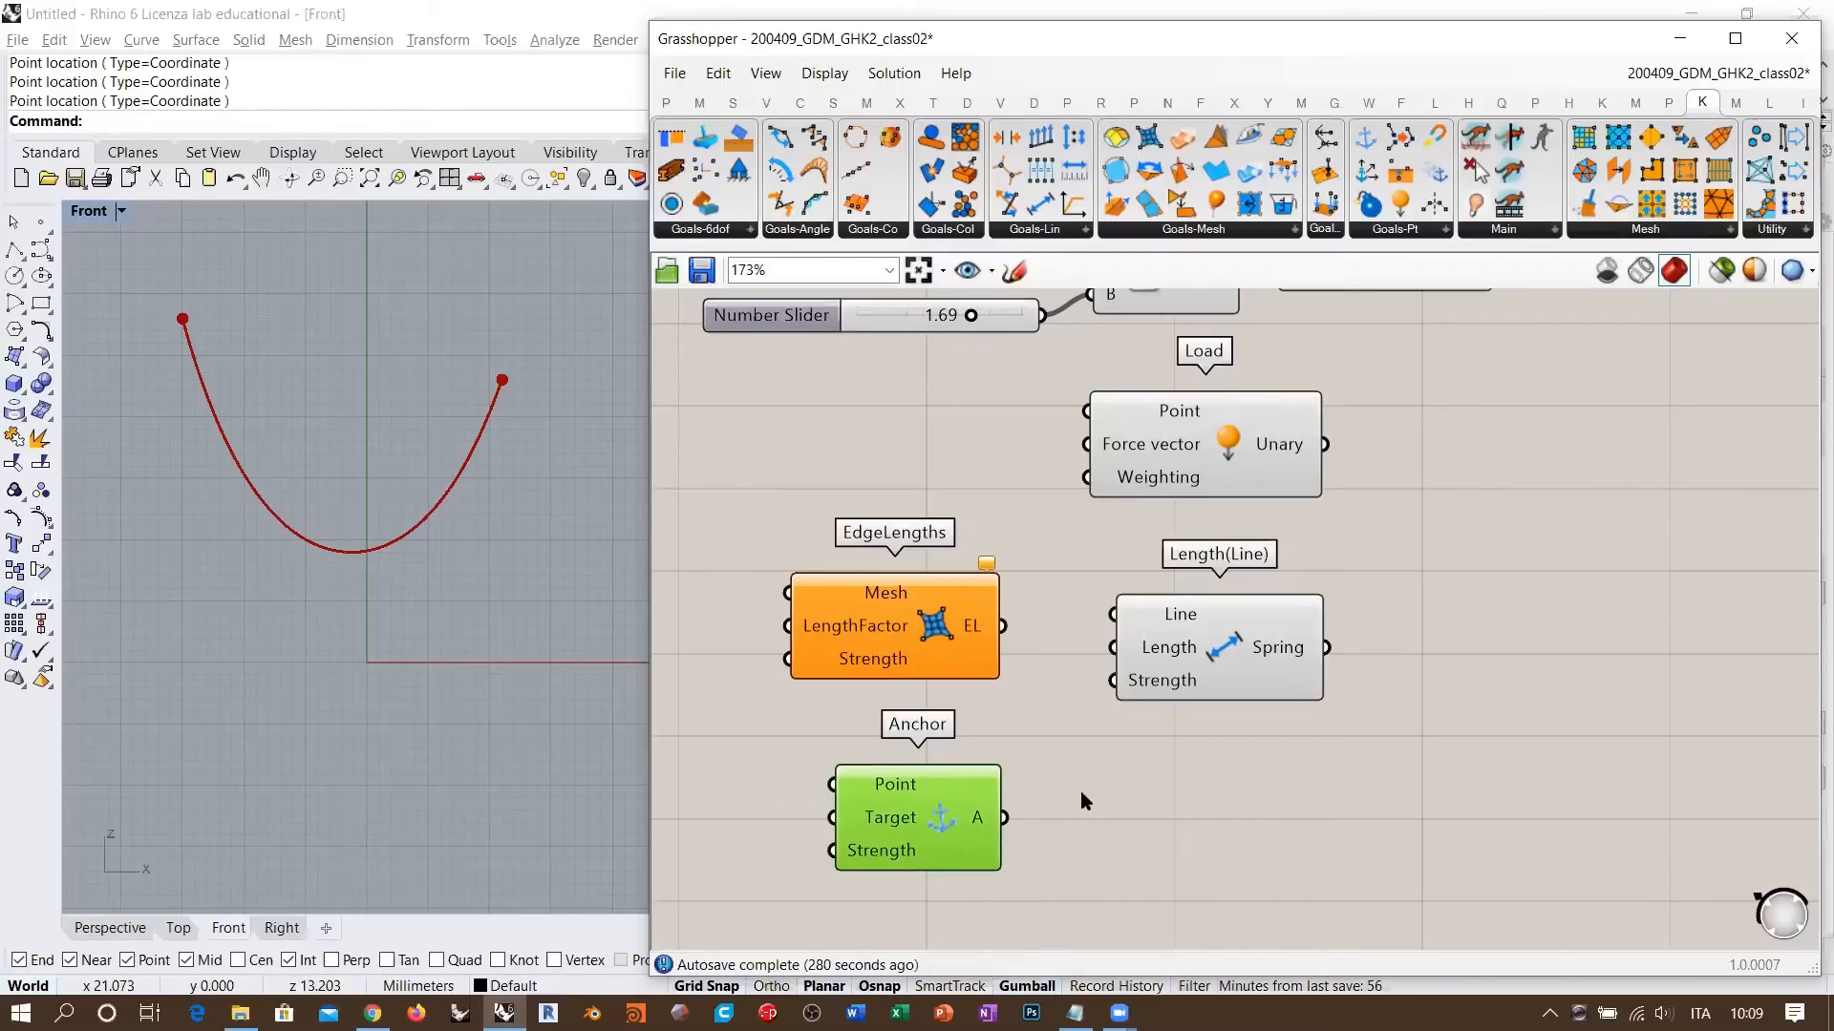
left_click(1080, 790)
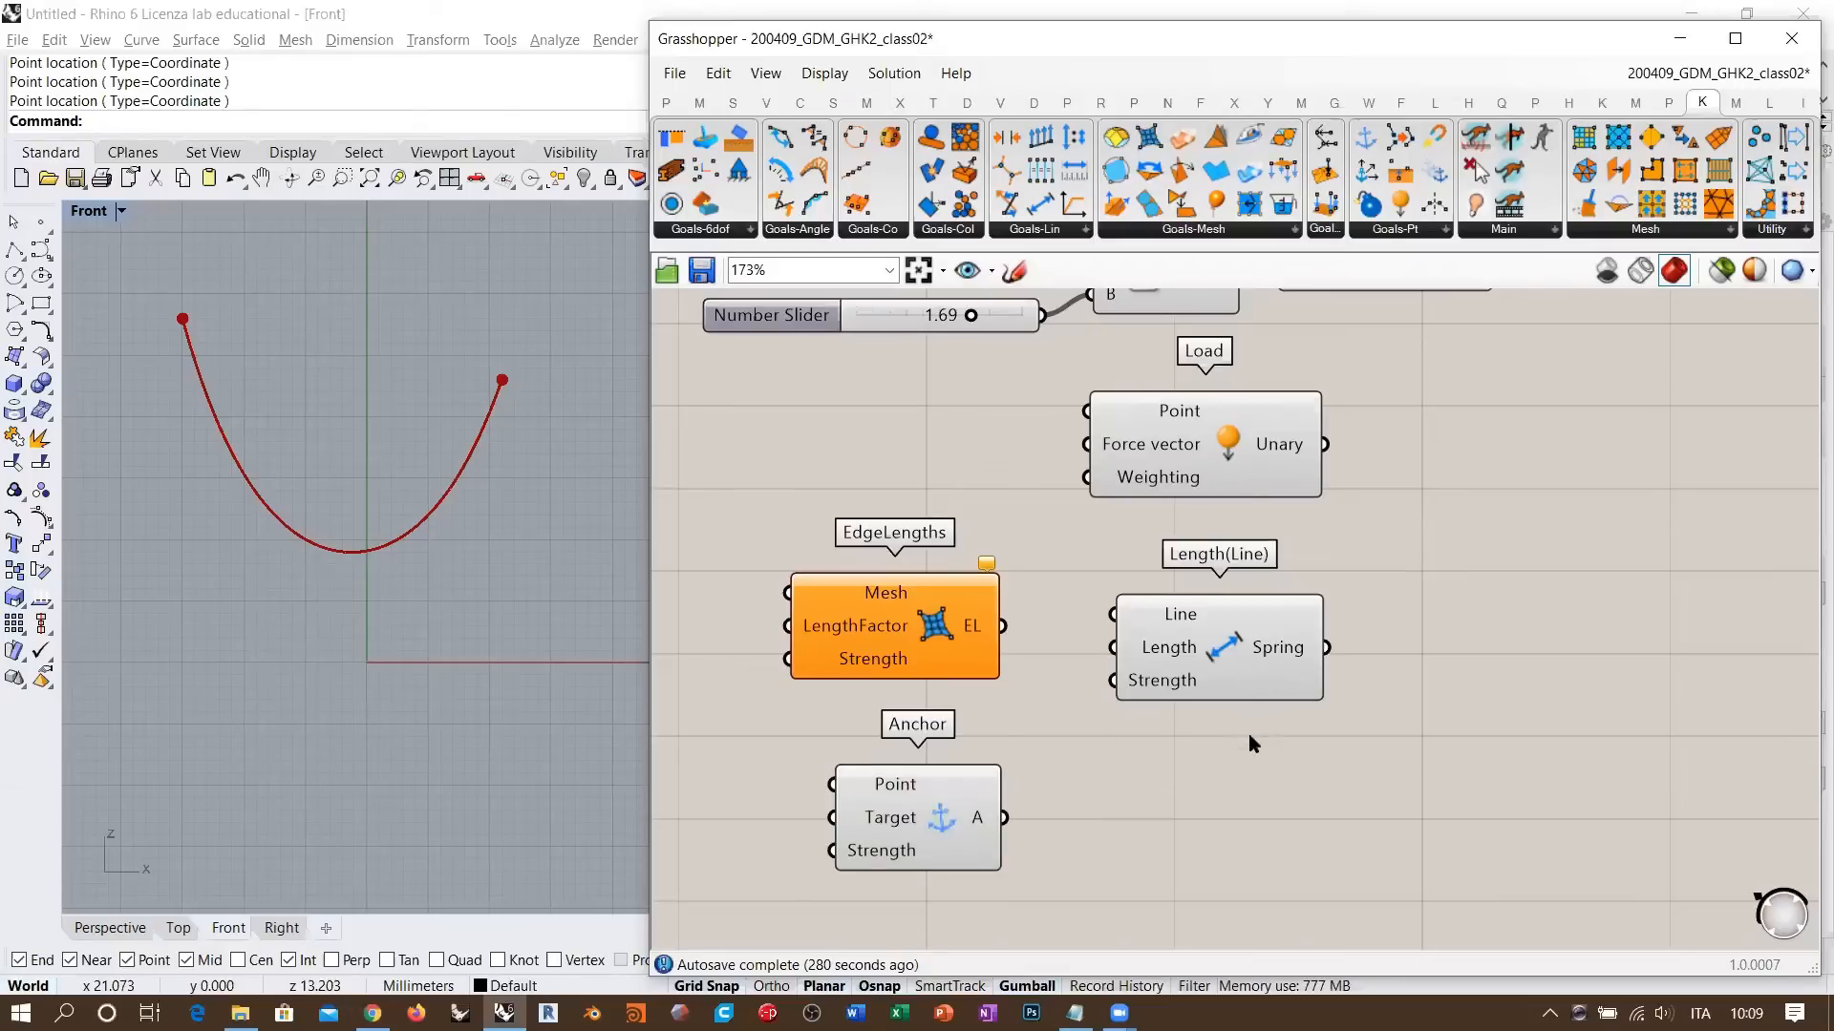
left_click_drag(1217, 663, 1211, 648)
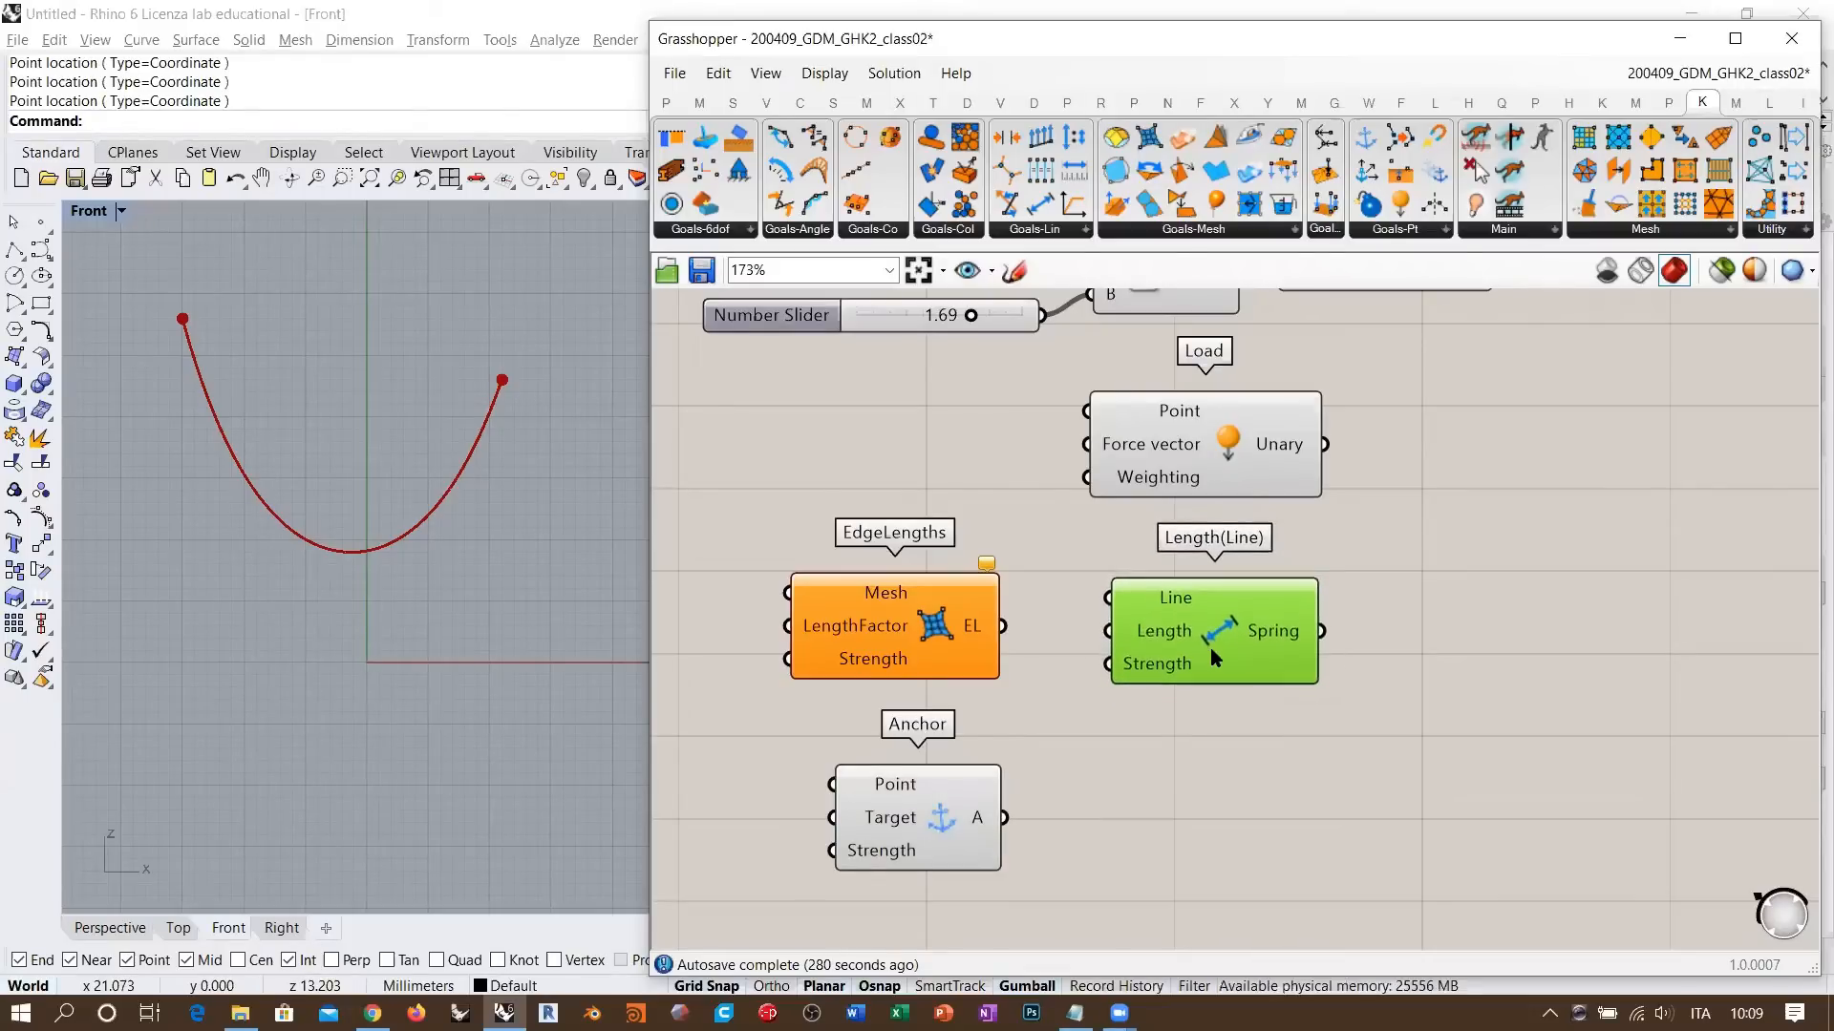
left_click(1251, 783)
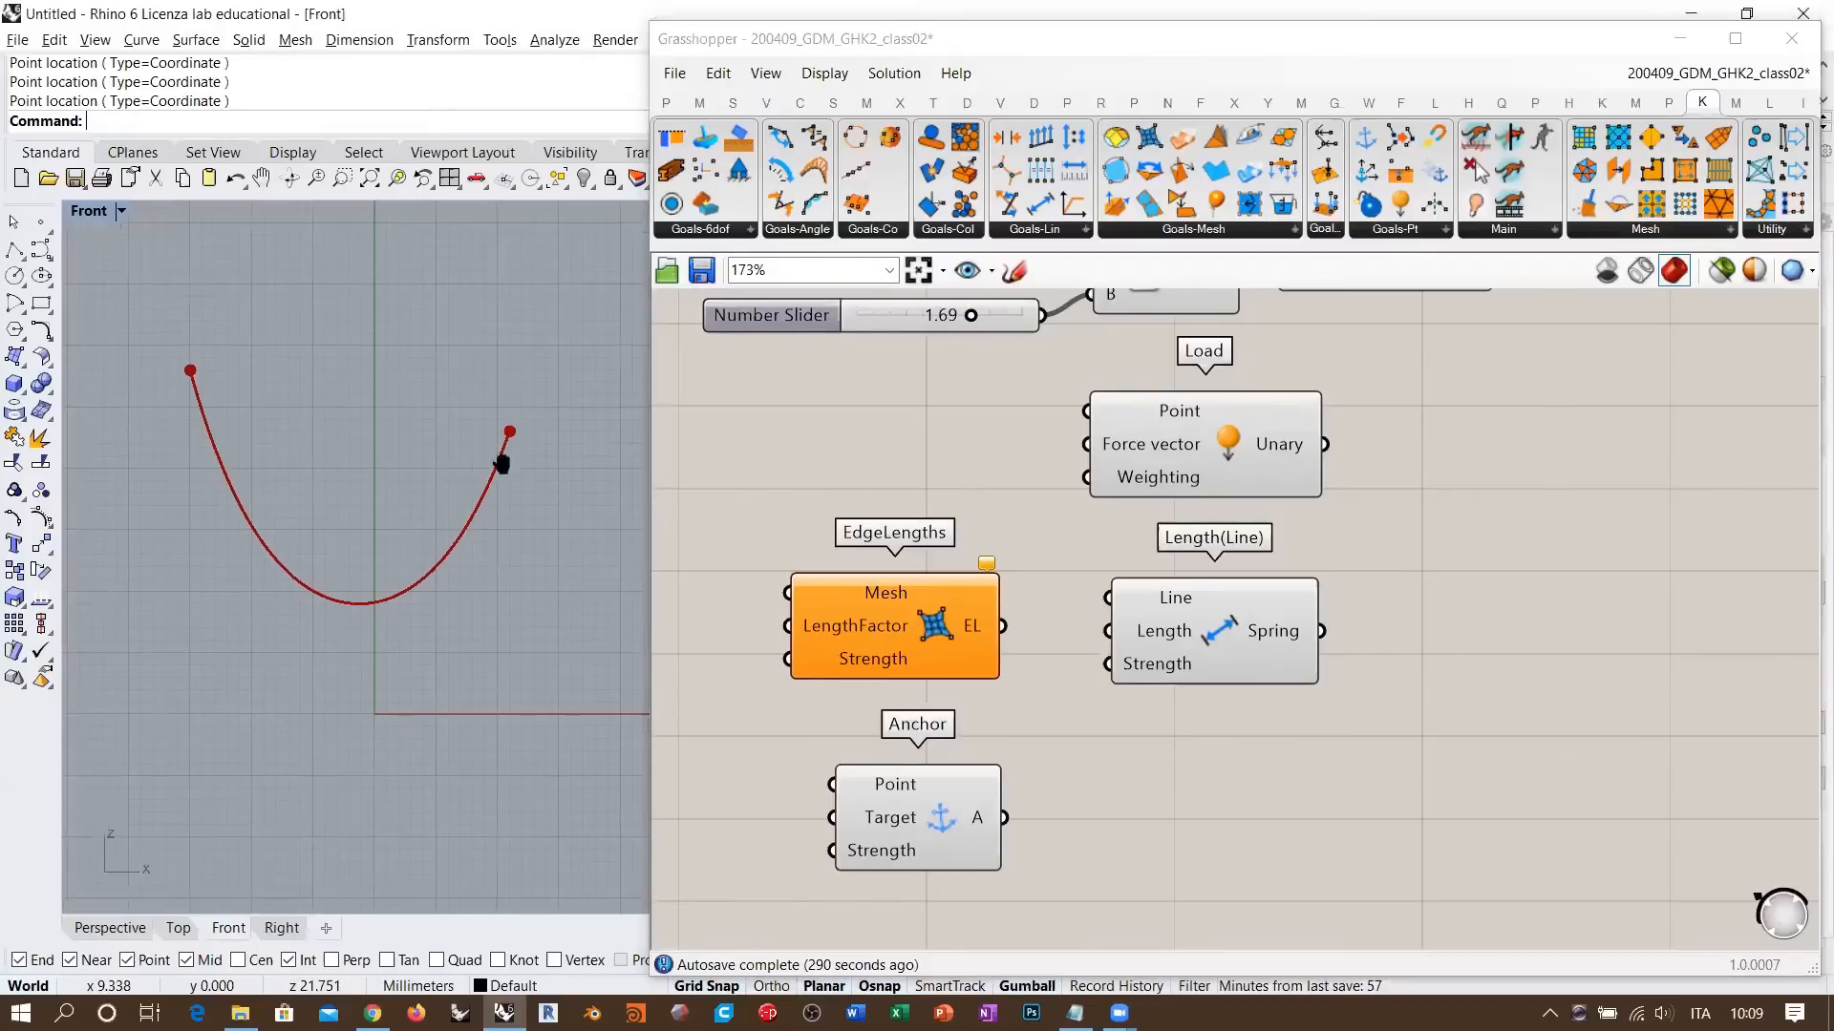
- Examine the catenary between its two end points and compare its small definition with the surrounding component groups
right_click_drag(493, 423, 517, 478)
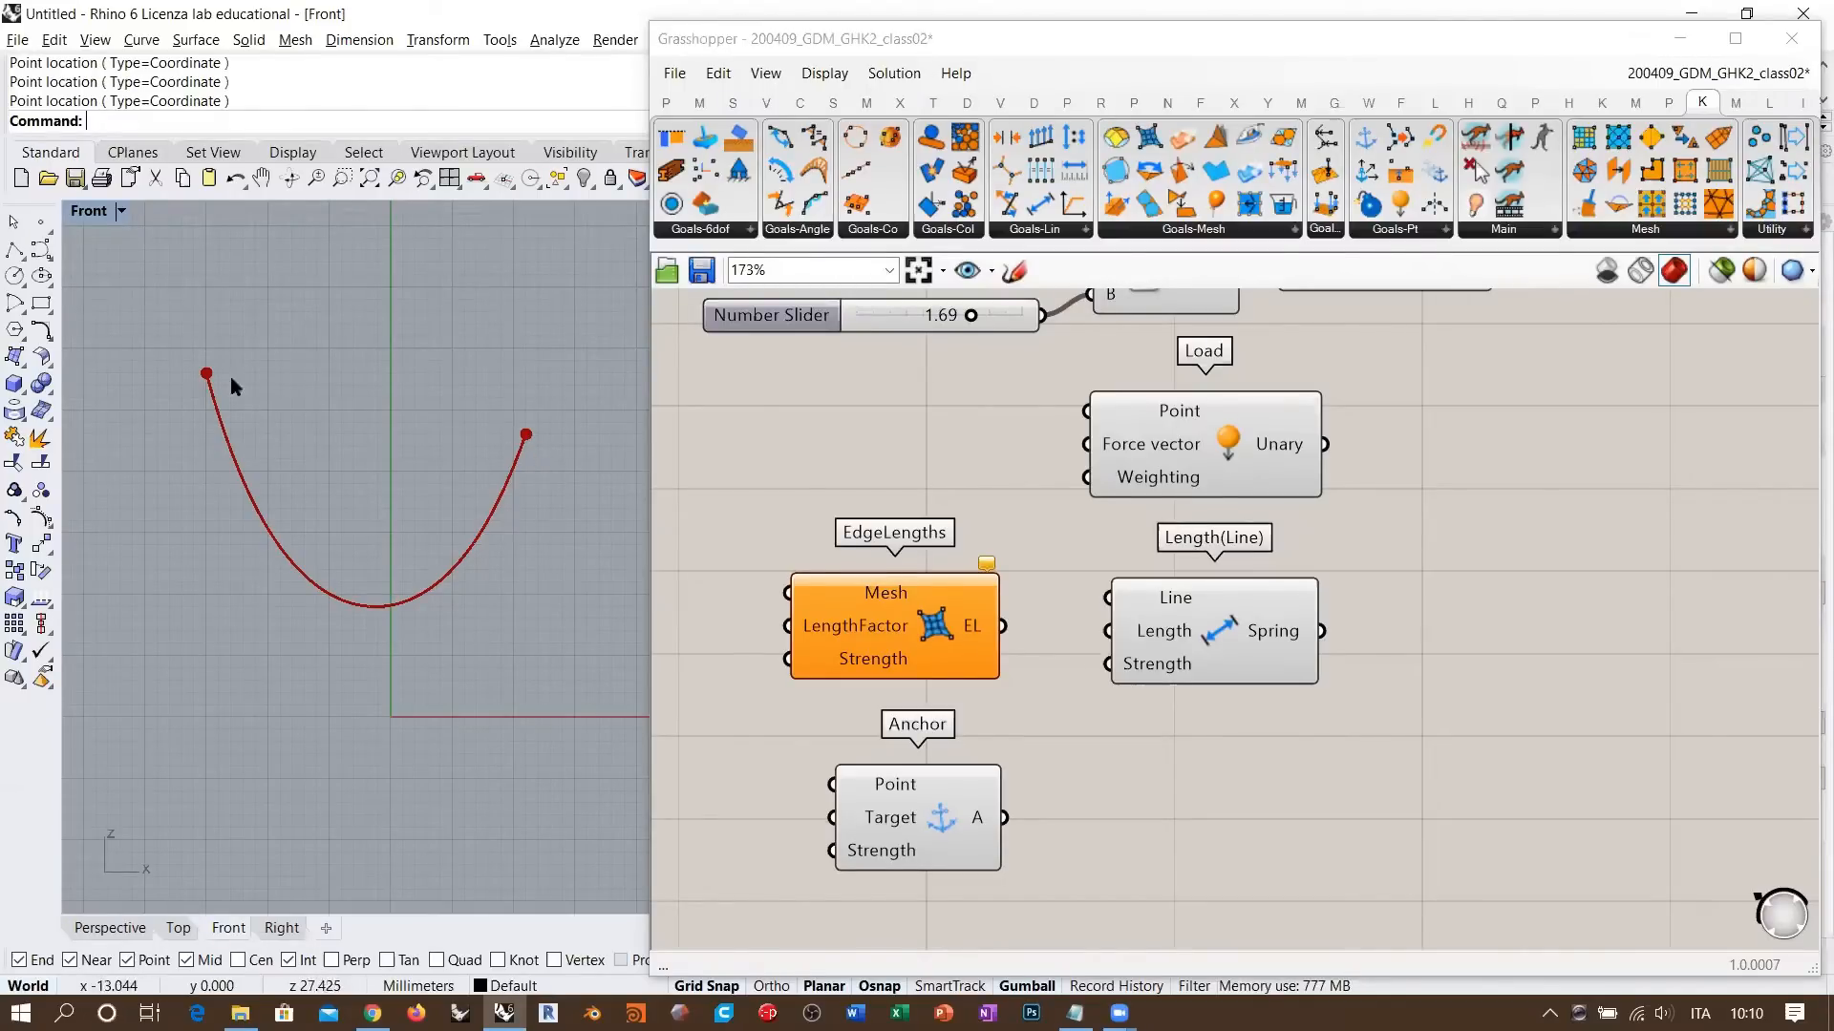
left_click(888, 440)
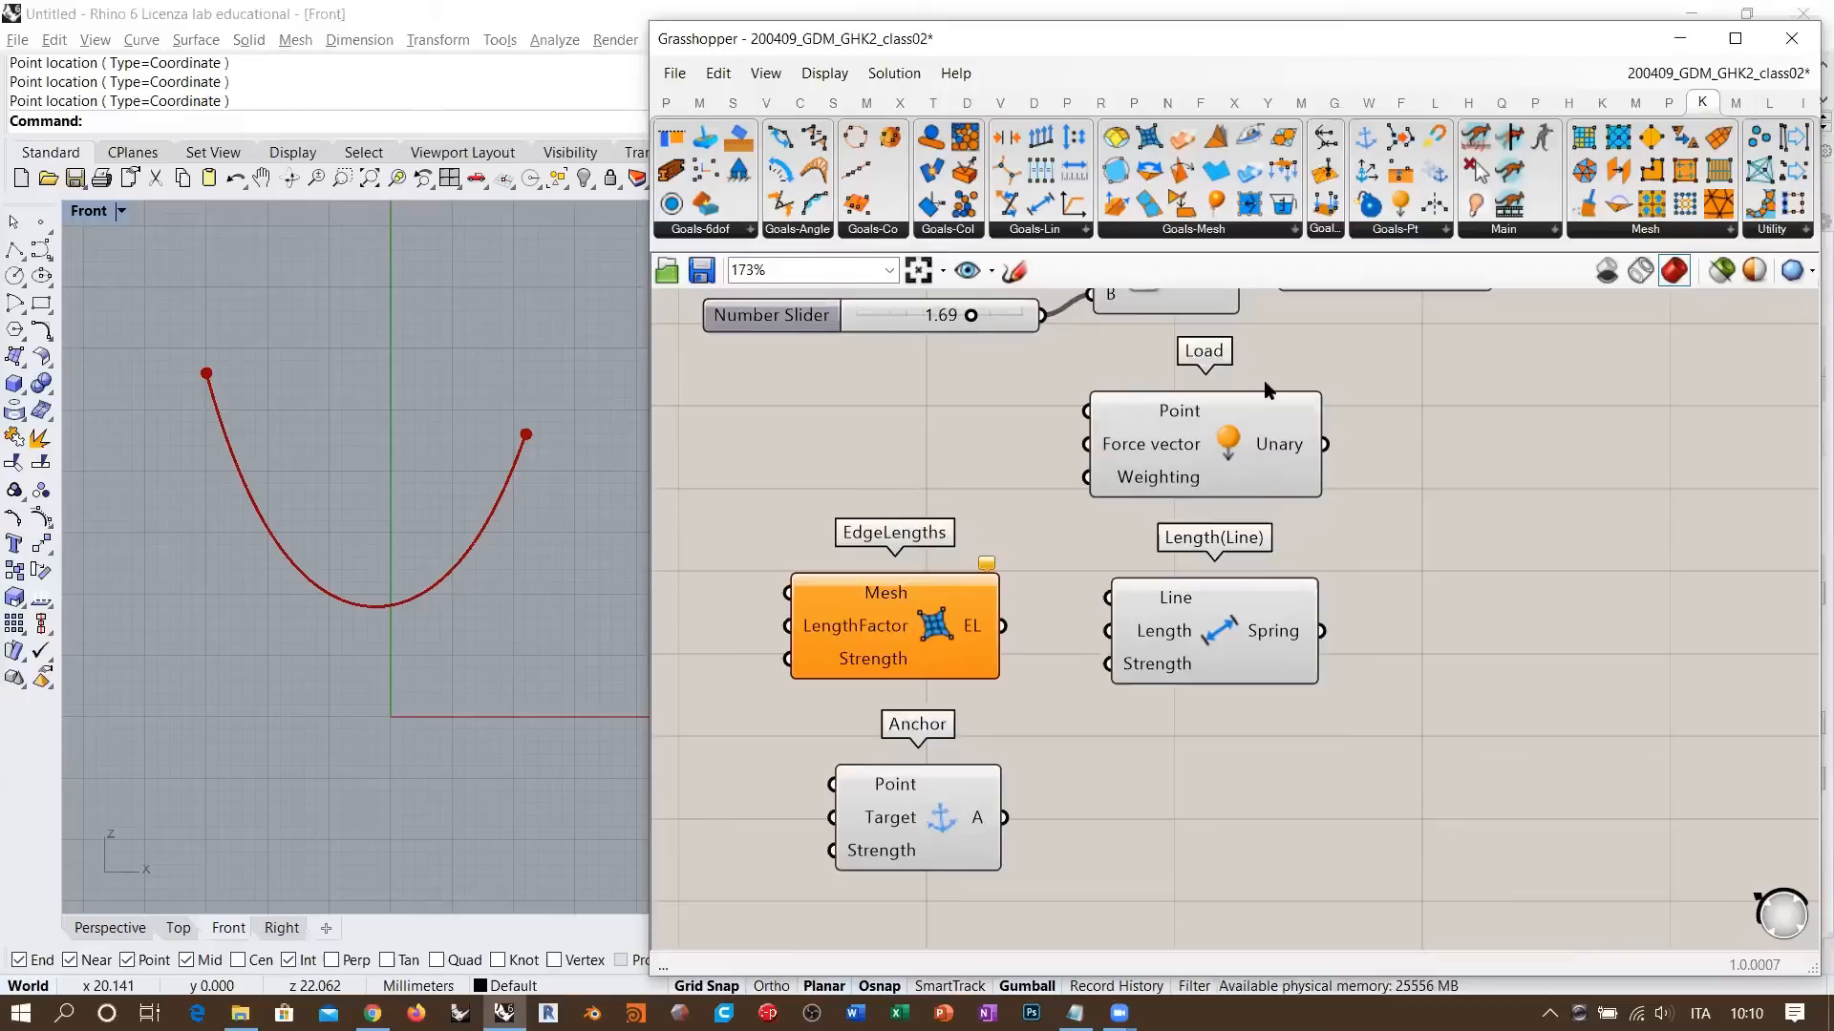
scroll(1265, 389, "down", 8)
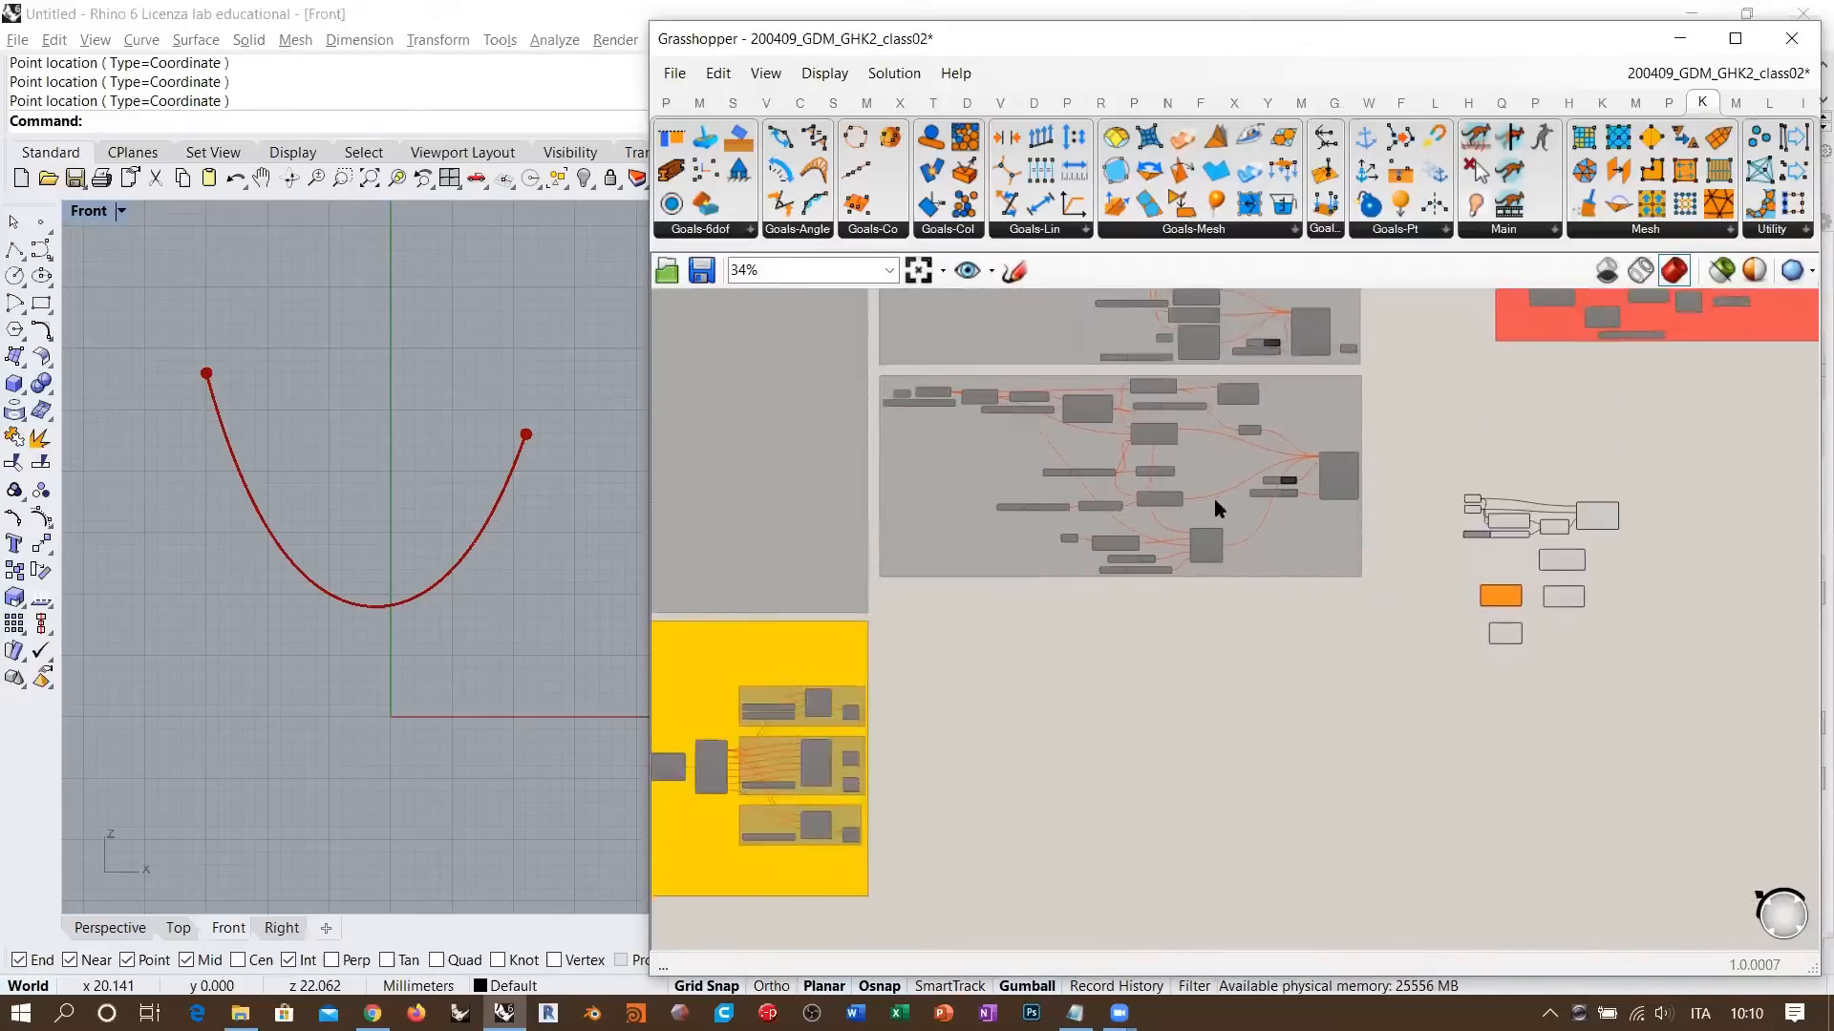
scroll(1127, 554, "up", 3)
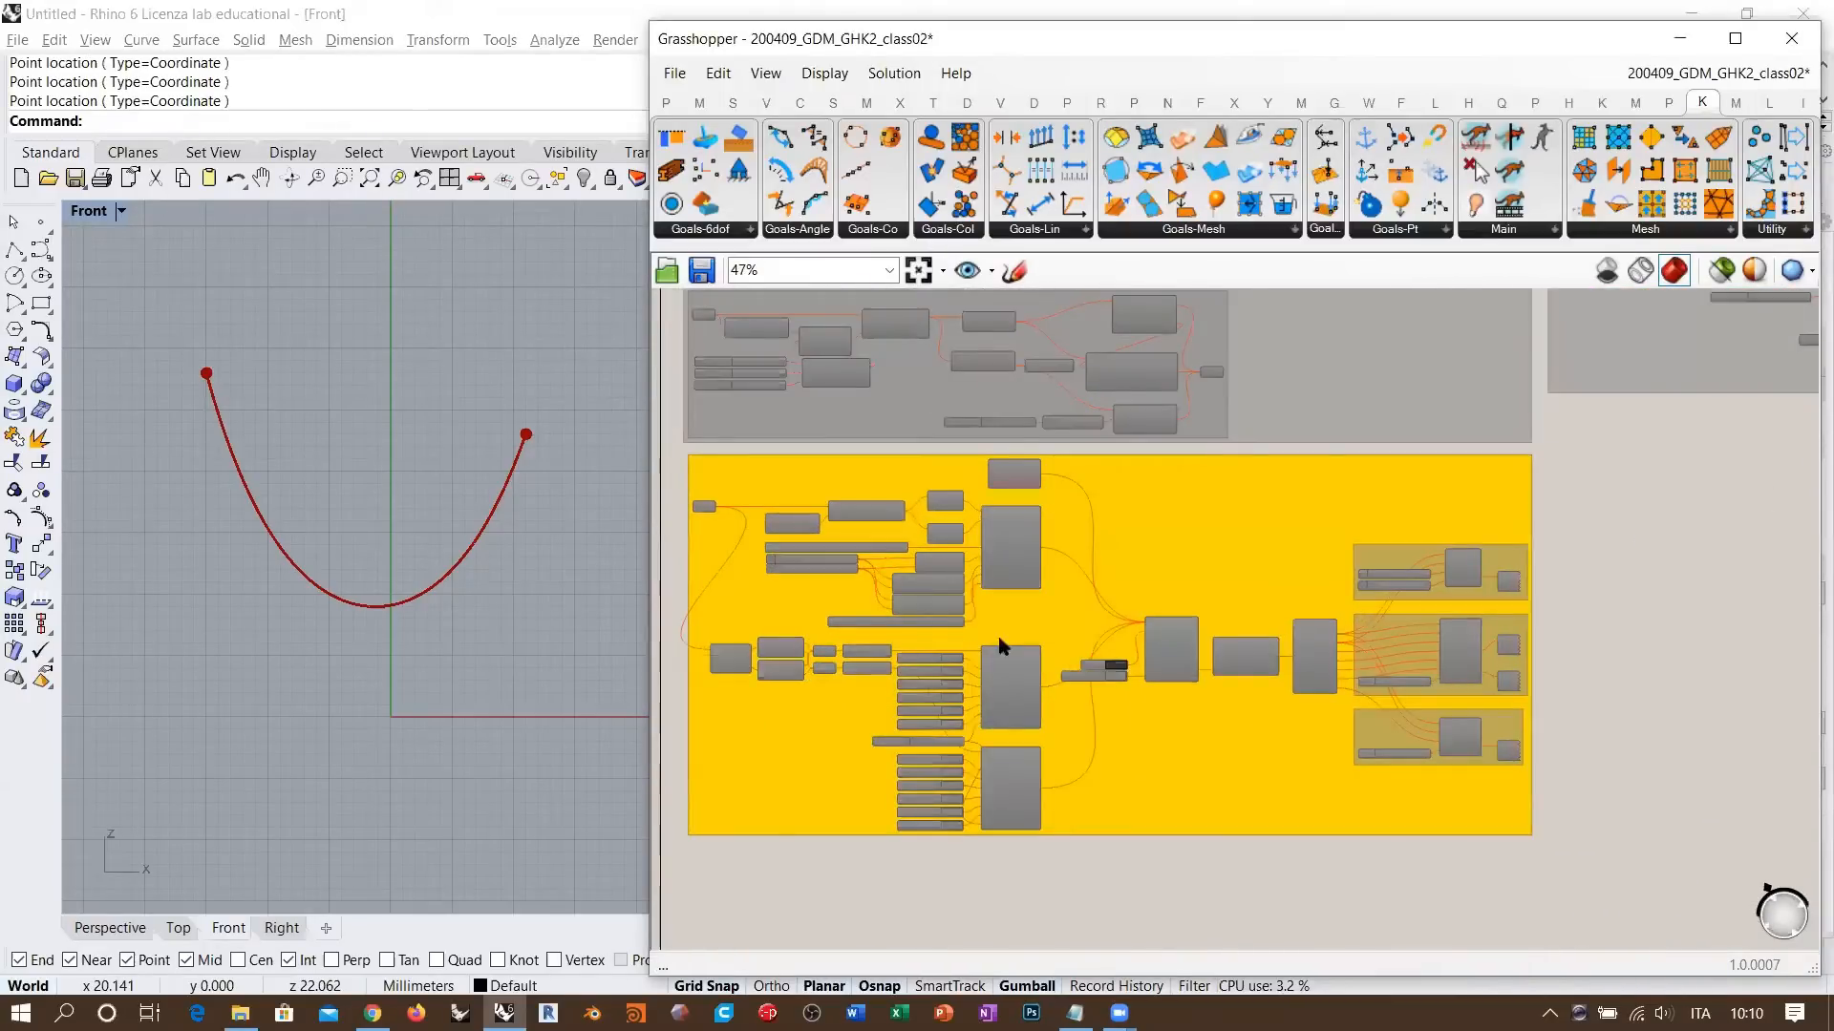
scroll(913, 559, "down", 3)
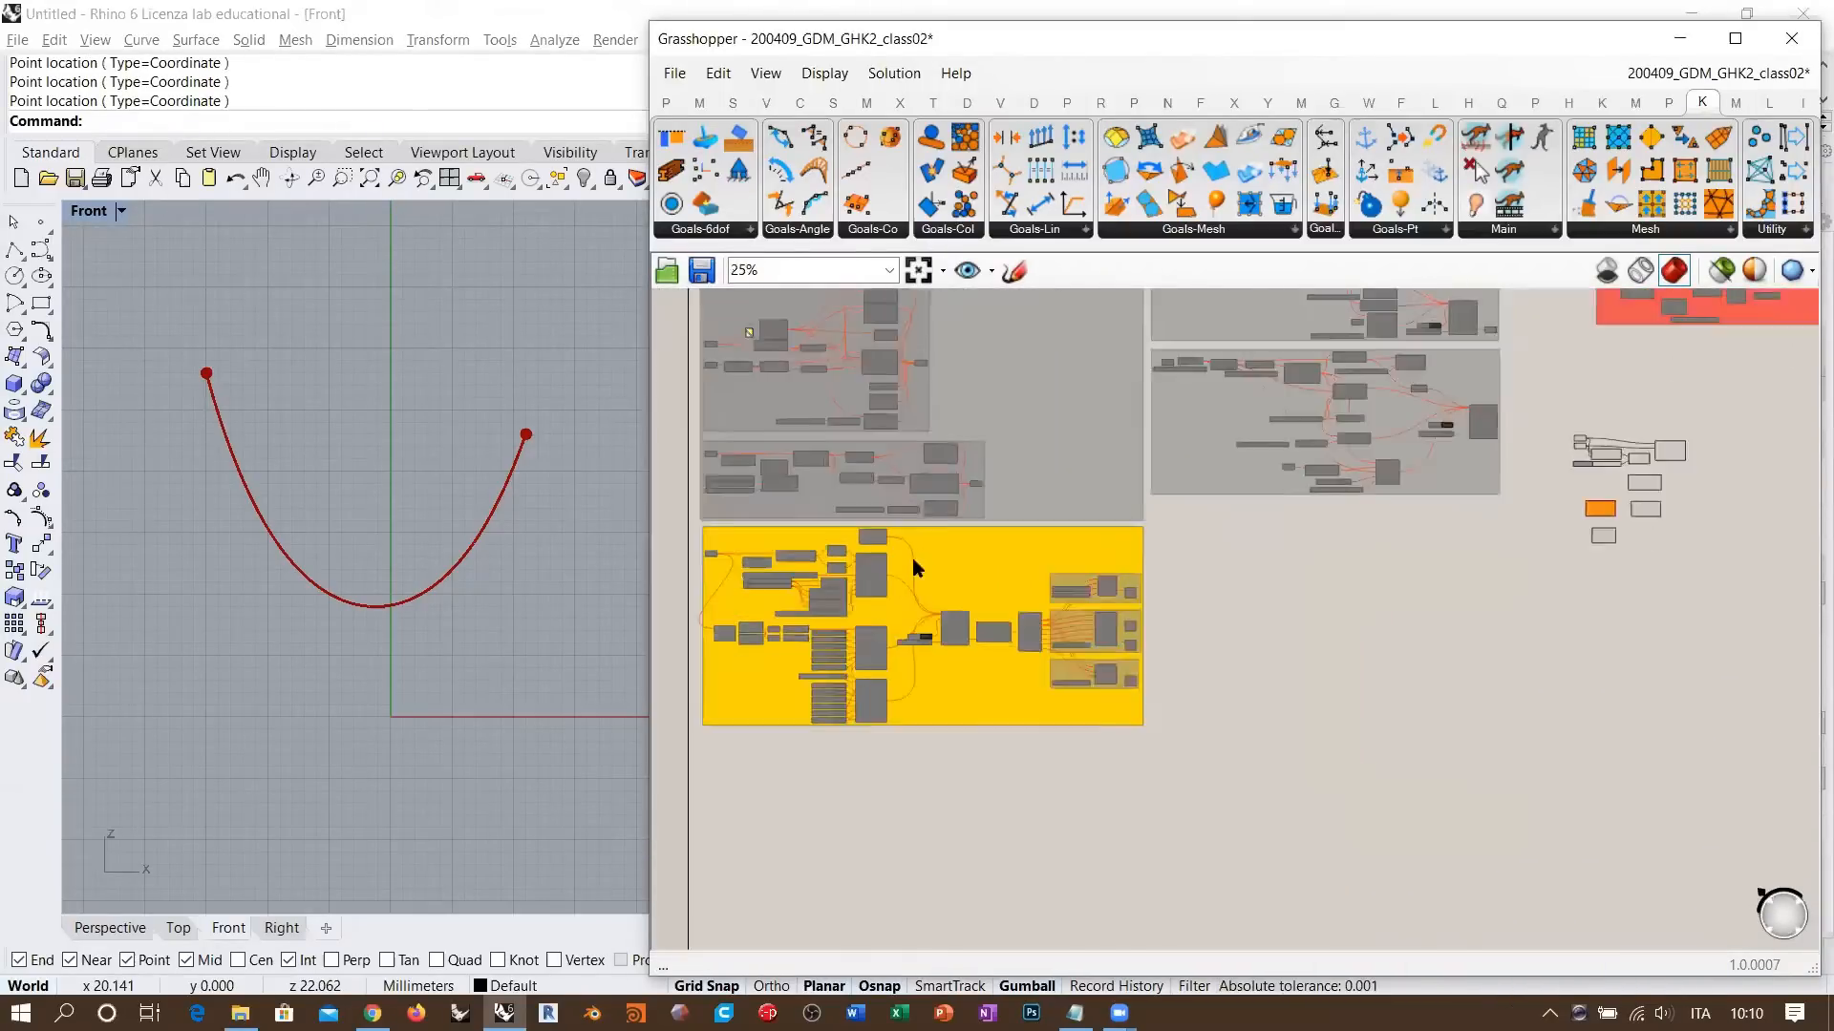
scroll(913, 559, "down", 1)
right_click_drag(1246, 535, 905, 619)
scroll(1232, 575, "up", 6)
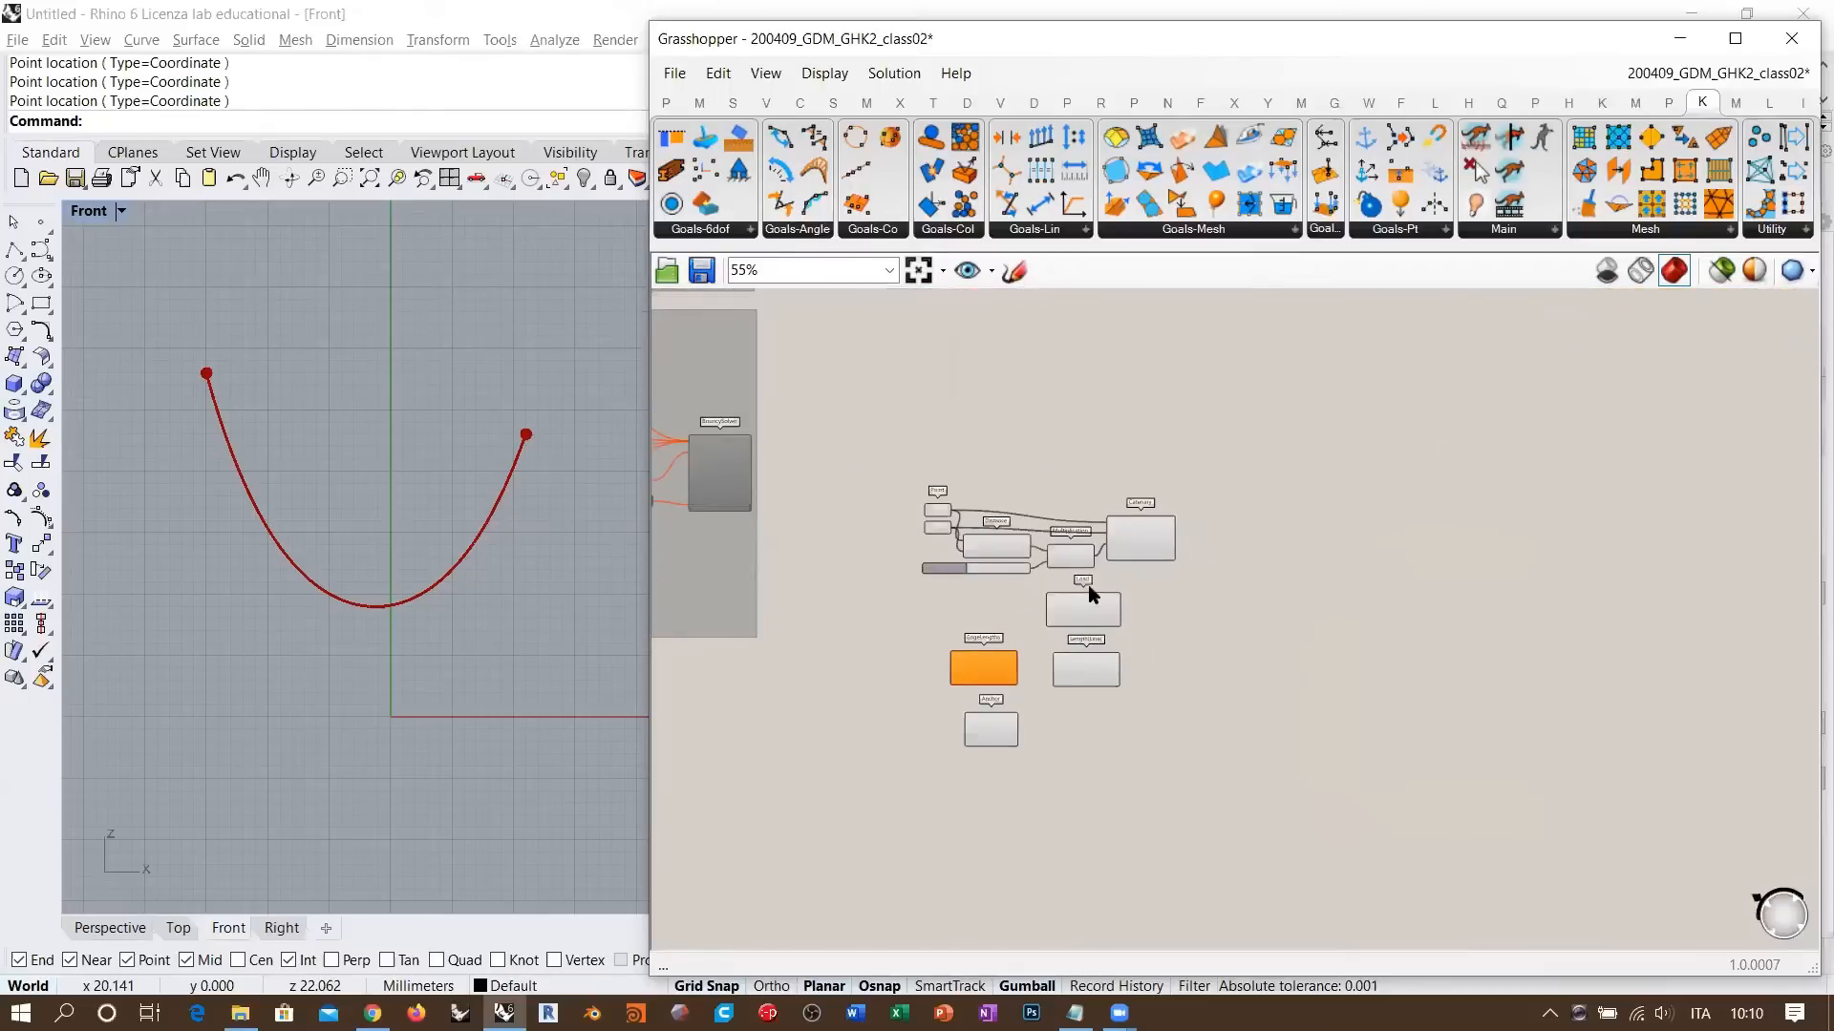
scroll(1091, 594, "up", 4)
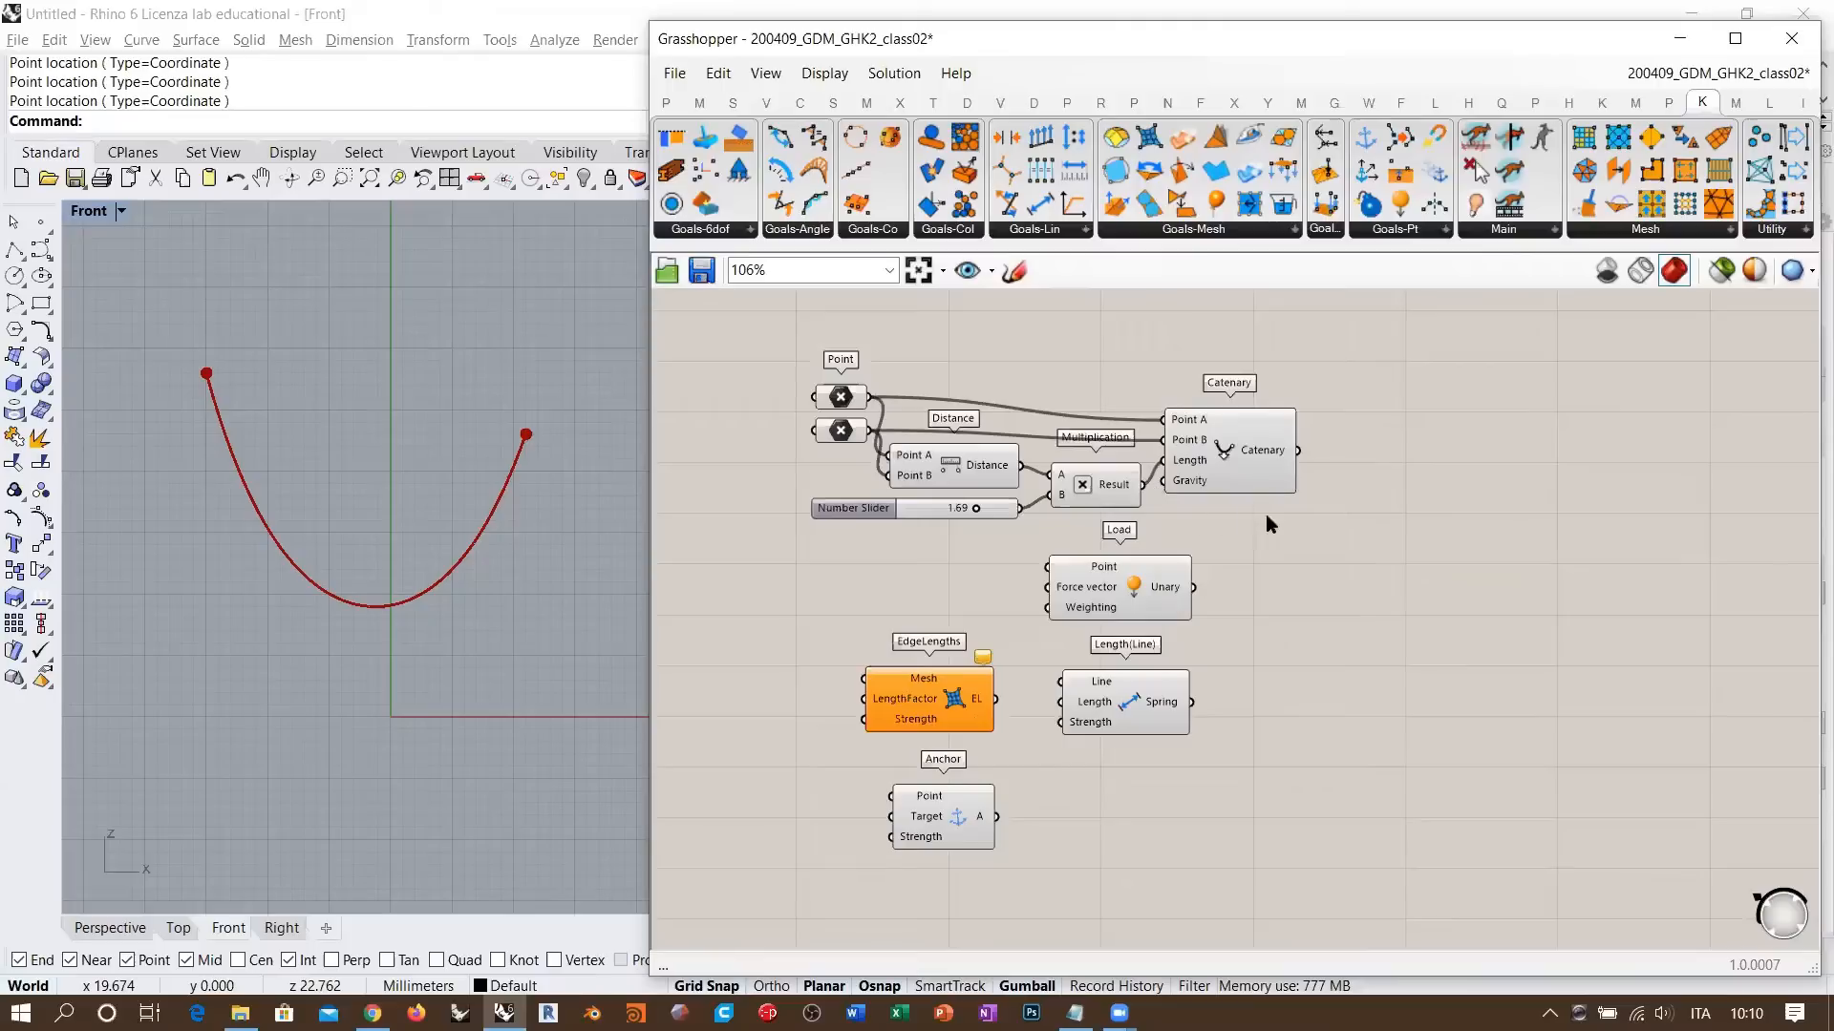
- Delete the whole catenary definition together with the Load, EdgeLengths, Length(Line) and Anchor components
left_click_drag(1235, 458, 1240, 448)
left_click(1320, 446)
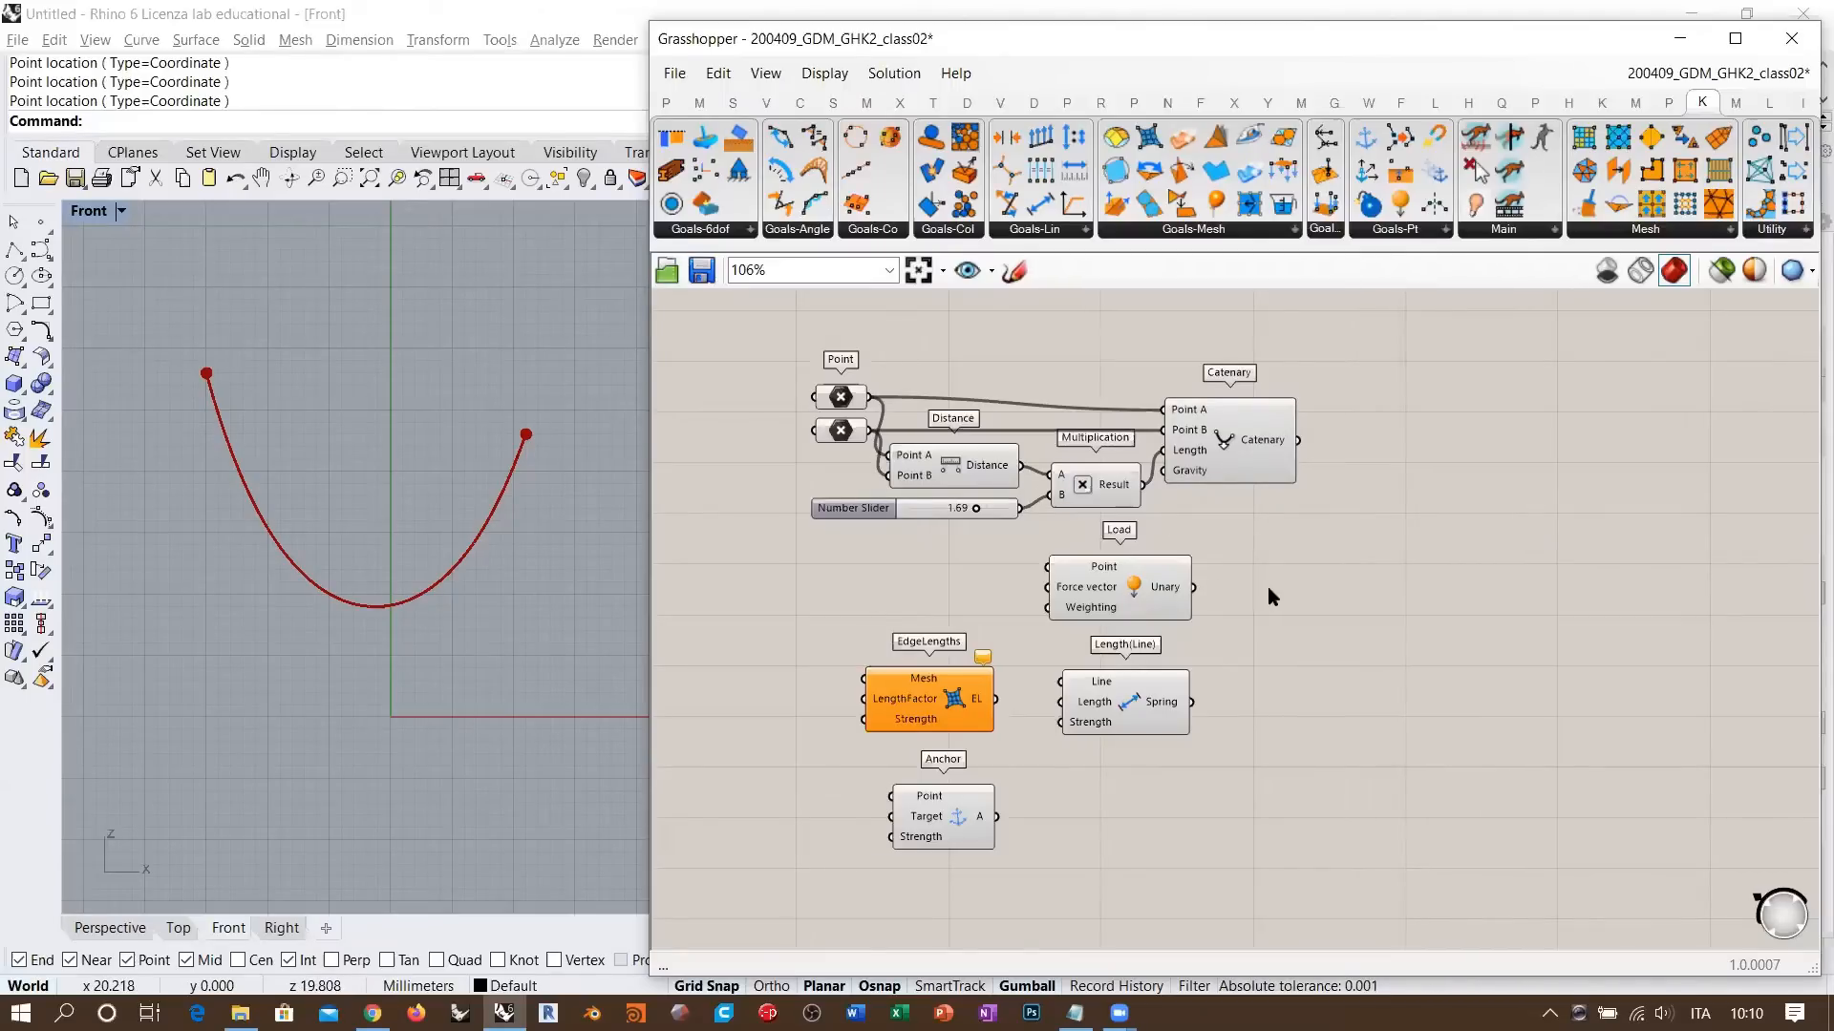
left_click_drag(1348, 347, 807, 857)
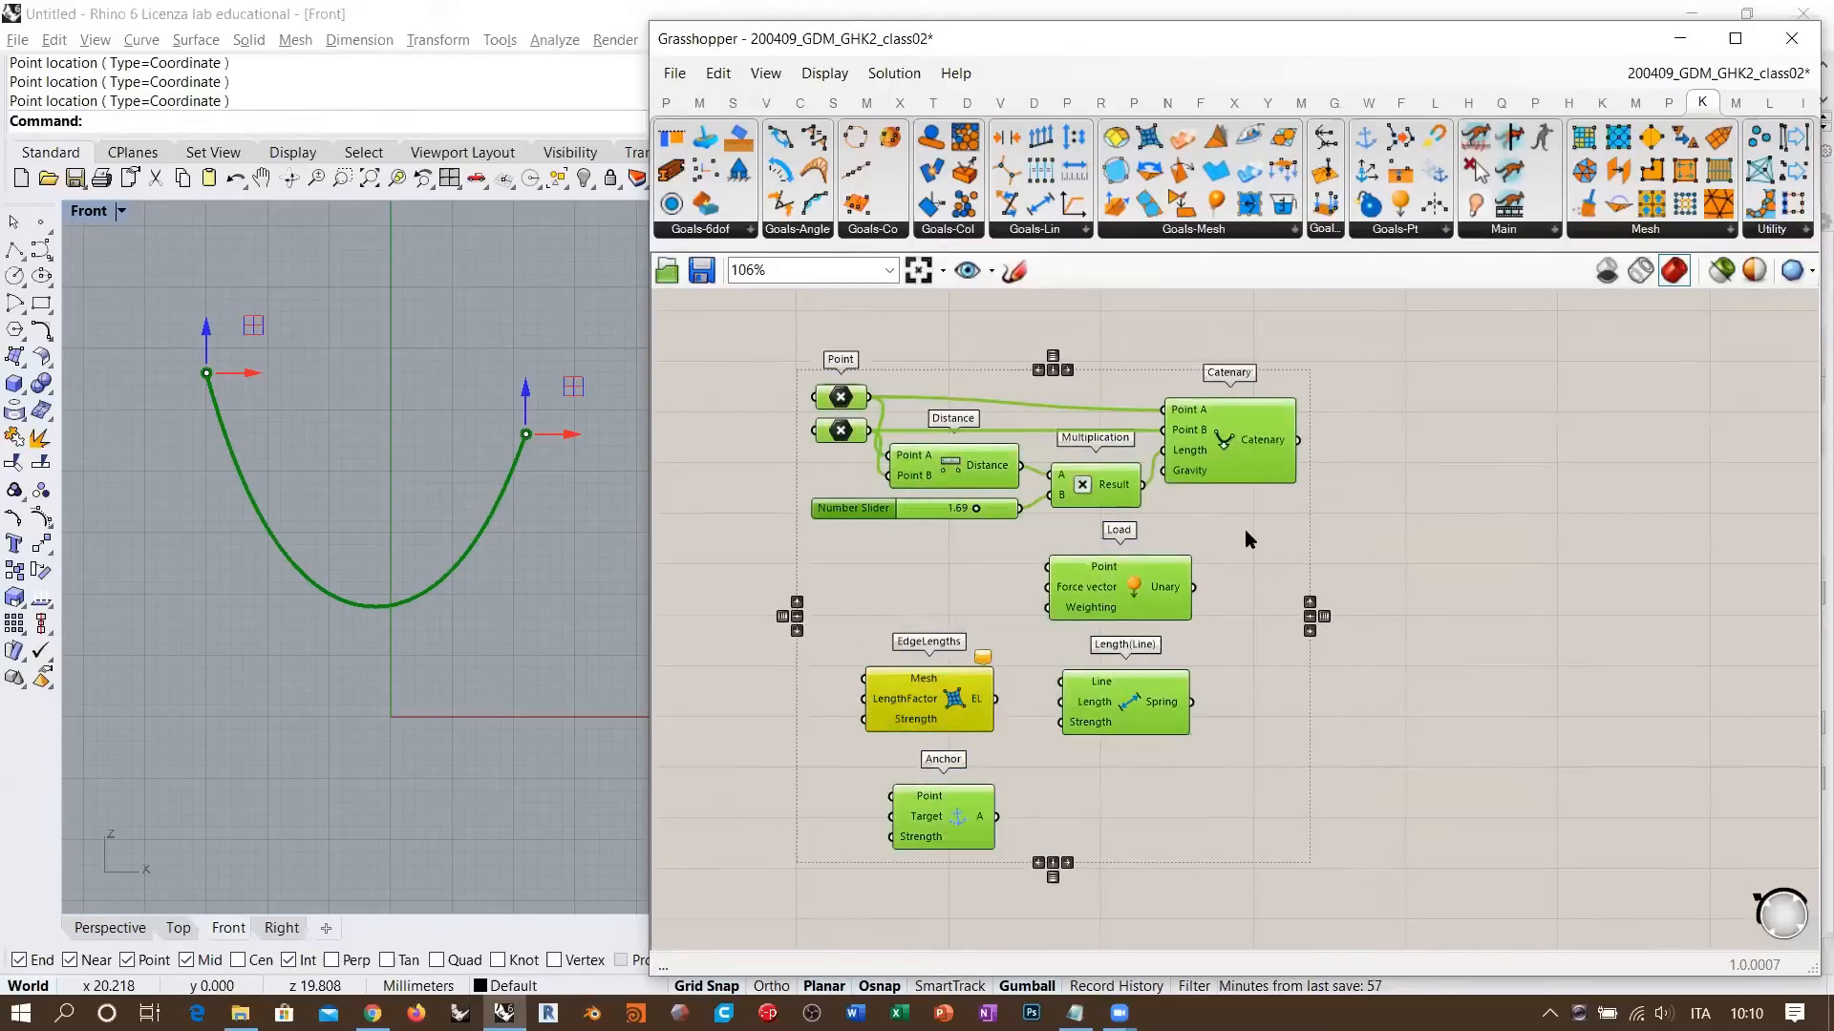
key("Delete")
- Examine the three red component groups and their place beside the gray and yellow groups
scroll(1188, 464, "down", 5)
right_click_drag(1194, 457, 996, 791)
right_click_drag(1262, 512, 1150, 598)
scroll(1150, 598, "down", 4)
right_click_drag(884, 645, 927, 628)
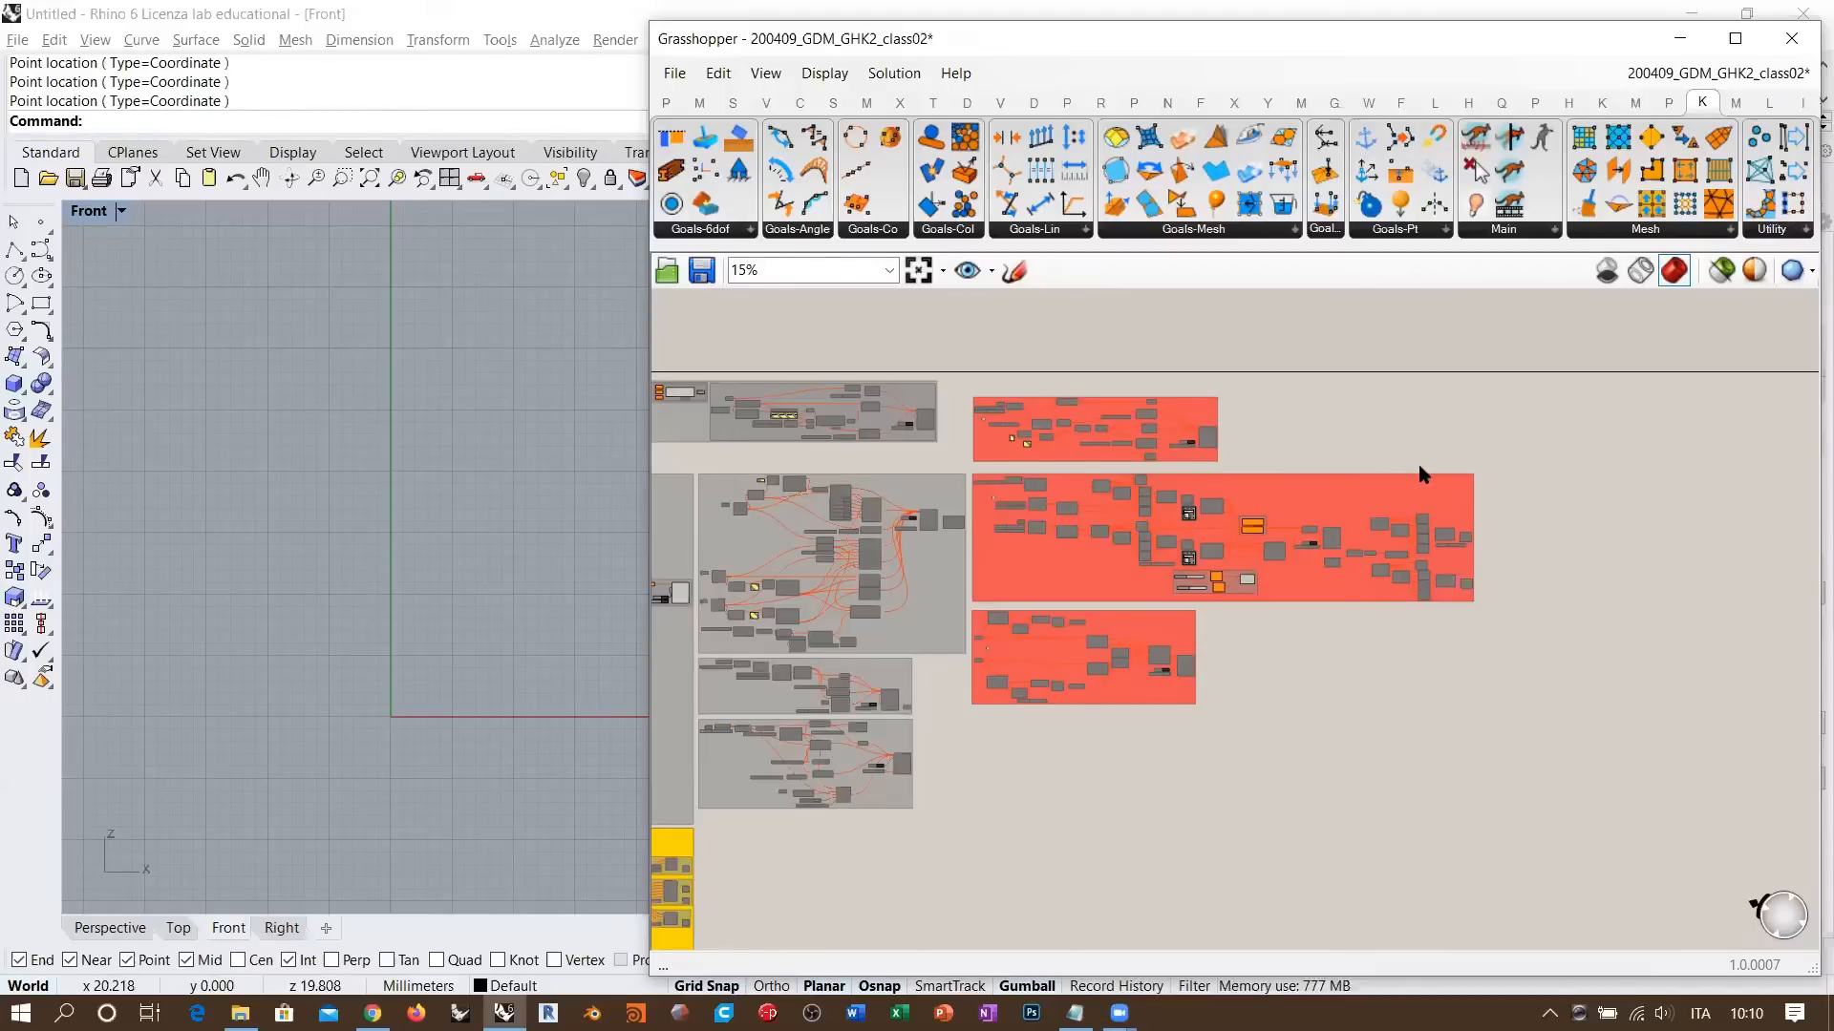
scroll(1281, 398, "up", 2)
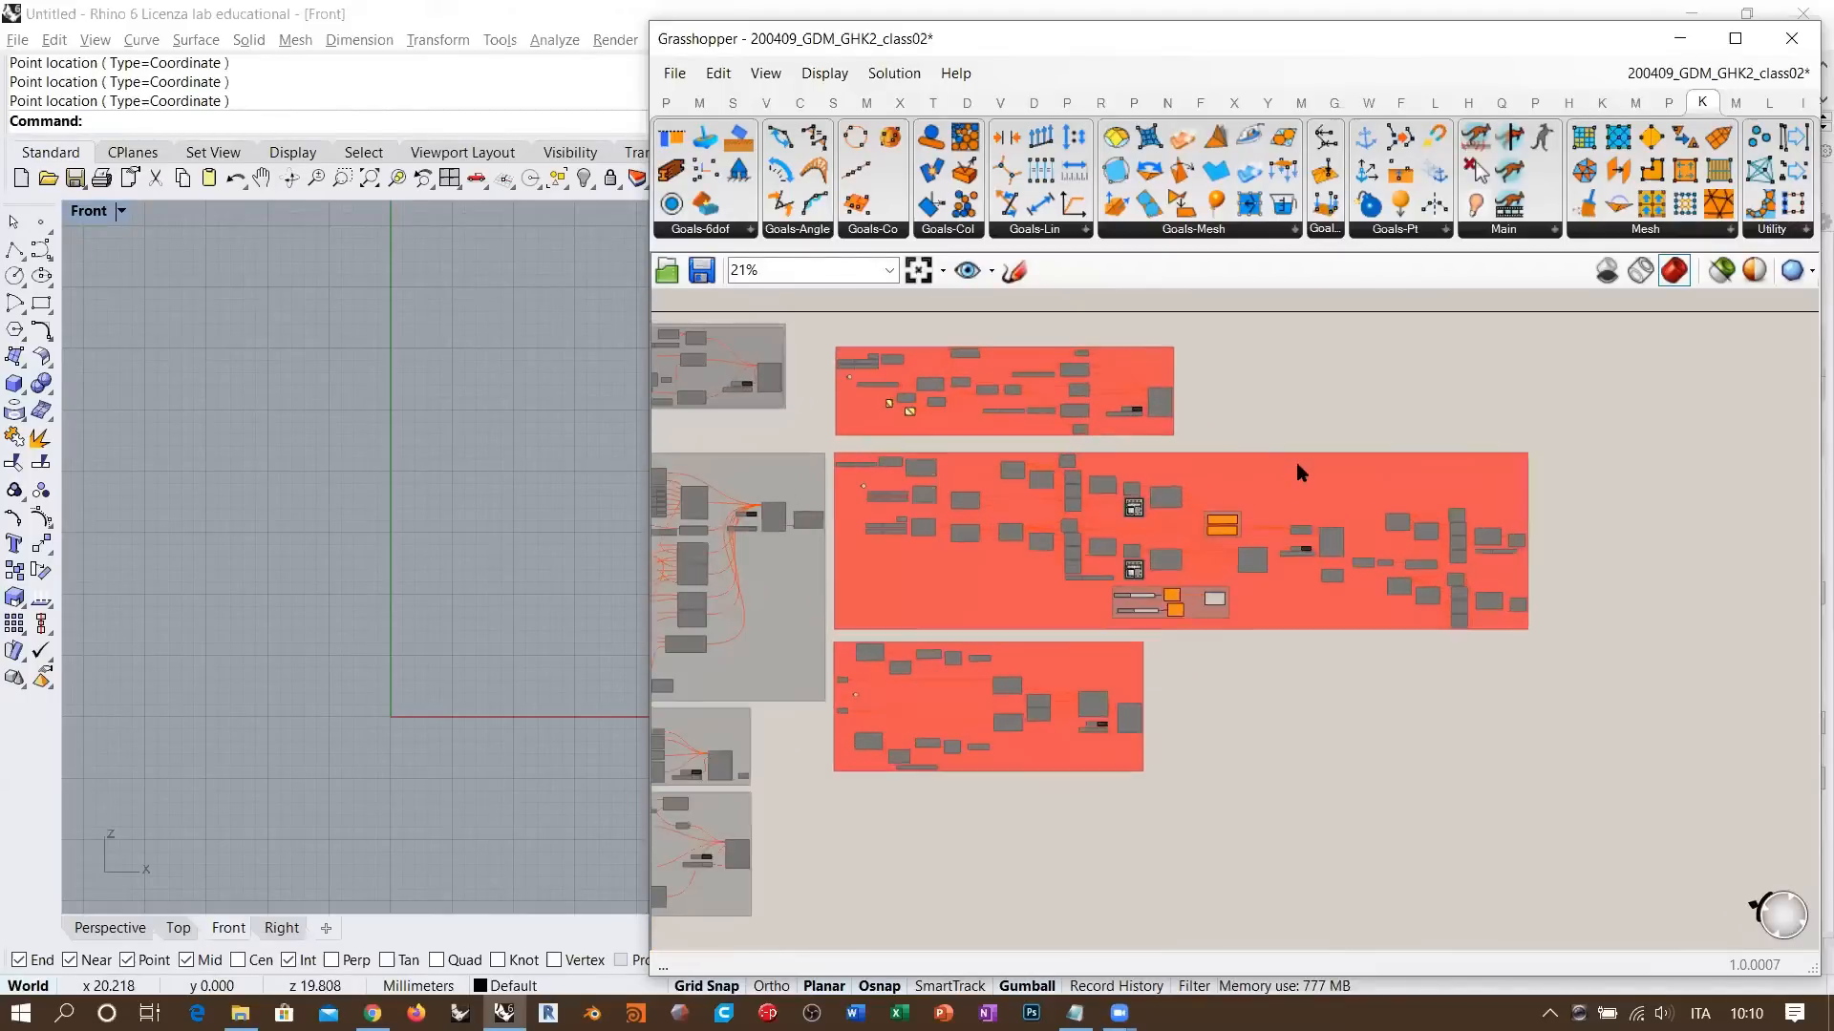
right_click_drag(1077, 513, 1289, 497)
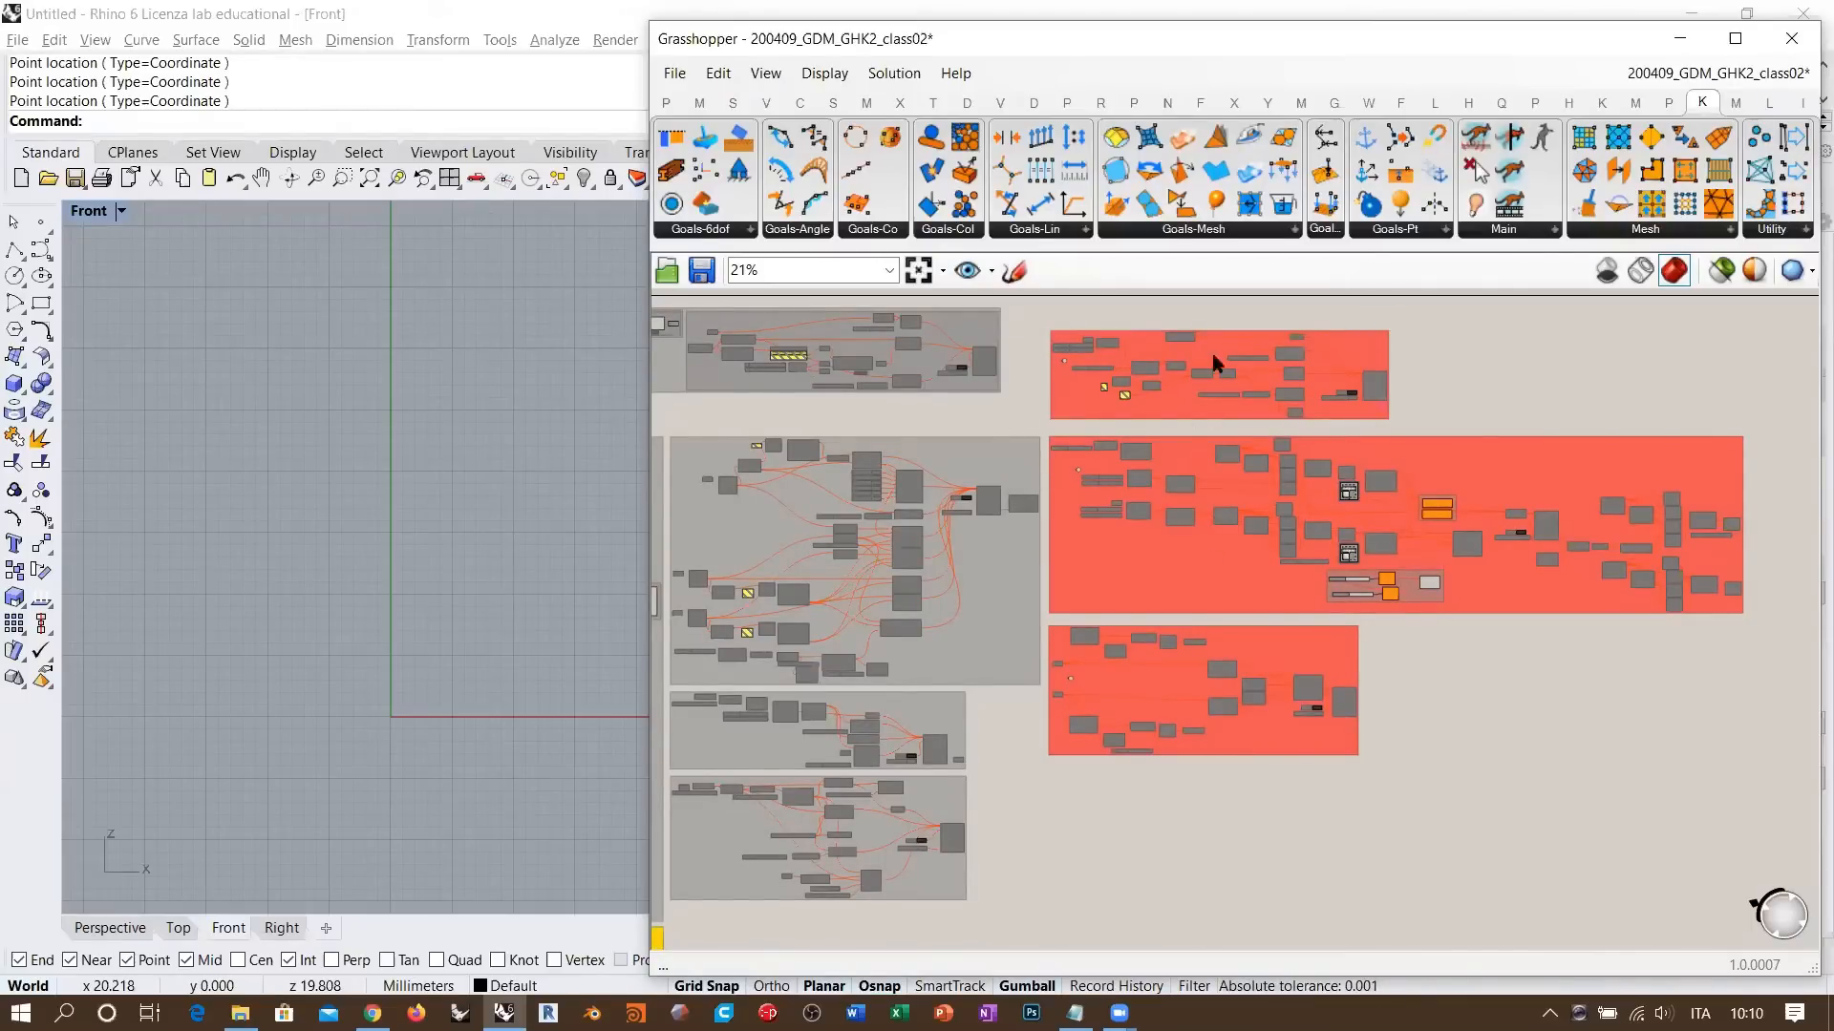
scroll(1058, 420, "up", 5)
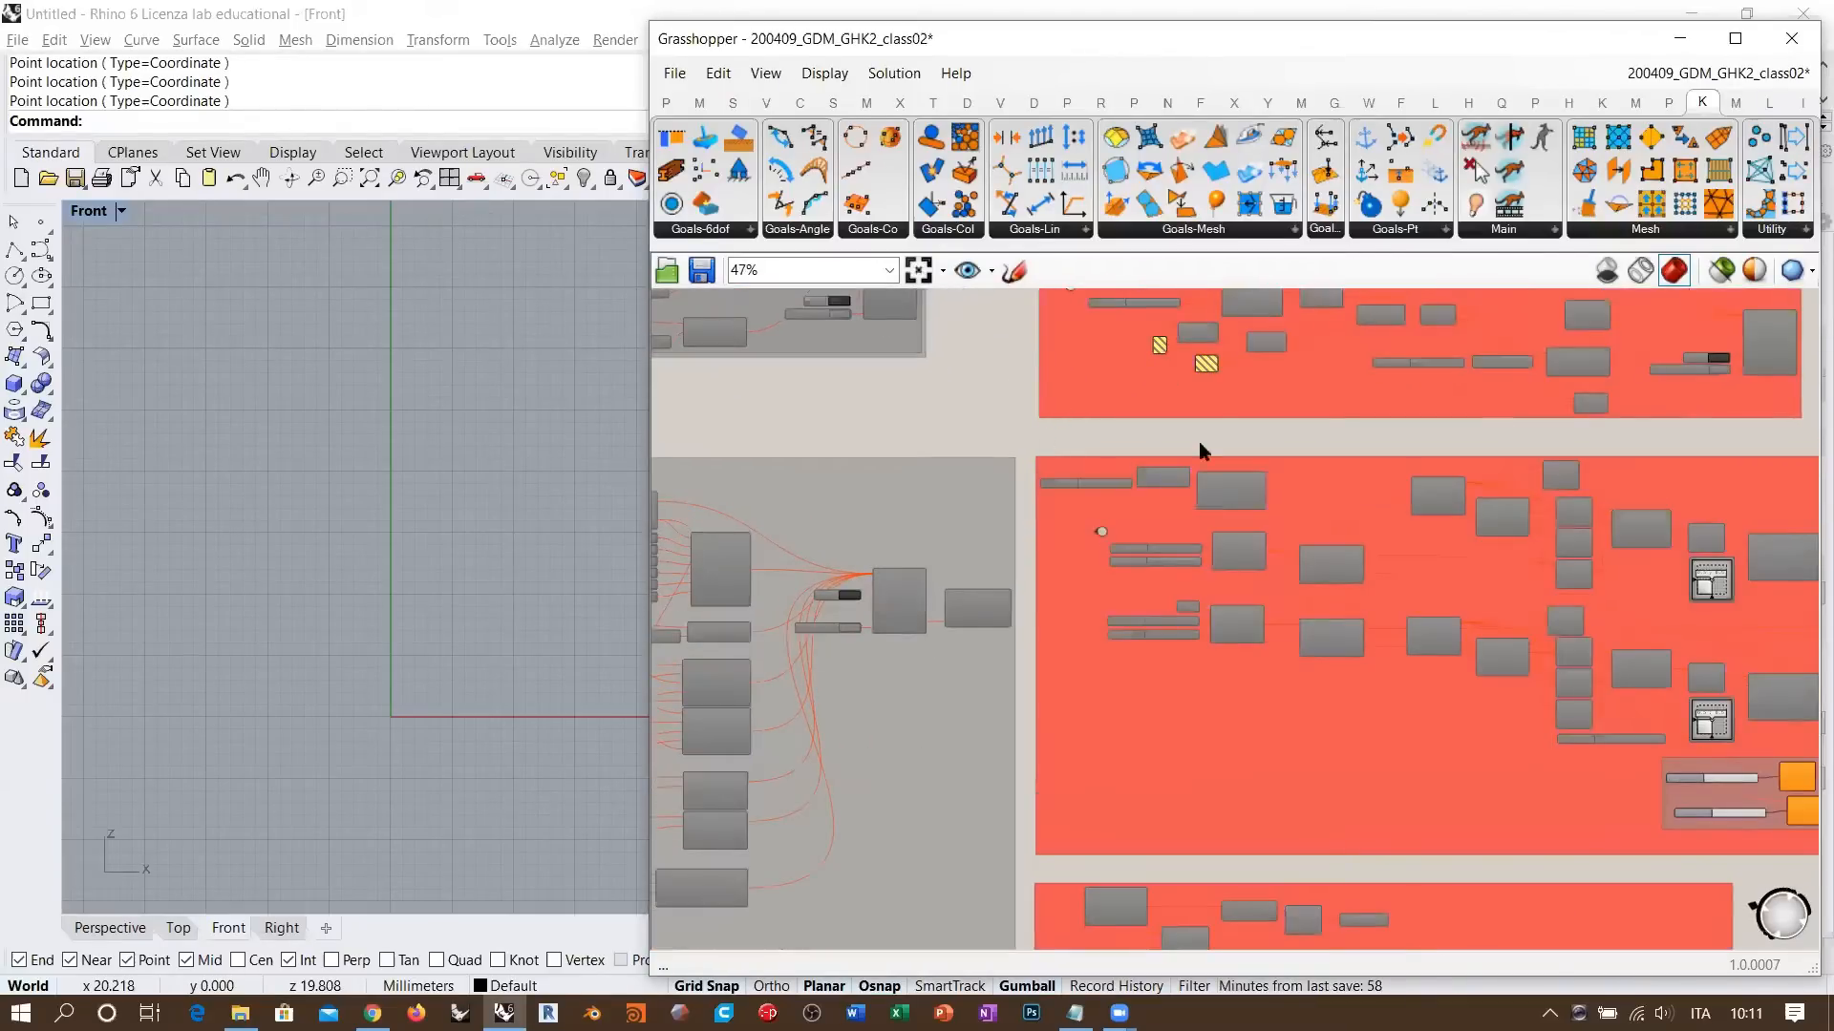
scroll(1200, 451, "down", 6)
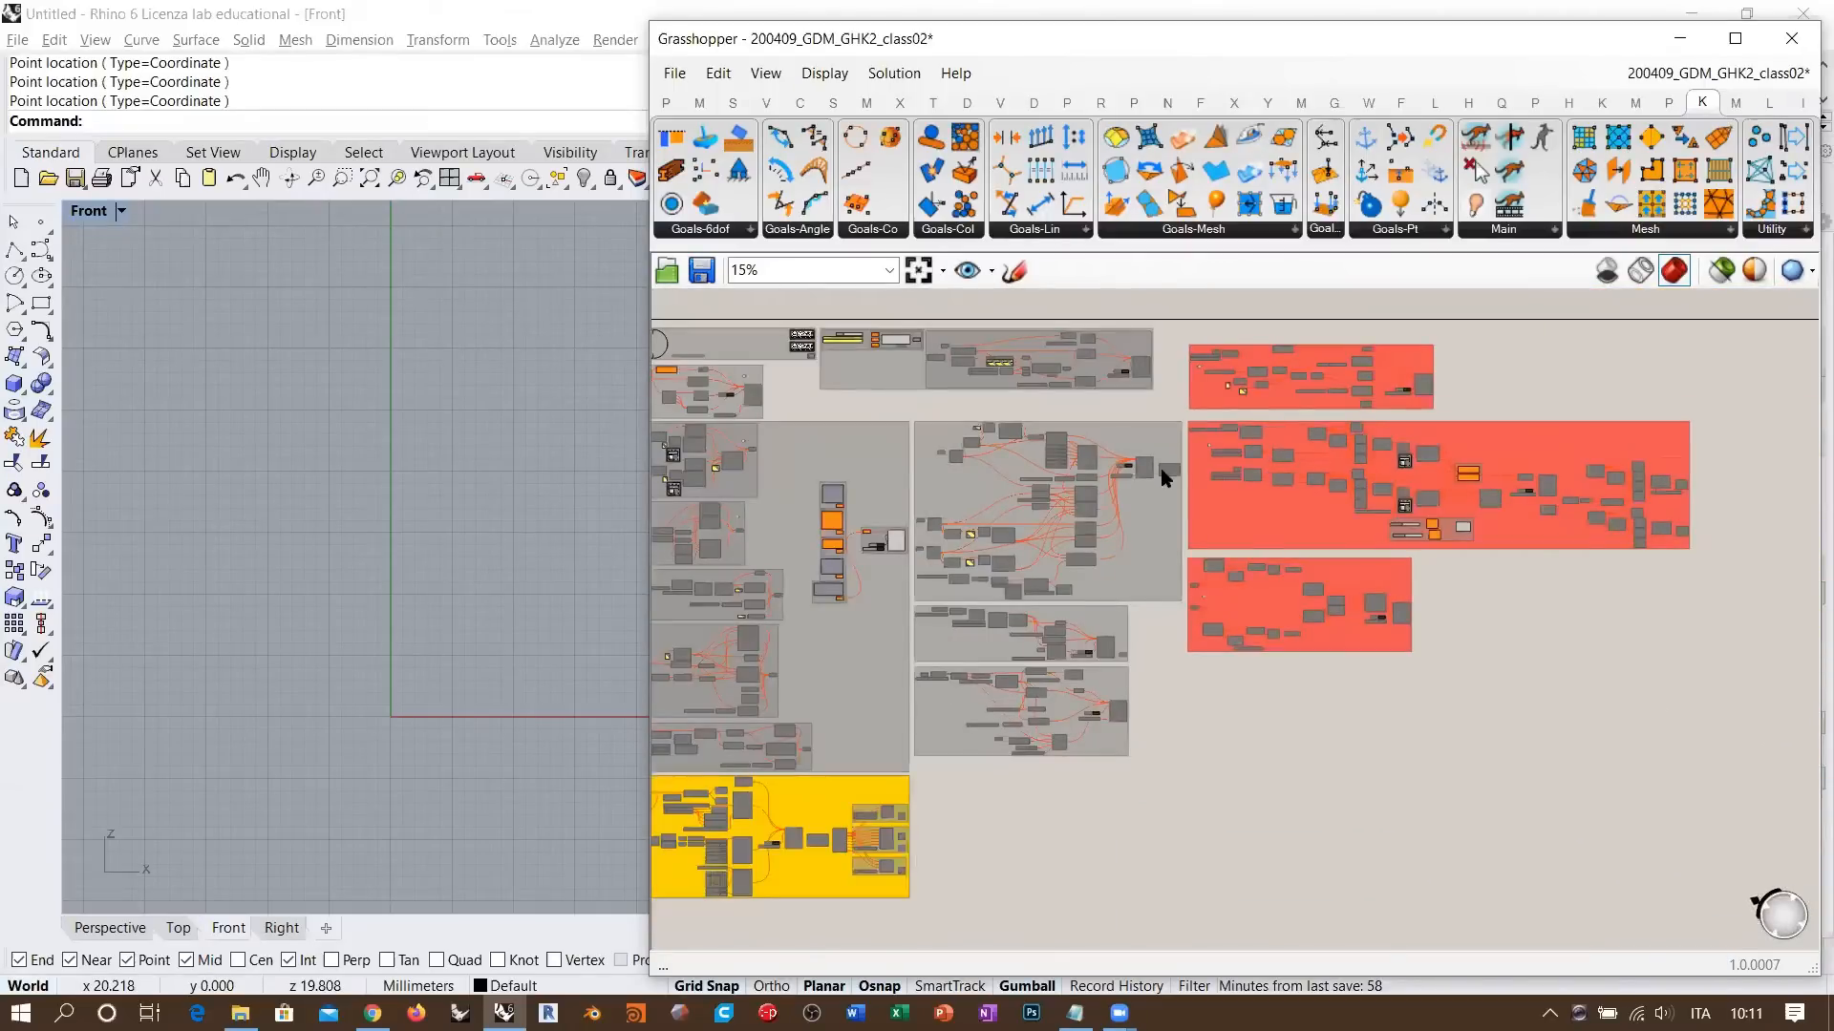
right_click_drag(1098, 510, 1133, 494)
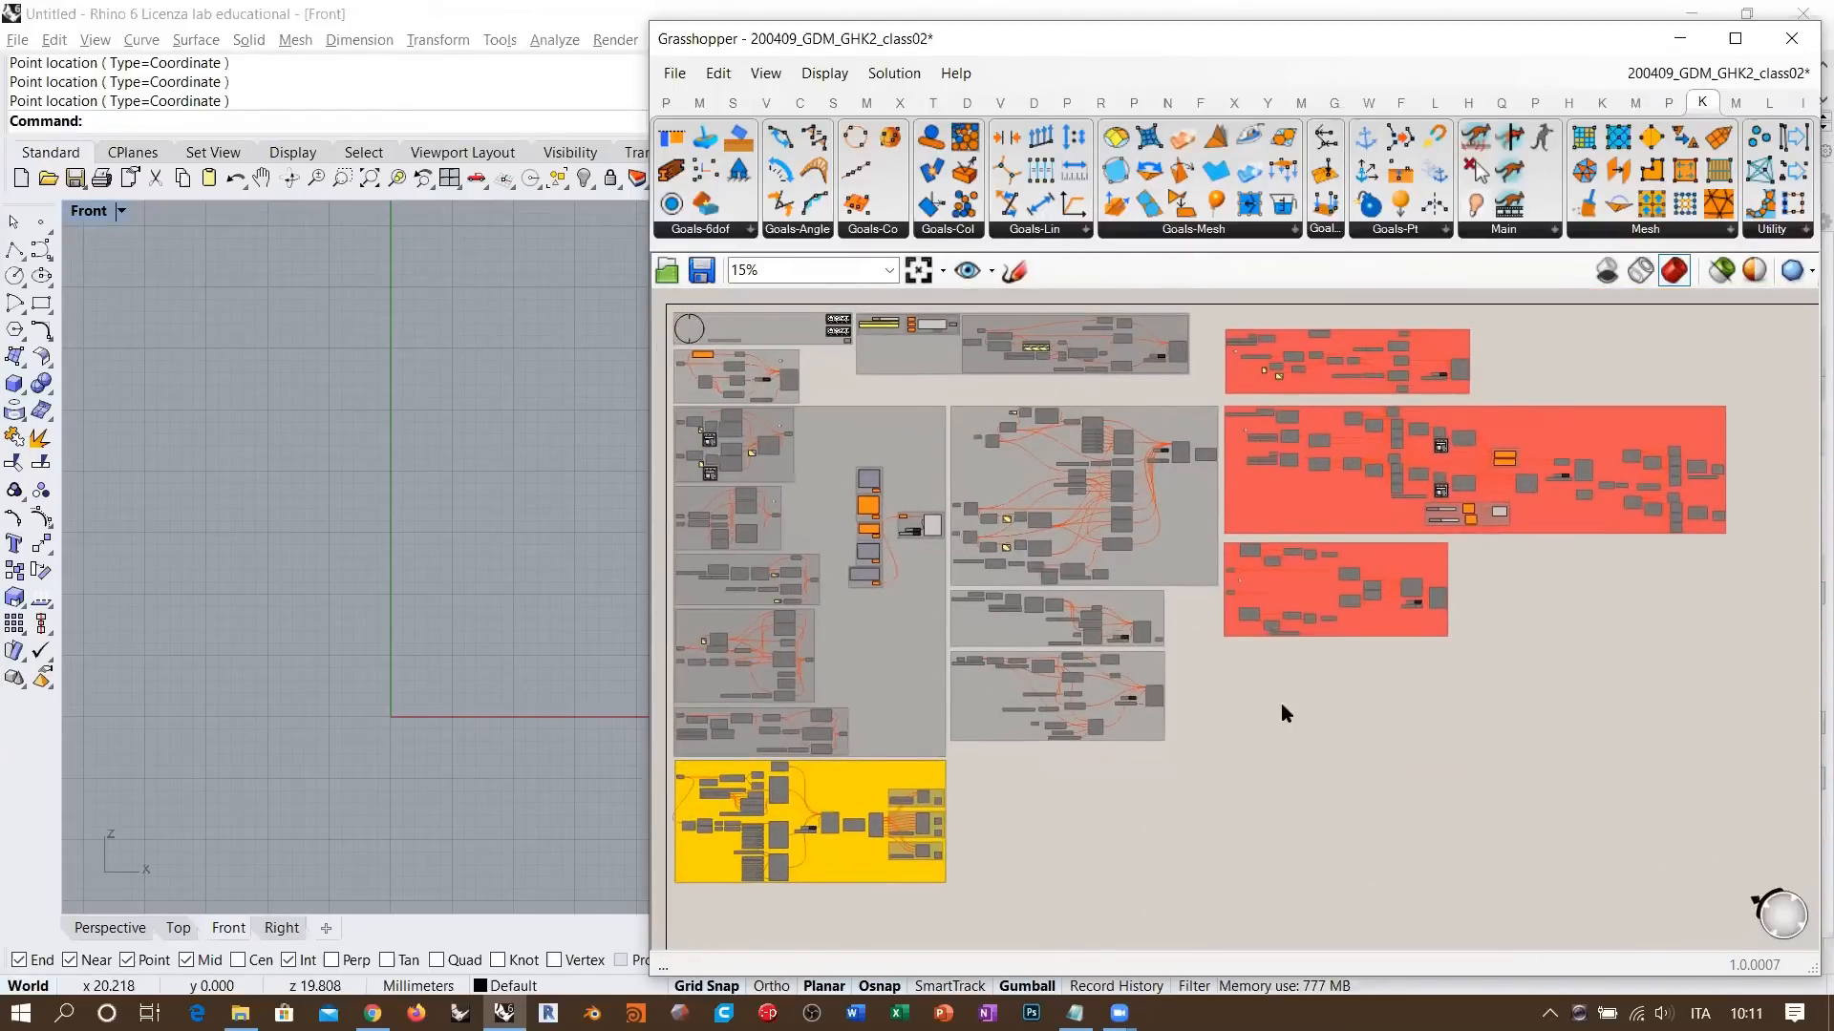
right_click_drag(1281, 705, 1273, 697)
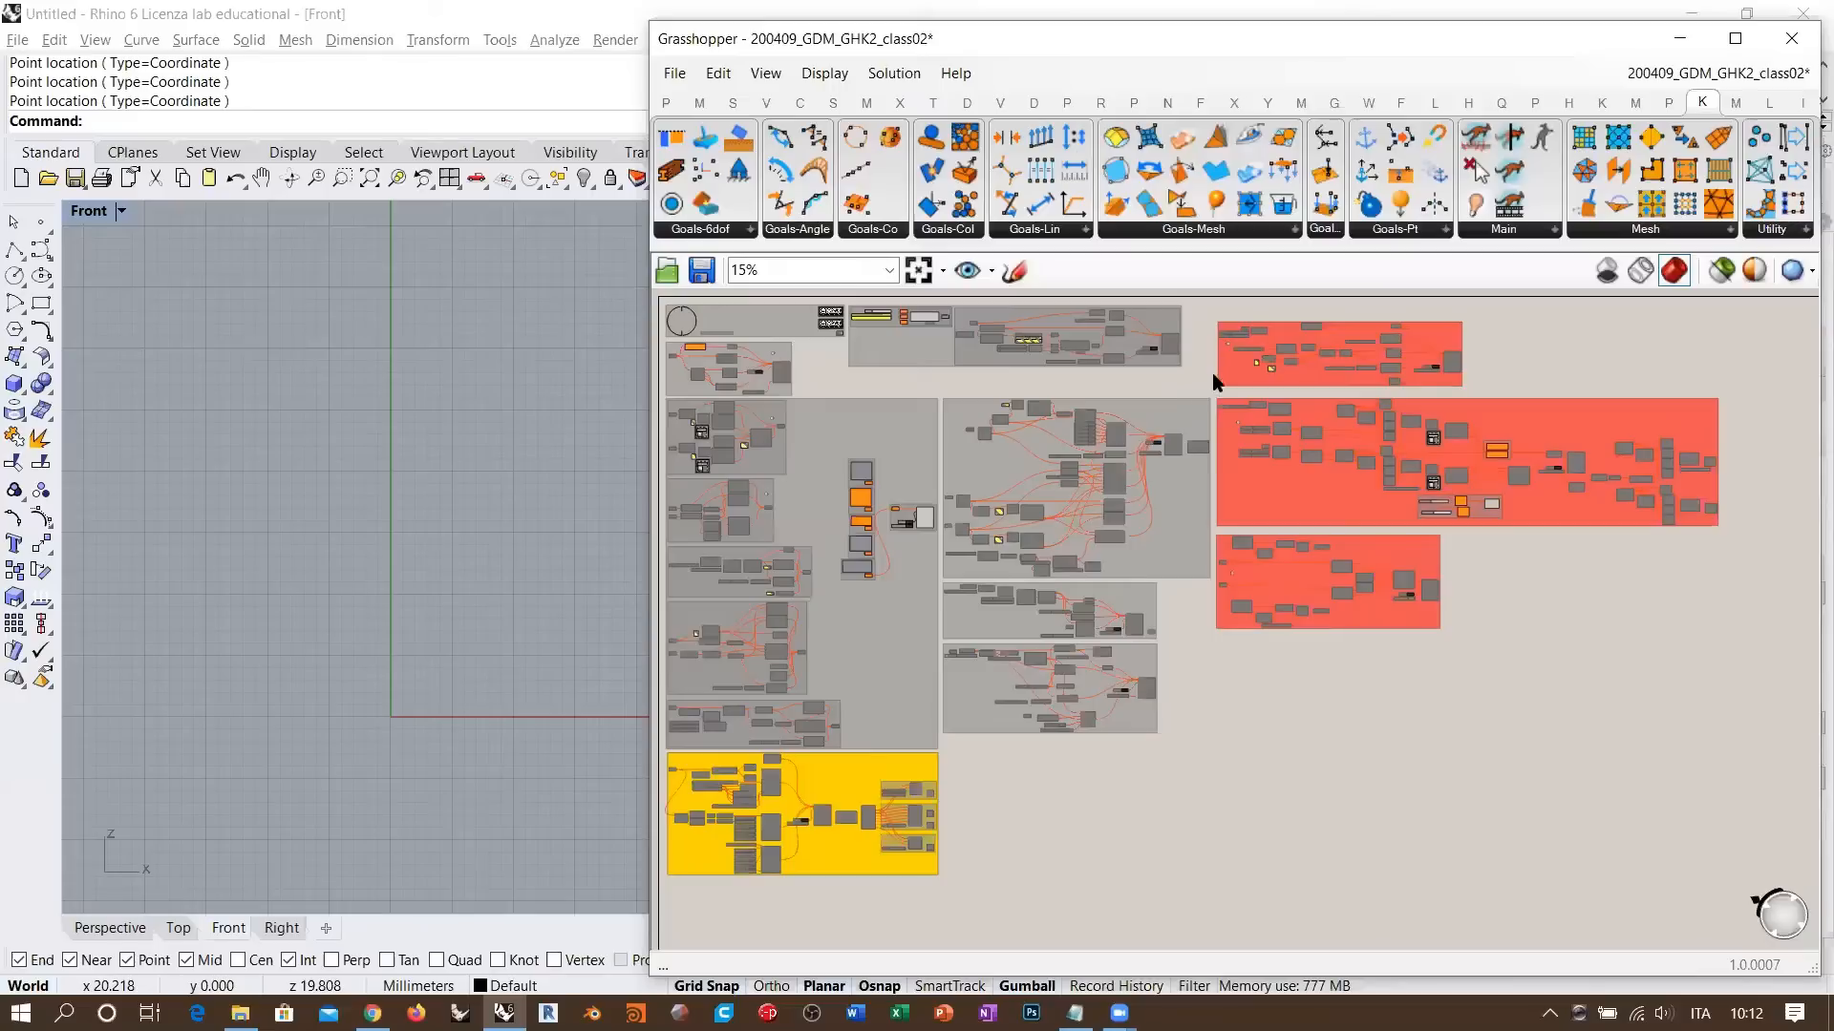
- Inspect the upper and lower red groups, selecting each one to identify the components it contains
scroll(1195, 353, "up", 5)
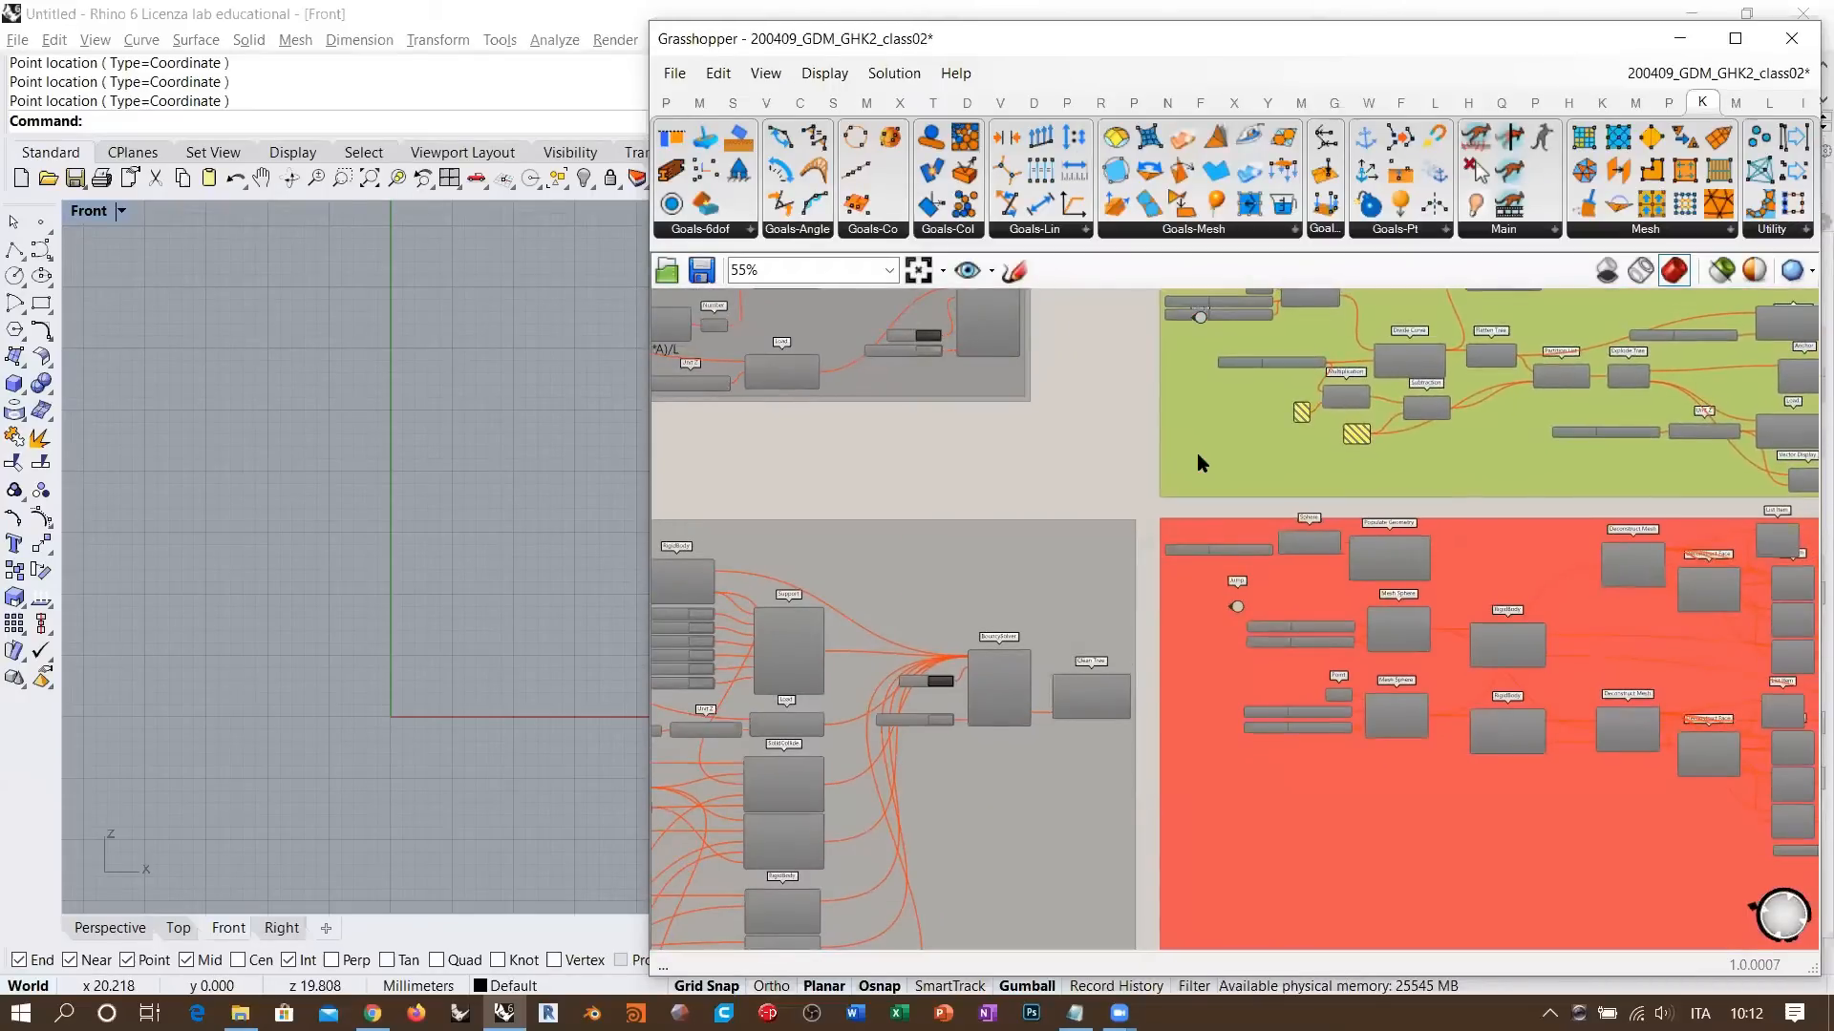
left_click(1188, 403)
scroll(1189, 405, "down", 3)
right_click_drag(1218, 590, 1219, 599)
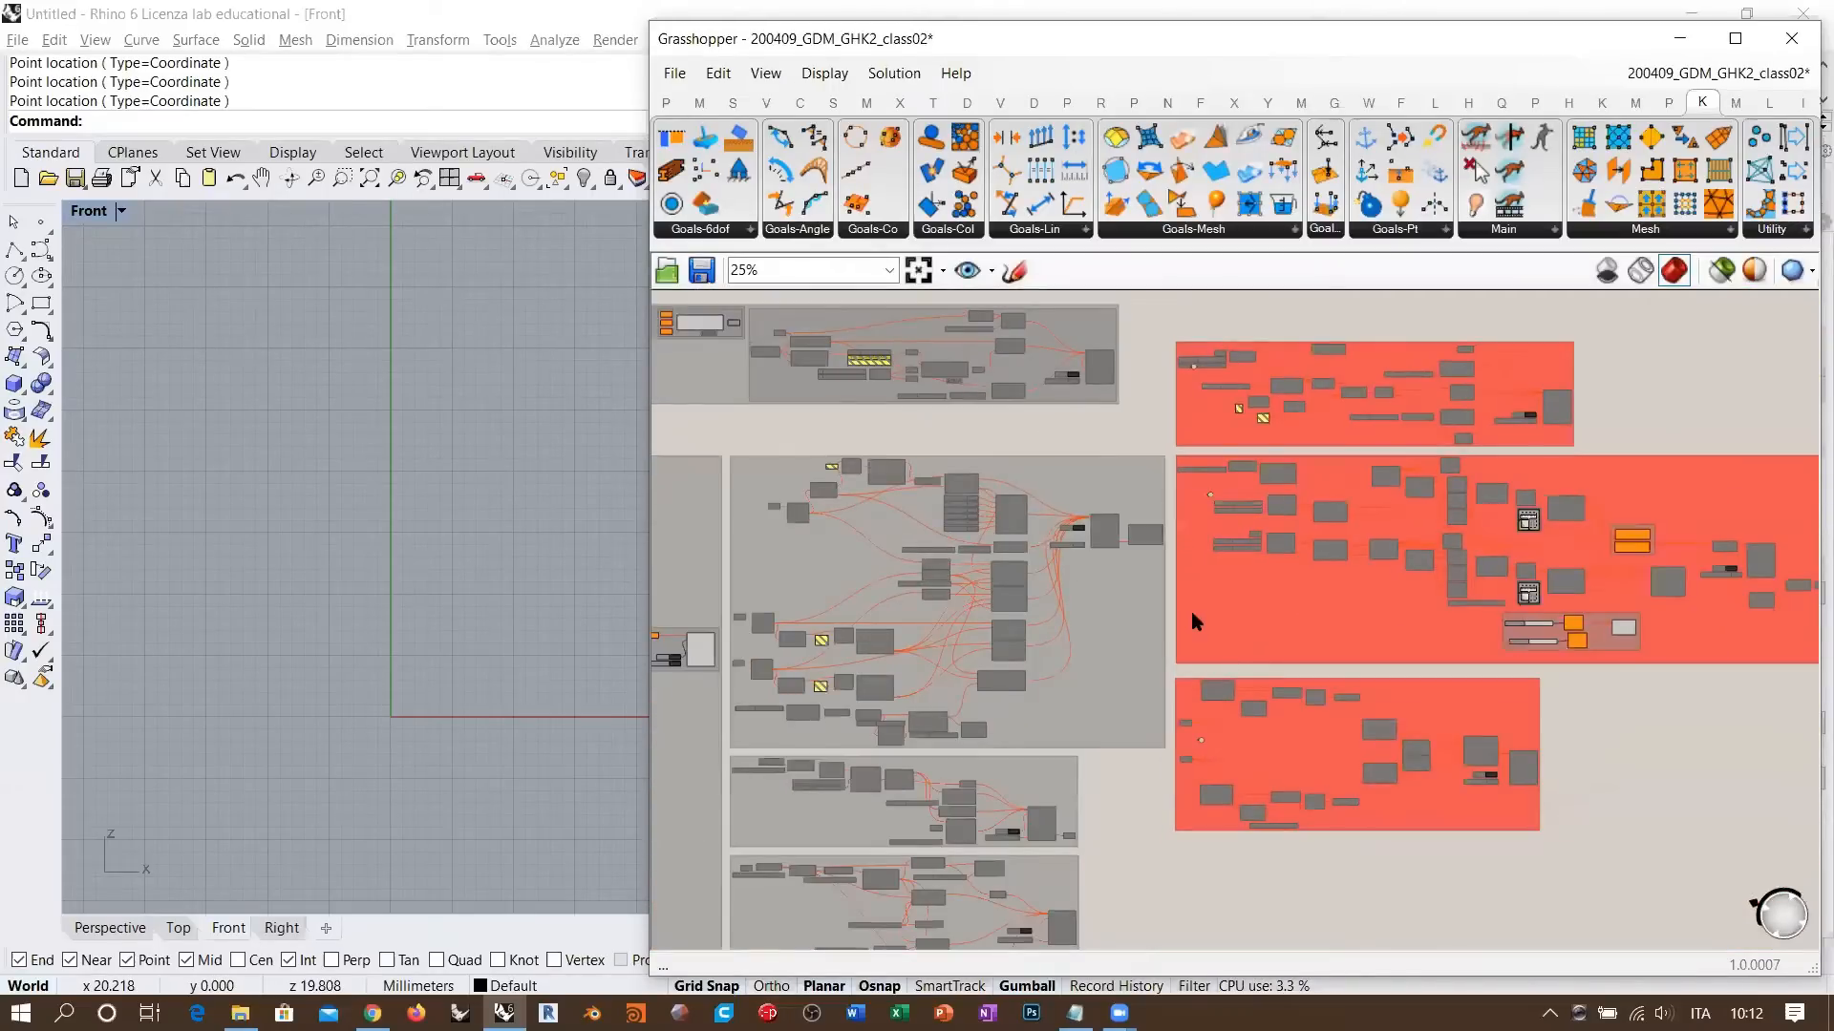
left_click(1177, 628)
scroll(1177, 627, "up", 5)
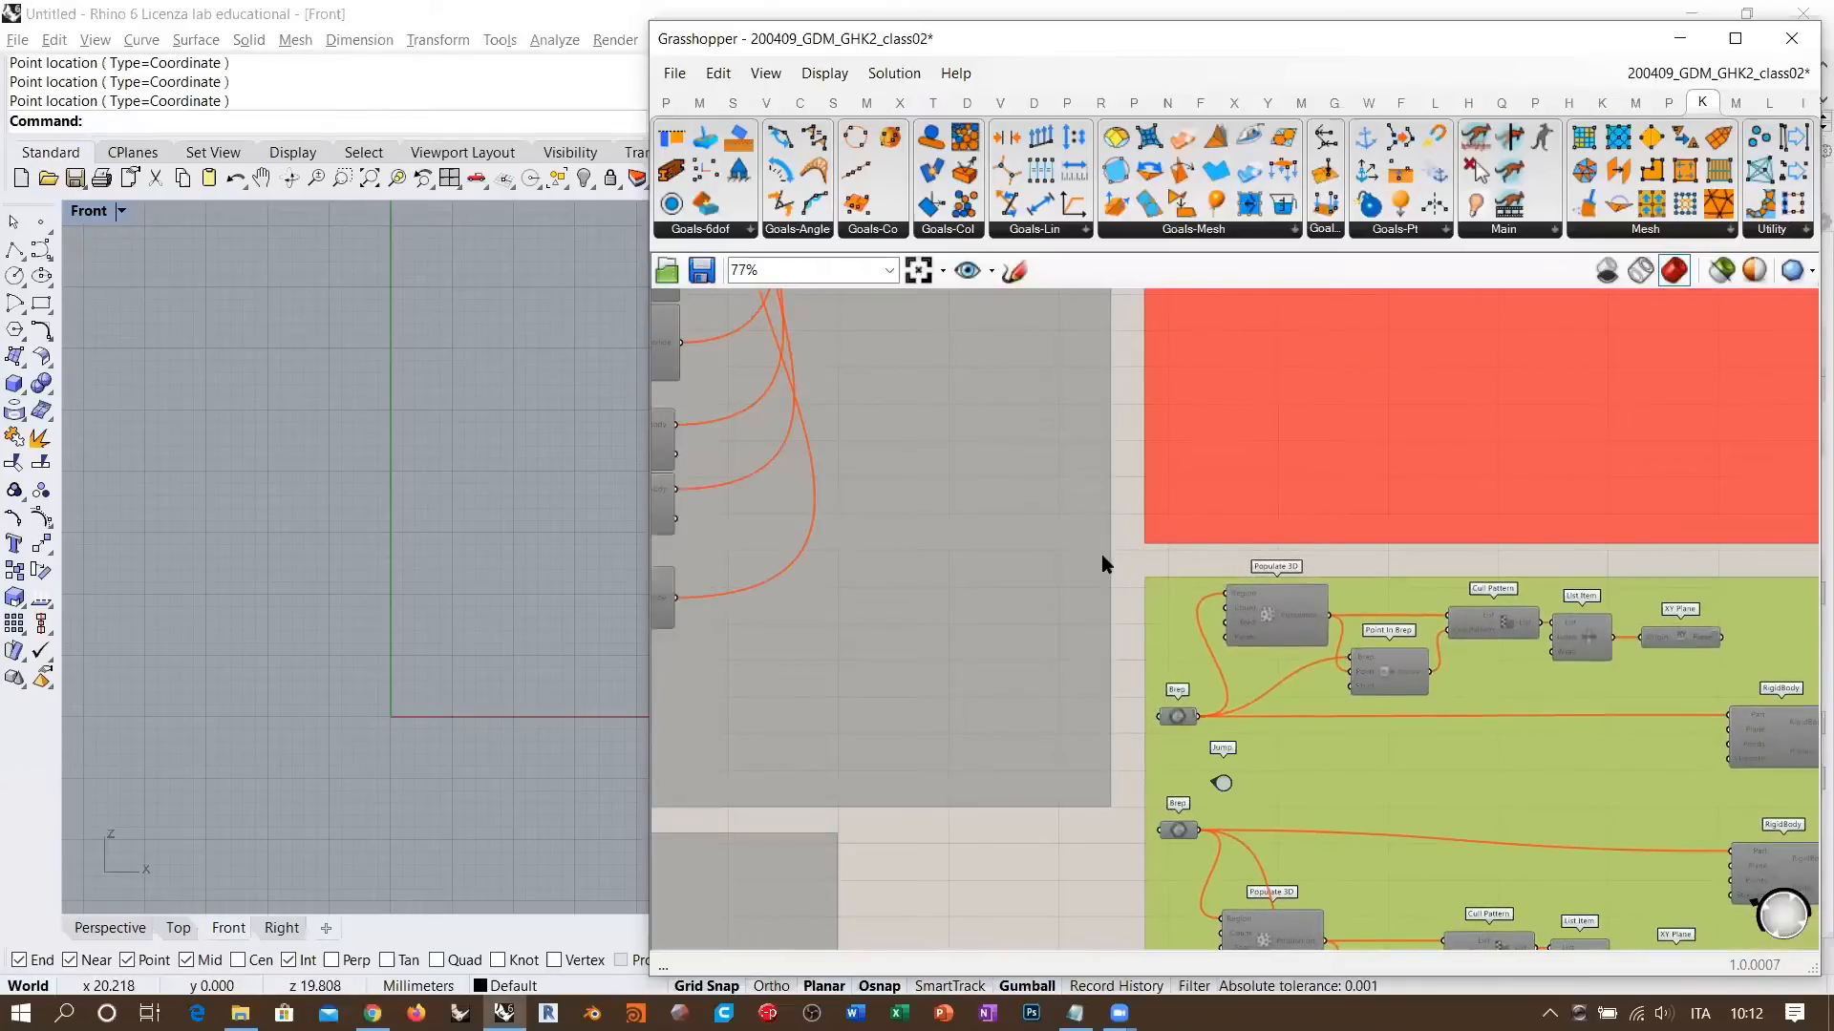
left_click(1128, 541)
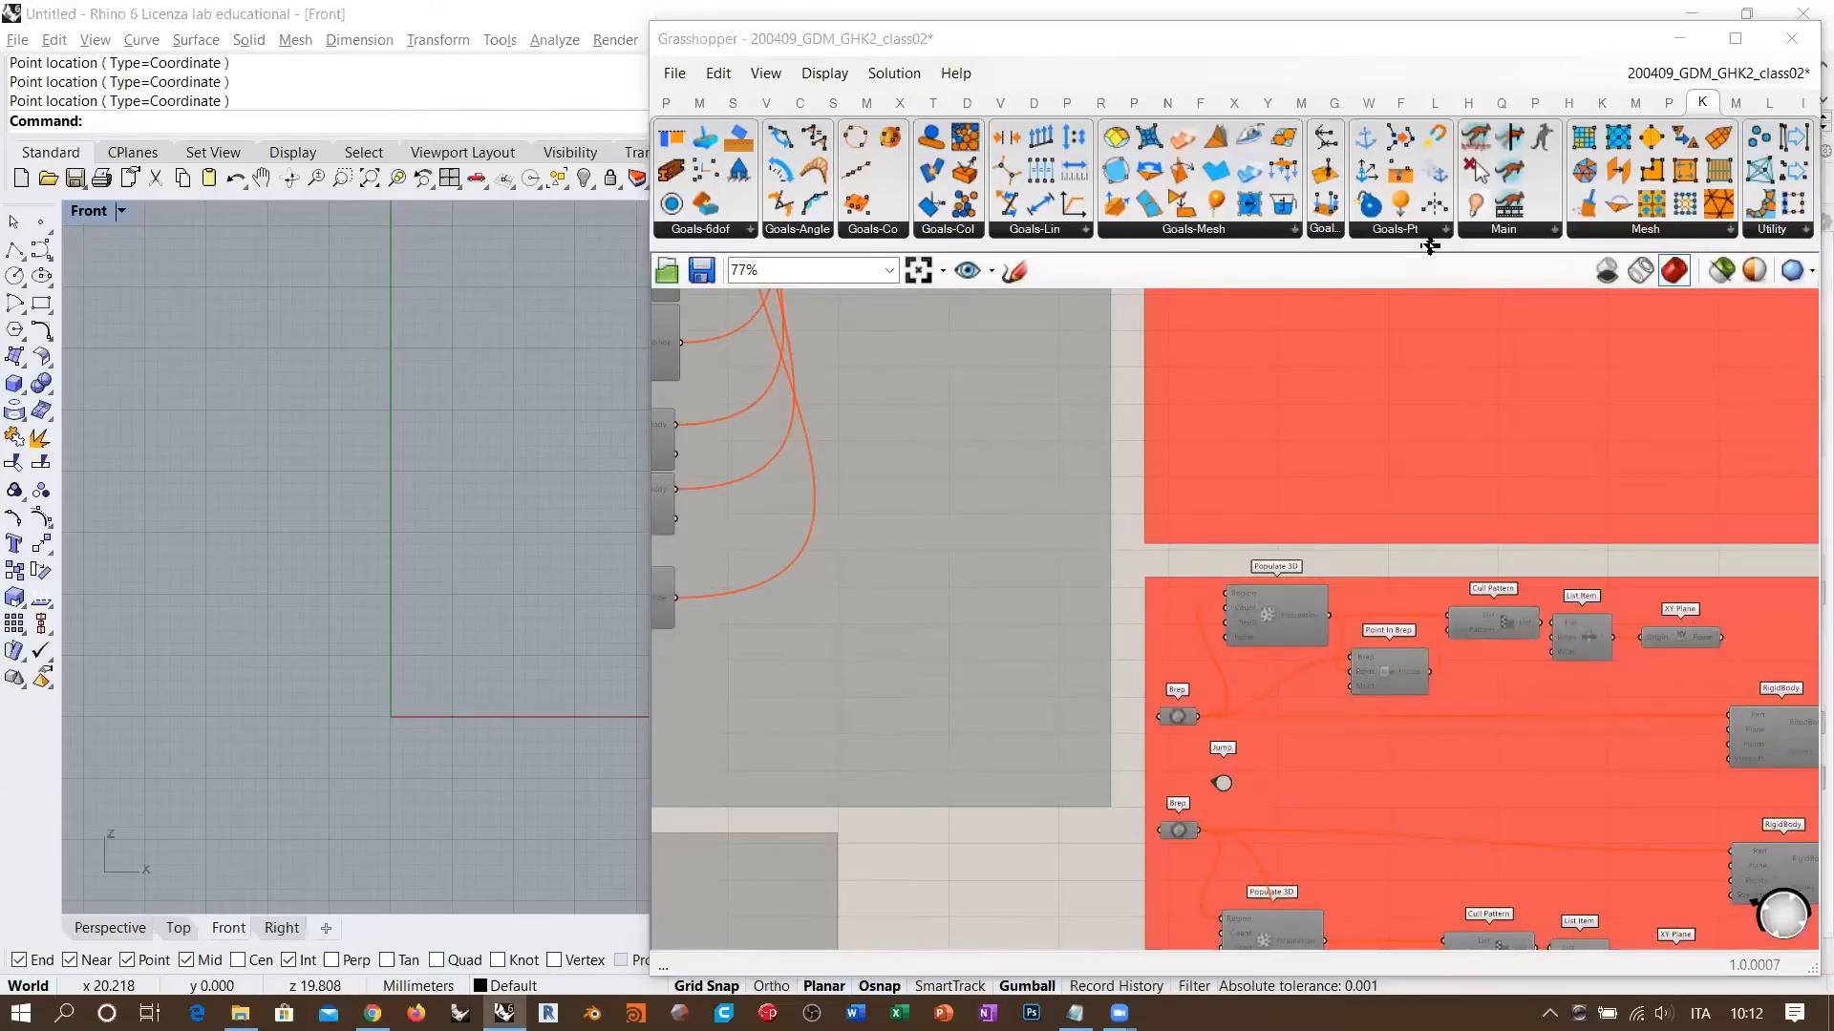
left_click(1167, 590)
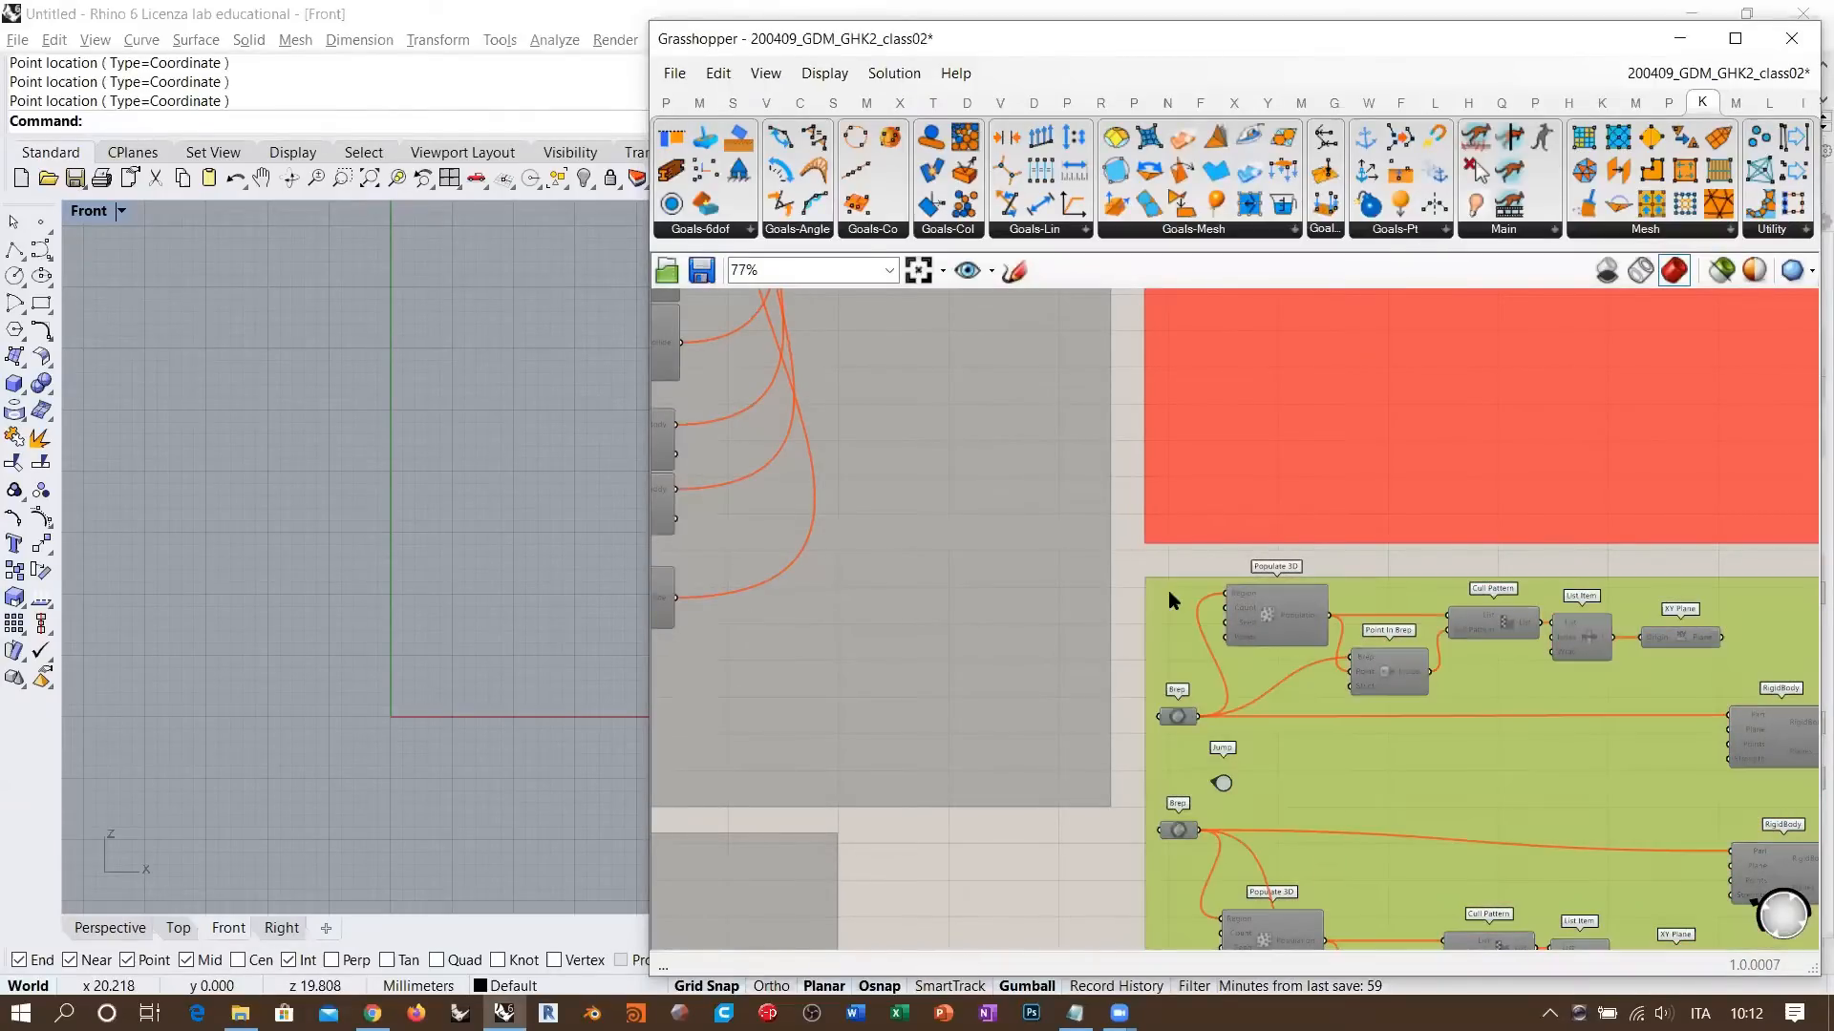
left_click(1131, 571)
scroll(1177, 545, "down", 5)
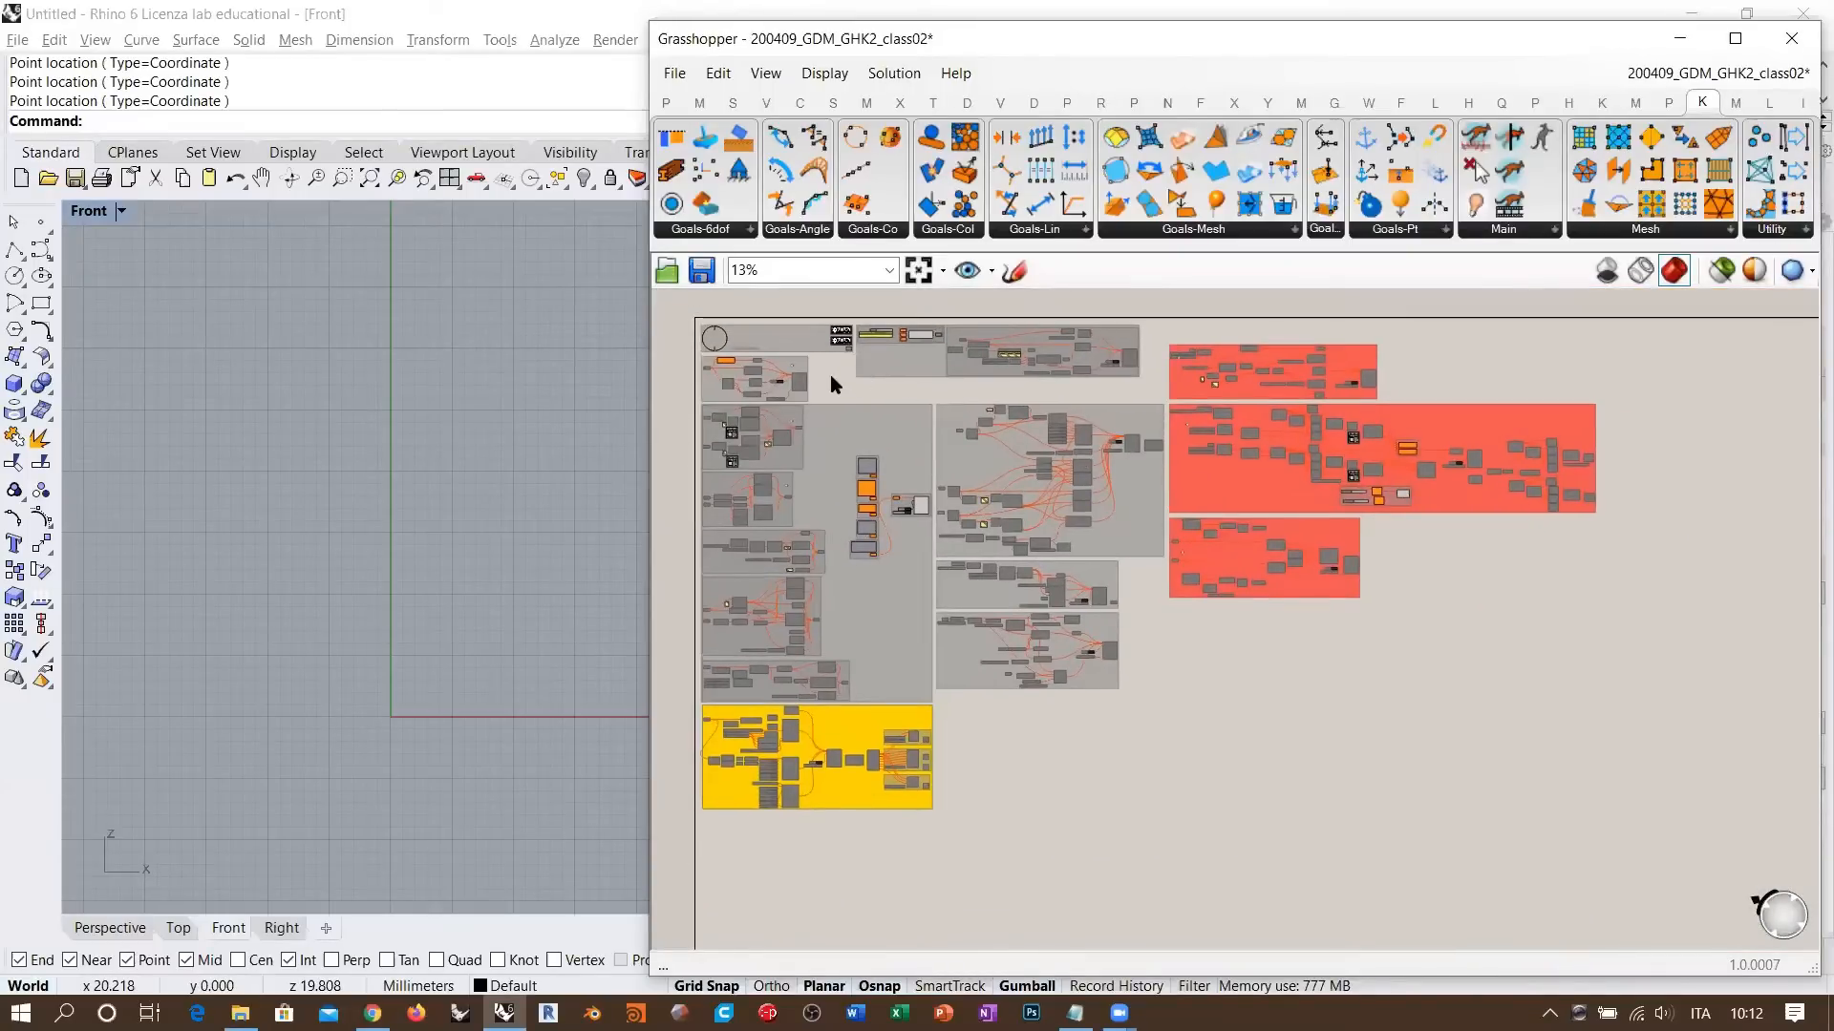
scroll(841, 377, "up", 1)
right_click_drag(865, 413, 859, 401)
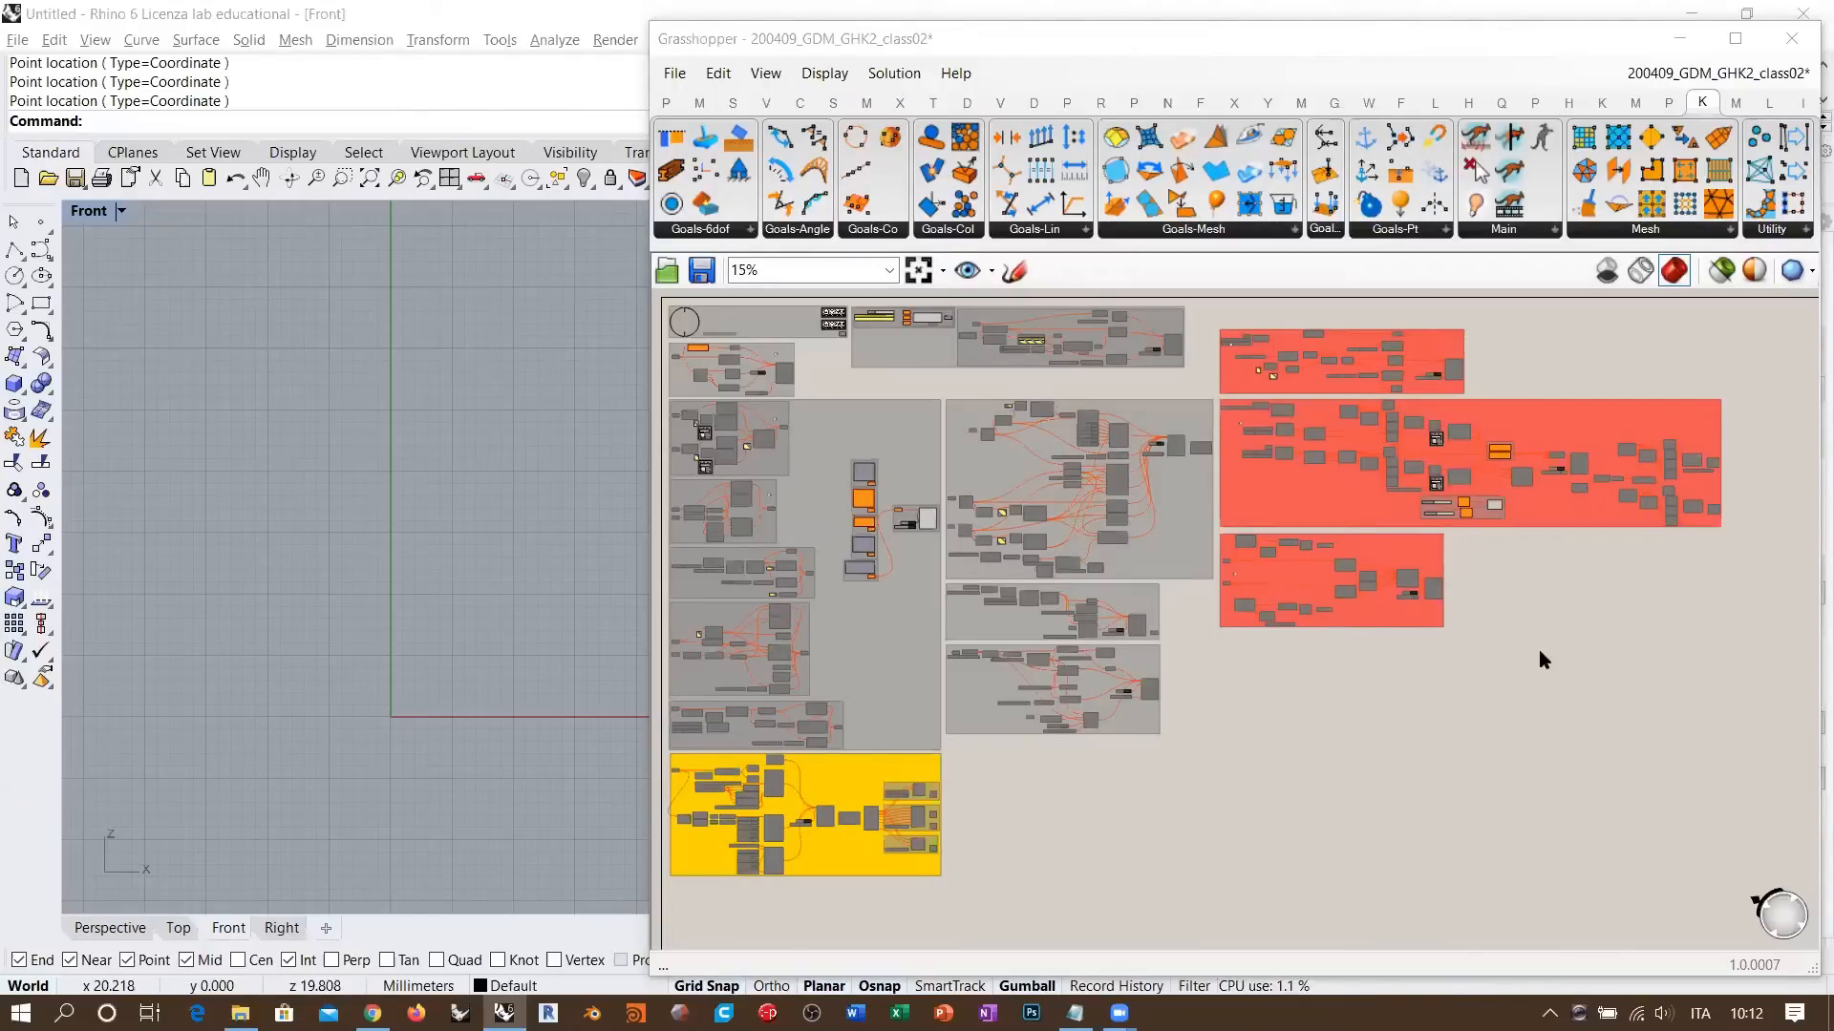
left_click(1282, 821)
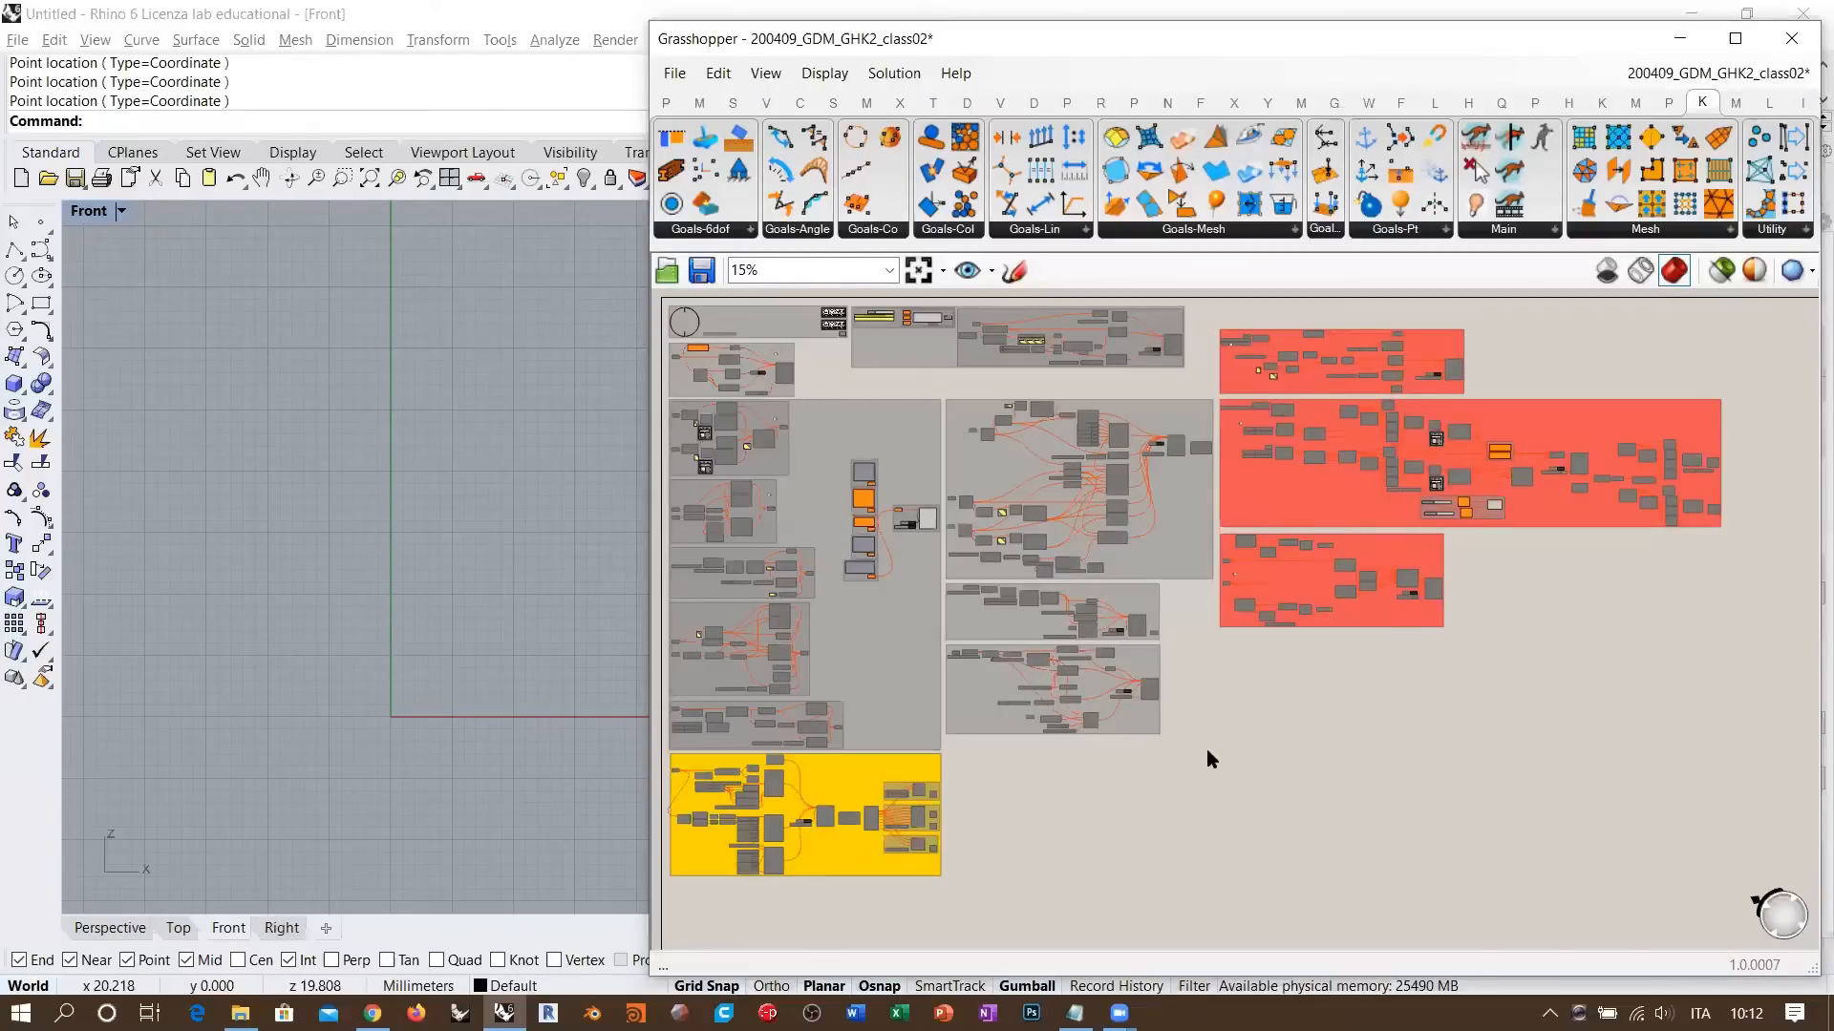
scroll(1003, 652, "up", 5)
scroll(1232, 477, "down", 2)
mouse_move(1232, 482)
right_mouse_down()
mouse_move(1191, 585)
mouse_move(1220, 512)
mouse_move(1267, 539)
mouse_move(1263, 483)
right_mouse_up()
scroll(1337, 587, "down", 2)
scroll(1264, 482, "down", 1)
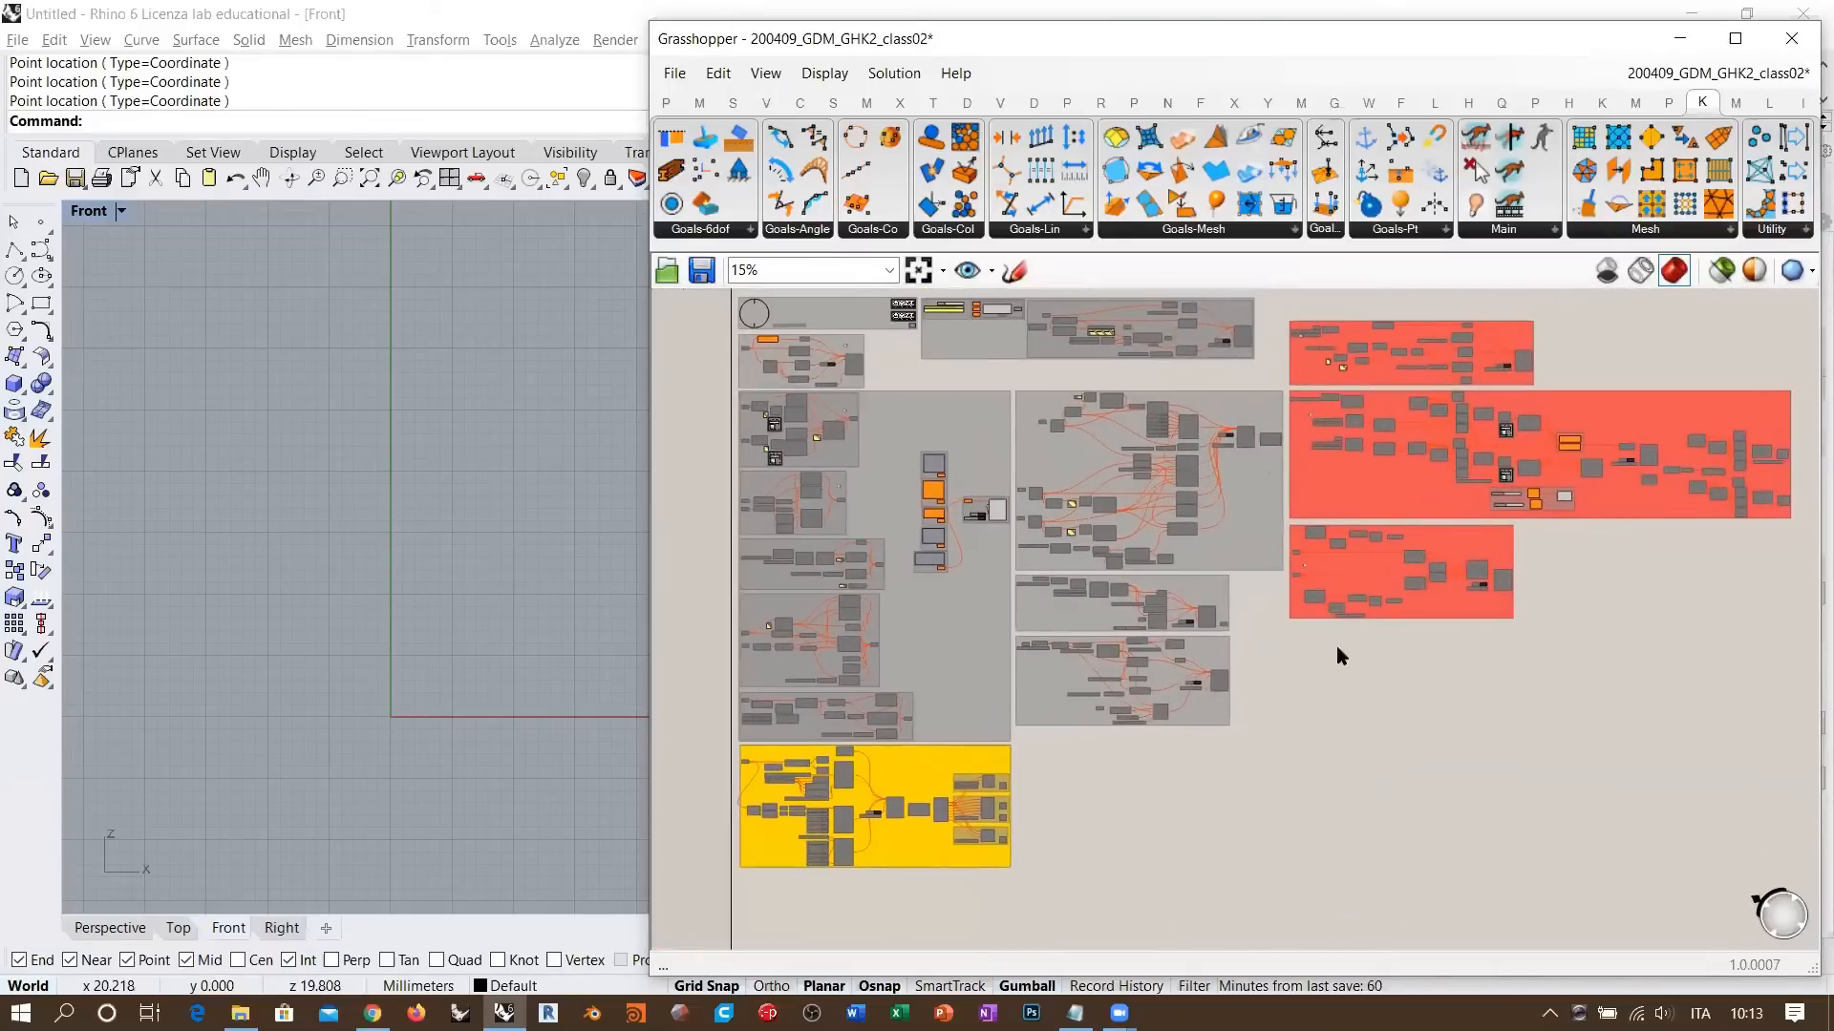
left_click(924, 766)
left_click(1091, 794)
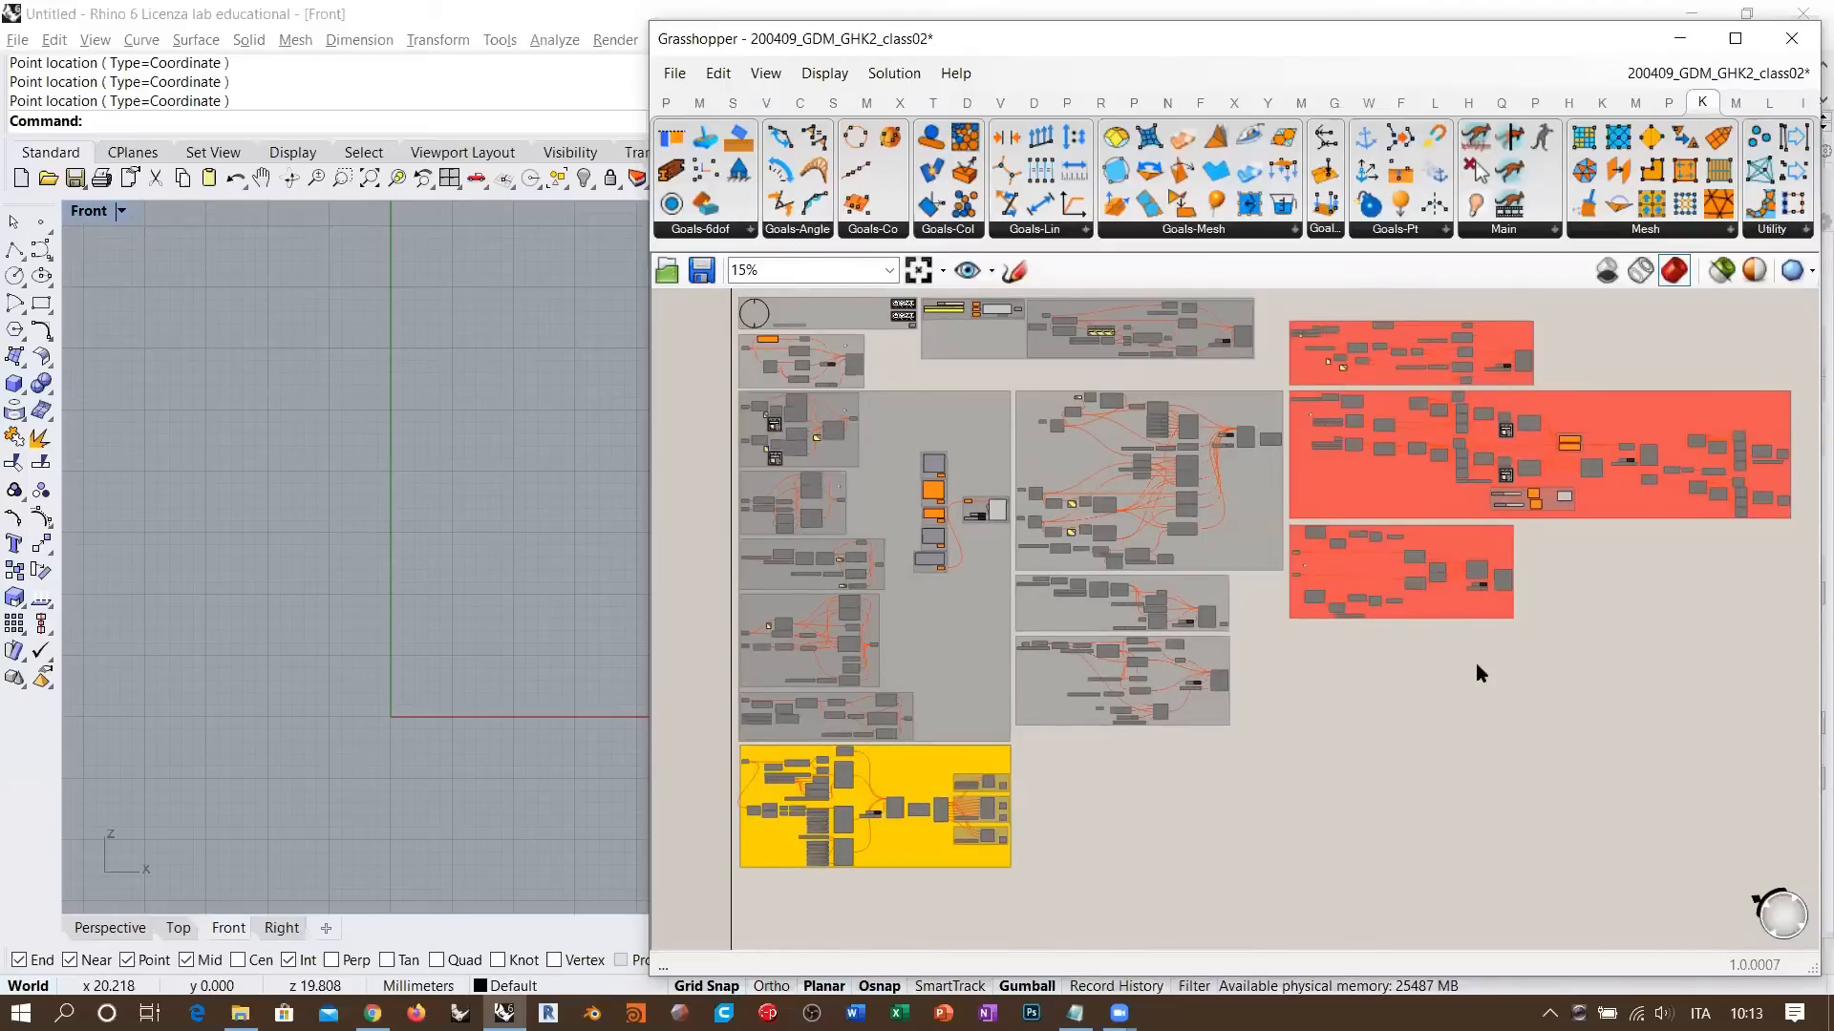
- Select the three red groups, then the three gray groups beside them, to identify how the definitions are divided
left_click(1505, 334)
left_click(1539, 408, "shift")
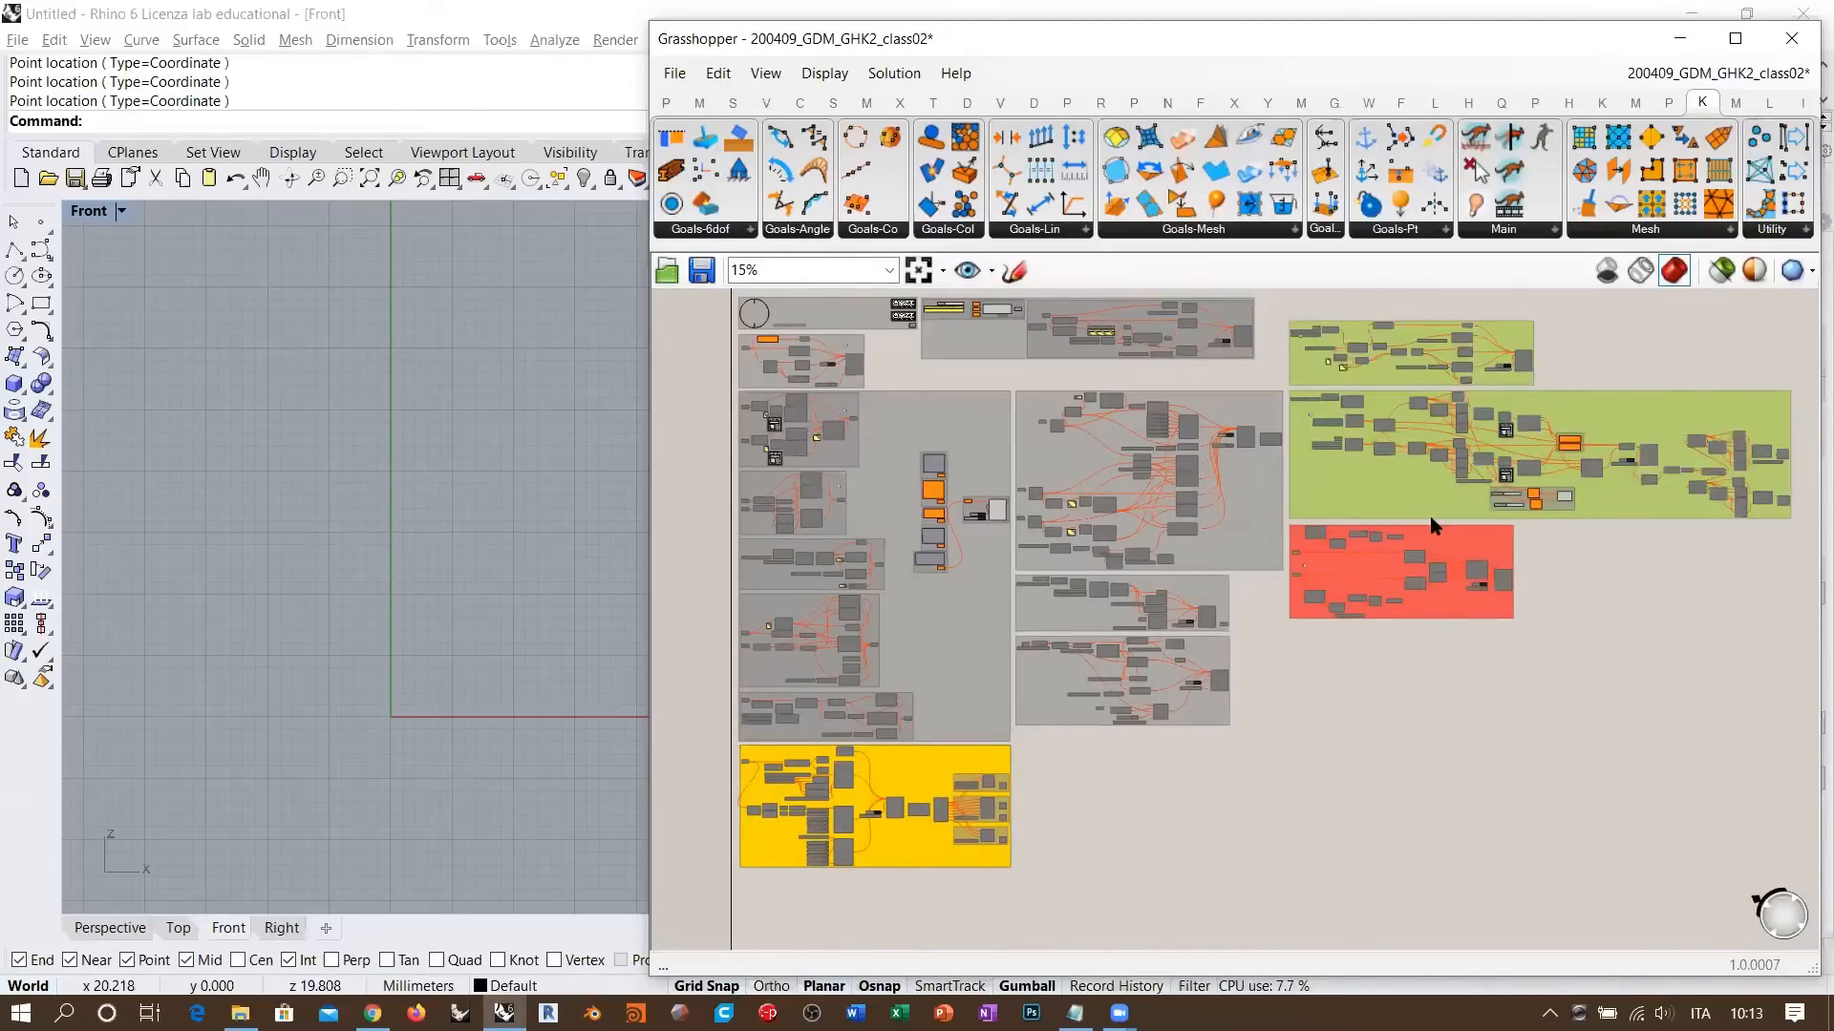
left_click(1446, 533, "shift")
left_click(1547, 385)
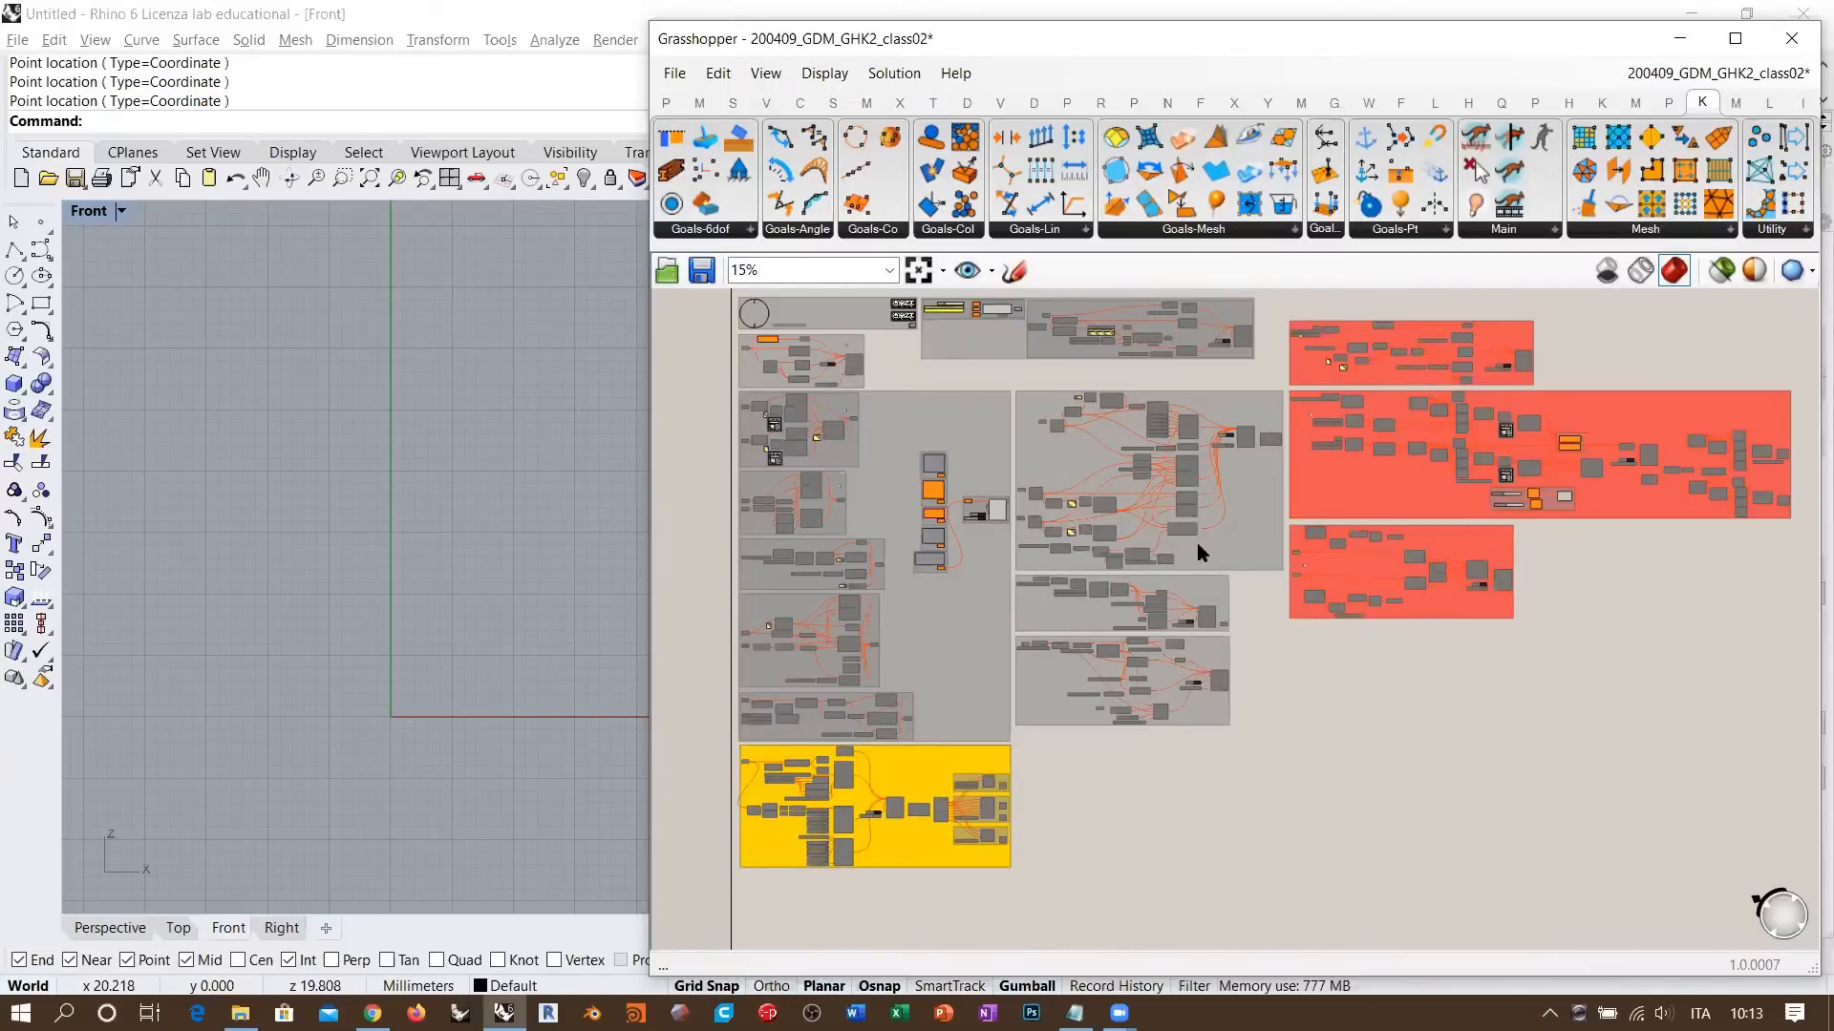
left_click(1259, 527)
left_click(1084, 618, "shift")
left_click(1068, 697, "shift")
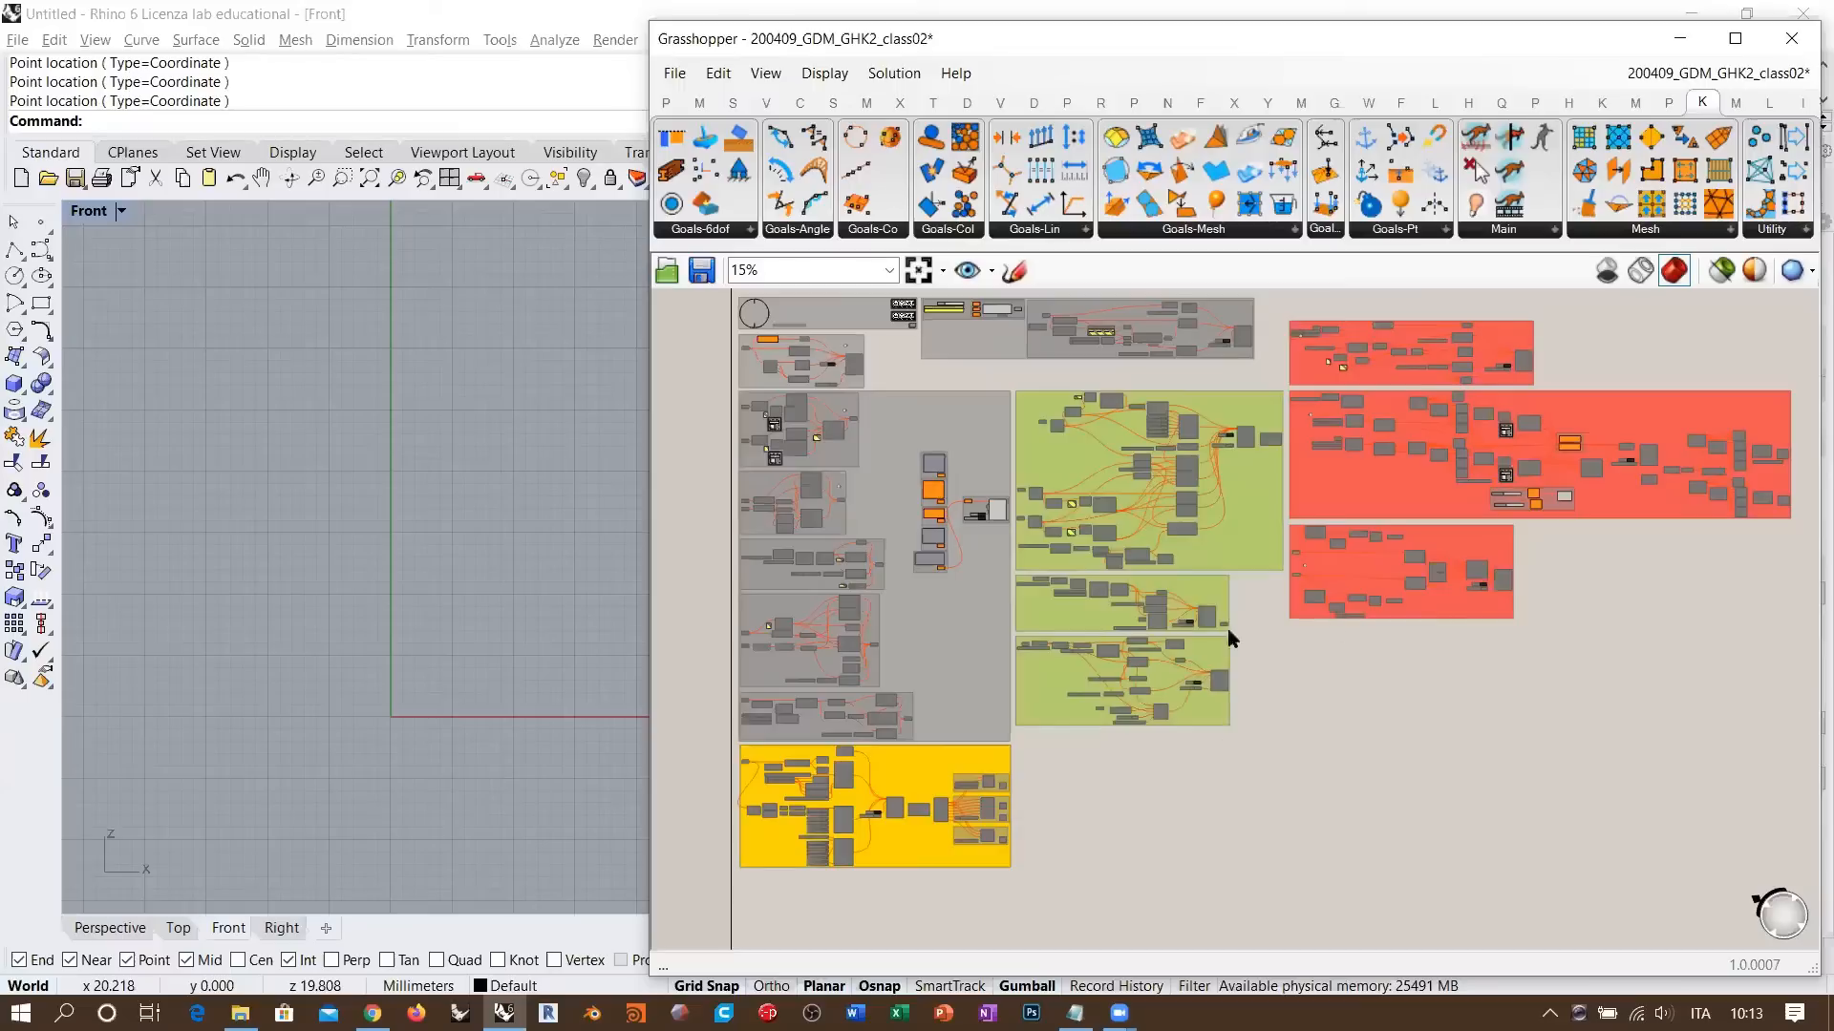
left_click(1310, 680)
- Examine the two small gray groups and the larger gray group above them, checking which components each contains
scroll(1119, 635, "up", 5)
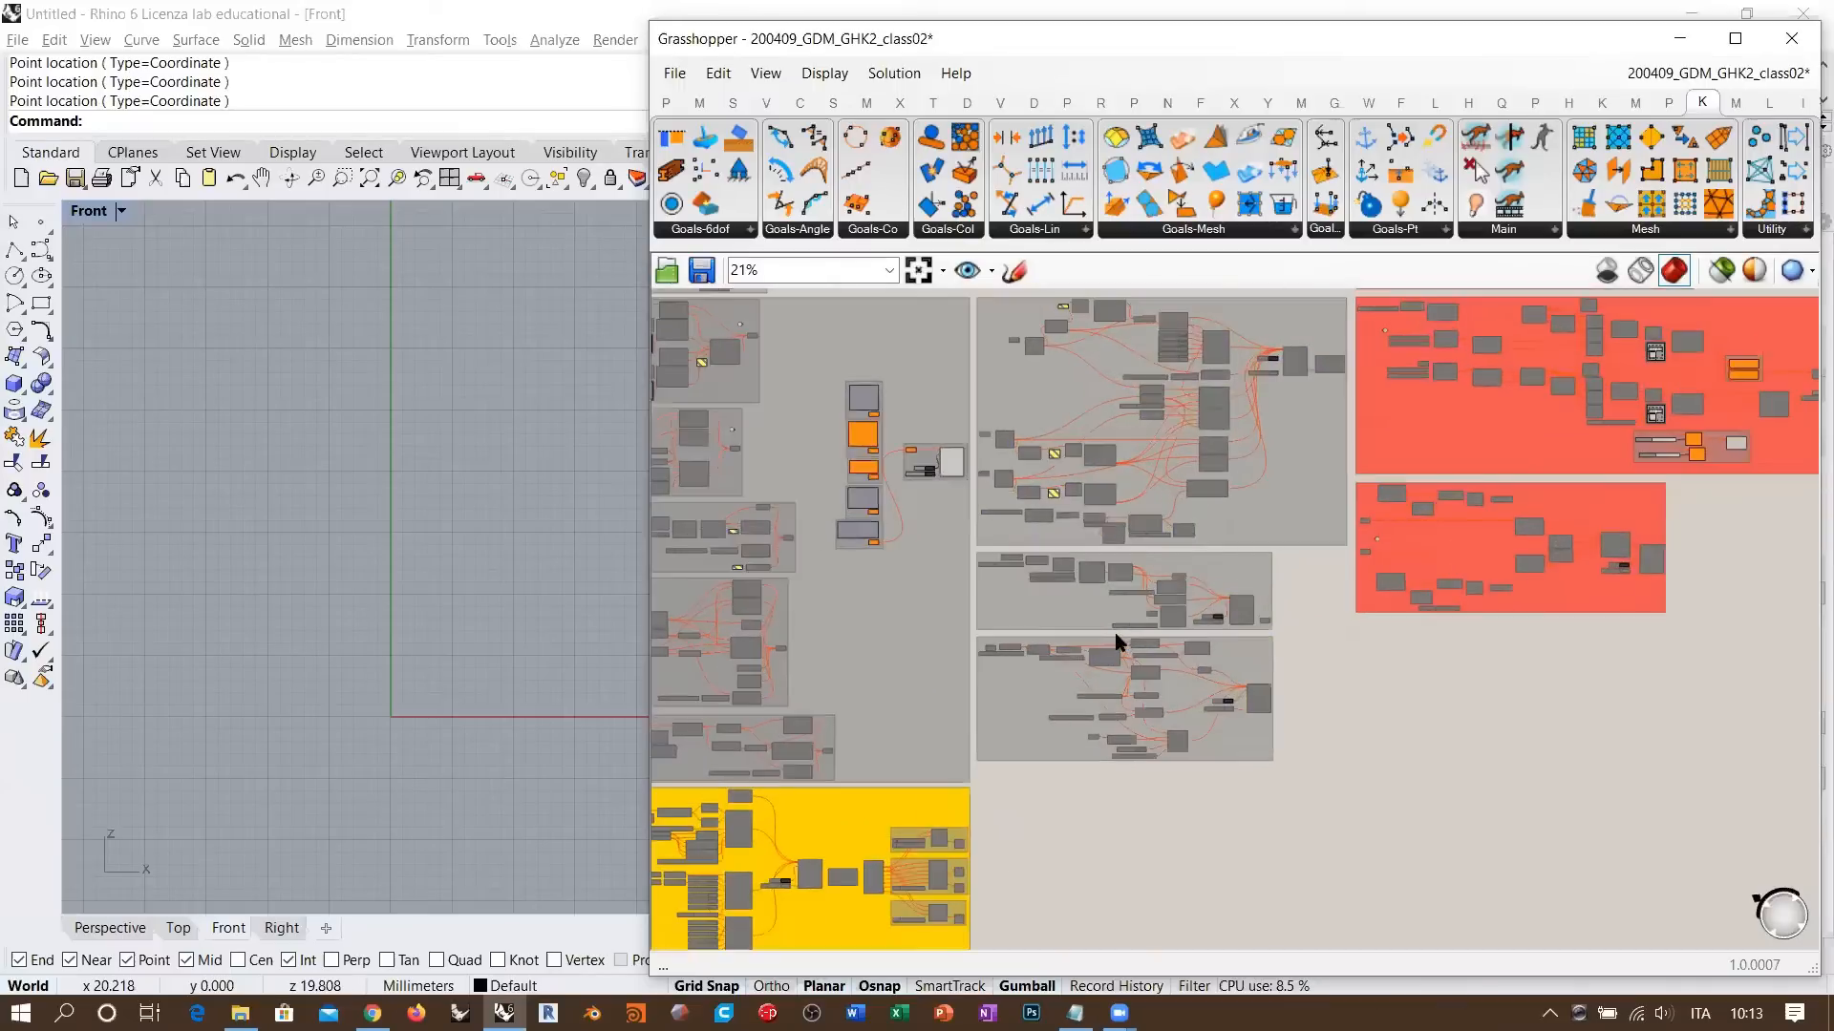
right_click_drag(1259, 570, 1260, 501)
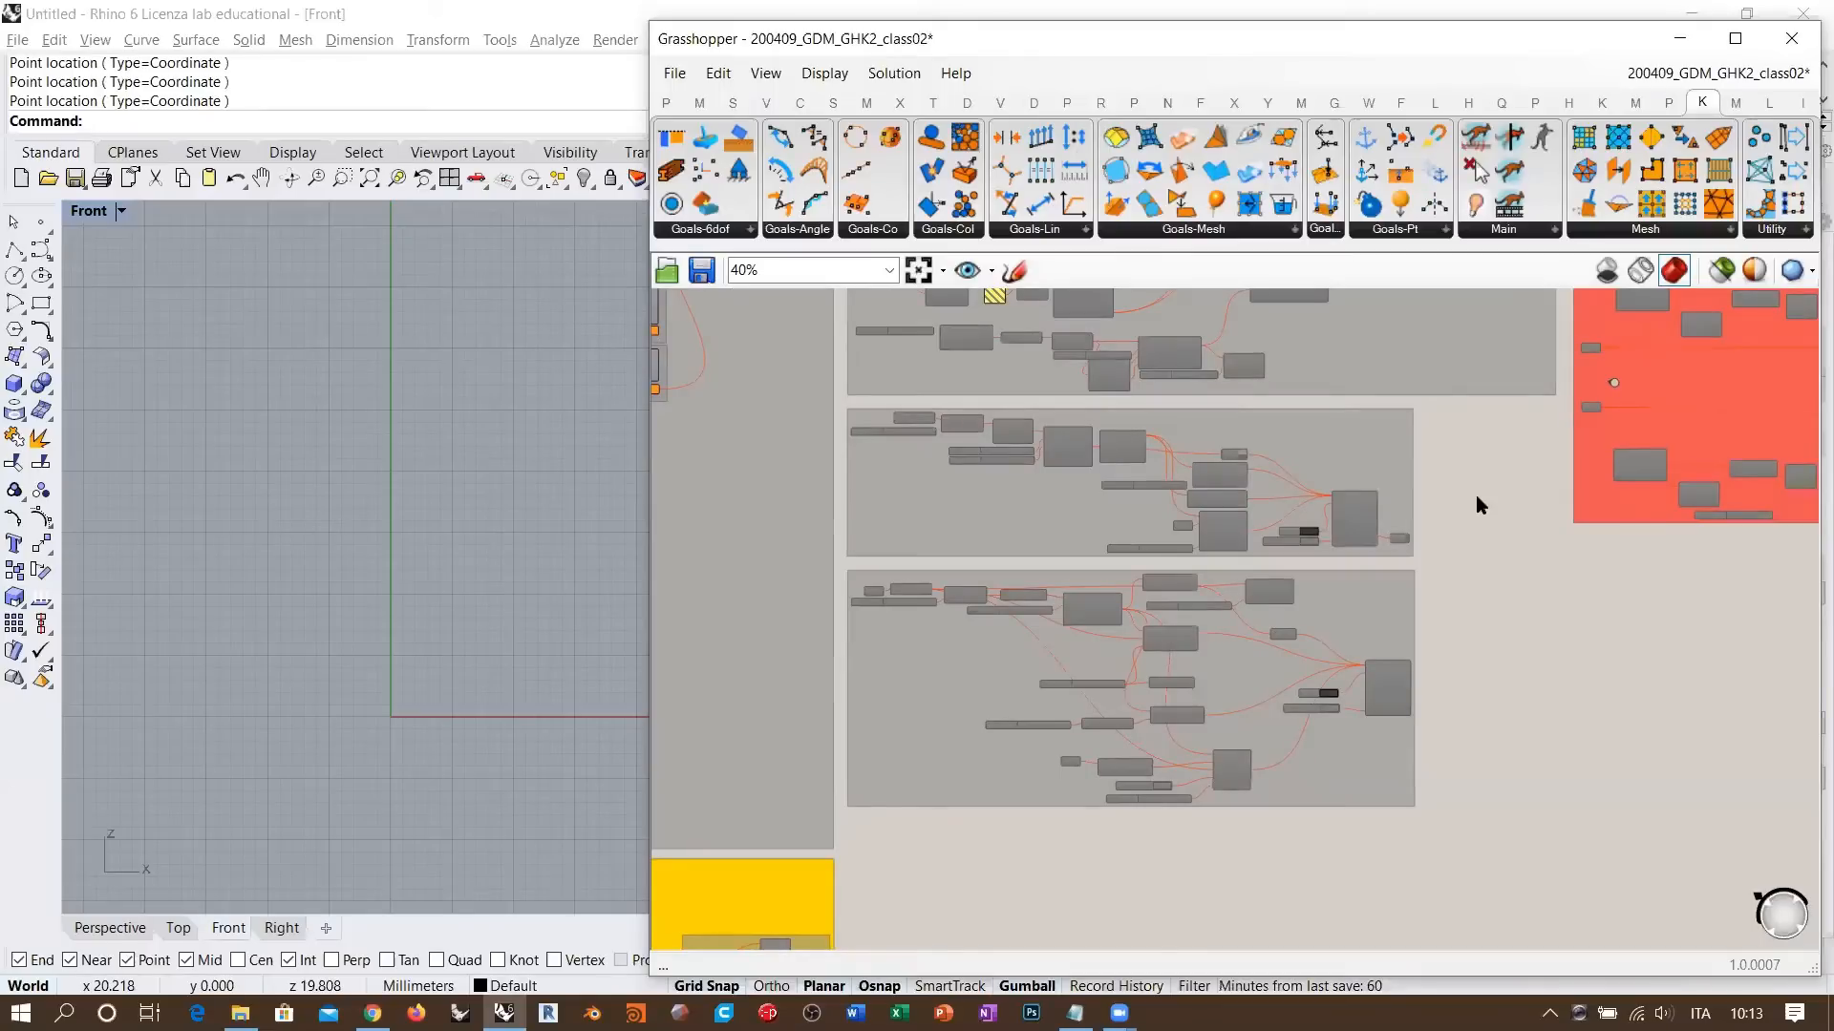
right_click_drag(1334, 478, 1208, 507)
scroll(1208, 507, "up", 3)
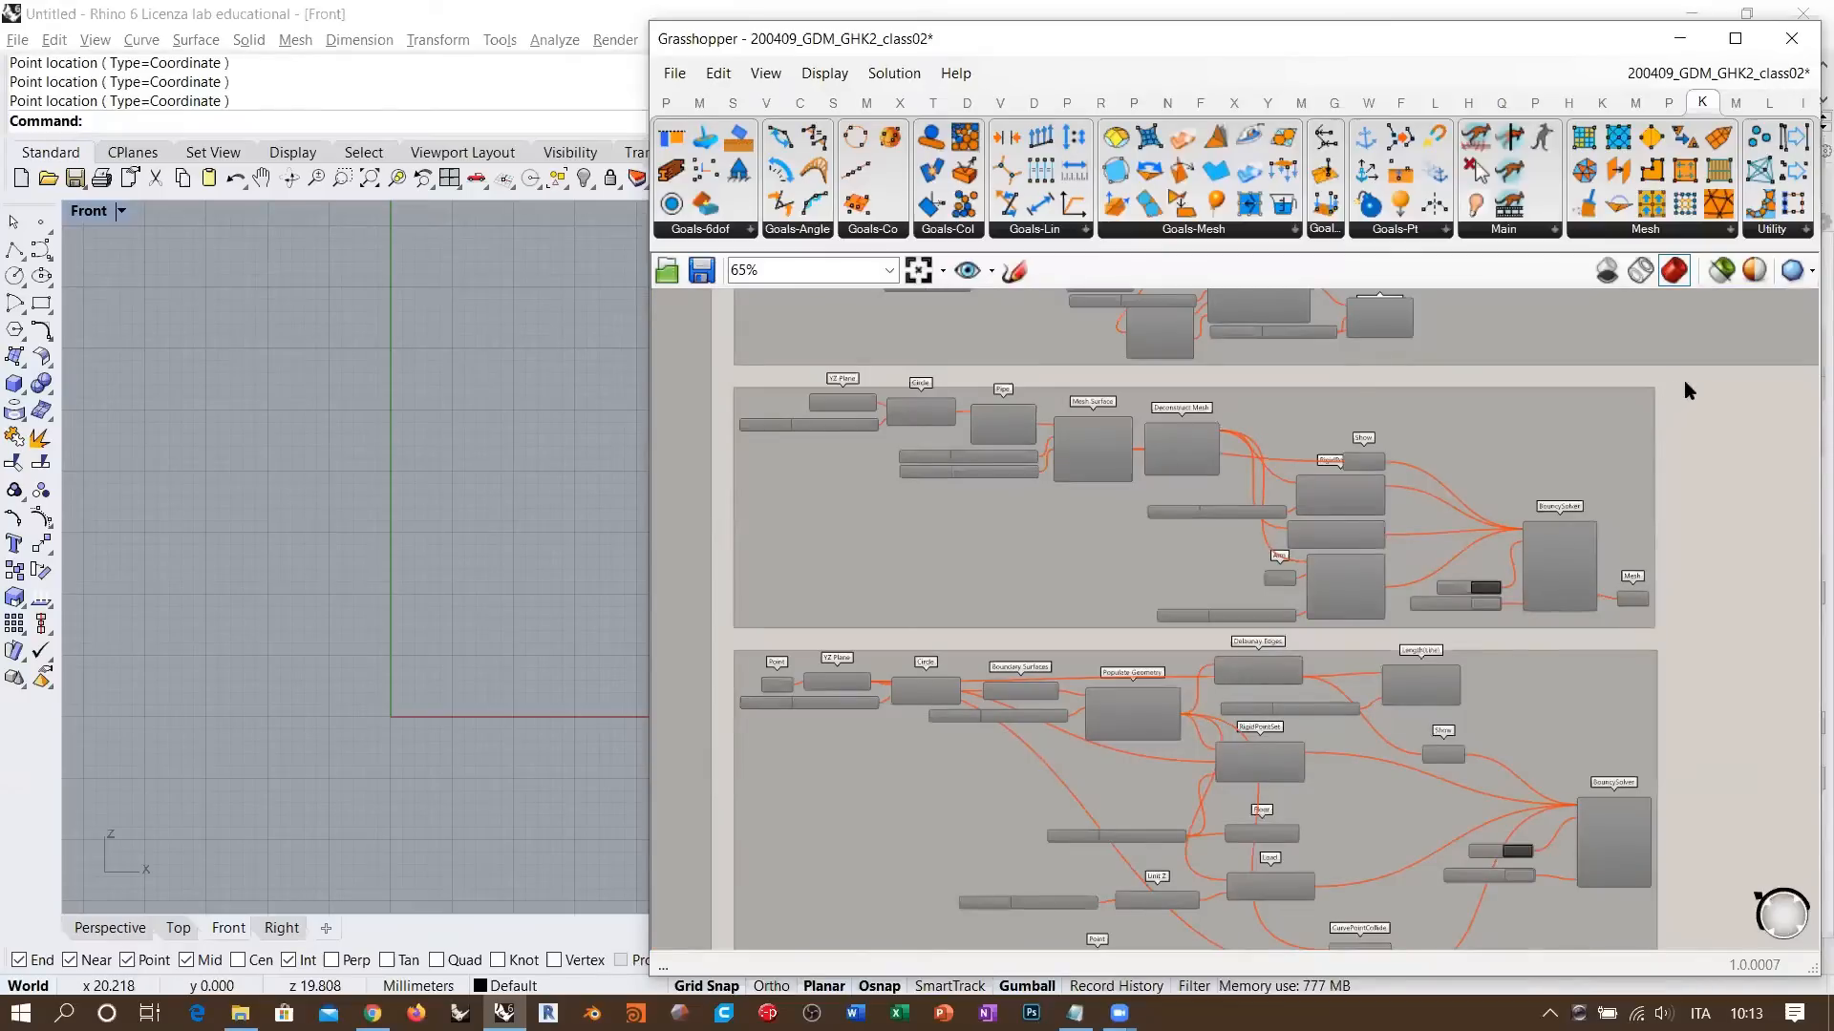
left_click_drag(1685, 389, 1474, 426)
scroll(1440, 586, "down", 4)
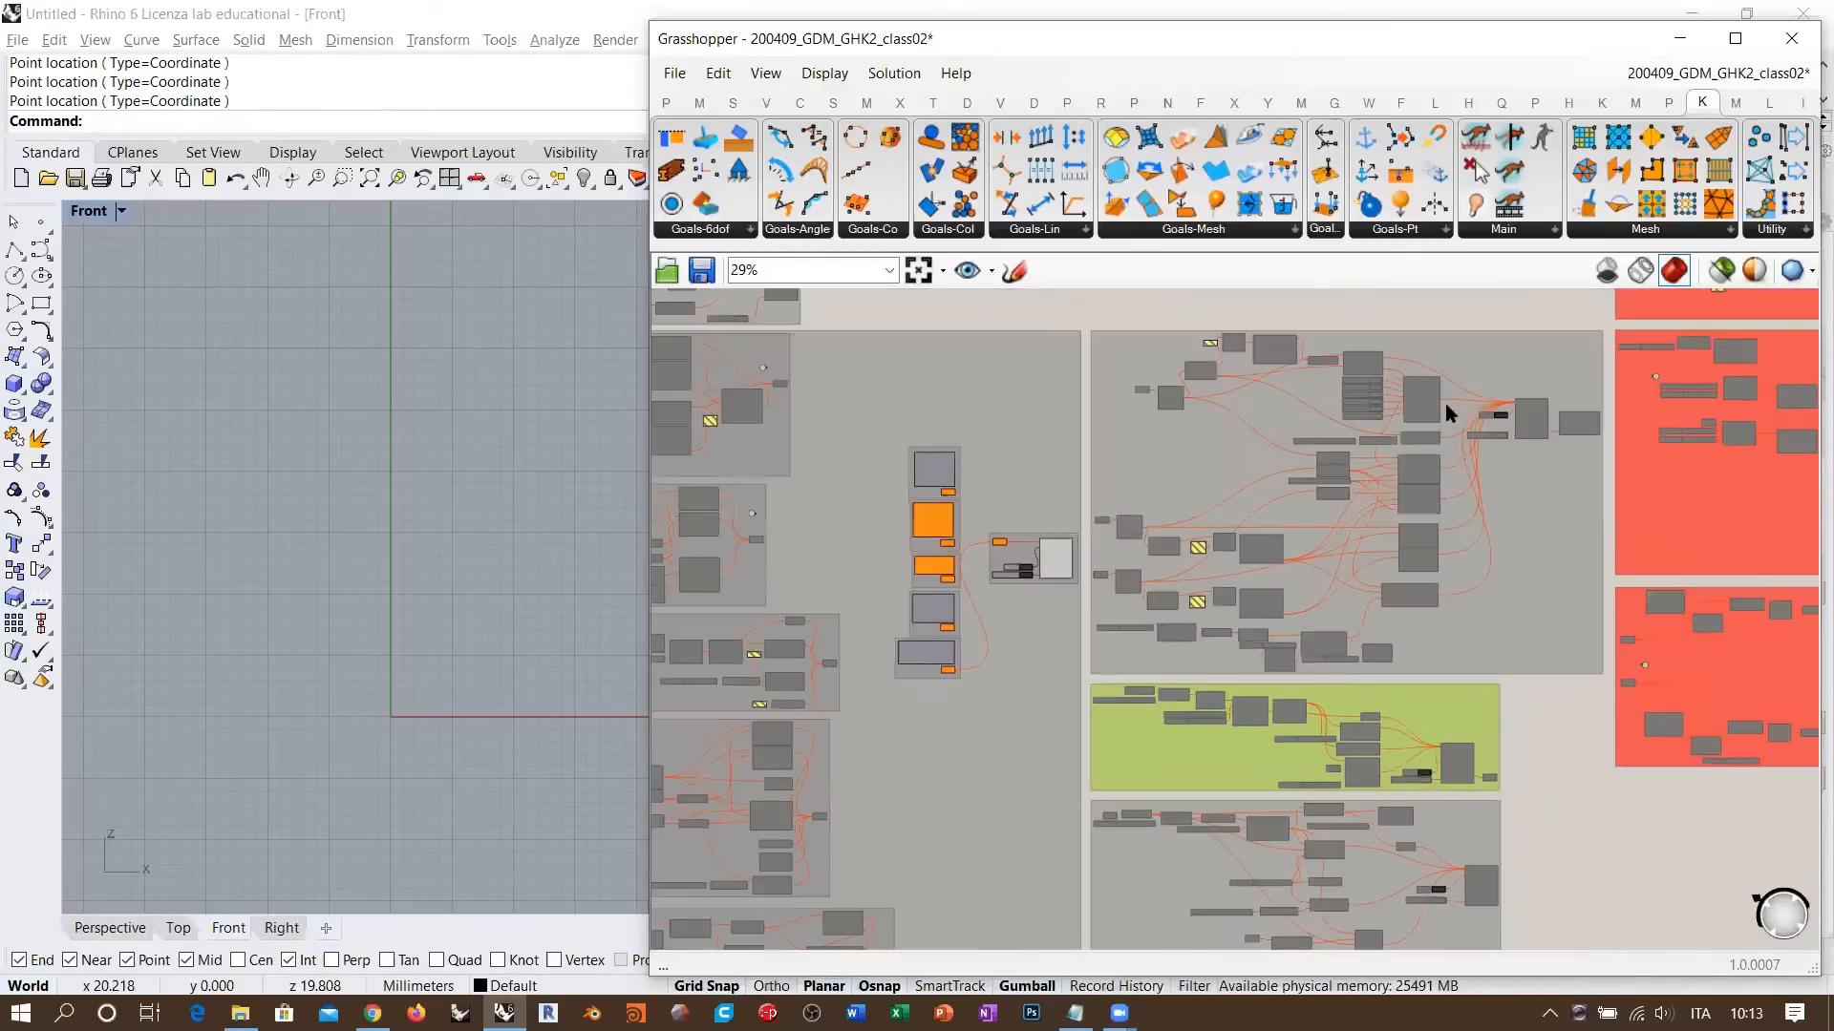
right_click_drag(1572, 330, 1538, 382)
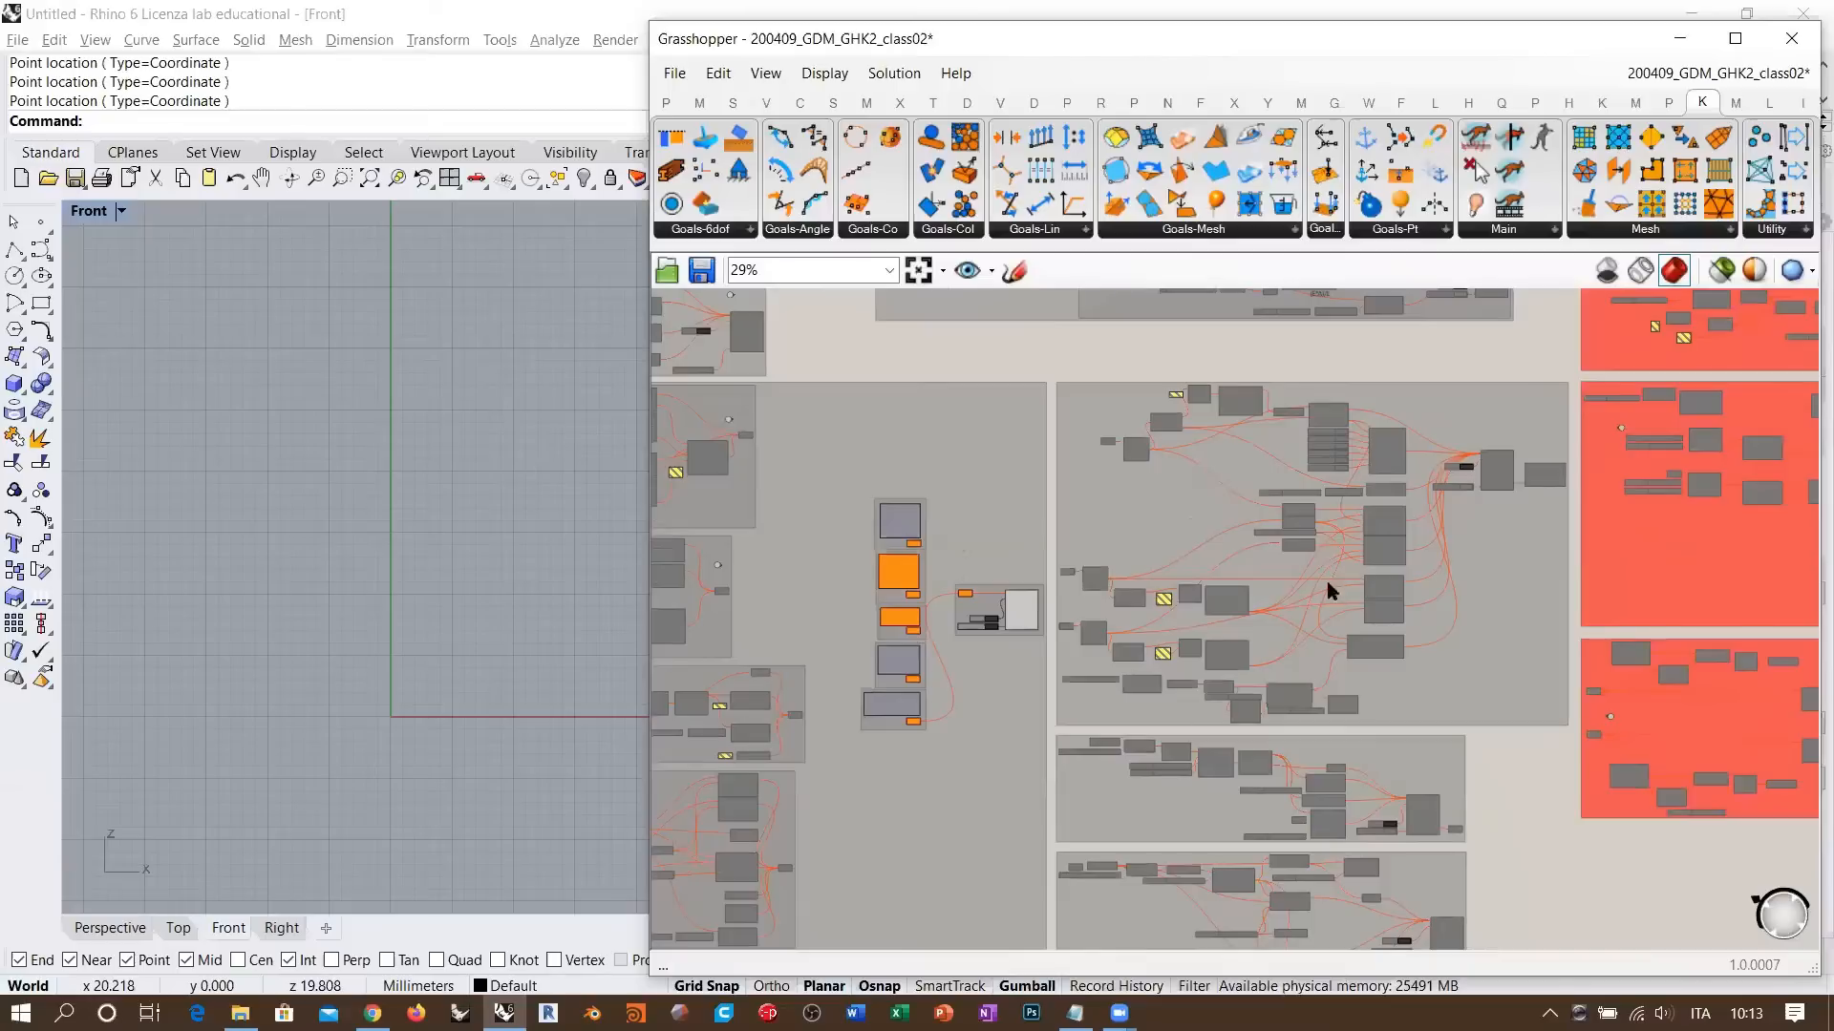
scroll(1280, 516, "up", 3)
- Enable the components of the middle gray group (YZ Plane, Circle, Pipe, Mesh Surface) and show its geometry in the Perspective view
left_click_drag(1682, 369, 866, 582)
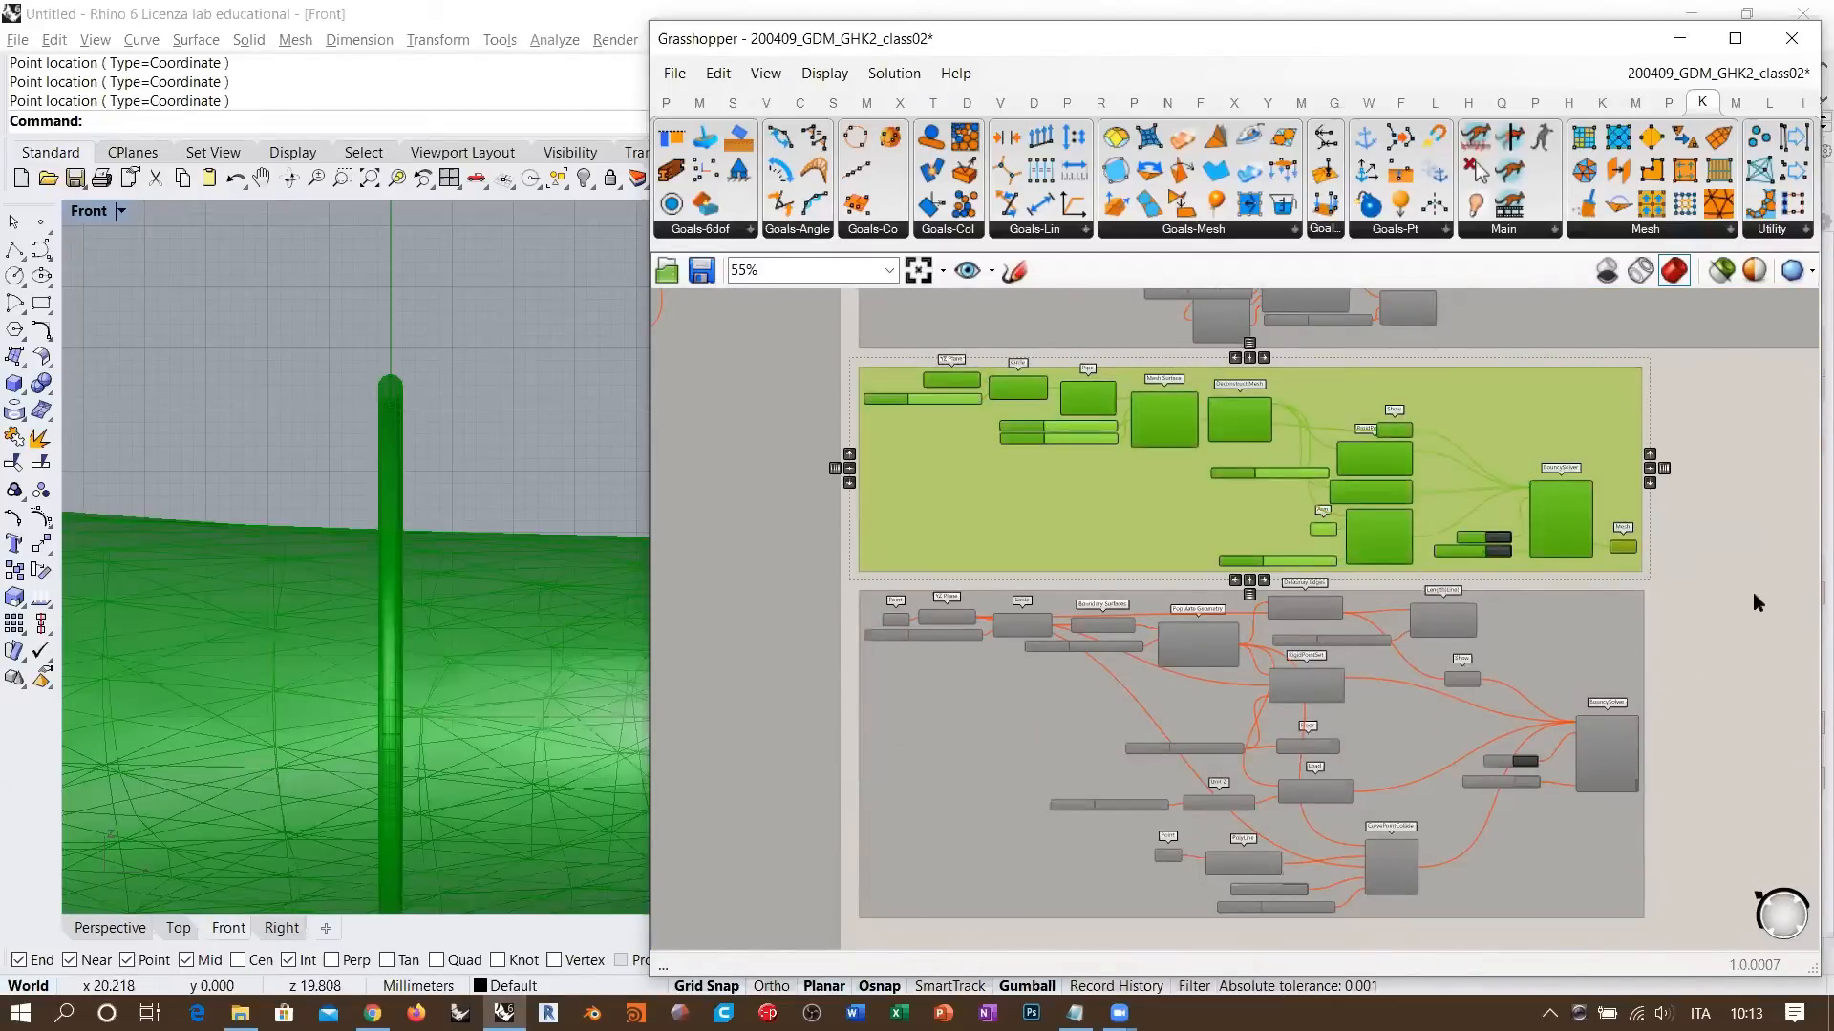
left_click(1753, 594)
left_click(110, 929)
scroll(328, 614, "down", 5)
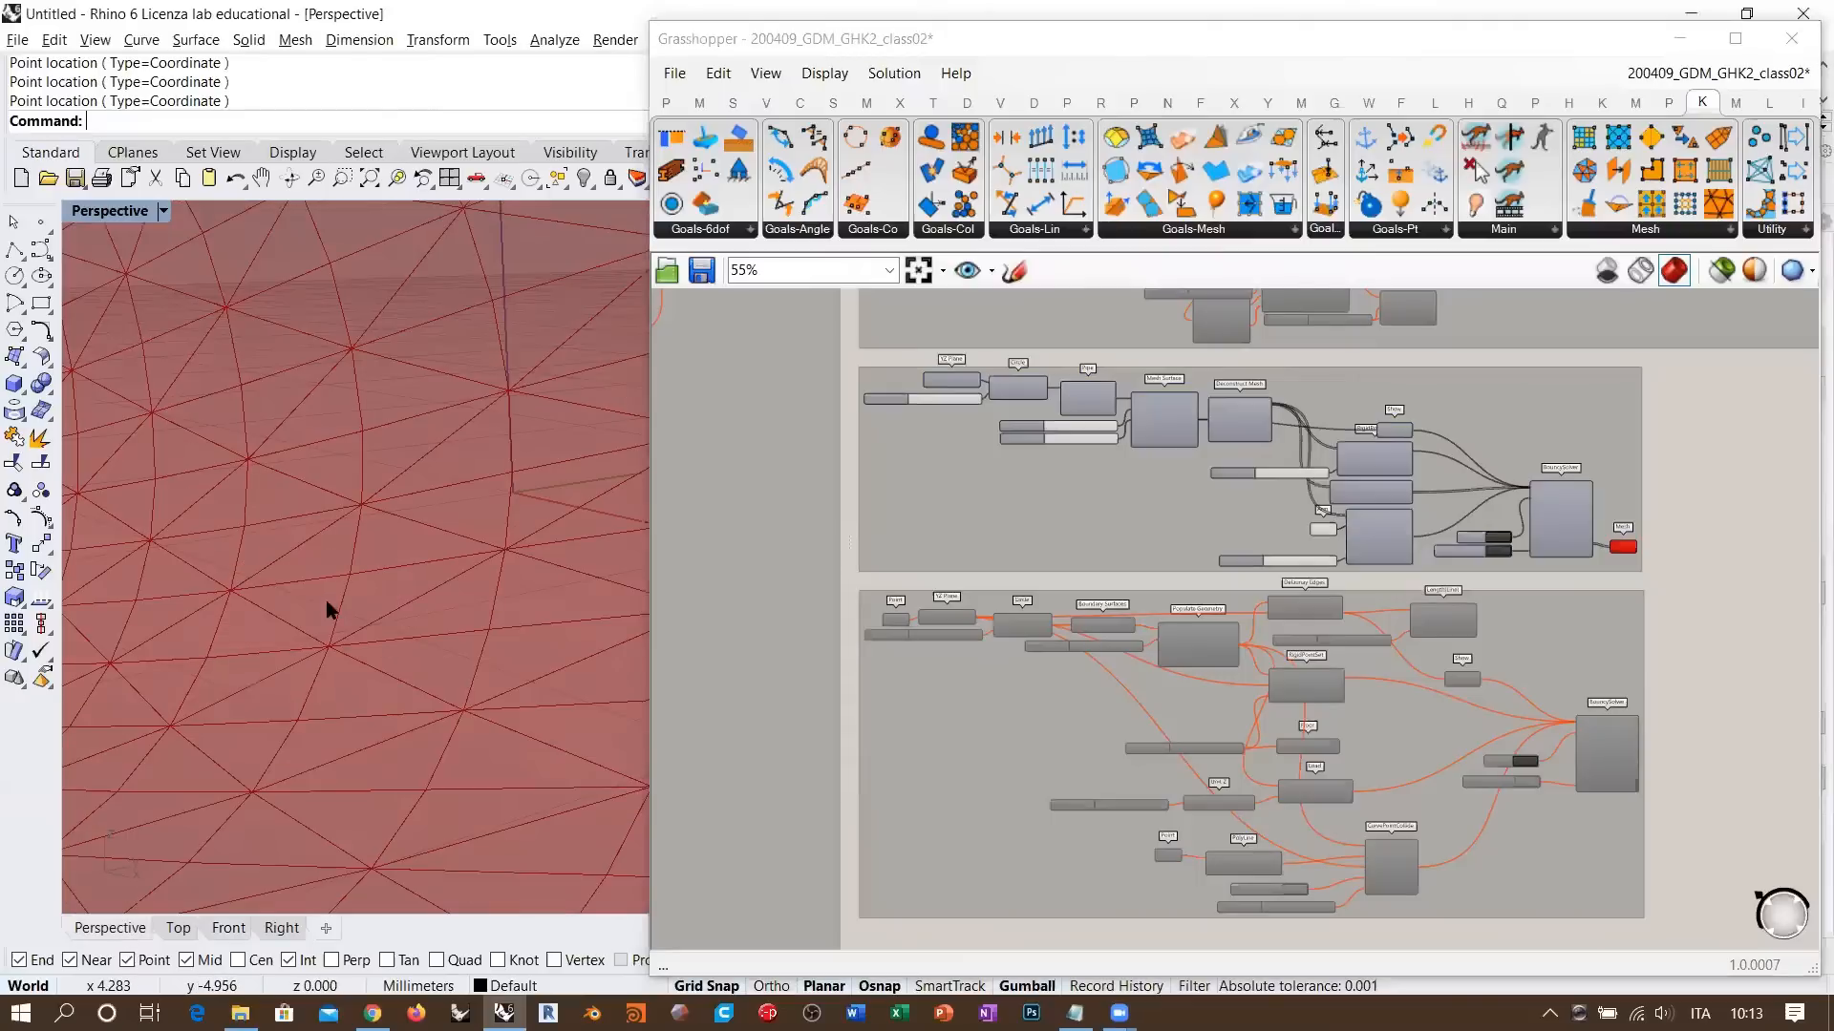
scroll(565, 507, "down", 5)
right_click_drag(564, 507, 379, 482)
scroll(435, 538, "up", 2)
scroll(437, 531, "up", 2)
scroll(378, 481, "down", 2)
- Move the Arm component away from the Solid input it feeds, below the Pipe component, to make room along its wire
right_click_drag(1090, 554, 1113, 608)
scroll(1079, 483, "up", 5)
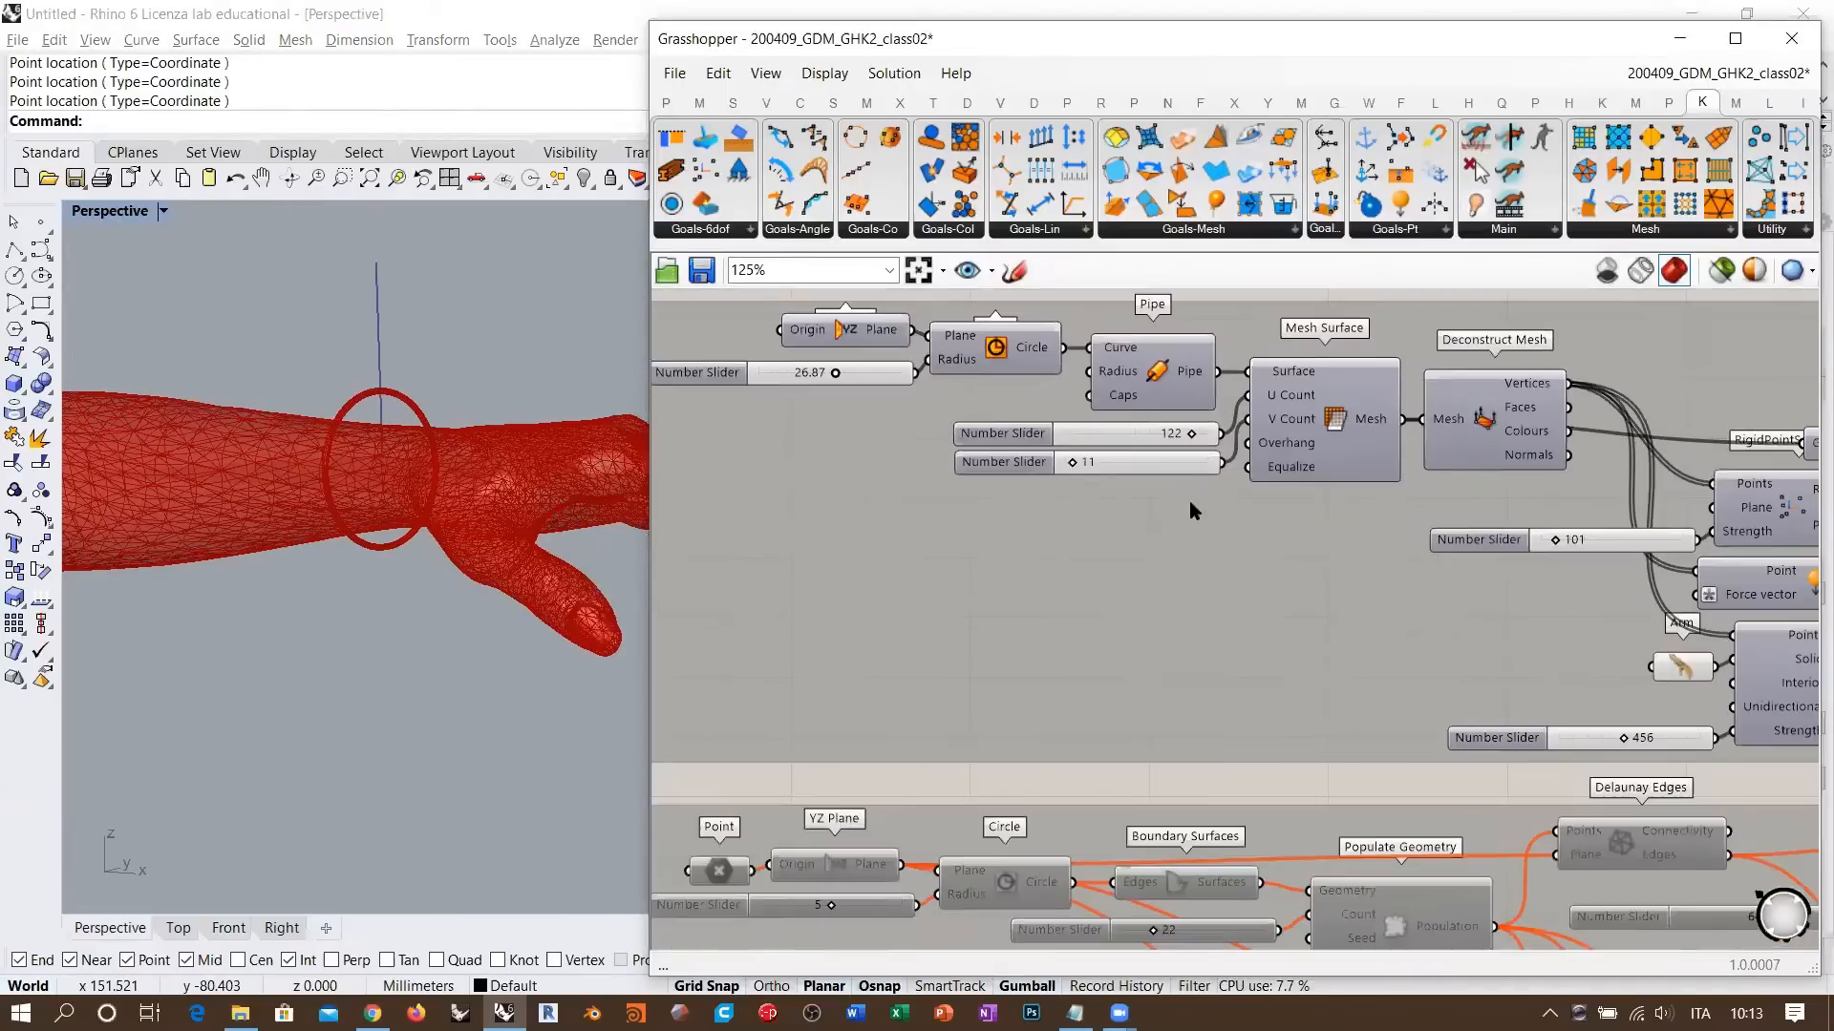
left_click(1144, 634)
key("Delete")
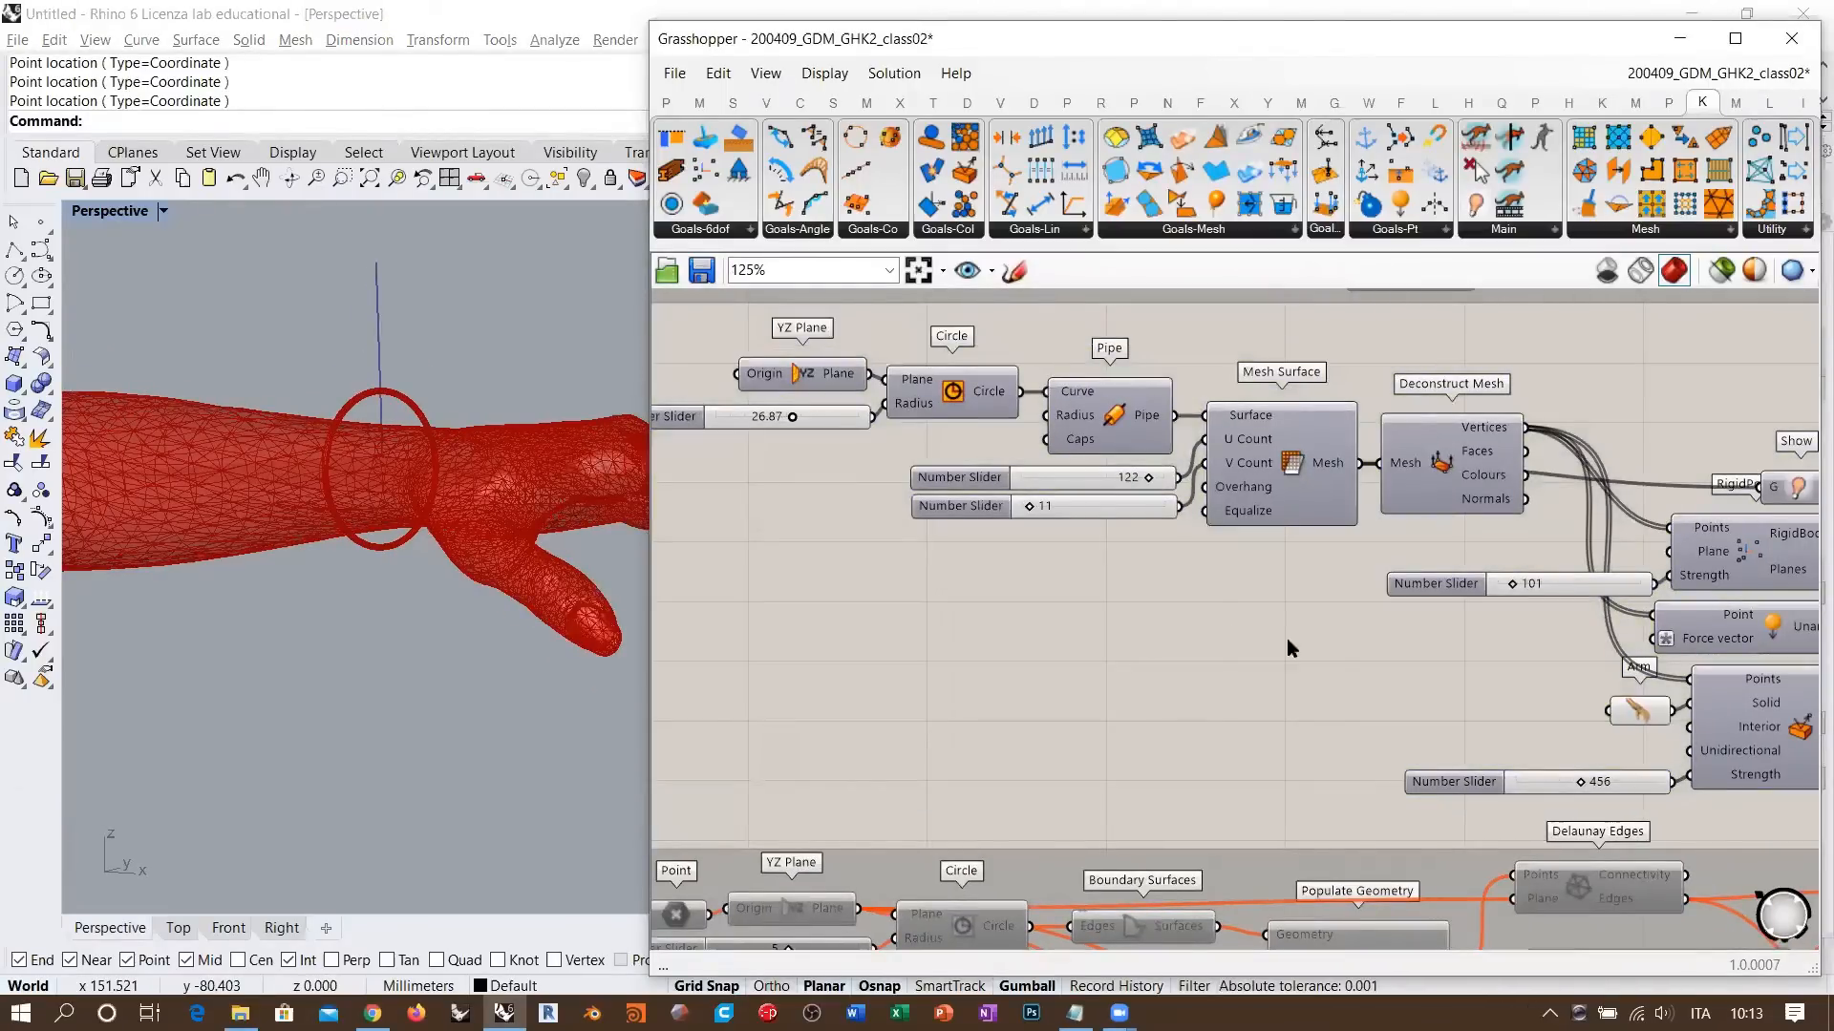
right_click_drag(1502, 700, 1367, 631)
left_click_drag(1508, 639, 822, 617)
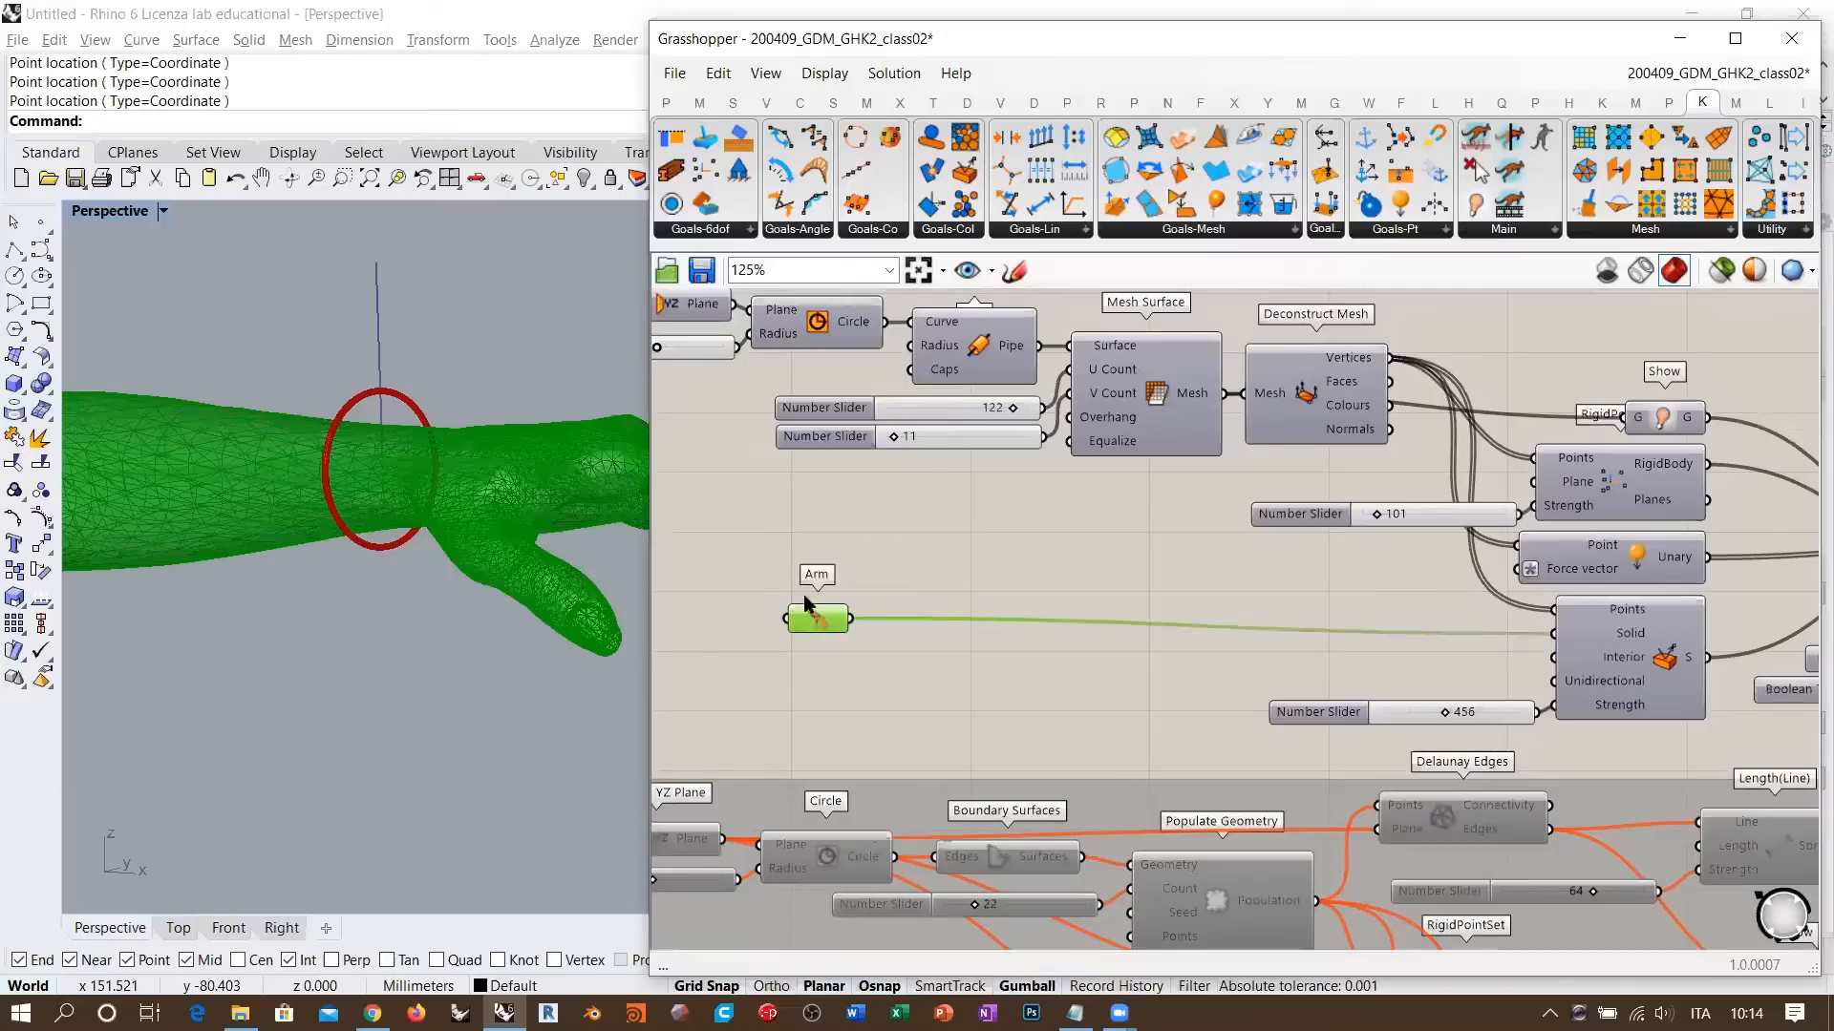
- Add a Rotate 3D component beside Arm and connect Arm to its Geometry input
right_click_drag(890, 626, 958, 588)
double_click(971, 587)
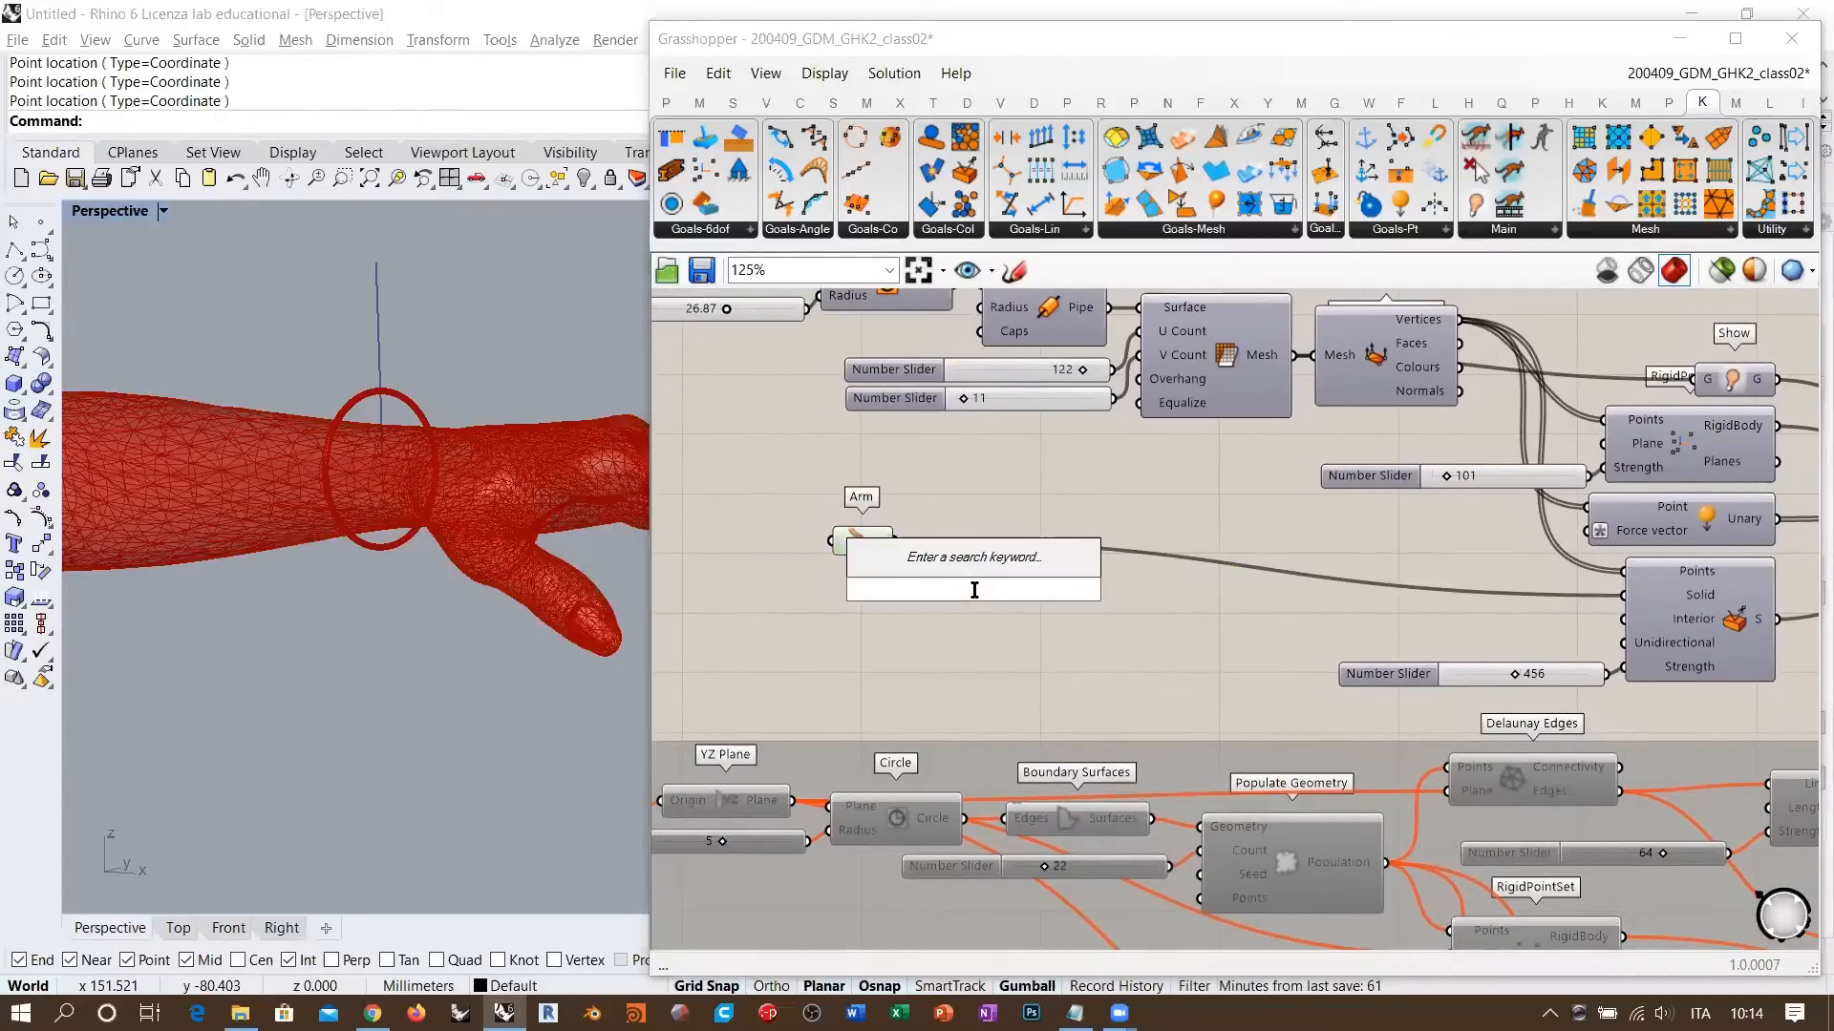
type("rot")
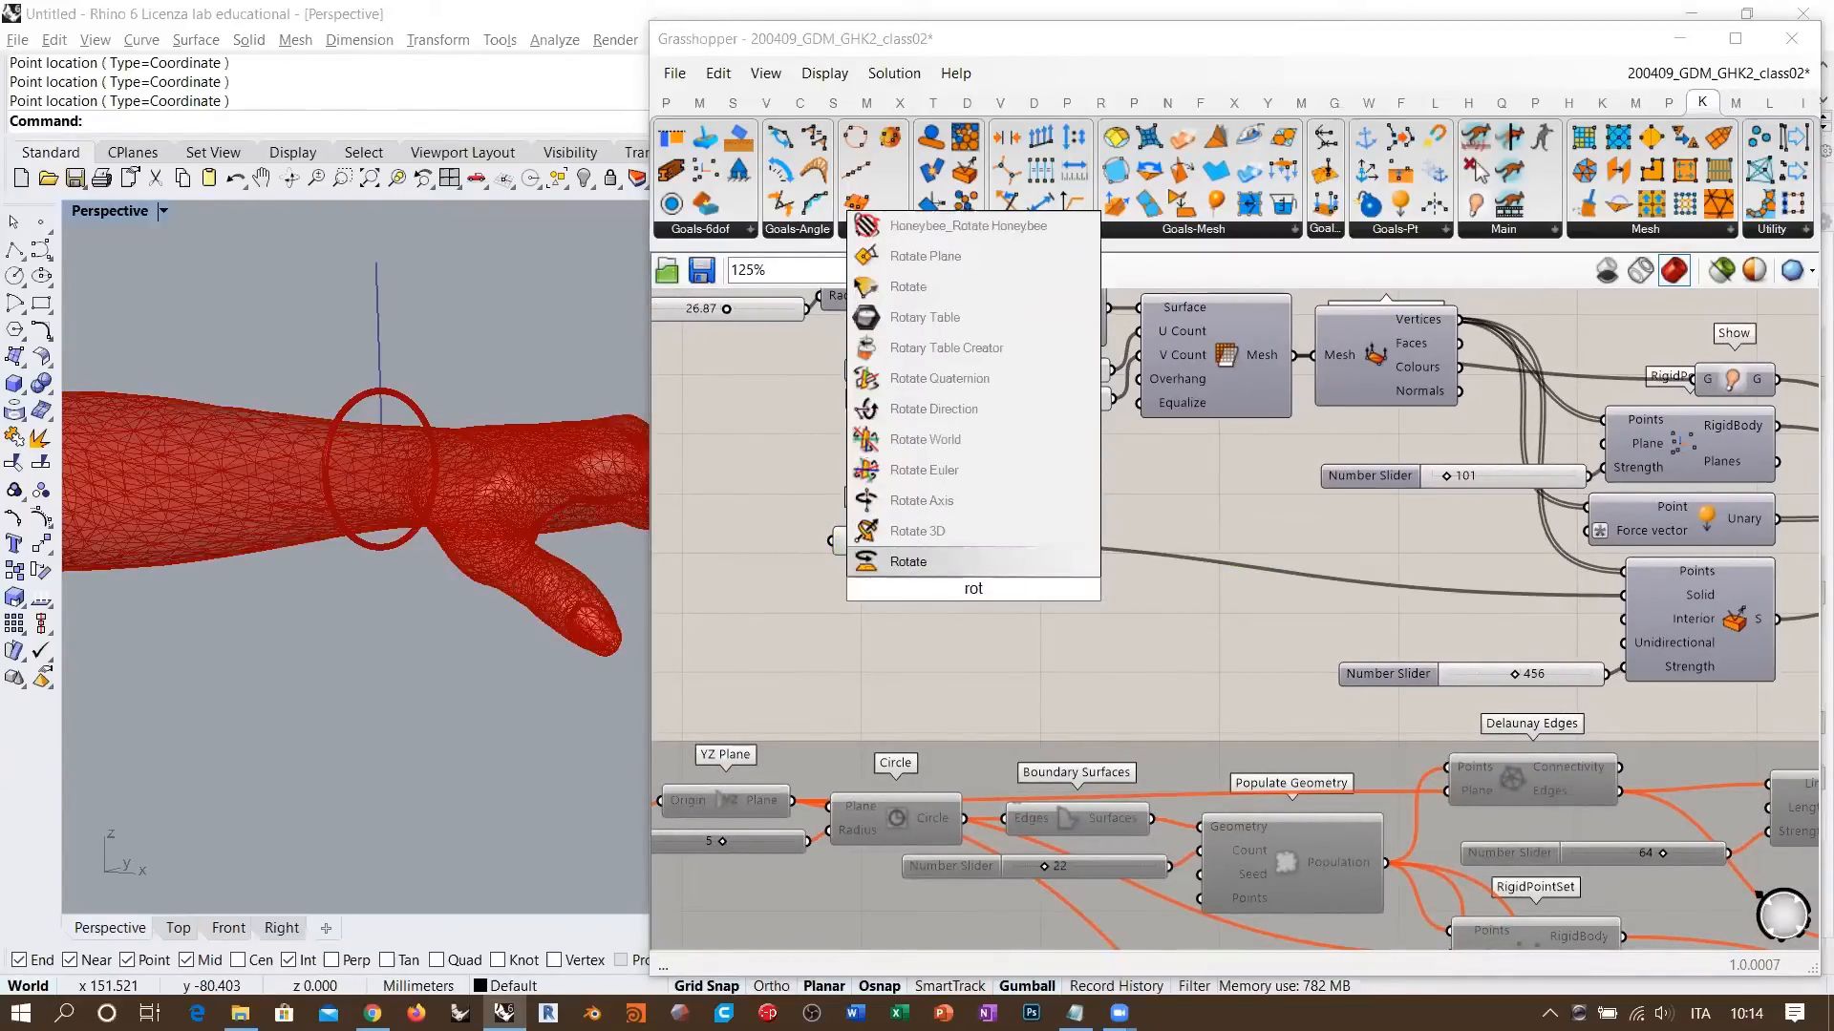
left_click(910, 535)
scroll(931, 580, "up", 2)
left_click_drag(882, 531, 1020, 552)
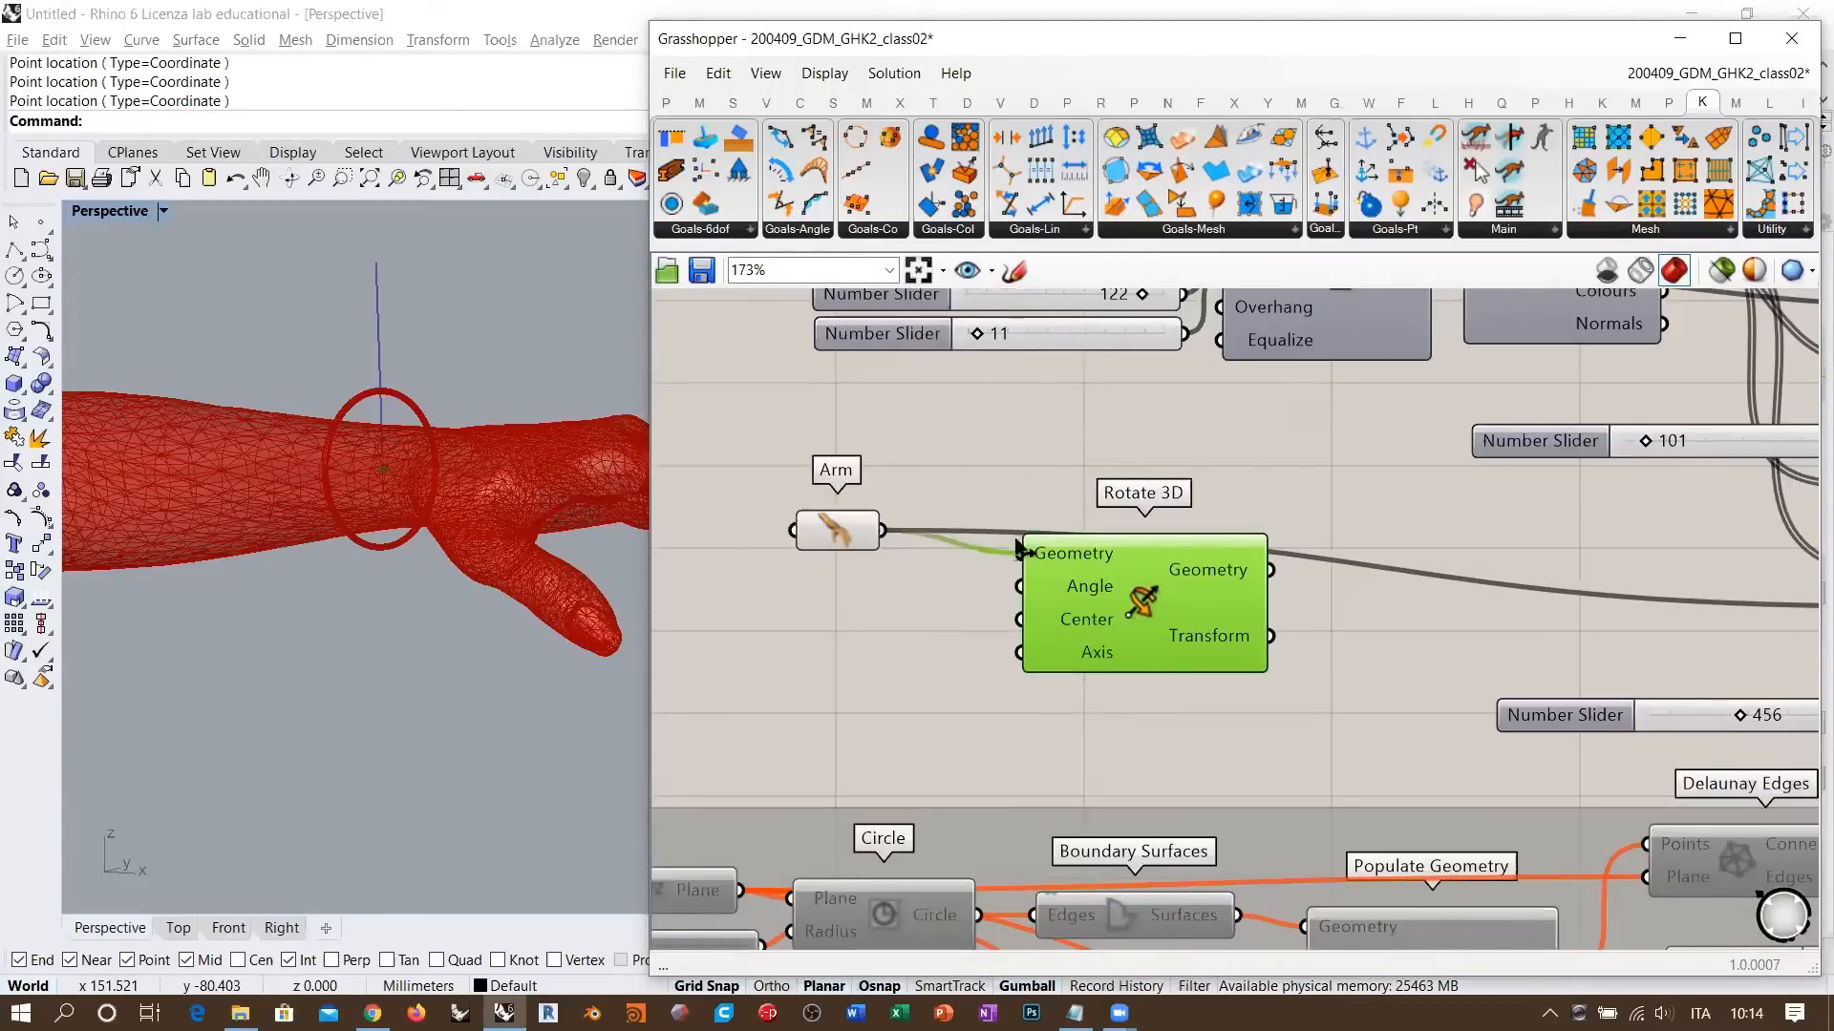
right_click_drag(859, 613, 1007, 588)
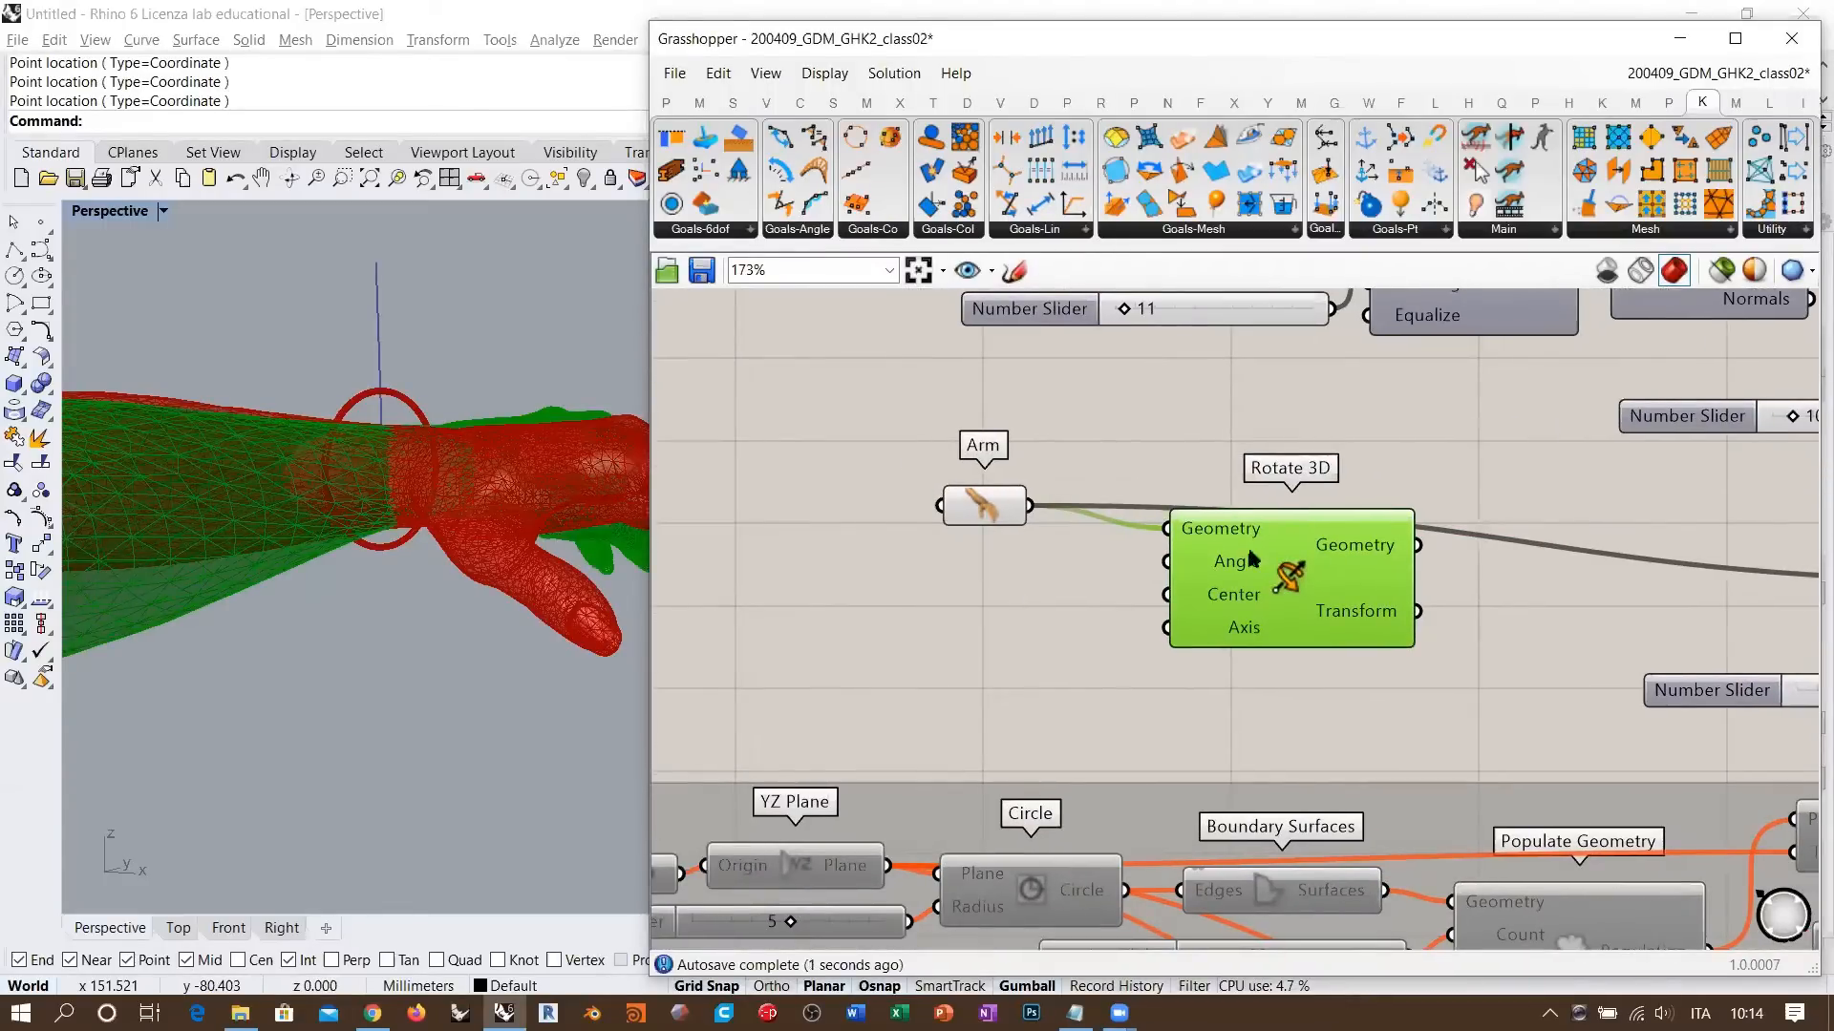
left_click_drag(1246, 543, 1261, 563)
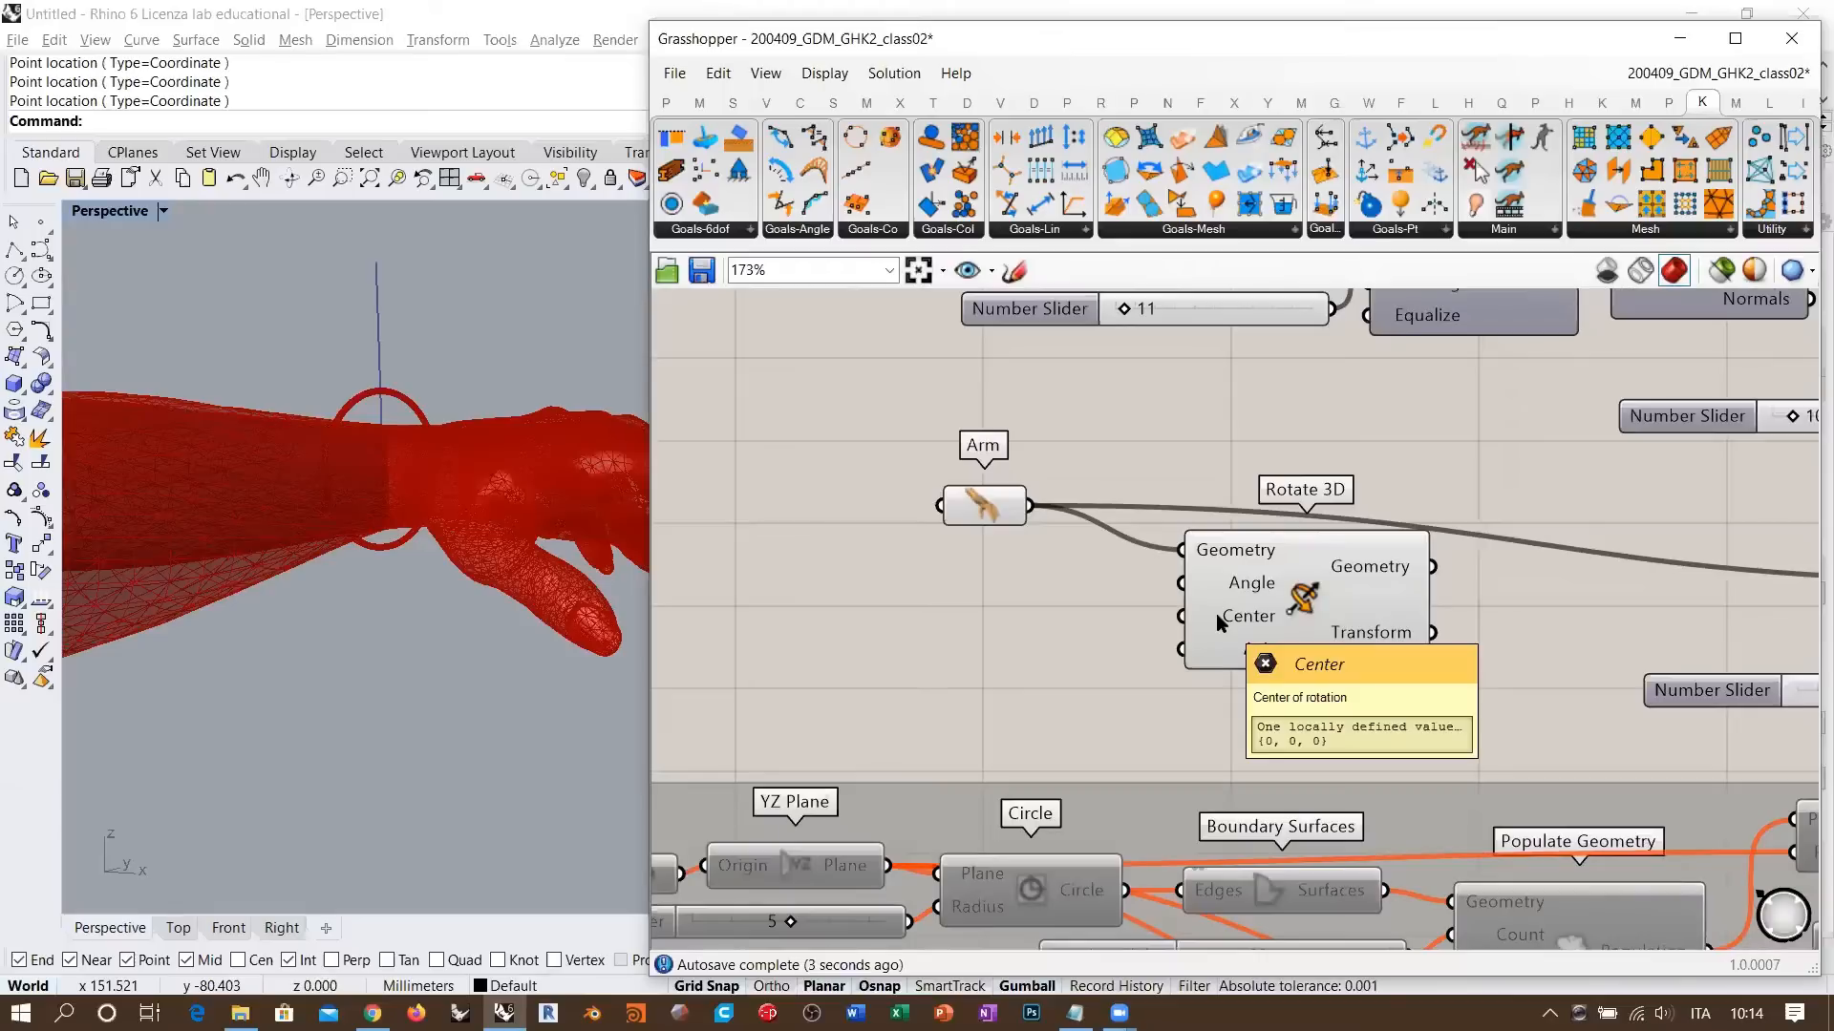
- Add a Unit Y vector and connect it to the Axis input of Rotate 3D
right_click_drag(497, 525, 994, 634)
scroll(1144, 547, "up", 2)
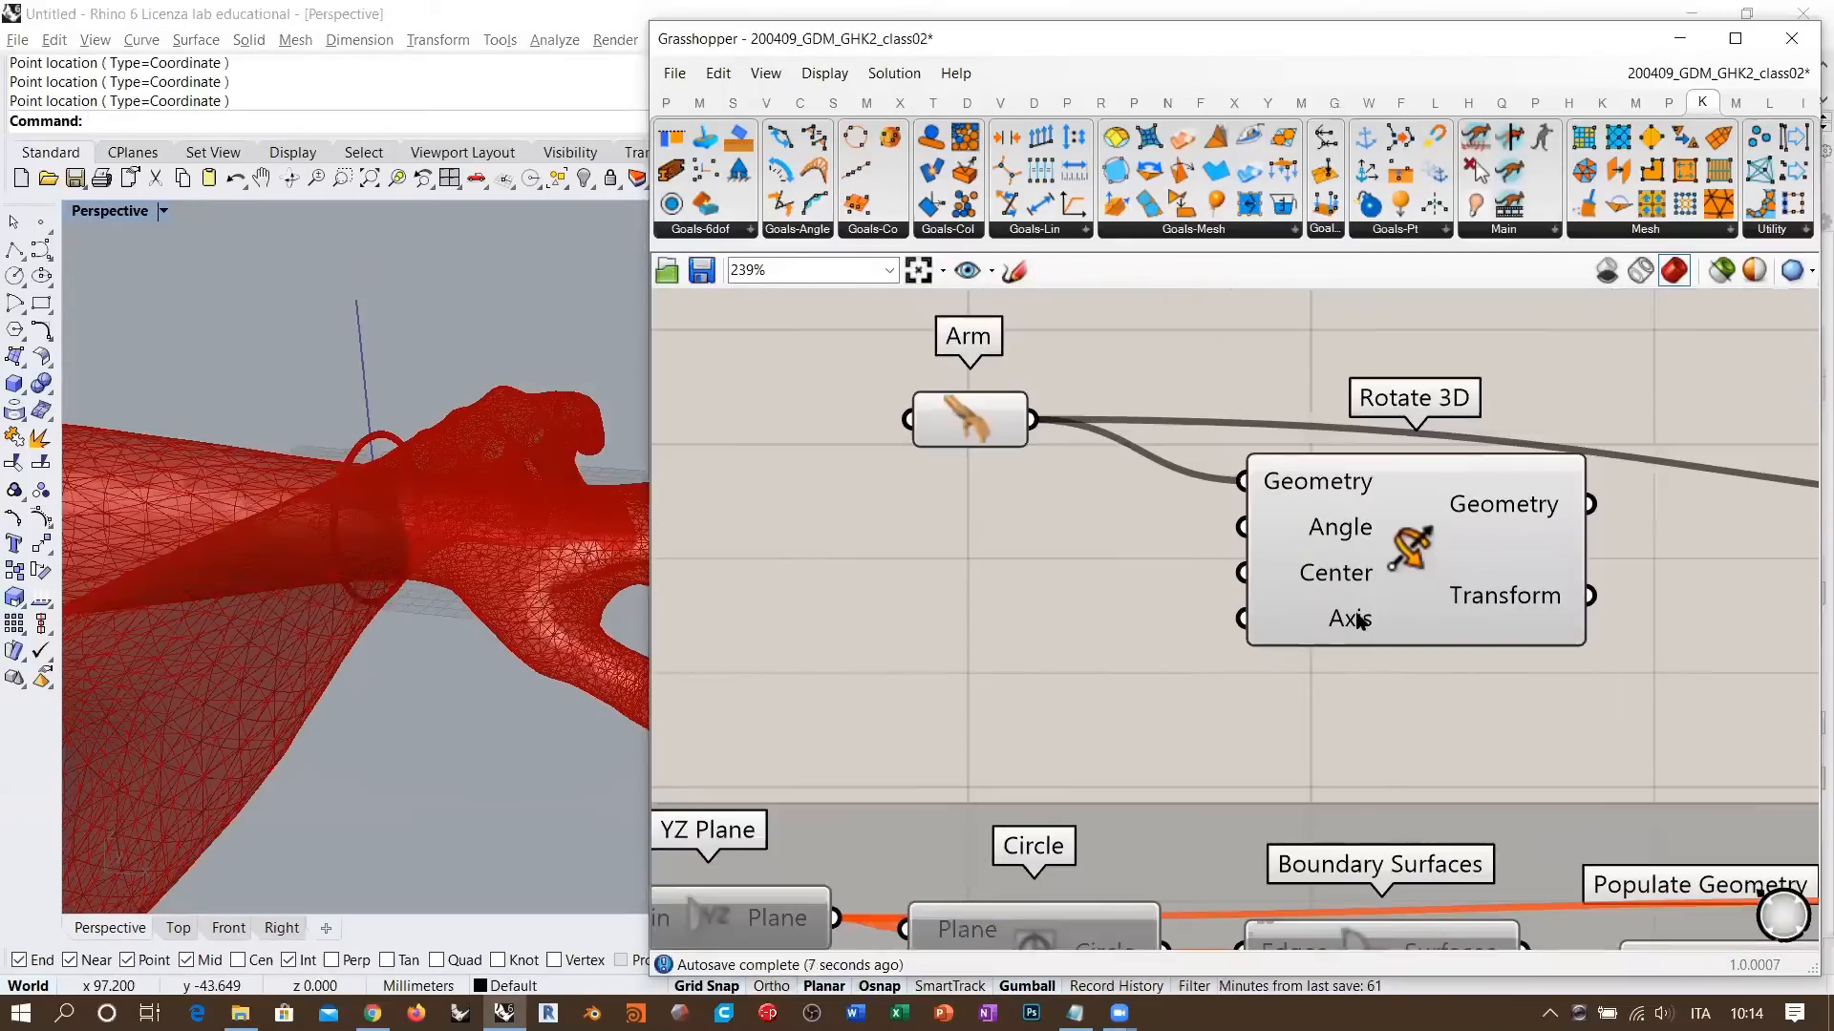
double_click(1076, 614)
type("unit y")
left_click(1034, 580)
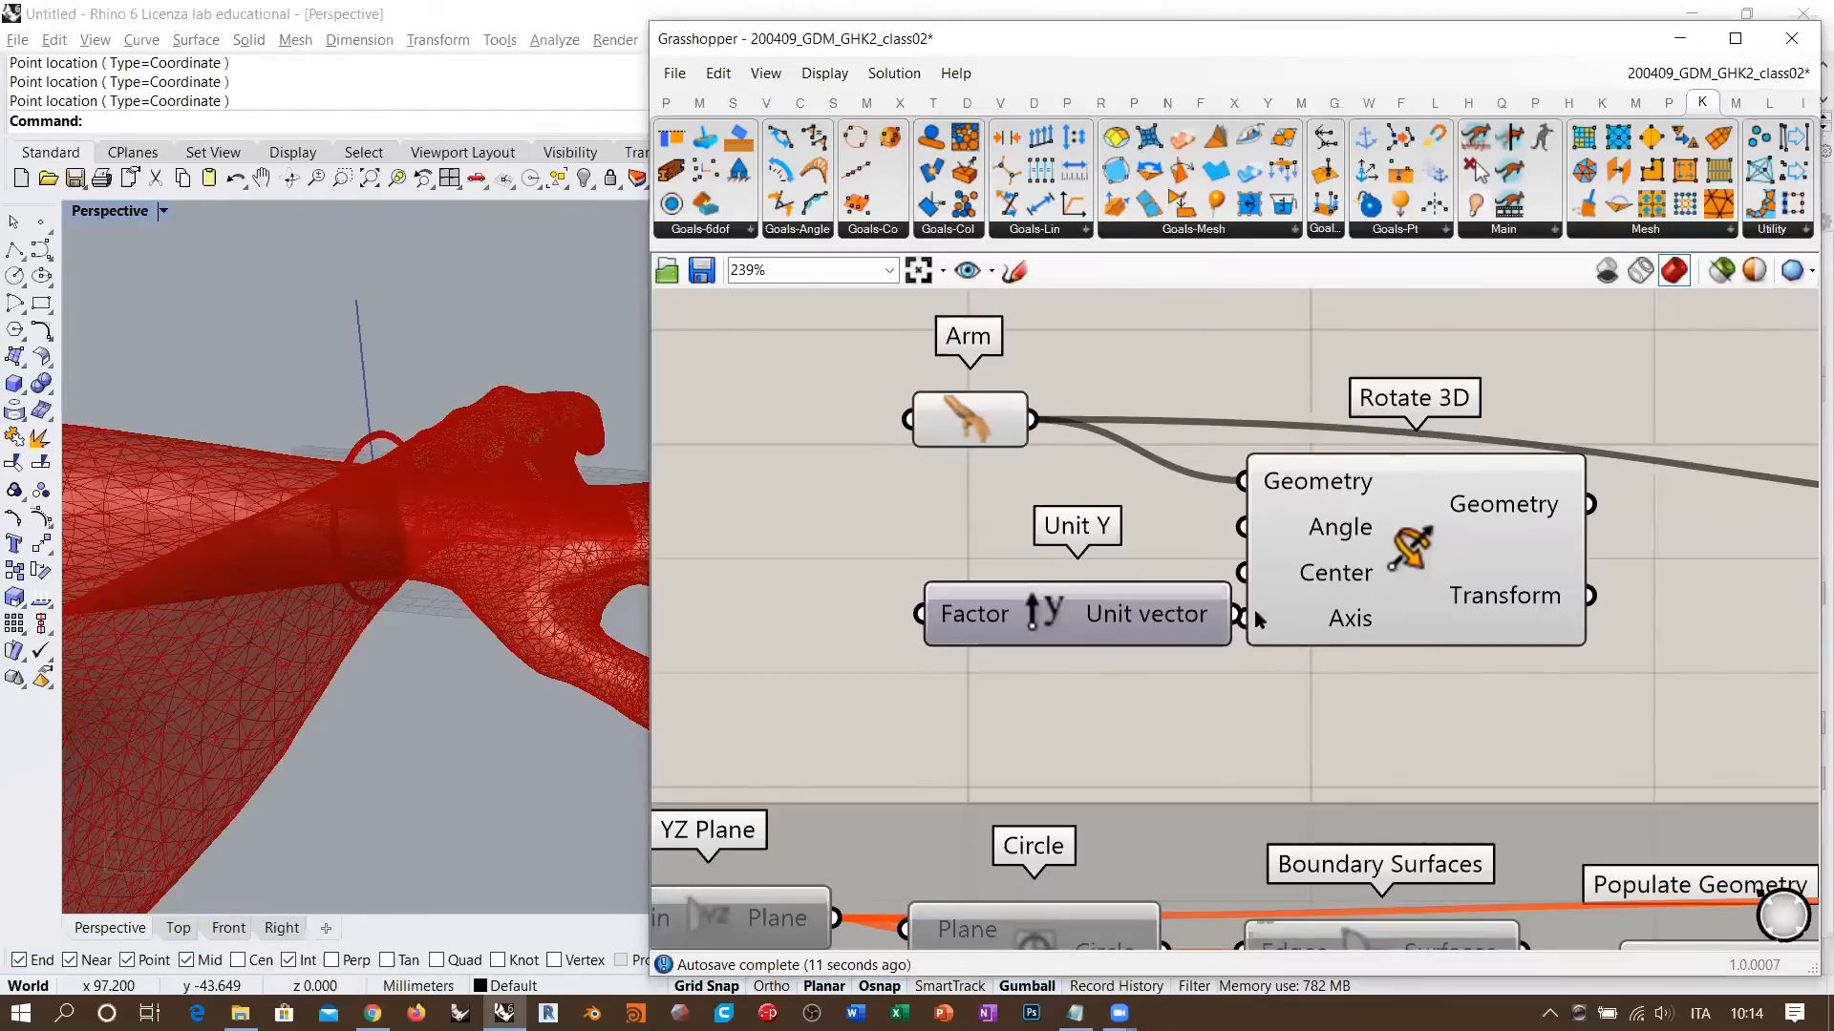
left_click_drag(1089, 619, 1033, 682)
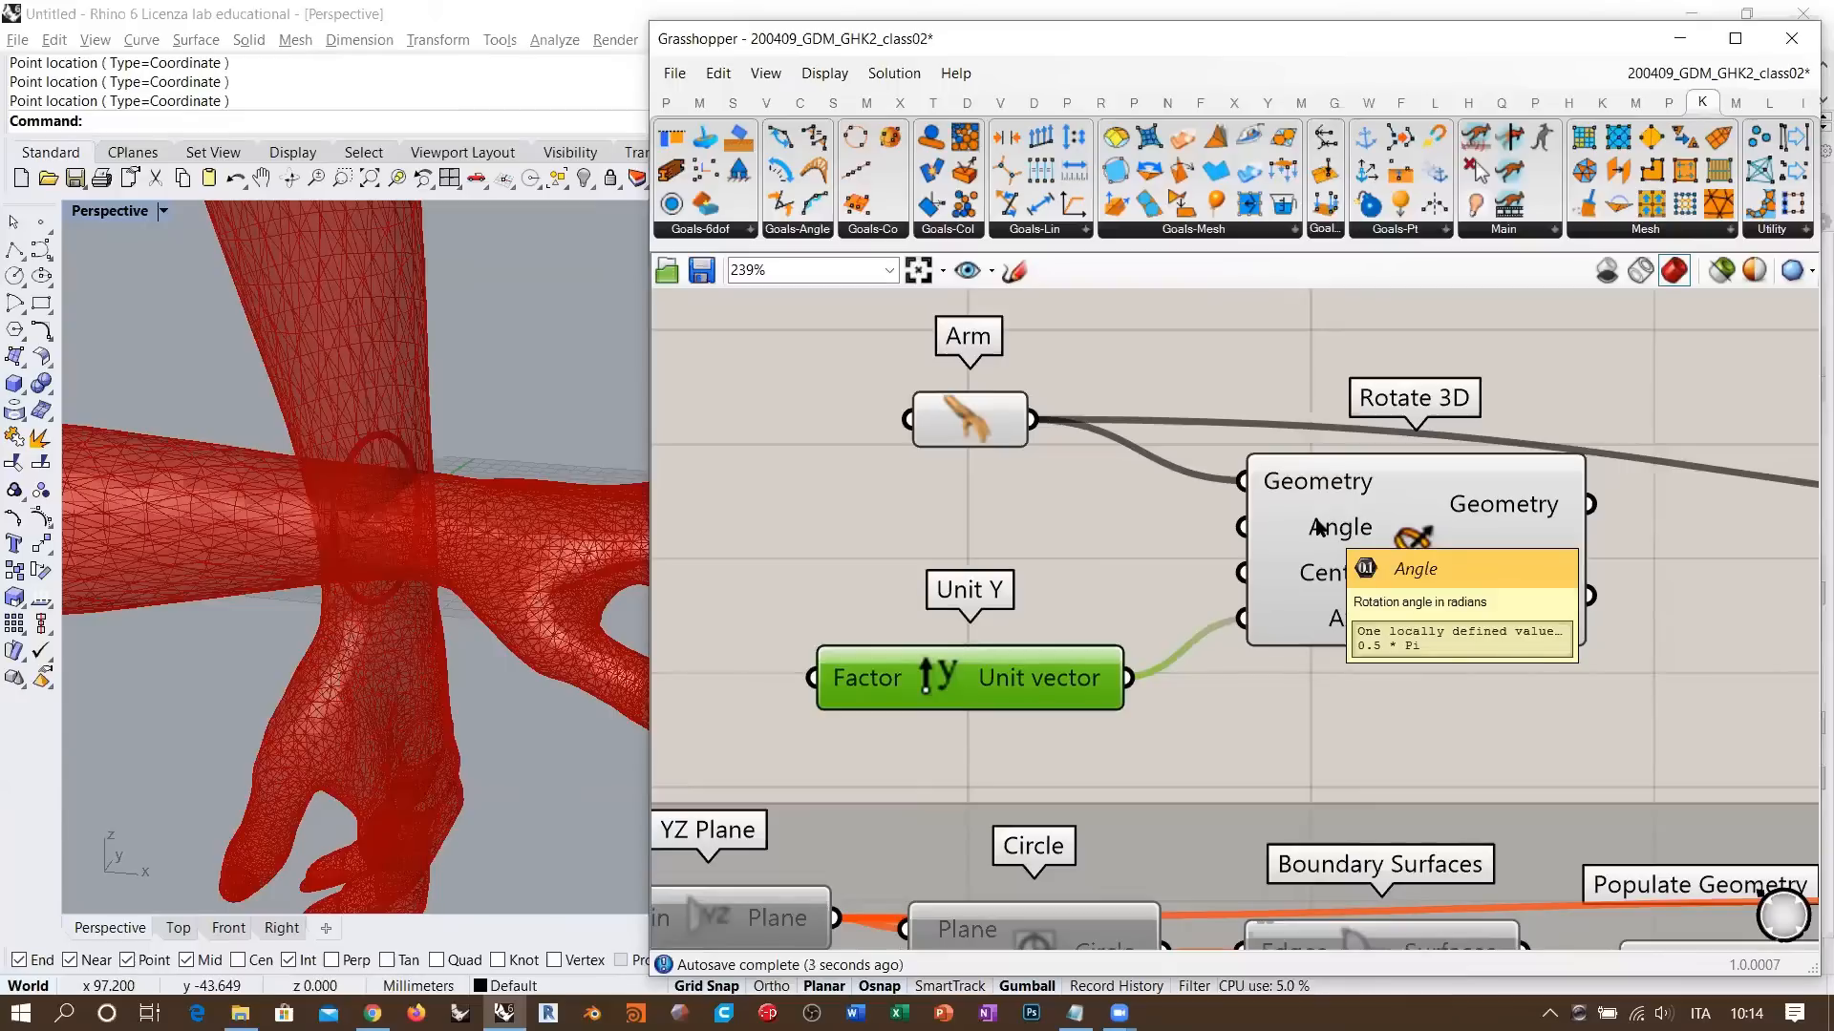
- Create a number slider with the range expression -Pi<0<0 and connect it to the Angle input of Rotate 3D
double_click(938, 516)
type("-")
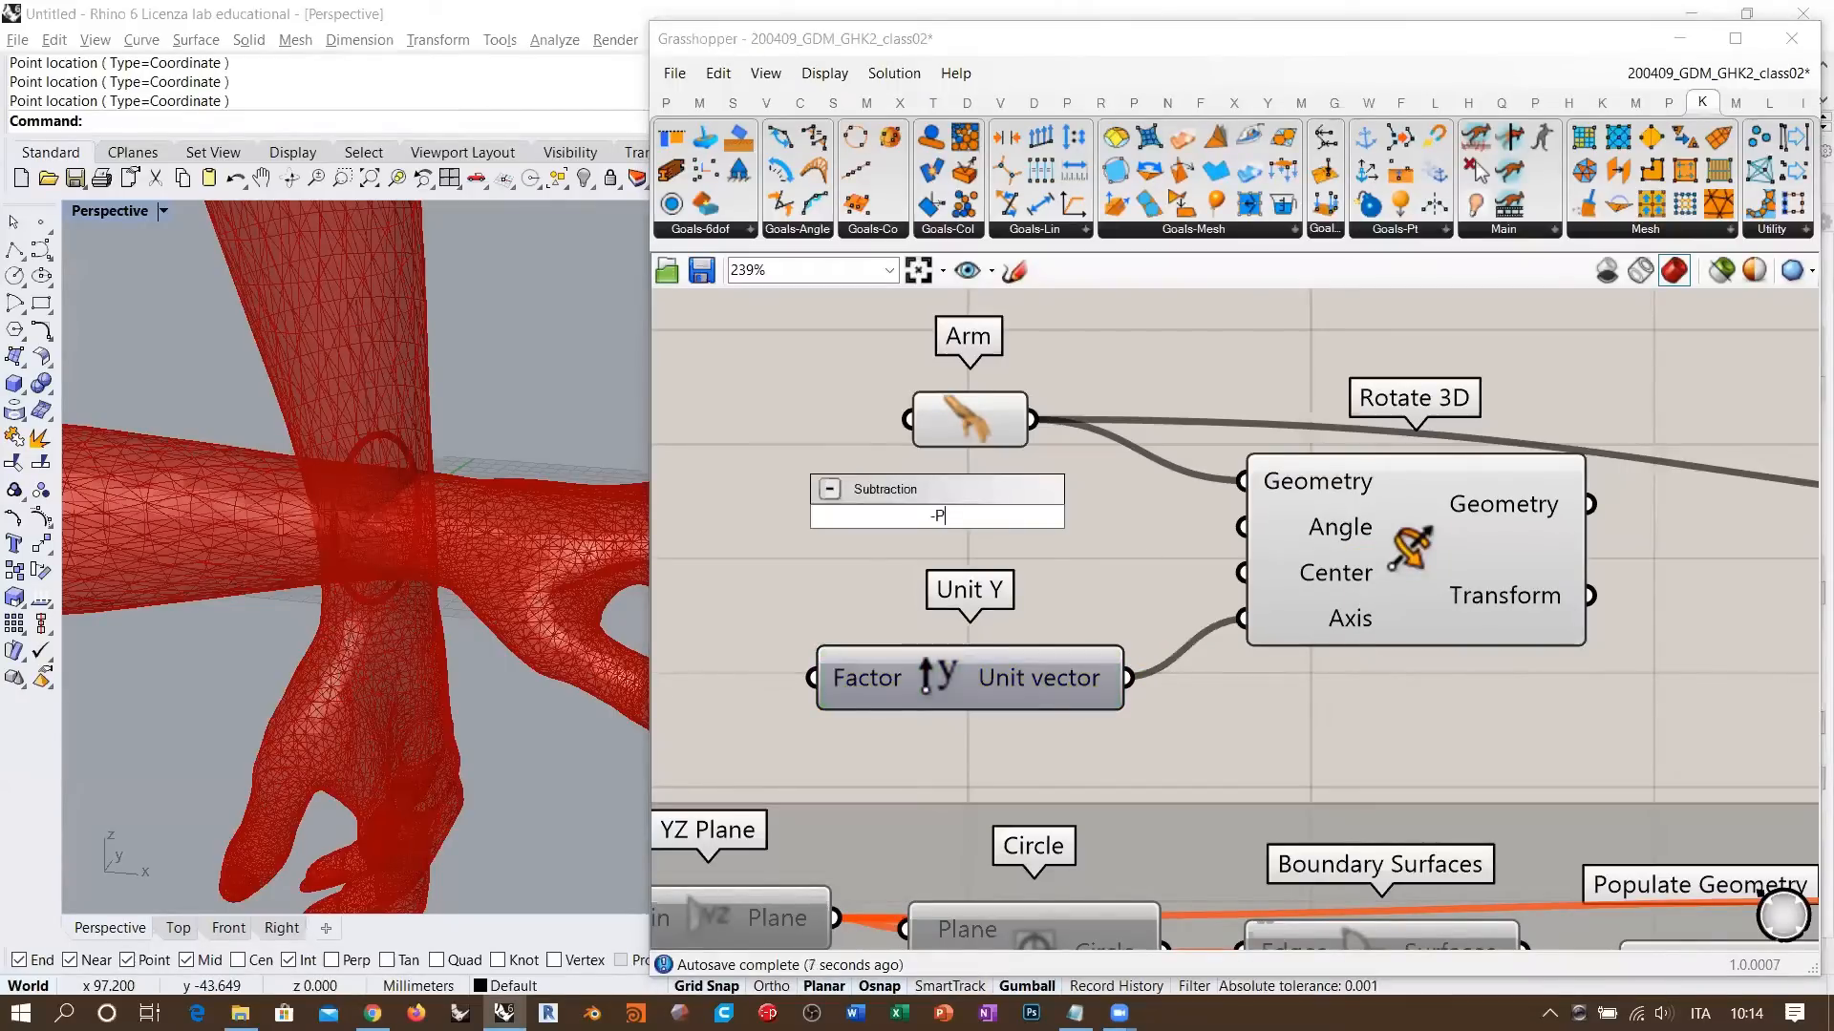
type("Pi<")
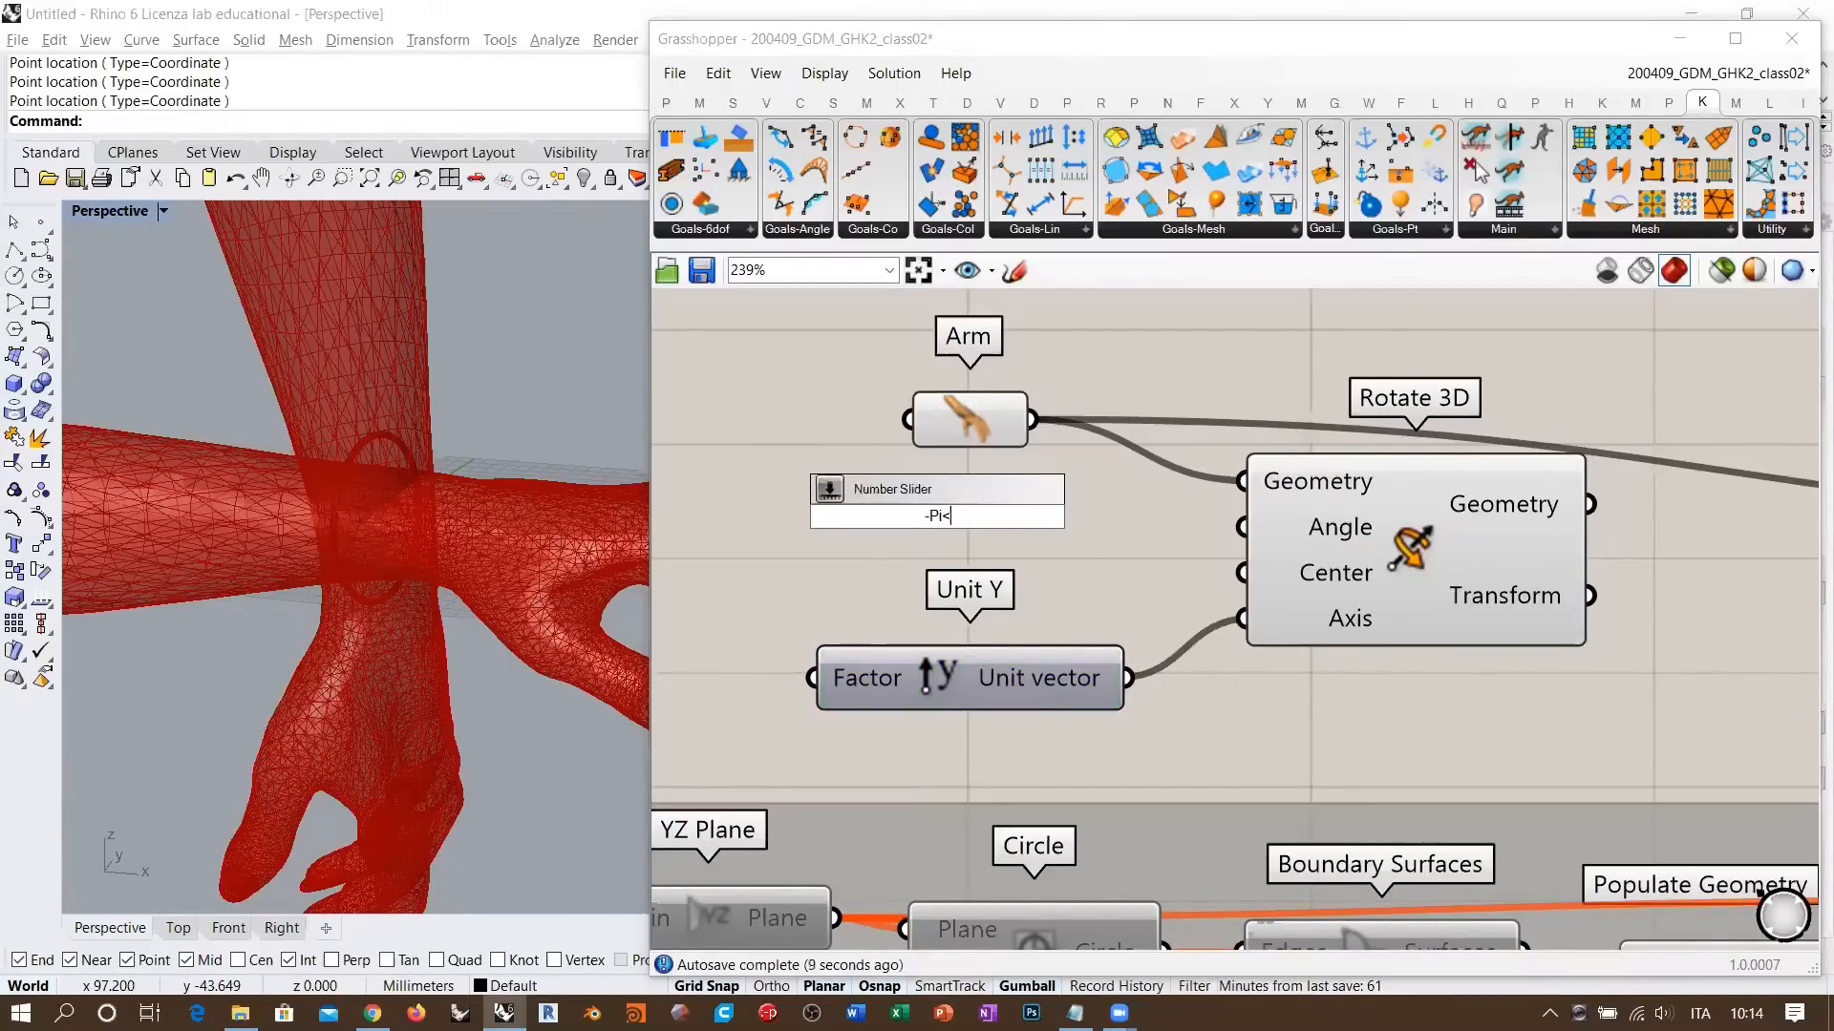
type("0<0")
key("Return")
left_click_drag(1058, 514, 1001, 514)
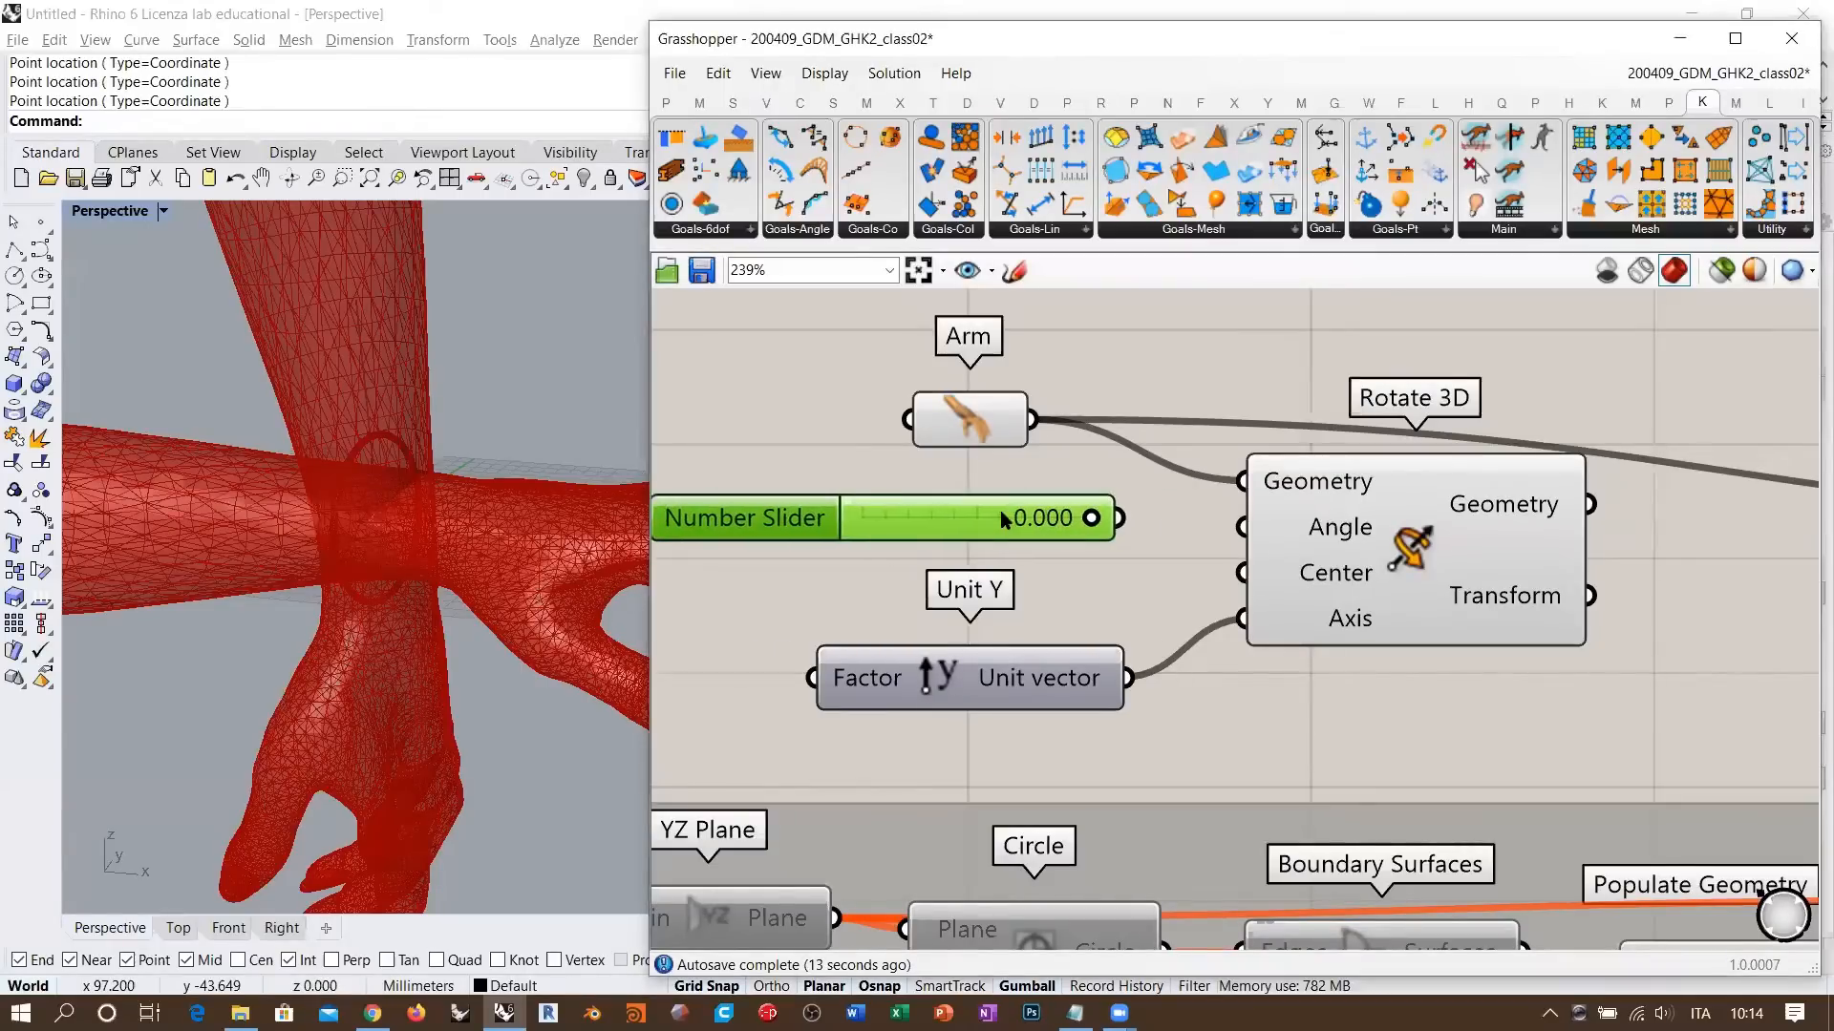
left_click_drag(1128, 519, 1242, 529)
left_click_drag(867, 519, 867, 529)
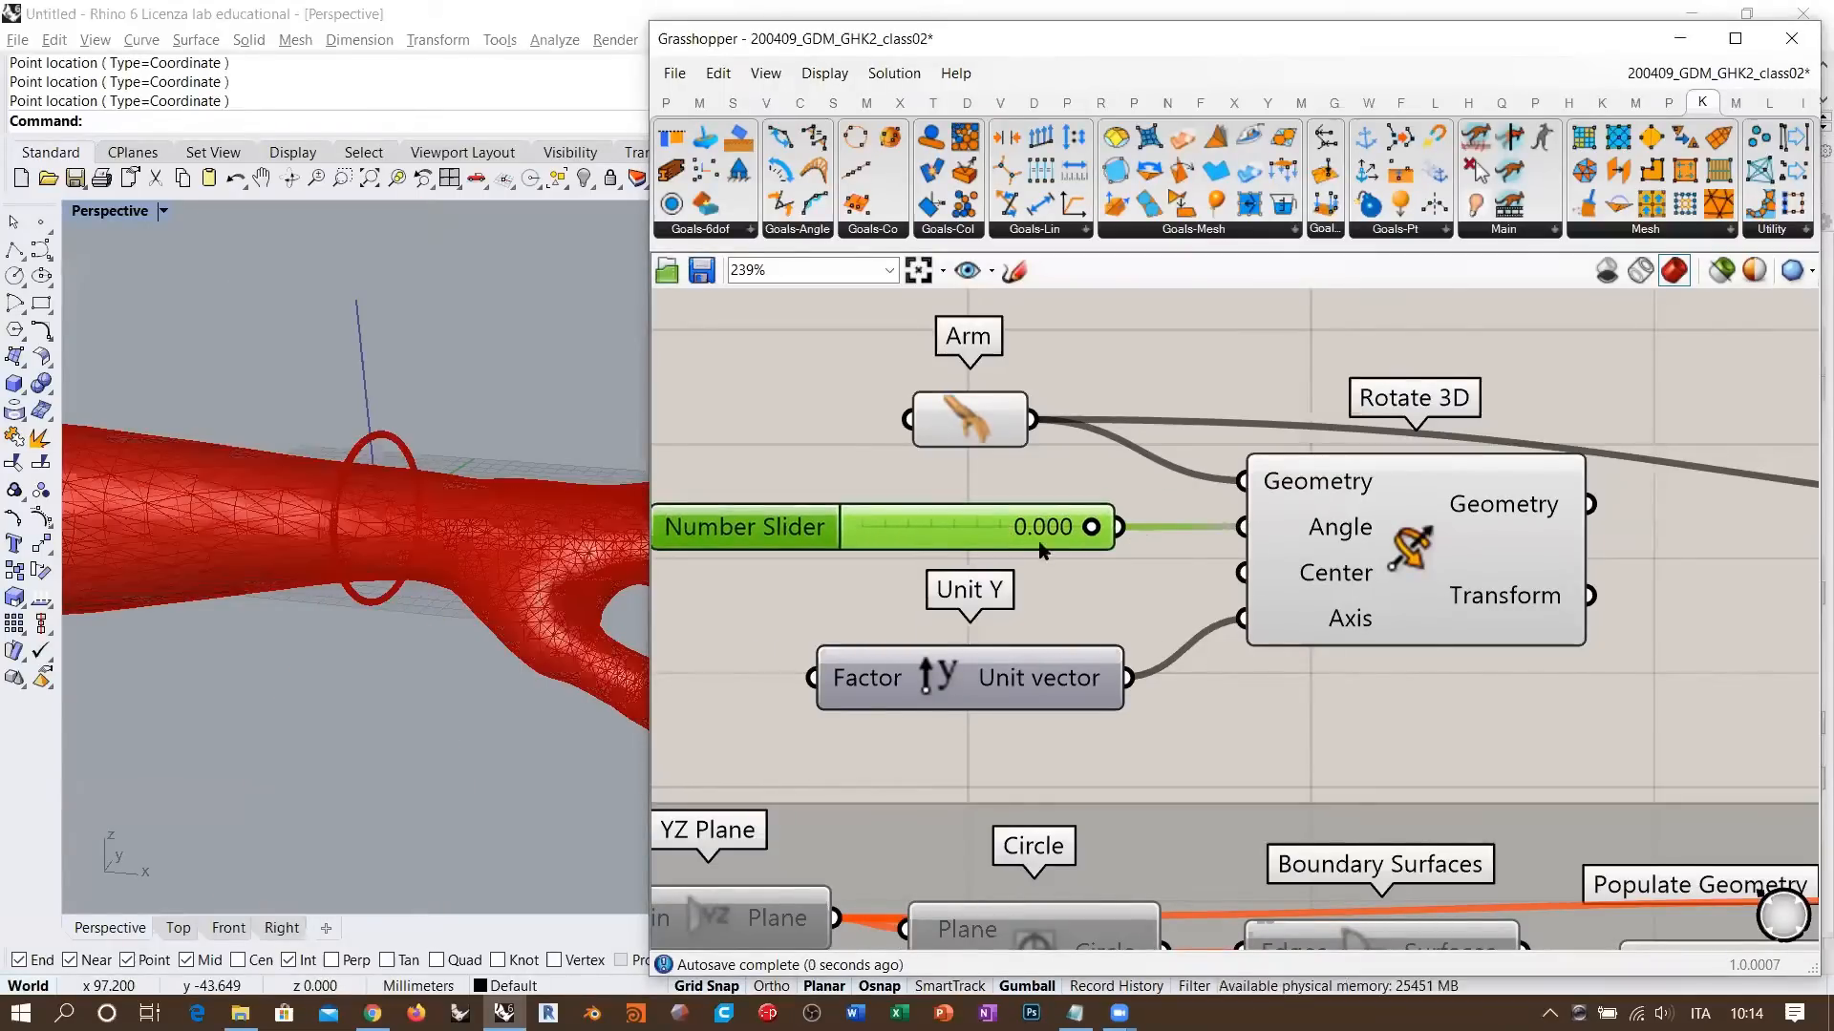
- Hide the preview of the original Arm mesh and test the rotation with the angle slider
left_click(1057, 462)
left_click(981, 426)
left_click_drag(1092, 531, 1092, 531)
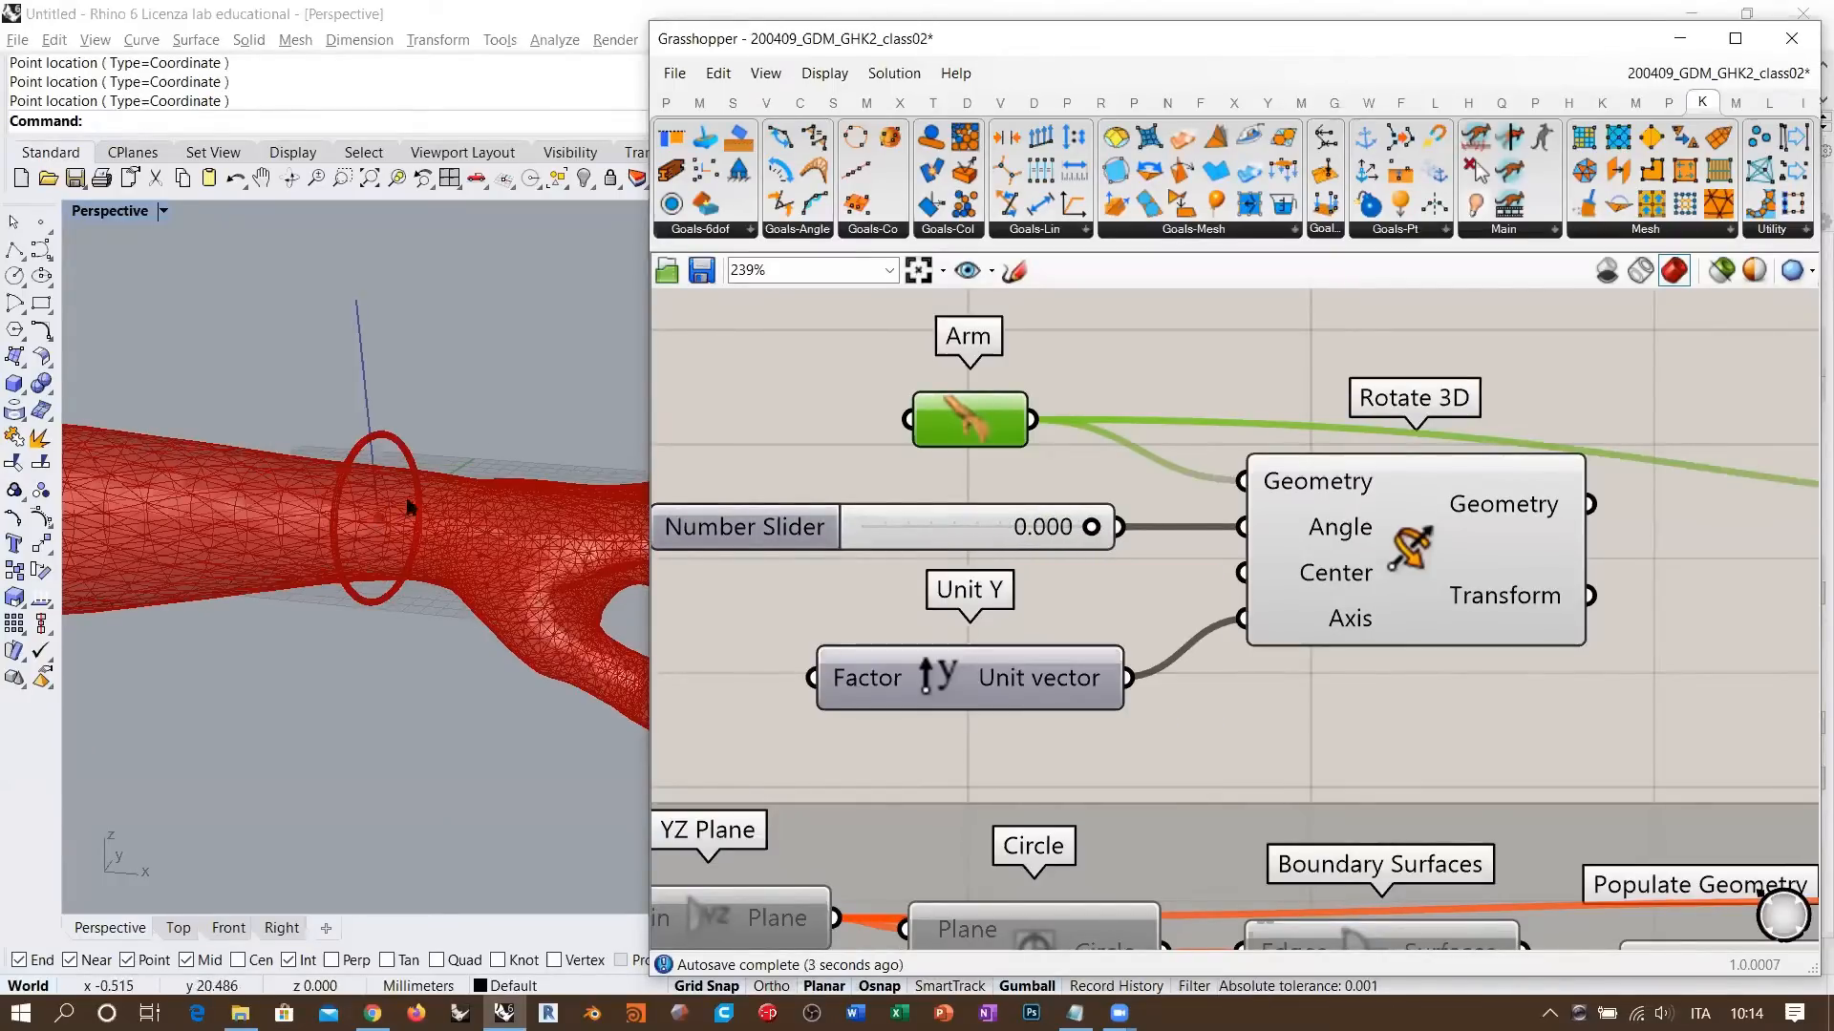
- Reverse the rotation axis by giving the Factor input of Unit Y the expression -x
left_click(966, 675)
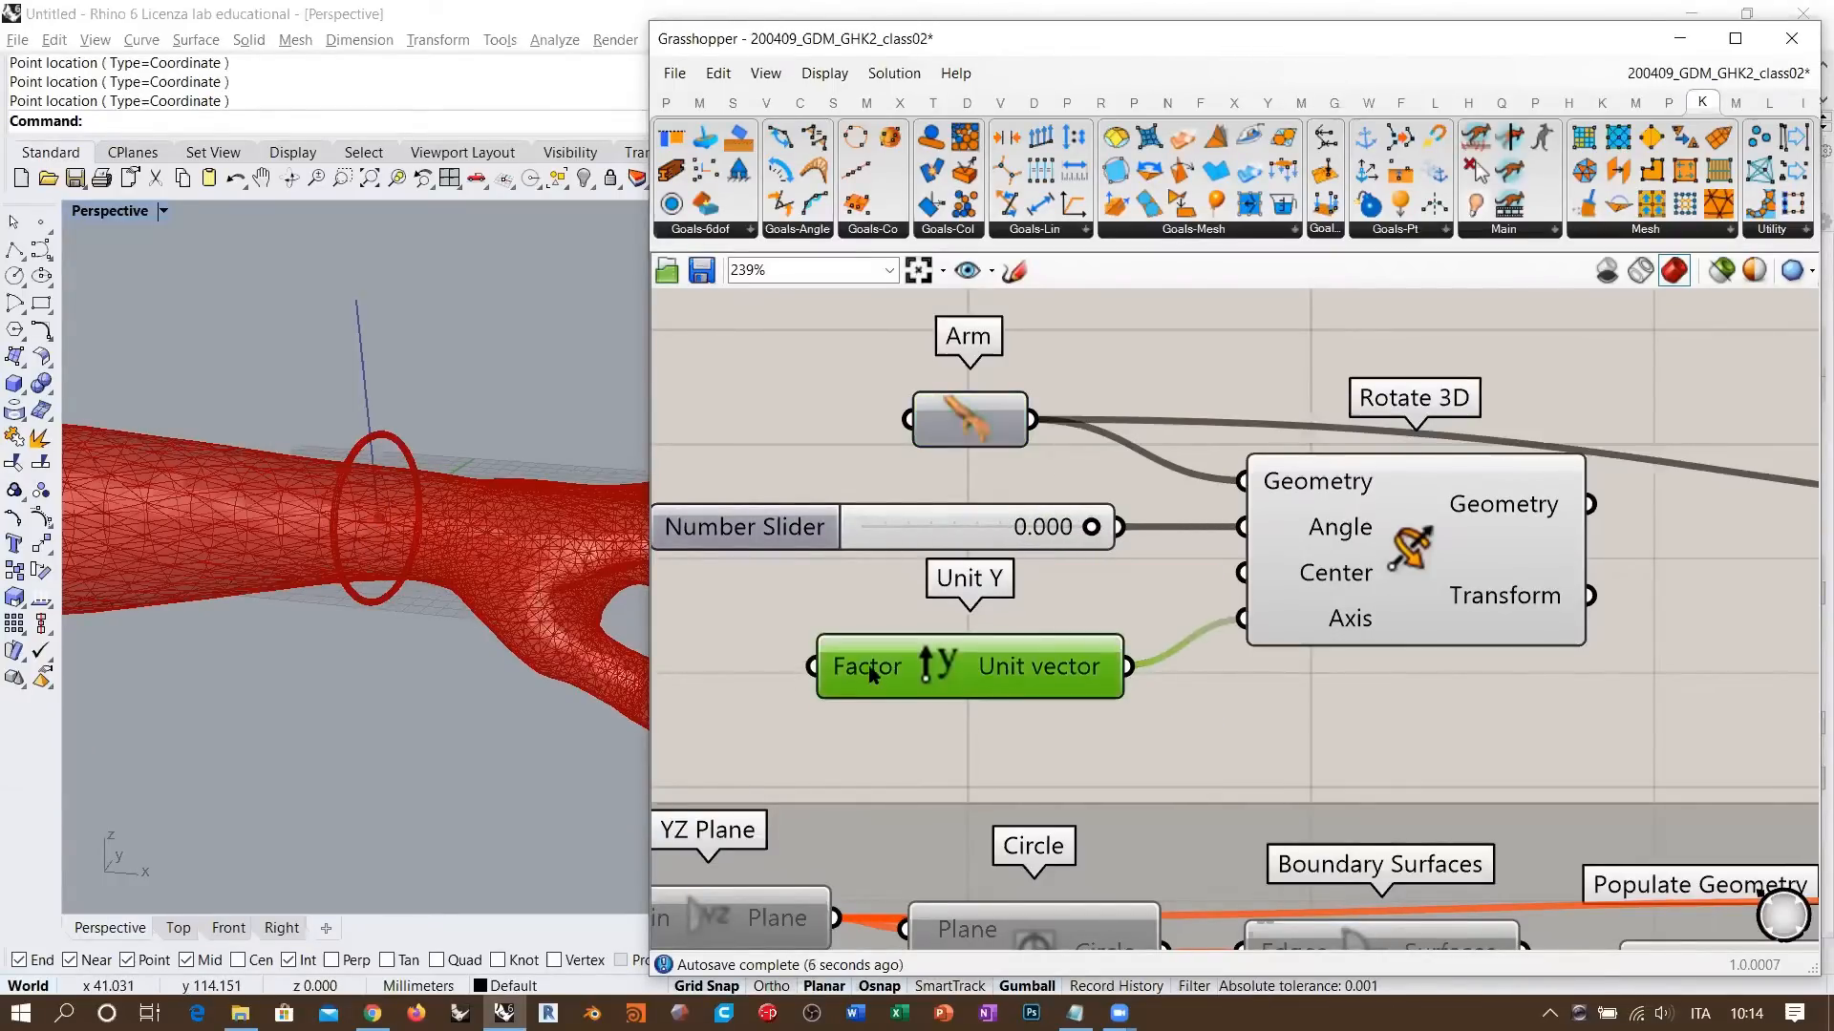
right_click(871, 670)
mouse_move(970, 789)
left_click(1195, 821)
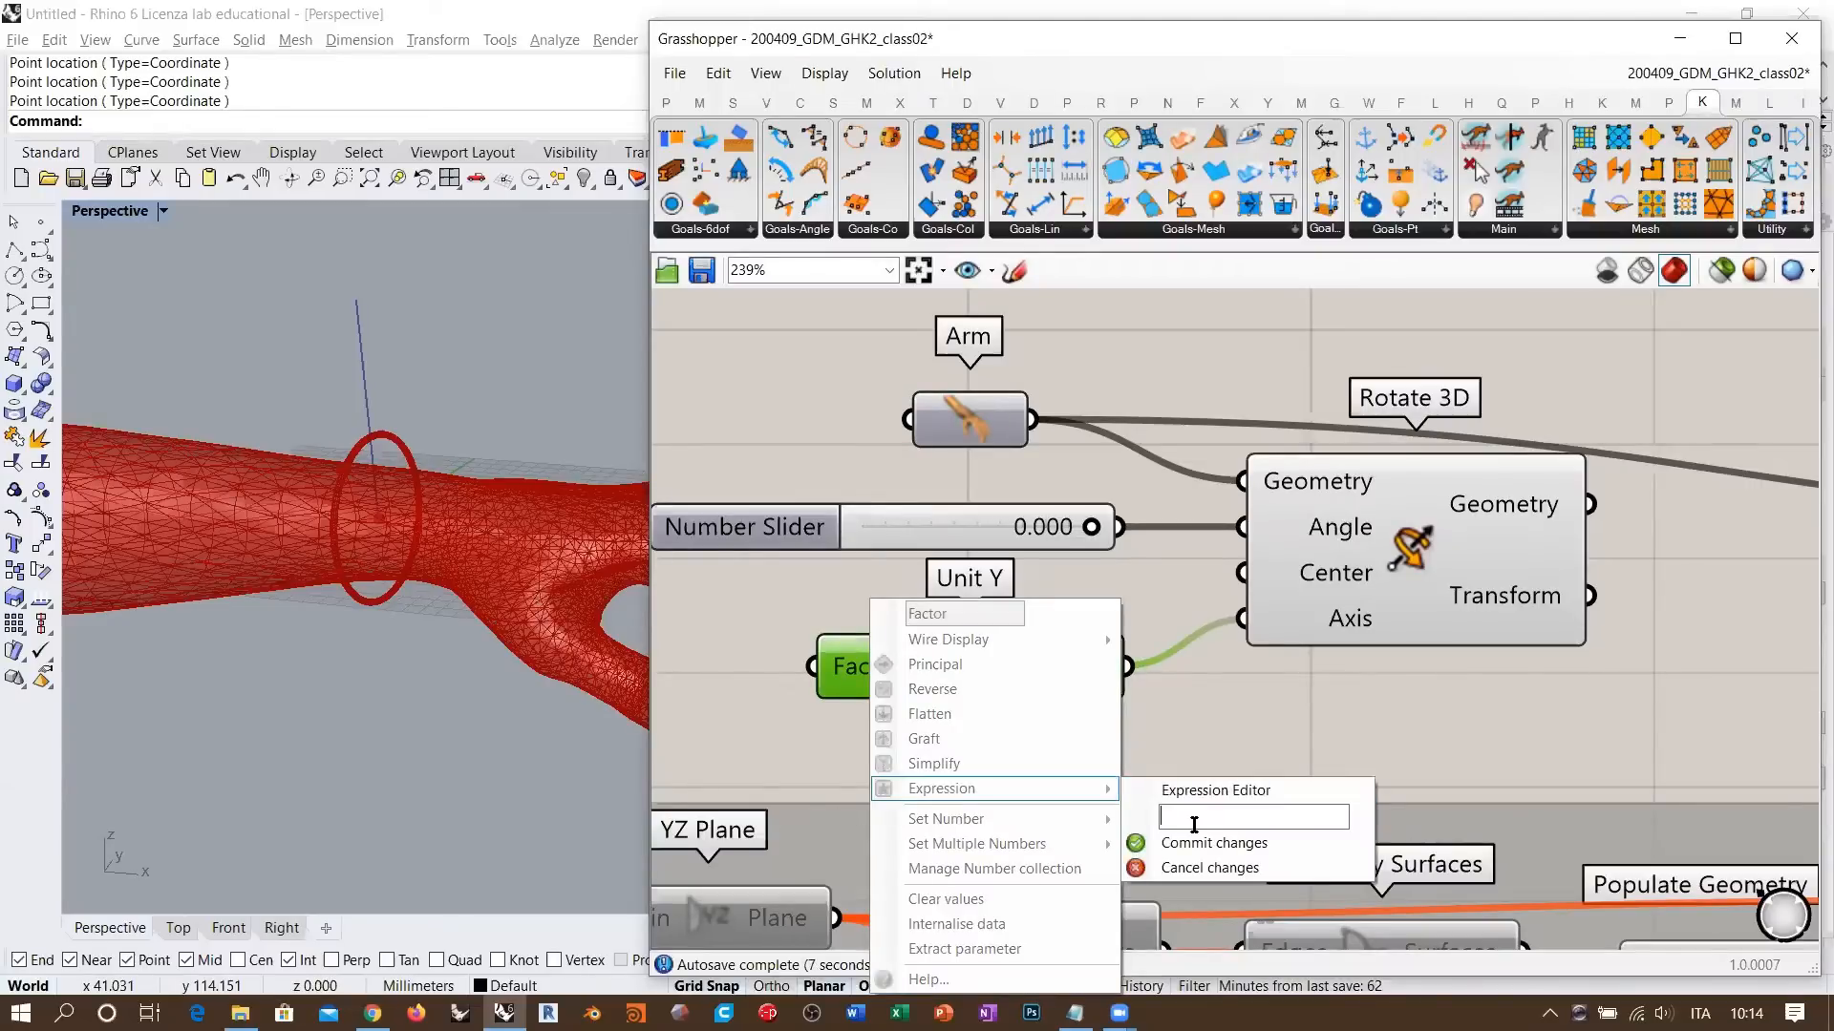
type("-x")
left_click(790, 375)
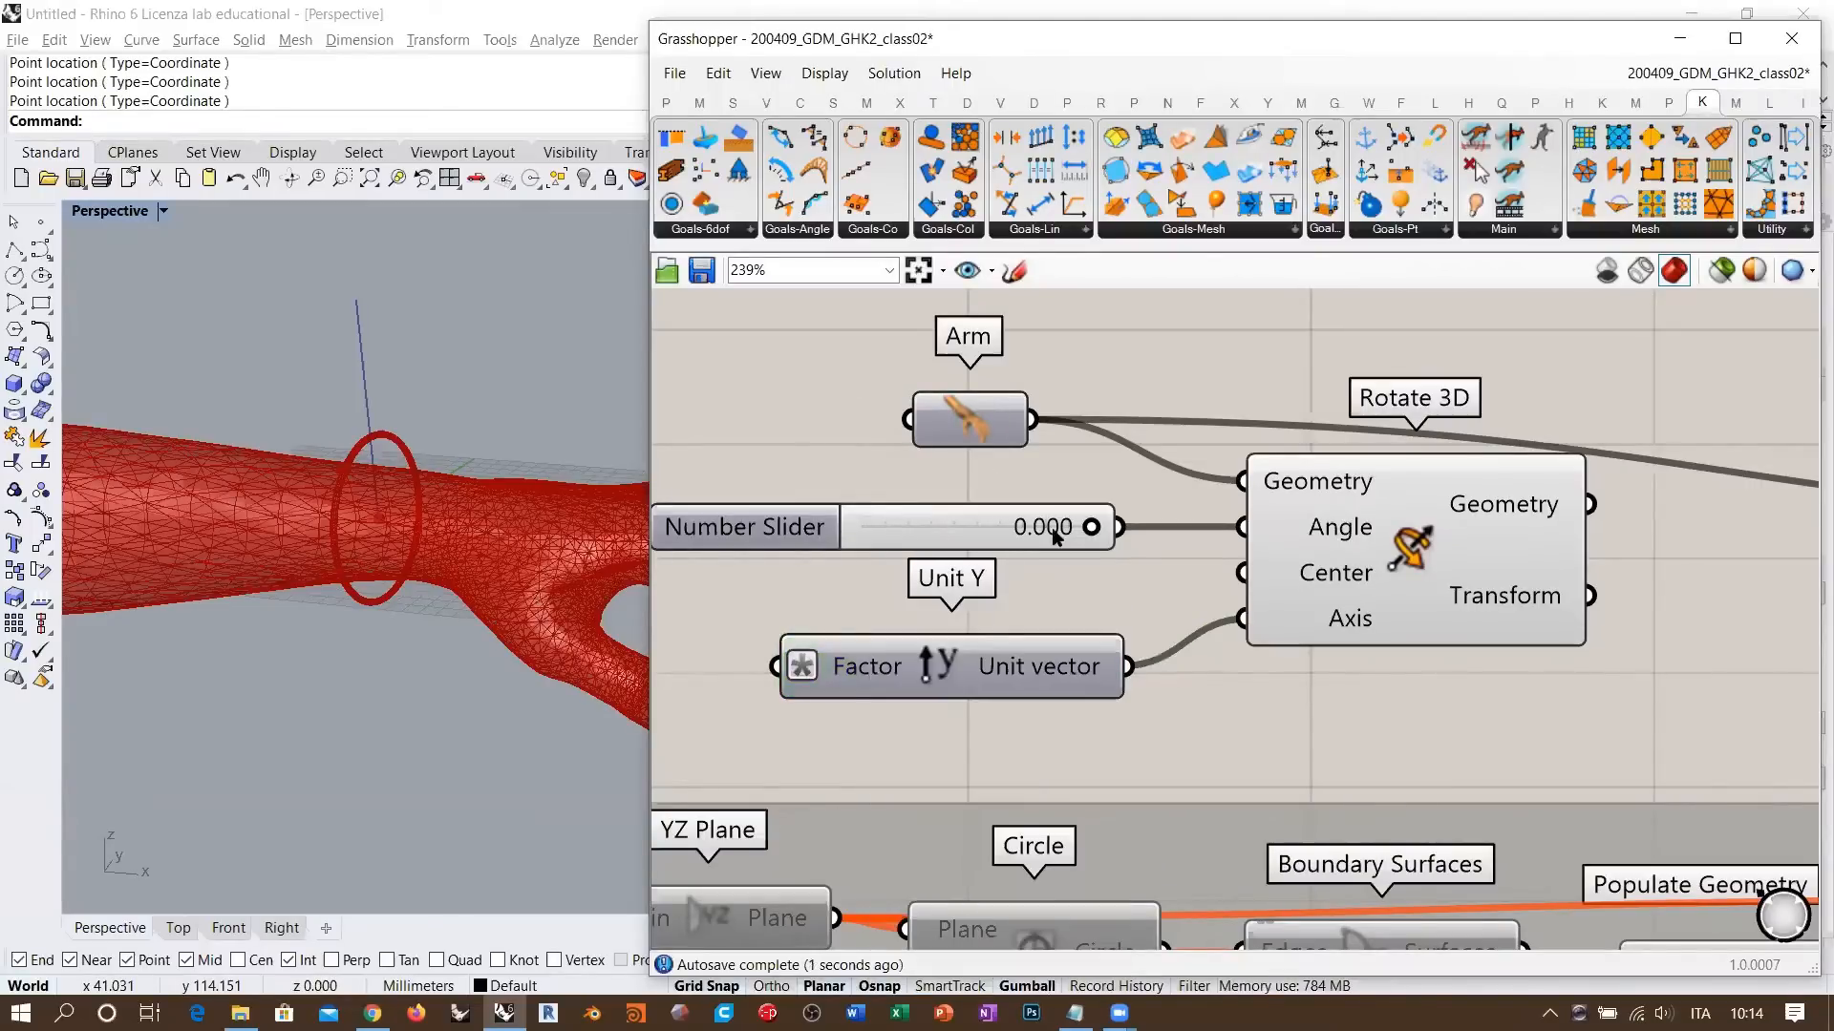
- Set the rotation angle slider to -0.538 and check the tilted arm against the ring from several angles
left_click_drag(1083, 527, 1068, 529)
right_click_drag(459, 612, 573, 559)
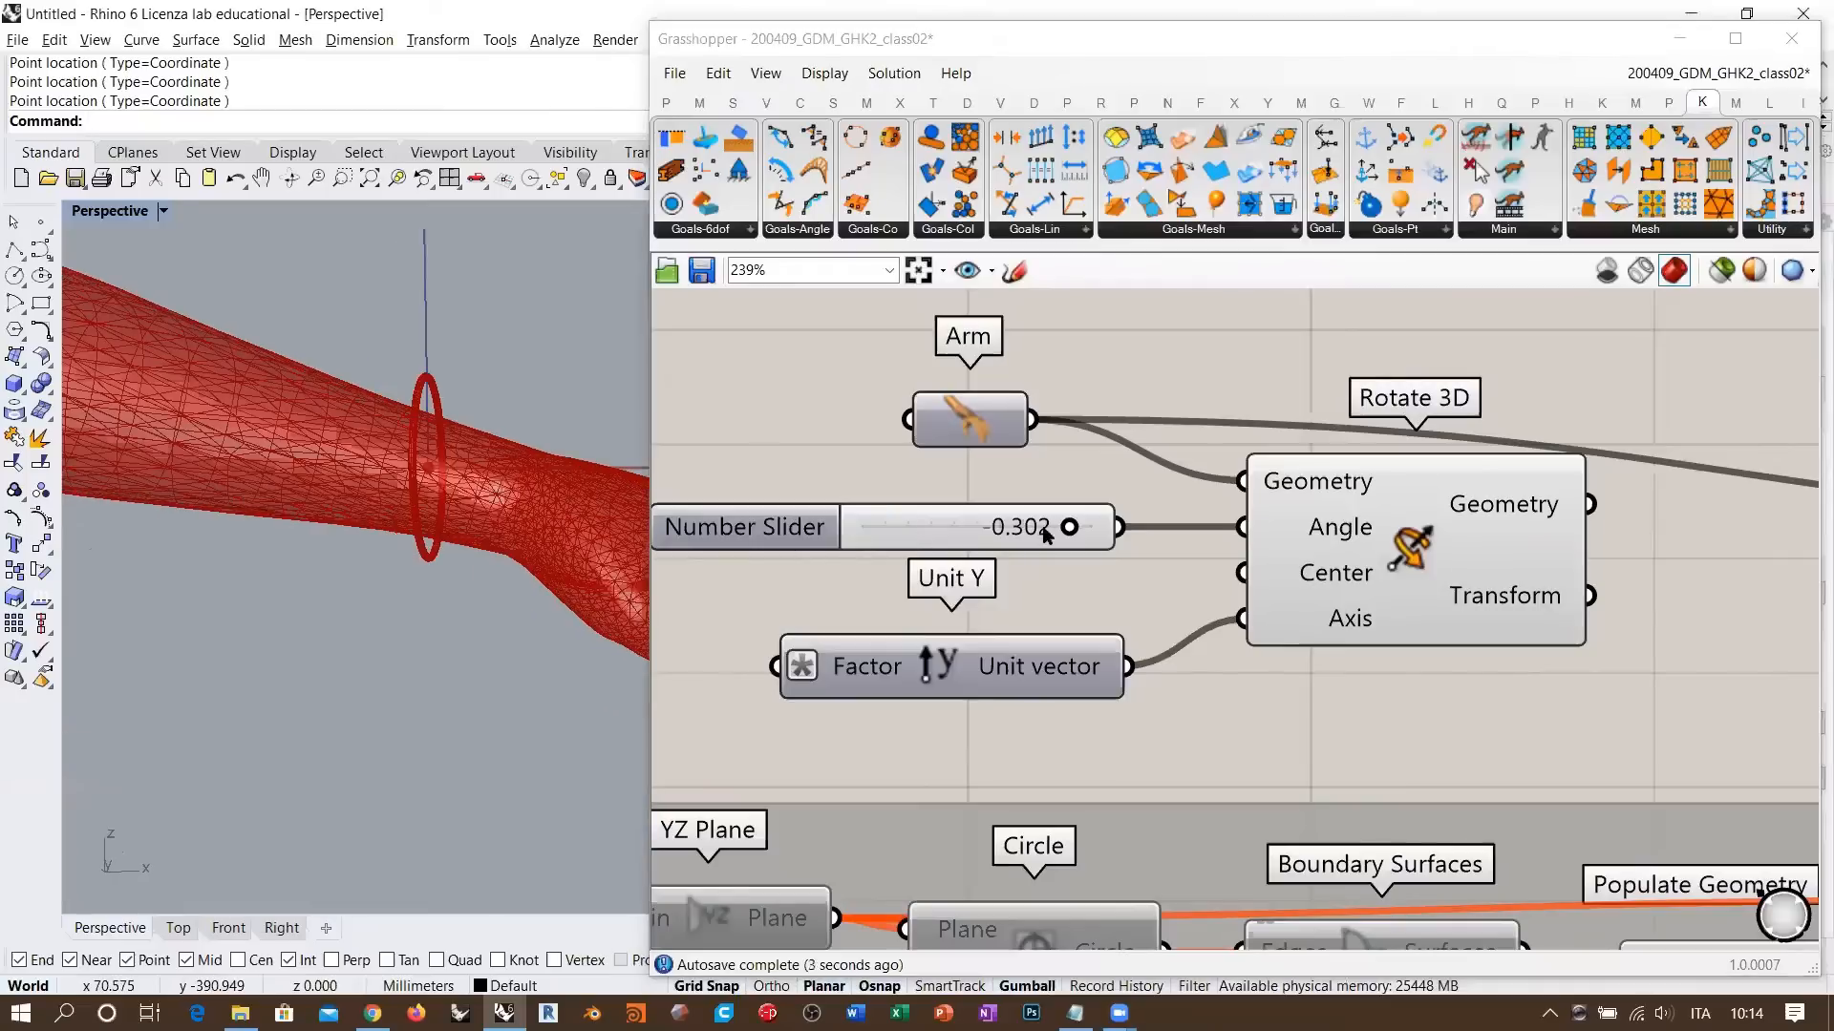
left_click_drag(1051, 537, 1052, 528)
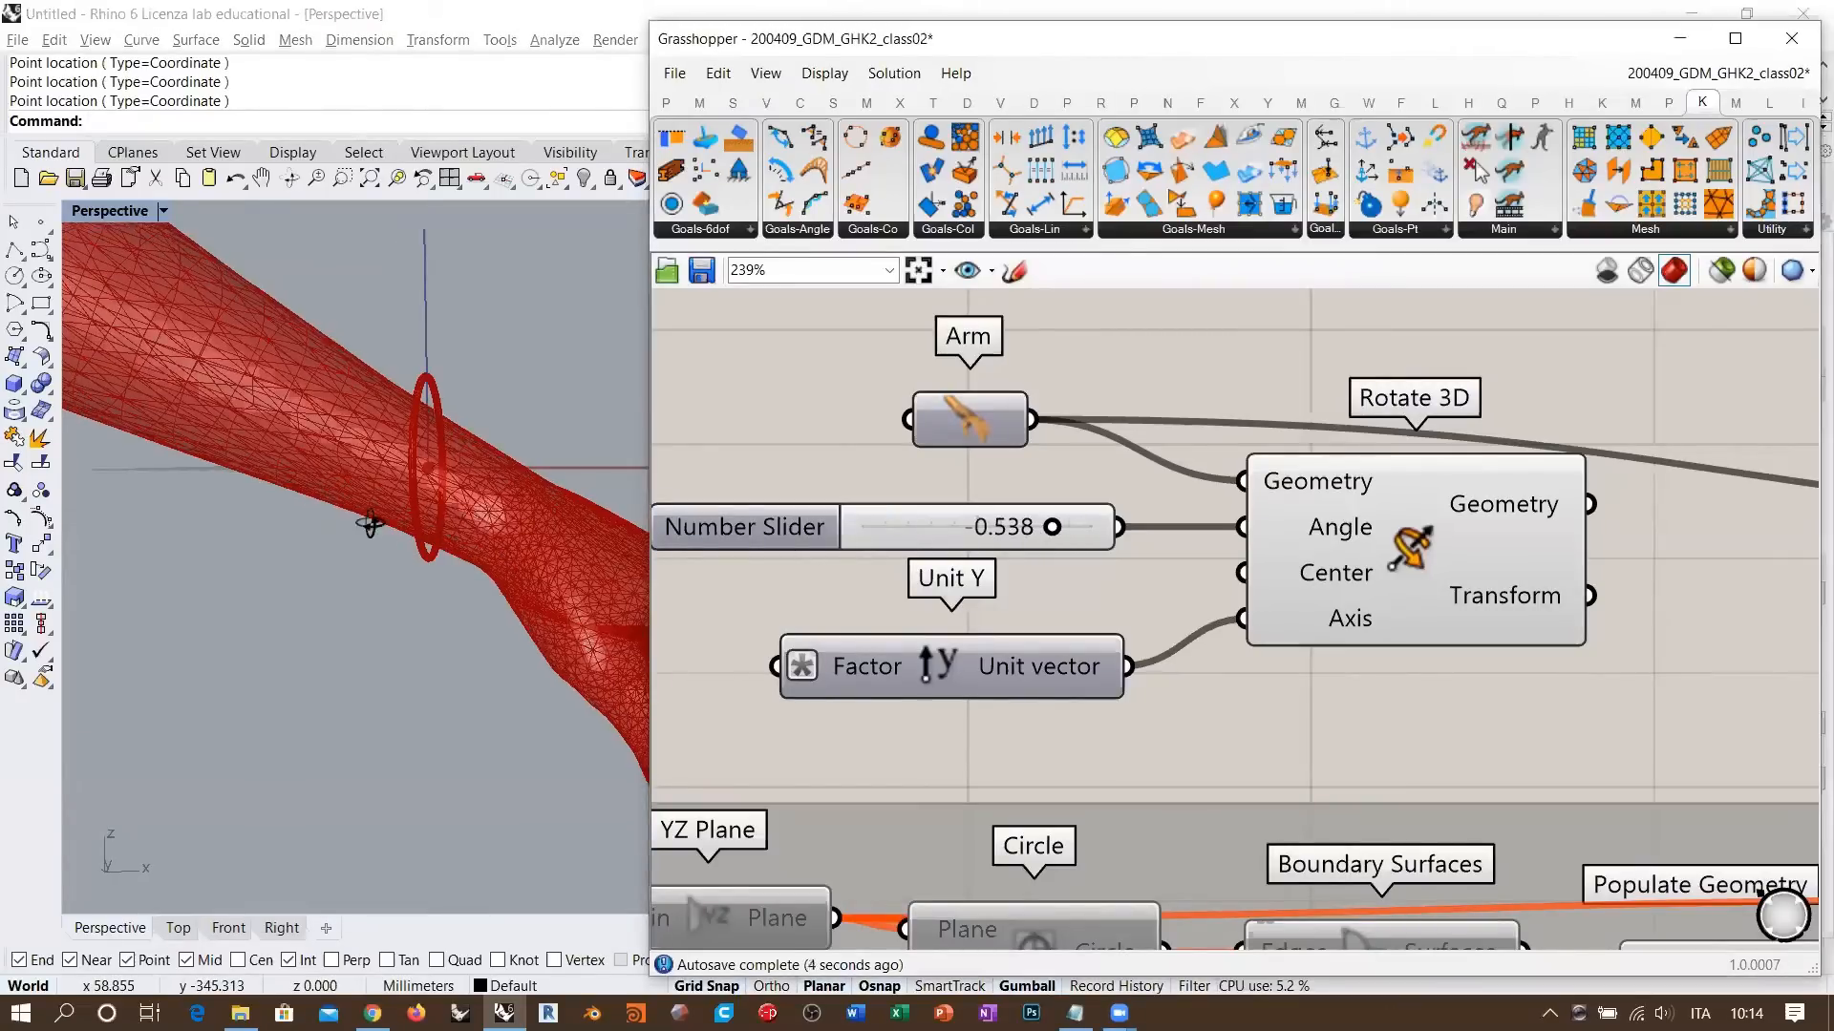
right_click_drag(368, 523, 548, 420)
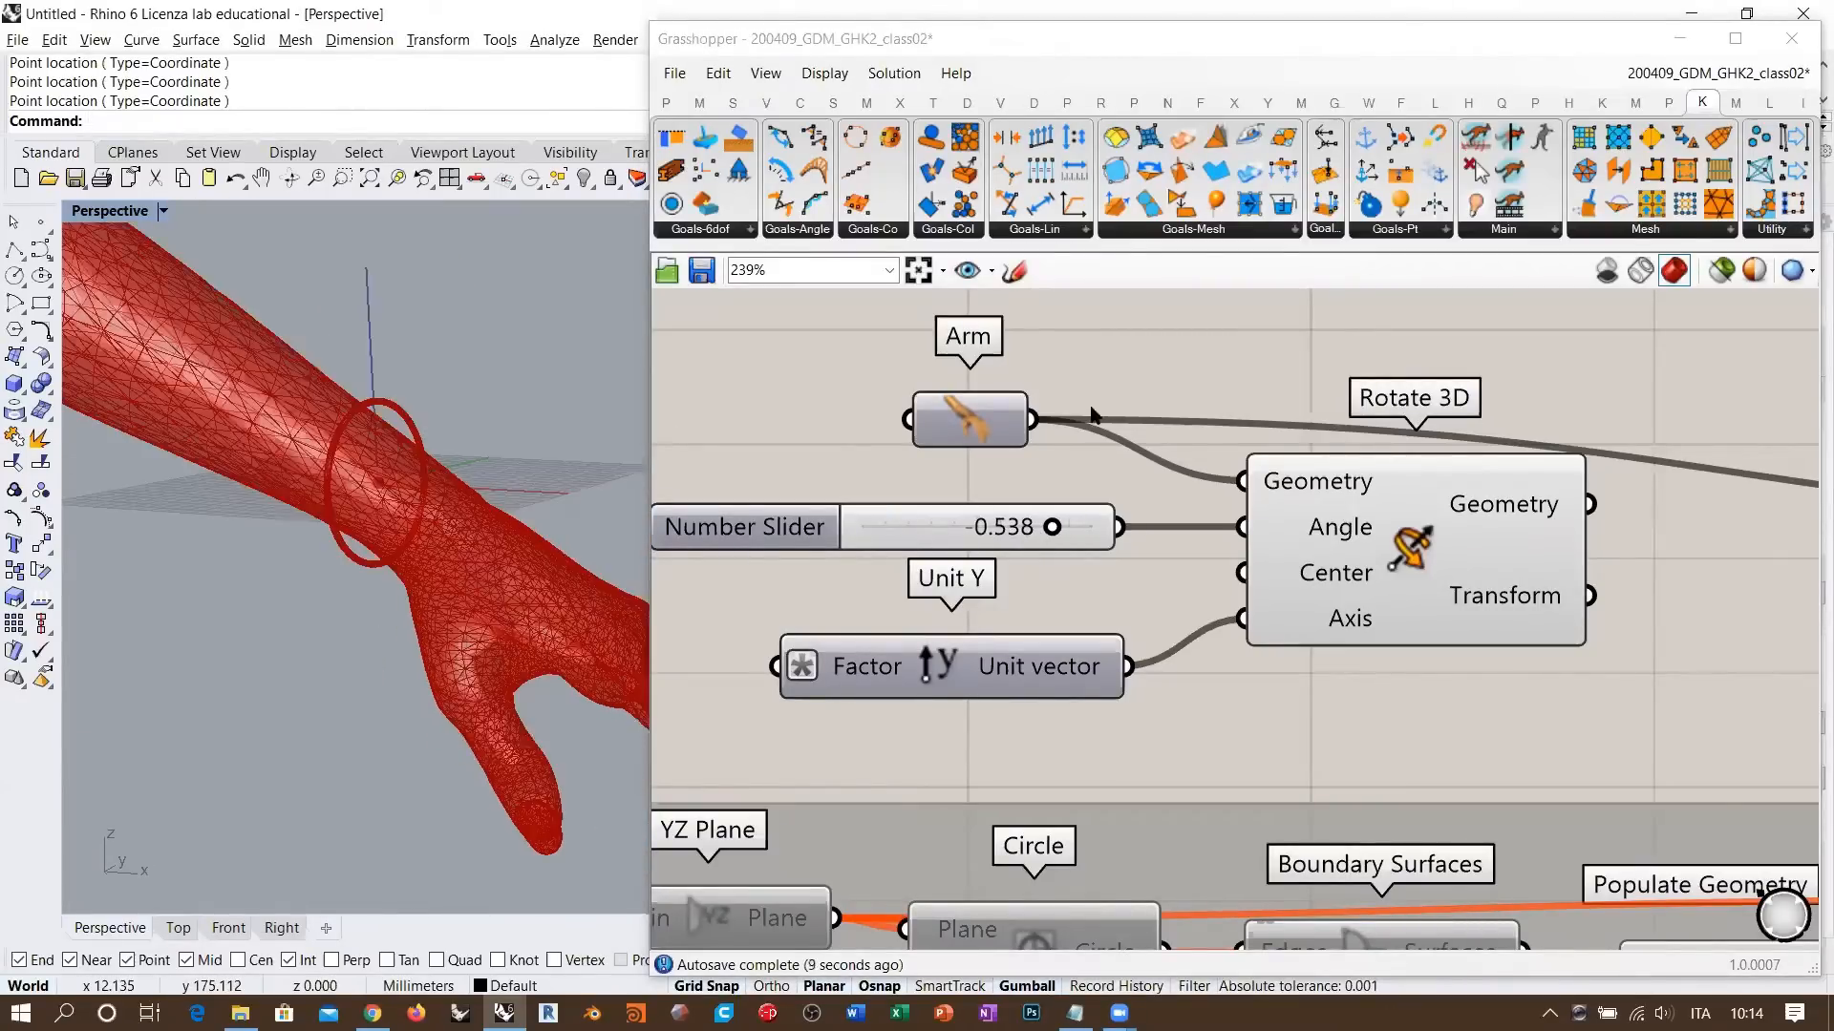
- Feed Rotate 3D's geometry into the Solid input in place of Arm, with its preview hidden, and line up its slider and Unit Y beside it
scroll(1054, 550, "down", 3)
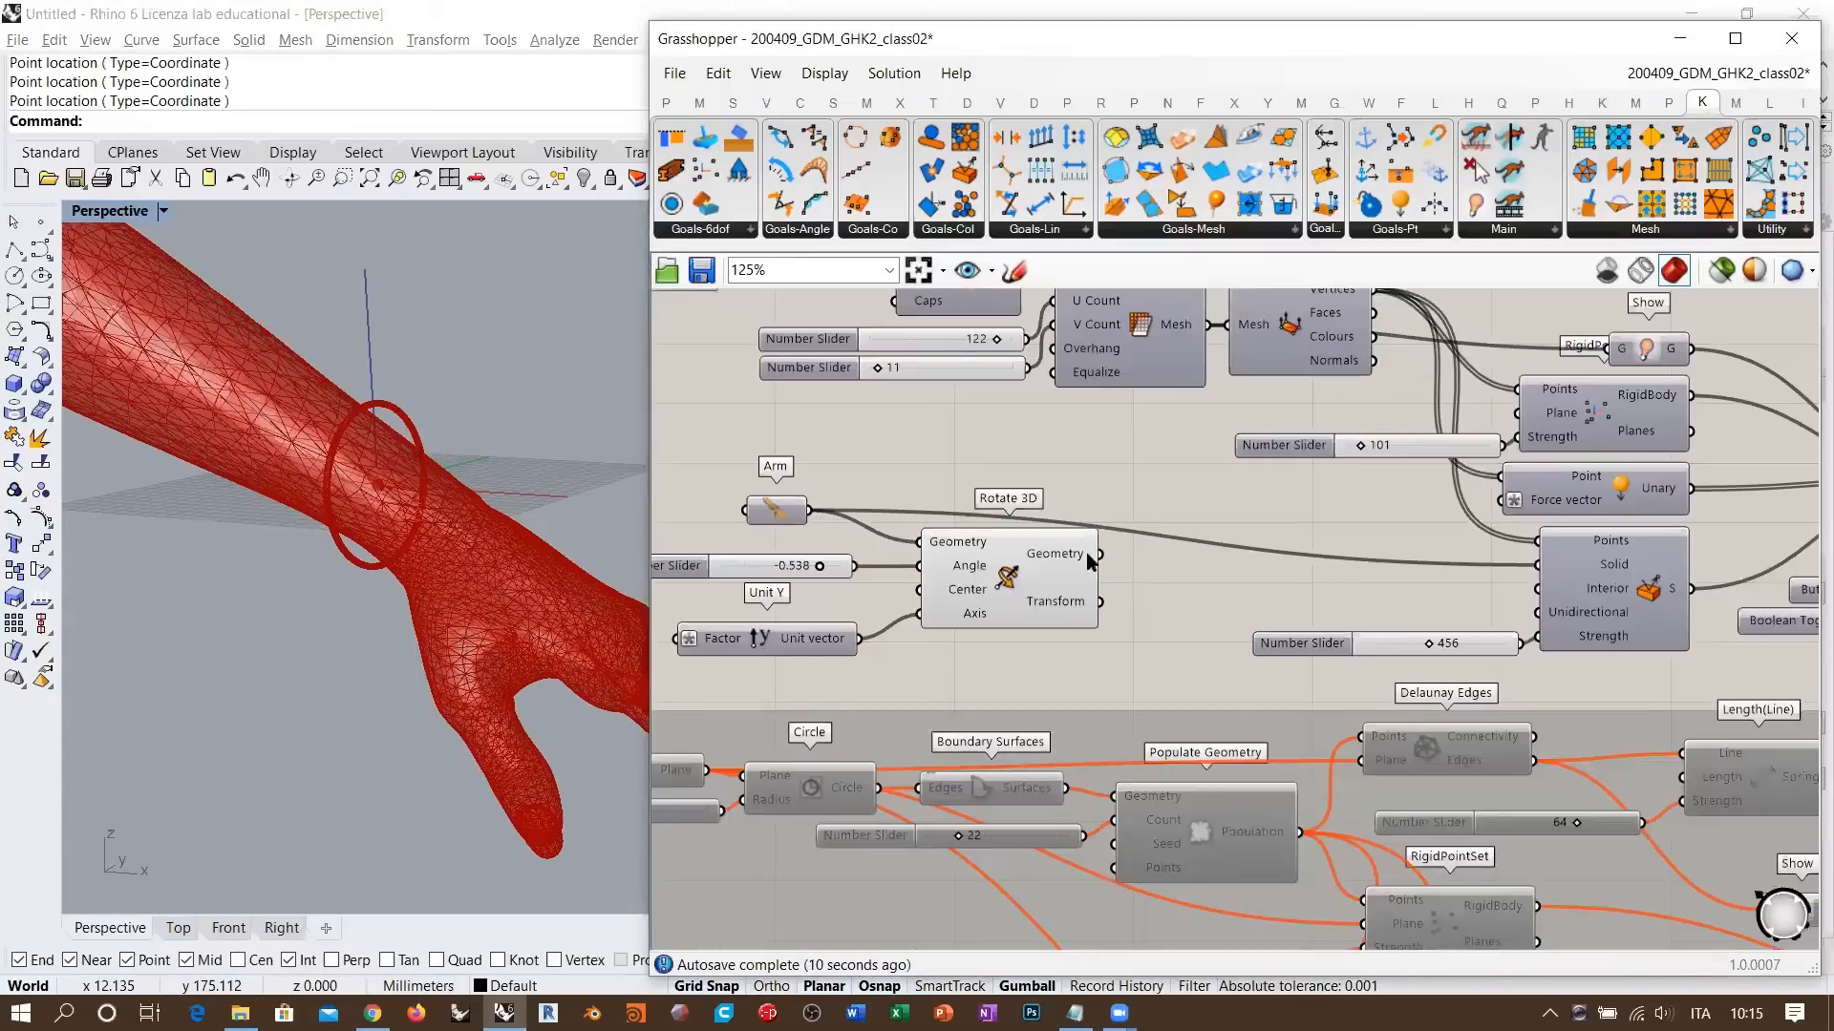
left_click_drag(1099, 554, 1542, 576)
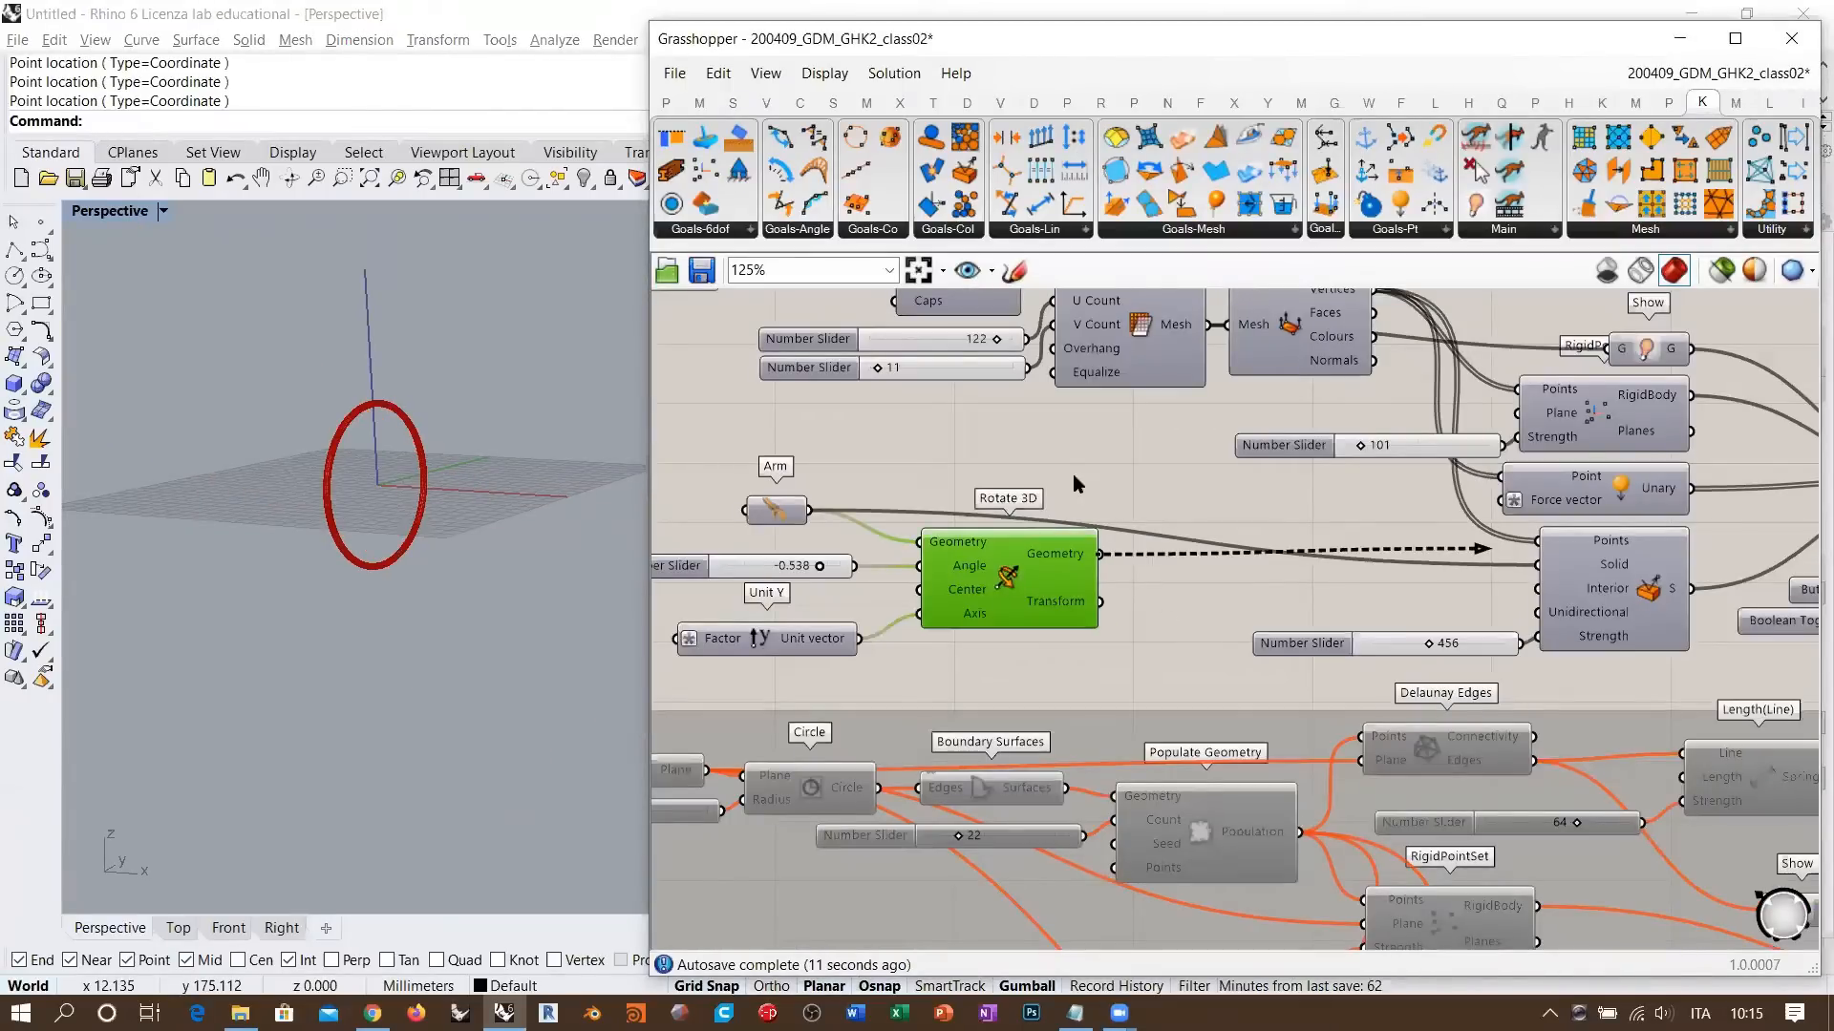
left_click_drag(1009, 579, 1136, 589)
left_click_drag(781, 565, 931, 576)
left_click_drag(778, 646, 925, 630)
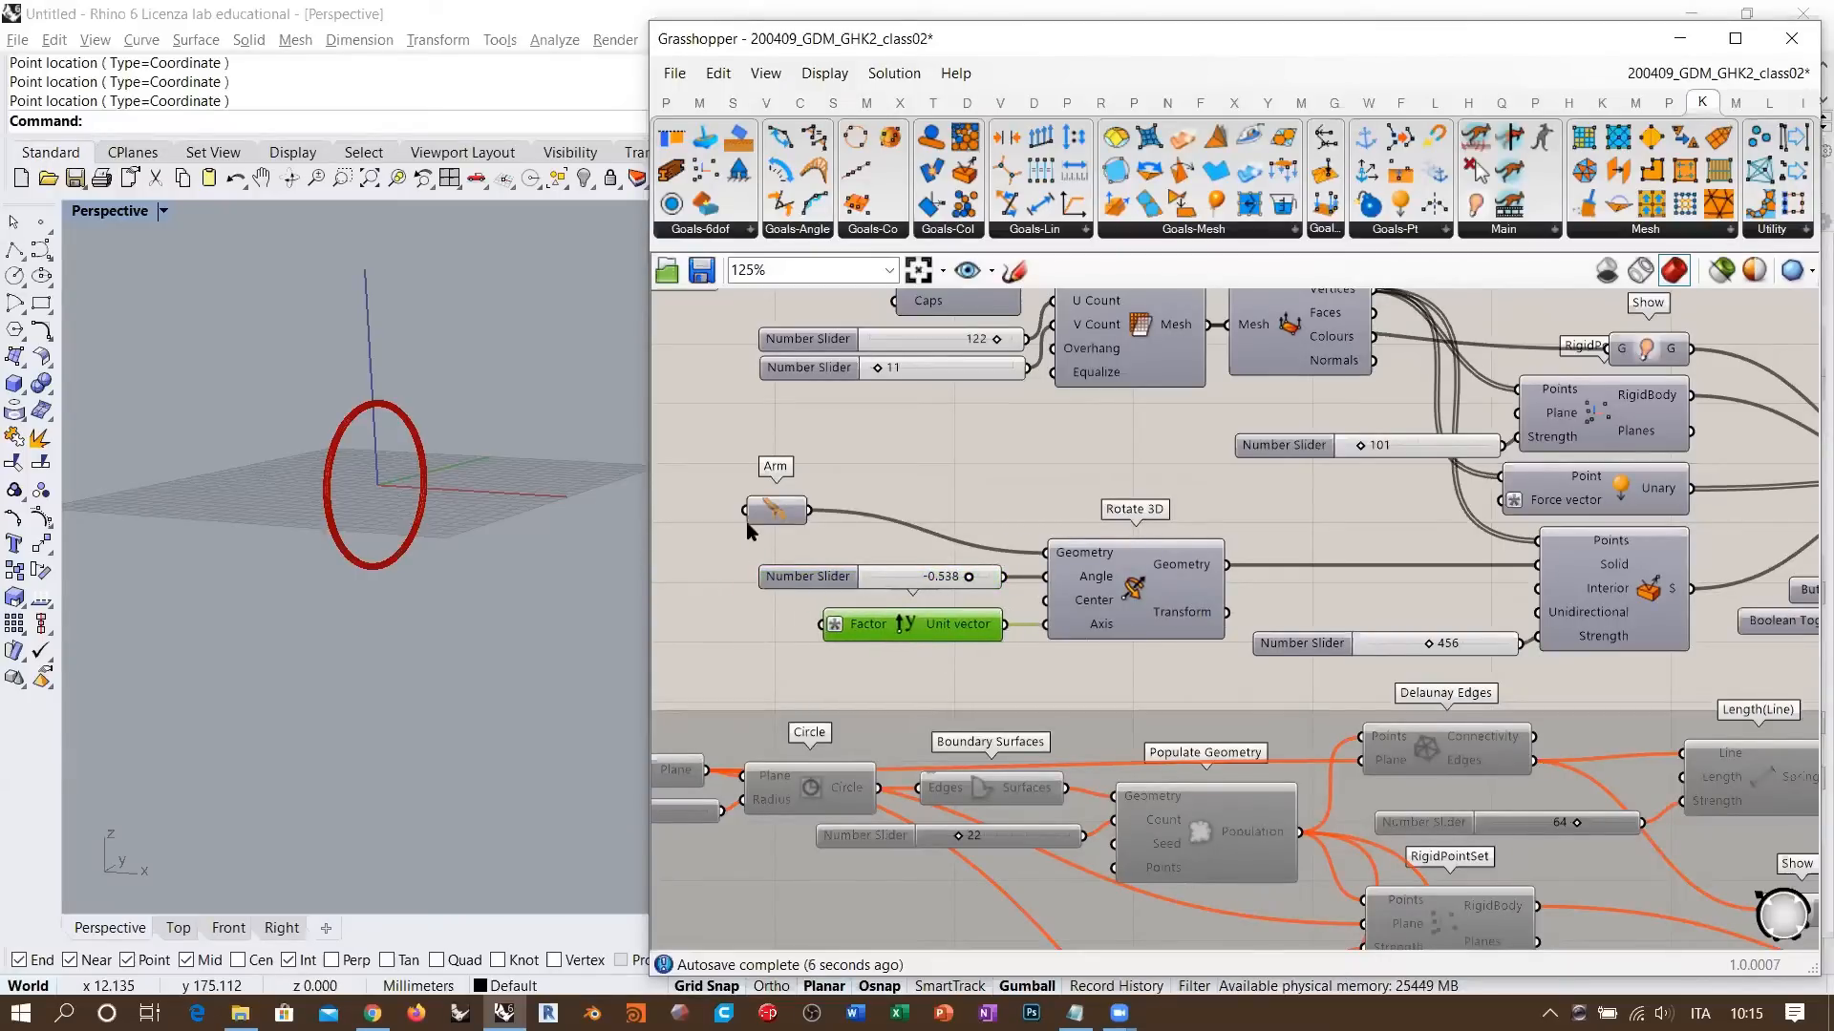
- Move the Arm component next to Rotate 3D, above the angle slider and Unit Y
left_click_drag(776, 512, 936, 537)
left_click_drag(1016, 456, 921, 641)
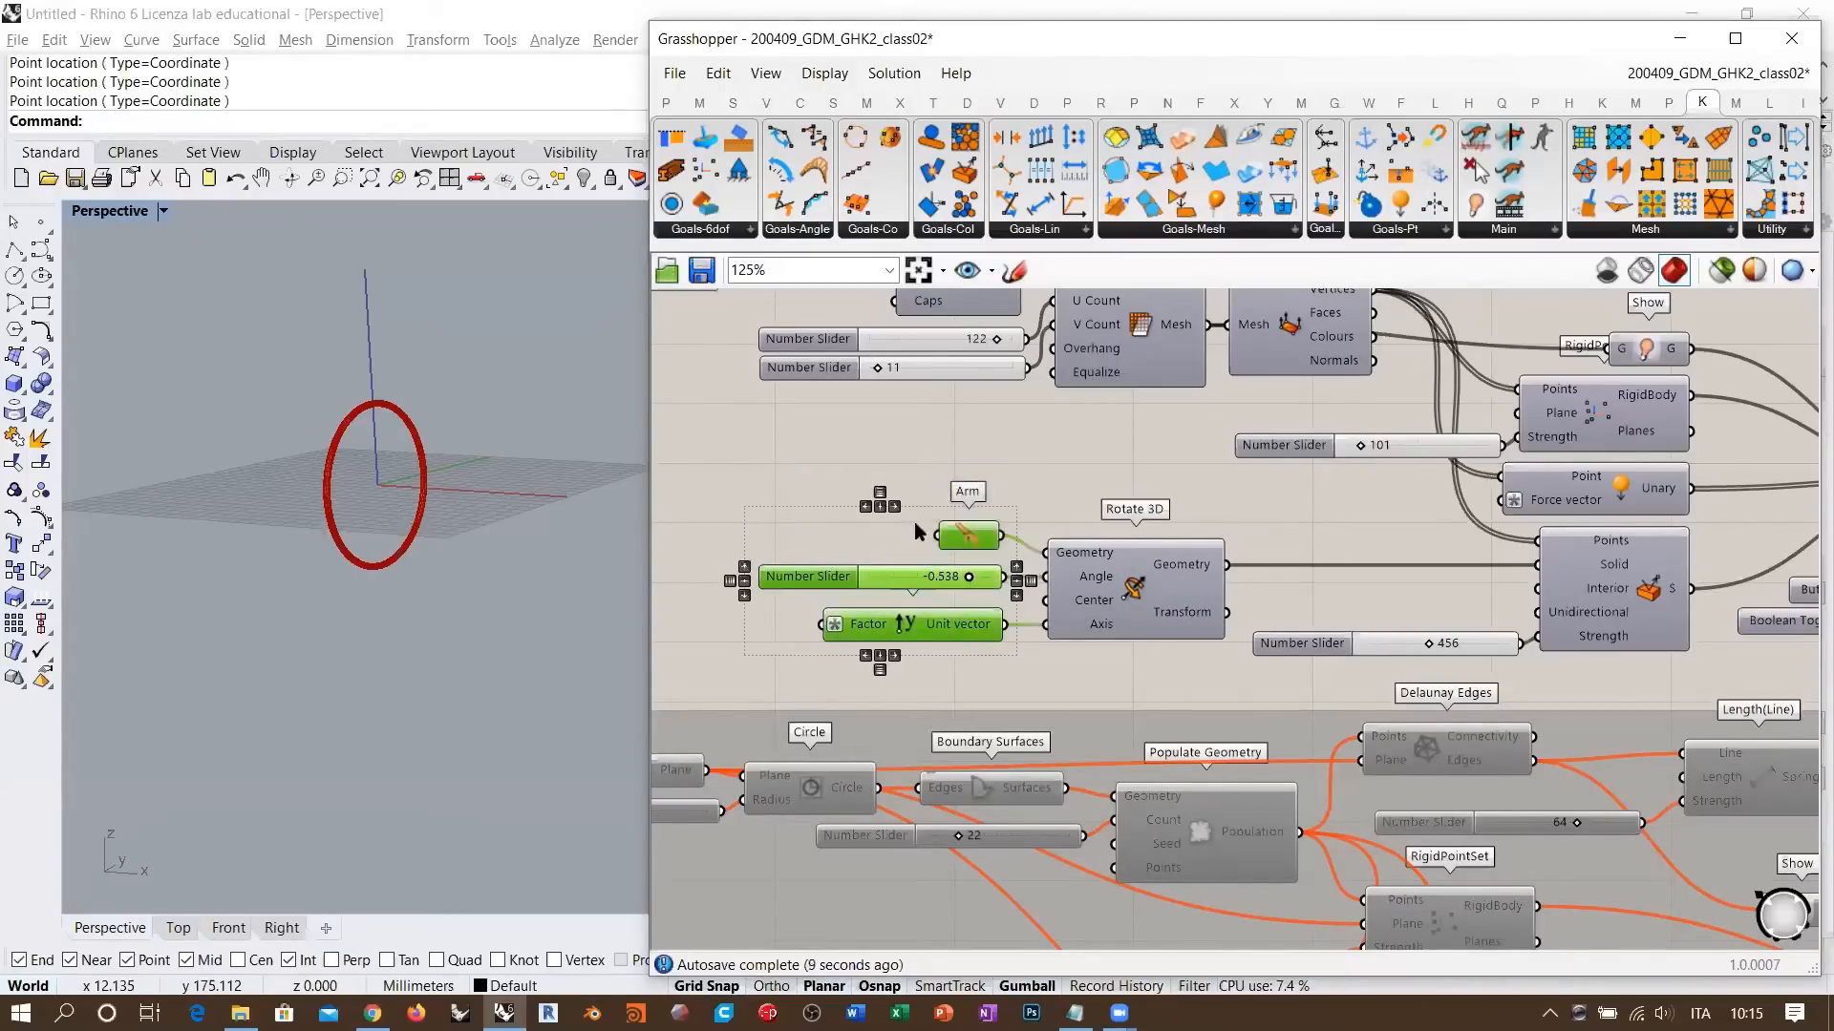
left_click(858, 443)
- Look through the Kangaroo collision goals available in the Goals-Col category
right_click_drag(1060, 410, 1039, 592)
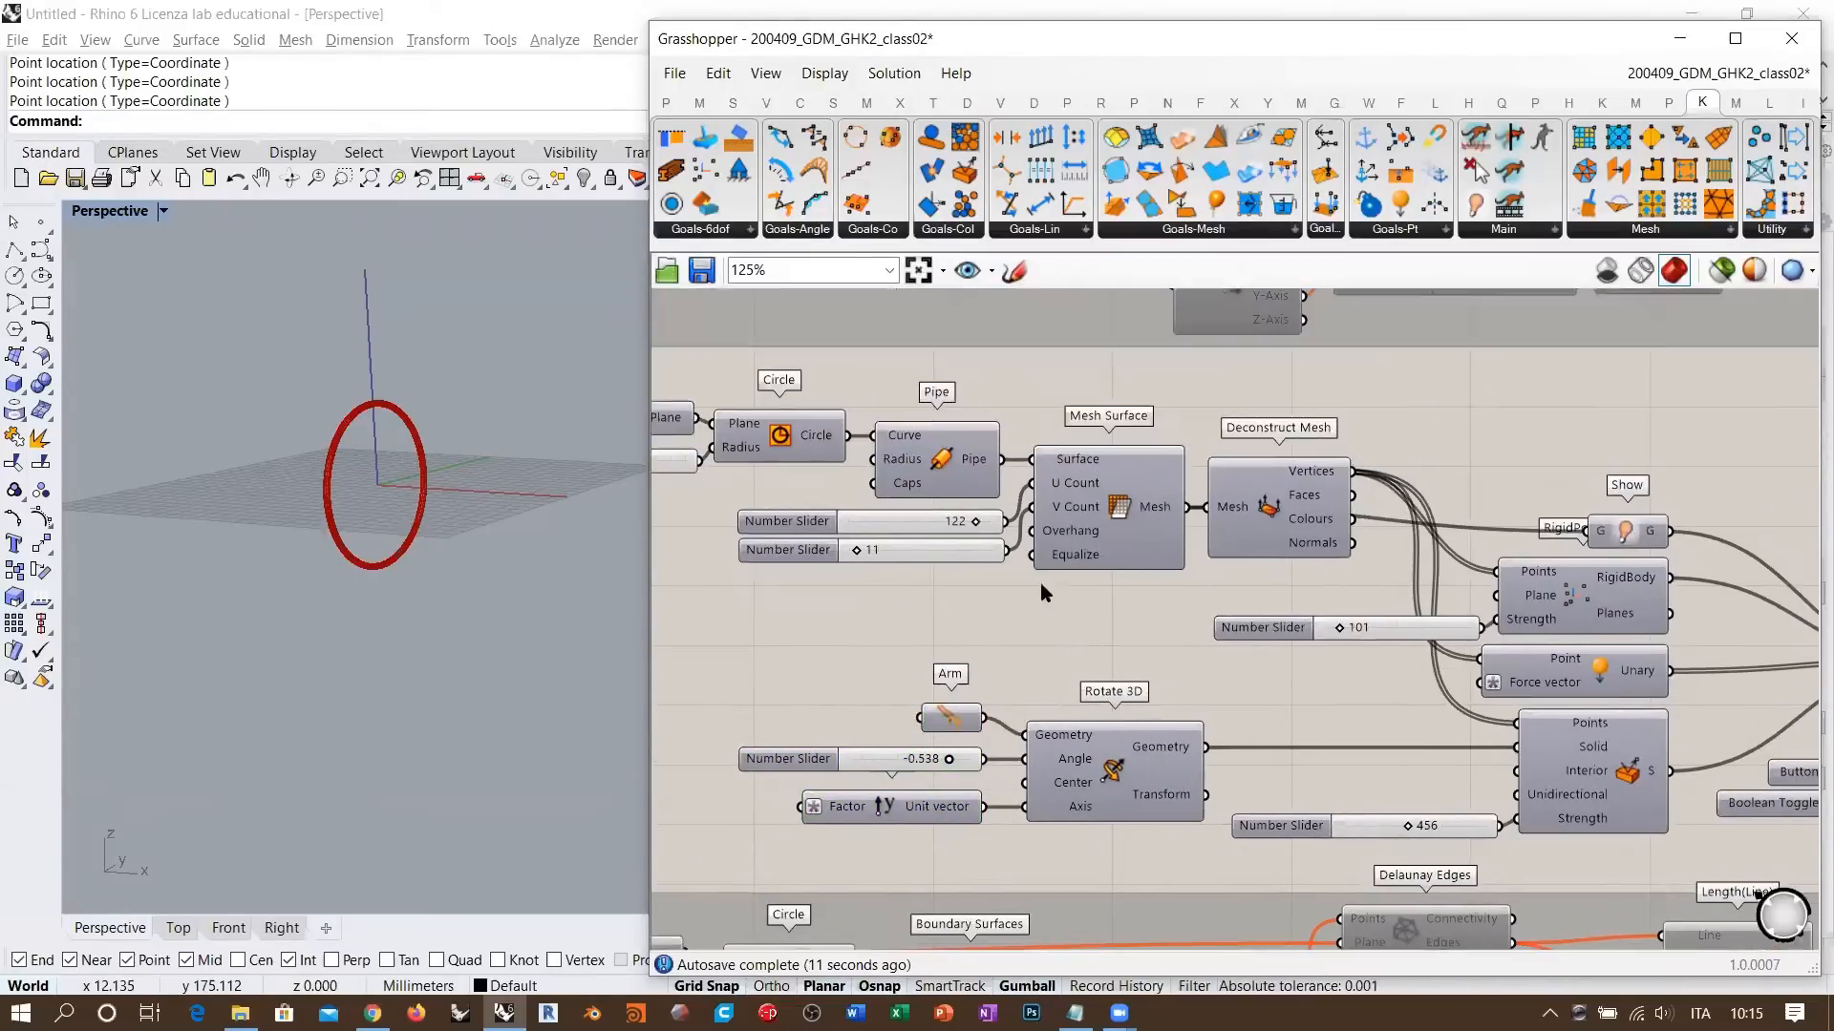
left_click(724, 232)
left_click(955, 234)
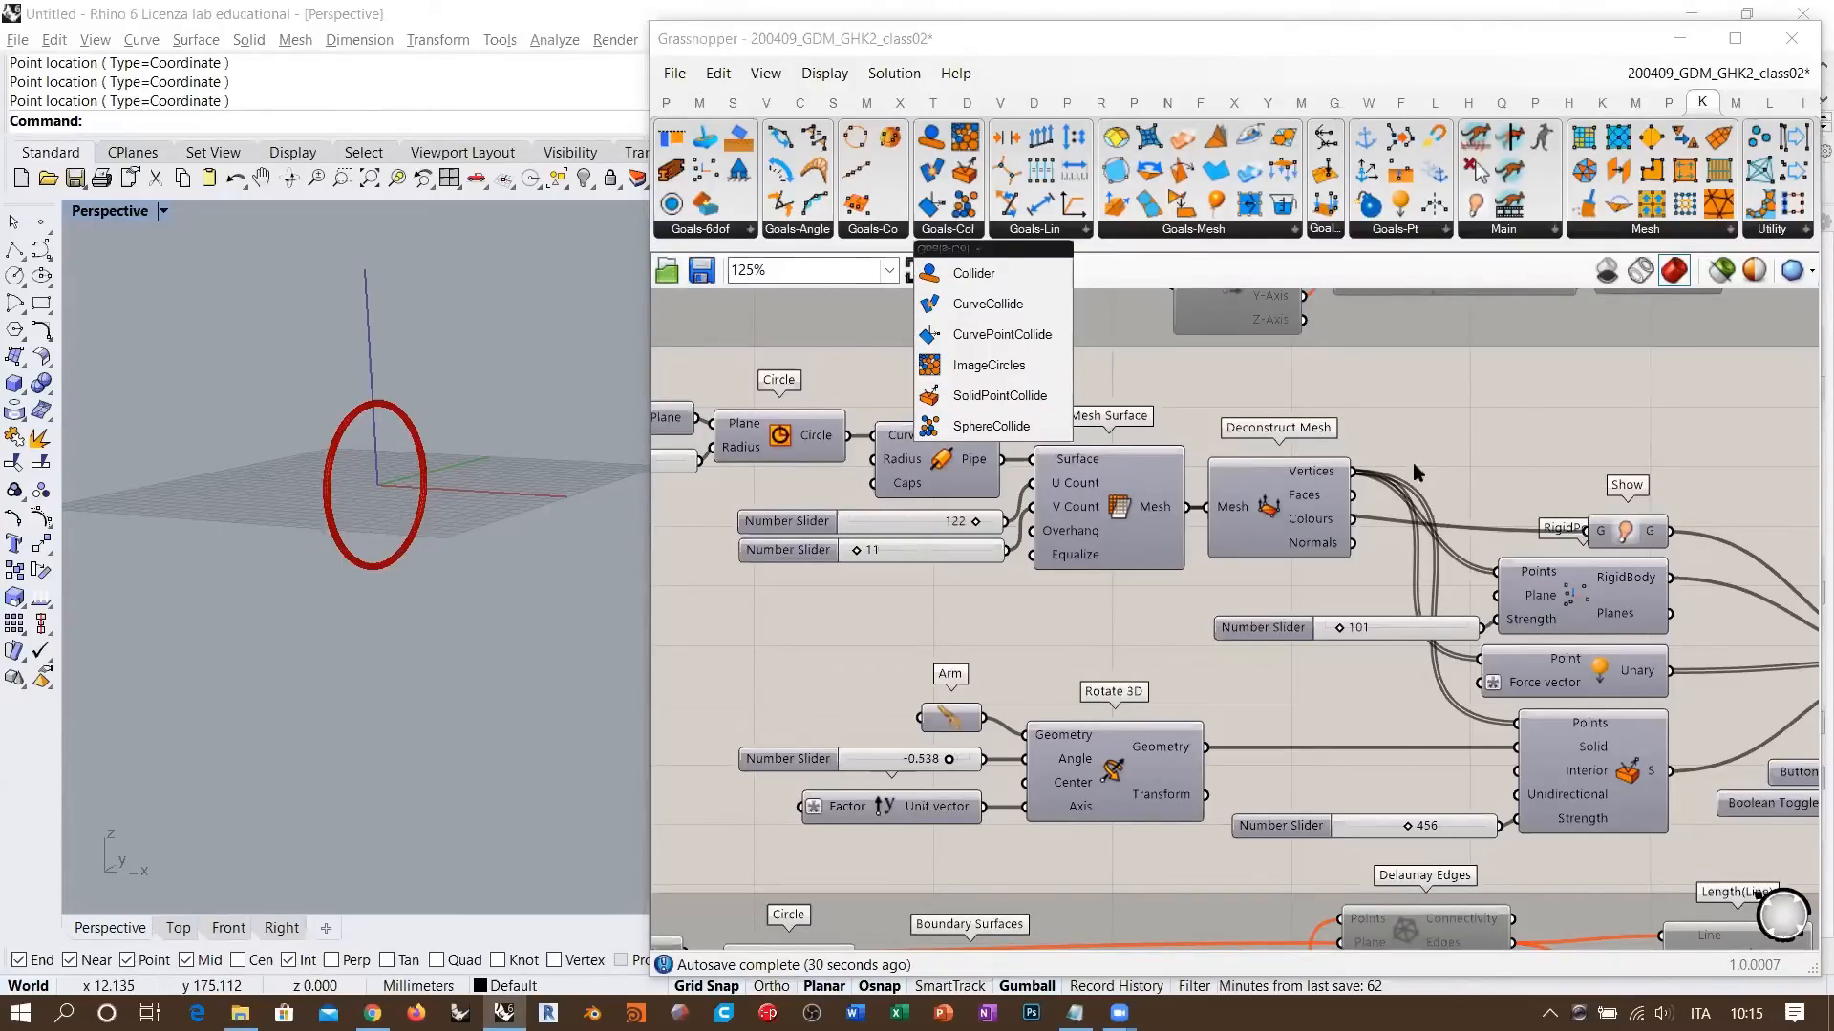
- Examine the YZ Plane and Circle components that build the ring, together with the ring's preview in the viewport
right_click_drag(983, 532, 1167, 528)
right_click_drag(841, 445, 903, 472)
scroll(867, 446, "up", 2)
left_click(867, 446)
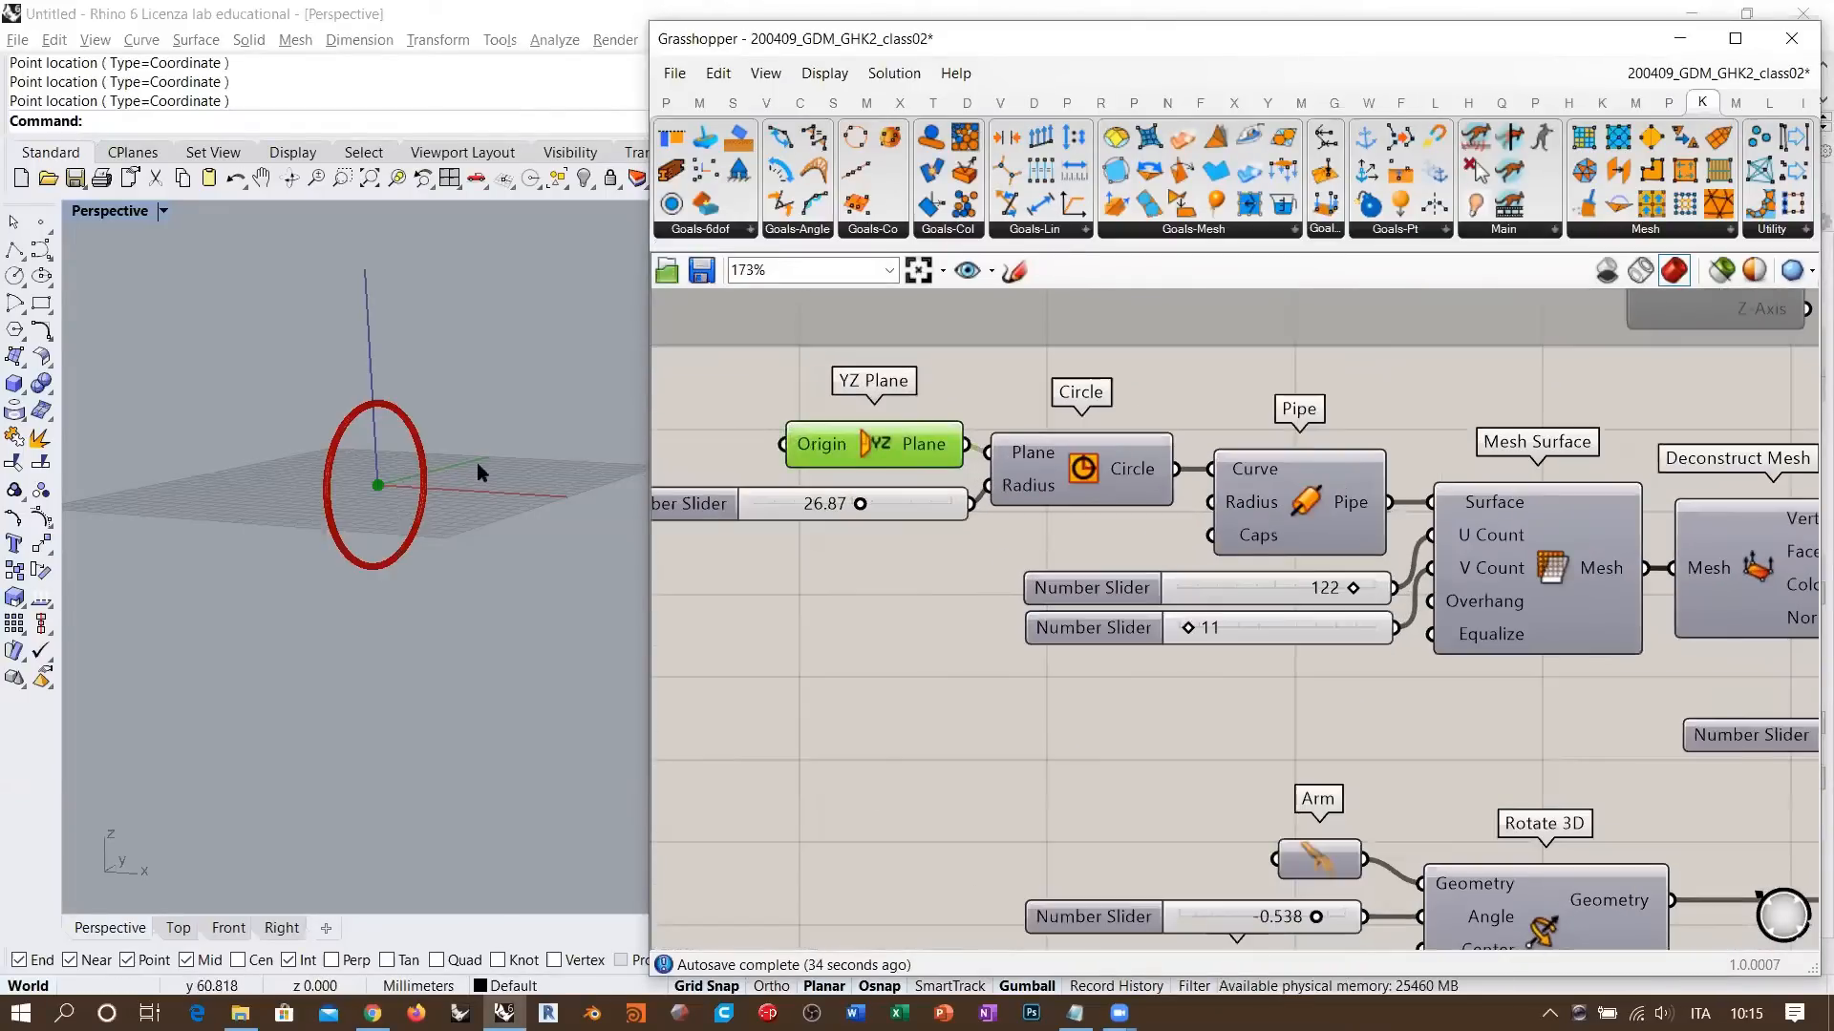
right_click_drag(478, 462, 336, 518)
scroll(426, 516, "up", 5)
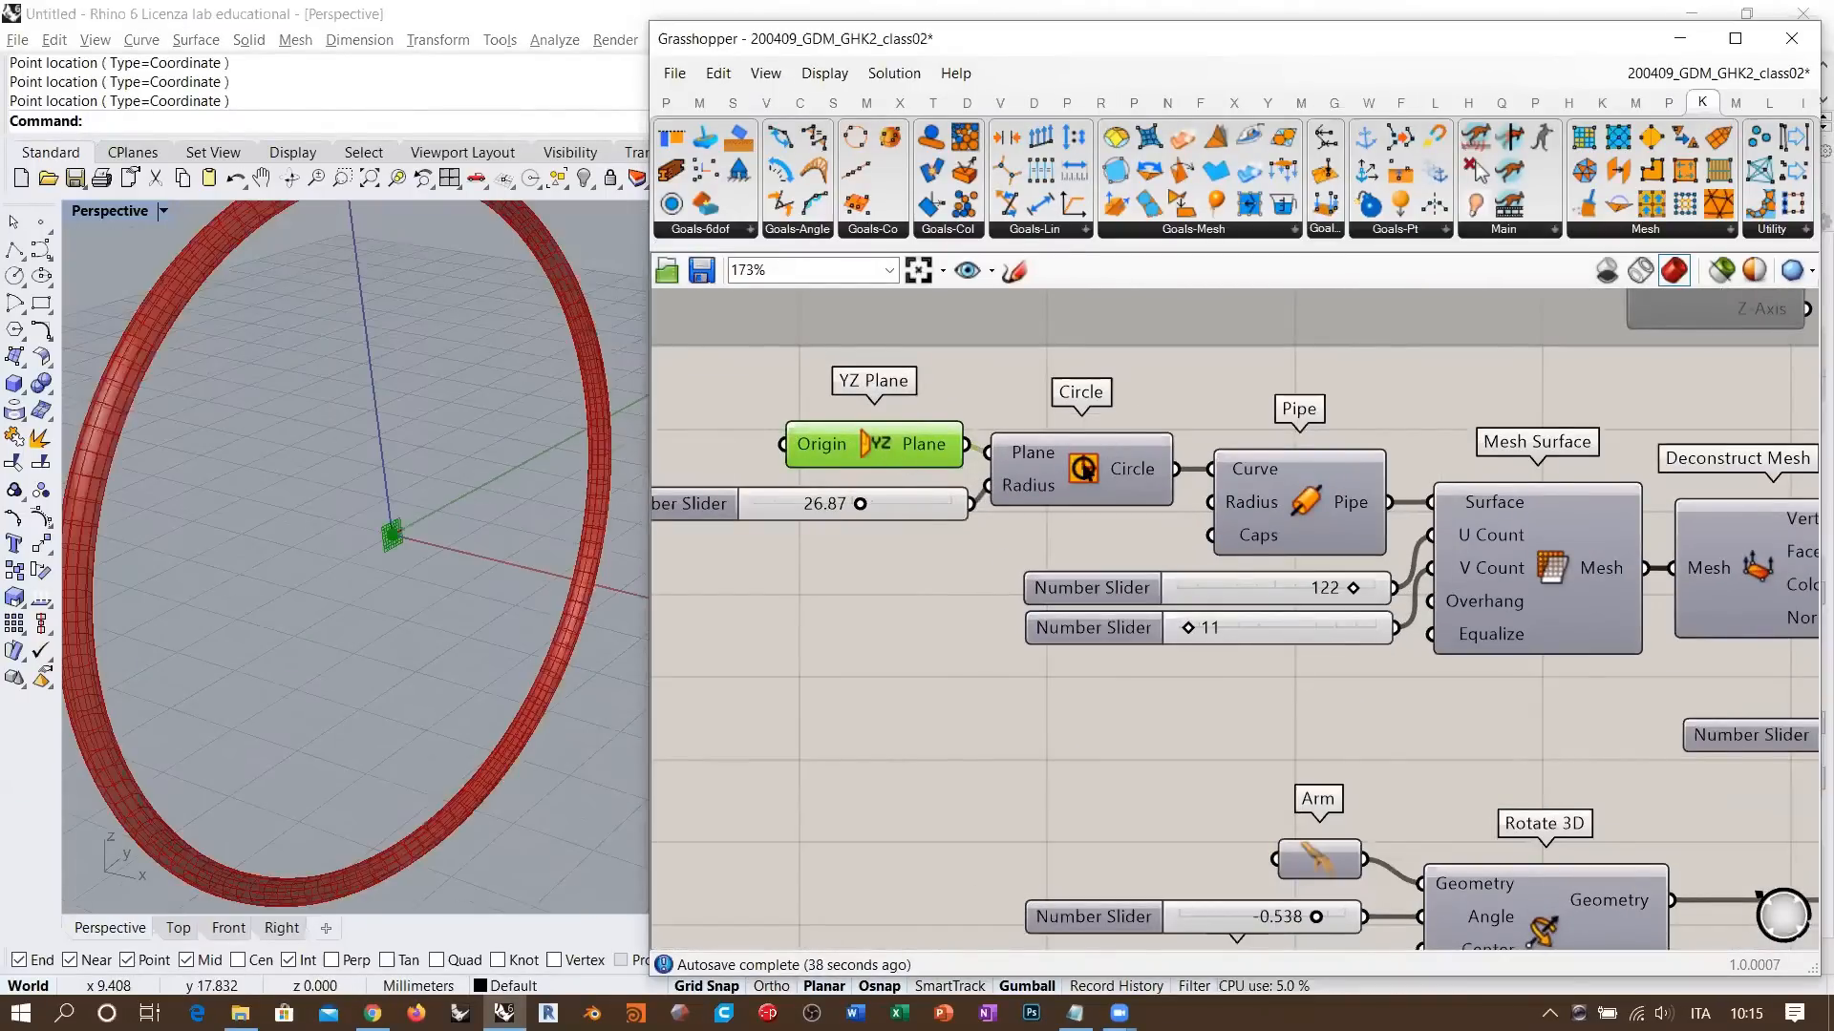
left_click(1124, 466)
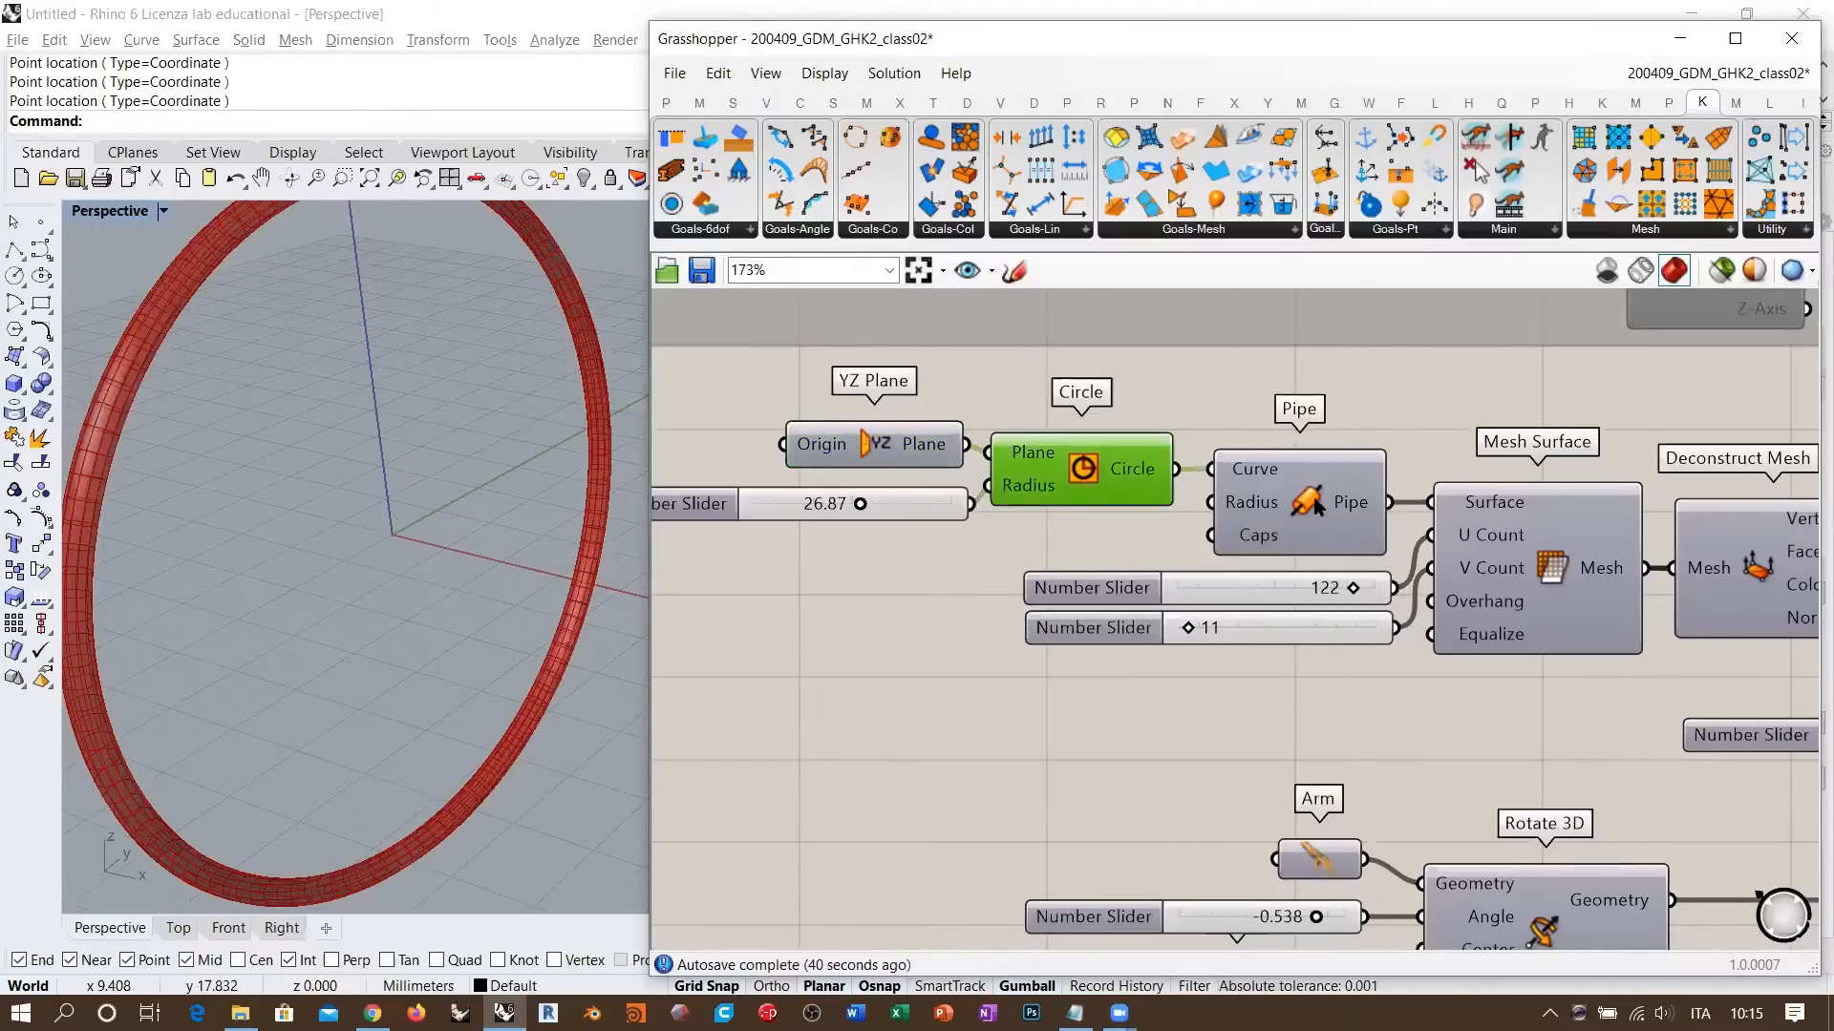
left_click(1115, 513)
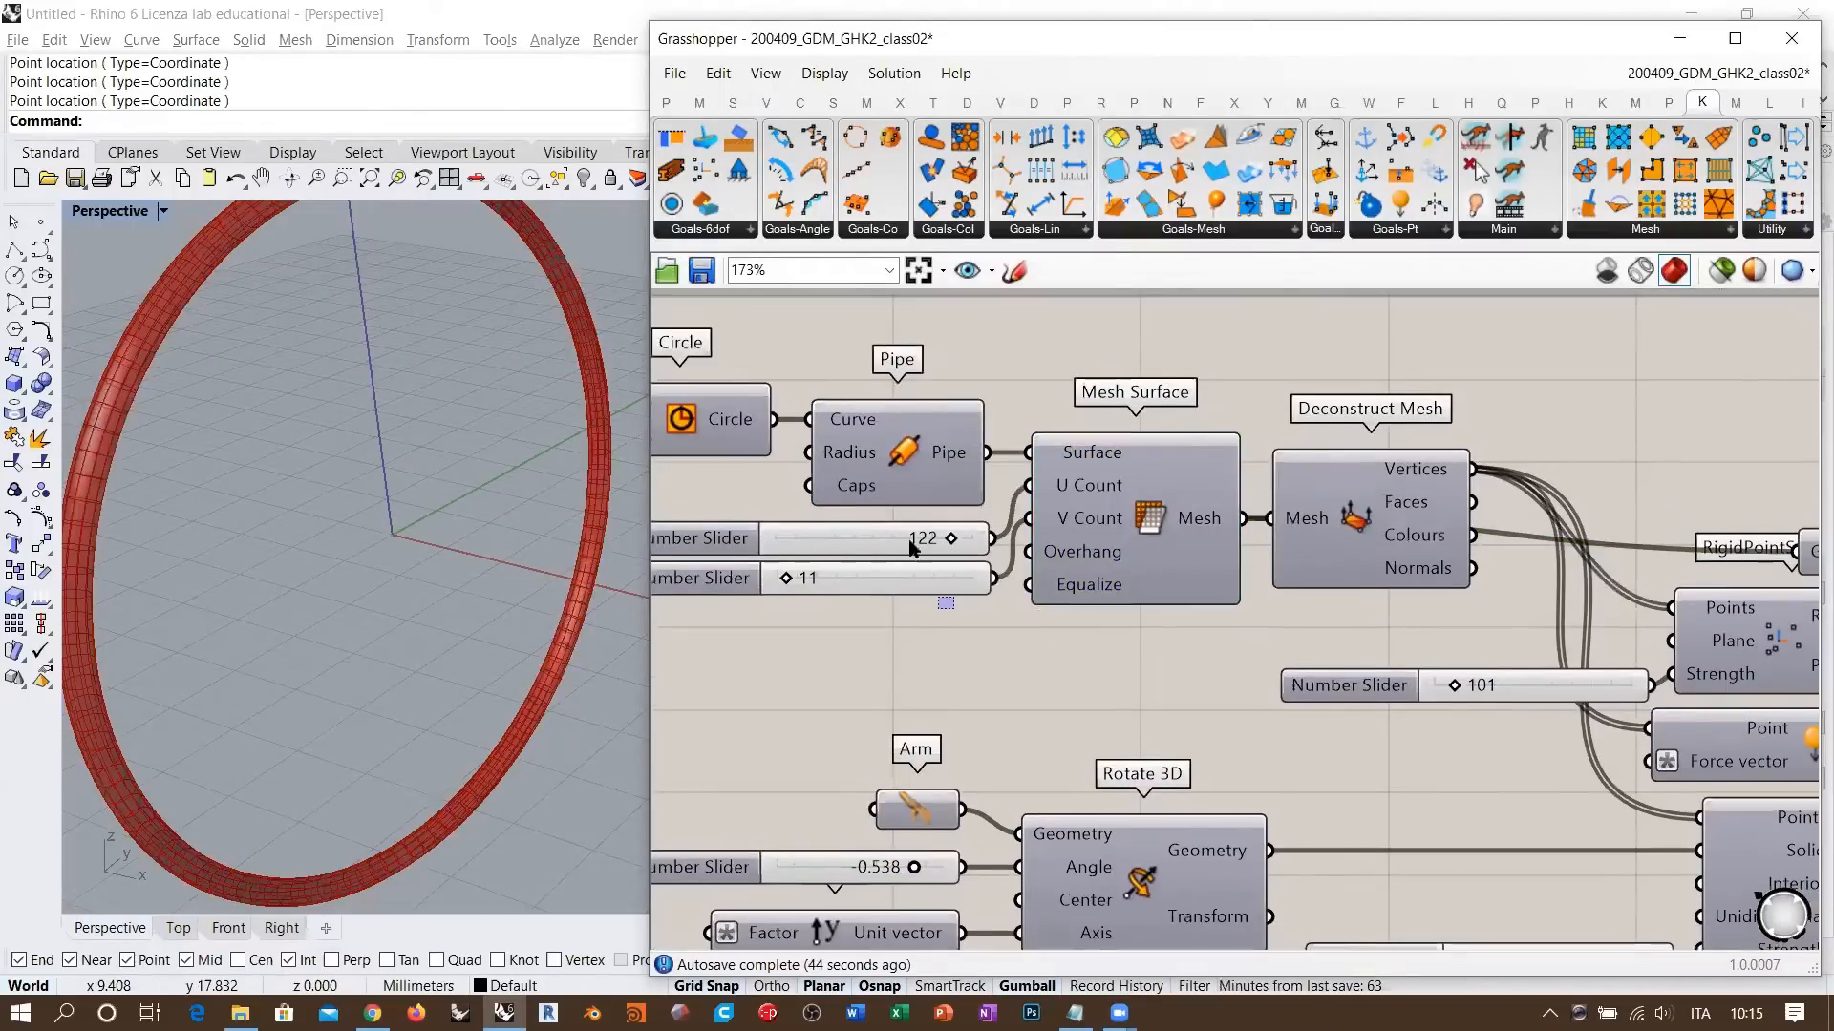
- Examine the Mesh Surface count sliders and the Vertices output of Deconstruct Mesh that supplies the goals
left_click_drag(953, 608, 903, 533)
left_click(915, 587)
right_click_drag(1218, 481, 1067, 466)
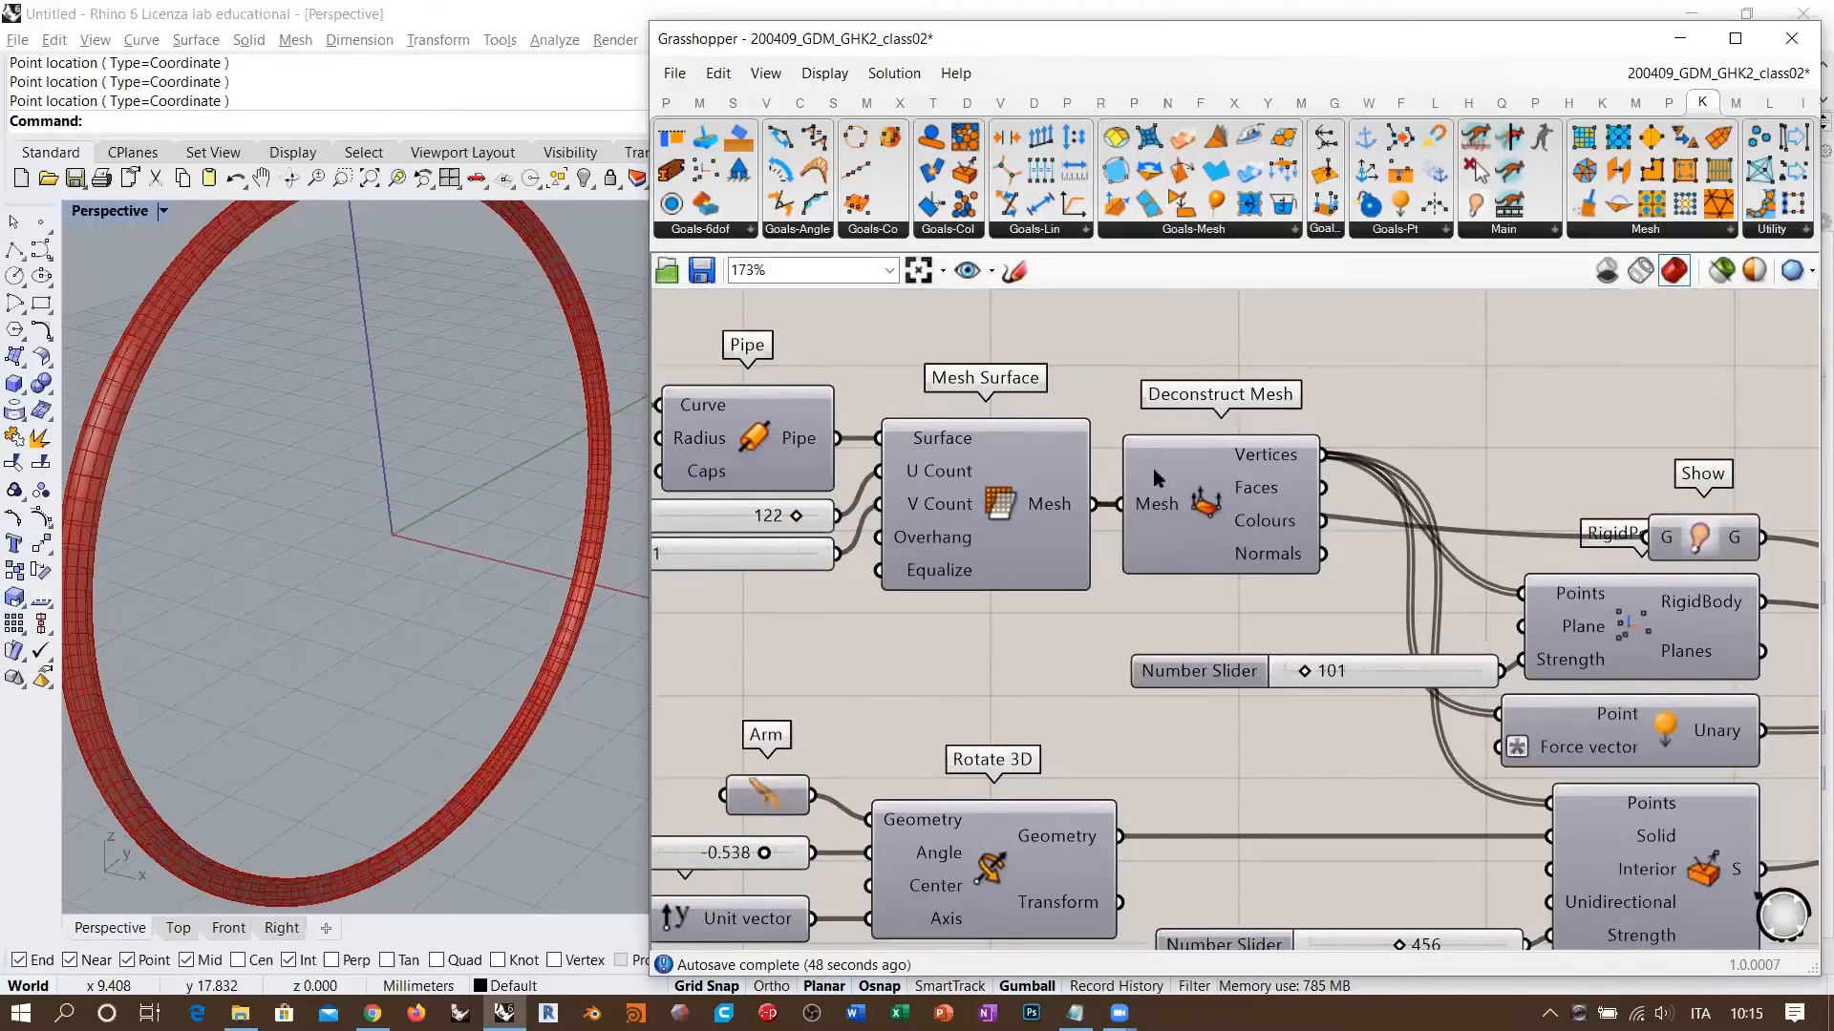
right_click_drag(1284, 472, 1132, 444)
left_click(1131, 444)
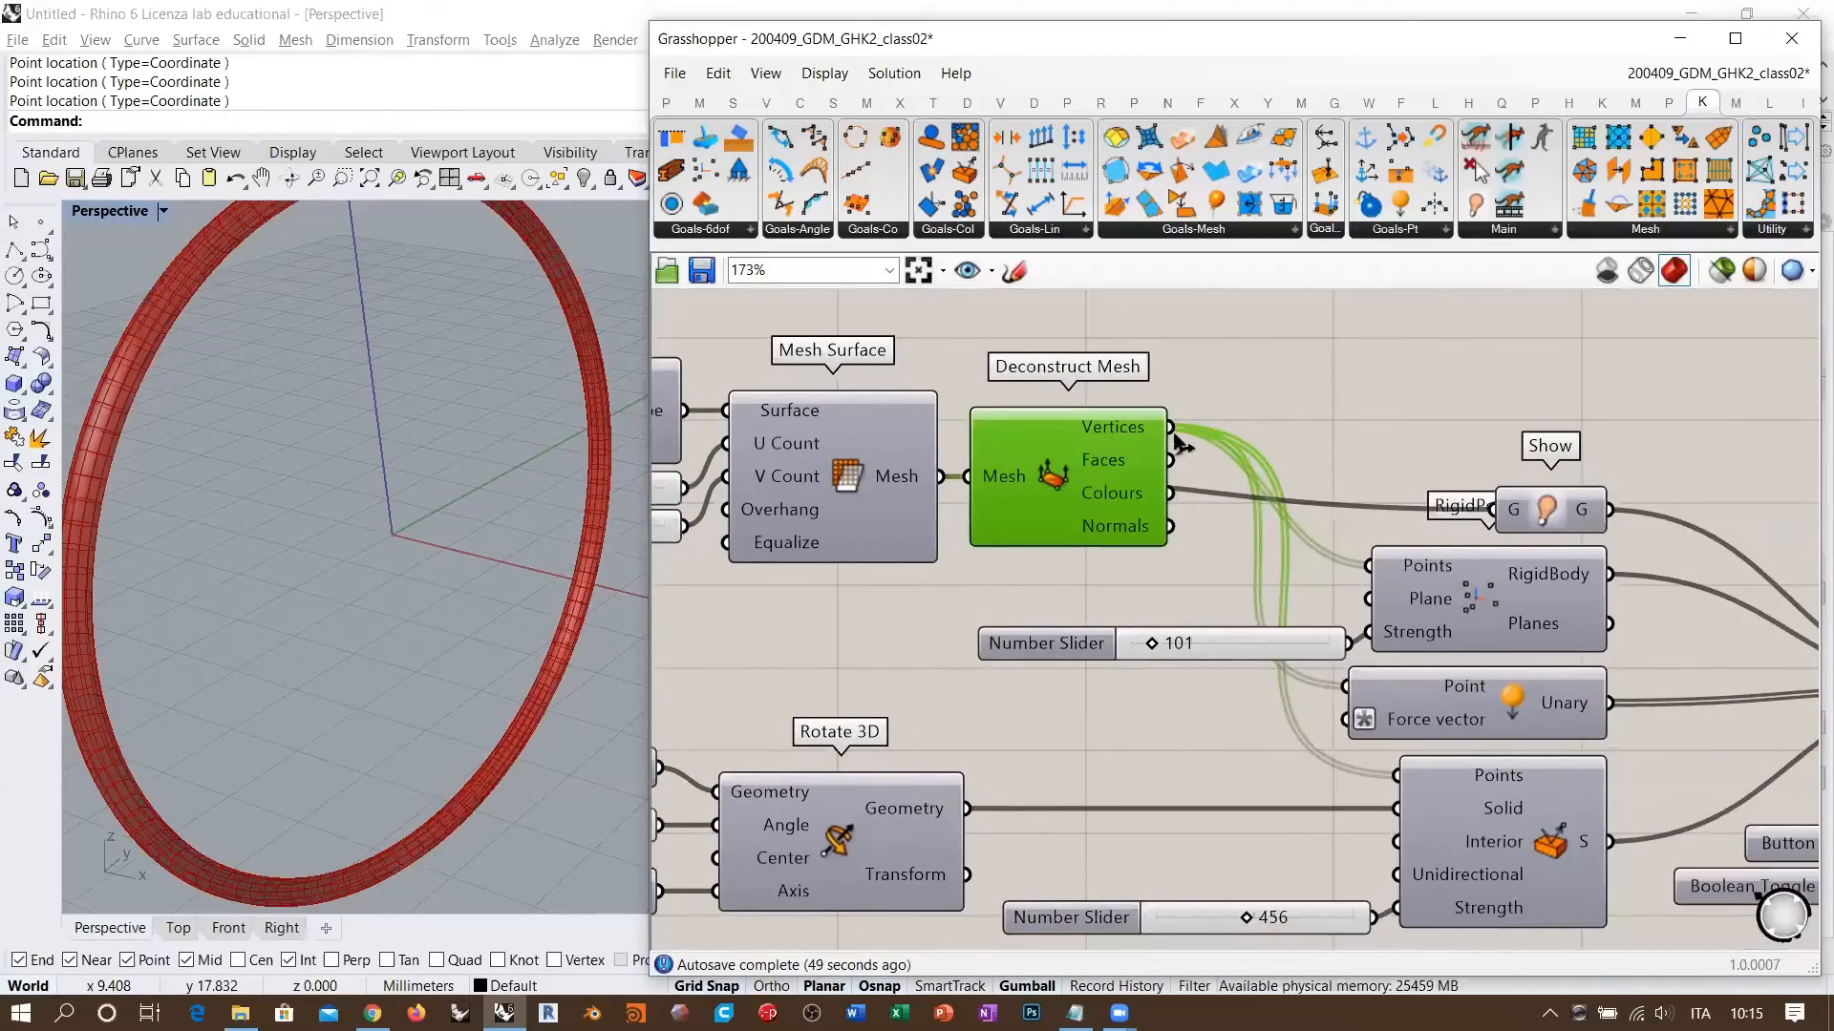
left_click(1127, 429)
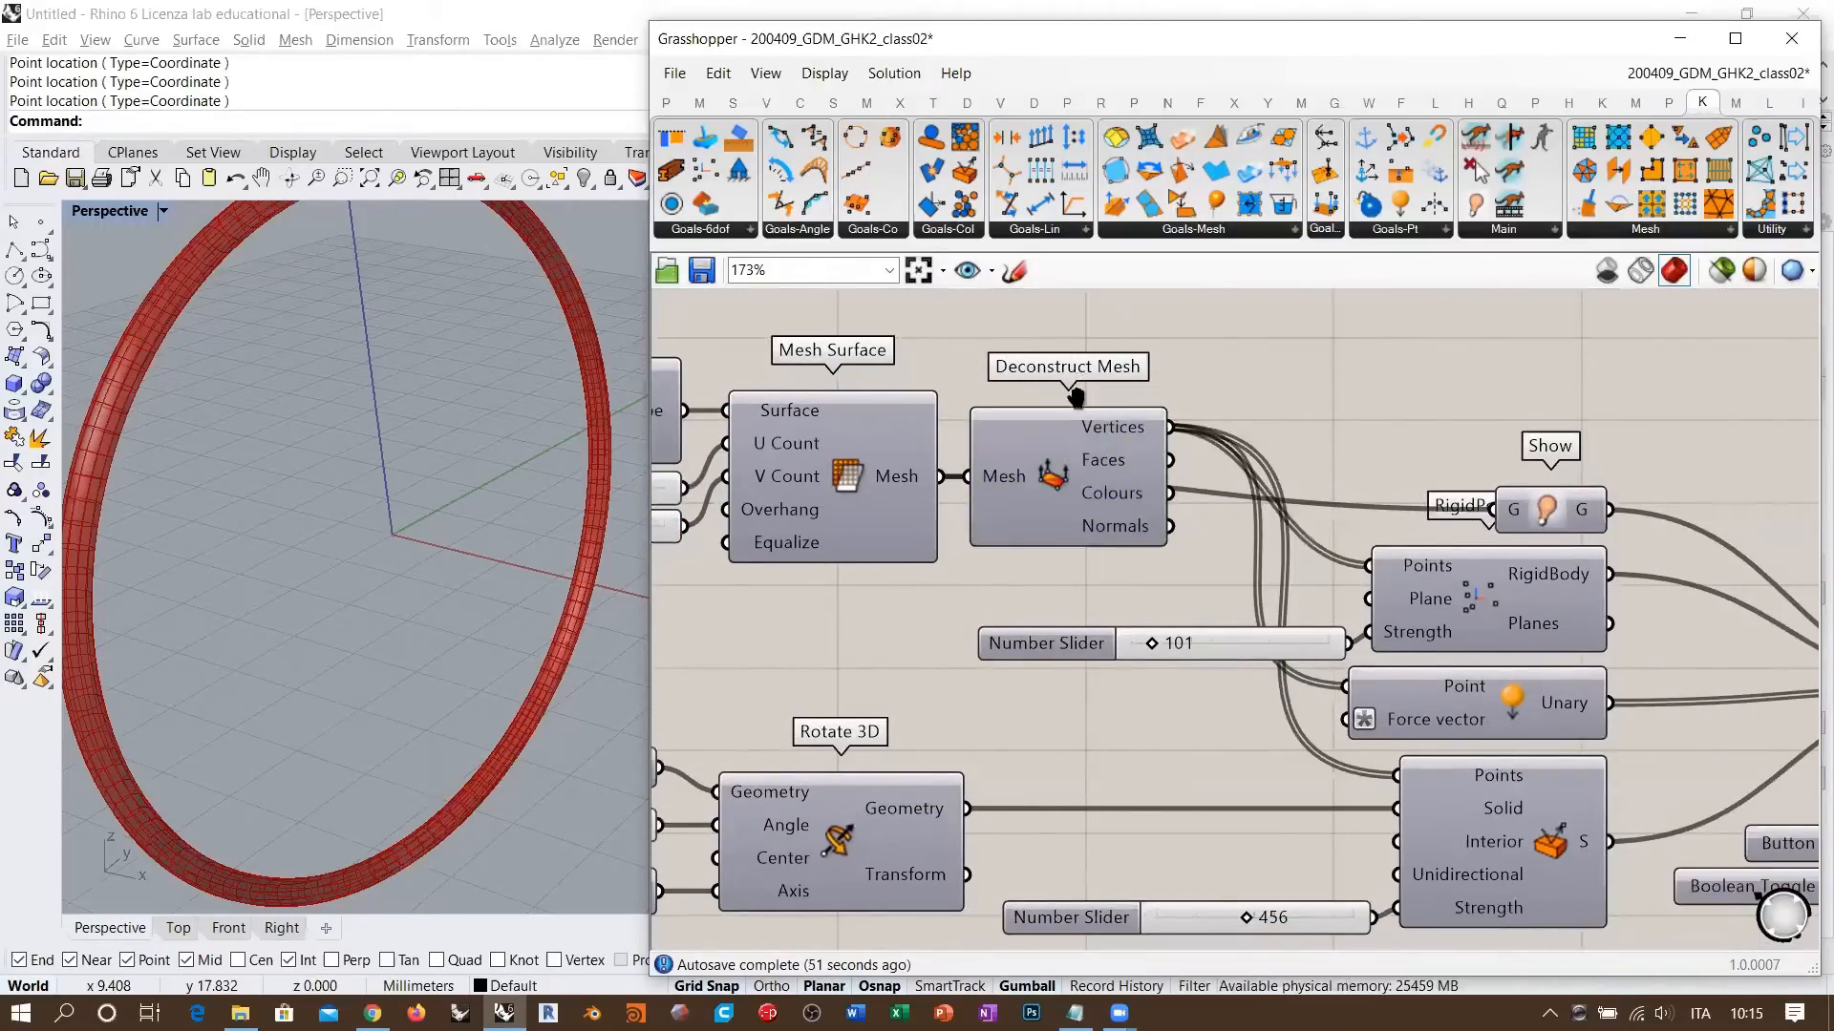
- Move Show clear of the RigidPointSet label and align the 101 slider with RigidPointSet's Strength input
right_click_drag(1084, 391, 1008, 395)
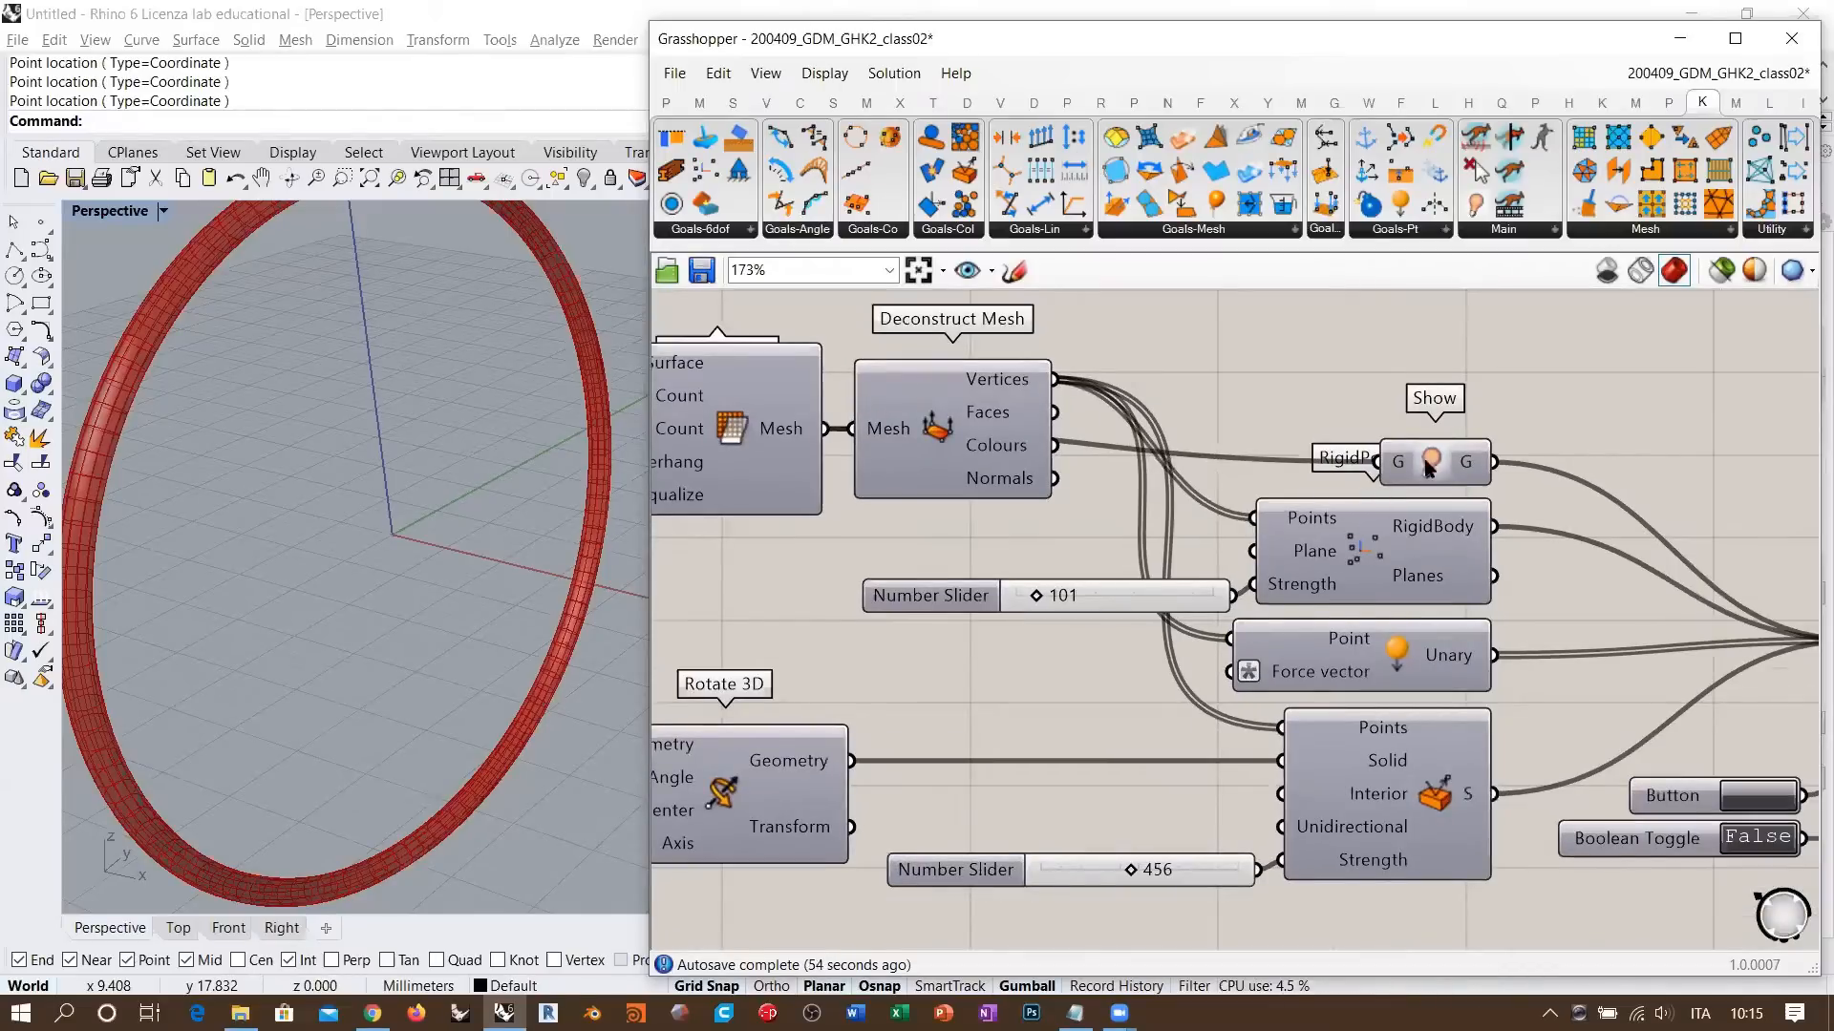
left_click_drag(1423, 468, 1412, 386)
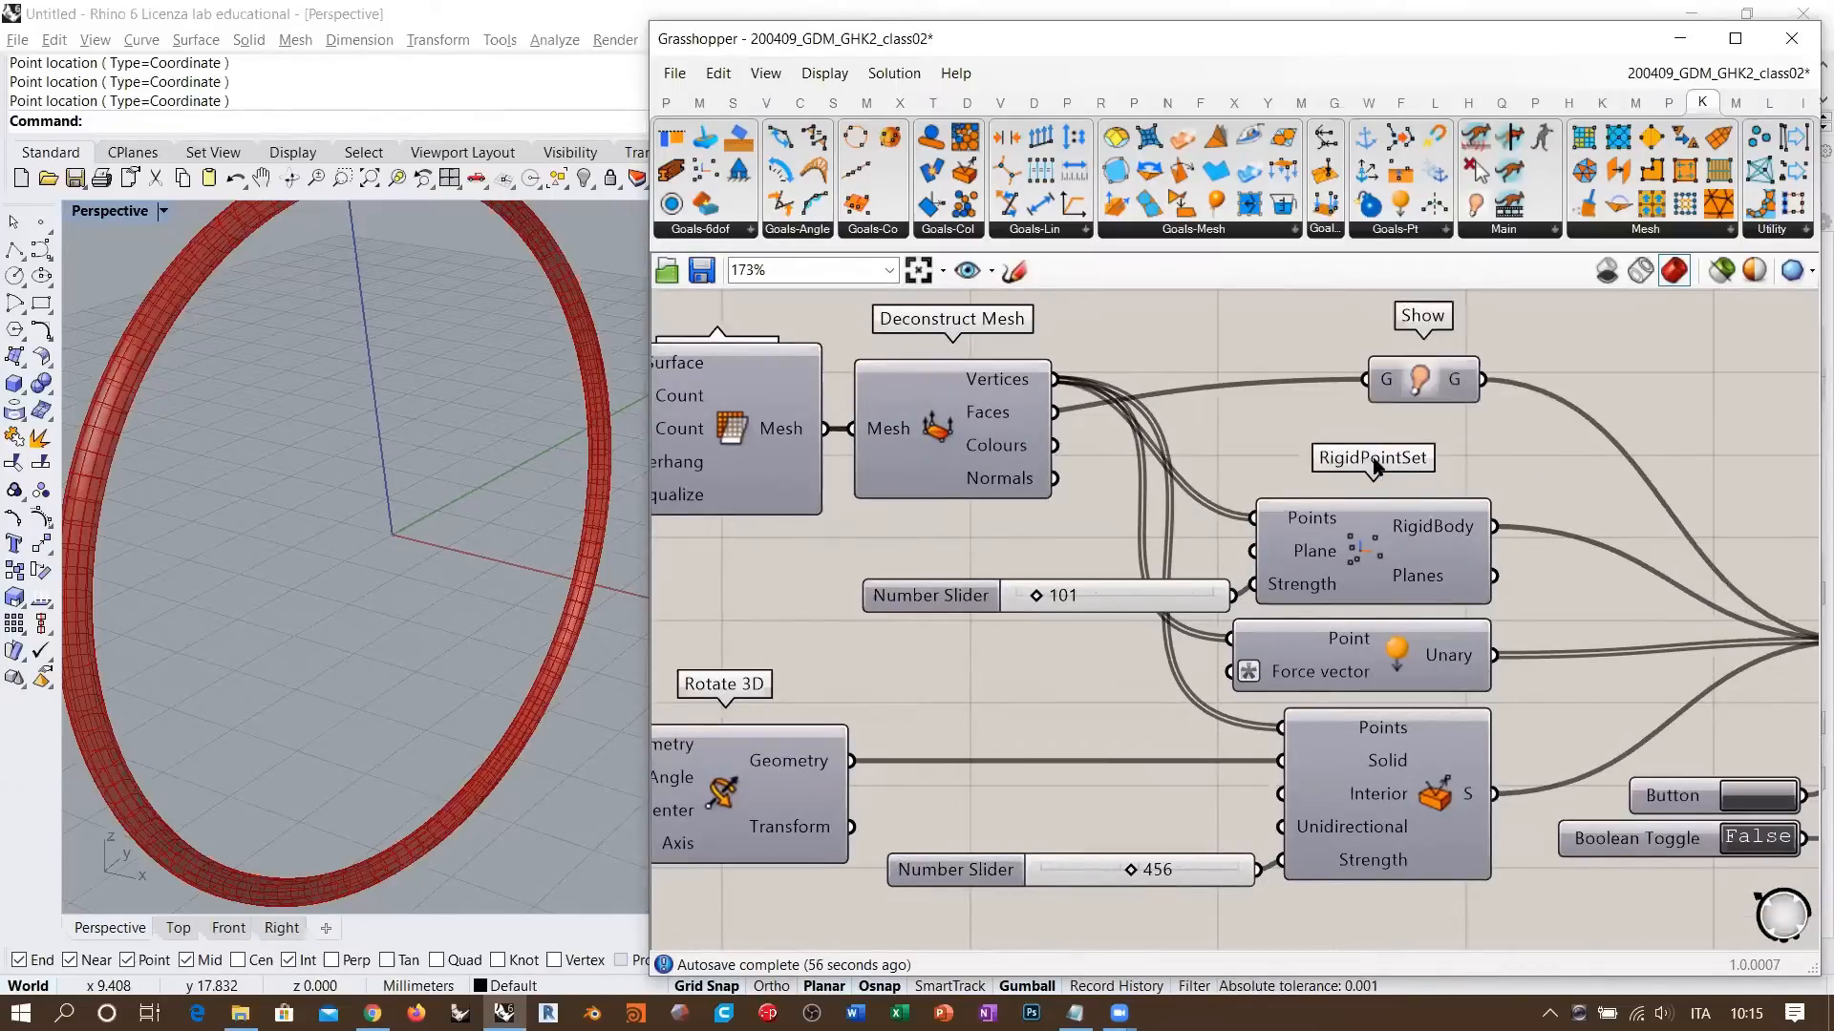
left_click_drag(1425, 391, 1426, 426)
left_click(1378, 565)
right_click_drag(1509, 638, 1540, 606)
left_click(1223, 561)
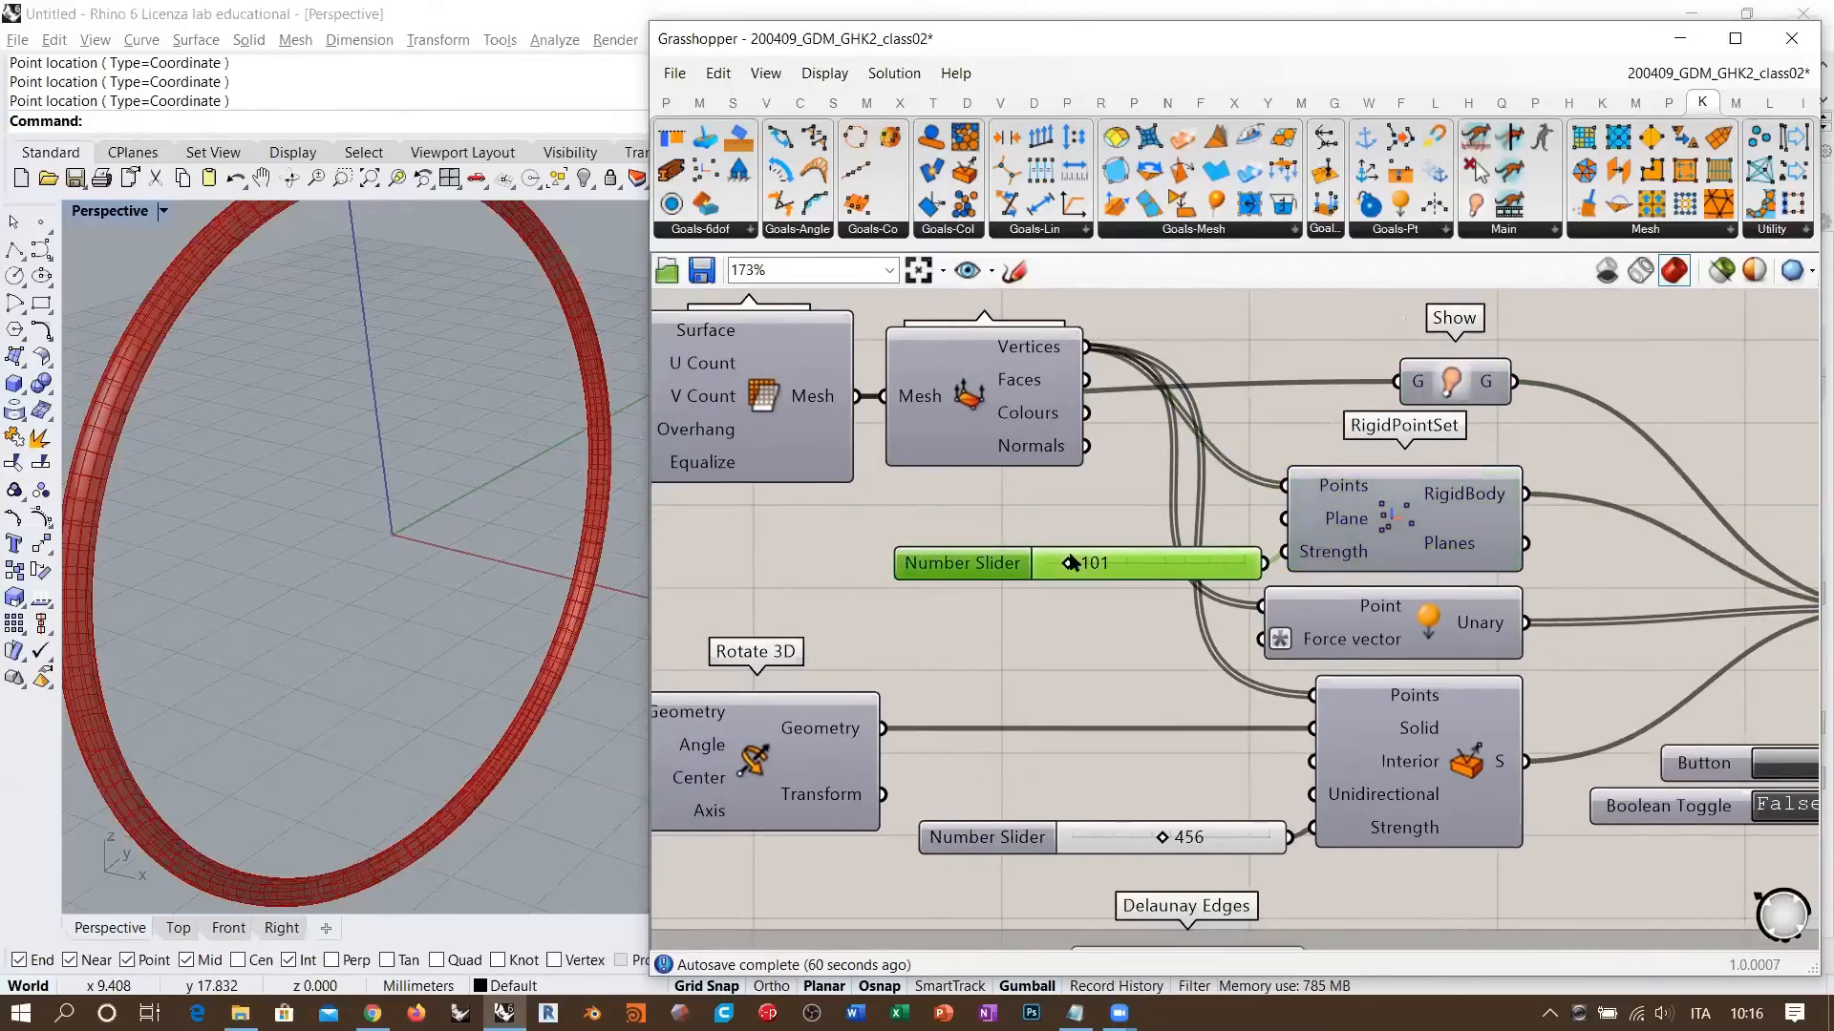
left_click_drag(1079, 556, 1075, 544)
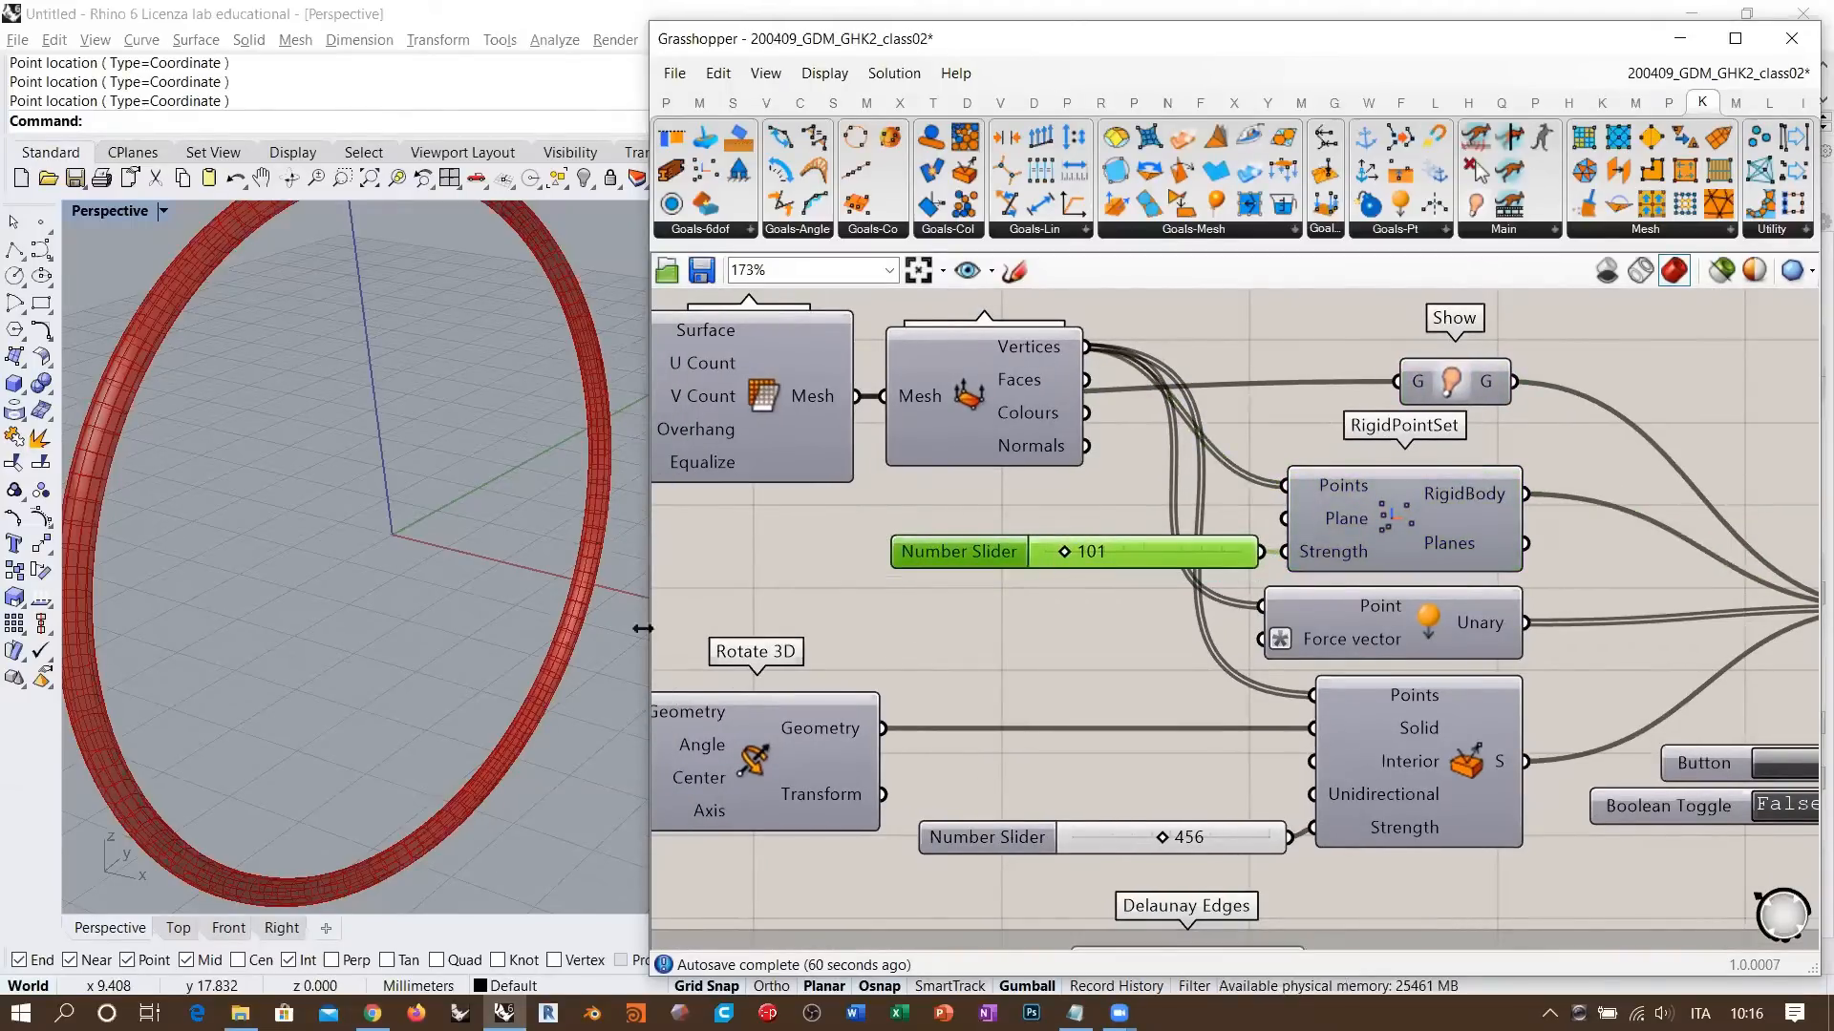
- Examine the RigidPointSet goal up close, including its Points, Plane and Strength inputs, and compare it with the ring mesh
right_click_drag(432, 523, 439, 537)
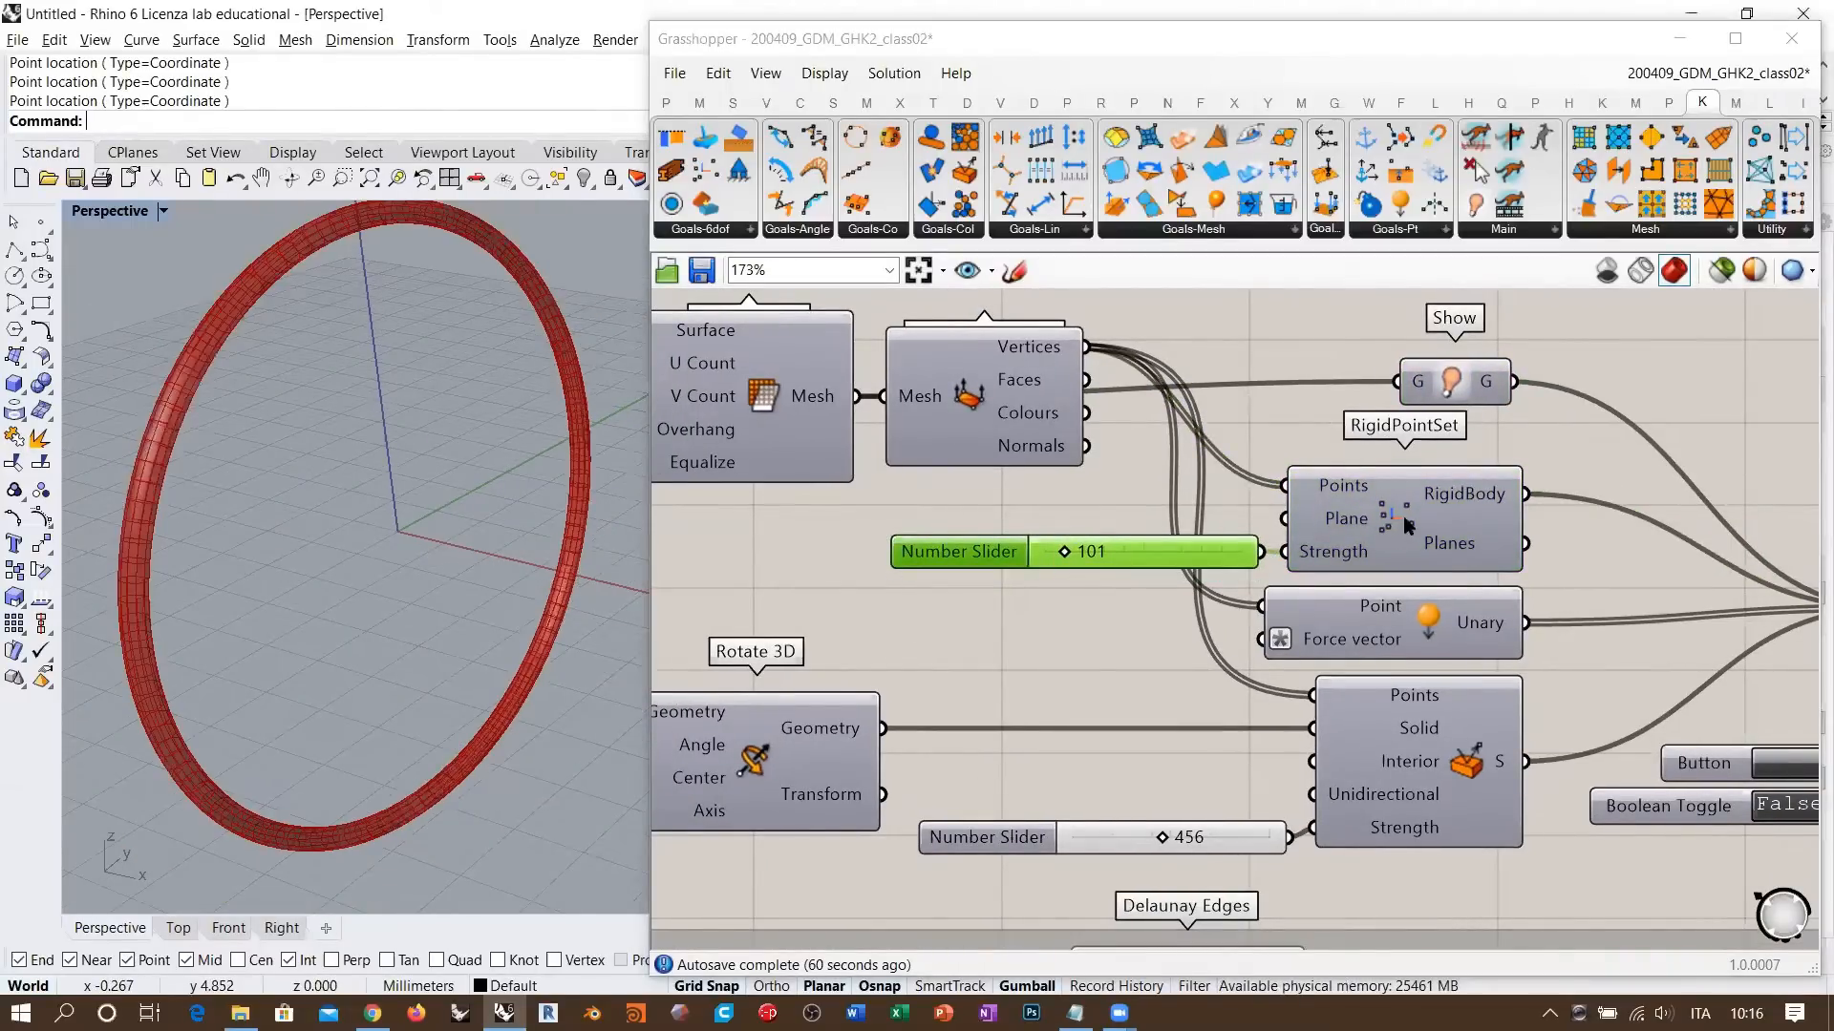
left_click(1592, 552)
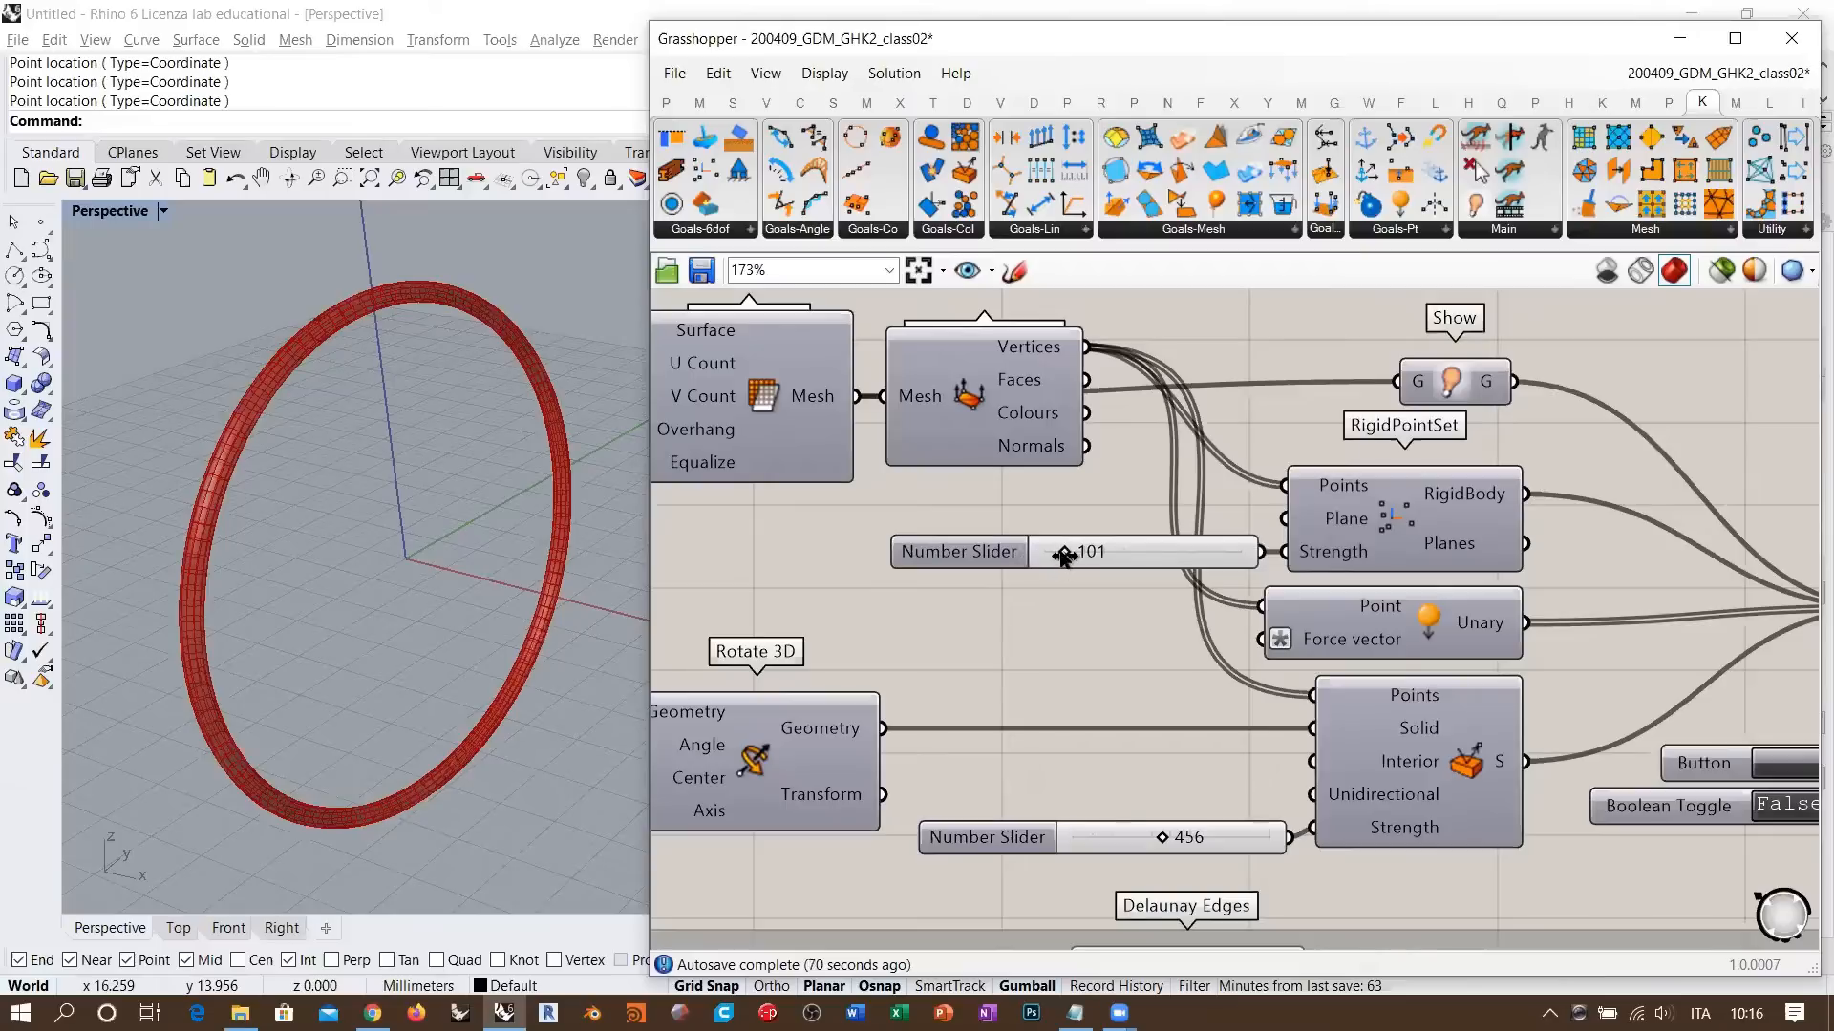
scroll(1372, 480, "up", 3)
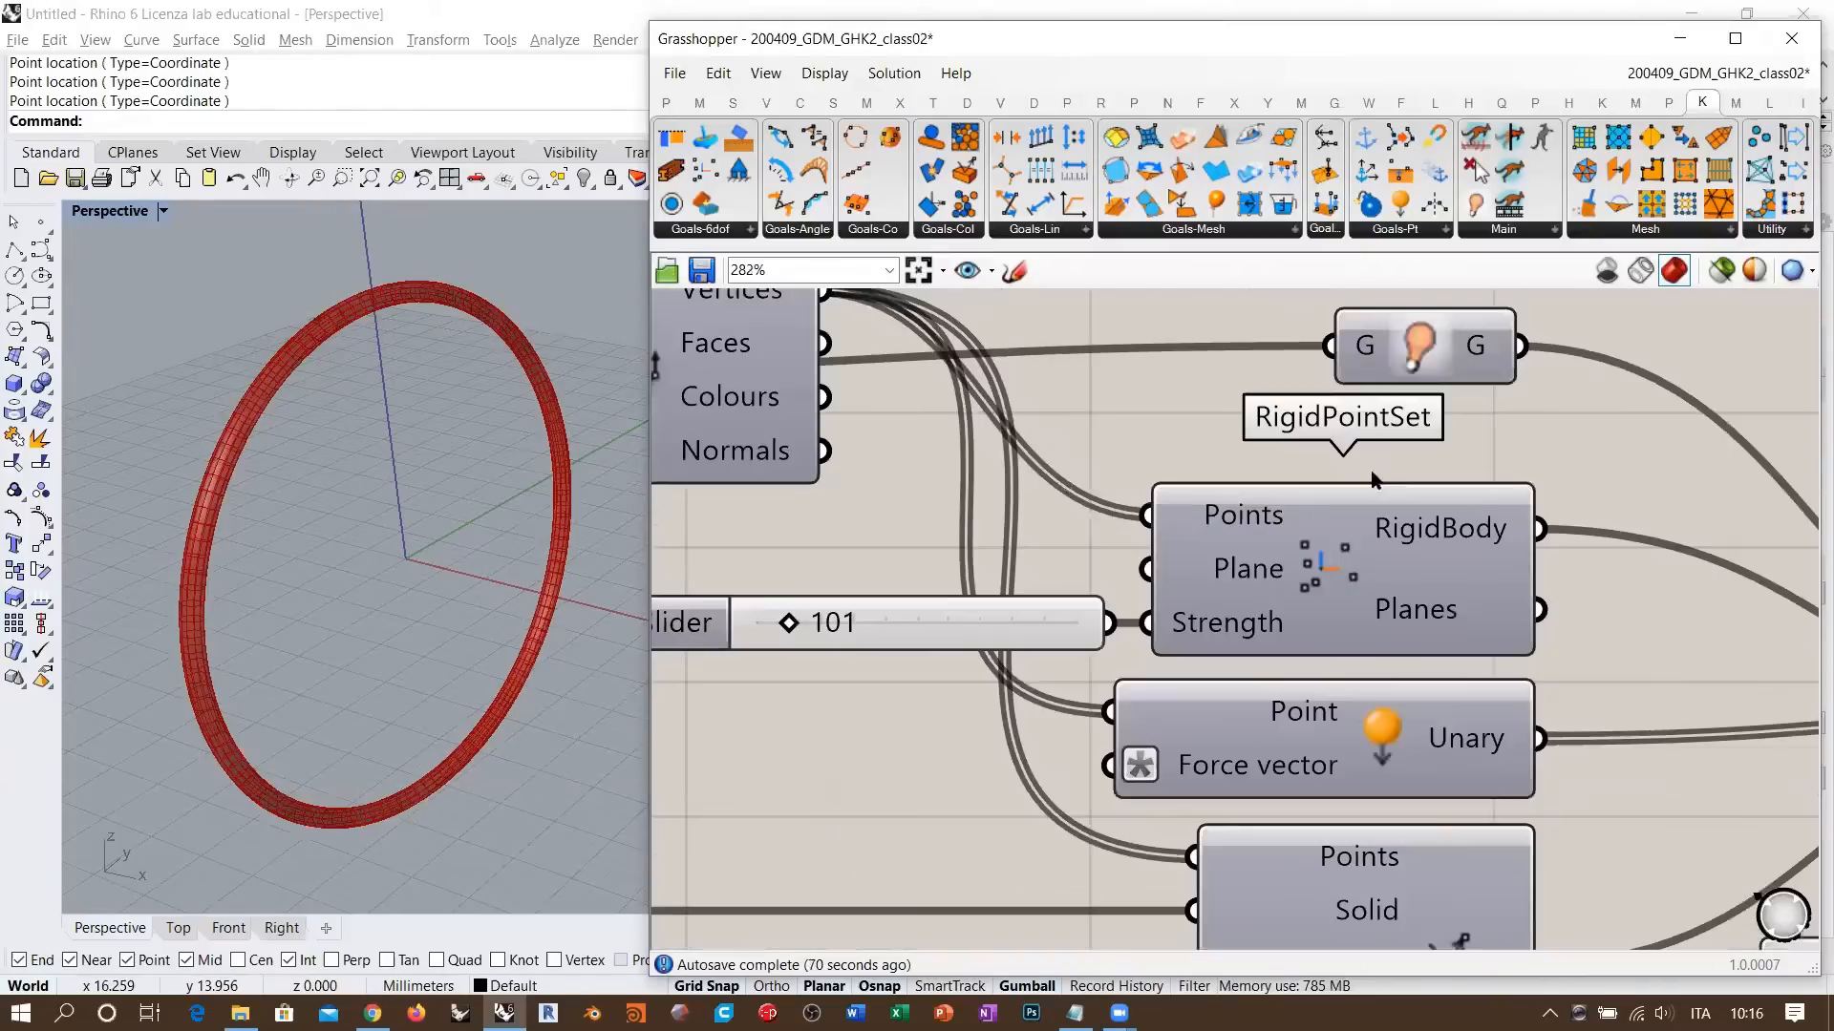
scroll(1372, 483, "up", 8)
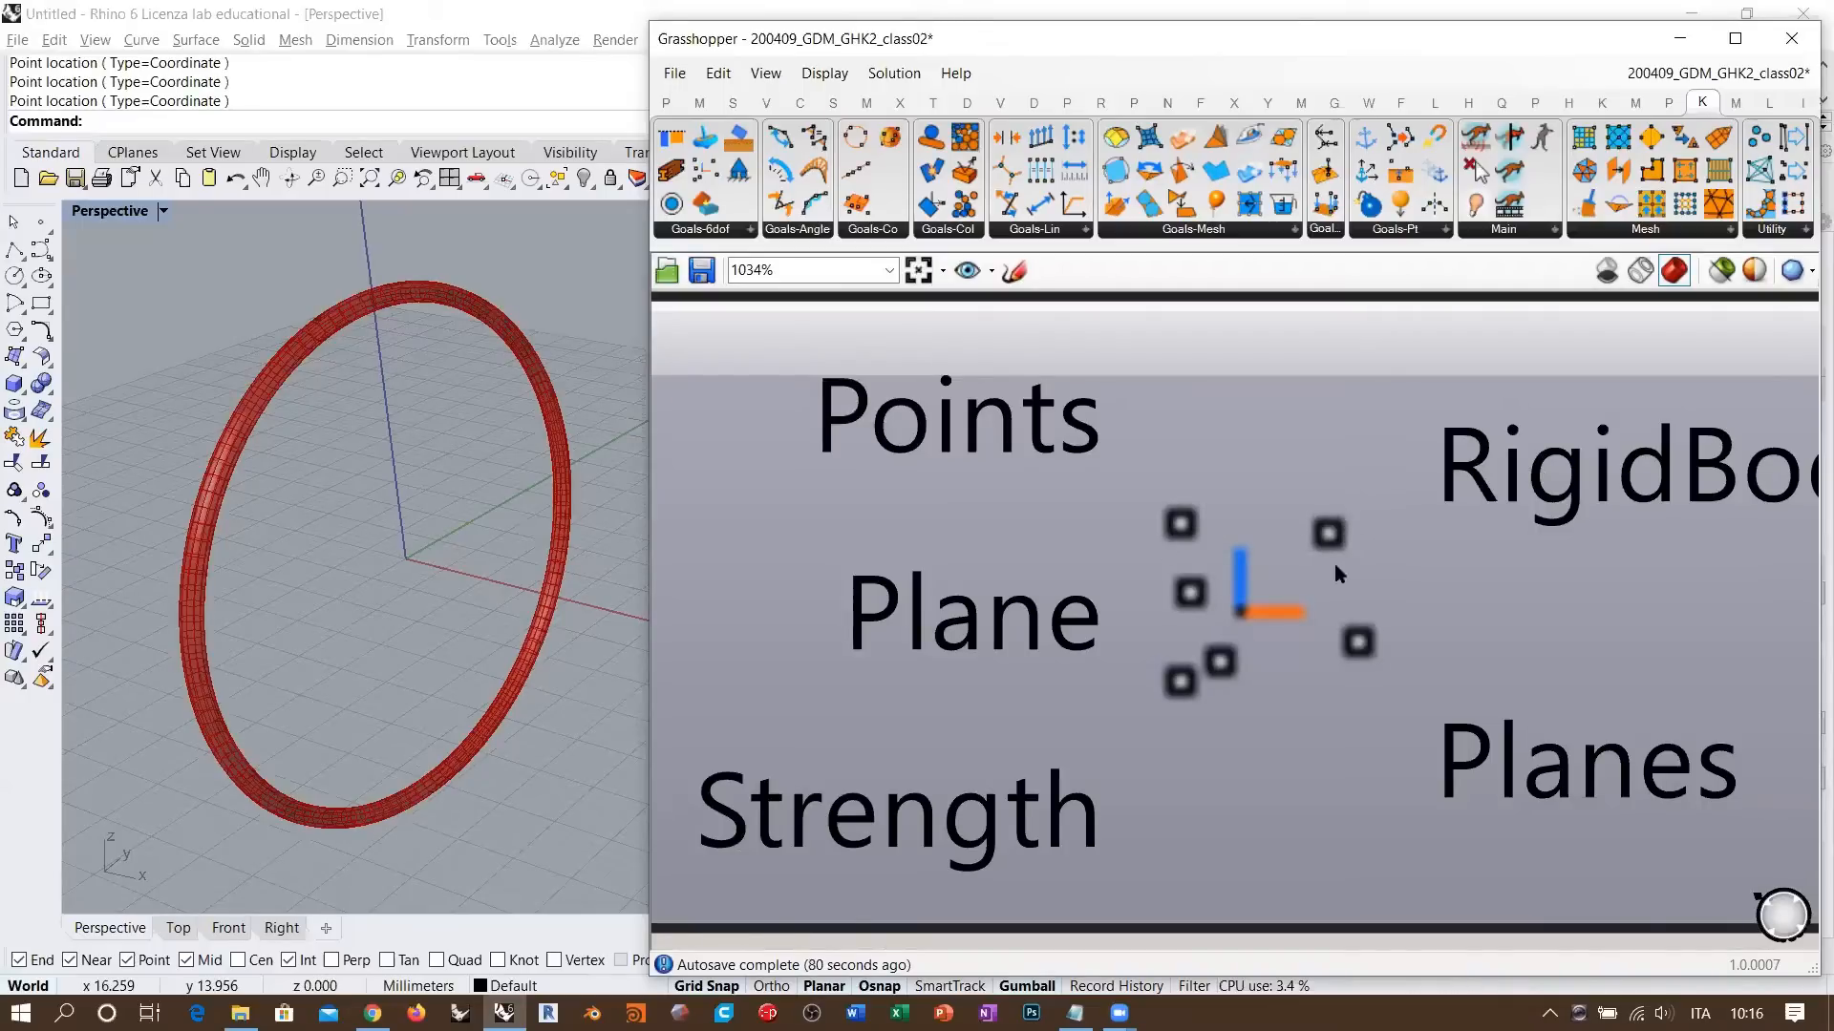
scroll(1235, 627, "down", 5)
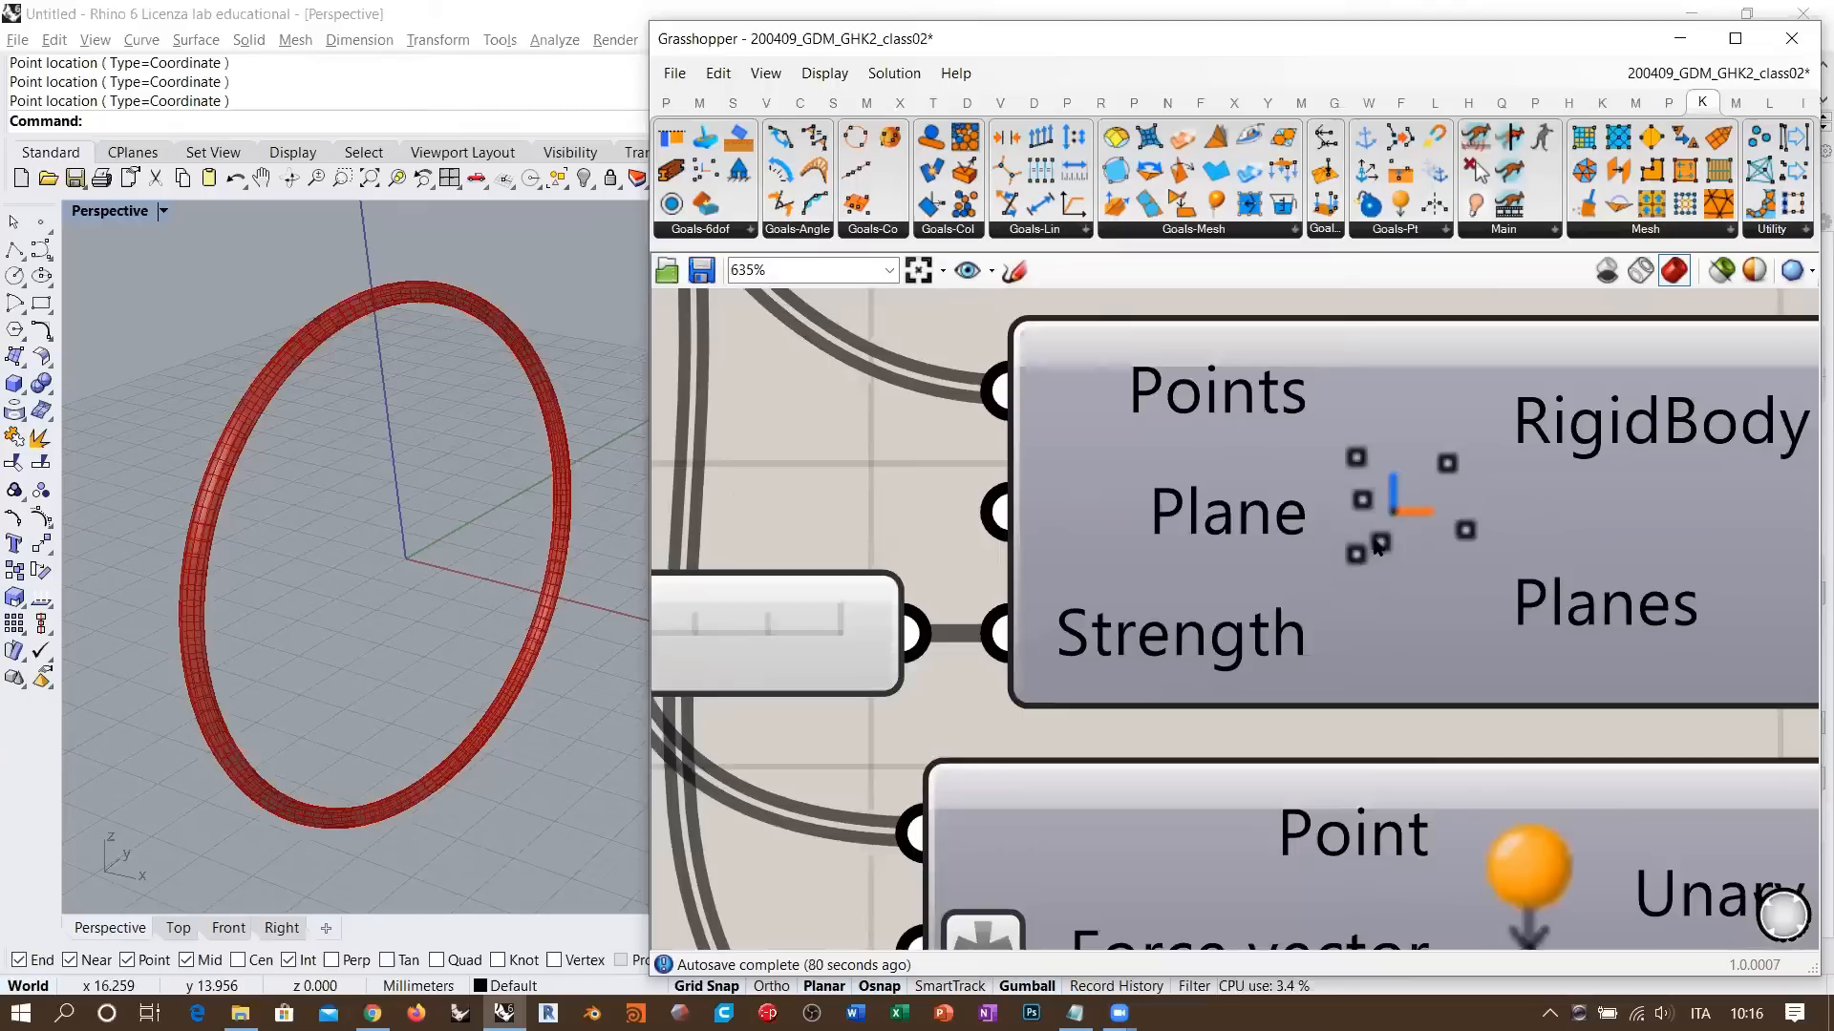
scroll(1303, 590, "down", 3)
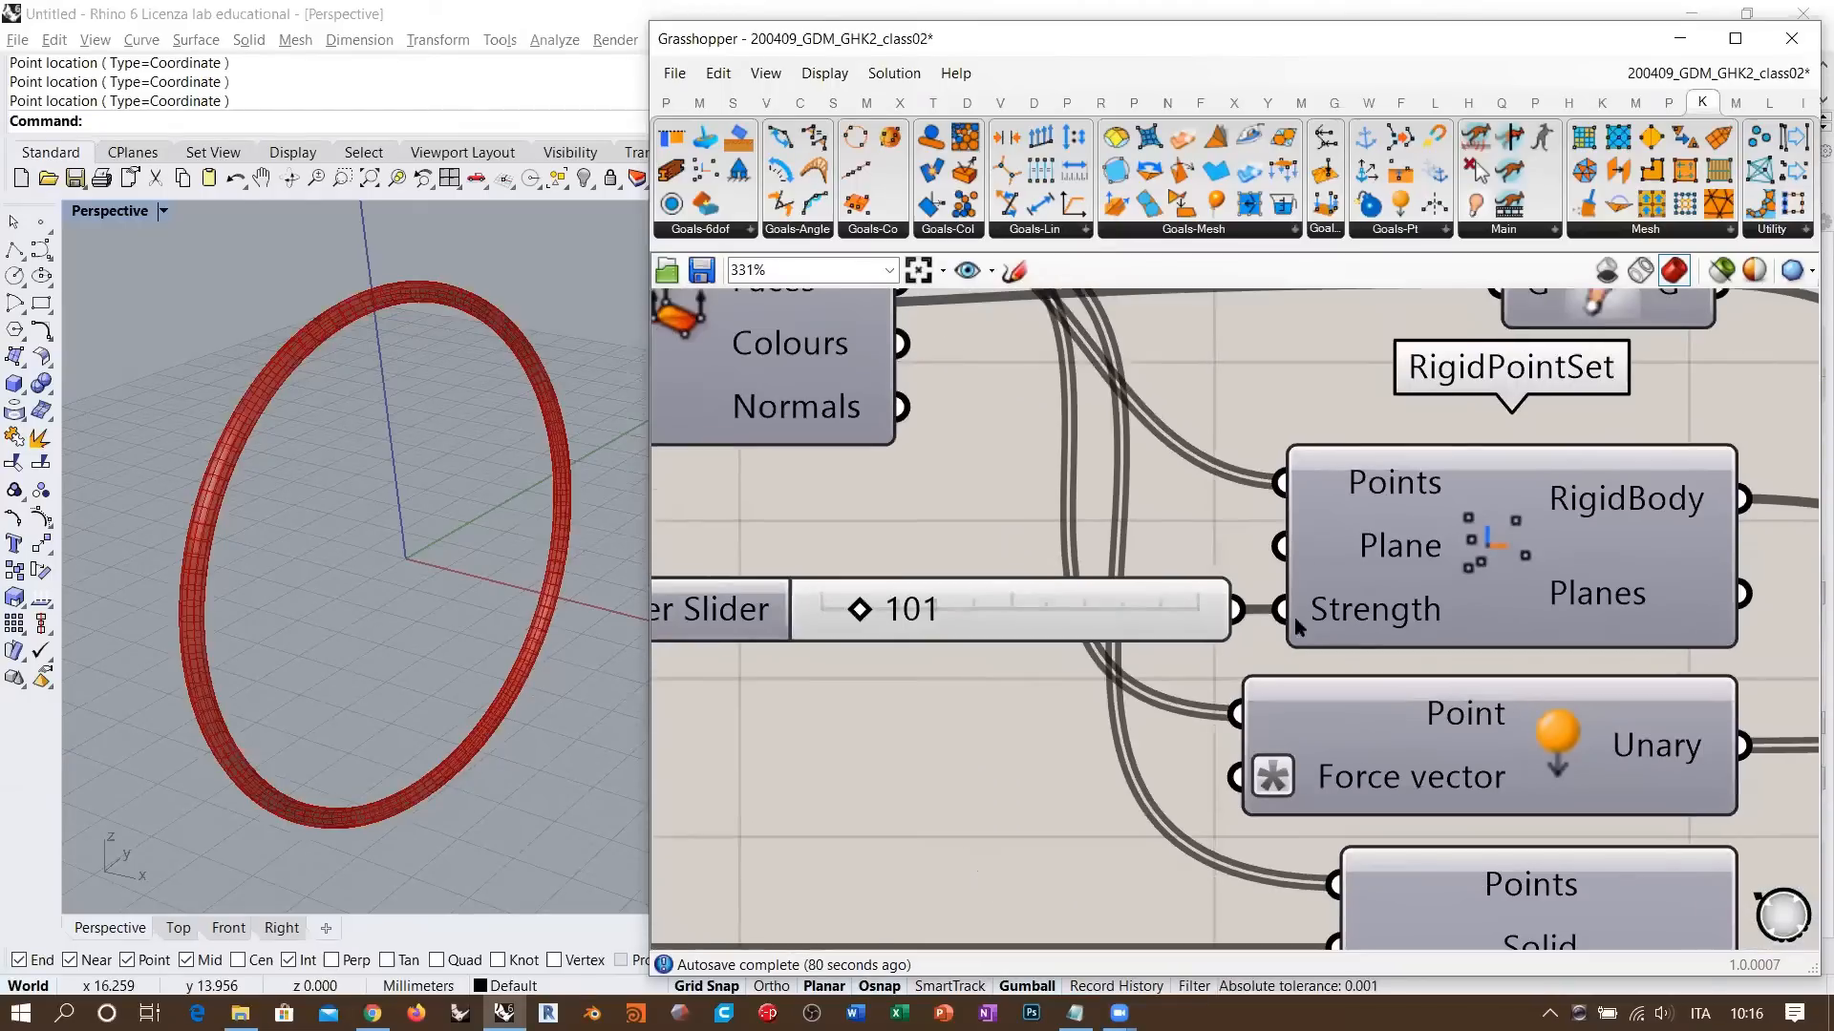
right_click_drag(1552, 544, 1378, 551)
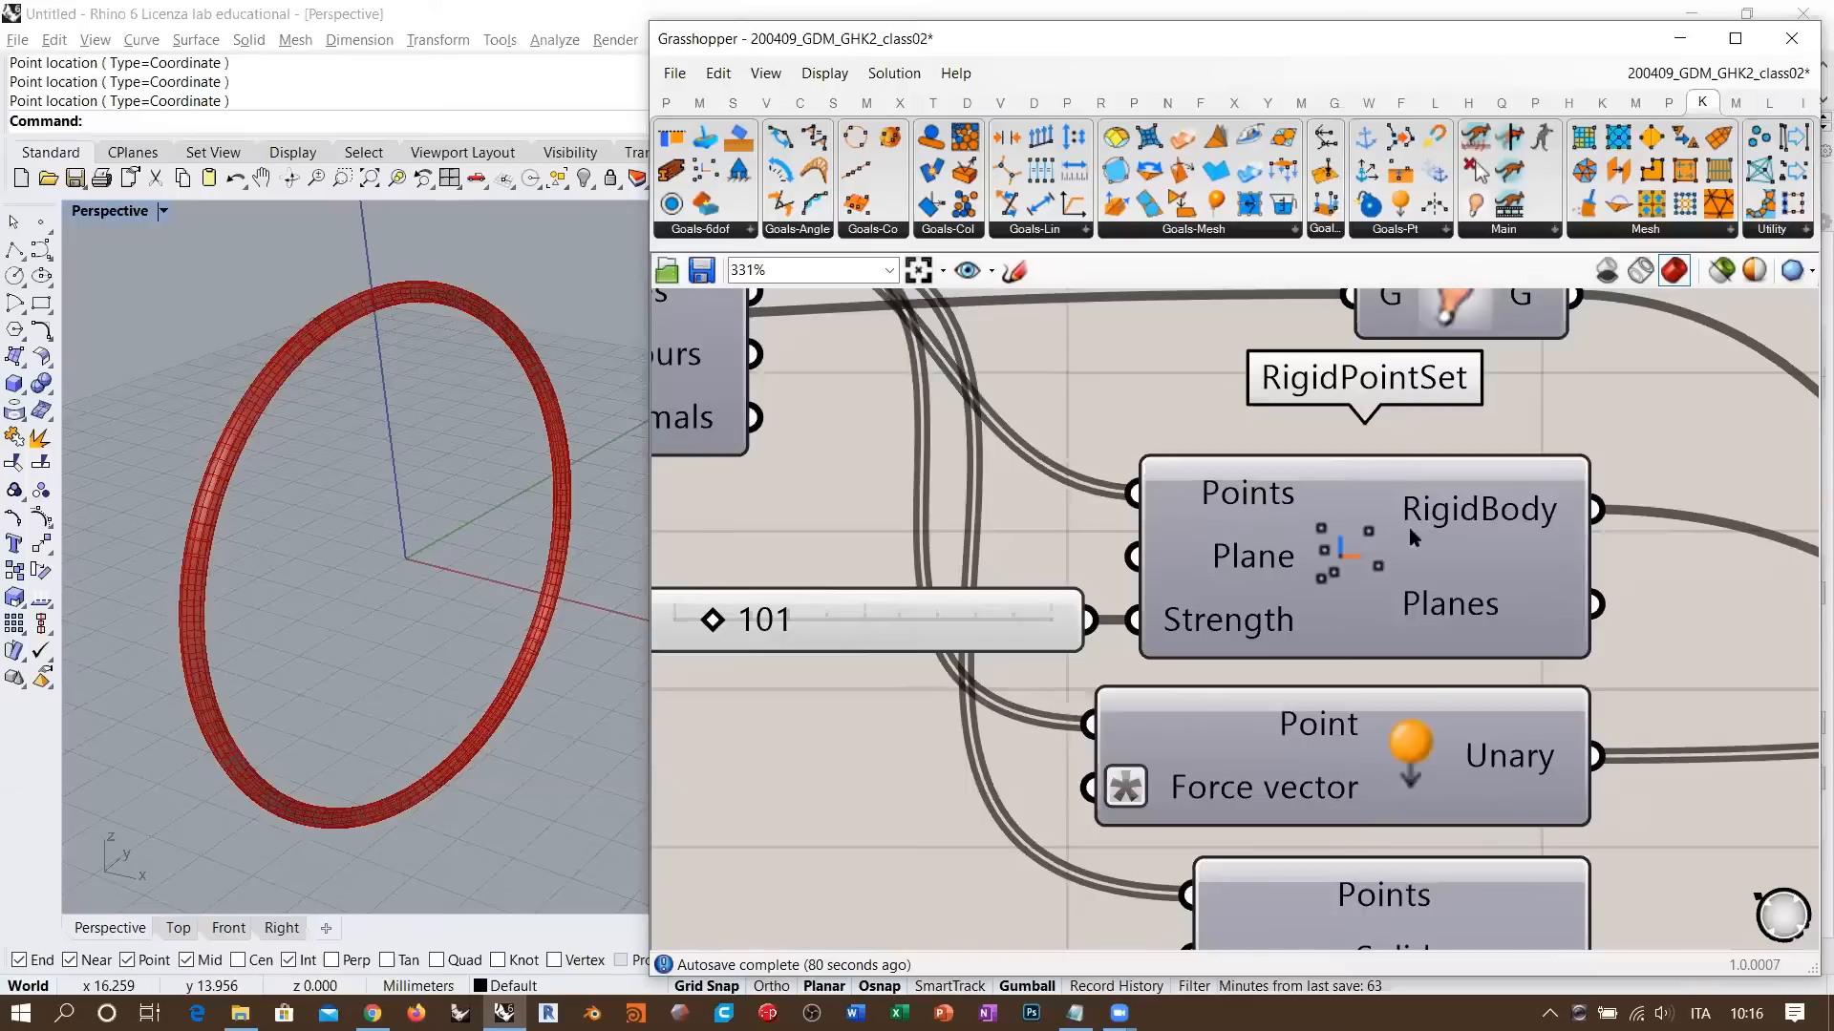
scroll(1390, 563, "down", 2)
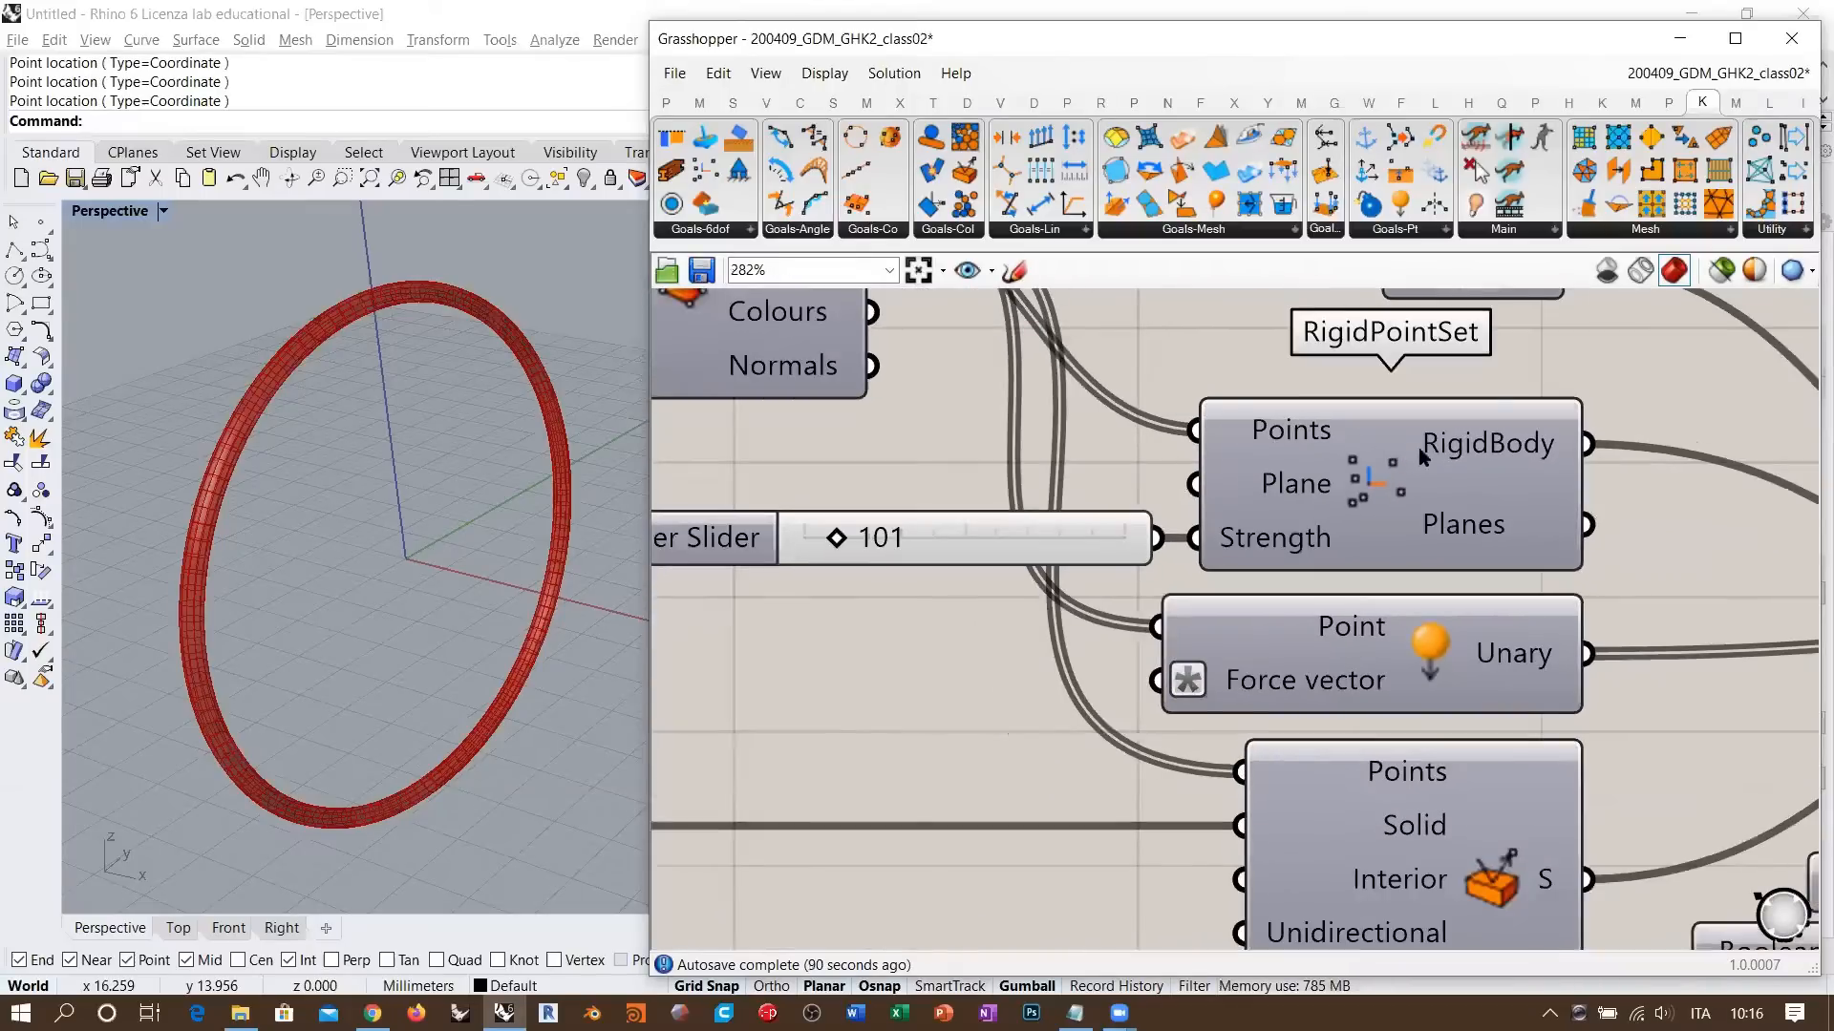
scroll(1423, 456, "down", 5)
right_click_drag(1397, 523, 1472, 611)
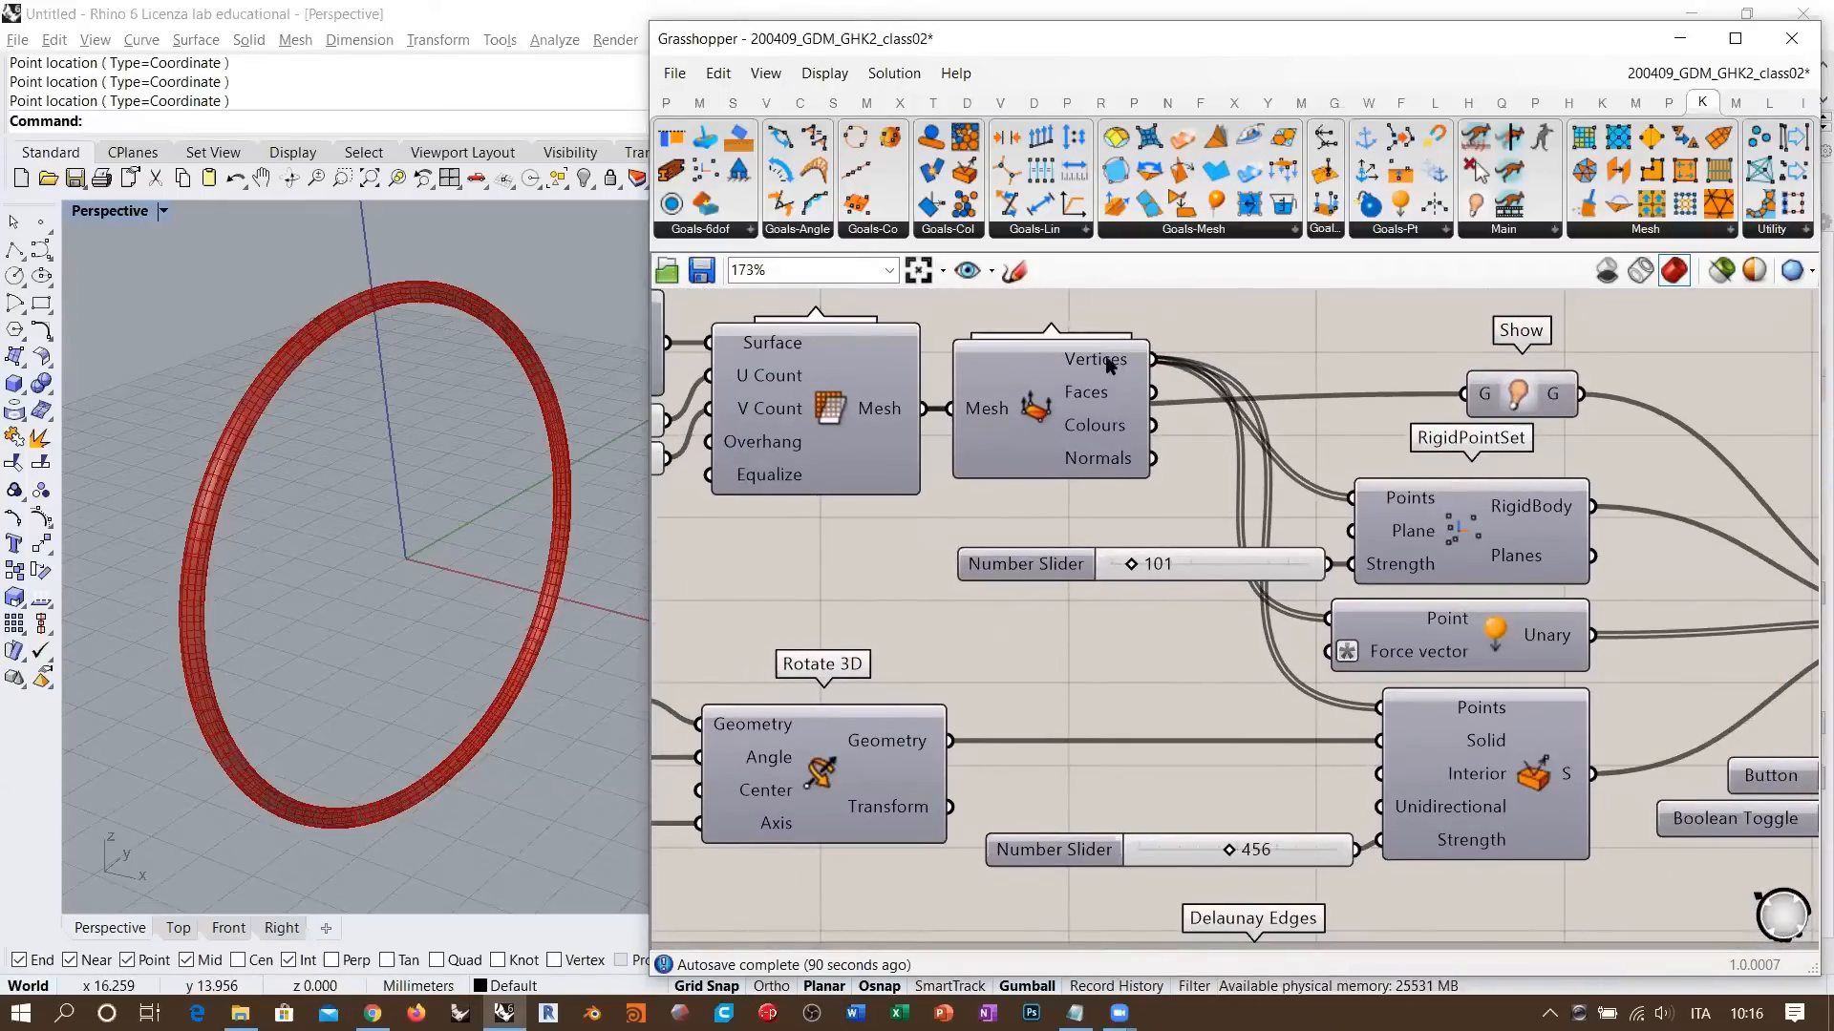
- Examine the Unary force goal and how its Point input connects to the ring's mesh vertices
left_click(1493, 638)
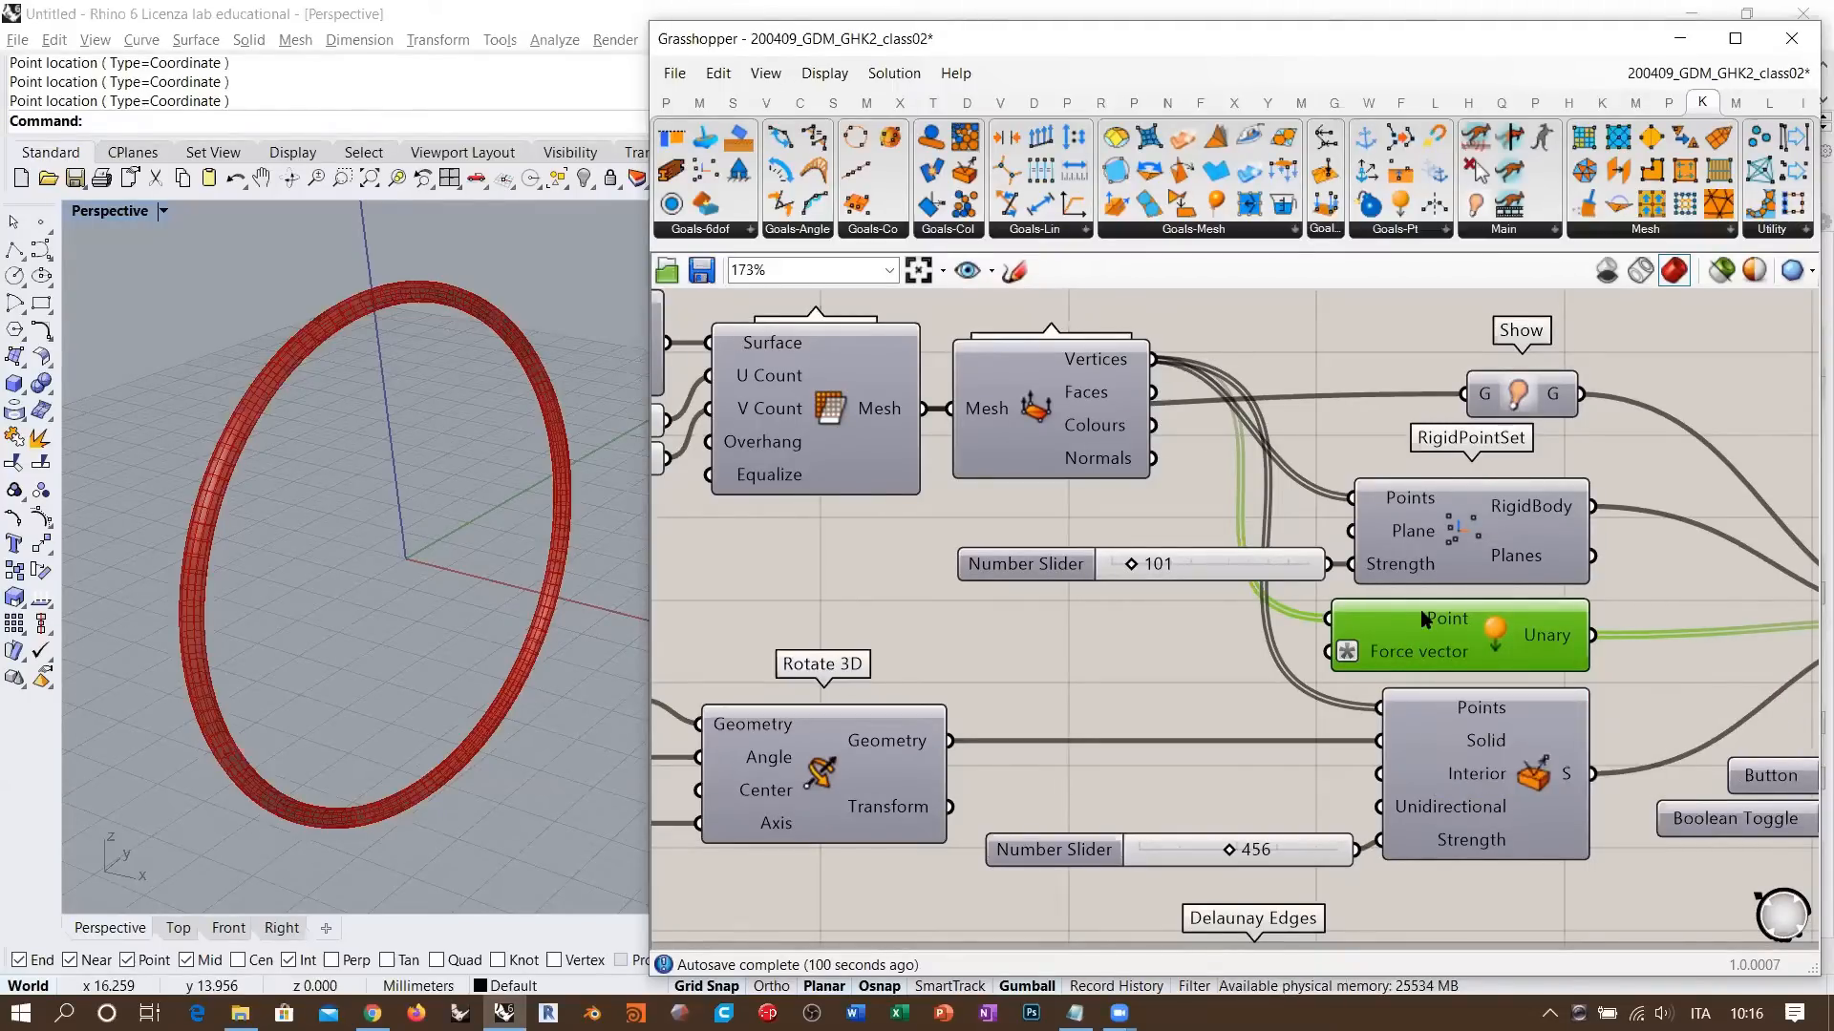
mouse_move(1423, 619)
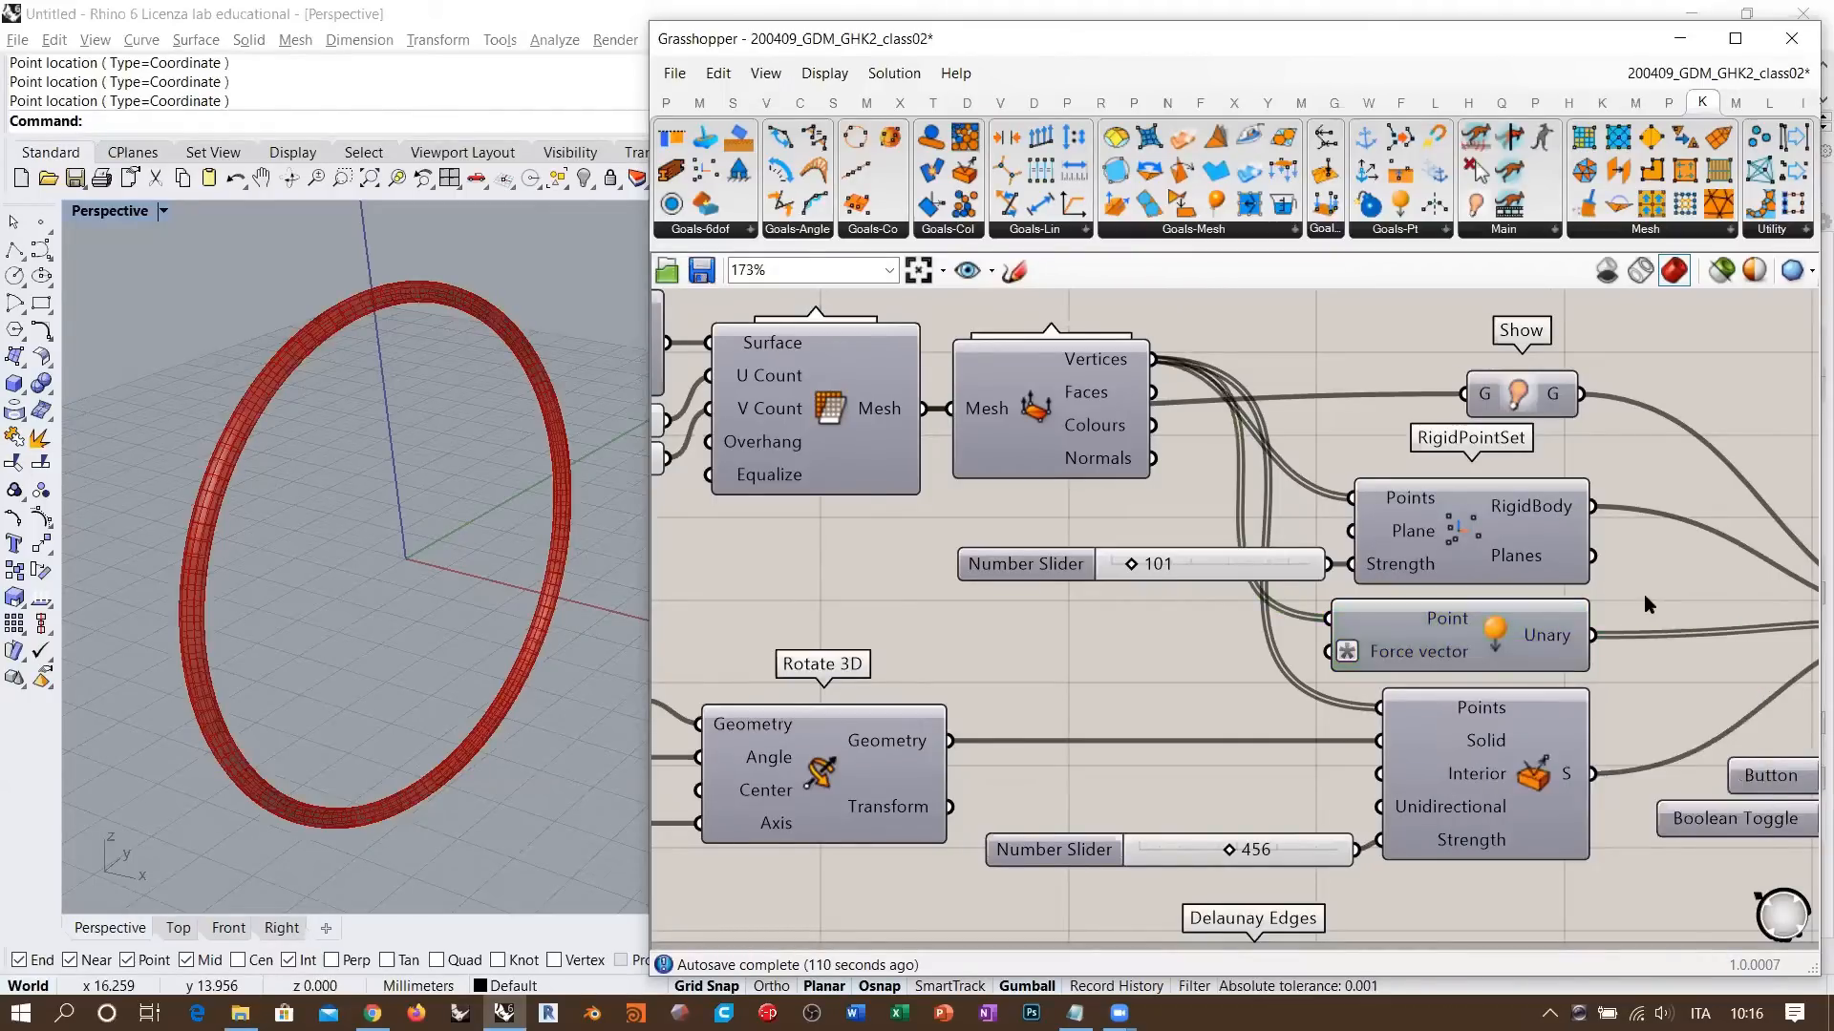
scroll(1643, 594, "down", 2)
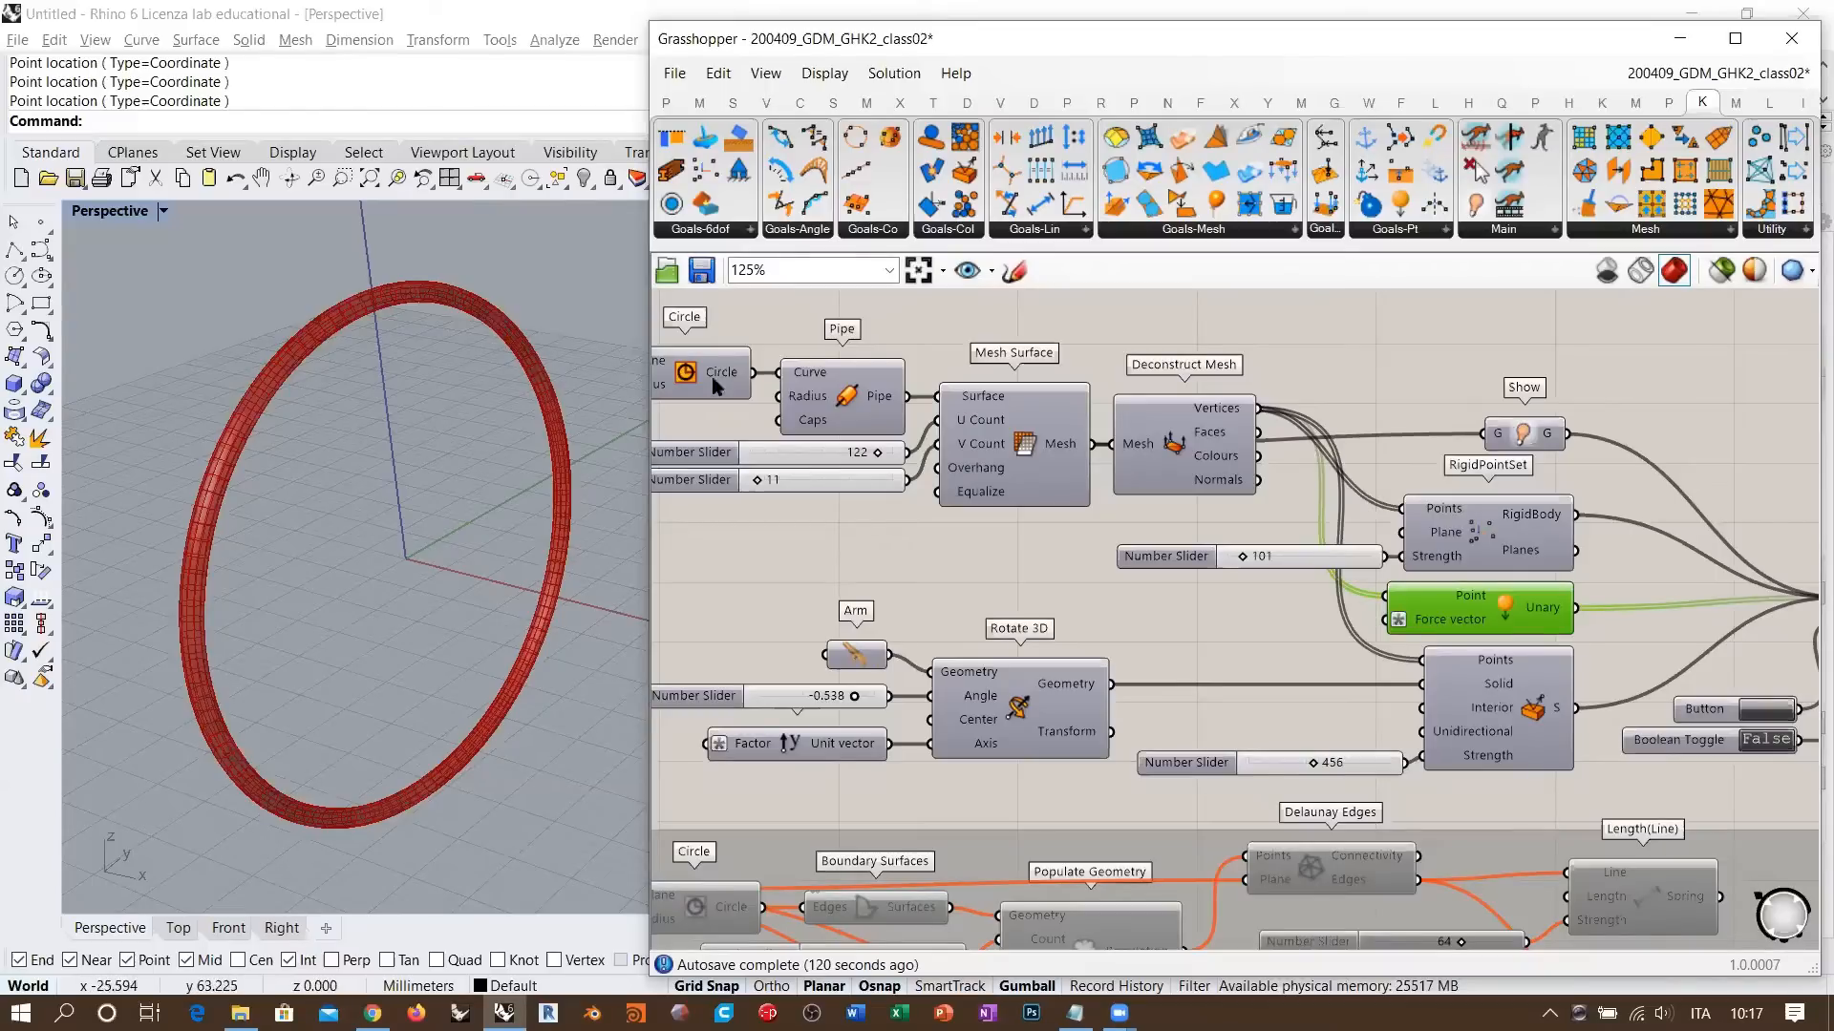
right_click_drag(1372, 573, 1335, 521)
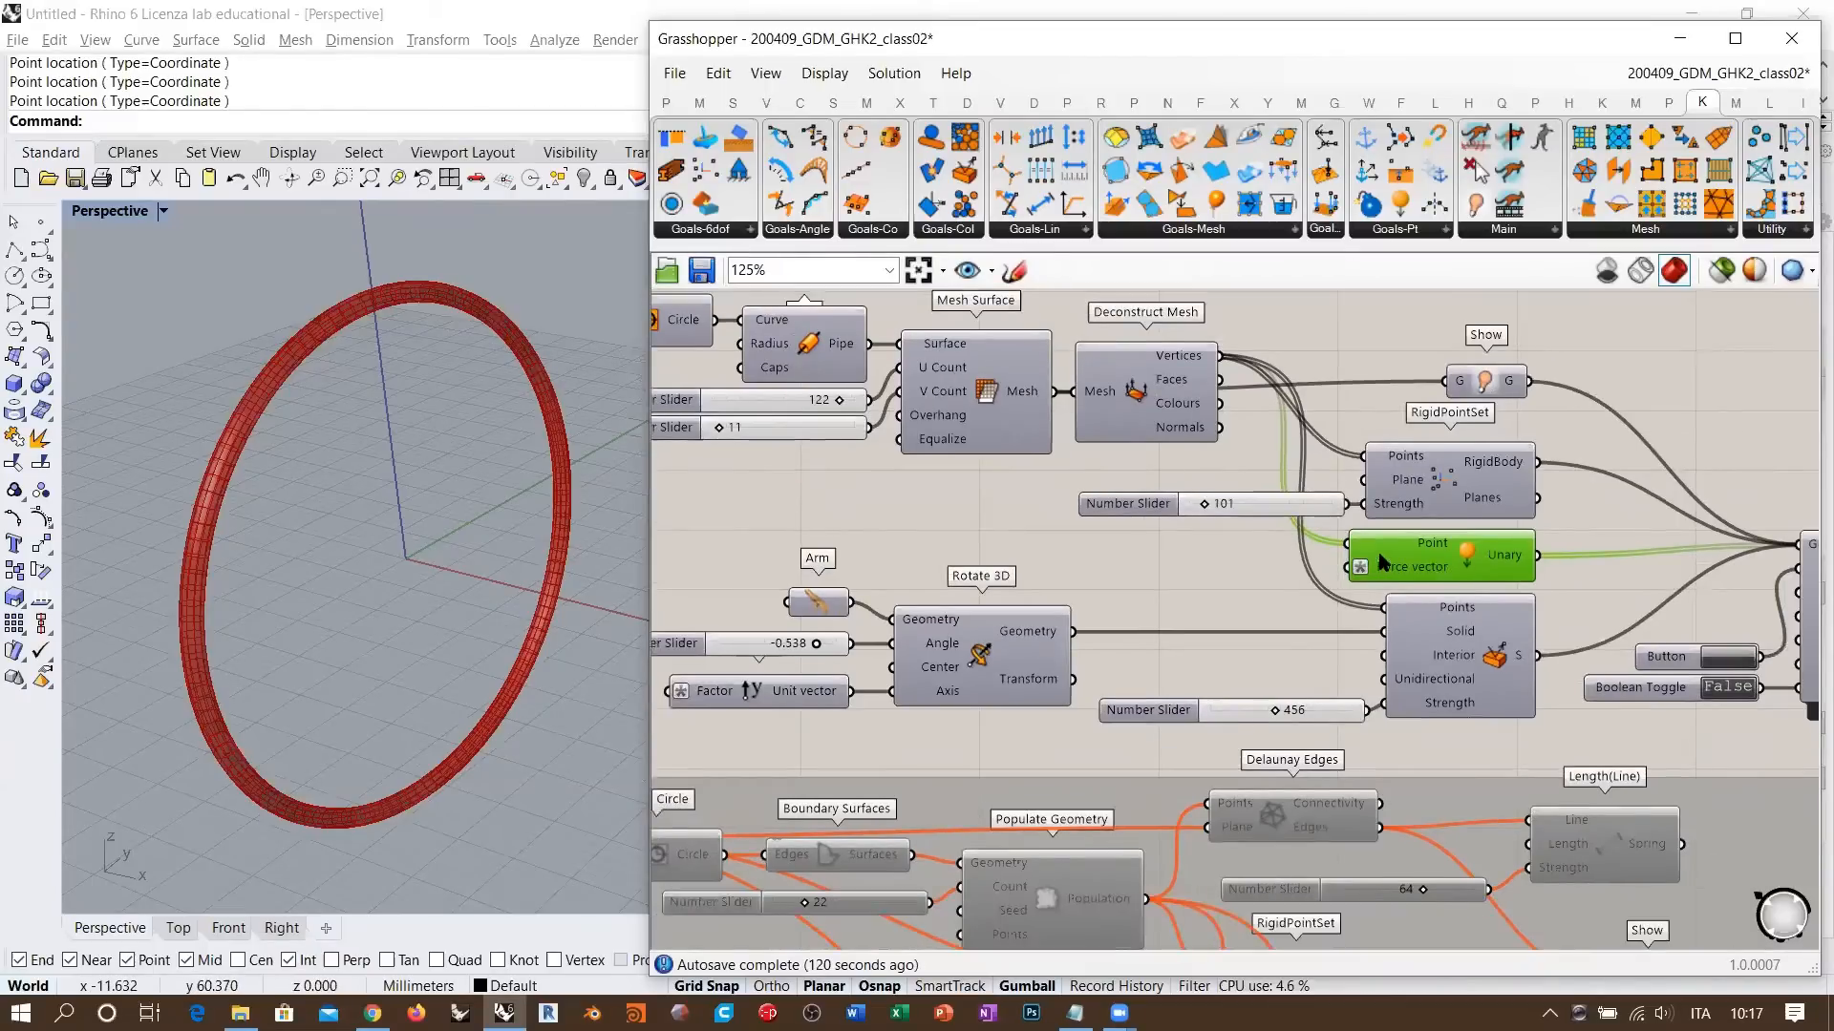
scroll(1379, 556, "up", 4)
scroll(1509, 517, "down", 4)
right_click_drag(1508, 518, 1484, 619)
scroll(1484, 619, "down", 2)
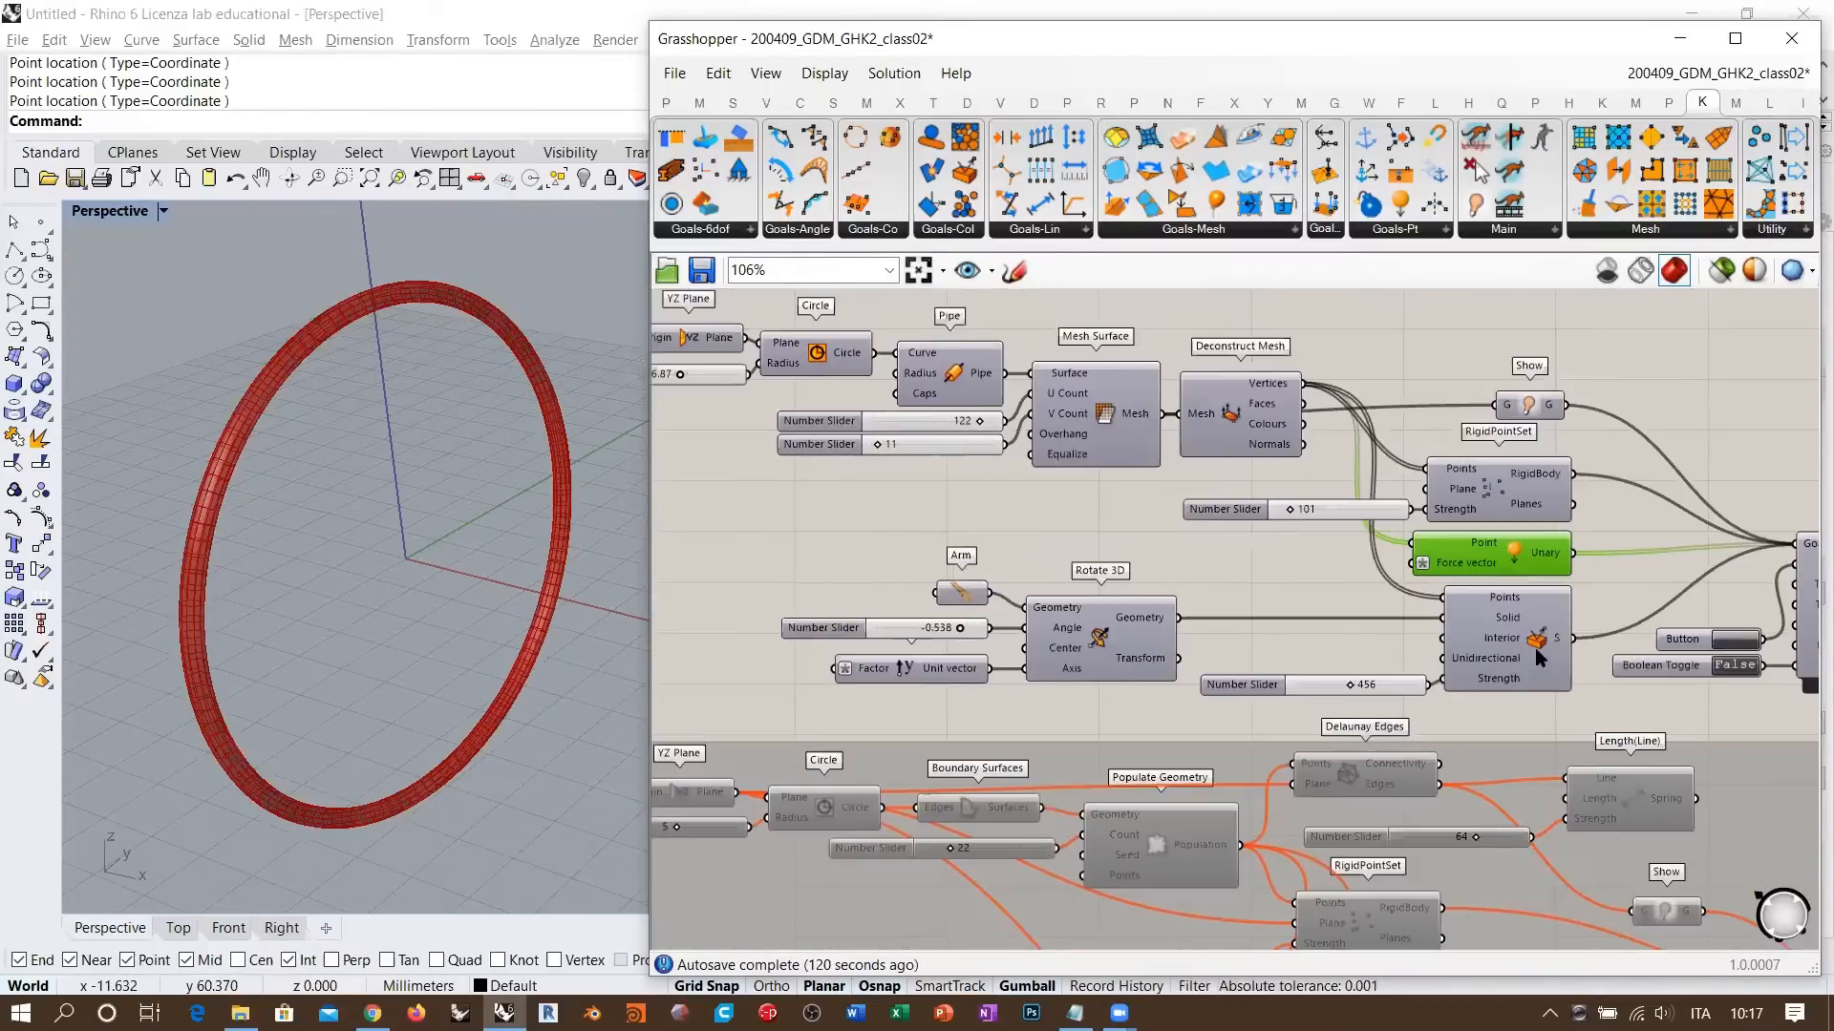
- Review the SolidPointCollide goal's description and inputs, and compare its connections with those of RigidPointSet
left_click(1534, 648)
scroll(1533, 647, "up", 3)
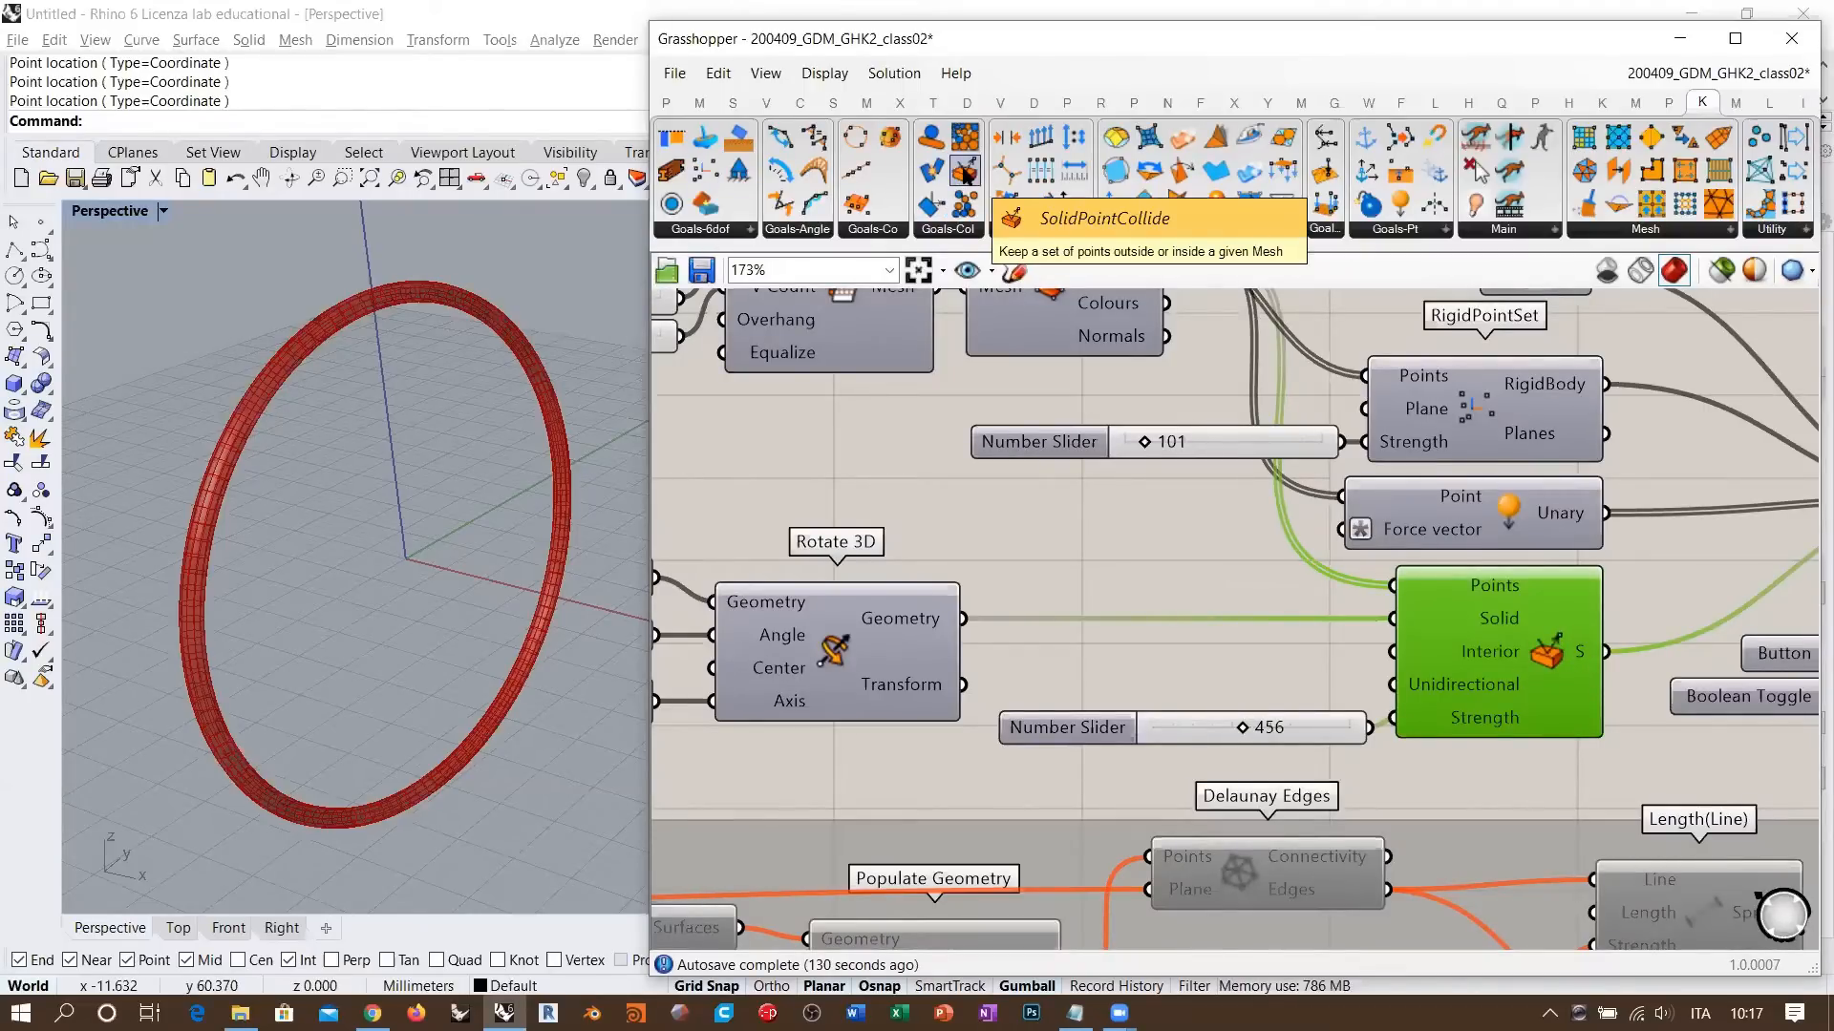
left_click(1212, 554)
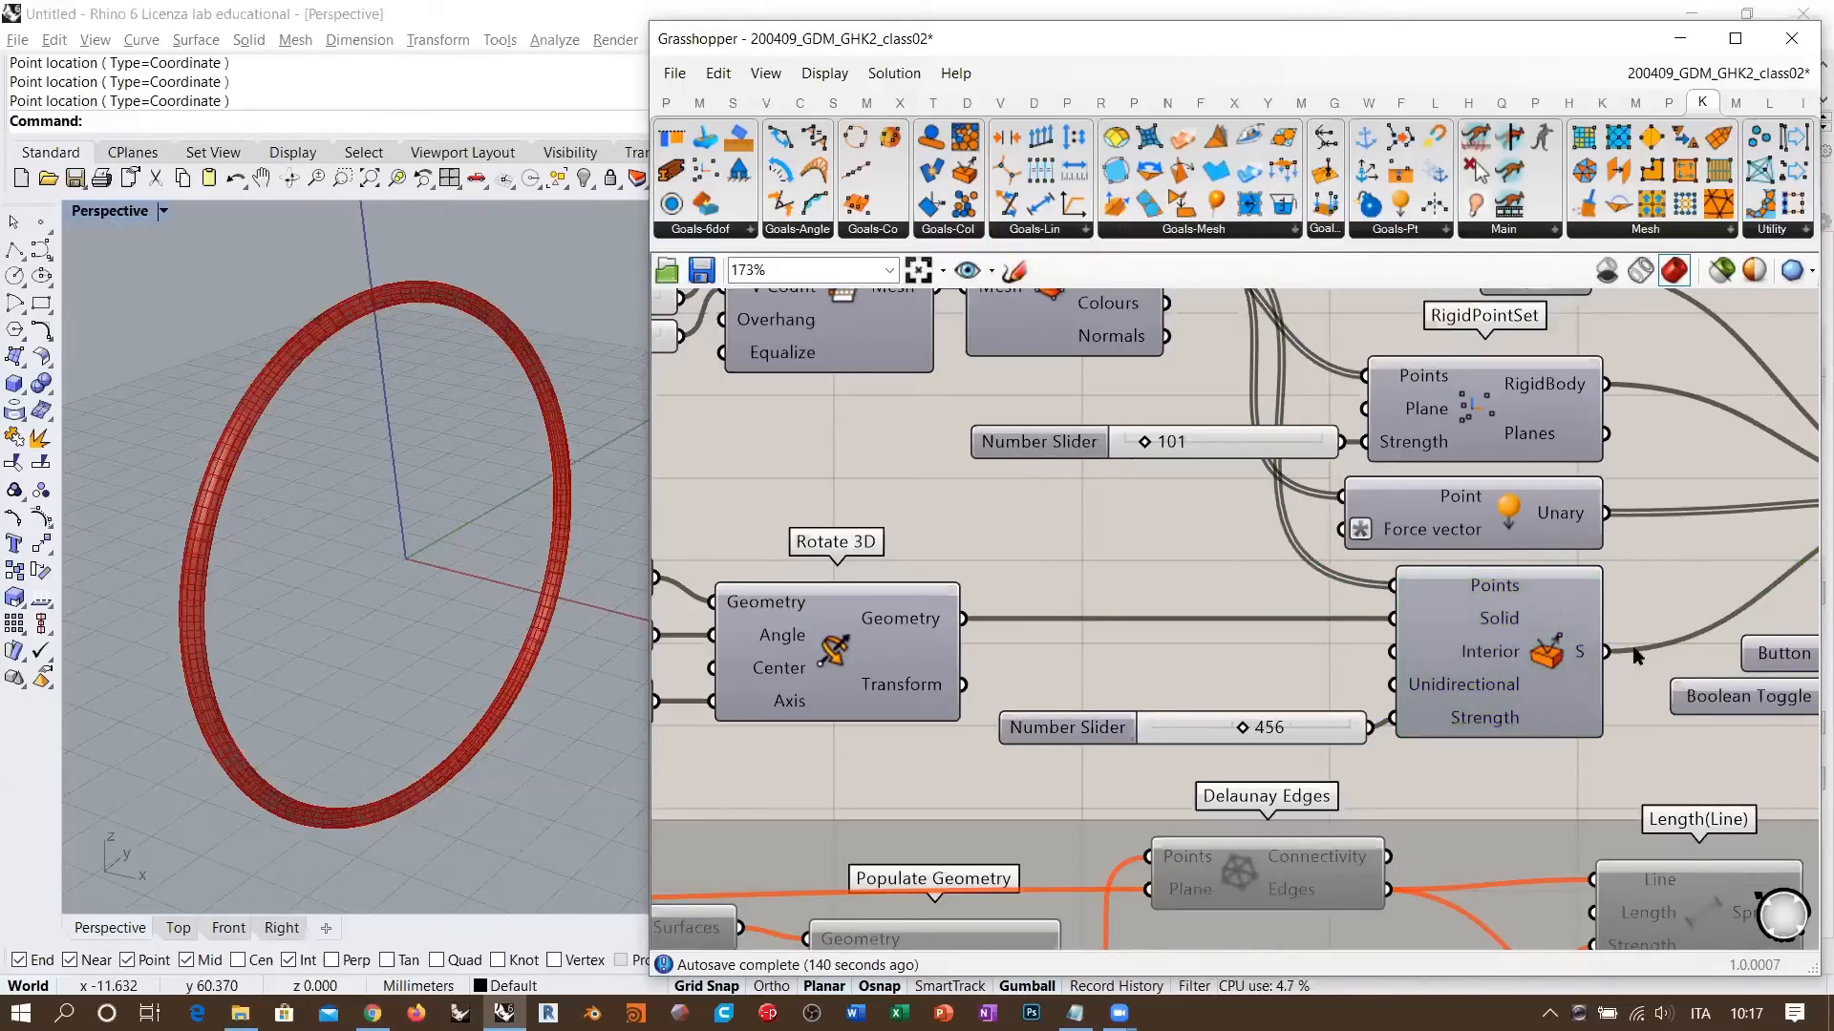
left_click(1567, 667)
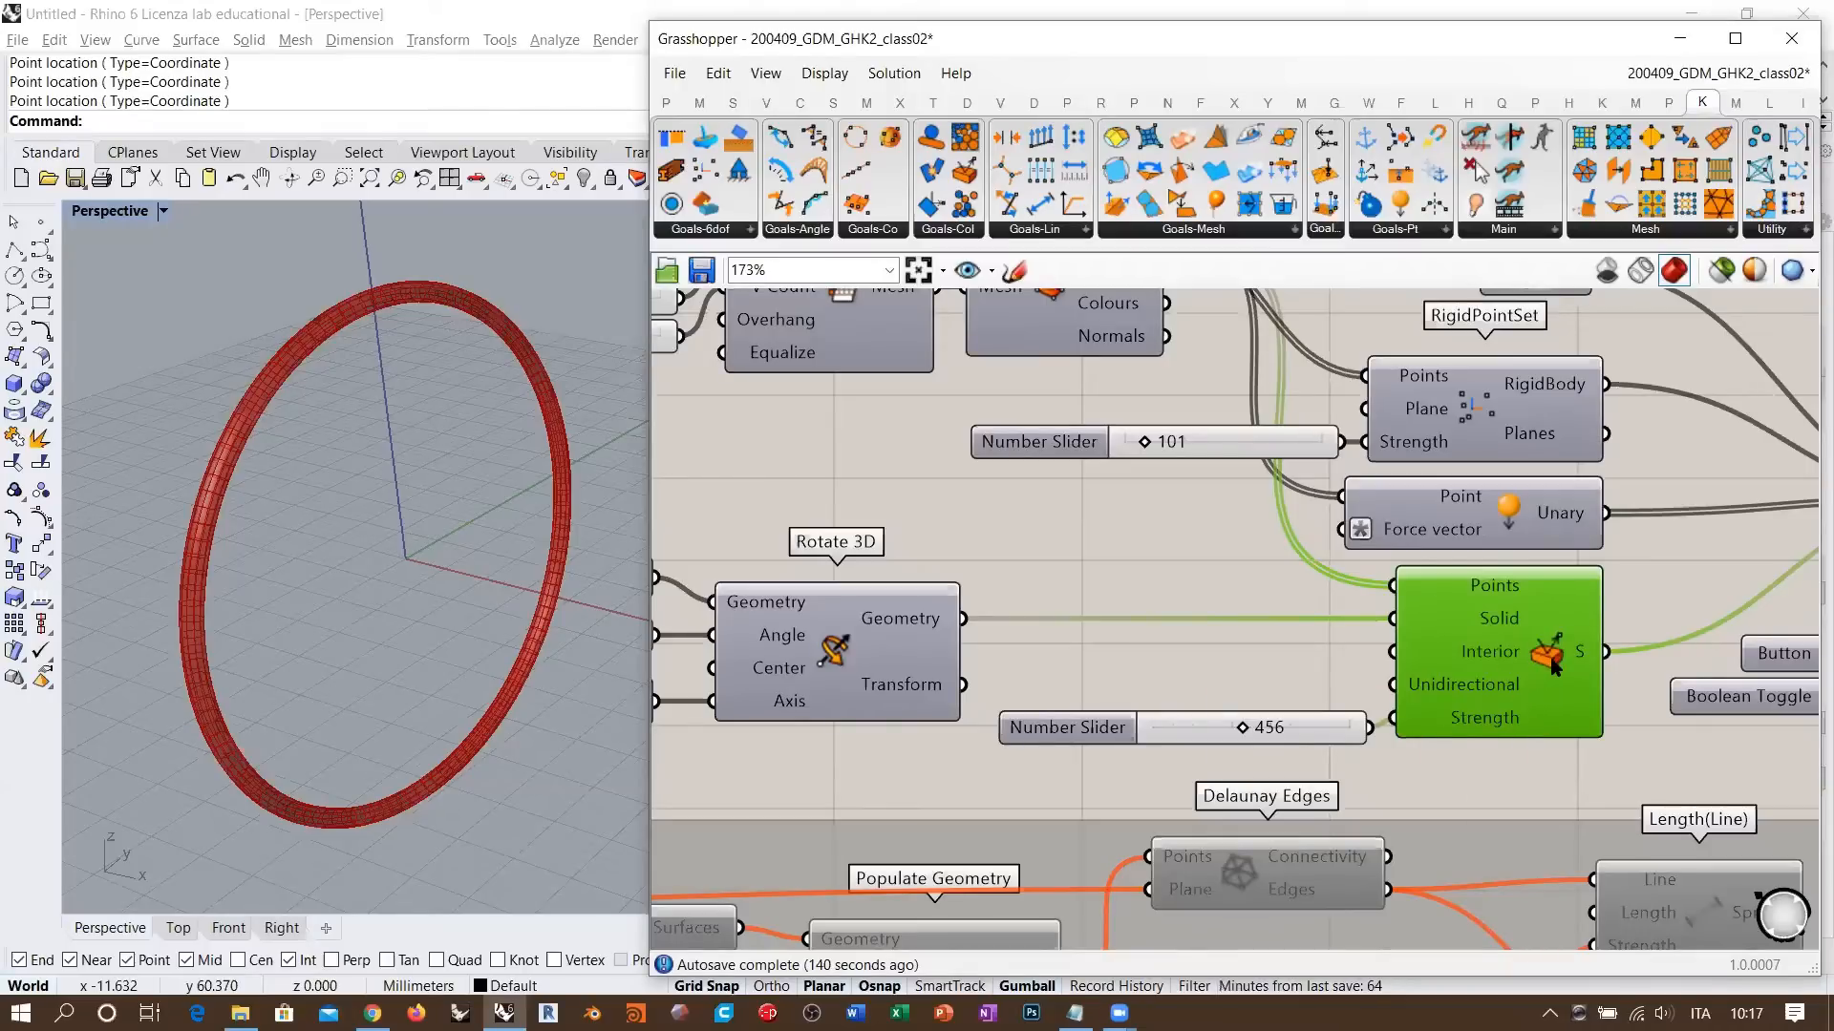
right_click_drag(1534, 485, 1496, 588)
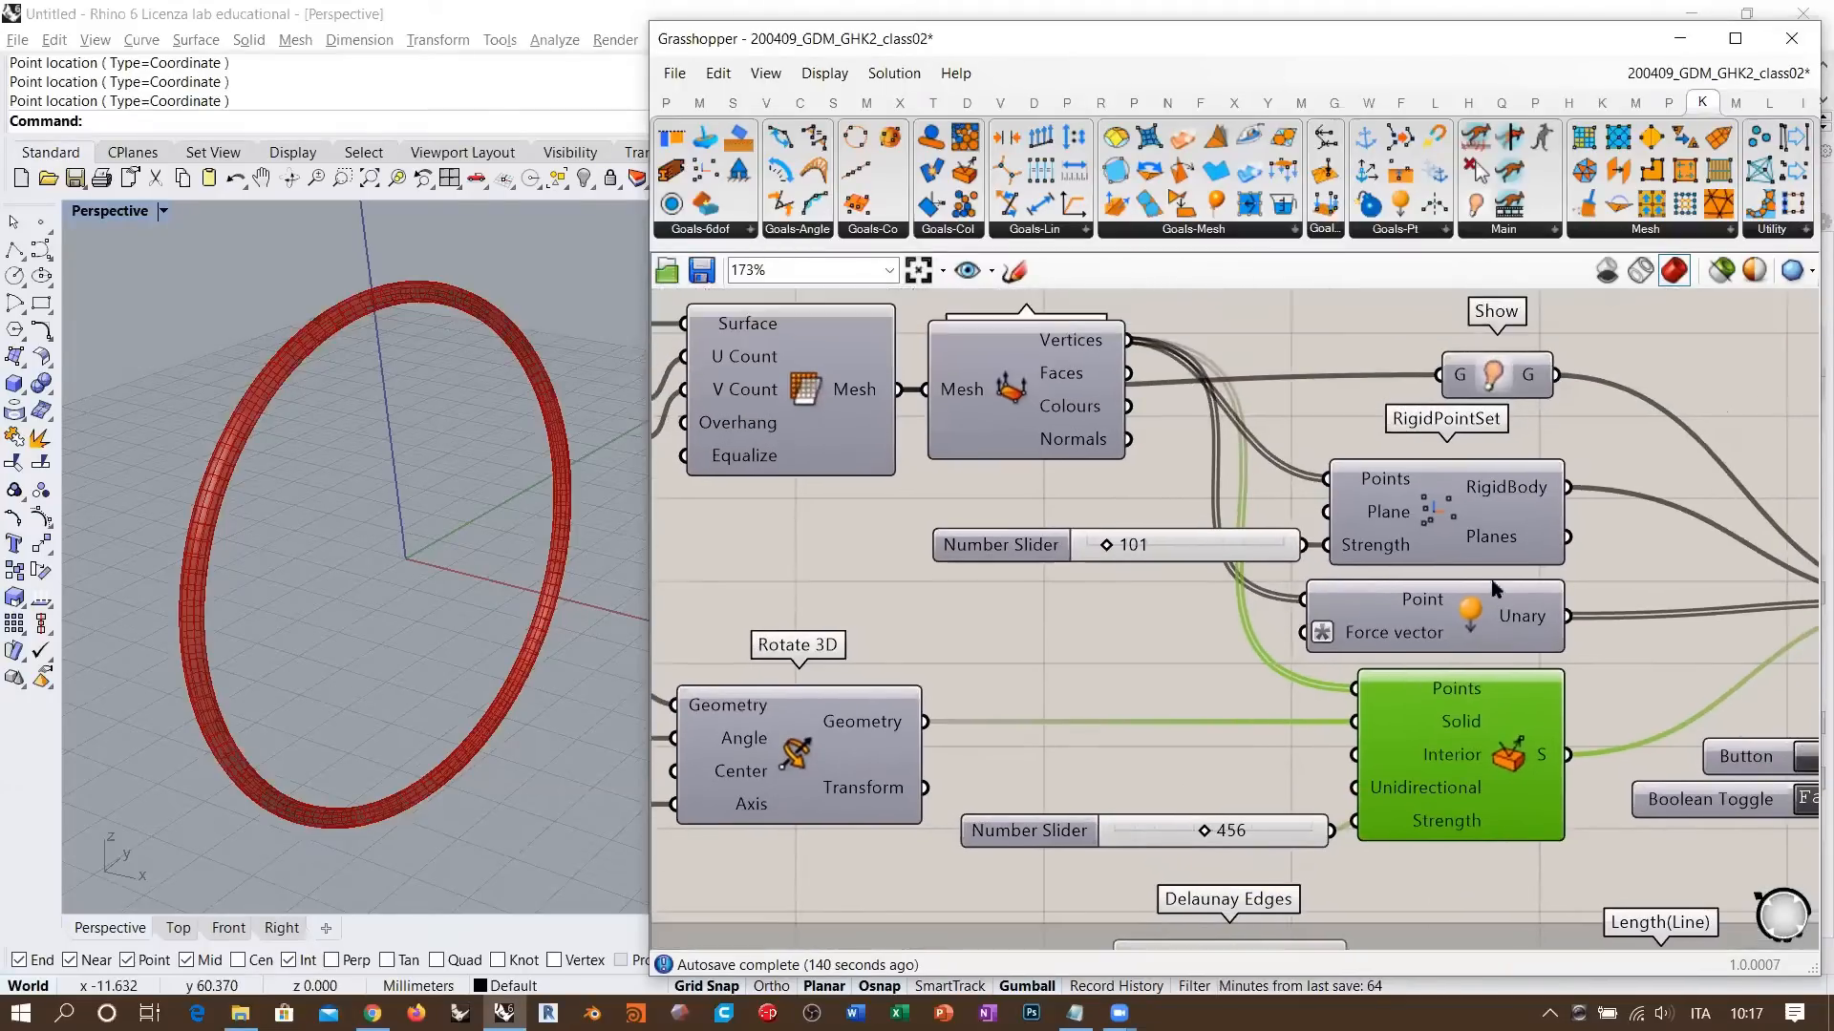
left_click(1441, 516)
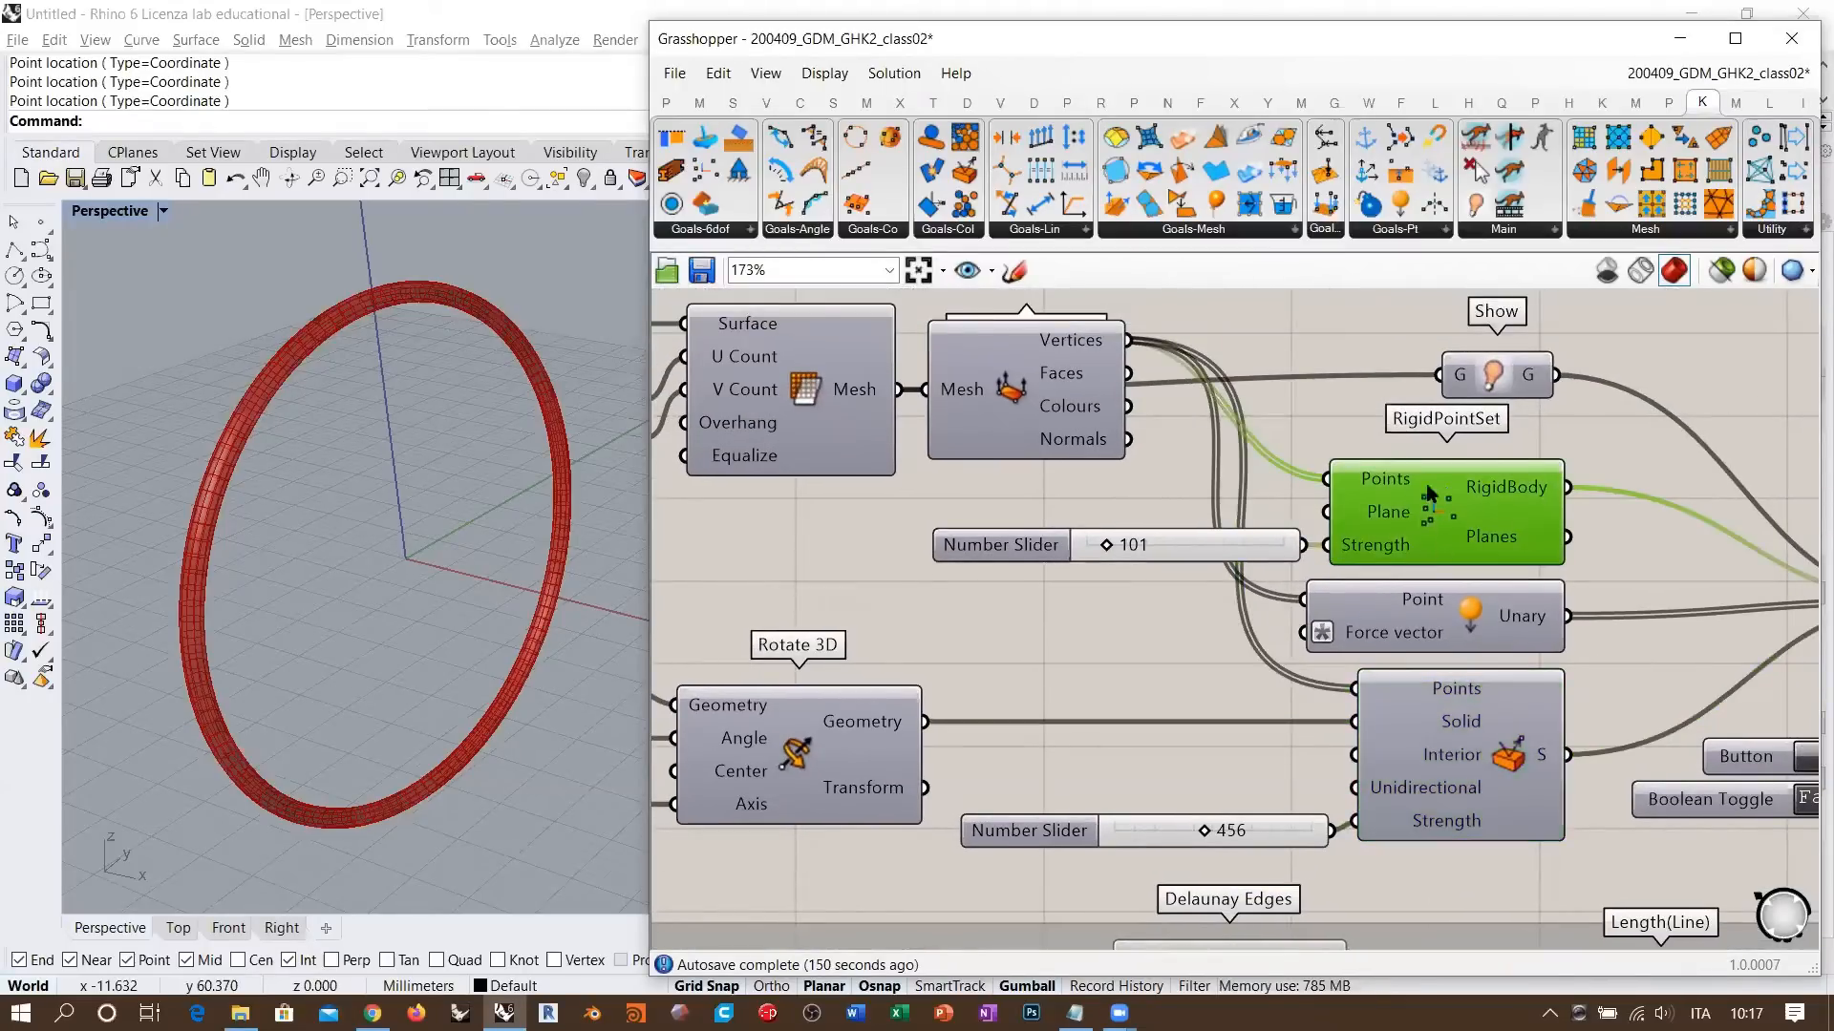
left_click(1296, 638)
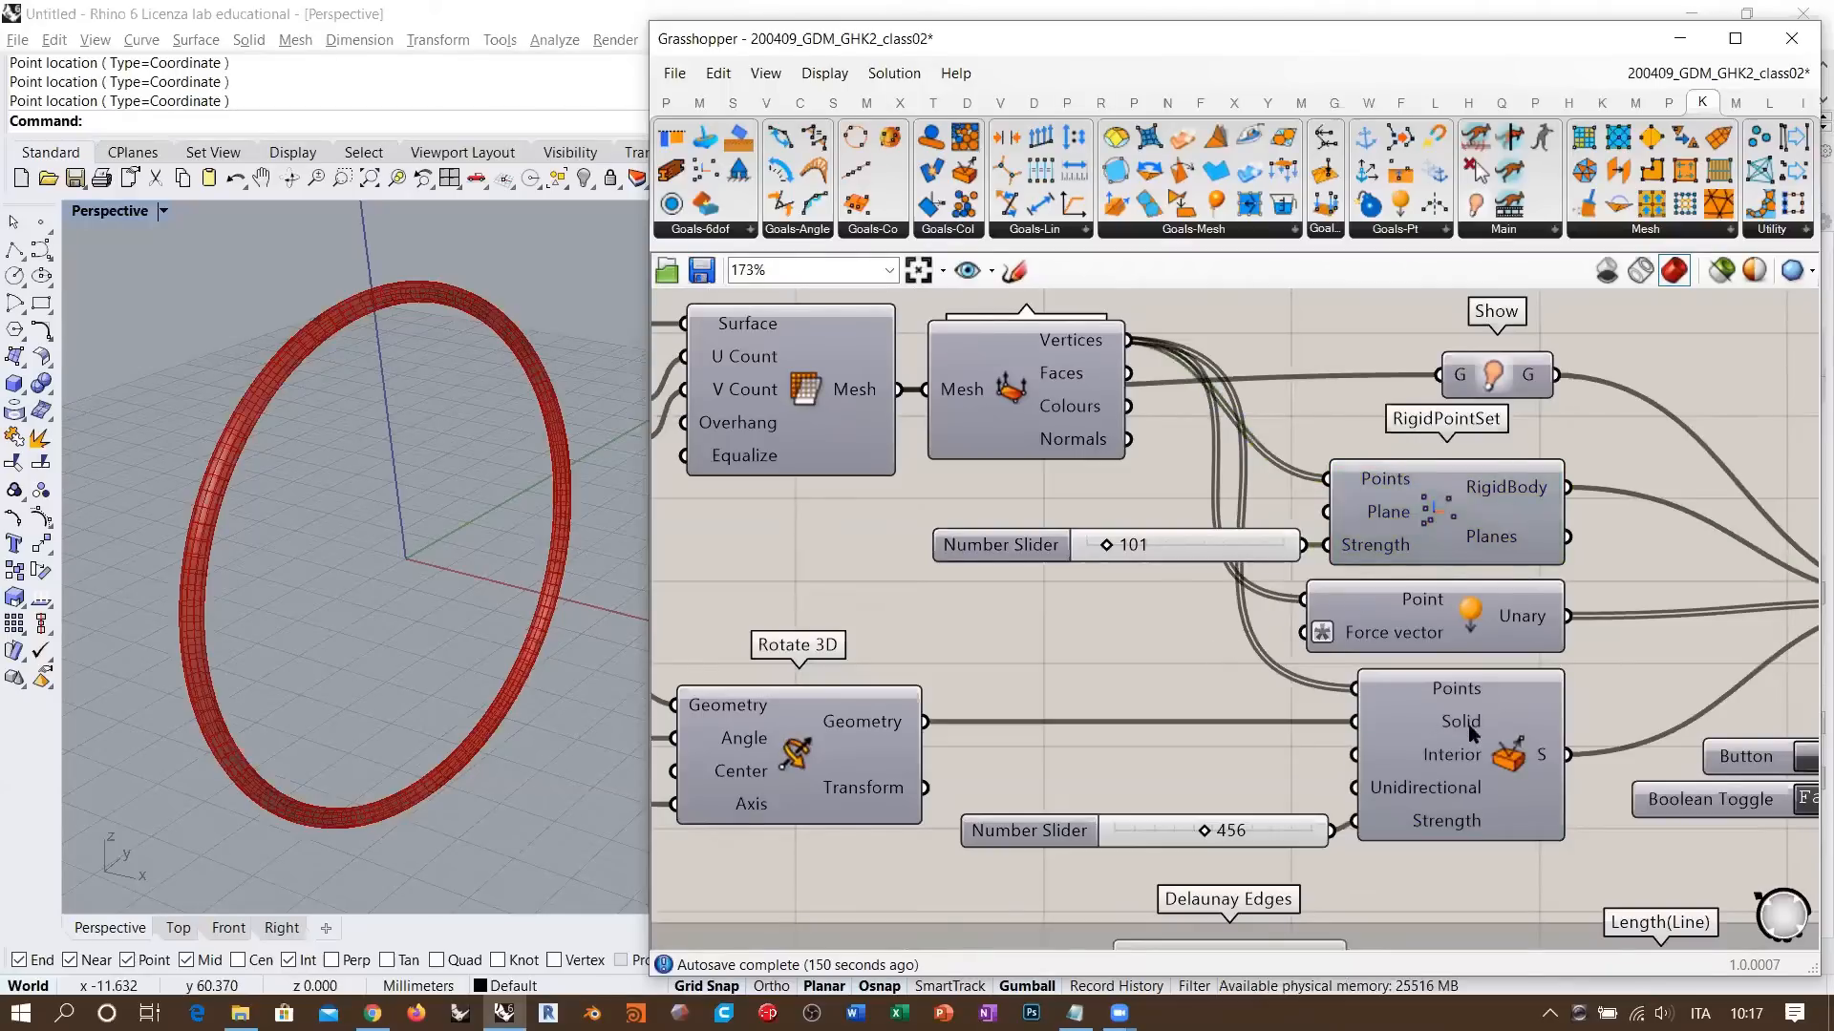
left_click(1470, 733)
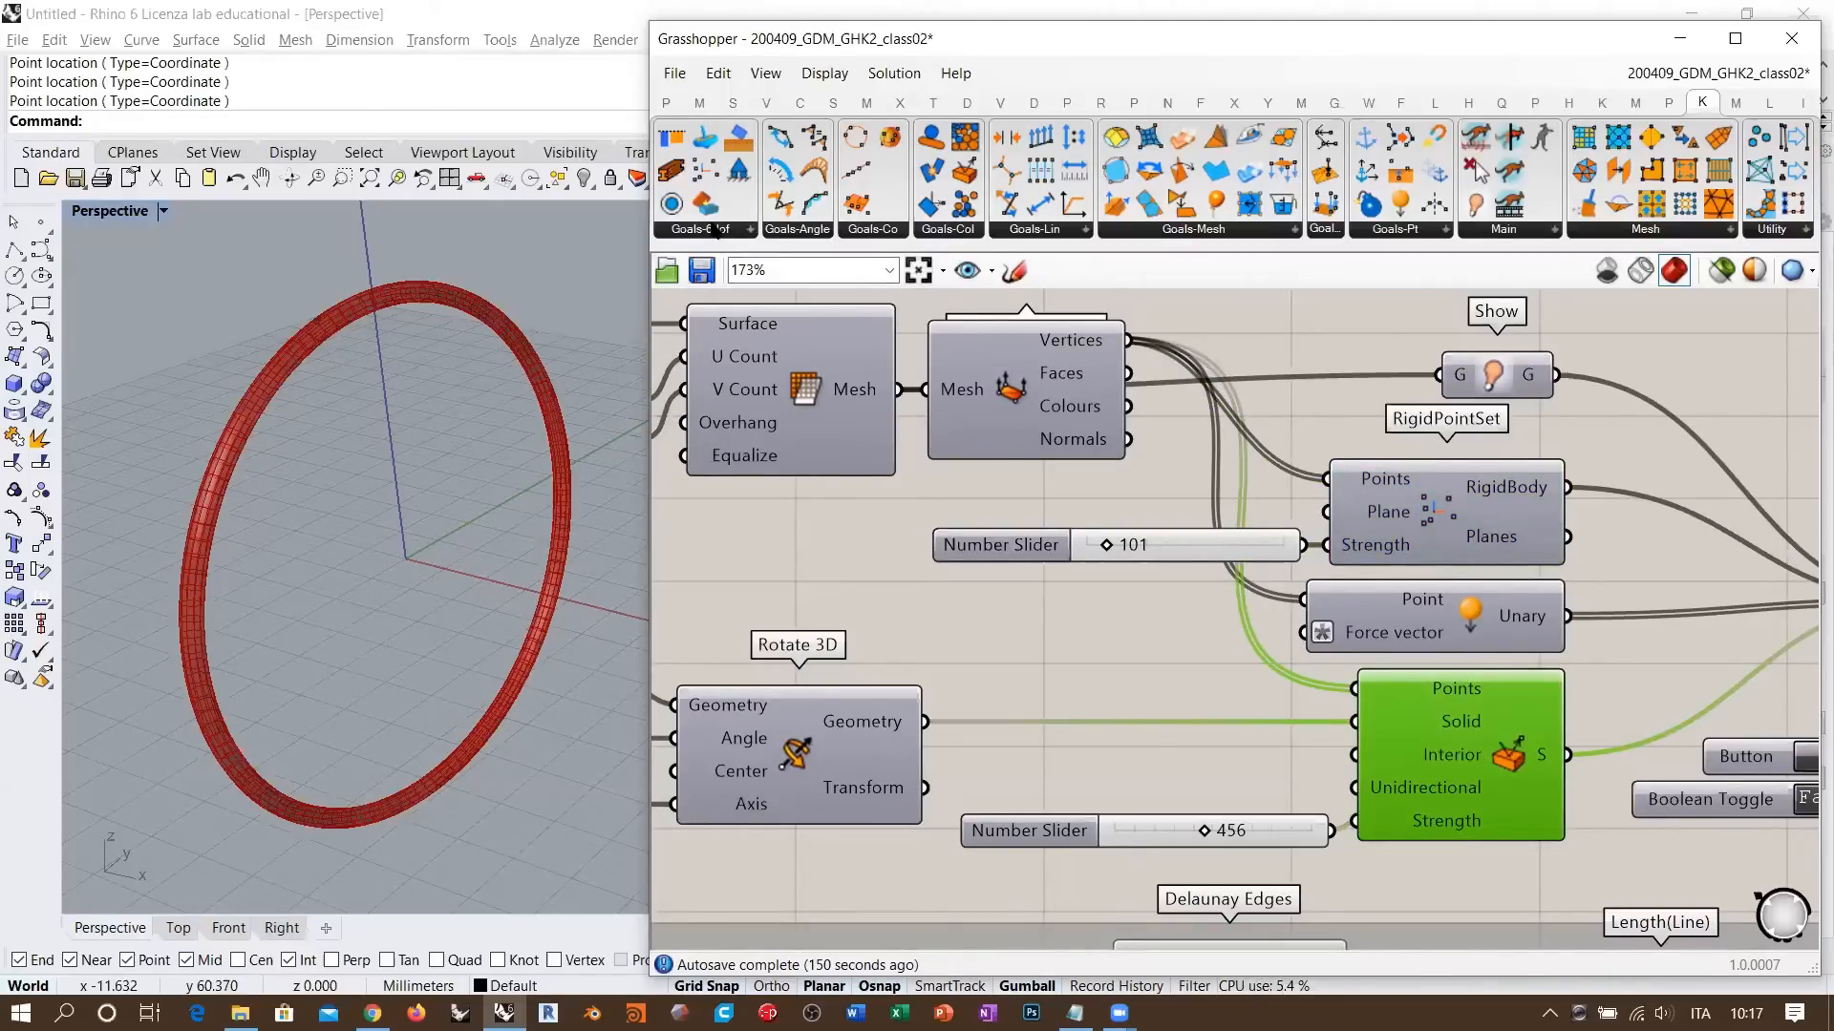
- Examine the SolidPointCollide goal up close, including its icon and its Points, Solid, Interior, Unidirectional and Strength inputs
left_click(1254, 315)
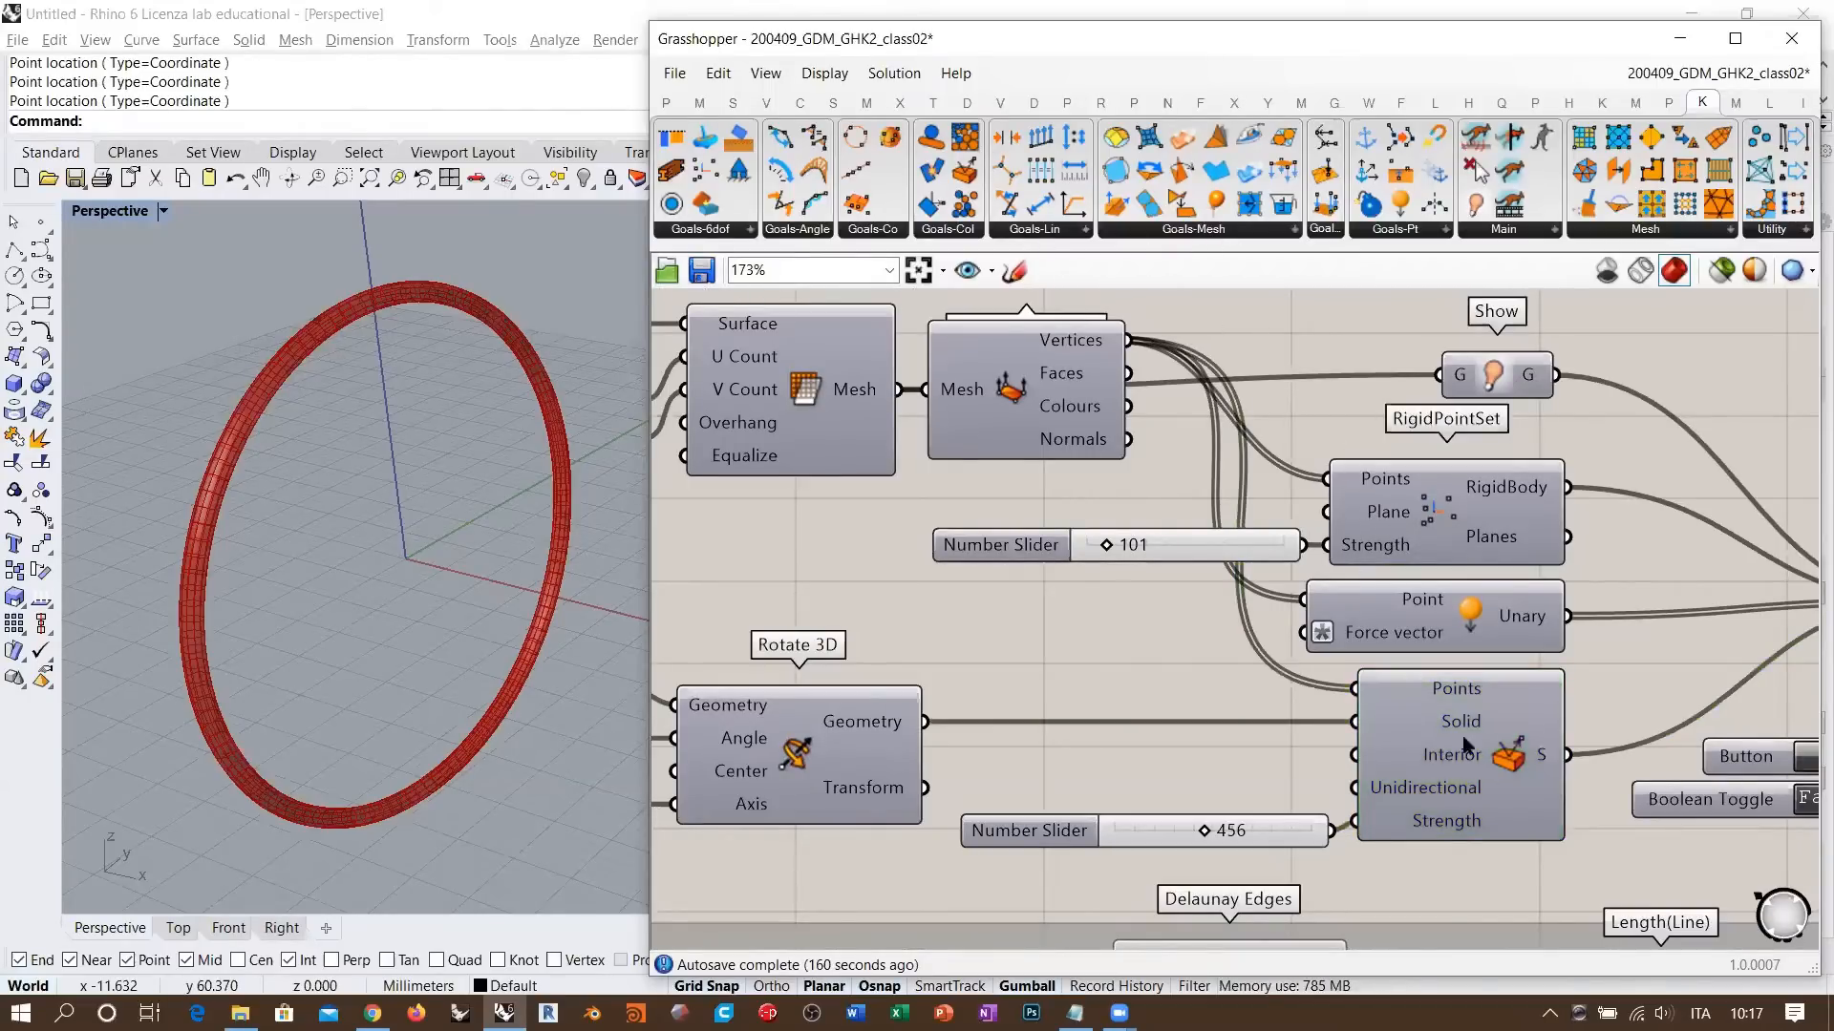
scroll(1385, 753, "down", 2)
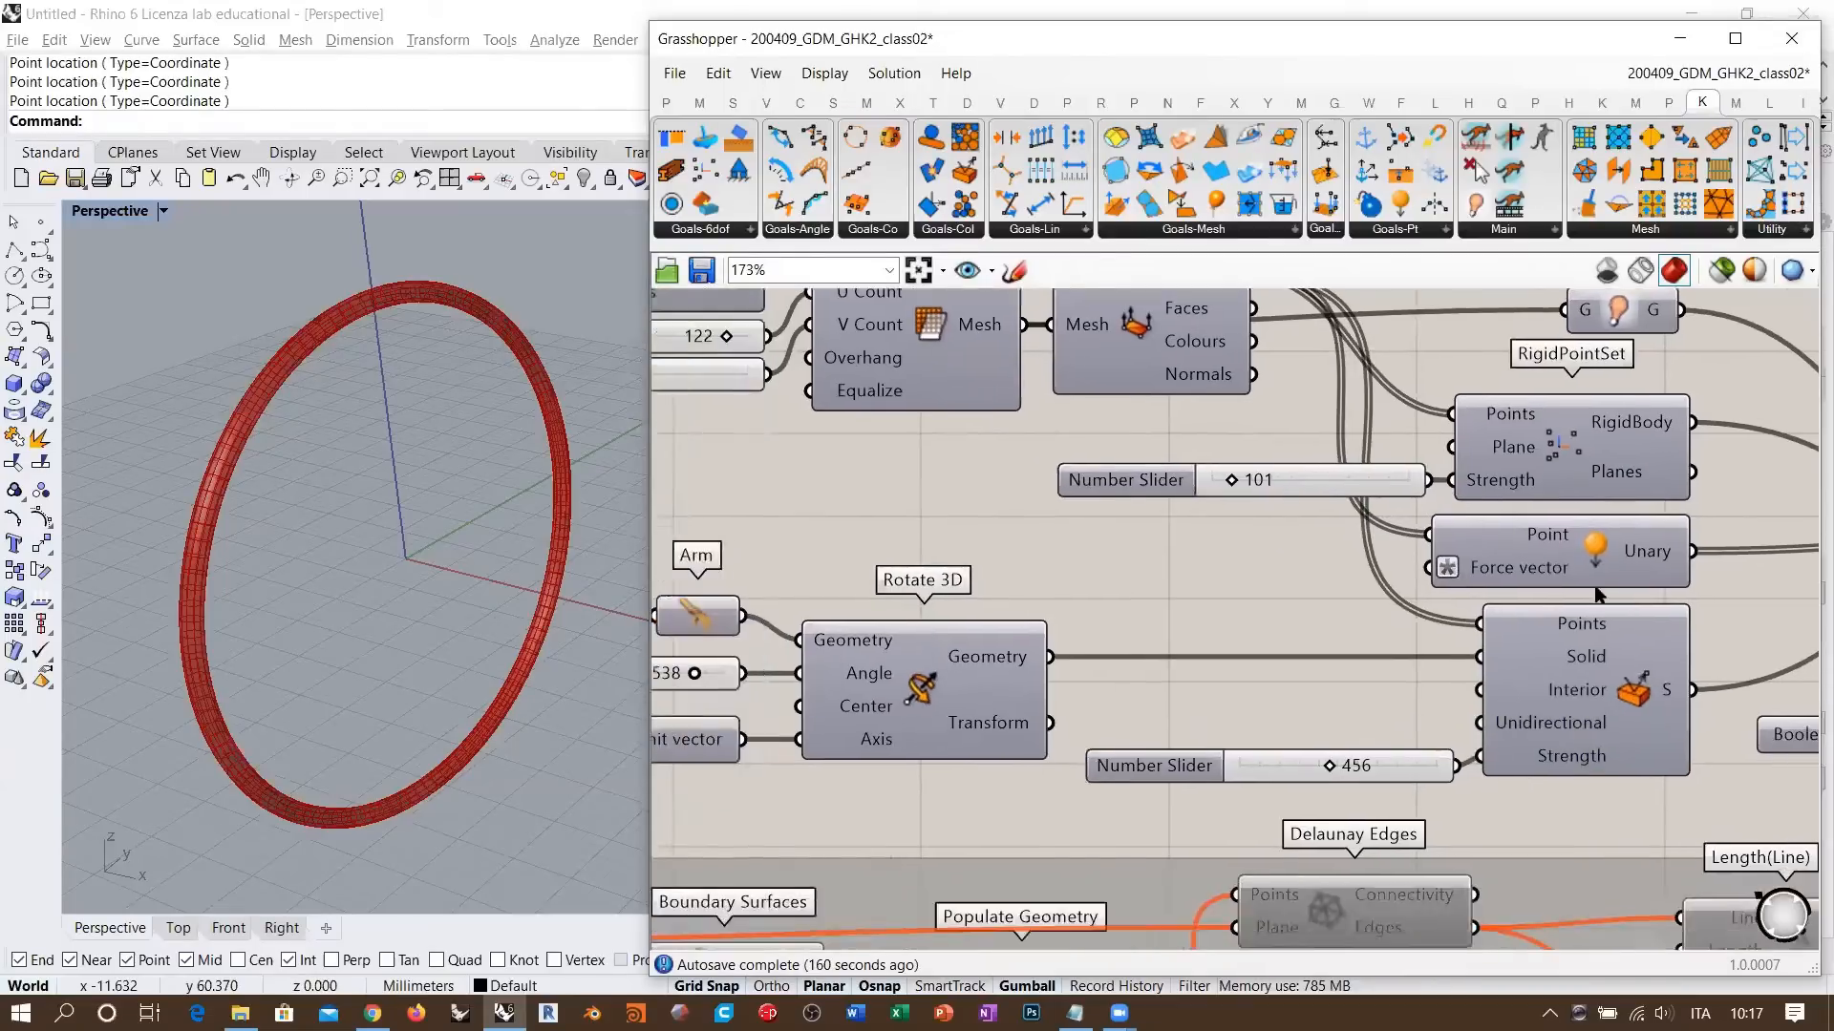
scroll(1394, 669, "up", 5)
scroll(1407, 561, "up", 4)
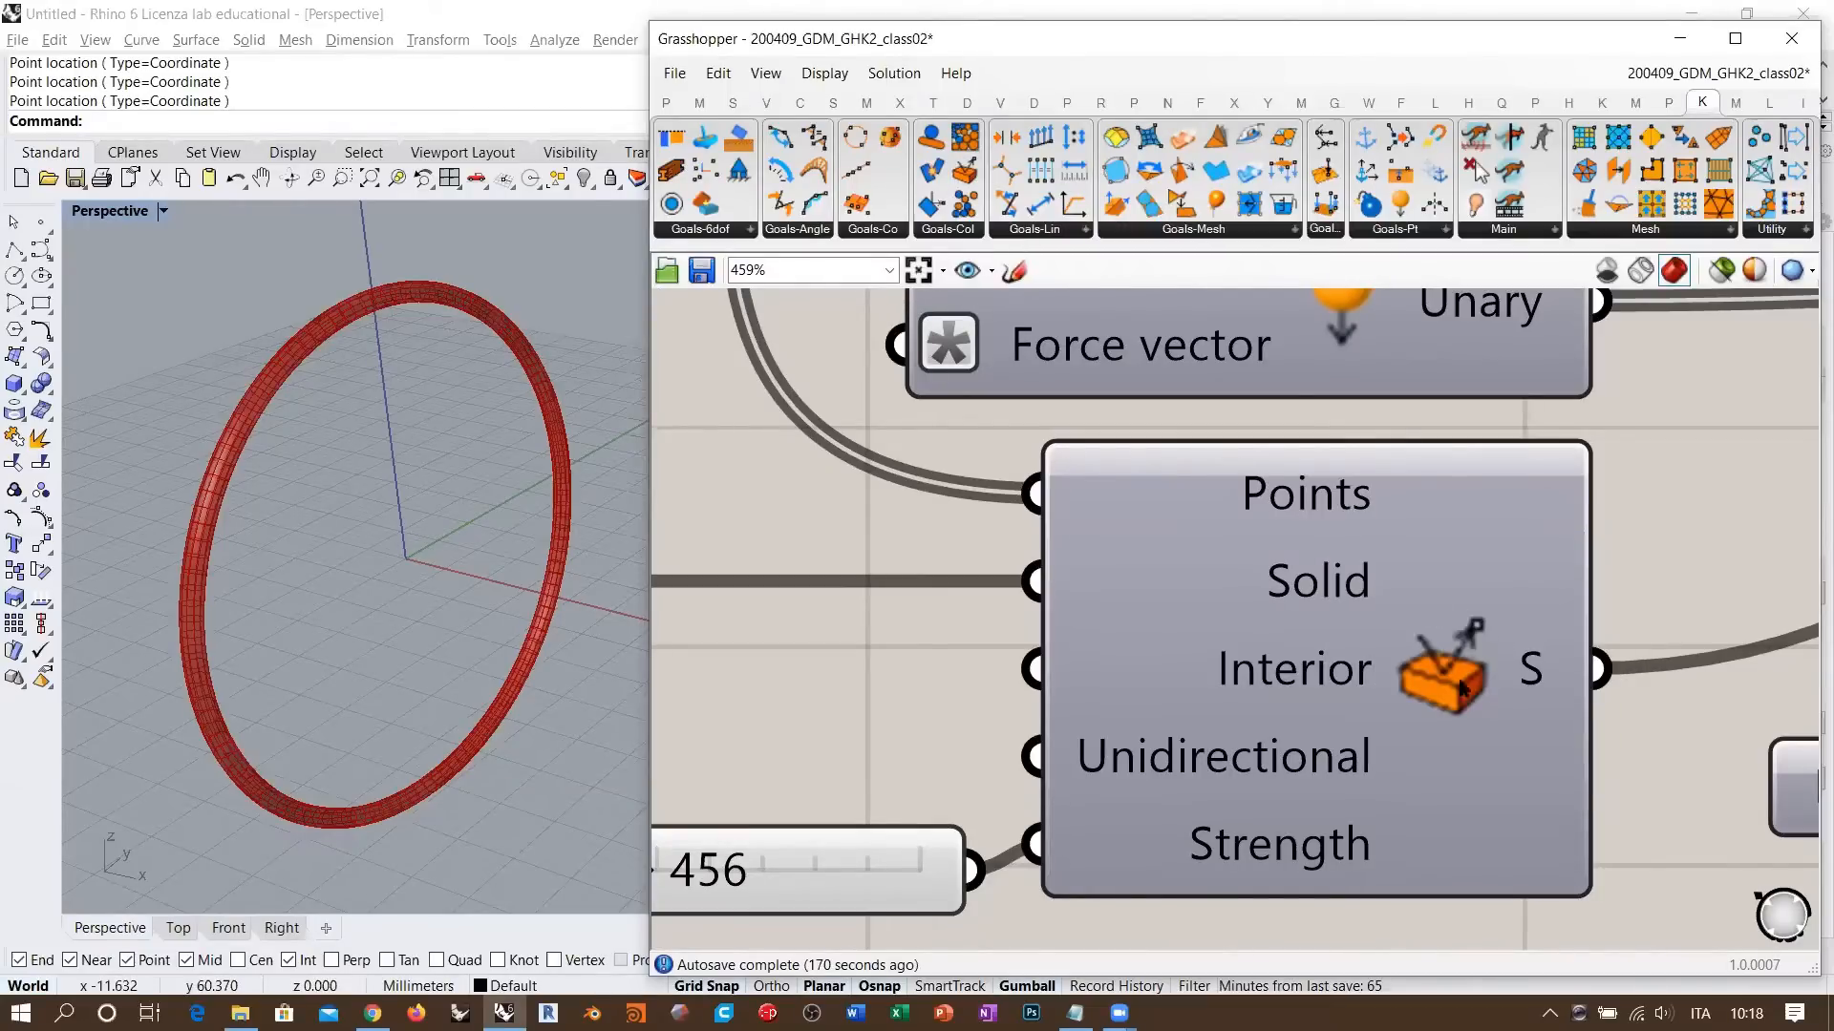
right_click_drag(1465, 687, 1254, 644)
scroll(1254, 644, "up", 5)
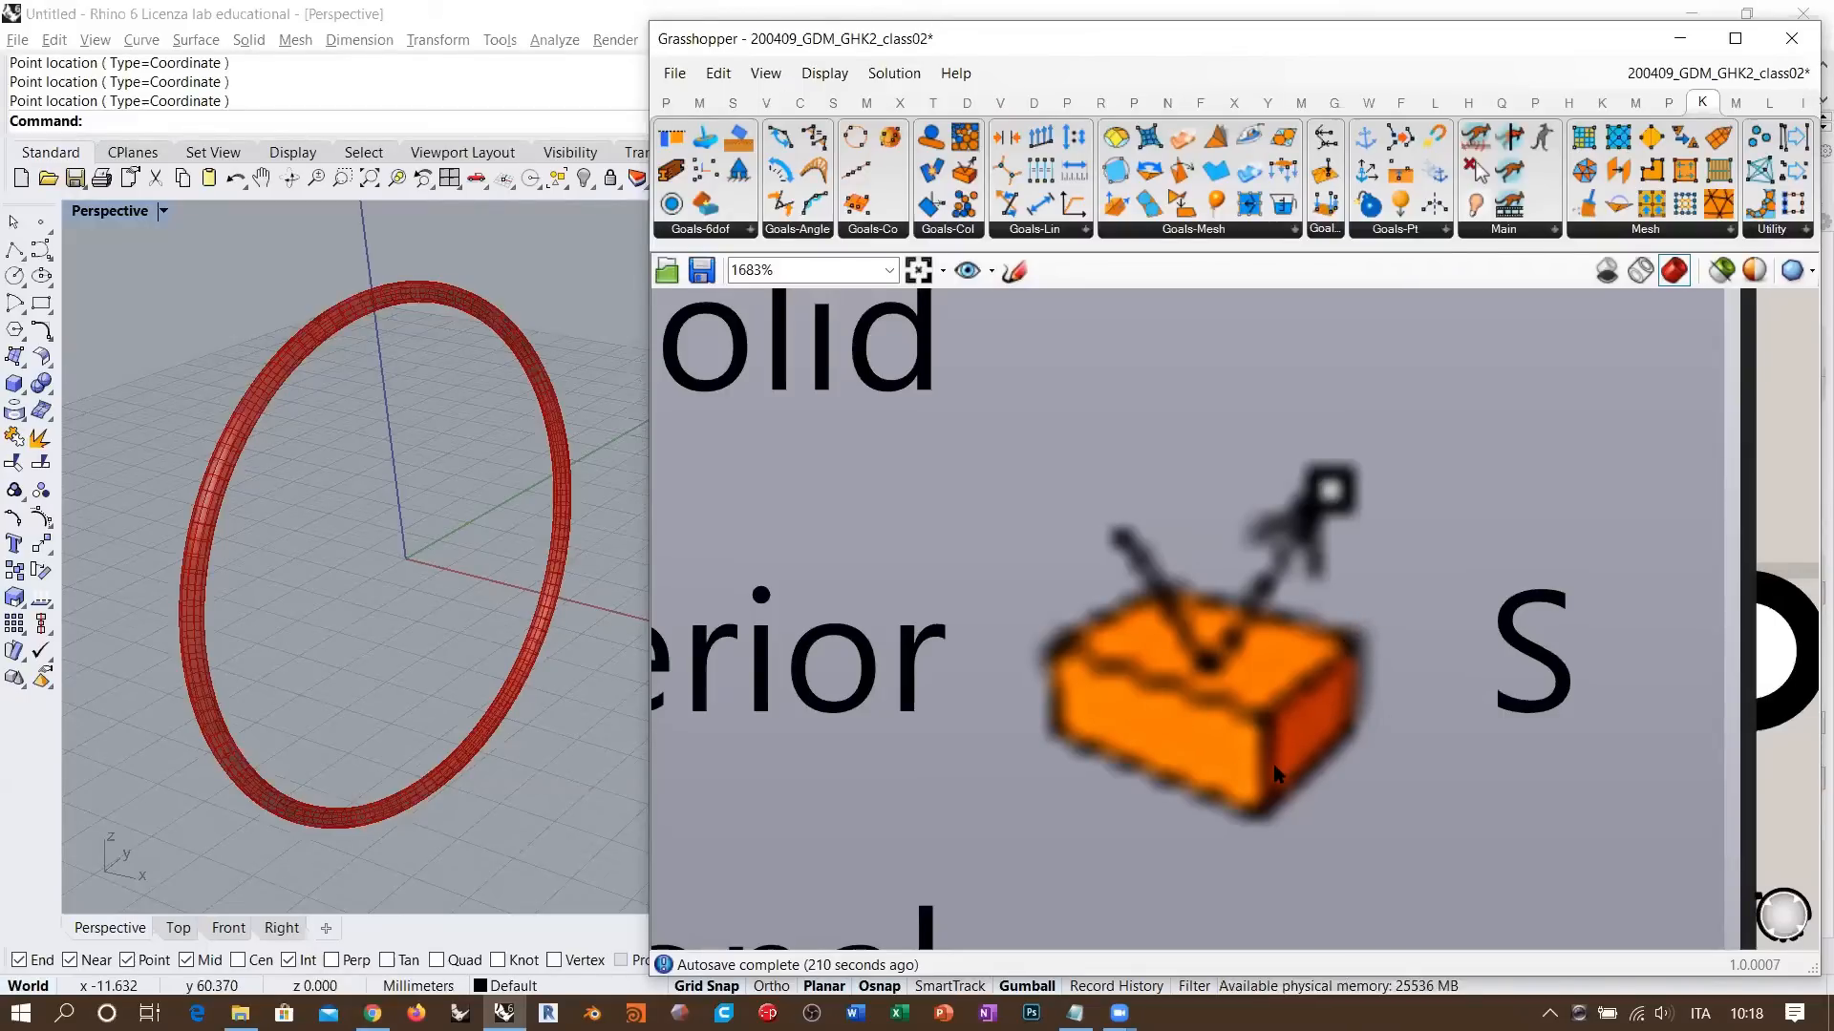
scroll(1372, 634, "down", 4)
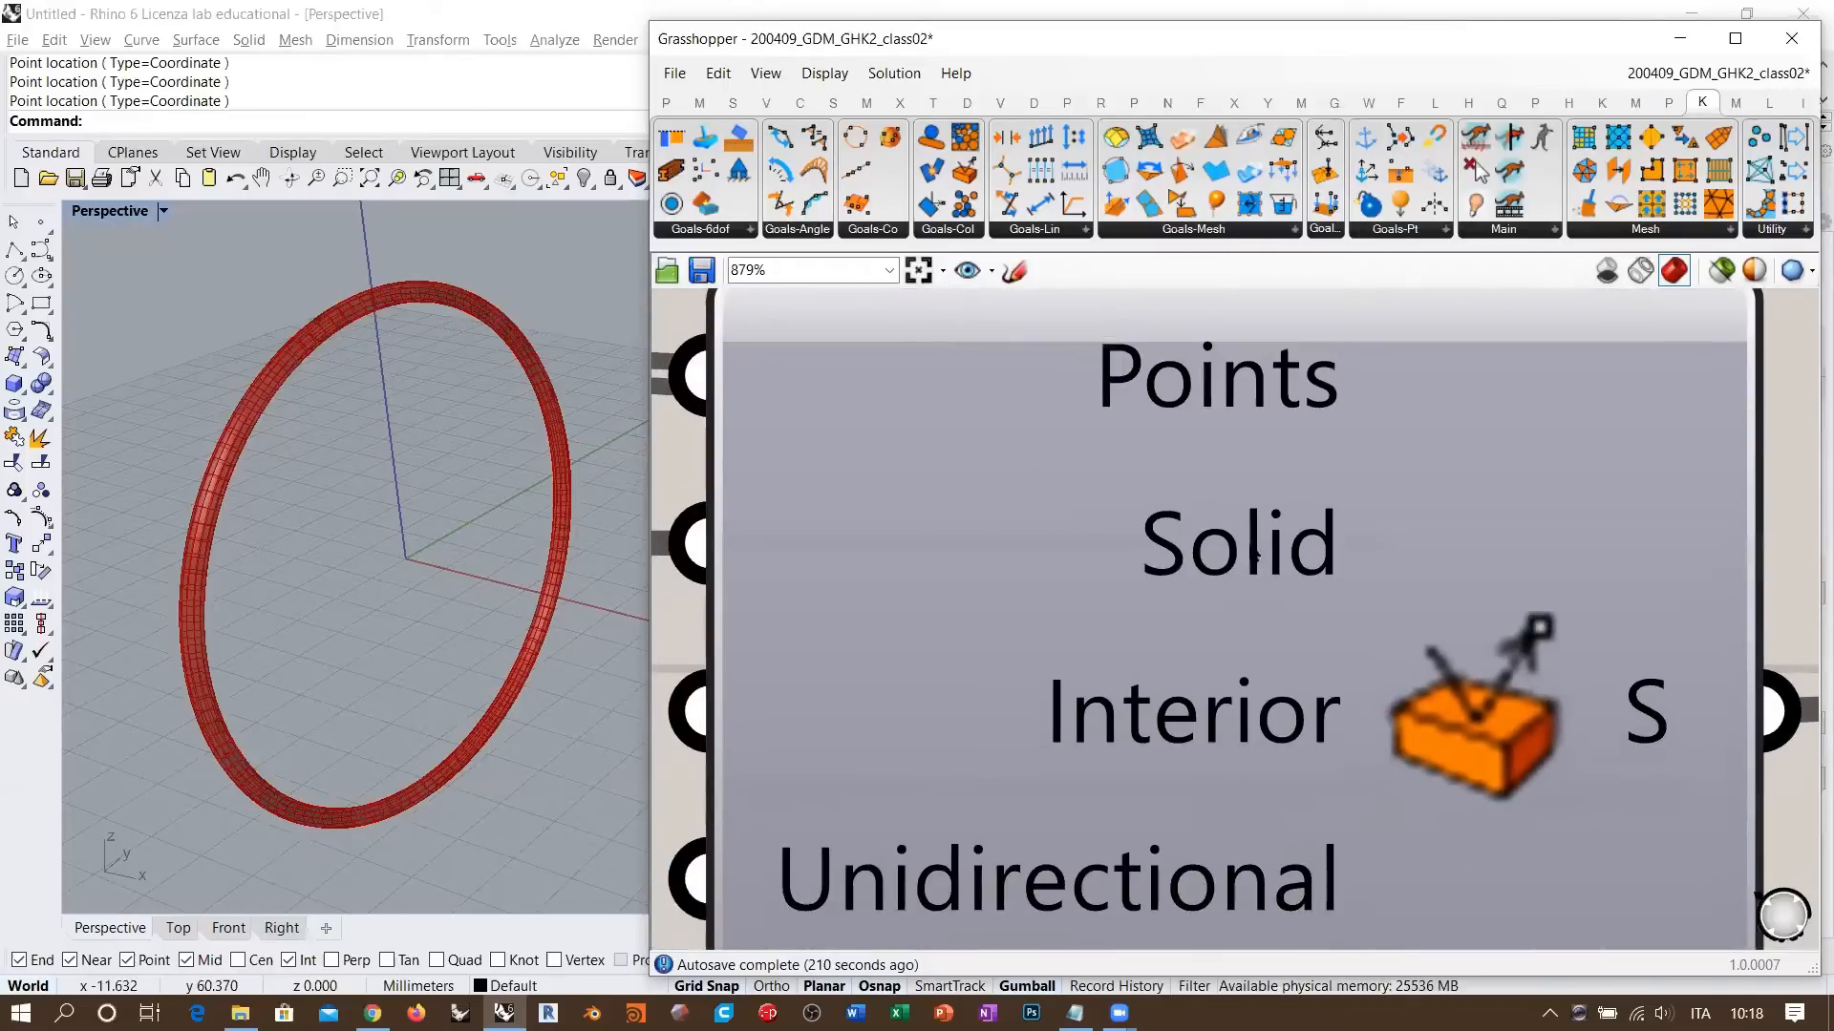
scroll(1255, 554, "down", 4)
right_click_drag(687, 565, 1067, 576)
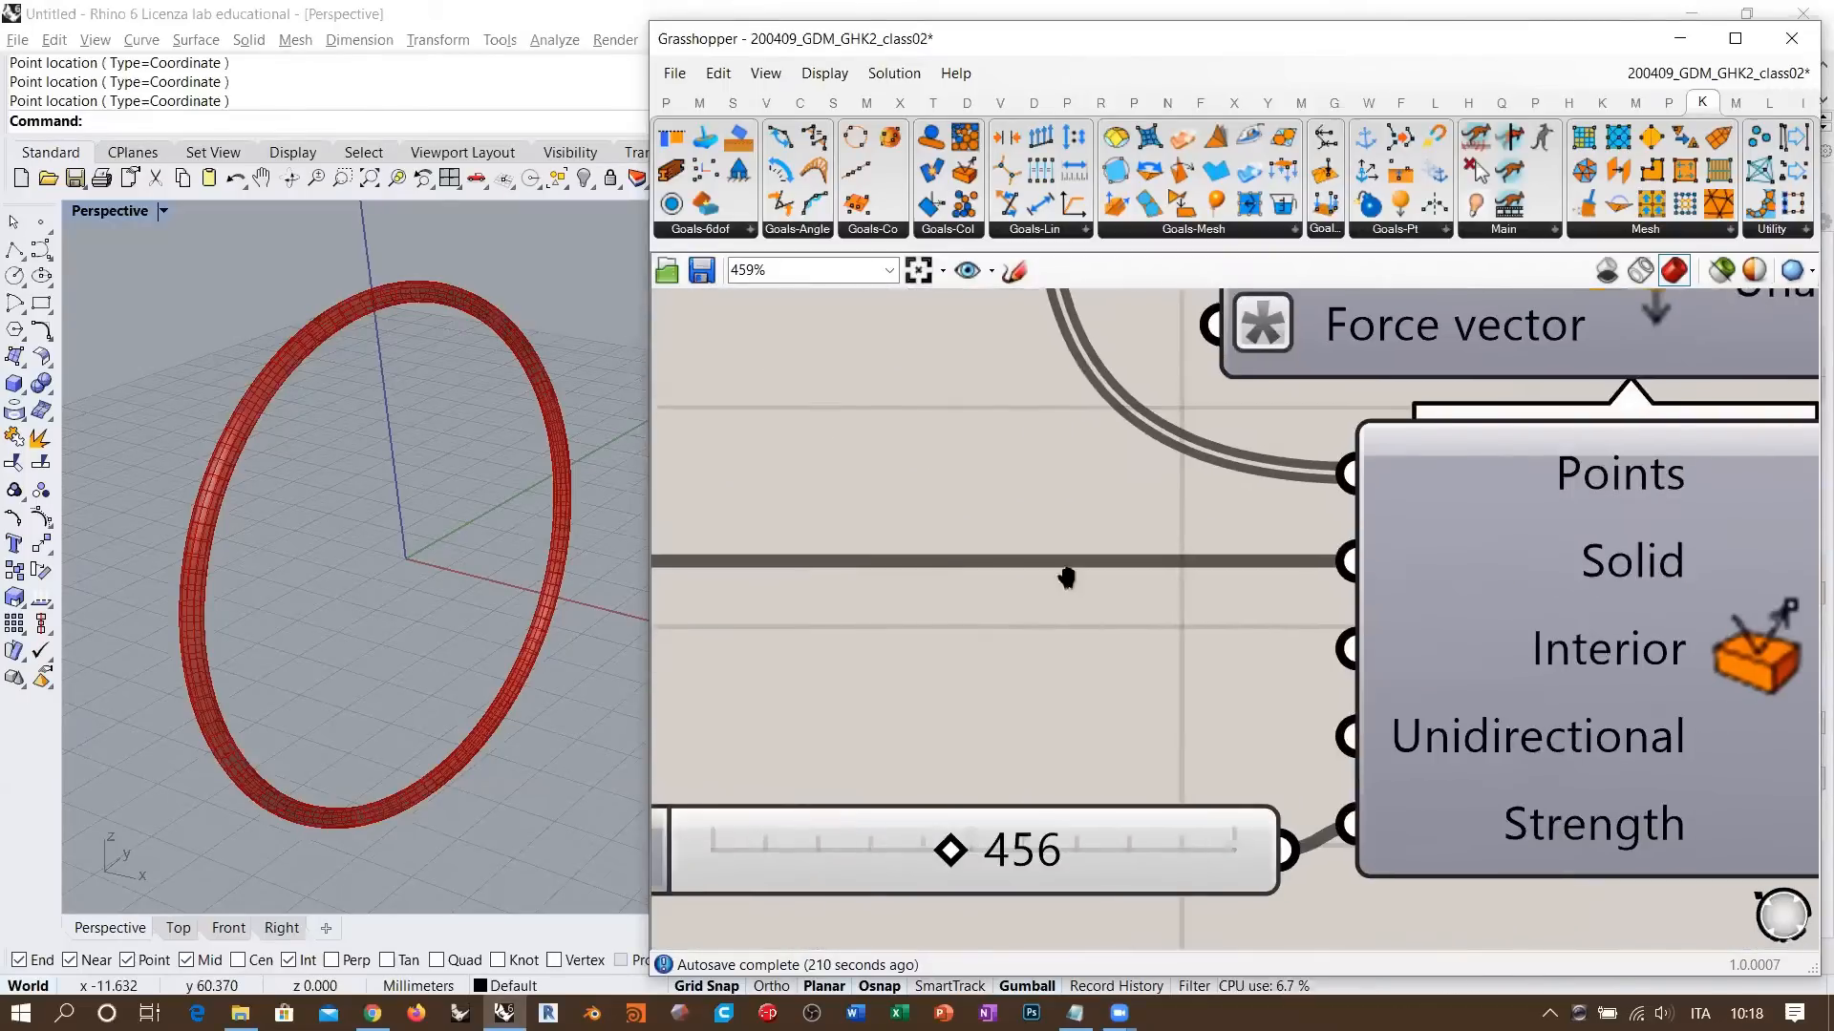
- Turn on the preview of the Rotate 3D arm geometry that feeds the collision solid and check it against the ring
scroll(1066, 577, "down", 5)
left_click(772, 601)
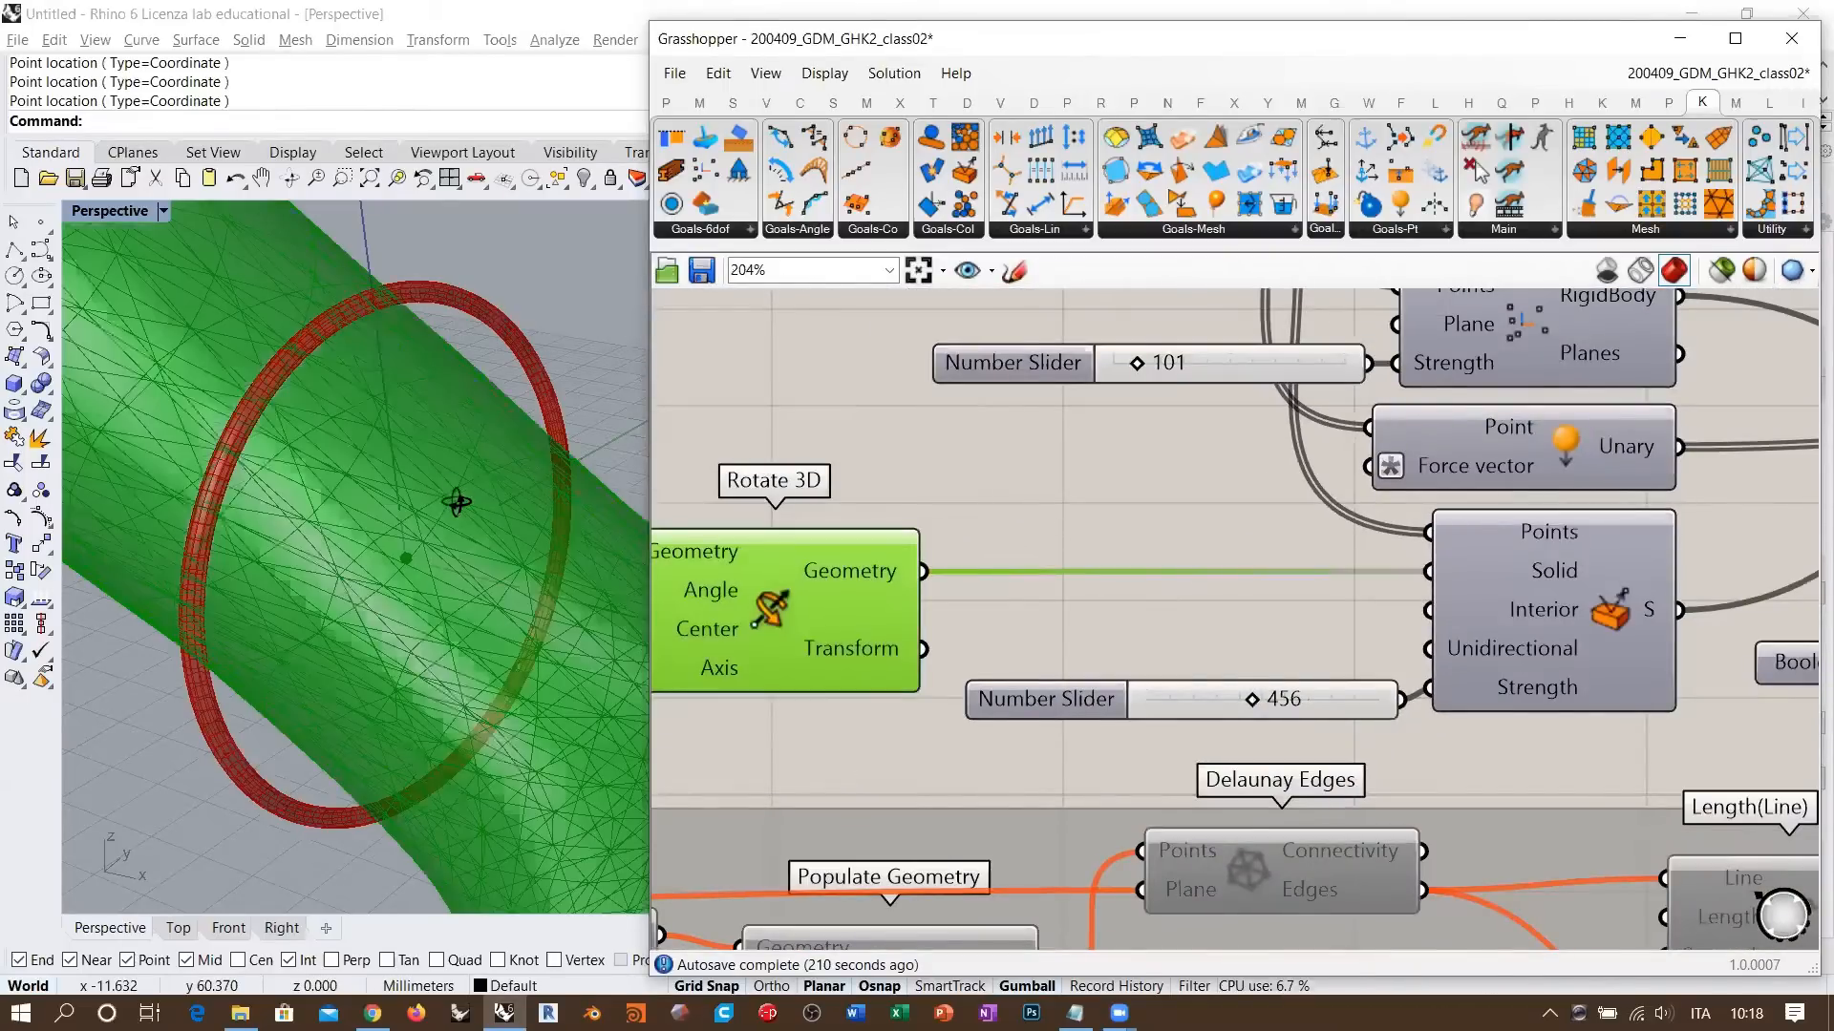
scroll(376, 519, "up", 5)
scroll(444, 498, "down", 5)
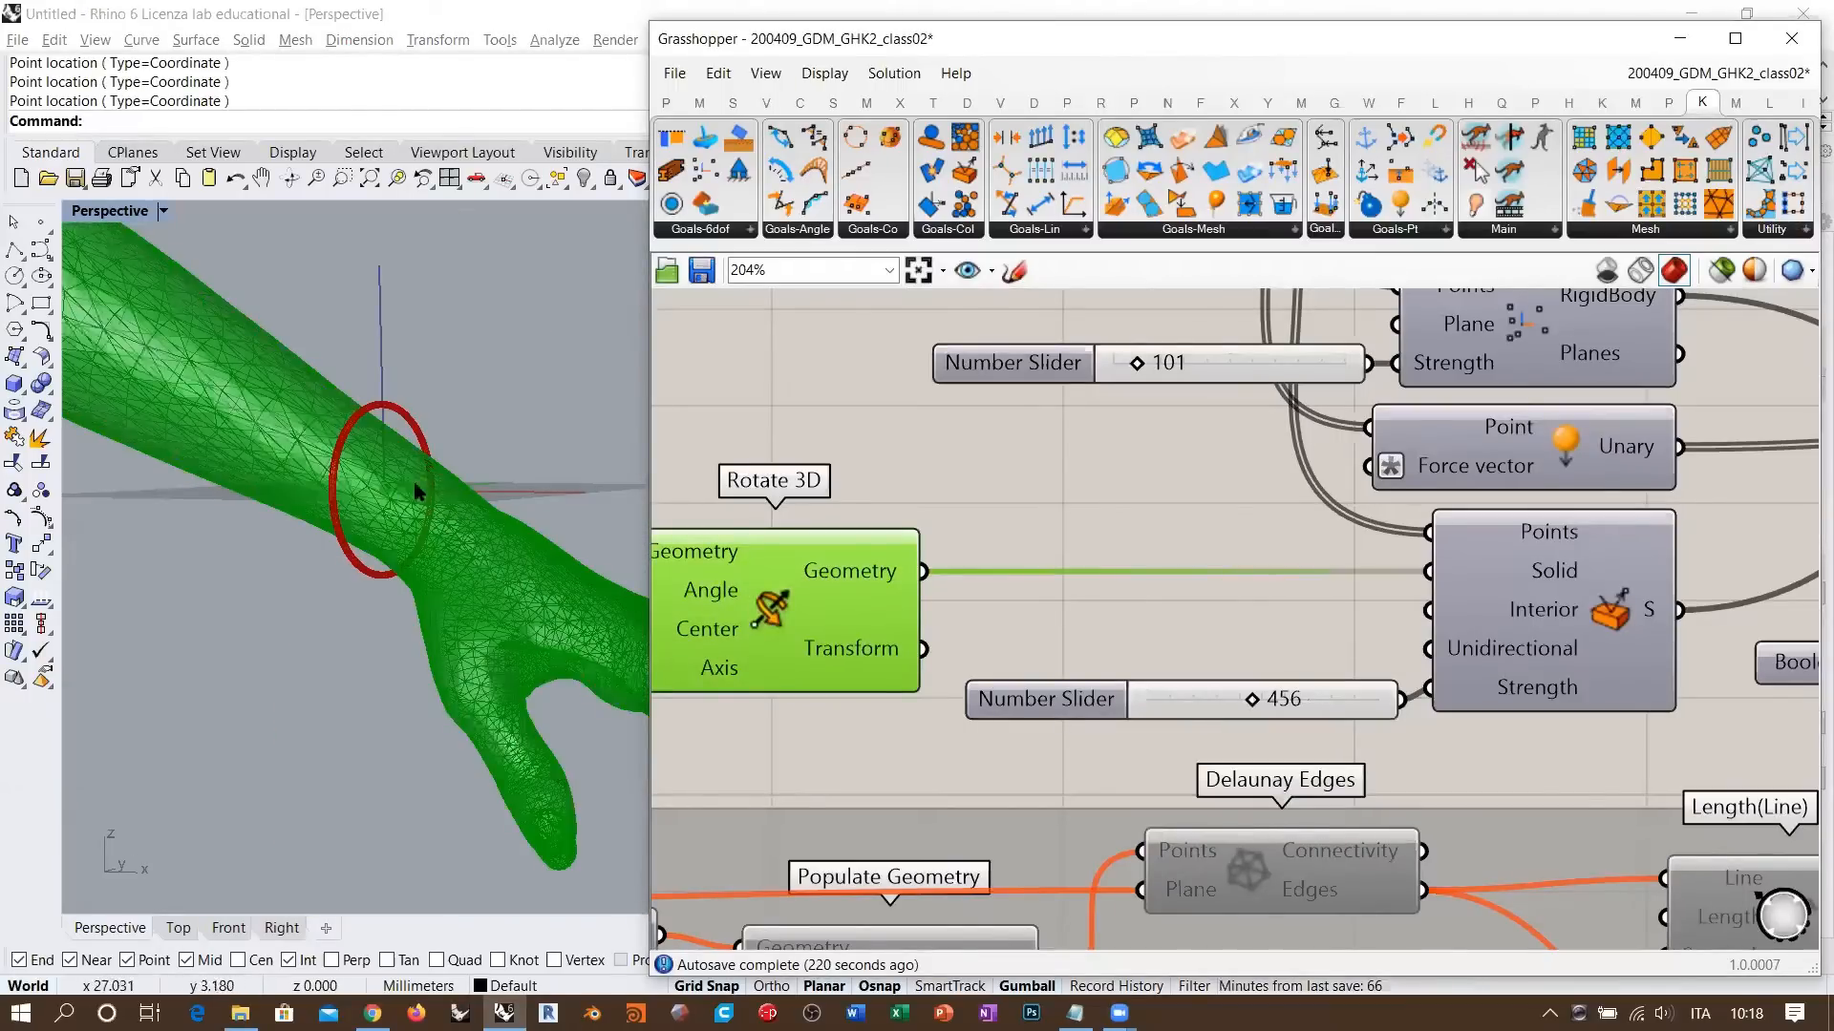
left_click(1349, 546)
- Inspect the ring's mesh vertices from Deconstruct Mesh on the model, and leave their preview hidden
scroll(1333, 624, "up", 5)
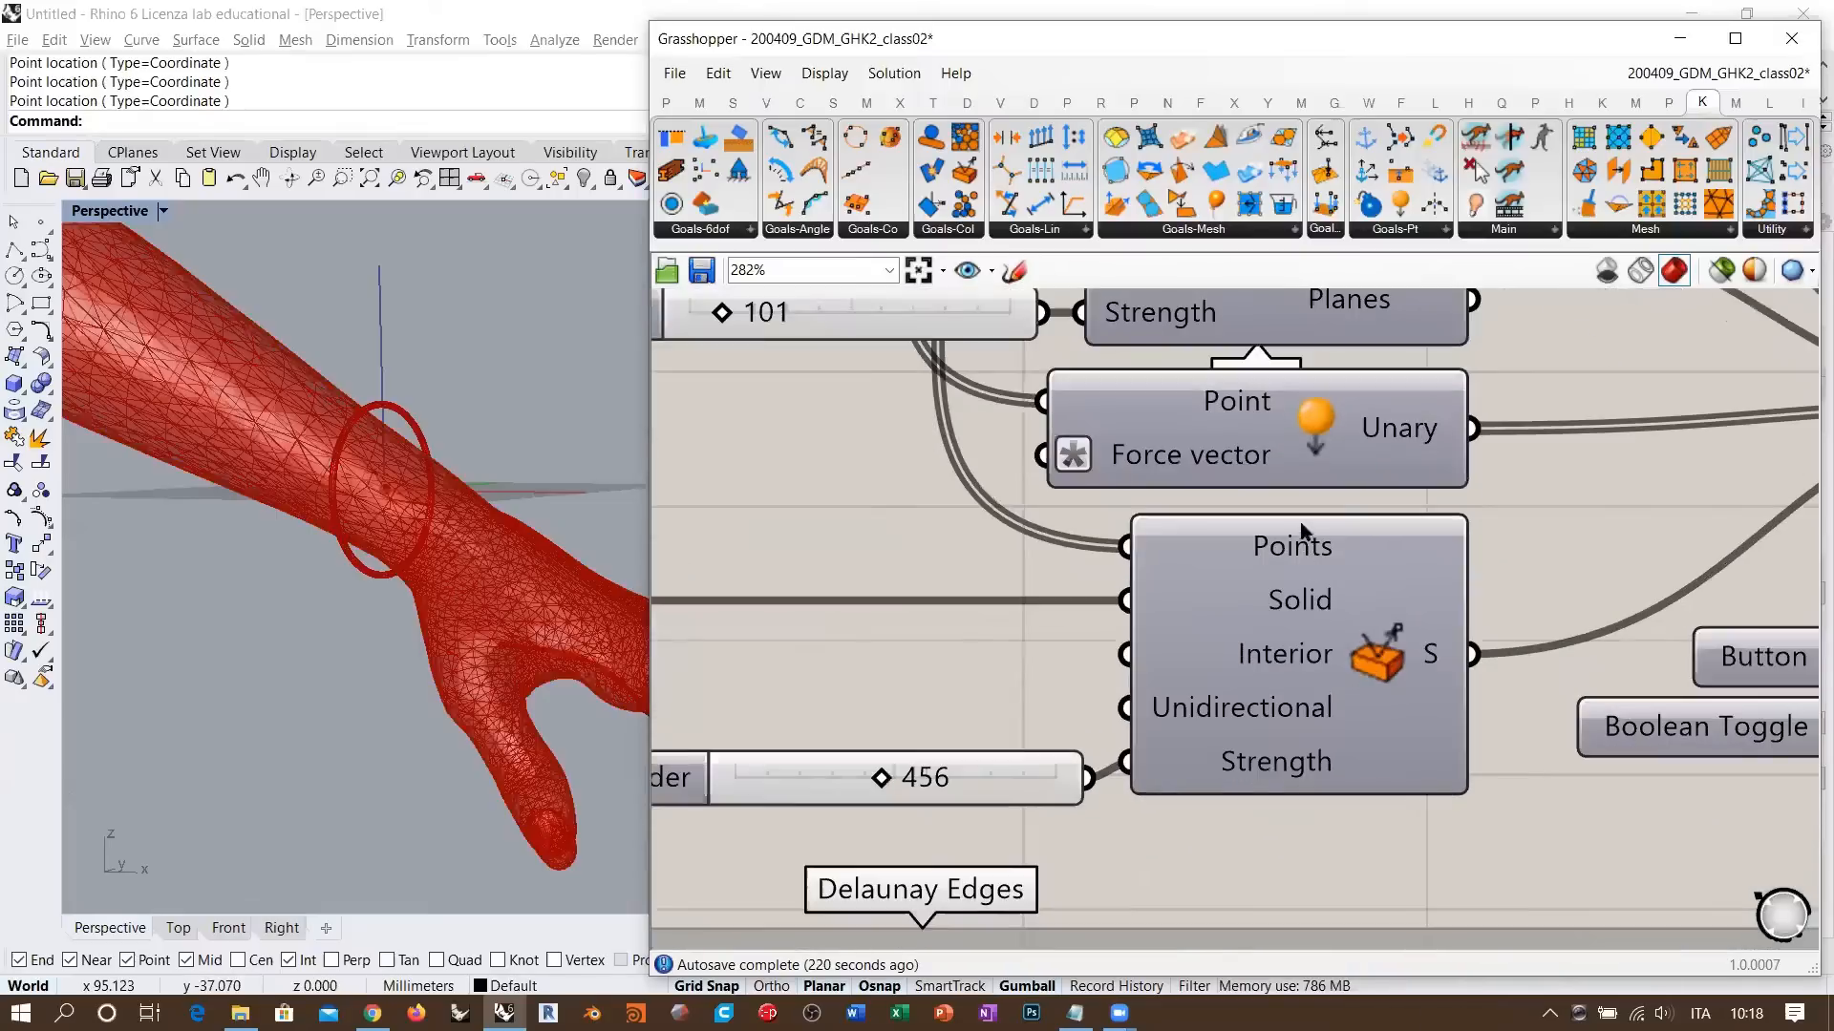
scroll(1398, 693, "down", 4)
right_click_drag(1114, 604, 1203, 741)
right_click_drag(831, 361, 993, 606)
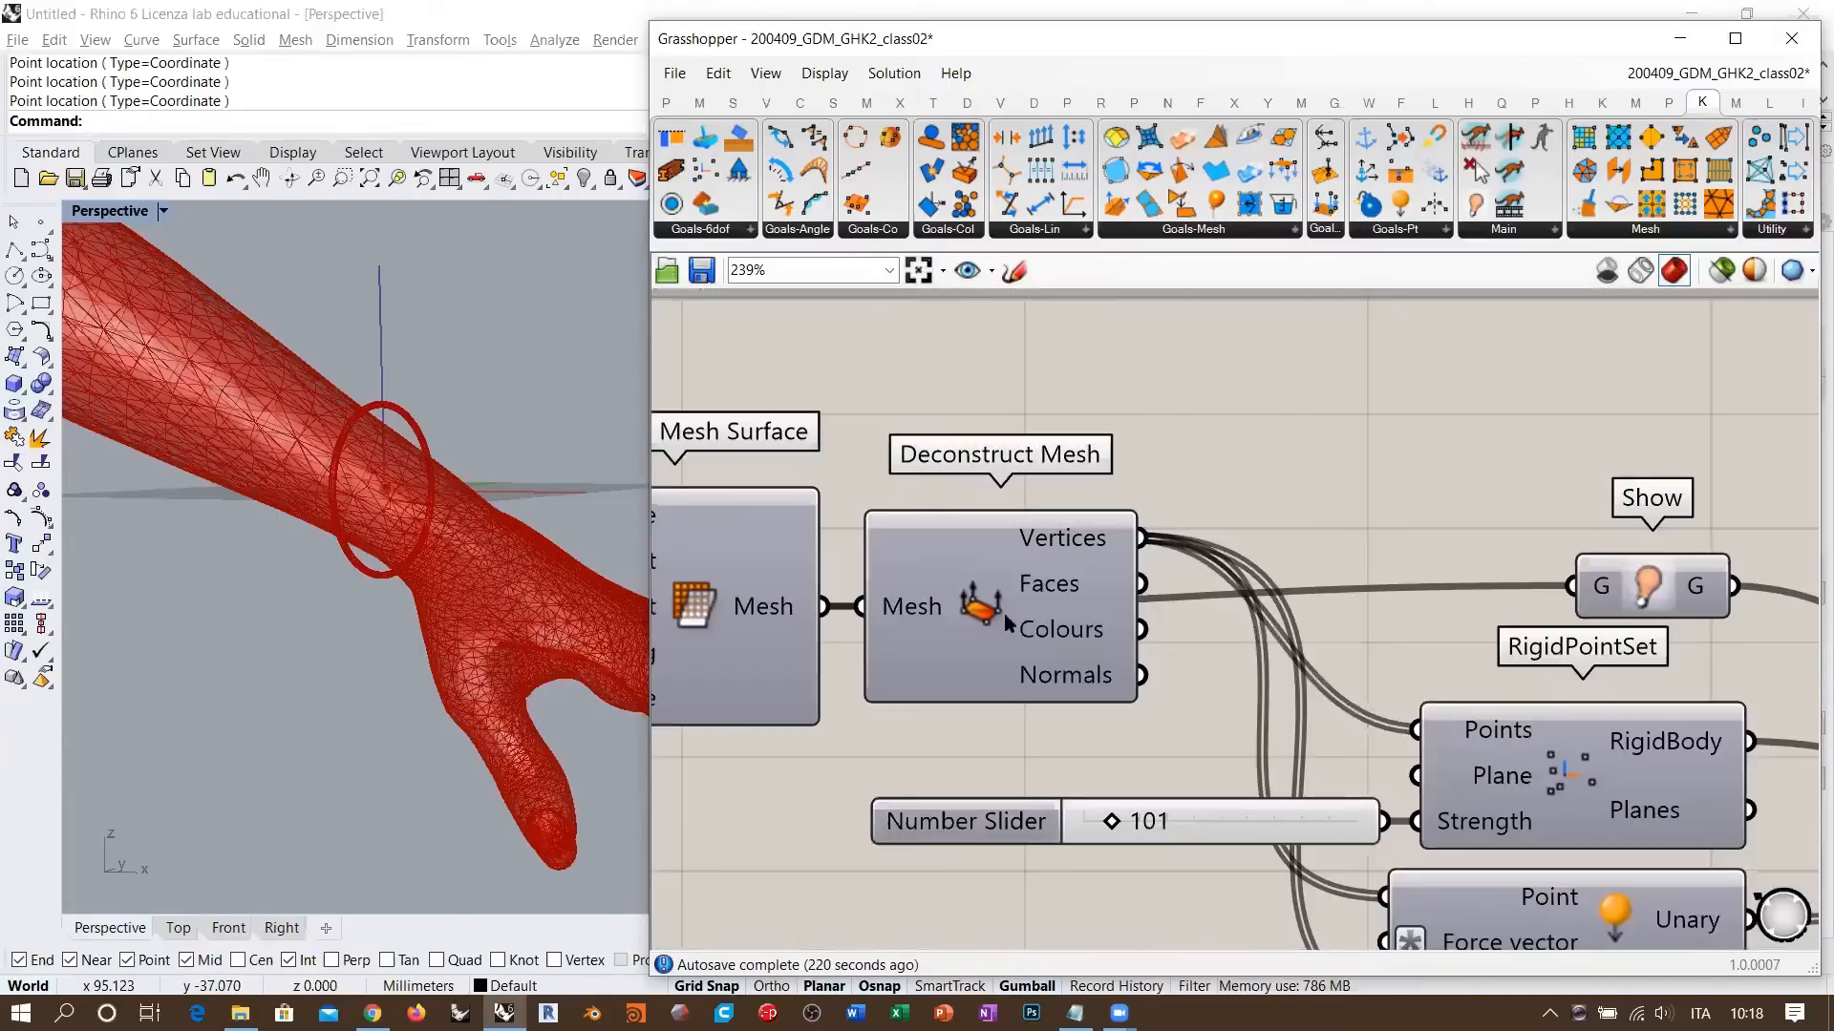
left_click(993, 606)
scroll(382, 516, "up", 8)
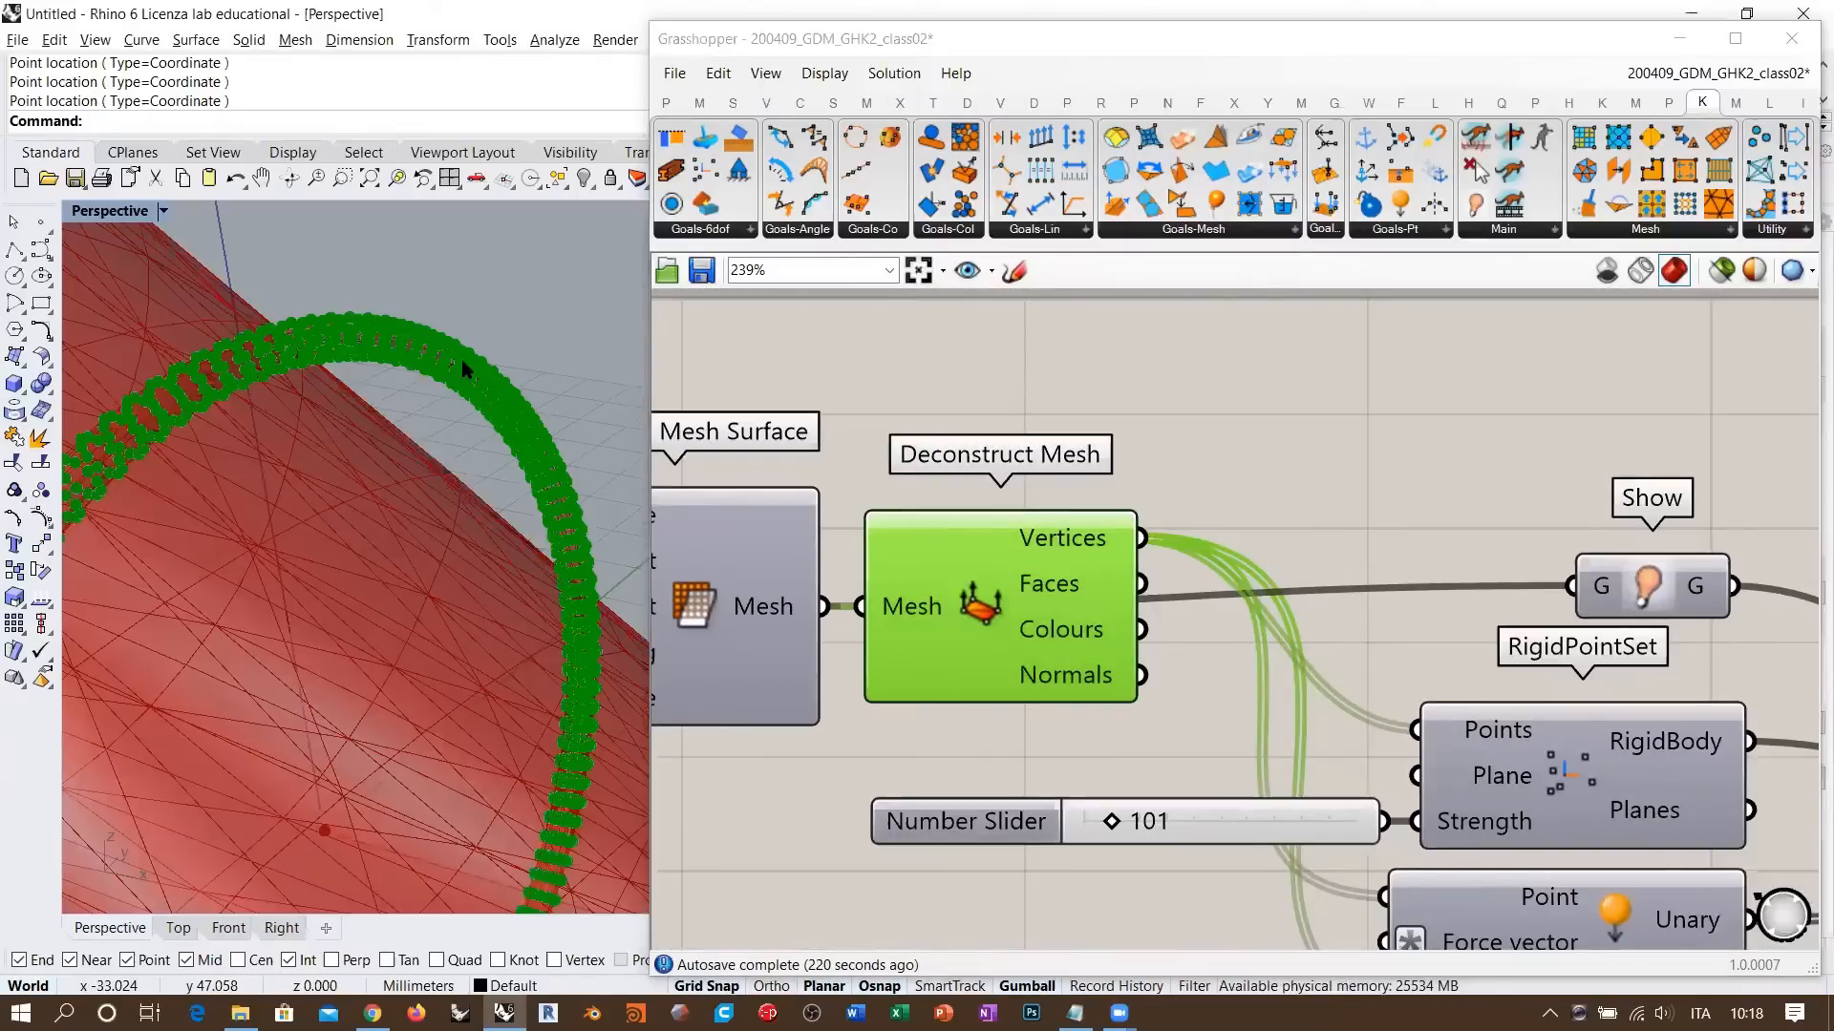
right_click_drag(497, 380, 501, 372)
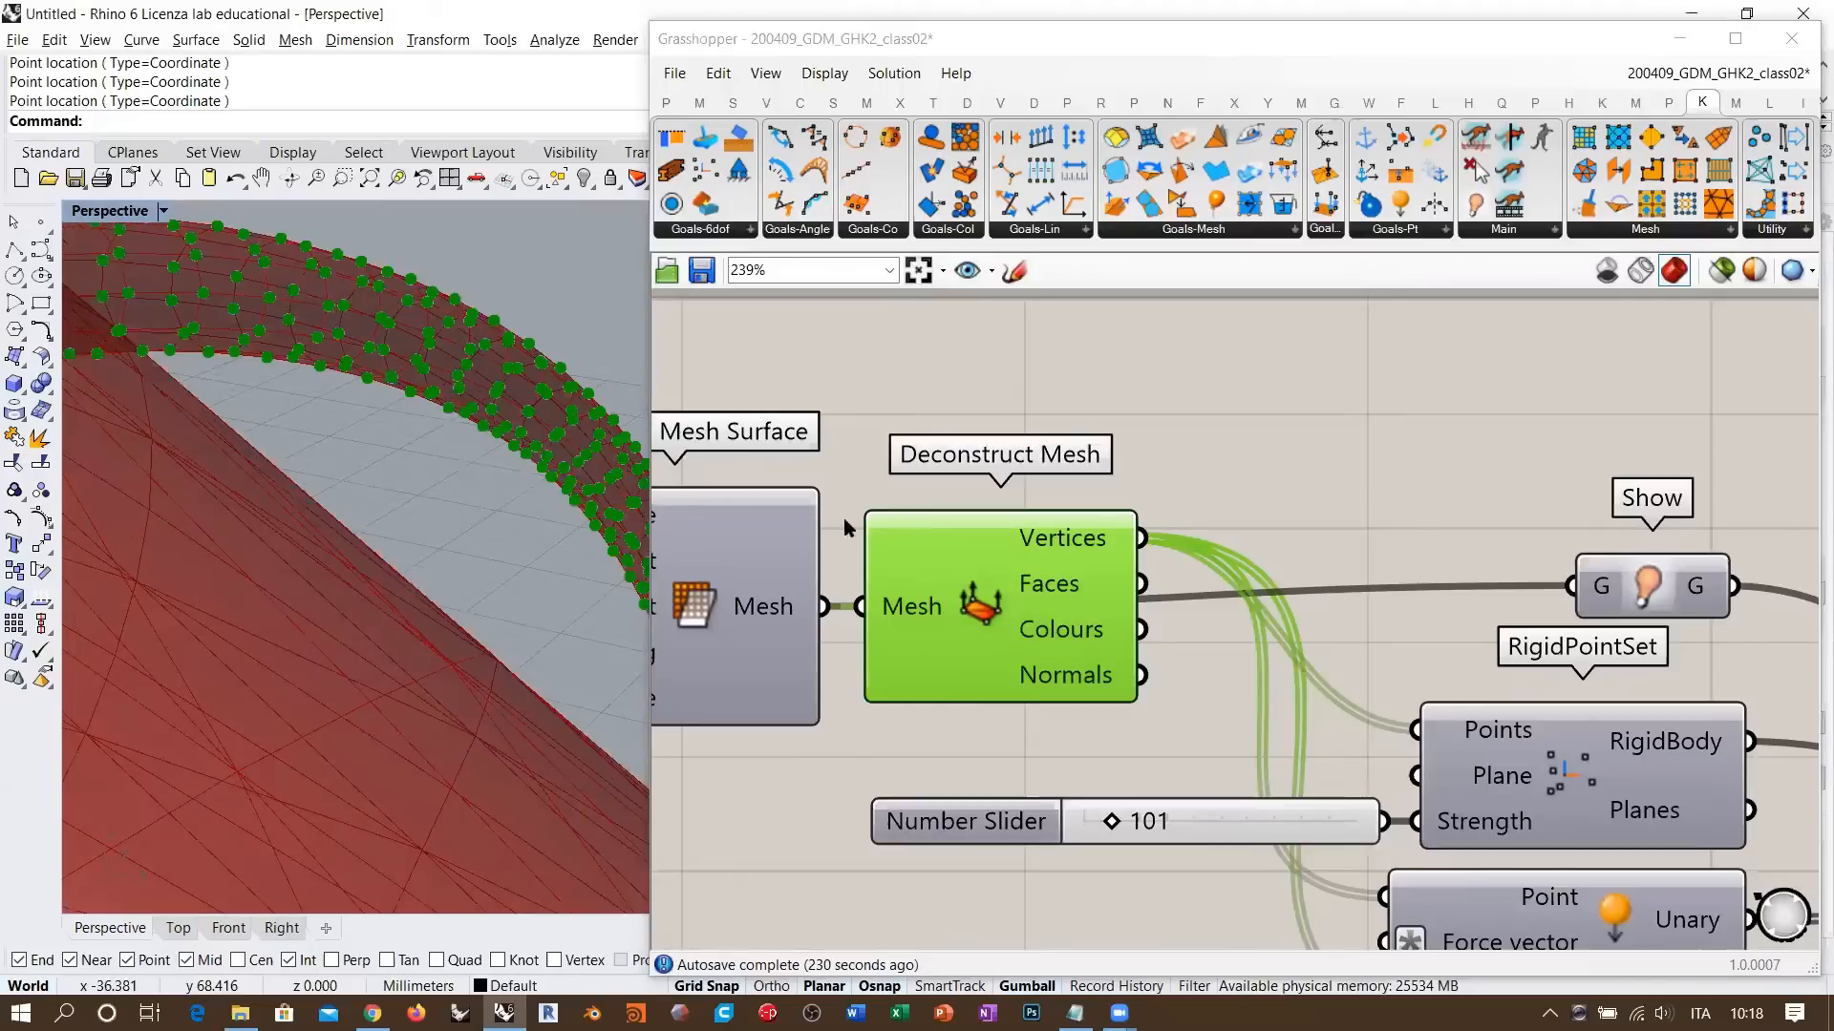
right_click_drag(1375, 754, 1341, 700)
key("ctrl+q")
- Review SolidPointCollide's Points and Solid inputs against the ring and the arm in the Perspective view
right_click_drag(1538, 931, 1328, 563)
scroll(1339, 583, "up", 3)
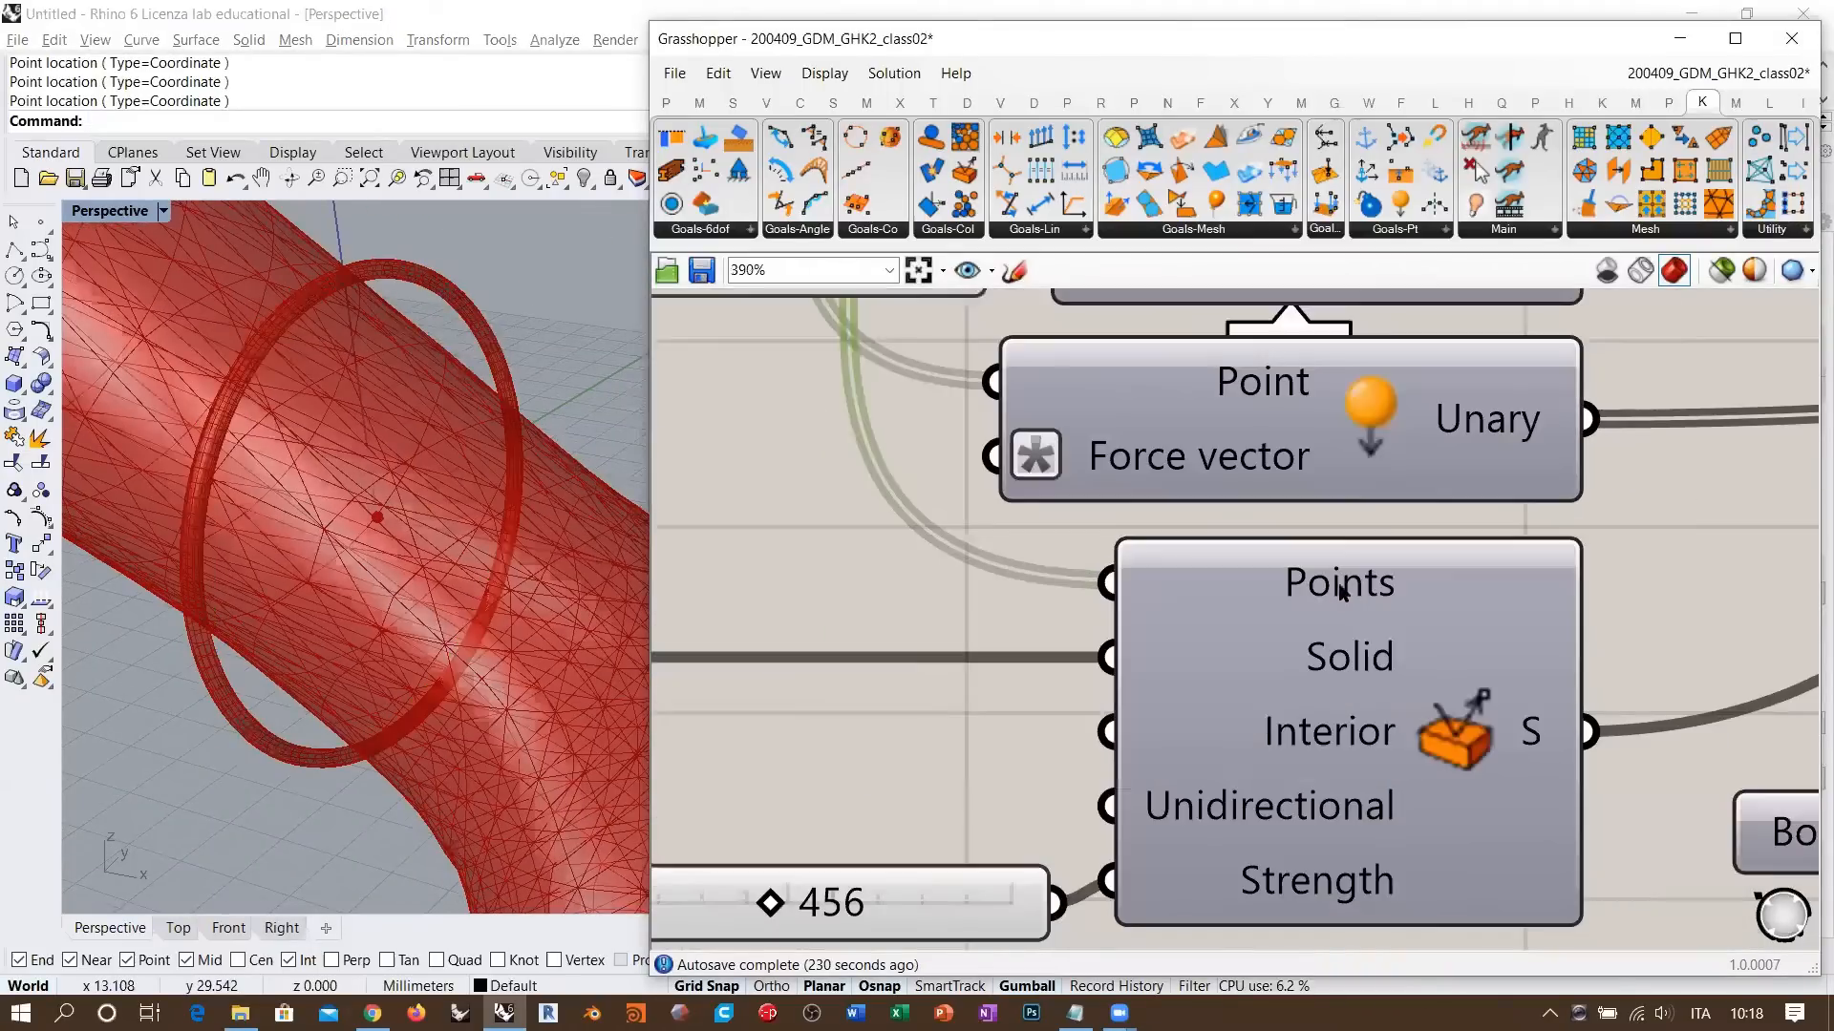
right_click_drag(1330, 655, 1381, 449)
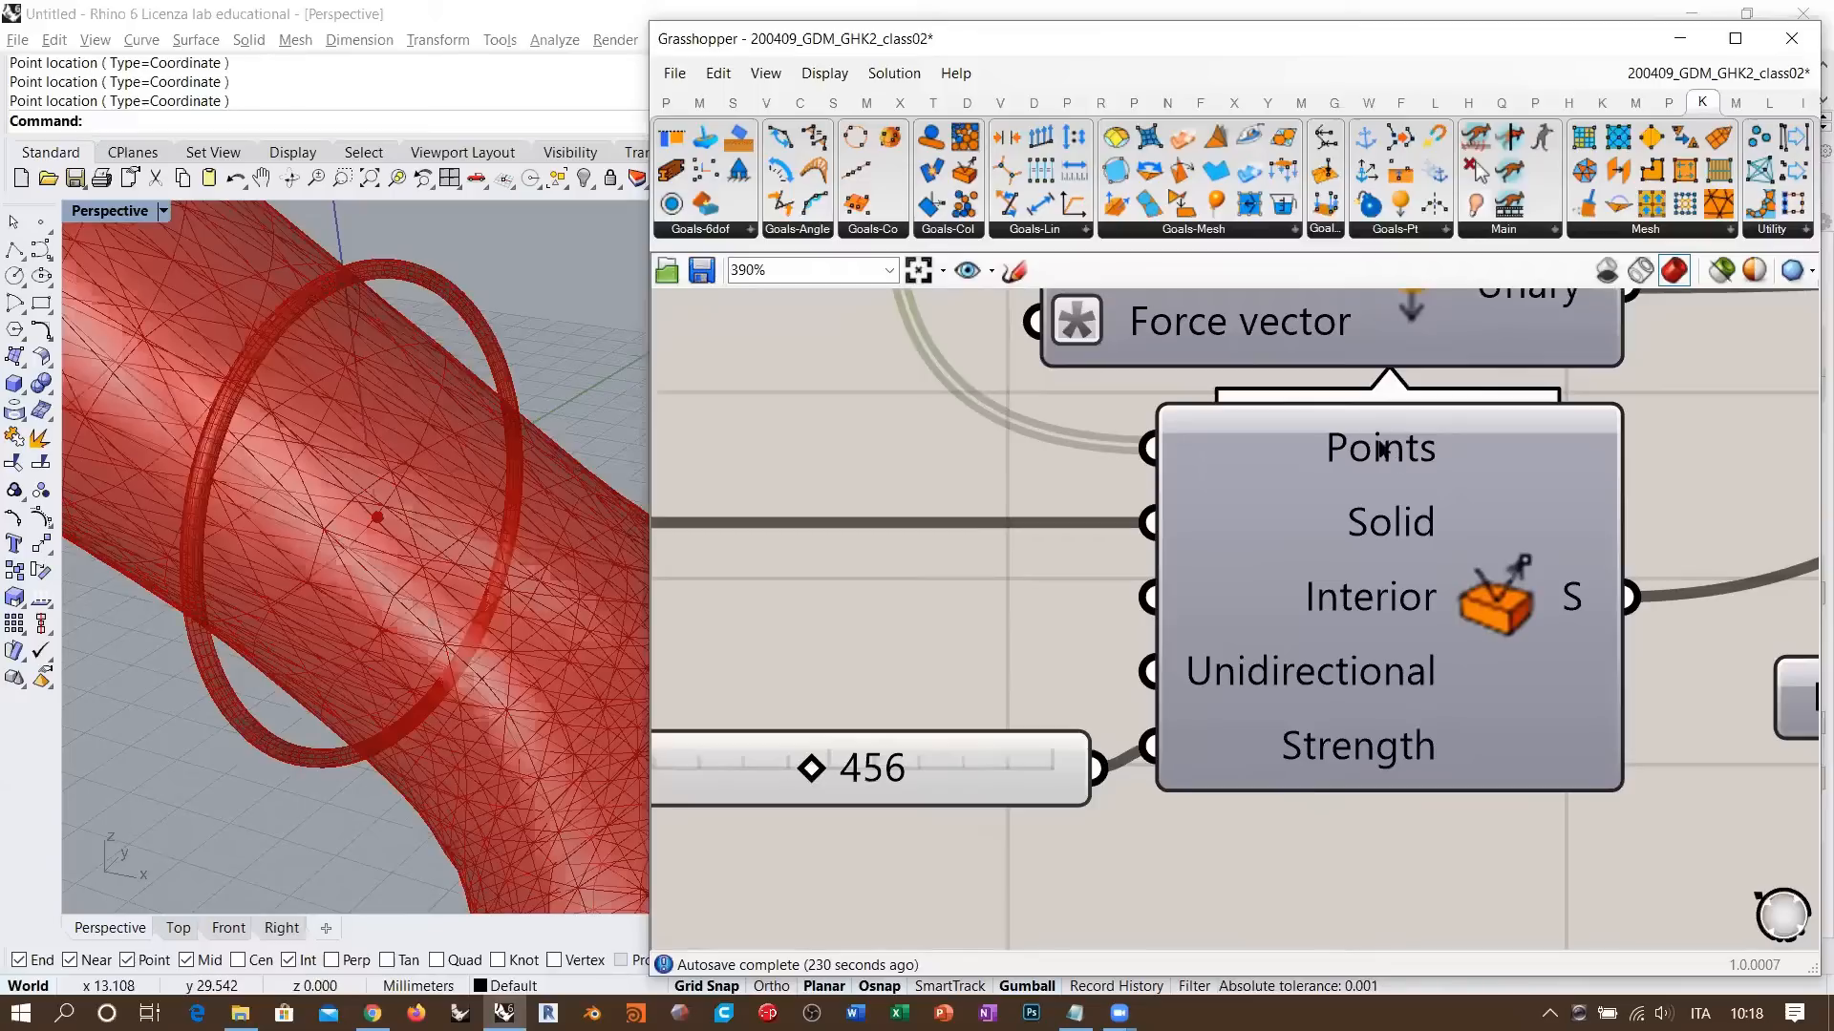
mouse_move(1340, 602)
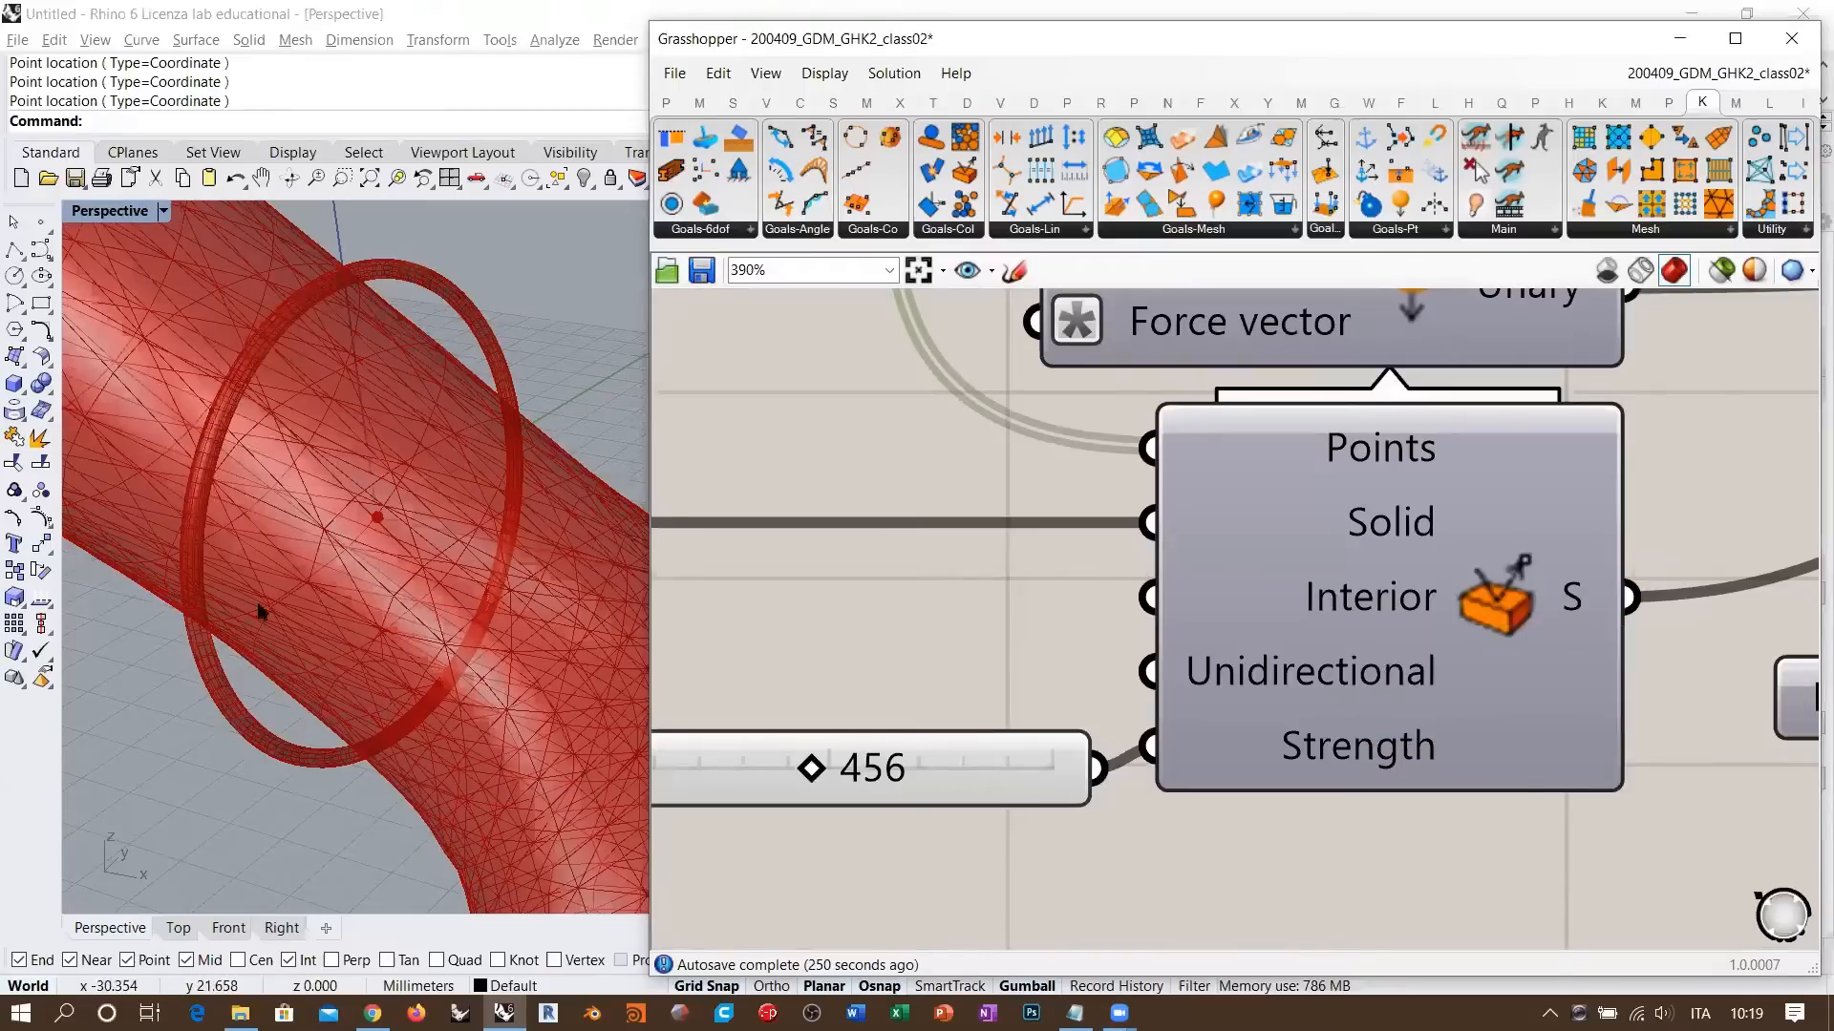
right_click_drag(449, 426, 494, 451)
scroll(441, 389, "down", 3)
- Compare the strength sliders feeding the RigidPointSet and SolidPointCollide goals
left_click(932, 642)
scroll(1430, 636, "down", 4)
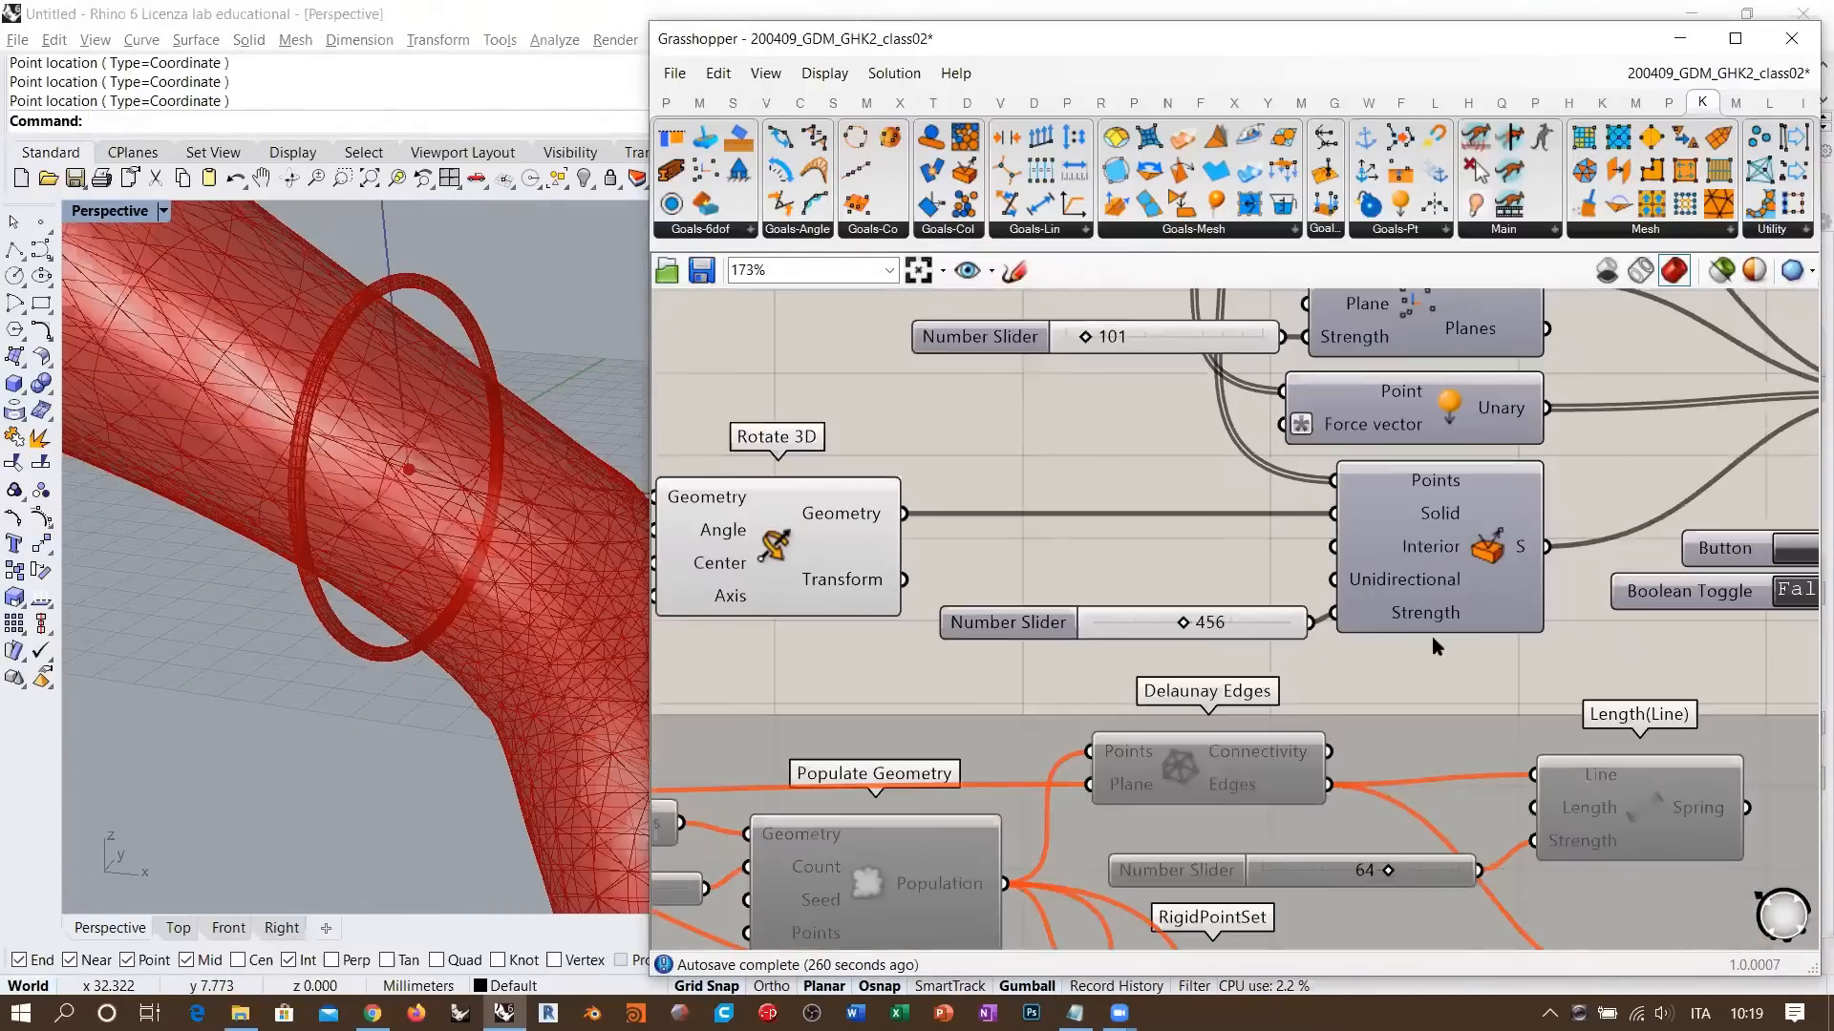
right_click_drag(1134, 345, 1211, 492)
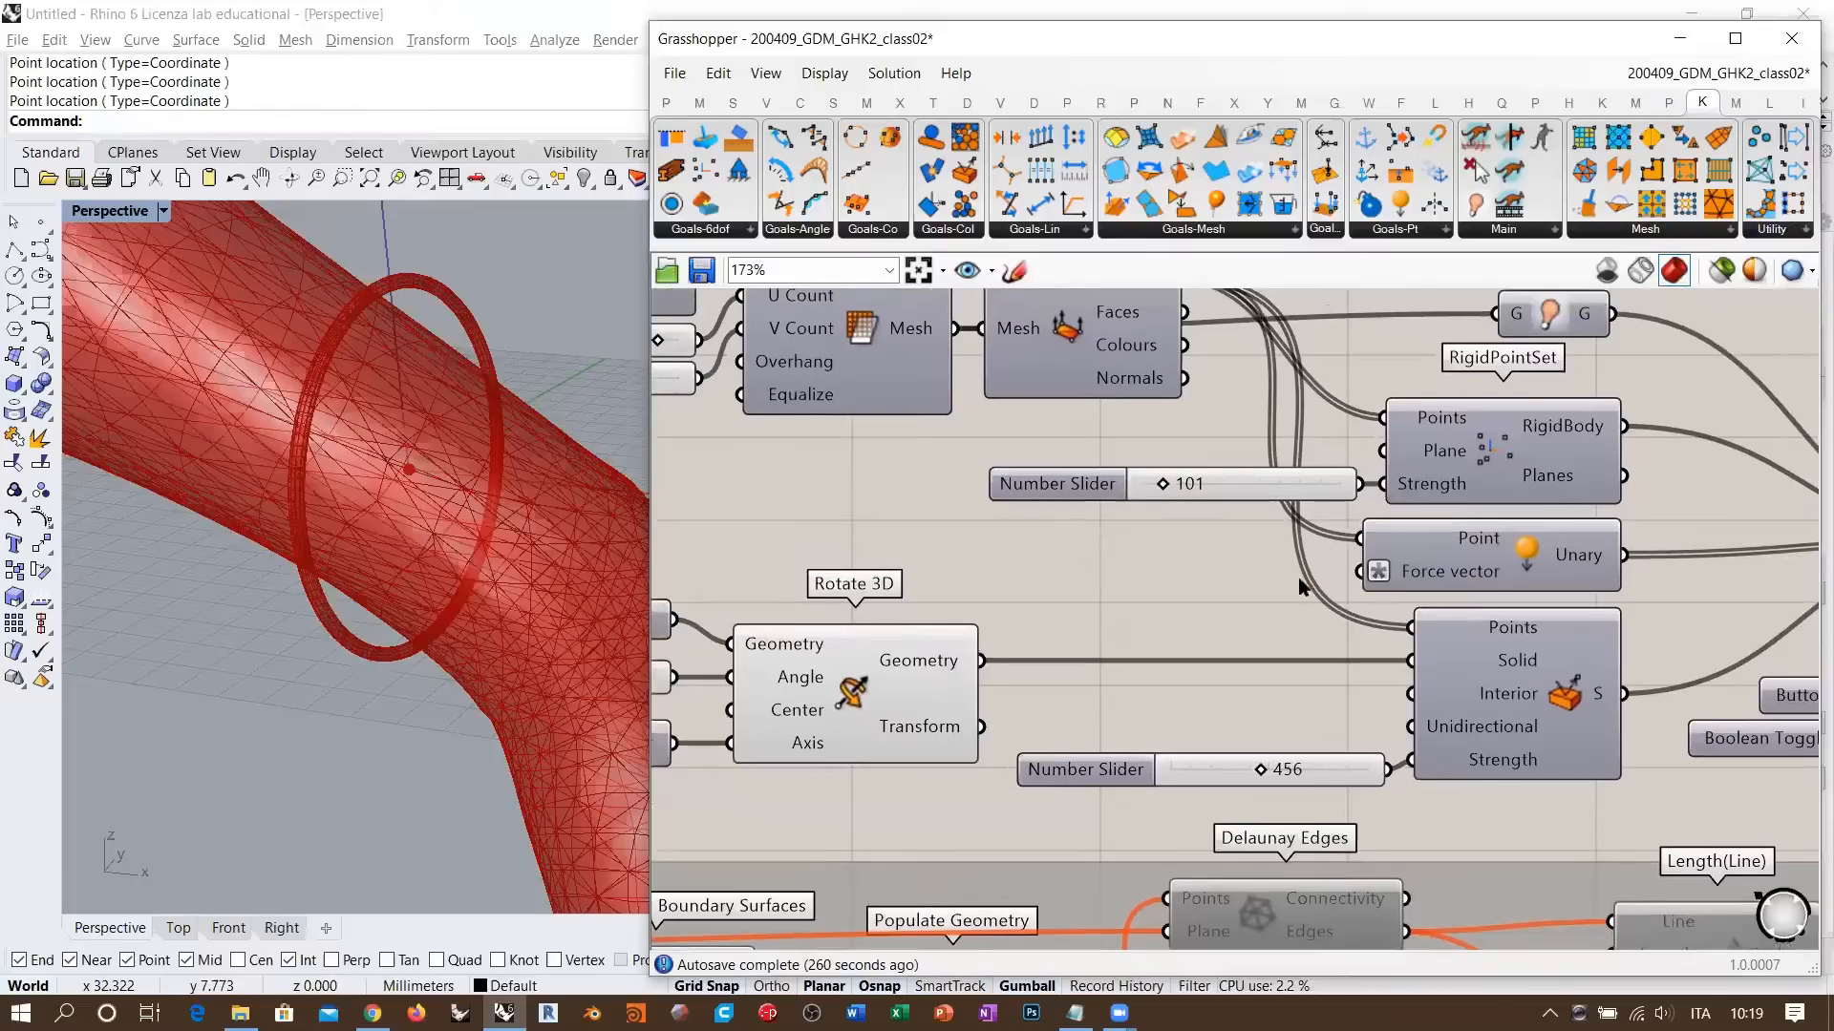
left_click(1212, 492)
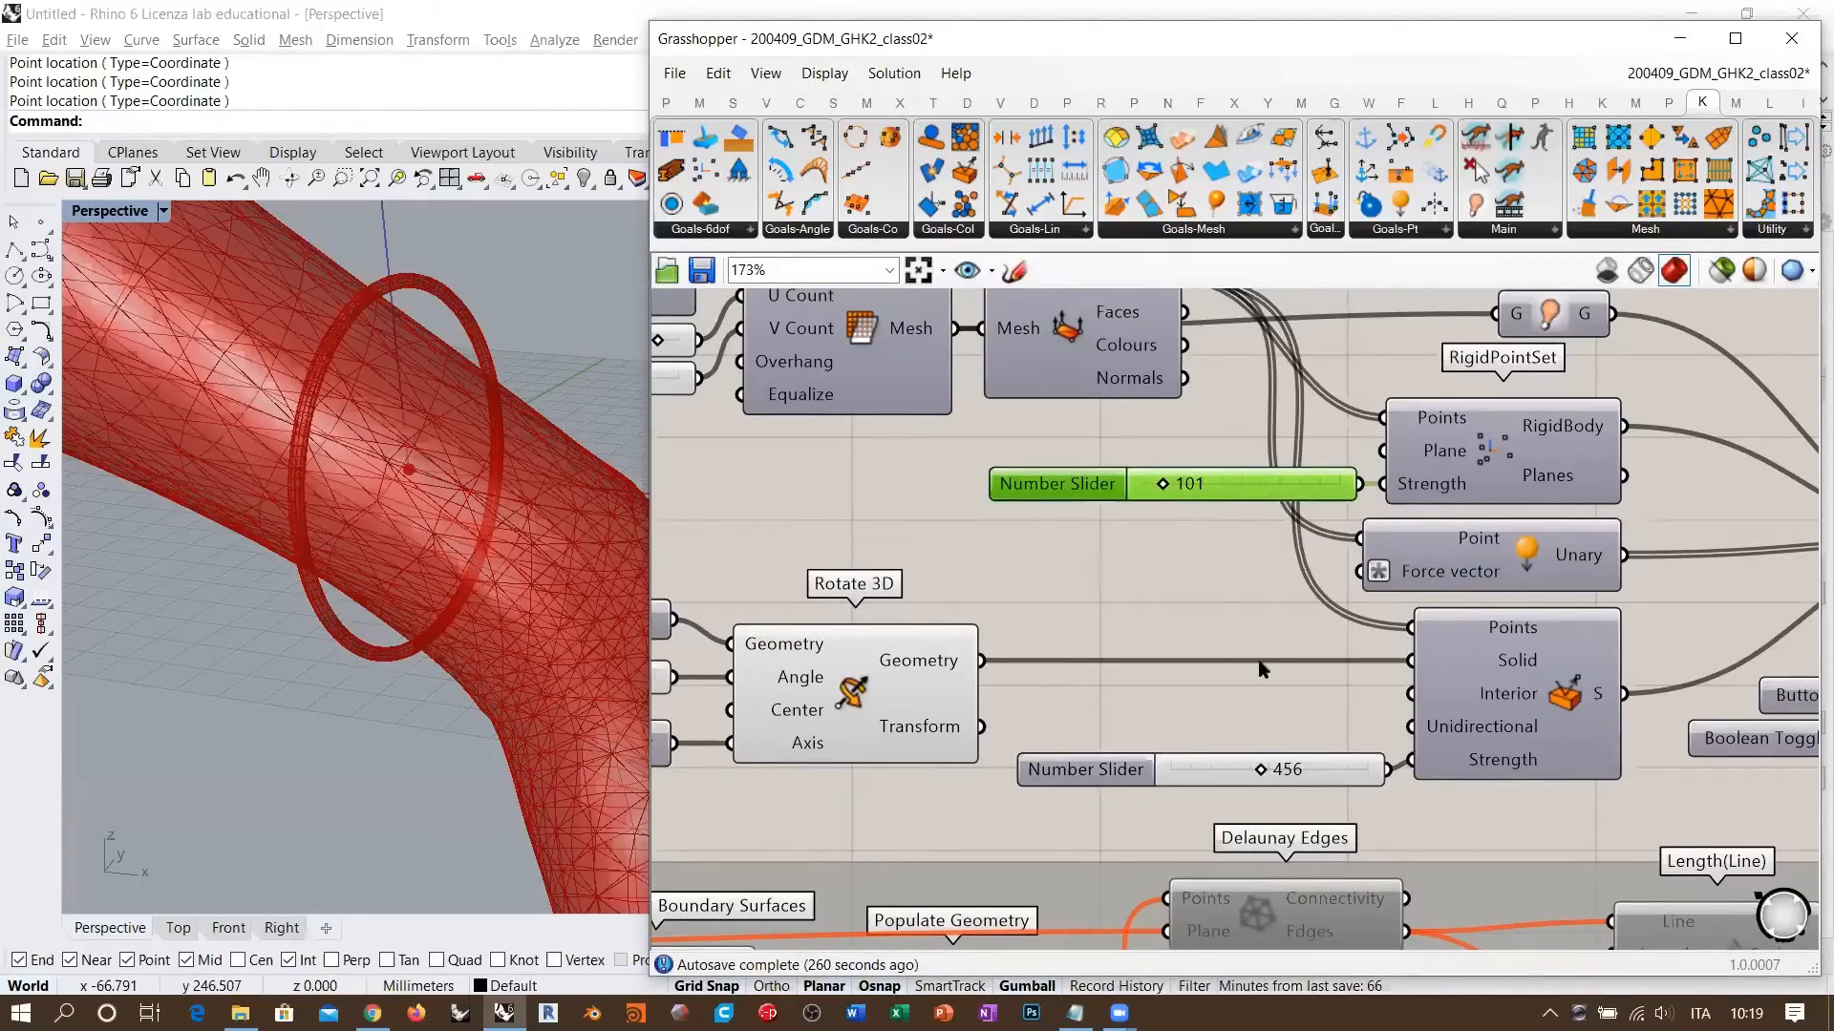
left_click(1211, 775)
left_click(1178, 588)
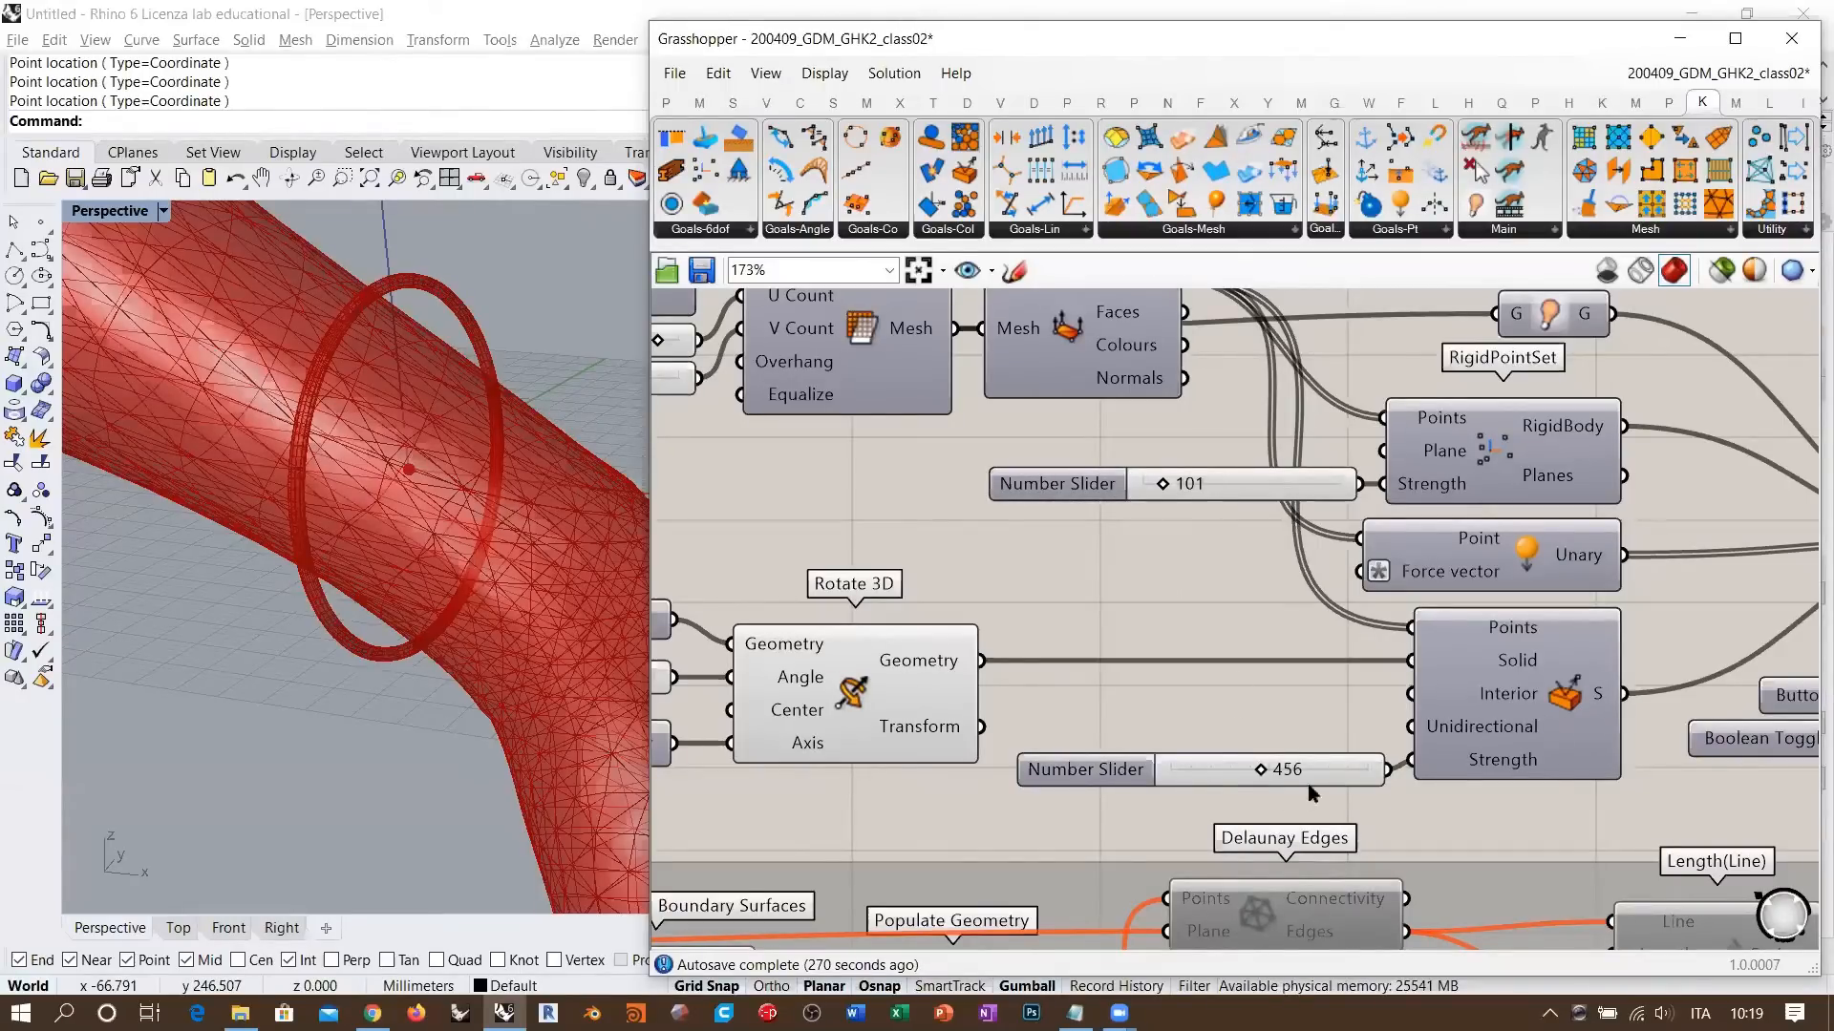
left_click(1189, 766)
left_click(1173, 600)
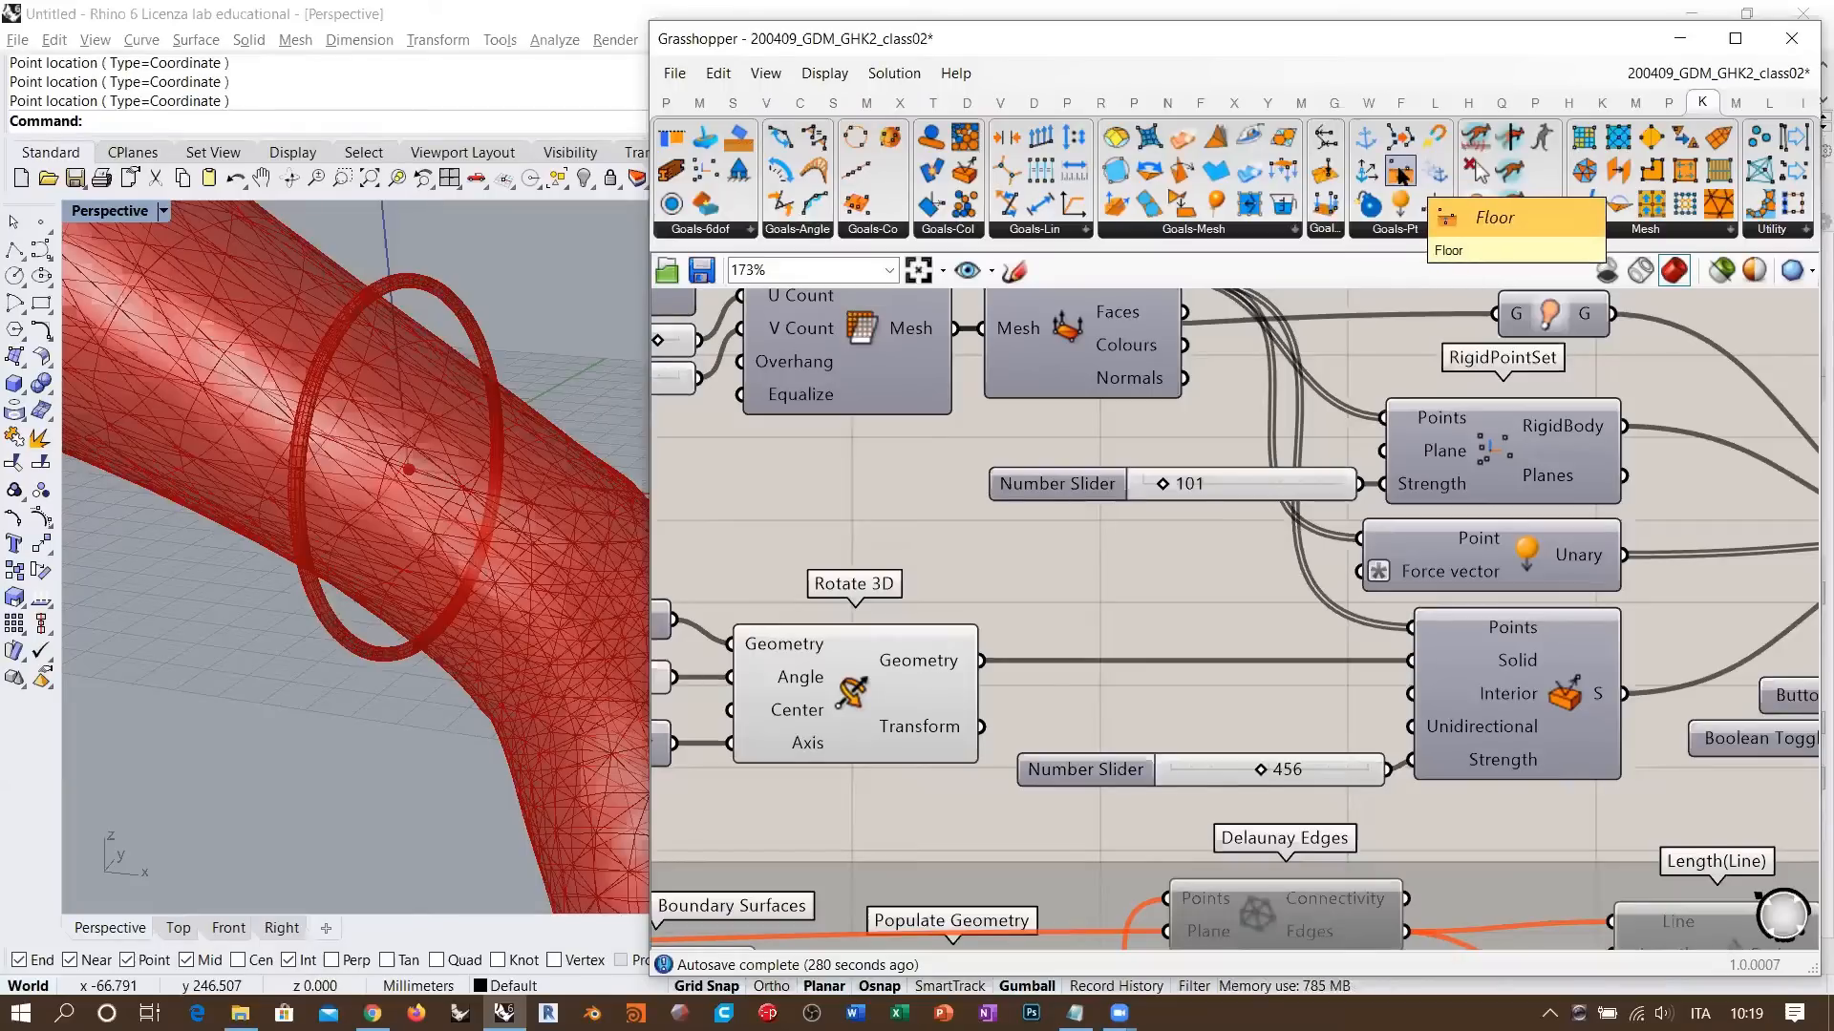
- Place a Floor goal on the canvas between the two strength sliders and review its Strength input
left_click_drag(1399, 175, 1097, 569)
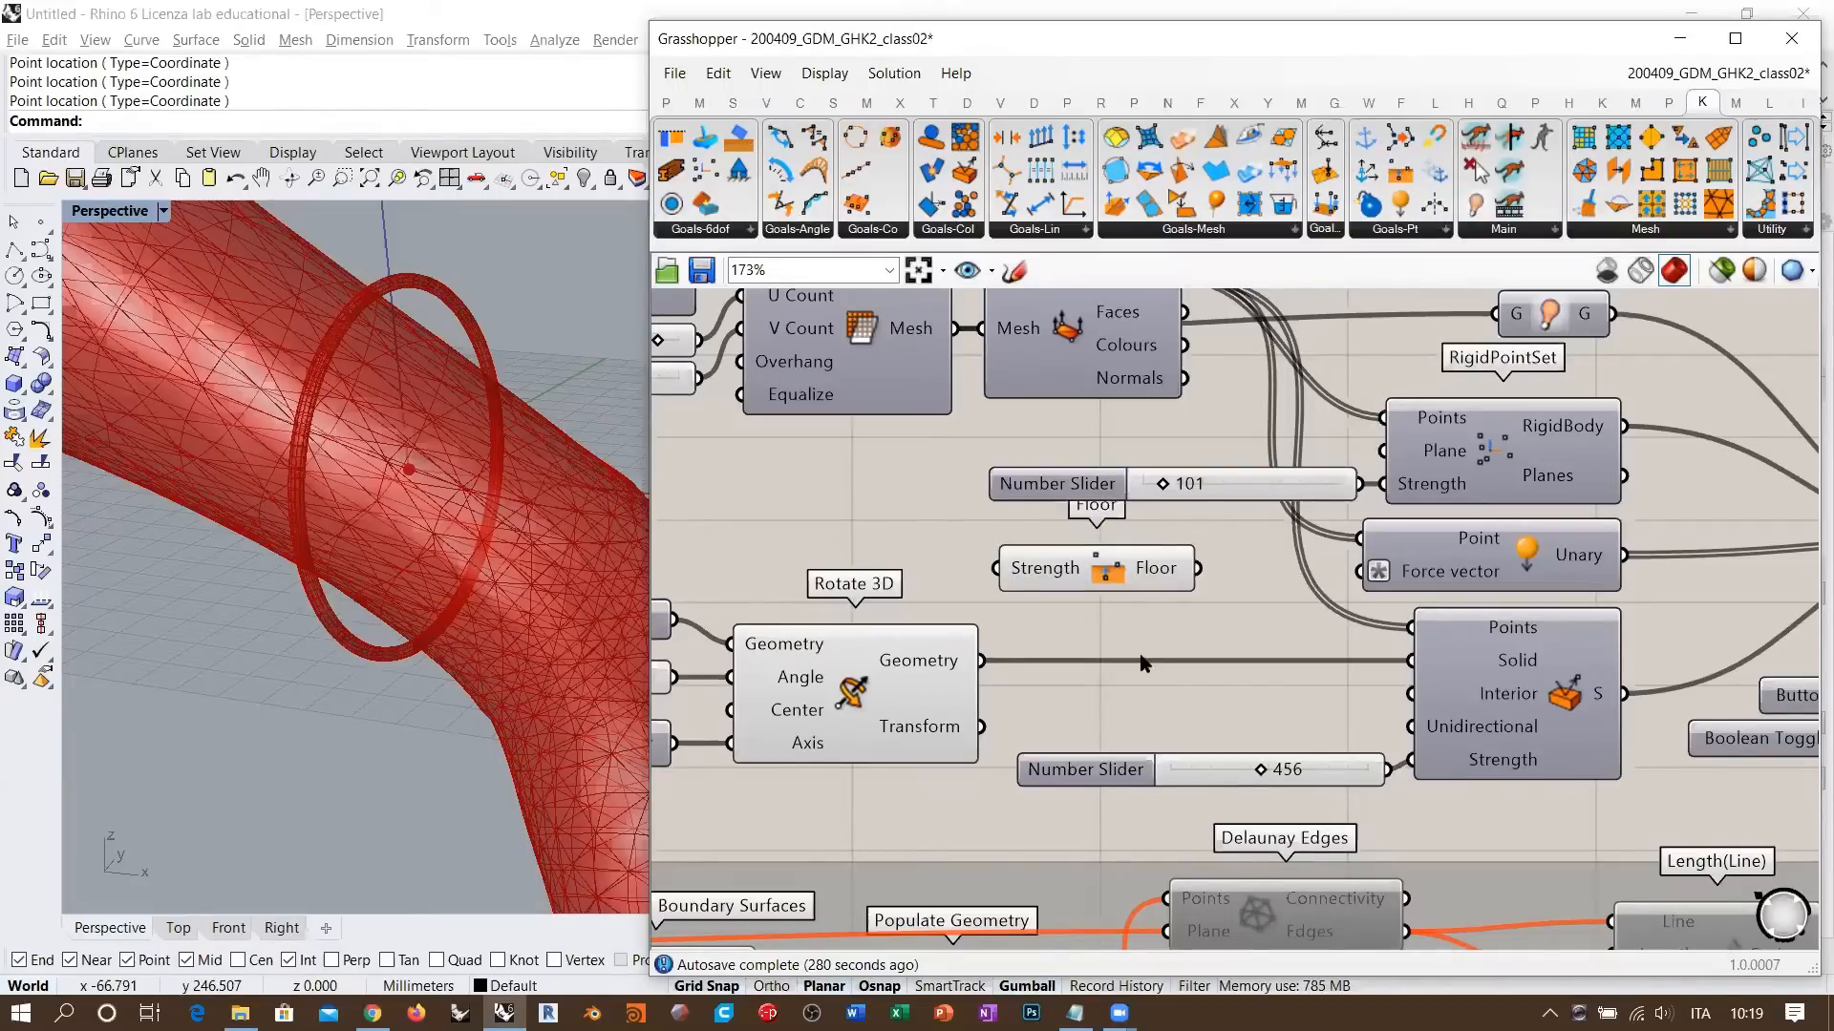
left_click(1077, 573)
scroll(1078, 573, "up", 5)
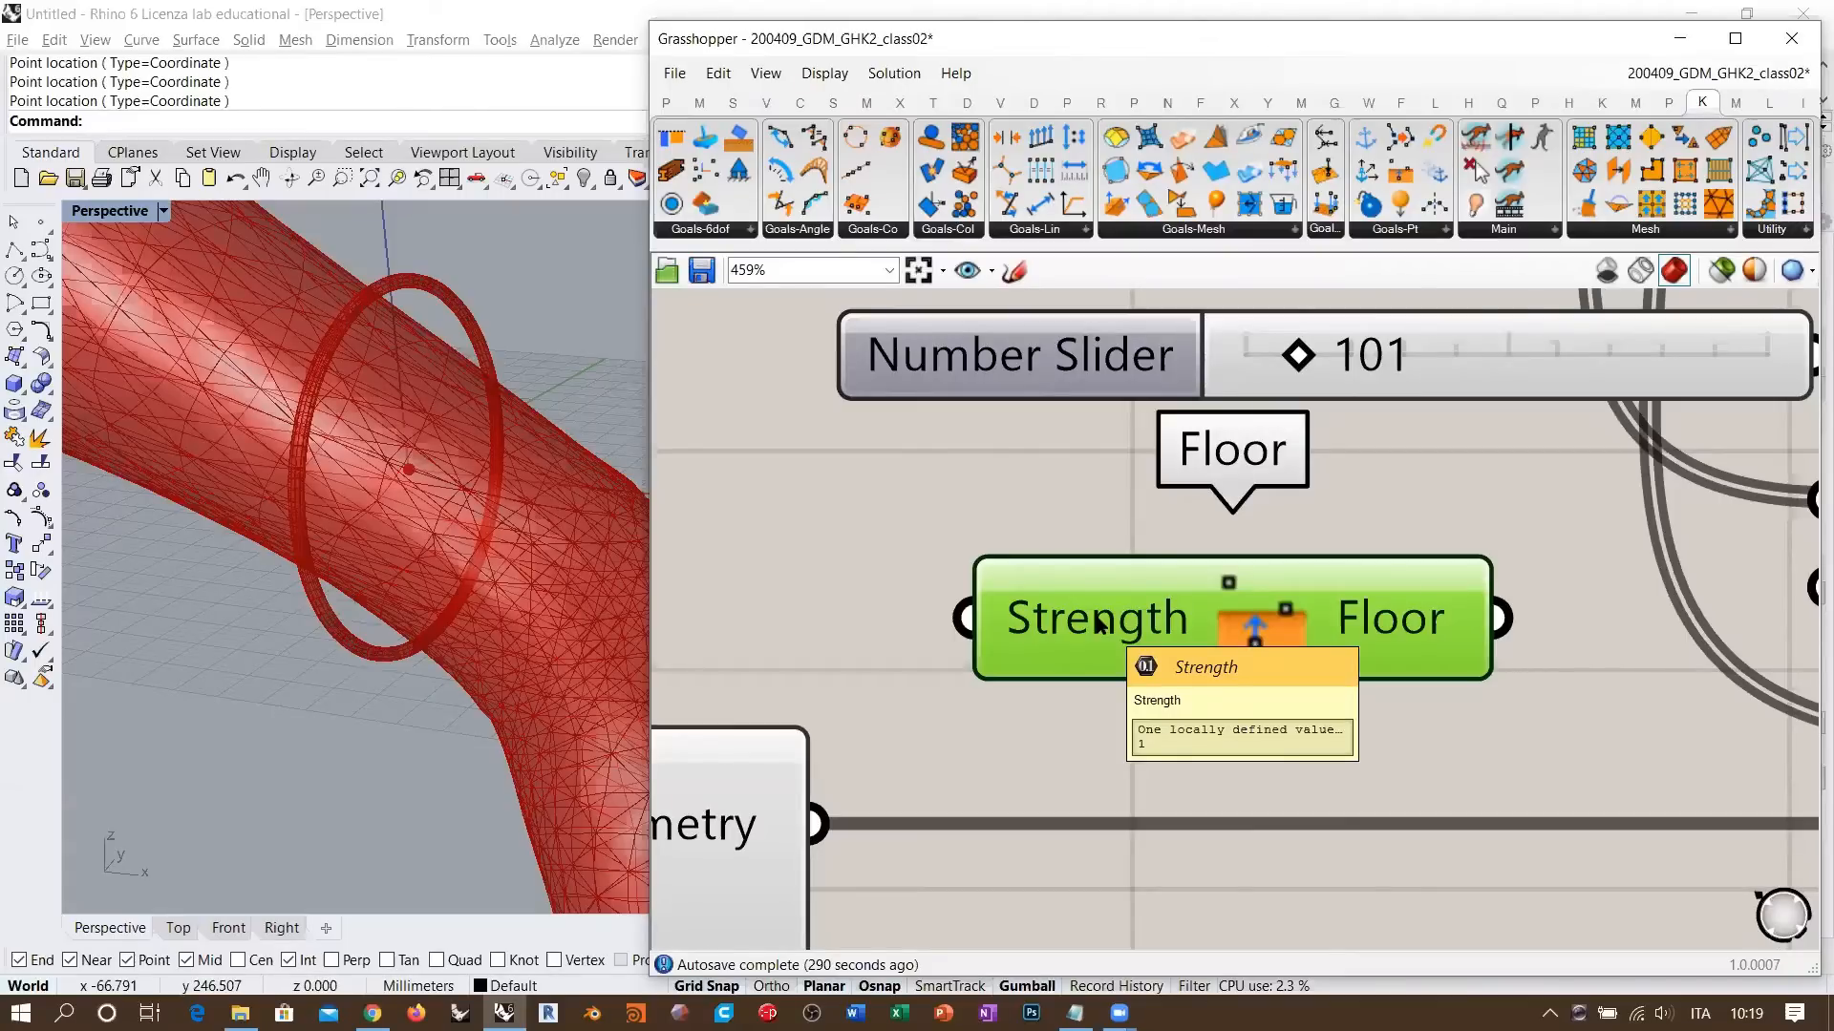
scroll(1172, 524, "down", 3)
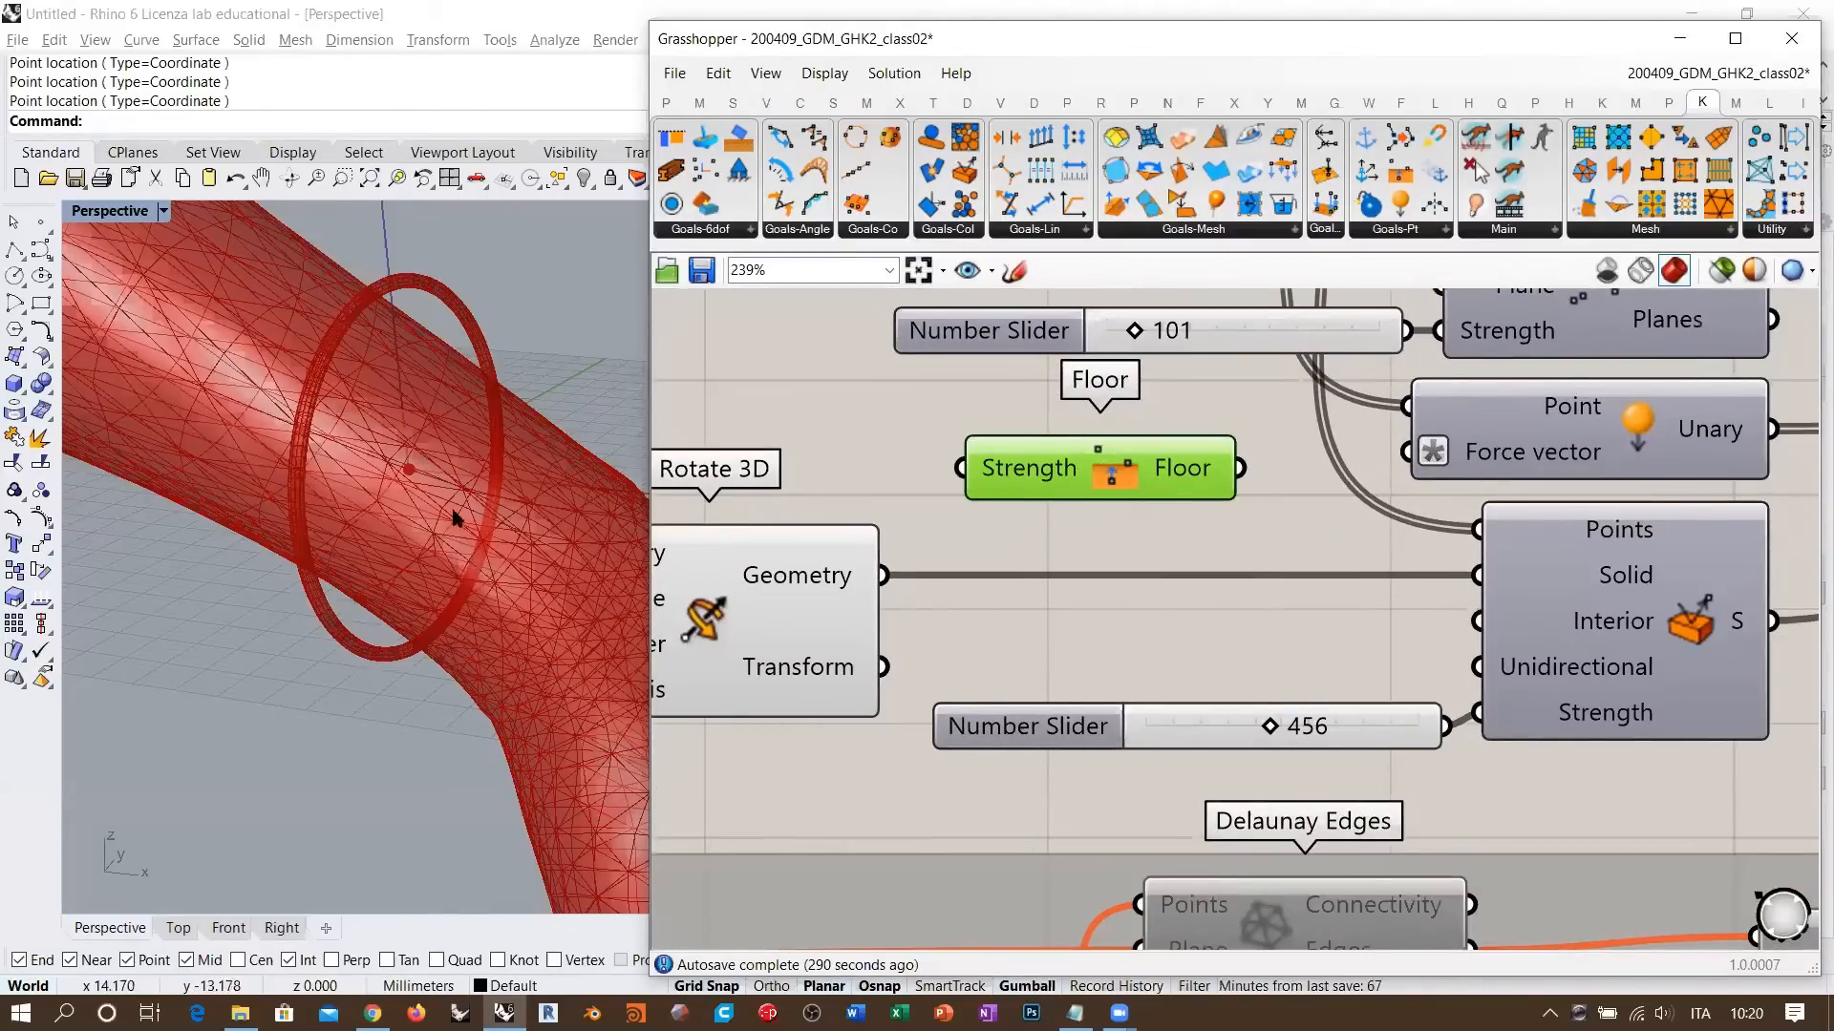
left_click(1182, 546)
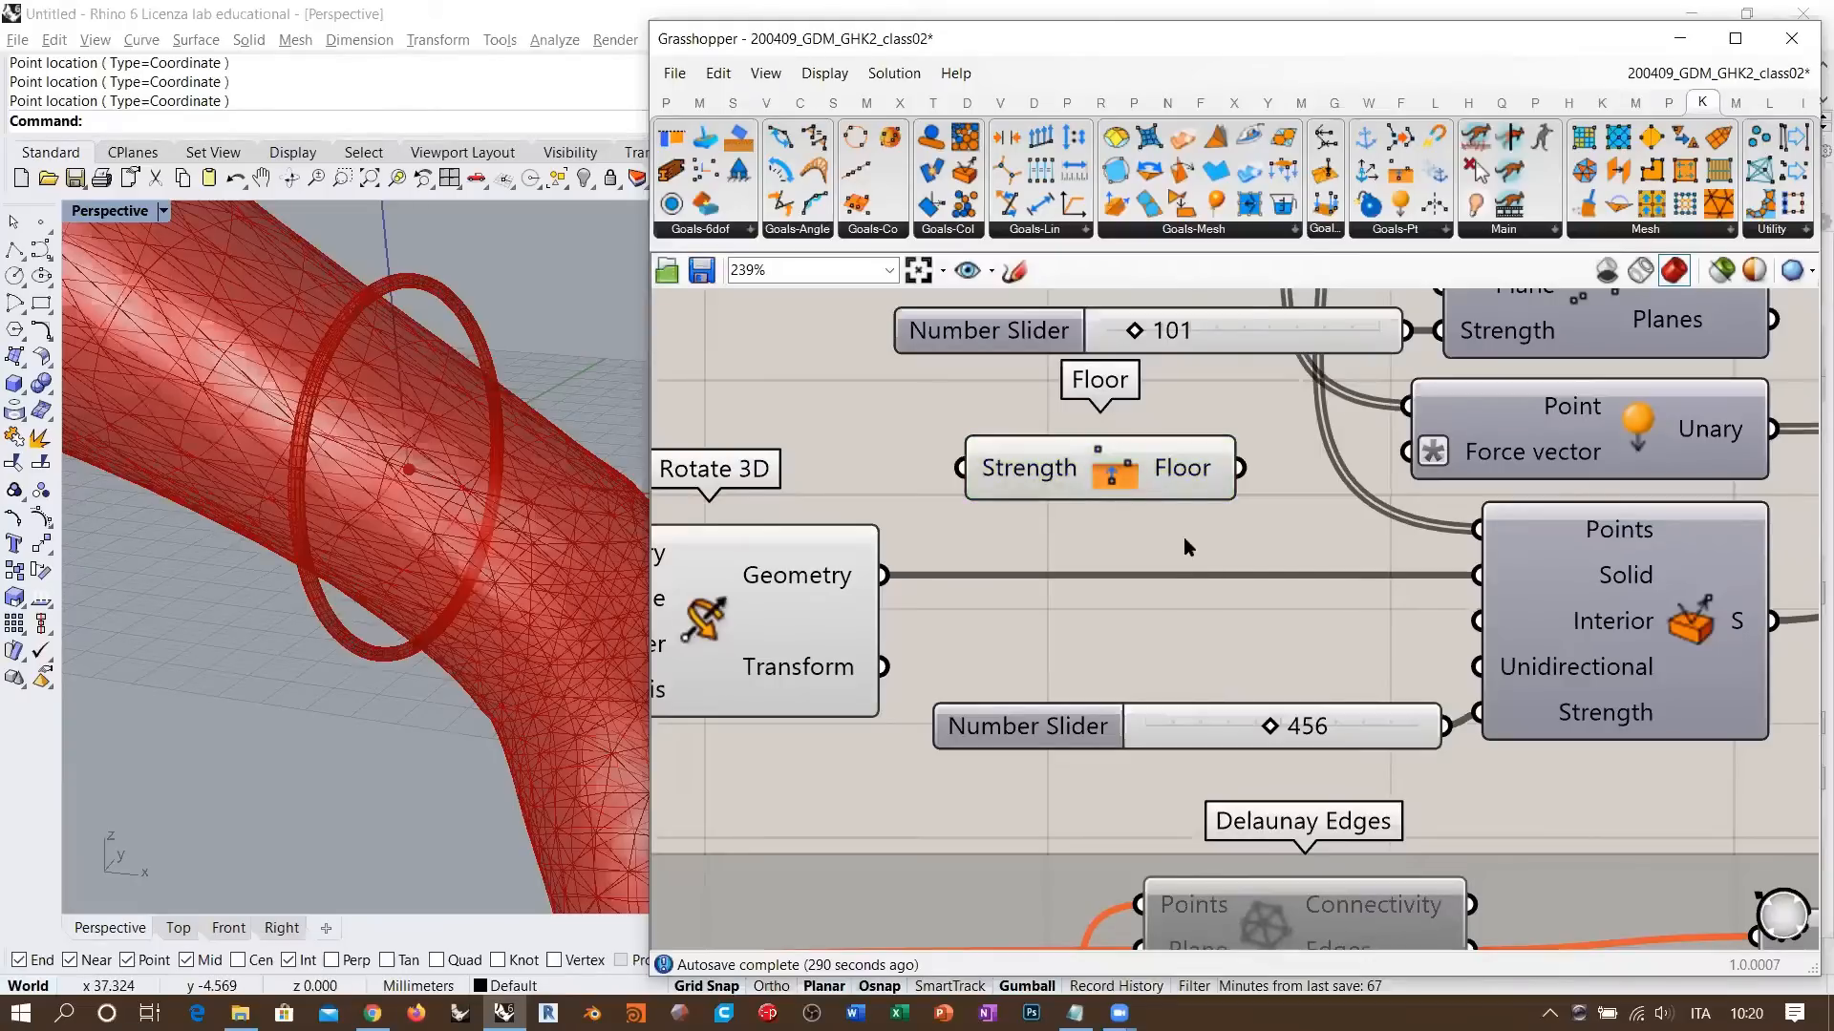
- Examine the Floor goal's icon and Strength input up close, and delete the goal from the canvas
mouse_move(1111, 475)
left_mouse_down()
mouse_move(1088, 521)
mouse_move(1112, 507)
left_mouse_up()
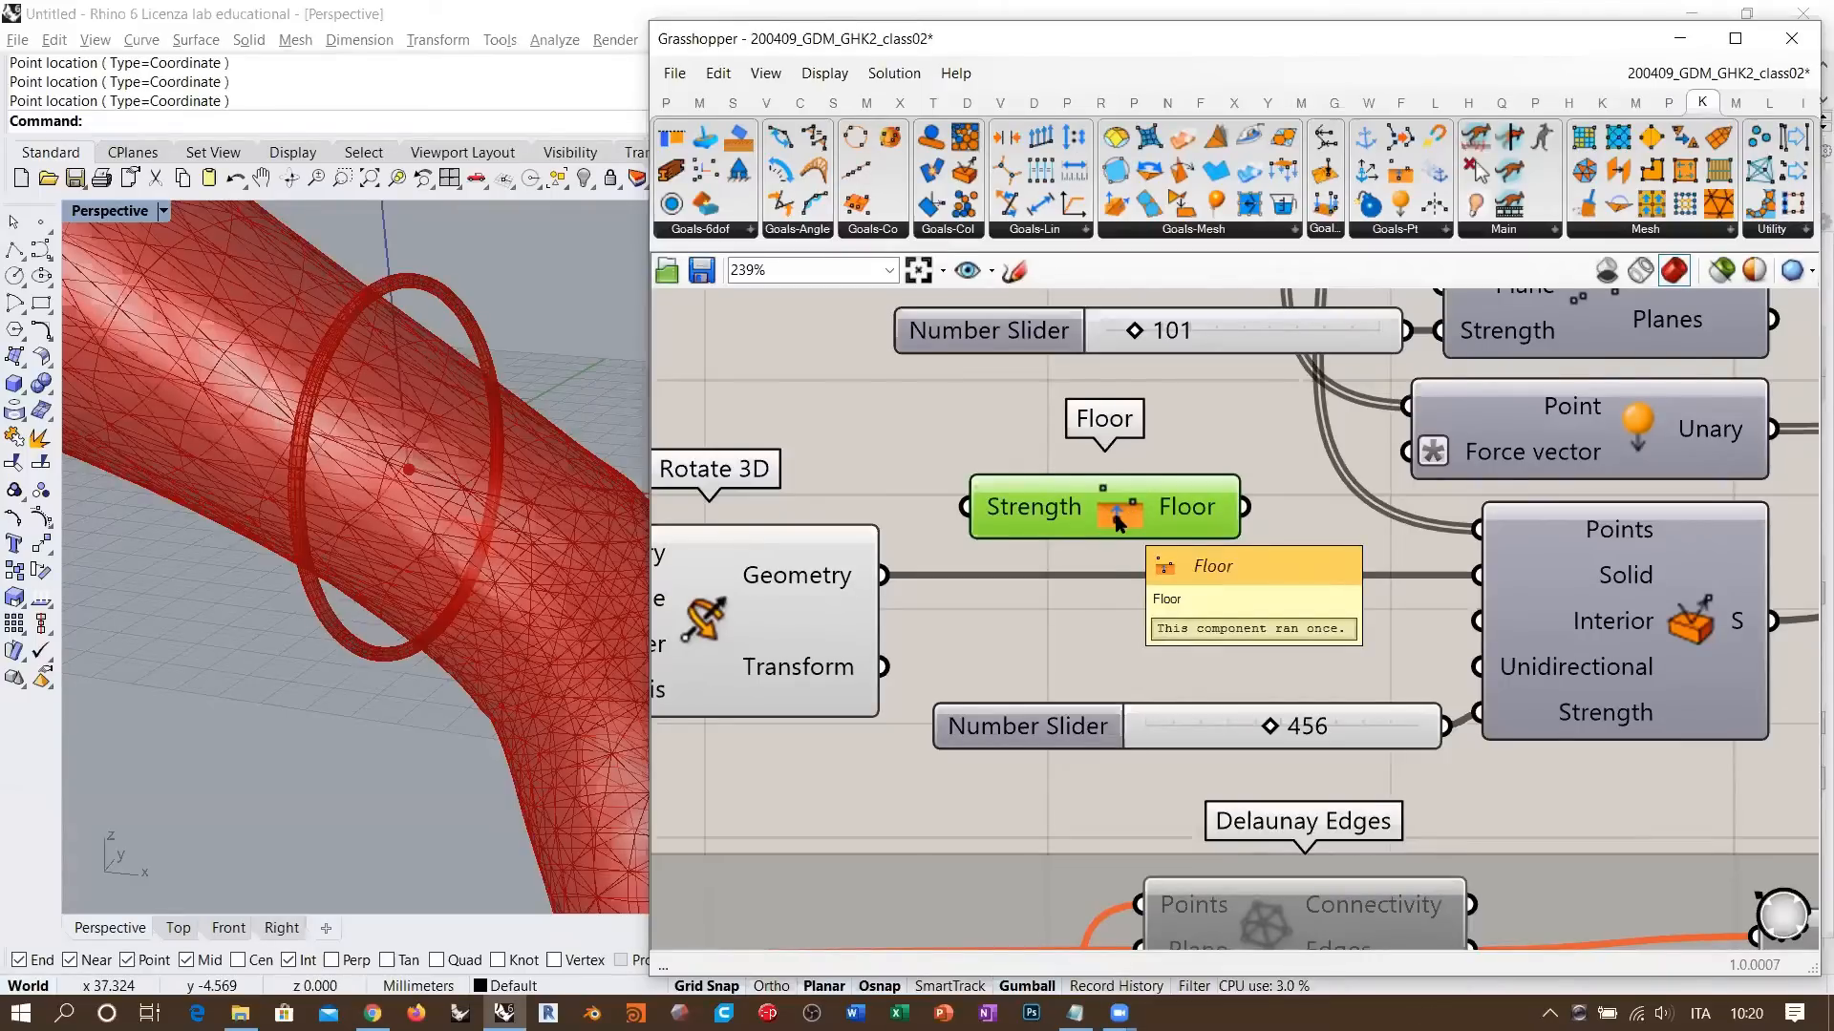
scroll(1118, 520, "up", 7)
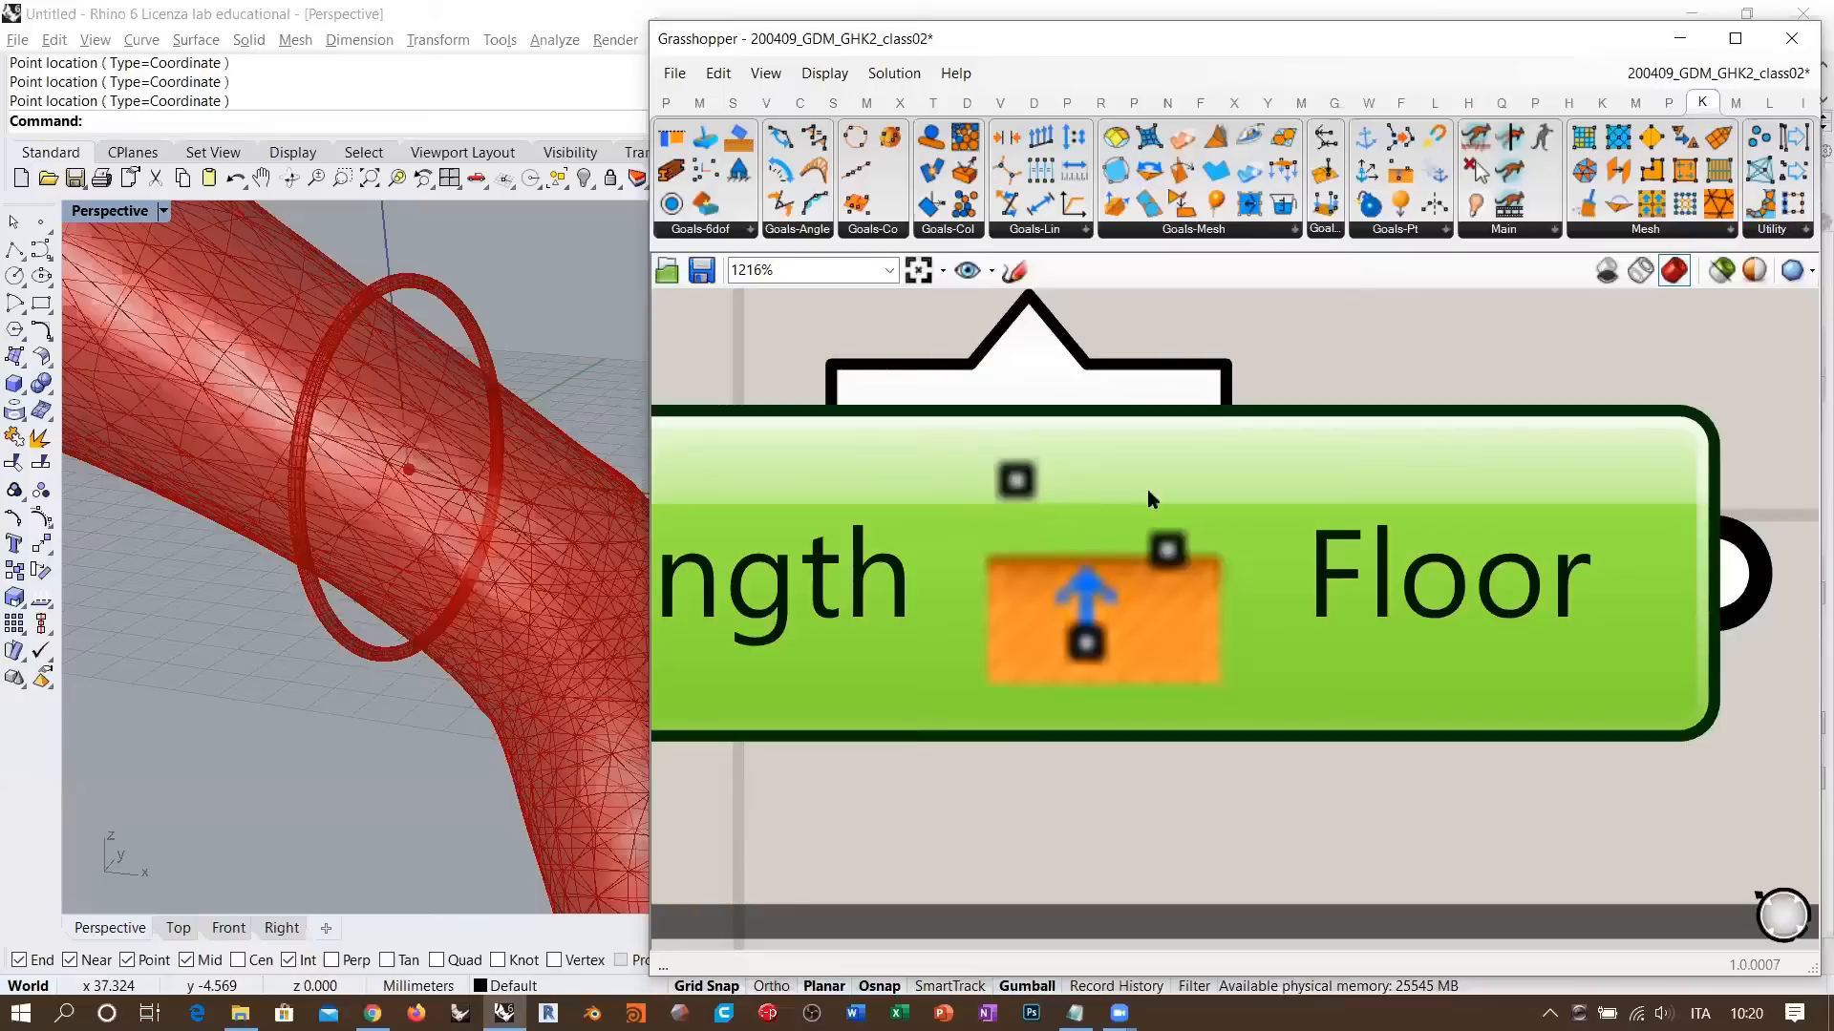
scroll(1137, 626, "down", 5)
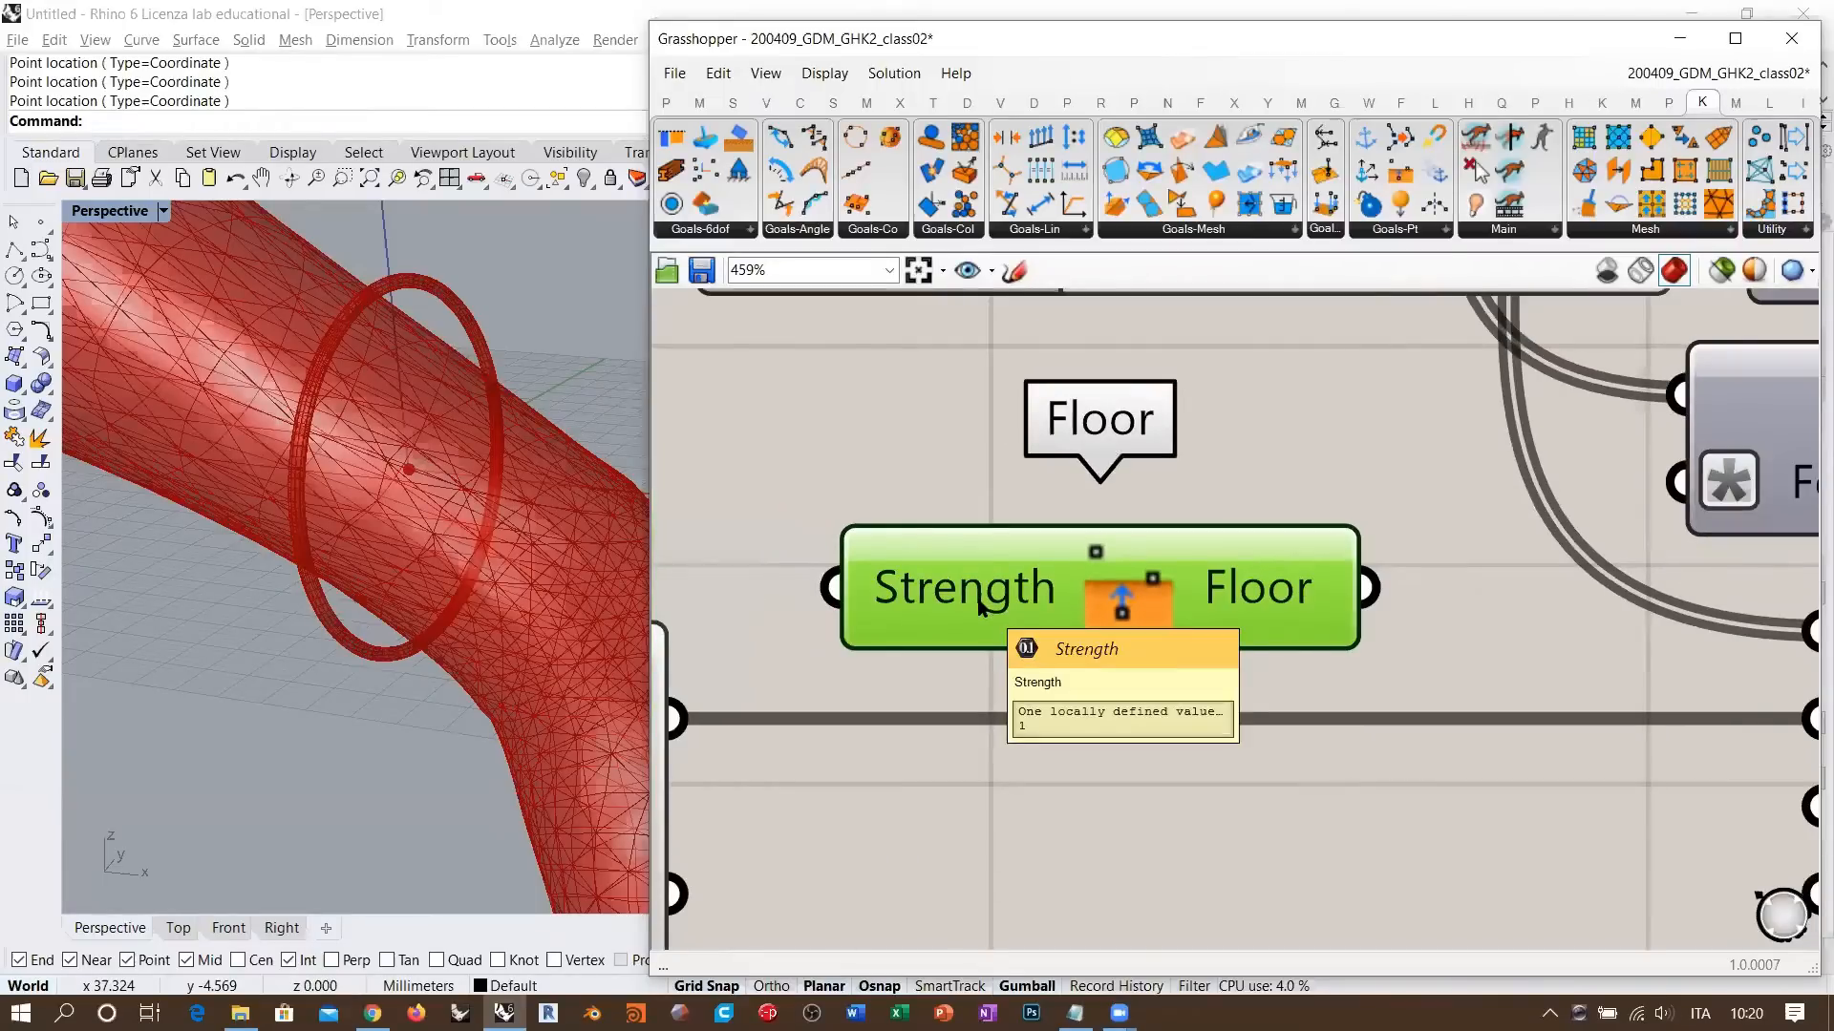
left_click_drag(981, 602, 1004, 573)
scroll(1005, 573, "down", 4)
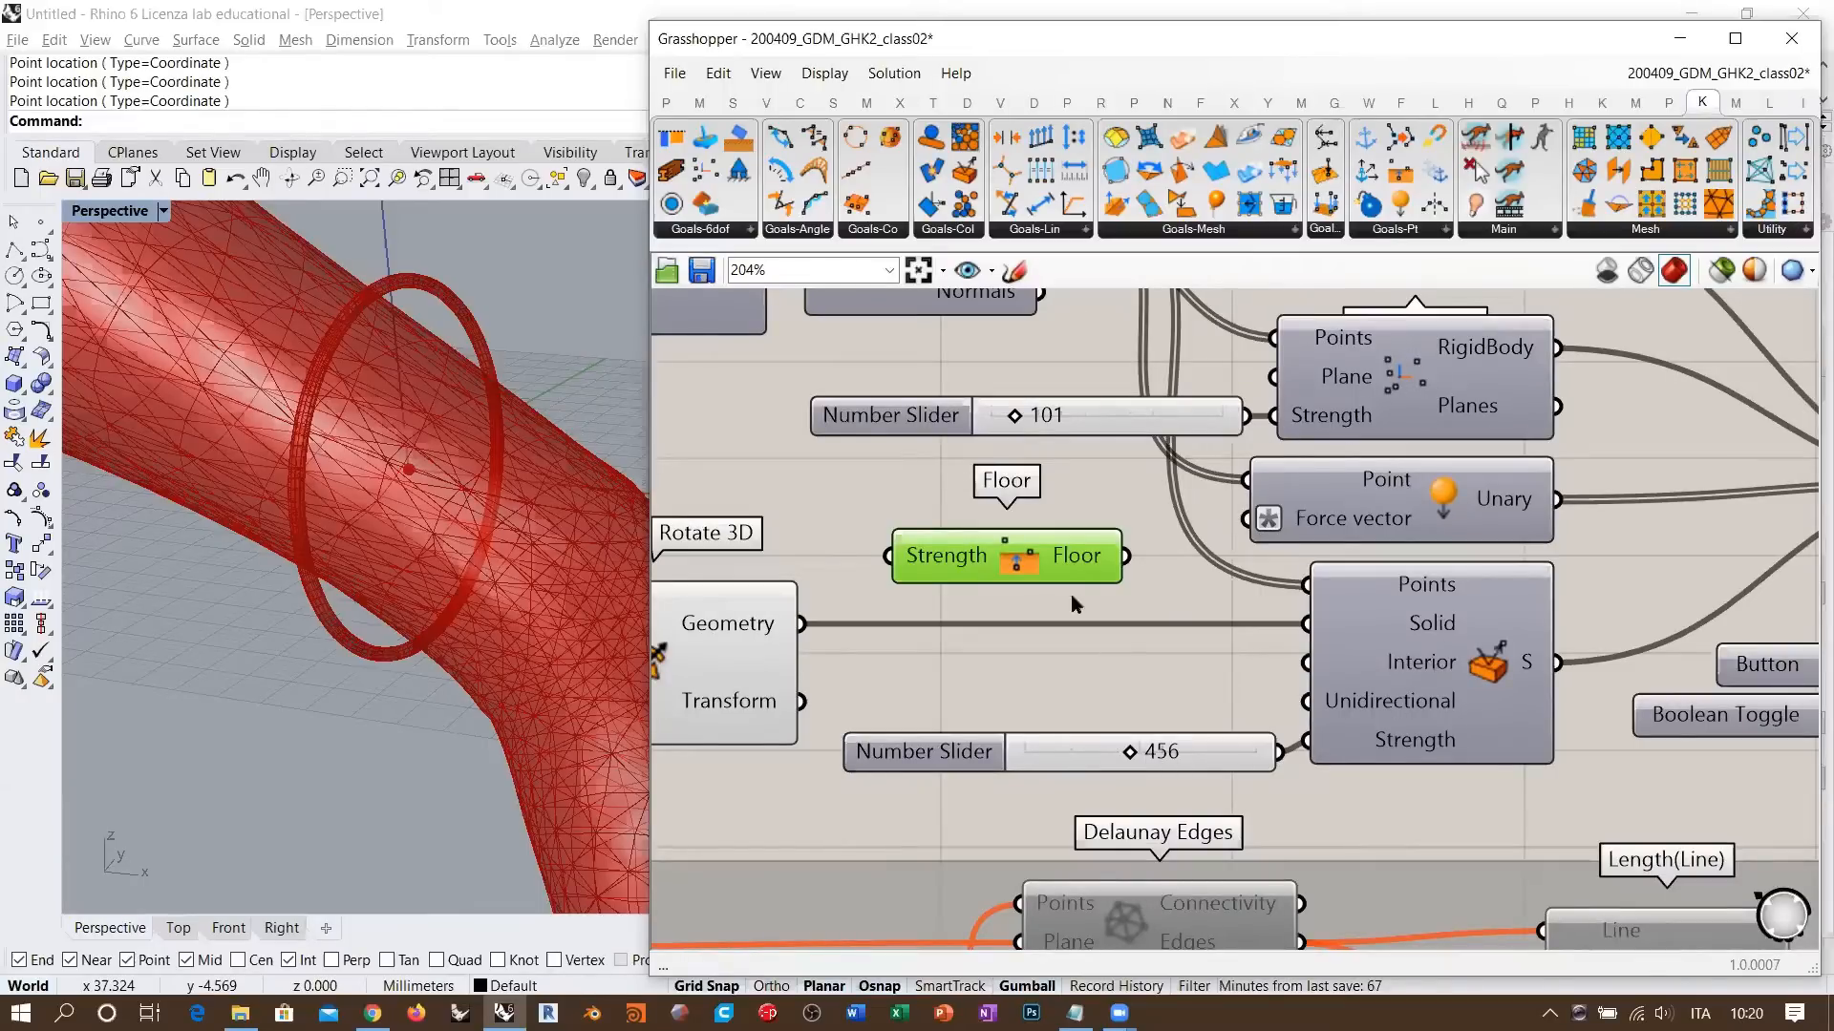
key("Delete")
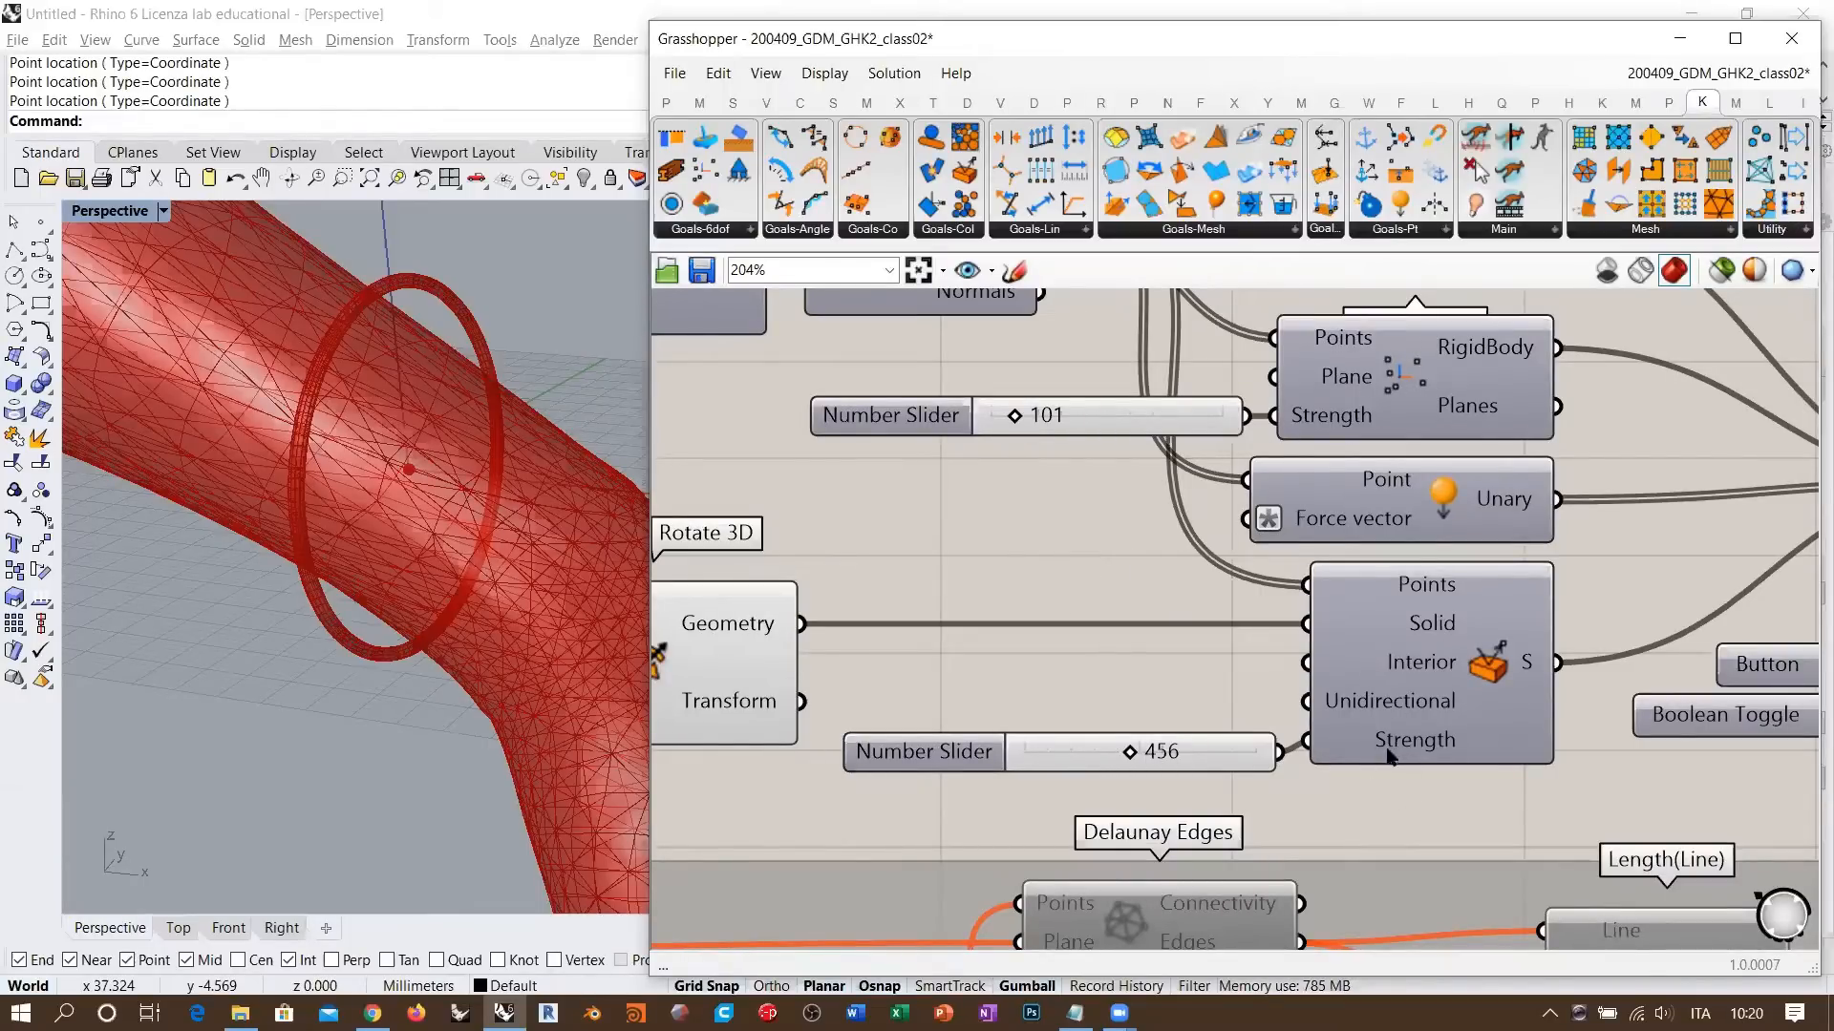
- Align the 456 slider with SolidPointCollide's Strength input
left_click_drag(1108, 752, 1105, 740)
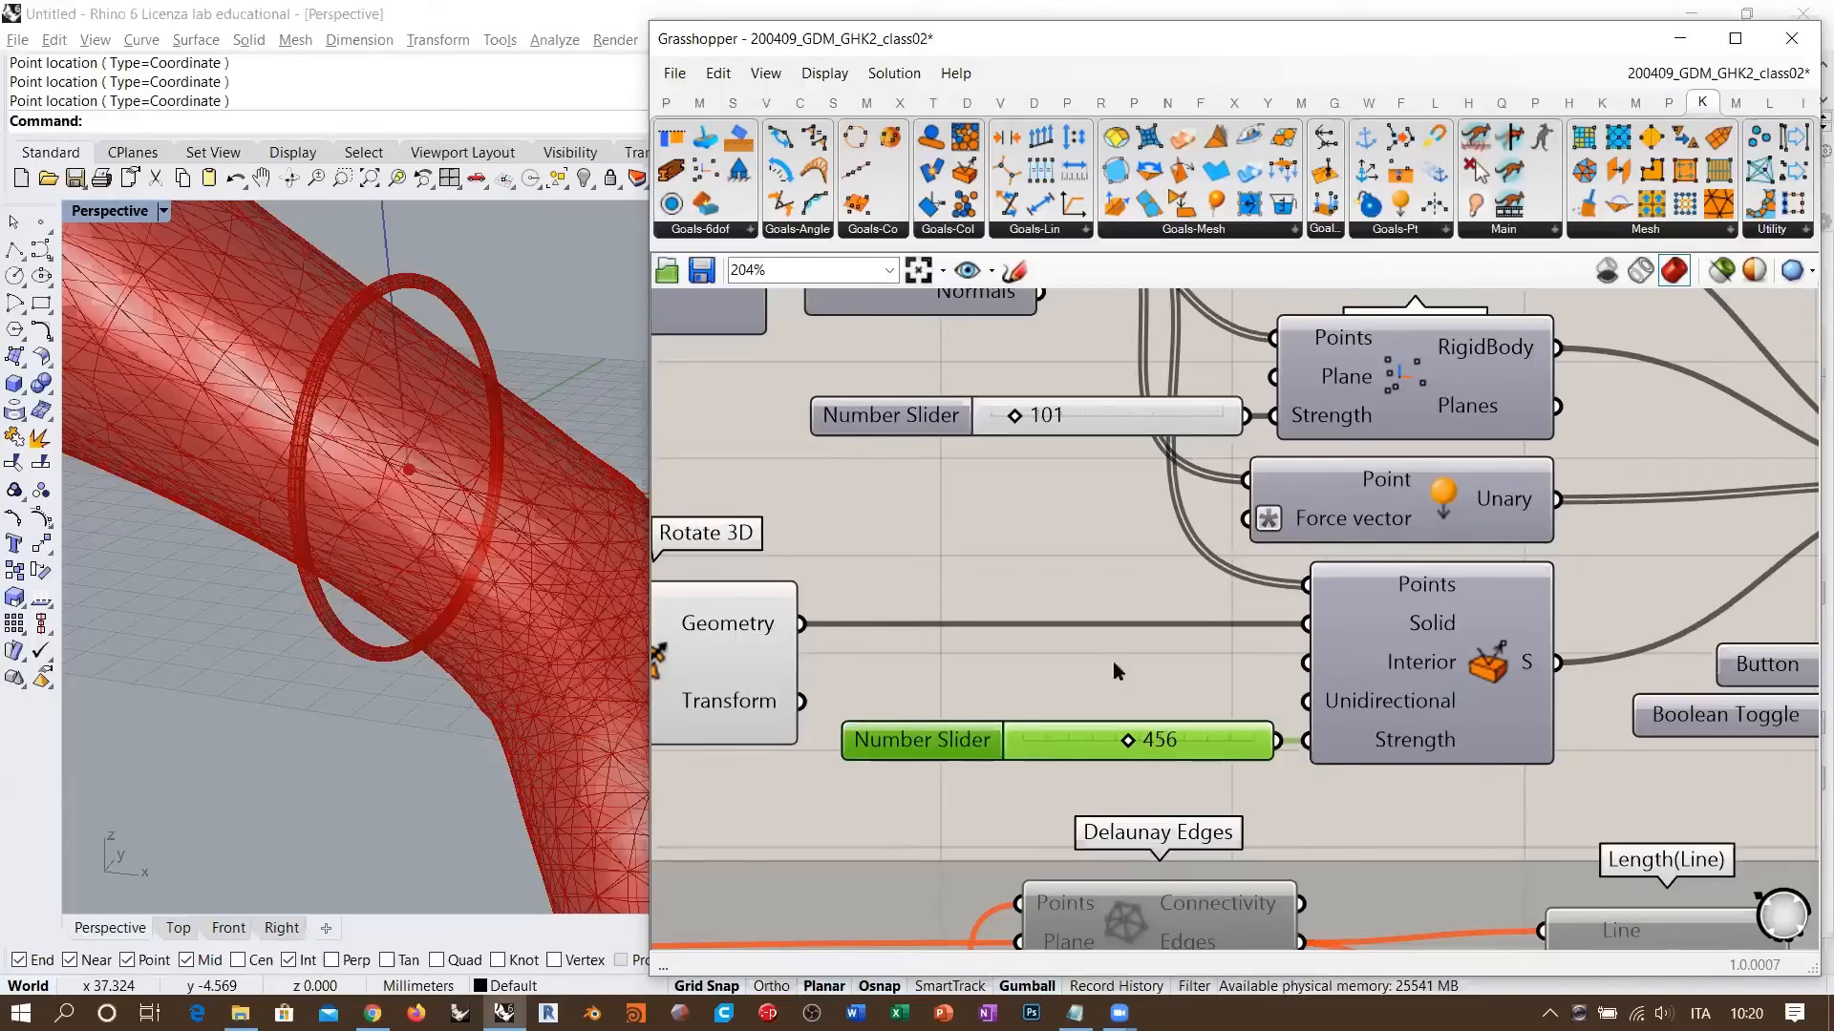
scroll(1113, 661, "down", 5)
scroll(1341, 702, "up", 3)
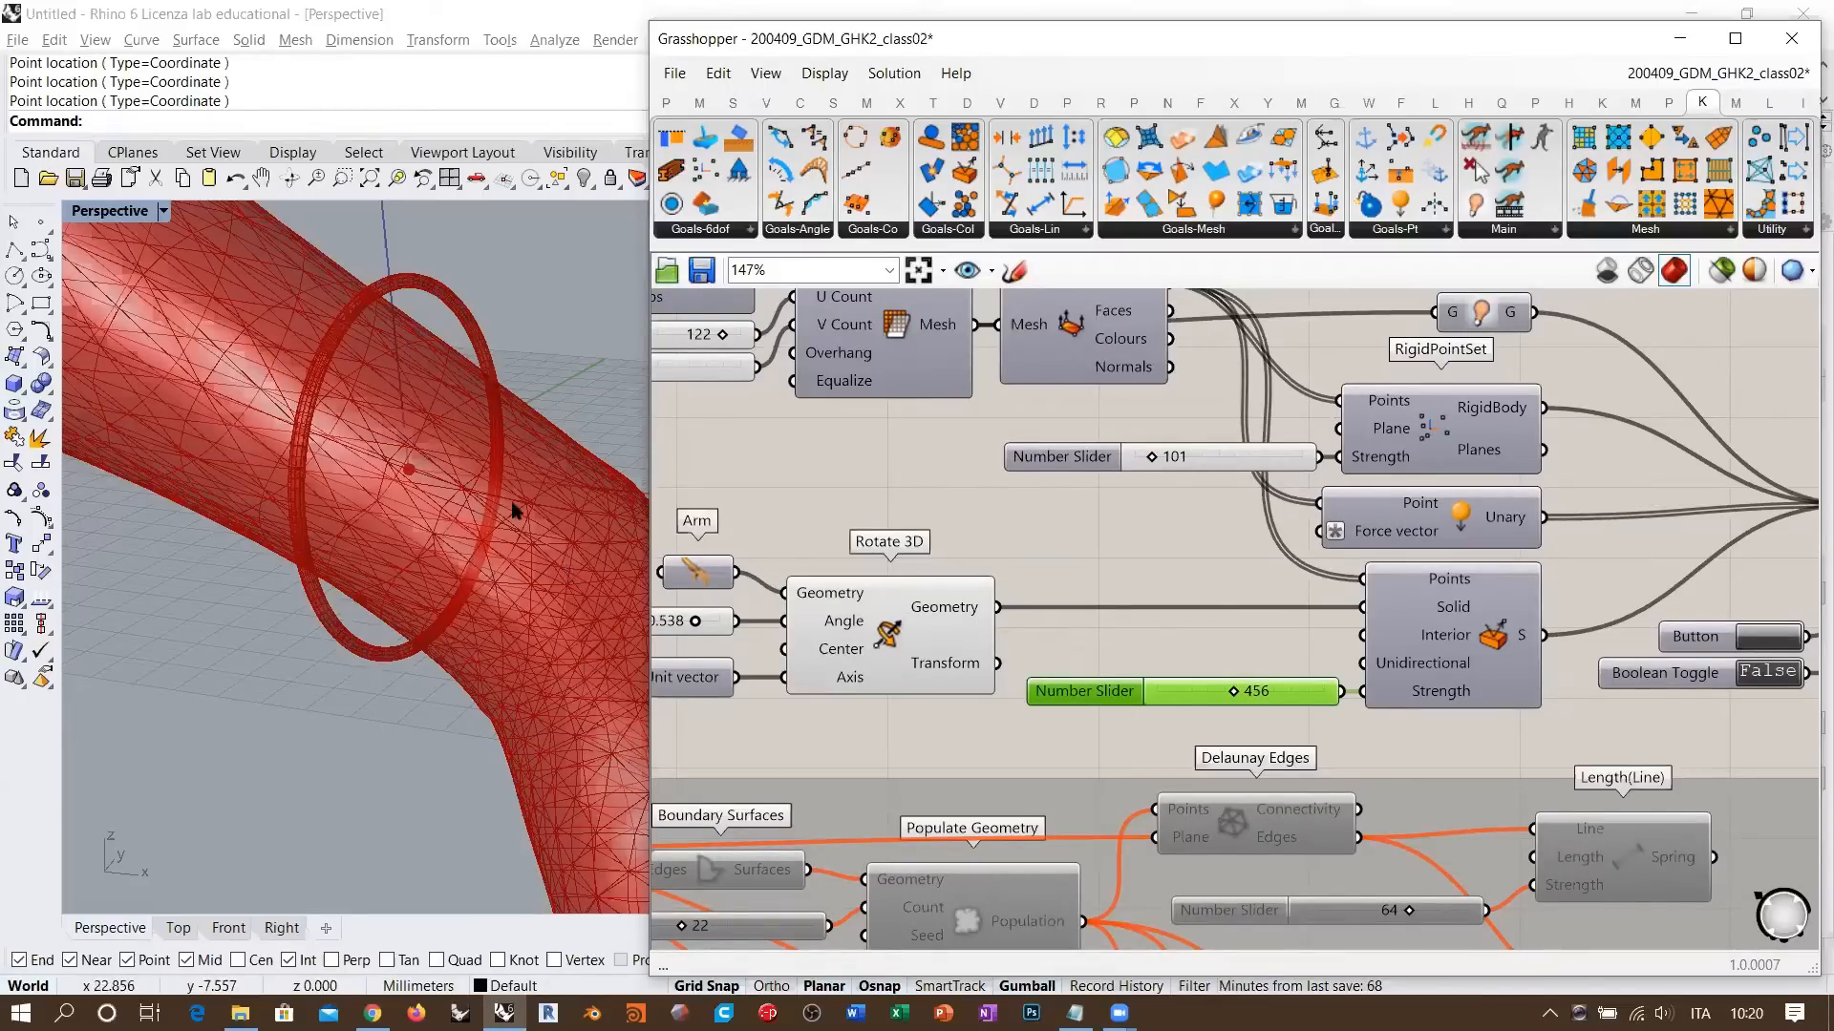
- Inspect how the ring sits around the wrist of the arm mesh from several angles and distances
right_click_drag(513, 521, 481, 513)
scroll(430, 483, "down", 5)
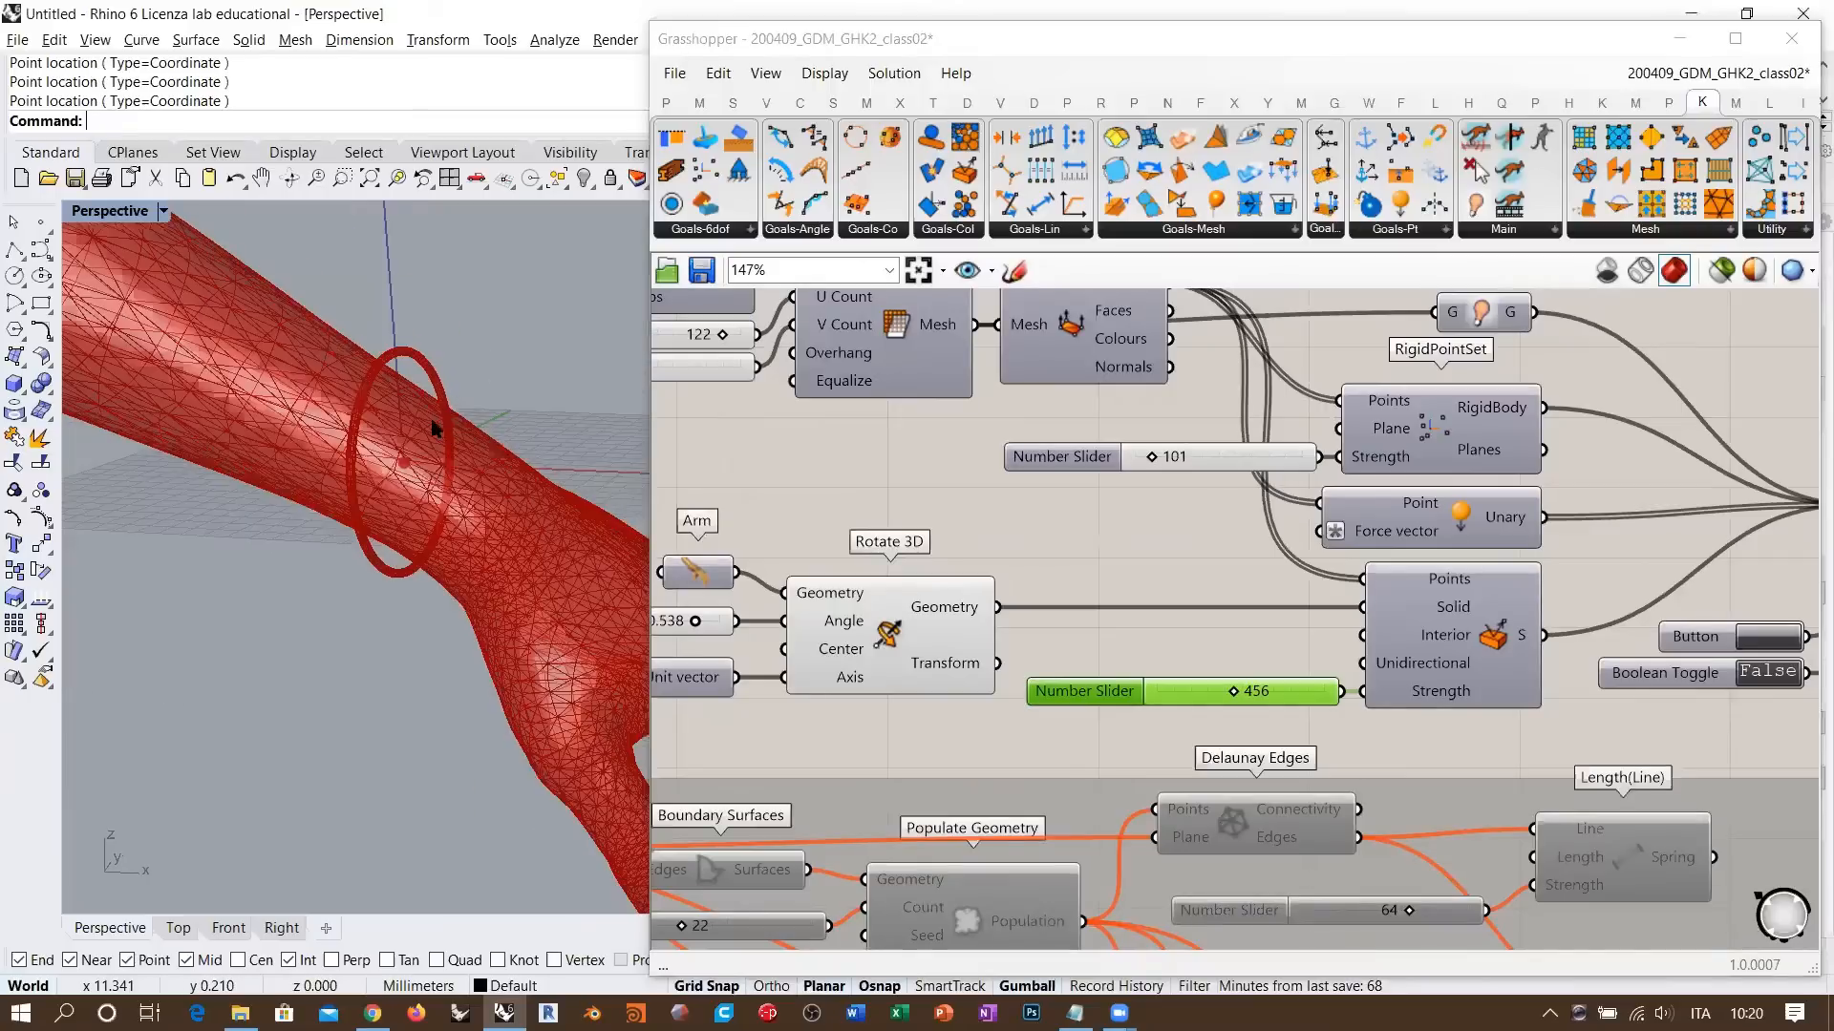
scroll(435, 425, "up", 5)
scroll(449, 423, "up", 2)
scroll(373, 315, "up", 2)
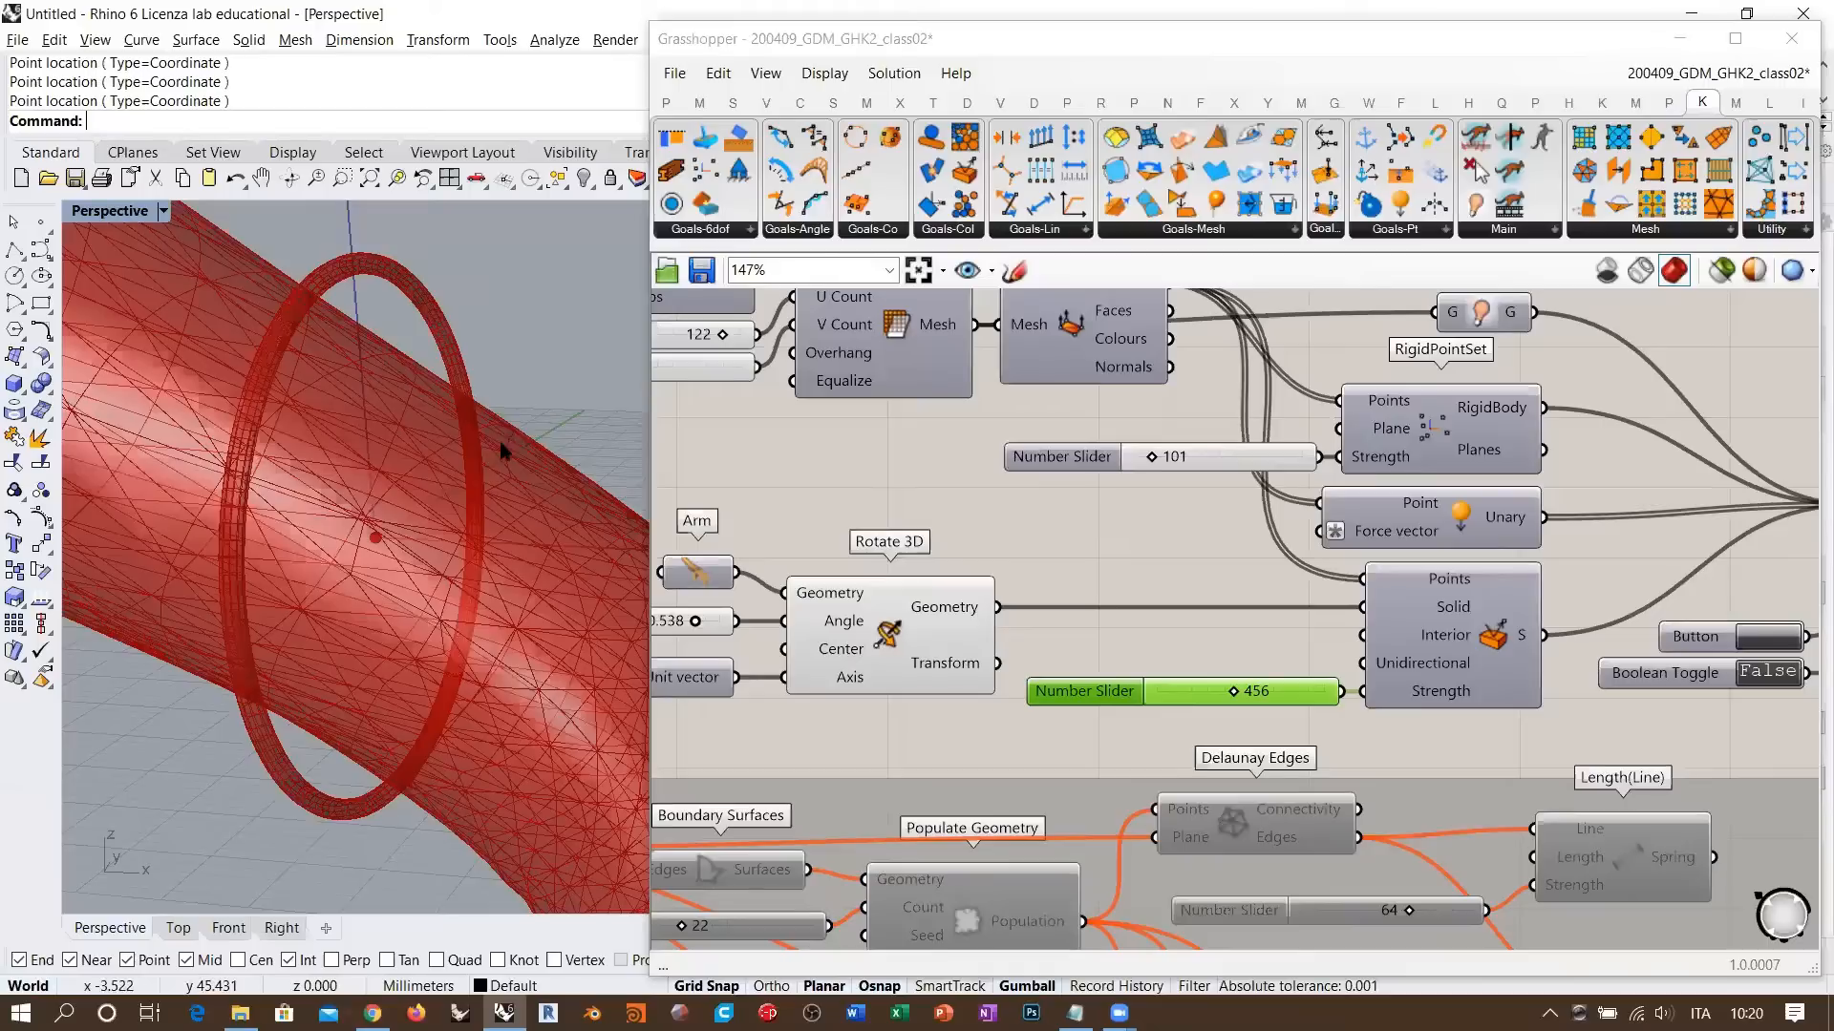
scroll(397, 428, "down", 3)
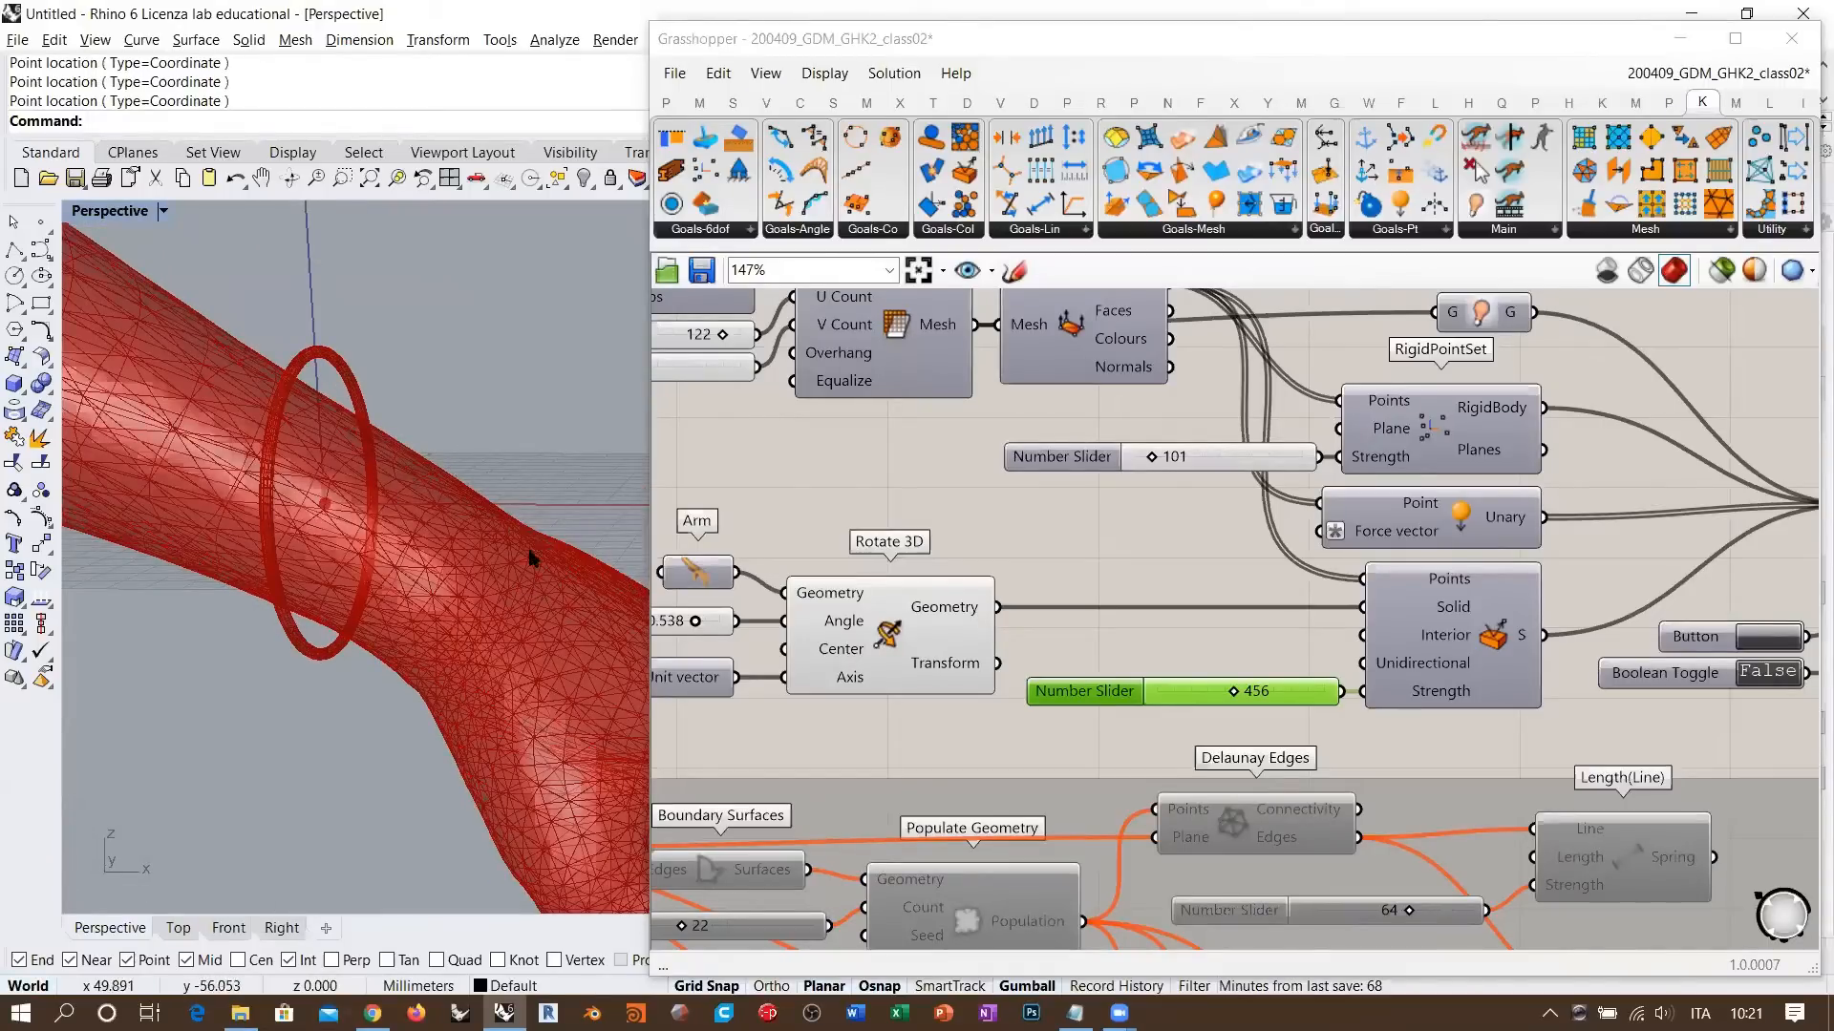
right_click_drag(534, 560, 411, 521)
left_click(1113, 603)
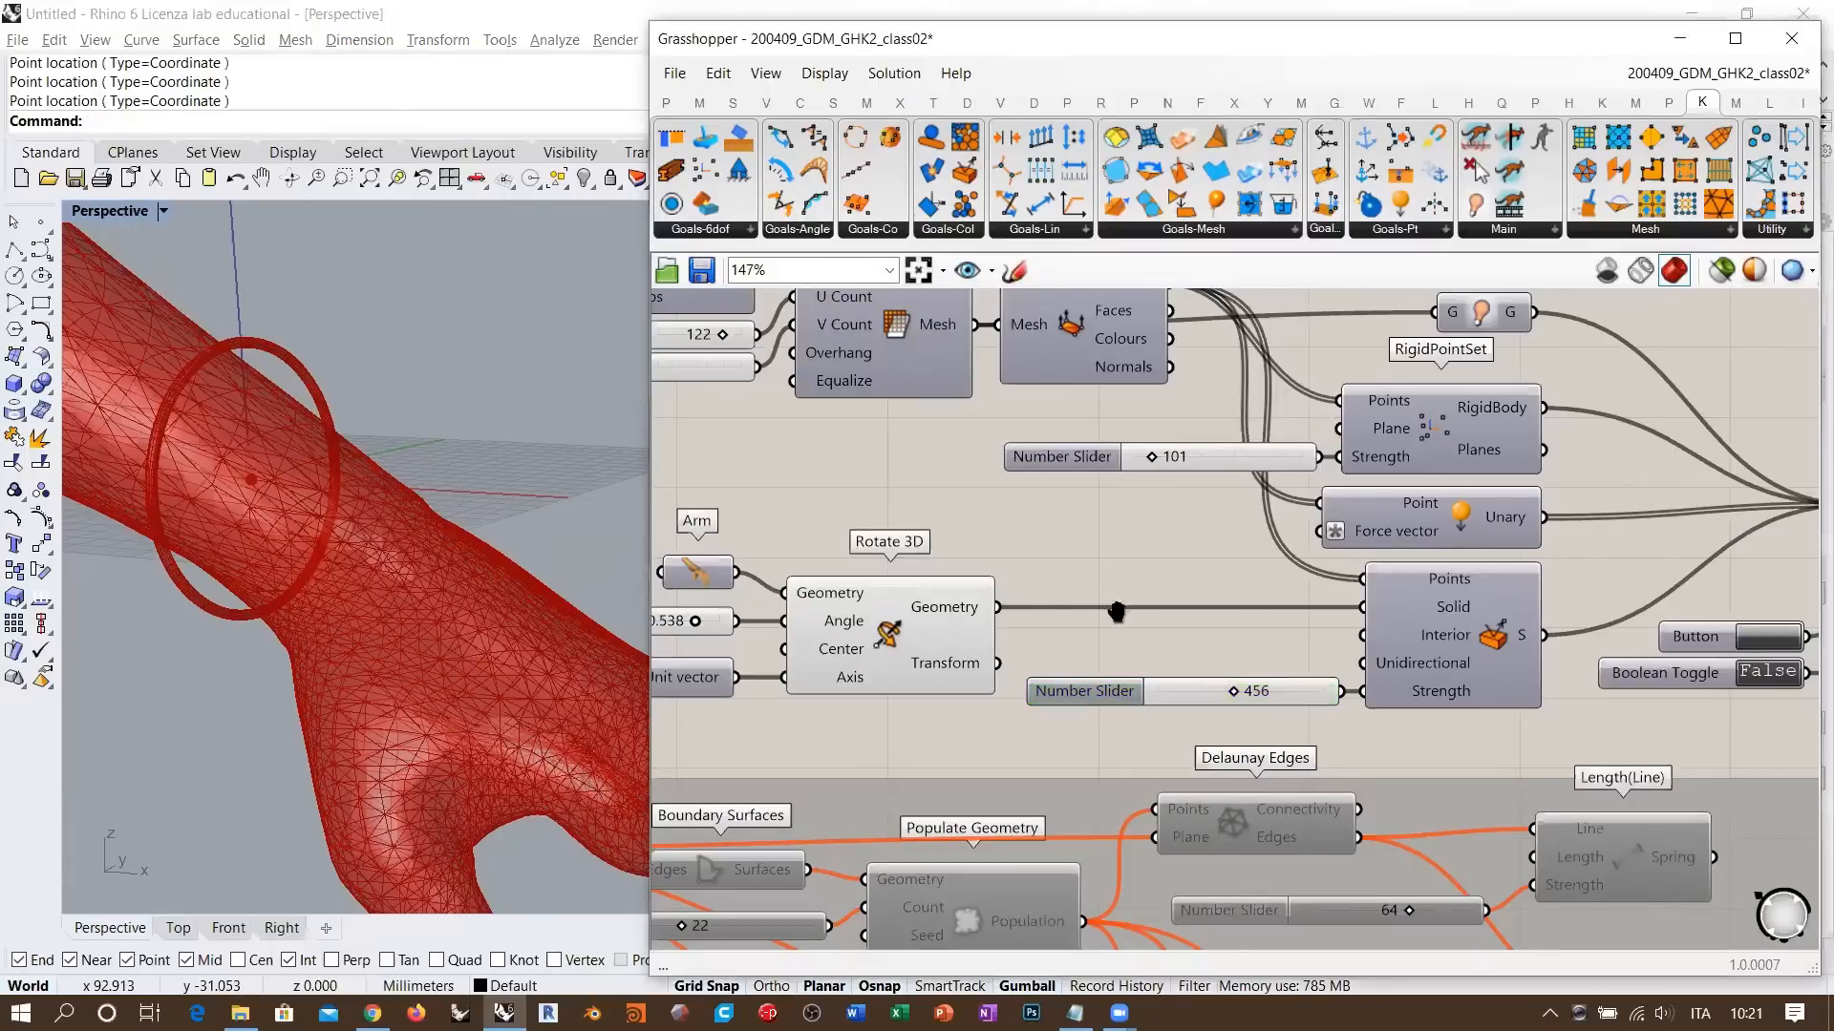
- Run the ring simulation by switching BouncySolver's On toggle to True, and inspect the ring on the wrist from several angles
right_click_drag(1769, 670, 1154, 657)
scroll(1154, 657, "up", 4)
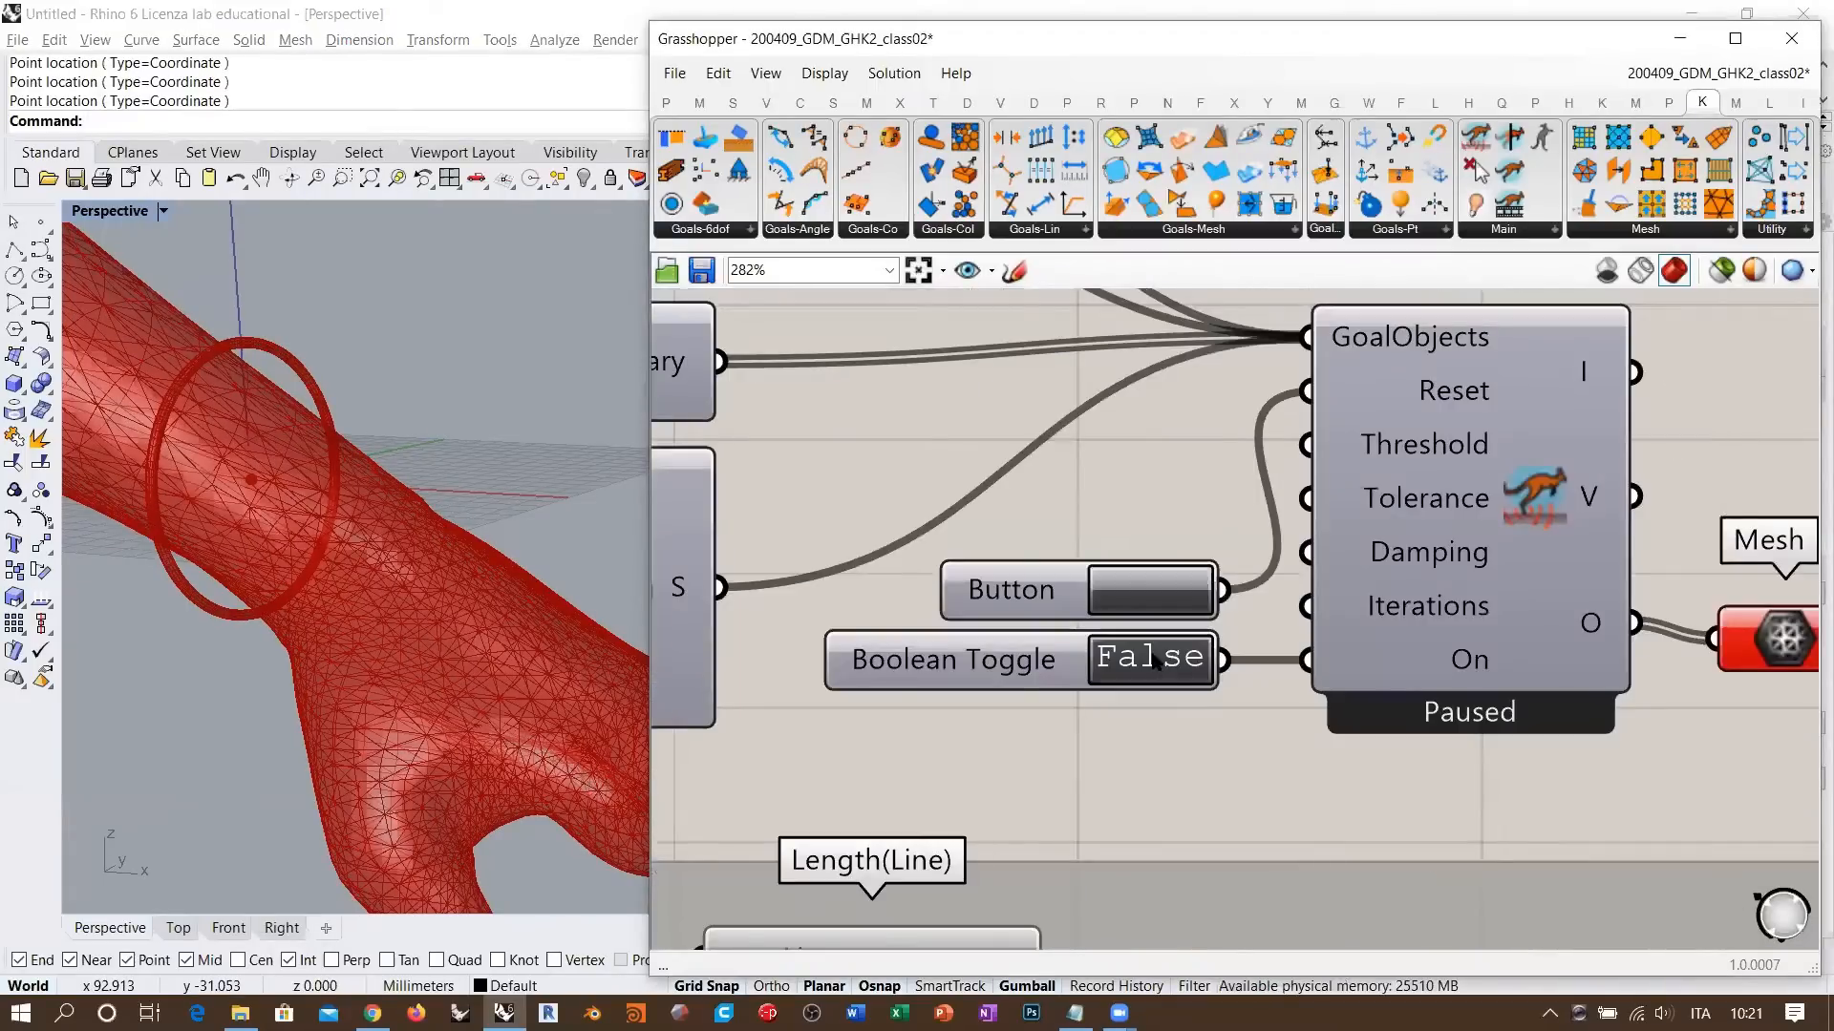
left_click(1153, 656)
right_click_drag(439, 544, 561, 593)
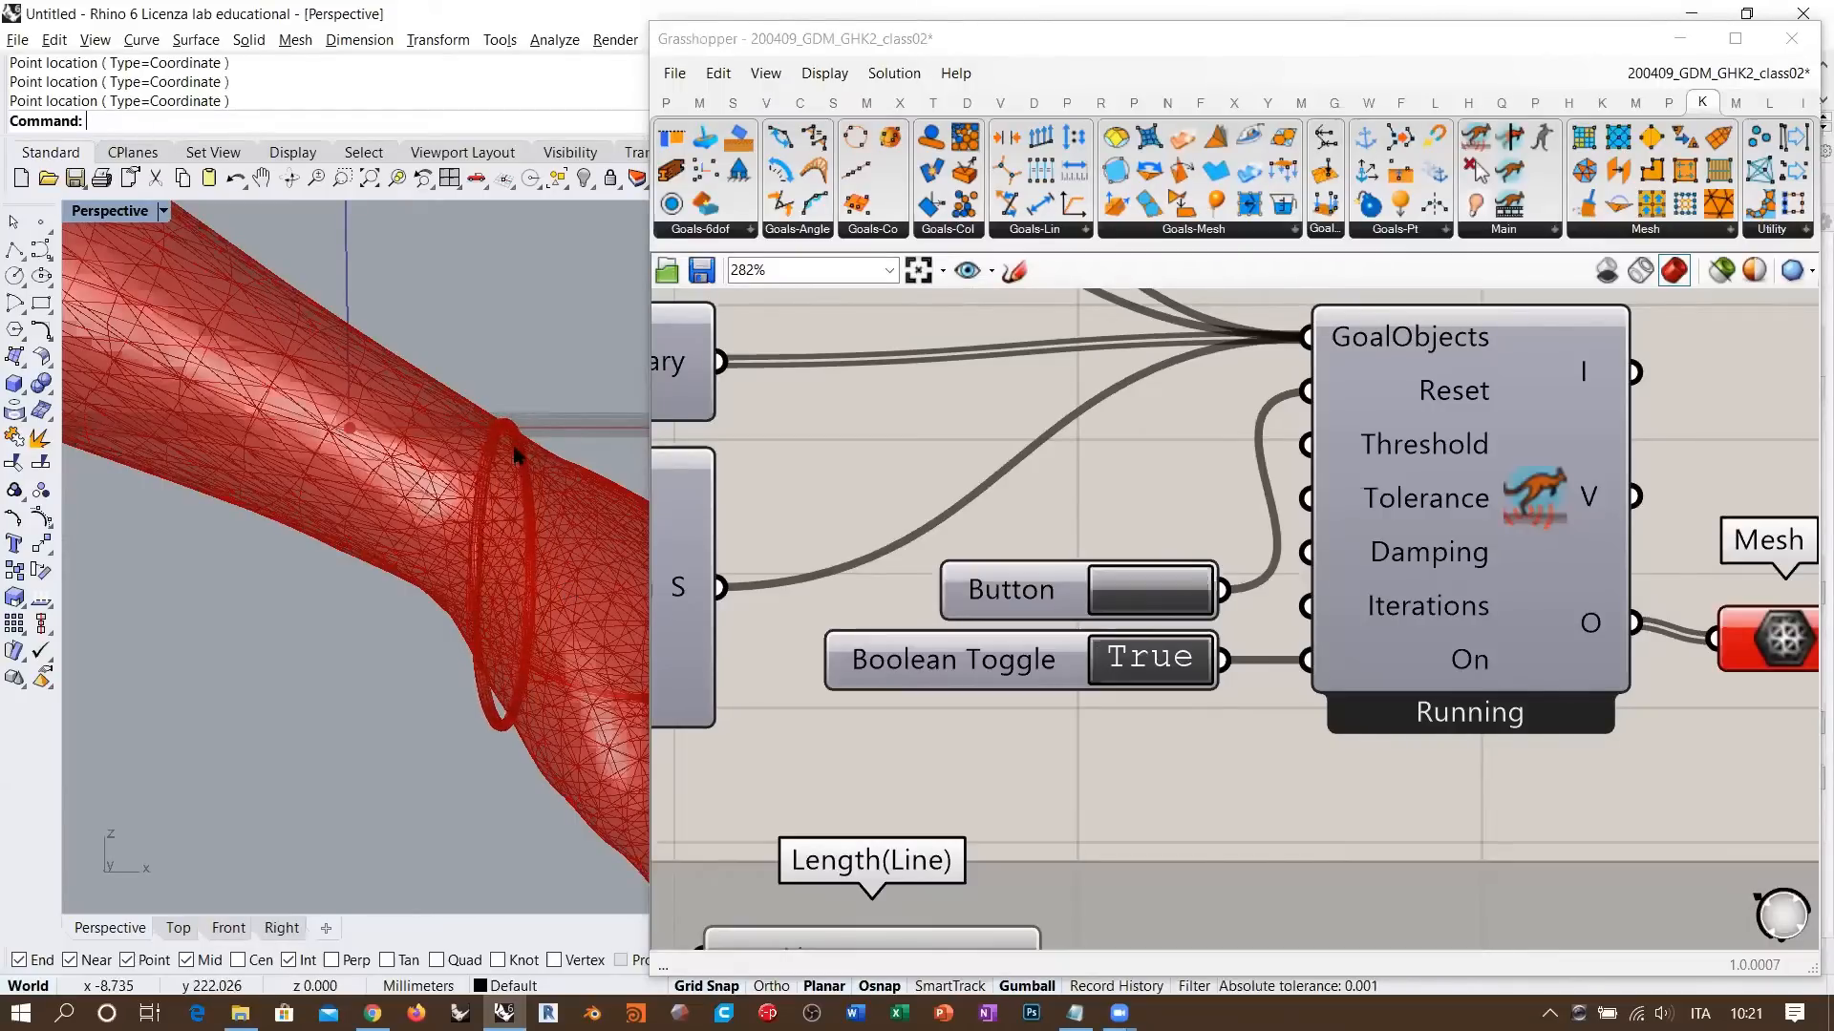
right_click_drag(569, 520, 369, 602)
right_click_drag(325, 667, 442, 541)
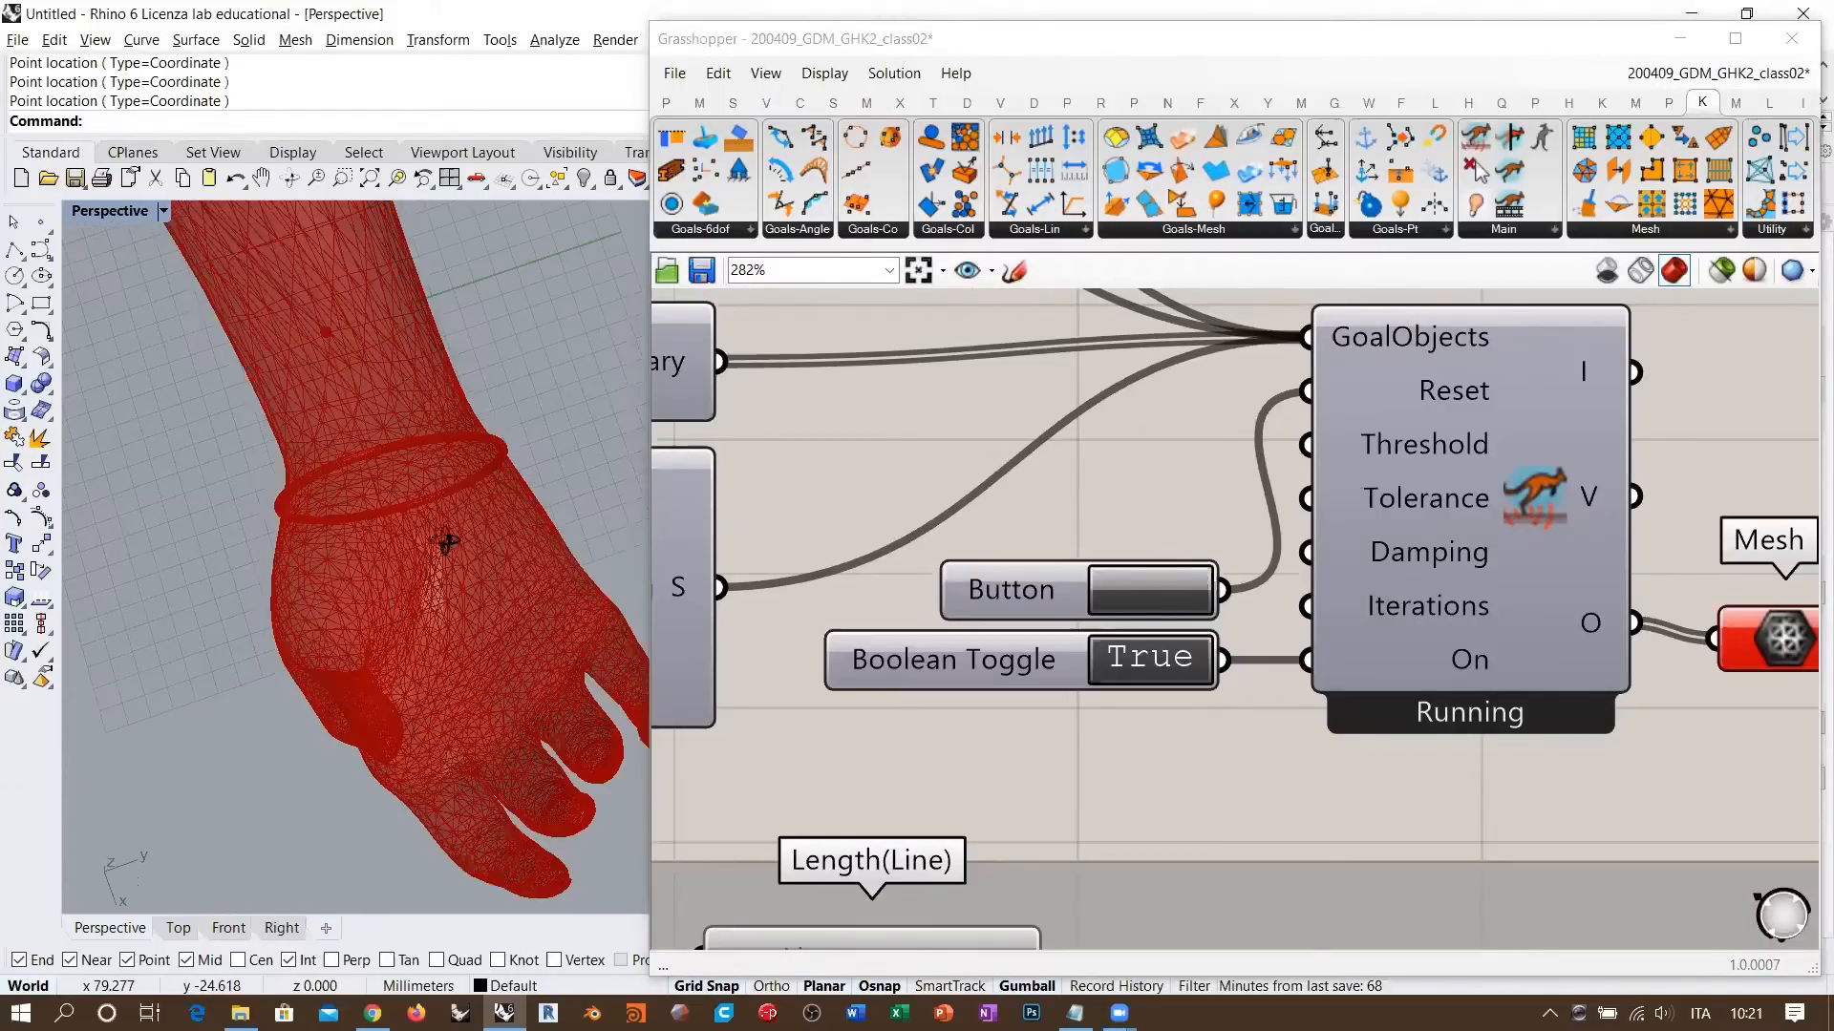
right_click_drag(530, 479, 504, 539)
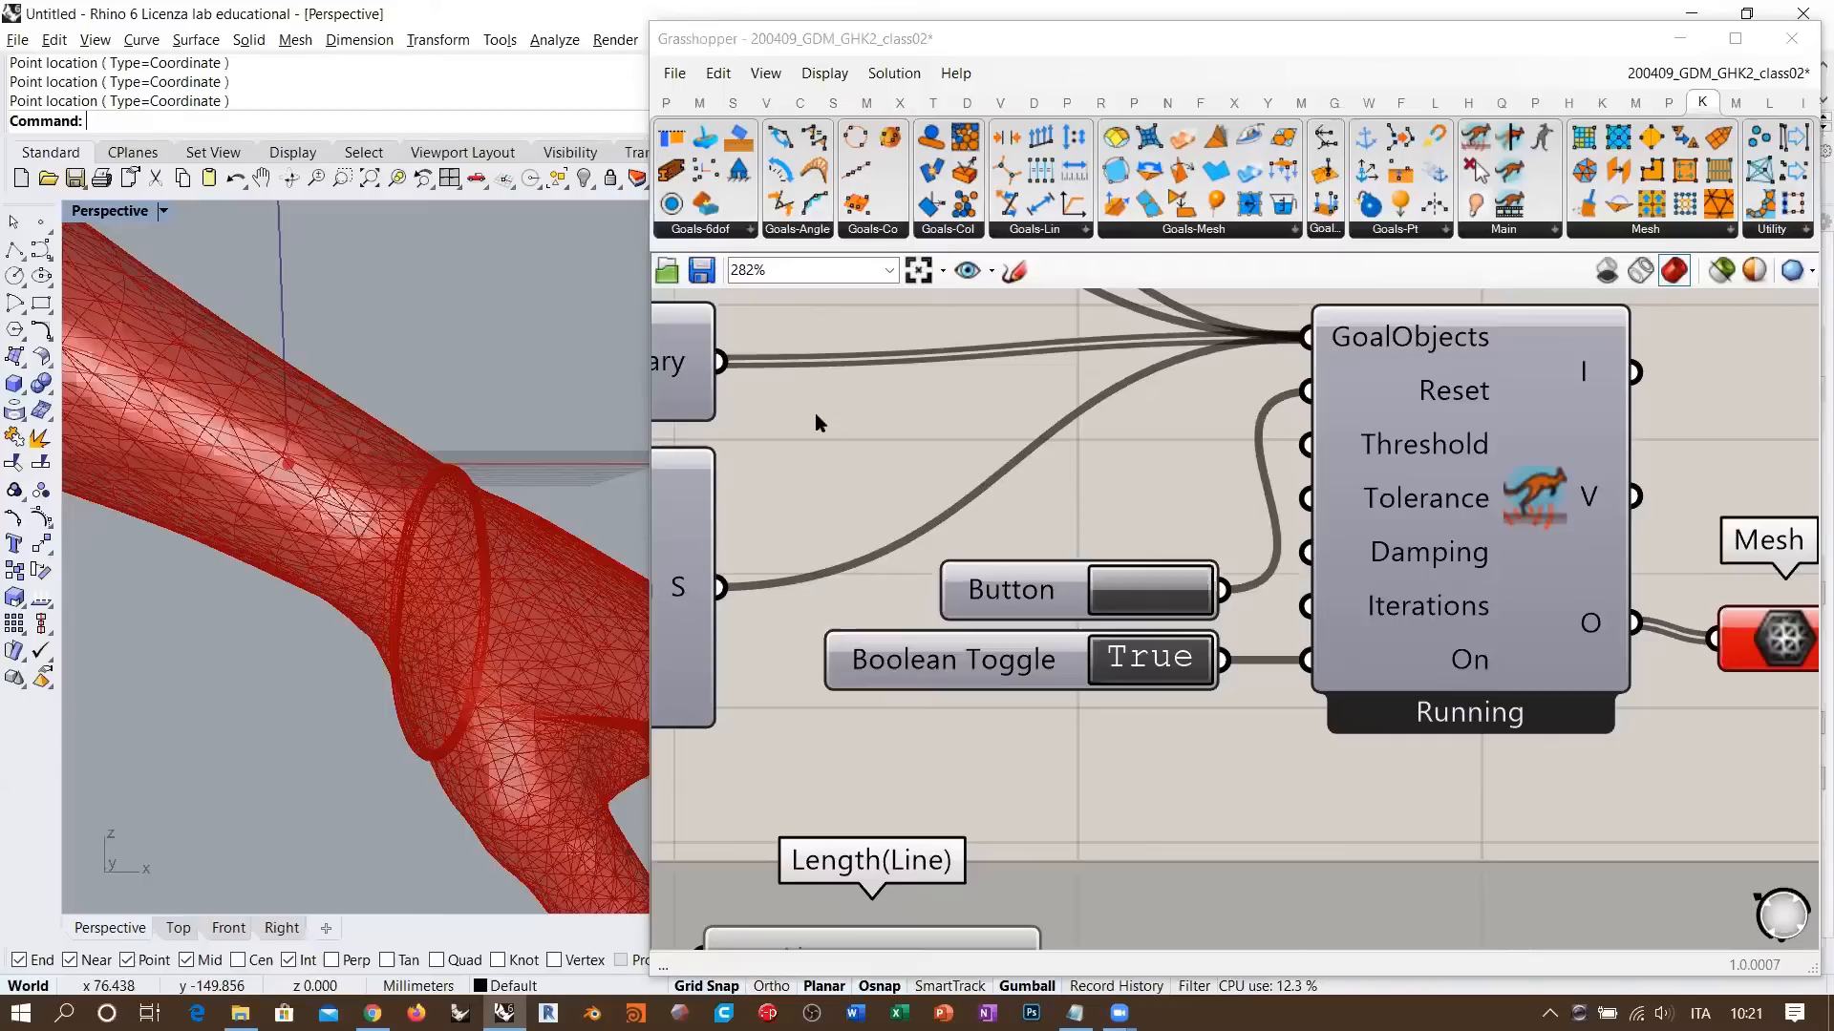
left_click(710, 233)
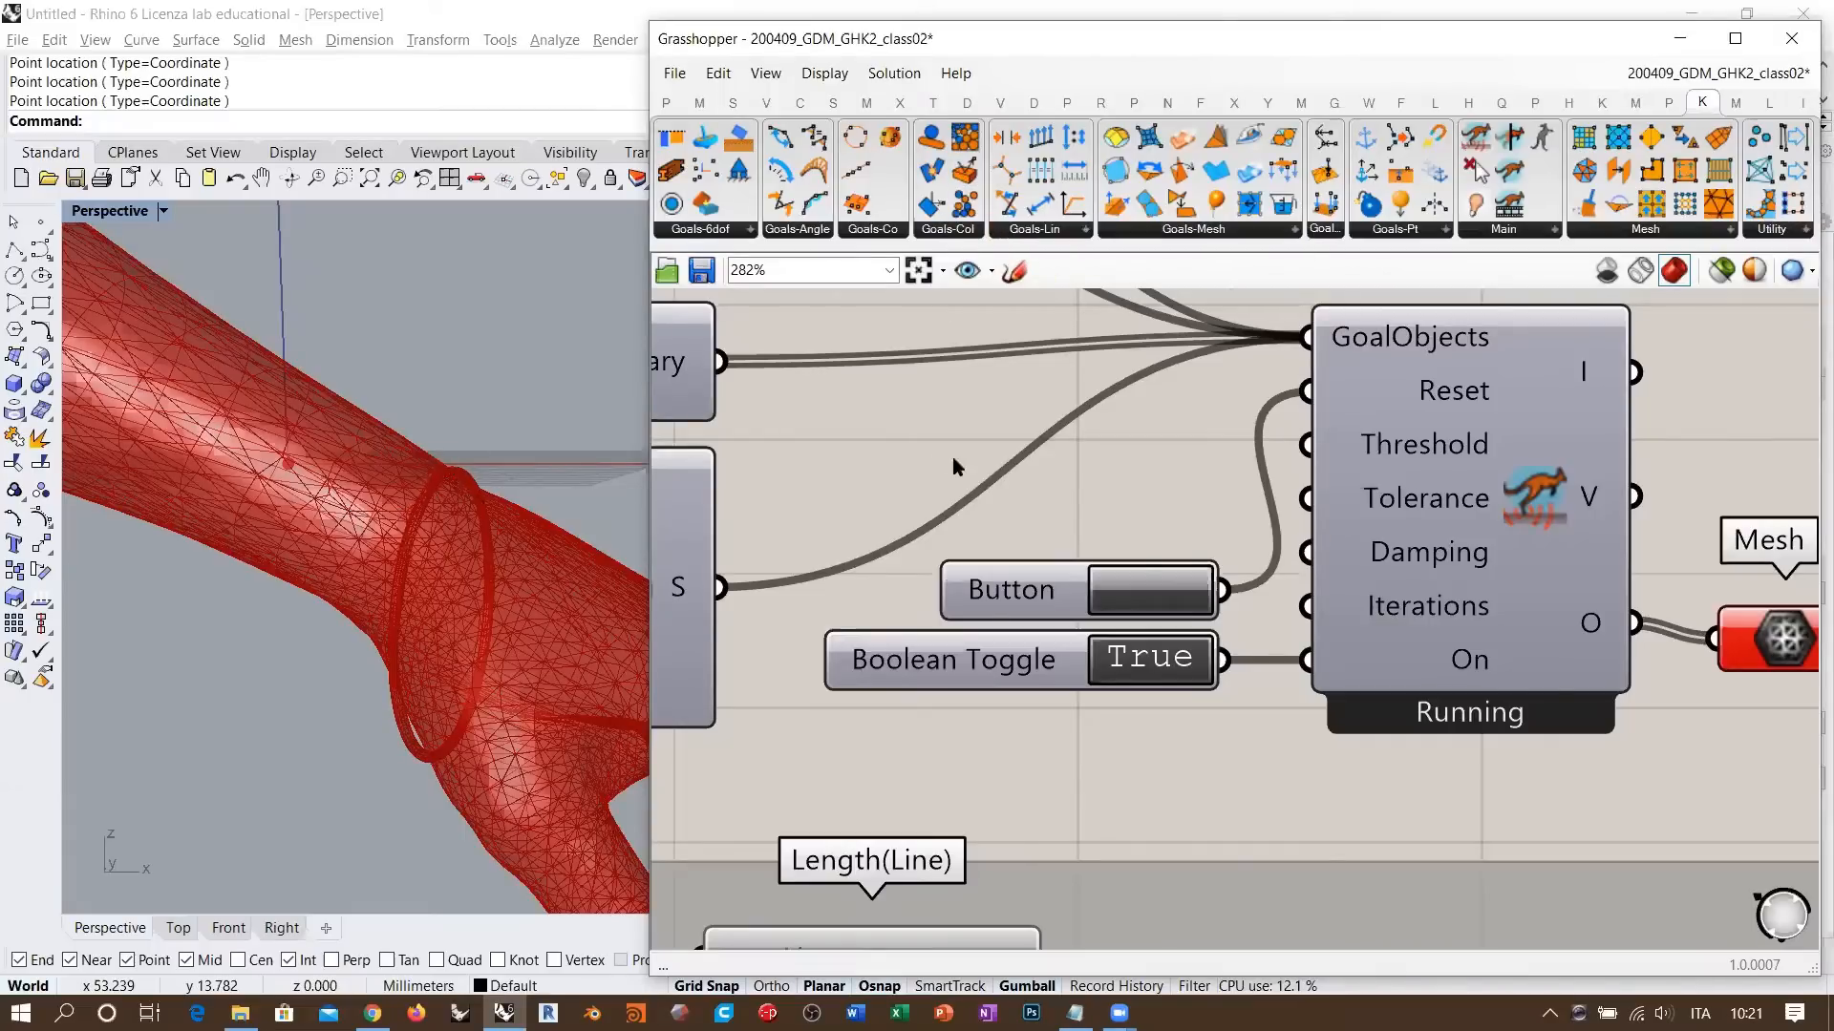
- Pause the ring simulation by setting BouncySolver's On toggle to False, and check the ring's resting position on the arm
scroll(1217, 502, "down", 5)
scroll(1184, 473, "down", 1)
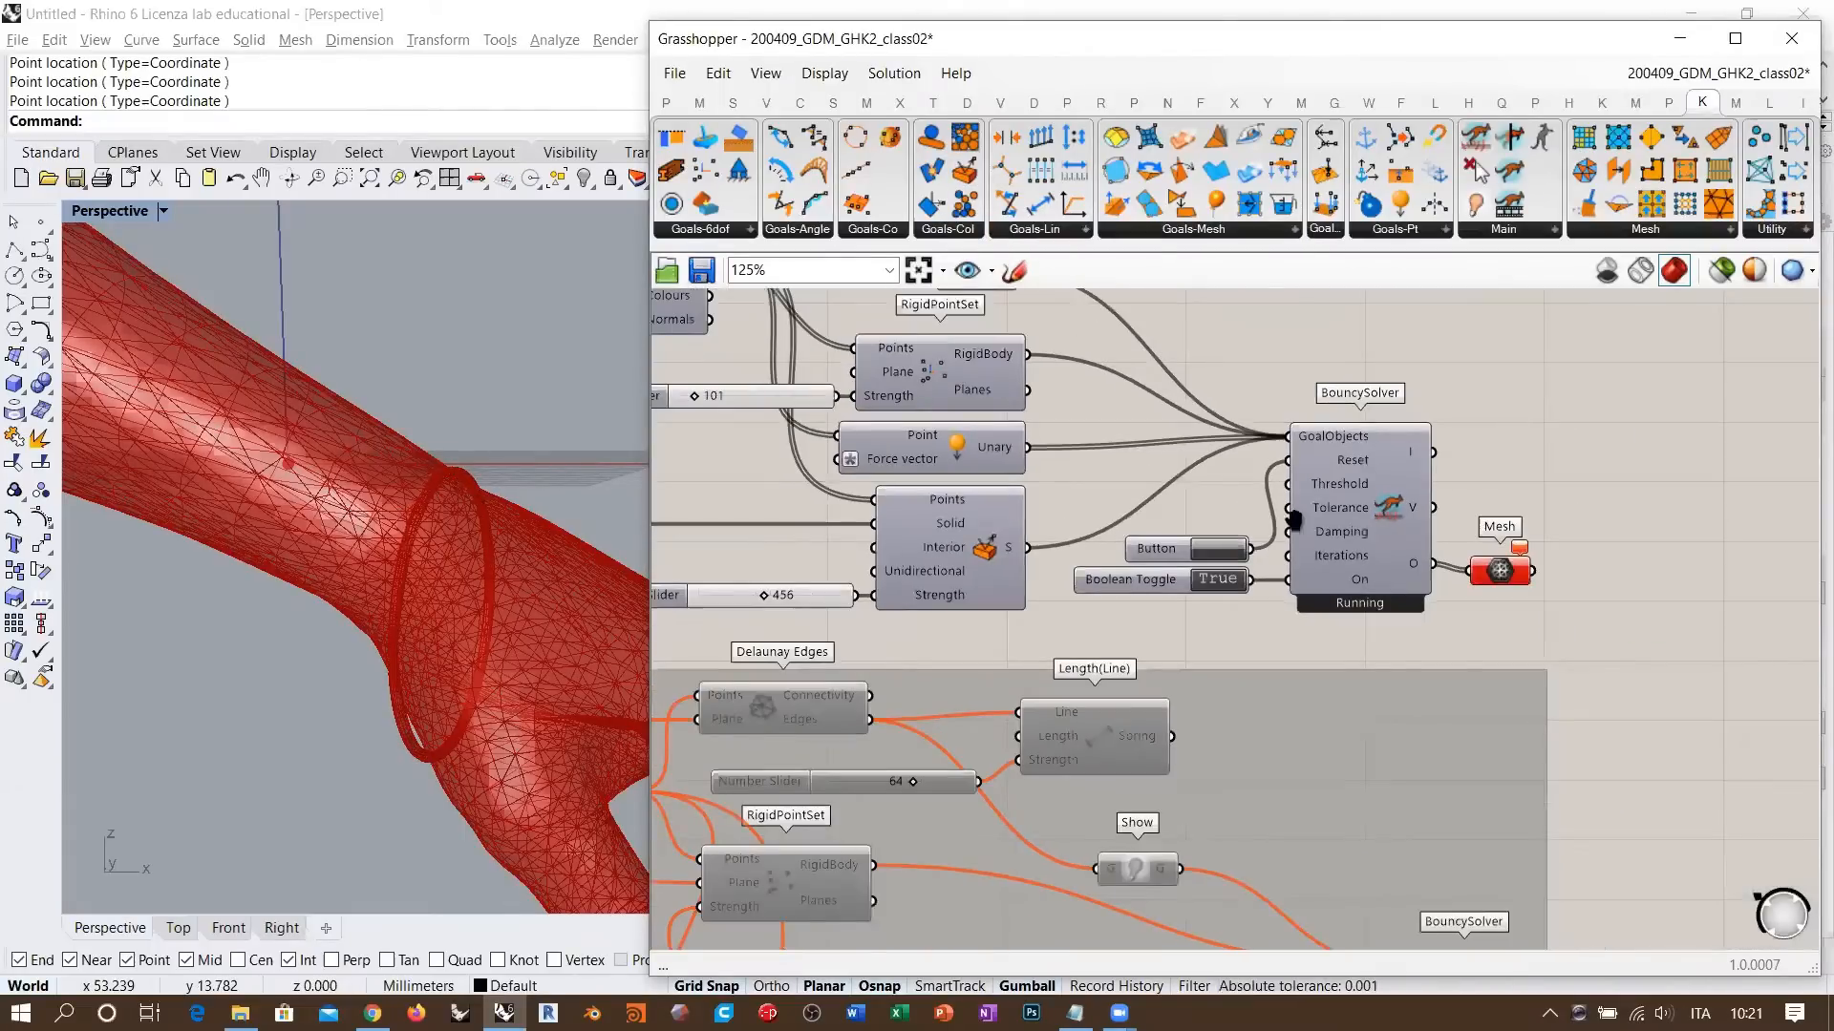
right_click_drag(1163, 441, 1351, 529)
double_click(1412, 670)
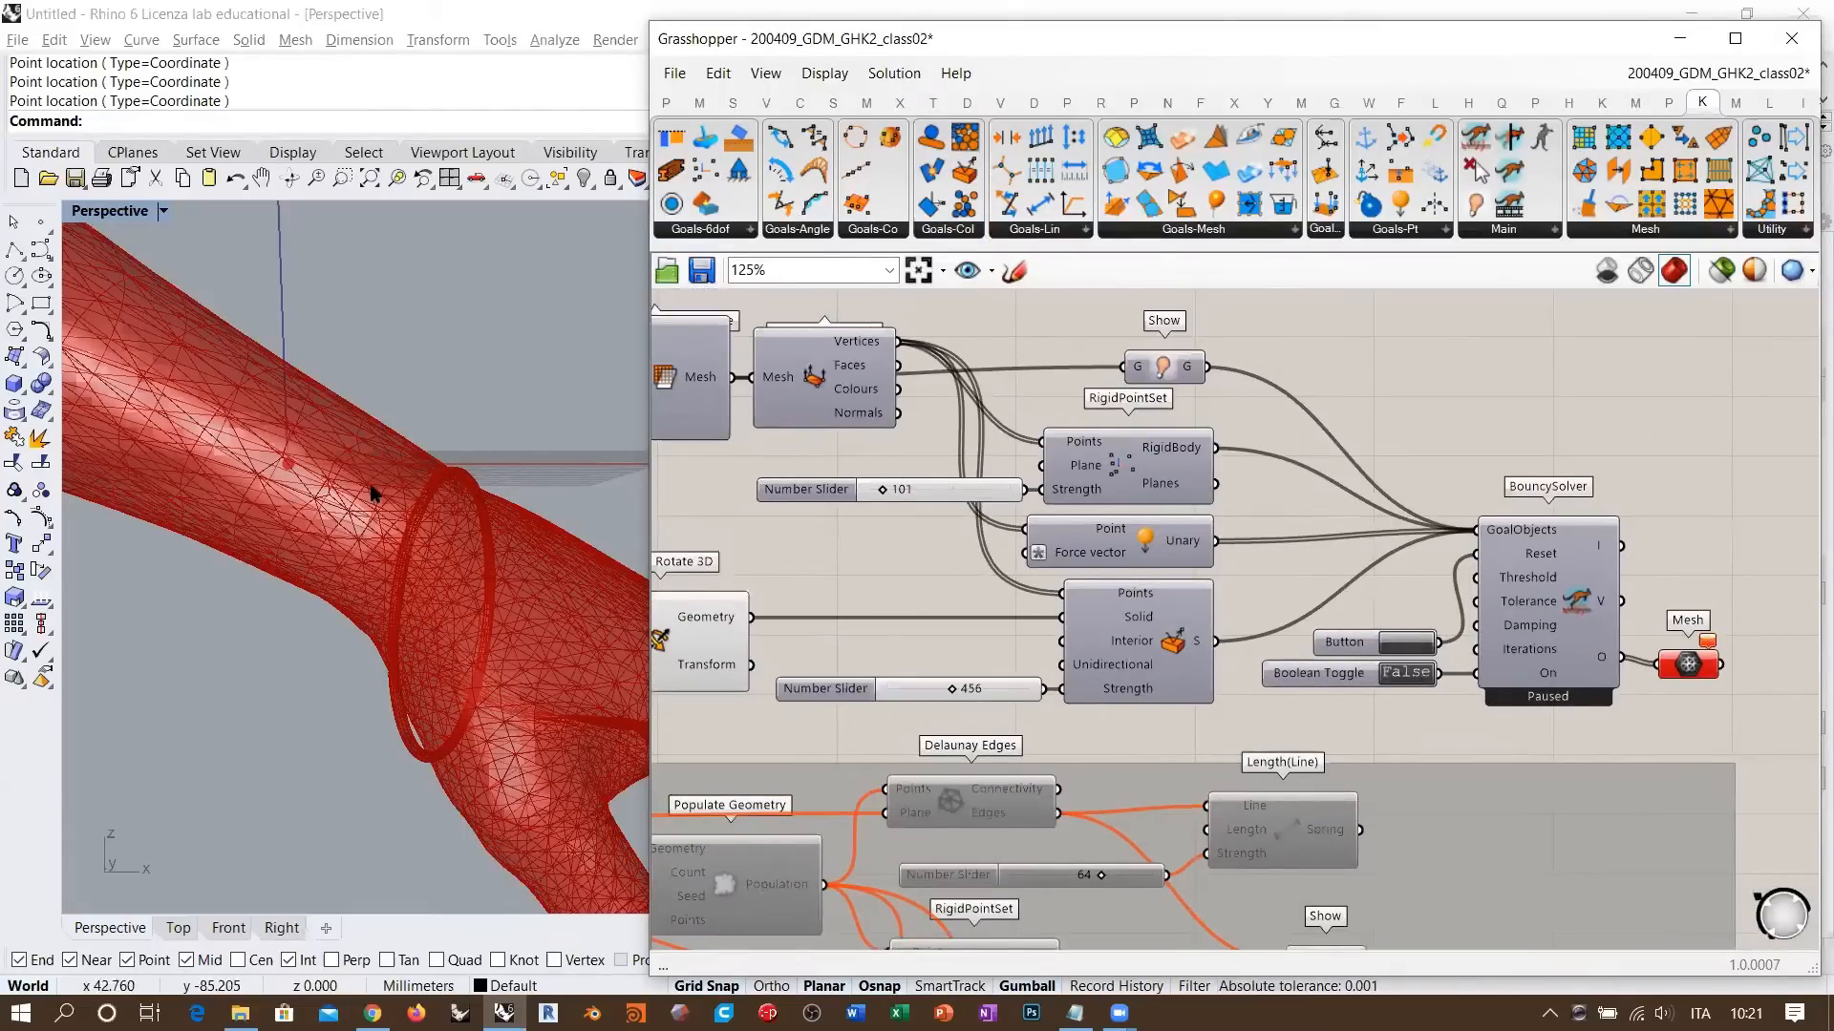
right_click_drag(370, 493, 411, 460)
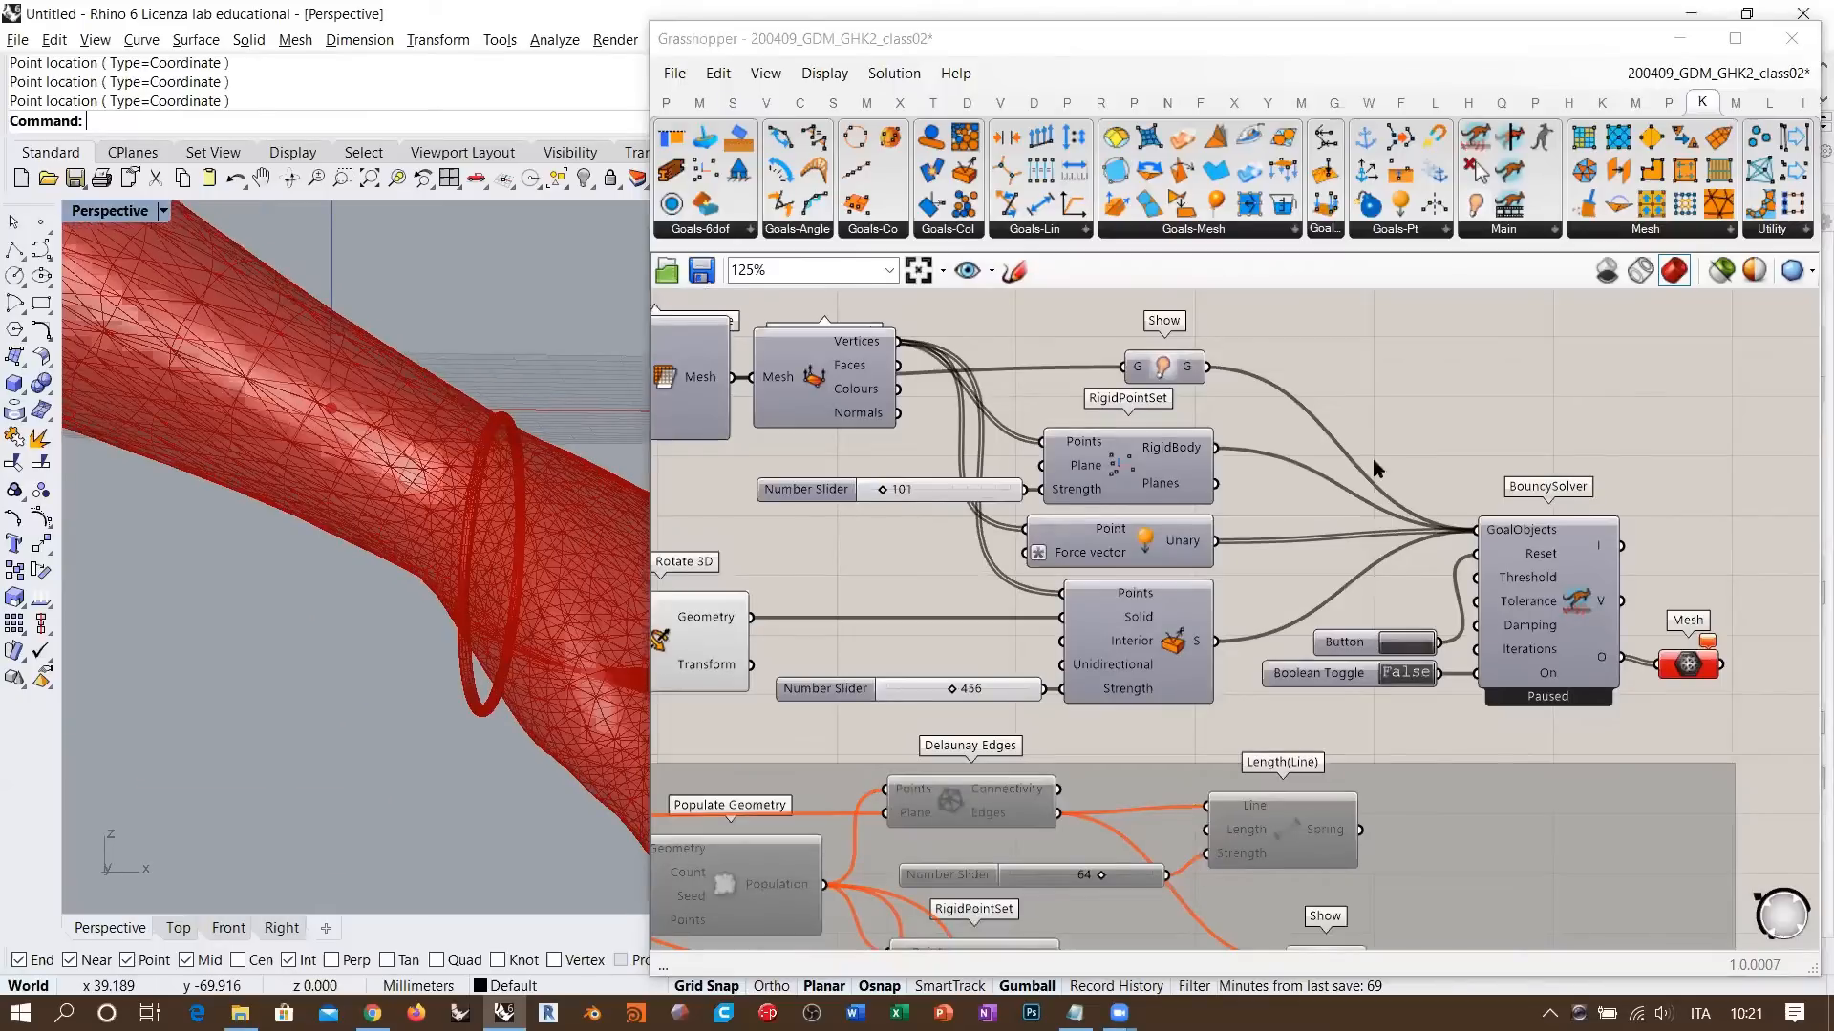
left_click(1492, 399)
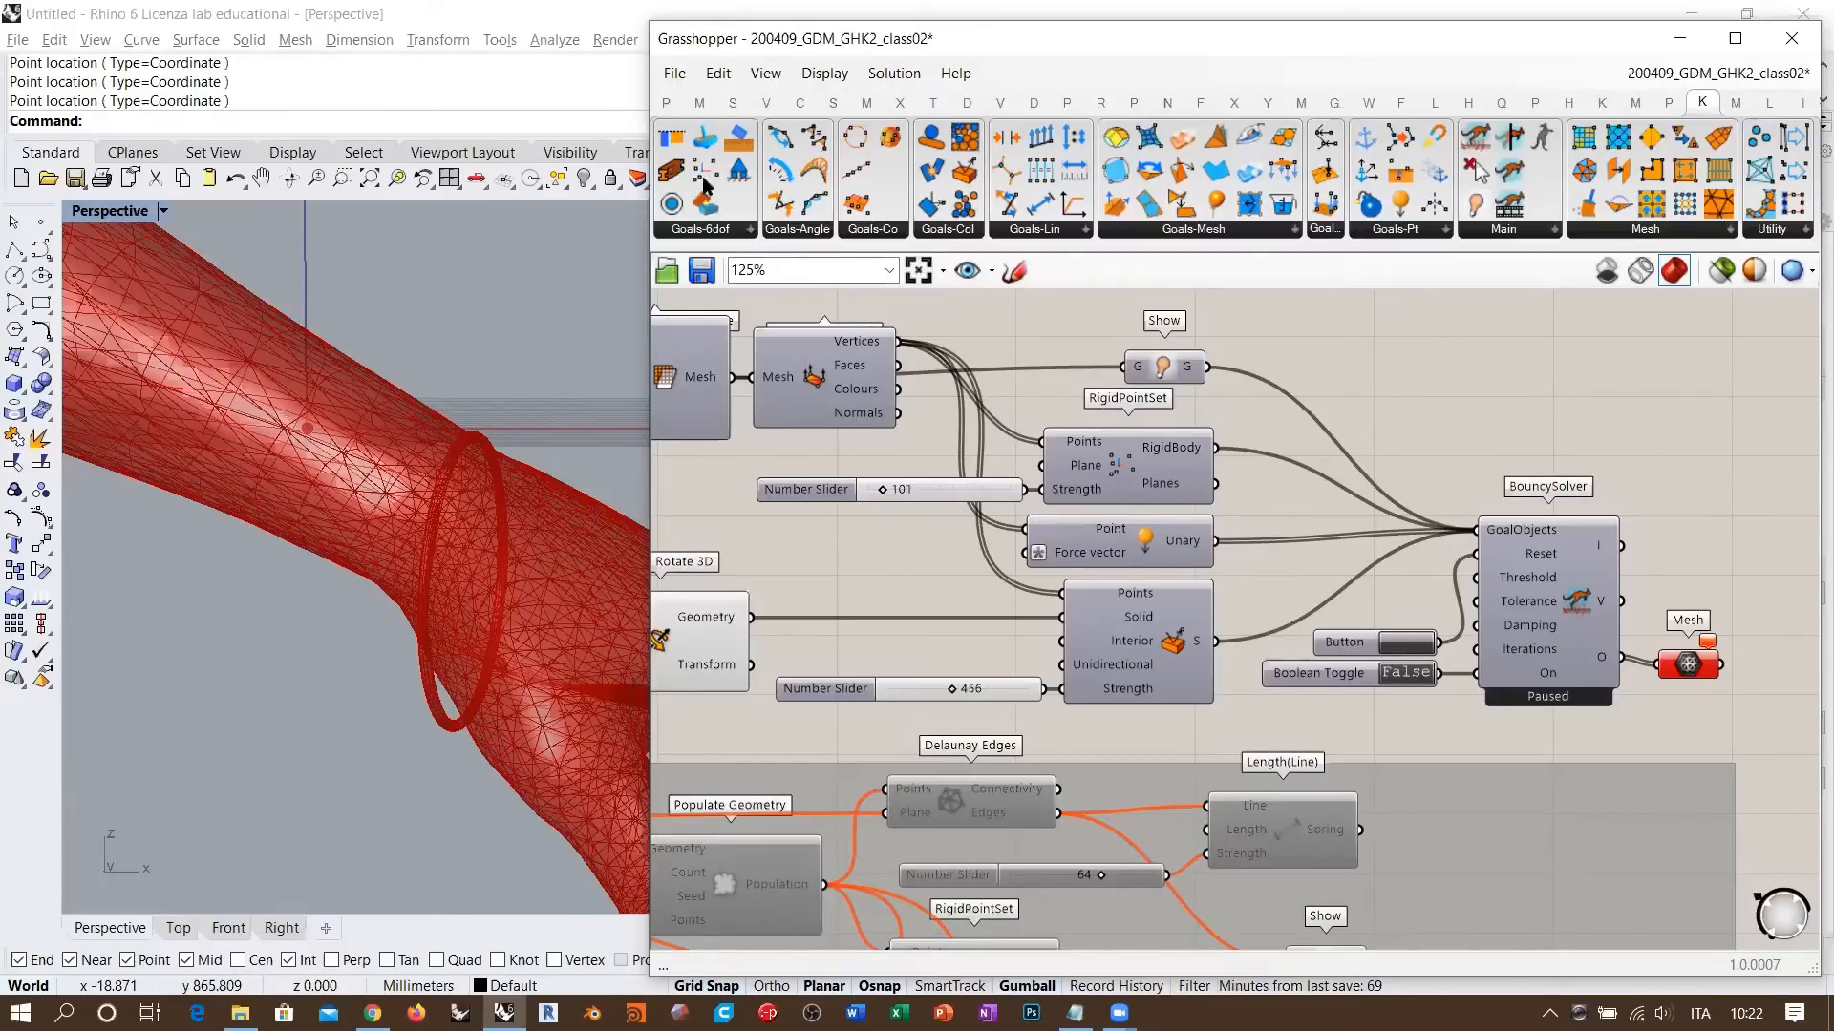
- Reset the arm-and-ring BouncySolver so the ring returns to its starting position
right_click_drag(1067, 485, 1163, 521)
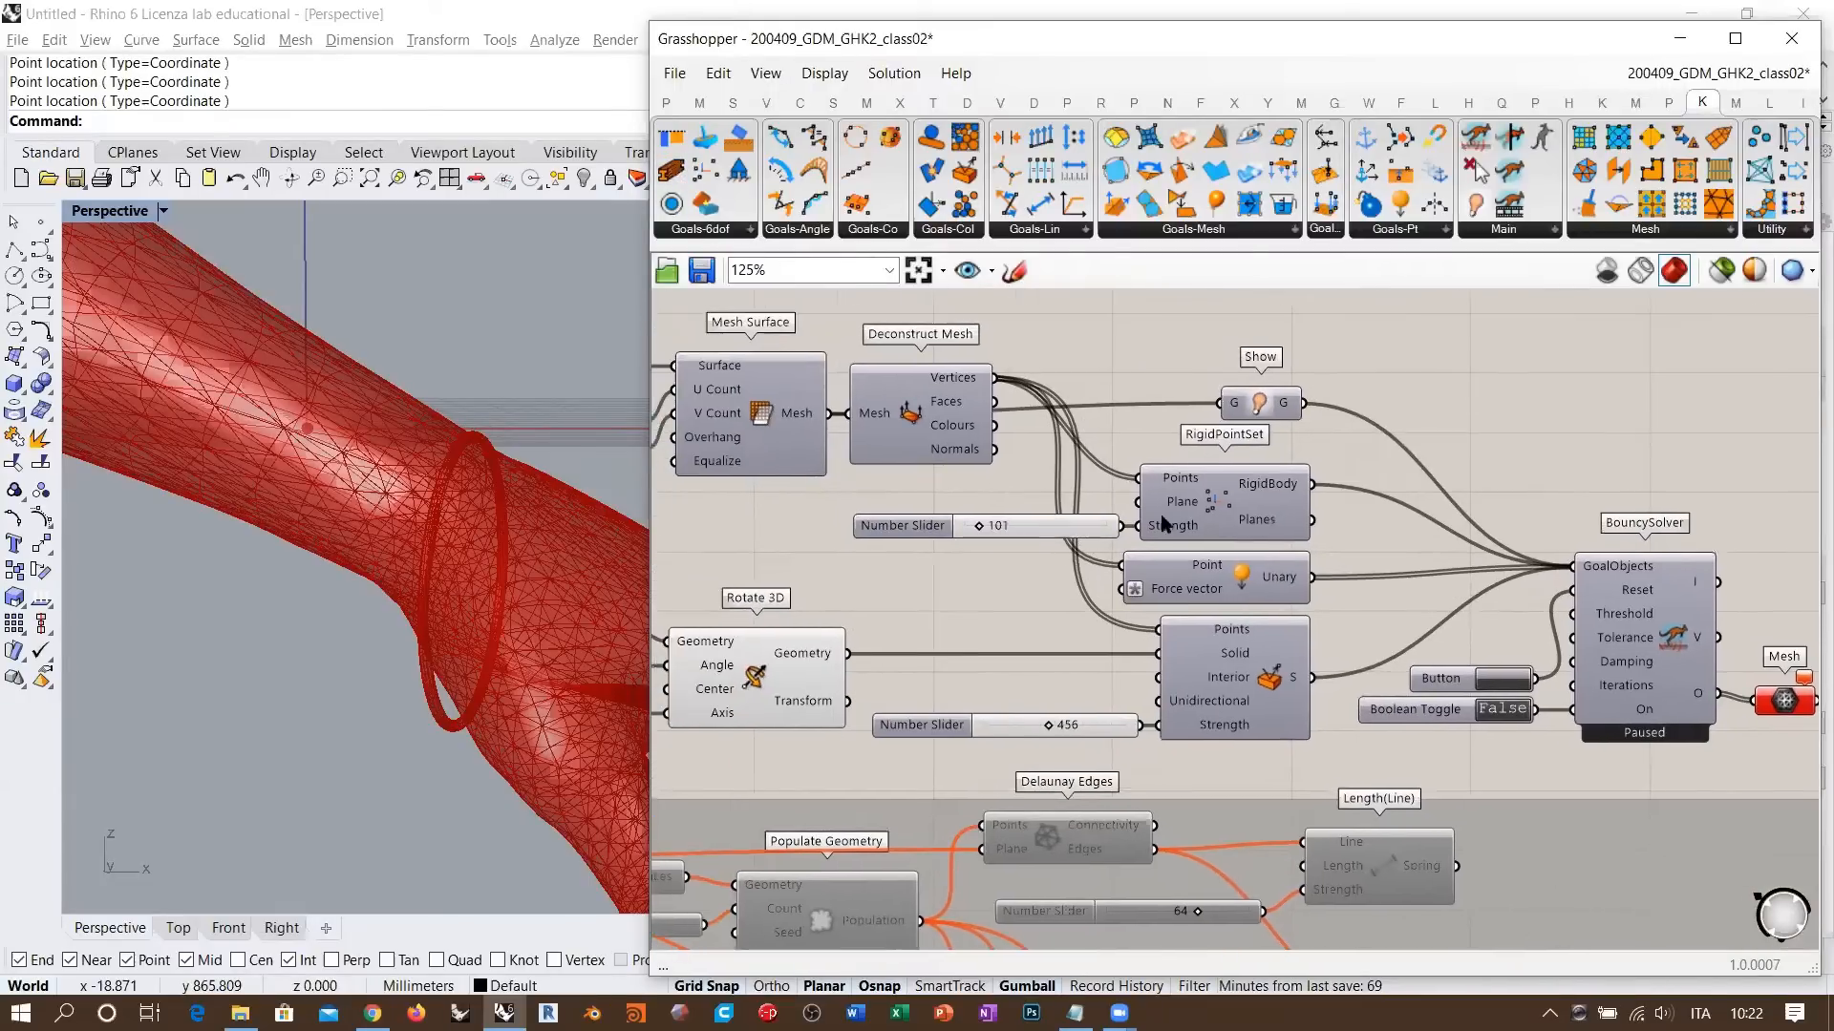
scroll(1164, 521, "down", 3)
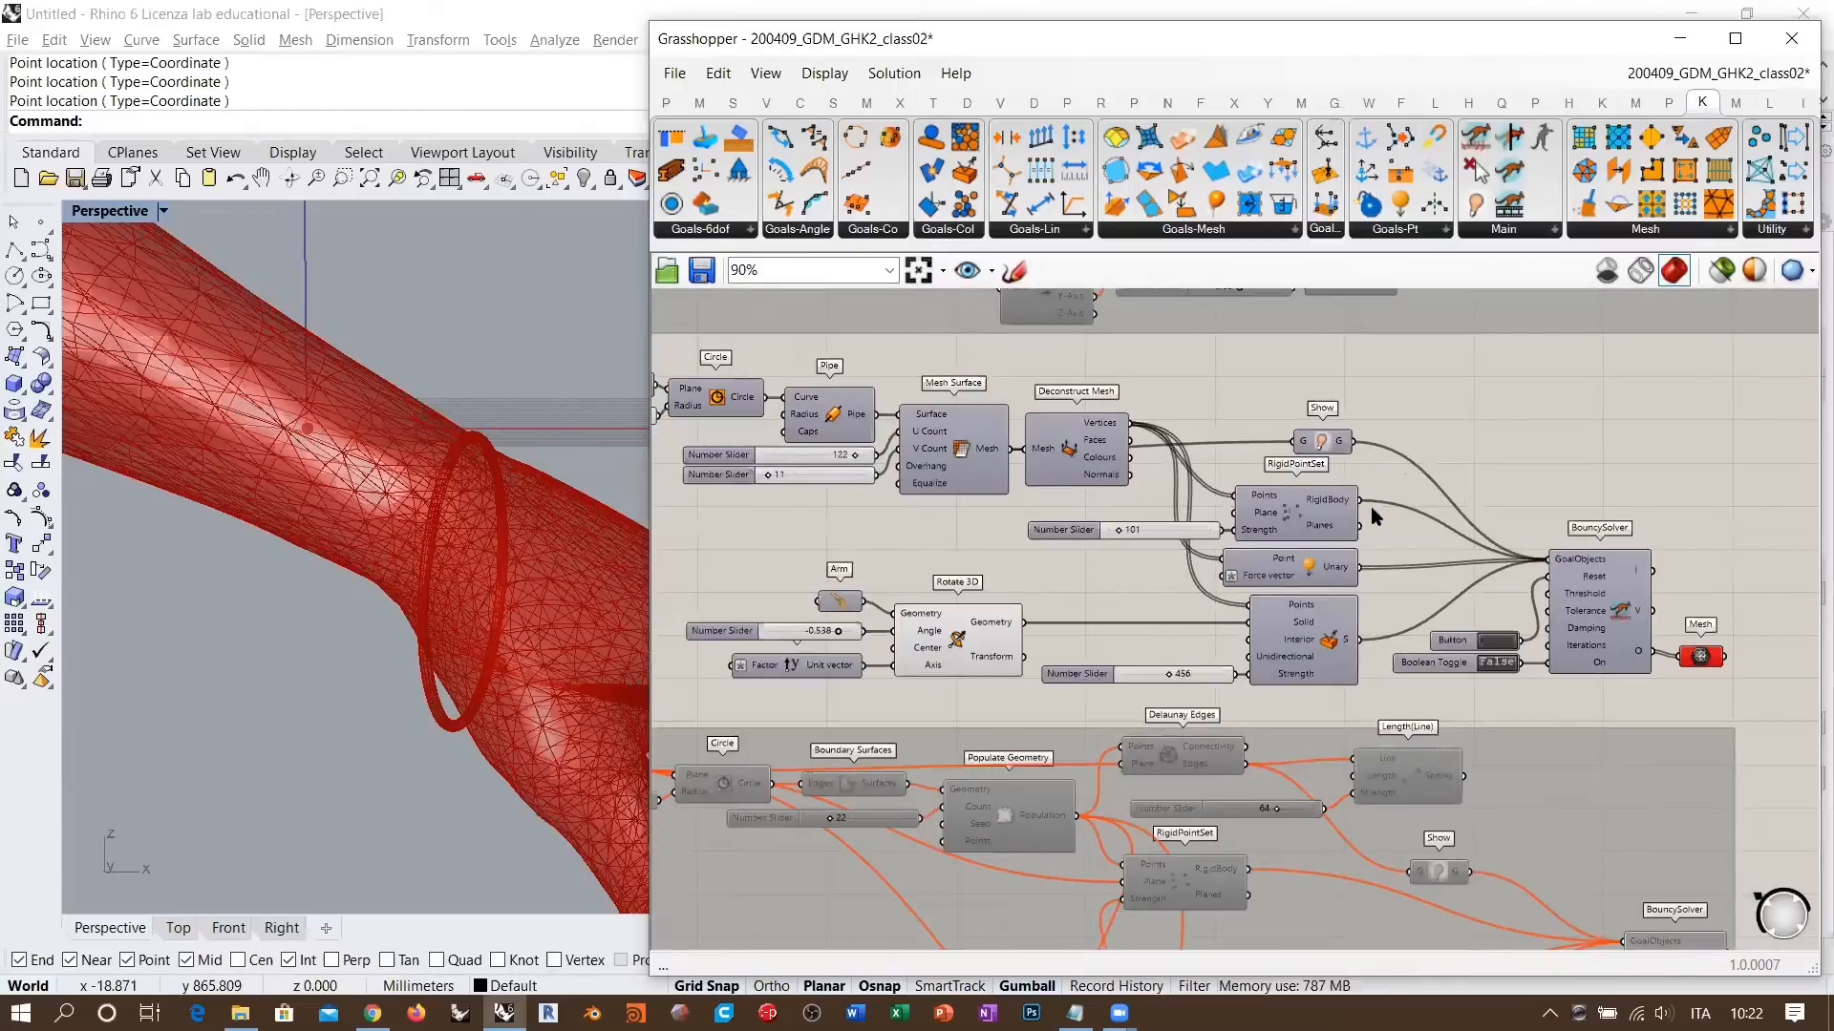
scroll(1251, 485, "down", 1)
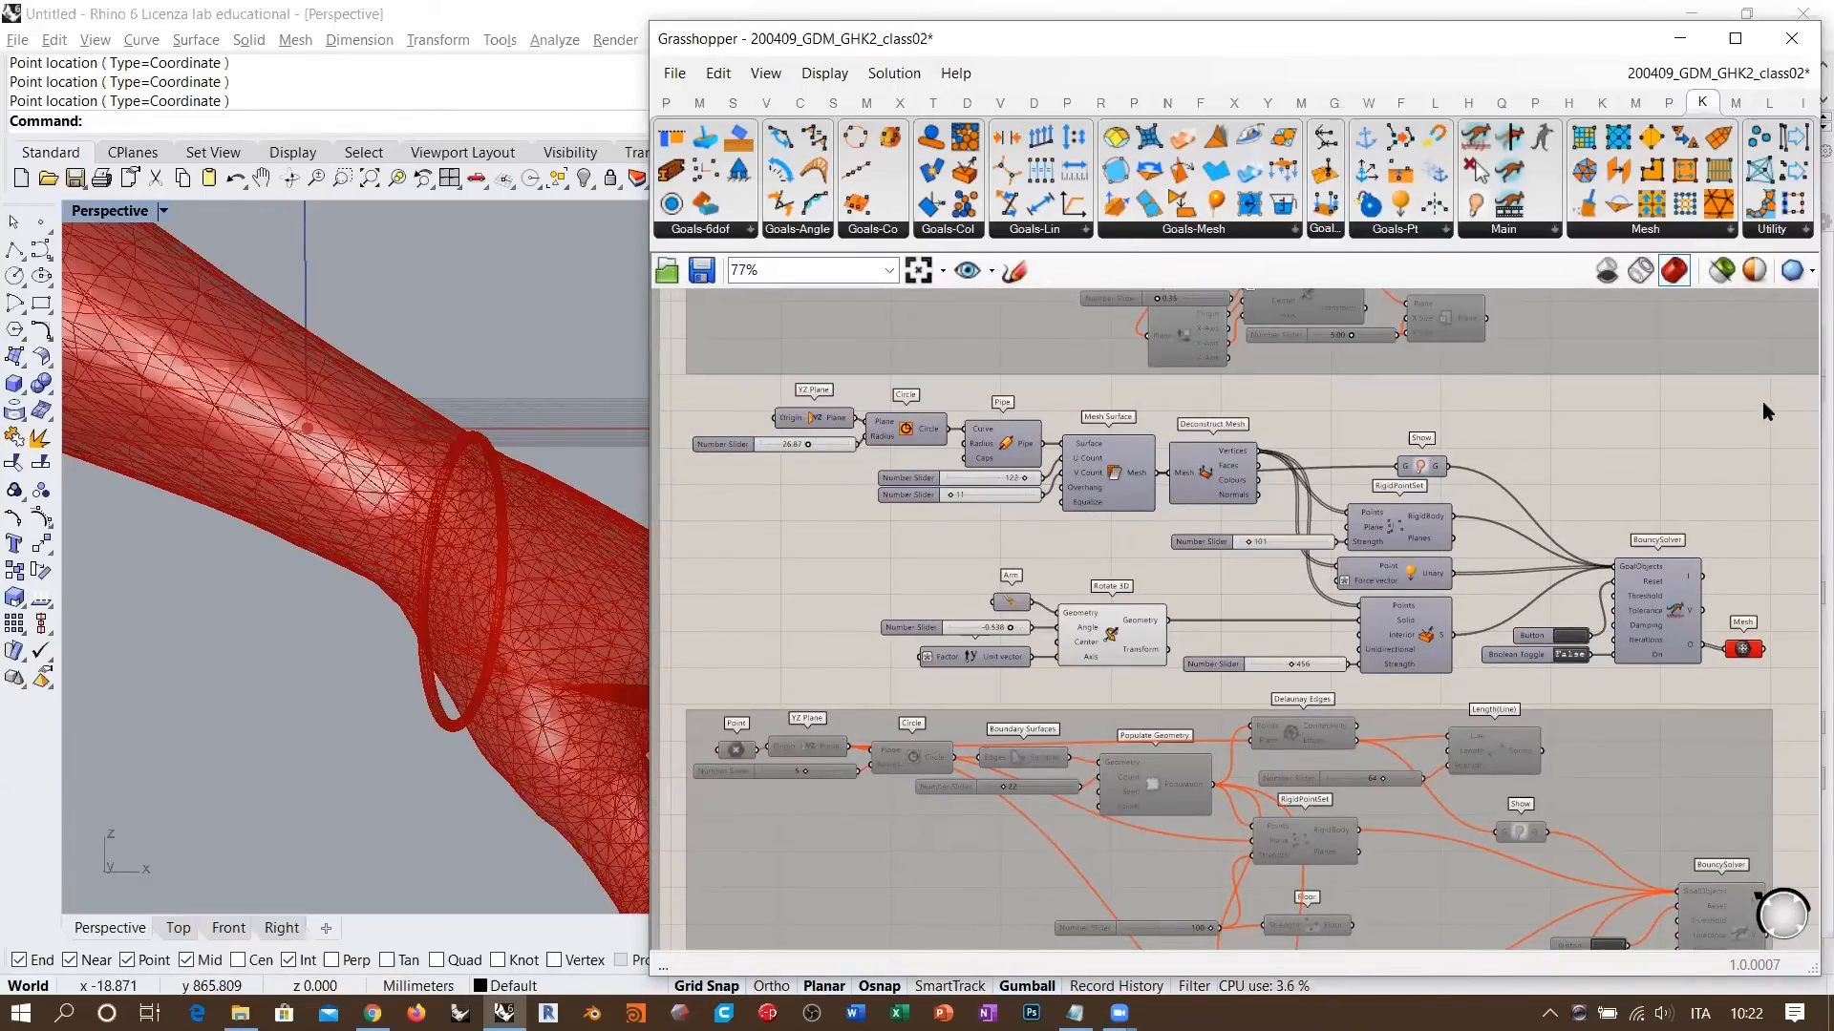
left_click_drag(1773, 392, 695, 690)
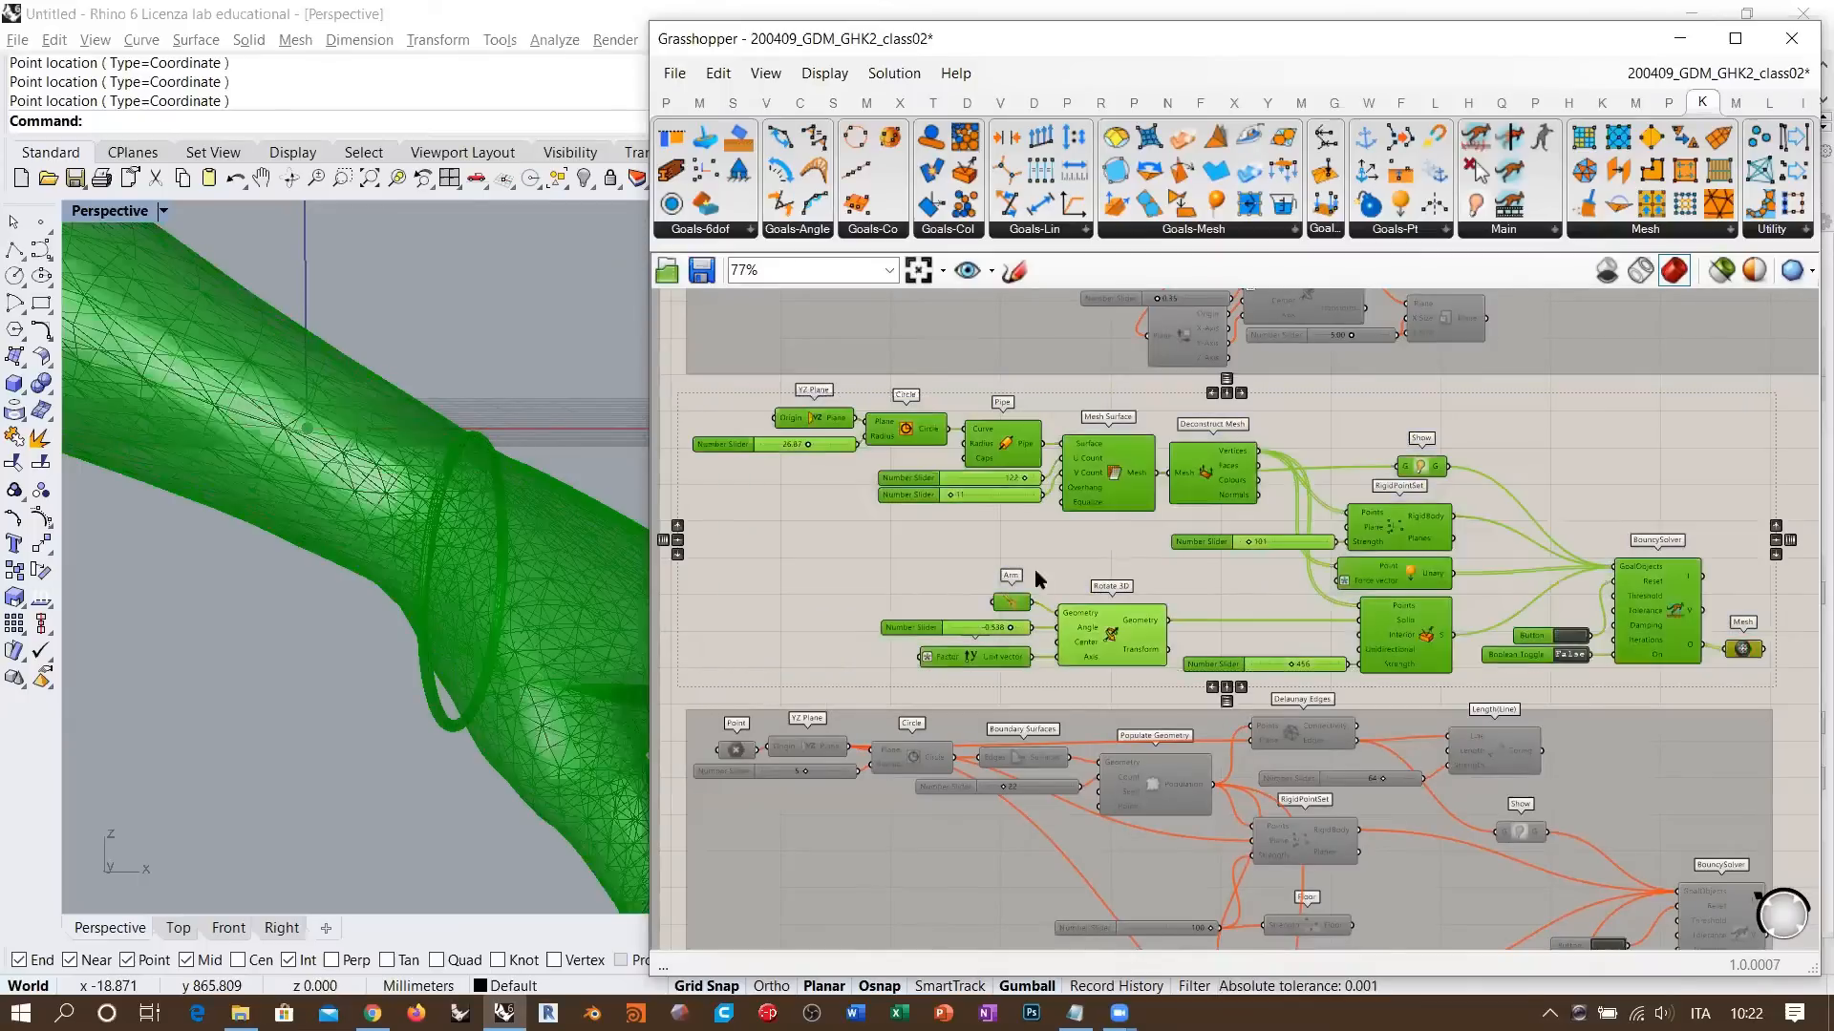
left_click(1602, 655)
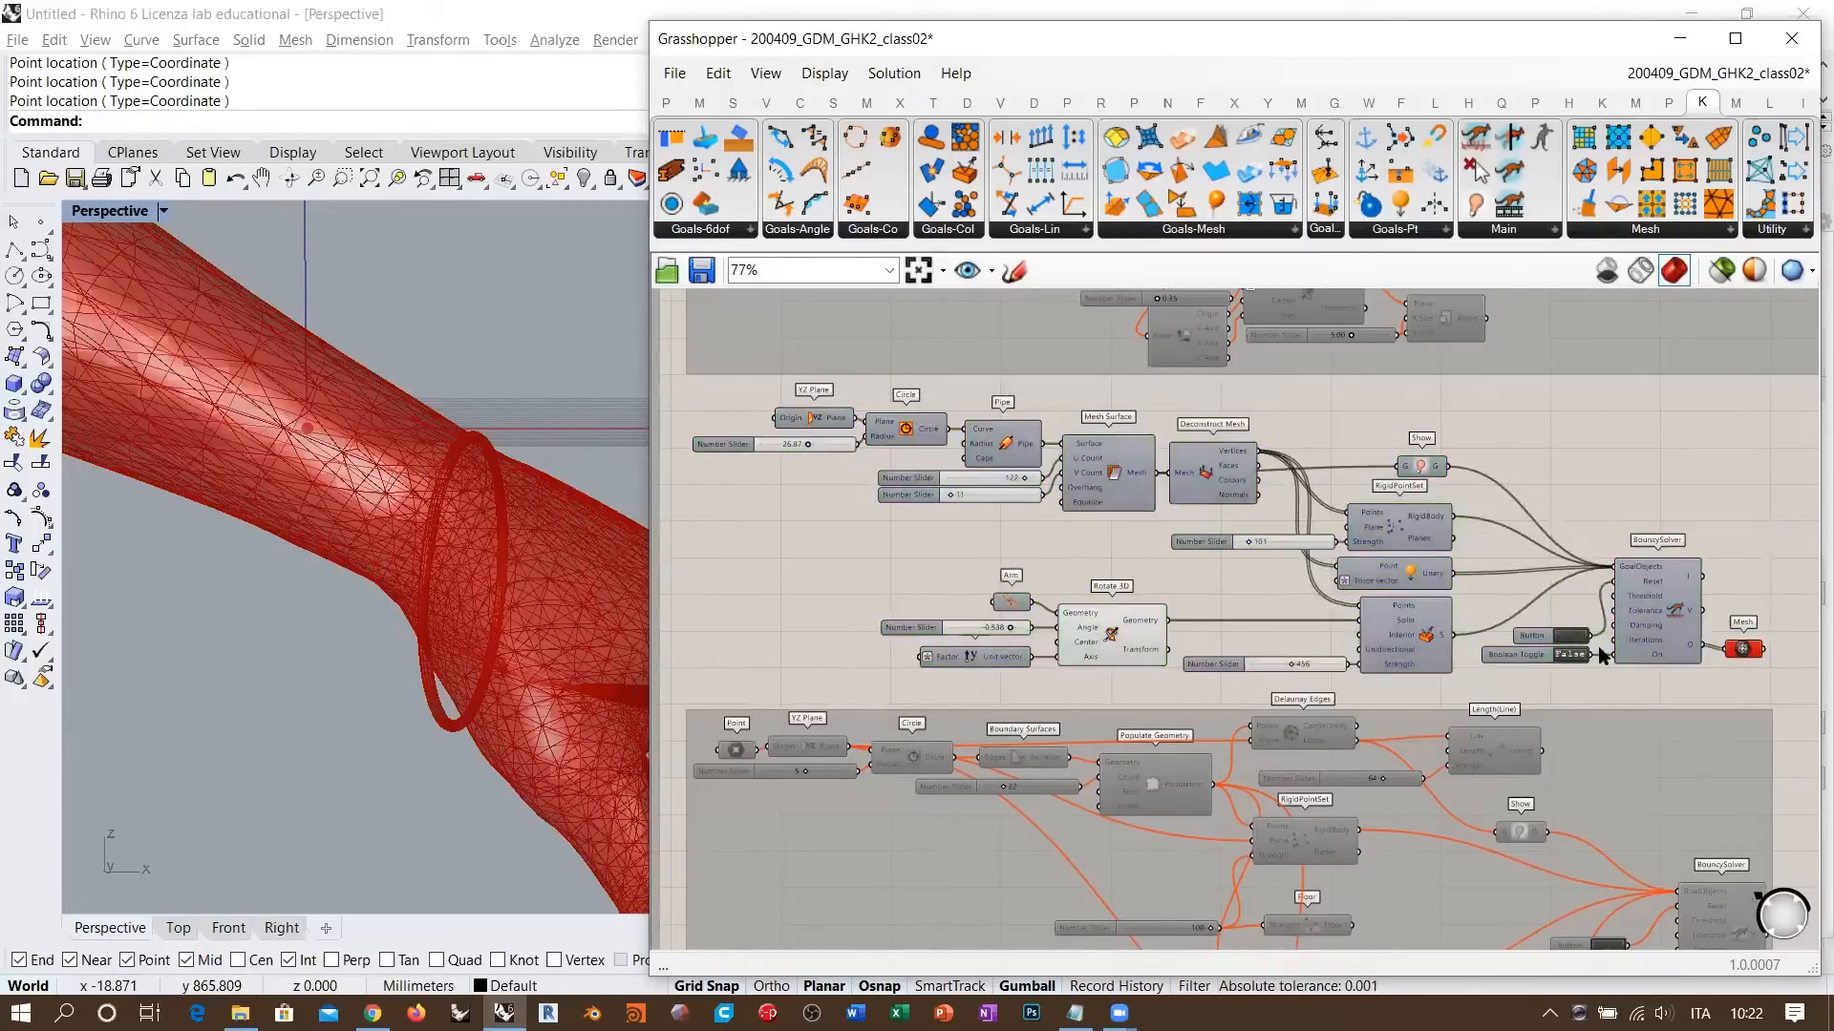
scroll(1602, 655, "up", 4)
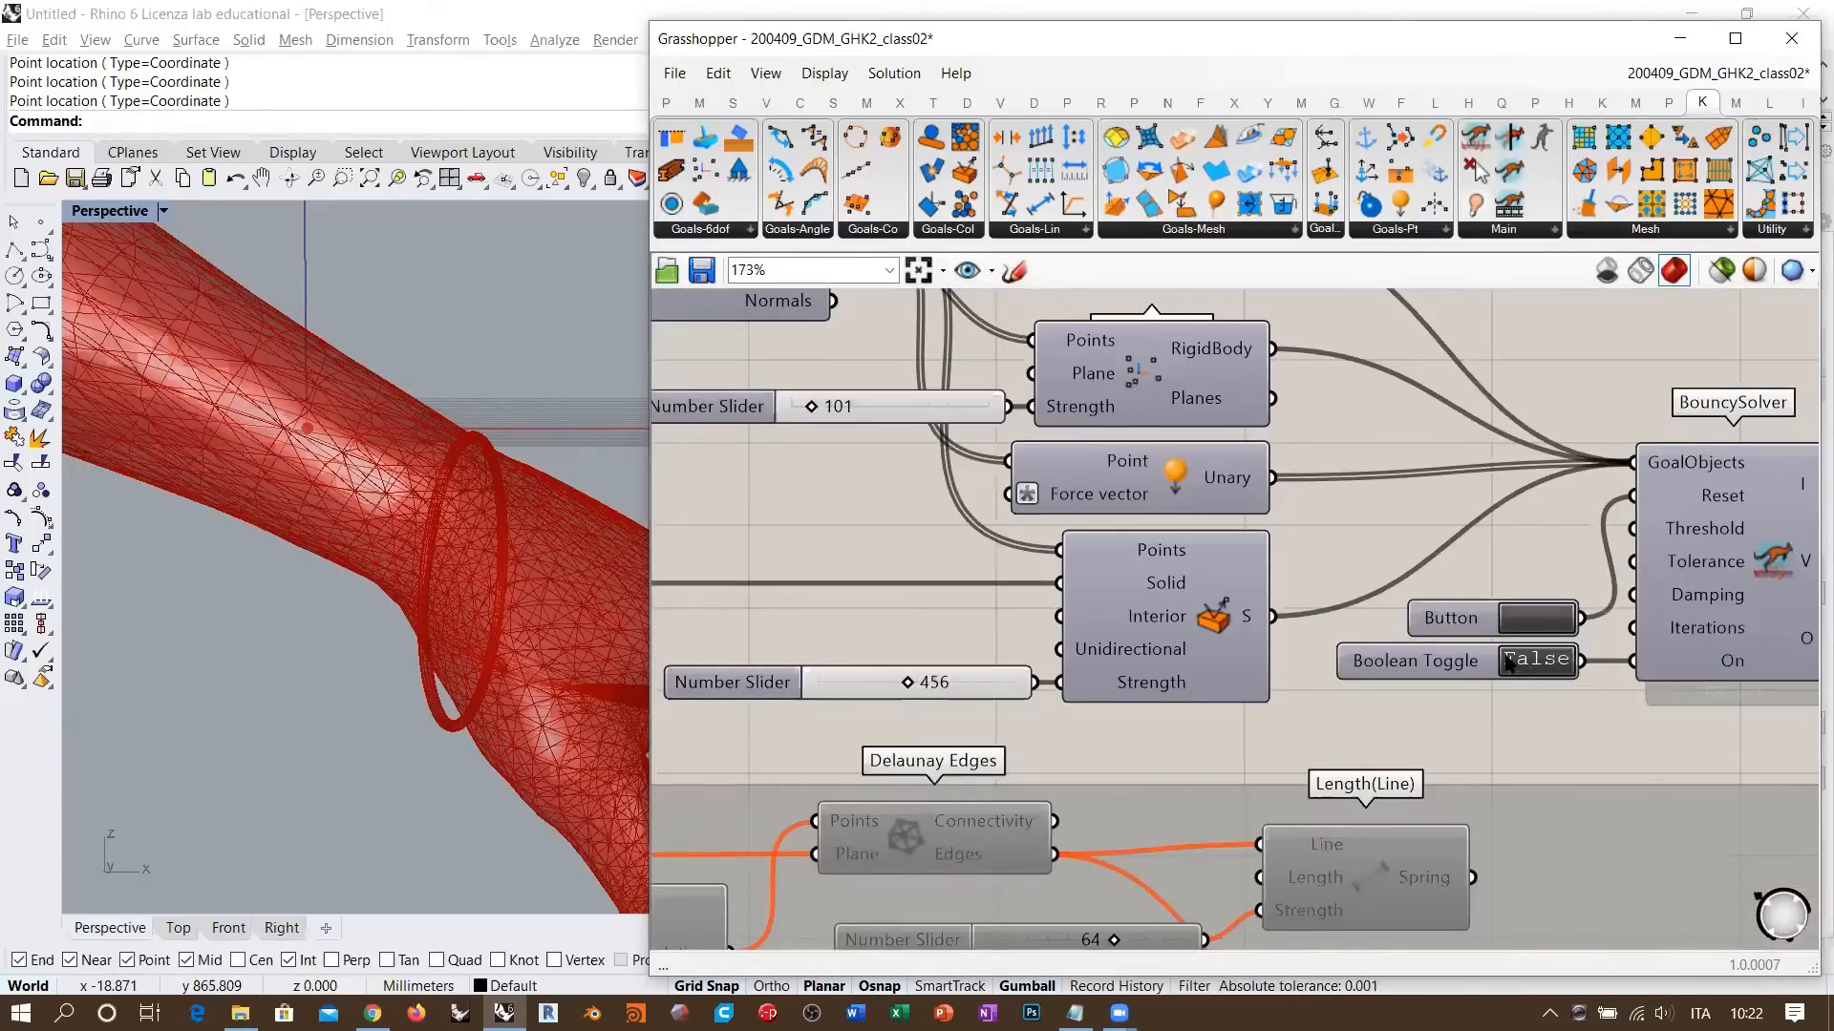
scroll(1511, 653, "up", 2)
left_click(1526, 620)
- Group all components of the arm-and-ring example and disable them
scroll(1526, 620, "down", 8)
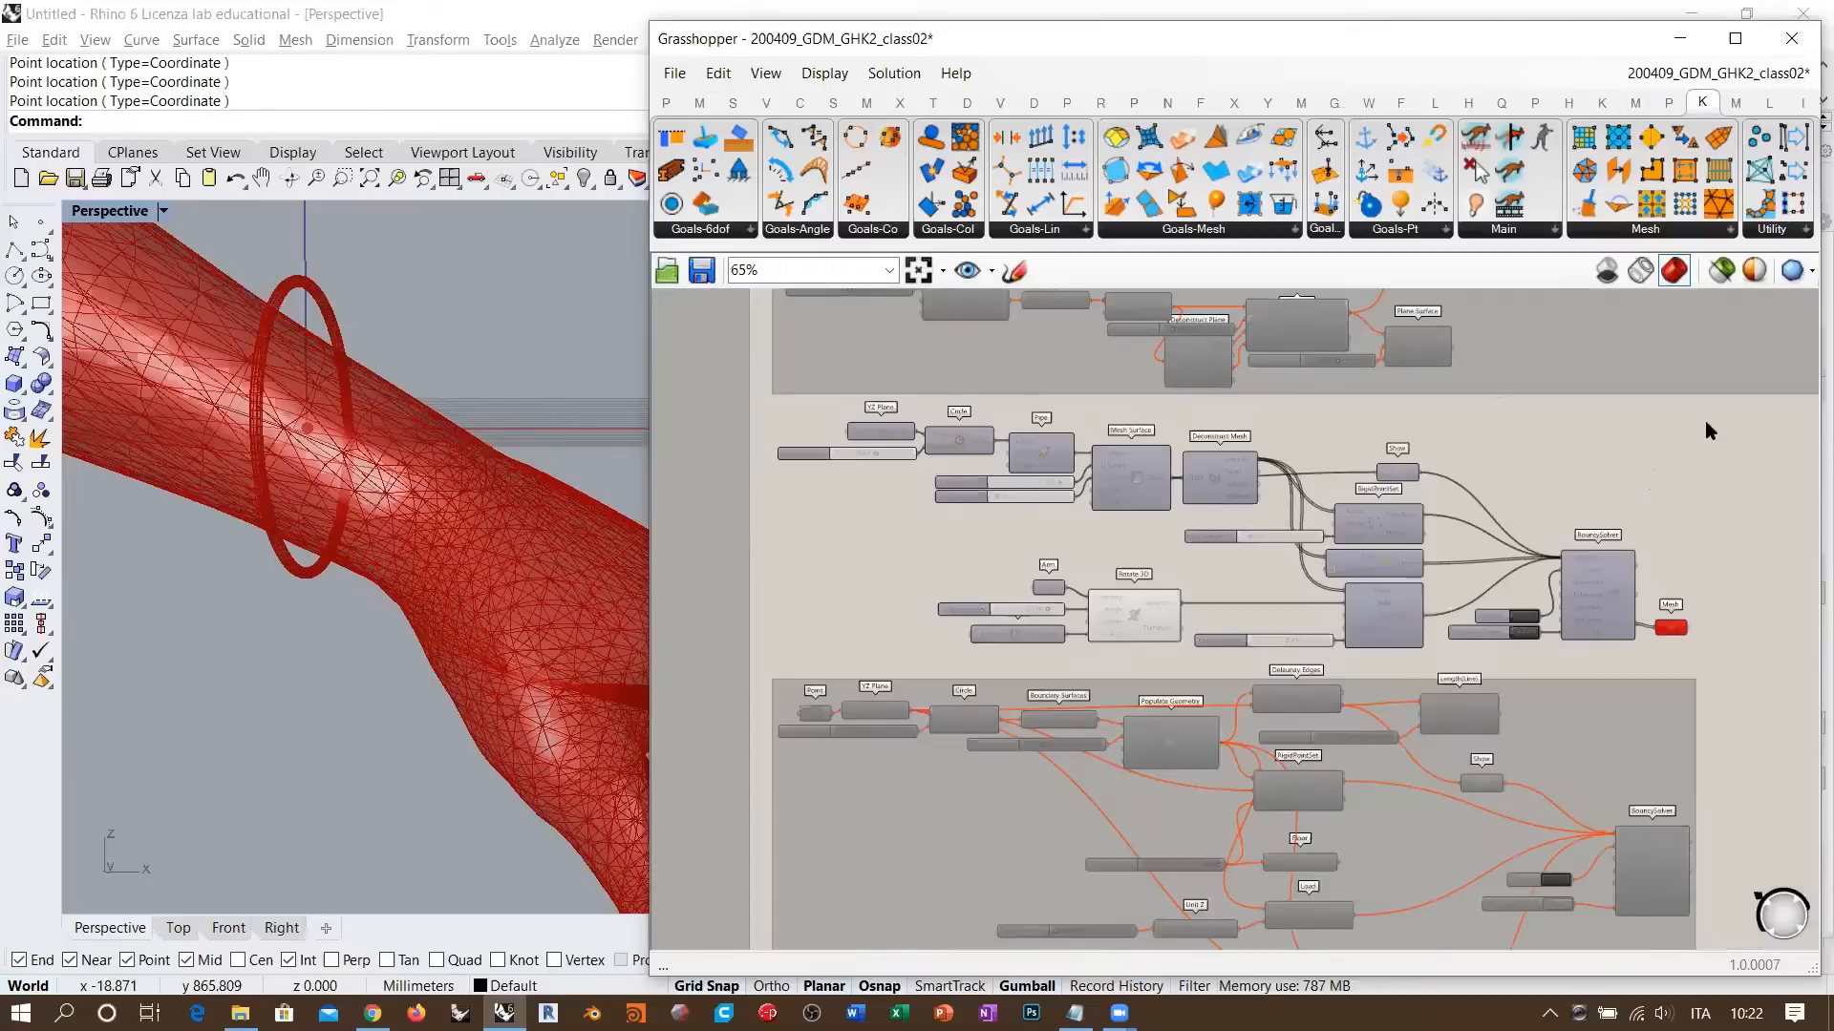
left_click_drag(1711, 414, 779, 643)
left_click_drag(931, 648, 928, 646)
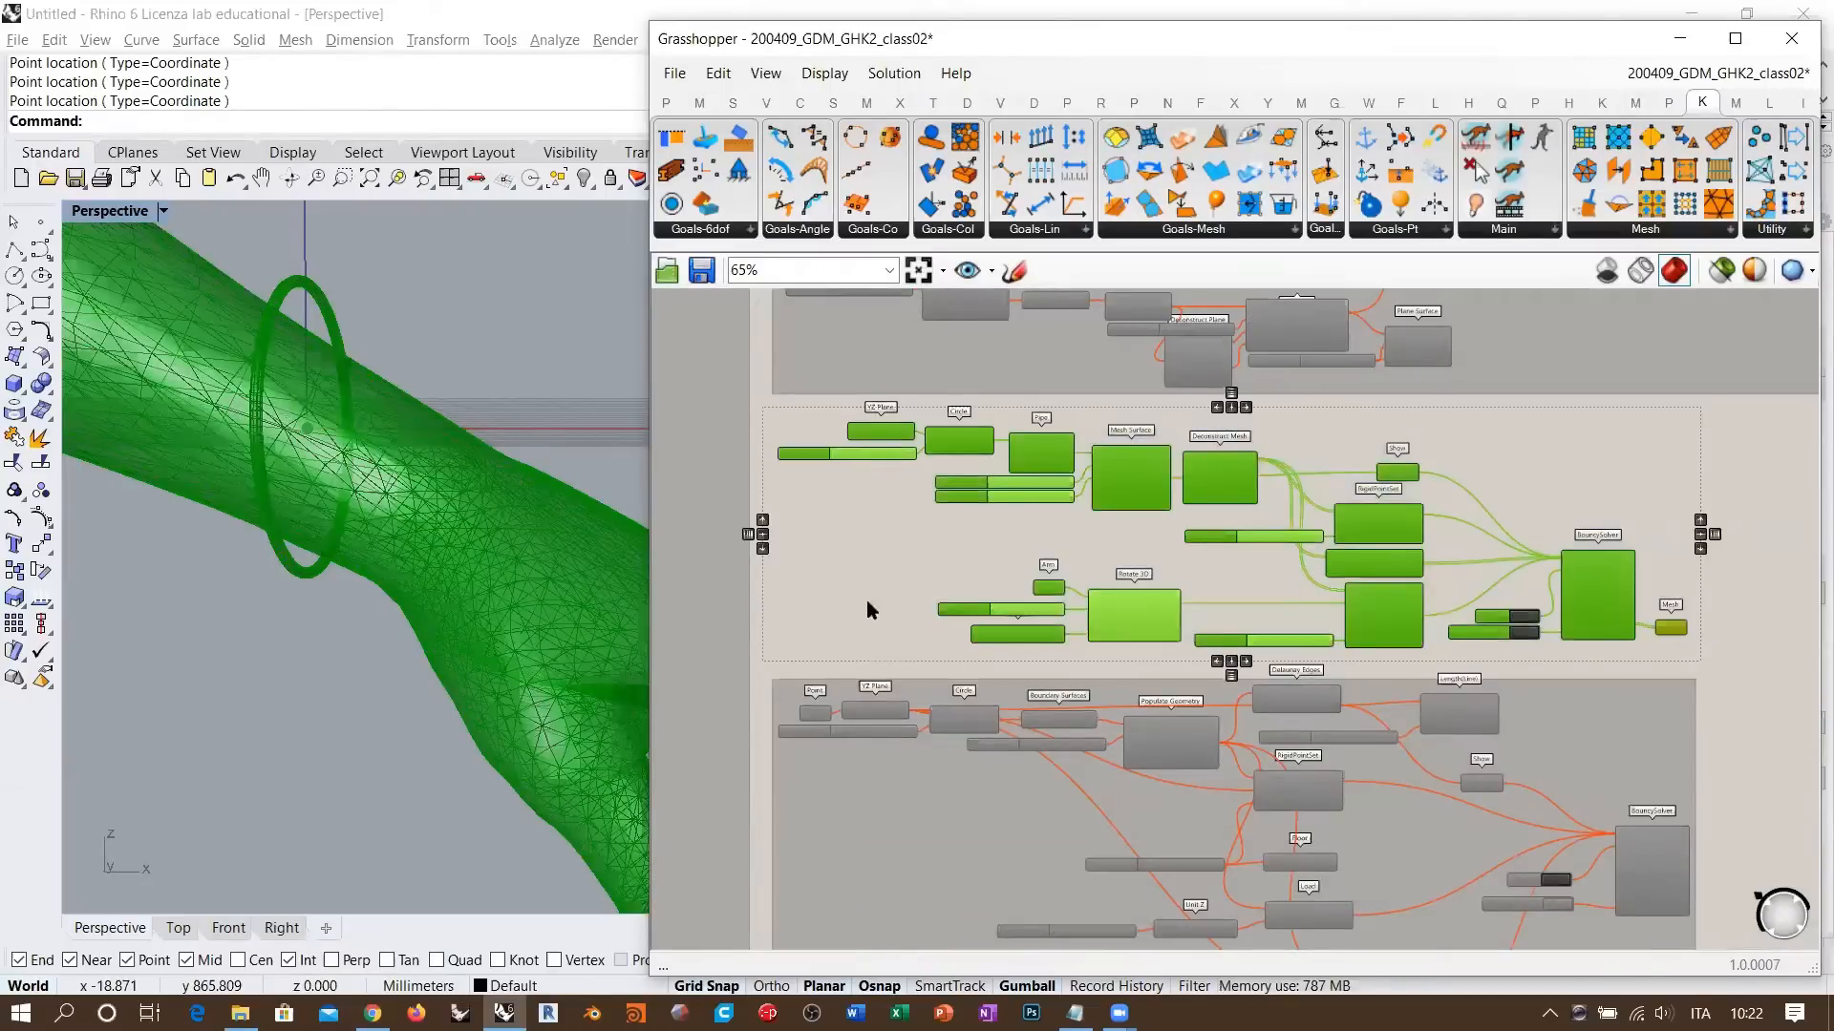
key("ctrl+e")
left_click(1734, 653)
right_click_drag(1444, 764, 1428, 581)
scroll(1318, 598, "up", 2)
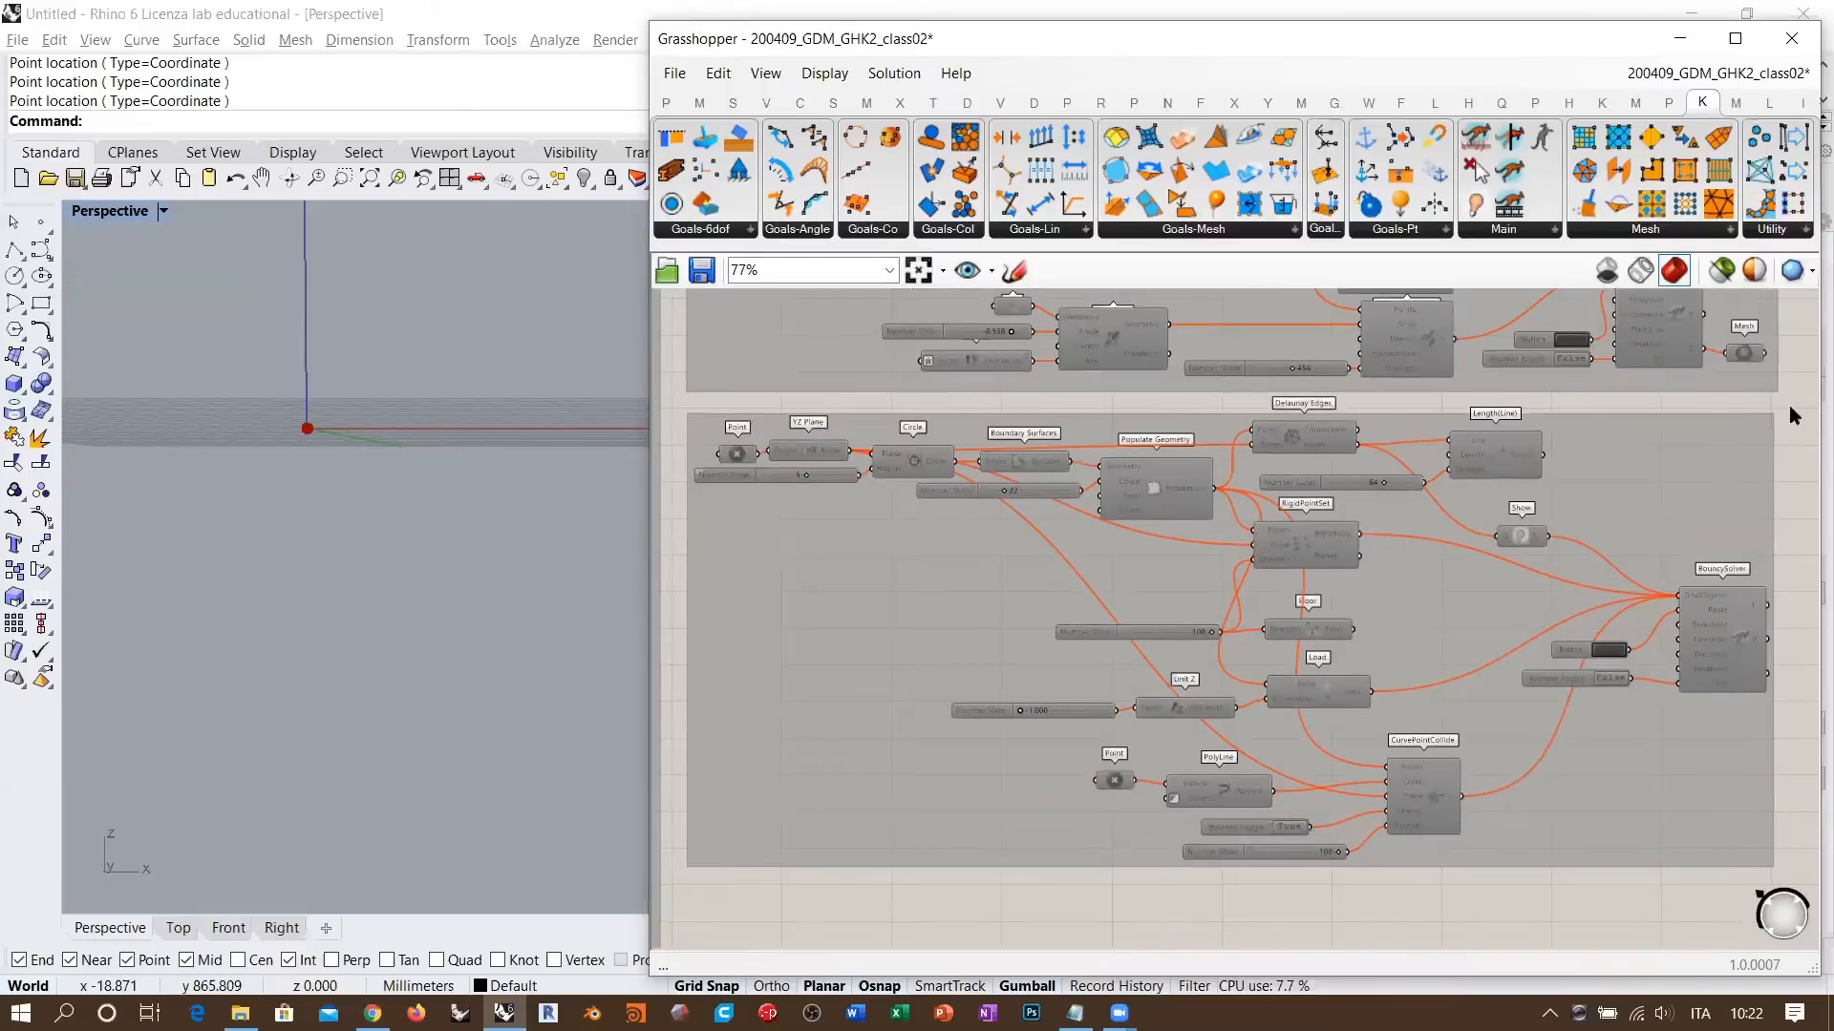
- Re-enable the arm-and-ring group and turn off the preview of its Rotate 3D component
left_click(897, 855)
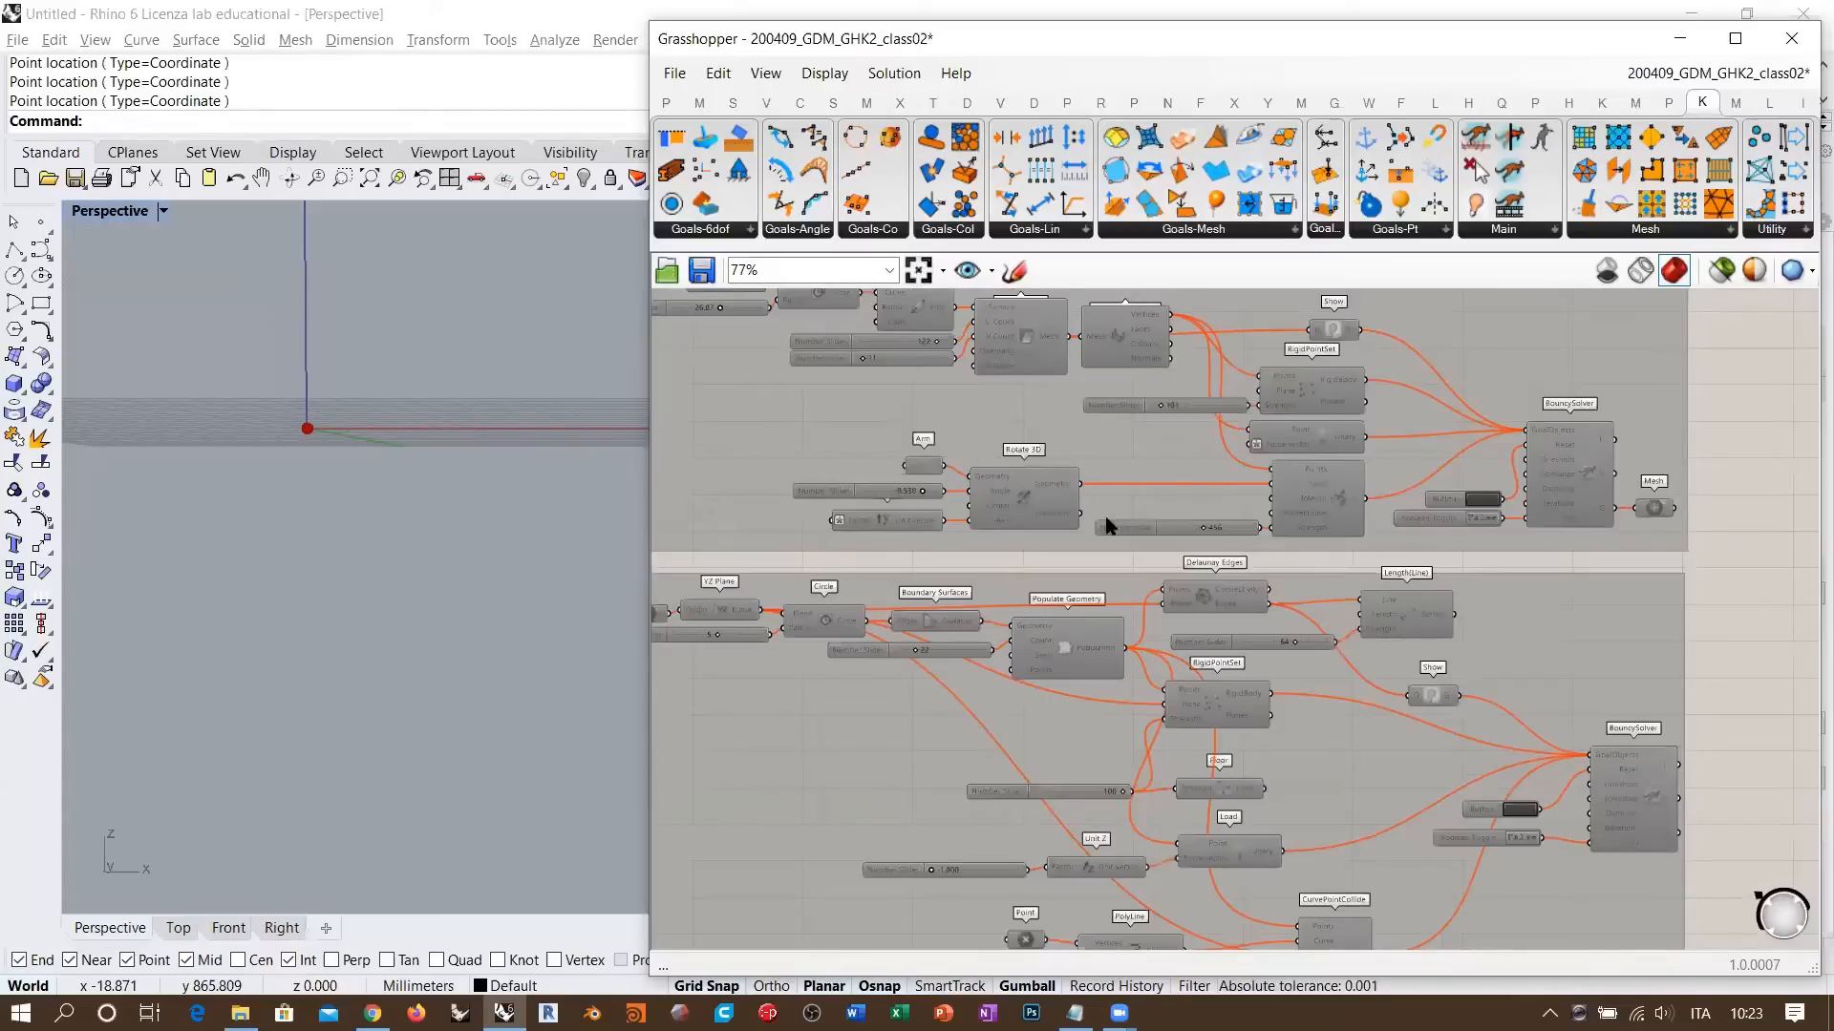
left_click_drag(1805, 390, 759, 670)
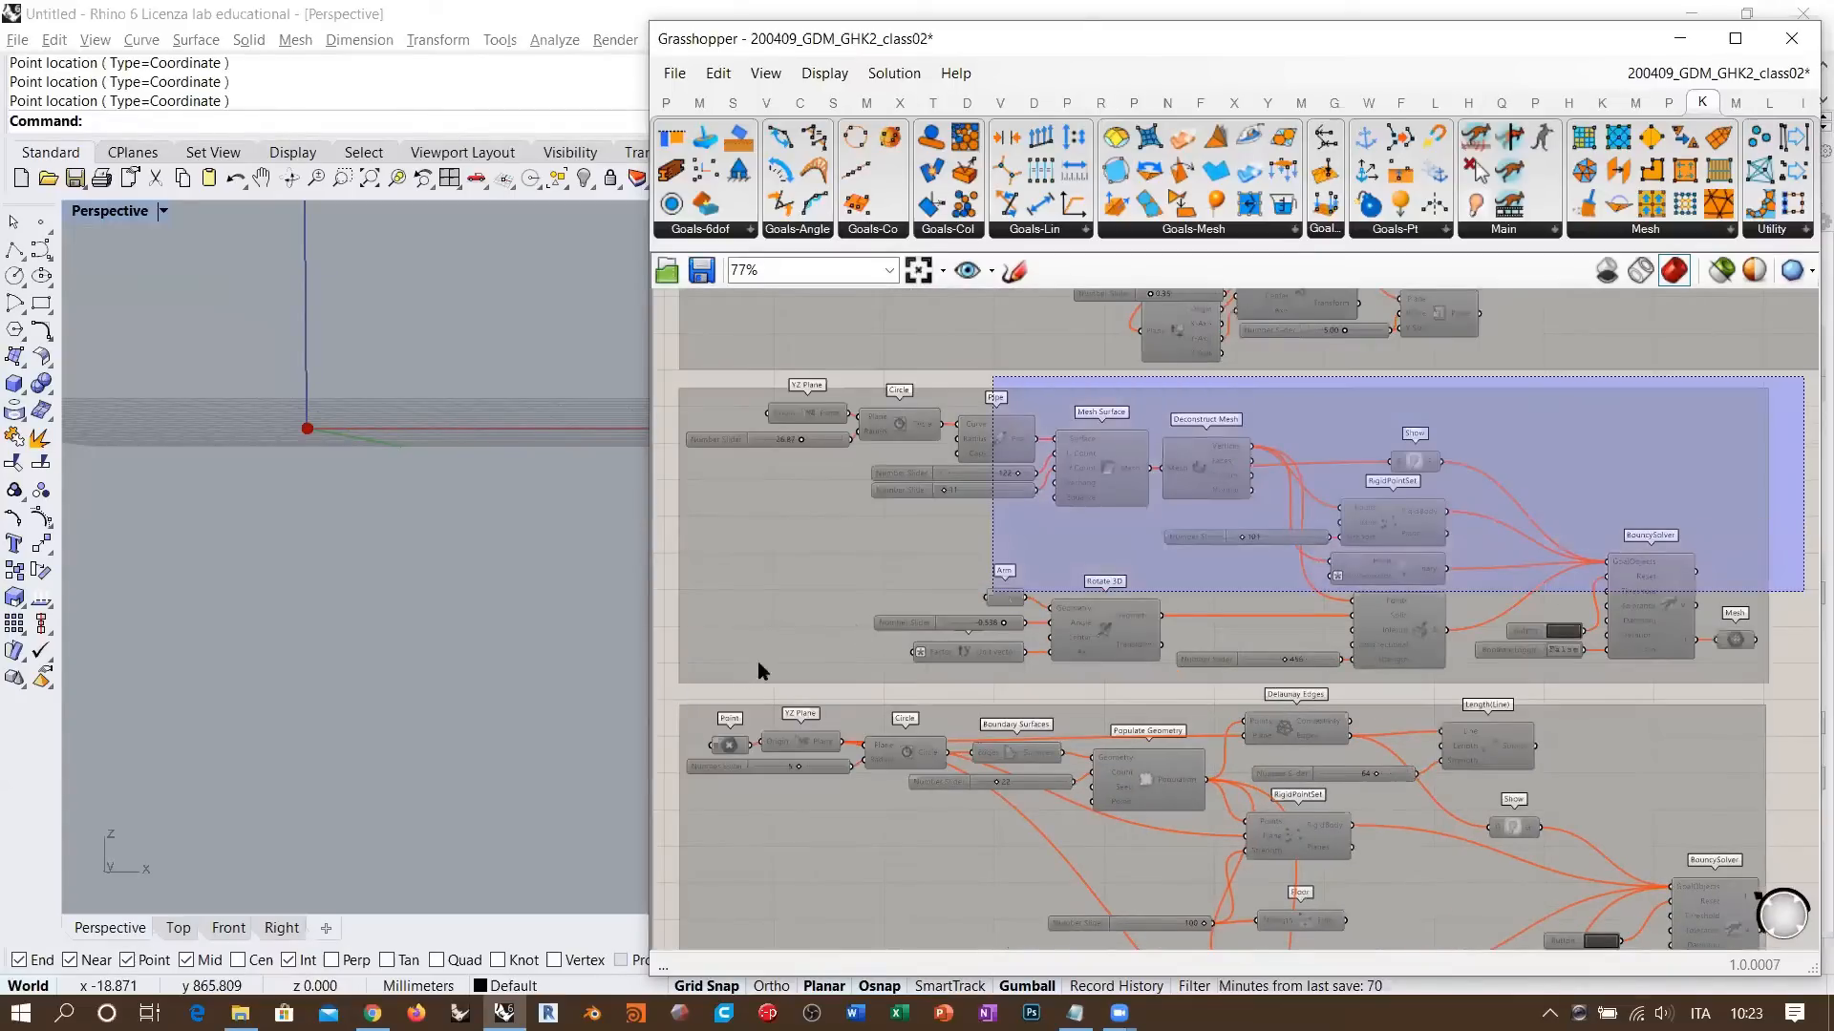
left_click(1803, 627)
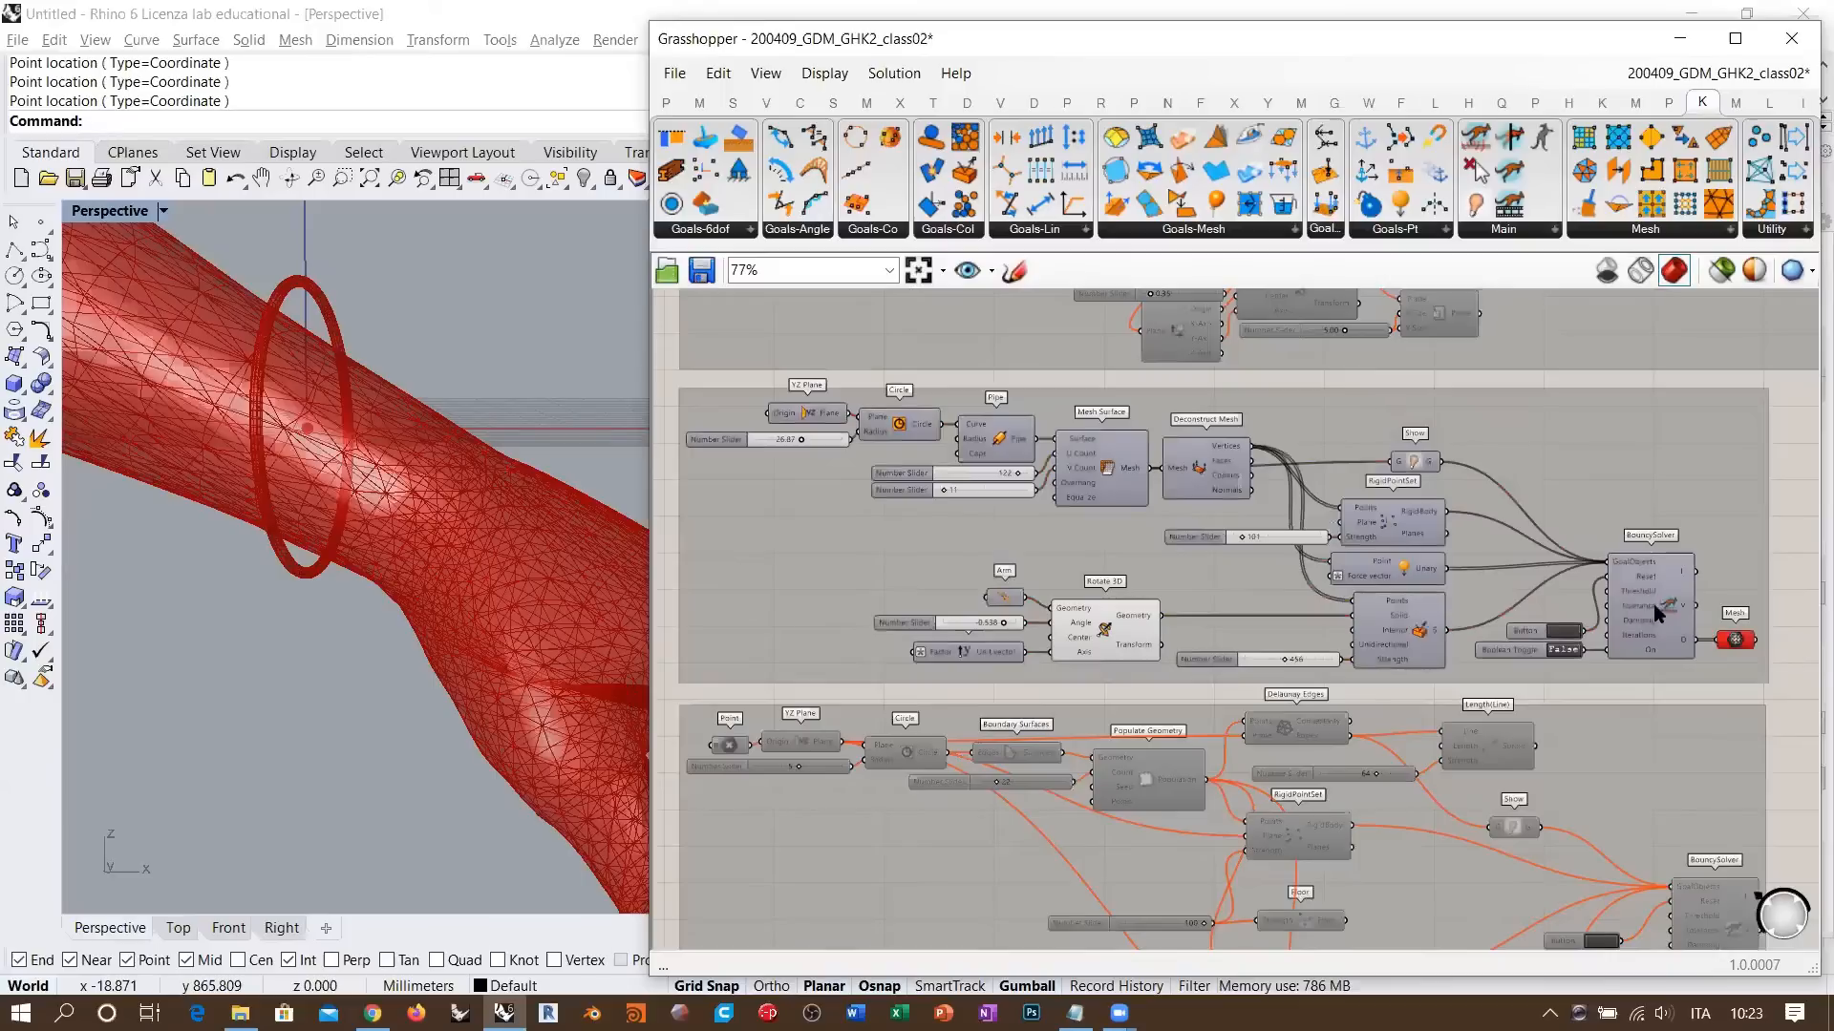
left_click(1106, 636)
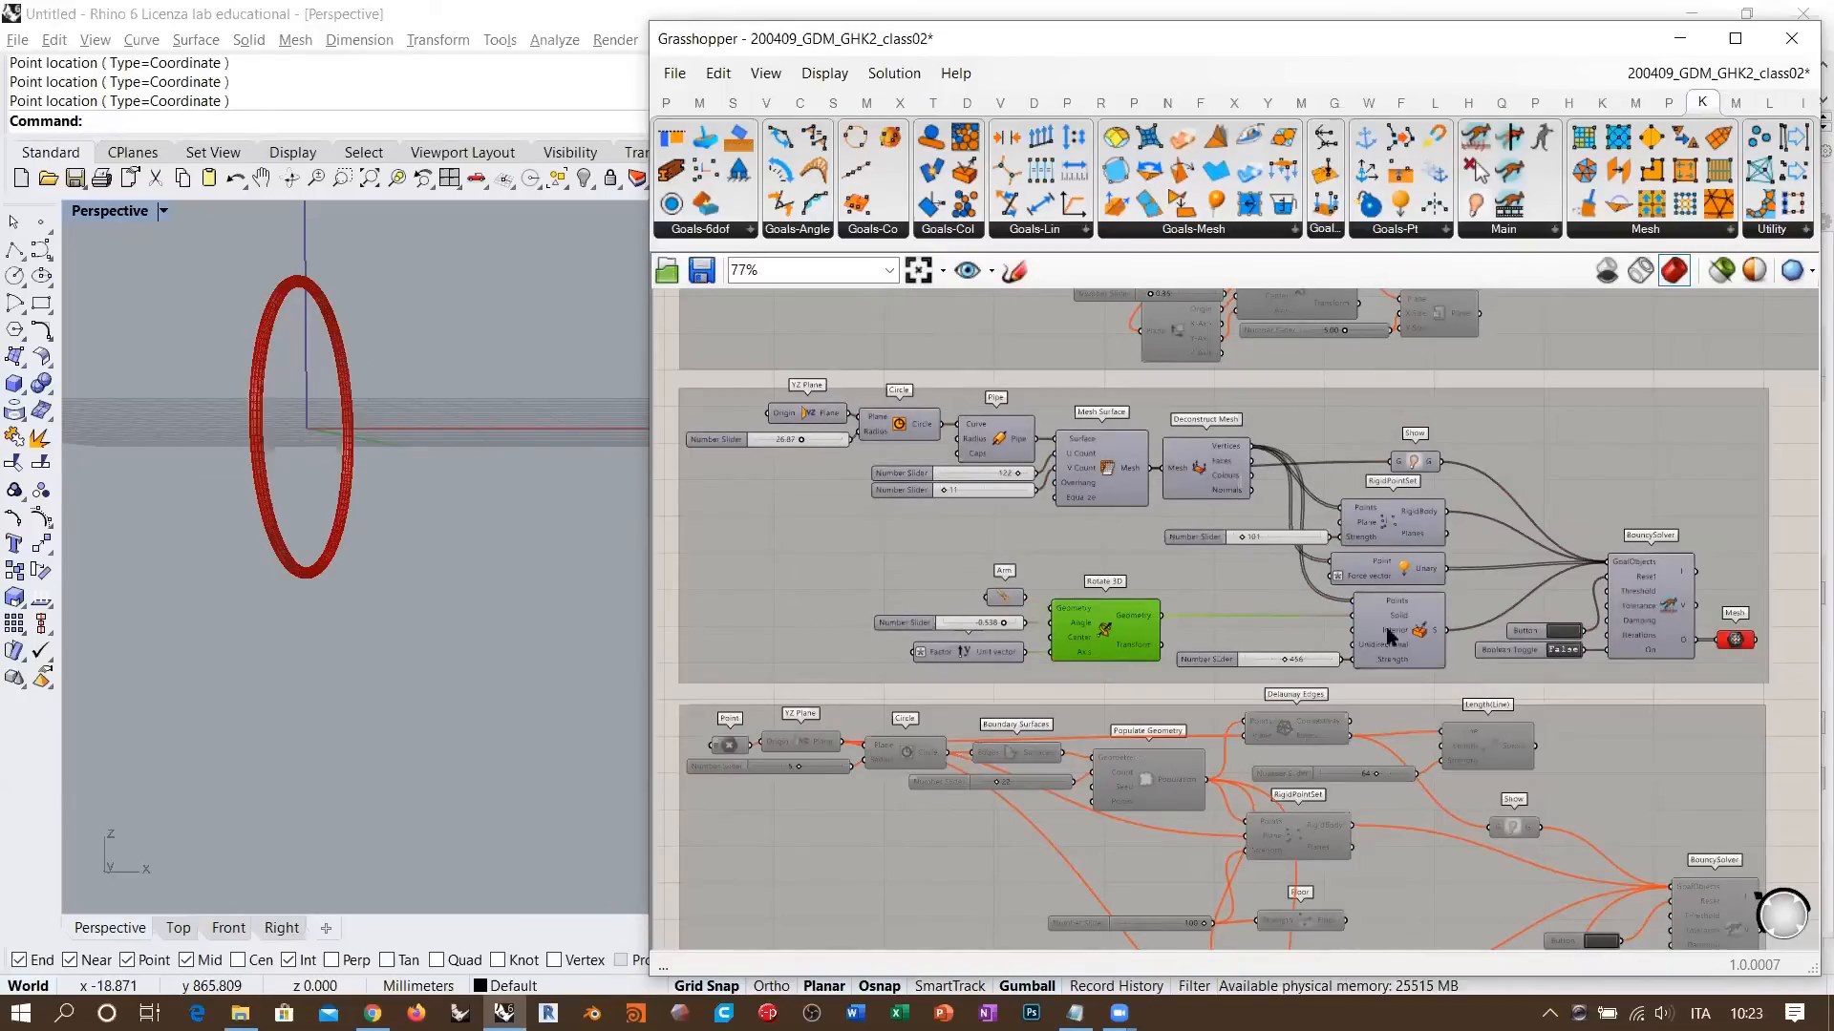
- Disable the arm-and-ring group and enable the CurvePointCollide example below it
left_click_drag(1786, 386, 687, 688)
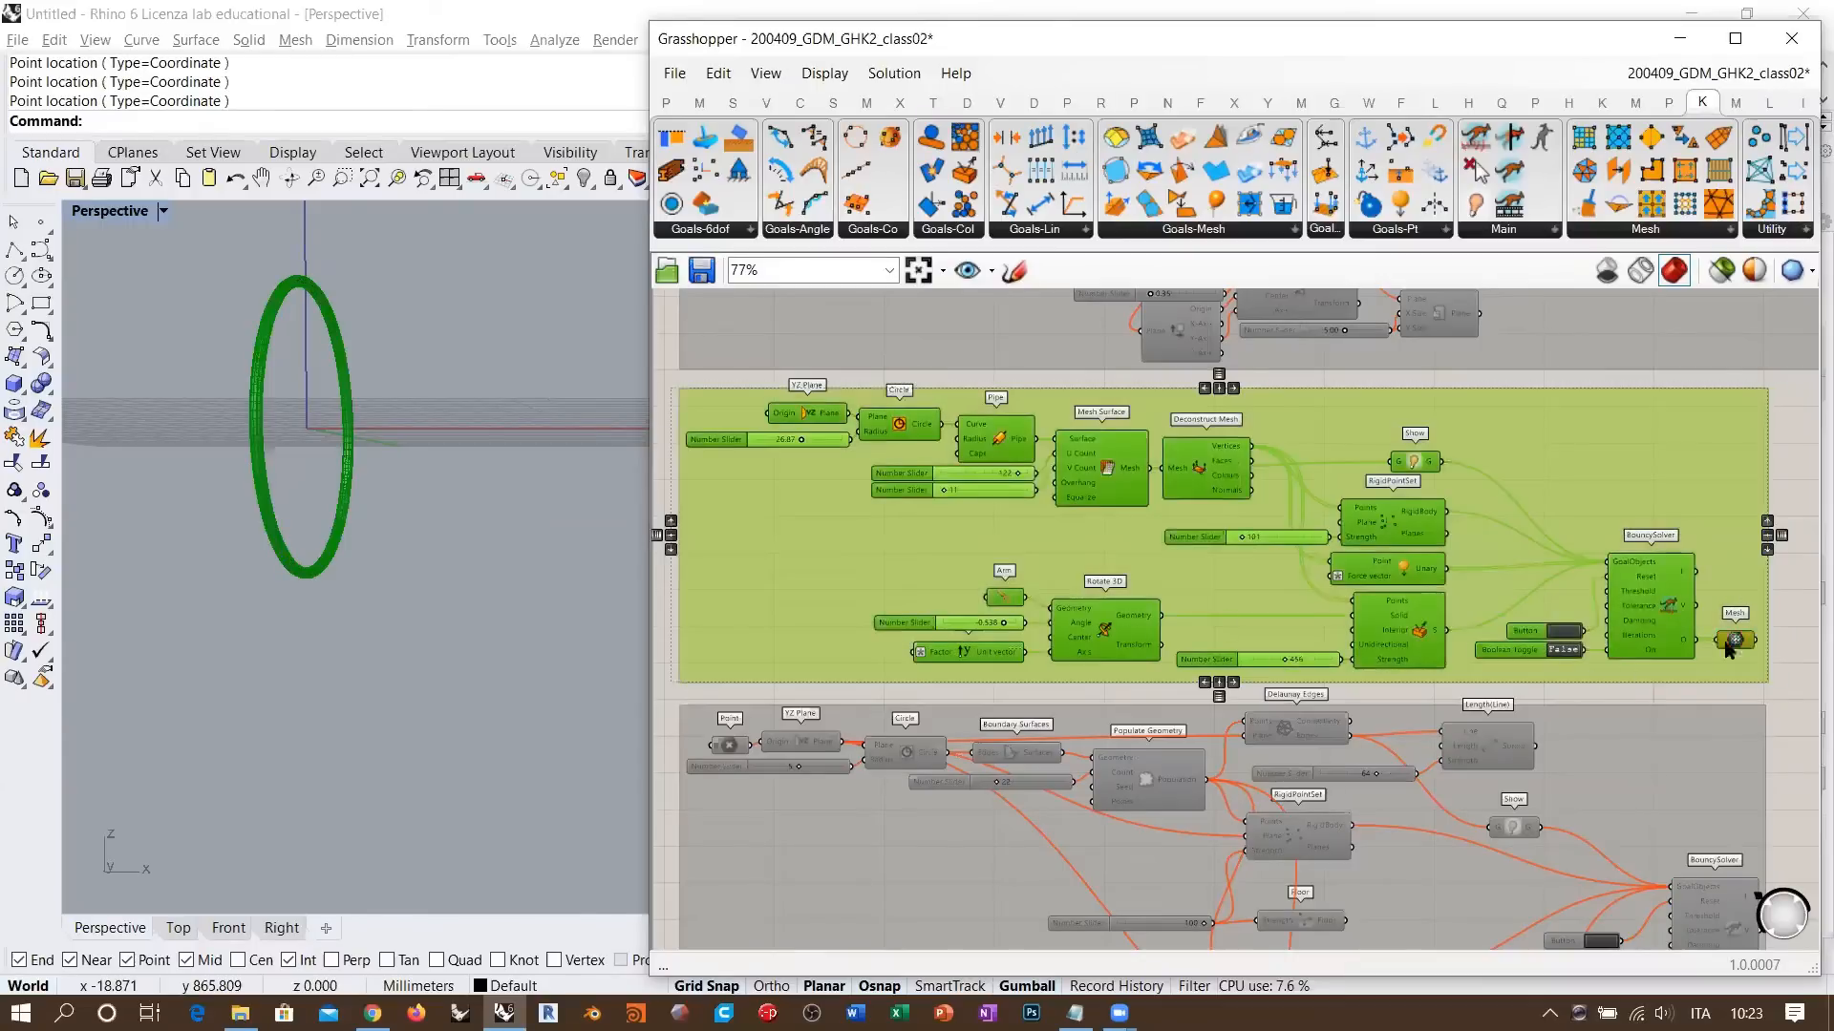
key("ctrl+e")
right_click_drag(1805, 729, 1784, 434)
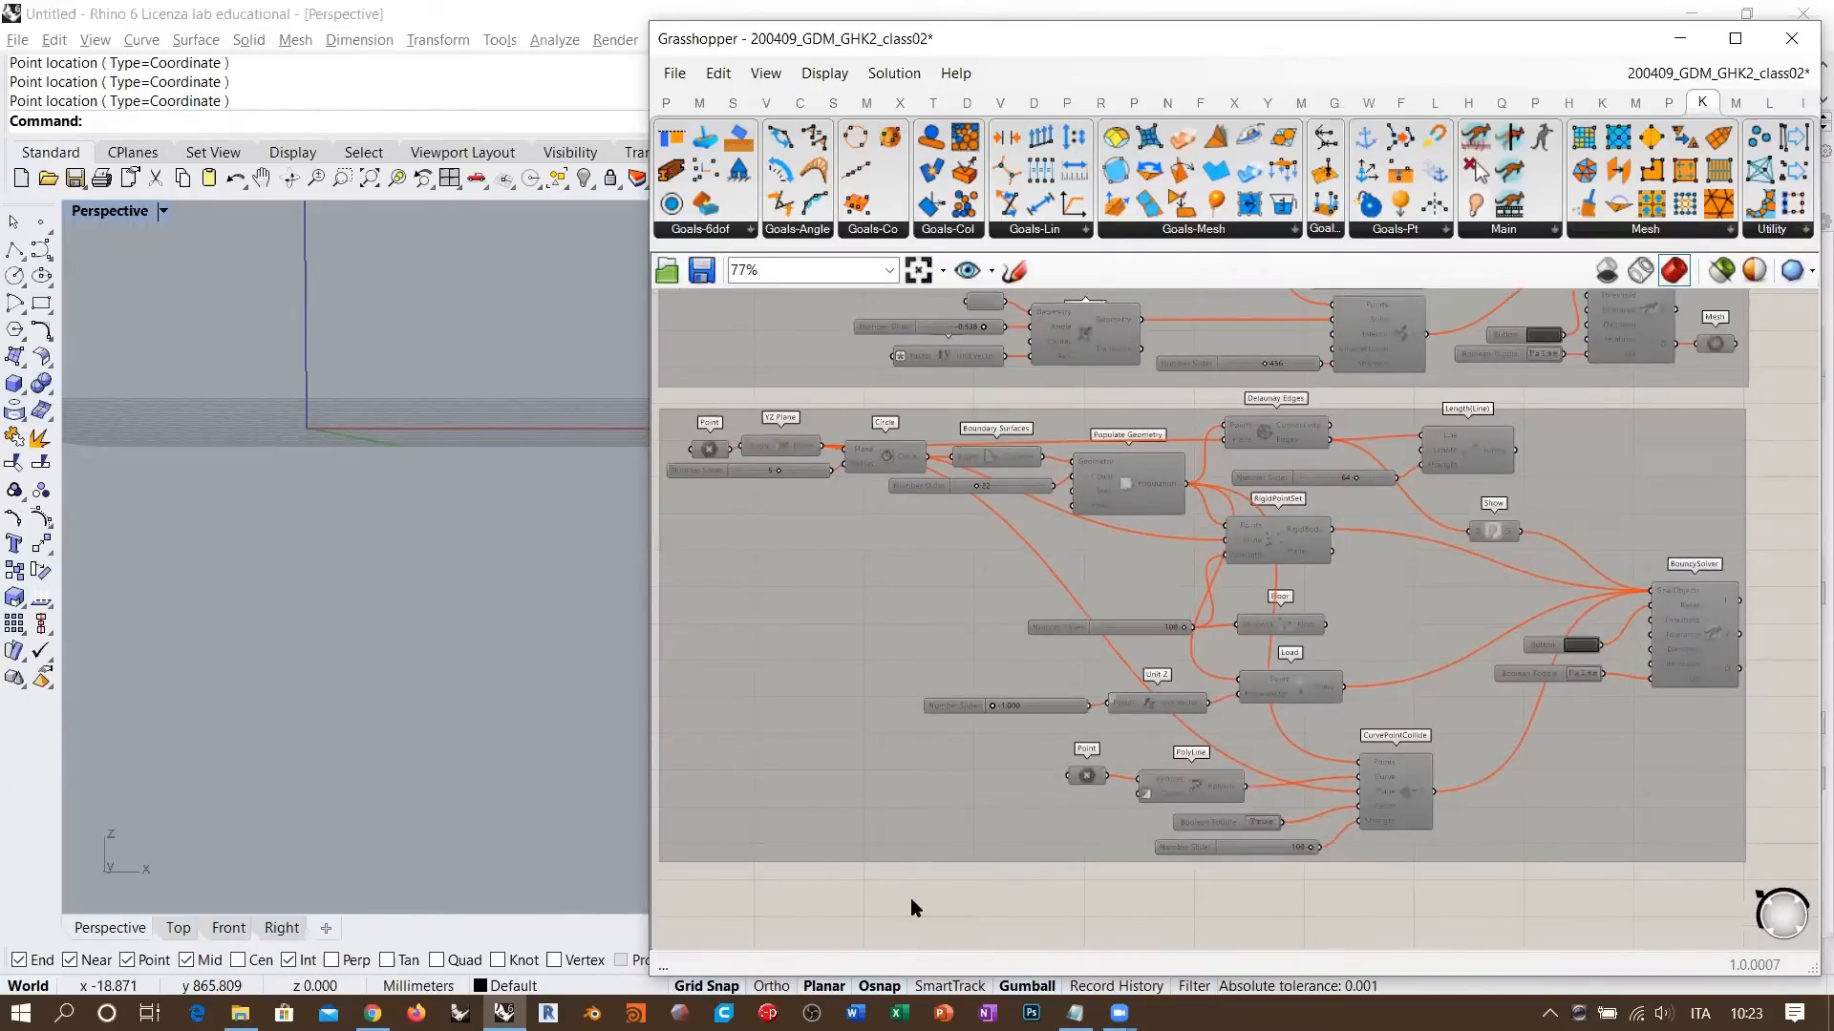
key("ctrl+z")
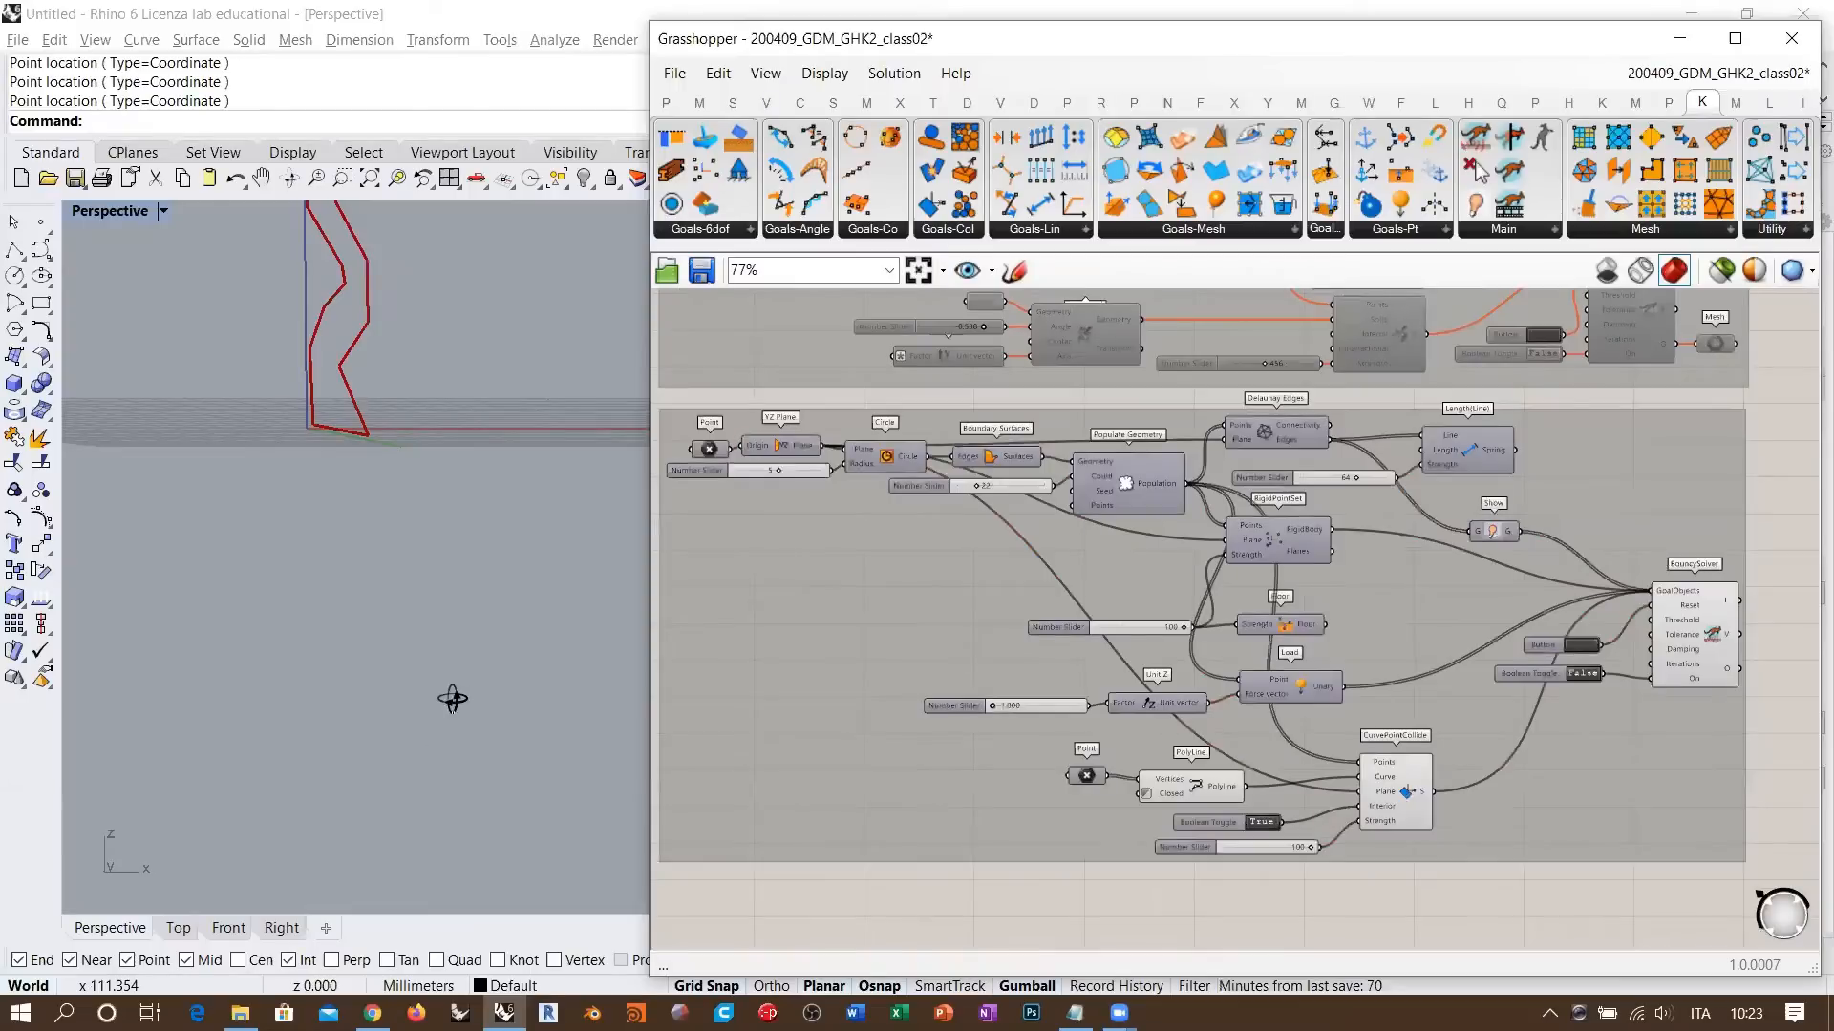
- Show the closed polyline and the triangulated disc in the Right view, framed in full
right_click_drag(453, 700, 422, 703)
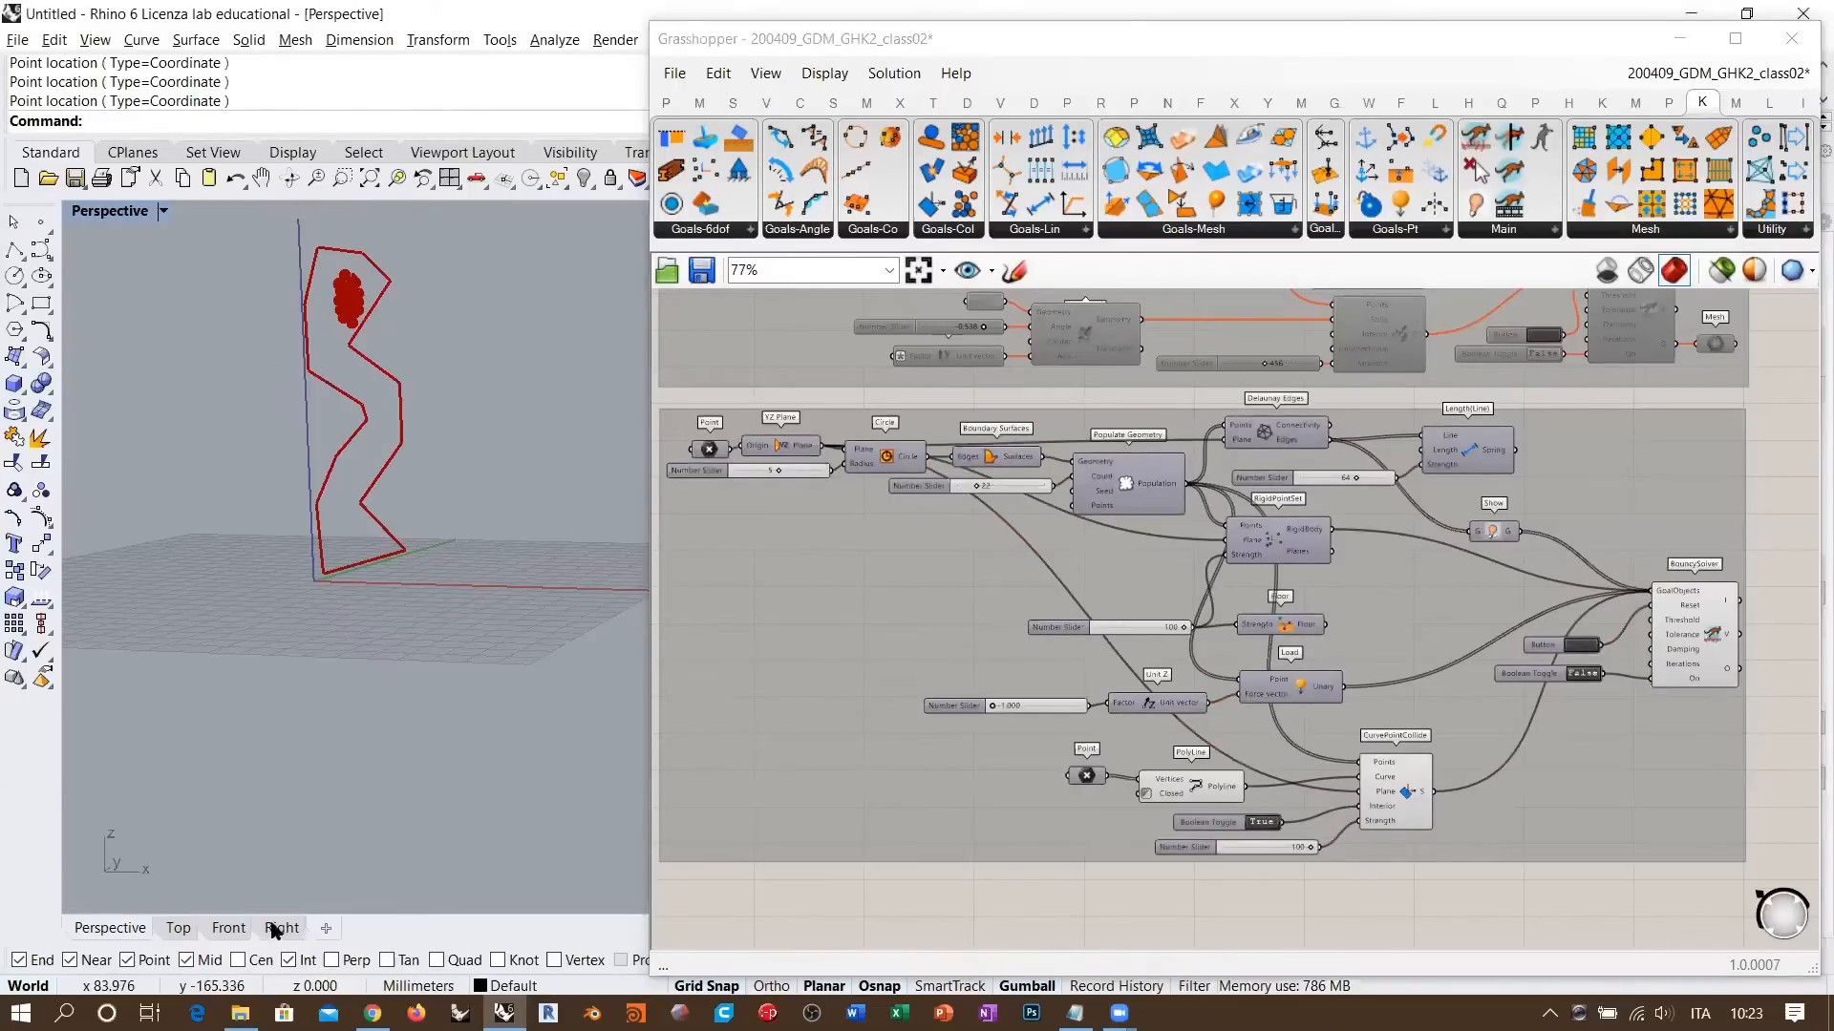
right_click_drag(346, 680, 432, 659)
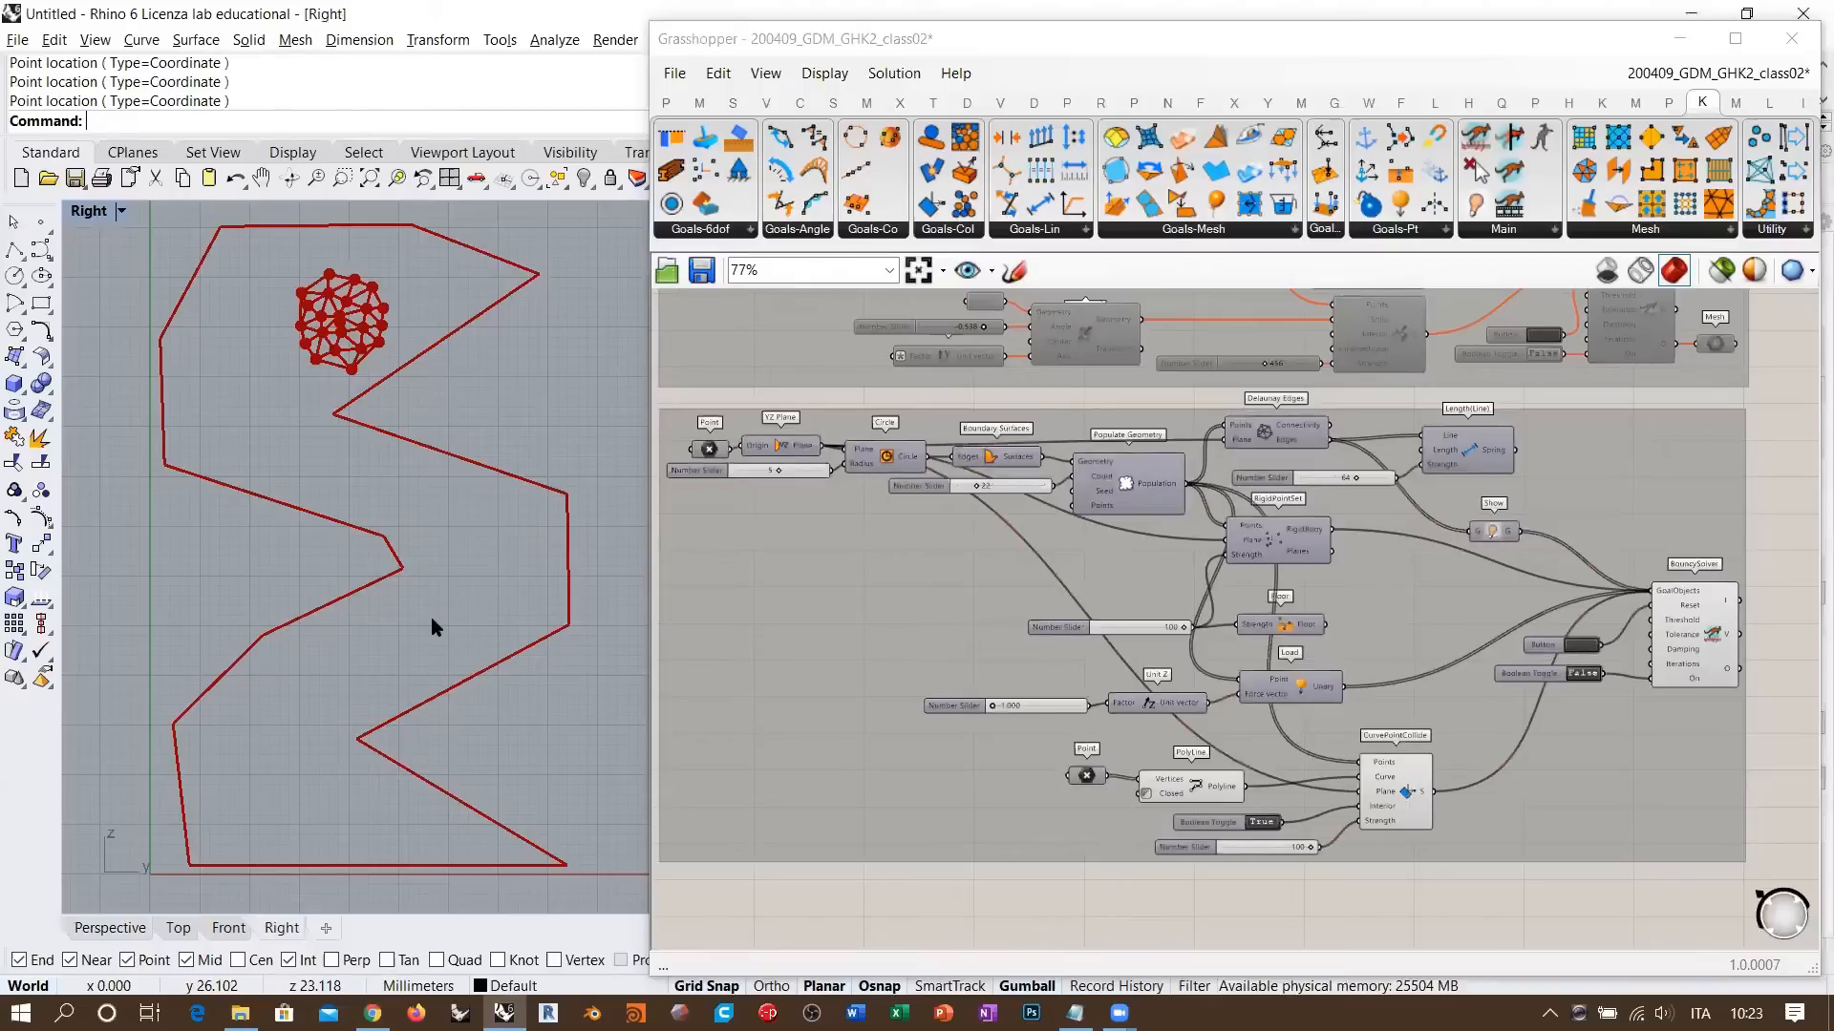
right_click_drag(432, 617, 451, 633)
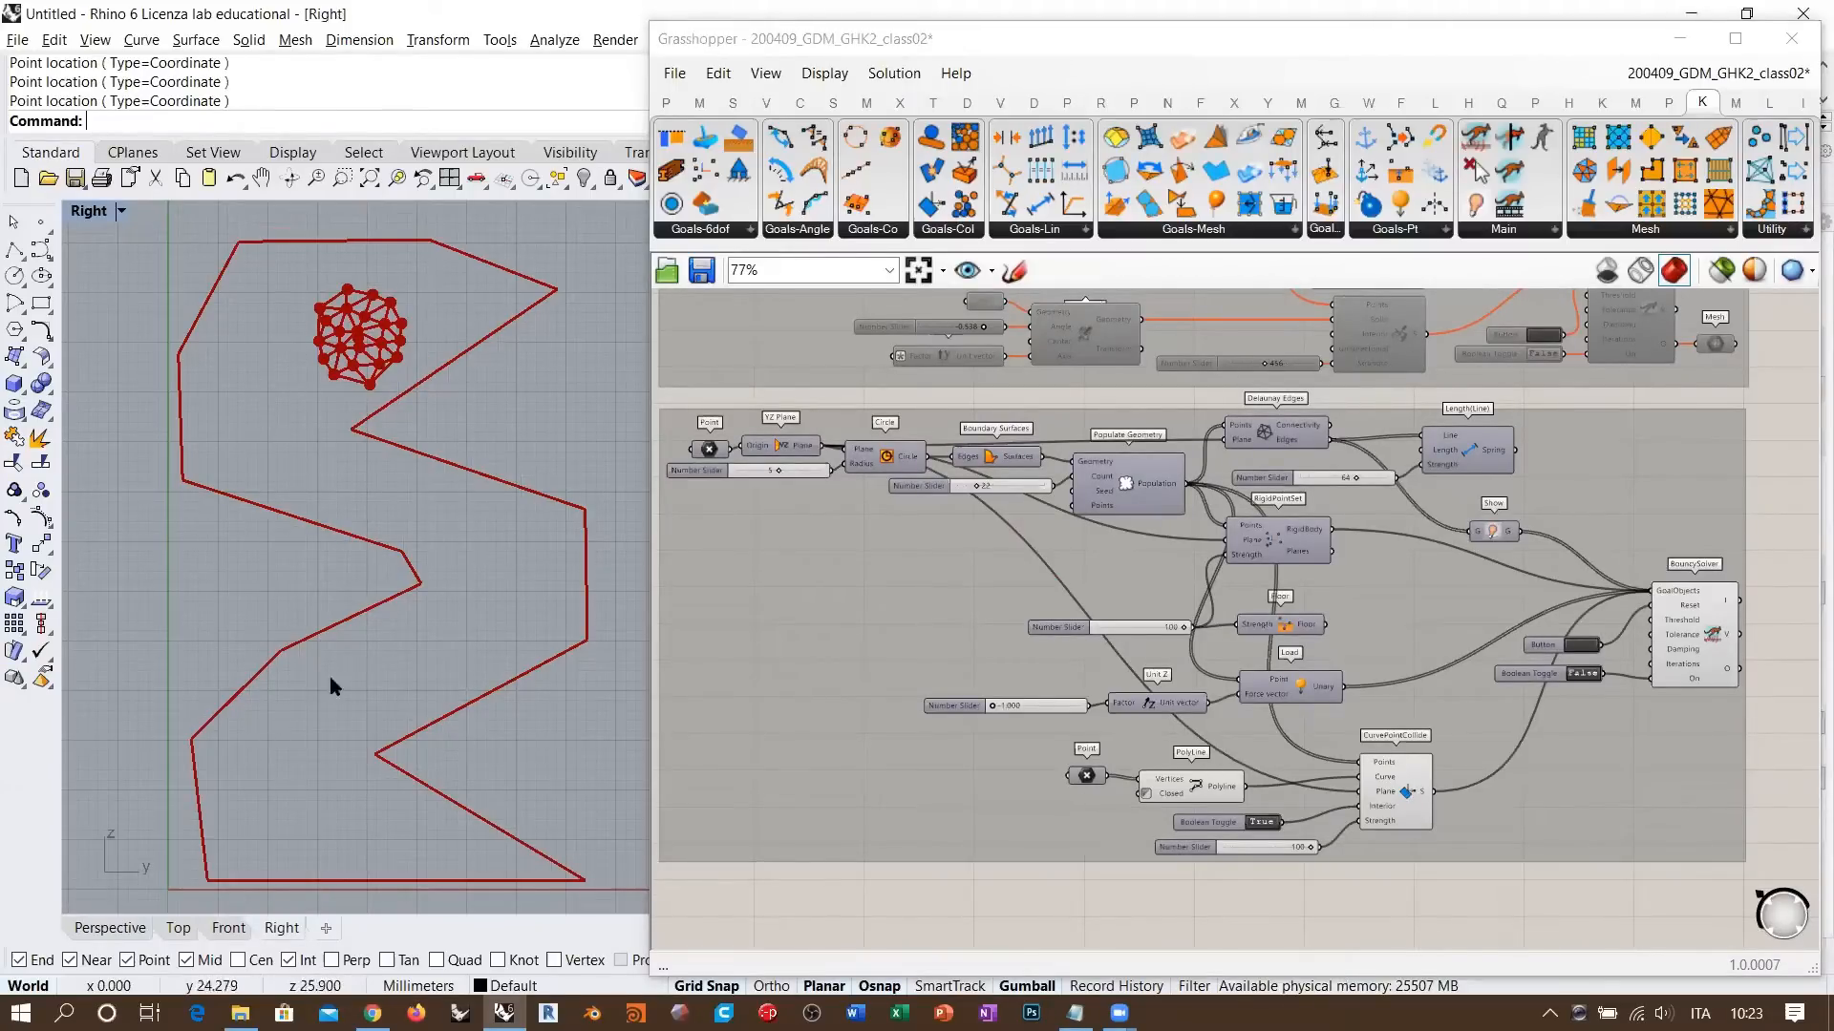
- Run the disc's collision simulation inside the polyline, reset its BouncySolver, and set the On toggle back to False
right_click_drag(1302, 565, 1074, 510)
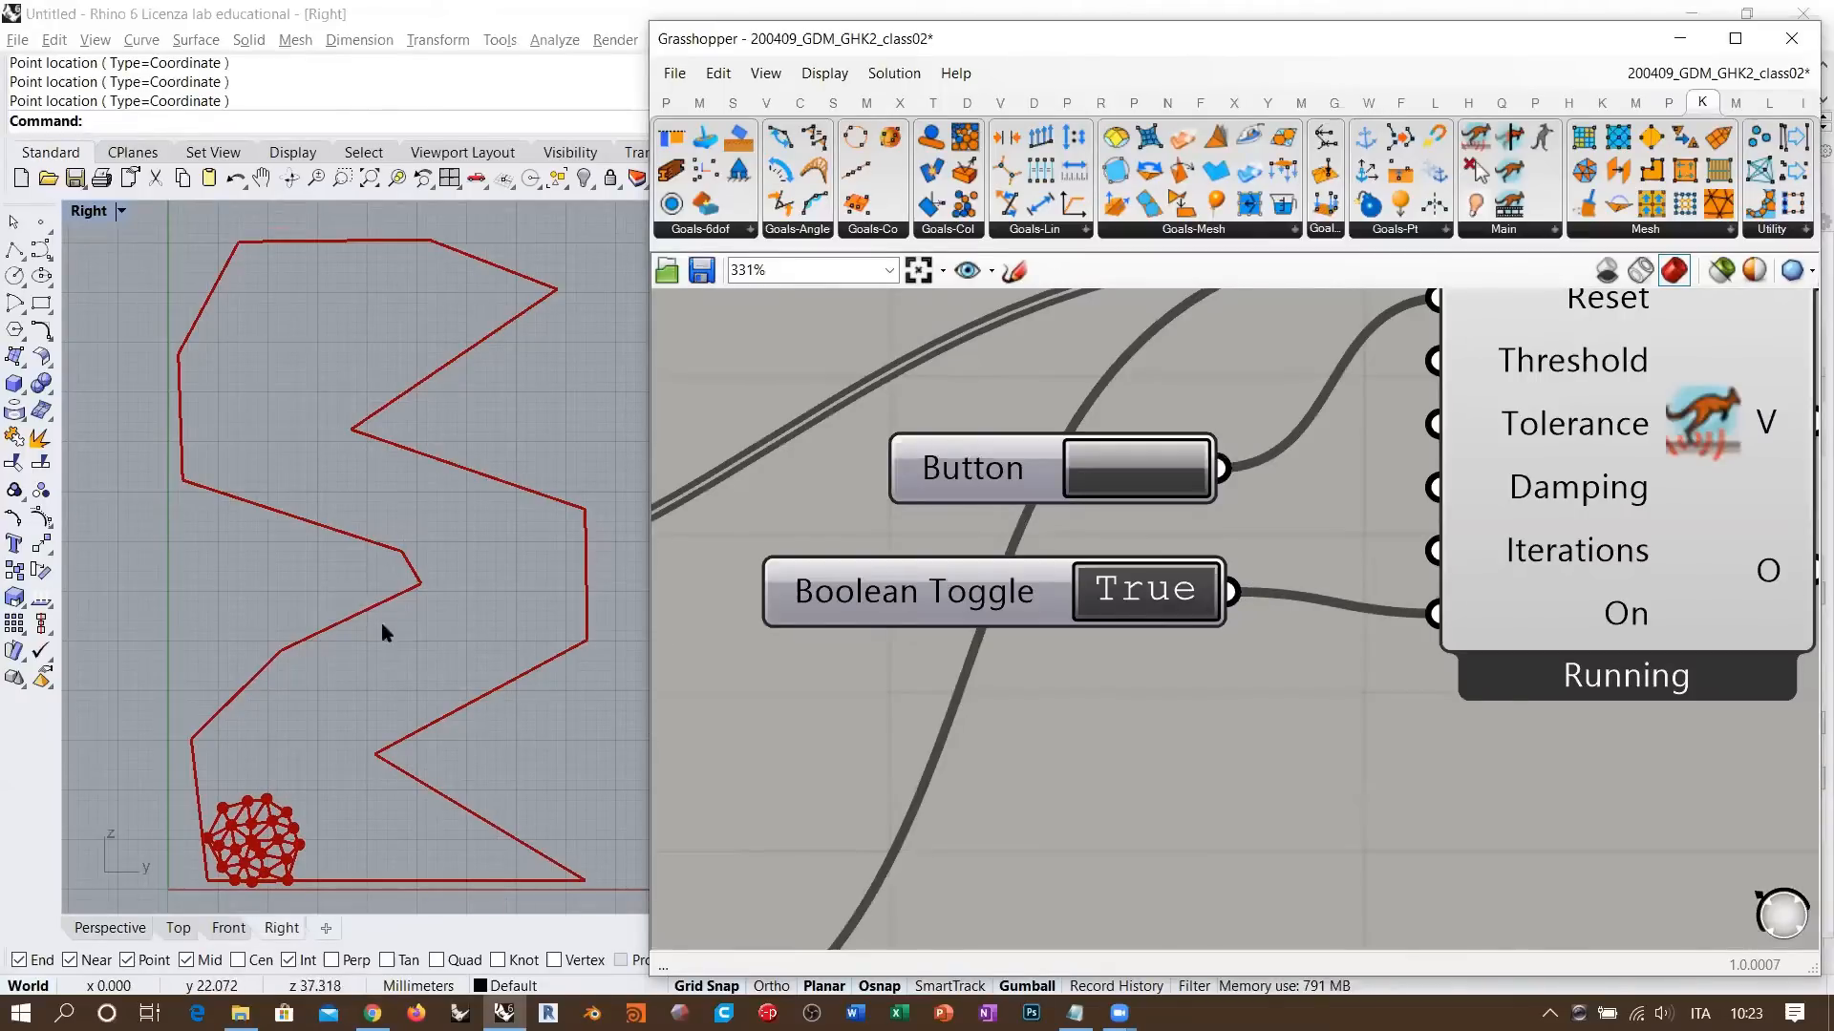
left_click(1134, 480)
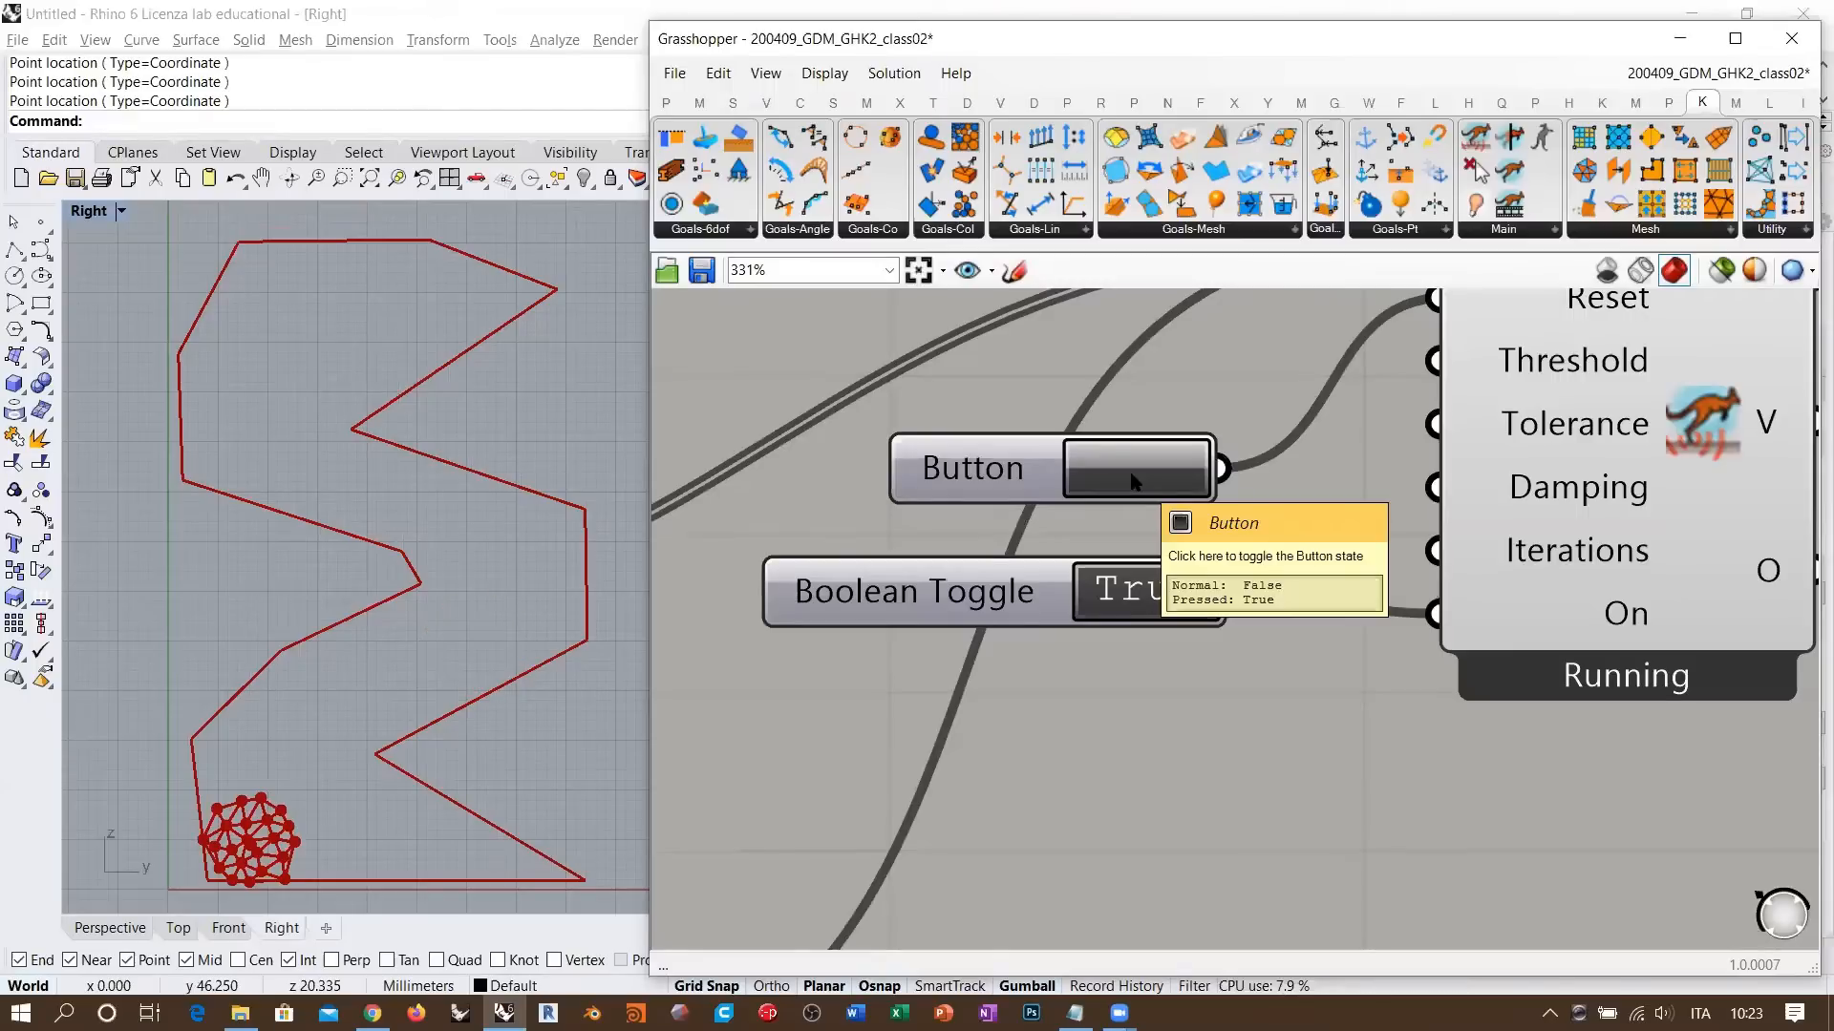
right_click_drag(1326, 618, 1383, 605)
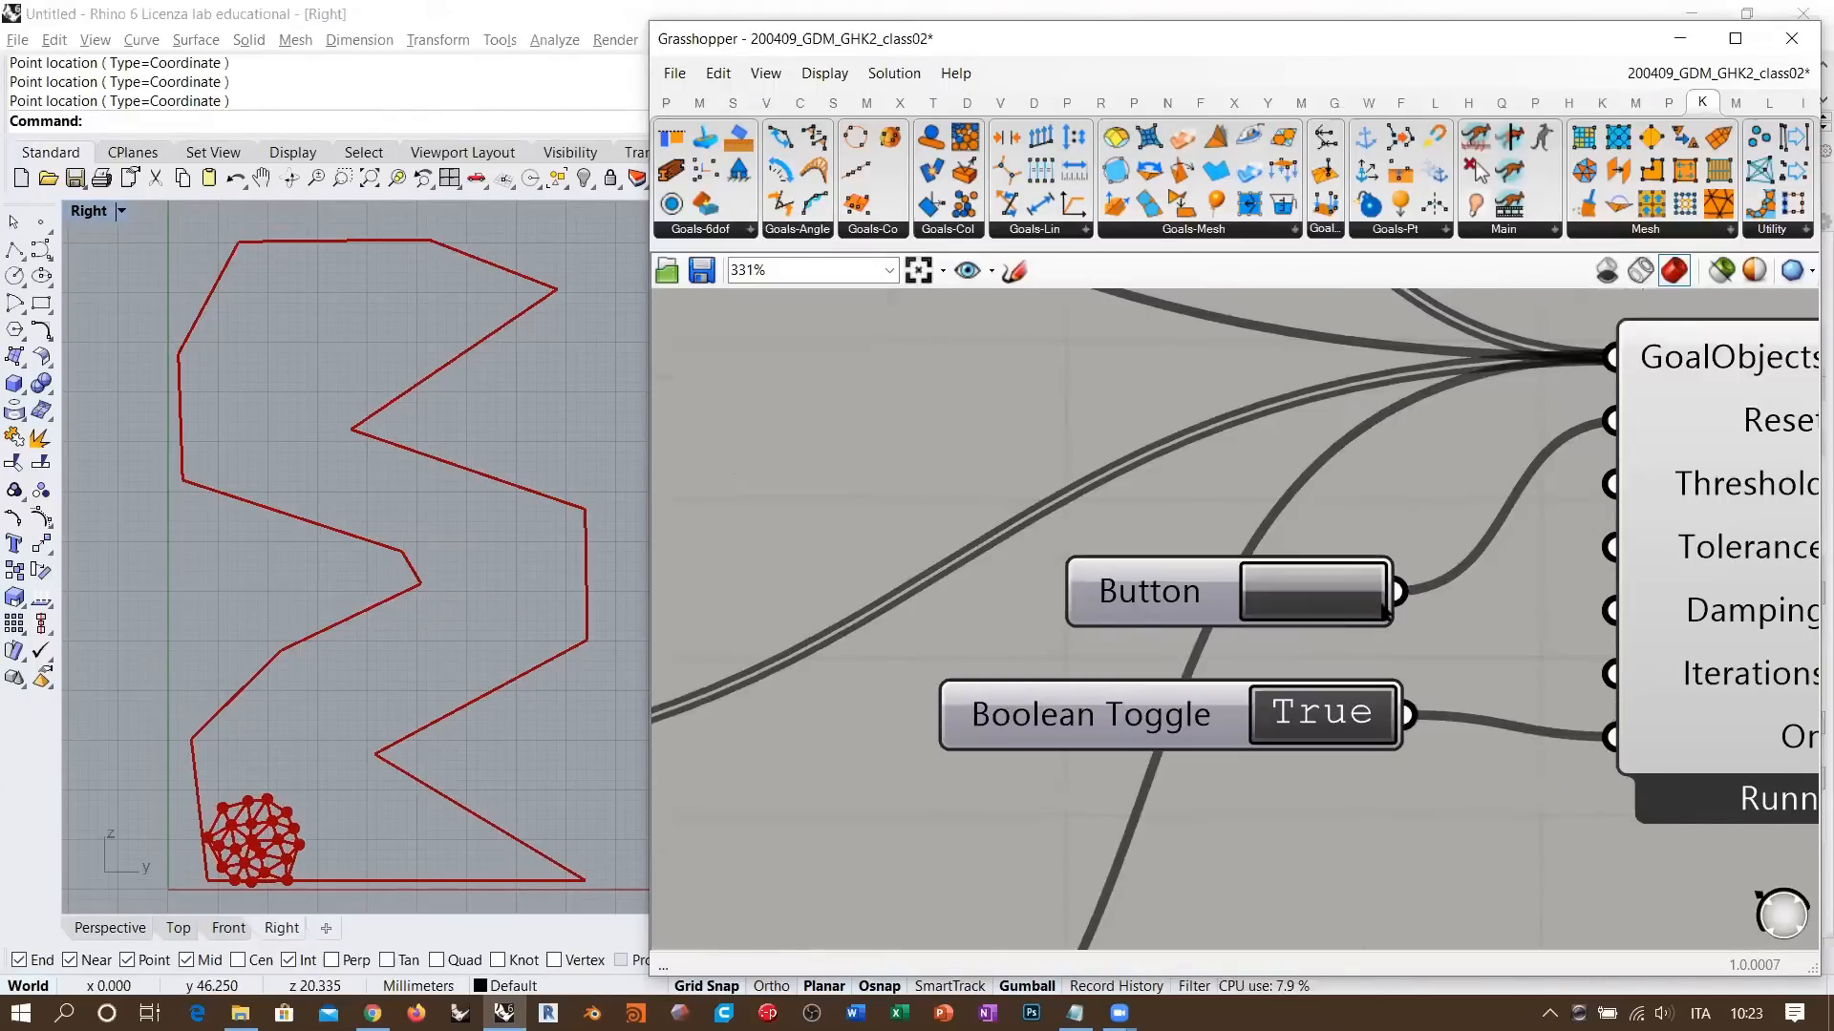
scroll(1355, 636, "down", 5)
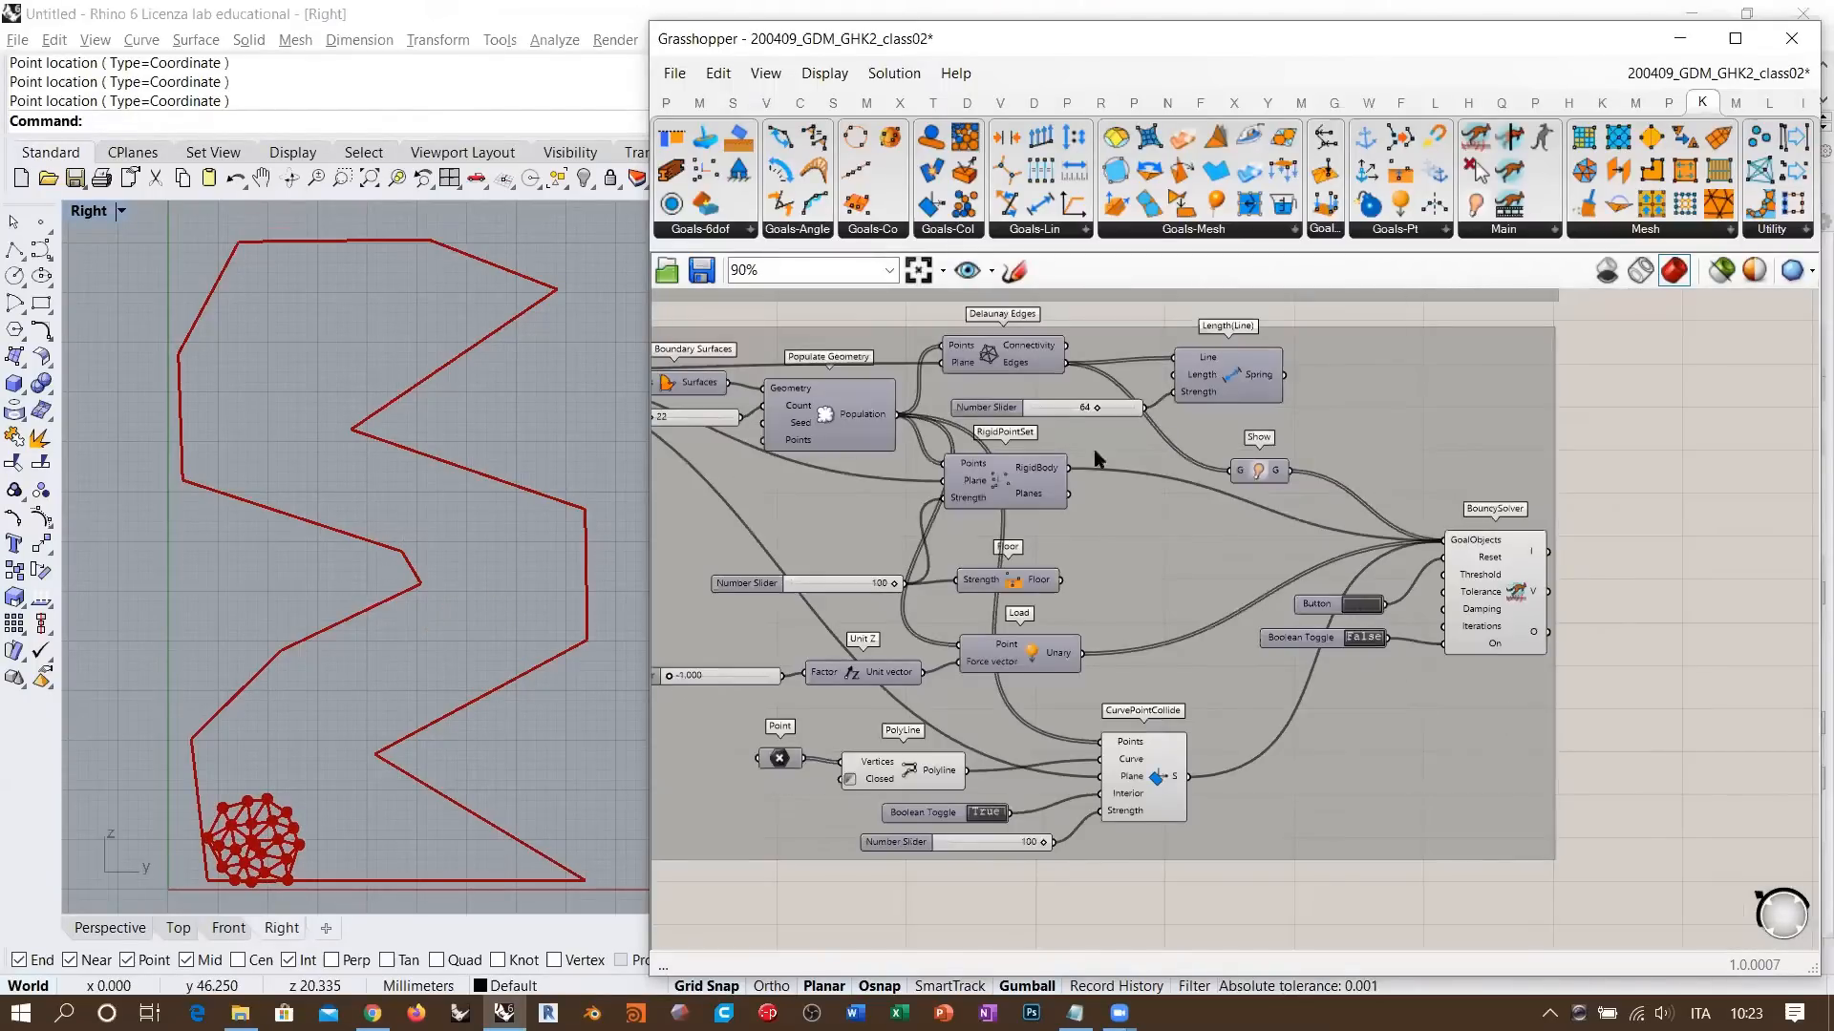
- Examine the start of the disc definition by previewing the Circle, Boundary Surfaces and Populate Geometry outputs and hiding them again
right_click_drag(1261, 444, 1411, 455)
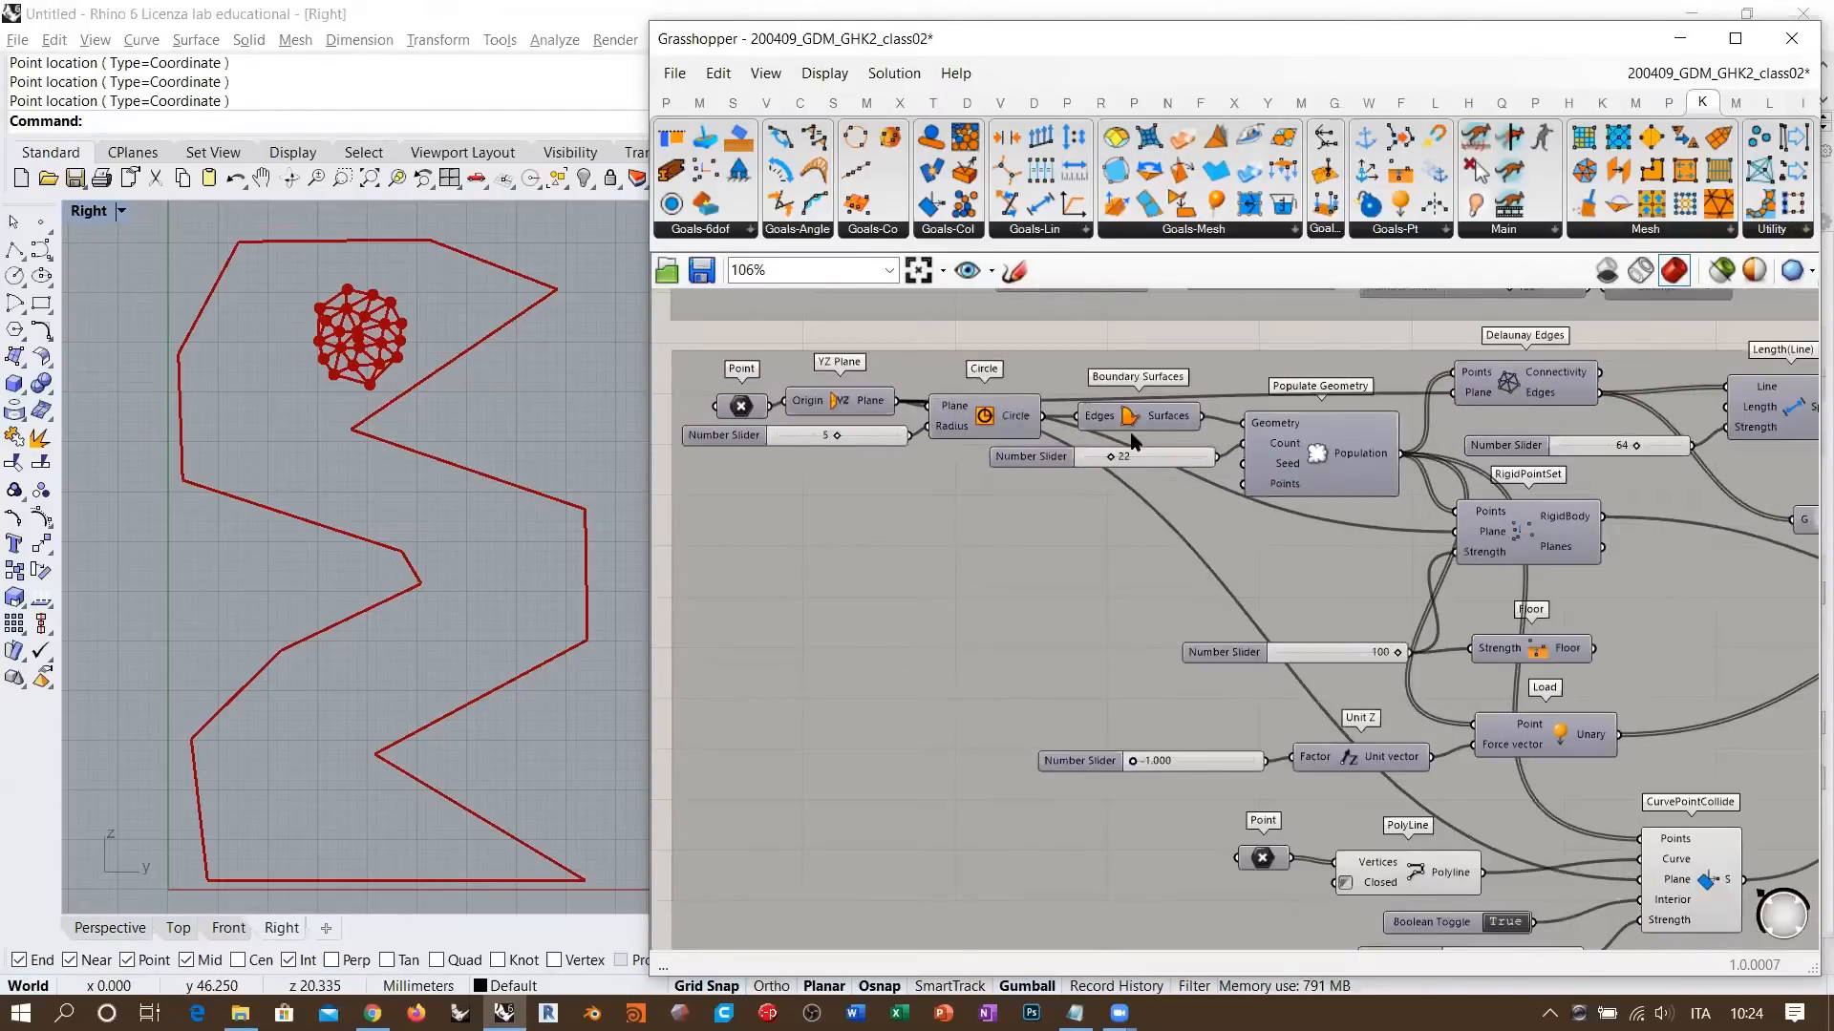
scroll(1109, 412, "up", 3)
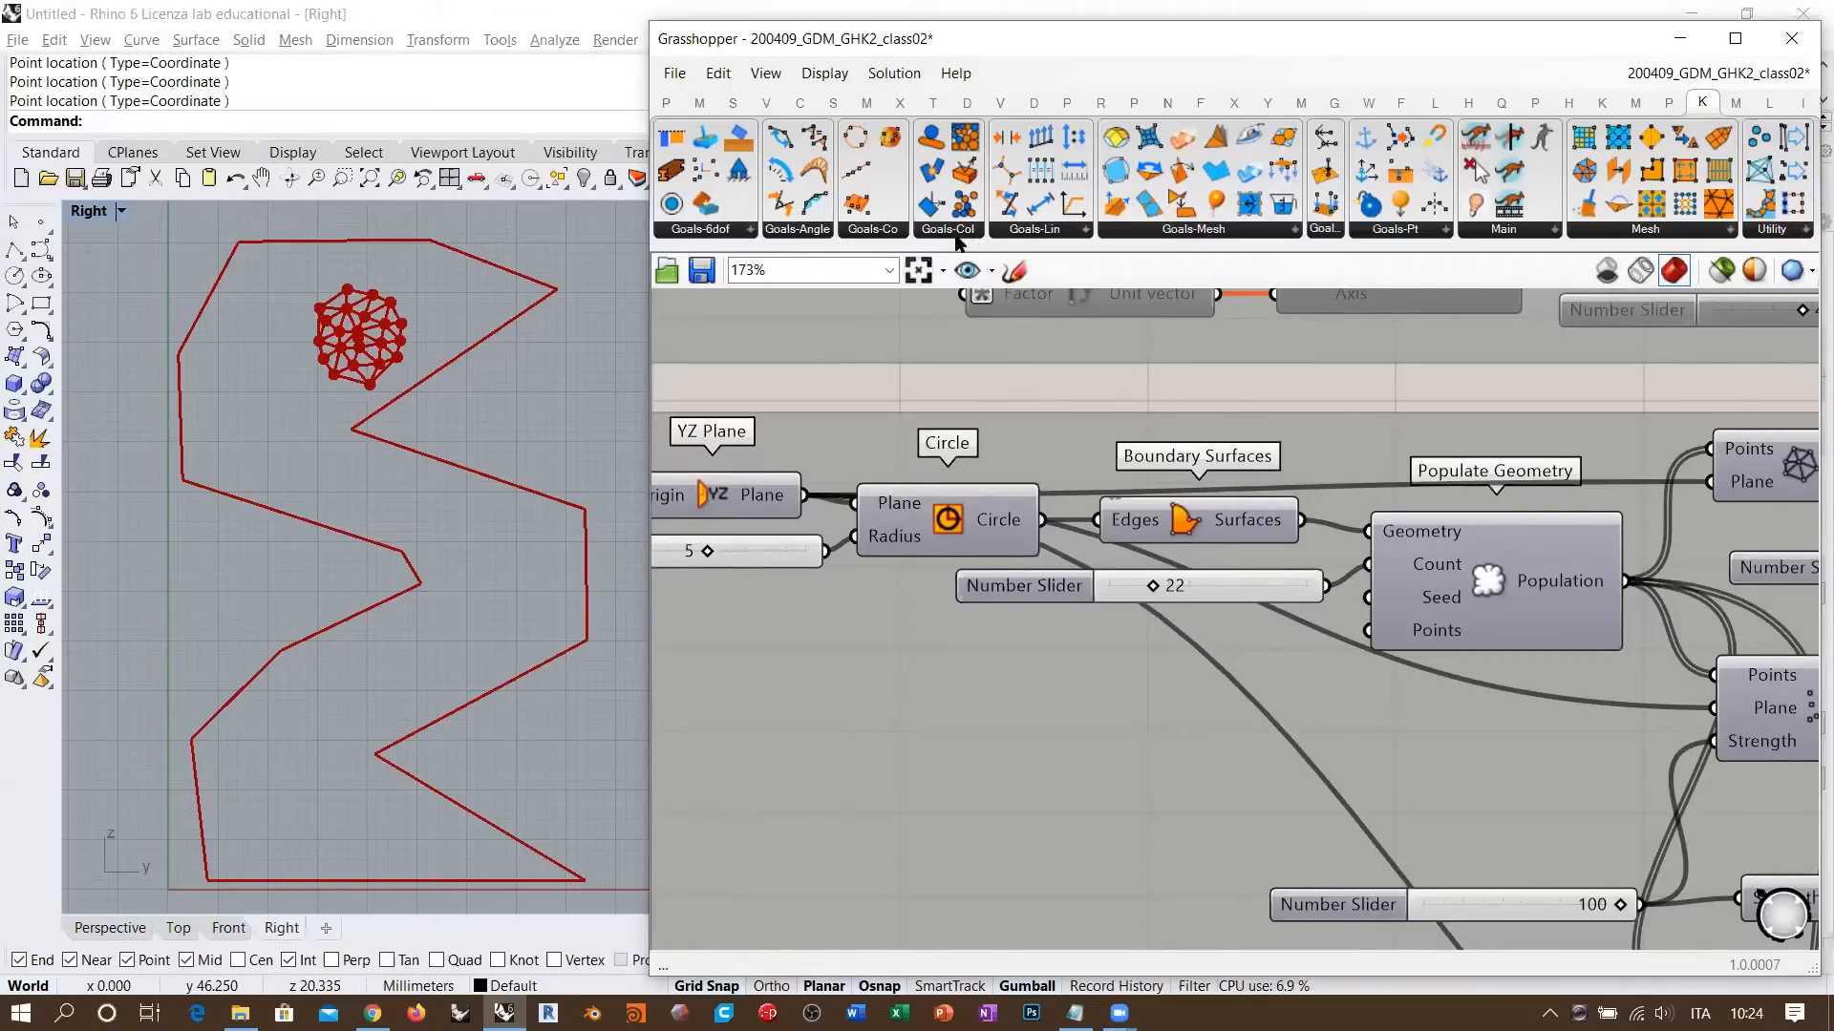
right_click_drag(1120, 533, 1246, 528)
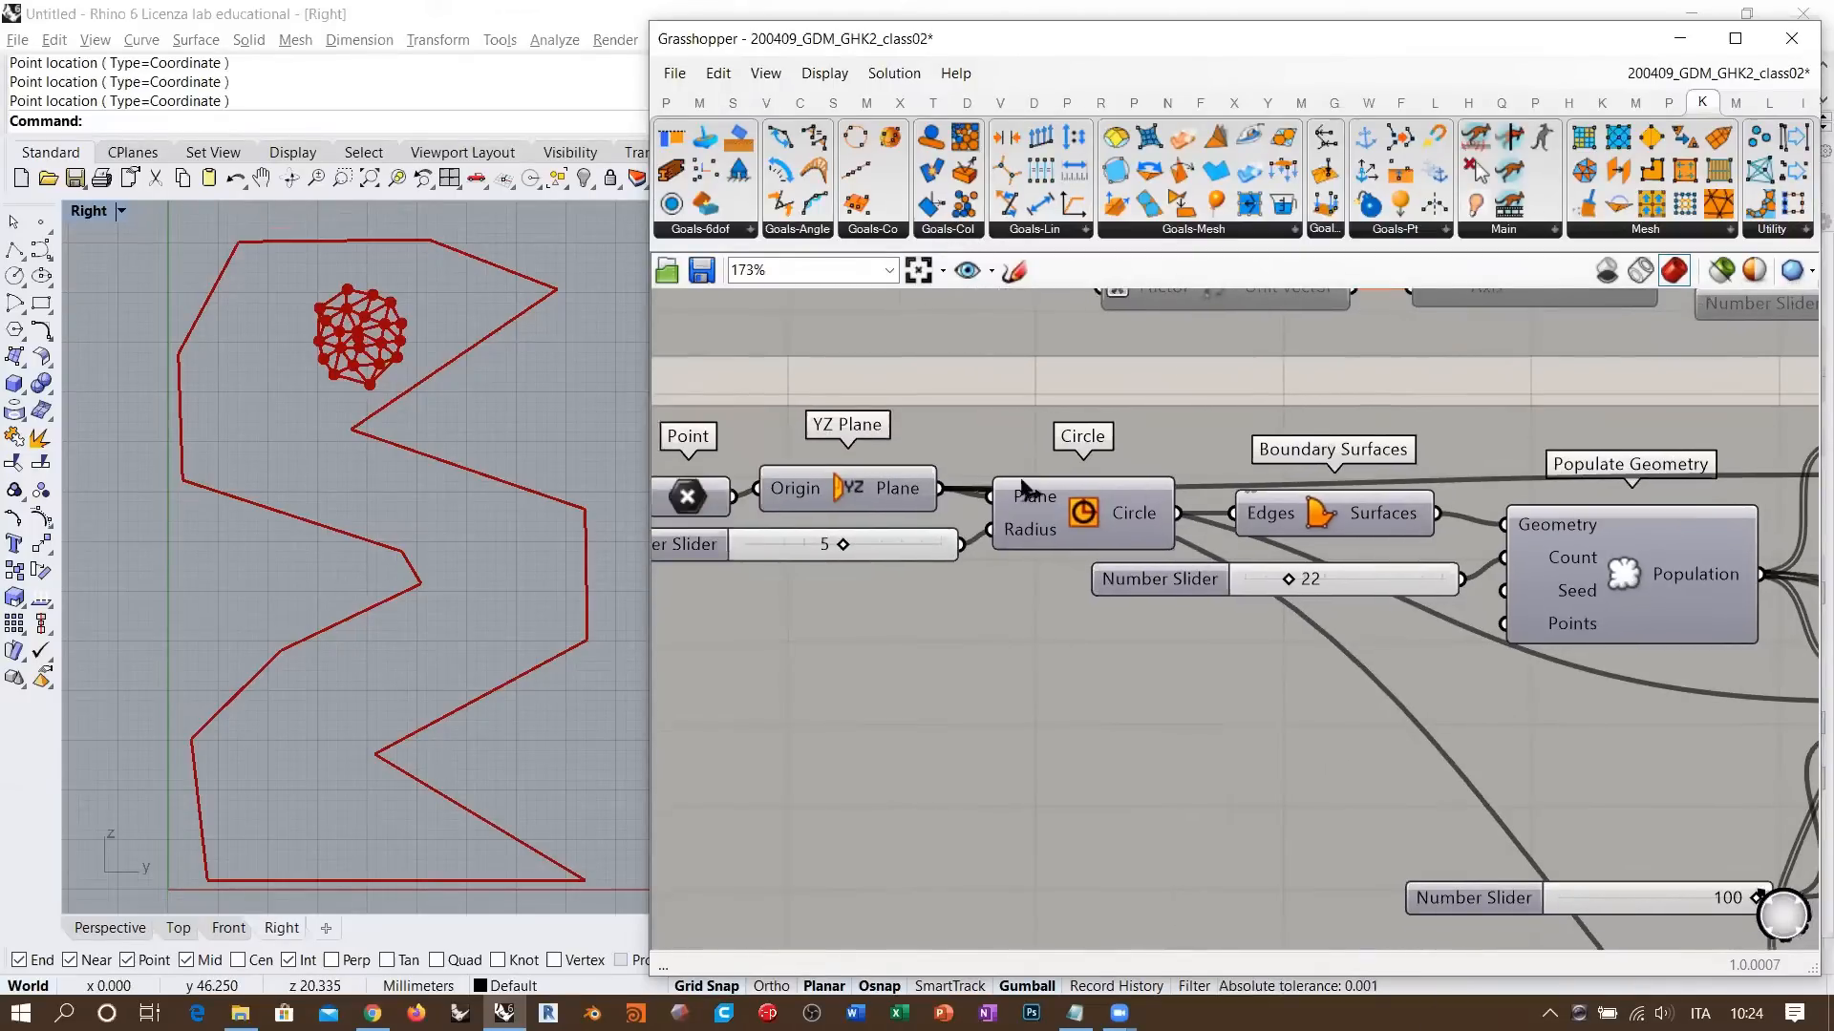
right_click_drag(817, 475, 918, 467)
left_click(1176, 508)
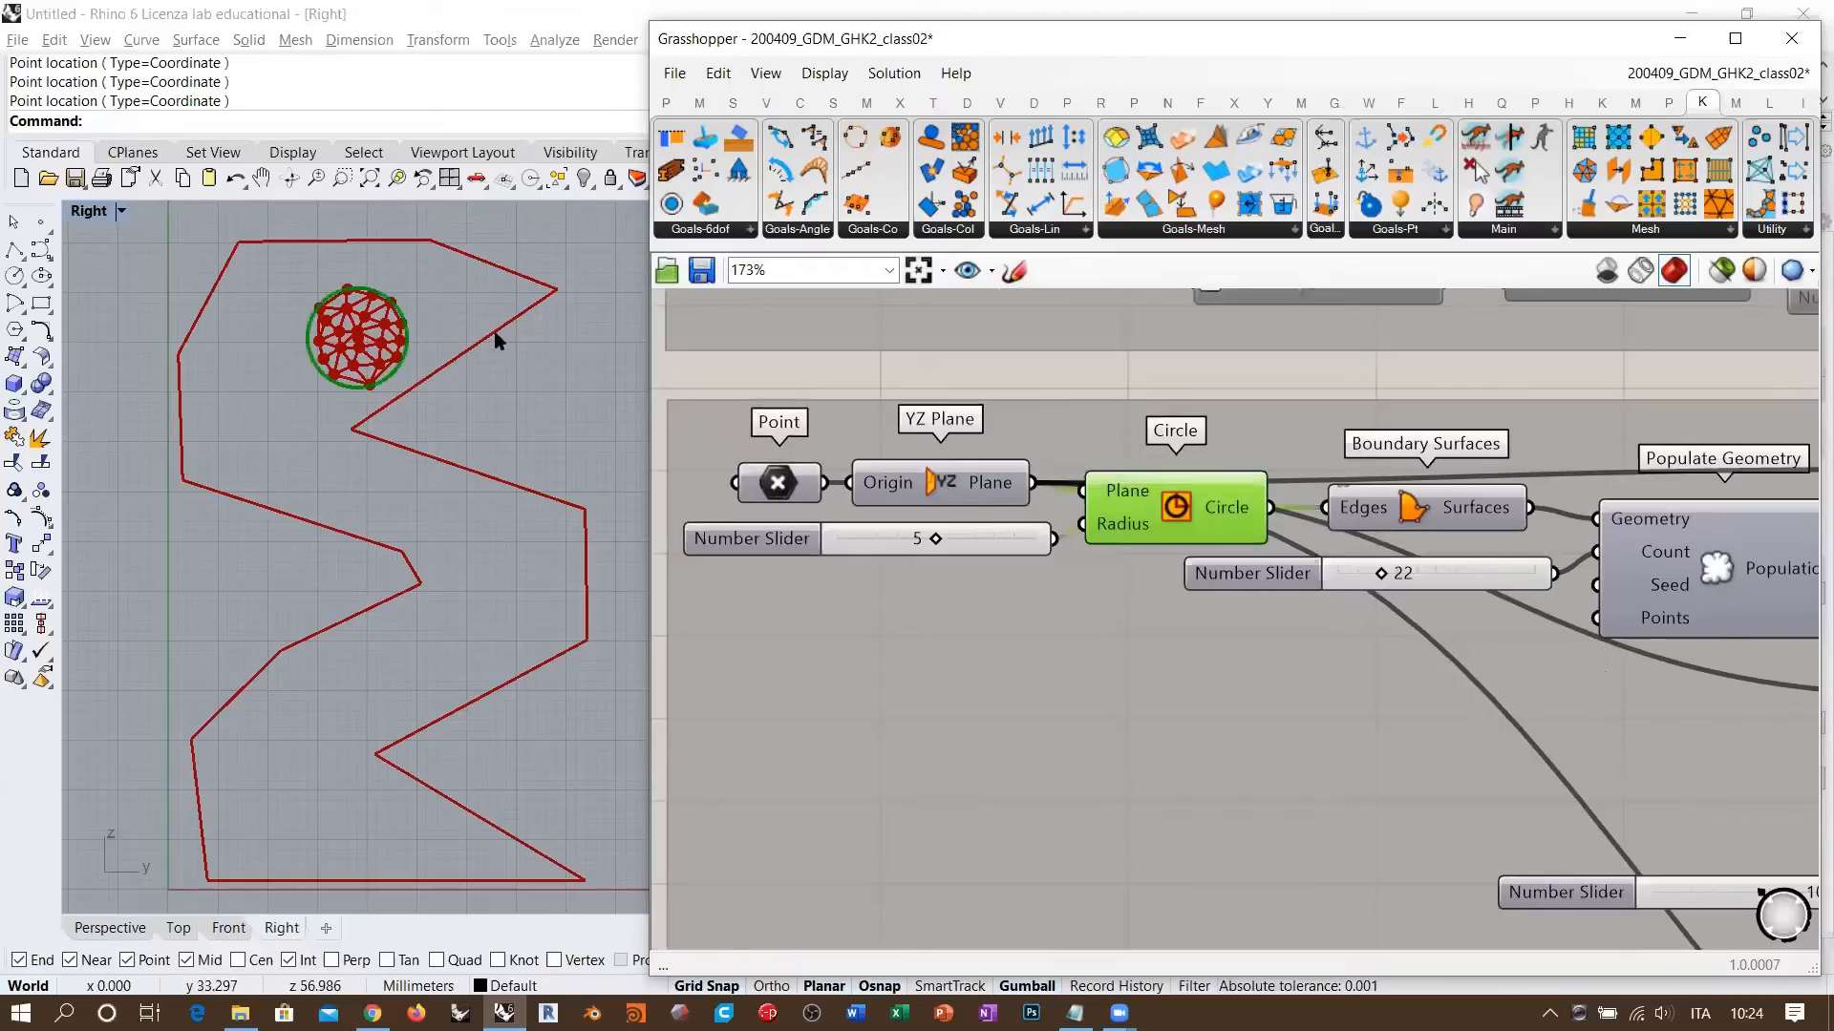
left_click(1416, 509)
key("ctrl+q")
right_click_drag(1363, 539, 1082, 529)
left_click(1402, 543)
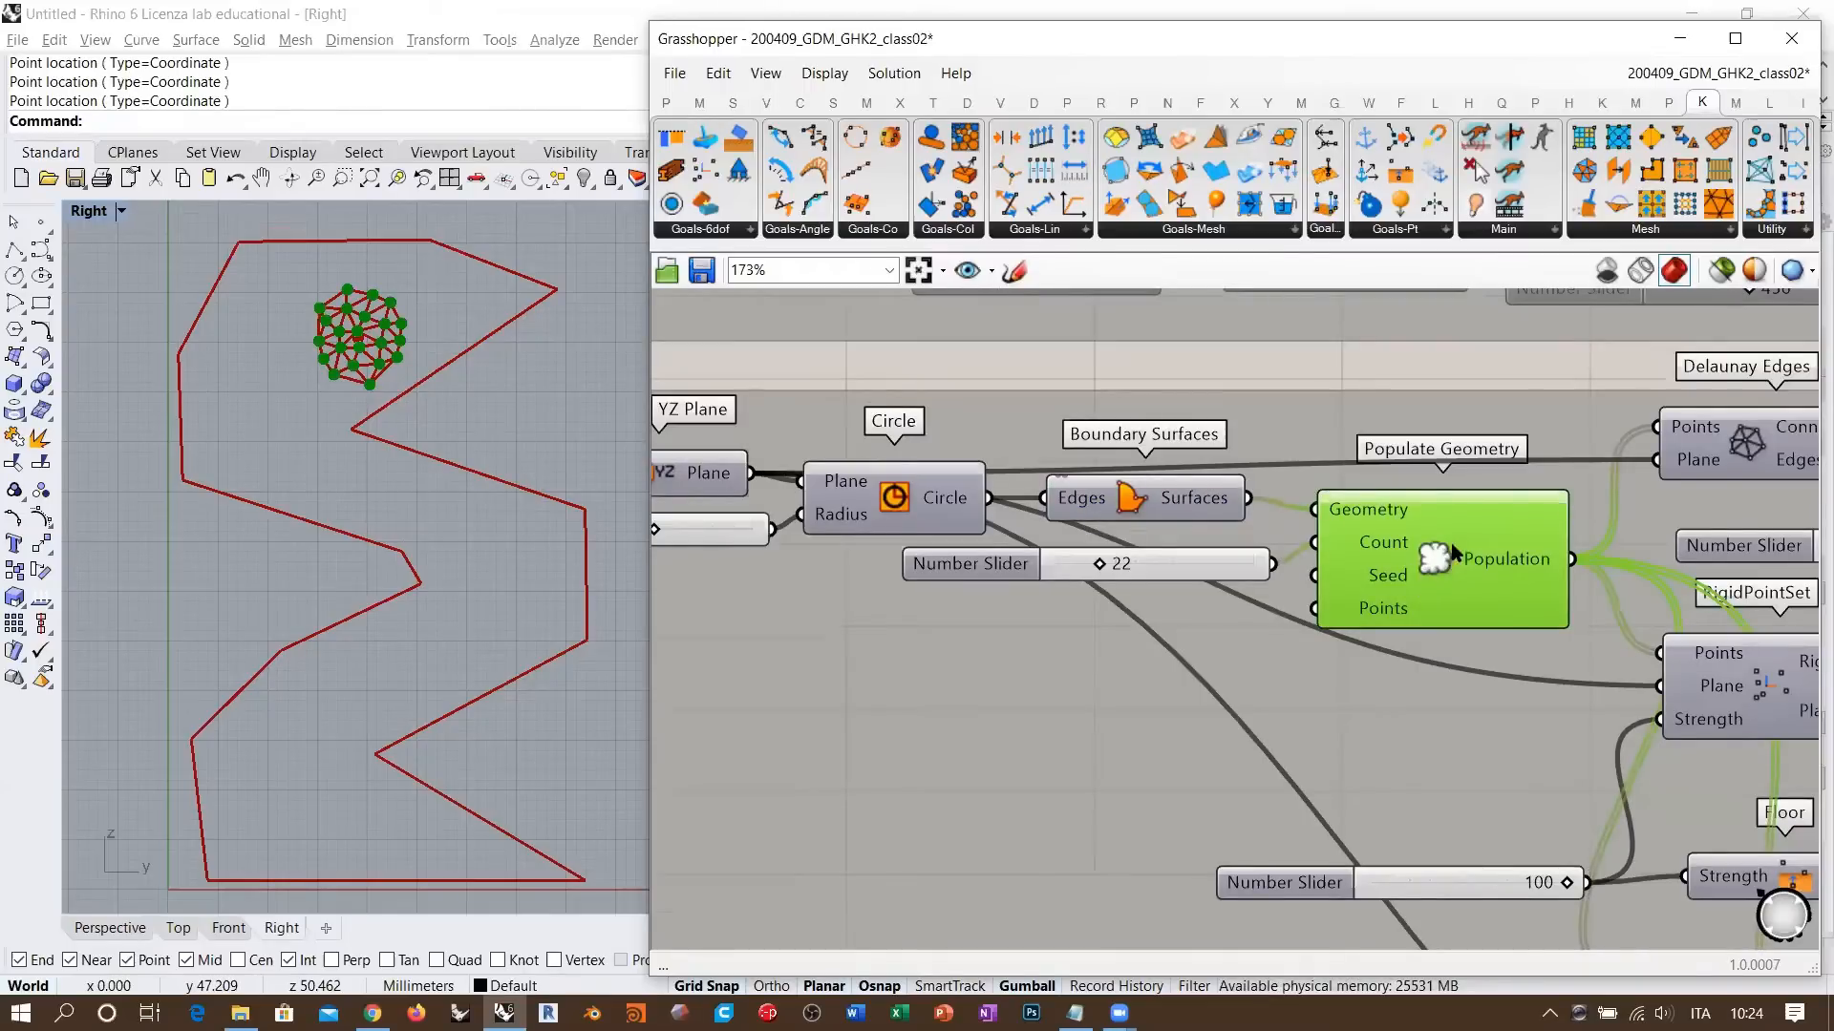
key("ctrl+q")
right_click_drag(1066, 526, 944, 517)
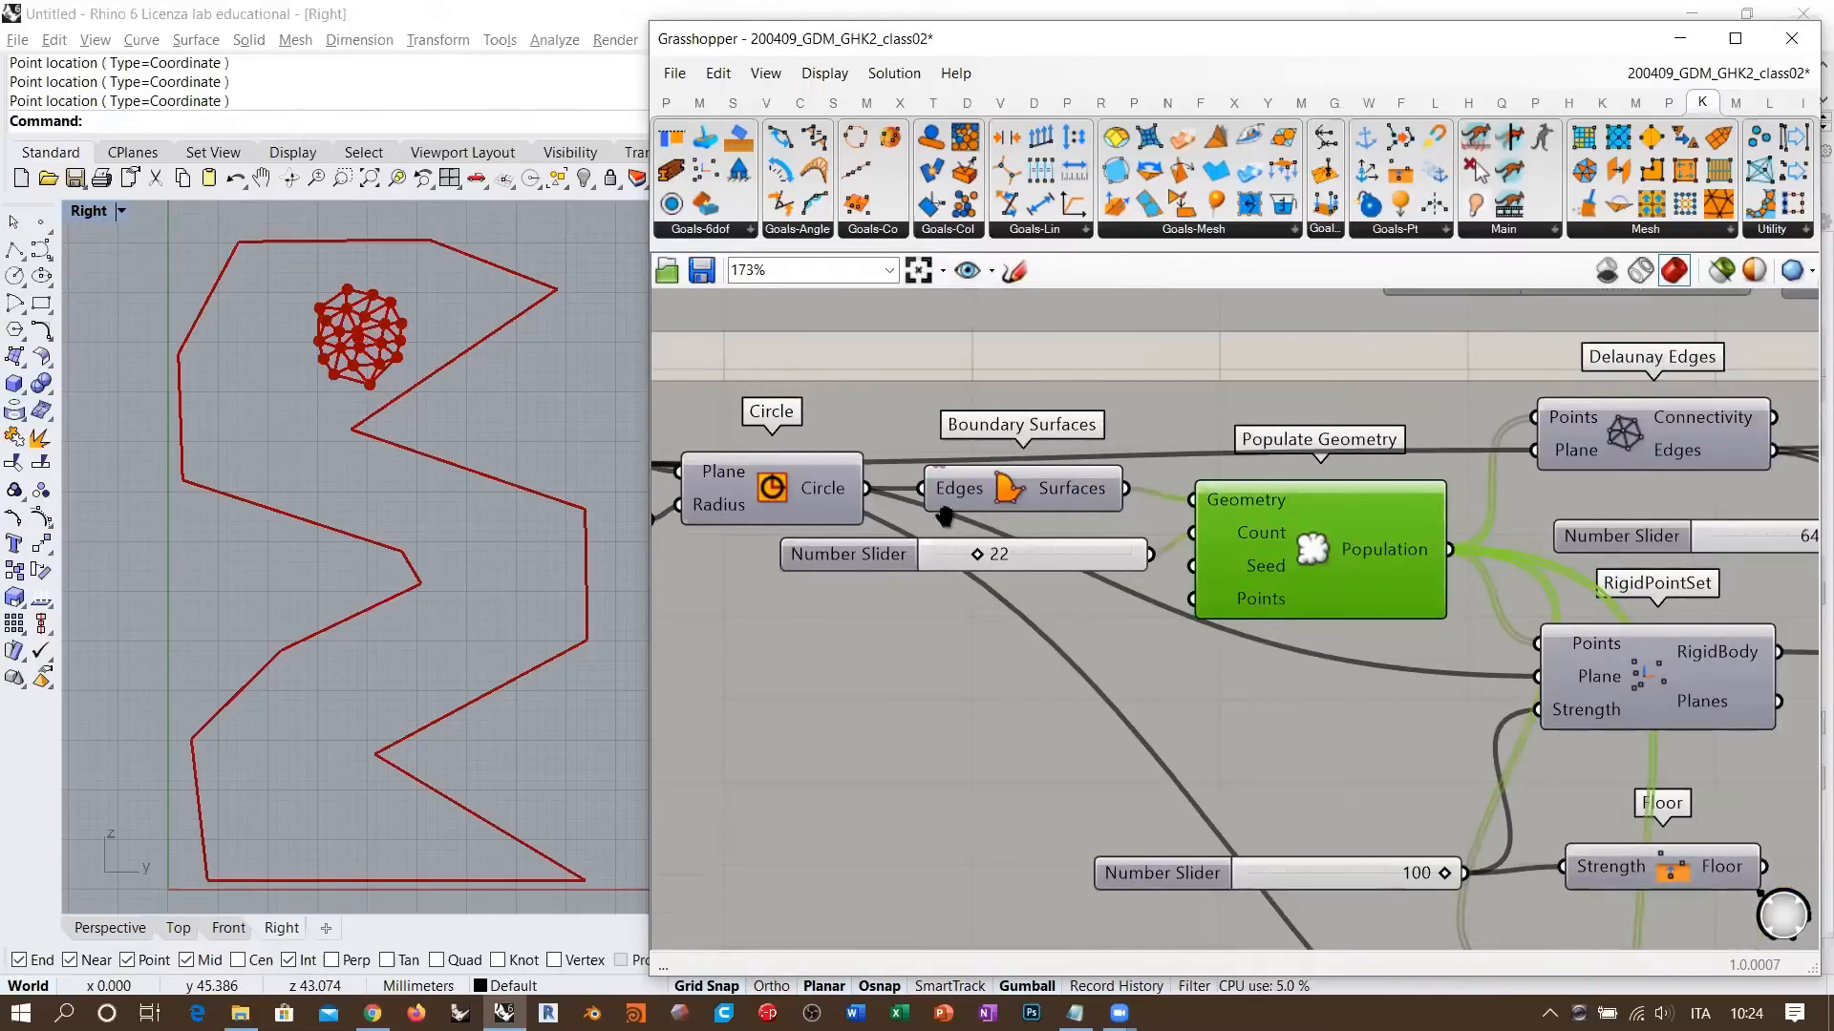
- Examine how the Delaunay Edges and their strength slider feed the Length(Line) goal, and compare it with the BouncySolver's inputs
left_click(1160, 402)
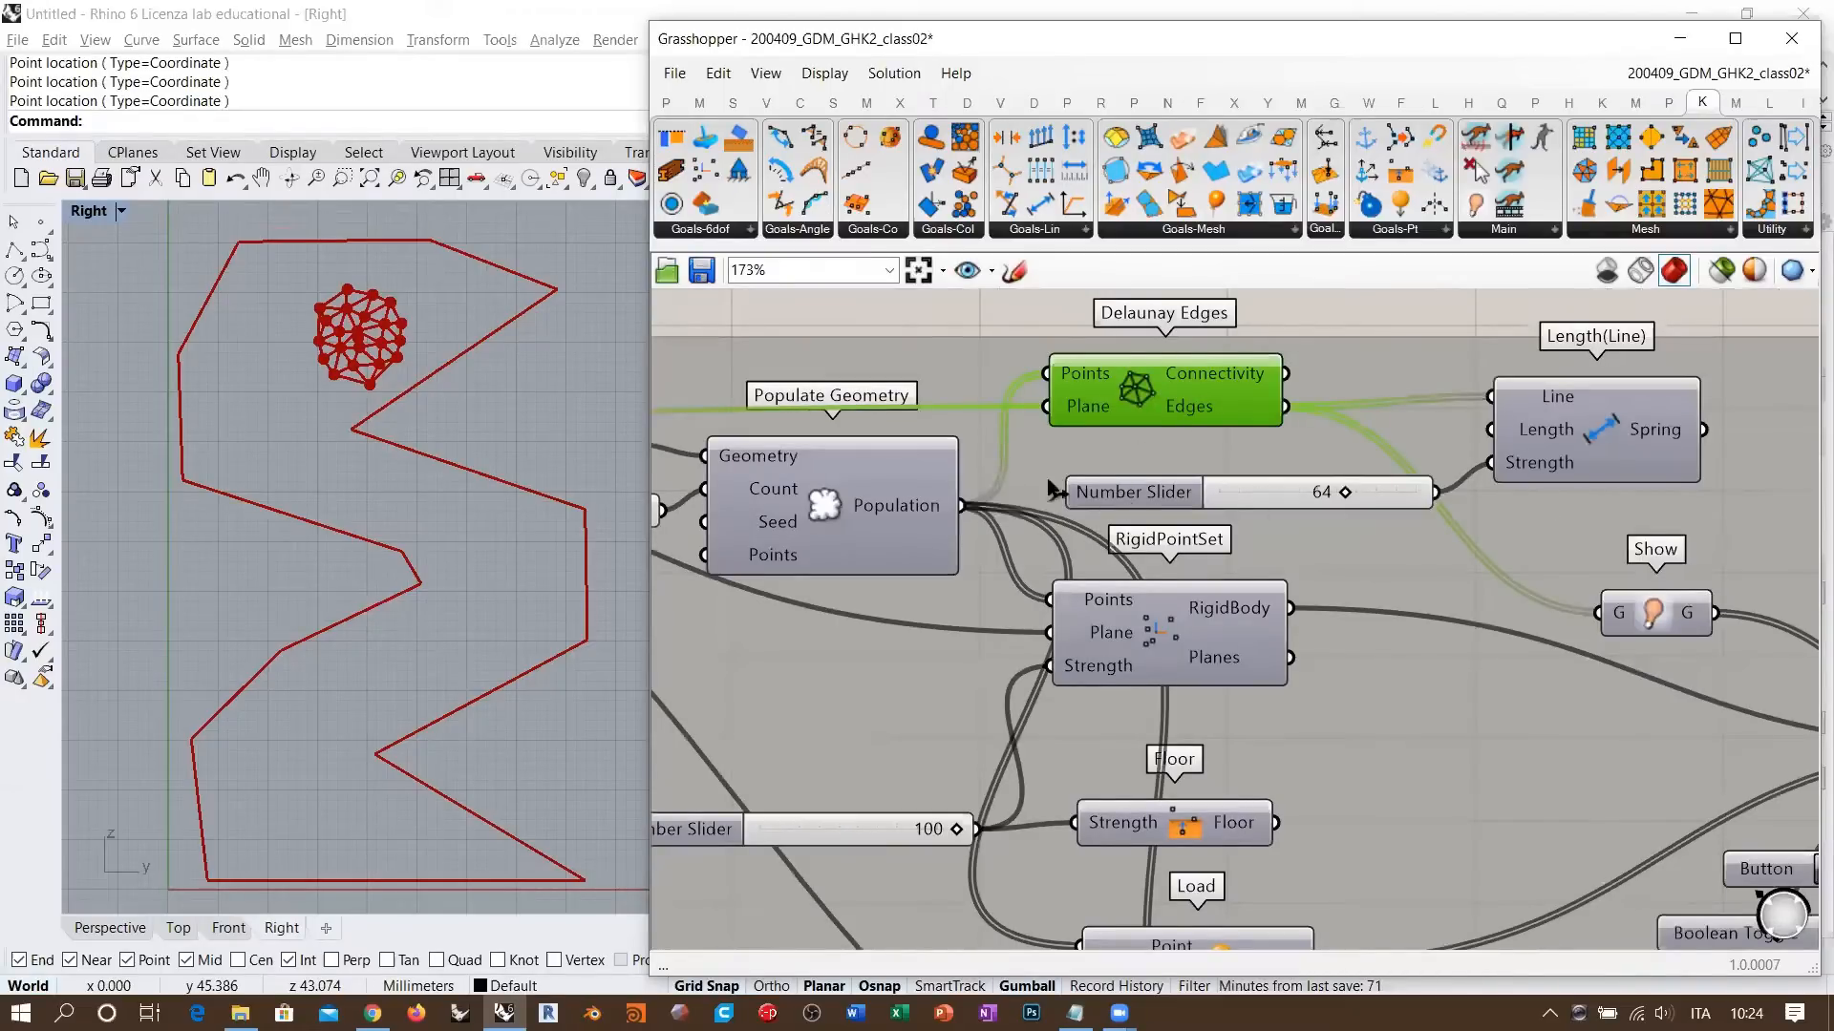
scroll(1540, 521, "up", 3)
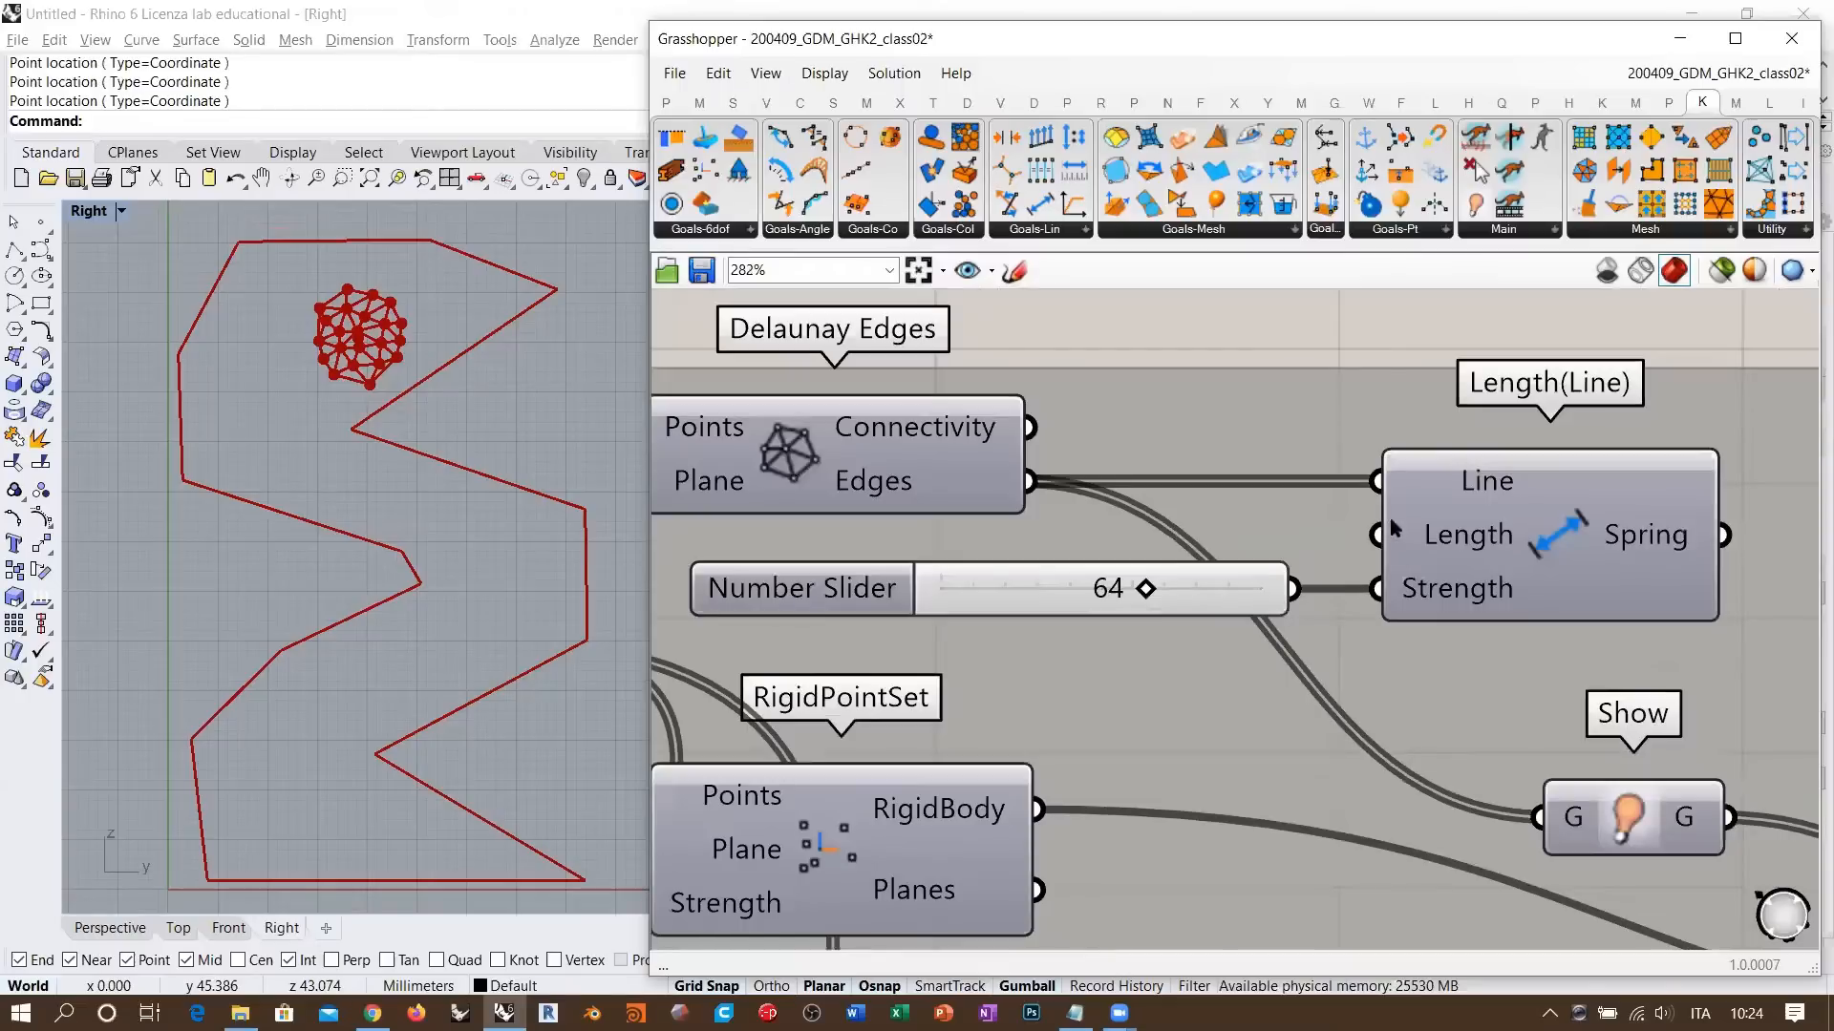
left_click(1529, 542)
left_click(1323, 589)
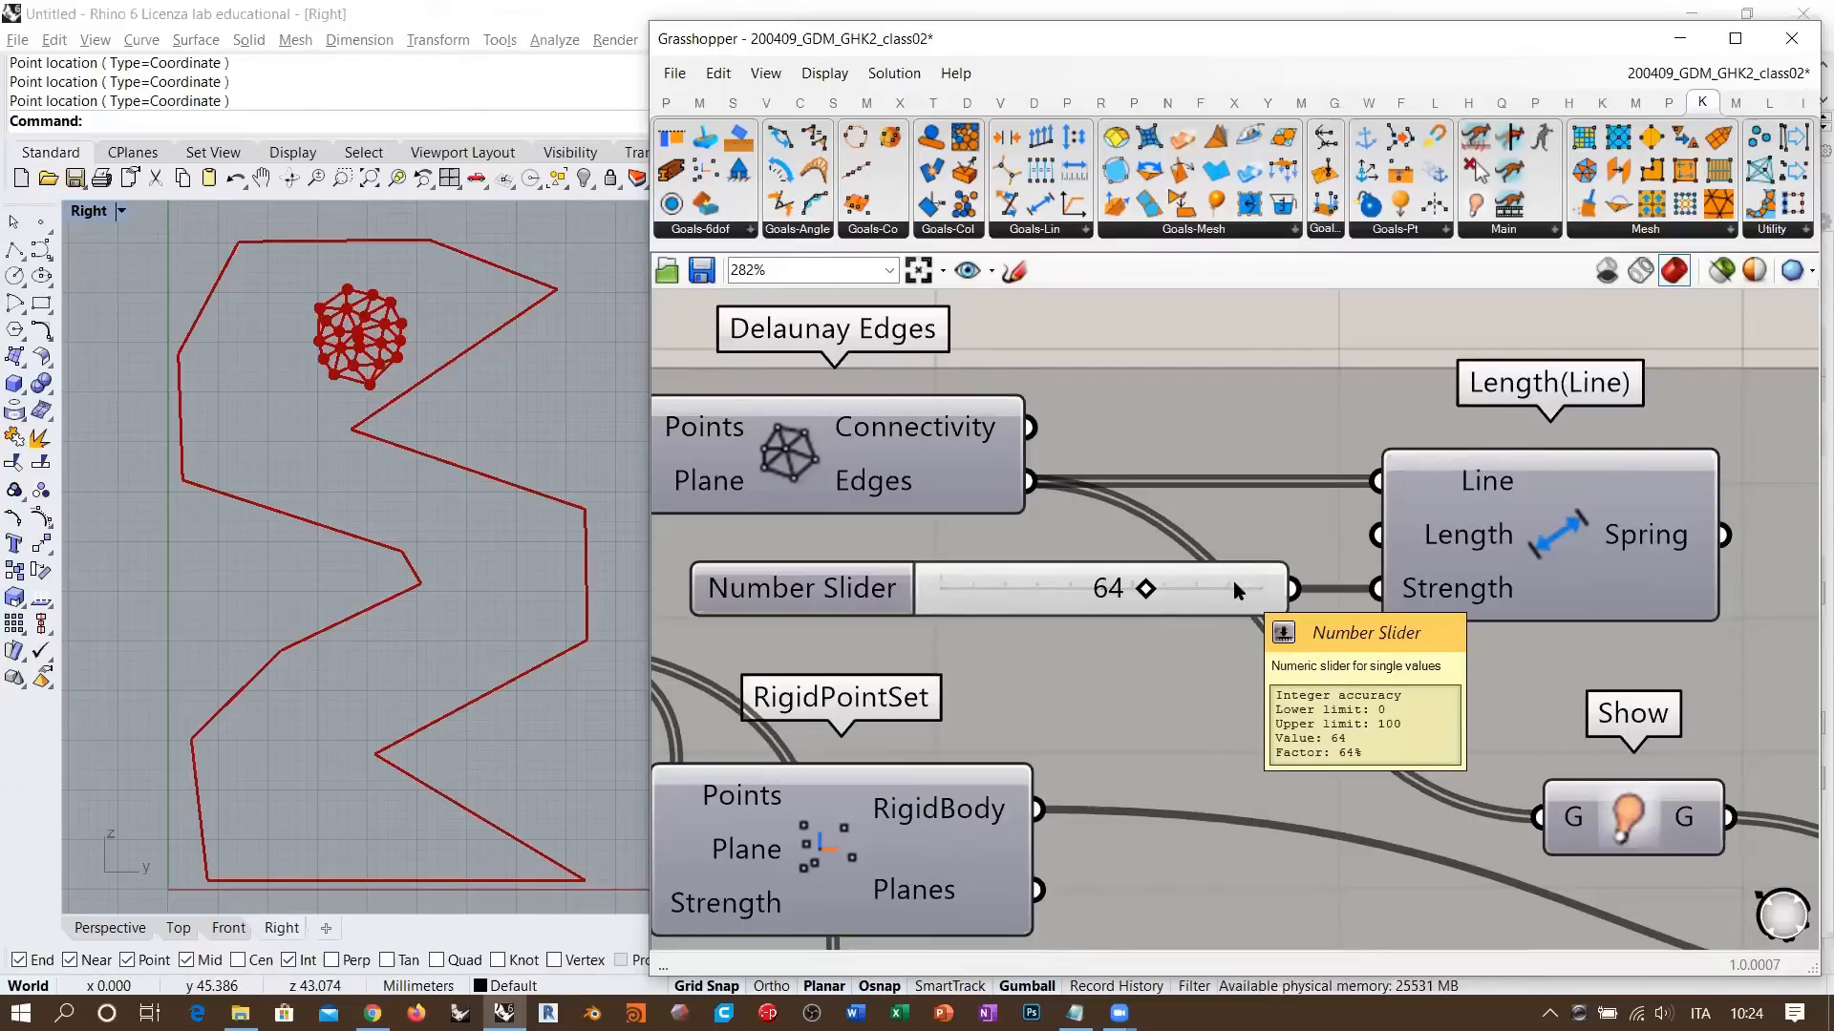
scroll(1328, 440, "down", 2)
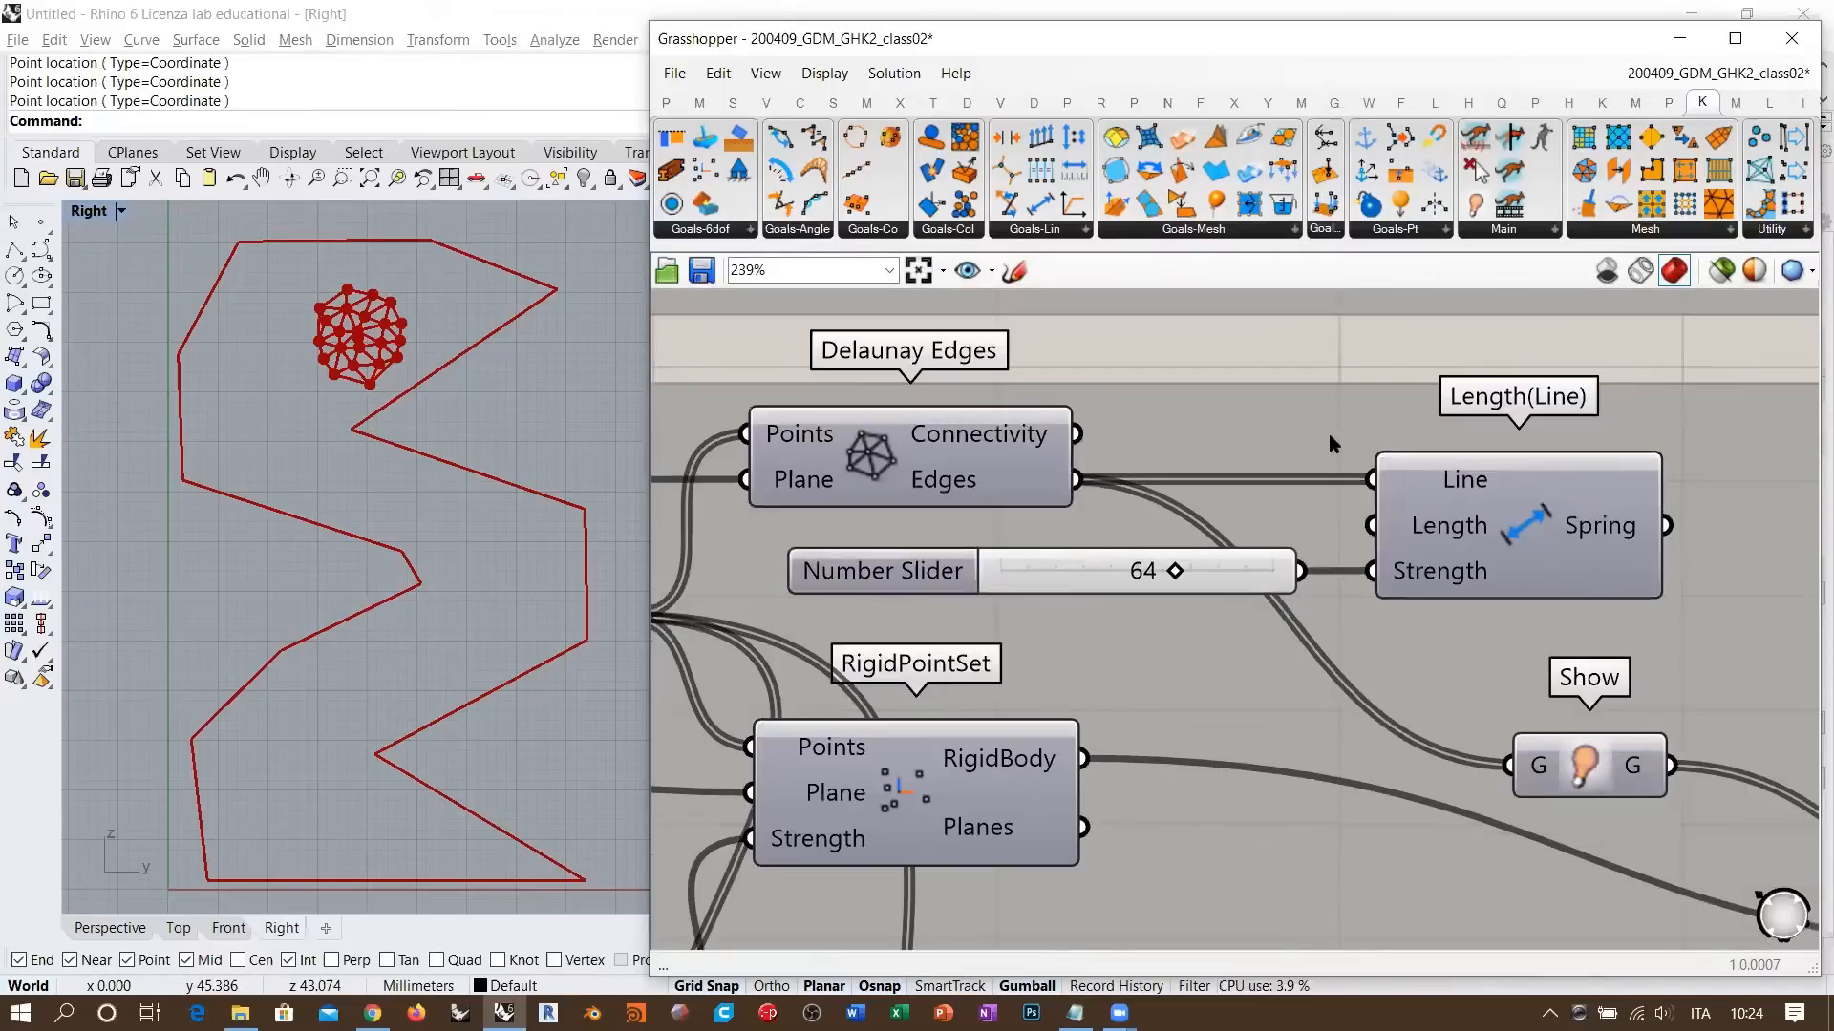
left_click(1470, 531)
scroll(1470, 531, "down", 5)
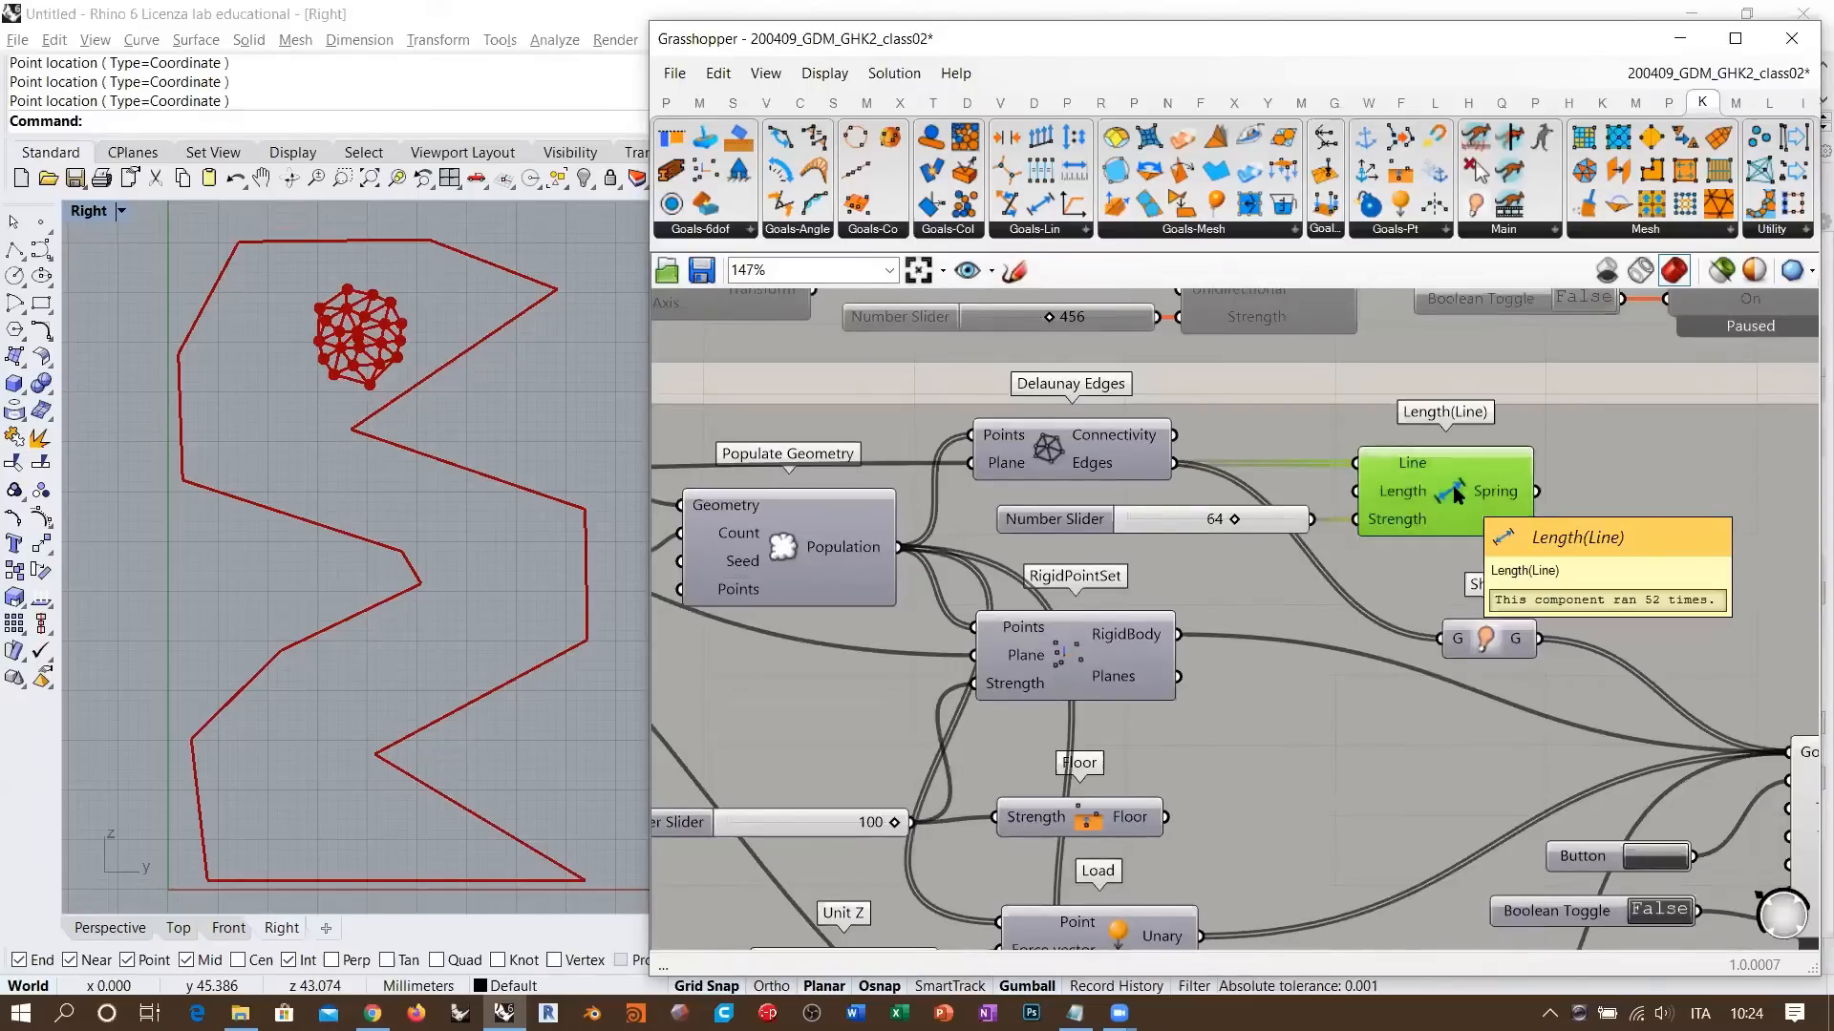
right_click_drag(1466, 547, 1409, 541)
right_click_drag(1586, 529, 1366, 501)
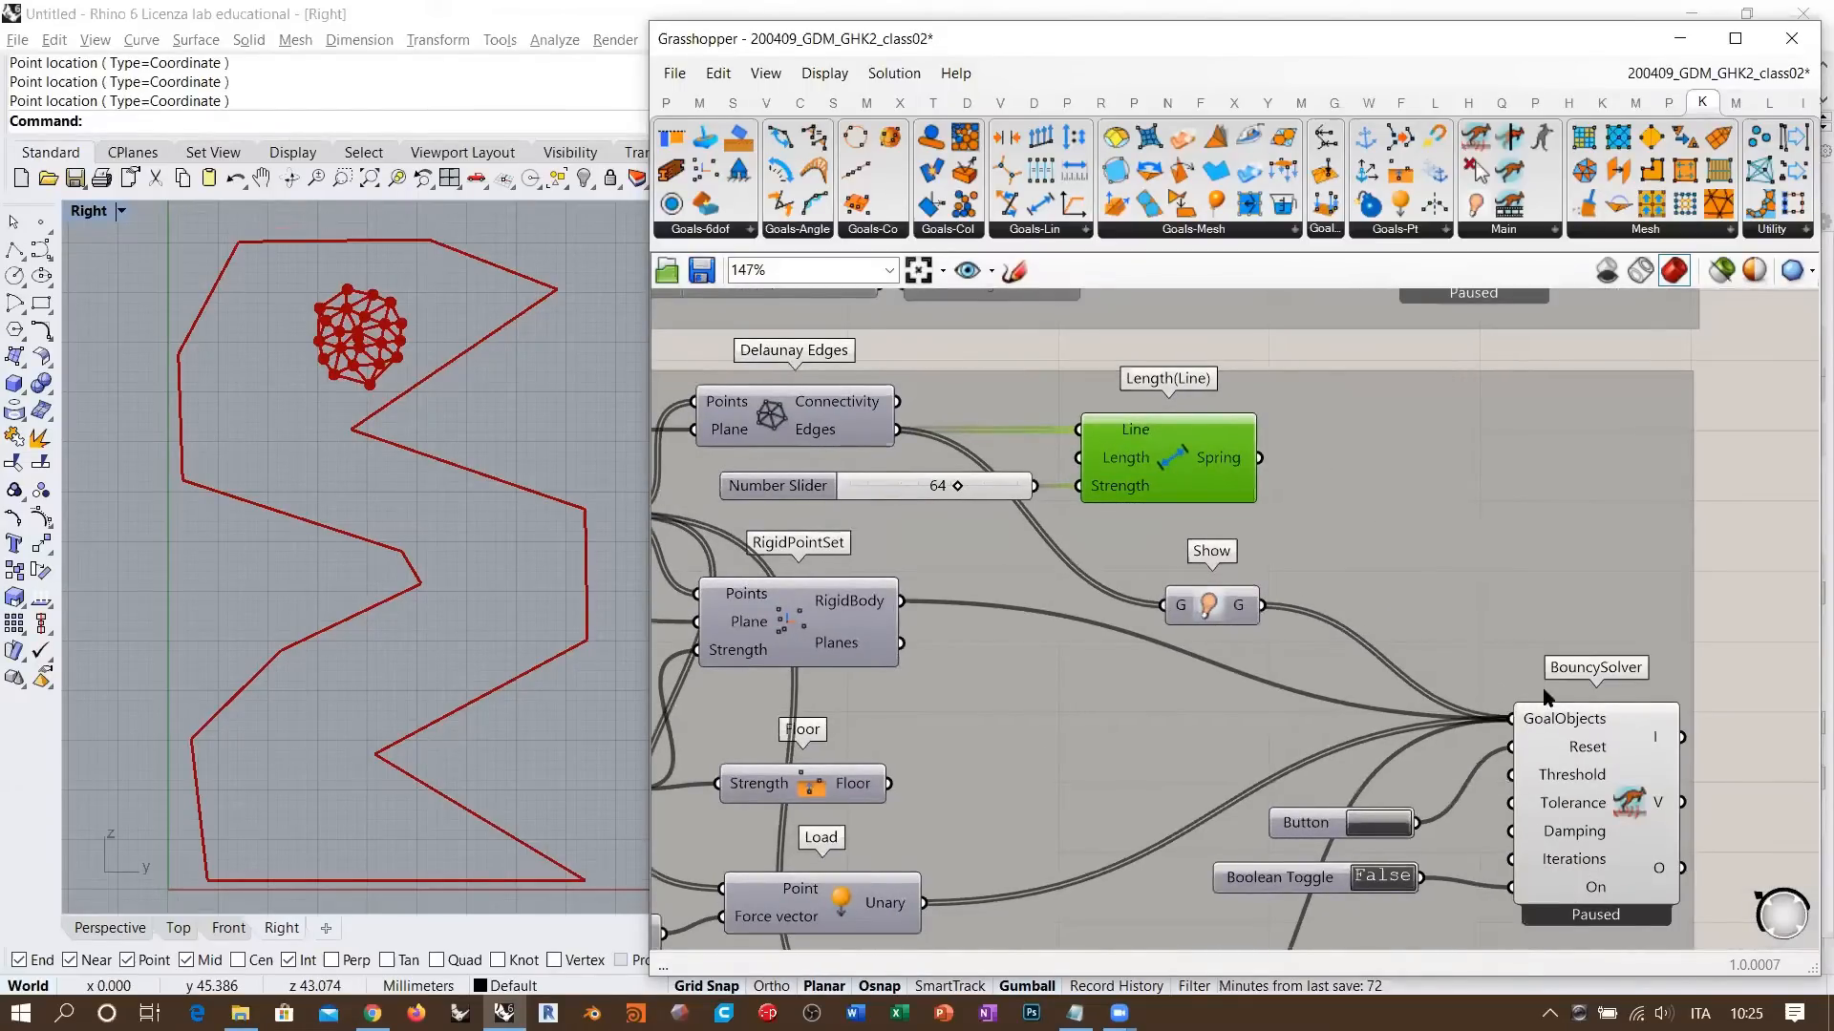
right_click_drag(1260, 525, 1506, 507)
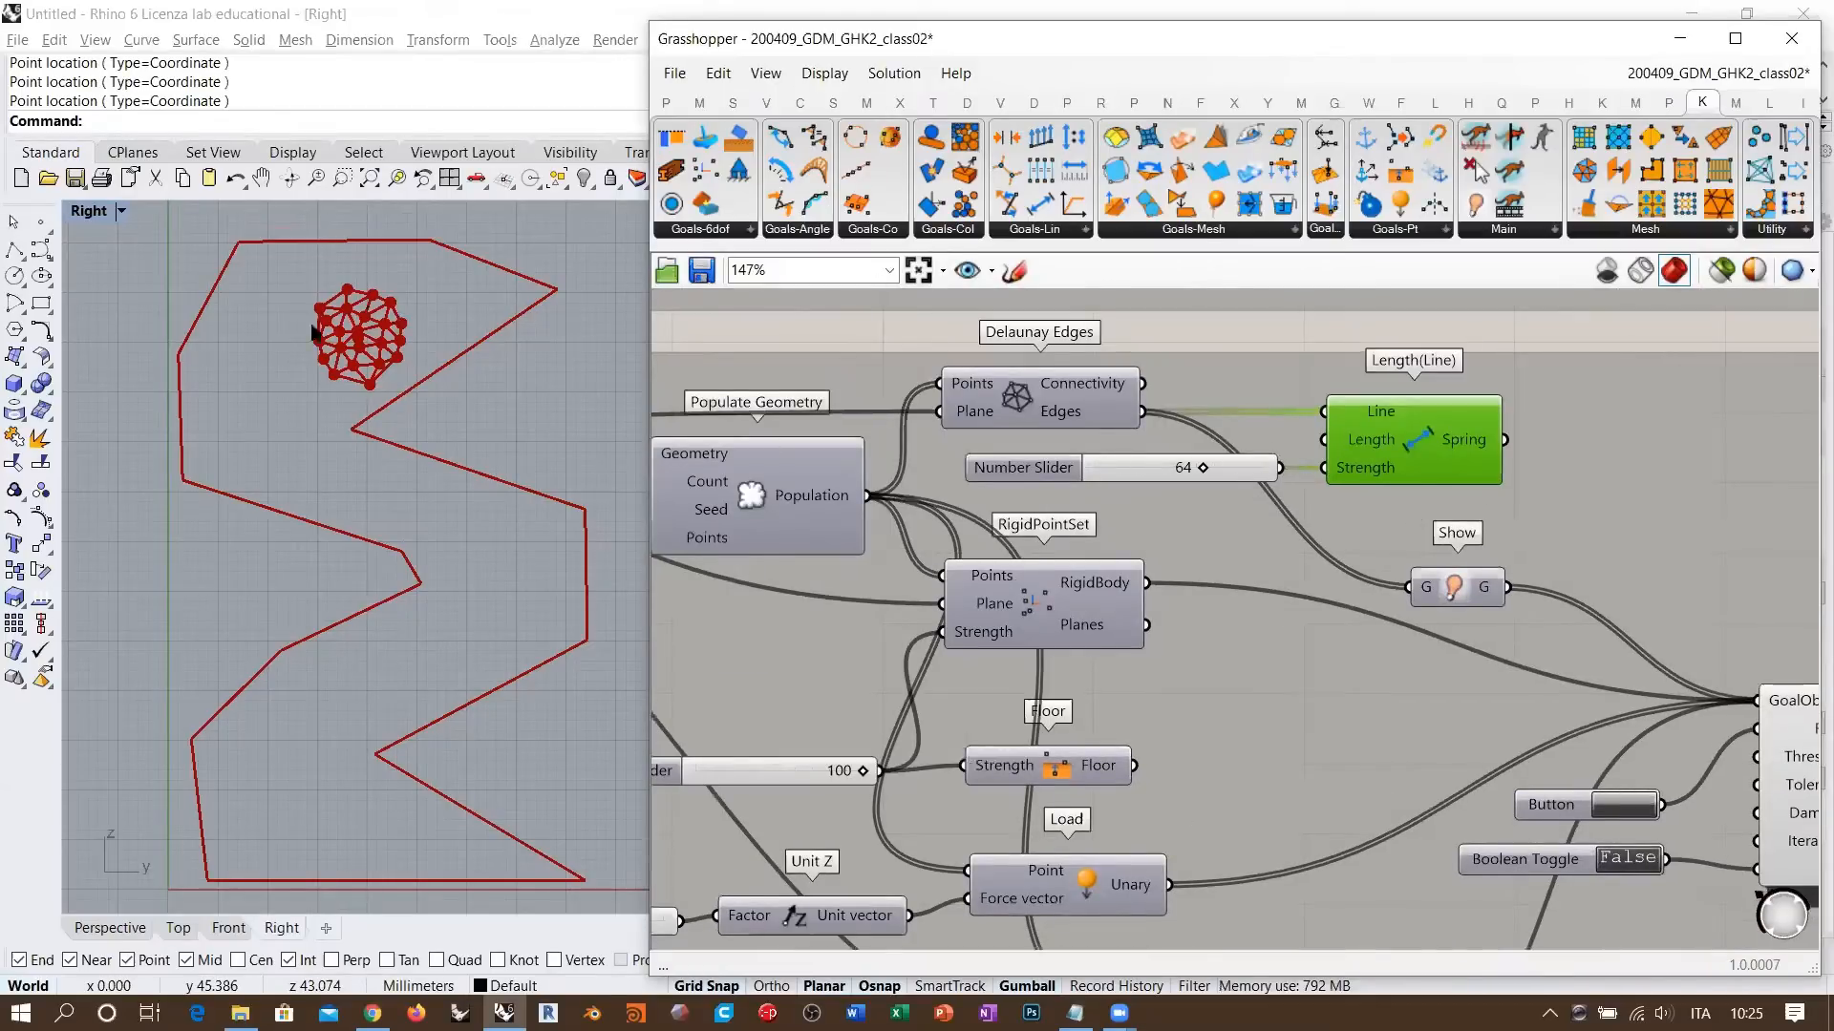
- Examine the RigidPointSet goal, including its icon, and trace its points back to Populate Geometry
right_click_drag(1057, 604, 1343, 609)
left_click(1343, 604)
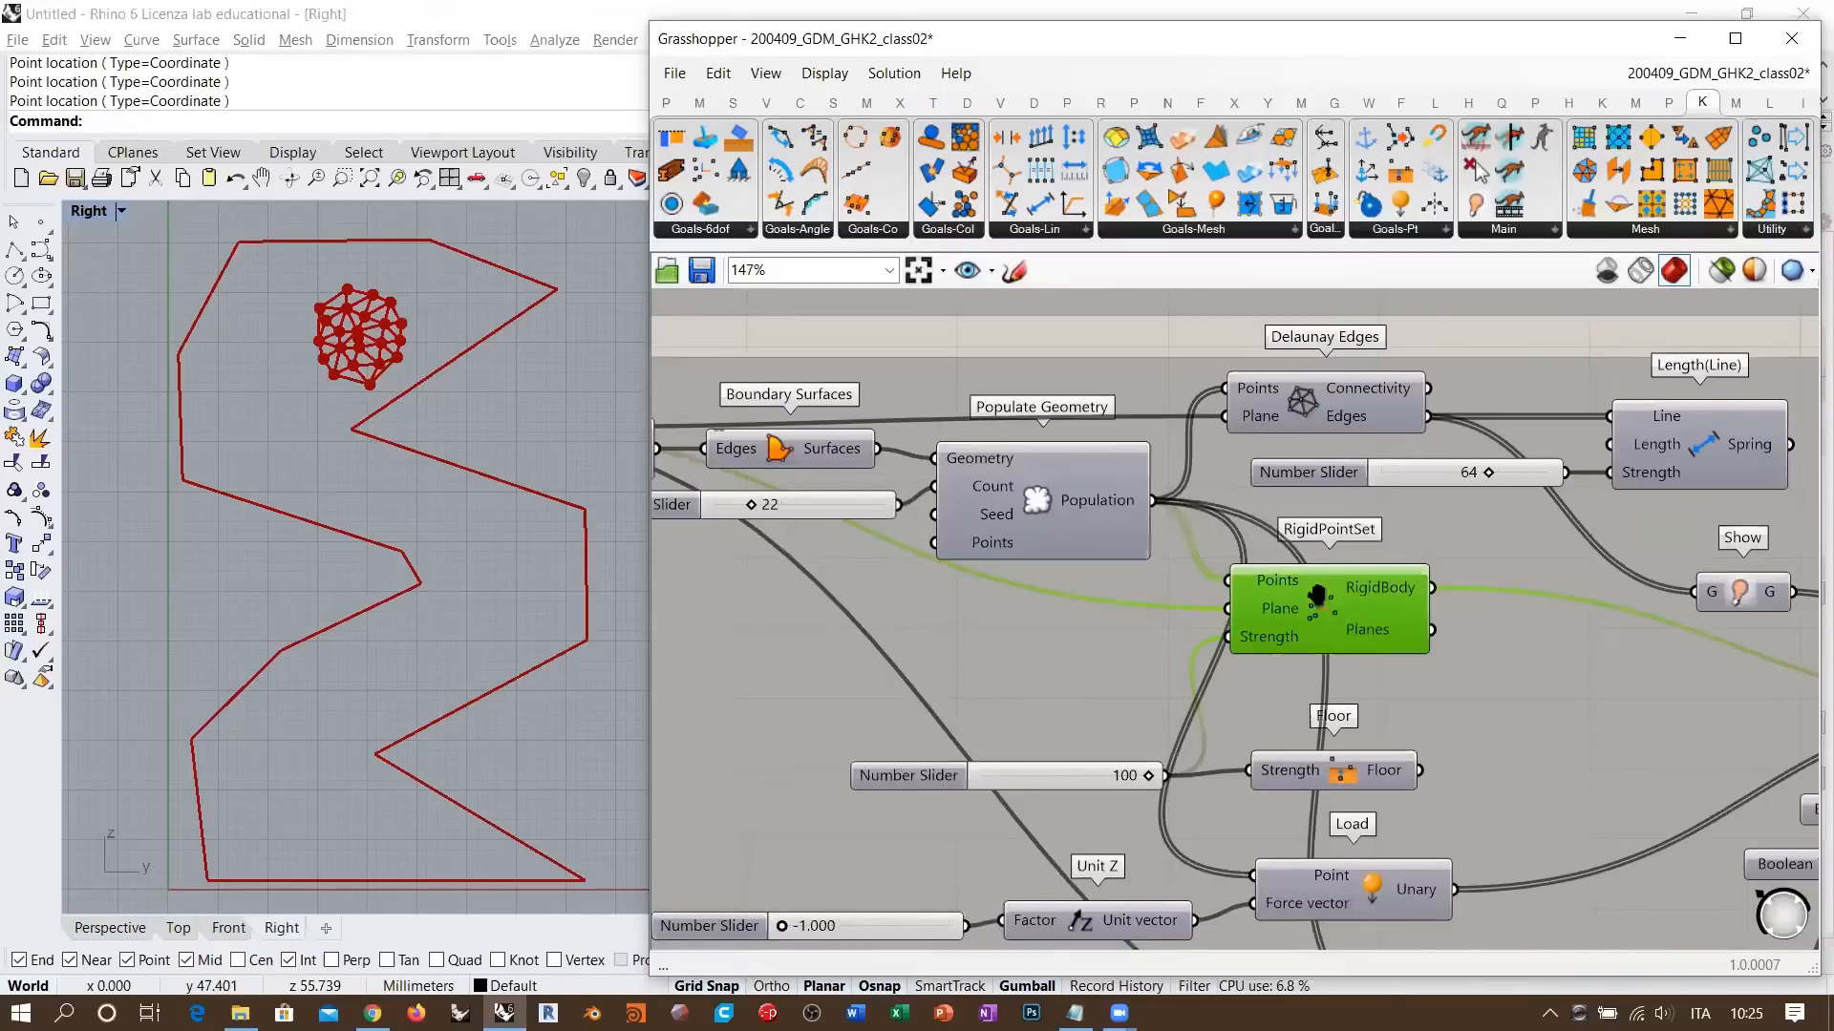
scroll(1085, 506, "up", 2)
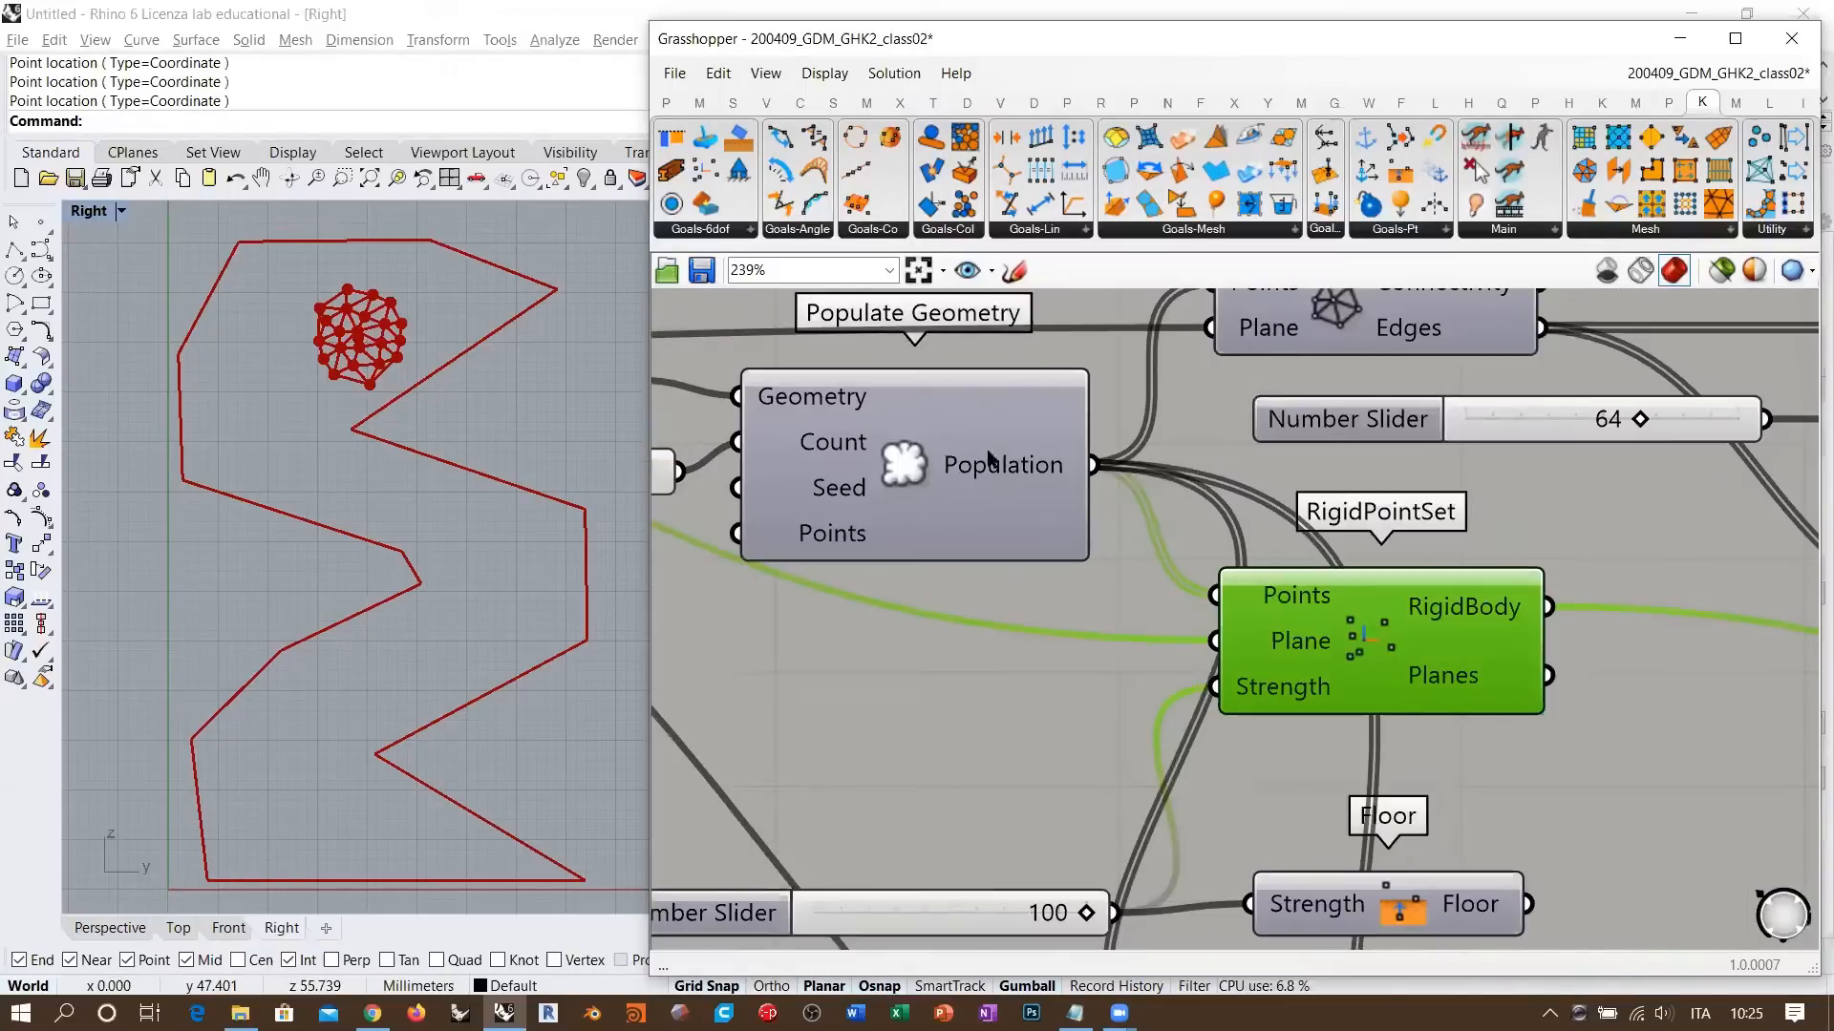
left_click(989, 456)
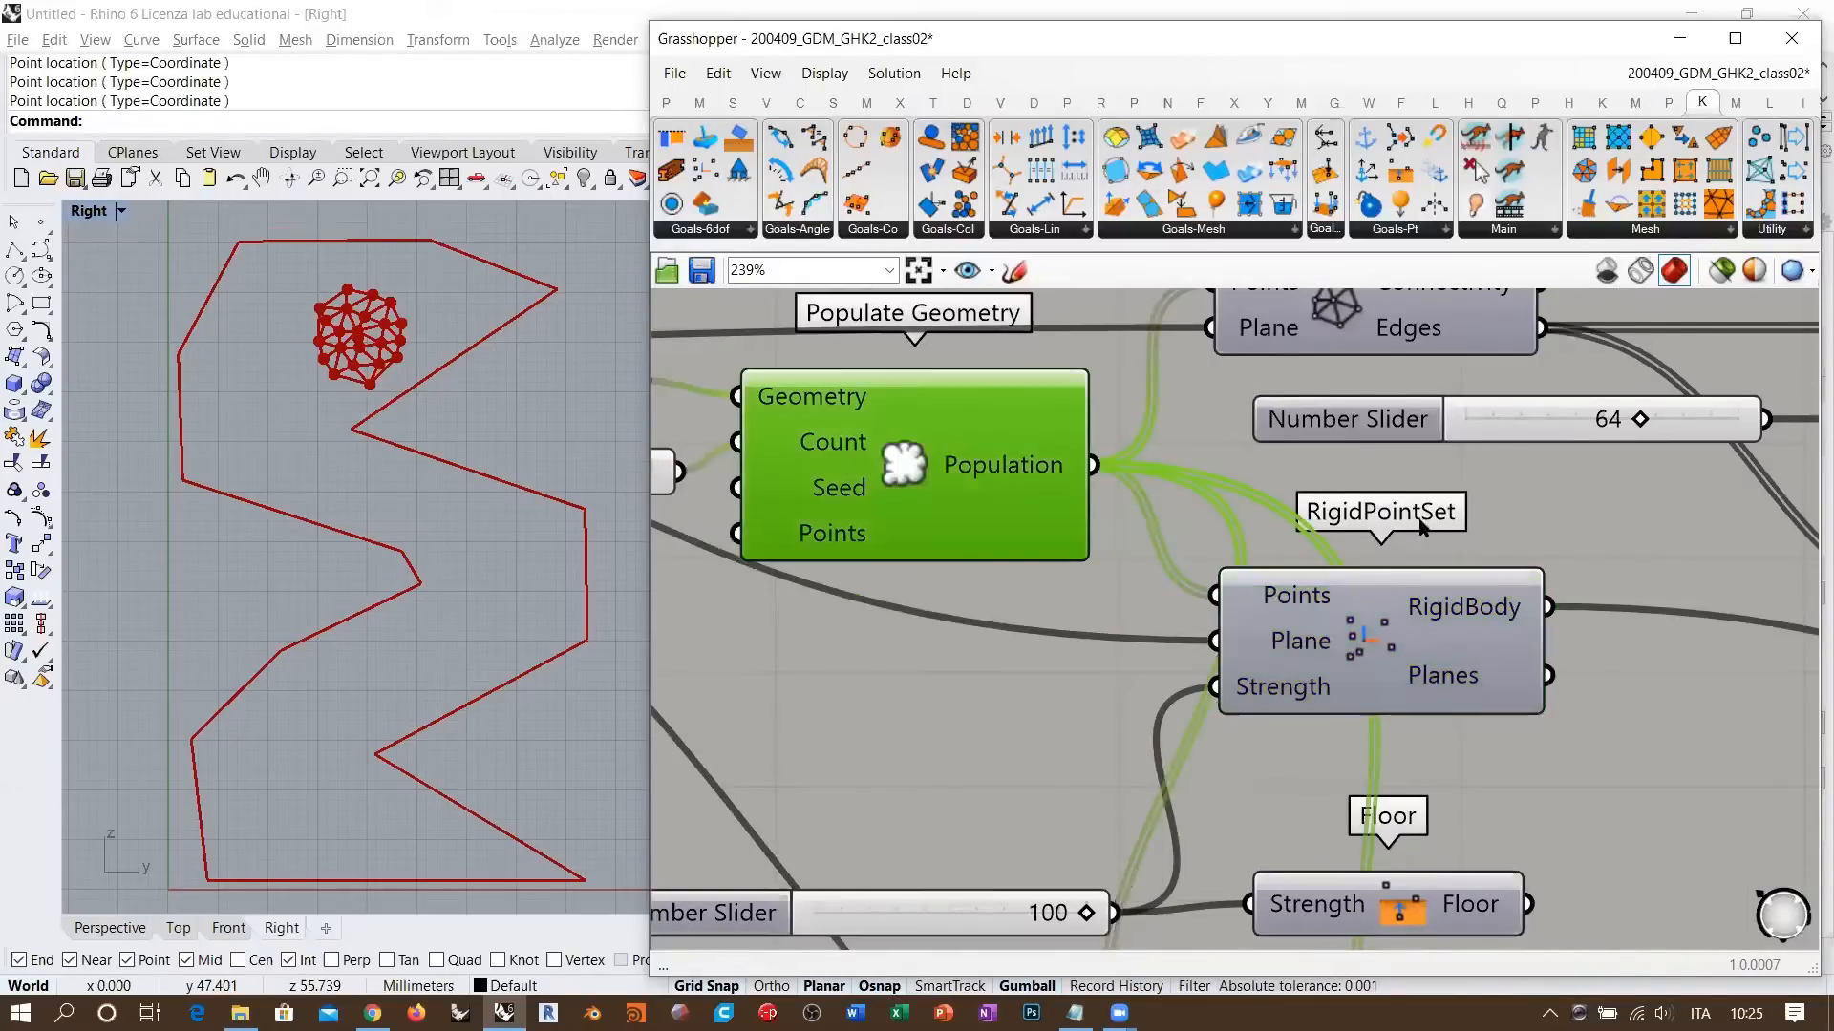
left_click(1370, 640)
scroll(1375, 640, "up", 2)
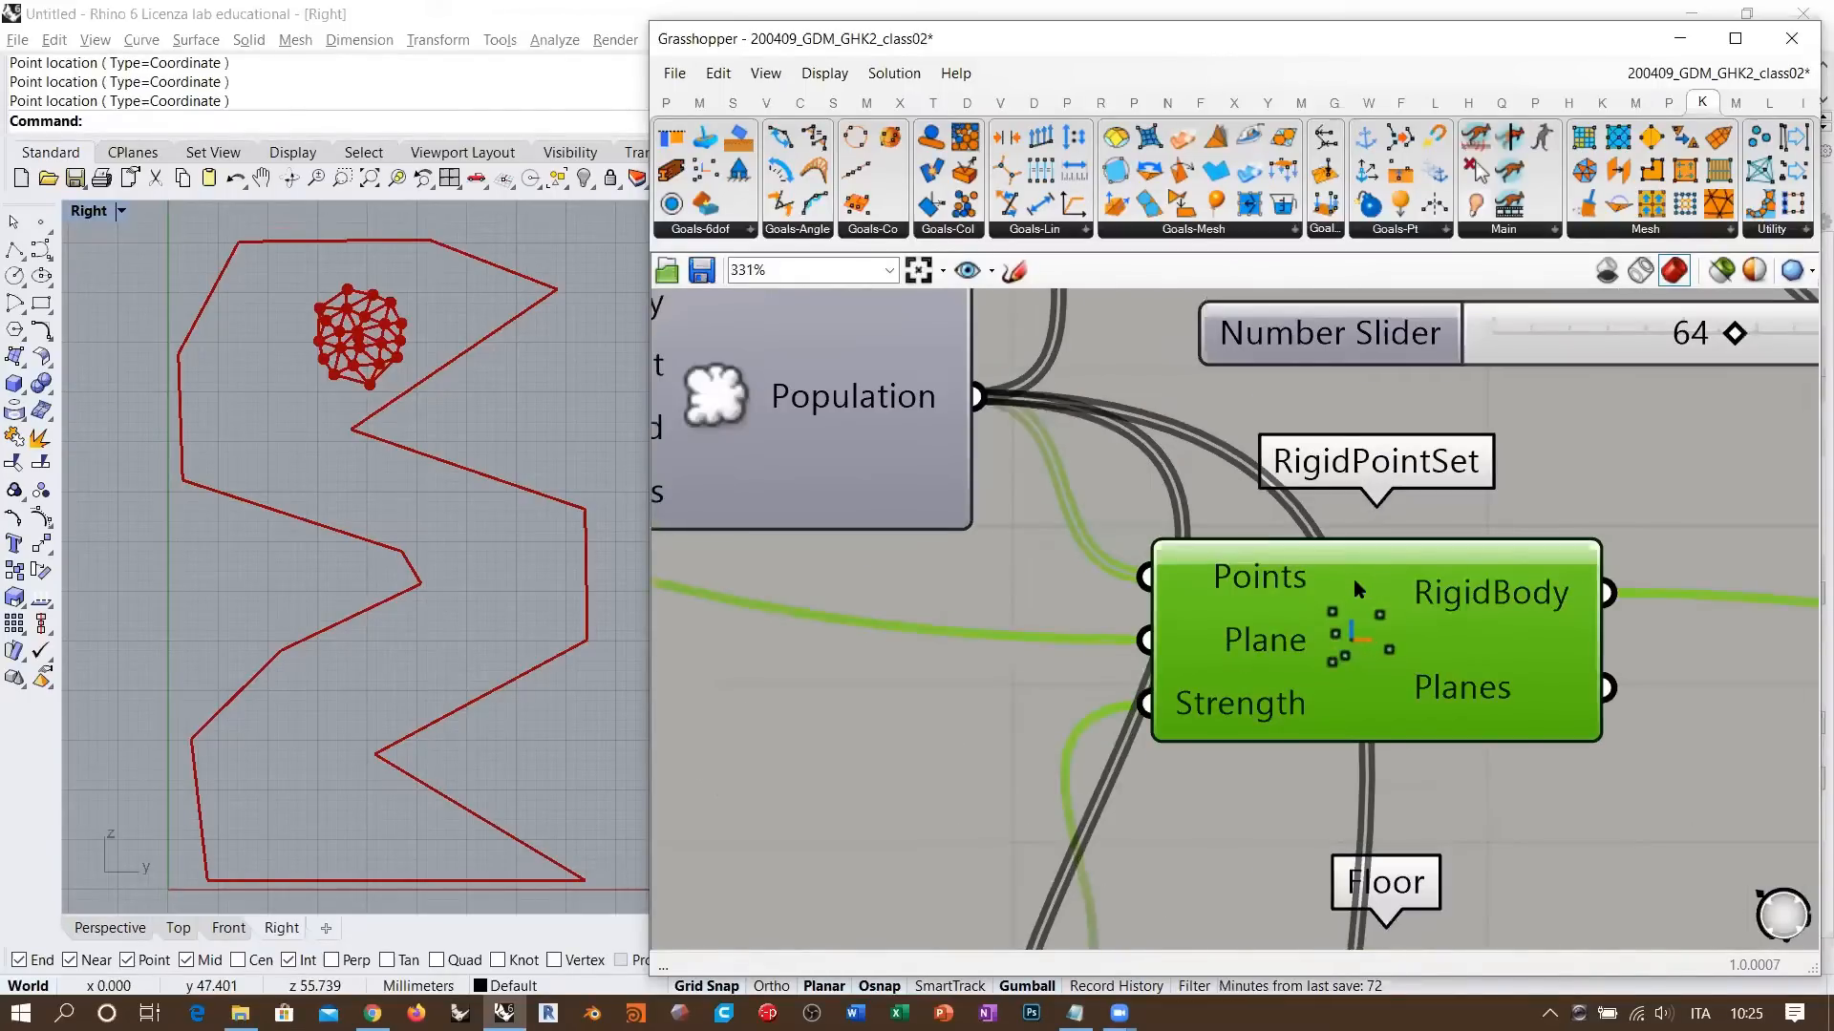
scroll(1355, 588, "up", 5)
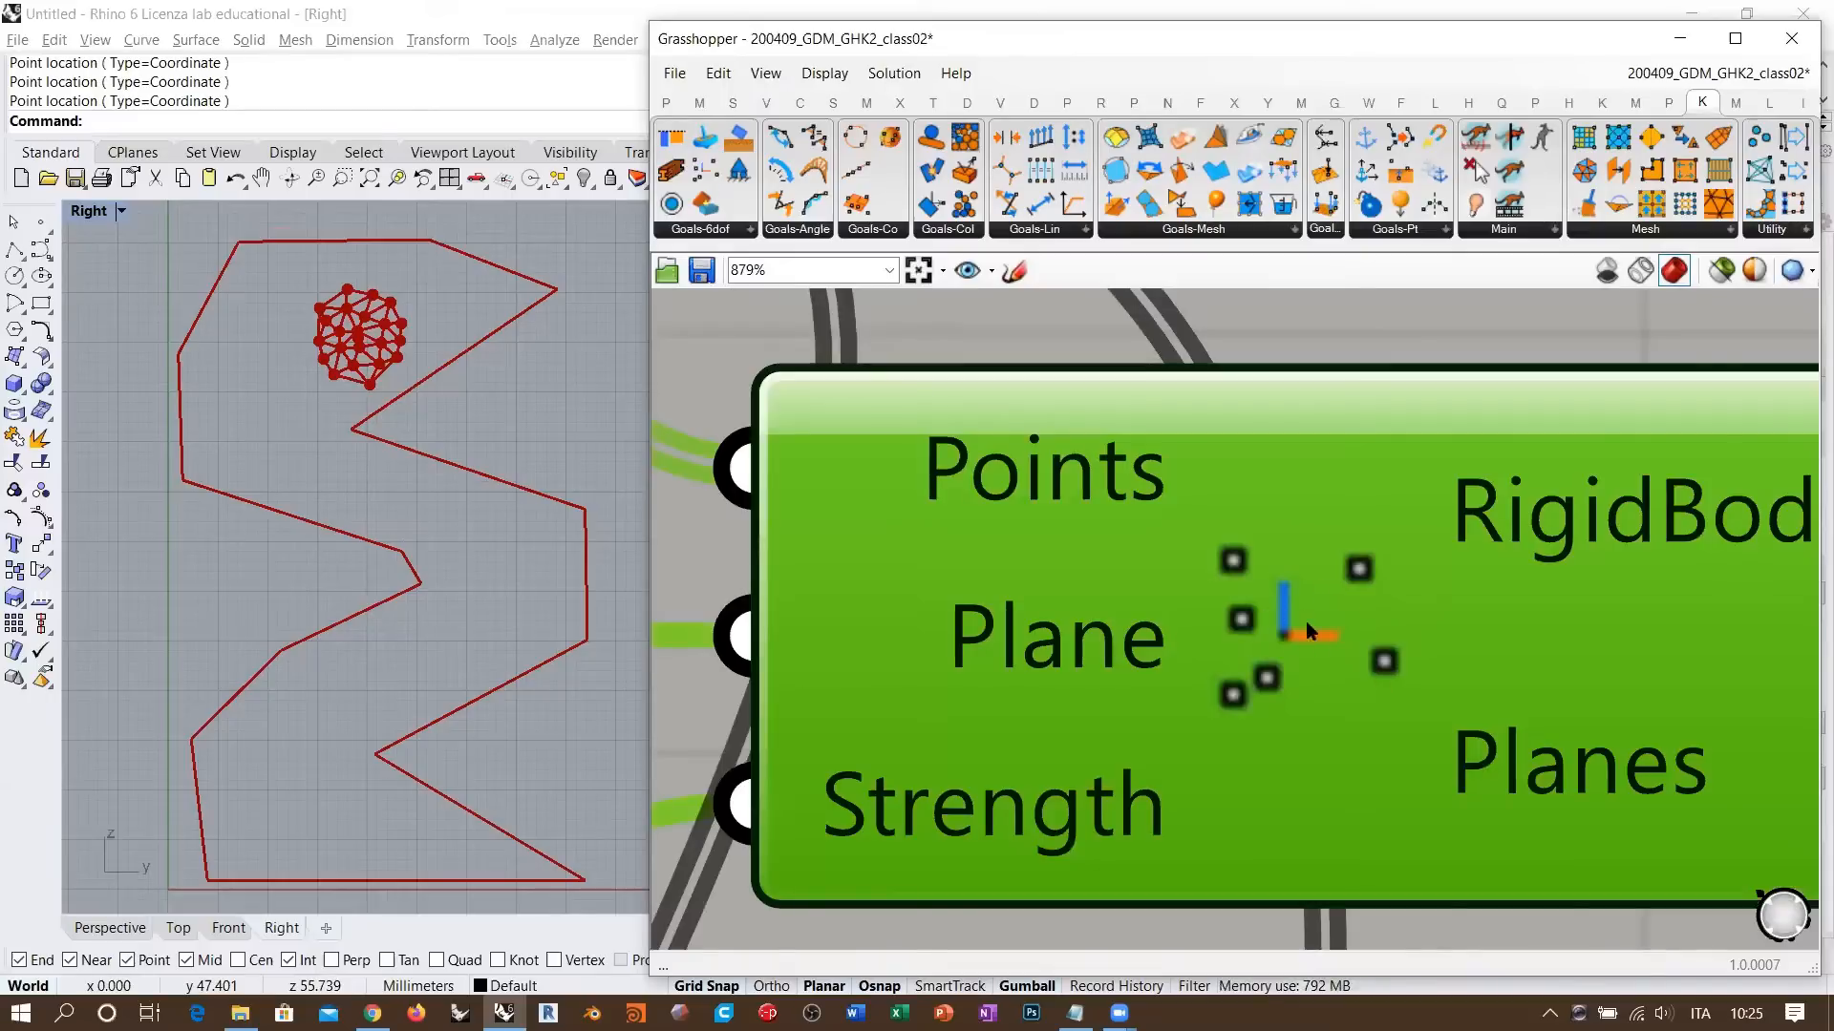
scroll(1333, 611, "down", 8)
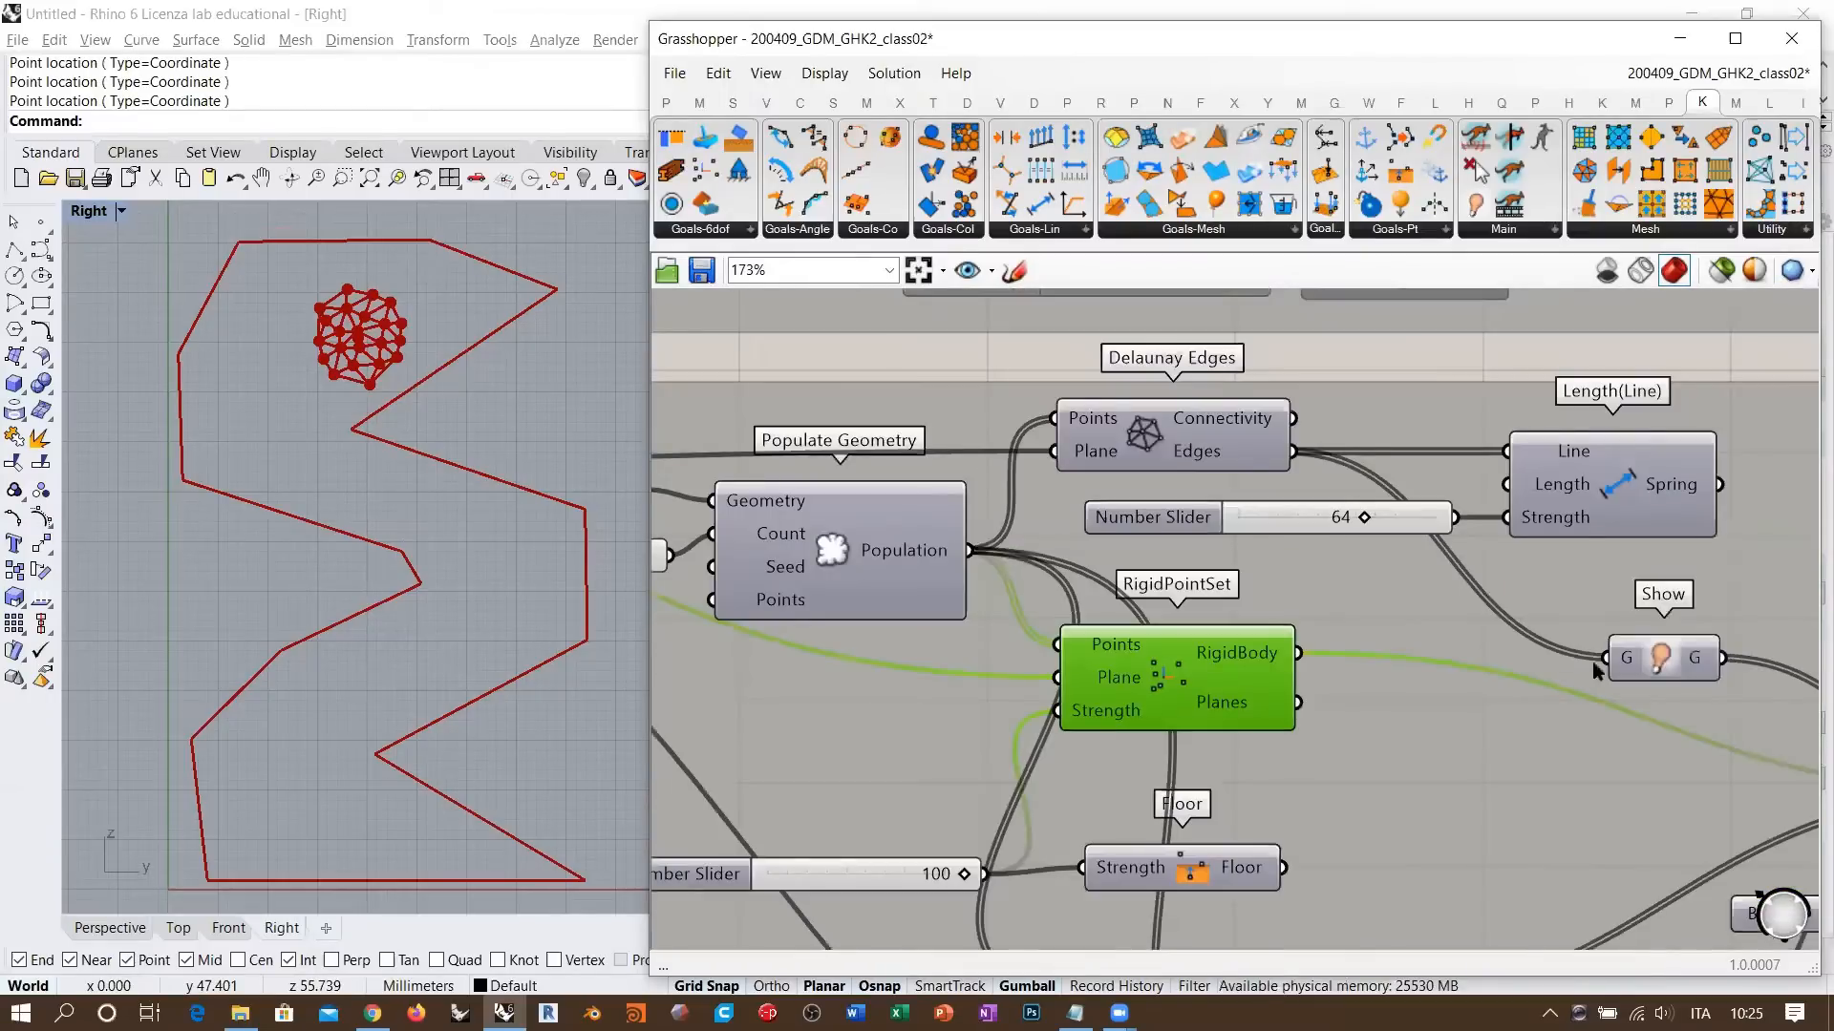
- Disable the Show component and run the disc's simulation by setting the BouncySolver's On toggle to True
left_click(1646, 661)
right_click_drag(1647, 660, 1506, 621)
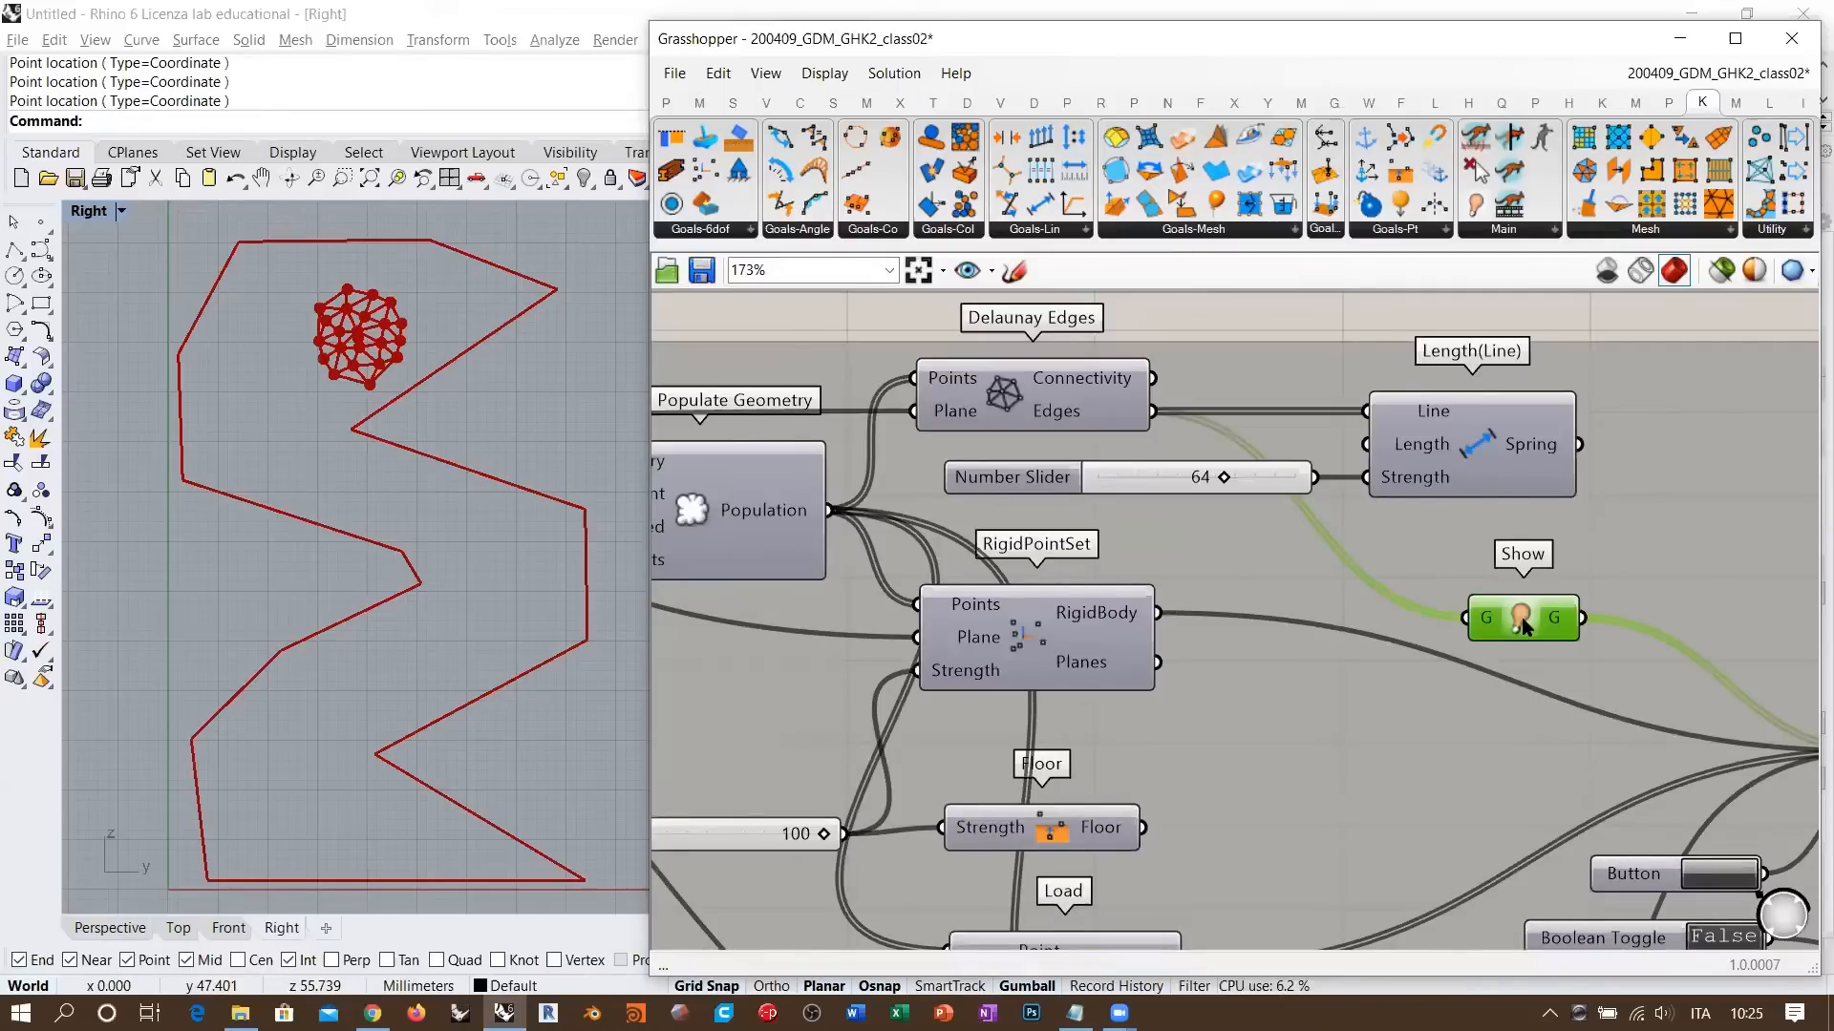
key("ctrl+e")
right_click_drag(1397, 558, 1318, 531)
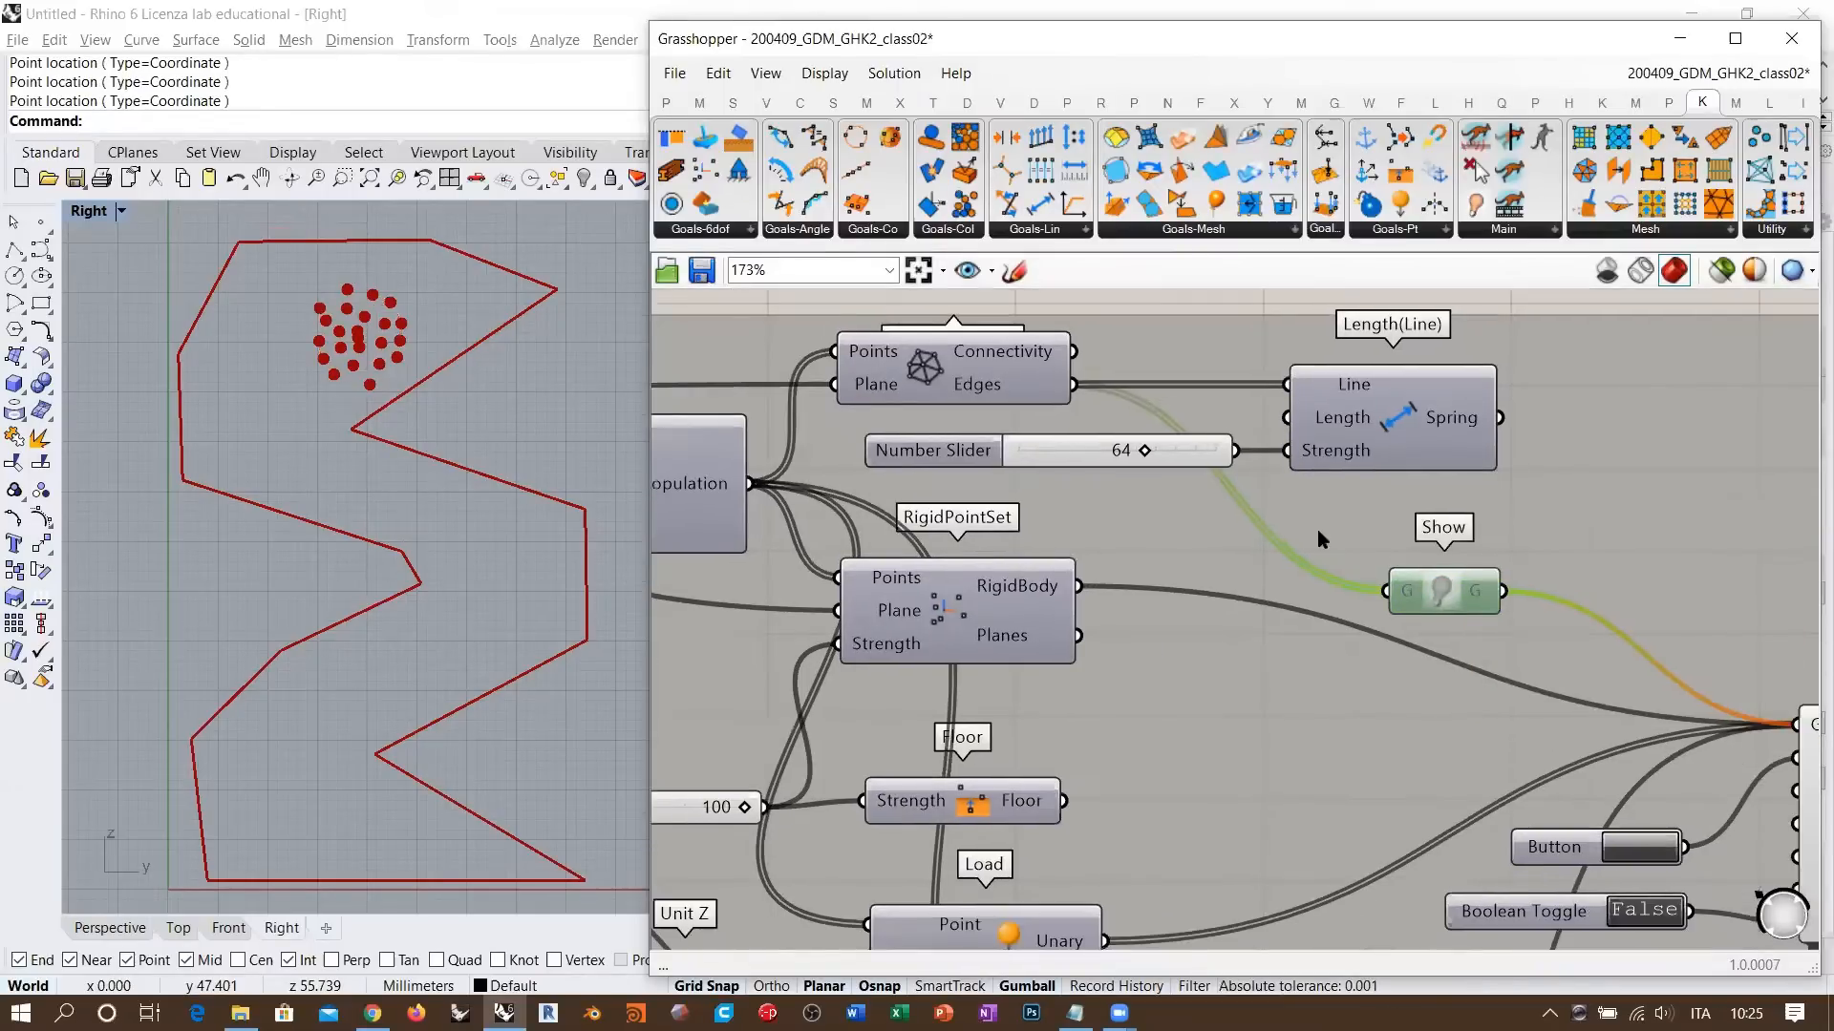
scroll(1646, 659, "down", 2)
right_click_drag(1646, 659, 1475, 593)
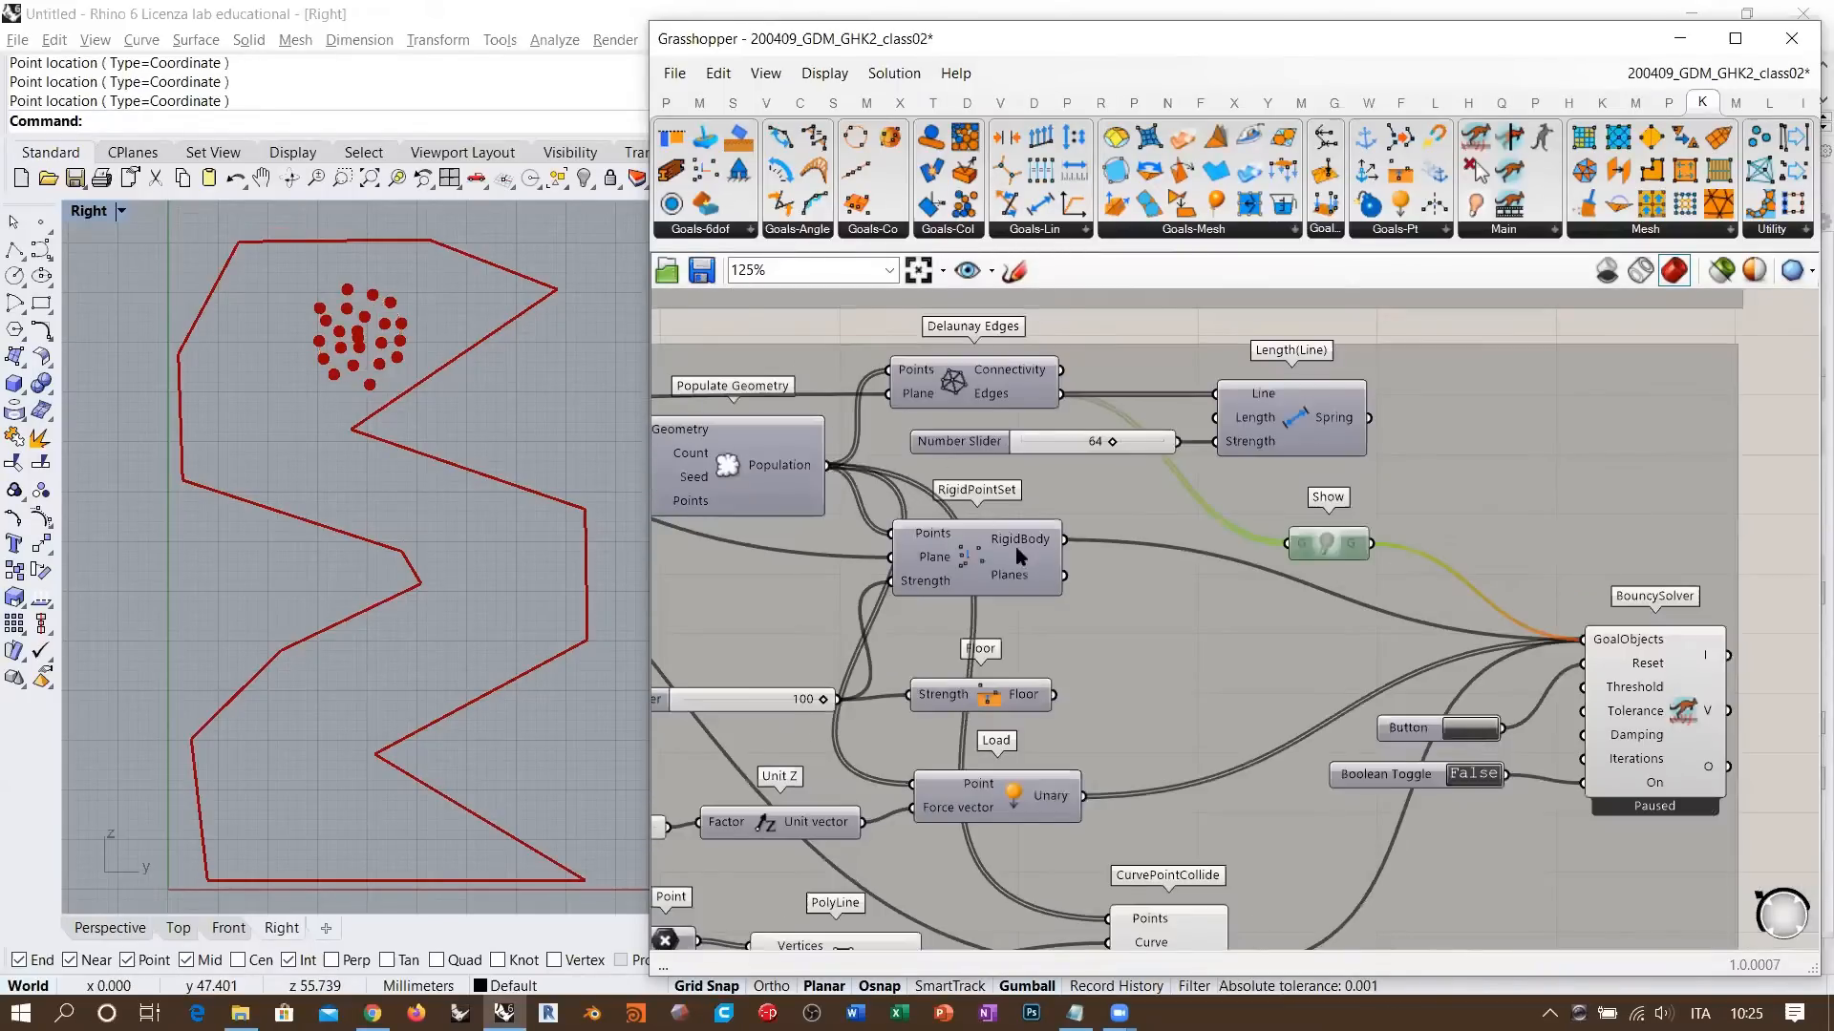
double_click(1414, 773)
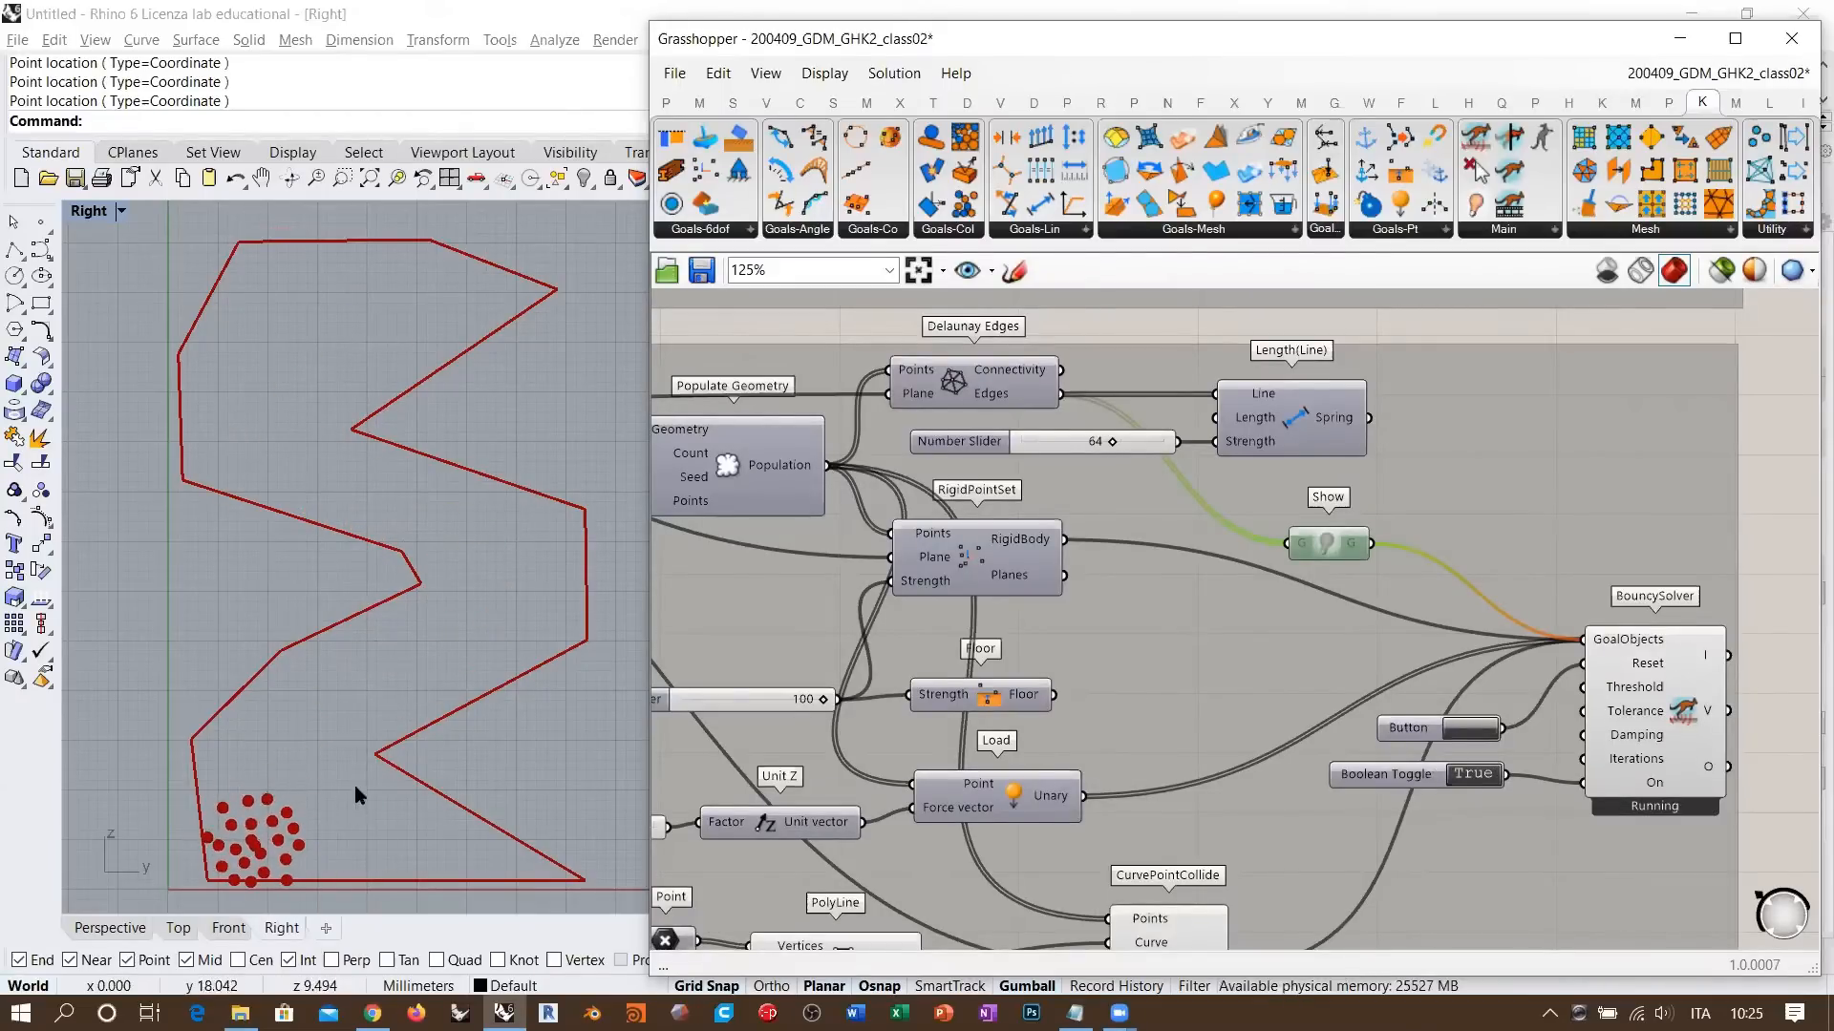
- Re-enable the Show component and move the Button and Boolean Toggle slightly closer to the BouncySolver
key("ctrl+e")
left_click(1358, 547)
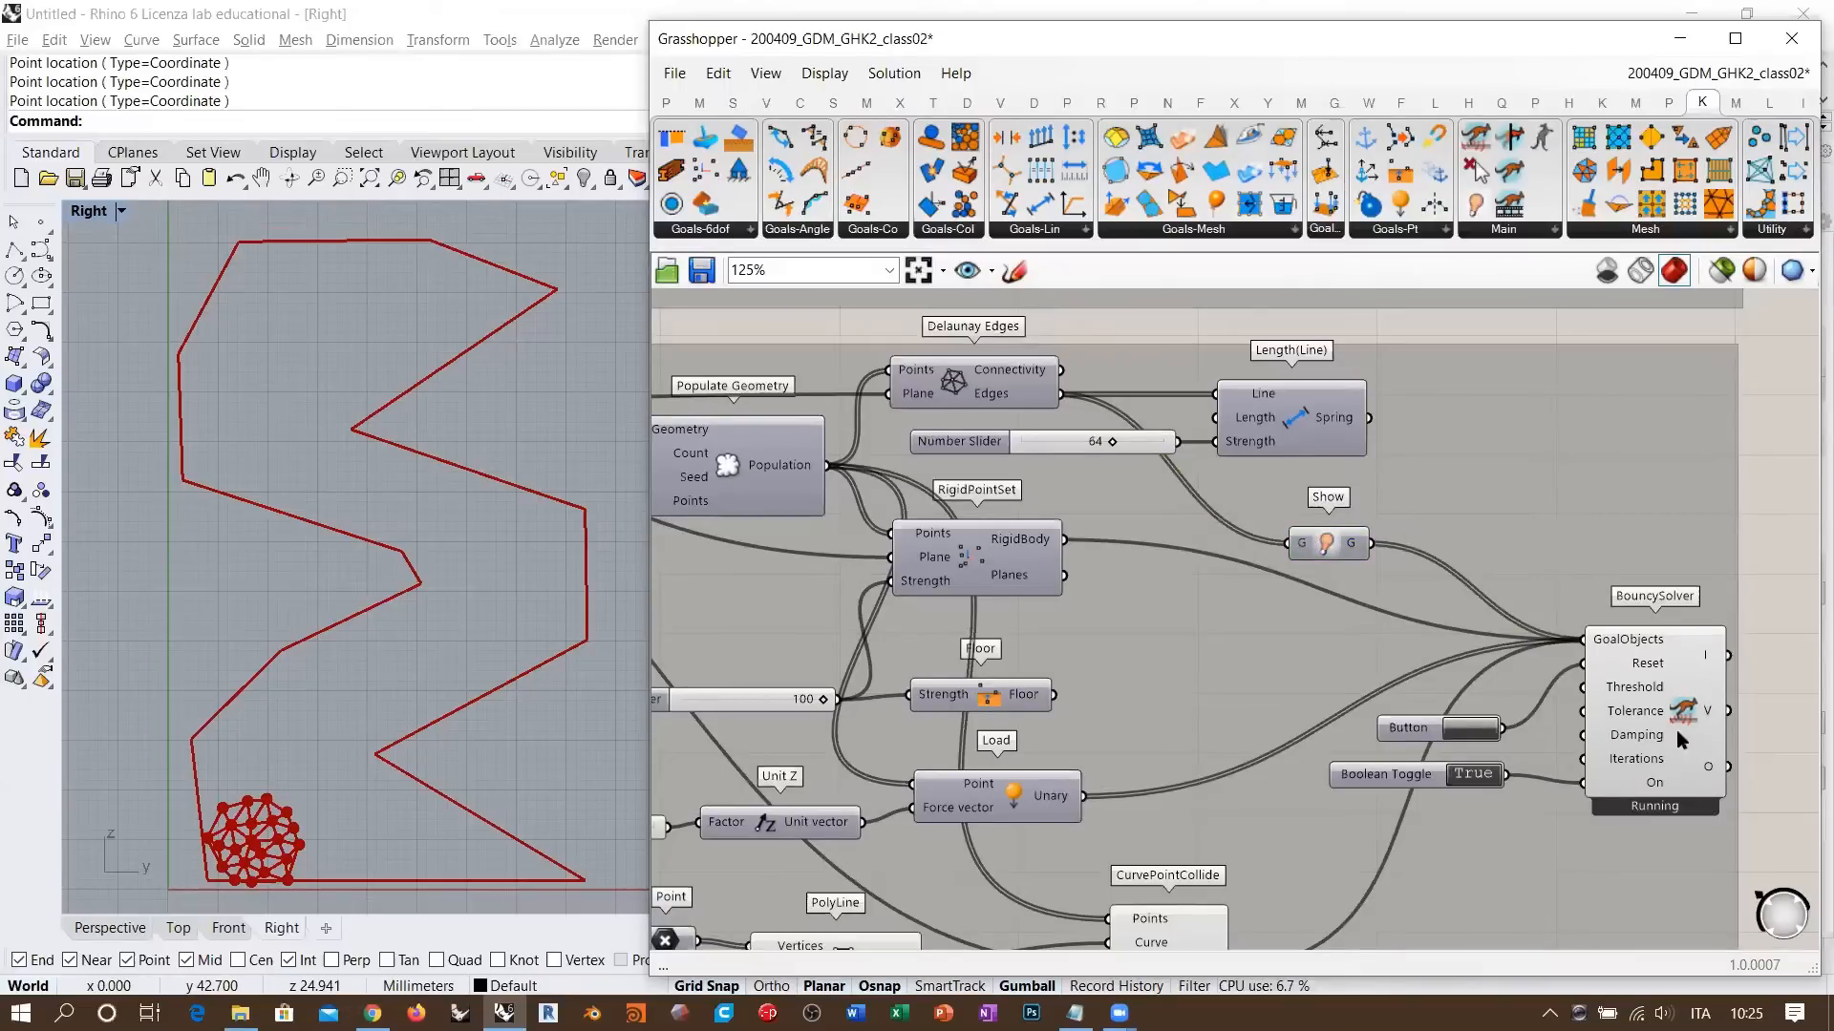
mouse_move(1709, 766)
left_click_drag(1417, 782, 1435, 791)
left_click_drag(1417, 729, 1438, 755)
left_click(1492, 477)
right_click_drag(1293, 632, 1322, 609)
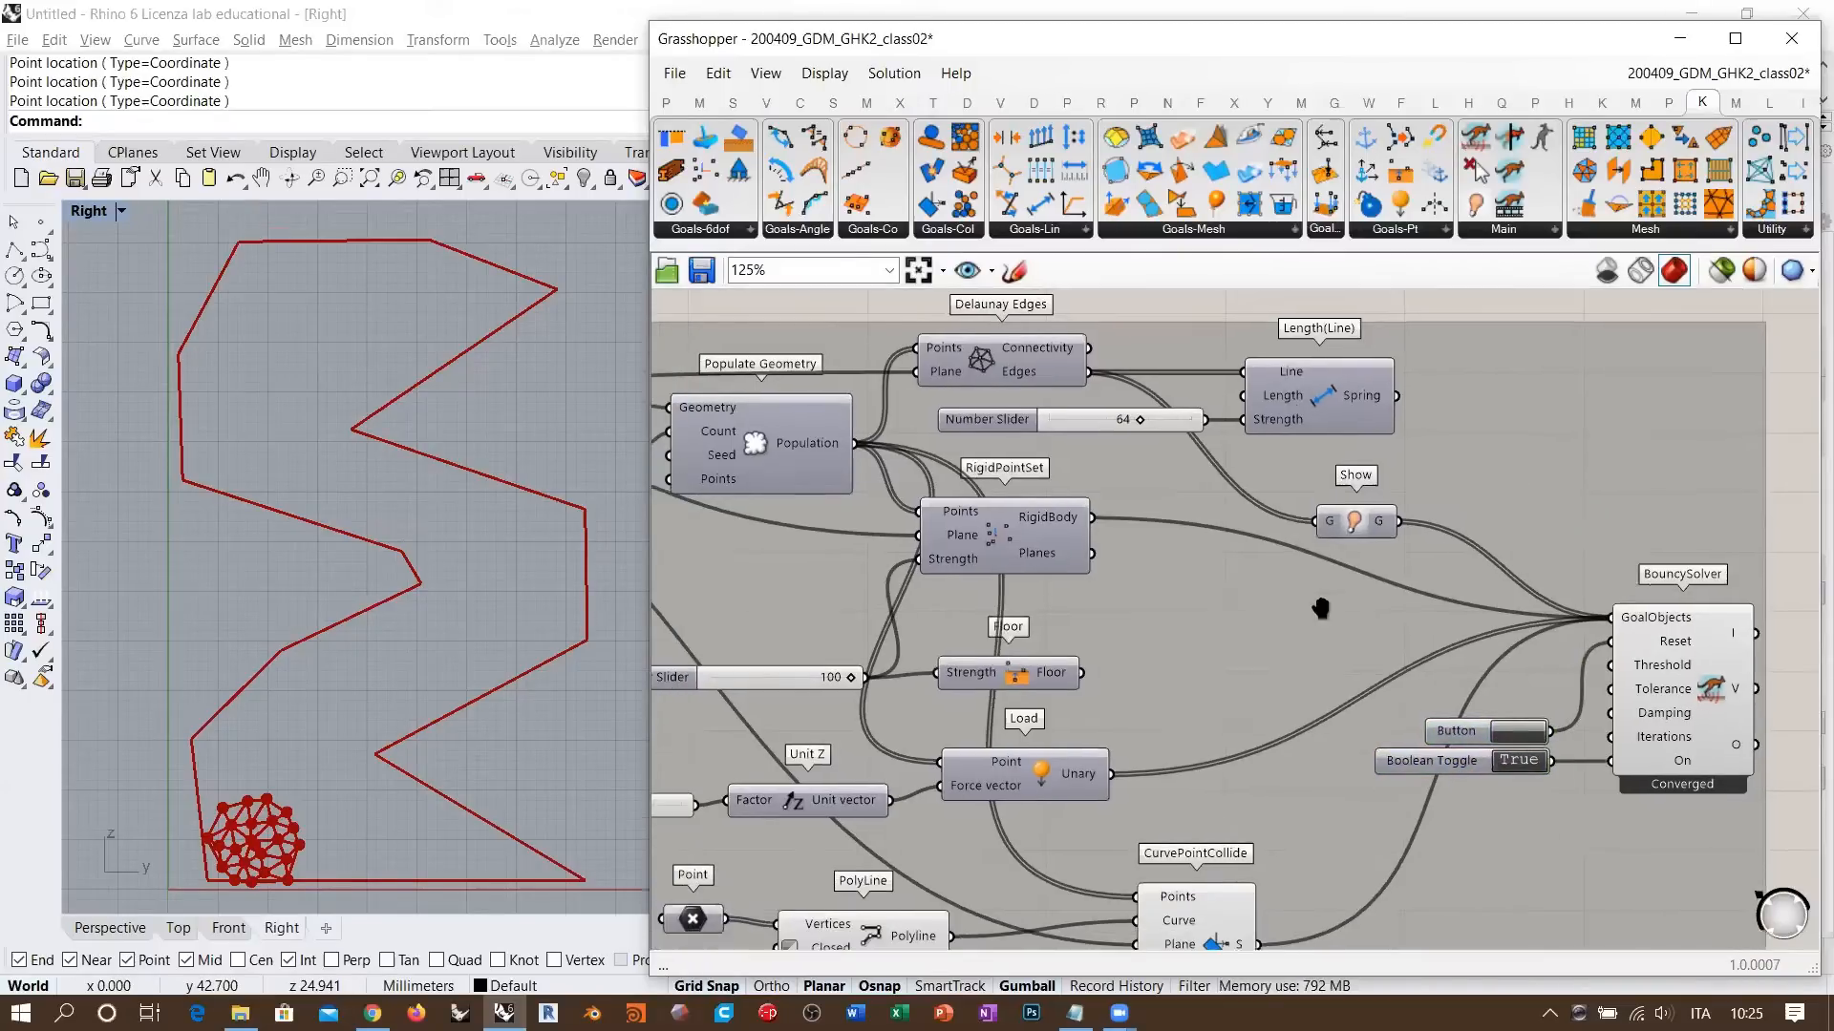
- Examine the Floor goal and, in the Right view, where the settled disc lies relative to the polyline's base and the ground axis
right_click_drag(1031, 547, 1236, 478)
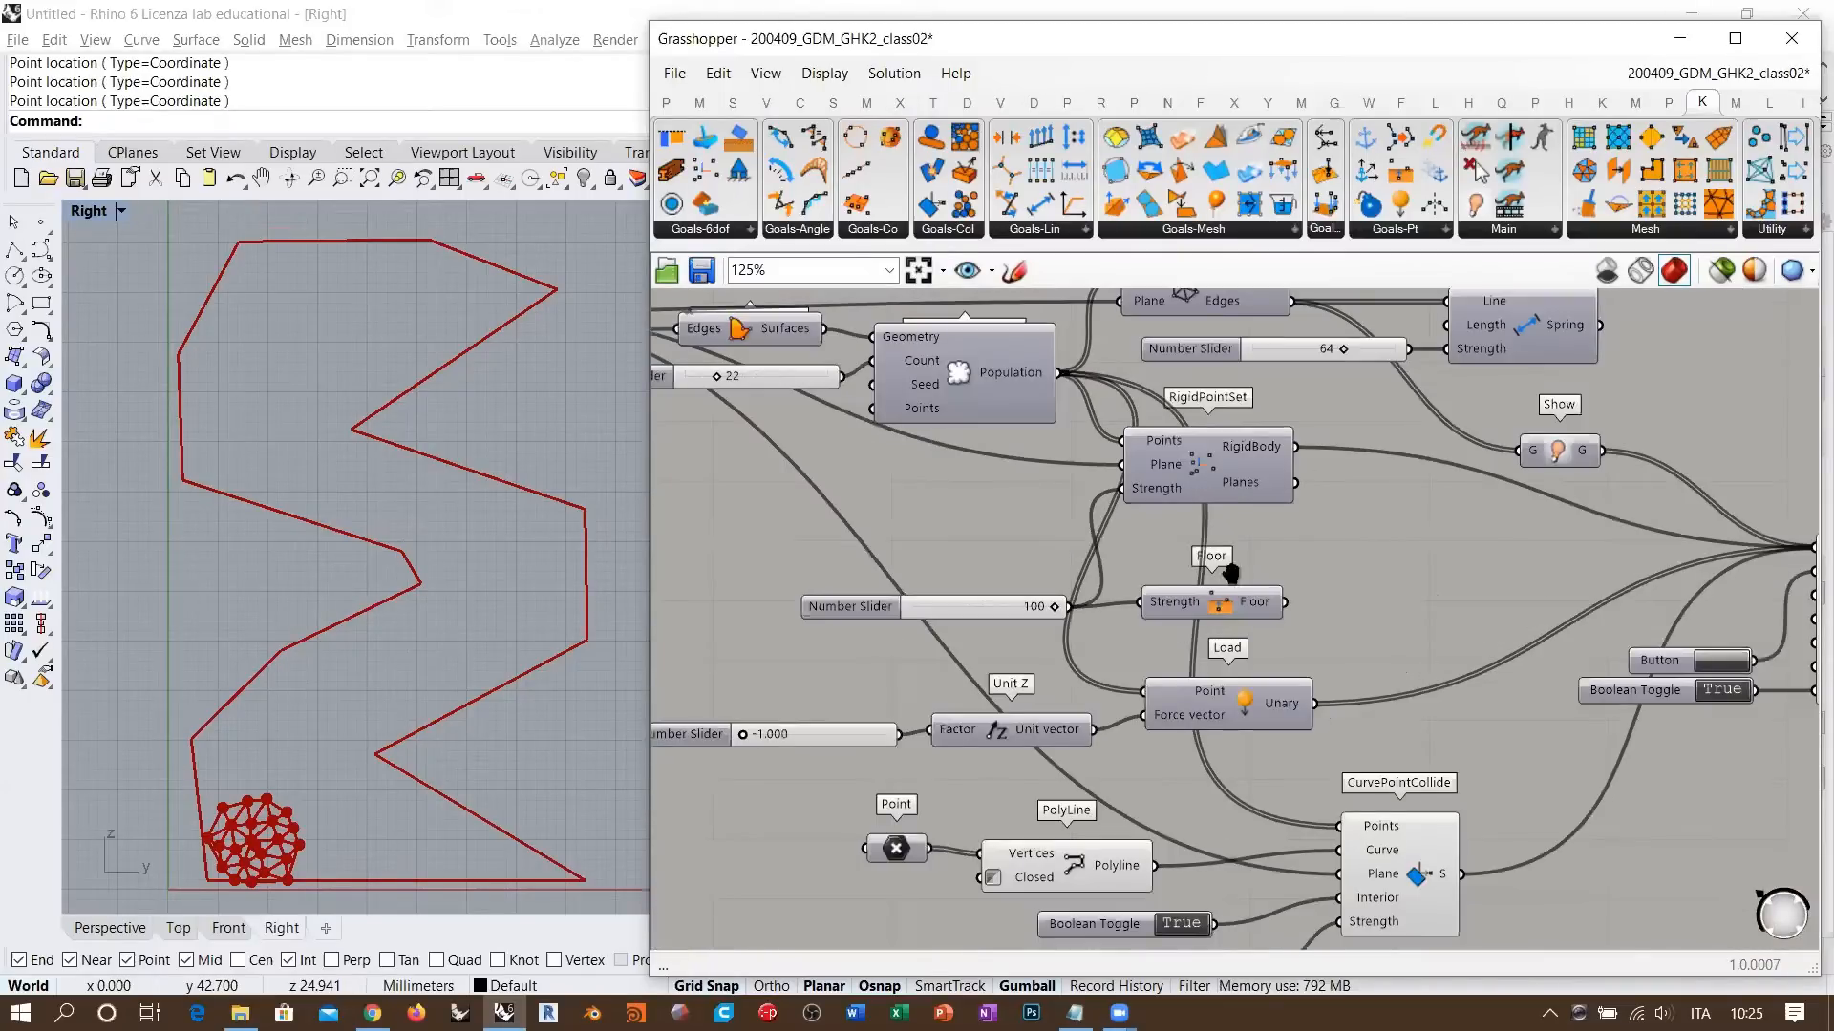
right_click_drag(1218, 601, 1304, 525)
left_click(1305, 528)
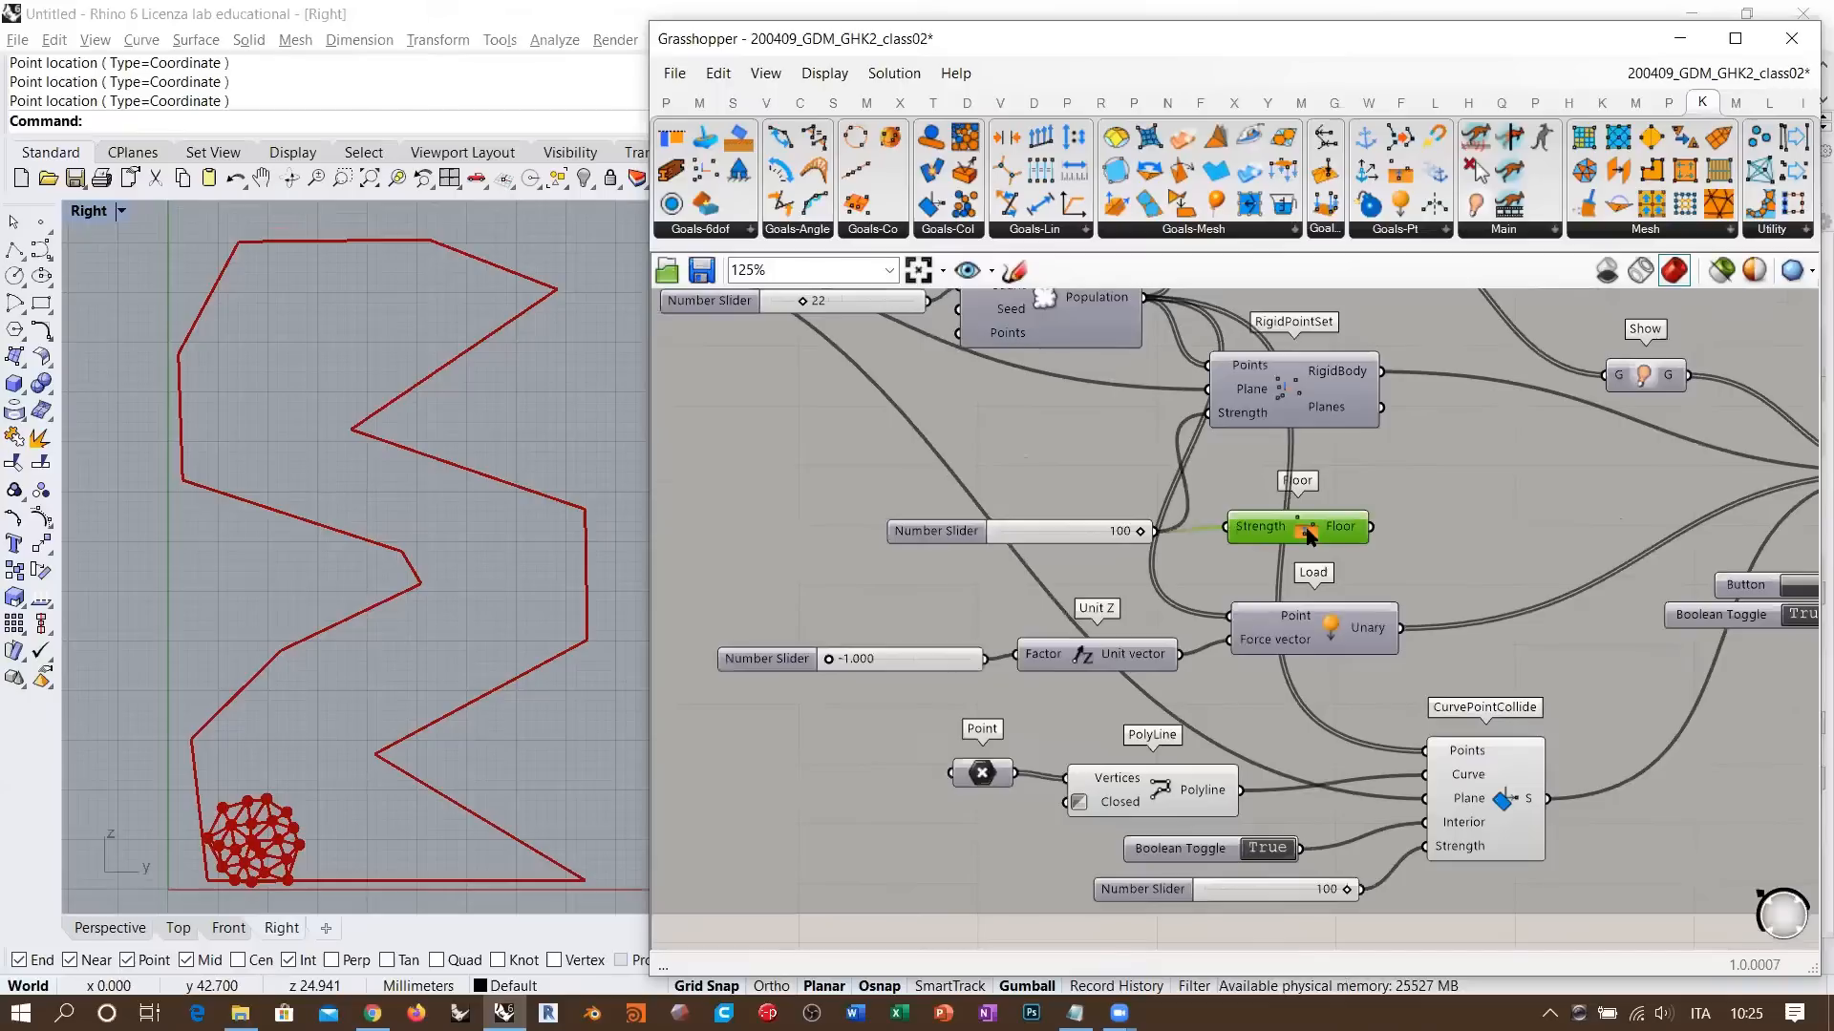
left_click_drag(1308, 535, 1312, 540)
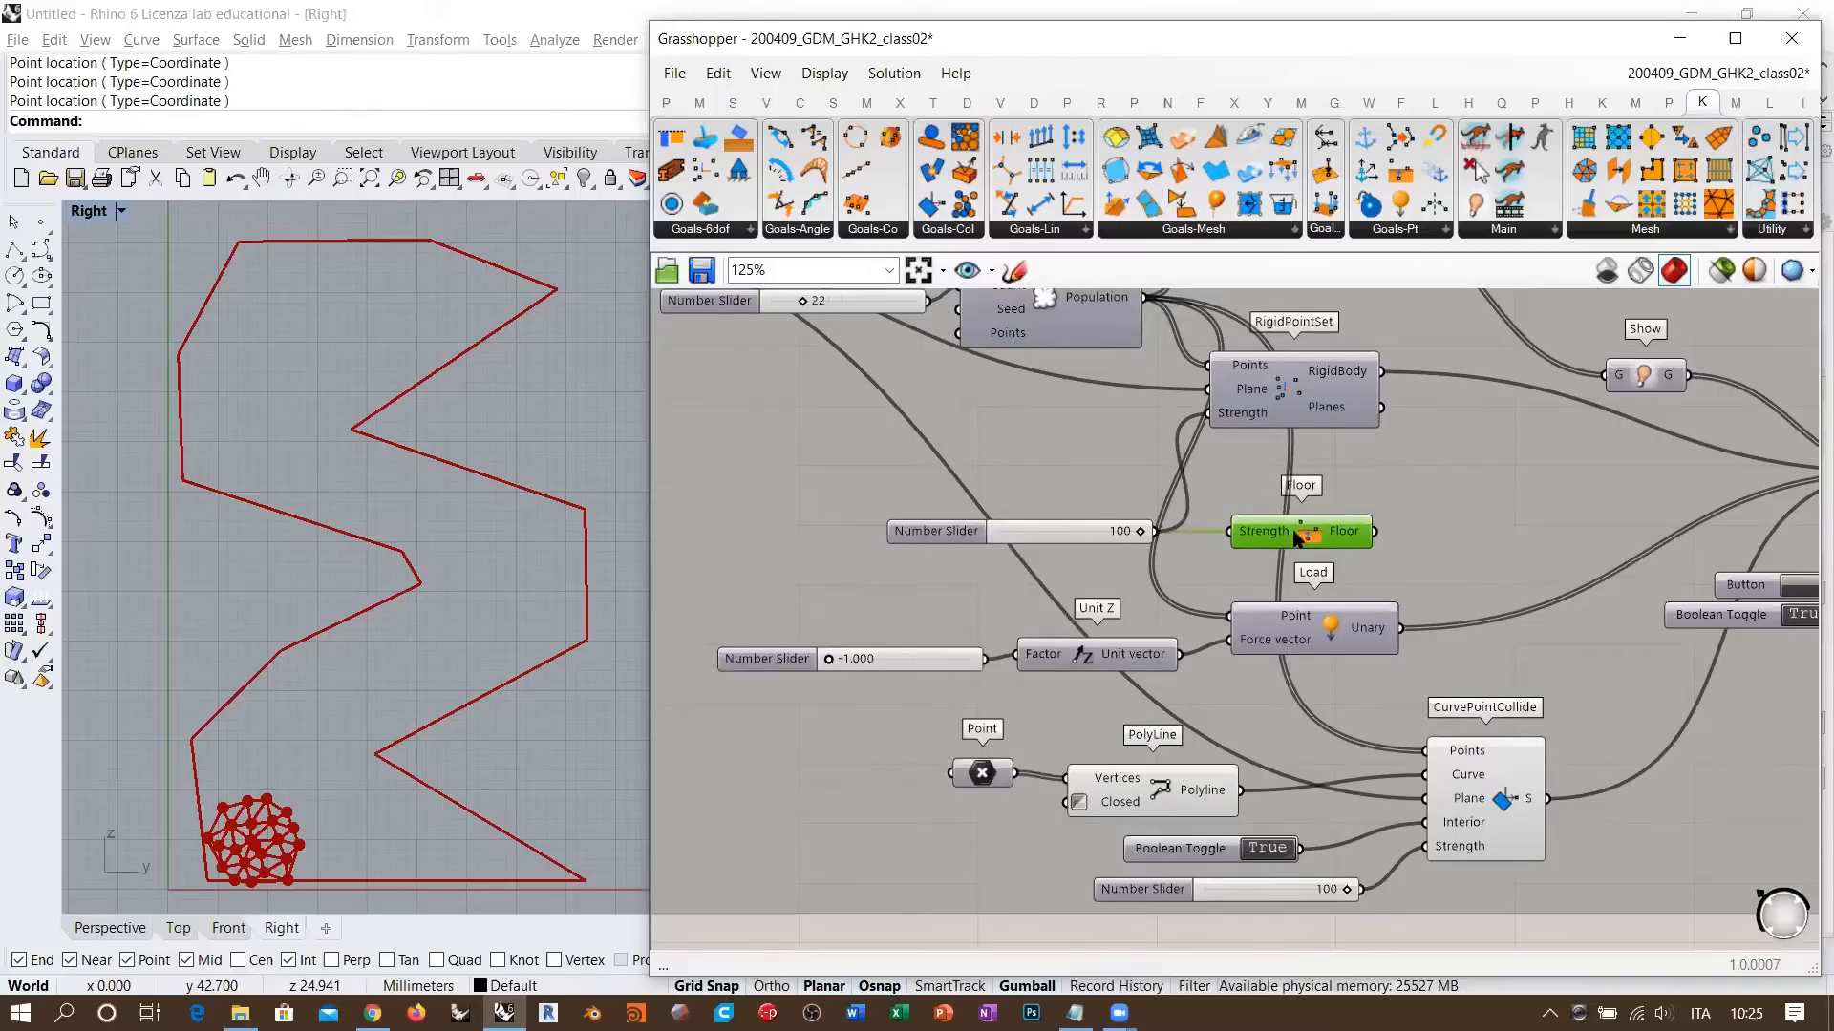
right_click_drag(1367, 517, 1288, 503)
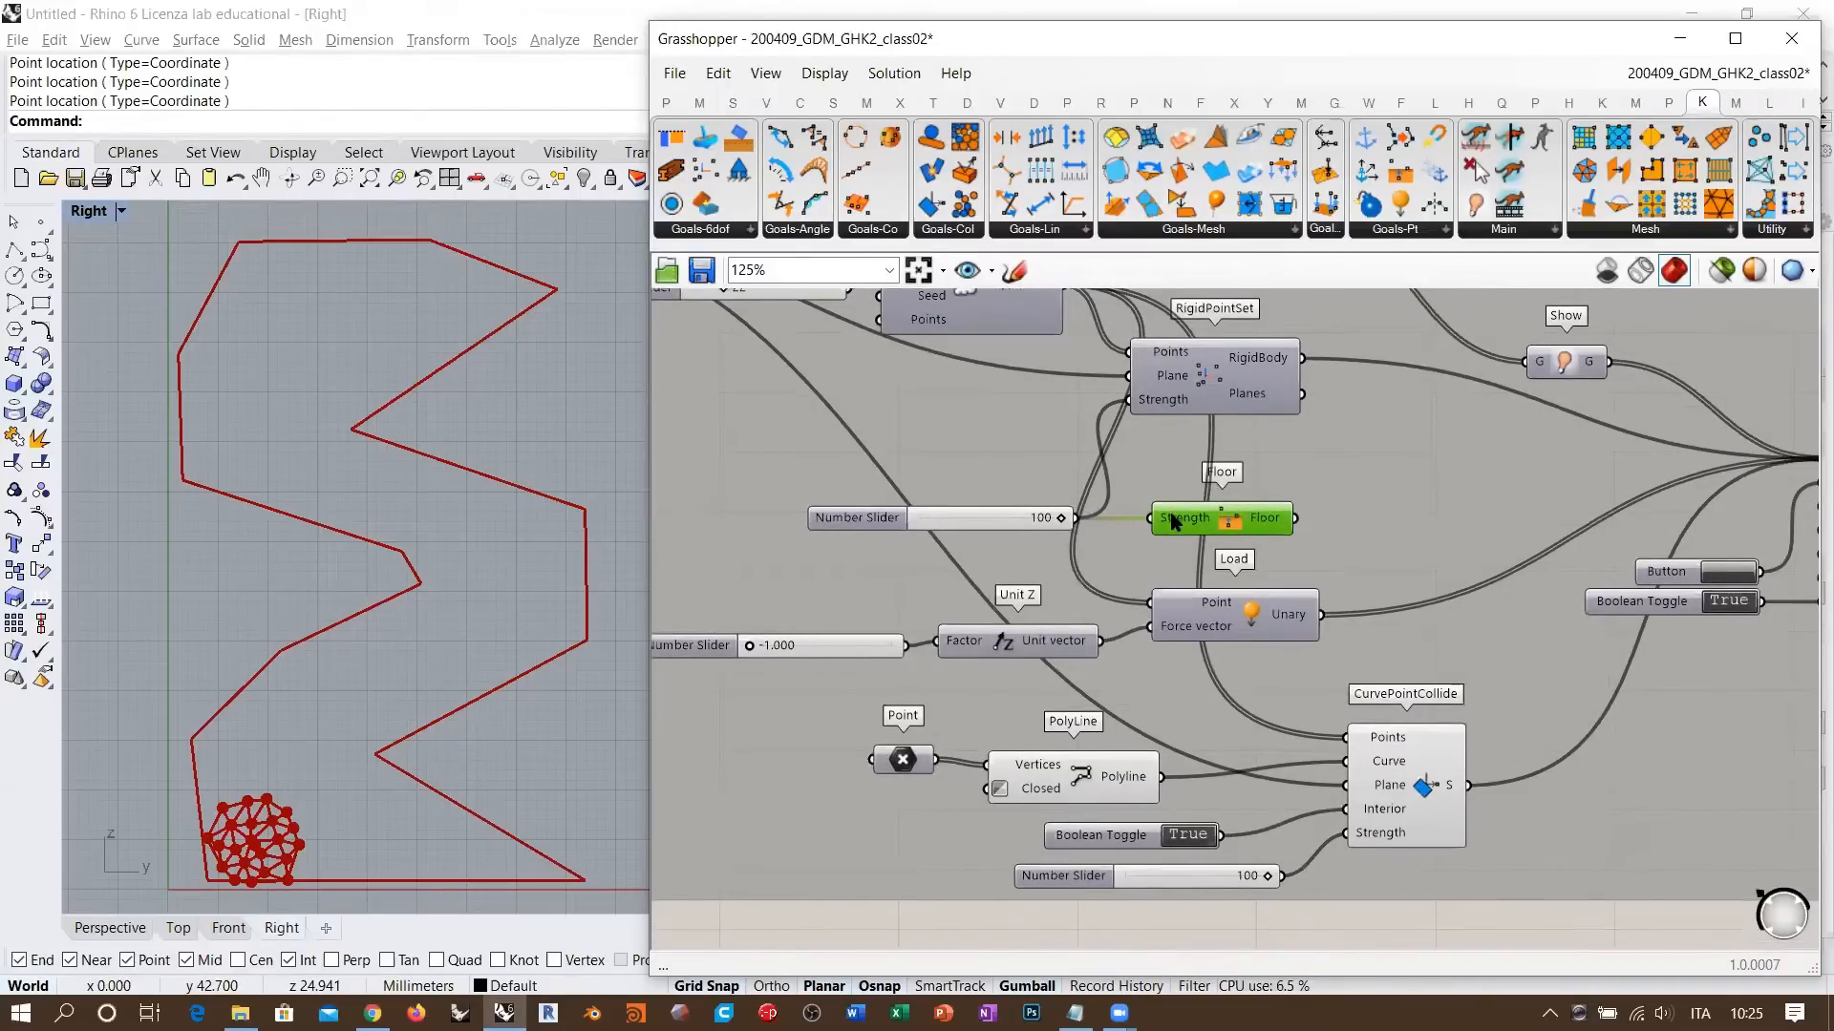
right_click_drag(1173, 520, 1125, 512)
left_click_drag(1184, 509, 1196, 519)
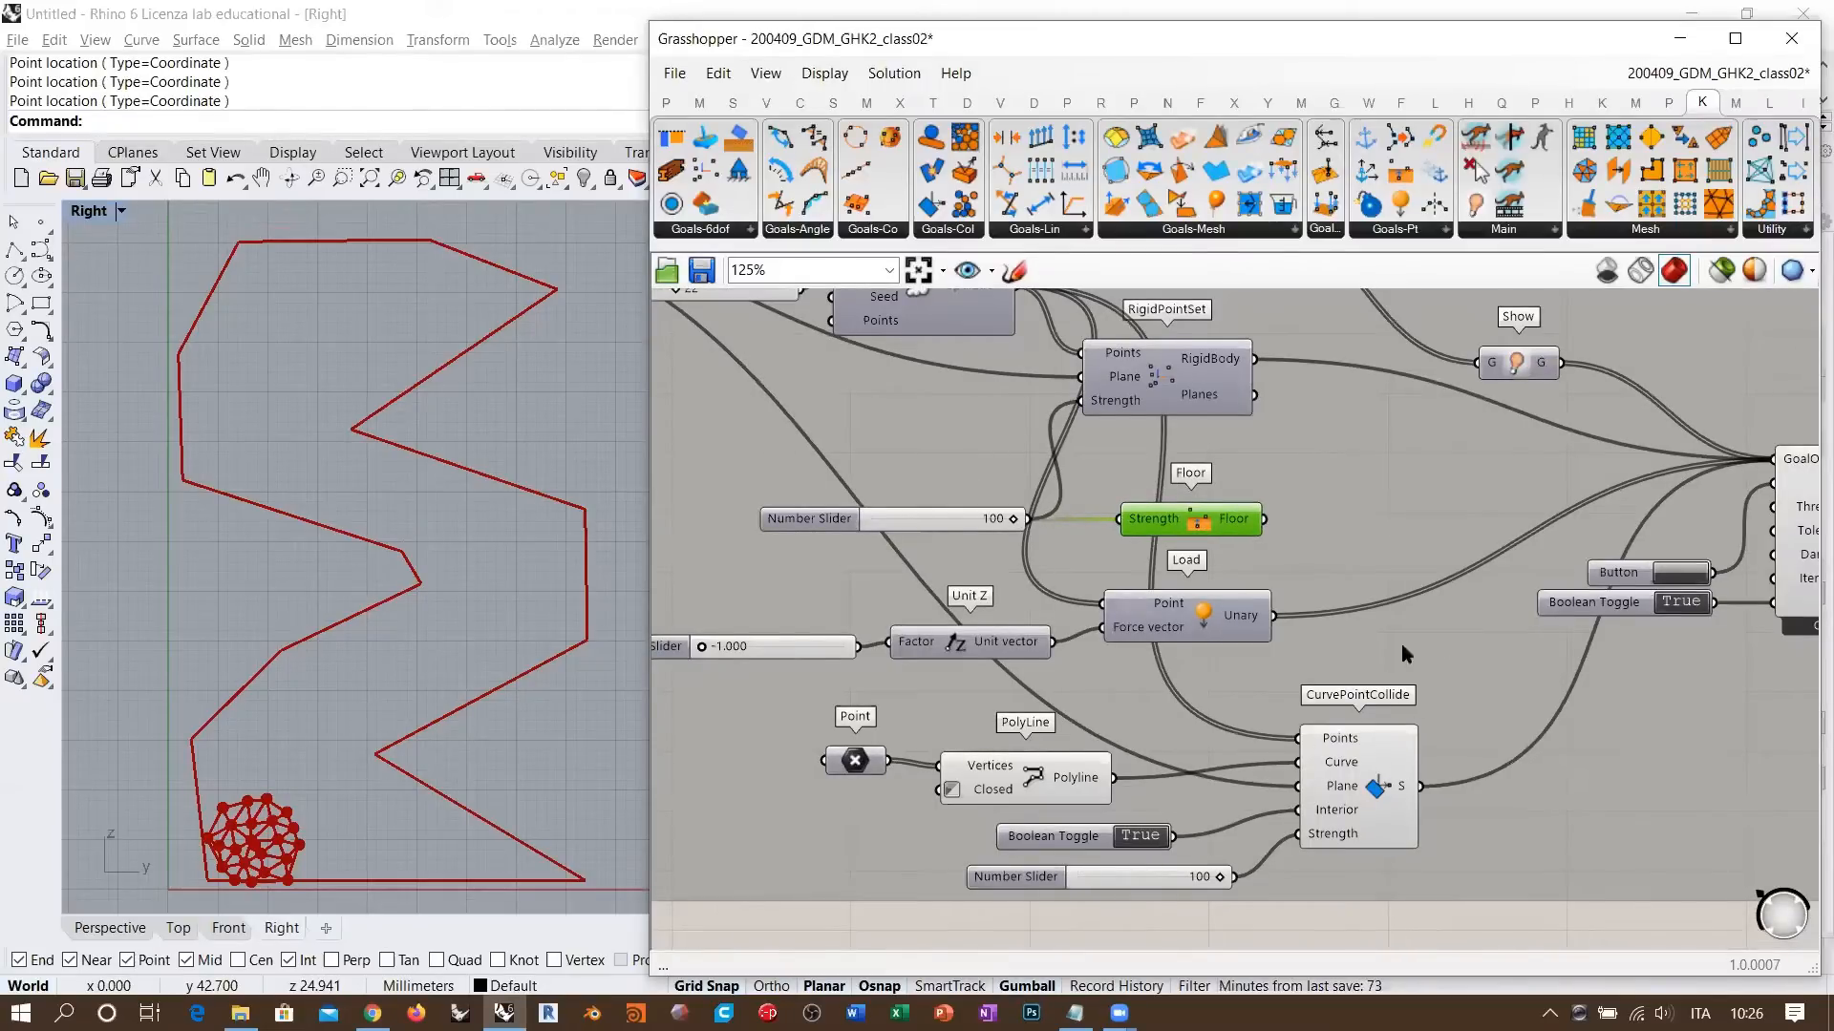
right_click_drag(285, 737, 277, 684)
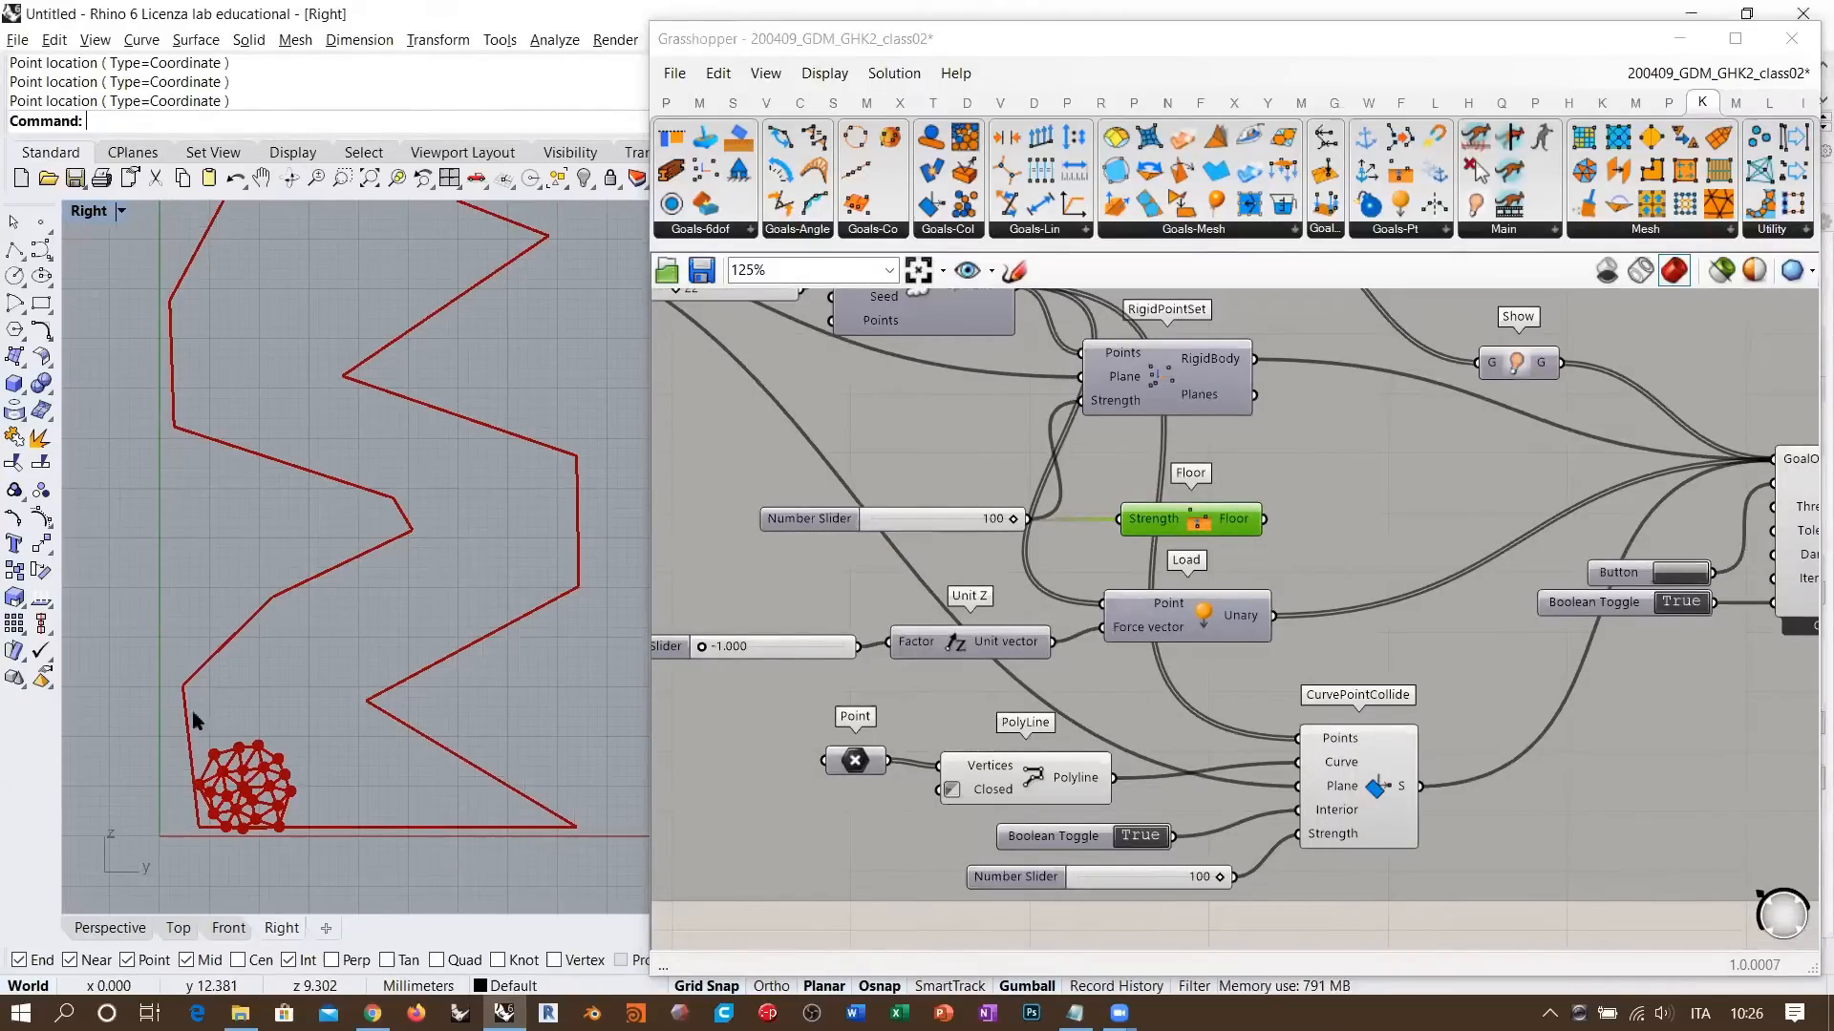
scroll(157, 535, "up", 5)
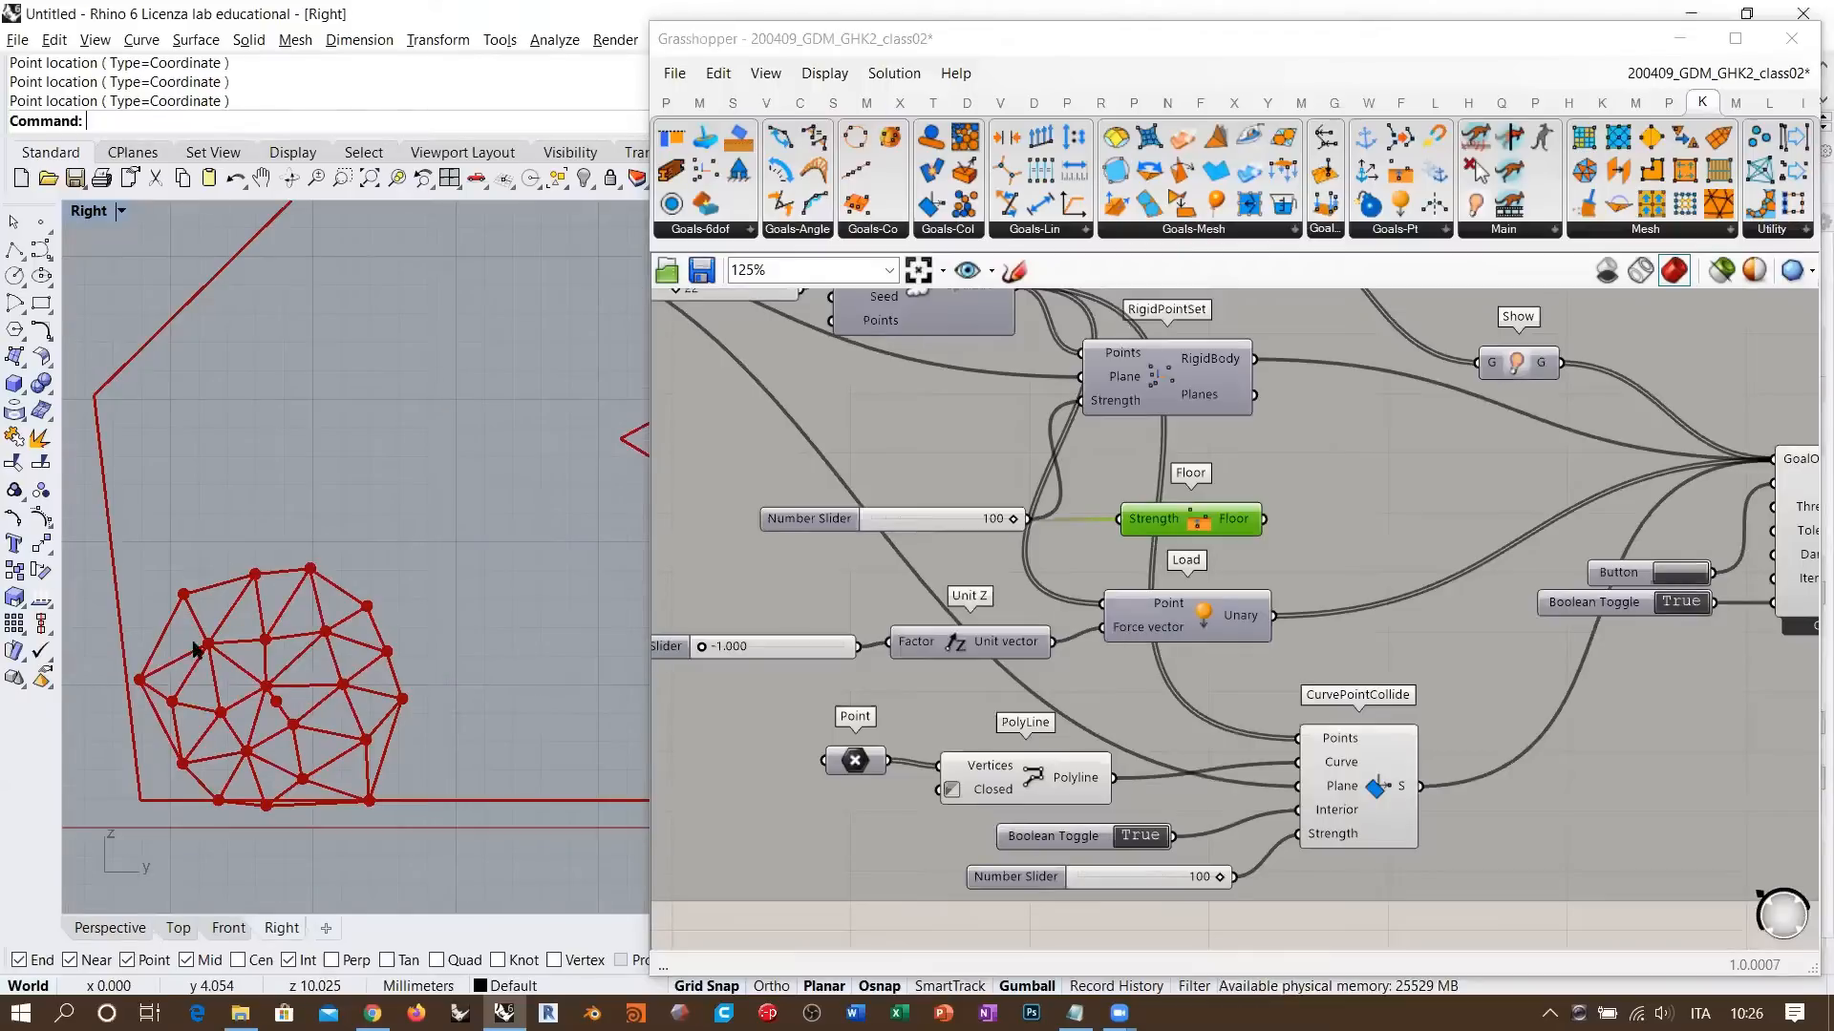
right_click_drag(227, 830, 294, 732)
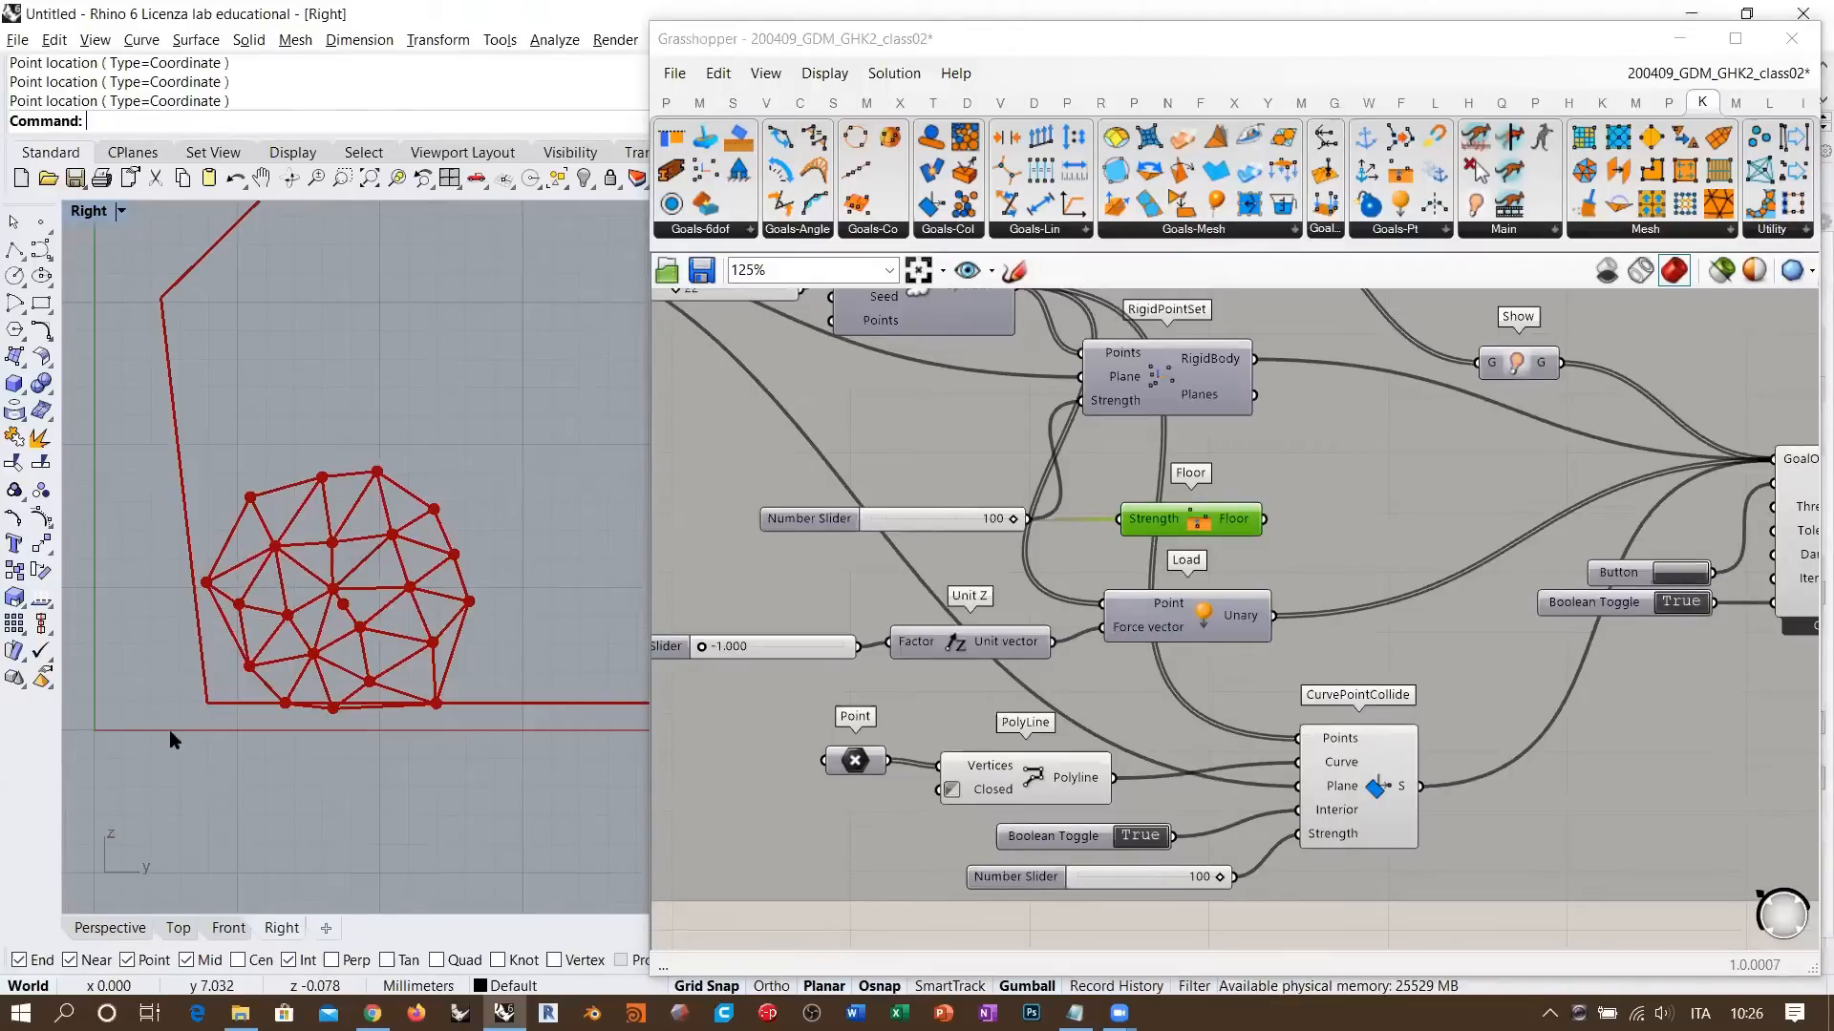
- Move the Floor goal and its strength slider slightly higher and further right, in line with each other beneath RigidPointSet
left_click(1208, 527)
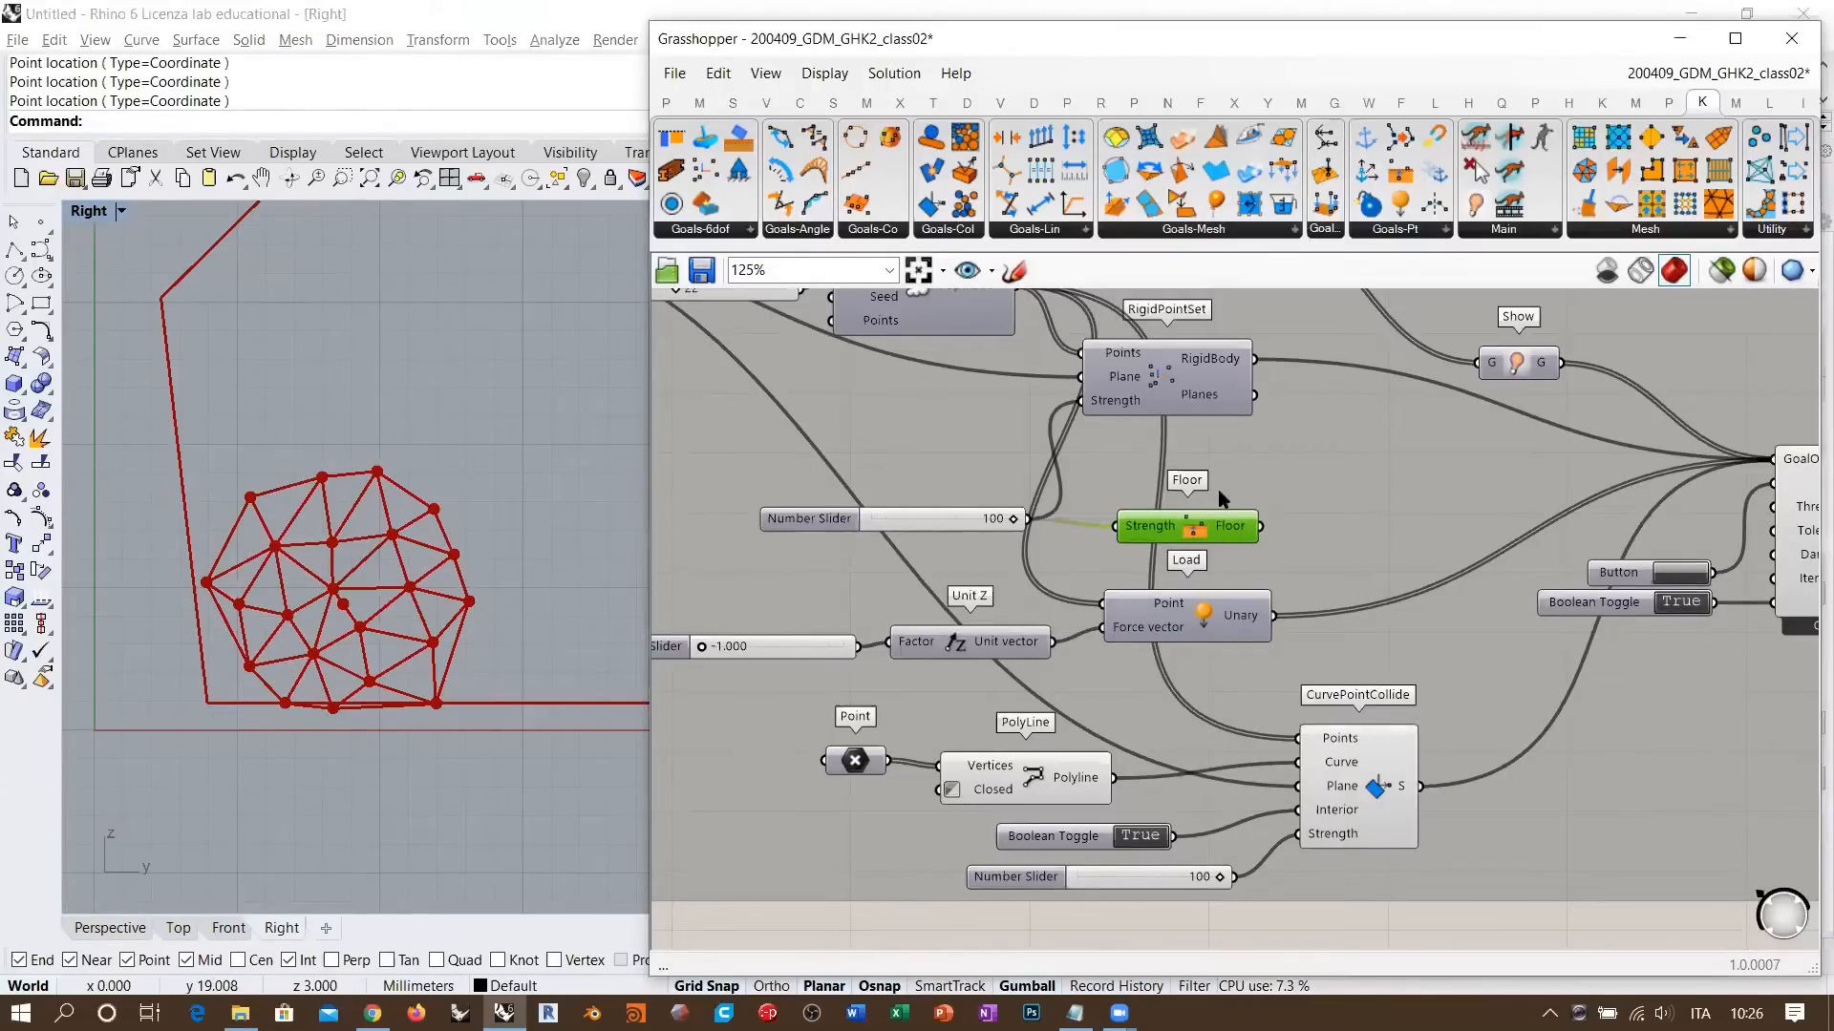
left_click_drag(1208, 527, 1228, 509)
left_click(967, 516)
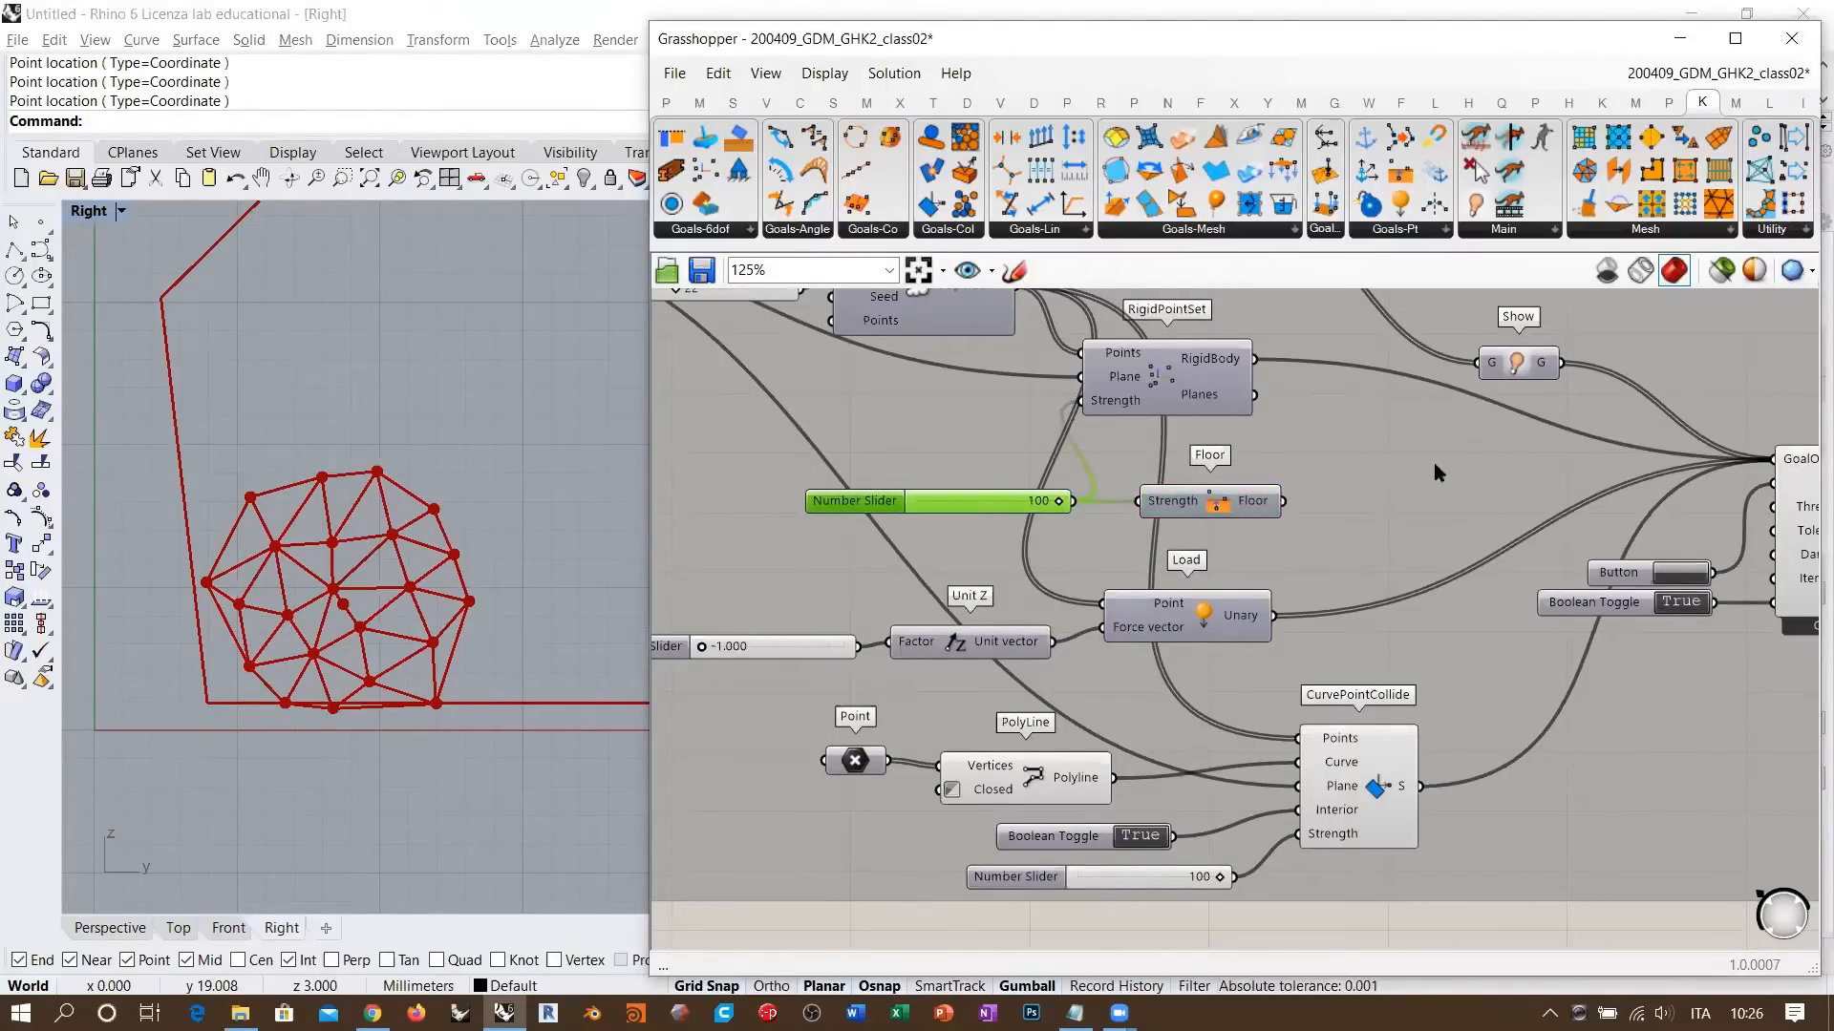
- Move the Unit Z component and its -1.000 slider slightly higher and further right, in line with Load's Force vector input
right_click_drag(1190, 510, 1108, 543)
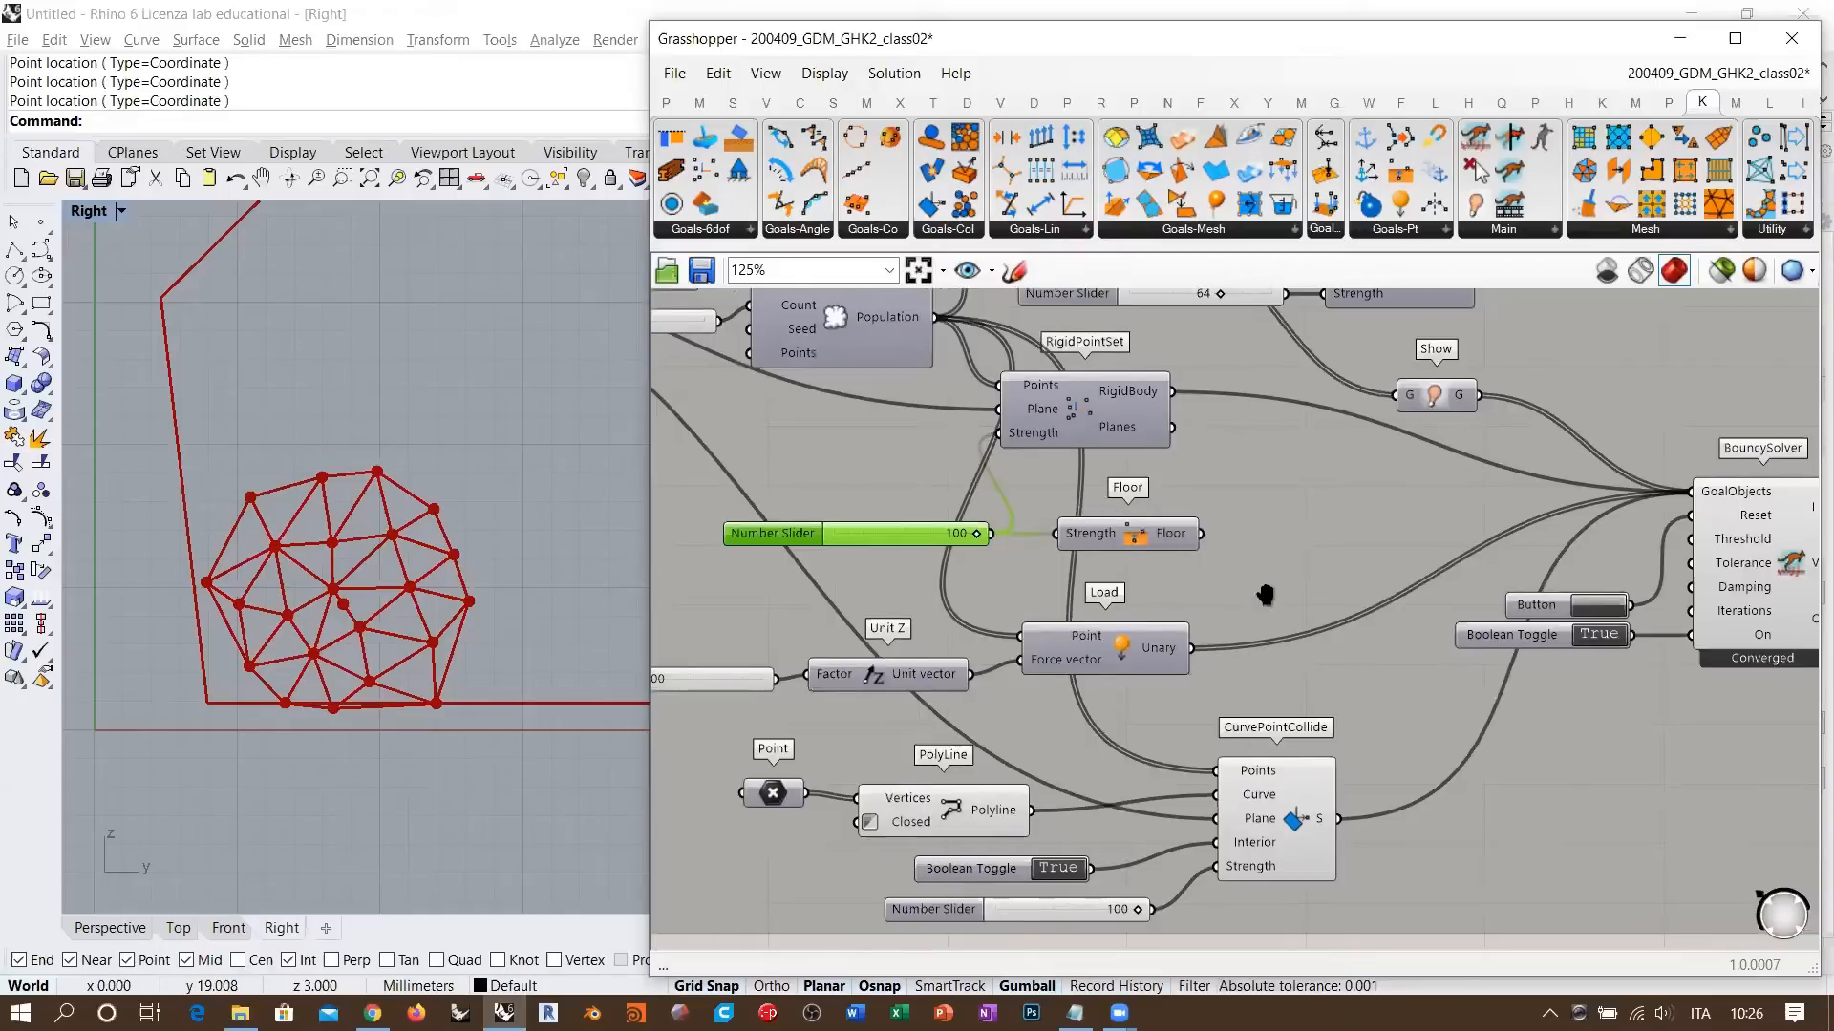
right_click_drag(1264, 596, 1347, 560)
left_click(1172, 604)
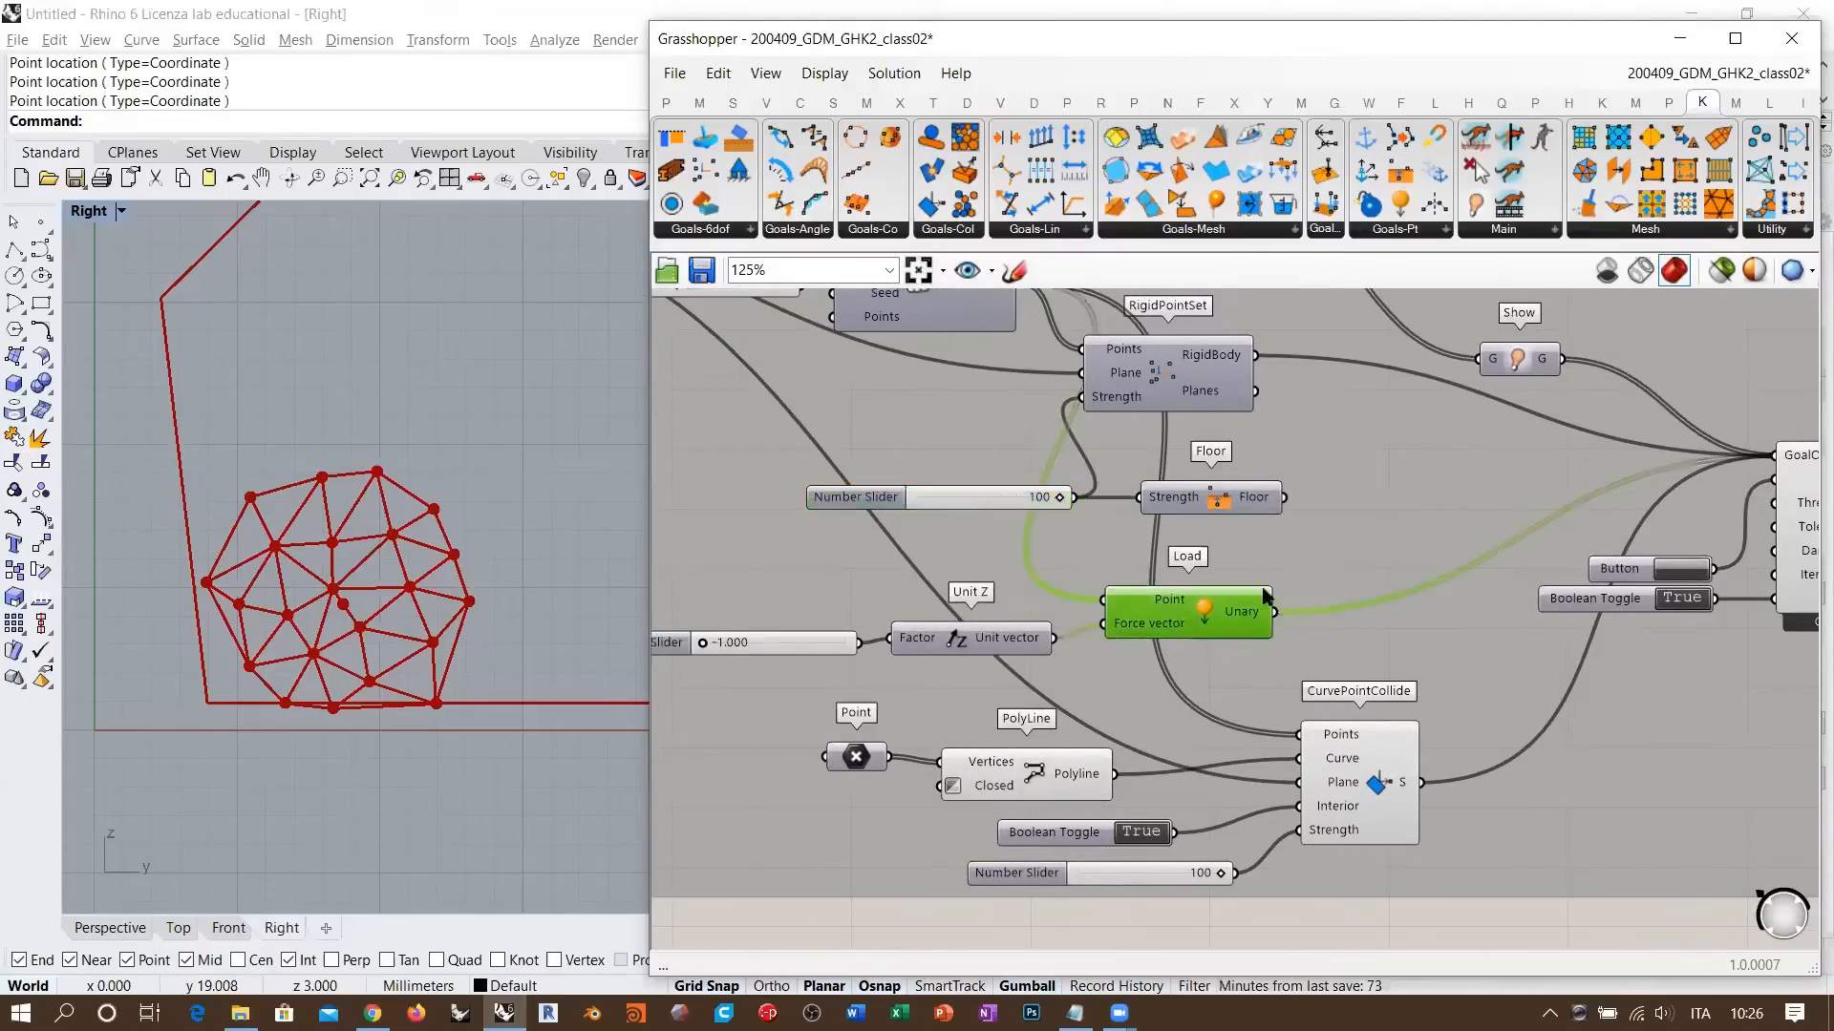
left_click_drag(1003, 640, 1003, 626)
left_click_drag(801, 635, 815, 616)
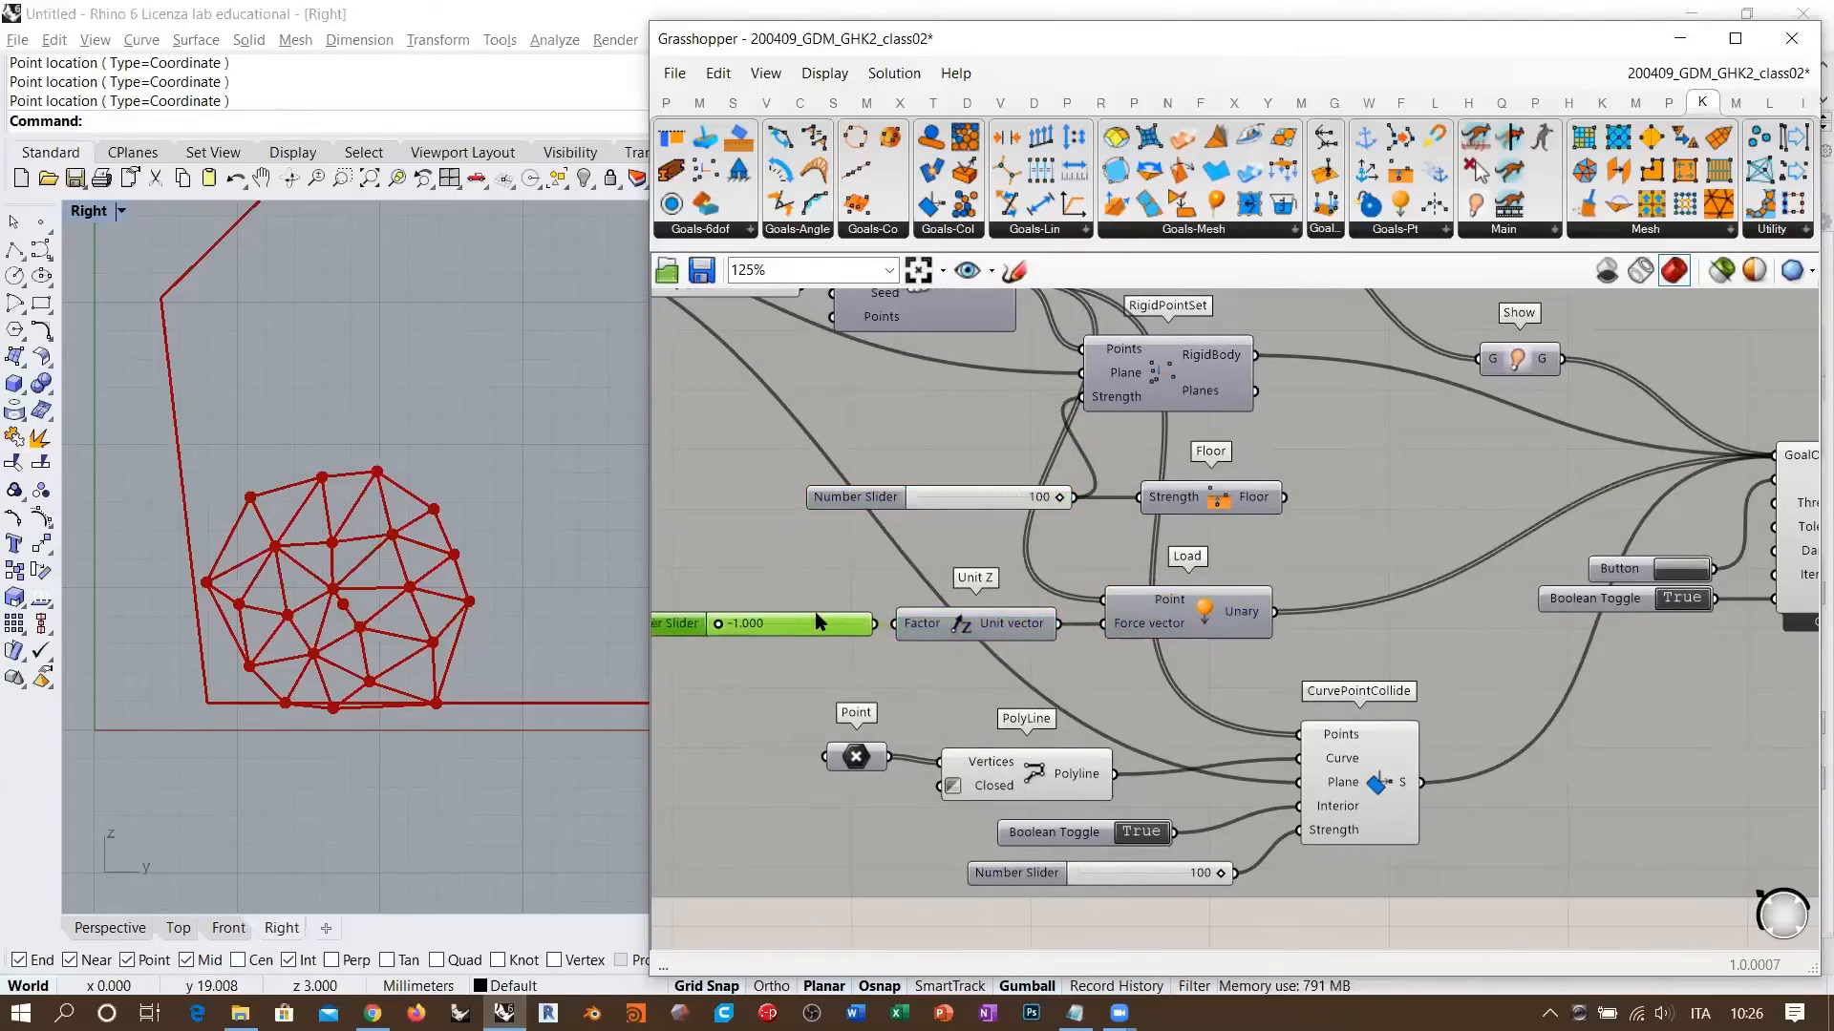
left_click_drag(999, 632, 1015, 634)
left_click_drag(828, 630, 836, 630)
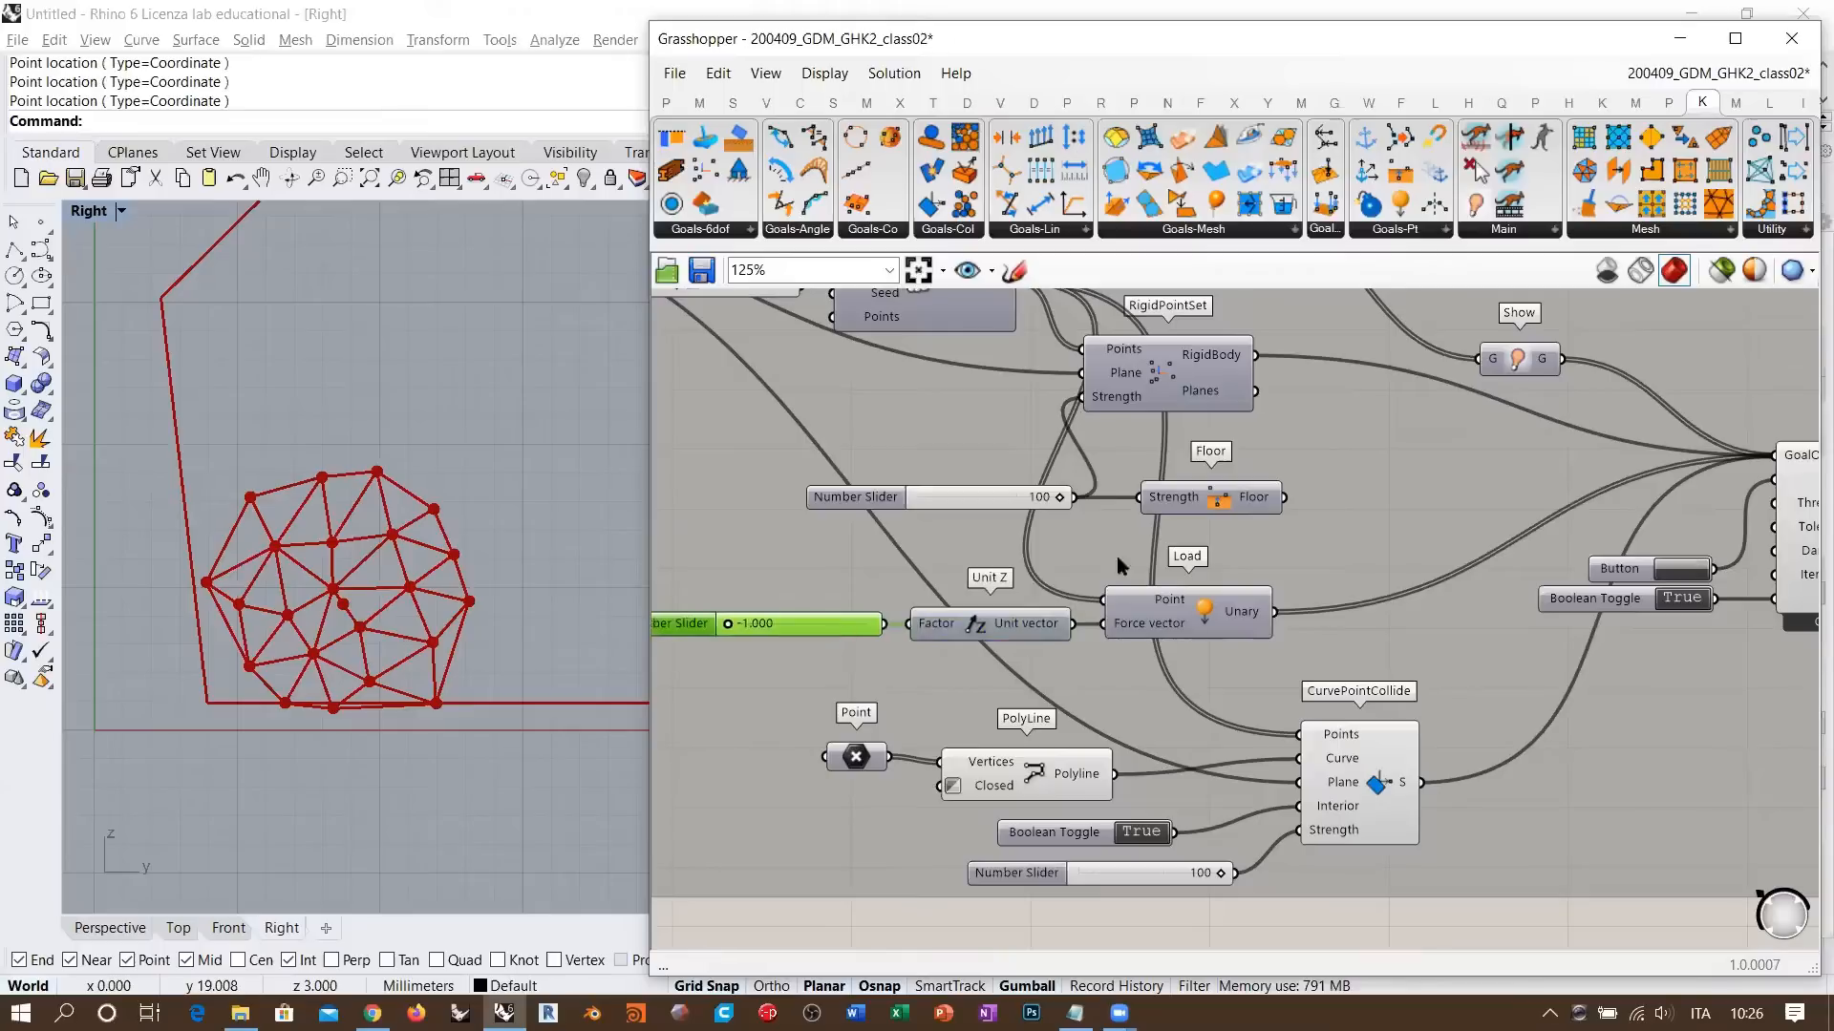
- Move the PolyLine and Point components slightly higher and further right, in line with CurvePointCollide's Curve input
right_click_drag(1368, 690, 1365, 583)
right_click_drag(853, 650, 862, 582)
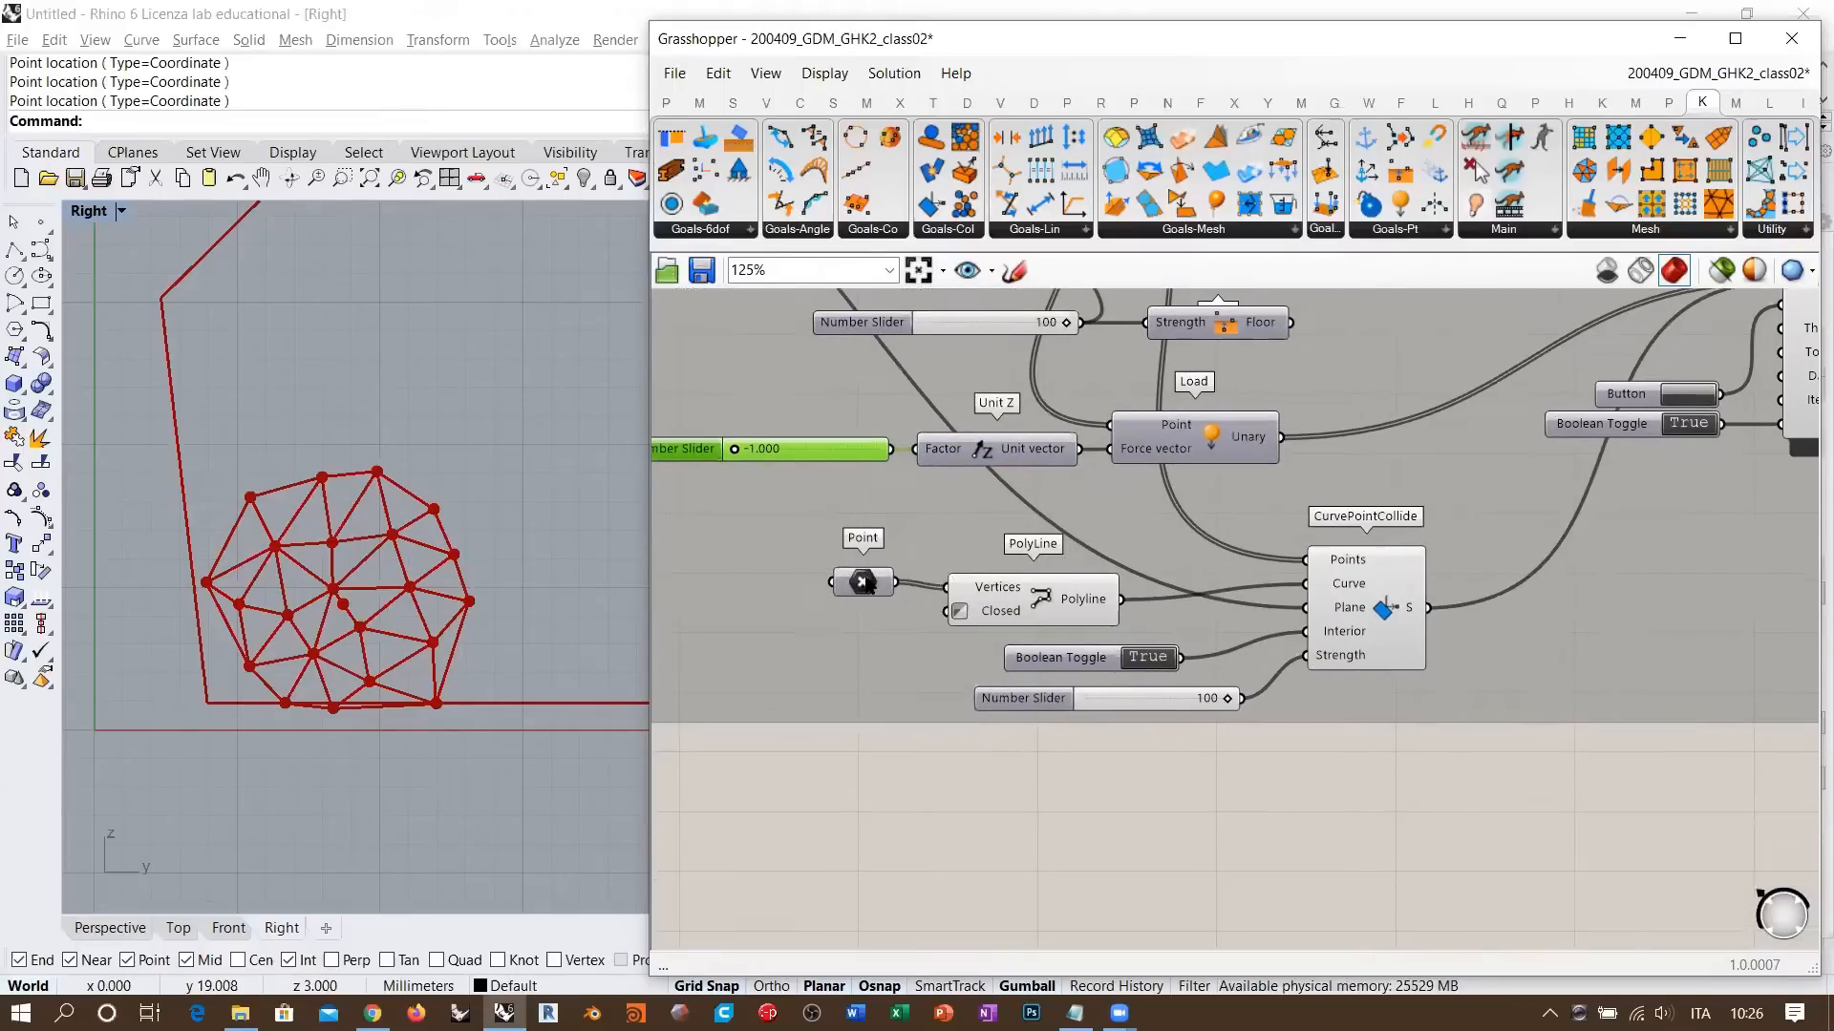
left_click_drag(1000, 597, 1014, 582)
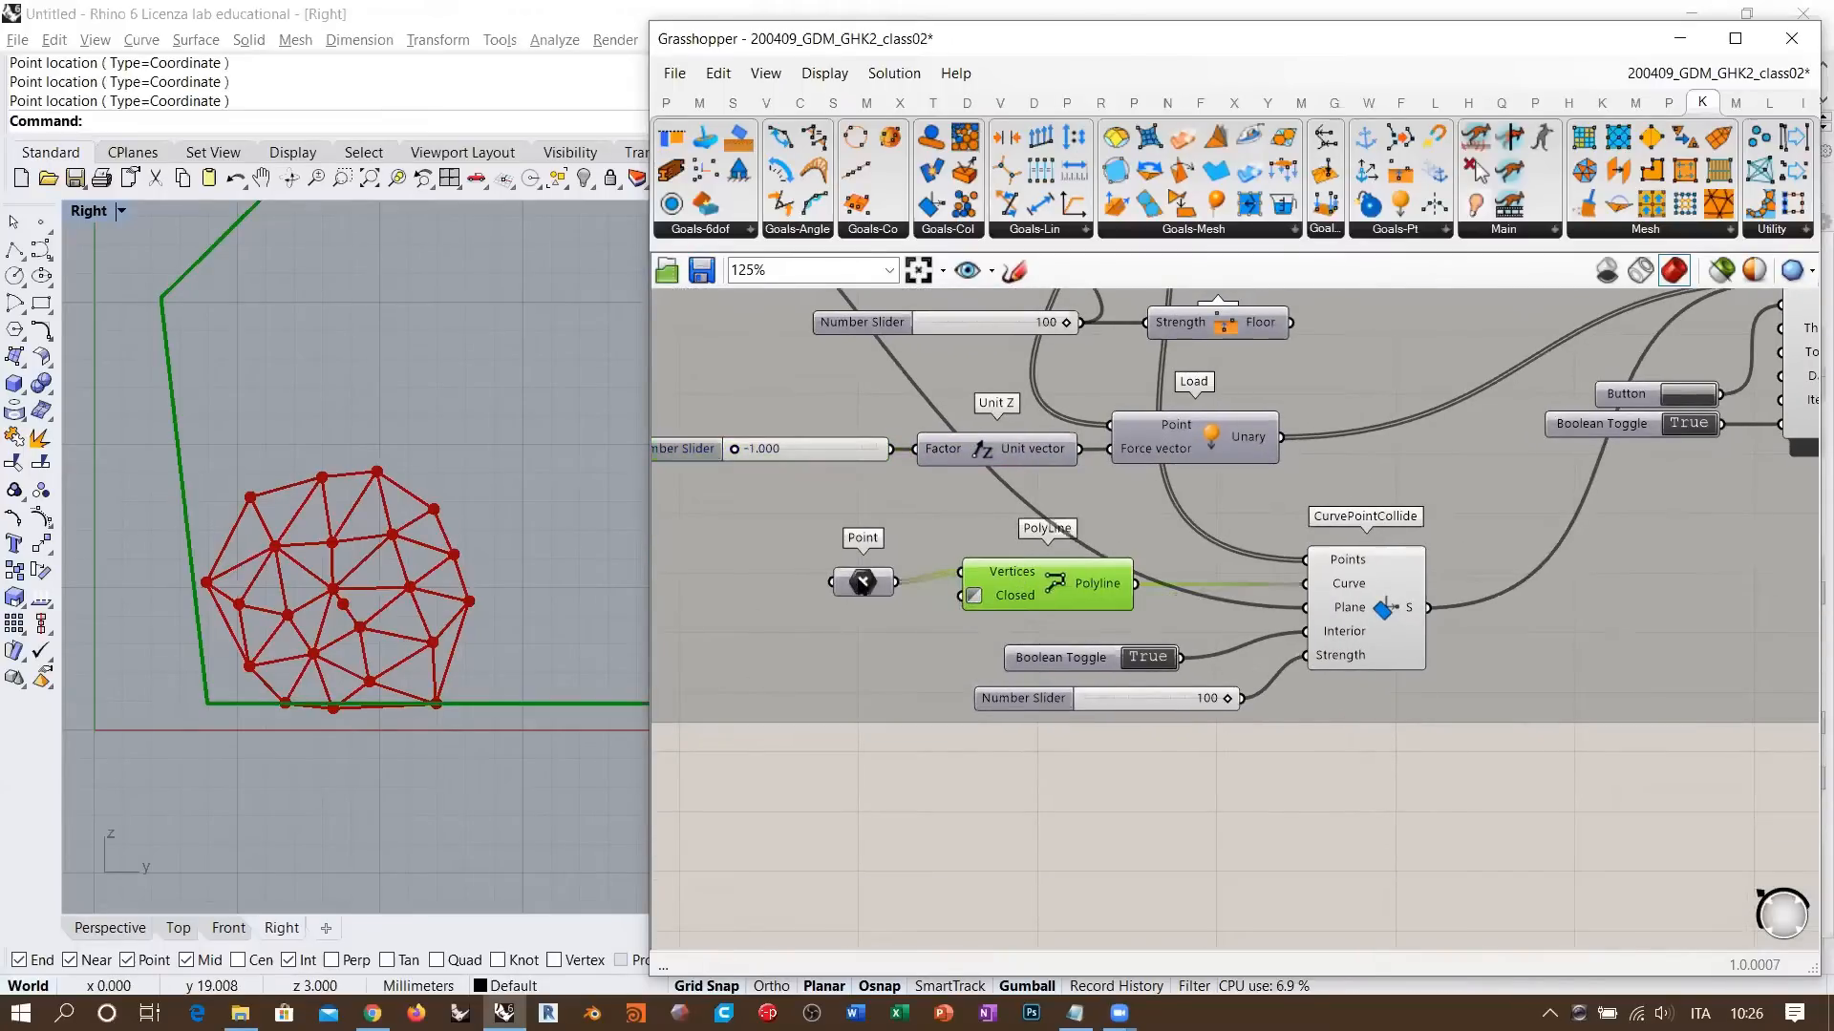
left_click_drag(862, 581, 885, 573)
left_click(1104, 639)
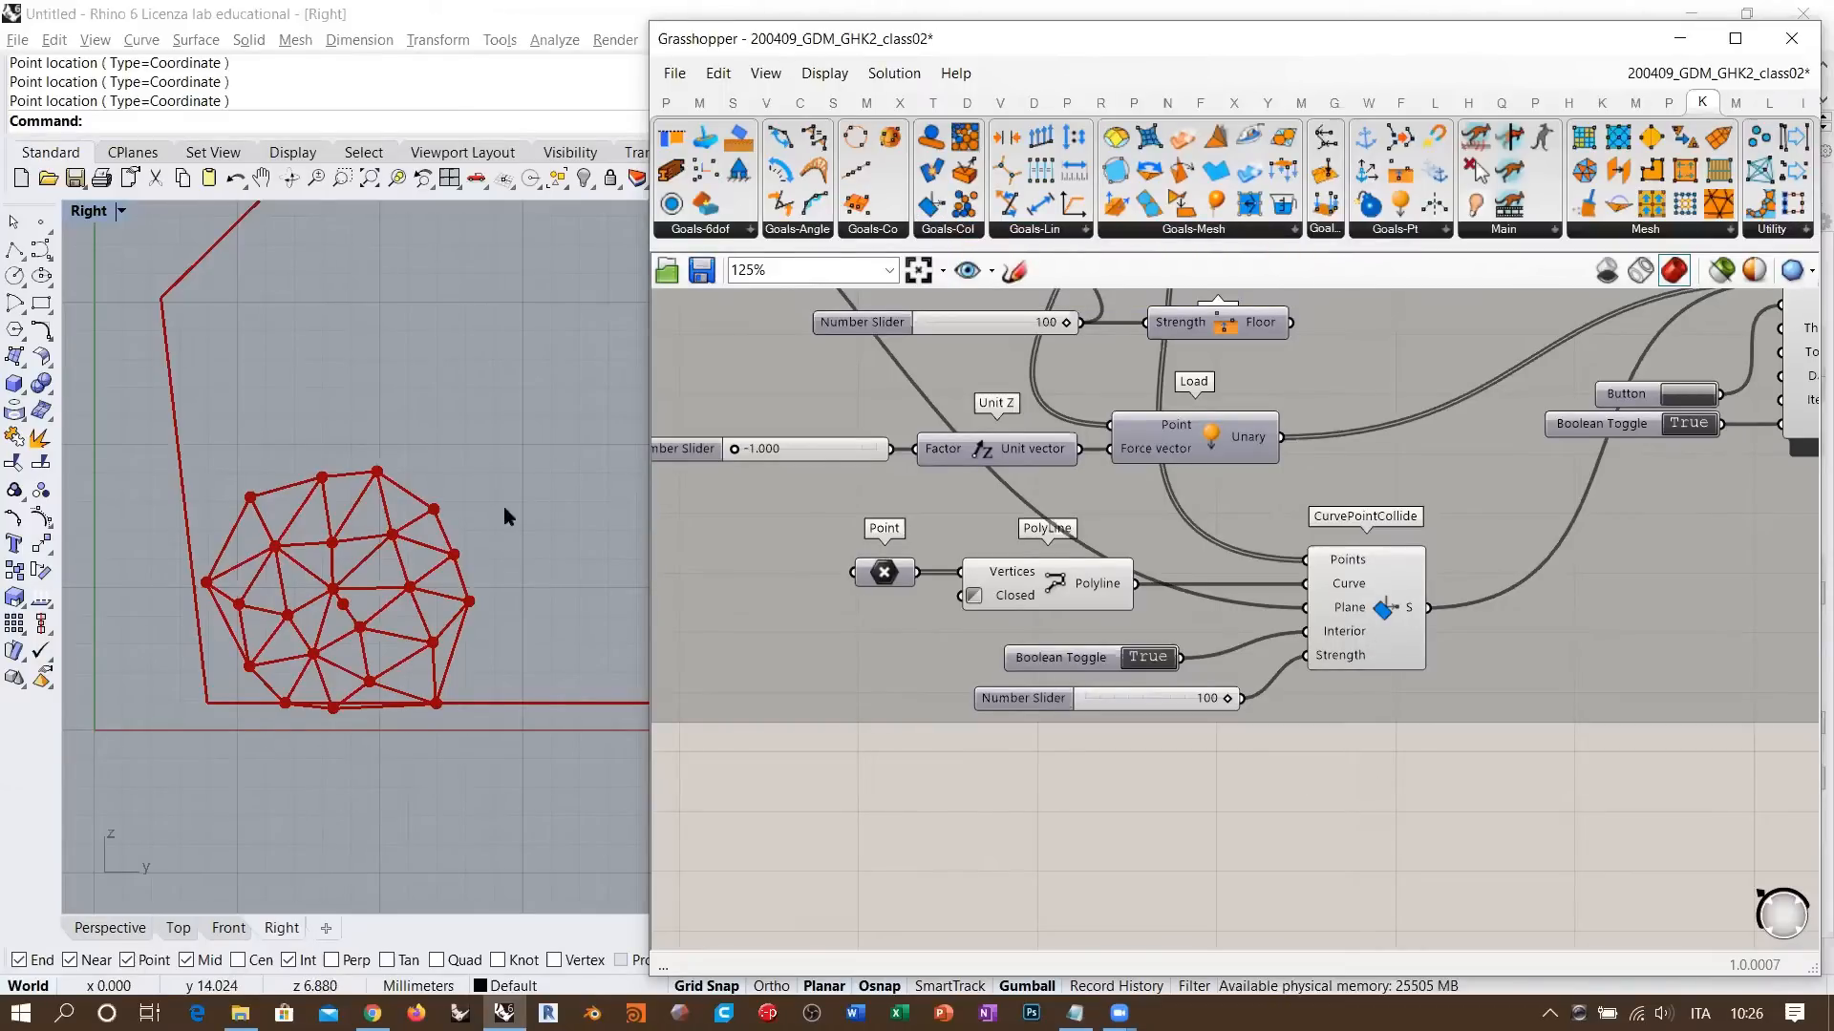
- Examine the complete zigzag polyline enclosing the disc in the Right view
right_click_drag(437, 595, 345, 630)
scroll(342, 629, "down", 6)
right_click_drag(436, 537, 429, 634)
scroll(391, 620, "down", 6)
right_click_drag(526, 321, 470, 422)
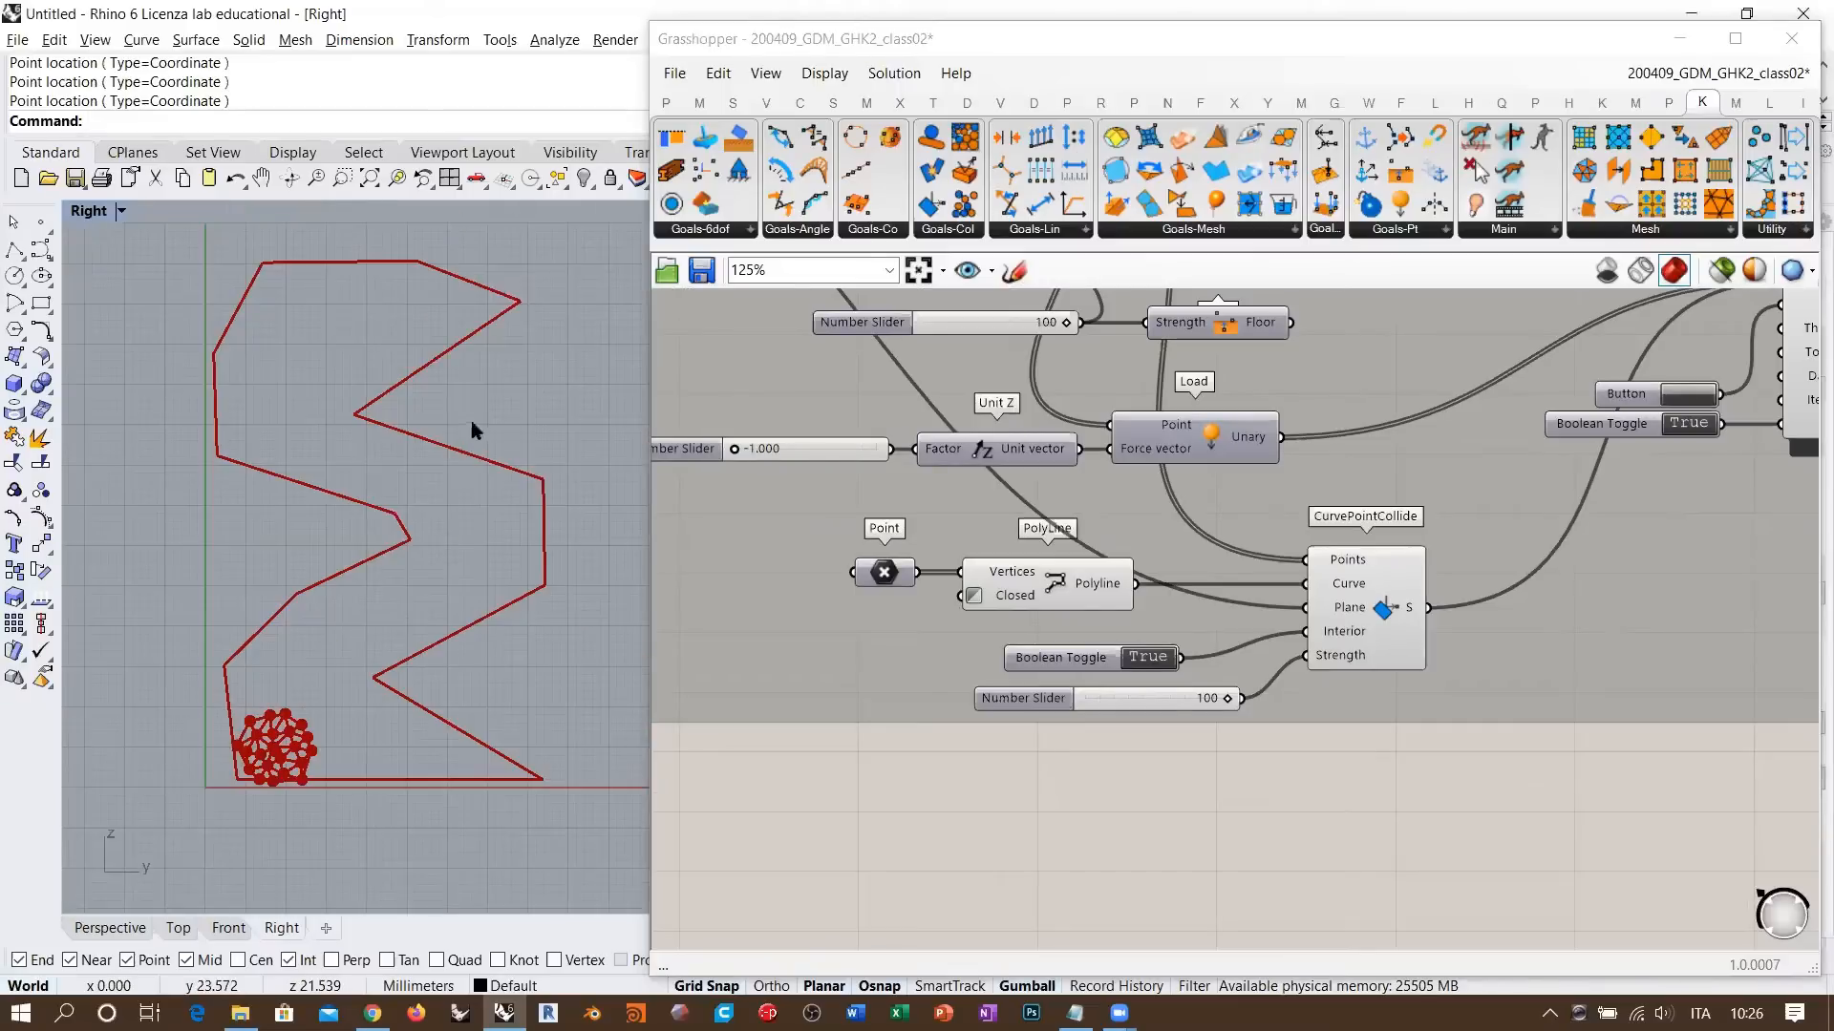
scroll(430, 336, "up", 2)
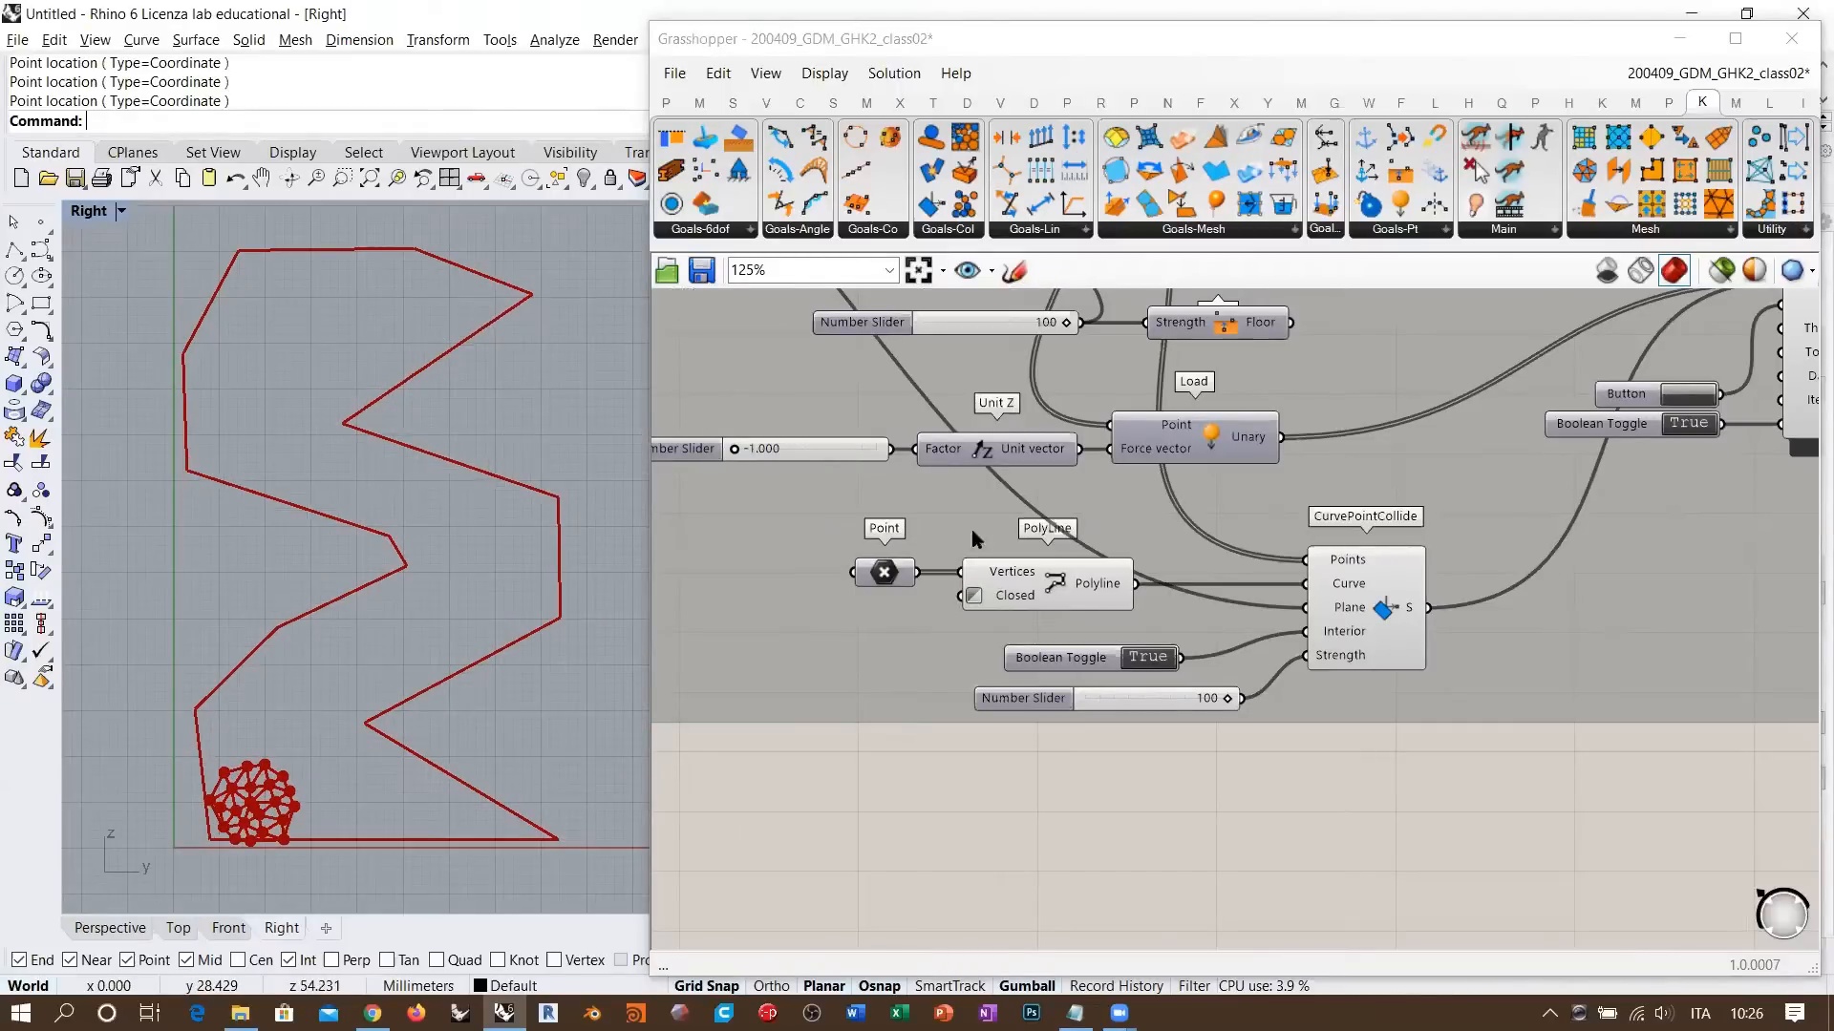
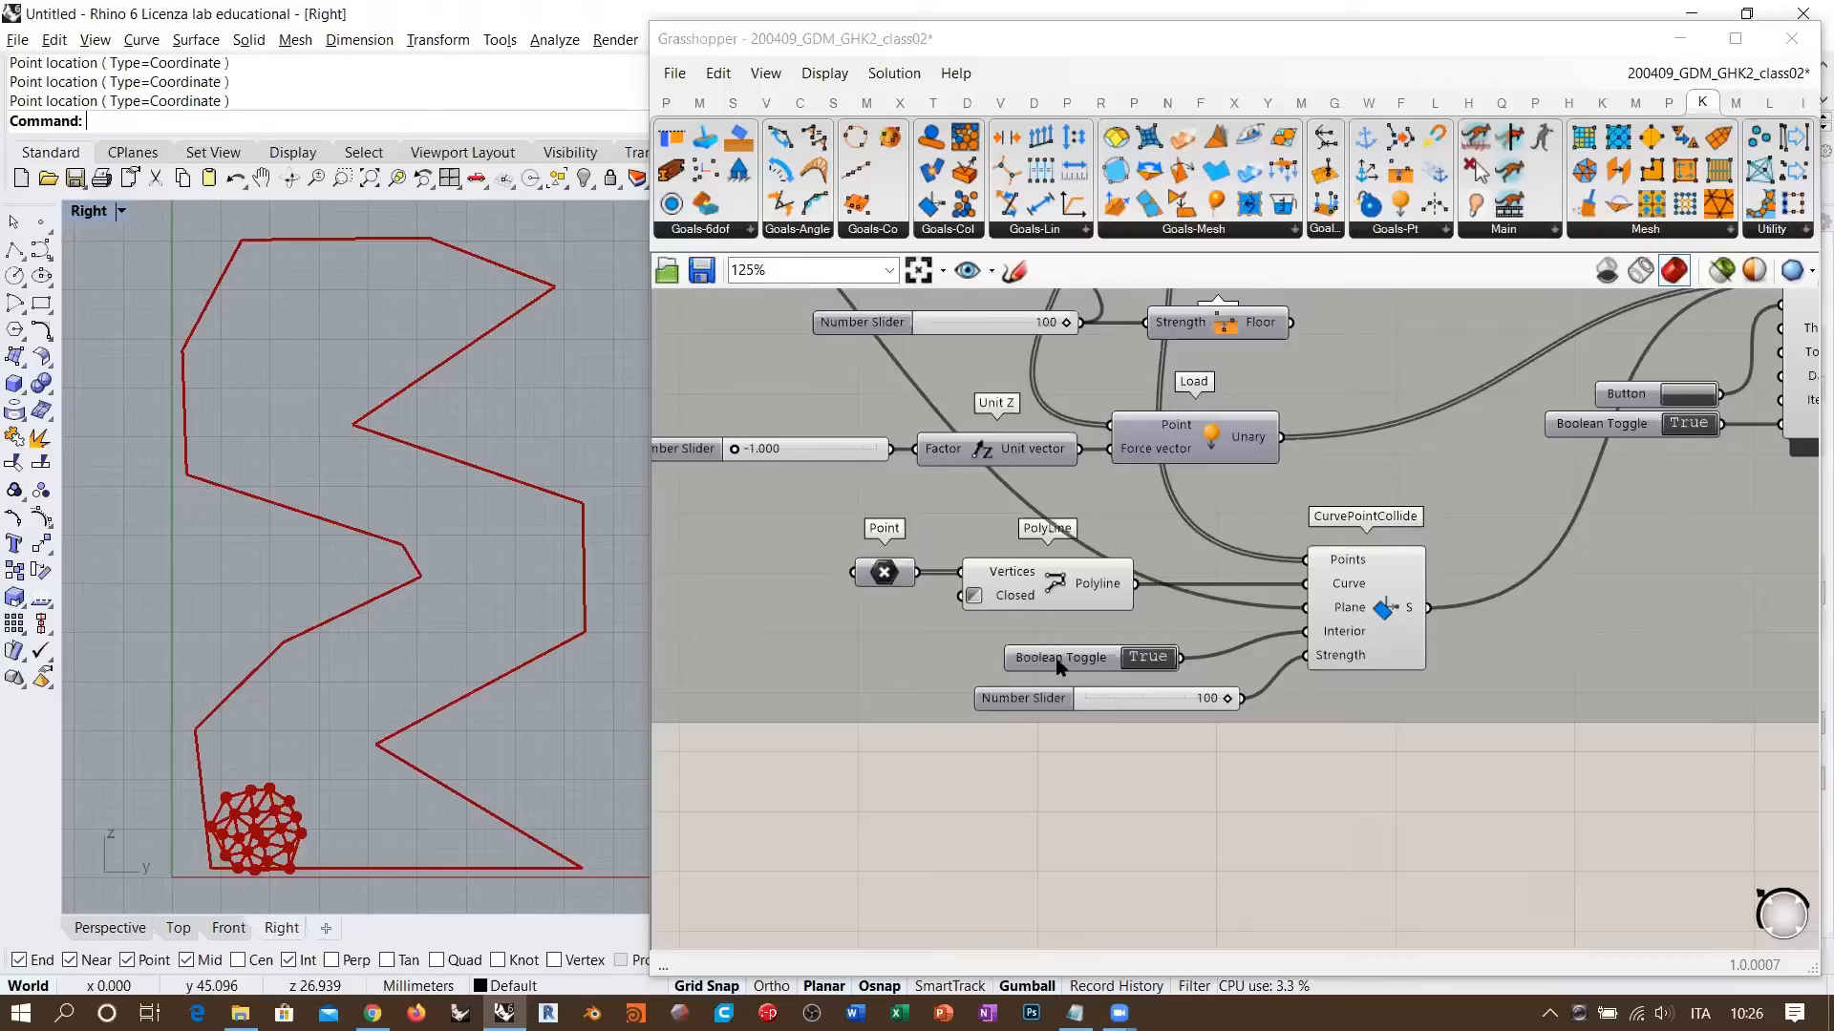
- Move the Boolean Toggle and strength slider closer beneath PolyLine, level with CurvePointCollide's Interior and Strength inputs
left_click_drag(1060, 666, 949, 658)
scroll(1114, 573, "up", 1)
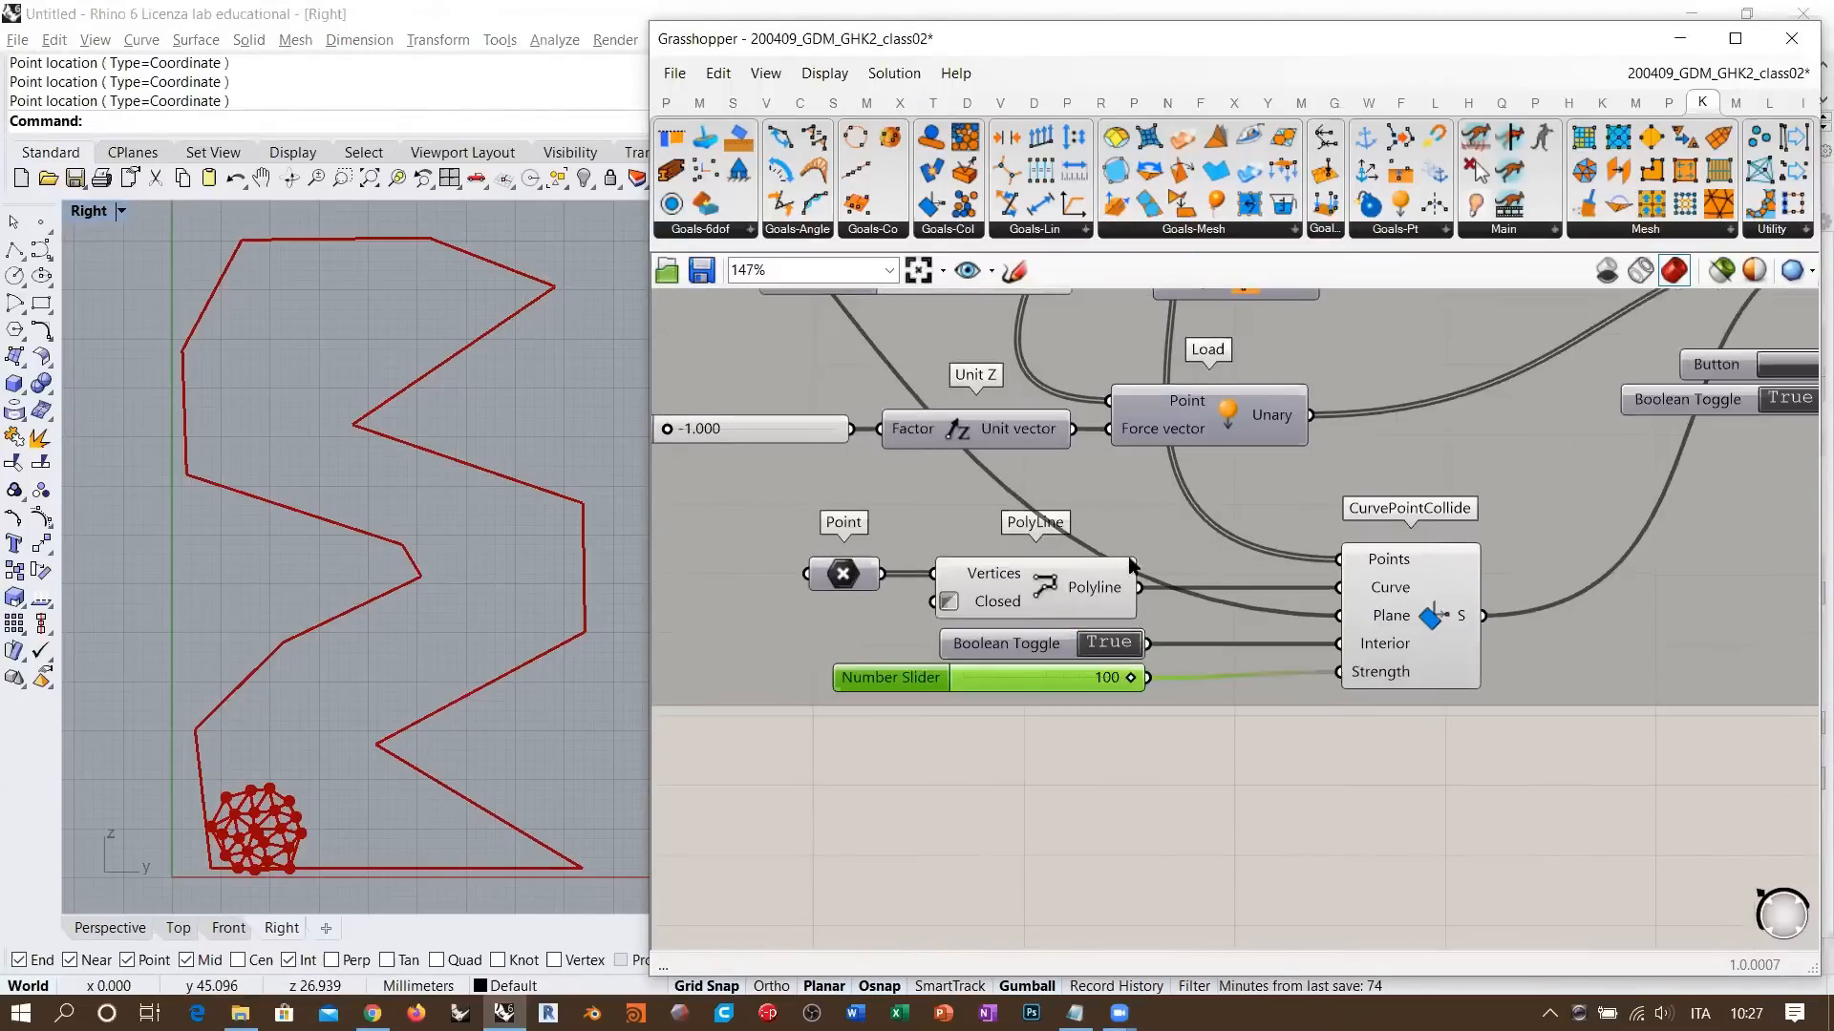
scroll(1134, 589, "up", 2)
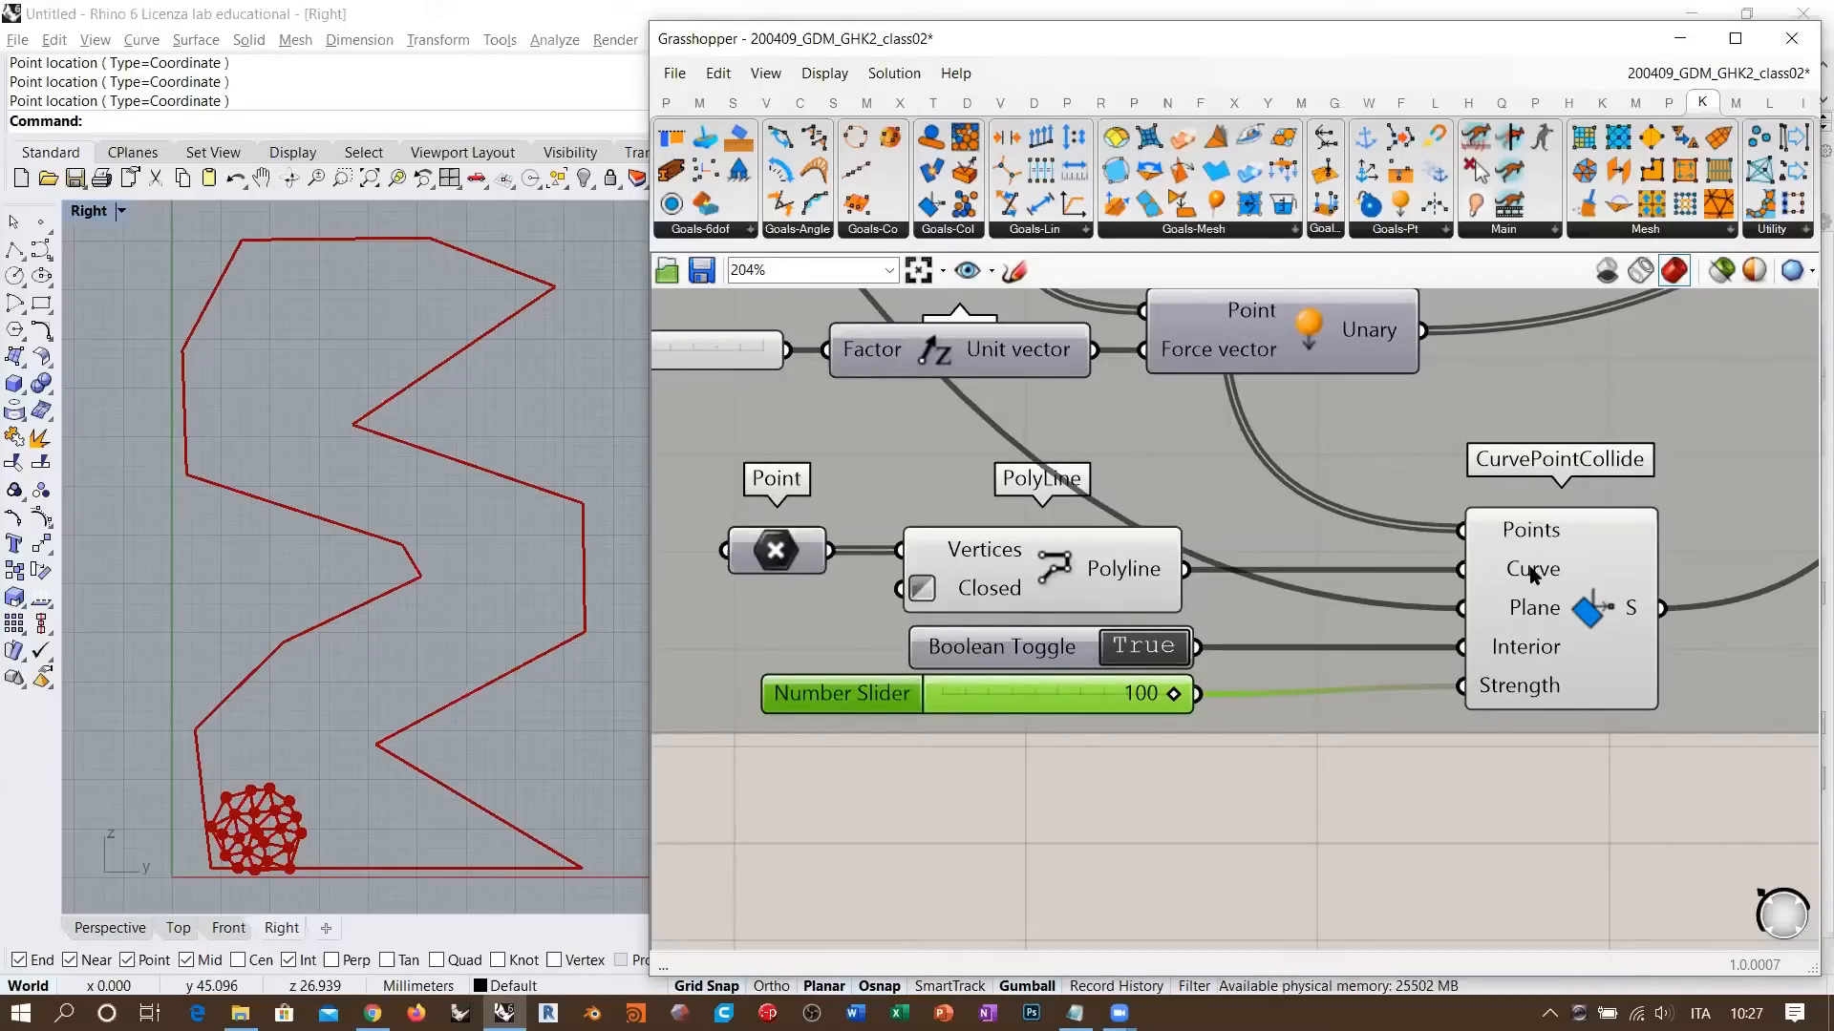
- Check the Interior input's description, set its toggle to False and view how the disc behaves relative to the polyline
mouse_move(1531, 573)
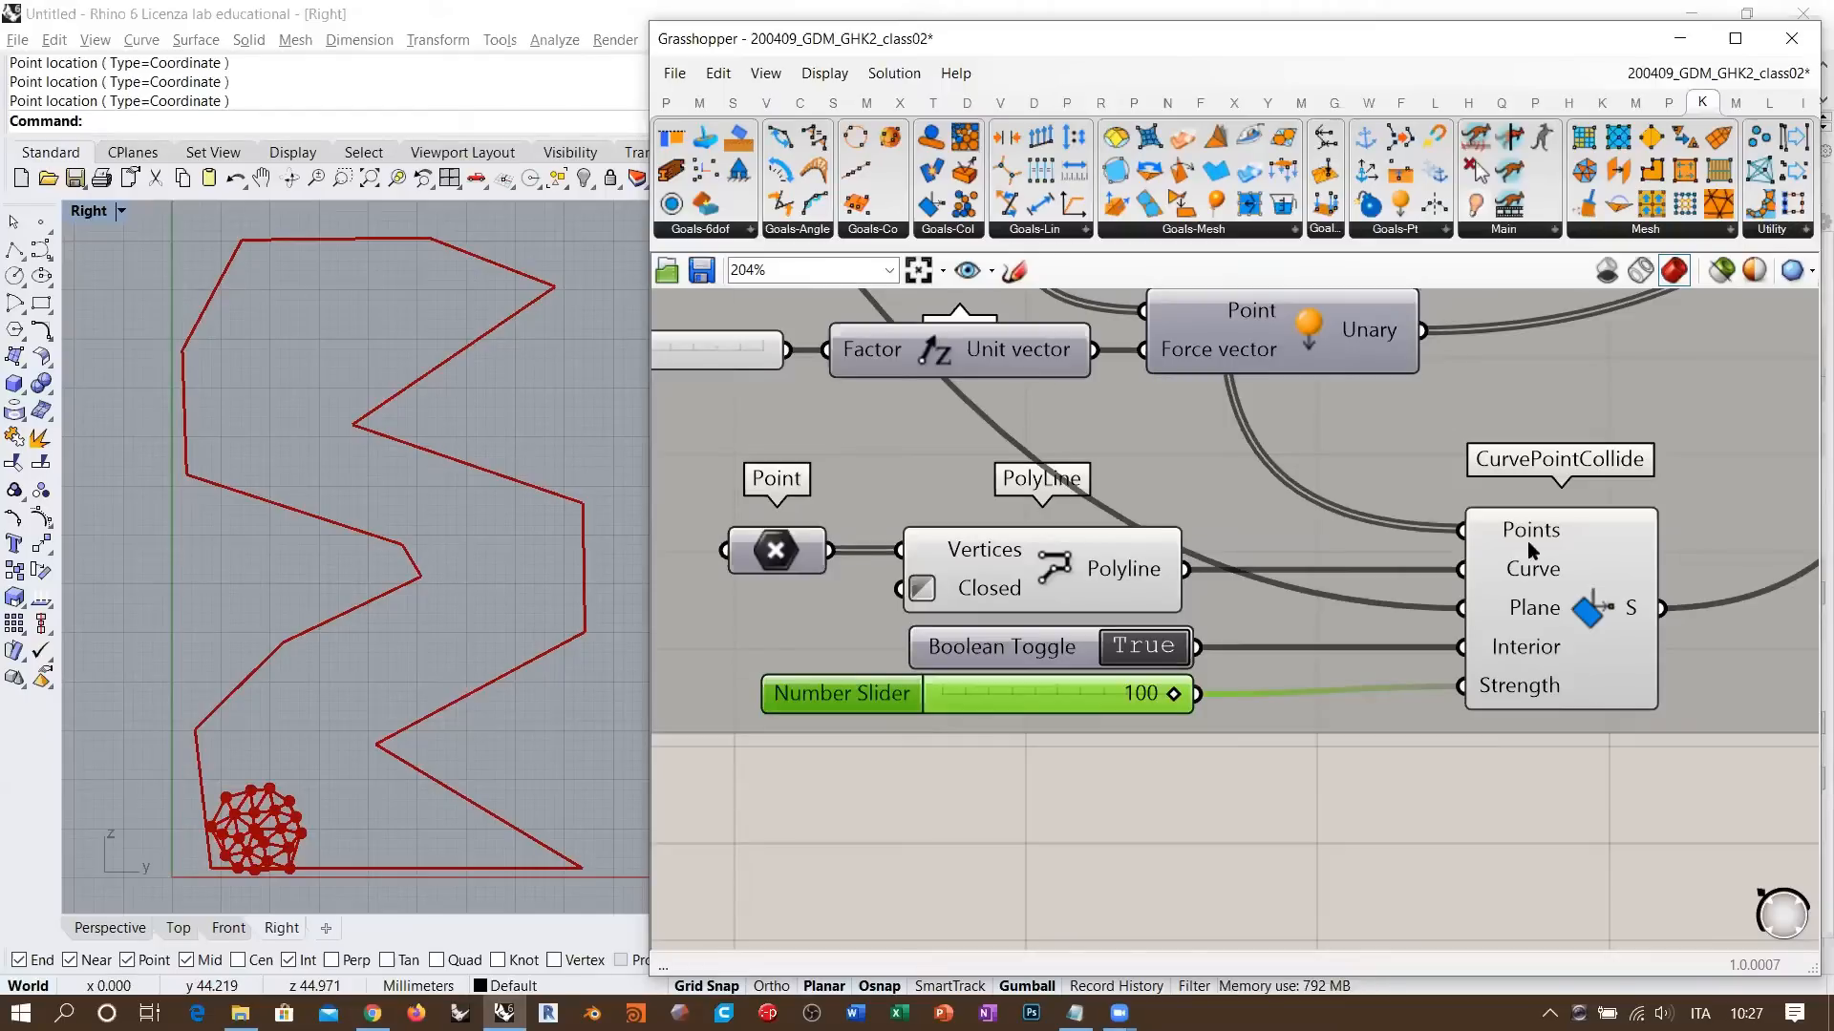
mouse_move(1537, 613)
mouse_move(1523, 655)
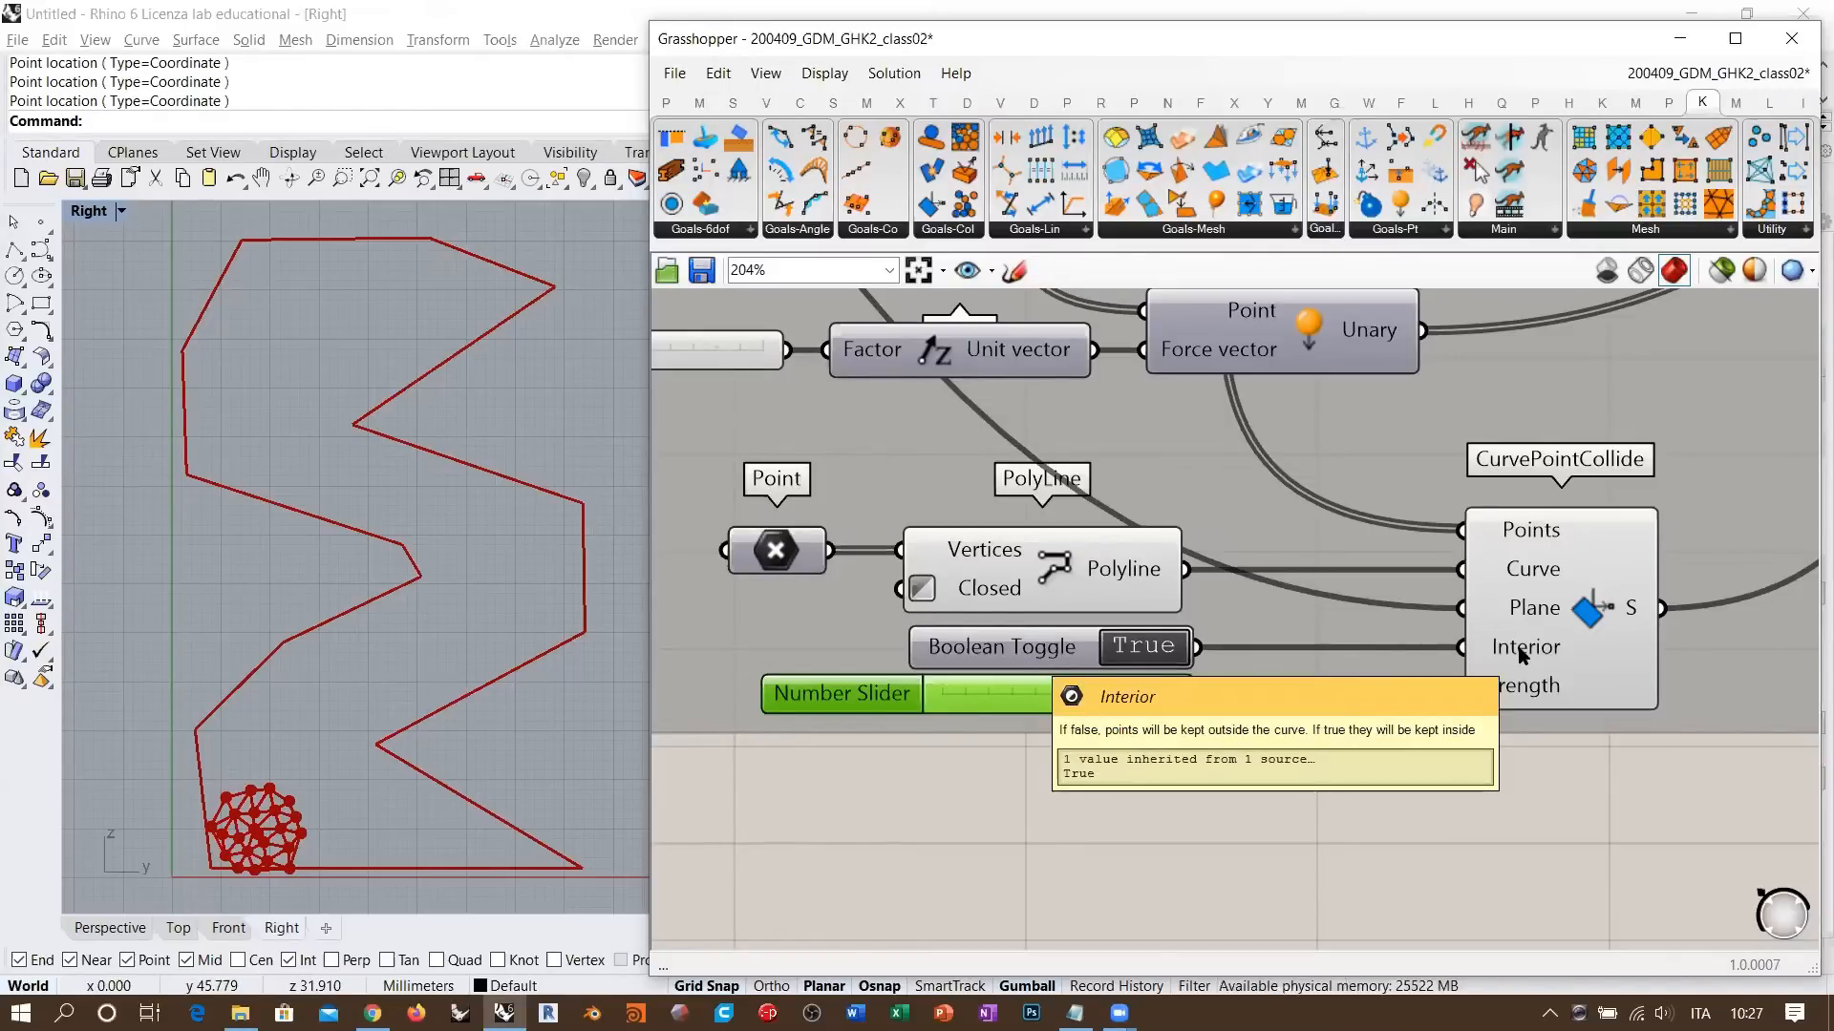
left_click(1133, 648)
scroll(340, 612, "down", 6)
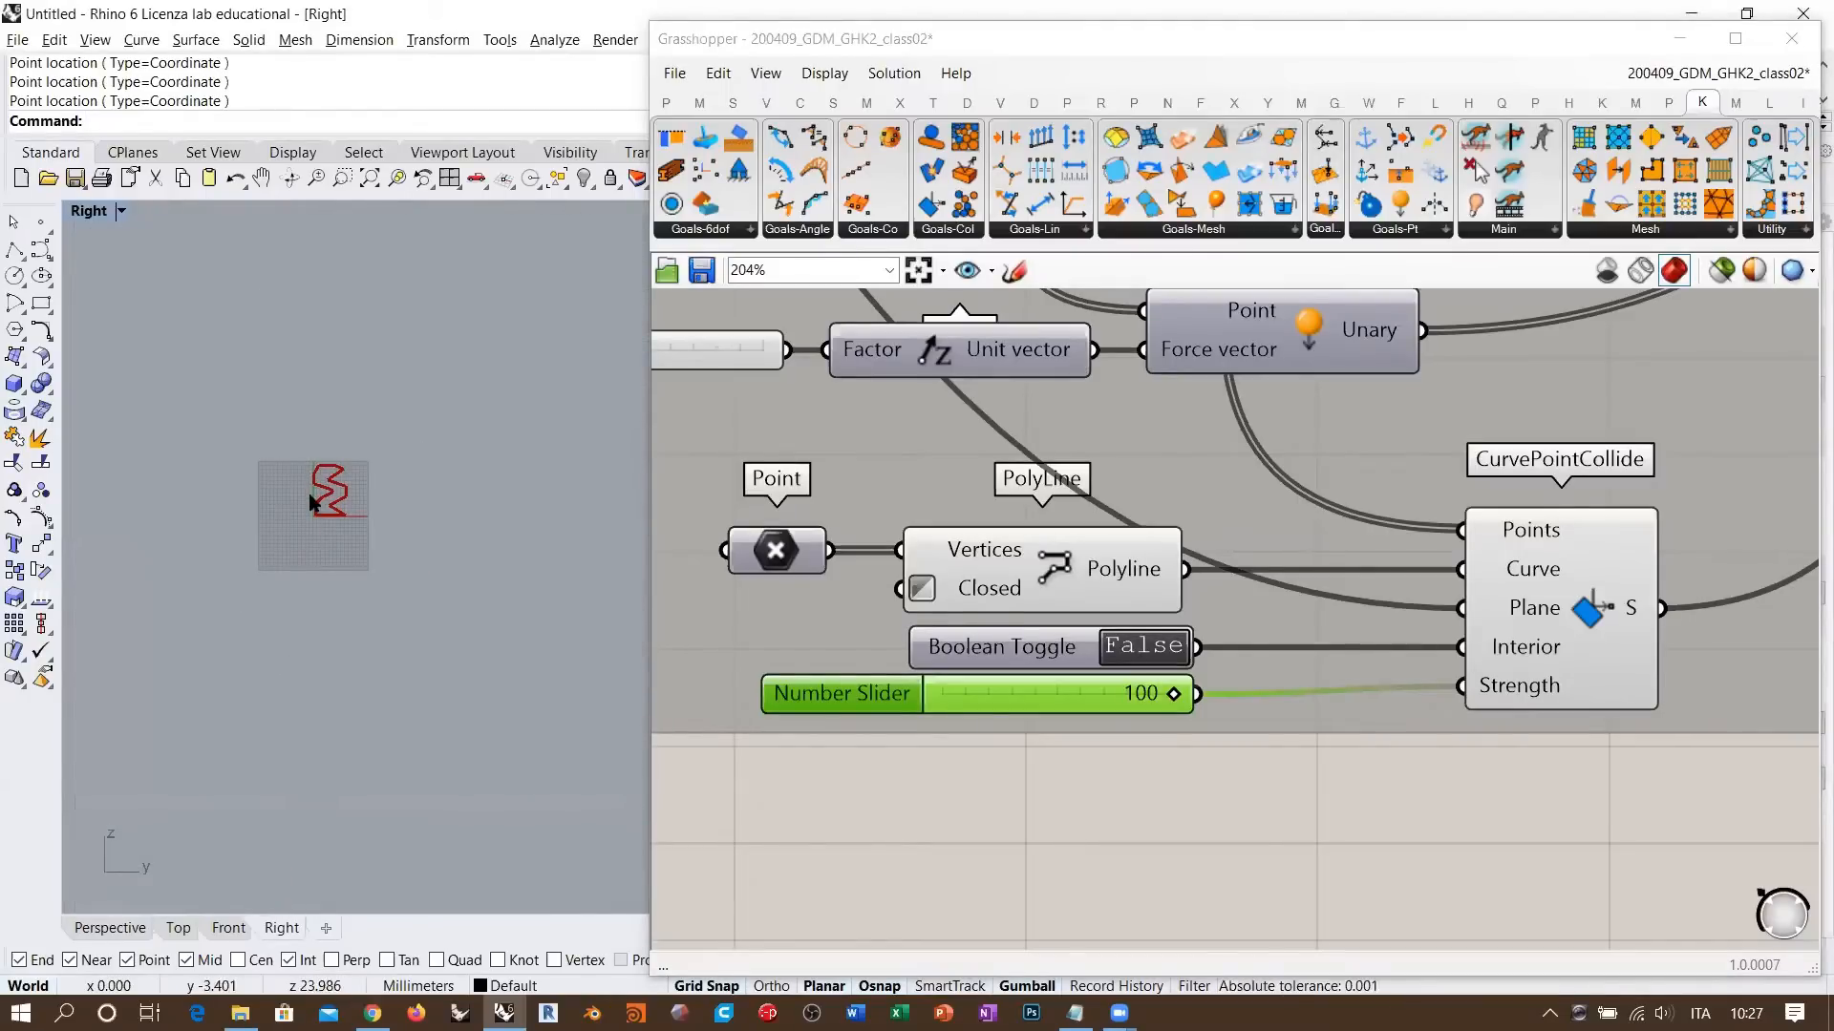
right_click_drag(315, 496, 256, 583)
scroll(256, 583, "up", 2)
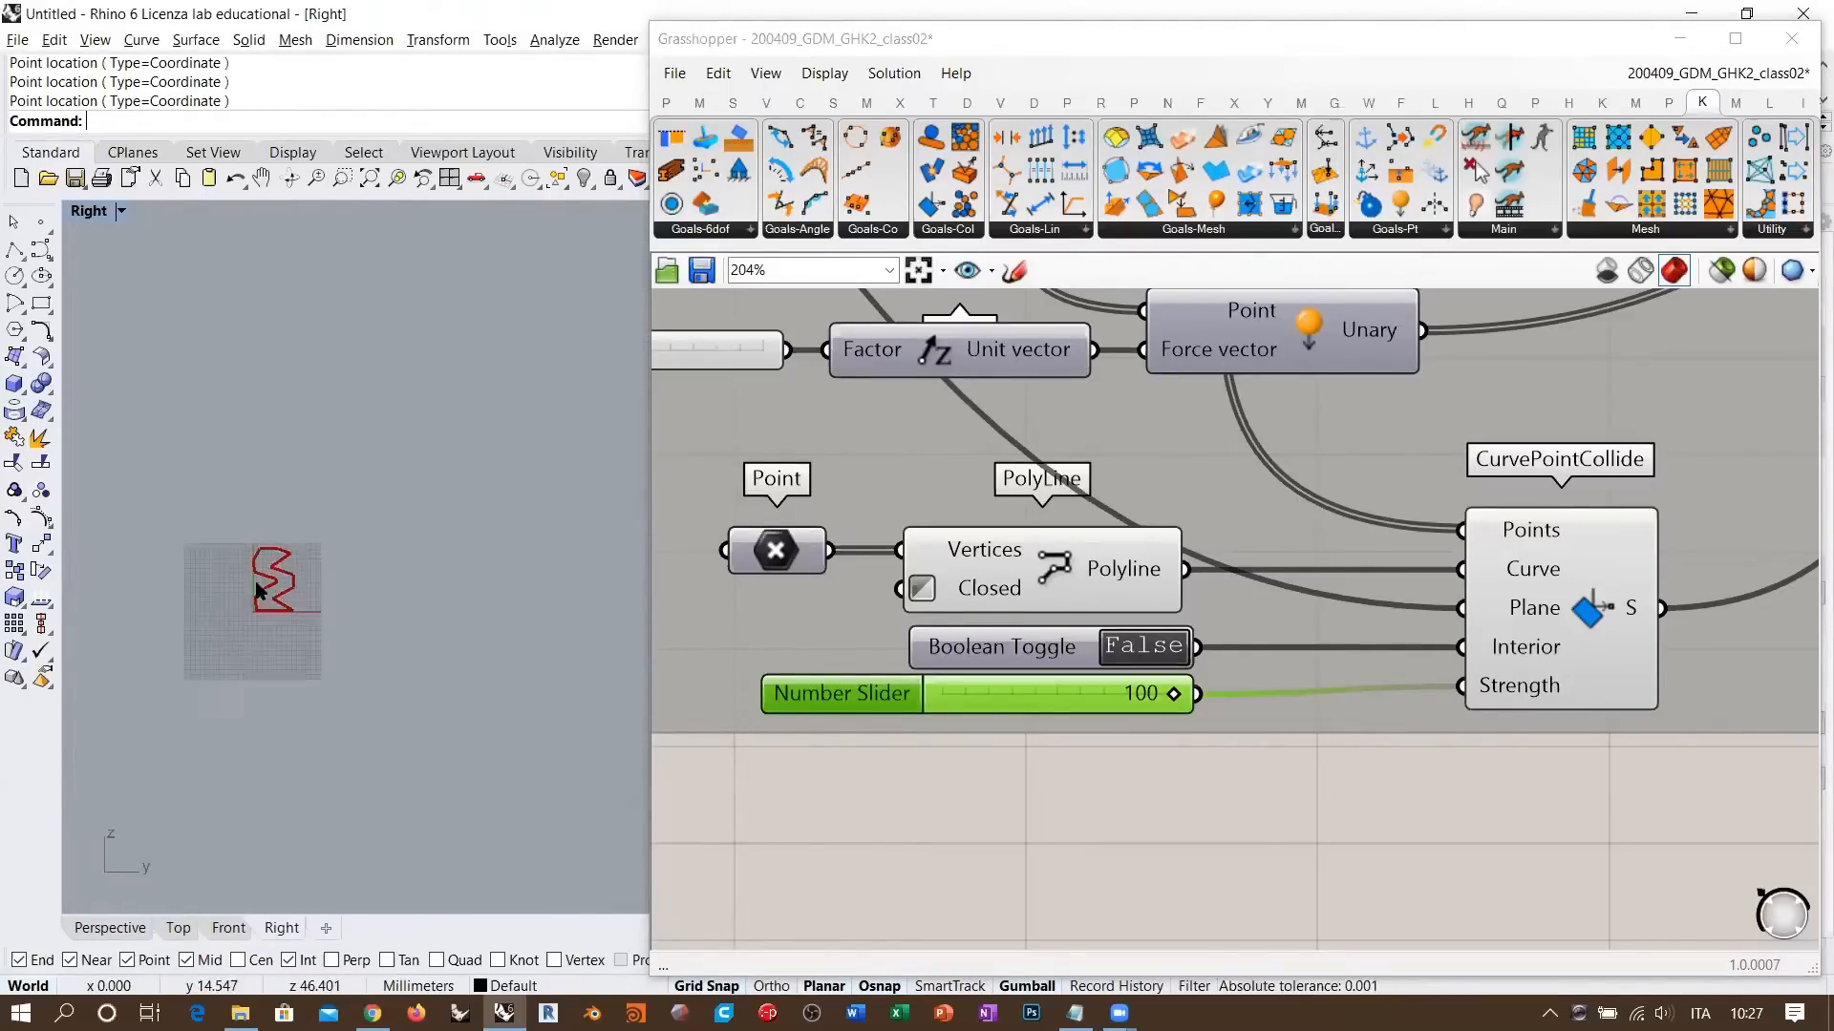
scroll(256, 590, "up", 5)
- Set CurvePointCollide's Interior toggle back to True and watch the disc inside the polyline
double_click(1133, 657)
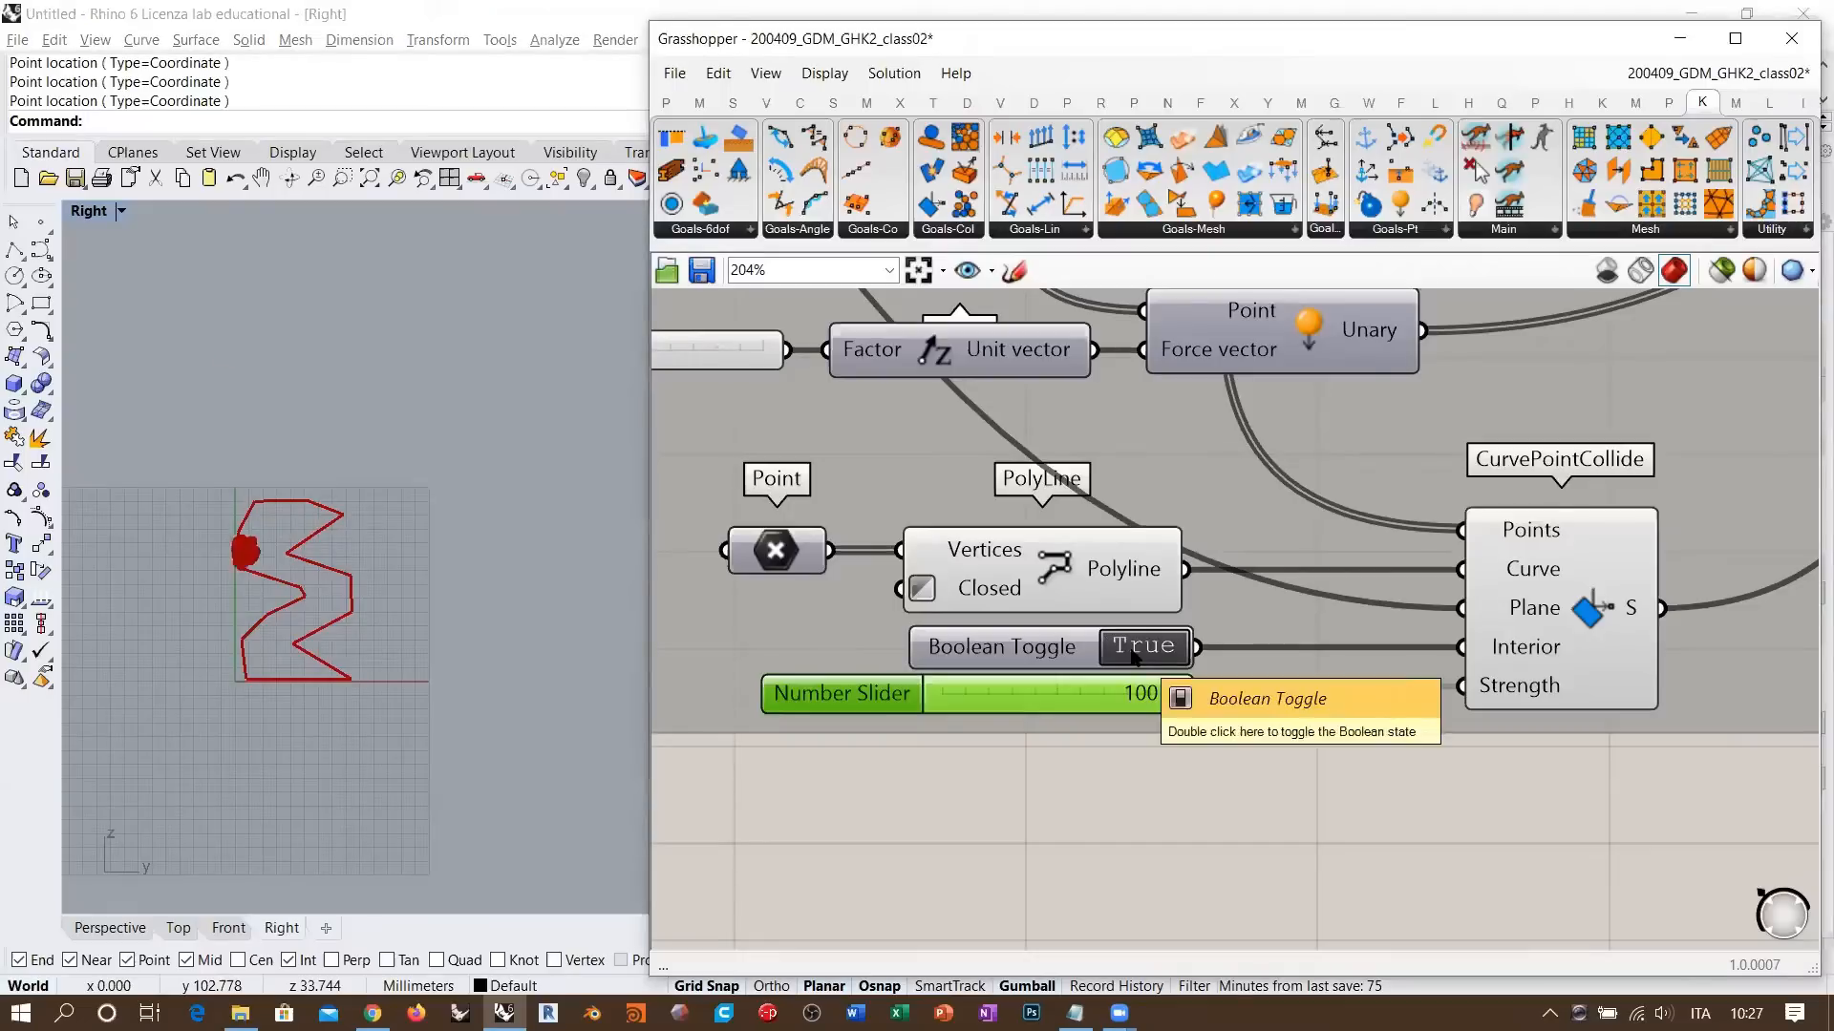
scroll(274, 602, "up", 8)
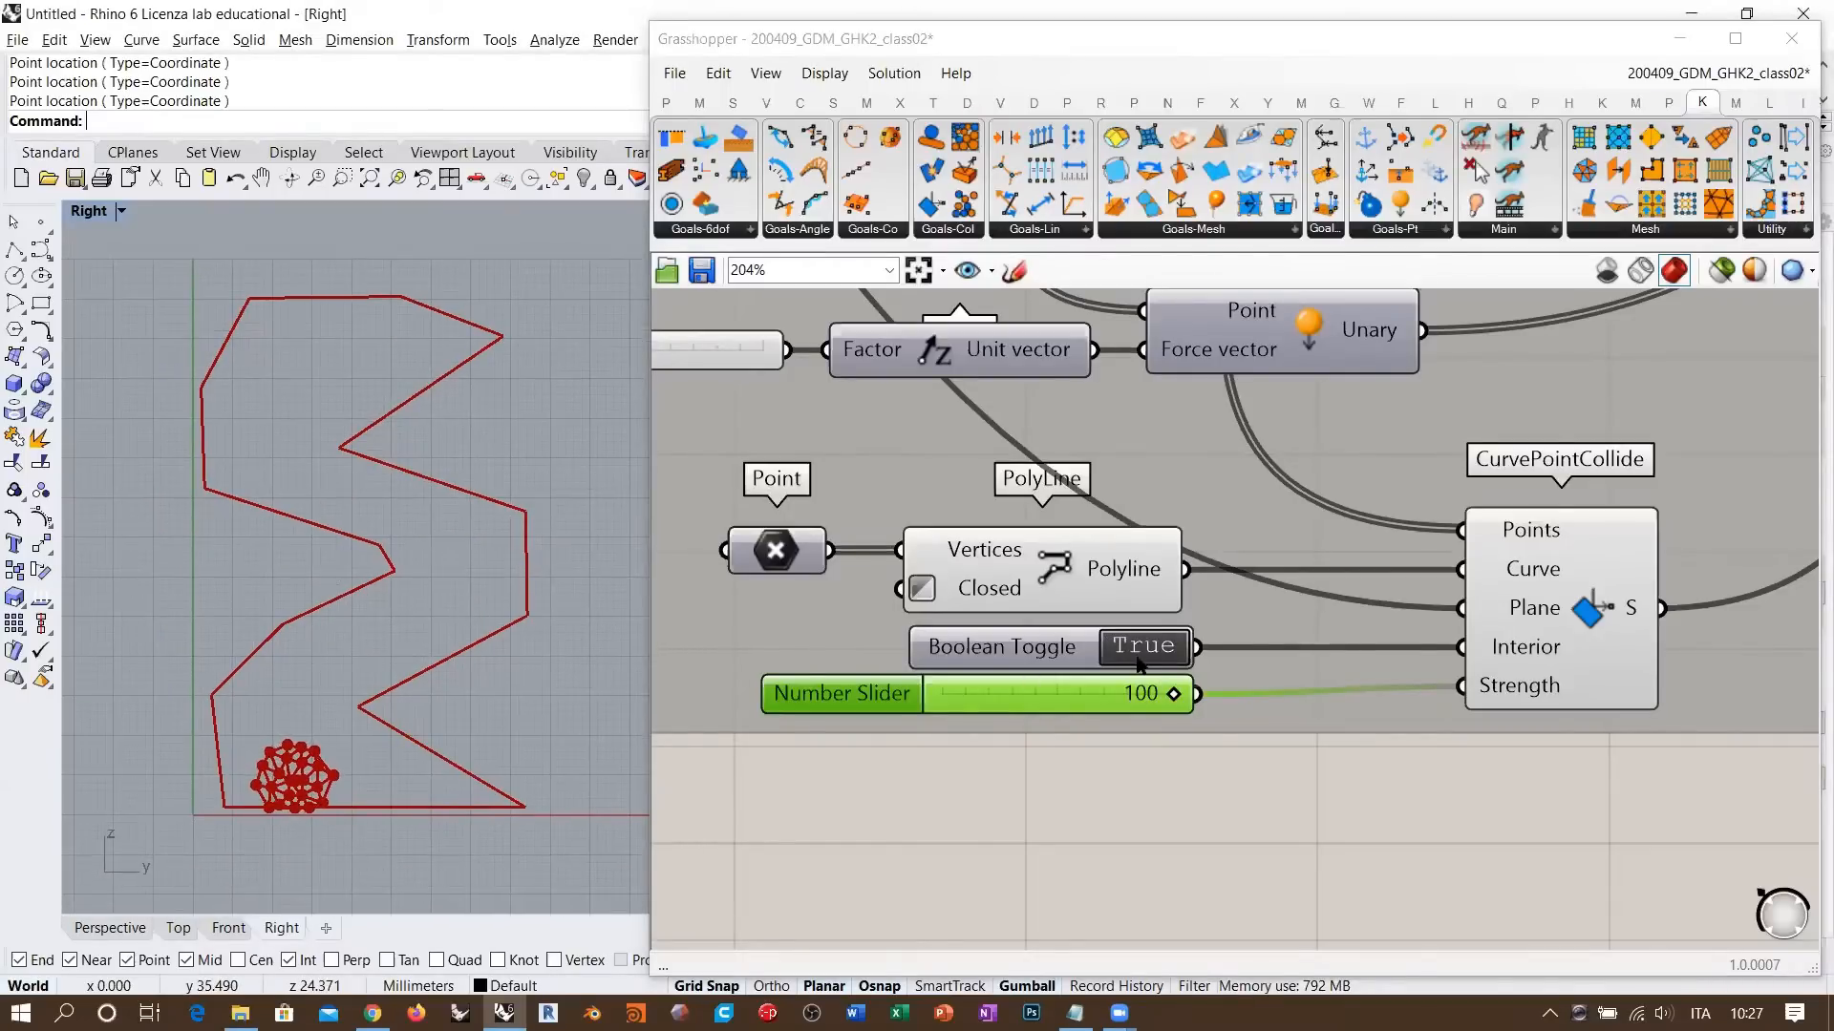
left_click(1303, 677)
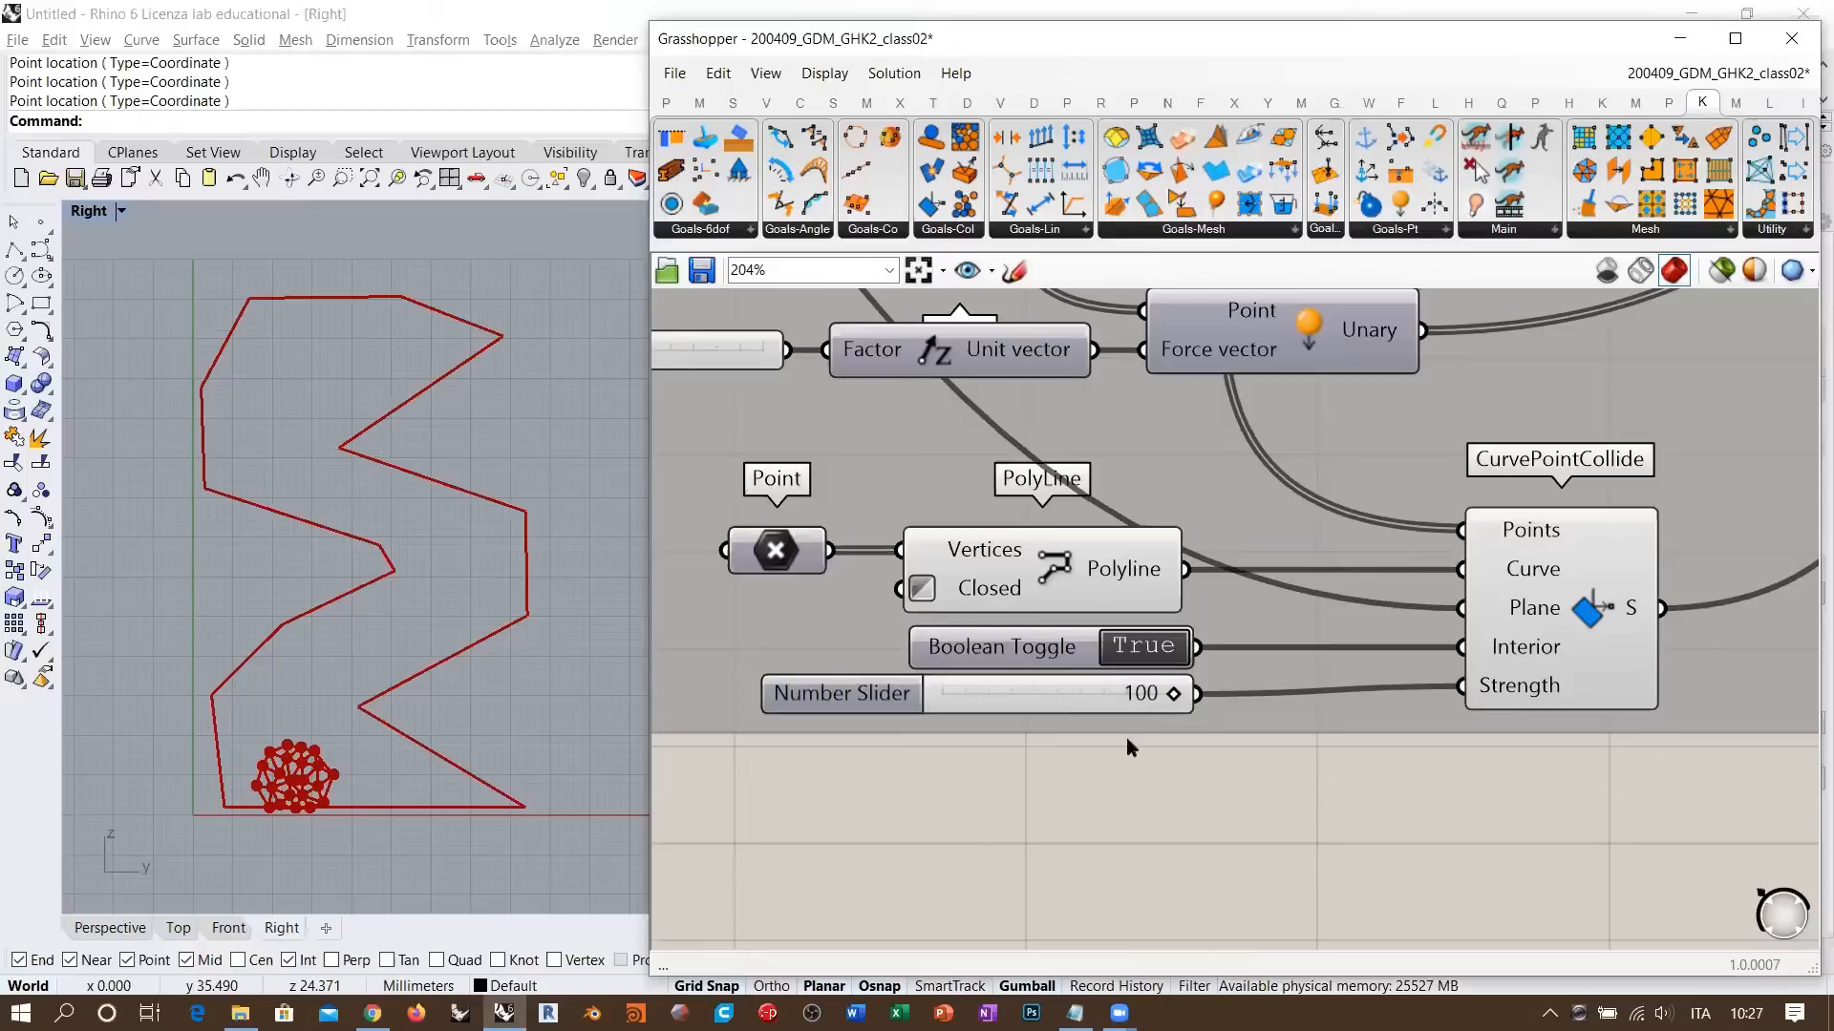
- Nudge the Interior toggle into line with its neighbours and move the shared strength slider up beside RigidPointSet's Strength input
right_click_drag(1146, 711, 1184, 777)
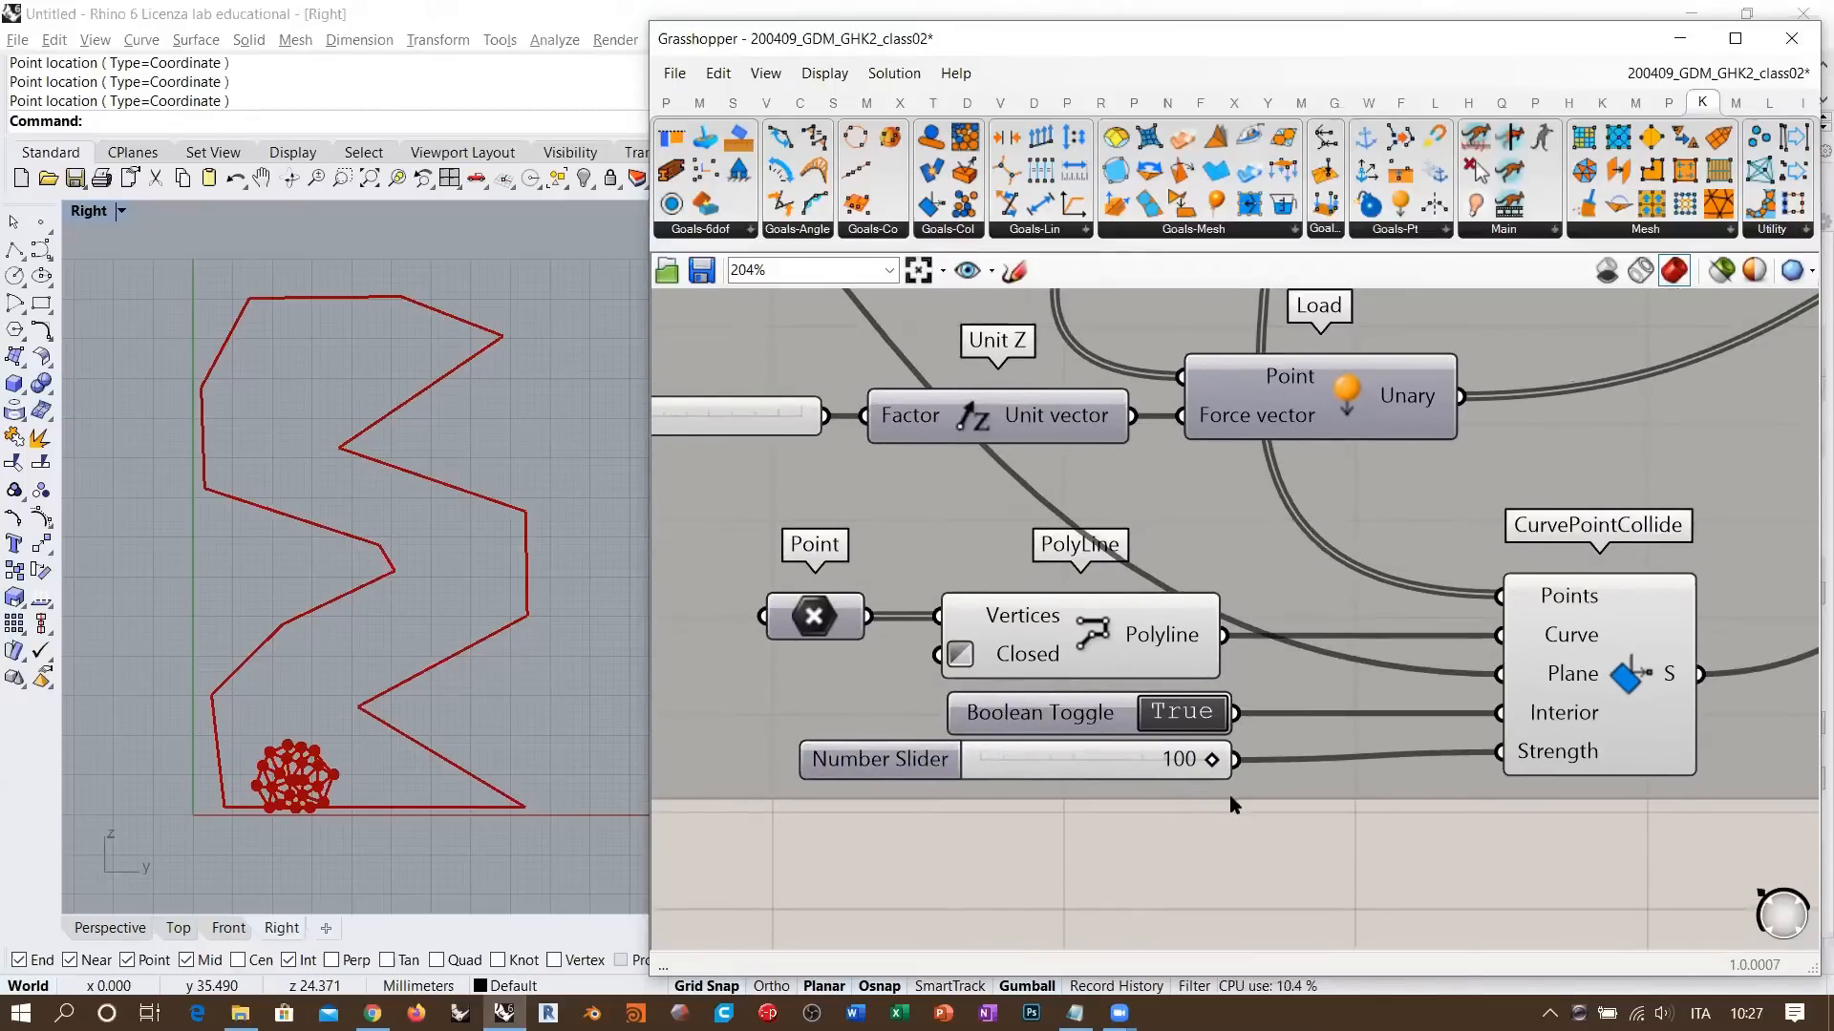
left_click_drag(1086, 711, 1076, 714)
left_click(1091, 774)
scroll(1146, 688, "down", 5)
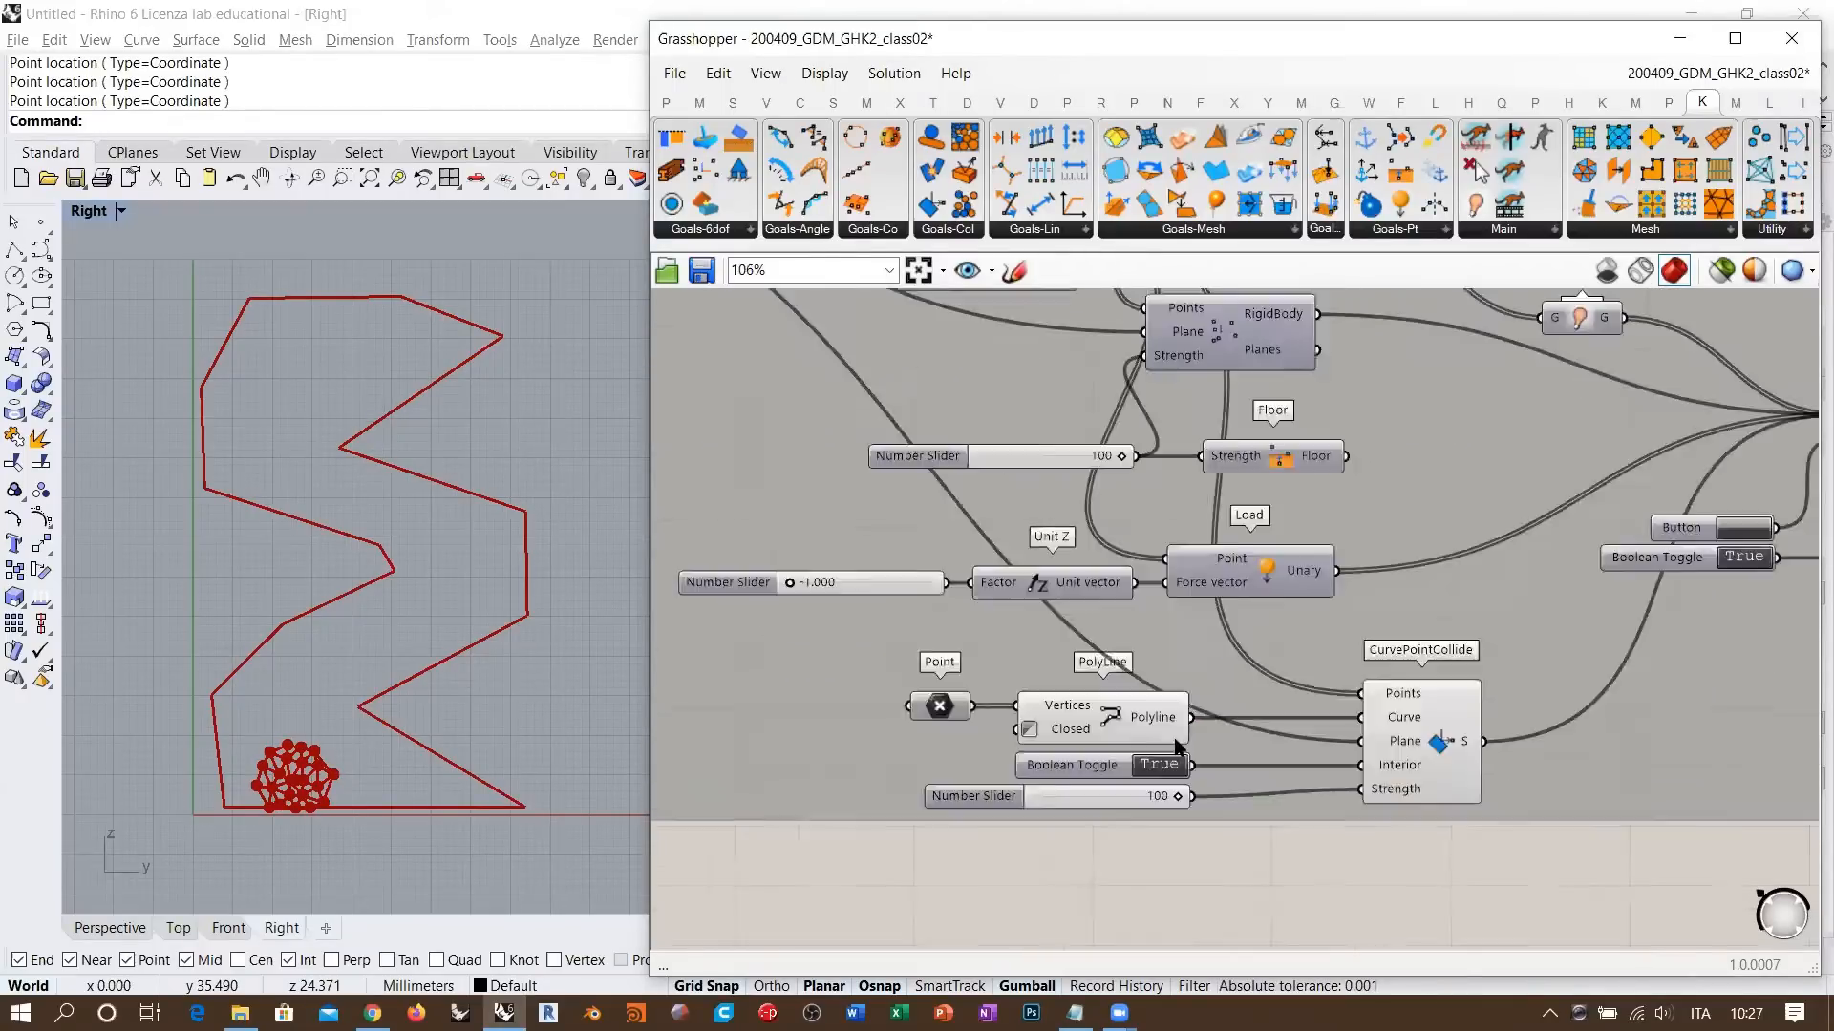
scroll(1191, 609, "up", 3)
left_click_drag(993, 711, 953, 599)
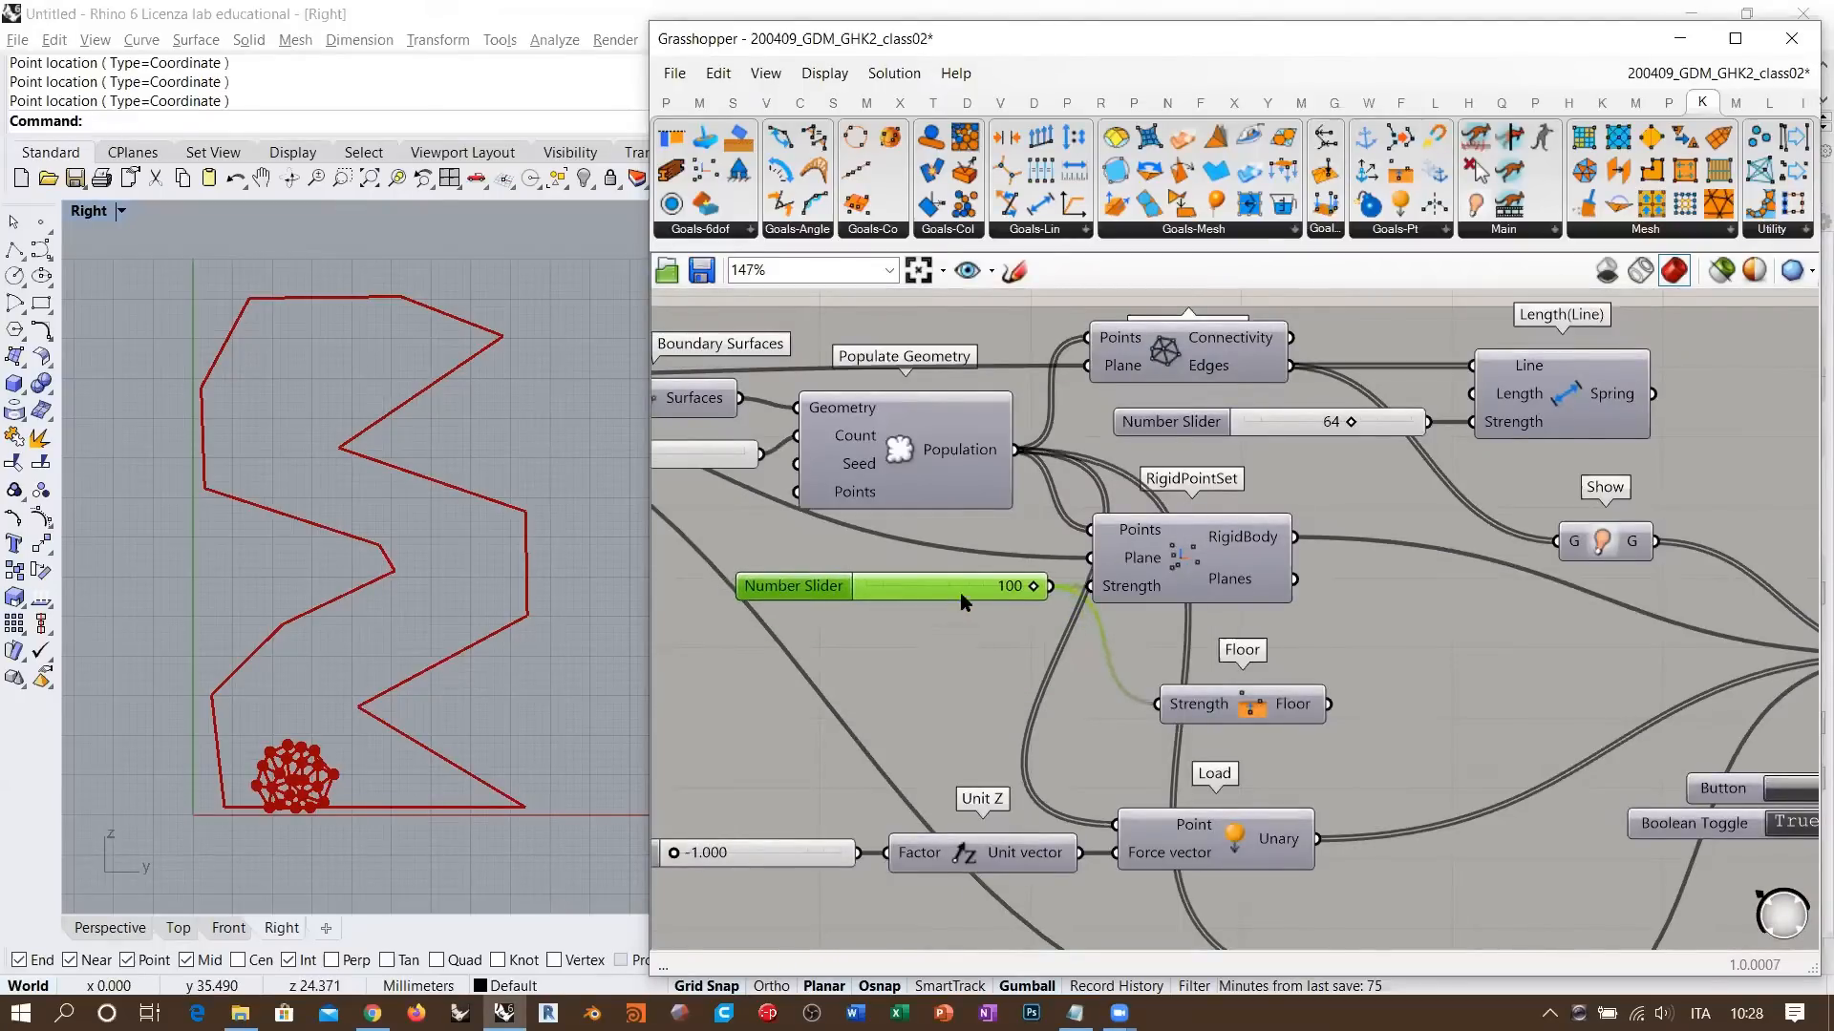
- Reset the BouncySolver to restart the disc's fall inside the polyline
right_click_drag(1518, 692, 1284, 552)
left_click(1561, 647)
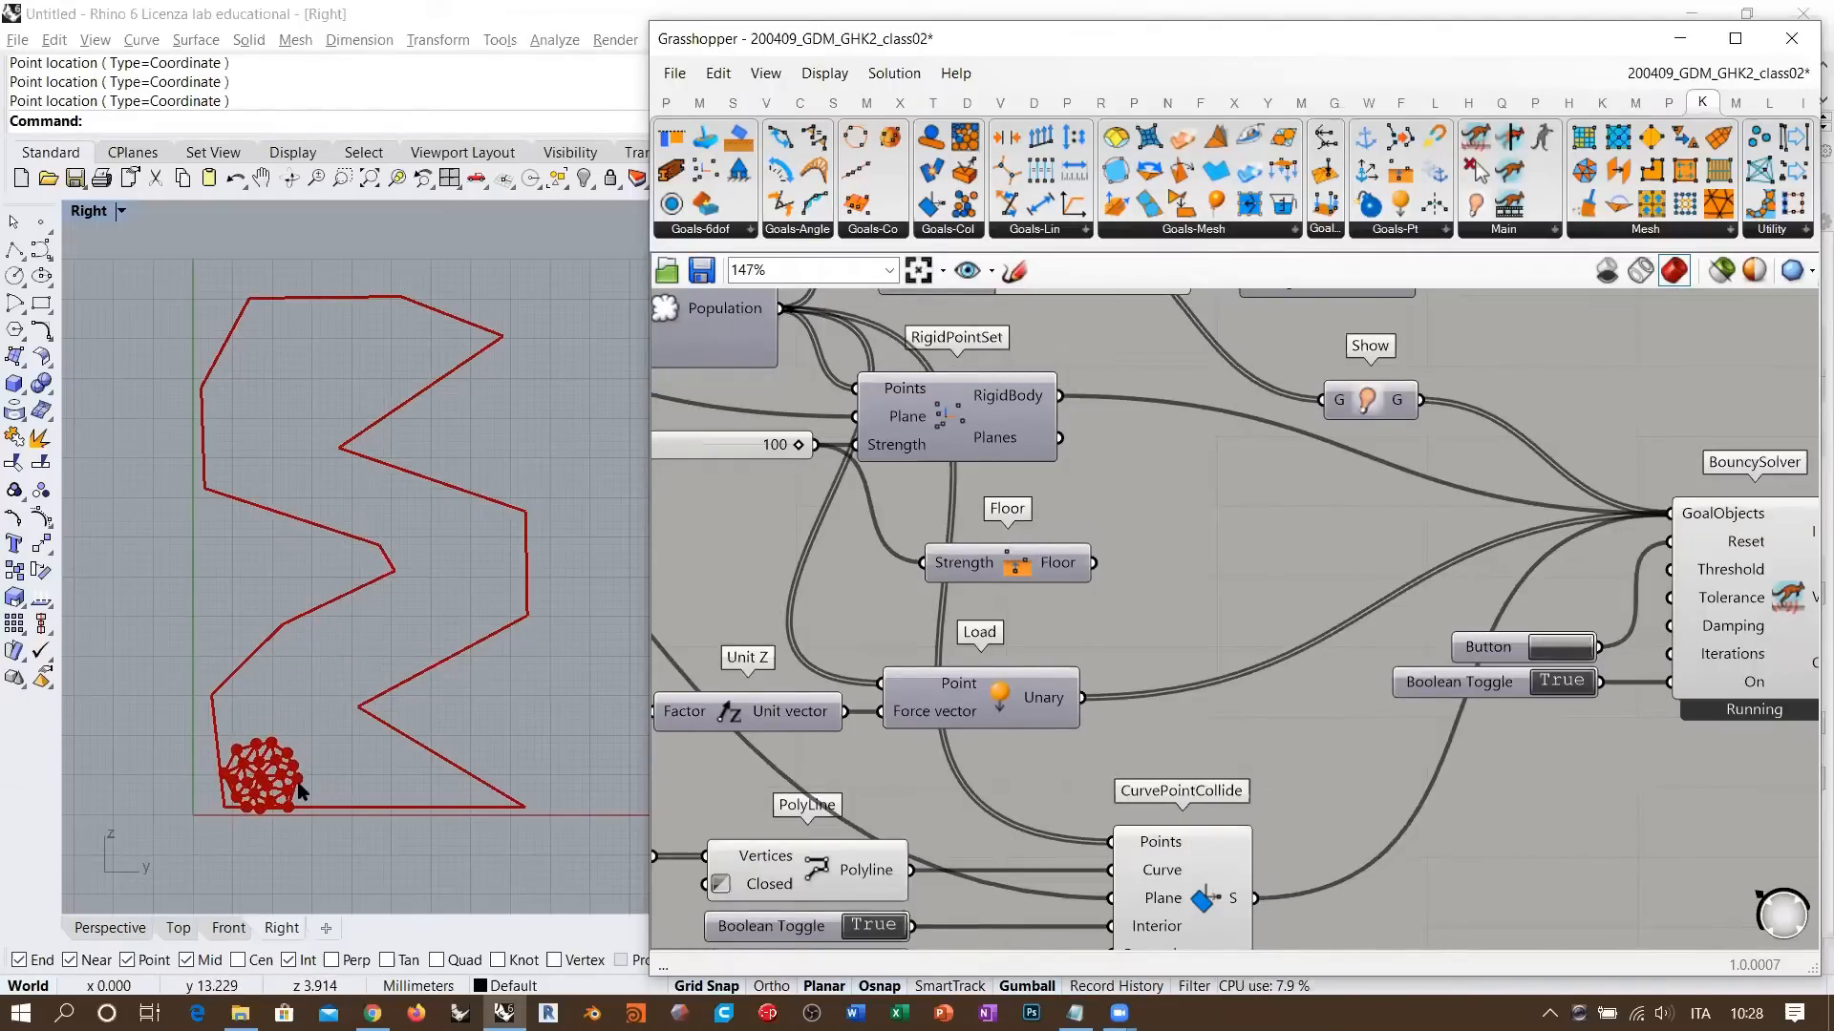
- Compare the strength sliders feeding CurvePointCollide and RigidPointSet, and review how both goals are wired
right_click_drag(857, 577, 1123, 513)
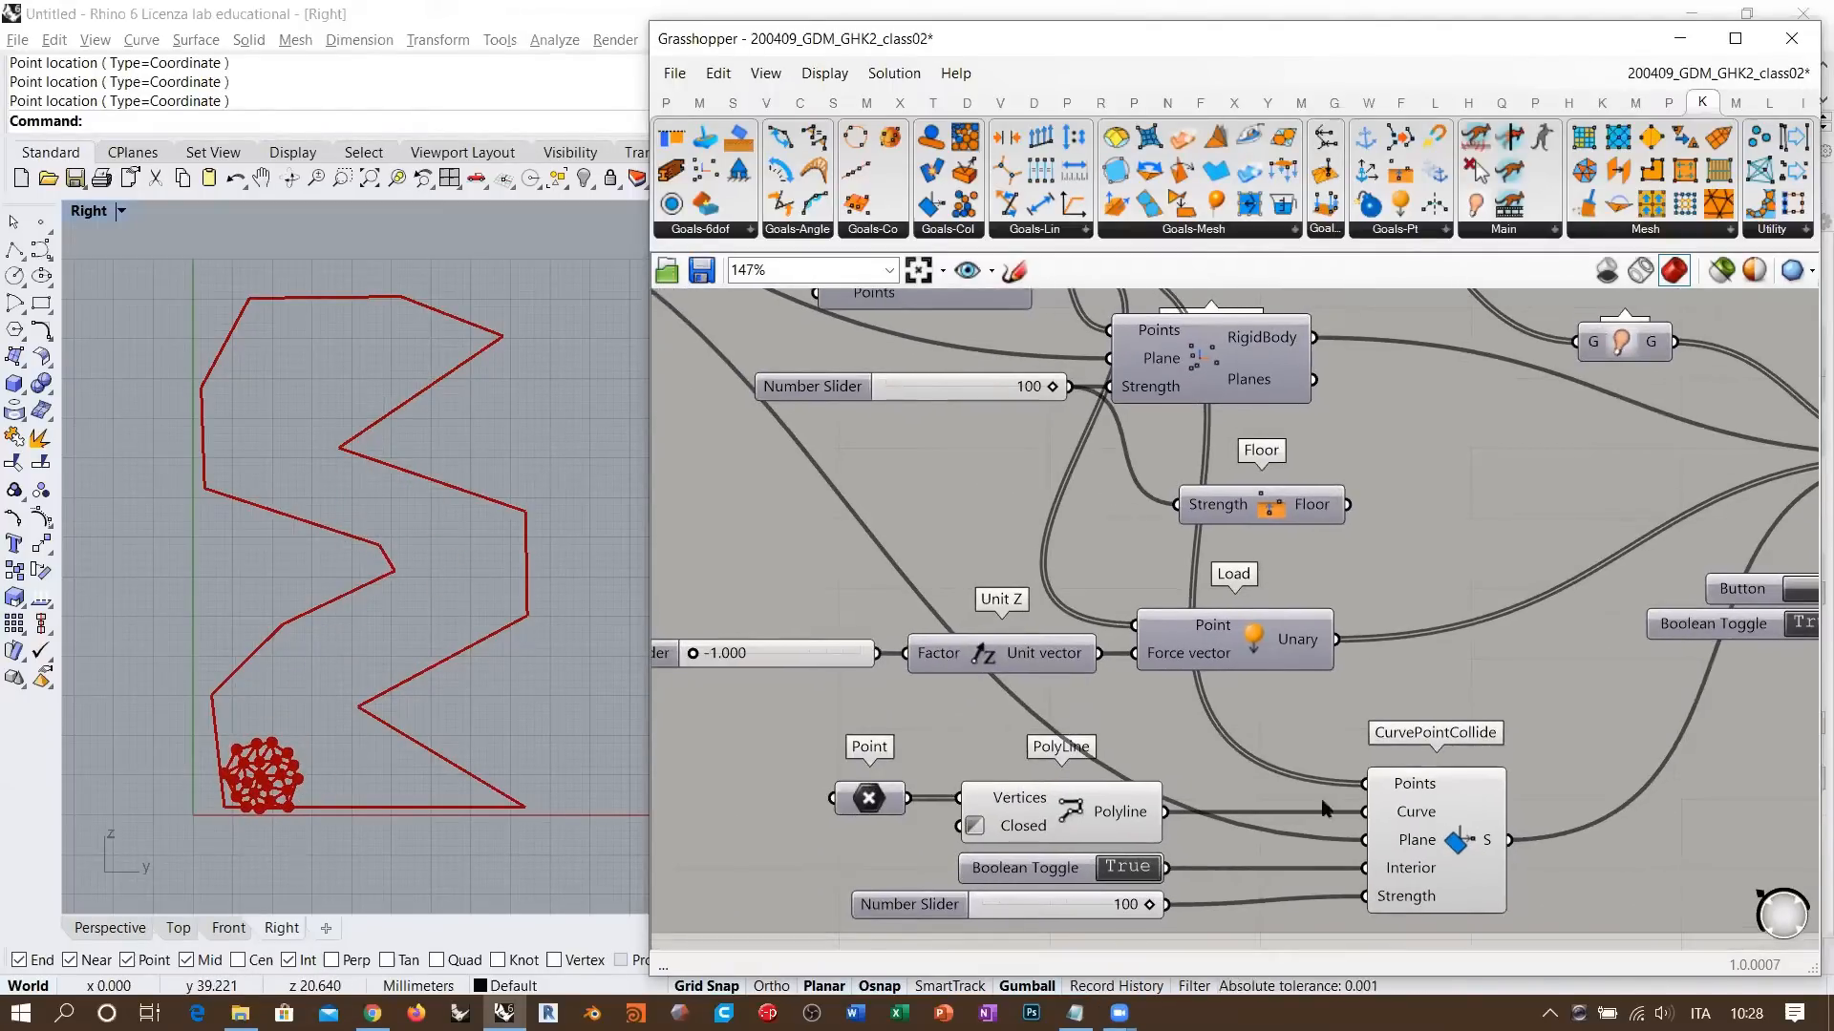
left_click(1464, 835)
left_click(1058, 908)
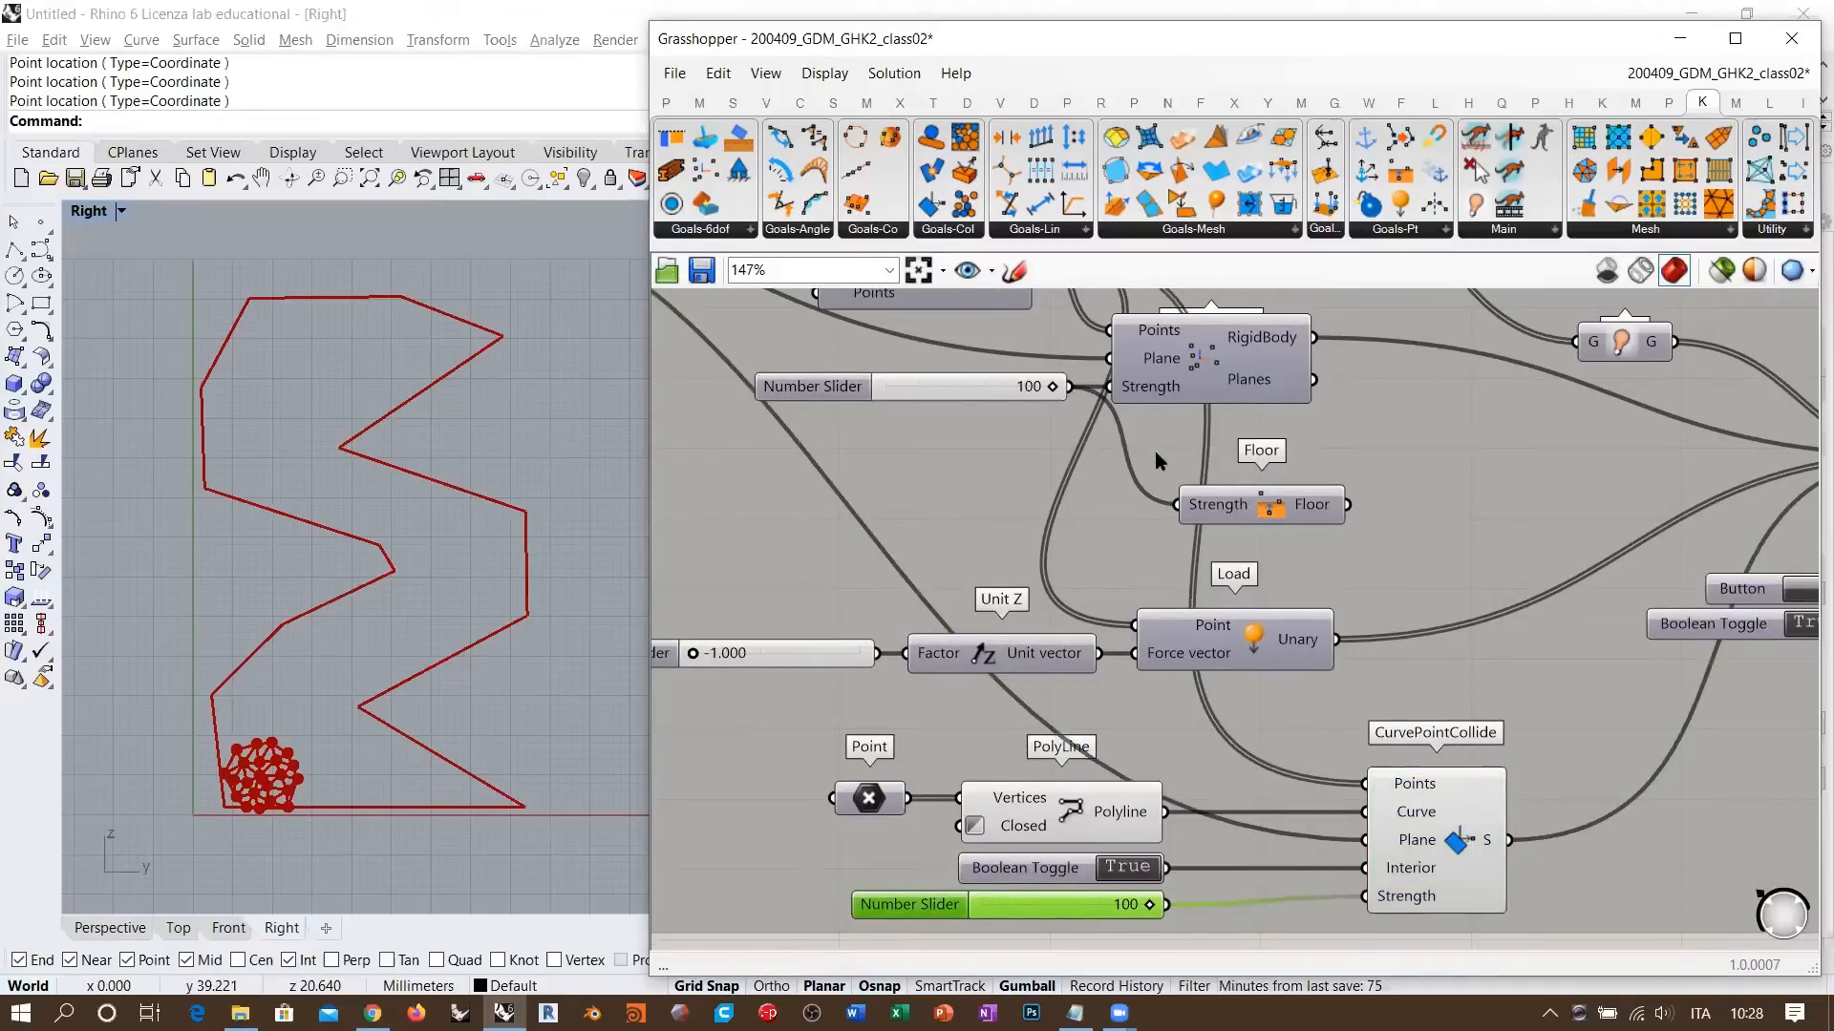
right_click_drag(1196, 377, 1200, 581)
left_click(1223, 550)
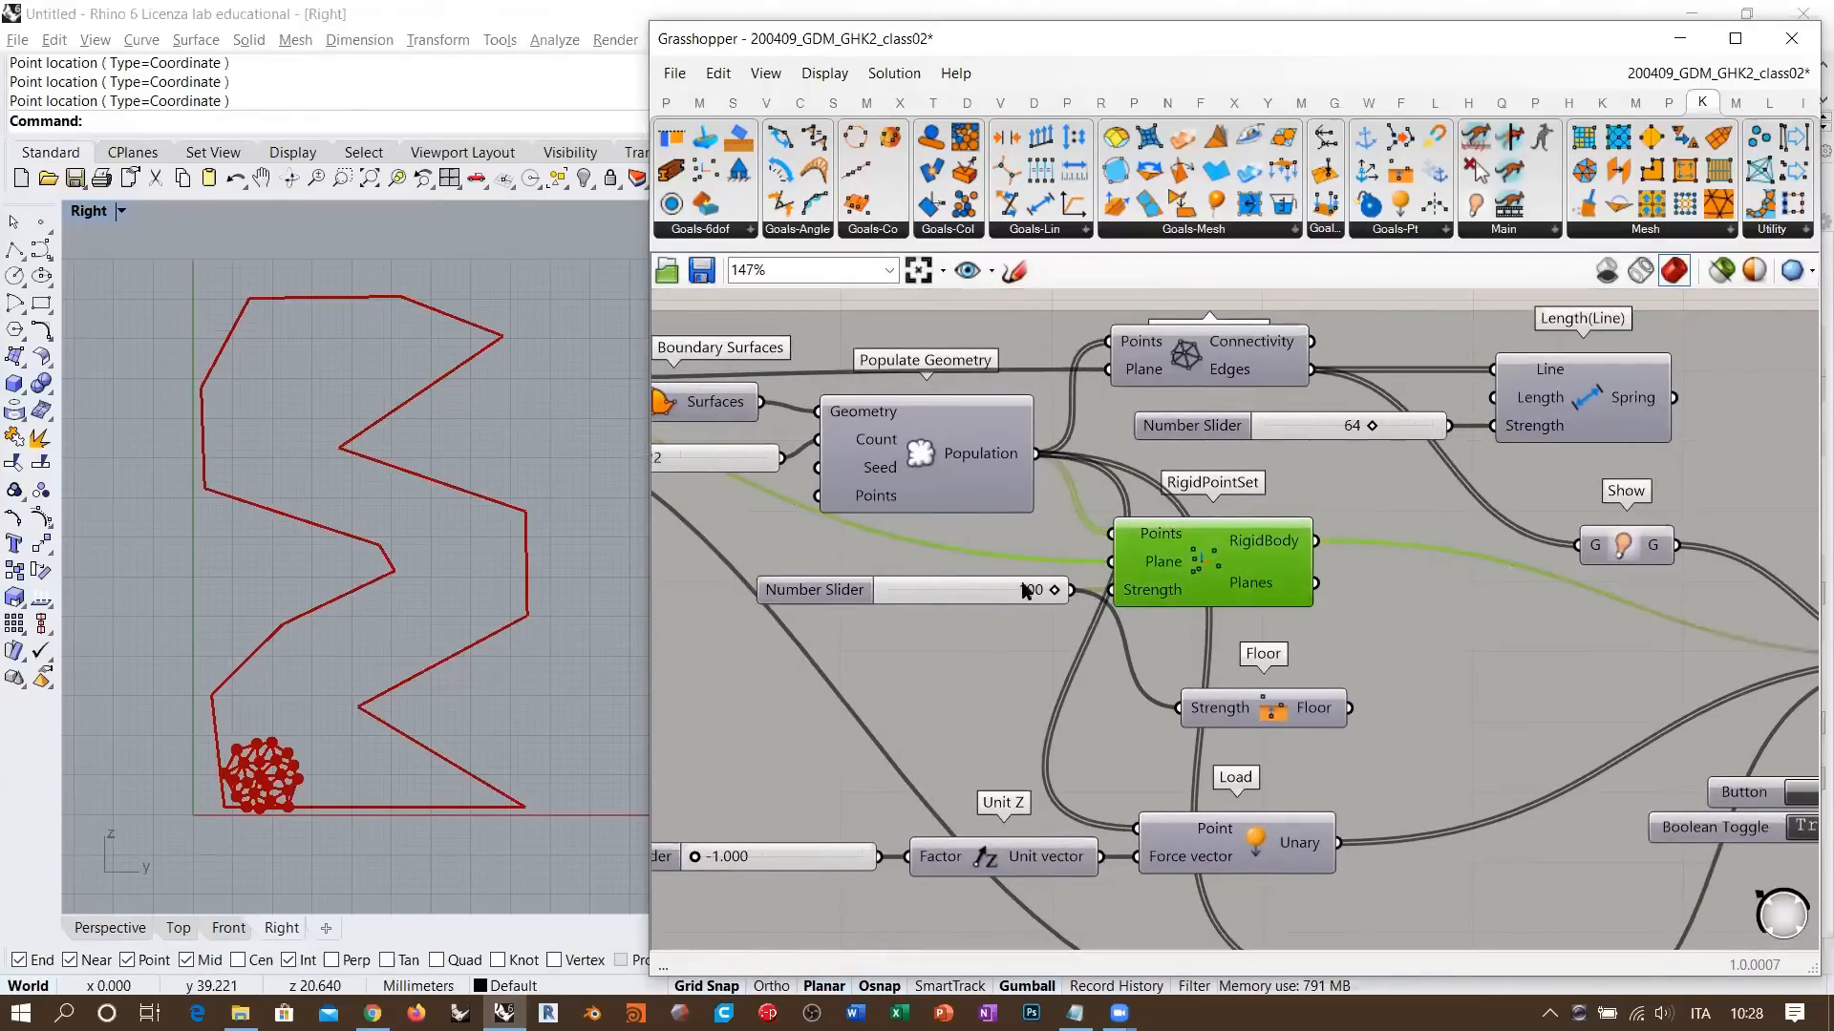
left_click(990, 588)
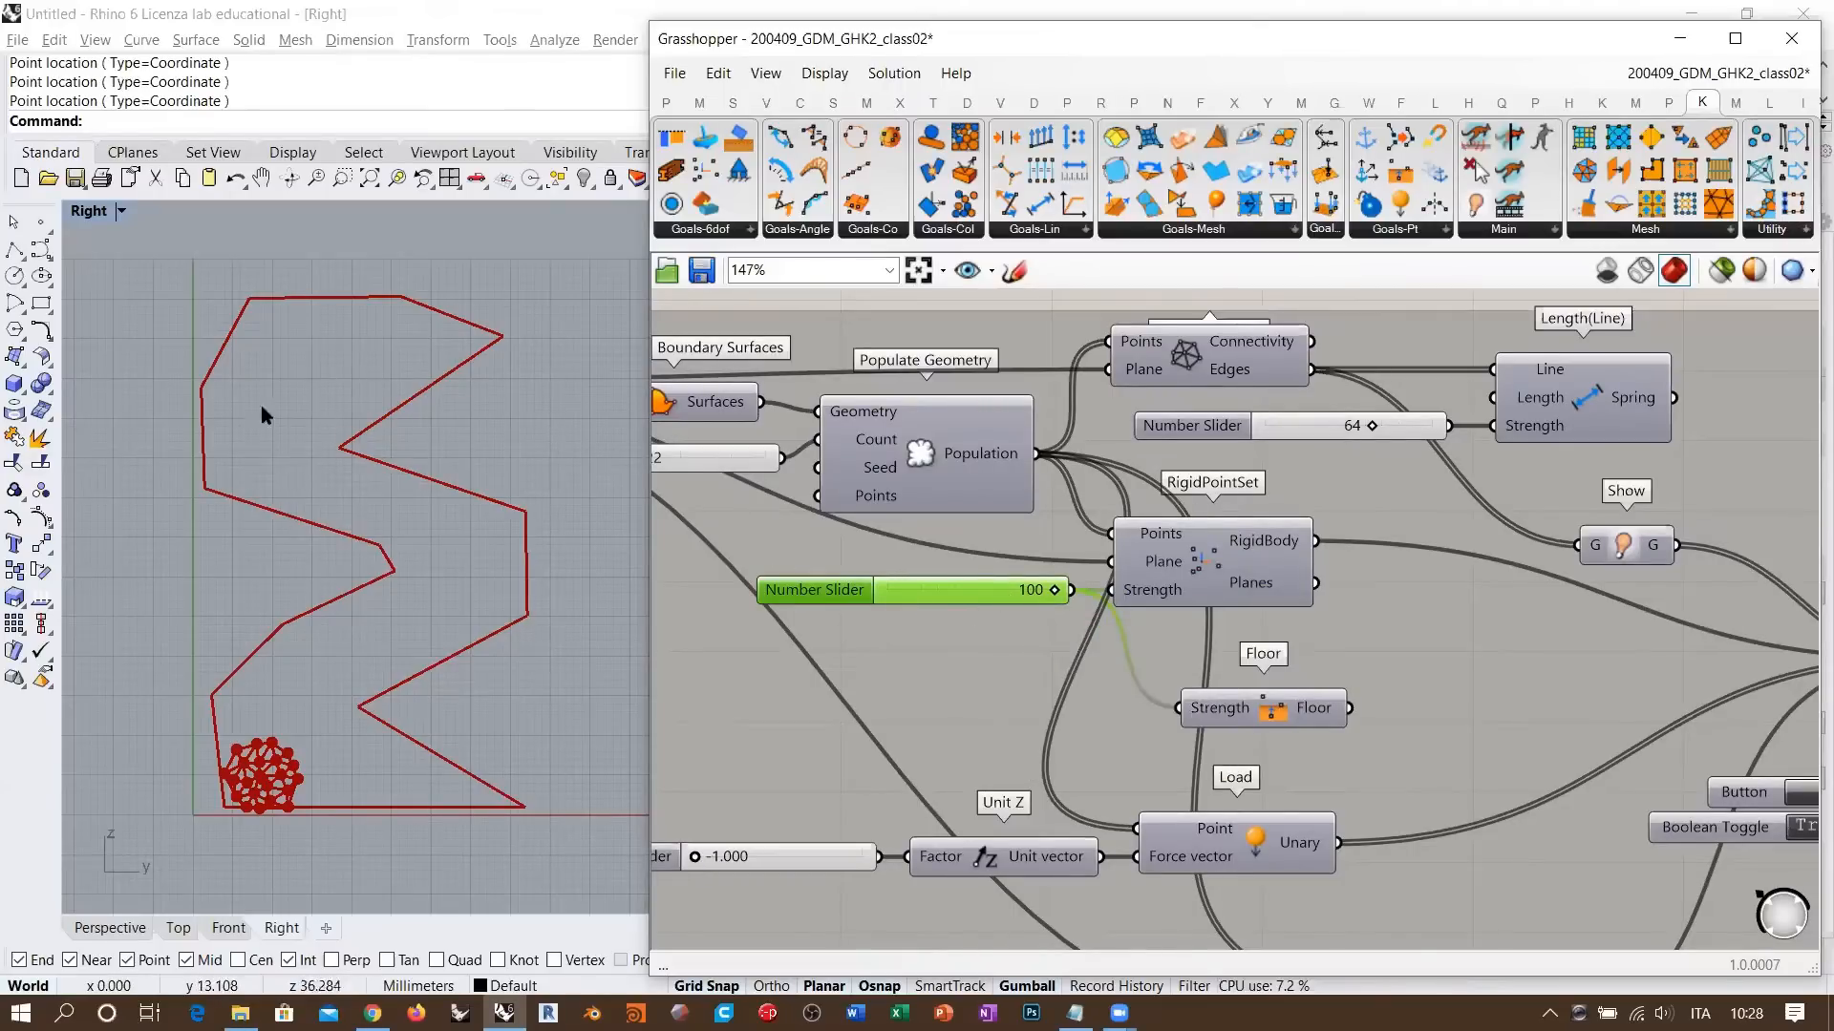
scroll(1126, 547, "down", 2)
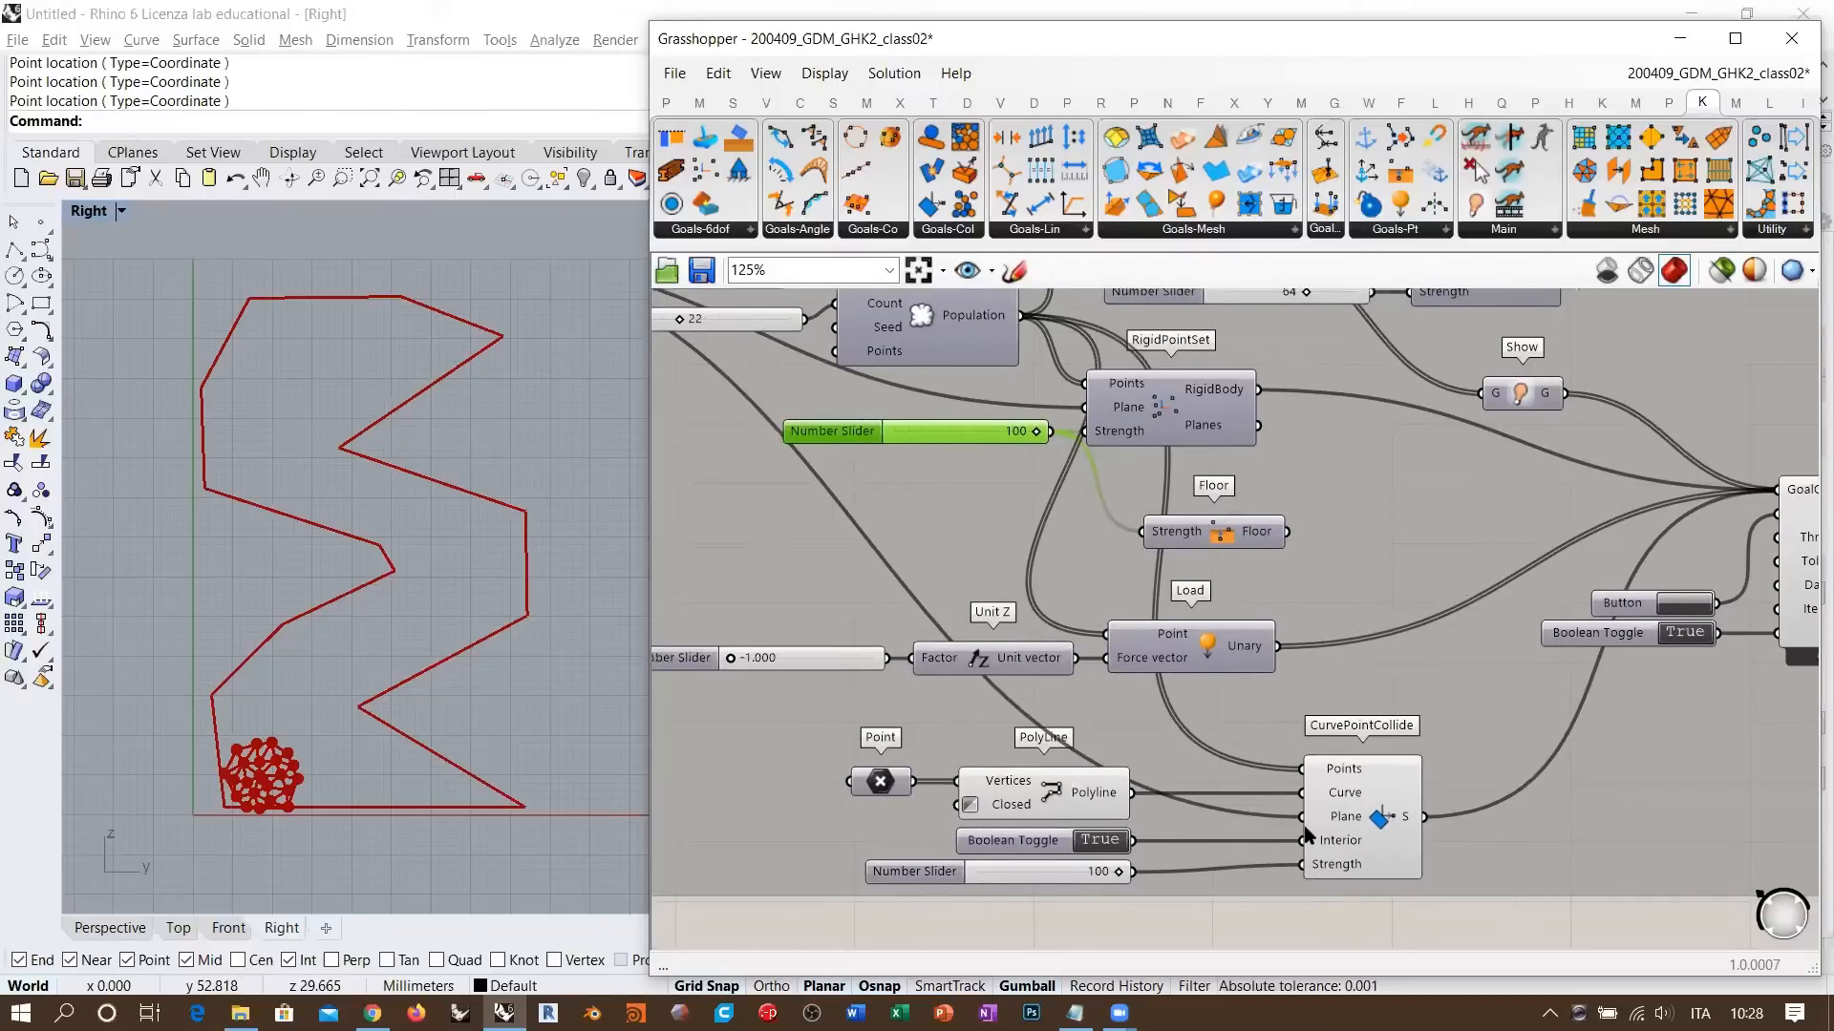
left_click(1183, 924)
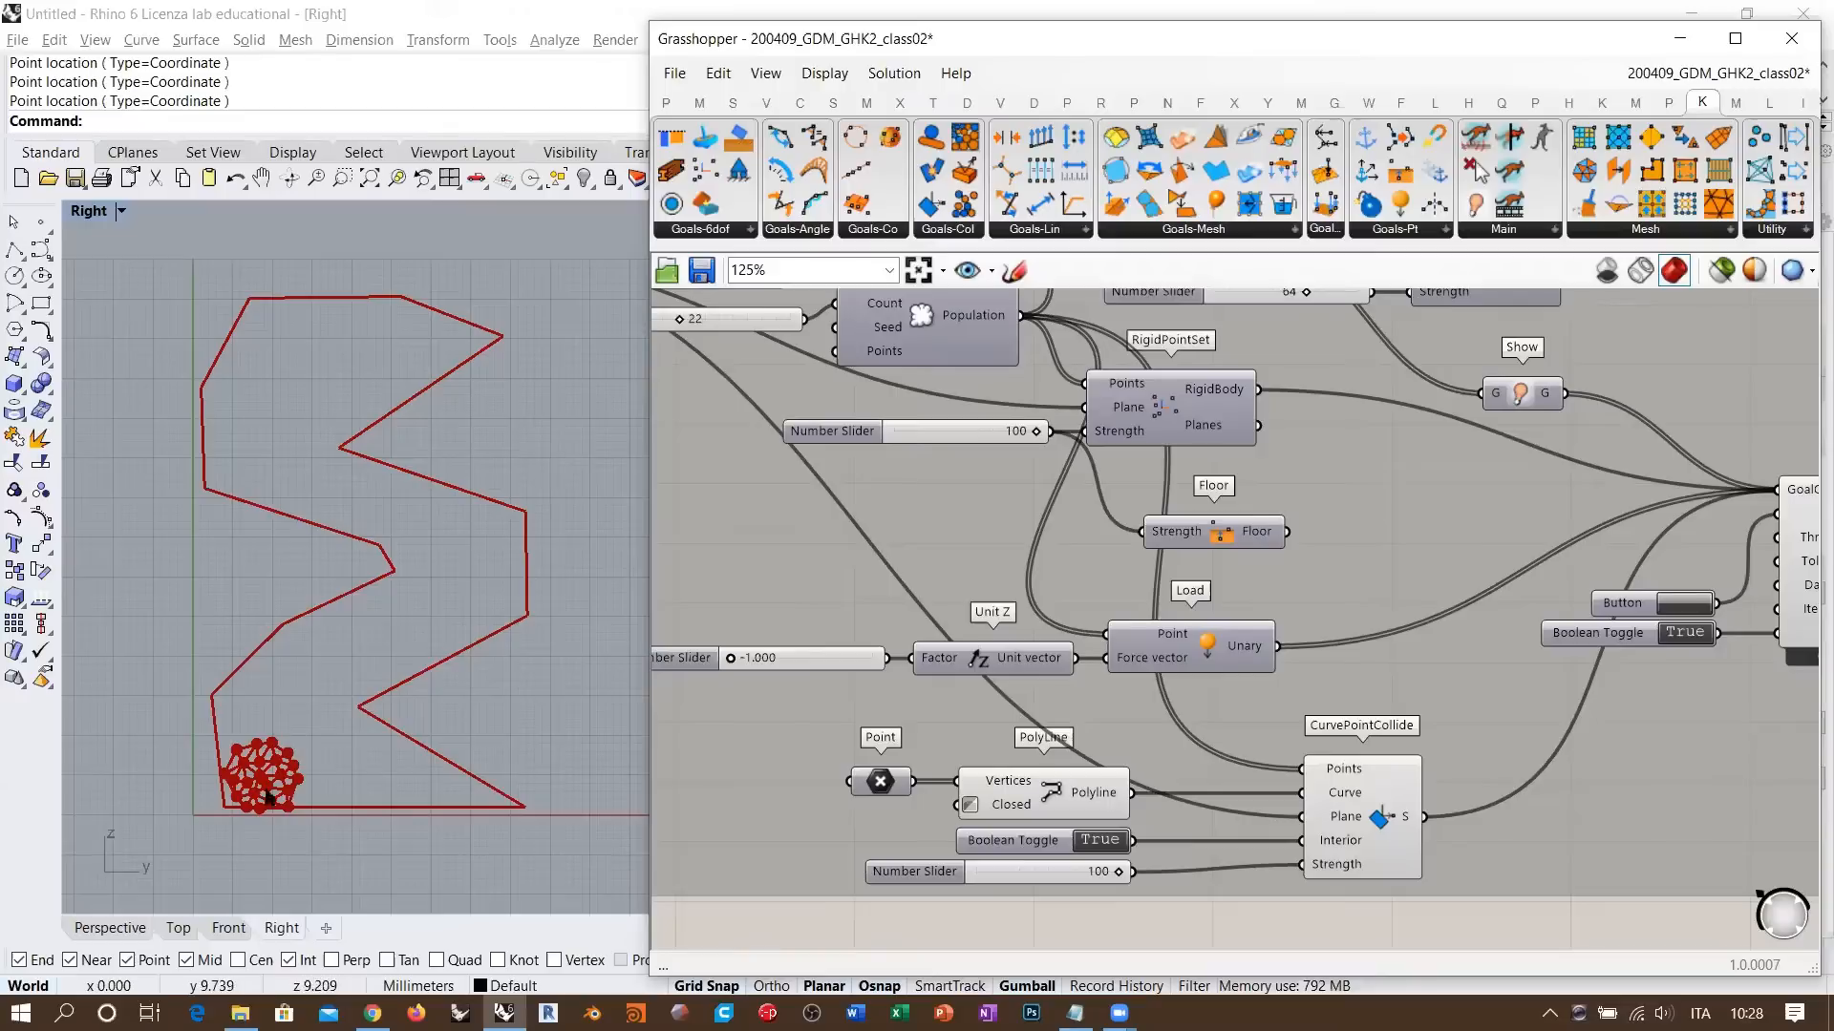
- Examine in close-up where the settled disc's lowest points lie relative to the polyline's base in the Right view
scroll(270, 798, "up", 10)
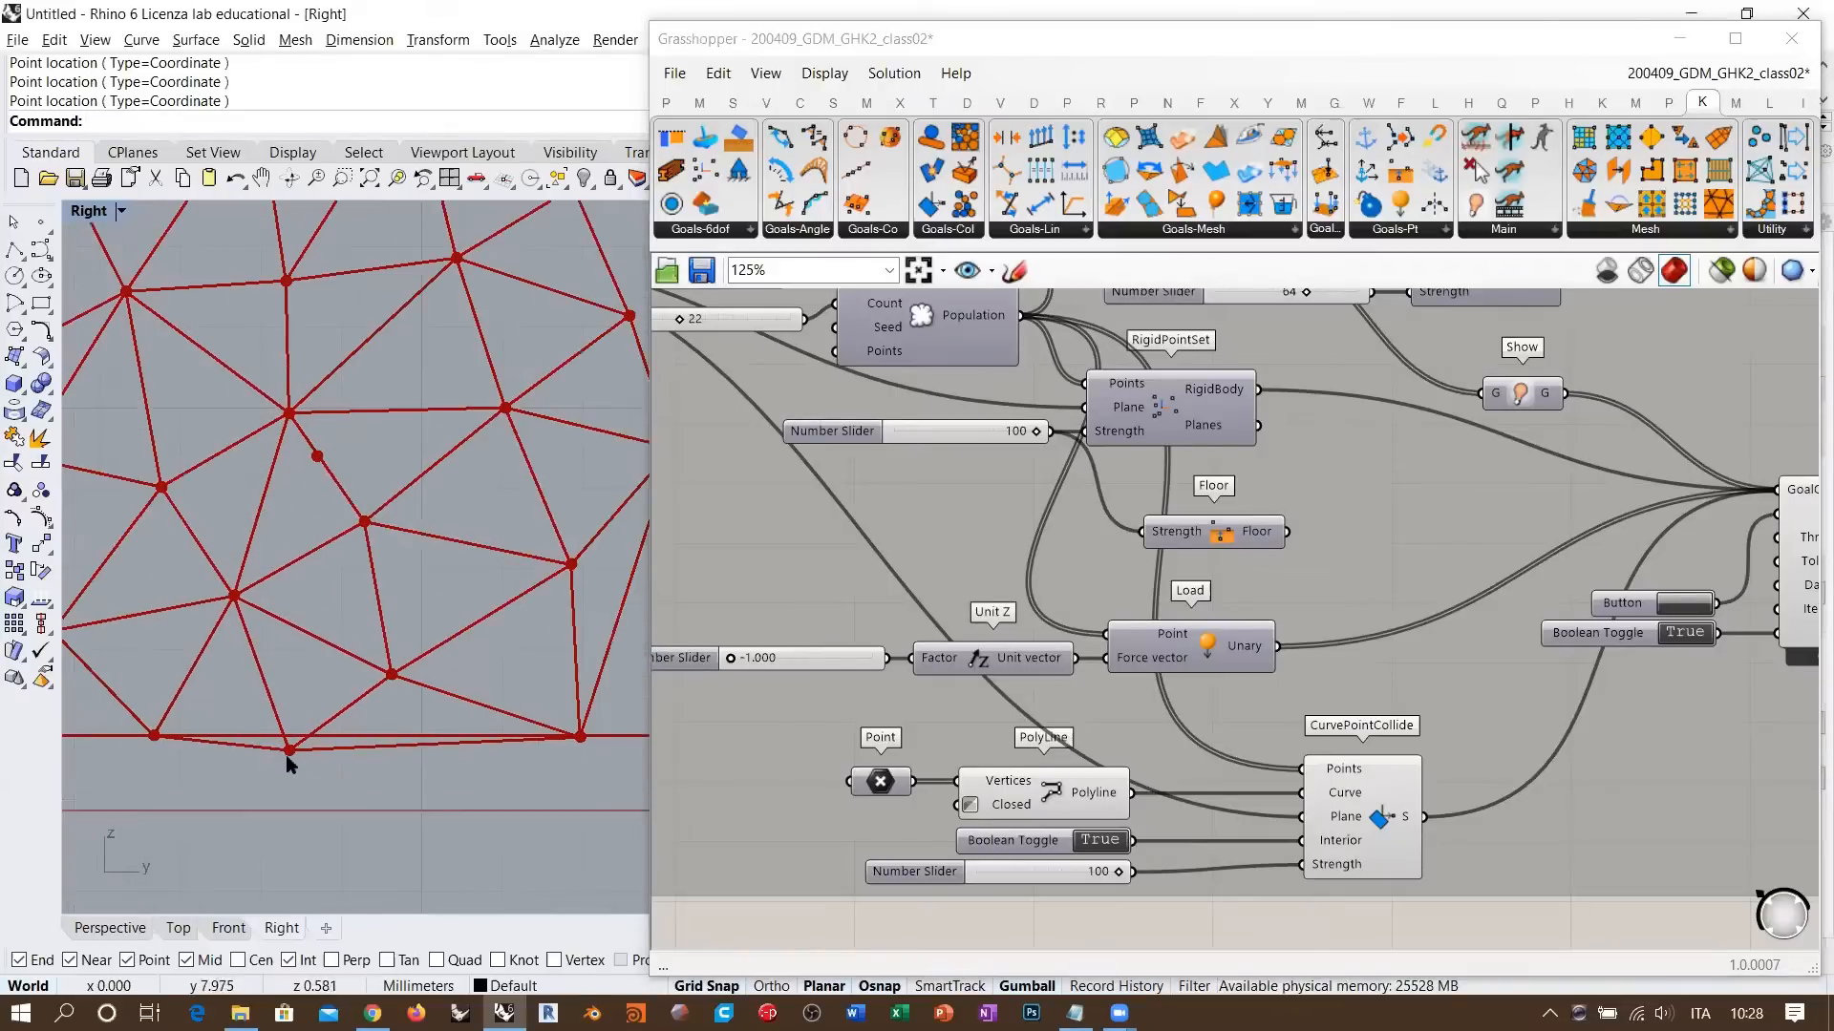
scroll(592, 735, "up", 8)
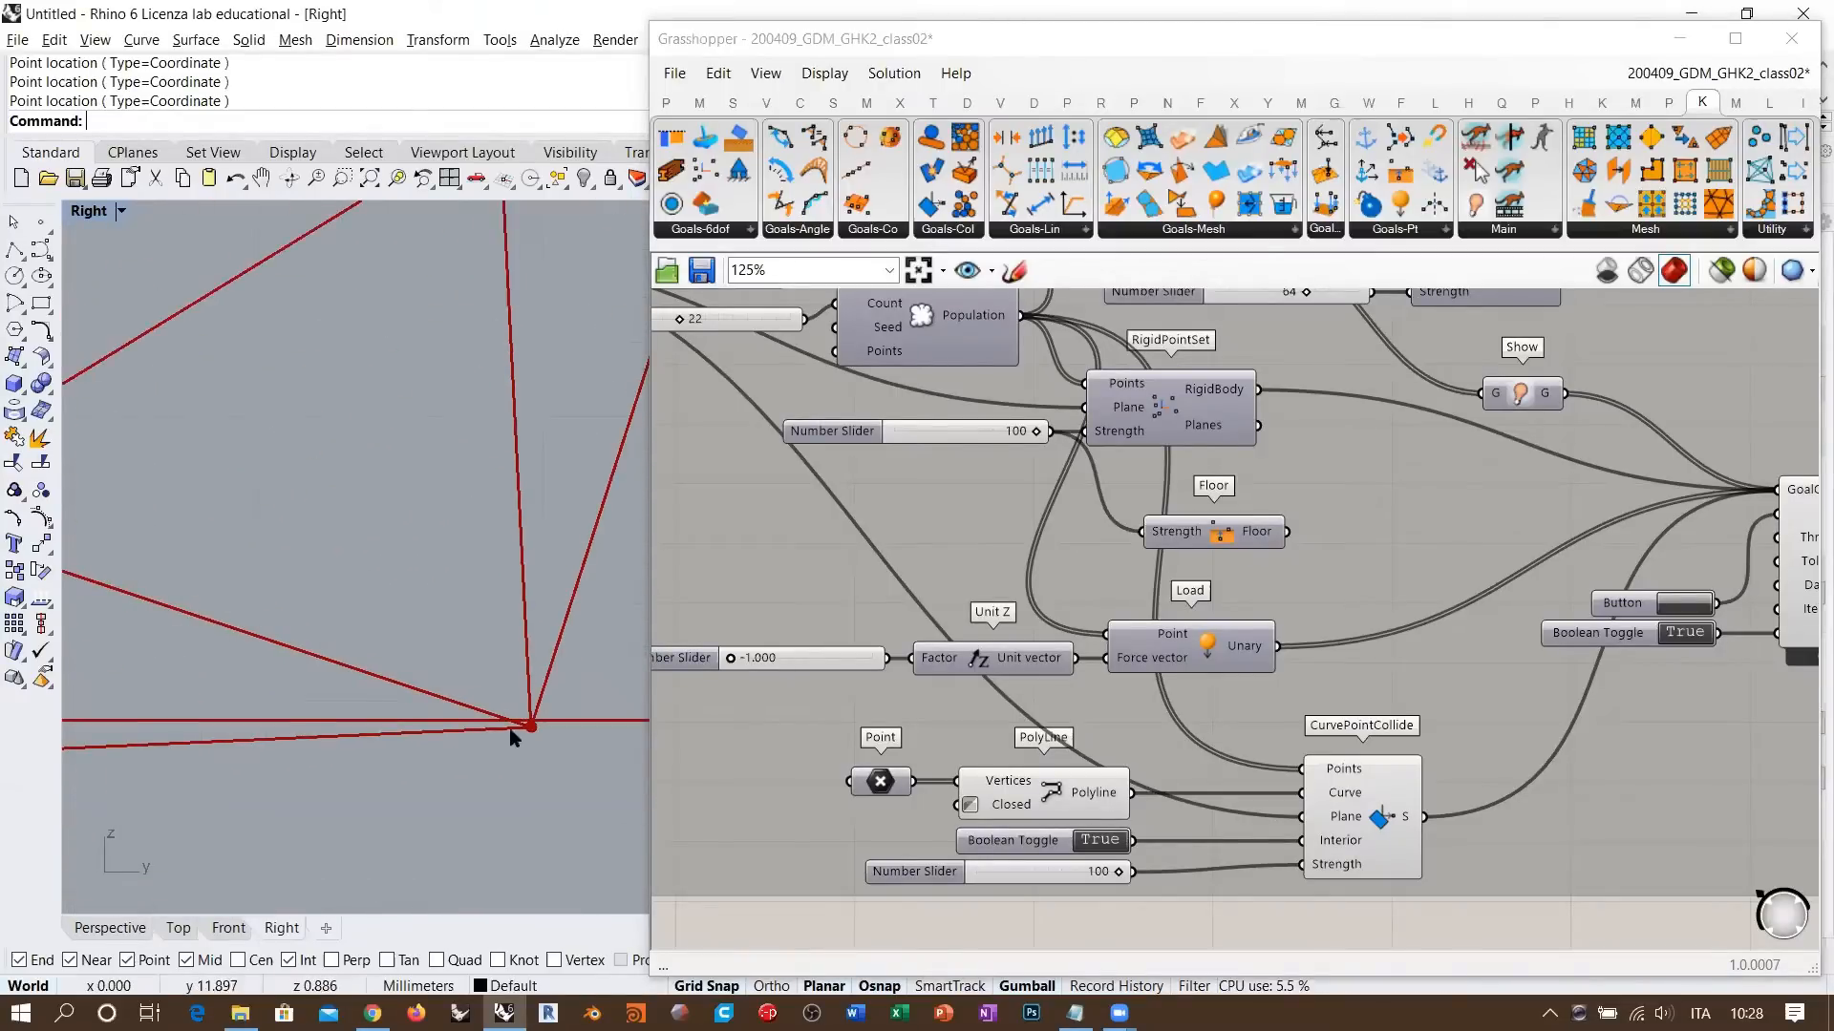
scroll(588, 722, "down", 10)
scroll(287, 730, "up", 6)
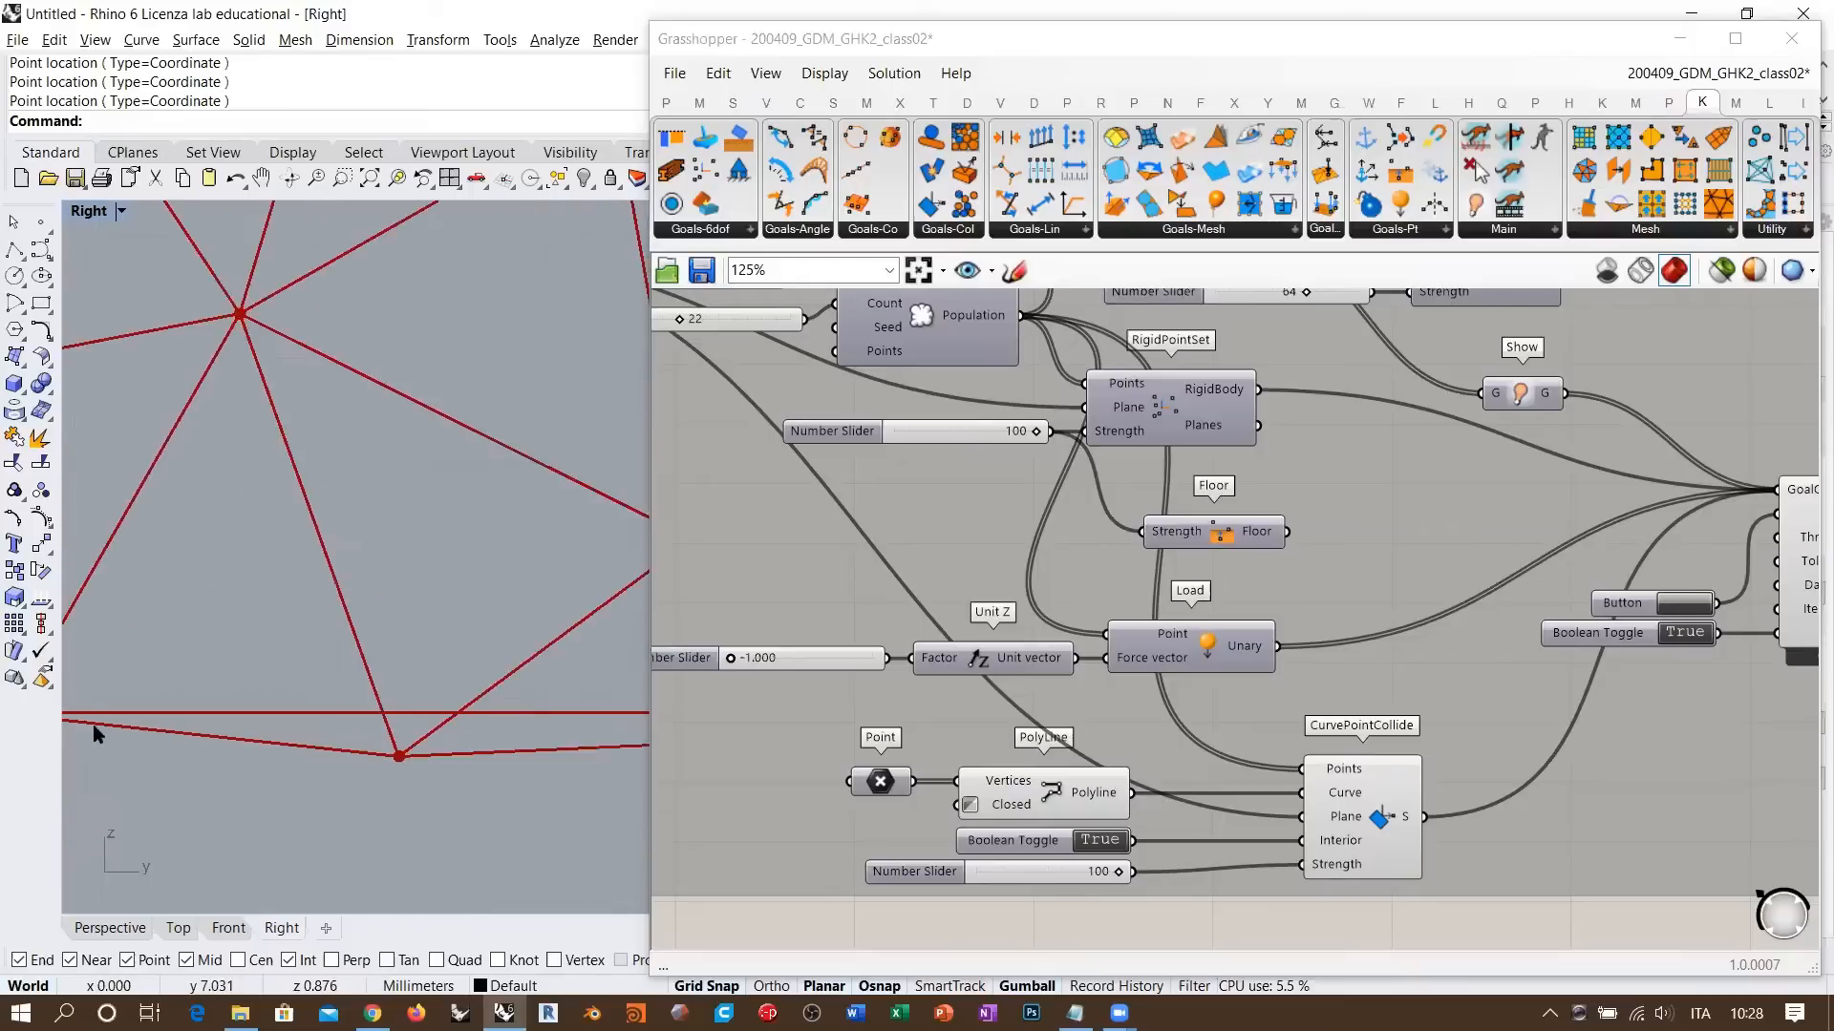
right_click_drag(95, 729, 346, 718)
scroll(346, 718, "up", 6)
scroll(287, 752, "up", 3)
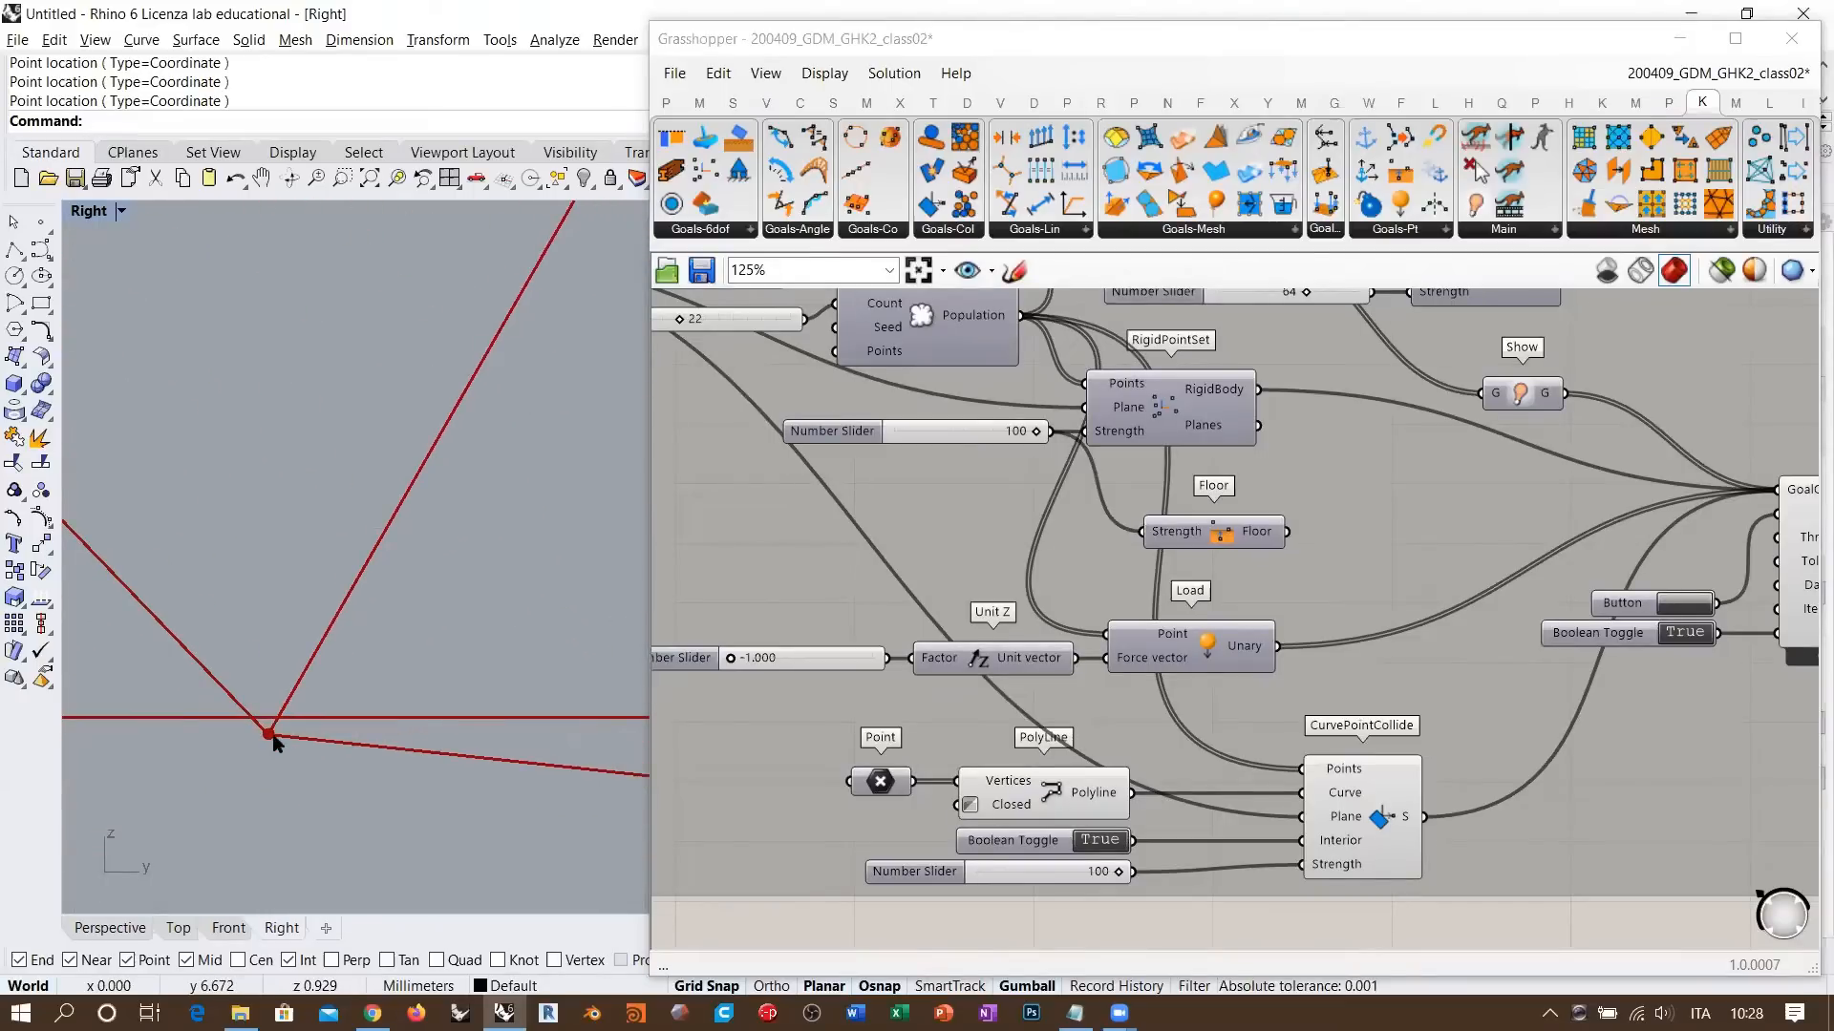
scroll(272, 743, "down", 10)
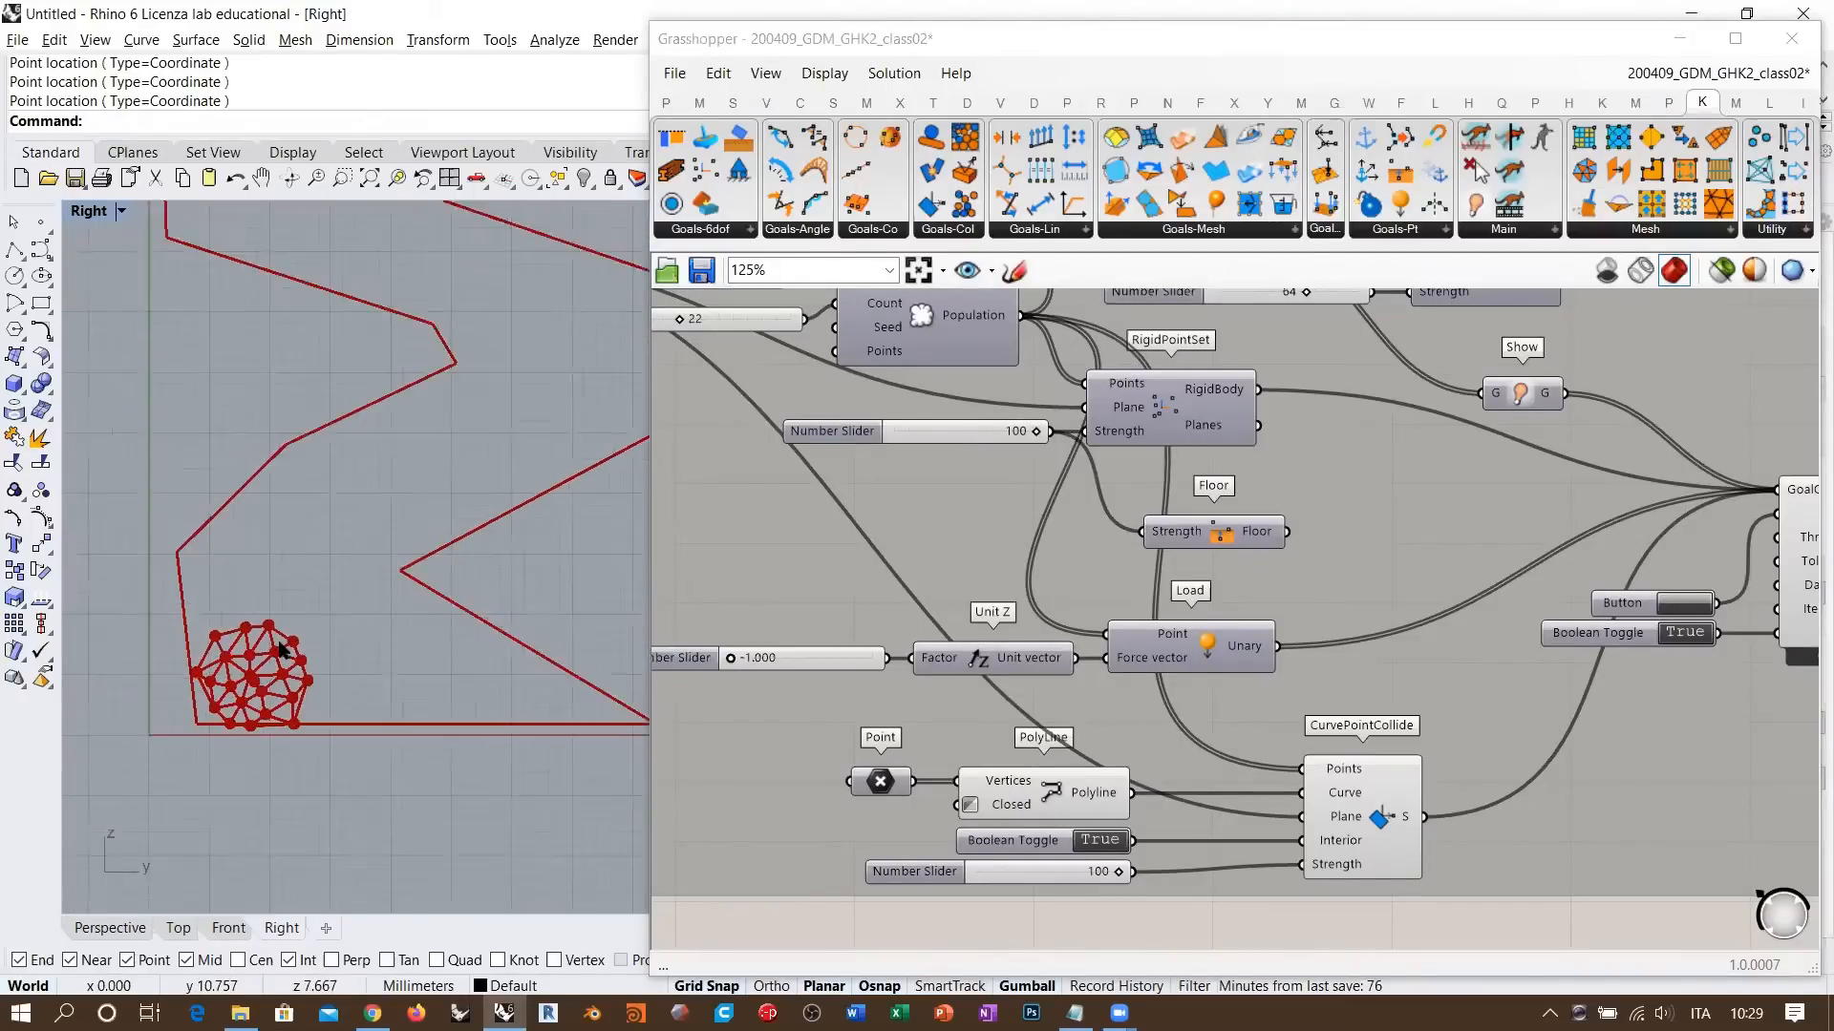
scroll(397, 647, "down", 6)
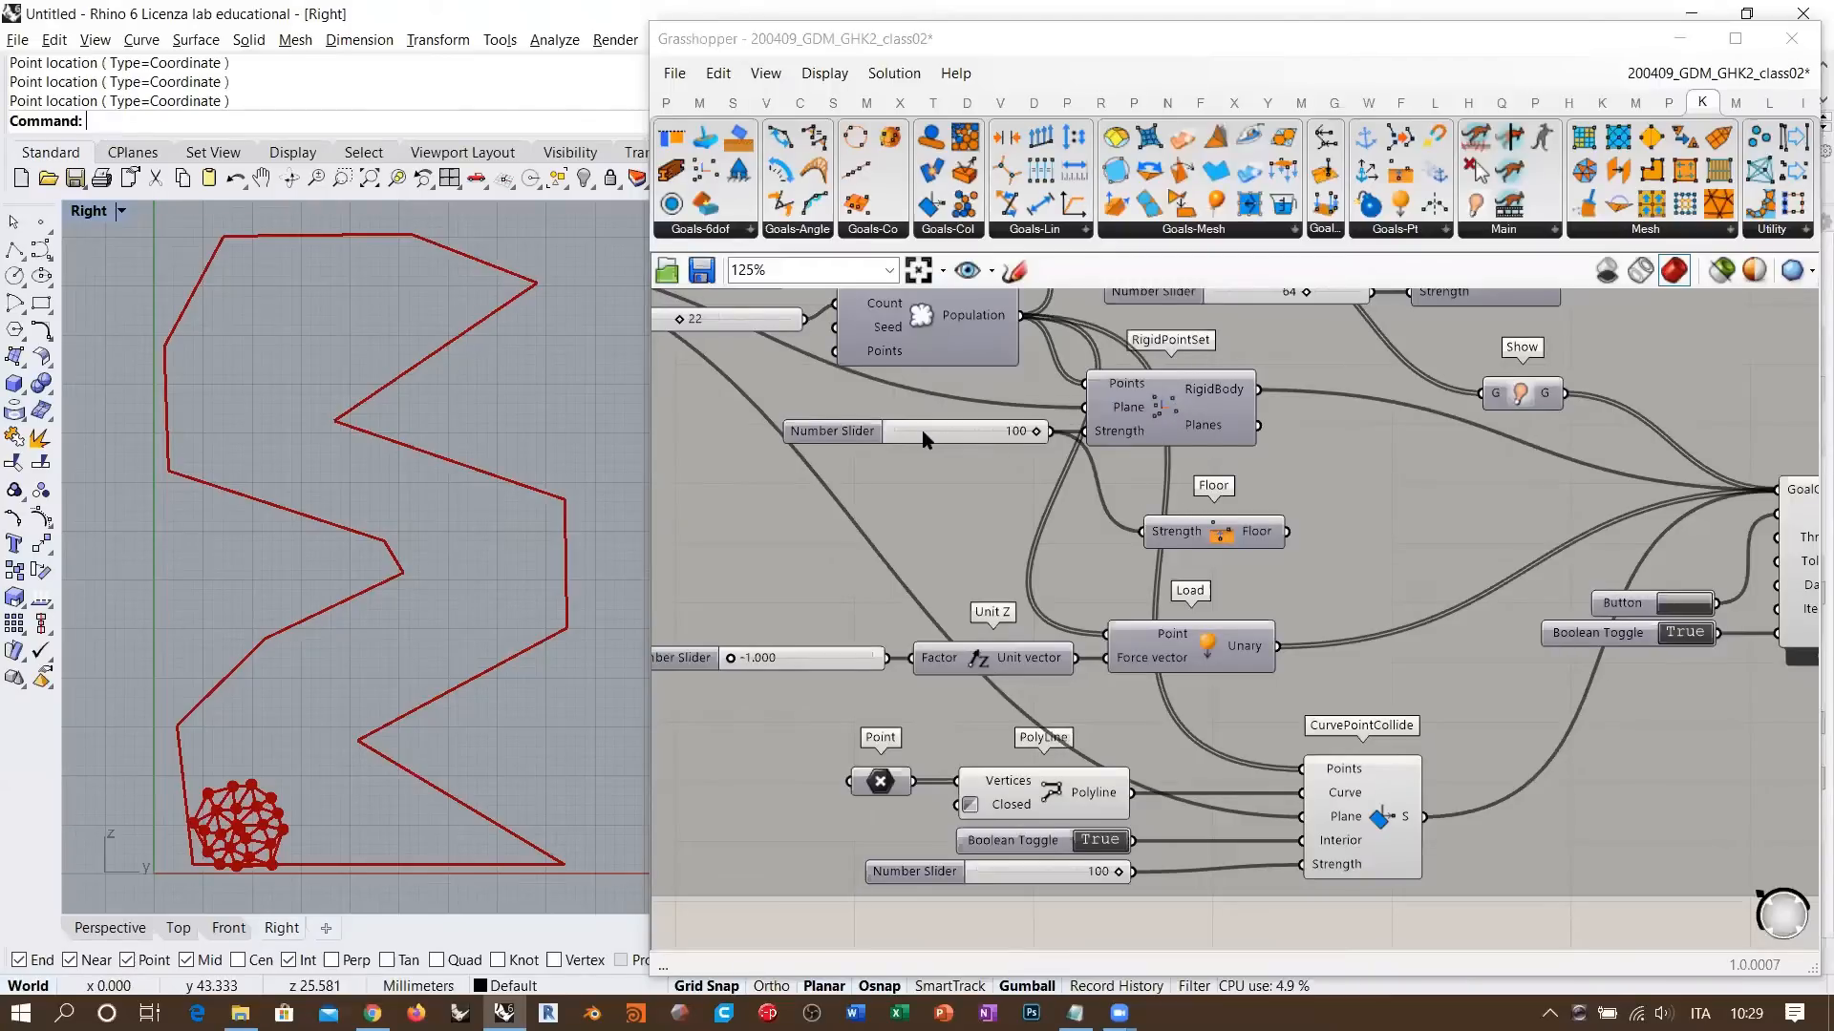
- Extend the range of RigidPointSet's strength slider, set it to 927 and reset the BouncySolver to rerun the fall
double_click(861, 435)
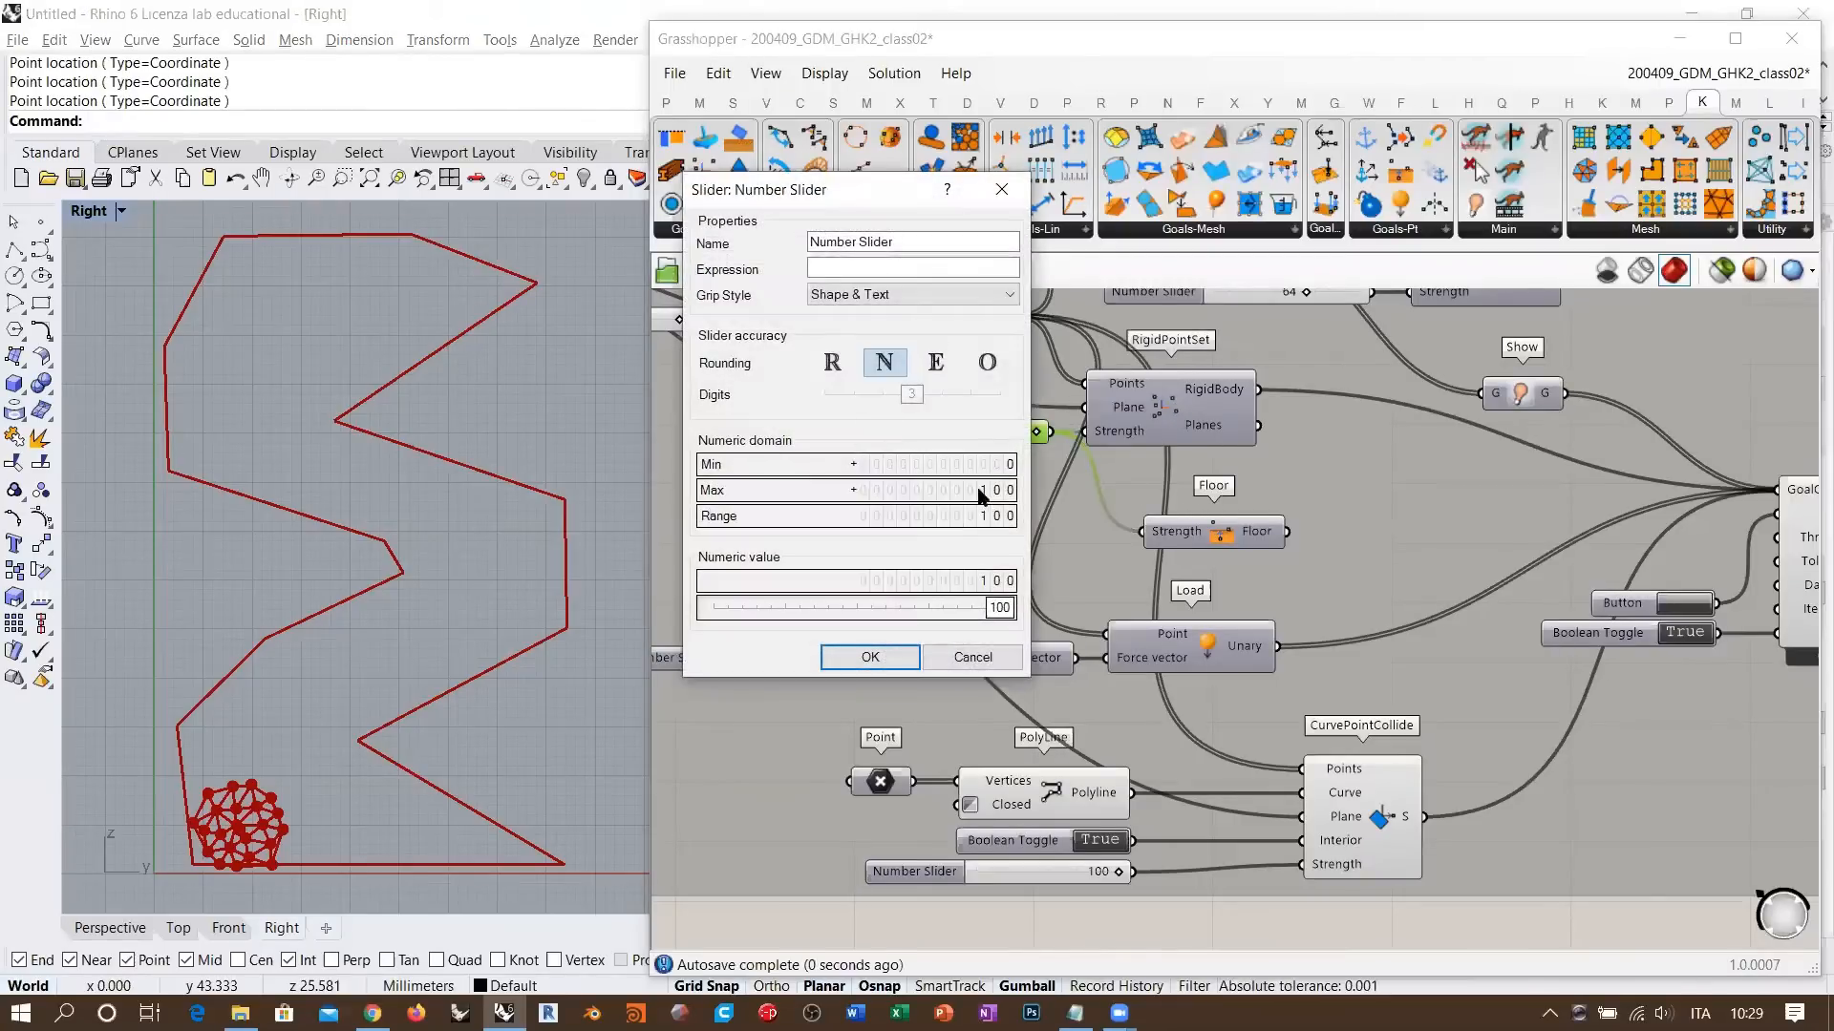
scroll(979, 491, "up", 1)
left_click(870, 657)
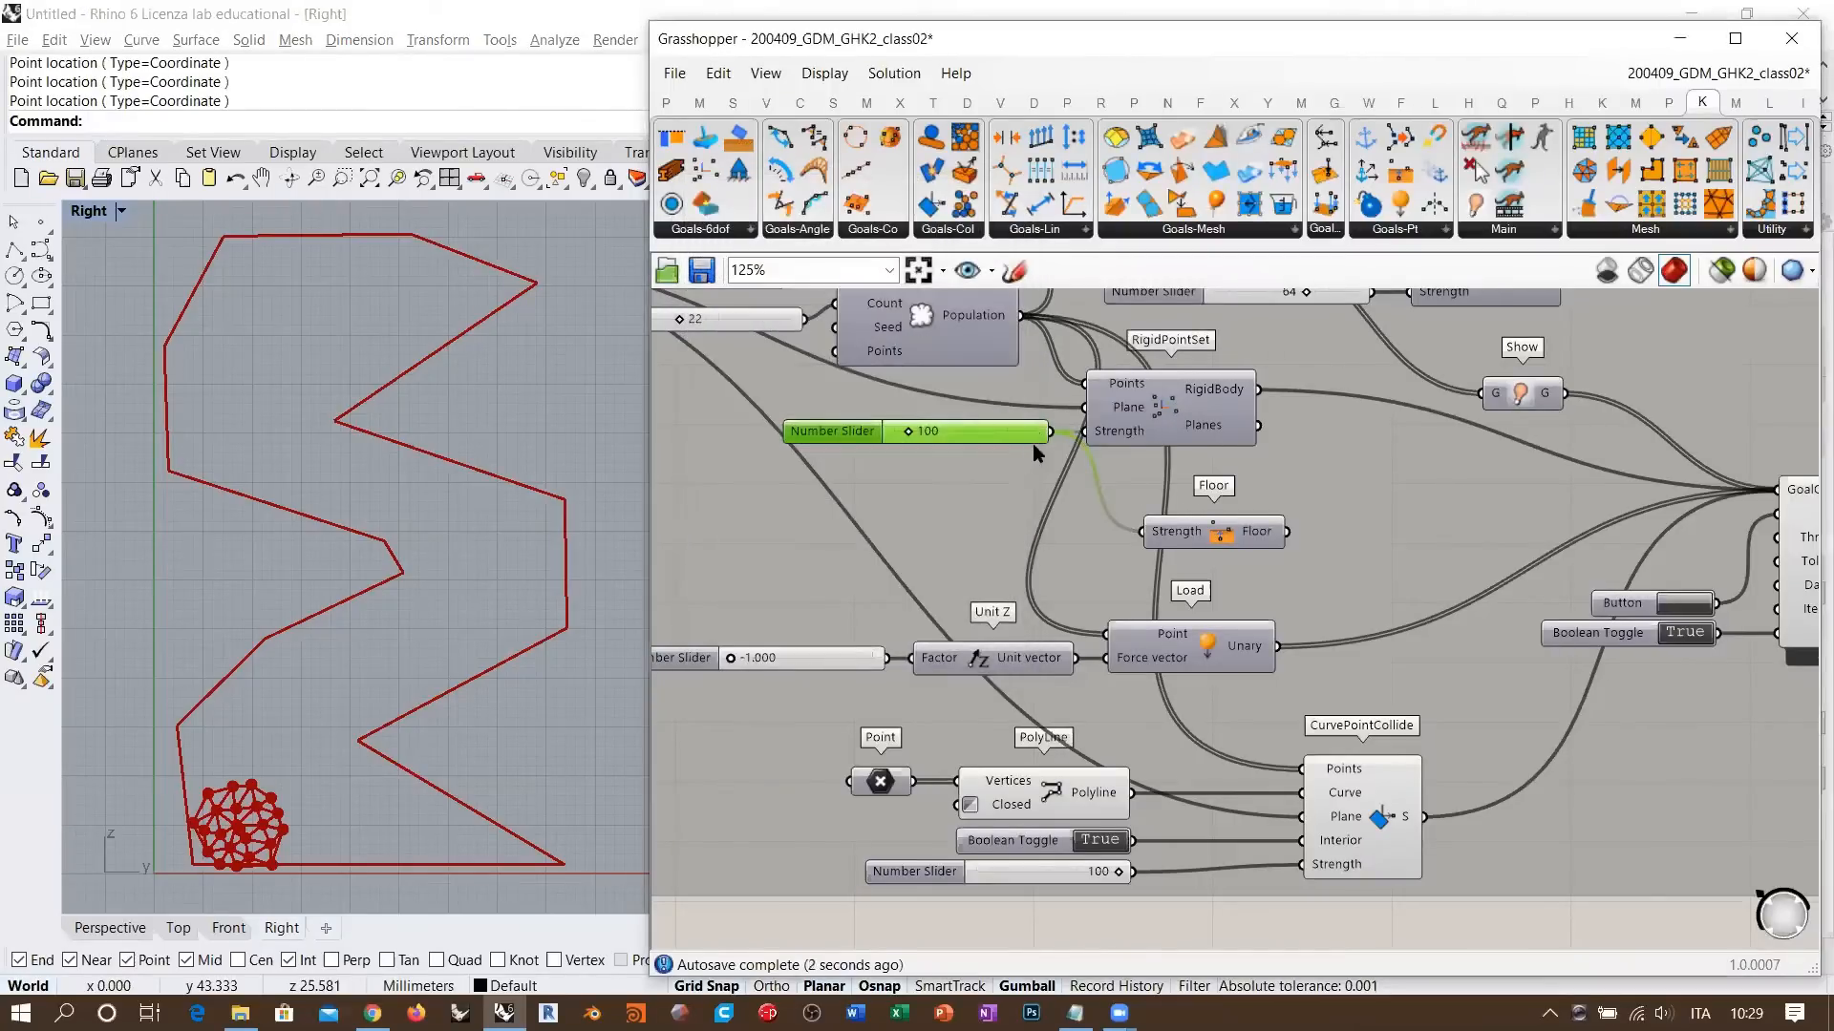
left_click_drag(914, 440, 1029, 439)
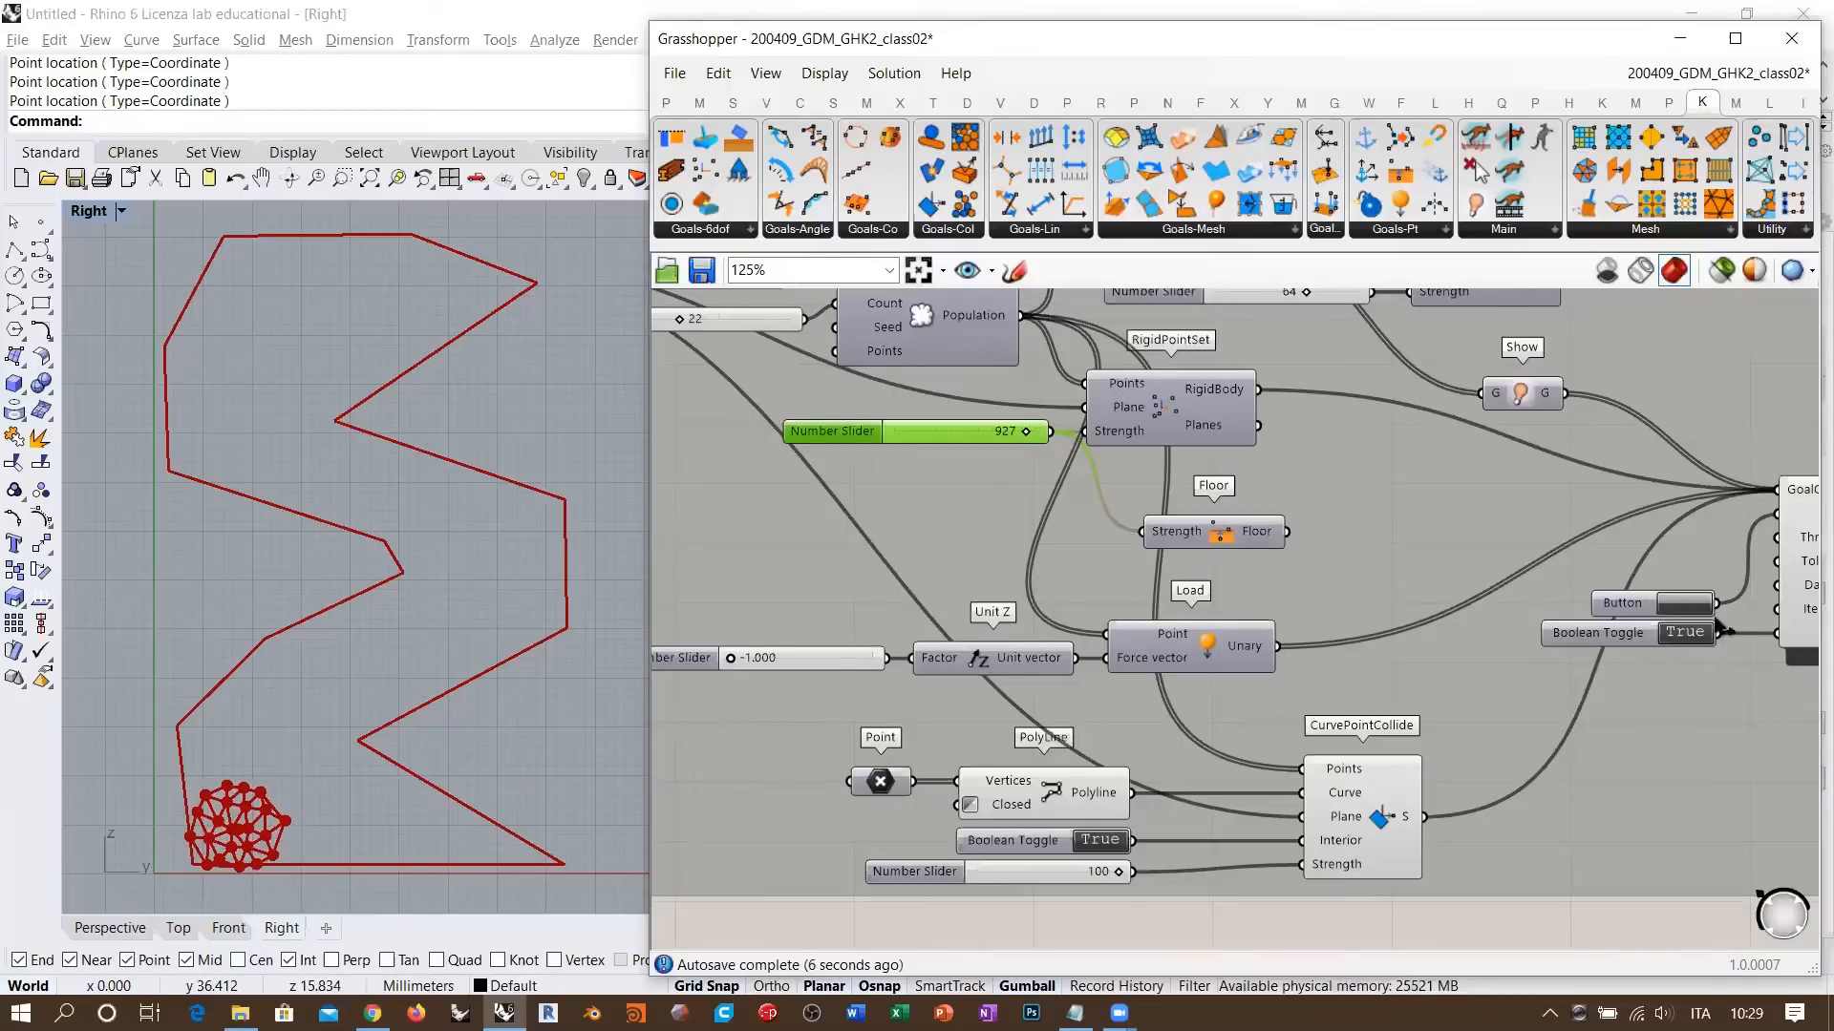
left_click(1678, 604)
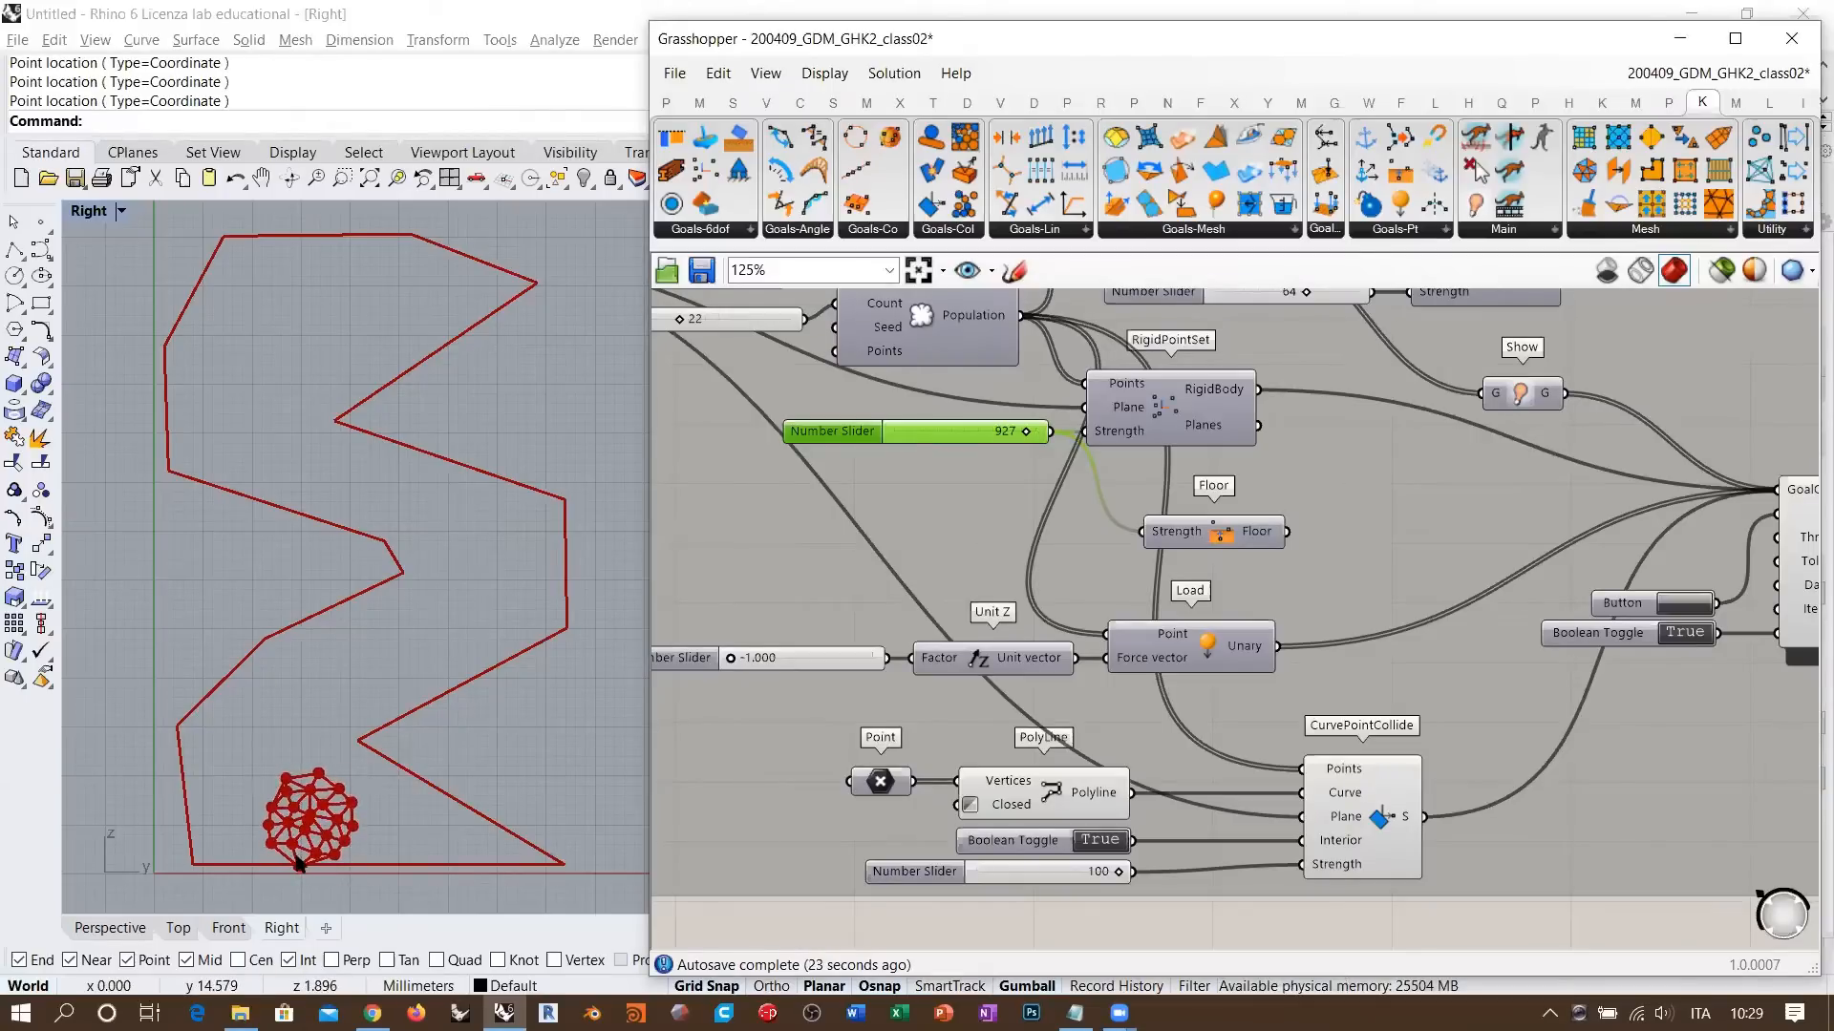
left_click(1000, 443)
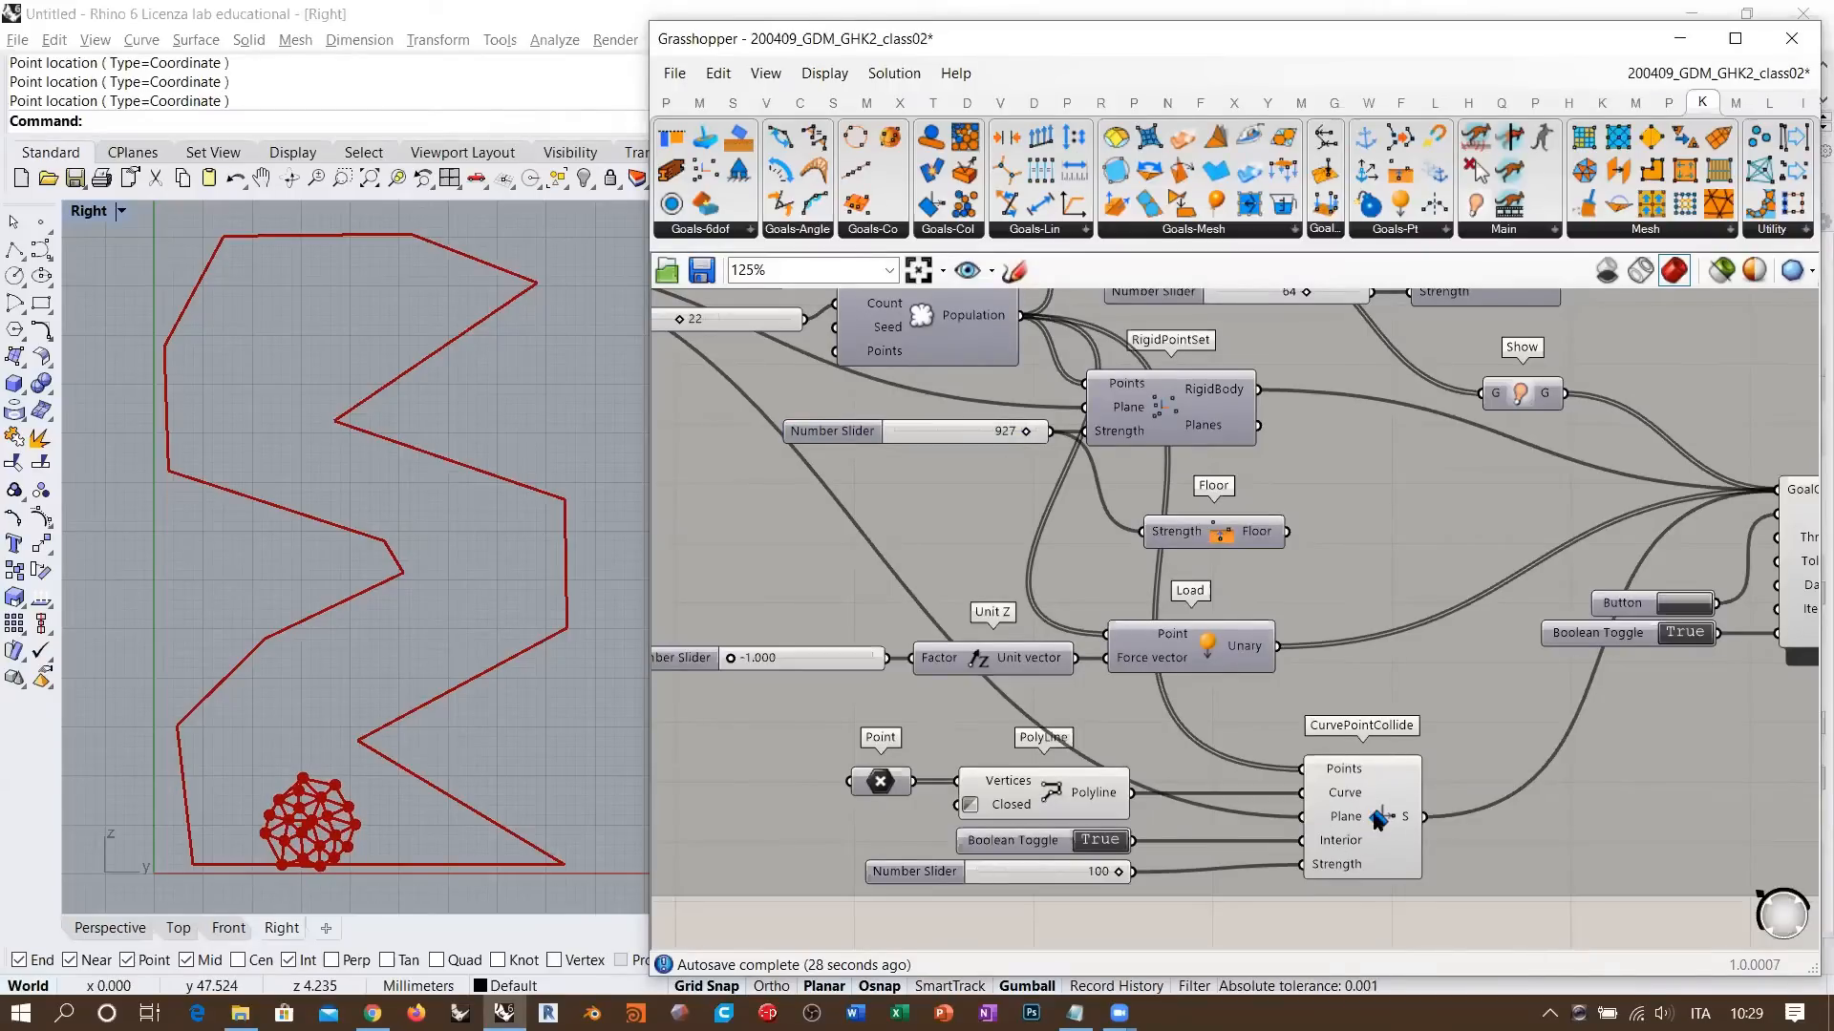
- Check the disc's lowest points against the polyline's base, and extend CurvePointCollide's strength slider and set it to 1000
scroll(268, 659, "up", 8)
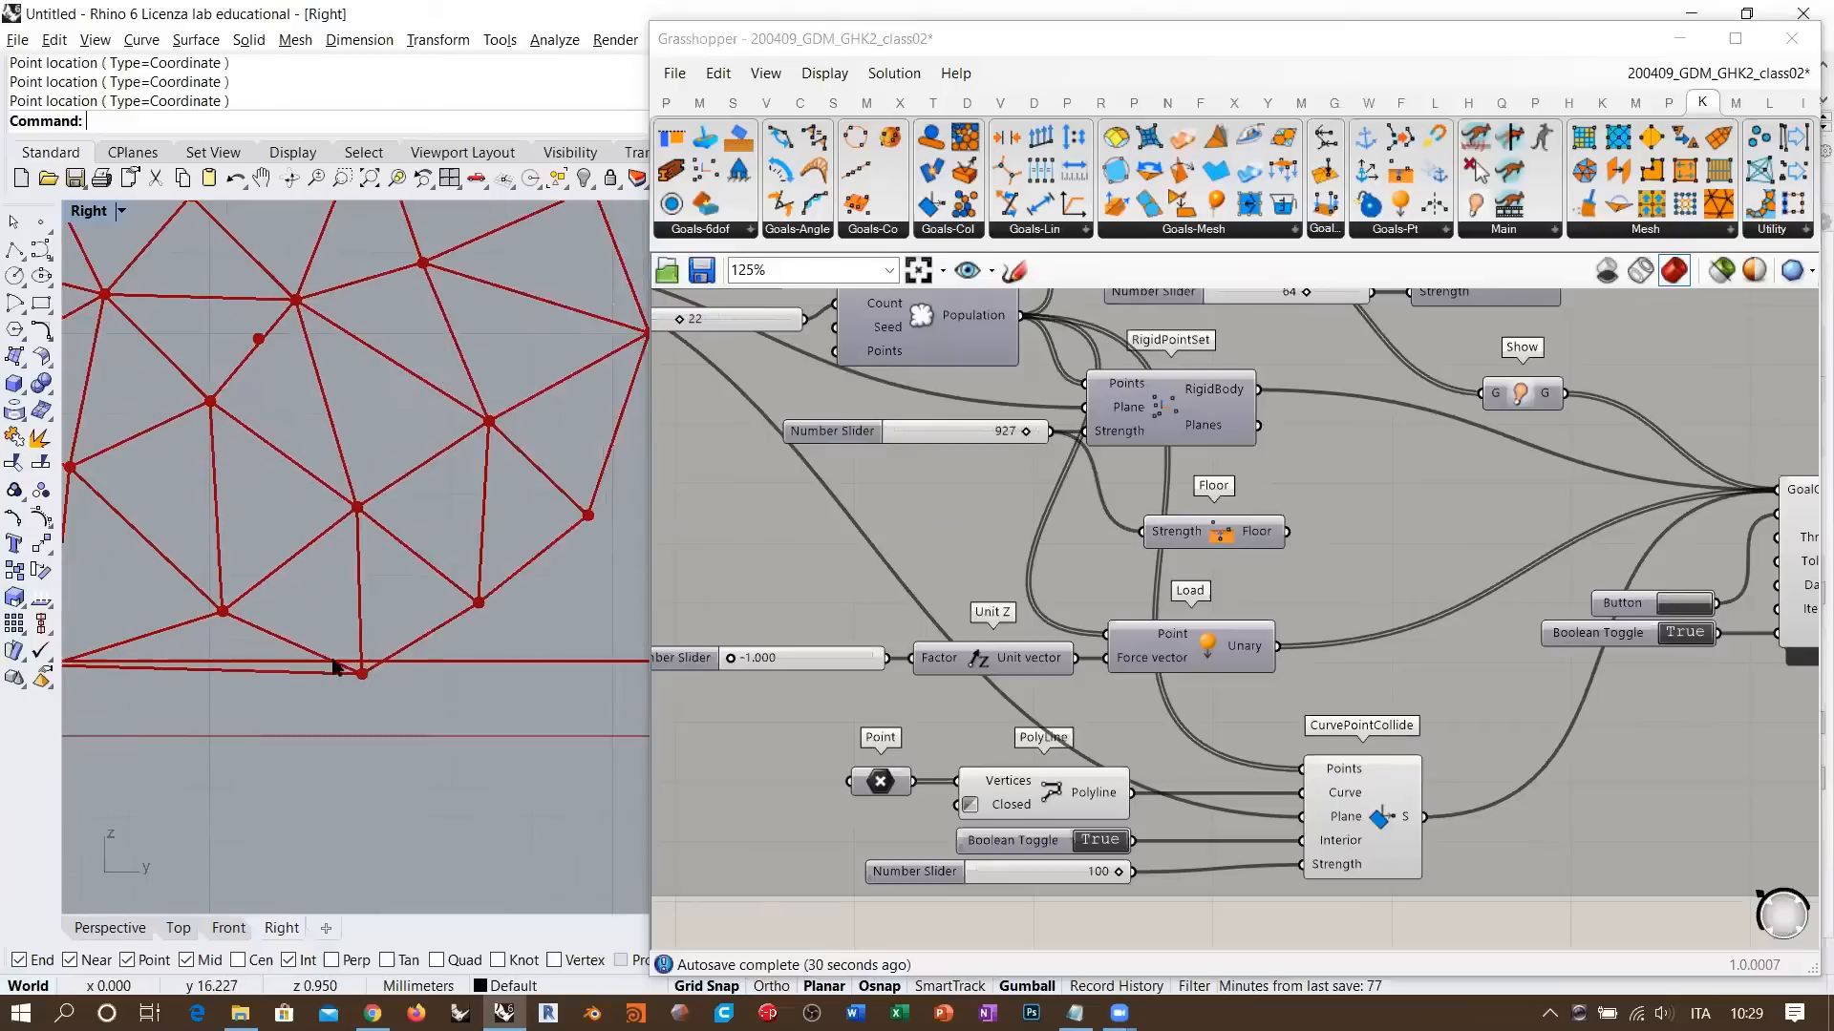
right_click_drag(335, 666, 425, 689)
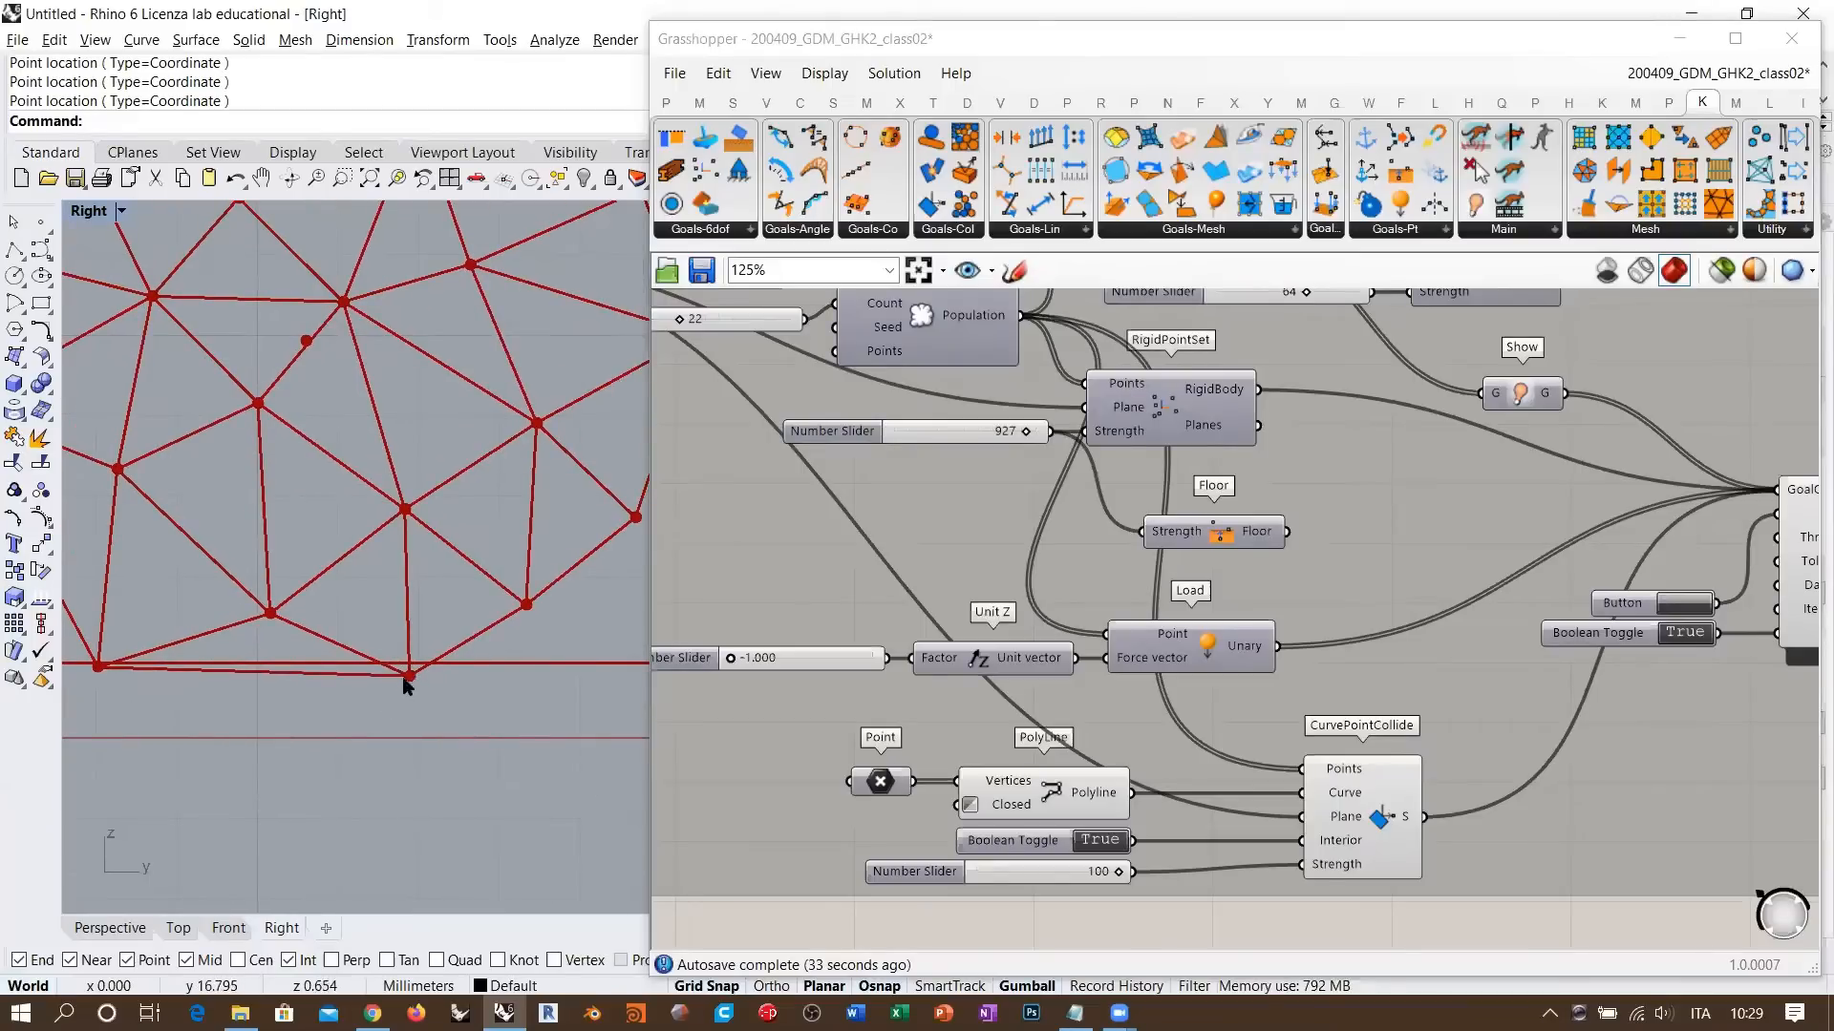
right_click_drag(1073, 909, 1032, 710)
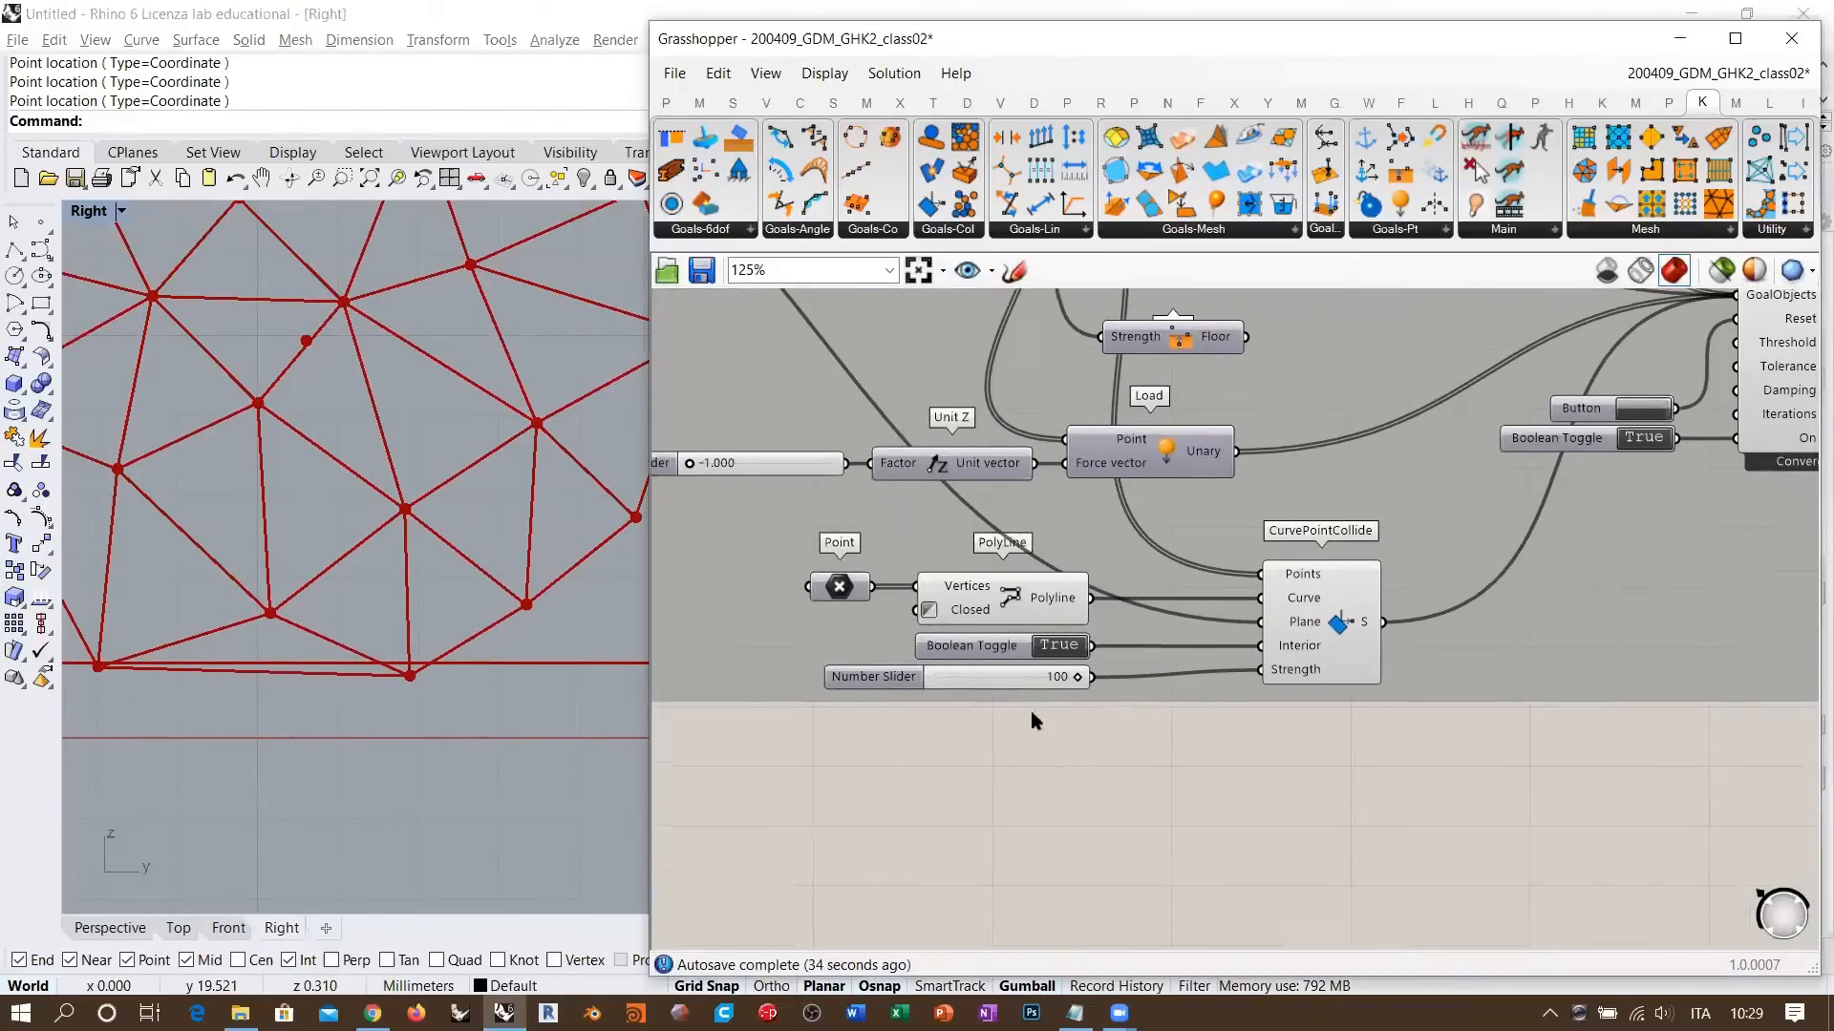
double_click(855, 674)
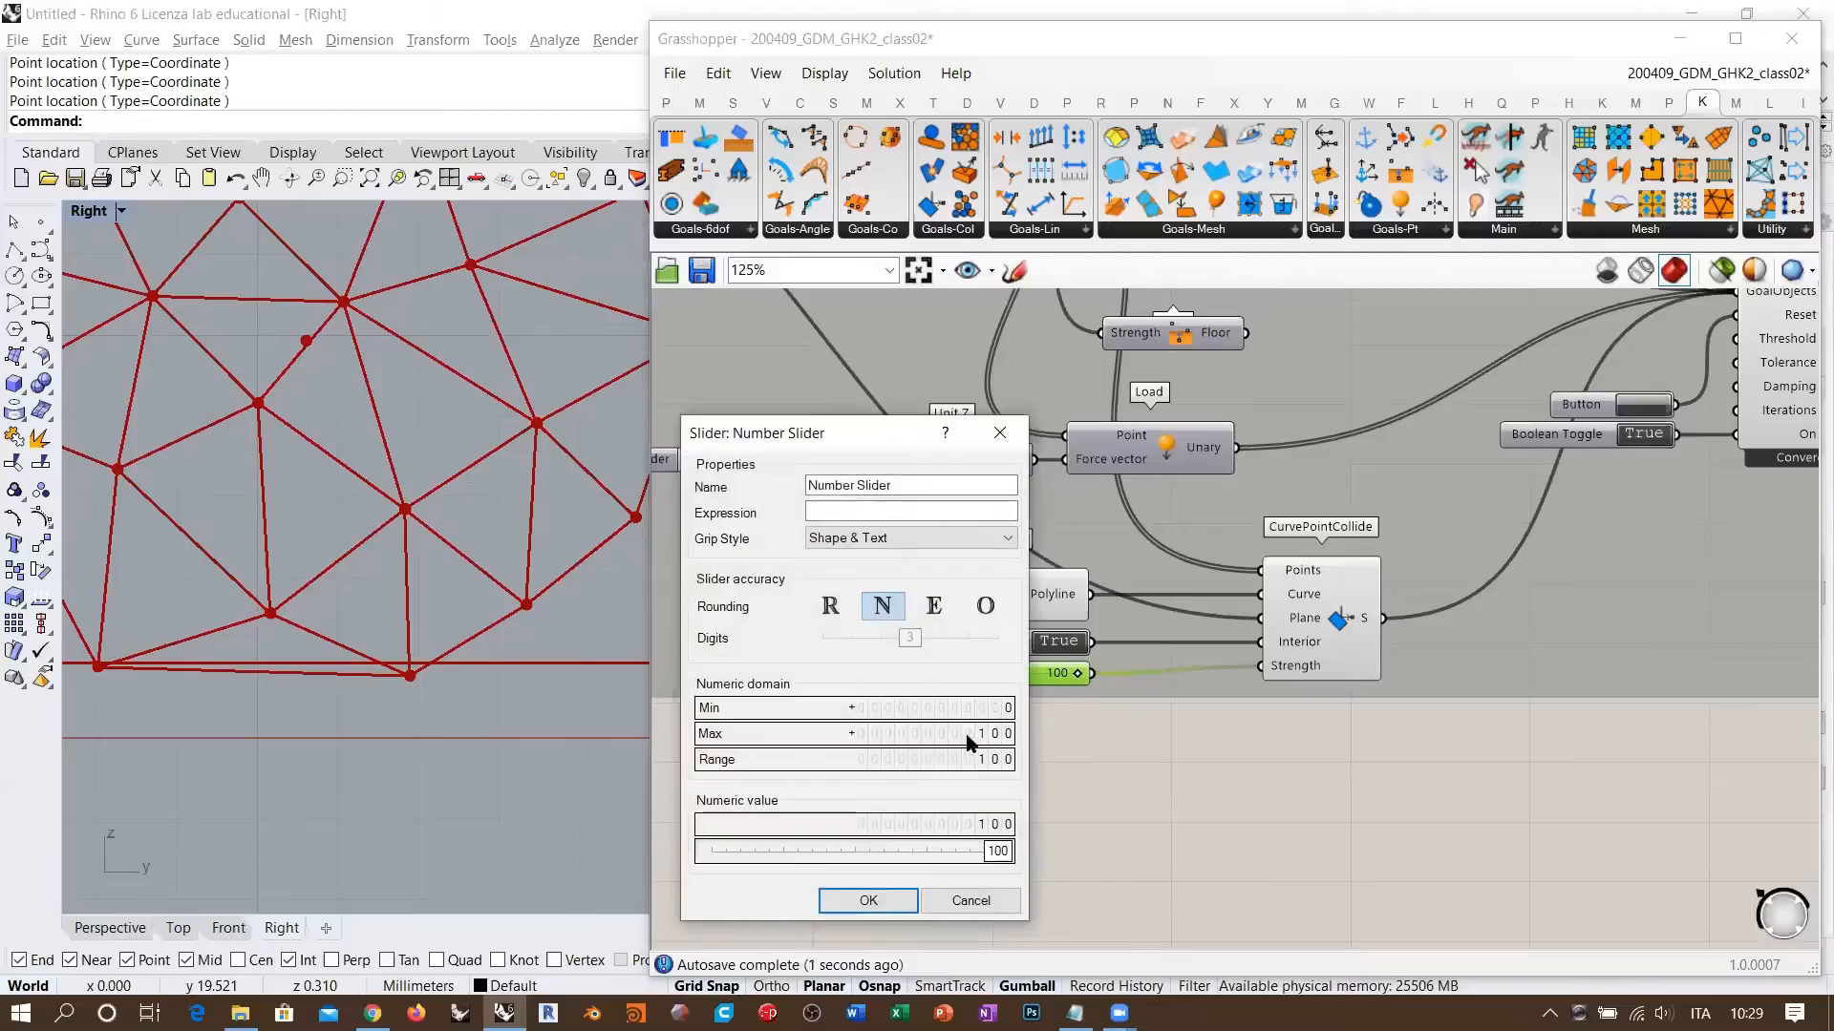
left_click(868, 901)
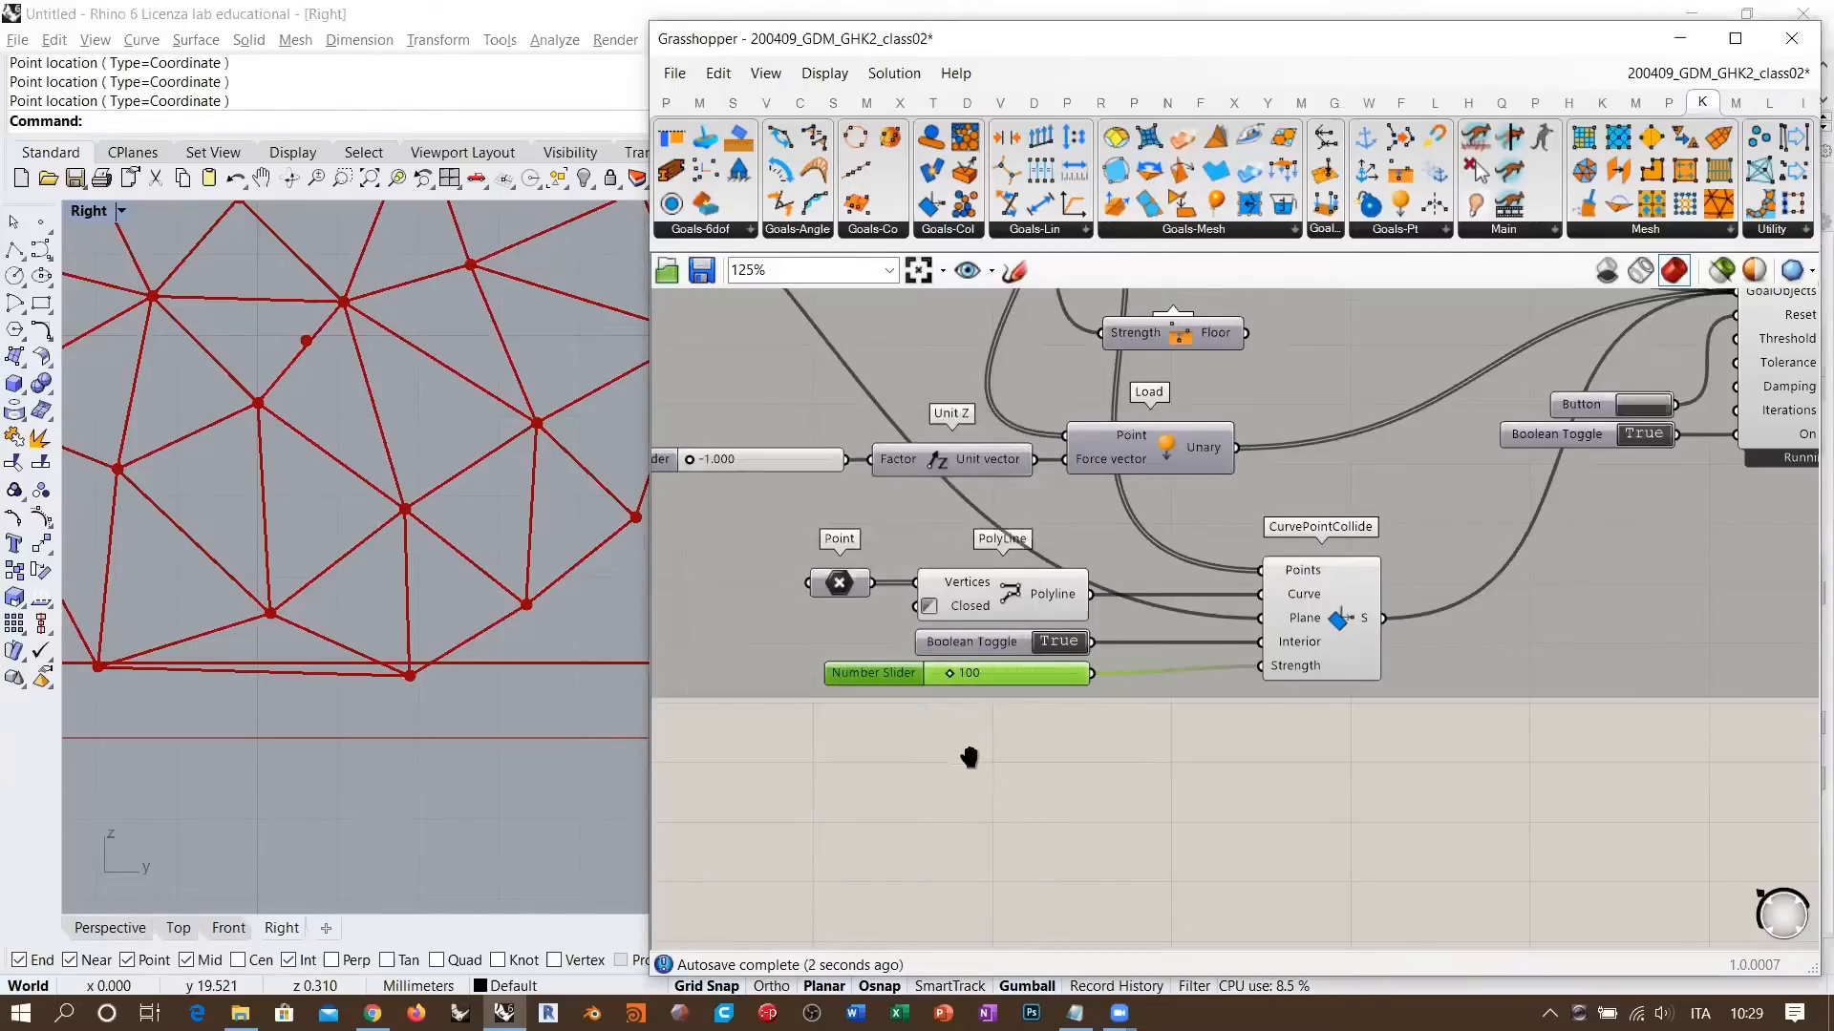
scroll(969, 757, "up", 5)
left_click_drag(938, 684, 1345, 704)
- Reset the BouncySolver and check how the settled disc rests on the polyline's base in the Right view
right_click_drag(447, 639, 359, 767)
scroll(344, 736, "down", 11)
scroll(361, 760, "down", 6)
right_click_drag(411, 600, 398, 707)
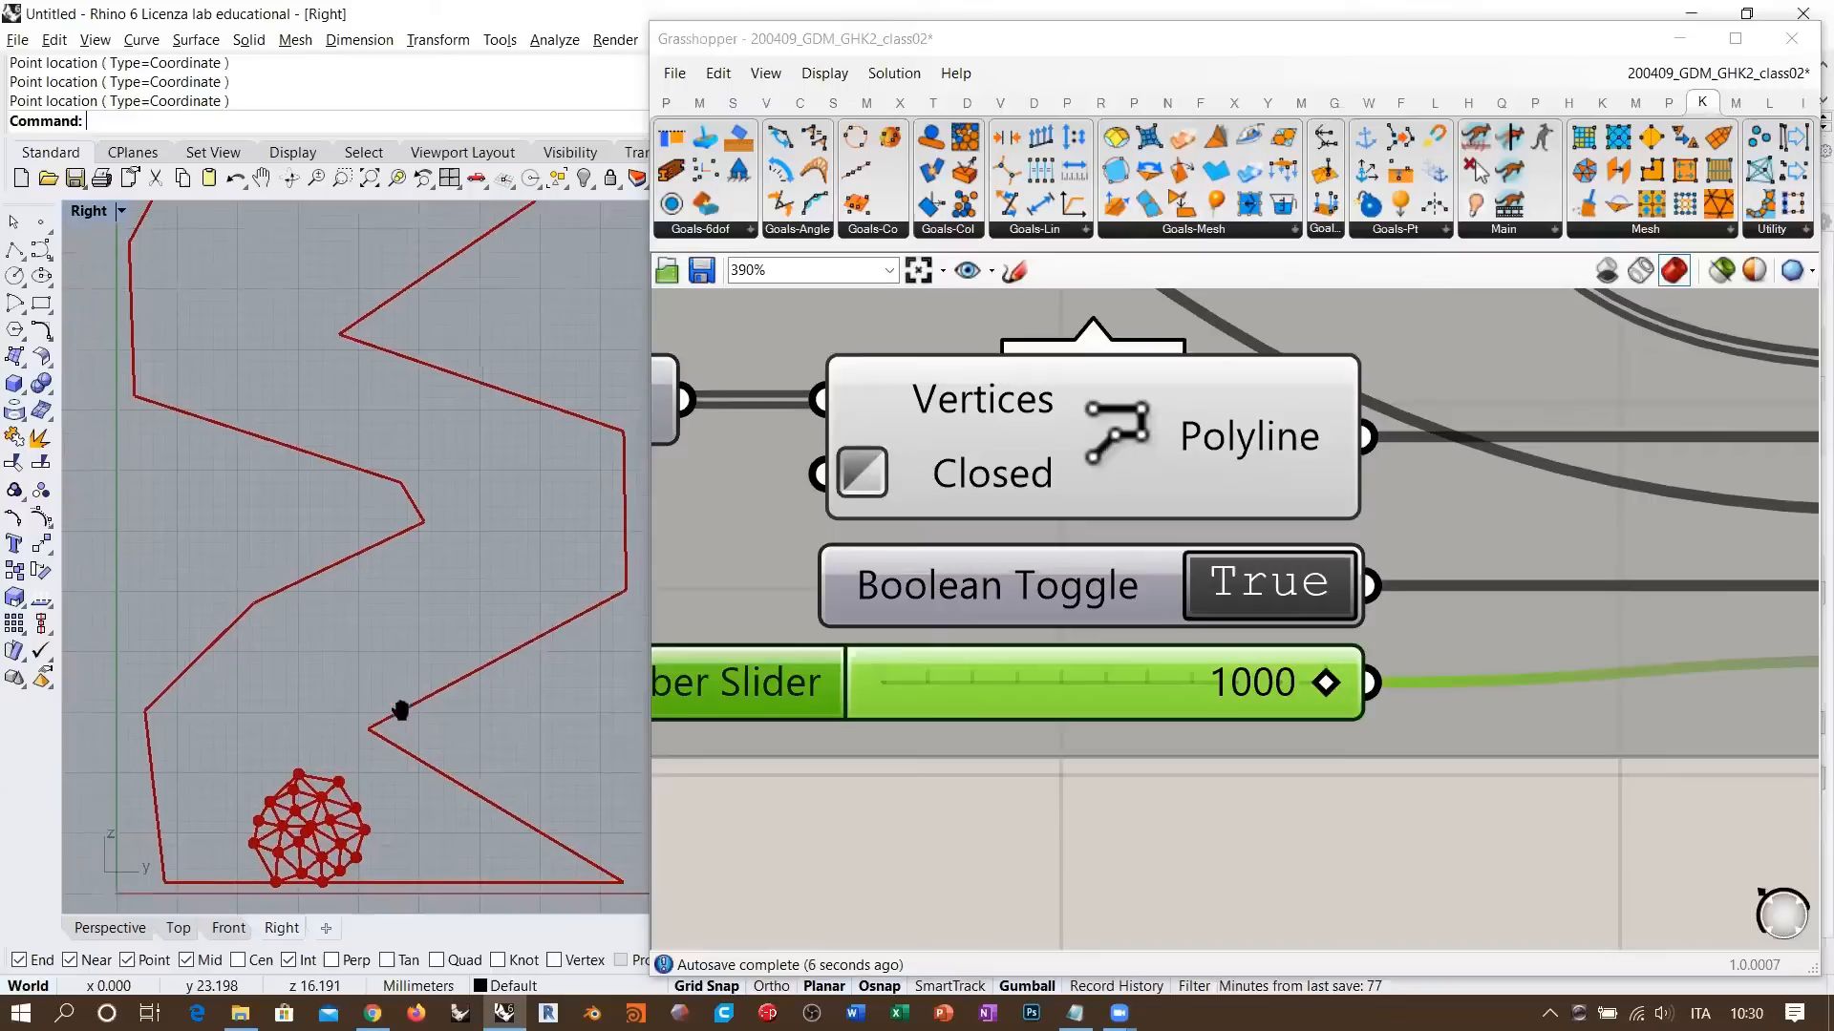
scroll(397, 707, "down", 2)
right_click_drag(1391, 607, 1204, 688)
scroll(1203, 688, "down", 5)
right_click_drag(1391, 538, 1147, 601)
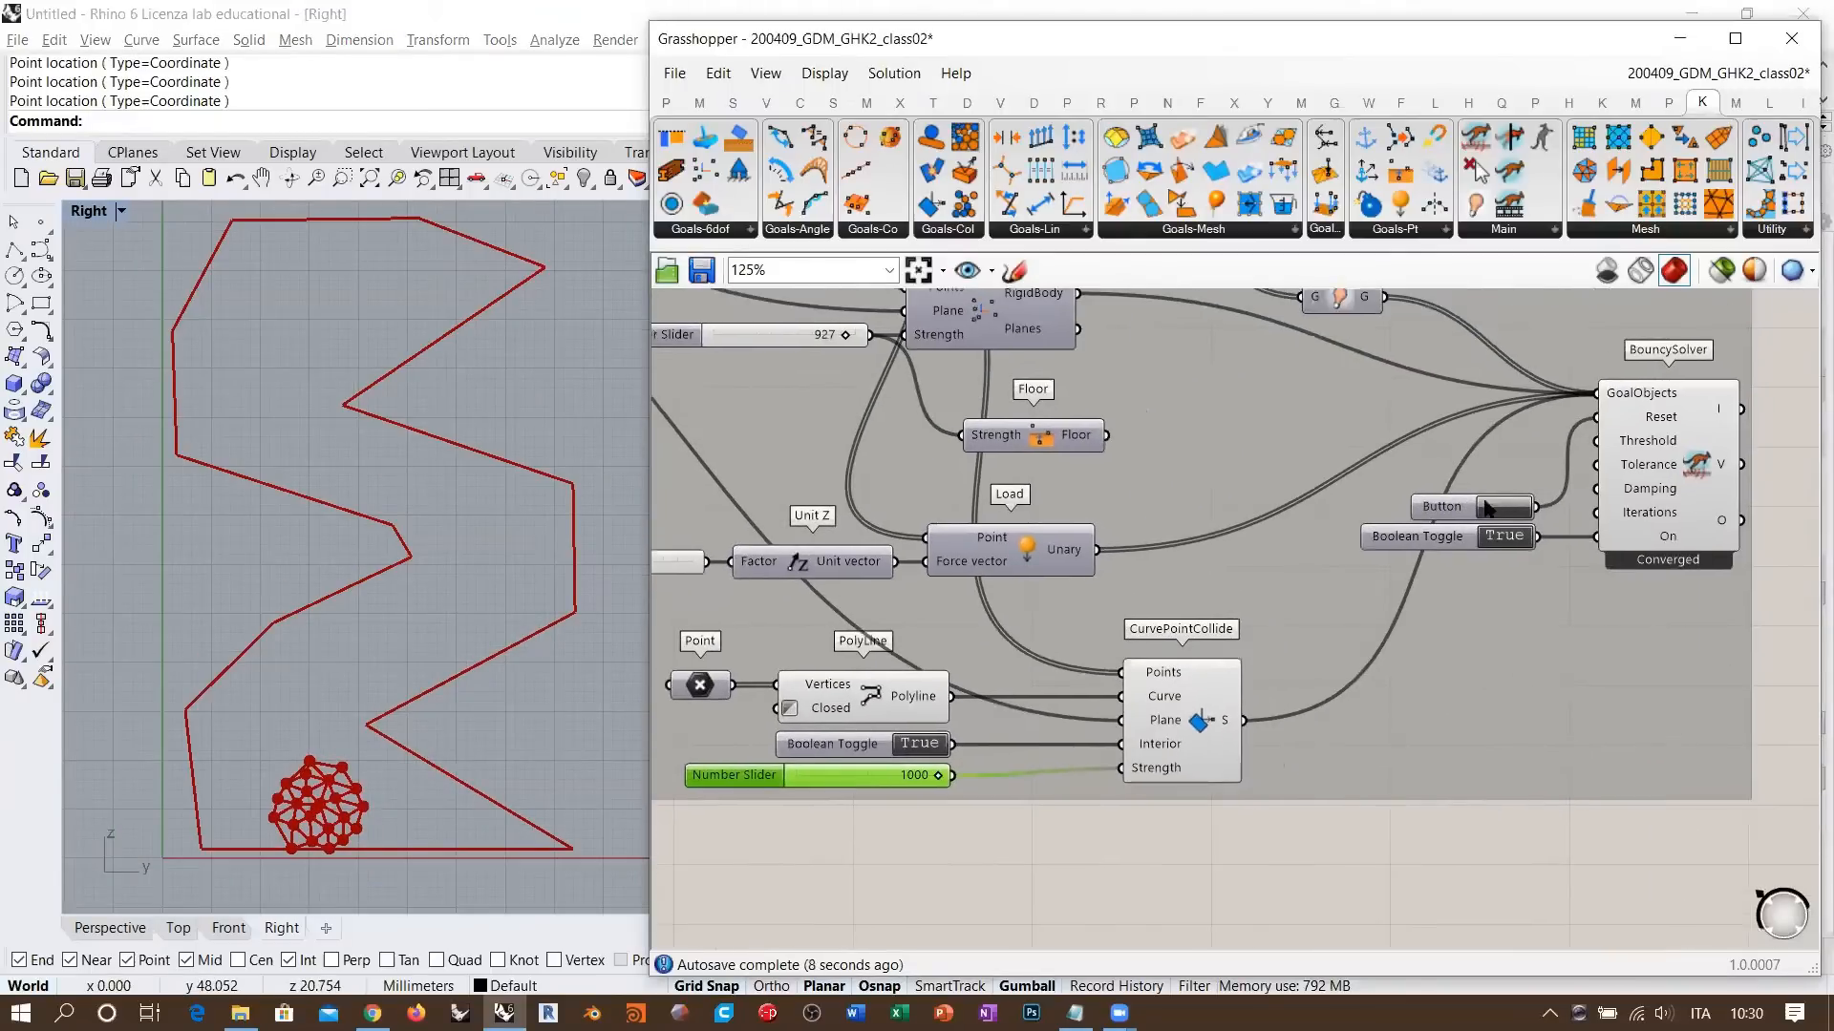
left_click(1504, 508)
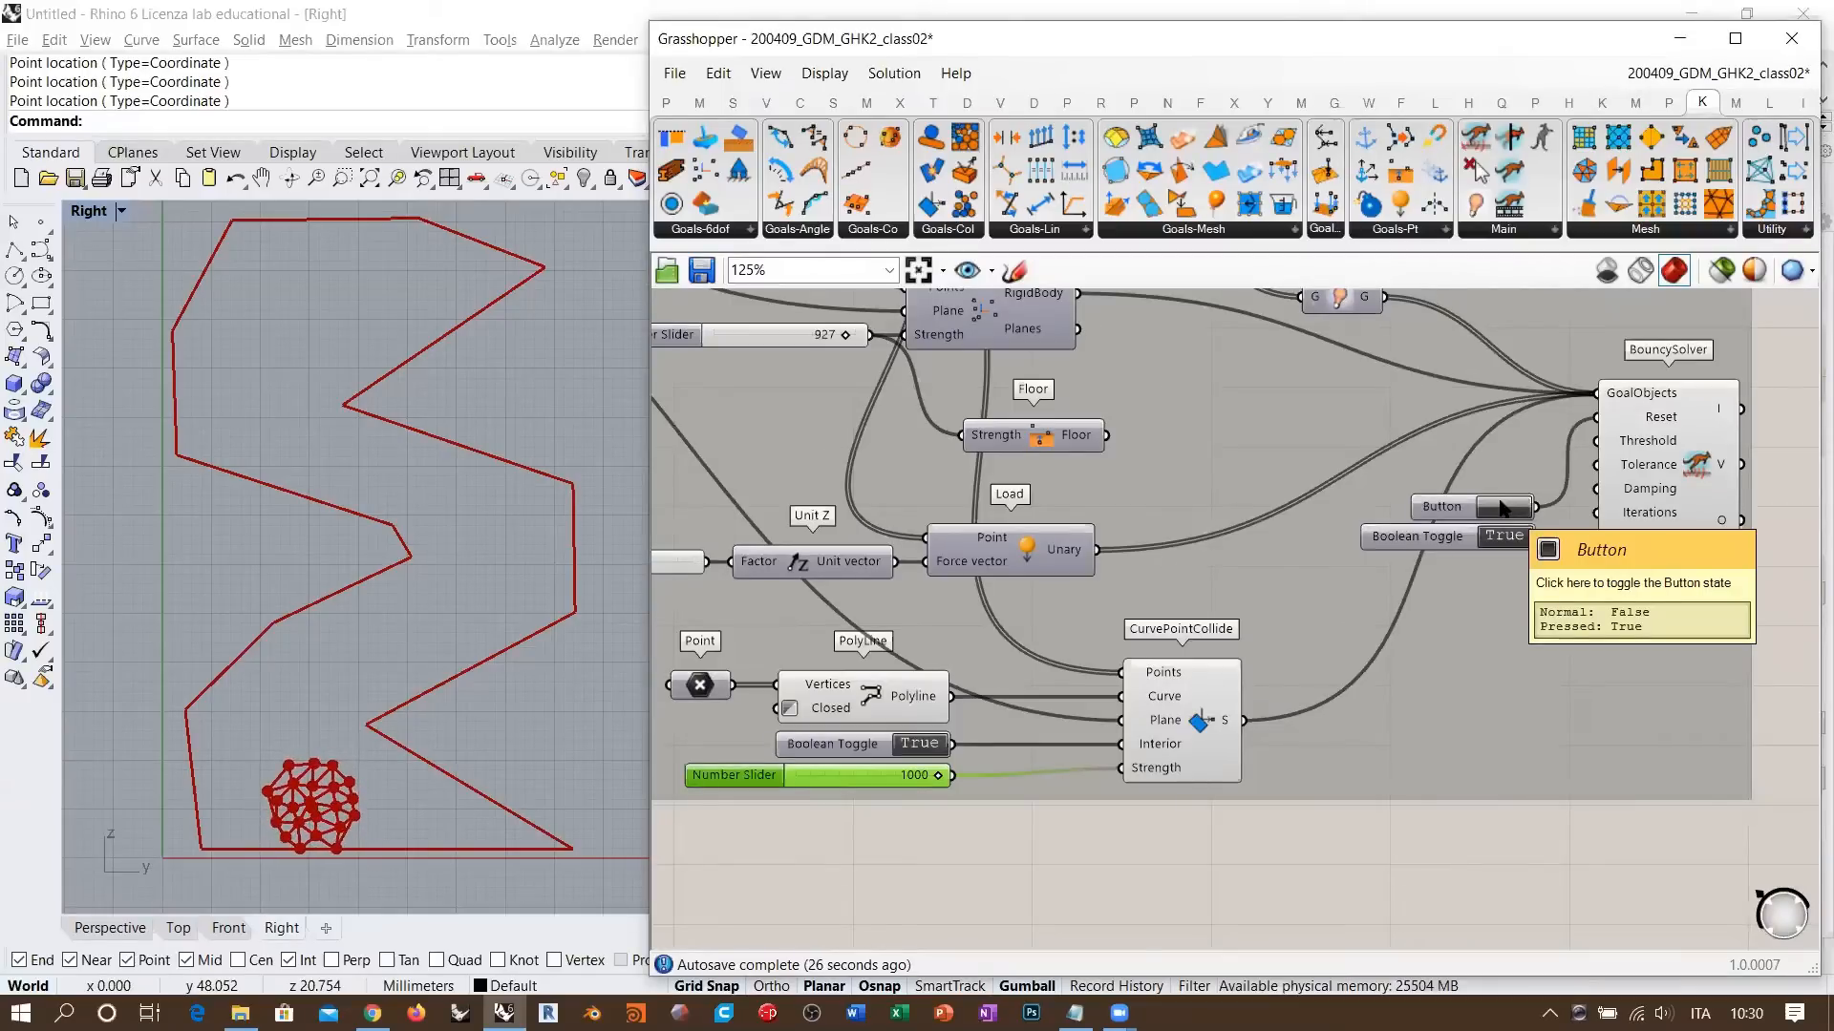
scroll(299, 865, "up", 5)
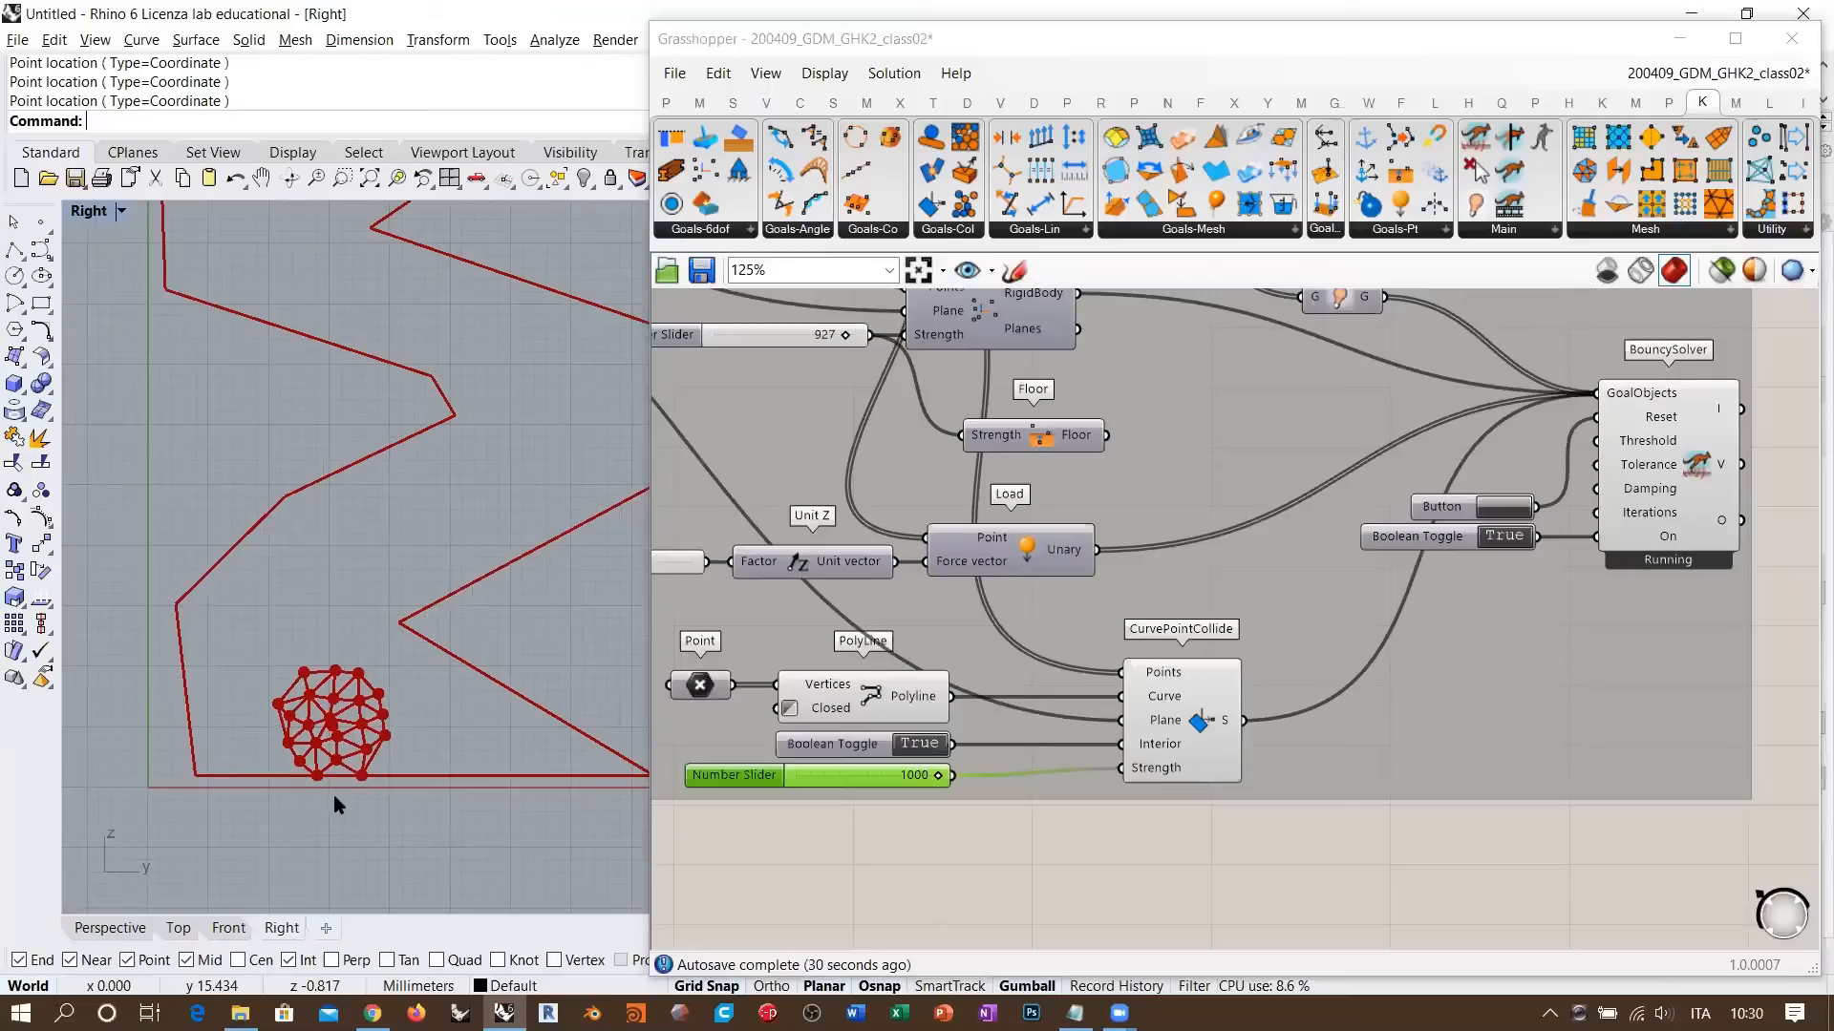
scroll(334, 794, "down", 3)
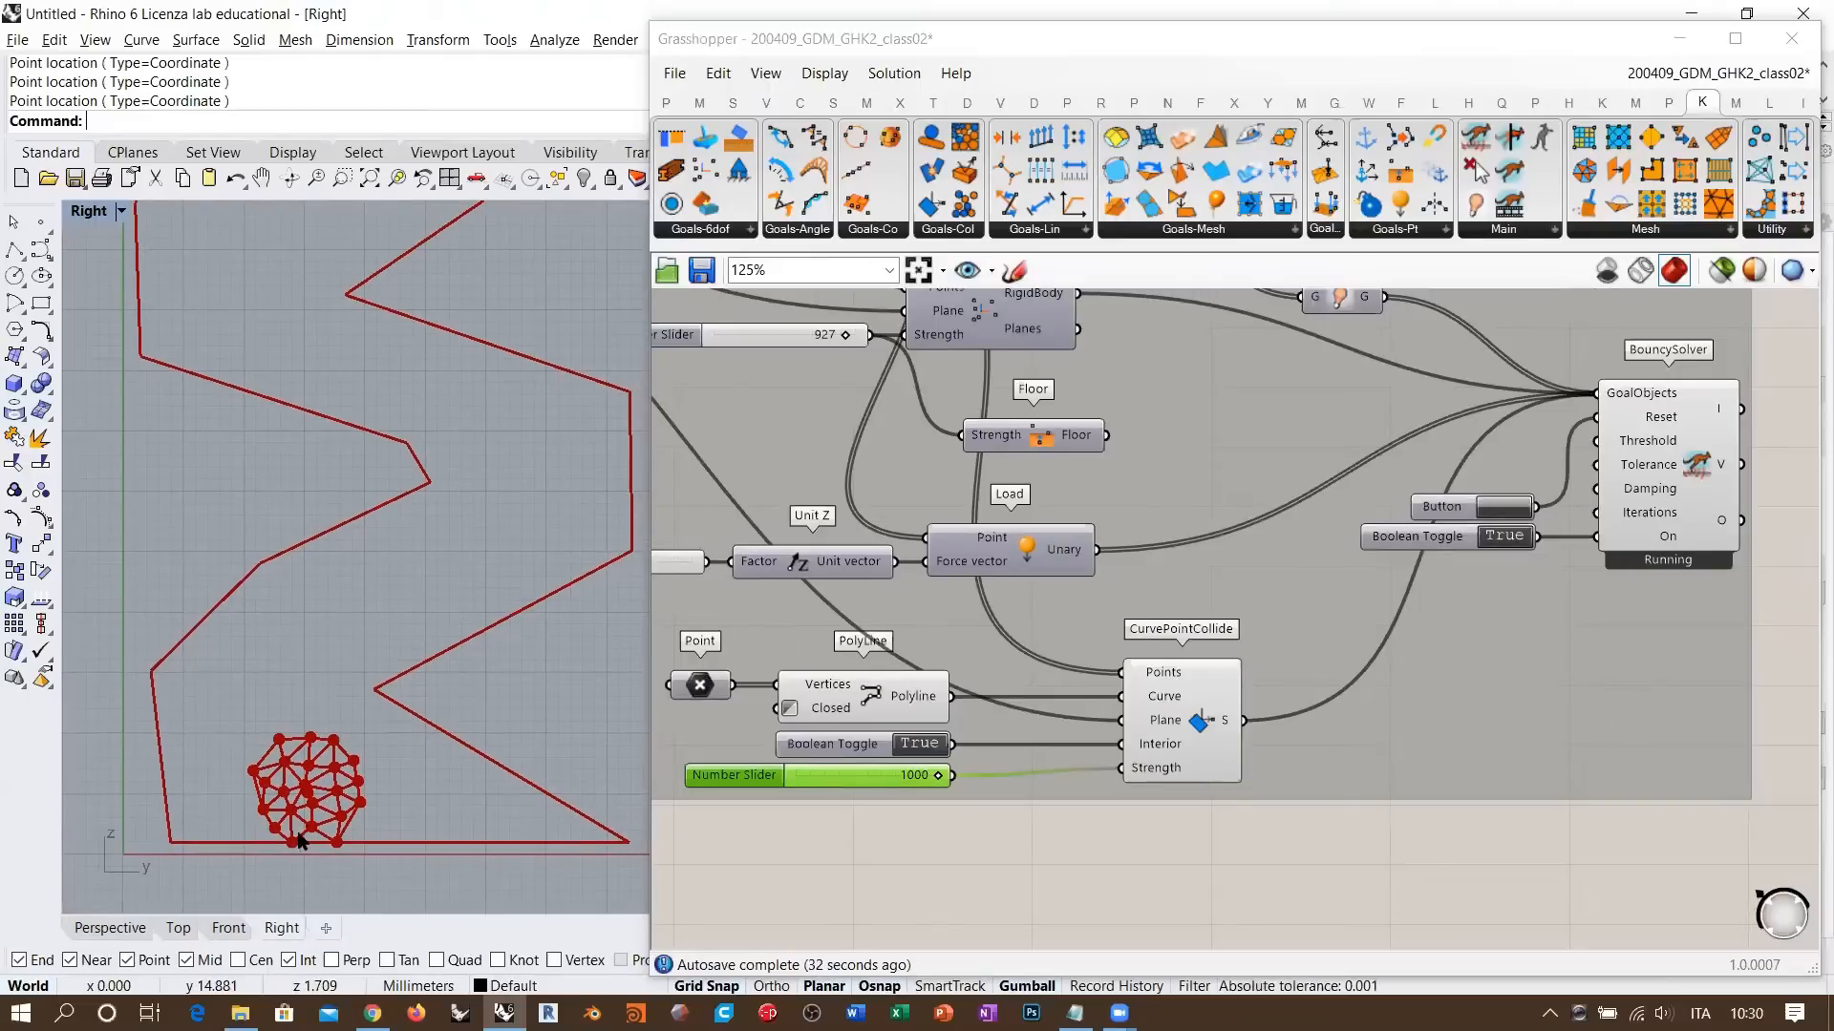
scroll(475, 573, "down", 2)
mouse_move(475, 541)
right_mouse_down()
mouse_move(455, 634)
mouse_move(499, 554)
right_mouse_up()
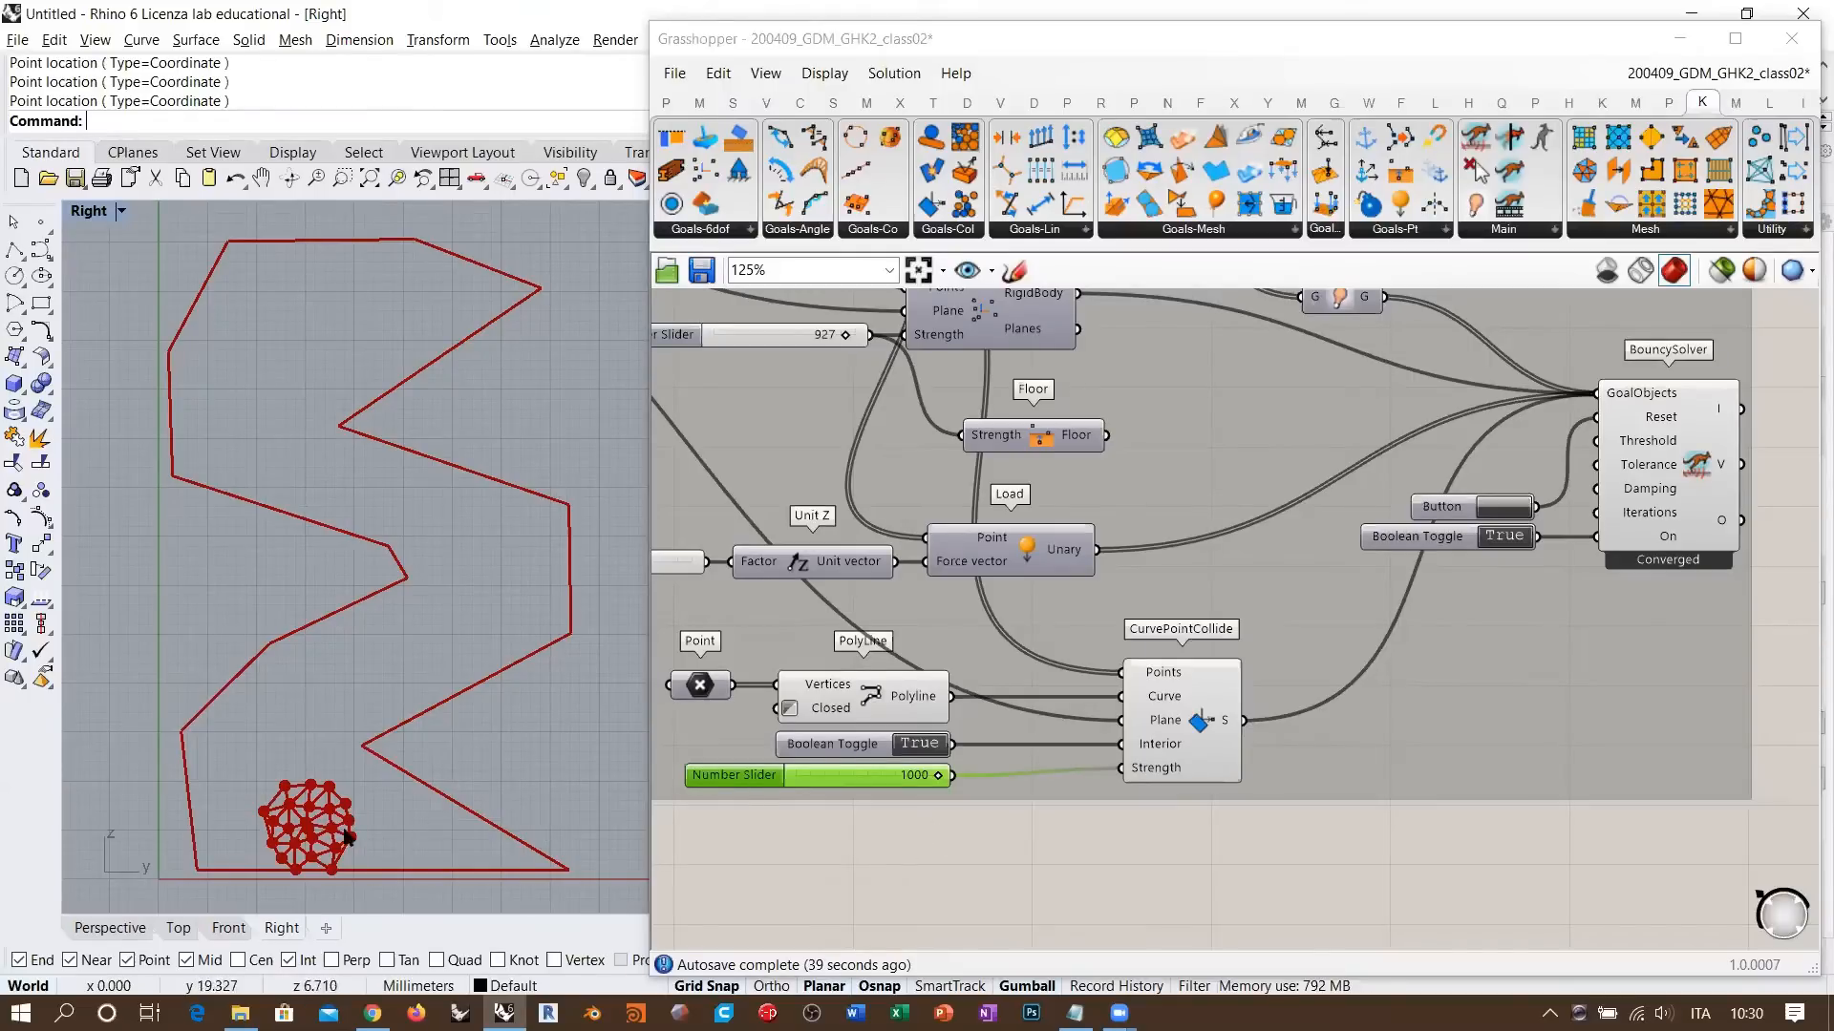
- Lower RigidPointSet's strength slider to 158 and CurvePointCollide's strength slider to 154
right_click_drag(1267, 505, 1275, 528)
scroll(1270, 523, "down", 2)
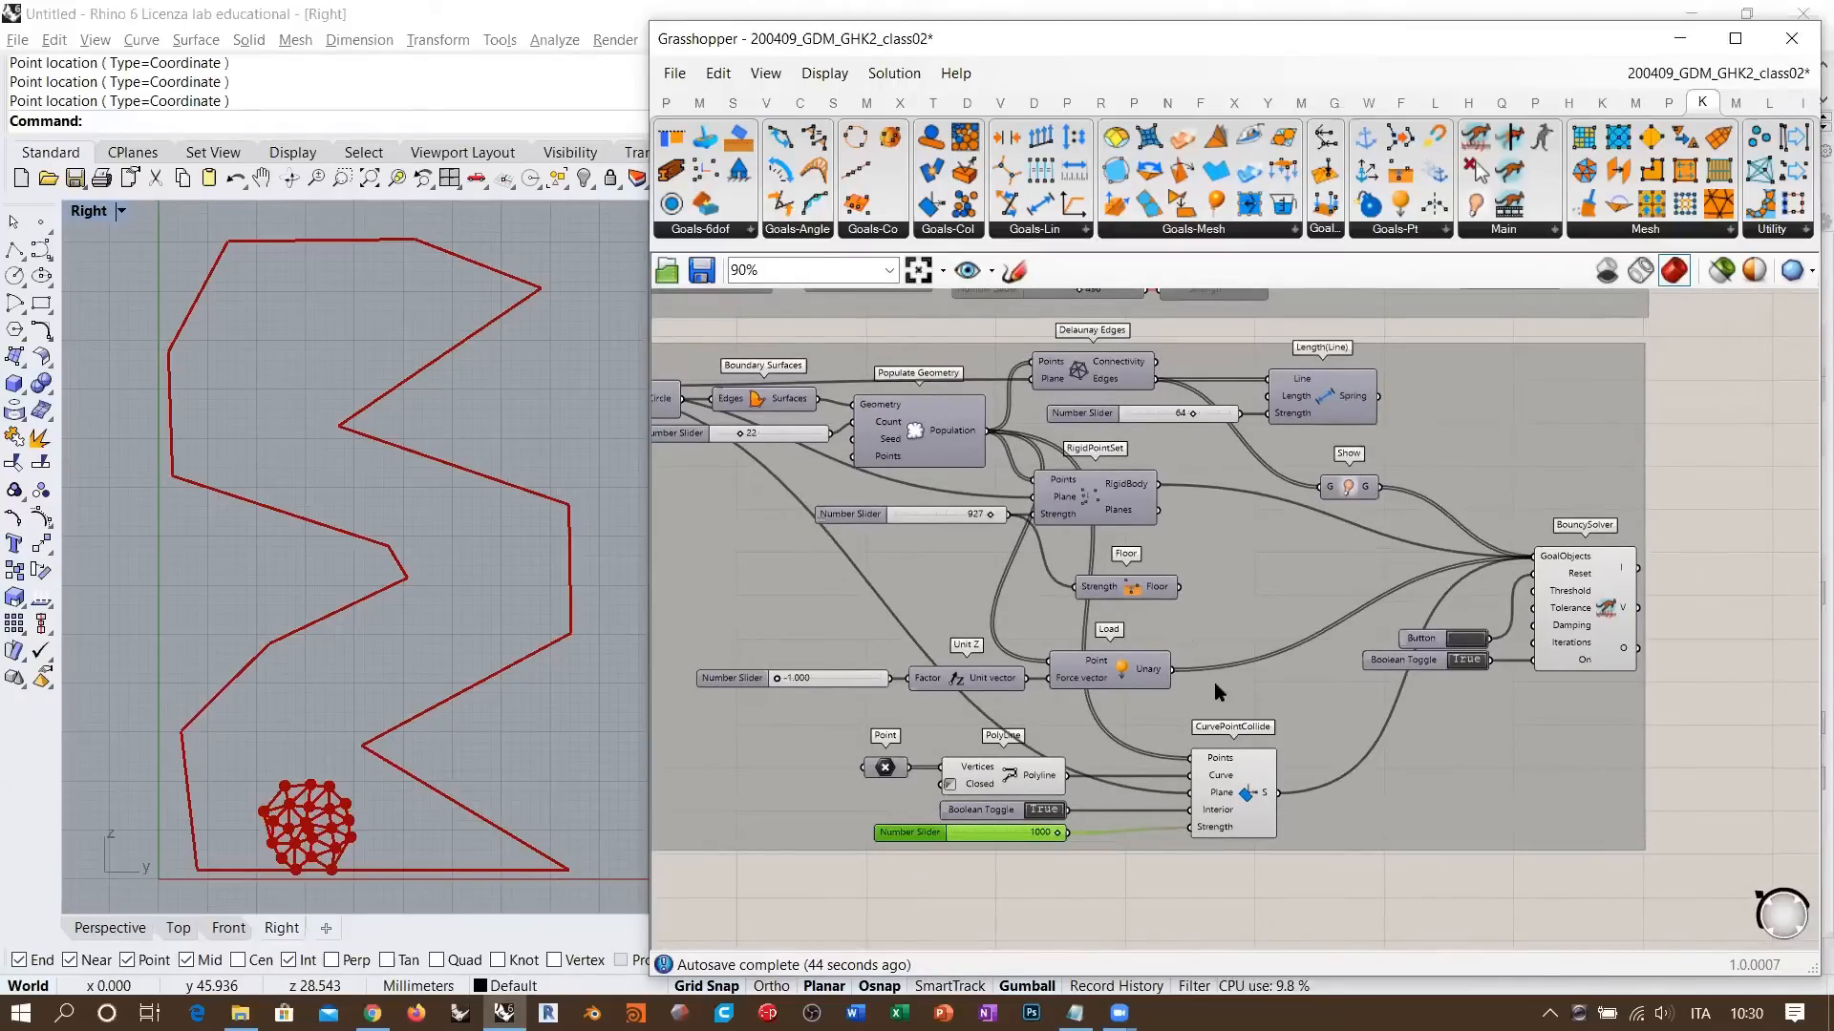
left_click(1126, 885)
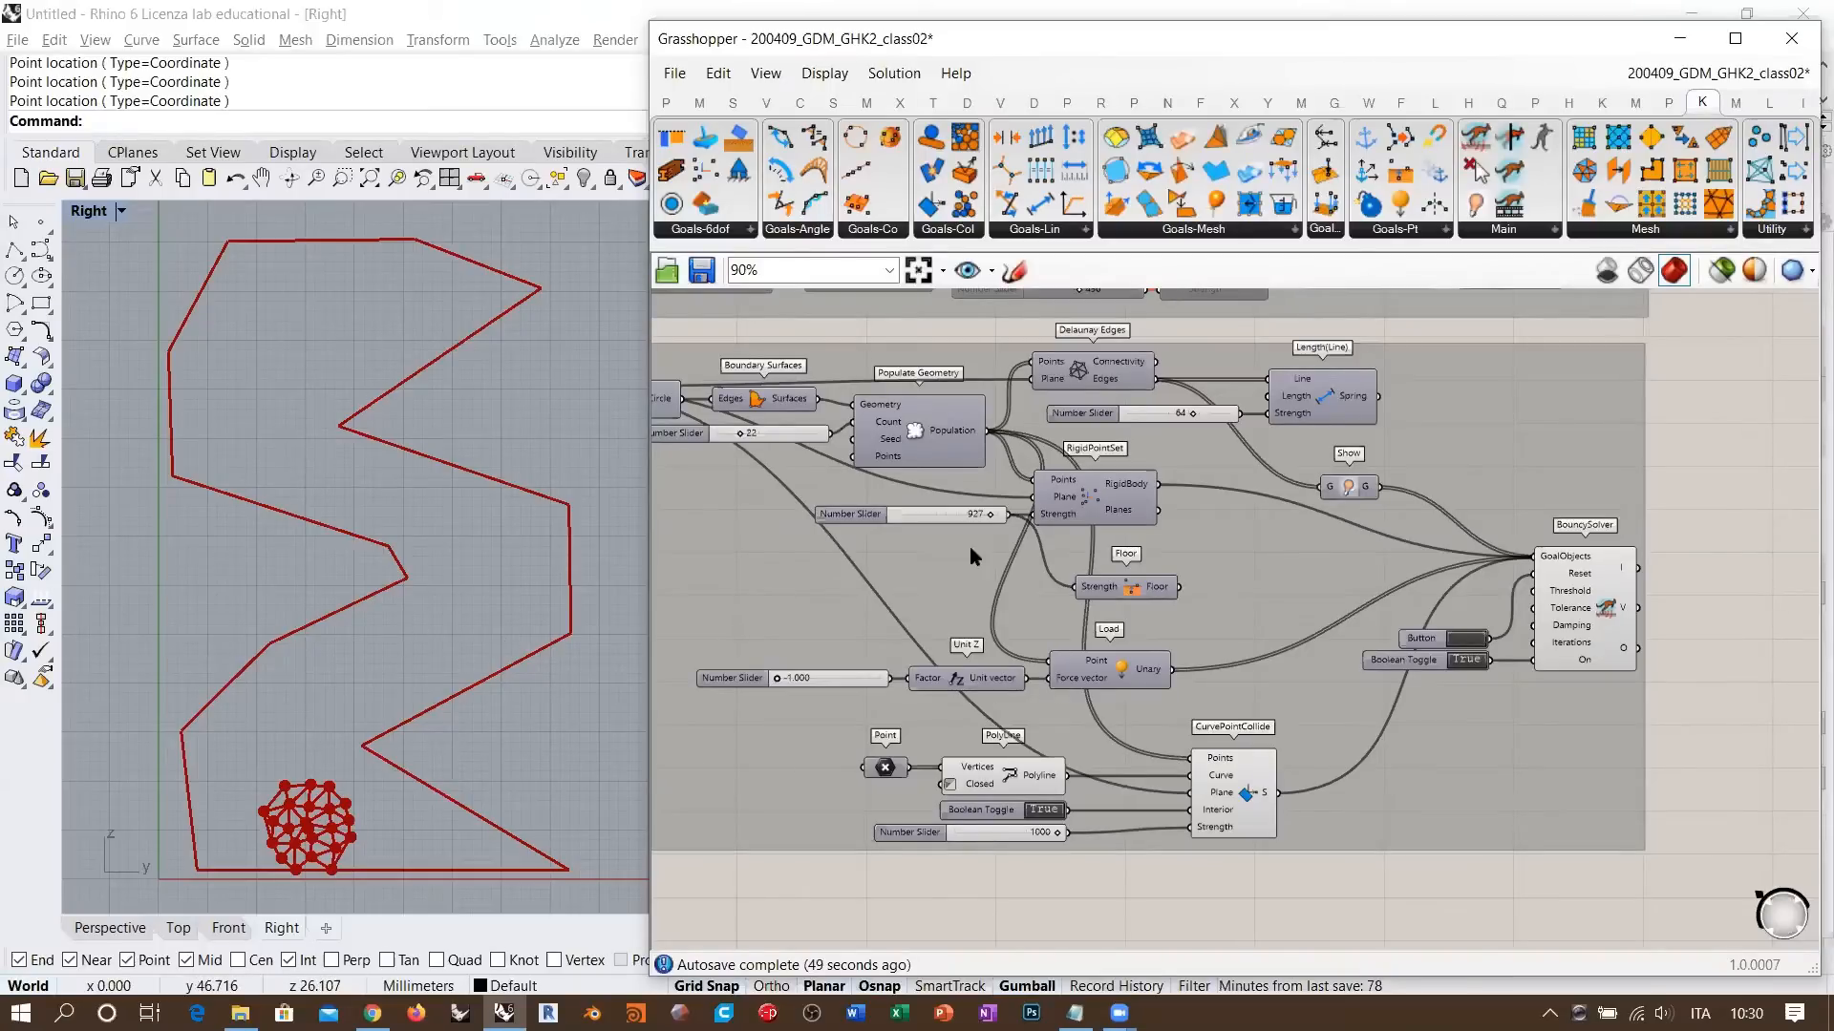
scroll(932, 513, "up", 5)
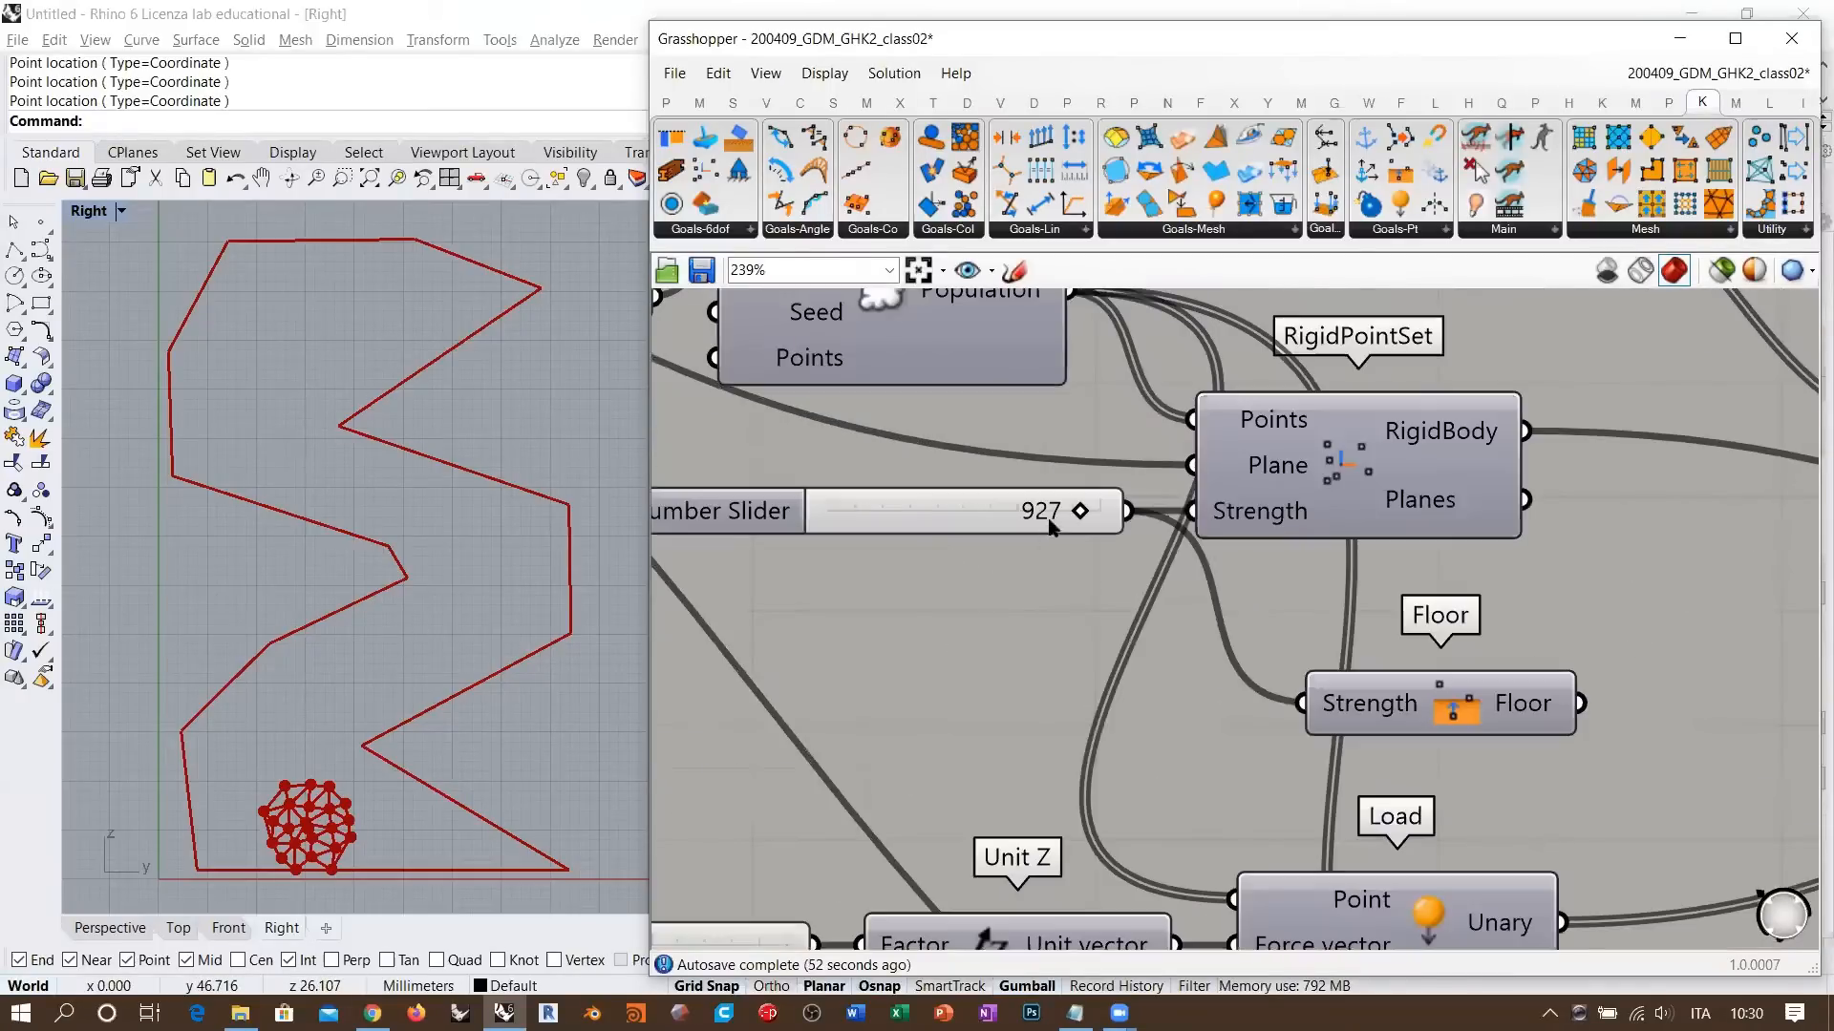
left_click_drag(1082, 513, 862, 514)
scroll(1044, 709, "down", 1)
right_click_drag(1045, 711, 1102, 398)
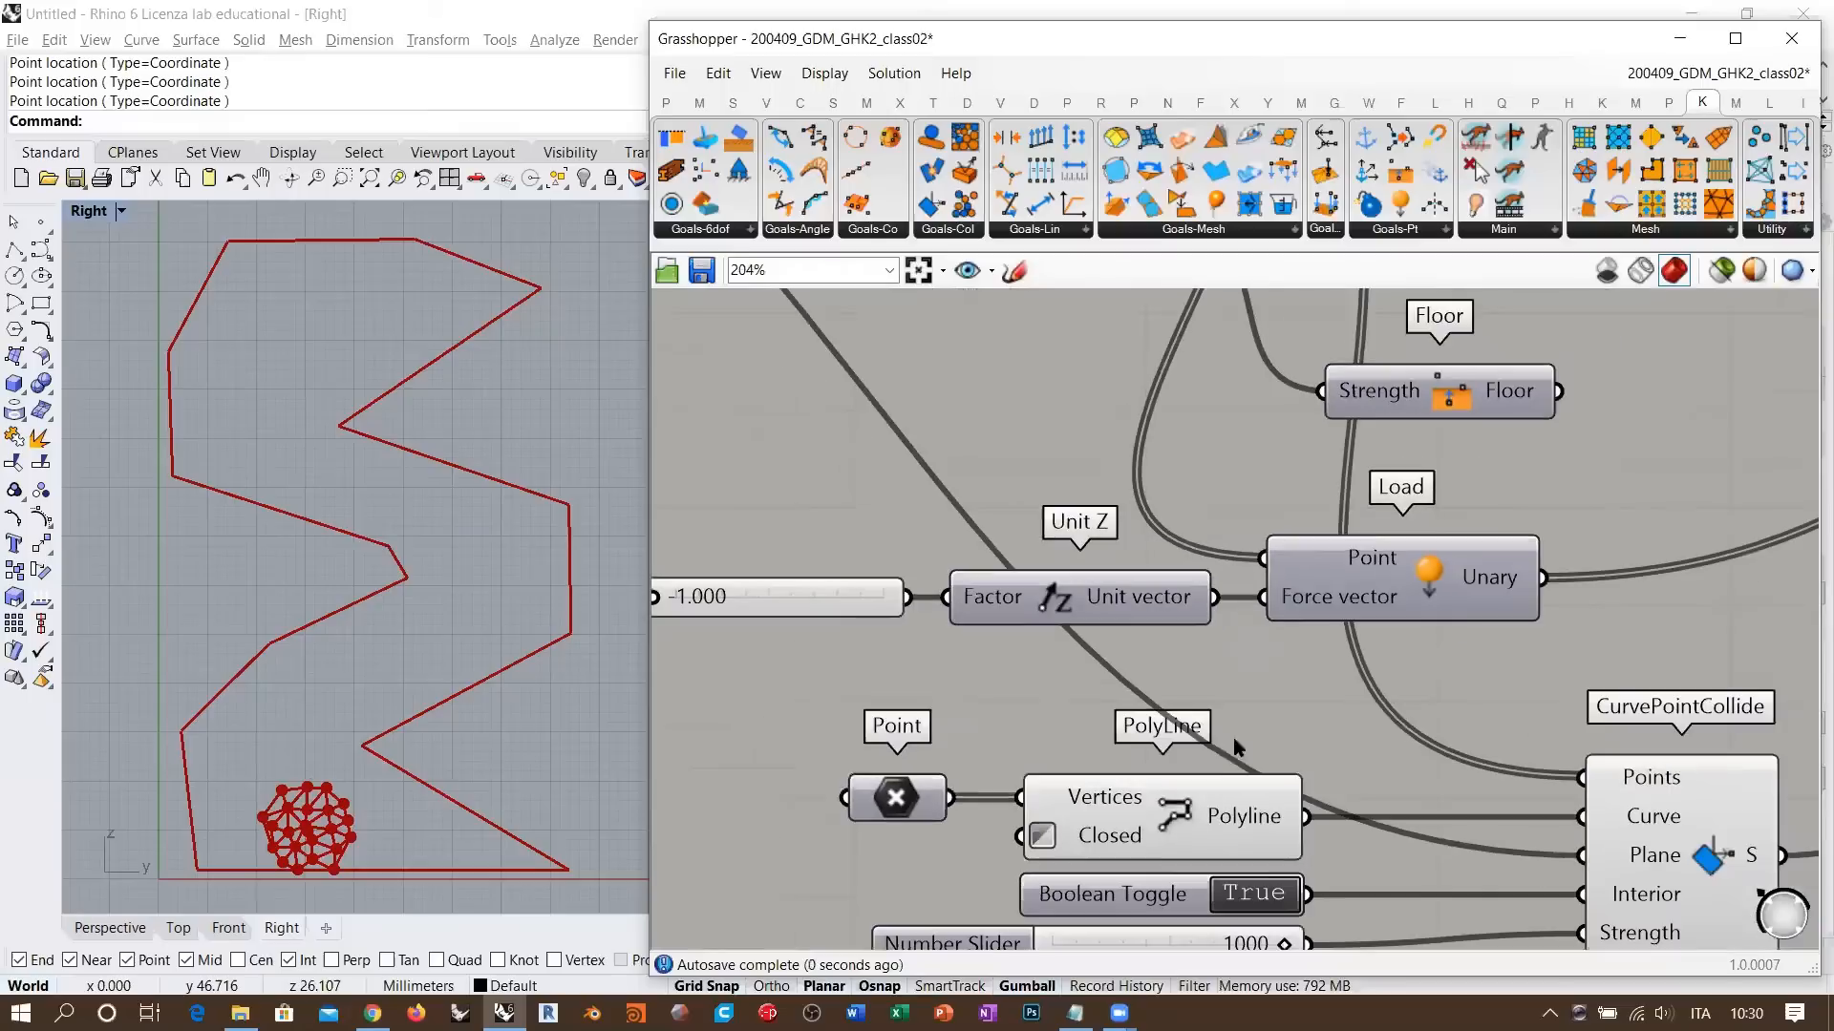
right_click_drag(1234, 737, 1379, 521)
left_click_drag(1428, 733, 1230, 735)
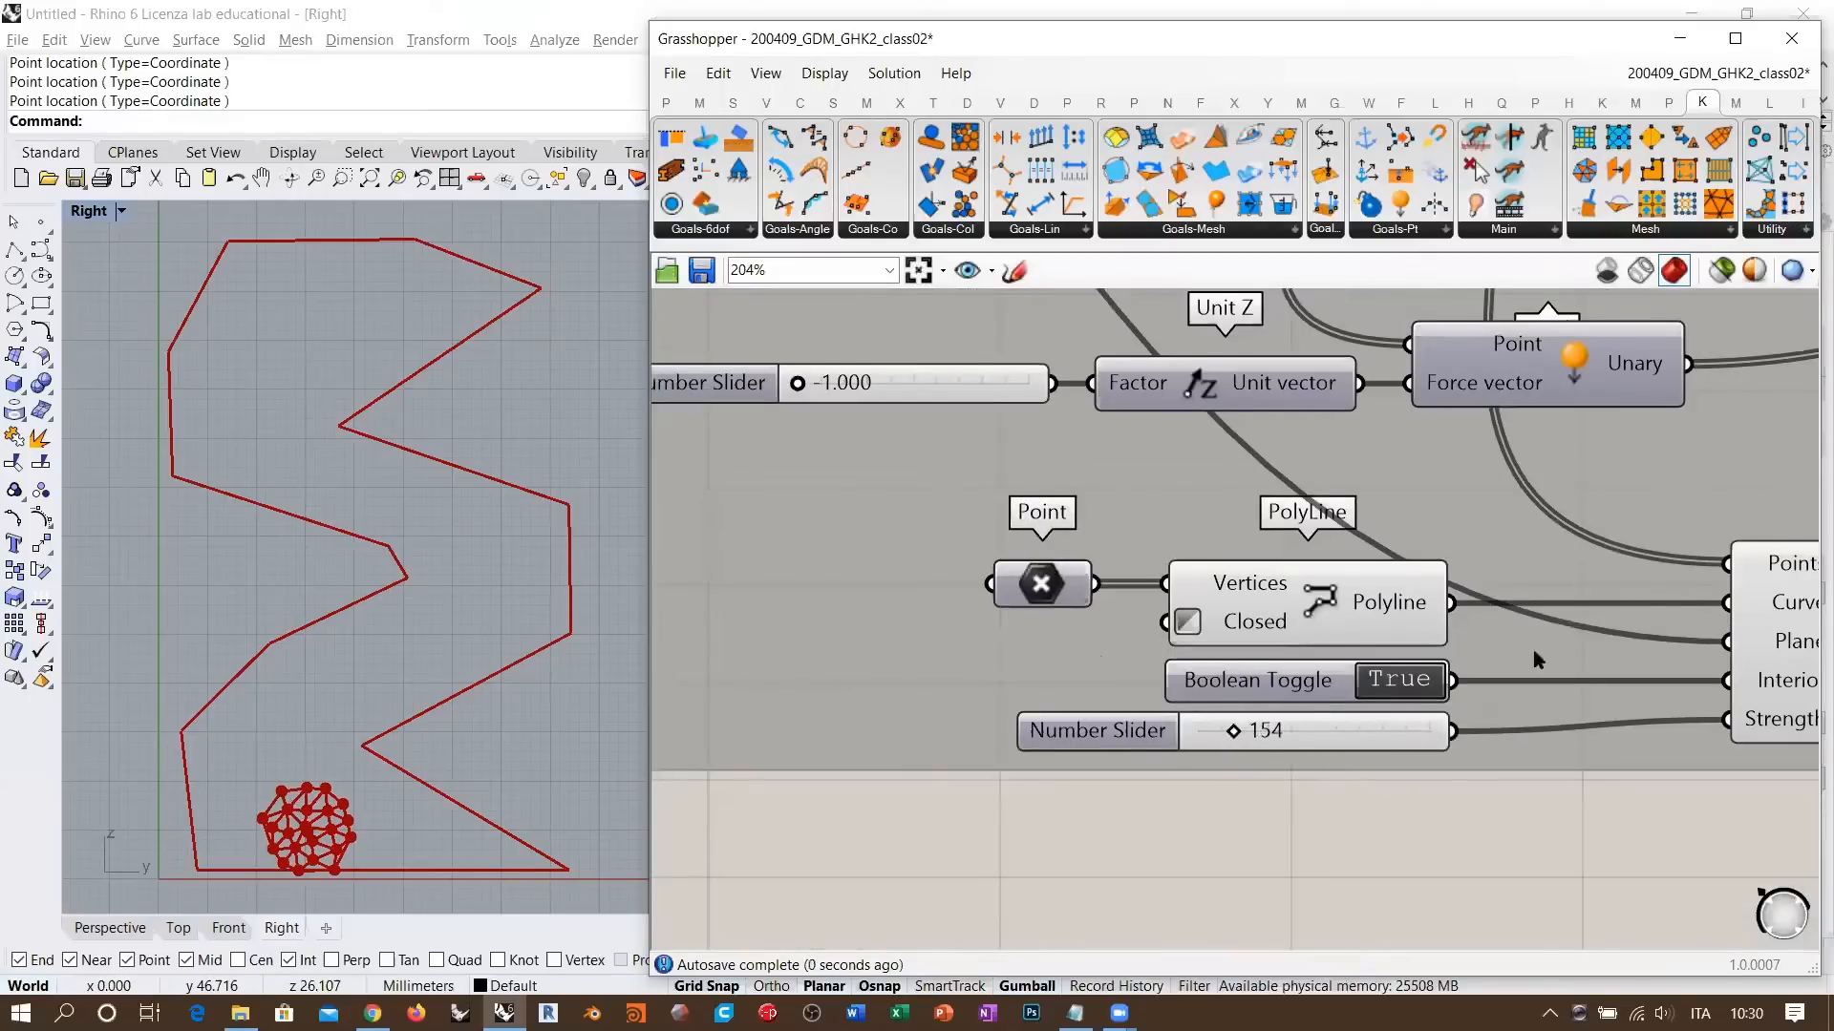
- Reset the BouncySolver to rerun the disc's fall with the lowered strengths
right_click_drag(1583, 520, 1161, 697)
scroll(1162, 696, "down", 3)
right_click_drag(1526, 632, 1374, 707)
left_click(1482, 633)
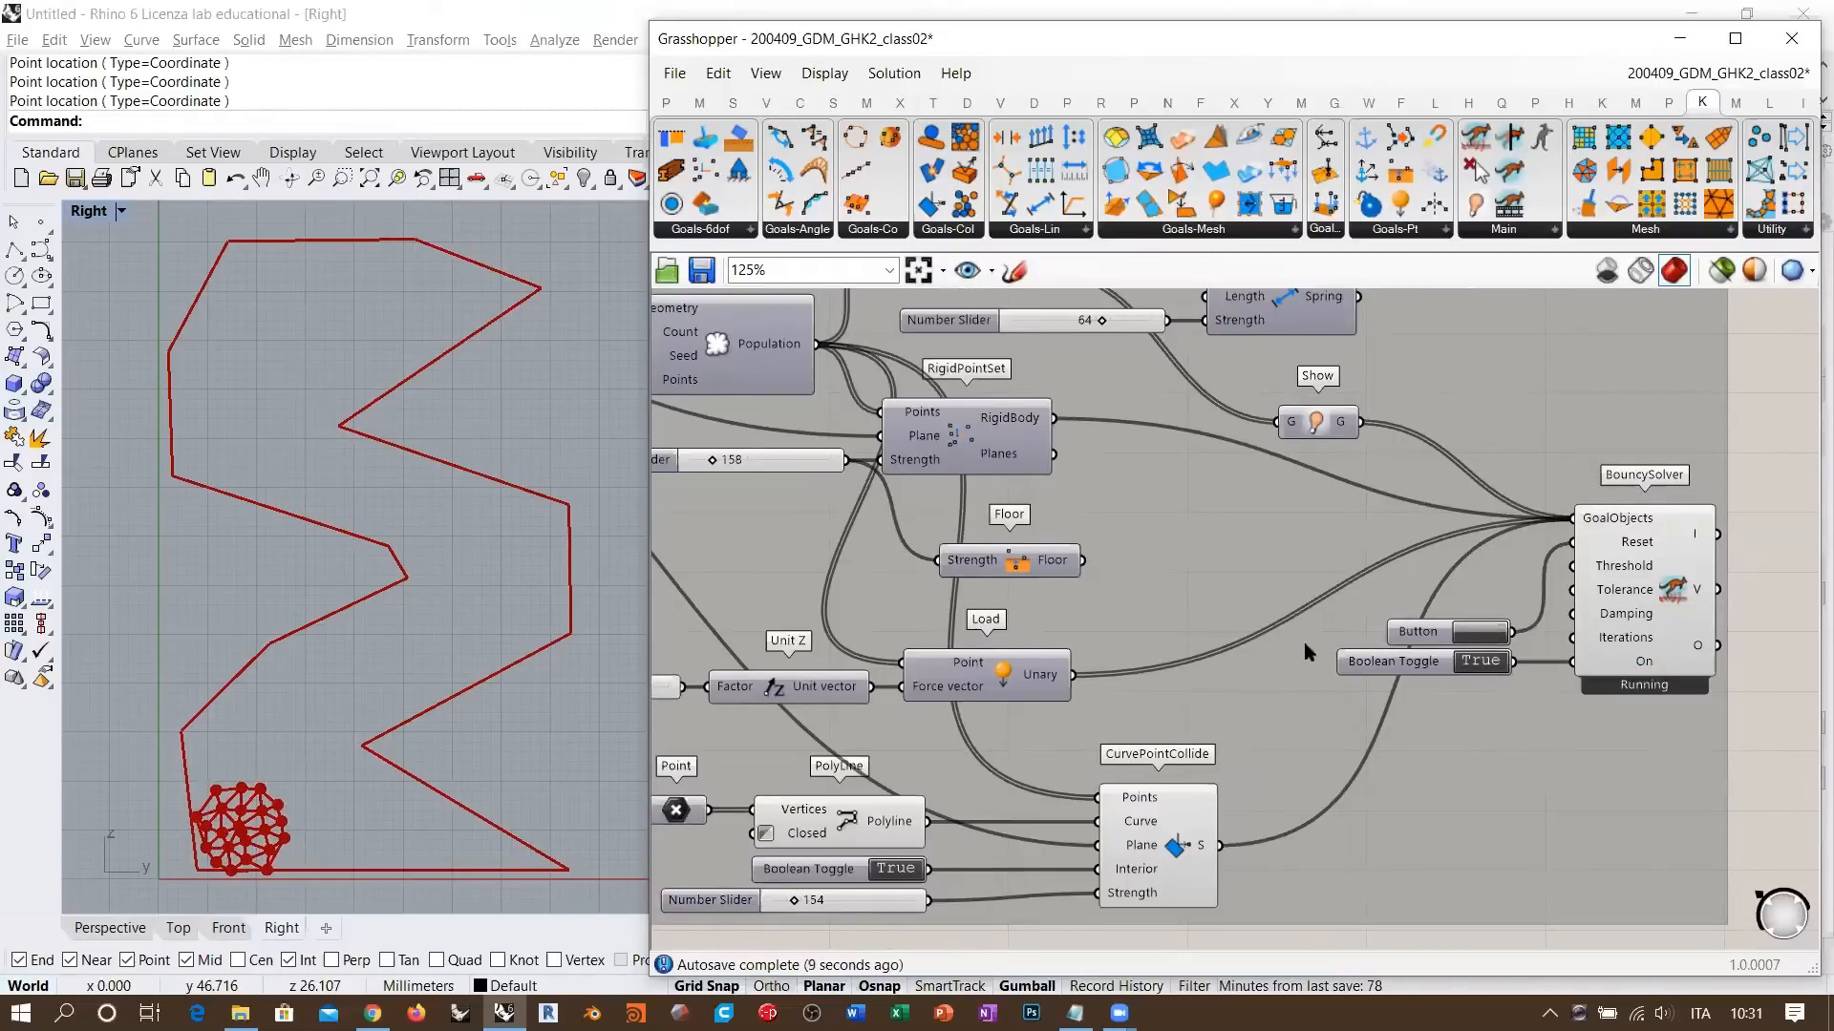
- Review the complete disc definition, from the circle and populated points through the goals to the BouncySolver
right_click_drag(1062, 594, 1275, 596)
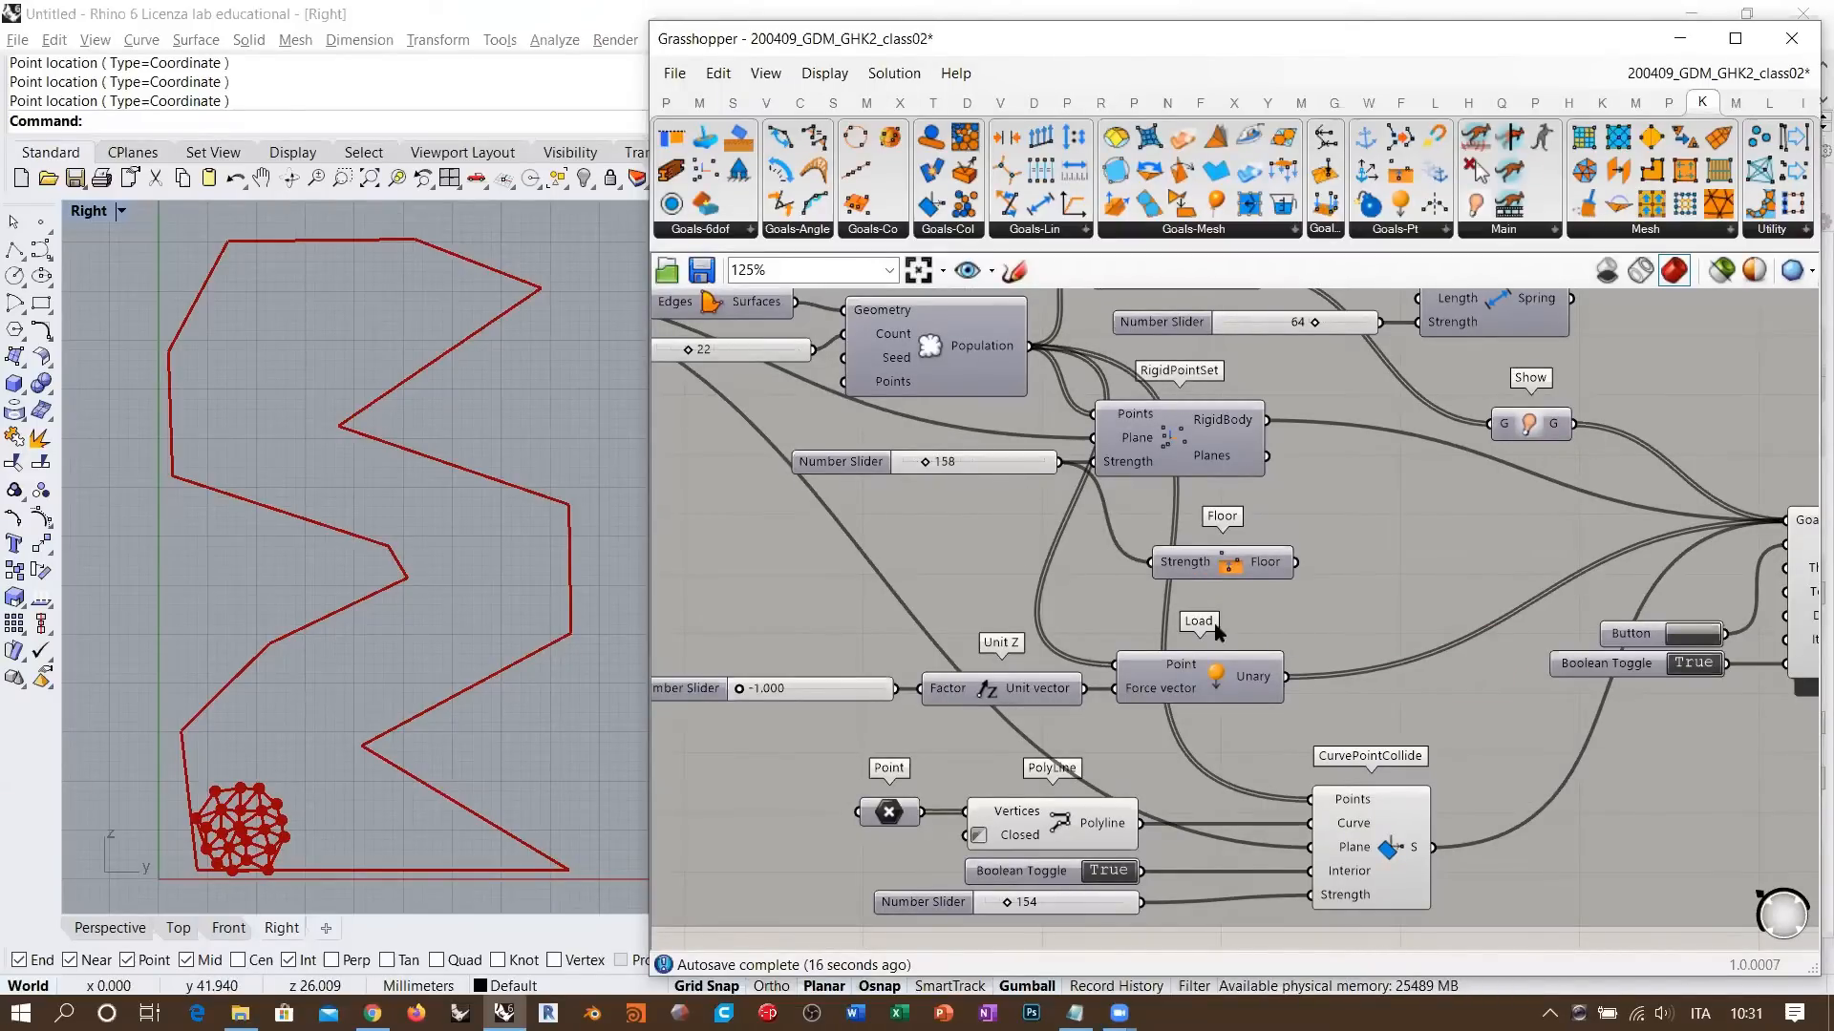
scroll(1324, 582, "down", 2)
scroll(1298, 516, "down", 1)
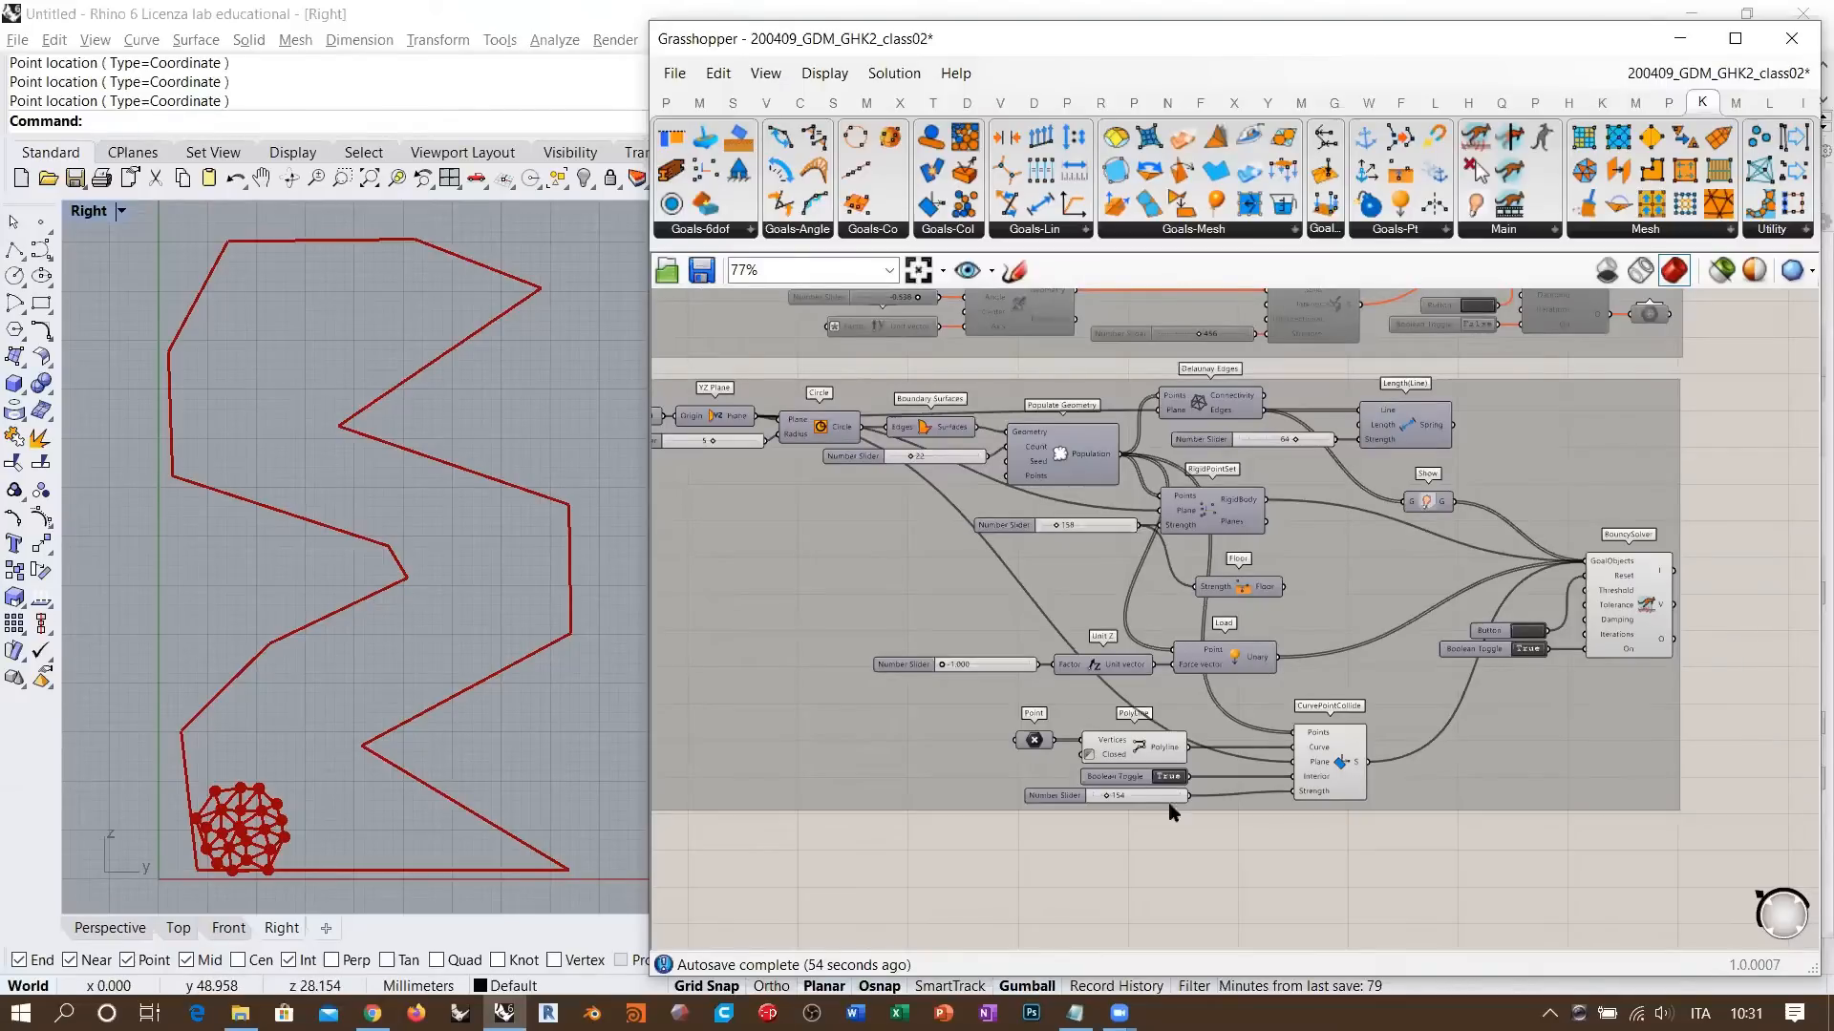
scroll(1180, 654, "up", 3)
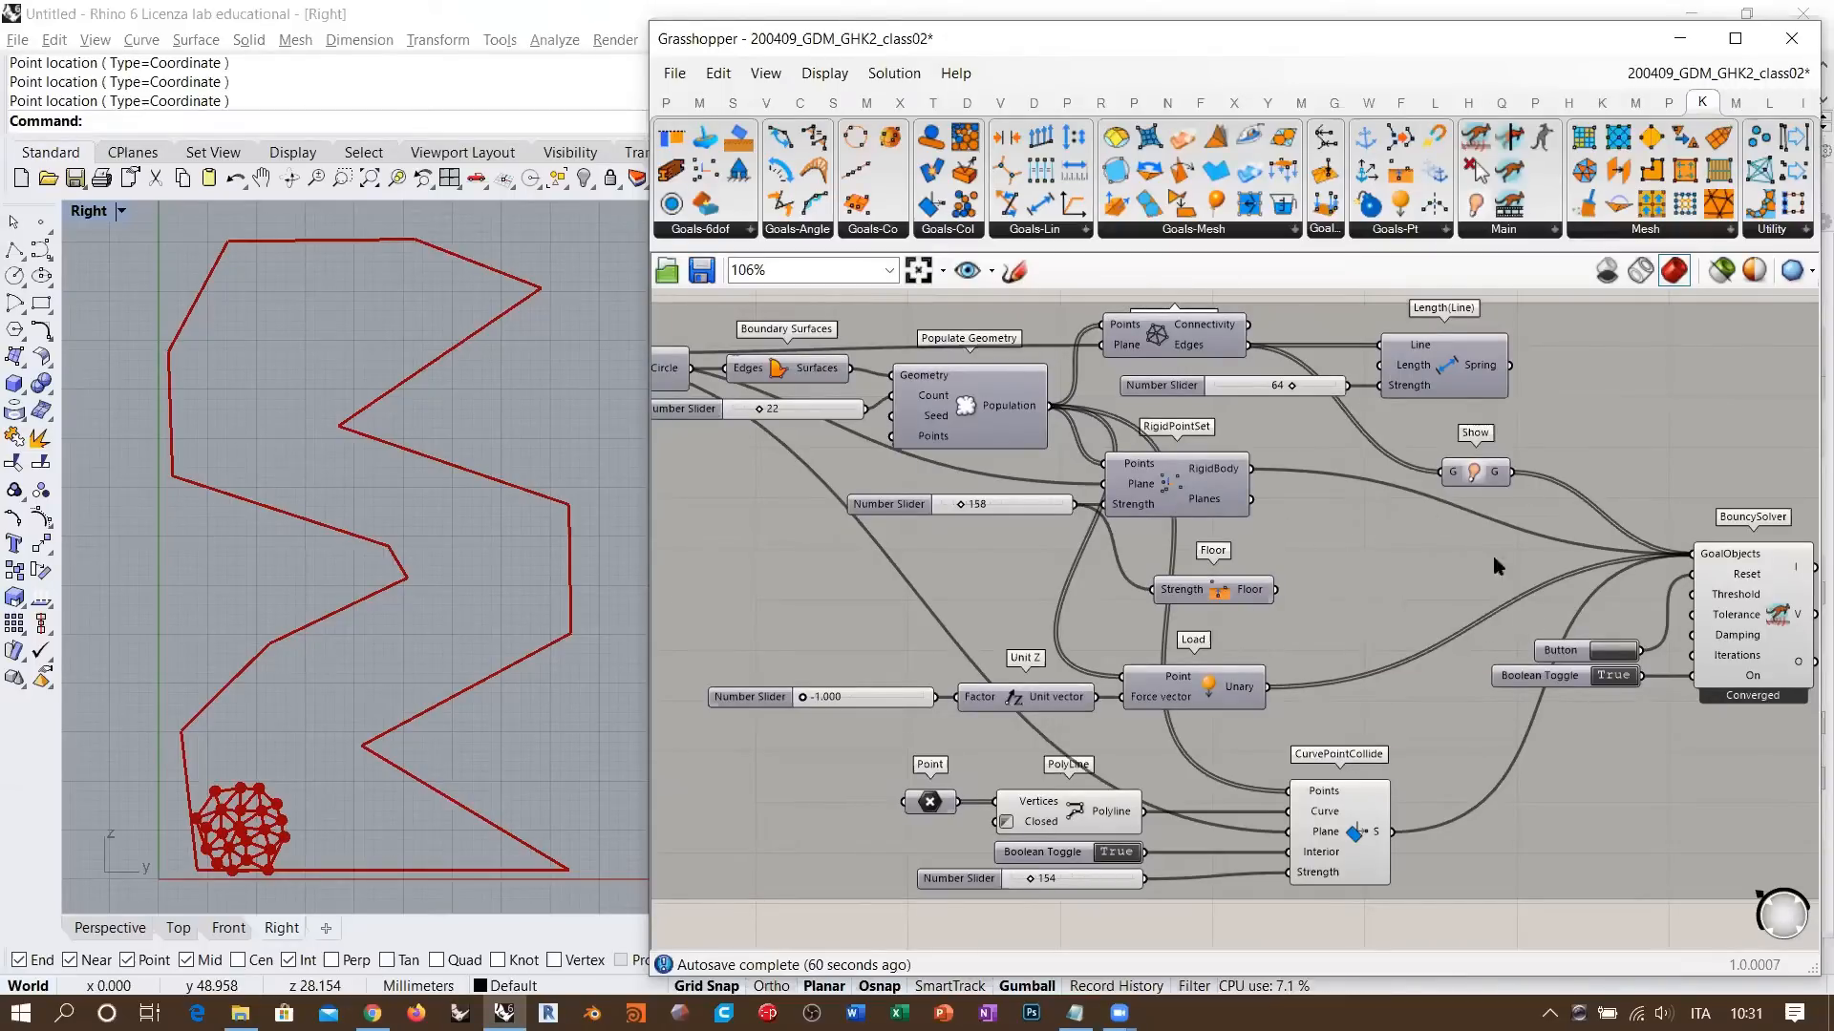
- Switch the BouncySolver's On toggle to False and reset the disc to its starting position inside the polyline
scroll(1419, 594, "down", 2)
scroll(1395, 598, "down", 2)
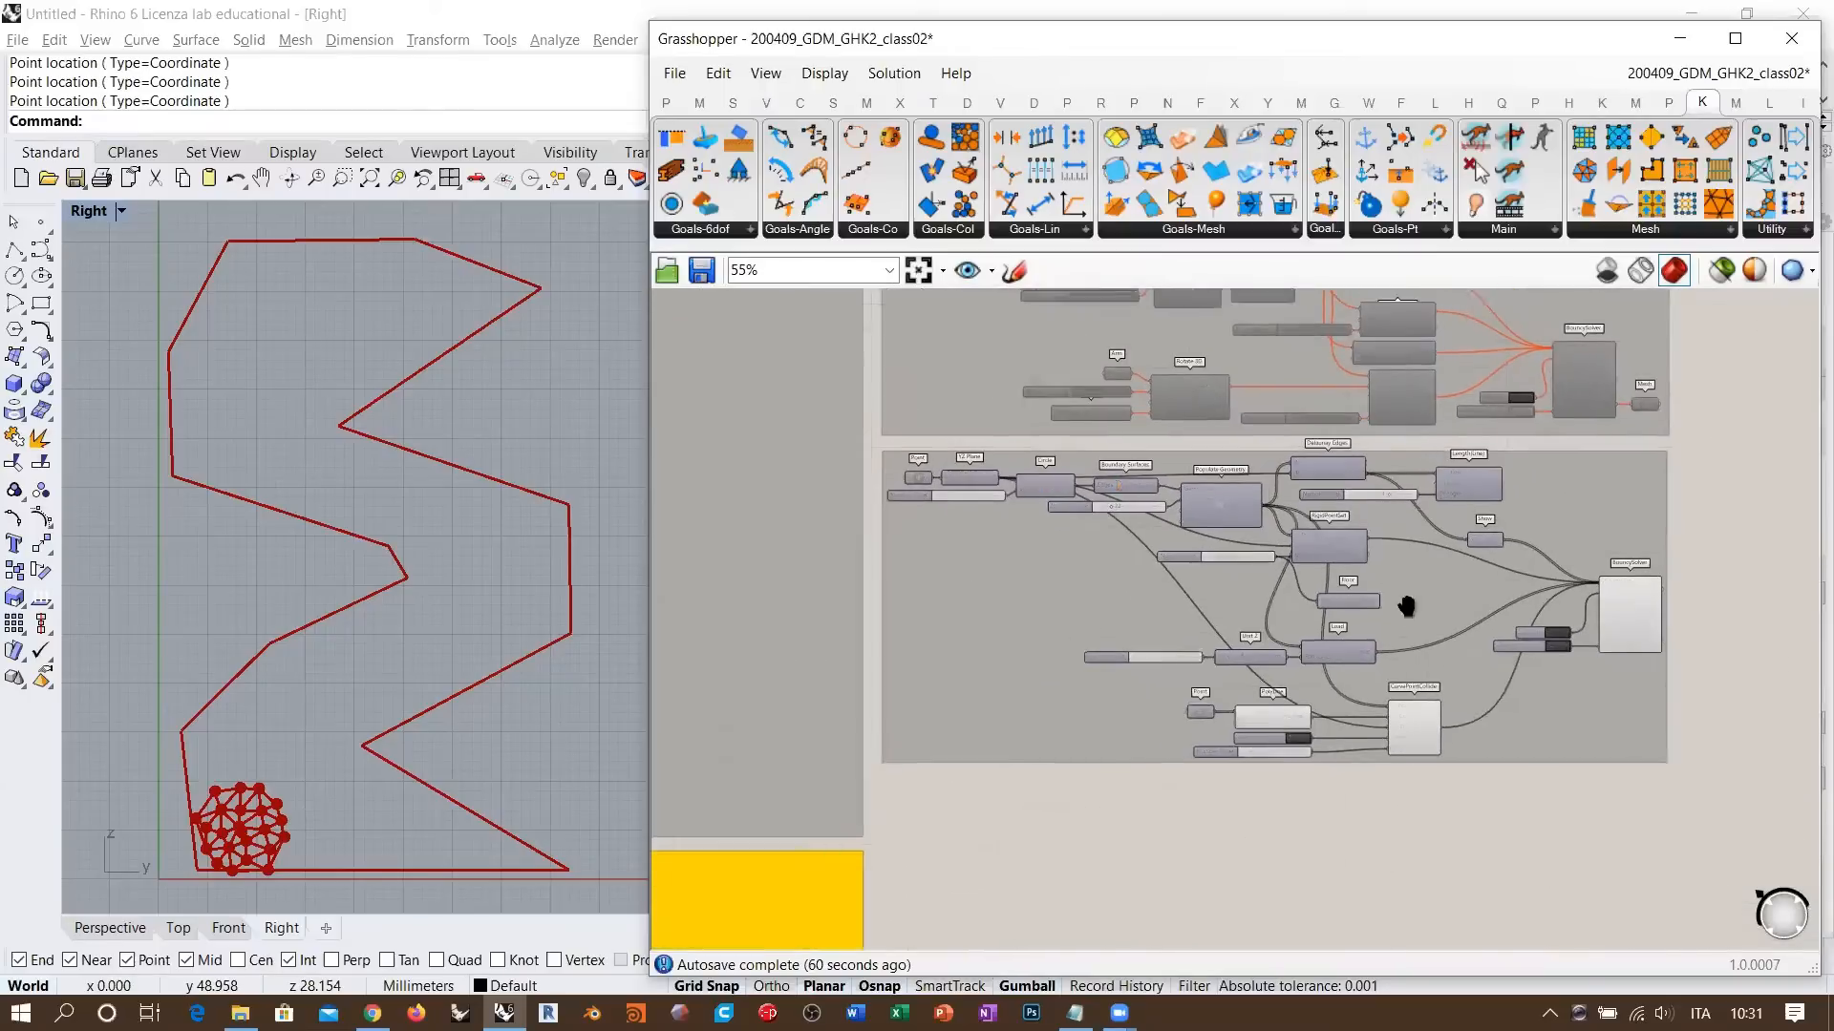
left_click_drag(1703, 466, 906, 821)
scroll(1528, 689, "up", 8)
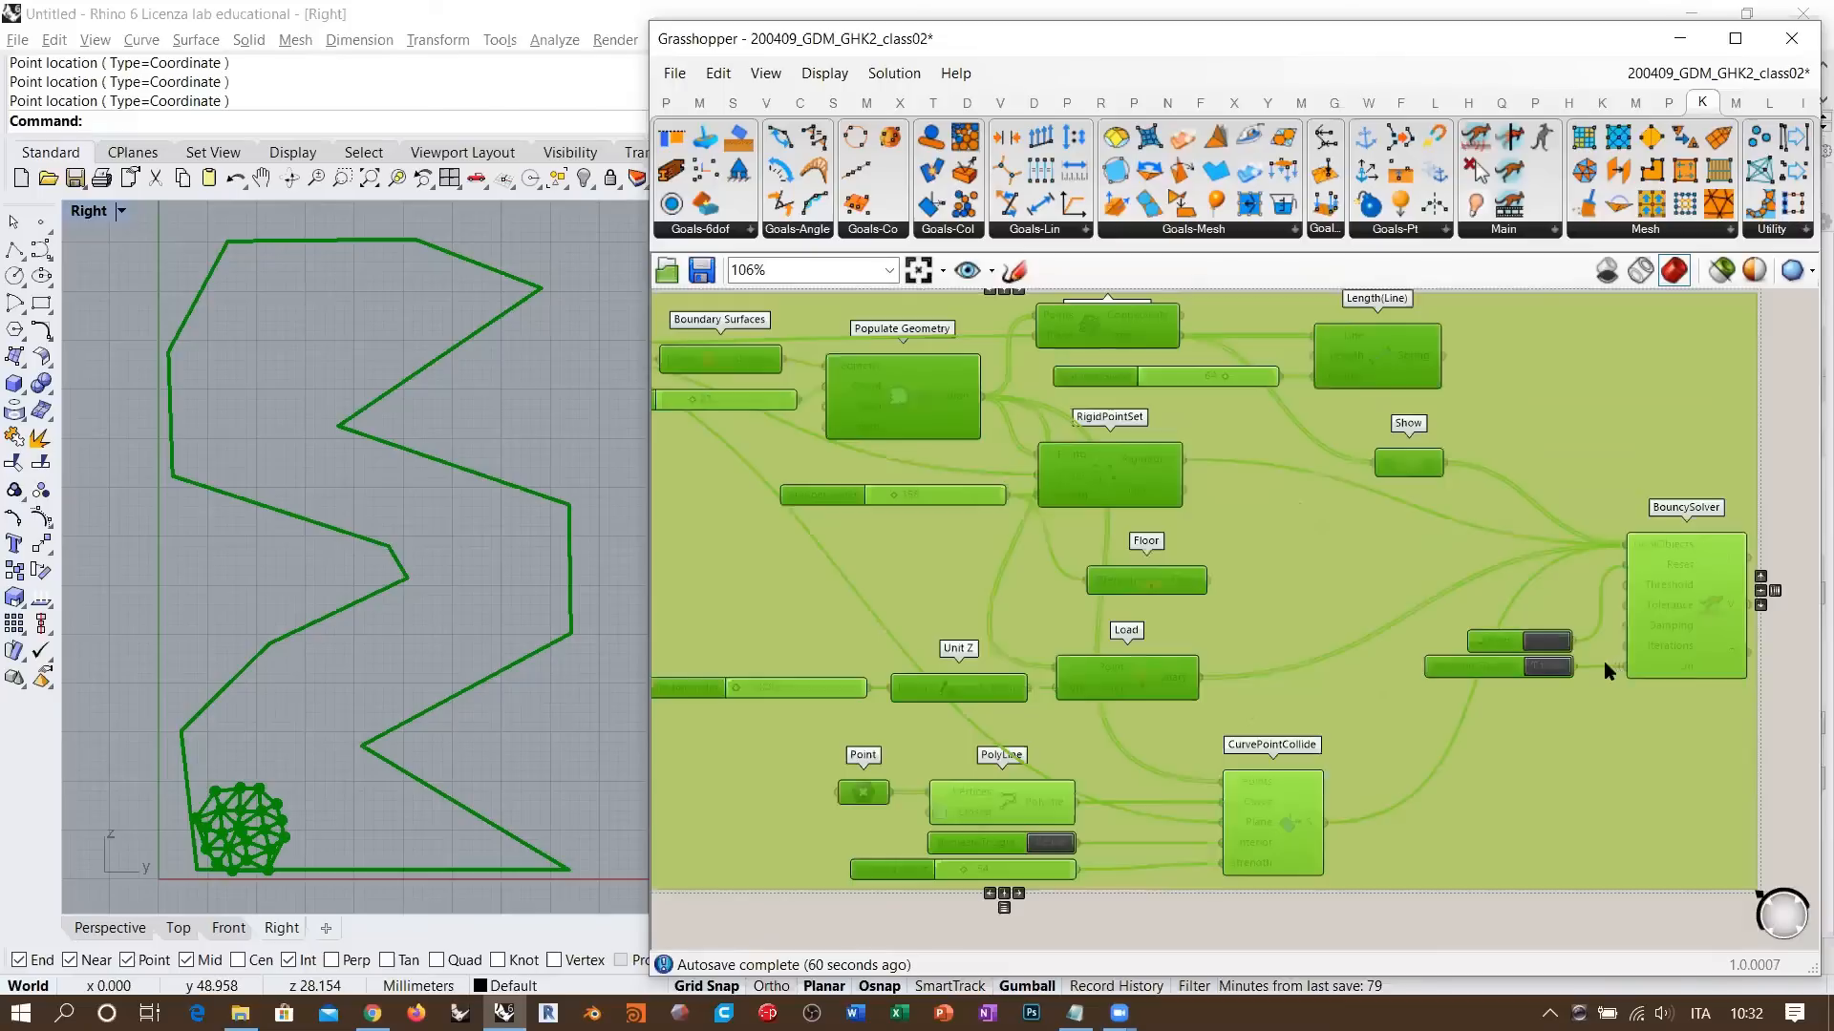
left_click(1486, 626)
scroll(1490, 583, "down", 6)
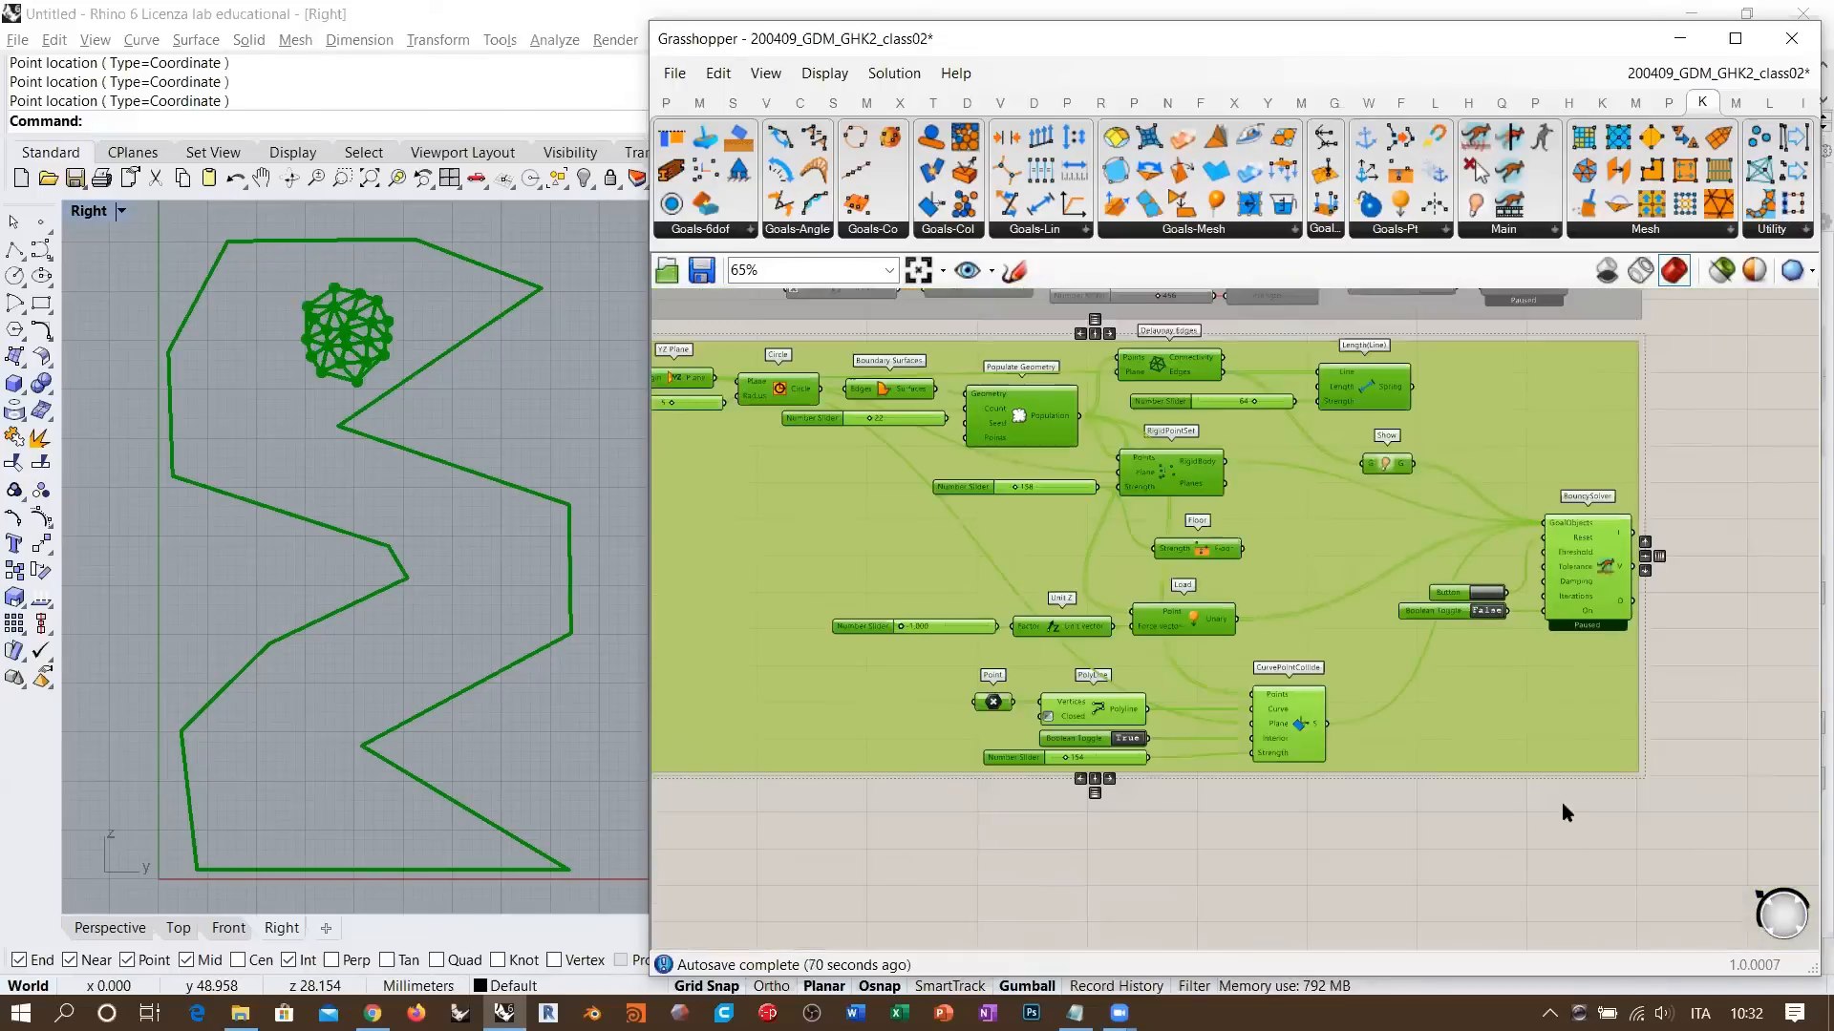
left_click(1566, 812)
scroll(1502, 577, "down", 1)
right_click_drag(912, 455, 969, 487)
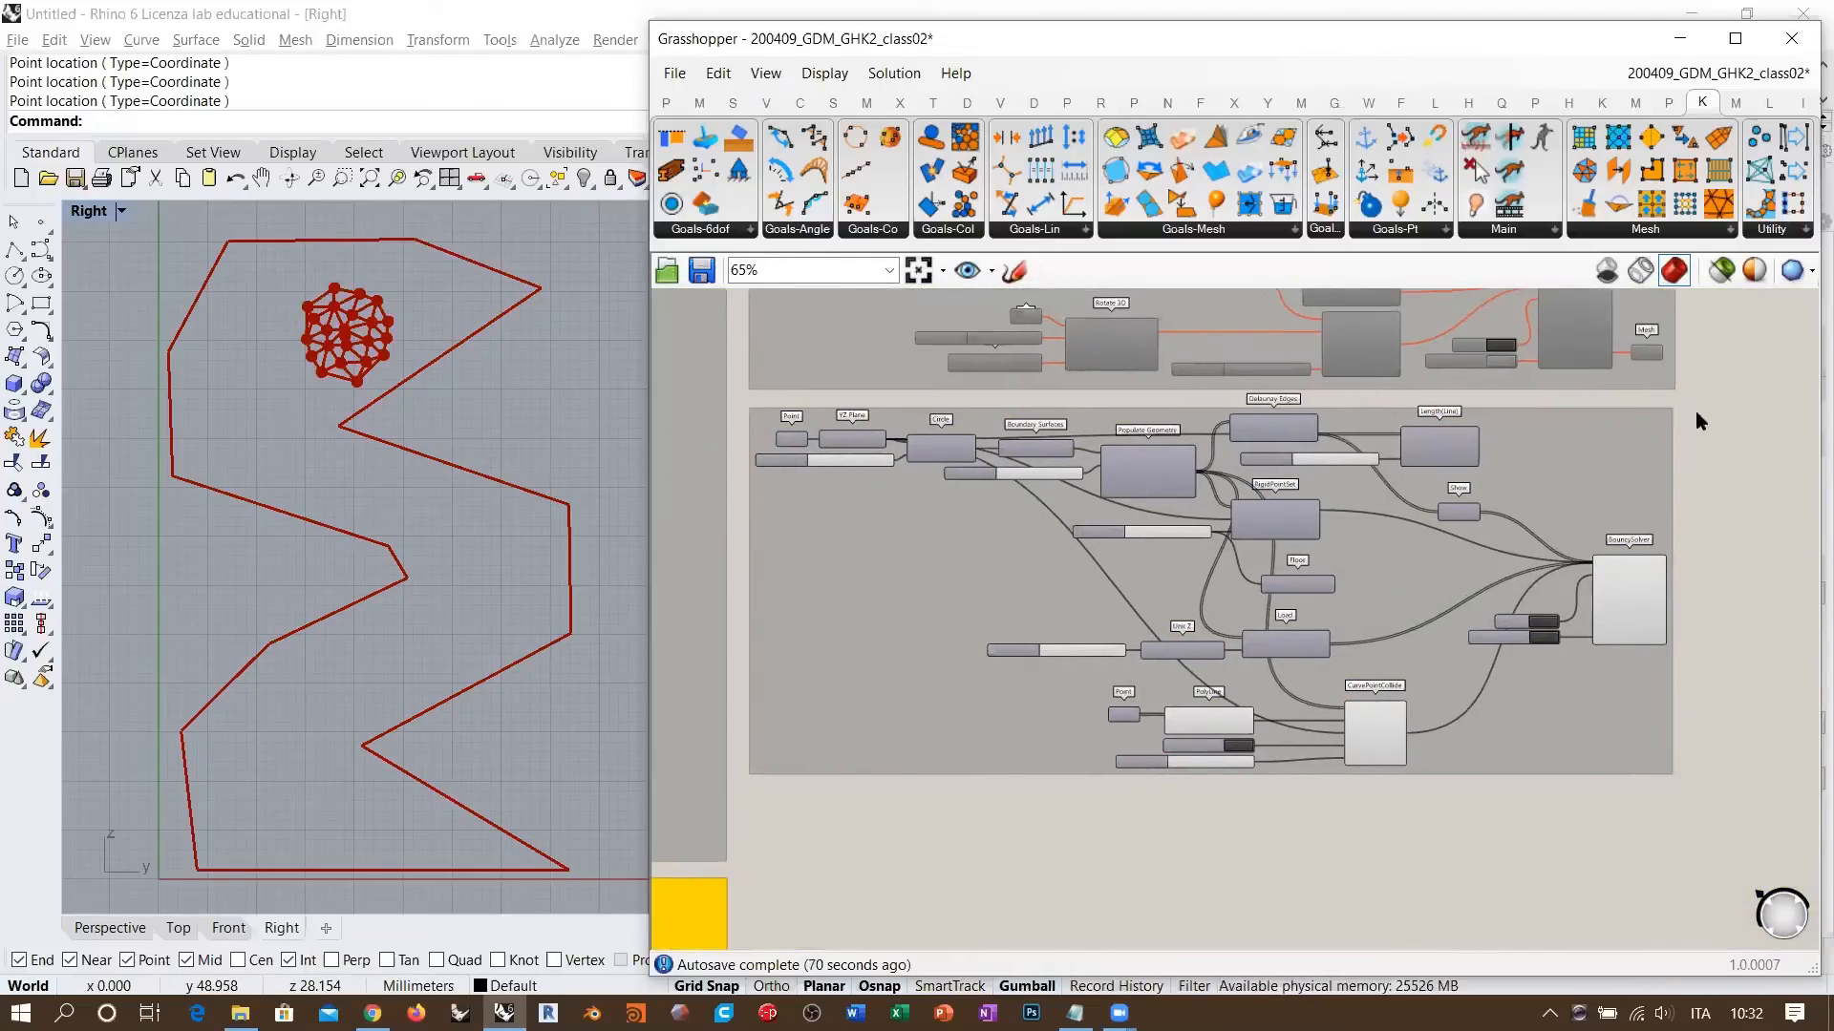
- Disable all components of the CurvePointCollide disc example group
left_click_drag(1687, 399, 759, 848)
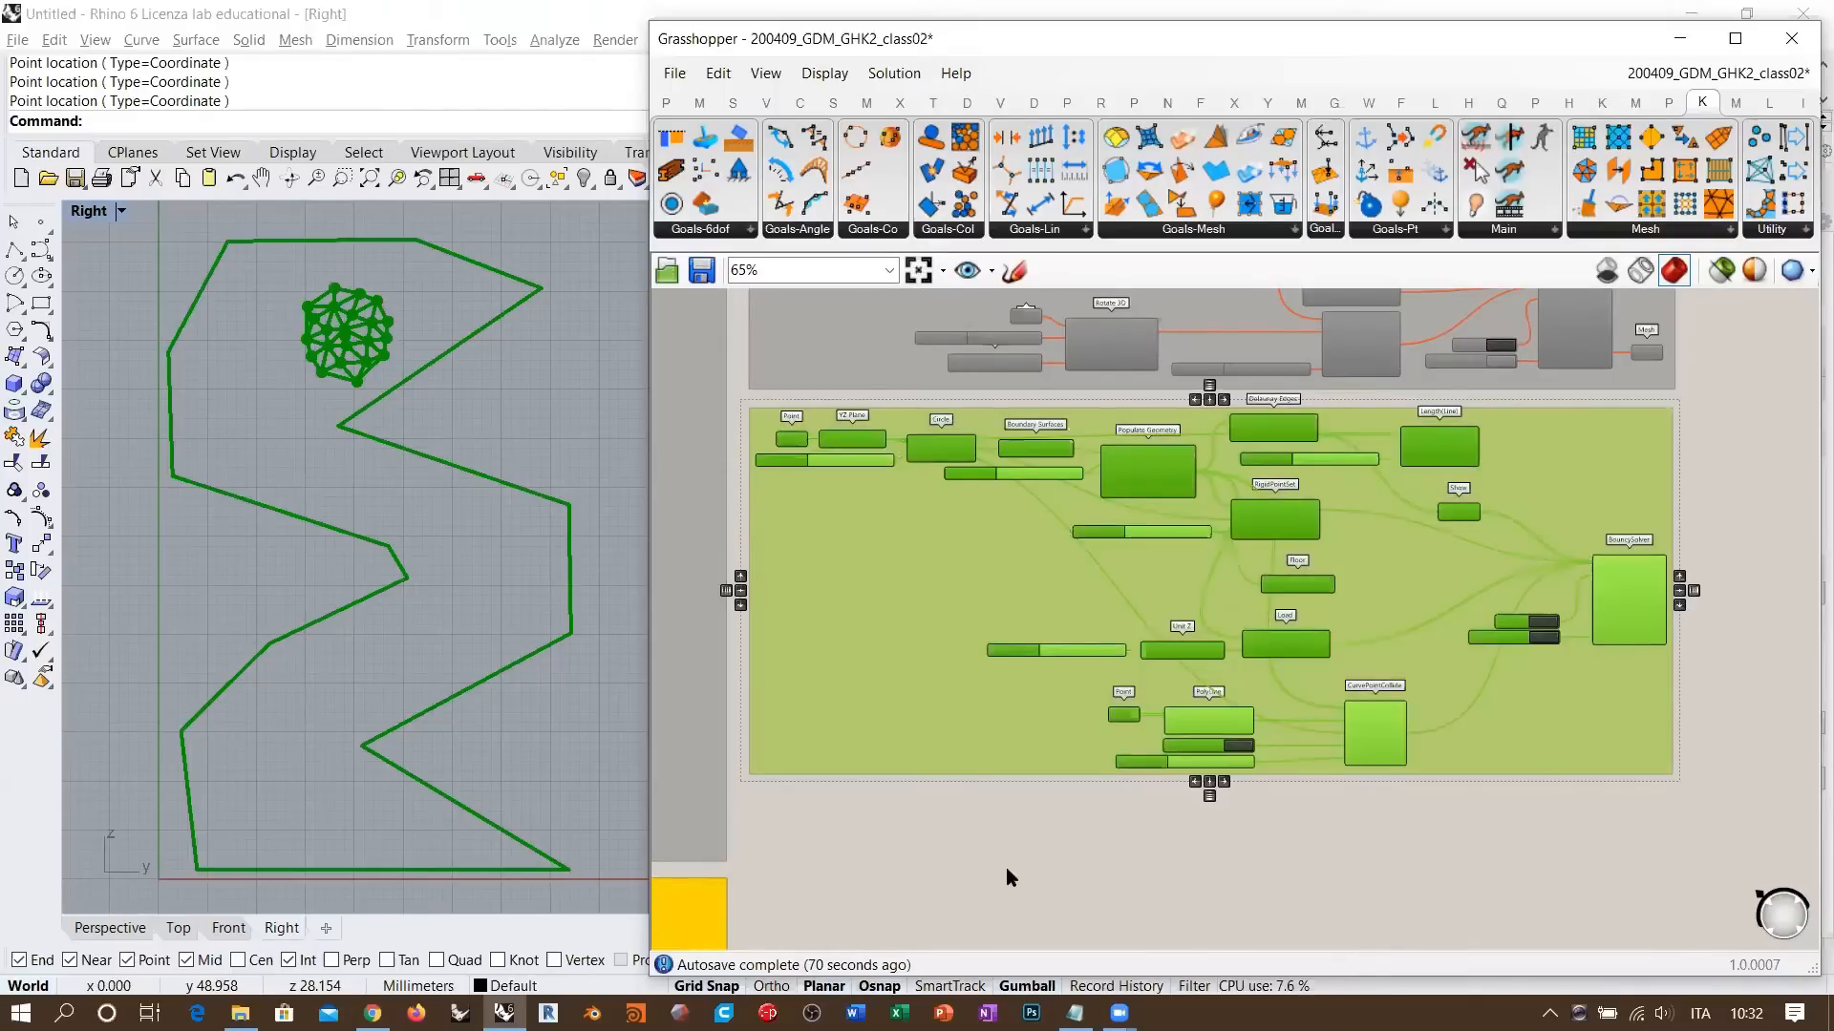
key("ctrl+e")
left_click(1006, 867)
- Look over the finished example groups and review the Kangaroo collision goals available in Goals-Col
scroll(1139, 721, "down", 6)
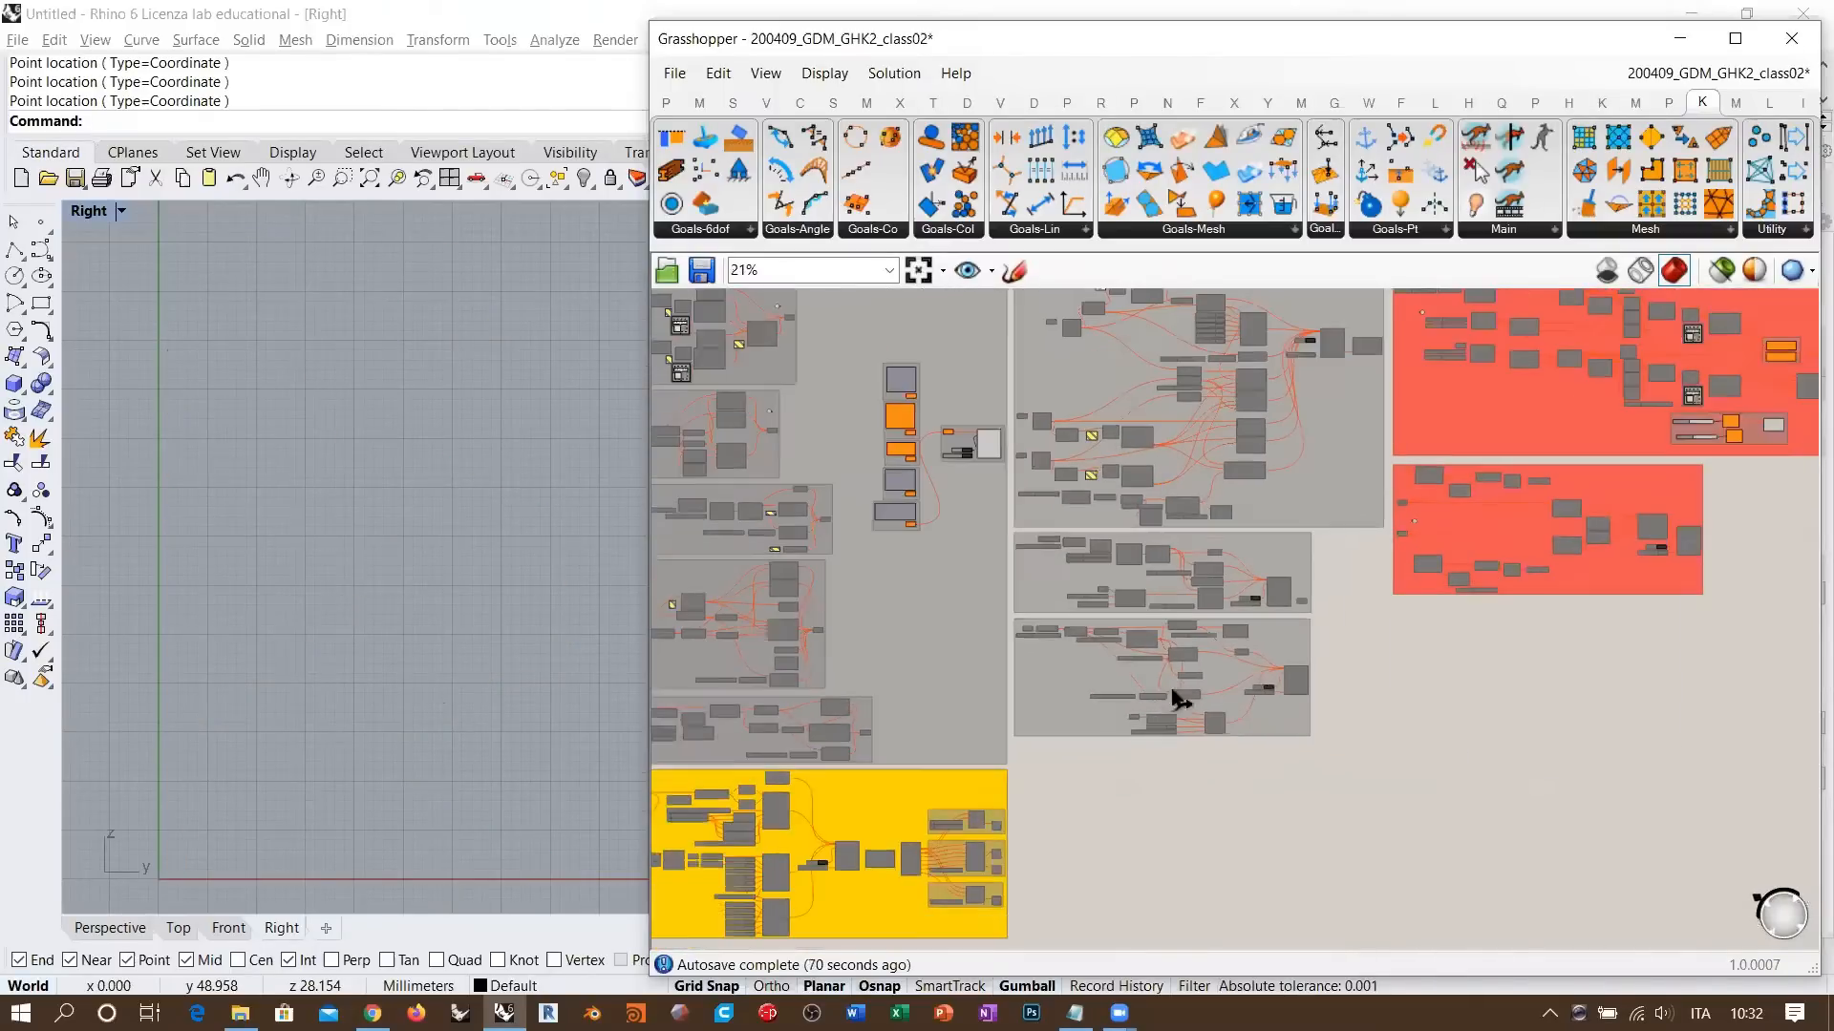
right_click_drag(1155, 467, 1223, 473)
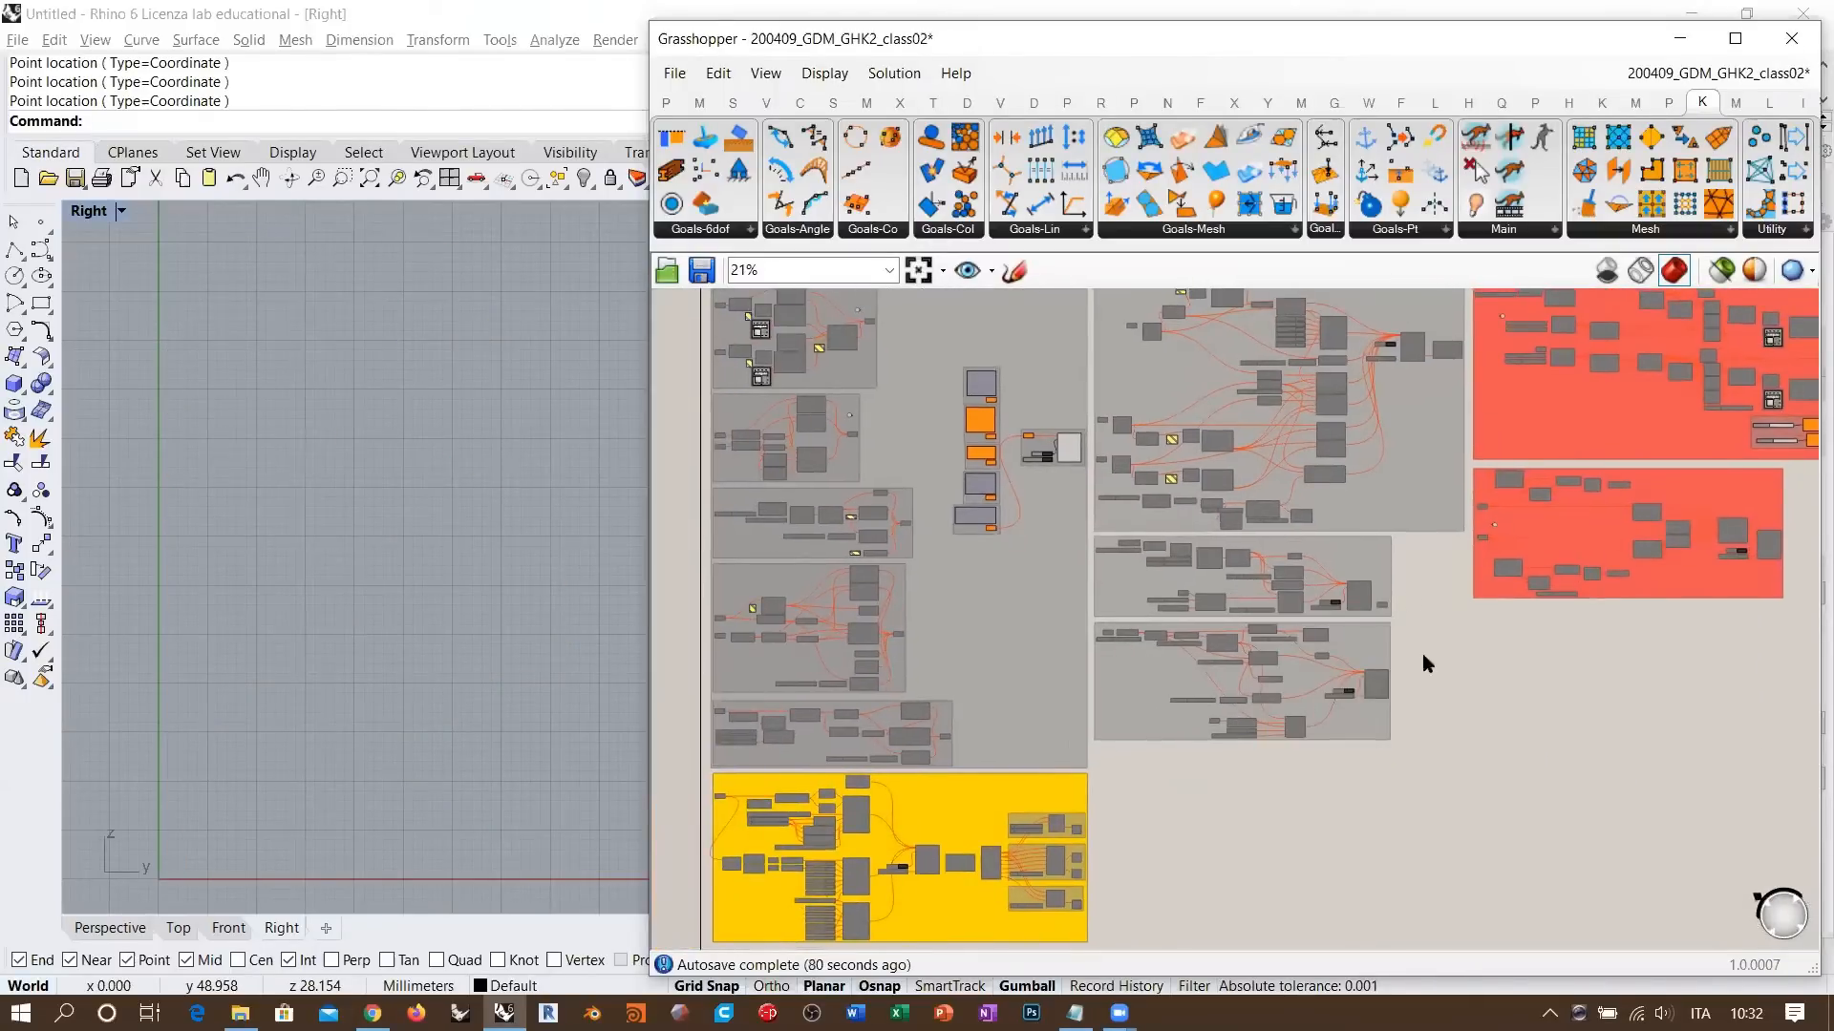
left_click(962, 236)
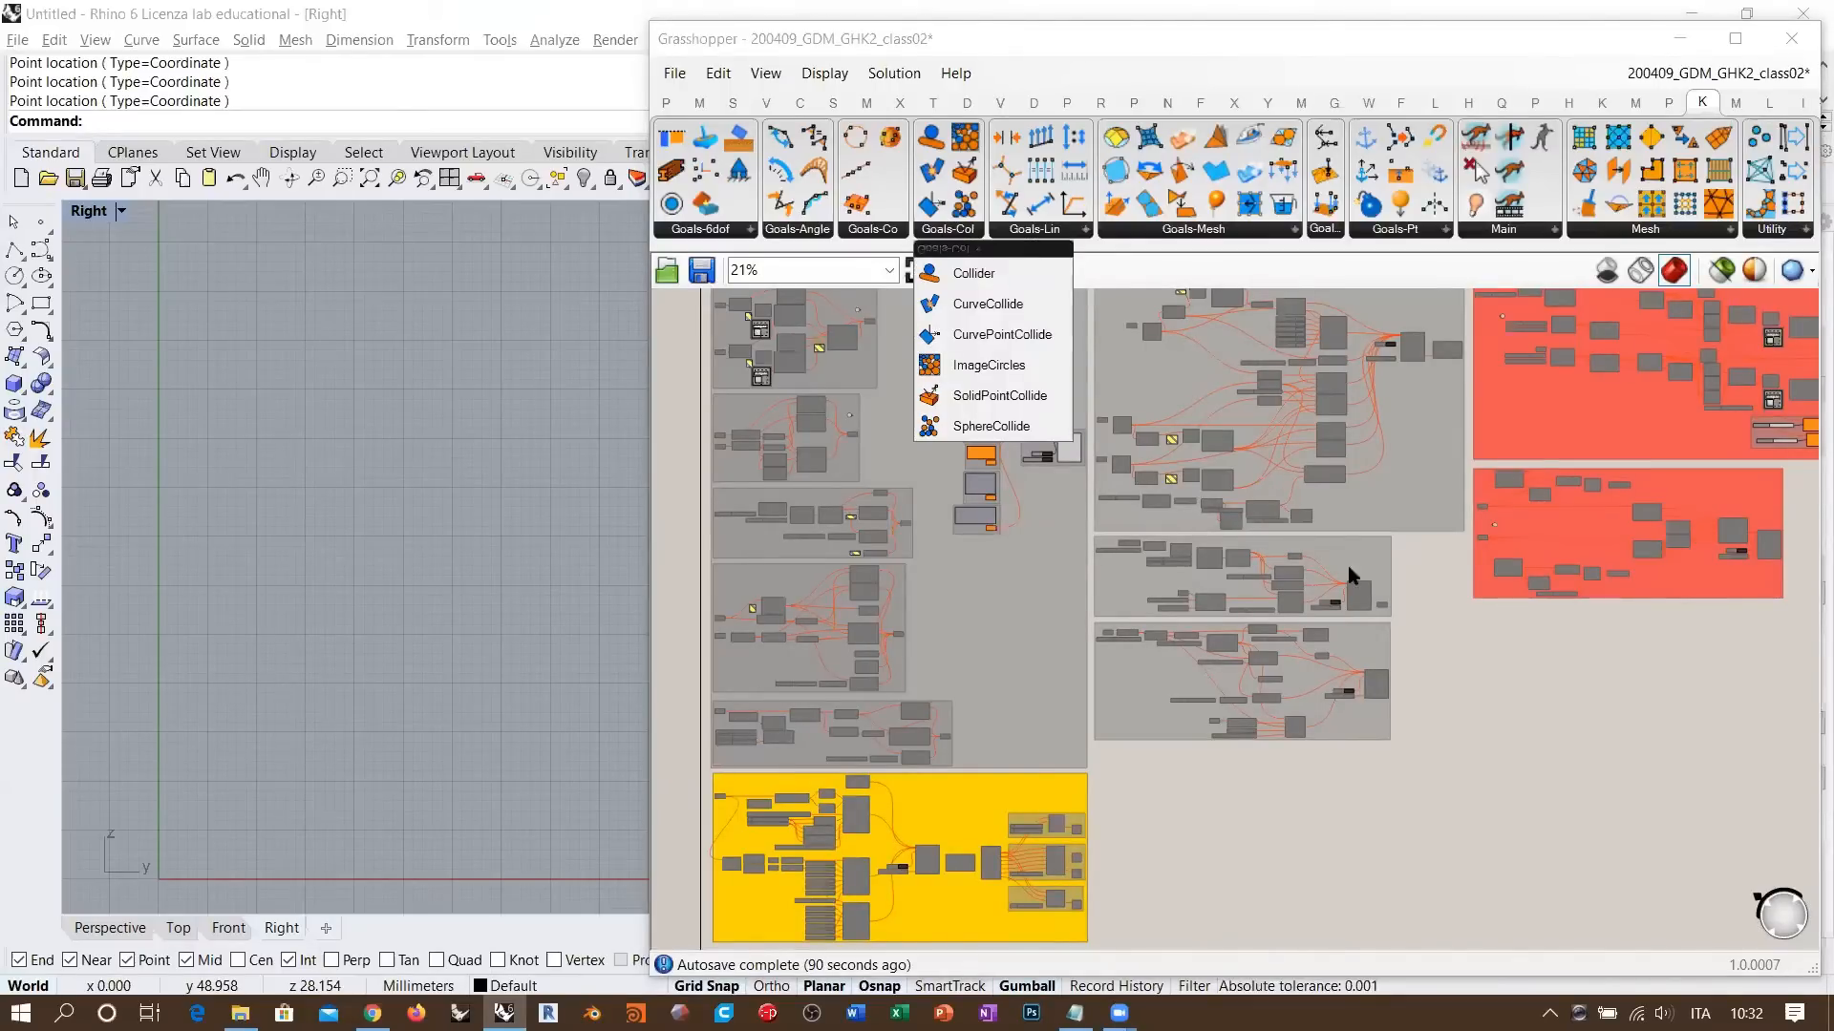
left_click(1485, 672)
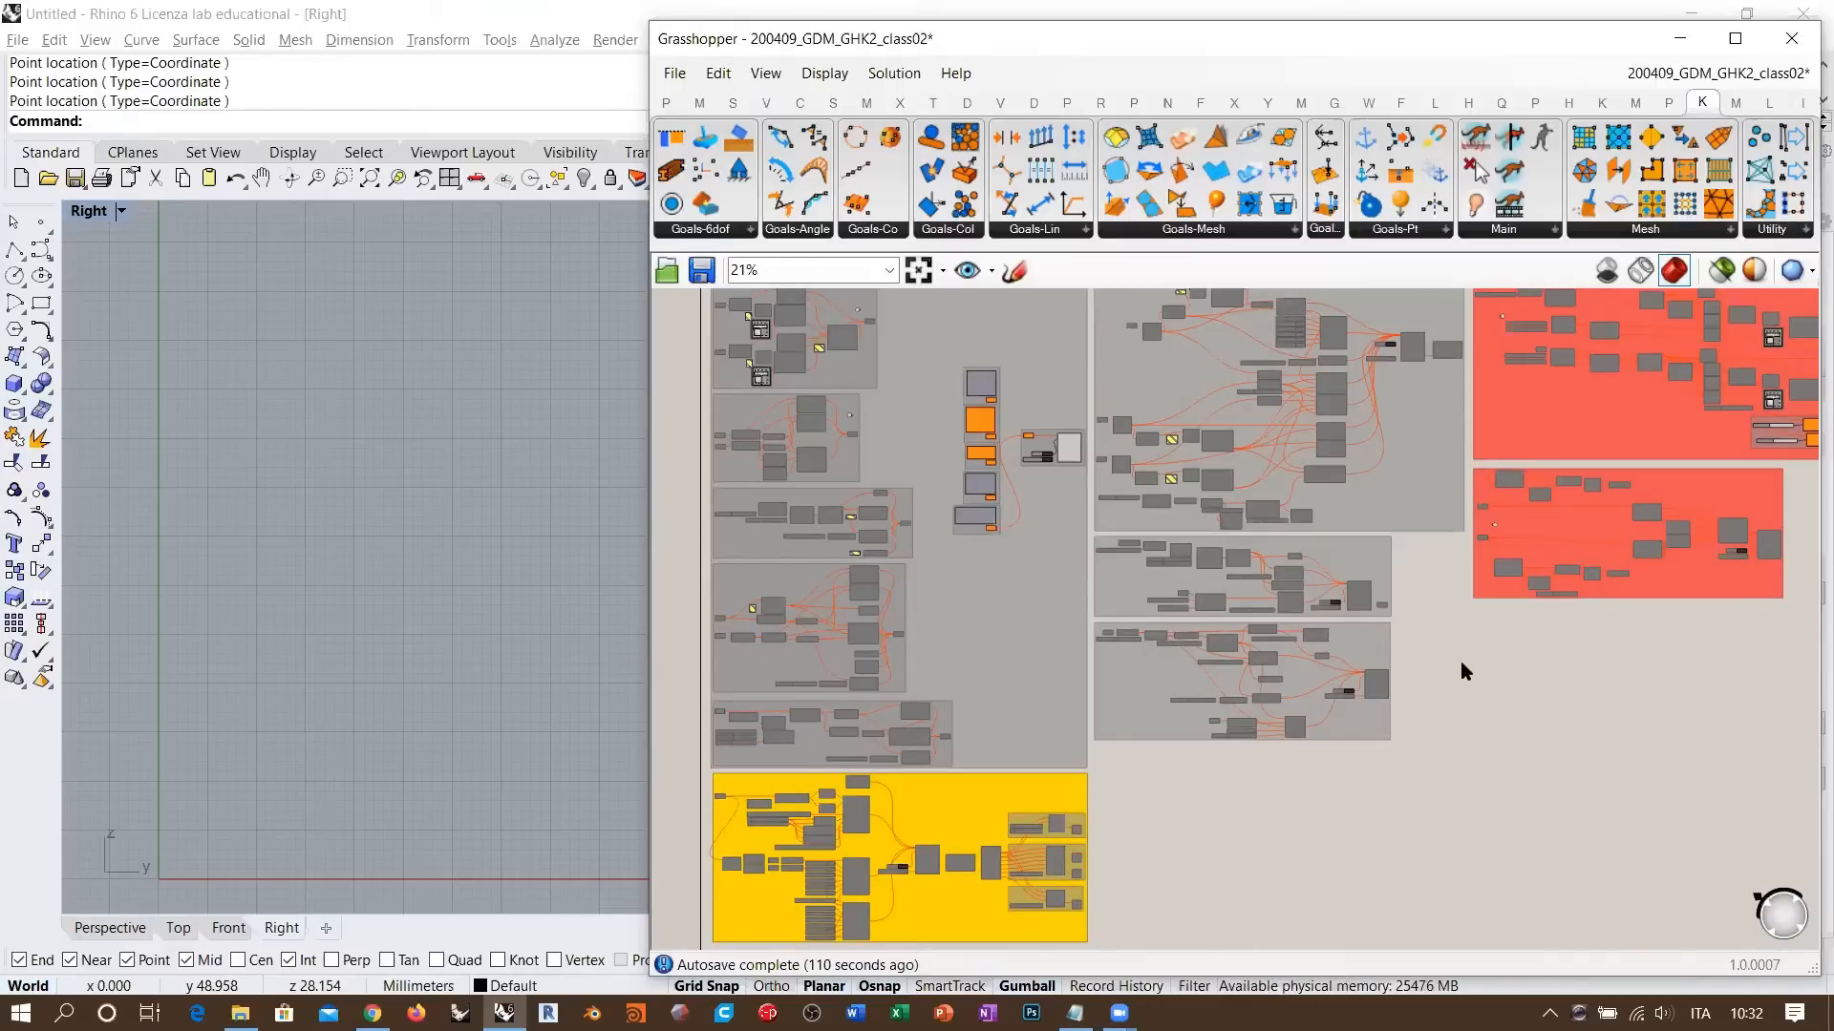
- Nudge the three red example groups together slightly closer to the grey groups beside them
right_click_drag(1409, 581, 1280, 746)
left_click(1356, 430)
left_click(1372, 541, "shift")
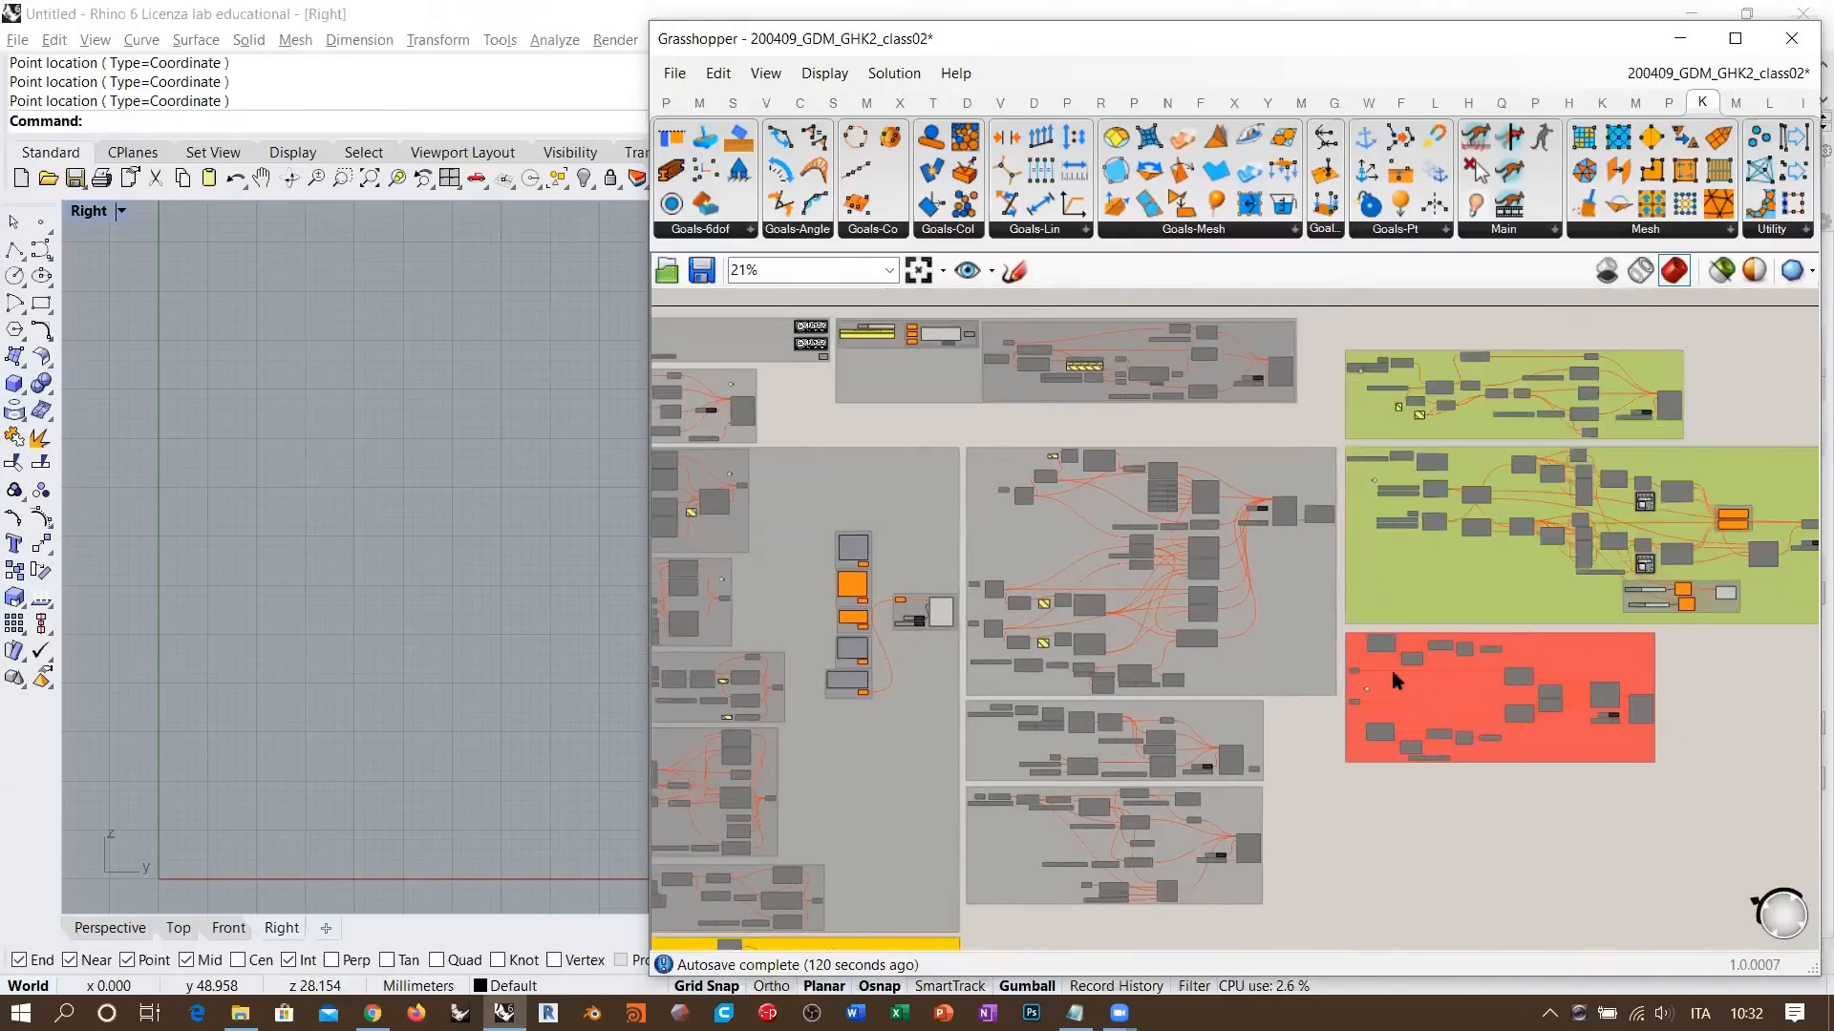
left_click(1396, 680, "shift")
left_click_drag(1400, 681, 1398, 681)
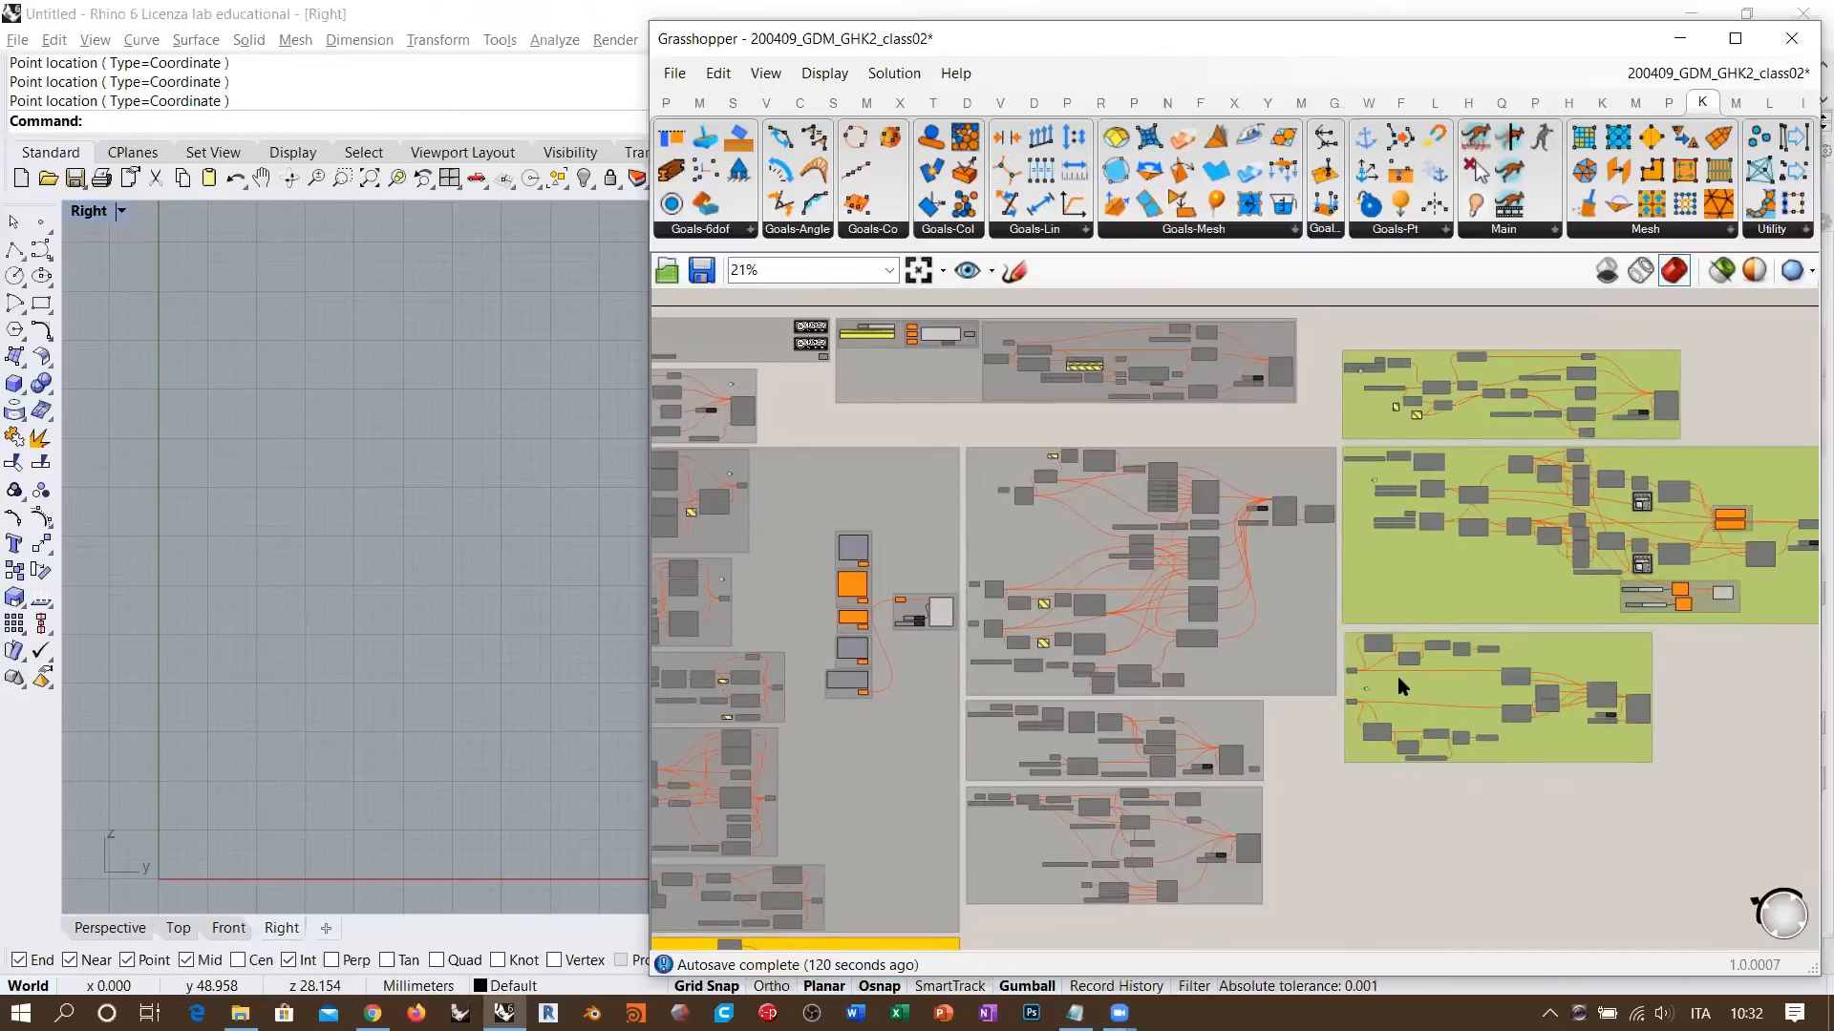
left_click(1405, 800)
- Enable all components of the yellow beam example group
right_click_drag(939, 855, 1269, 531)
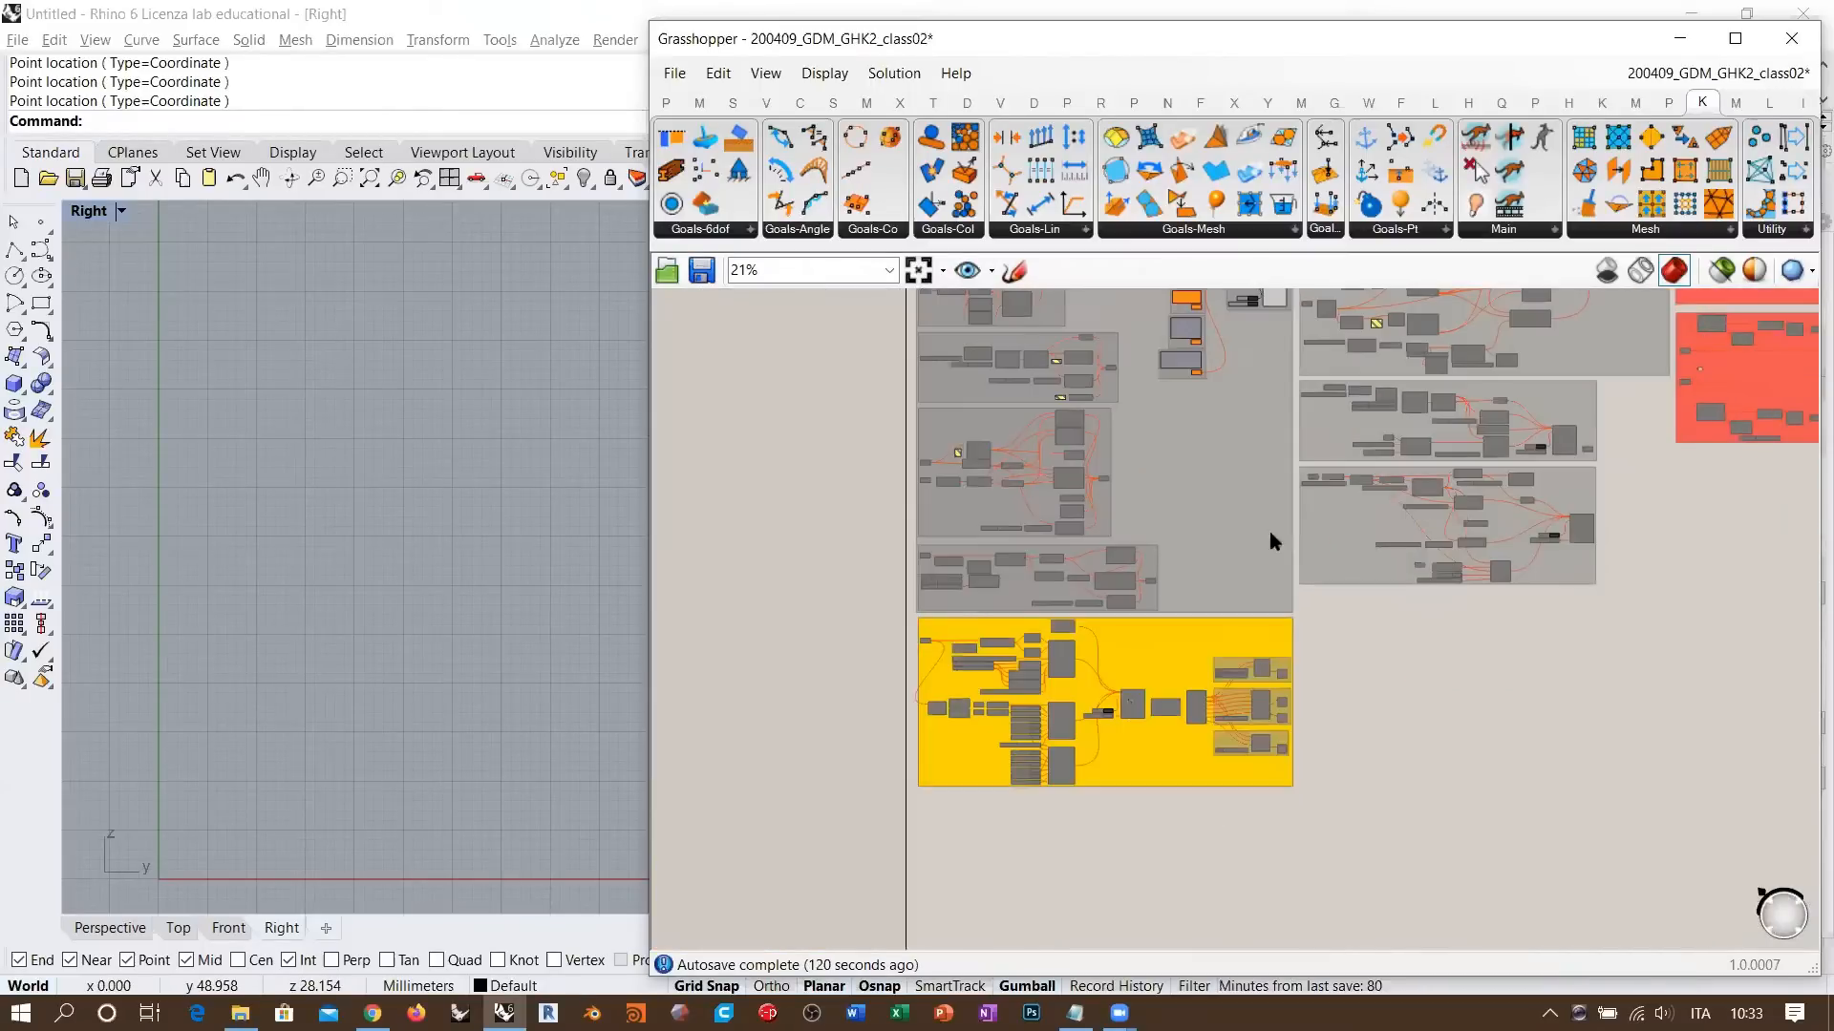
scroll(1031, 750, "up", 5)
right_click_drag(1228, 625, 1221, 589)
scroll(1211, 533, "up", 1)
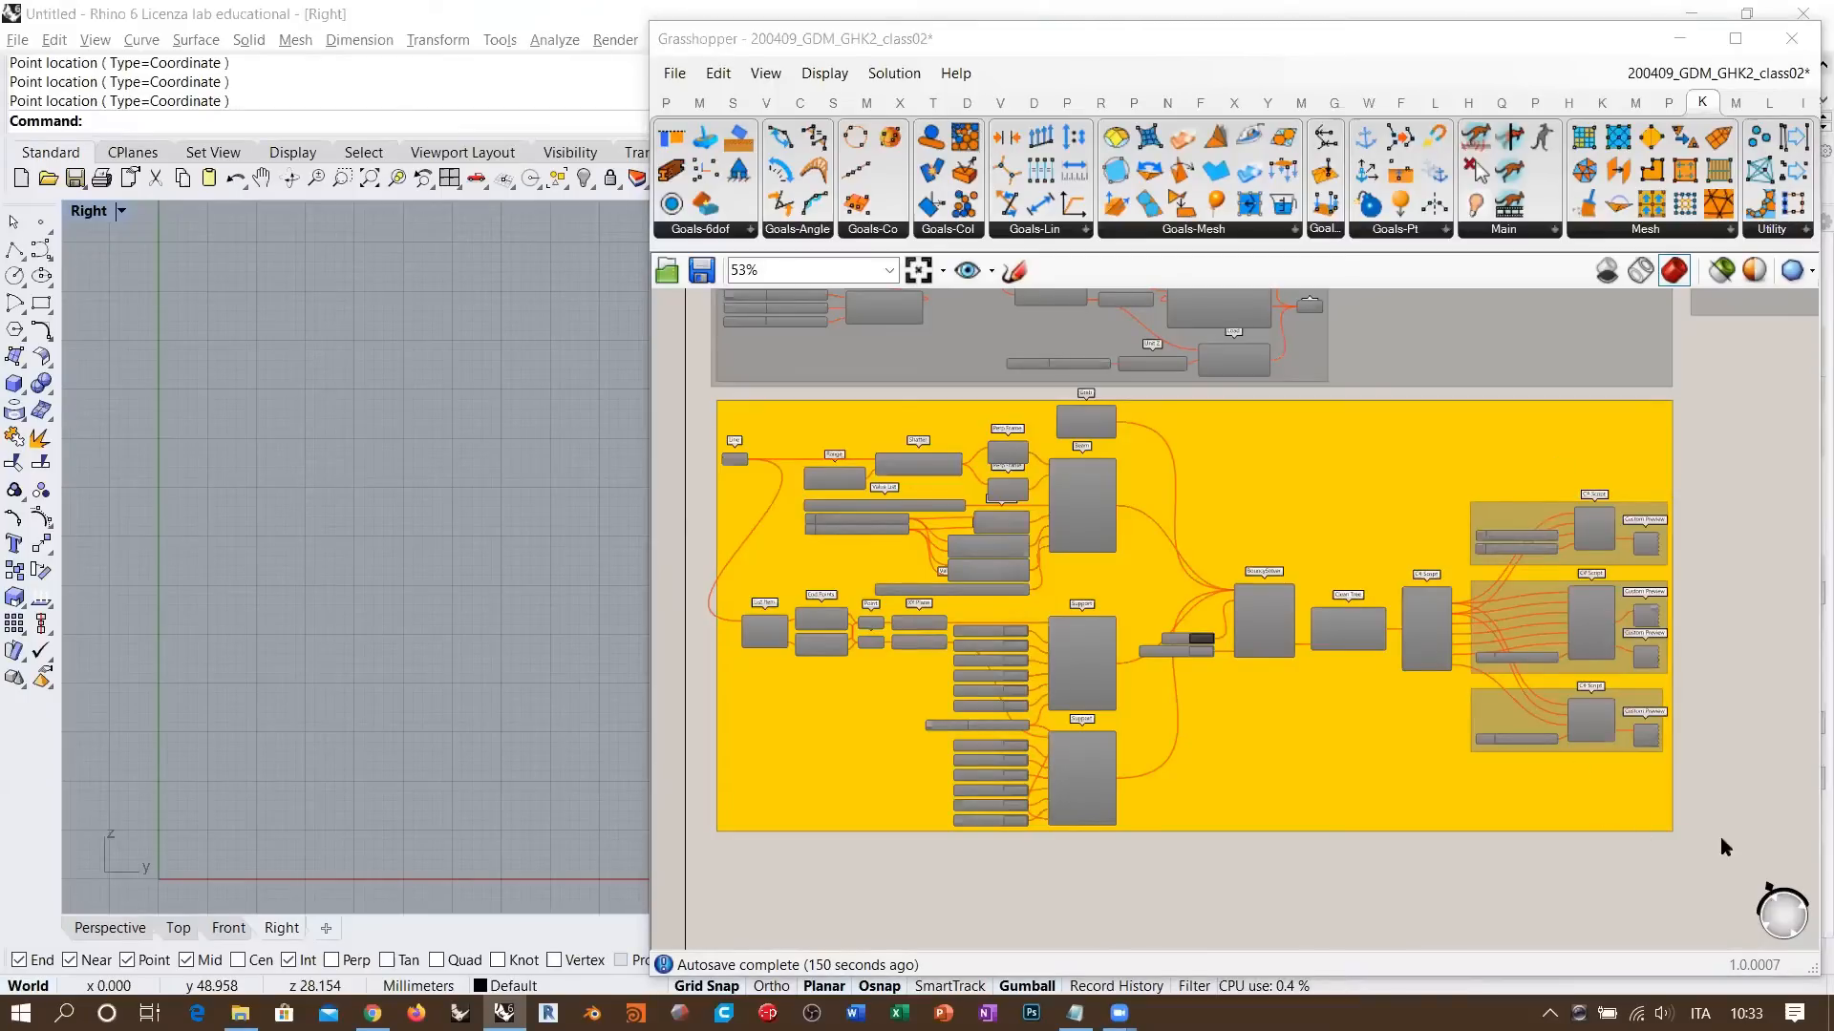
left_click_drag(1720, 843, 651, 421)
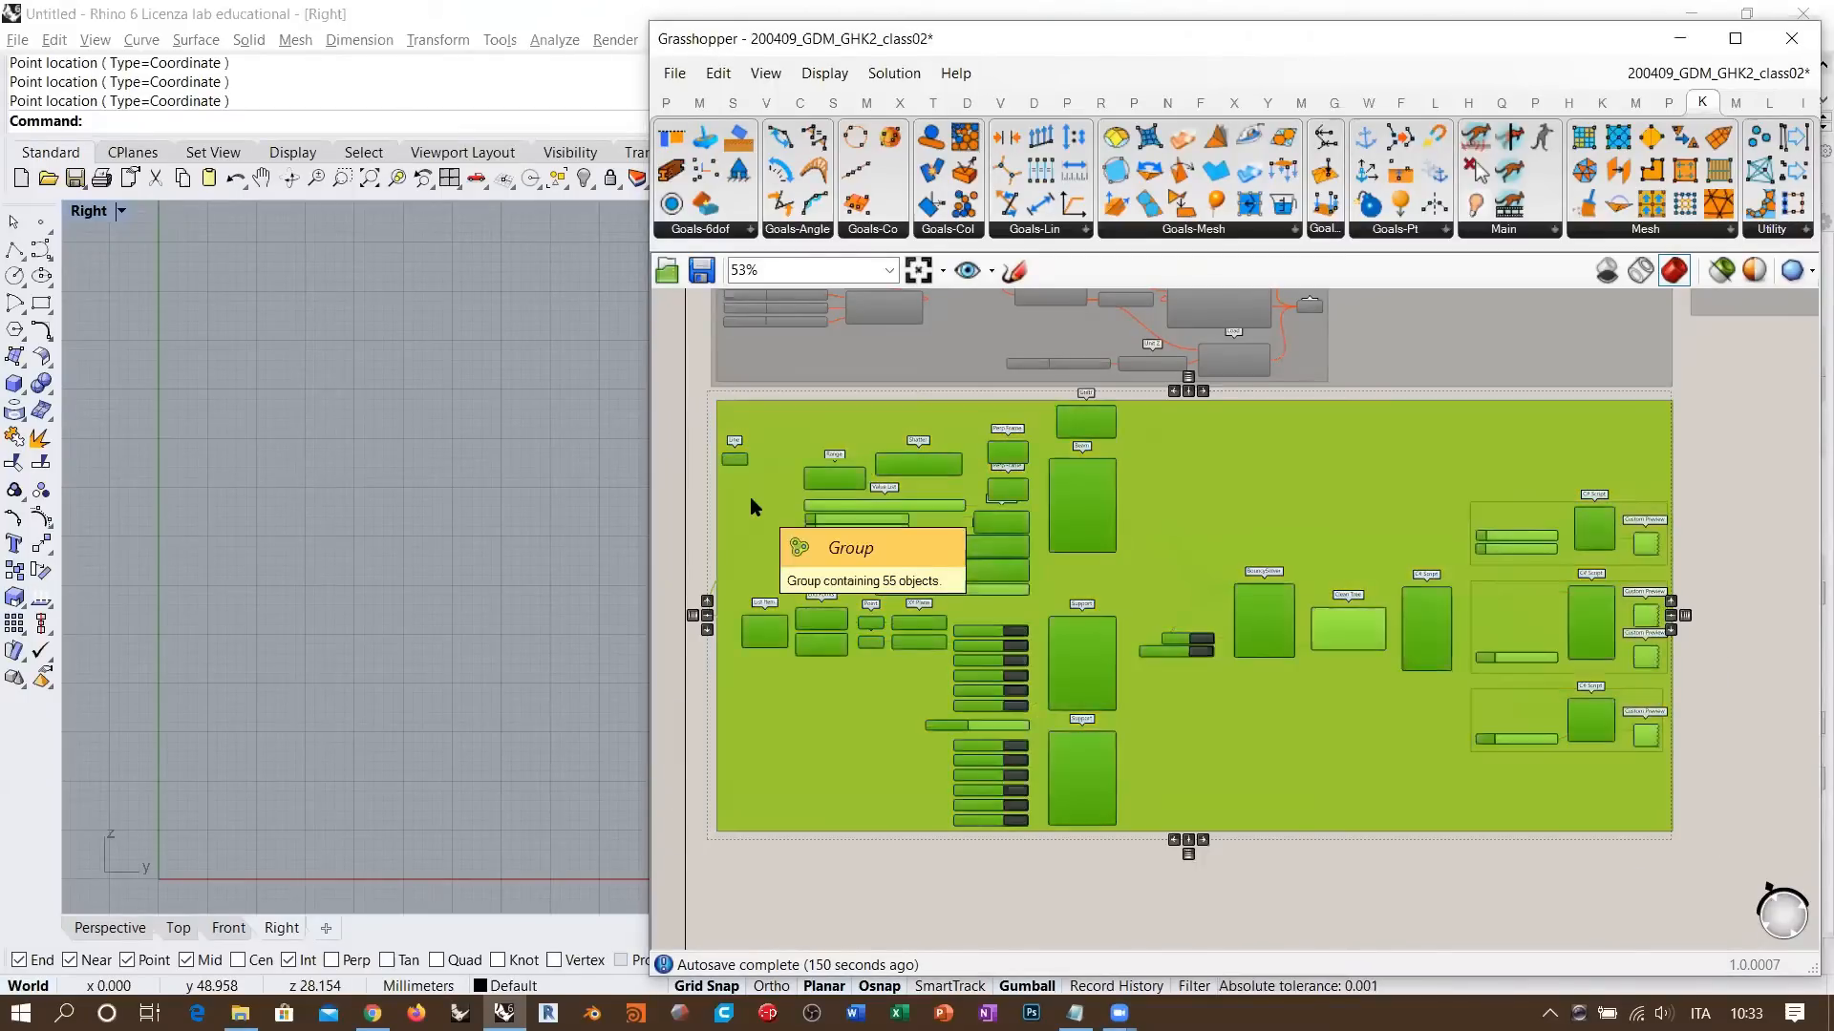
left_click(876, 893)
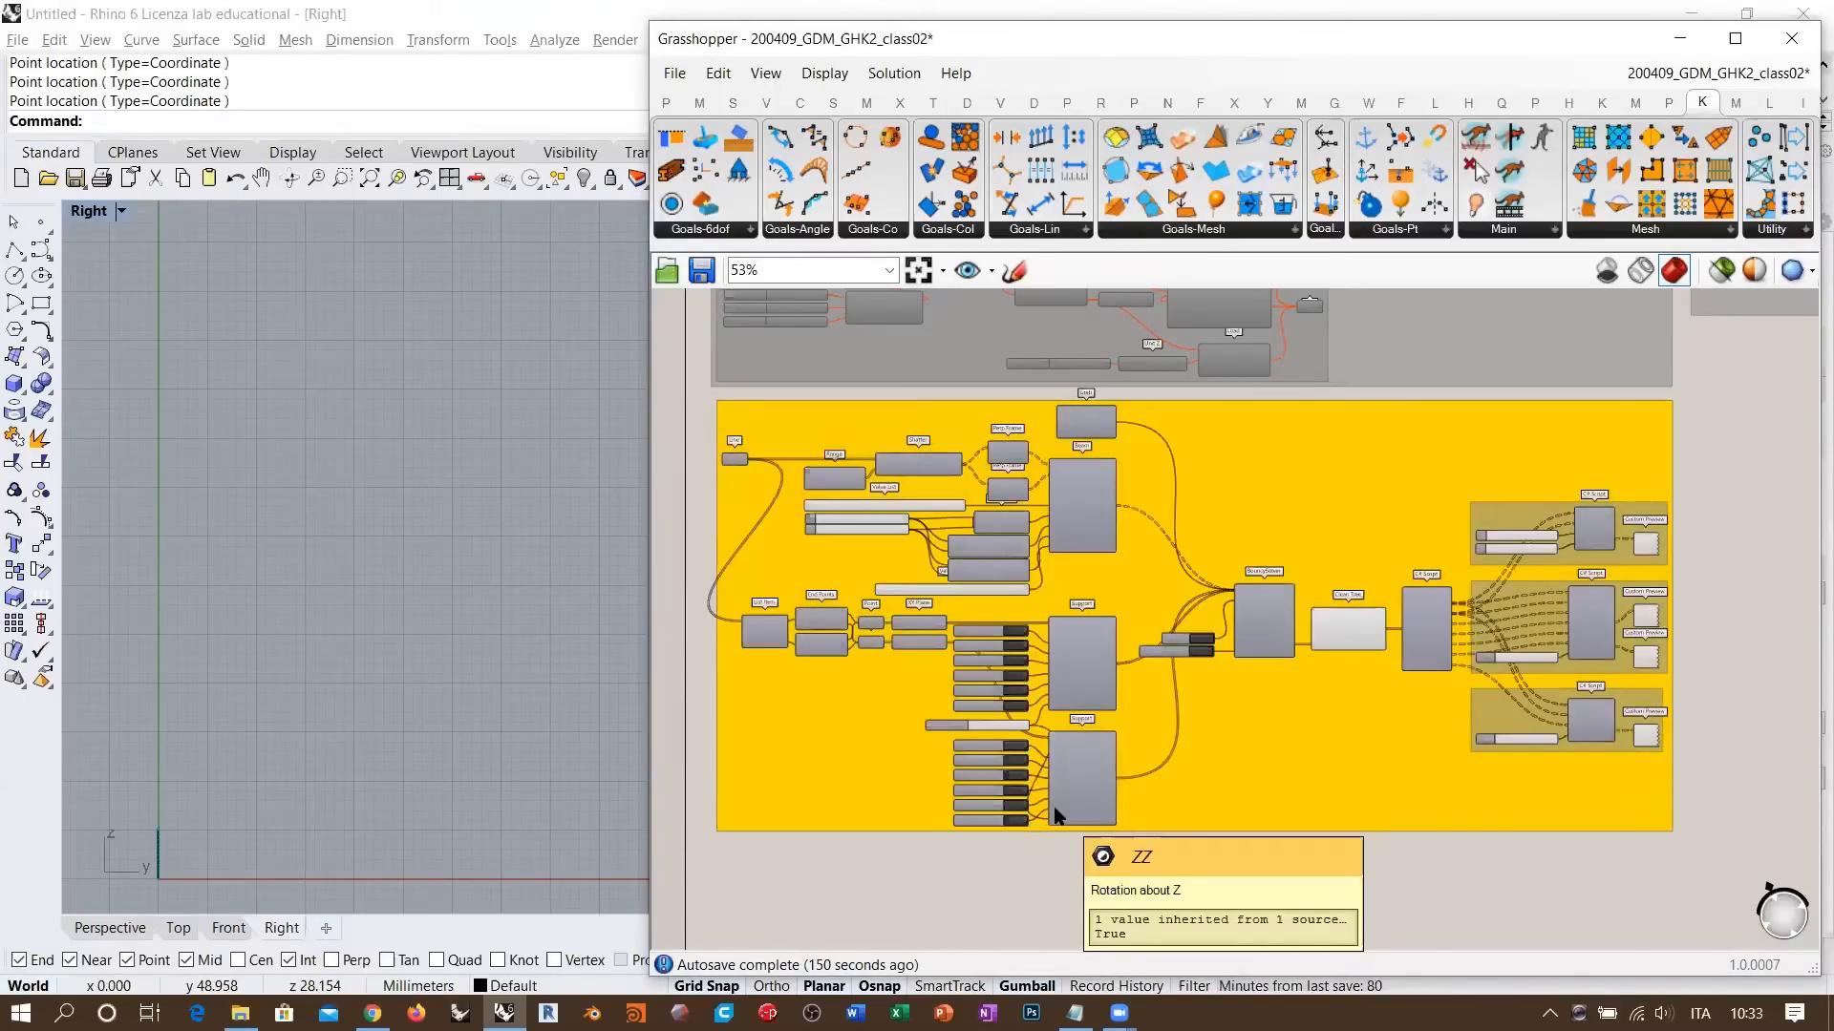
- Examine the beam frame preview in the Perspective view
left_click(124, 927)
right_click_drag(367, 598, 565, 598)
scroll(300, 640, "up", 10)
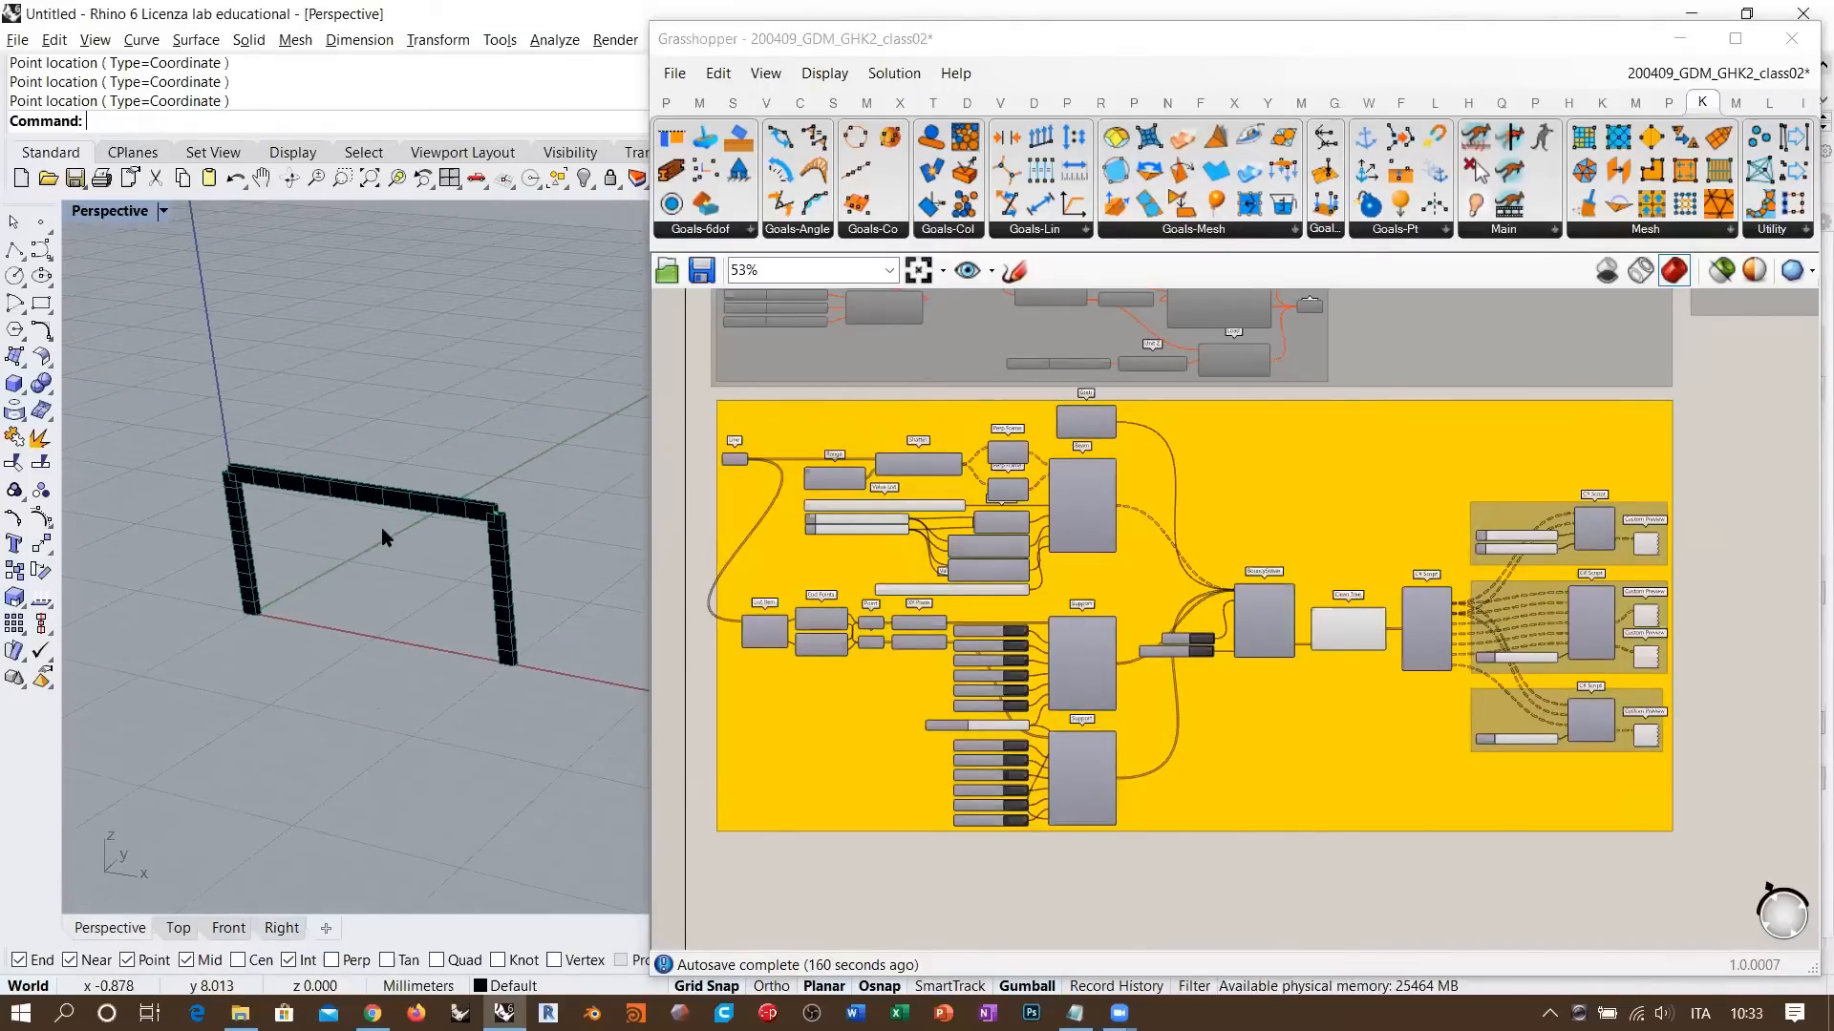
scroll(381, 527, "up", 3)
right_click_drag(384, 526, 411, 520)
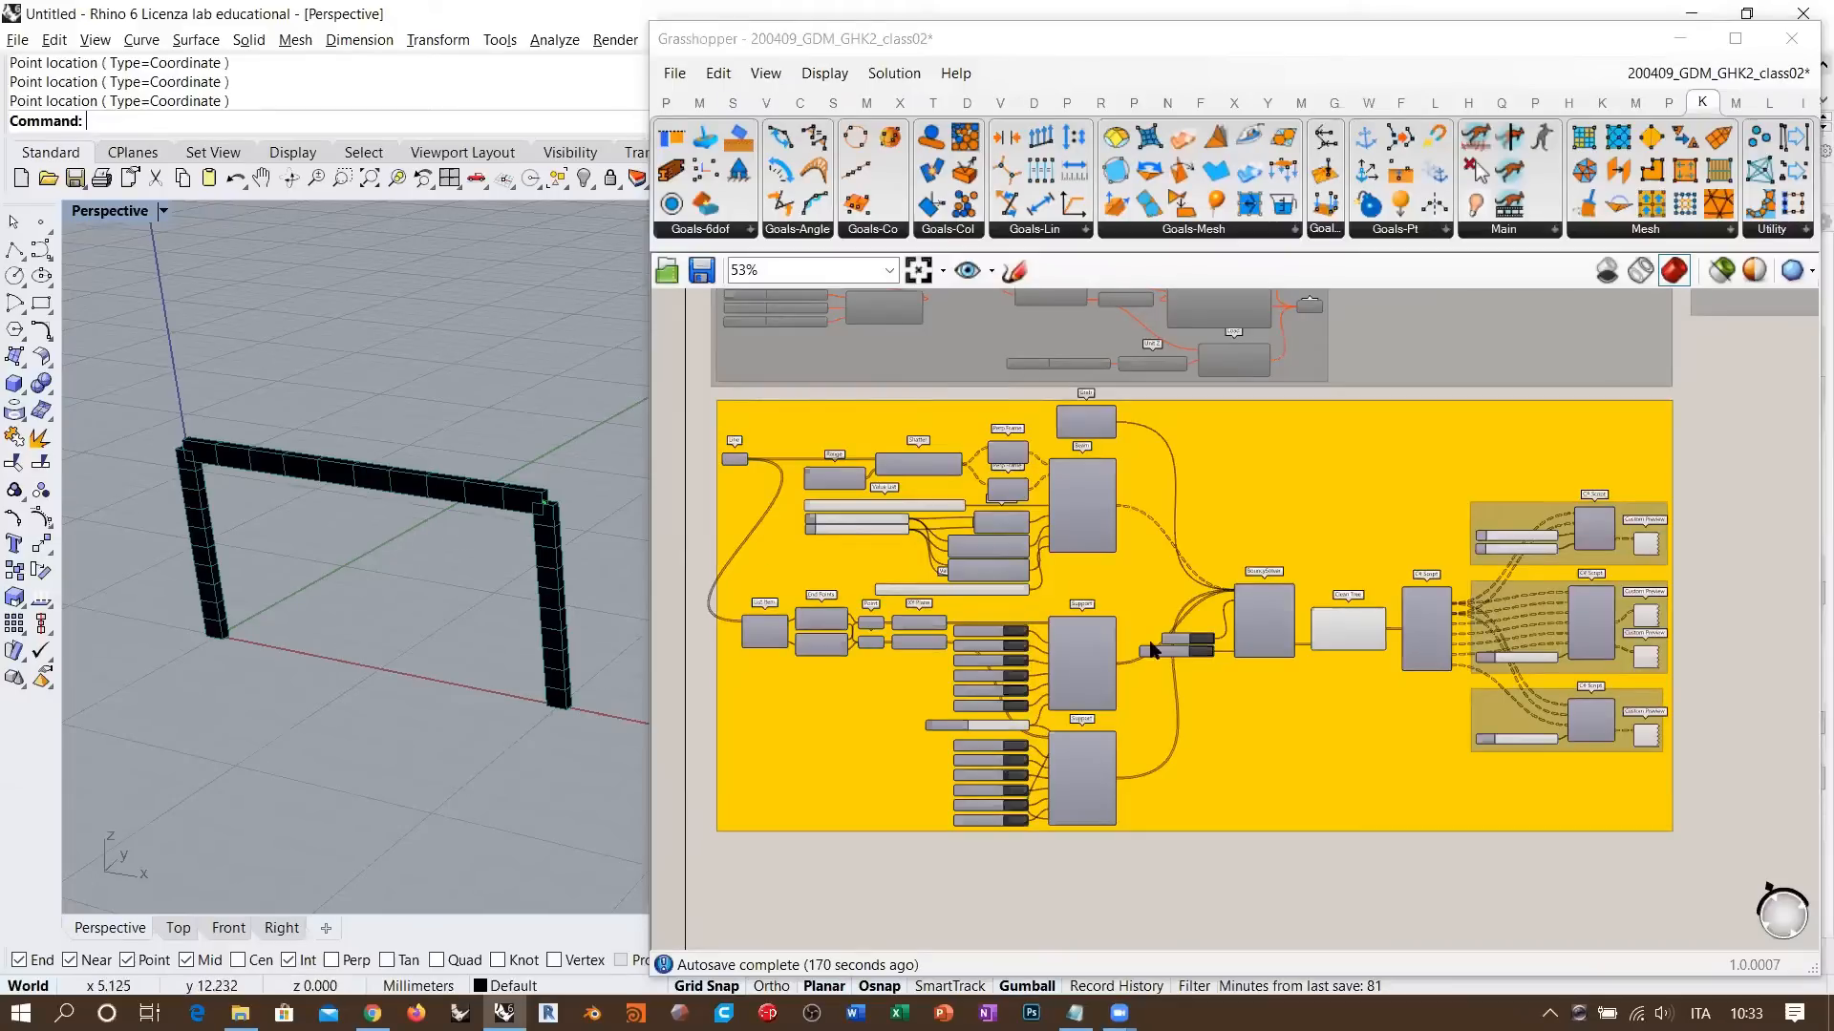
- Disable all components of the yellow beam example group again
left_click_drag(1705, 399, 734, 879)
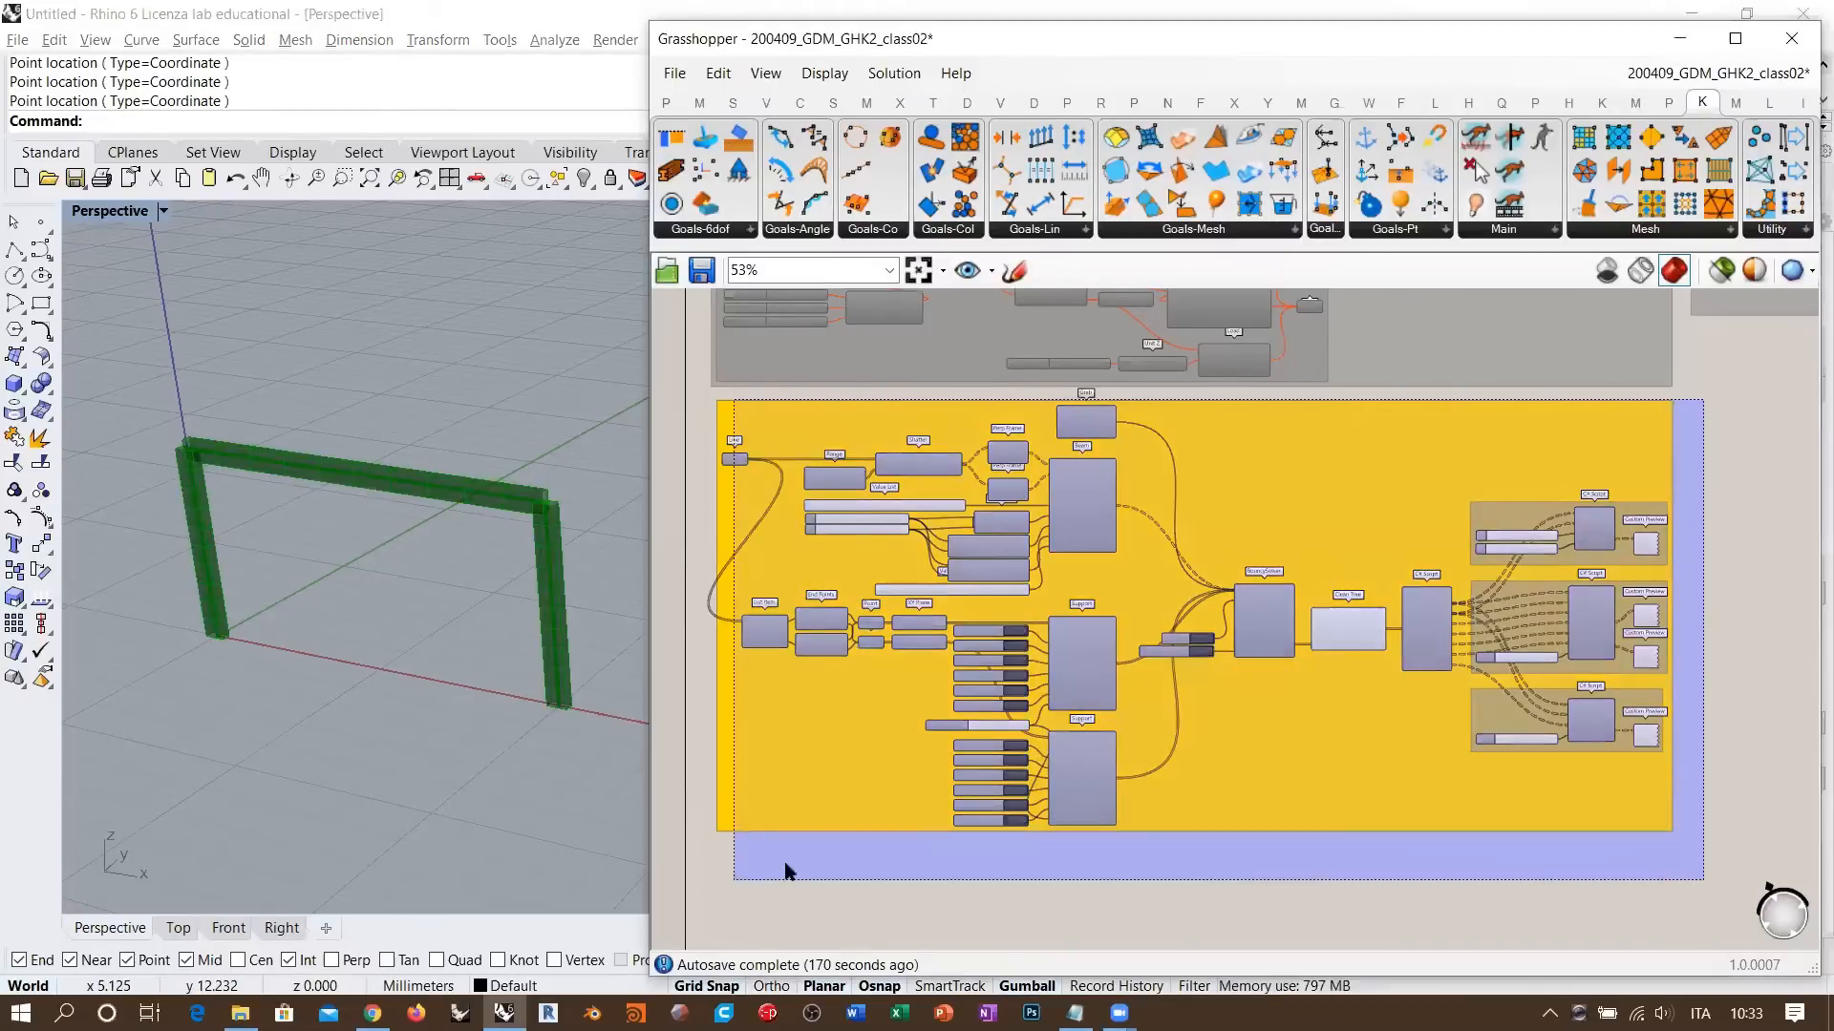
key("ctrl+e")
left_click(913, 868)
- Enable only the yellow group's Line parameter and show its preview of the frame lines in the viewport
scroll(994, 573, "up", 2)
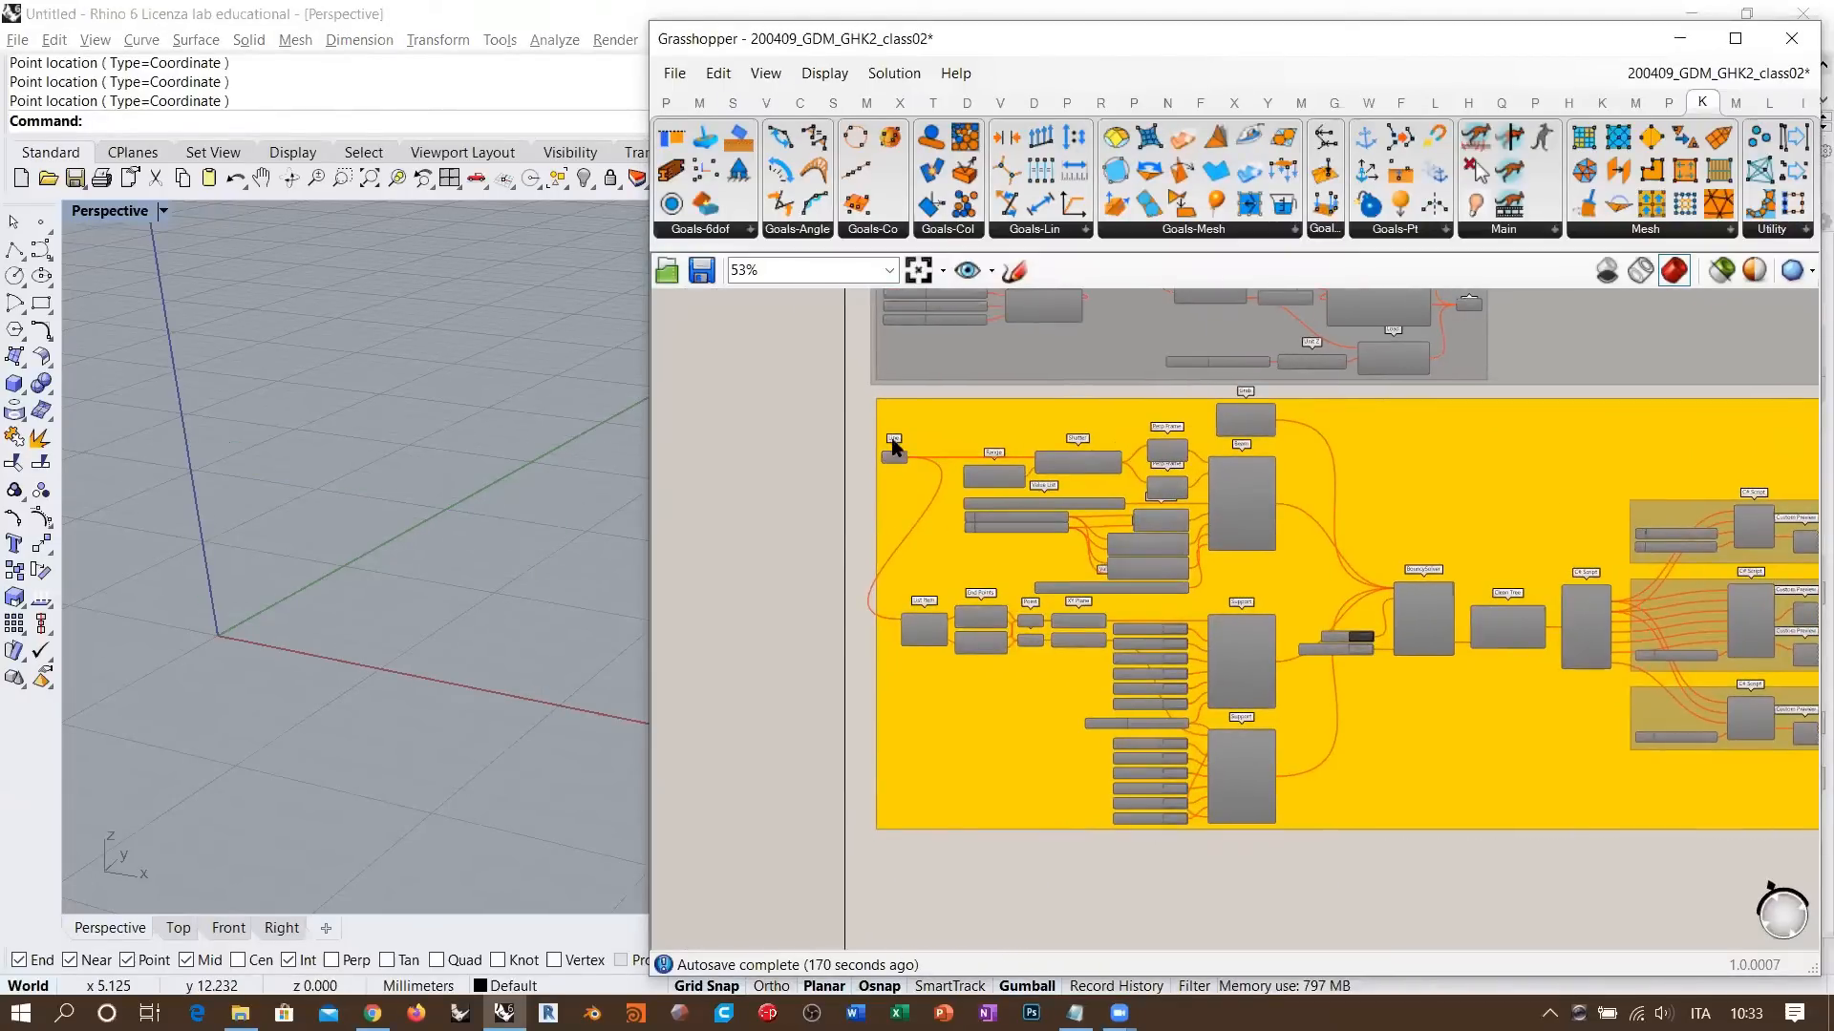
scroll(888, 442, "up", 4)
scroll(914, 505, "up", 2)
left_click(914, 518)
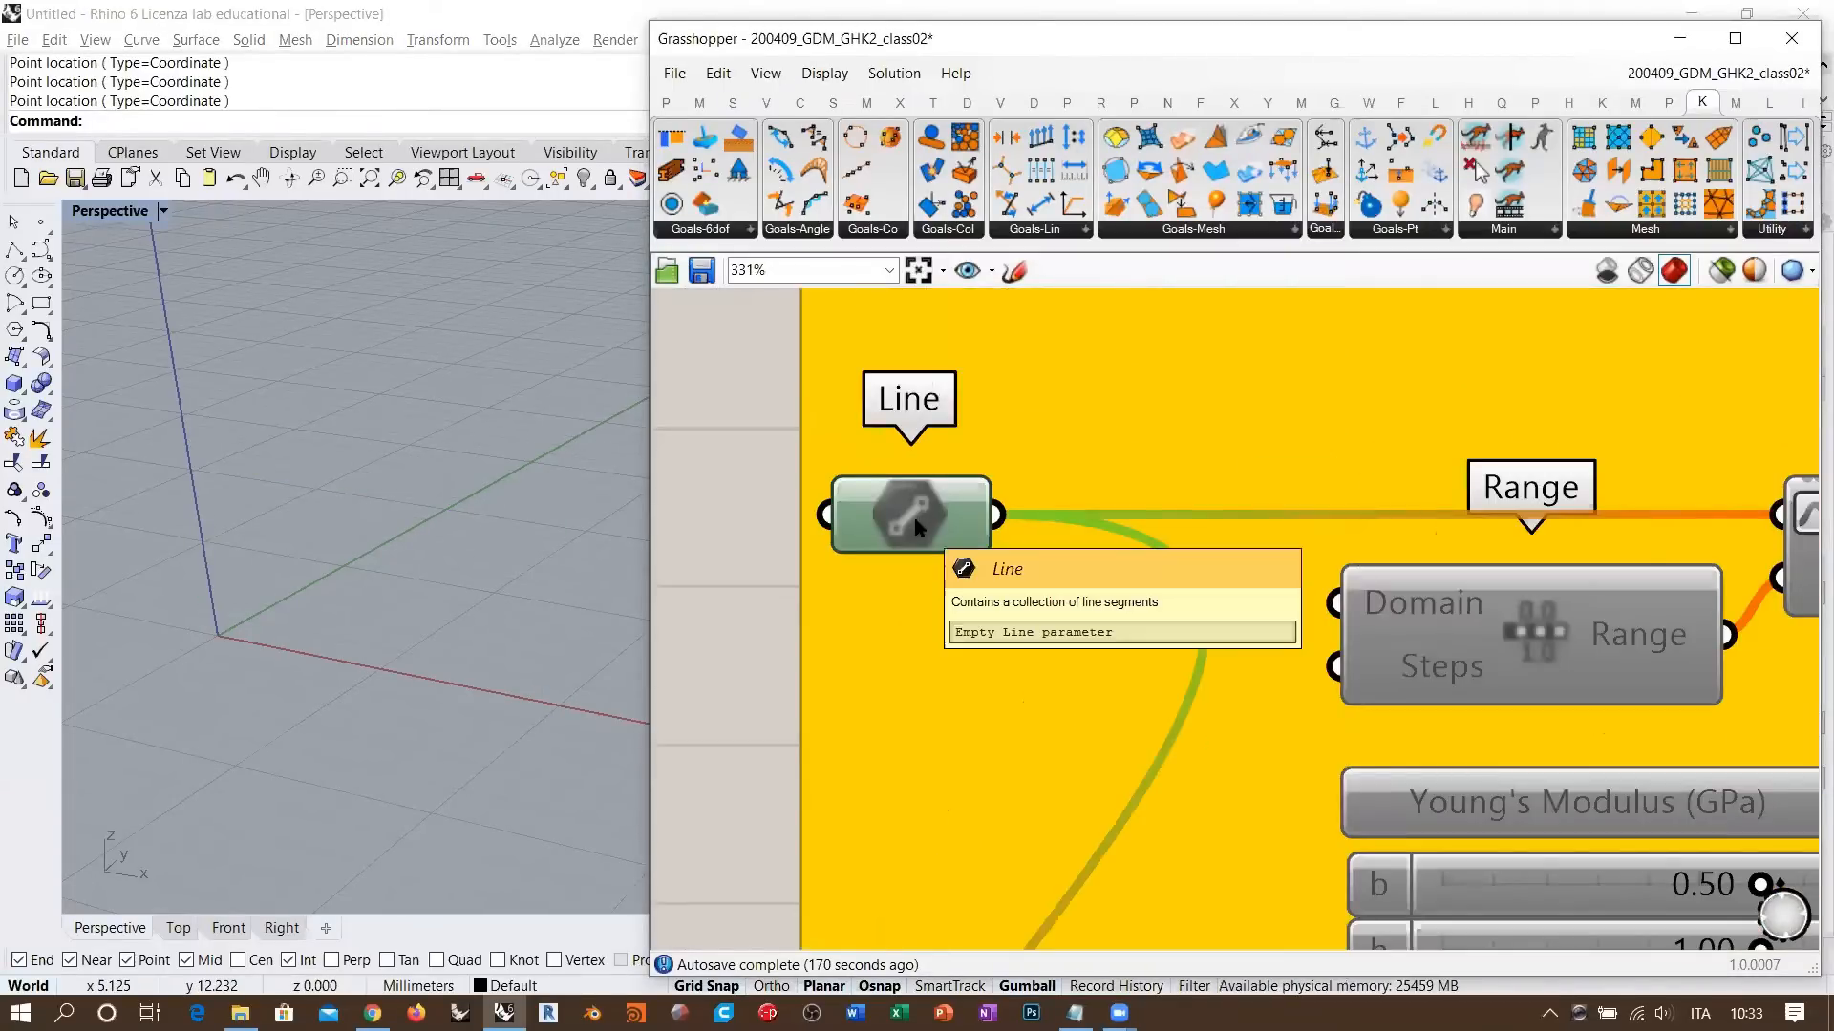
key("ctrl+e")
left_click(749, 495)
left_click(915, 518)
key("ctrl+q")
left_click(746, 537)
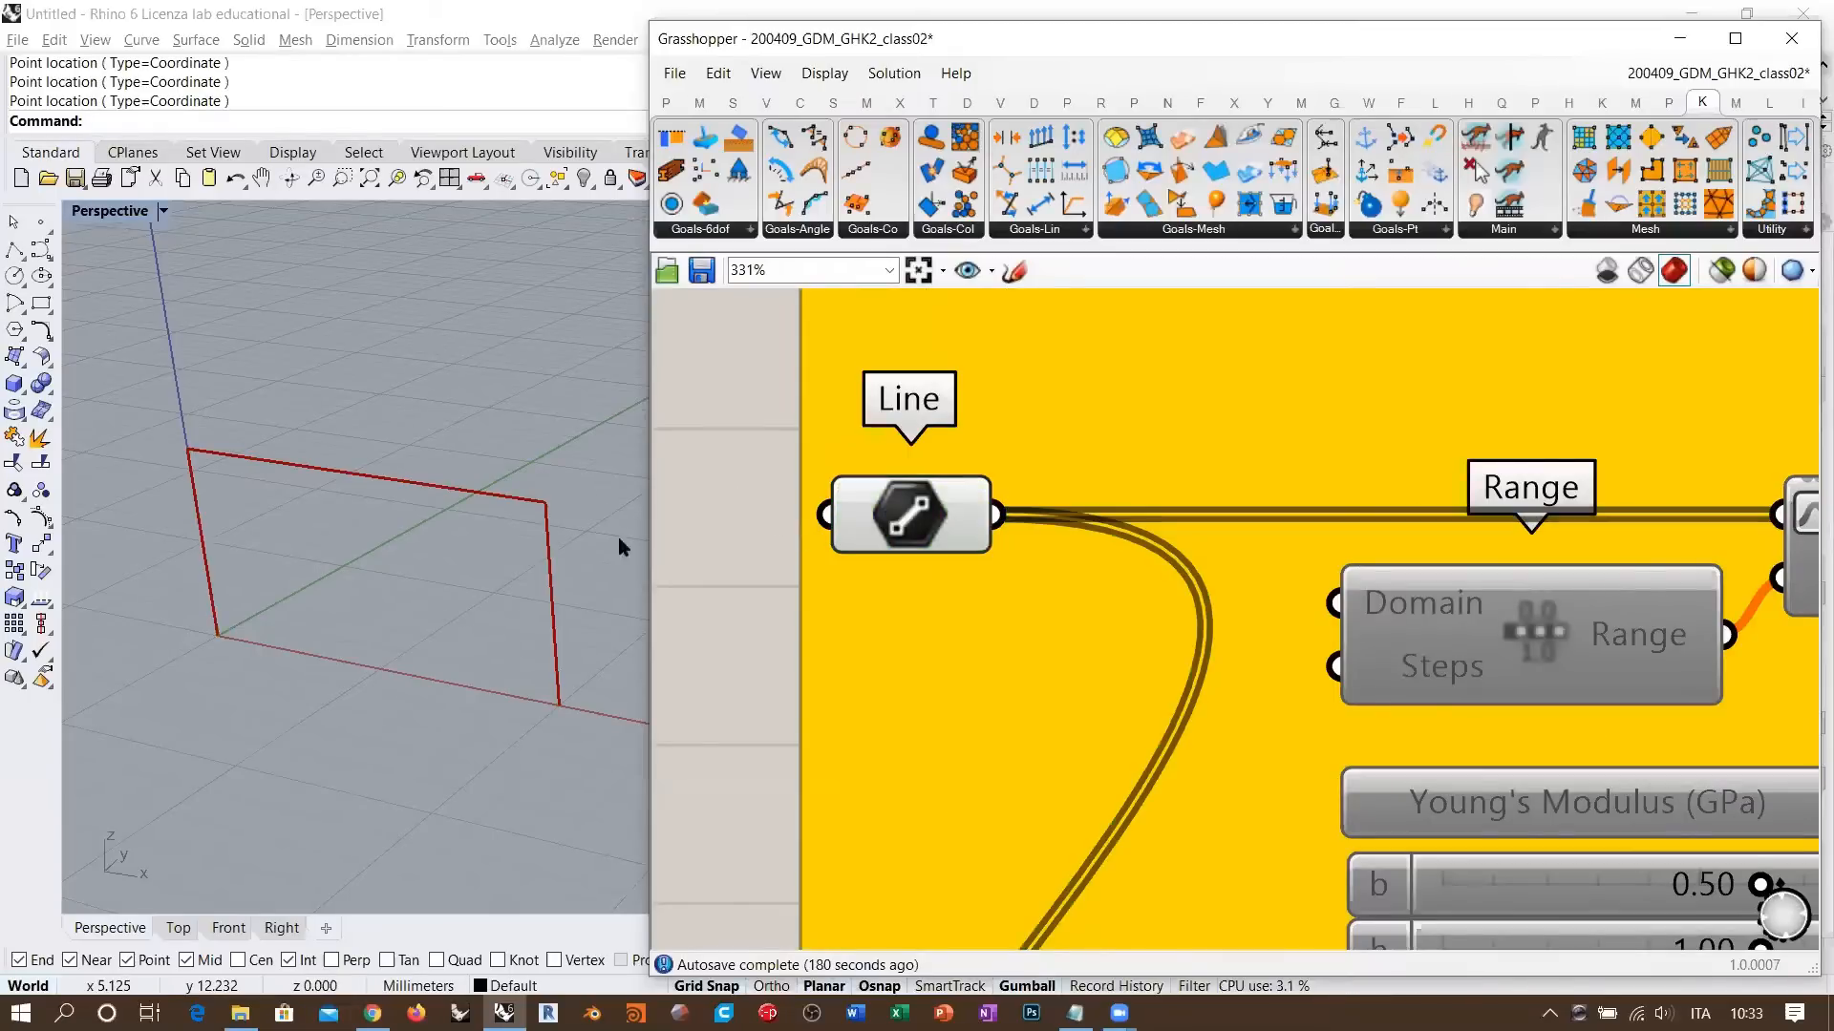
right_click_drag(516, 537, 449, 528)
scroll(411, 506, "down", 4)
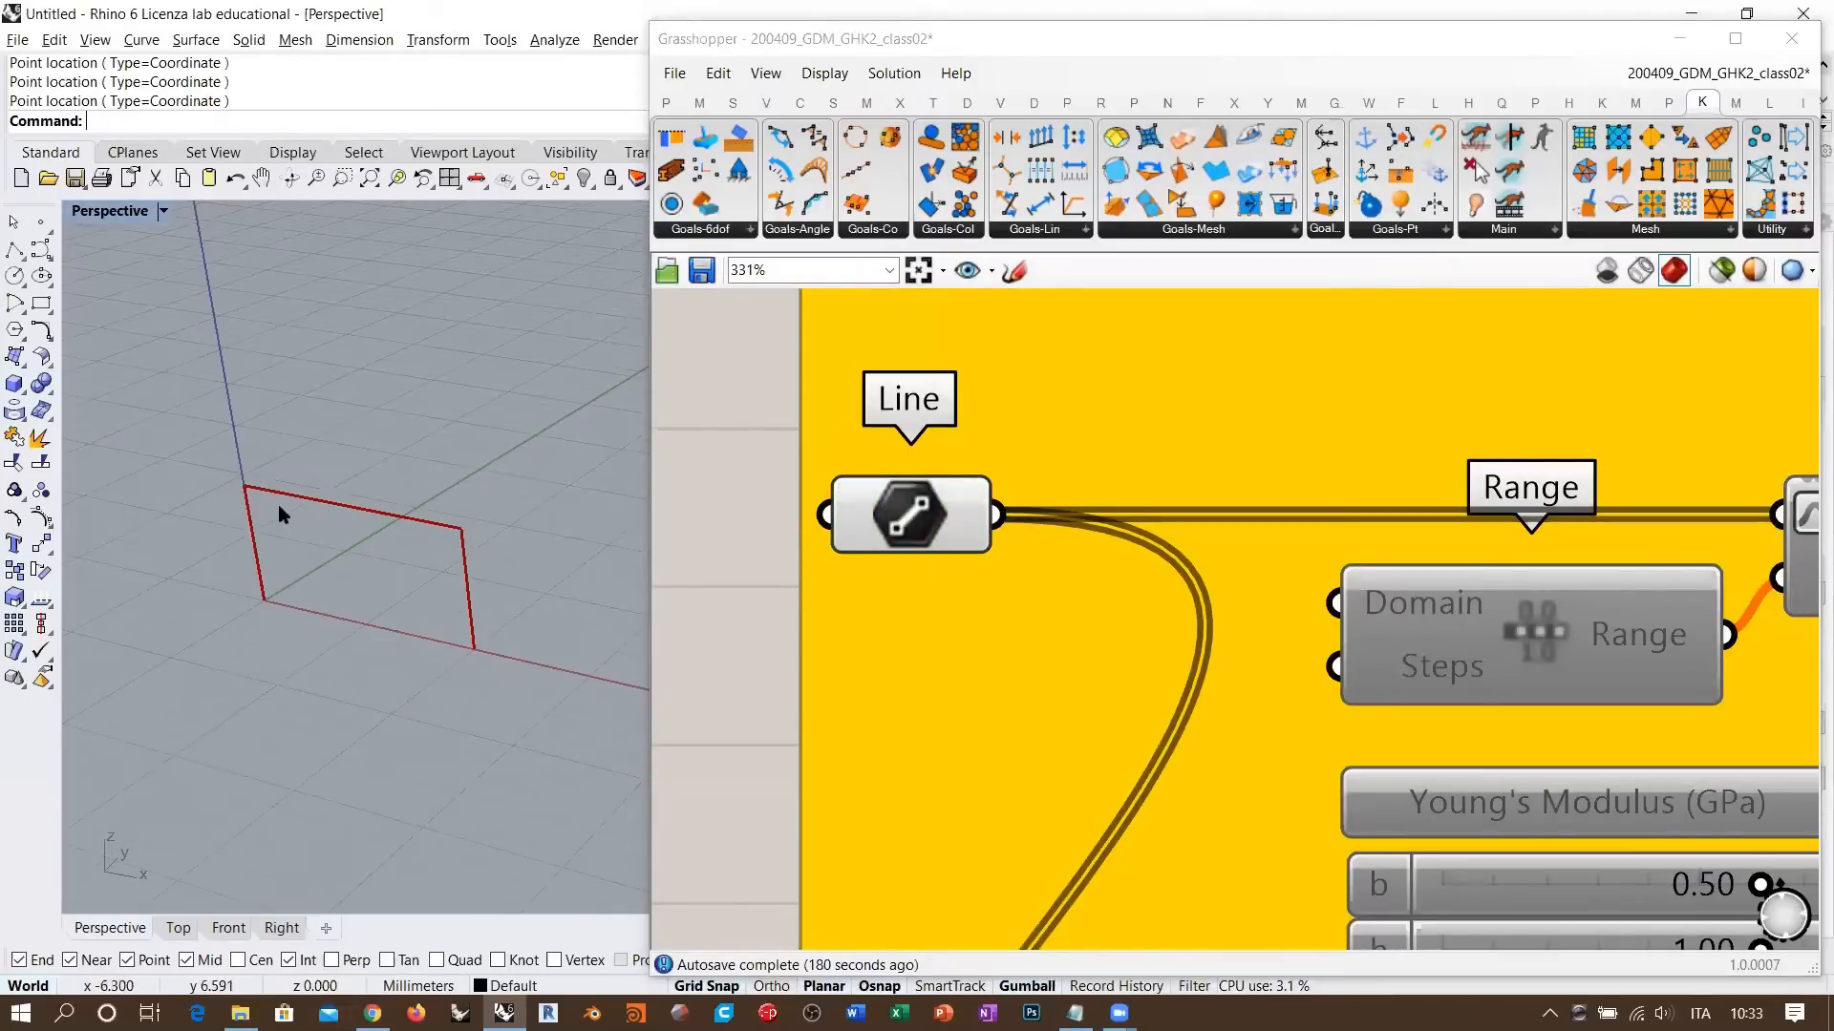
- Duplicate the Line parameter and transfer the original's outgoing wires to the copy
left_click(917, 524)
left_click_drag(926, 524, 1115, 397, "alt")
left_click(902, 522)
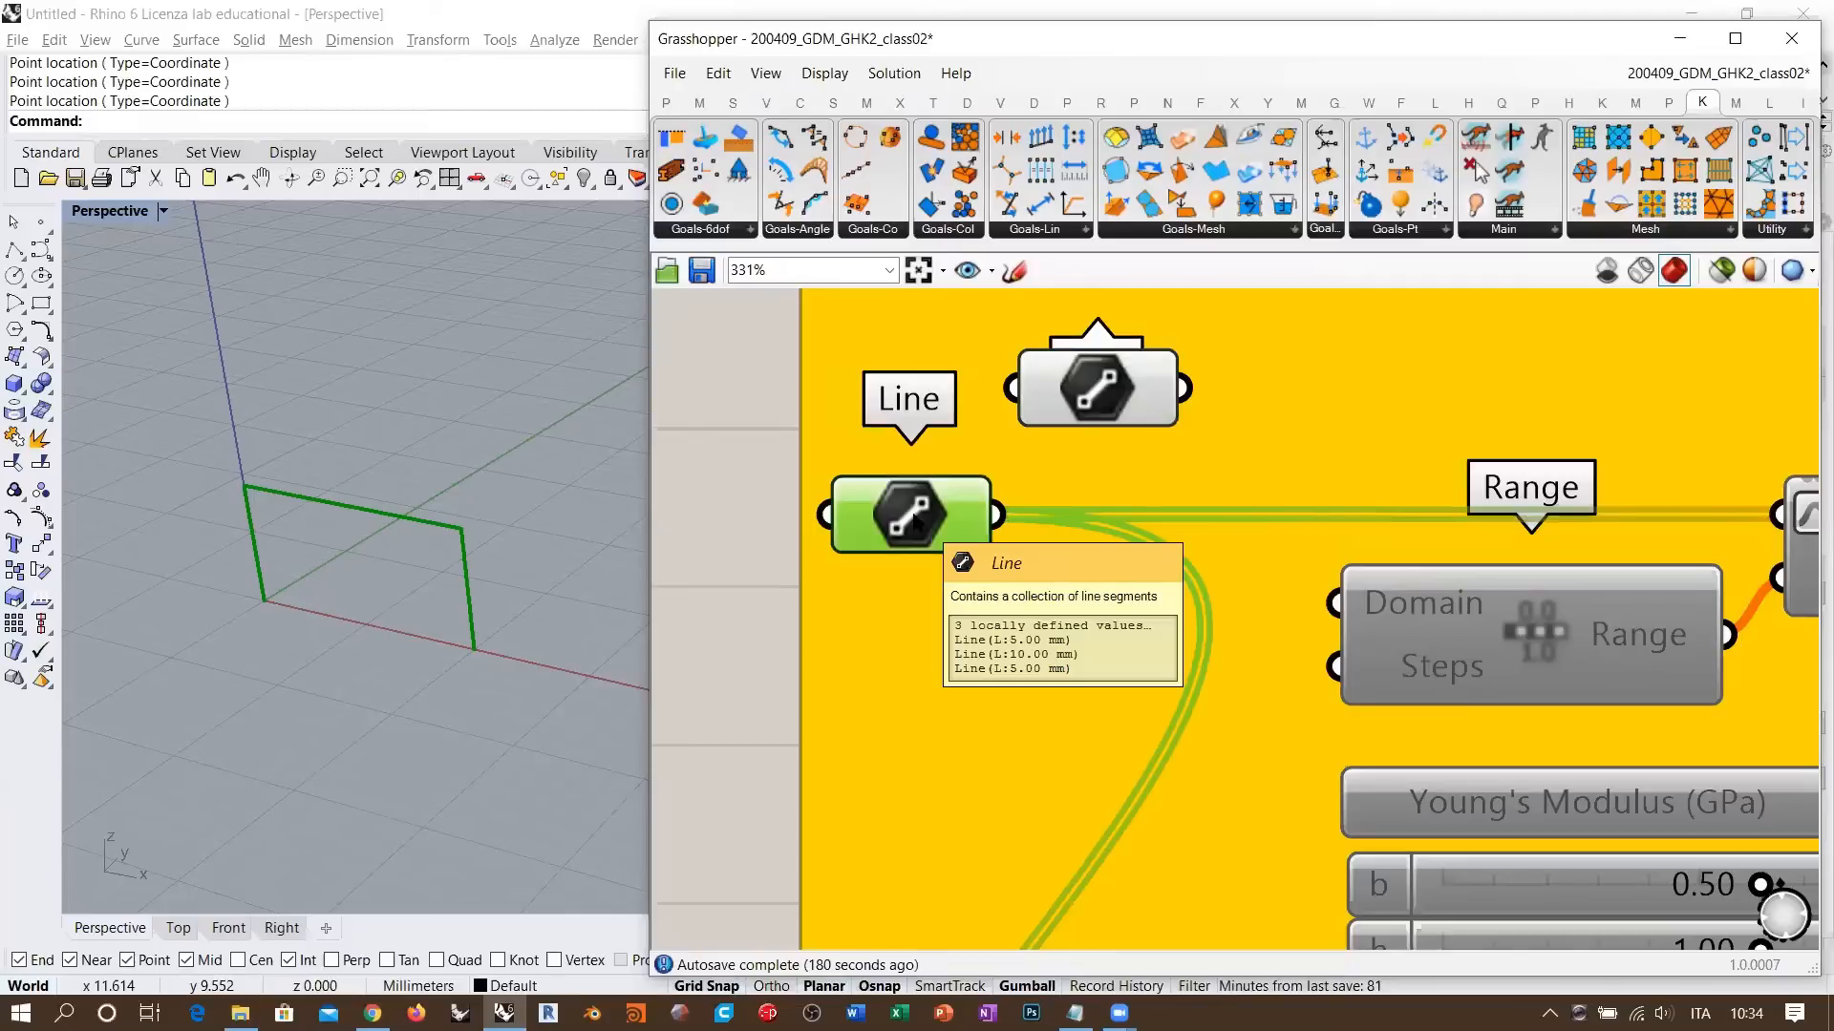
left_click(680, 483)
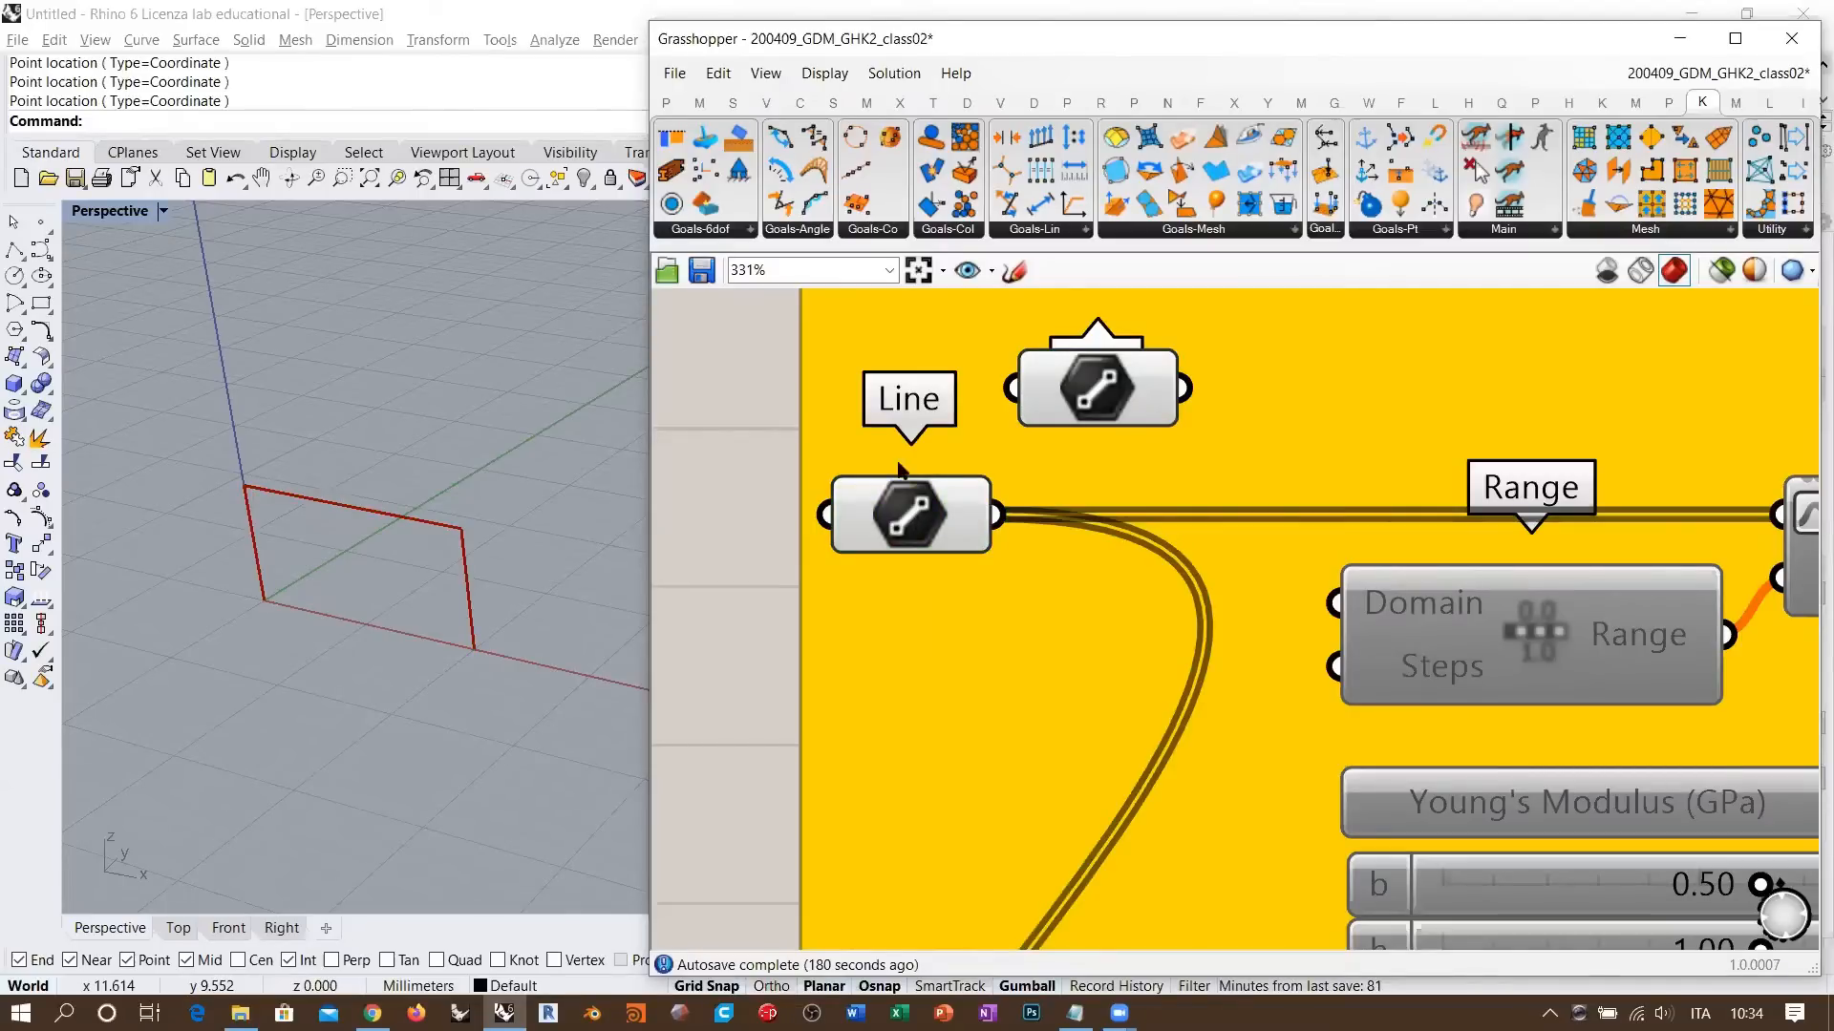
left_click_drag(1001, 517, 1185, 387, "ctrl+shift")
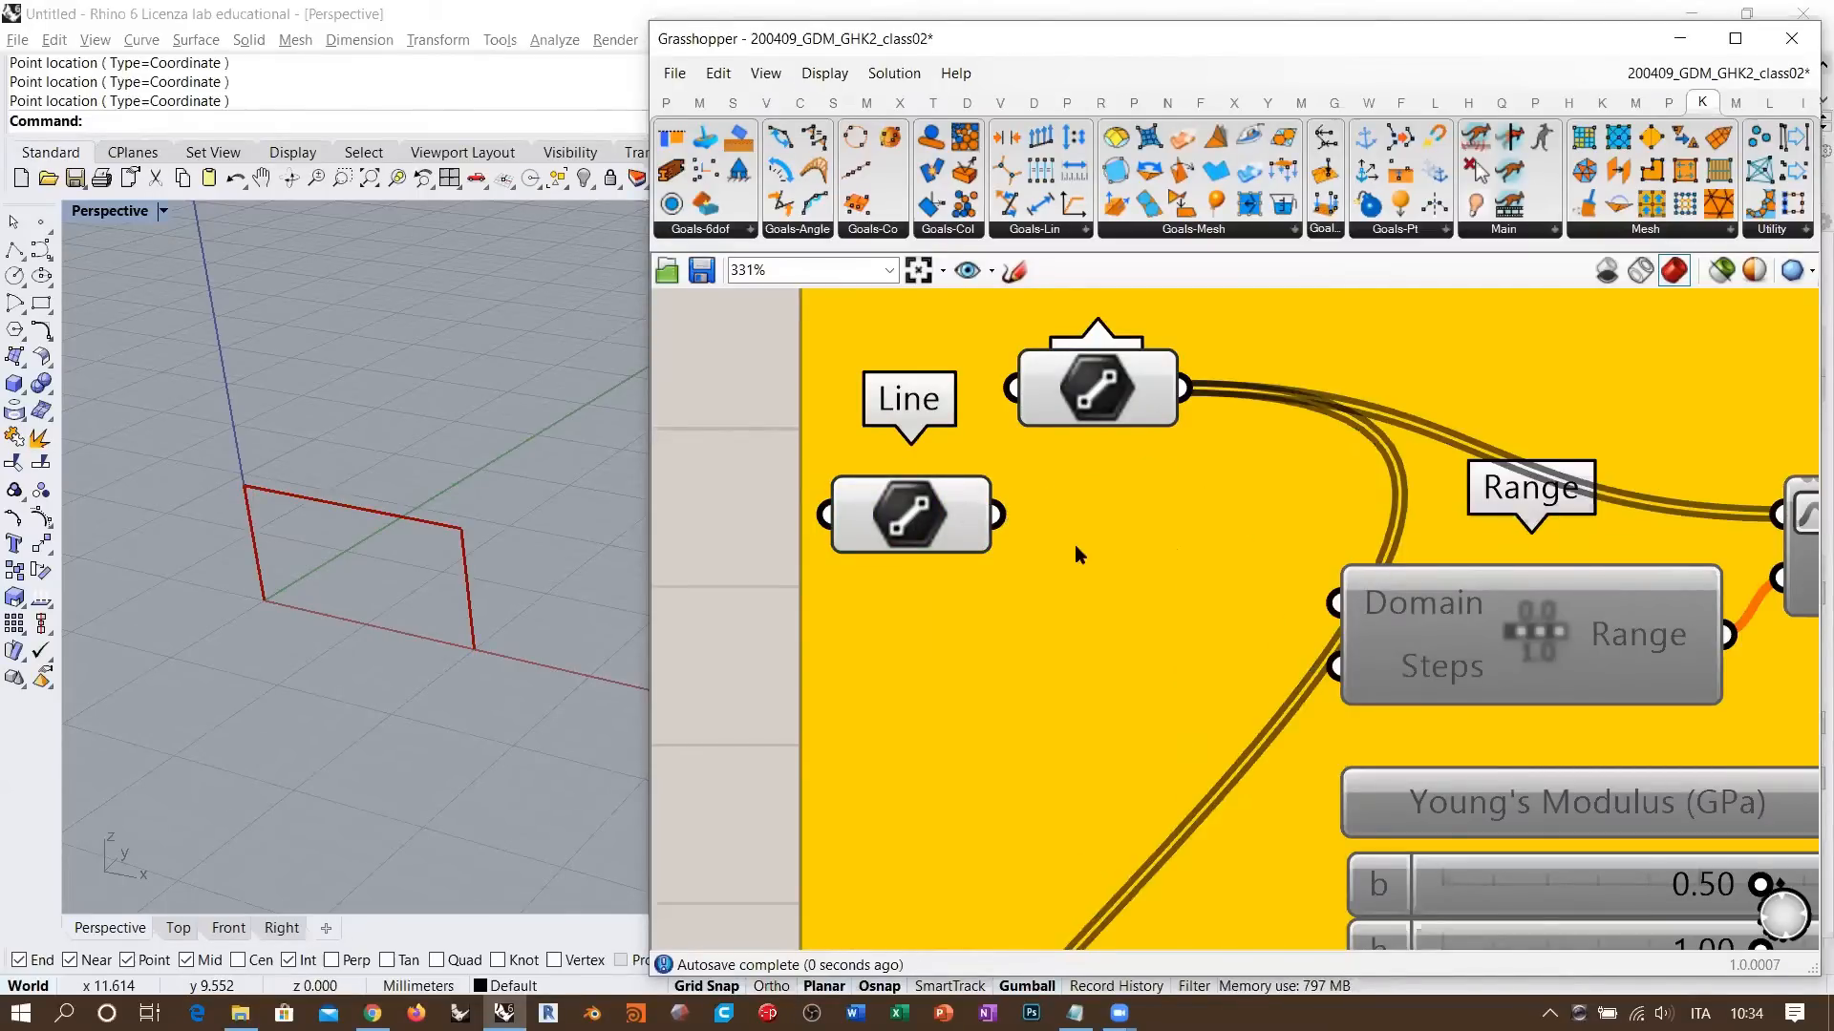
- Put the copied Line parameter in the original's place, with the original below it, and add the copy to the yellow group
left_click_drag(919, 507, 955, 652)
left_click_drag(1078, 389, 903, 516)
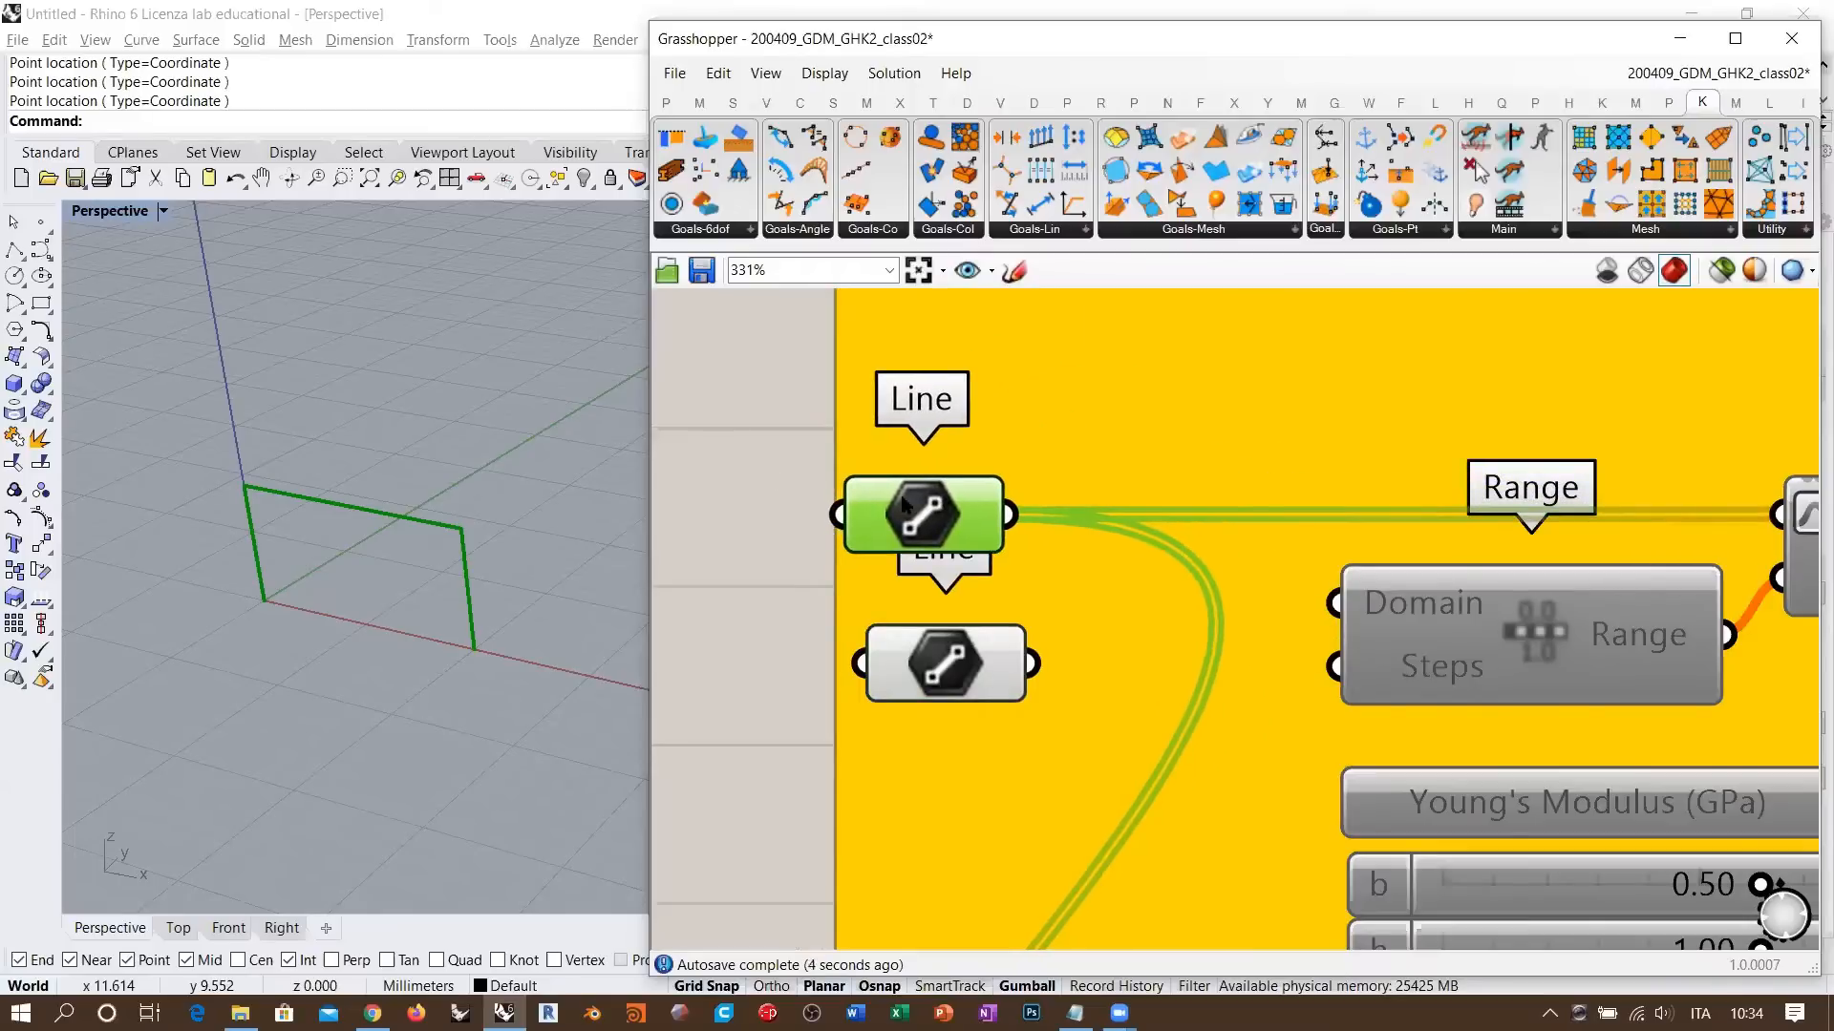
right_click(1127, 394)
left_click(1197, 576)
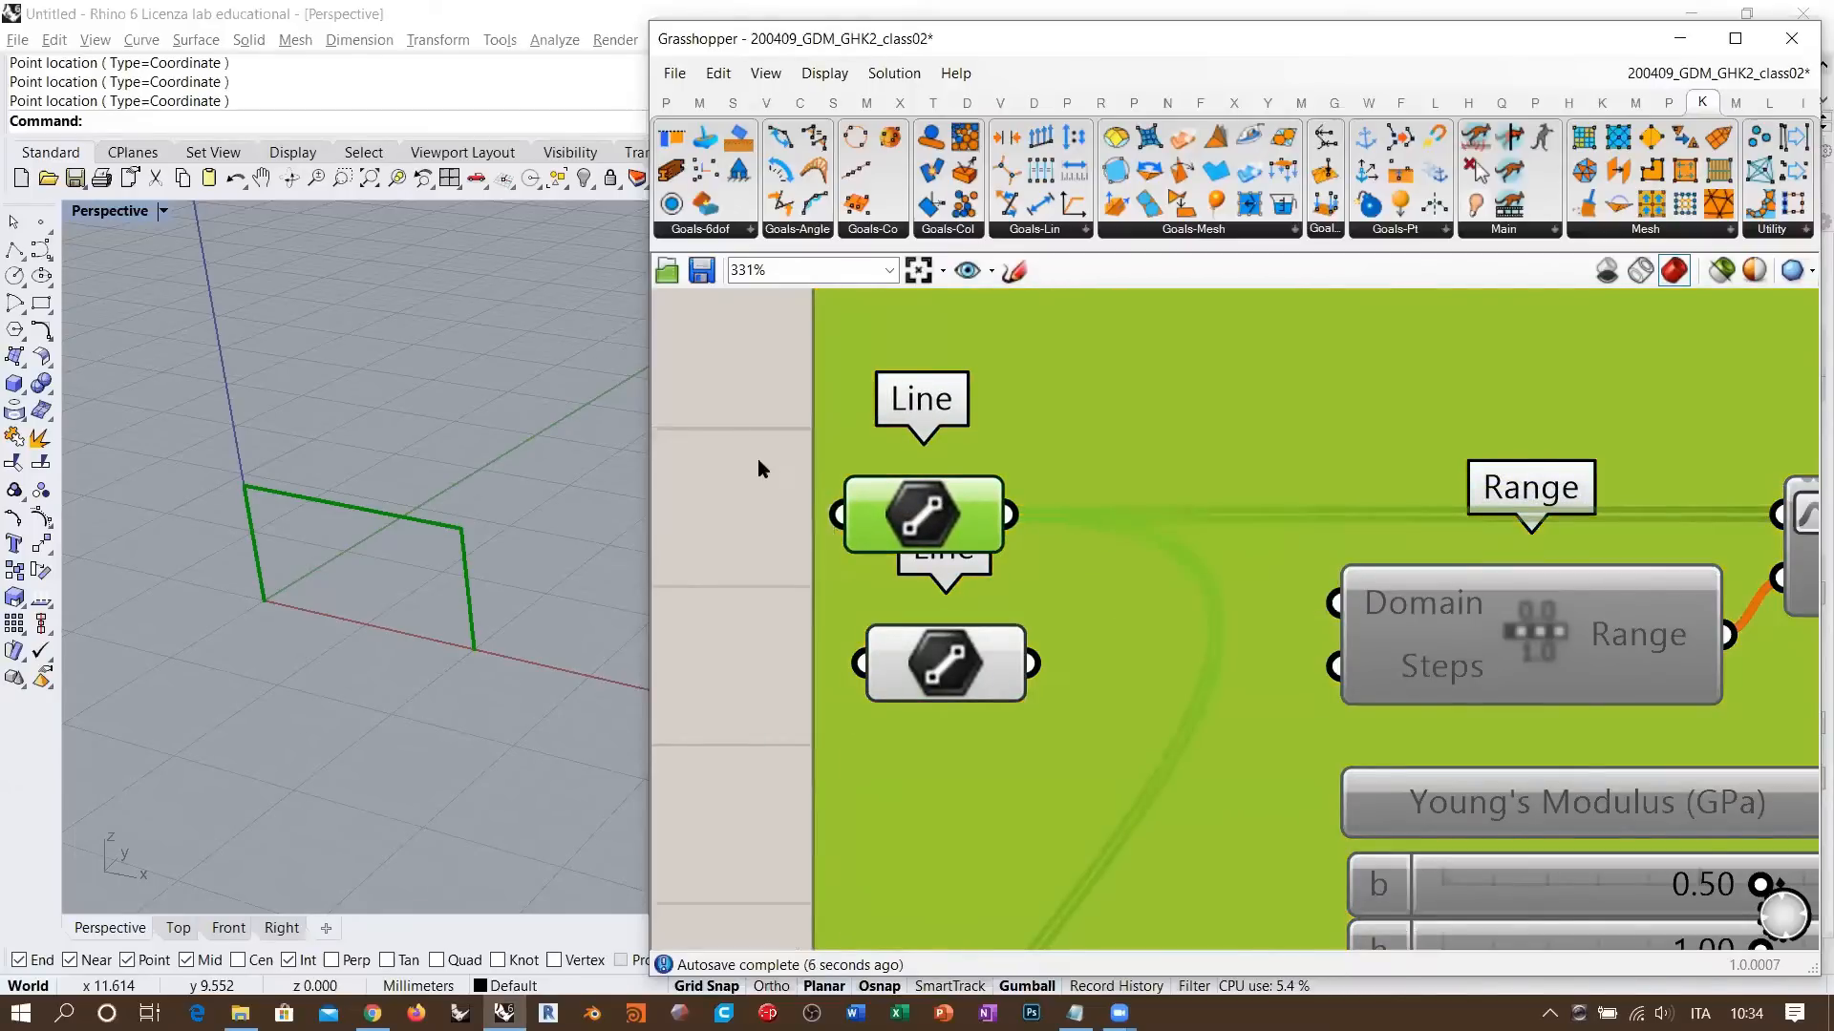
left_click(758, 459)
- Set one line in the copied Line parameter, drawn from the origin along the X axis and shorter than the frame
right_click(917, 524)
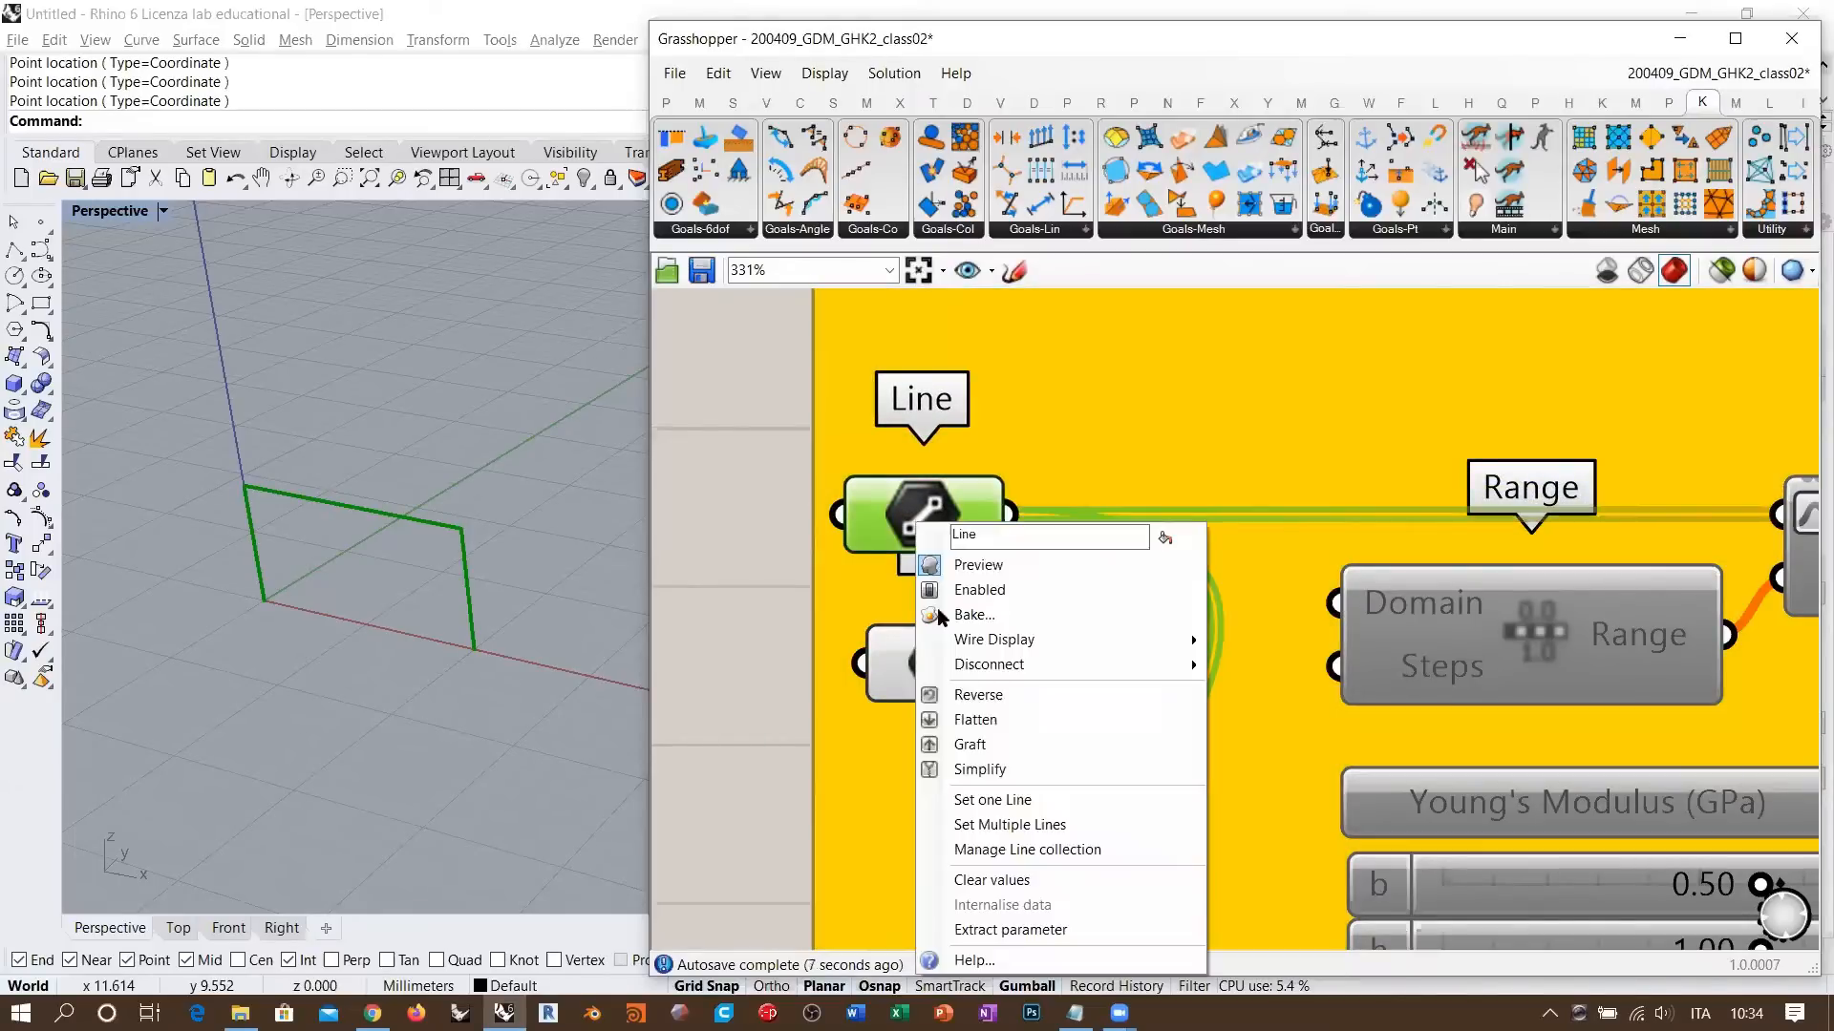
left_click(1018, 801)
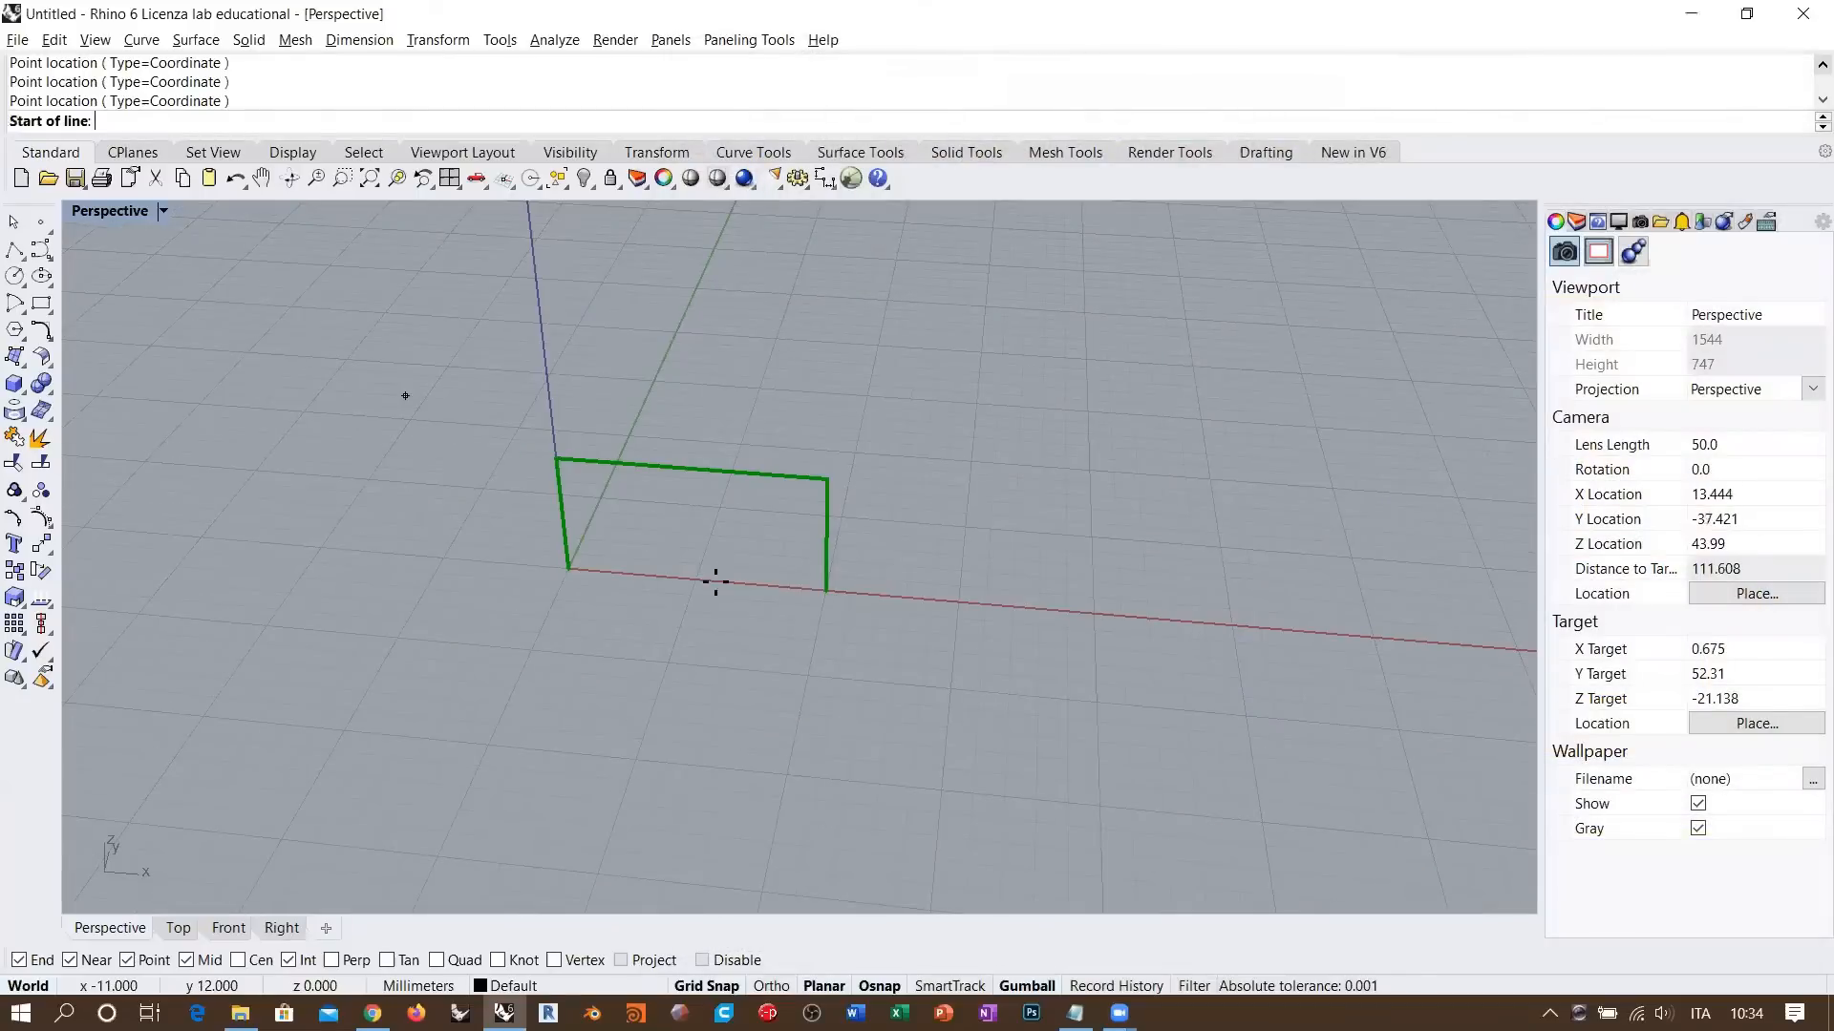
scroll(543, 569, "up", 2)
left_click(487, 544)
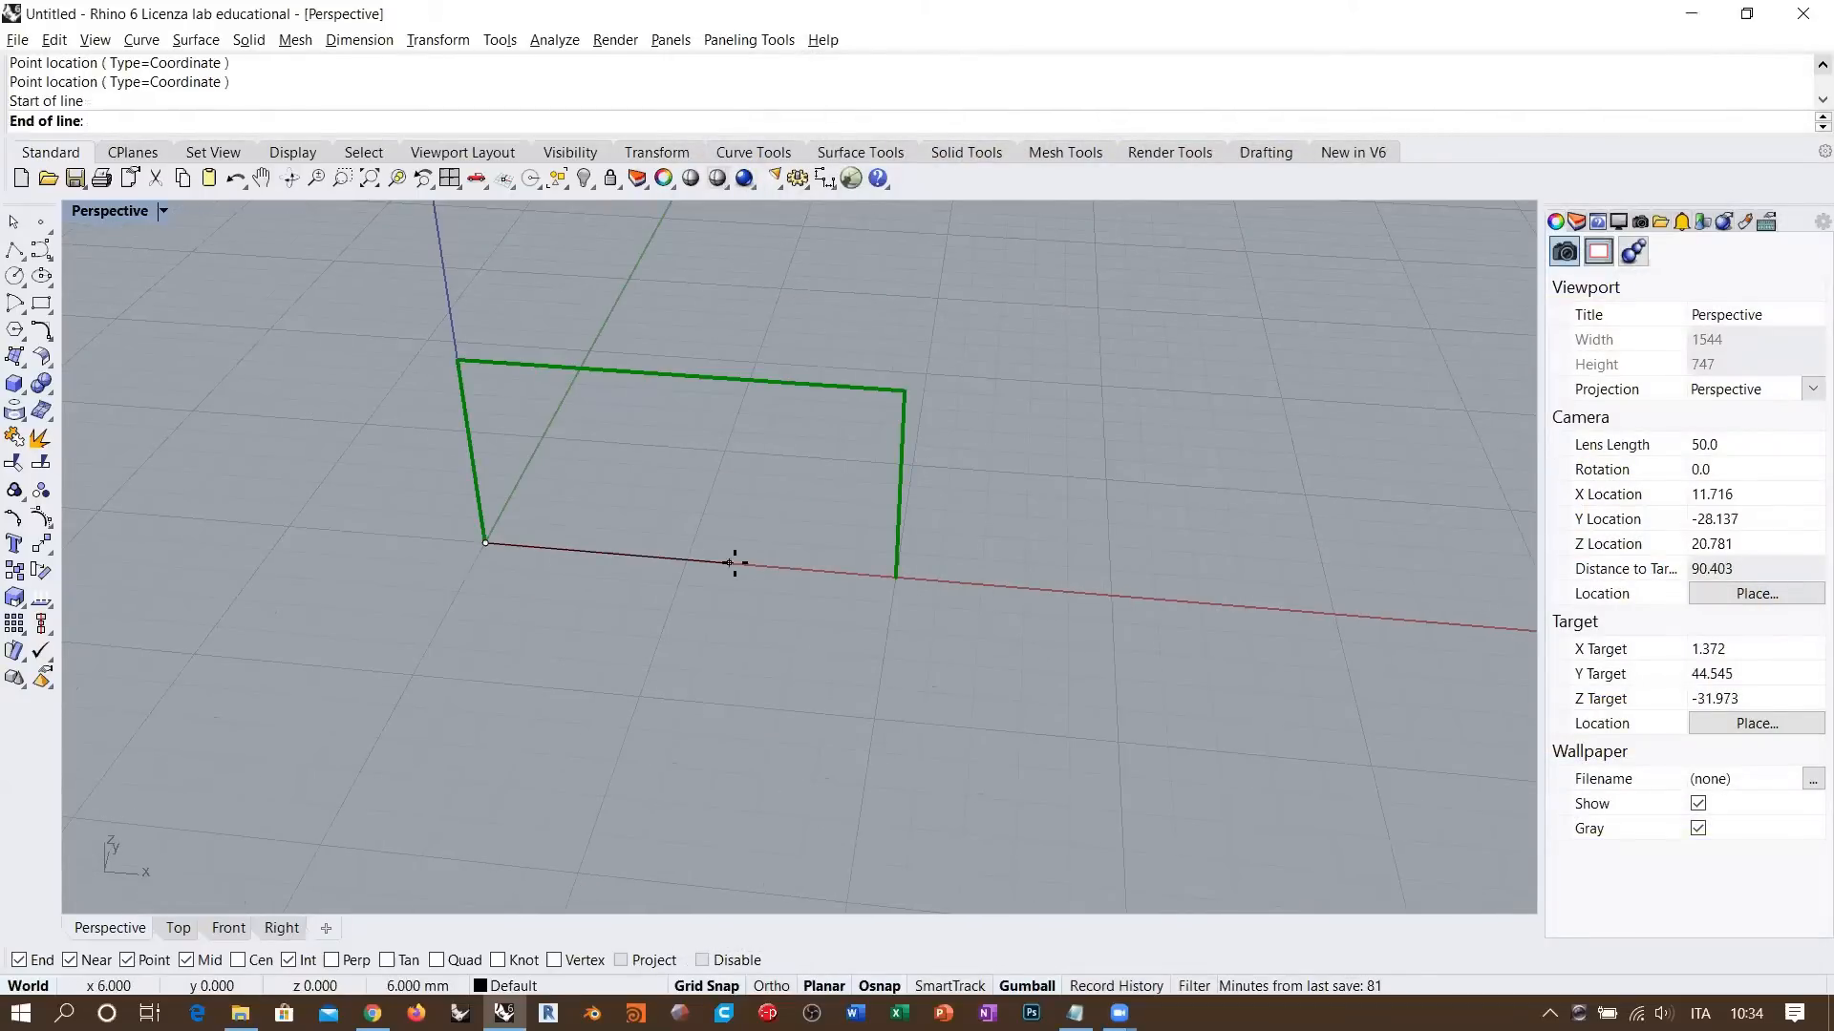
left_click(768, 571)
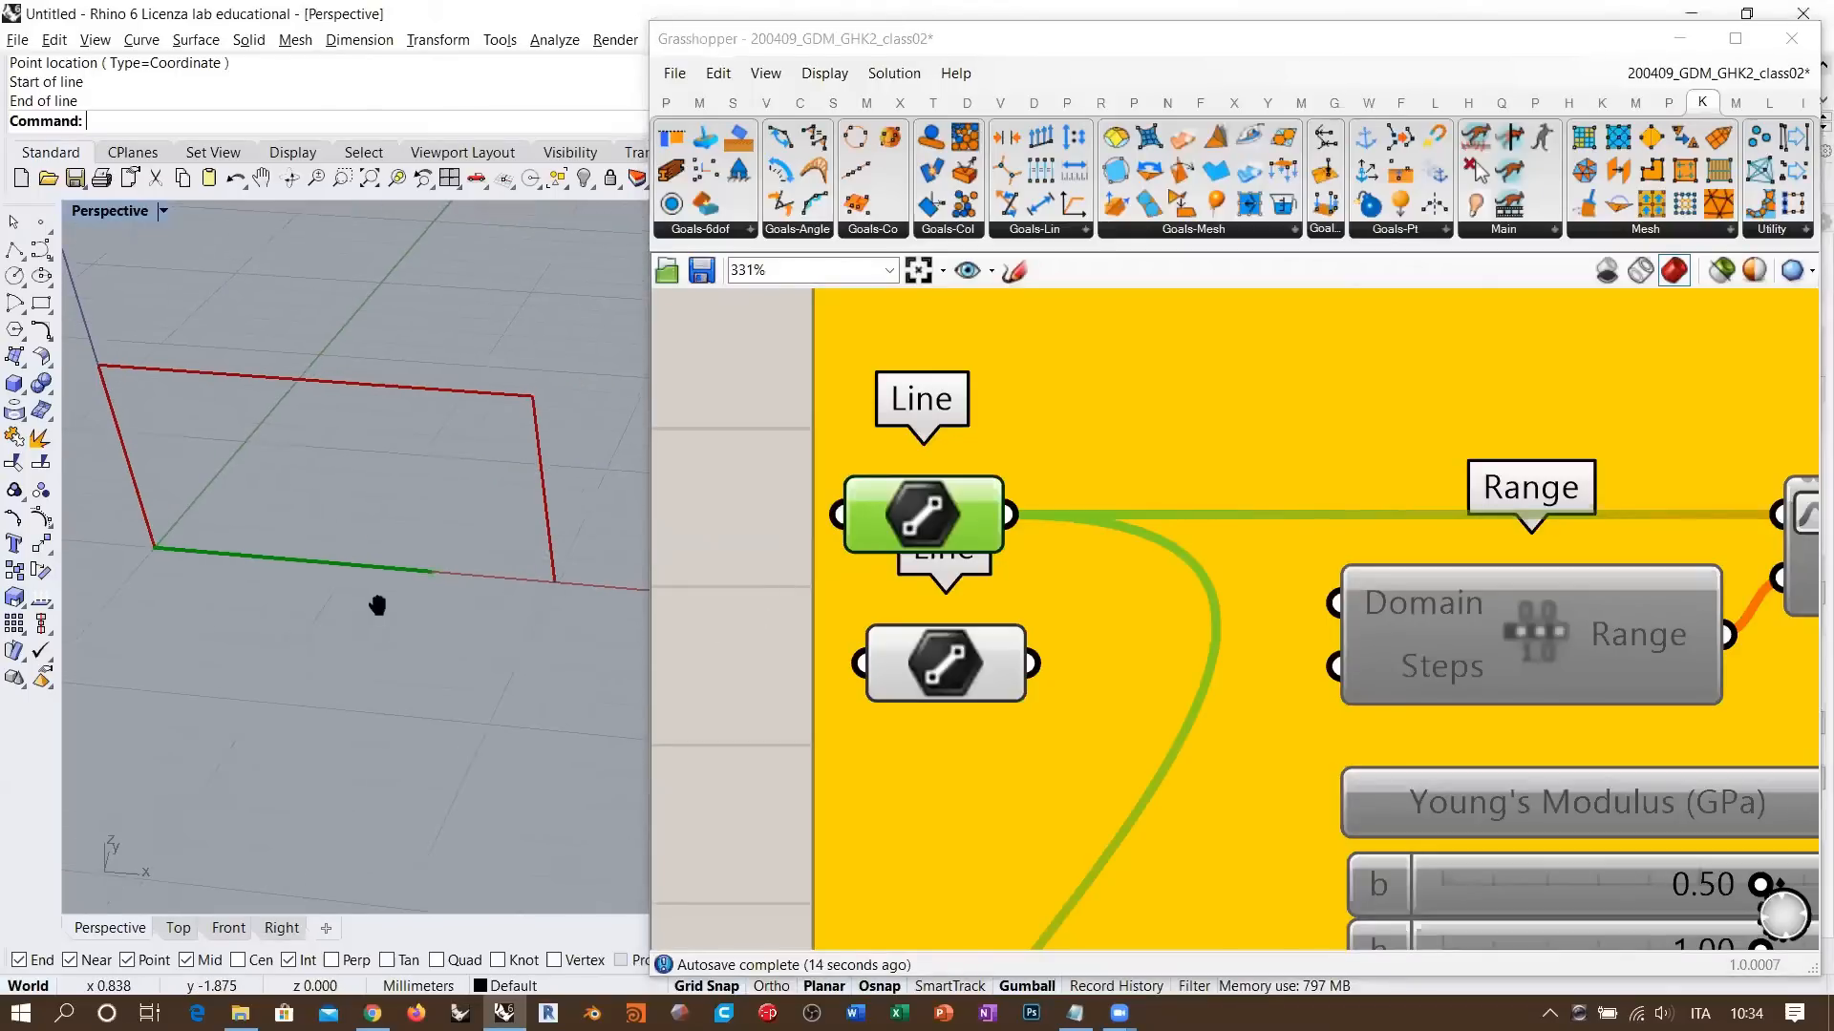
scroll(779, 412, "down", 3)
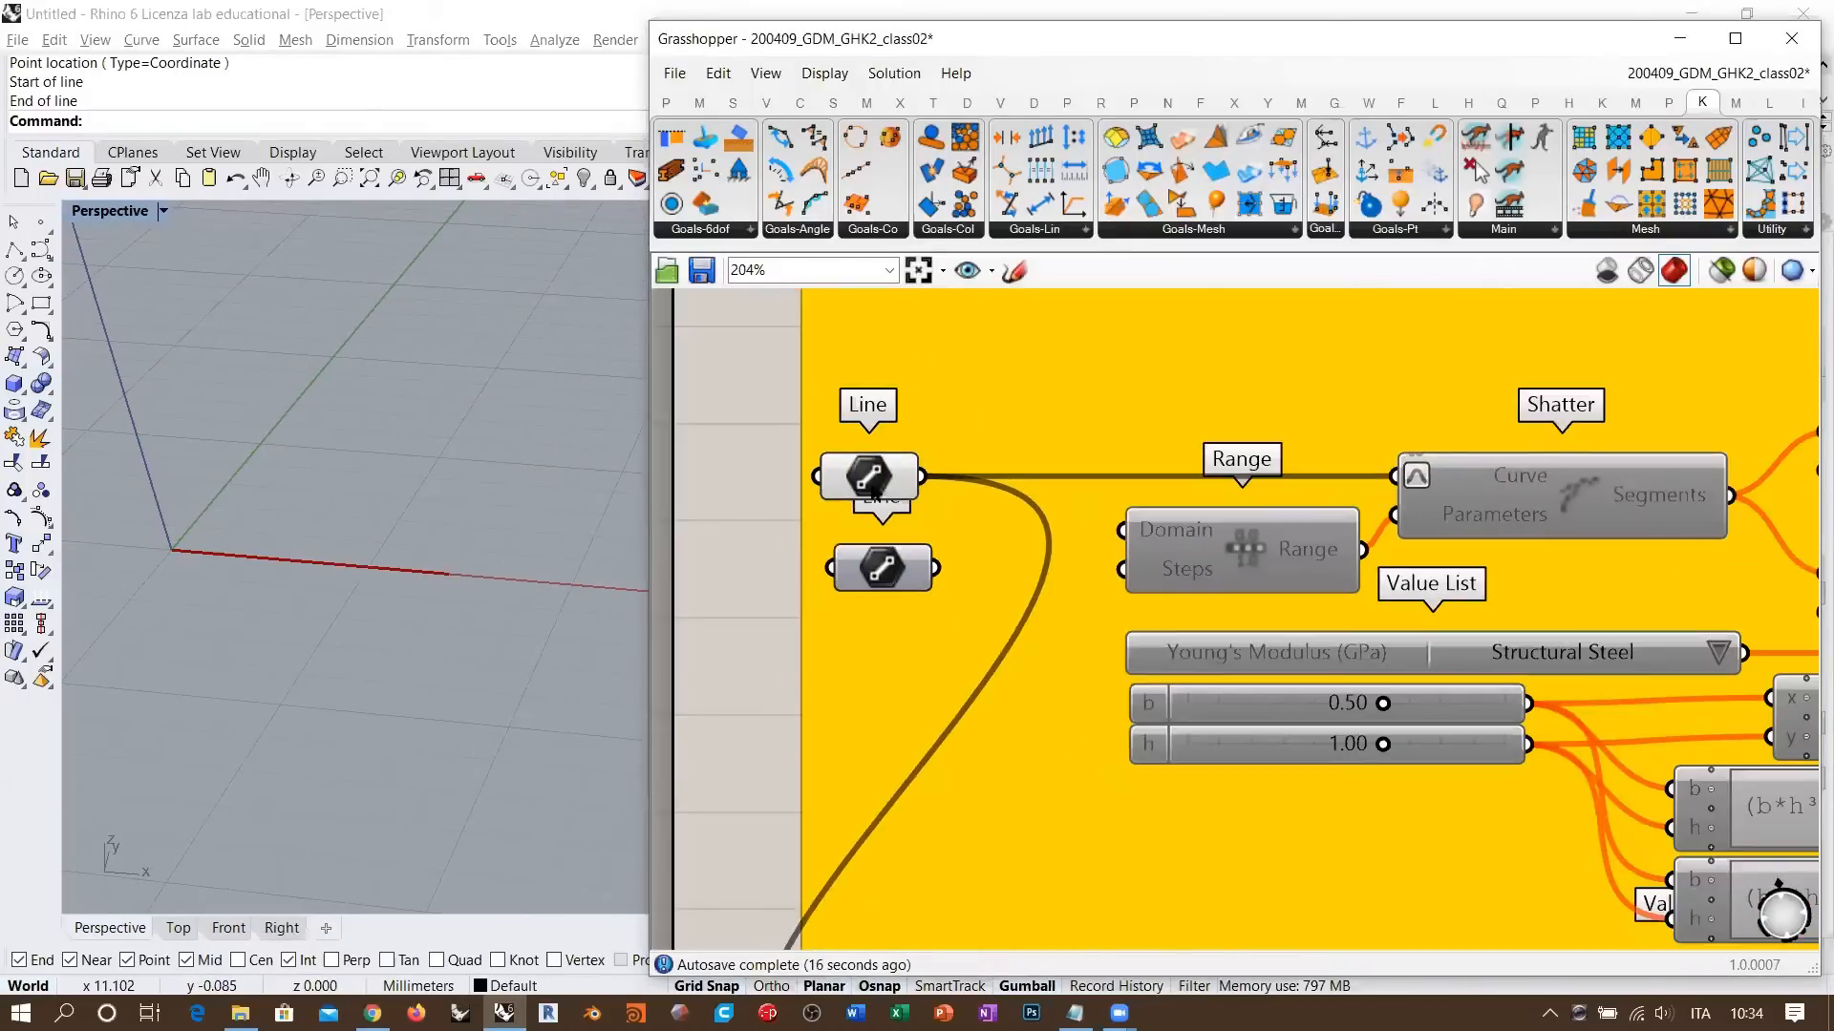
scroll(959, 632, "down", 2)
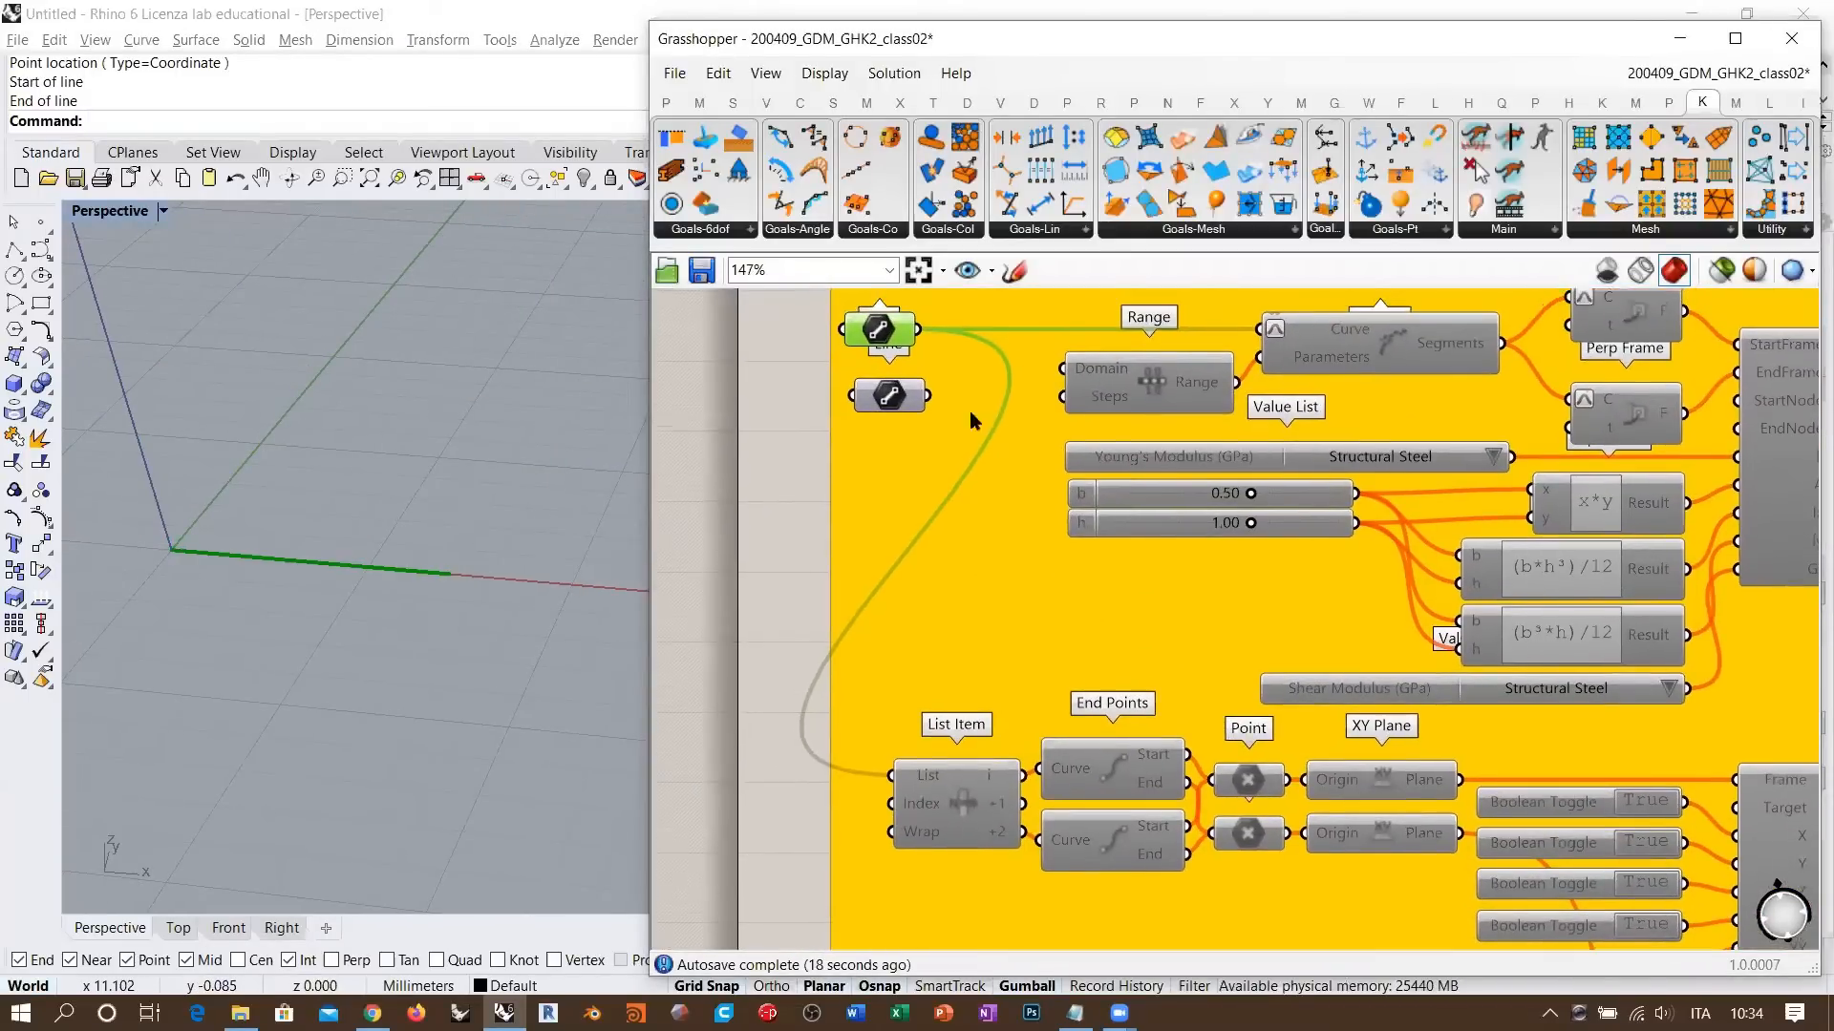
left_click(820, 395)
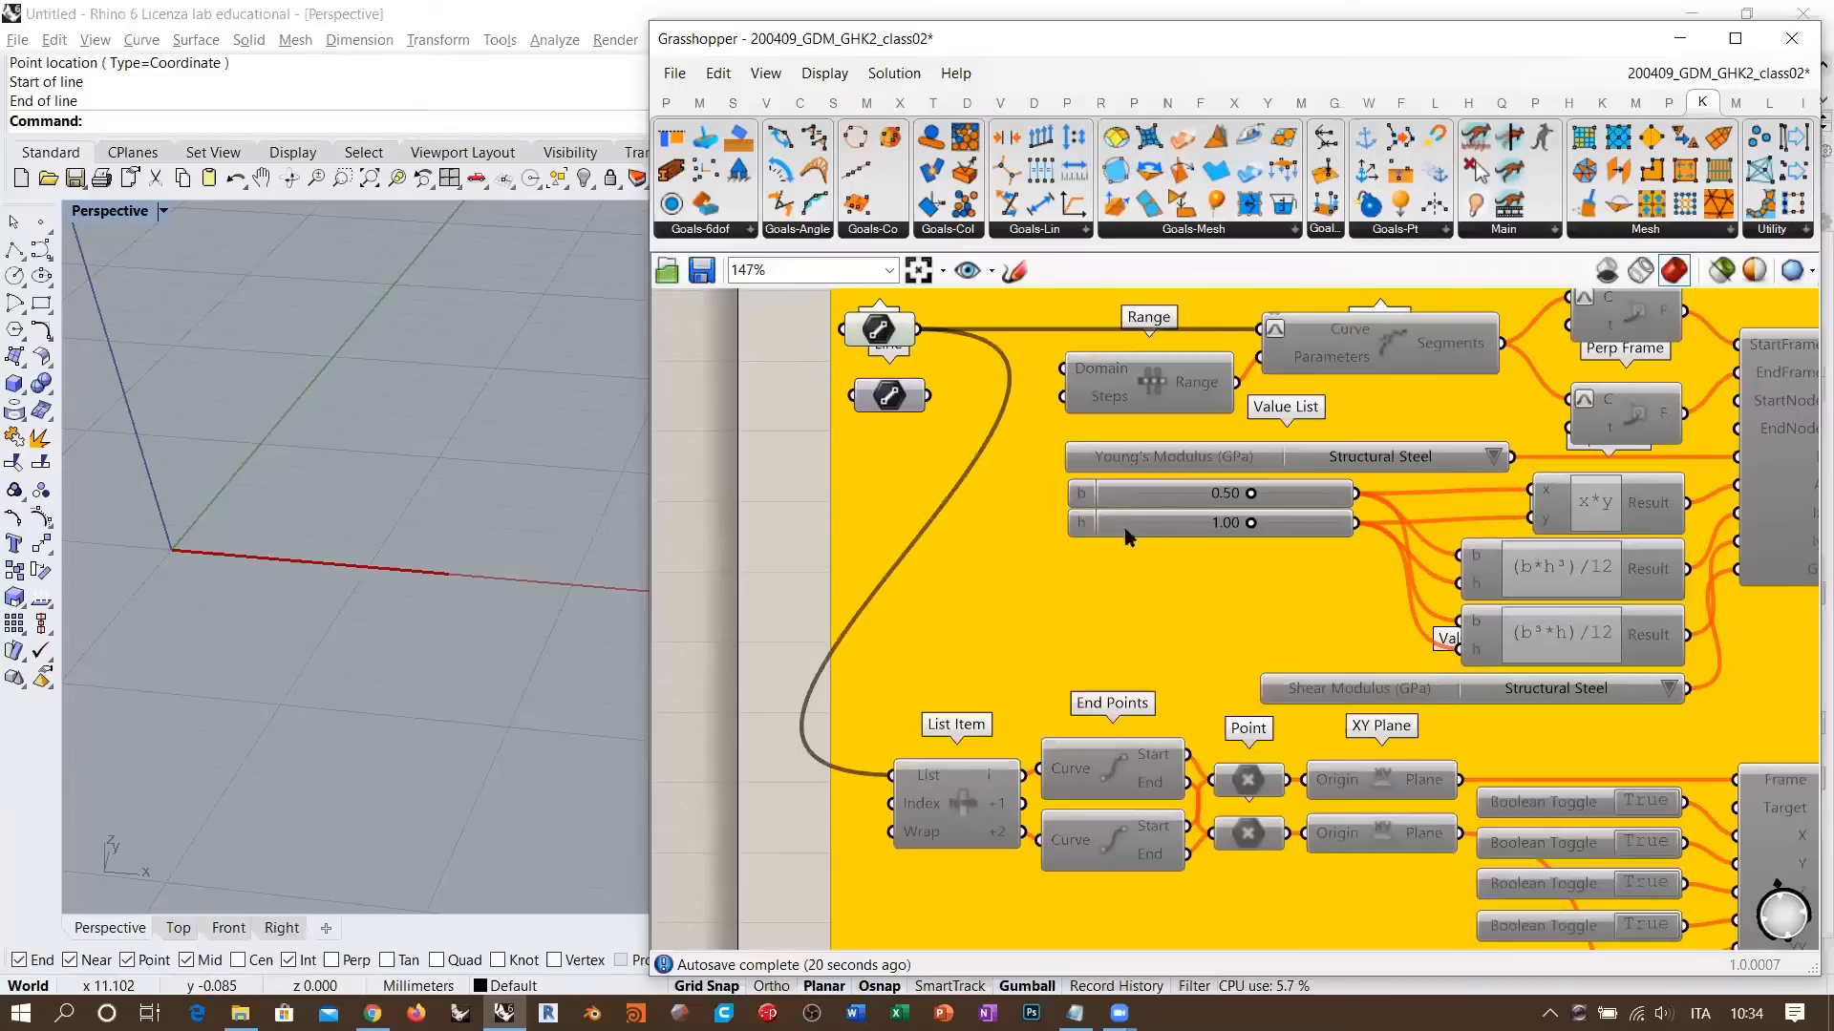
- Duplicate the upper End Points and XY Plane components and place the copies below the existing support chain
right_click_drag(1342, 707, 1443, 600)
left_click(1119, 588)
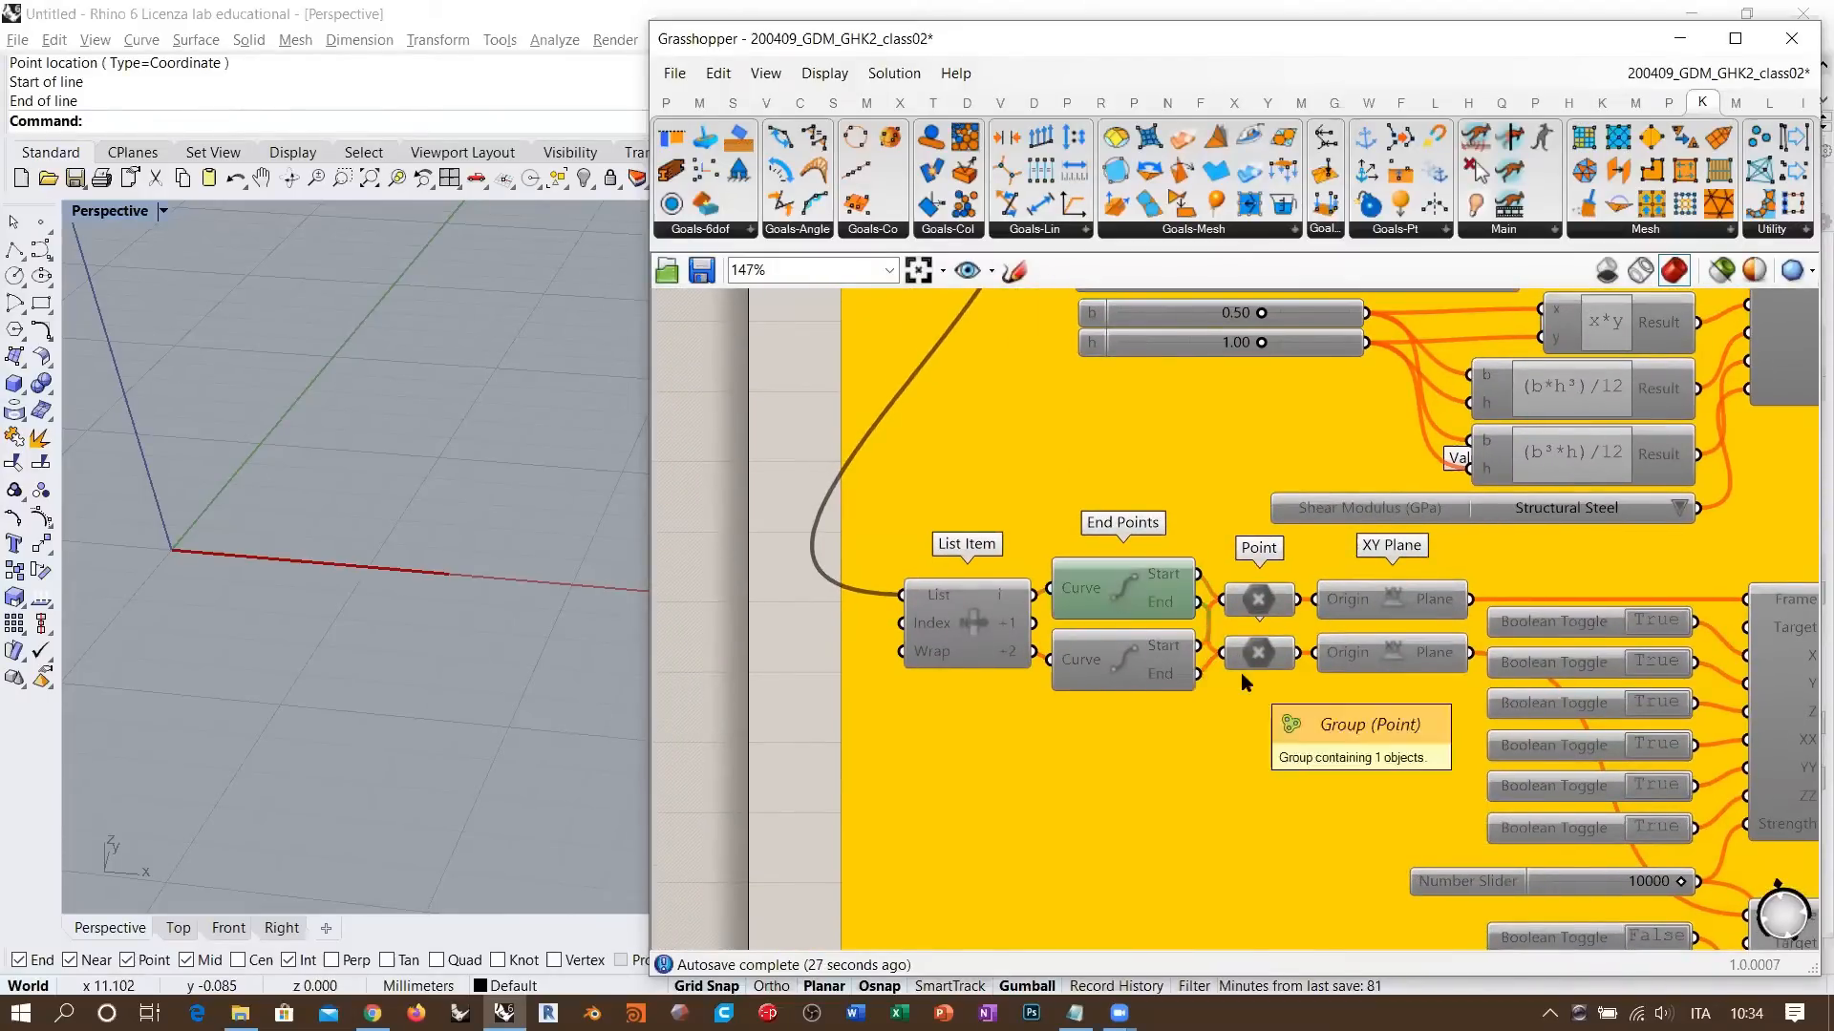
left_click(1392, 607, "shift")
left_click_drag(1391, 613, 1272, 786, "alt")
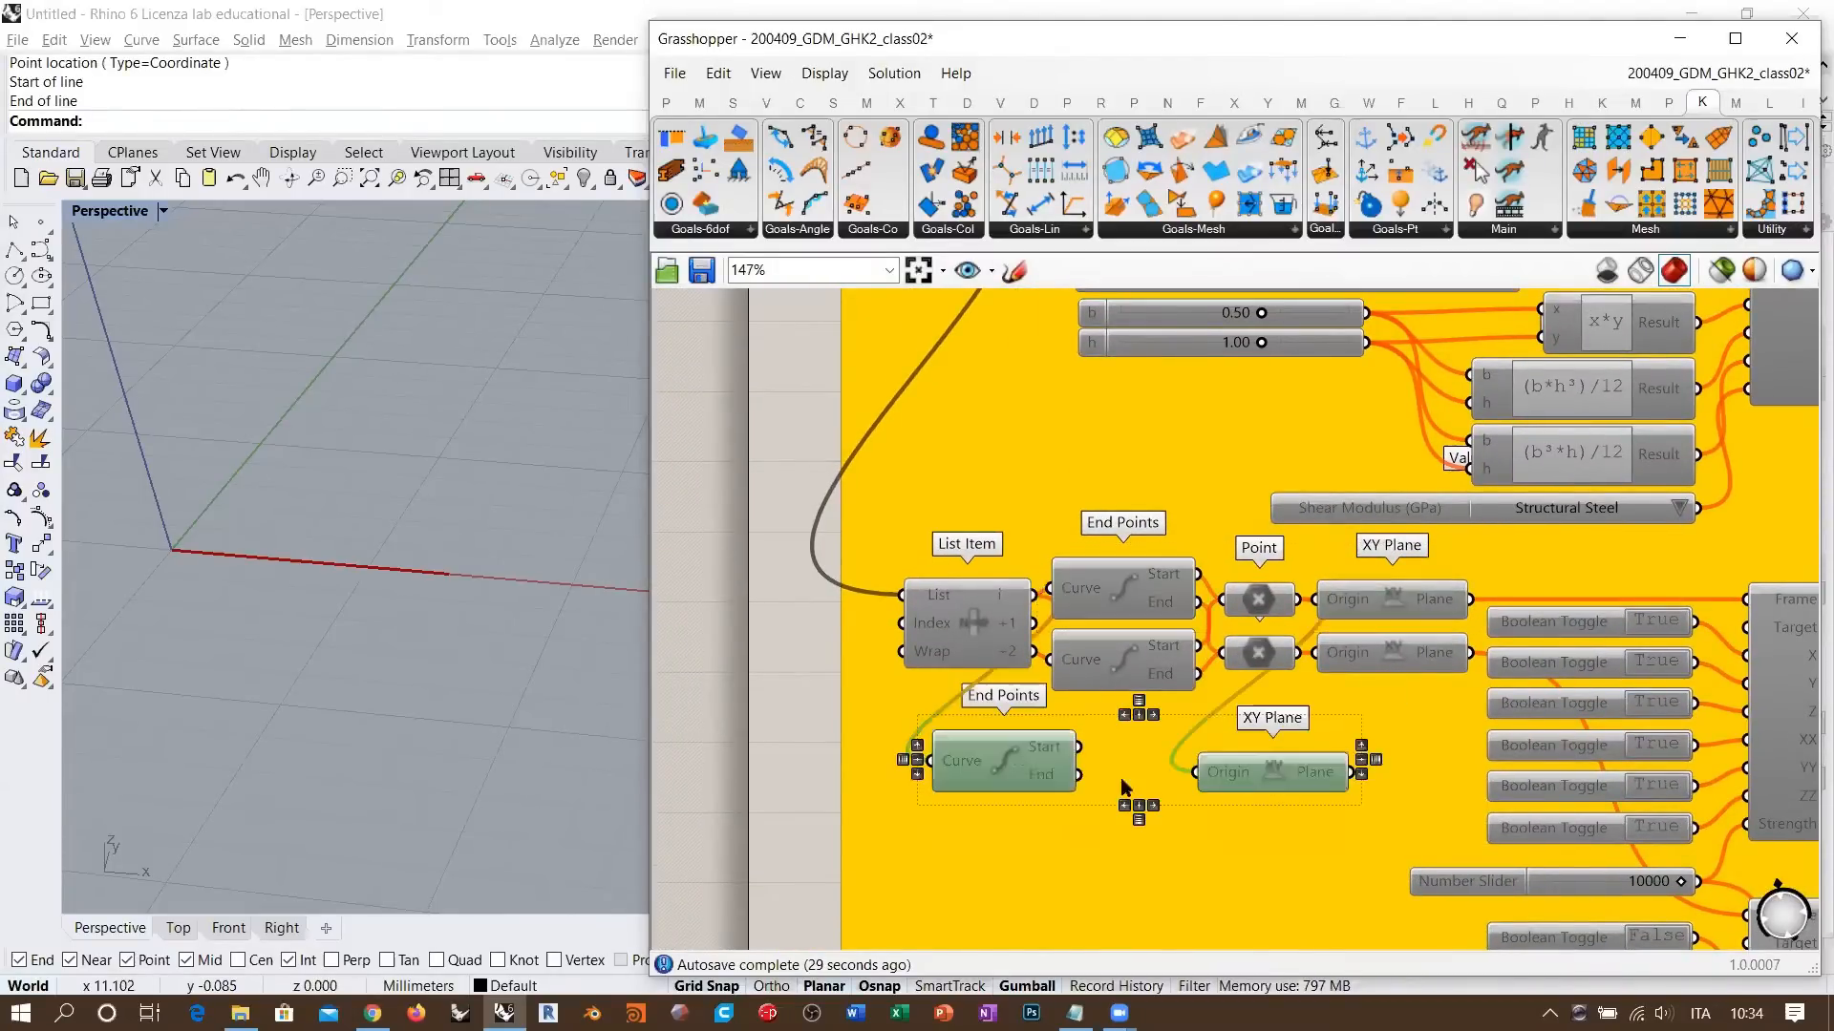
left_click(812, 716)
- Wire the new Line into the copied End Points and connect its Start and End outputs to the copied XY Plane's Origin
scroll(963, 616, "down", 1)
right_click_drag(951, 581, 967, 671)
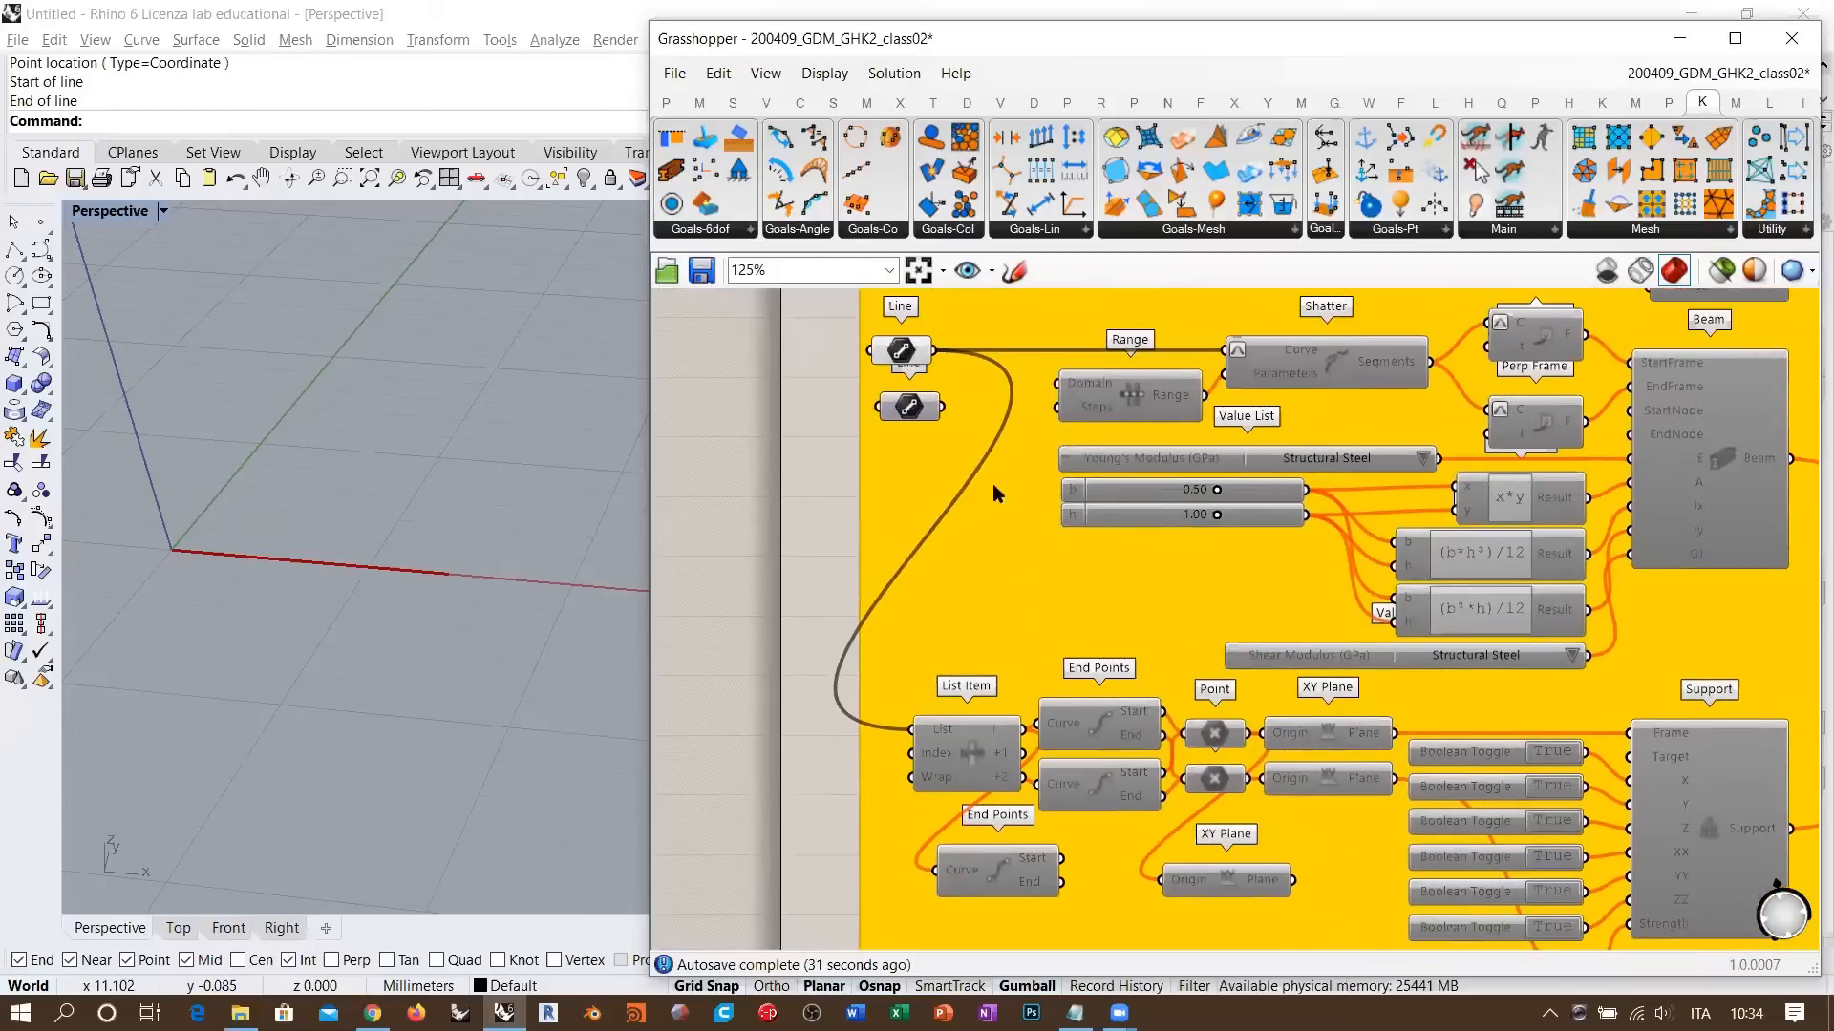
left_click_drag(934, 349, 936, 870)
left_click_drag(1064, 871, 1147, 876)
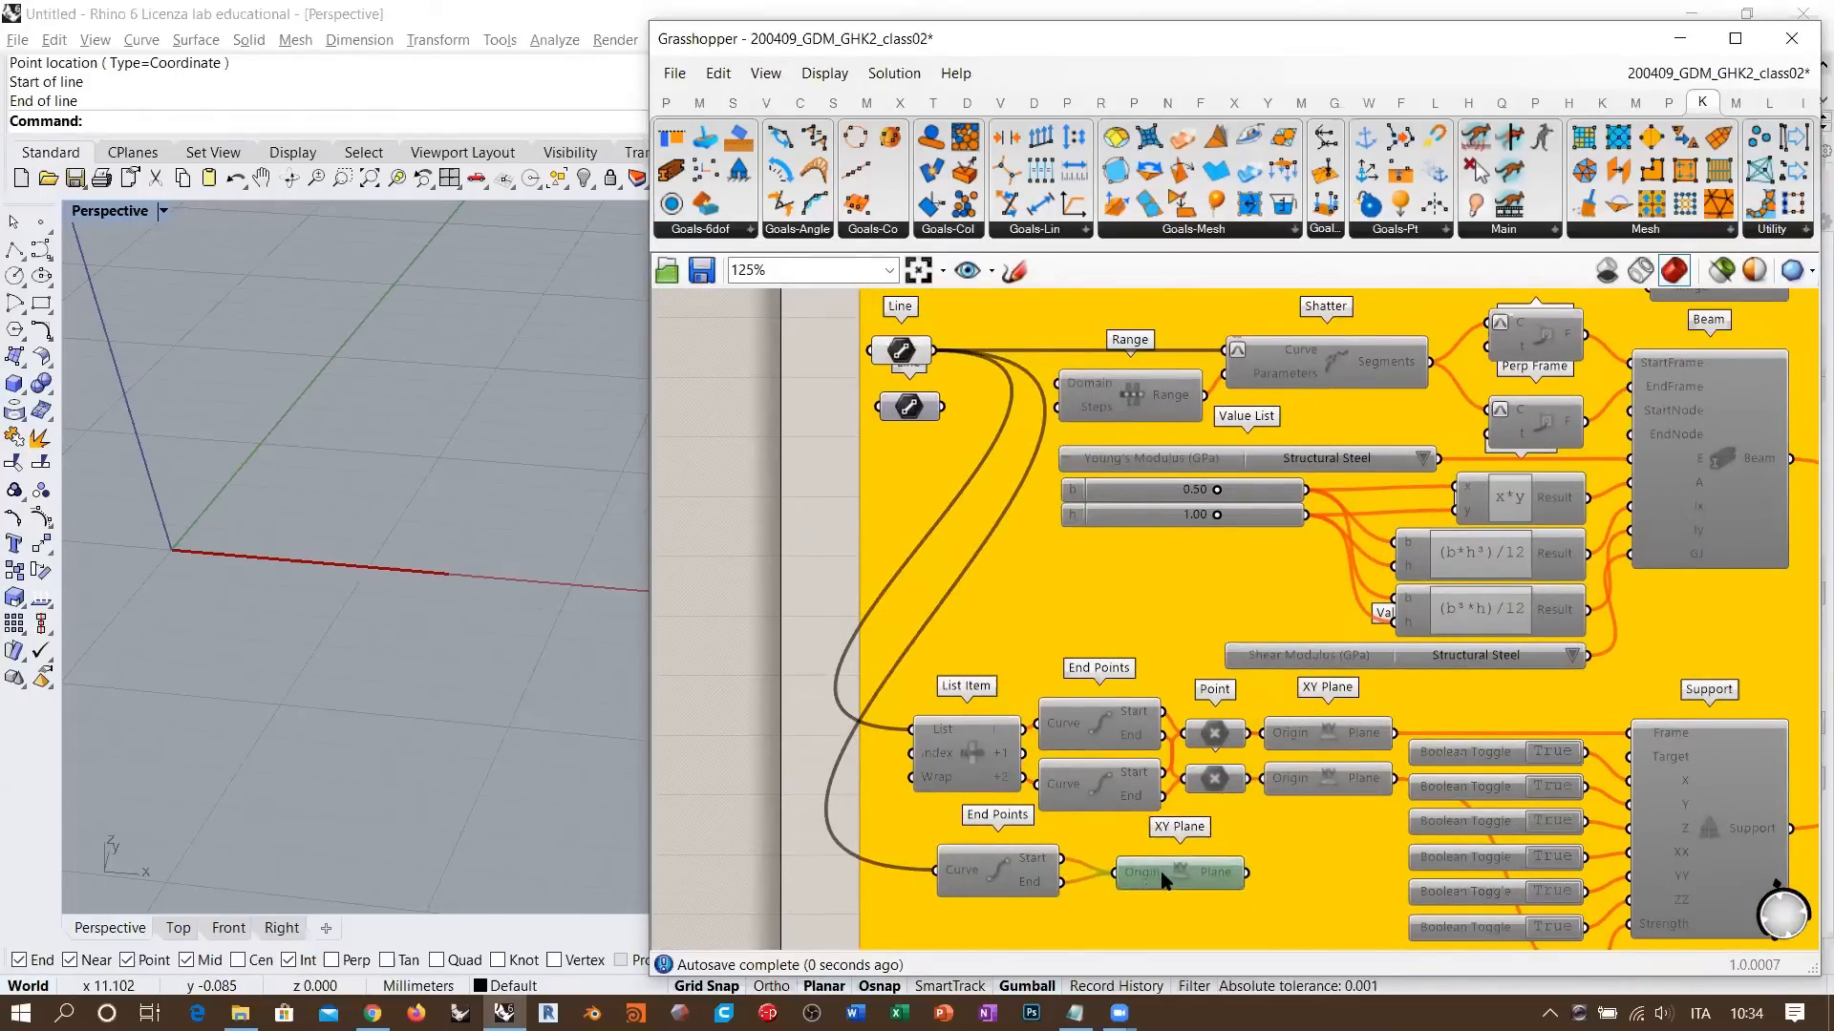
- Enable the copied End Points and XY Plane components
left_click(983, 869, "shift")
key("ctrl+e")
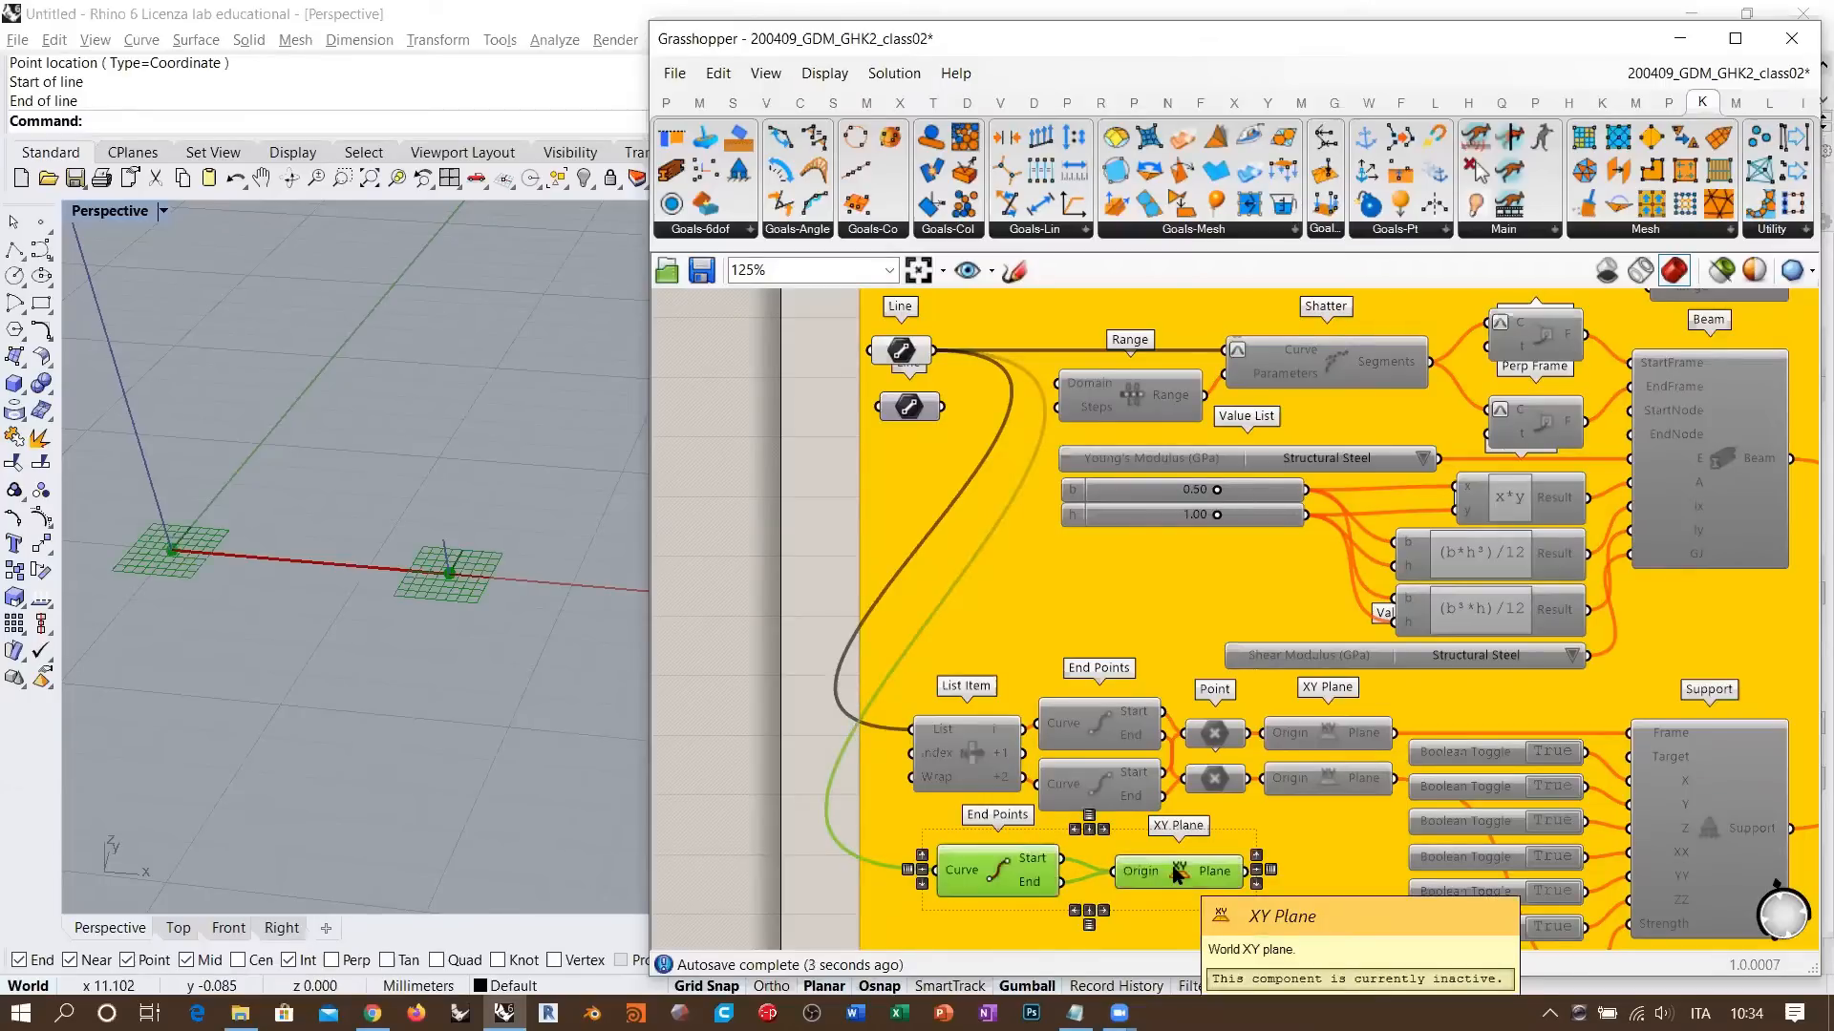
left_click(892, 817)
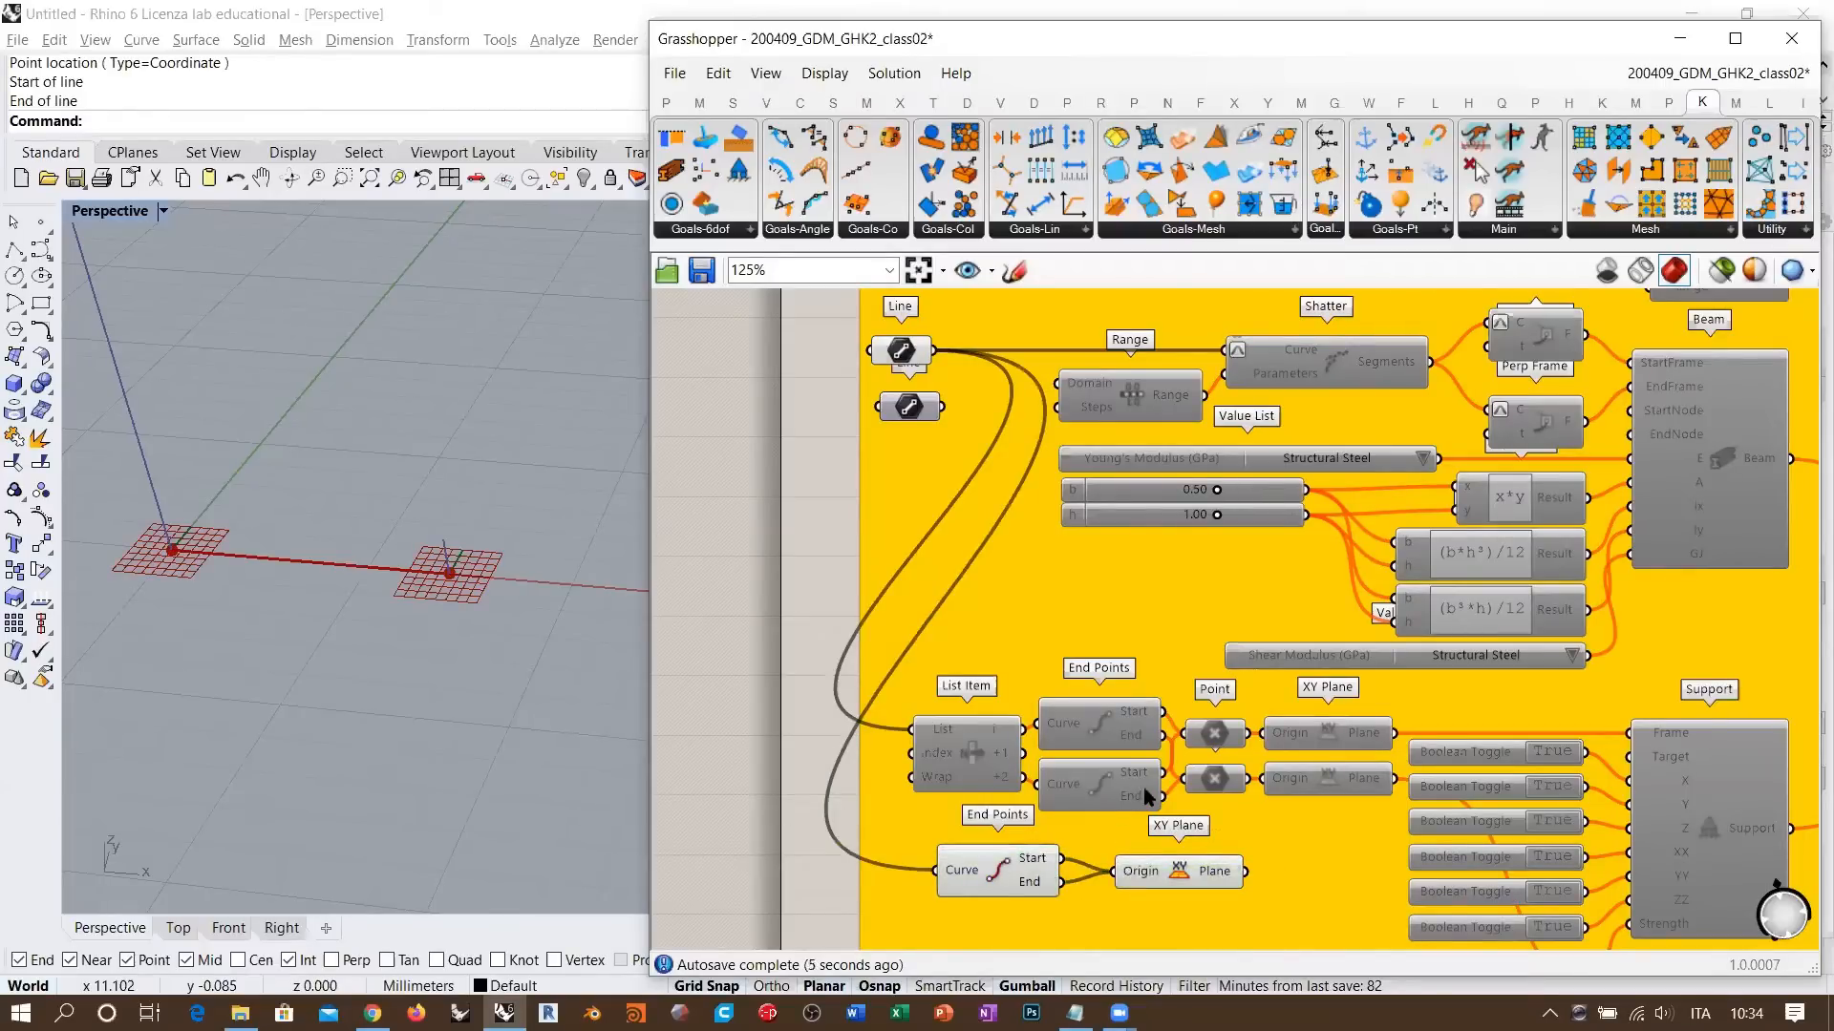
- Connect the copied XY Plane's Plane output to the Frame input of the upper Support component
right_click_drag(1246, 754, 1024, 585)
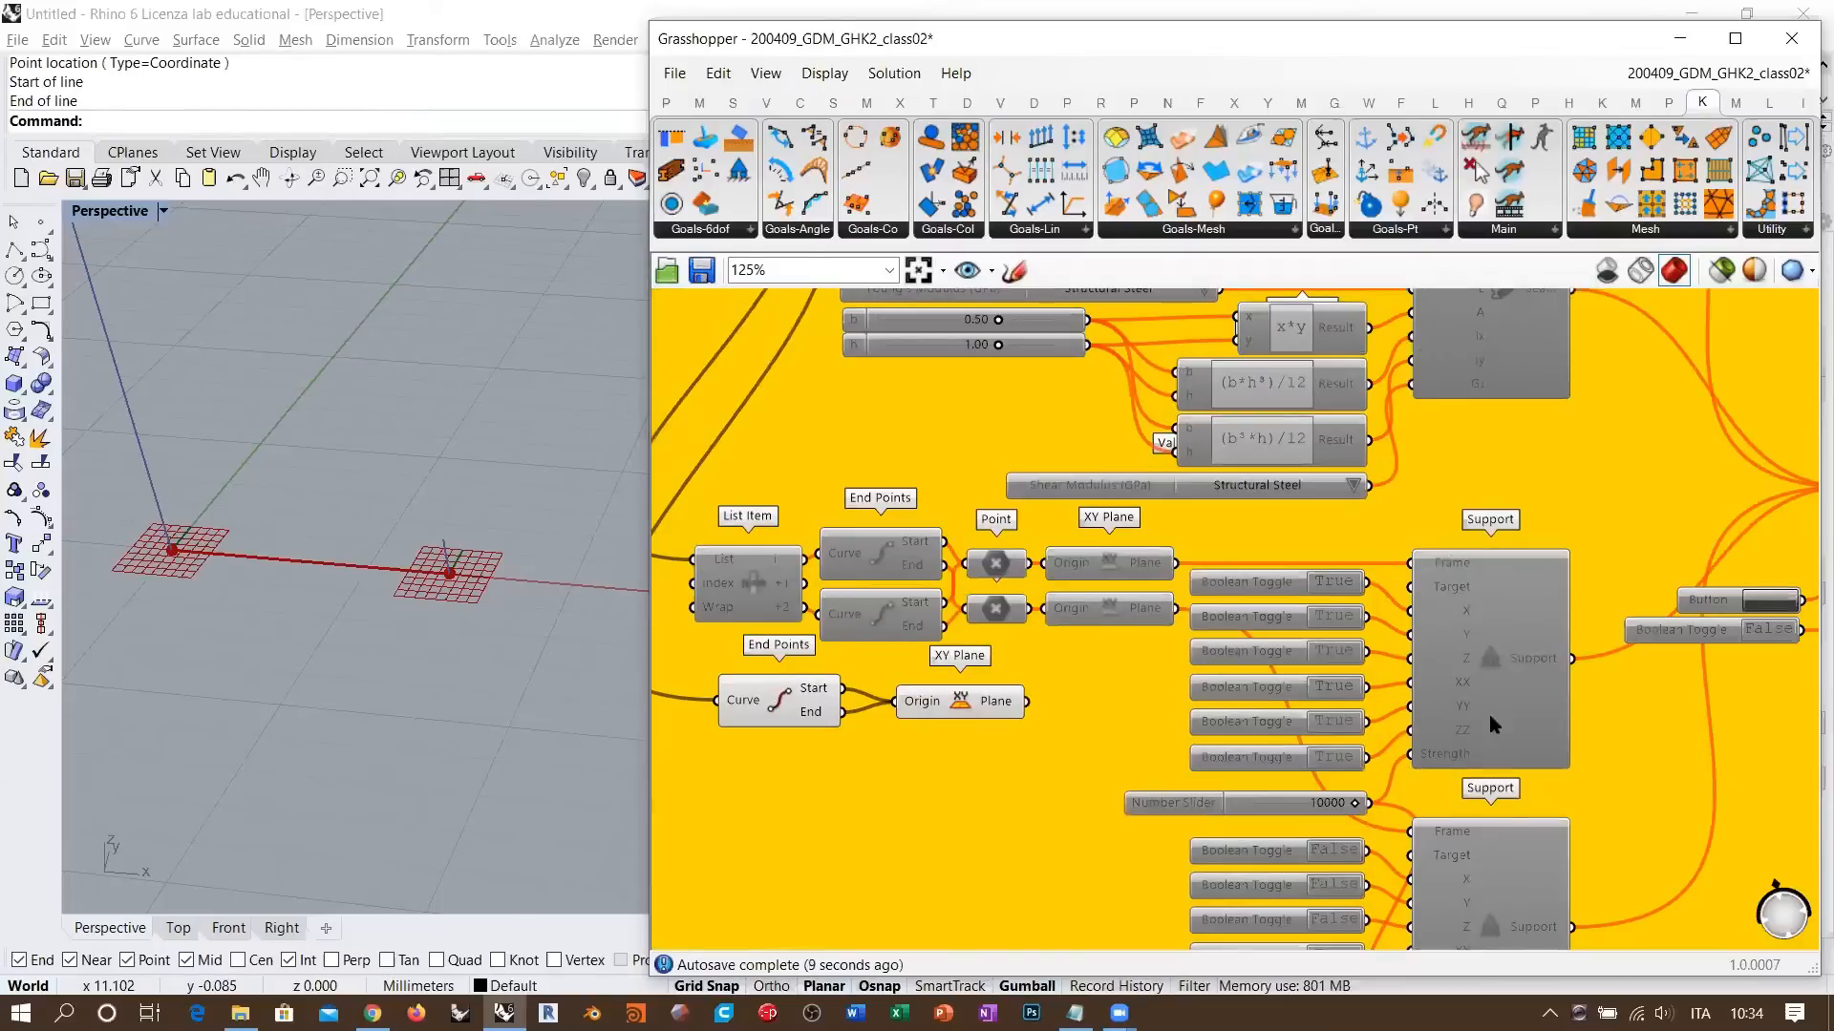
scroll(1411, 600, "up", 3)
right_click_drag(1357, 662, 1436, 630)
scroll(1437, 630, "down", 4)
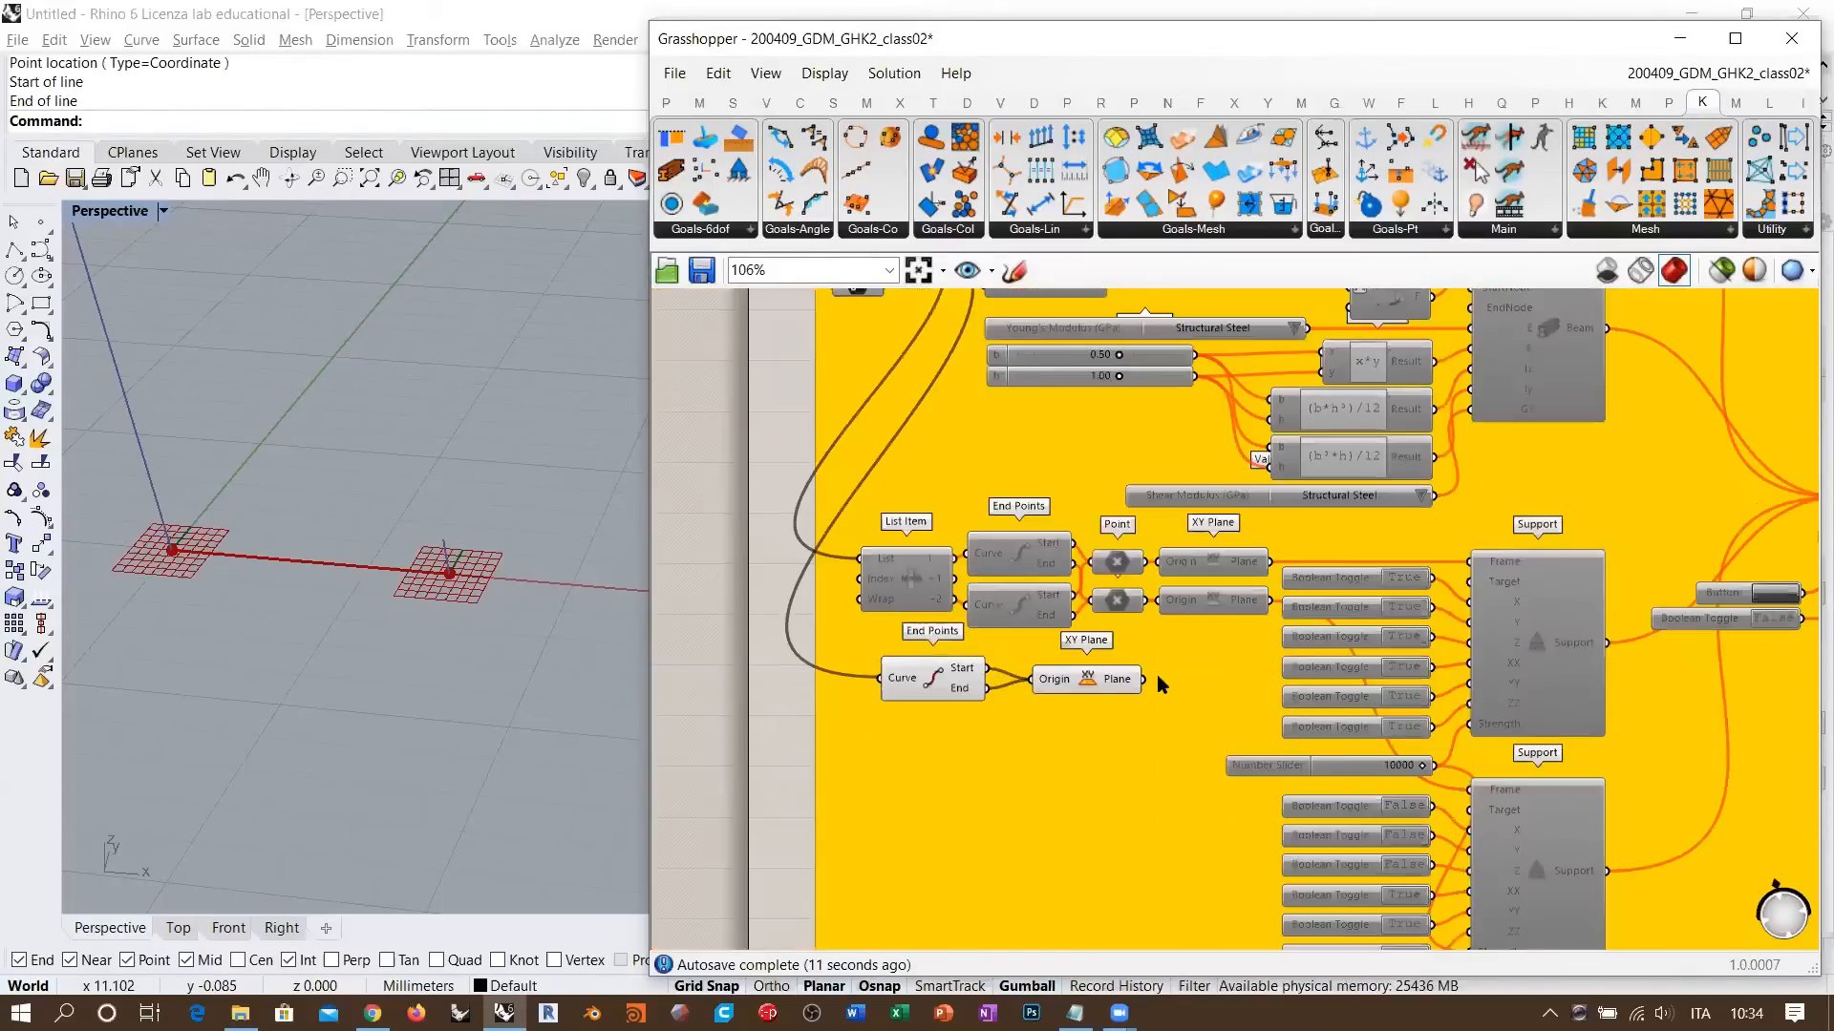
left_click_drag(1142, 680, 1469, 561)
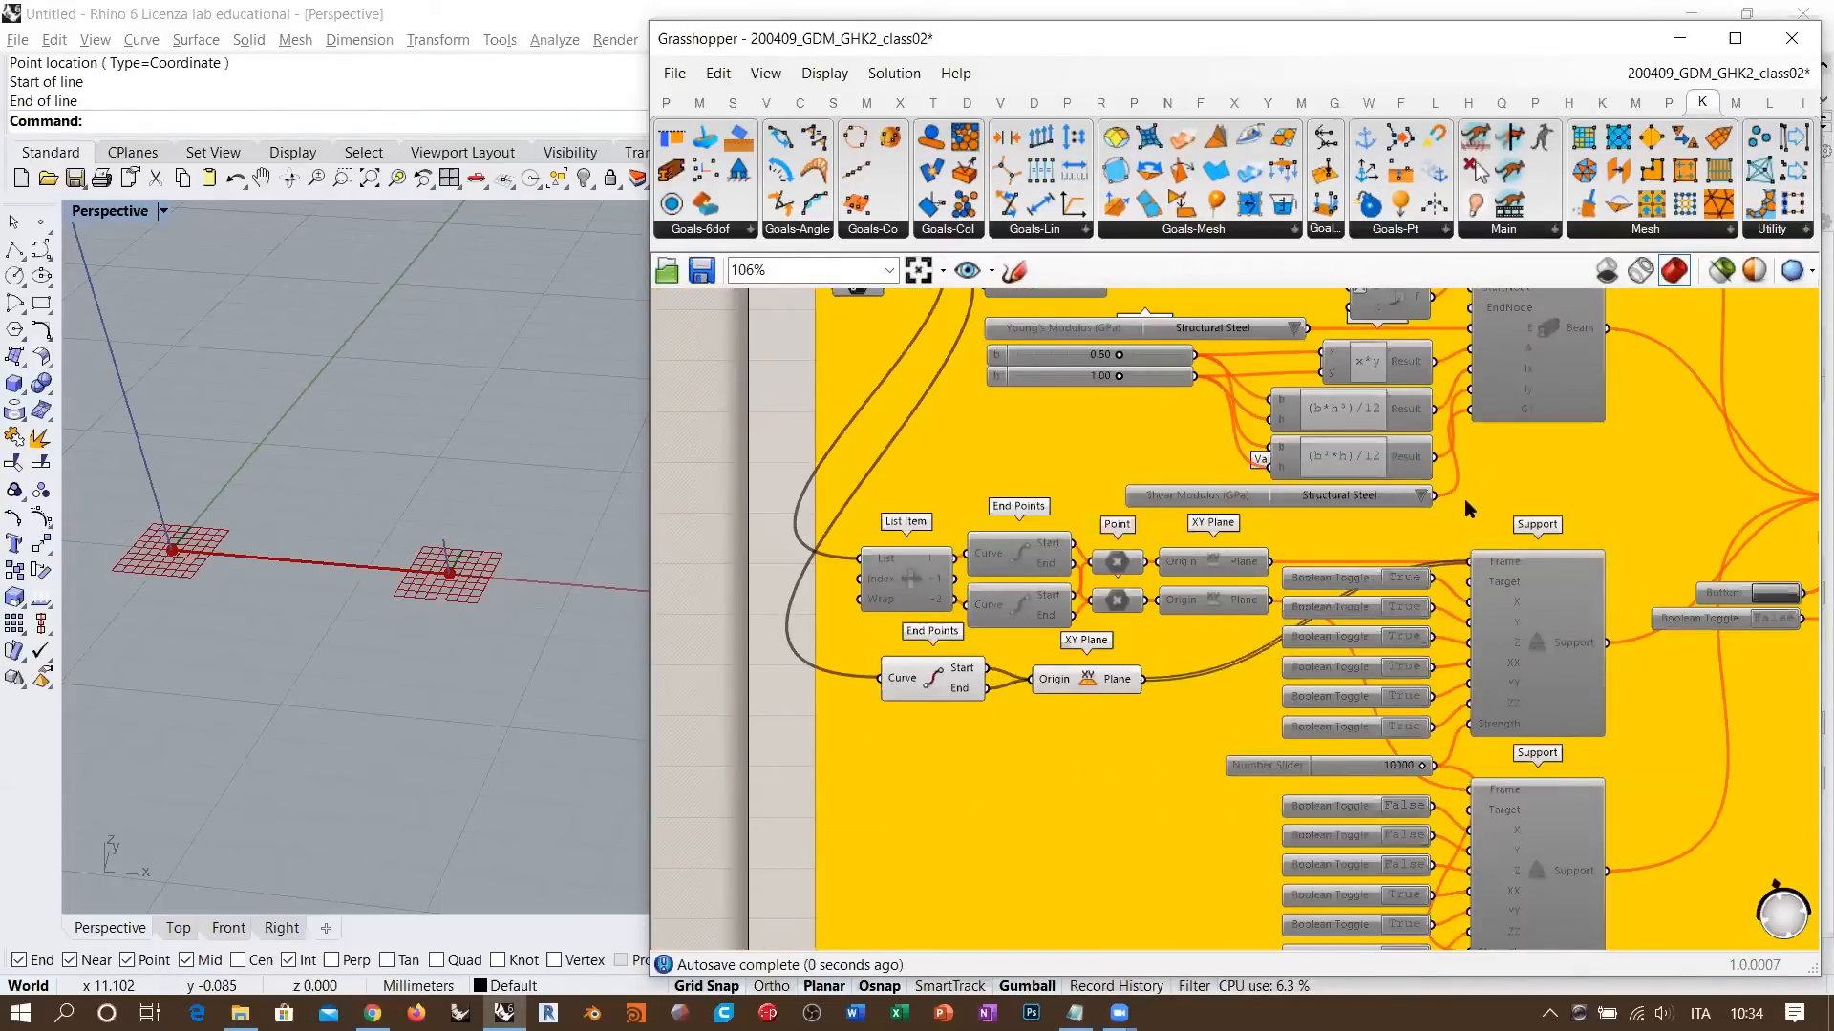
key("ctrl+z")
left_click_drag(1144, 680, 1469, 561)
- Disconnect the lower Support component from the BouncySolver's GoalObjects input
right_click_drag(1262, 613, 943, 535)
left_click_drag(1289, 793, 1520, 418)
right_click_drag(1039, 450, 1434, 633)
- Disable the new Line parameter together with the copied End Points and XY Plane components
left_click(998, 772)
left_click(1151, 772, "shift")
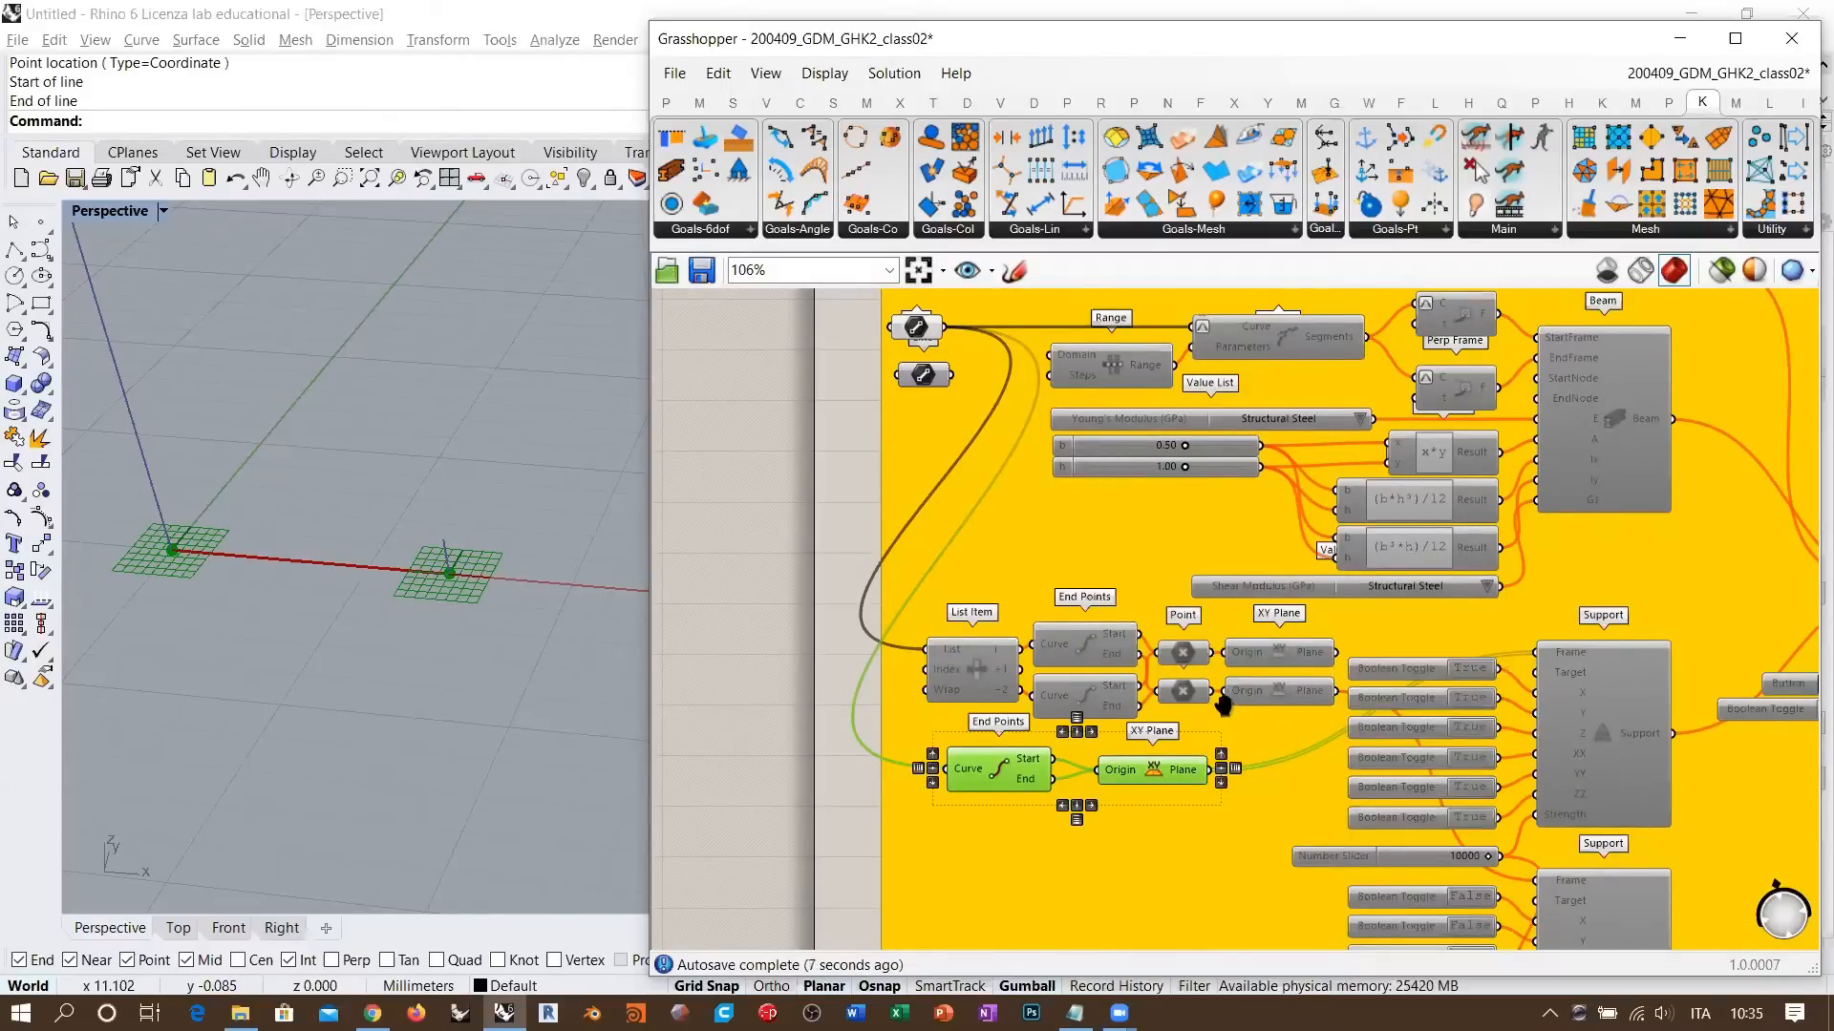
scroll(1097, 653, "down", 3)
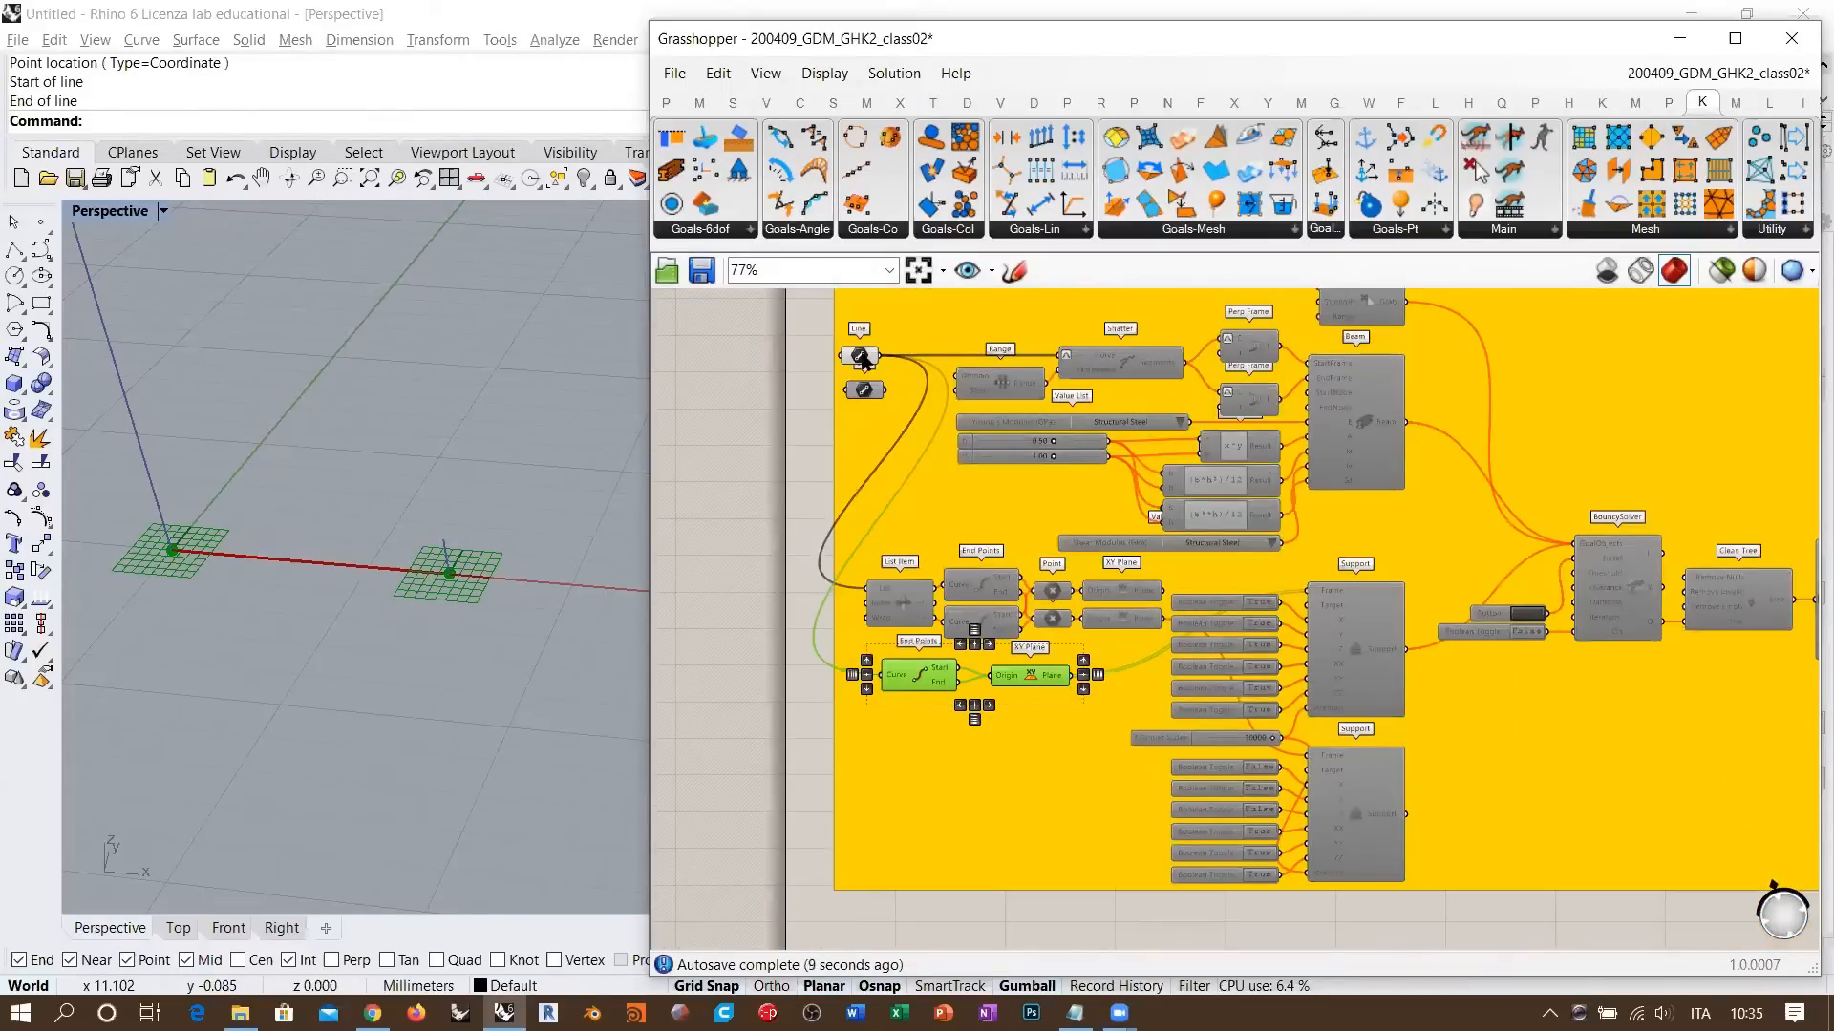
left_click(861, 357, "shift")
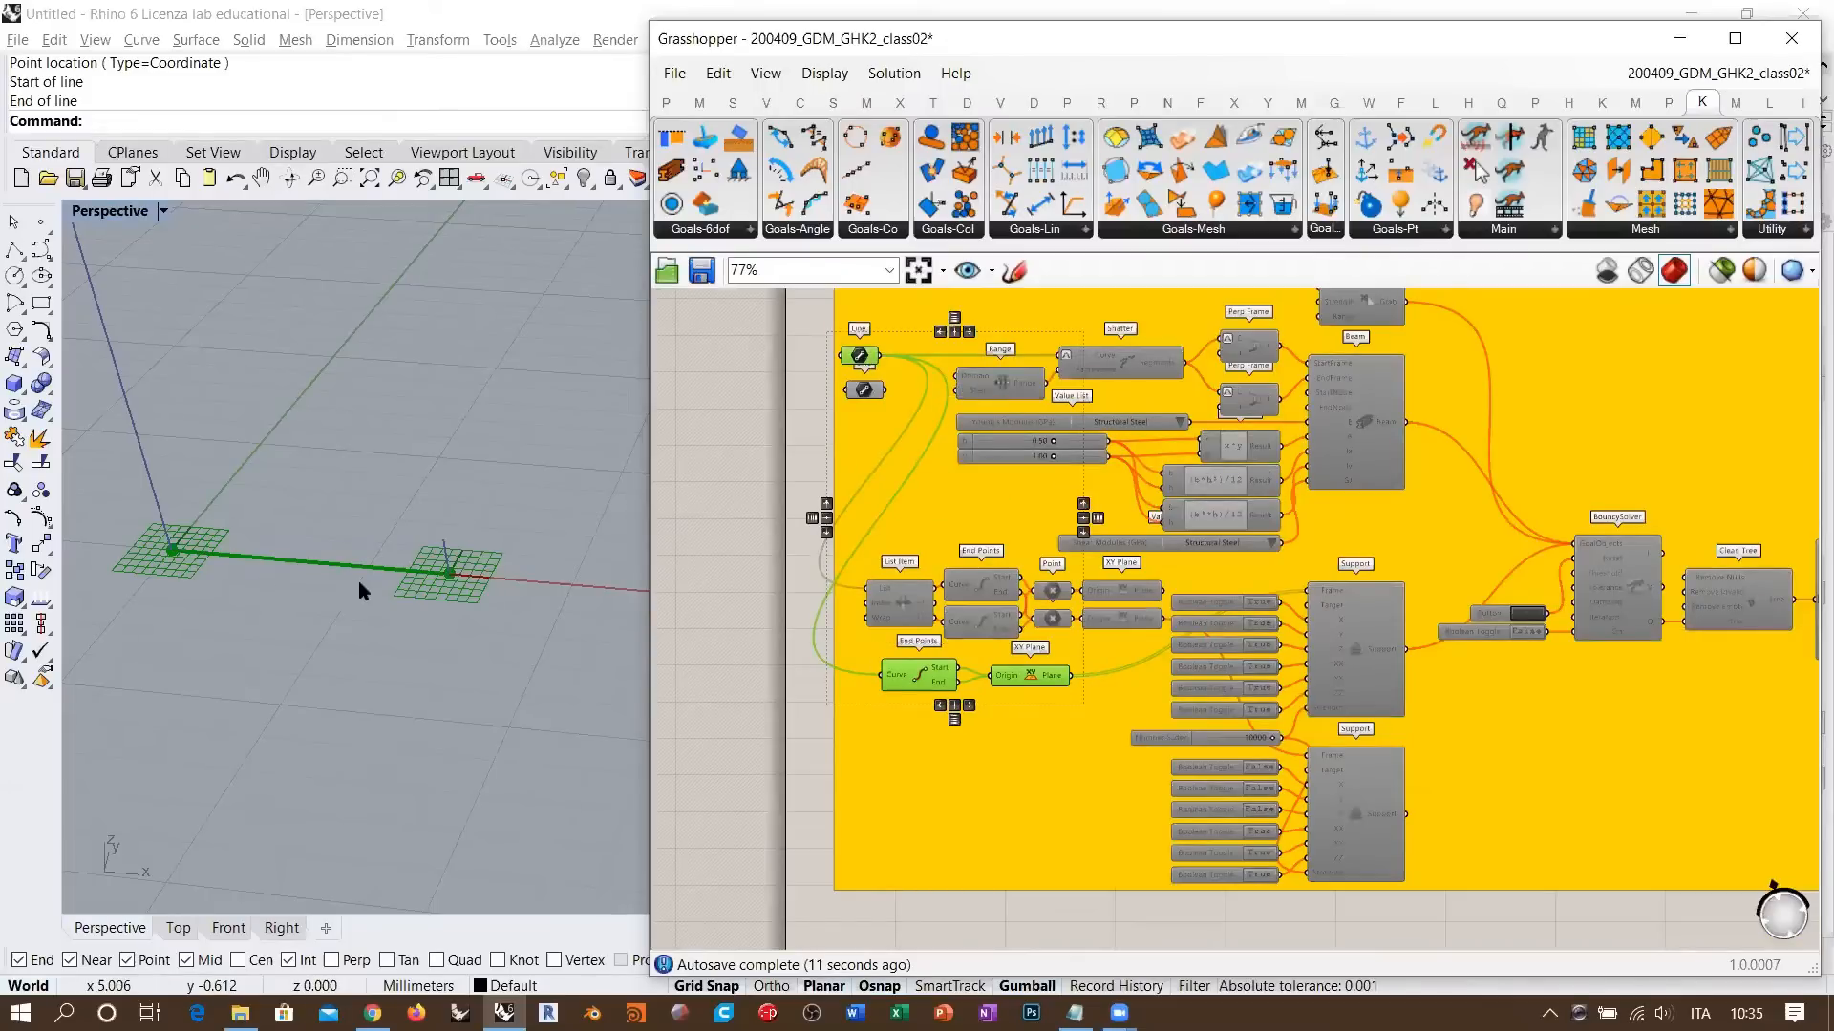
right_click_drag(360, 581, 571, 676)
right_click_drag(1016, 534, 1019, 556)
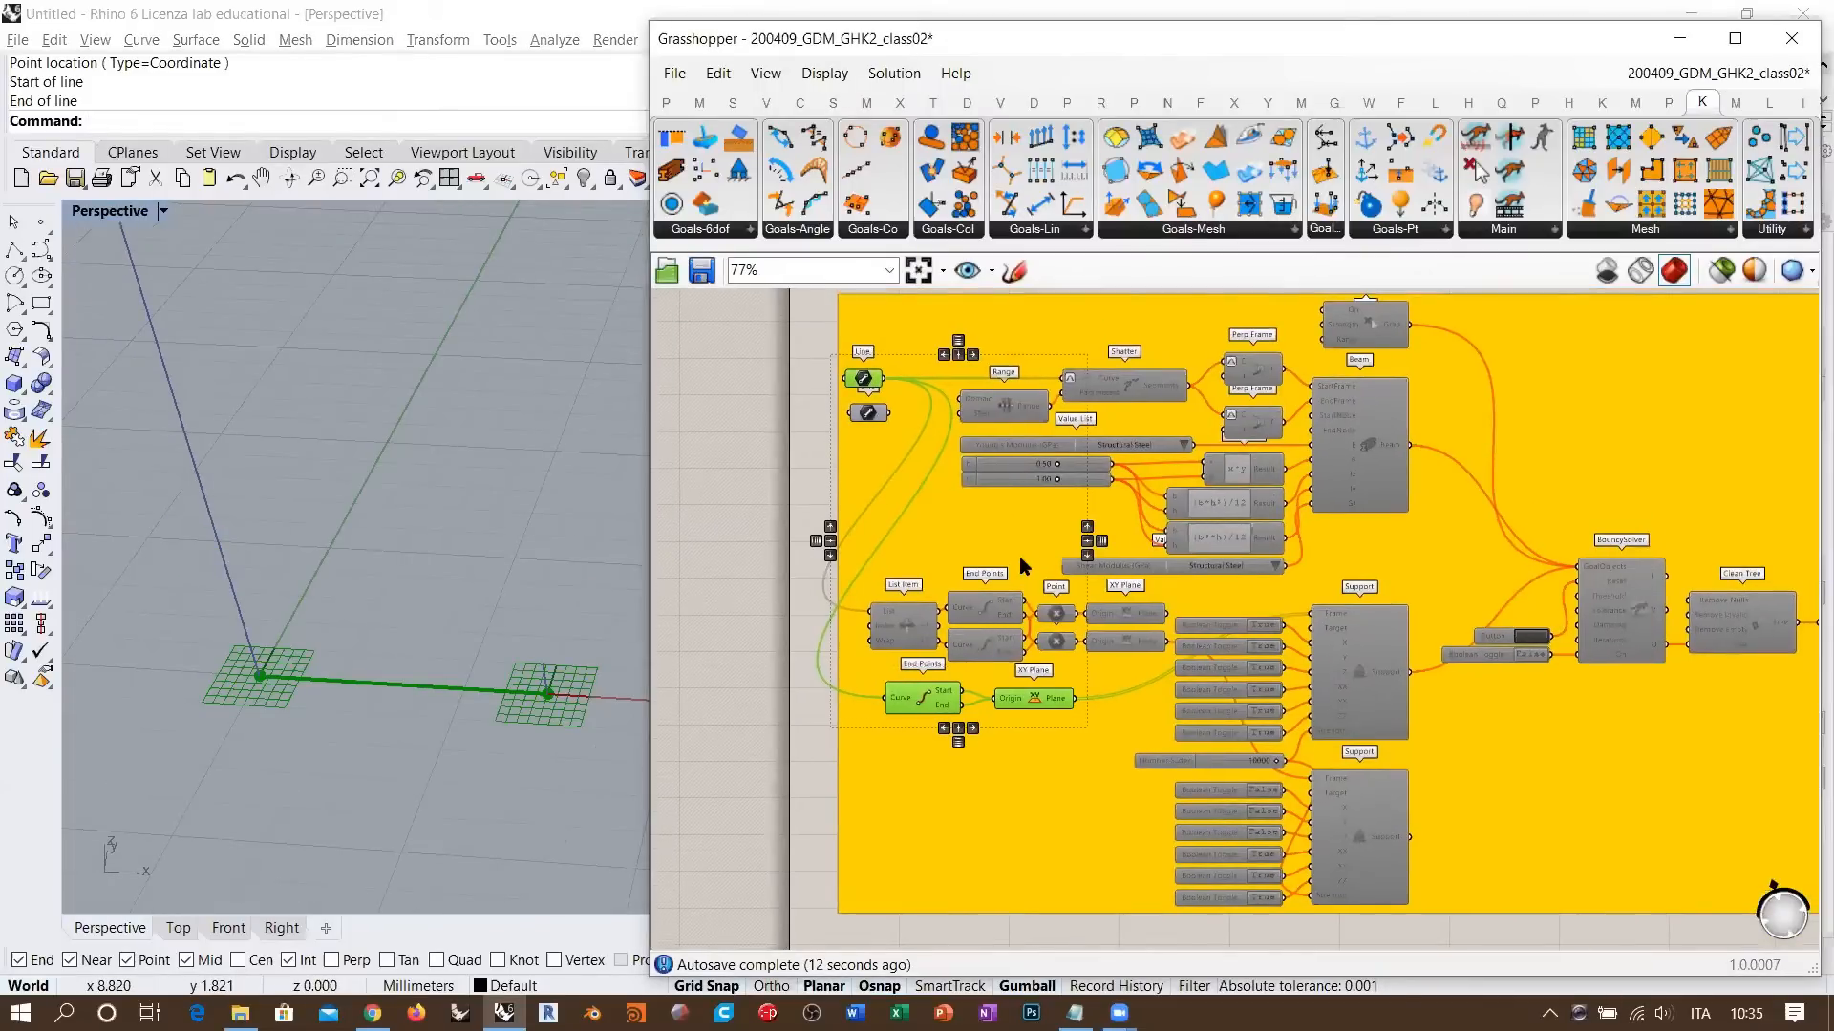
left_click(924, 472)
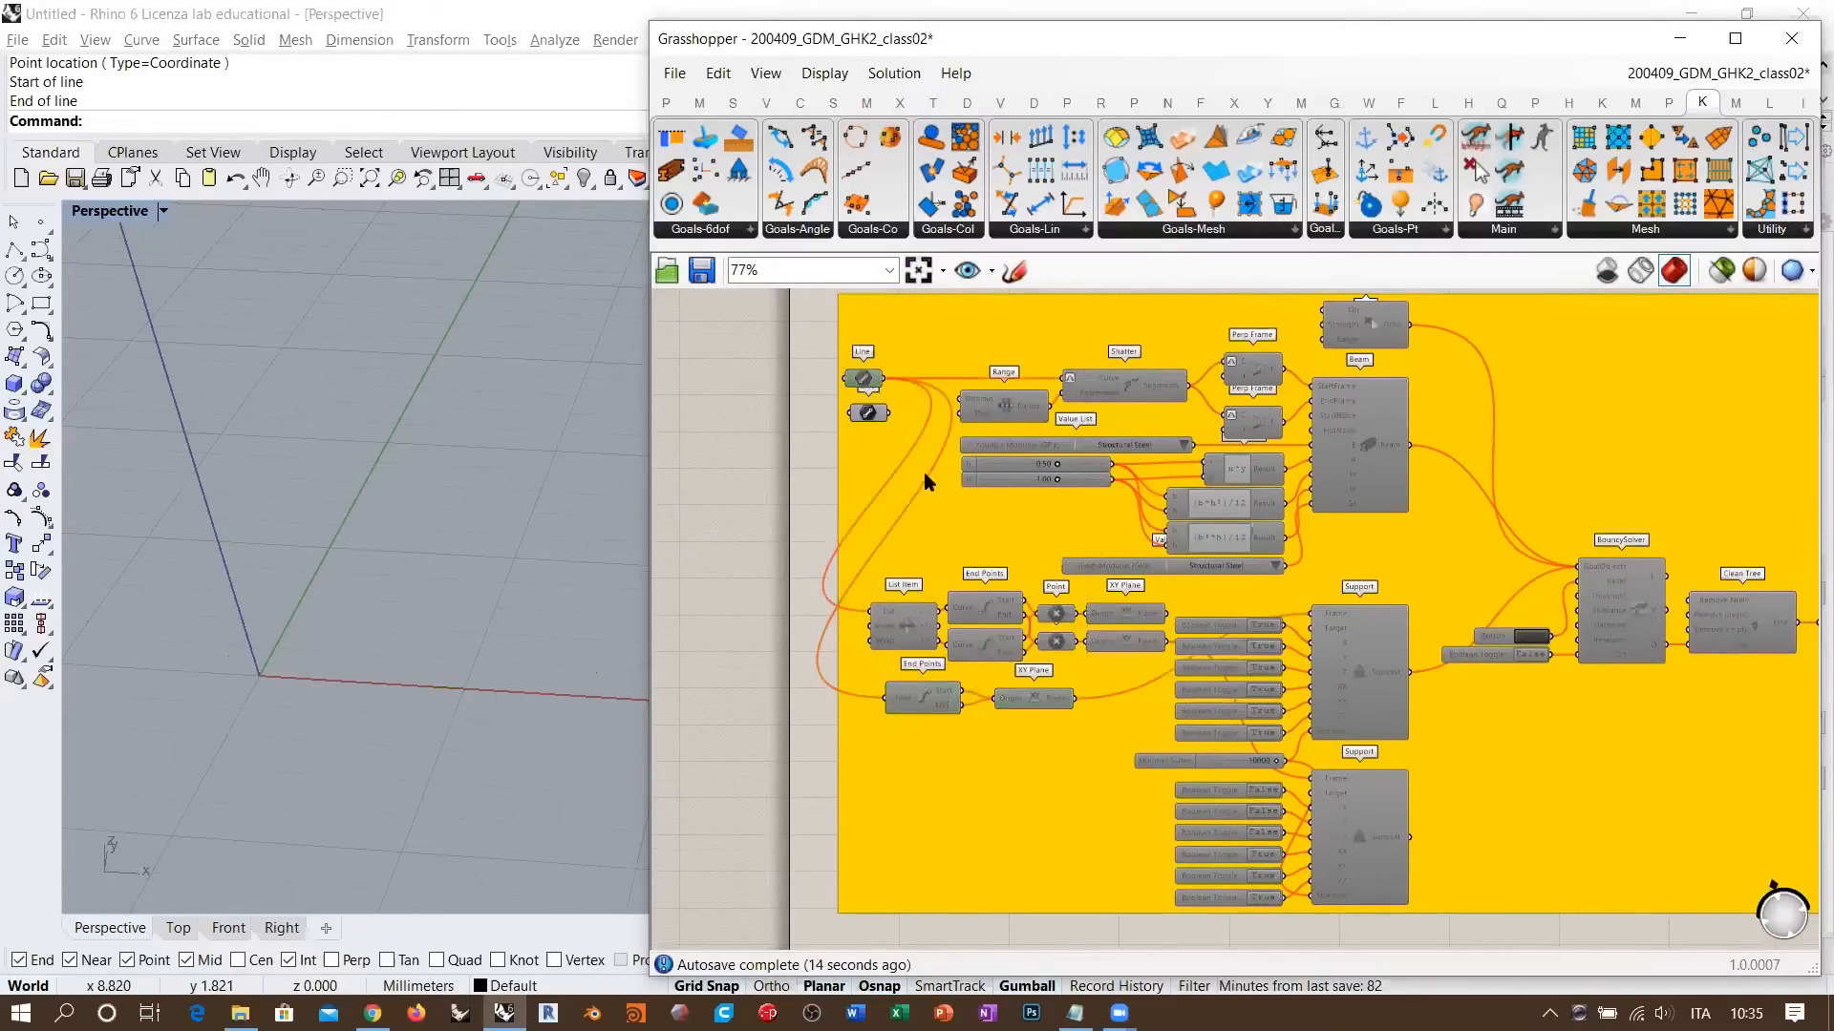
- Enable all the disabled components in the yellow beam definition group
scroll(1338, 491, "down", 4)
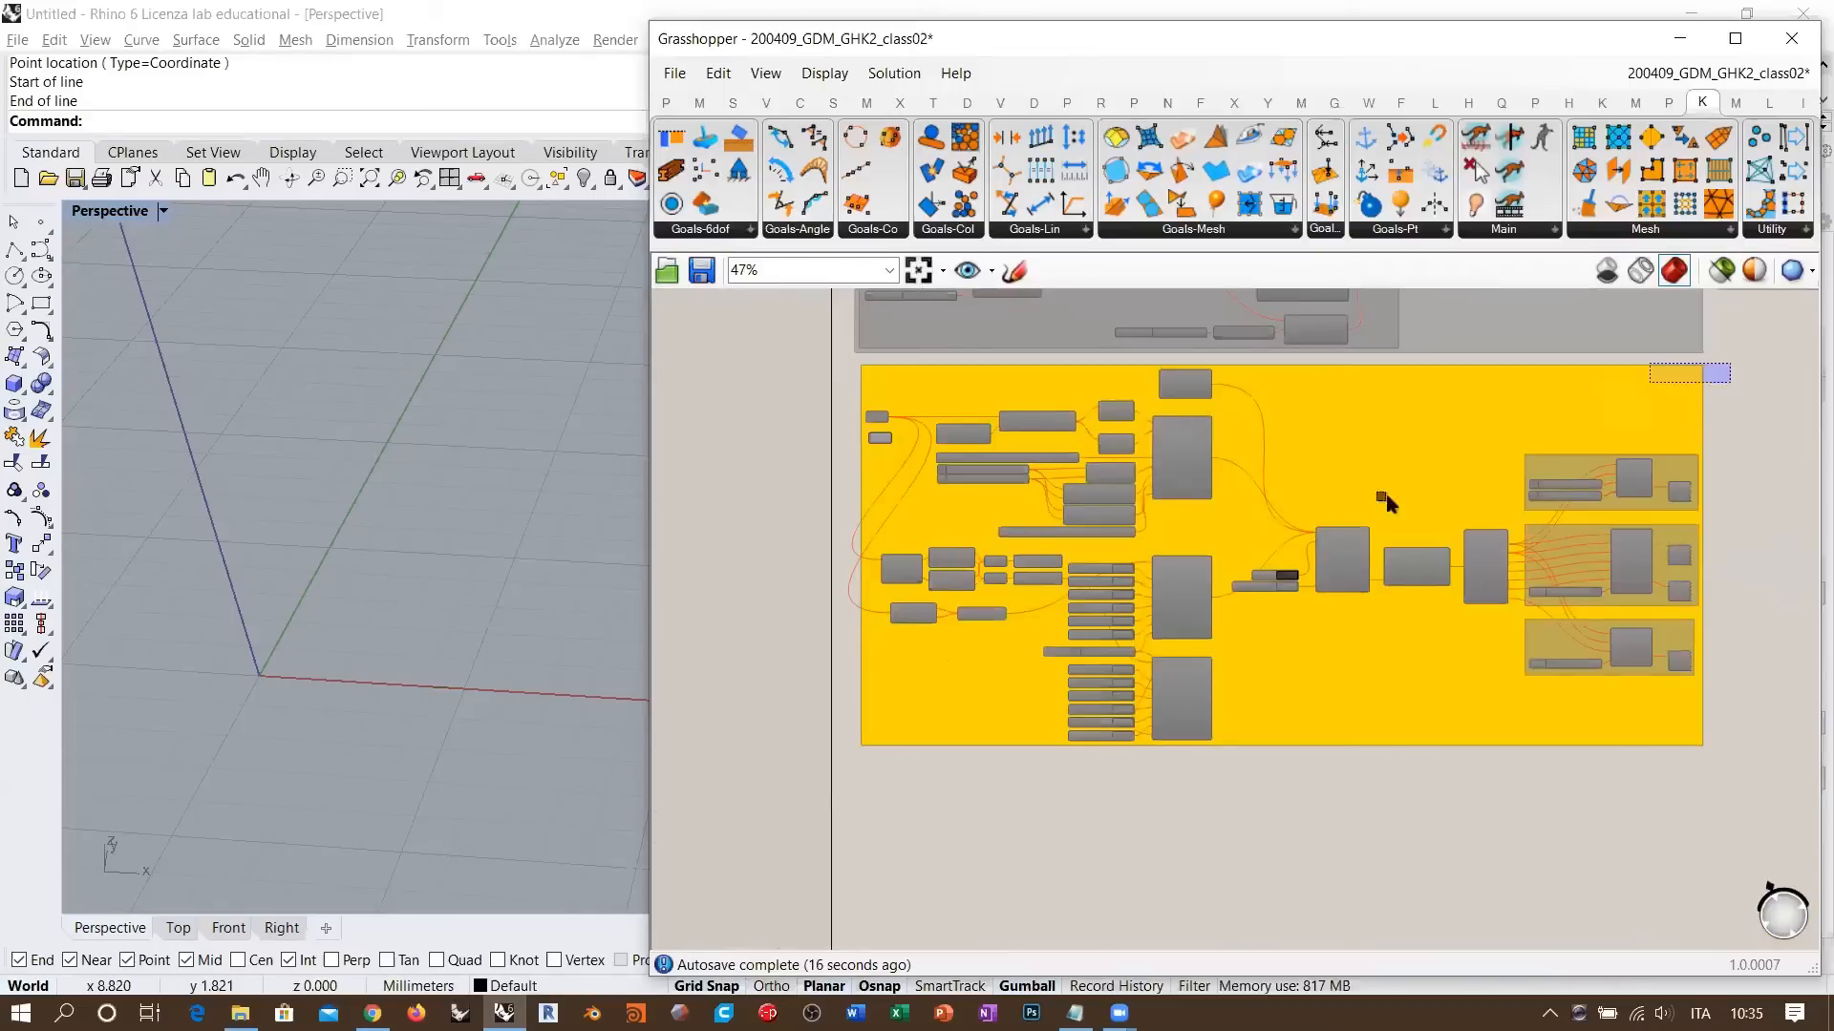
left_click_drag(1729, 364, 840, 817)
left_click(851, 632)
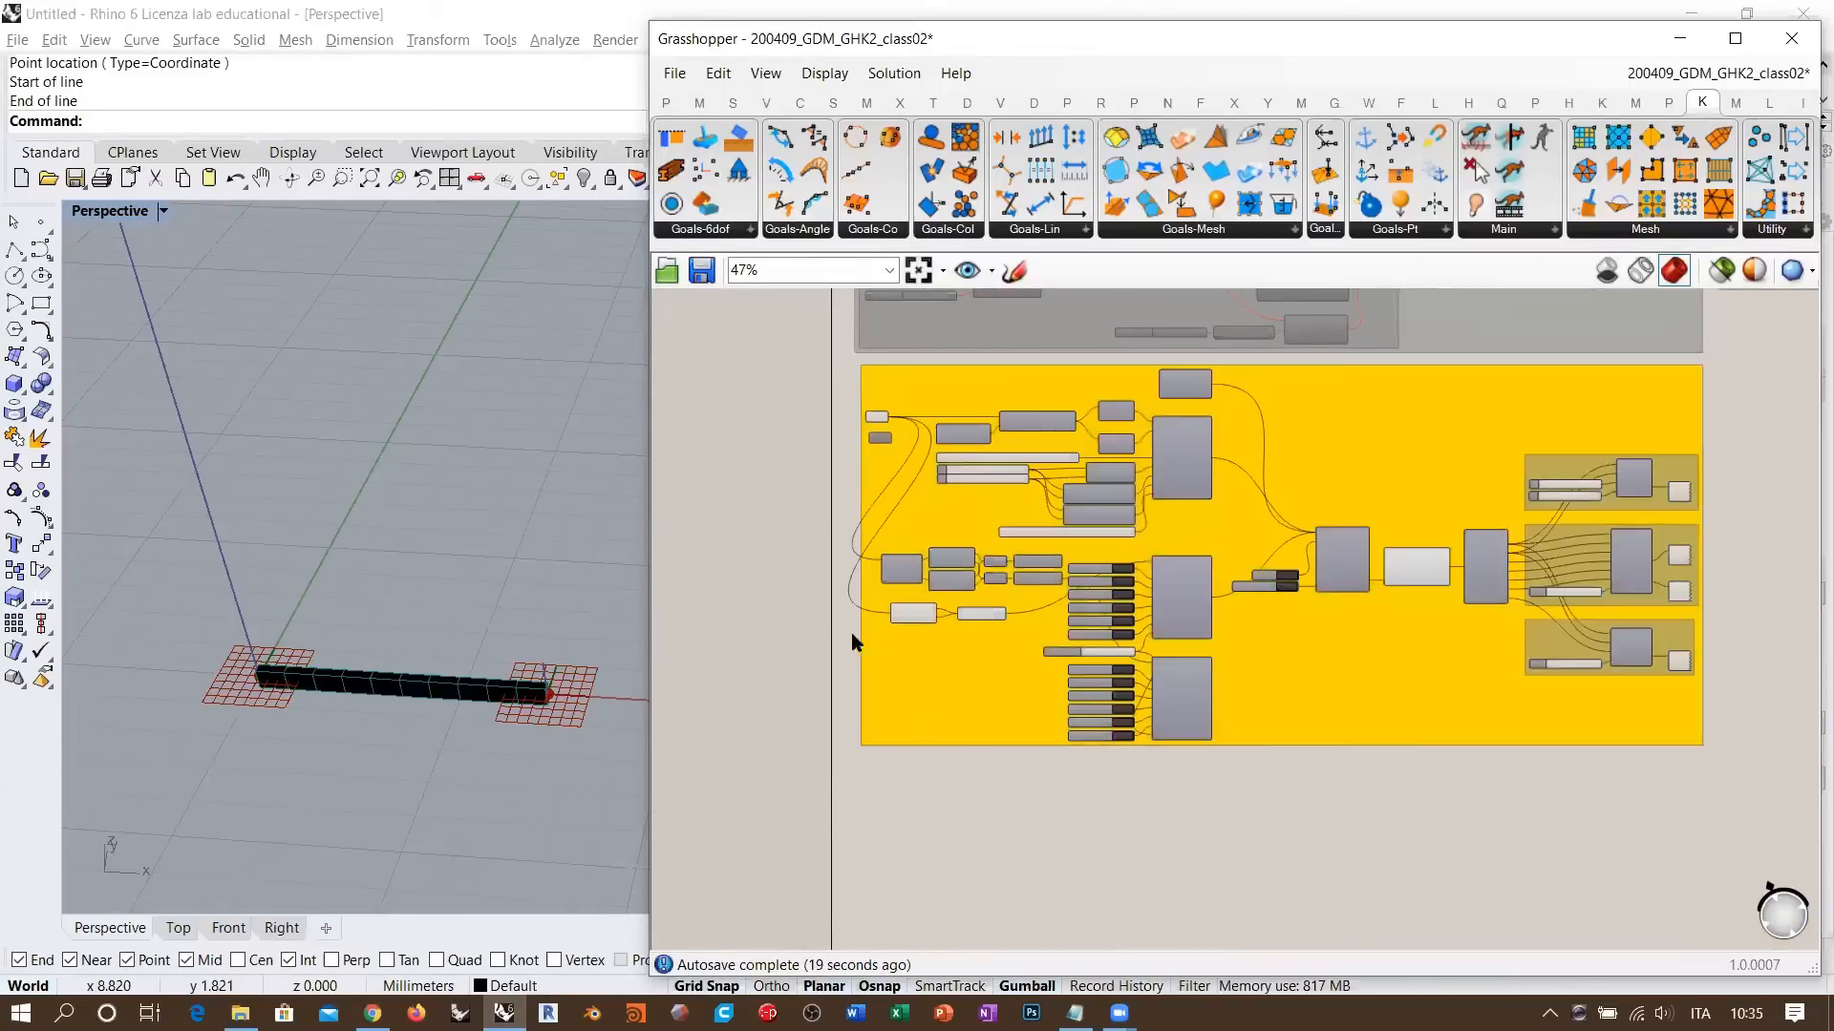
right_click_drag(582, 659, 530, 583)
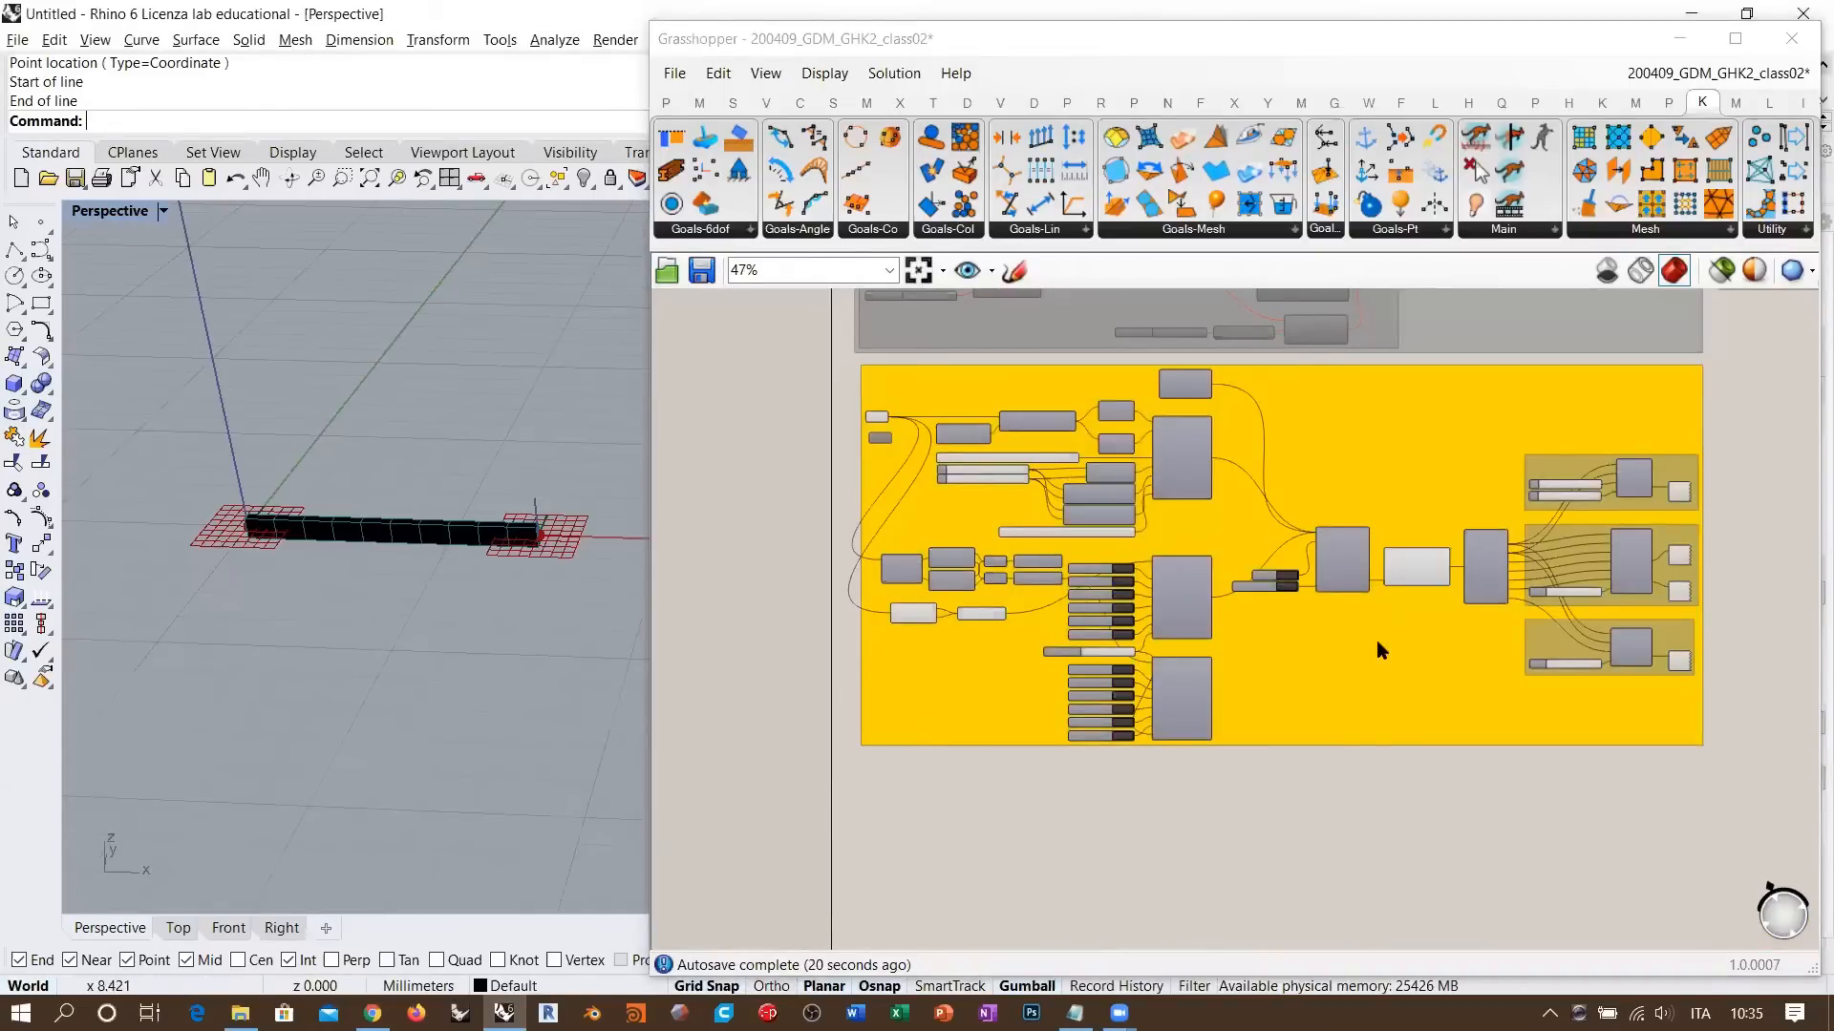
- Resize the Grasshopper window and orbit the perspective view so the whole beam is visible beside the definition
left_click(1420, 571)
scroll(1362, 566, "up", 4)
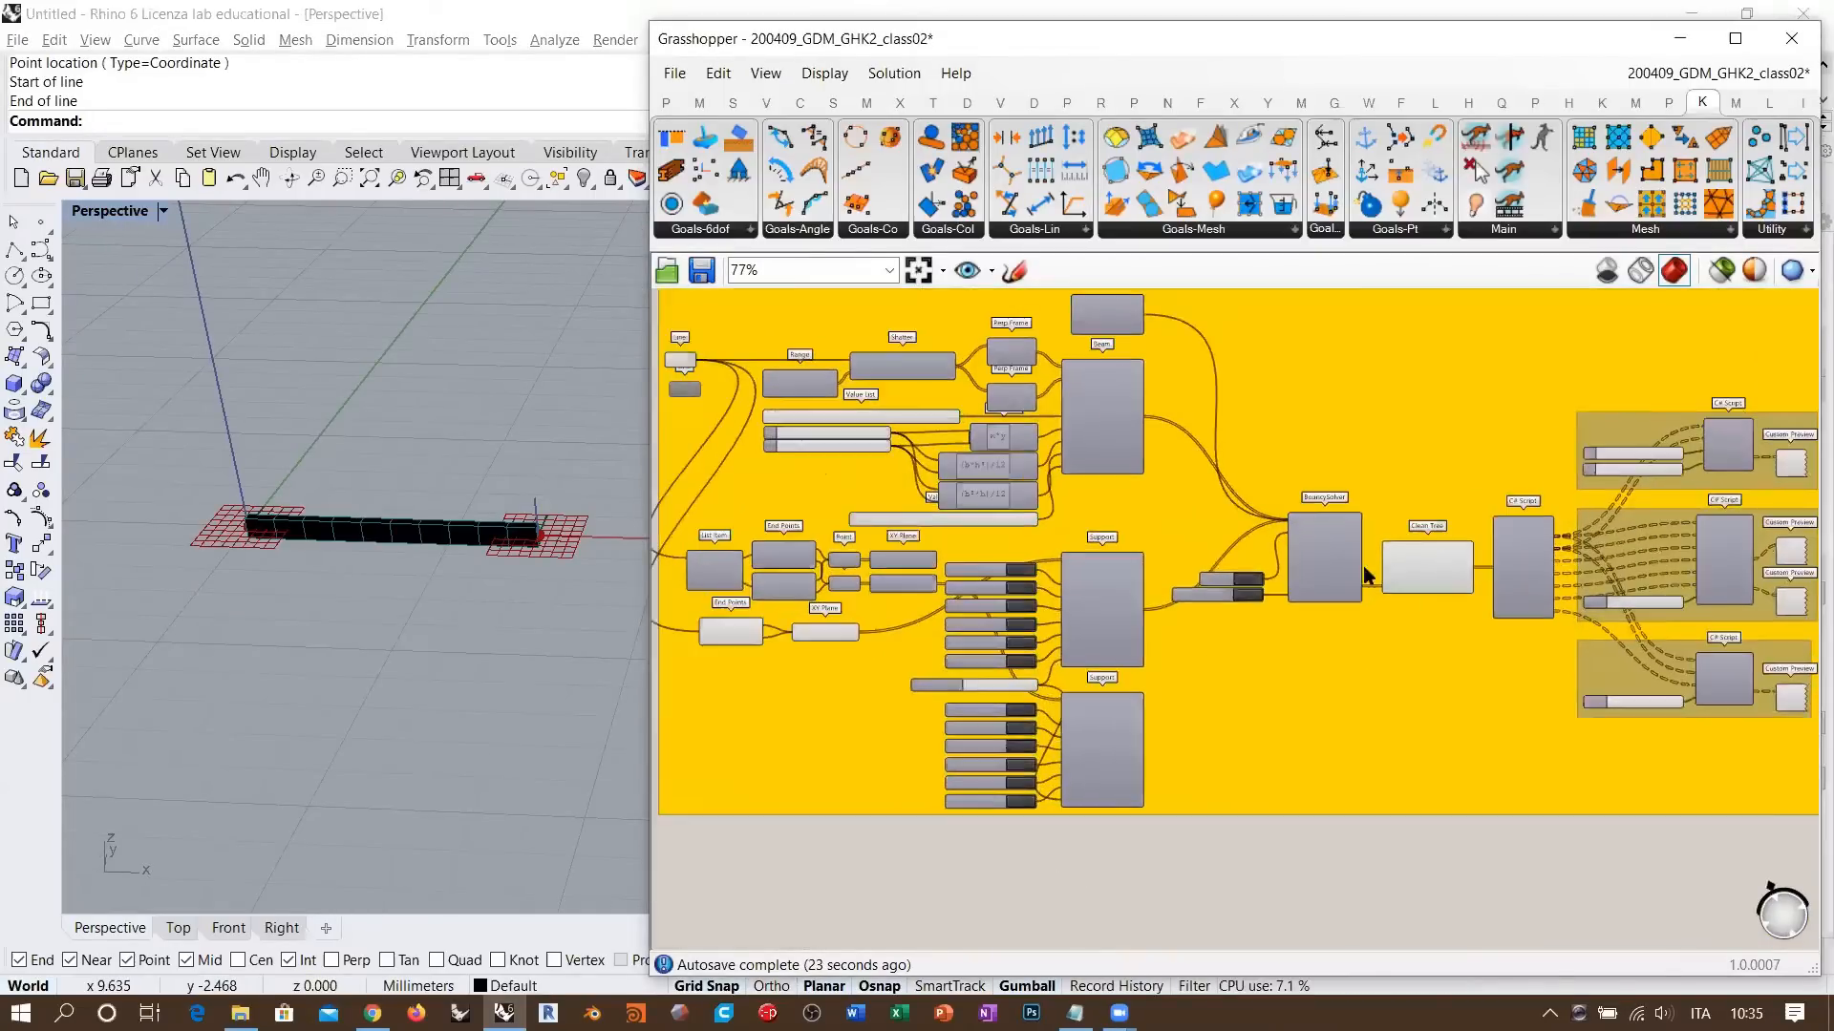
middle_click(1317, 563)
left_click(1389, 635)
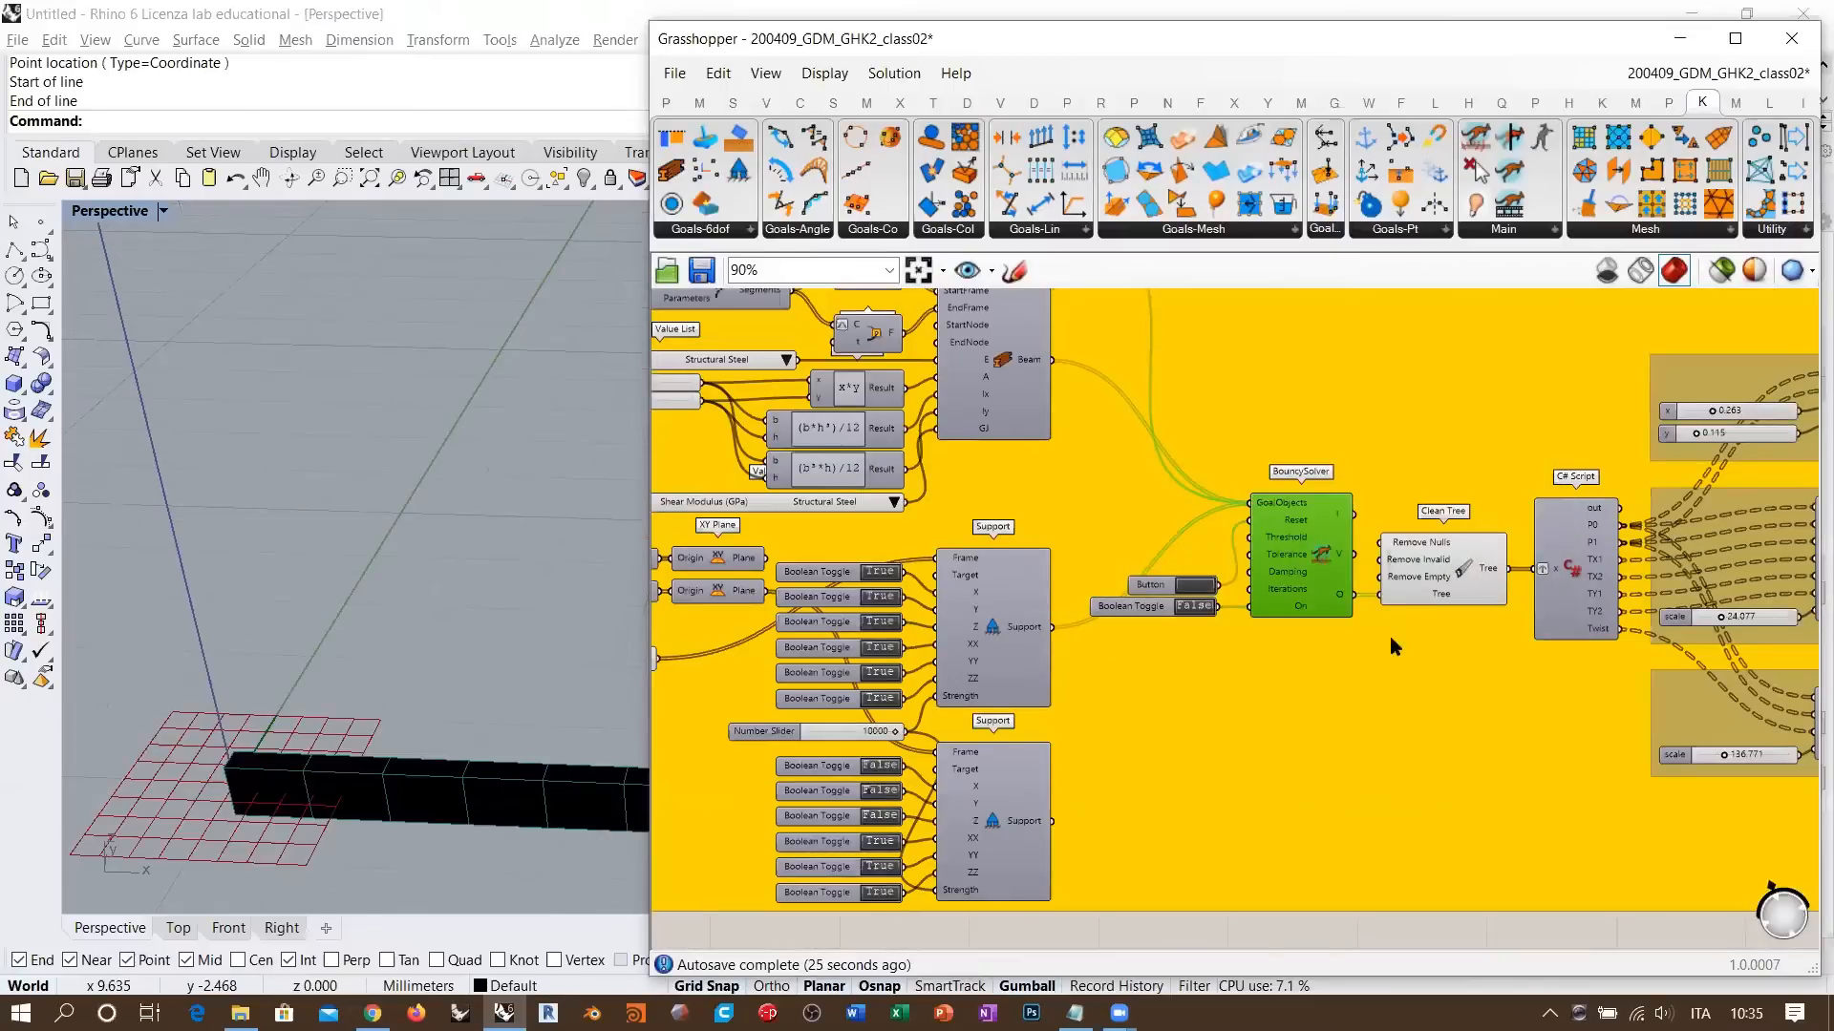
left_click(671, 621)
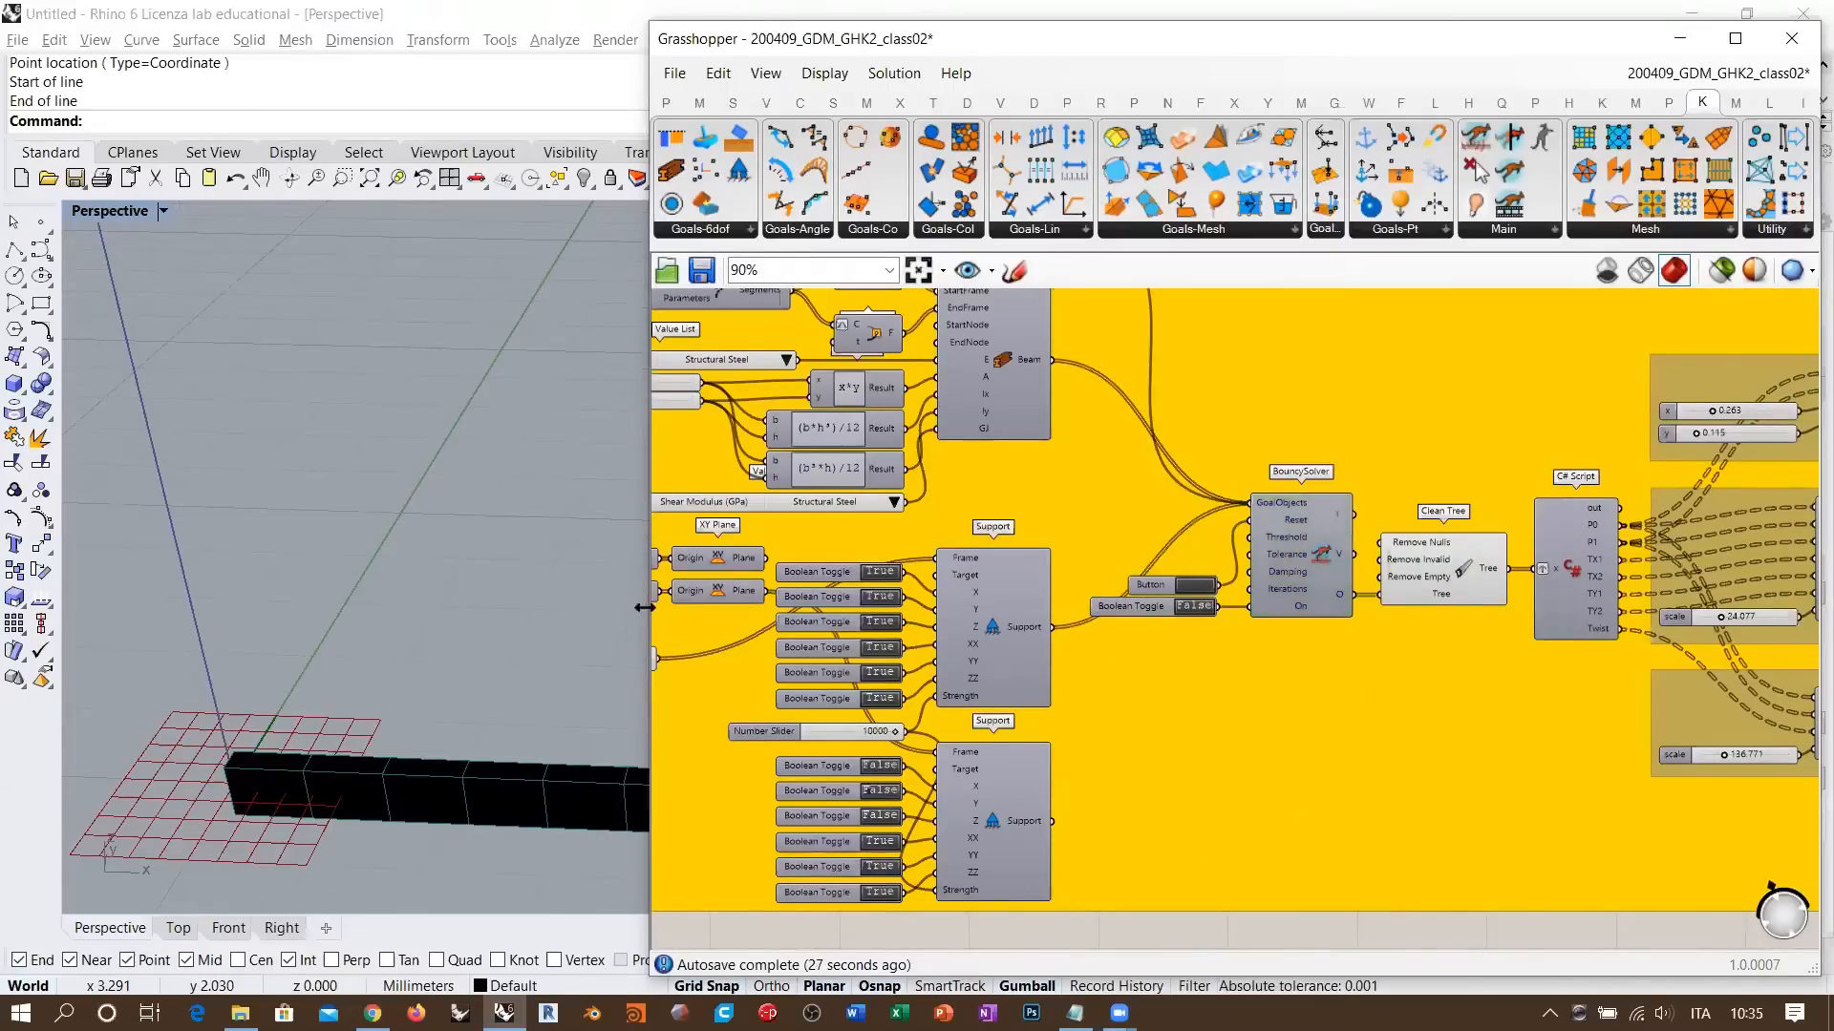
left_click_drag(640, 609, 1078, 609)
right_click_drag(642, 524, 406, 537)
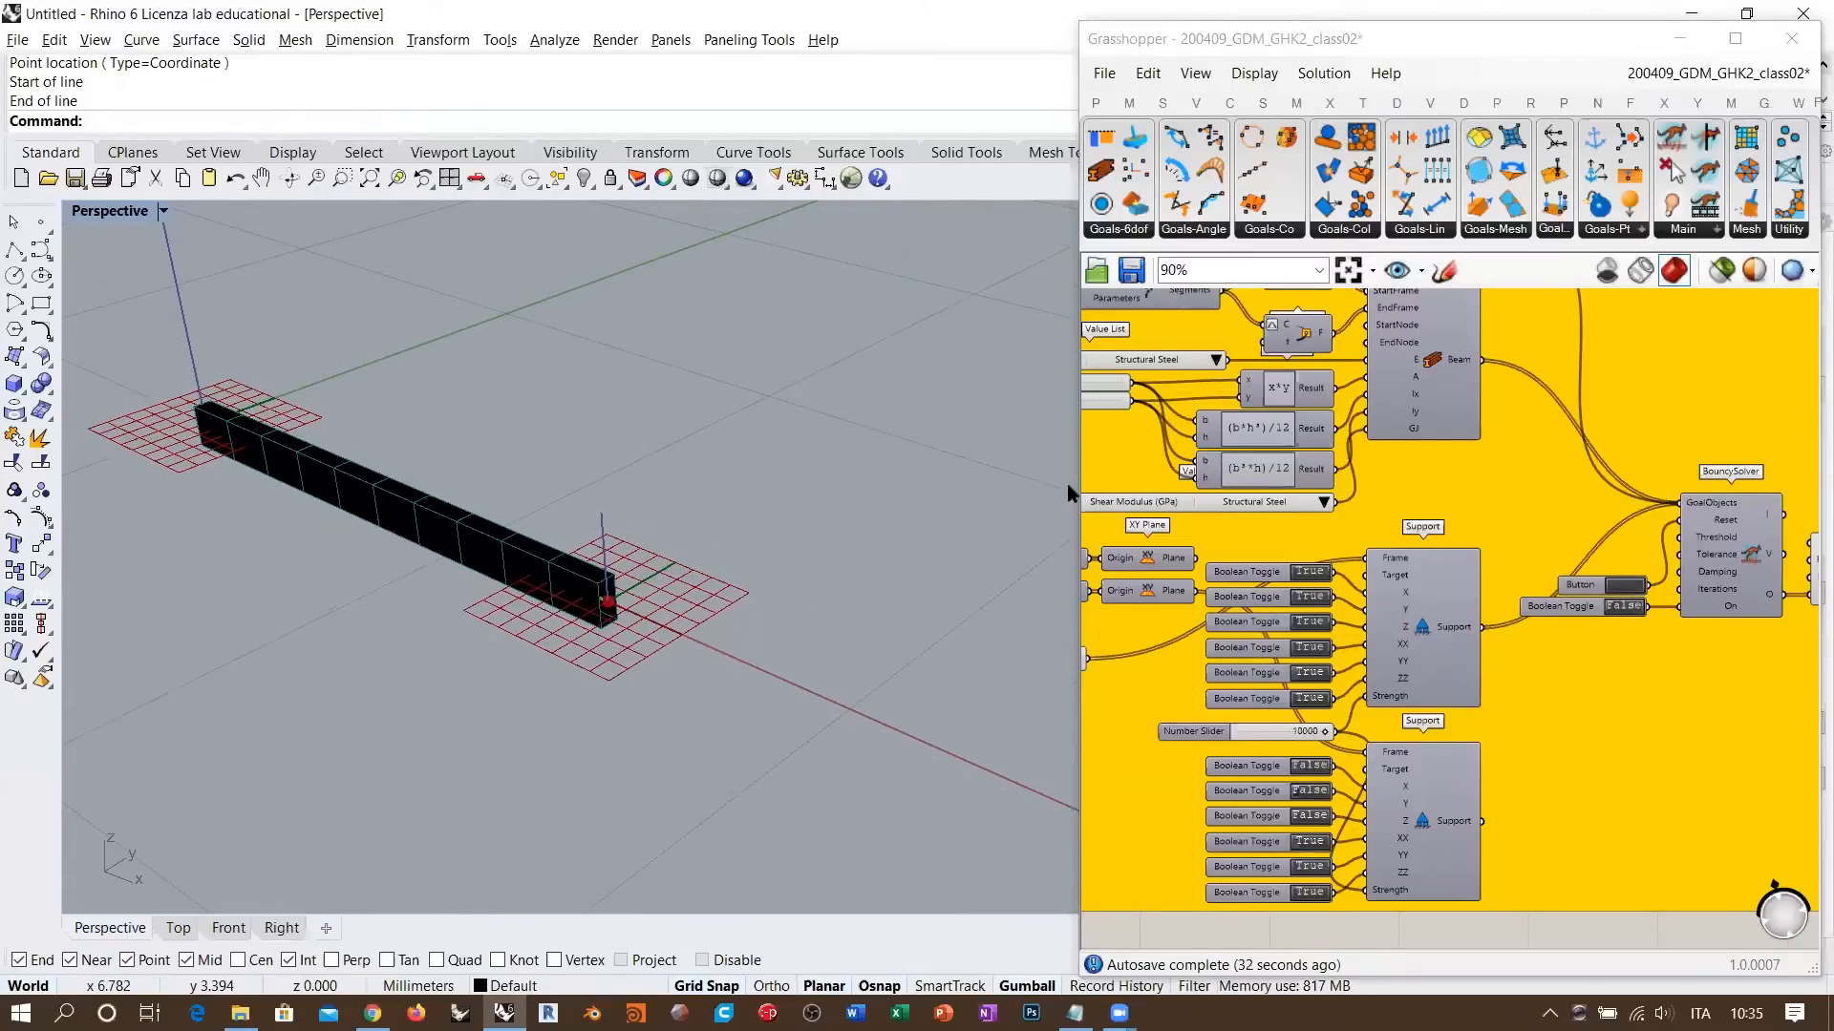
left_click_drag(1078, 471, 790, 472)
- Review the definition from the line input through the Beam, Support and BouncySolver components to the C# output scripts
right_click_drag(1048, 543, 1393, 597)
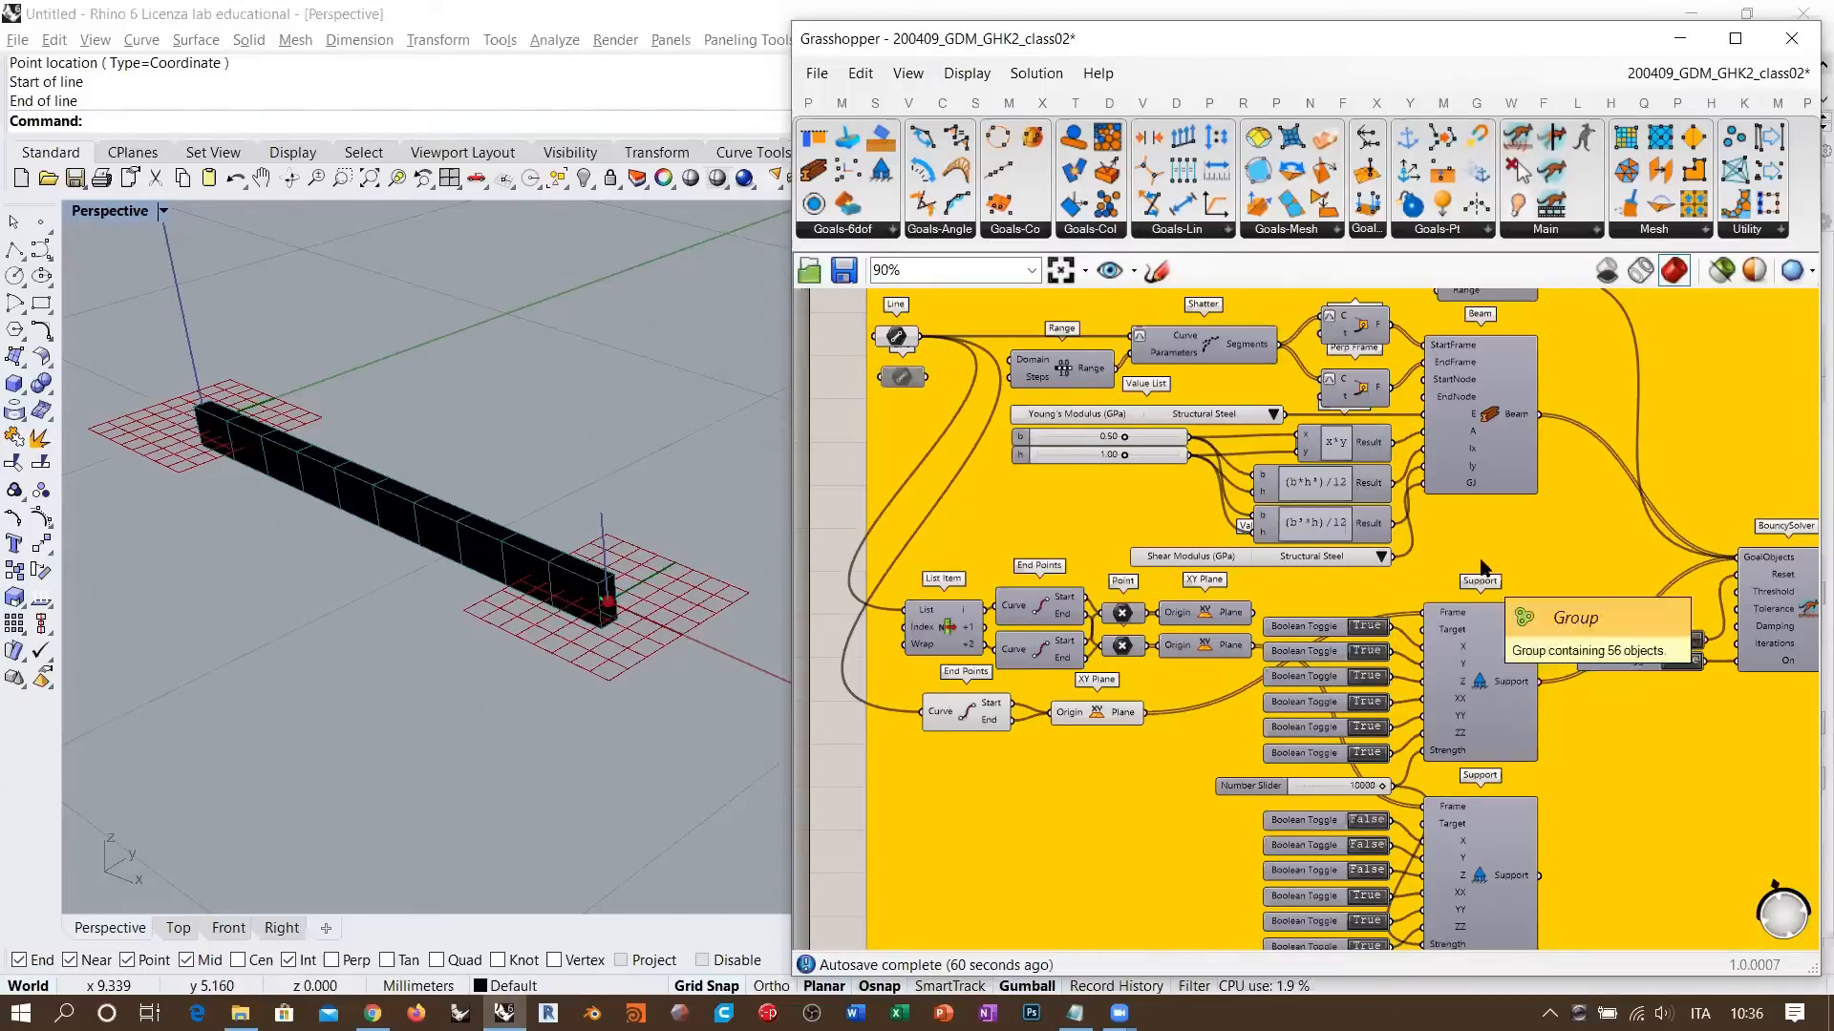
right_click_drag(1552, 566, 1162, 639)
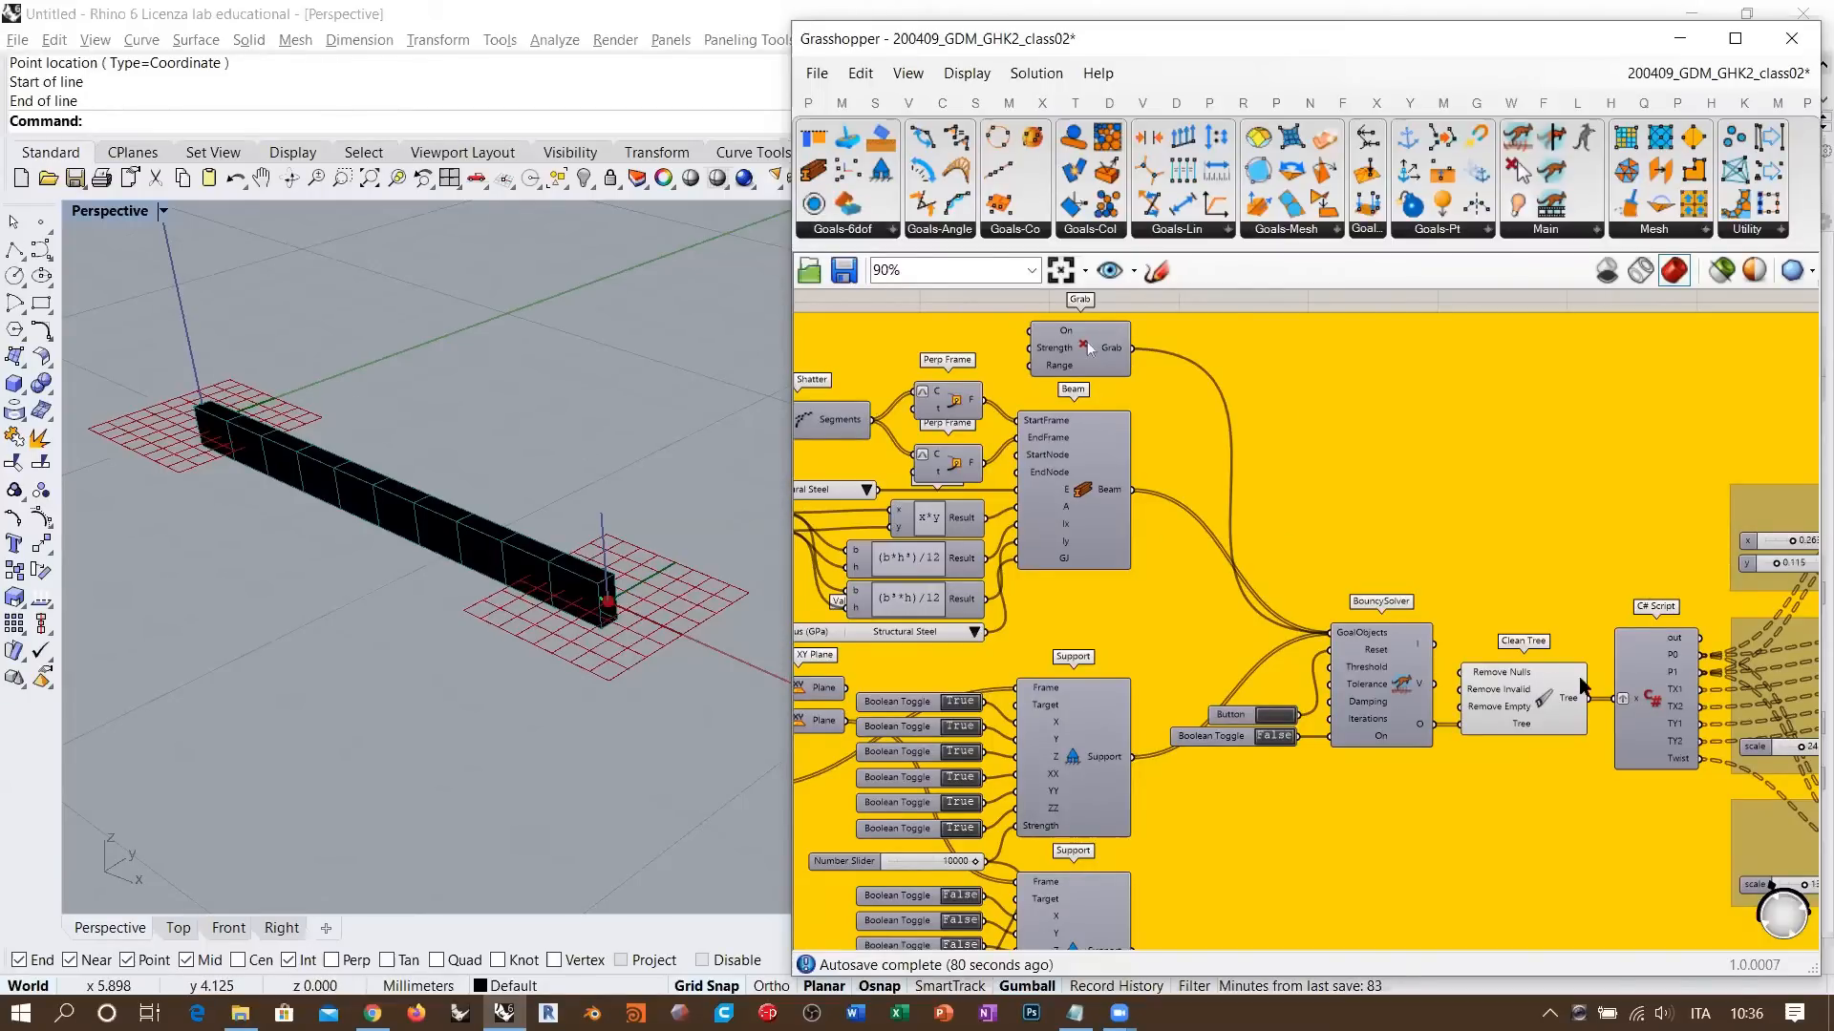
right_click_drag(1585, 685, 1062, 626)
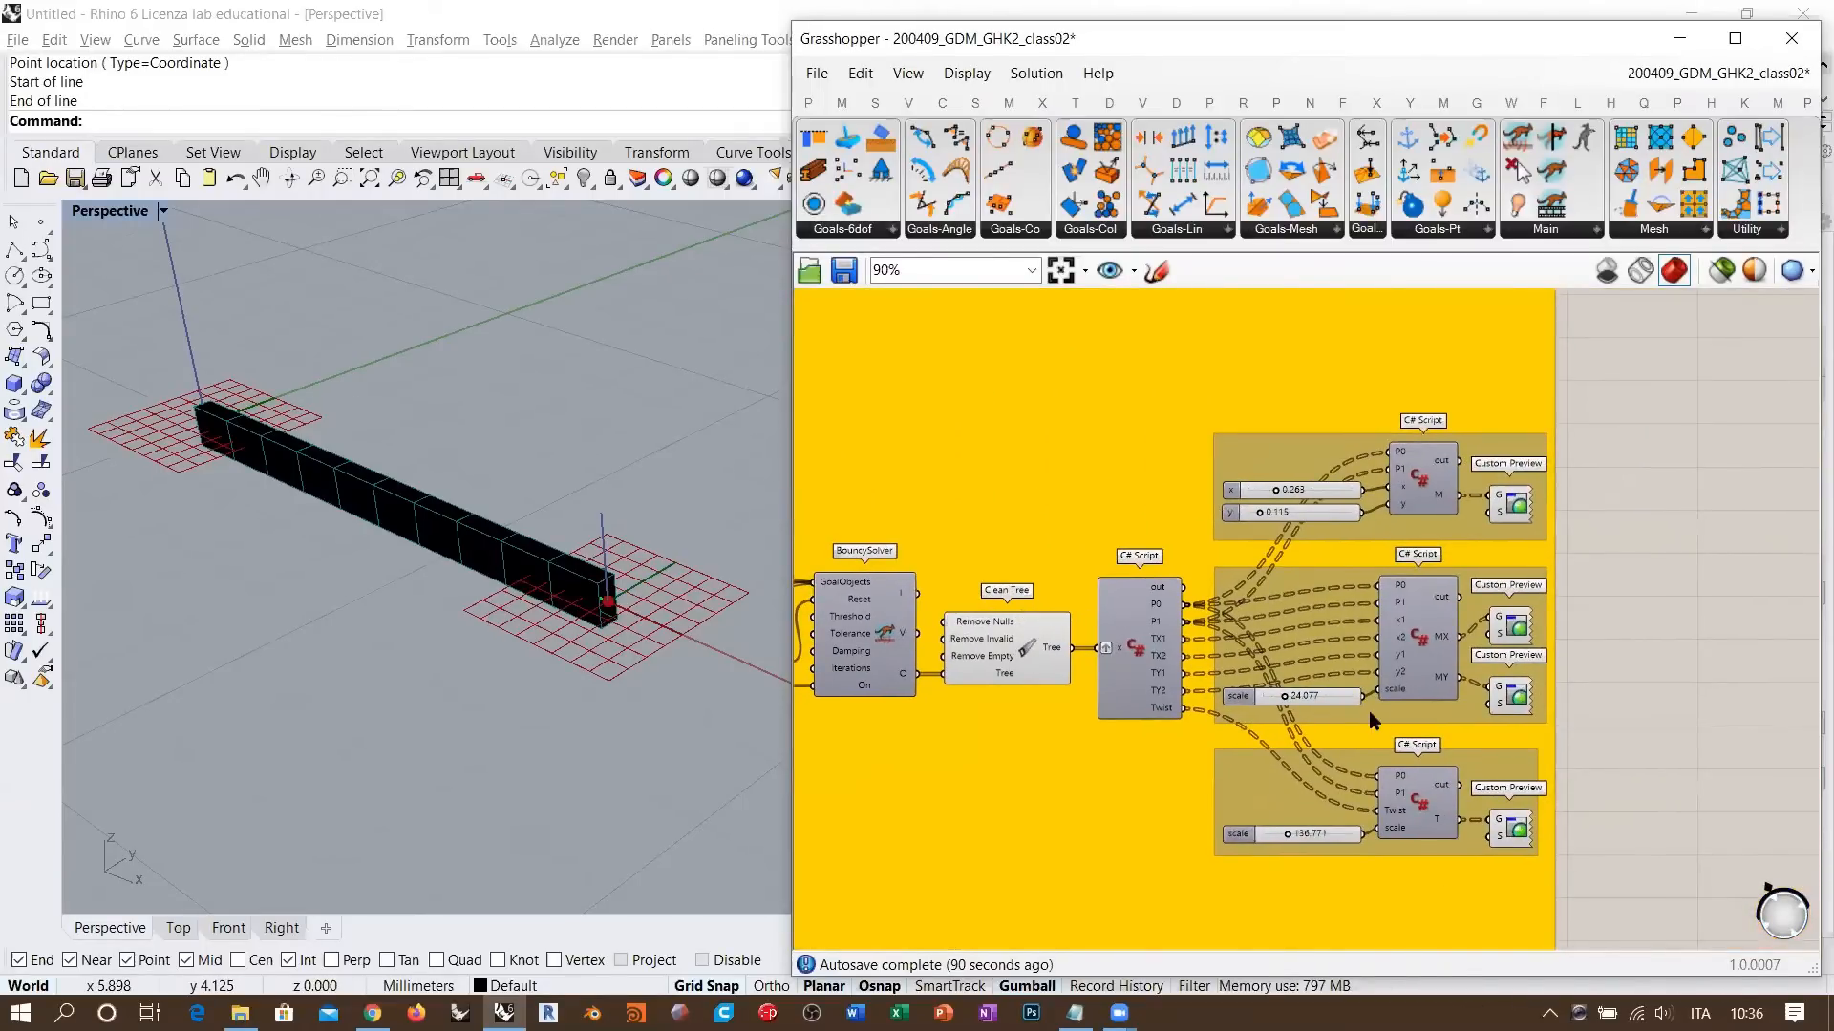
scroll(1373, 721, "up", 3)
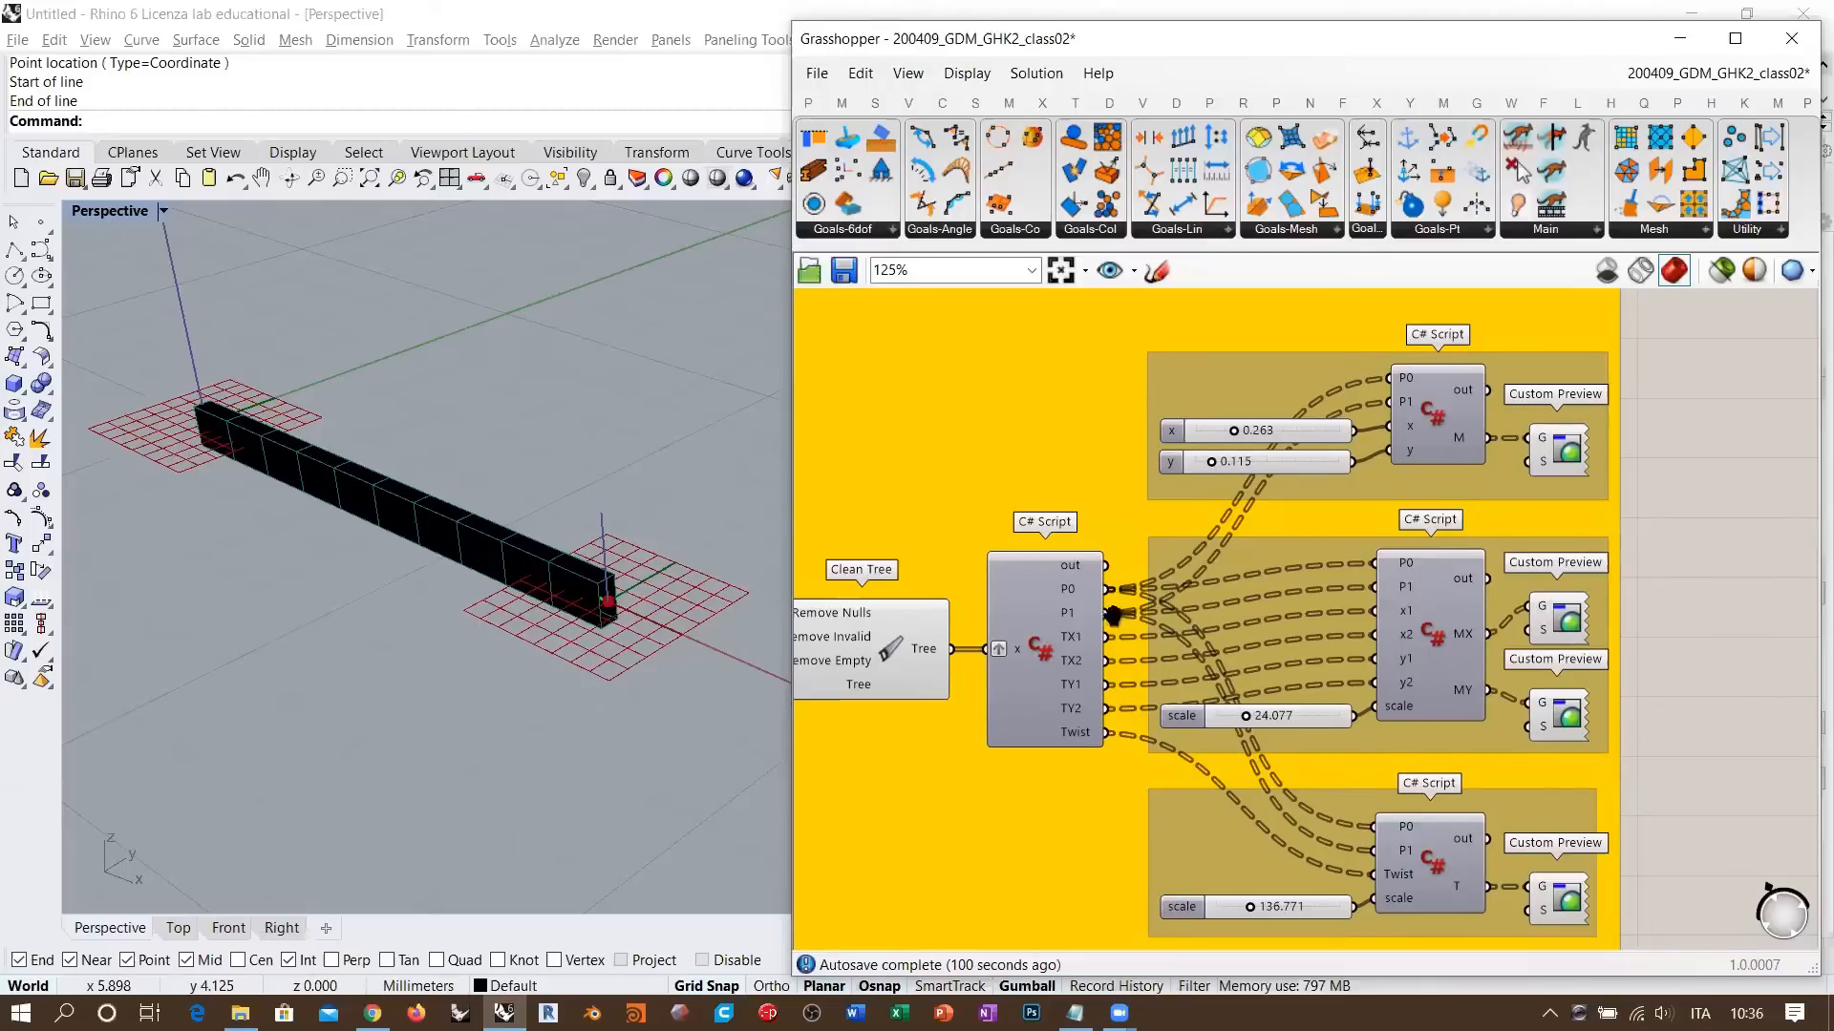
right_click_drag(1038, 580, 1251, 553)
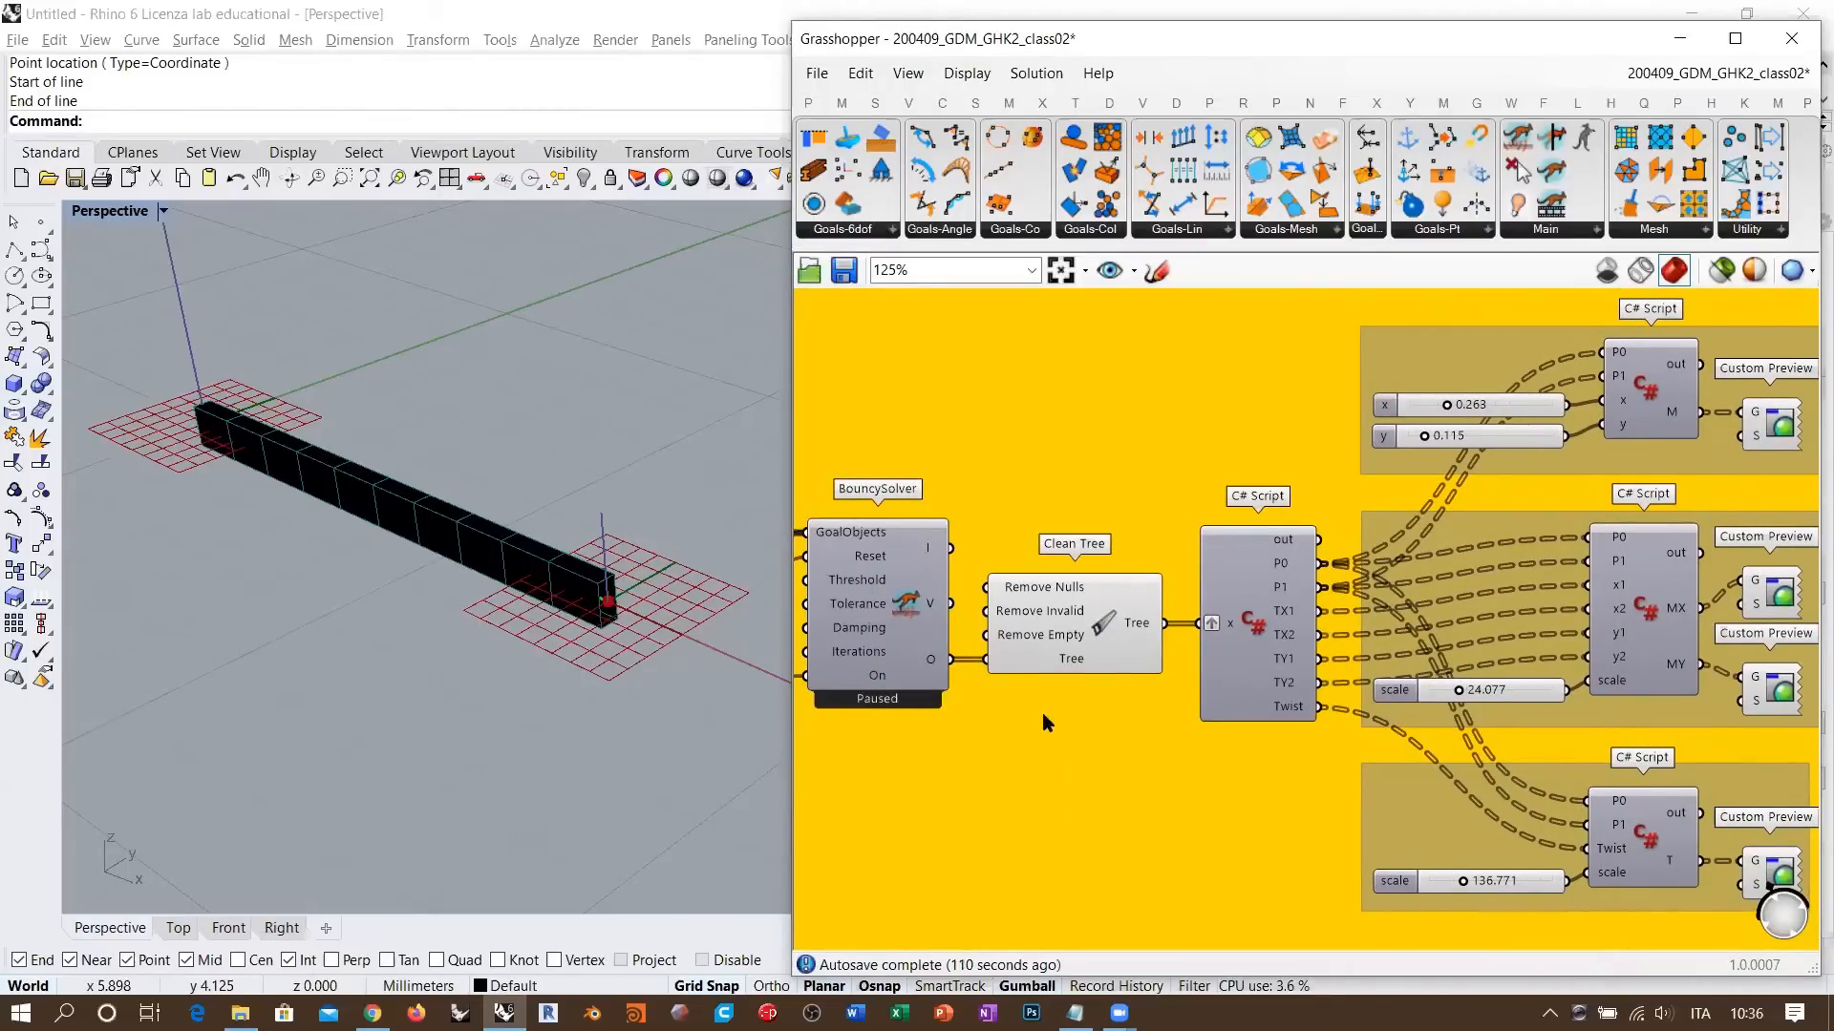
right_click_drag(1301, 614, 988, 637)
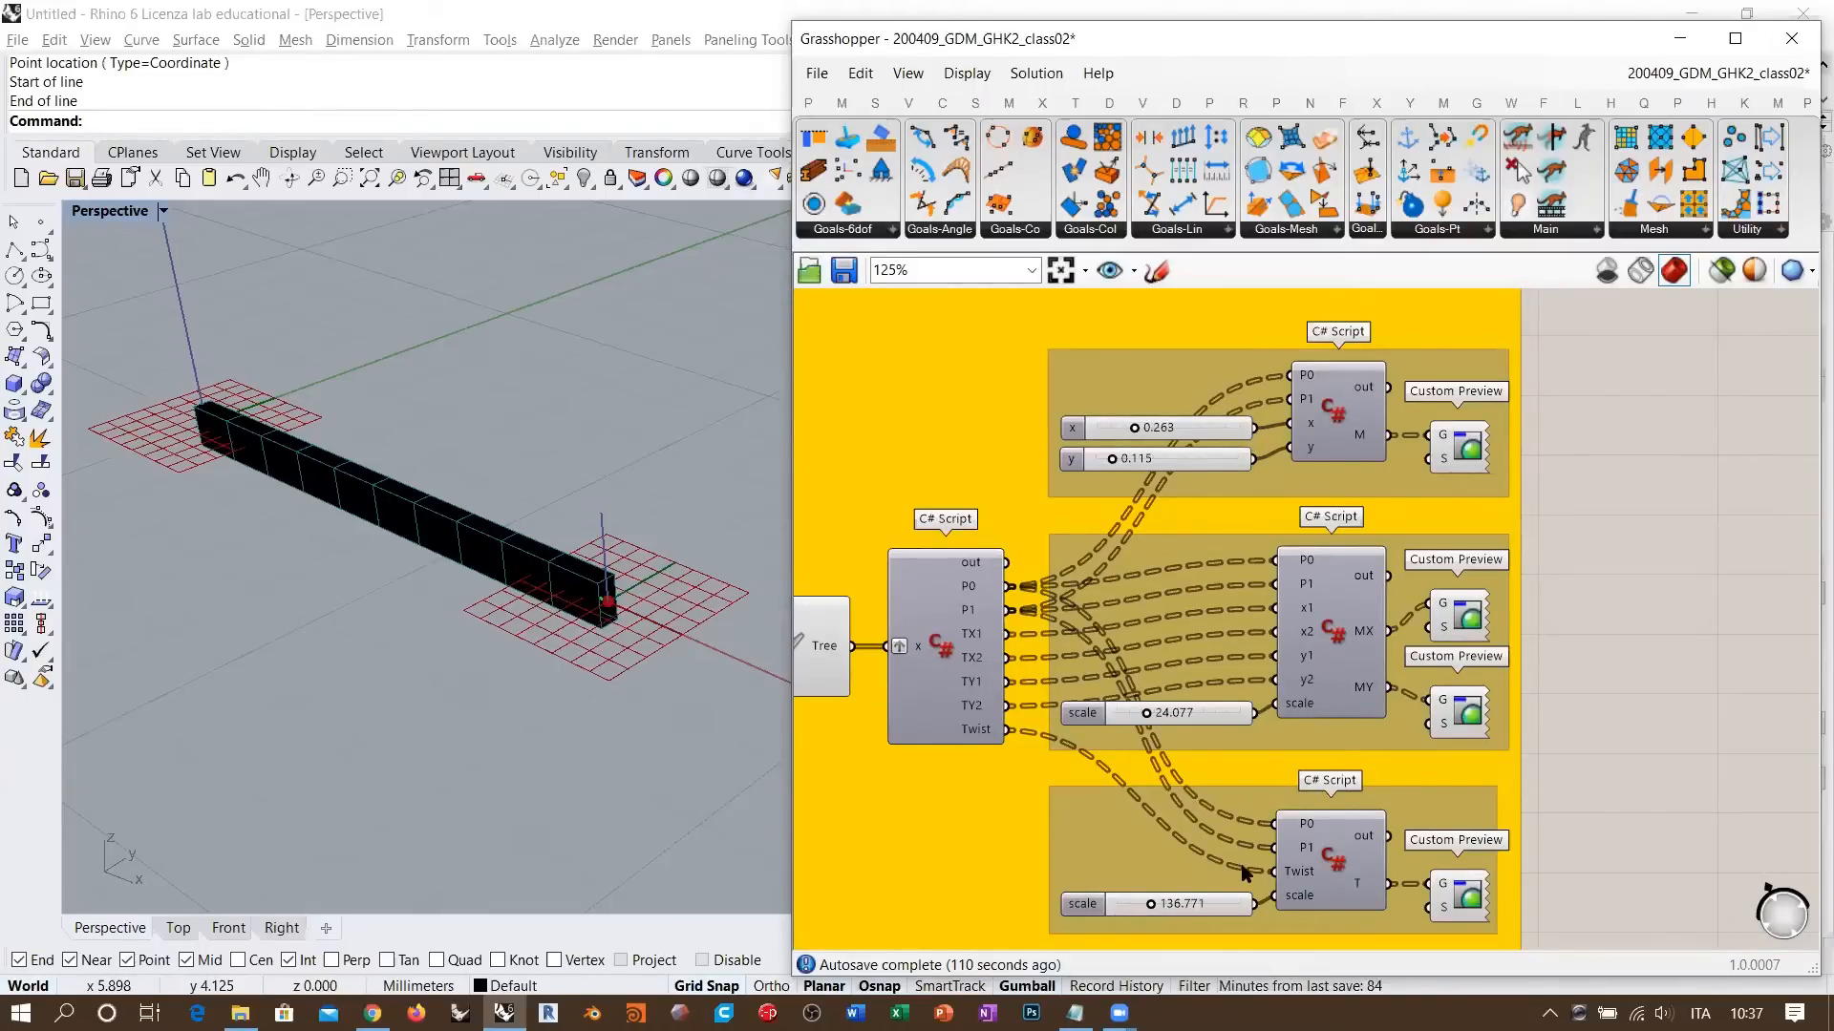
- Examine the three C# Script components that feed the Custom Preview components through the M, MX, MY and T outputs
left_click(1354, 415)
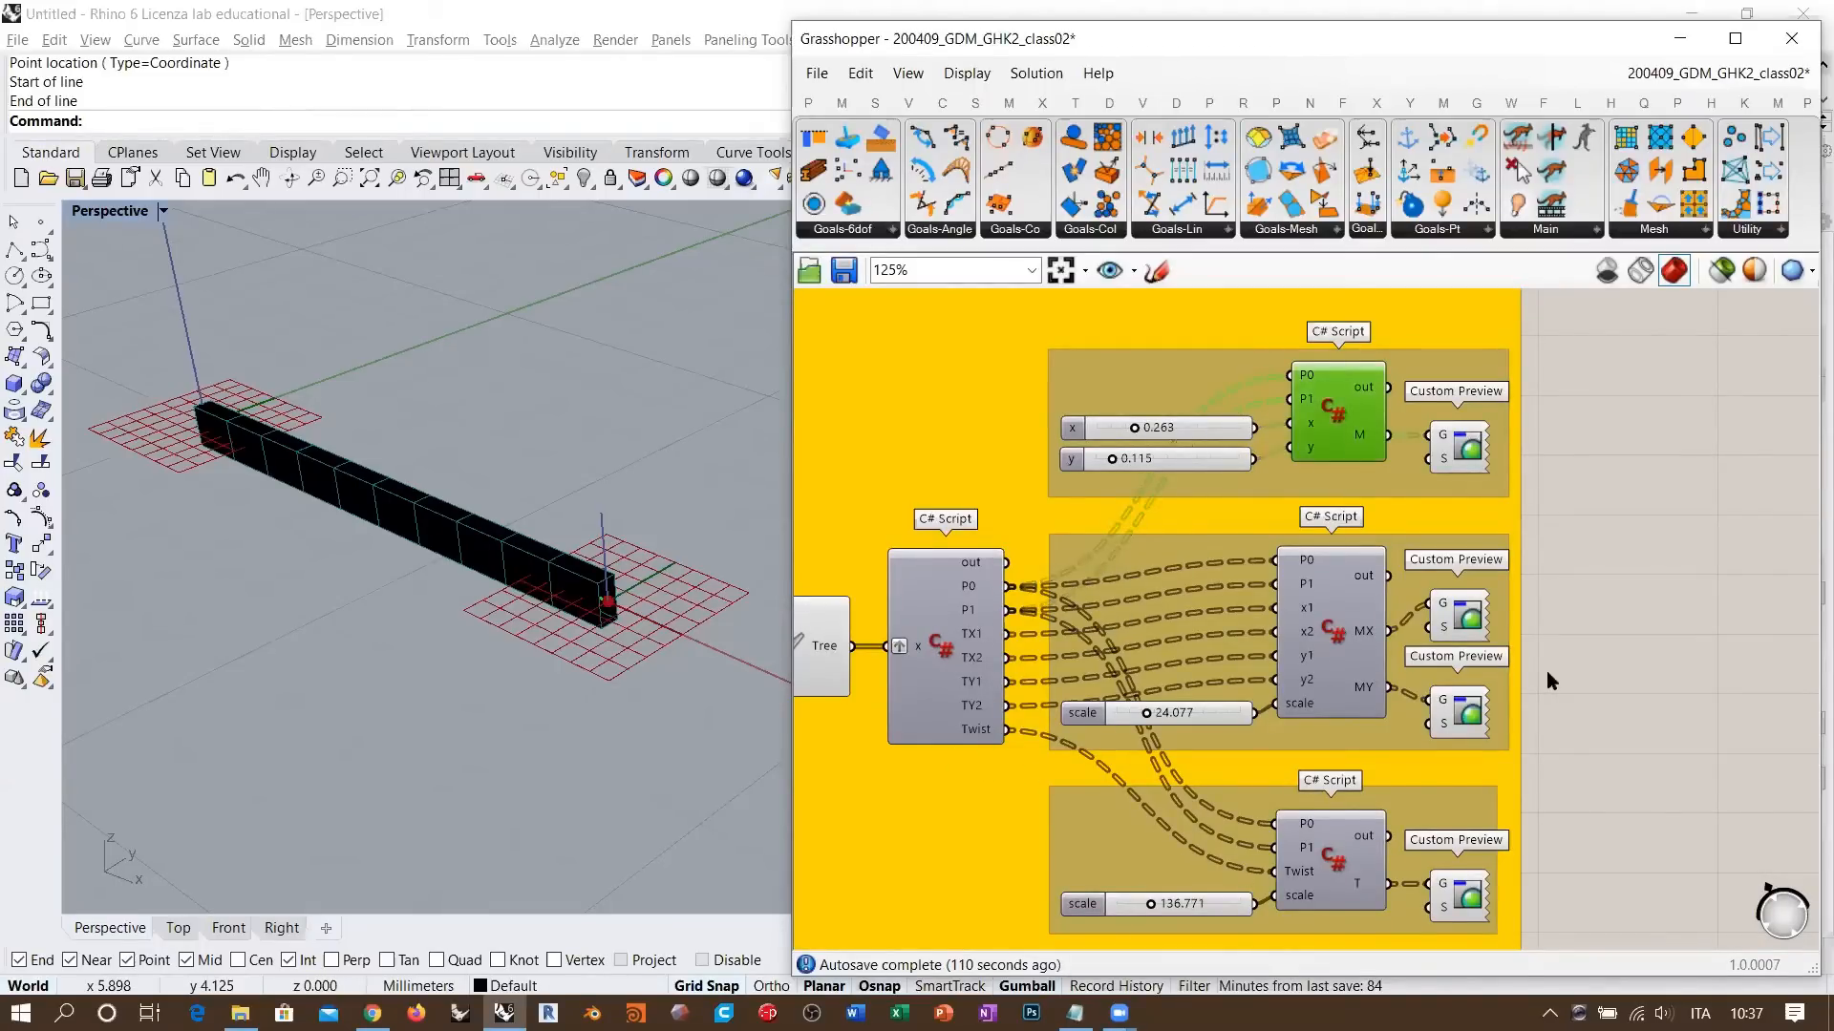
right_click_drag(1464, 709, 1497, 633)
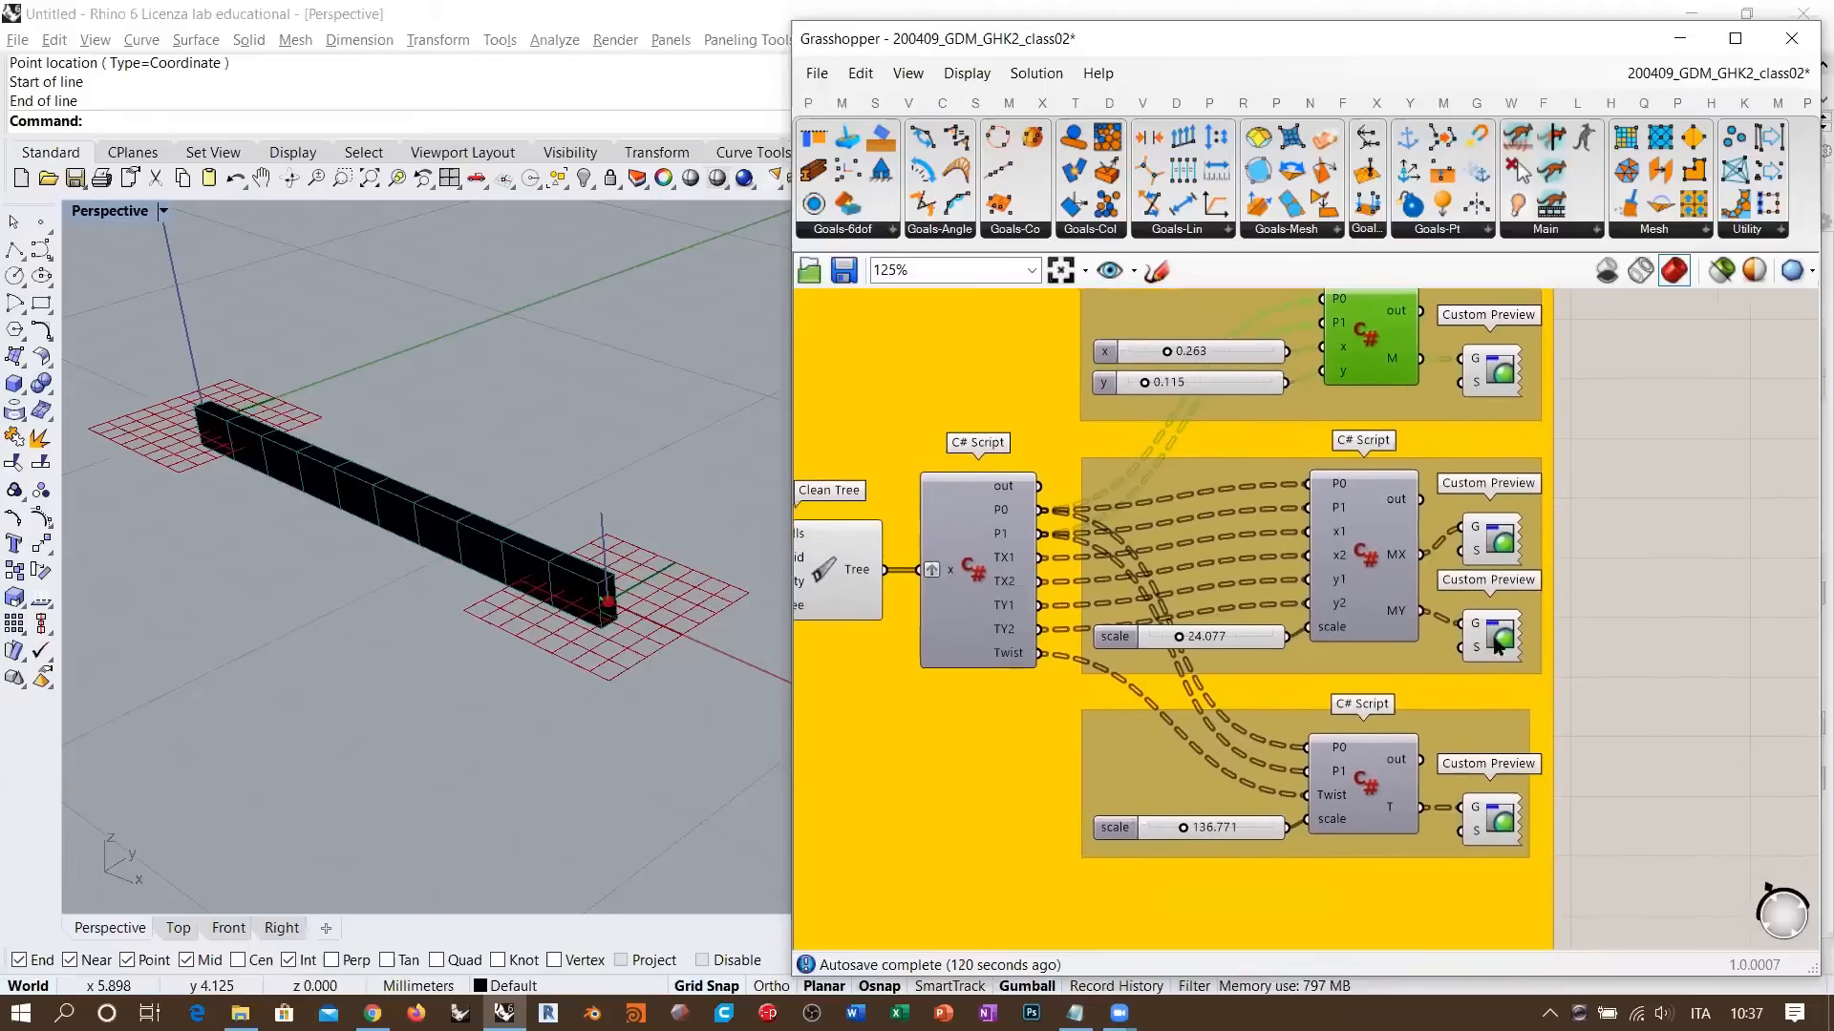
left_click(1370, 561)
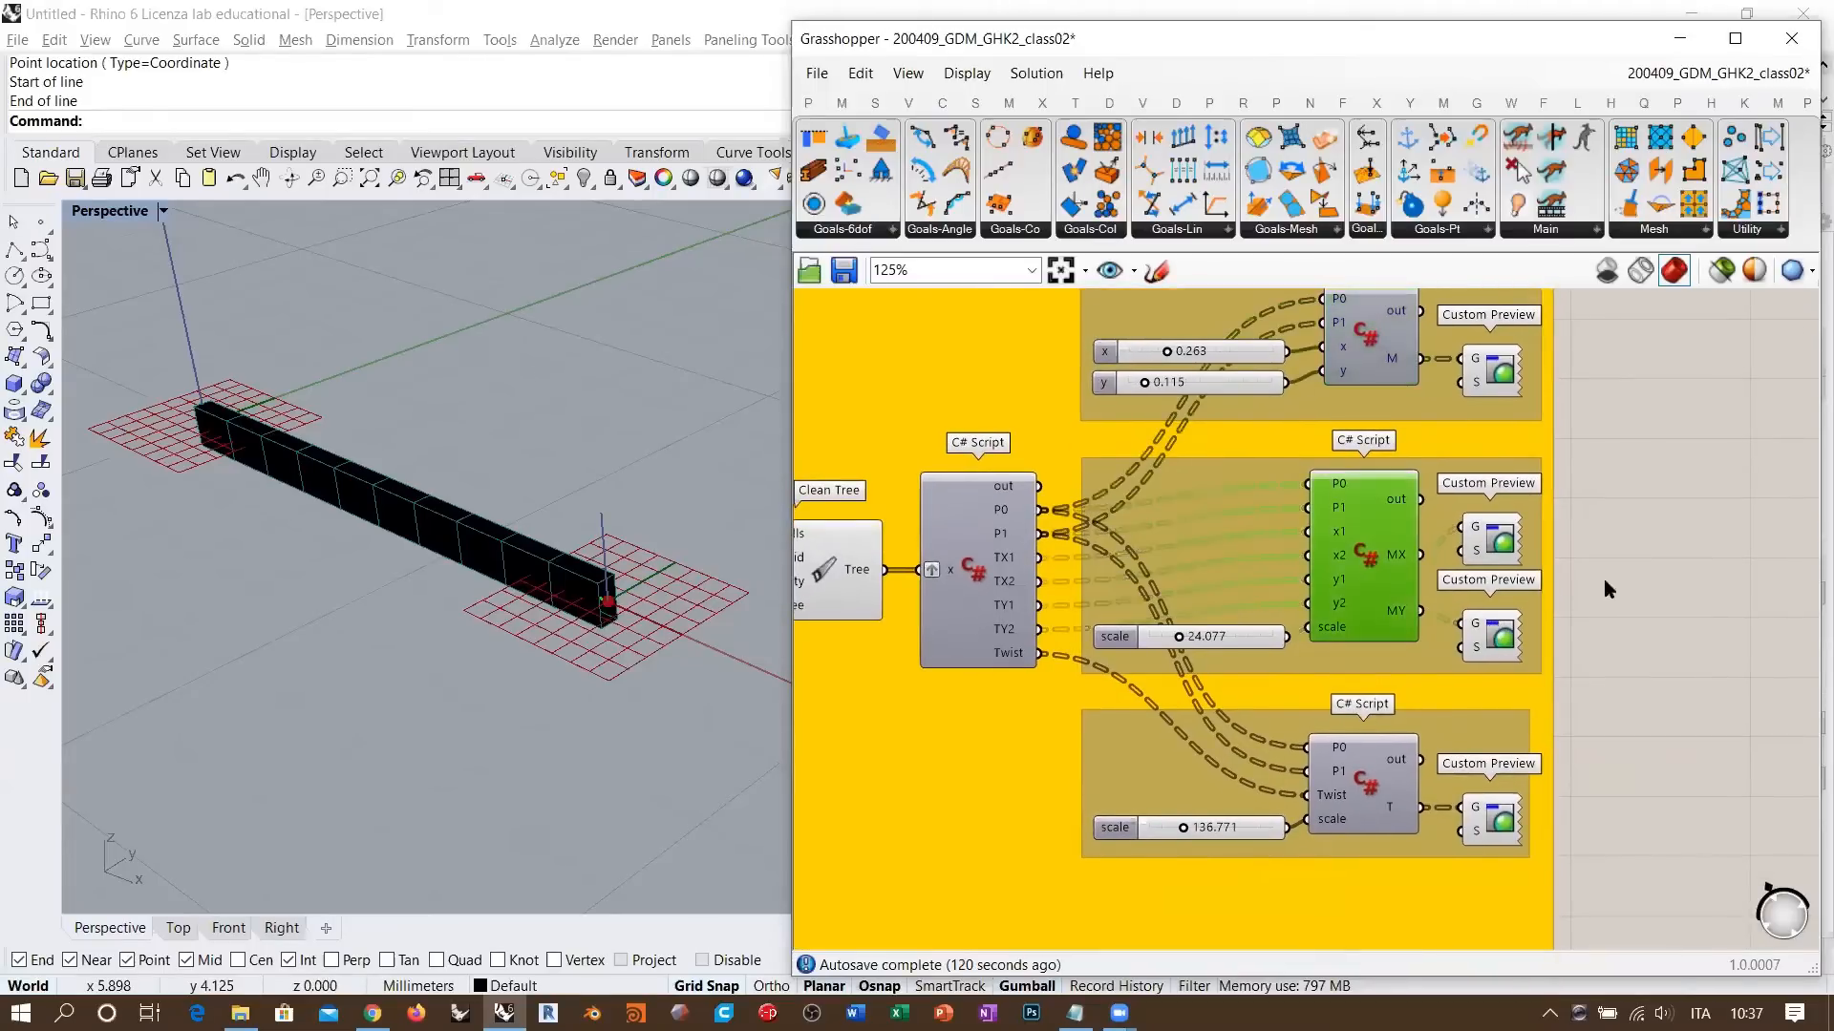
left_click(1376, 793)
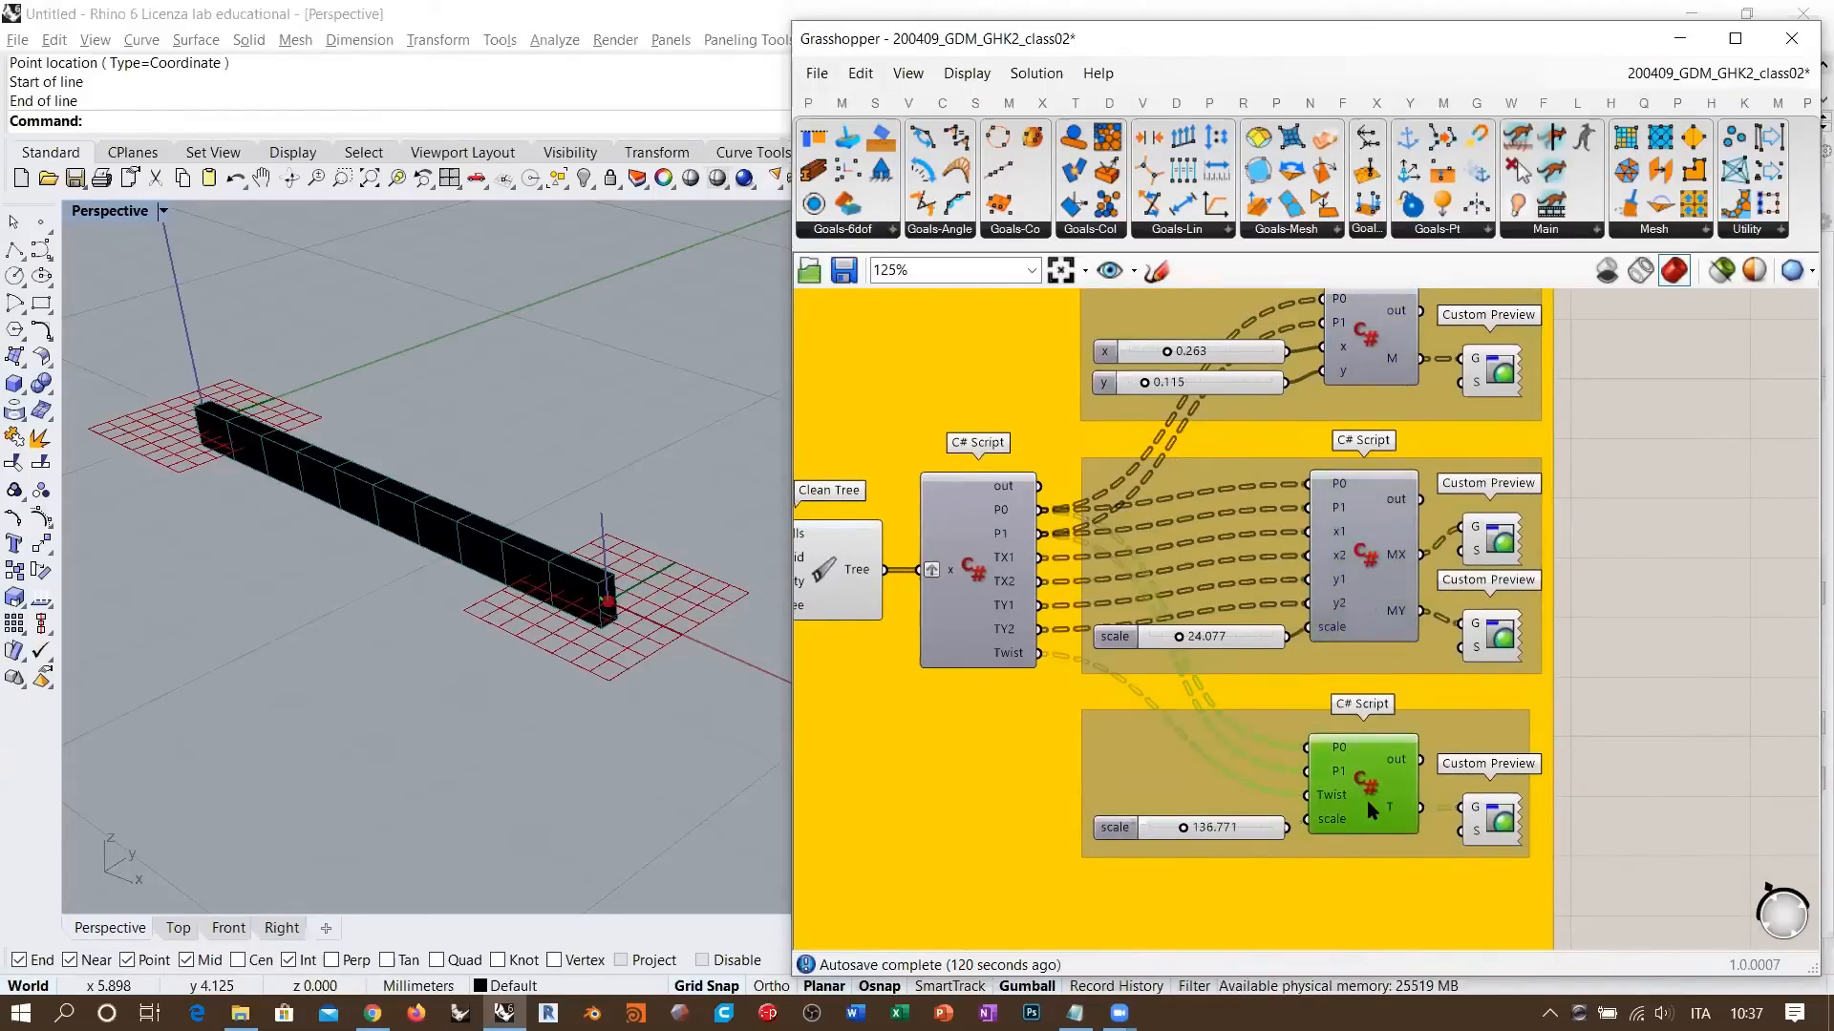
left_click(1723, 664)
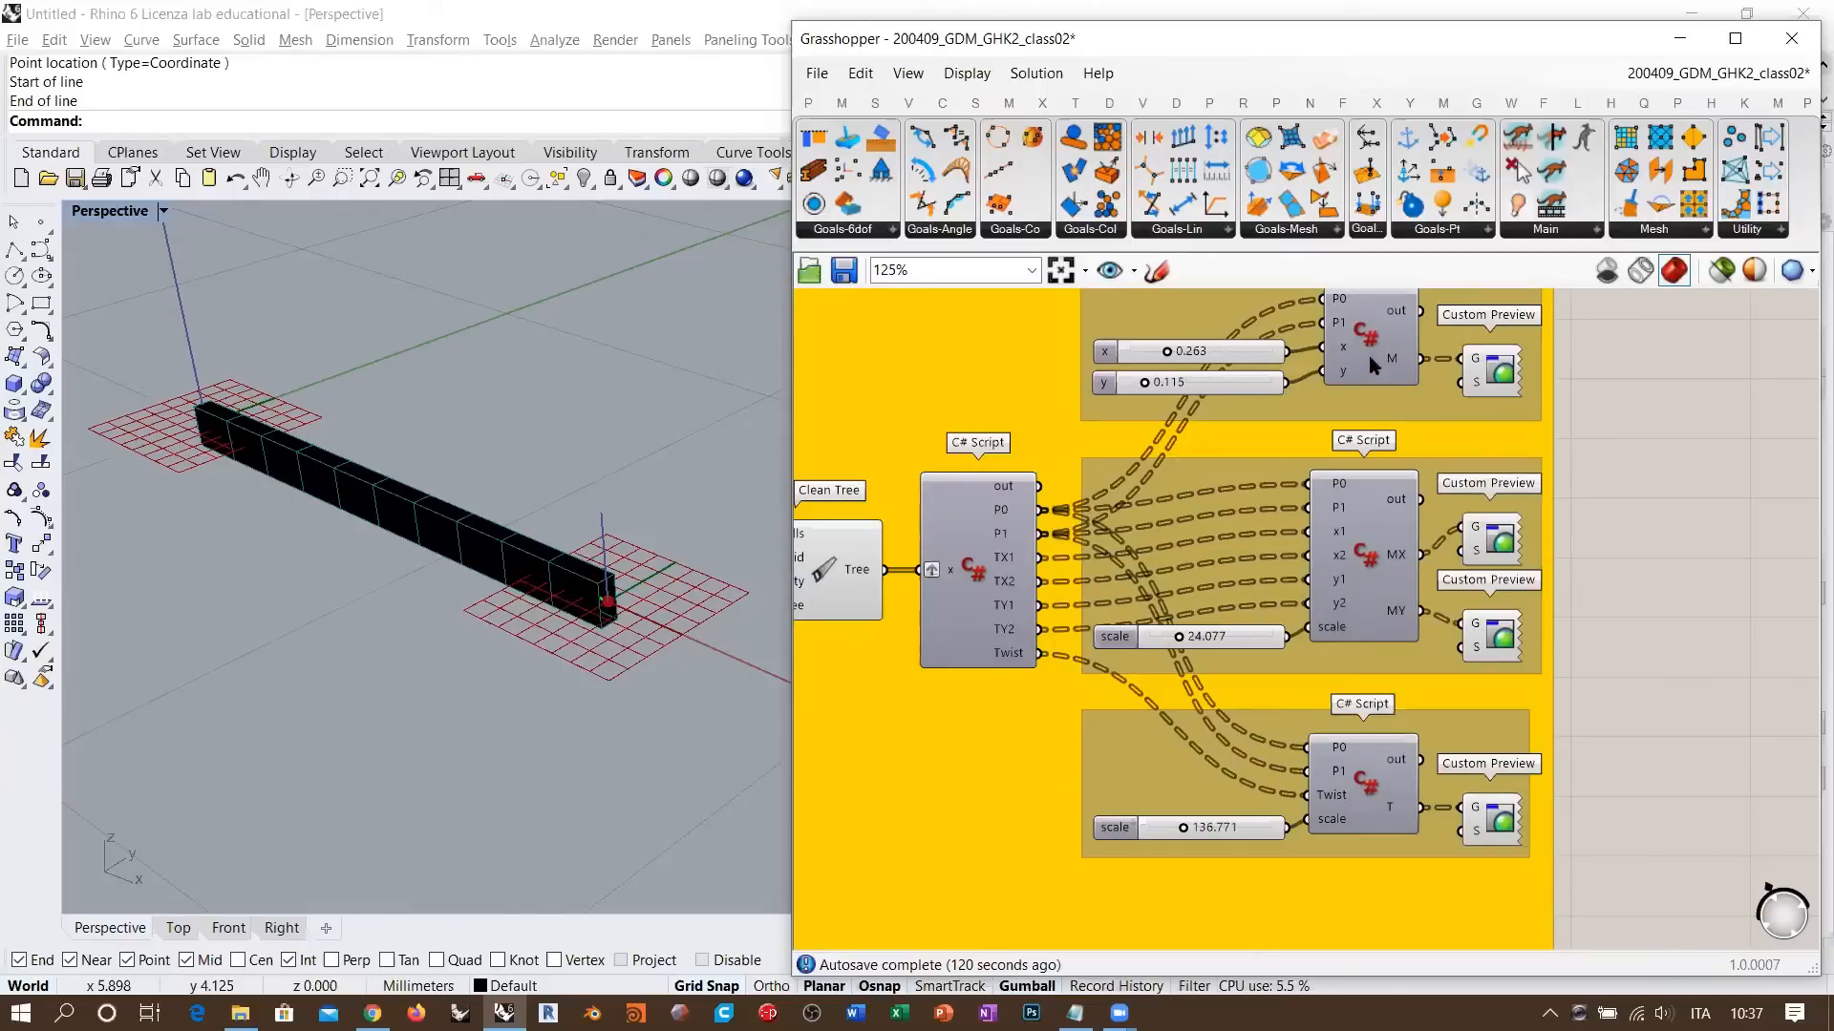
left_click(1375, 352)
left_click(1372, 569)
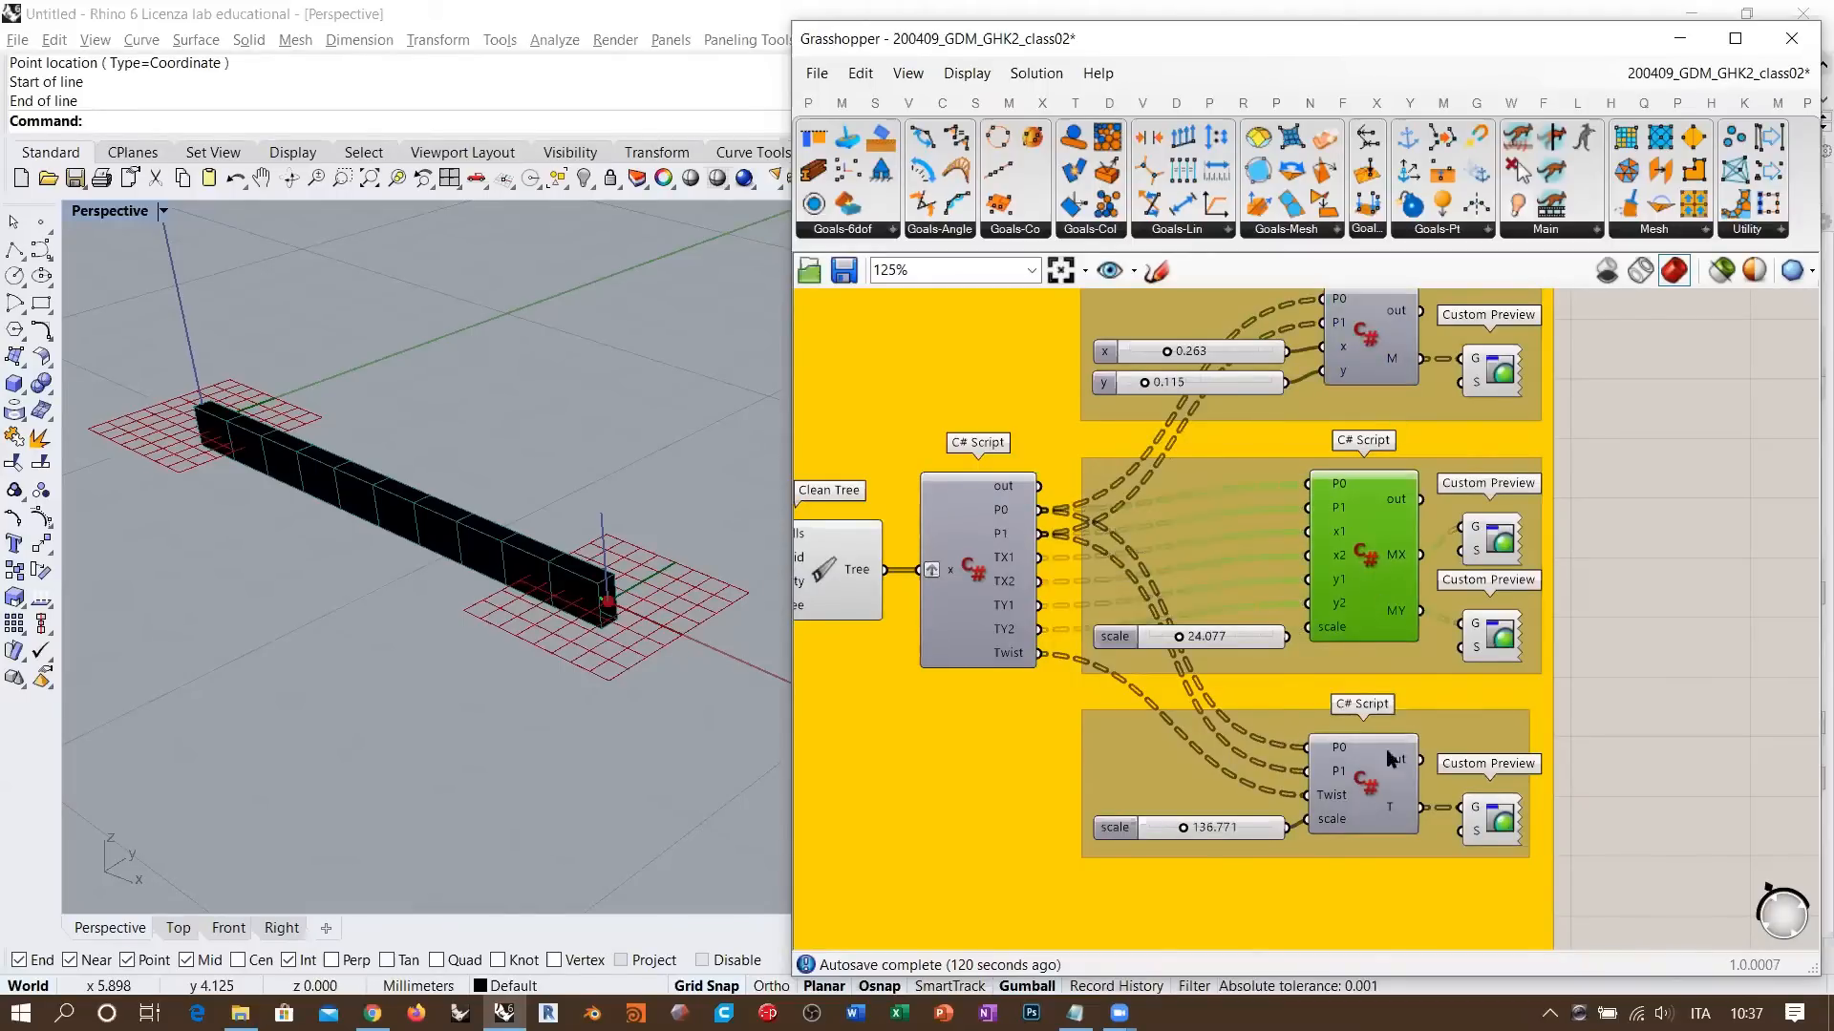
left_click(1376, 785)
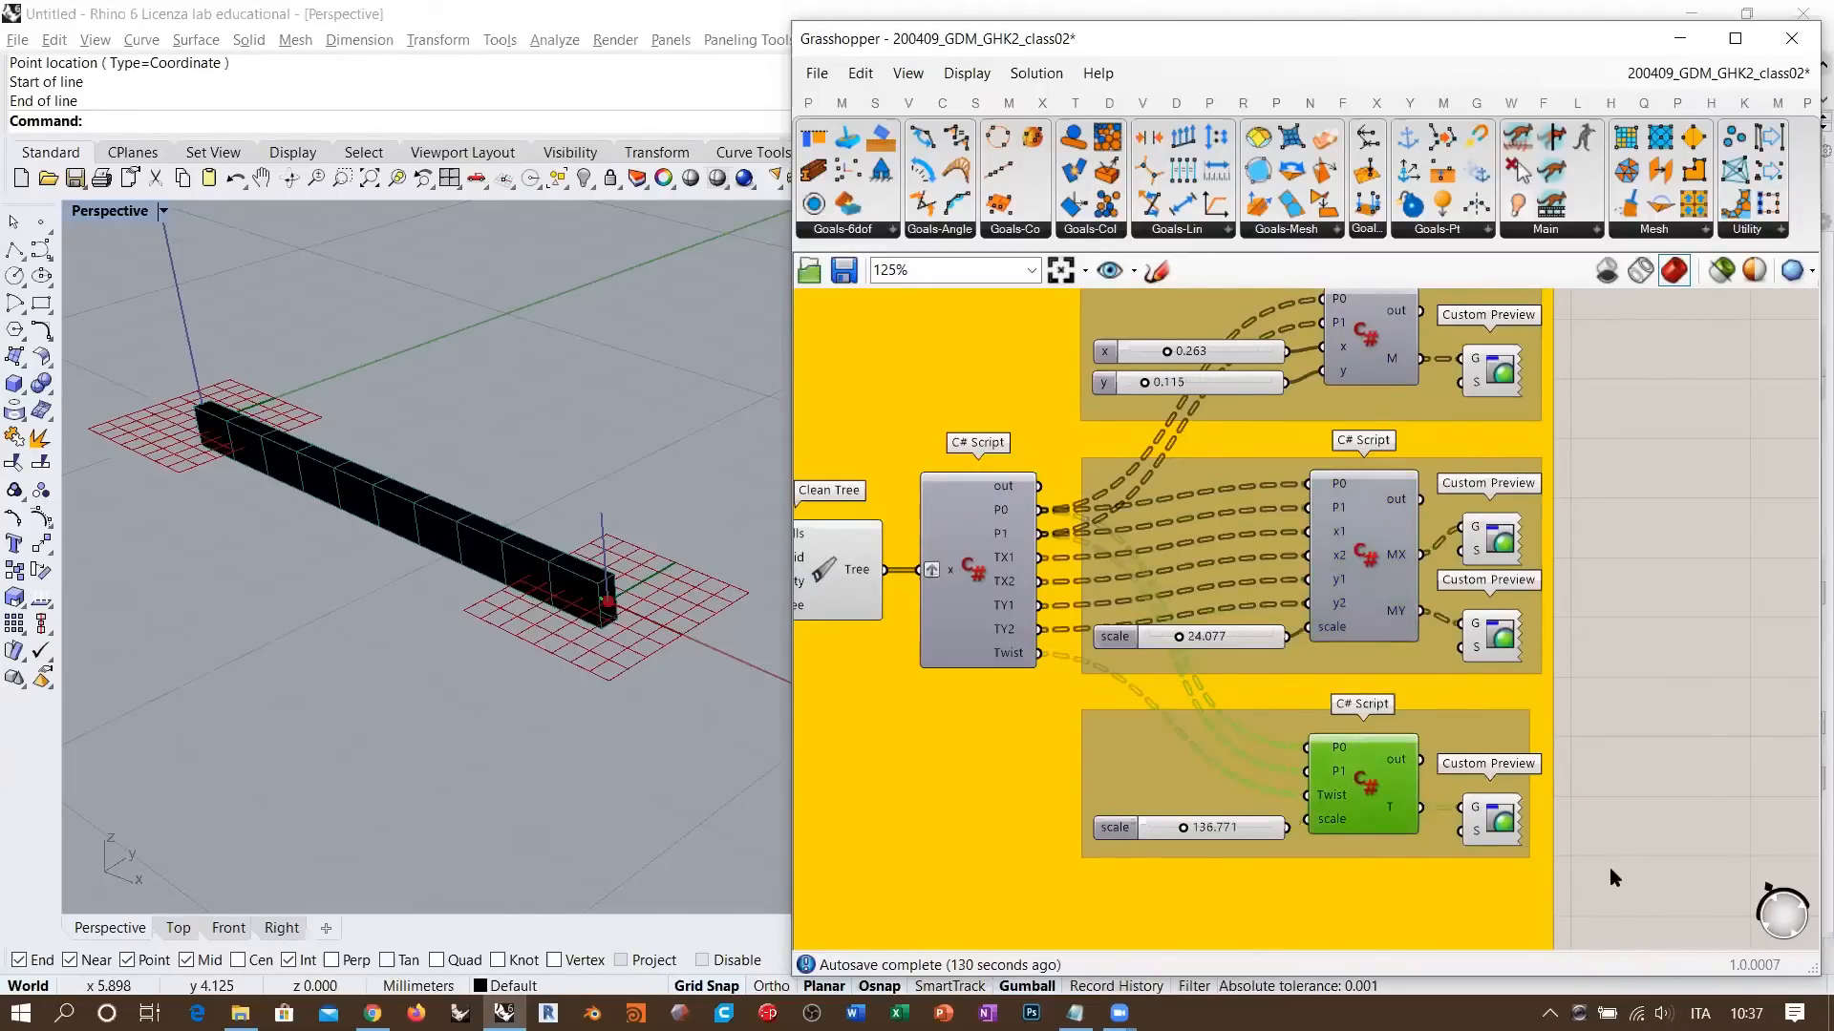
left_click(1608, 865)
- Examine the Clean Tree component and the data coming from the BouncySolver's O output
right_click_drag(1381, 501, 1492, 552)
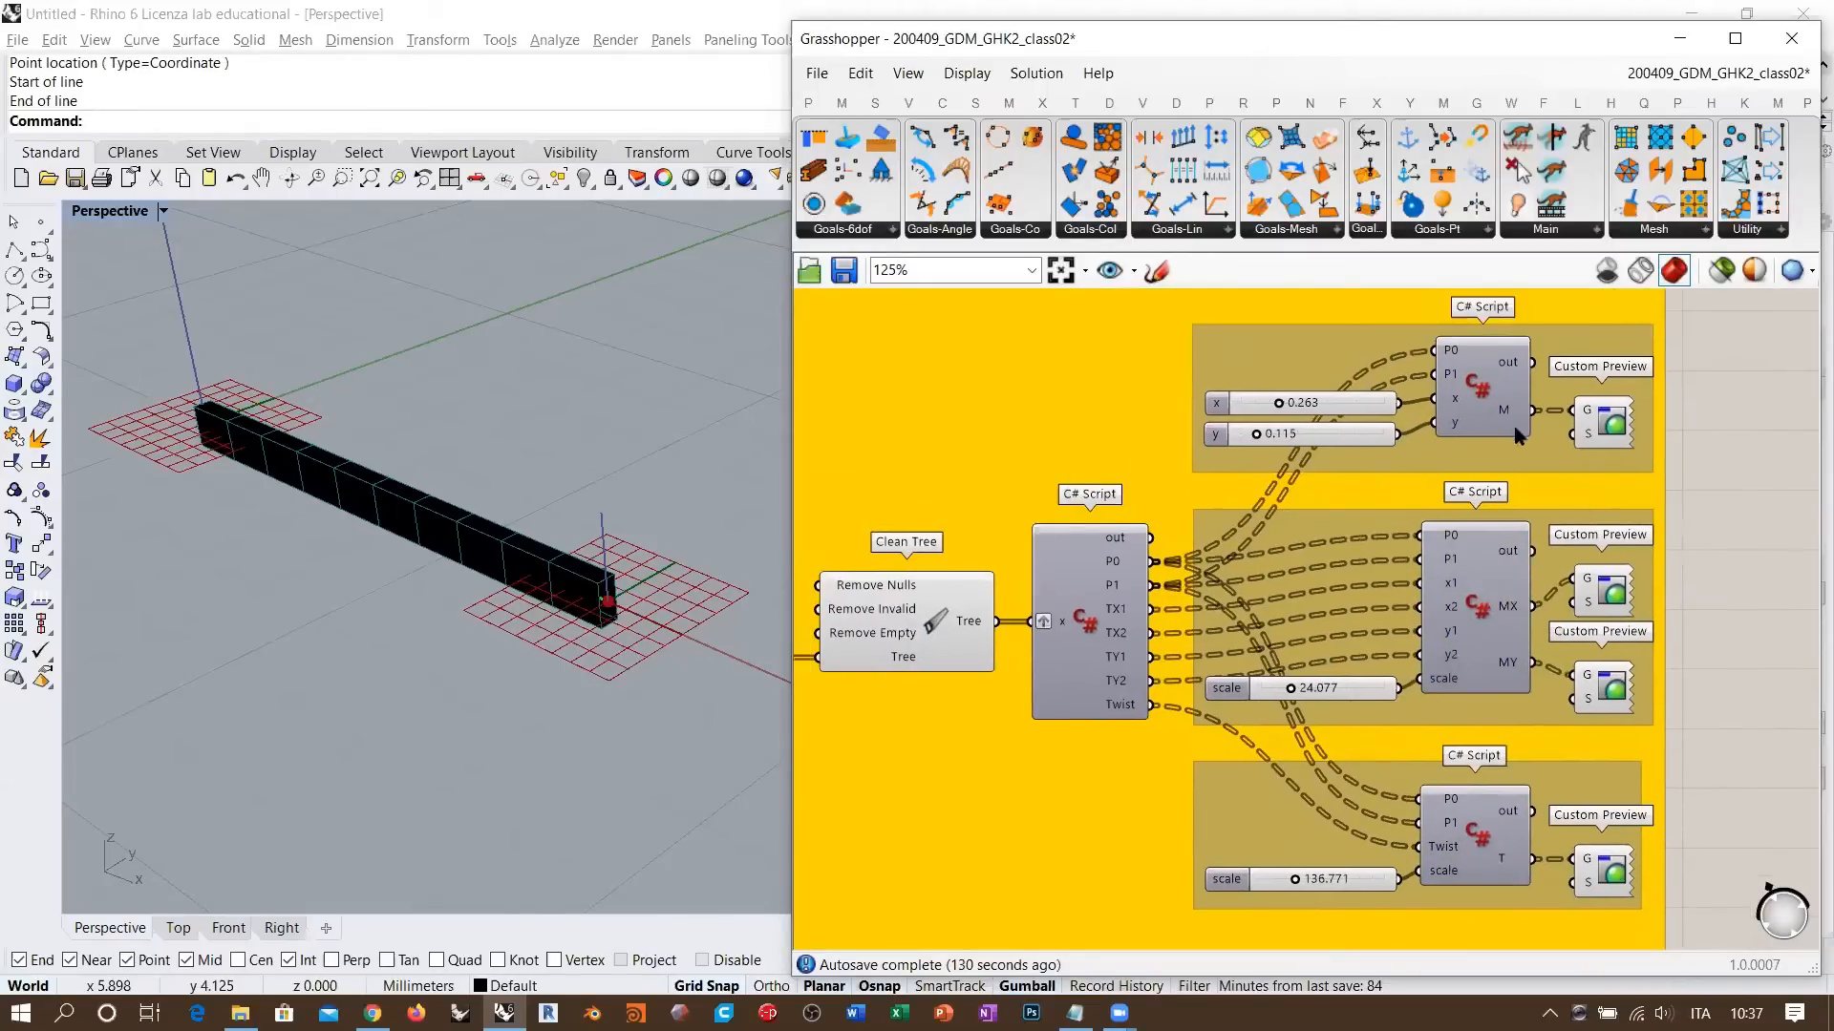
right_click_drag(900, 633, 1251, 622)
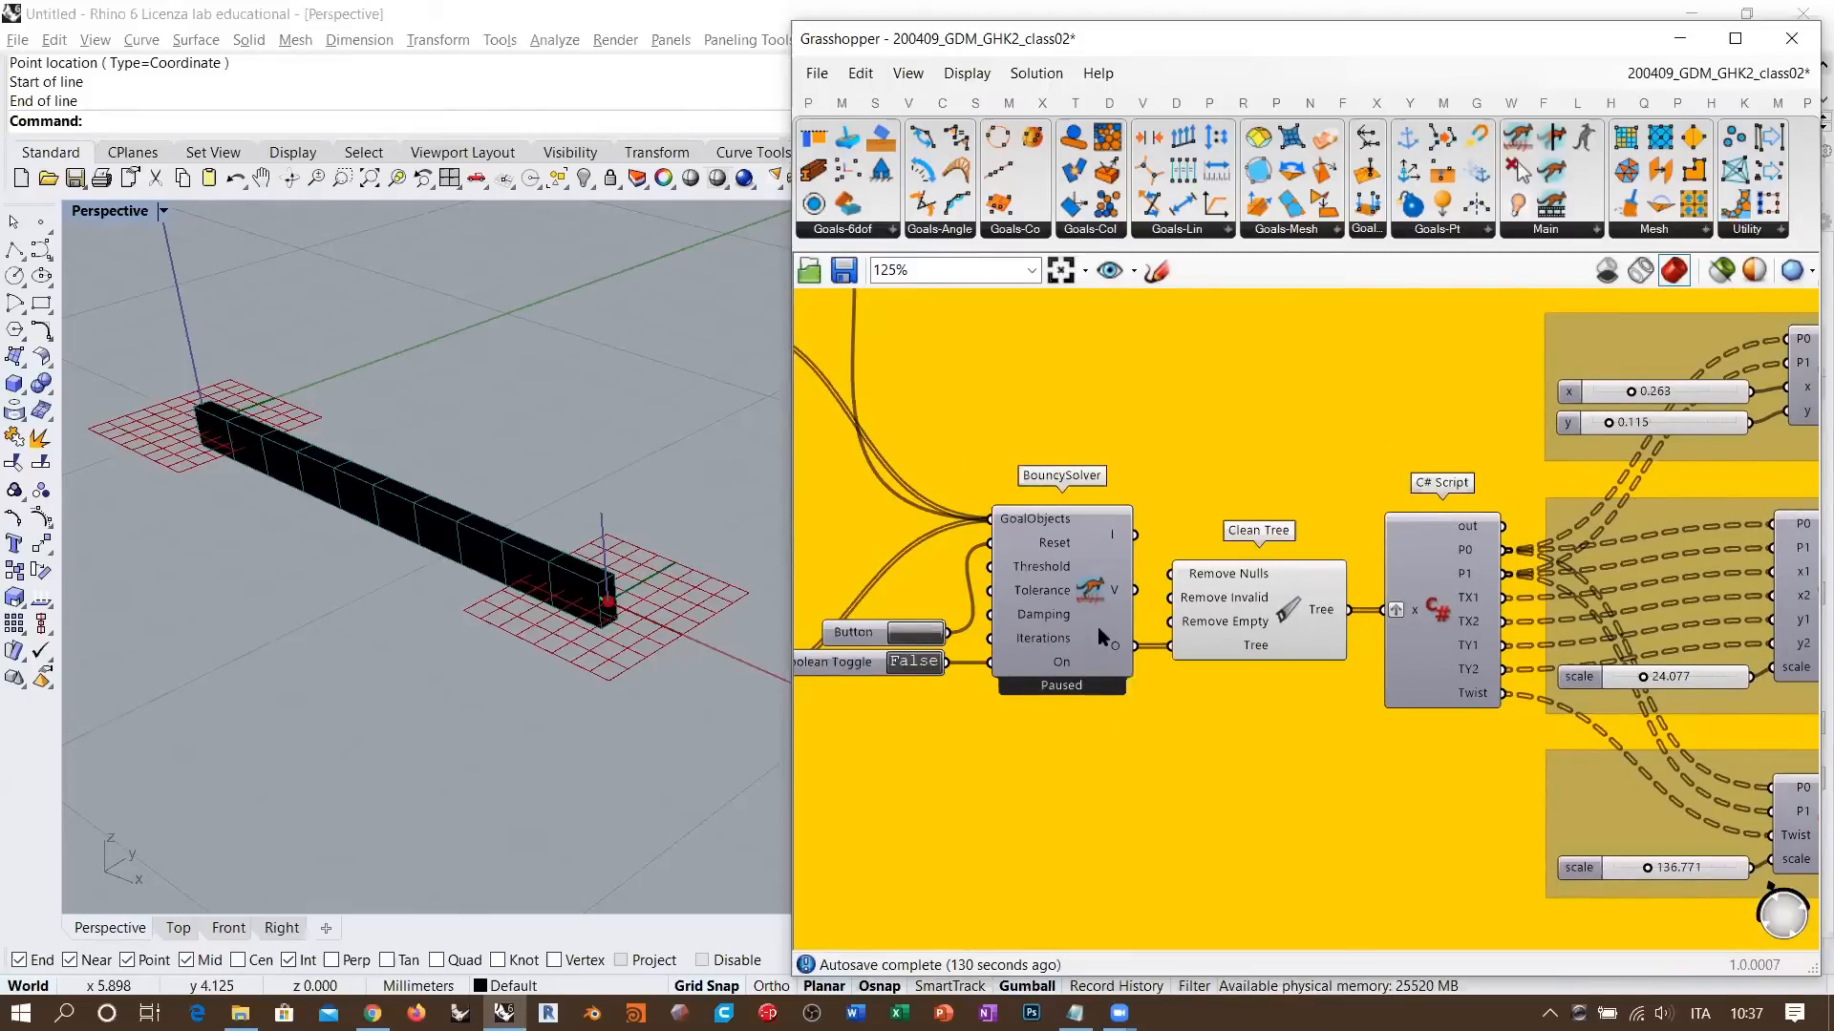
left_click(1283, 620)
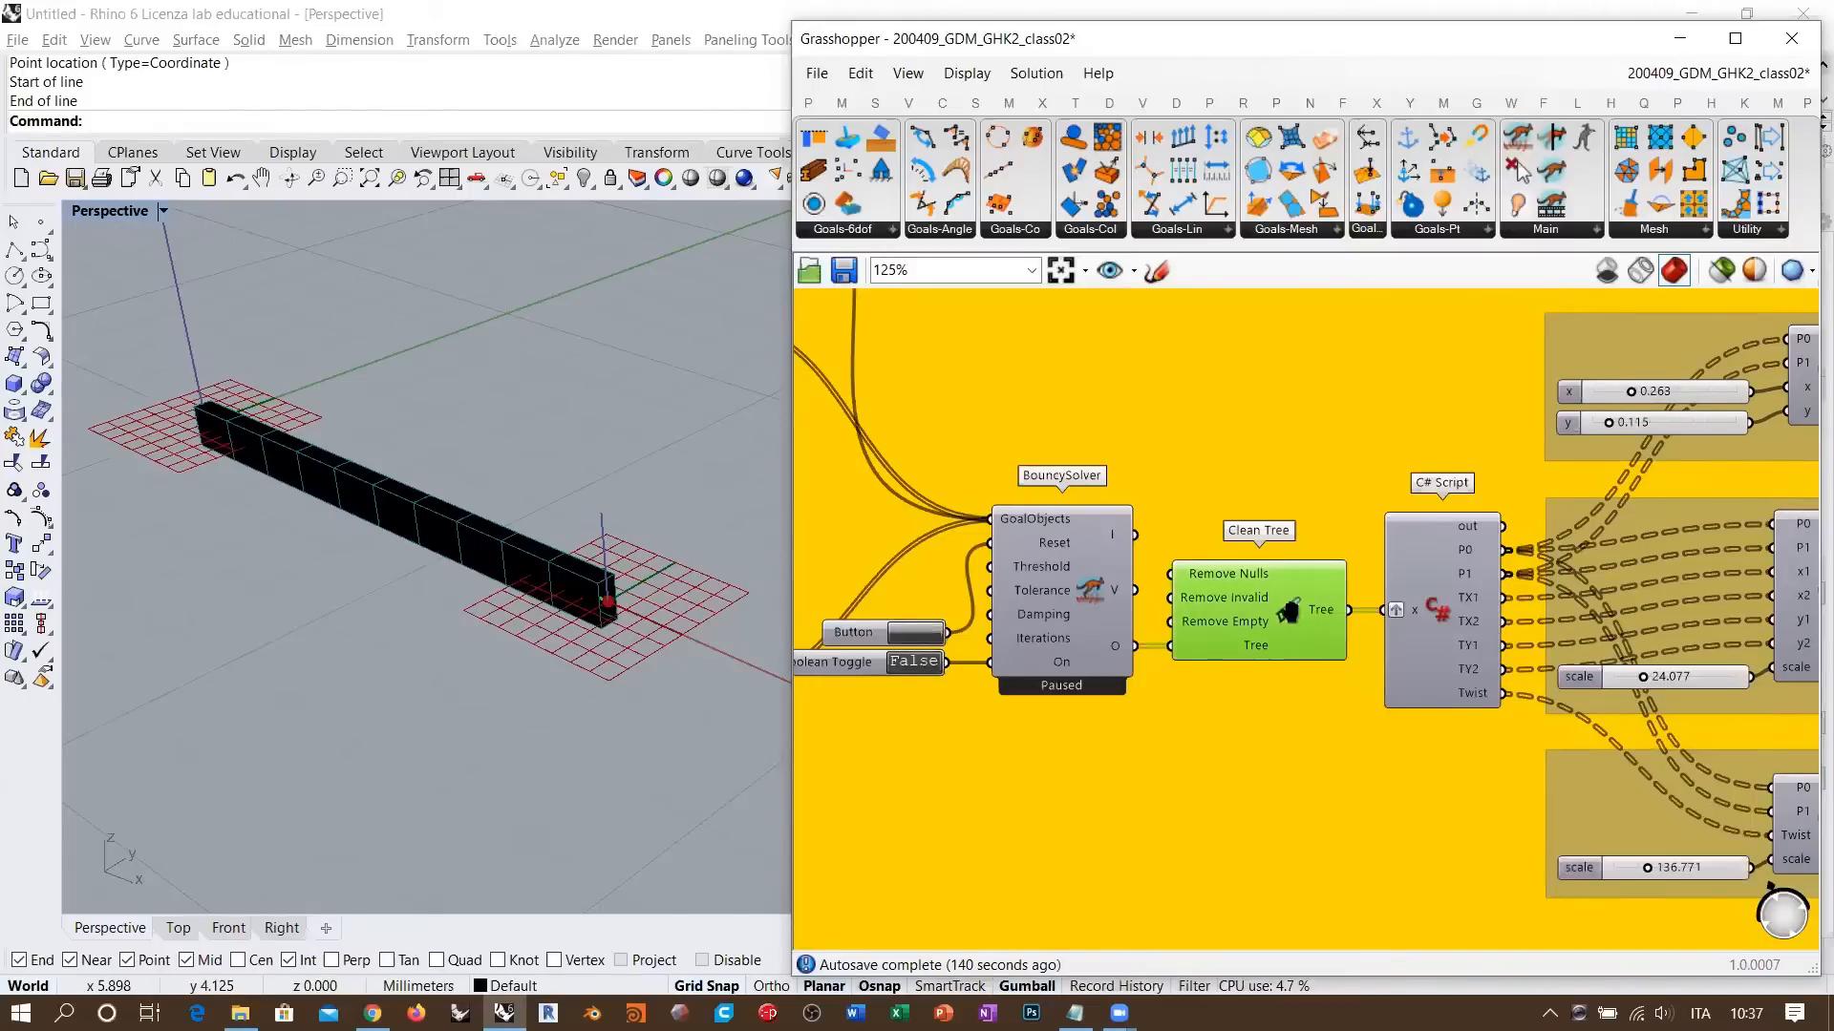
scroll(1314, 609, "down", 3)
scroll(1117, 472, "up", 1)
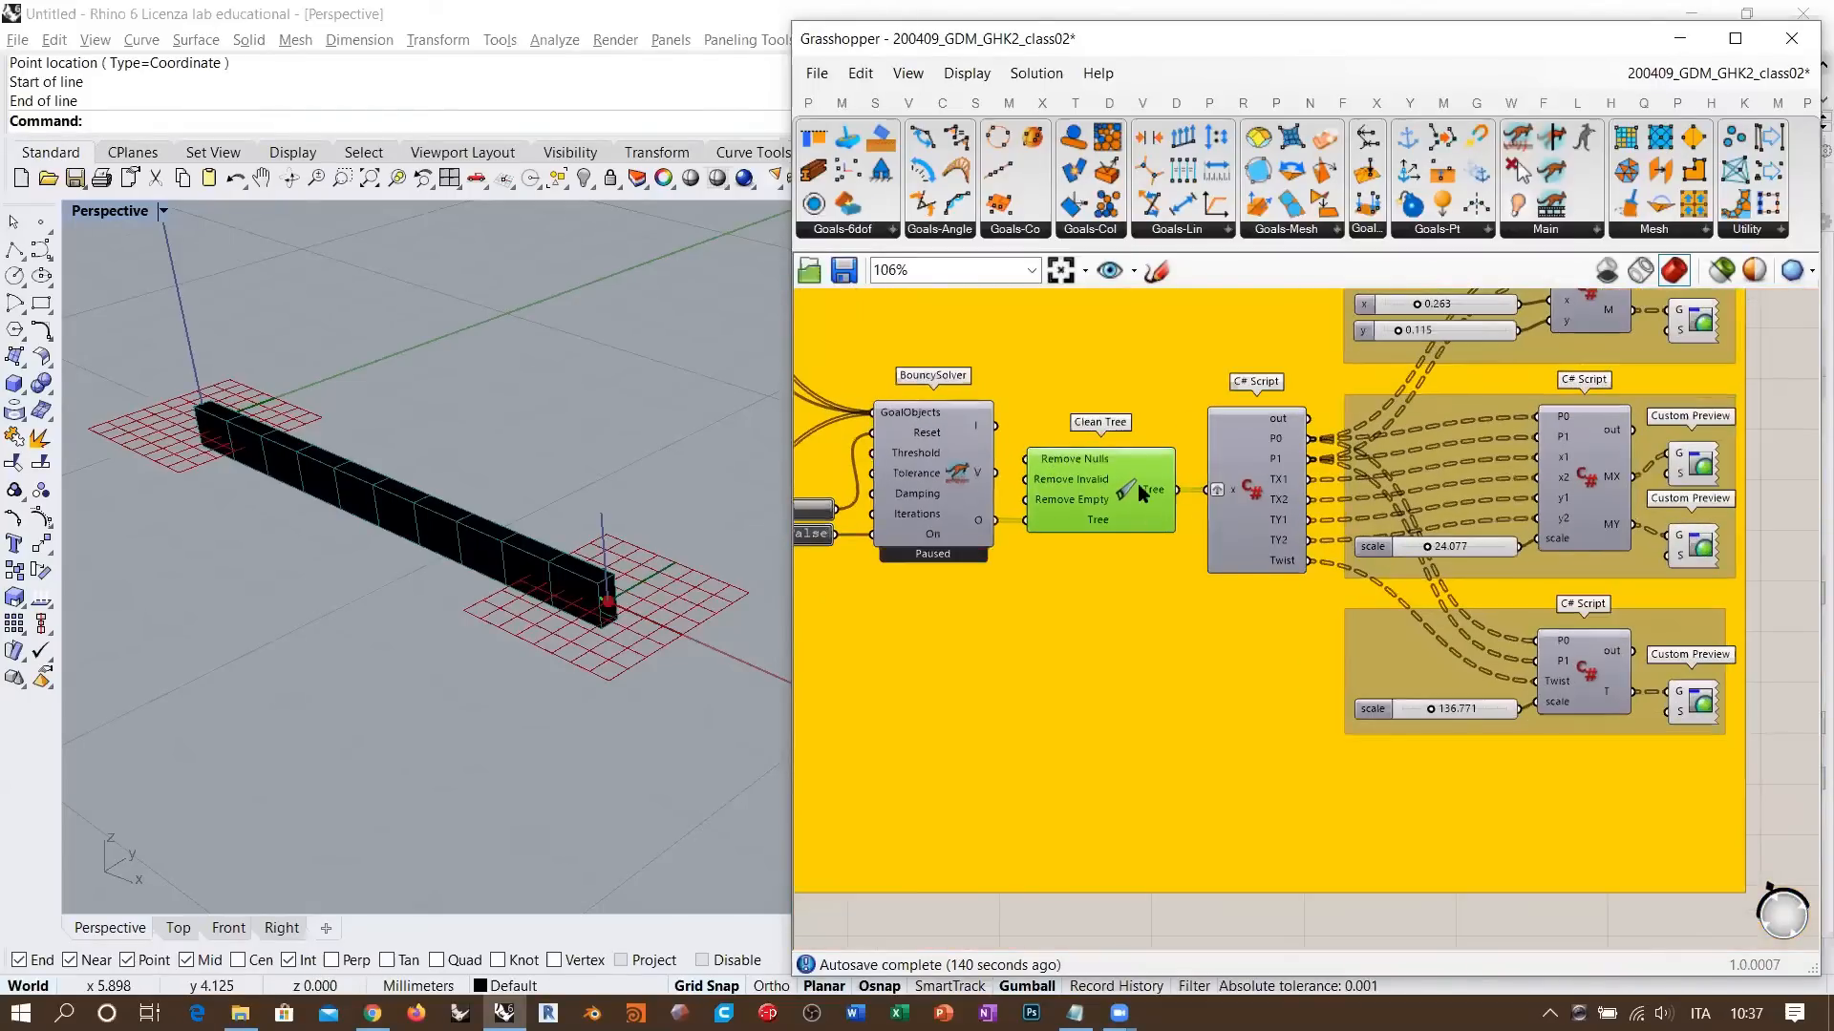
right_click_drag(1175, 683, 1208, 584)
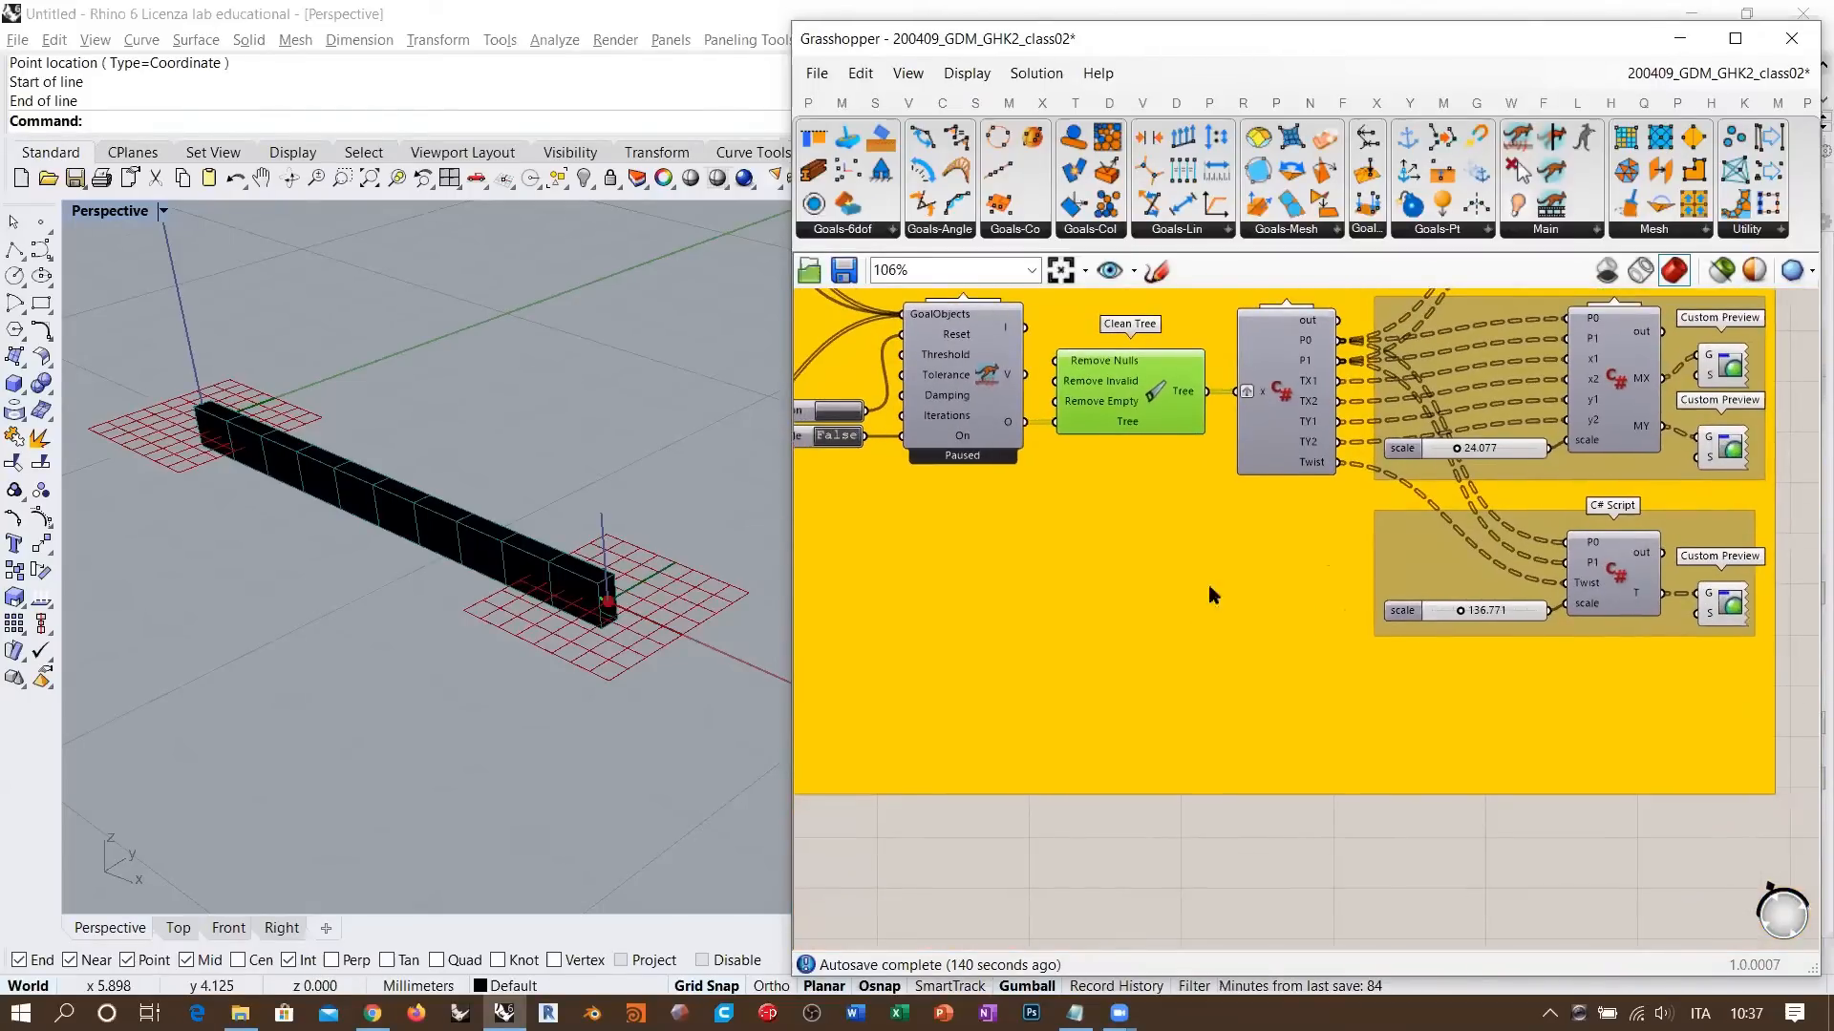
mouse_move(1011, 428)
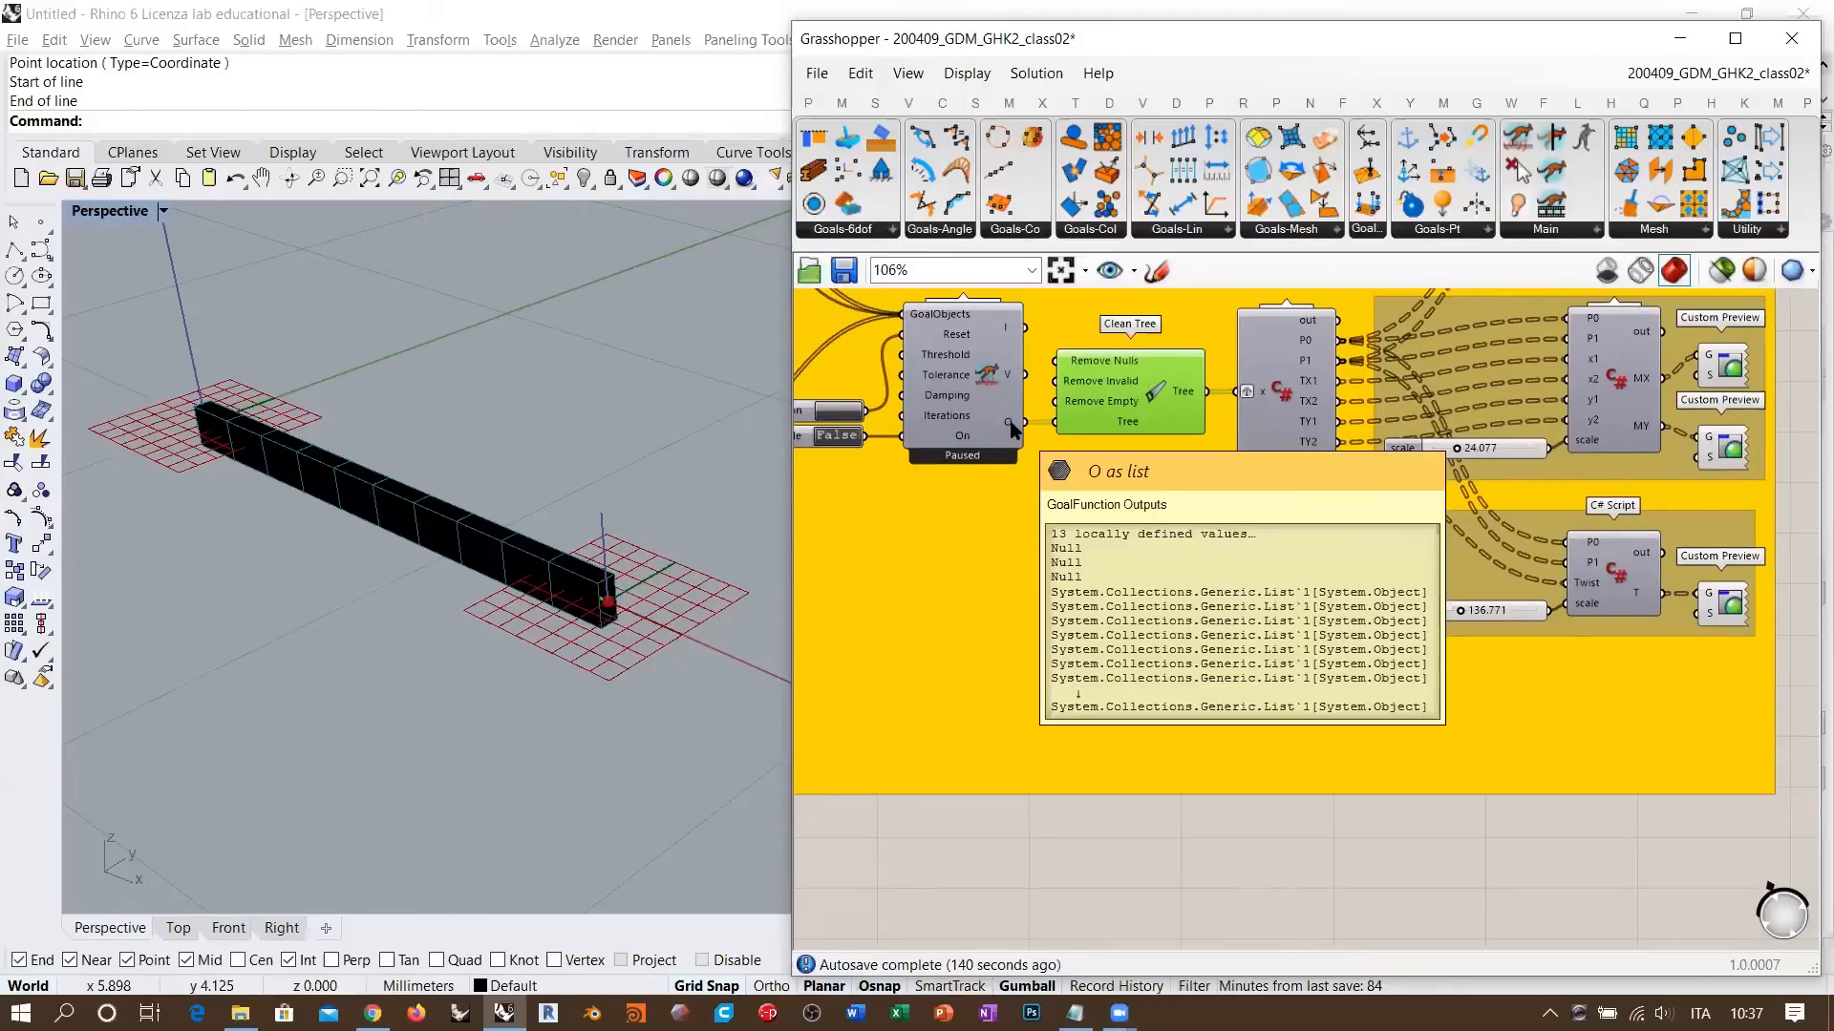
- Inspect the Clean Tree output in an enlarged panel and delete that panel again
double_click(1220, 819)
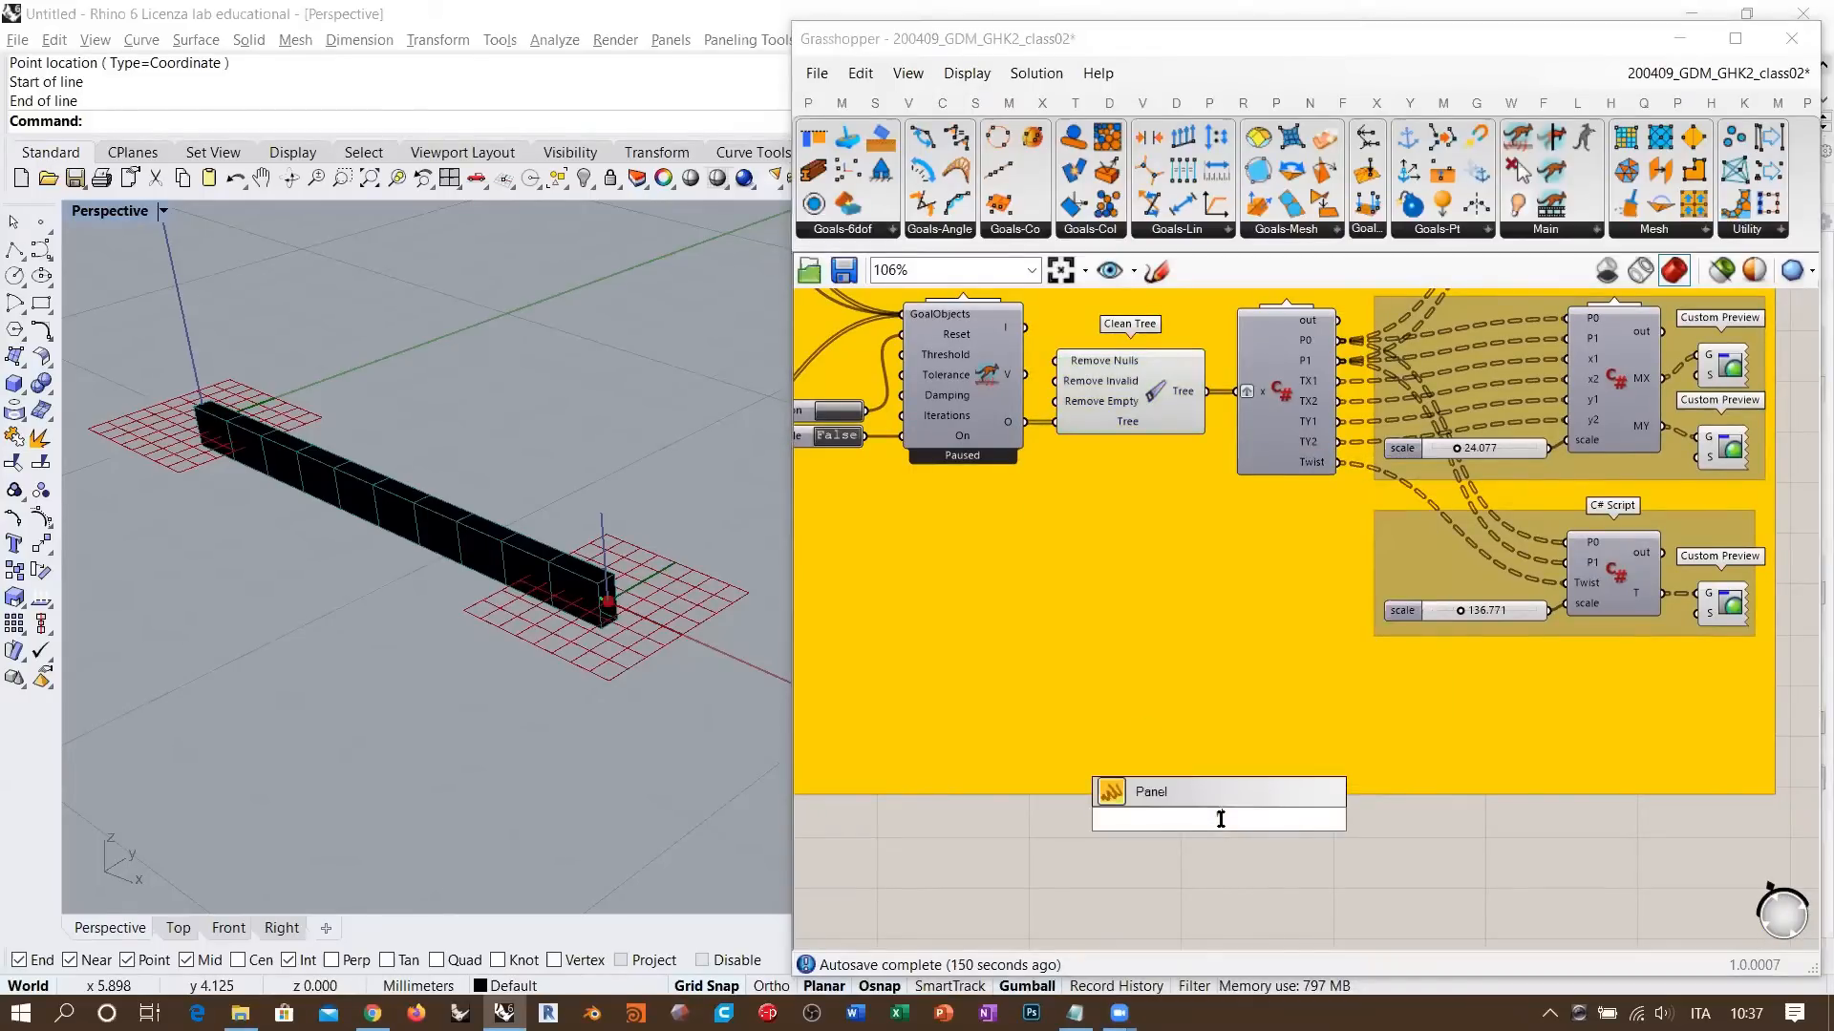
left_click(1219, 792)
left_click_drag(1205, 392, 1136, 819)
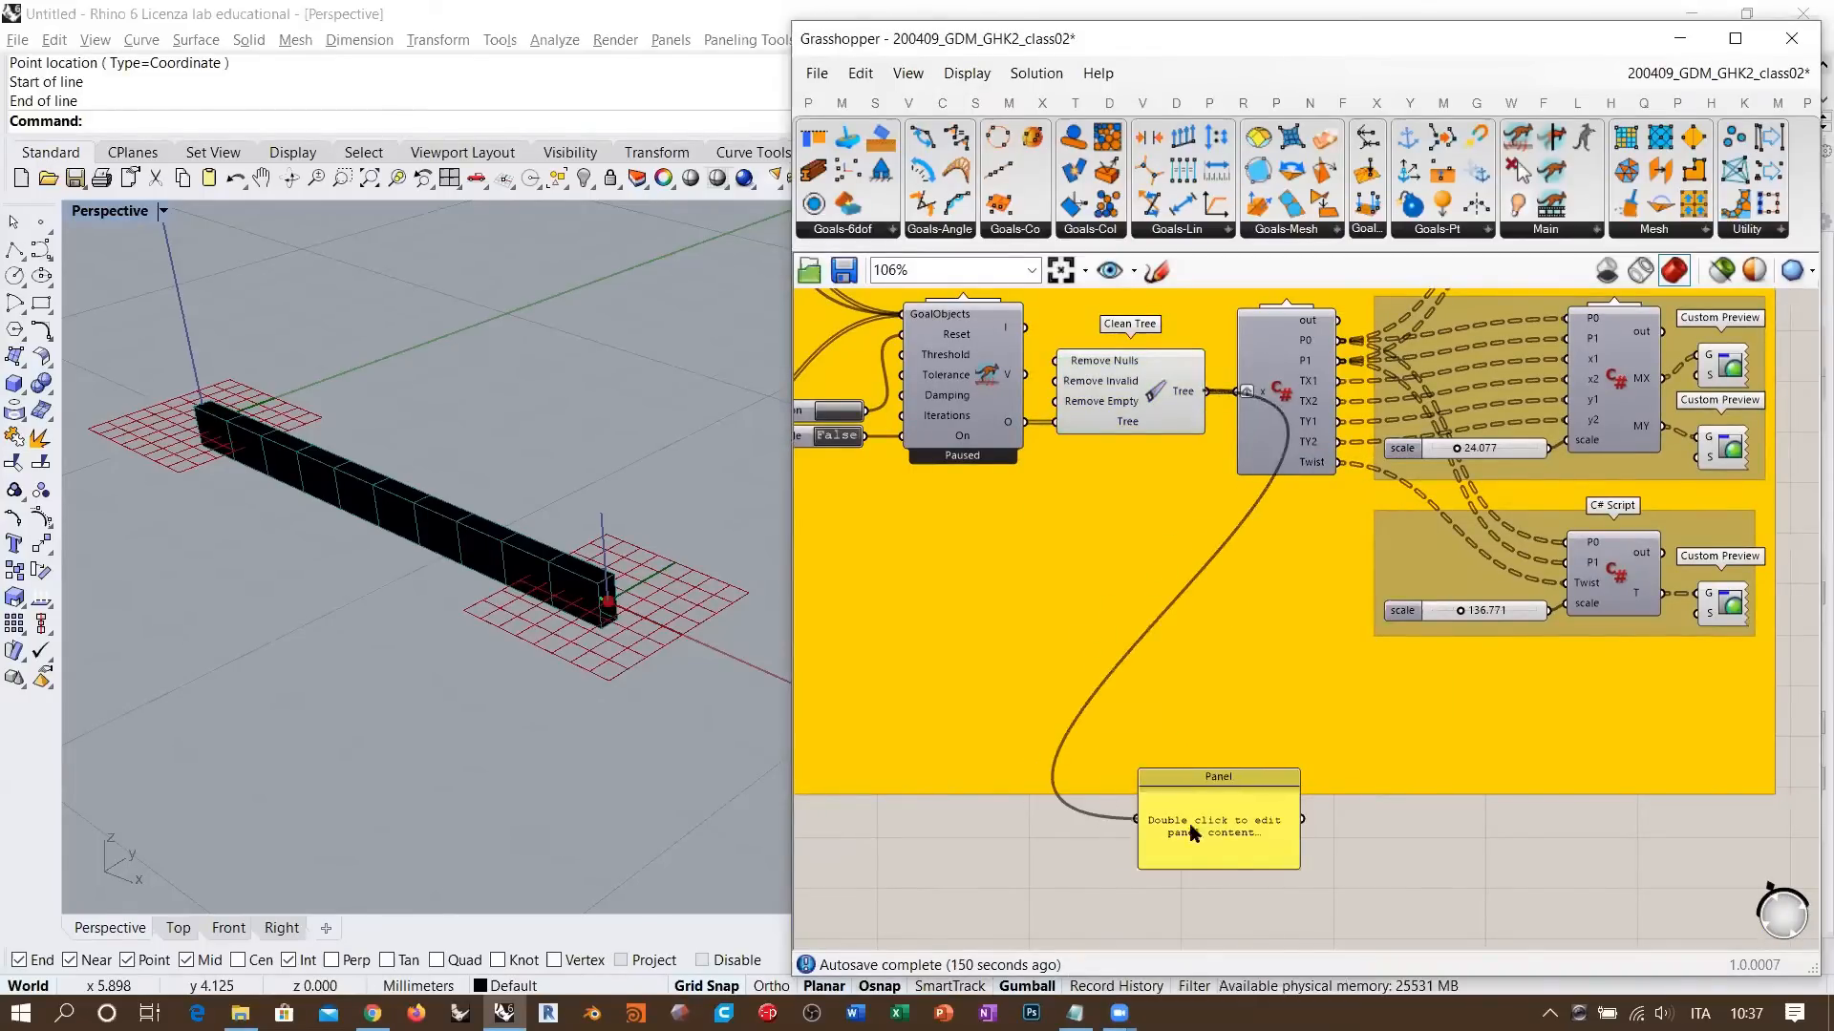
left_click_drag(1218, 776, 1026, 491)
left_click_drag(1101, 581, 1556, 851)
scroll(1029, 580, "up", 3)
scroll(1268, 548, "up", 2)
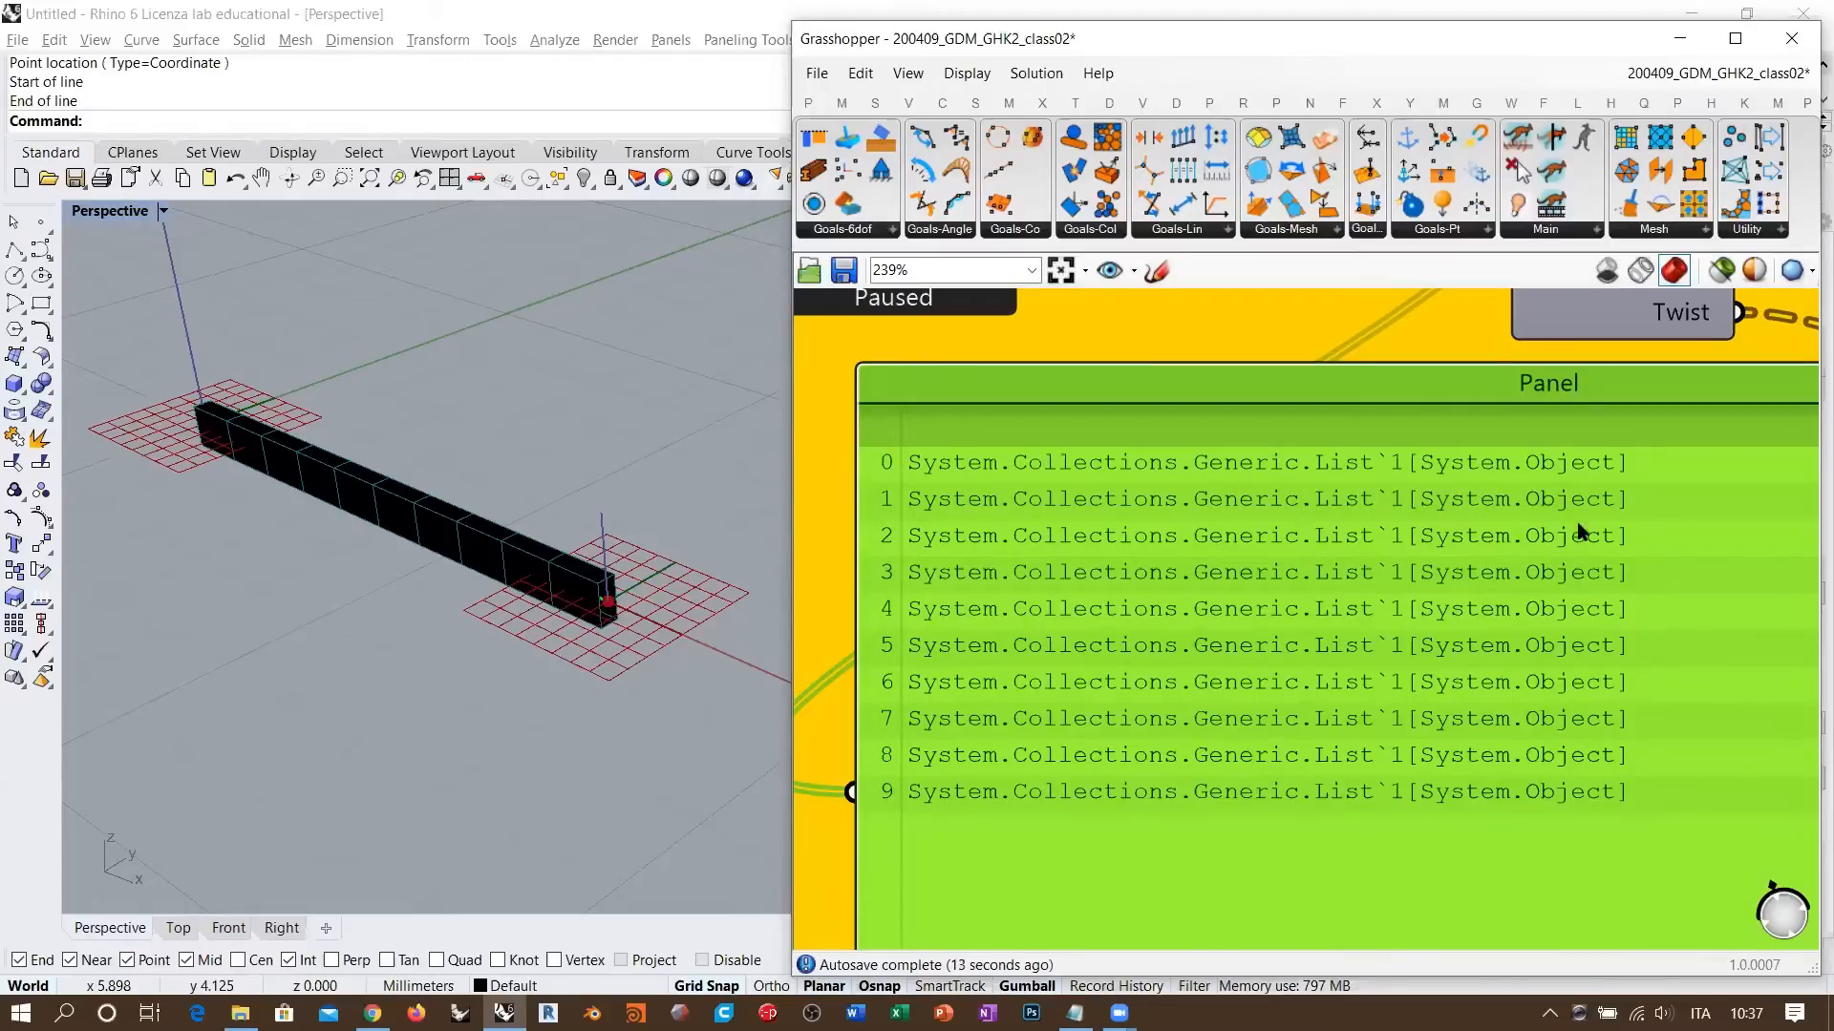
scroll(1495, 573, "down", 4)
key("Delete")
- Turn off the viewport preview of the Custom Preview component fed by the C# script's M output
right_click_drag(1137, 459, 1320, 717)
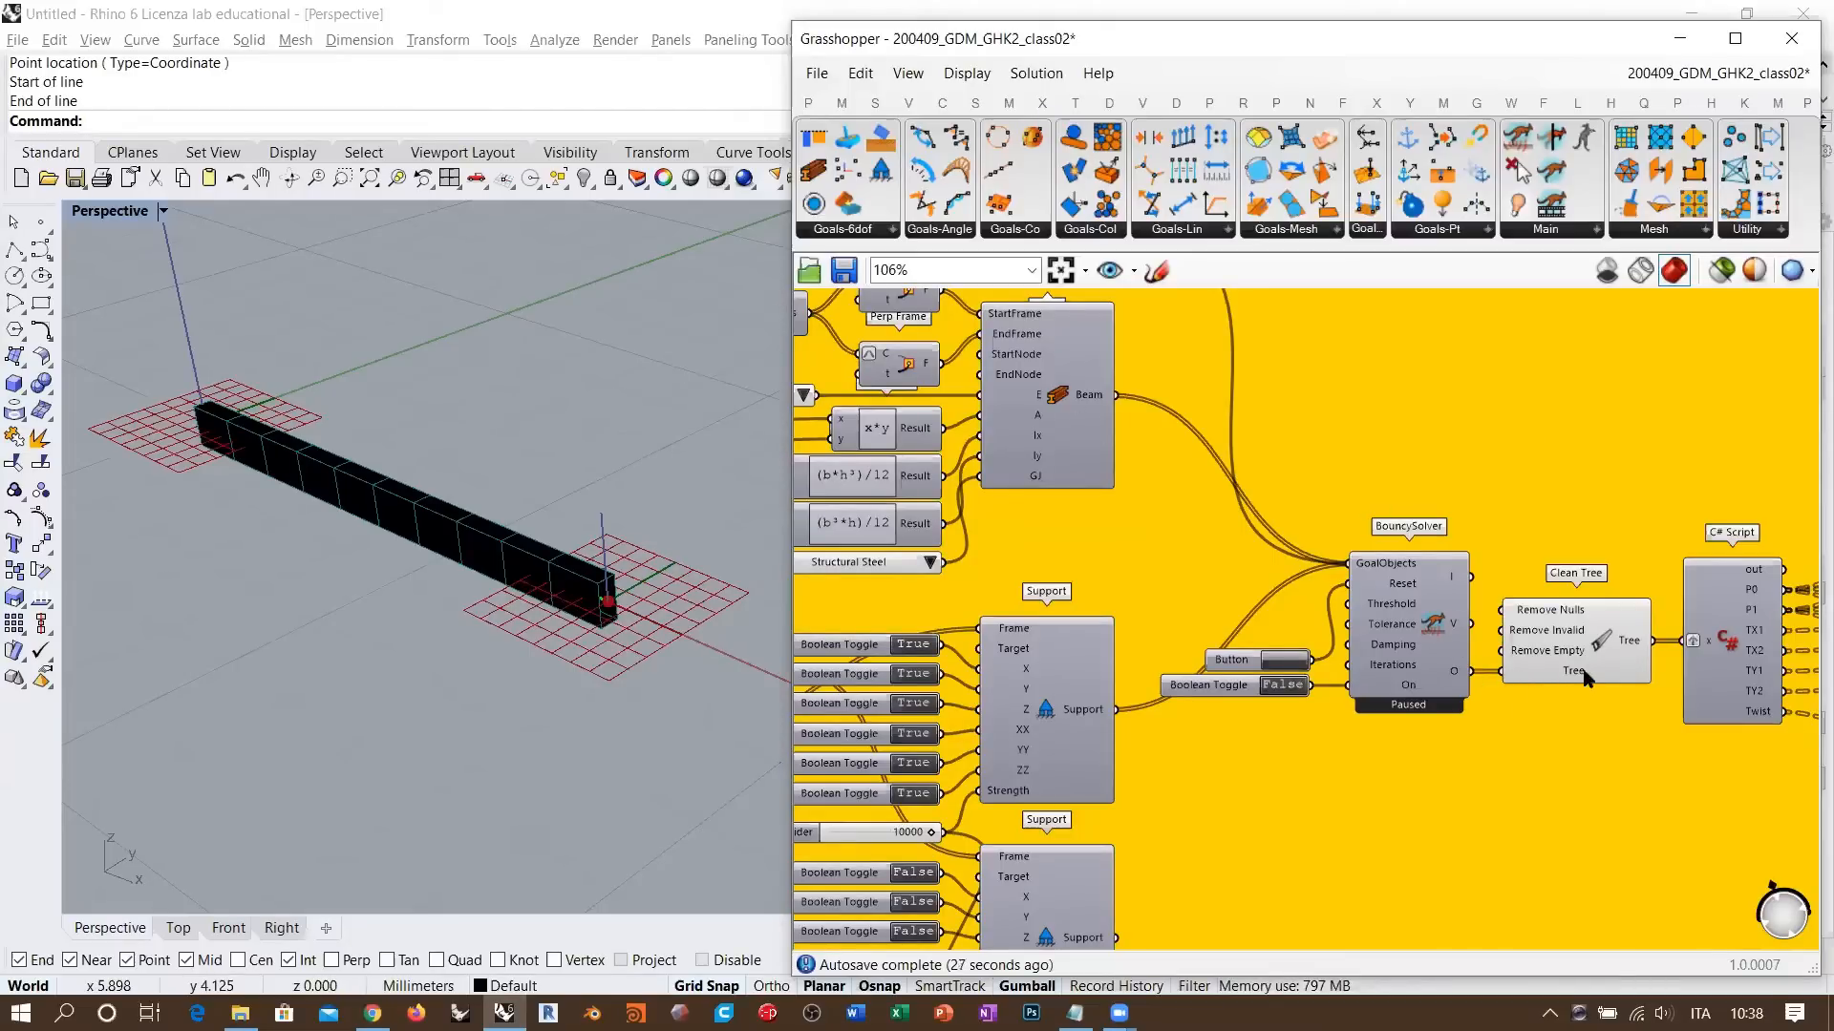
right_click_drag(1476, 640, 1140, 637)
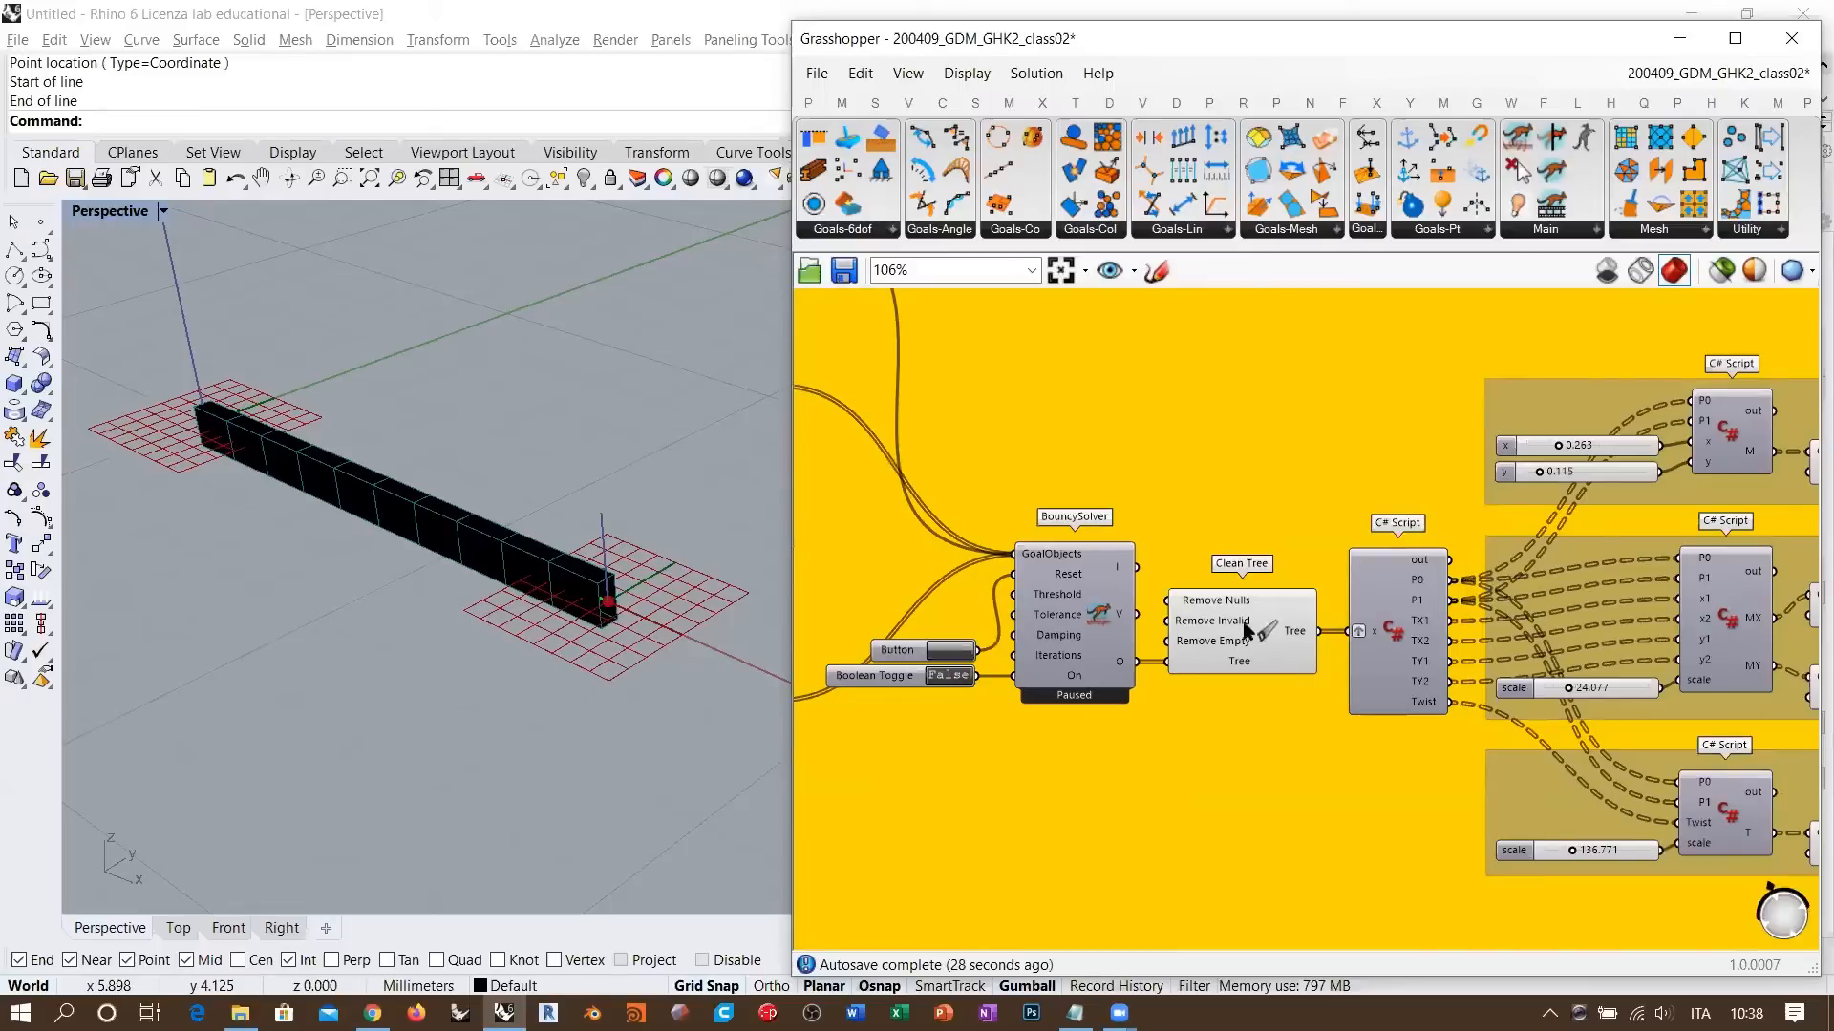
right_click_drag(1743, 527, 1571, 515)
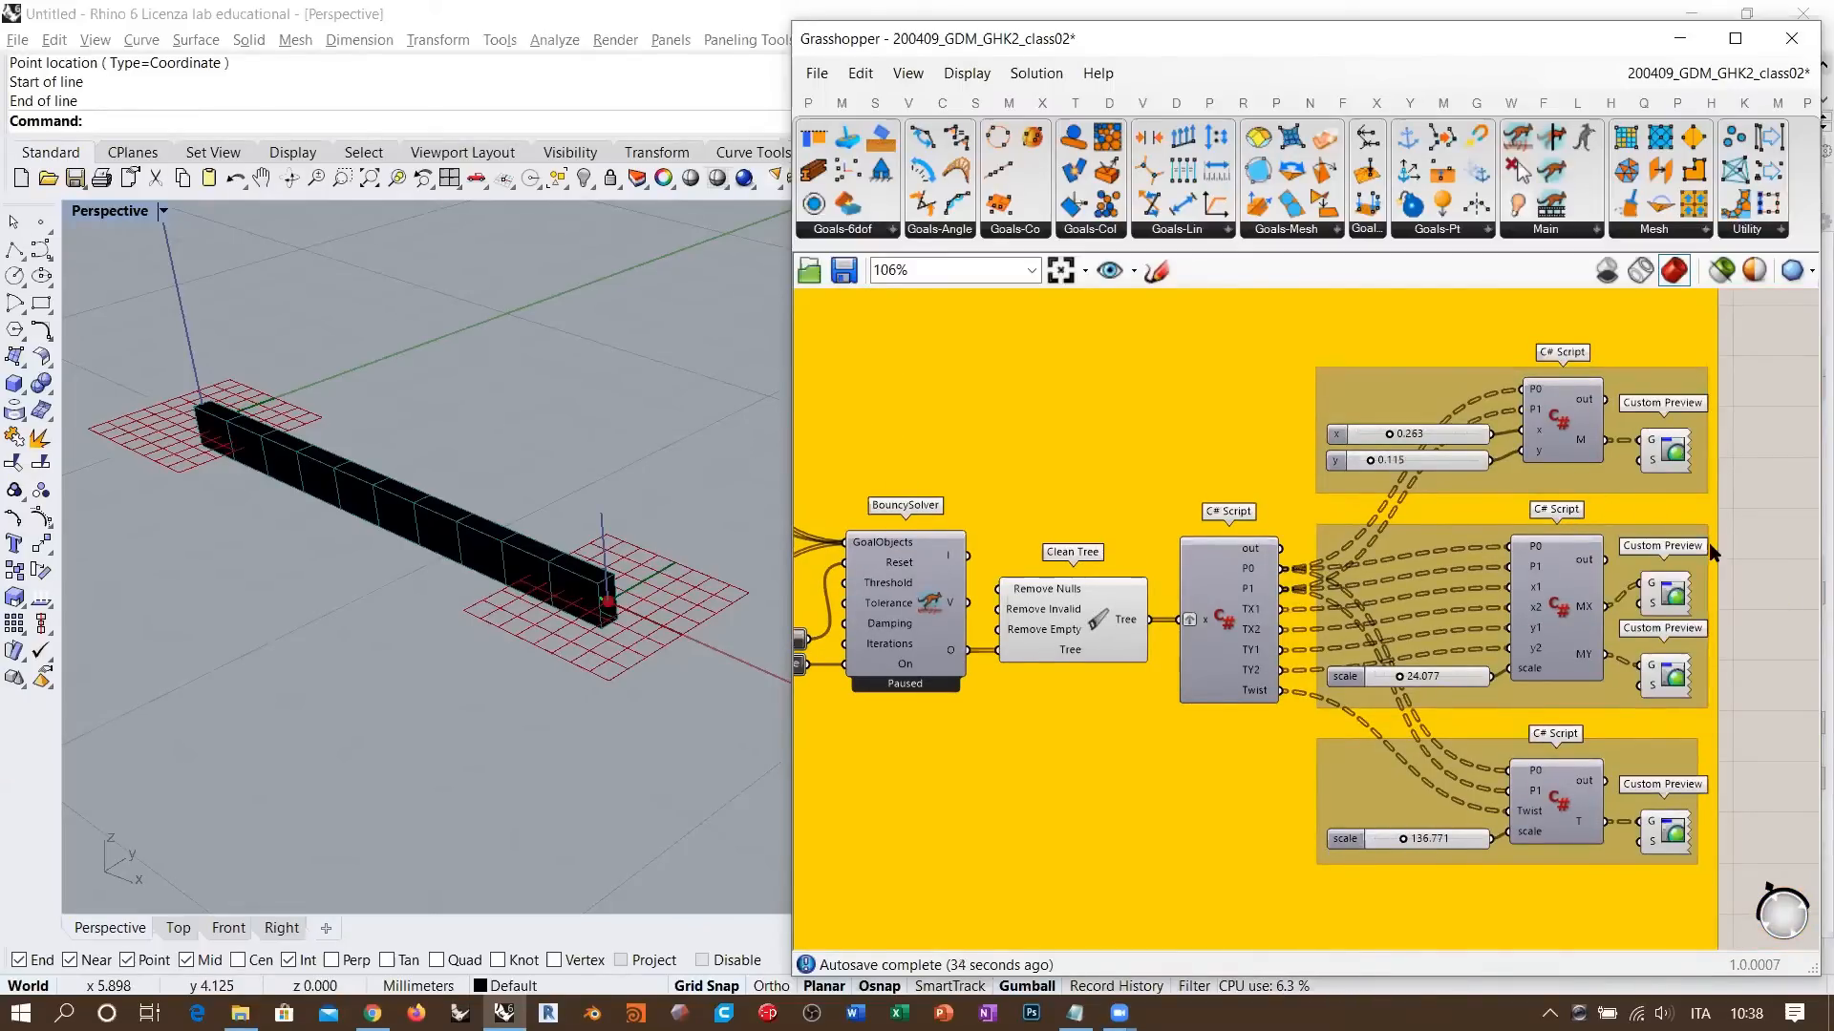
scroll(1637, 462, "up", 4)
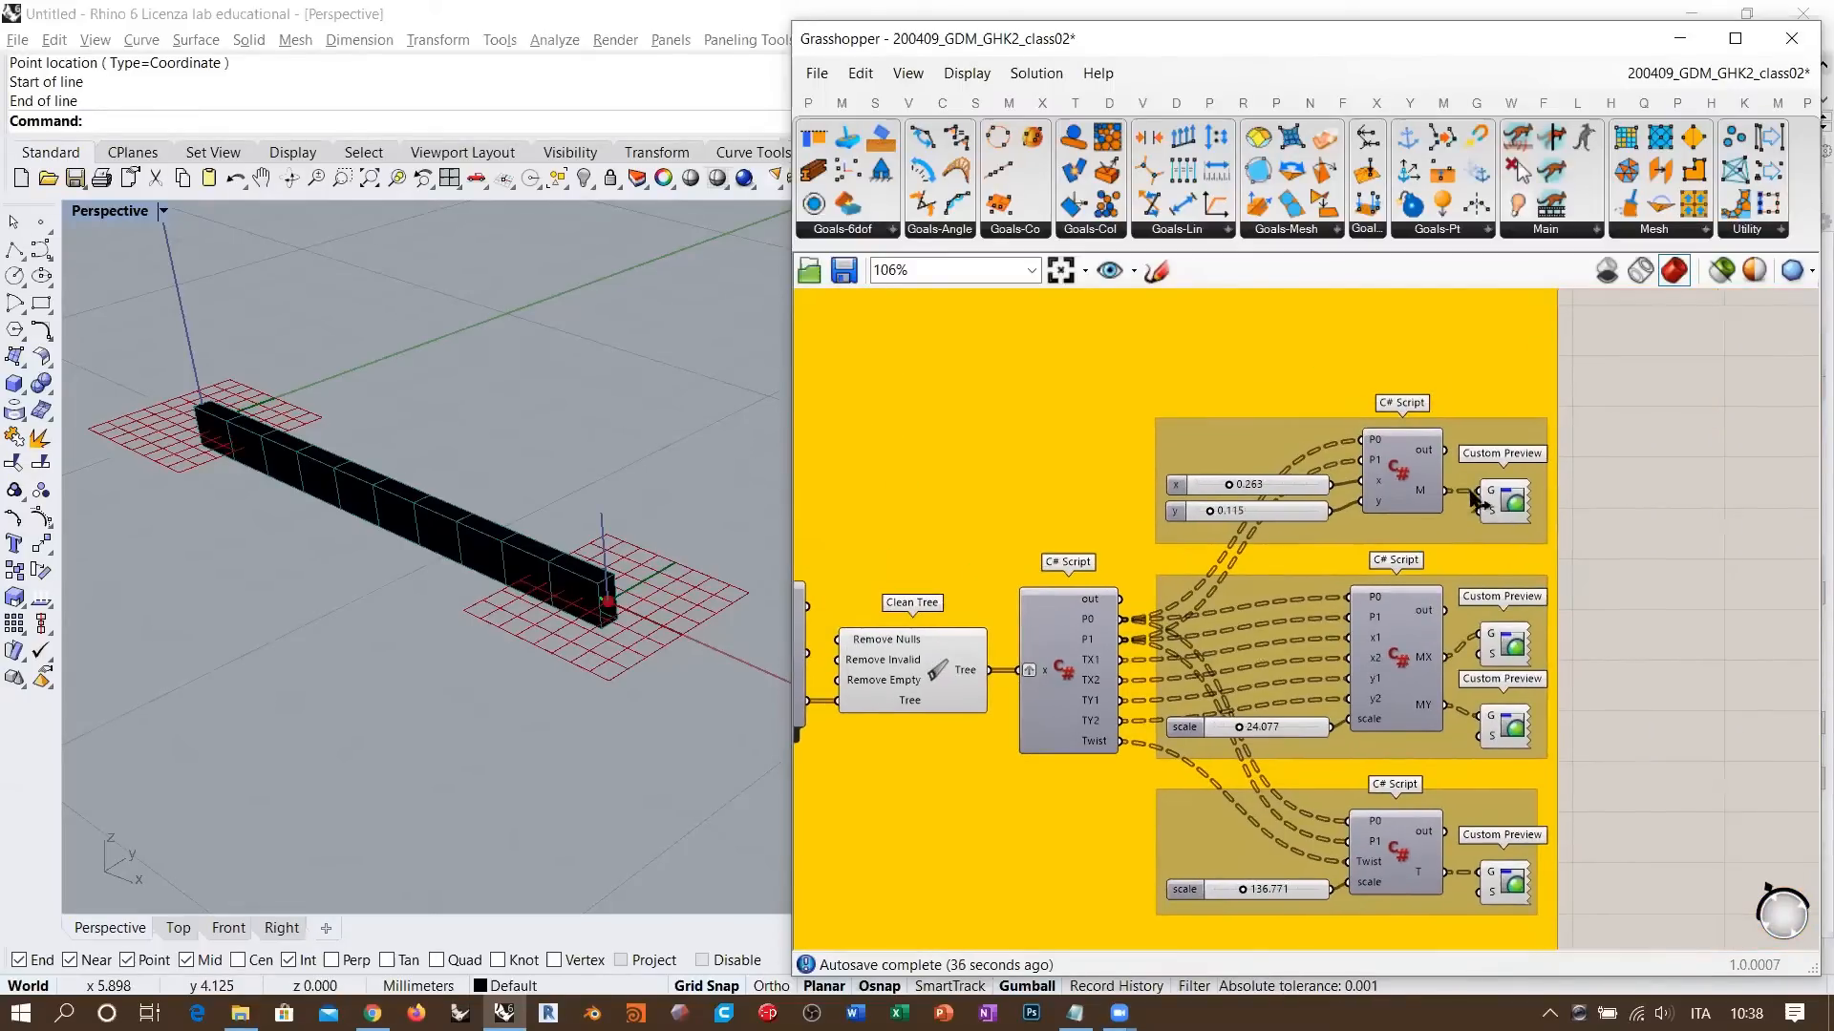
left_click(1551, 511)
right_click_drag(539, 533, 367, 491)
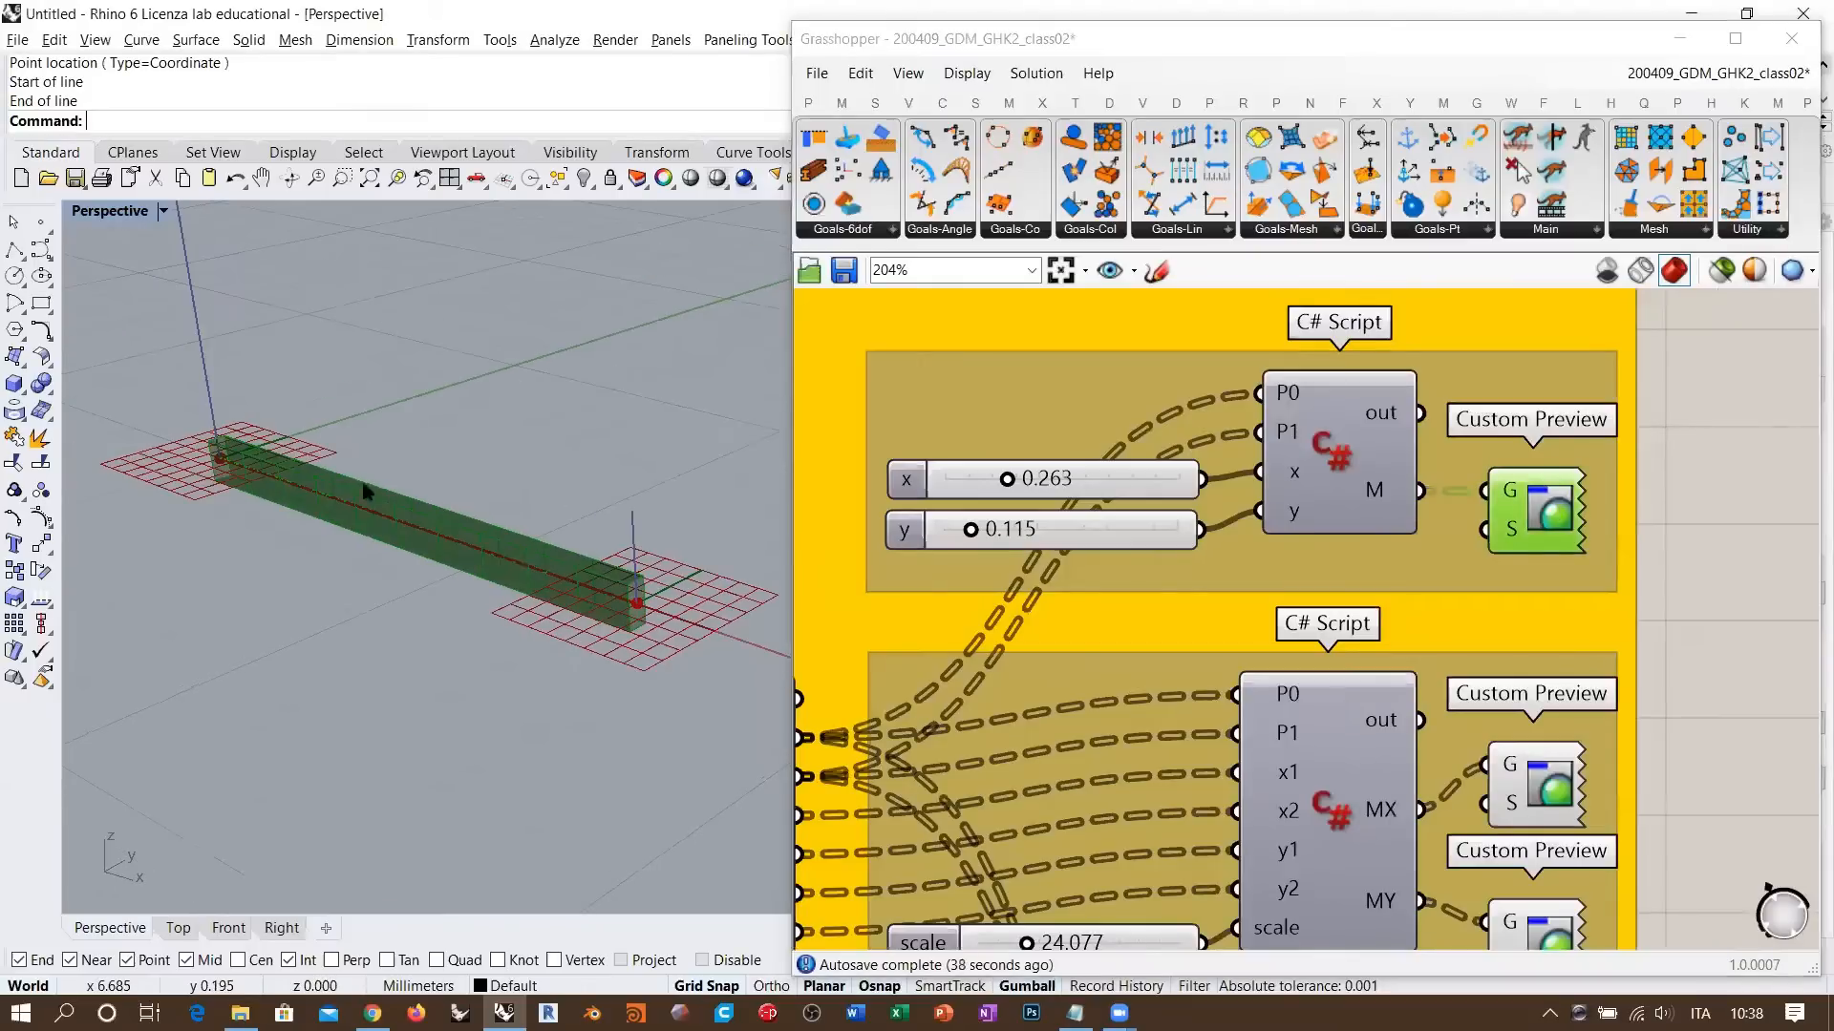
left_click(1548, 506)
key("ctrl+q")
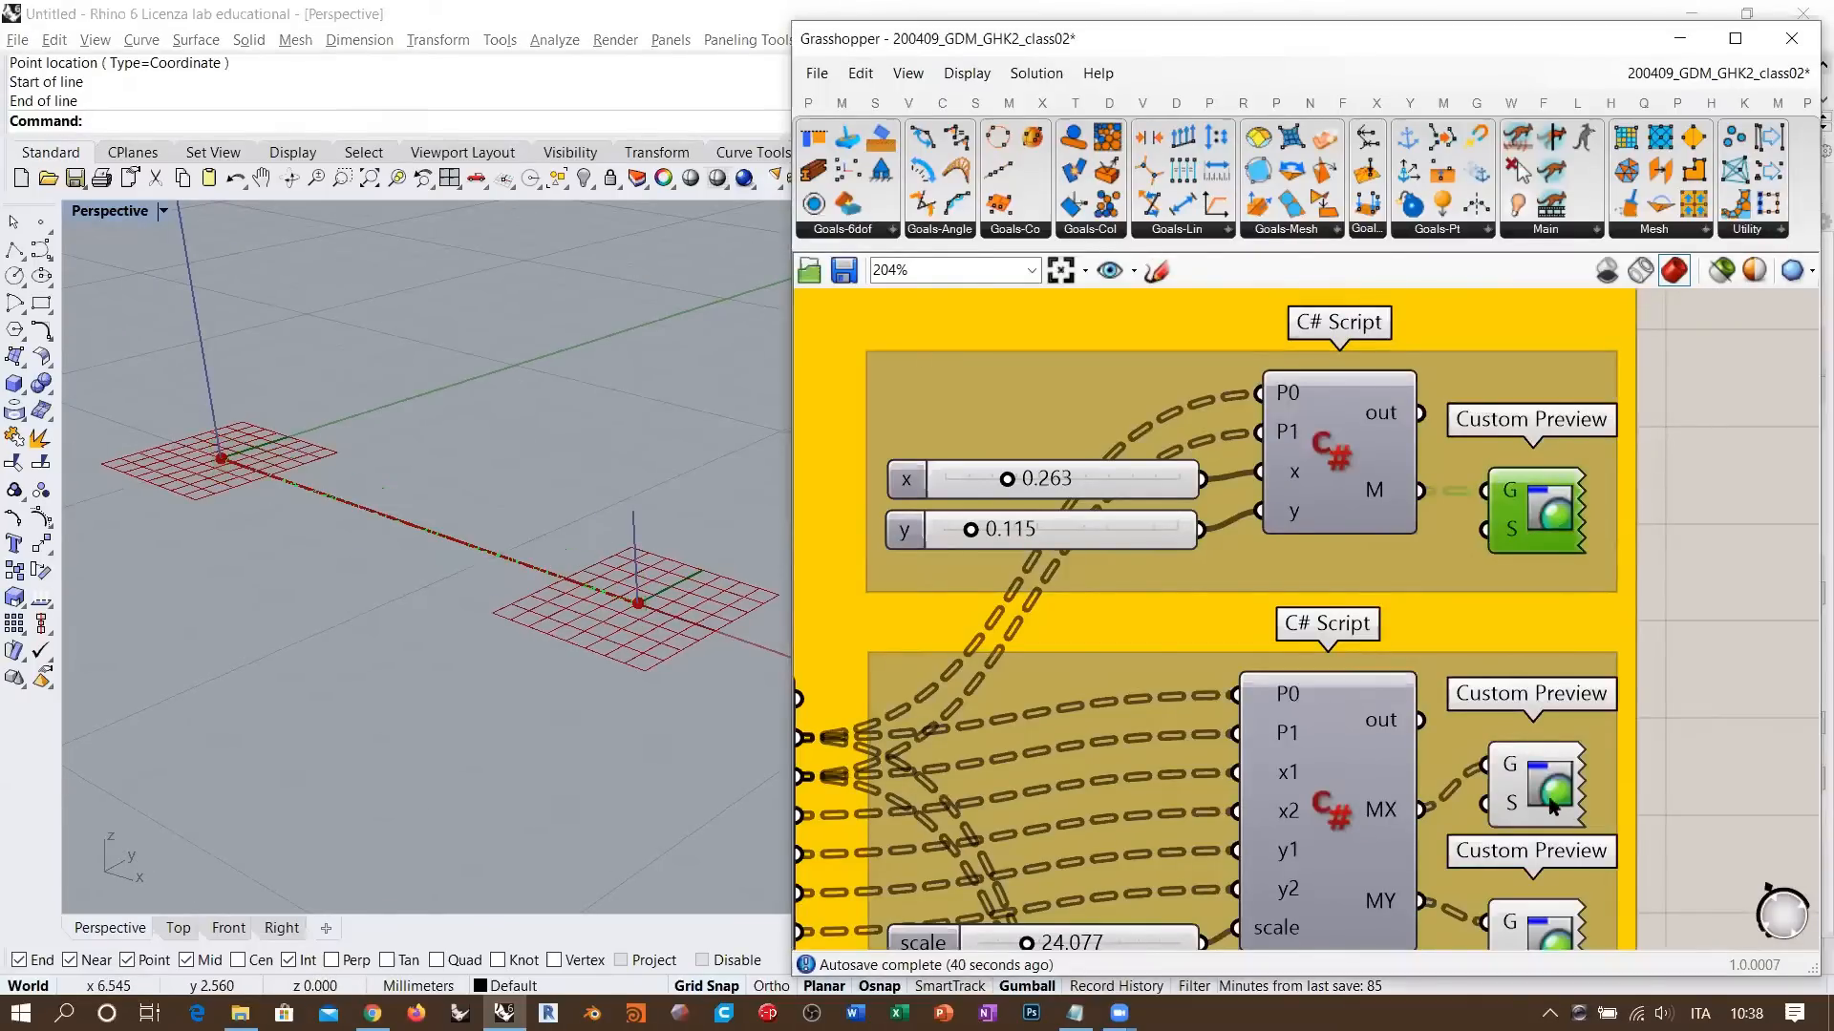
- Examine the C# Script components with the MX, MY and T outputs and the Custom Preview components they feed
right_click_drag(1530, 725, 1484, 532)
right_click_drag(1571, 642, 1549, 563)
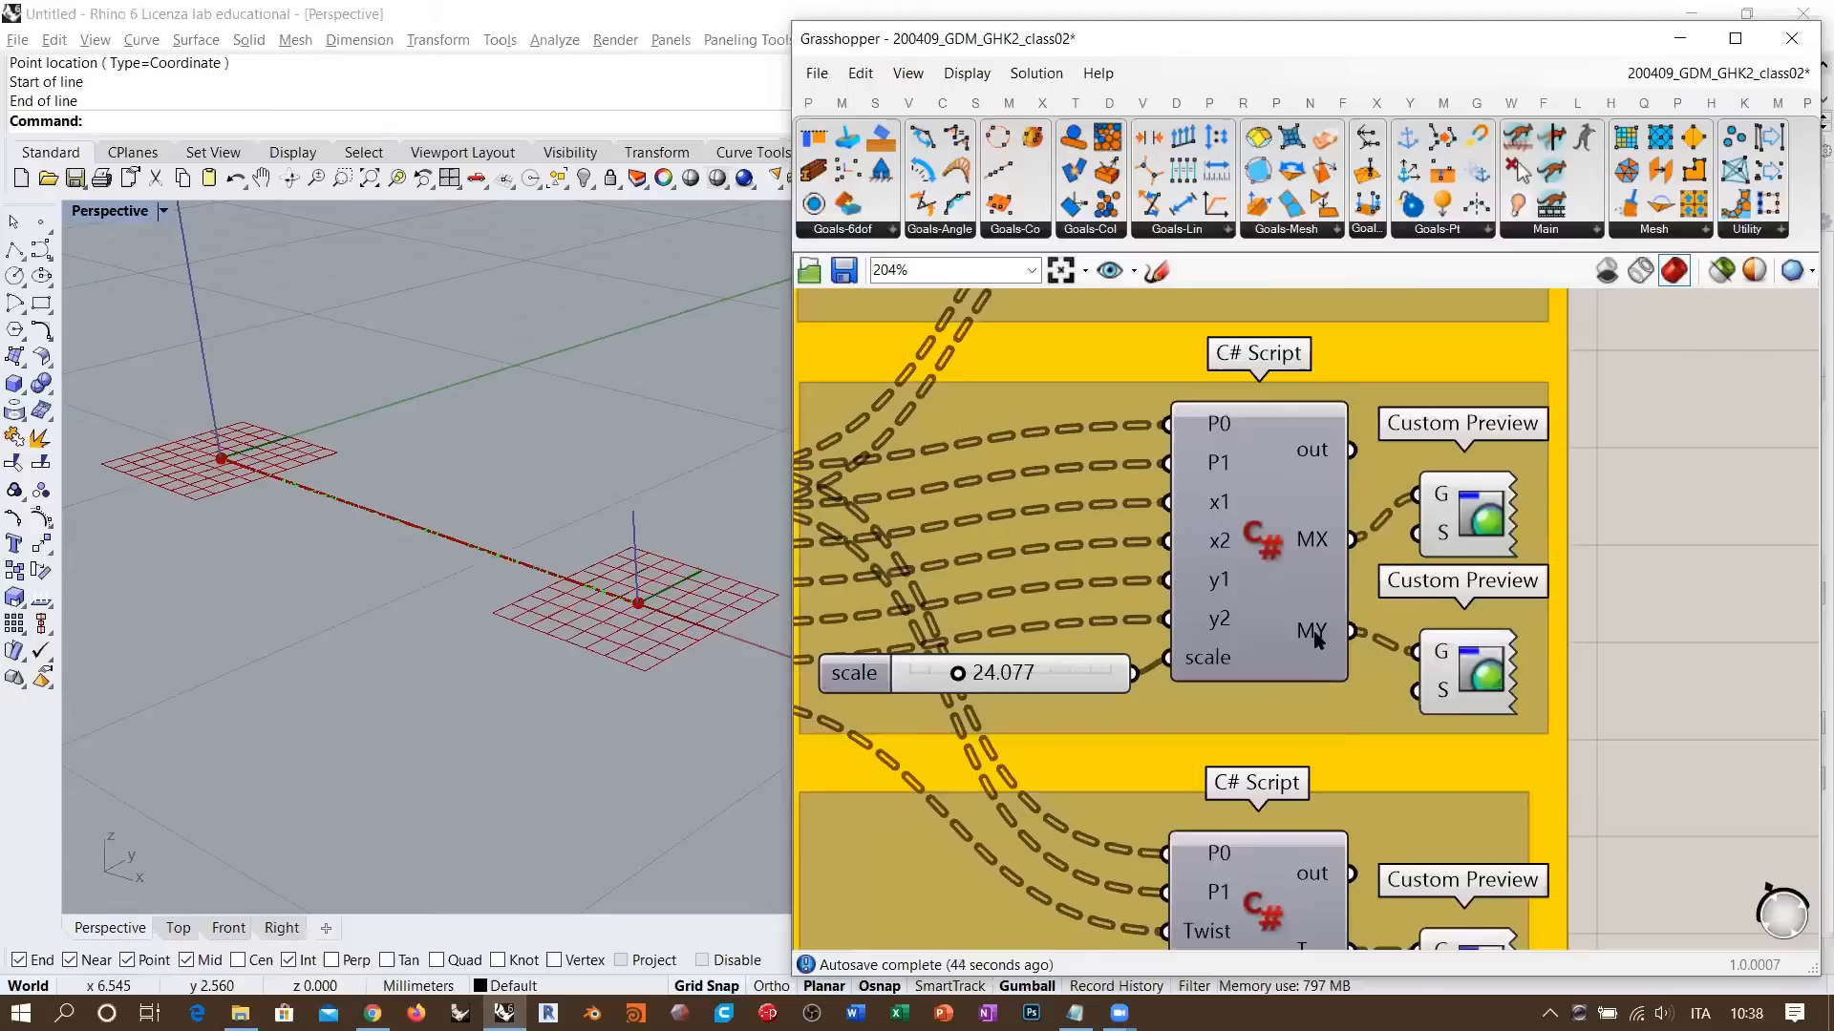
right_click_drag(1316, 638, 1337, 568)
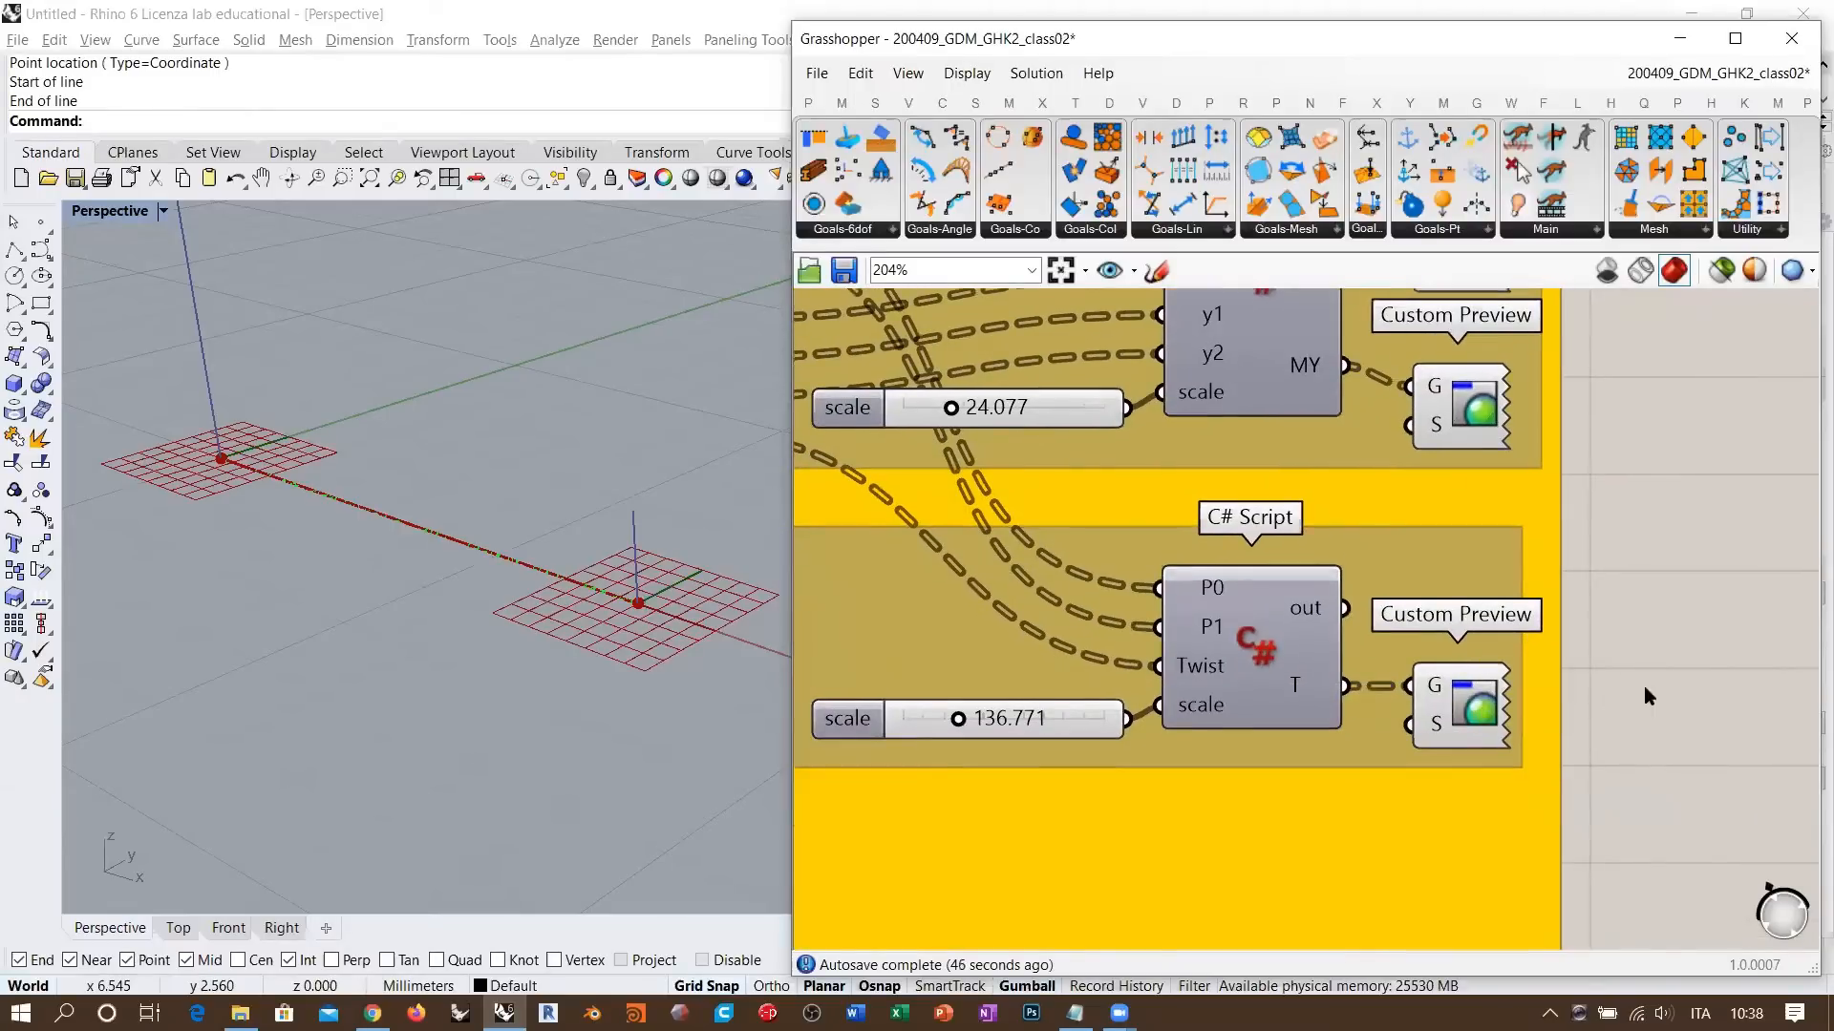
scroll(1664, 723, "down", 1)
scroll(1665, 717, "down", 4)
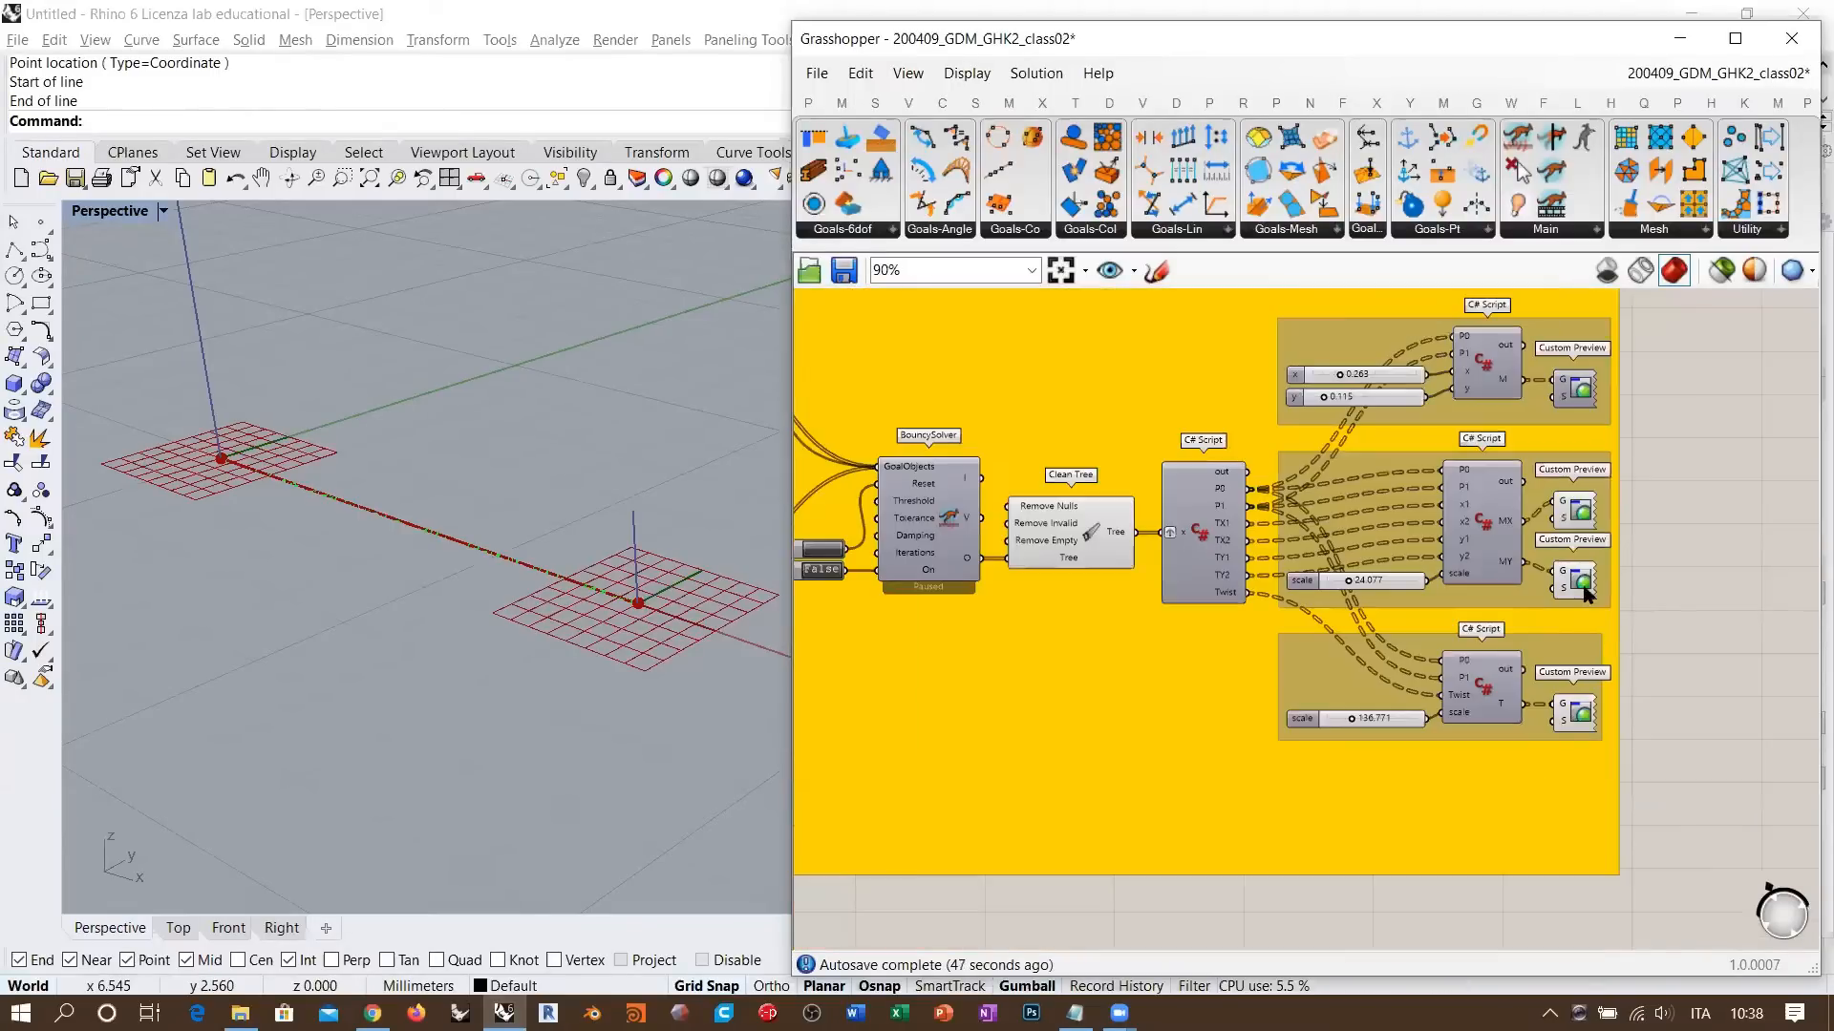
scroll(1125, 571, "down", 3)
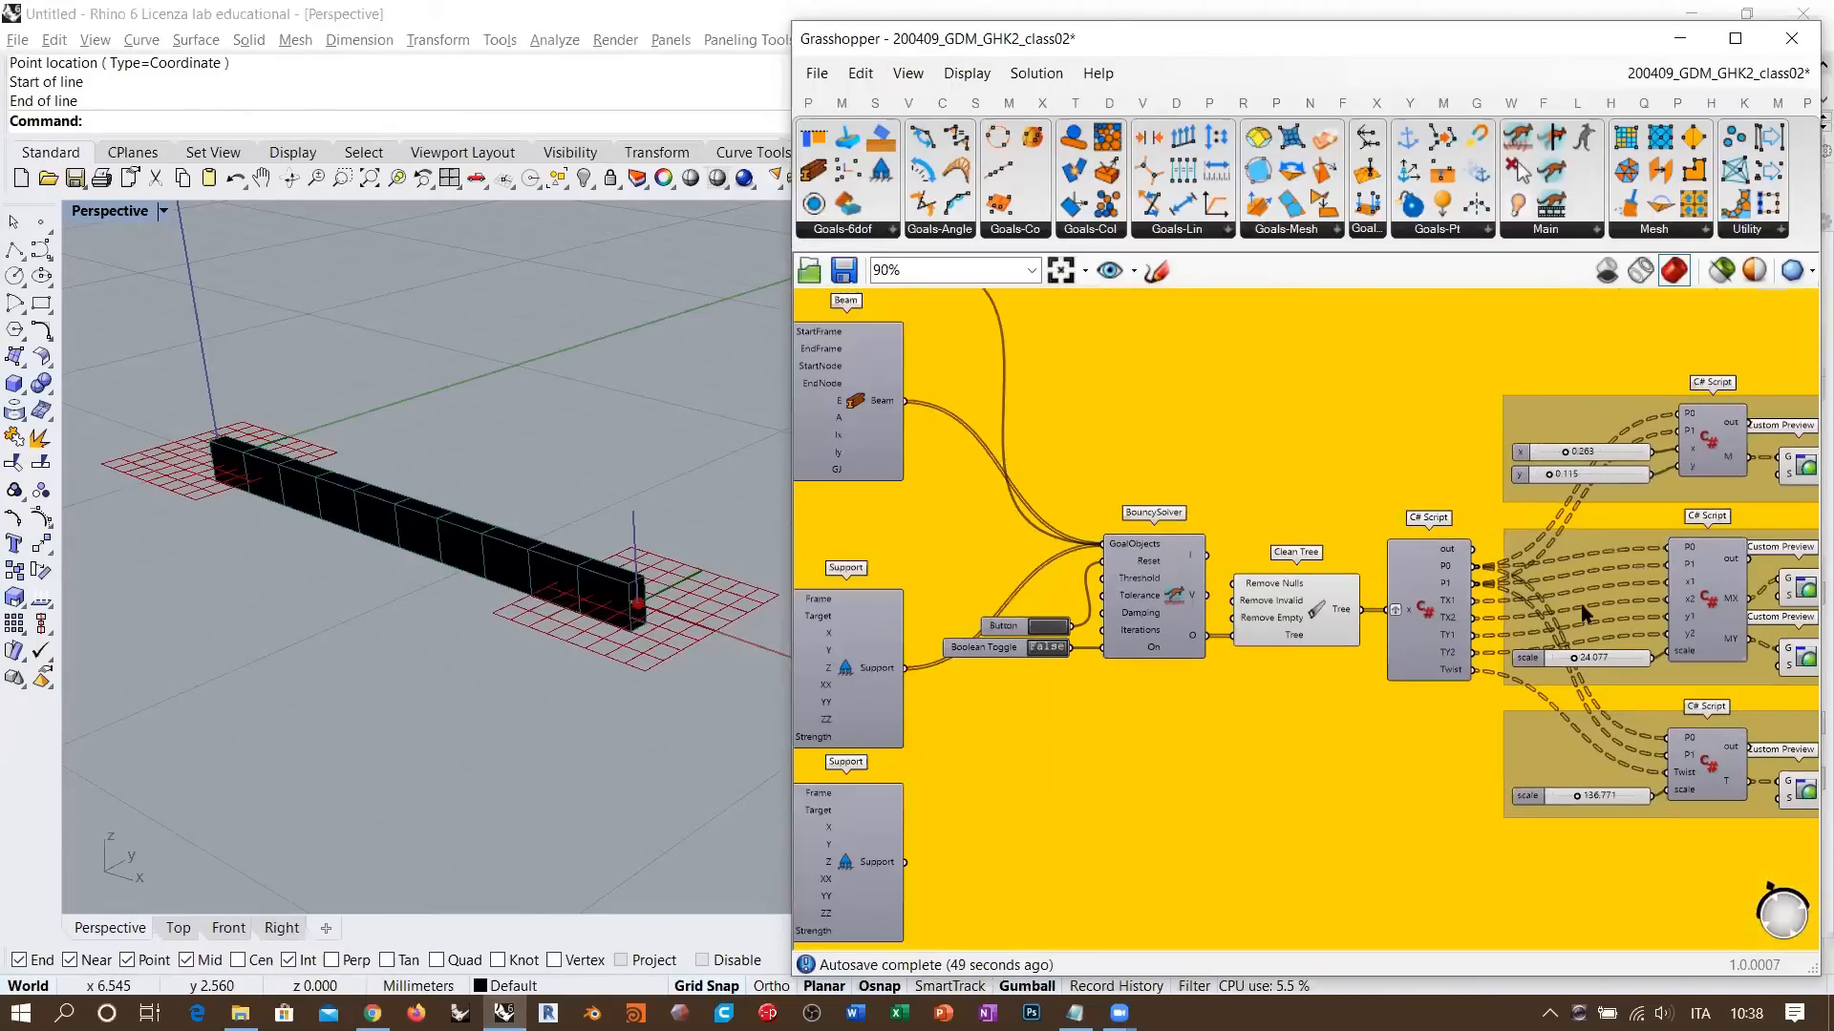
- Inspect the Line parameter that starts the beam definition and turn off the viewport preview of all four Custom Preview components
scroll(1001, 468, "up", 4)
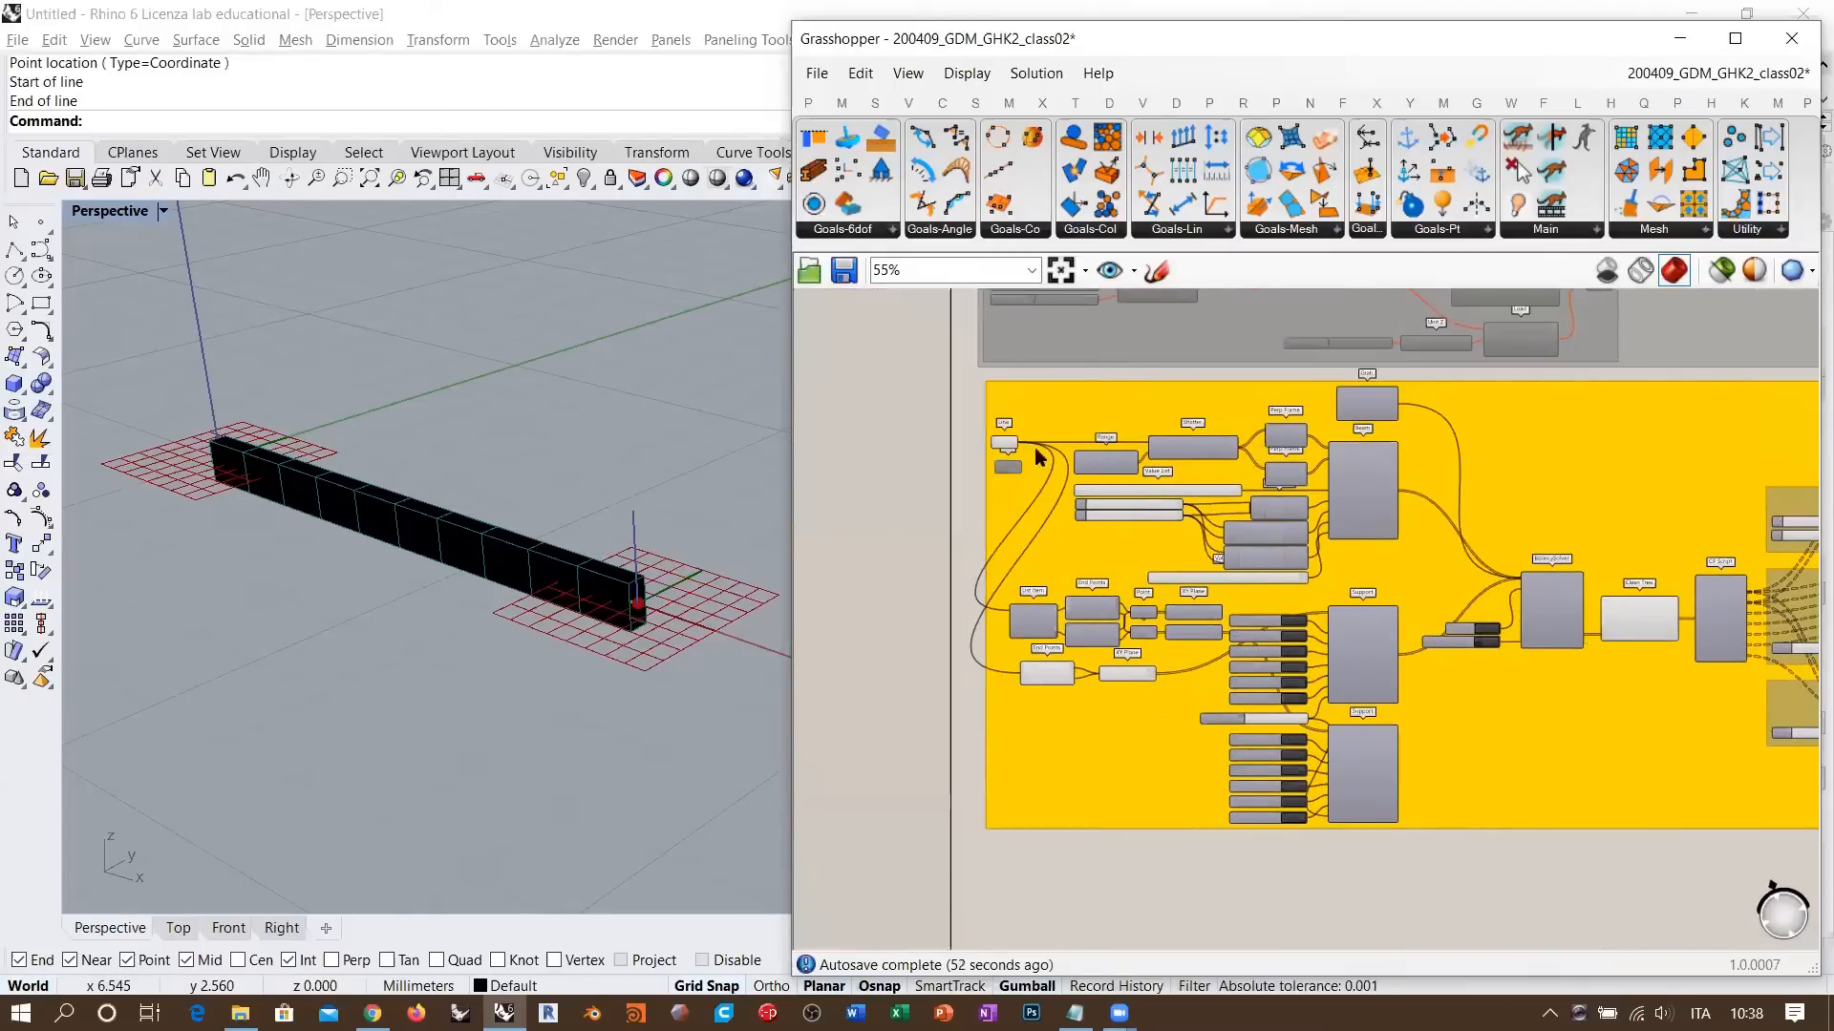
scroll(955, 589, "up", 2)
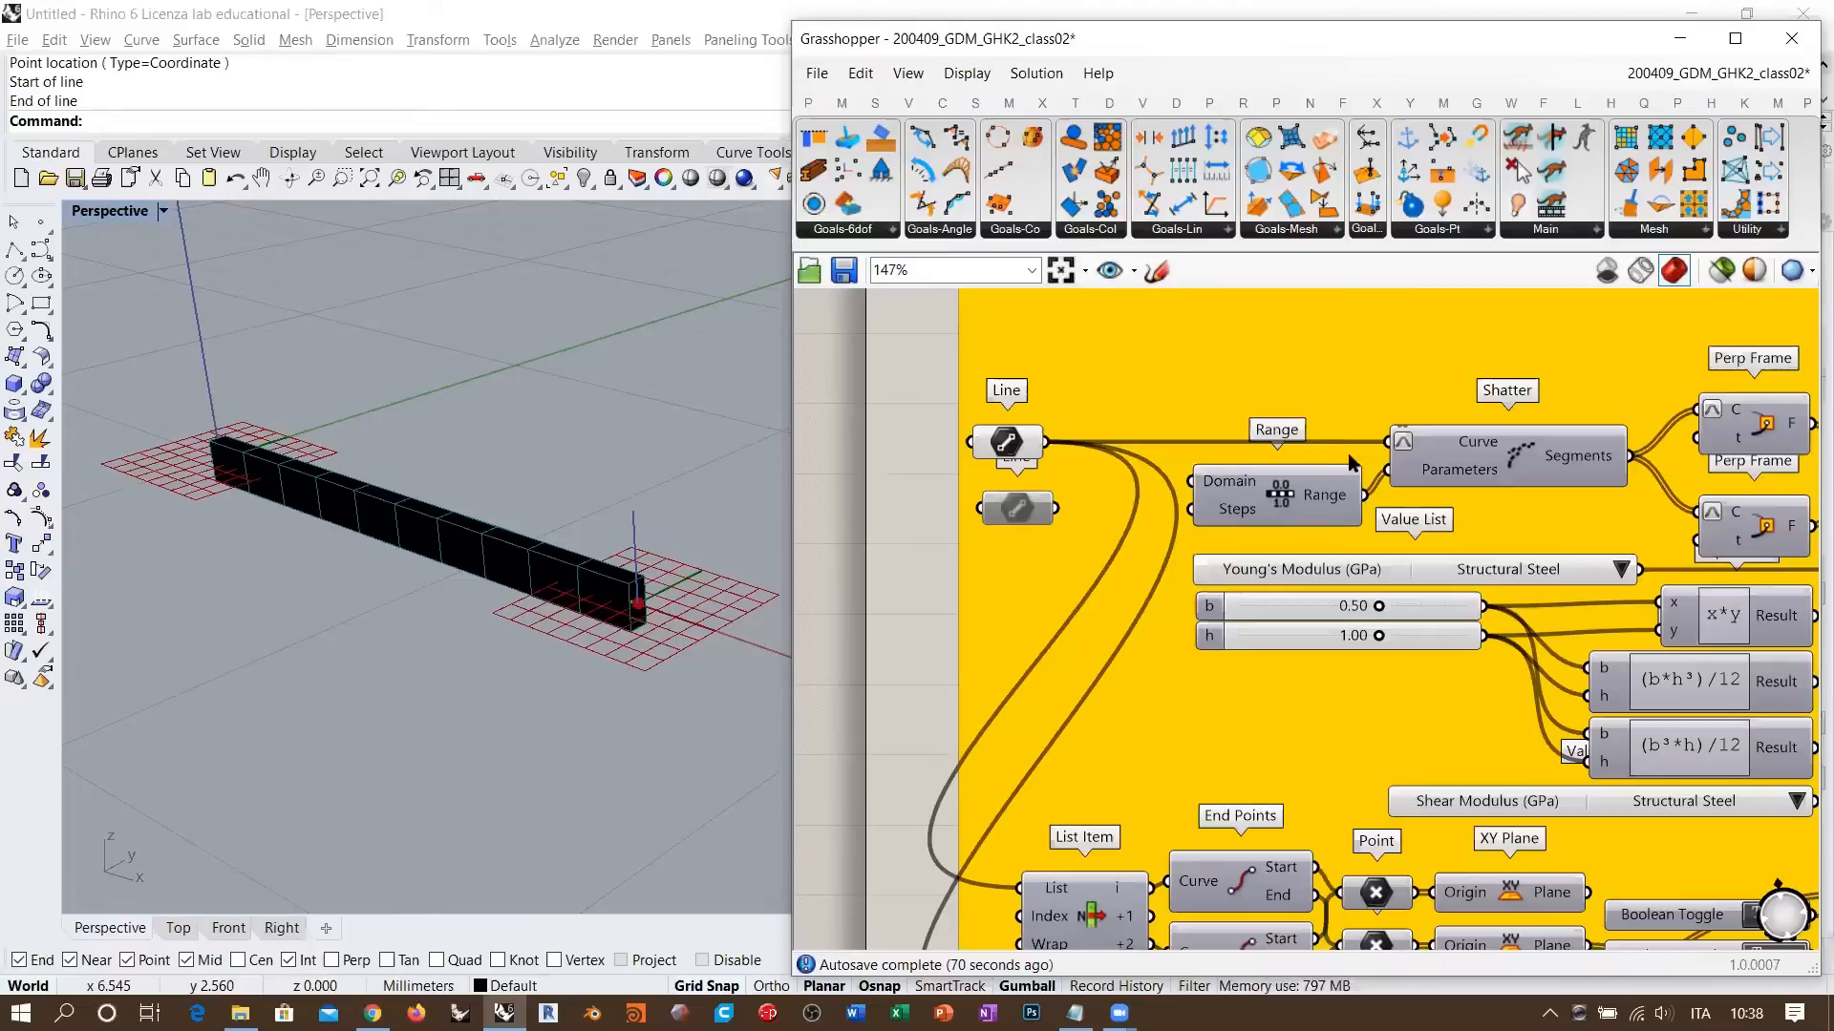
left_click(1005, 442)
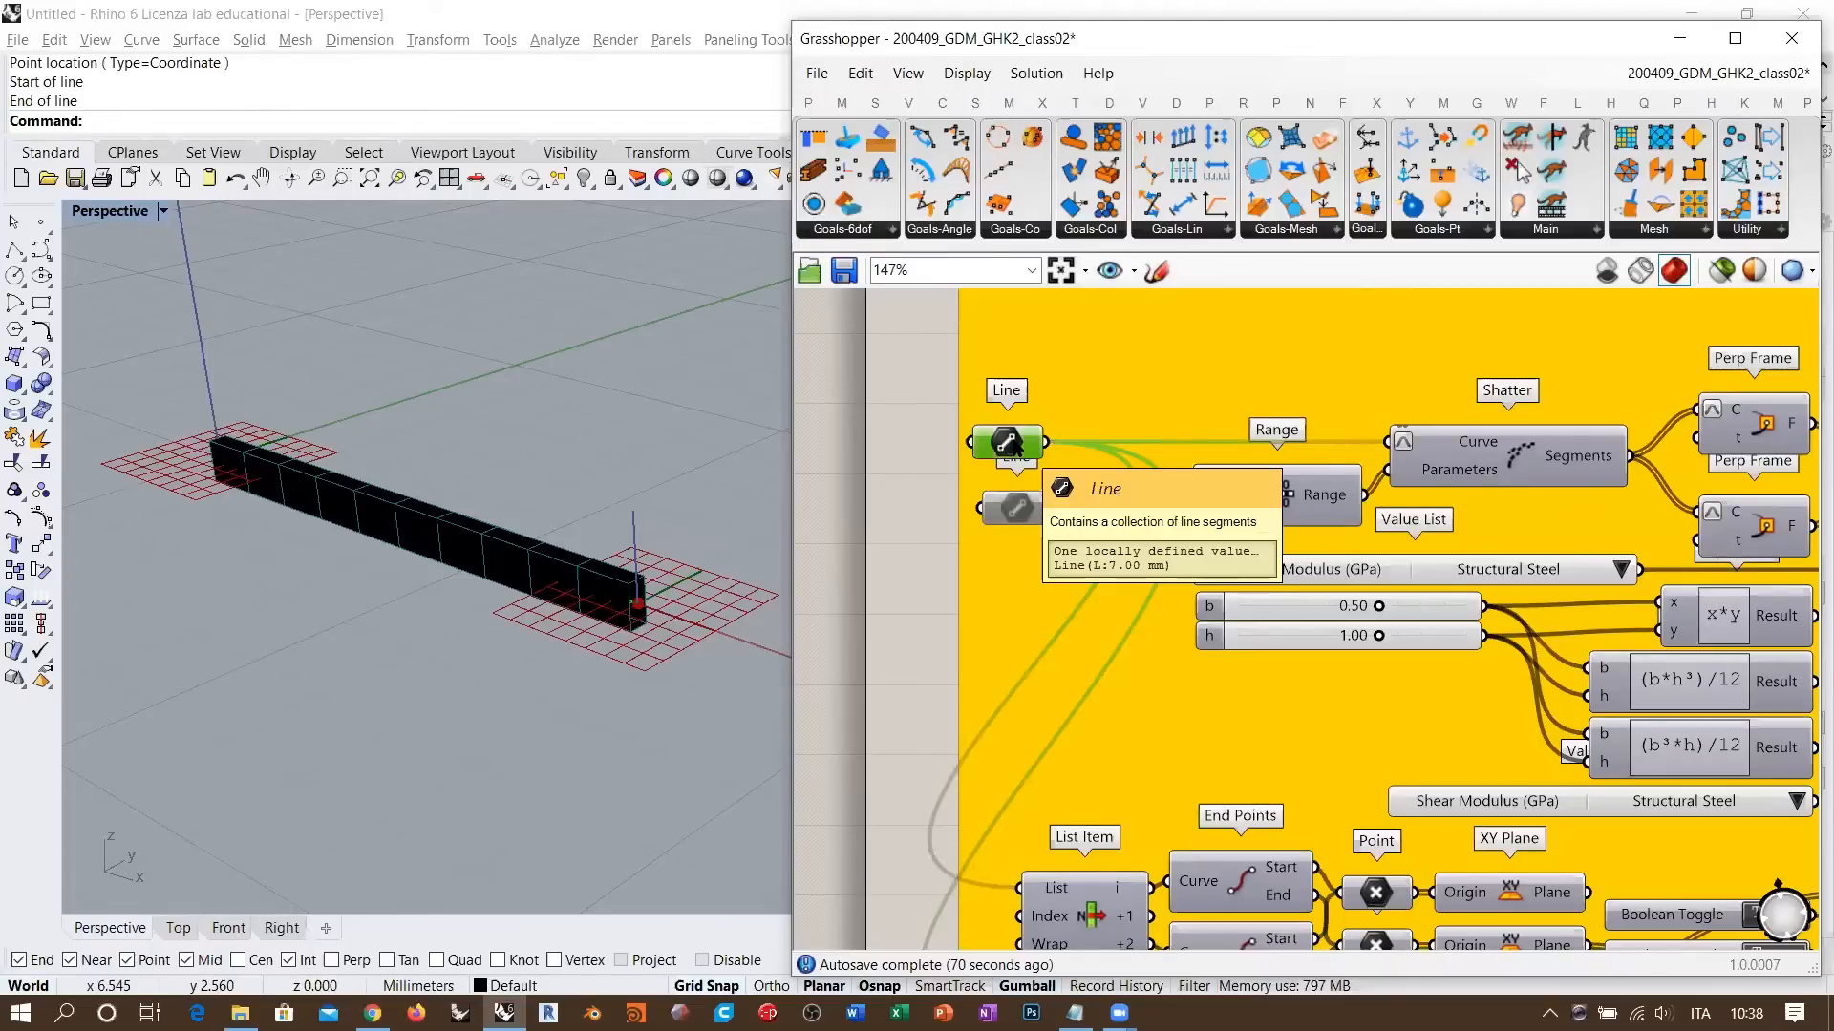
scroll(1270, 535, "down", 5)
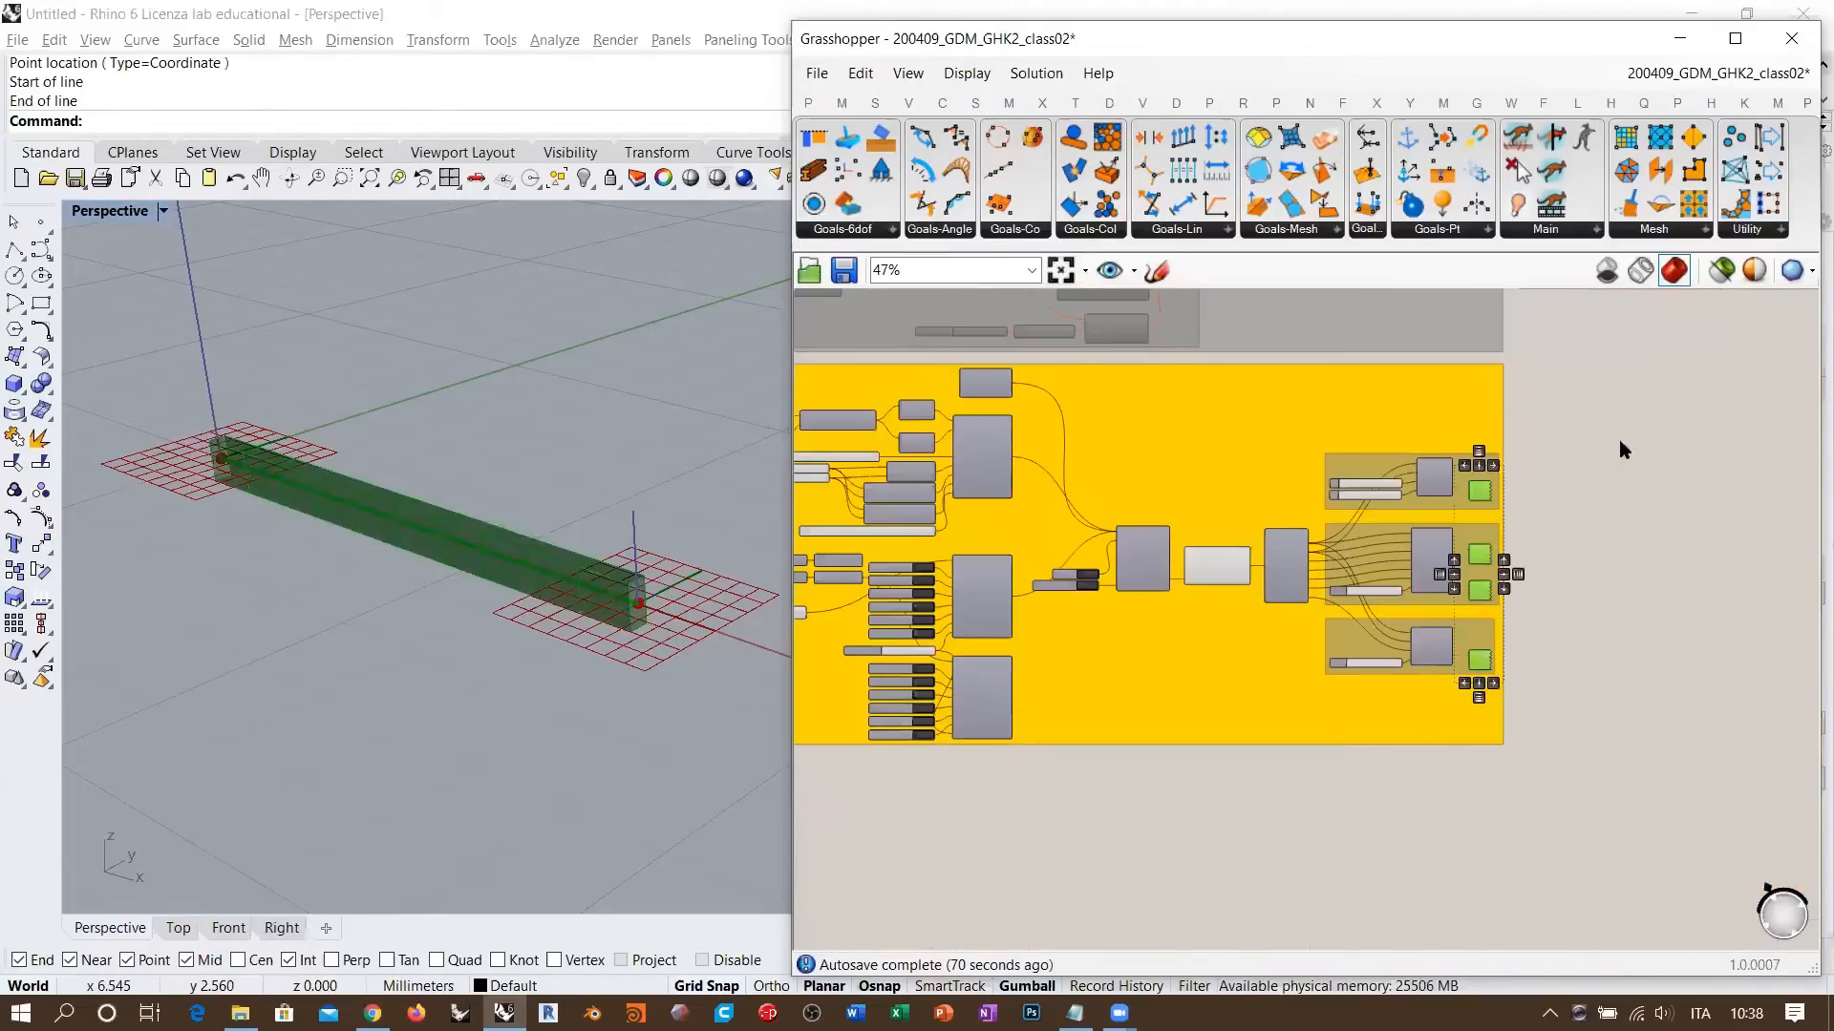
scroll(1085, 421, "up", 6)
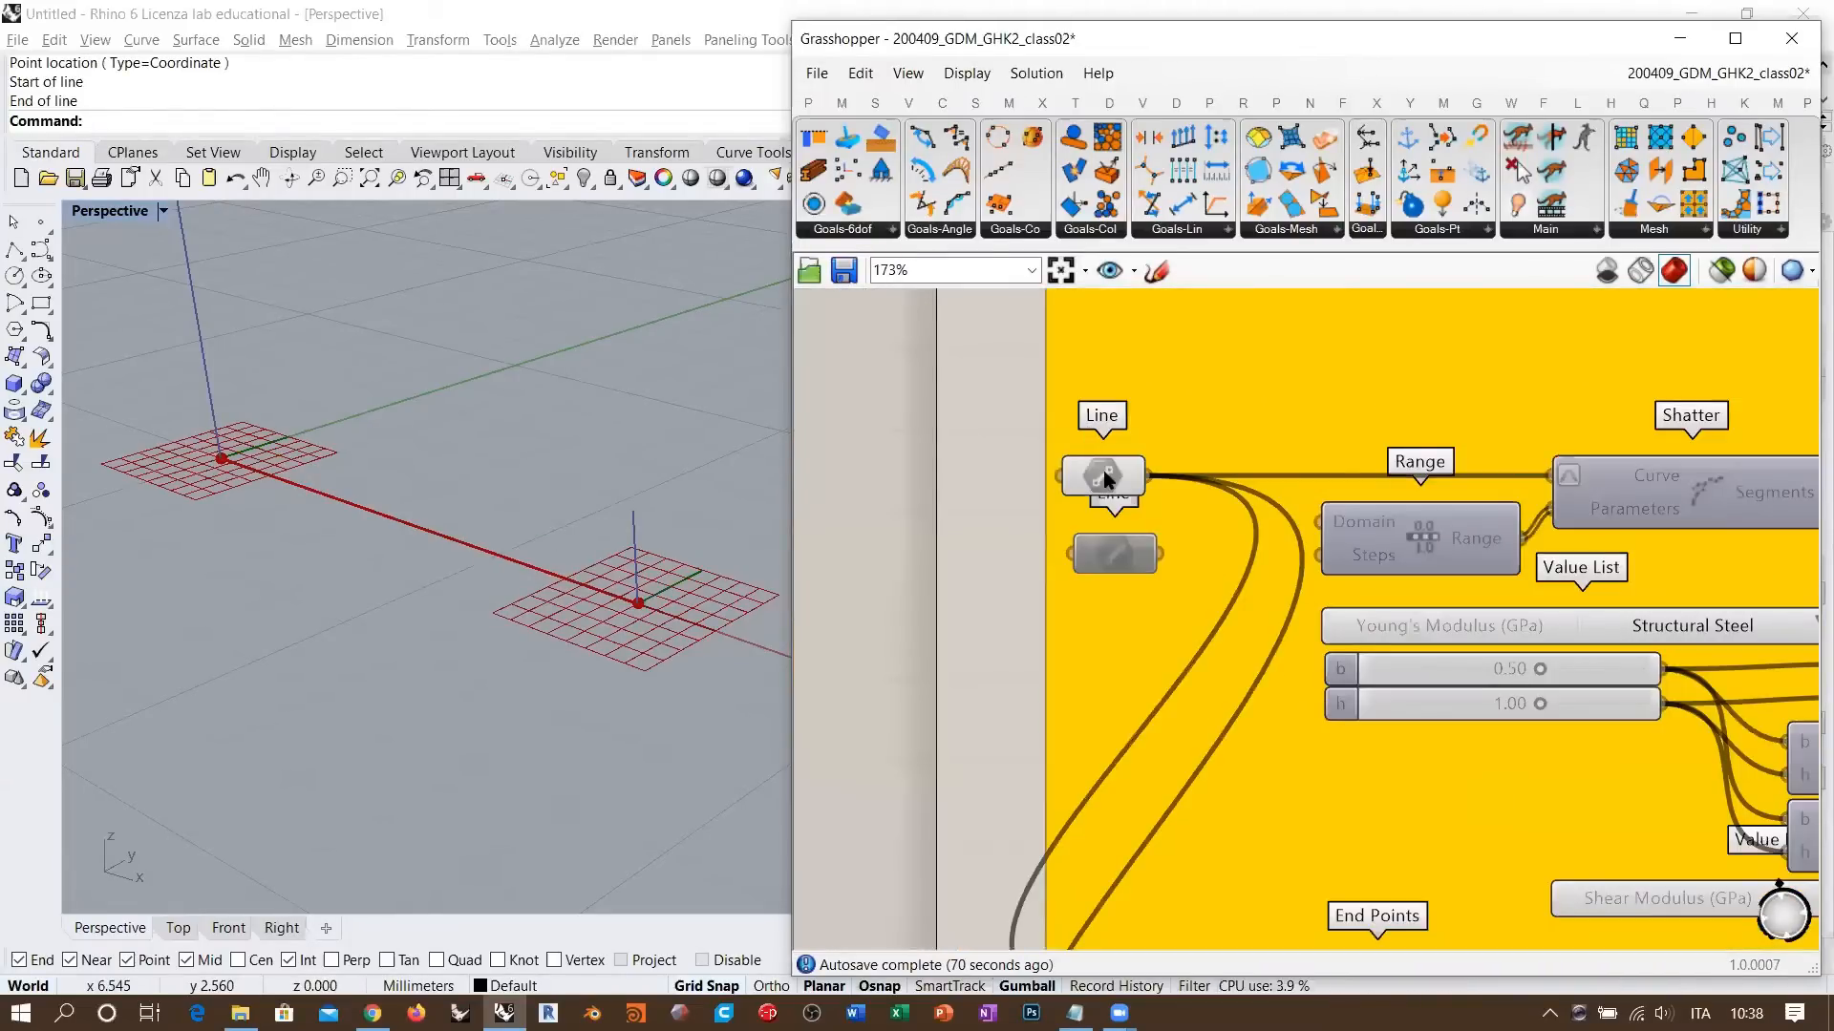
- Turn off the viewport preview of the Line parameter and inspect the Shatter component it feeds
right_click_drag(1089, 420, 826, 417)
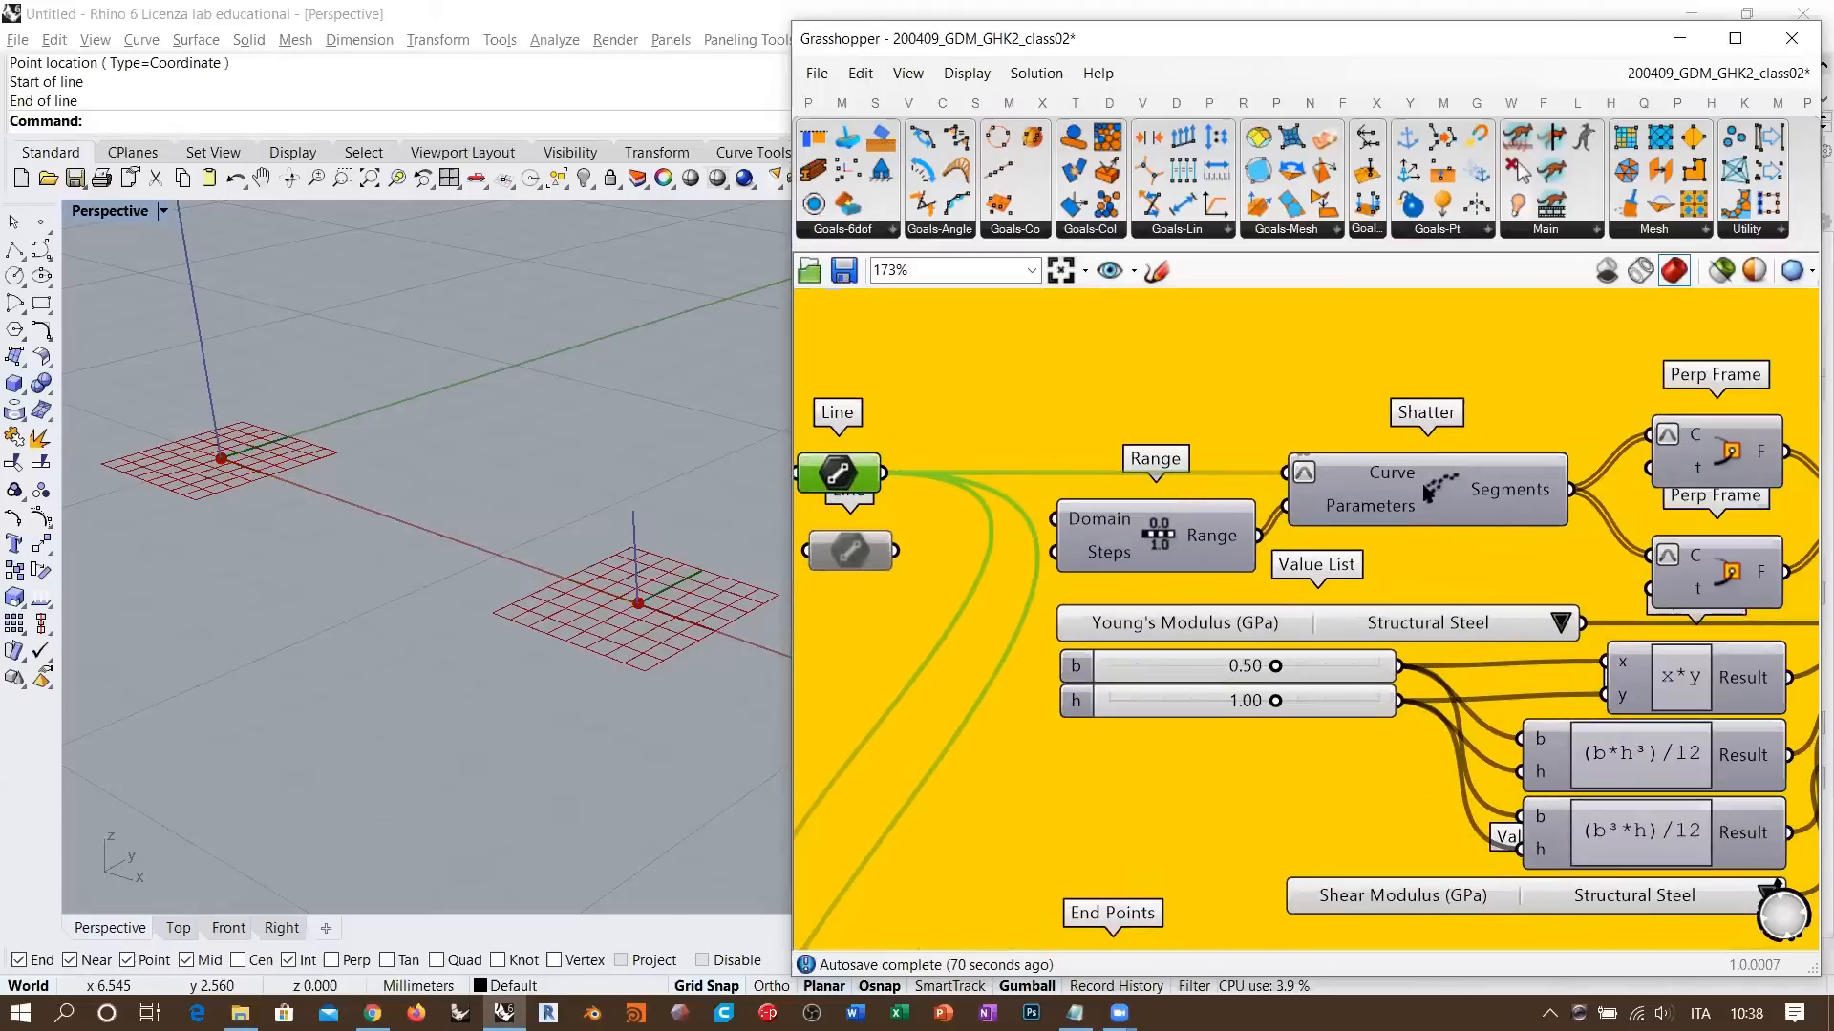
left_click(1427, 492)
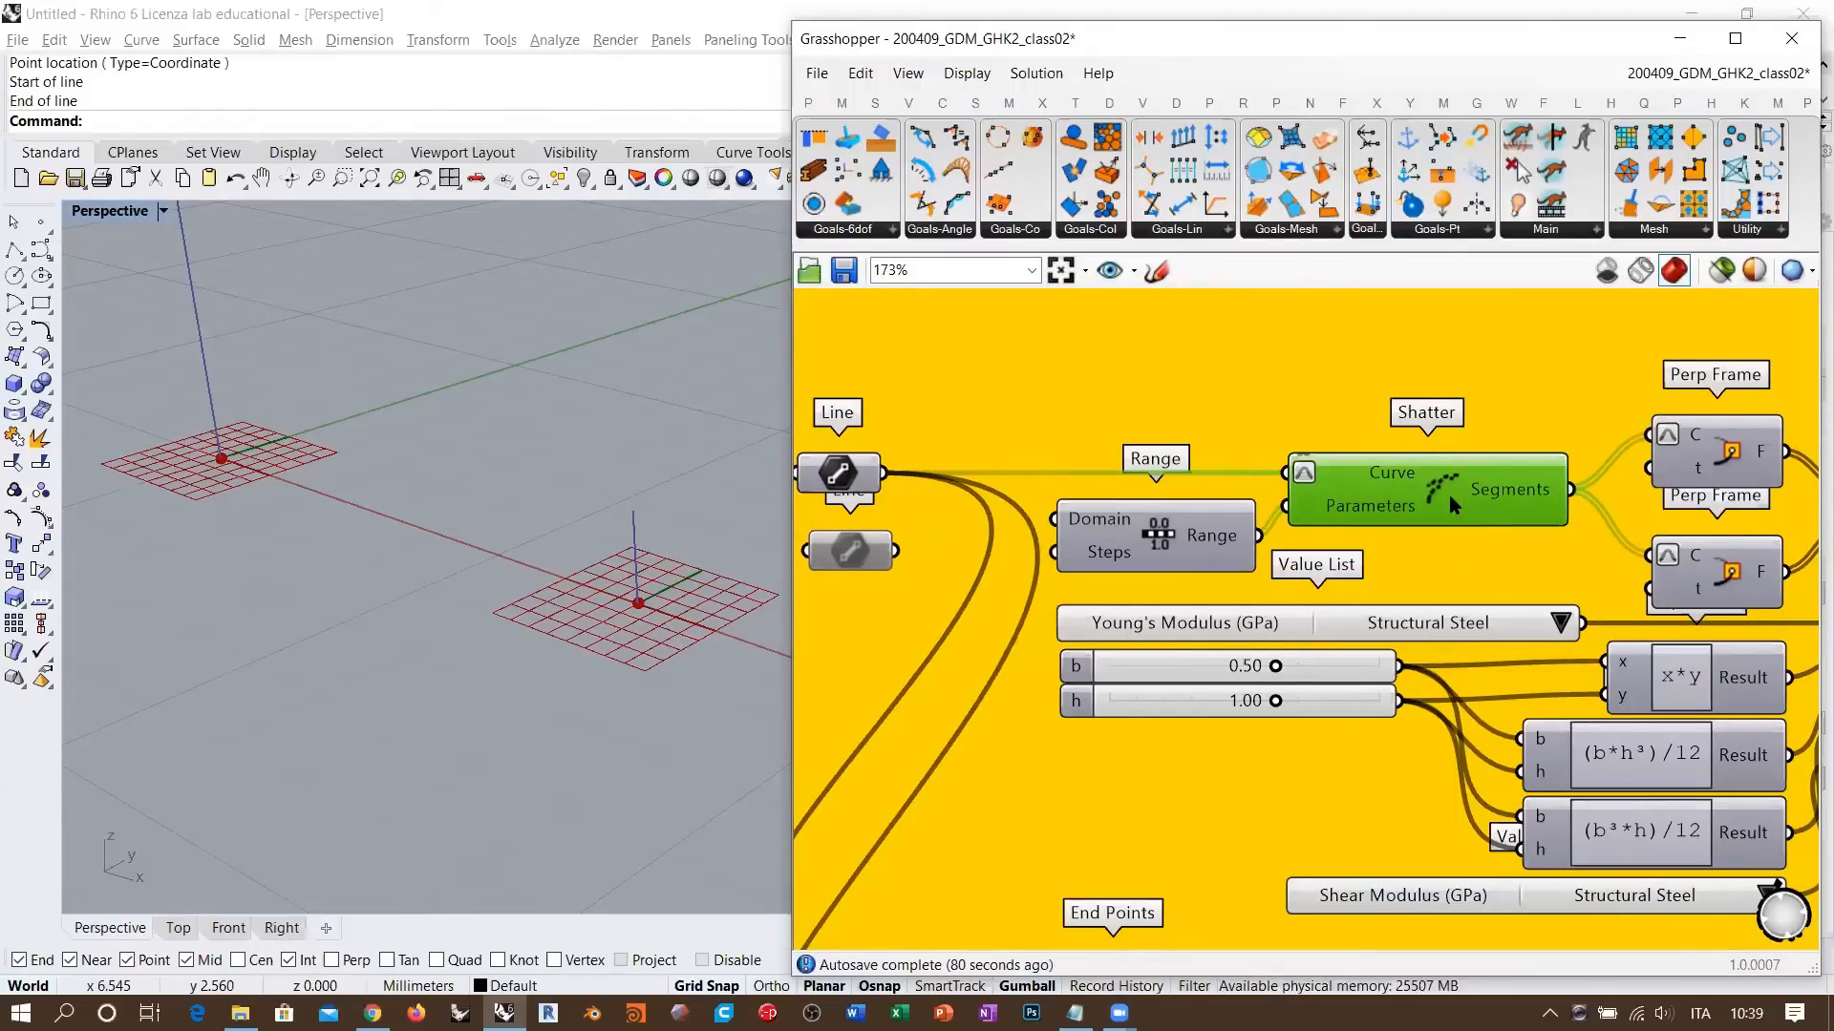
right_click_drag(1447, 494, 1179, 478)
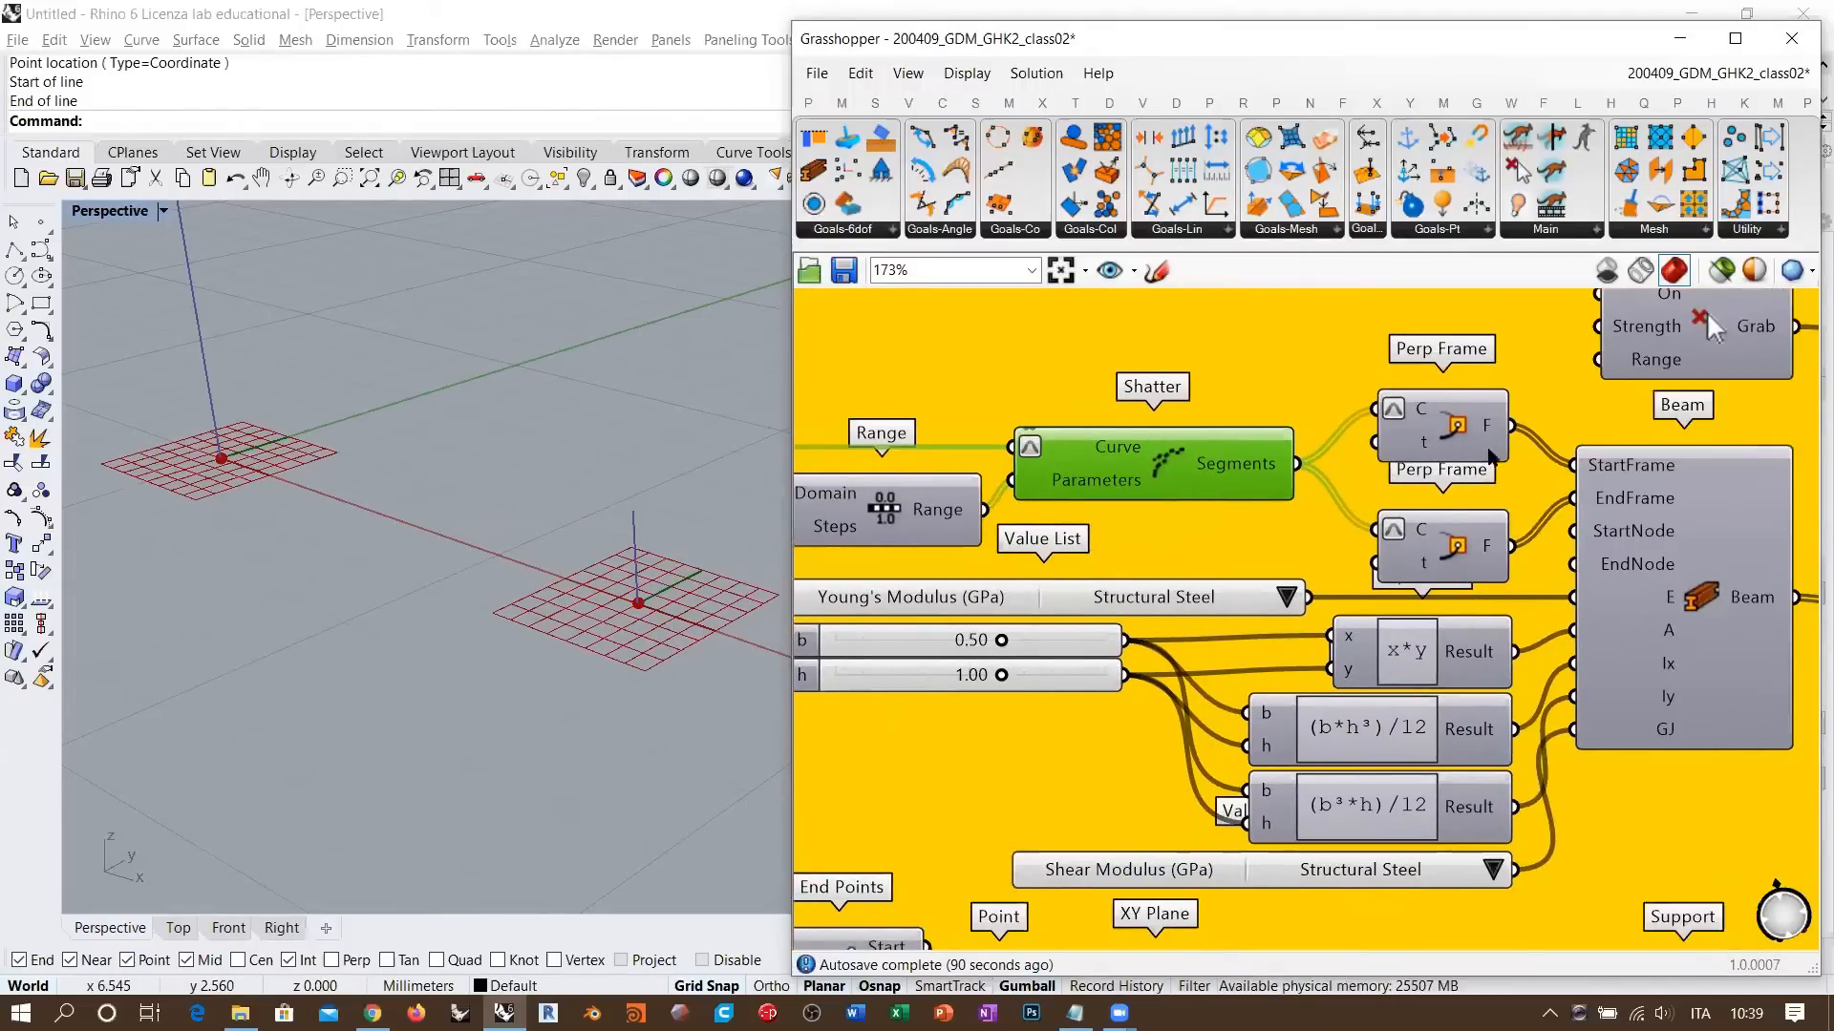
- Show the planes of the Perp Frame component feeding the Beam's EndFrame in the viewport and hide them again
left_click(1480, 453)
left_click(1460, 570)
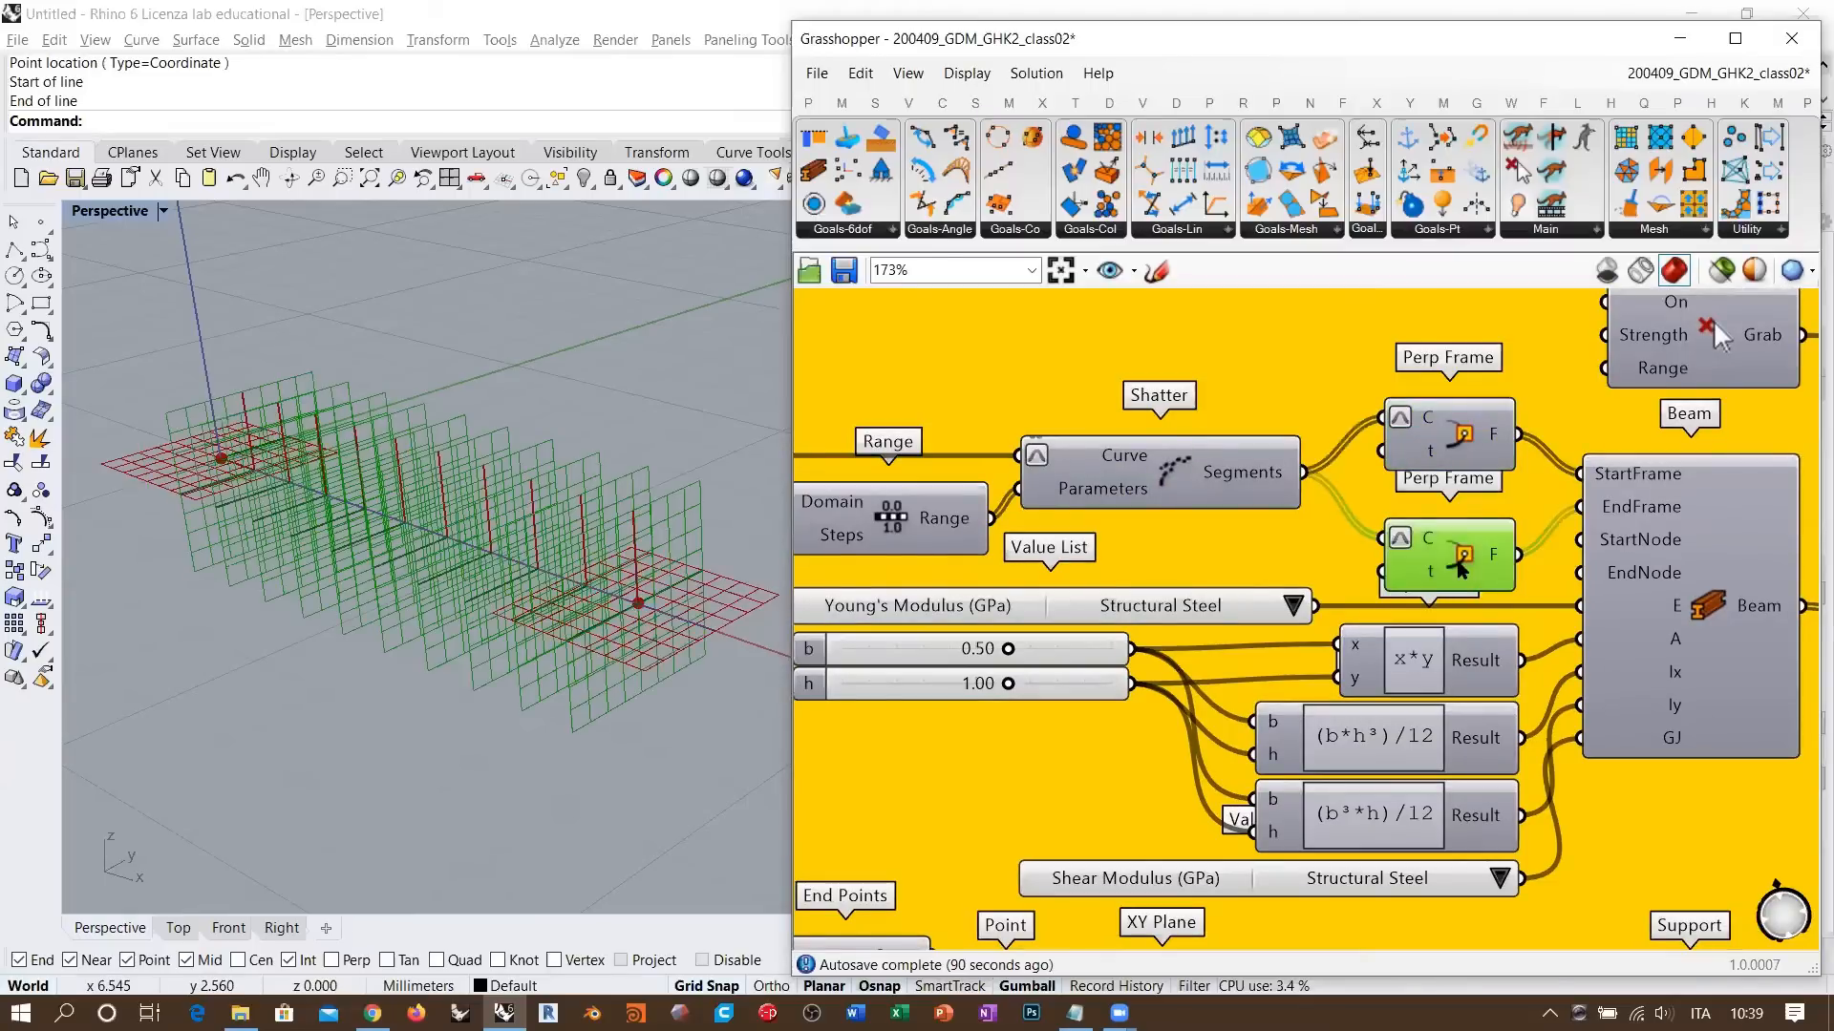
key("ctrl+q")
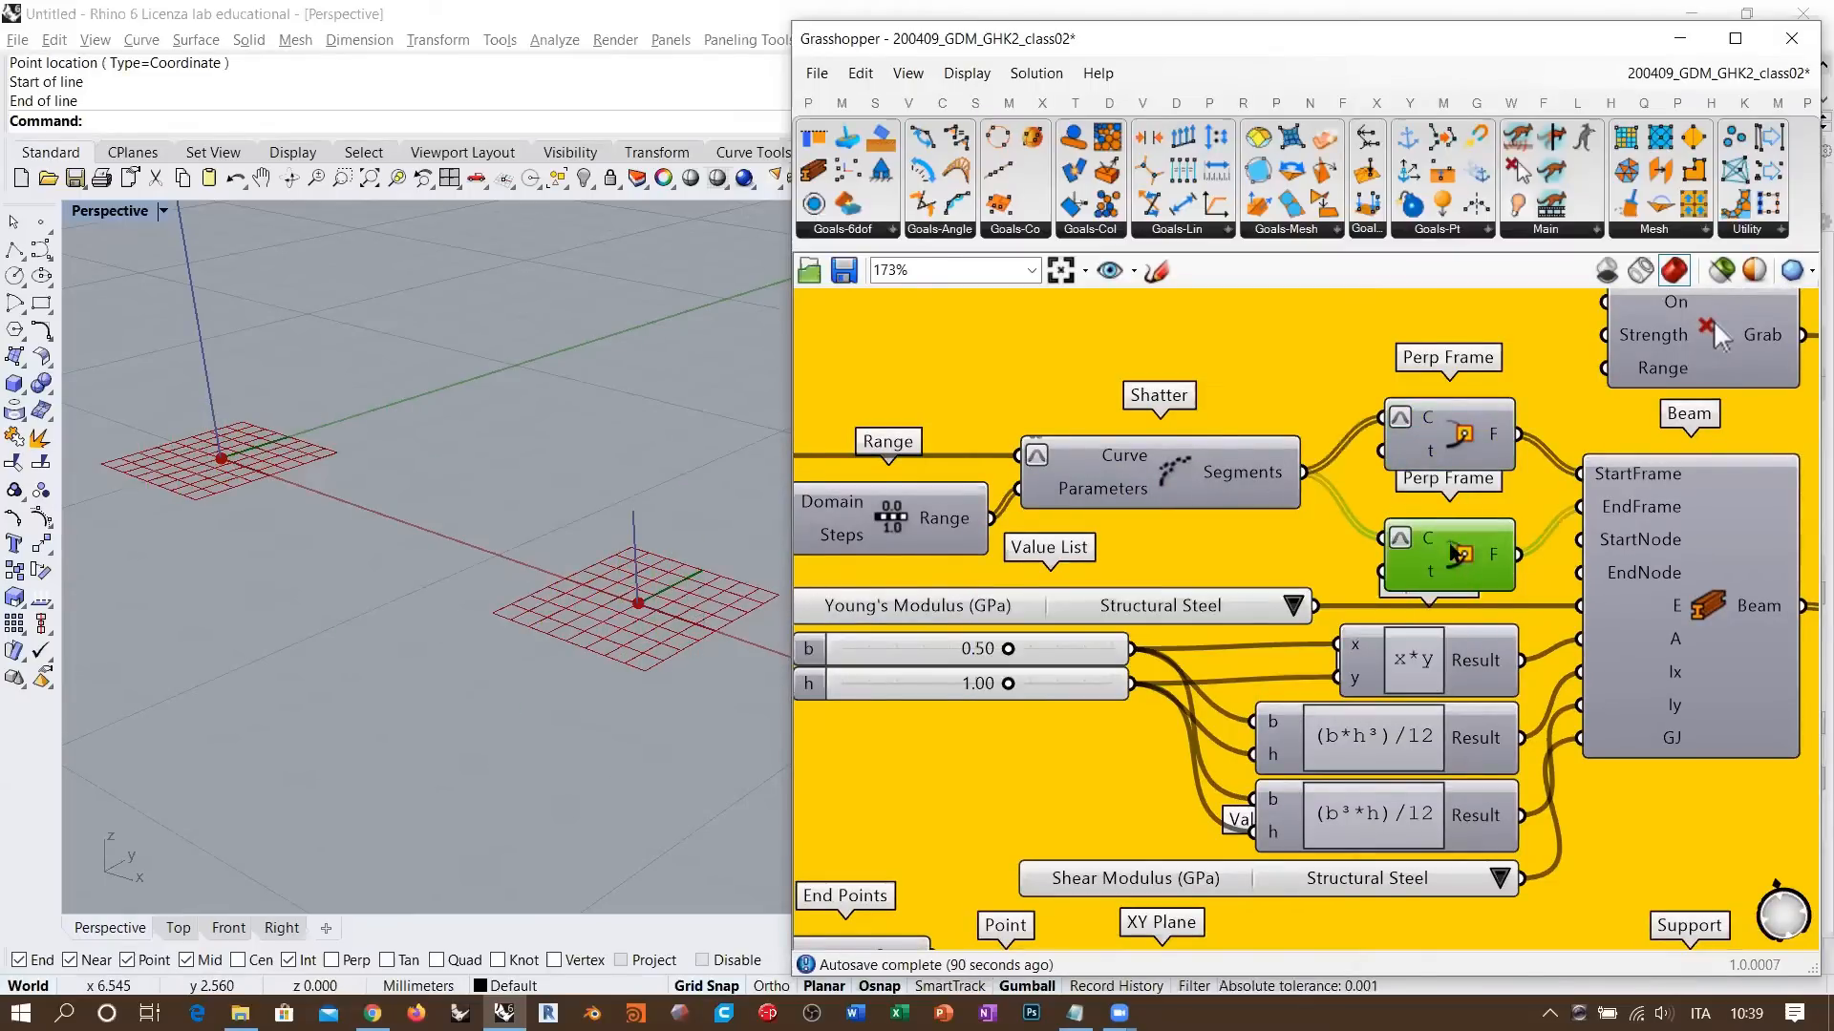
- Show the Shatter component's segments in the viewport and hide them again
left_click(1315, 463)
scroll(1456, 444, "down", 4)
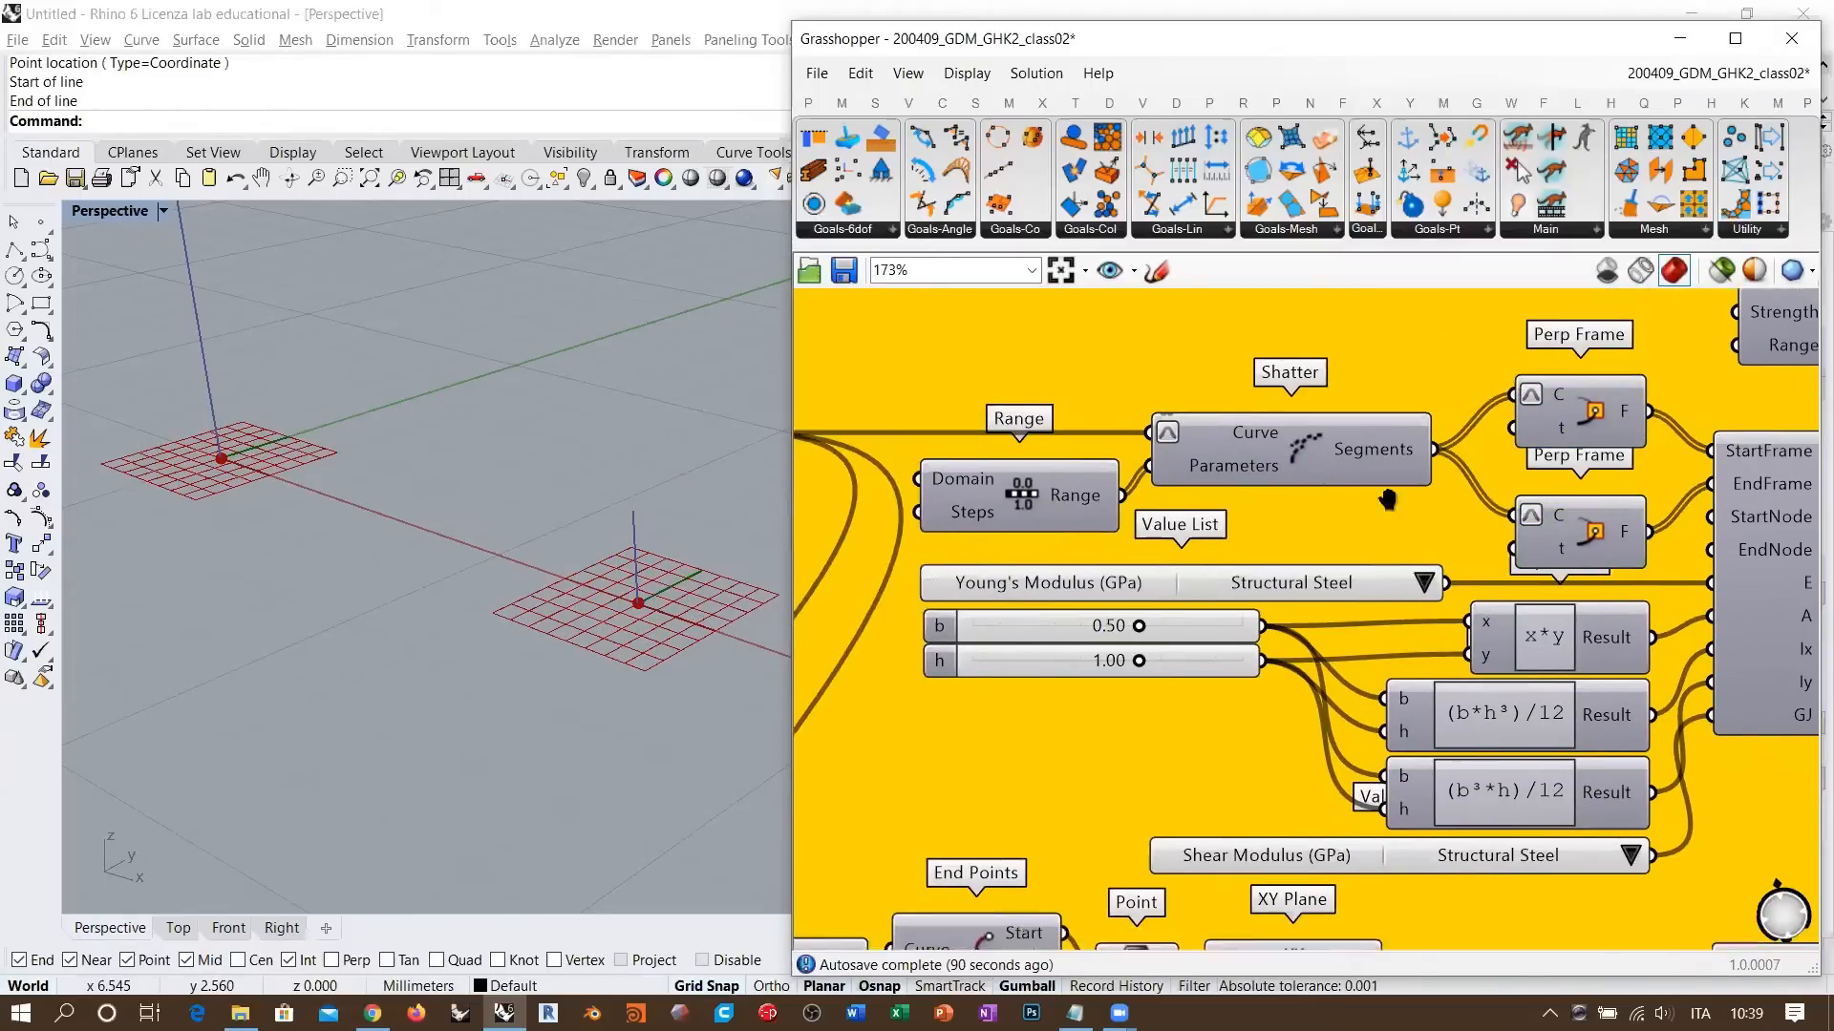
left_click(1389, 448)
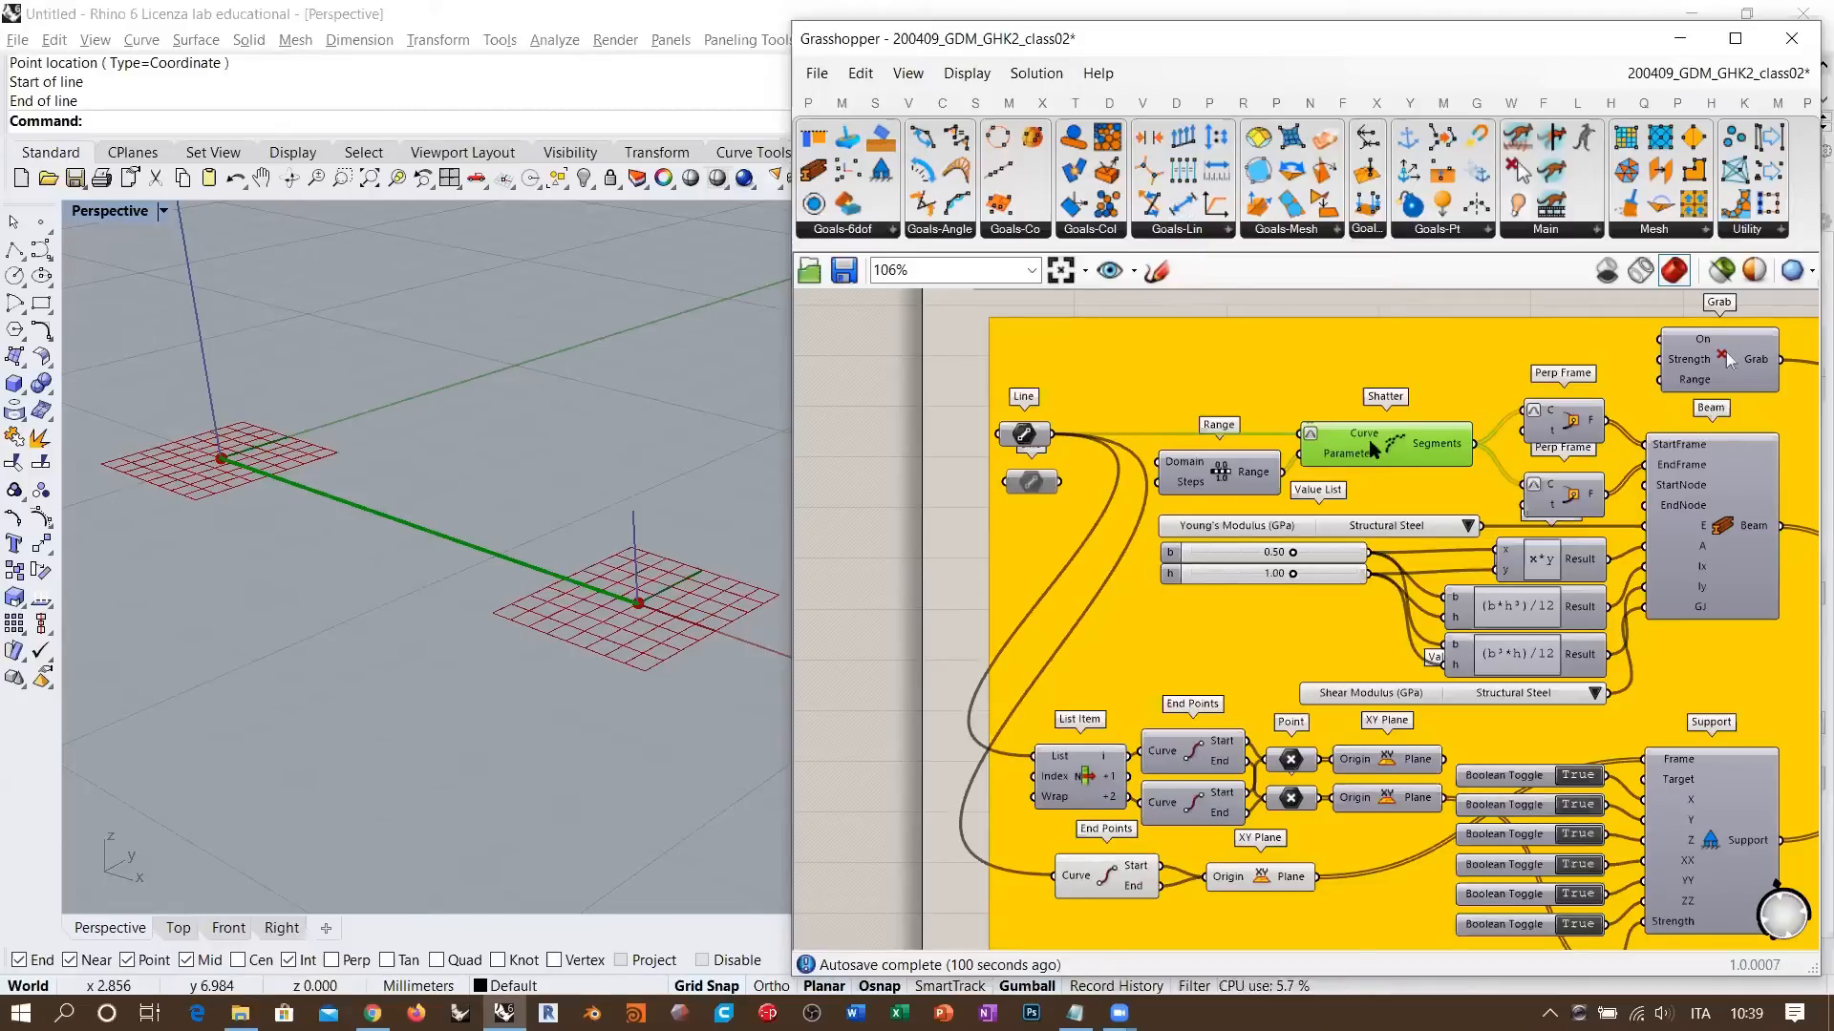
left_click(915, 433)
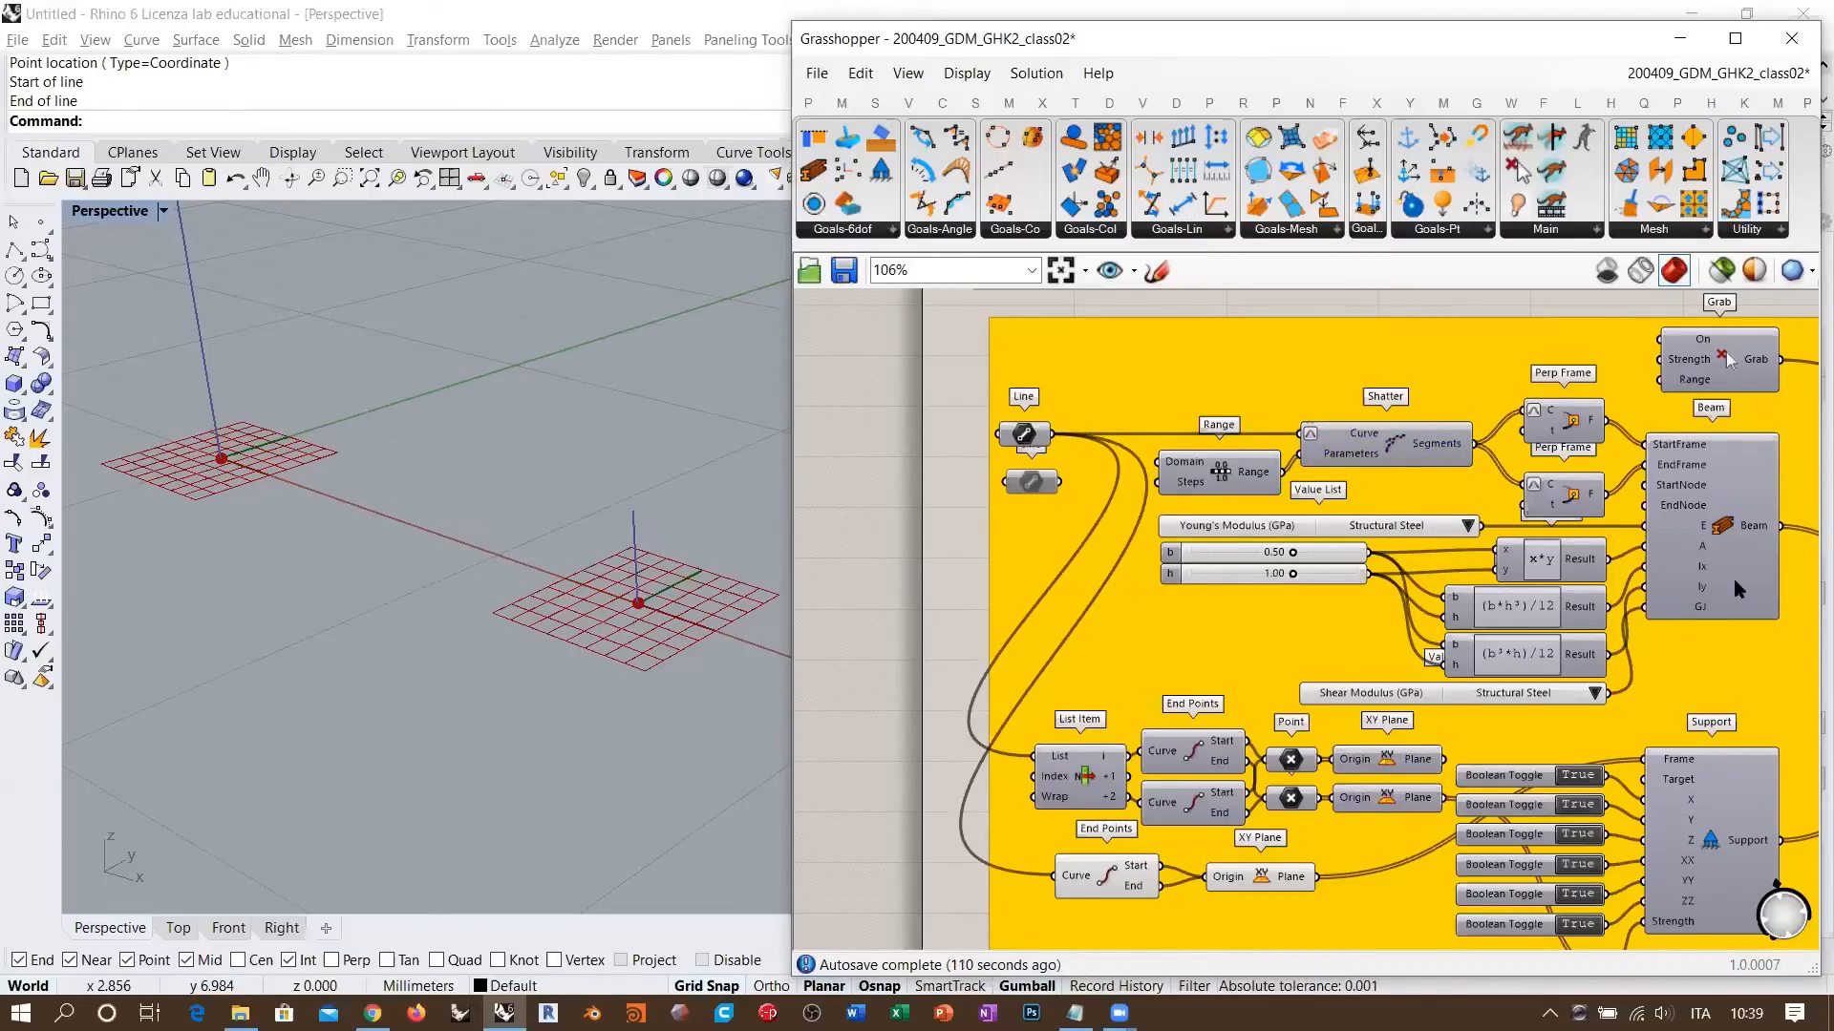
- Examine how the Range component drives the Shatter parameters and check the list in the Segments output
scroll(1519, 542, "up", 5)
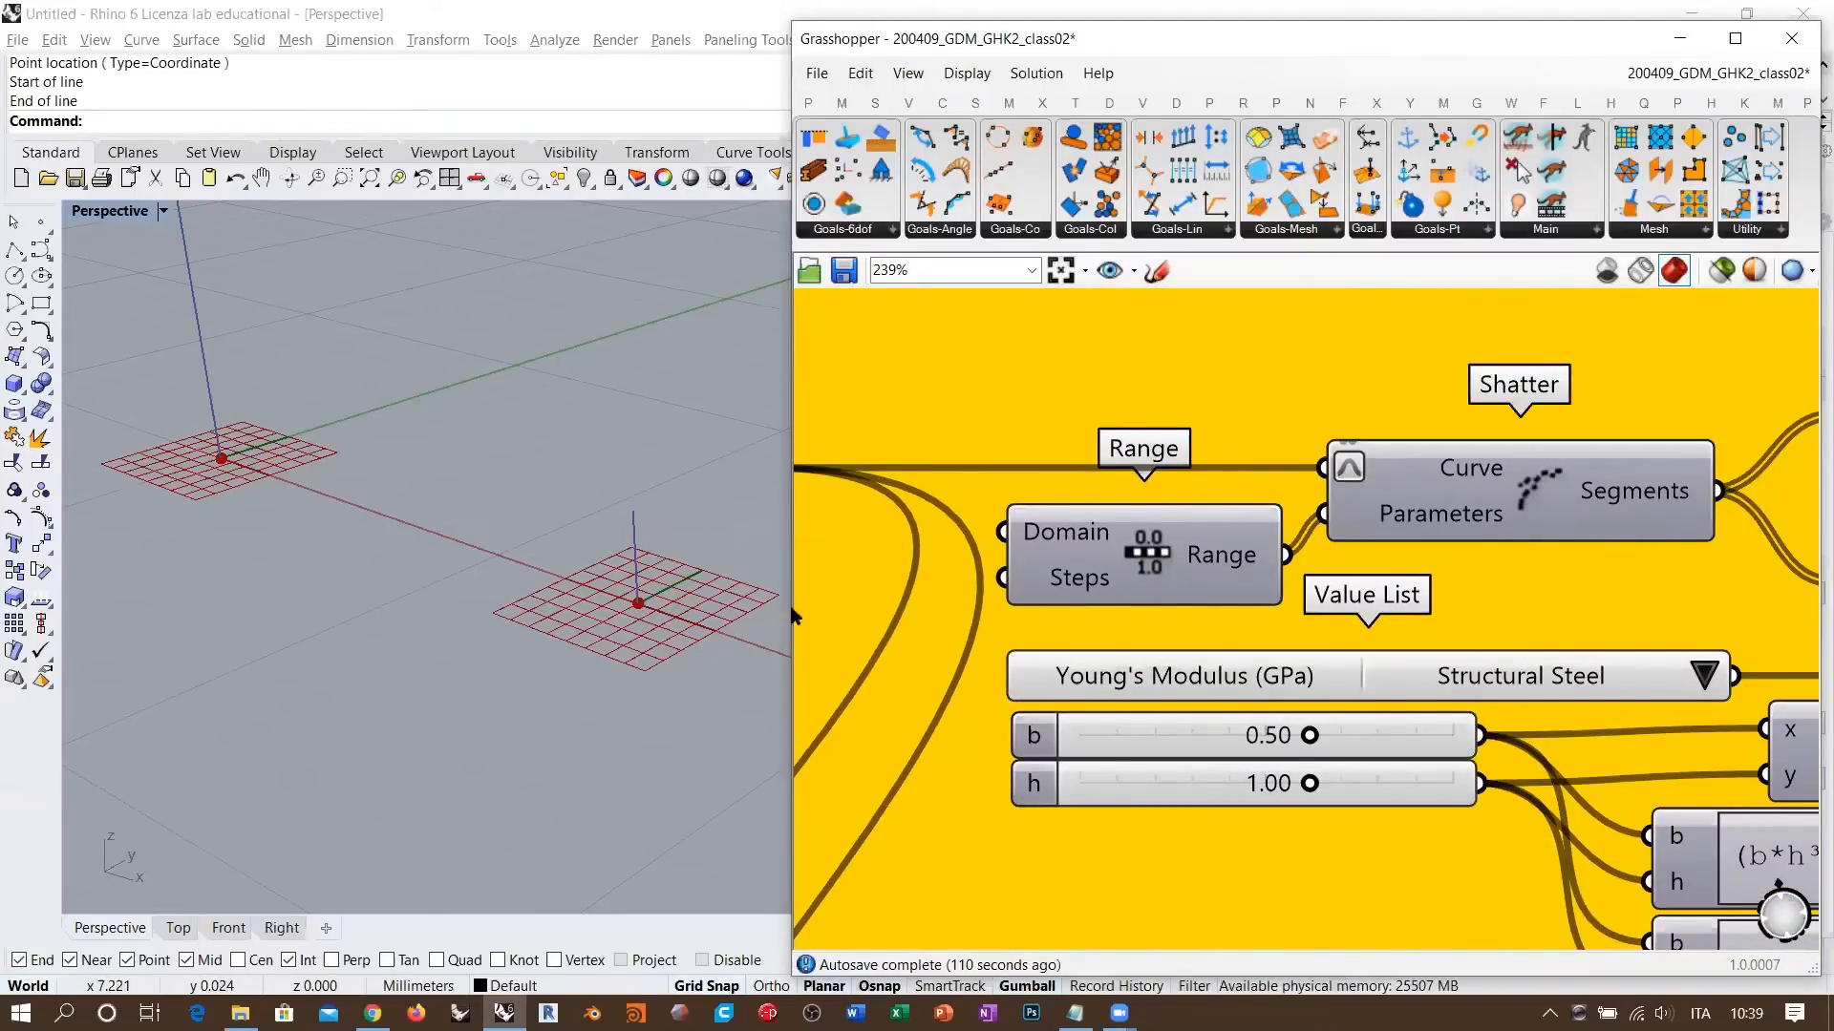
right_click_drag(1106, 586, 1196, 575)
mouse_move(1195, 576)
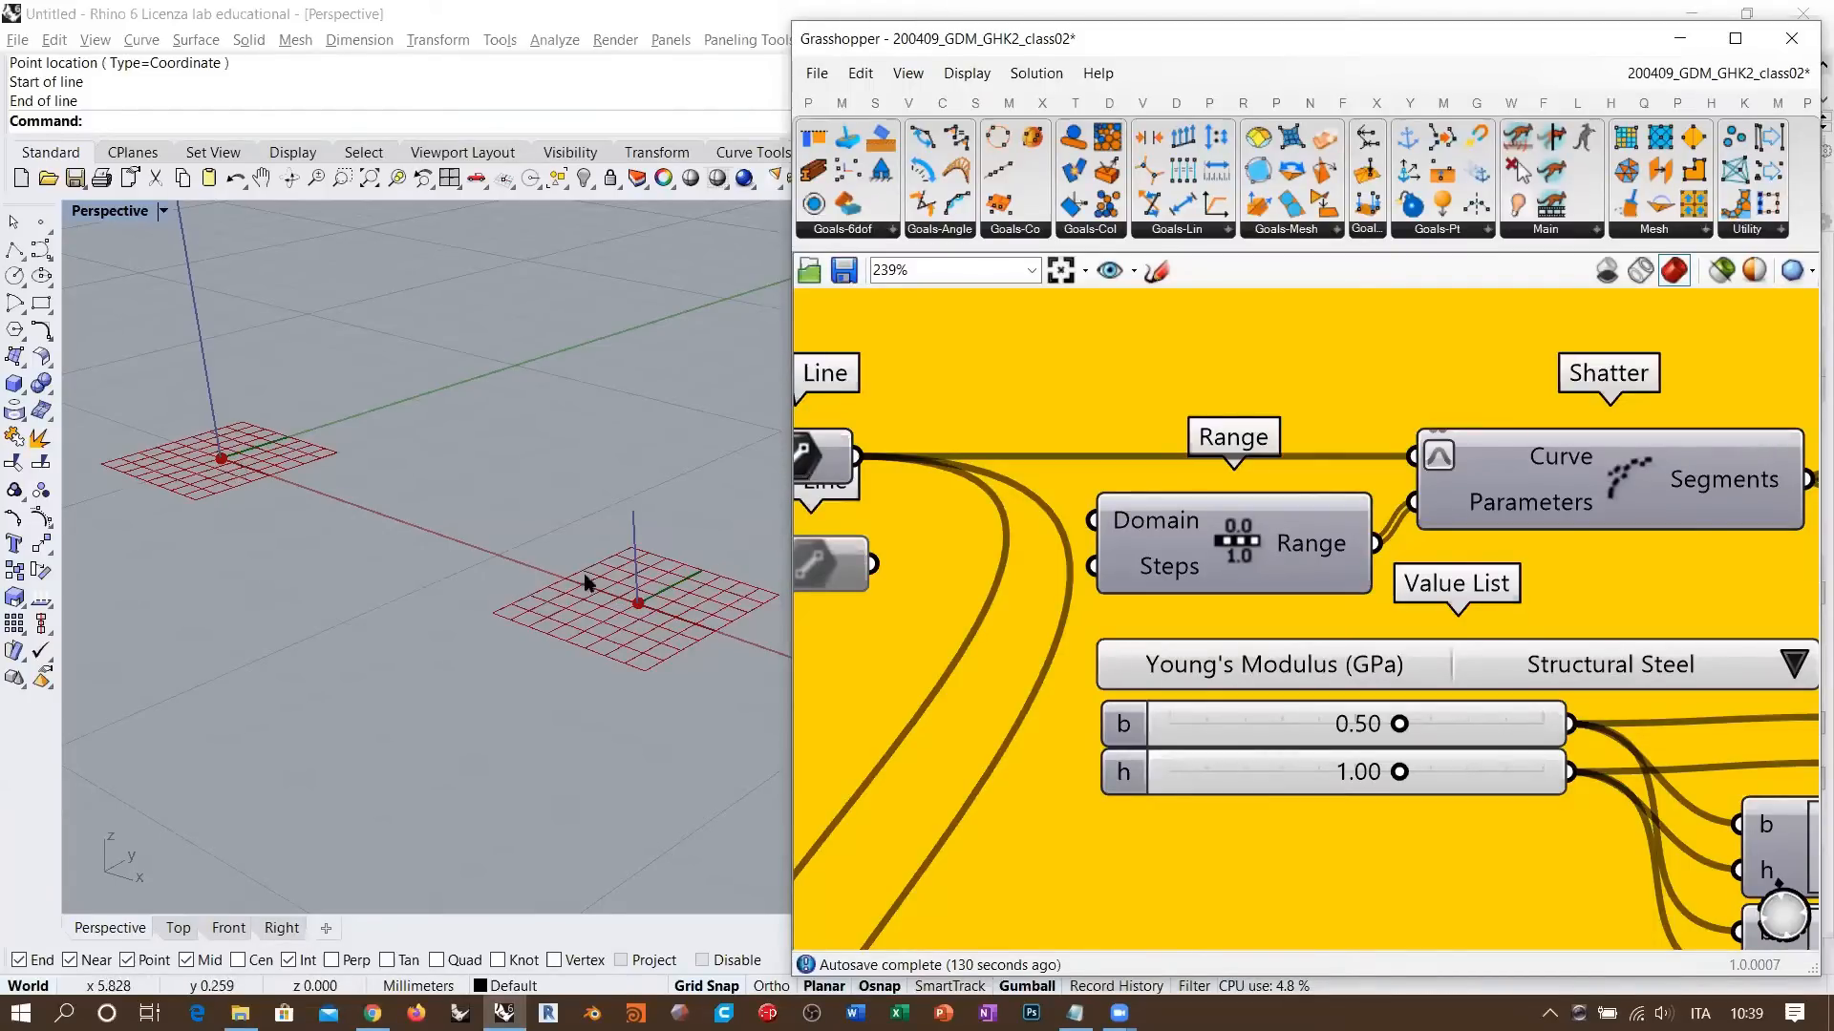
right_click_drag(635, 603, 655, 622)
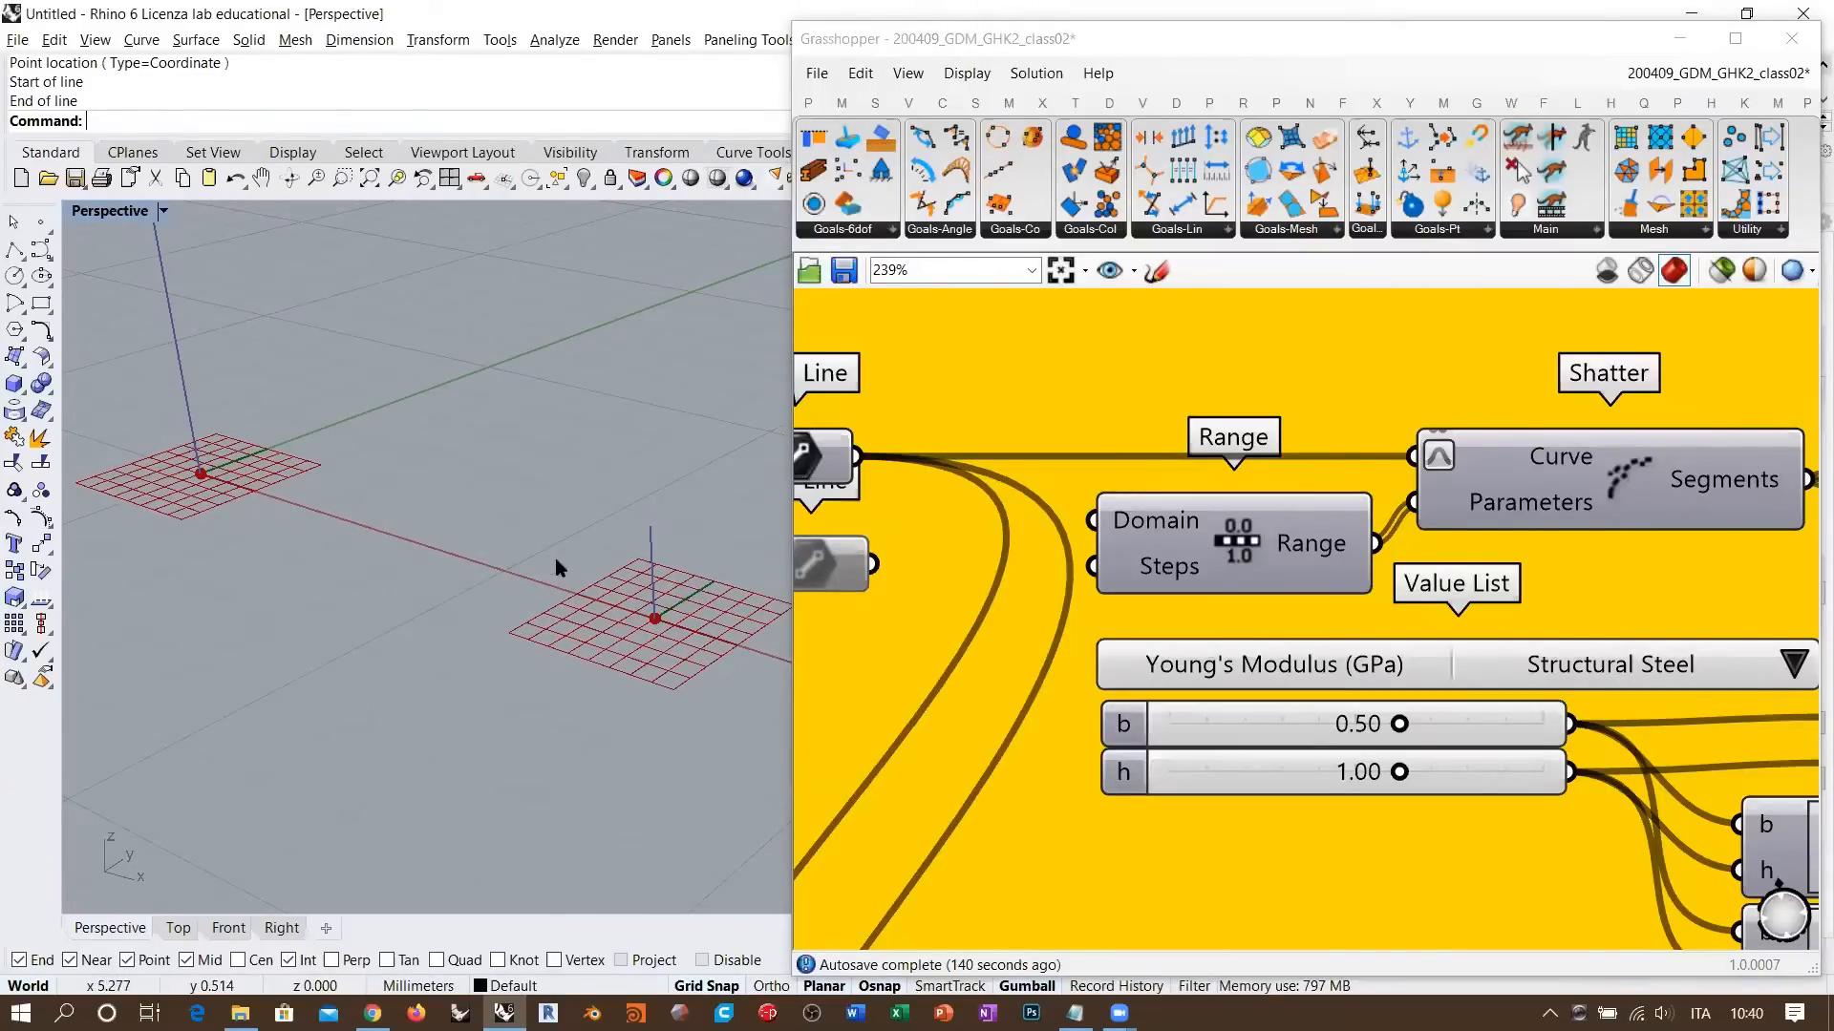
left_click(1714, 473)
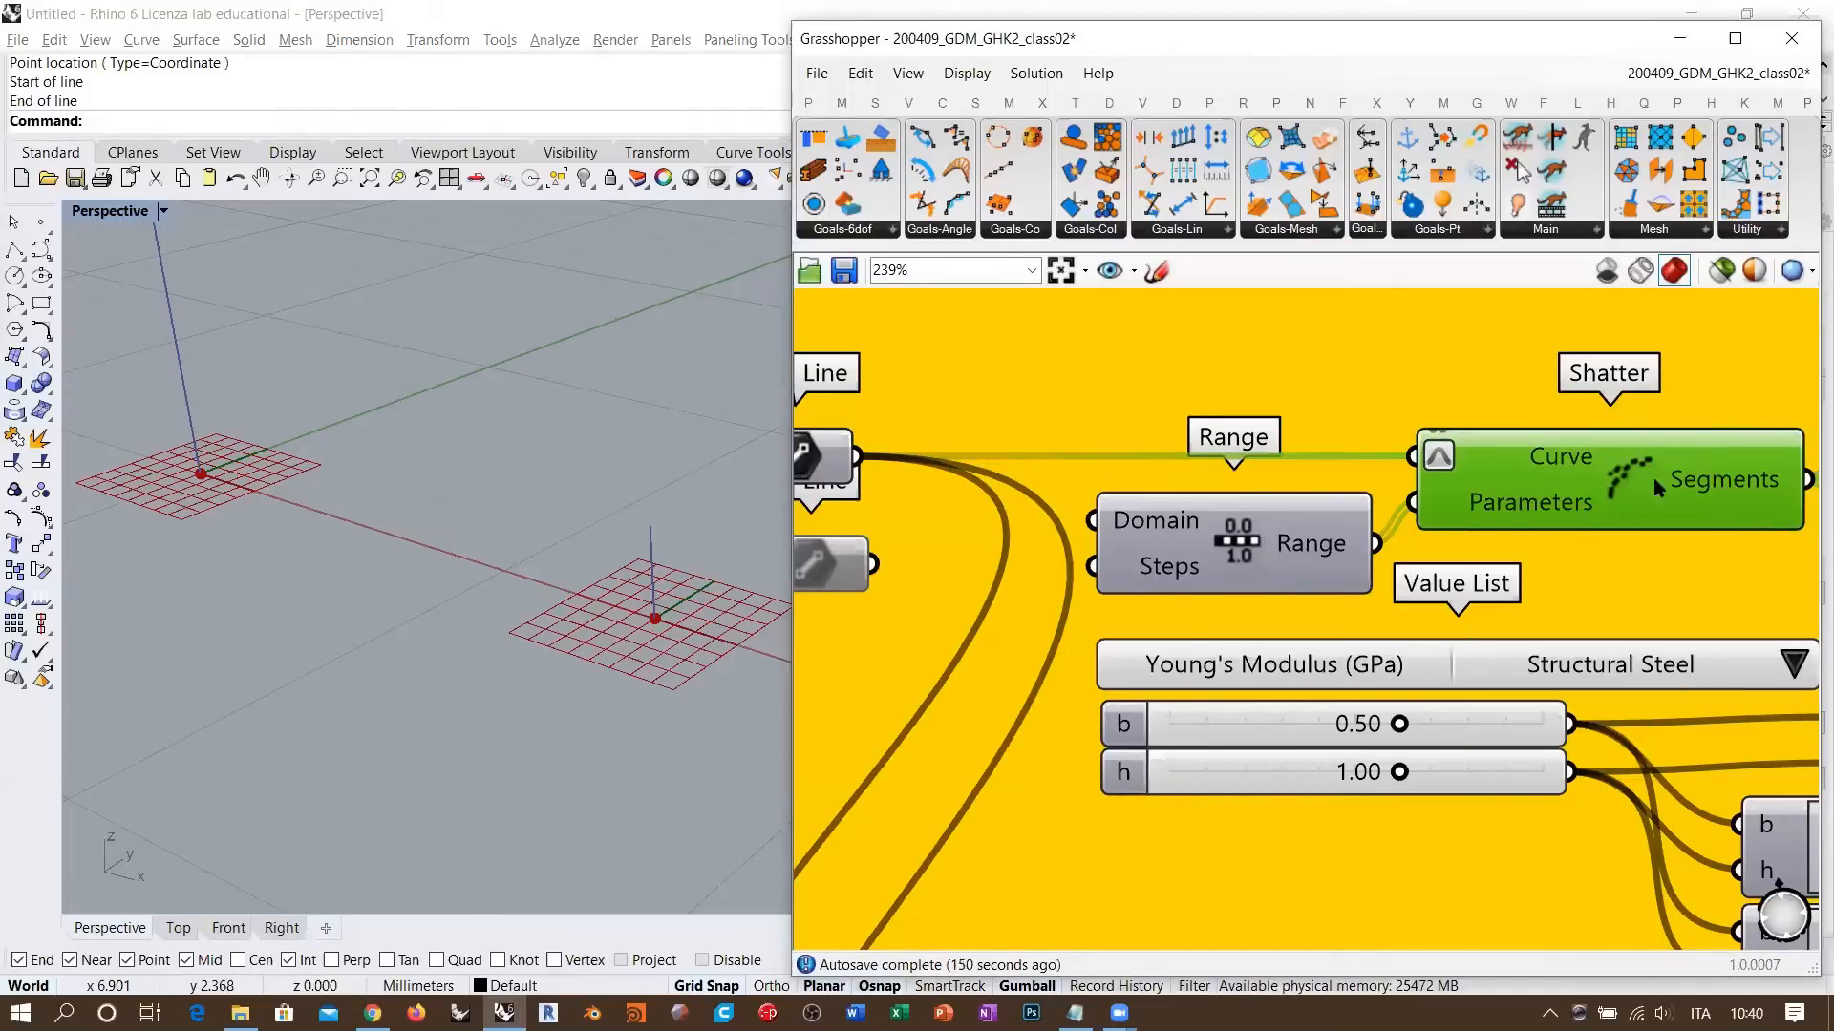
left_click(1223, 565)
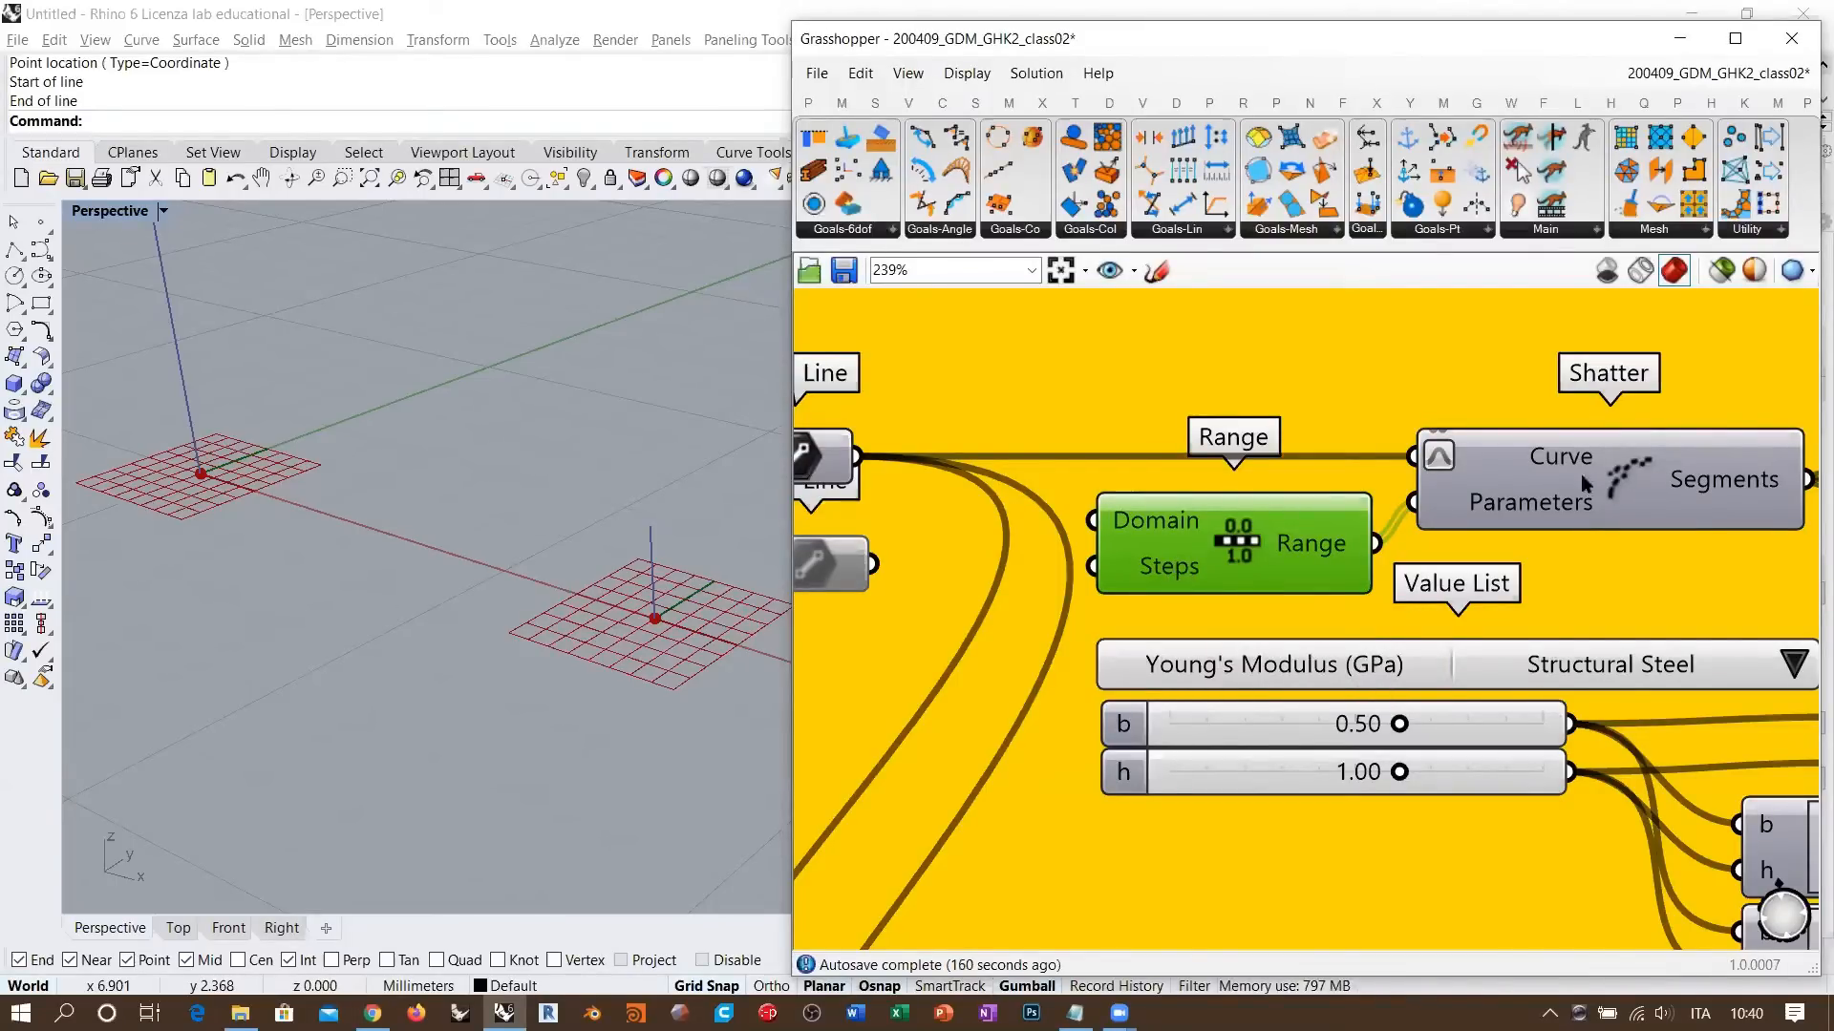
left_click(1303, 543)
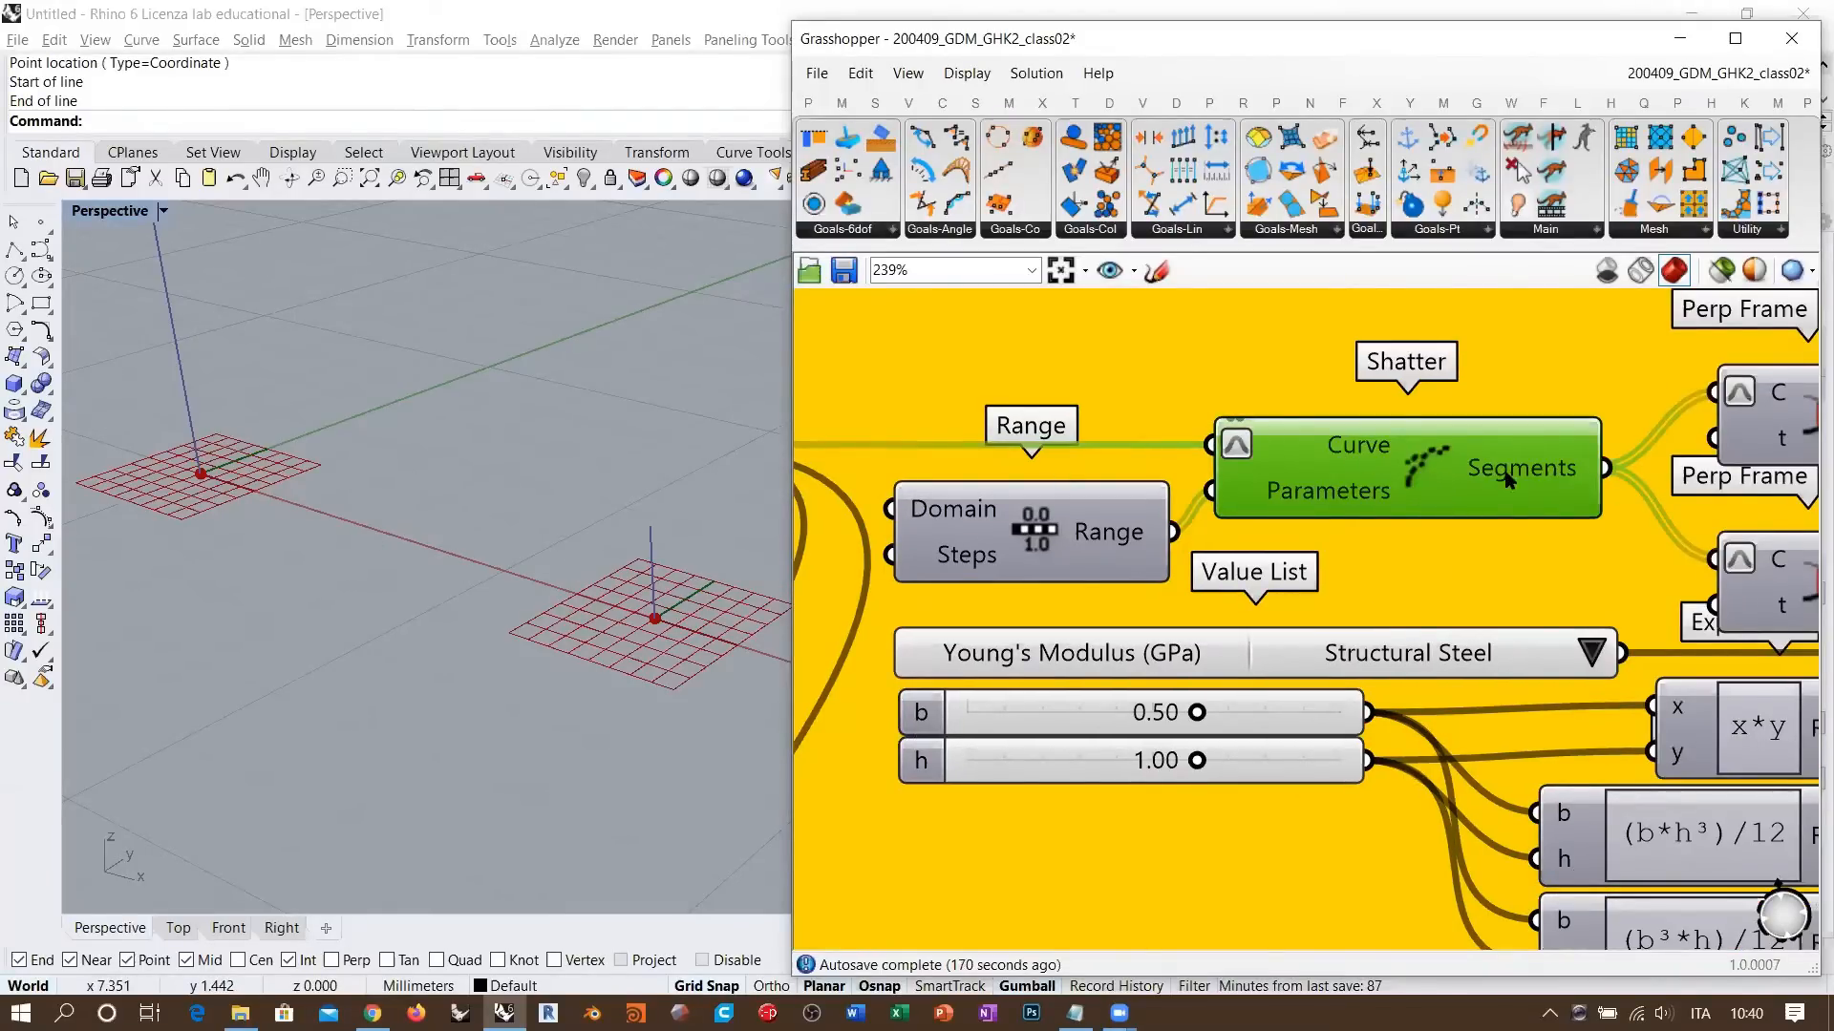
mouse_move(1507, 479)
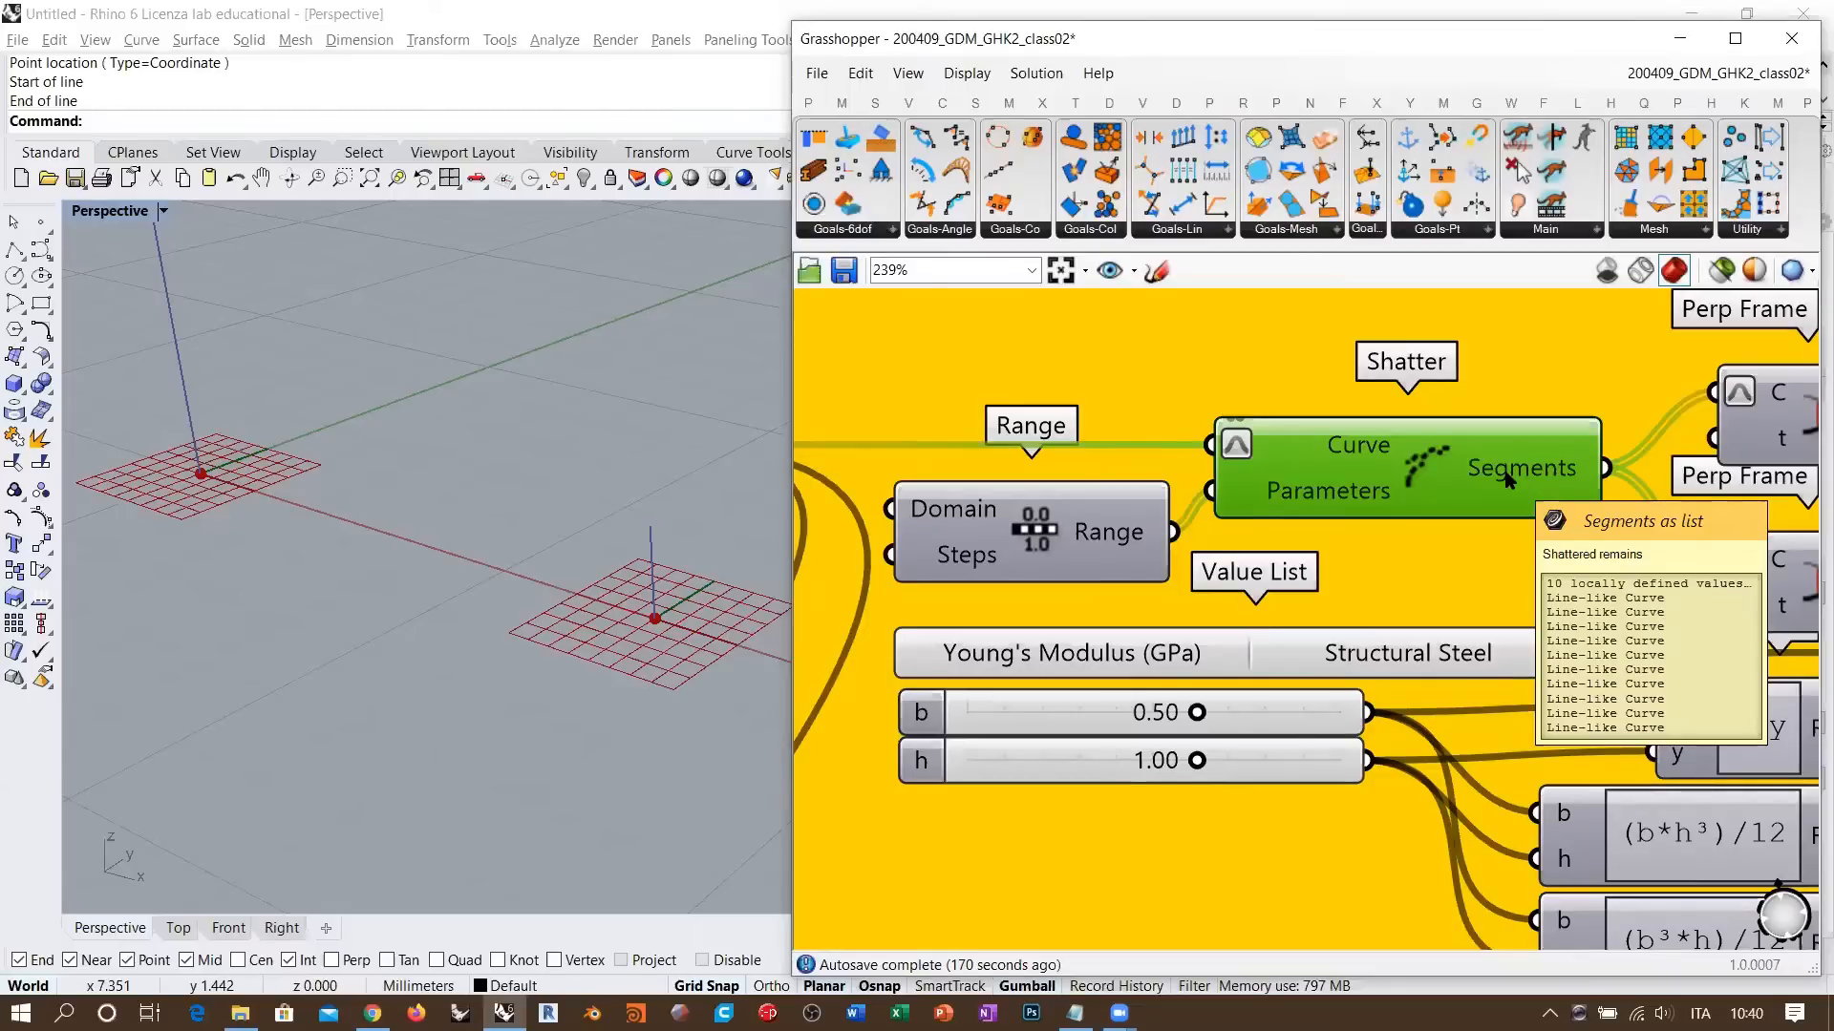
- Turn on the viewport preview of both Perp Frame components that feed the Beam's StartFrame and EndFrame
scroll(1517, 472, "down", 3)
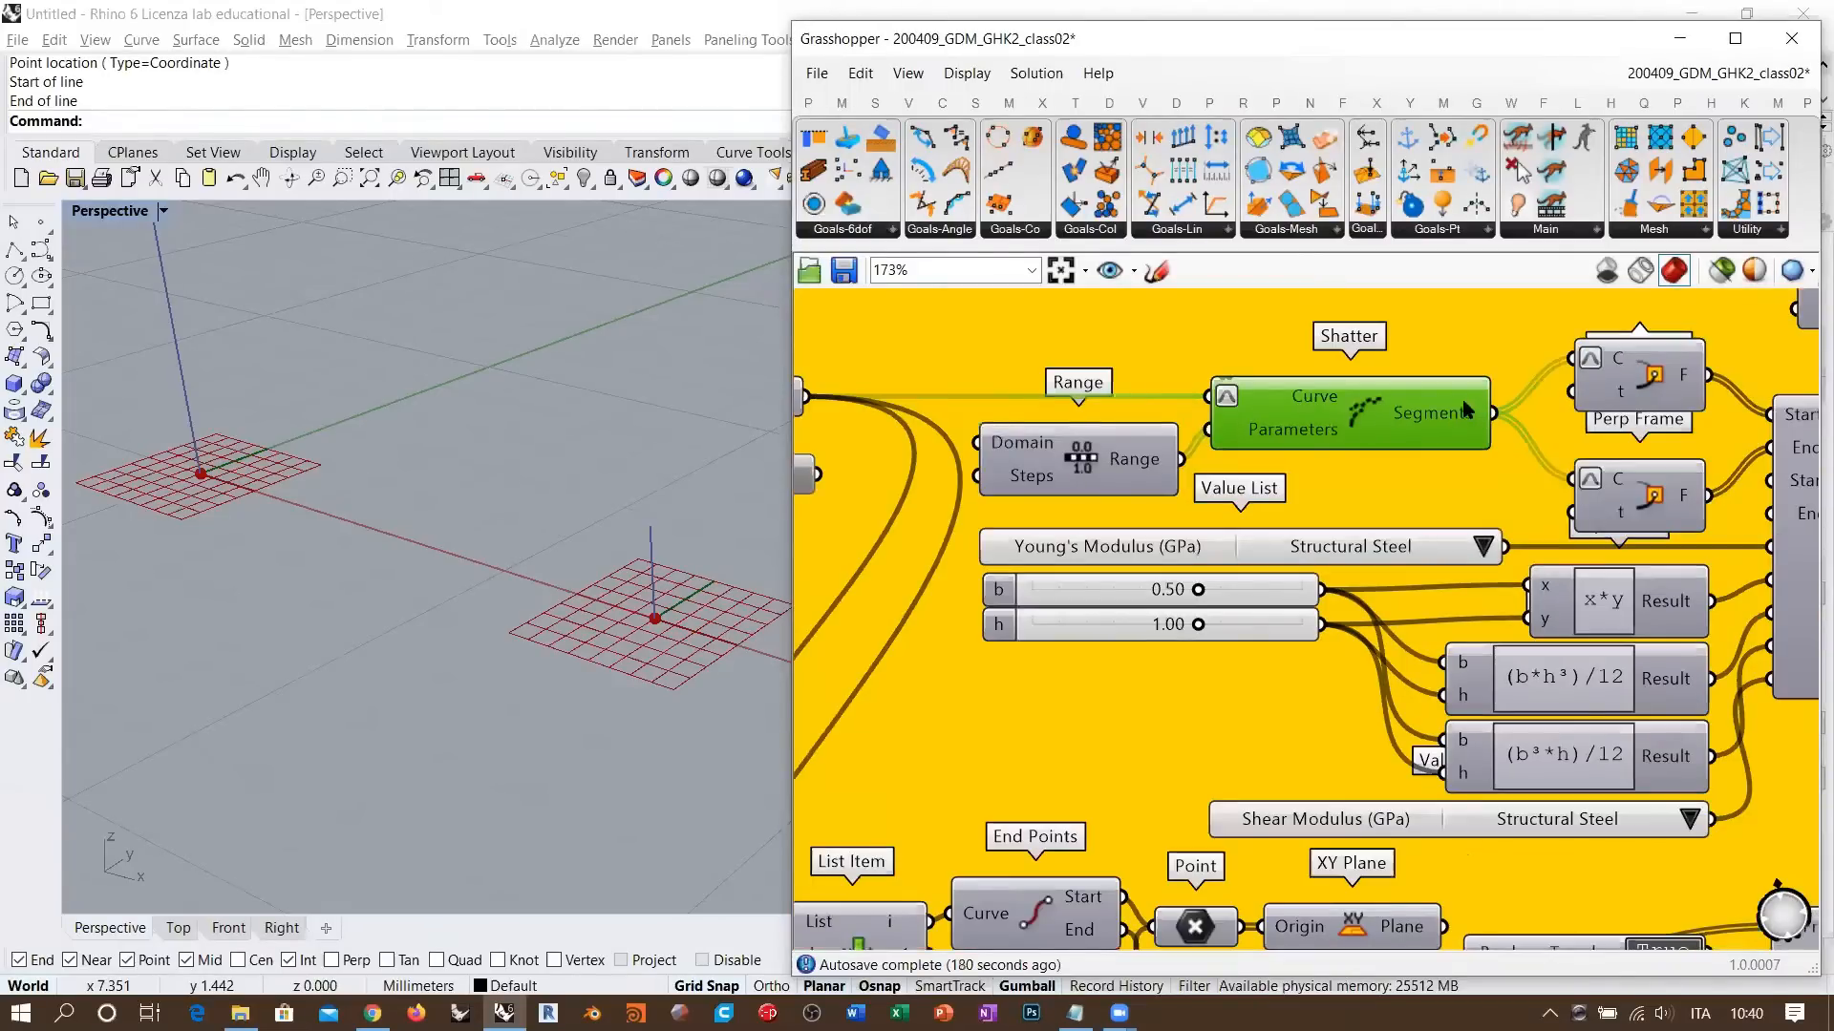
right_click_drag(1345, 432, 1115, 496)
left_click(1402, 454)
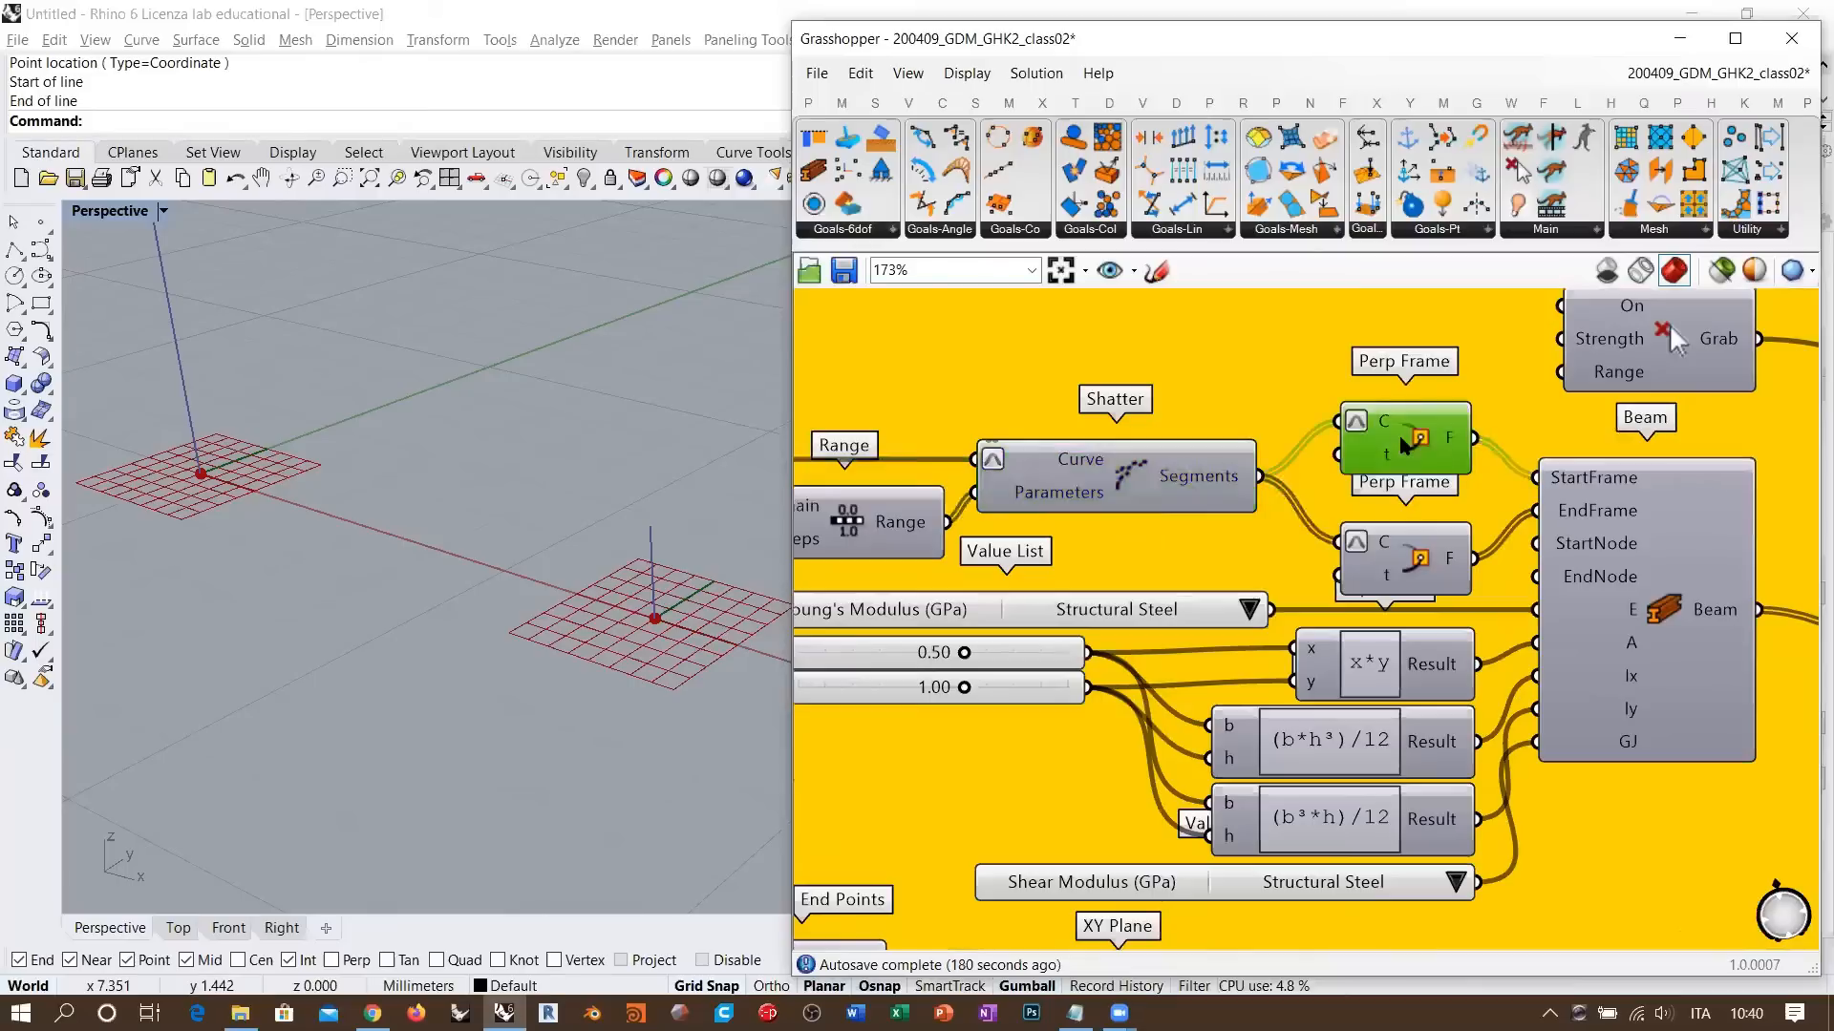
left_click(1422, 534)
left_click(1419, 562, "ctrl")
left_click(1409, 456)
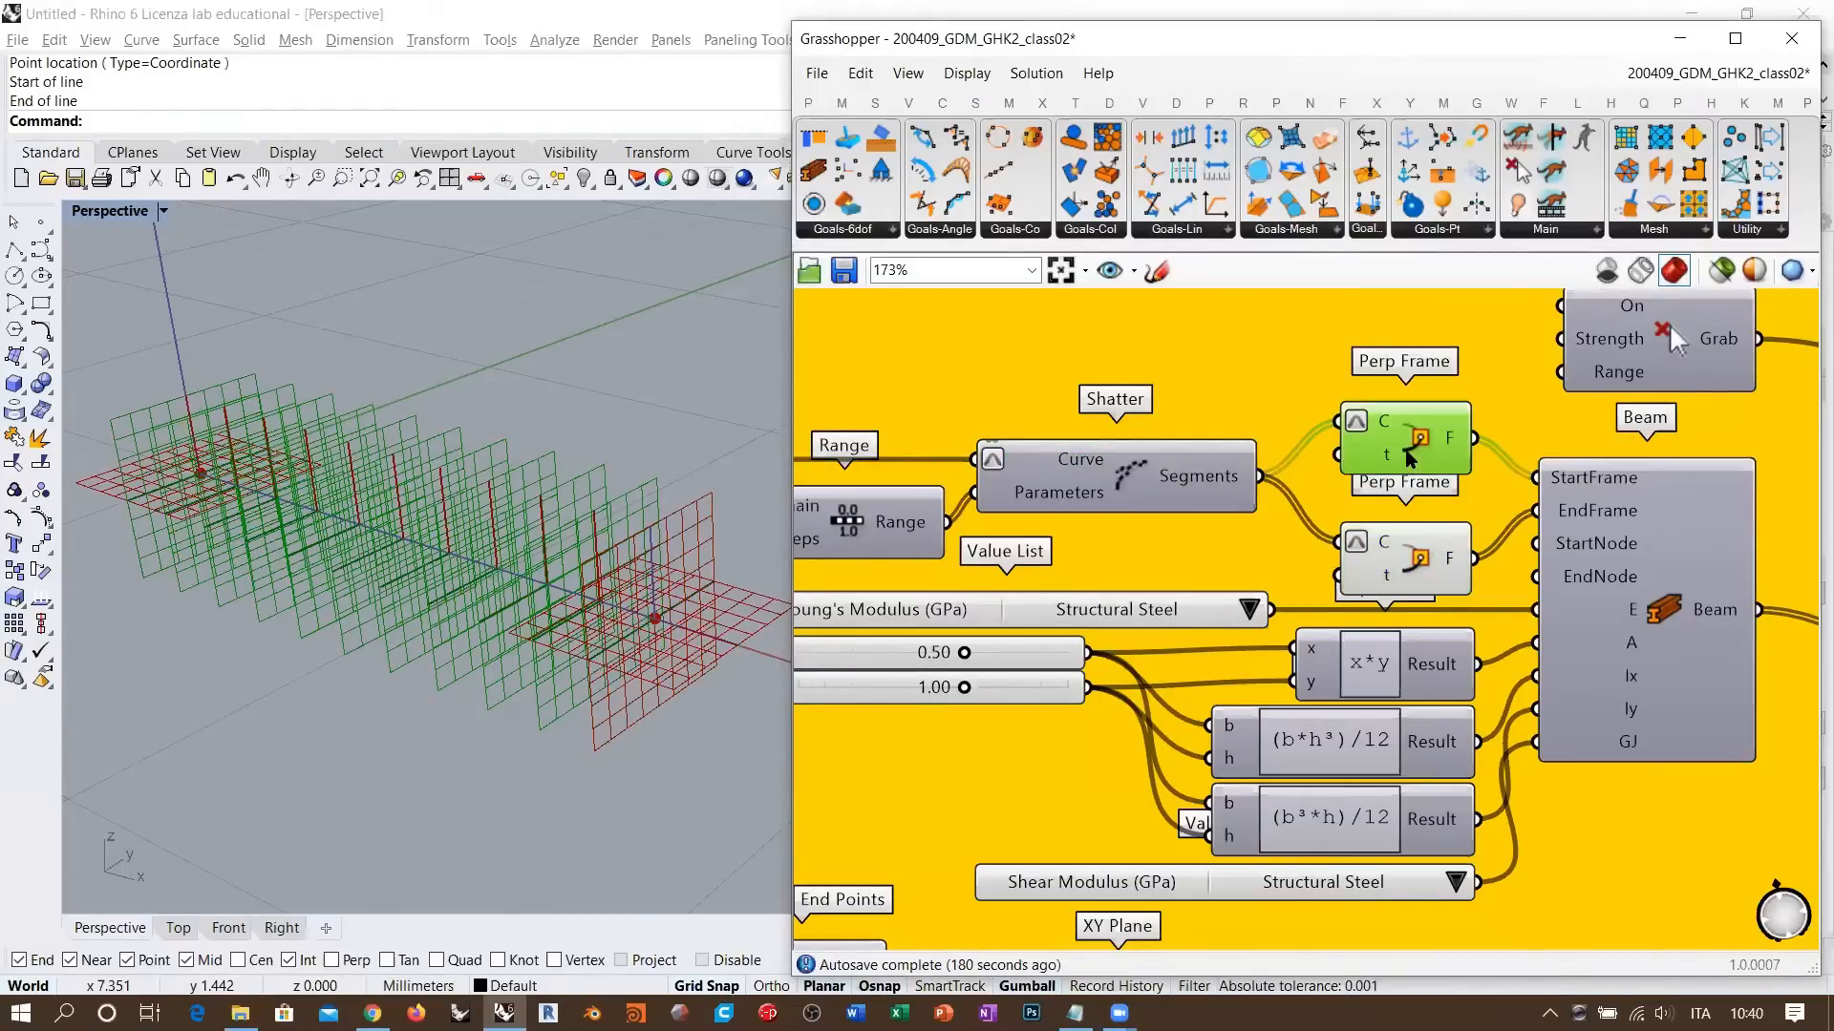
- Examine the planes along the beam from the StartFrame Perp Frame component and check its t input
scroll(1379, 480, "up", 1)
scroll(1450, 462, "up", 2)
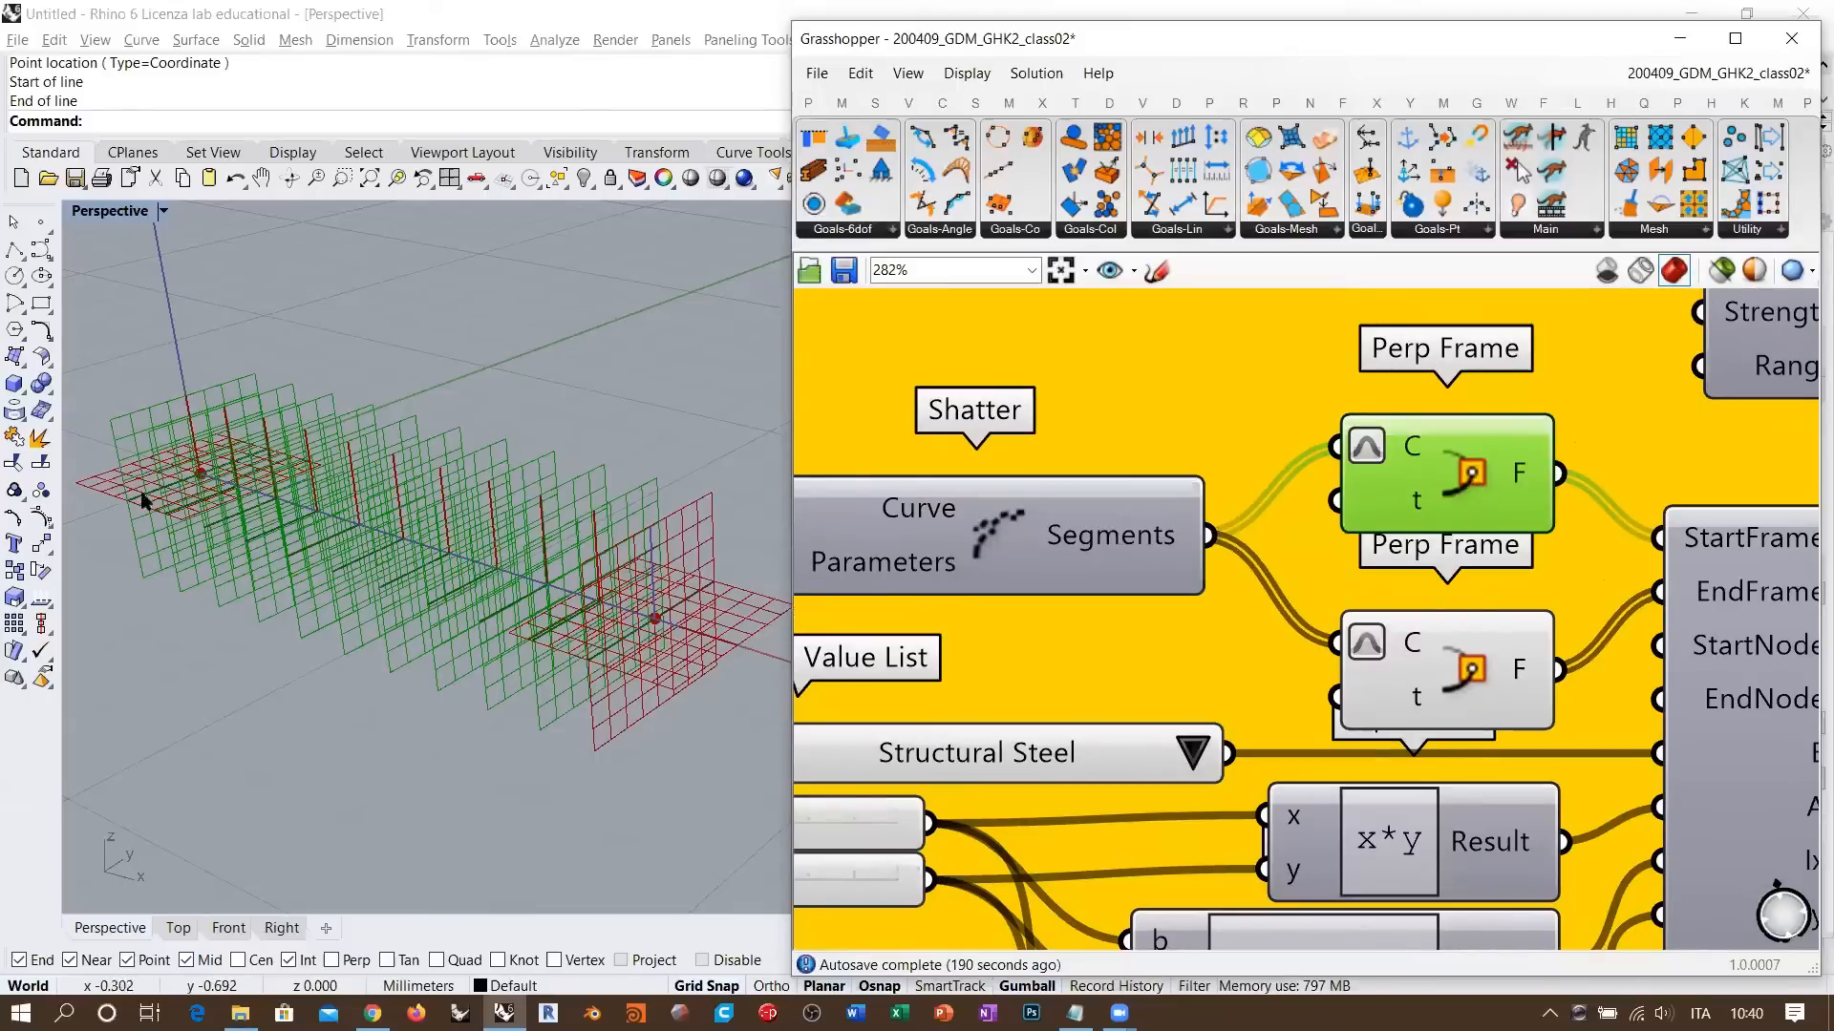
right_click_drag(245, 524, 634, 549)
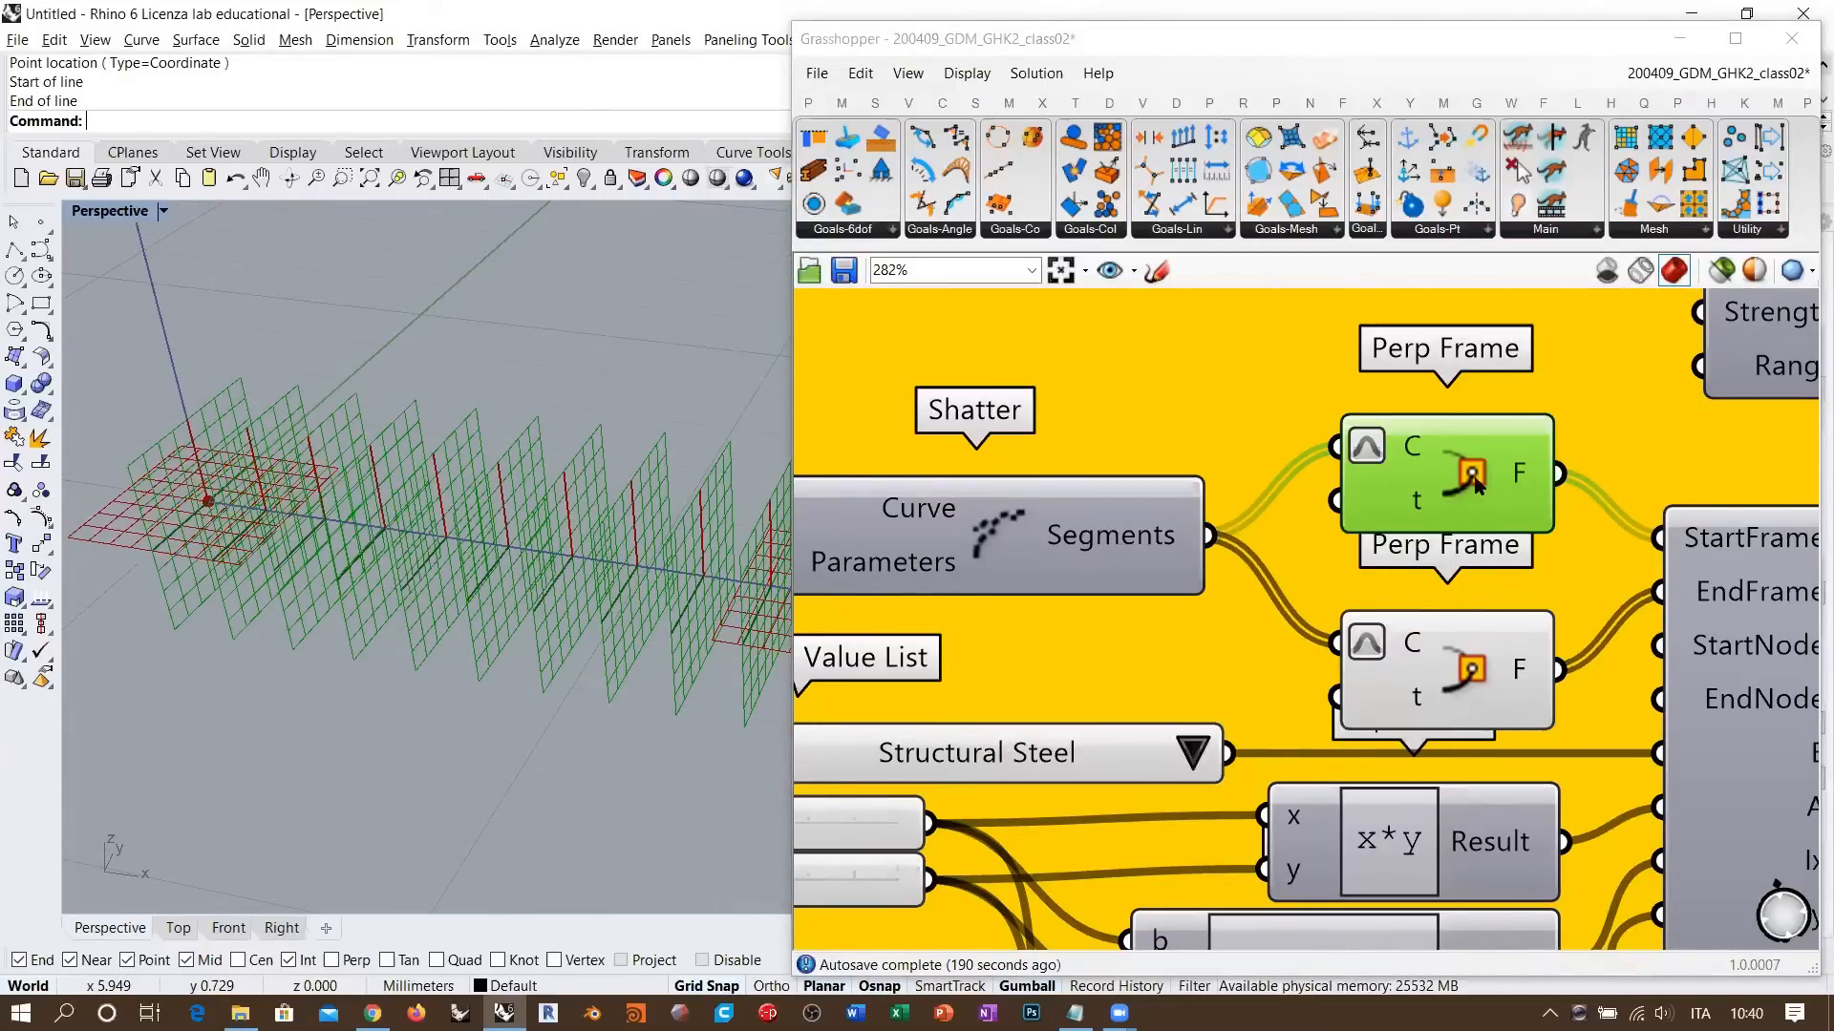
left_click(1584, 409)
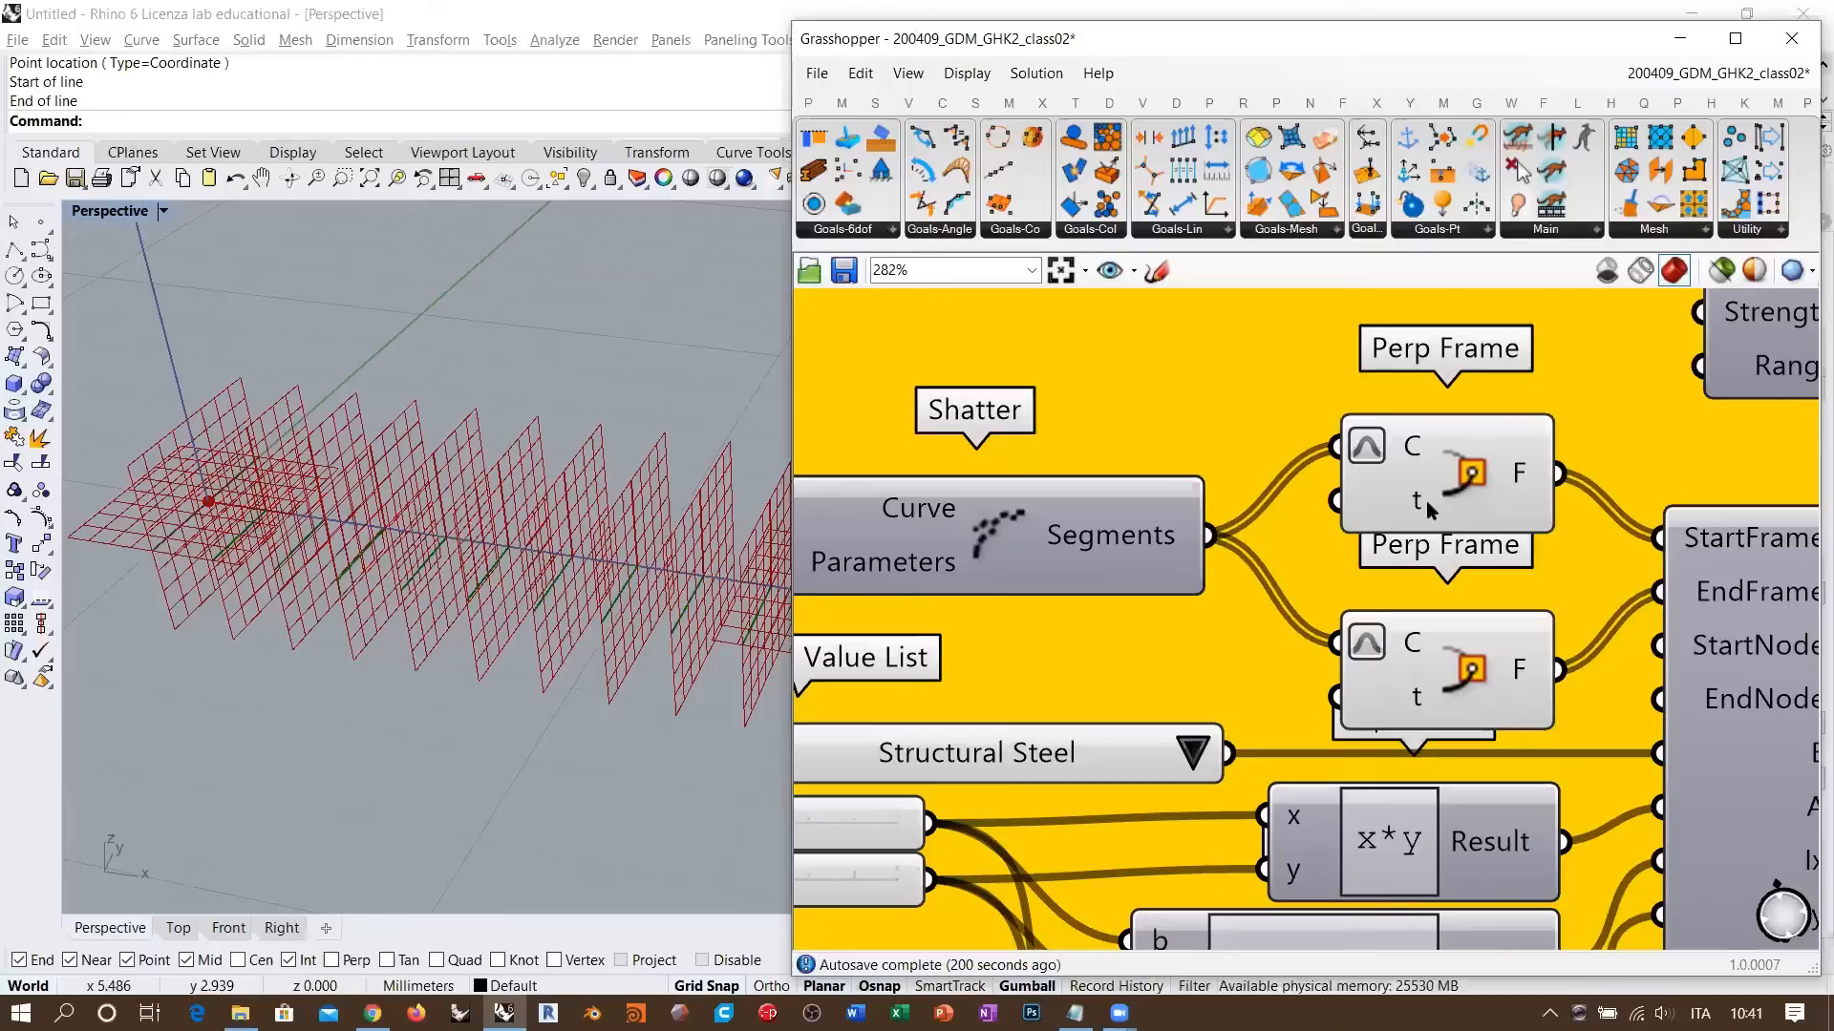
mouse_move(1411, 501)
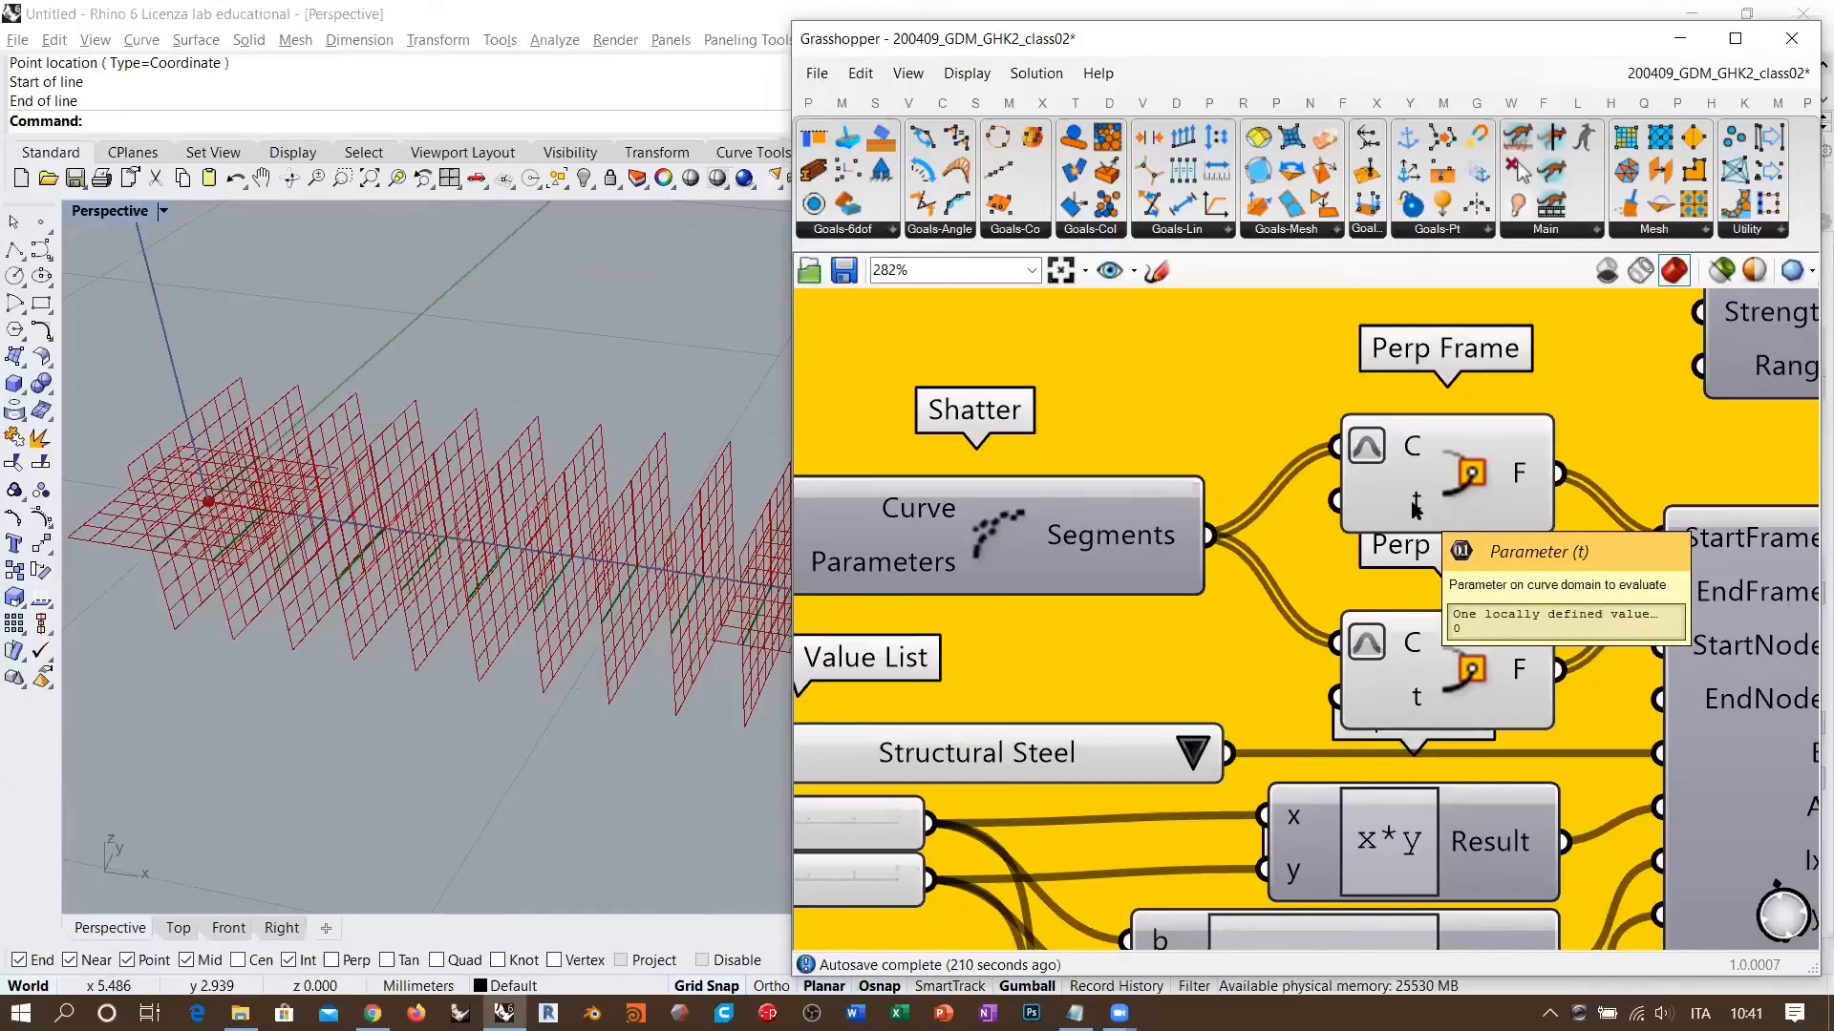
- Highlight the StartFrame Perp Frame planes and examine their orientation at the beam's start from several angles
left_click(1476, 477)
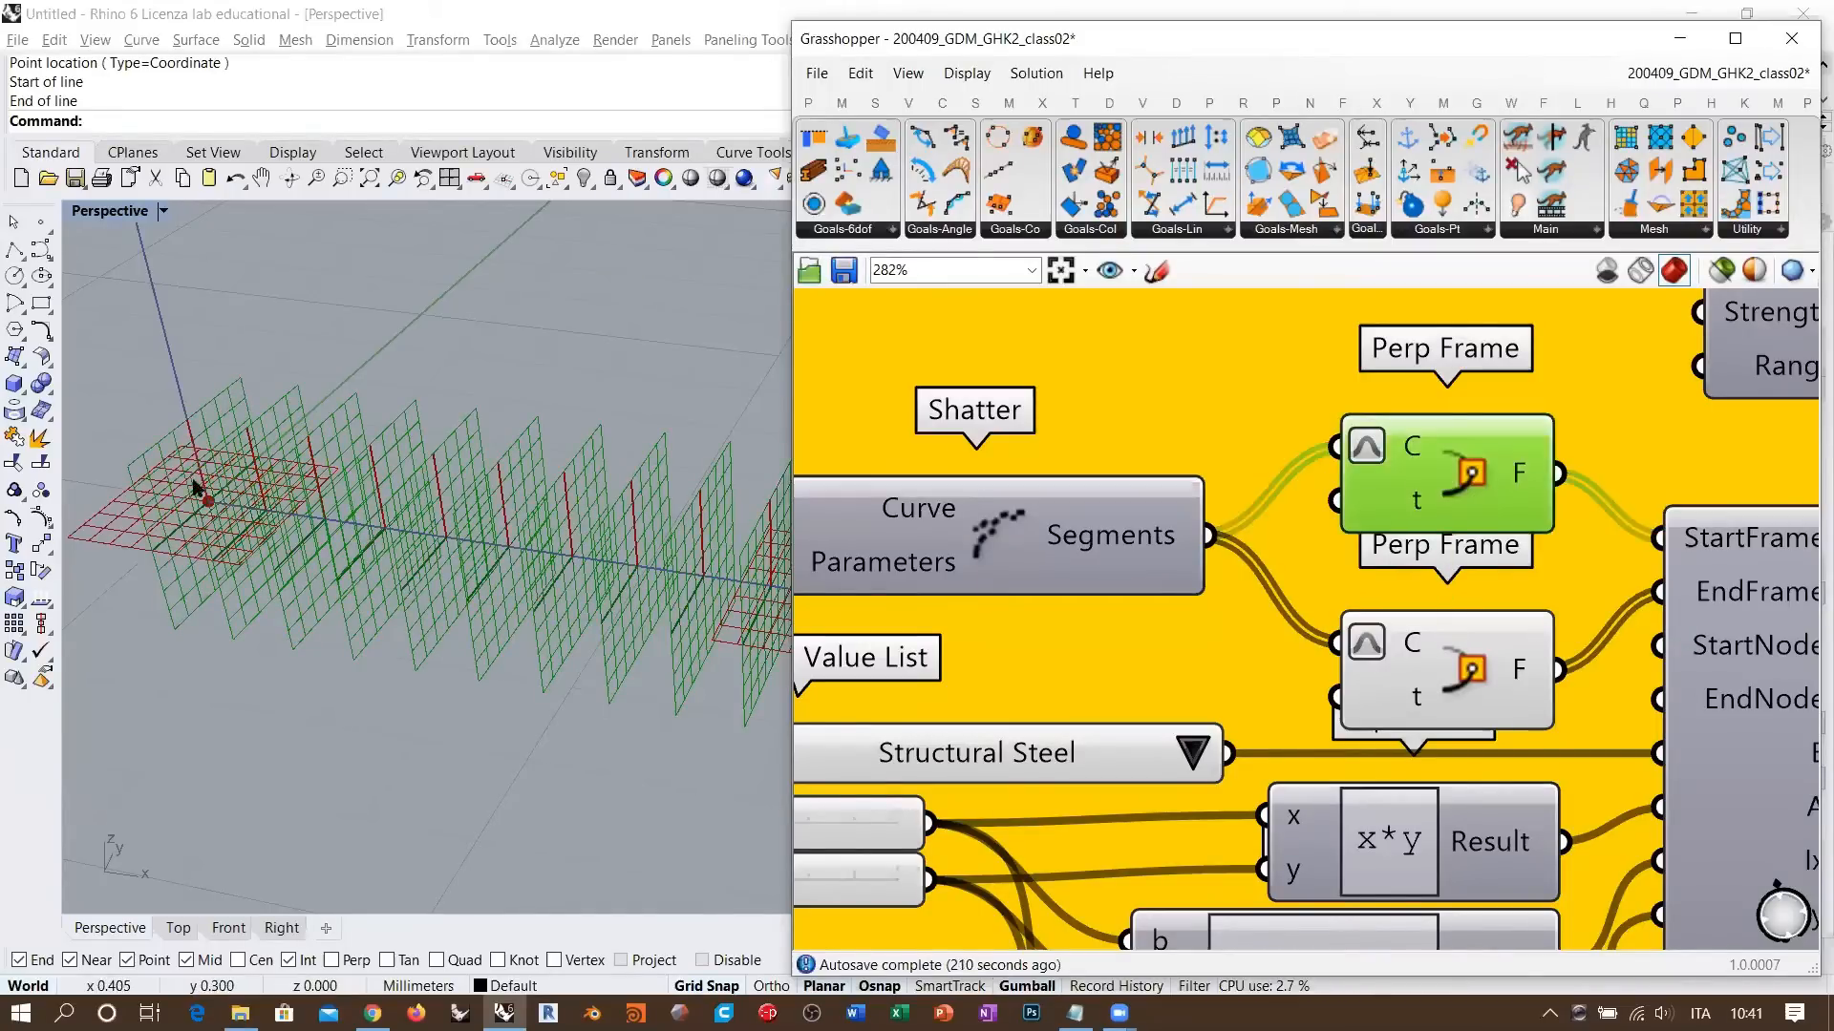
right_click_drag(252, 521, 408, 532)
right_click_drag(134, 583, 307, 552, "shift")
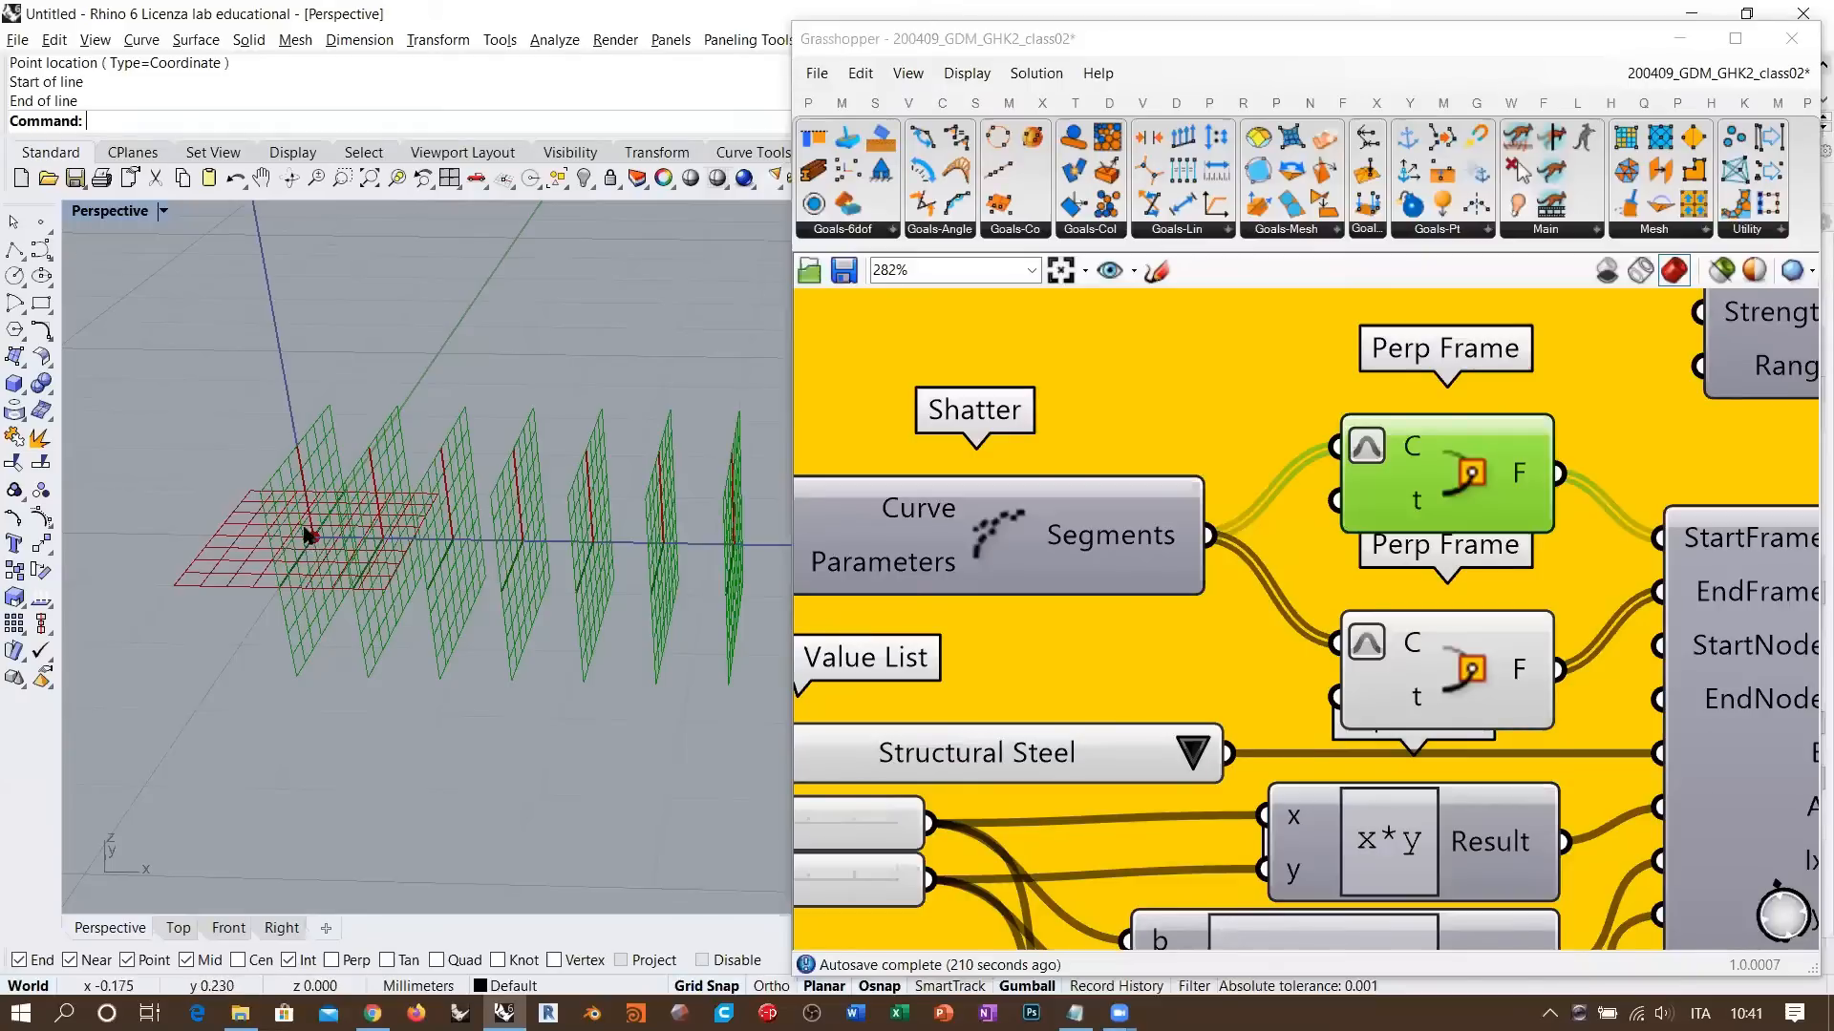
right_click_drag(303, 528, 334, 511, "shift")
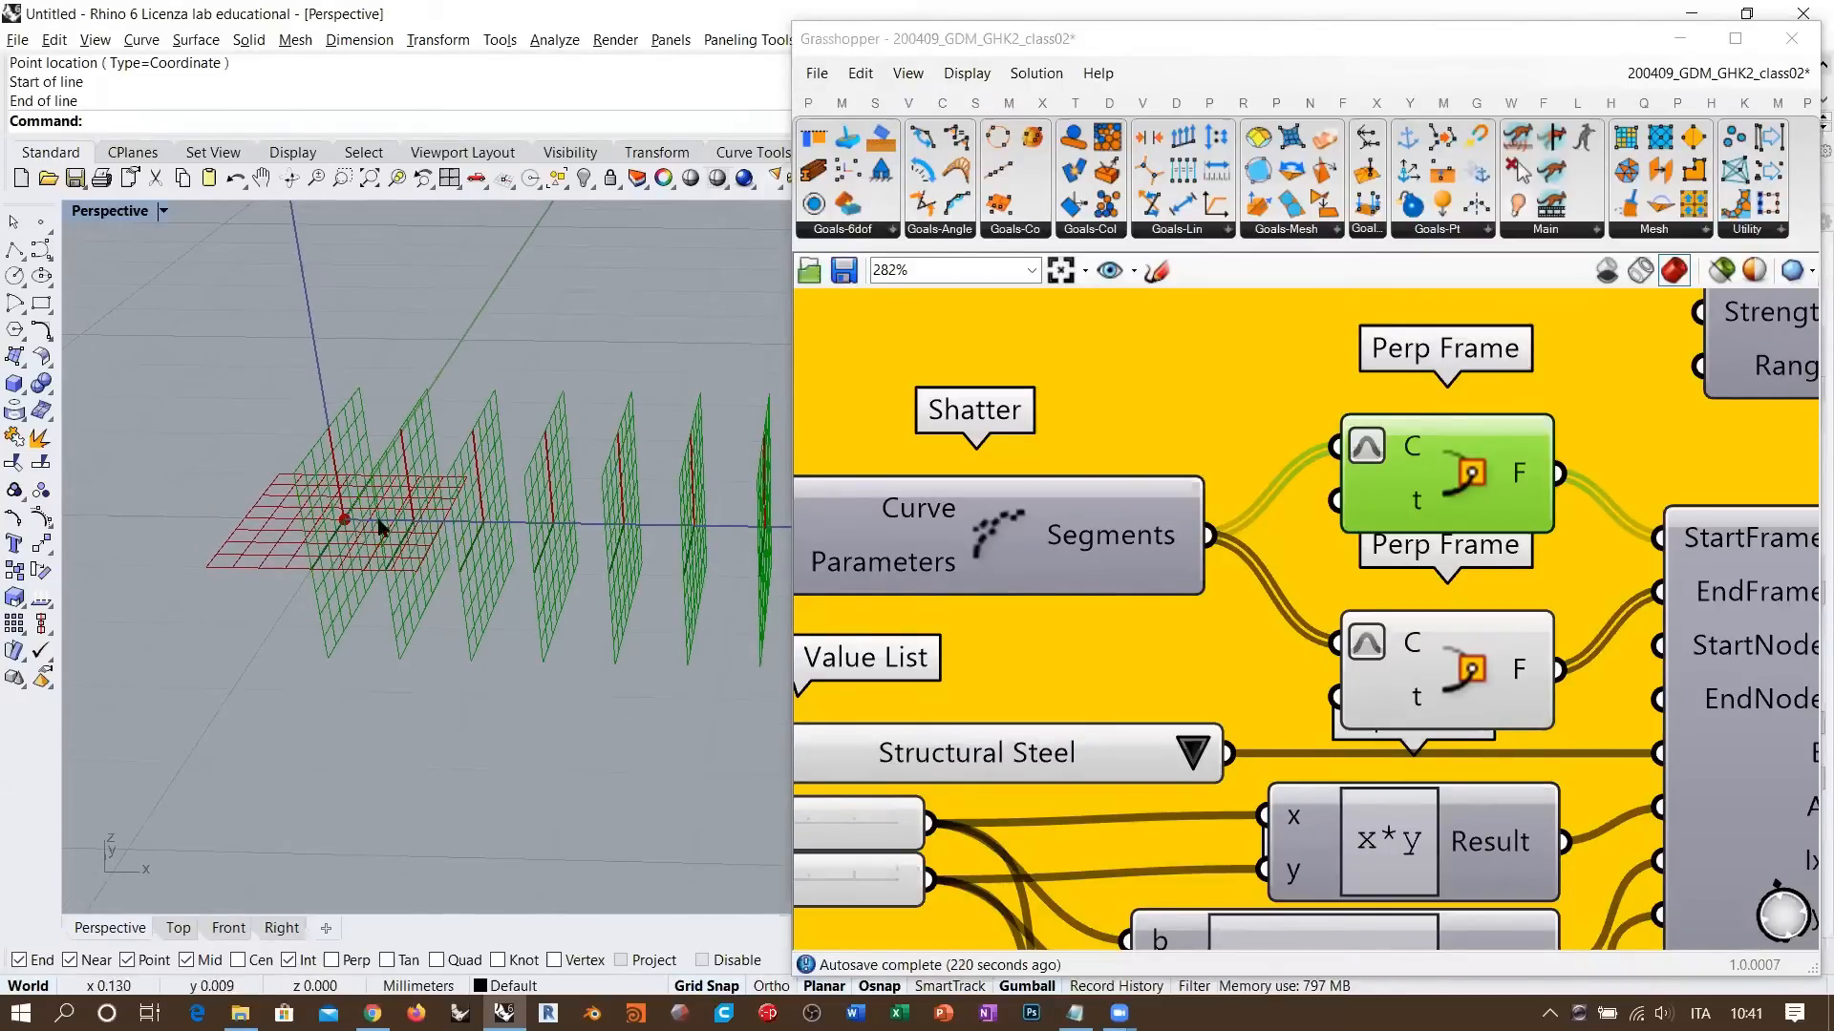
right_click_drag(426, 528, 315, 503)
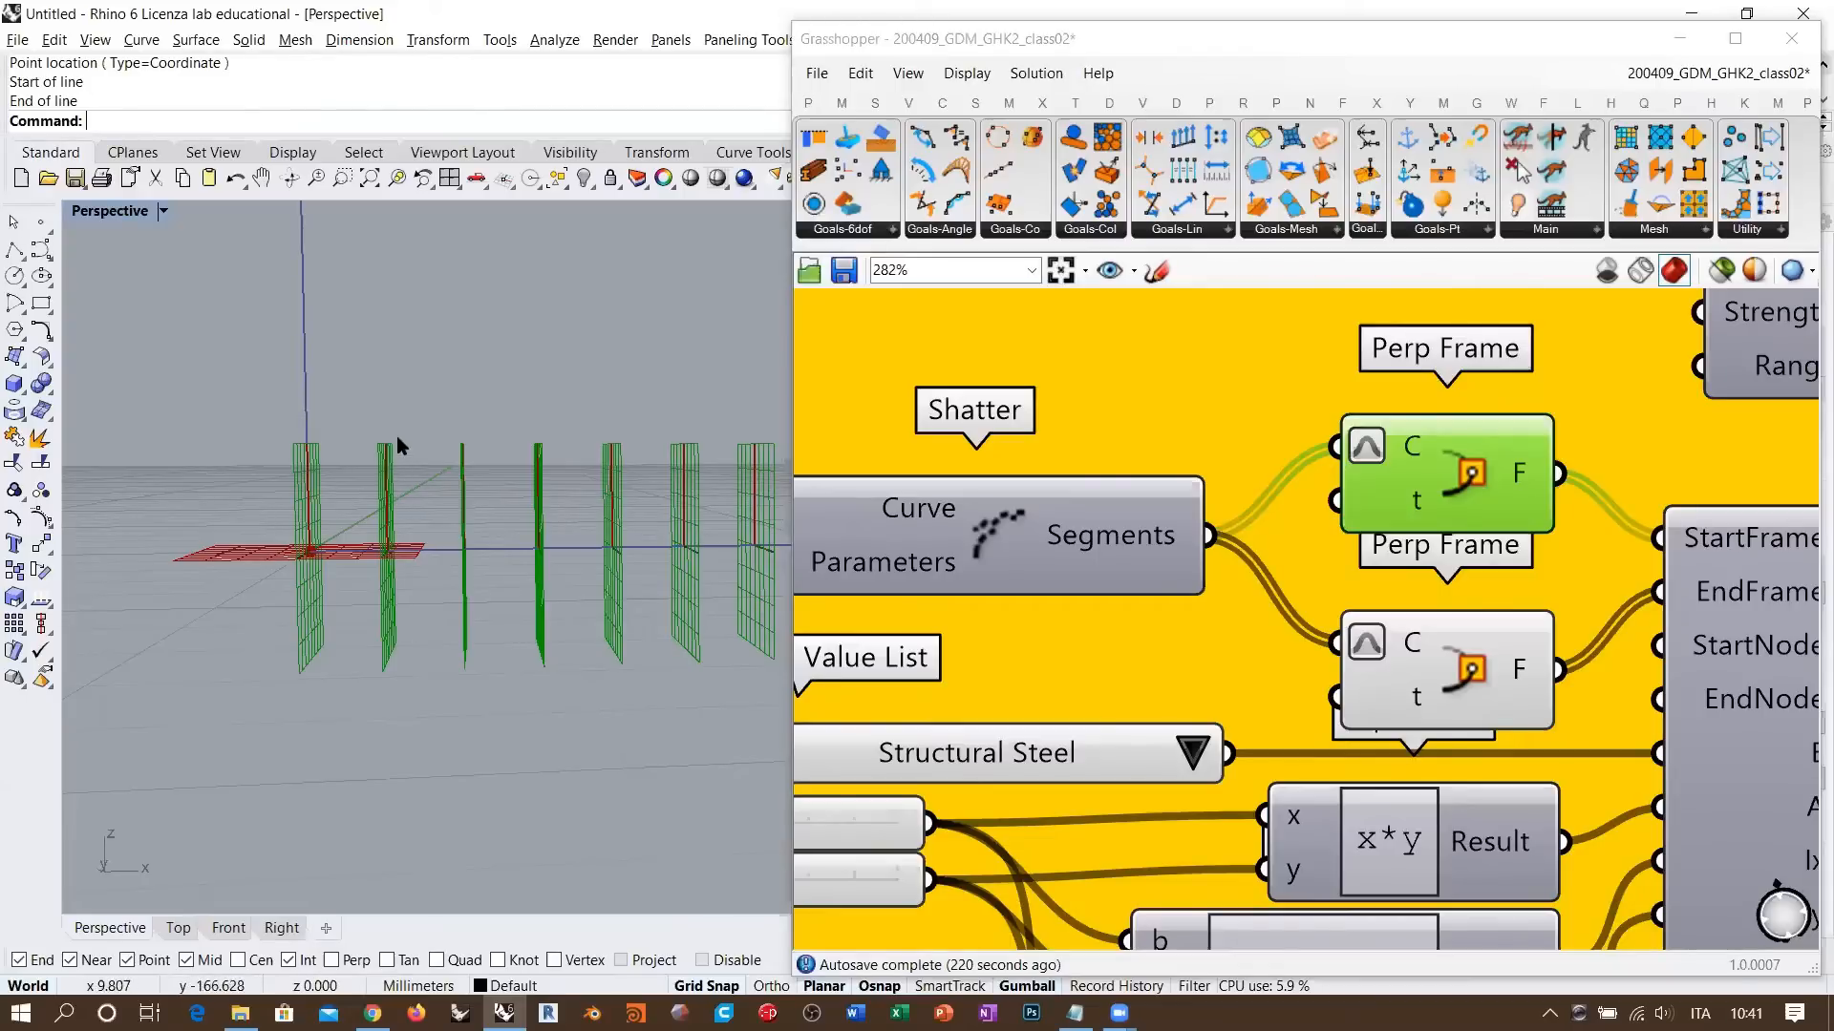
- Examine the EndFrame Perp Frame planes along the beam and check the component's t input
right_click_drag(668, 573, 511, 563)
right_click_drag(641, 556, 641, 508)
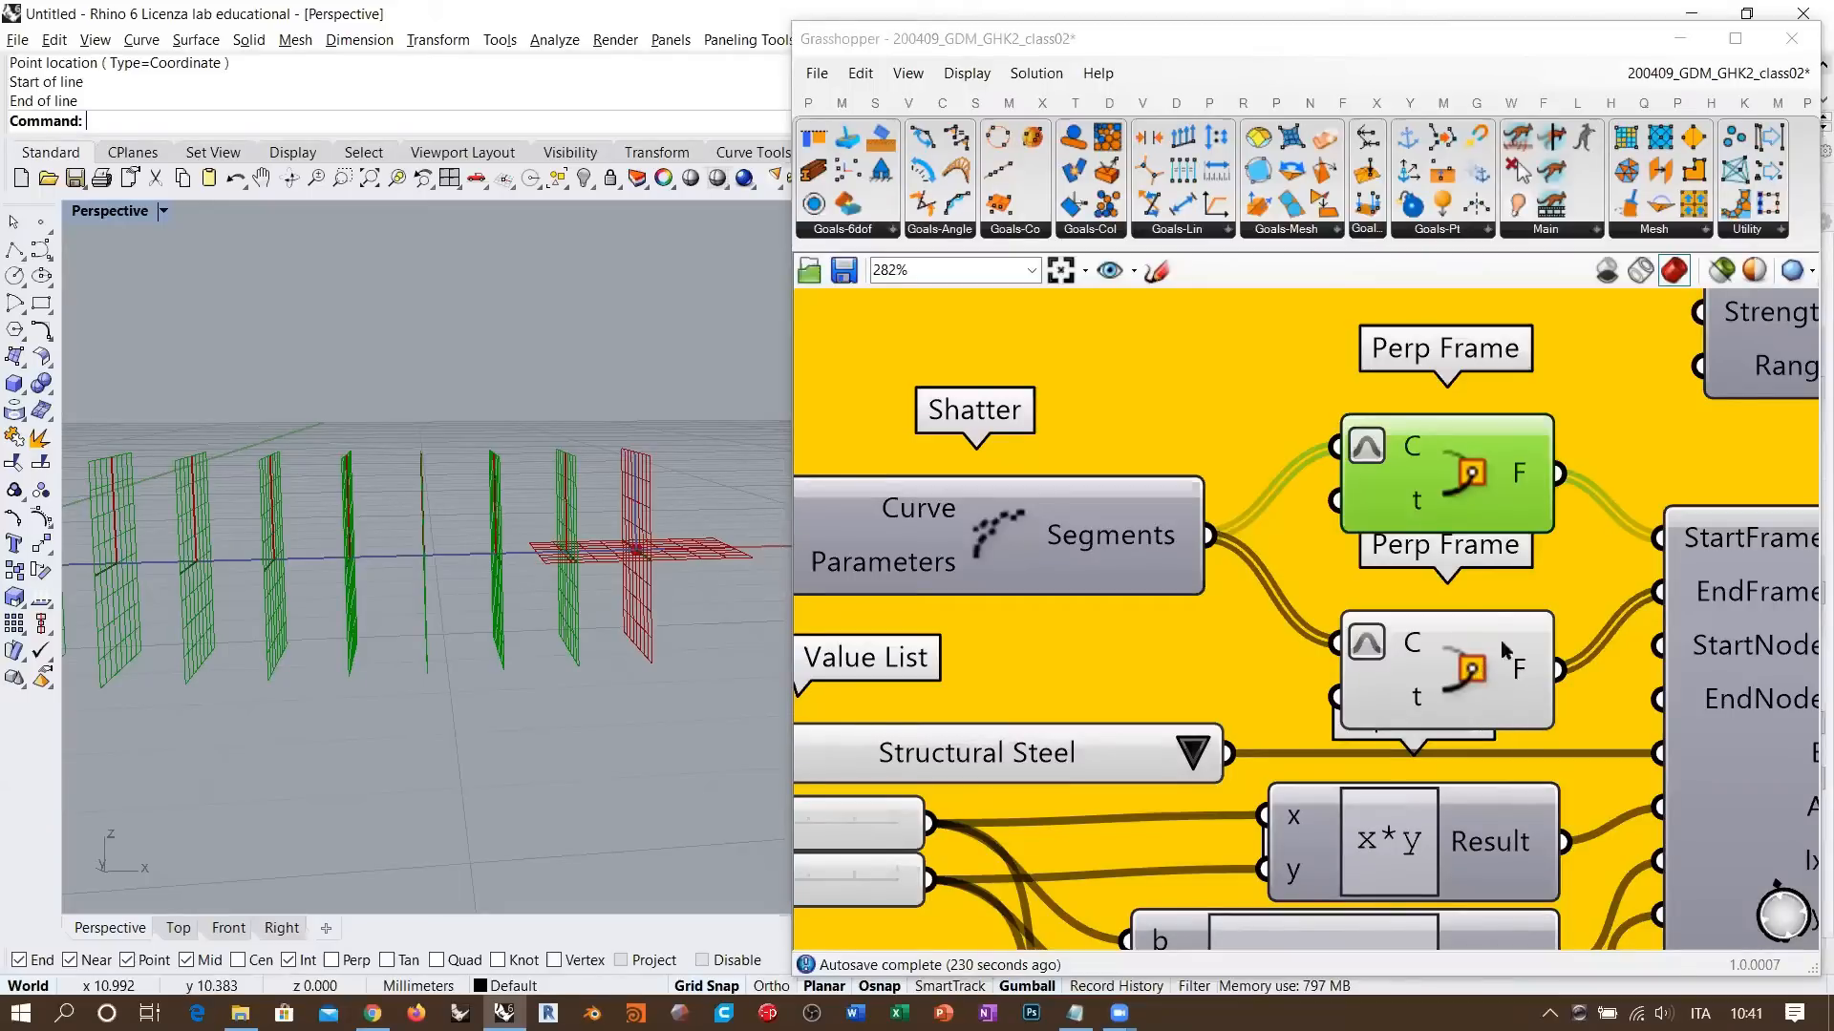
left_click(1464, 667)
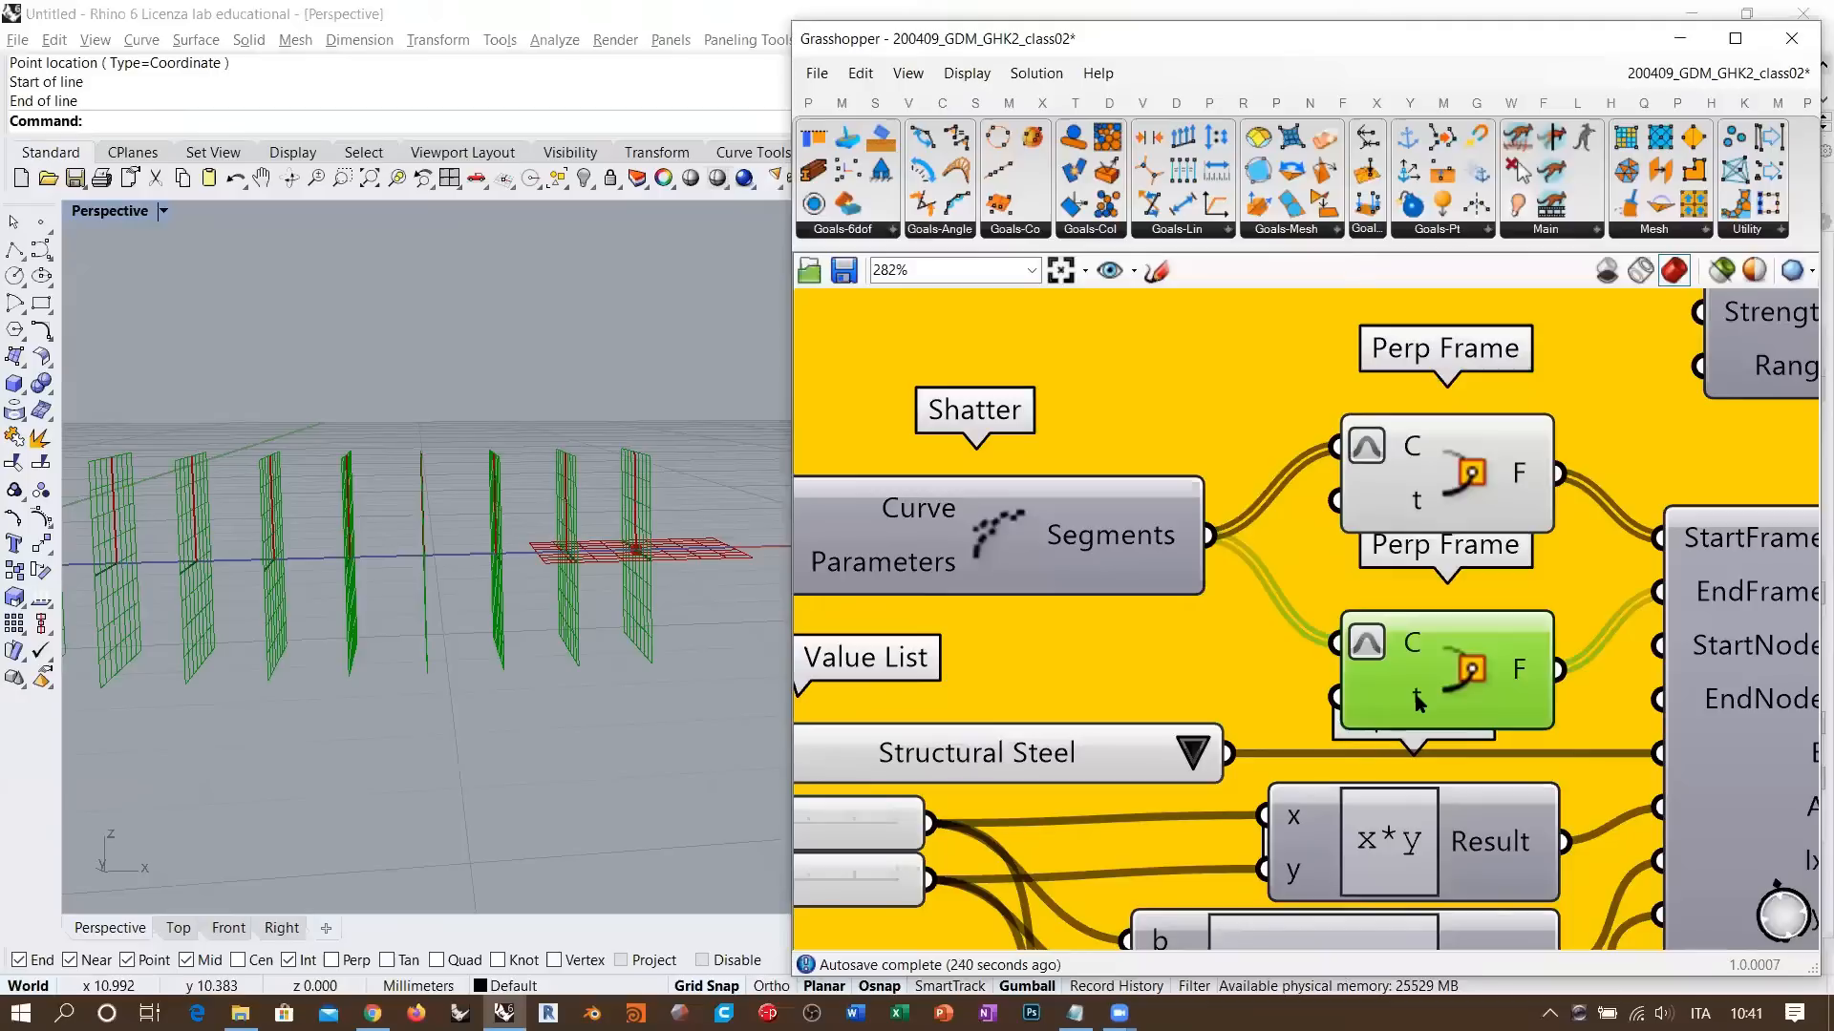
mouse_move(1417, 700)
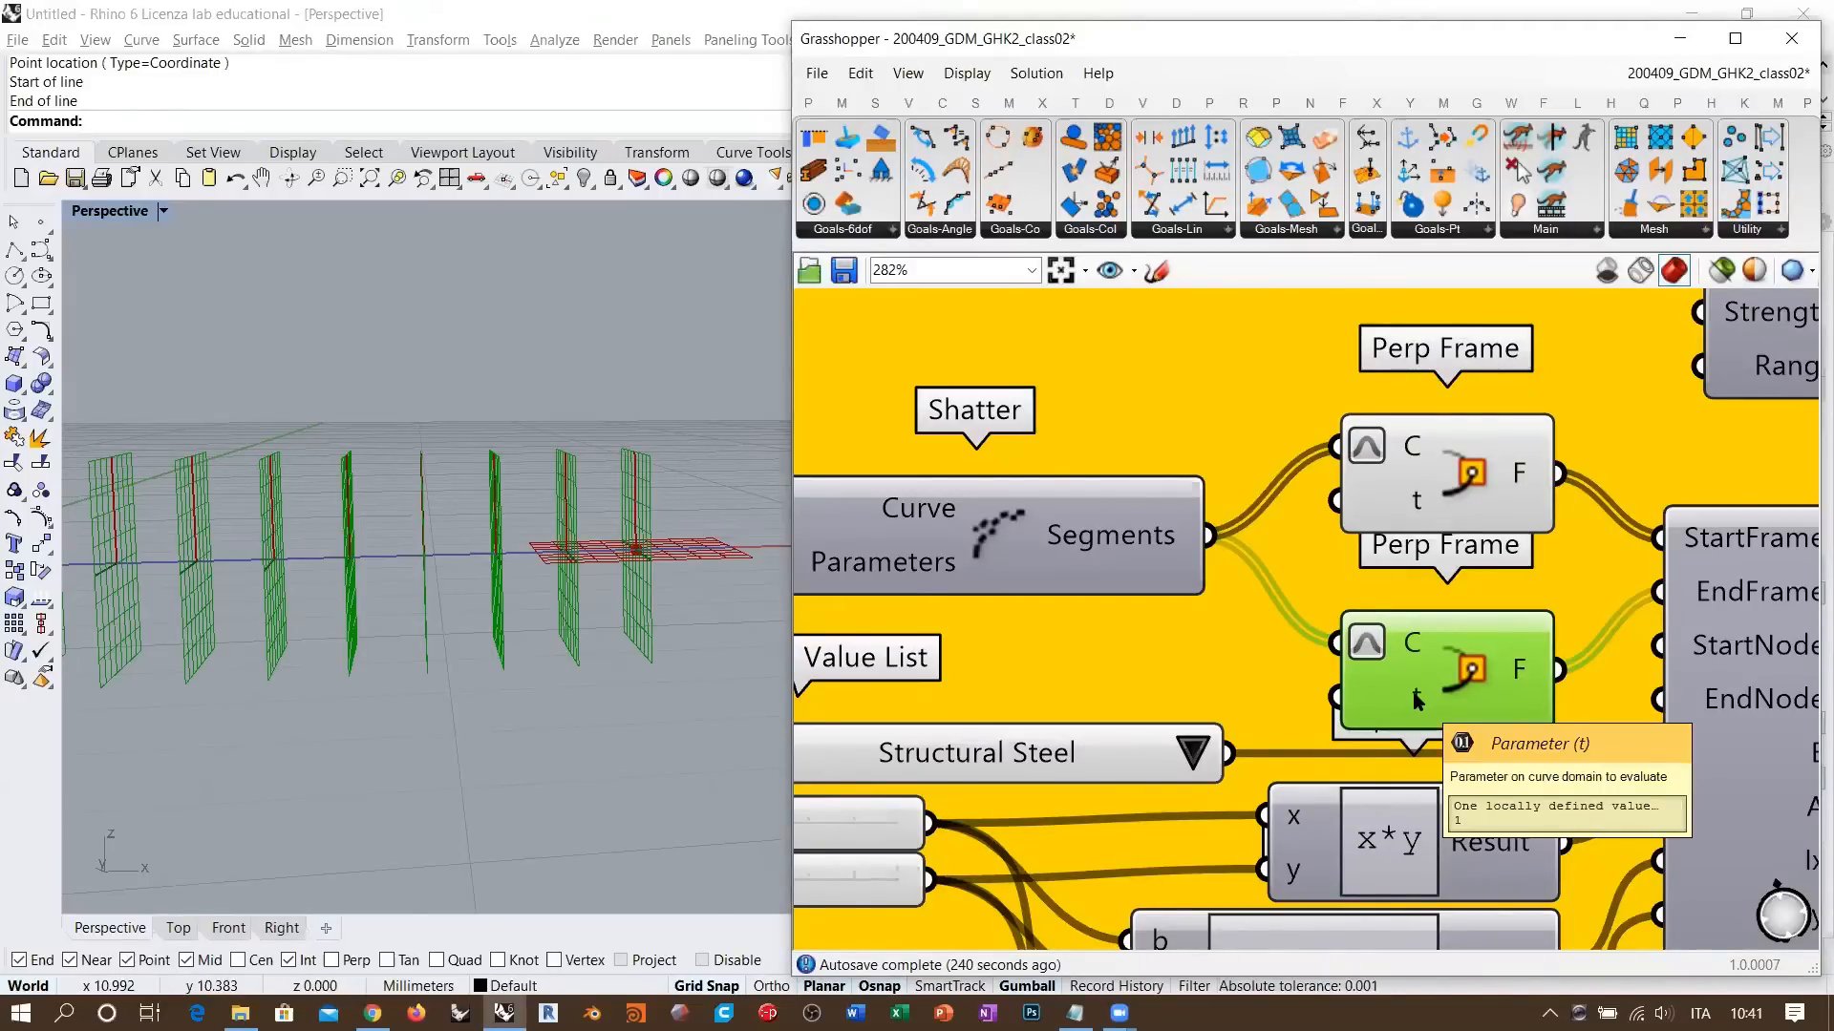
- Turn off the viewport preview of both Perp Frame components feeding the Beam
scroll(1418, 700, "down", 5)
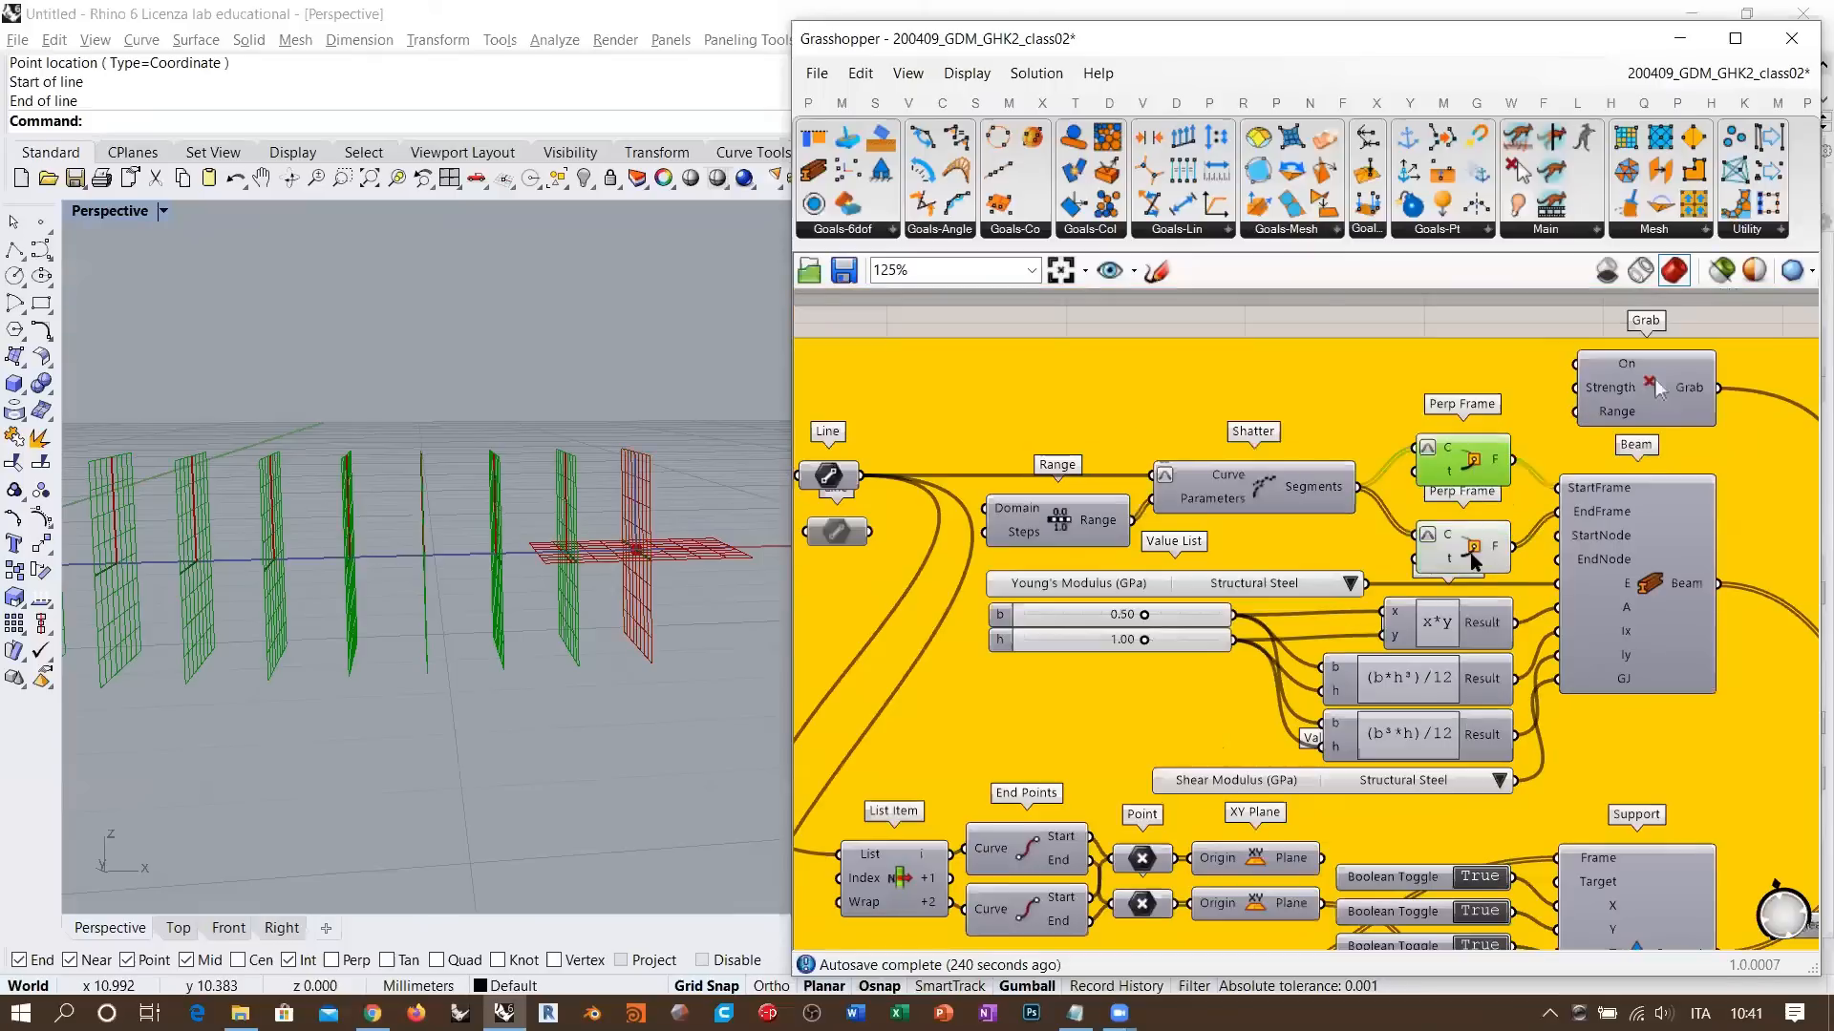
left_click(1473, 562, "shift")
key("ctrl+q")
right_click_drag(490, 561, 514, 505)
- Add a Nurbs Curve component on an empty area of the canvas below the beam group
scroll(506, 454, "down", 5)
right_click_drag(1280, 718, 1366, 535)
right_click_drag(1031, 859, 1092, 489)
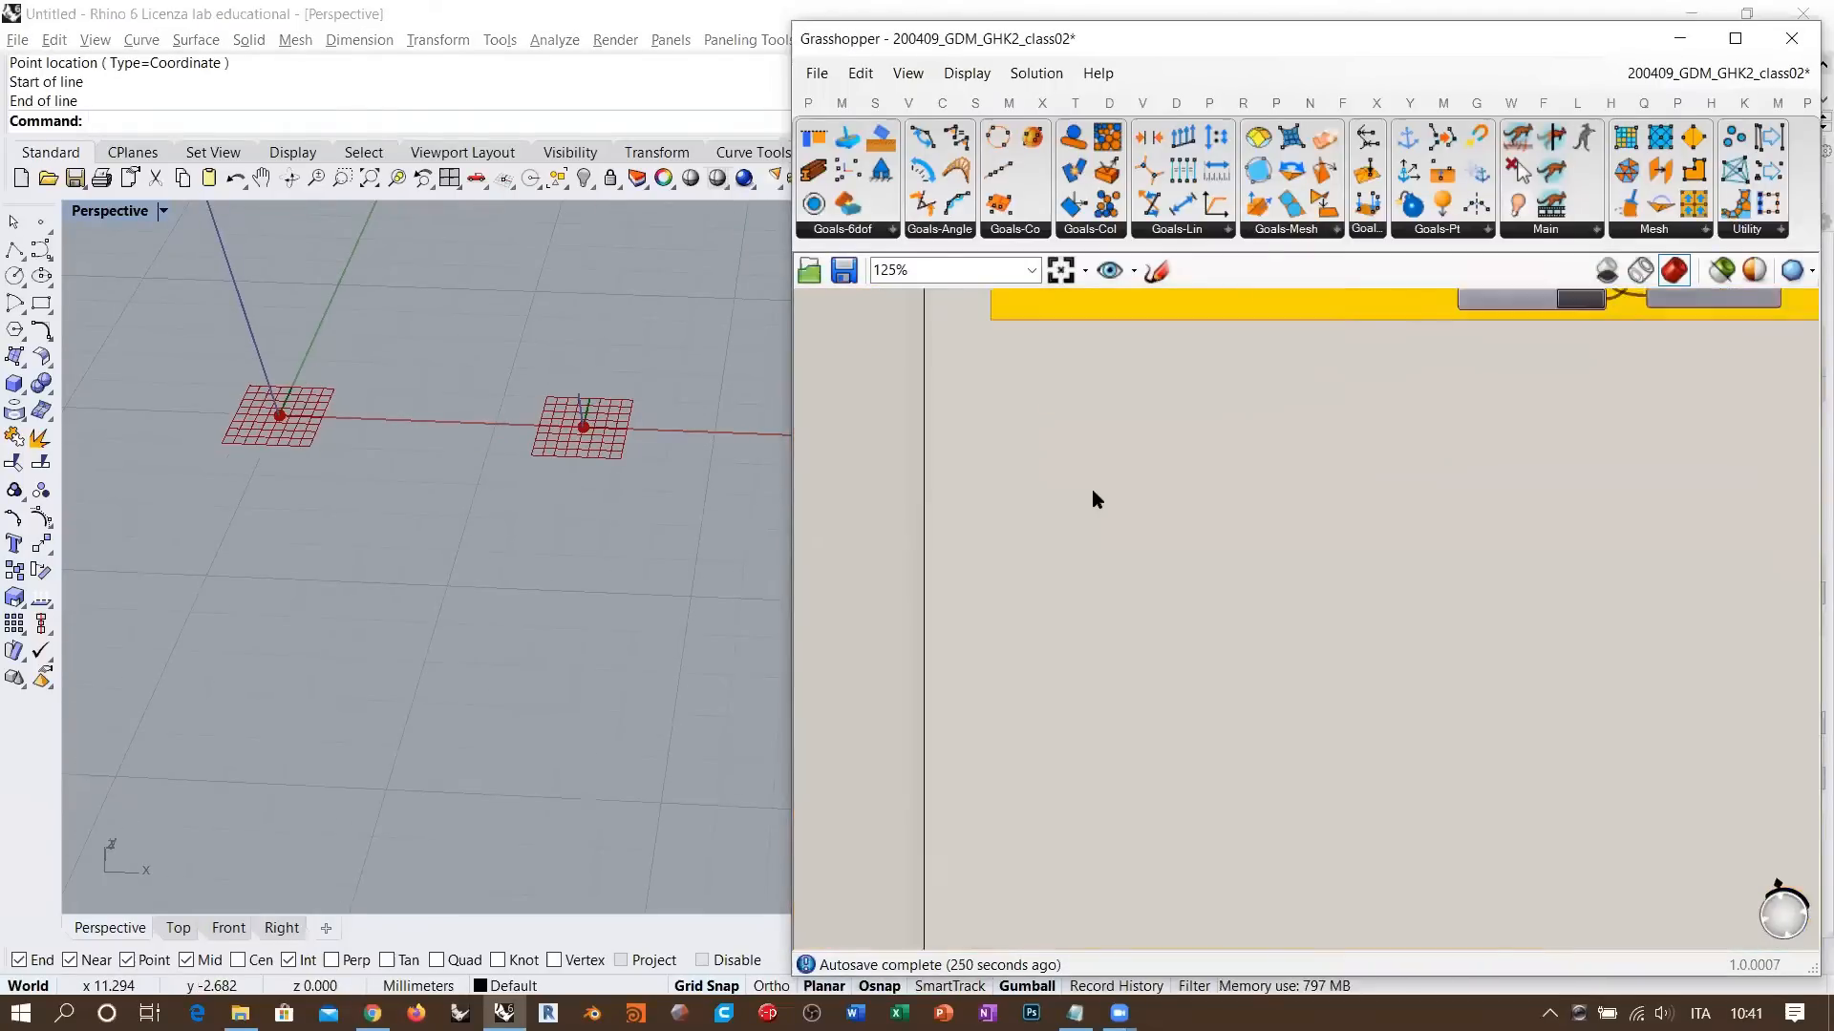
scroll(1044, 521, "up", 2)
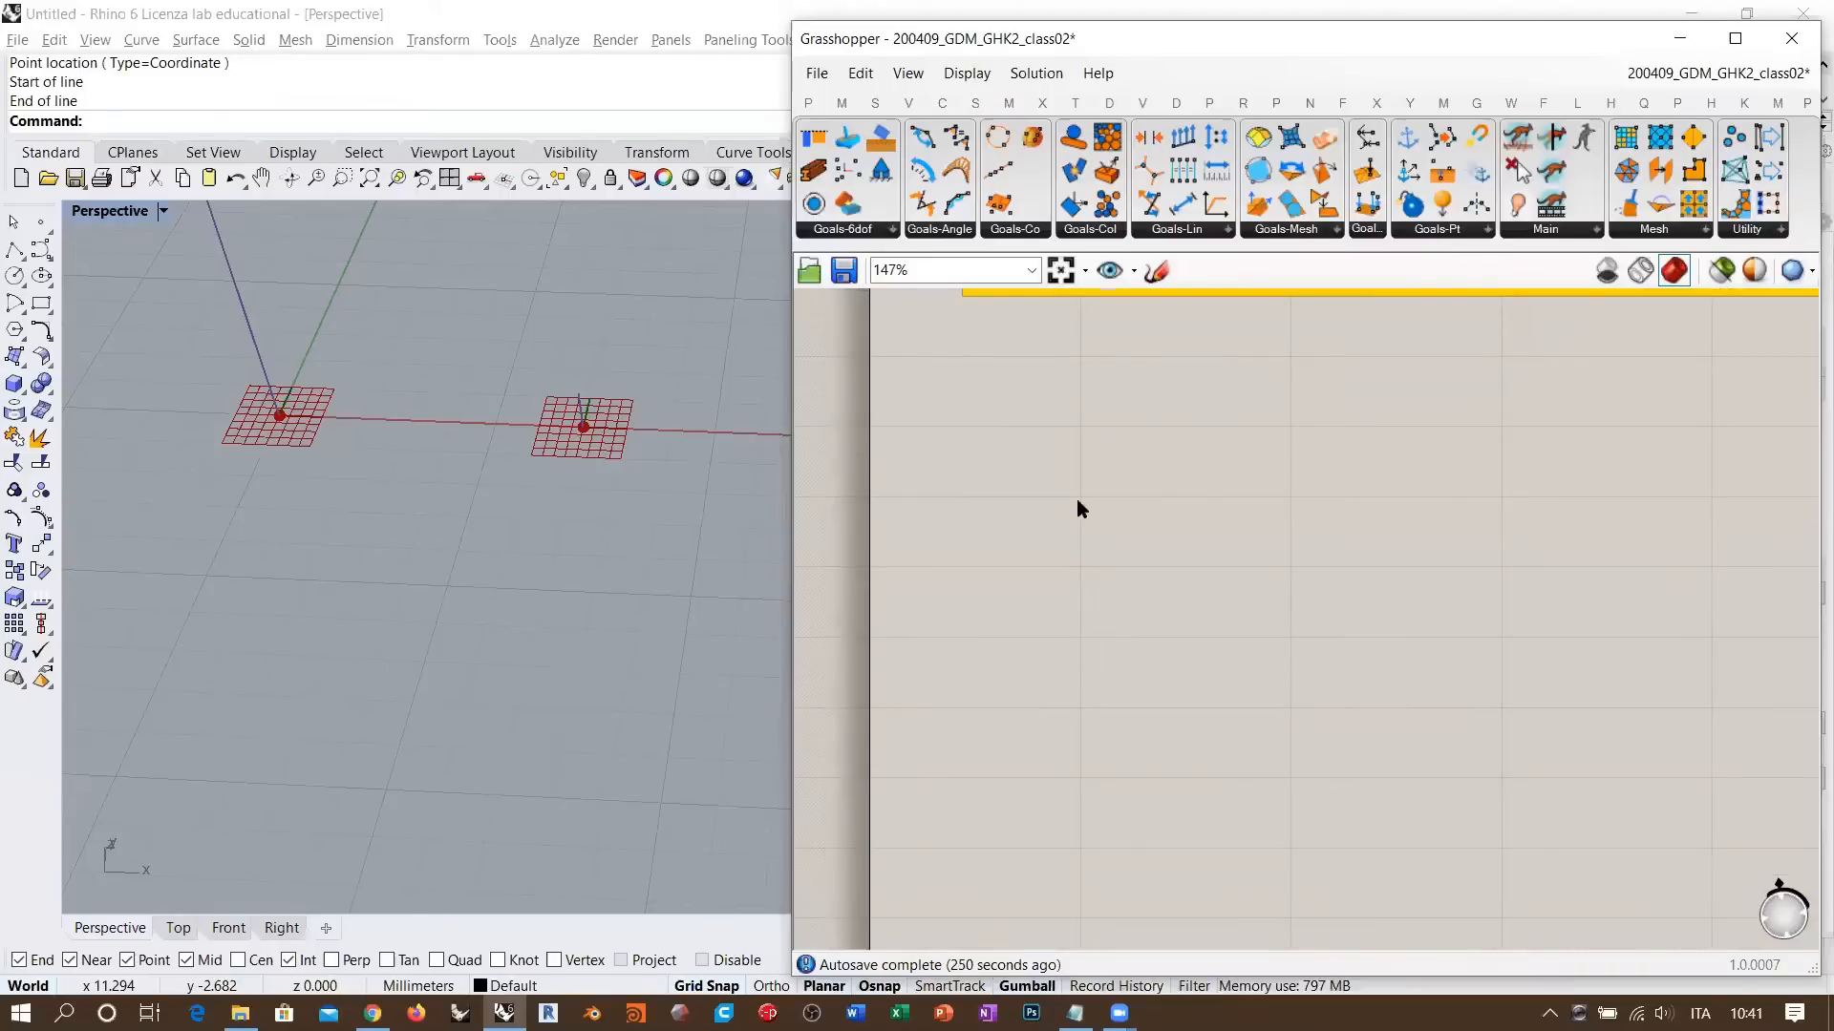
double_click(1076, 499)
type("nurbs")
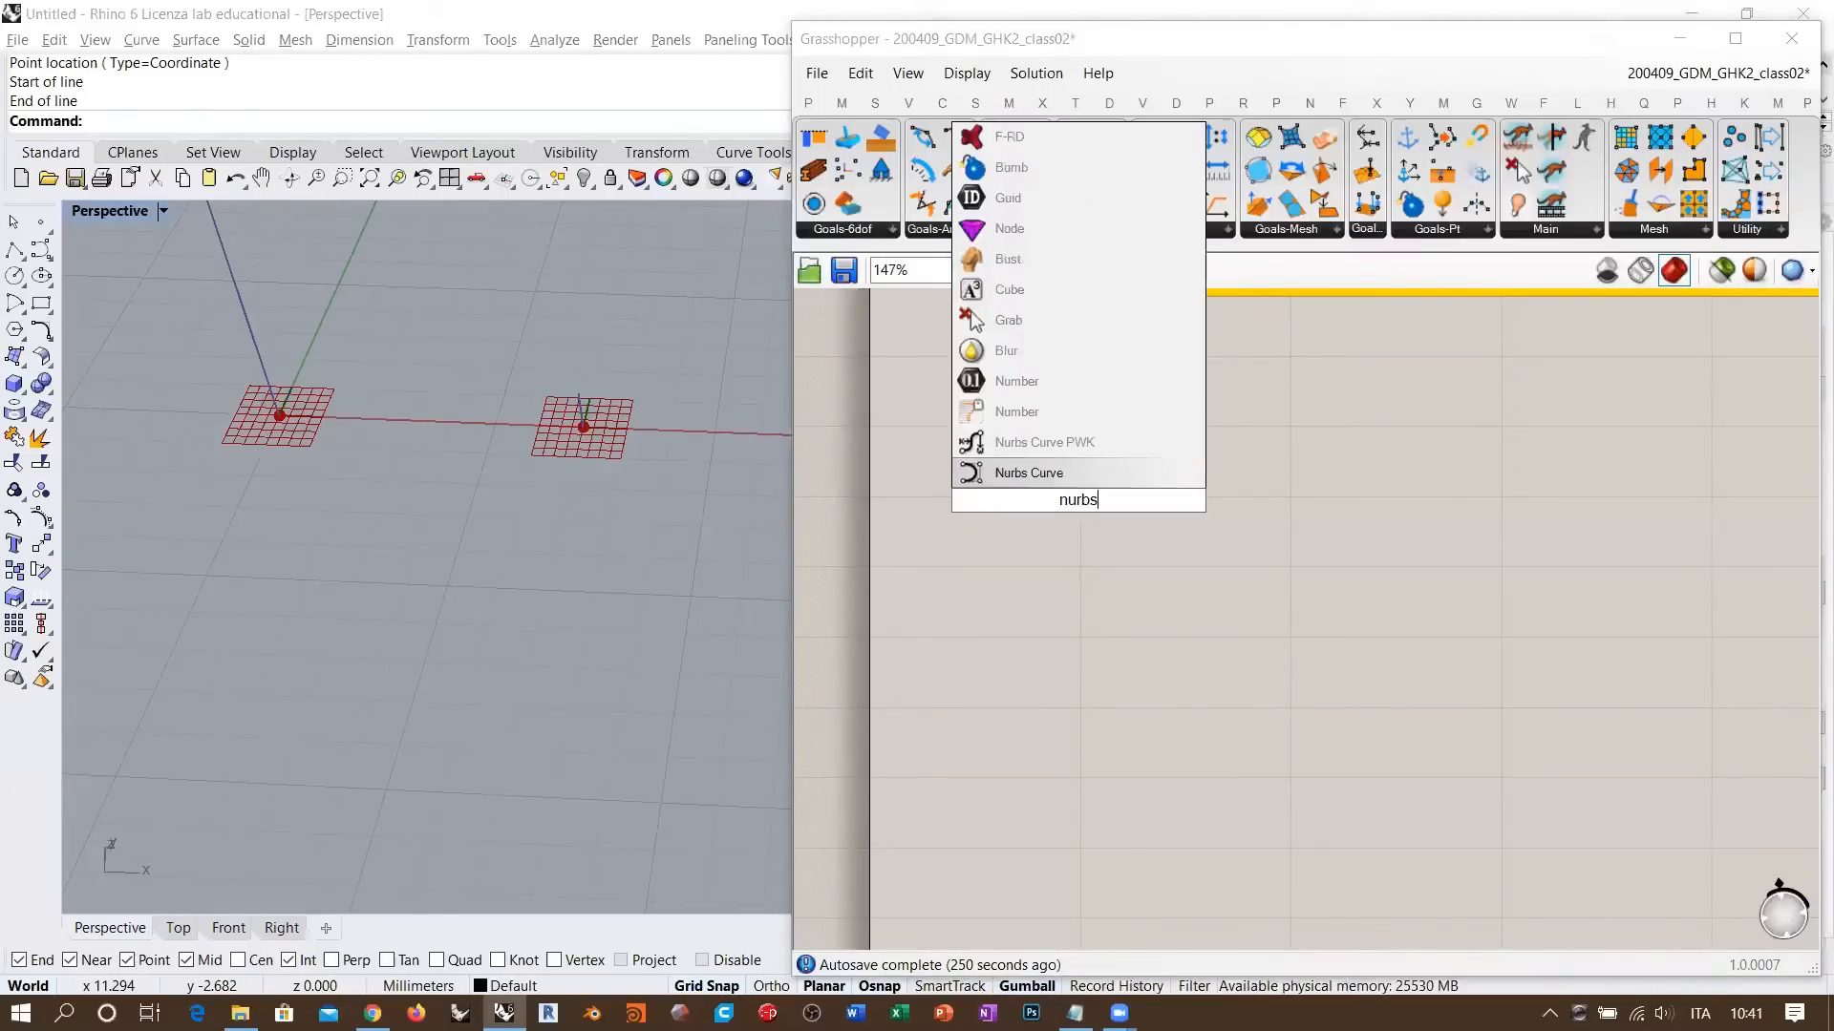
left_click(1023, 481)
- Add a Point parameter, connect it to the Nurbs Curve's Vertices input and align it beside that component
double_click(1087, 502)
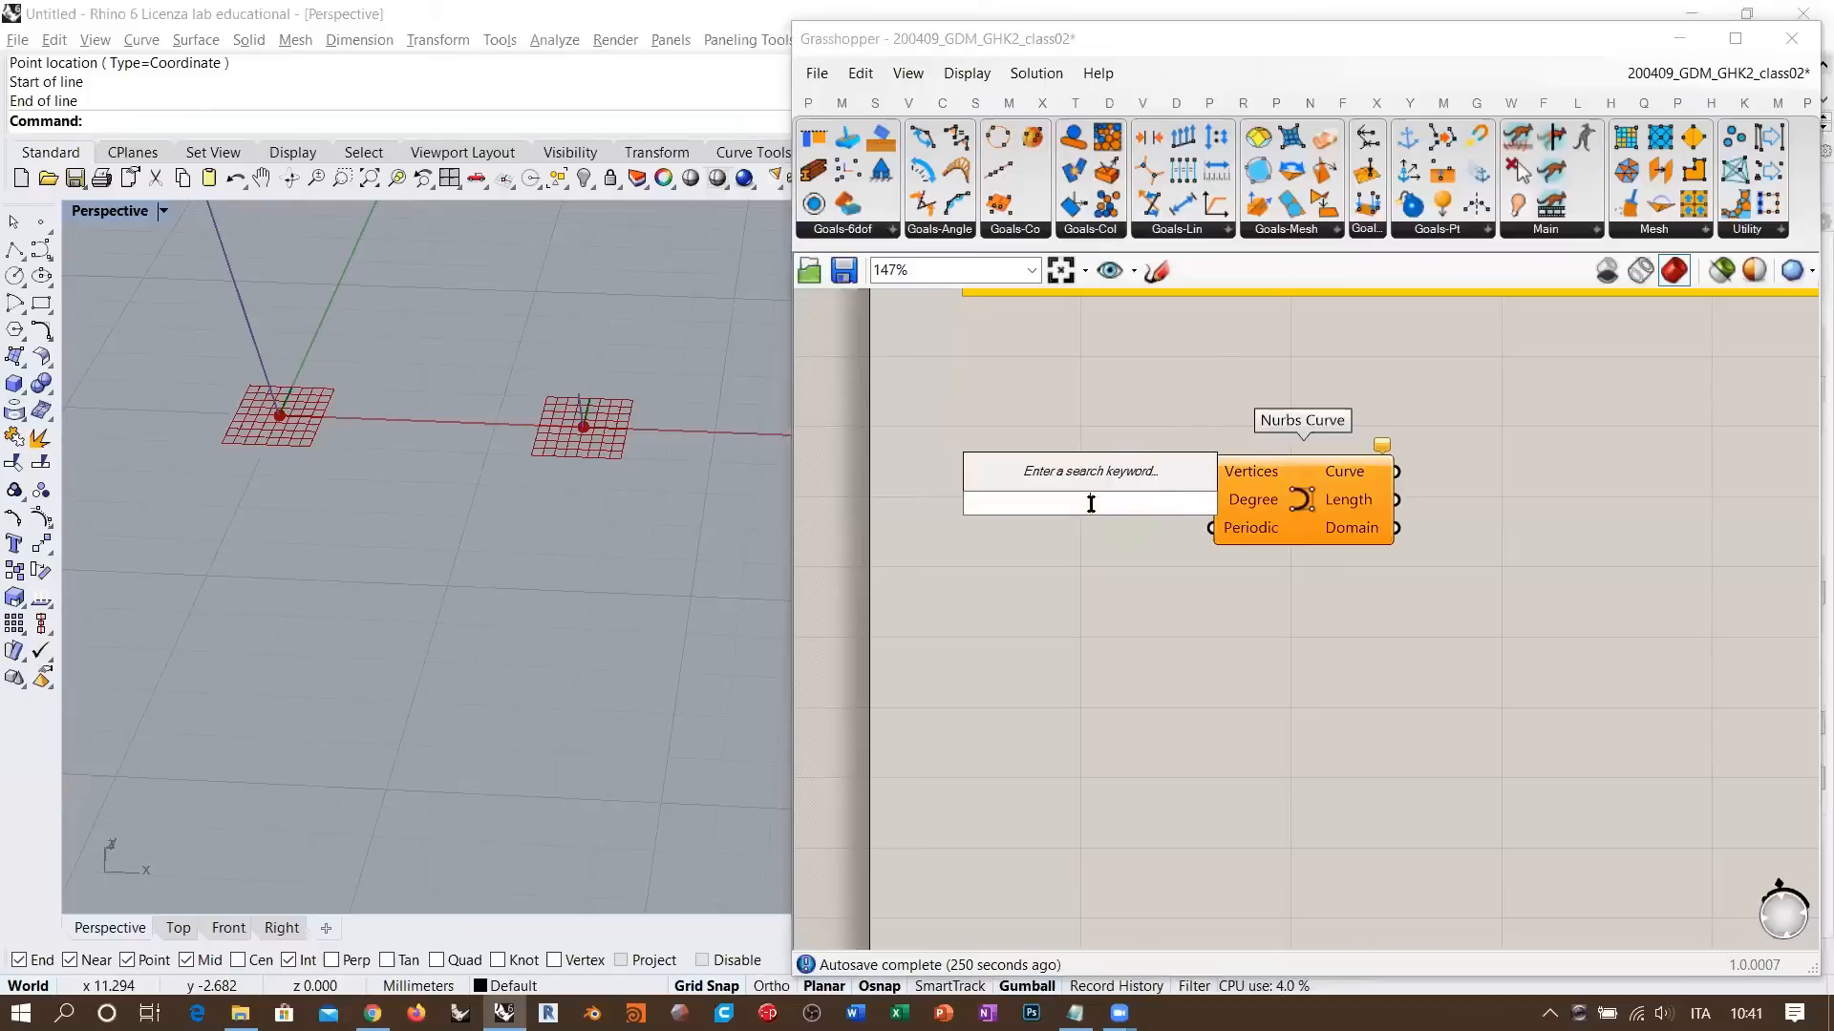
type("point")
left_click(1023, 478)
left_click_drag(1211, 473, 1130, 502)
left_click_drag(1091, 504, 1135, 474)
- Assign multiple points to the Point parameter, picking 21 points along a winding S-shaped path below the red axis in the Perspective view
right_click(1135, 474)
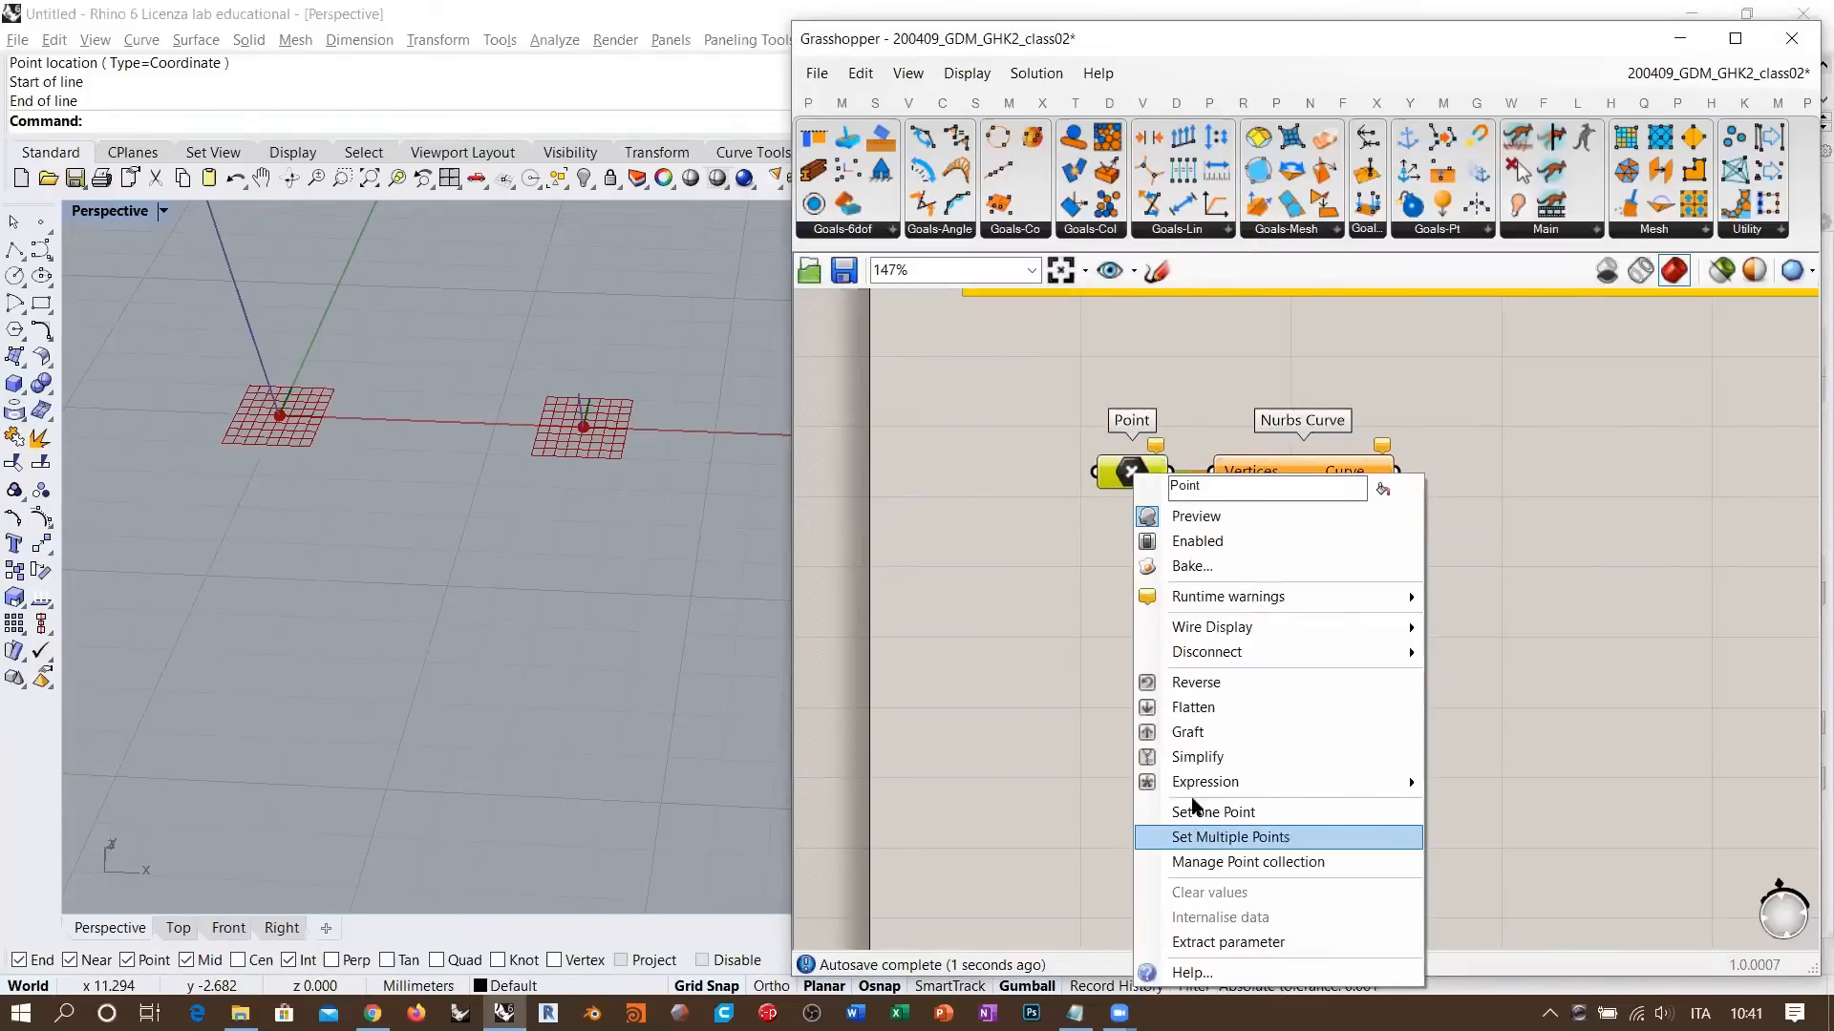
left_click(1213, 838)
right_click_drag(356, 528, 512, 446, "shift")
right_click_drag(536, 541, 554, 630)
scroll(611, 554, "down", 6)
right_click_drag(691, 470, 830, 430, "shift")
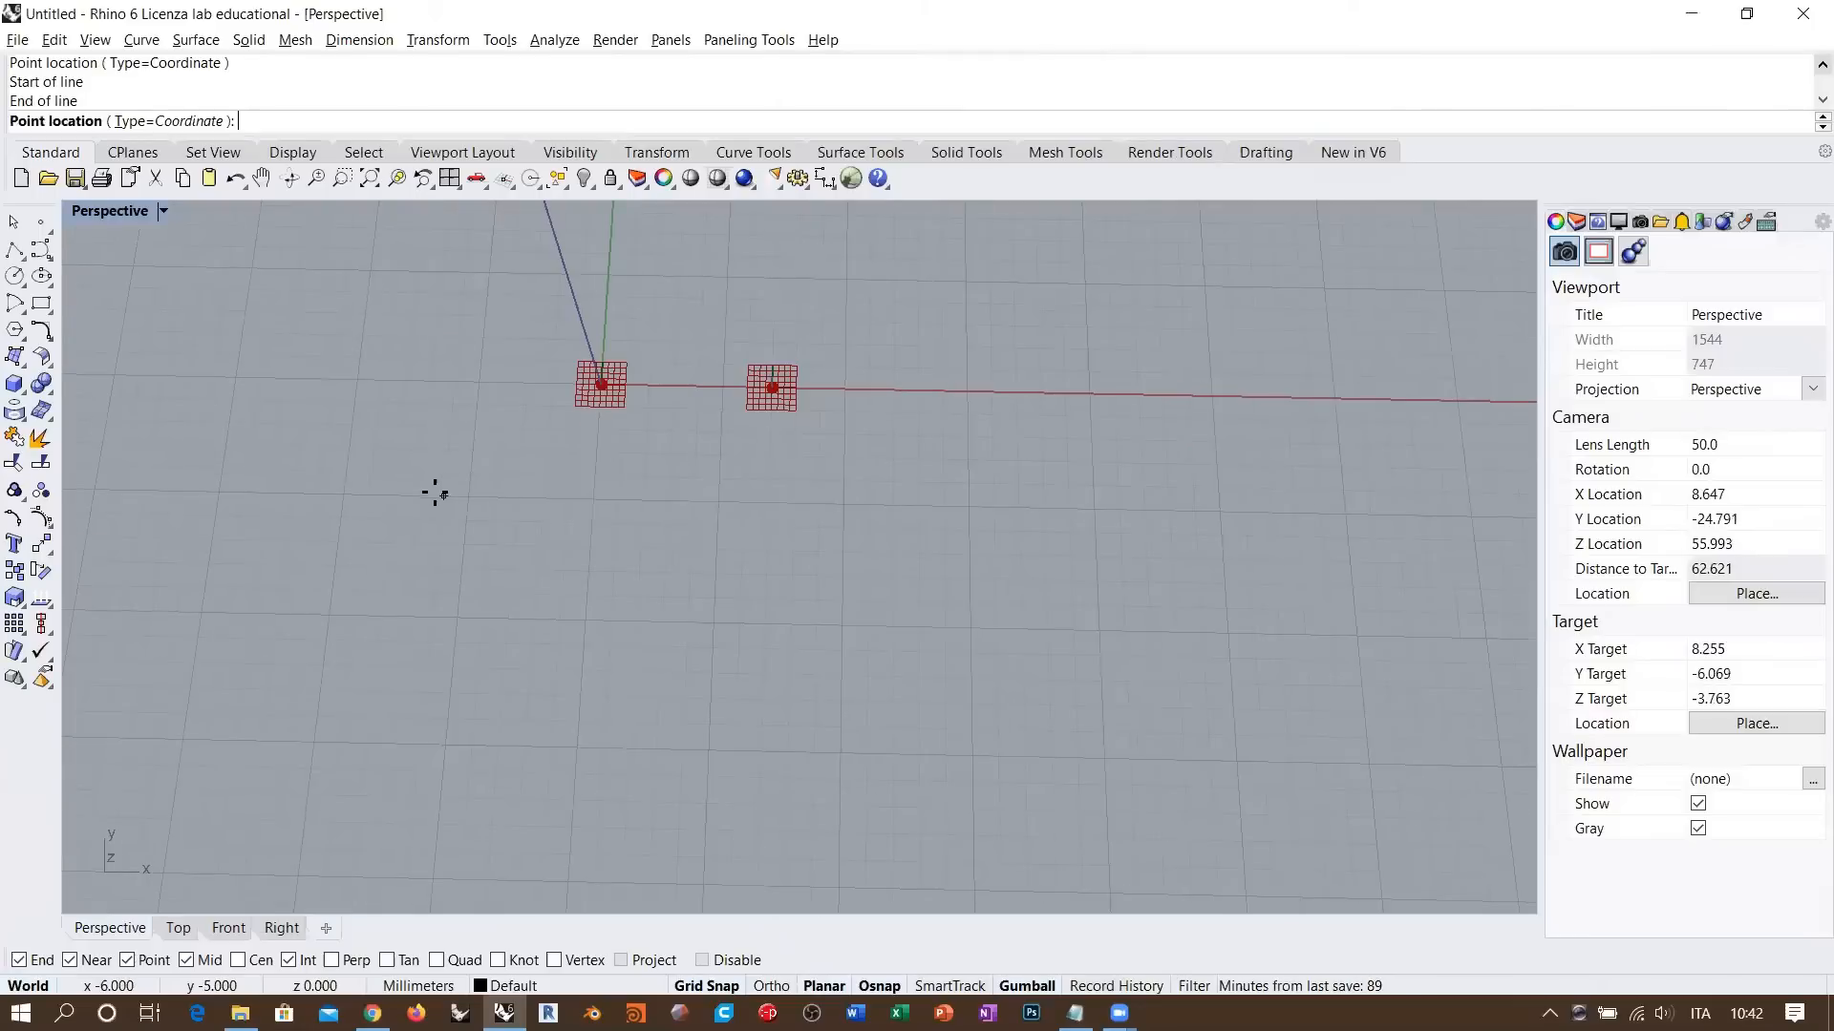
left_click(213, 539)
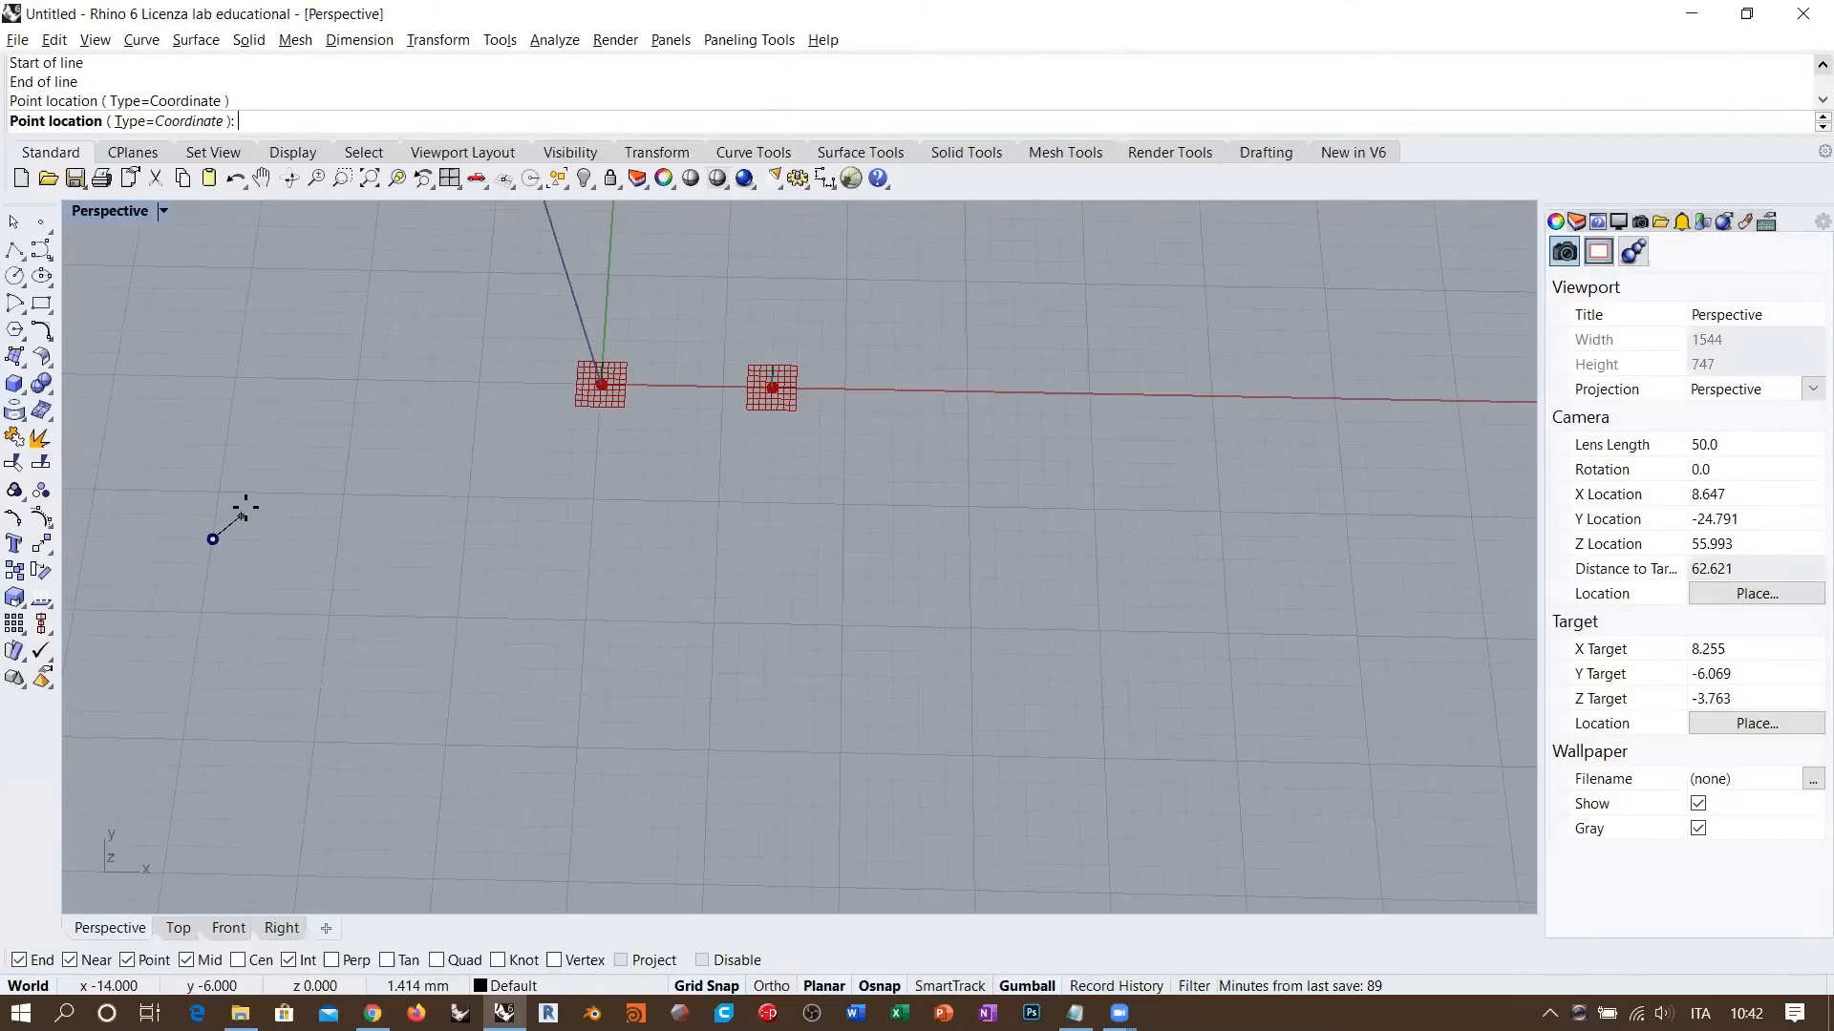
left_click(241, 516)
left_click(294, 492)
left_click(343, 493)
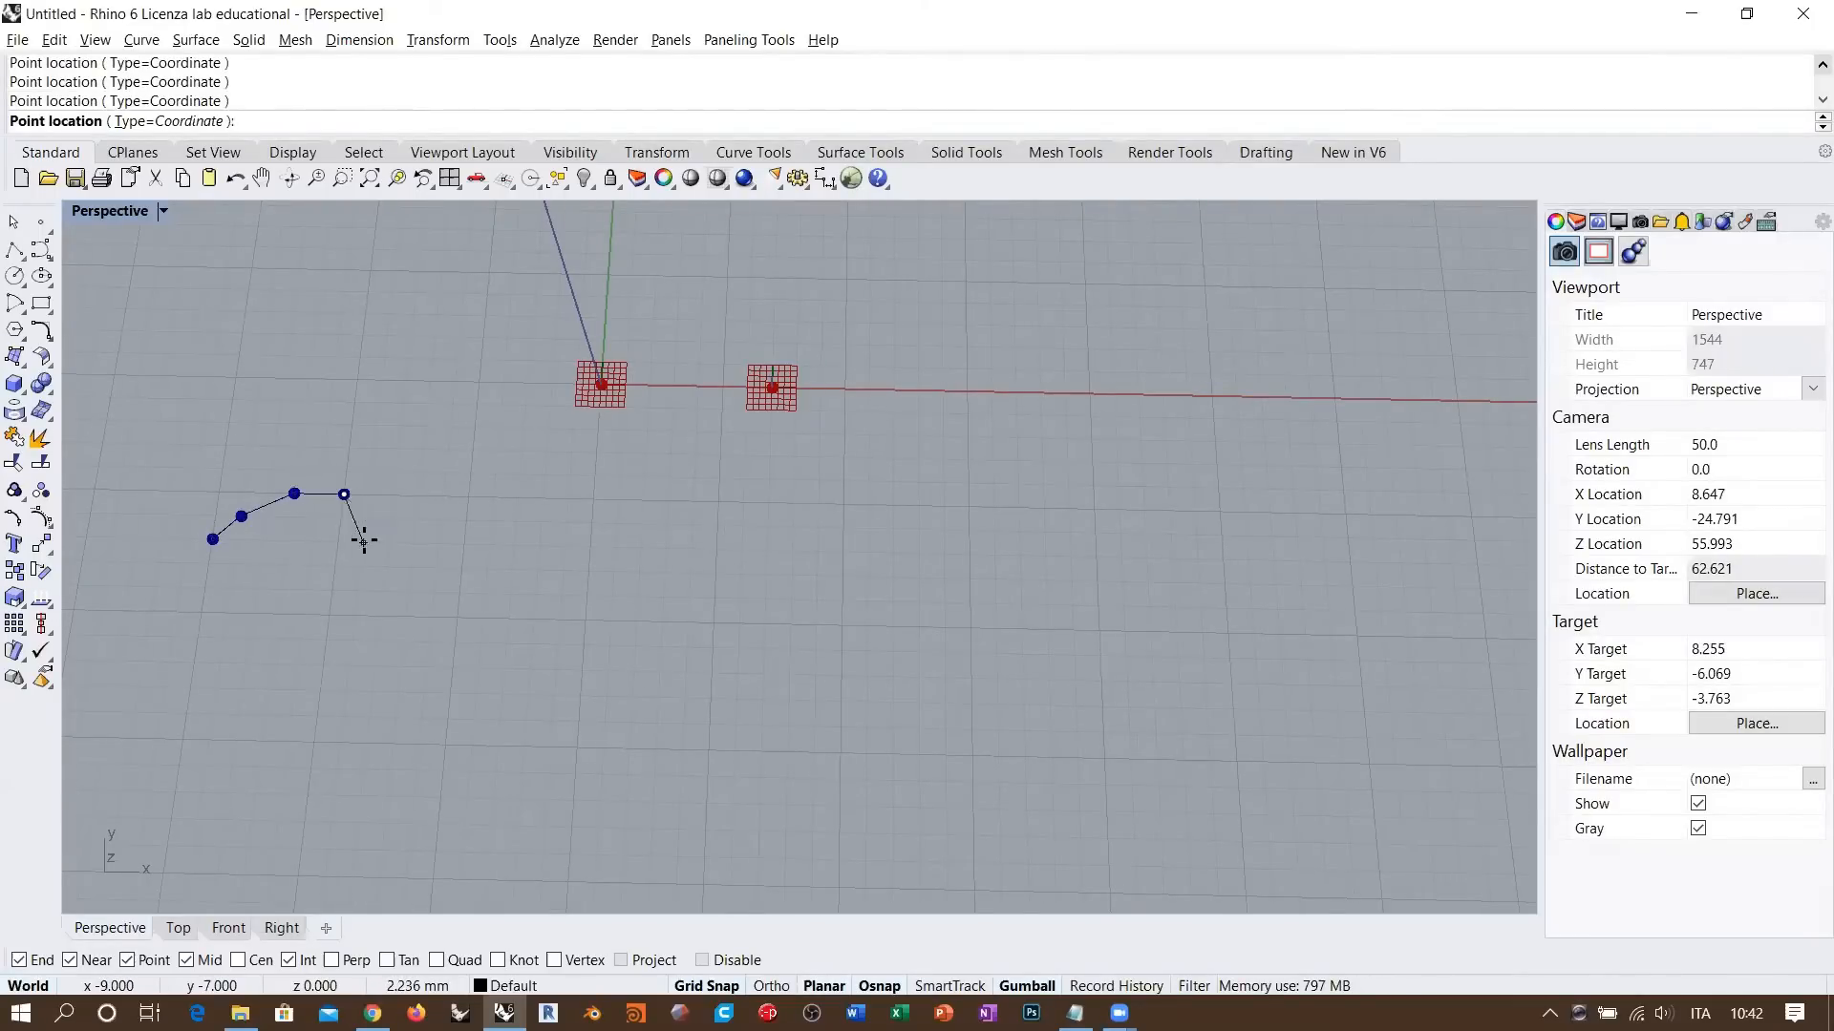
left_click(364, 542)
left_click(358, 590)
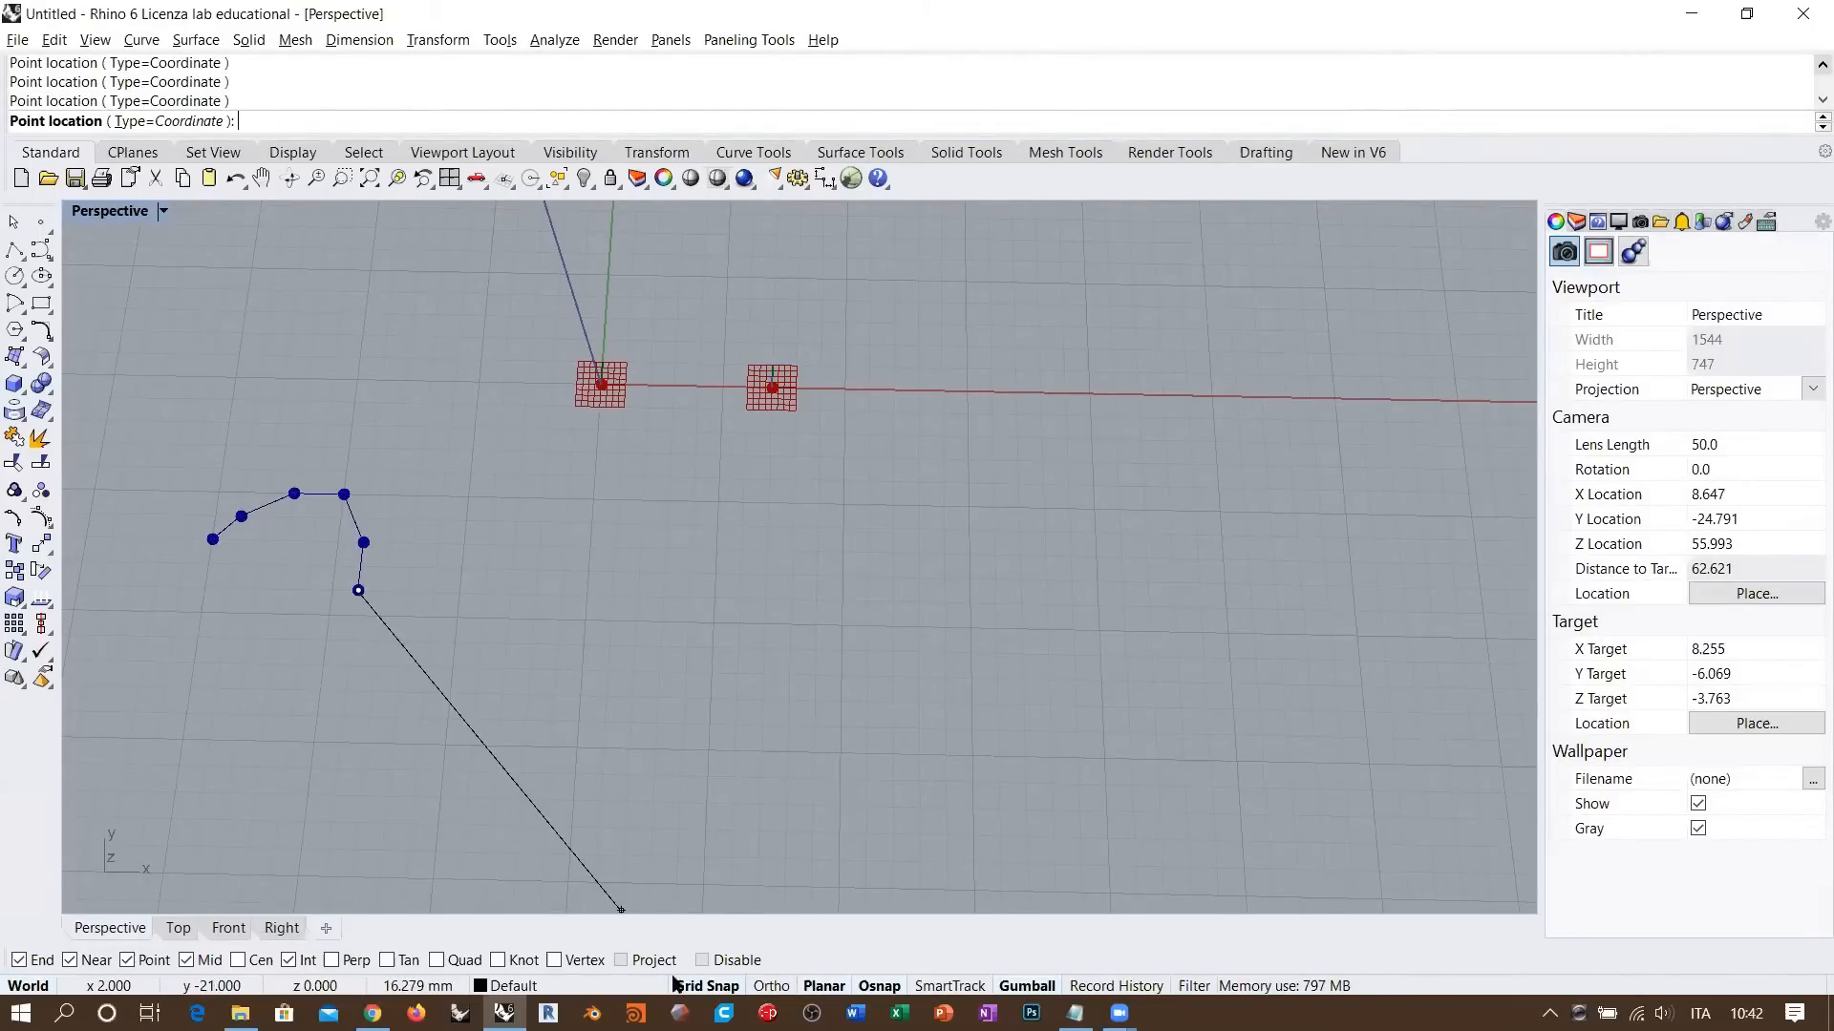
left_click(371, 641)
left_click(461, 656)
left_click(565, 560)
left_click(717, 482)
left_click(918, 501)
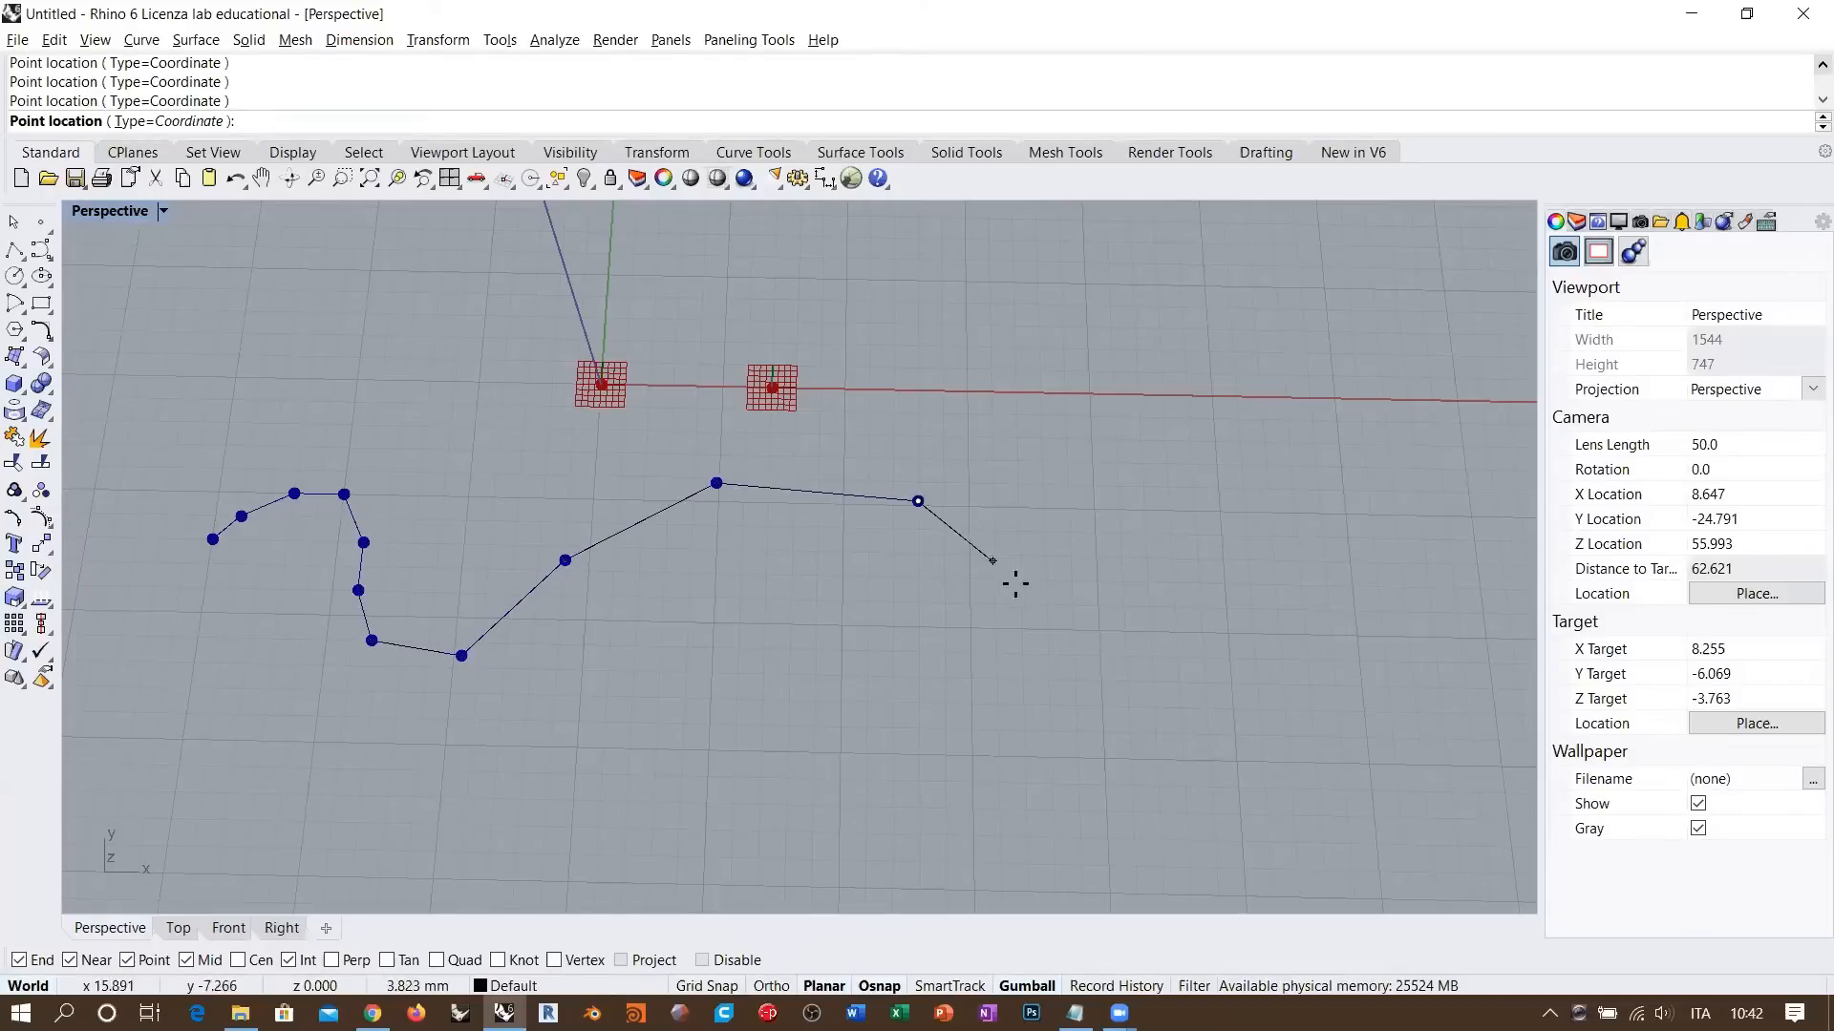
left_click(1009, 578)
left_click(1122, 694)
left_click(1126, 771)
left_click(1076, 796)
left_click(1041, 806)
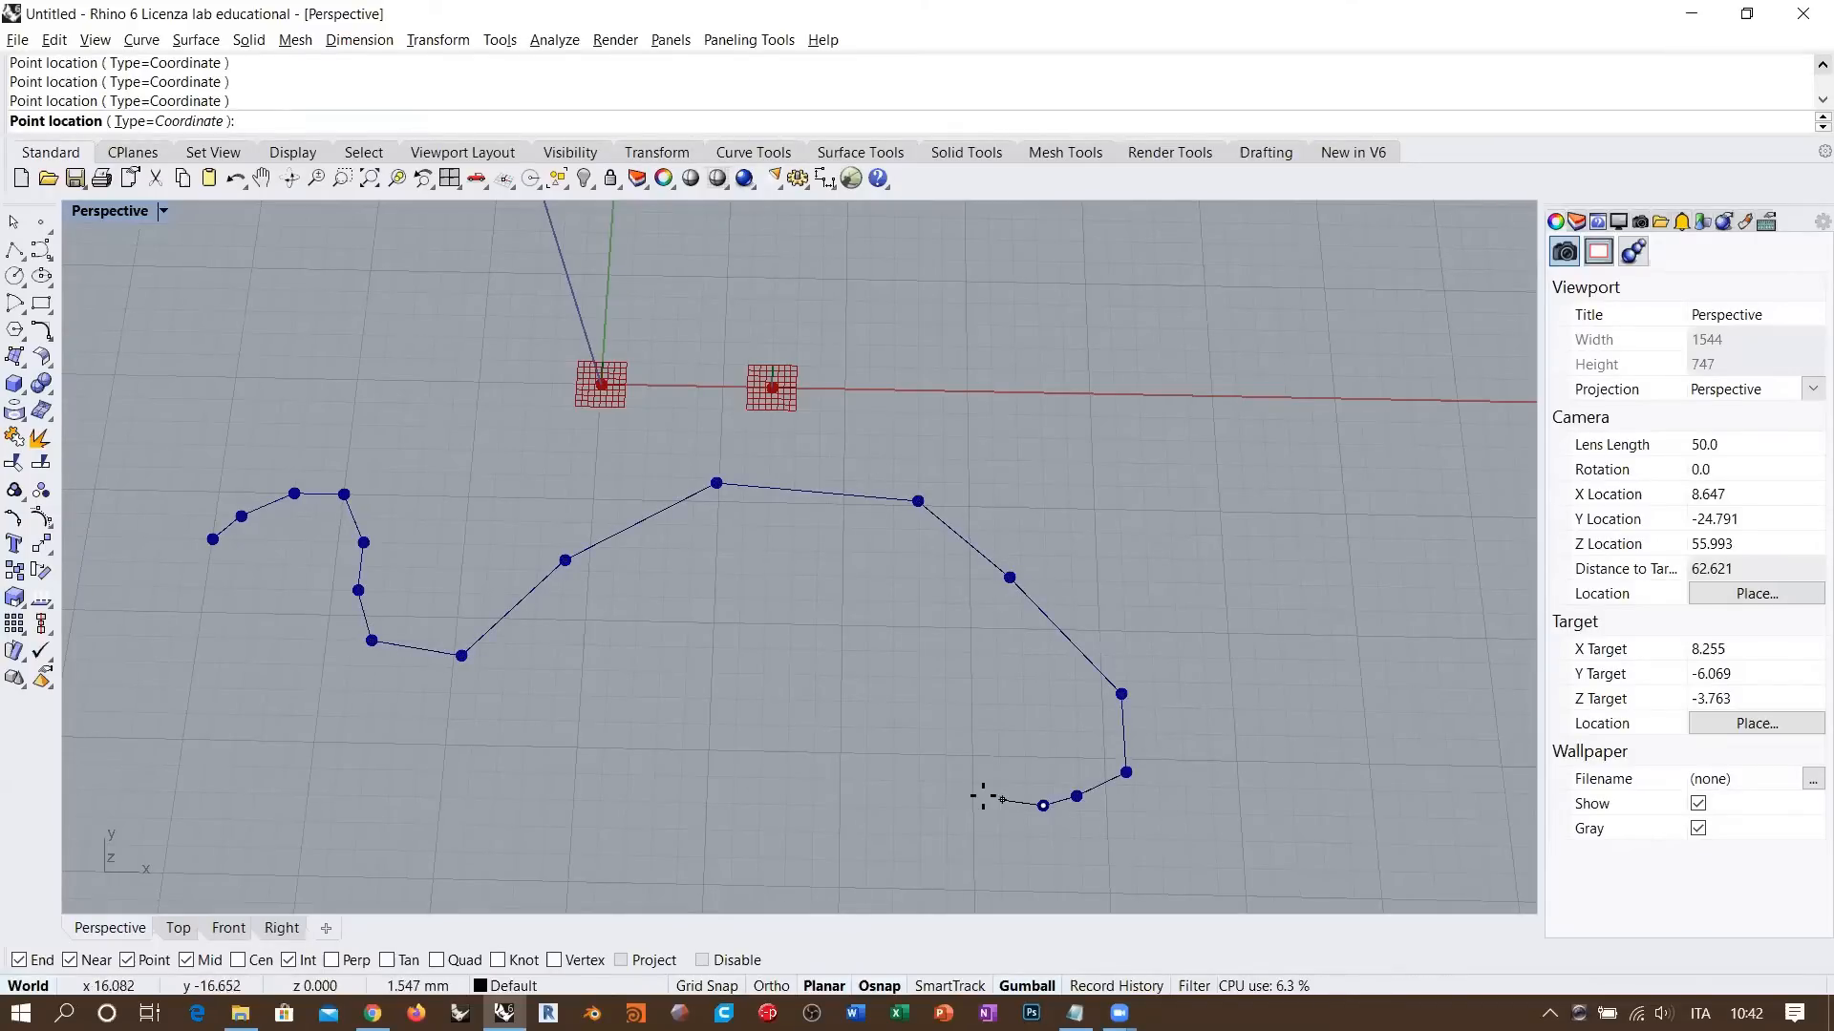
left_click(1001, 800)
left_click(958, 783)
left_click(916, 777)
left_click(880, 787)
left_click(847, 813)
right_click(795, 843)
- Hide the Point parameter's preview, leaving the Nurbs Curve preview on
scroll(639, 671, "down", 4)
right_click_drag(639, 671, 538, 536, "shift")
left_click(1064, 516)
left_click(1131, 475)
left_click(1060, 516)
scroll(581, 506, "up", 2)
scroll(542, 500, "down", 2)
right_click_drag(1097, 635, 1070, 612)
right_click_drag(584, 656, 603, 602)
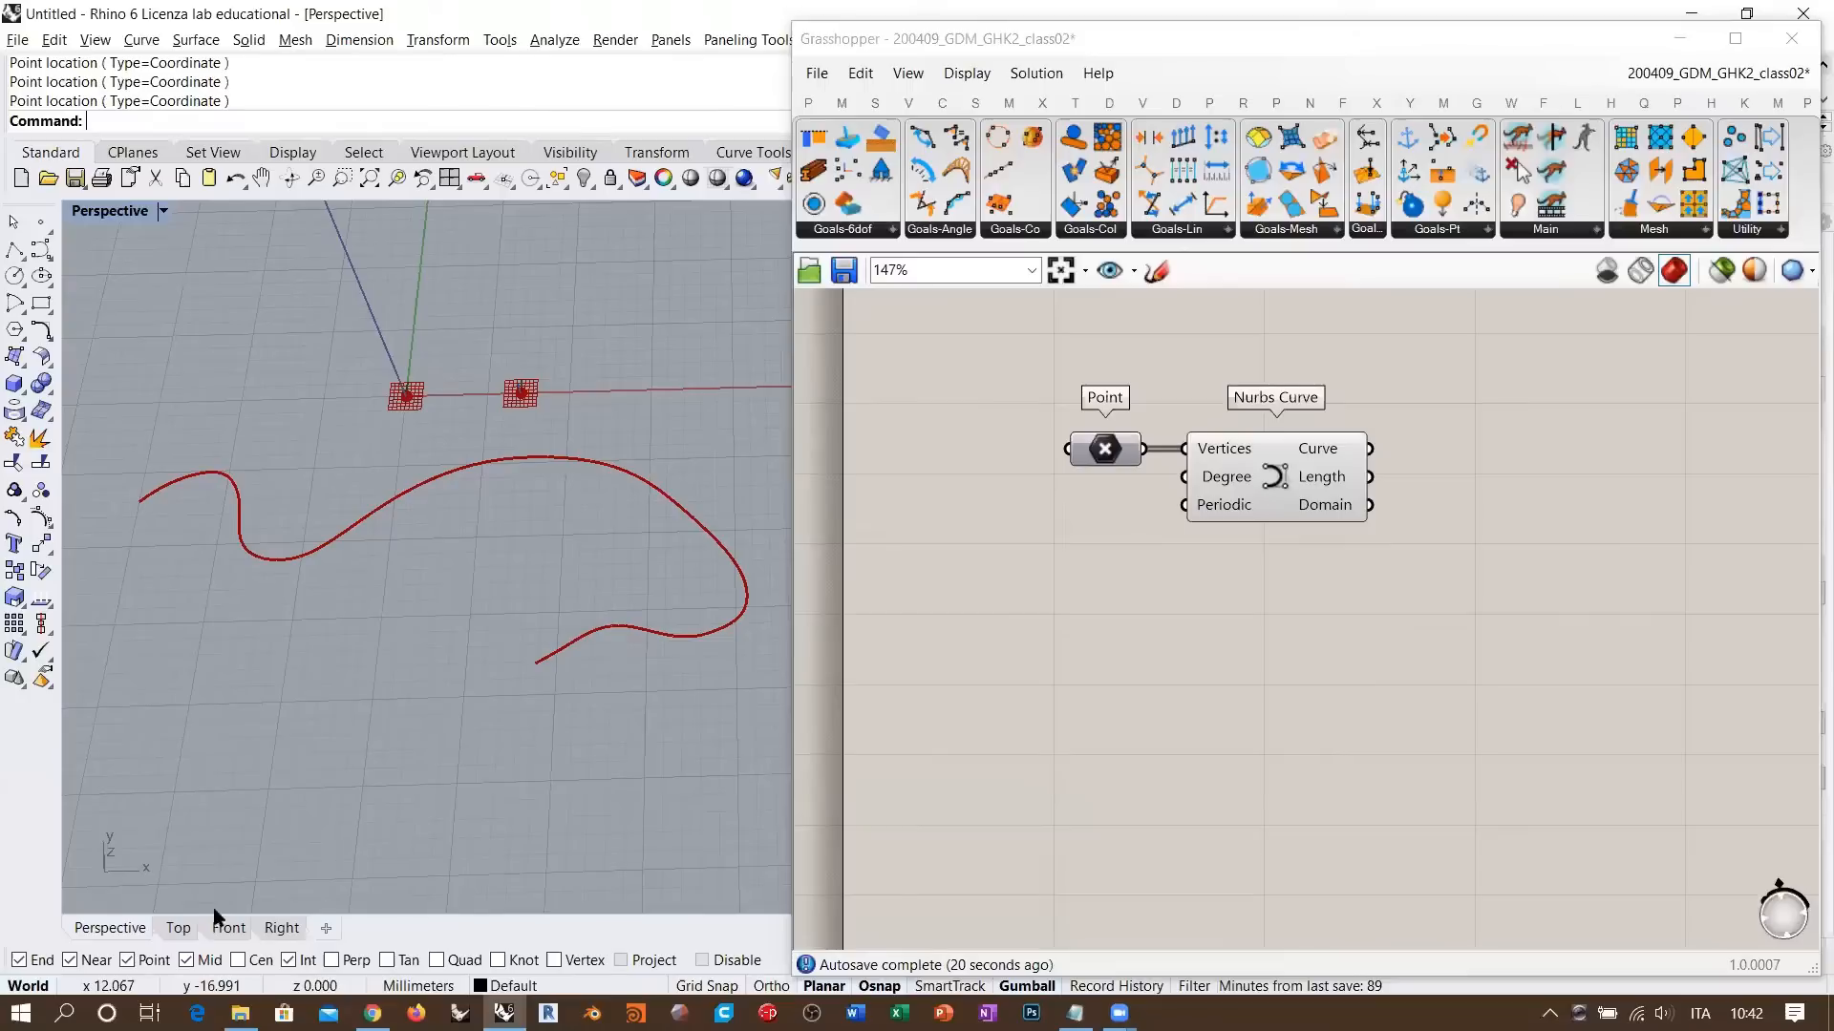
- Switch the Rhino viewport to the Top view and frame the whole curve
left_click(178, 927)
scroll(382, 521, "down", 3)
scroll(411, 441, "up", 3)
right_click_drag(412, 512, 452, 485)
scroll(452, 495, "down", 1)
left_click(1276, 663)
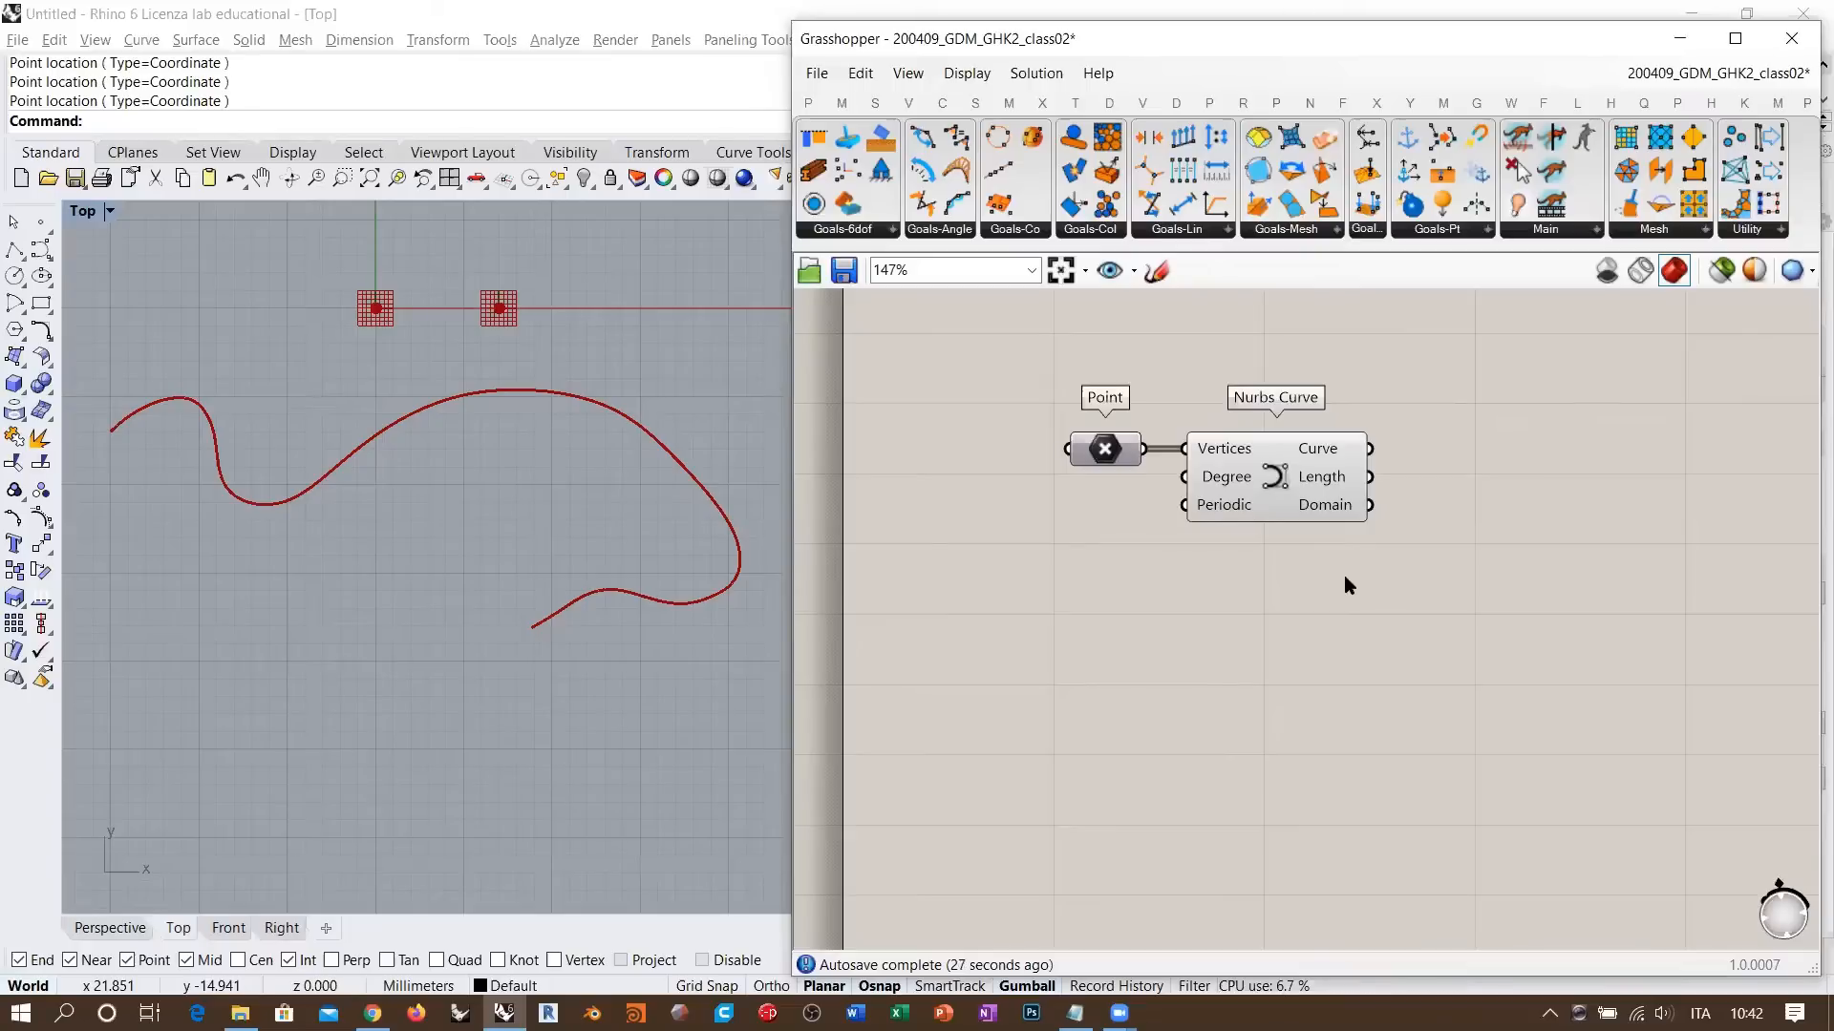
- Highlight the Nurbs Curve component's result in the viewport and examine the curve's shape
scroll(1280, 546, "up", 3)
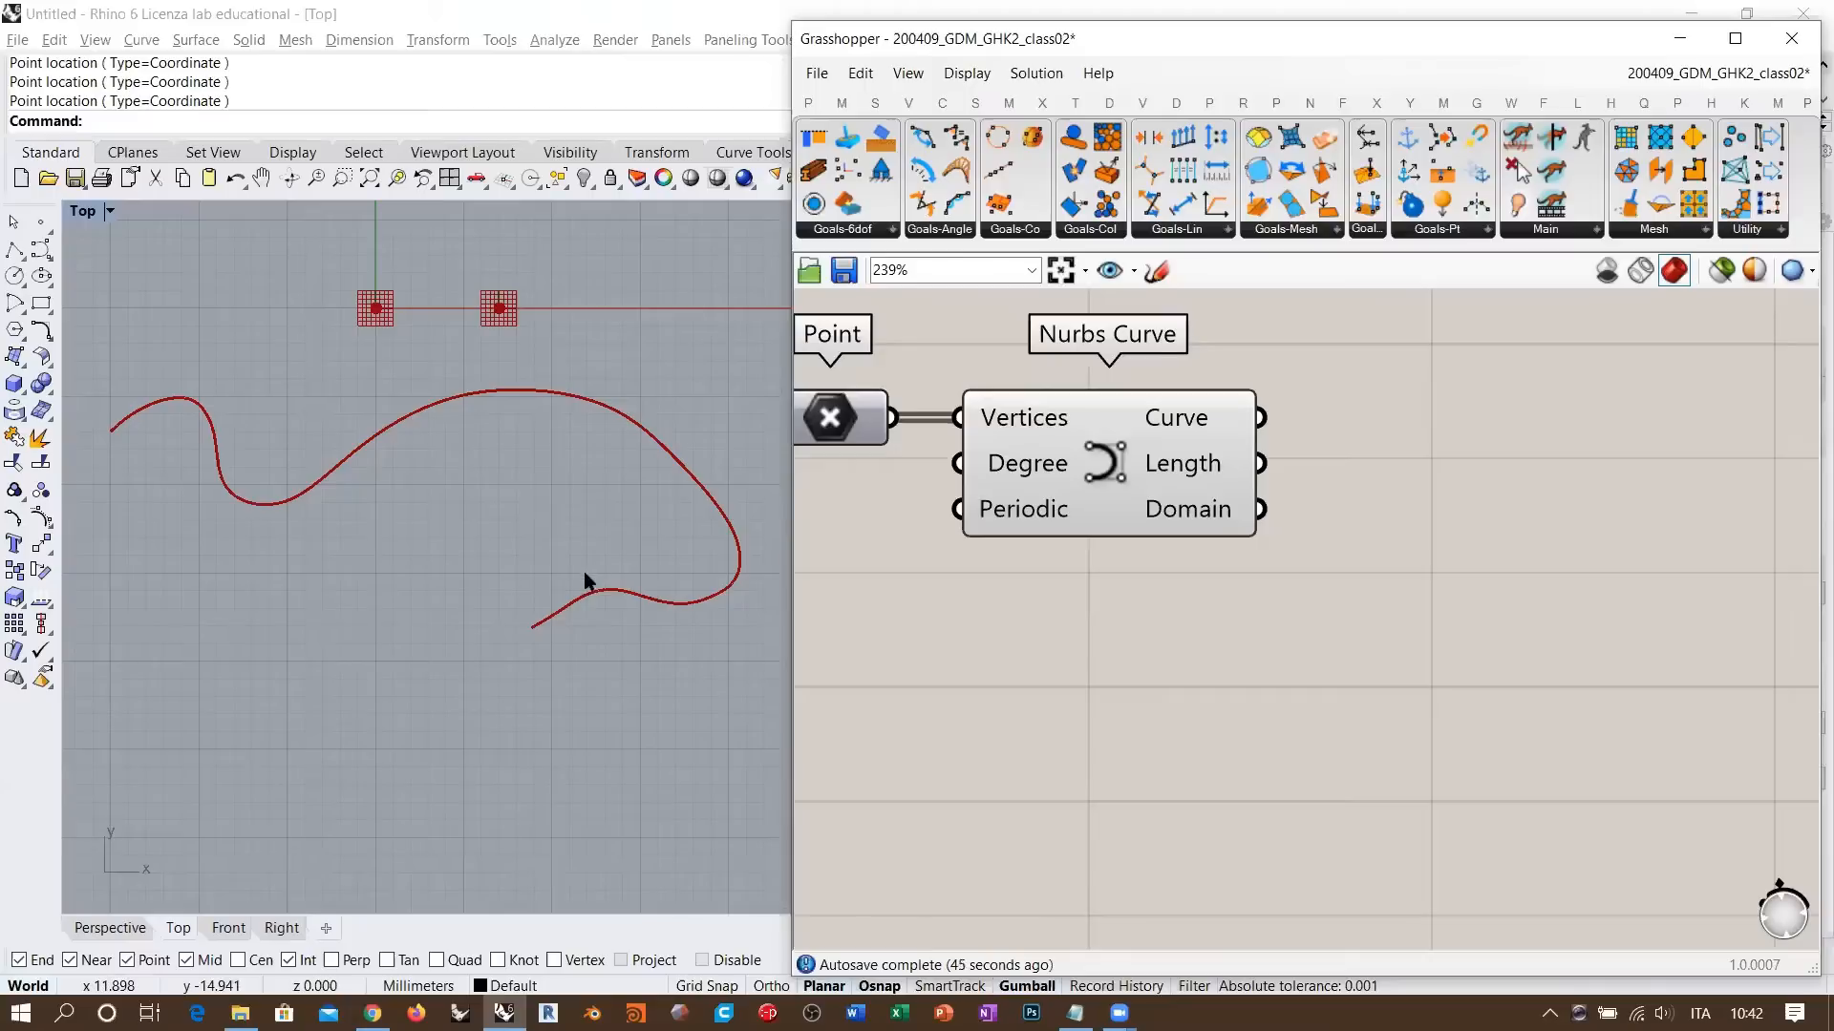
right_click_drag(601, 501, 614, 514)
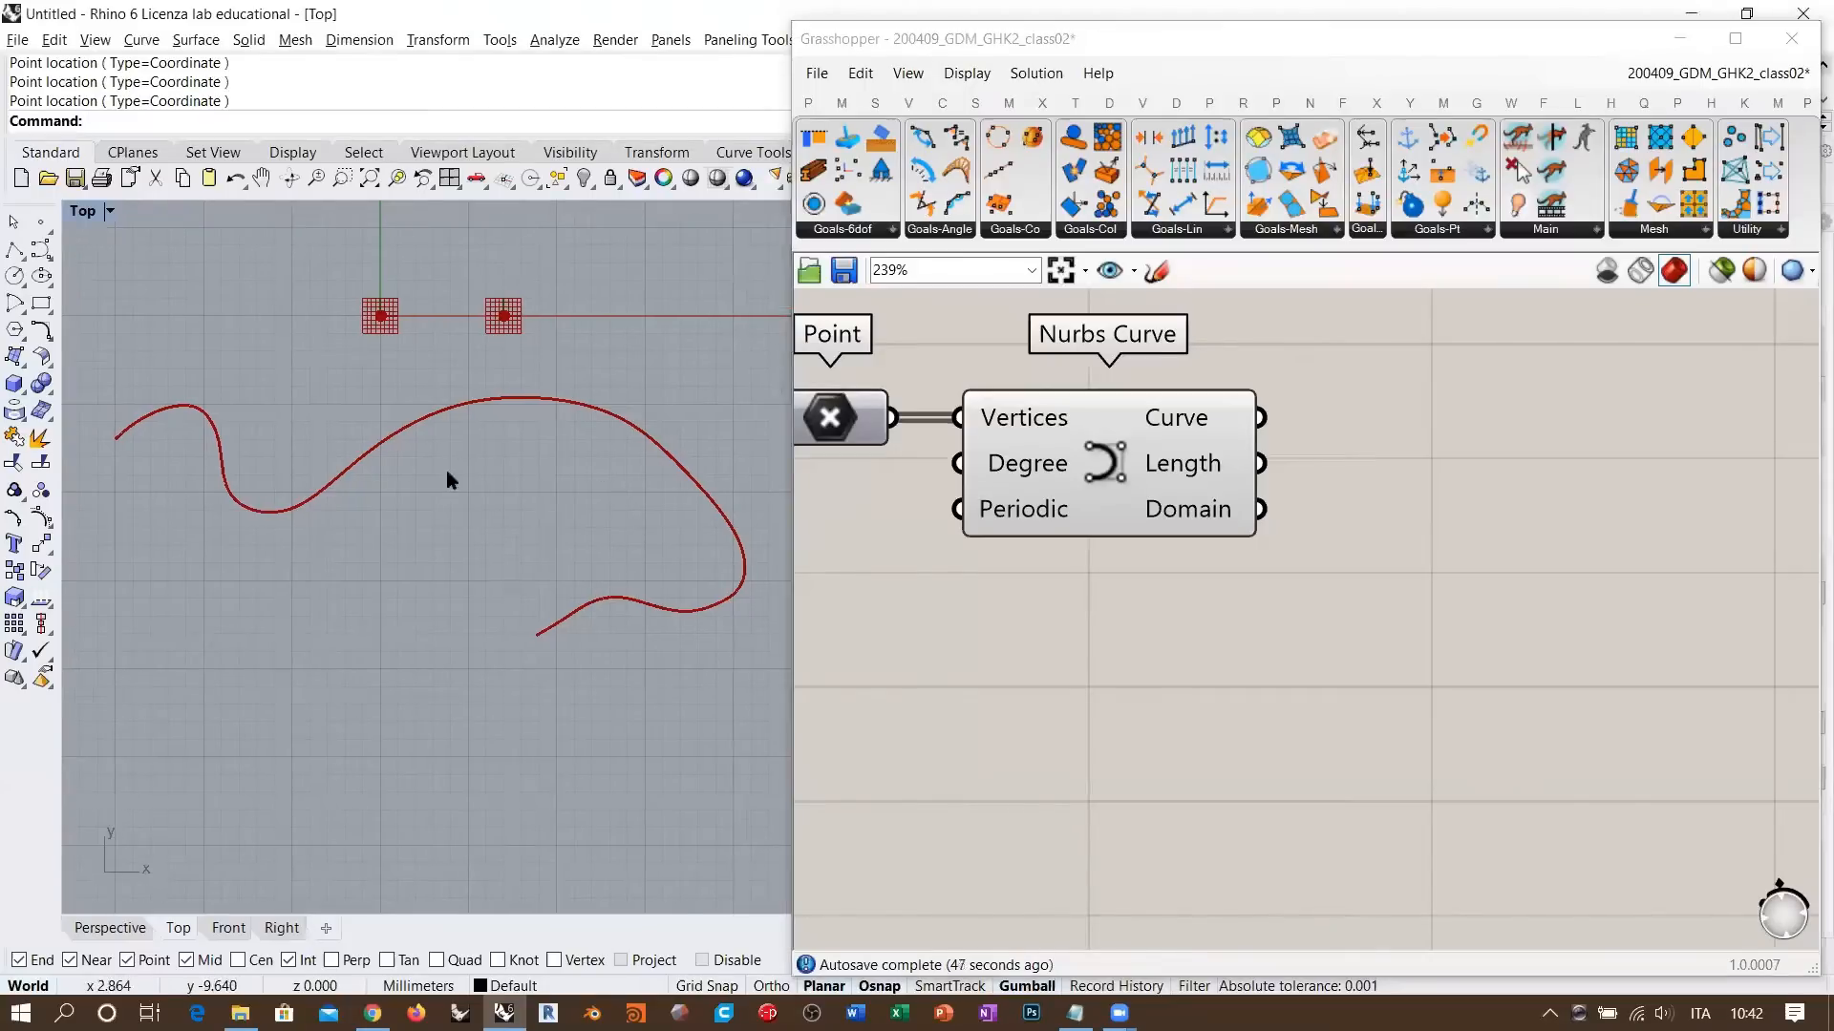
left_click(1167, 638)
left_click(1124, 528)
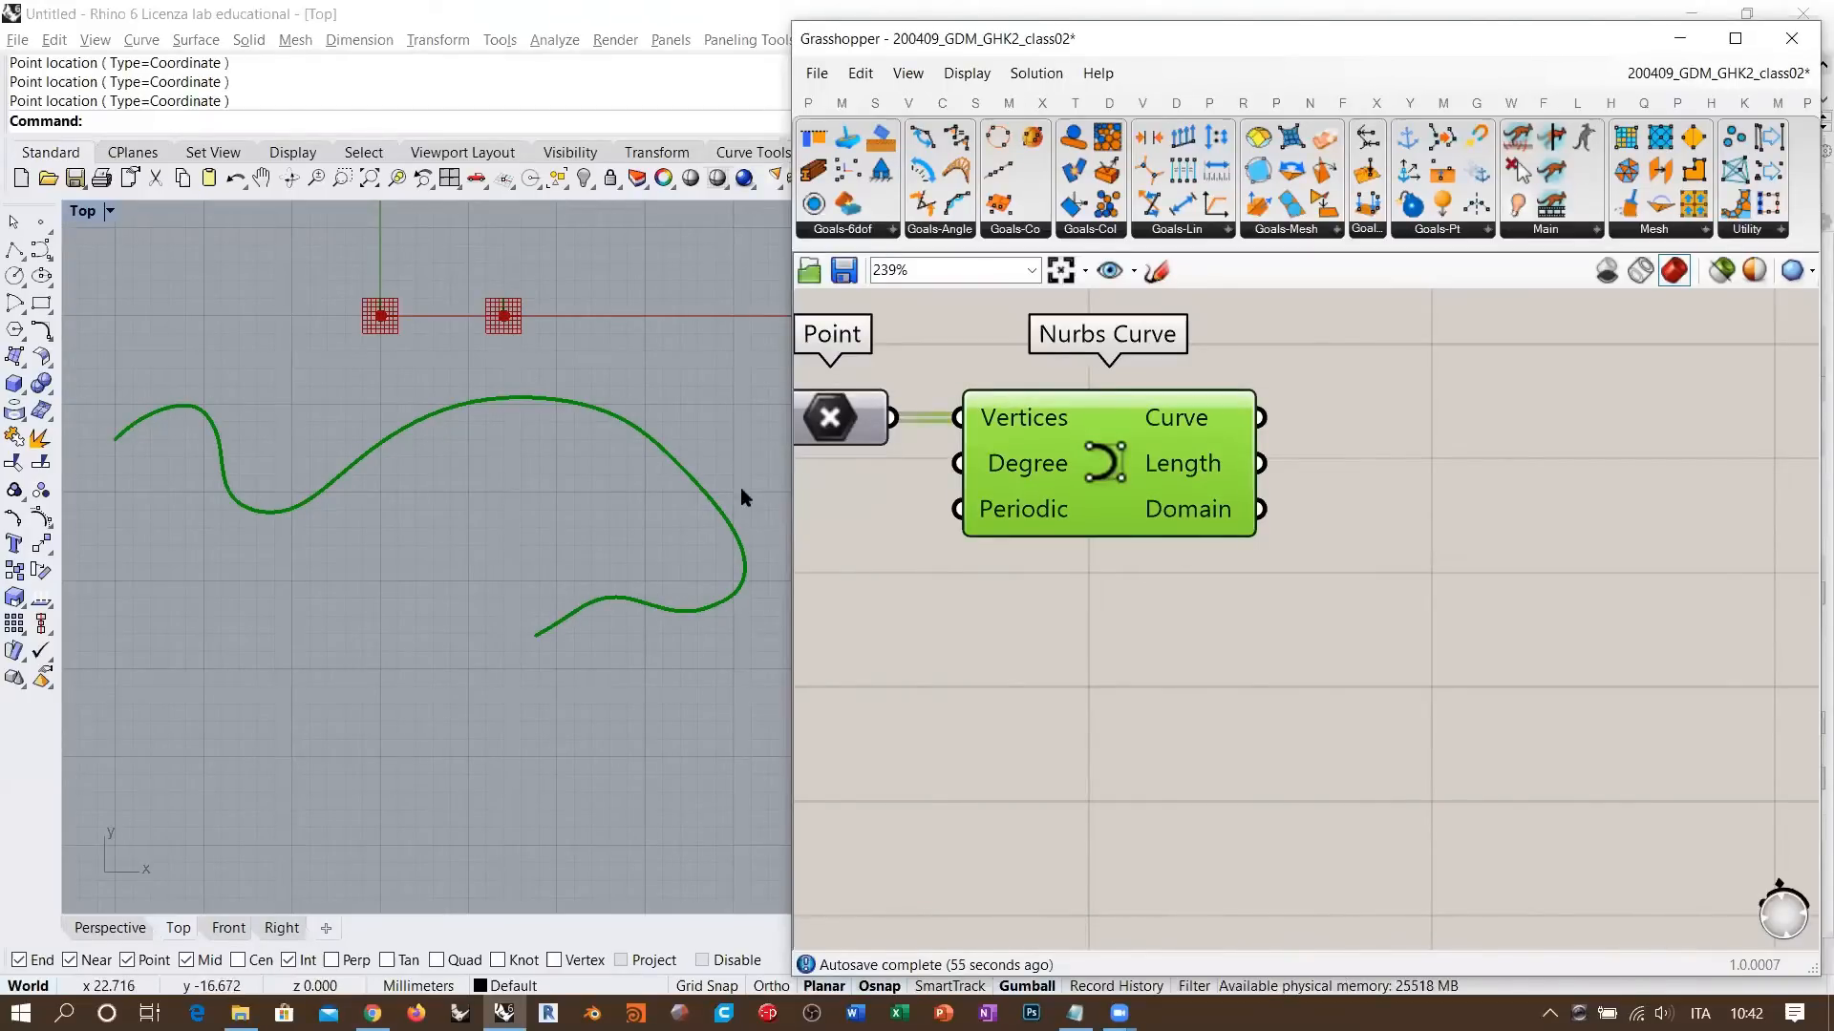
left_click(815, 502)
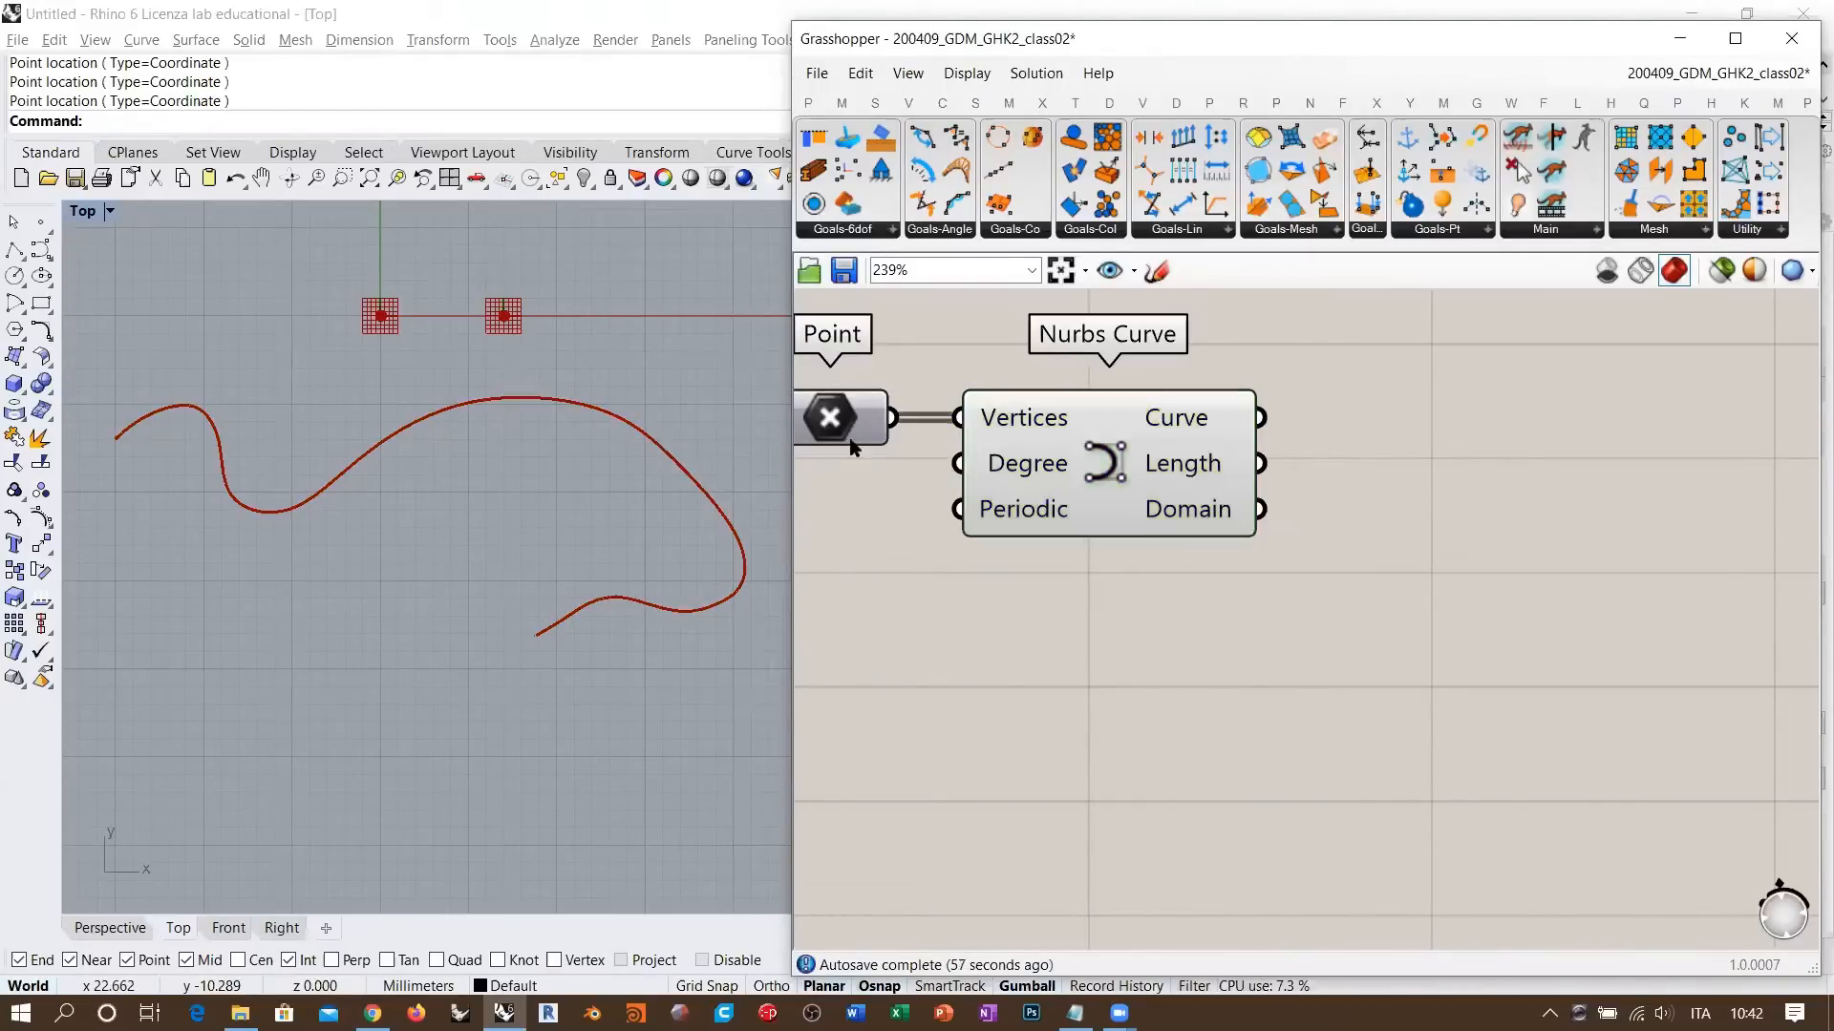
- Show the Point parameter's preview to compare the control vertices with the curve, and hide it again
left_click(850, 433)
key("ctrl+q")
left_click(914, 596)
left_click(846, 429)
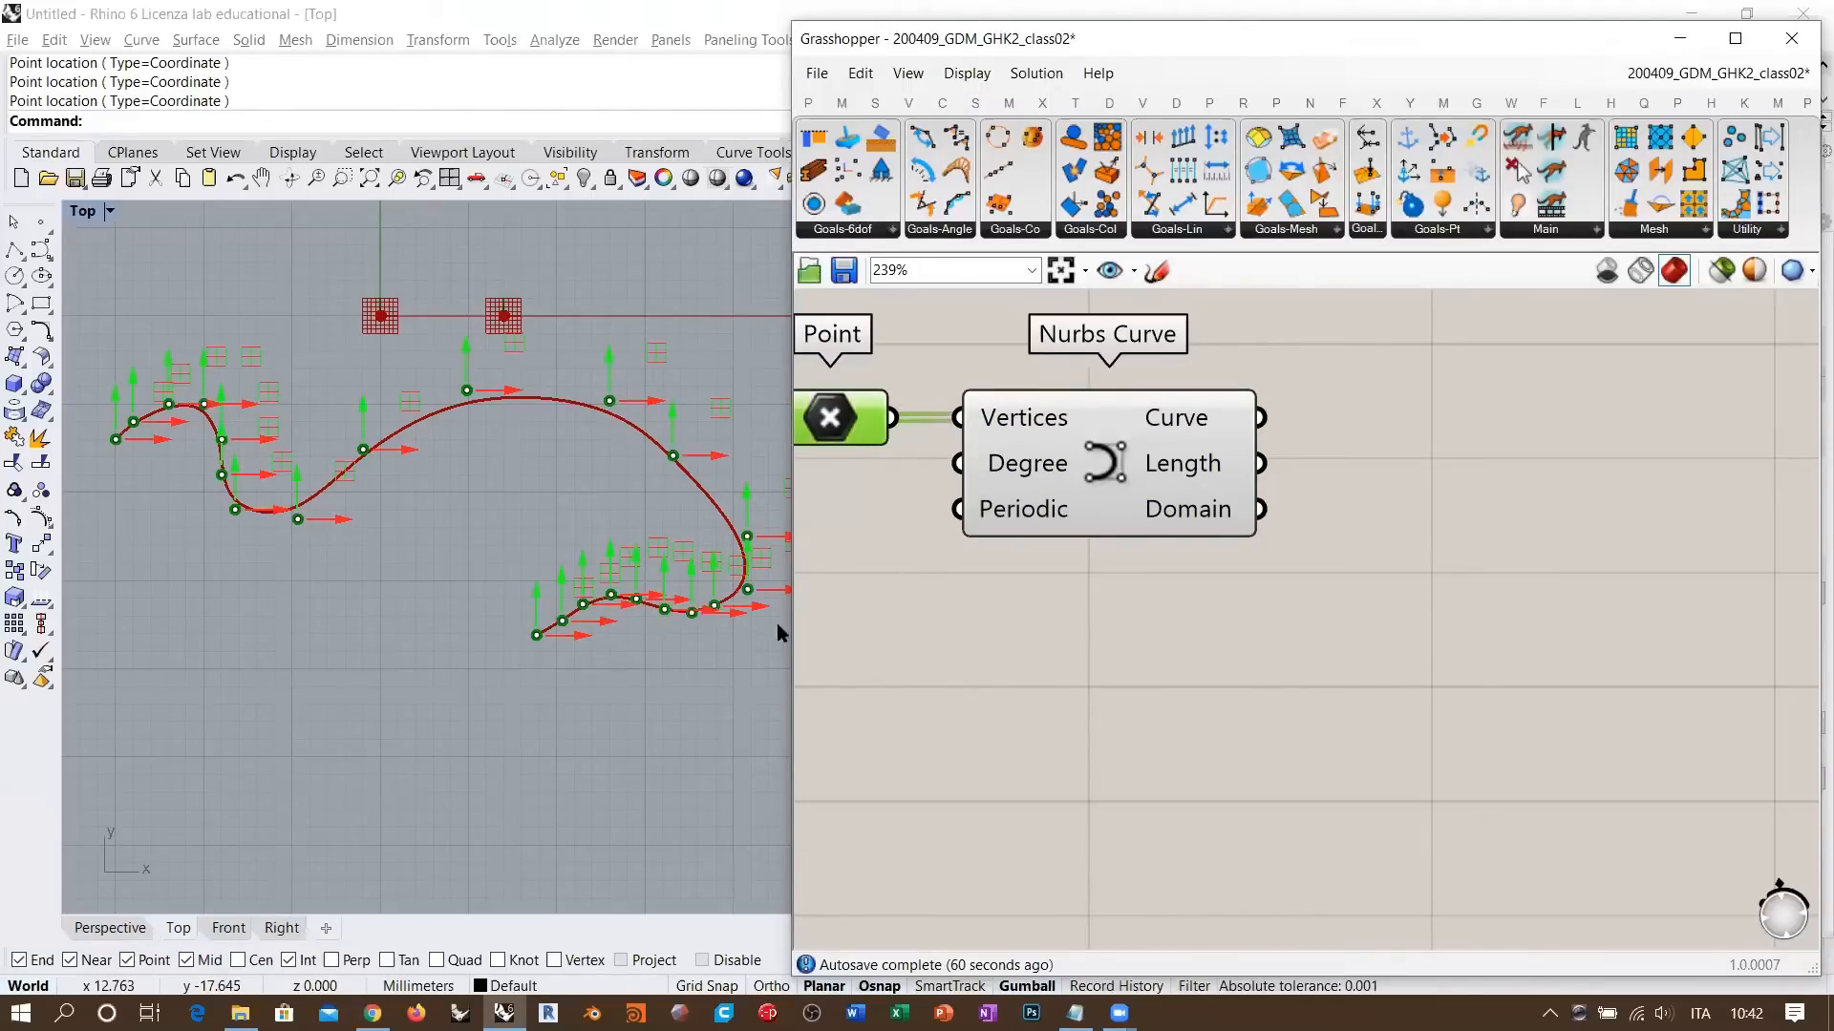
left_click(860, 566)
right_click_drag(892, 552, 1006, 564)
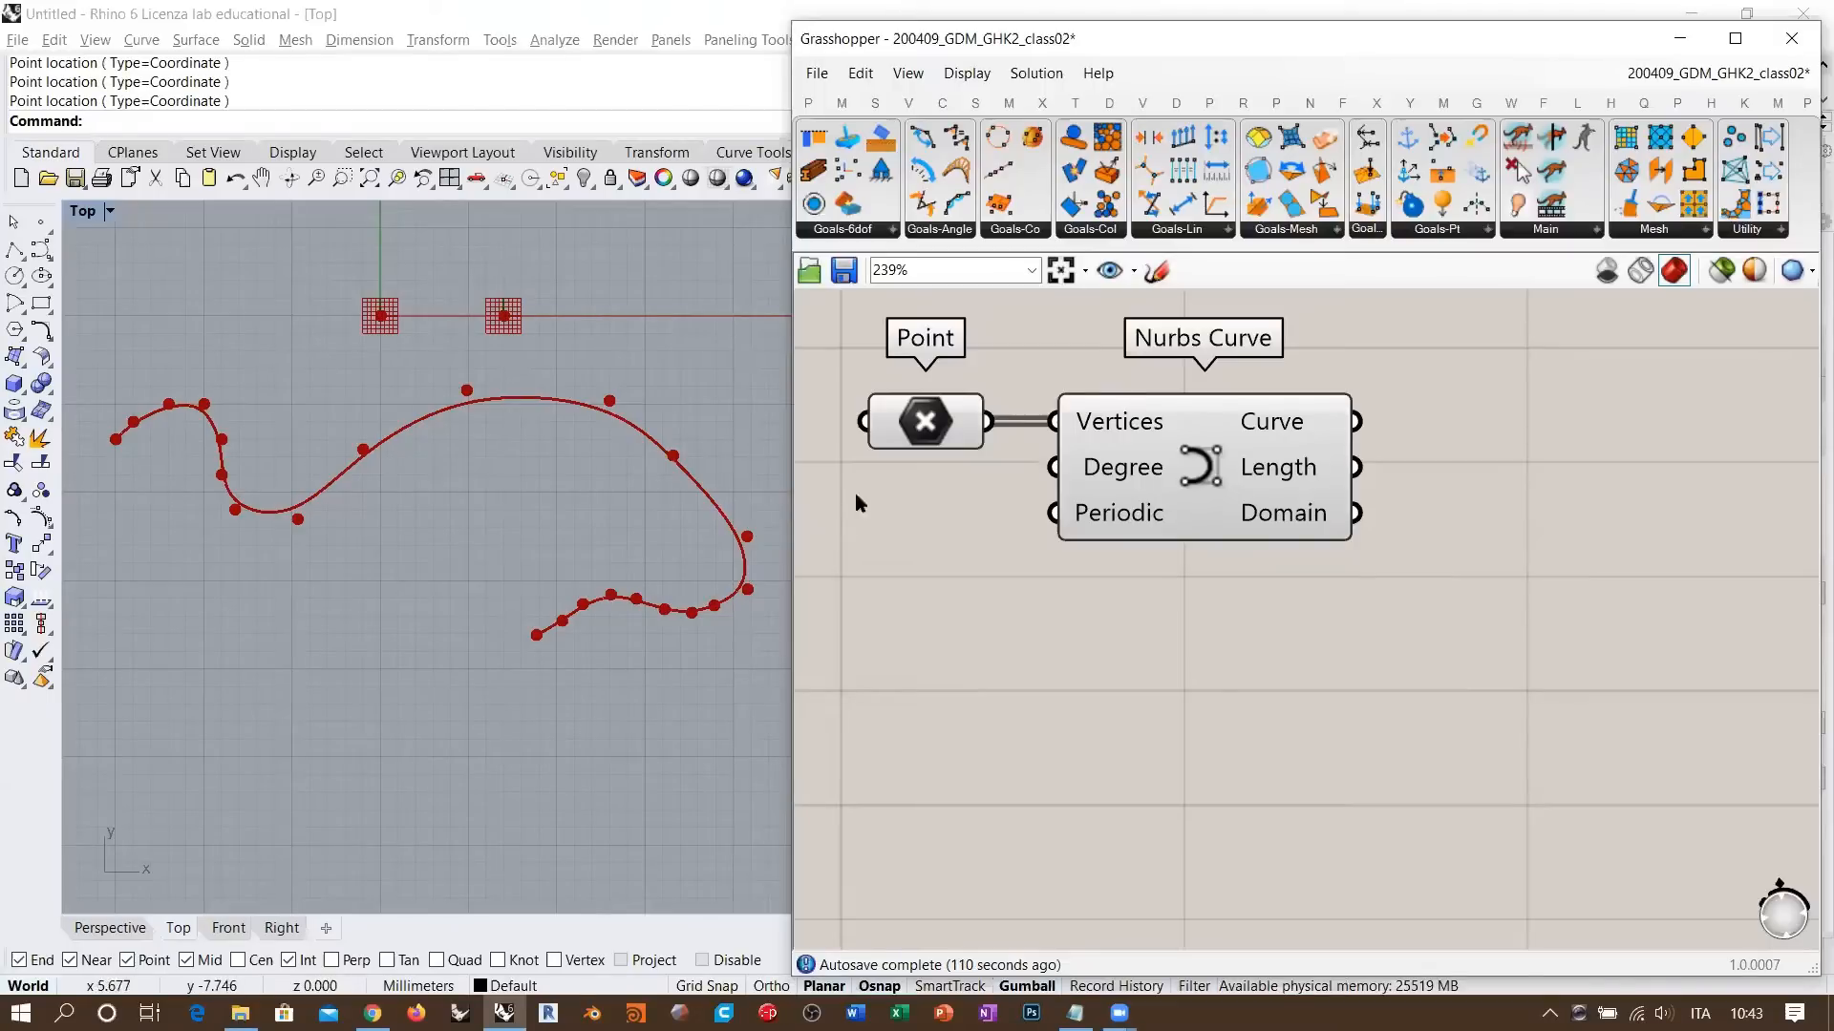
right_click_drag(1442, 607, 1383, 625)
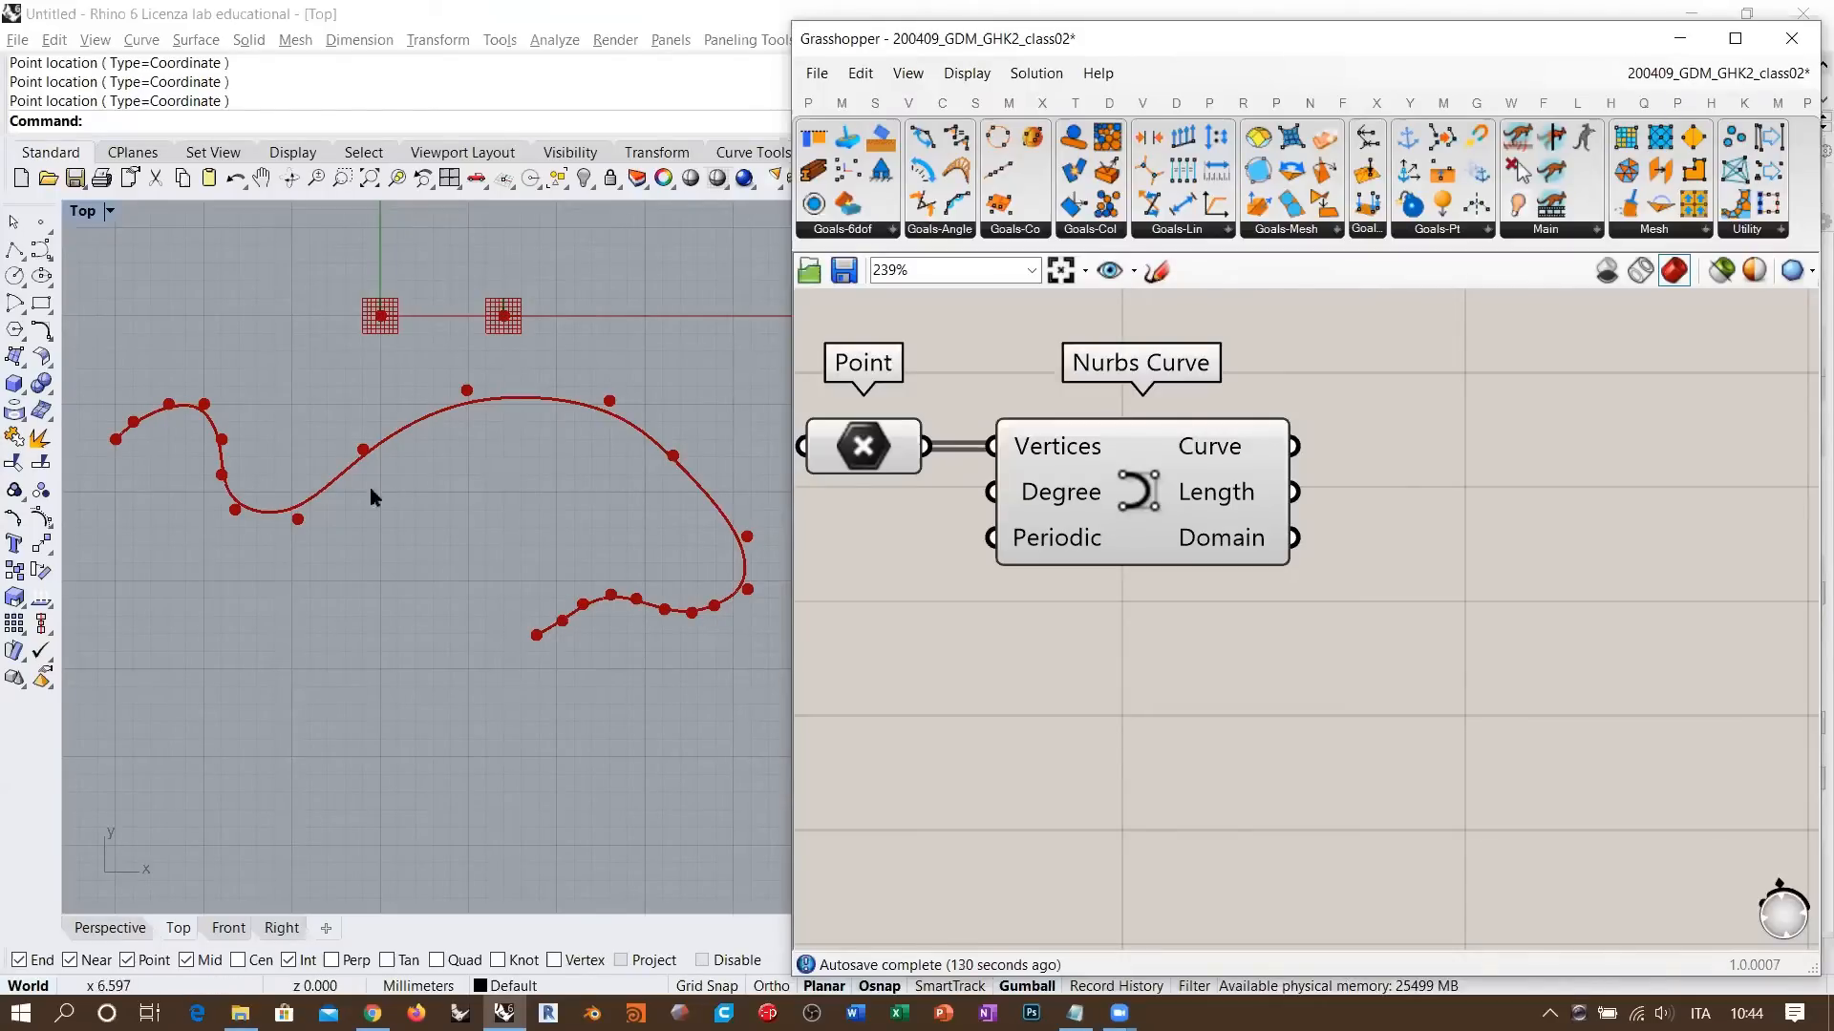
left_click(863, 447)
key("ctrl+q")
- Add a Point On Curve component and connect the Nurbs Curve's Curve output to it
right_click_drag(1495, 528, 1357, 561)
double_click(1365, 520)
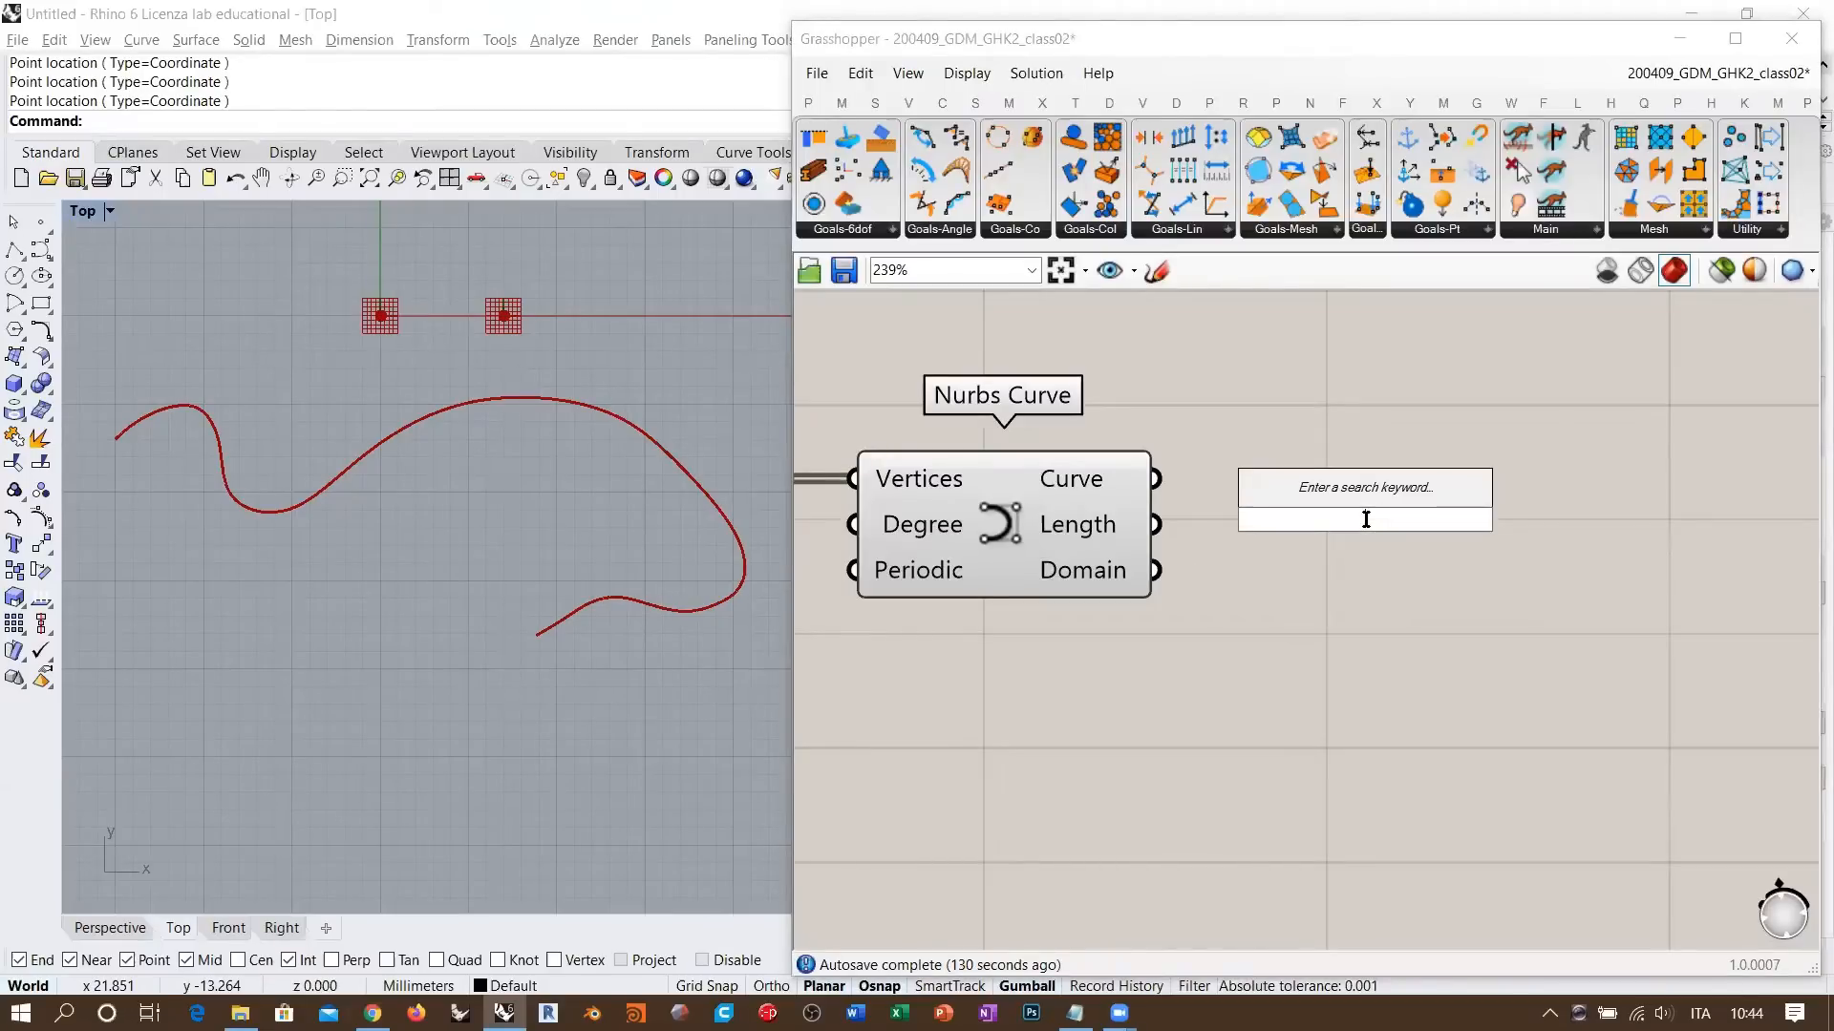
type("poc")
left_click(1350, 493)
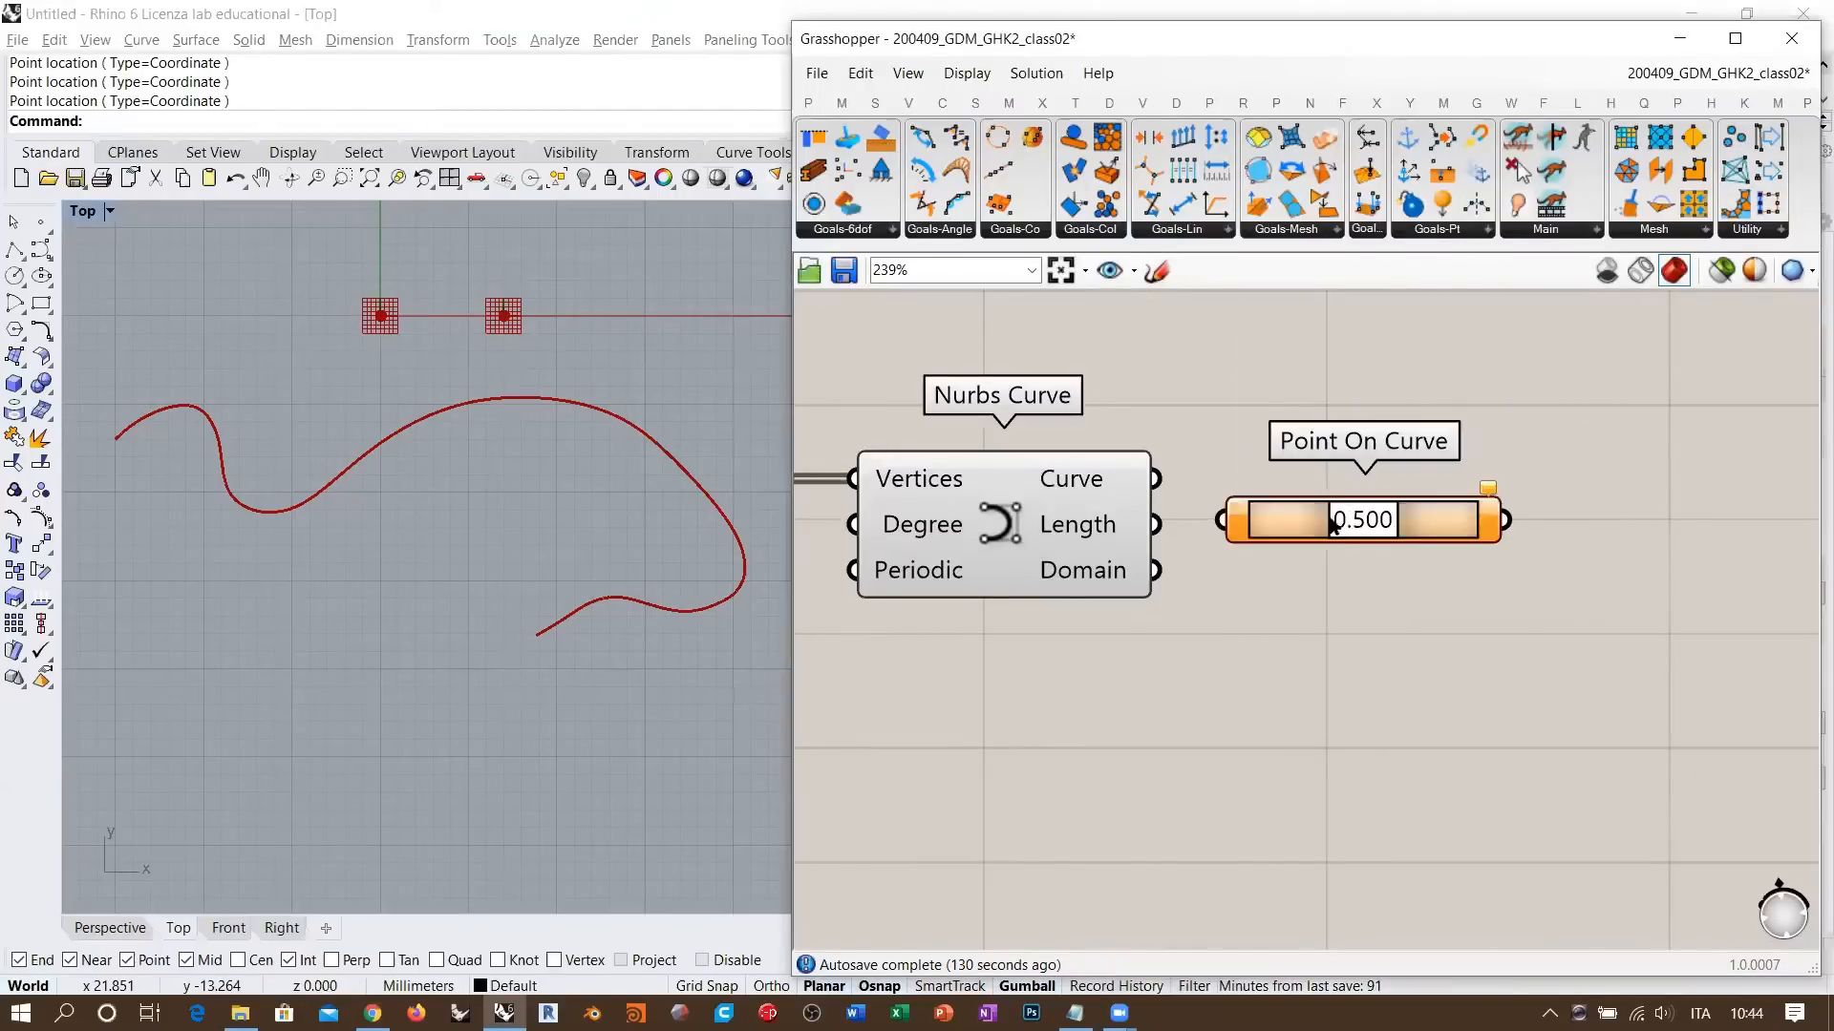
left_click_drag(1304, 526, 1364, 442)
left_click_drag(1163, 482, 1355, 509)
left_click(1281, 518)
left_click(1376, 546)
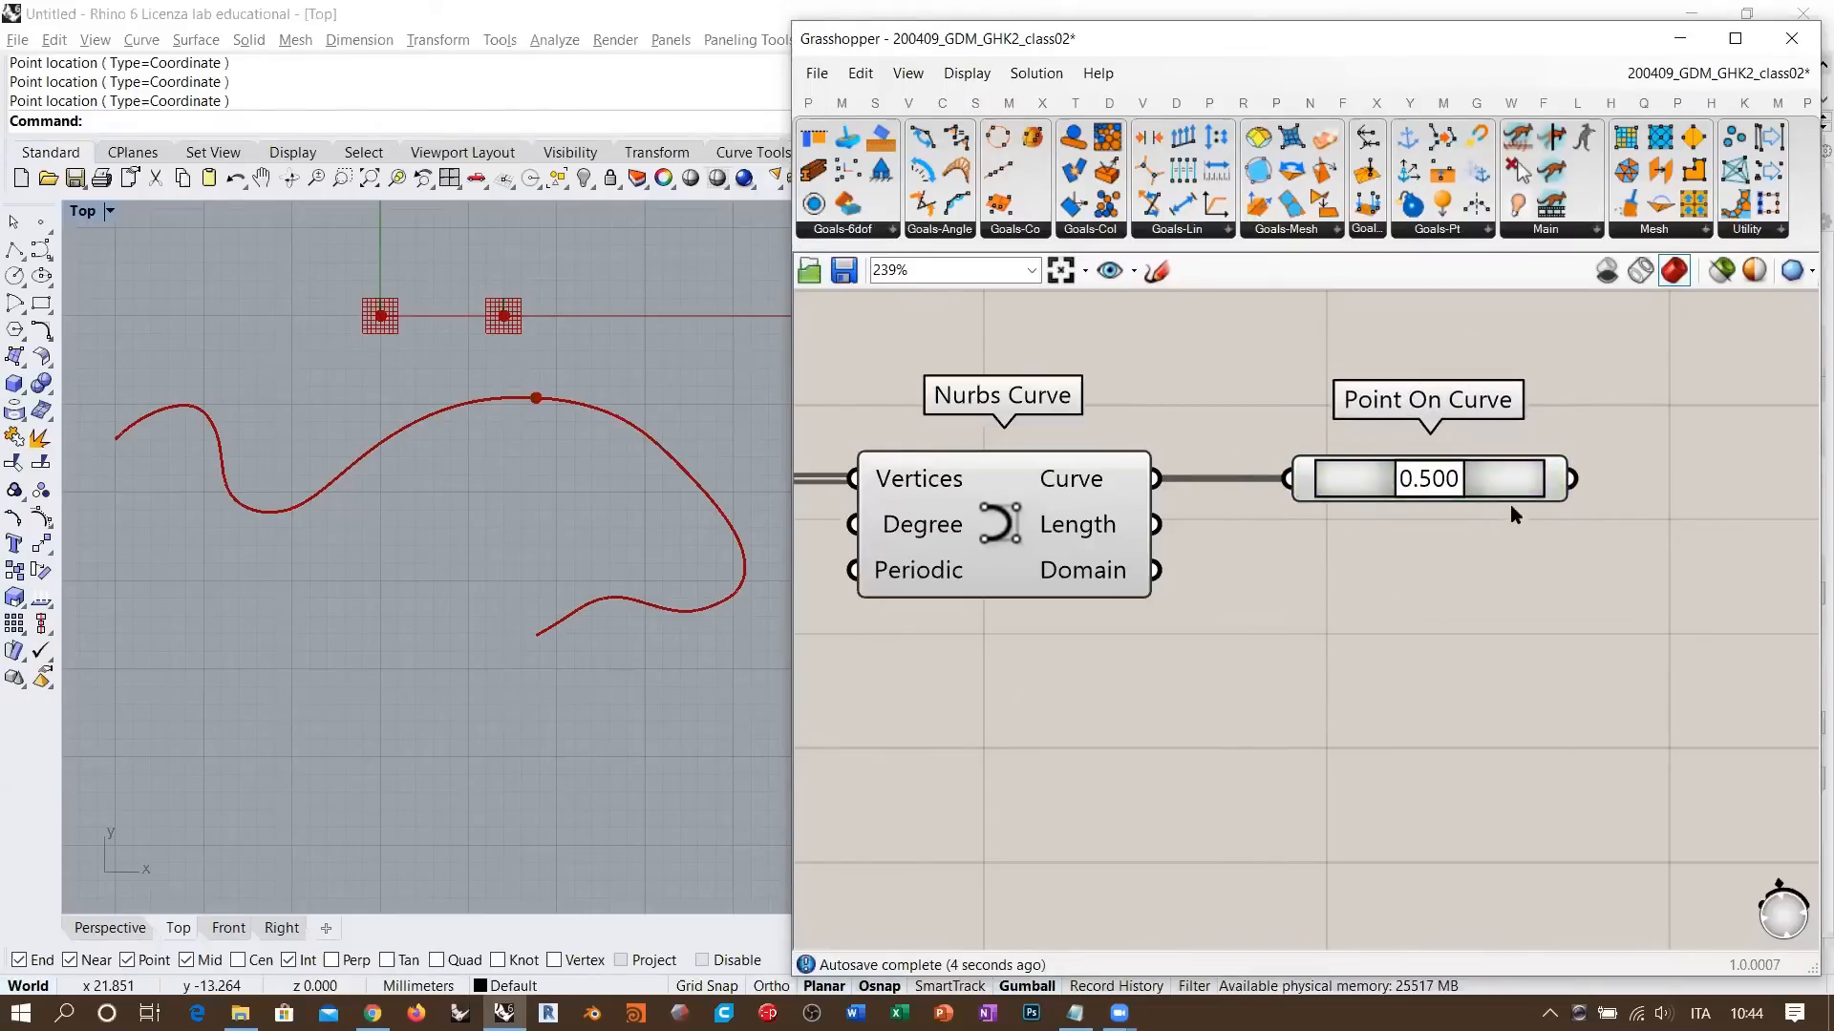
- Set the Point On Curve position to 1/4 (quarter)
right_click_drag(1444, 459, 1358, 451)
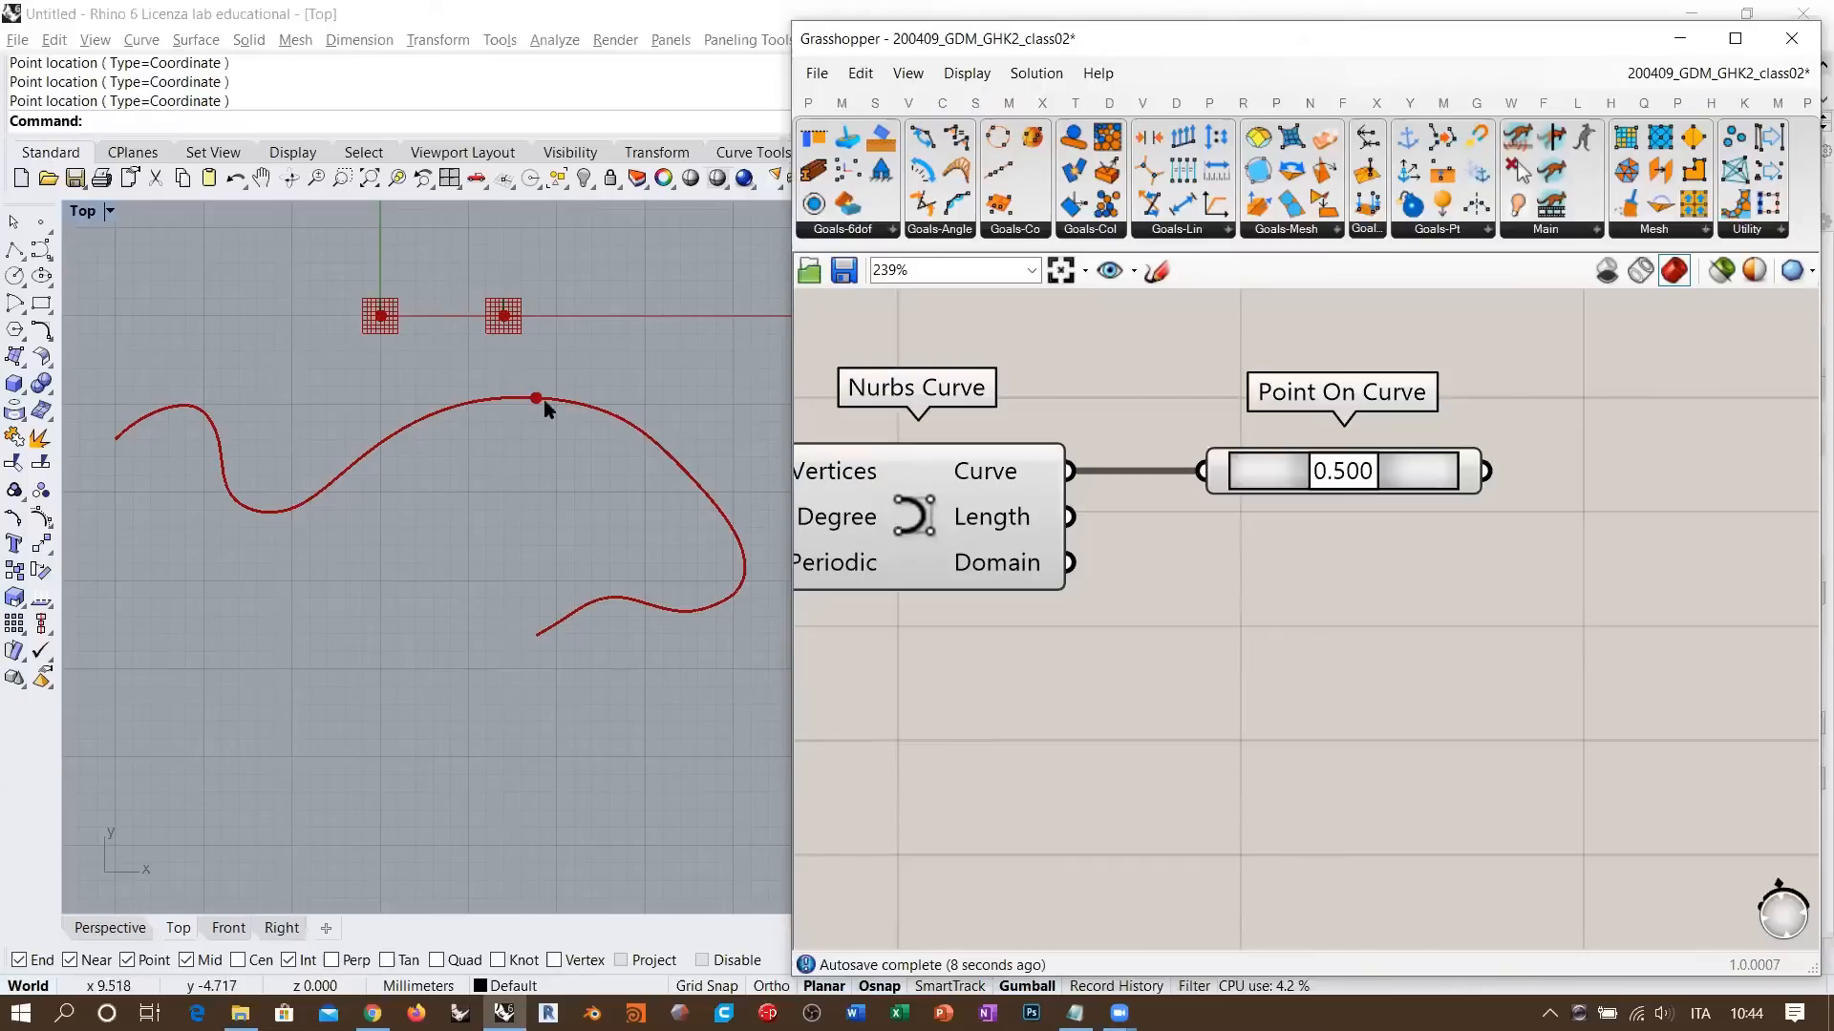
right_click(1277, 480)
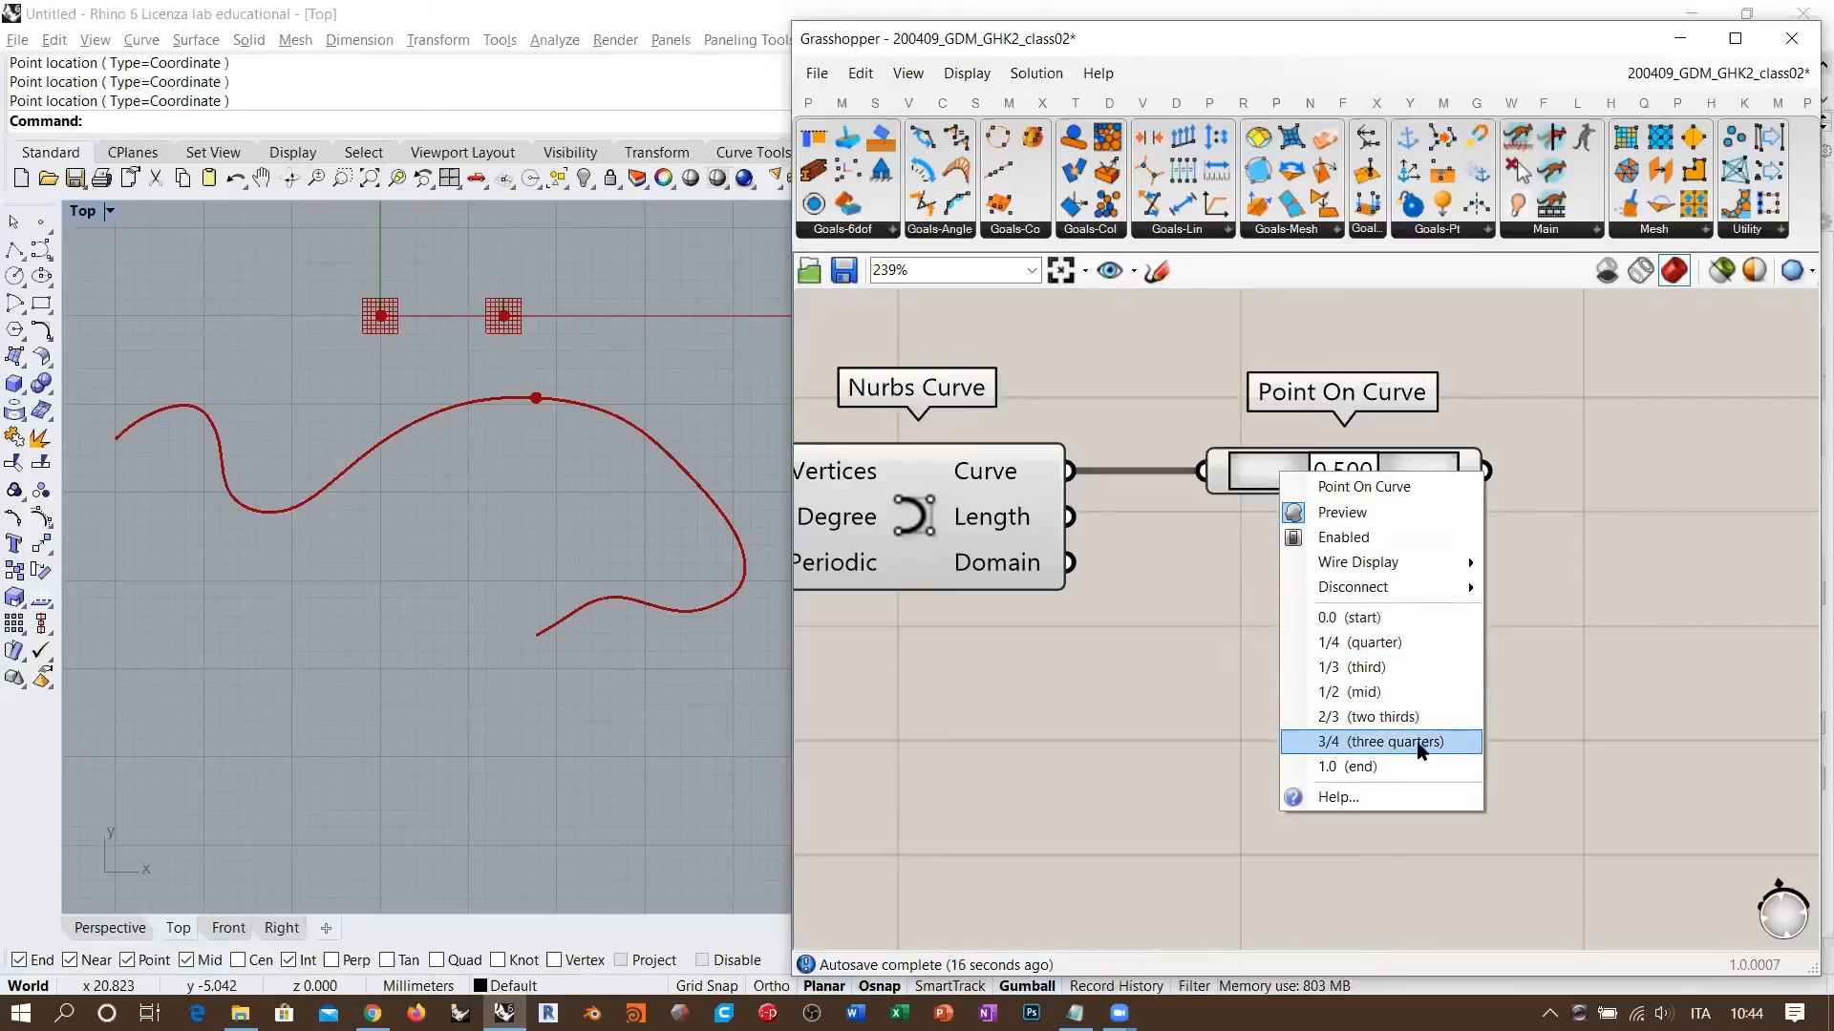
left_click(1380, 654)
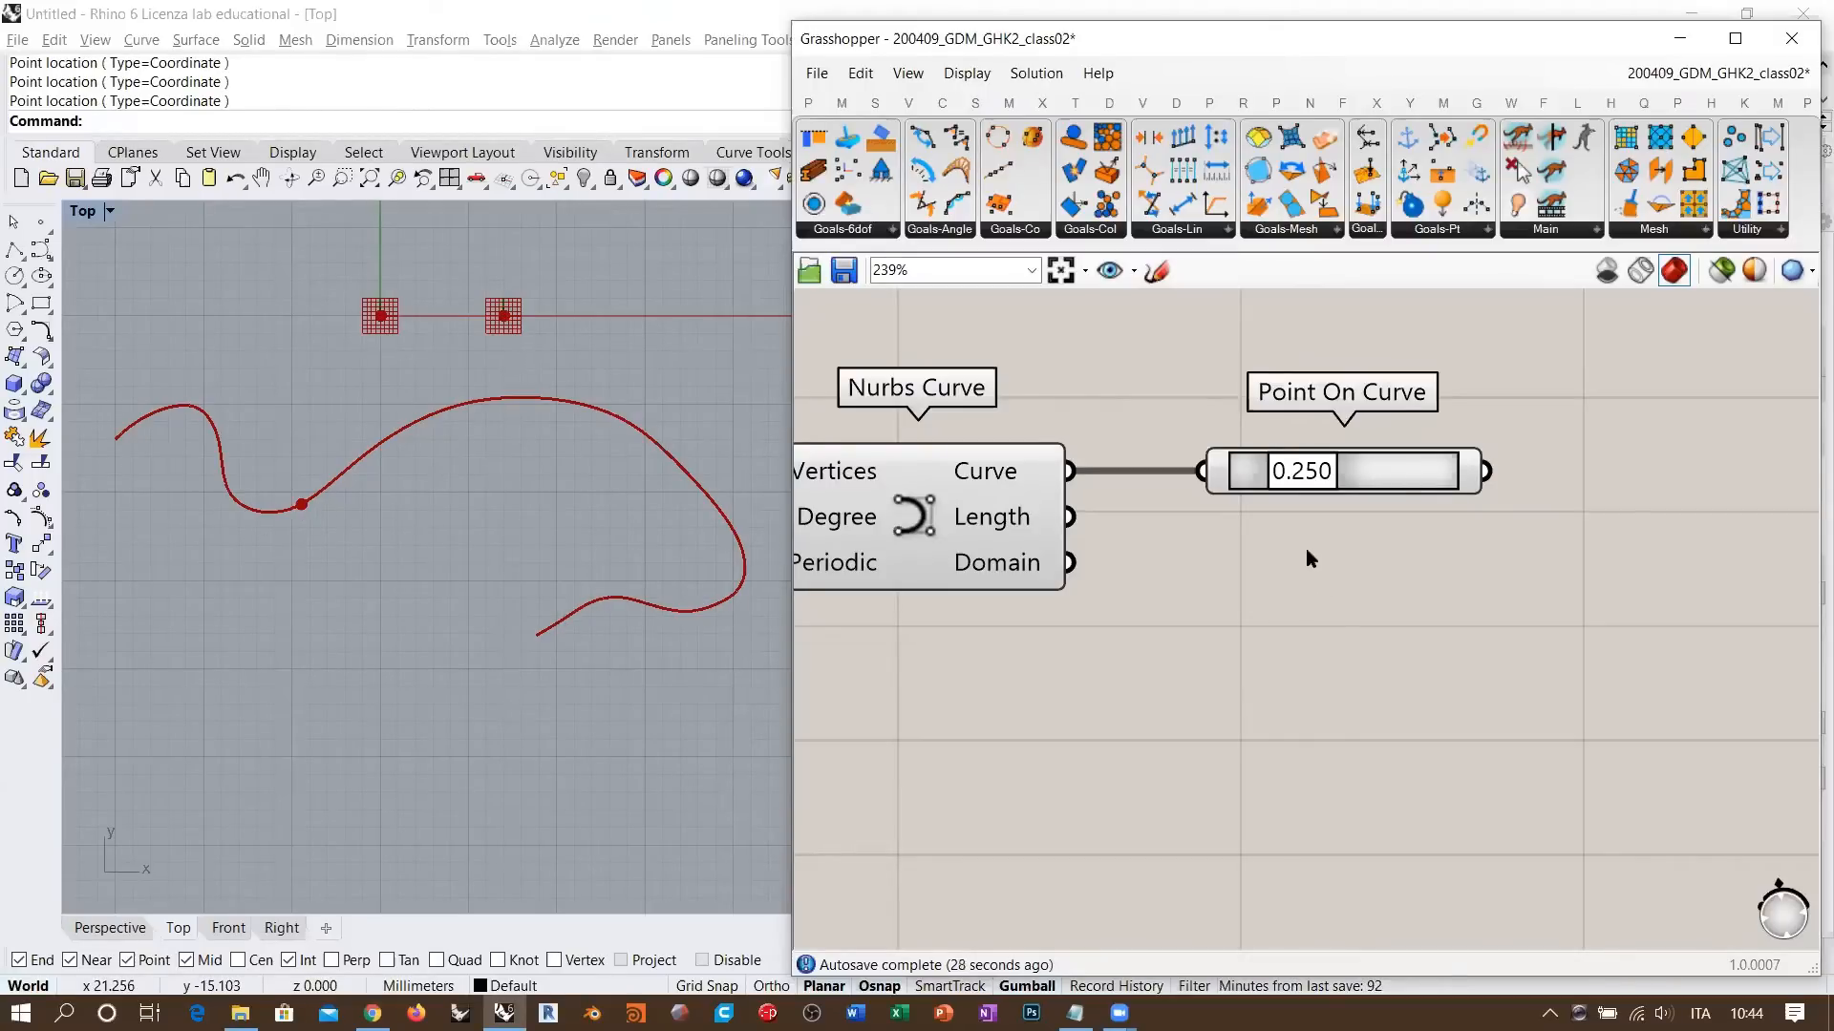
- Slide the Point On Curve to the curve's end at 1.000 and partway back, and set it to 1/2 (mid)
left_click_drag(1301, 477, 1512, 471)
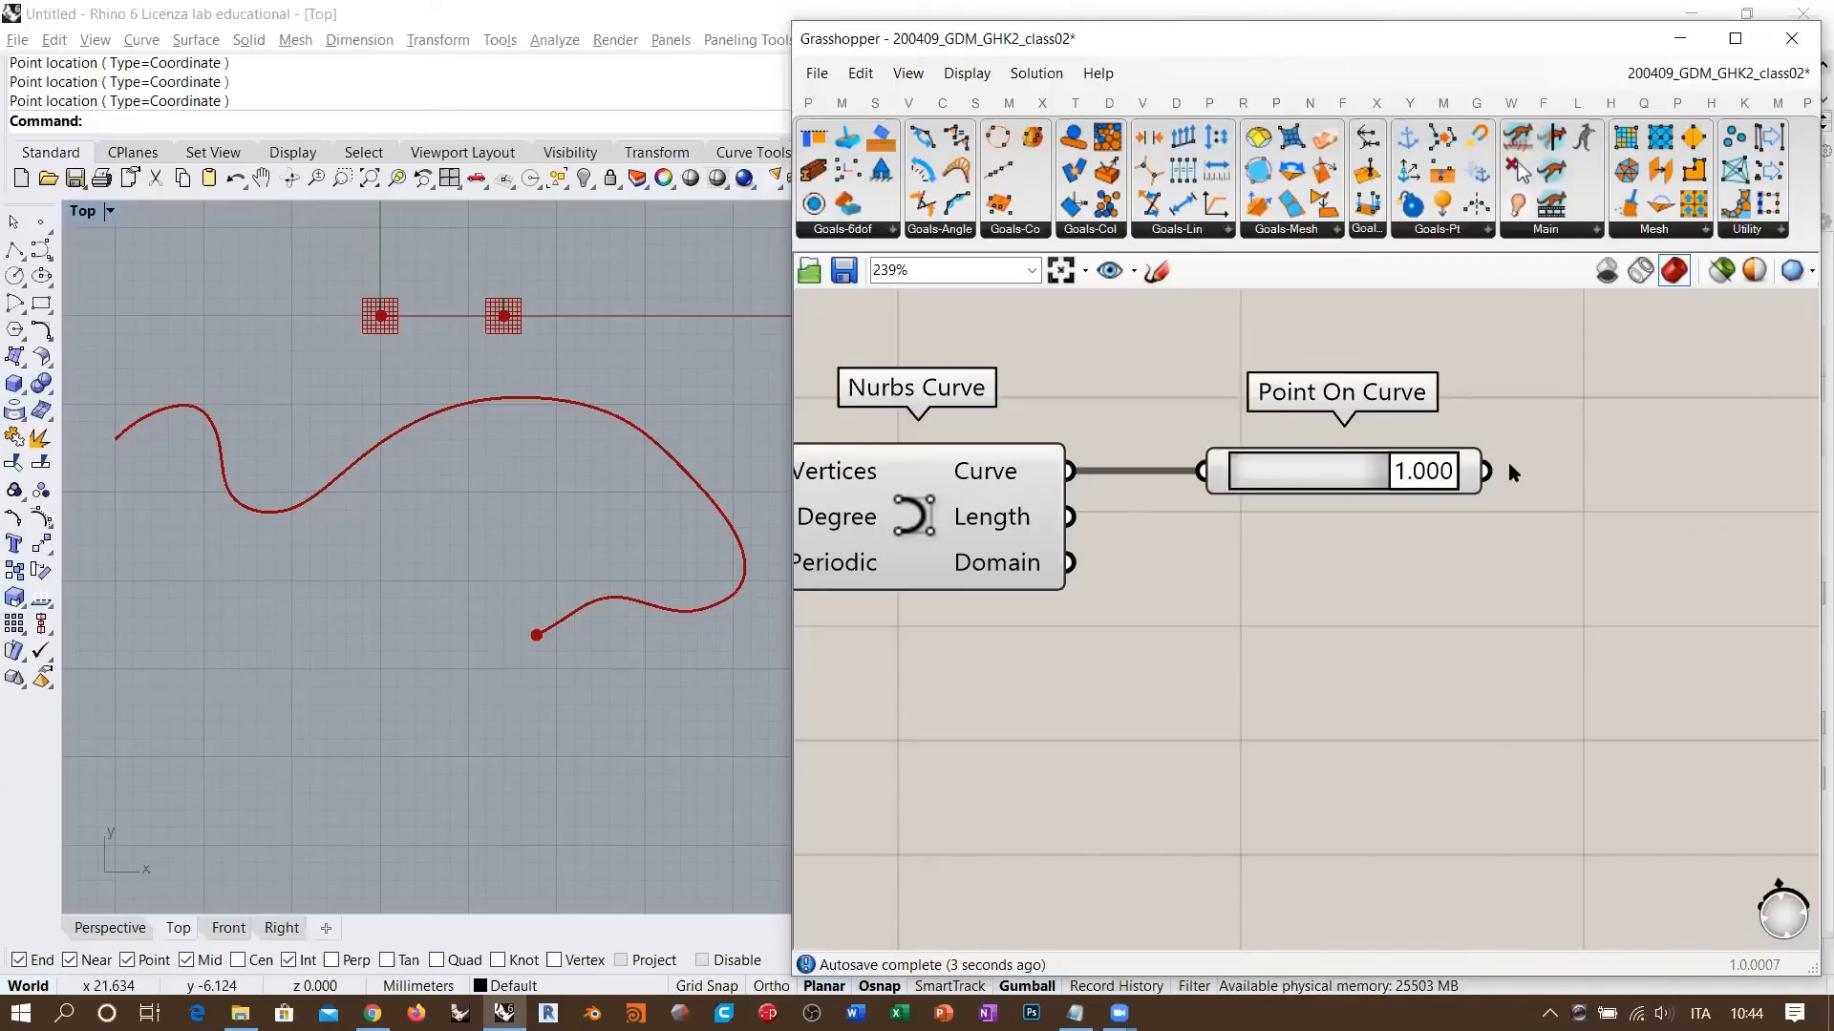
left_click_drag(1400, 485, 1346, 478)
right_click(1298, 464)
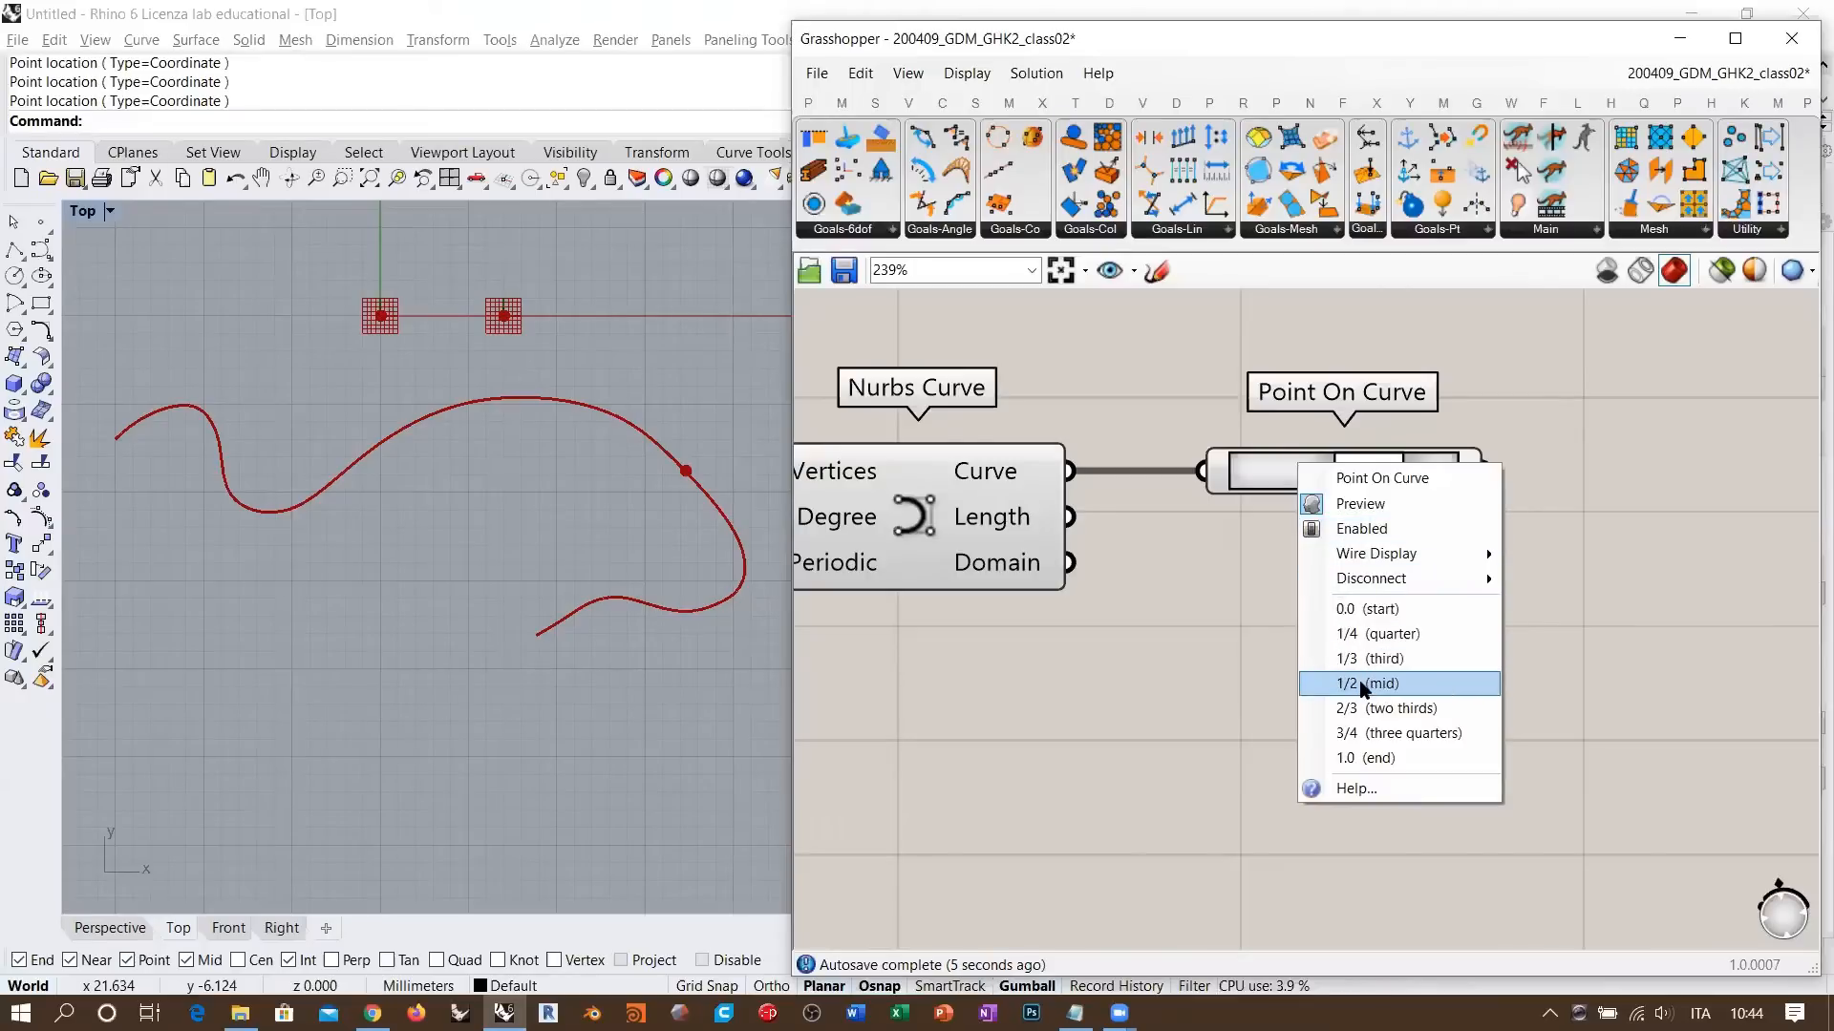
left_click(1355, 683)
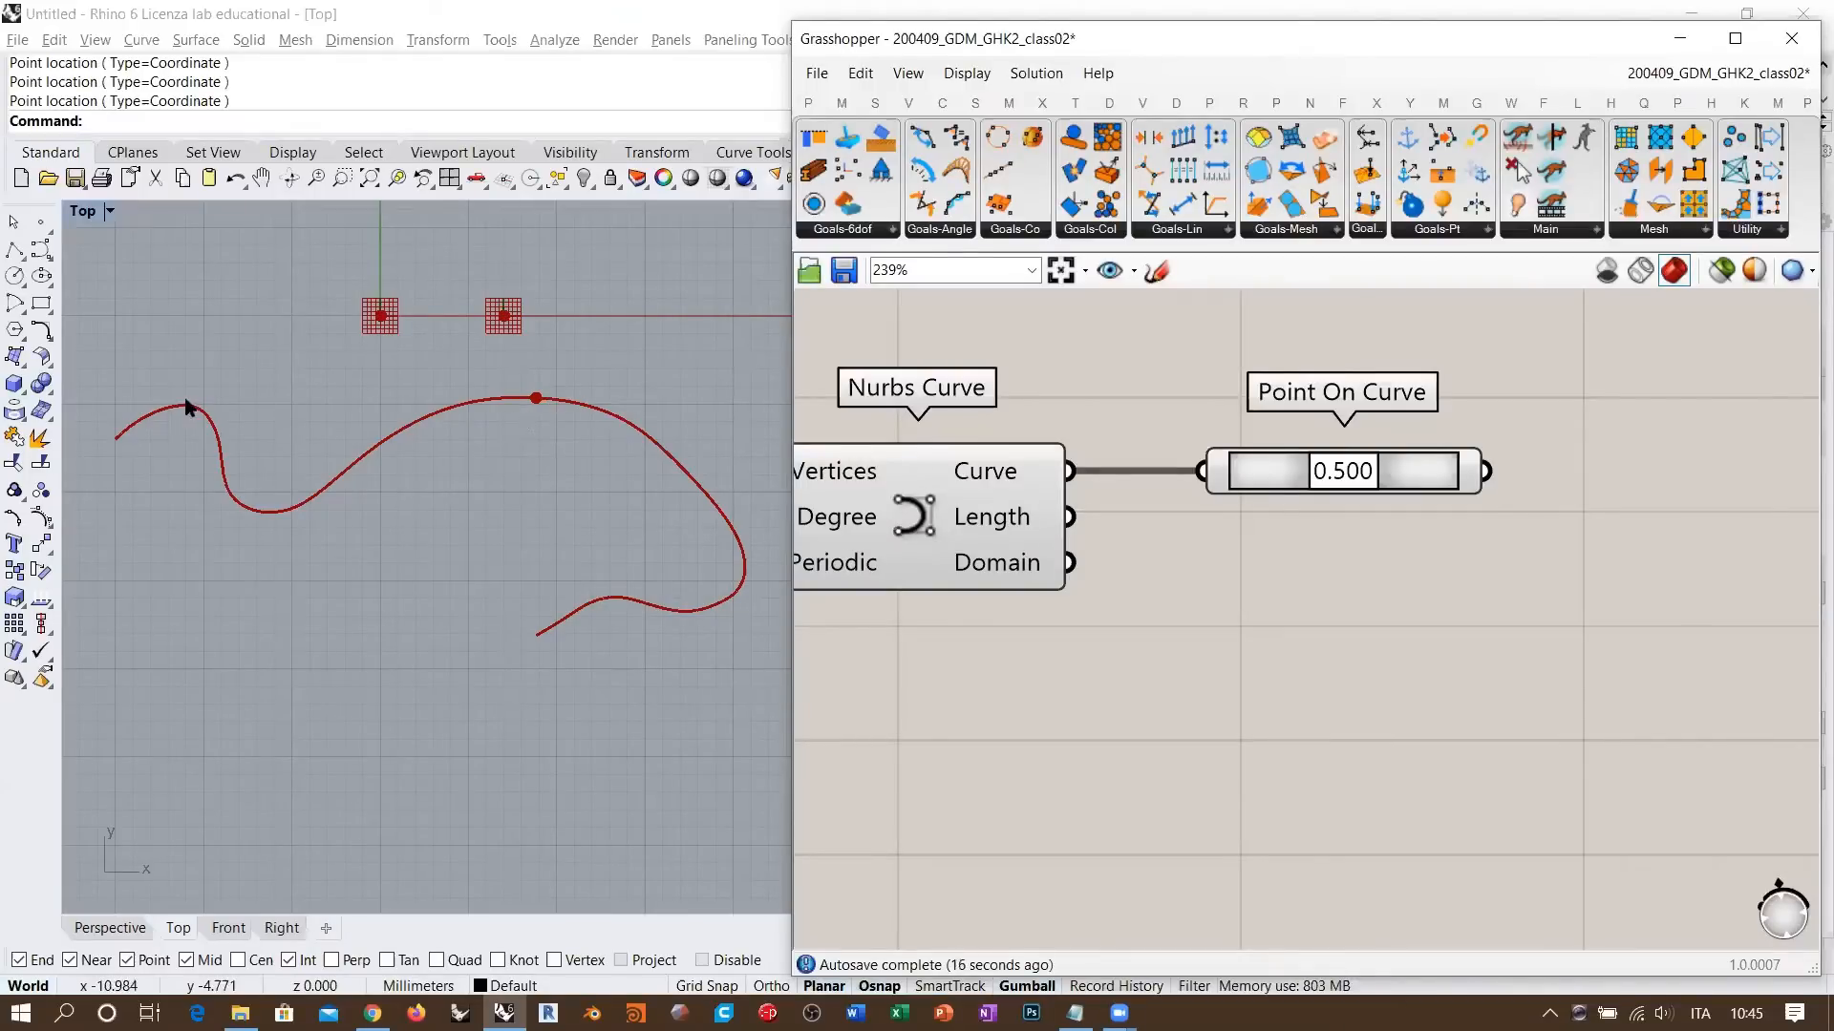
- Add an Evaluate Curve component below the Point On Curve component
double_click(1325, 622)
type("eval")
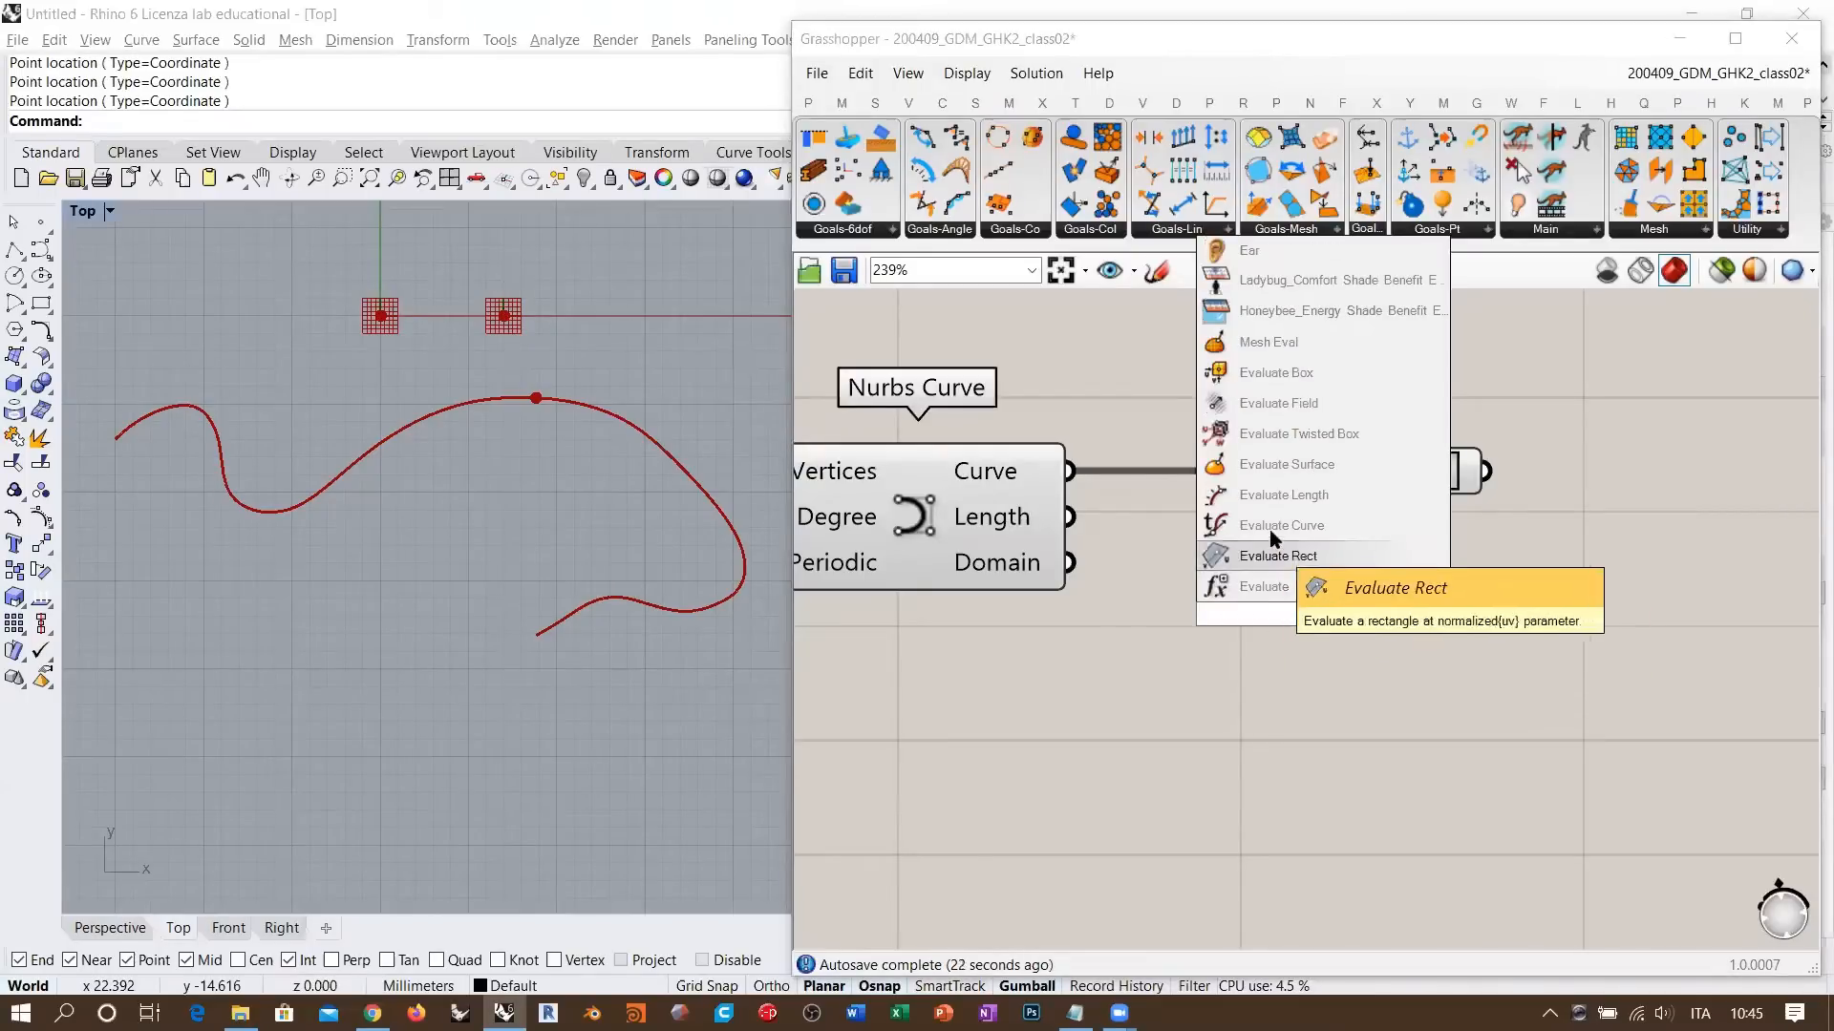
left_click(1270, 525)
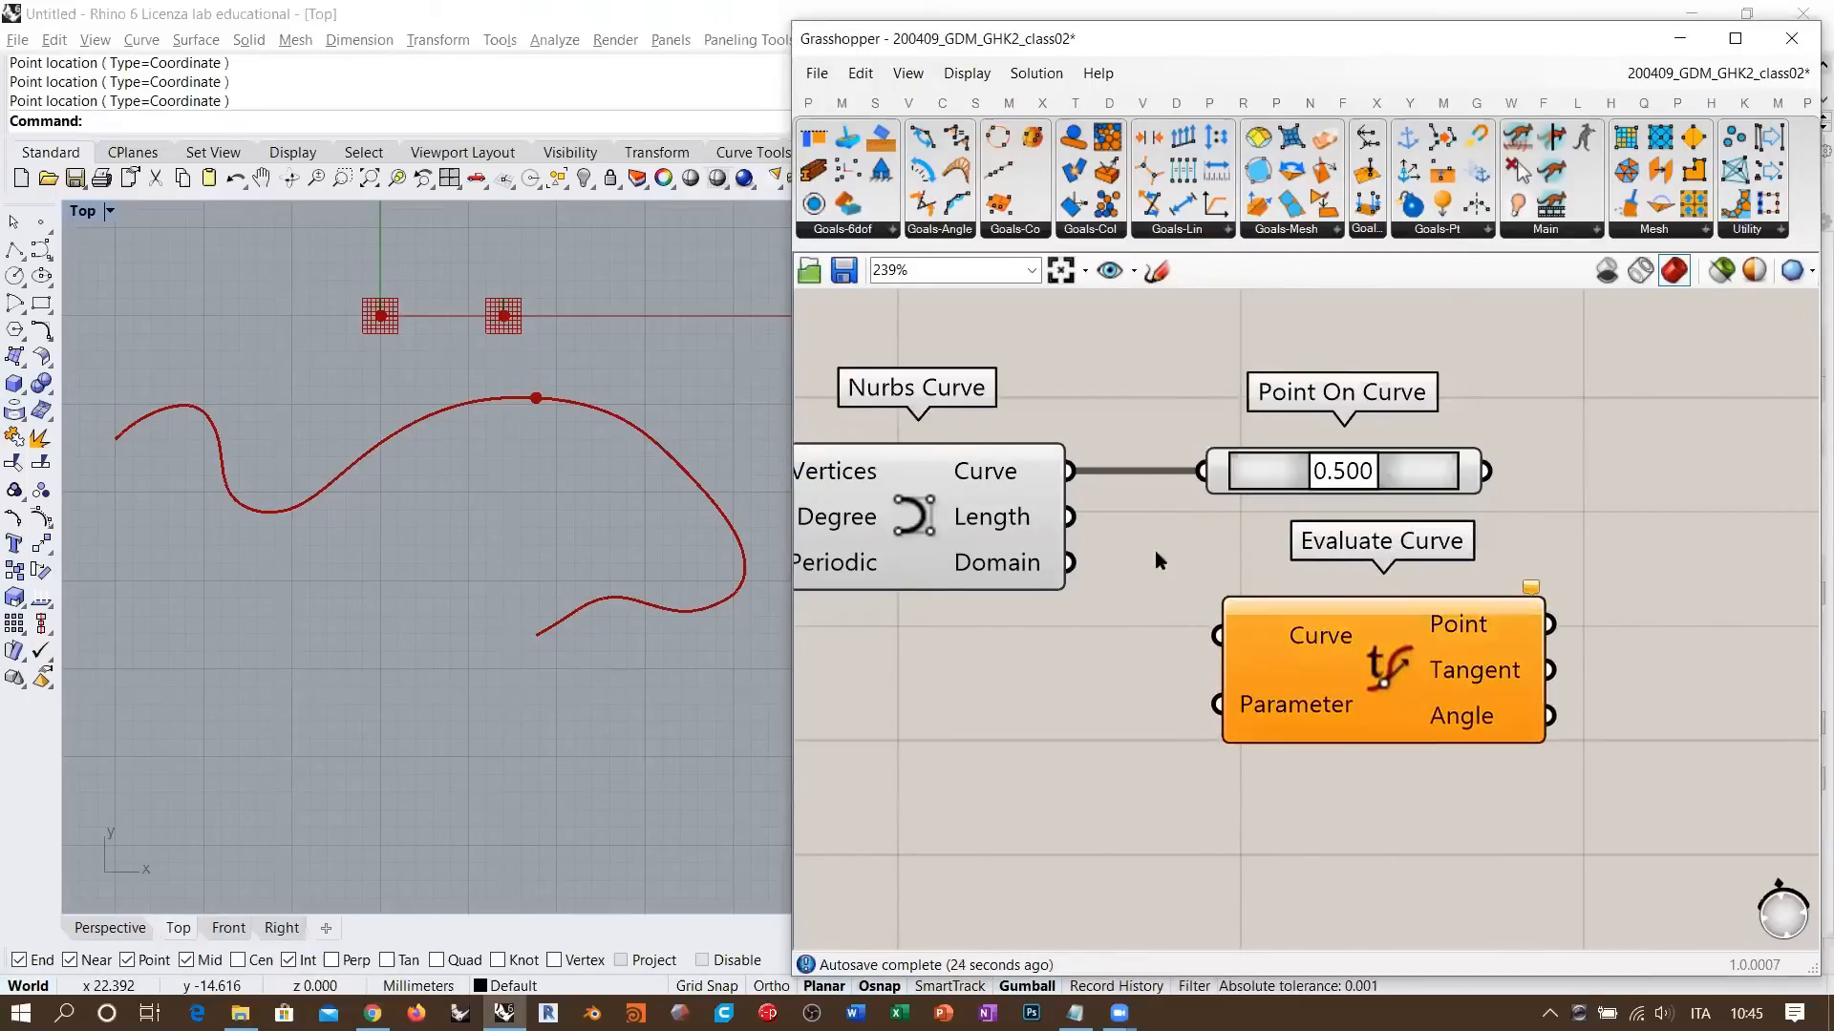
- Connect the Nurbs Curve's Curve output to the Evaluate Curve component's Curve input and nudge Evaluate Curve into place
left_click_drag(1067, 489, 1216, 635)
right_click_drag(1102, 709, 1171, 649)
left_click_drag(1442, 589, 1429, 599)
left_click(1420, 733)
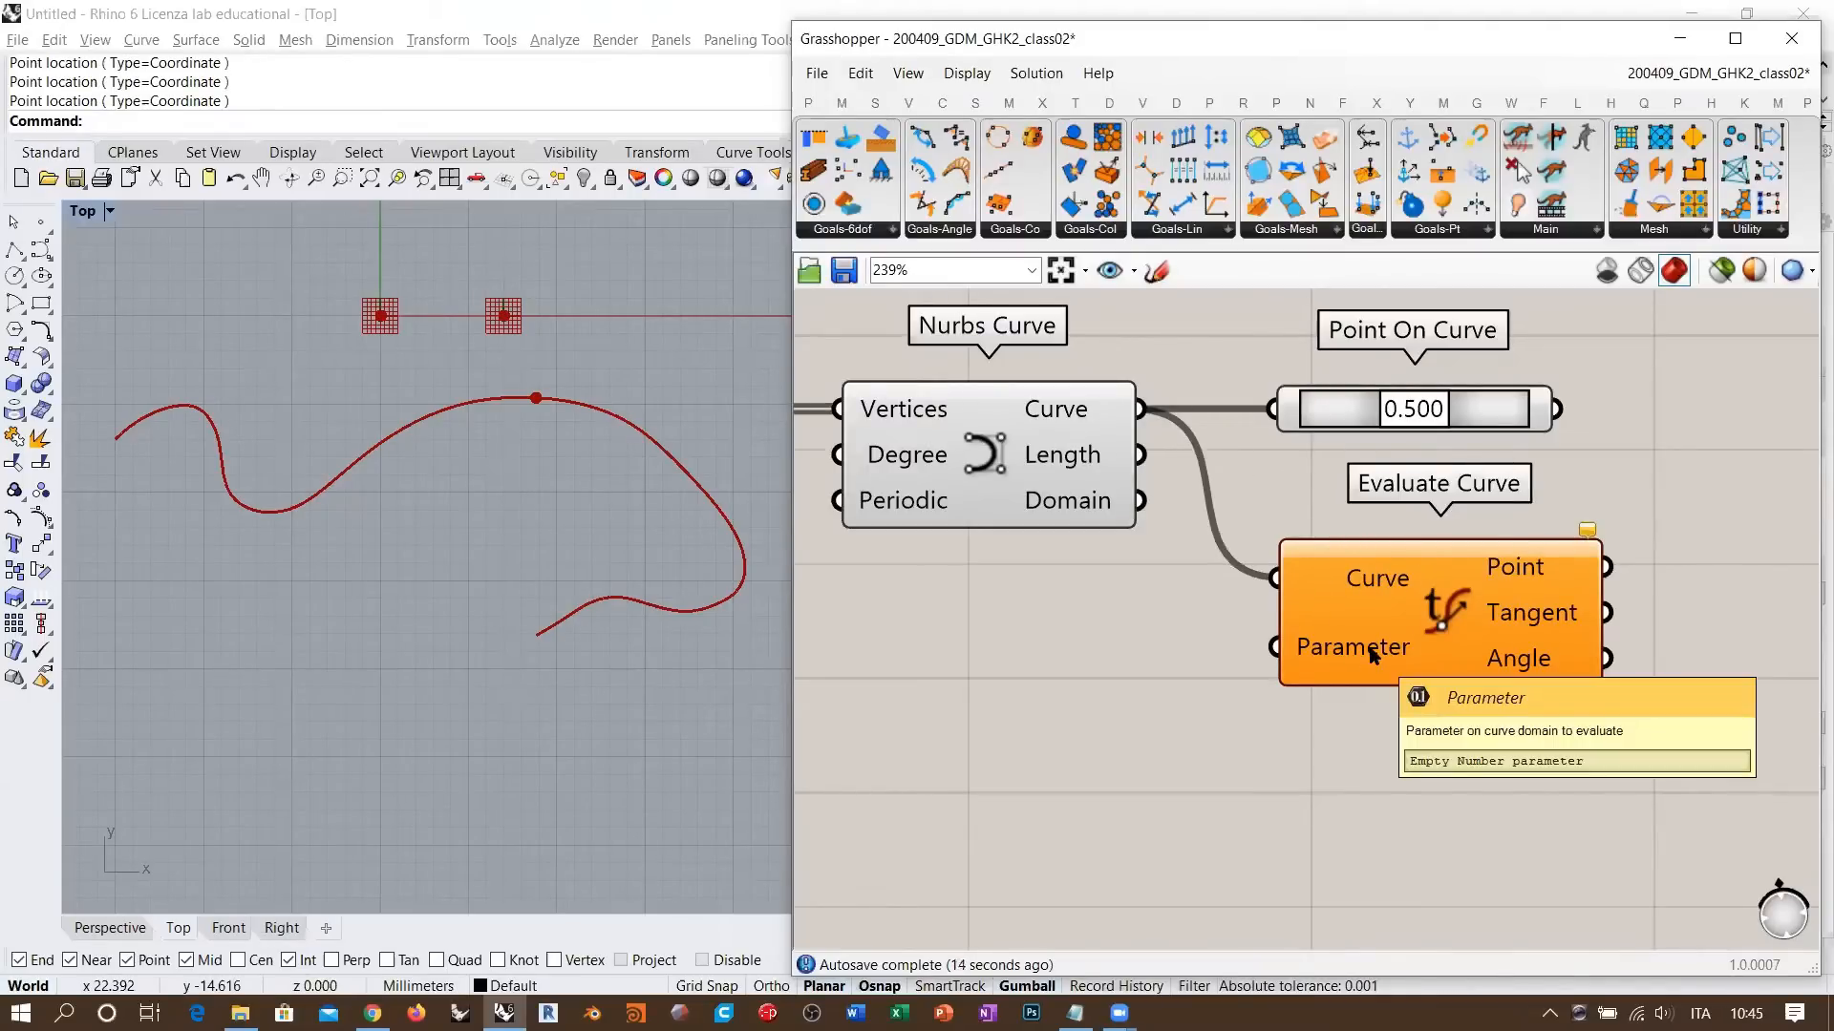
- Sketch a horizontal and a vertical axis with arrowheads on the empty canvas below the Evaluate Curve component
right_click_drag(1194, 647, 1400, 414)
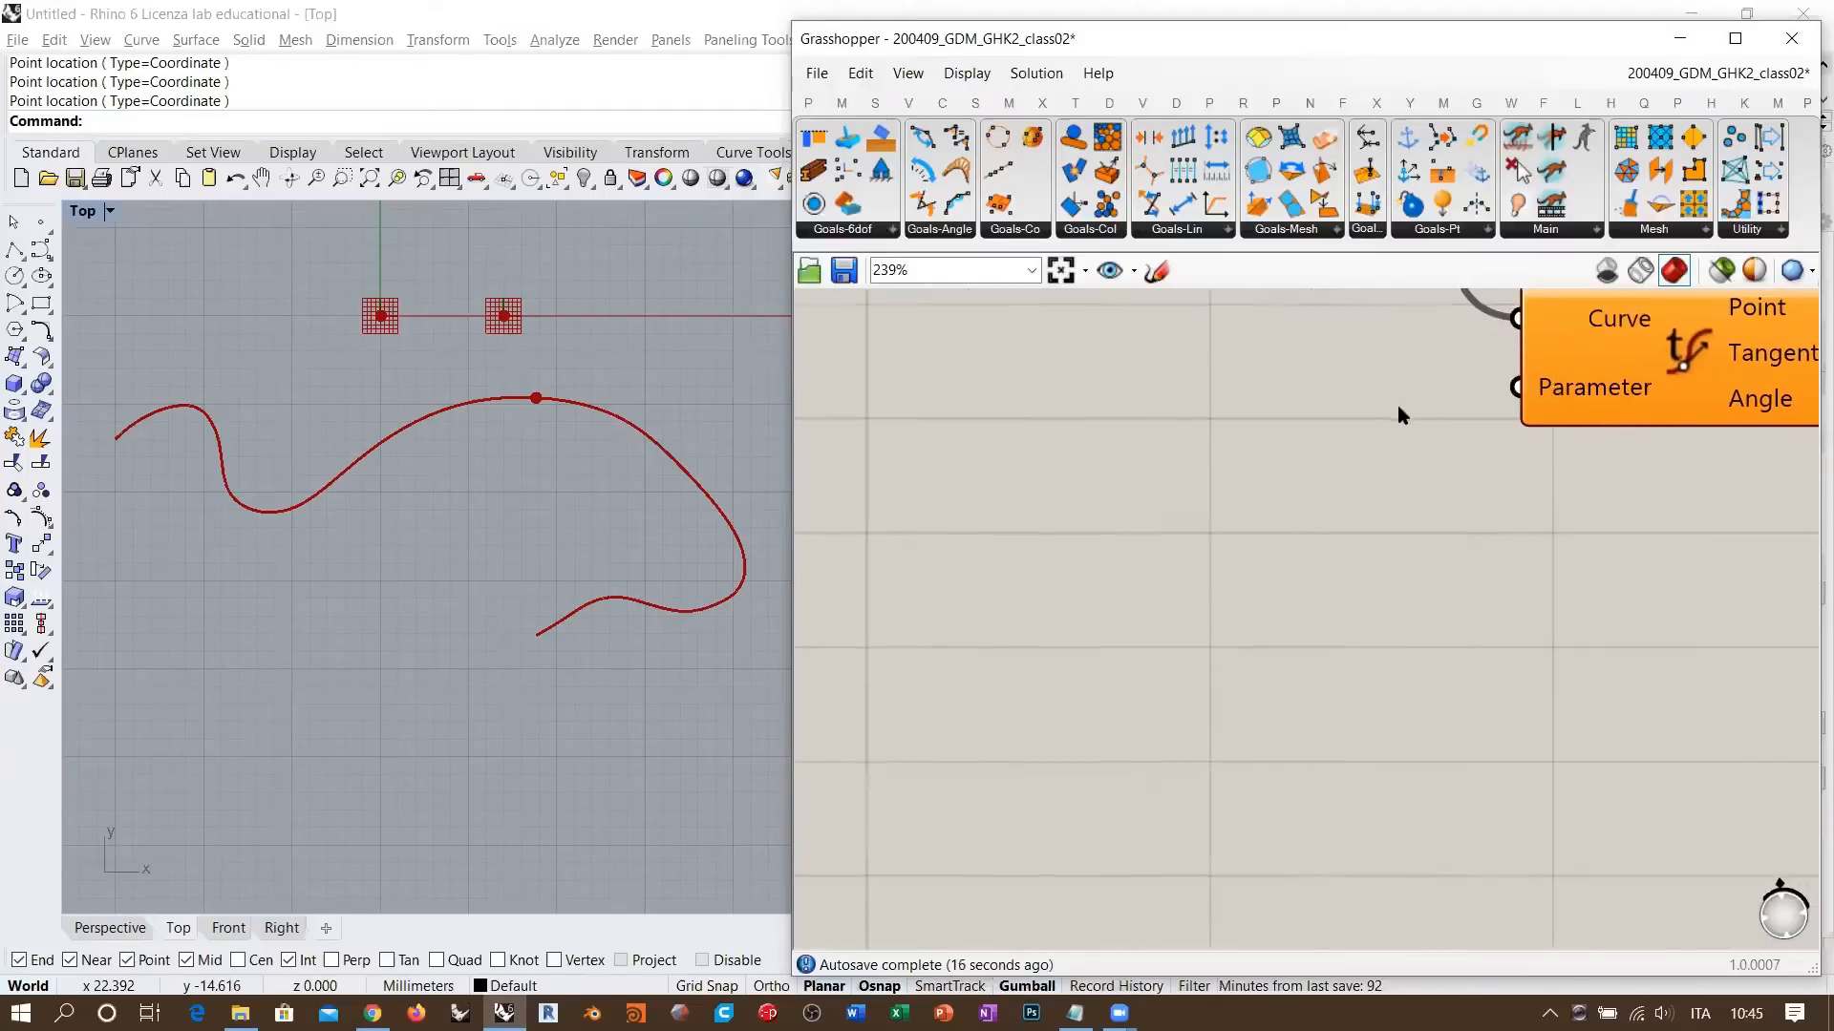
scroll(1293, 360, "down", 2)
left_click(1156, 270)
left_click_drag(1032, 766, 1579, 766)
left_click_drag(1100, 380, 1124, 888)
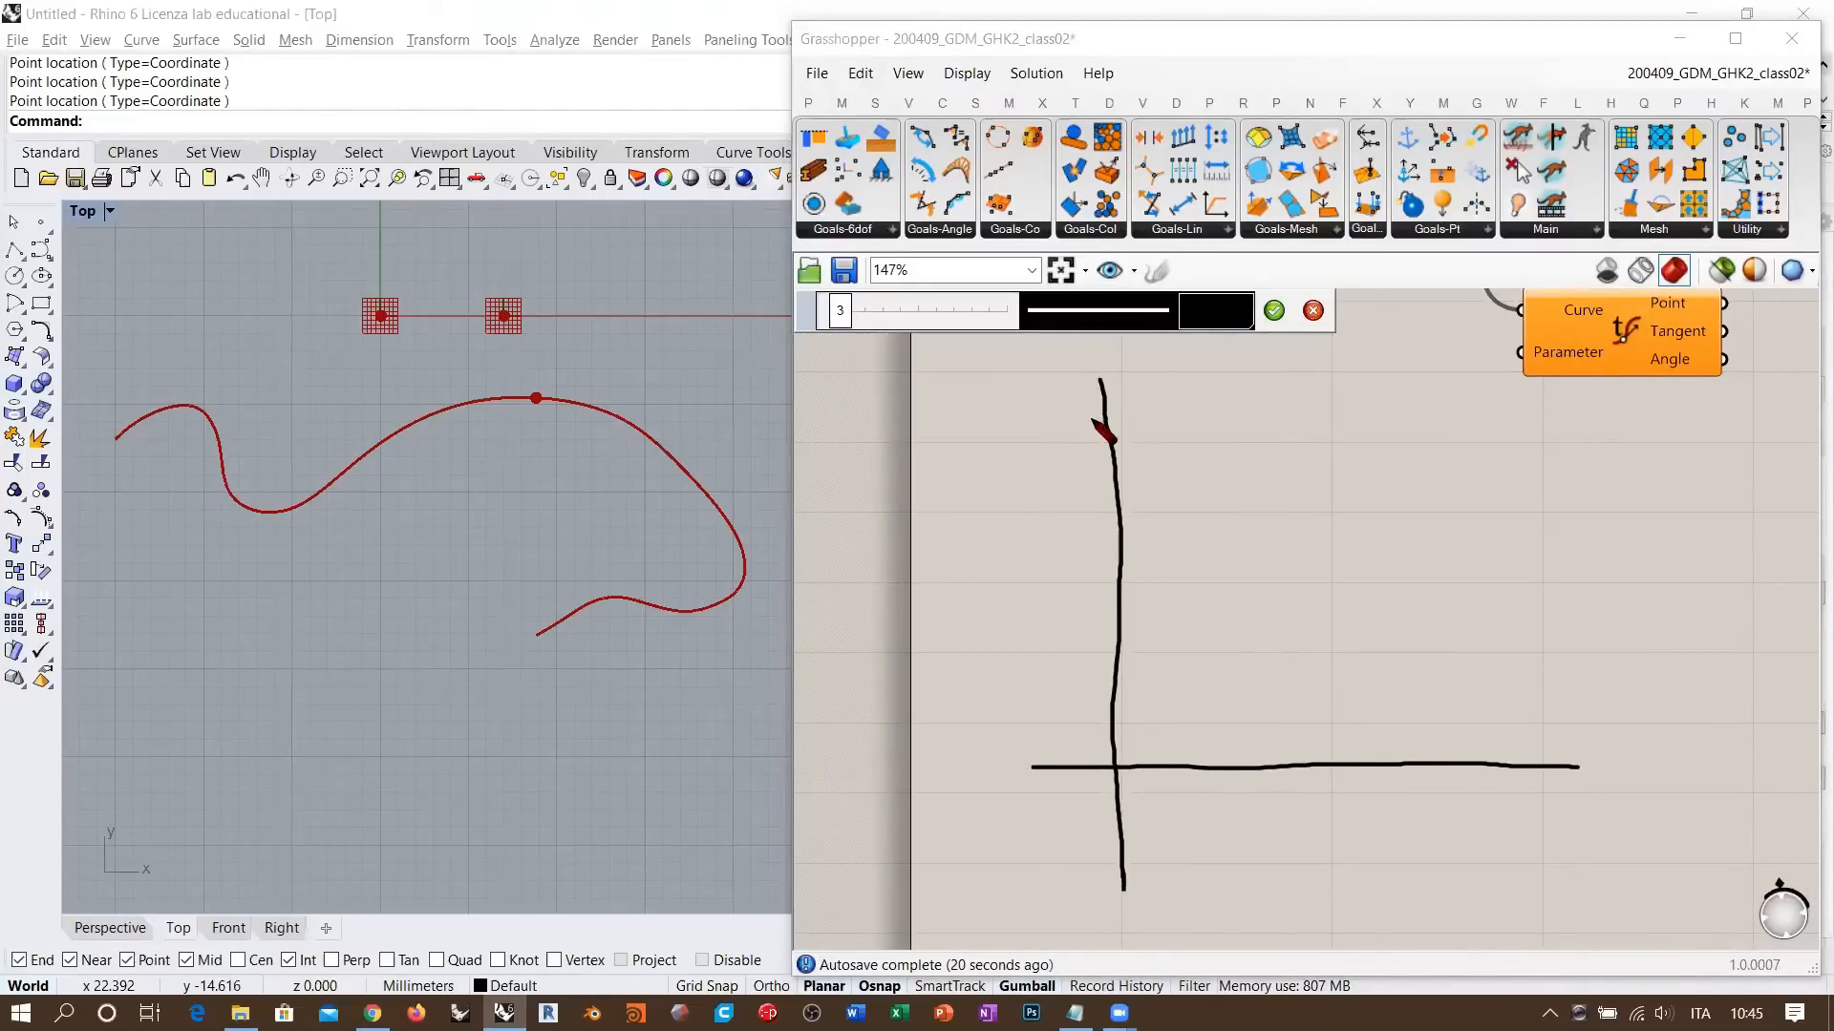
mouse_move(1091, 420)
left_mouse_down()
mouse_move(1098, 399)
mouse_move(1124, 413)
left_mouse_up()
mouse_move(1562, 743)
left_mouse_down()
mouse_move(1561, 781)
mouse_move(1612, 783)
left_mouse_up()
left_click_drag(1535, 779, 1612, 783)
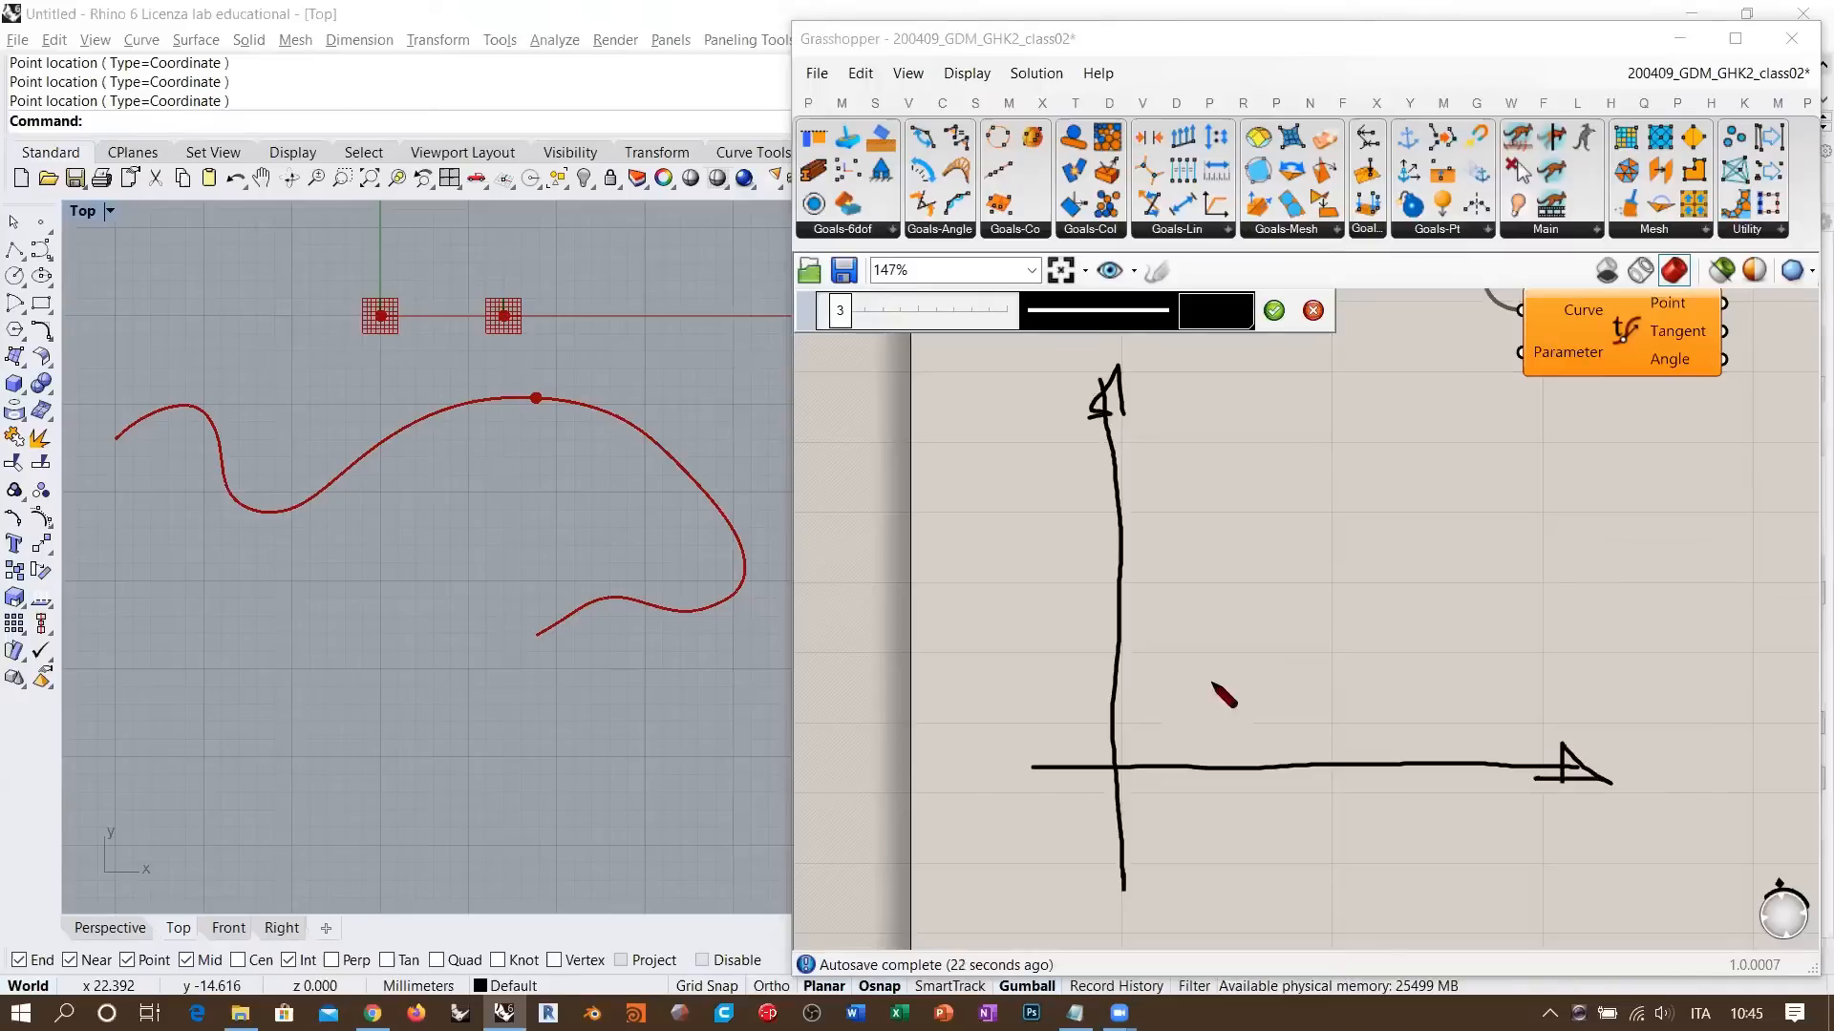
- Sketch a wavy curve above the horizontal axis, mark a point near its start with a cross, and retrace the curve
left_click_drag(1154, 679, 1526, 561)
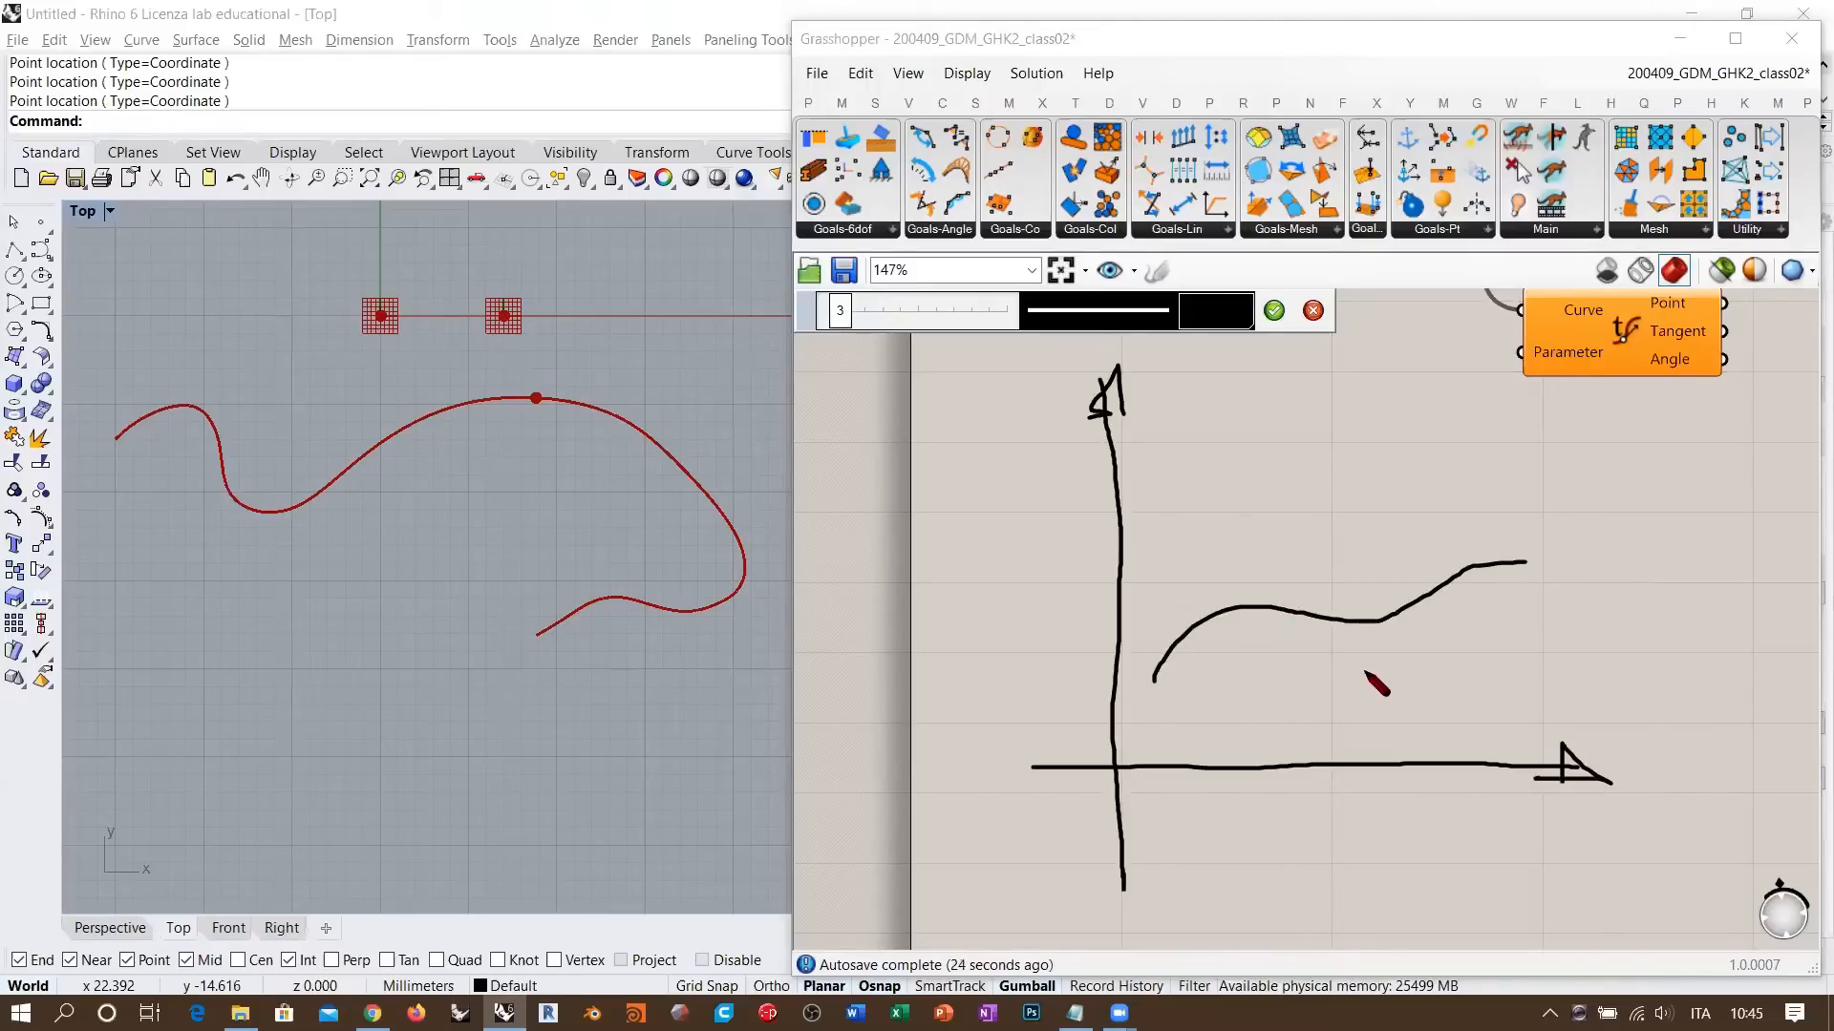
mouse_move(1215, 606)
left_mouse_down()
mouse_move(1228, 625)
mouse_move(1213, 620)
left_mouse_up()
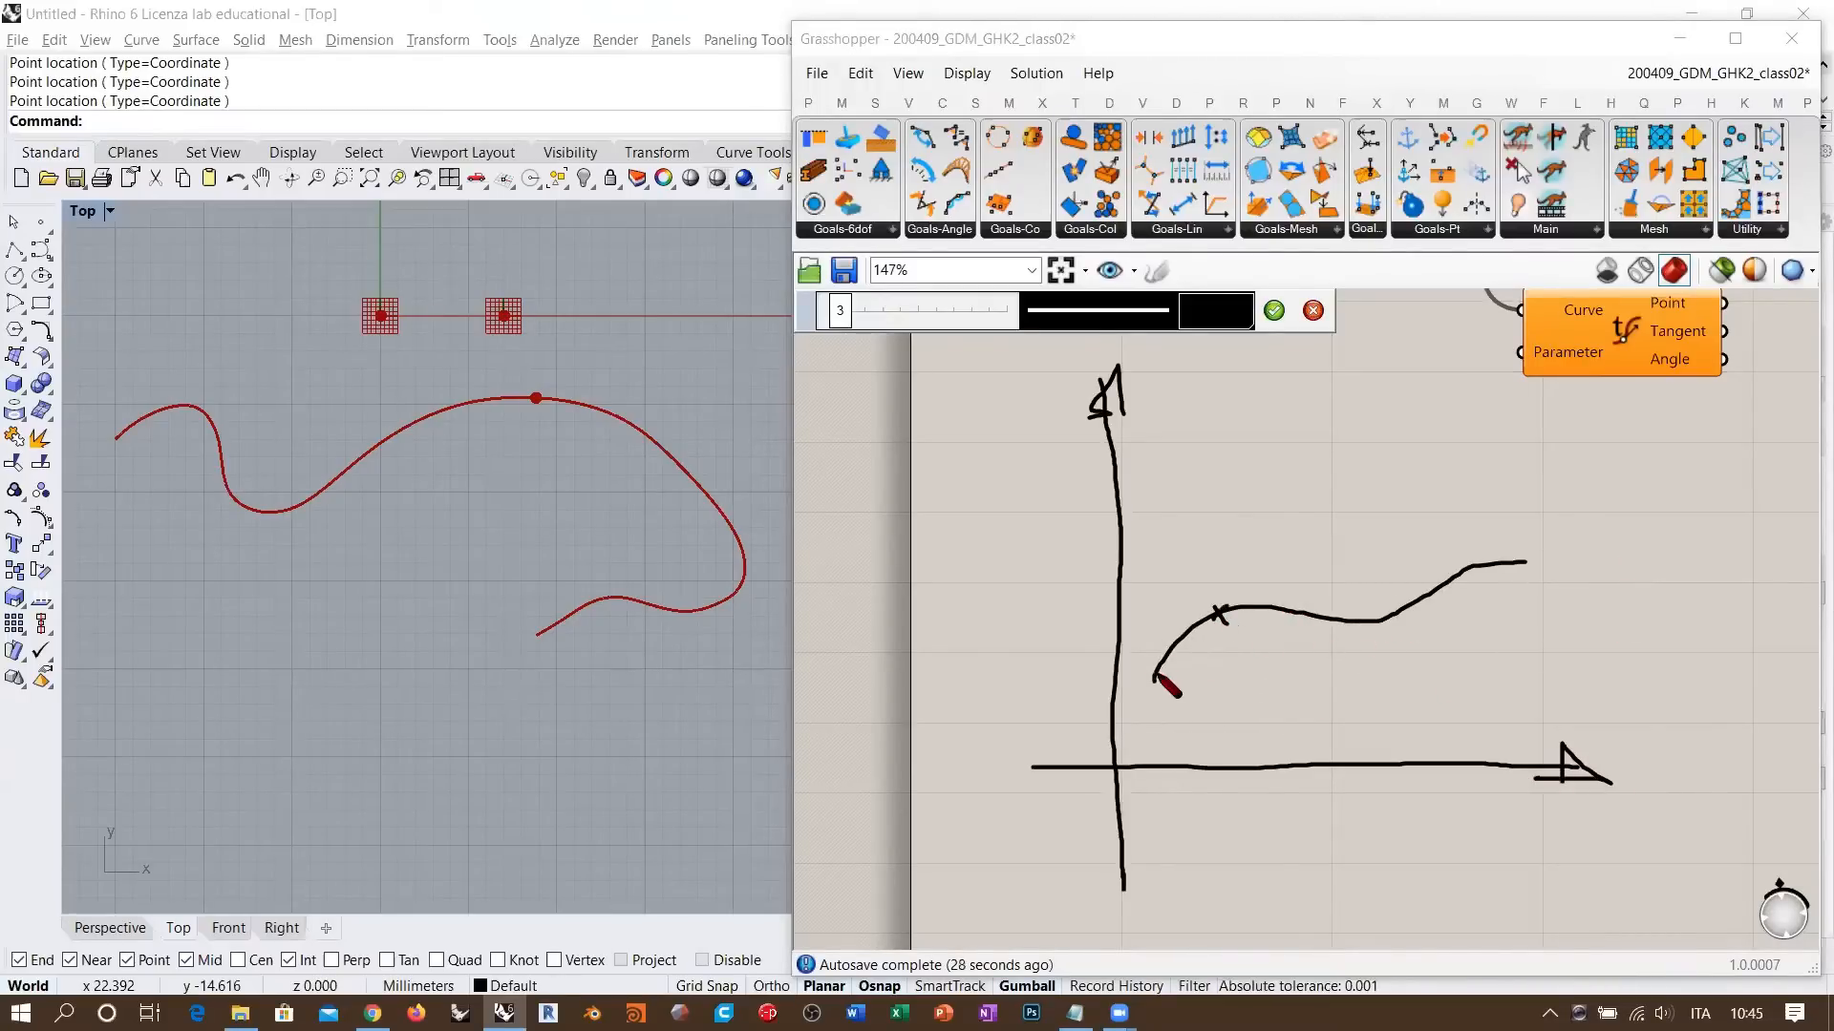
mouse_move(1153, 680)
left_mouse_down()
mouse_move(1239, 607)
mouse_move(1384, 621)
mouse_move(1530, 567)
mouse_move(1395, 620)
left_mouse_up()
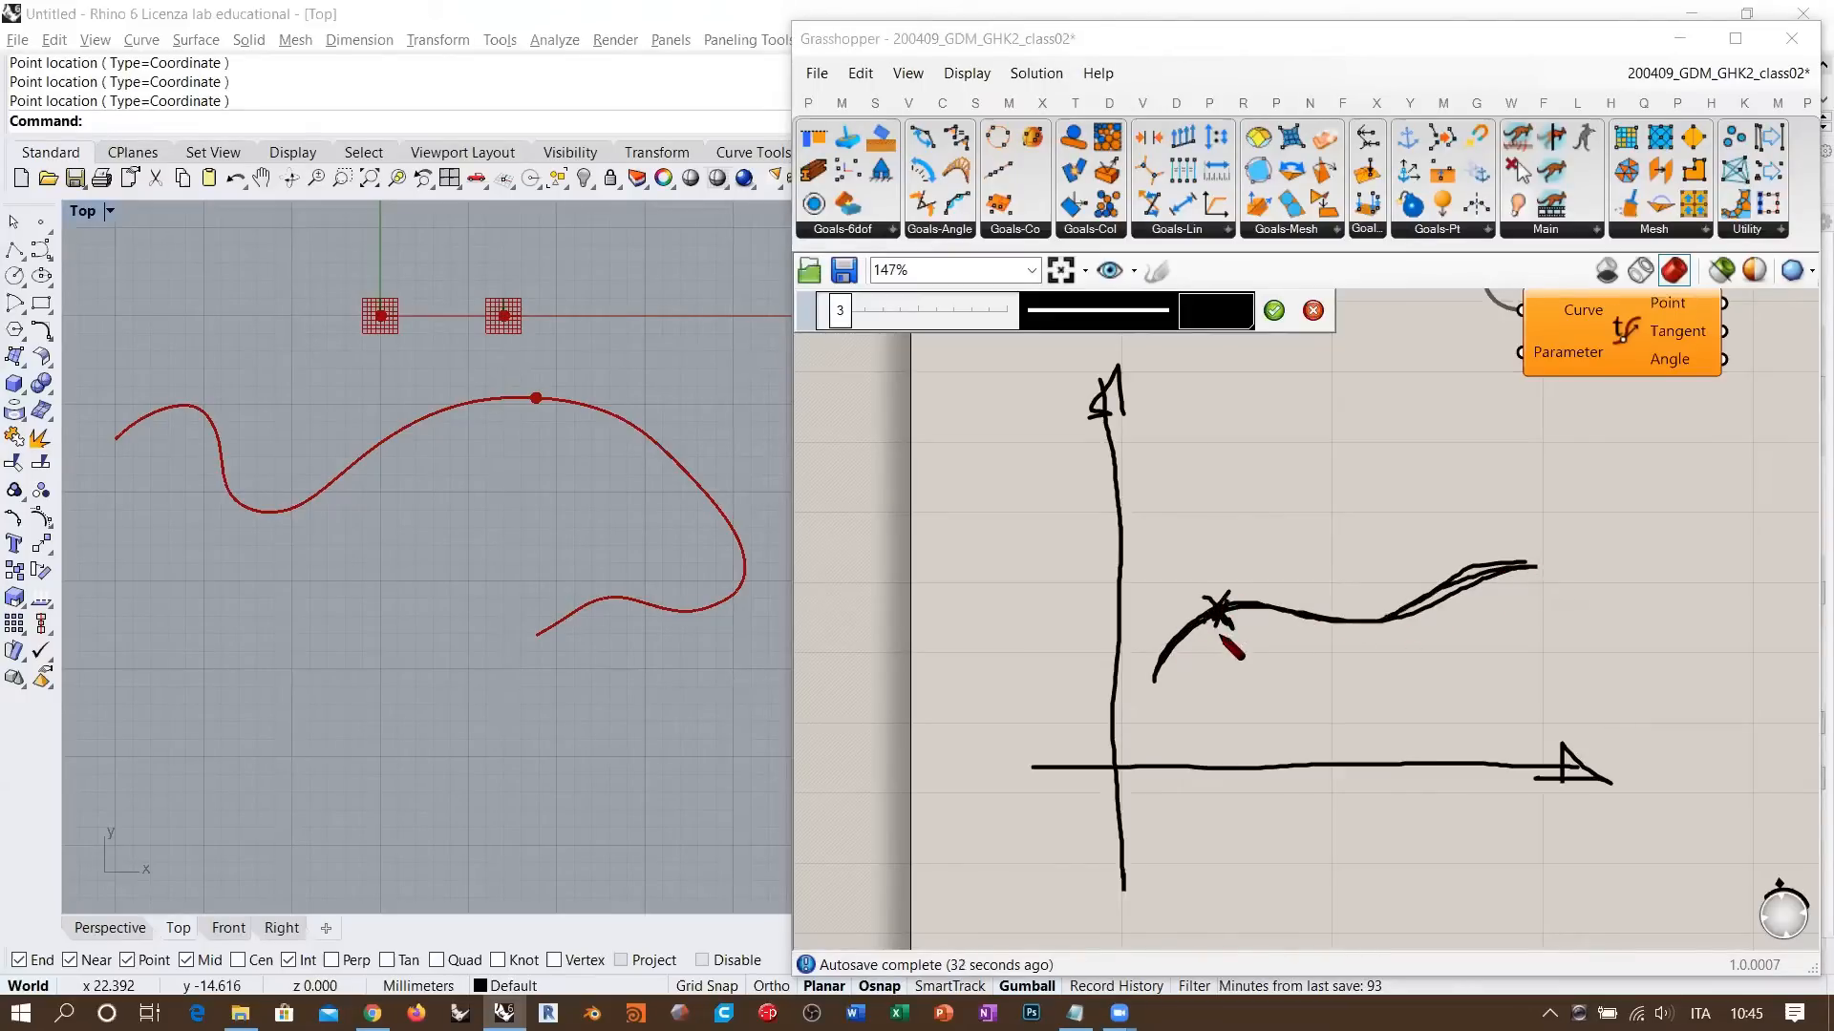
- Add tick marks for the marked point on both axes and label them x and y
left_click_drag(1216, 752, 1239, 837)
left_click_drag(1237, 808, 1222, 833)
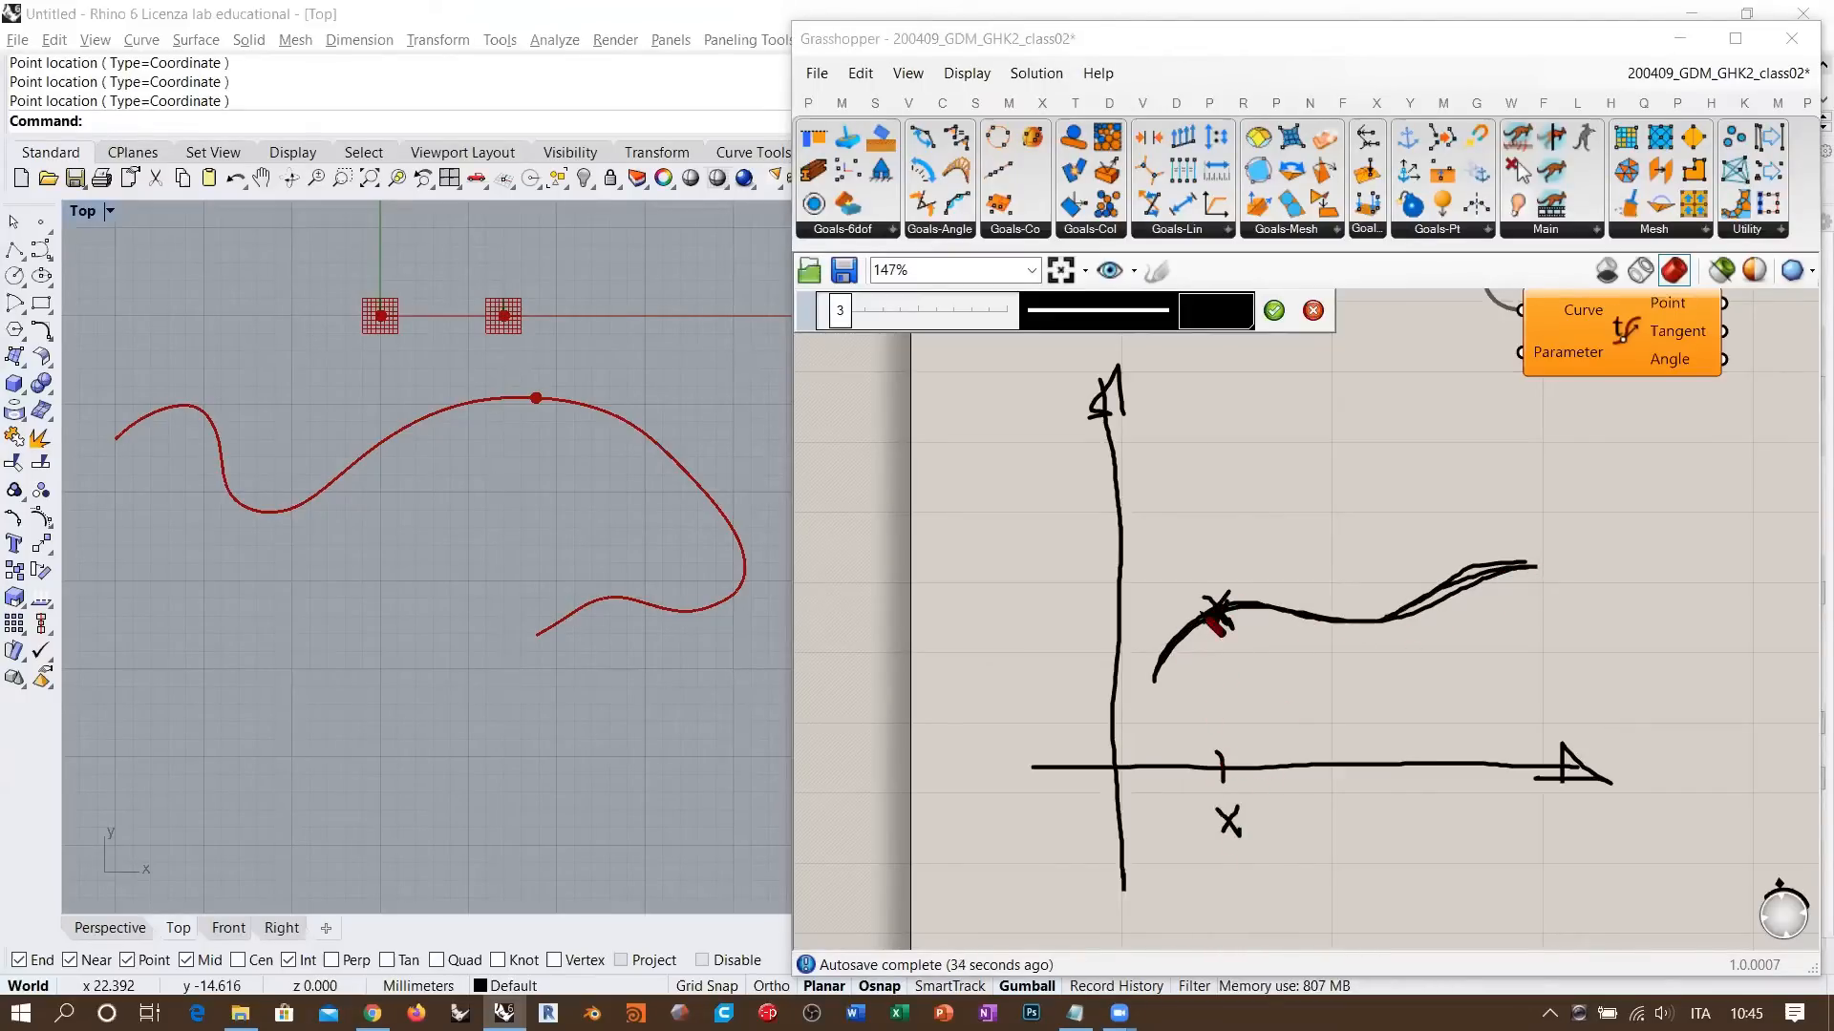
mouse_move(1105, 607)
left_mouse_down()
mouse_move(1126, 607)
mouse_move(1065, 616)
left_mouse_up()
left_click_drag(1078, 589, 1038, 649)
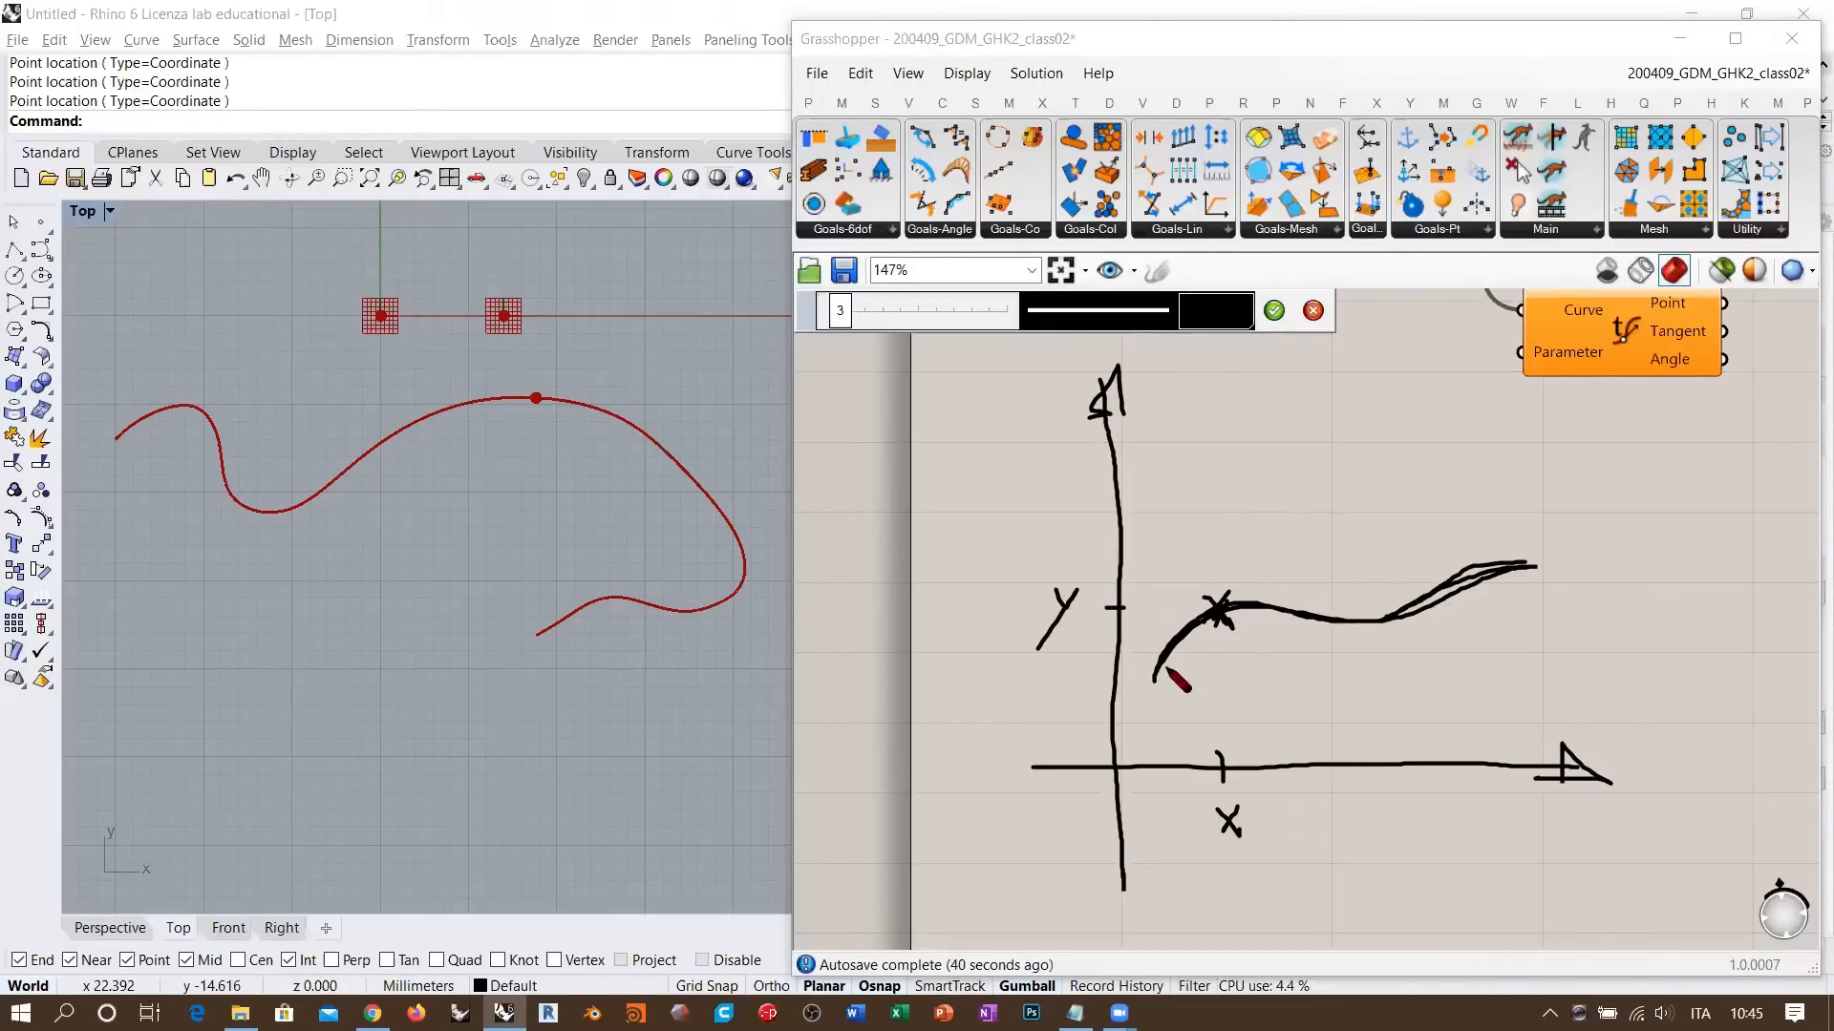
- Handwrite a schematic curve equation above the sketched curve, starting with Y = and containing X² ± followed by placeholder strokes
mouse_move(1287, 413)
left_mouse_down()
mouse_move(1312, 437)
mouse_move(1291, 482)
left_mouse_up()
mouse_move(1352, 431)
left_mouse_down()
mouse_move(1452, 461)
mouse_move(1626, 445)
left_mouse_up()
mouse_move(1613, 436)
left_mouse_down()
mouse_move(1638, 436)
mouse_move(1640, 459)
mouse_move(1743, 447)
left_mouse_up()
left_click_drag(1767, 443, 1806, 461)
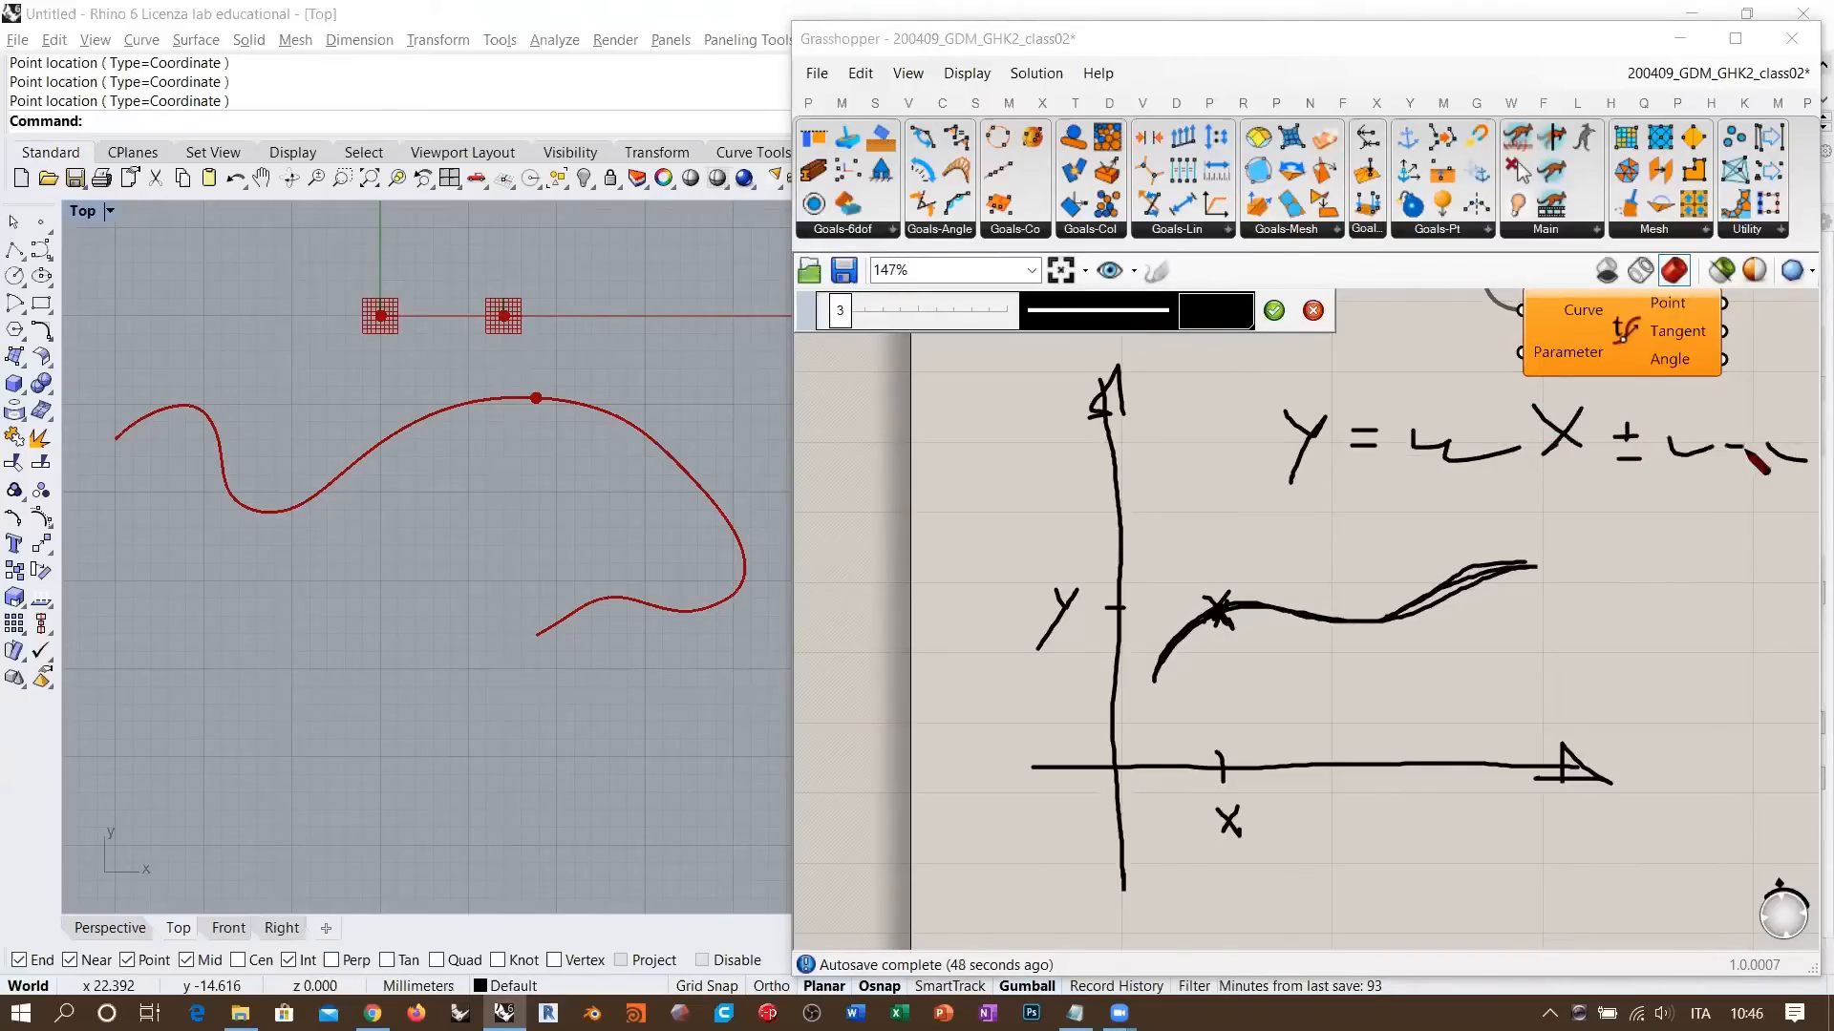
left_click_drag(1601, 383, 1614, 393)
- Thicken the sketched curve and write x = x(t) and y = y(t) beside the axis labels, underlining each t
mouse_move(1150, 676)
left_mouse_down()
mouse_move(1209, 631)
mouse_move(1491, 578)
mouse_move(1366, 633)
left_mouse_up()
mouse_move(1178, 668)
left_mouse_down()
mouse_move(1247, 621)
mouse_move(1439, 612)
mouse_move(1545, 575)
mouse_move(1189, 650)
left_mouse_up()
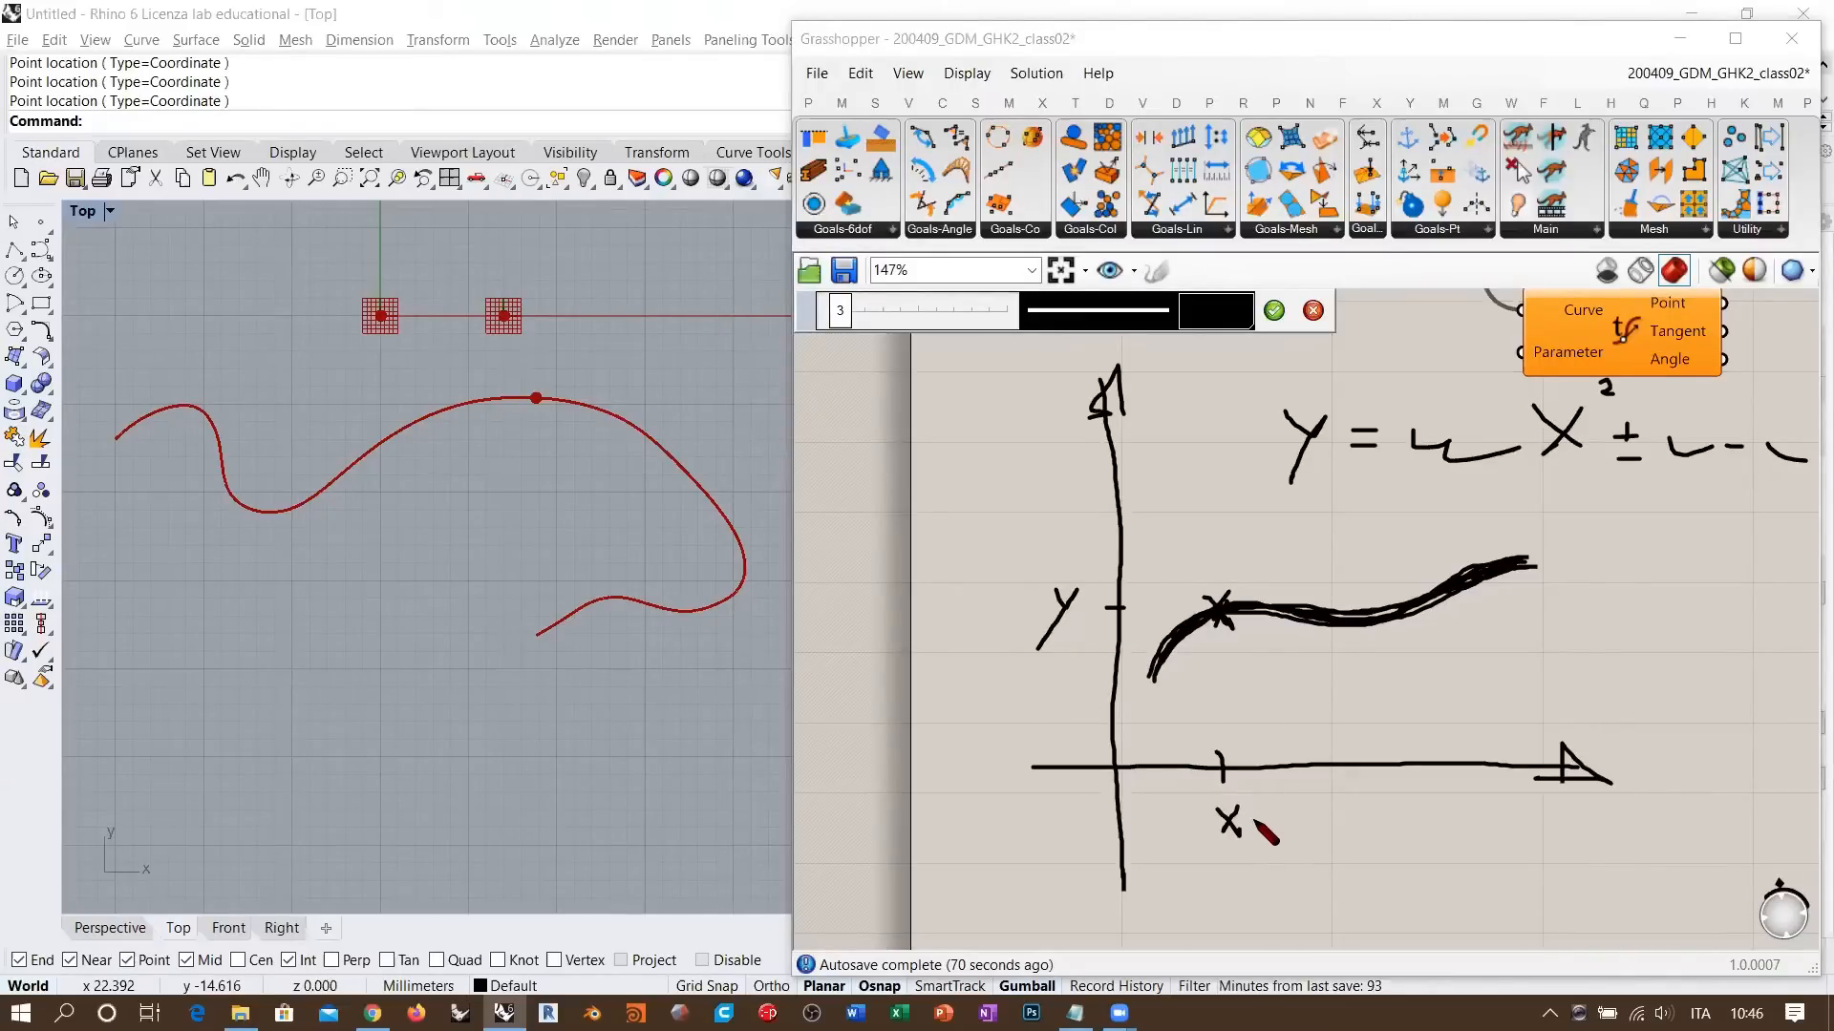
mouse_move(1253, 820)
left_mouse_down()
mouse_move(1326, 850)
mouse_move(1343, 811)
mouse_move(1361, 855)
left_mouse_up()
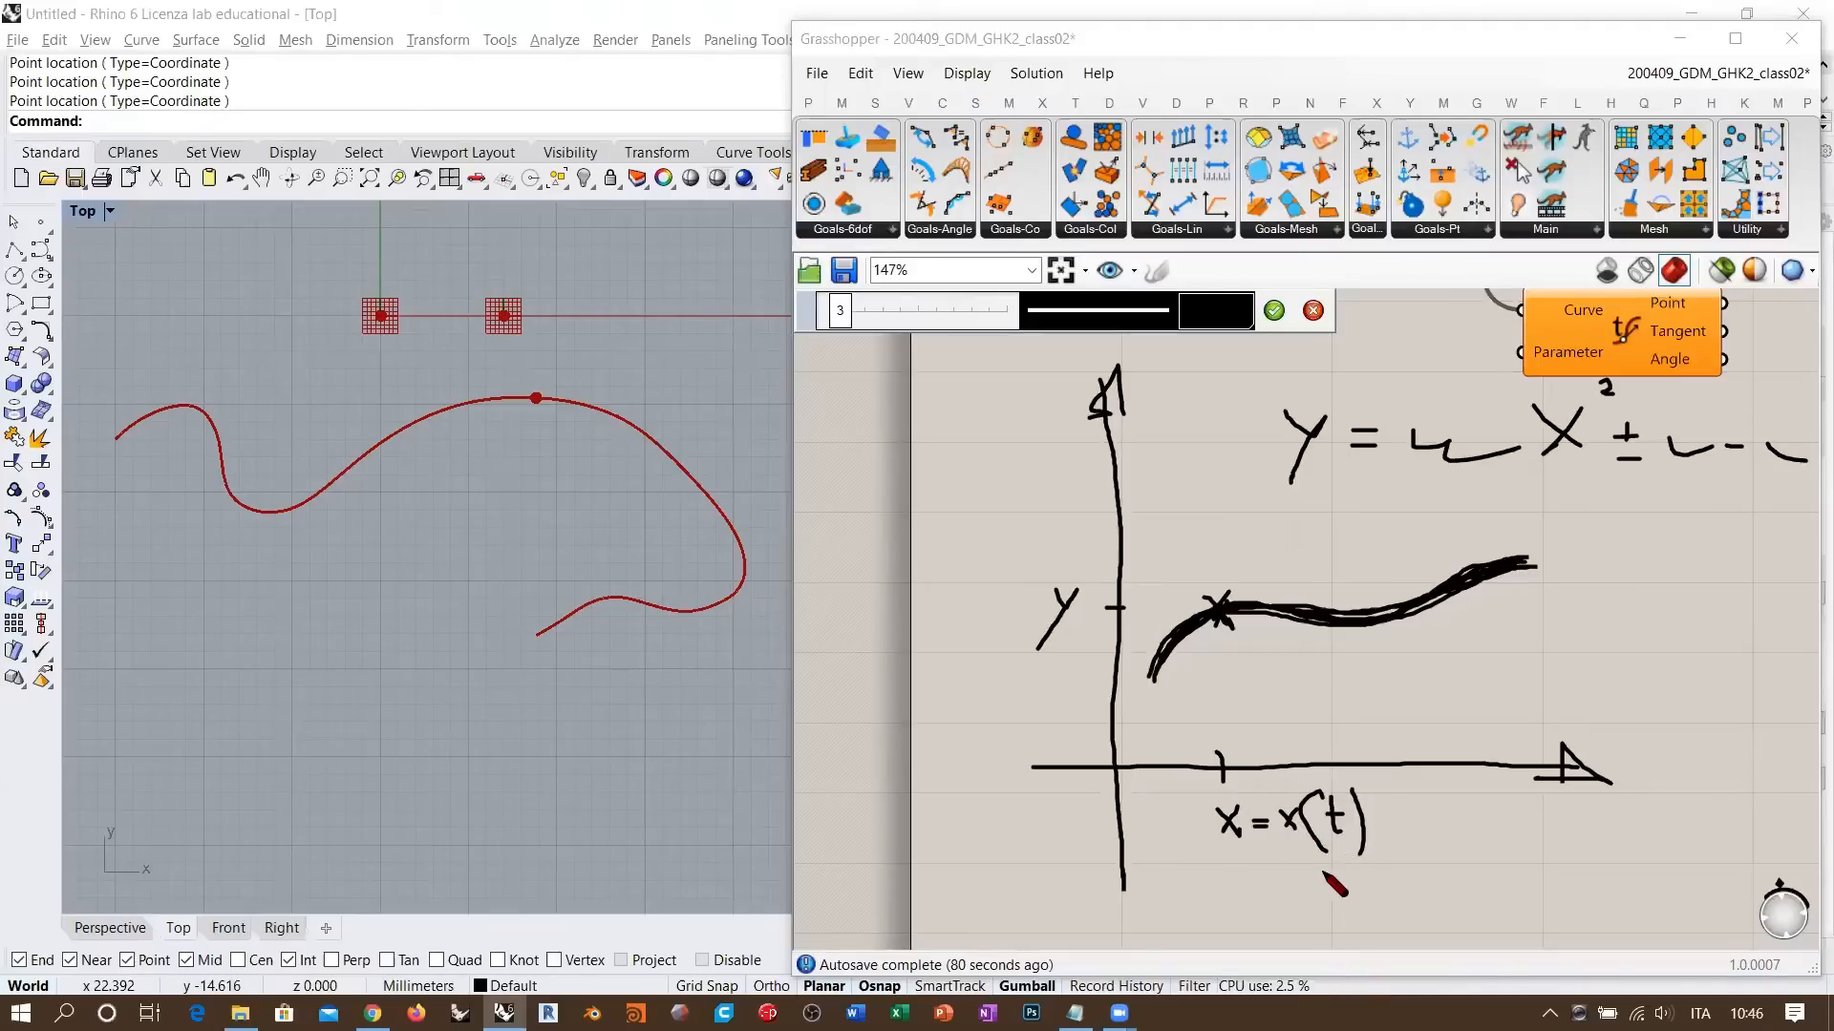
left_click_drag(1328, 869, 1348, 870)
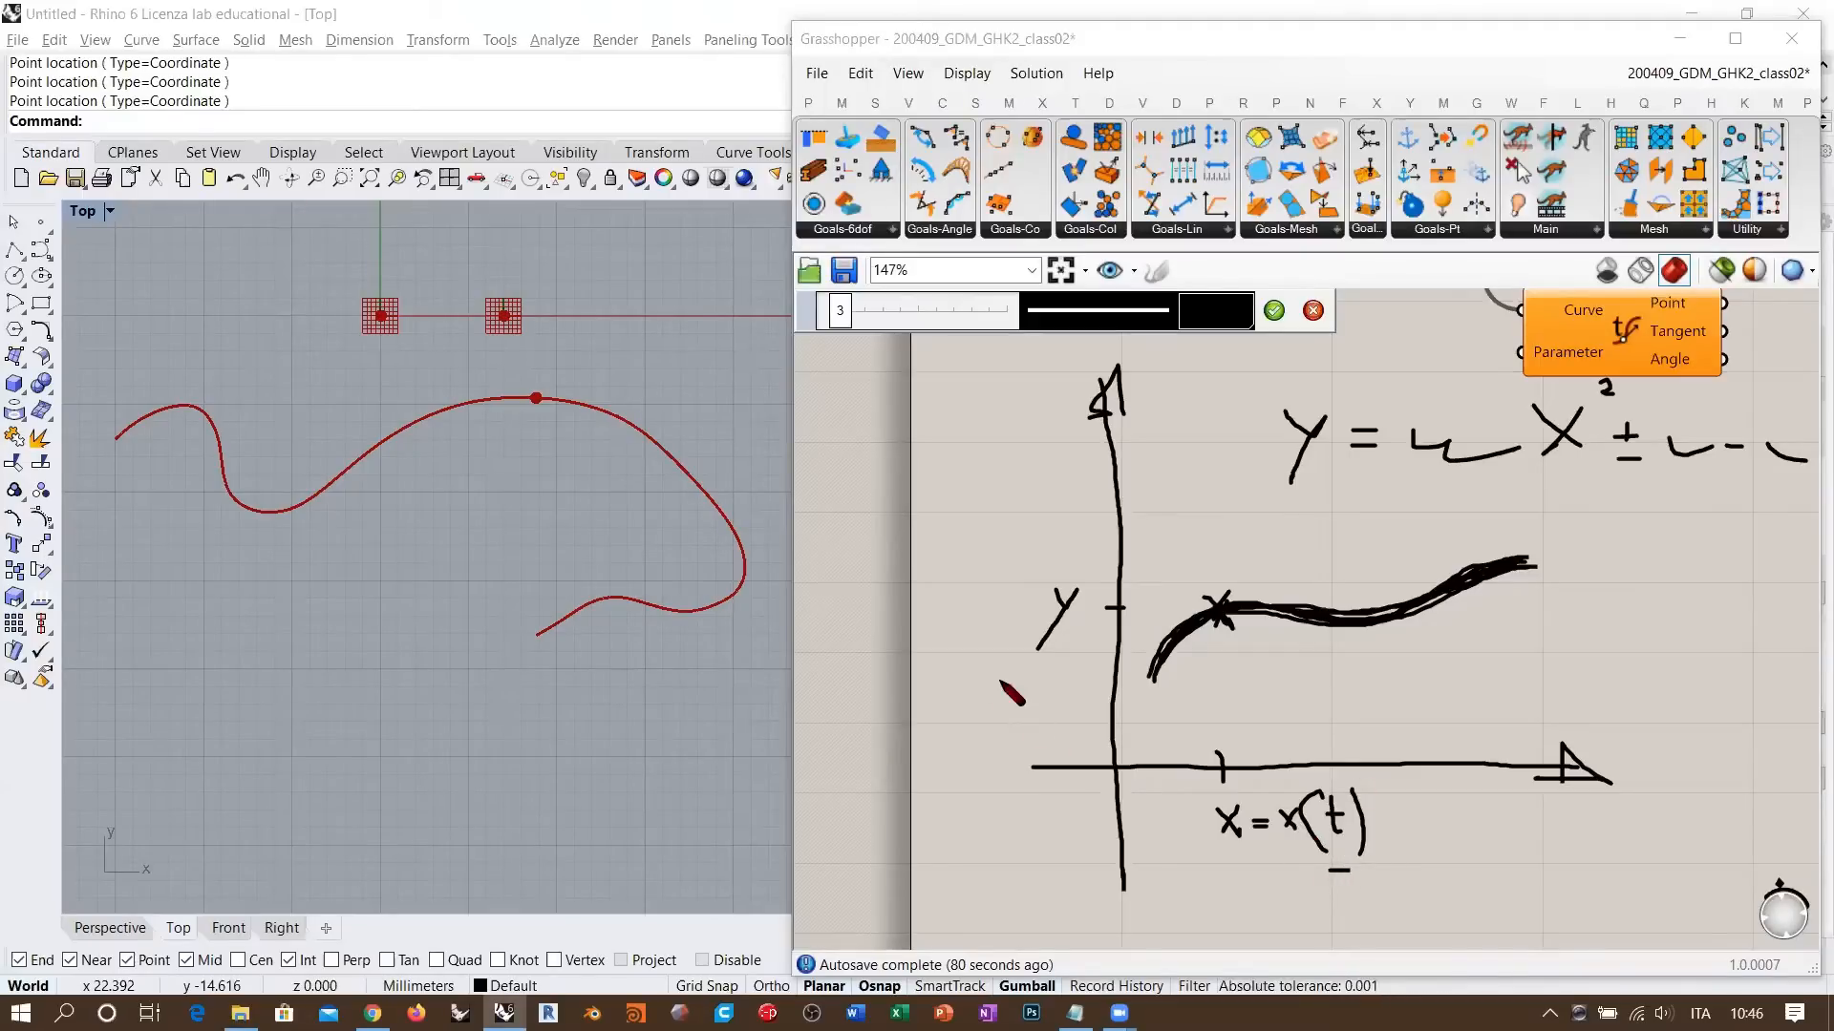
mouse_move(919, 667)
left_mouse_down()
mouse_move(940, 689)
mouse_move(921, 719)
mouse_move(991, 698)
mouse_move(989, 718)
mouse_move(1033, 726)
mouse_move(1050, 687)
mouse_move(1060, 725)
left_mouse_up()
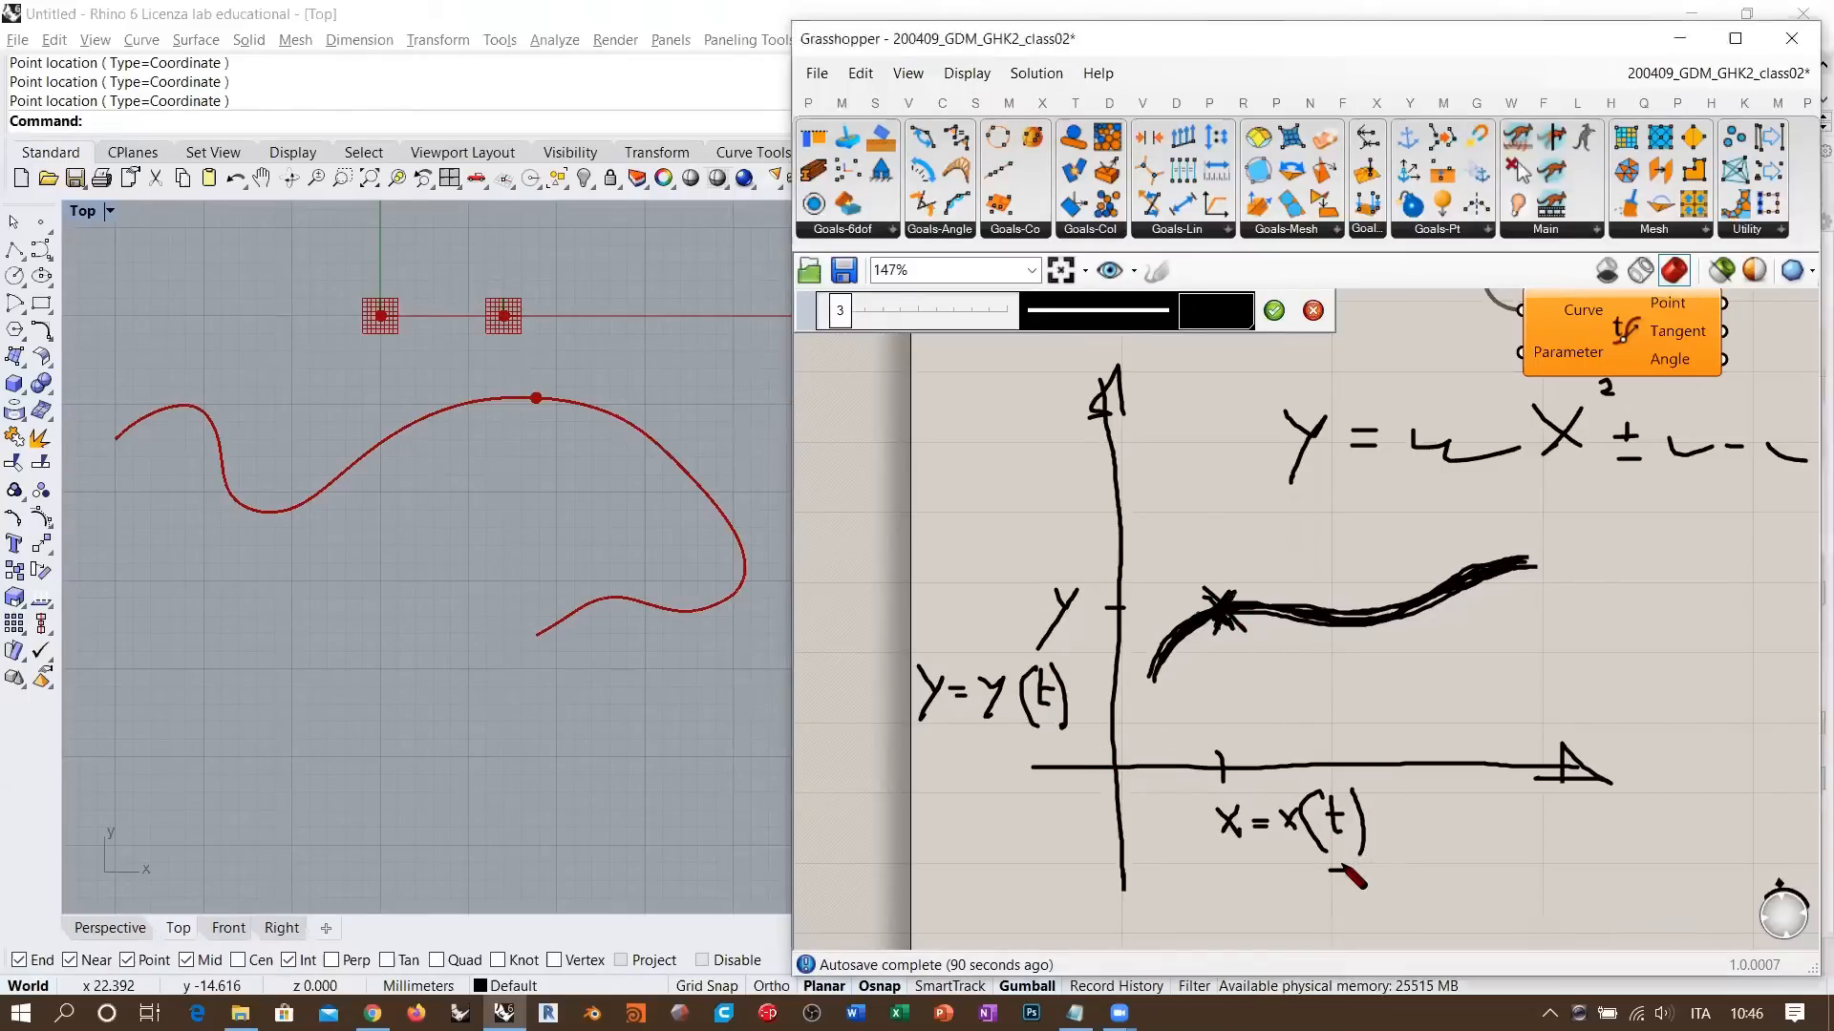
left_click_drag(1335, 868, 1346, 867)
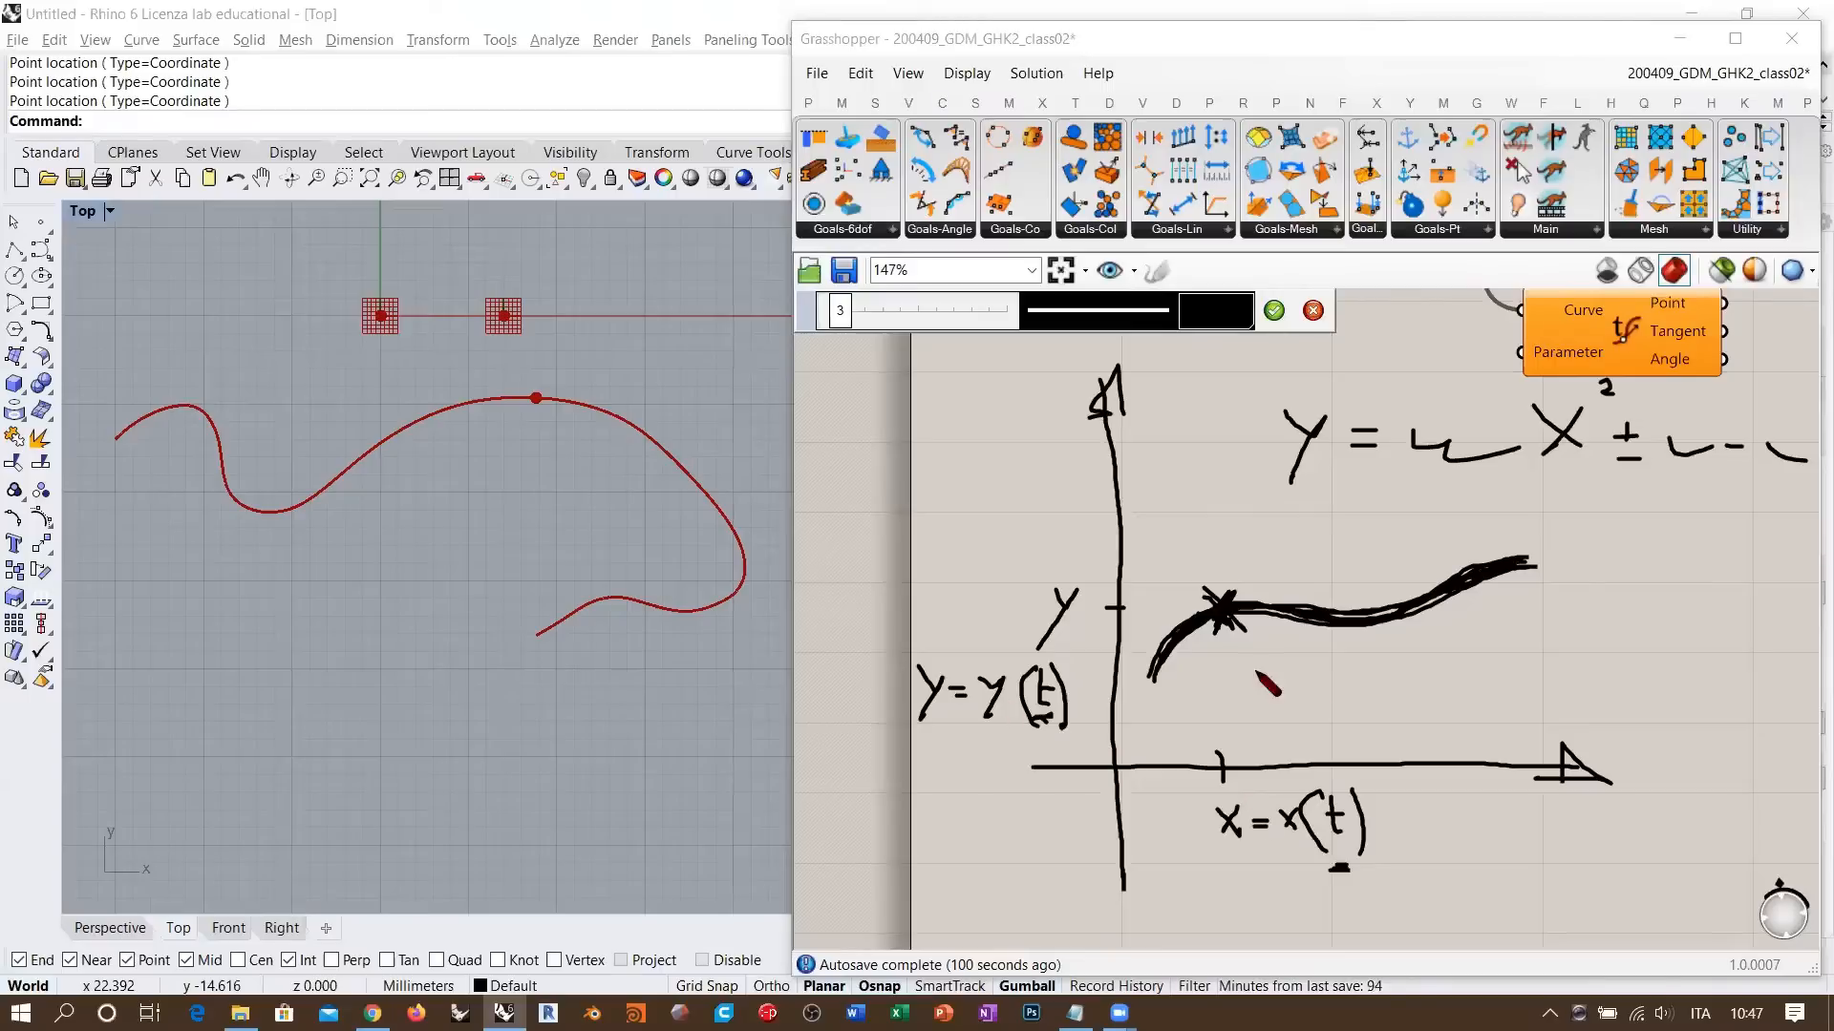
- Underline the handwritten Y equation and write TIME above the arrow end of the horizontal axis
left_click_drag(1253, 510, 1816, 494)
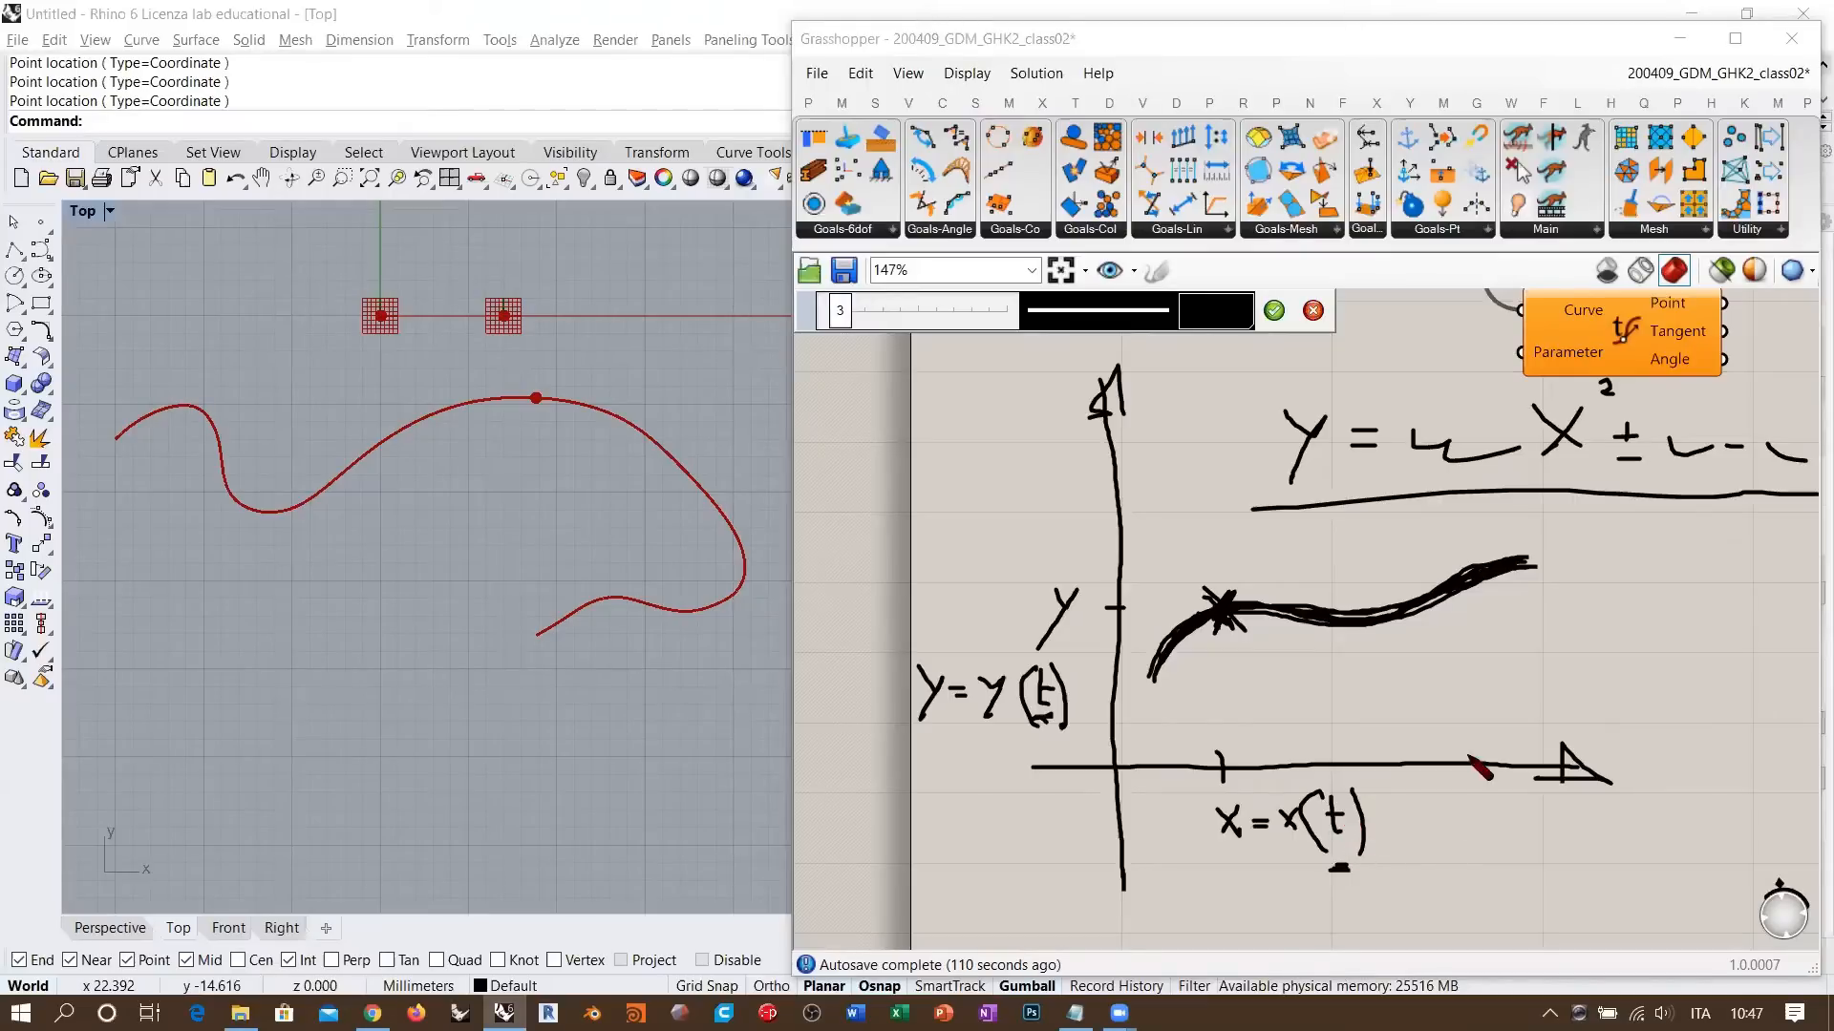
left_click_drag(1488, 691, 1519, 688)
mouse_move(1504, 691)
left_mouse_down()
mouse_move(1507, 712)
mouse_move(1570, 701)
left_mouse_up()
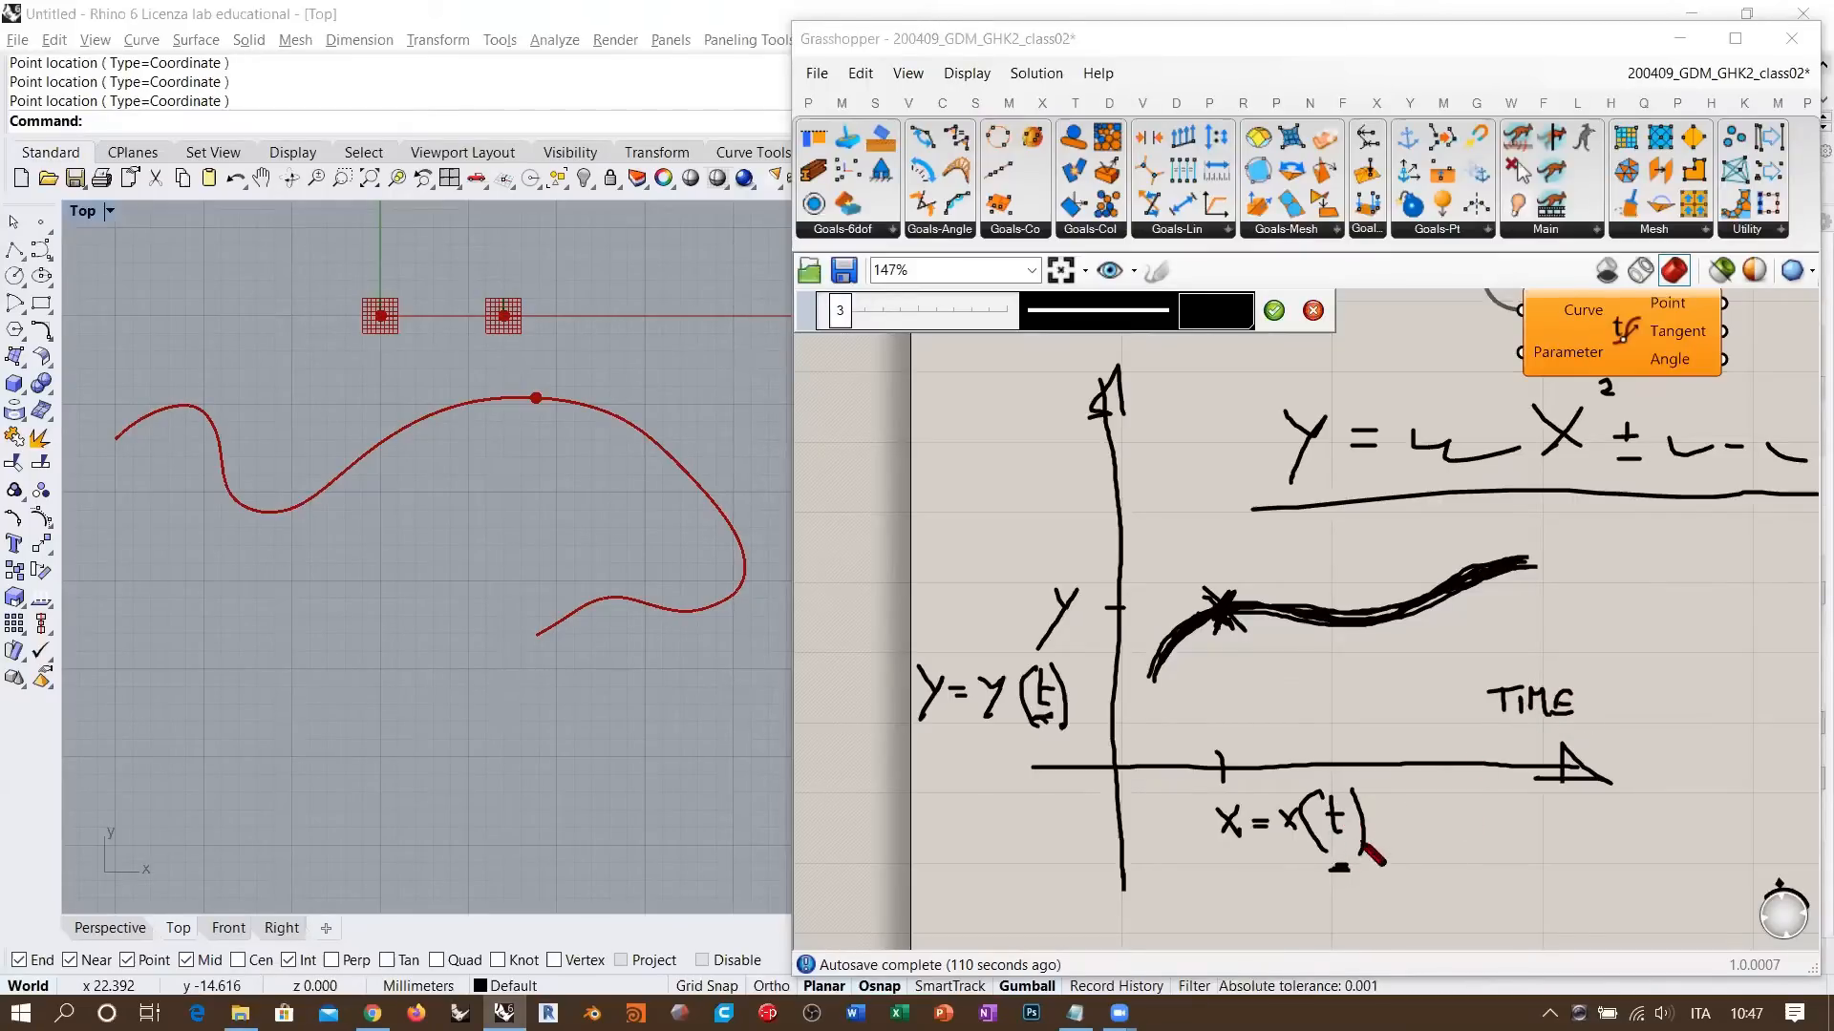
- Mark both curve ends with crosses, label the start t = 0 and the end t = ?, and accept the sketch
mouse_move(1158, 663)
left_mouse_down()
mouse_move(1146, 688)
mouse_move(1193, 722)
mouse_move(1257, 704)
mouse_move(1241, 732)
left_mouse_up()
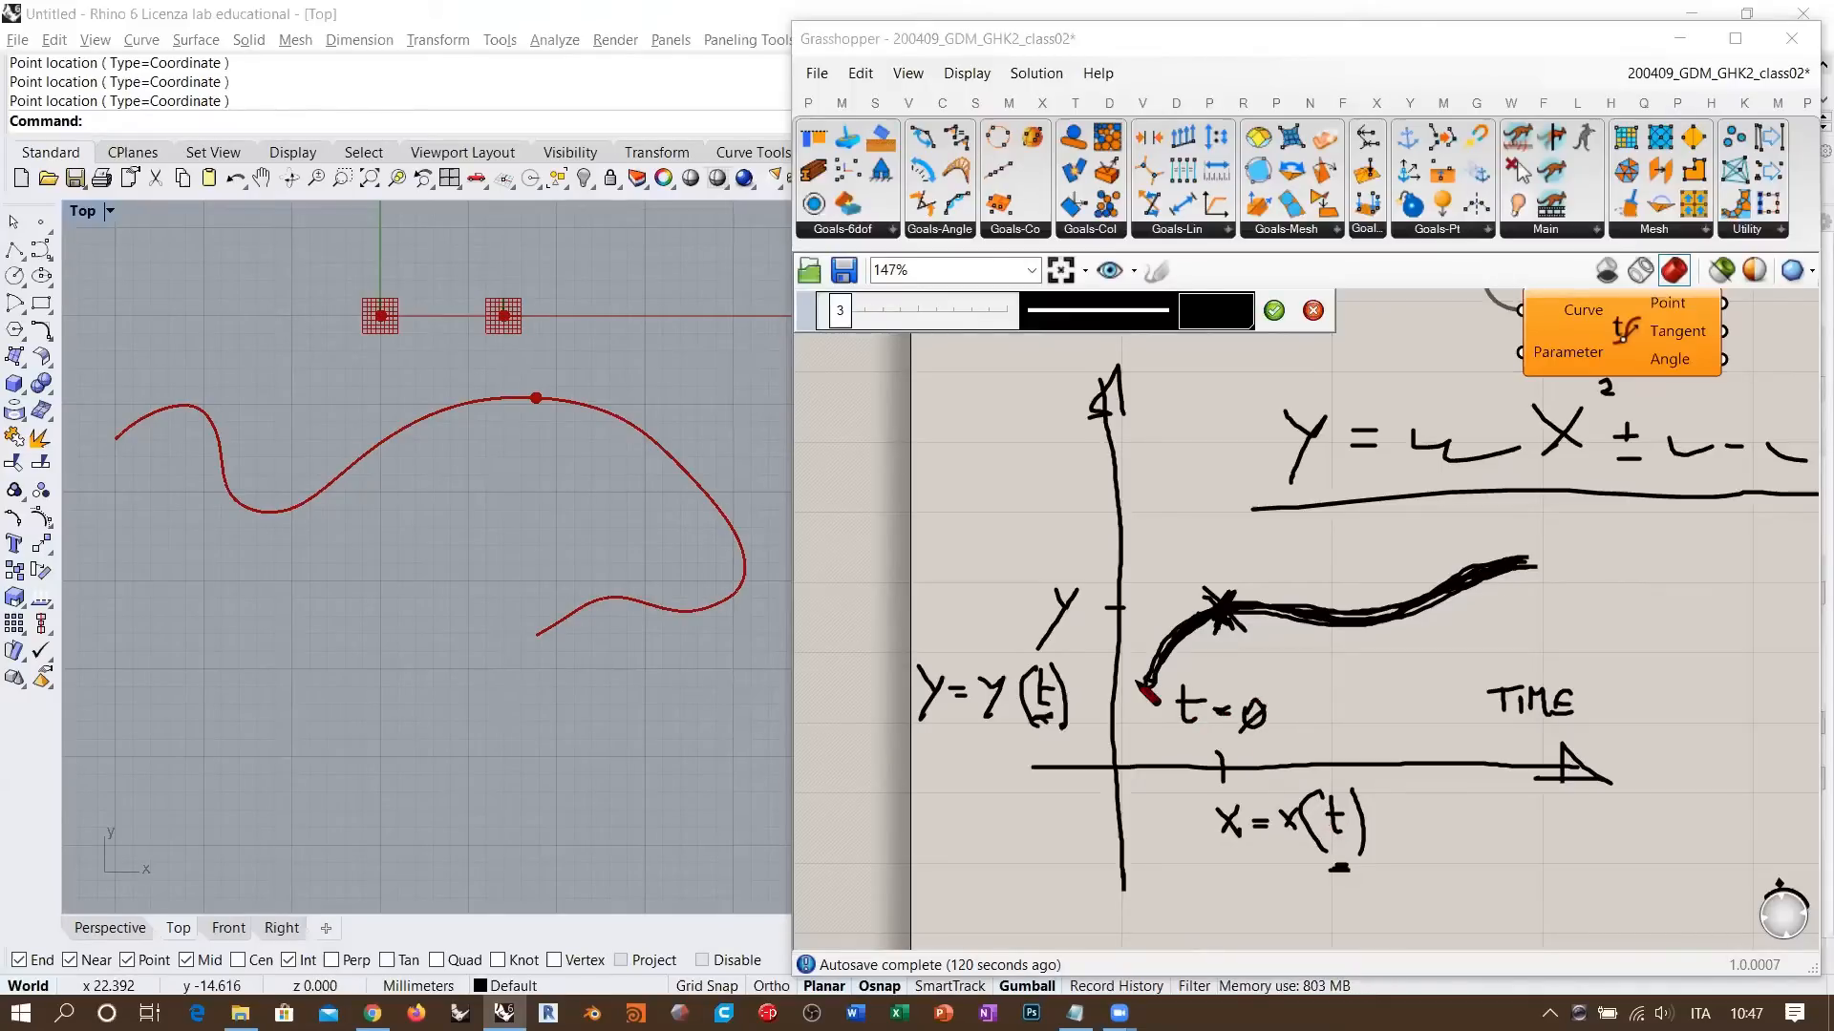
left_click_drag(1137, 672, 1171, 692)
mouse_move(1520, 553)
left_mouse_down()
mouse_move(1541, 578)
mouse_move(1524, 573)
left_mouse_up()
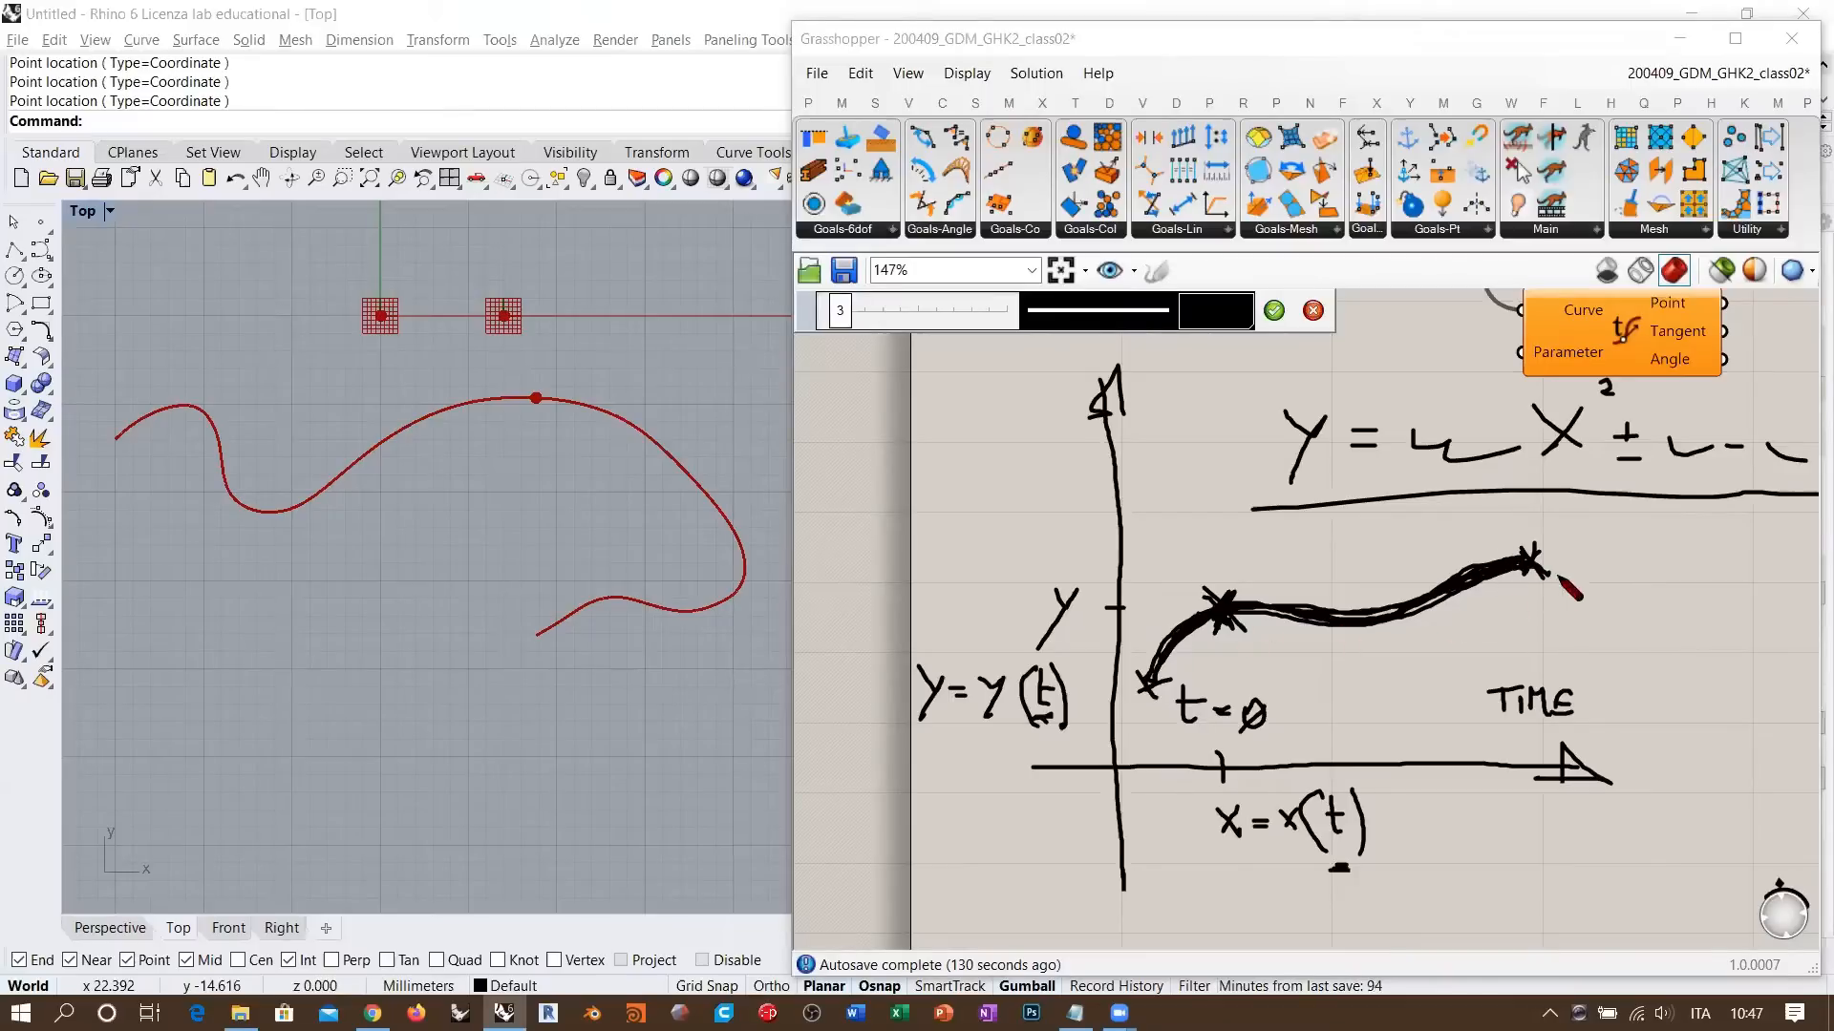
mouse_move(1569, 562)
left_mouse_down()
mouse_move(1572, 598)
mouse_move(1585, 572)
mouse_move(1625, 582)
mouse_move(1671, 563)
mouse_move(1625, 588)
left_mouse_up()
left_click(1658, 595)
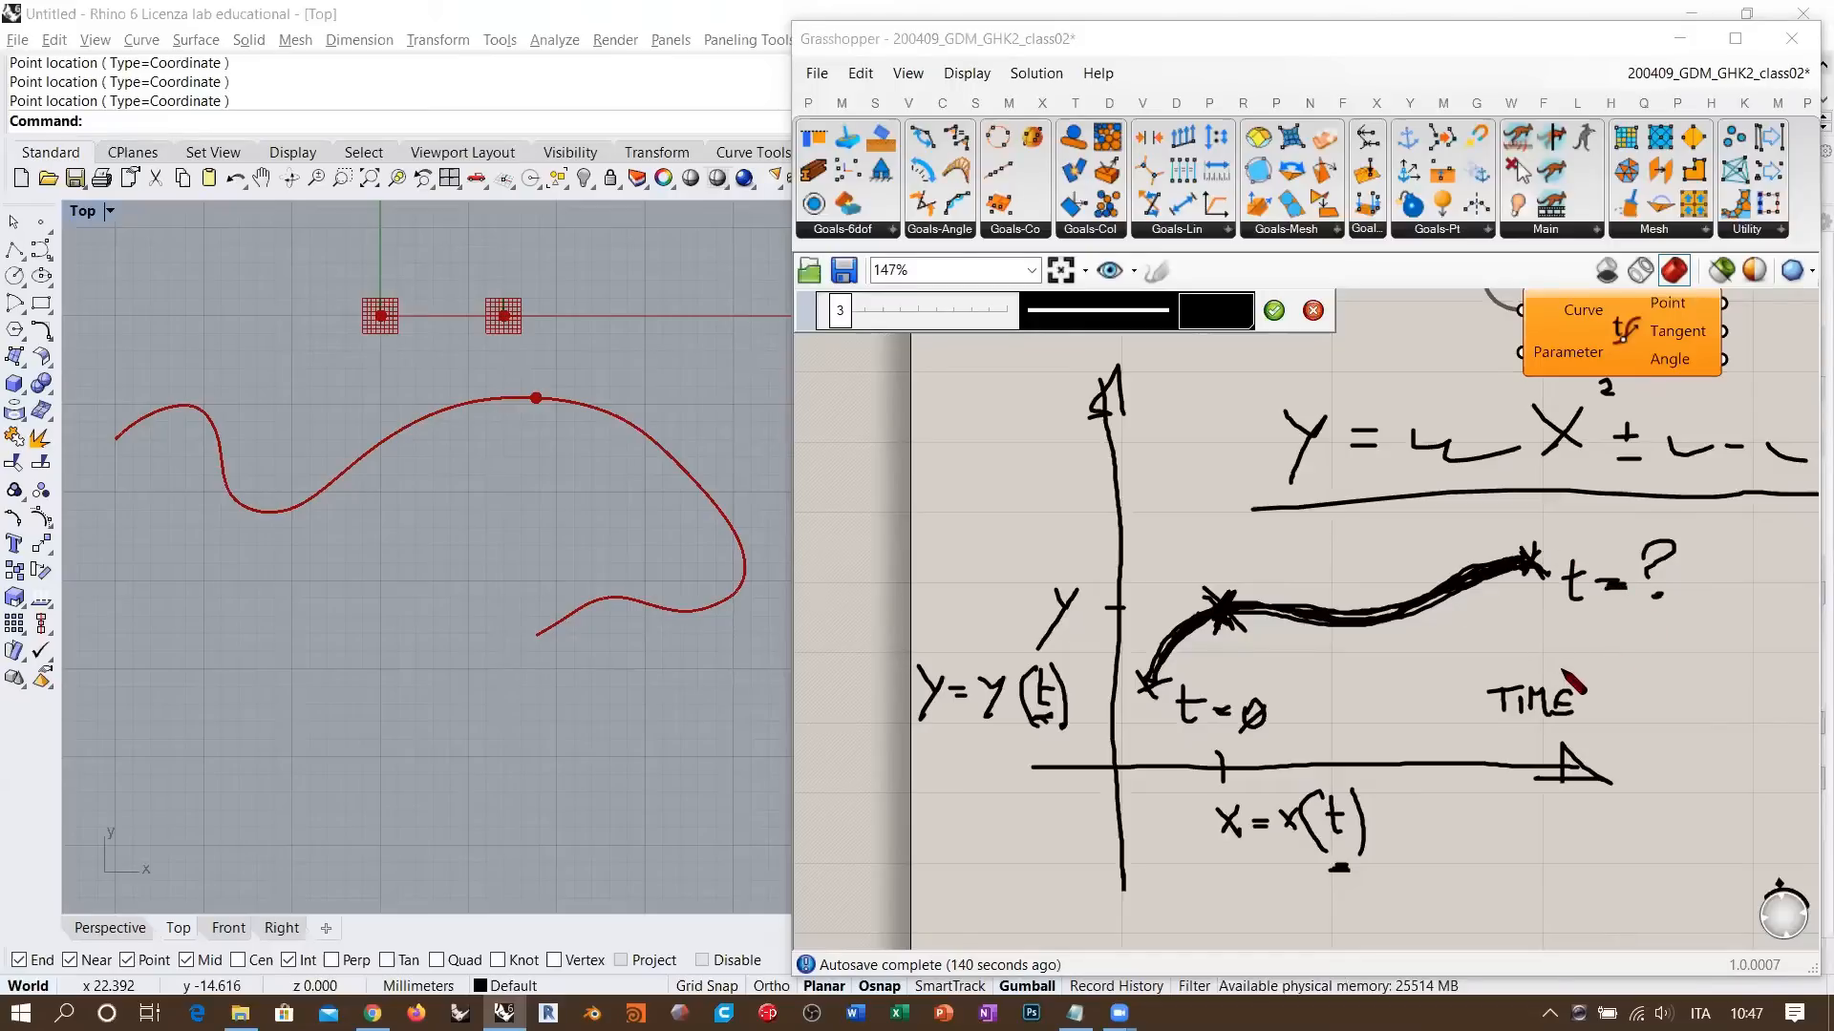
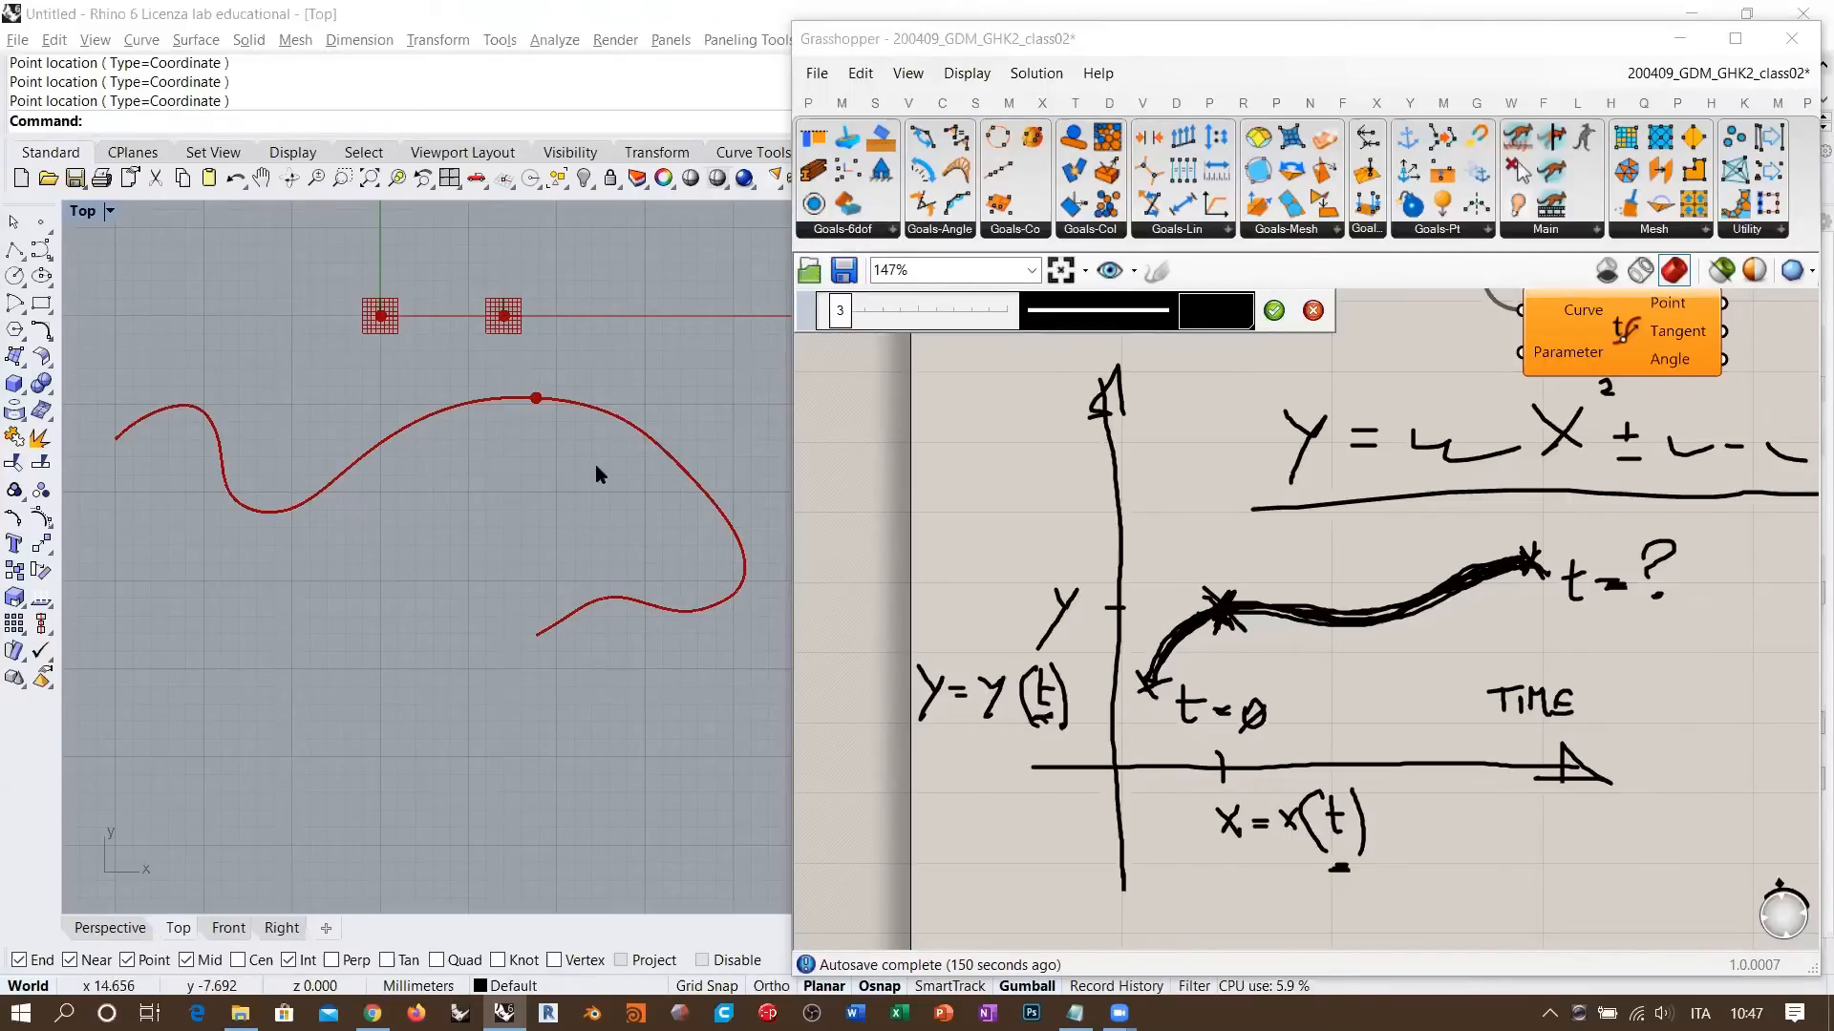
left_click(1274, 310)
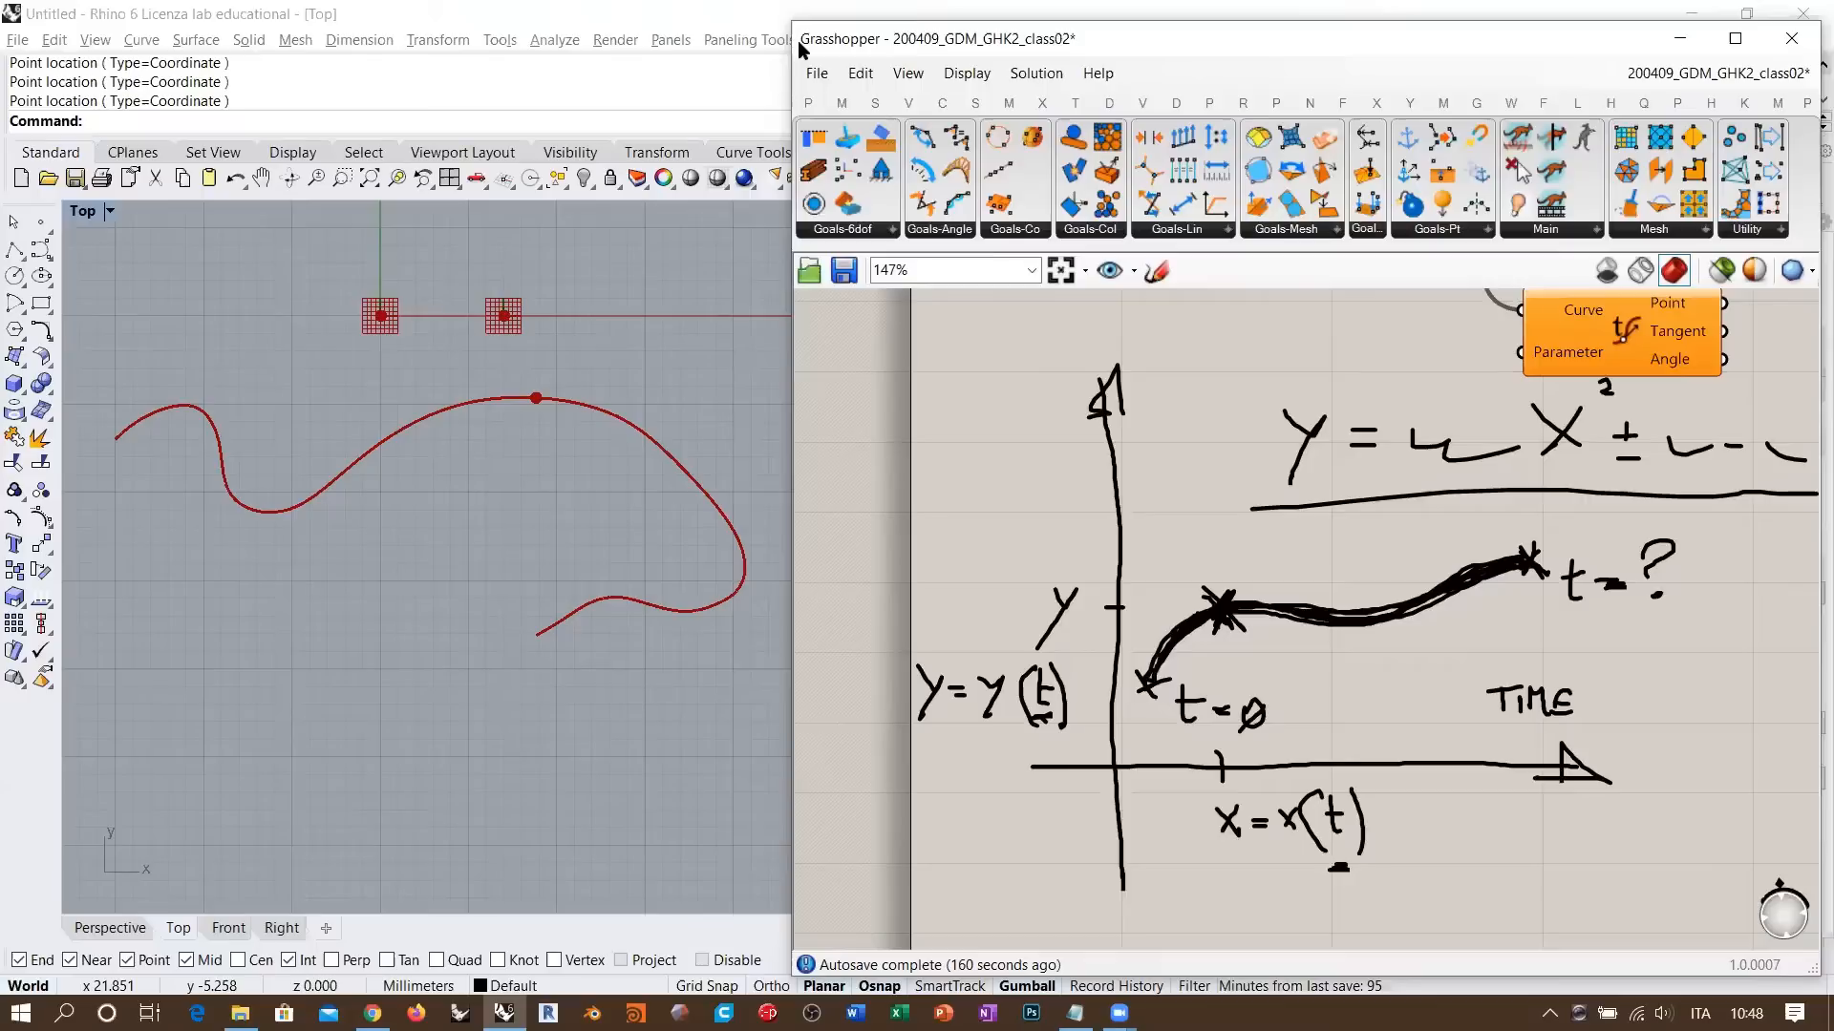
- Bake the Nurbs Curve component into Rhino, move the baked curve below the preview curve, and minimize Grasshopper
left_click_drag(793, 22, 840, 549)
right_click_drag(424, 464, 607, 332)
left_click_drag(1243, 549, 1243, 193)
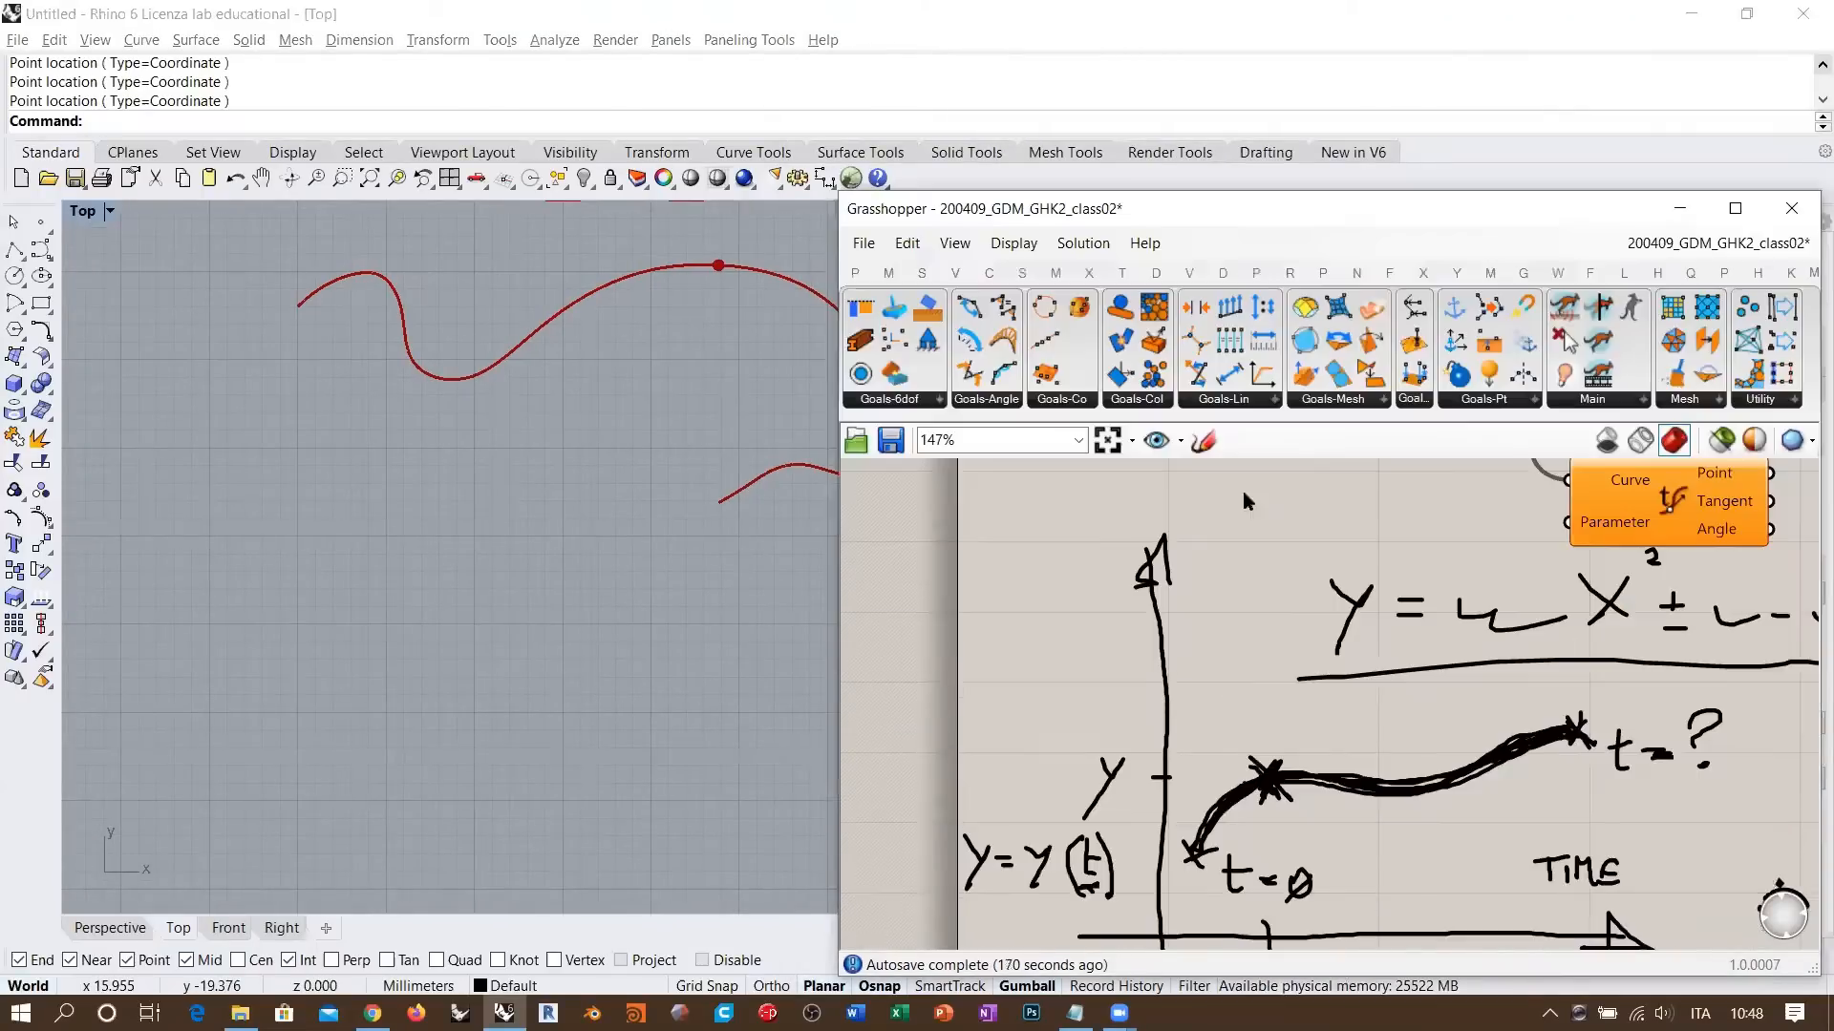
right_click_drag(1241, 675, 1227, 863)
left_click(1371, 590)
right_click(1371, 590)
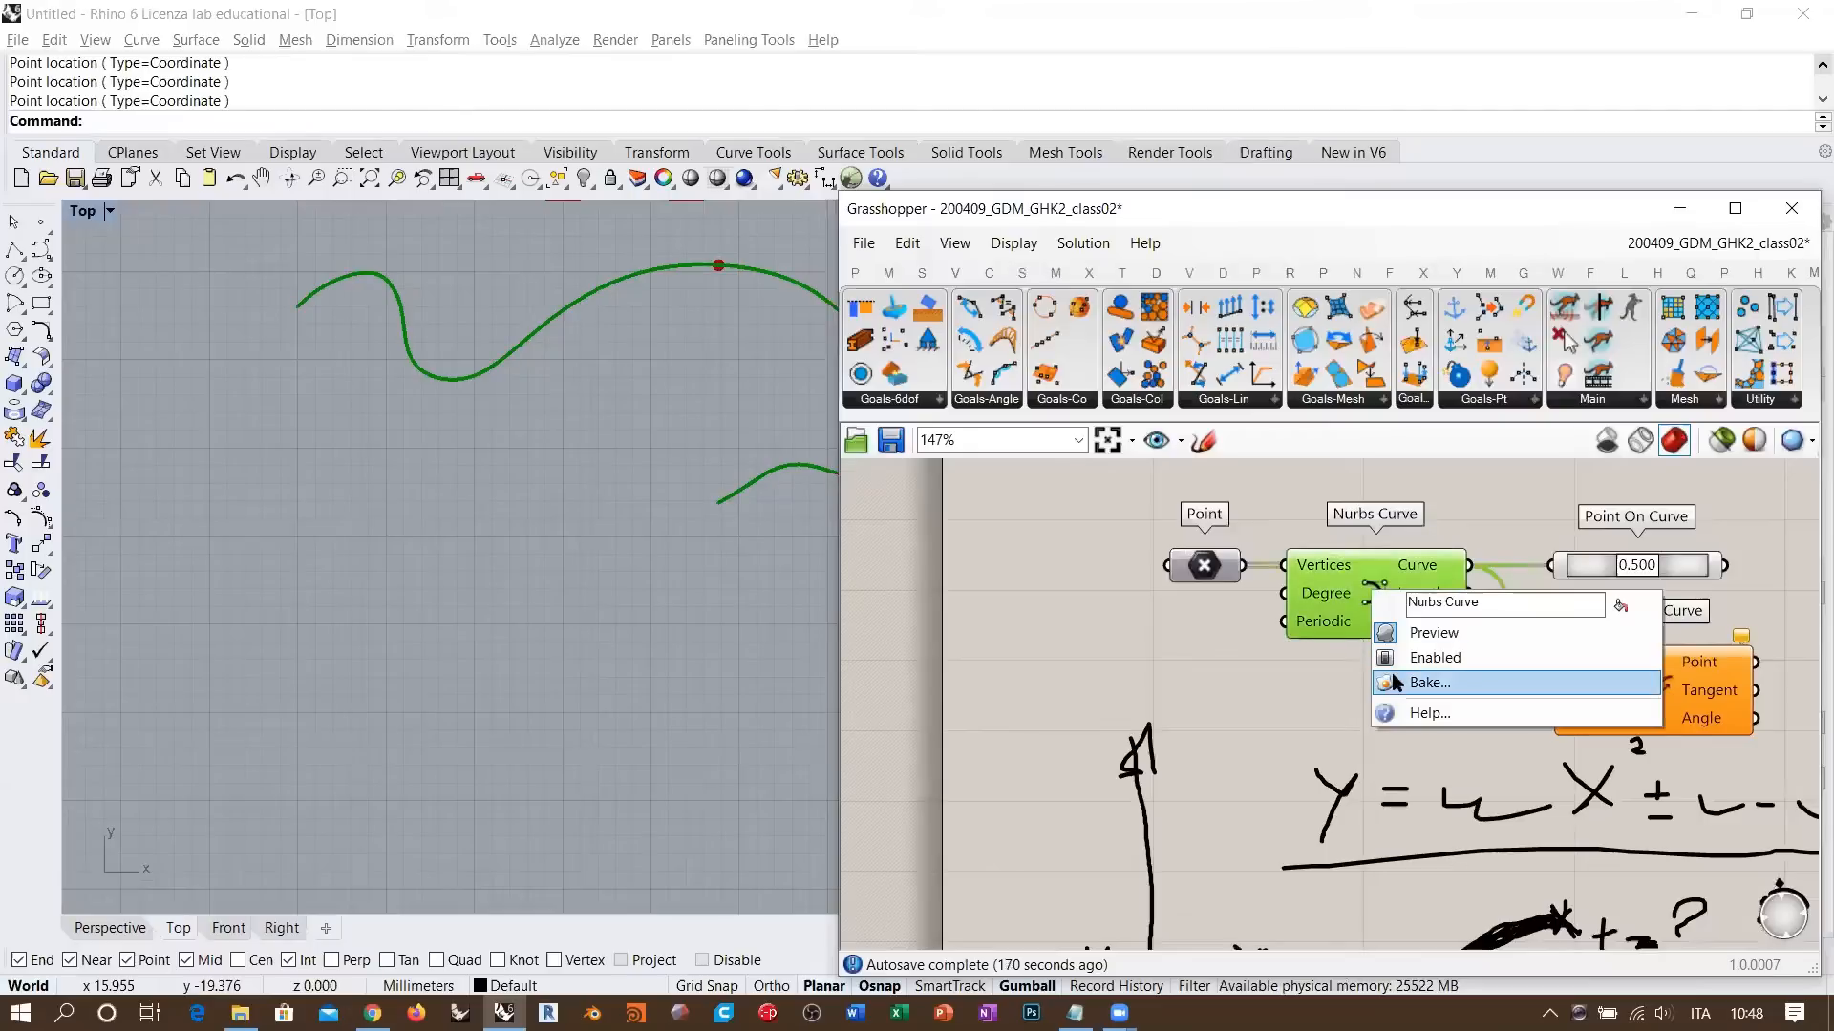
left_click(1413, 676)
left_click(1414, 888)
left_click_drag(636, 274, 622, 412)
left_click(1681, 208)
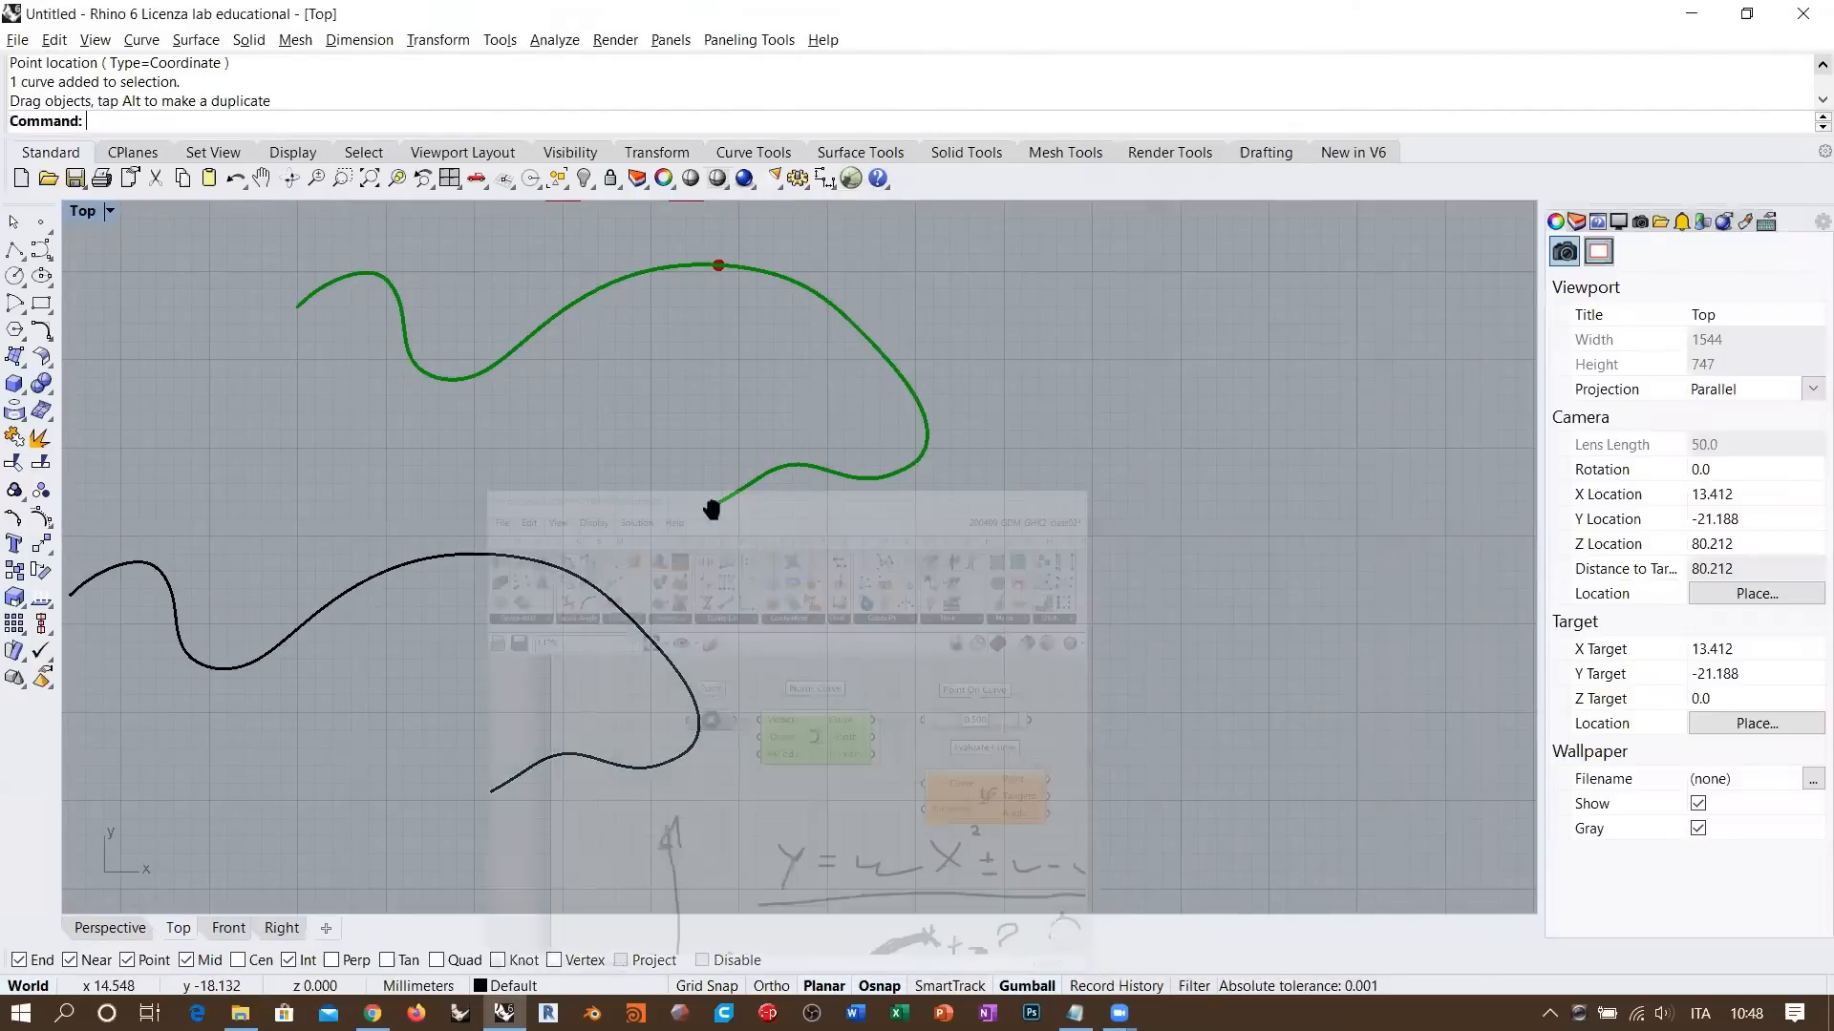
- Open the baked curve's object details and examine the knots and domain entry in its geometry description
right_click_drag(712, 507, 859, 398)
left_click(660, 449)
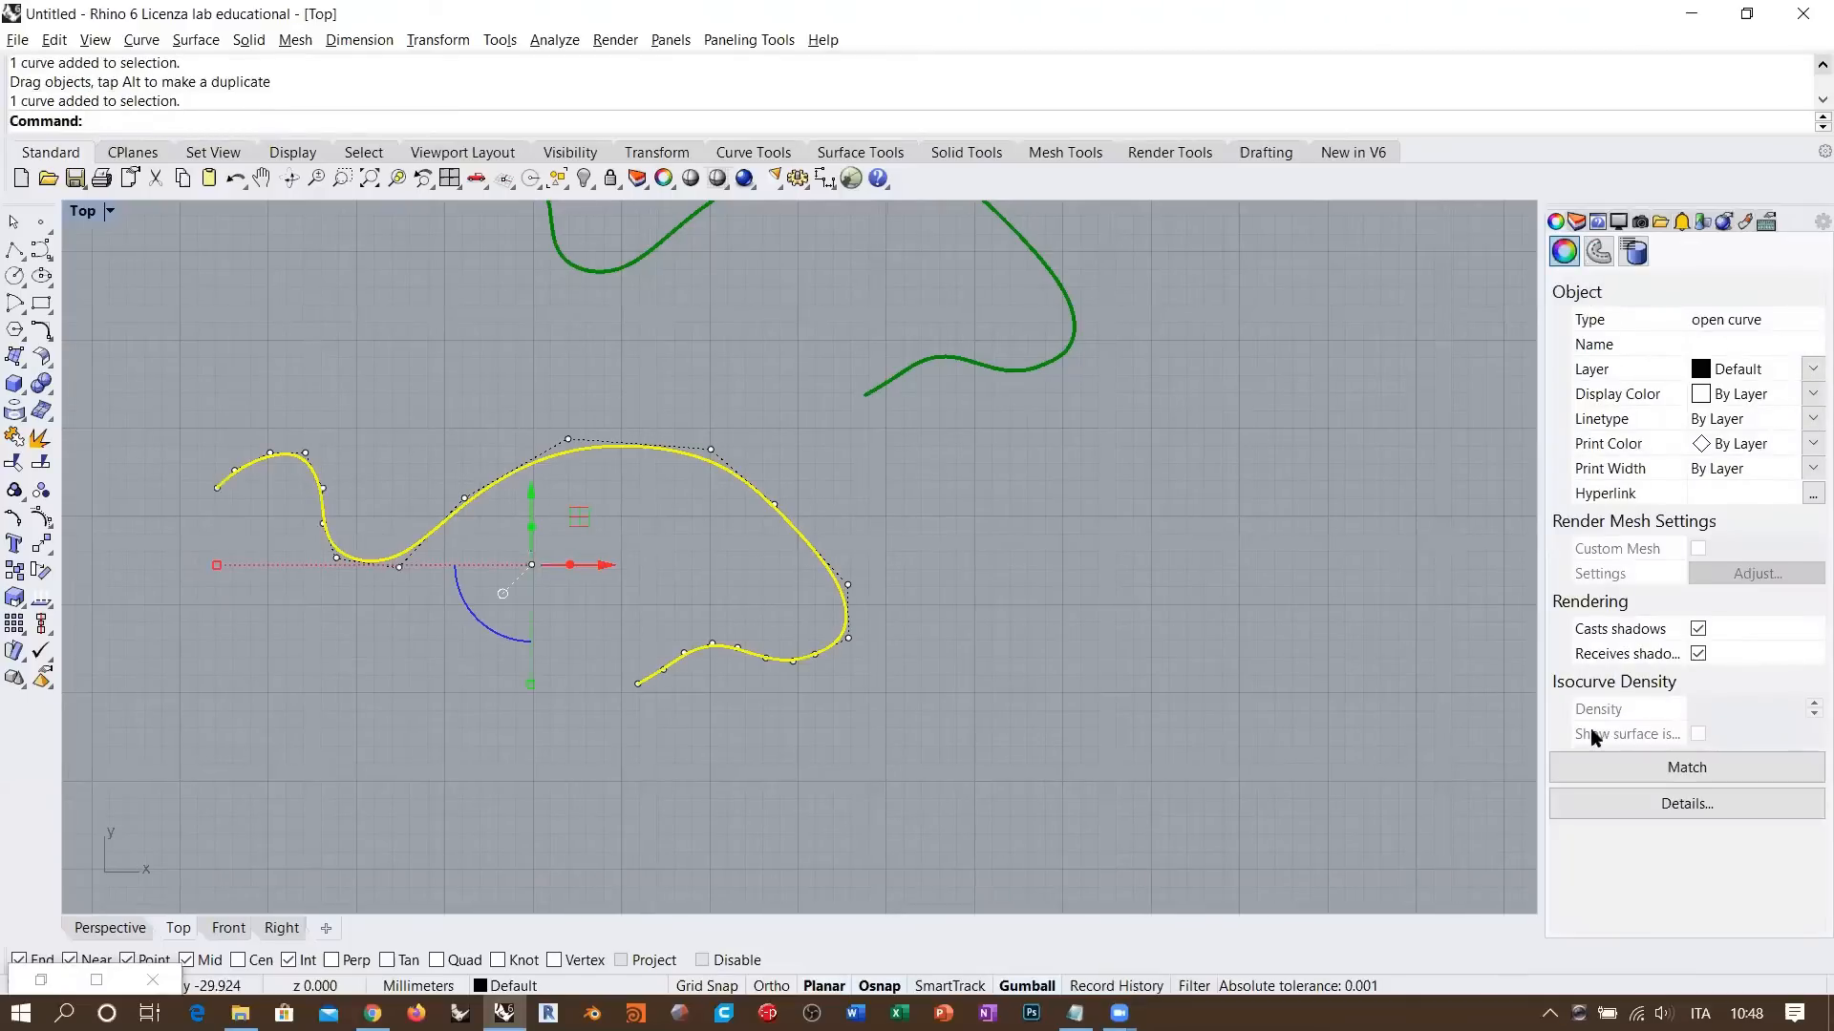
left_click(1657, 800)
scroll(1224, 611, "down", 3)
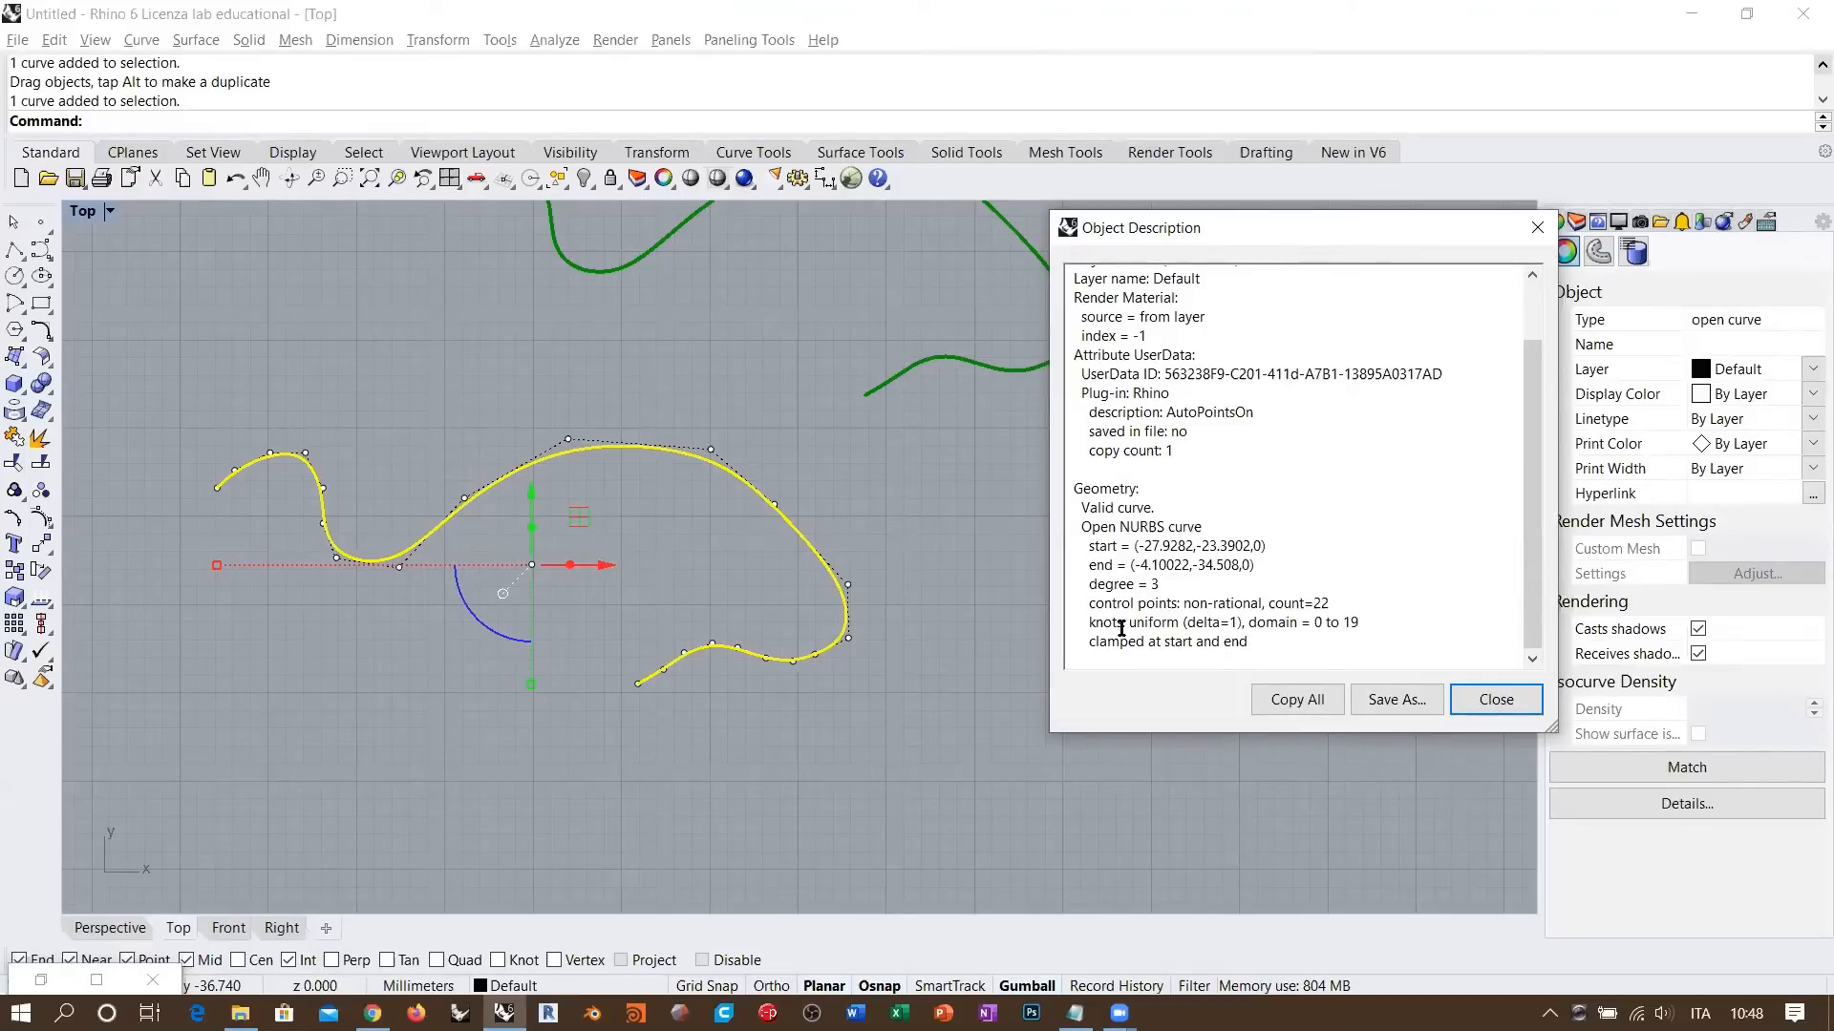
left_click_drag(1088, 623, 1376, 617)
left_click(1246, 622)
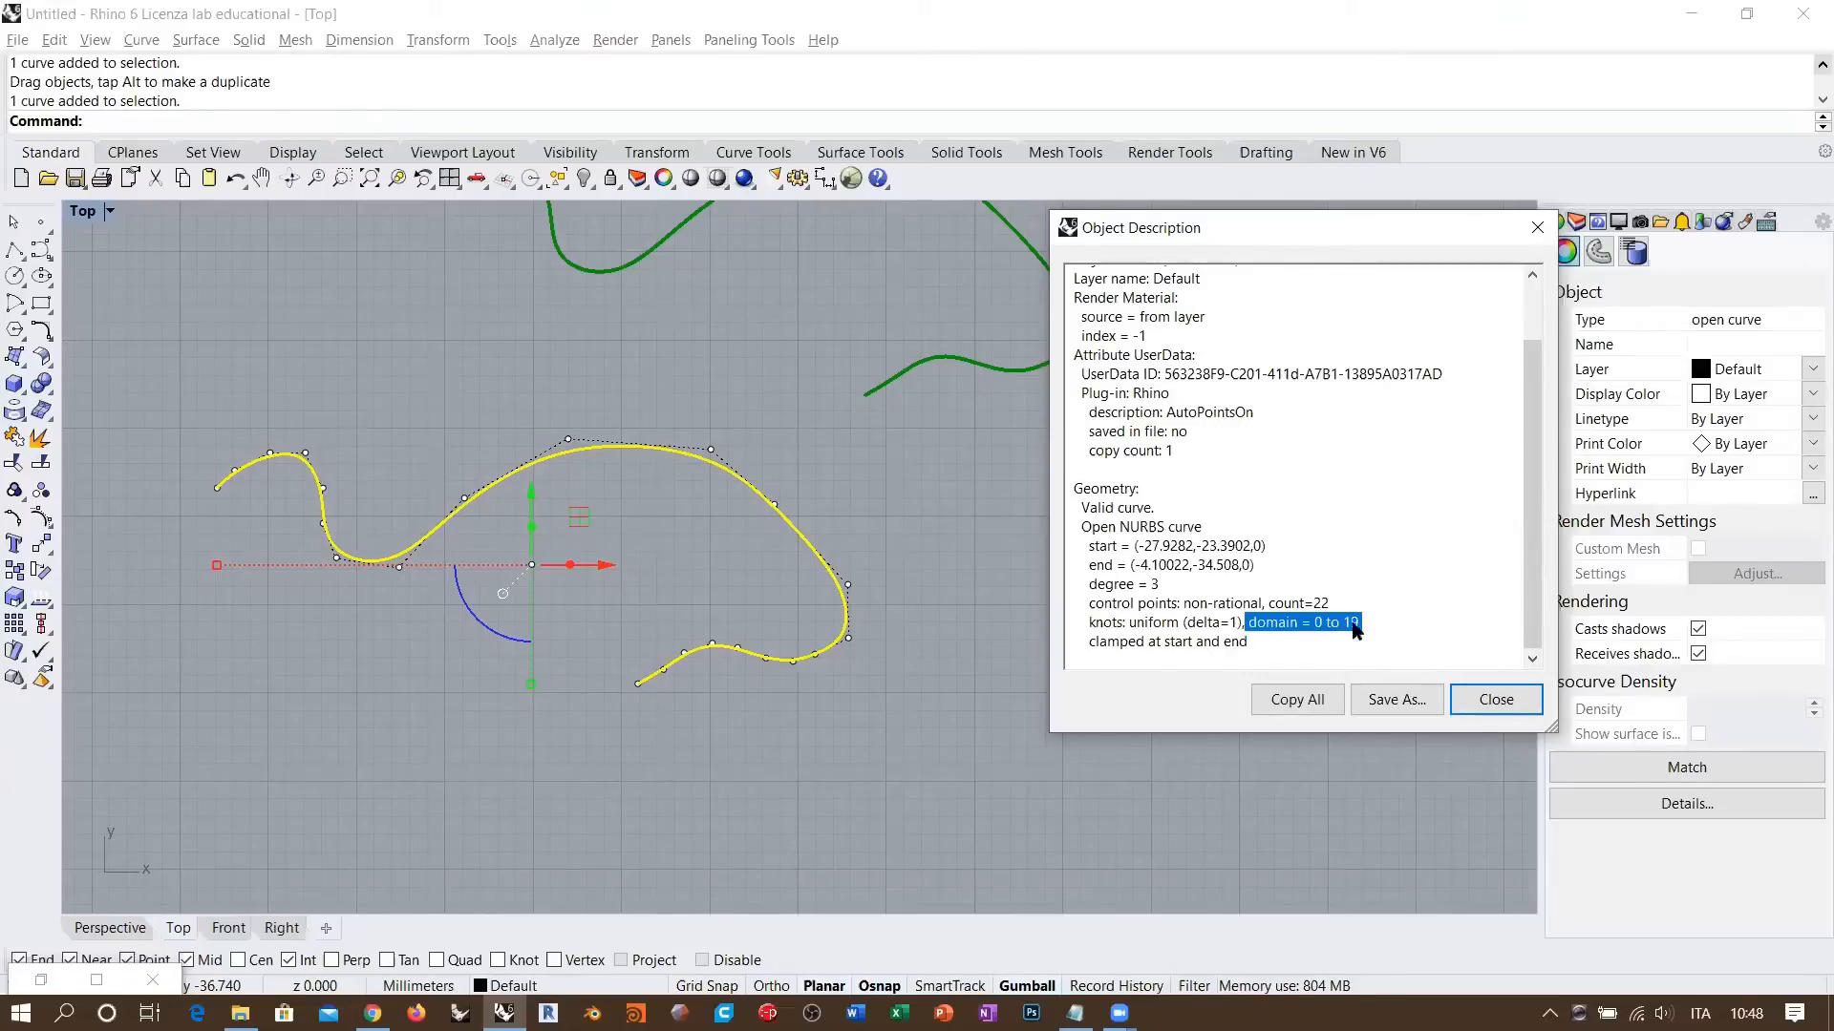
left_click_drag(1360, 632, 1316, 626)
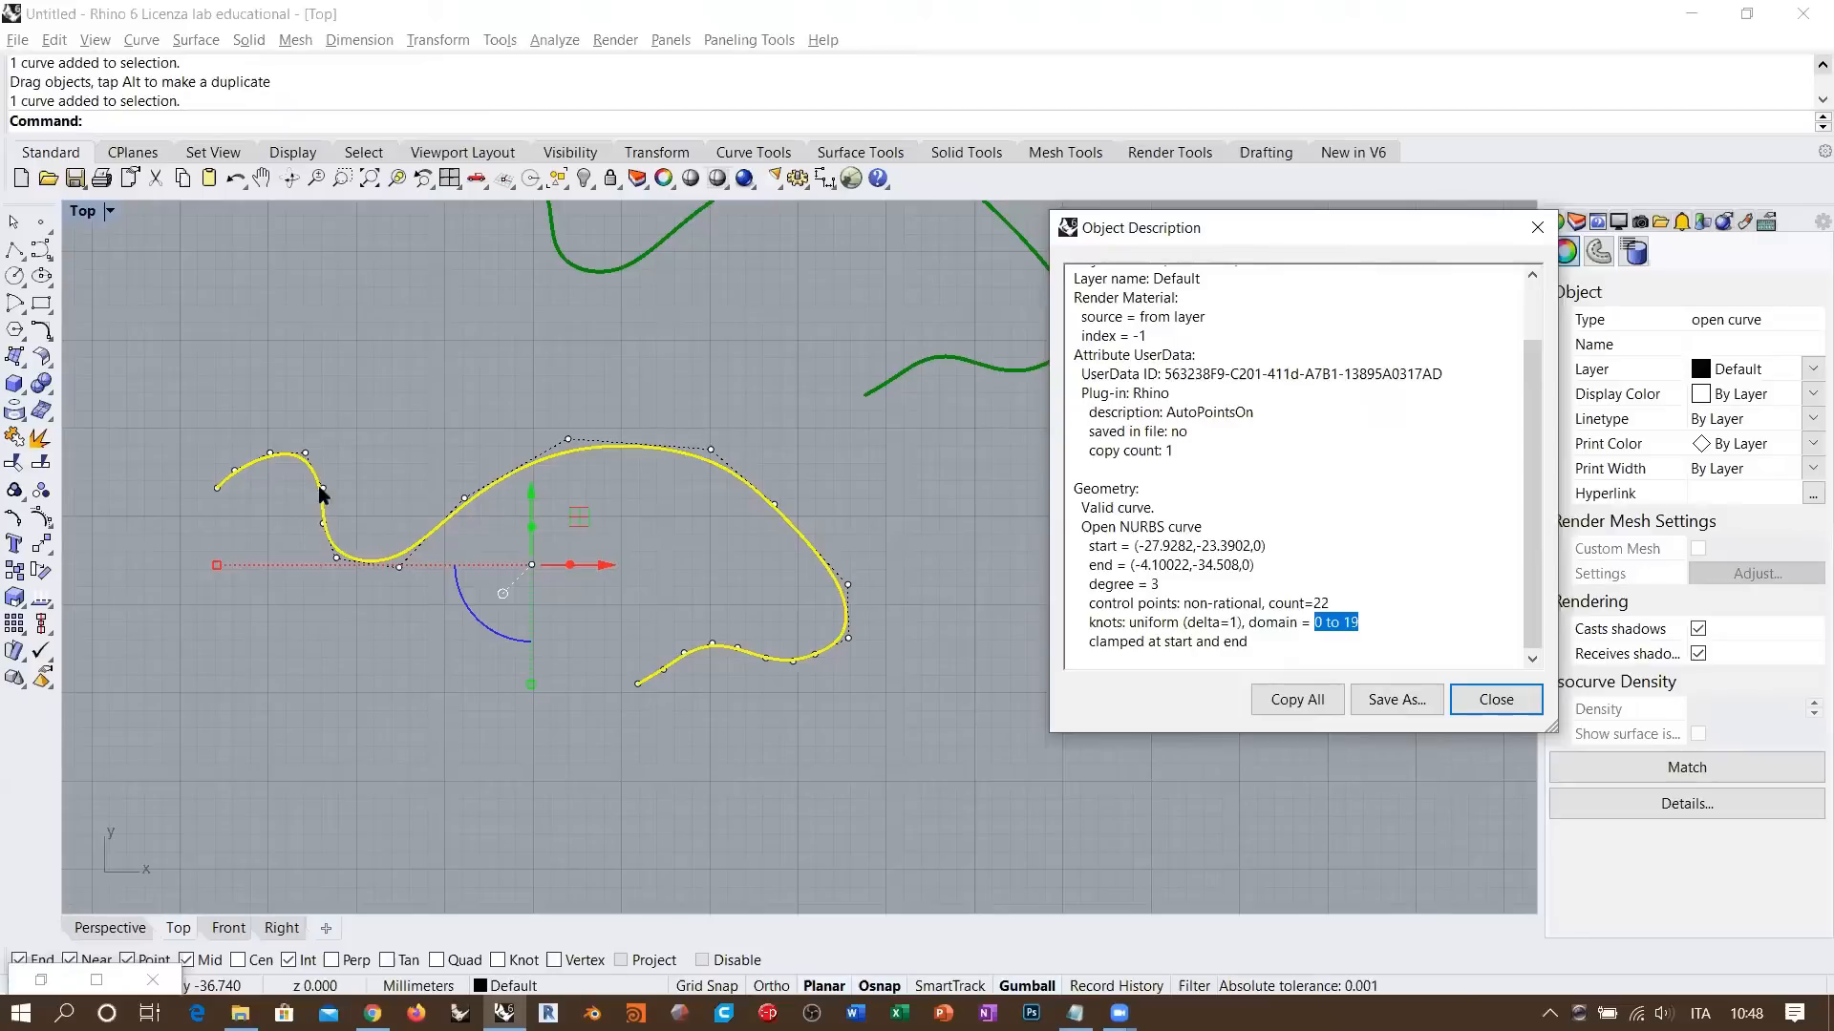
left_click(1488, 699)
- Measure the baked curve's length and deselect the curve
right_click_drag(540, 419, 670, 371)
scroll(646, 418, "up", 4)
left_click(641, 354)
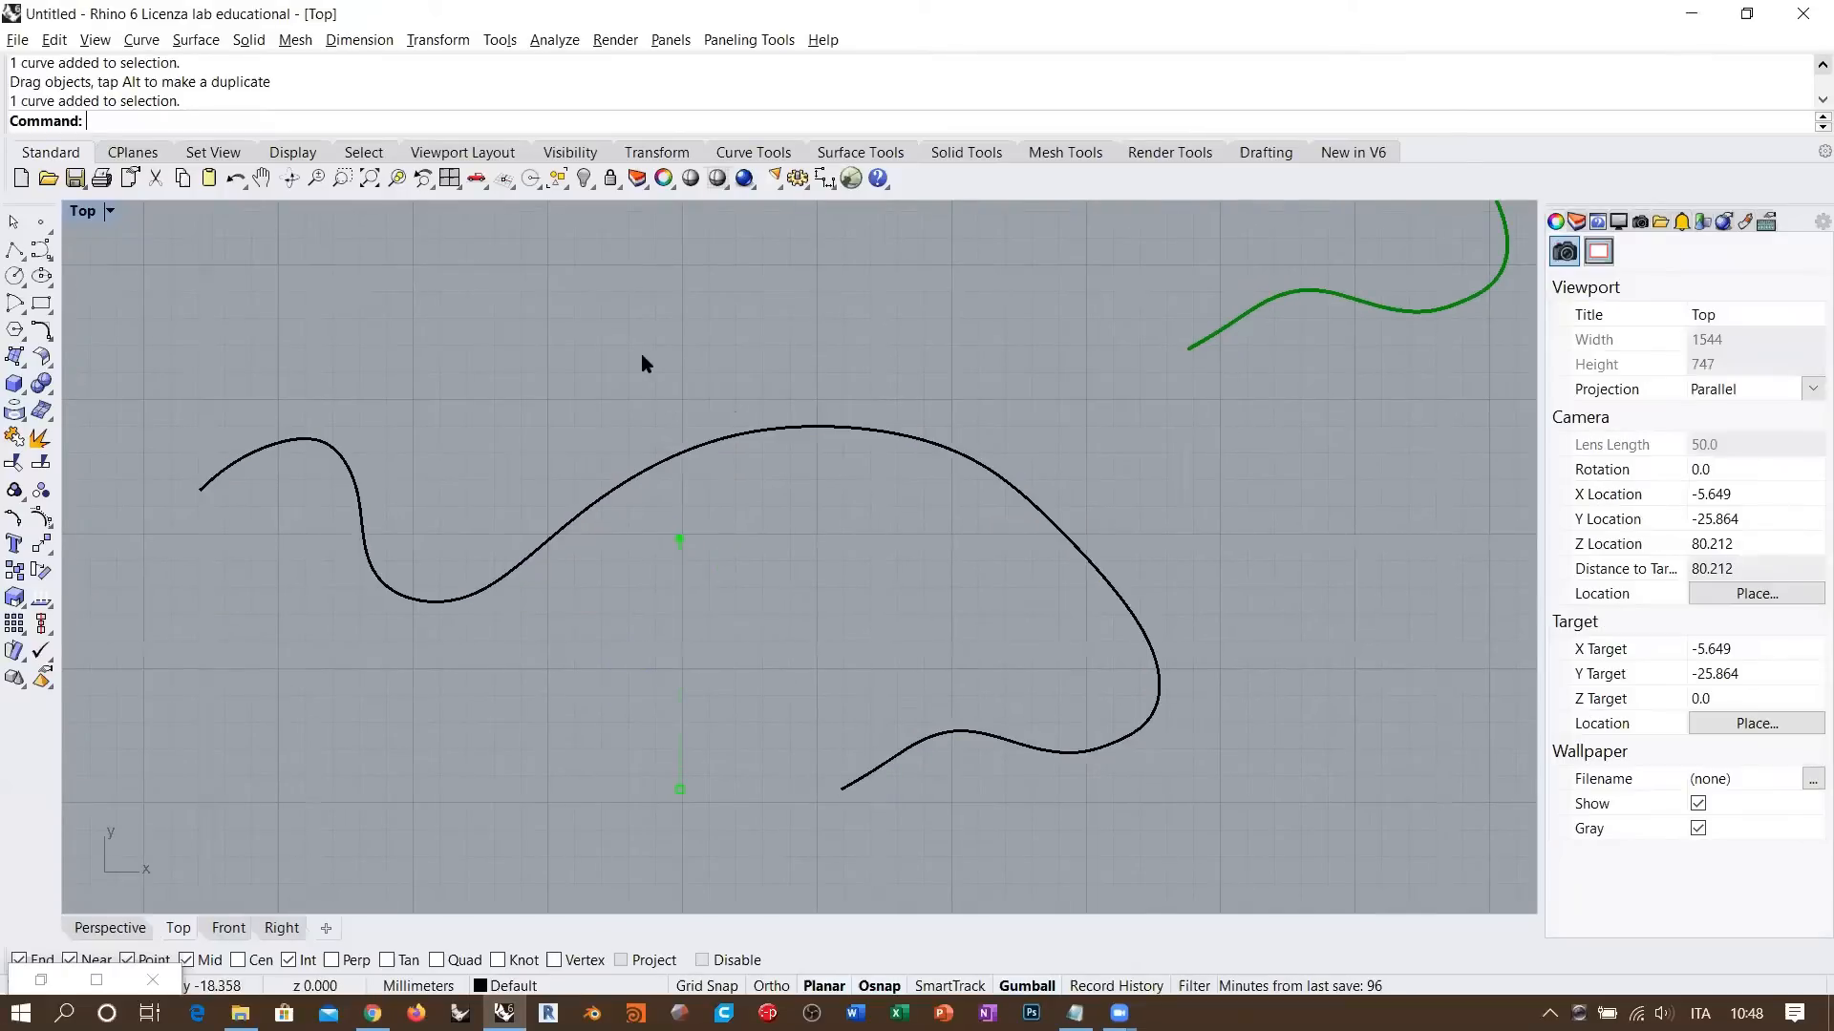
left_click_drag(708, 367, 584, 536)
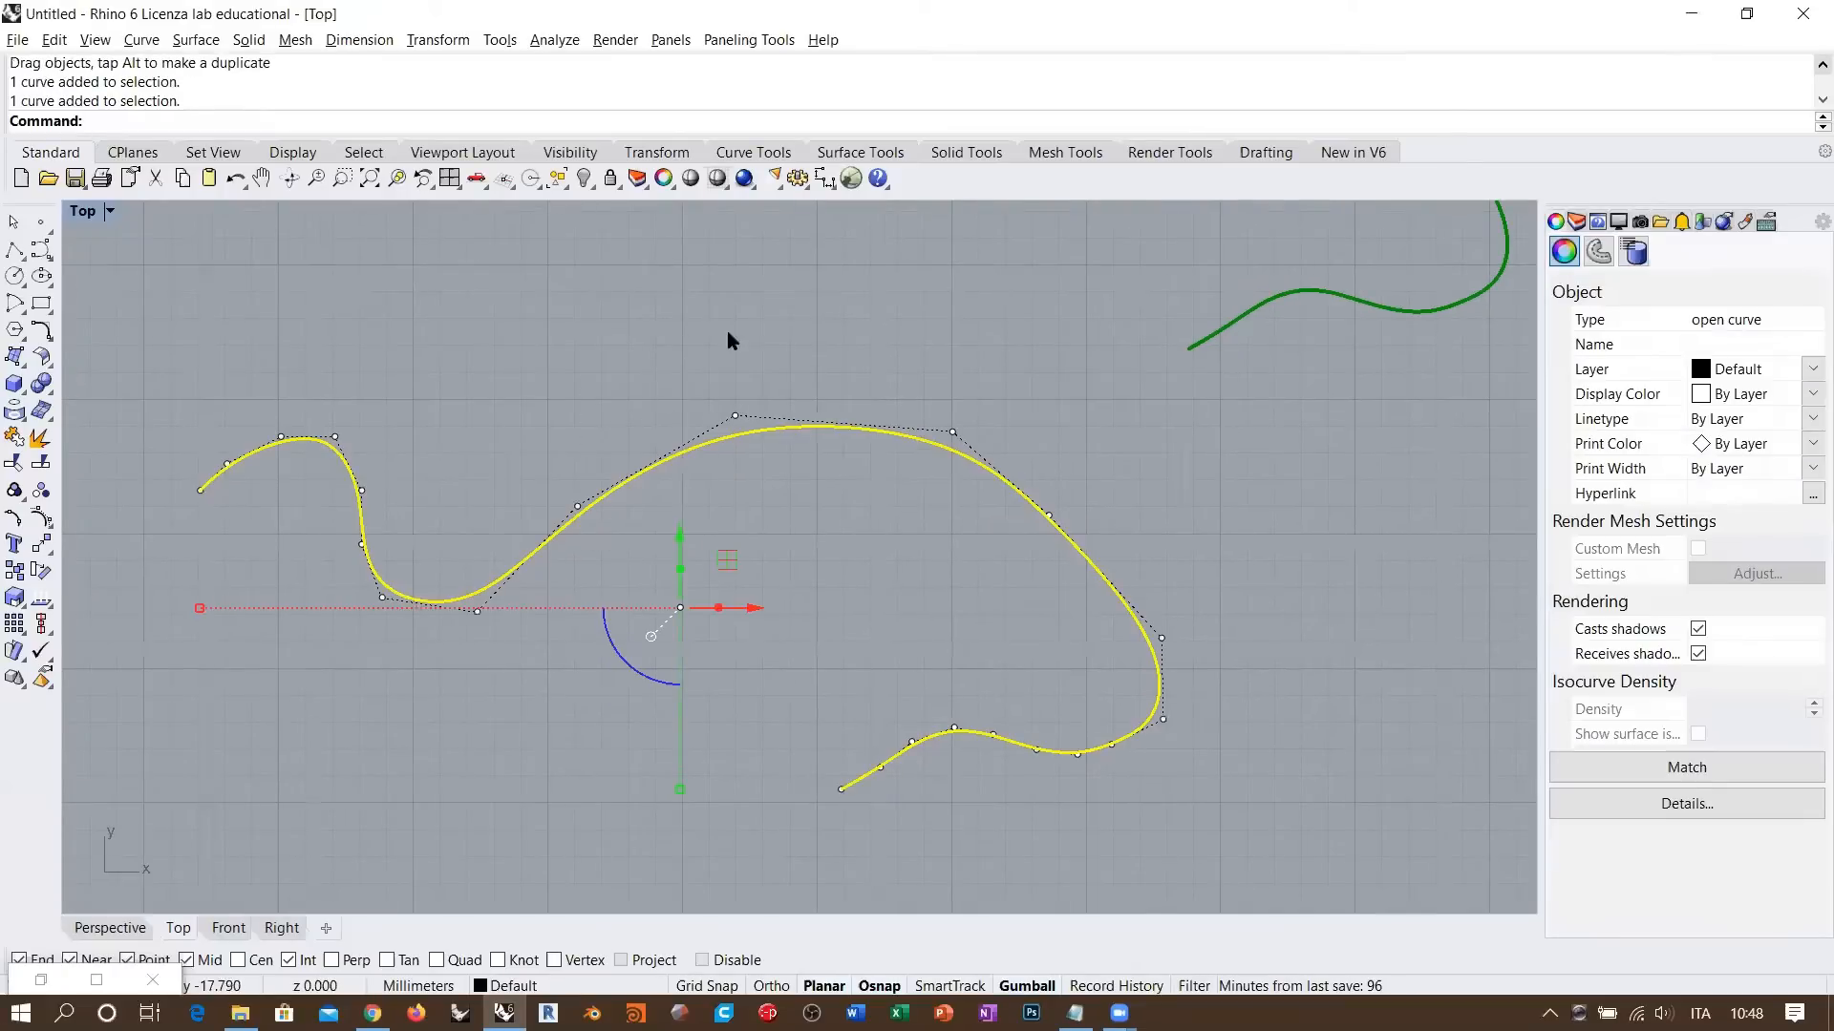
left_click(555, 40)
left_click(586, 193)
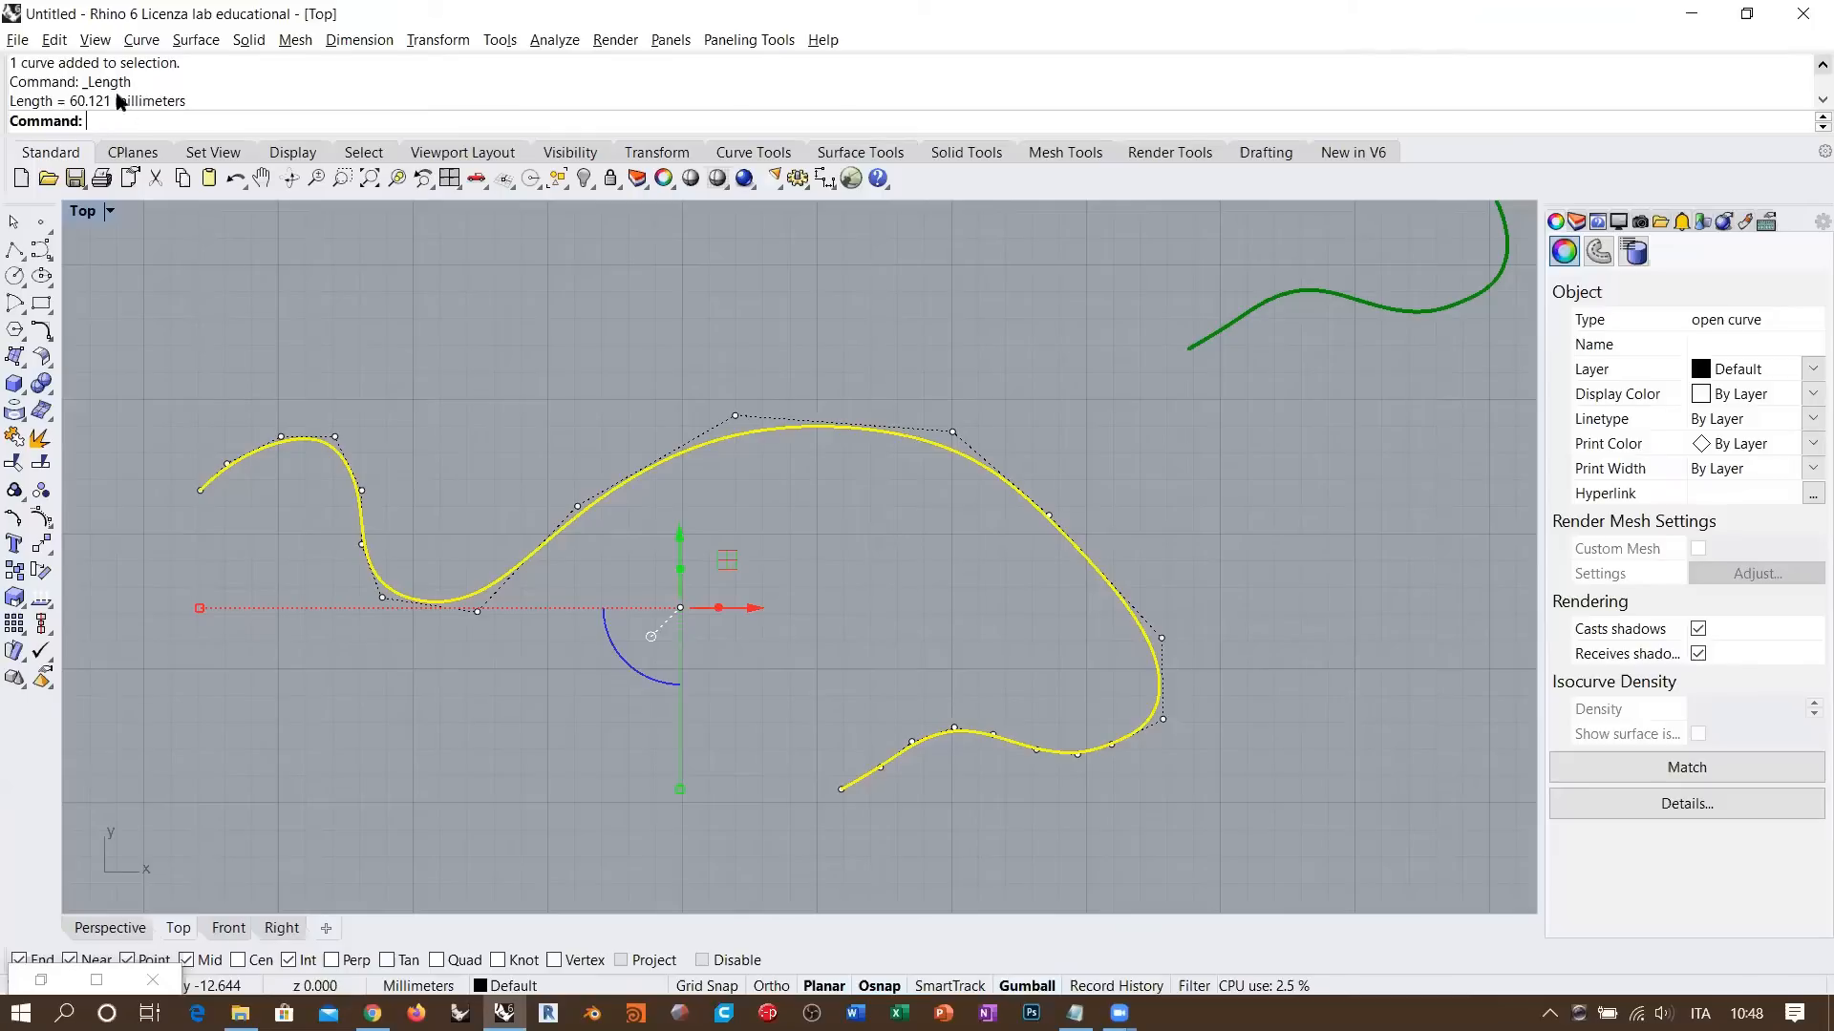
key("Escape")
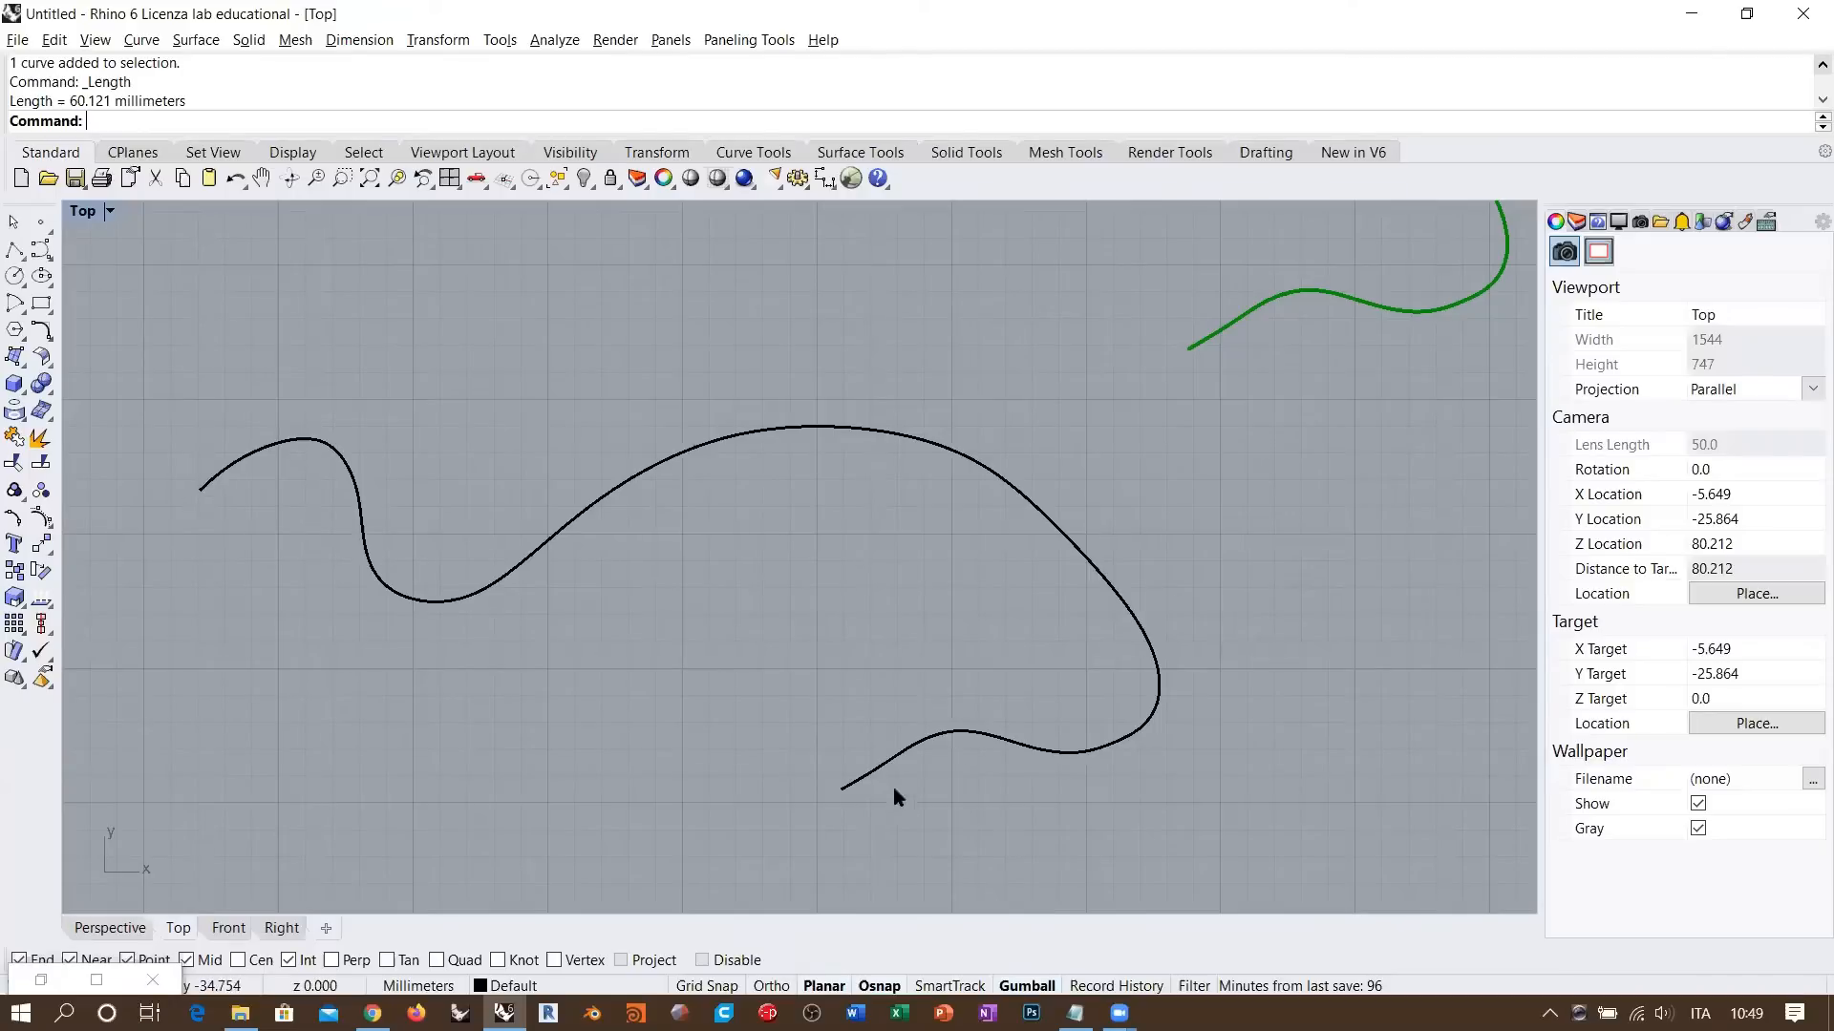
- Bring back the minimized Grasshopper window and nudge the Evaluate Curve component slightly upward
key("alt+Tab")
key("alt+Tab")
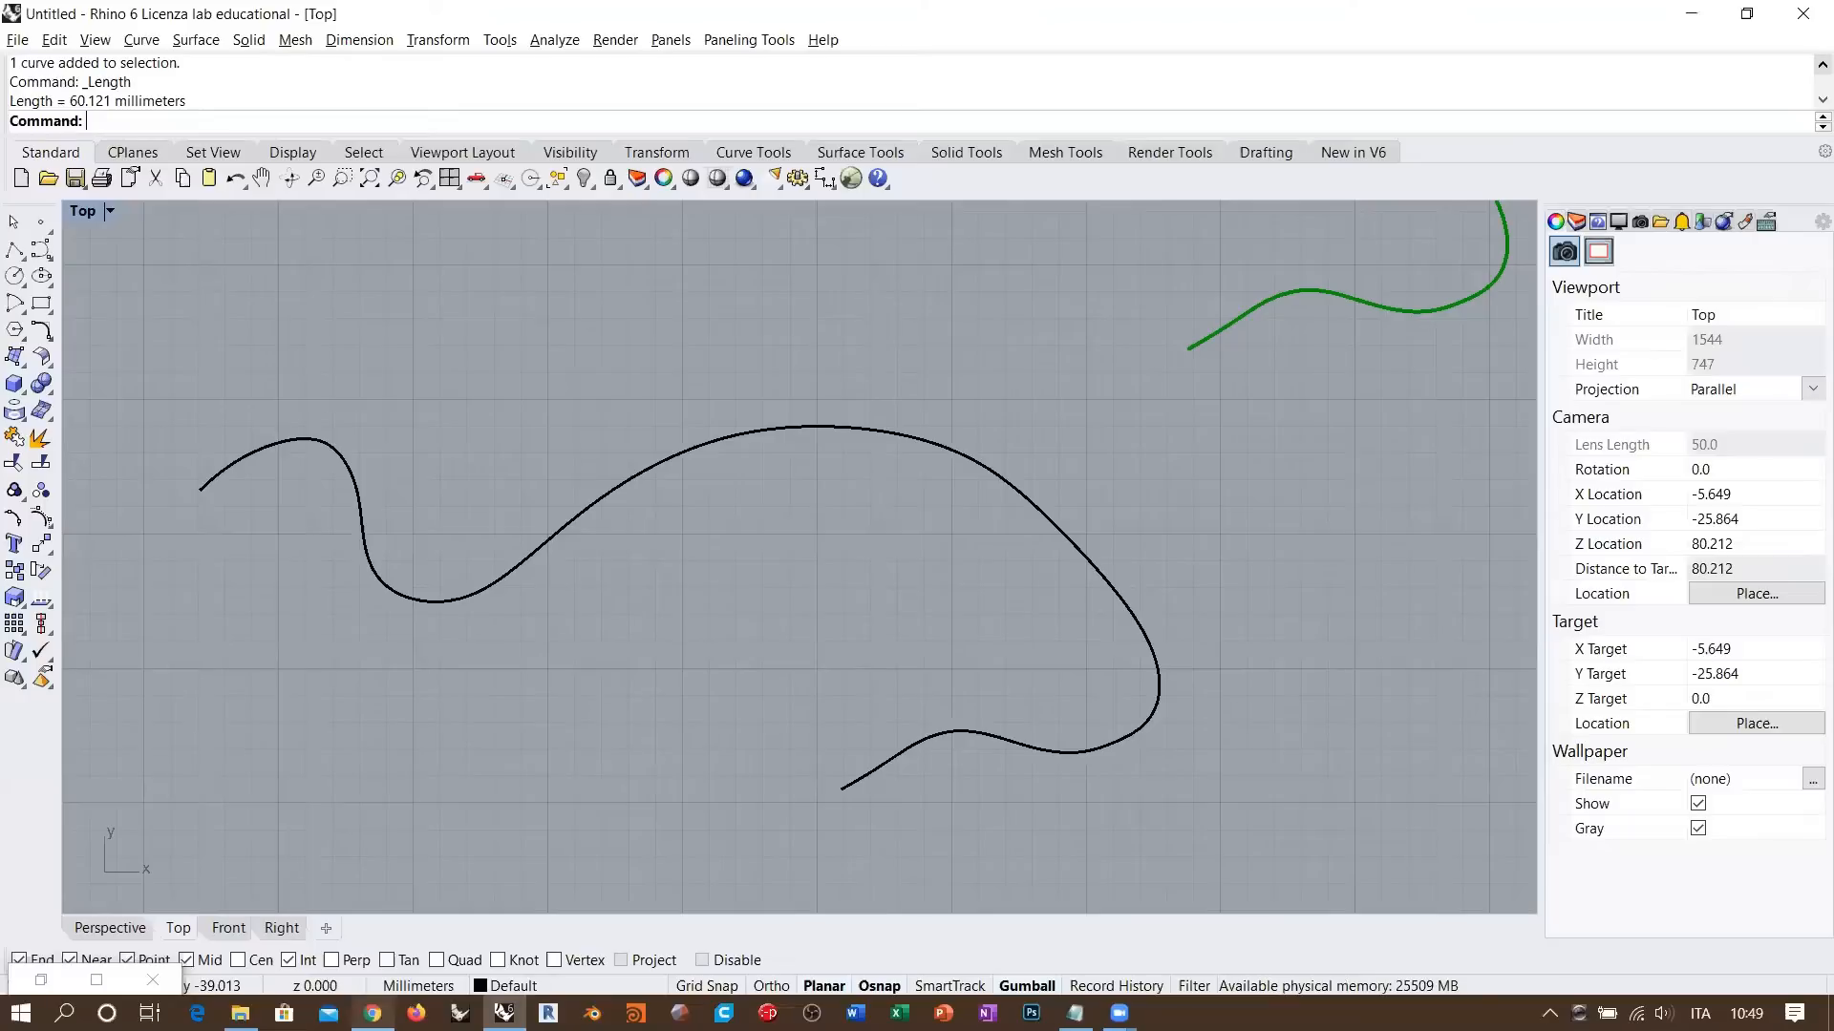
mouse_move(504, 1010)
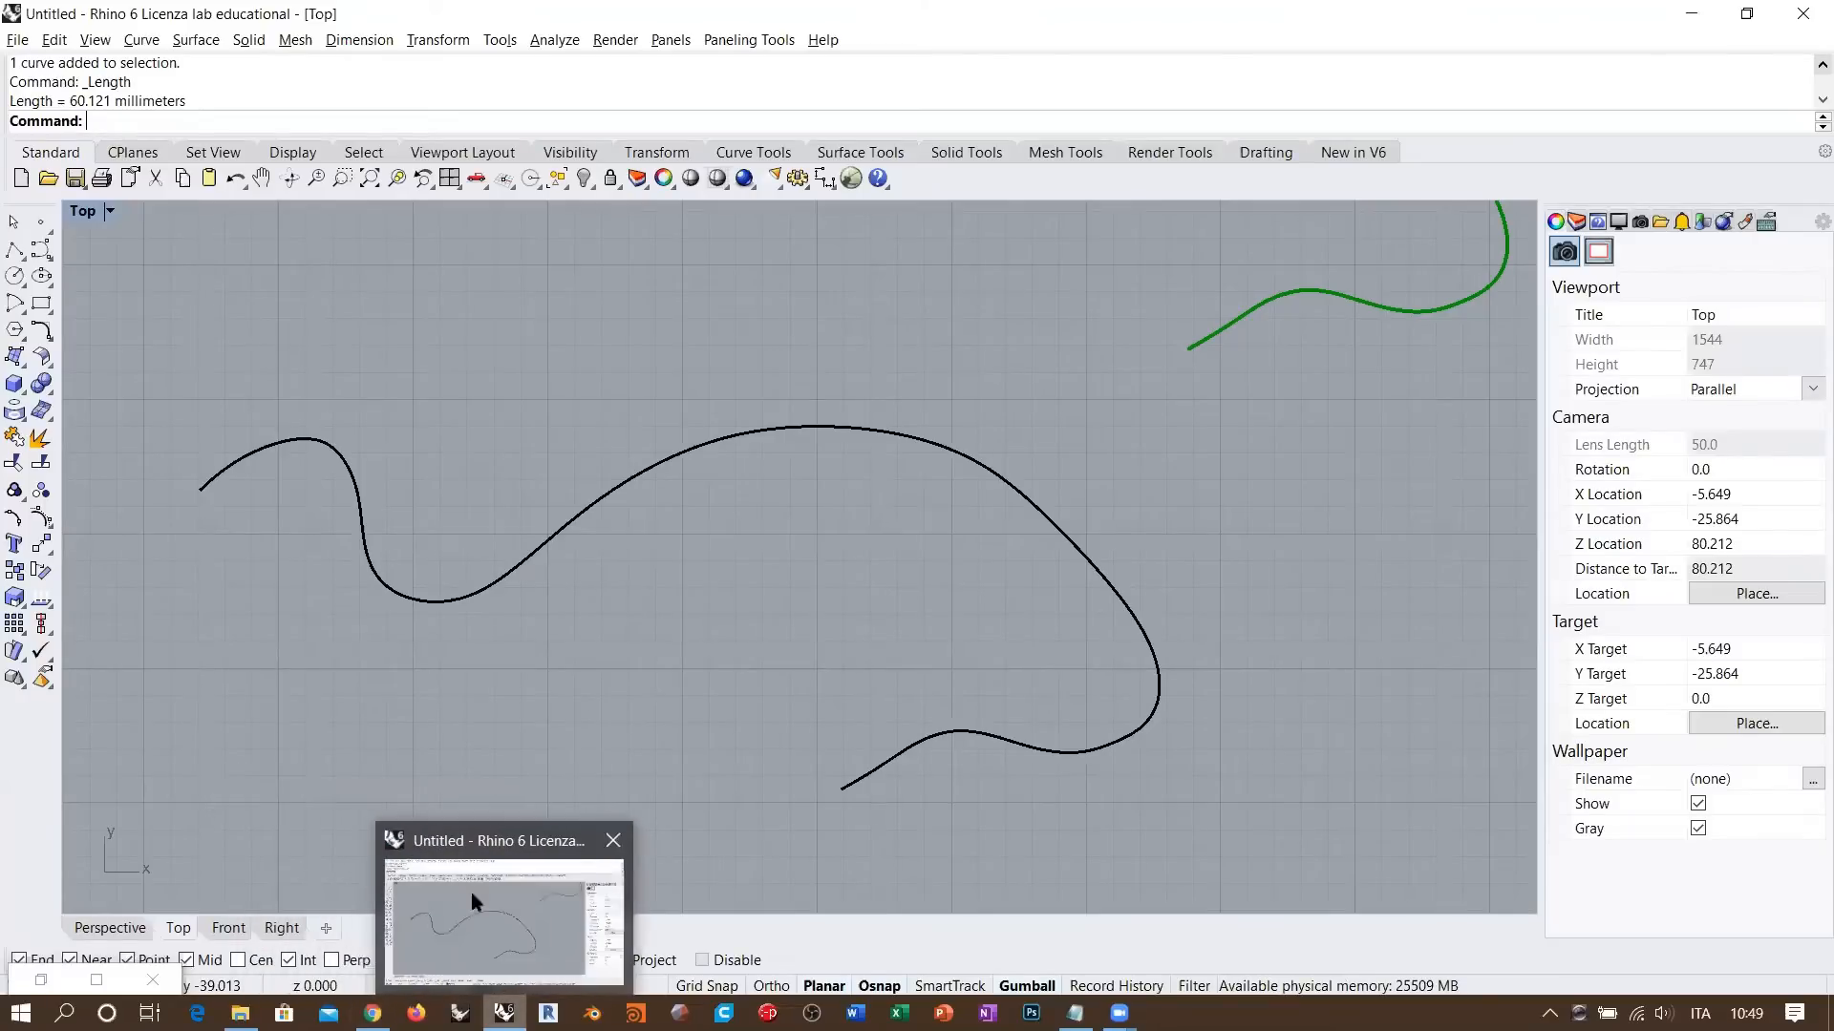
left_click(44, 981)
right_click_drag(1457, 651, 1281, 587)
left_click(1344, 634)
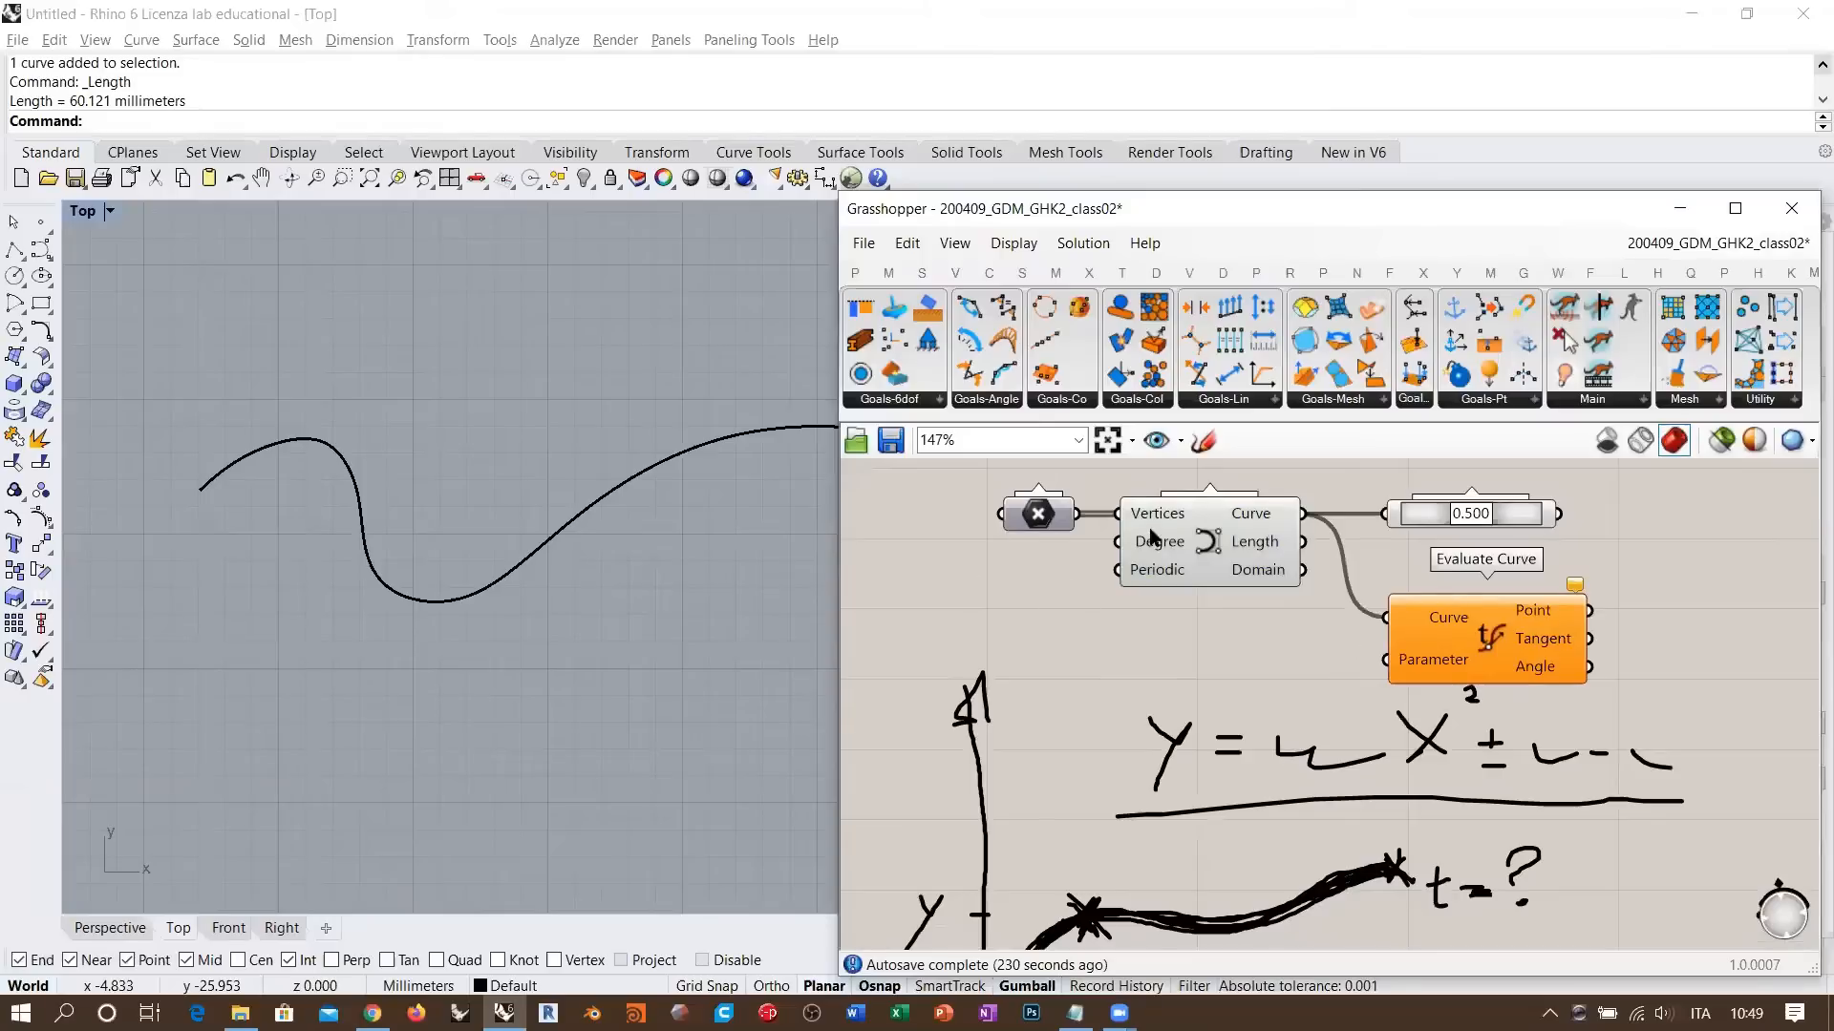
left_click_drag(1461, 654, 1457, 642)
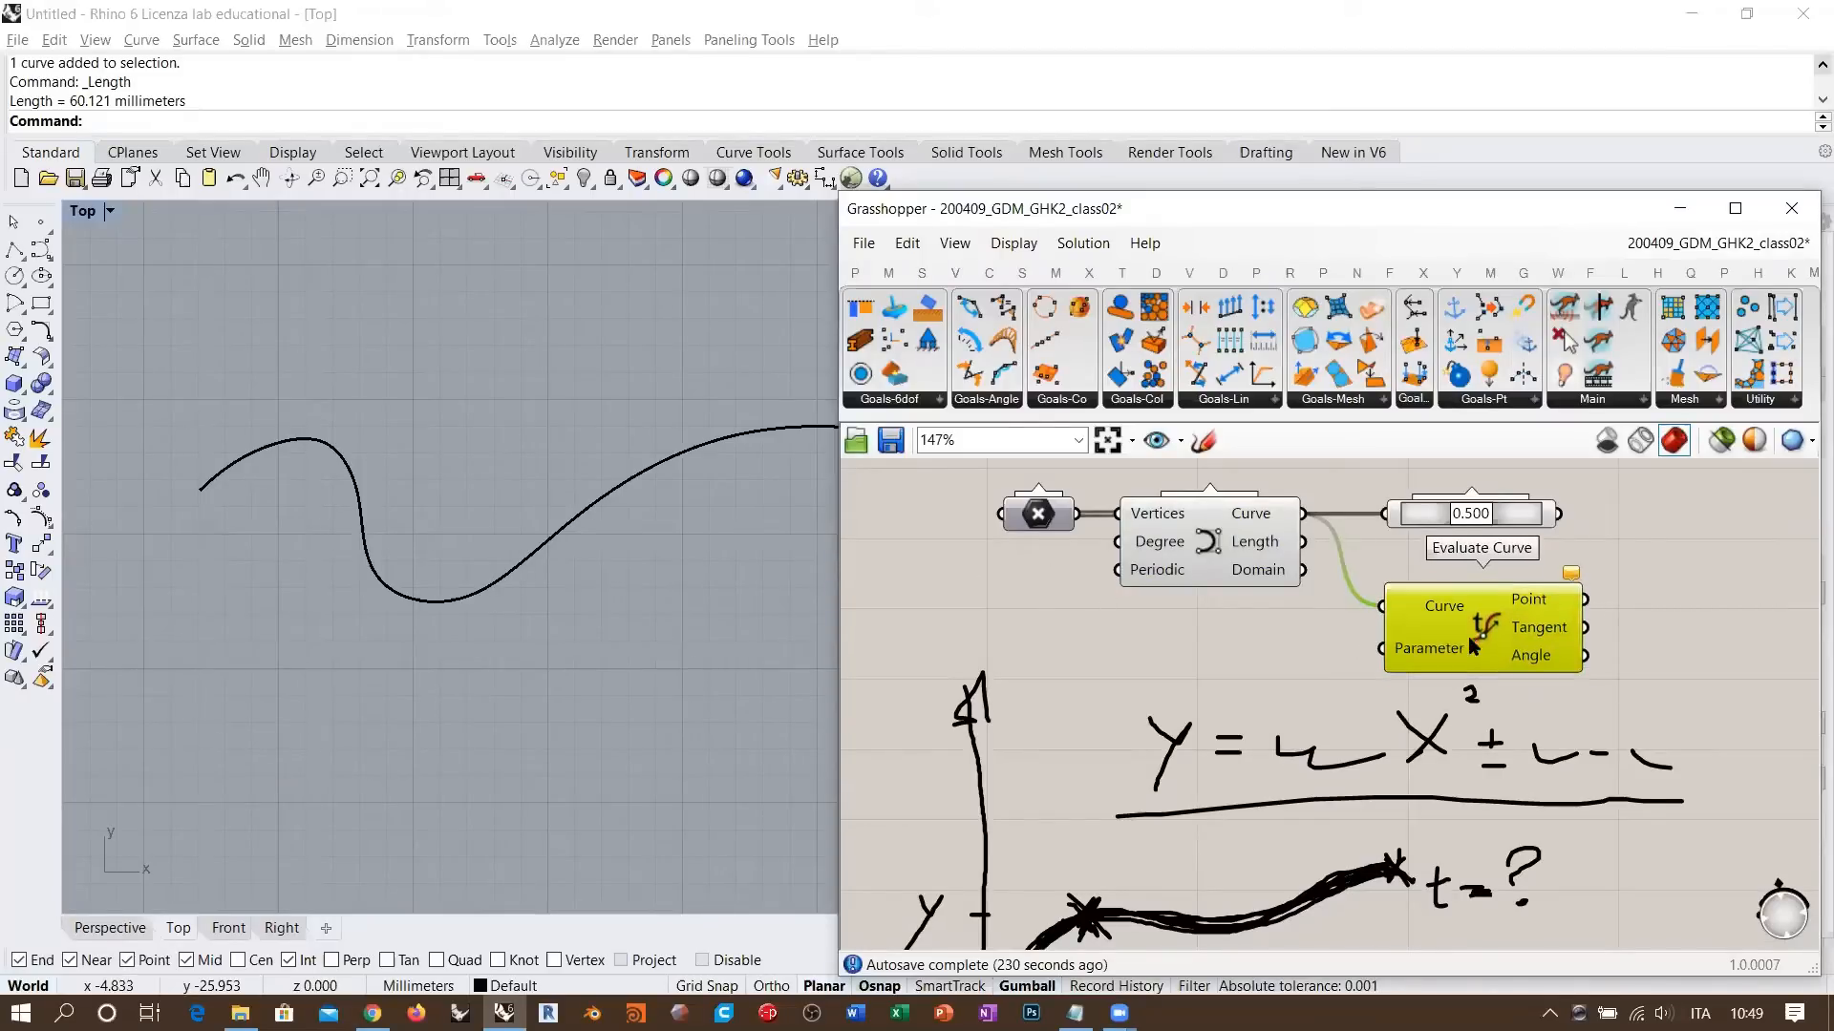
left_click(1671, 592)
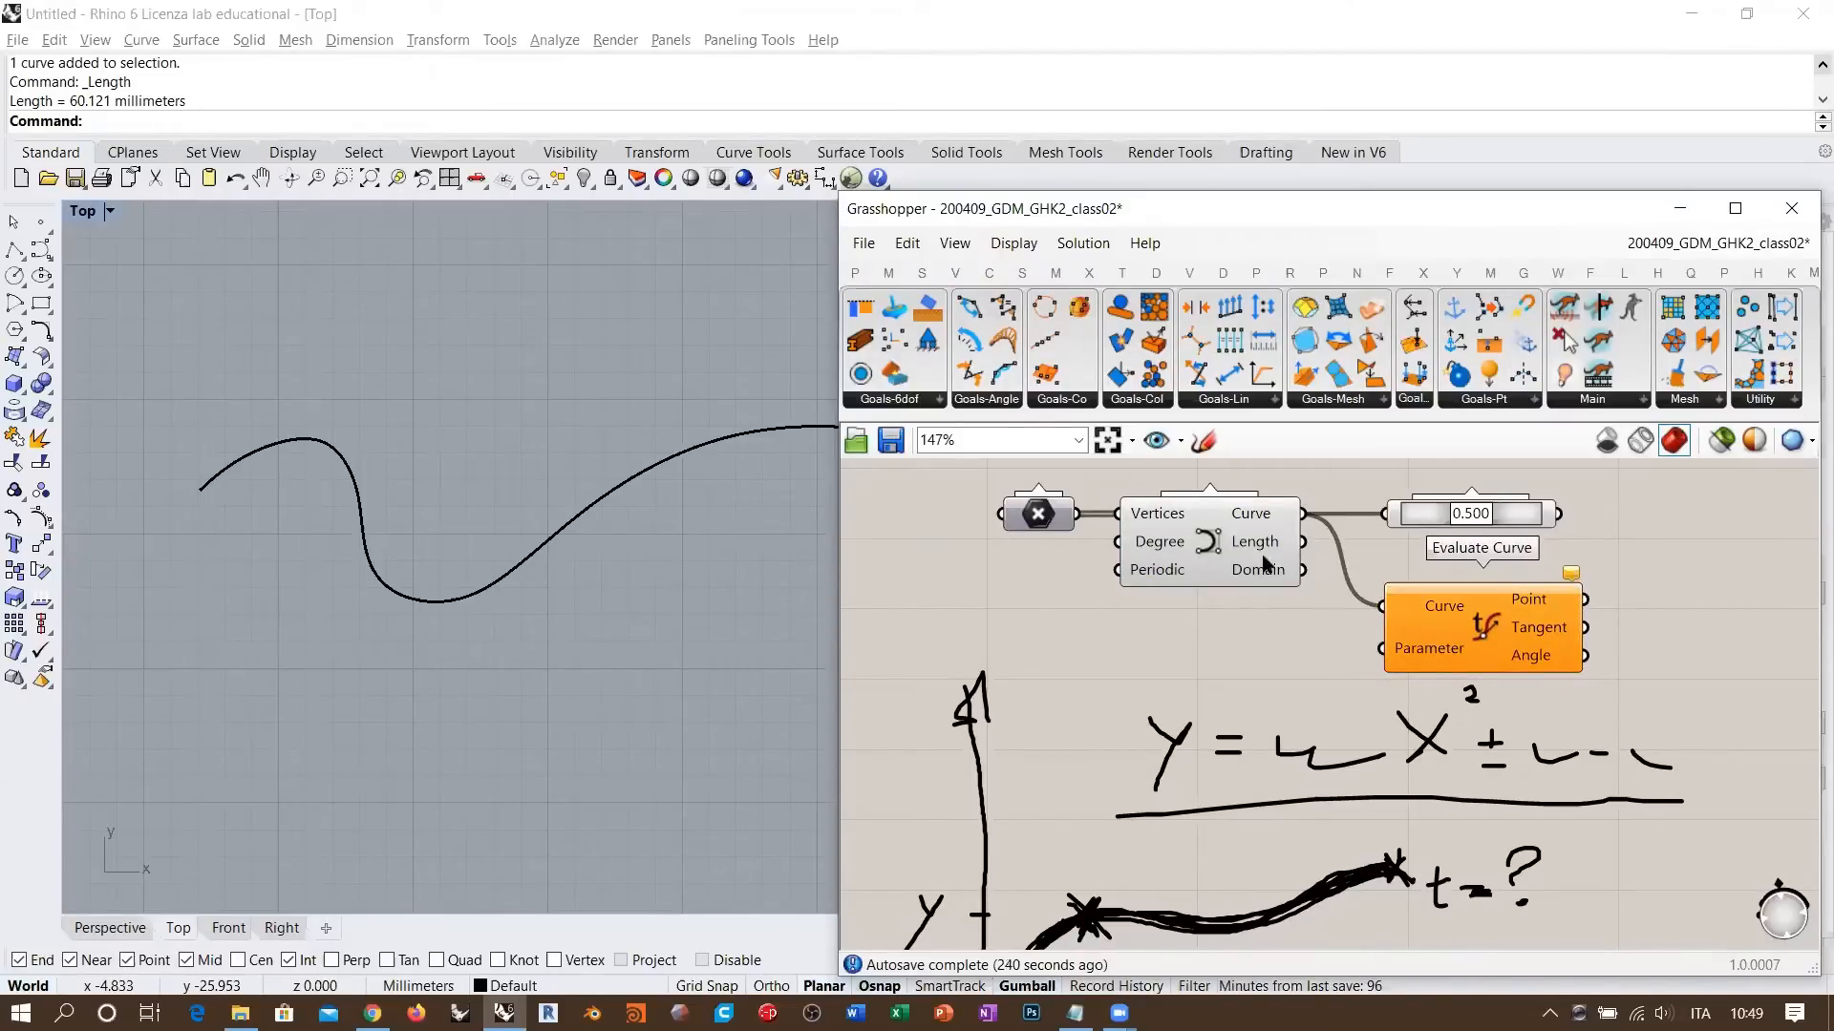
- Turn on the Point component's preview and move two control points at the curve's first valley downward and apart
scroll(1304, 607, "up", 3)
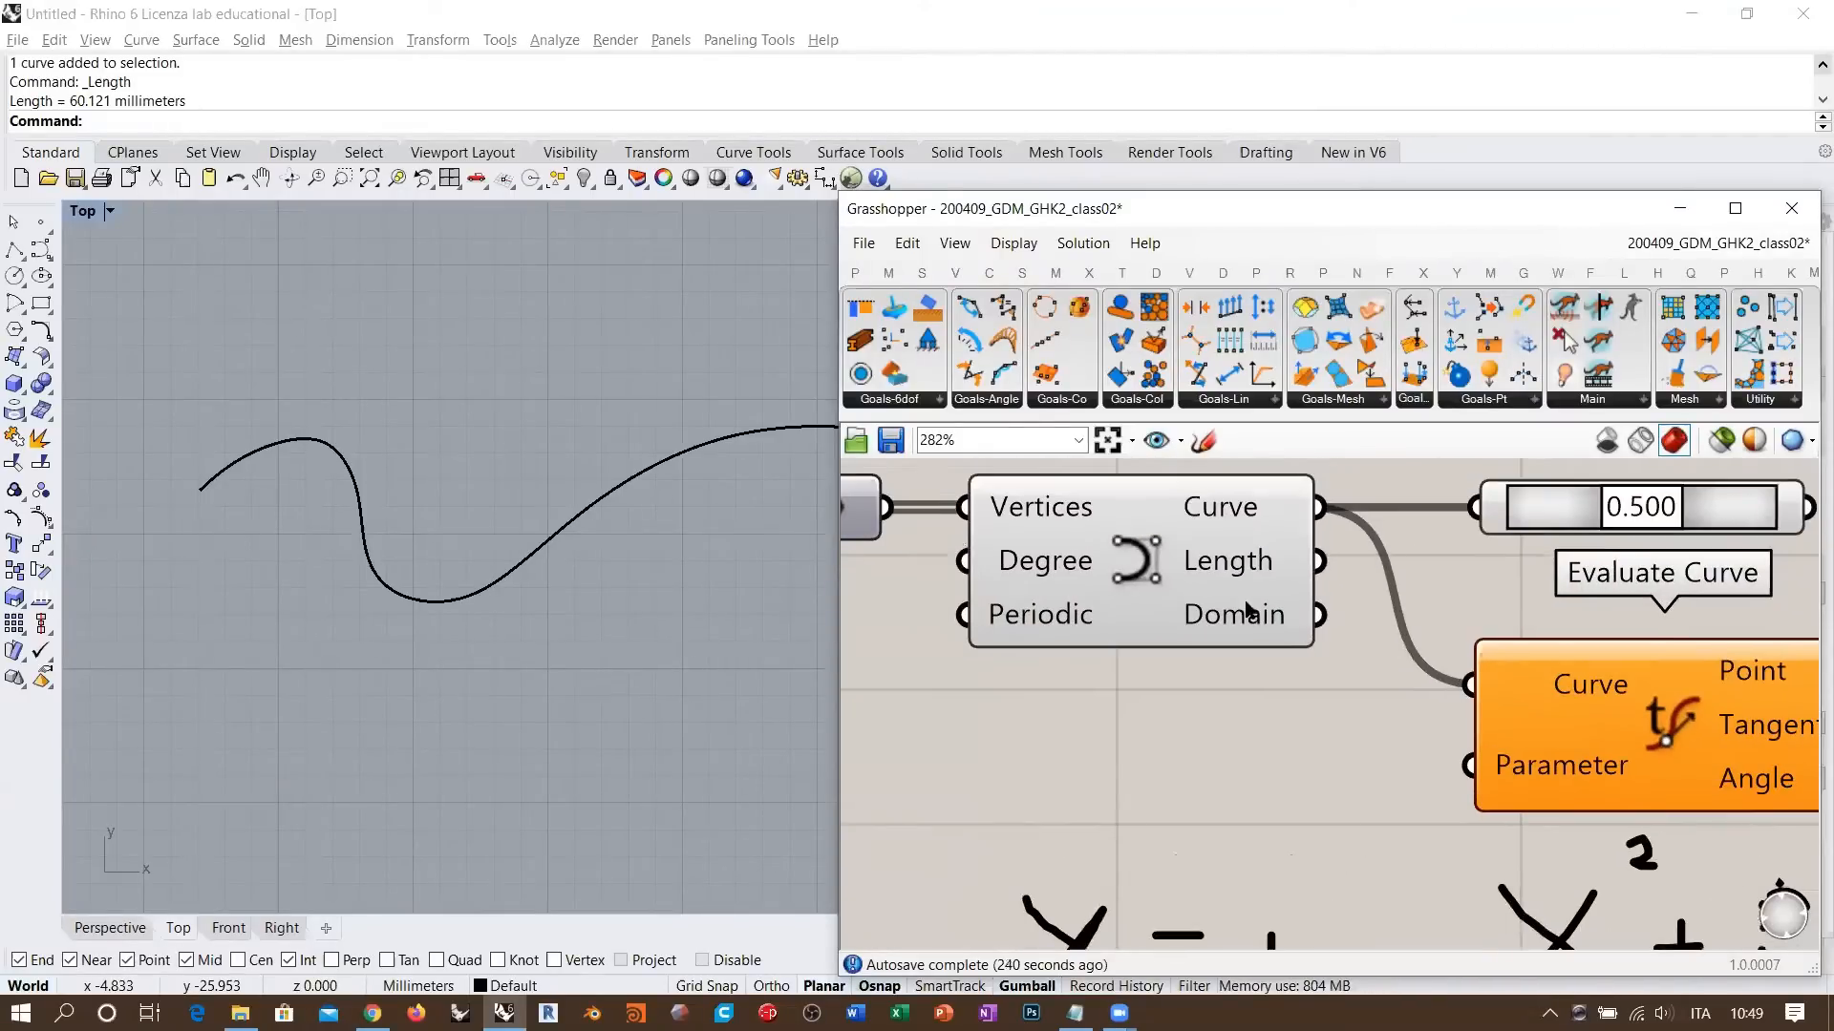
mouse_move(1248, 619)
scroll(1276, 669, "down", 2)
mouse_move(1154, 600)
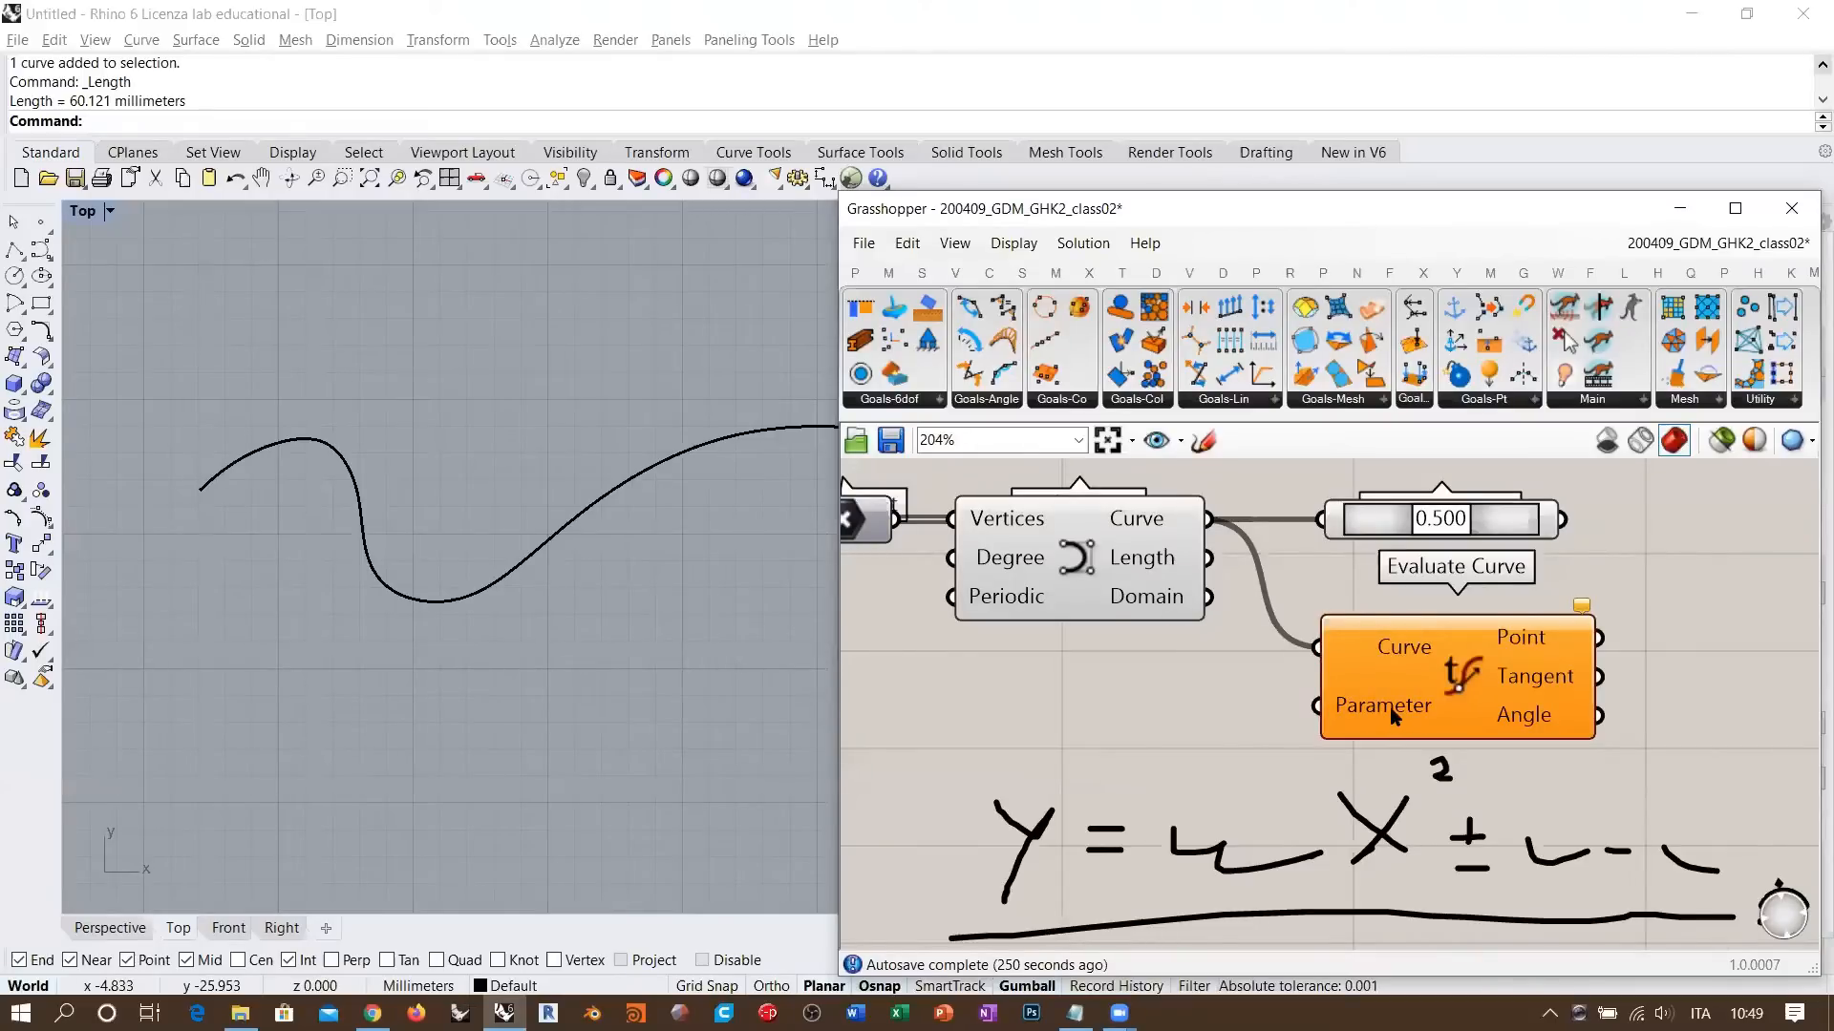
right_click_drag(1091, 556, 1213, 589)
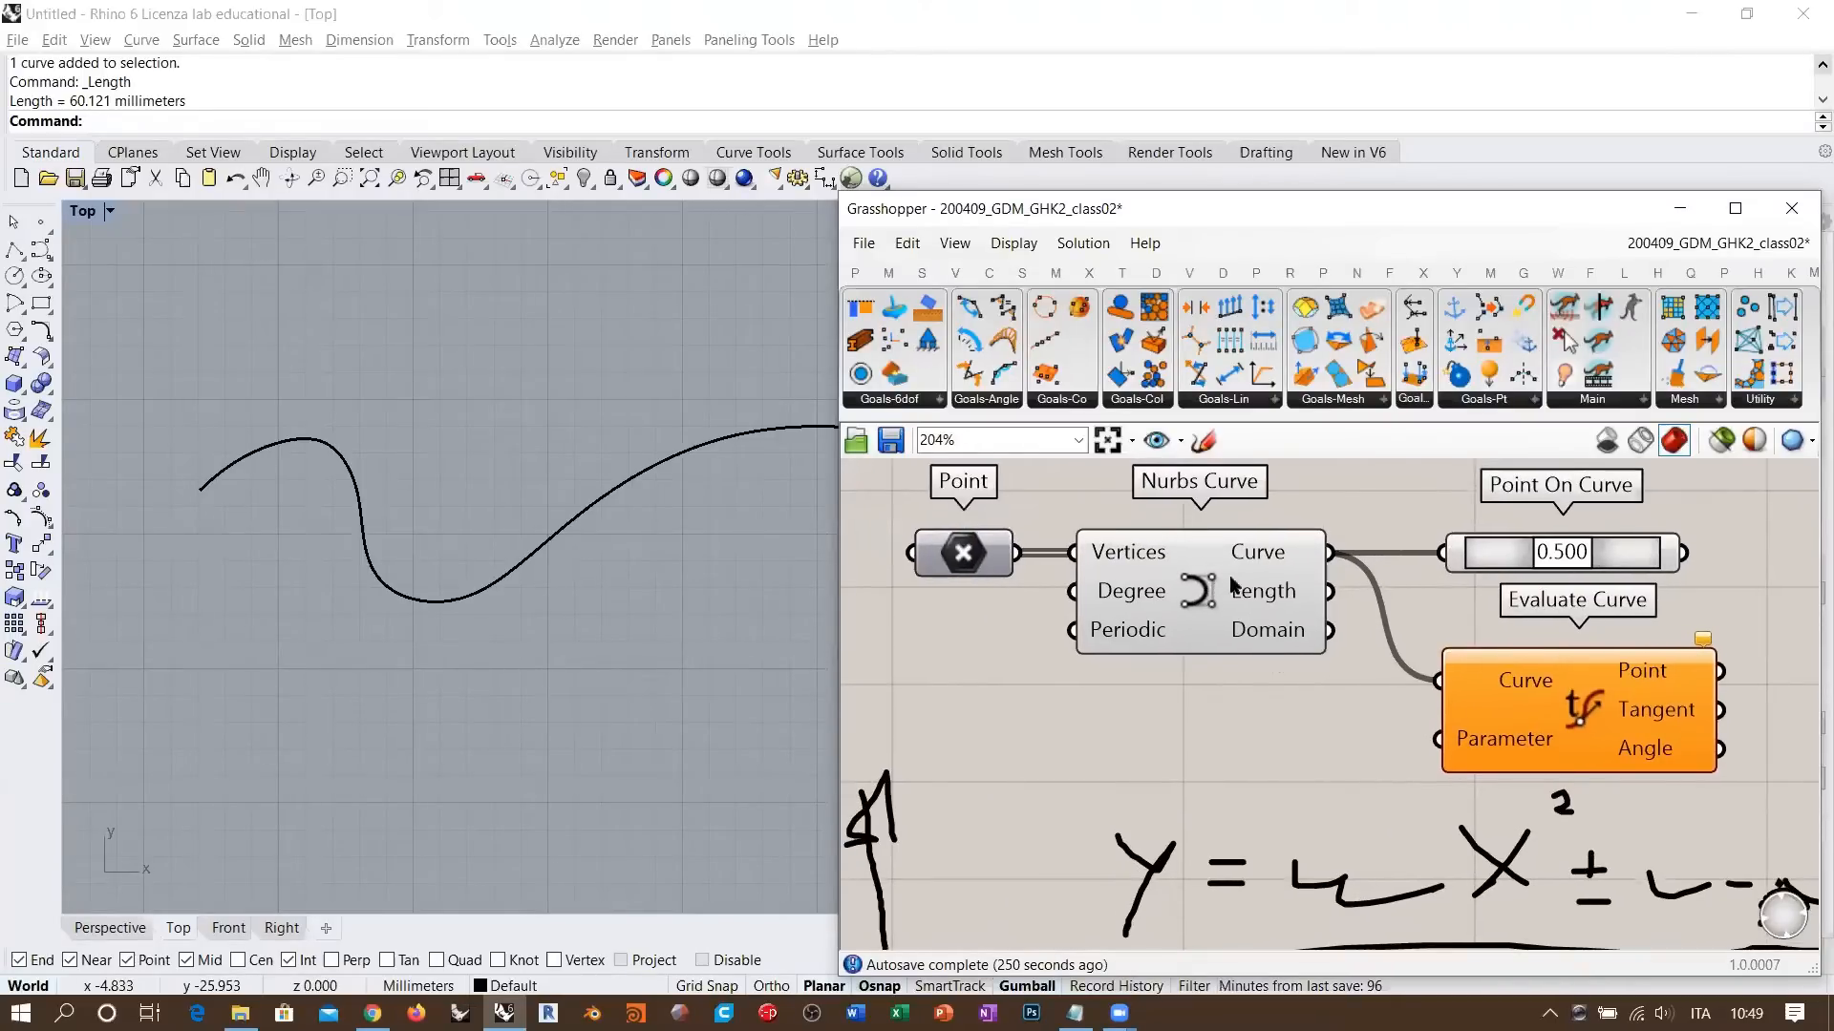
left_click(1001, 572)
scroll(684, 478, "down", 3)
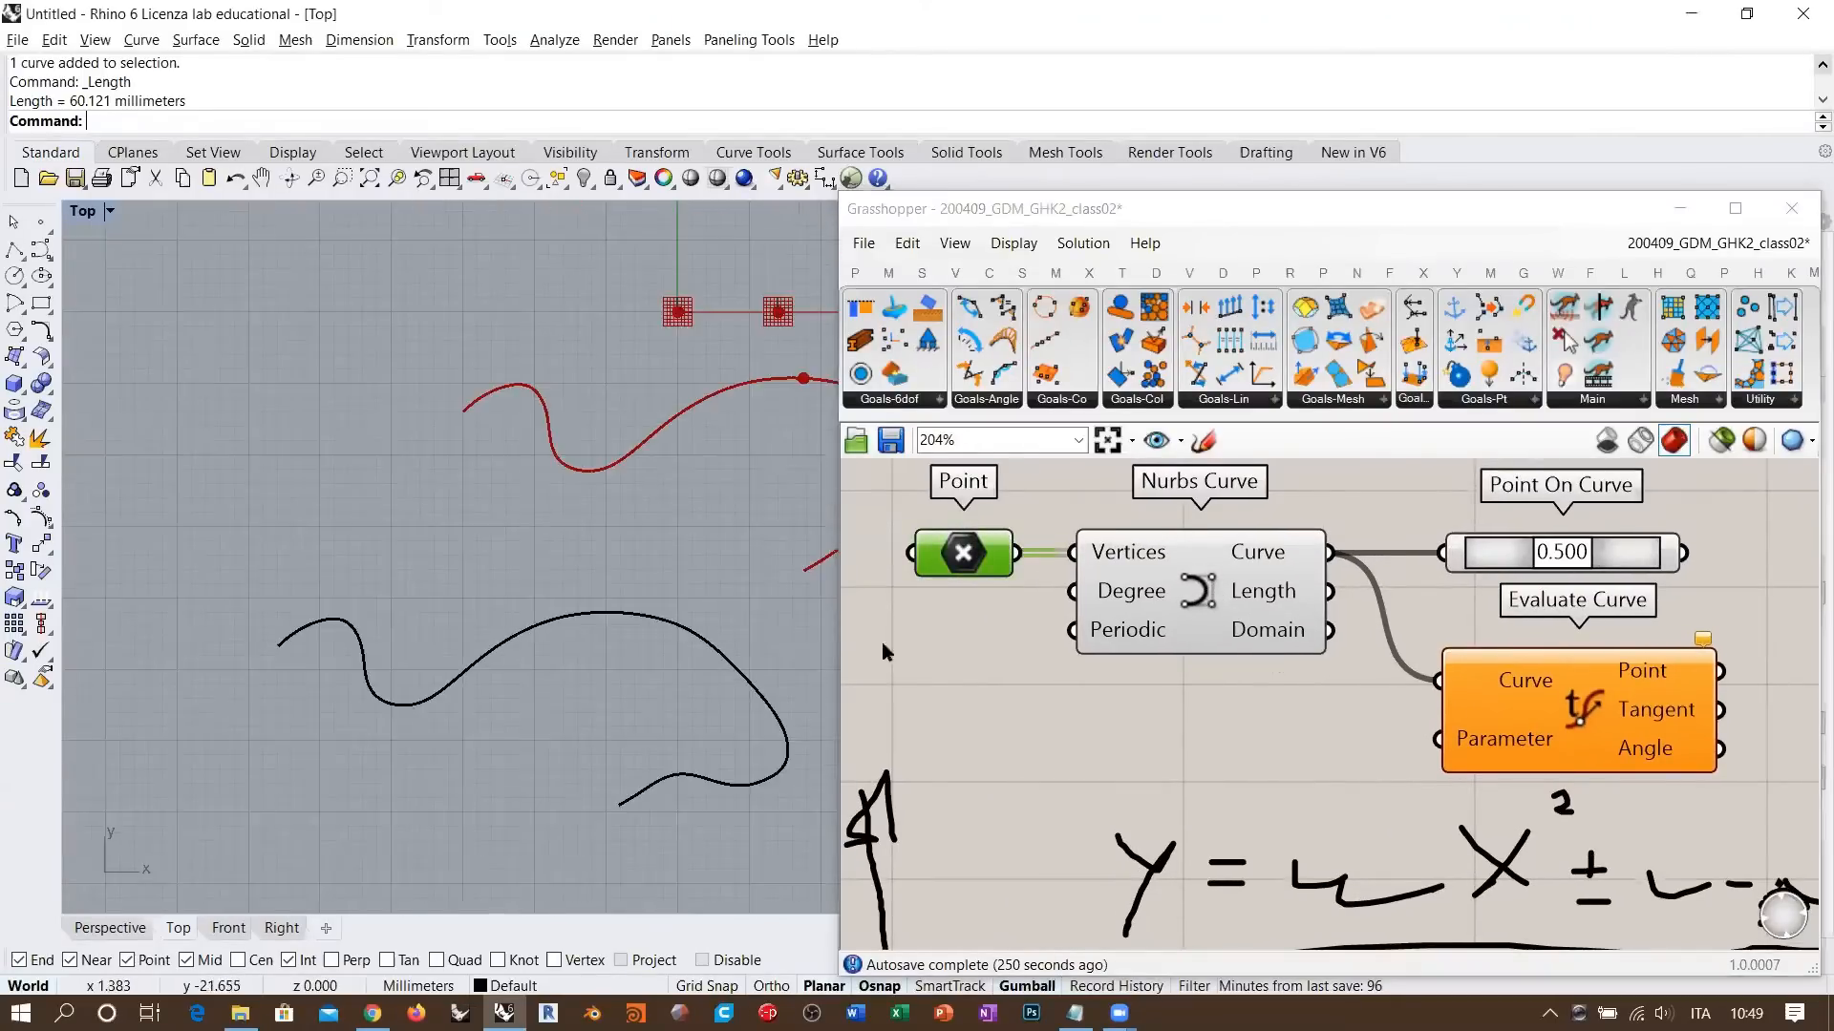
right_click_drag(999, 557, 1044, 606)
key("ctrl+q")
right_click_drag(582, 506, 523, 535)
left_click(921, 621)
left_click(1001, 610)
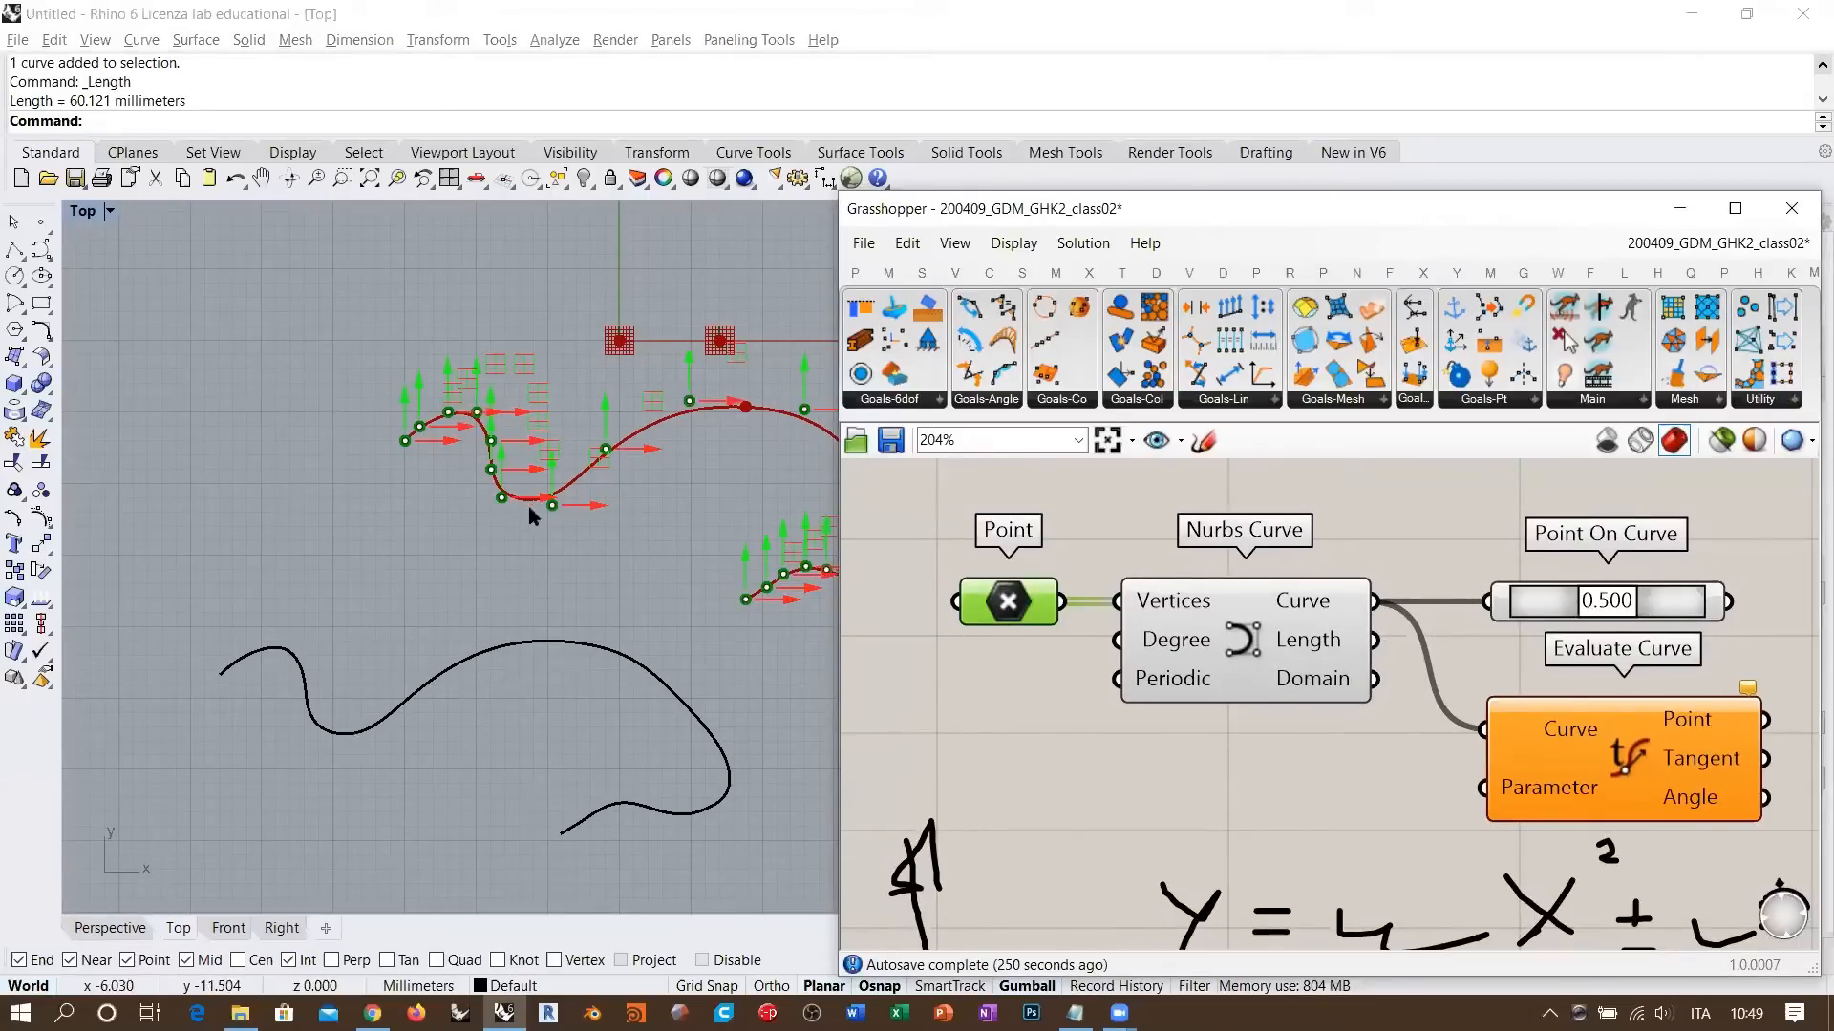
left_click_drag(546, 499, 583, 531)
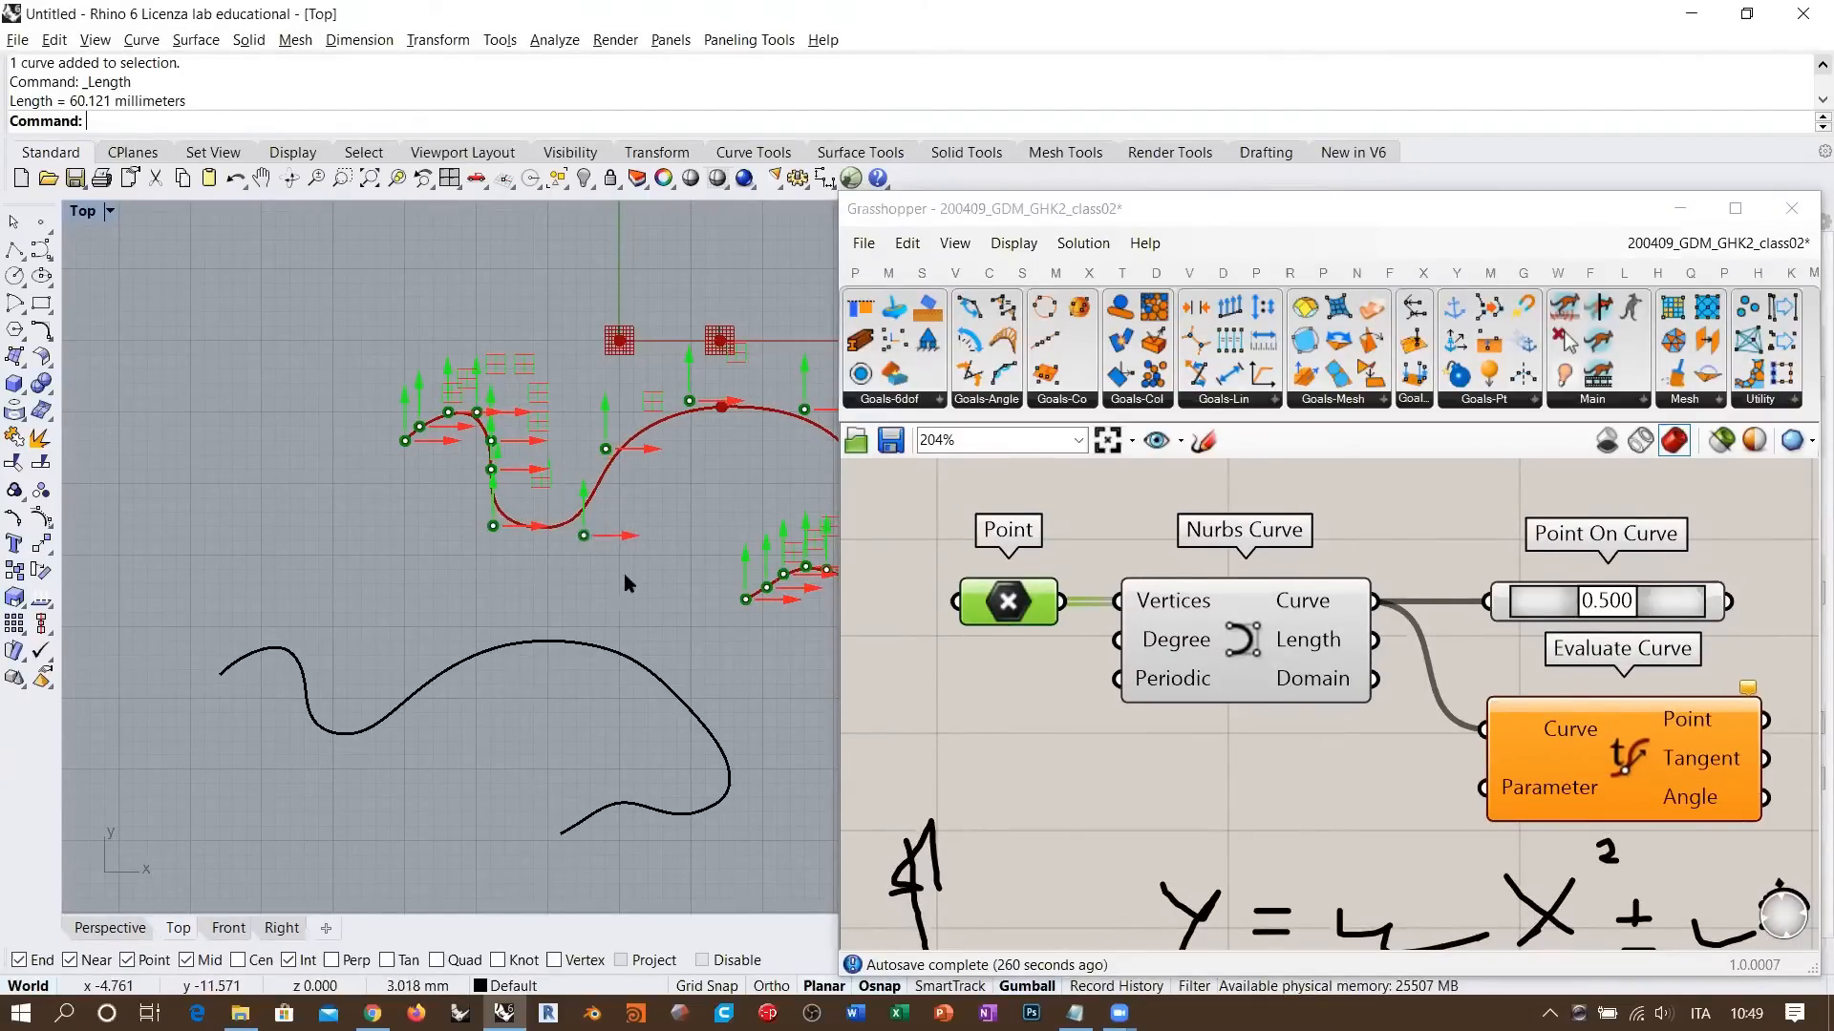
left_click(994, 666)
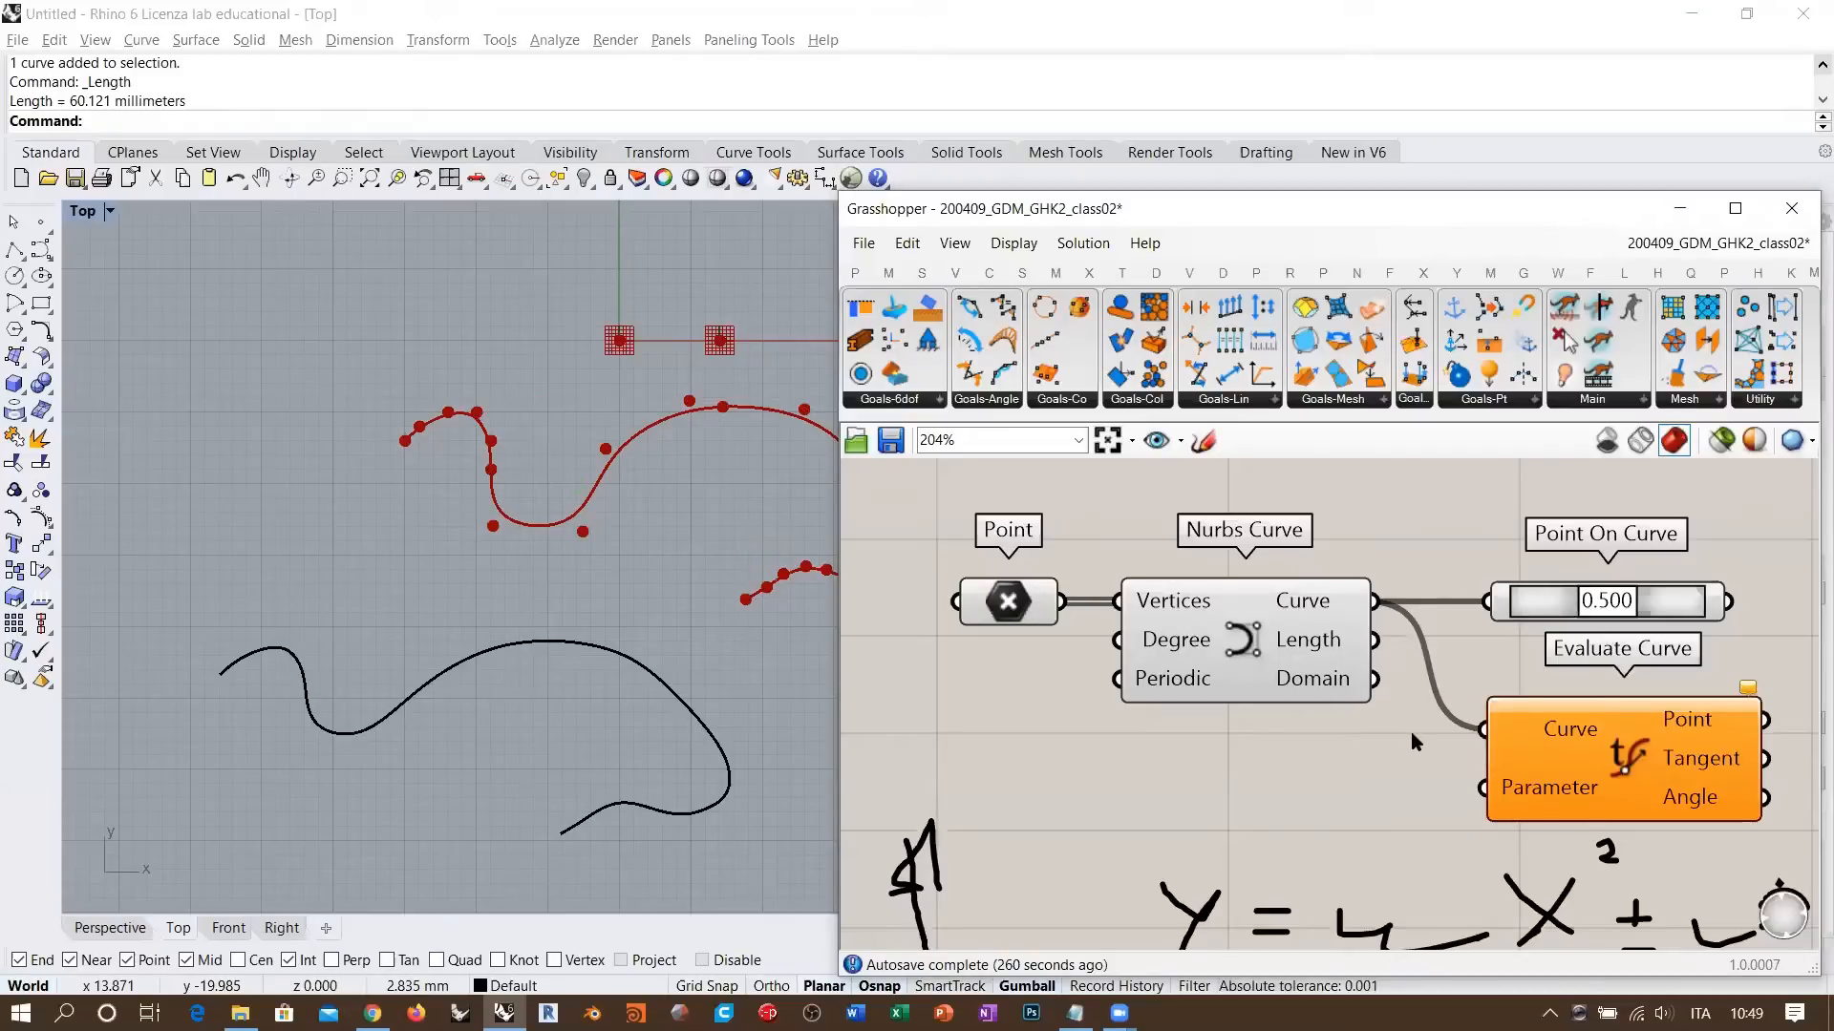
- Reparameterize the Curve input of the Evaluate Curve component
right_click_drag(1421, 722, 1367, 679)
right_click_drag(1539, 710, 1385, 690)
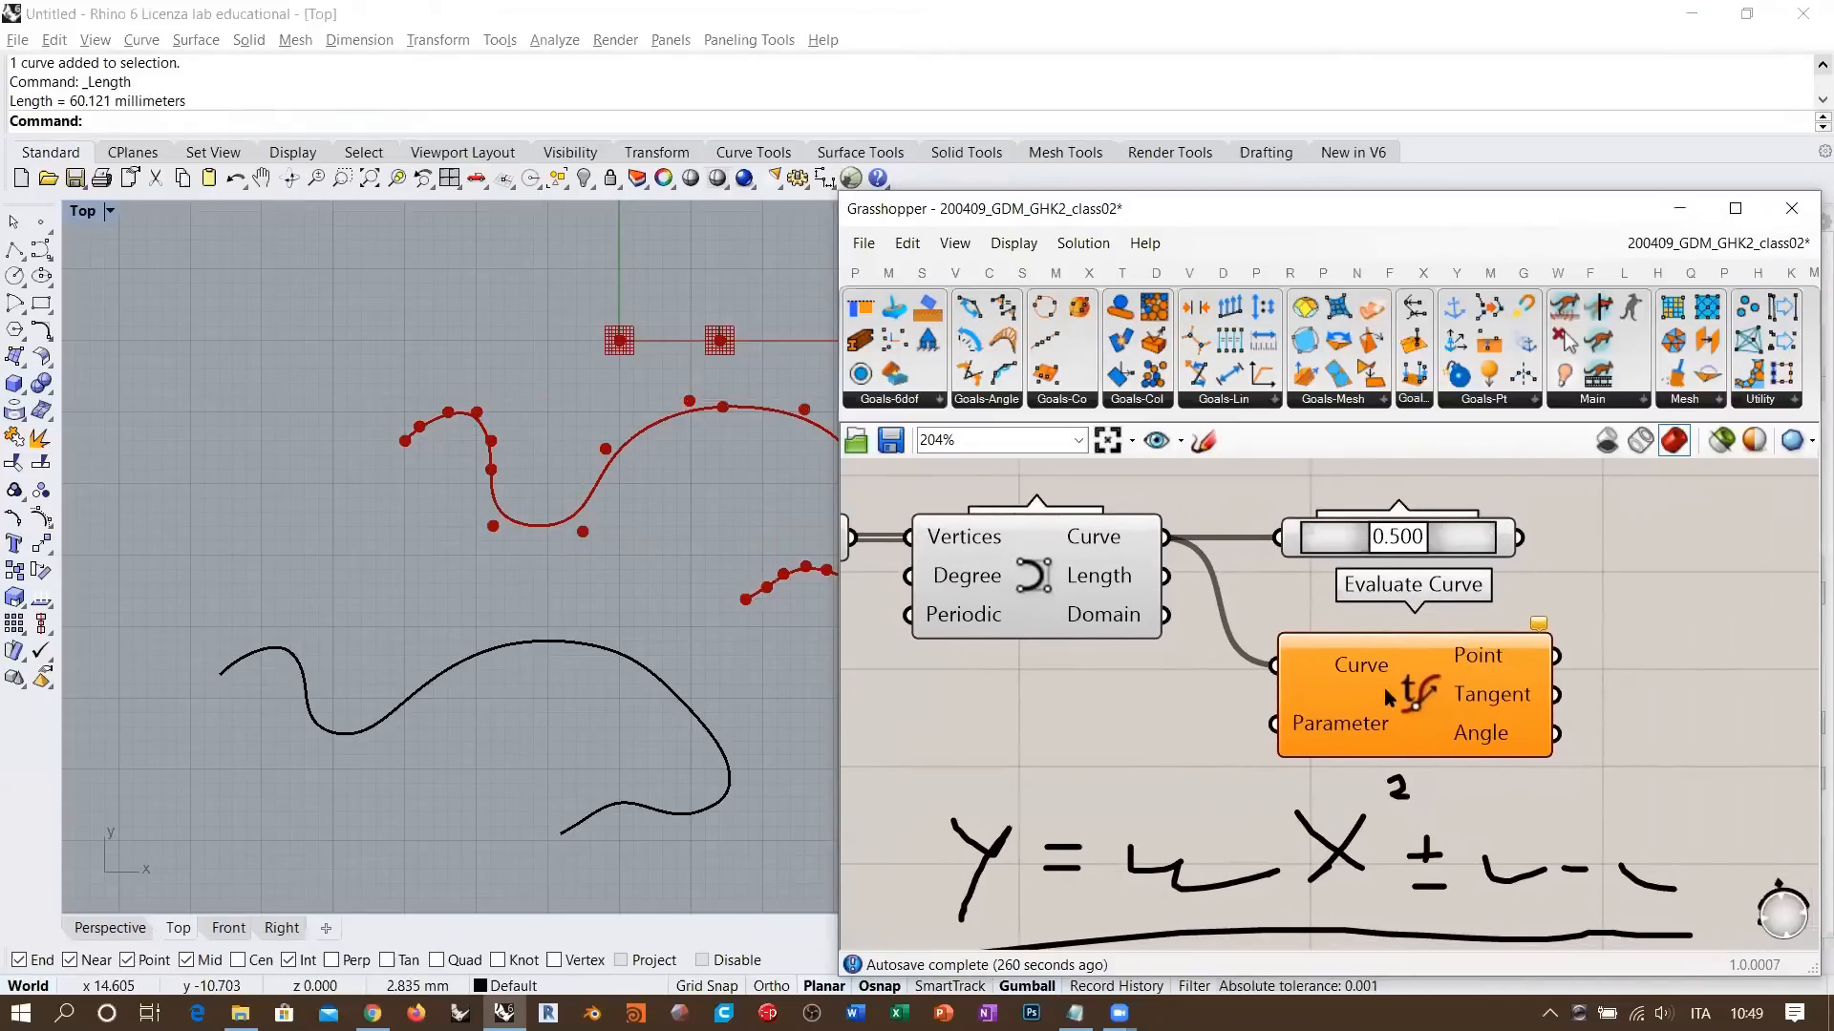
mouse_move(1344, 726)
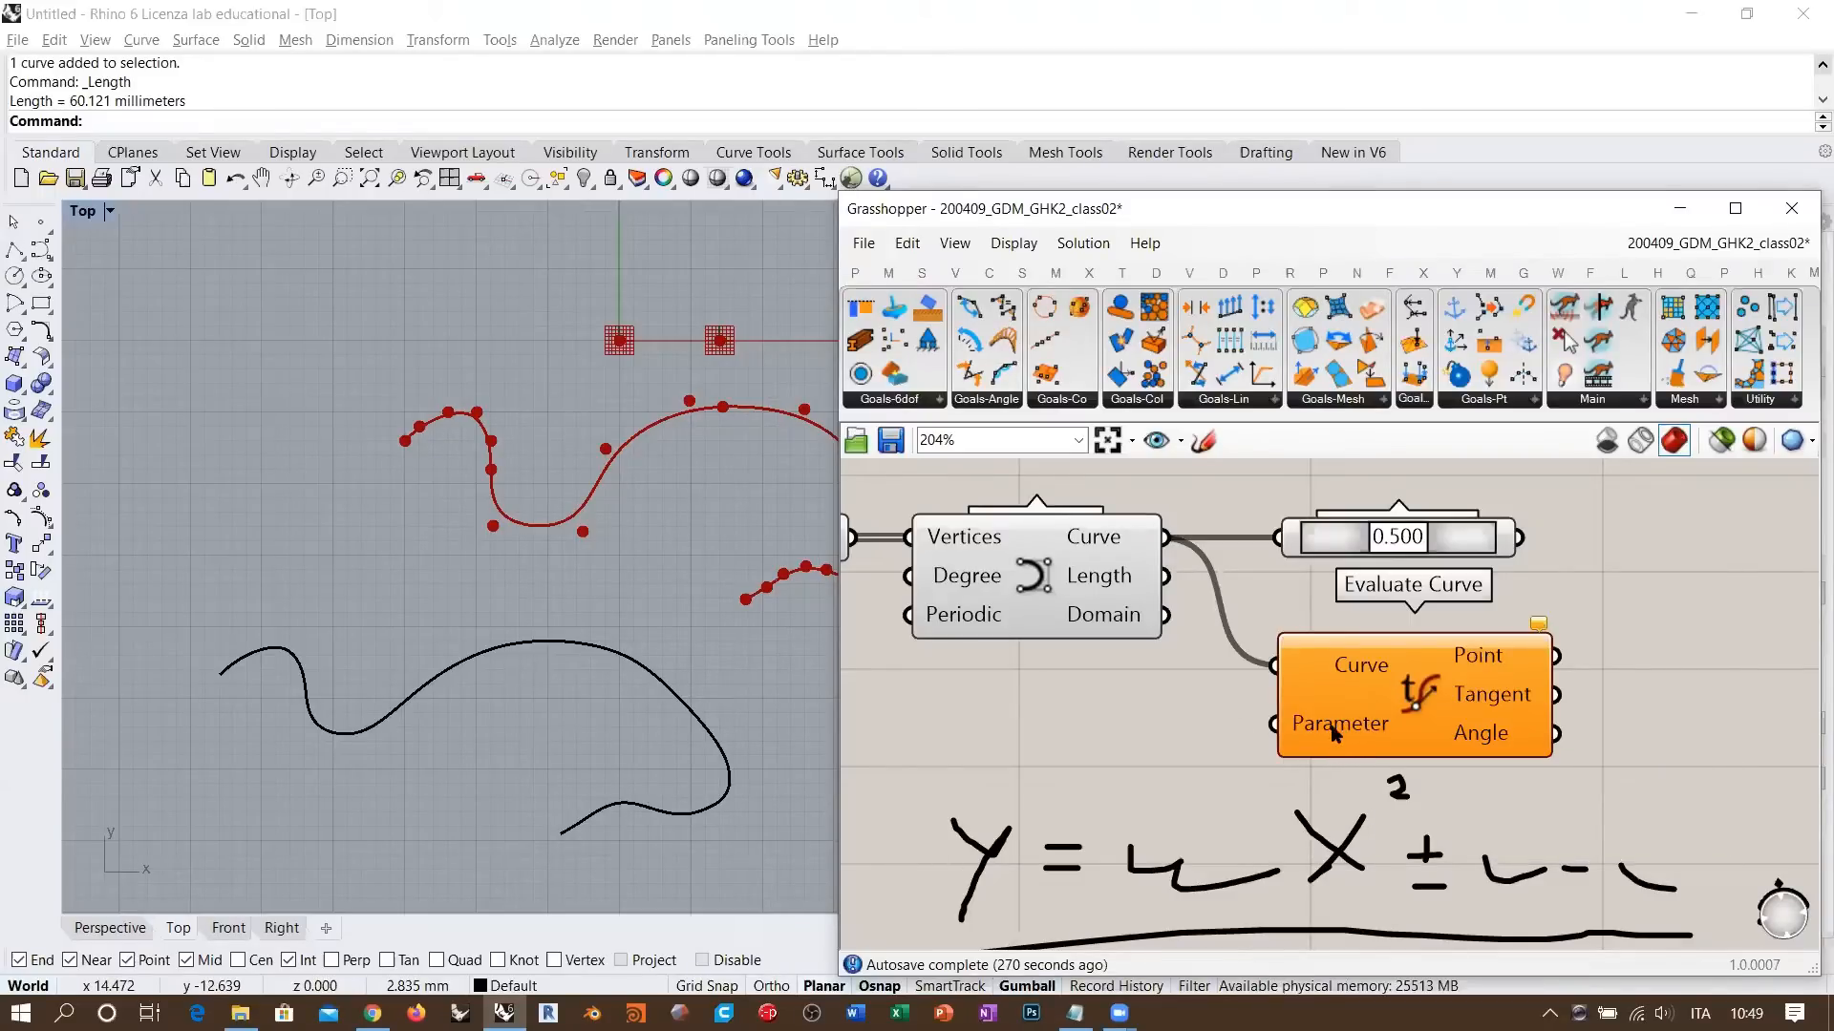
right_click_drag(663, 564, 461, 547)
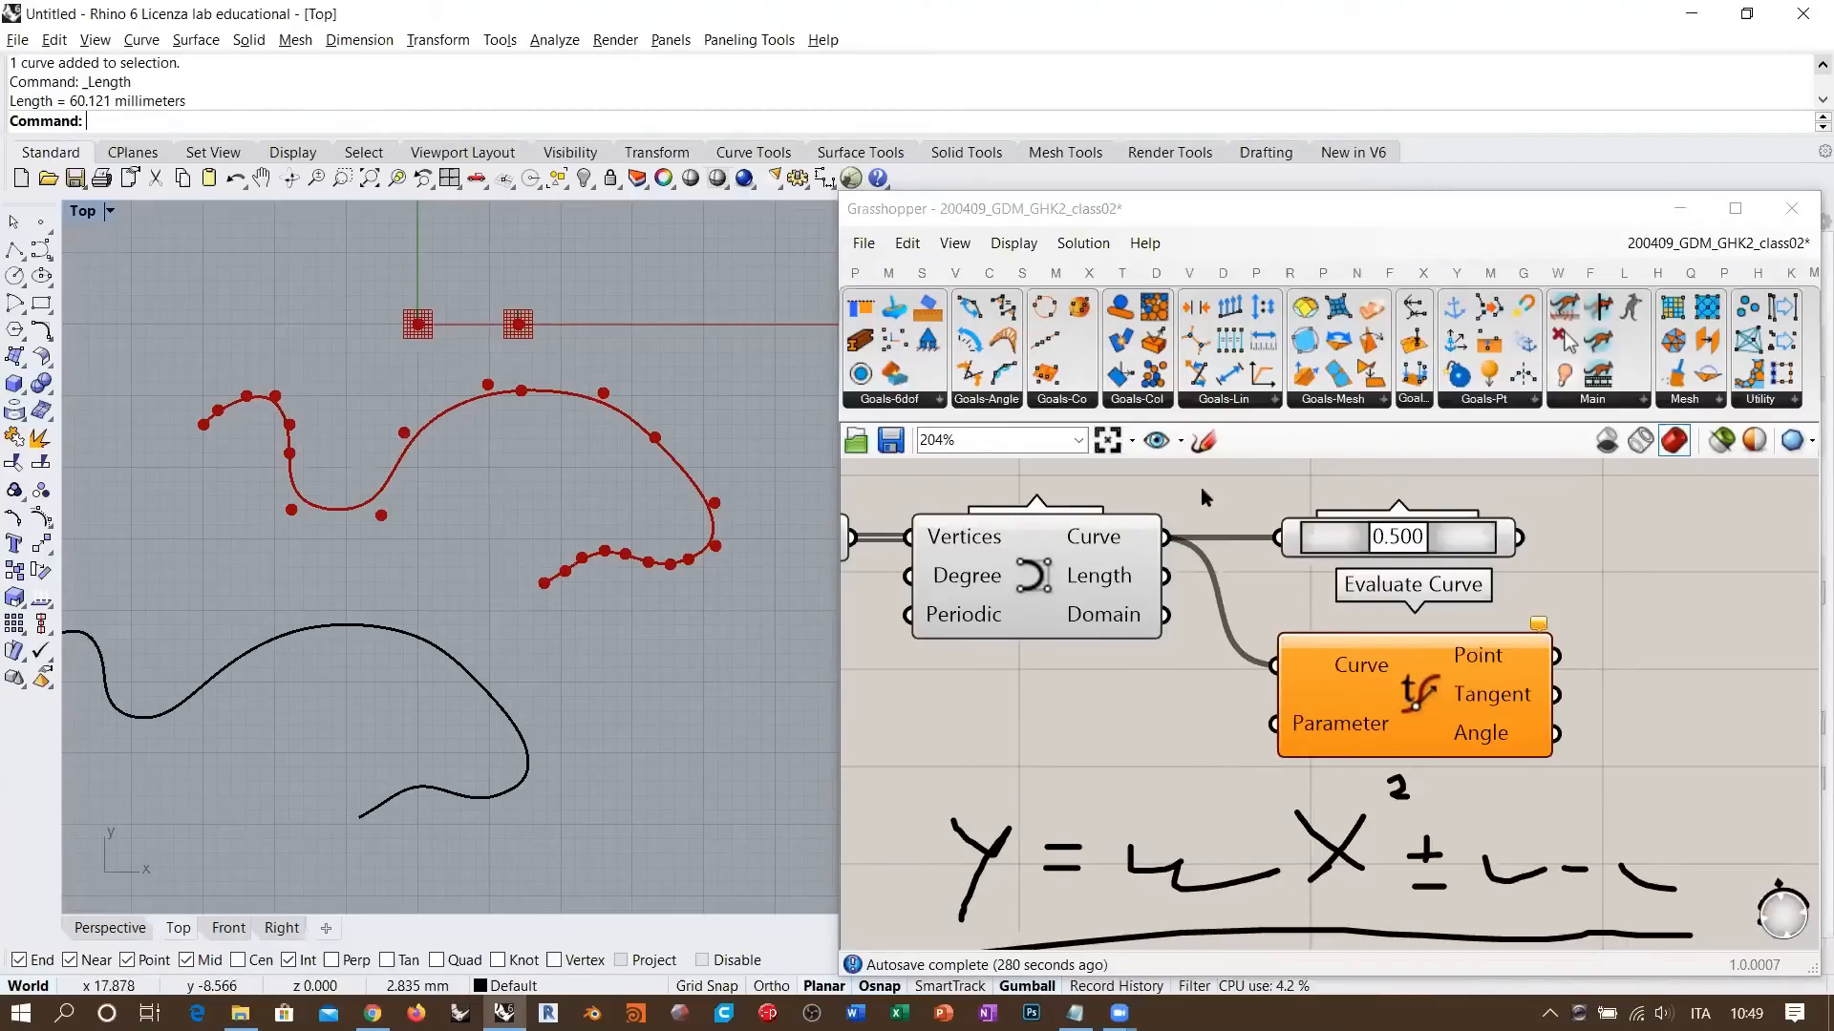
right_click(1365, 675)
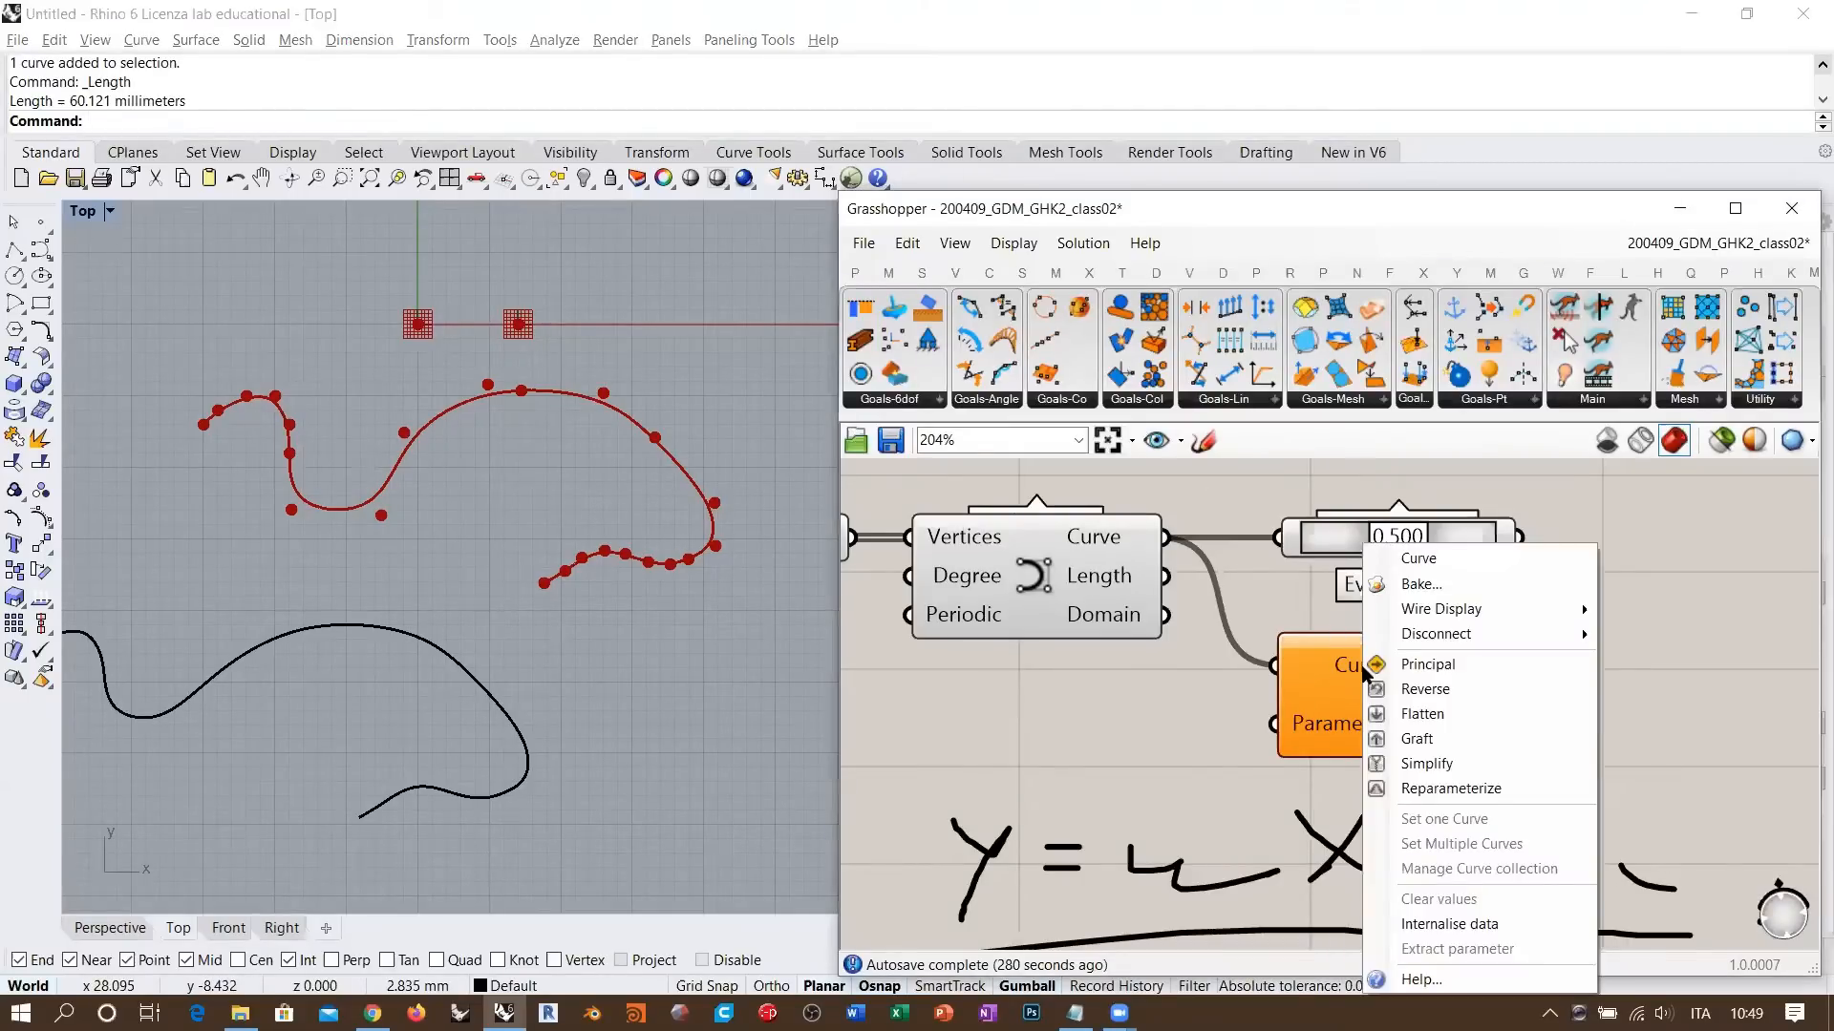
left_click(1329, 668)
scroll(1330, 669, "up", 3)
right_click_drag(1430, 674, 1428, 679)
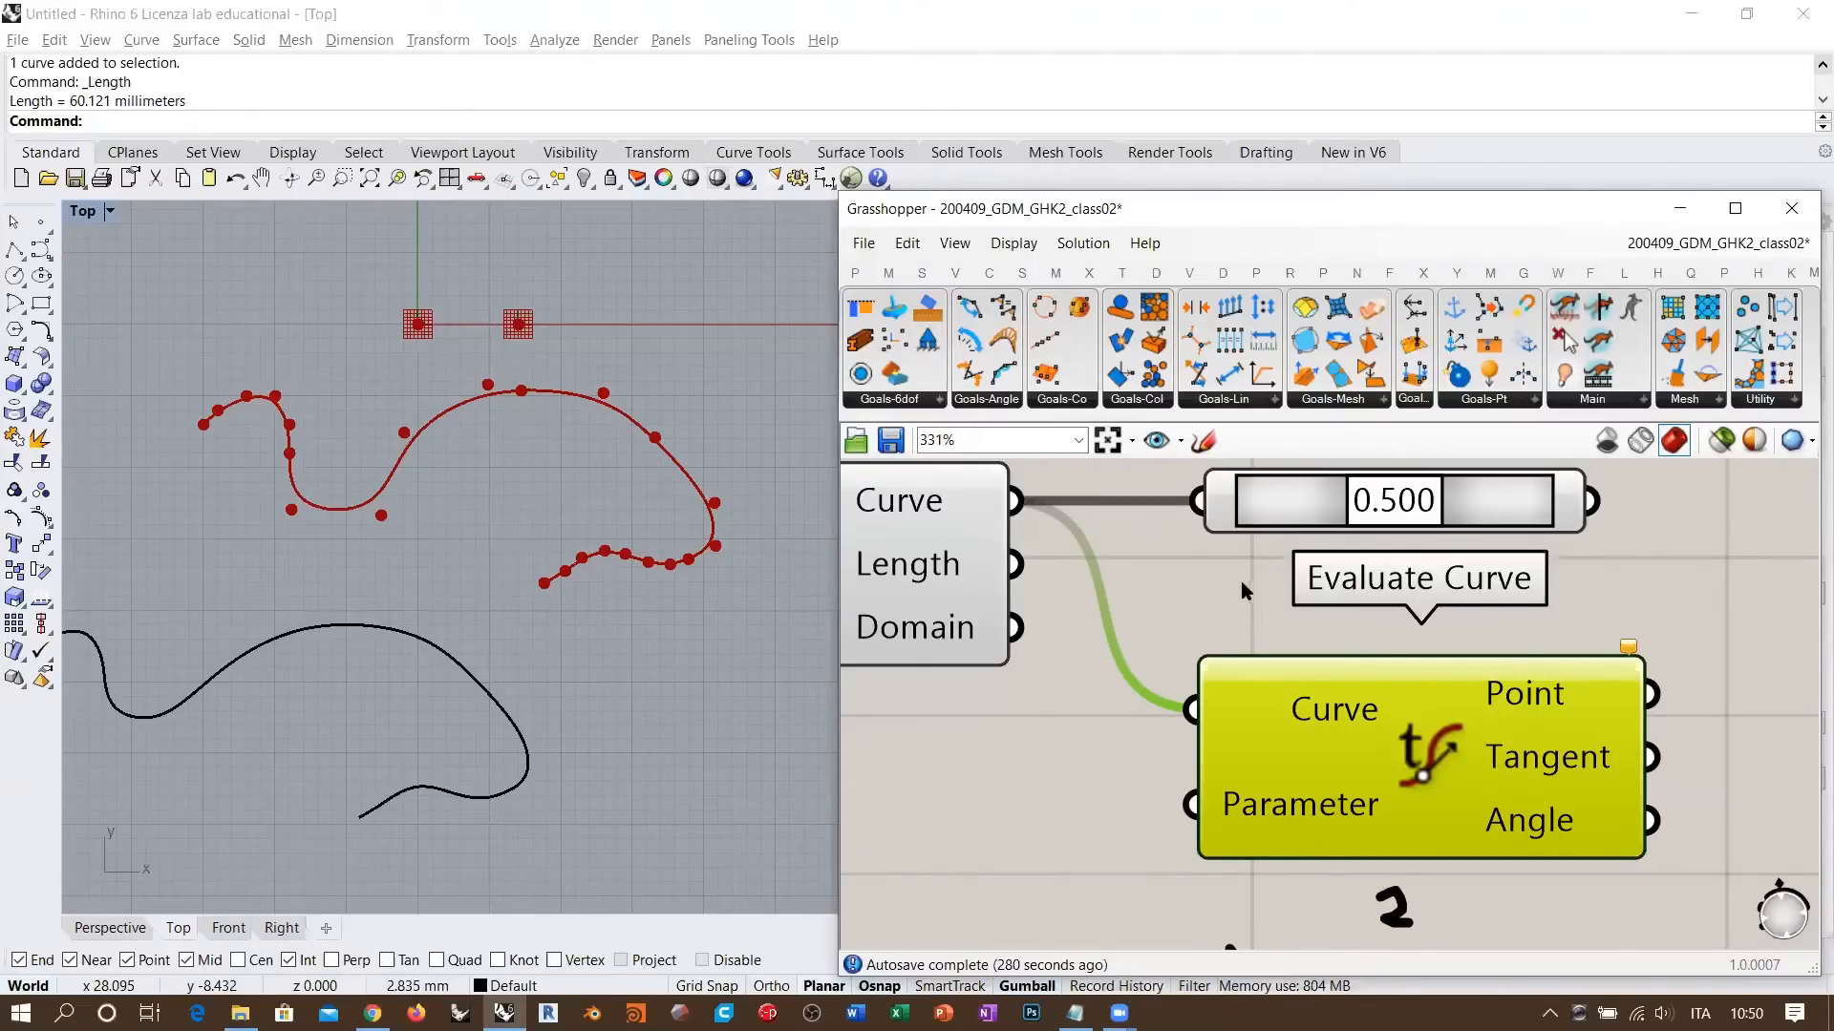
left_click(1135, 594)
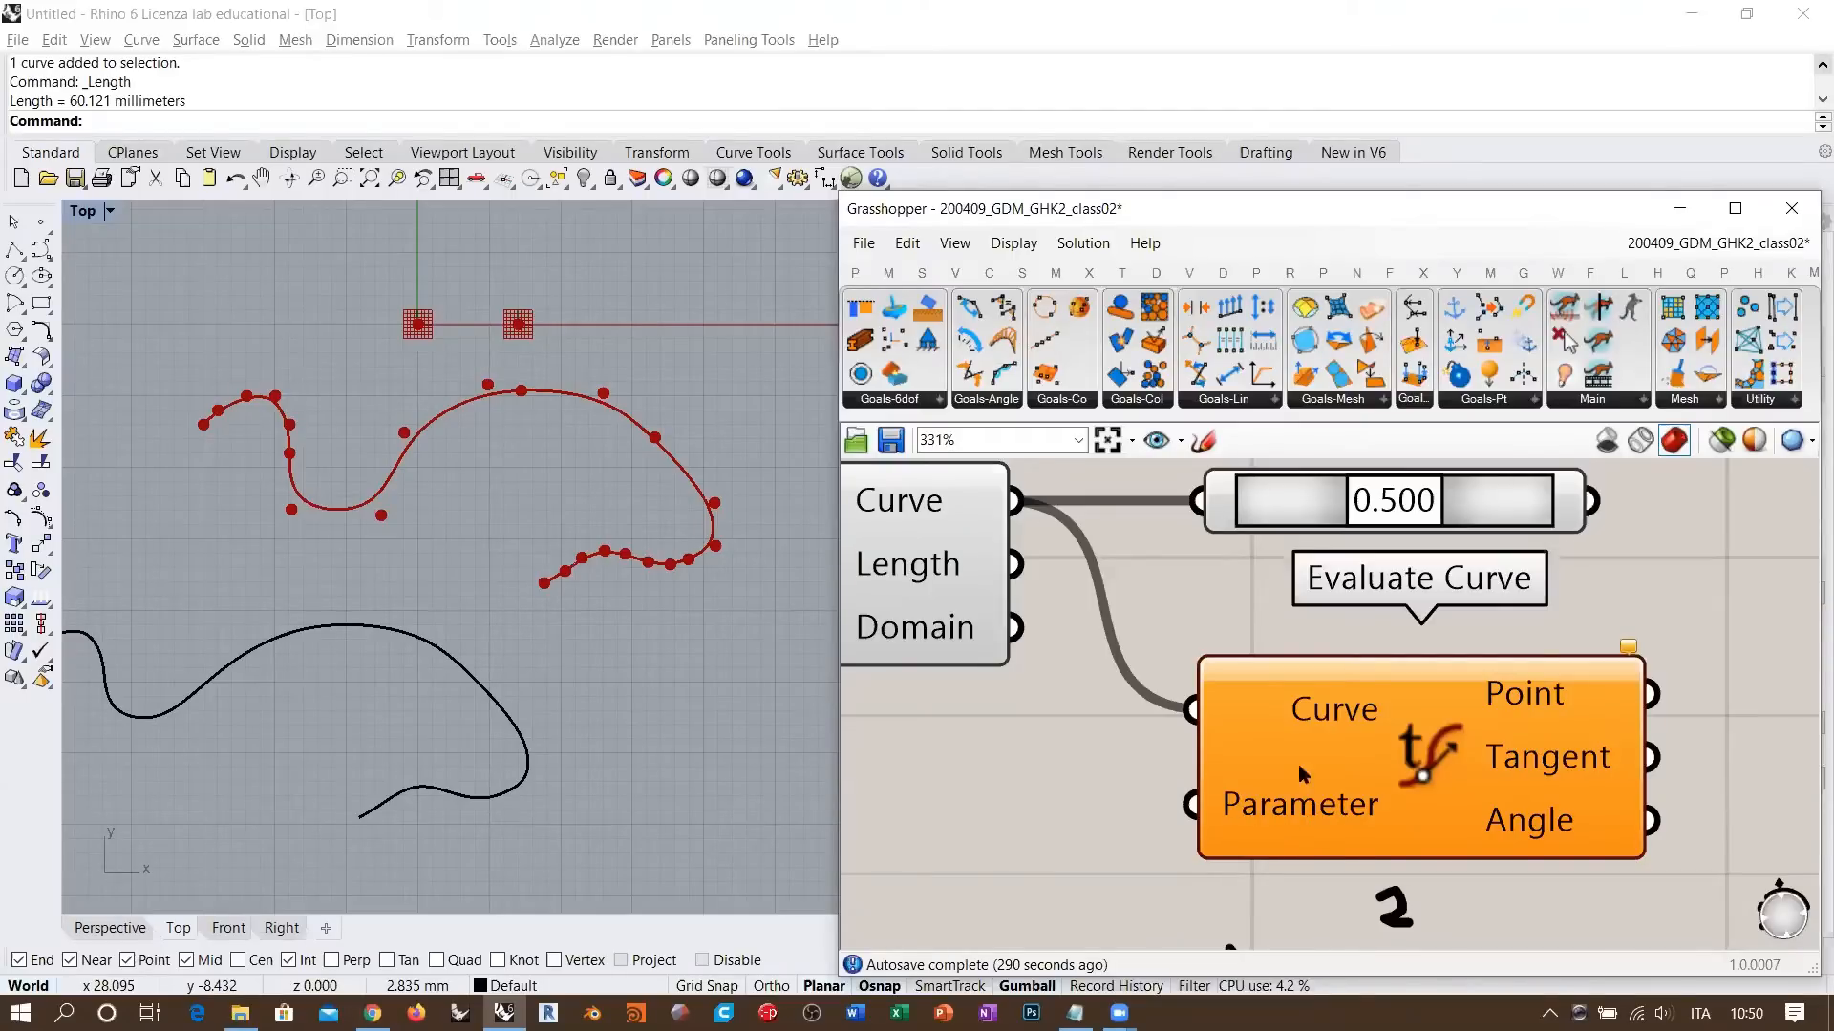
right_click(1304, 711)
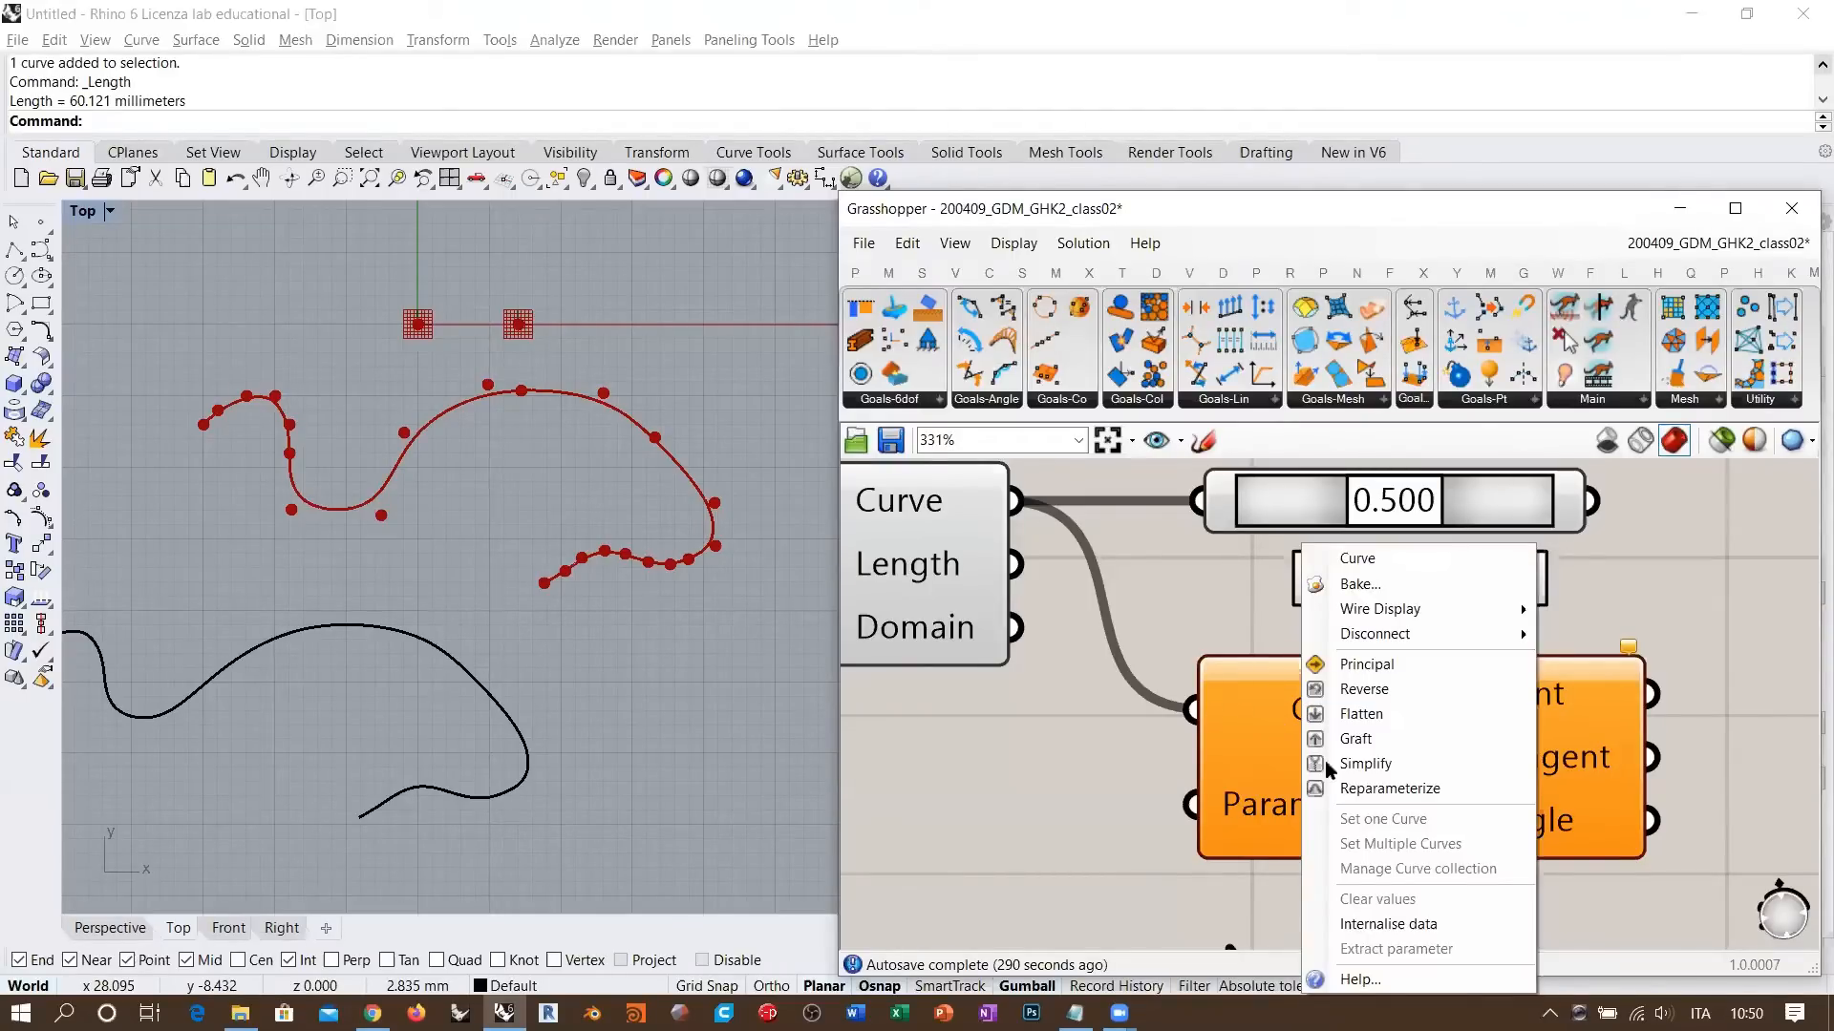
left_click(1365, 789)
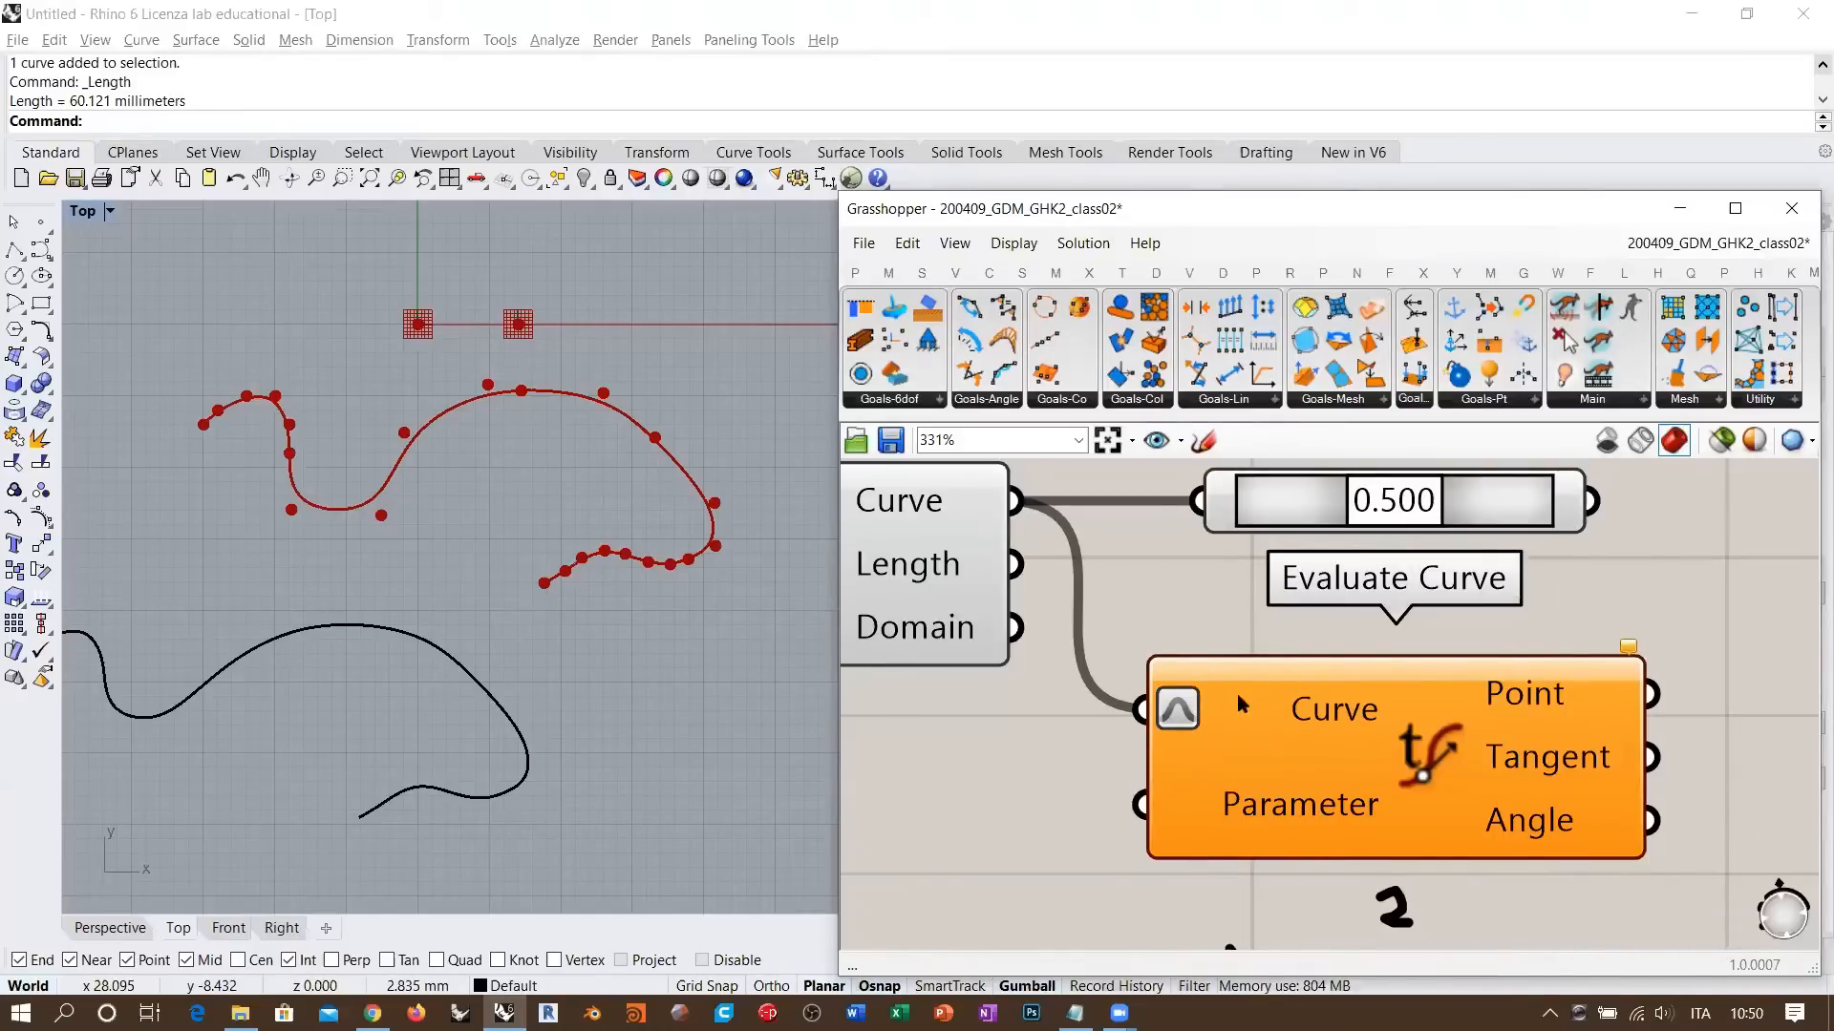
- In the handwritten diagram, write = 1 after the curve's end label t = ? and cross out the question mark
scroll(1314, 580, "down", 4)
mouse_move(1274, 760)
right_mouse_down()
mouse_move(1318, 611)
mouse_move(1406, 600)
right_mouse_up()
scroll(1412, 604, "down", 2)
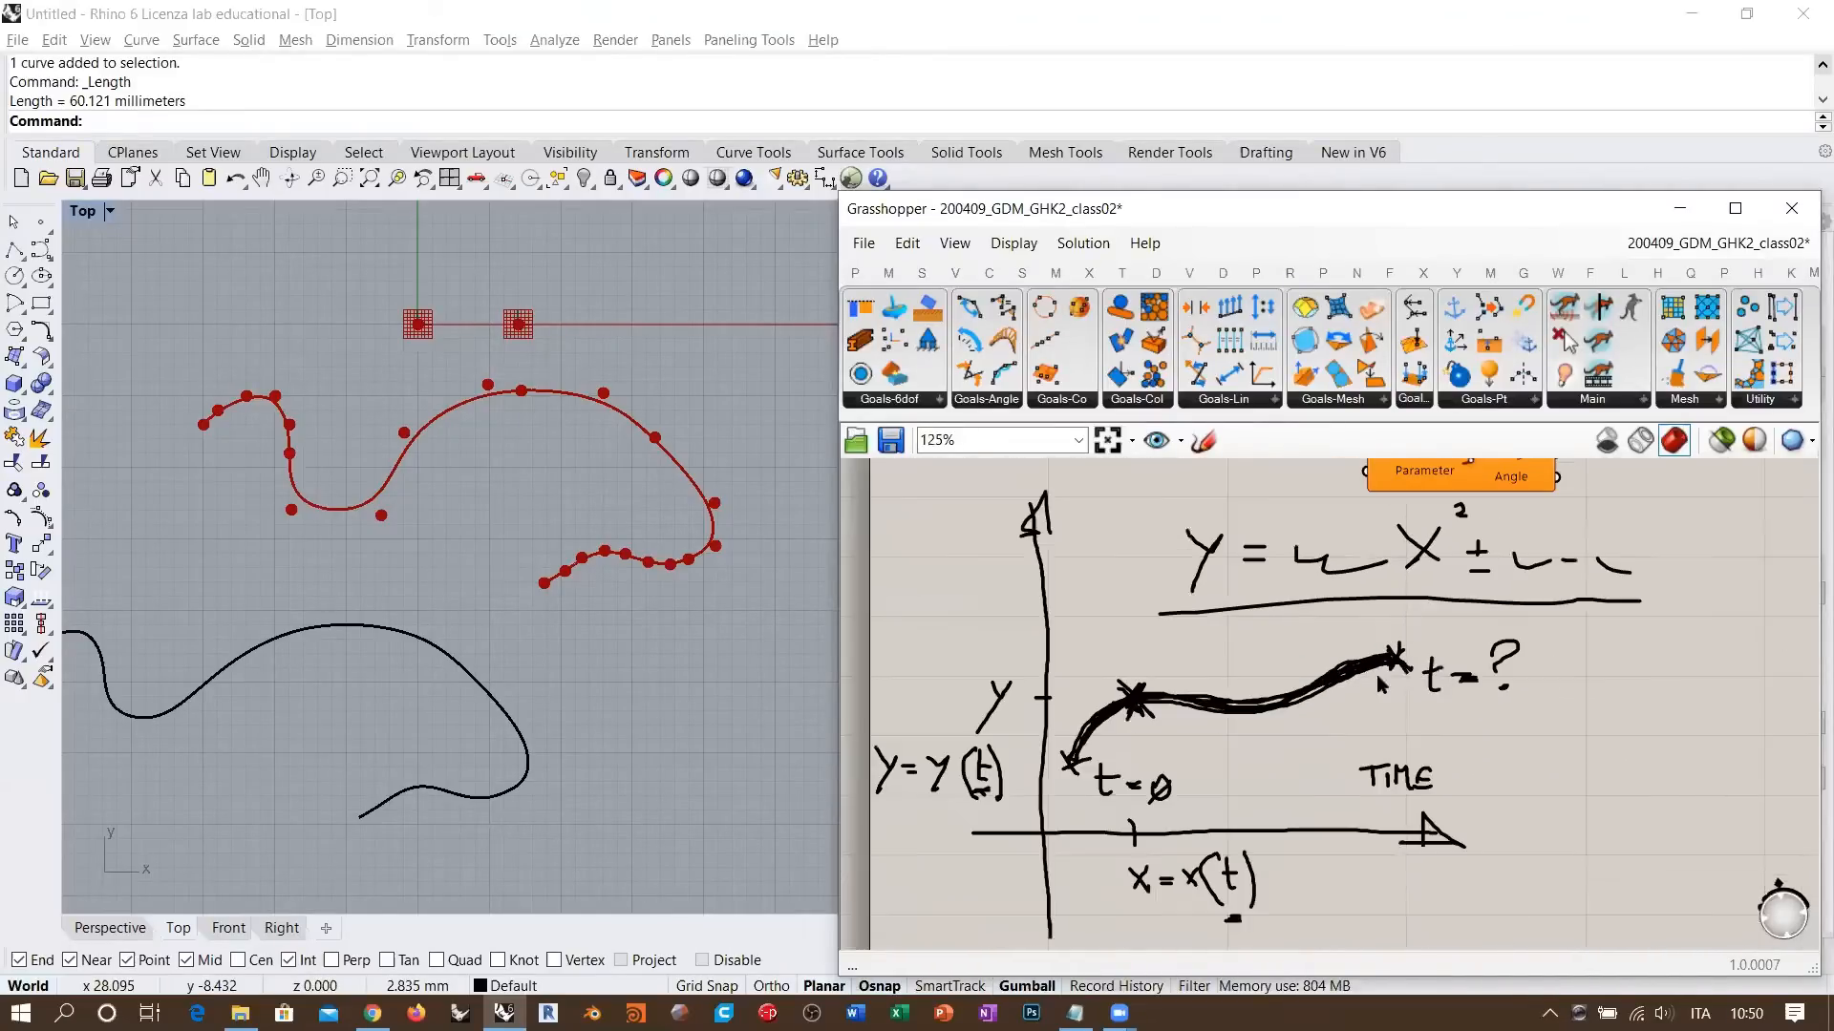
scroll(1375, 678, "up", 2)
right_click_drag(1381, 710, 1391, 651)
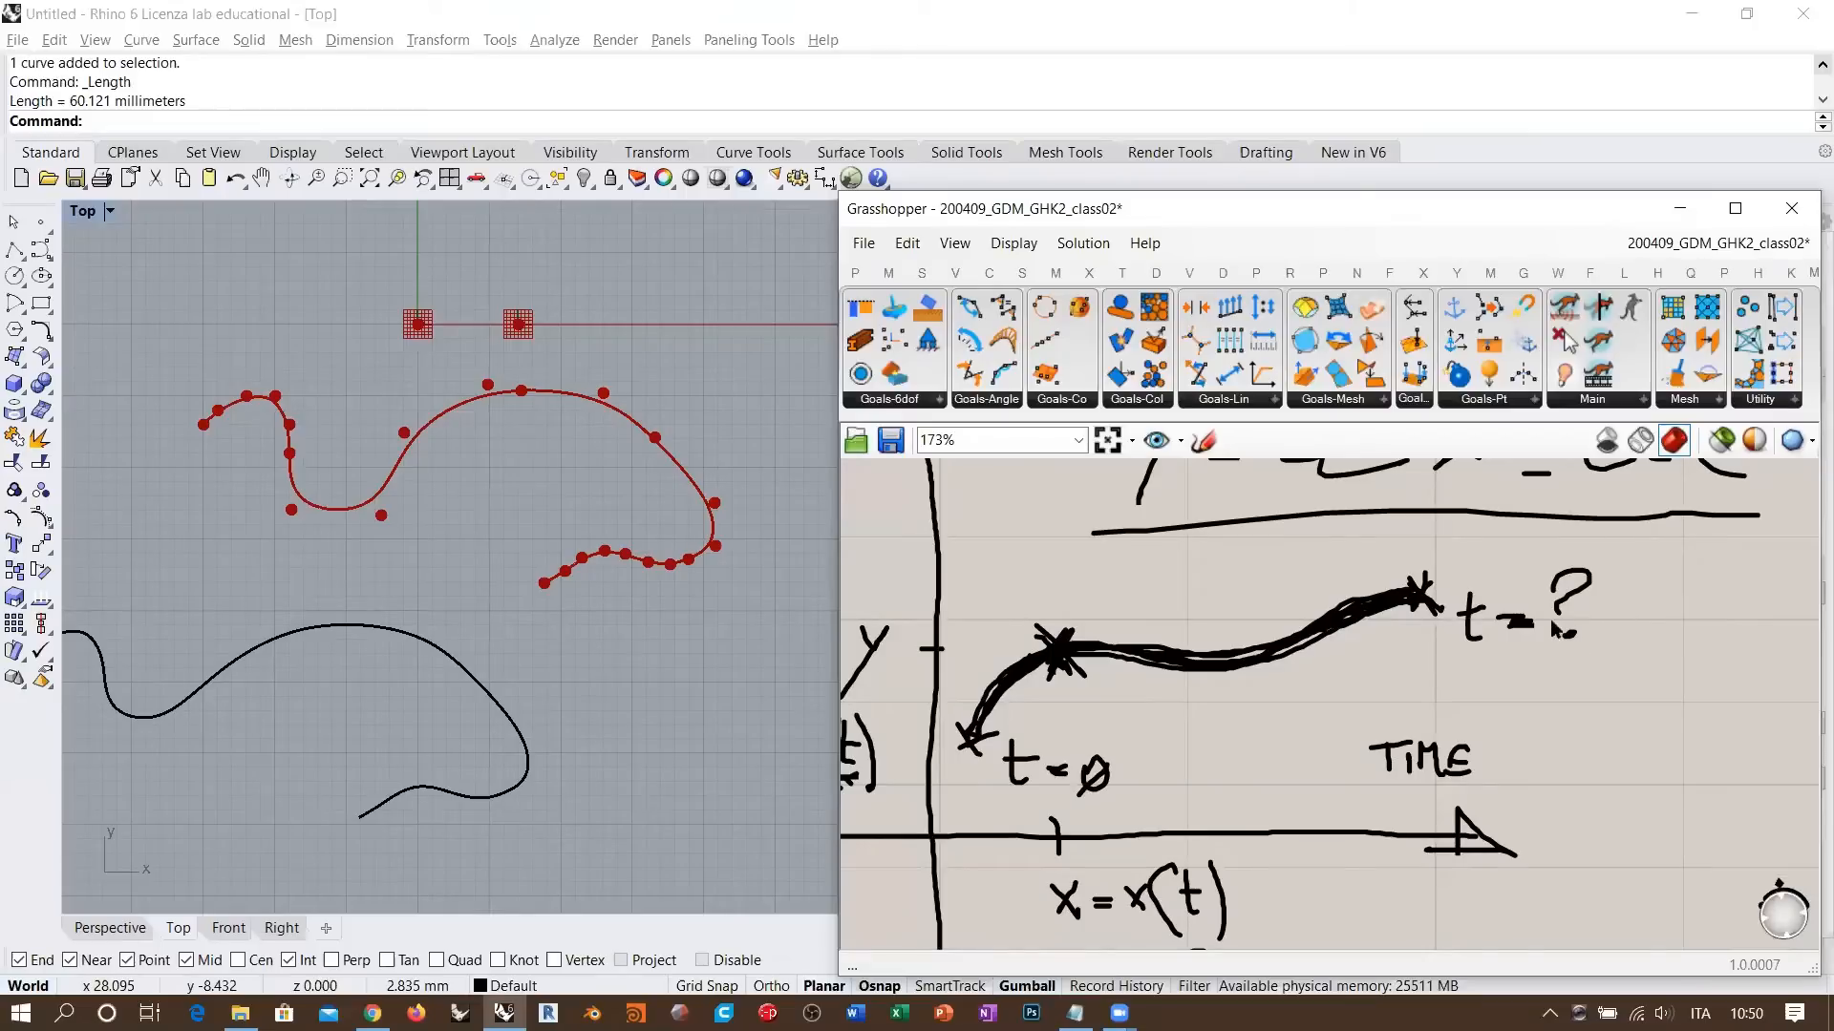
left_click(1205, 440)
left_click_drag(1604, 621, 1678, 640)
left_click_drag(1584, 571, 1520, 629)
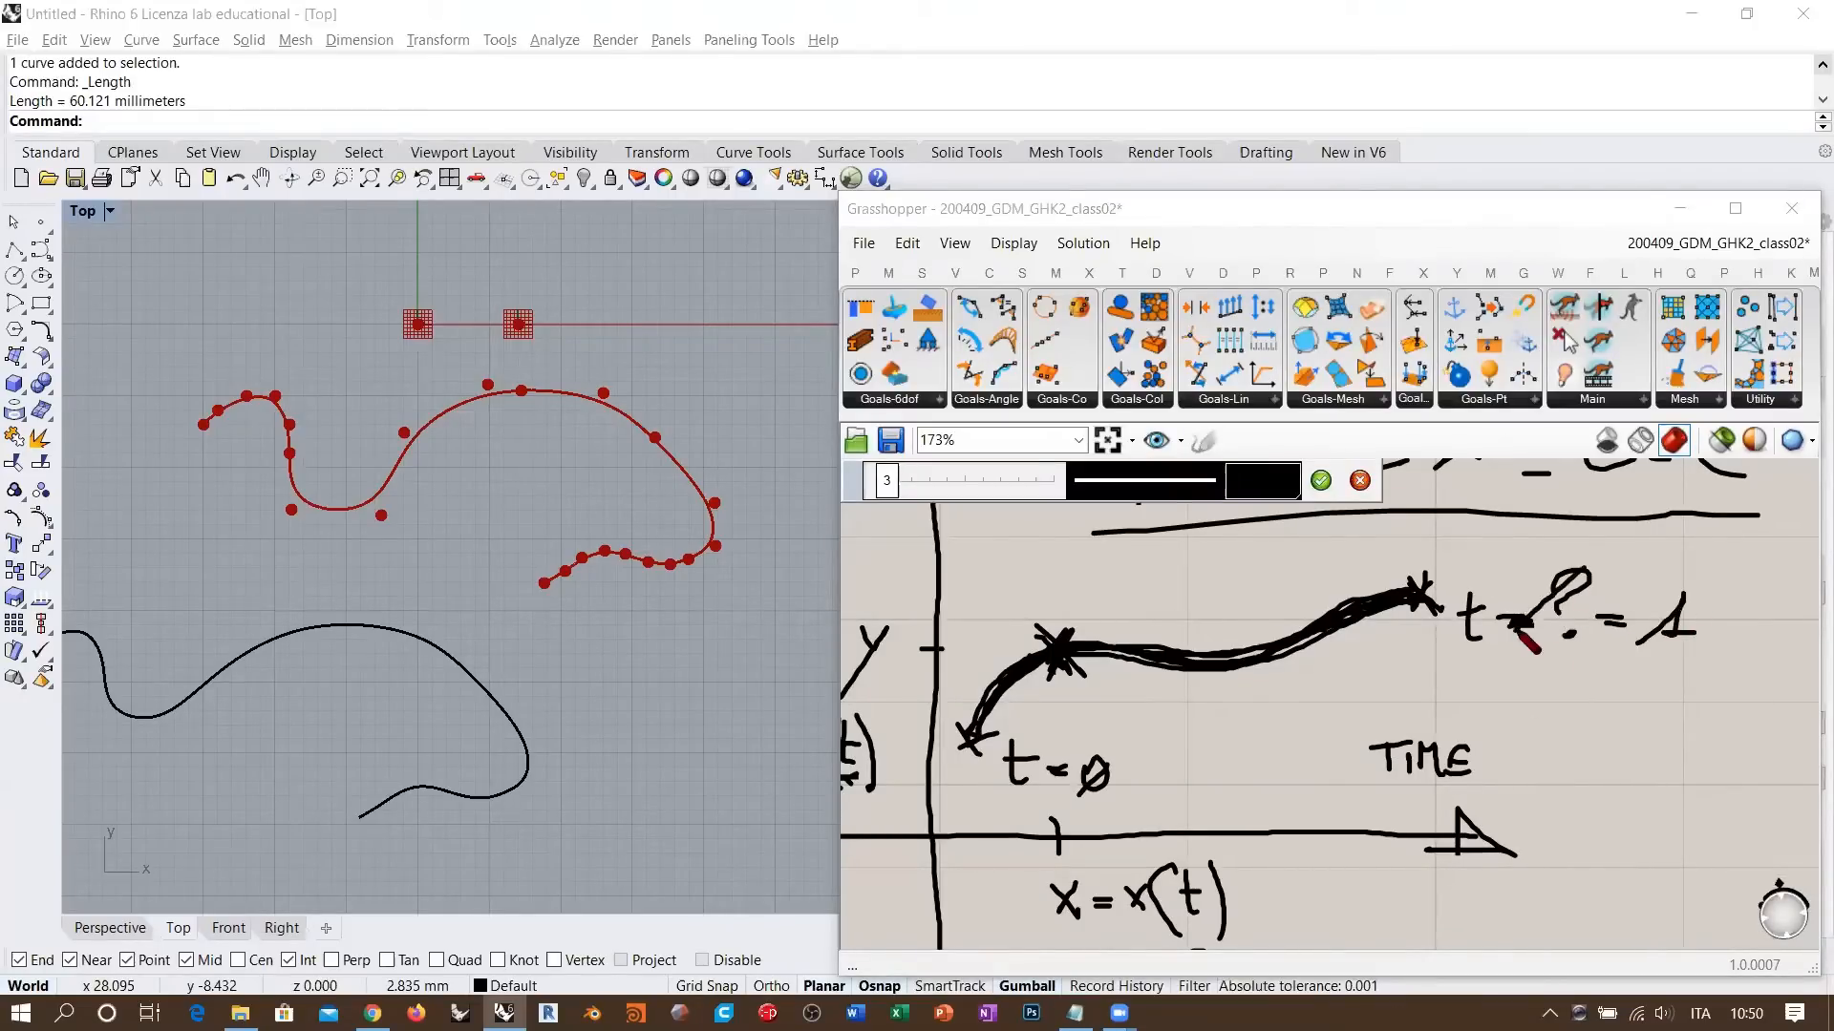
left_click_drag(1515, 564, 1593, 655)
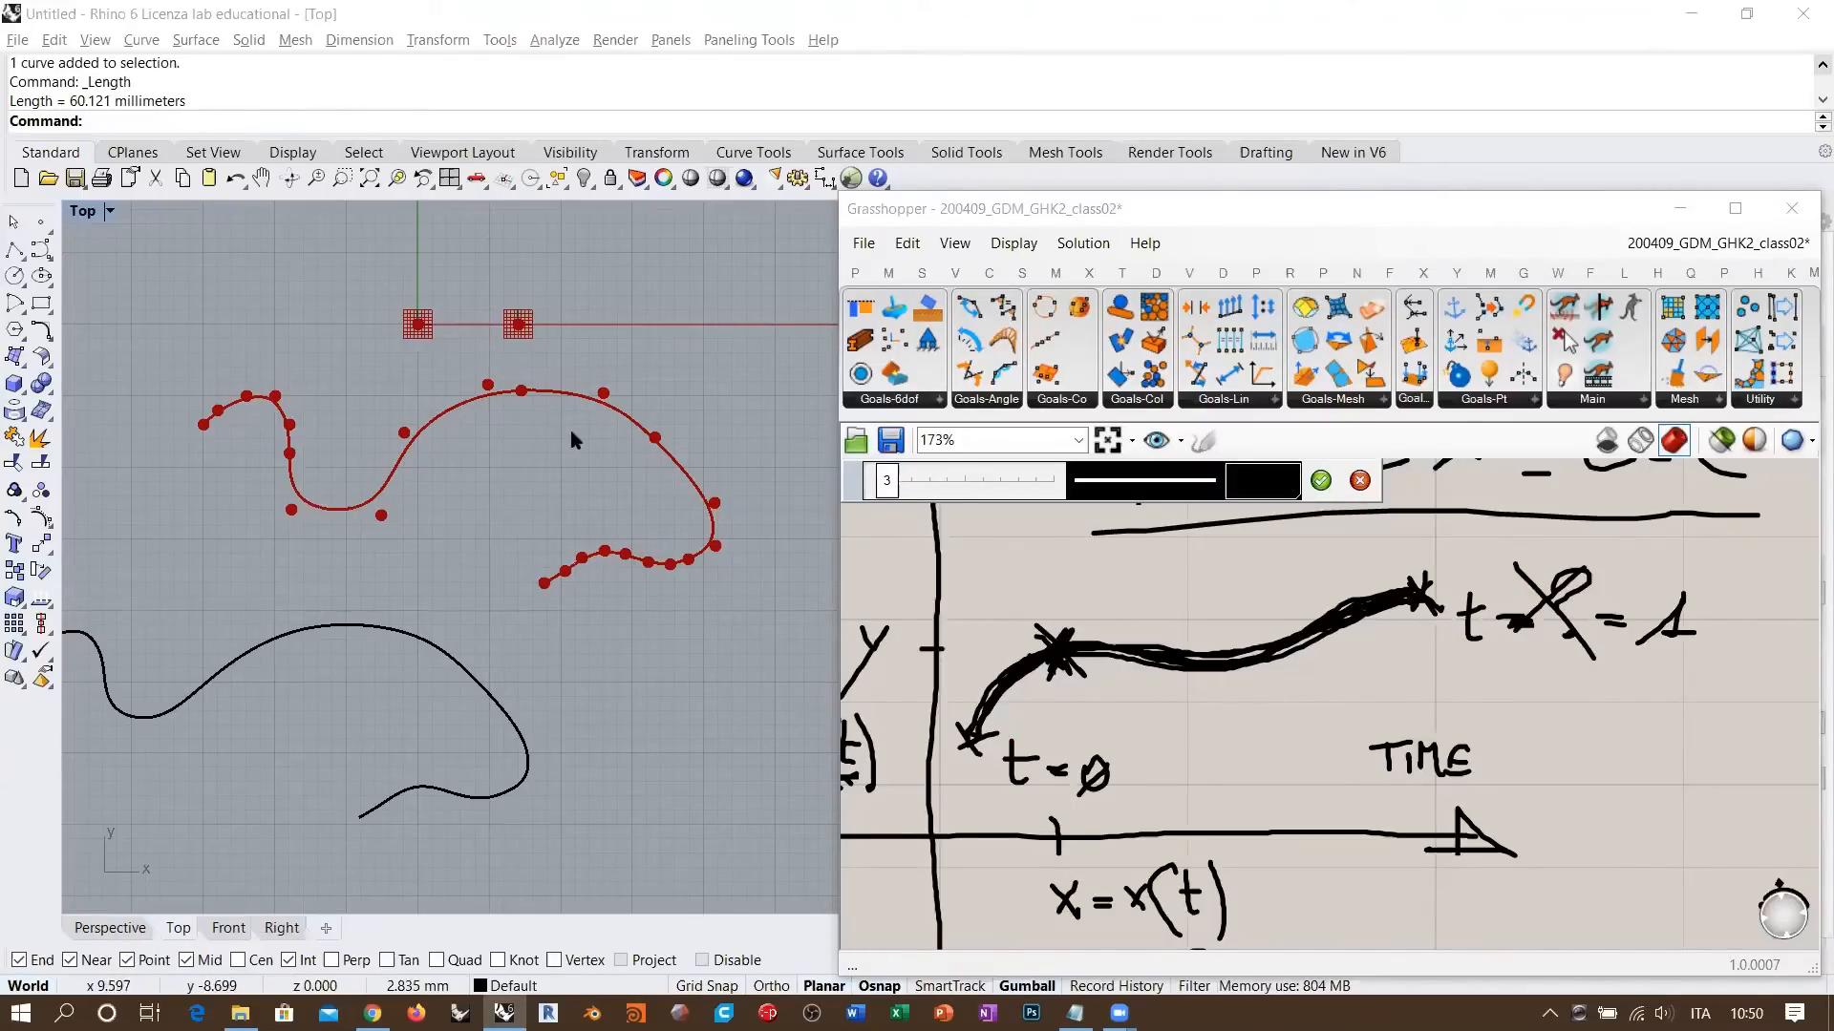
- Underline t = 0 and = 1 in the diagram and accept the sketch
left_click_drag(996, 800, 1106, 800)
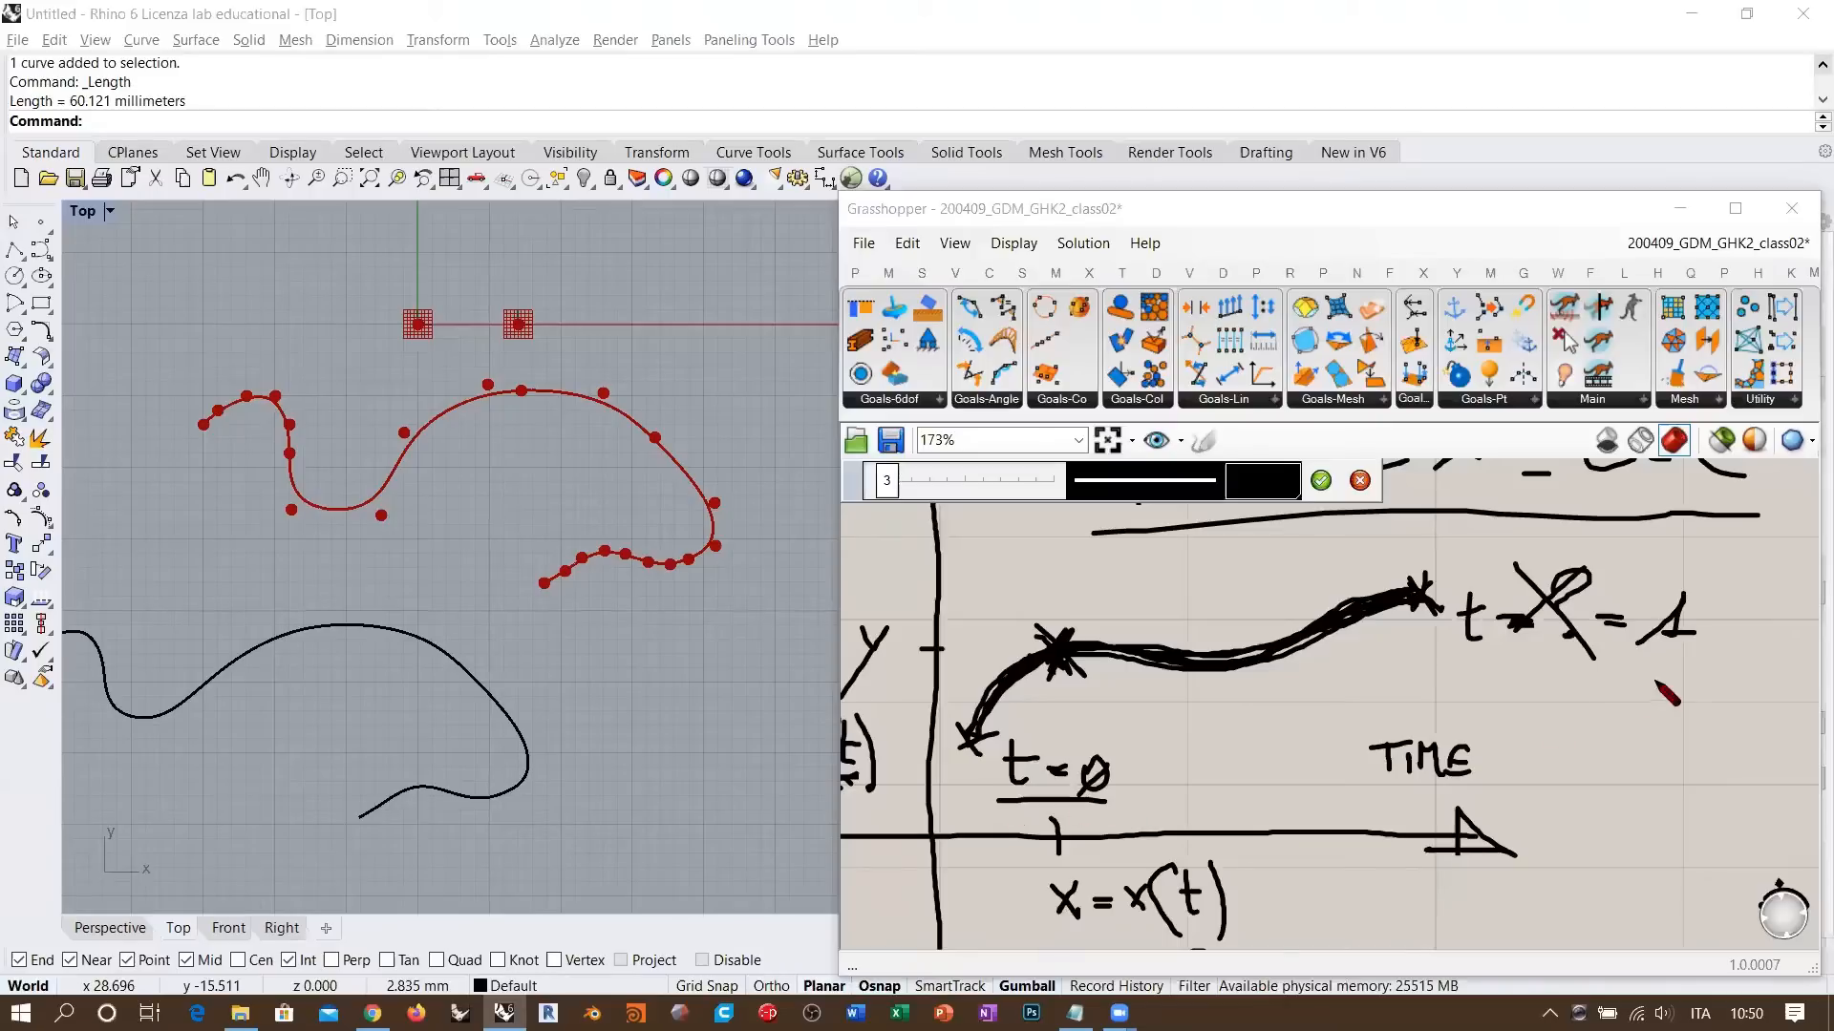
left_click_drag(1607, 659, 1696, 652)
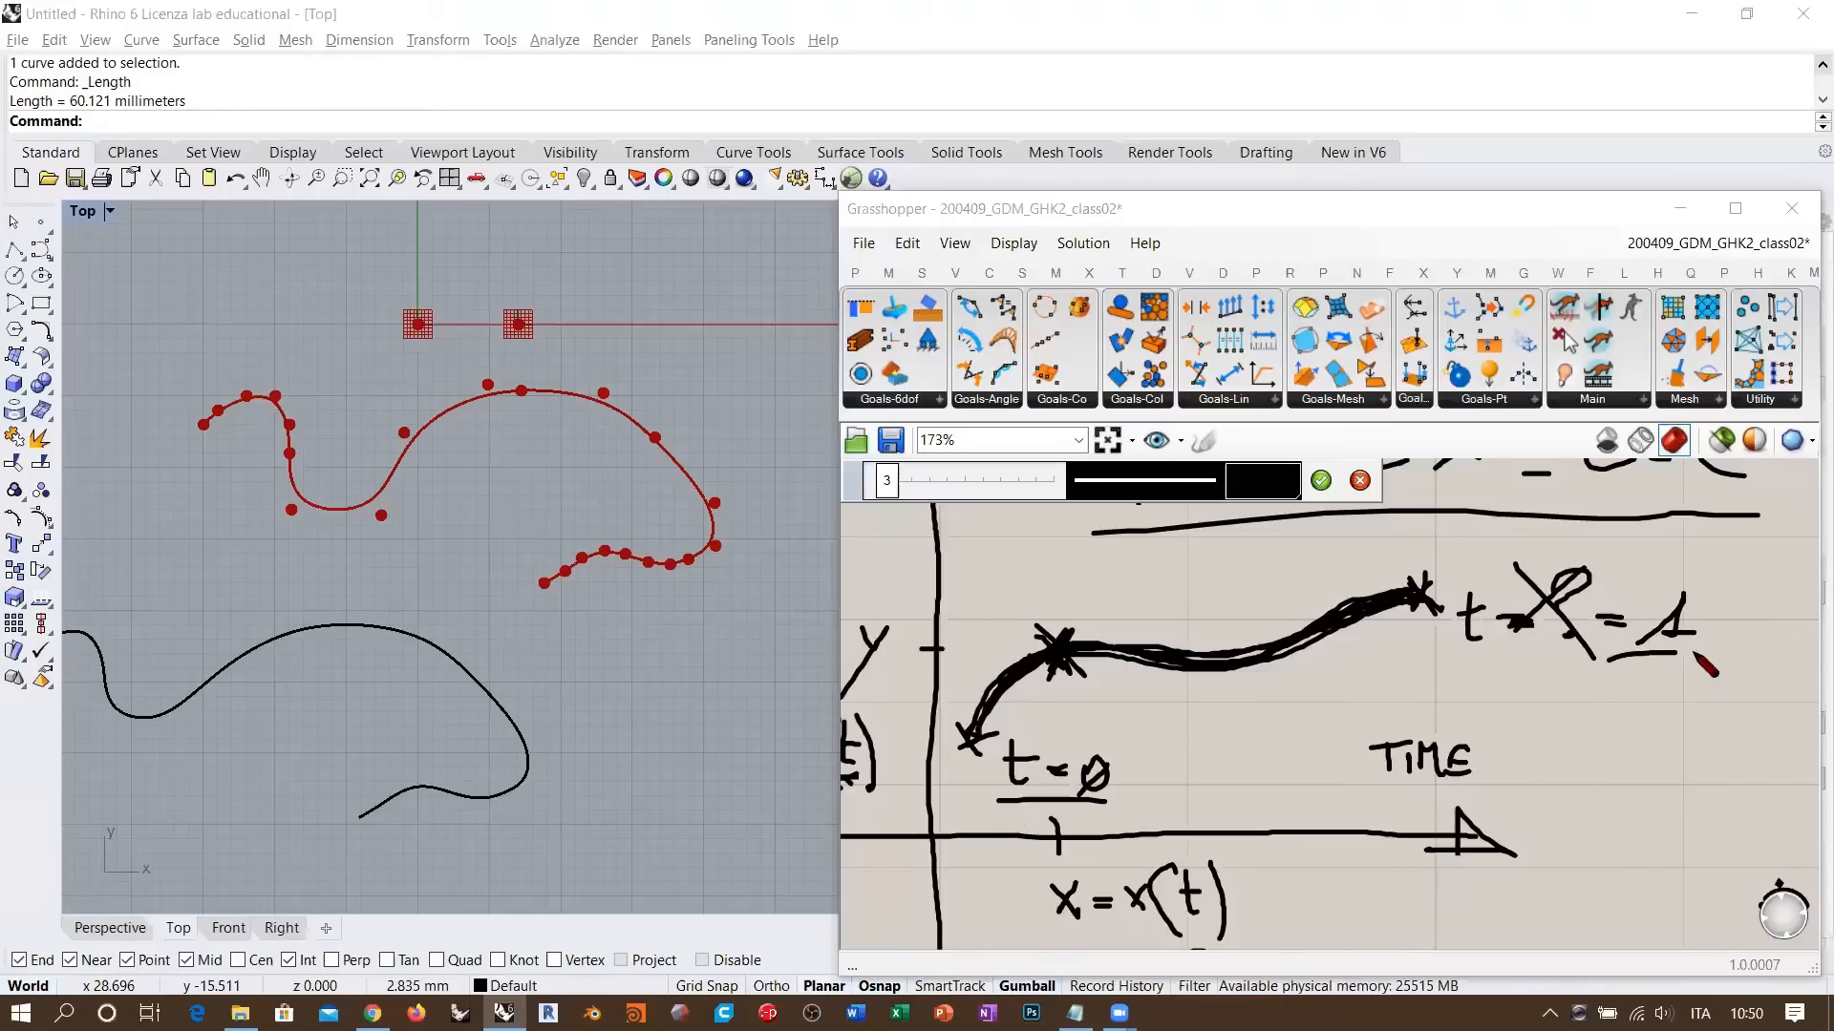
left_click(1321, 480)
- Add a number slider from 0.000 to 1 and connect it to Evaluate Curve's Parameter input, left of the component
scroll(1354, 629, "down", 3)
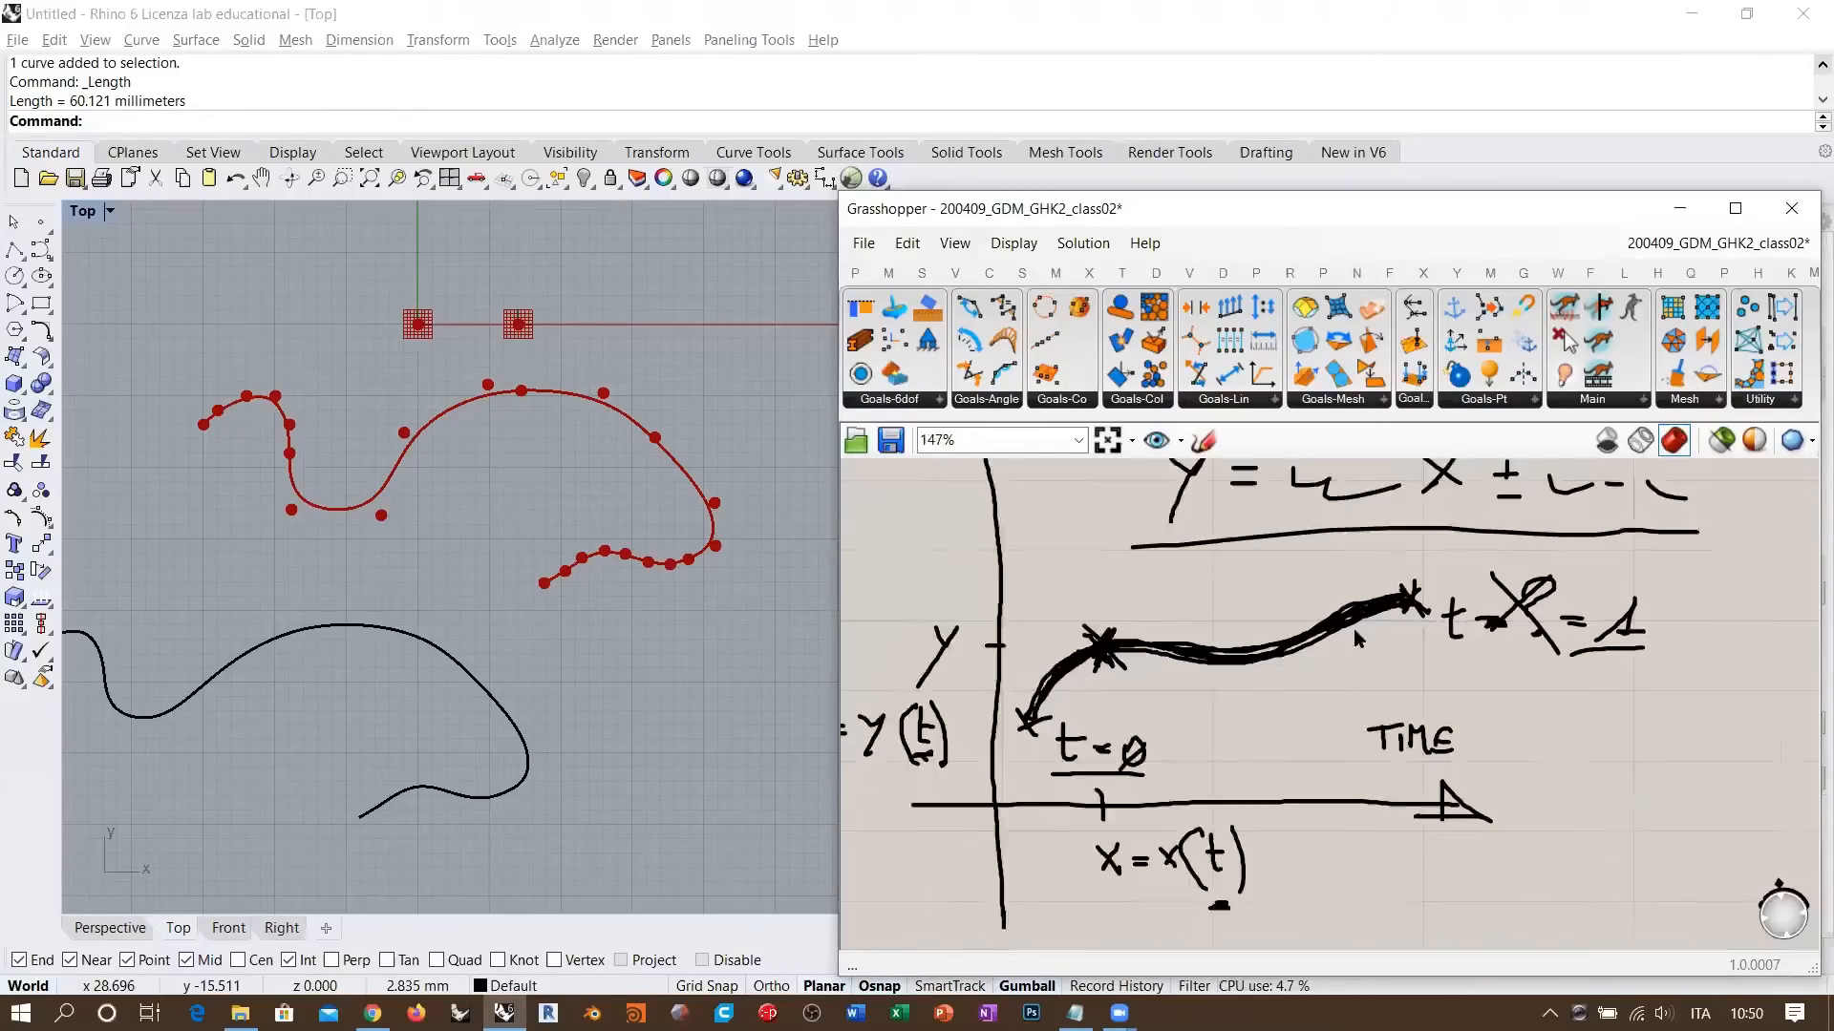
right_click_drag(1337, 629, 1321, 846)
scroll(1347, 609, "up", 4)
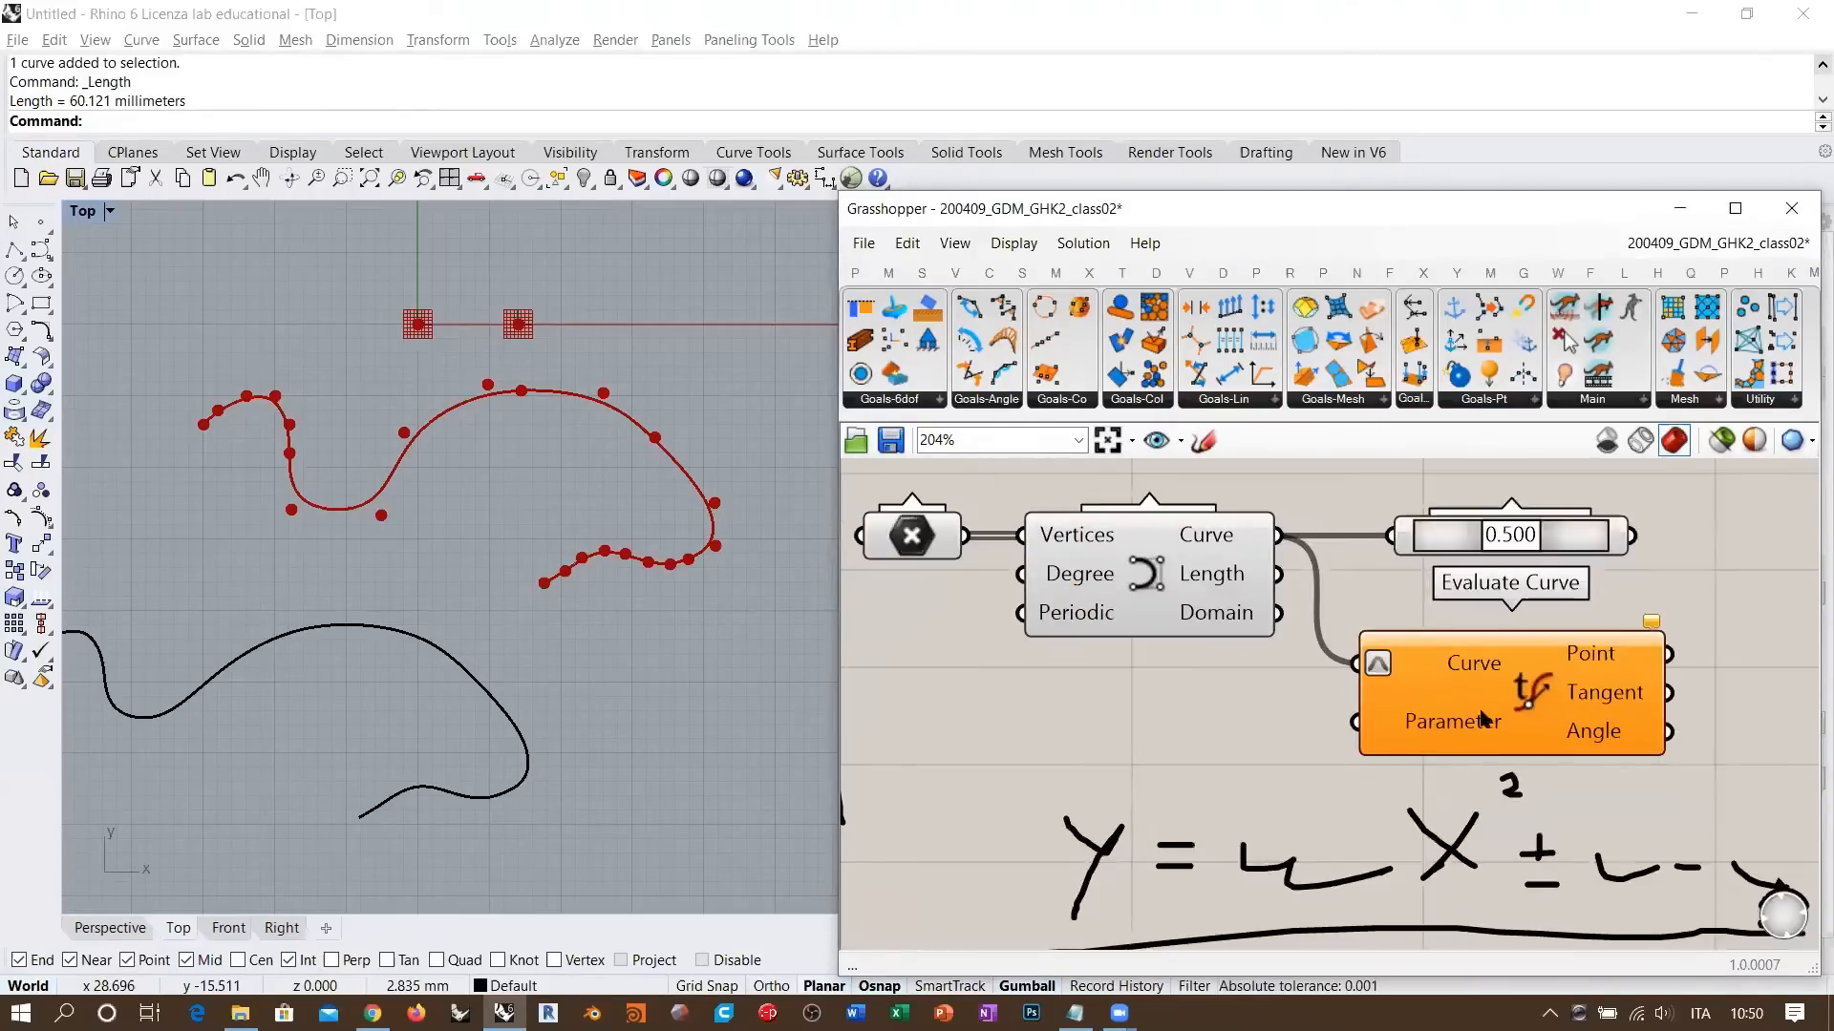
left_click_drag(1477, 708, 1513, 662)
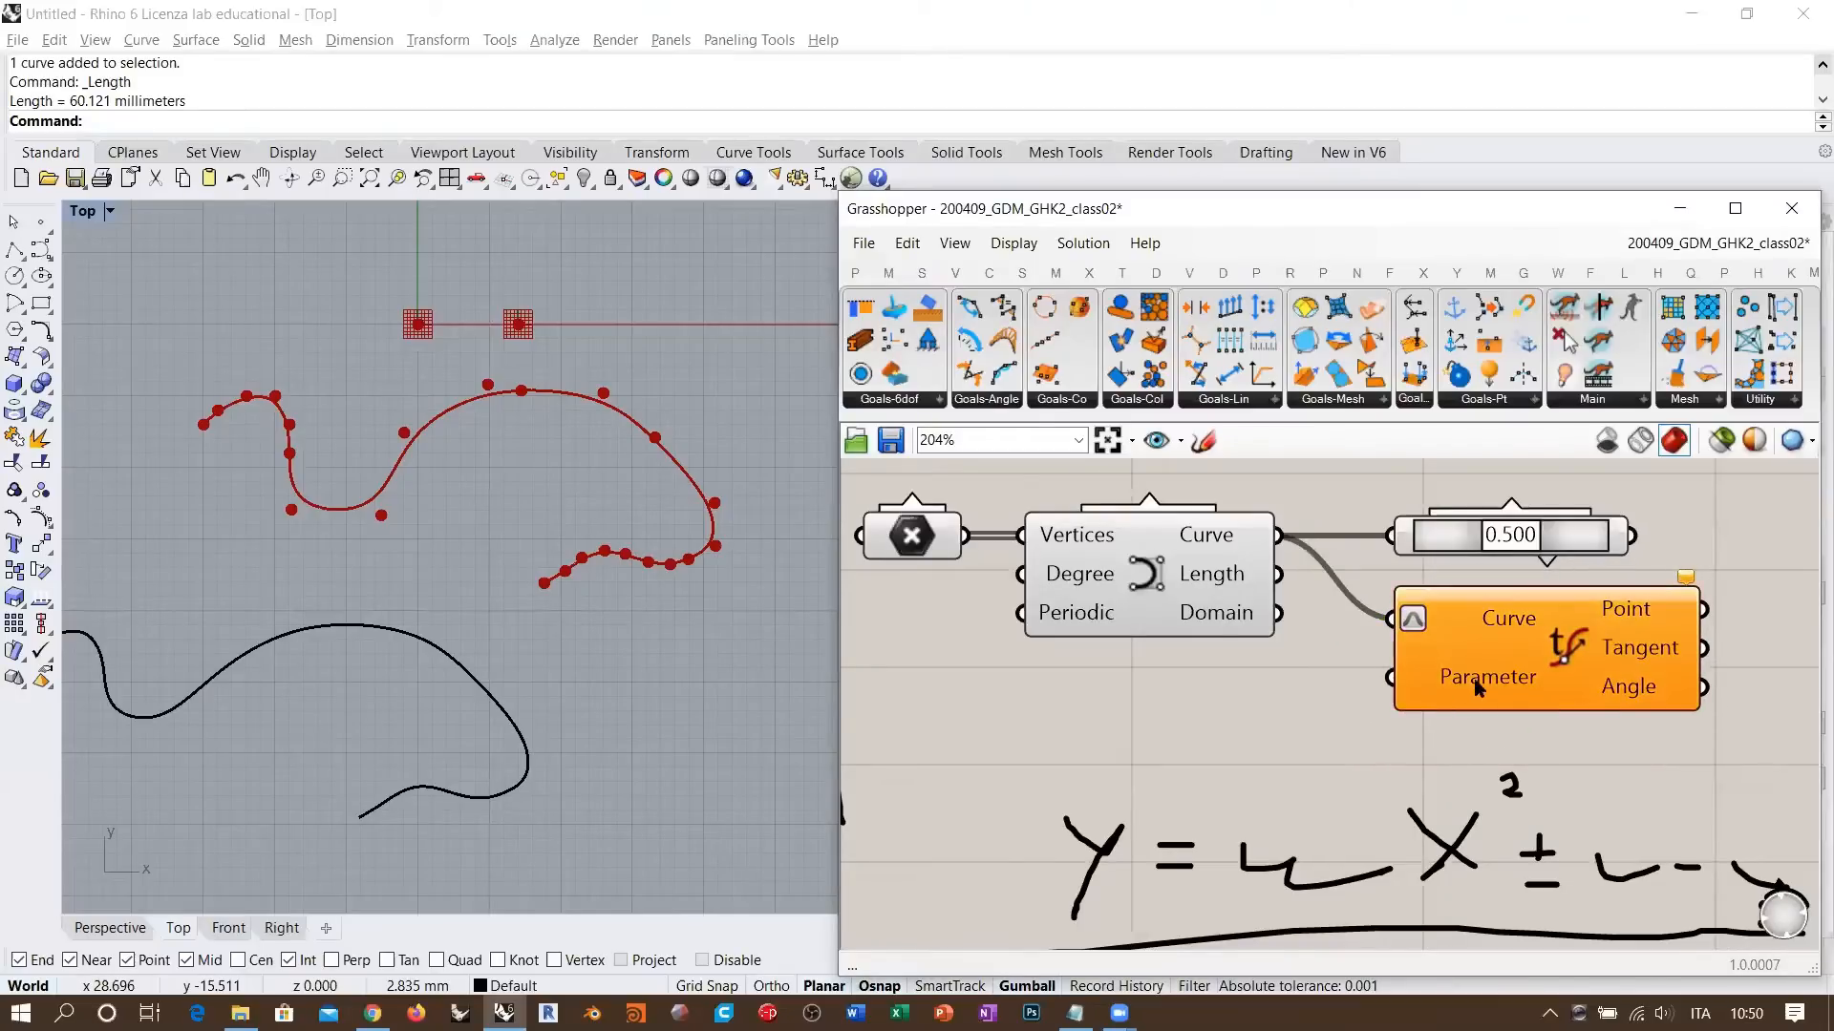
double_click(1176, 697)
type("0.000<1")
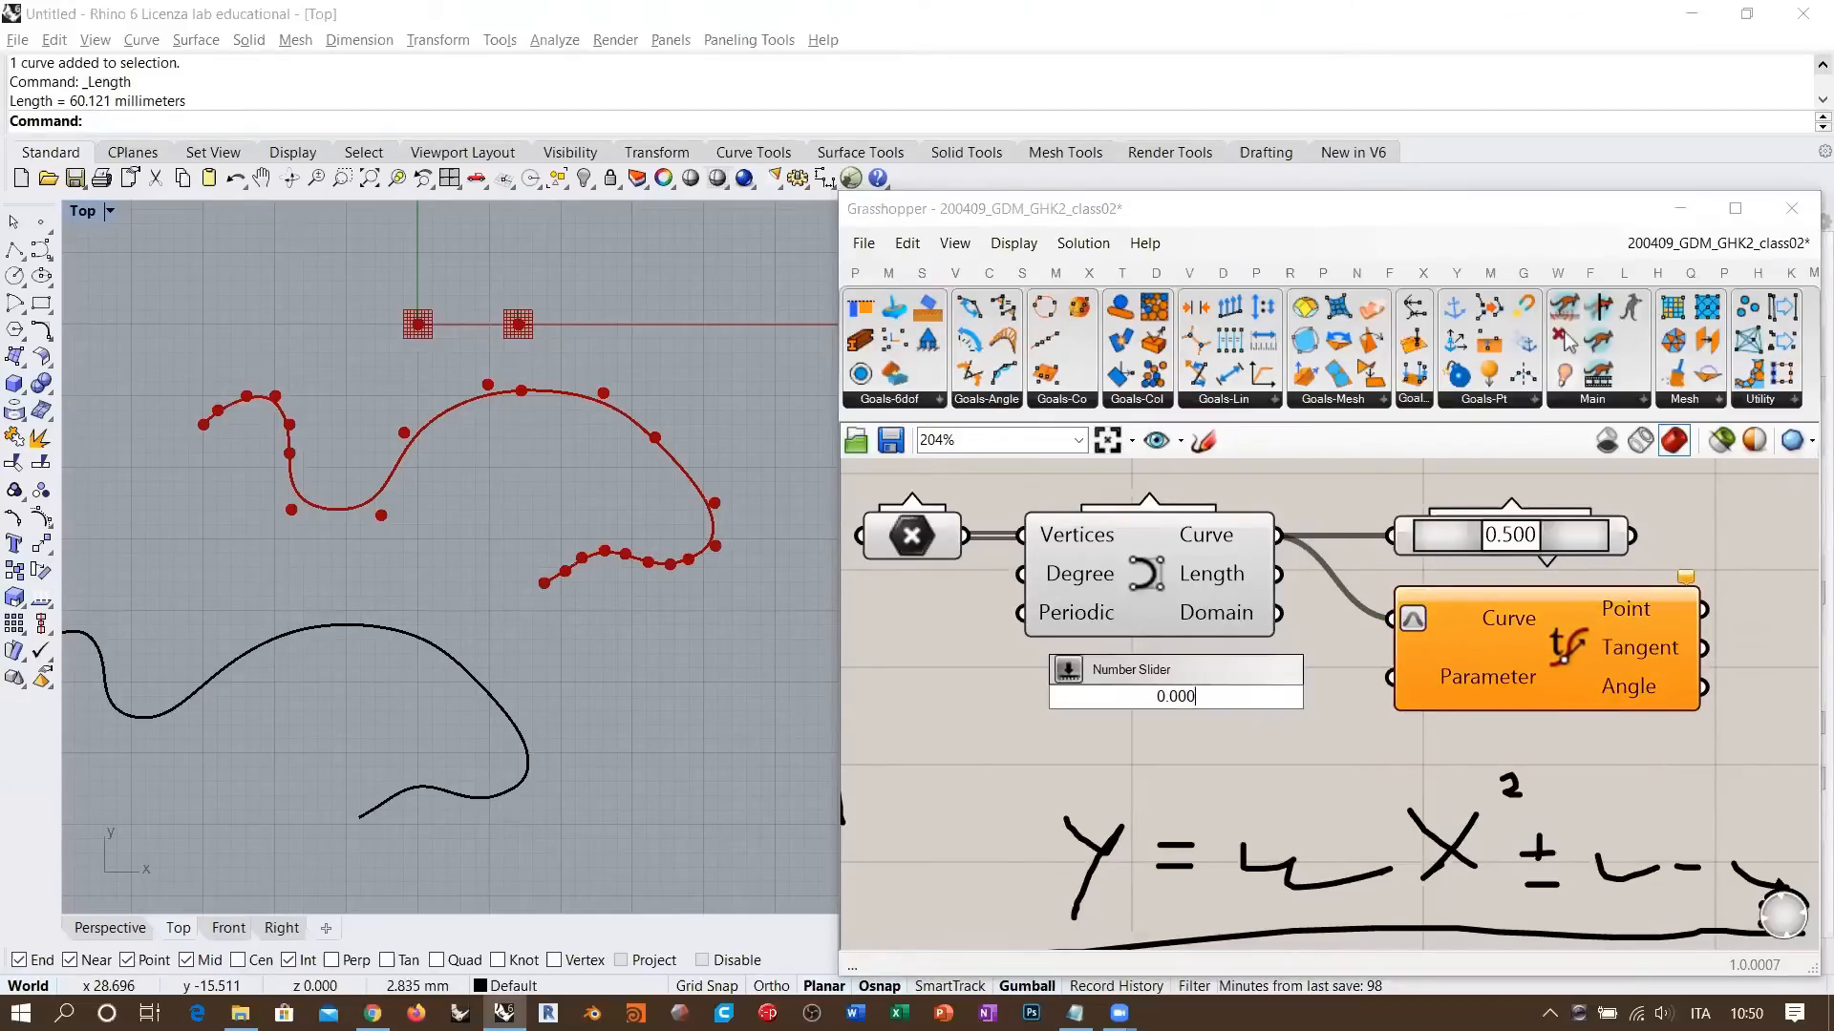
key("Return")
left_click_drag(1391, 678, 1376, 697)
left_click_drag(1289, 695, 1196, 675)
left_click(1264, 732)
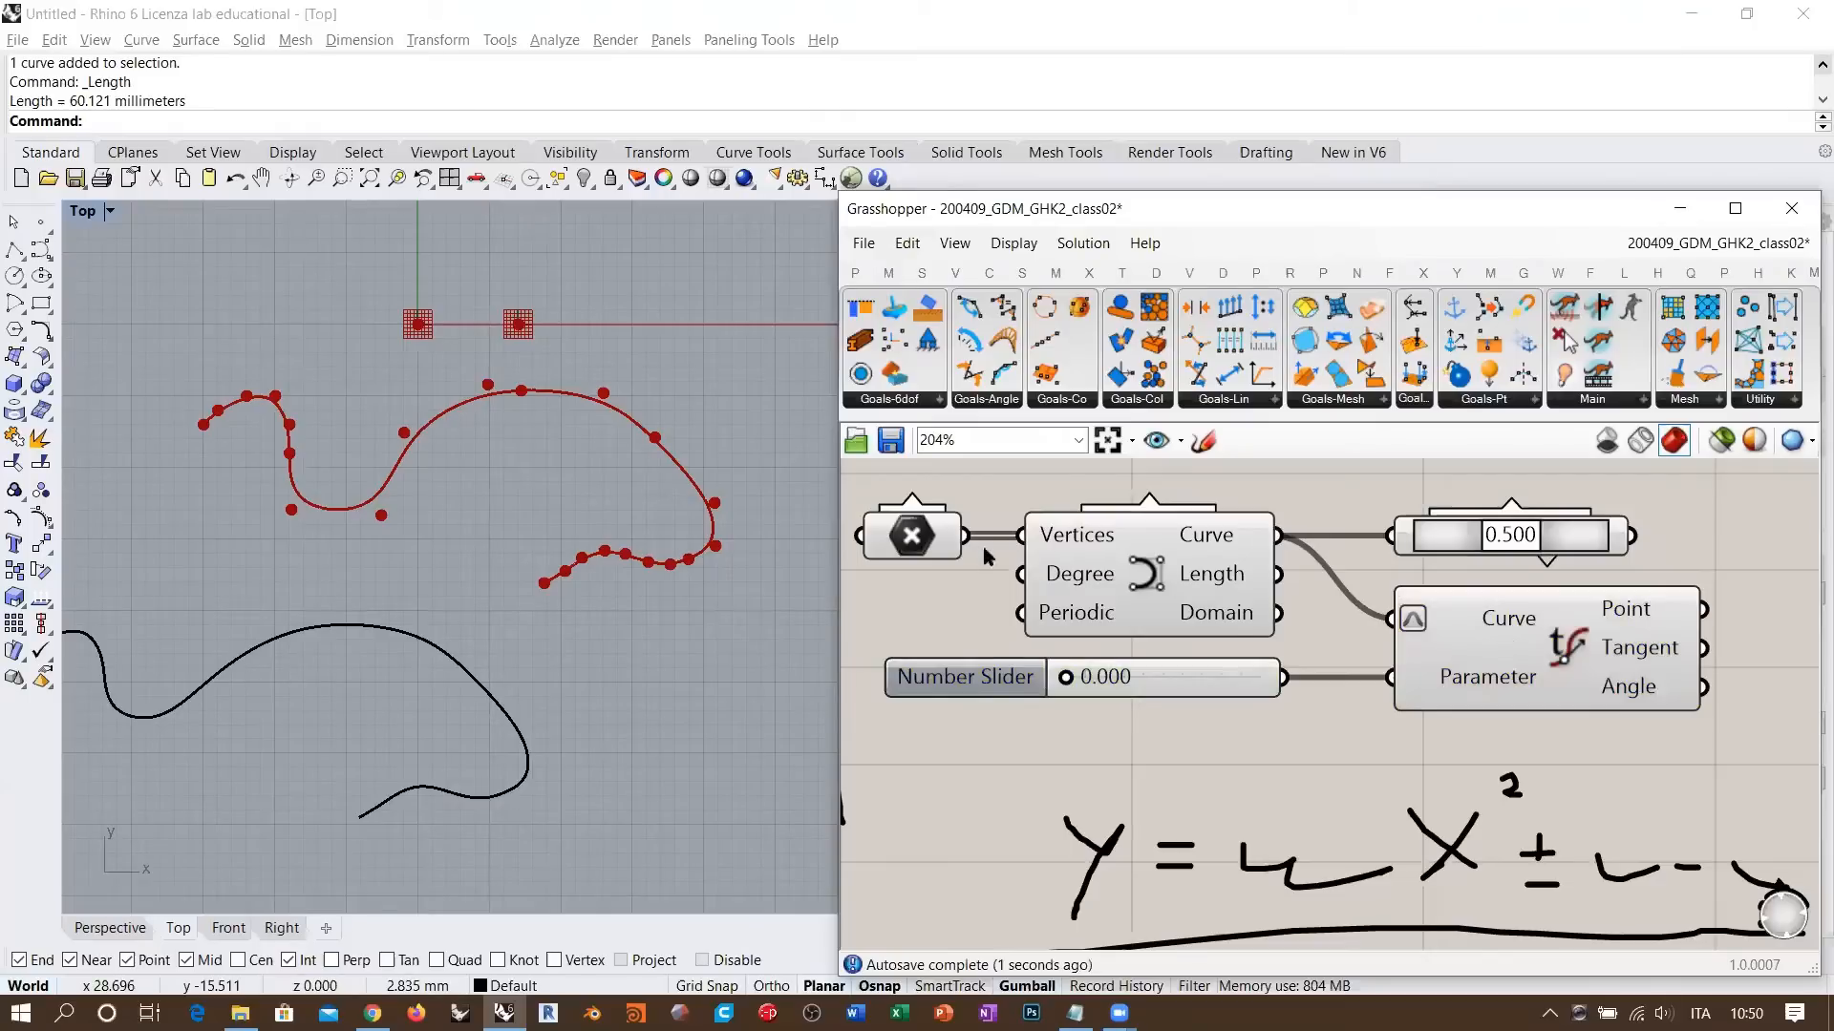
- Hide the Point component's preview and select Evaluate Curve to highlight its point on the curve
left_click(917, 540)
left_click(1048, 515)
left_click(1547, 636)
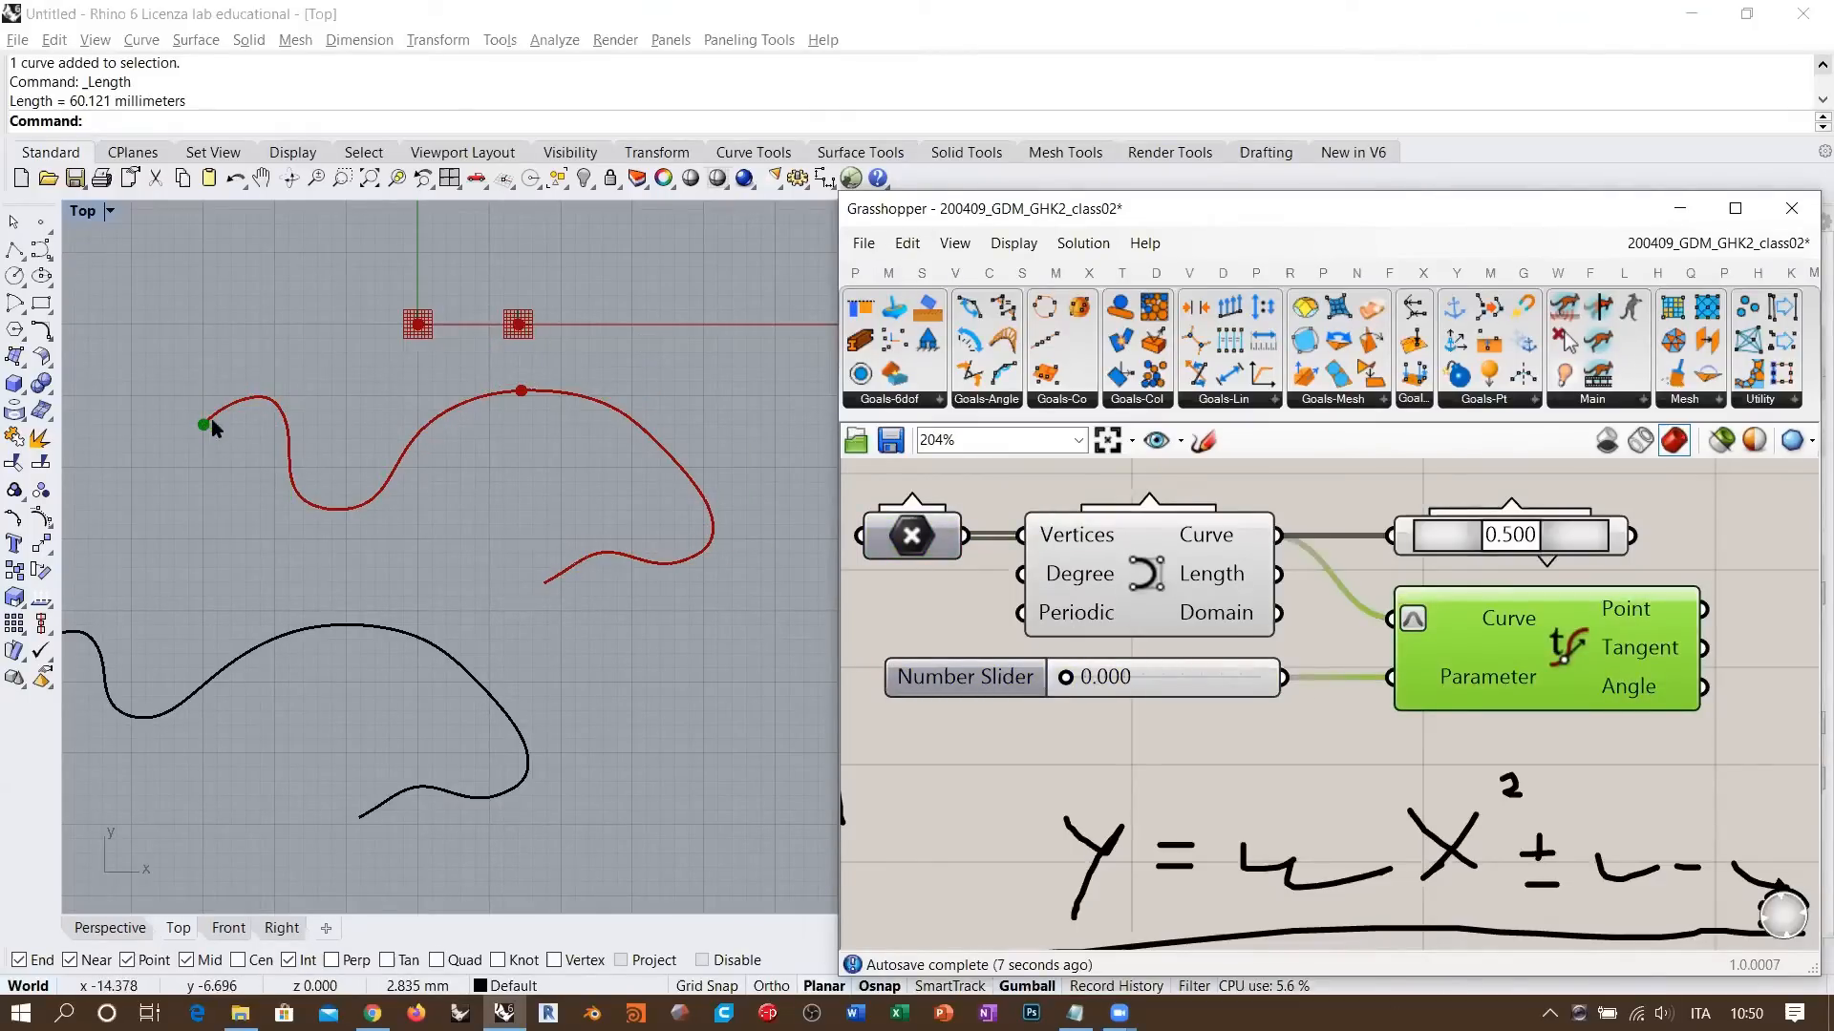
- Set the number slider to 1.000 to place the evaluated point at the curve's end, and deselect Evaluate Curve
left_click_drag(1065, 679, 1260, 677)
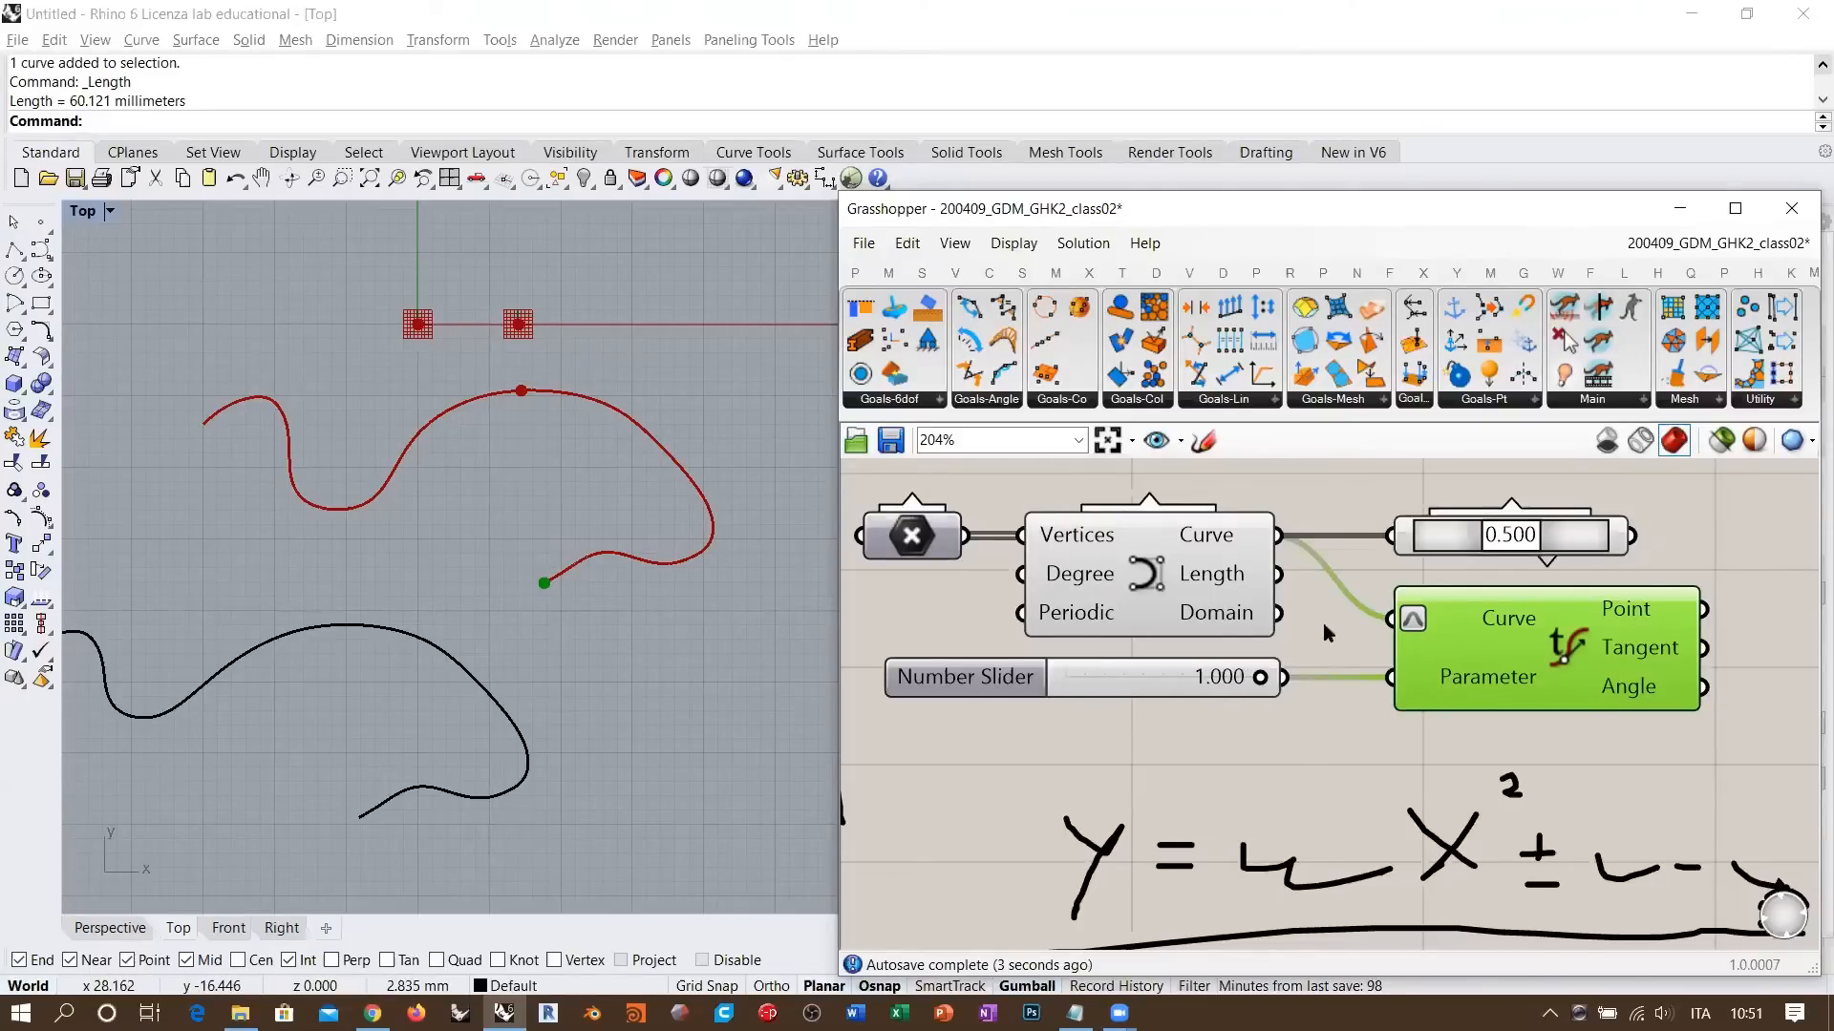
left_click(1493, 584)
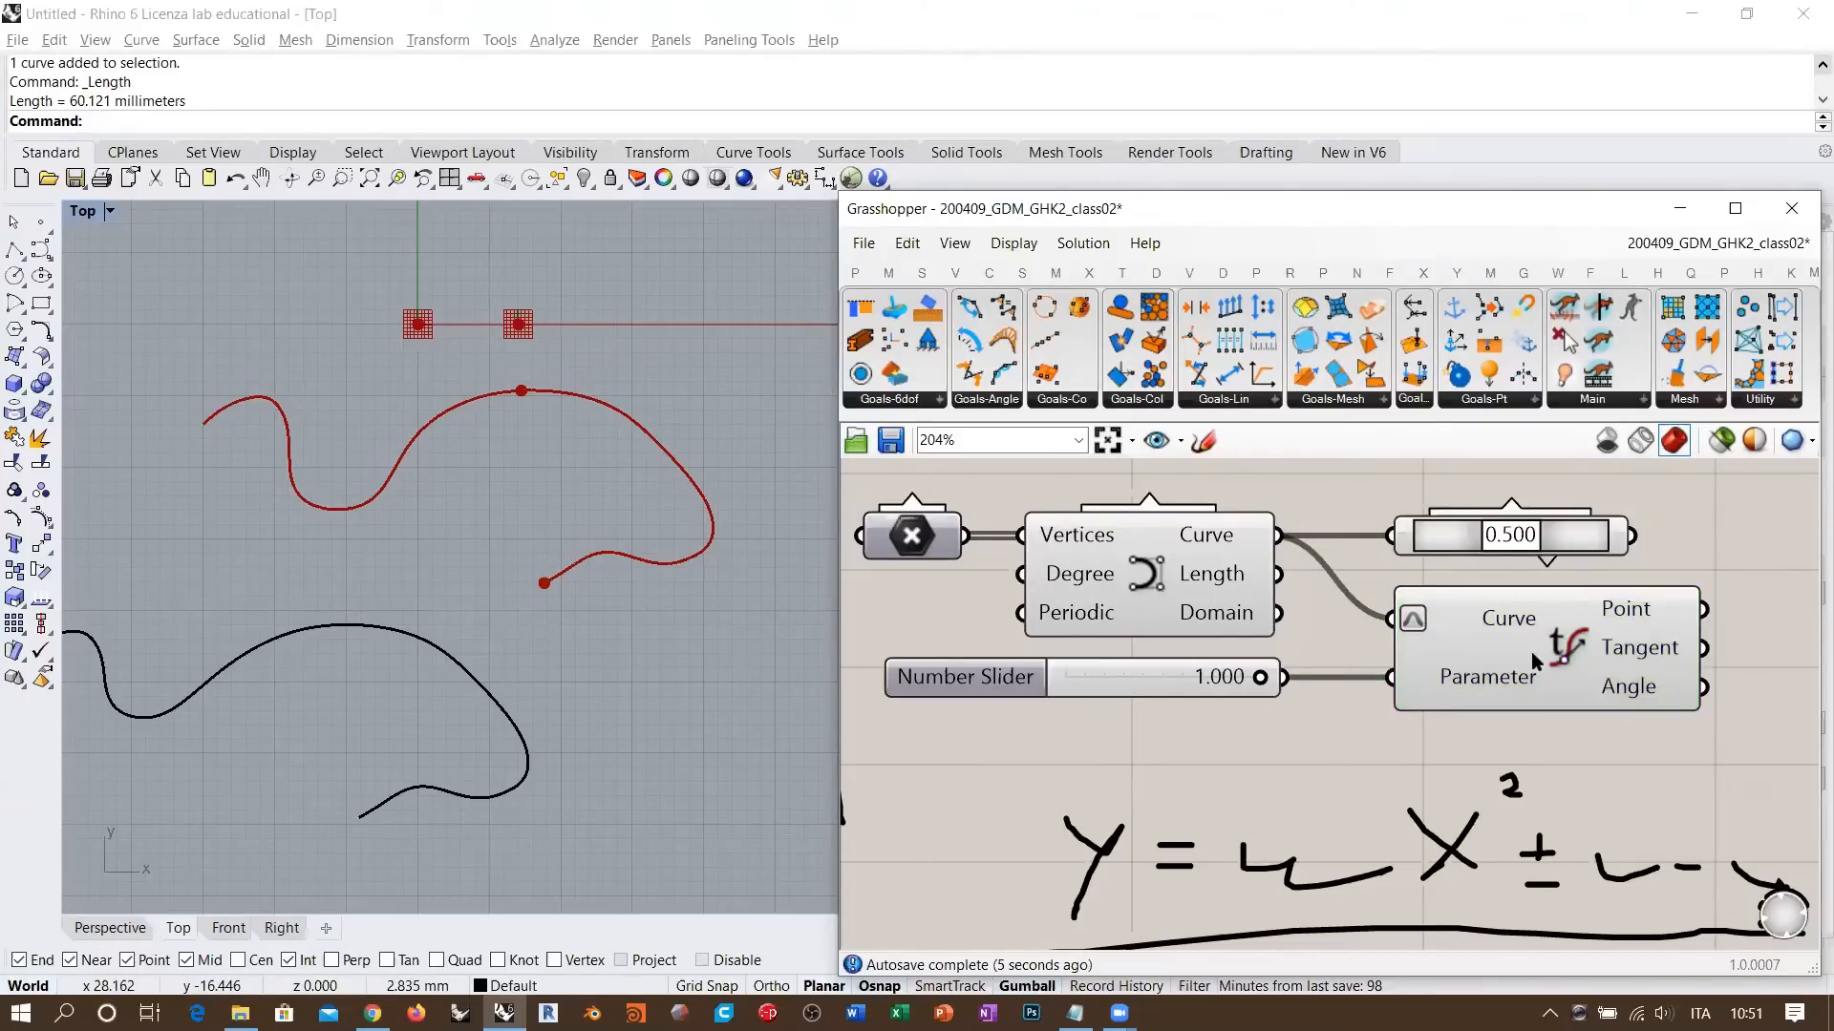
right_click_drag(1558, 547, 1557, 612)
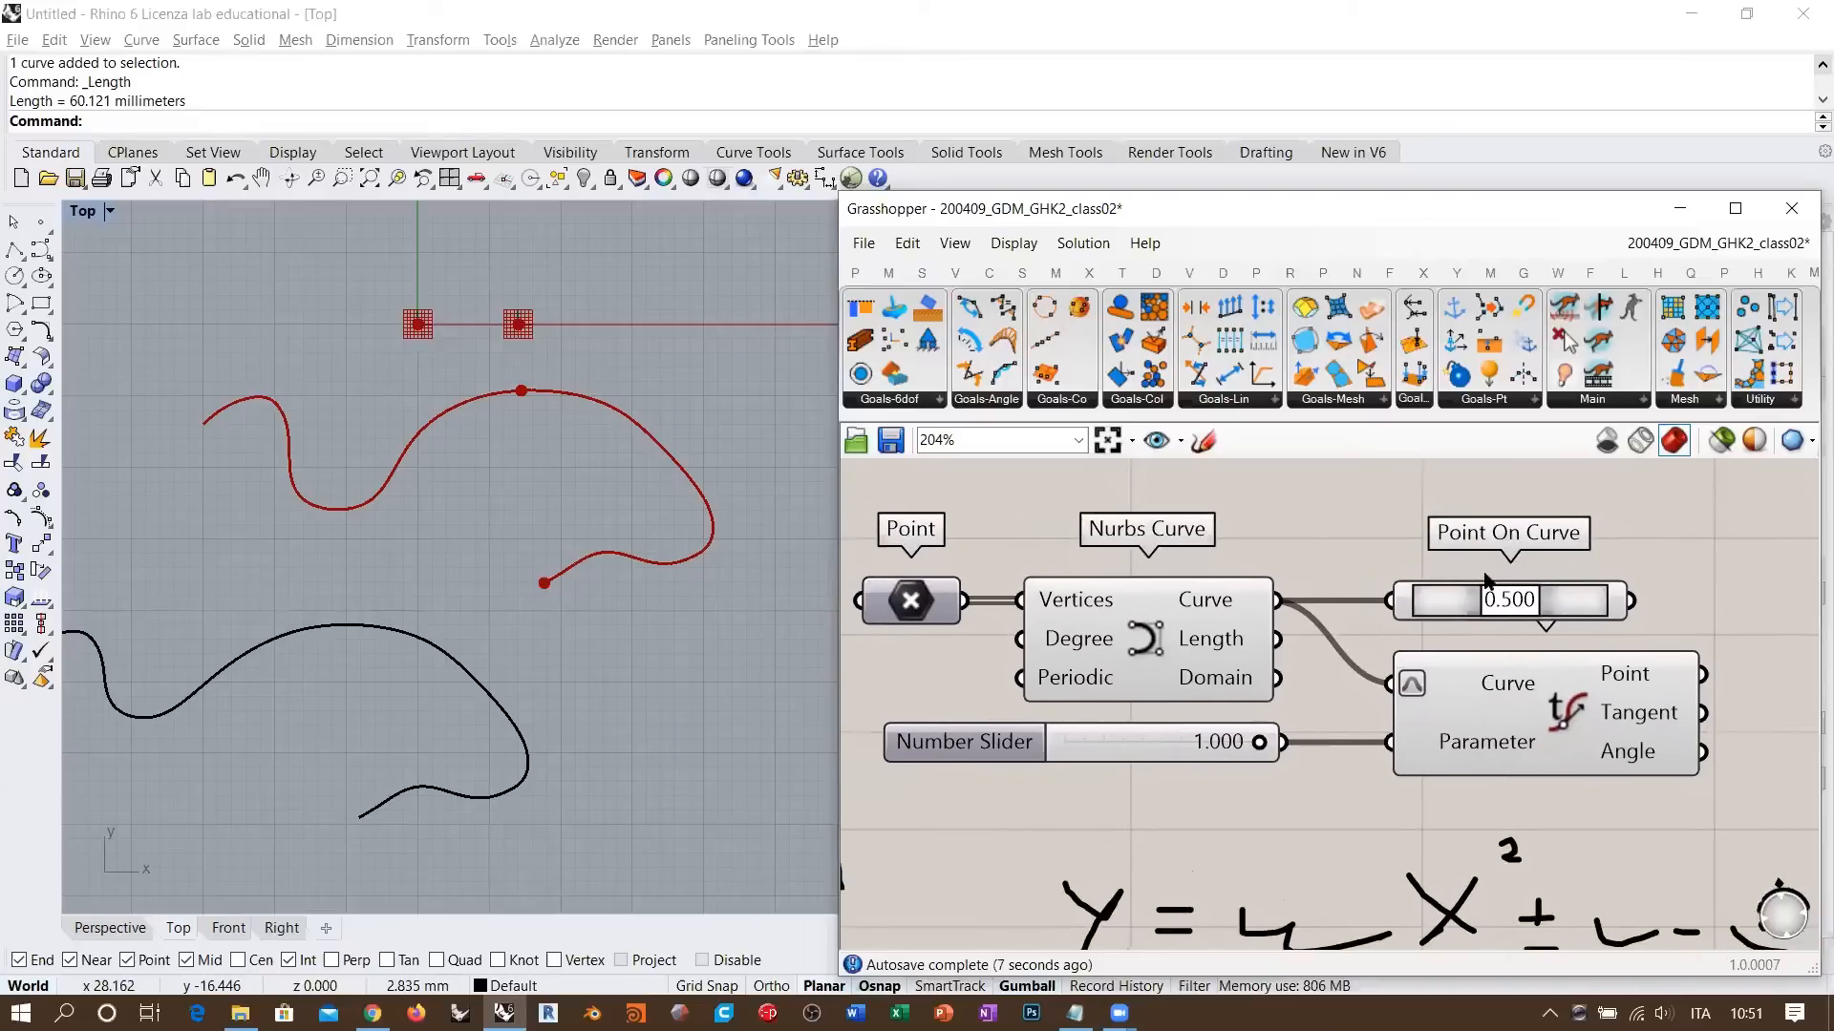
- Move Point On Curve up clear of Evaluate Curve's label, and set the number slider to 0.500
left_click_drag(1560, 600, 1563, 563)
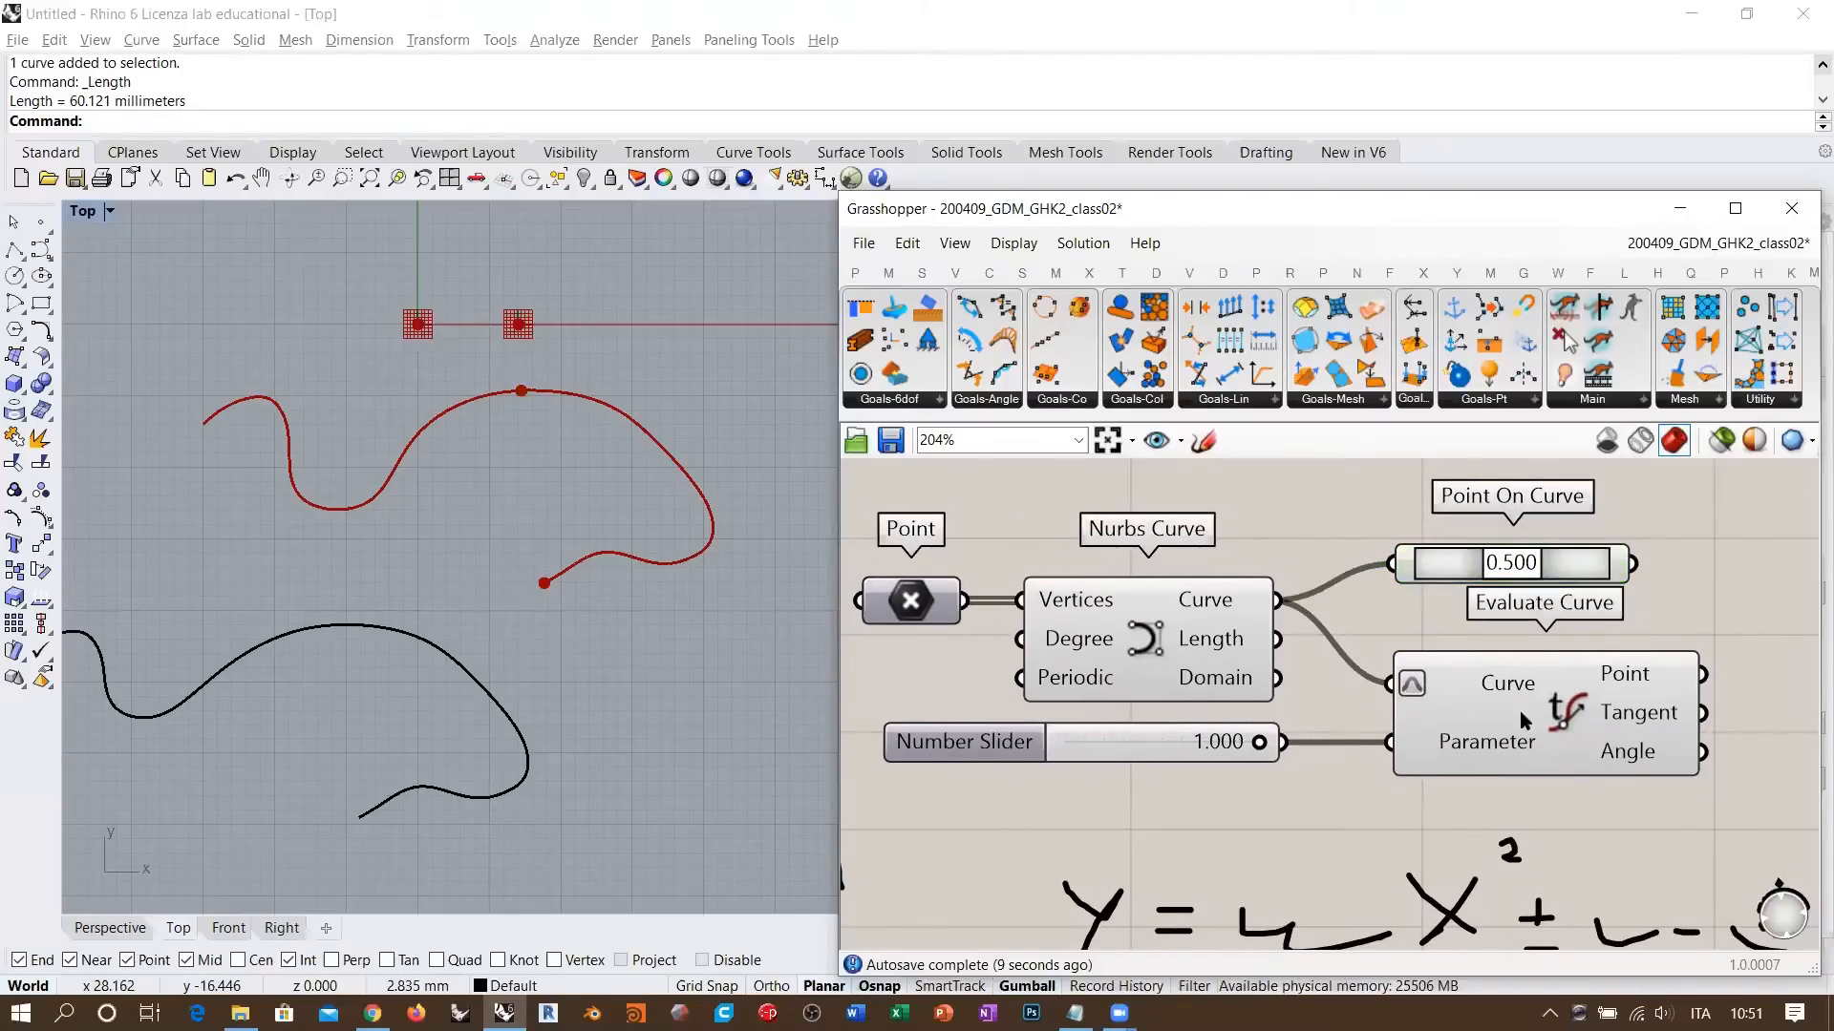
left_click(1542, 637)
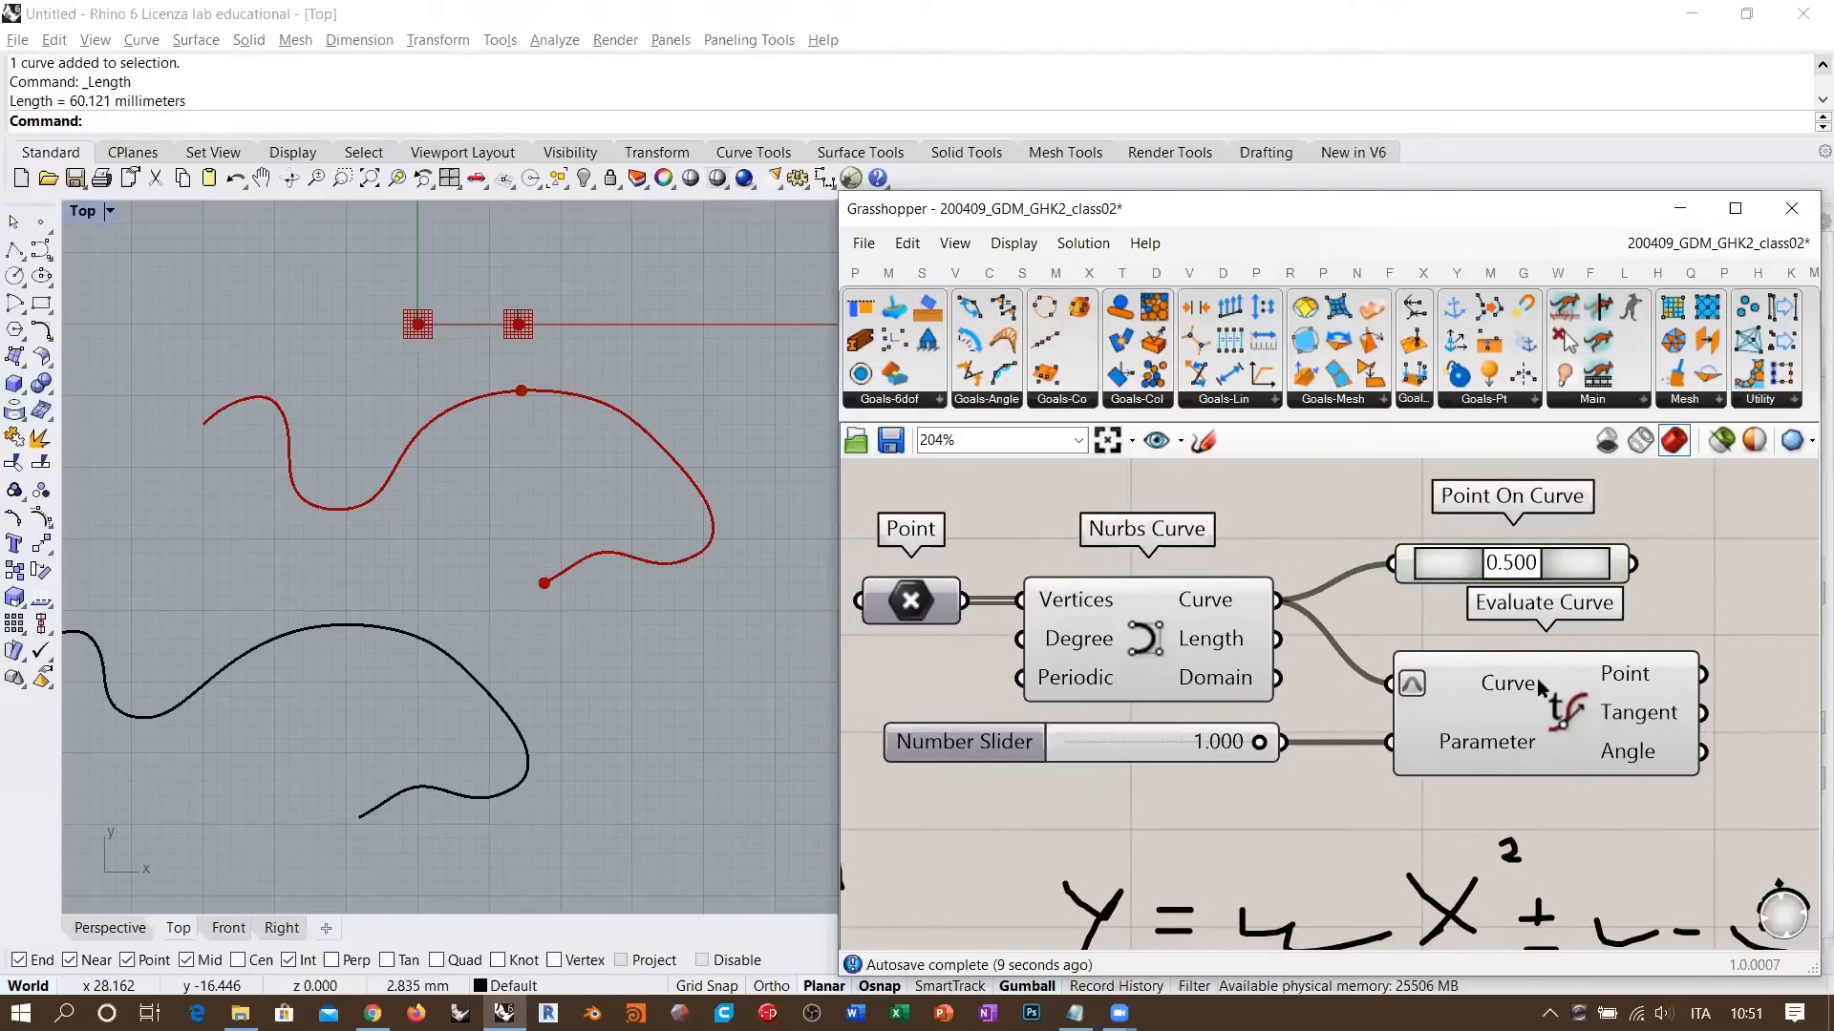
double_click(1156, 750)
type("0.5")
key("Return")
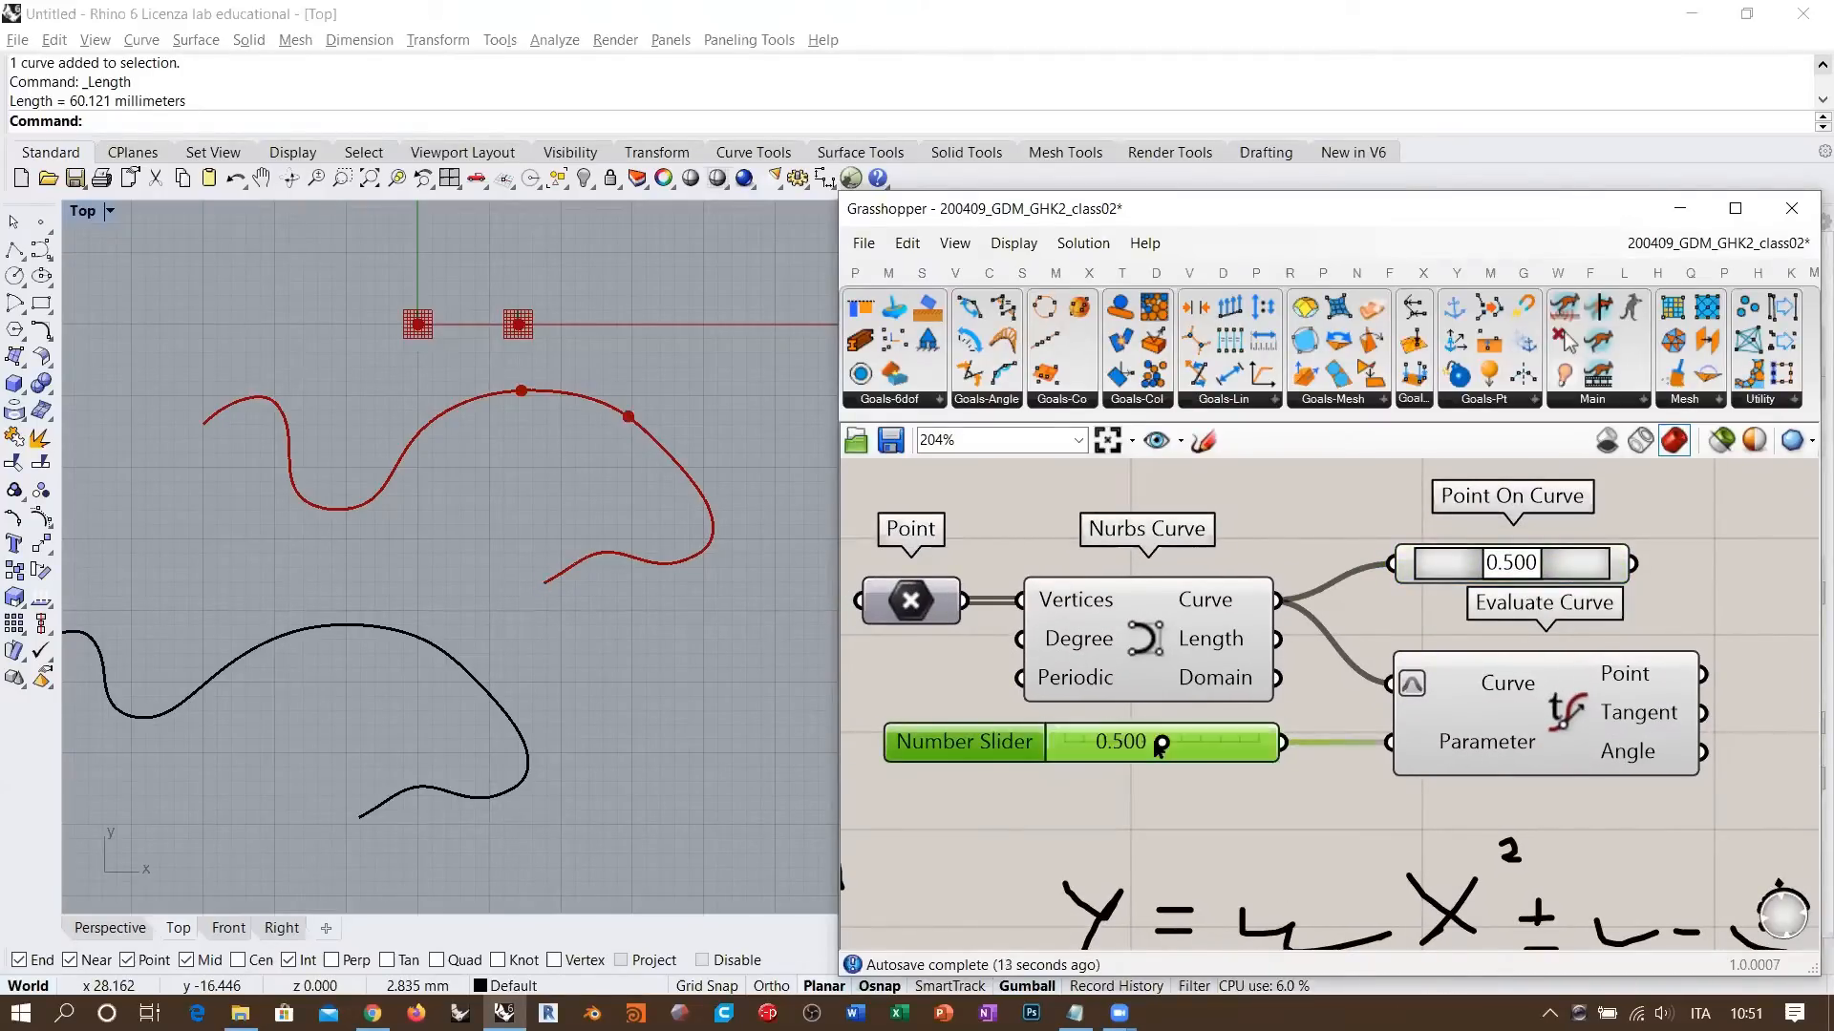
- Select Evaluate Curve and Point On Curve alternately to compare where each places its 0.500 point on the curve
left_click(1591, 712)
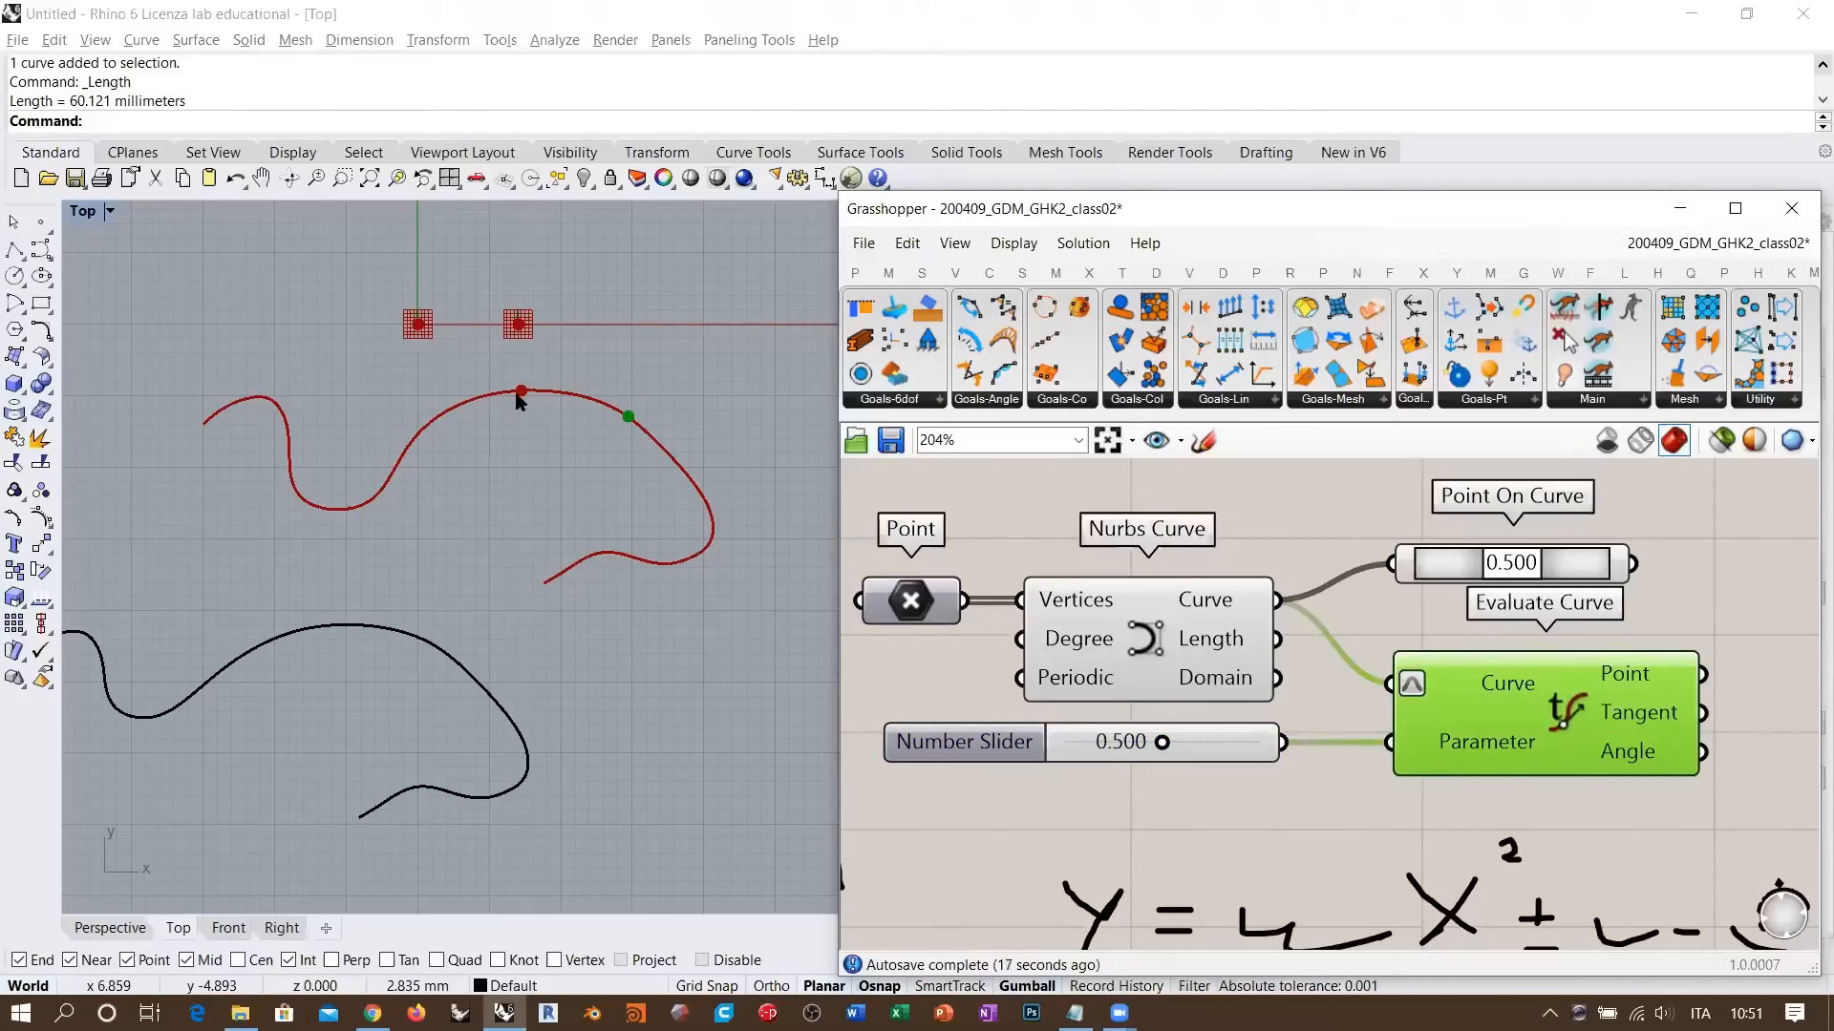
left_click(1436, 557)
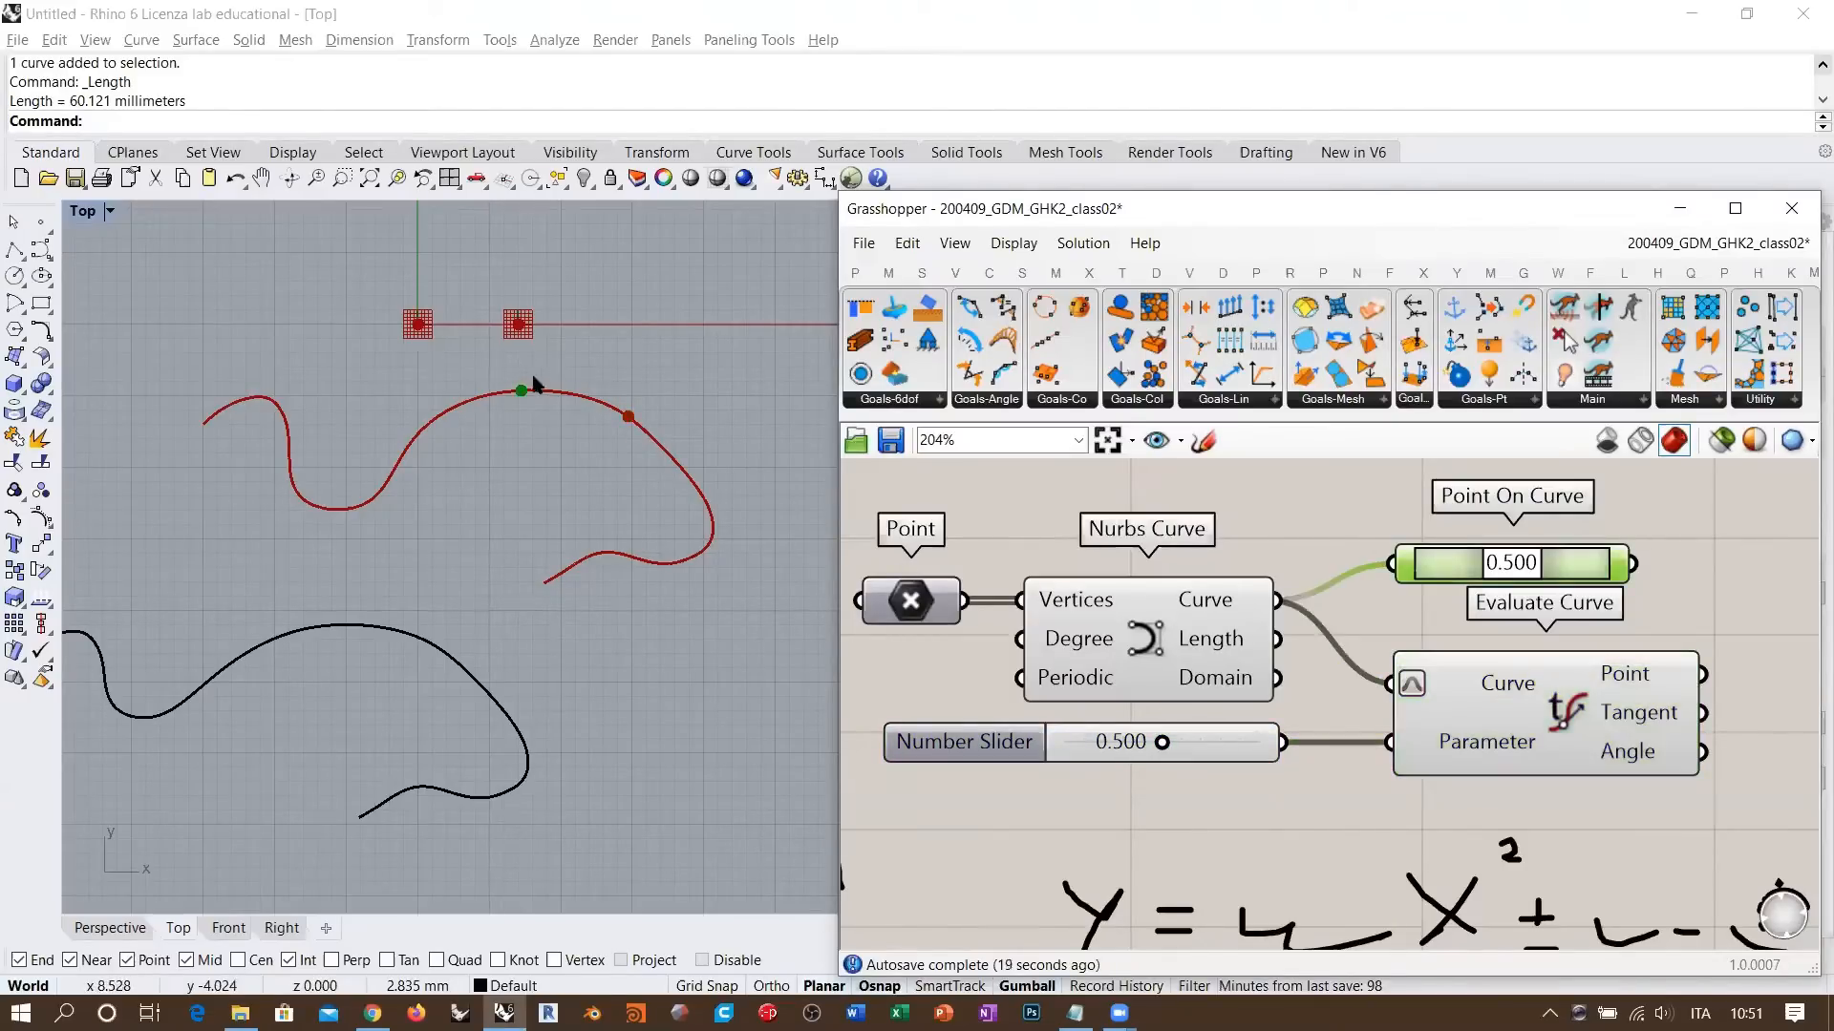
left_click(1549, 691)
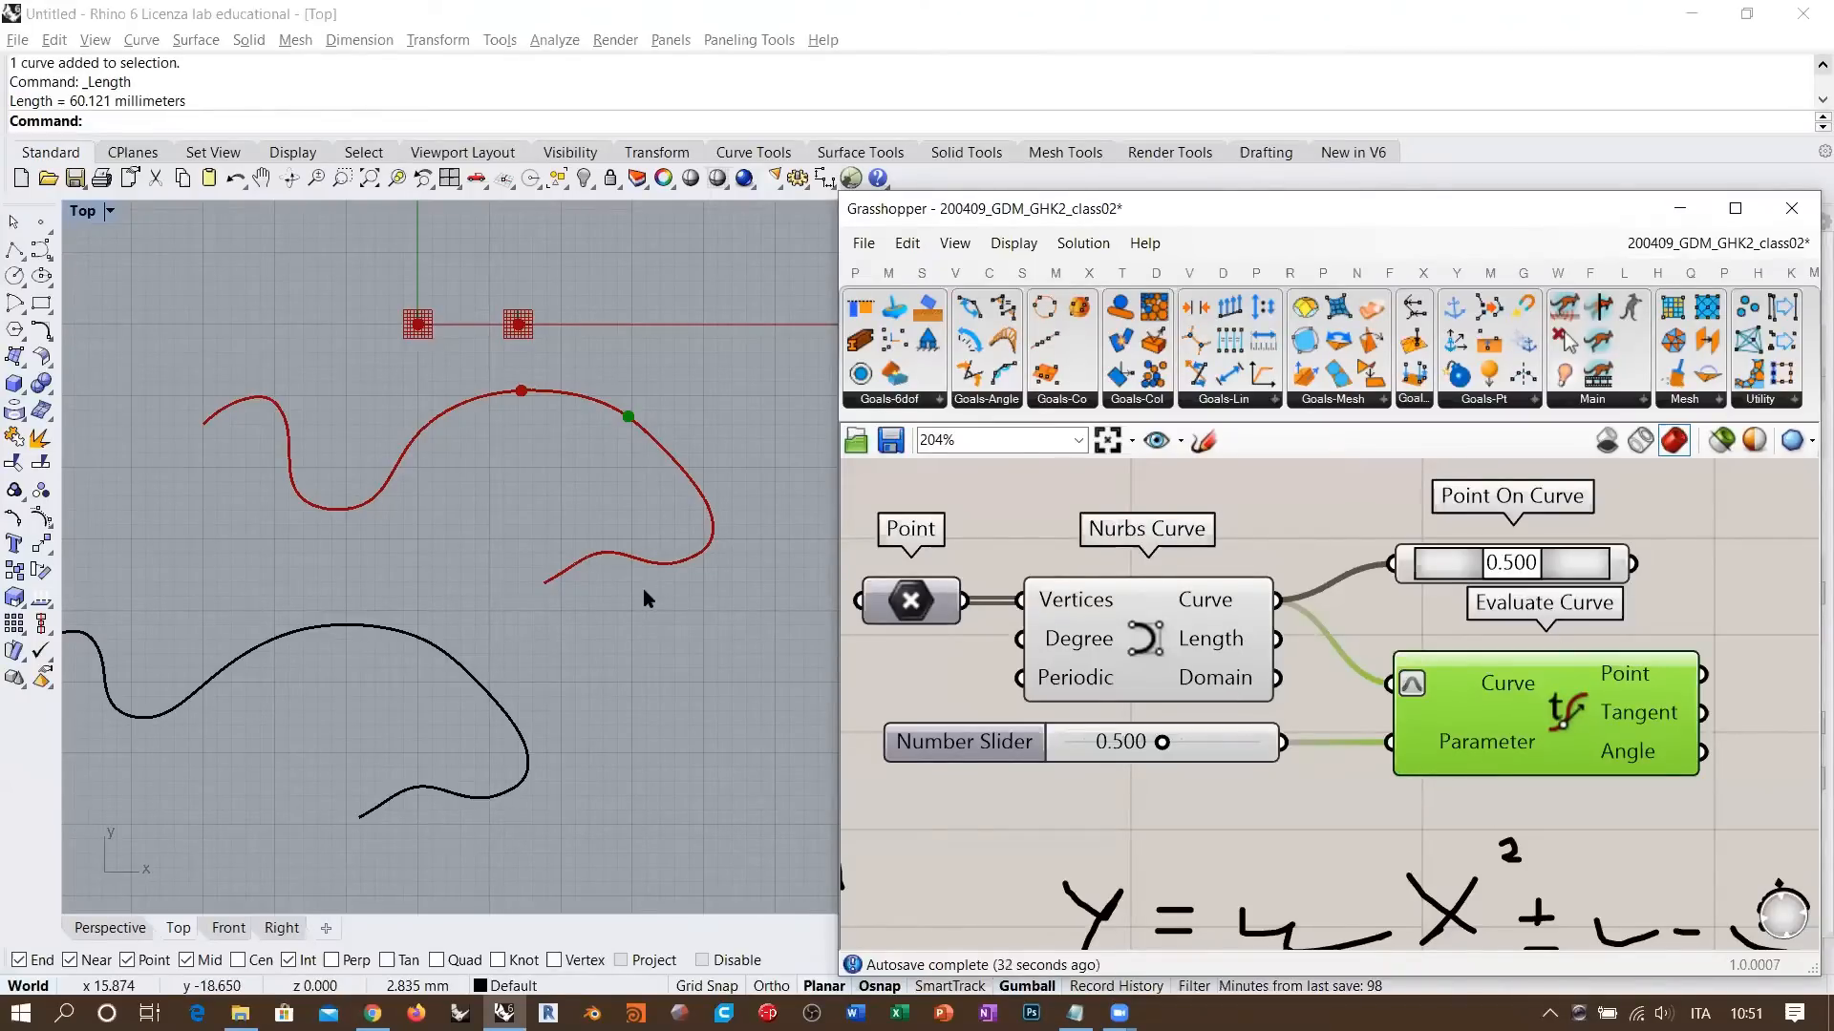
left_click(1237, 533)
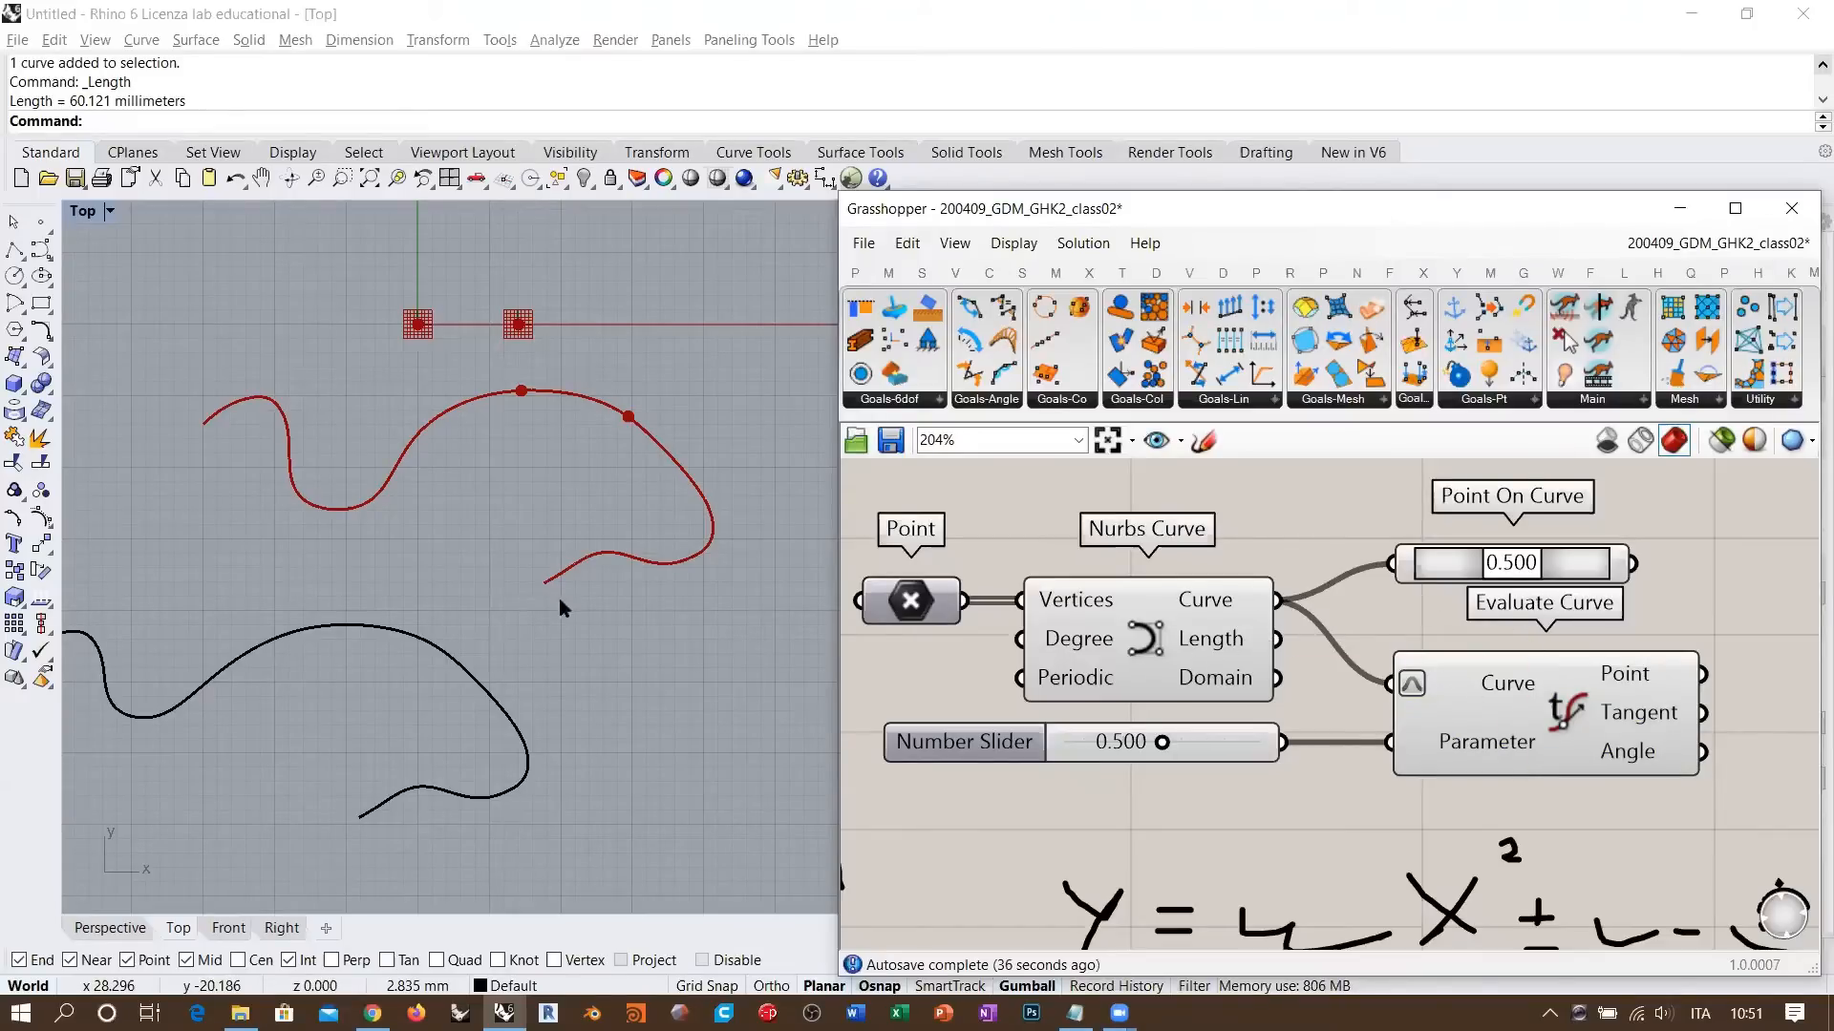
- Delete the black copy of the curve from the Top viewport and highlight the curve produced by Nurbs Curve
left_click_drag(560, 609, 398, 723)
key("Delete")
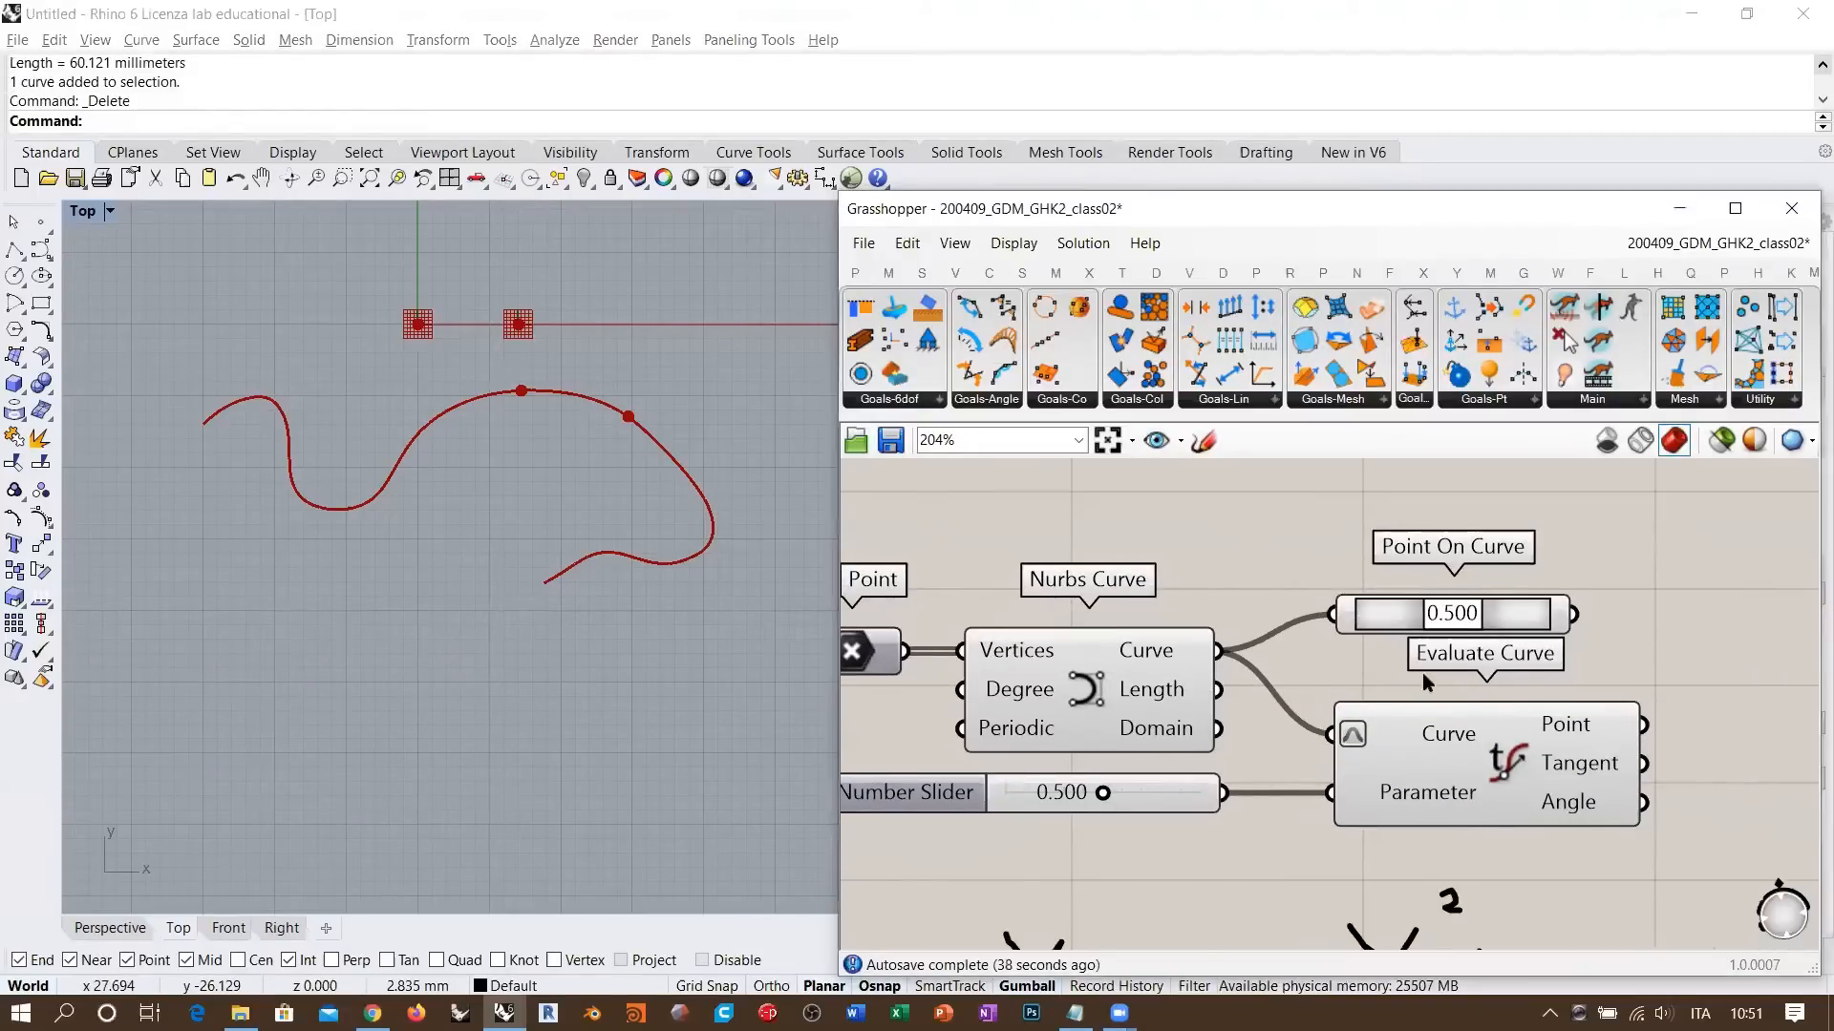
scroll(1427, 681, "down", 4)
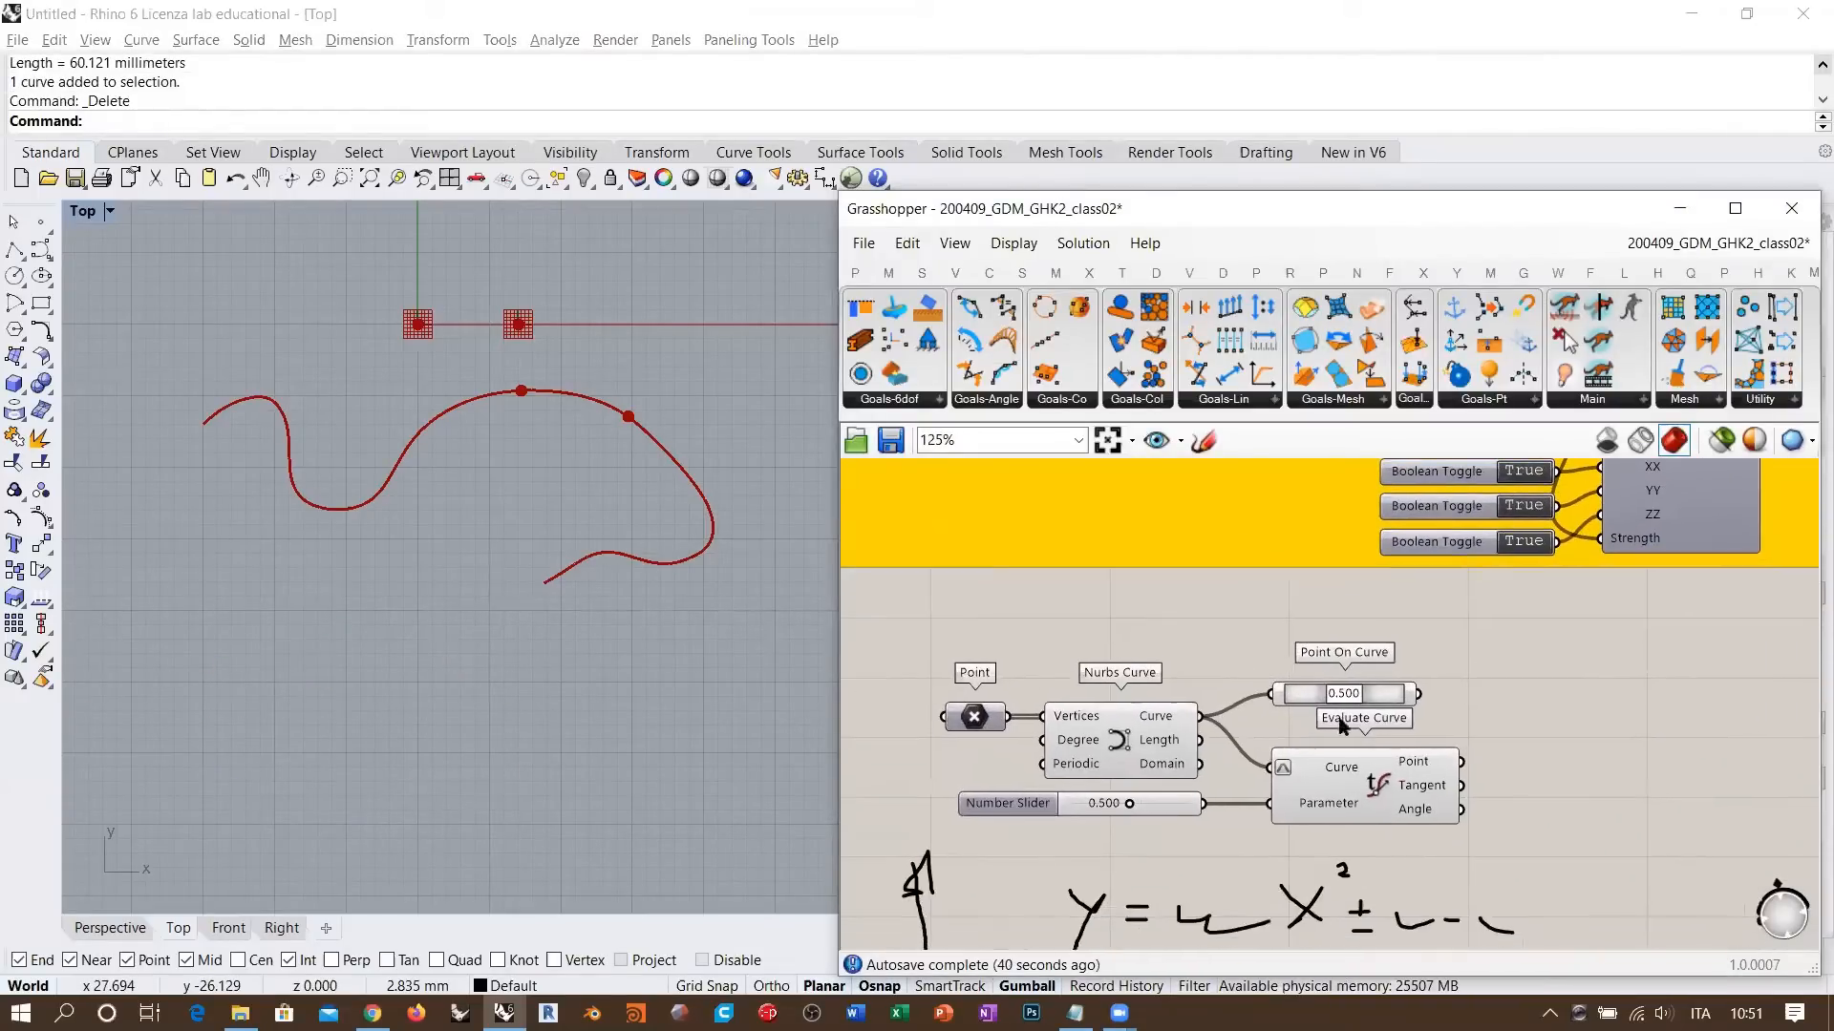
scroll(1318, 730, "up", 5)
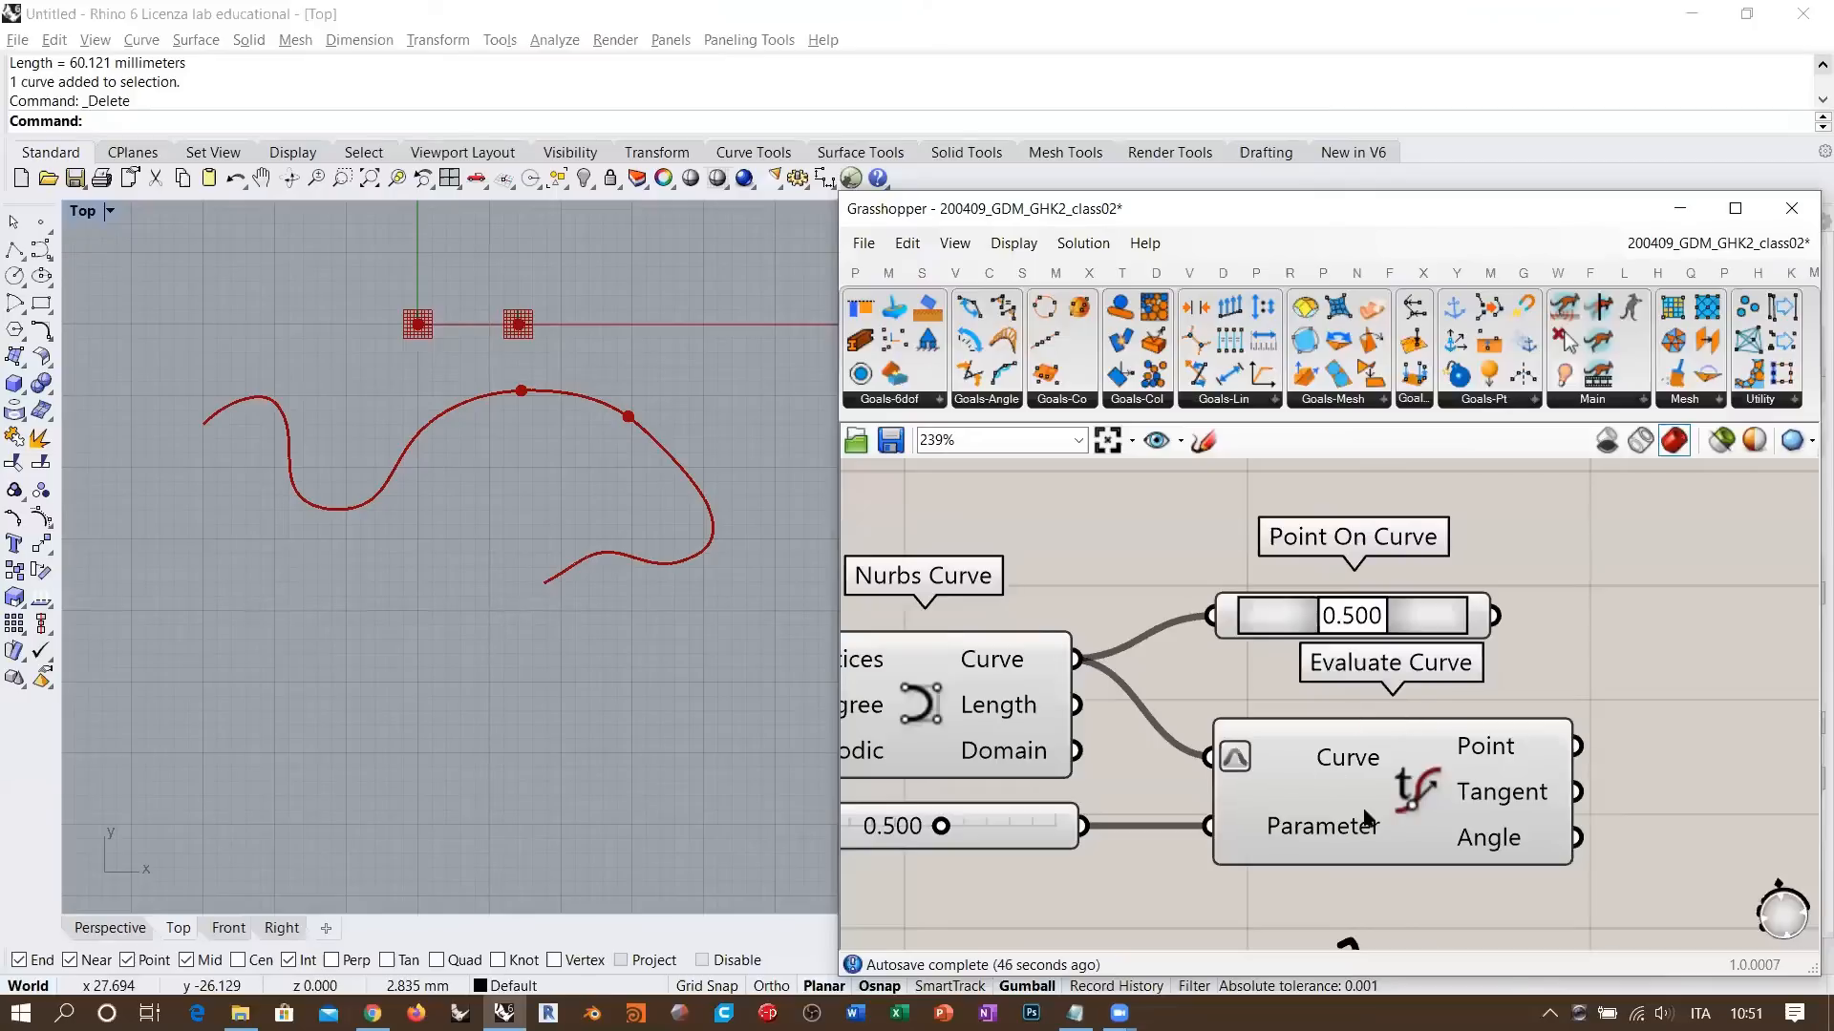
right_click_drag(1325, 813, 1473, 745)
left_click(1065, 626)
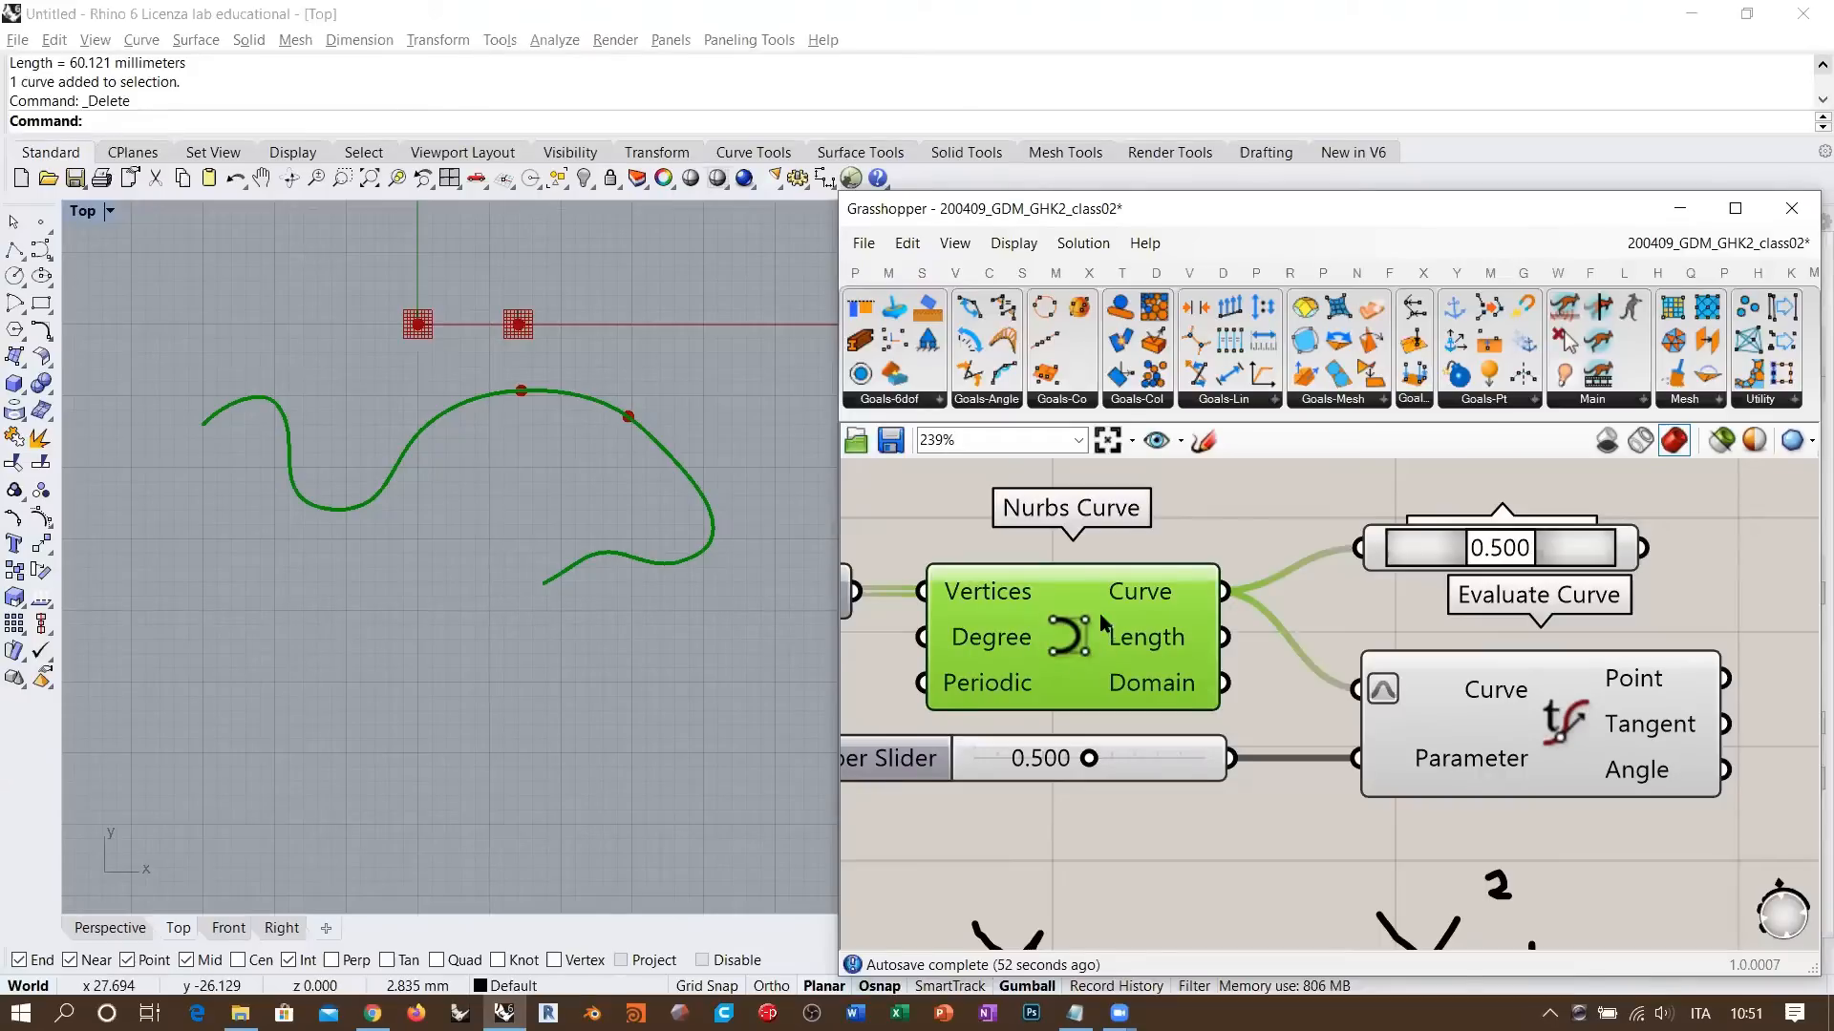
left_click(1271, 539)
scroll(1487, 657, "down", 1)
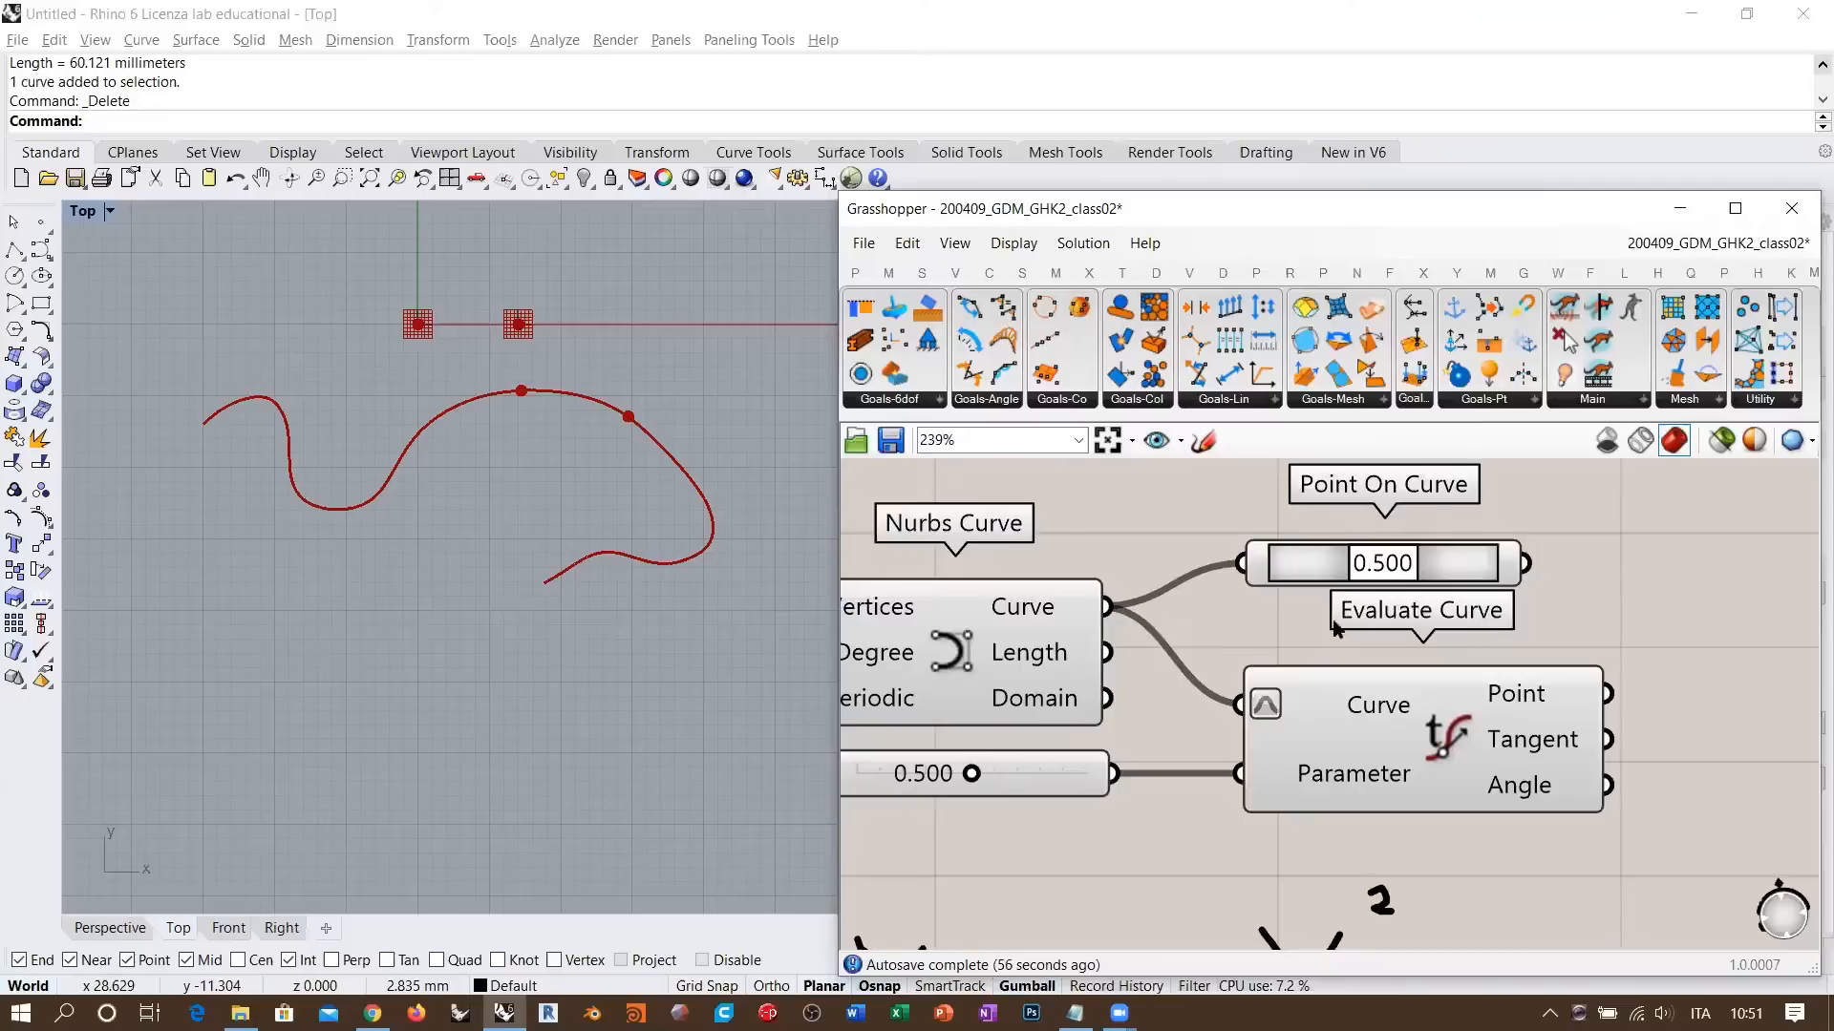
- Add a Line parameter above Nurbs Curve and set it to a short horizontal line drawn just below the origin
scroll(1337, 621, "down", 1)
double_click(1219, 570)
type("line")
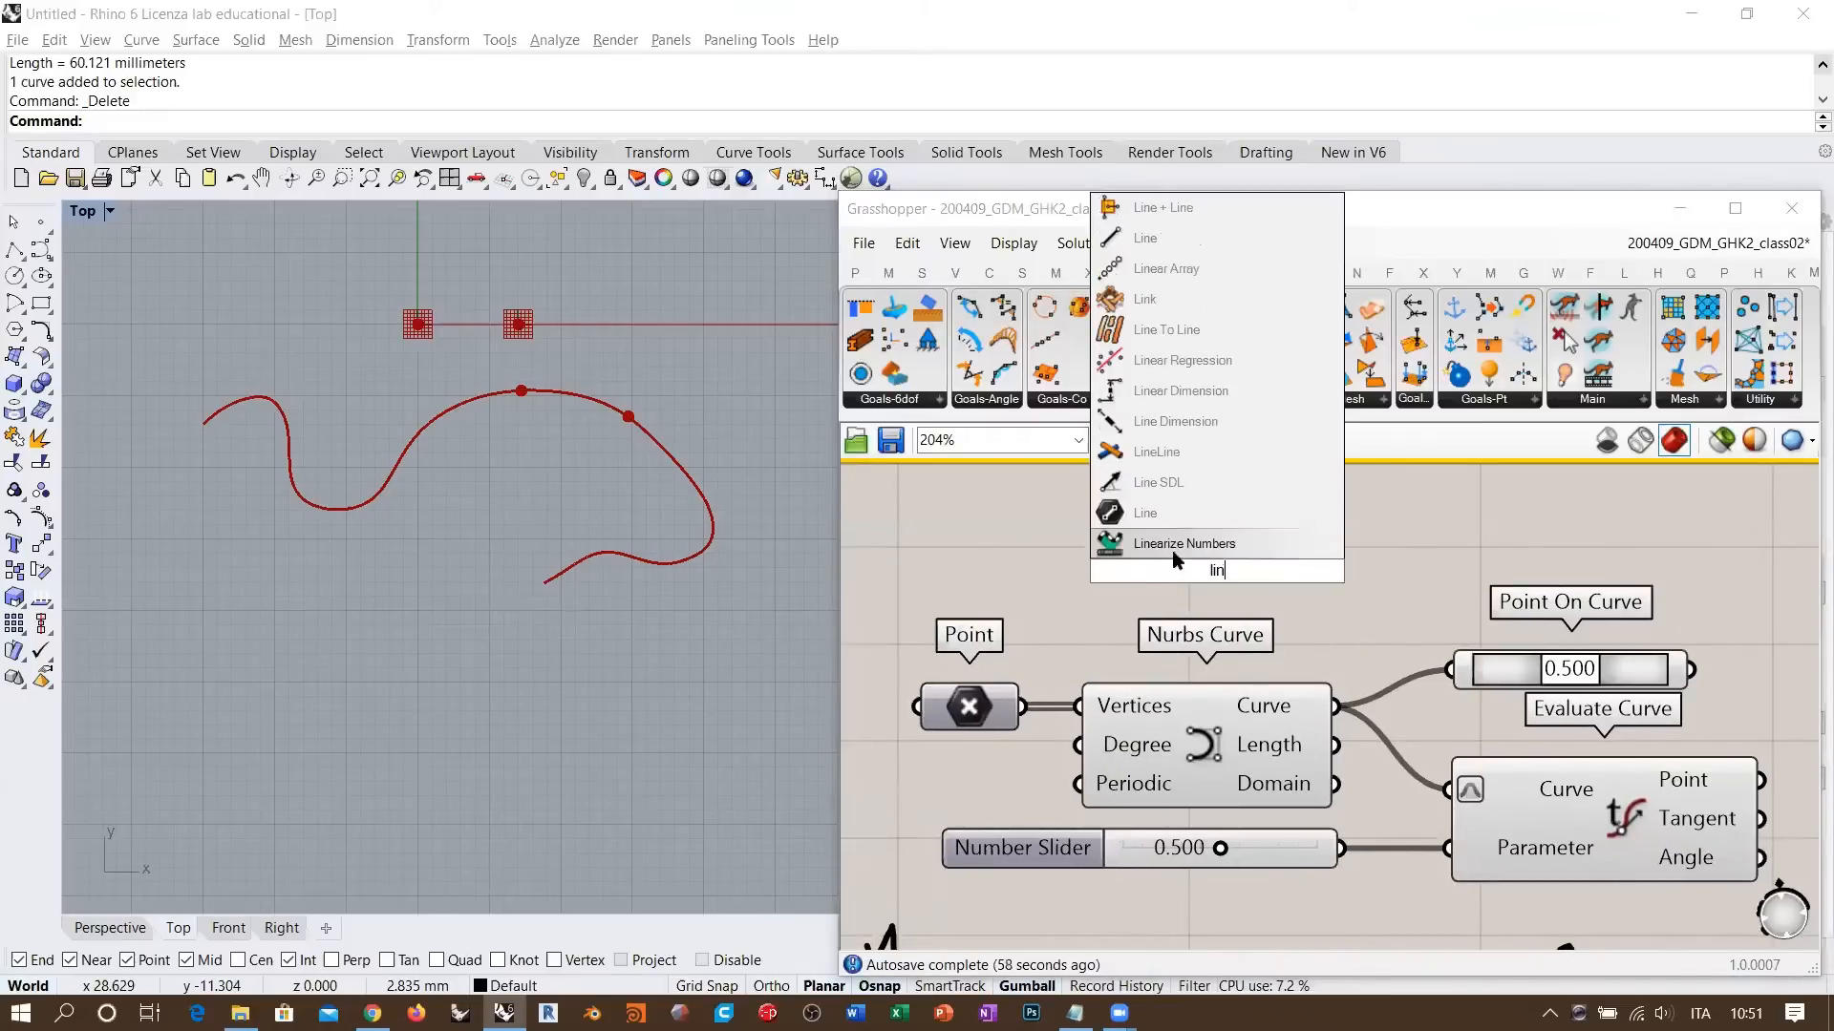
left_click(1178, 561)
right_click(1214, 577)
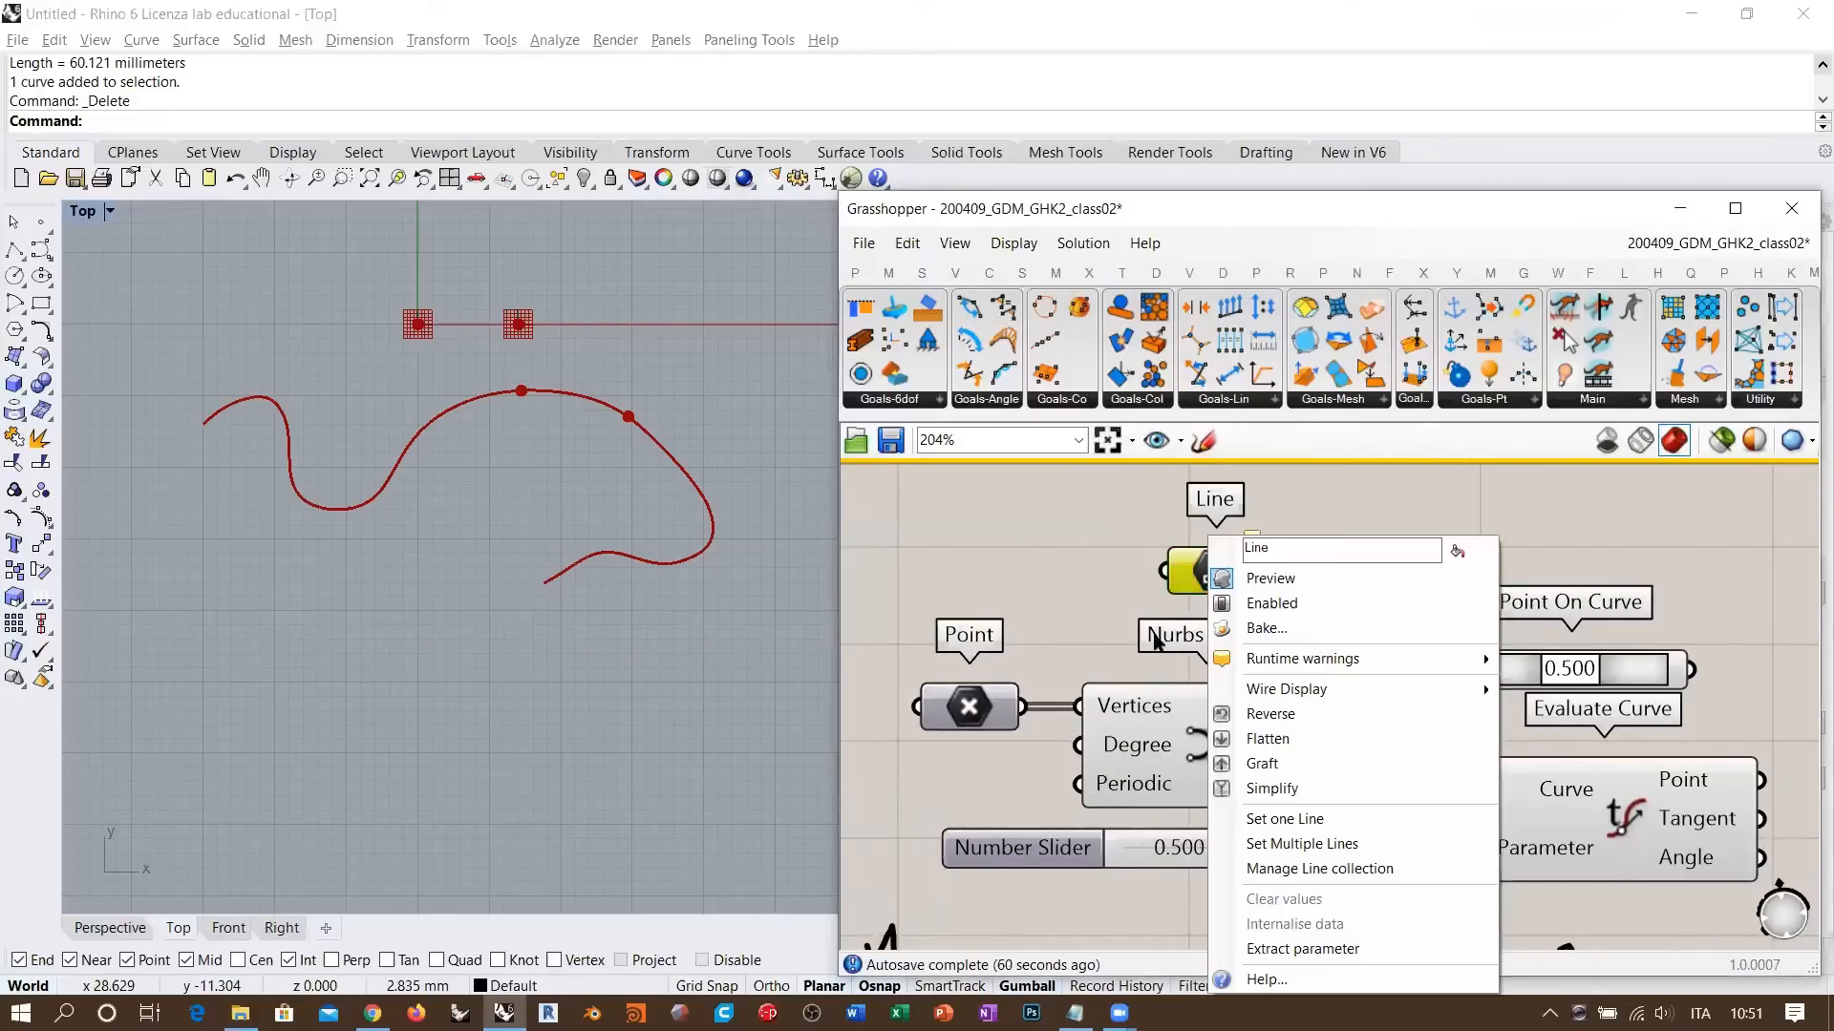
left_click(1272, 817)
scroll(426, 357, "up", 5)
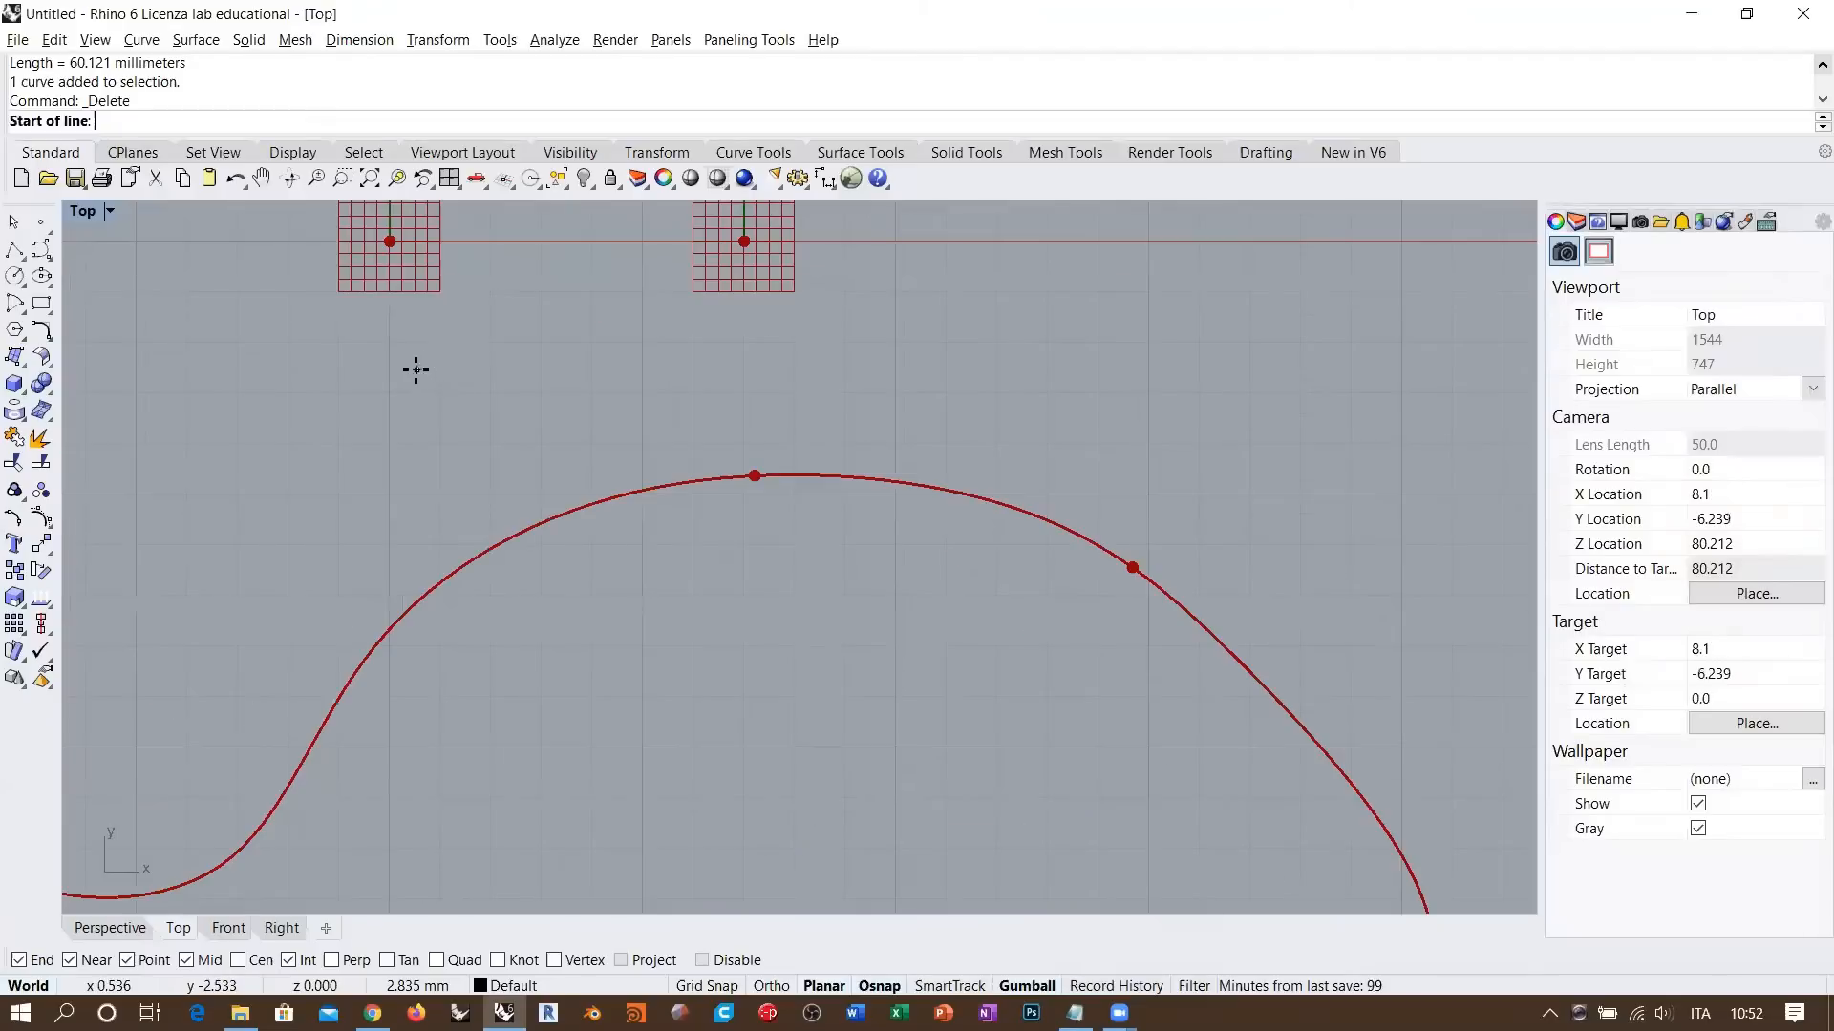
left_click(413, 368)
left_click(499, 370)
- Move both wires from Nurbs Curve's Curve output to the Line parameter's output, feeding Point On Curve and Evaluate Curve
left_click(1291, 637)
left_click_drag(1335, 707, 1269, 571, "ctrl+shift")
scroll(462, 450, "up", 4)
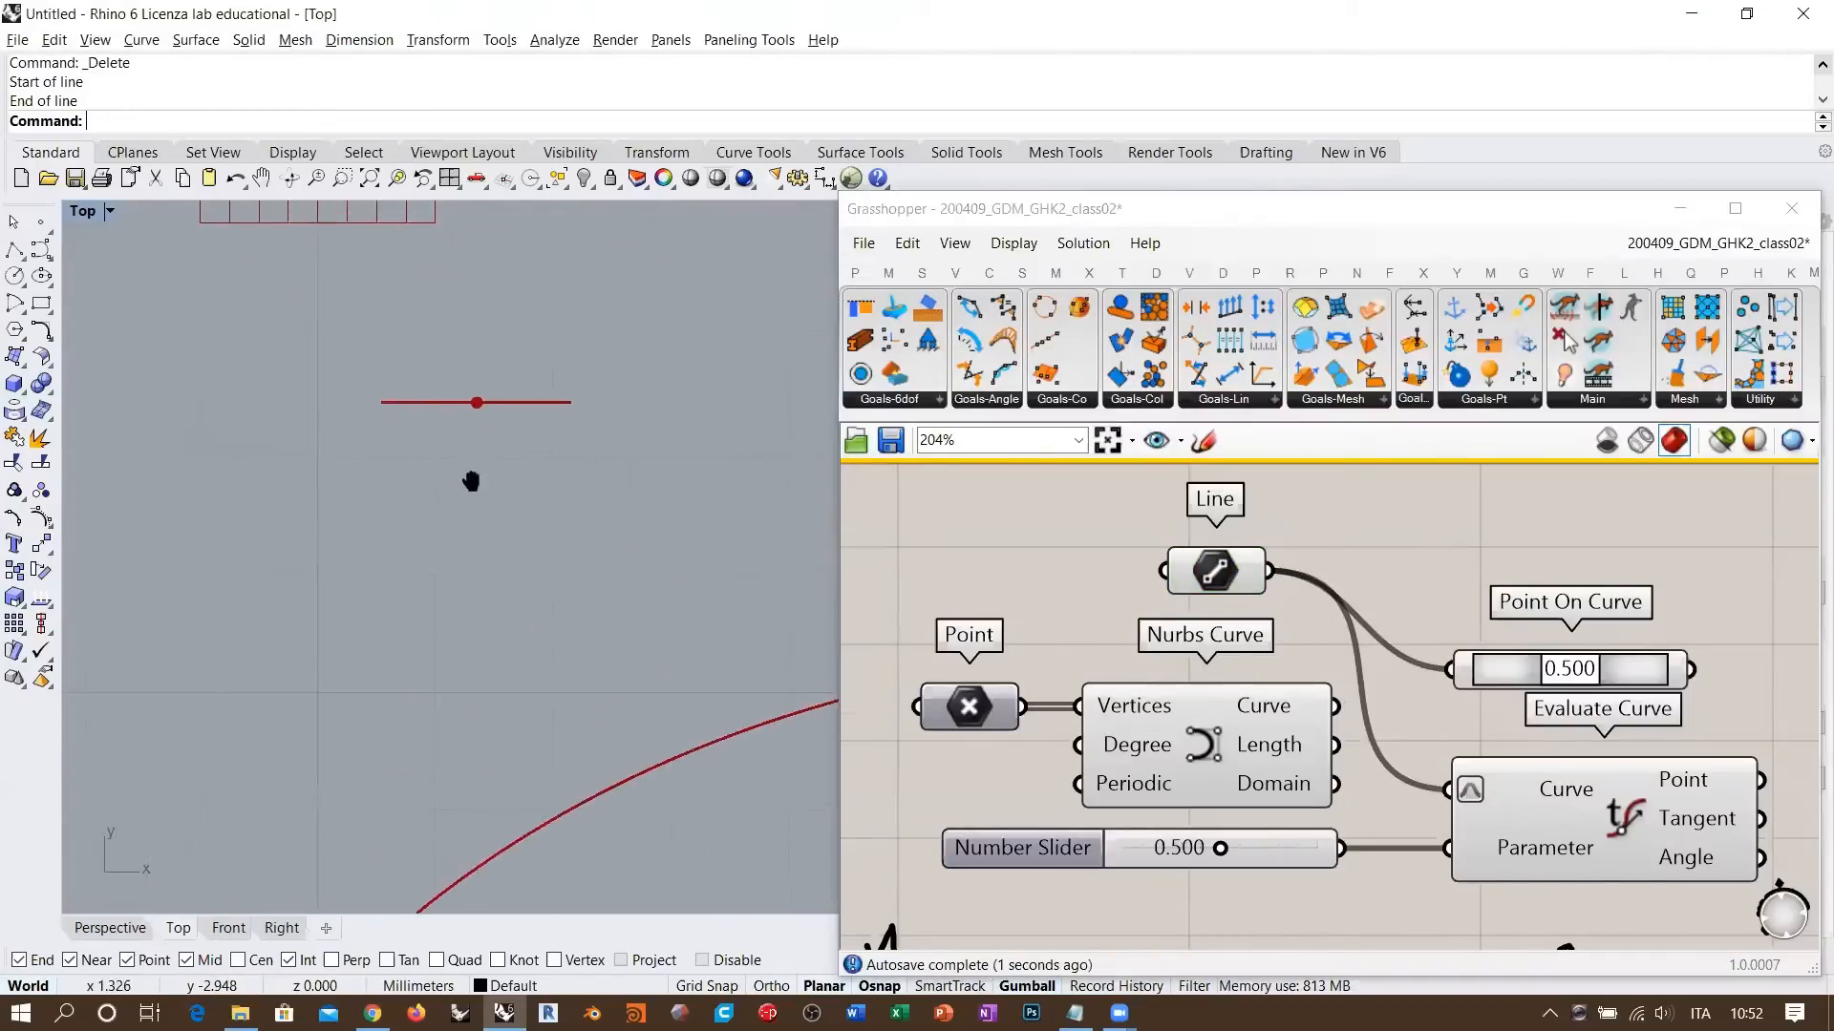
- Select Point On Curve and Evaluate Curve in turn to compare their 0.500 points on the straight line
left_click(1631, 680)
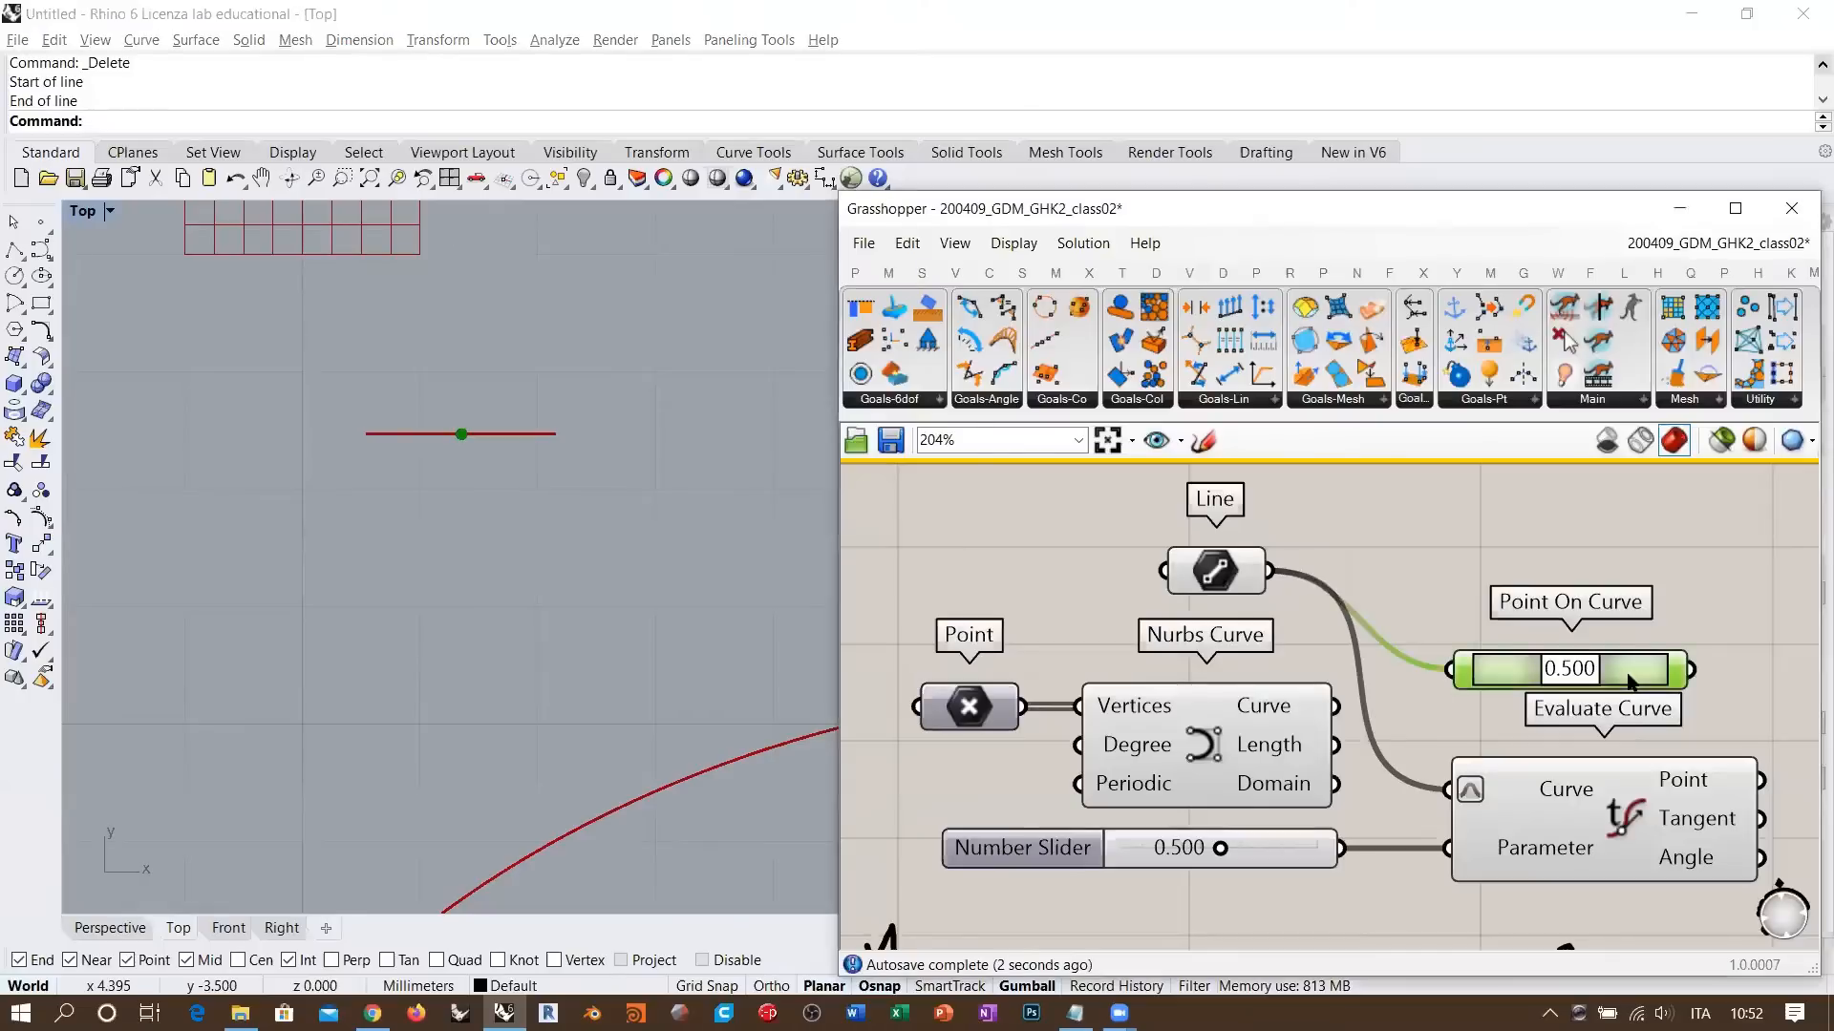
left_click(1616, 819)
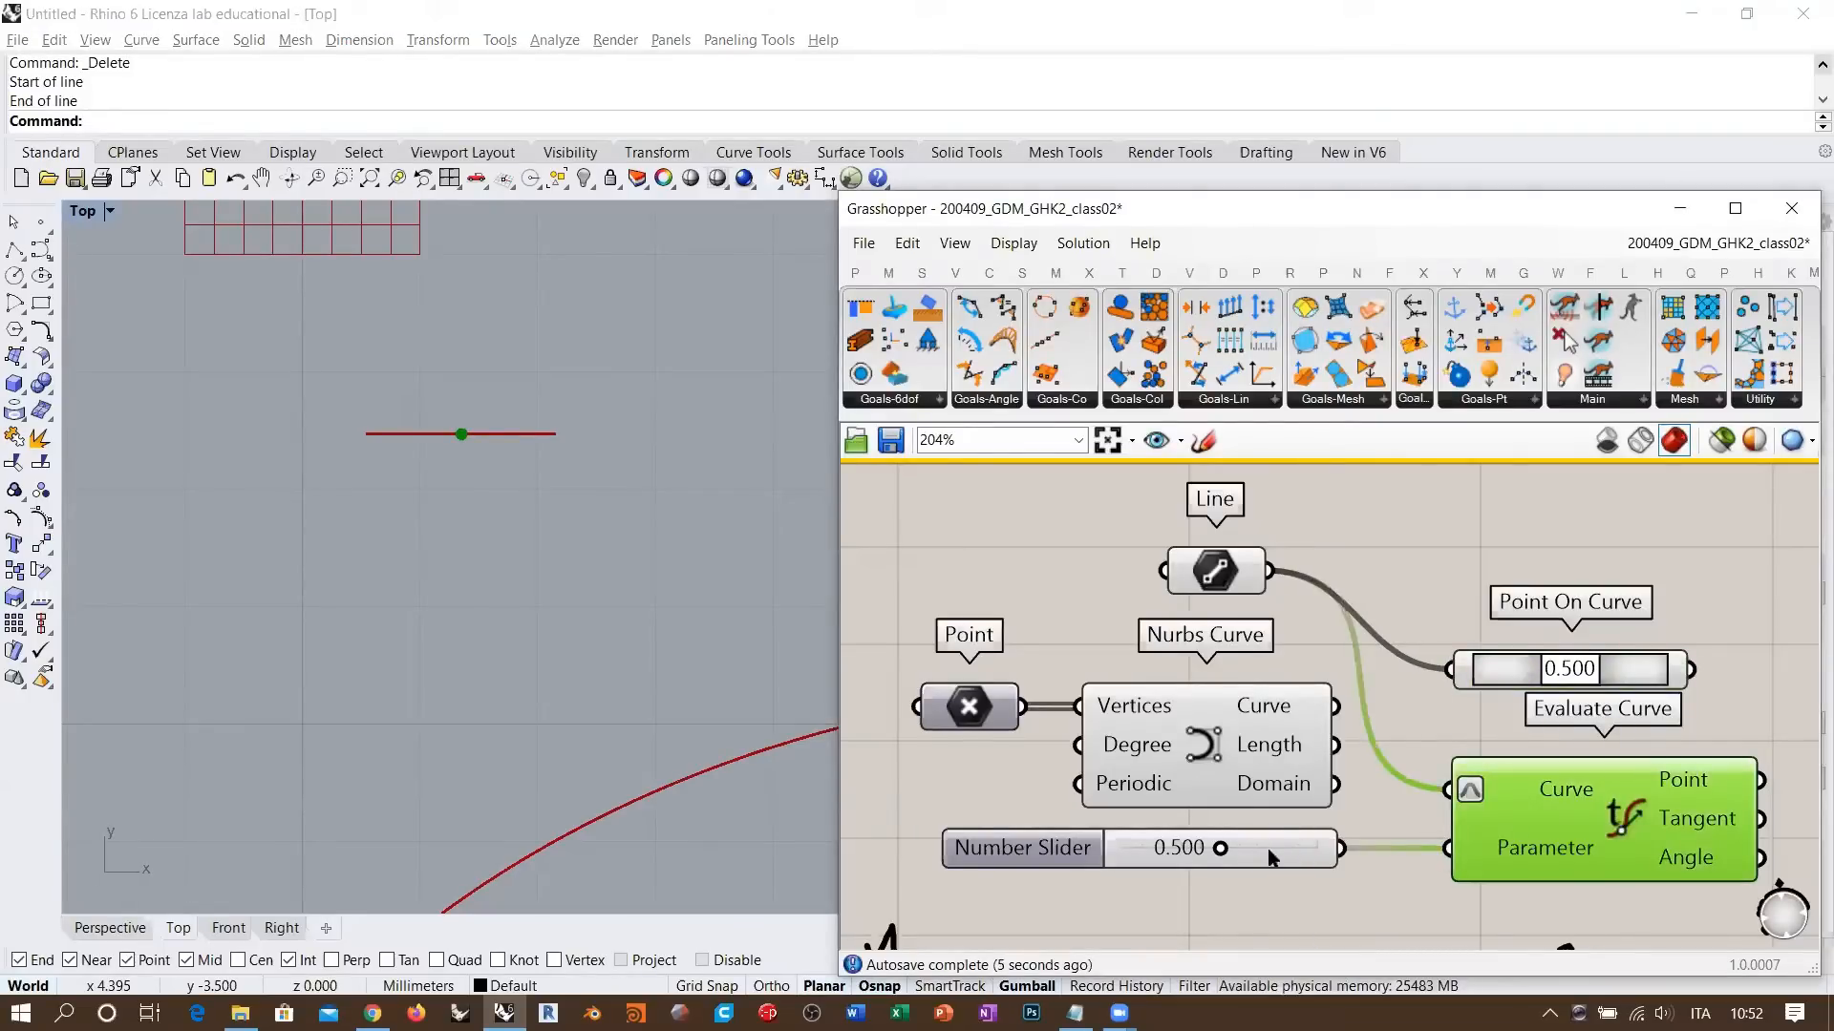
left_click(1424, 572)
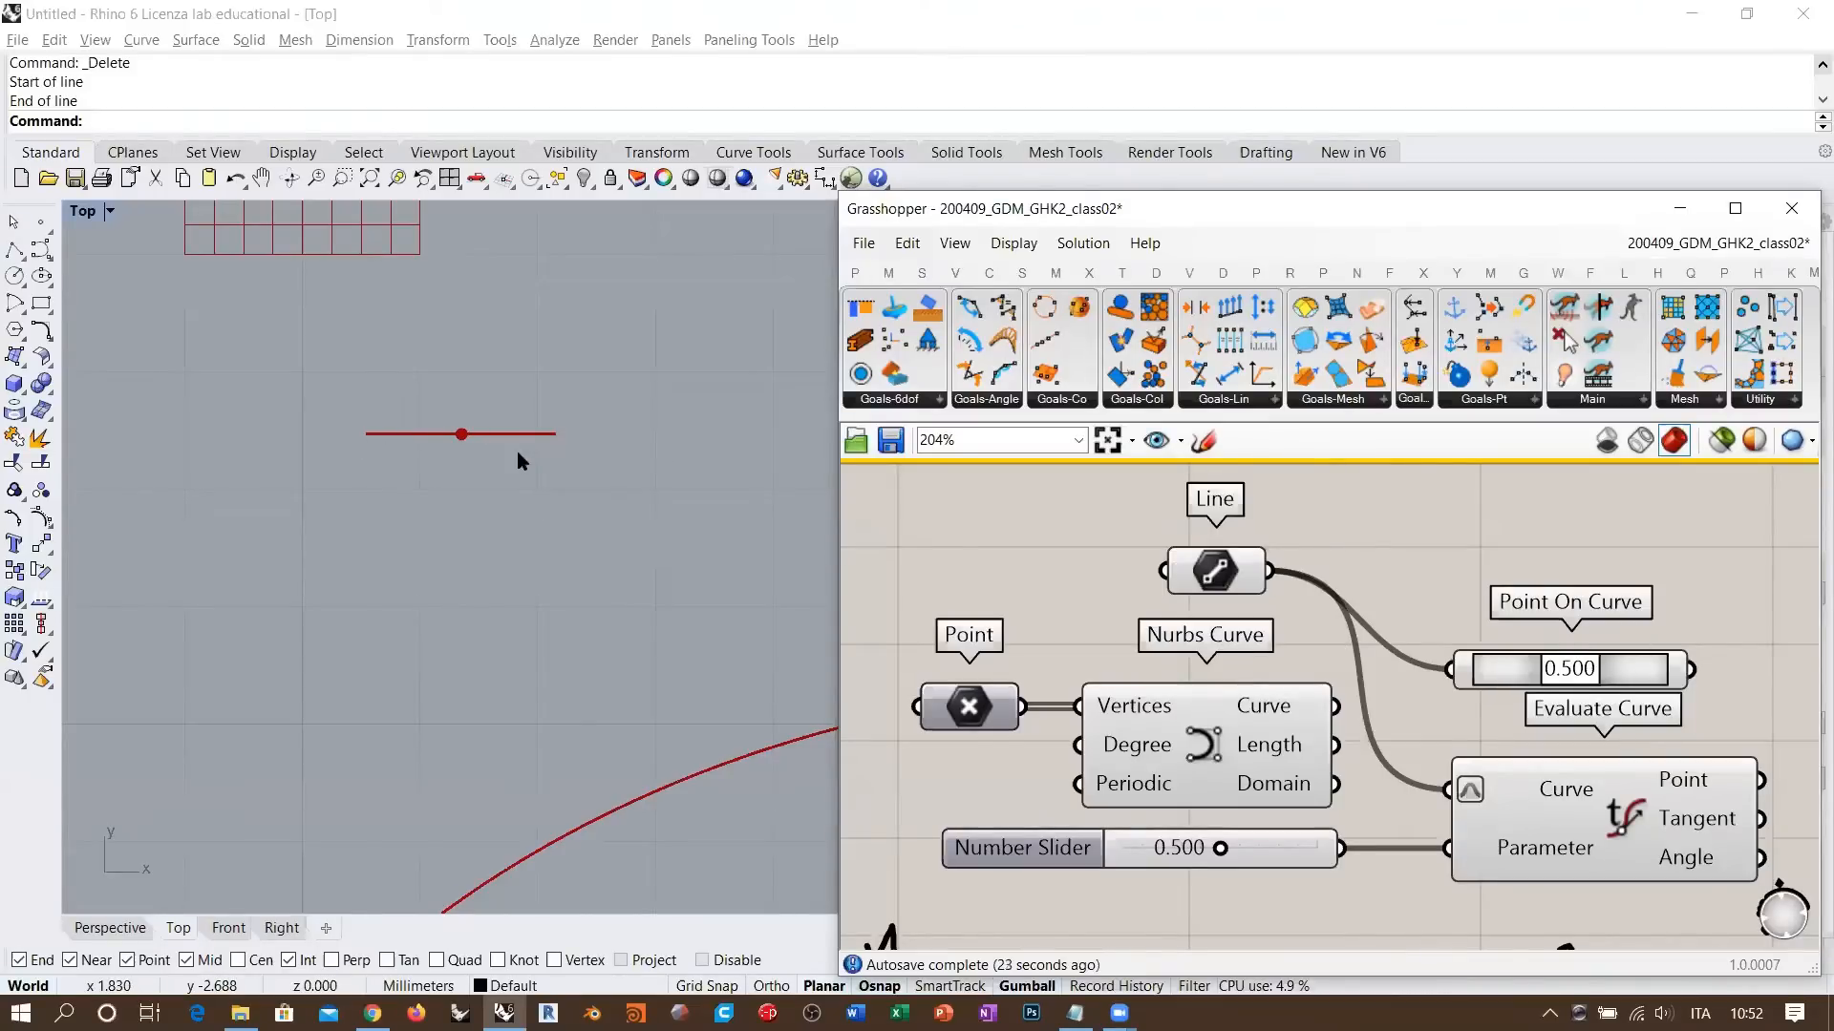
- Delete the handwritten formula and parameter diagram below the components
scroll(1454, 635, "down", 5)
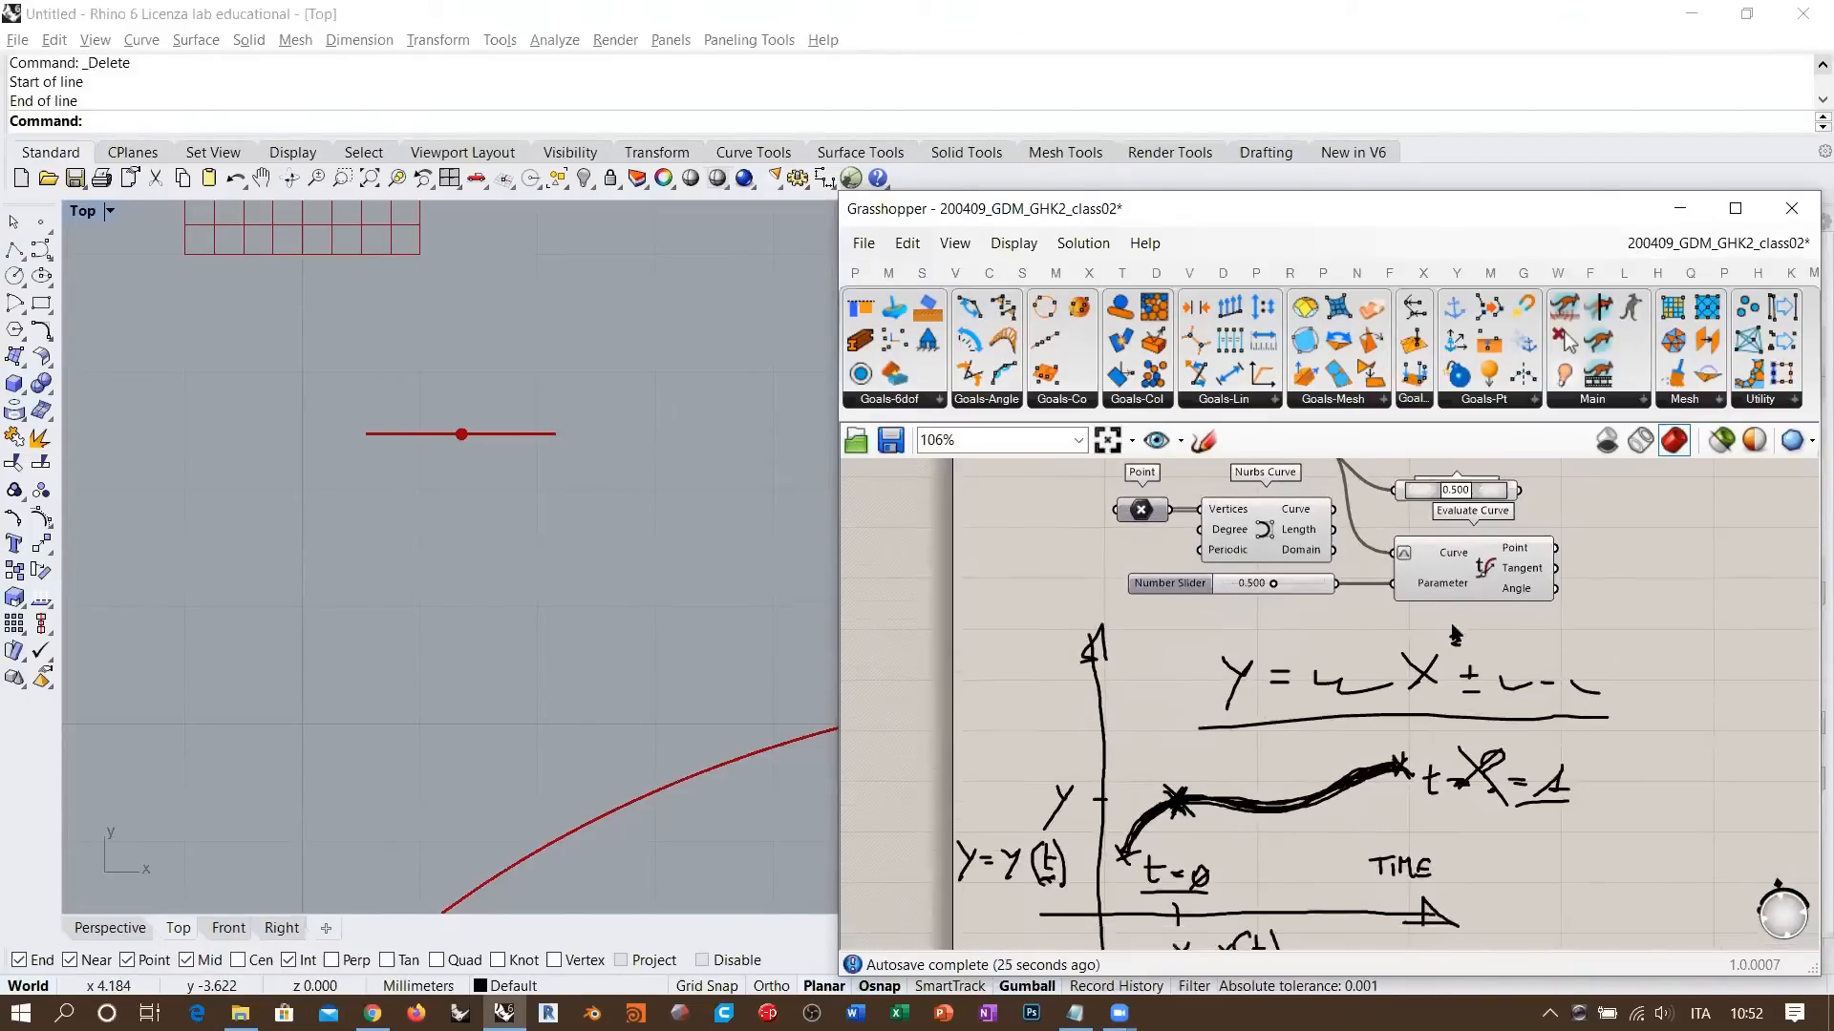
scroll(1453, 635, "down", 3)
left_click_drag(1524, 618, 1092, 883)
key("Delete")
- Review the full Nurbs curve in the Top viewport and the Evaluate Curve component on the canvas
scroll(1366, 697, "up", 3)
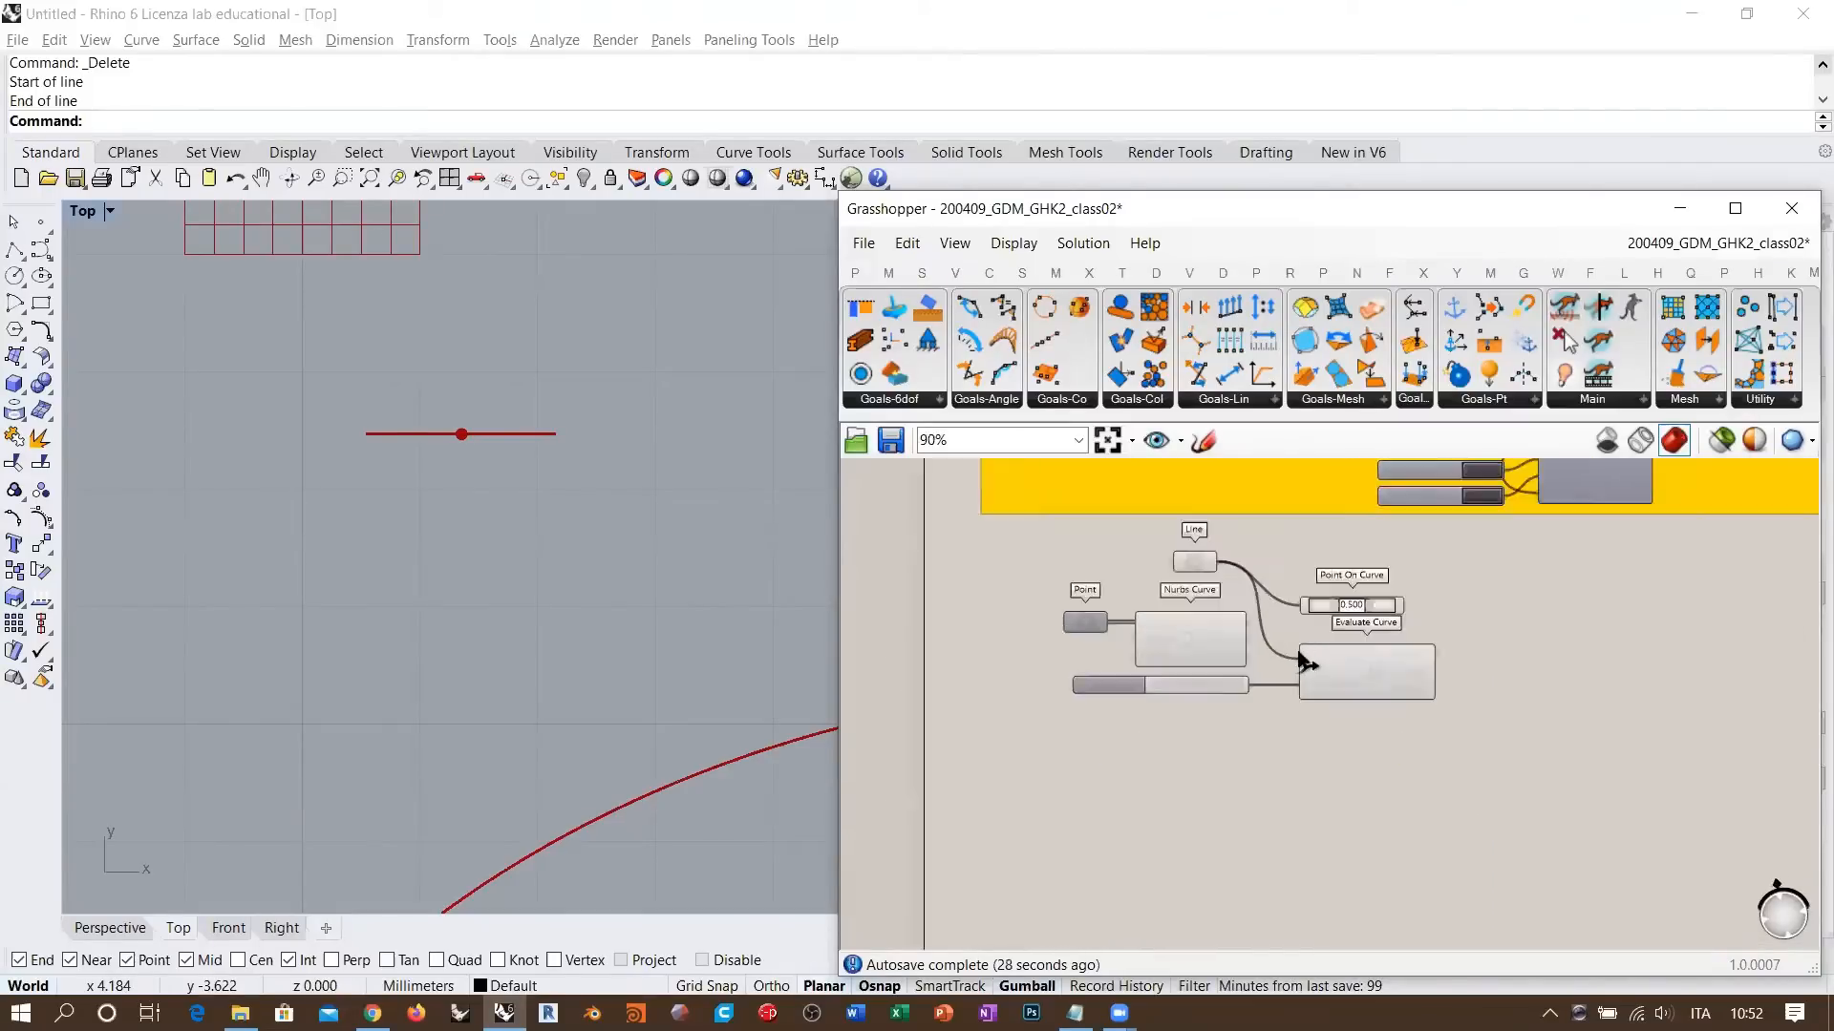
scroll(1305, 662, "up", 4)
scroll(425, 506, "down", 5)
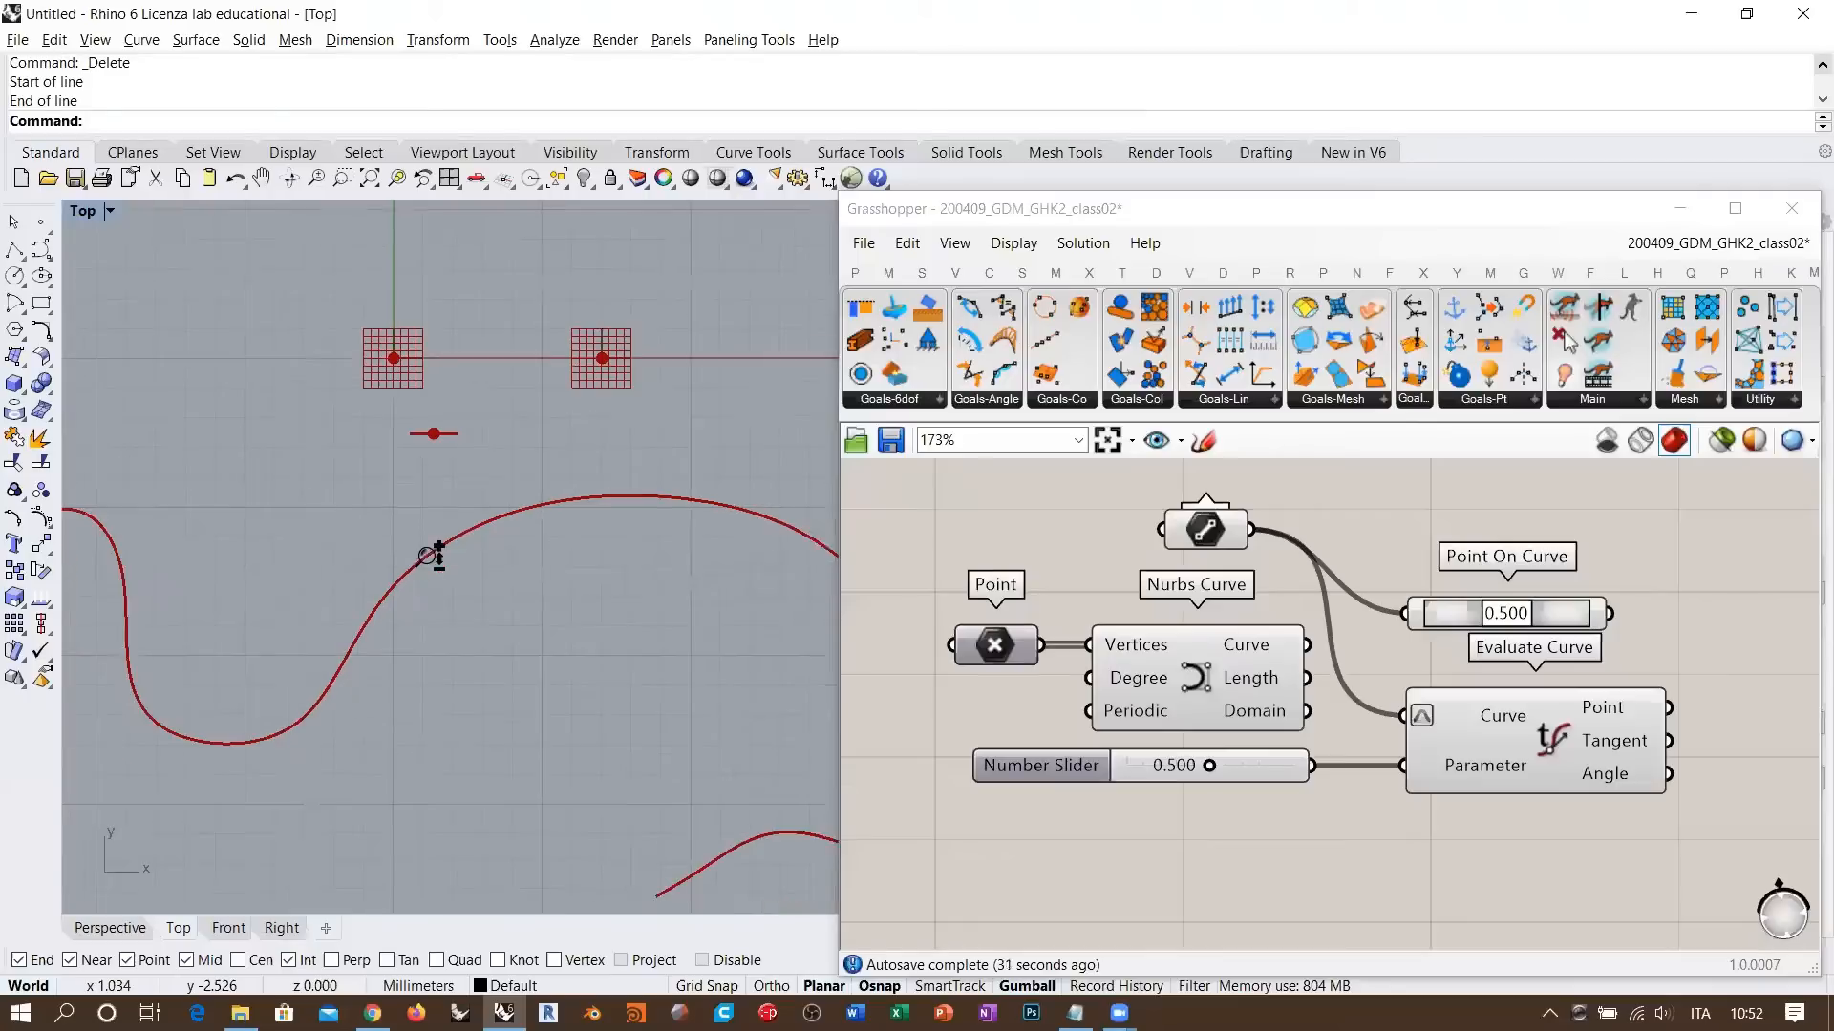
right_click_drag(611, 602, 555, 554)
scroll(611, 567, "down", 2)
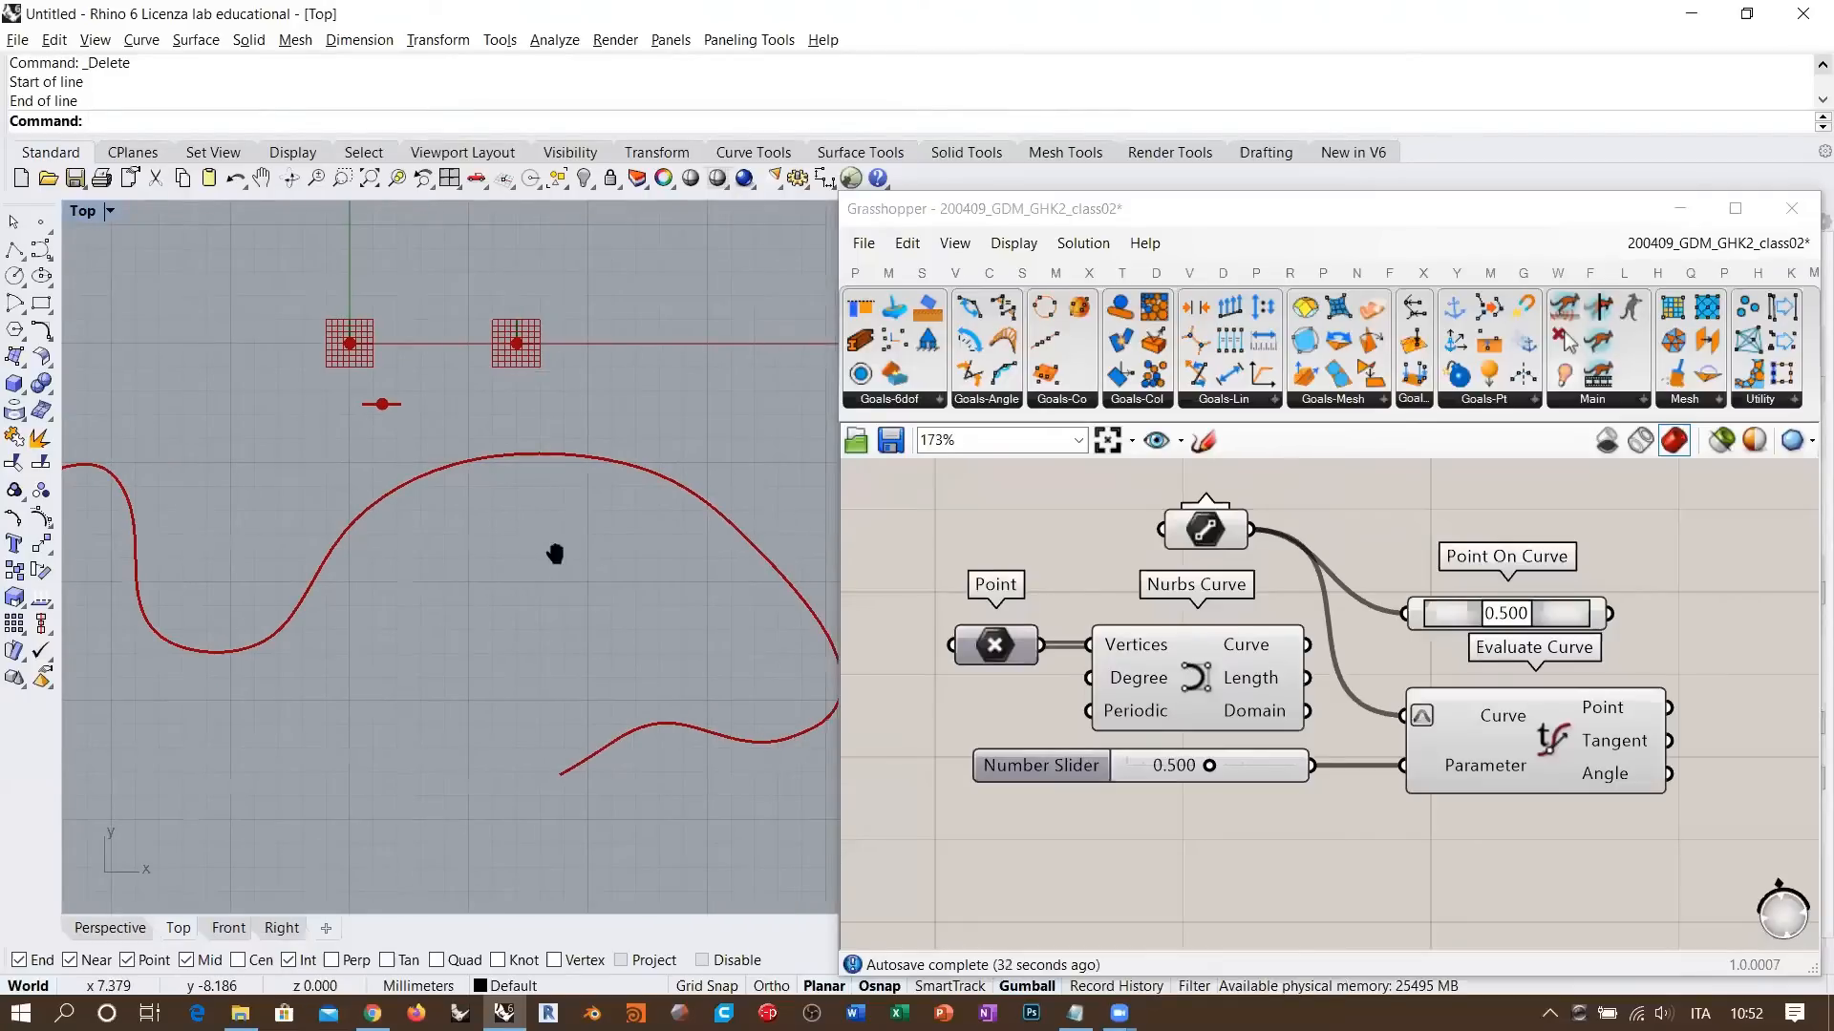
scroll(549, 547, "down", 2)
right_click_drag(1545, 765, 1474, 686)
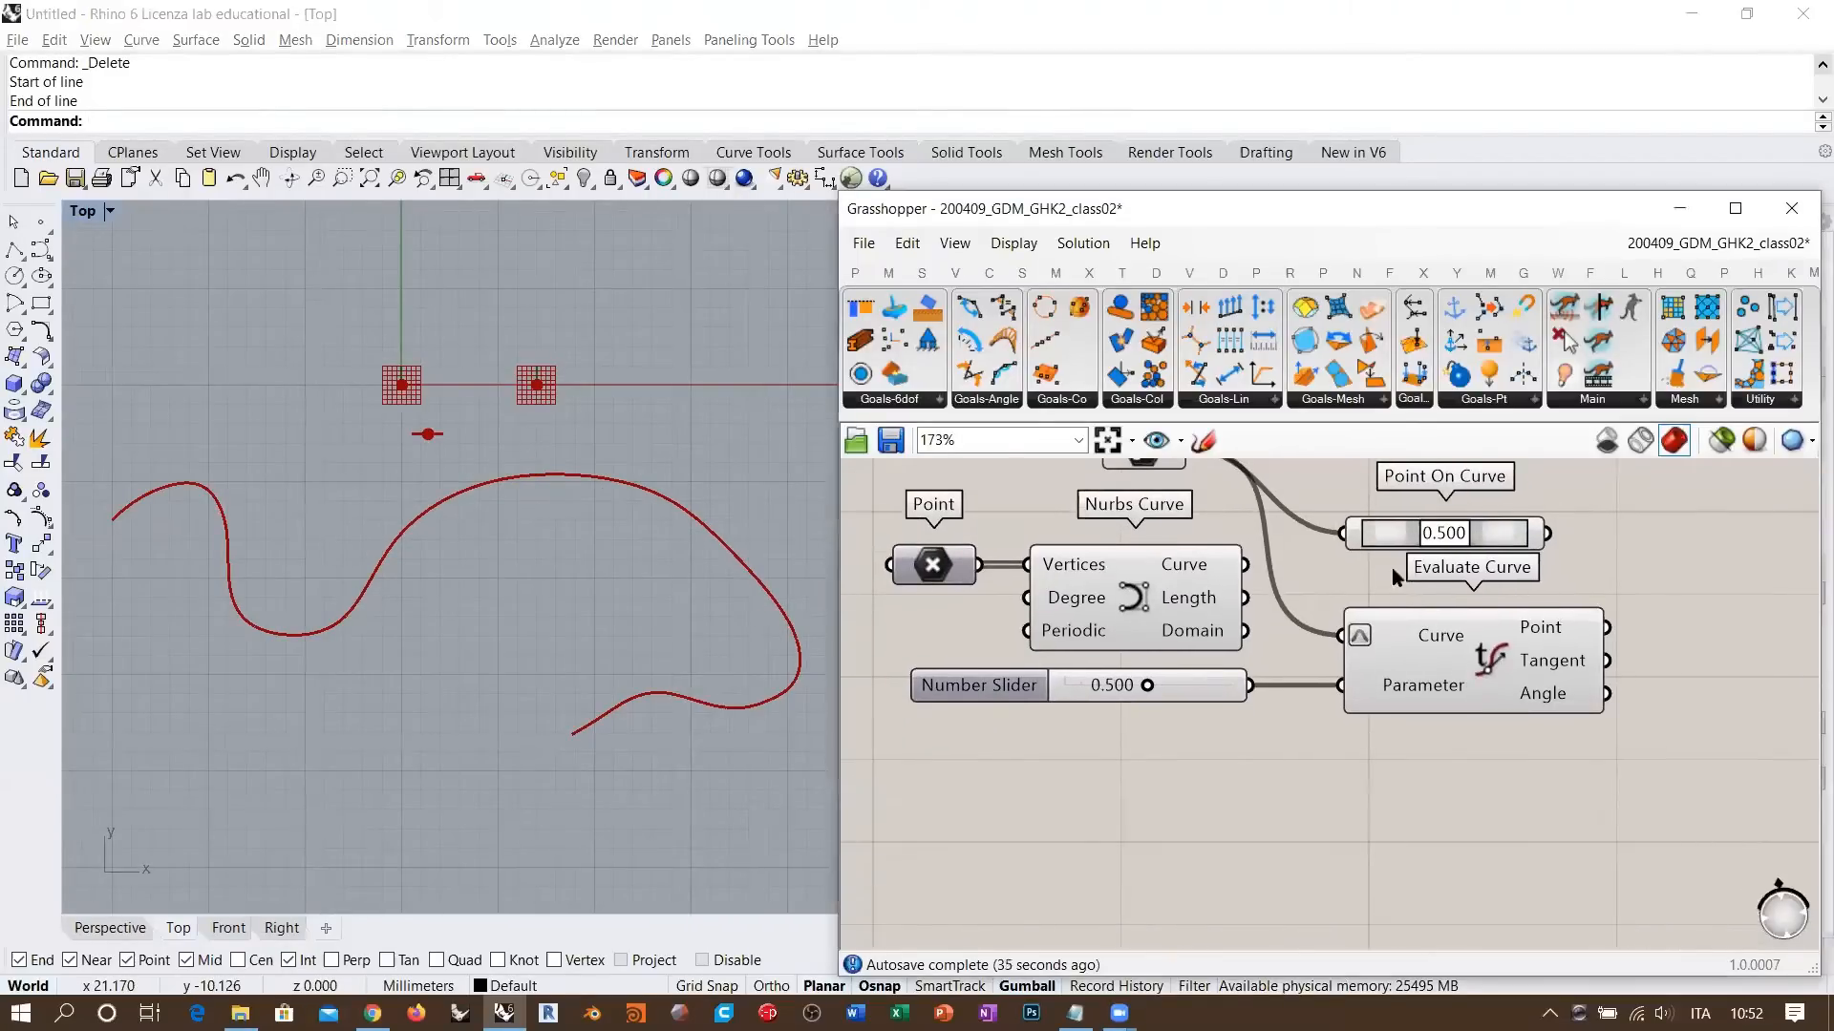
right_click_drag(1447, 617, 1335, 610)
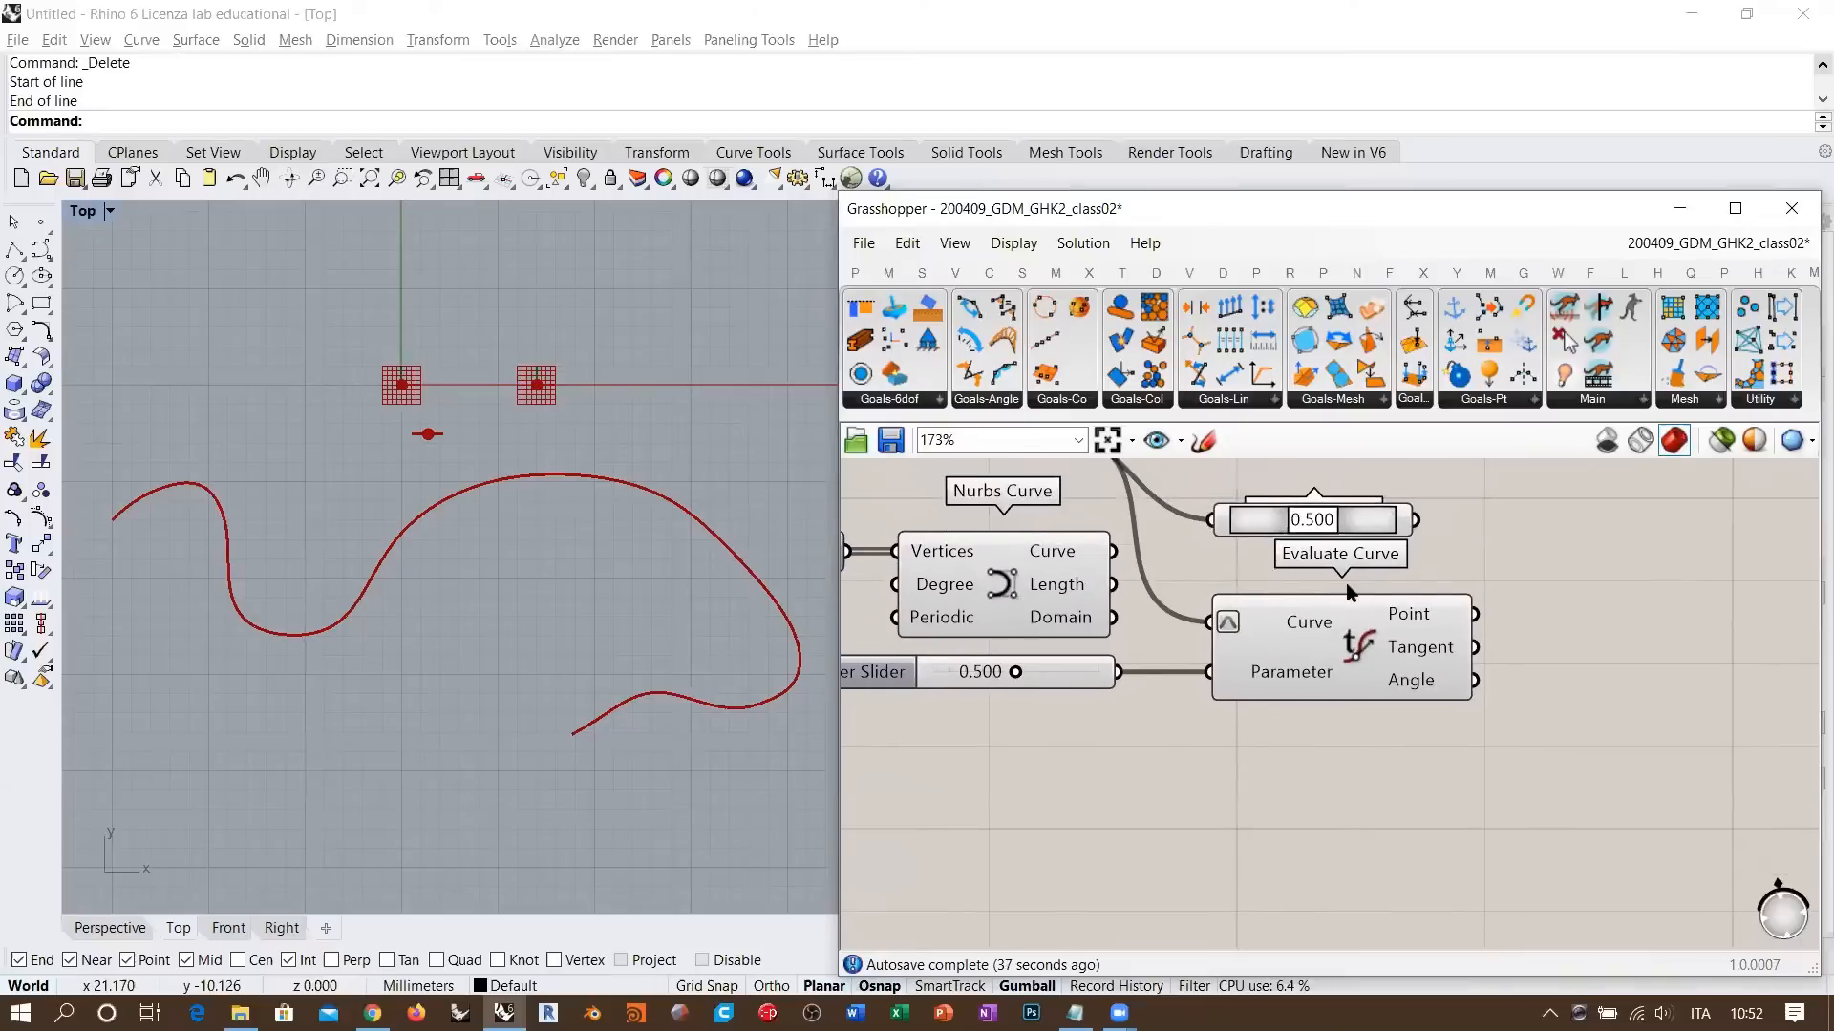
scroll(1349, 592, "up", 1)
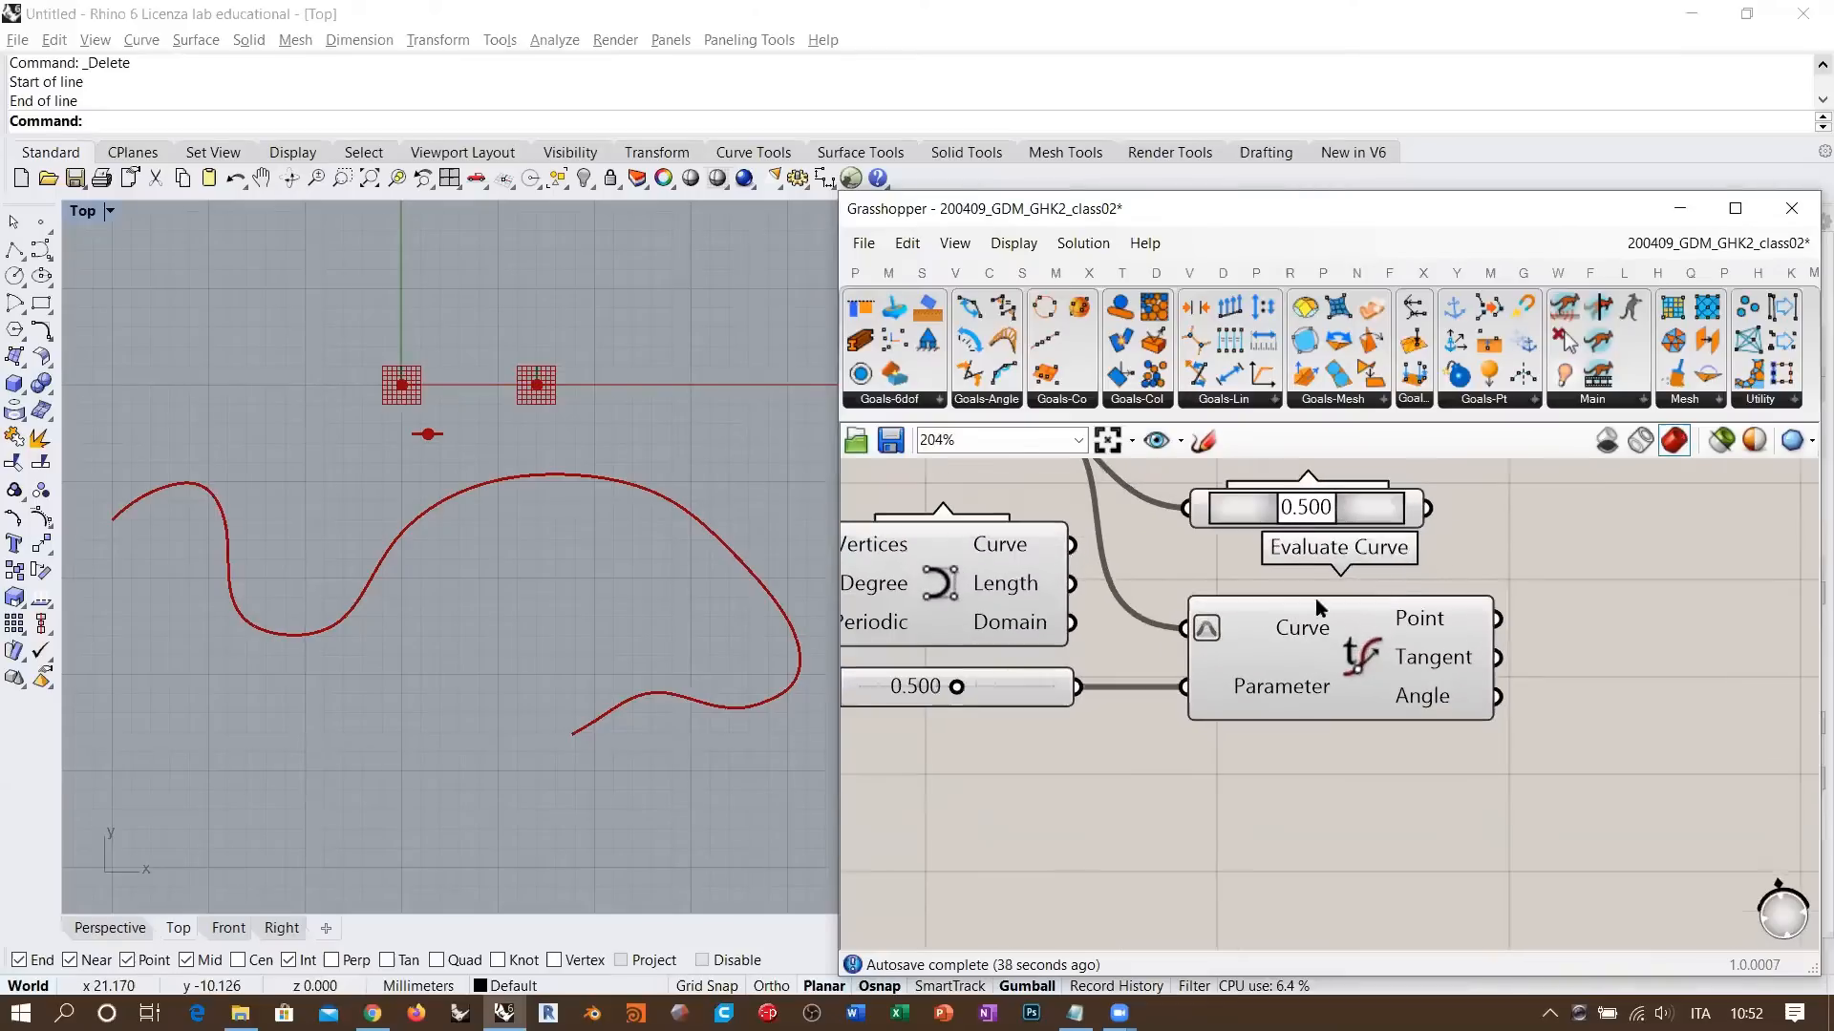
right_click(1355, 810)
type("S")
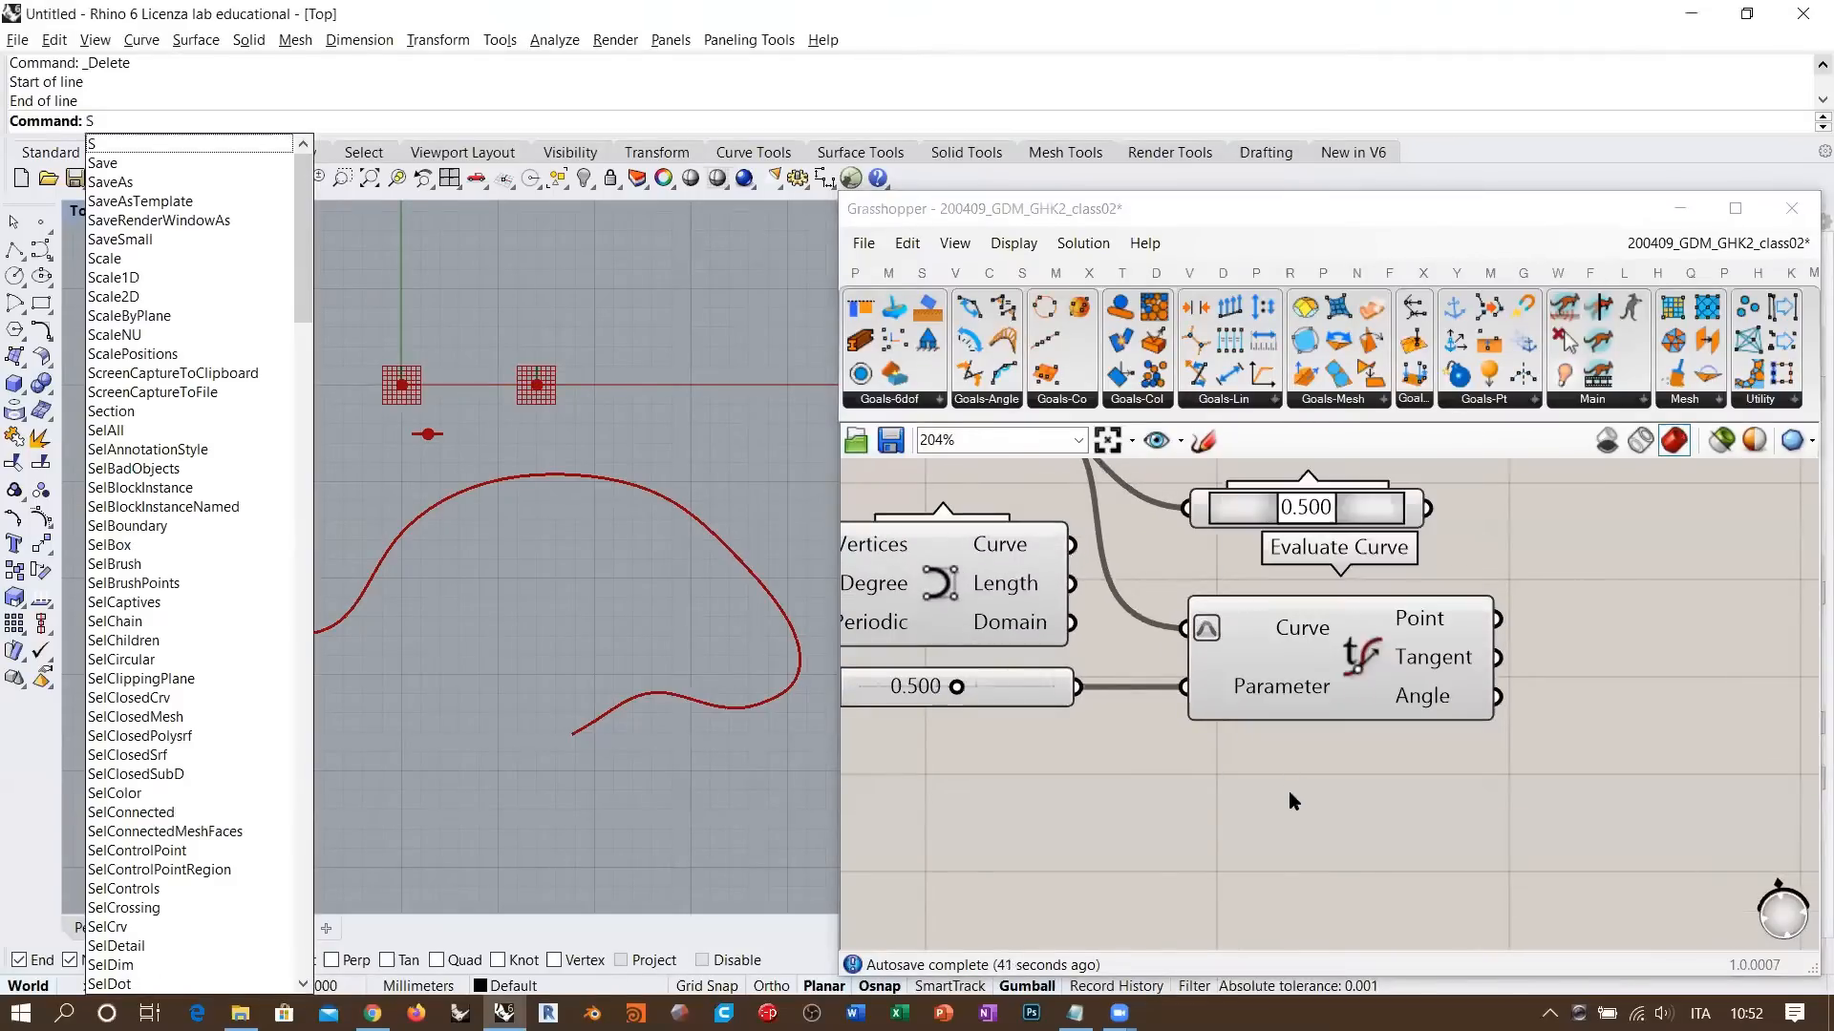
key("Escape")
- Add a Shatter component and place it below Evaluate Curve
double_click(1280, 766)
type("sh")
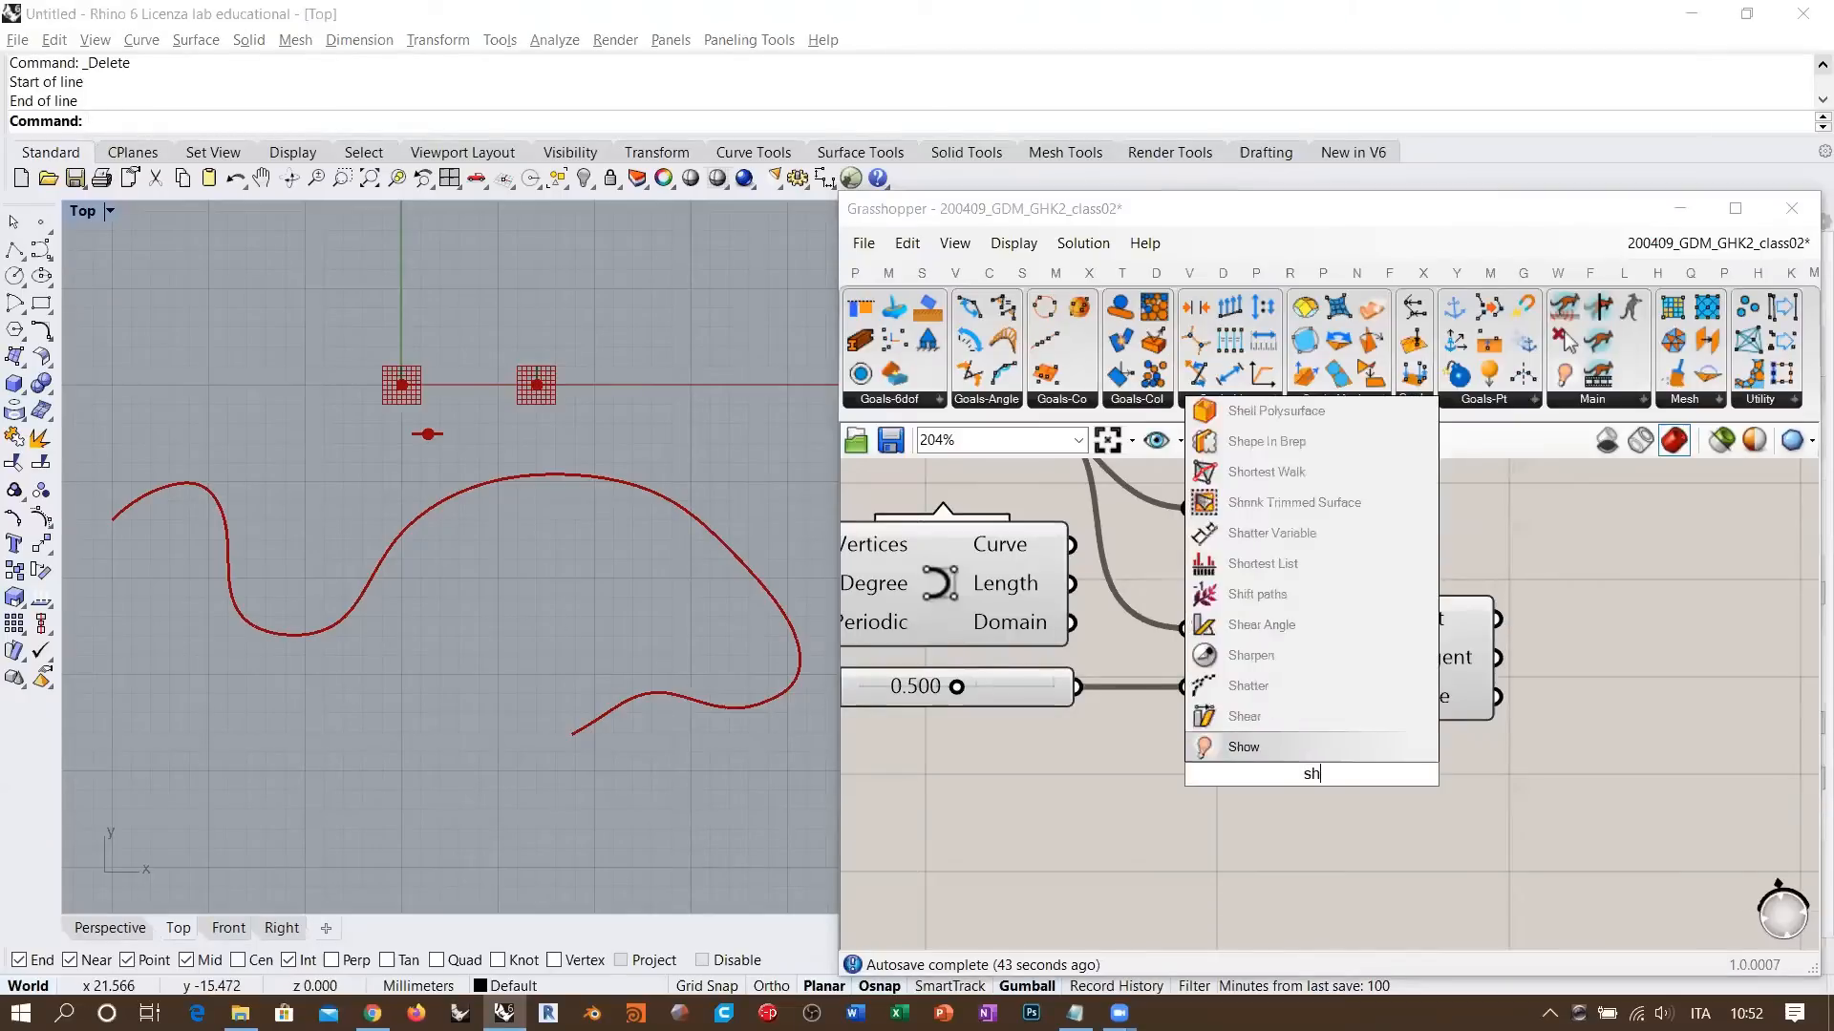
type("at")
key("Return")
left_click_drag(1338, 777, 1378, 818)
right_click_drag(1379, 708, 1456, 596)
left_click_drag(1428, 684, 1430, 728)
- Connect Nurbs Curve's Curve output to Shatter's Curve input and reparameterize that input
right_click_drag(1306, 628, 1256, 729)
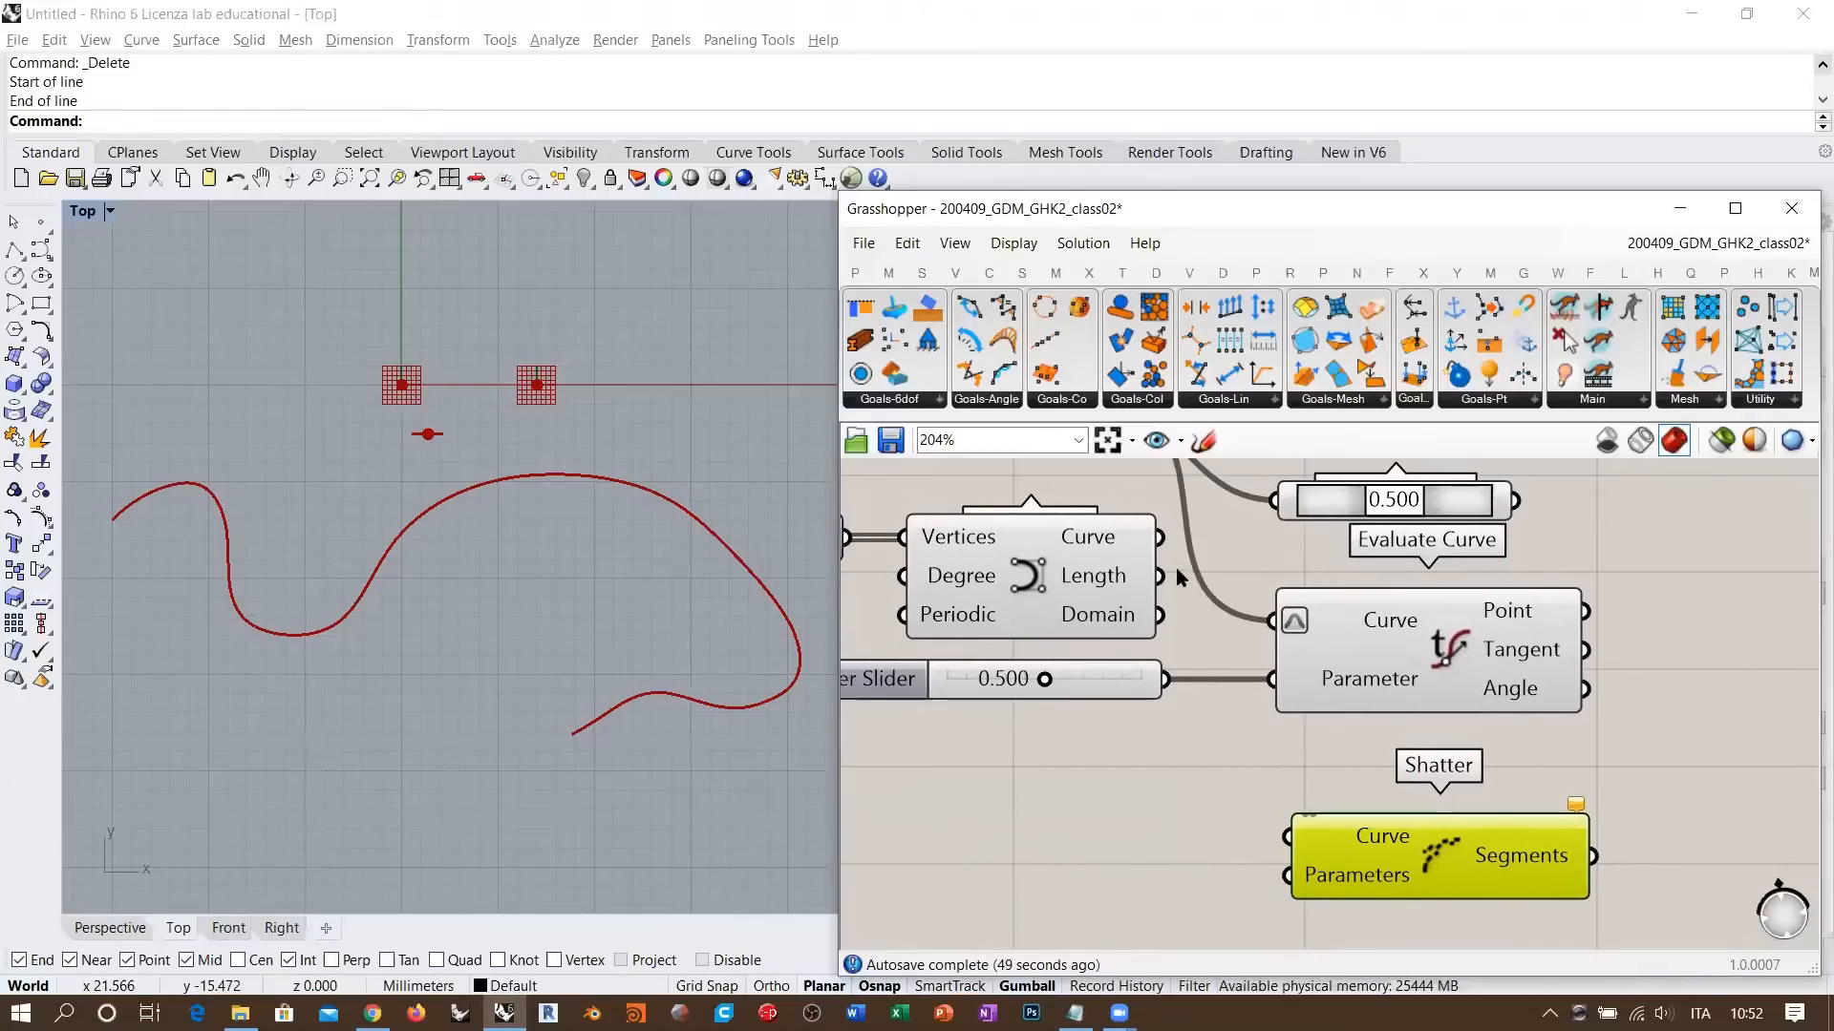
left_click_drag(1159, 537, 1287, 837)
right_click(1375, 836)
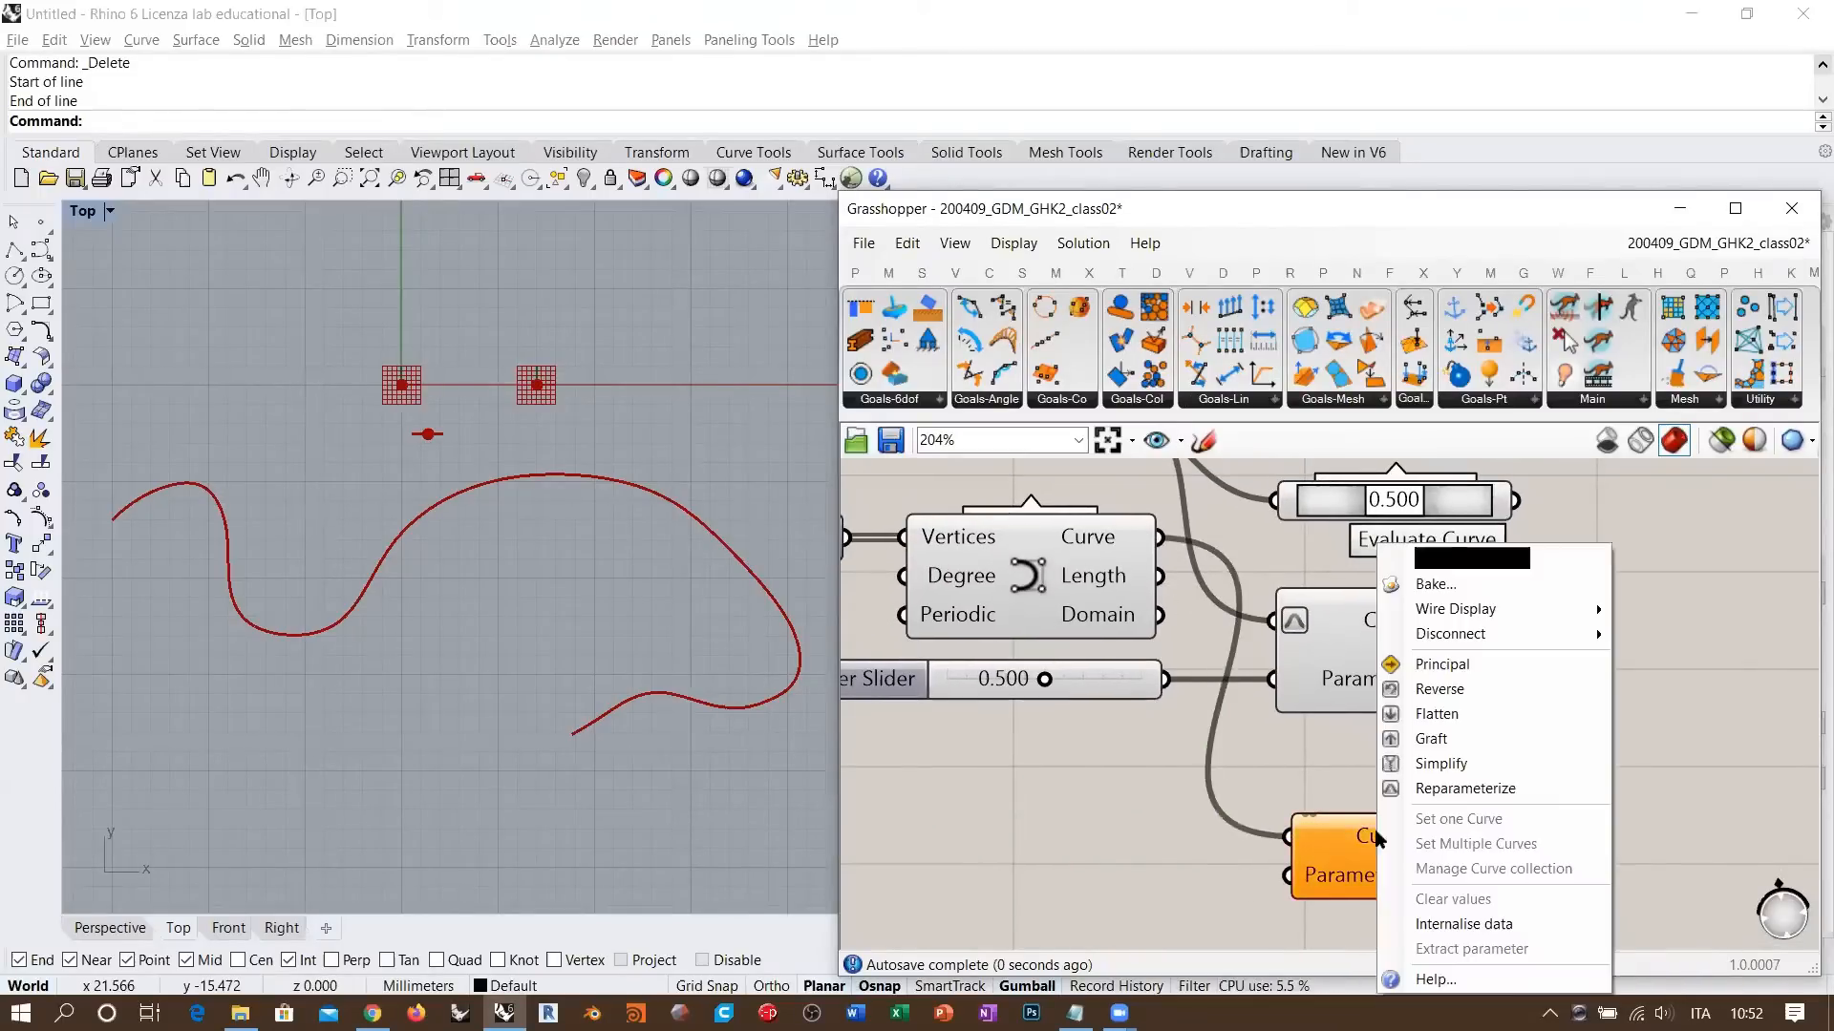
left_click(1442, 788)
- Add a Range component beside Shatter's Parameters input
right_click_drag(1316, 884, 1375, 781)
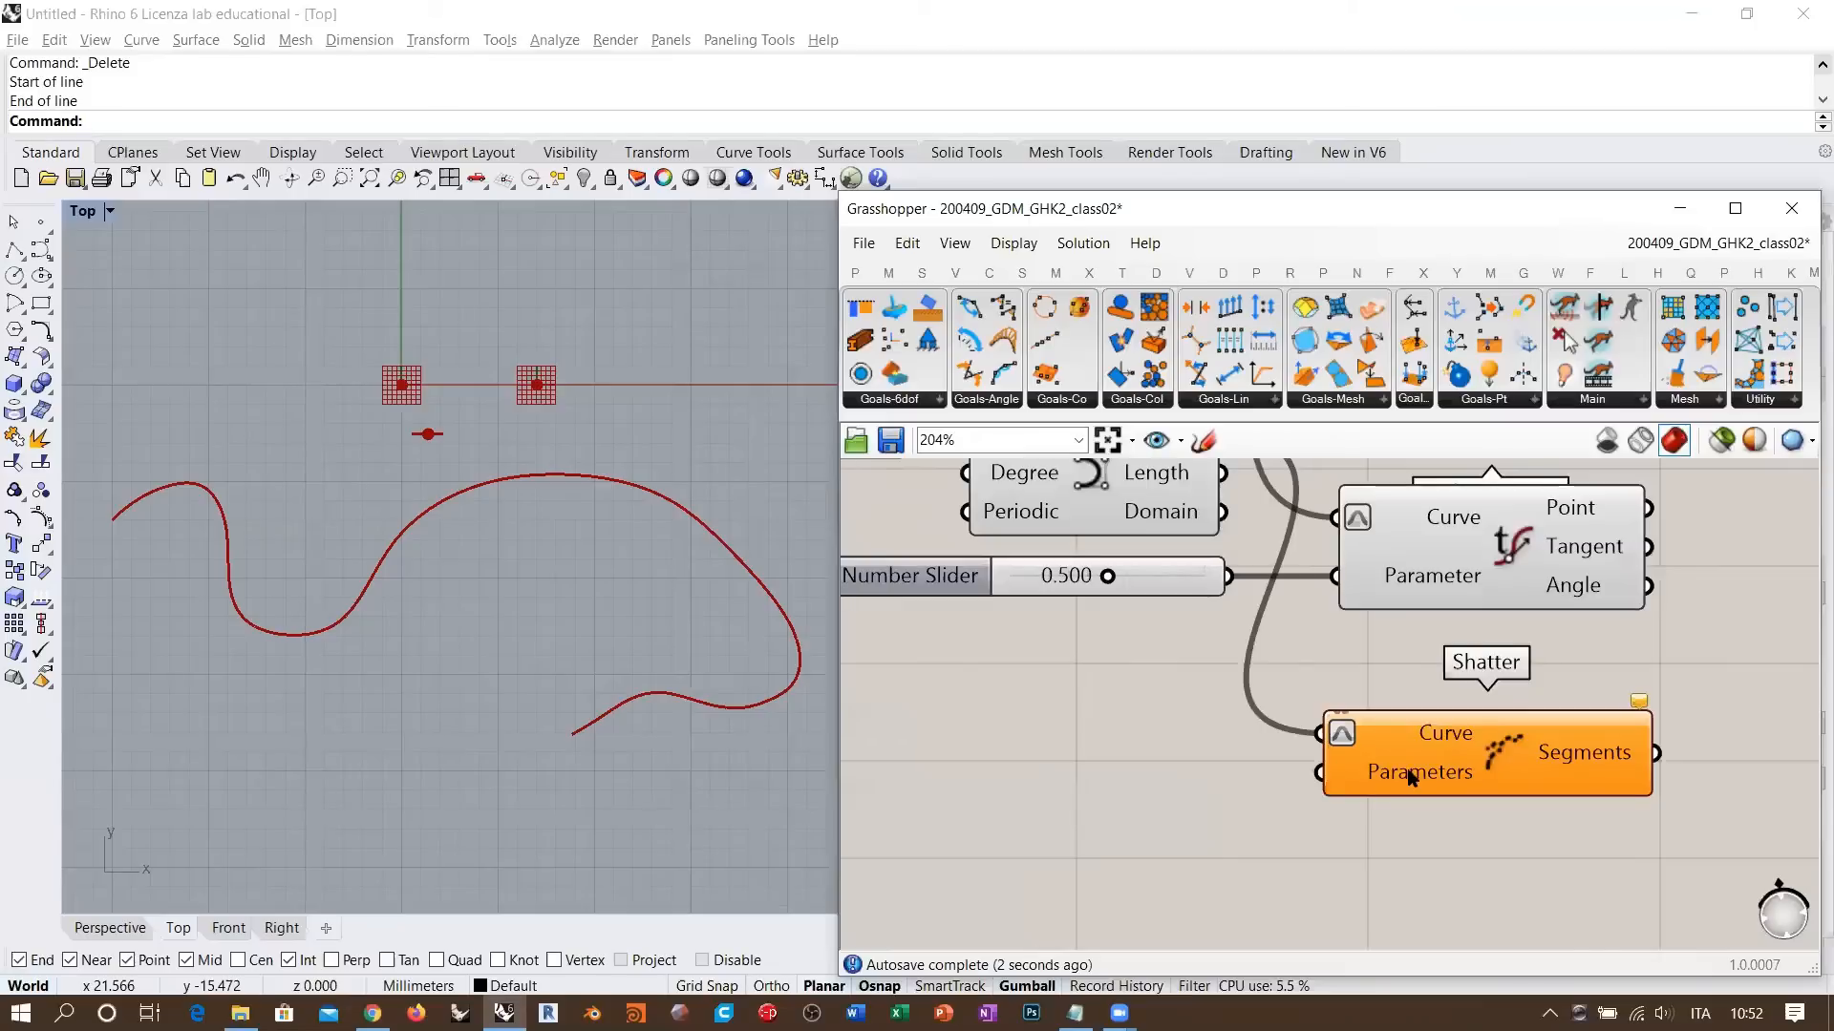
mouse_move(1411, 776)
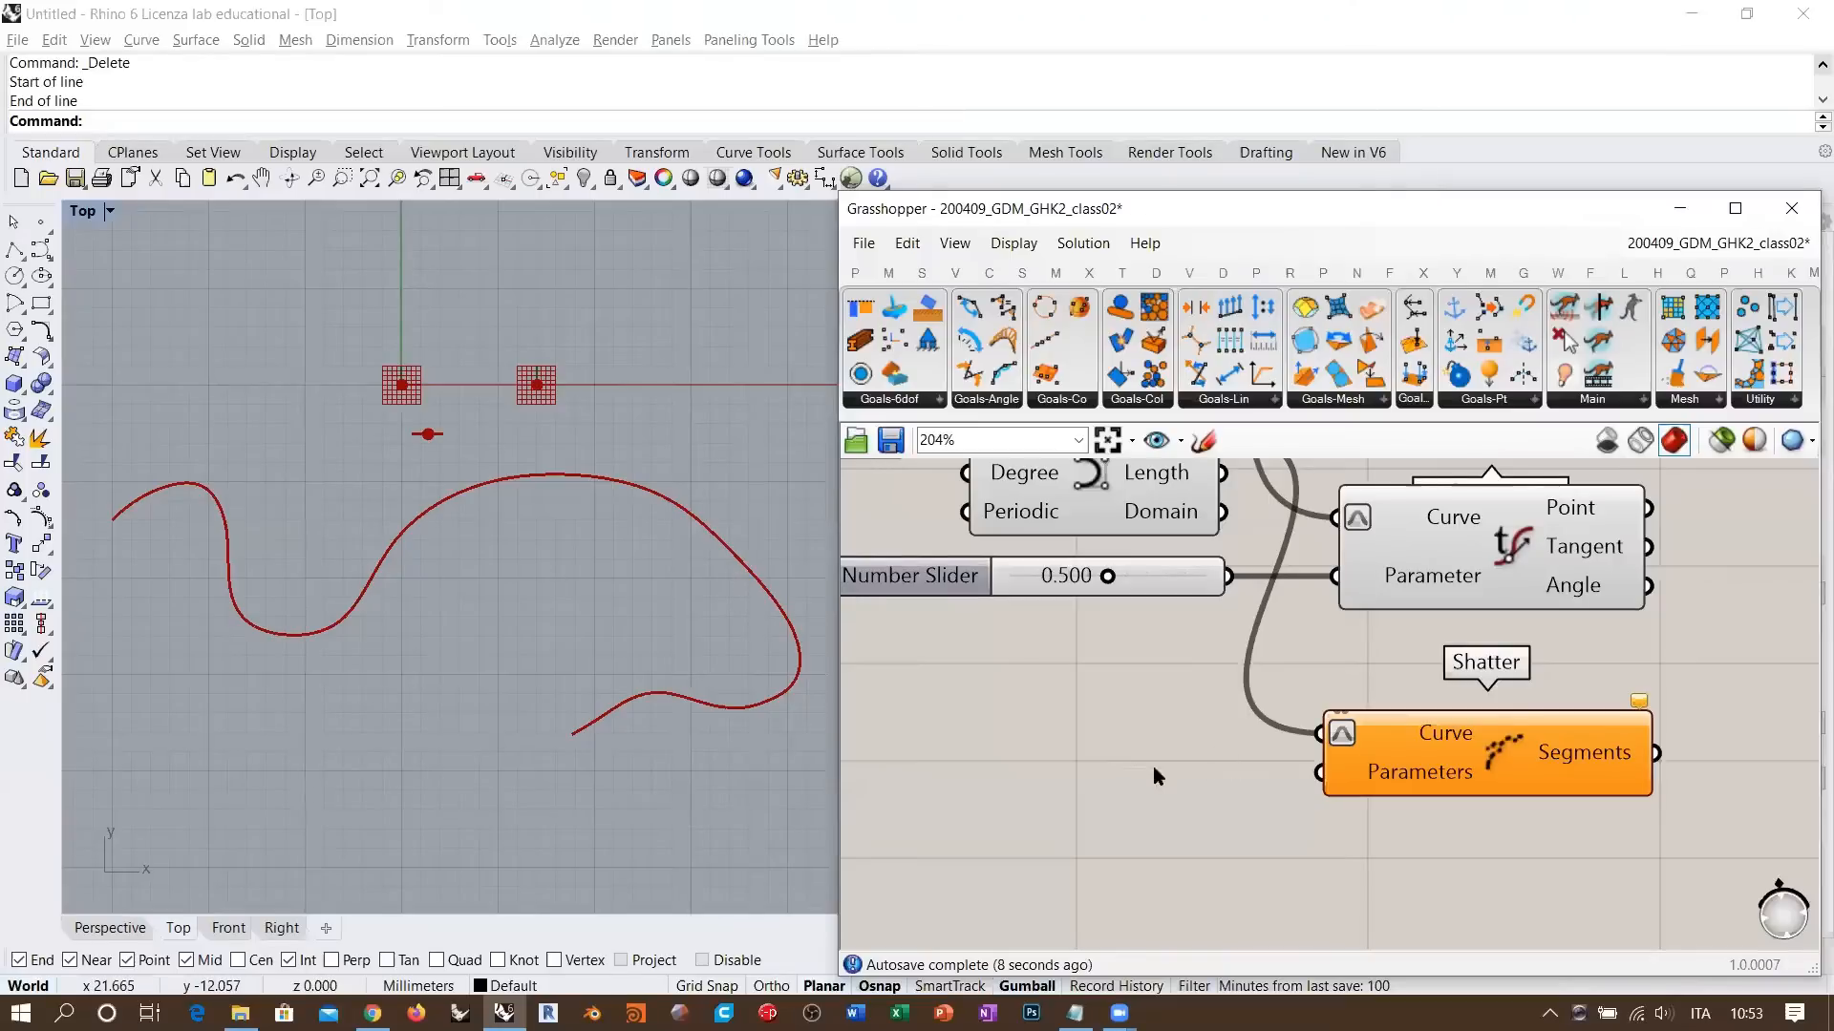
double_click(1160, 802)
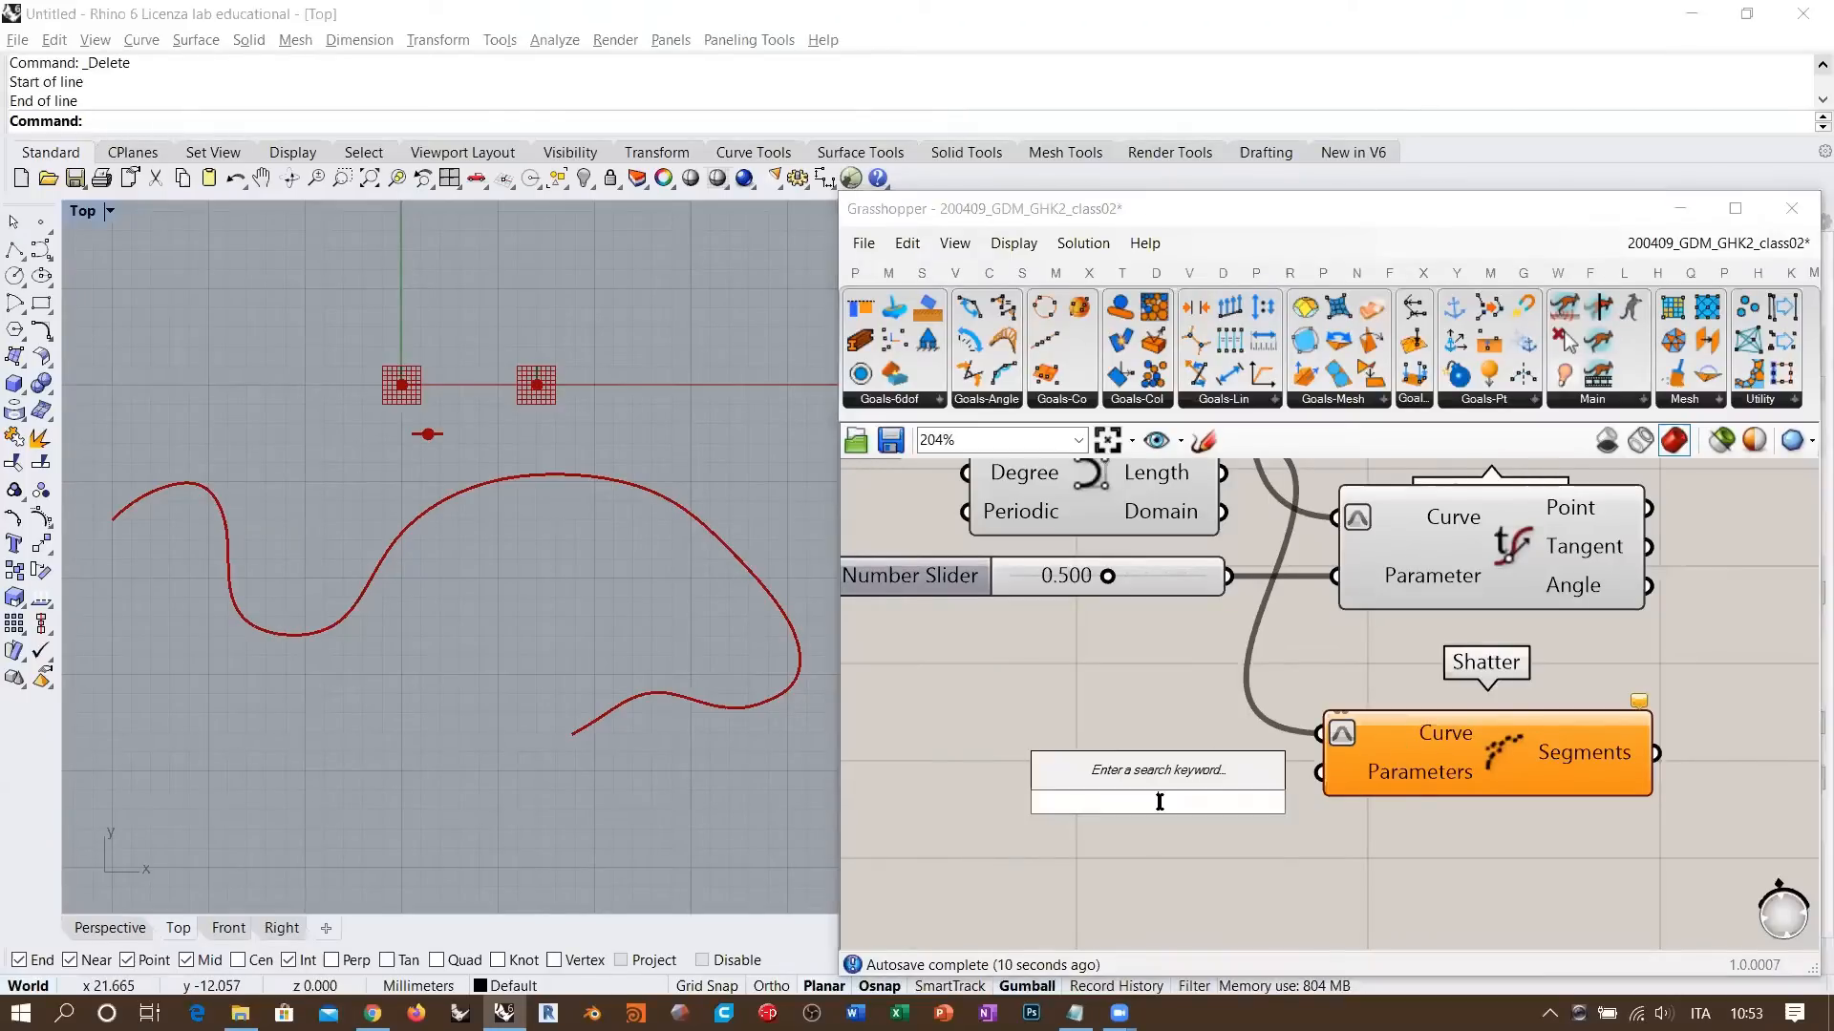
right_click_drag(1150, 713, 1171, 796)
double_click(1183, 873)
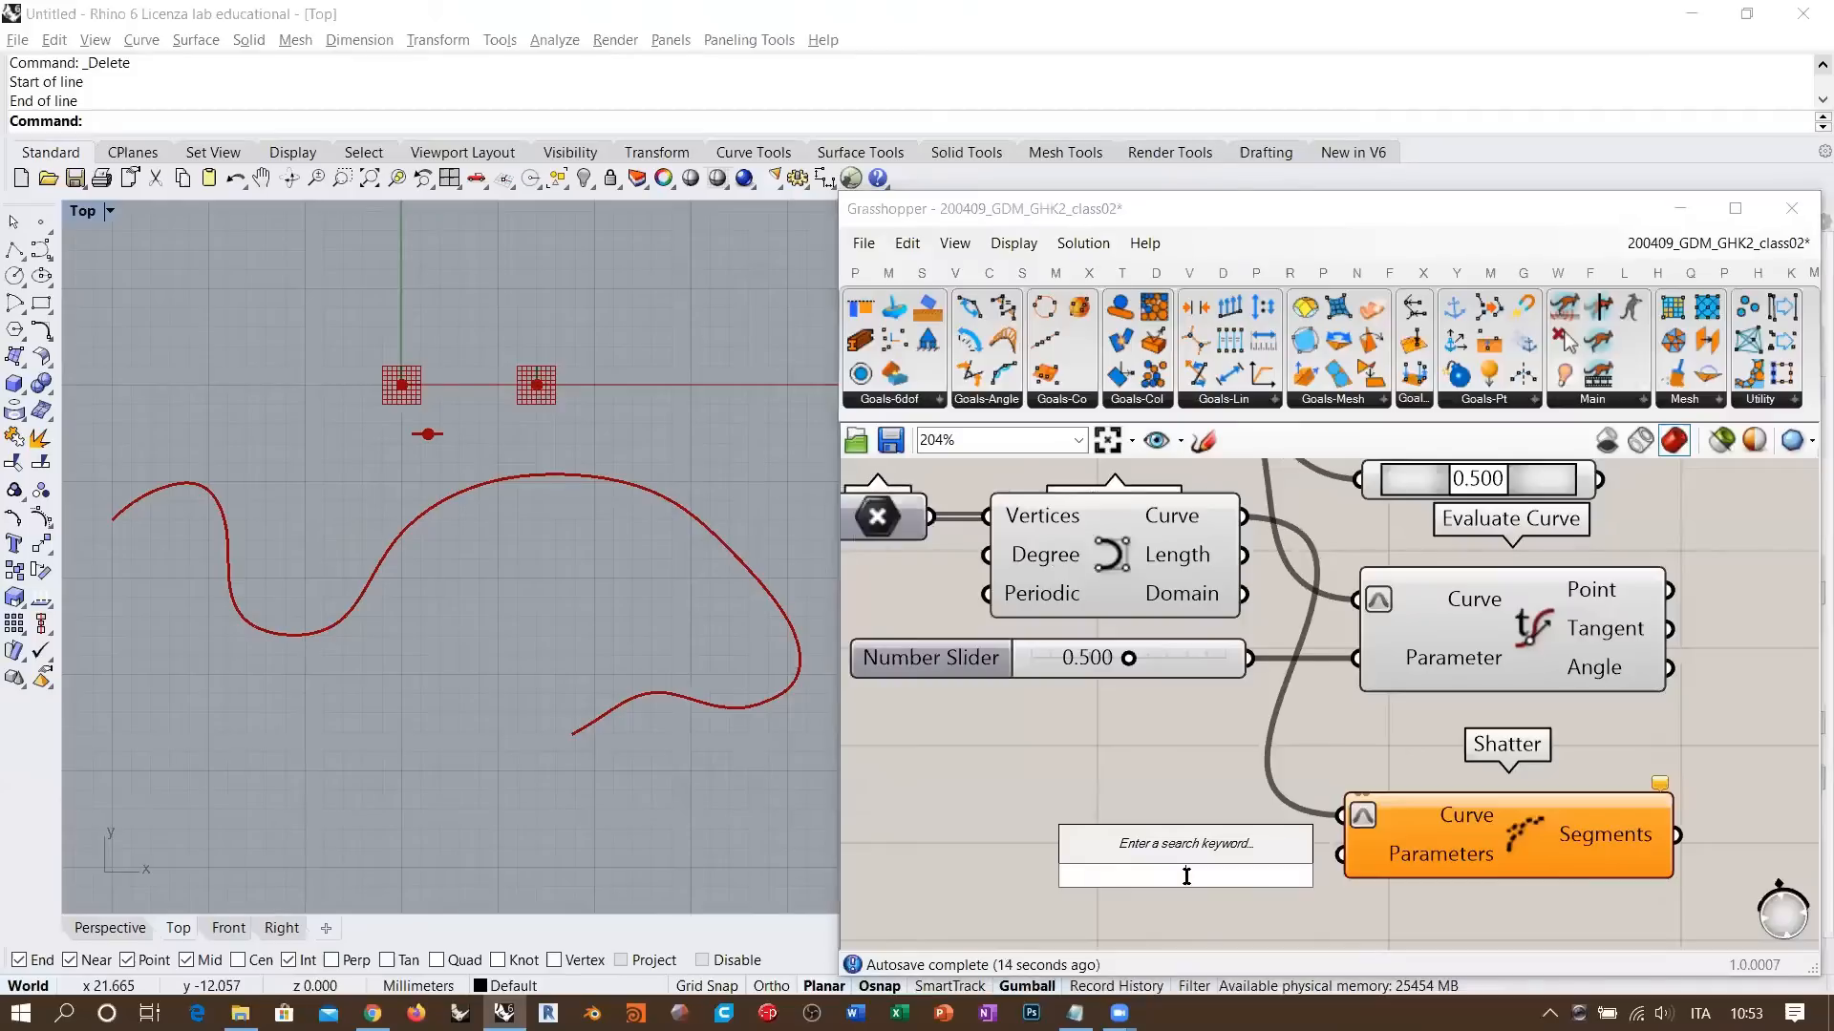
type("range")
left_click(1127, 850)
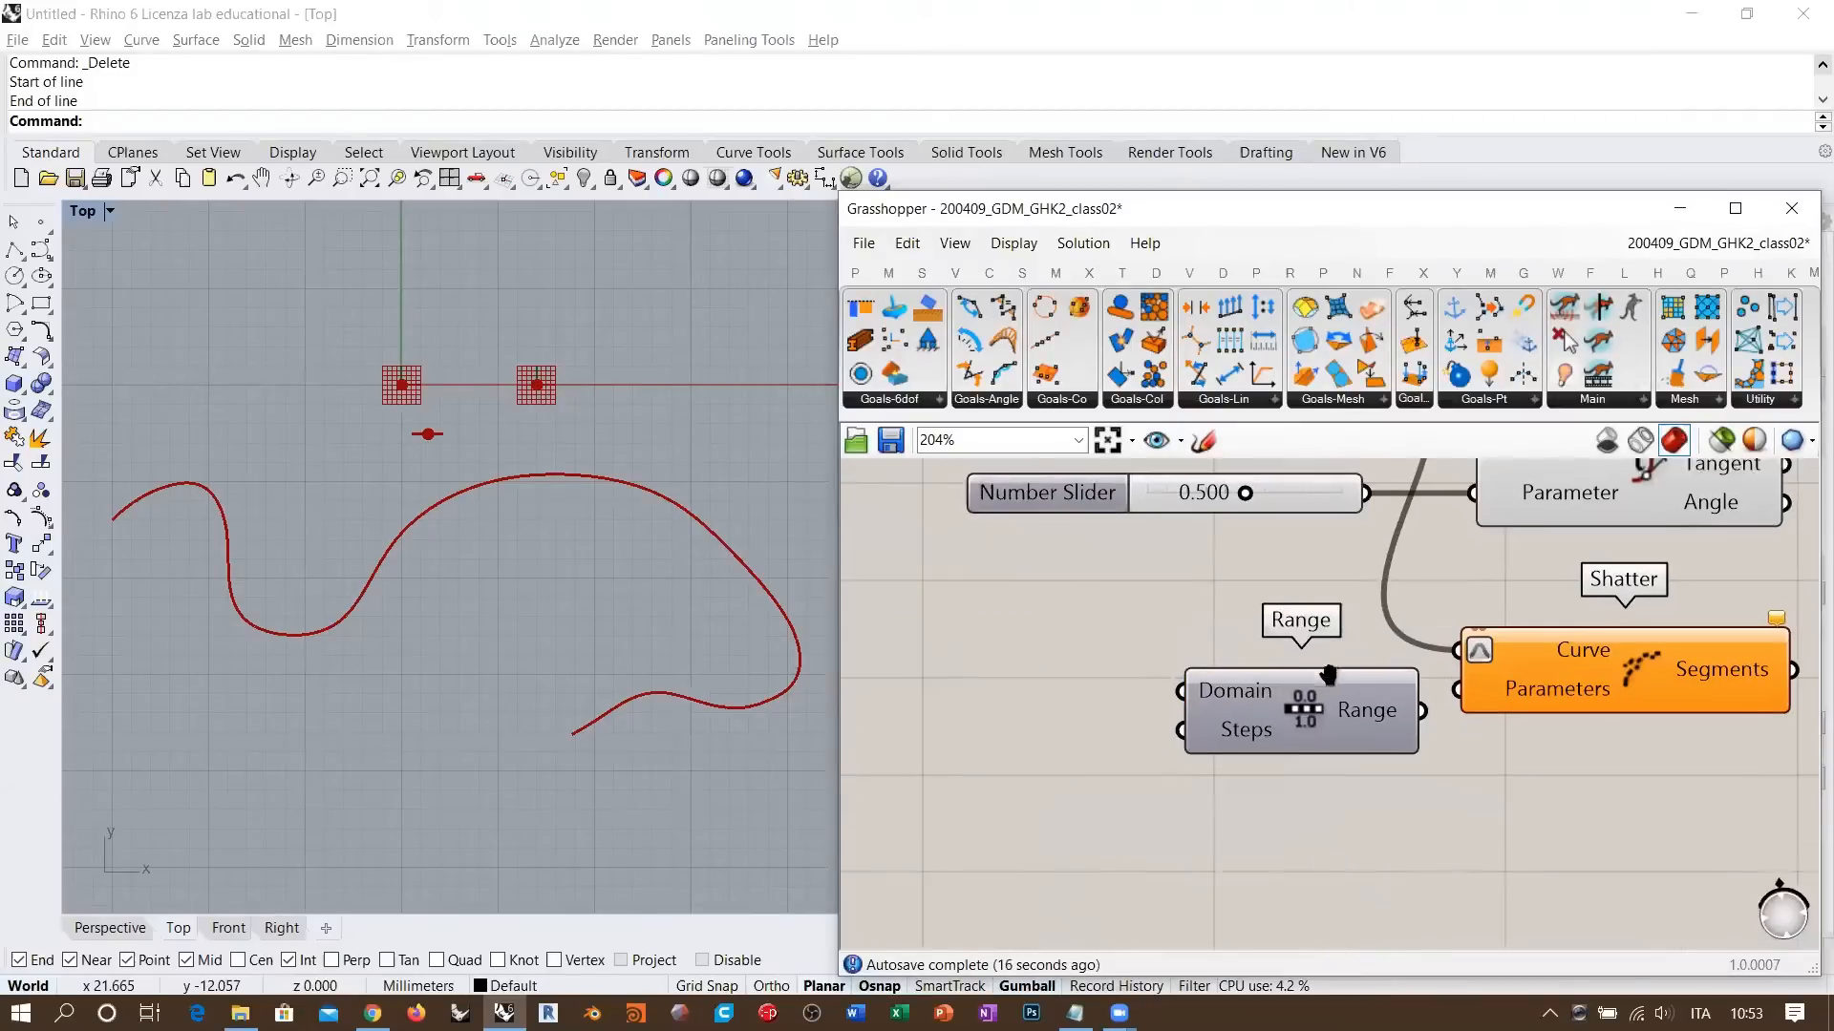
- Review Range's Domain and Steps inputs, and connect its Range output to Shatter's Parameters input
scroll(1185, 692, "up", 3)
mouse_move(1142, 662)
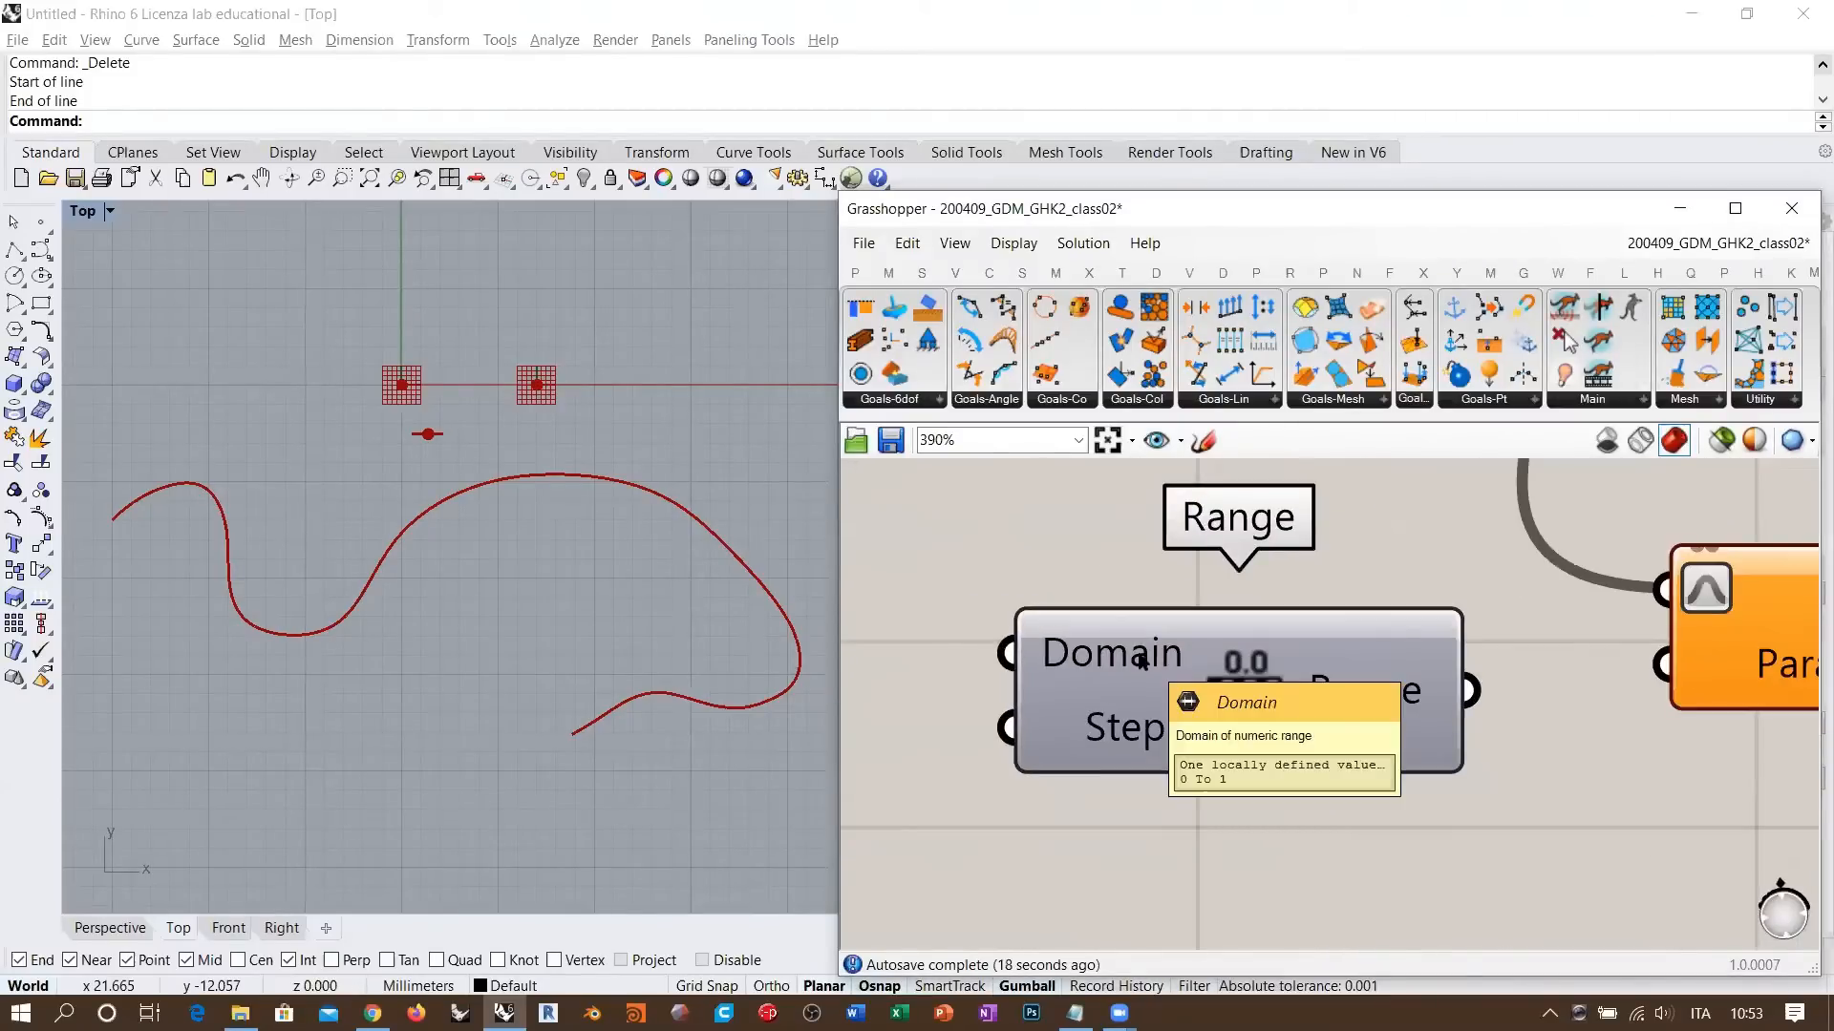
scroll(1199, 685, "down", 3)
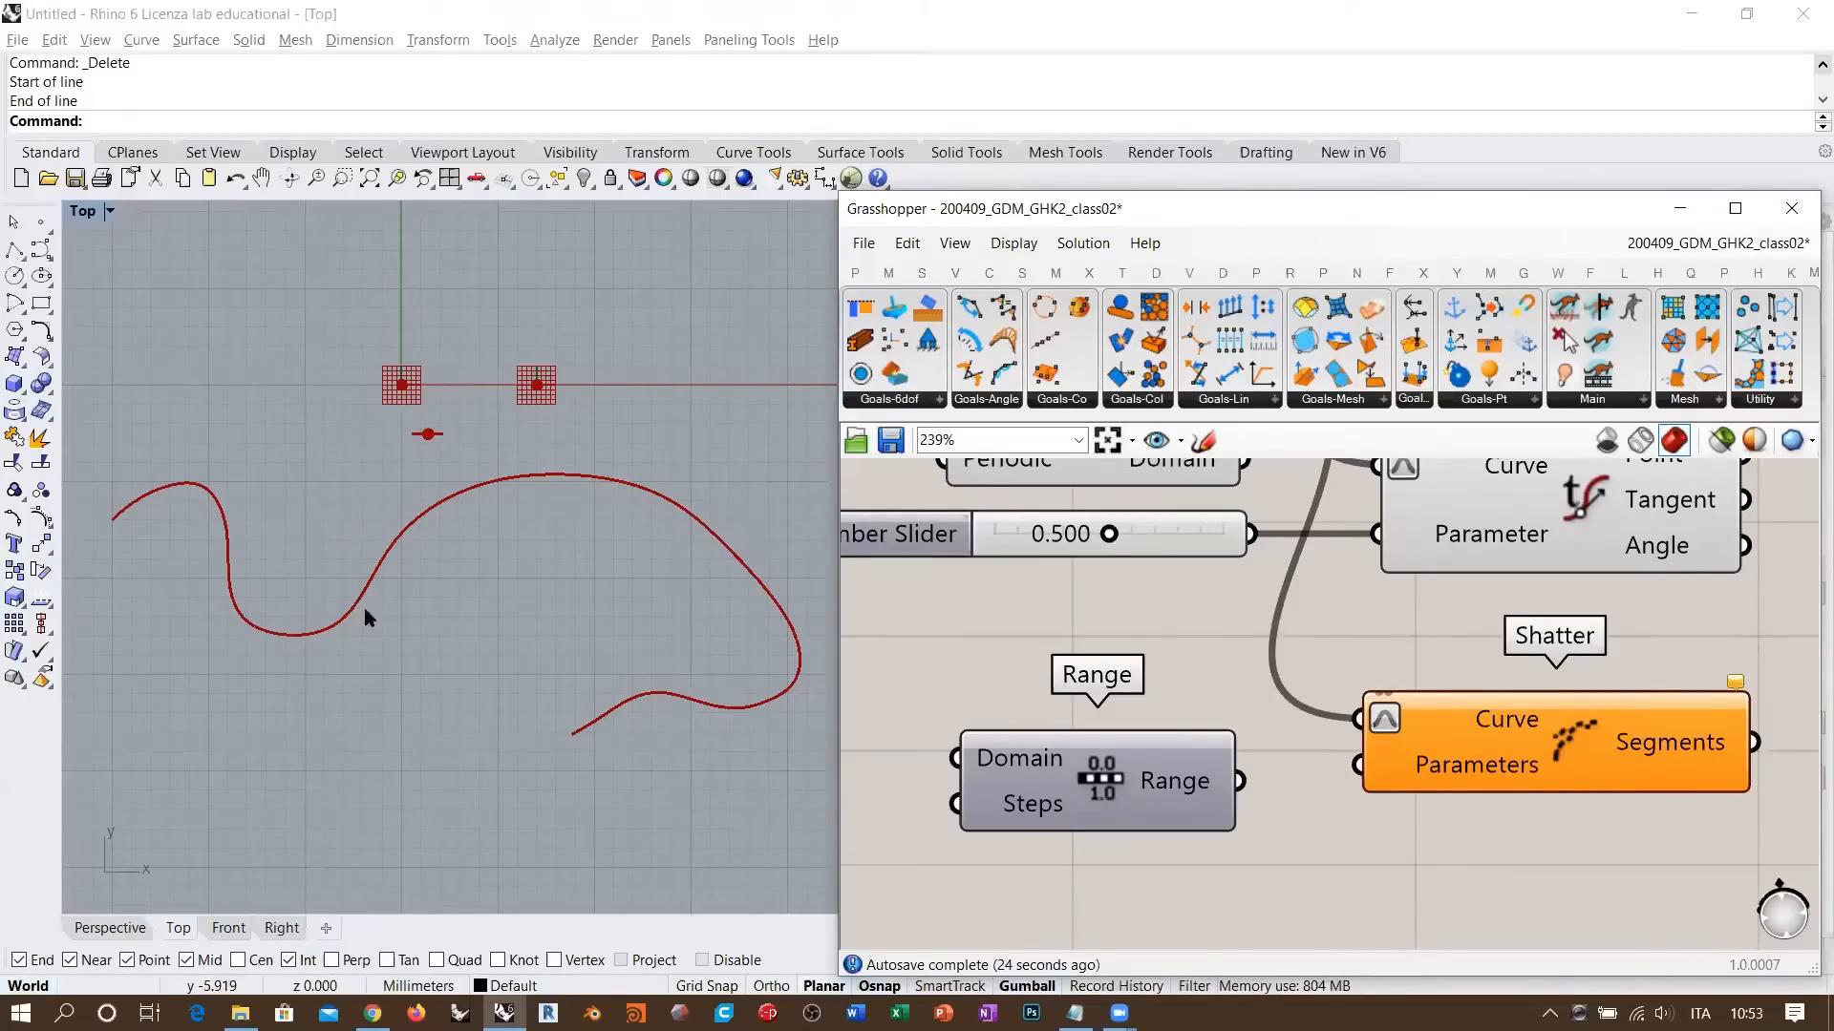
right_click_drag(984, 827, 1048, 733)
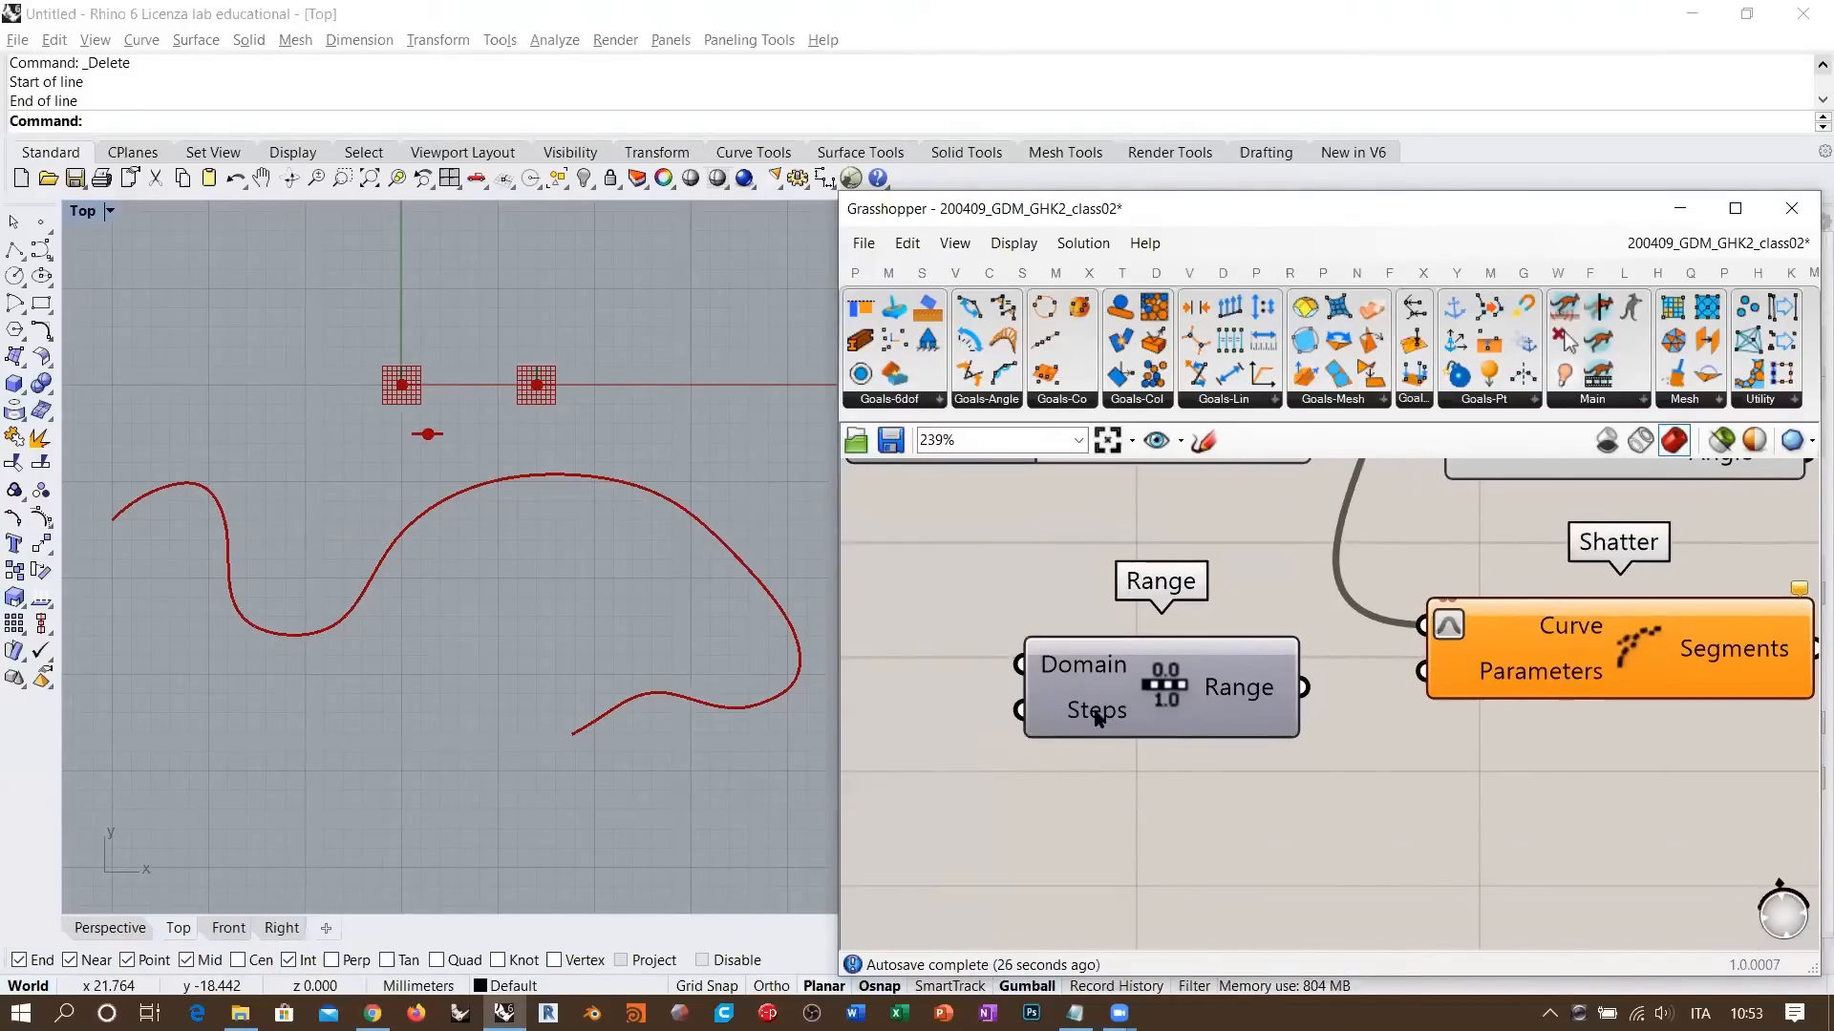
mouse_move(1098, 718)
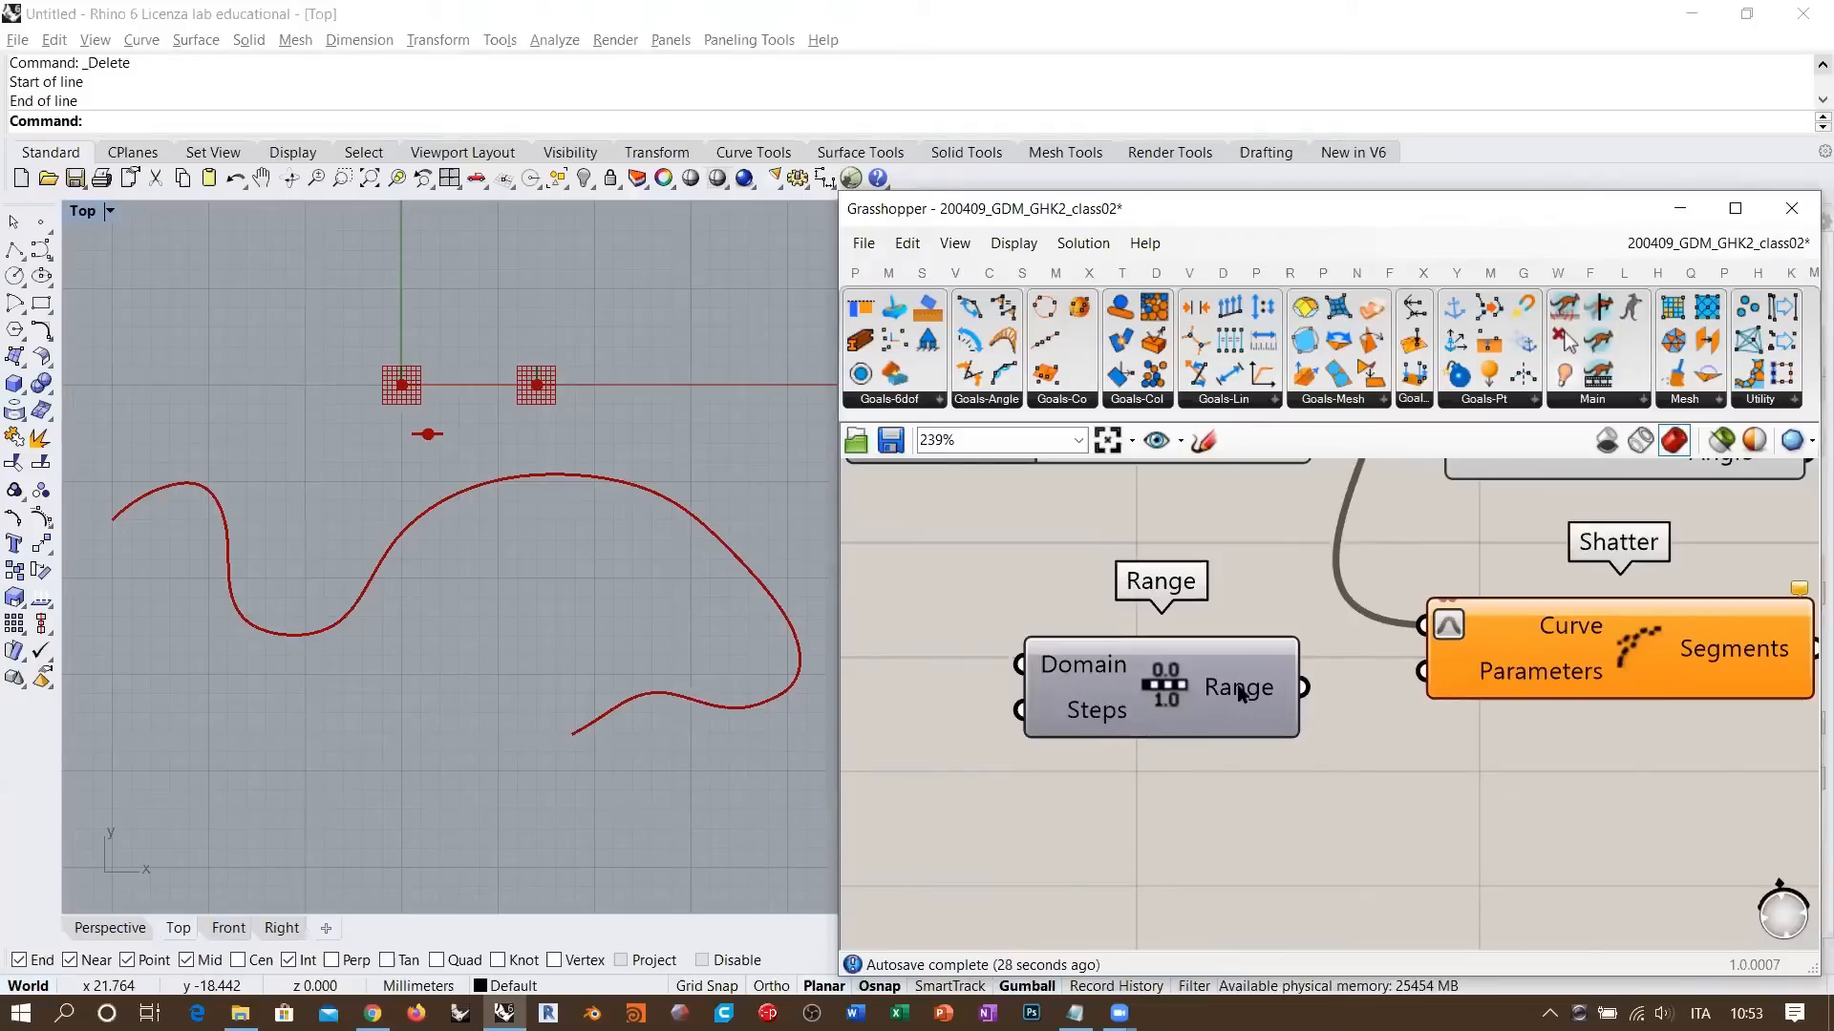
mouse_move(1239, 692)
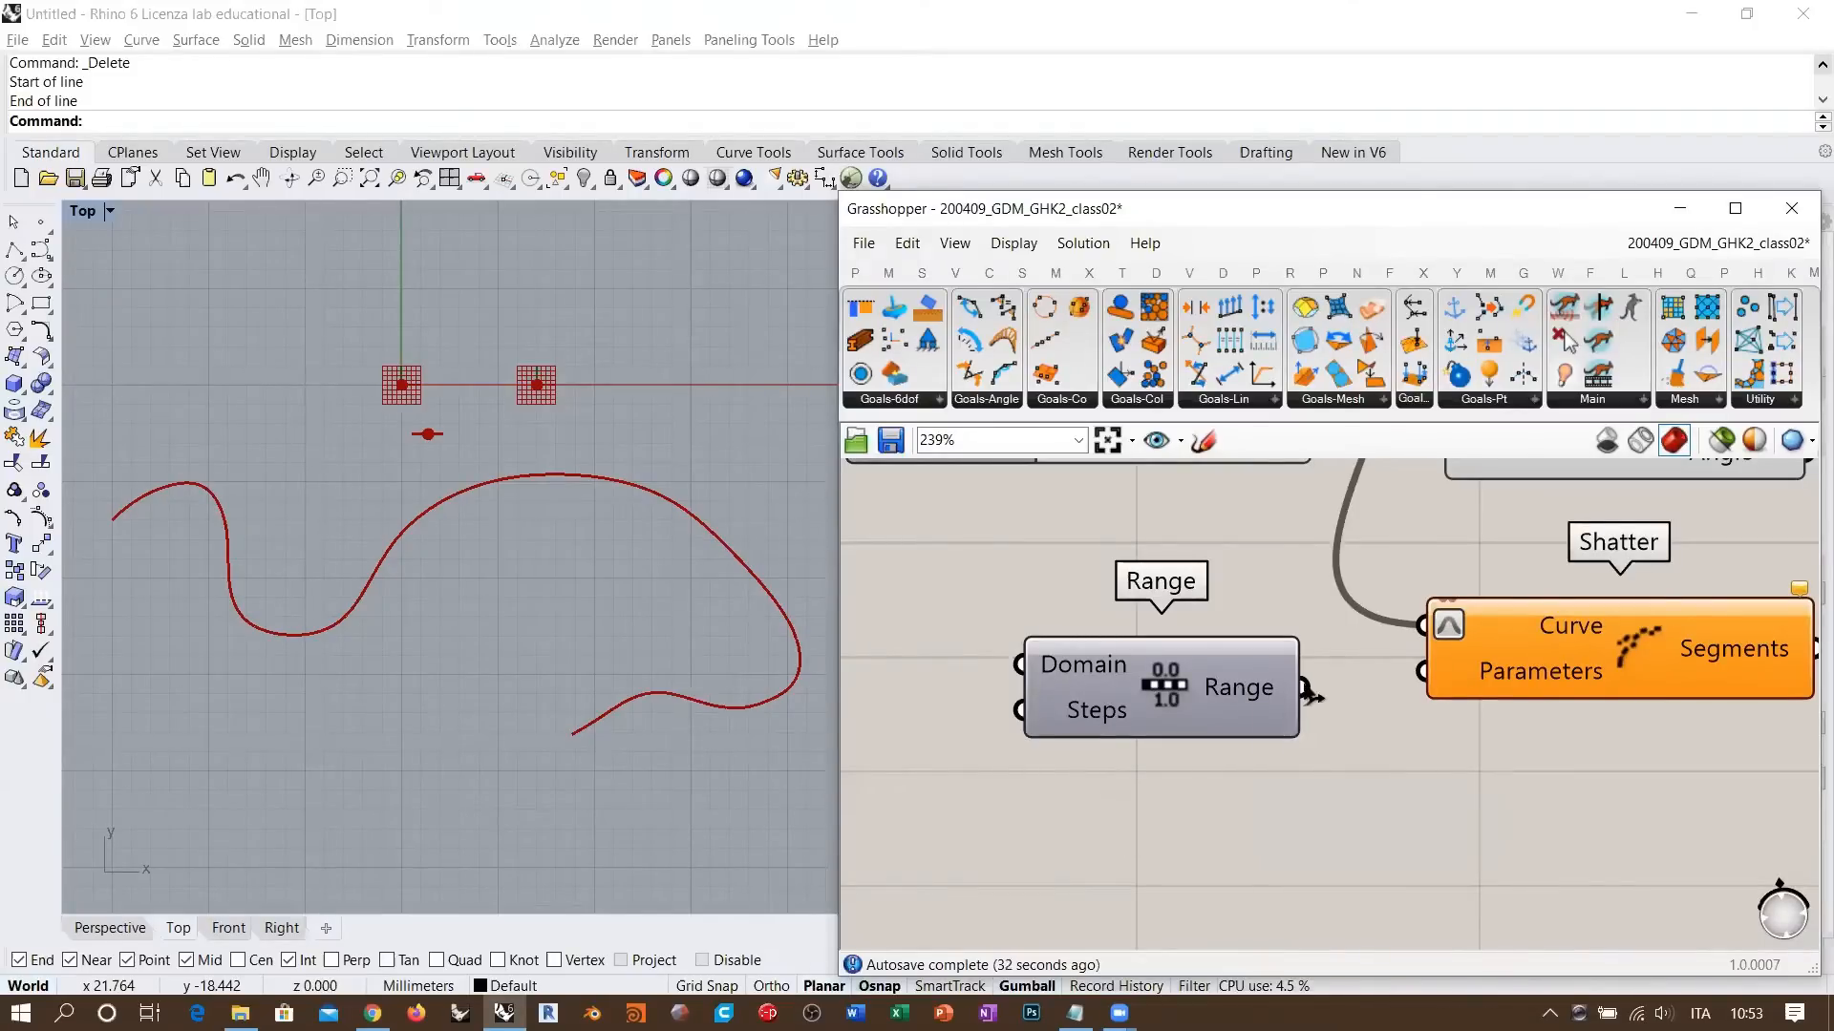
left_click_drag(1304, 688, 1422, 671)
left_click_drag(1246, 692, 1262, 677)
left_click(1303, 723)
right_click_drag(1304, 723, 1191, 735)
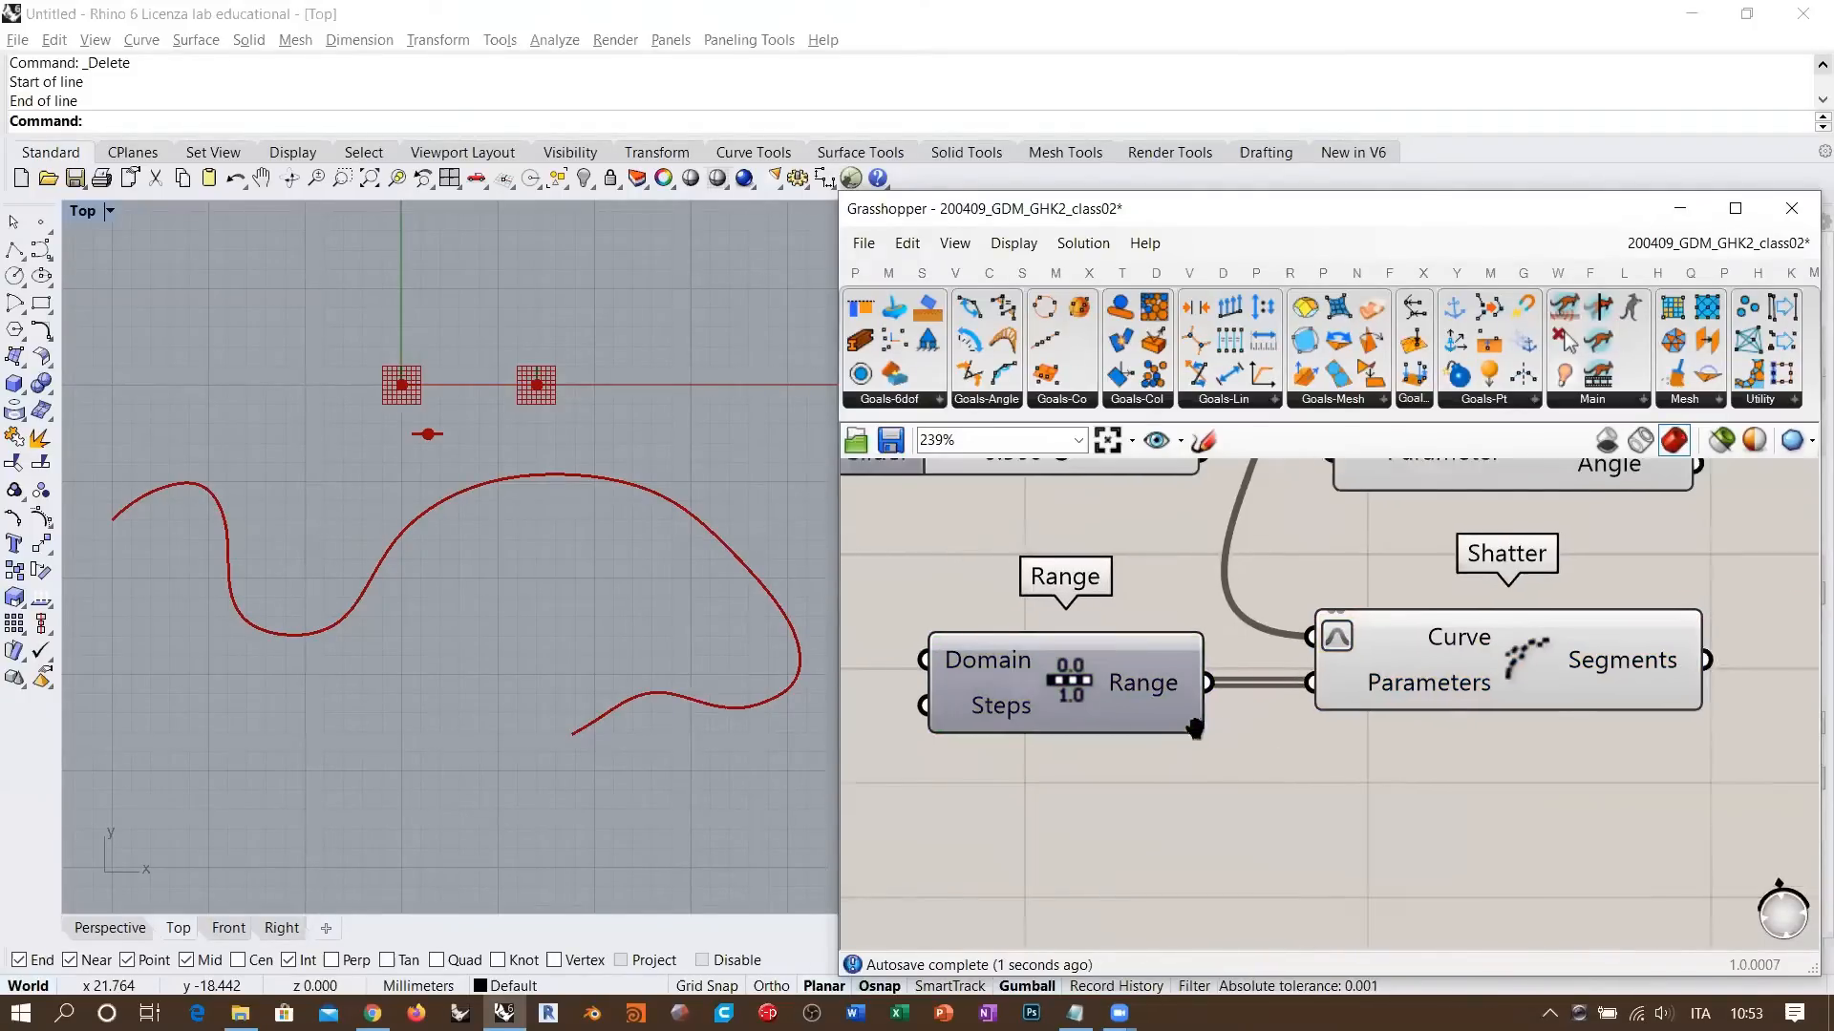
- Check the Range values and the Shatter result, and add a Dispatch component fed by Shatter's Segments
scroll(1113, 697, "down", 2)
mouse_move(1101, 700)
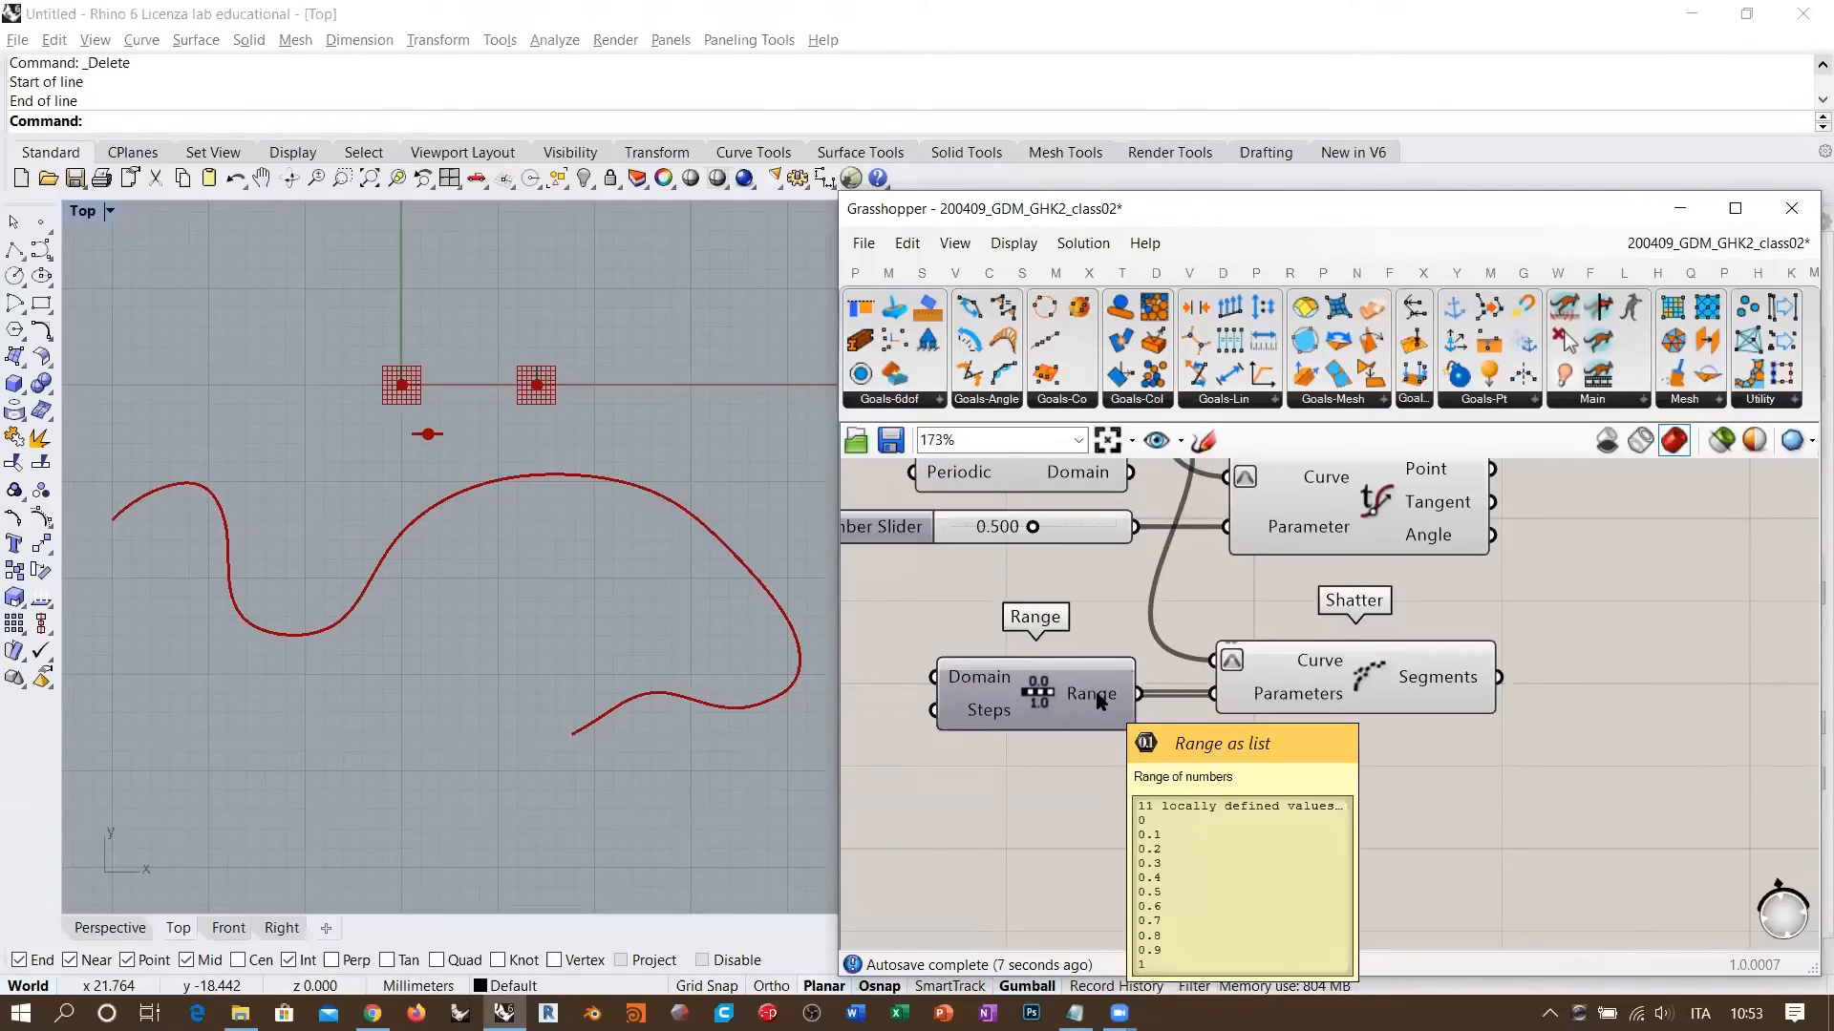
right_click_drag(1275, 762, 1246, 851)
left_click(1371, 781)
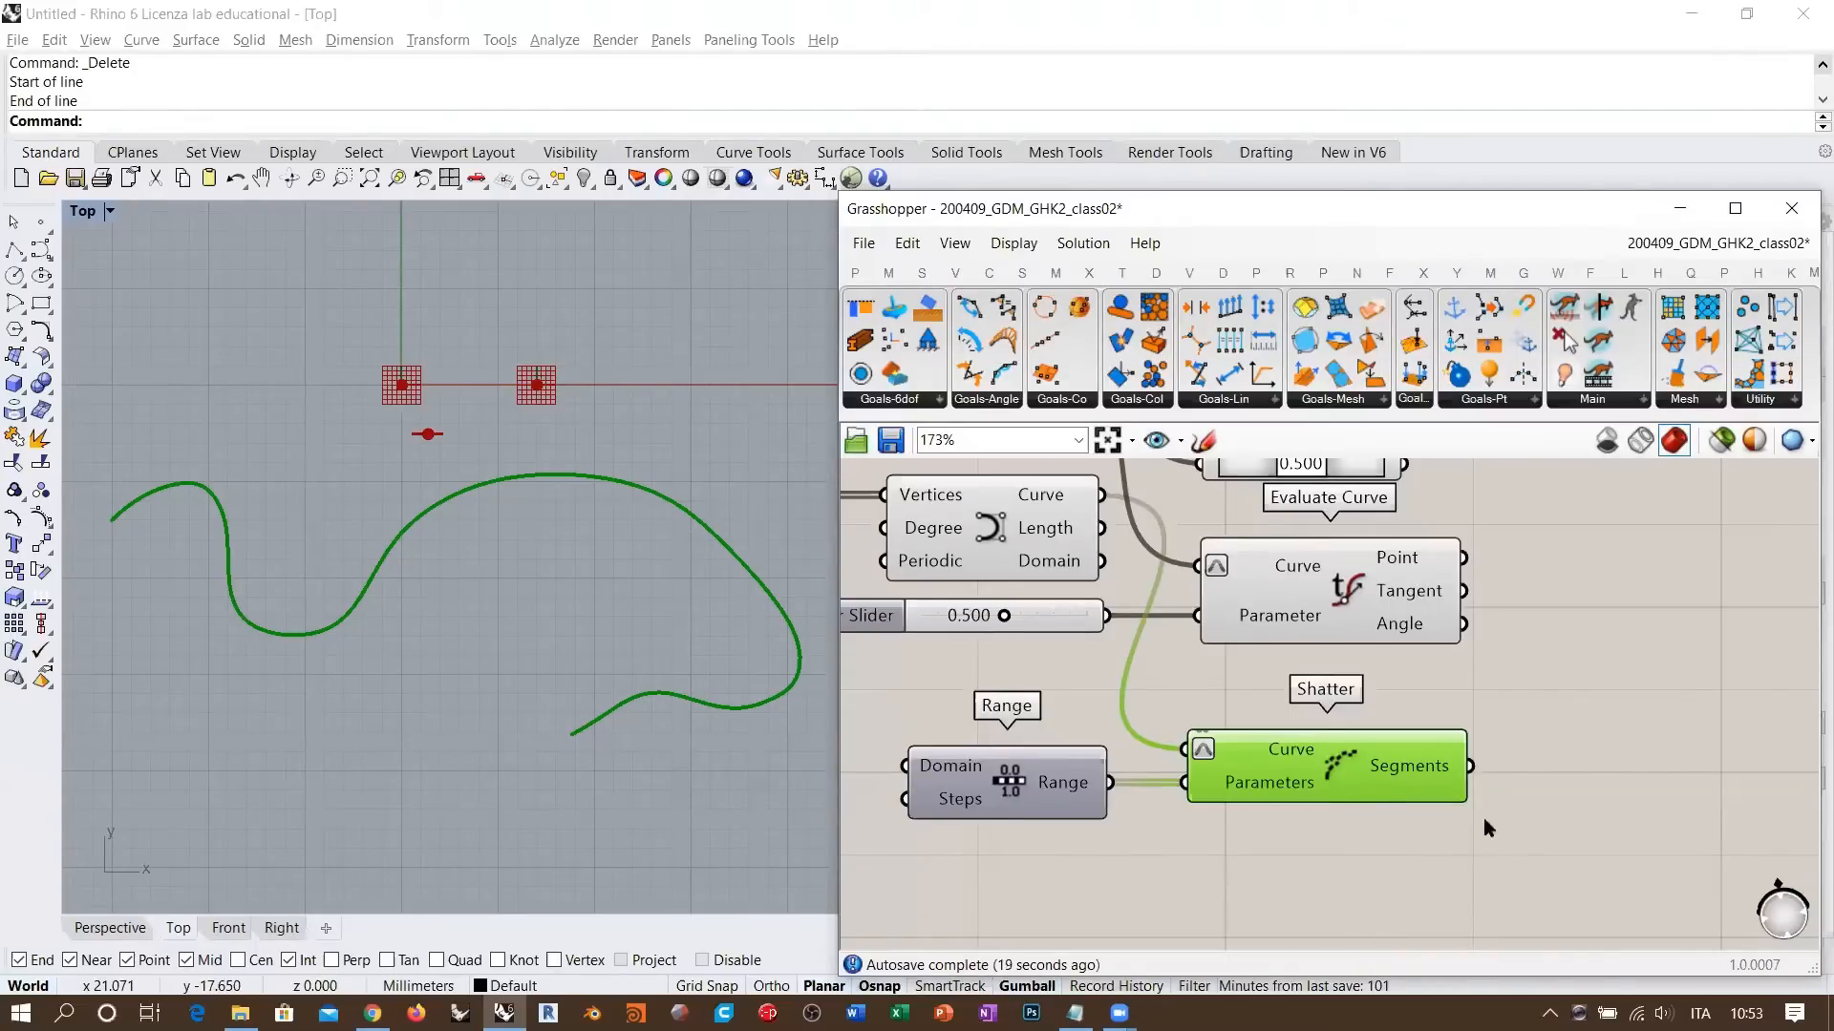
right_click_drag(1482, 817, 1277, 811)
double_click(1389, 736)
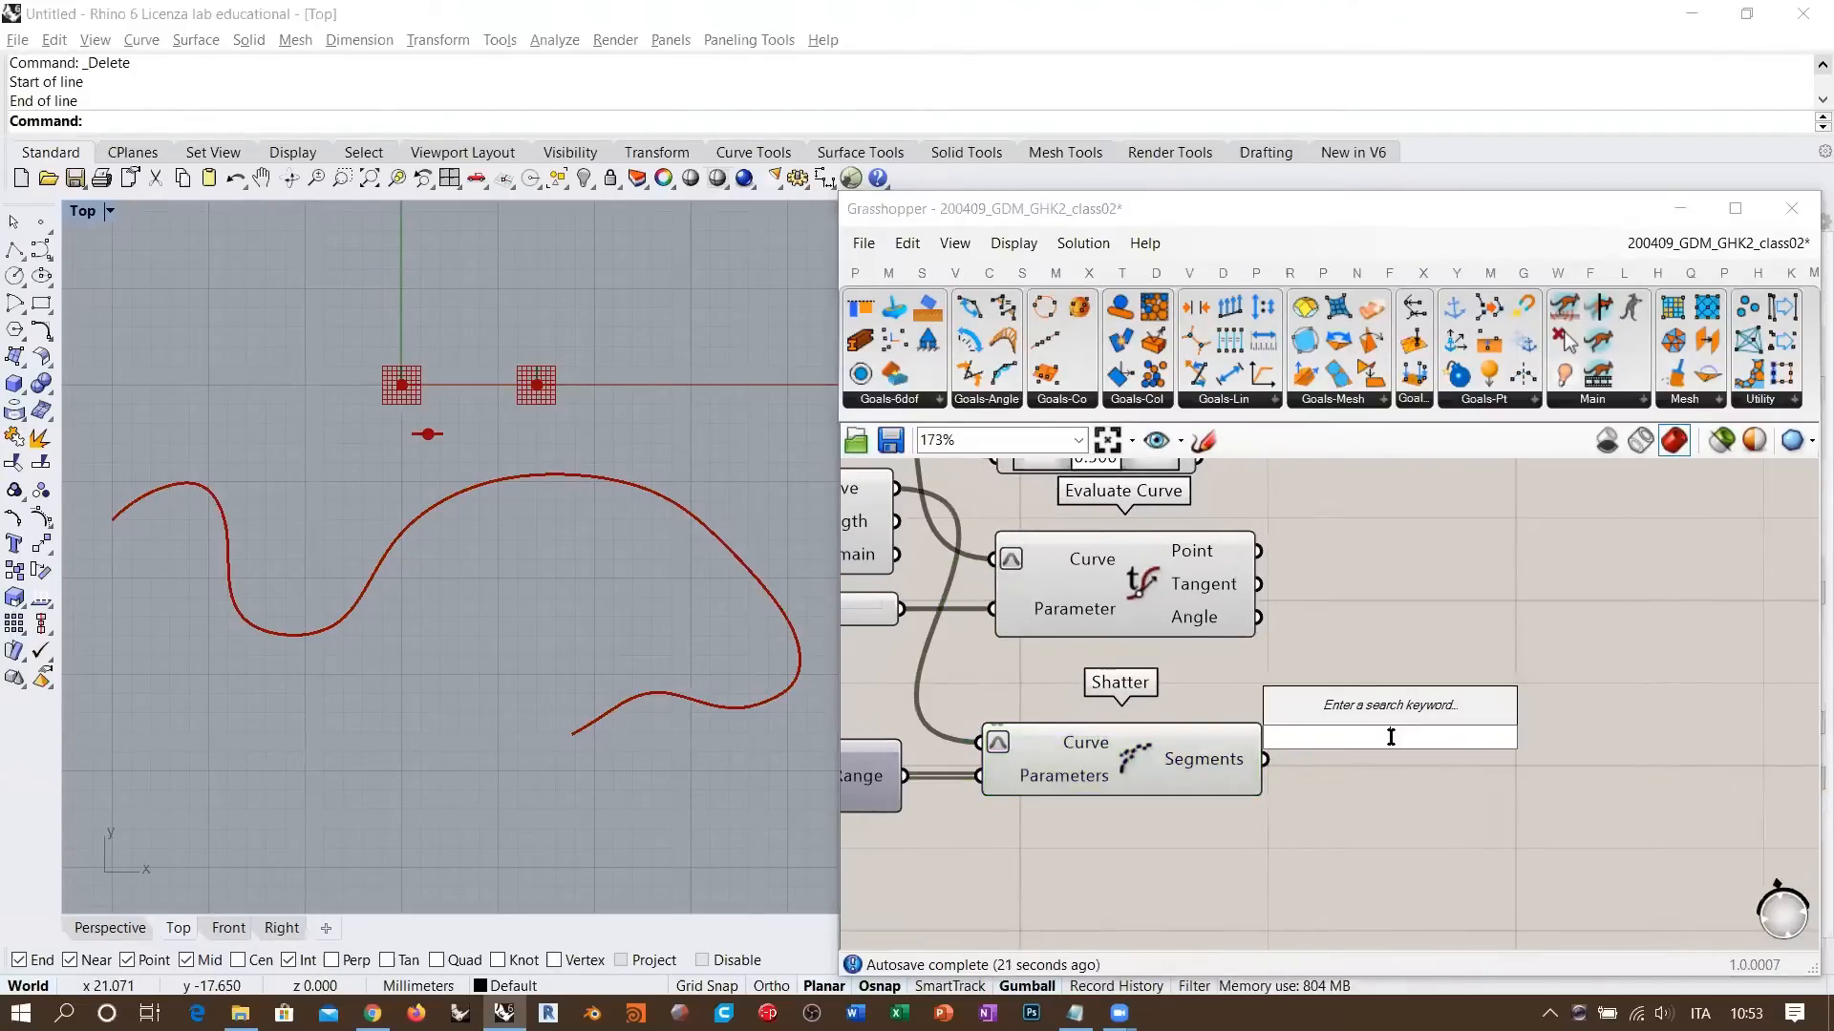
type("list")
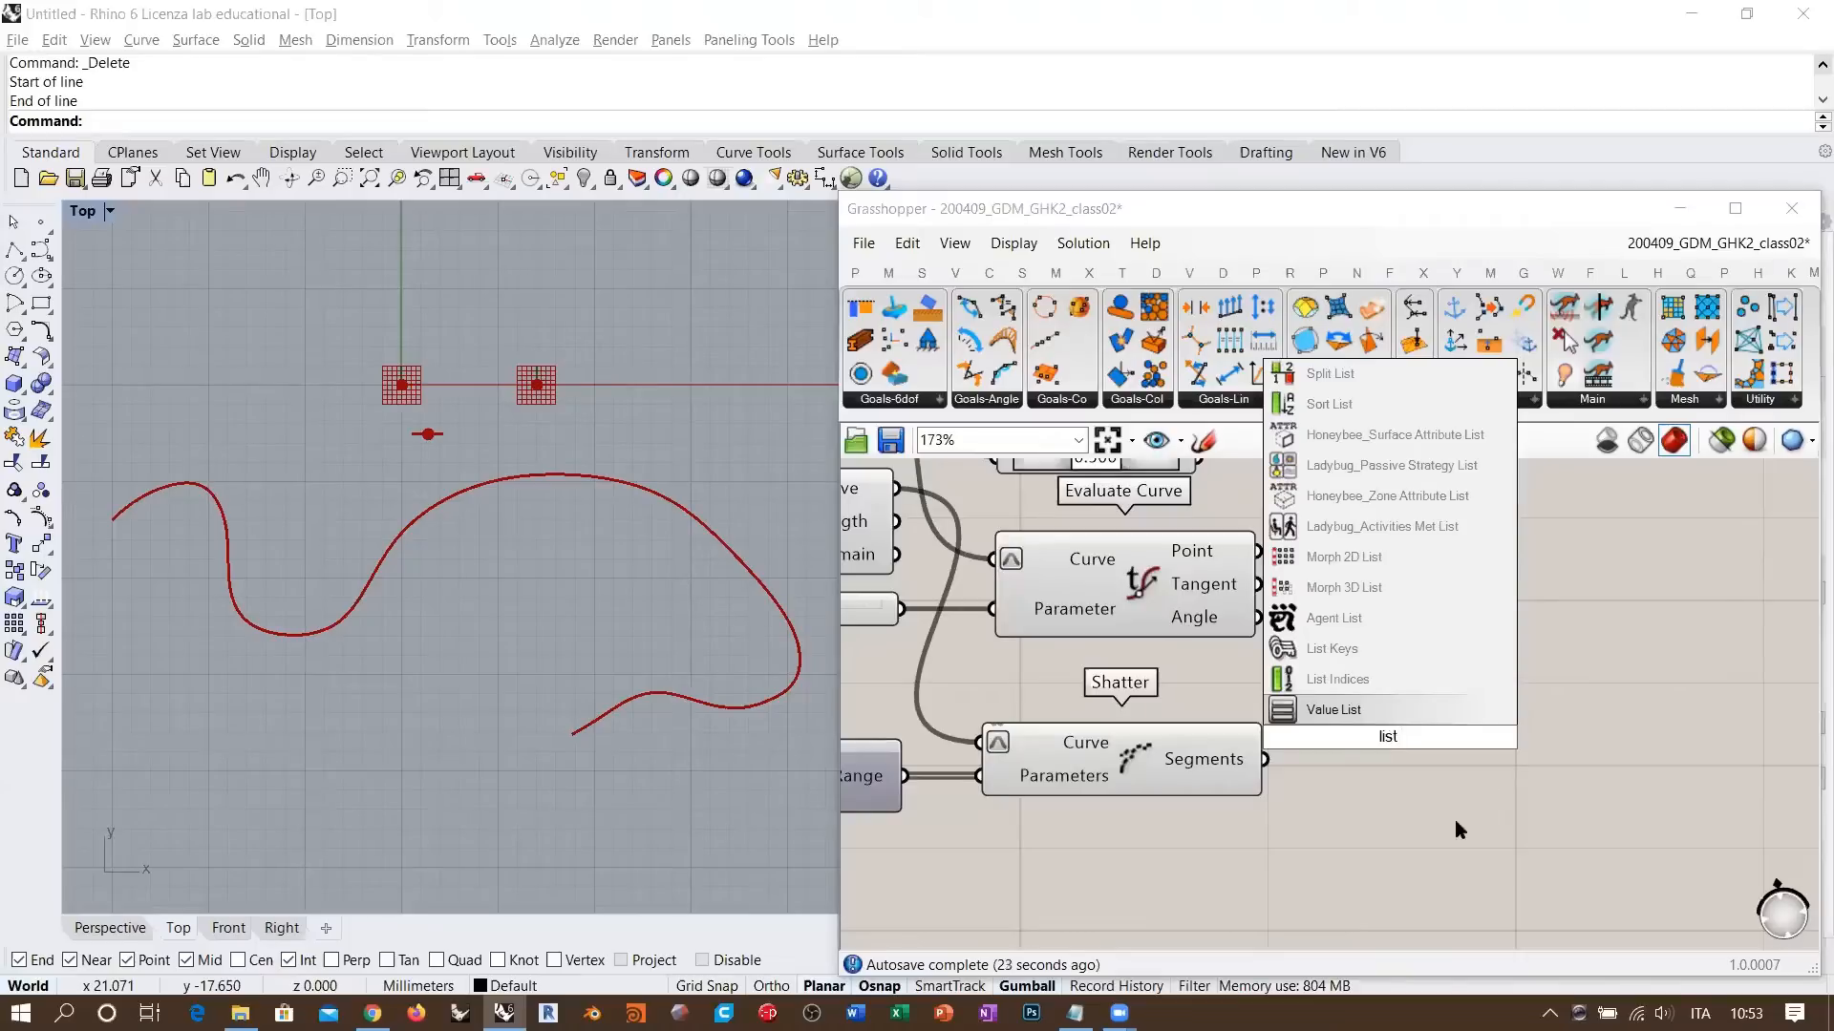
left_click(1454, 819)
double_click(1418, 771)
type("disp")
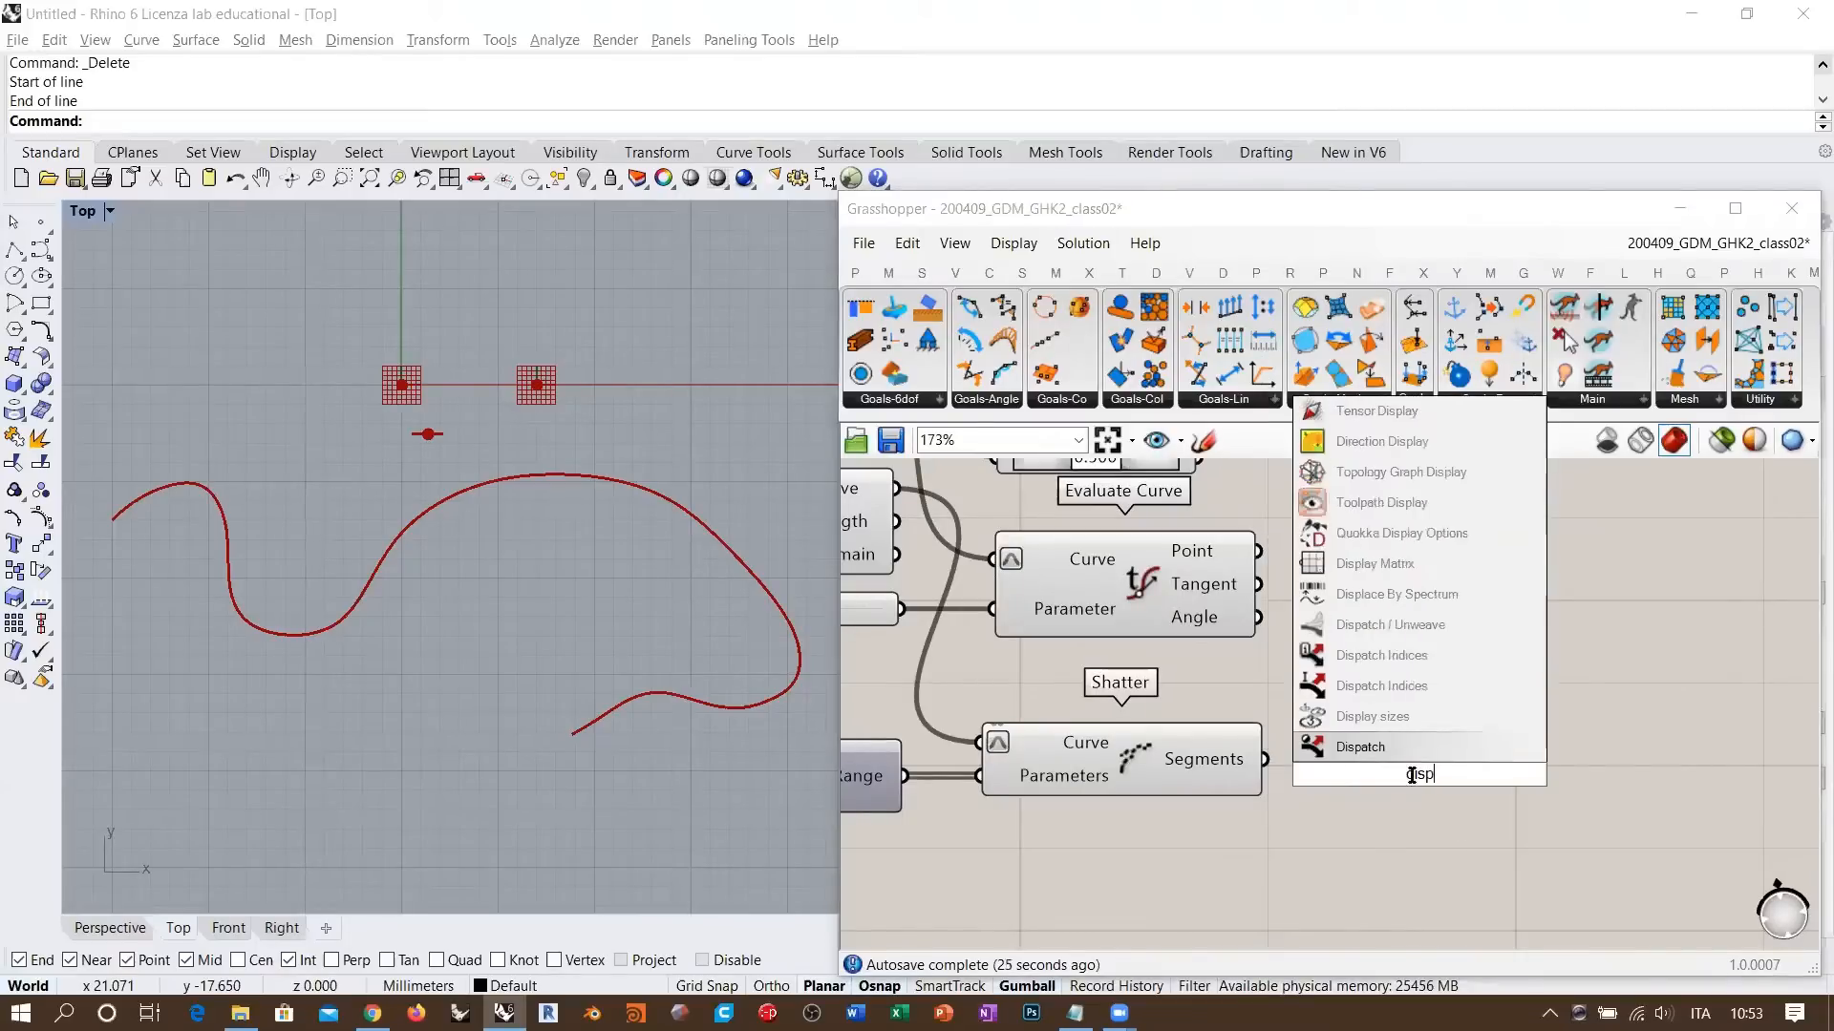
left_click(1356, 748)
- Add a Curve parameter beside Dispatch and connect Dispatch's List A output to it
double_click(1617, 701)
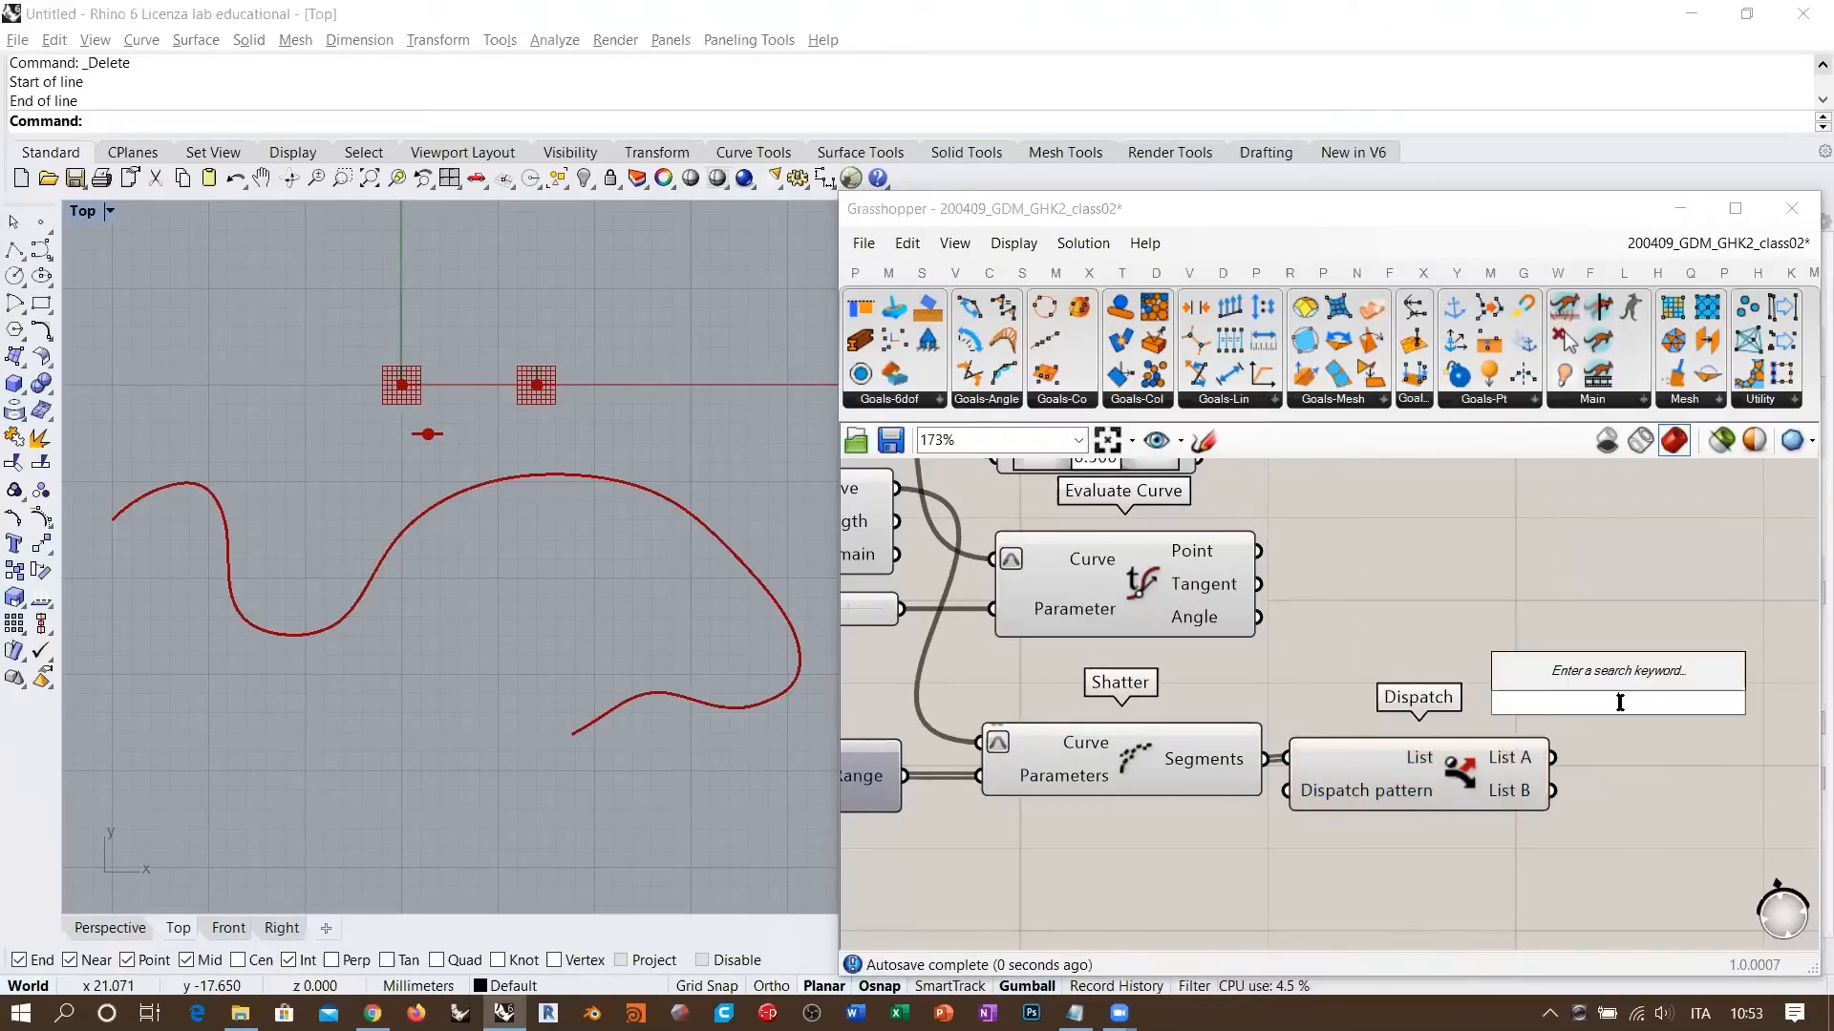
type("crv")
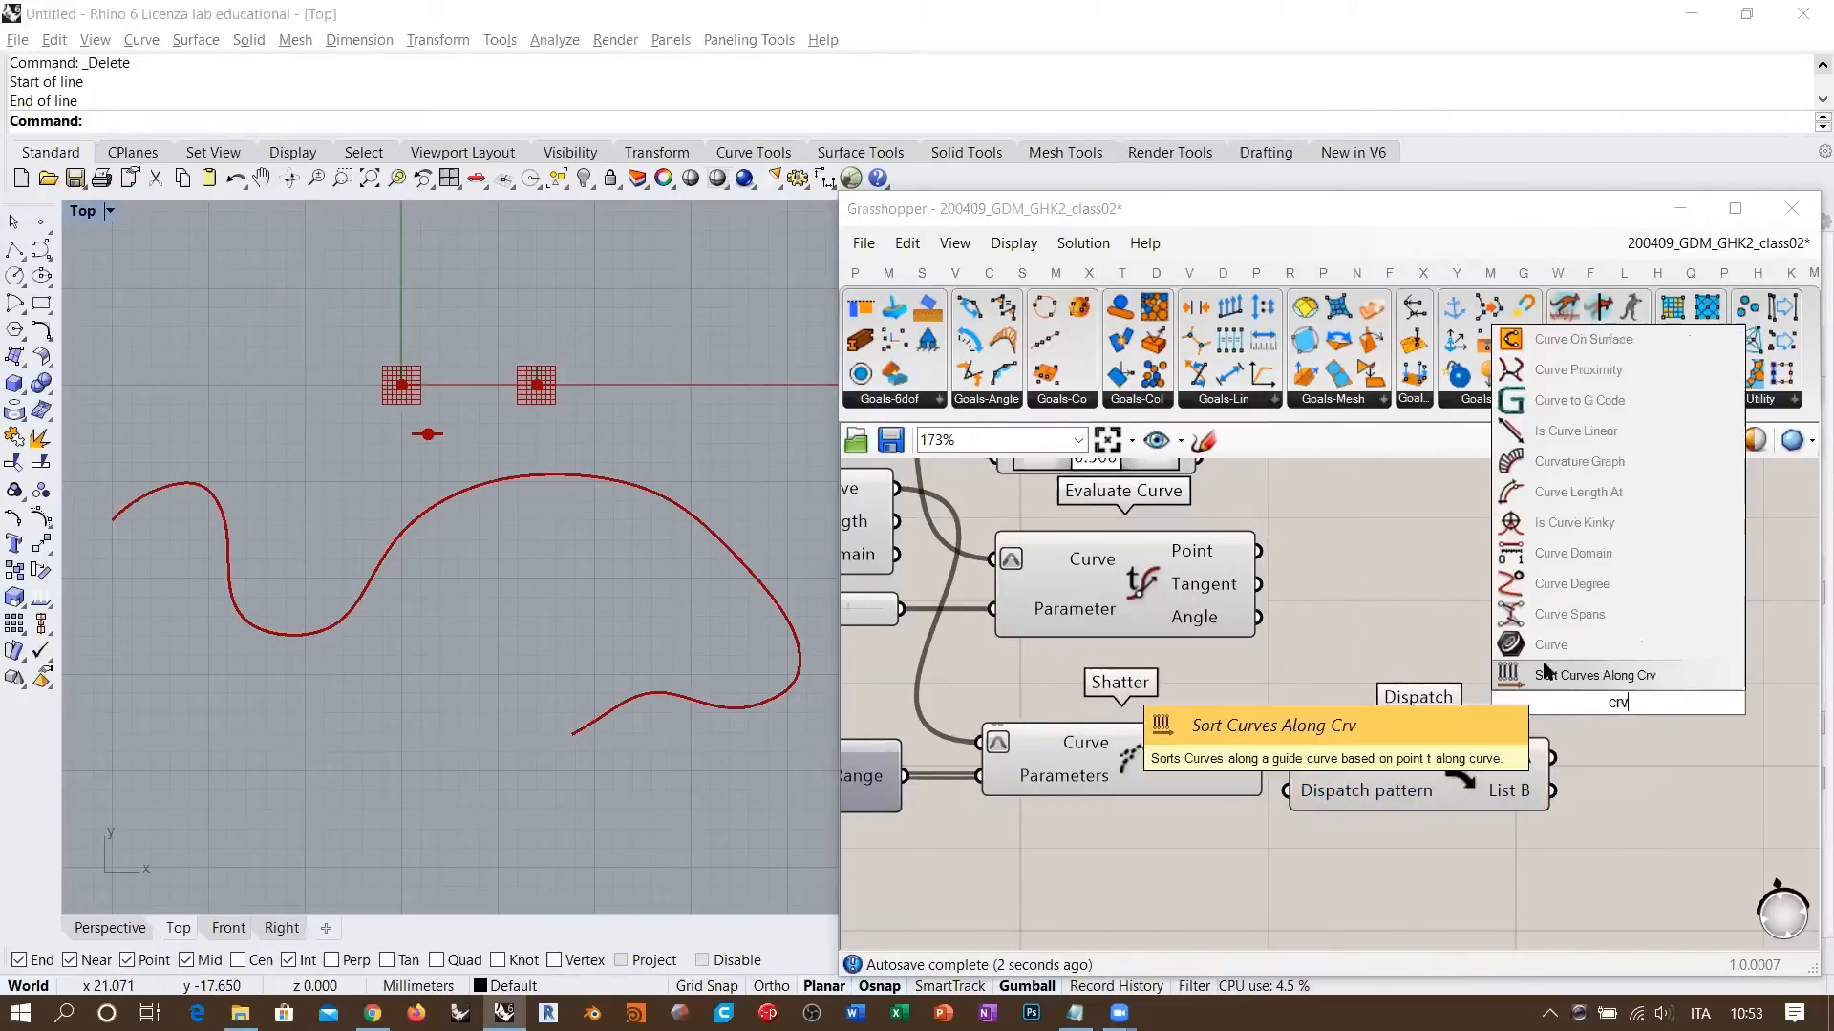
left_click(1552, 644)
left_click_drag(1553, 760, 1574, 721)
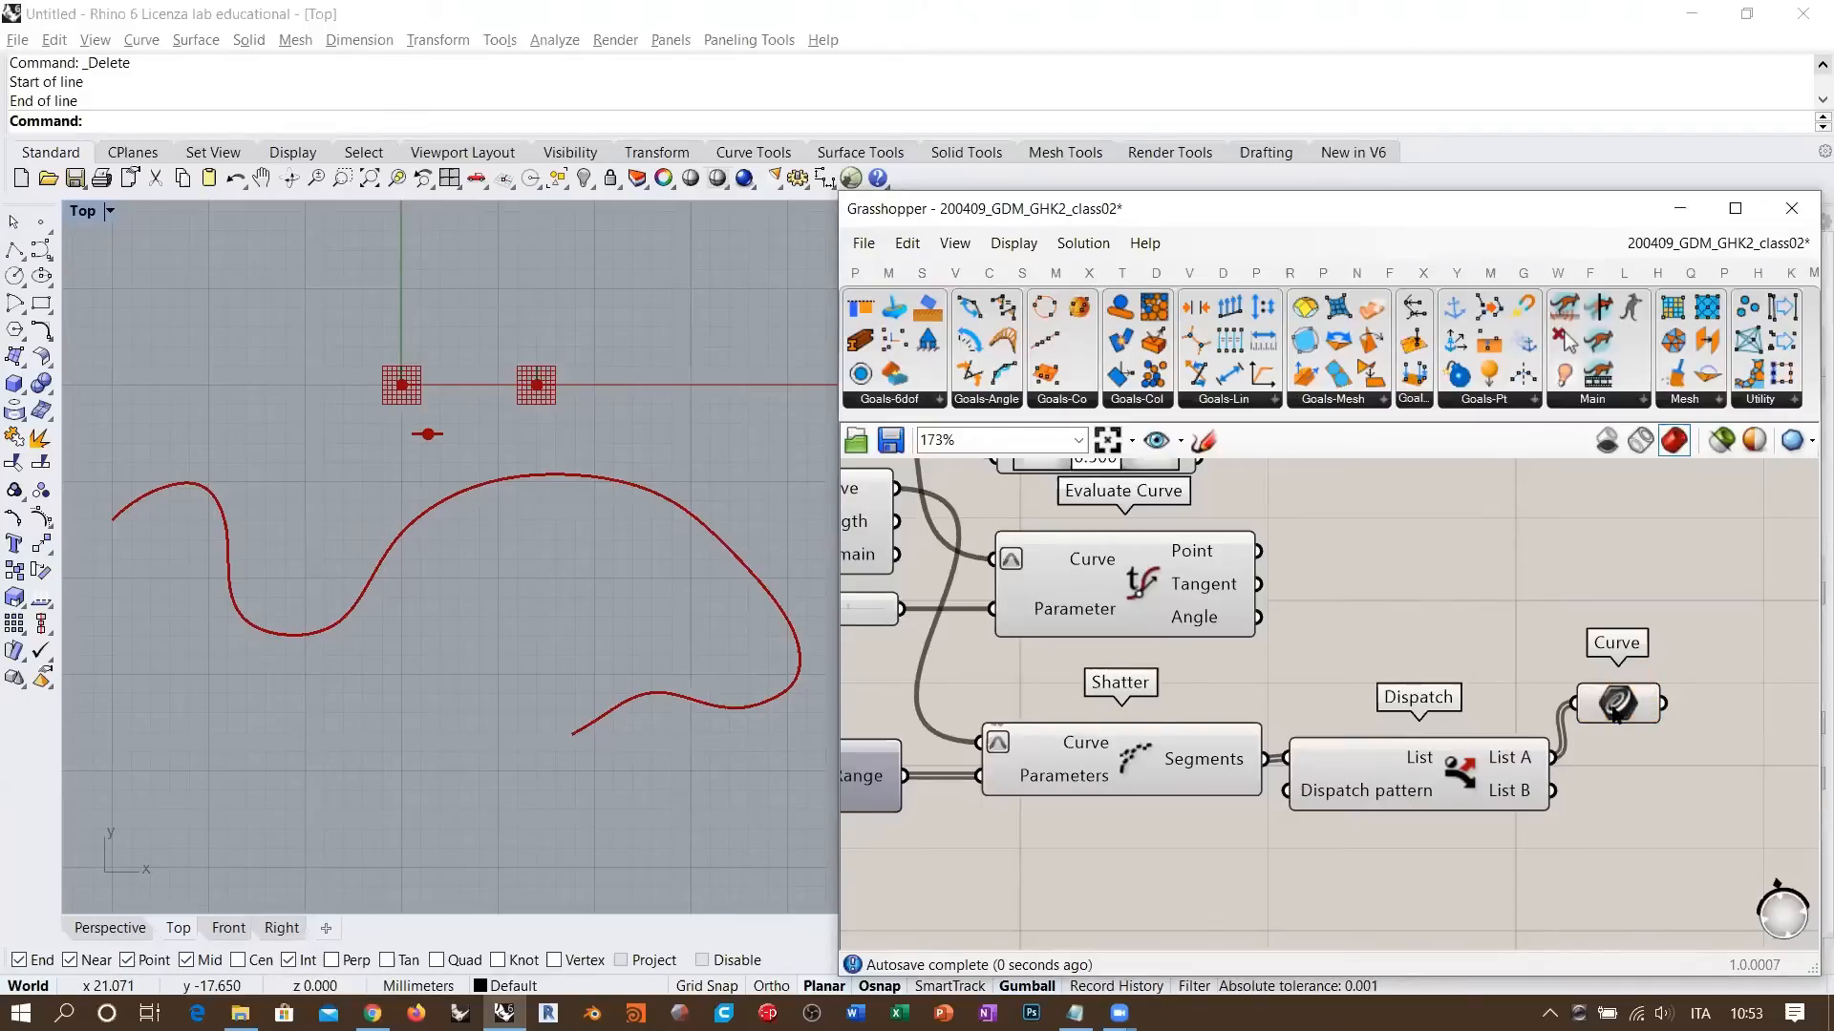
- Turn off the preview of Shatter, Dispatch and Nurbs Curve
left_click(1613, 707)
left_click_drag(1453, 861, 1117, 726)
key("ctrl+q")
left_click(1446, 655)
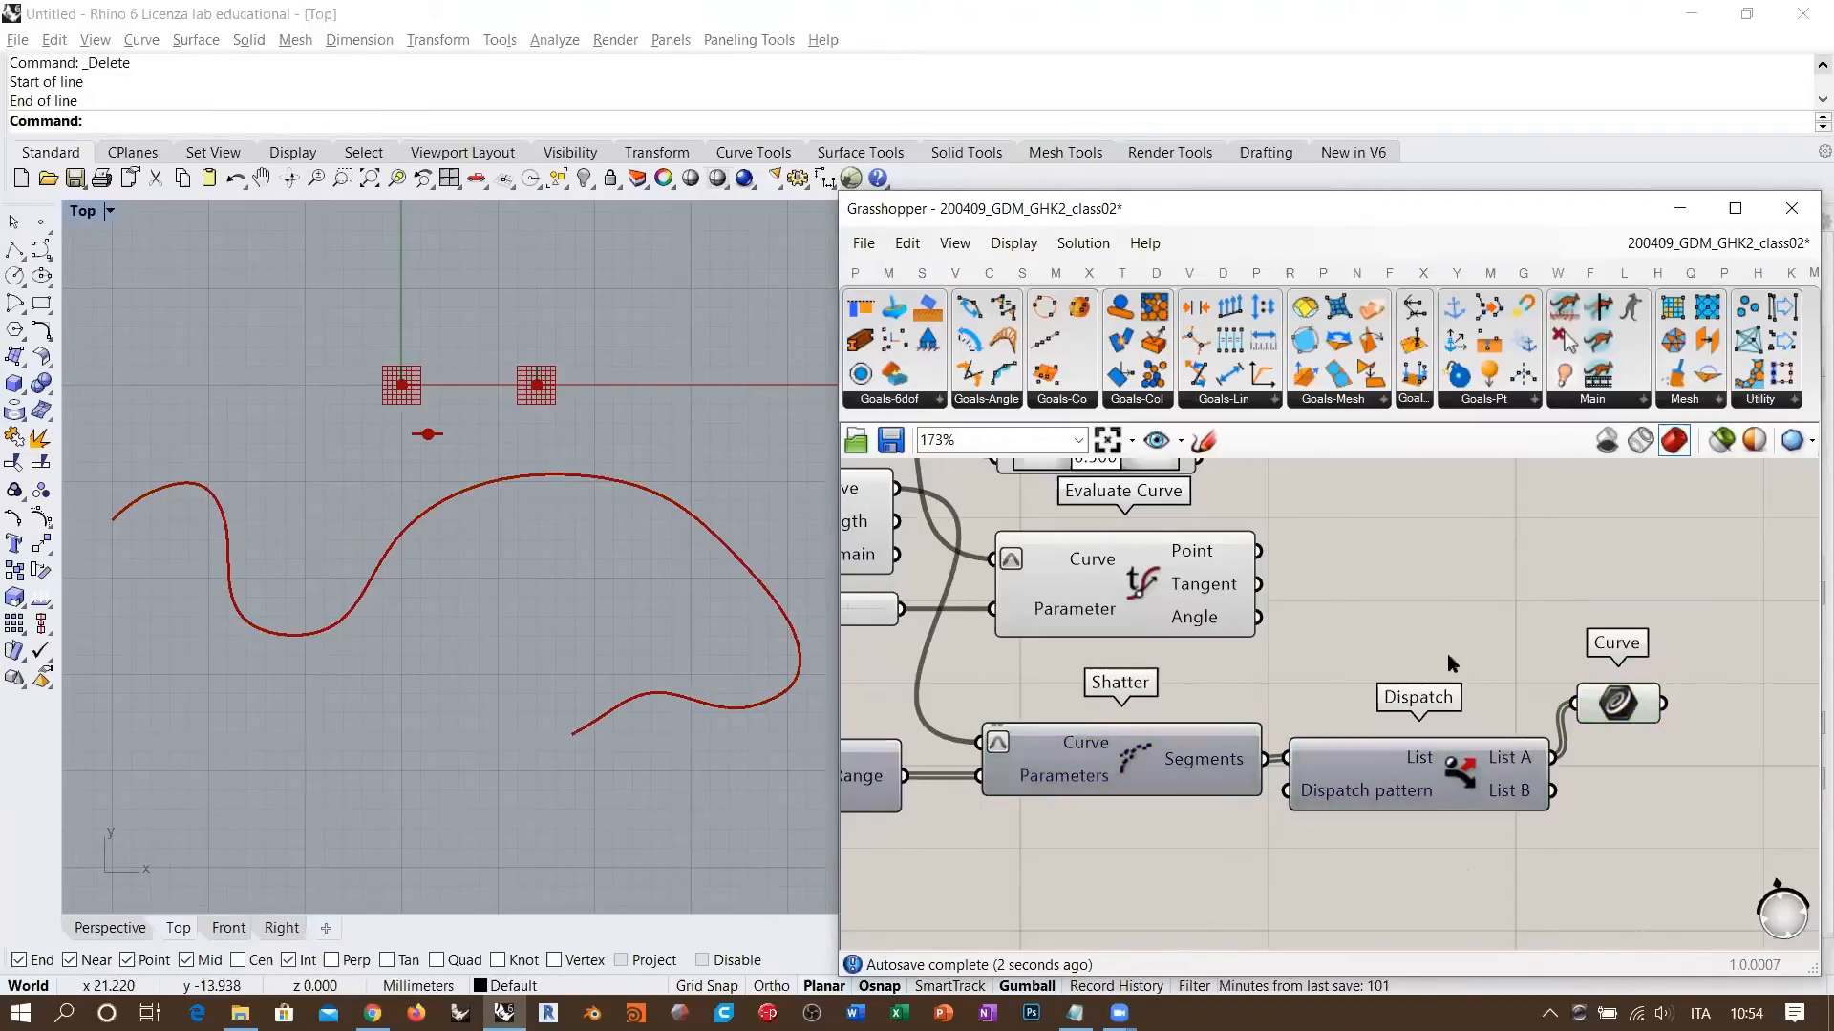
right_click_drag(1234, 766, 1387, 755)
left_click(964, 507)
key("ctrl+q")
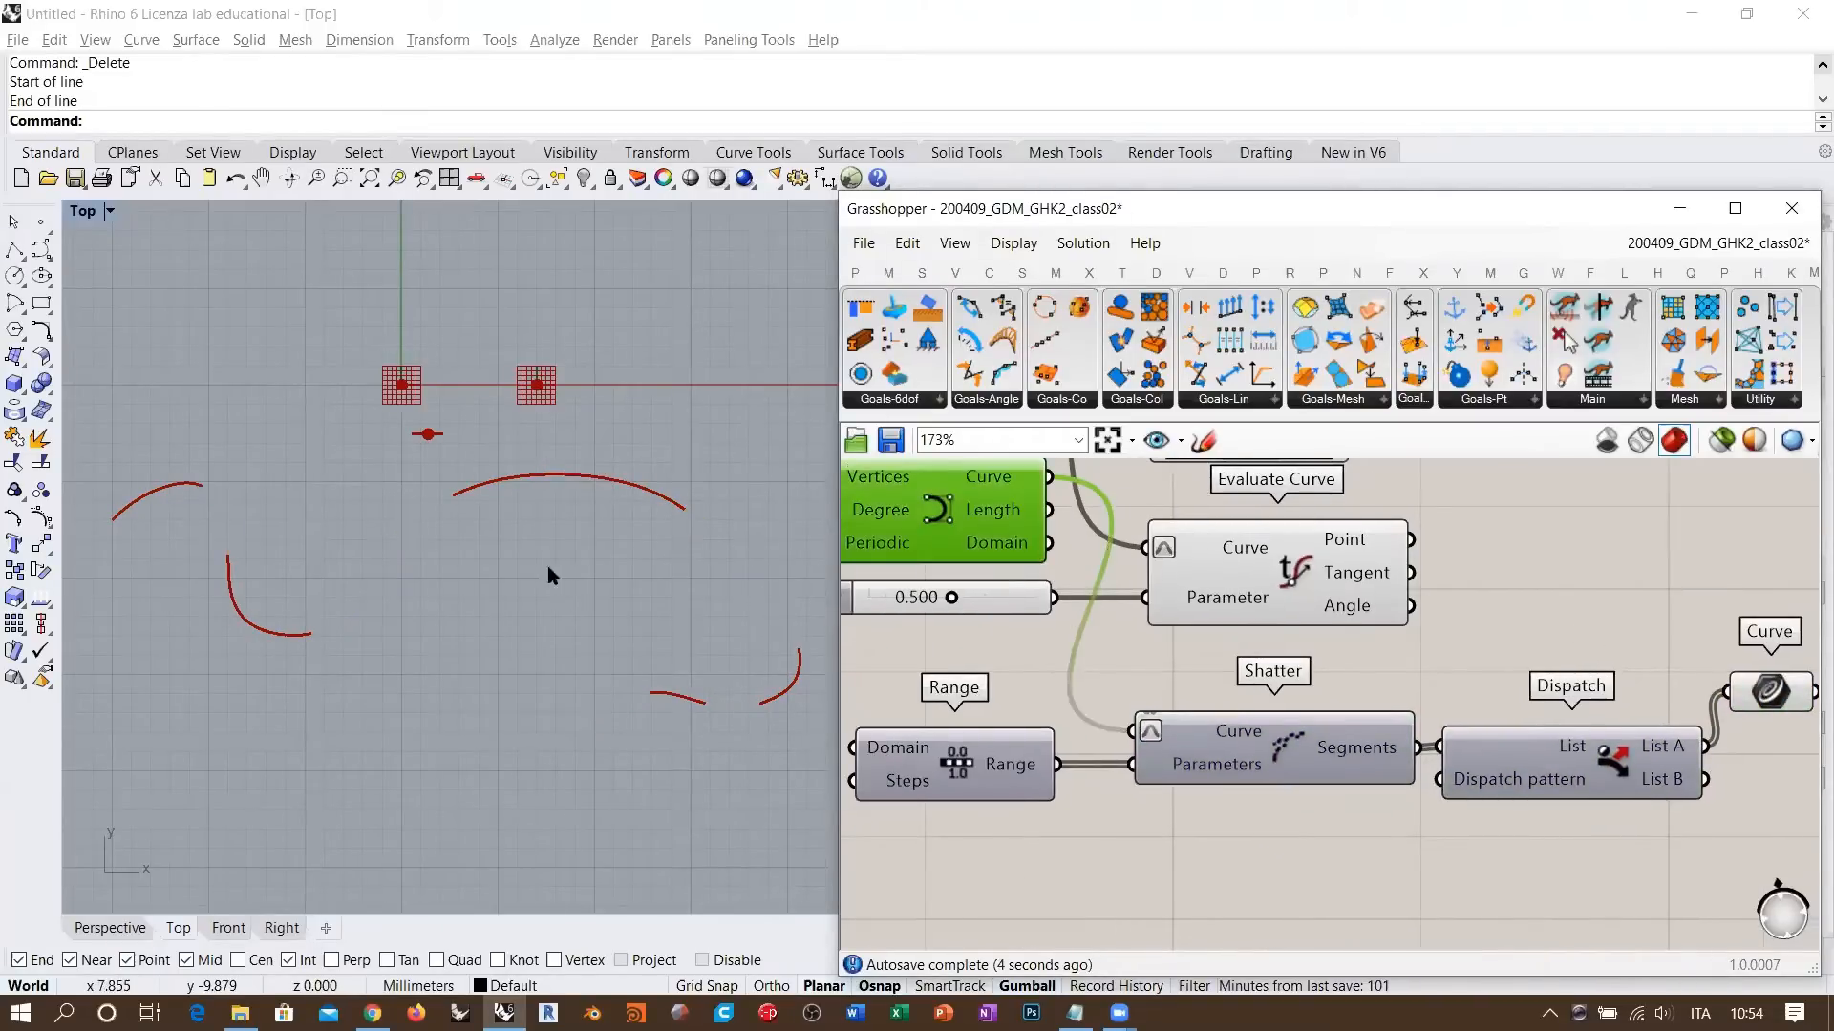
- Compare the List A segments with the Range values and the control points feeding Nurbs Curve
left_click(1753, 695)
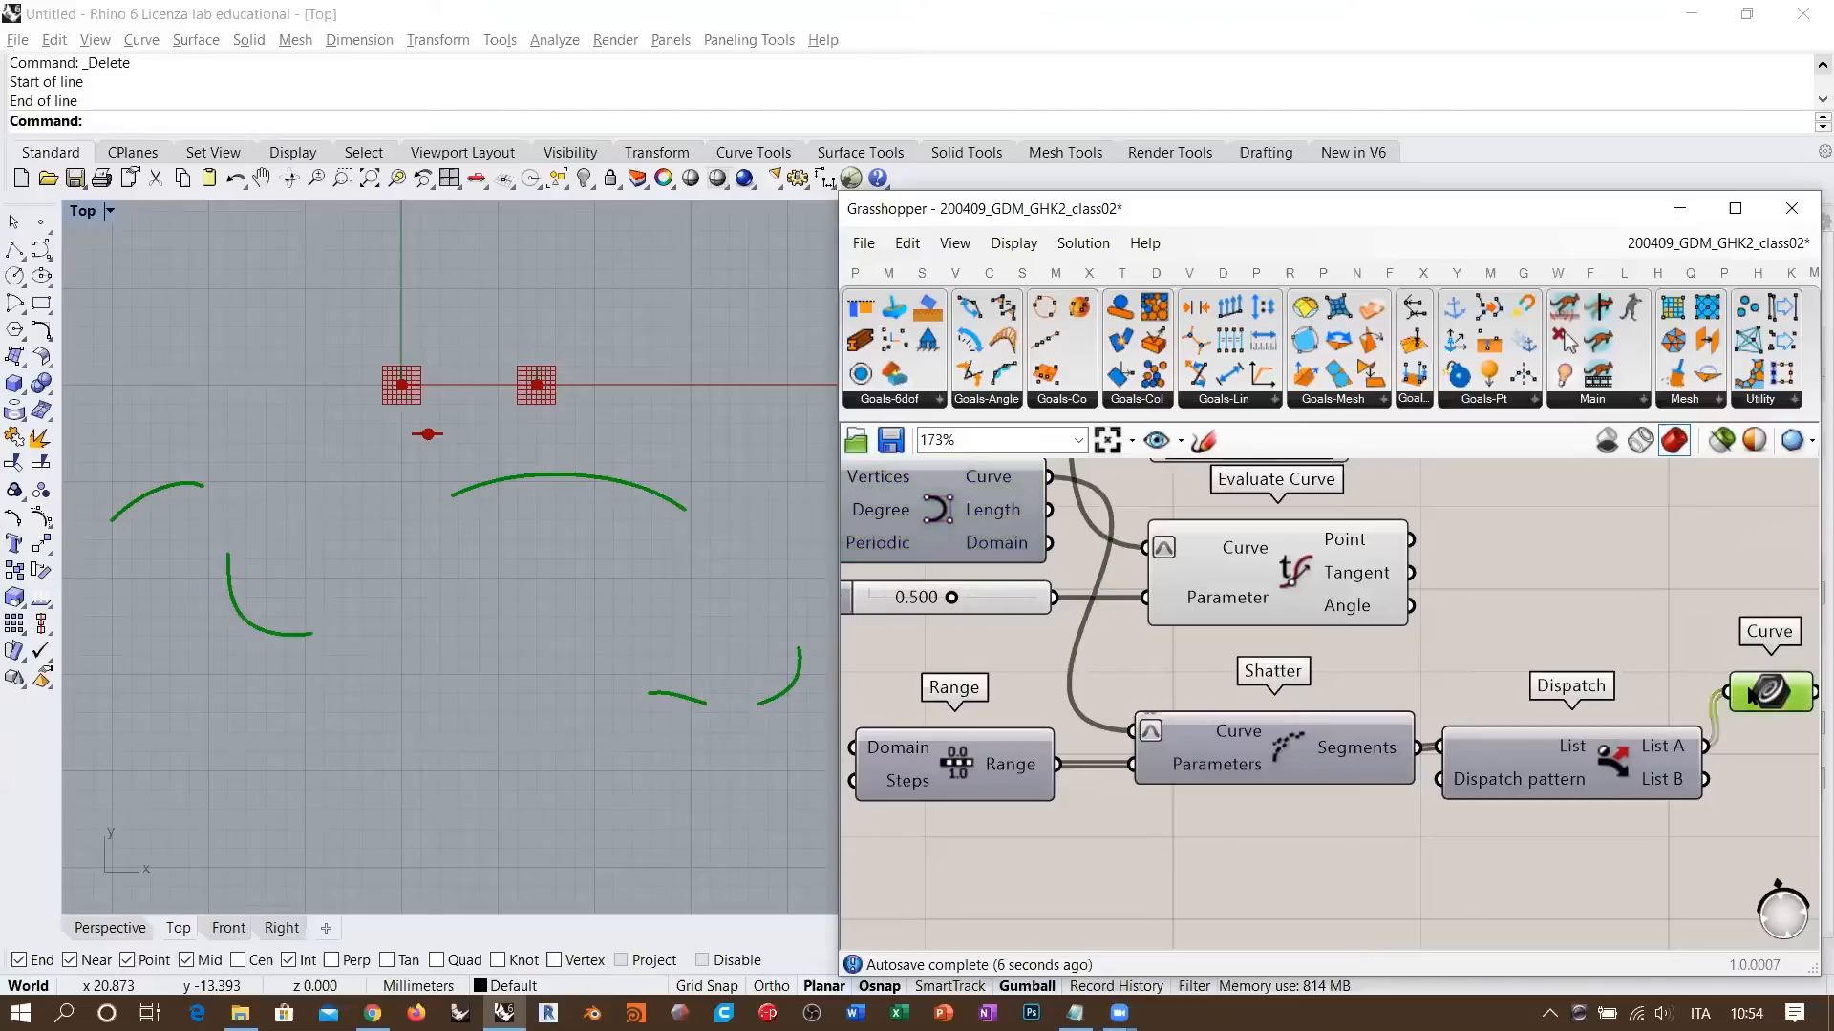
right_click_drag(1222, 843, 1262, 808)
left_click(1262, 808)
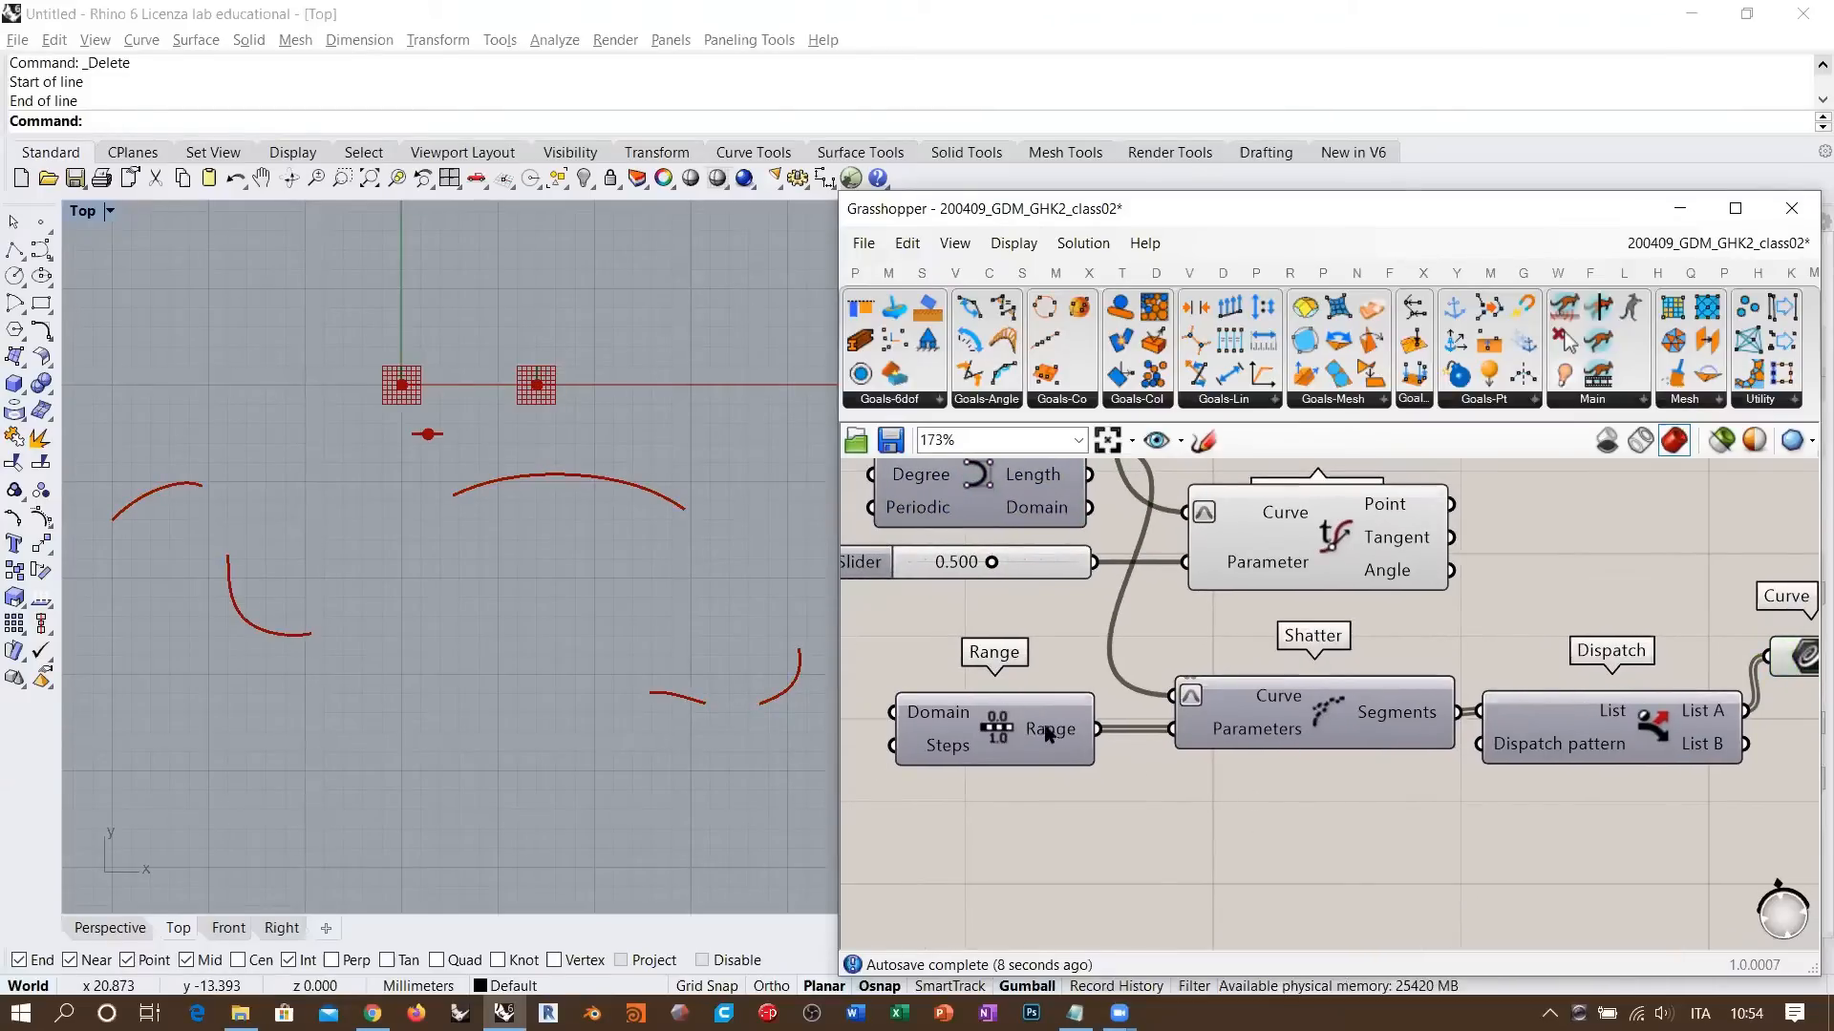
mouse_move(1047, 736)
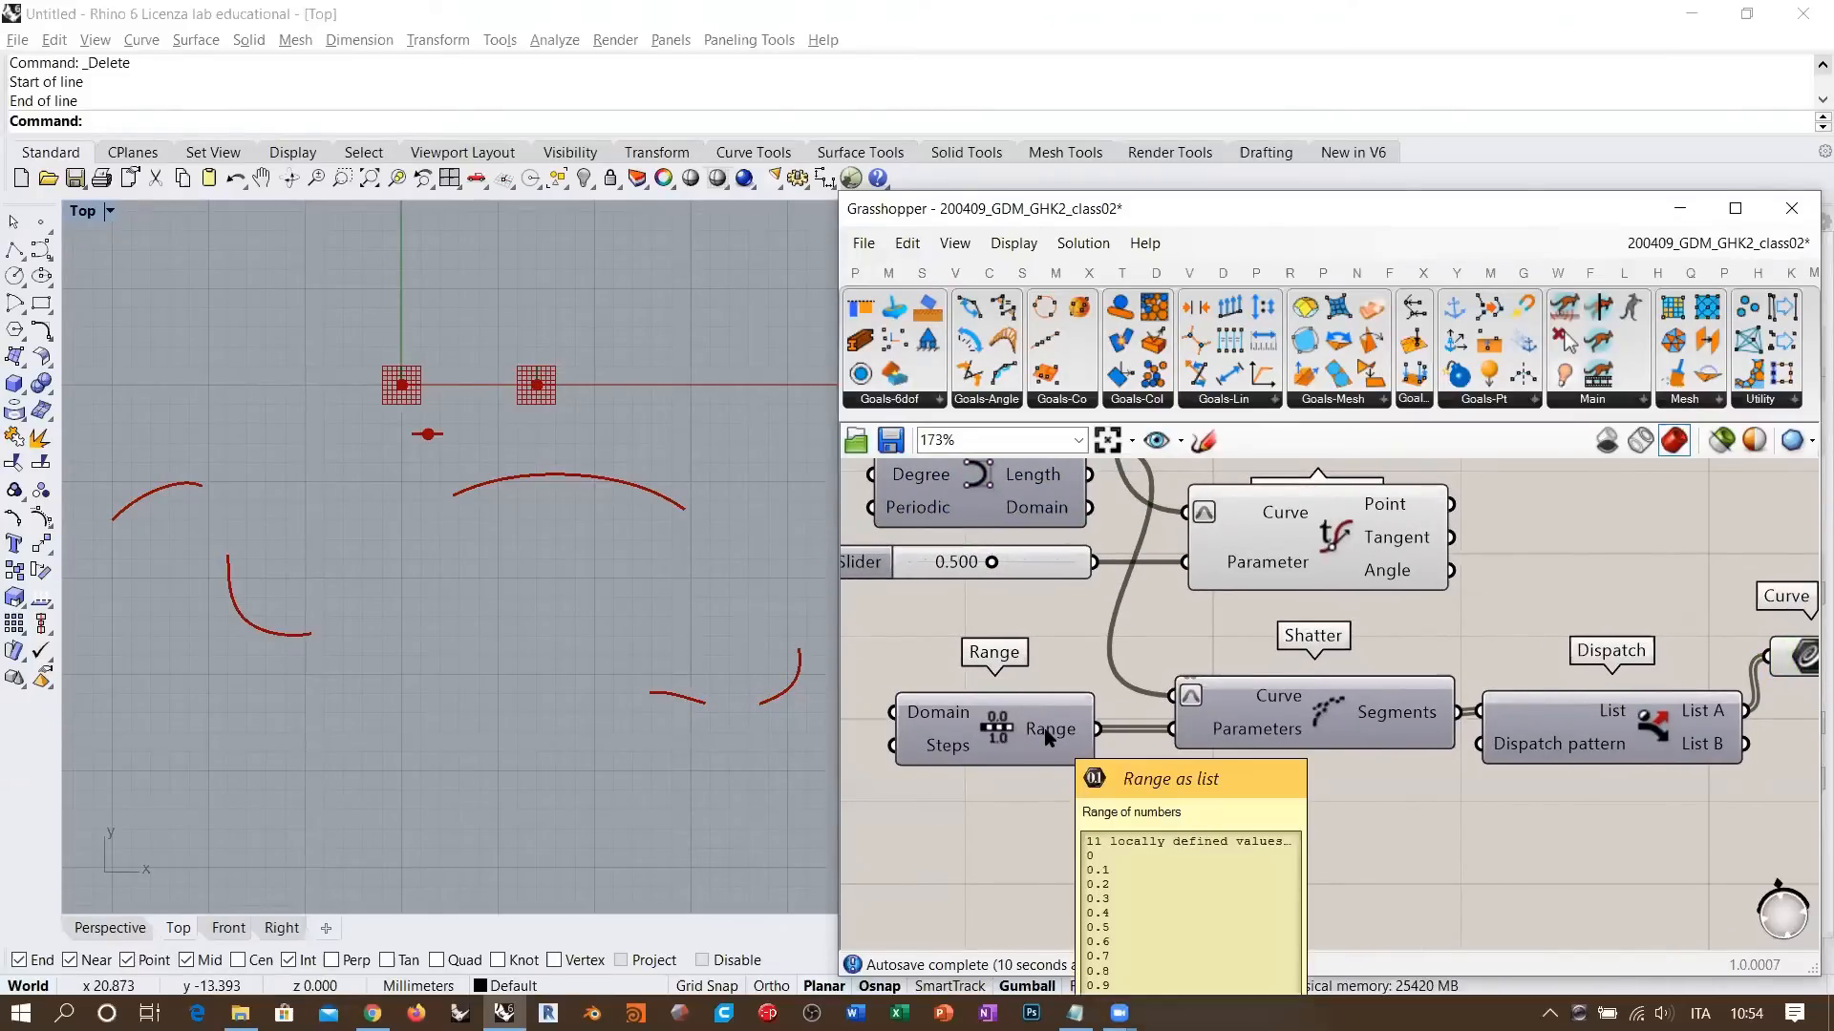
right_click_drag(1048, 736, 1060, 810)
left_click(1008, 577)
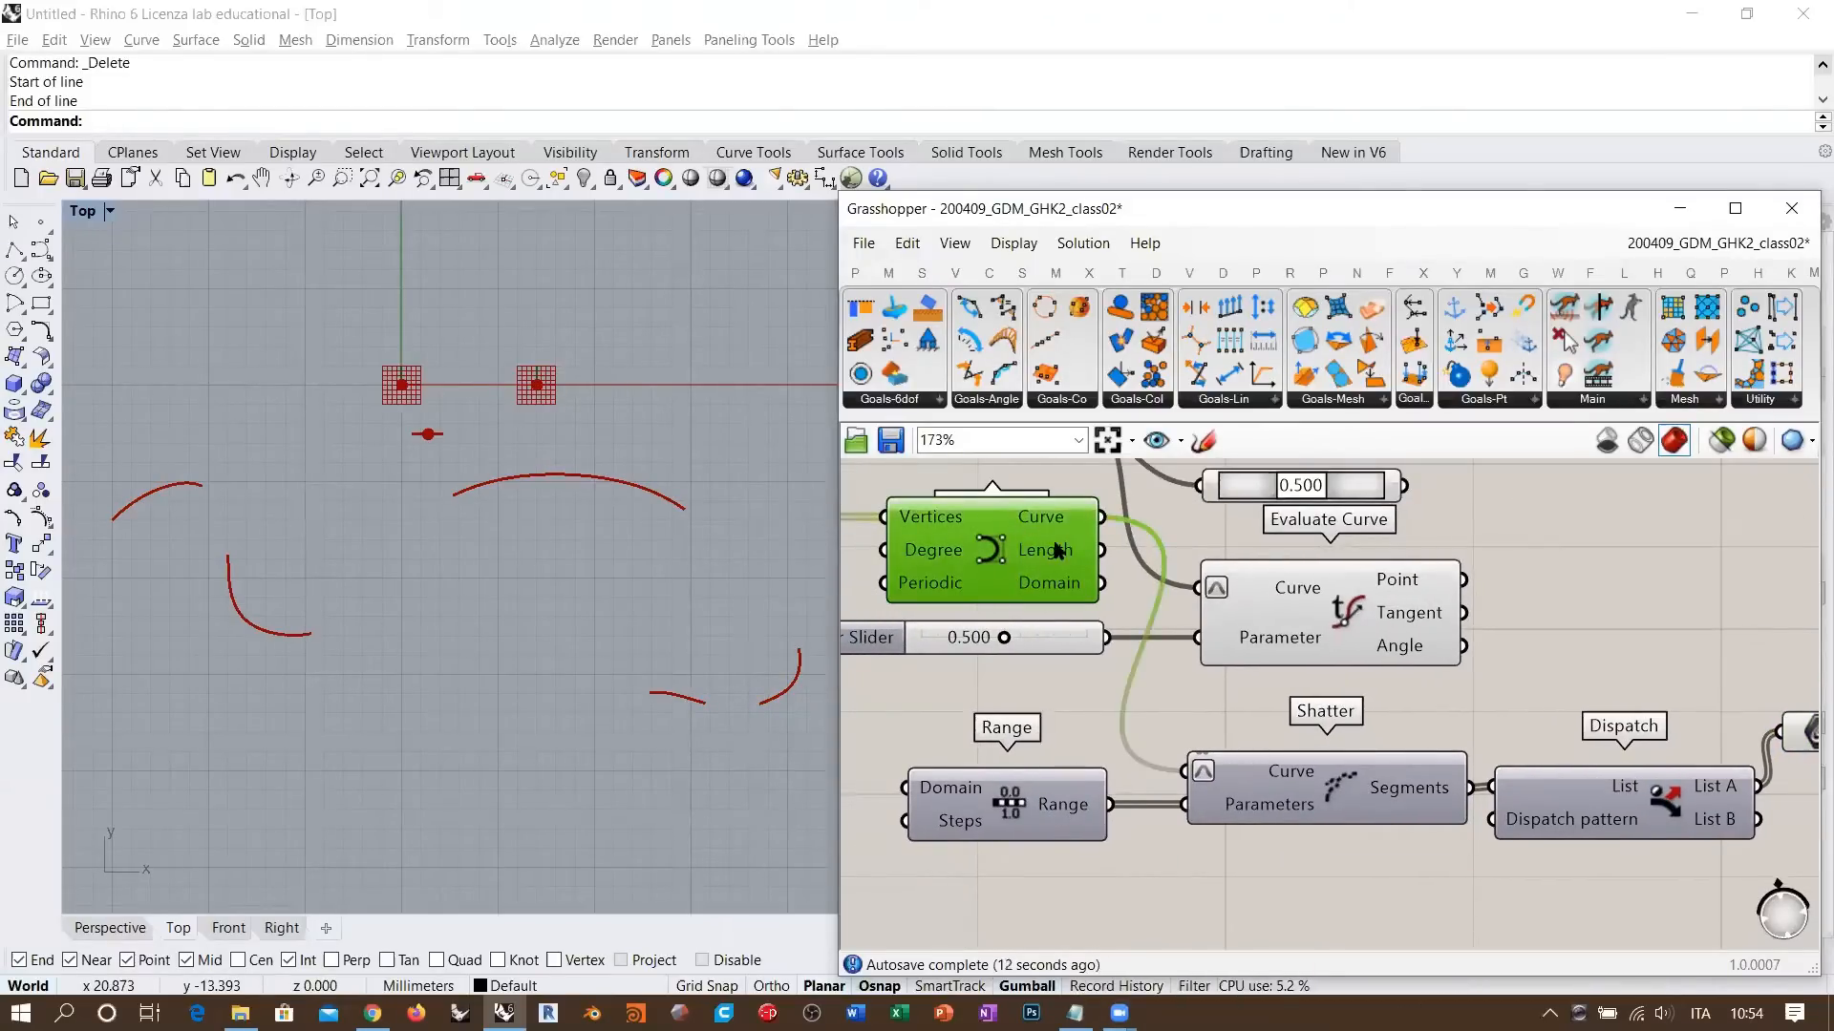
right_click_drag(964, 569, 1176, 600)
left_click(1001, 552)
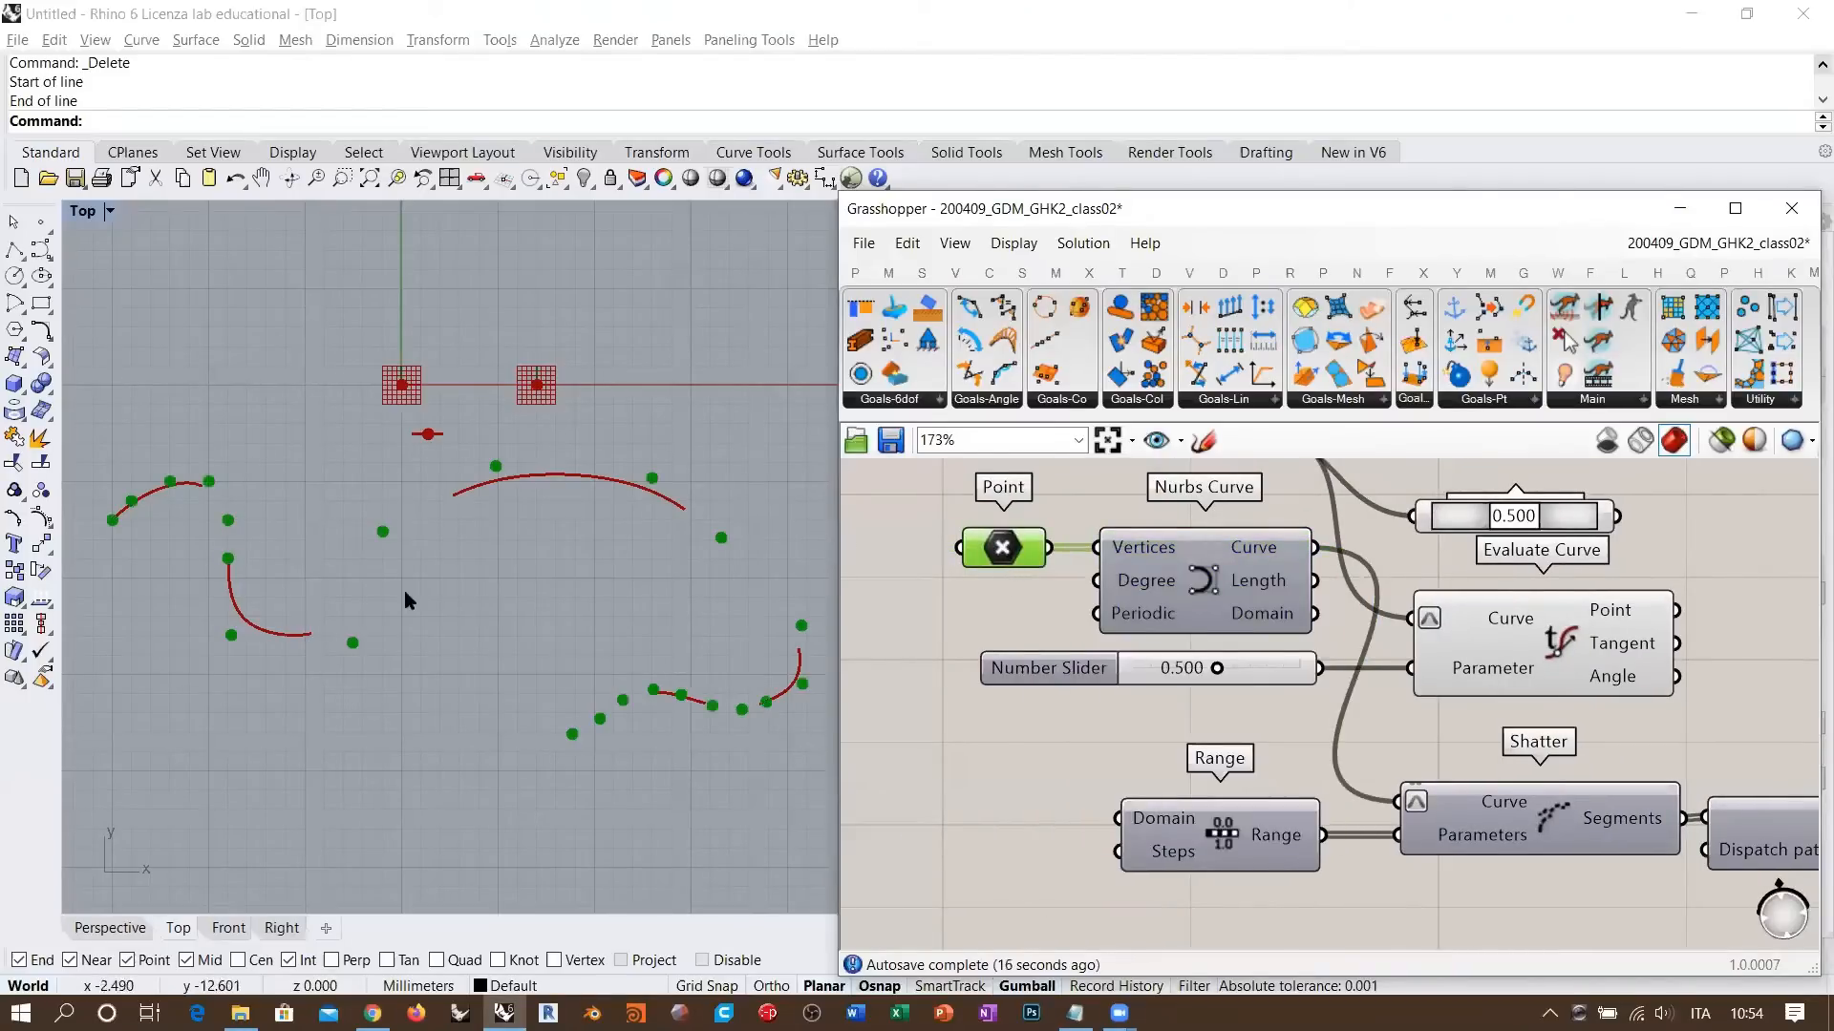
left_click(953, 651)
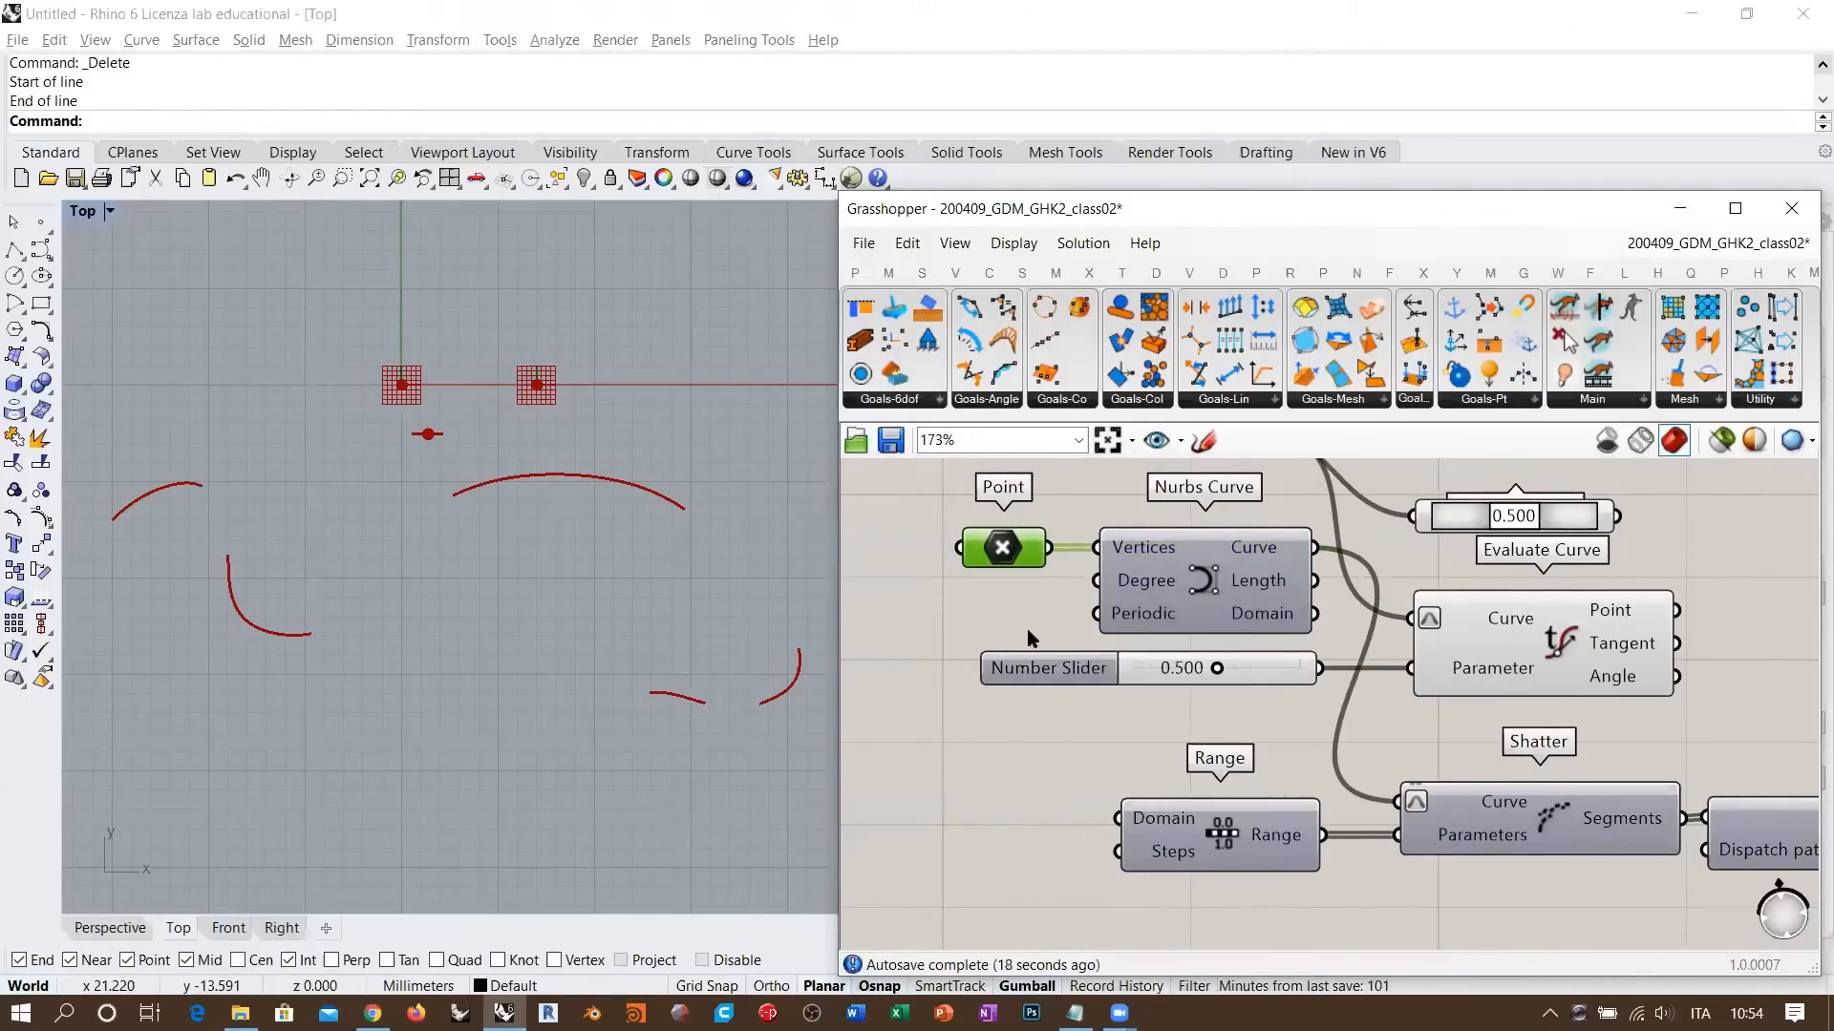
- Replace Shatter's Curve input with the Line parameter's output
right_click_drag(1339, 600, 1277, 716)
right_click_drag(1544, 828, 1358, 711)
scroll(1358, 711, "down", 1)
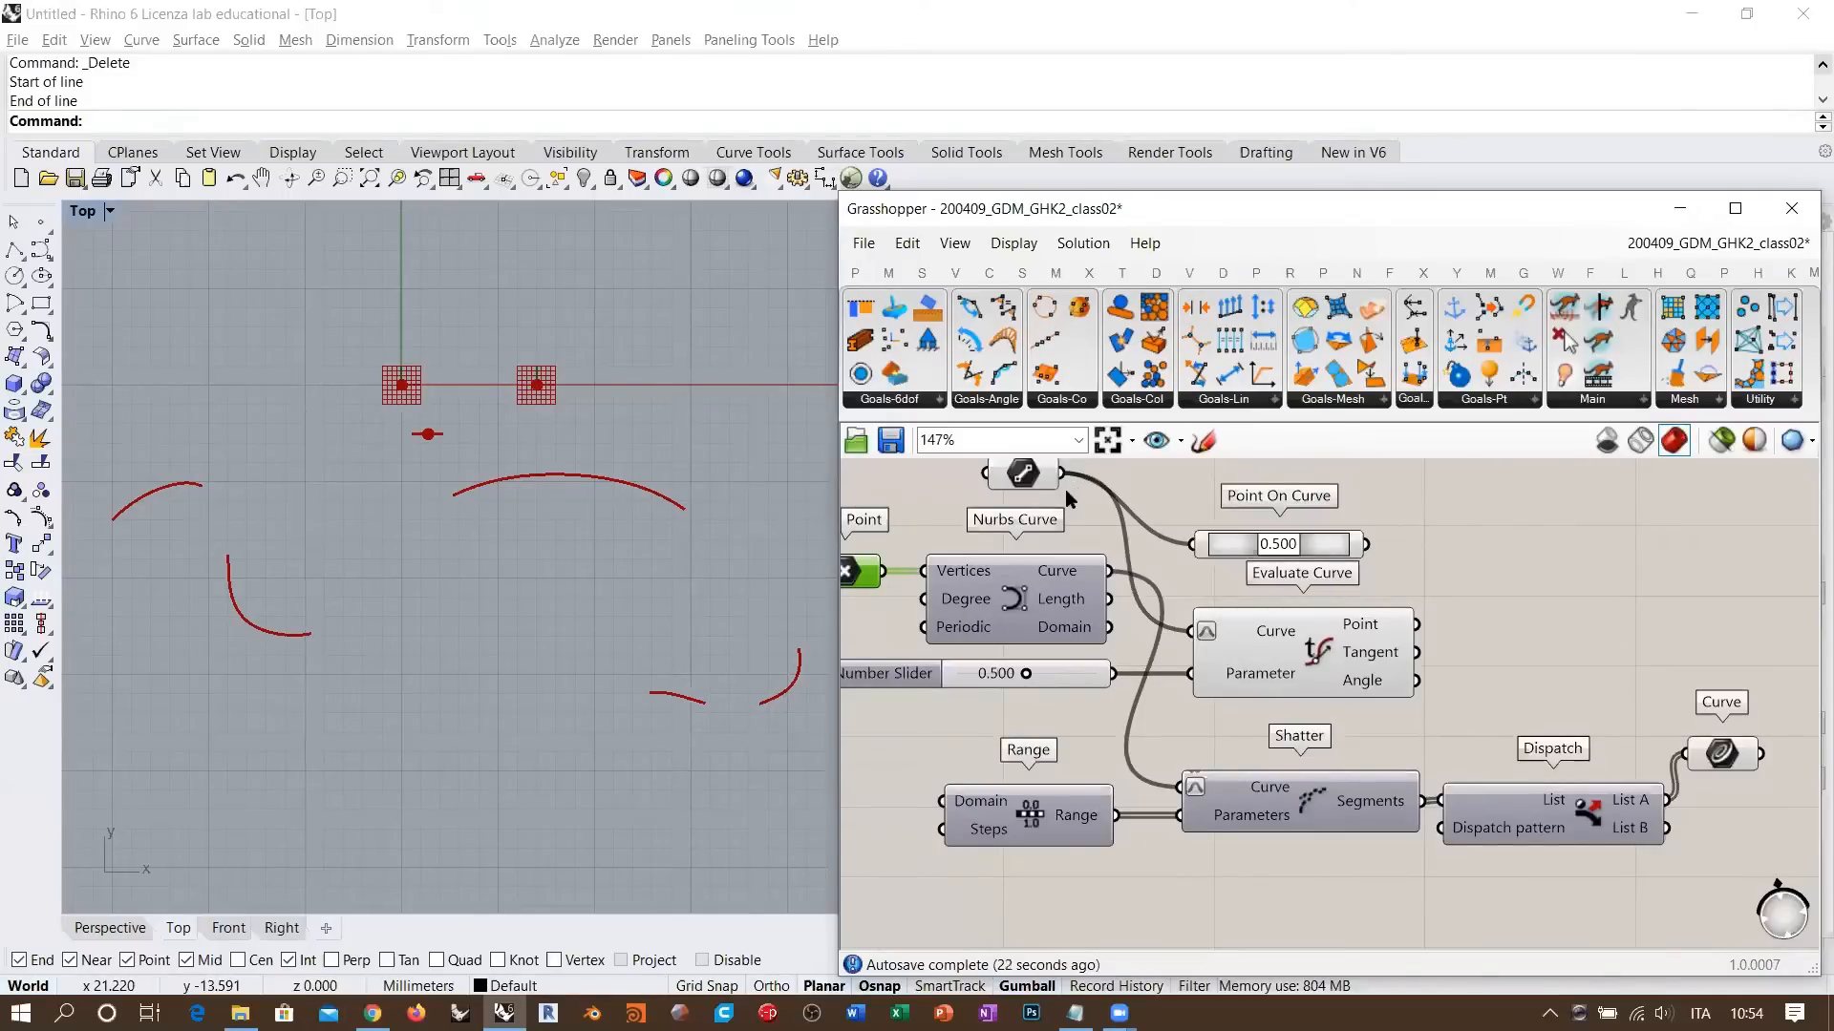
left_click_drag(1062, 473, 1189, 785)
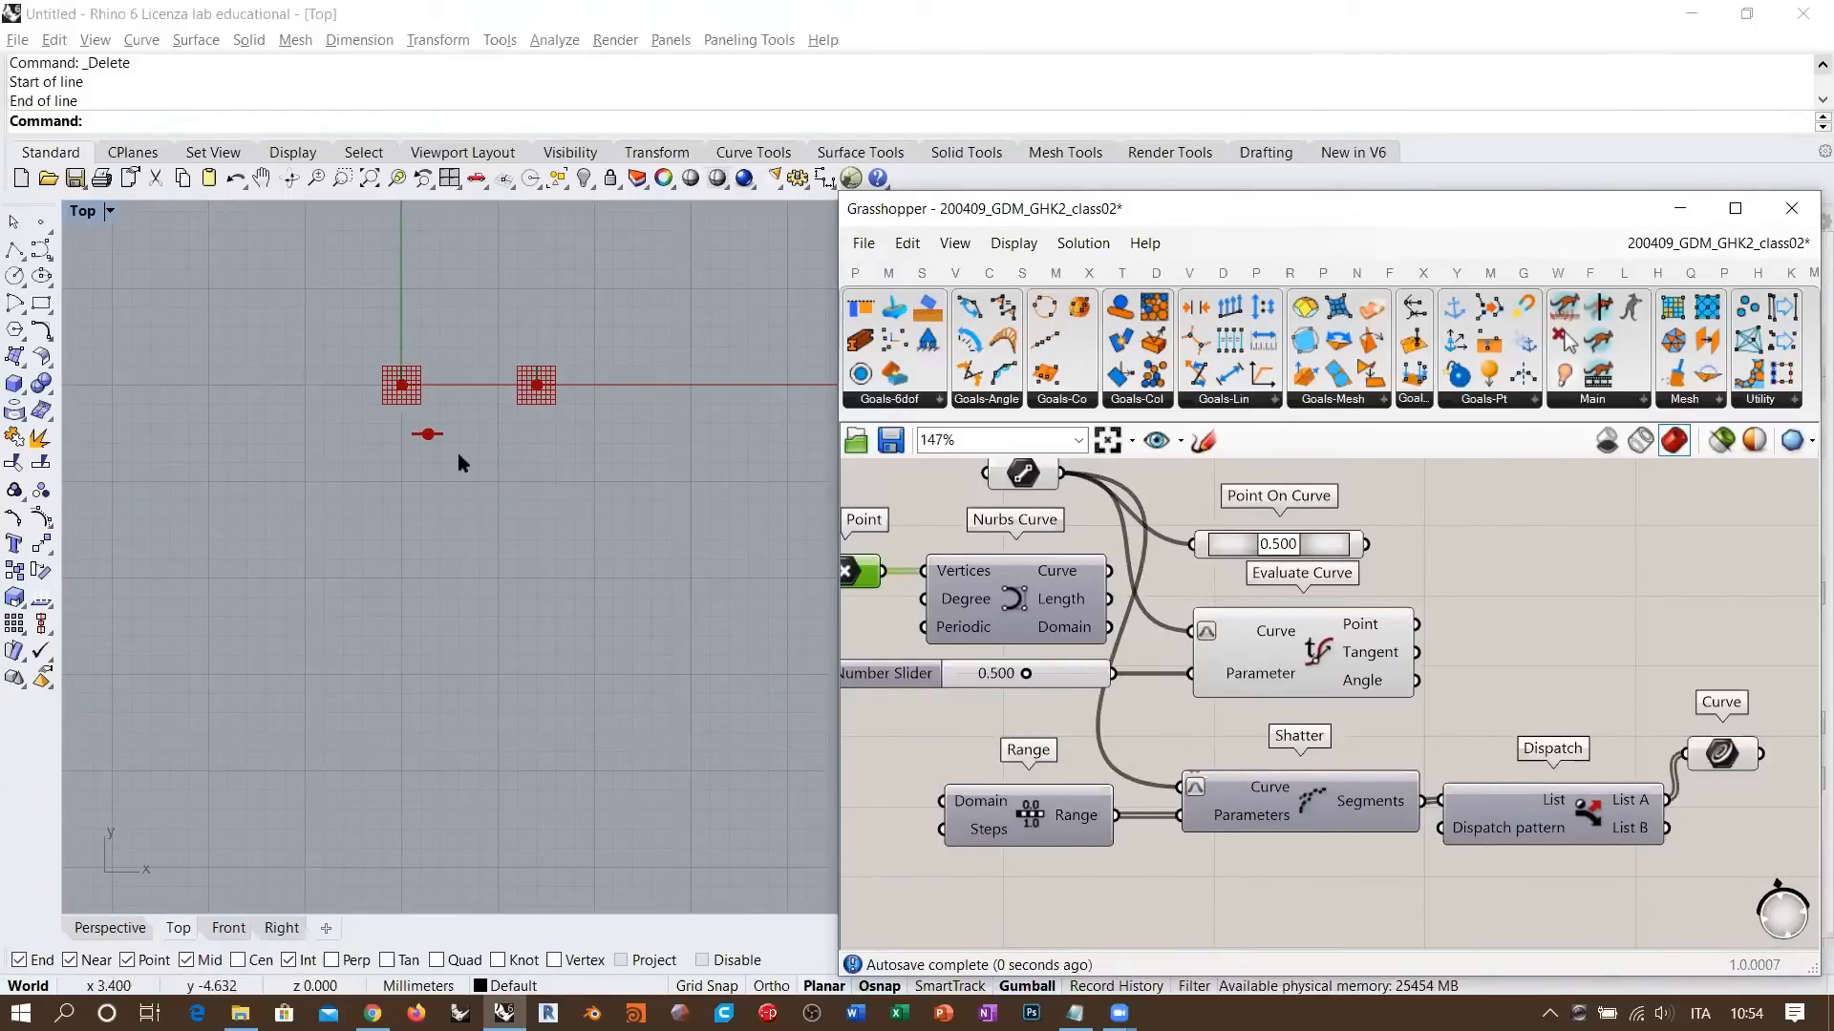
- Turn off the preview of Evaluate Curve, Point On Curve and the Line parameter
scroll(439, 430, "up", 5)
left_click(1289, 637)
key("ctrl+q")
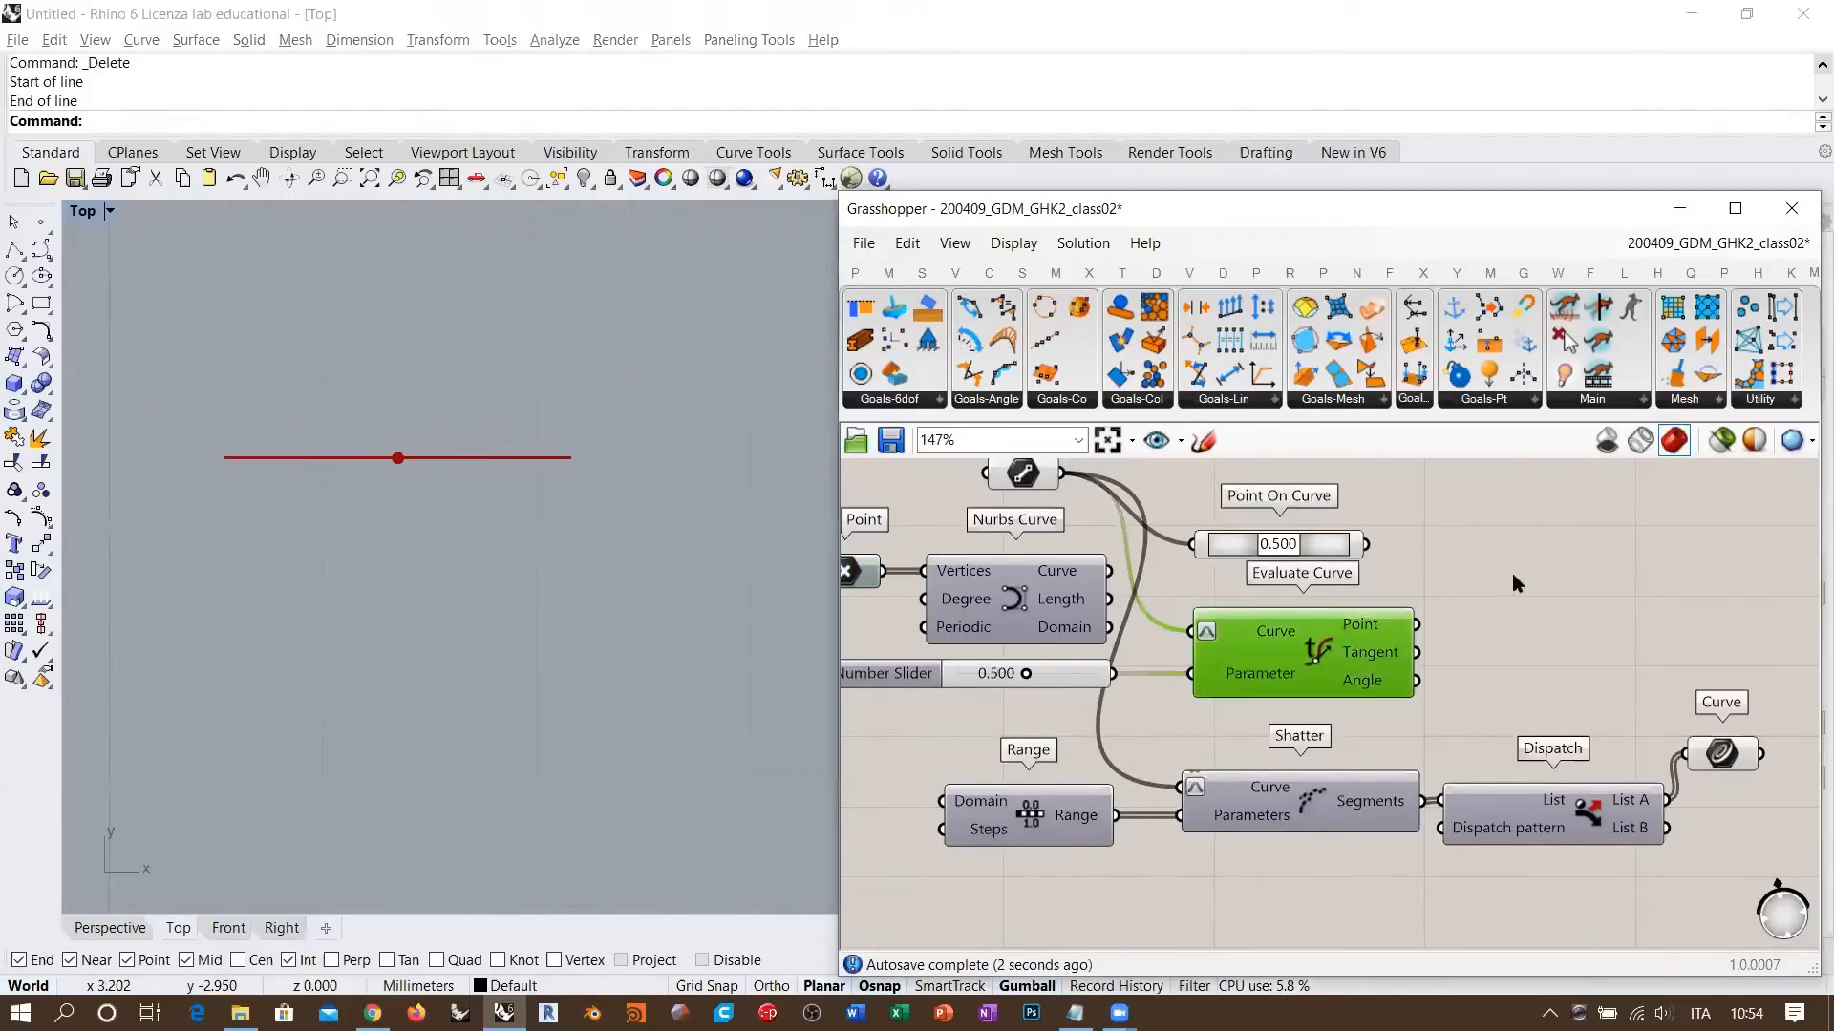
left_click(1506, 571)
left_click(1245, 540)
key("ctrl+q")
left_click(1024, 474)
left_click(1469, 547)
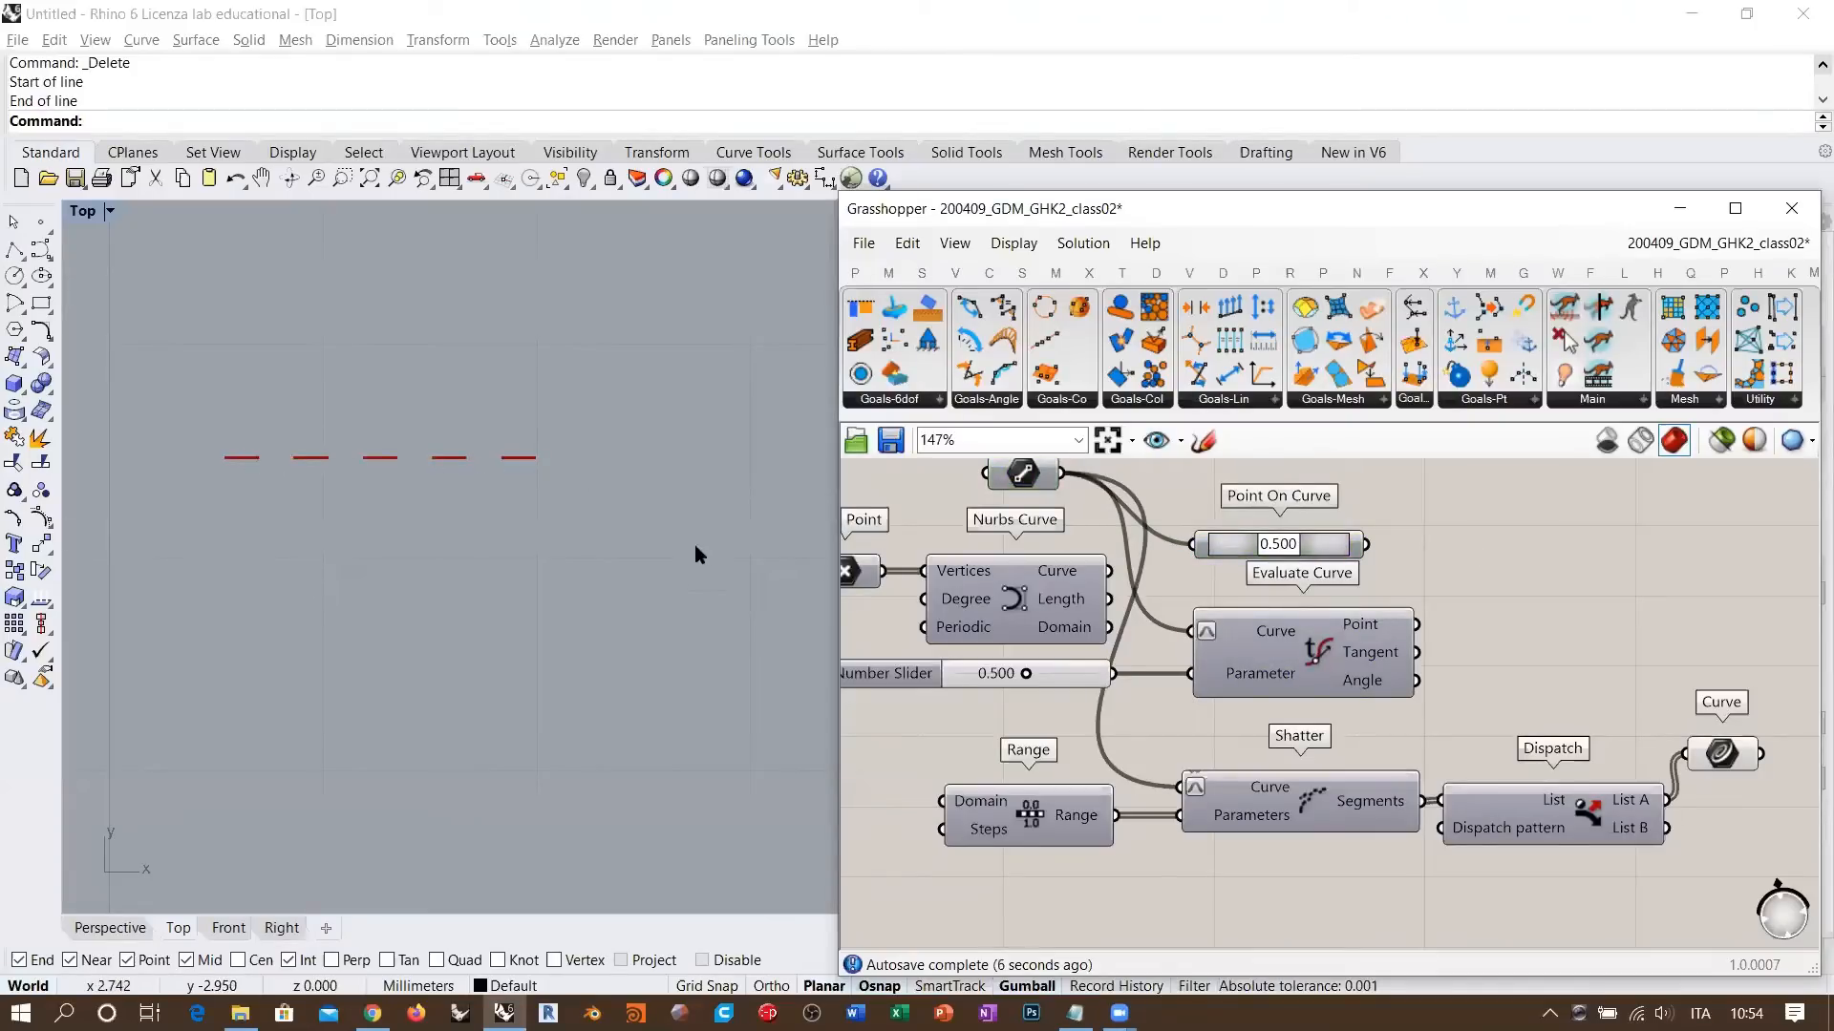
- Add a Perp Frame component below Shatter
scroll(1494, 735, "down", 3)
left_click_drag(1675, 834, 1182, 718)
left_click(1522, 668)
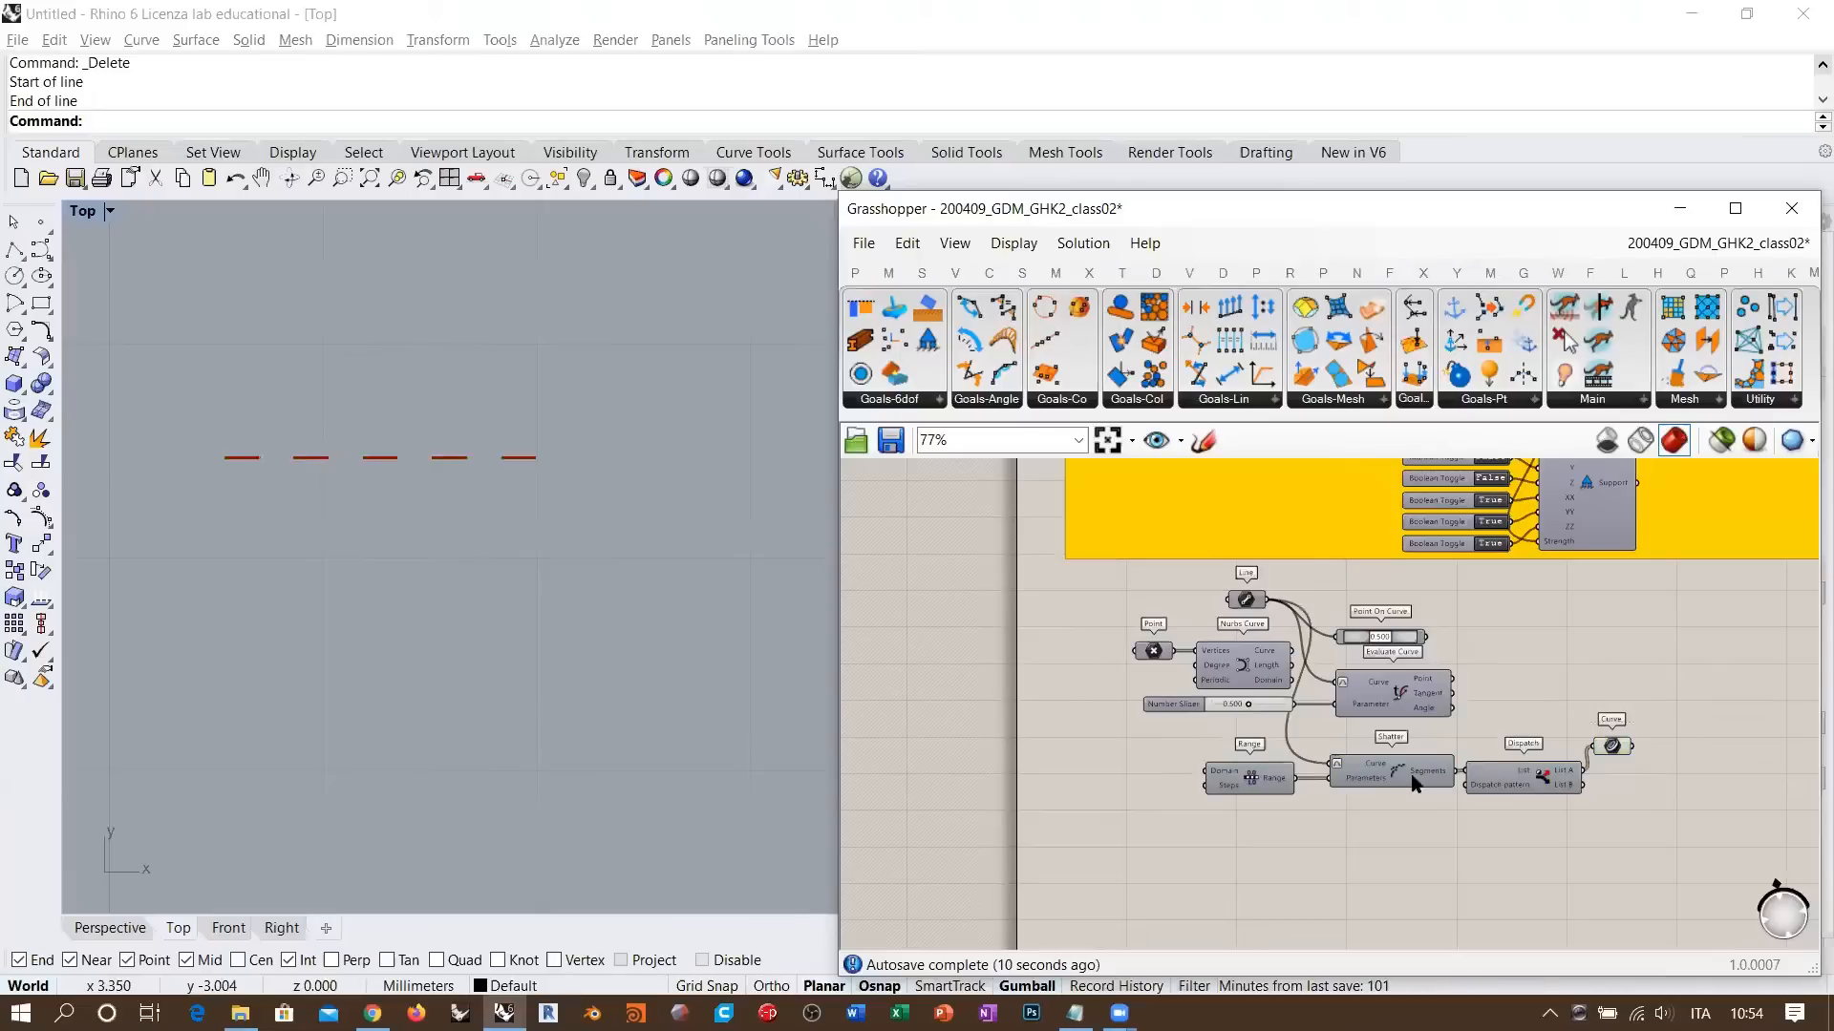
scroll(1413, 821, "up", 4)
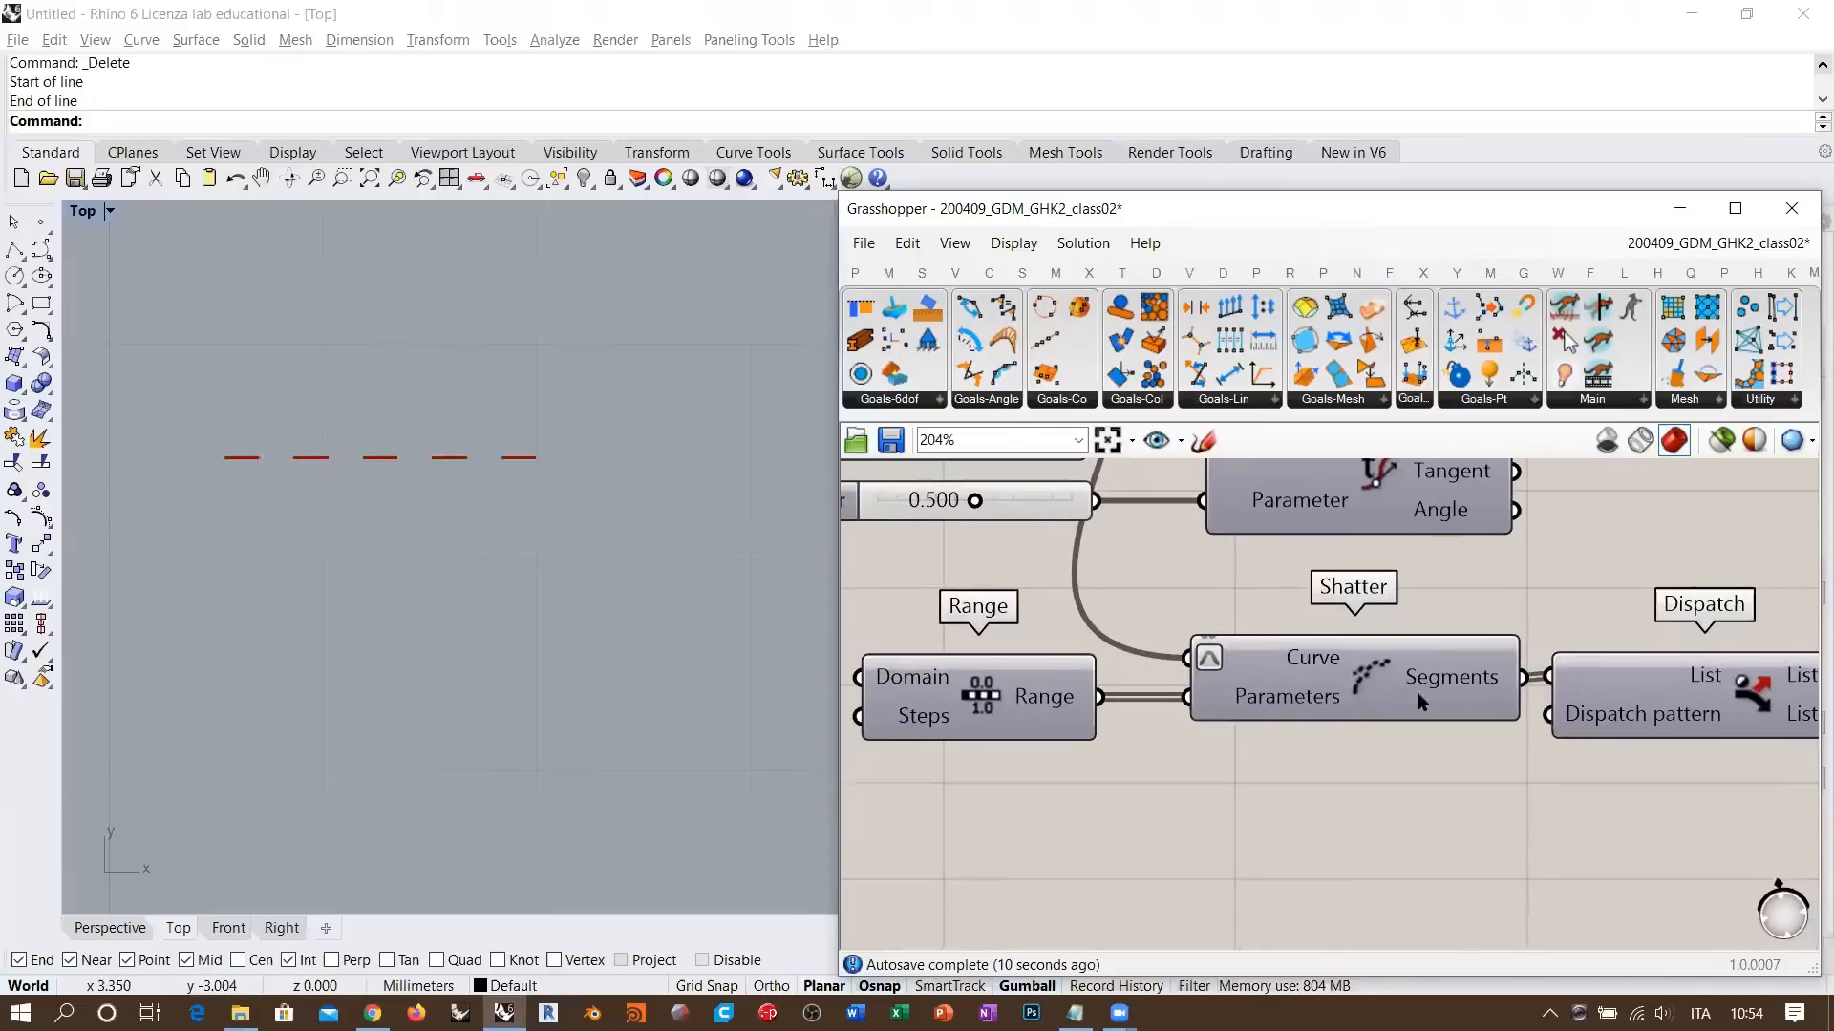
double_click(1366, 824)
type("per")
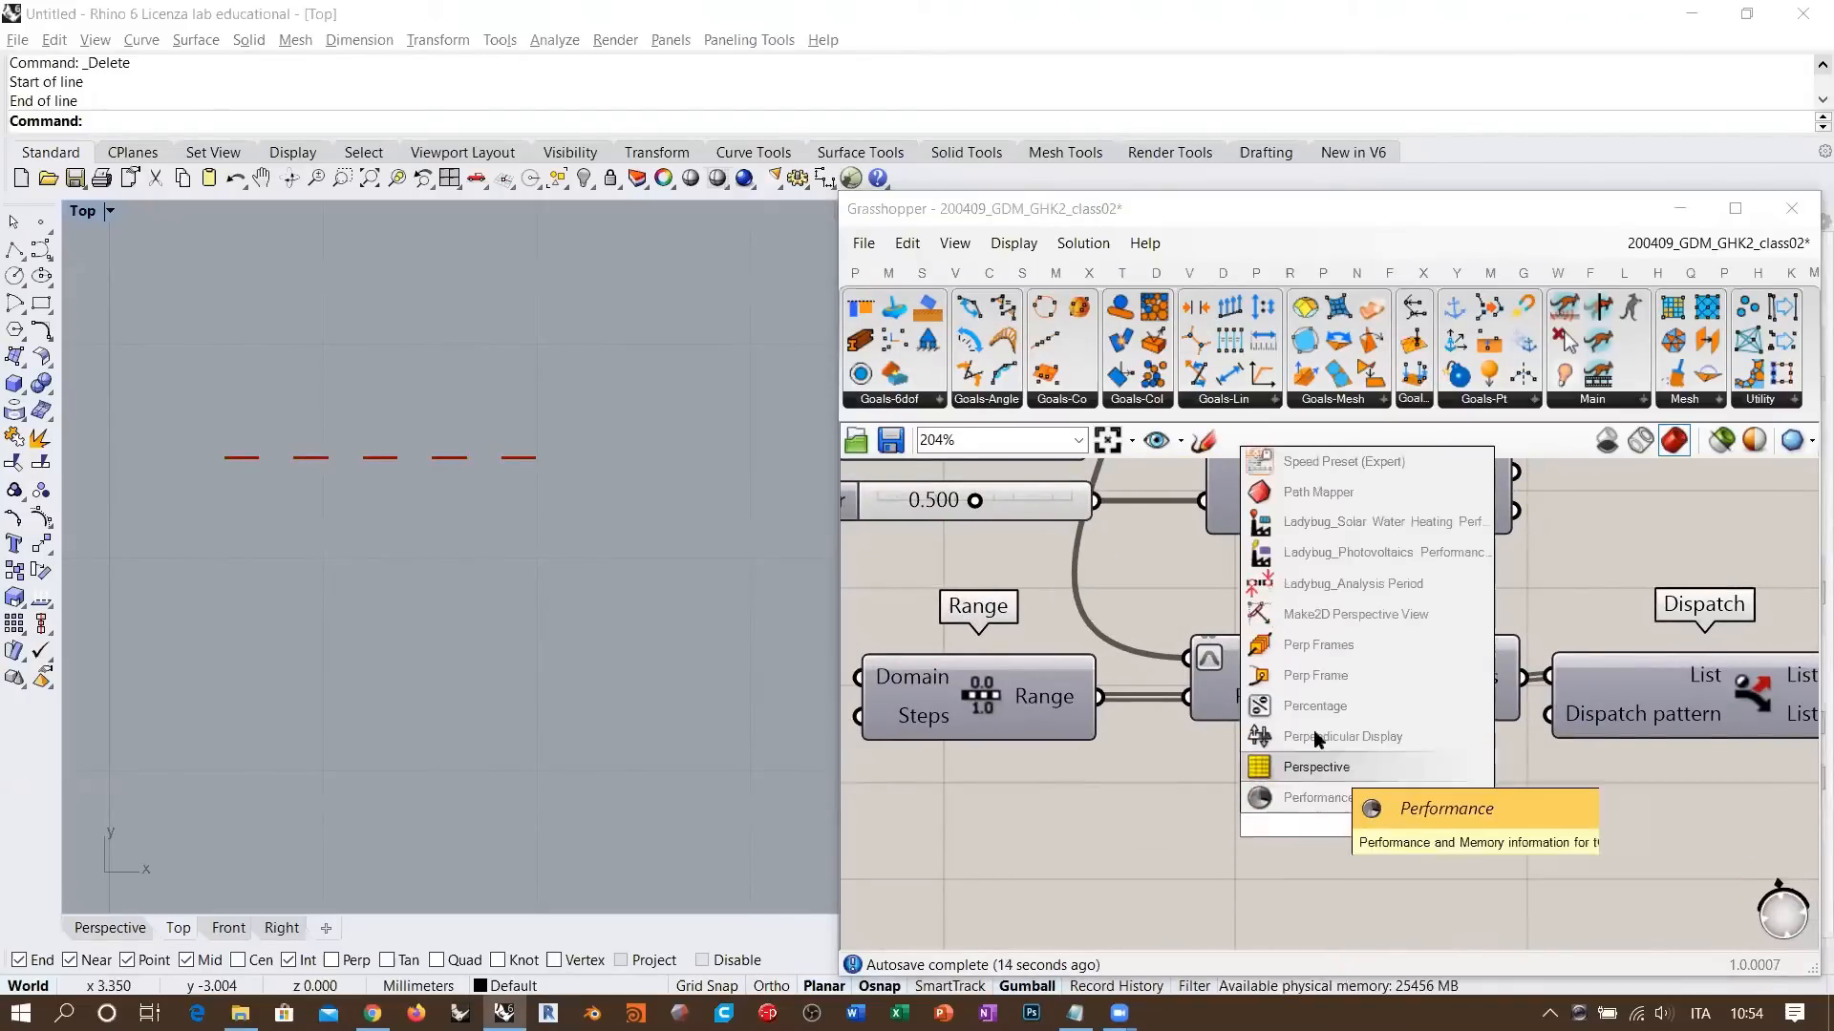
left_click(1316, 675)
scroll(1385, 764, "down", 2)
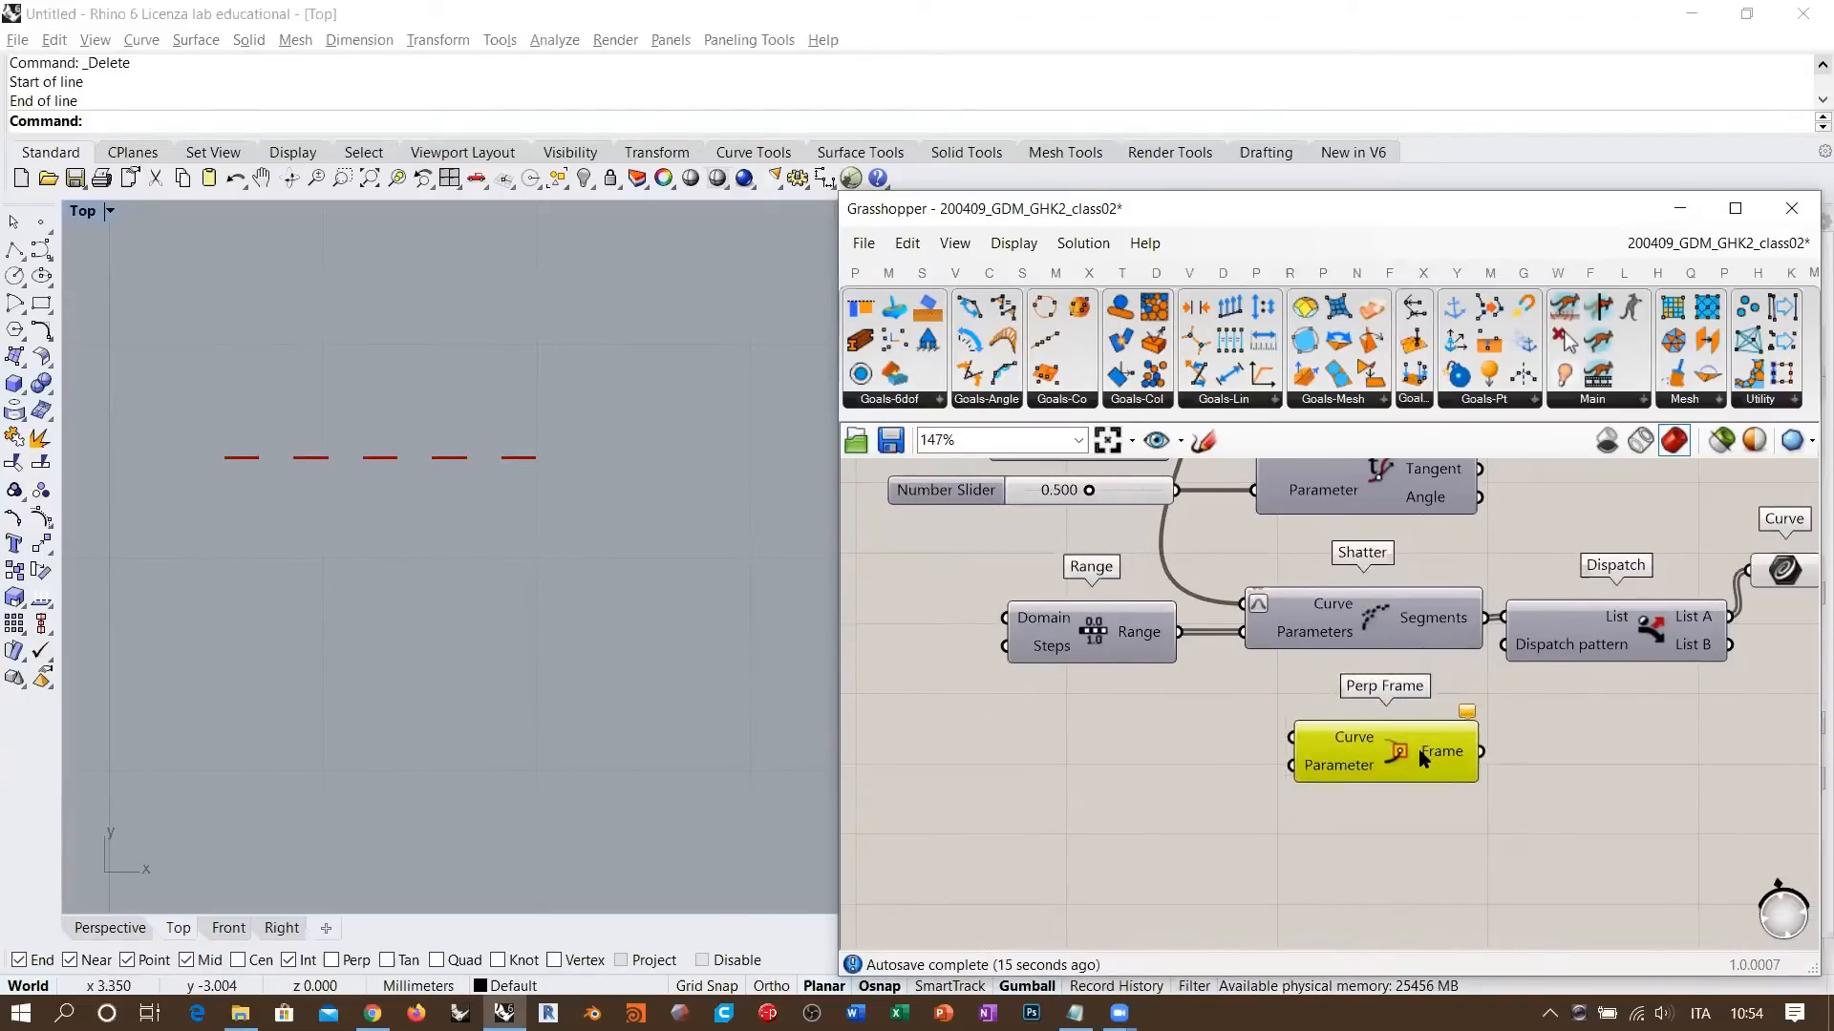
left_click_drag(1420, 751, 1424, 755)
- Connect the Line parameter's output to Perp Frame's Curve input
right_click_drag(1375, 736, 1433, 825)
right_click_drag(1253, 509, 1235, 565)
scroll(1196, 537, "down", 1)
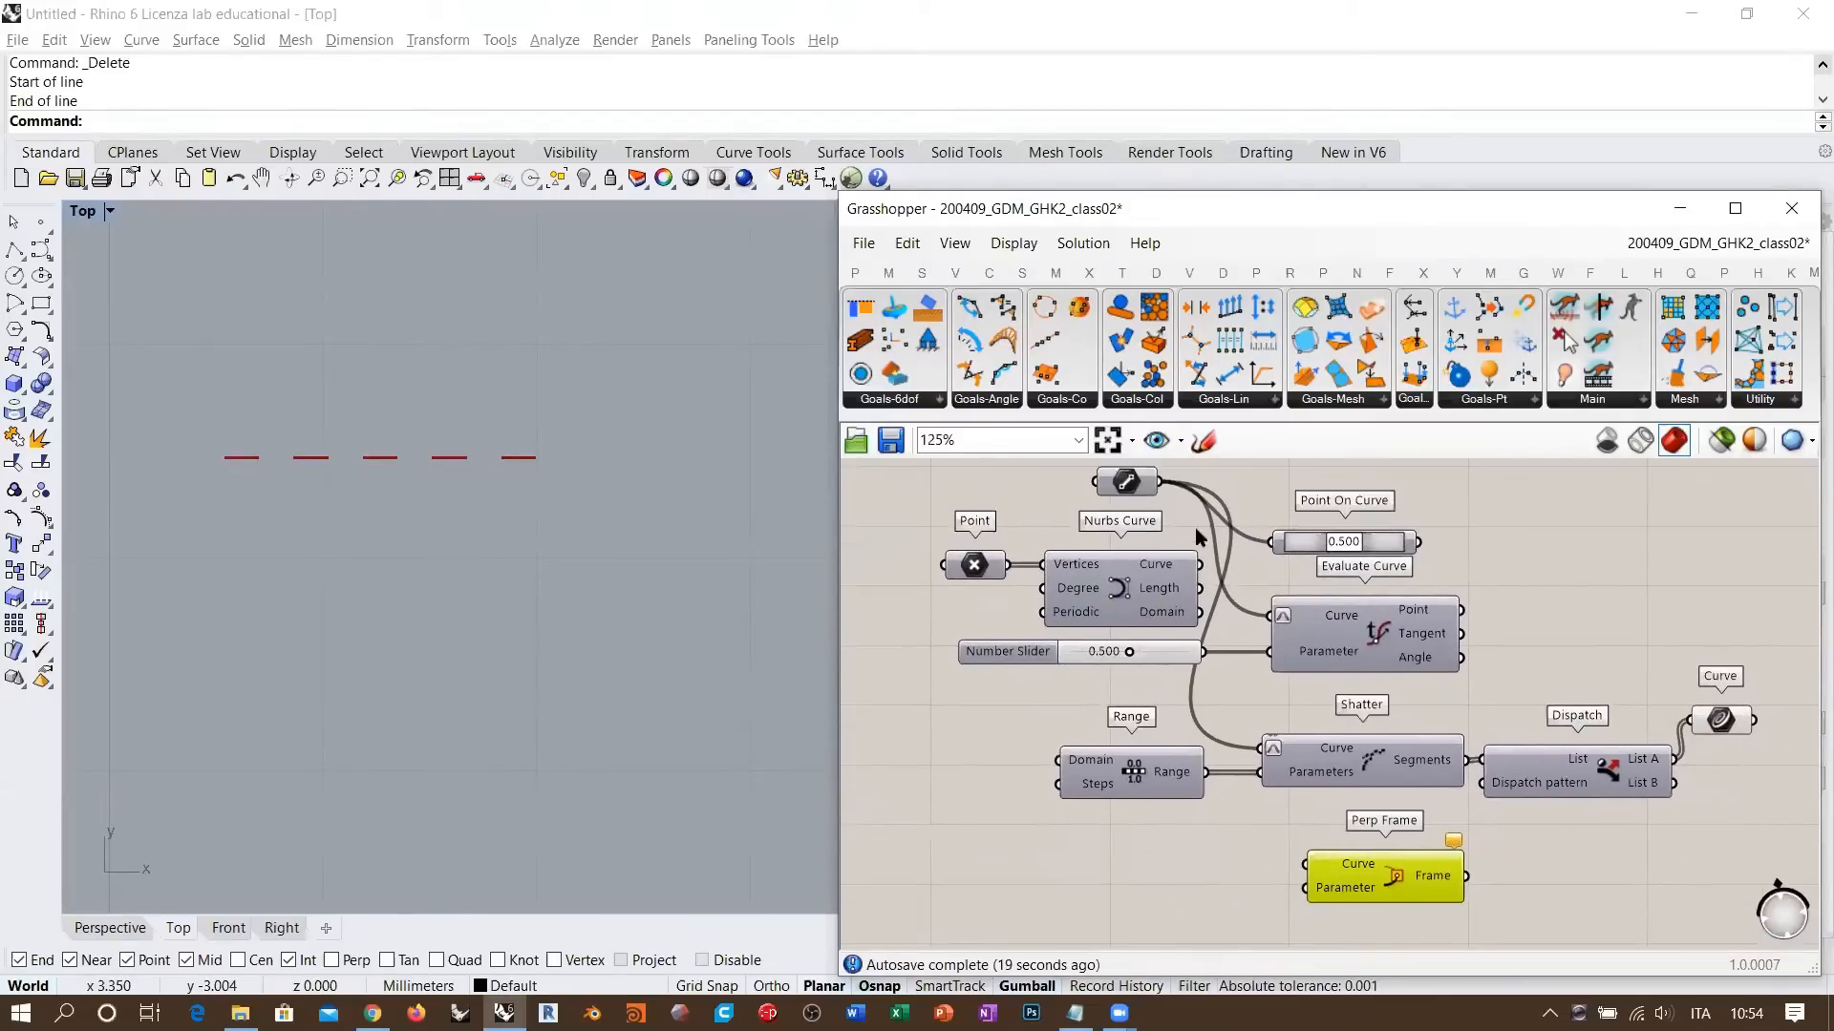
left_click_drag(1160, 484, 1306, 864)
- Add a number slider from 0.000 to 1 and connect it to Perp Frame's Parameter input
scroll(1408, 534, "up", 5)
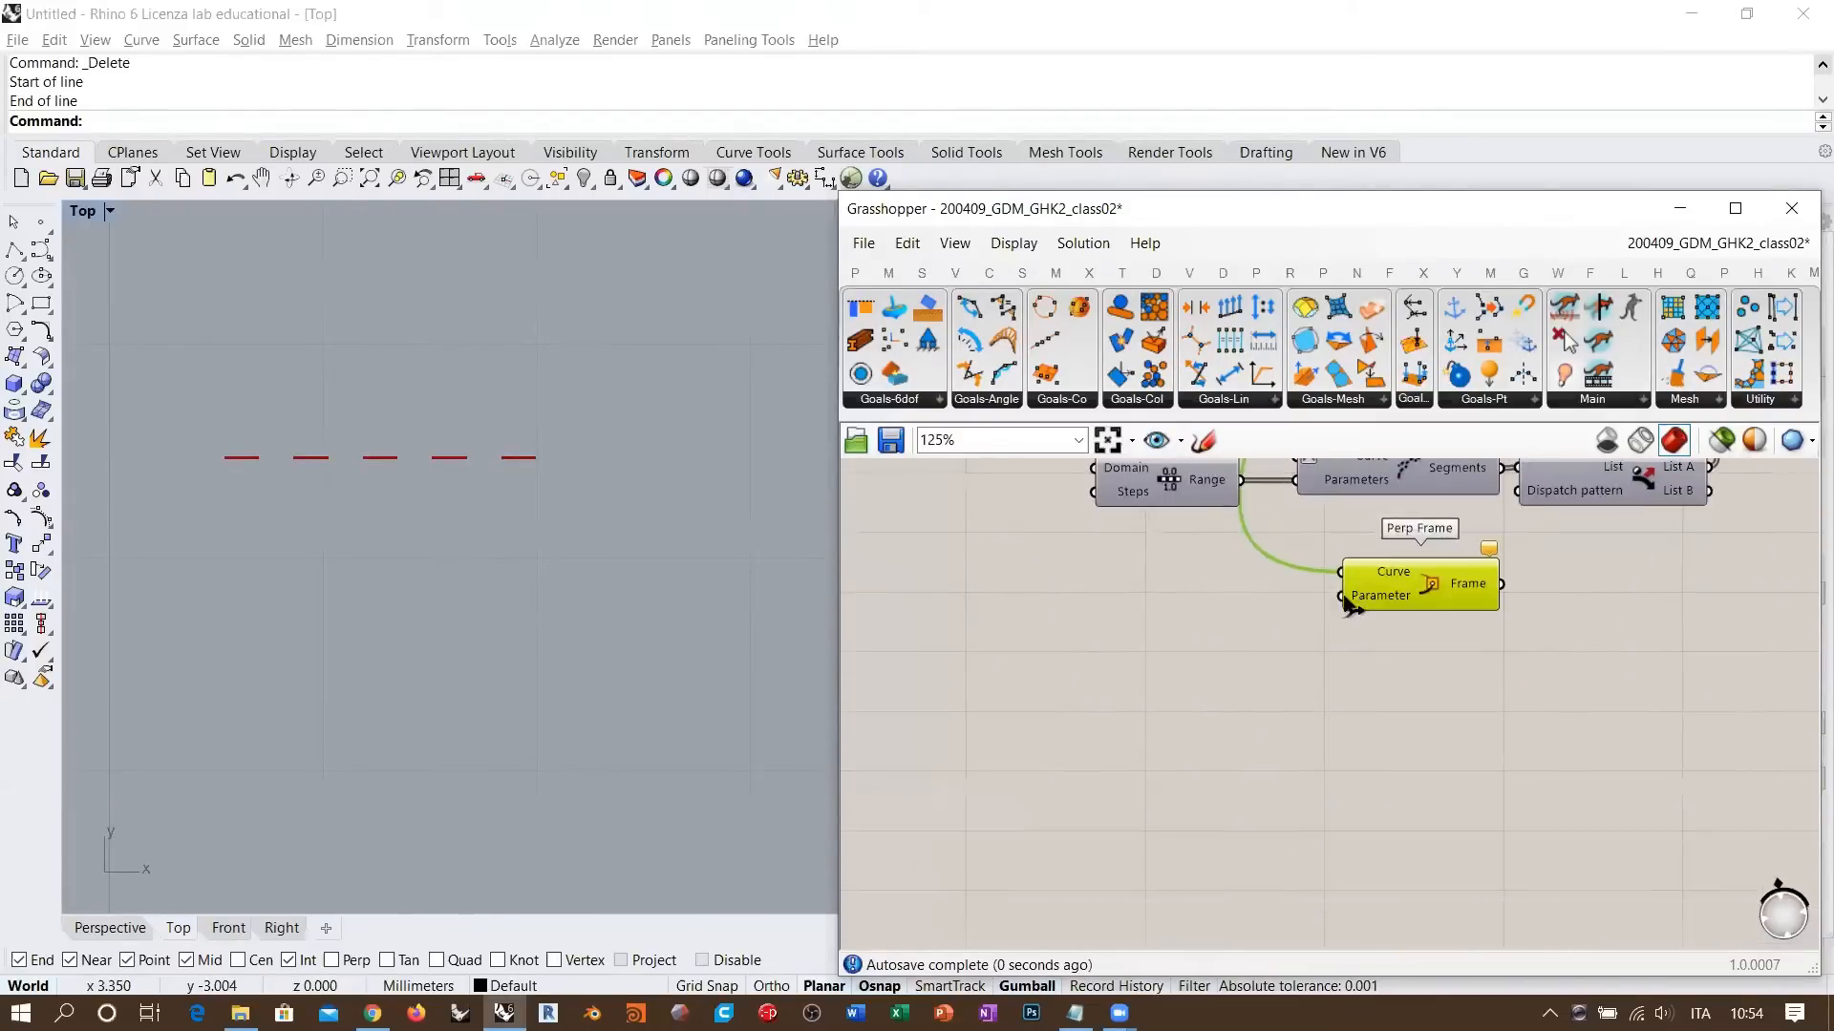
double_click(1164, 669)
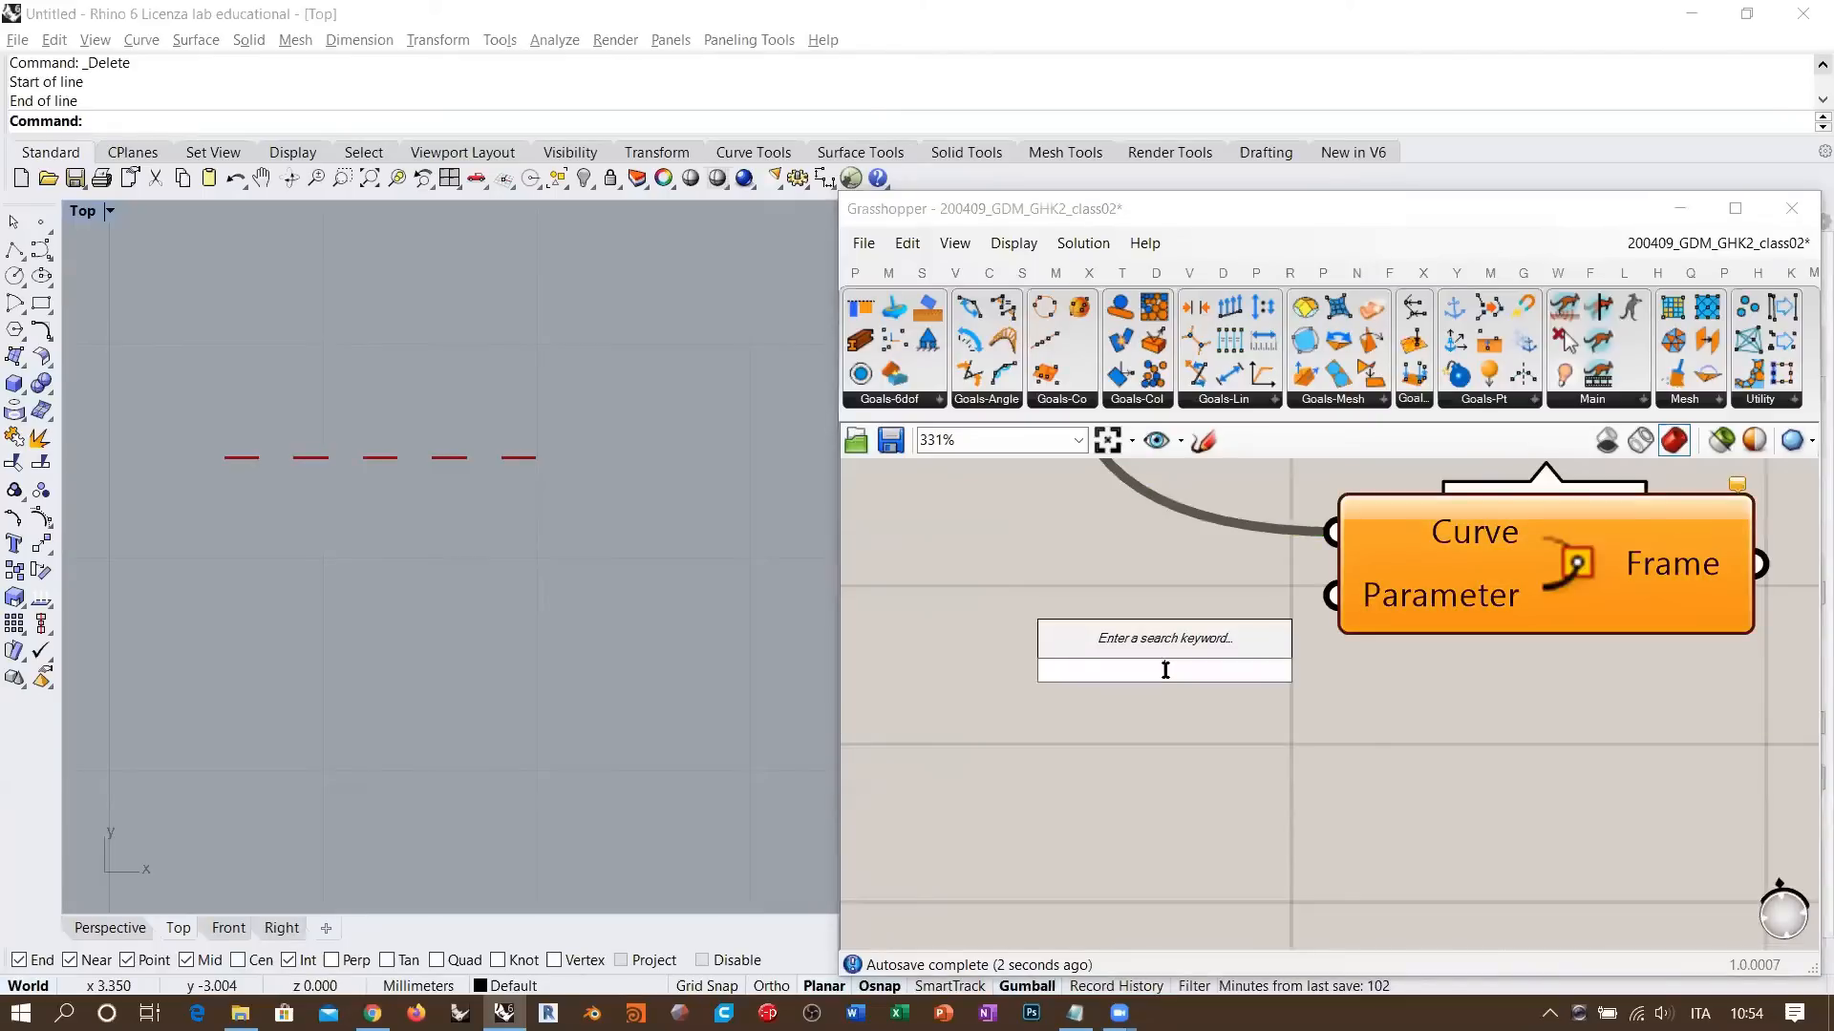
type("0.000<1")
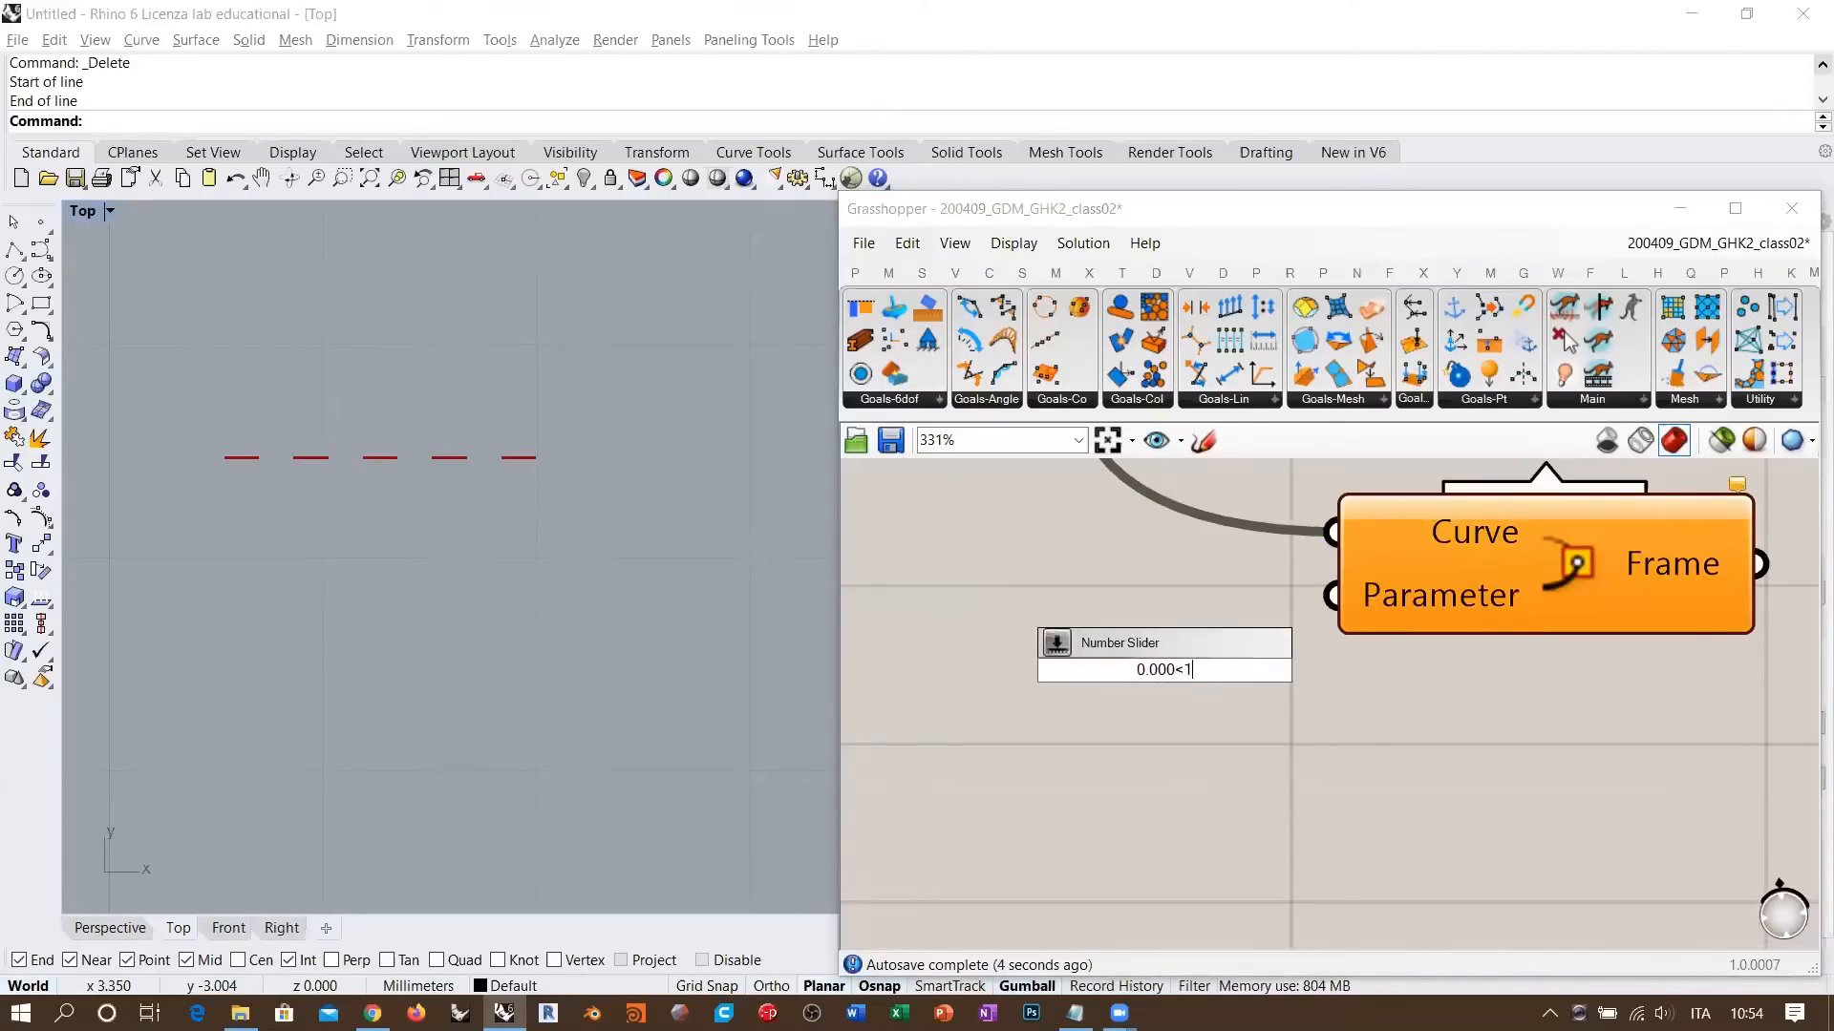
key("Return")
left_click_drag(1303, 672, 1332, 599)
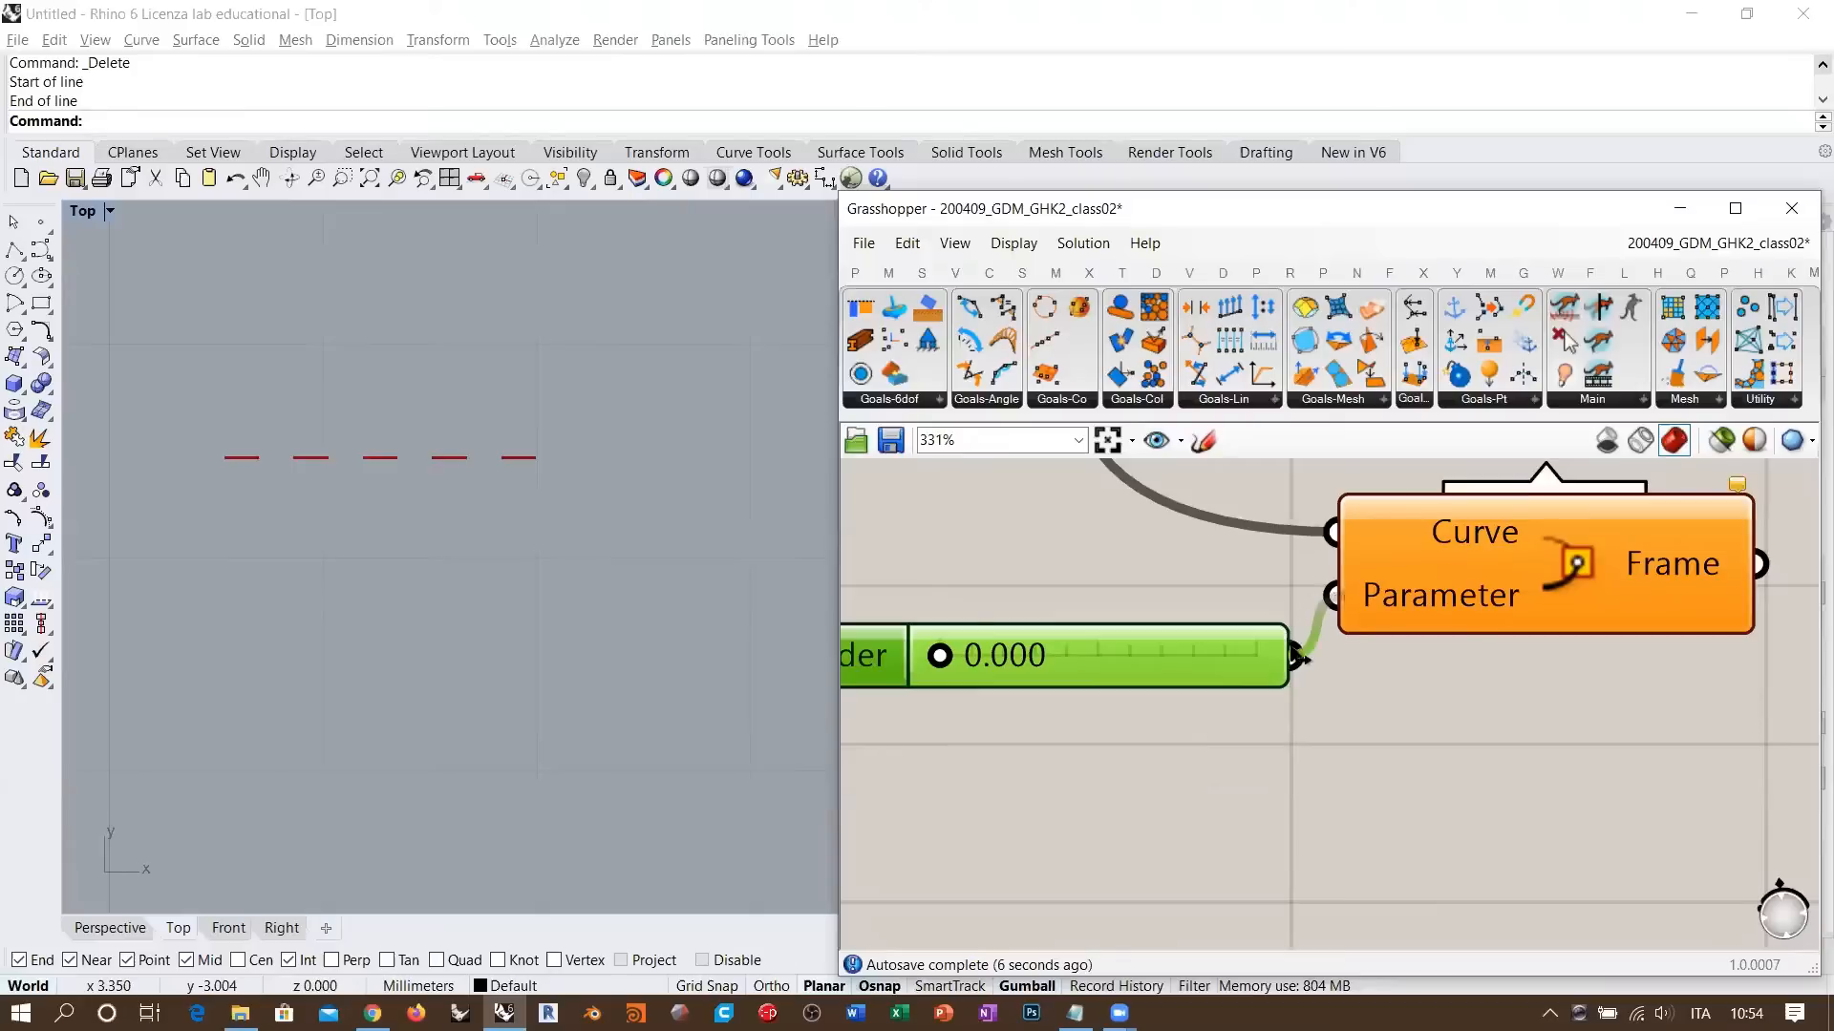
- Turn off the preview of the Curve parameter after Dispatch and turn the Line parameter's preview back on
left_click(1392, 687)
right_click_drag(1332, 563, 1319, 594)
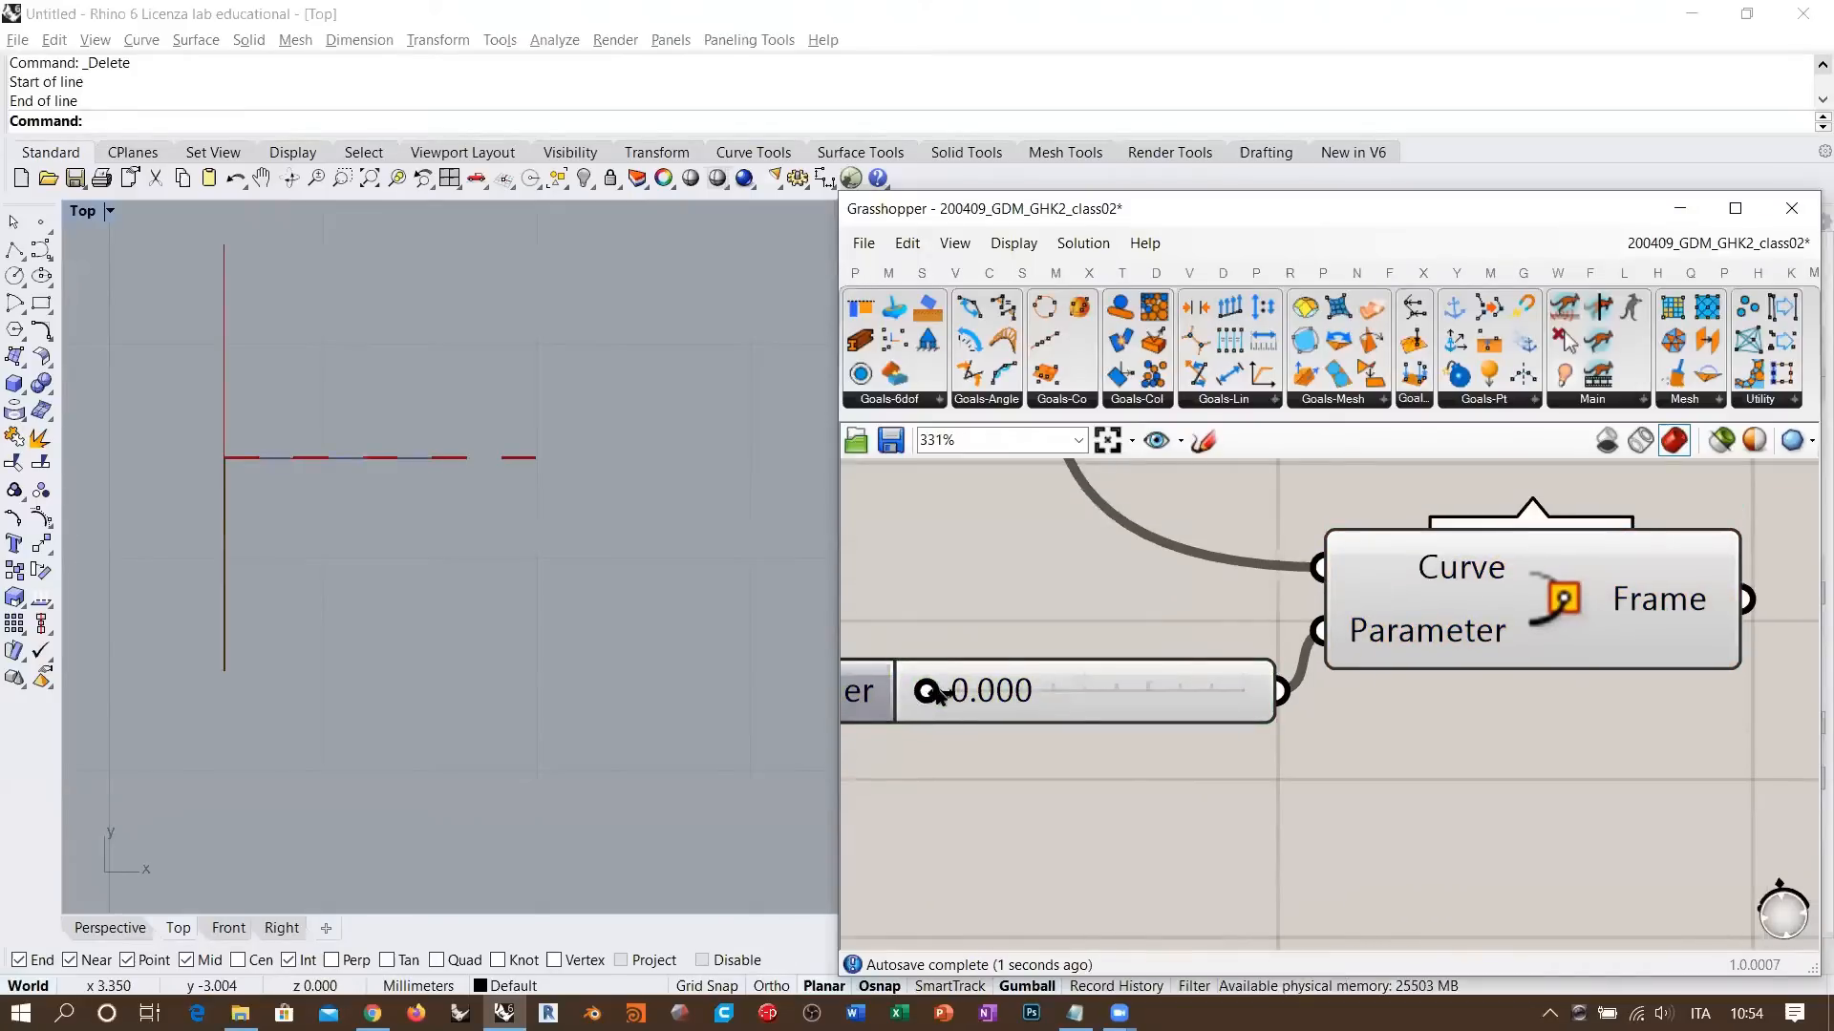
mouse_move(934, 694)
left_mouse_down()
mouse_move(1280, 712)
mouse_move(925, 690)
left_mouse_up()
scroll(1512, 680, "down", 5)
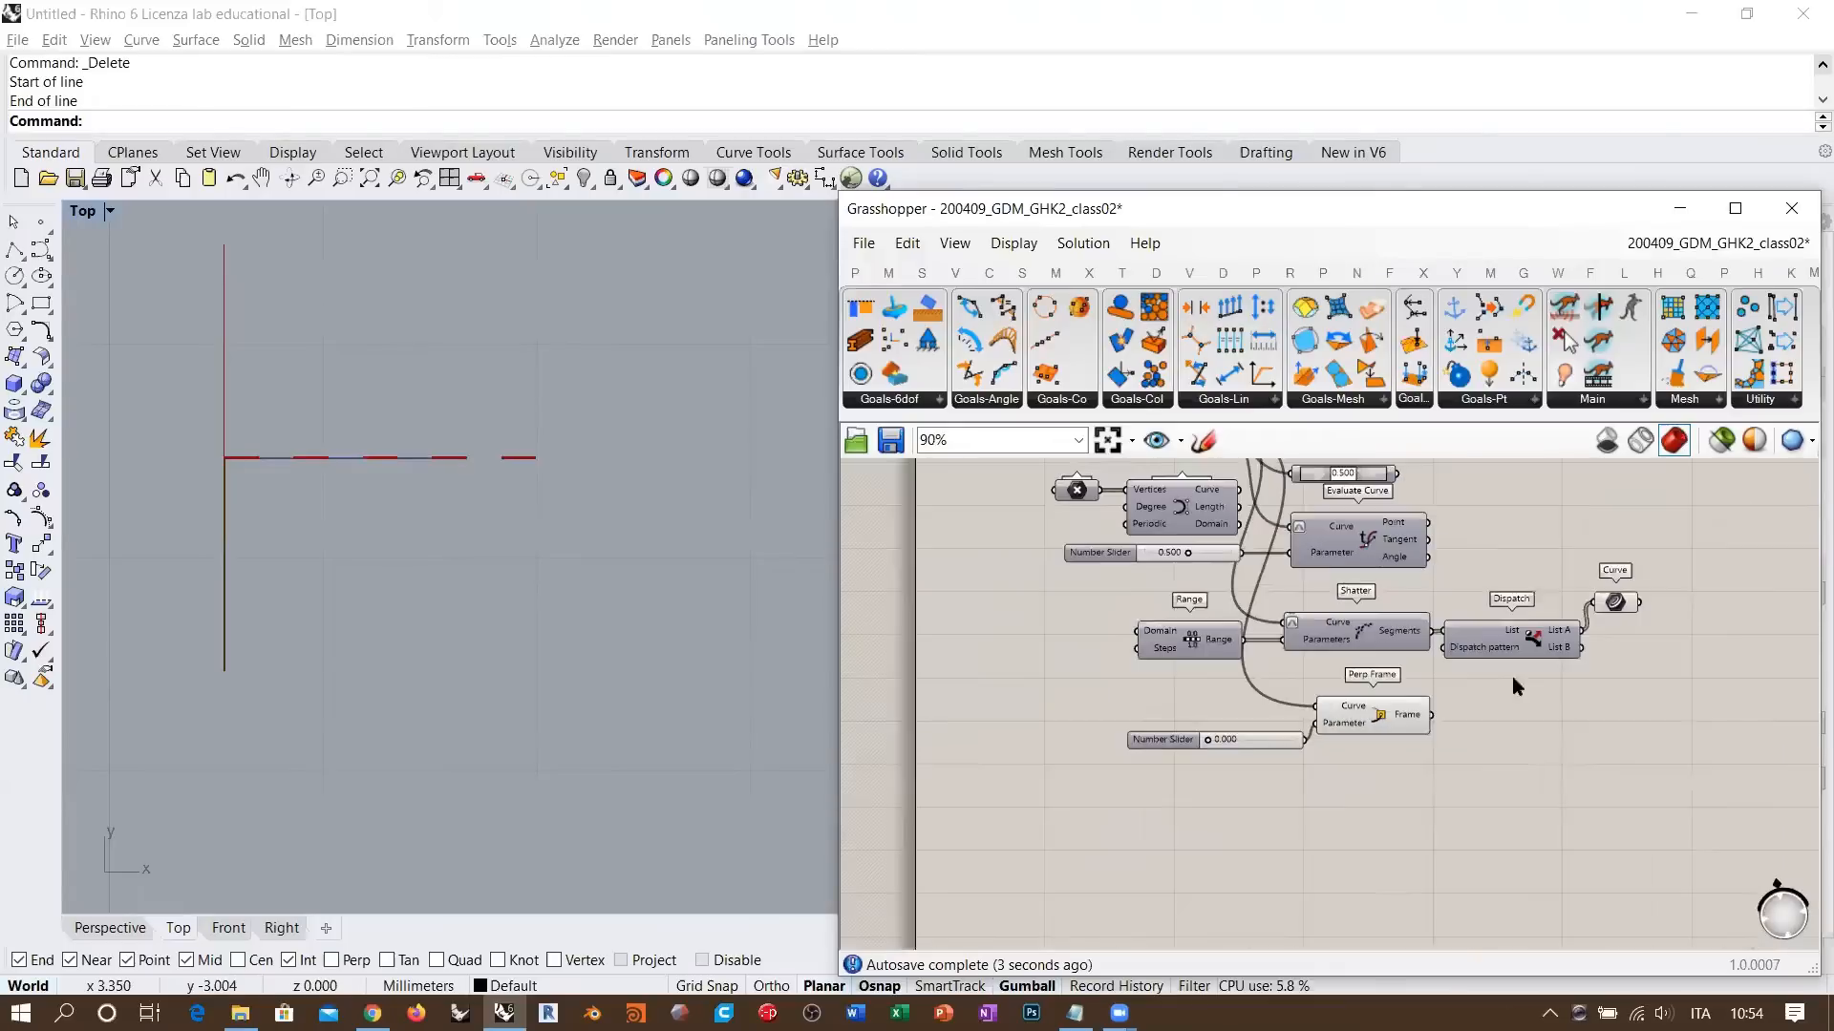
right_click_drag(1513, 680, 1385, 727)
left_click(1489, 651)
key("ctrl+q")
left_click(1060, 478)
key("ctrl+q")
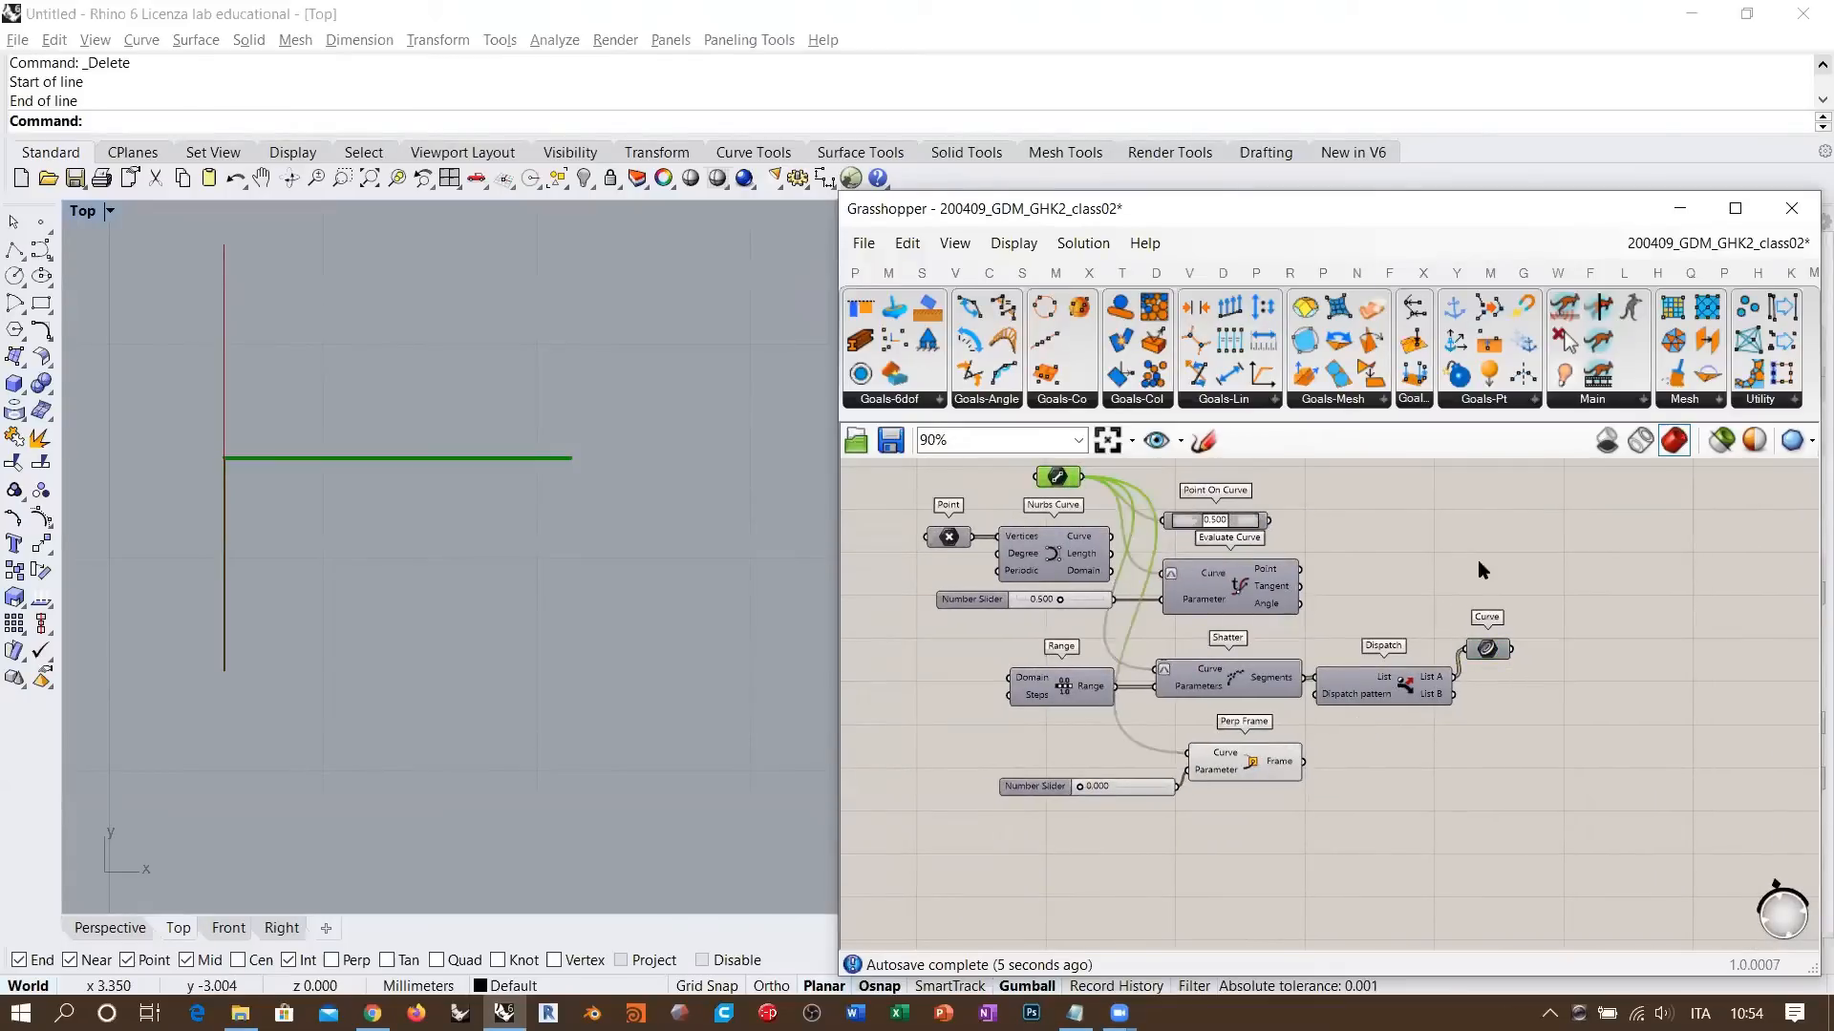
left_click(1476, 570)
- Switch the Rhino viewport to Perspective and examine the perpendicular frame at the line's start
right_click_drag(1185, 677, 1251, 583)
scroll(1242, 601, "up", 4)
right_click_drag(384, 468, 421, 533)
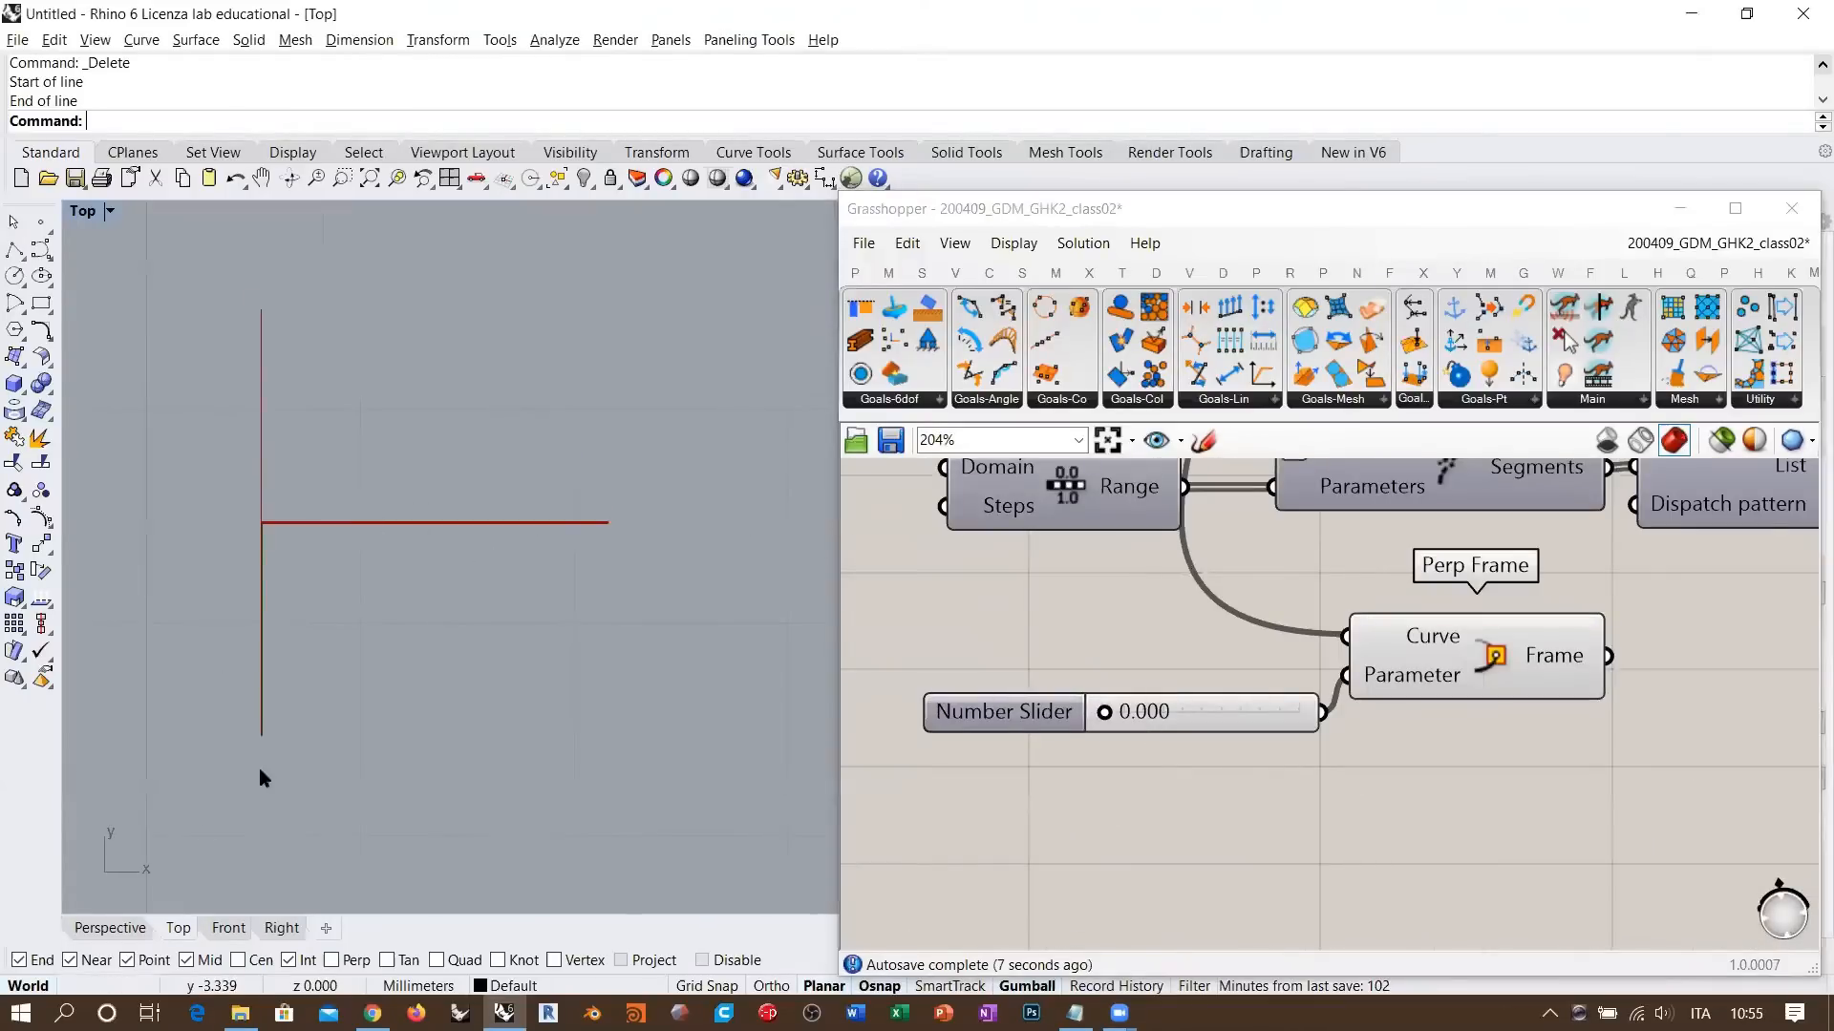
left_click(135, 930)
right_click_drag(421, 638, 451, 605)
scroll(439, 385, "up", 6)
right_click_drag(478, 399, 481, 573, "shift")
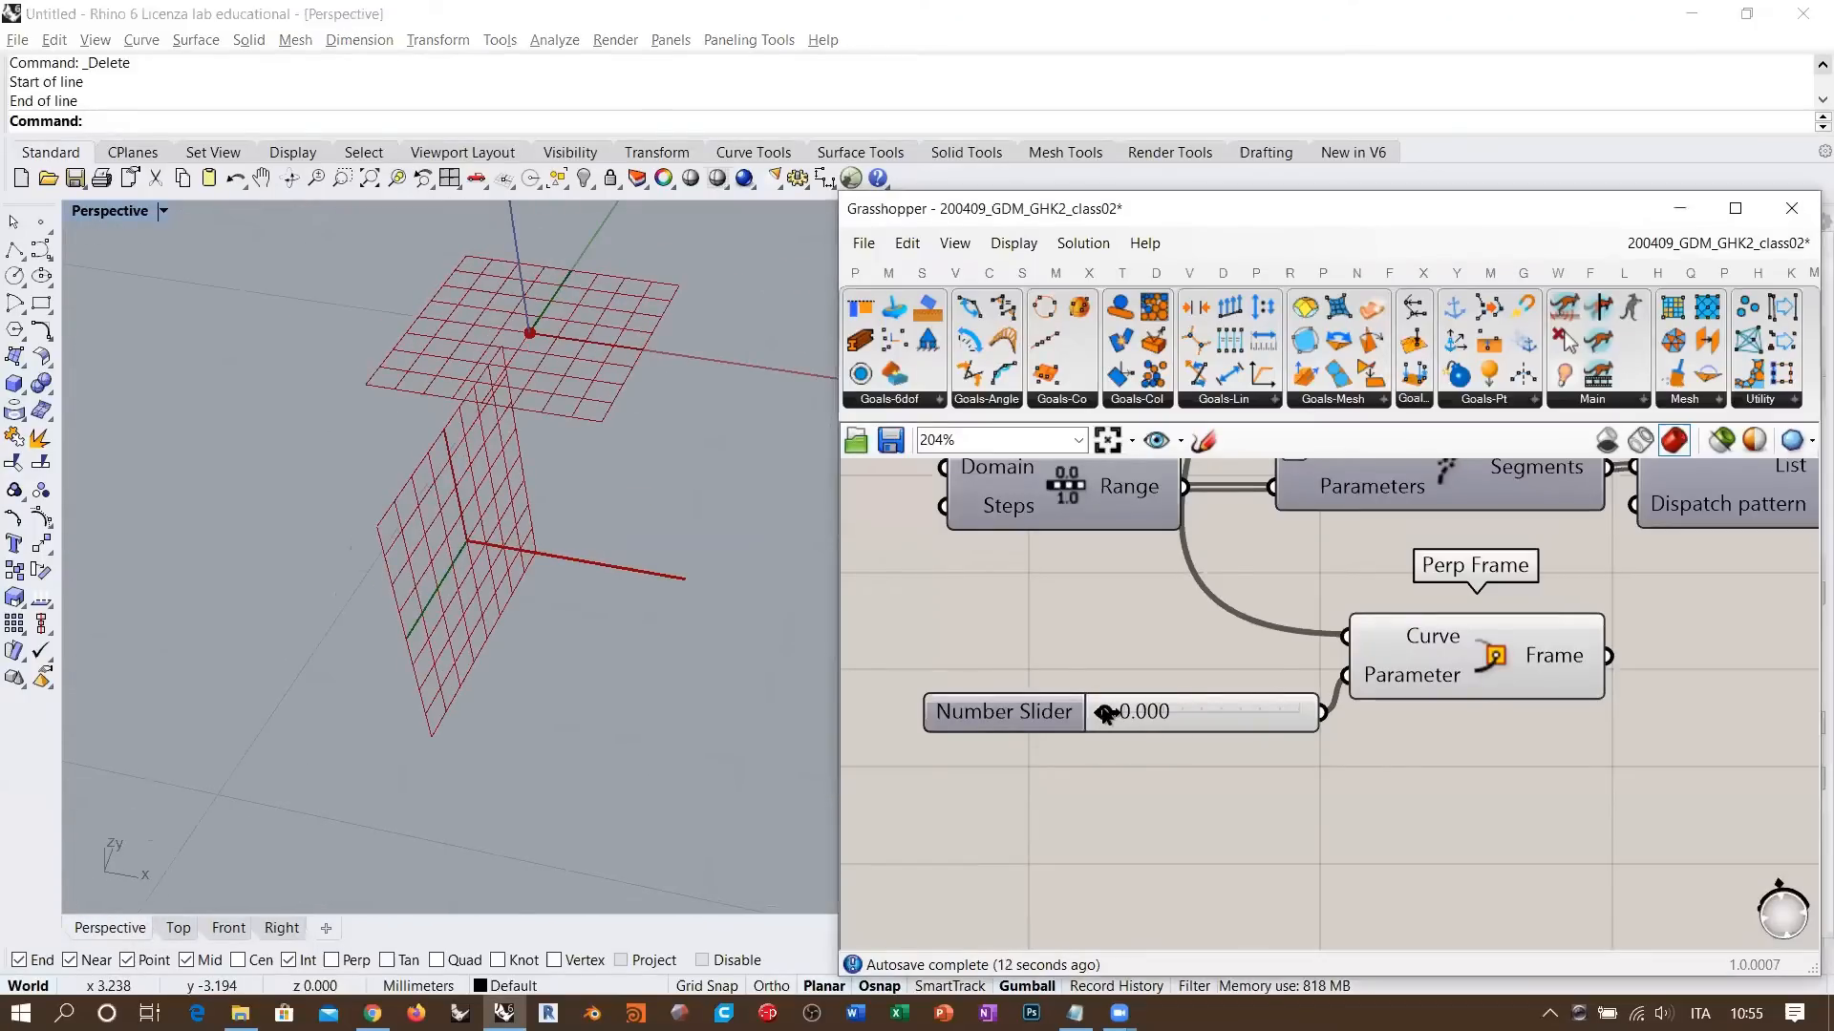
- Align the number slider with Perp Frame's Parameter input and set the slider to 0.653
left_click_drag(1106, 714, 1040, 725)
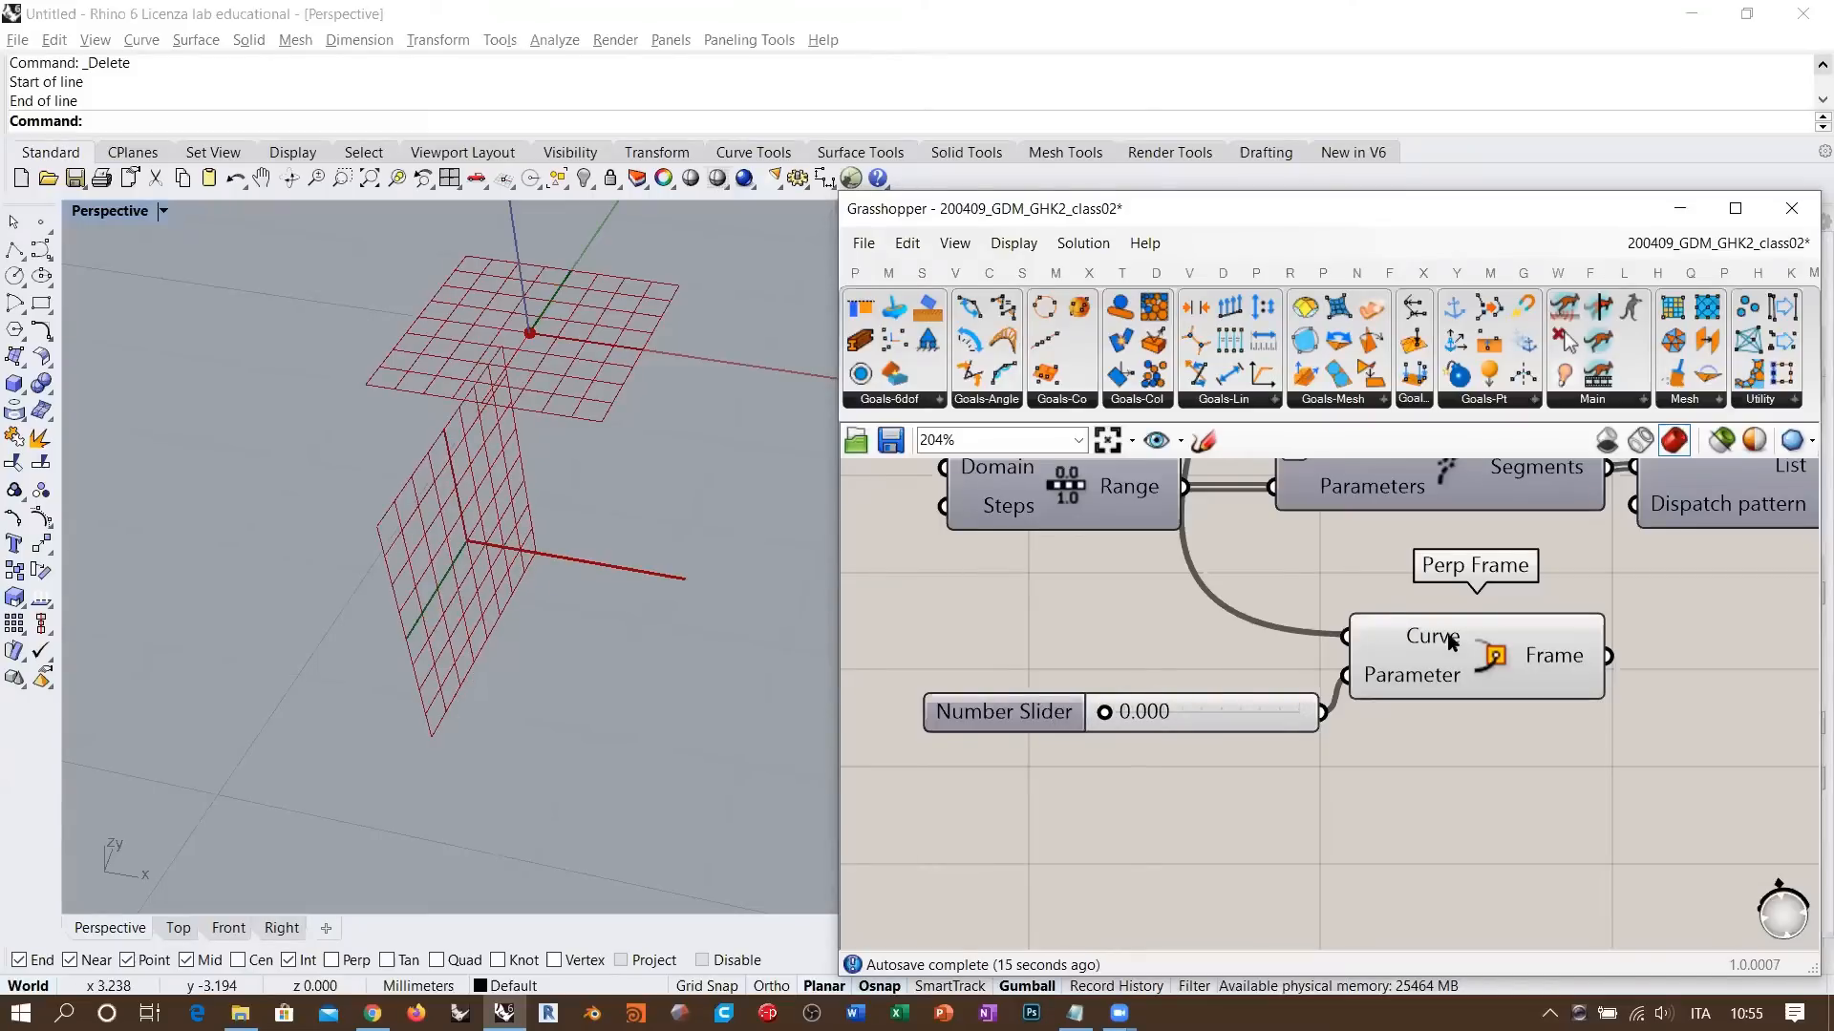
mouse_move(1430, 638)
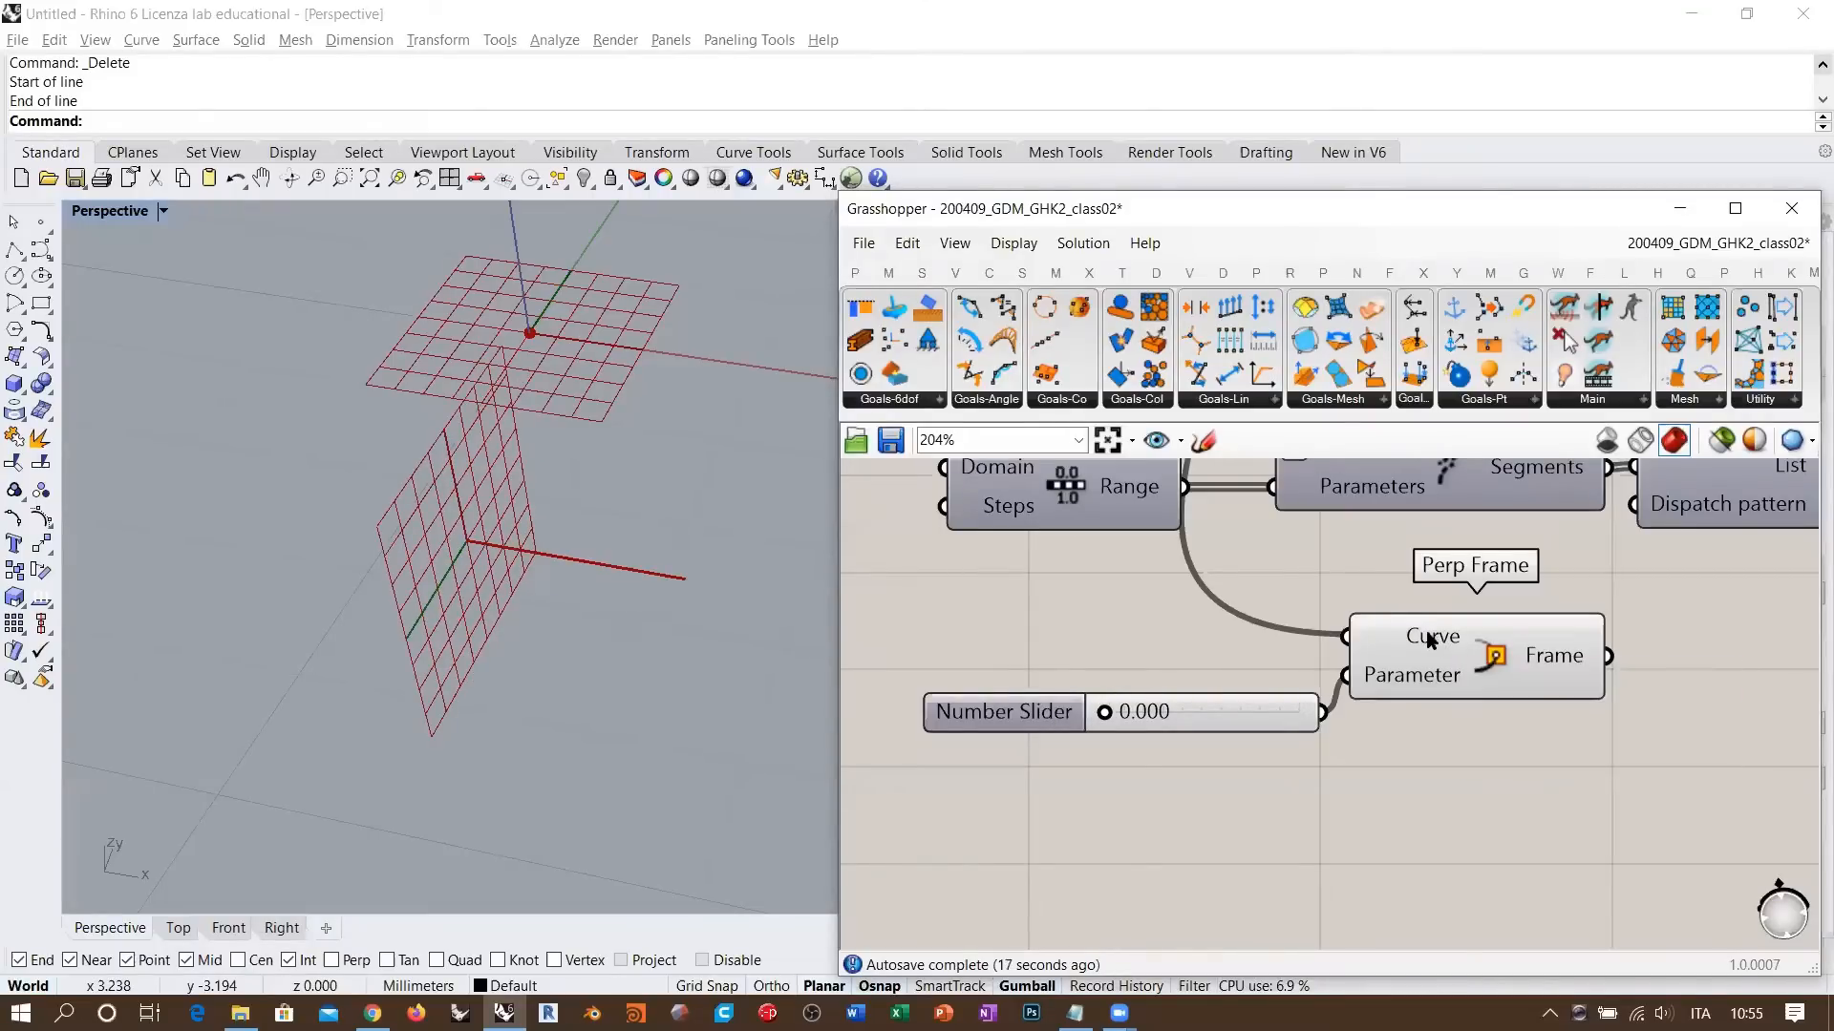
mouse_move(1261, 711)
left_mouse_down()
mouse_move(1245, 684)
mouse_move(1240, 720)
left_mouse_up()
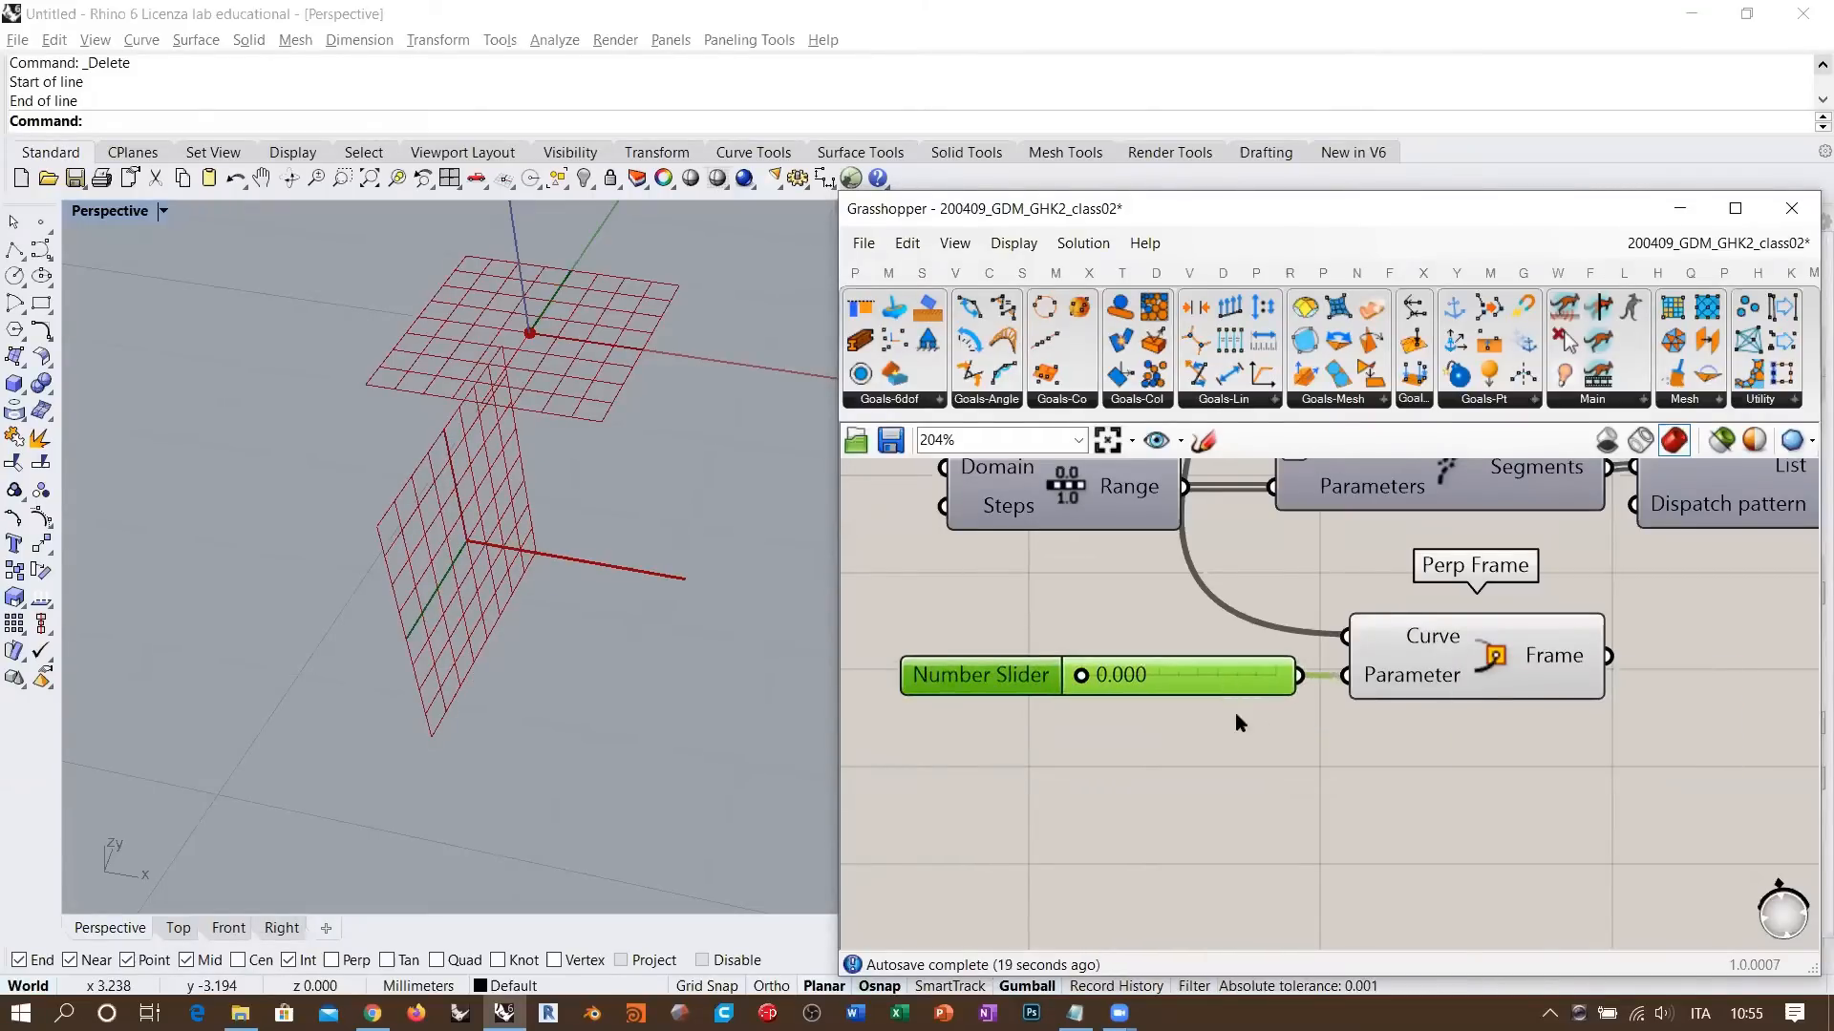
left_click(1183, 613)
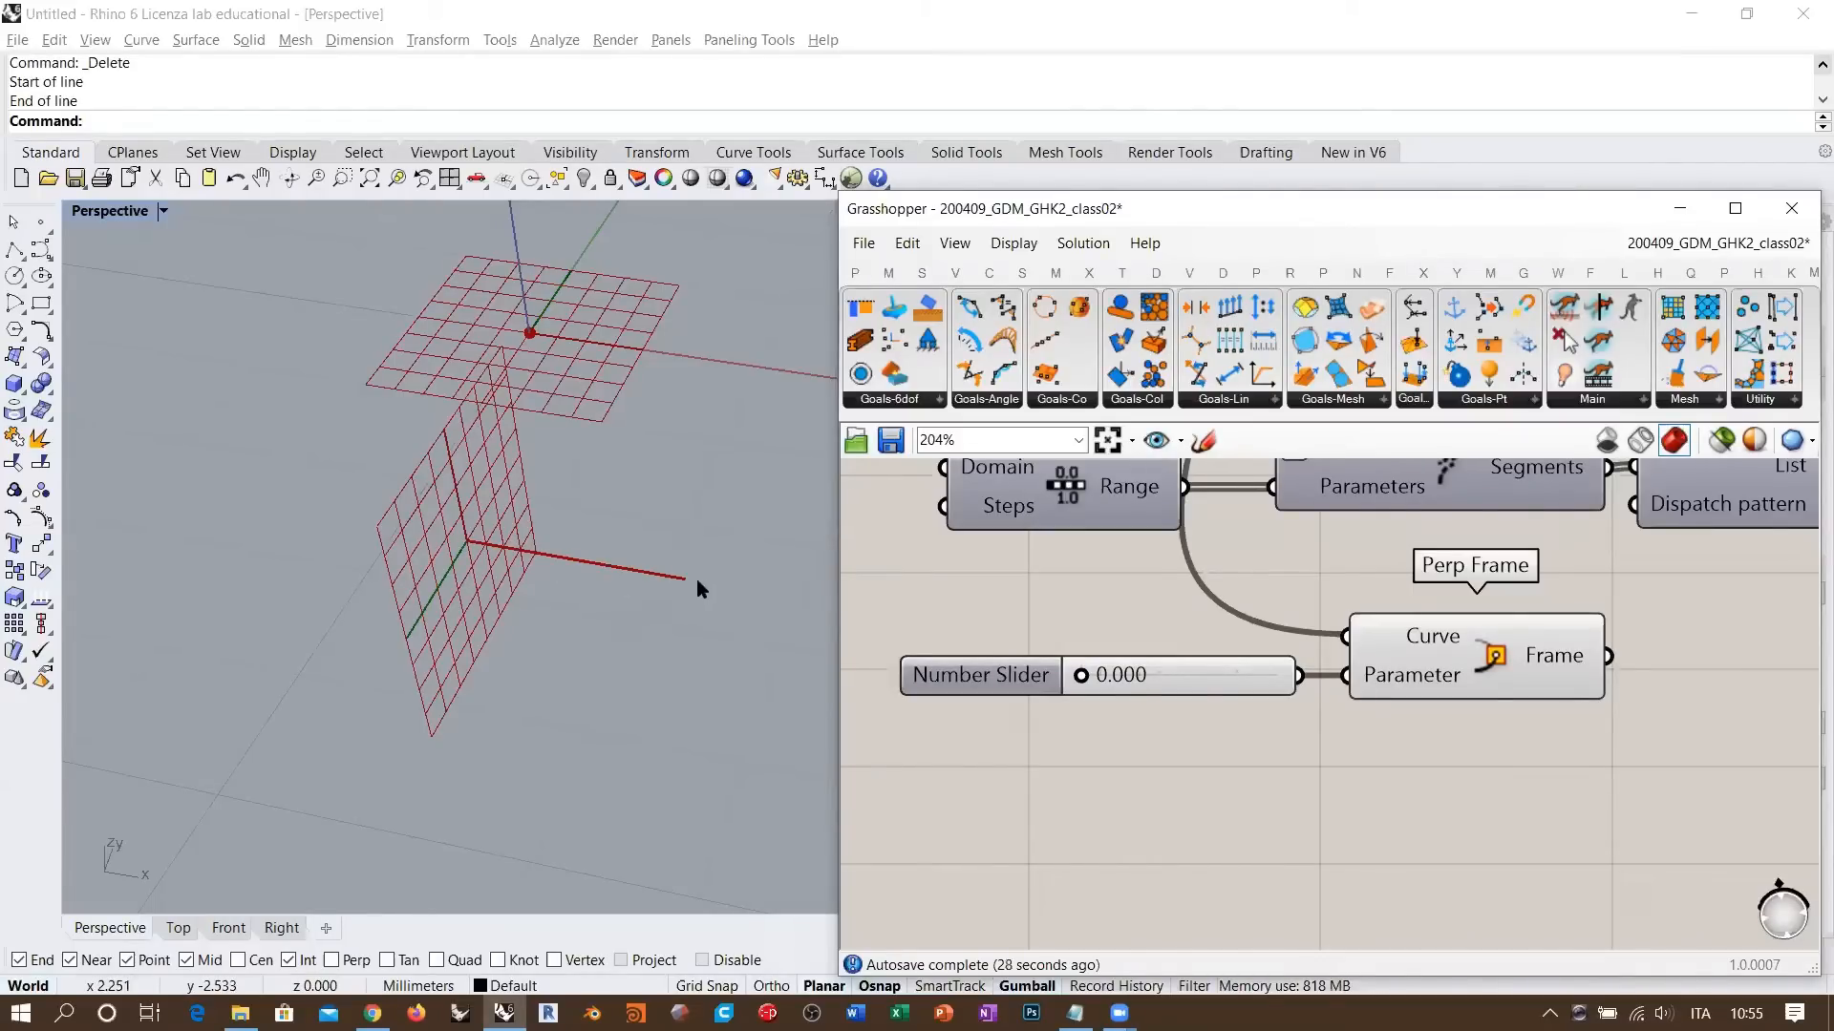
right_click_drag(1423, 632, 1406, 686)
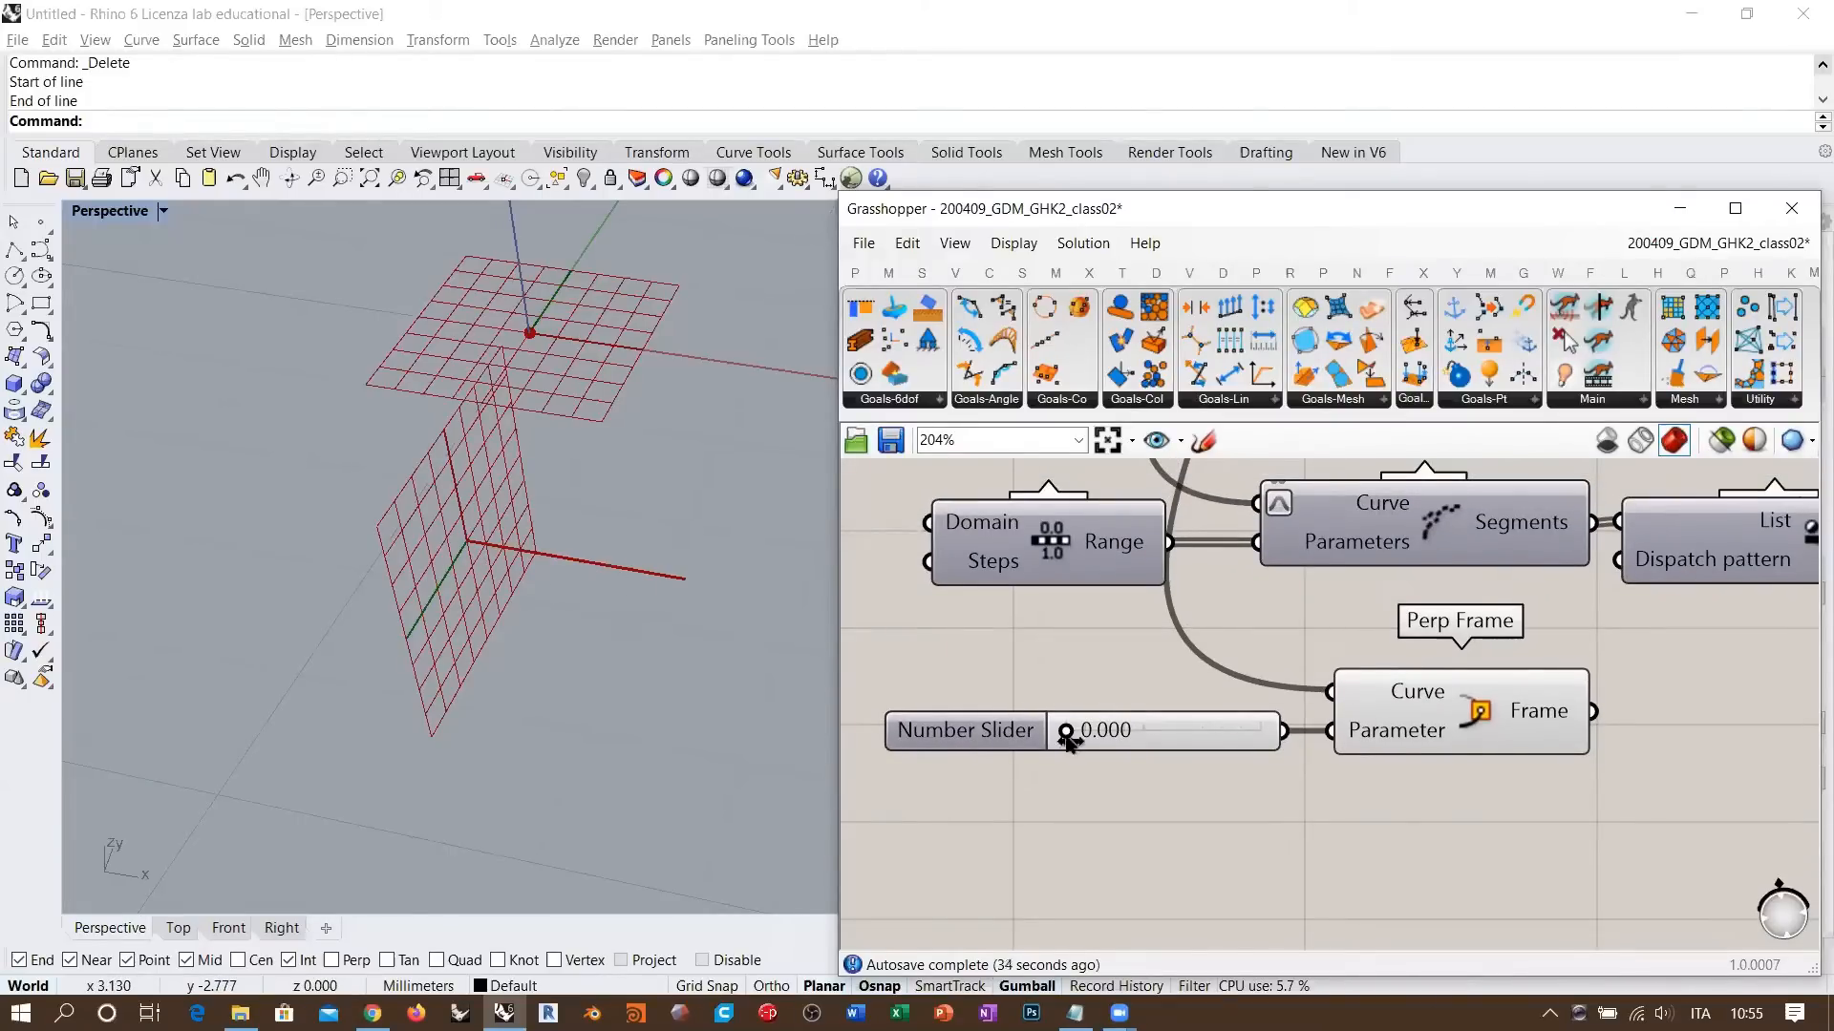
left_click_drag(1066, 741, 1193, 741)
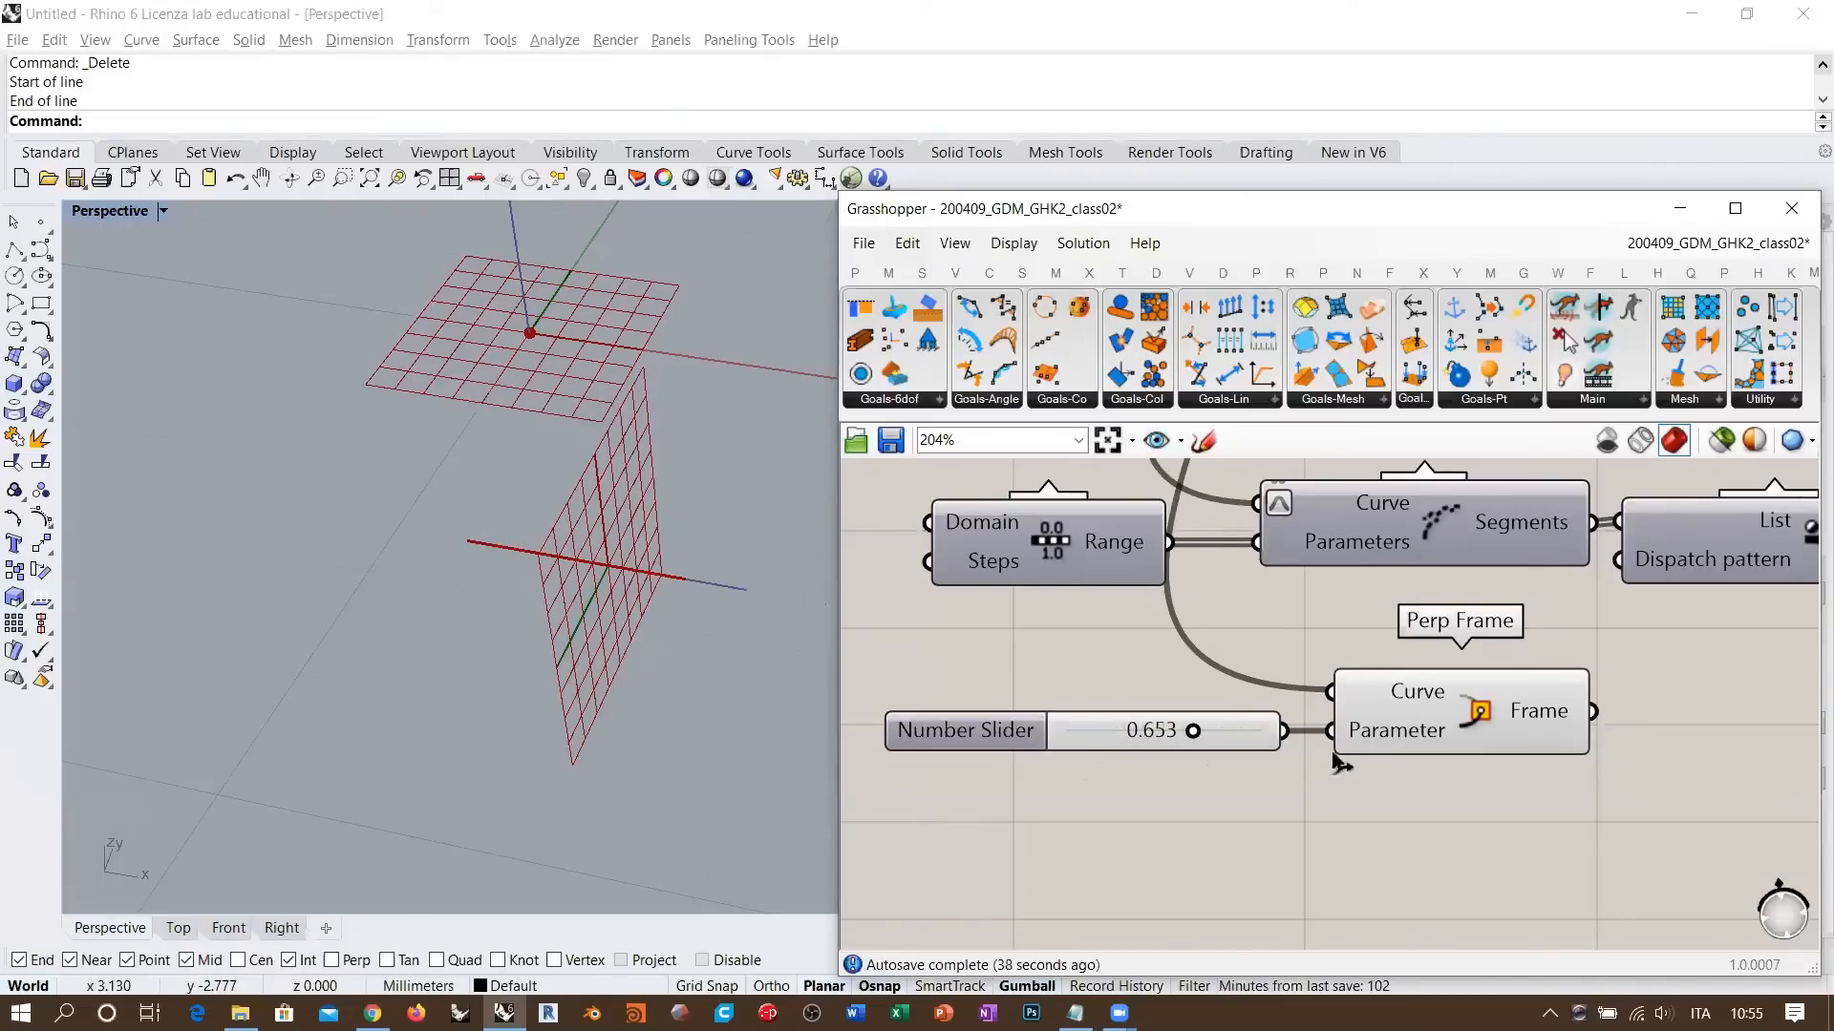
- Reparameterize Perp Frame's Curve input and set the number slider to 1.000
scroll(1341, 764, "down", 3)
scroll(1362, 760, "up", 4)
right_click(1316, 752)
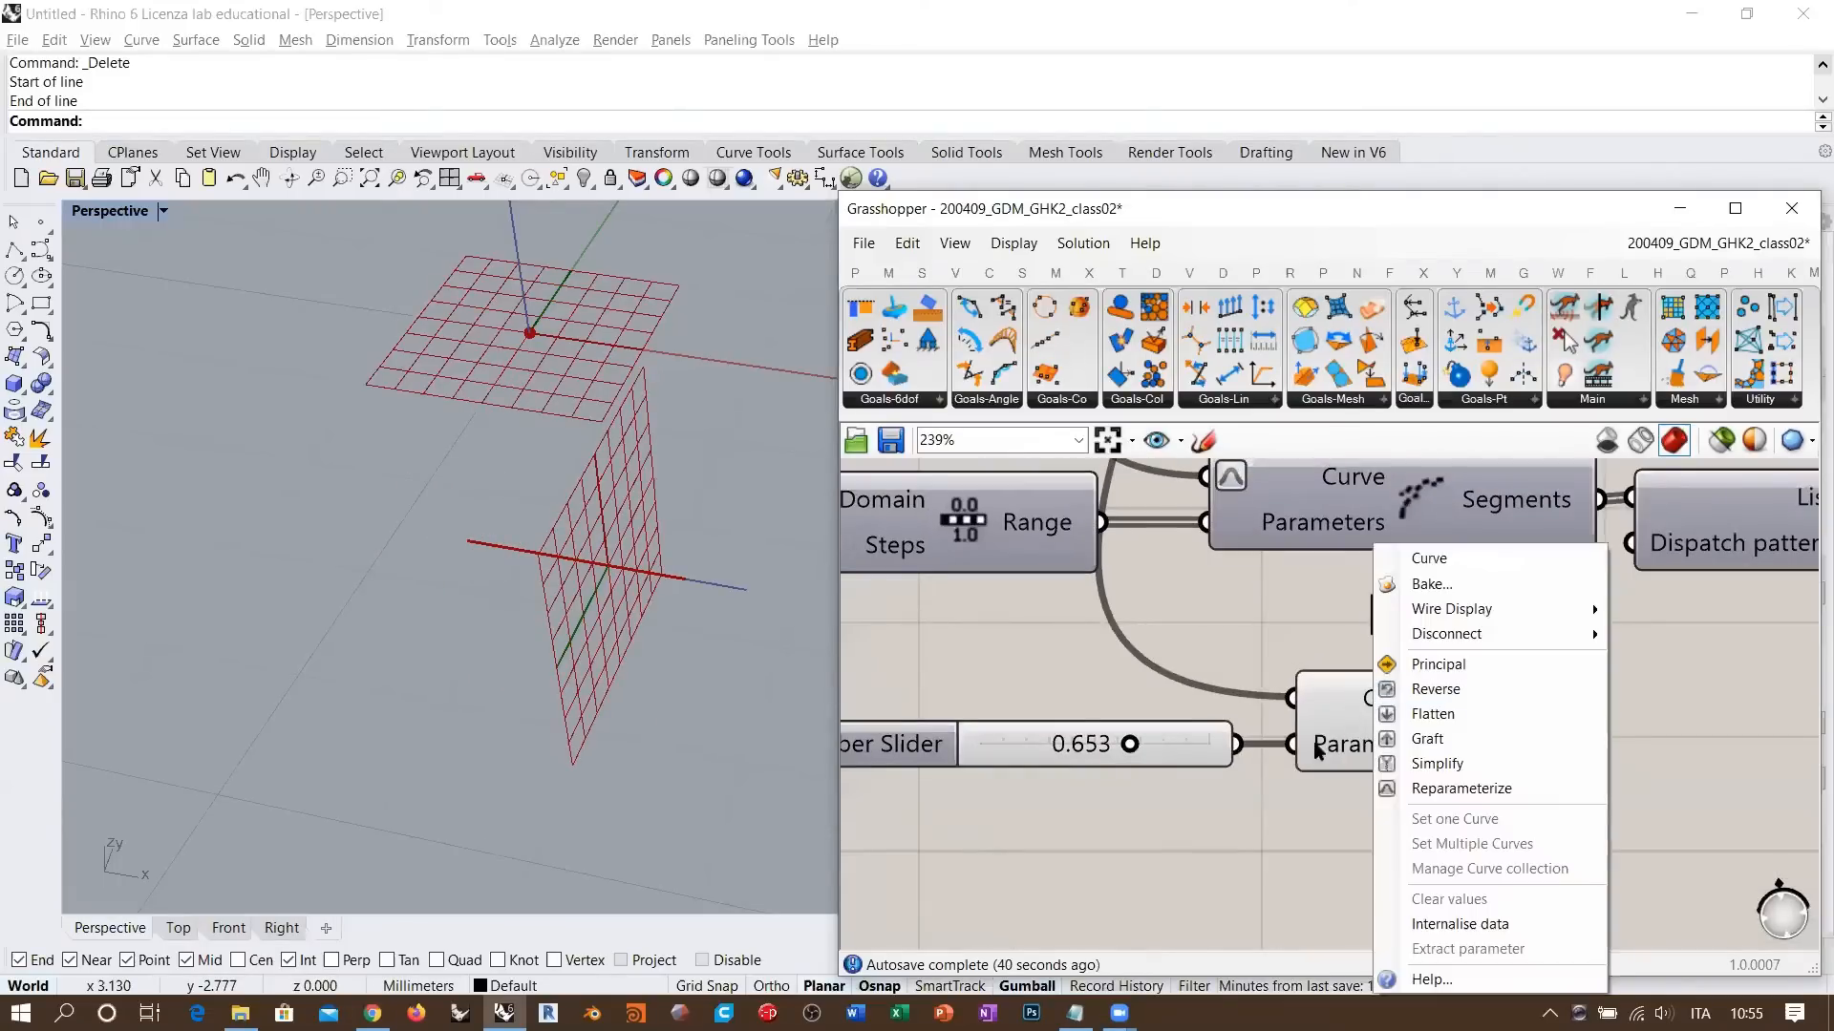
left_click(1432, 788)
left_click_drag(1131, 745, 1190, 772)
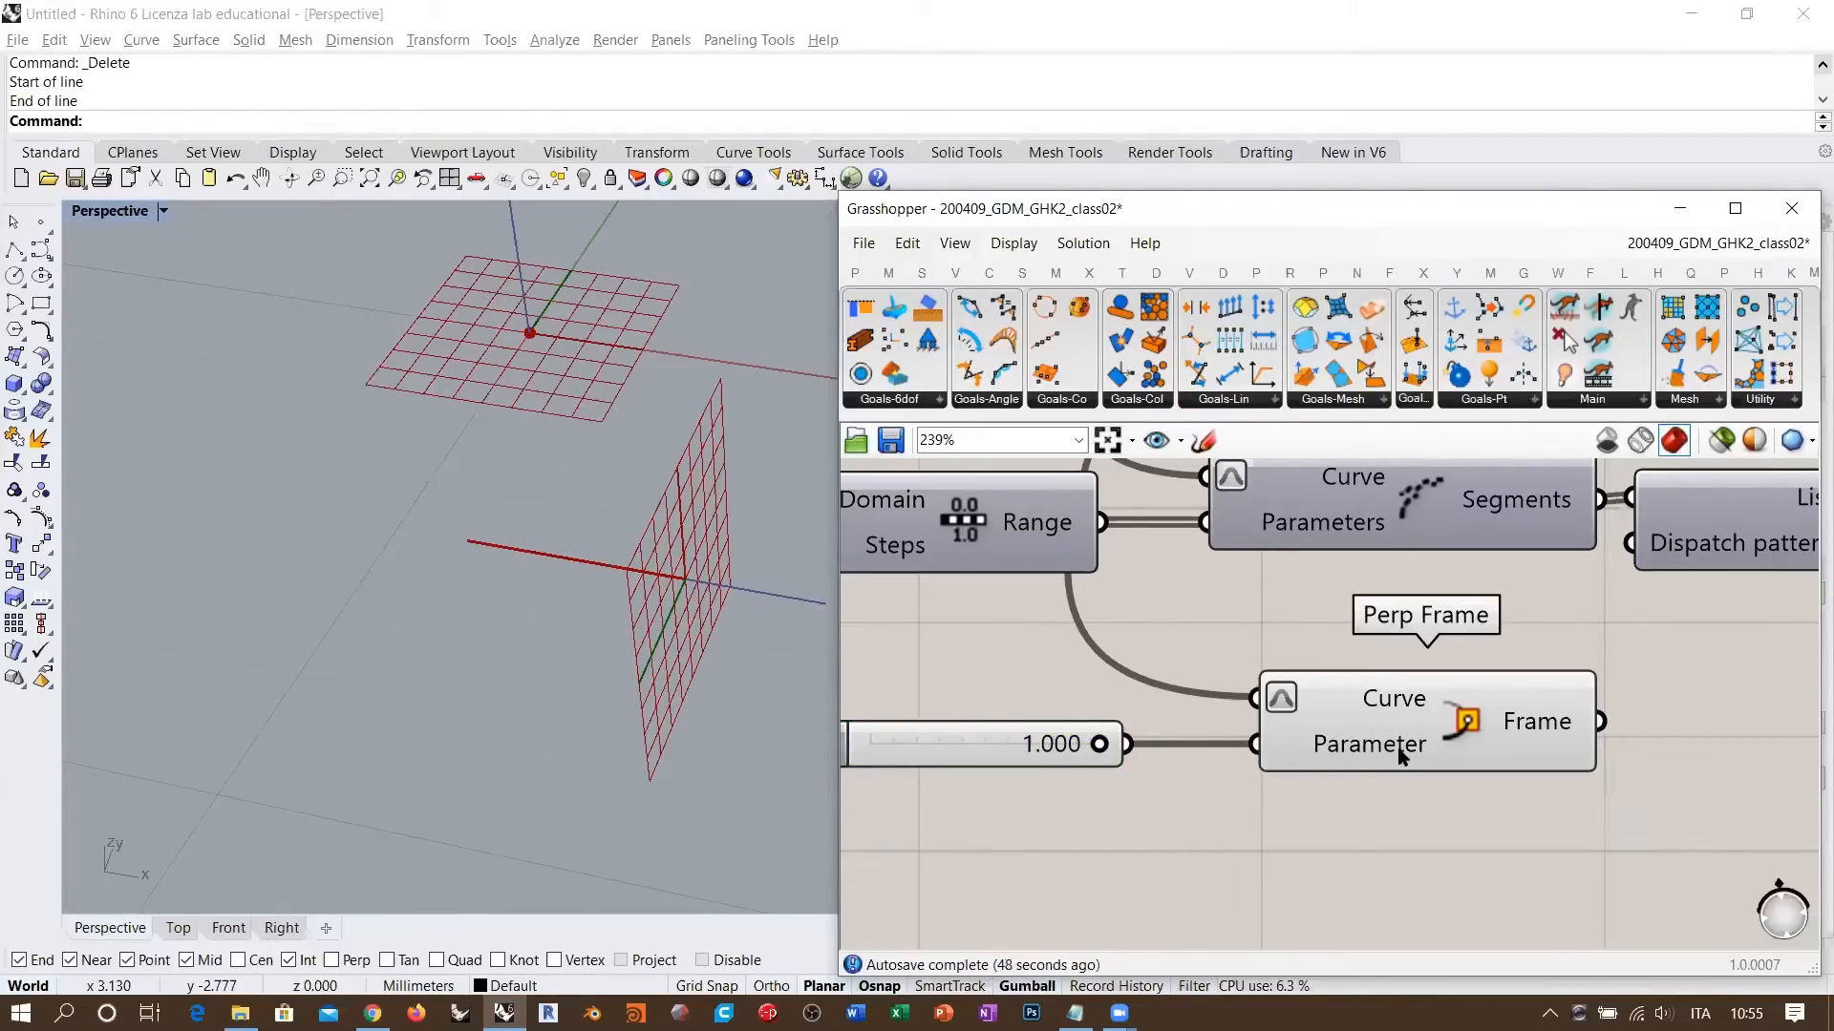
- Turn off the preview of the Perp Frame component
scroll(1325, 764, "down", 5)
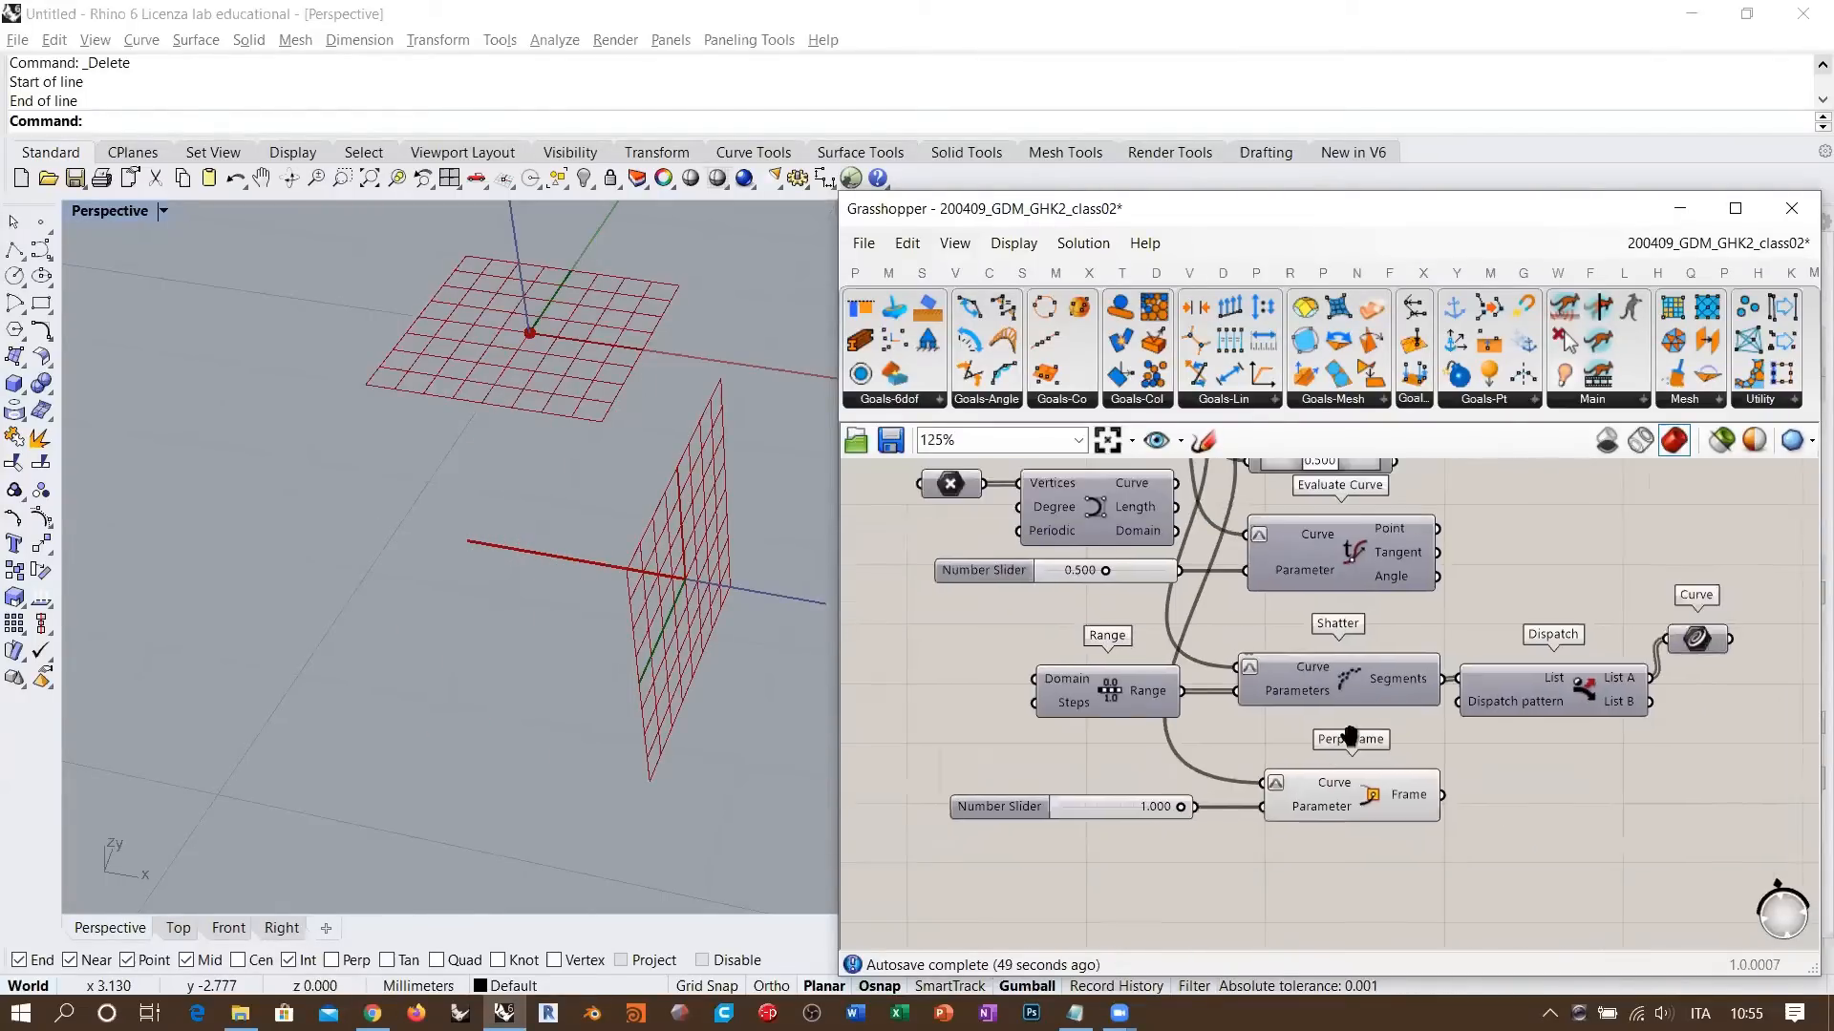
left_click(1360, 827)
key("ctrl+q")
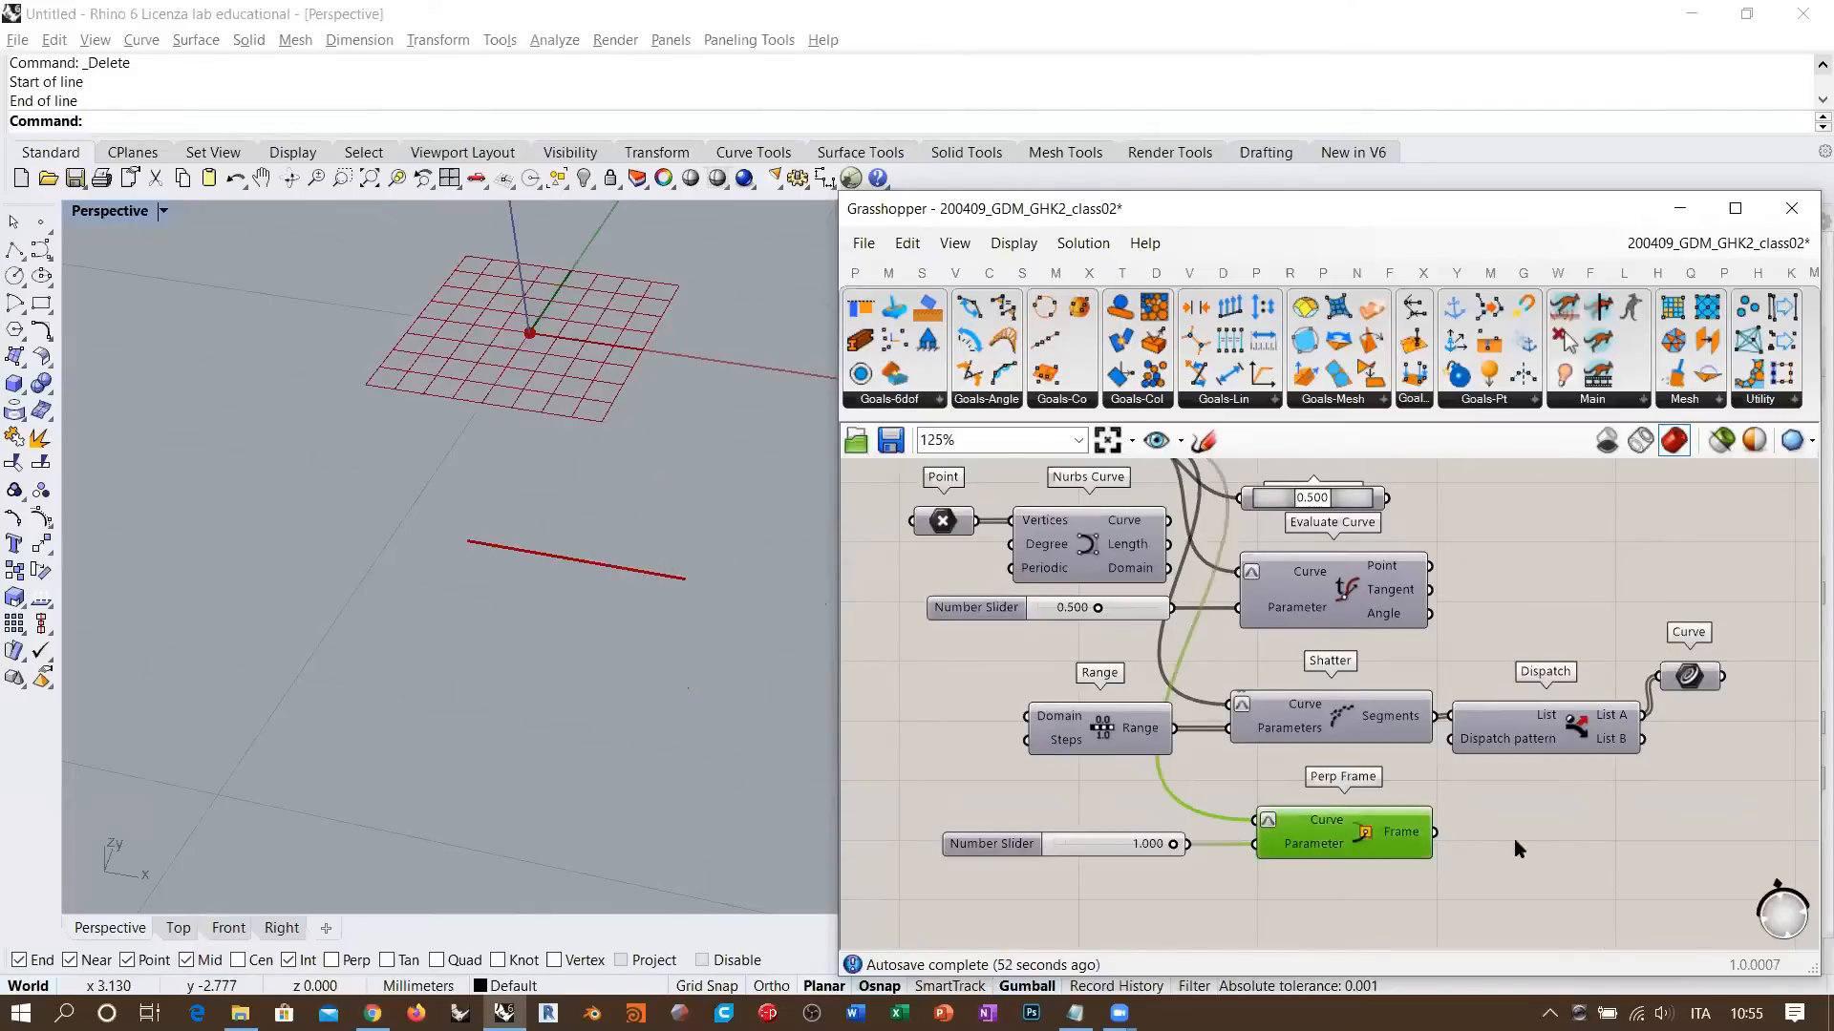
left_click(1514, 844)
scroll(1286, 723, "up", 1)
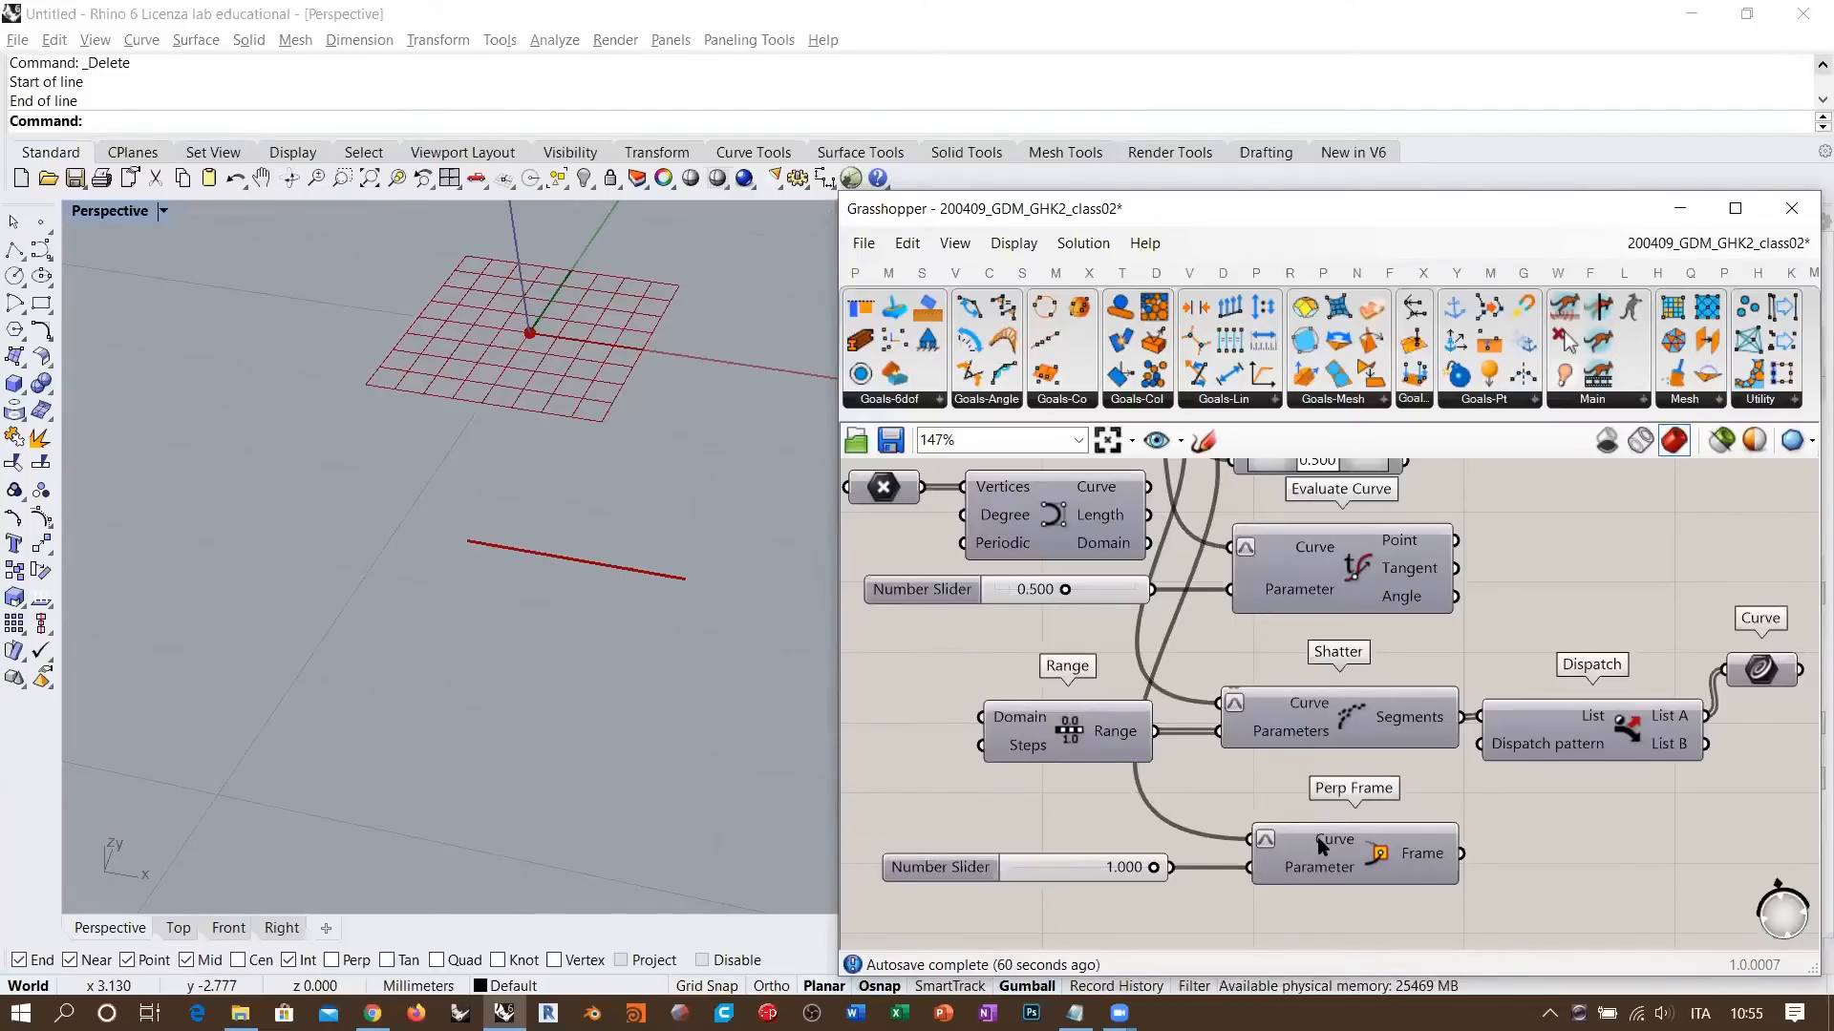
right_click_drag(1302, 704, 1010, 793)
double_click(1364, 587)
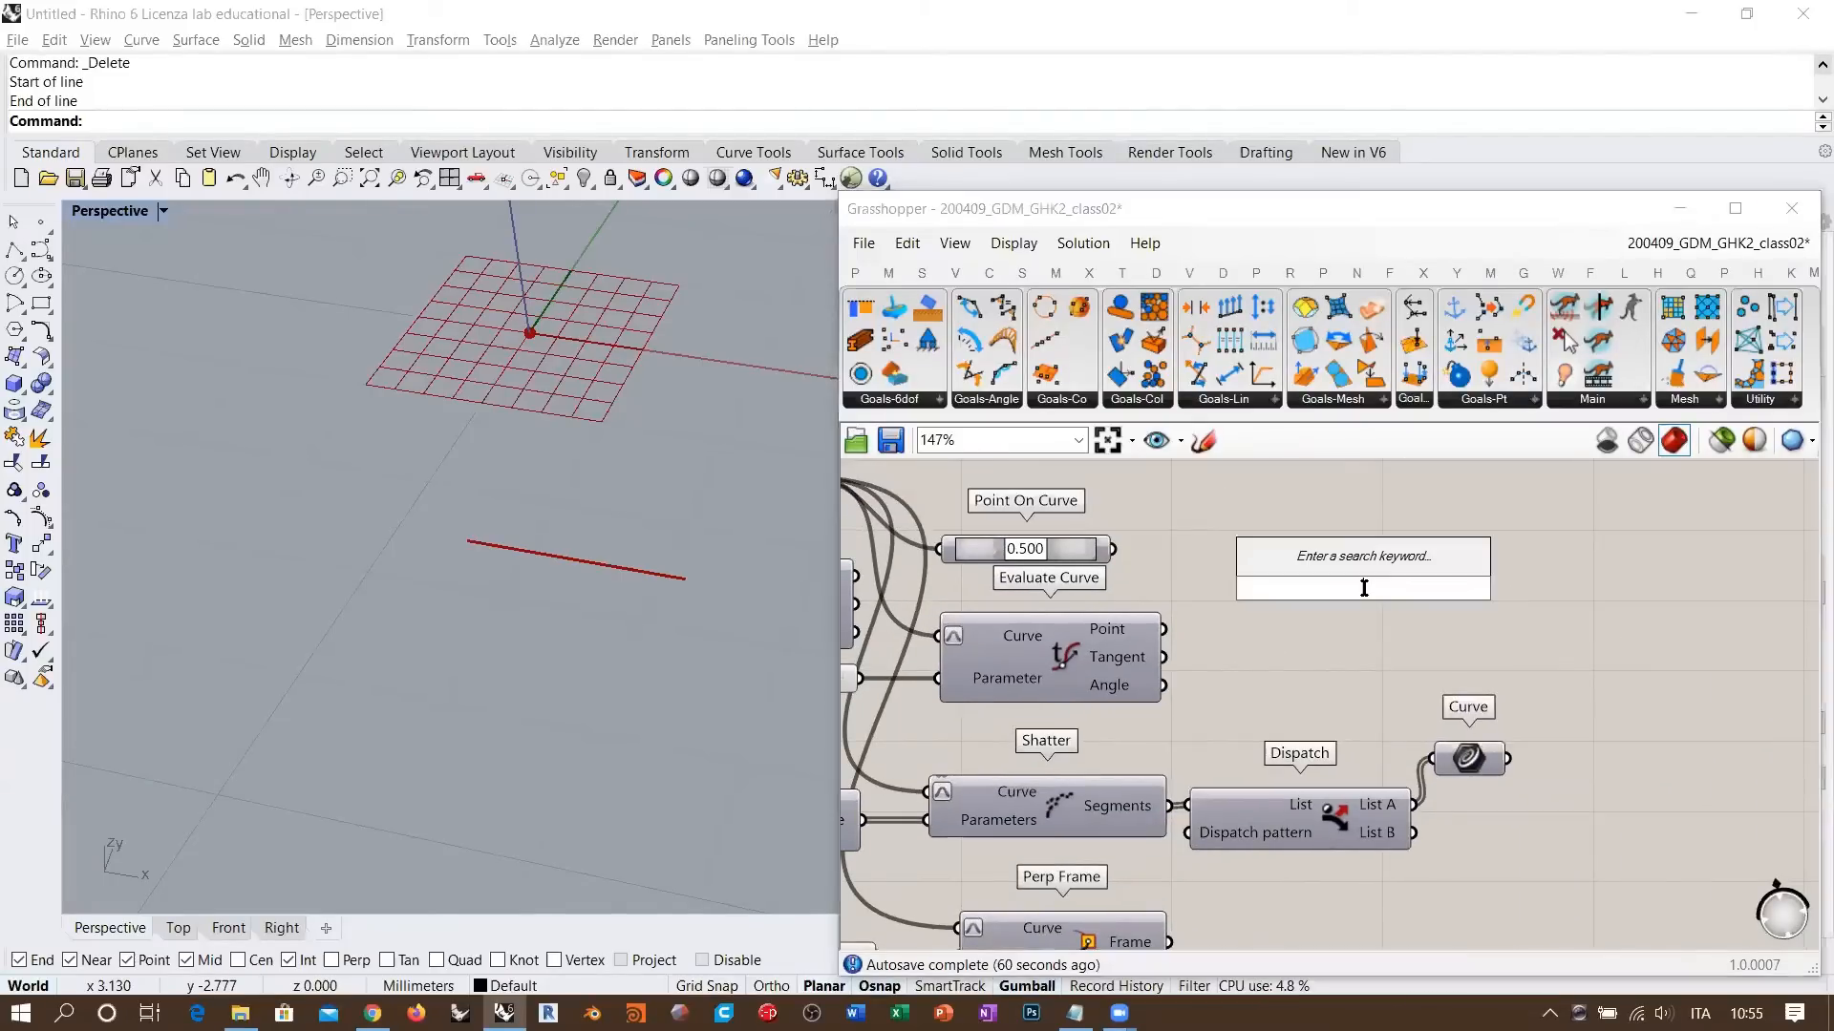
key("Escape")
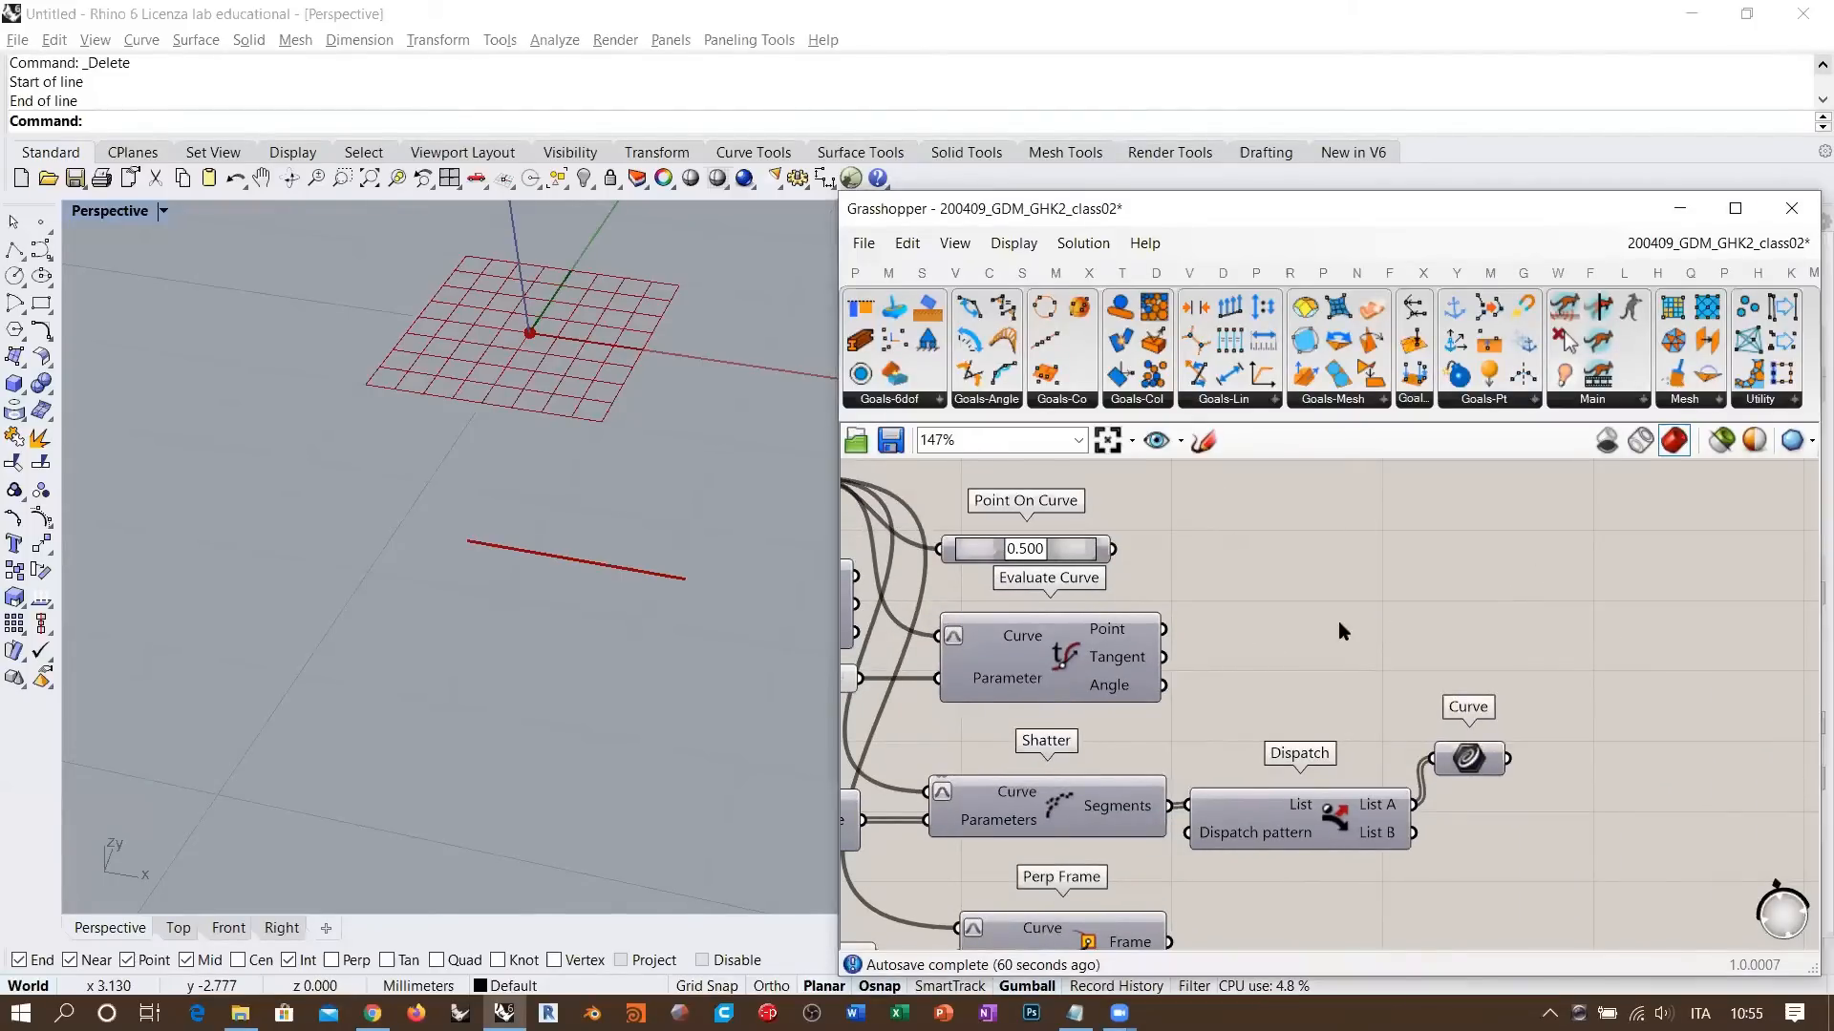
- Delete all the curve-parameter demonstration components below the yellow group, from the Point parameter to Perp Frame
scroll(1338, 621, "down", 3)
left_click_drag(1553, 858, 953, 534)
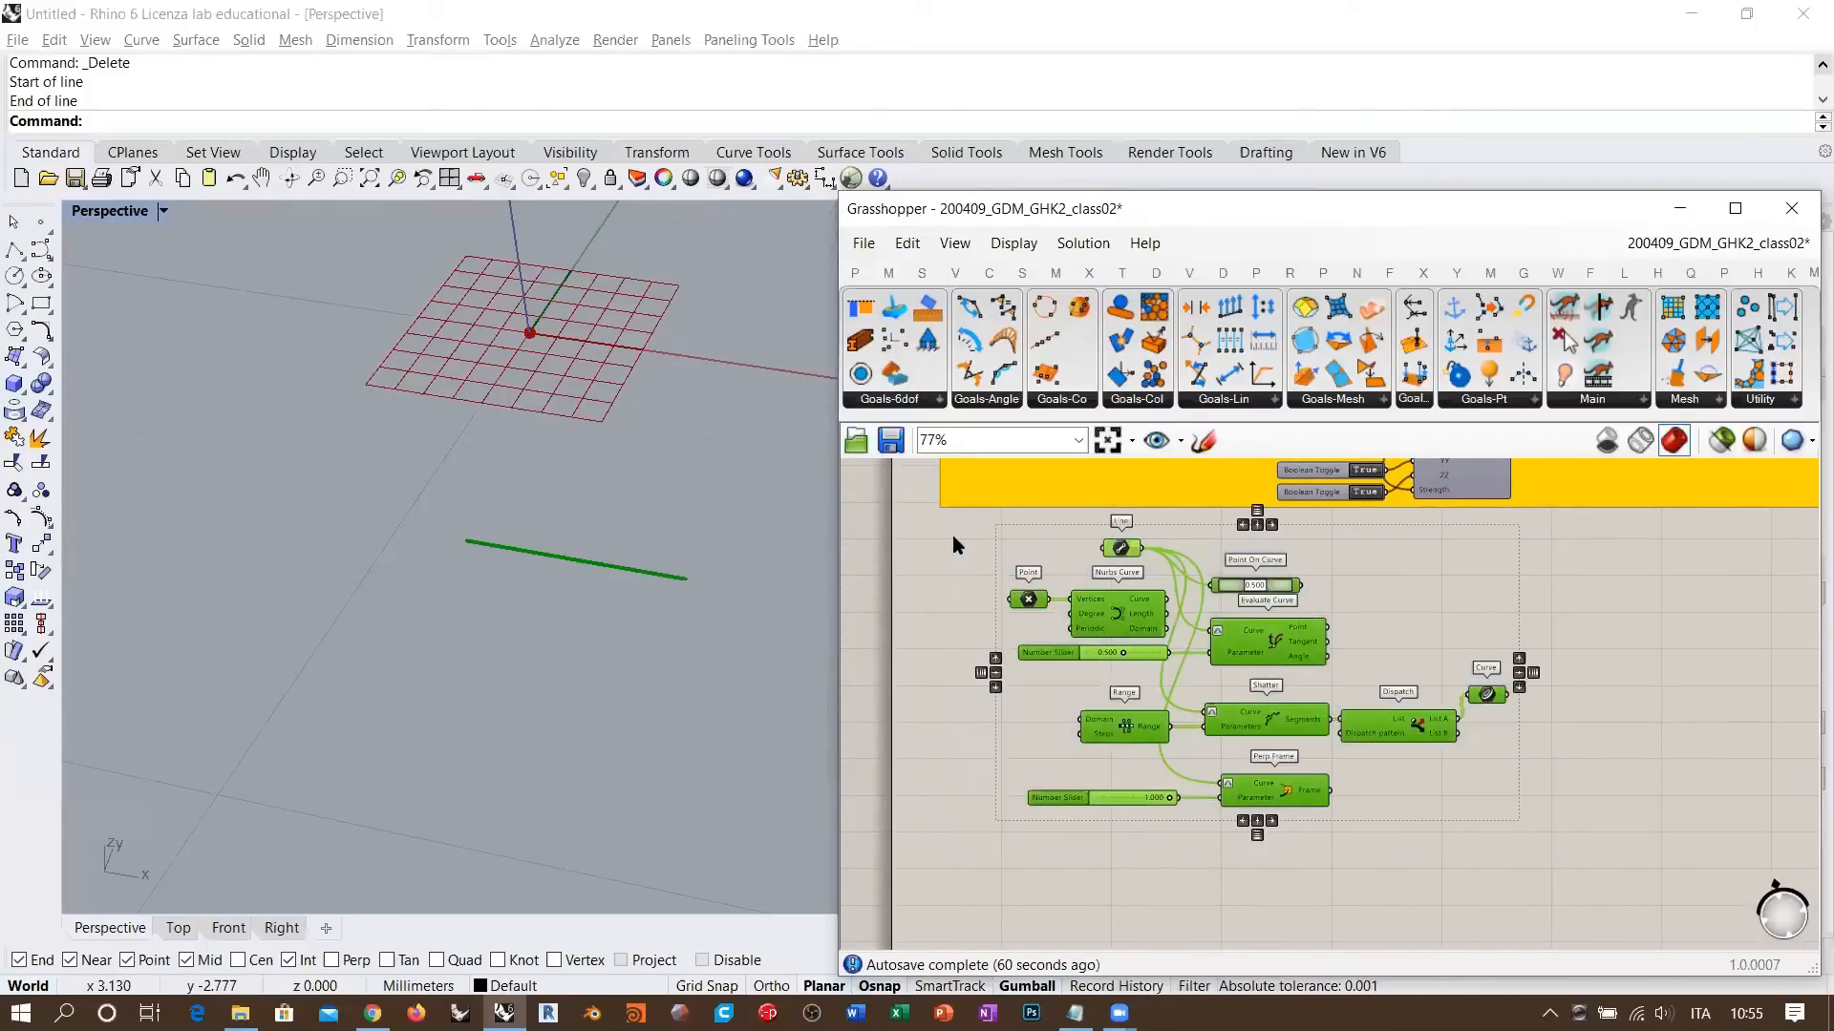
key("Delete")
- Examine how Shatter's segments in the yellow group feed the two Perp Frame components and Beam's StartFrame and EndFrame inputs
right_click_drag(1241, 674, 1252, 854)
mouse_move(1265, 613)
right_mouse_down()
mouse_move(1276, 720)
mouse_move(1312, 774)
right_mouse_up()
mouse_move(1232, 733)
right_mouse_down()
mouse_move(1257, 754)
mouse_move(1299, 916)
right_mouse_up()
scroll(1380, 600, "up", 5)
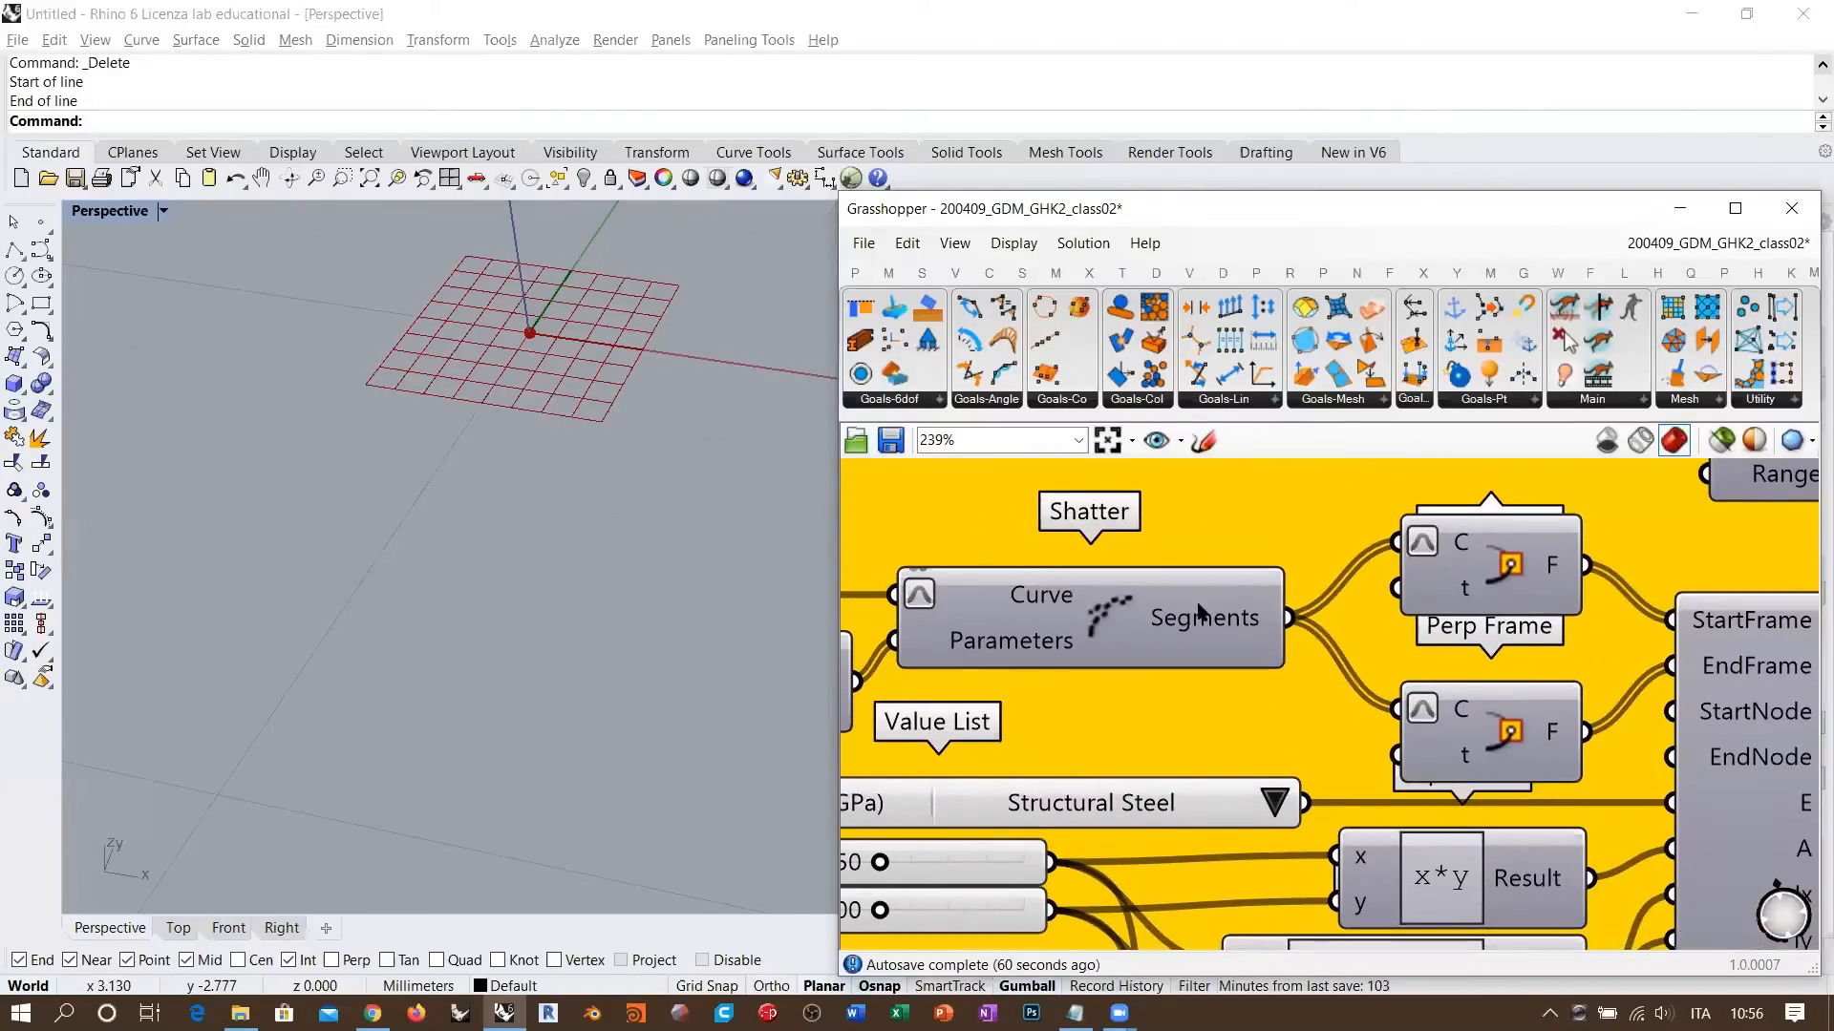
right_click_drag(1259, 595, 1247, 596)
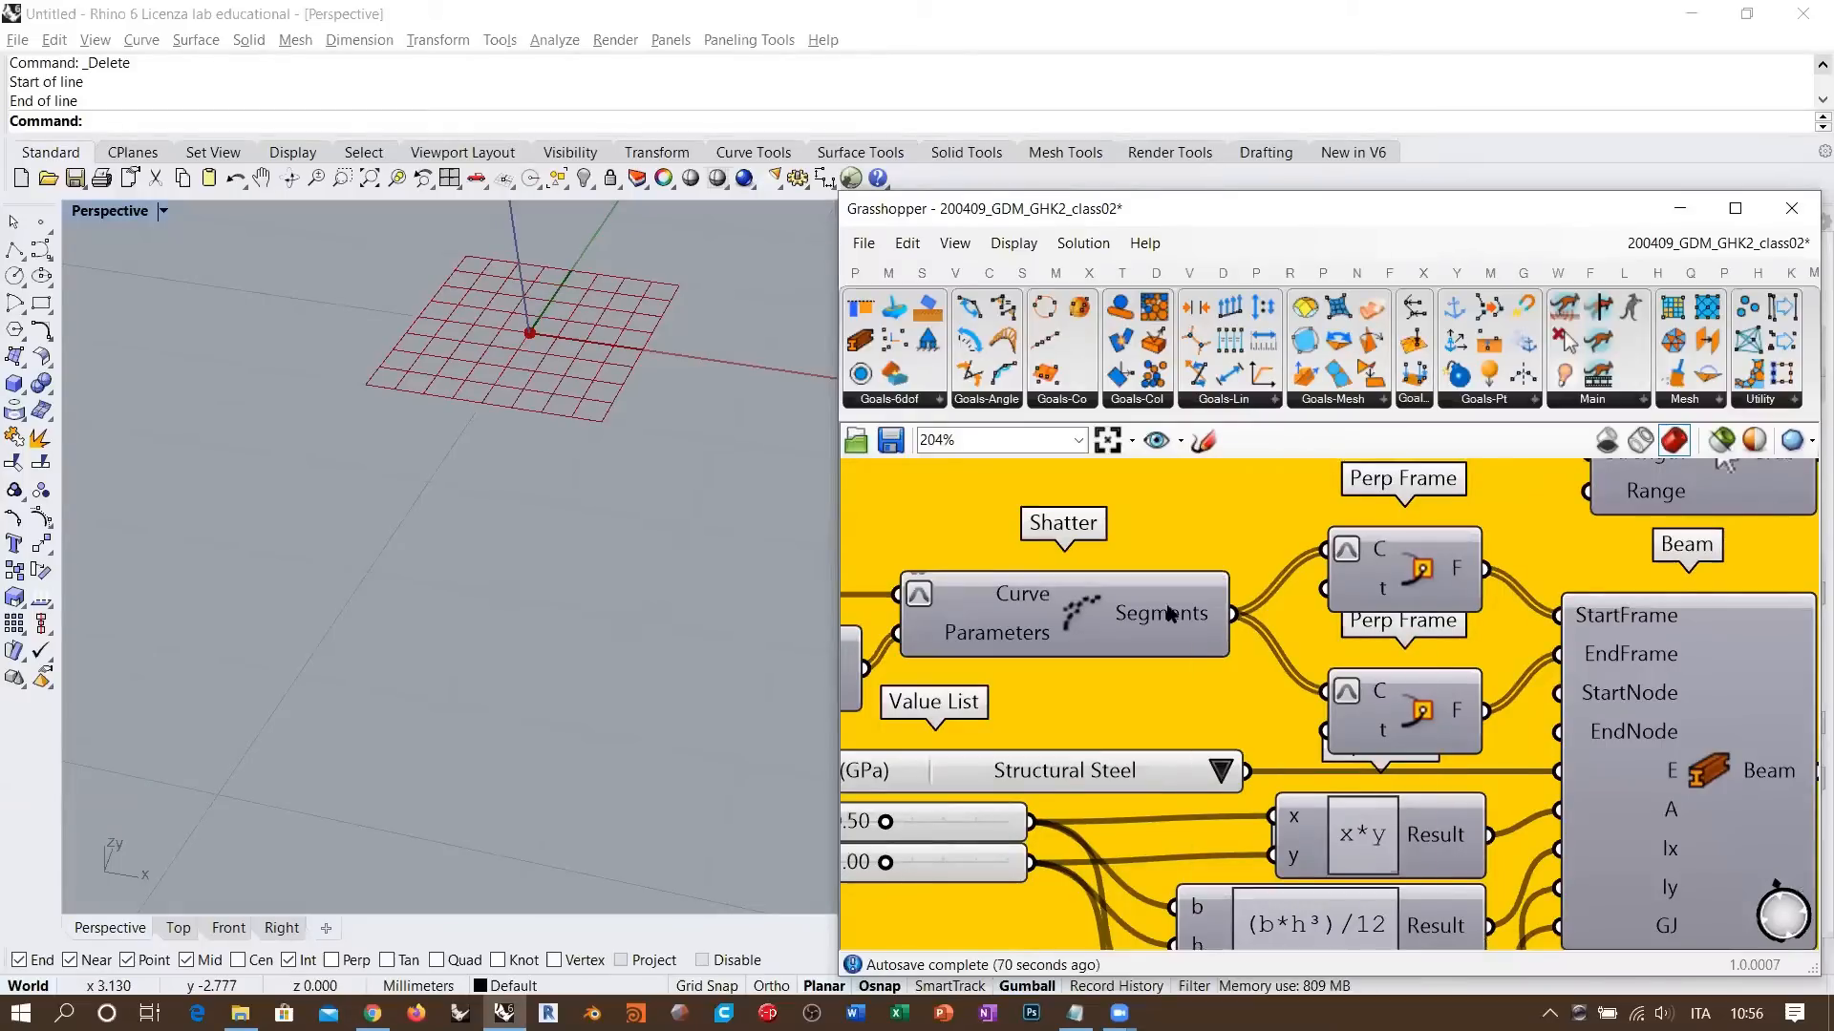
left_click(1189, 618)
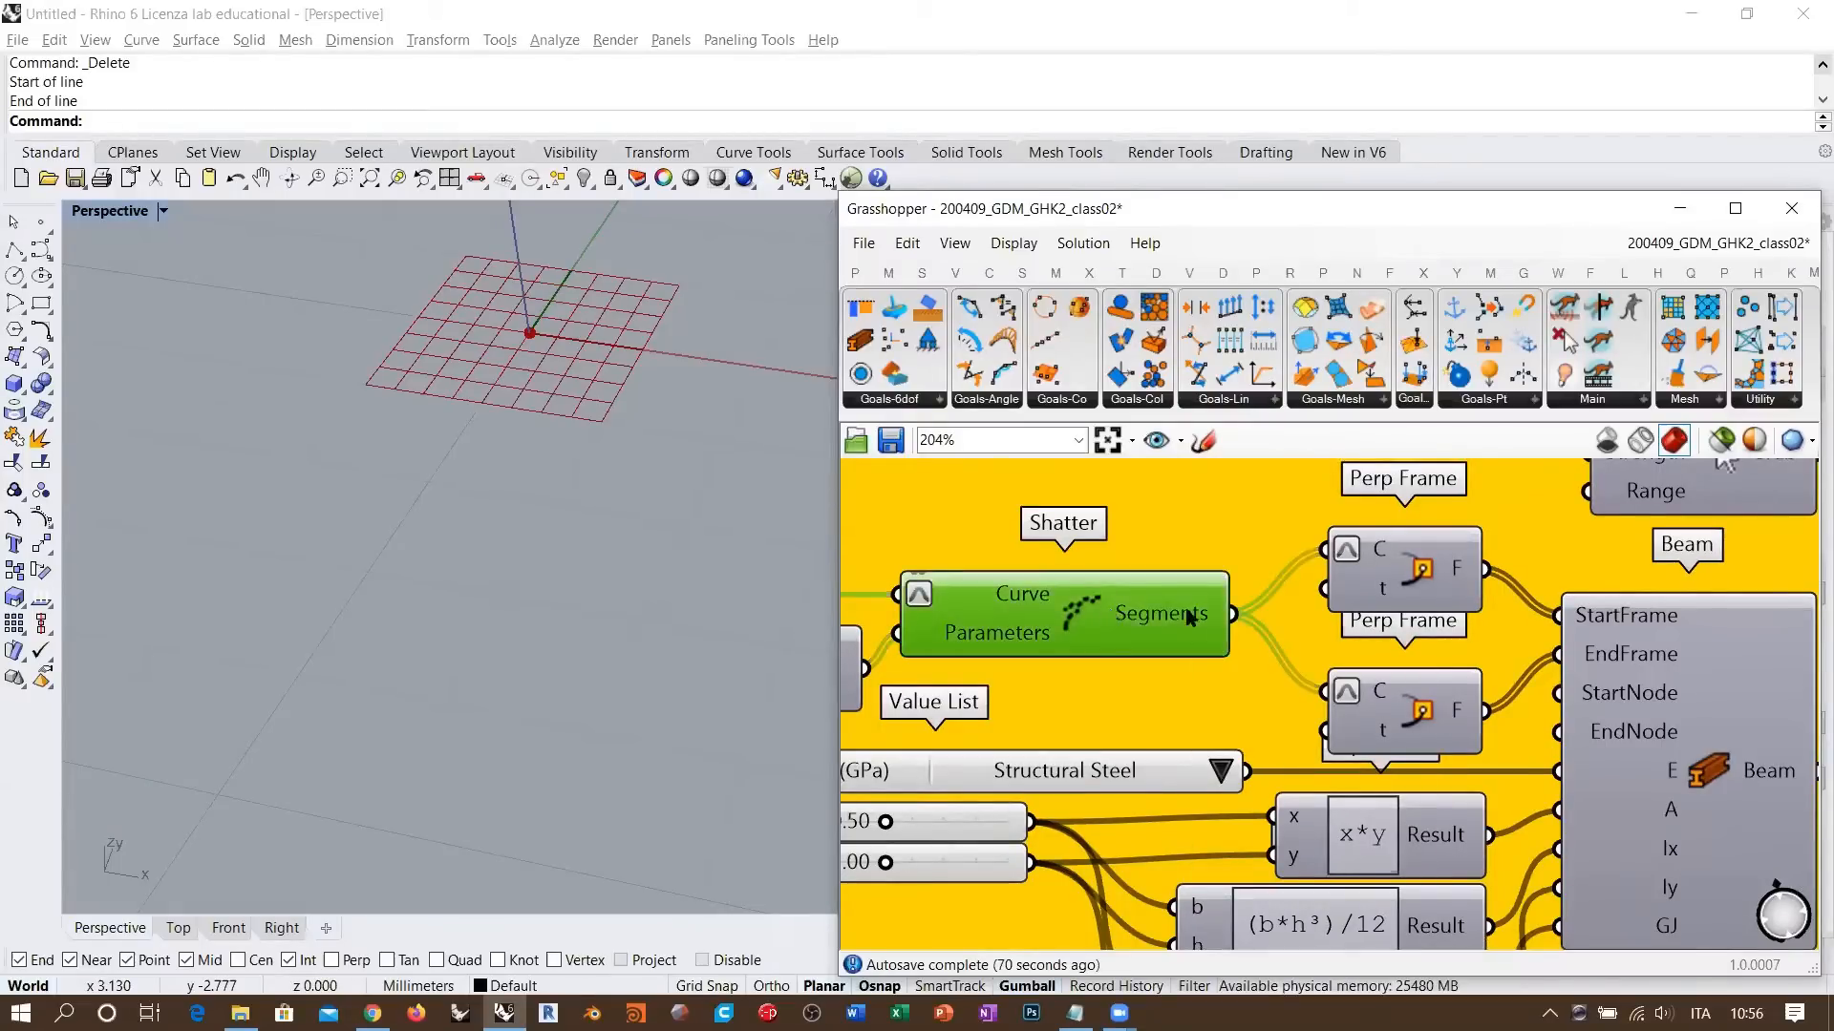
mouse_move(1165, 618)
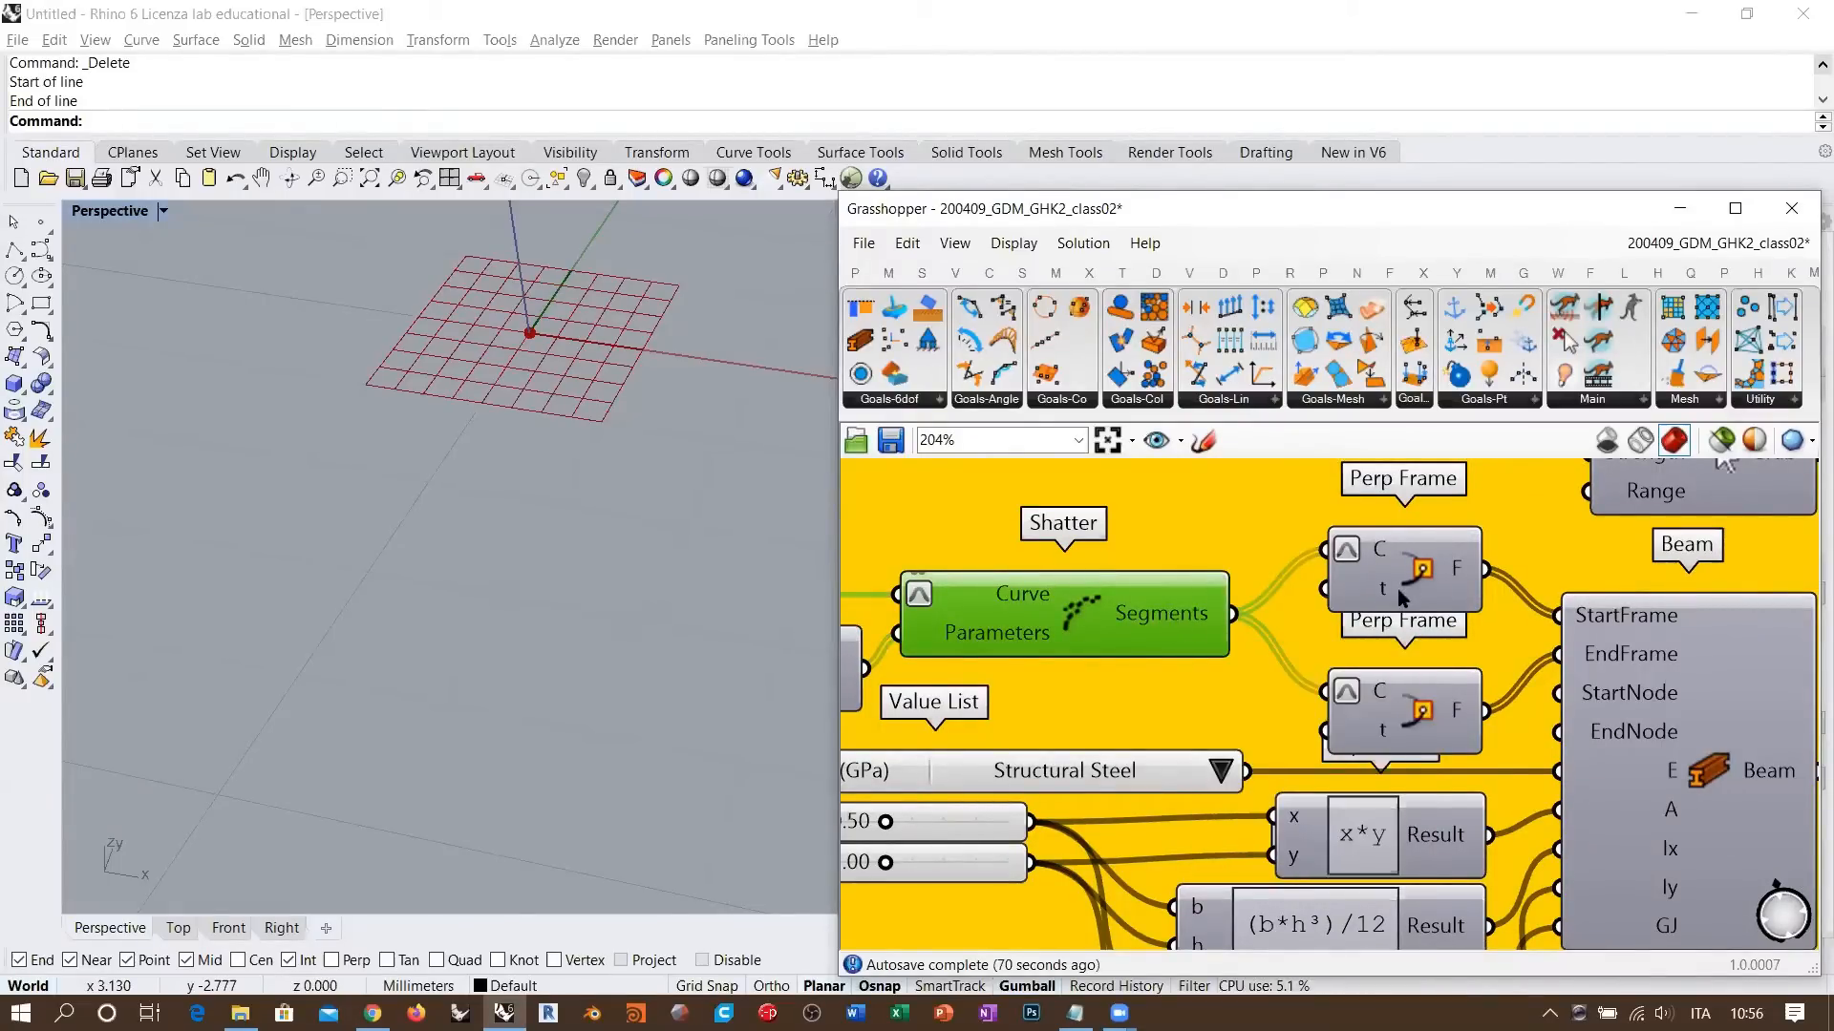
mouse_move(1388, 593)
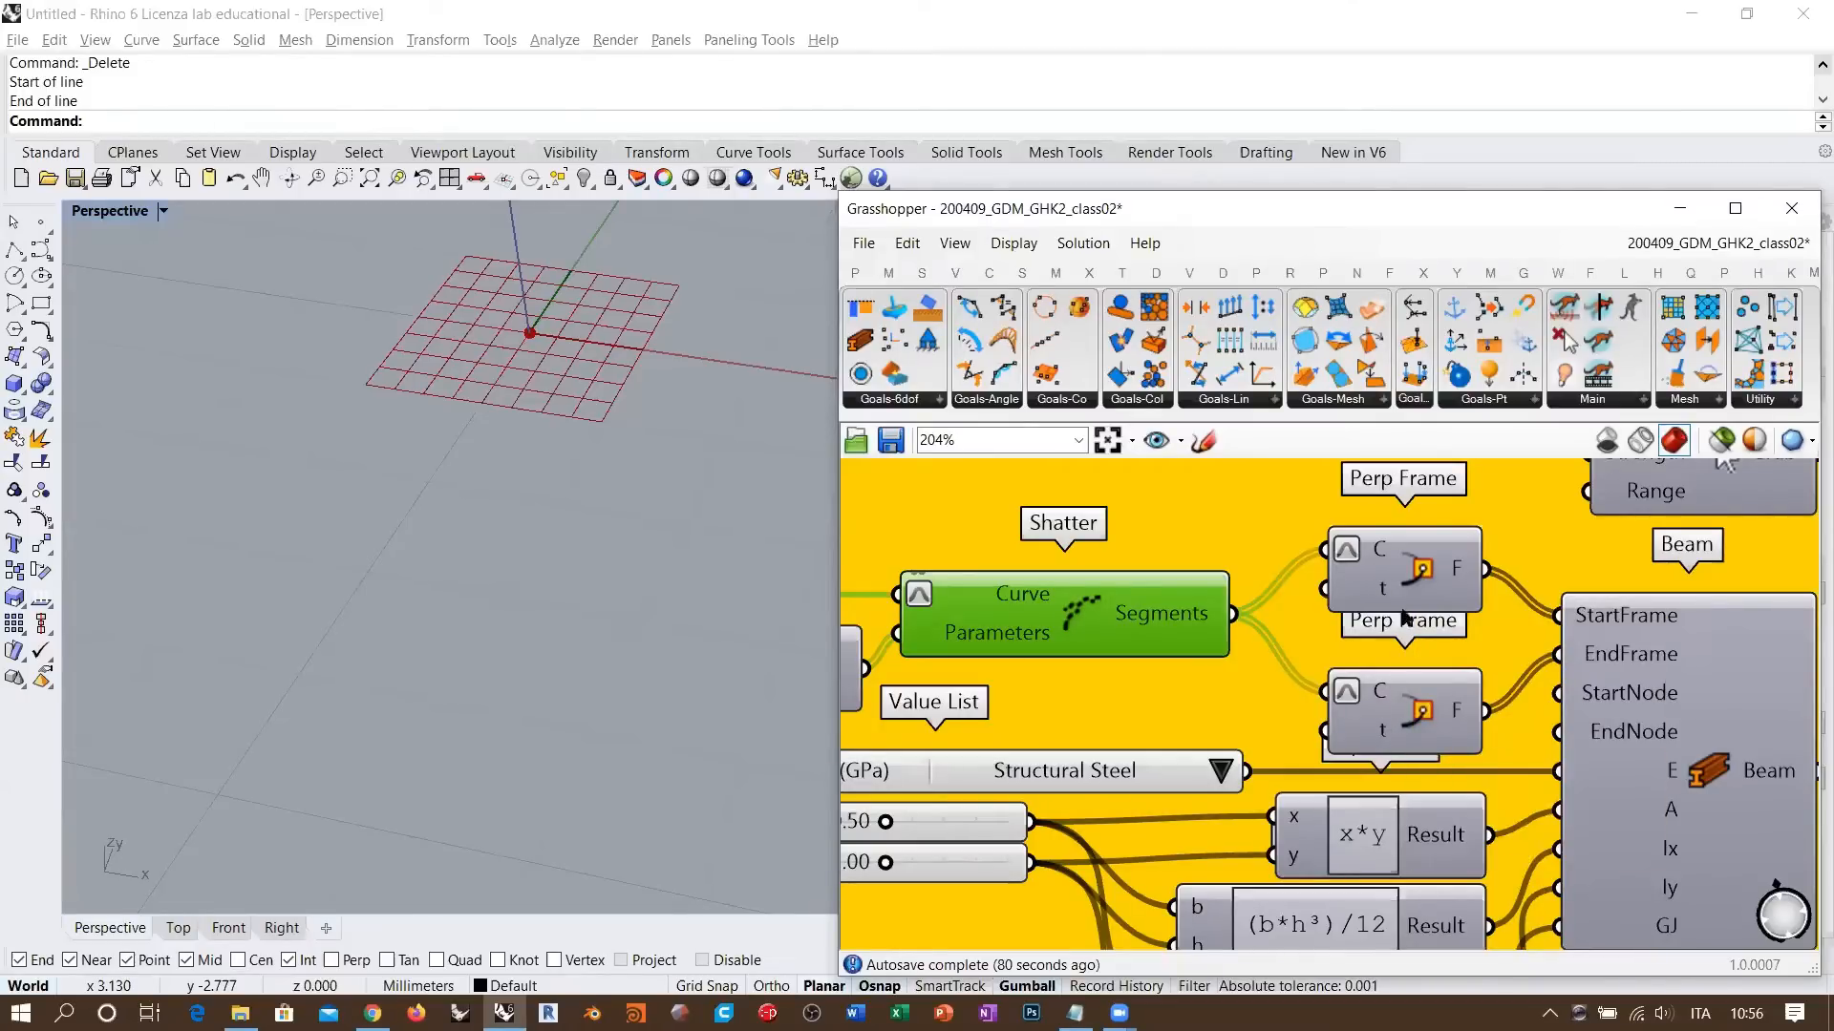
left_click(1427, 584)
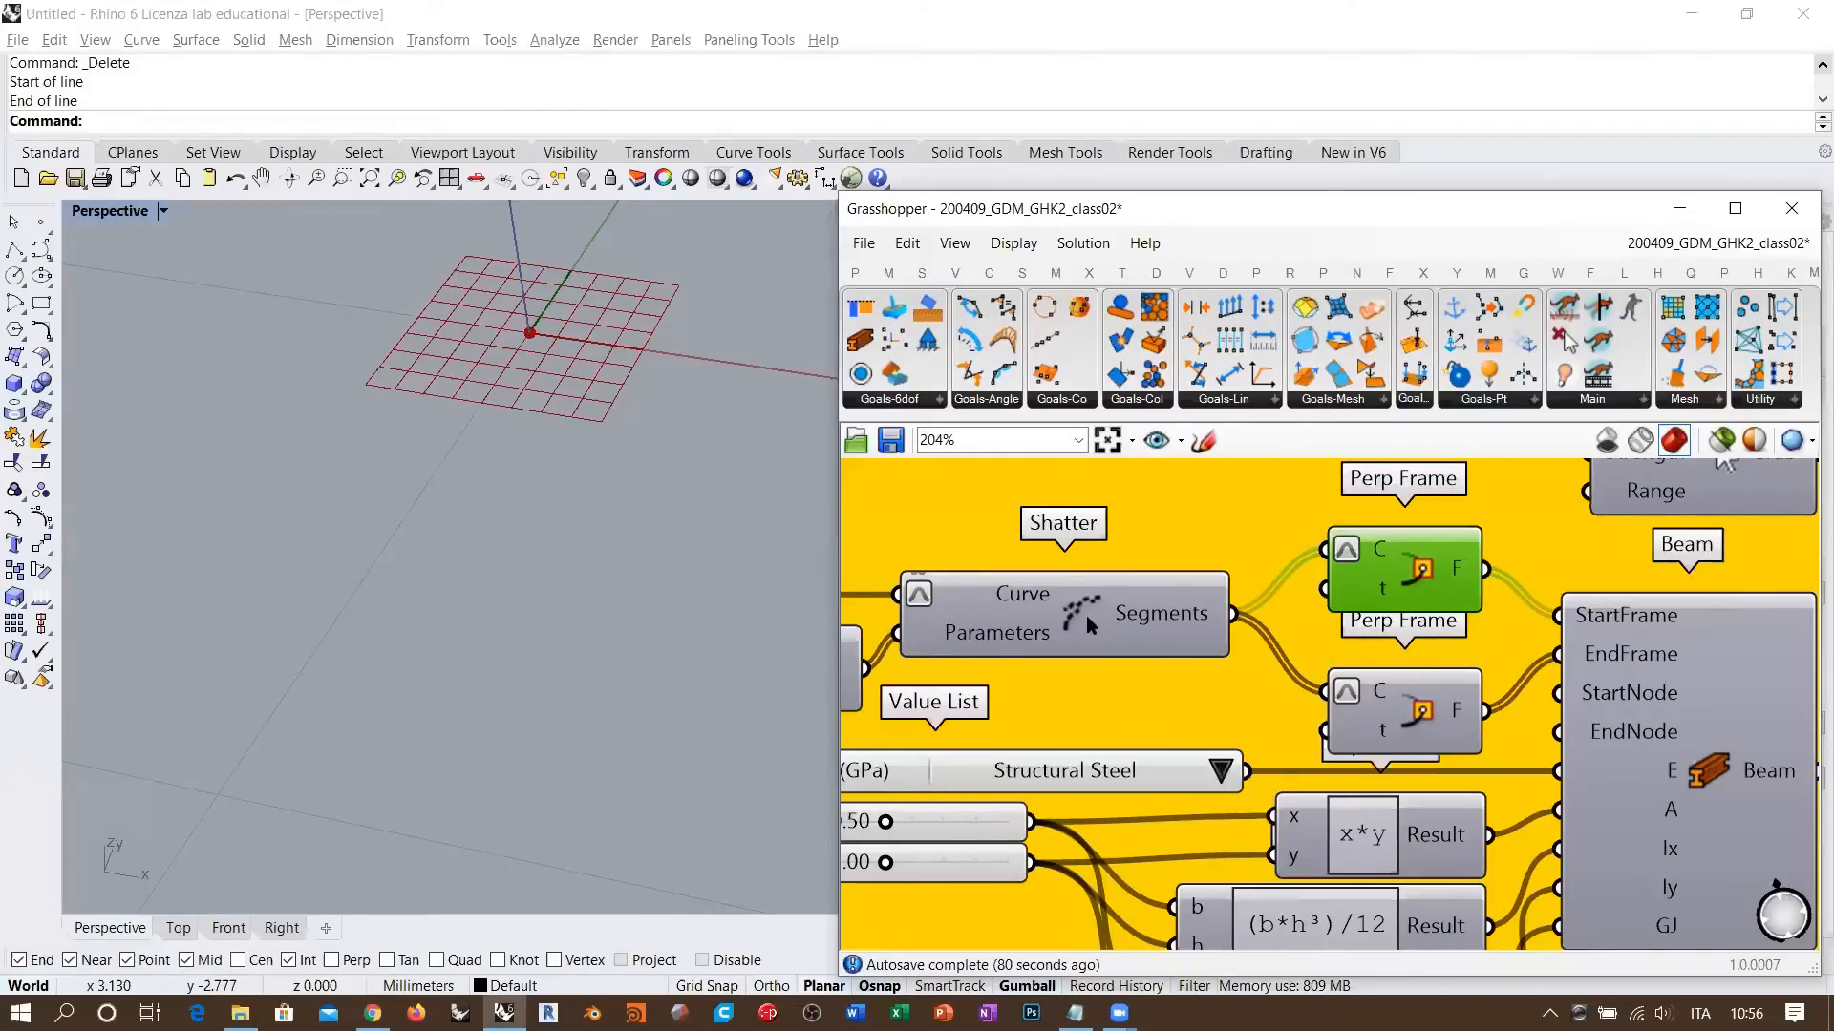
left_click(1151, 614)
- Turn on the preview of both Perp Frame components feeding the Beam component
right_click_drag(684, 536, 535, 578, "shift")
scroll(329, 562, "down", 5)
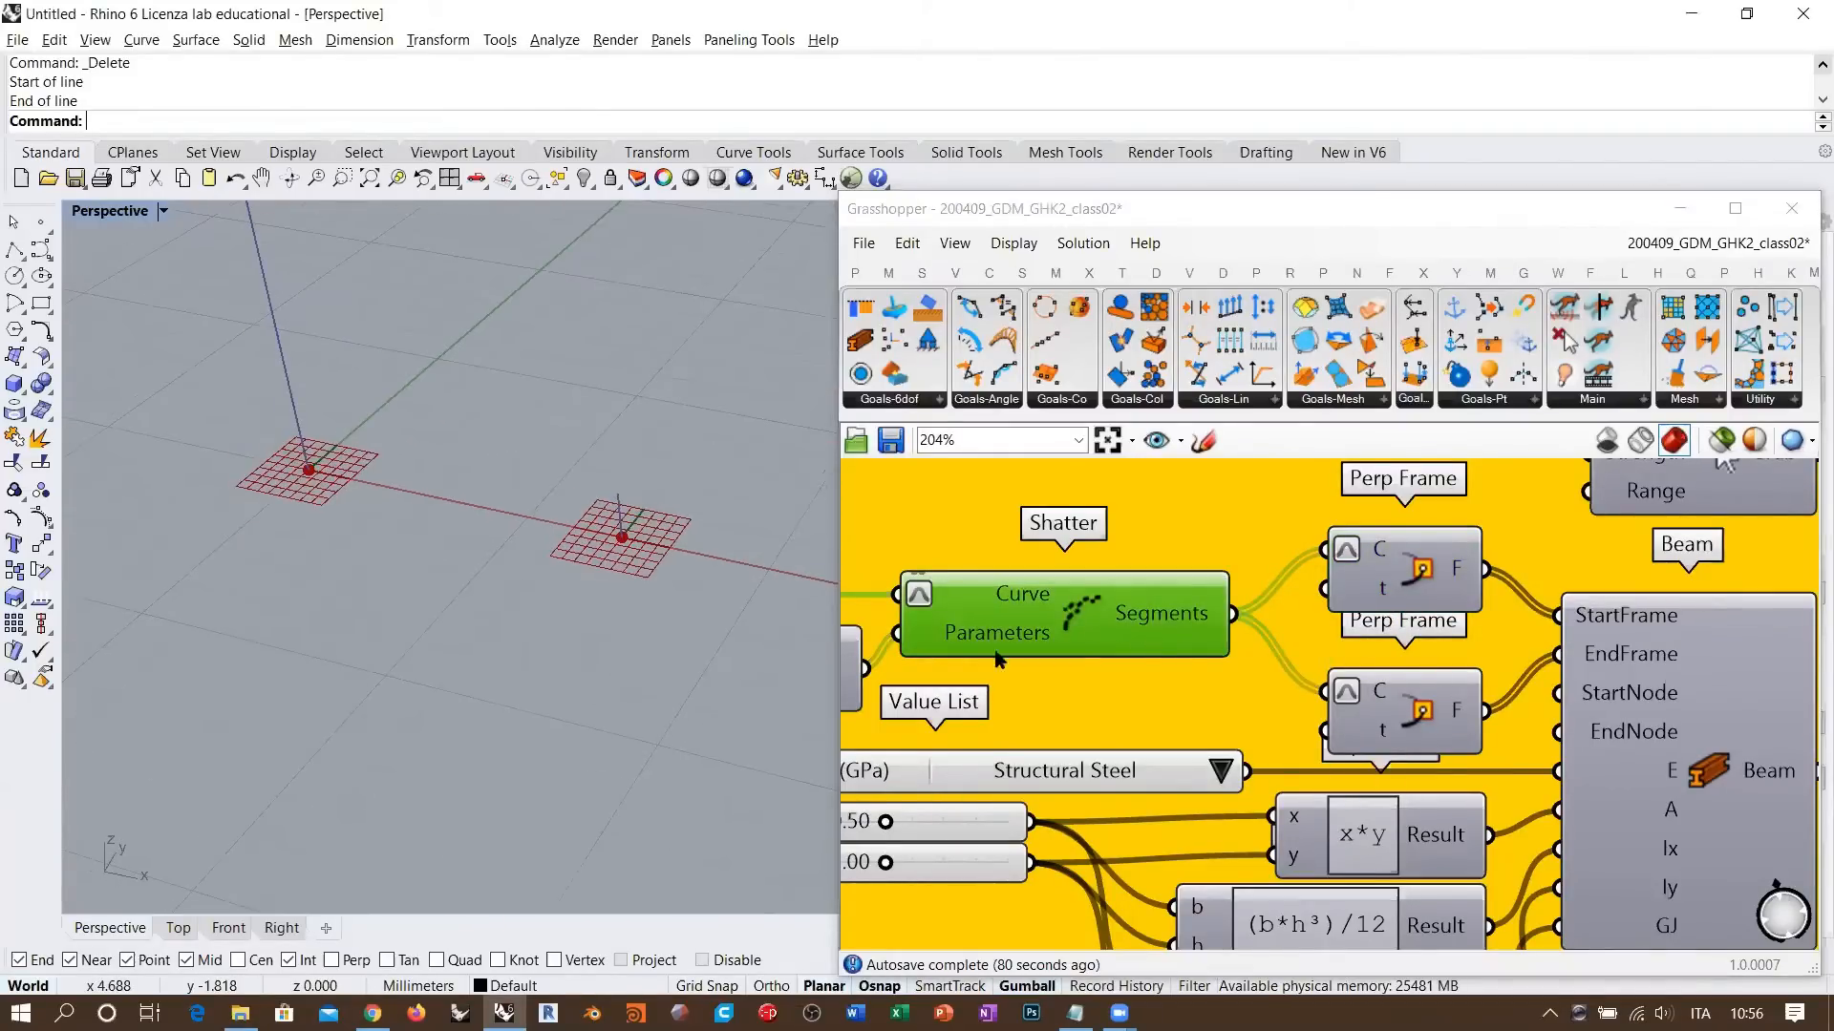
left_click(1423, 581)
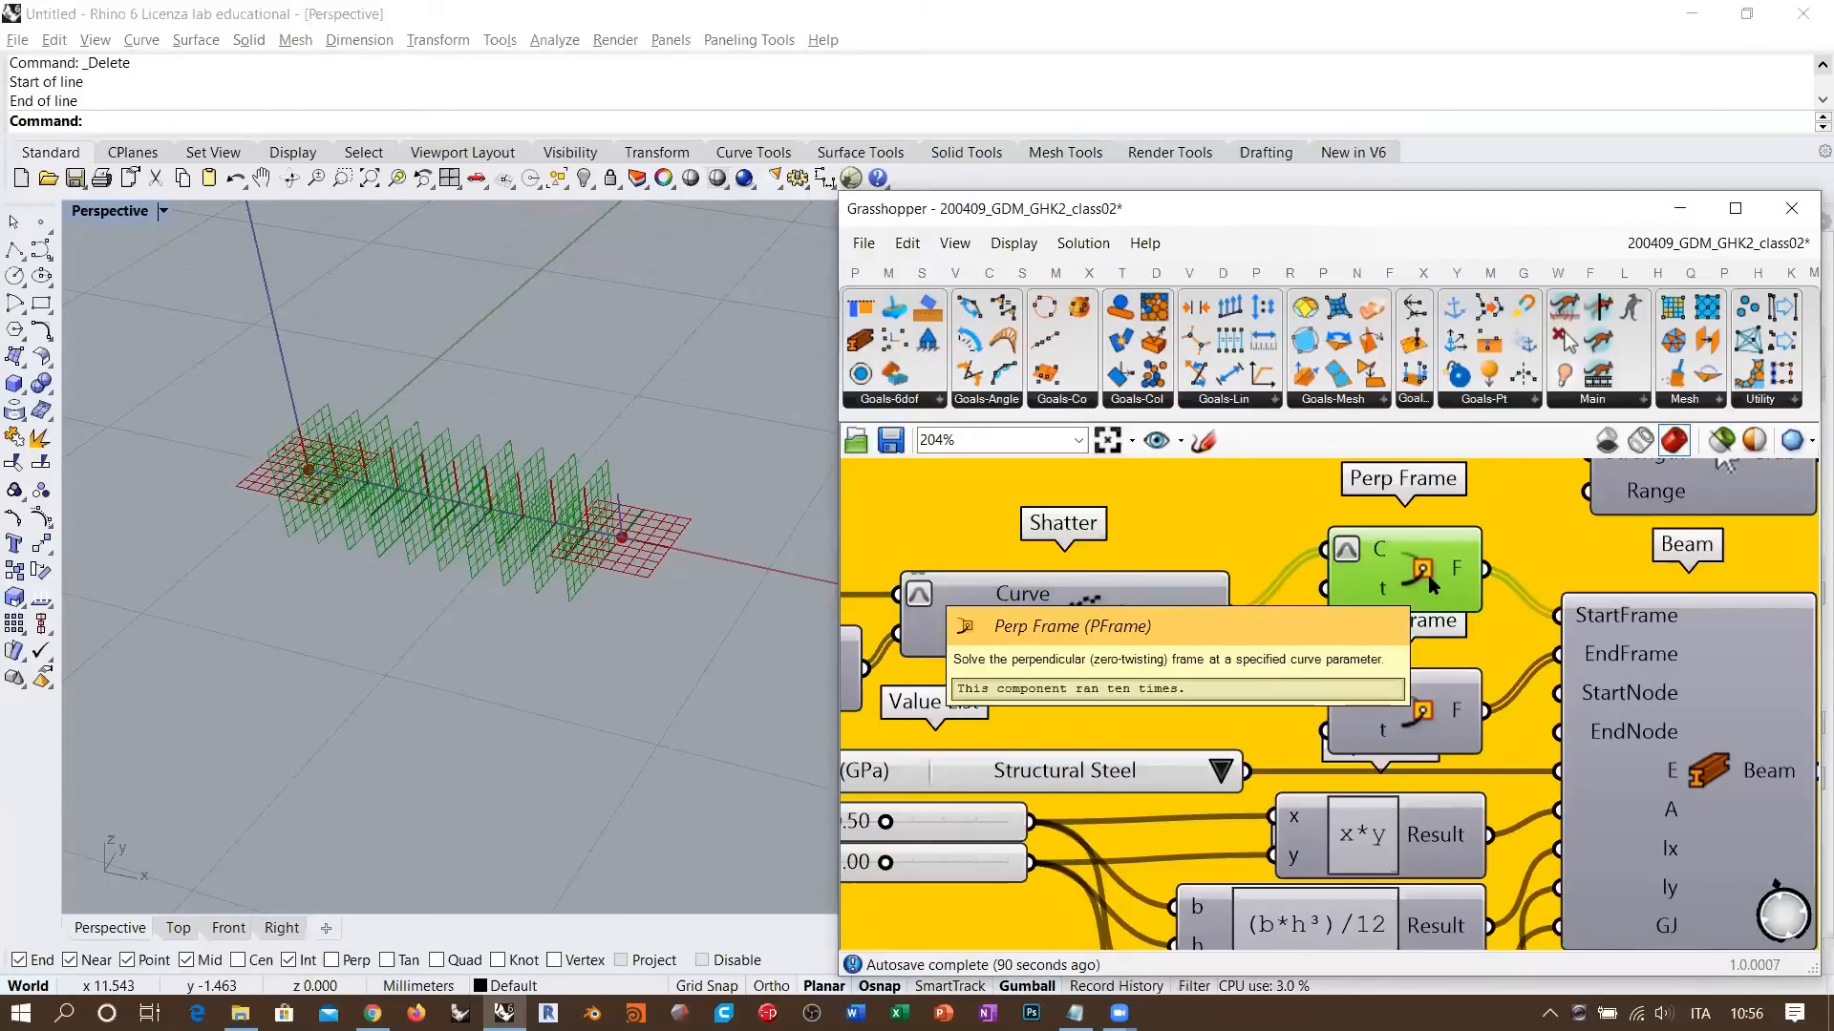
key("ctrl+q")
key("ctrl+q")
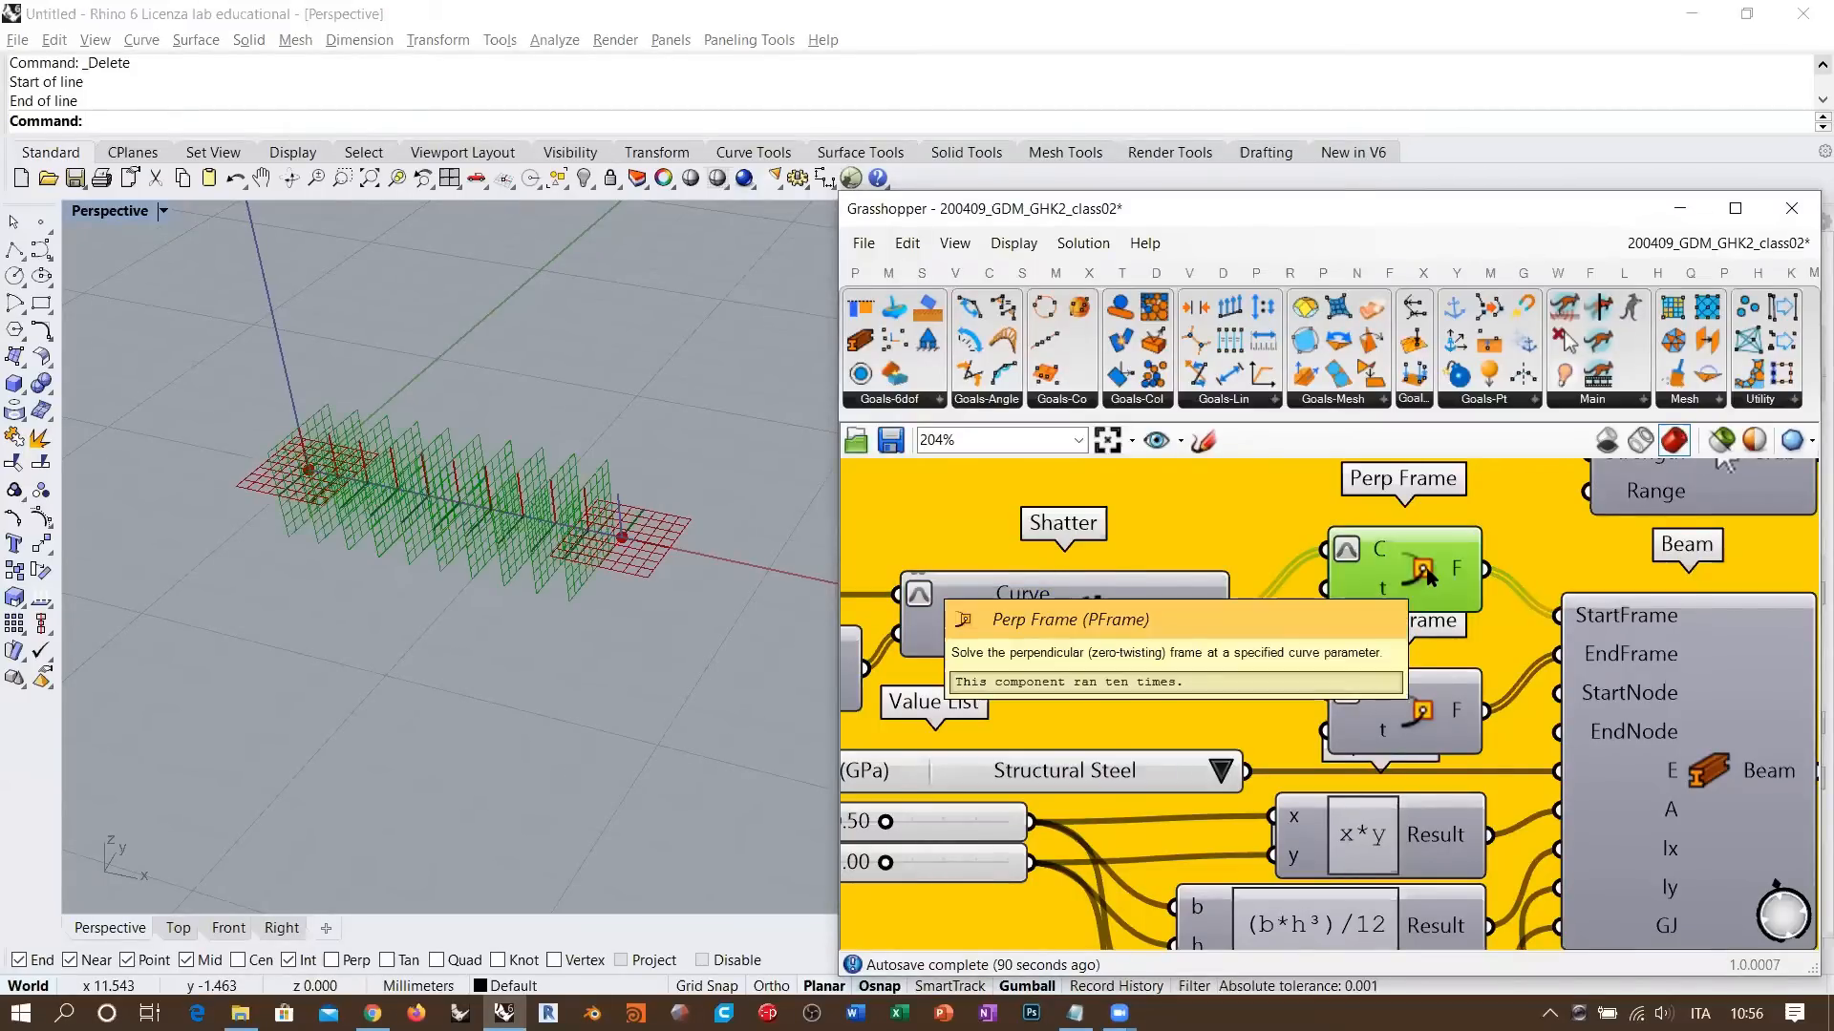
left_click(1422, 709)
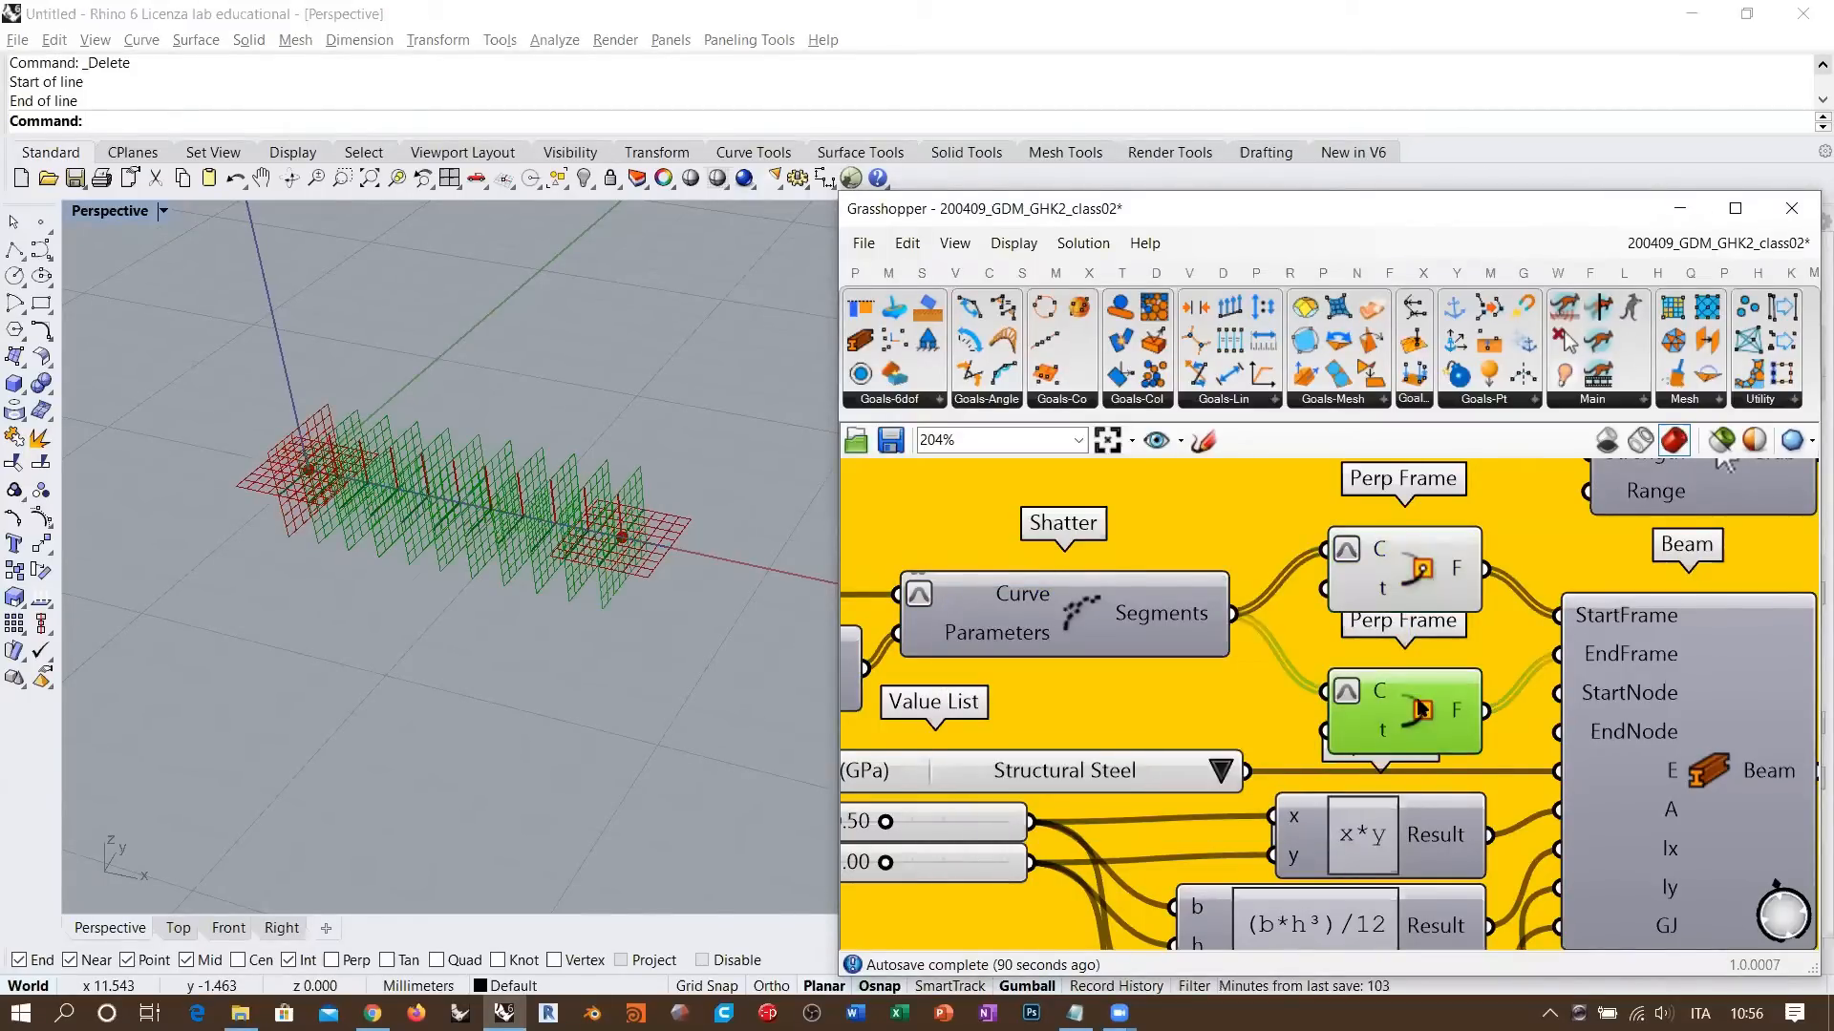
left_click(1421, 715)
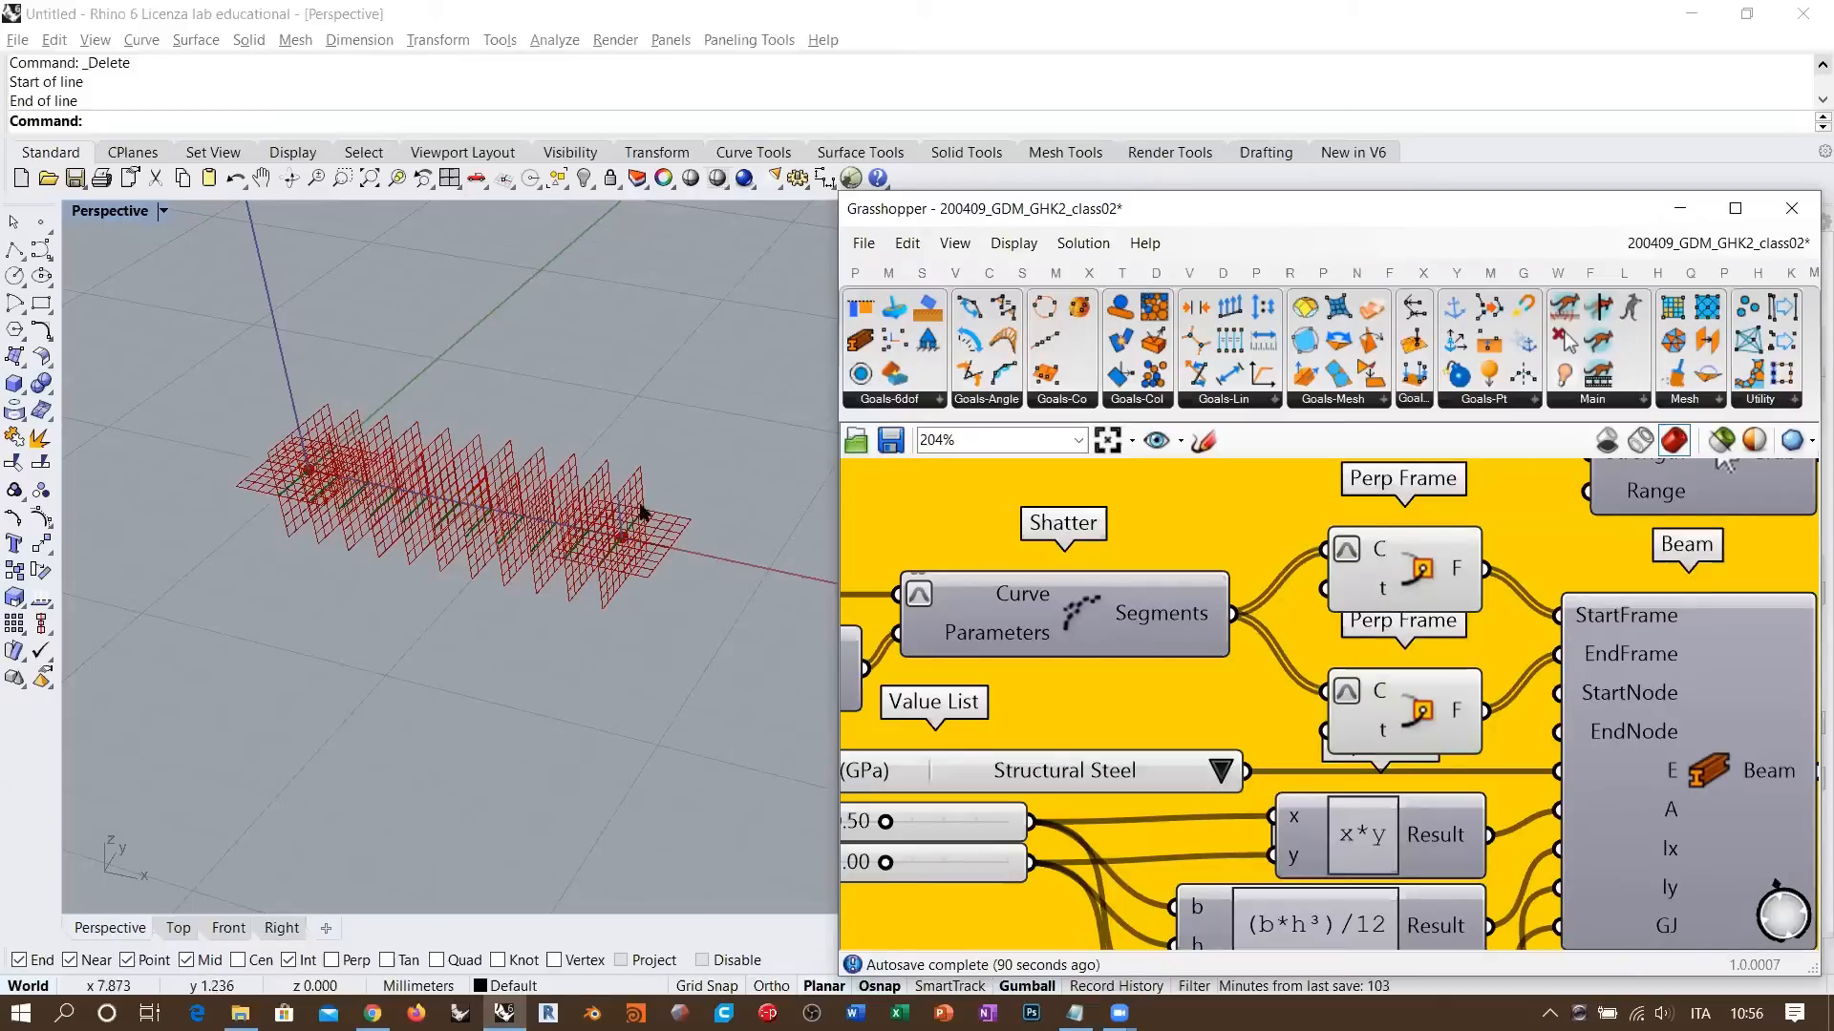
- Examine the perpendicular frames along the beam in the Perspective view and highlight them by selecting both Perp Frame components
right_click_drag(635, 512, 523, 530)
scroll(523, 530, "up", 3)
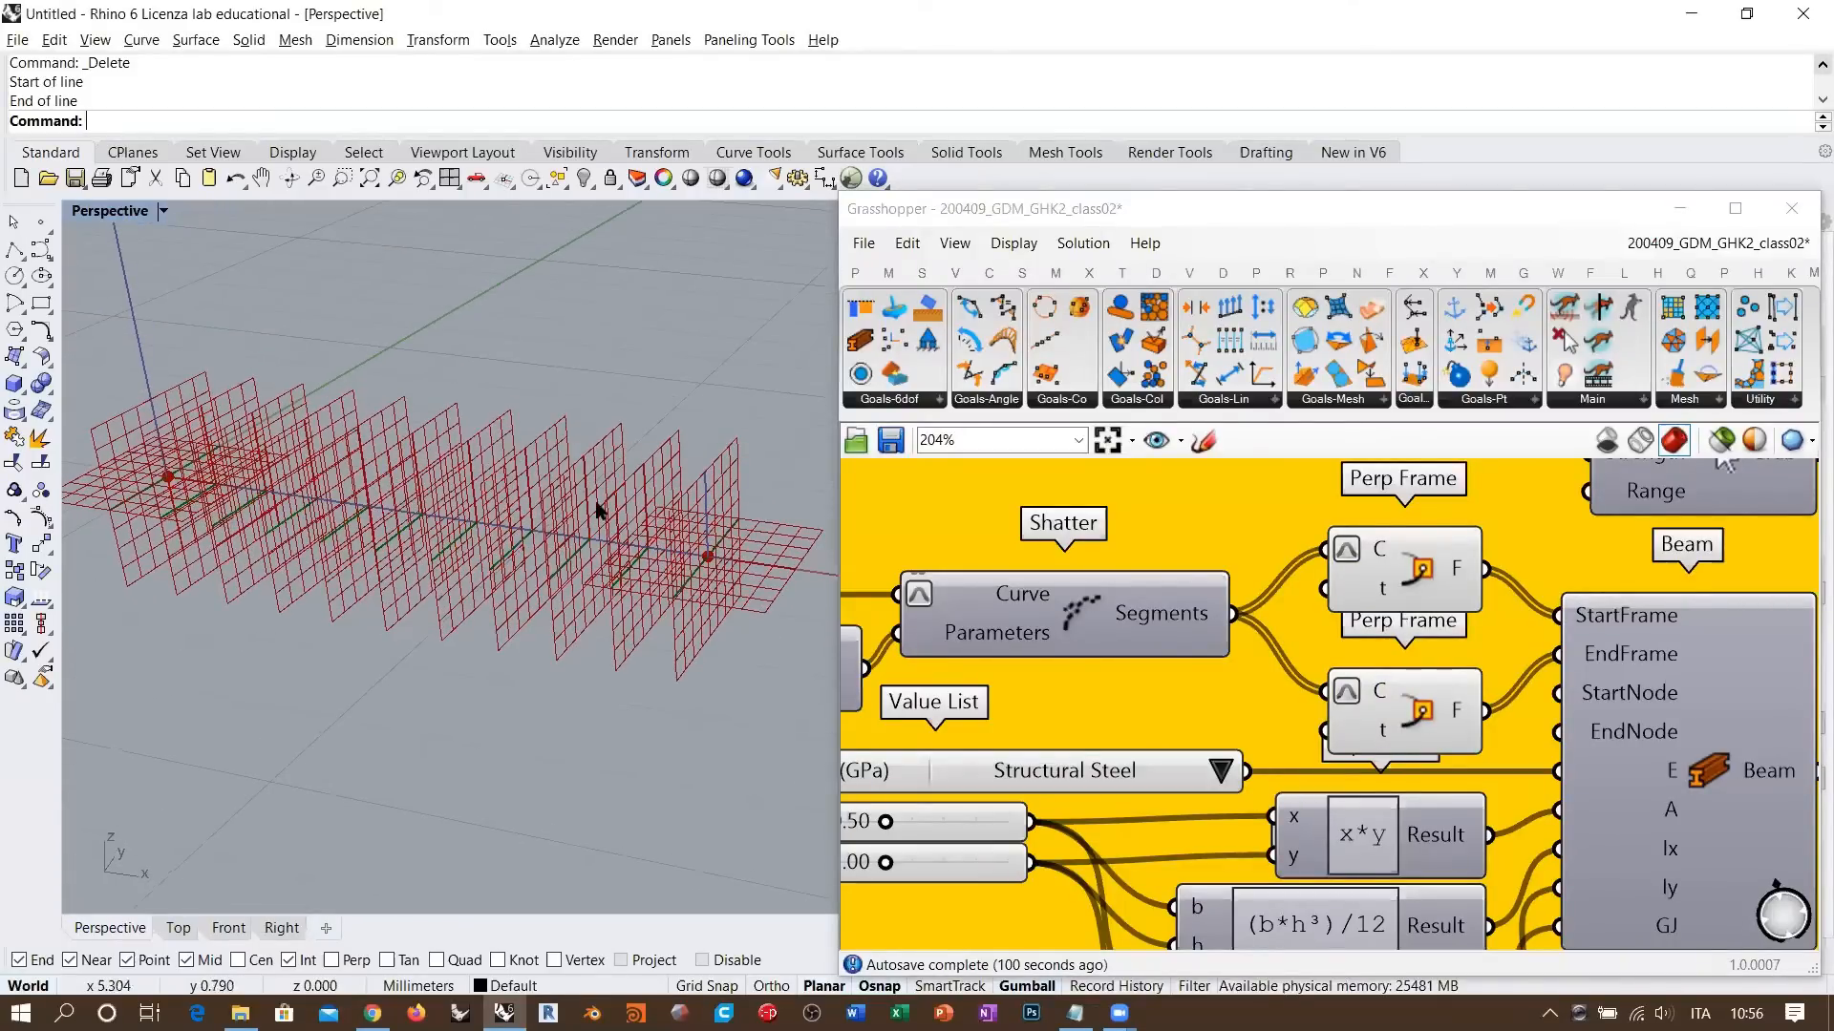
mouse_move(589, 552)
right_mouse_down("shift")
mouse_move(446, 558)
mouse_move(585, 531)
right_mouse_up("shift")
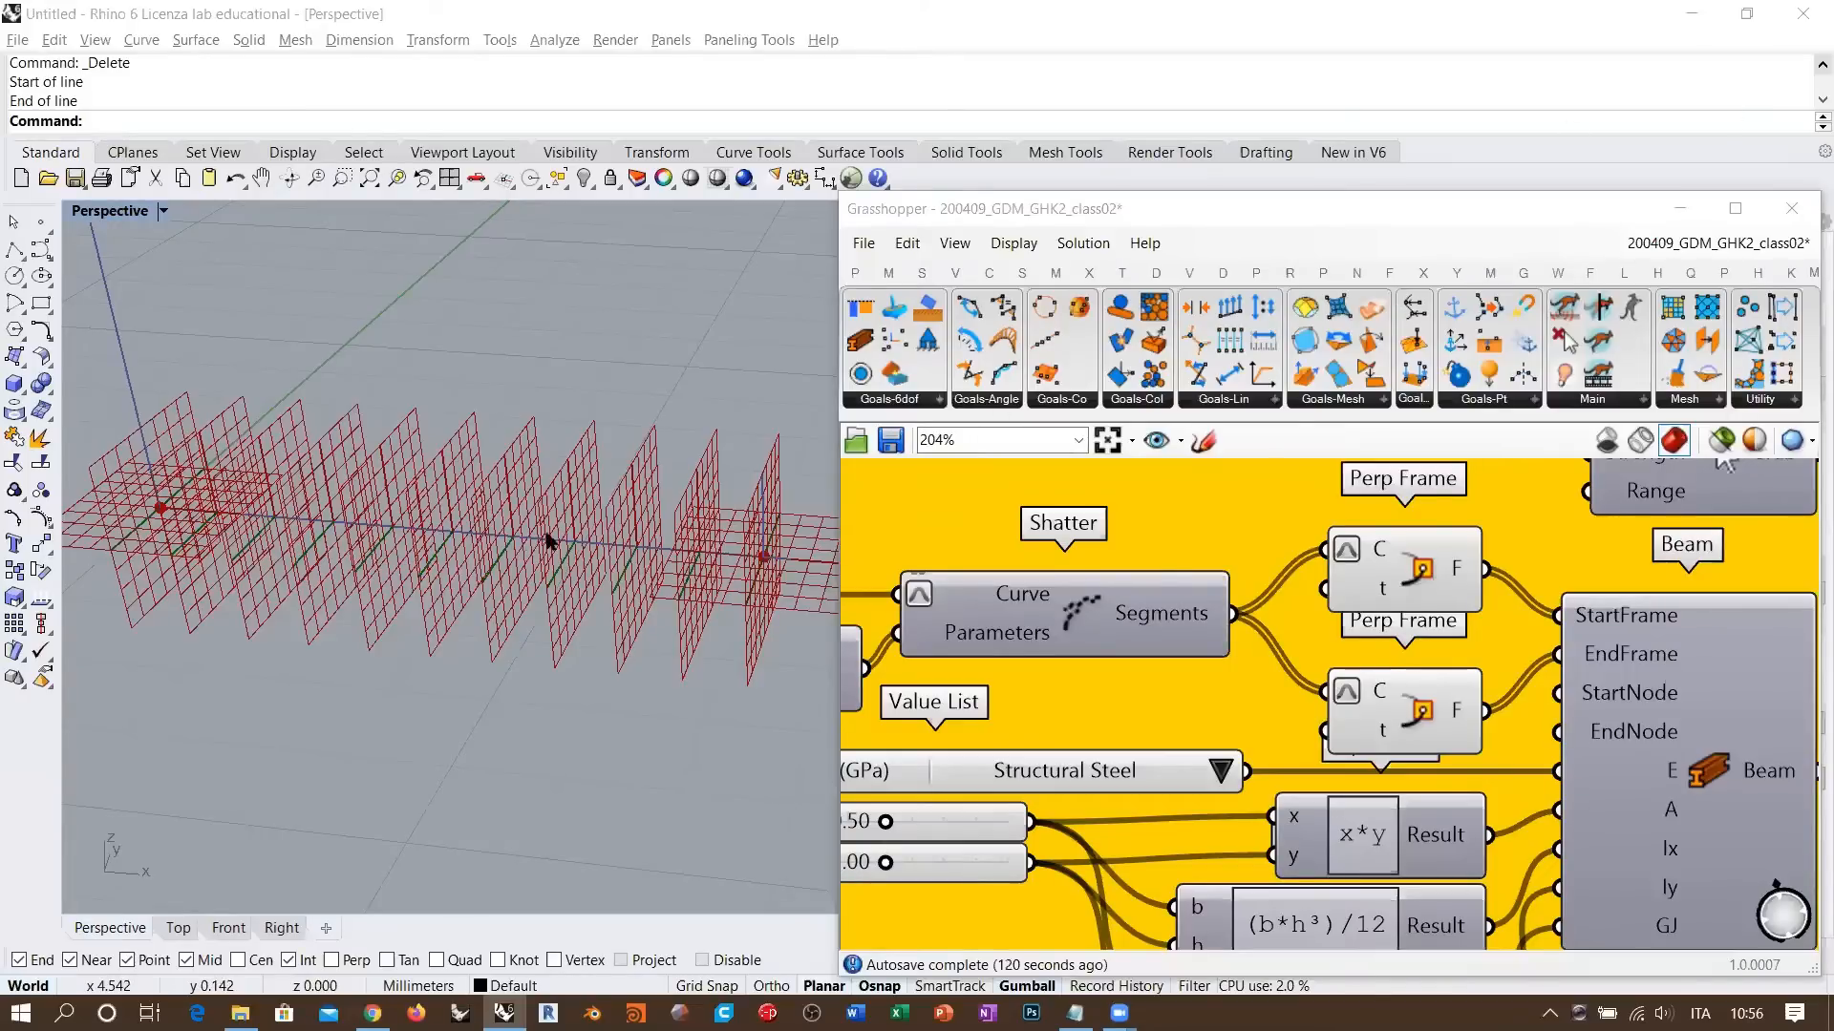
mouse_move(548, 536)
right_mouse_down()
mouse_move(516, 576)
mouse_move(515, 553)
mouse_move(561, 585)
mouse_move(568, 552)
right_mouse_up()
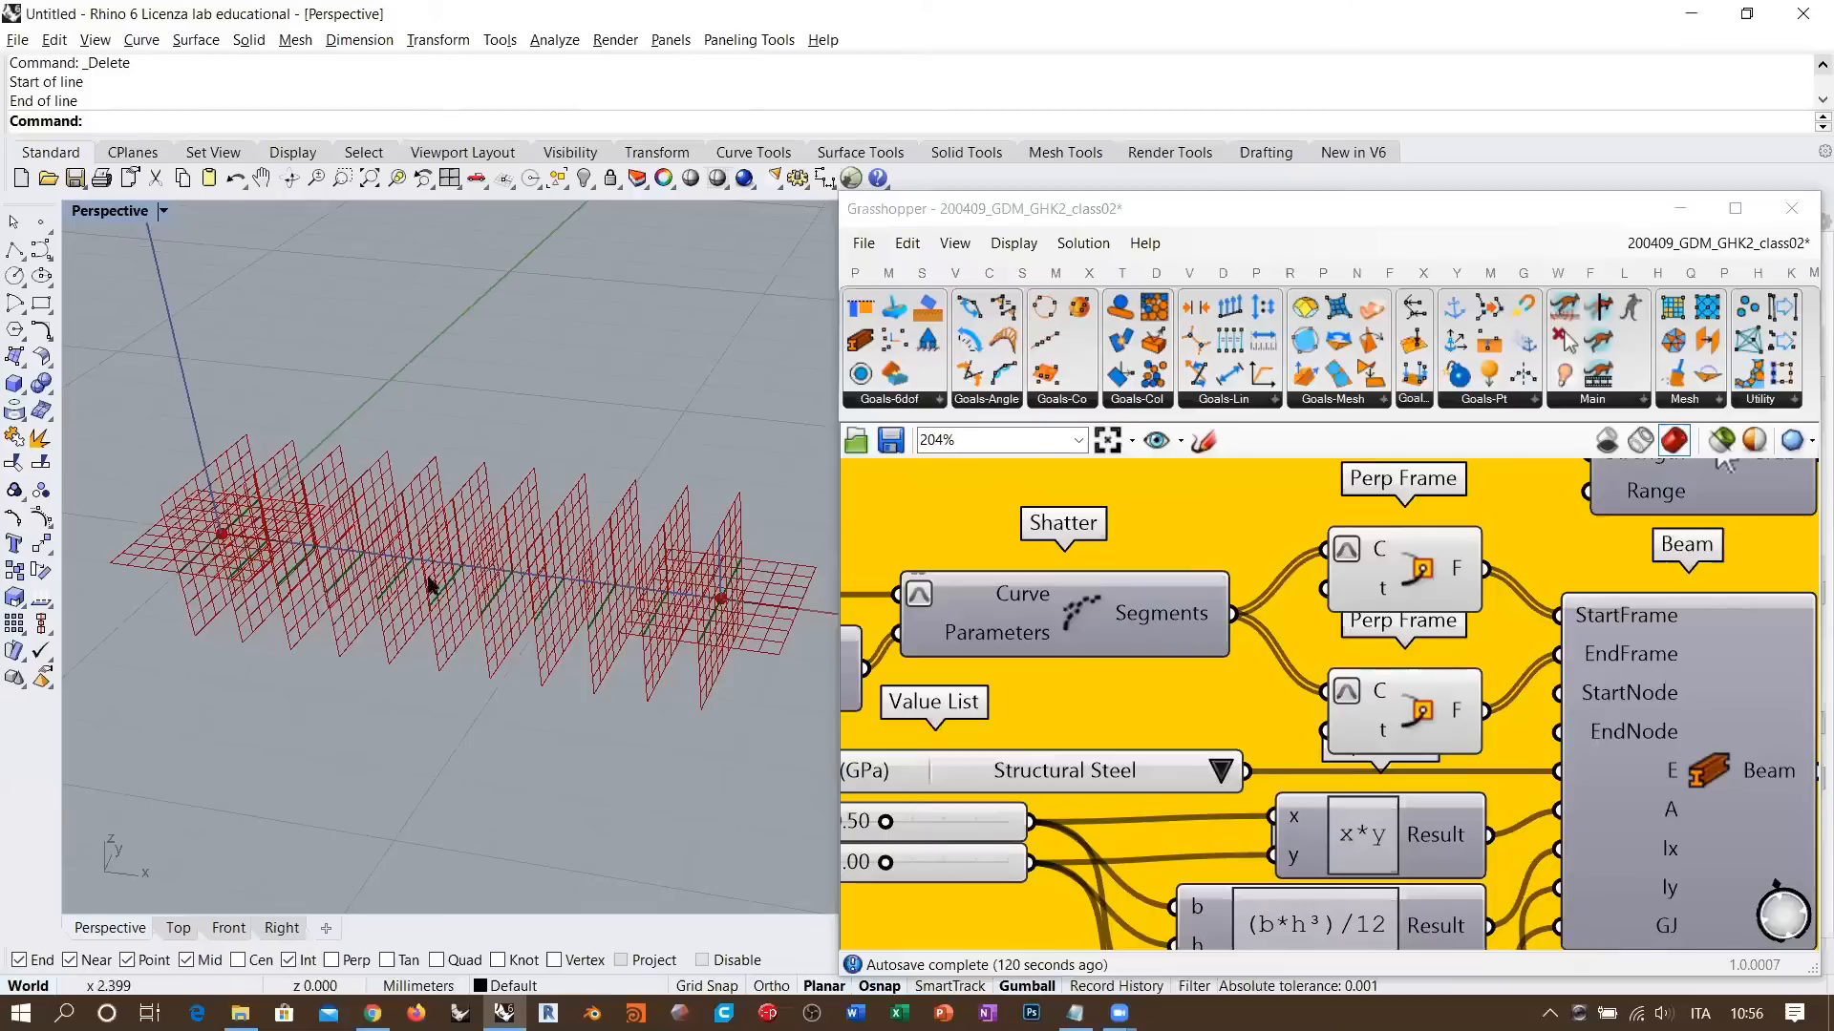
right_click_drag(603, 584, 673, 564)
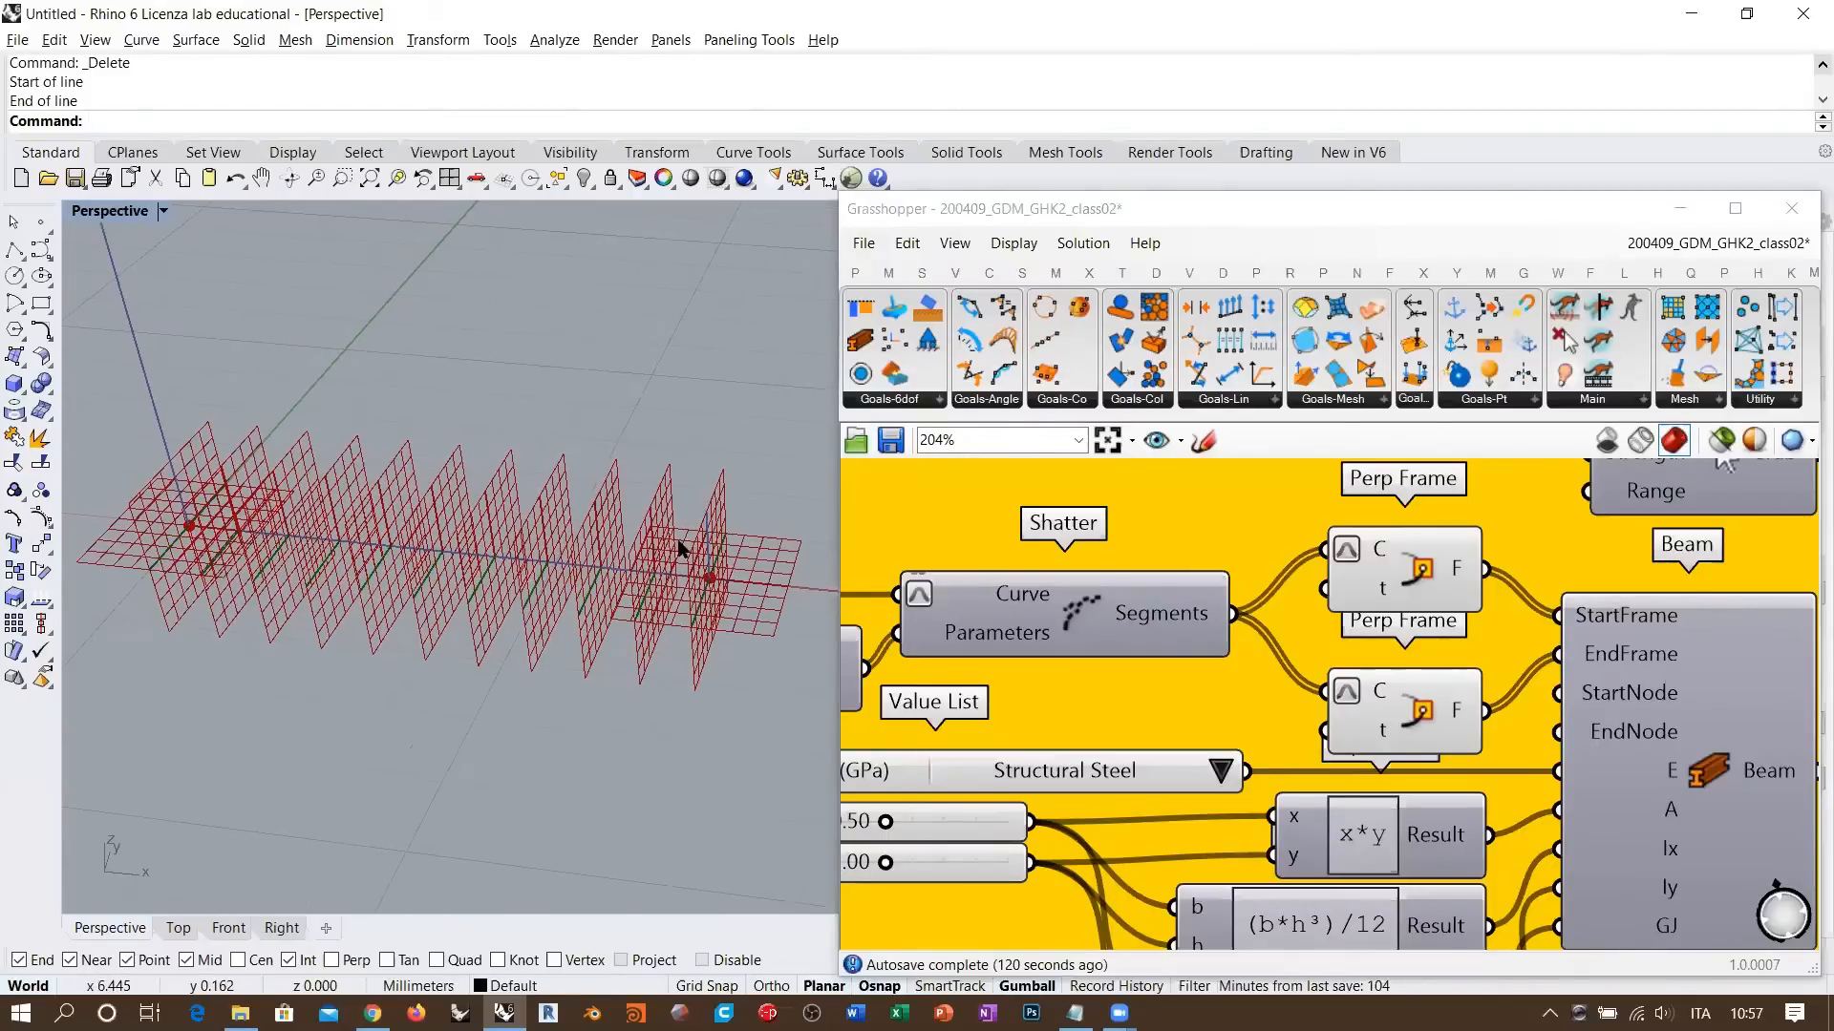
left_click(1432, 596)
left_click(1430, 678, "shift")
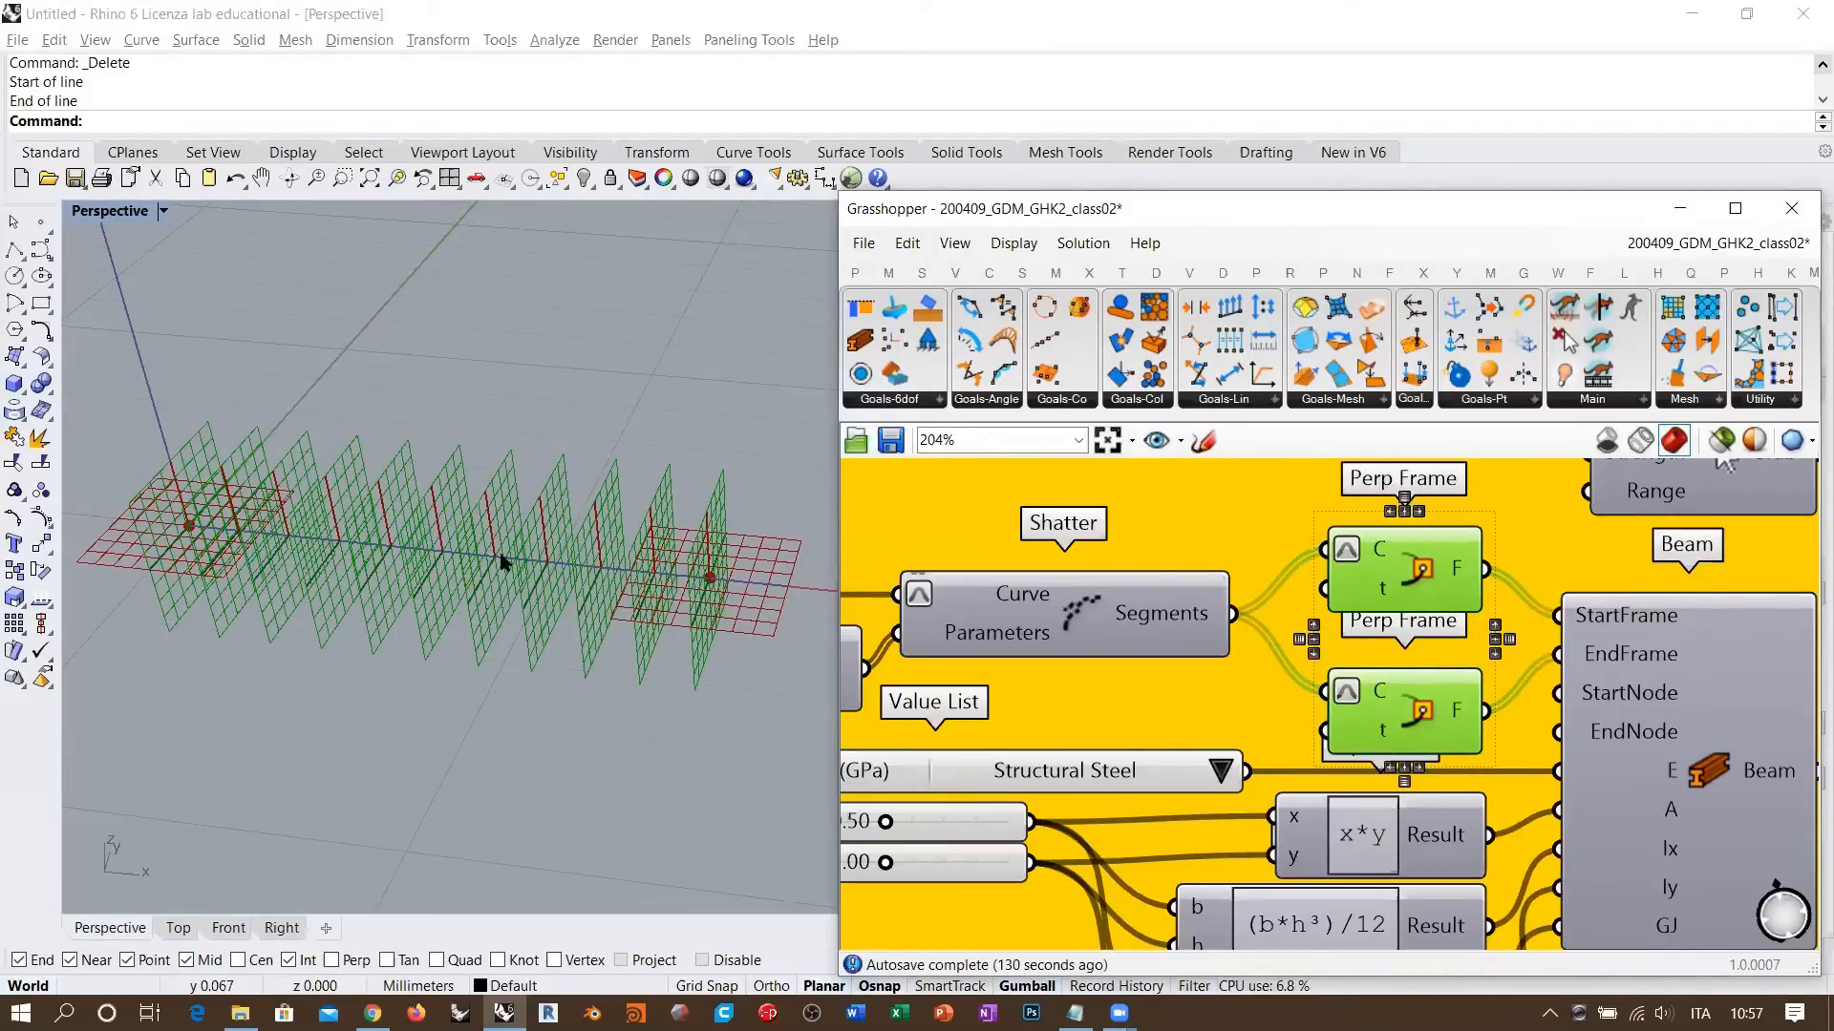
- Turn off the preview of both Perp Frame components feeding the Beam component
right_click_drag(1417, 626, 1497, 620)
key("ctrl+q")
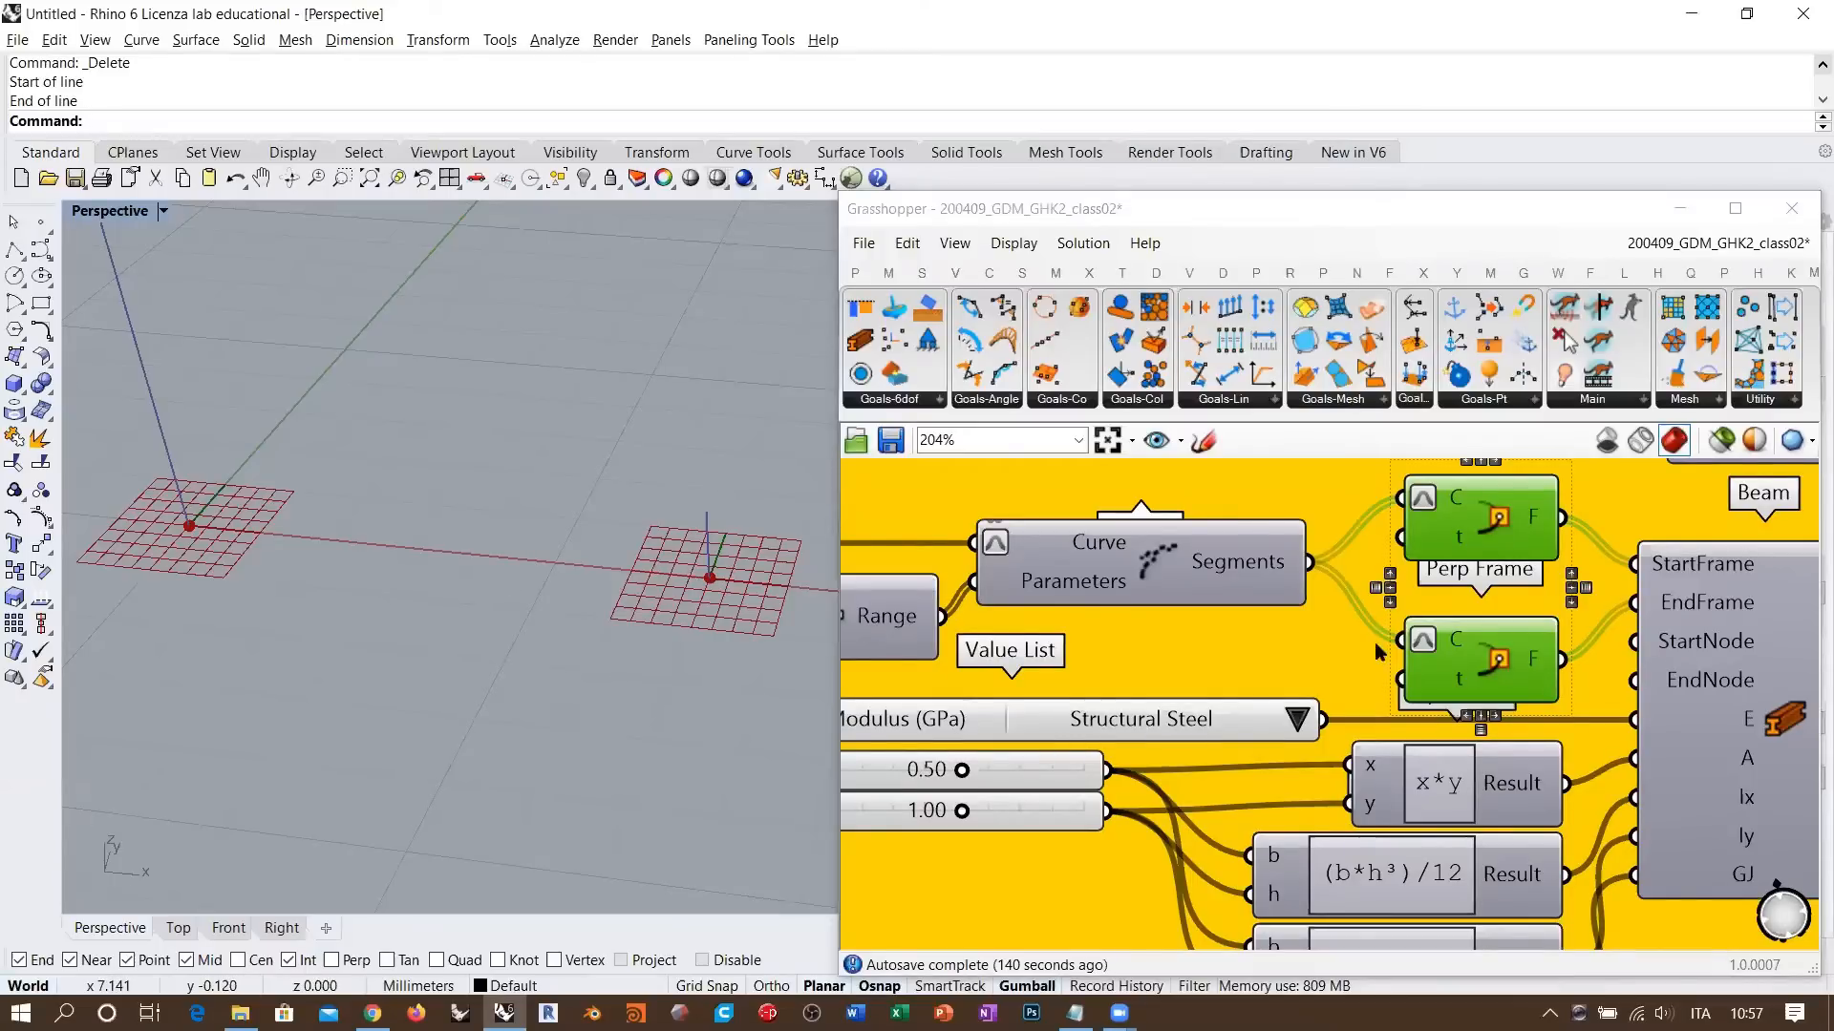
- Examine the definition from the Line parameter to BouncySolver, focusing on the frame, material and section inputs of the Beam component
scroll(1361, 585, "down", 1)
scroll(1361, 585, "down", 4)
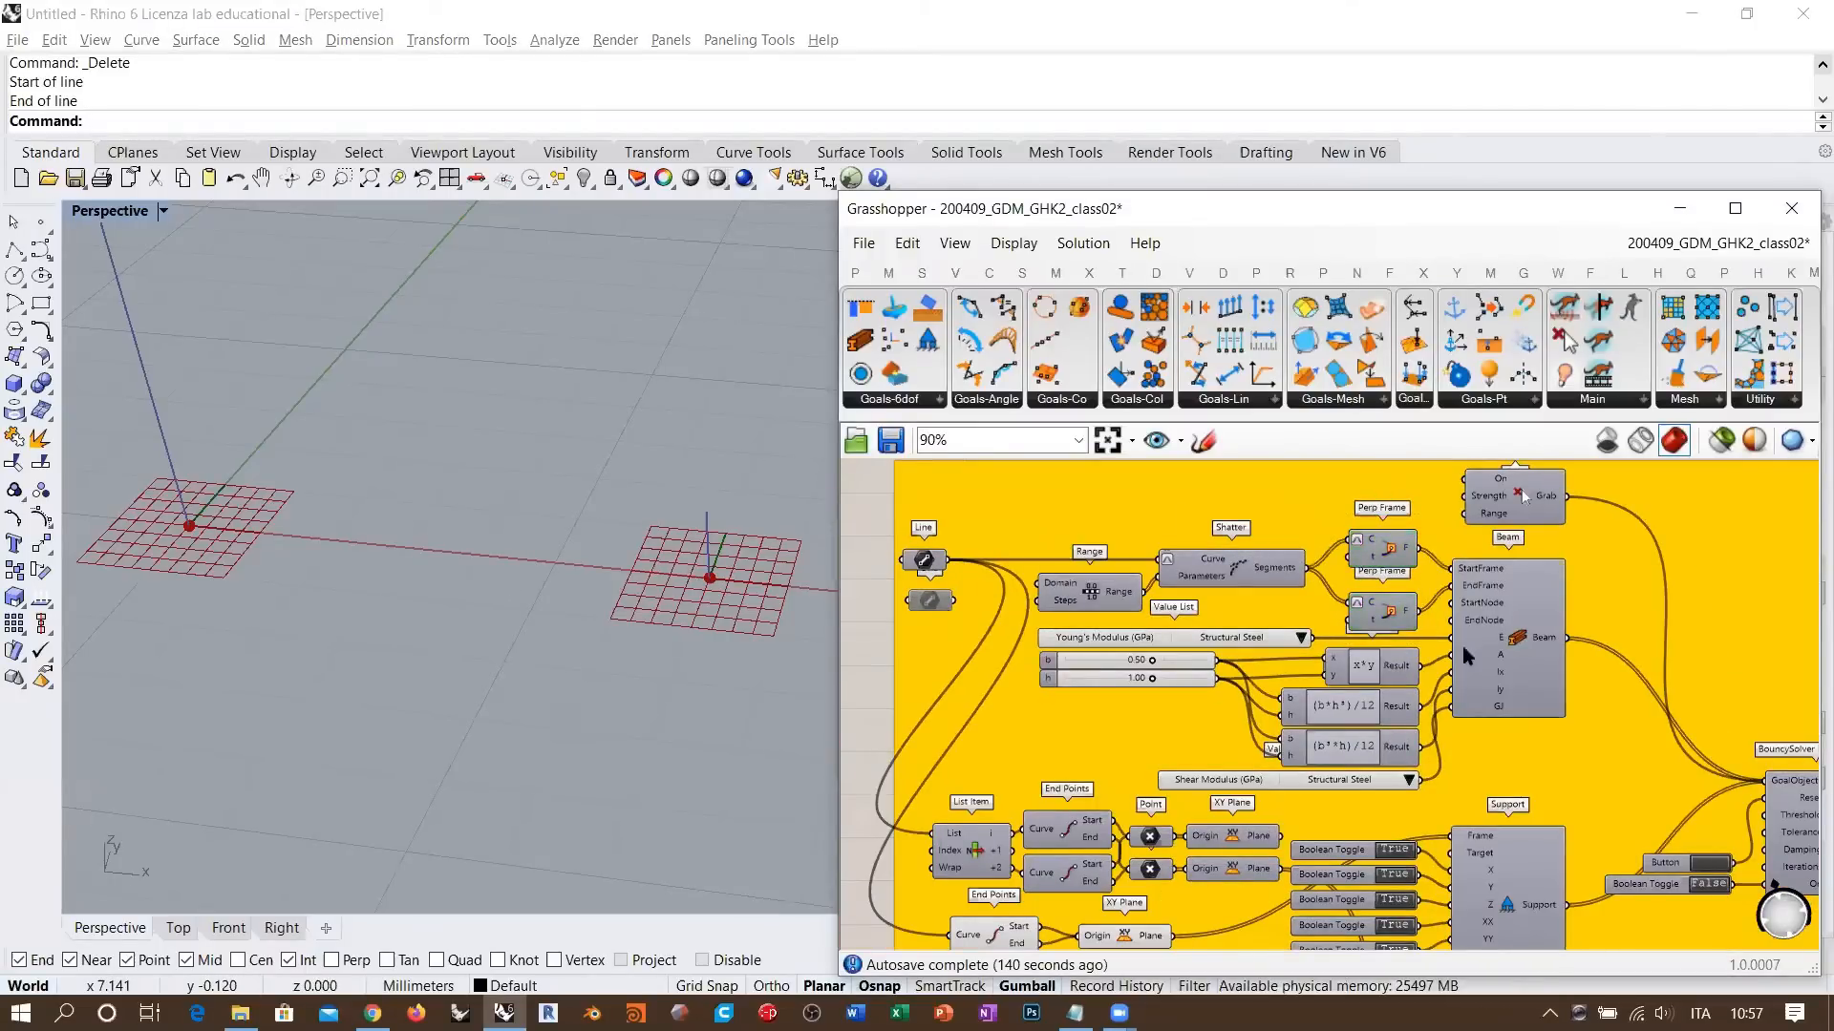
right_click_drag(1600, 675, 1079, 638)
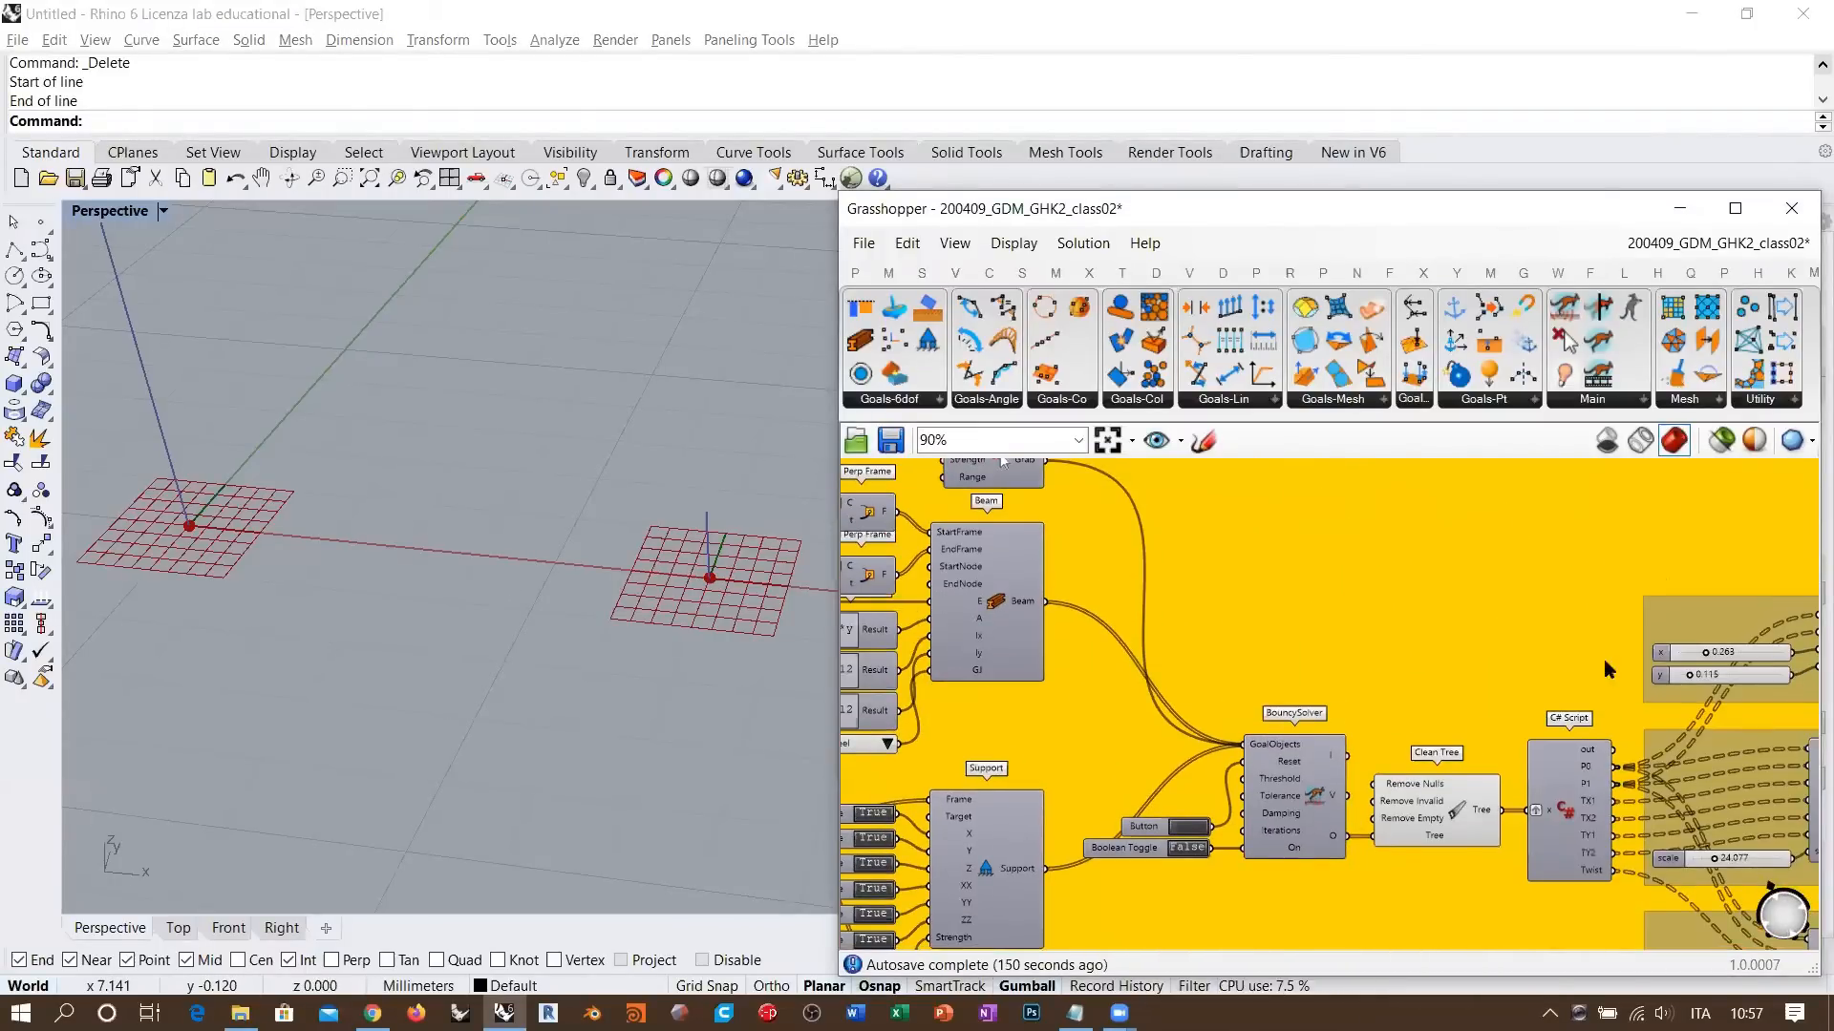
right_click_drag(1200, 602, 1674, 679)
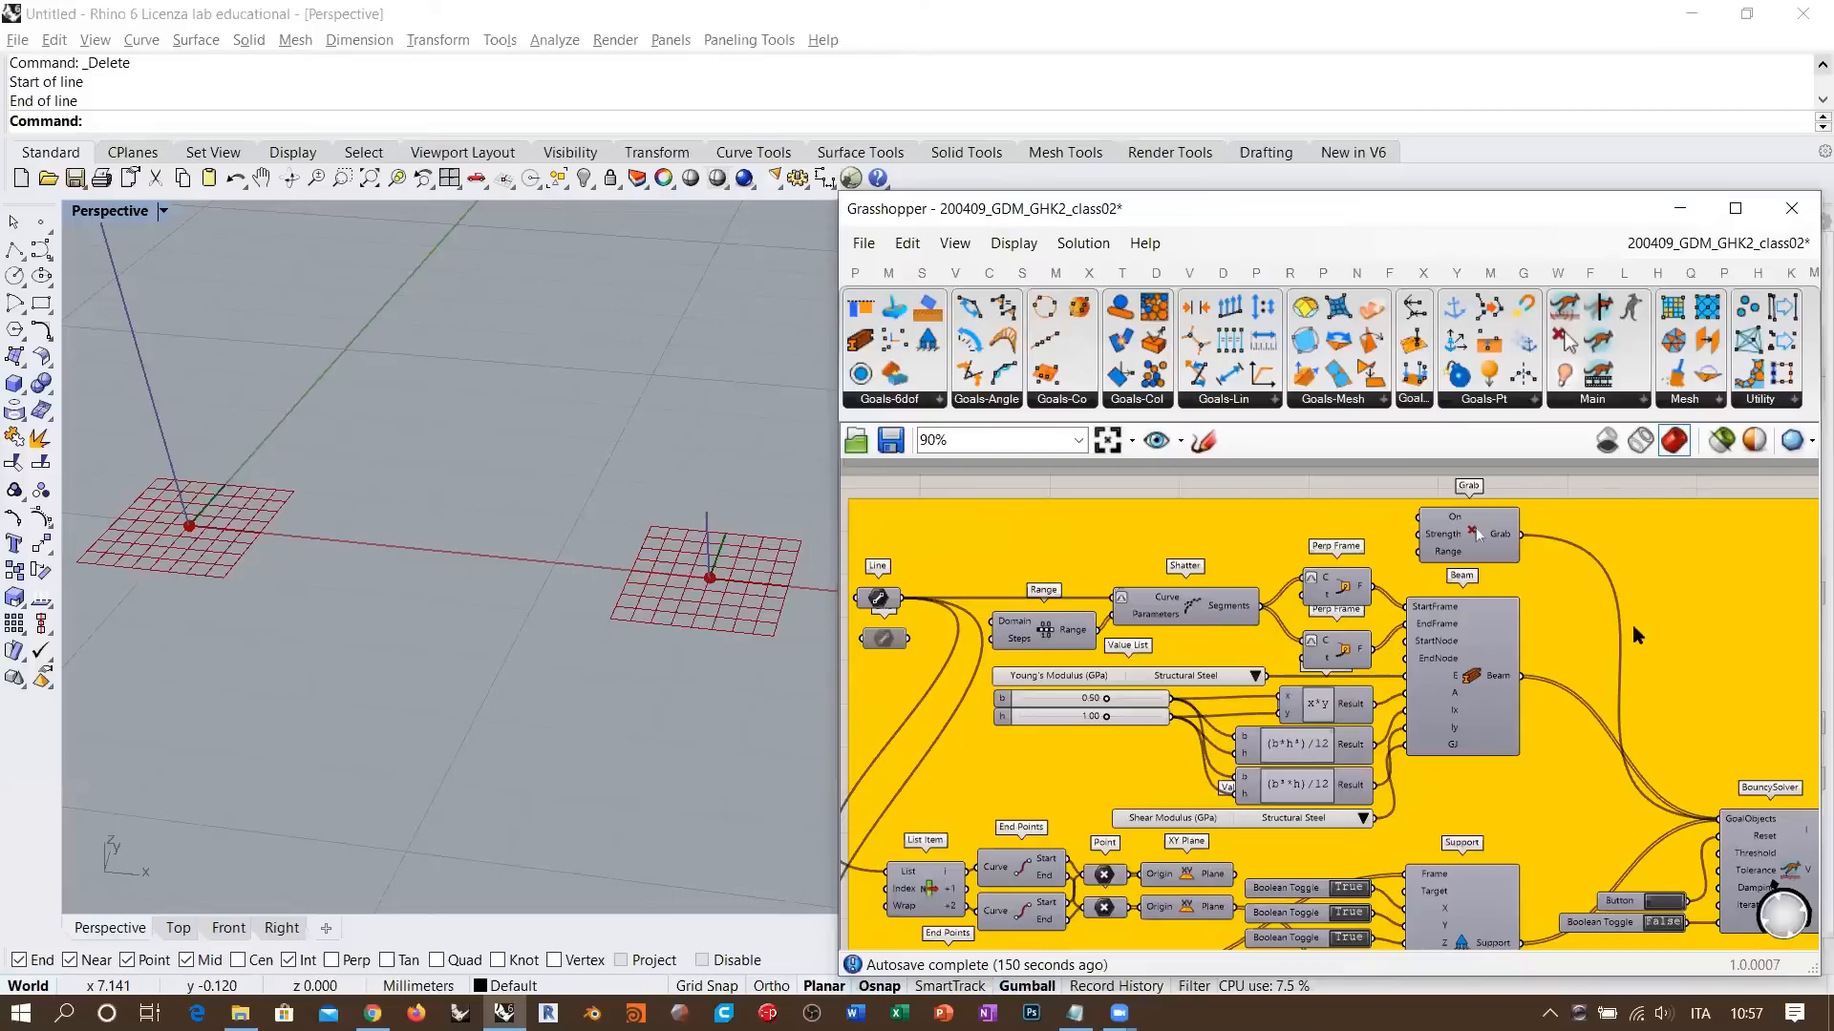
scroll(1399, 635, "up", 3)
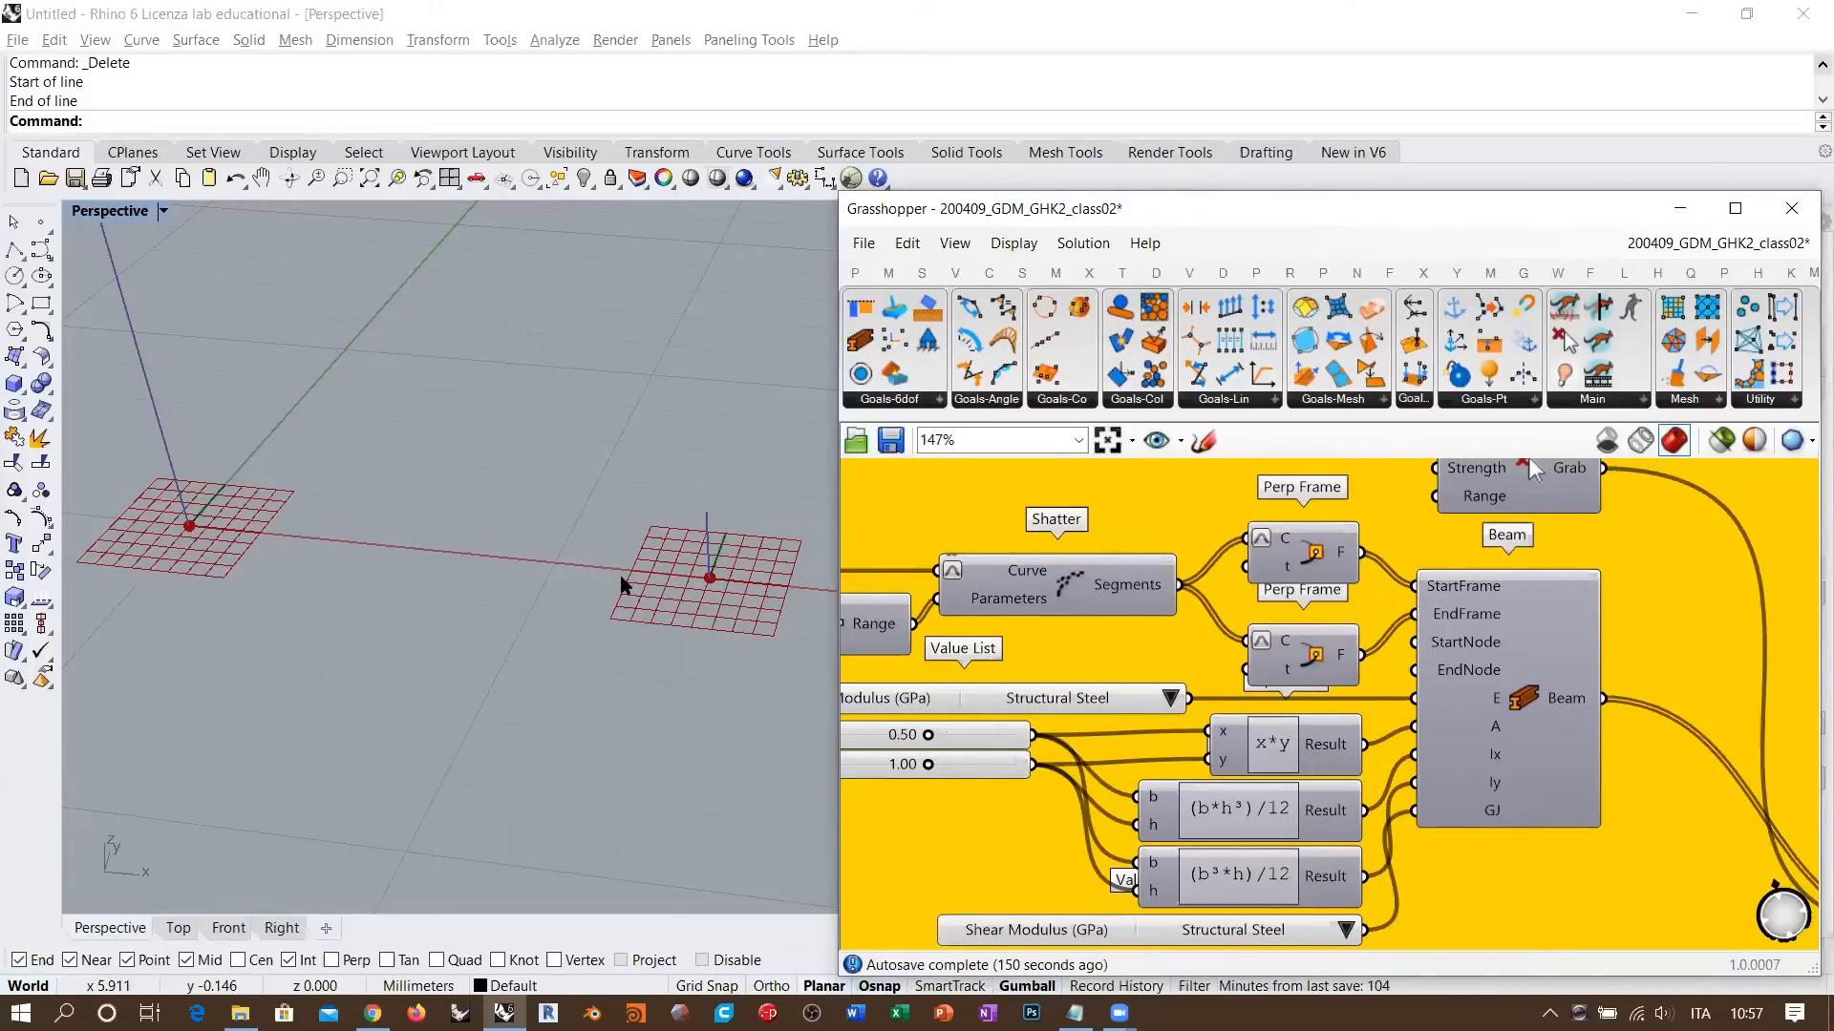
right_click_drag(1398, 685, 1620, 646)
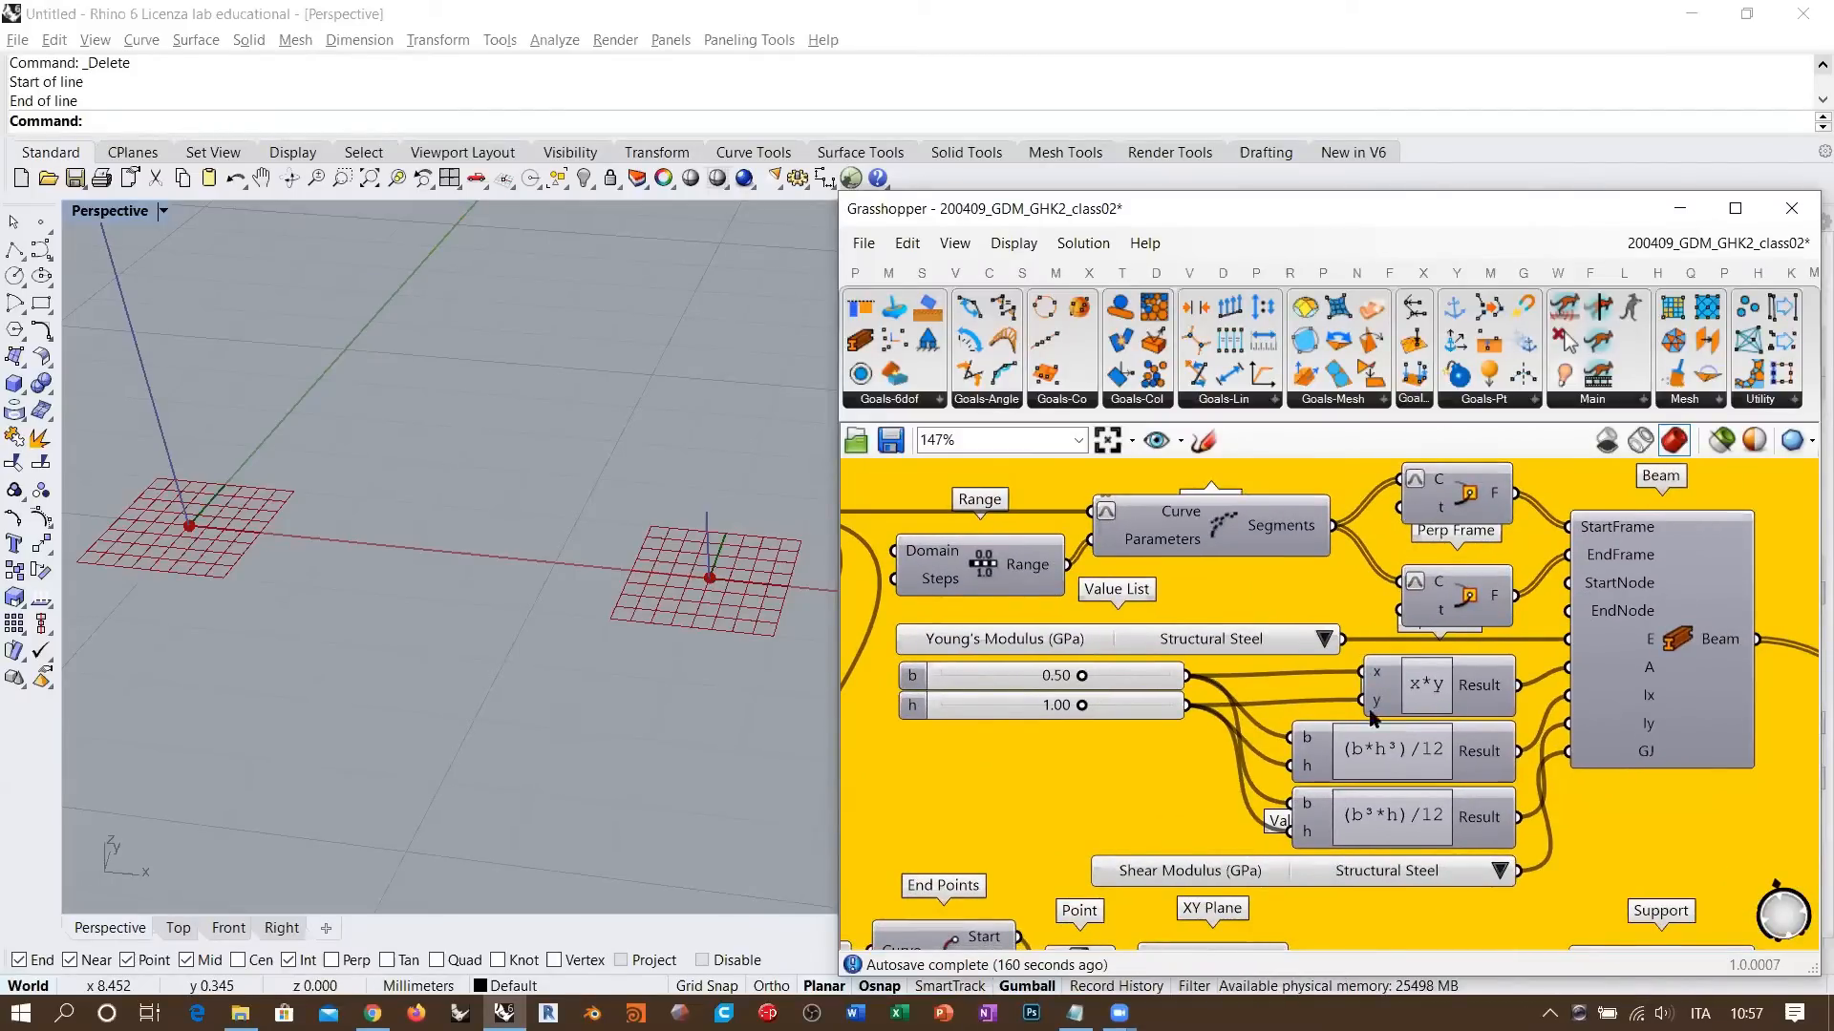
scroll(1496, 613, "up", 3)
right_click_drag(1492, 607, 1208, 626)
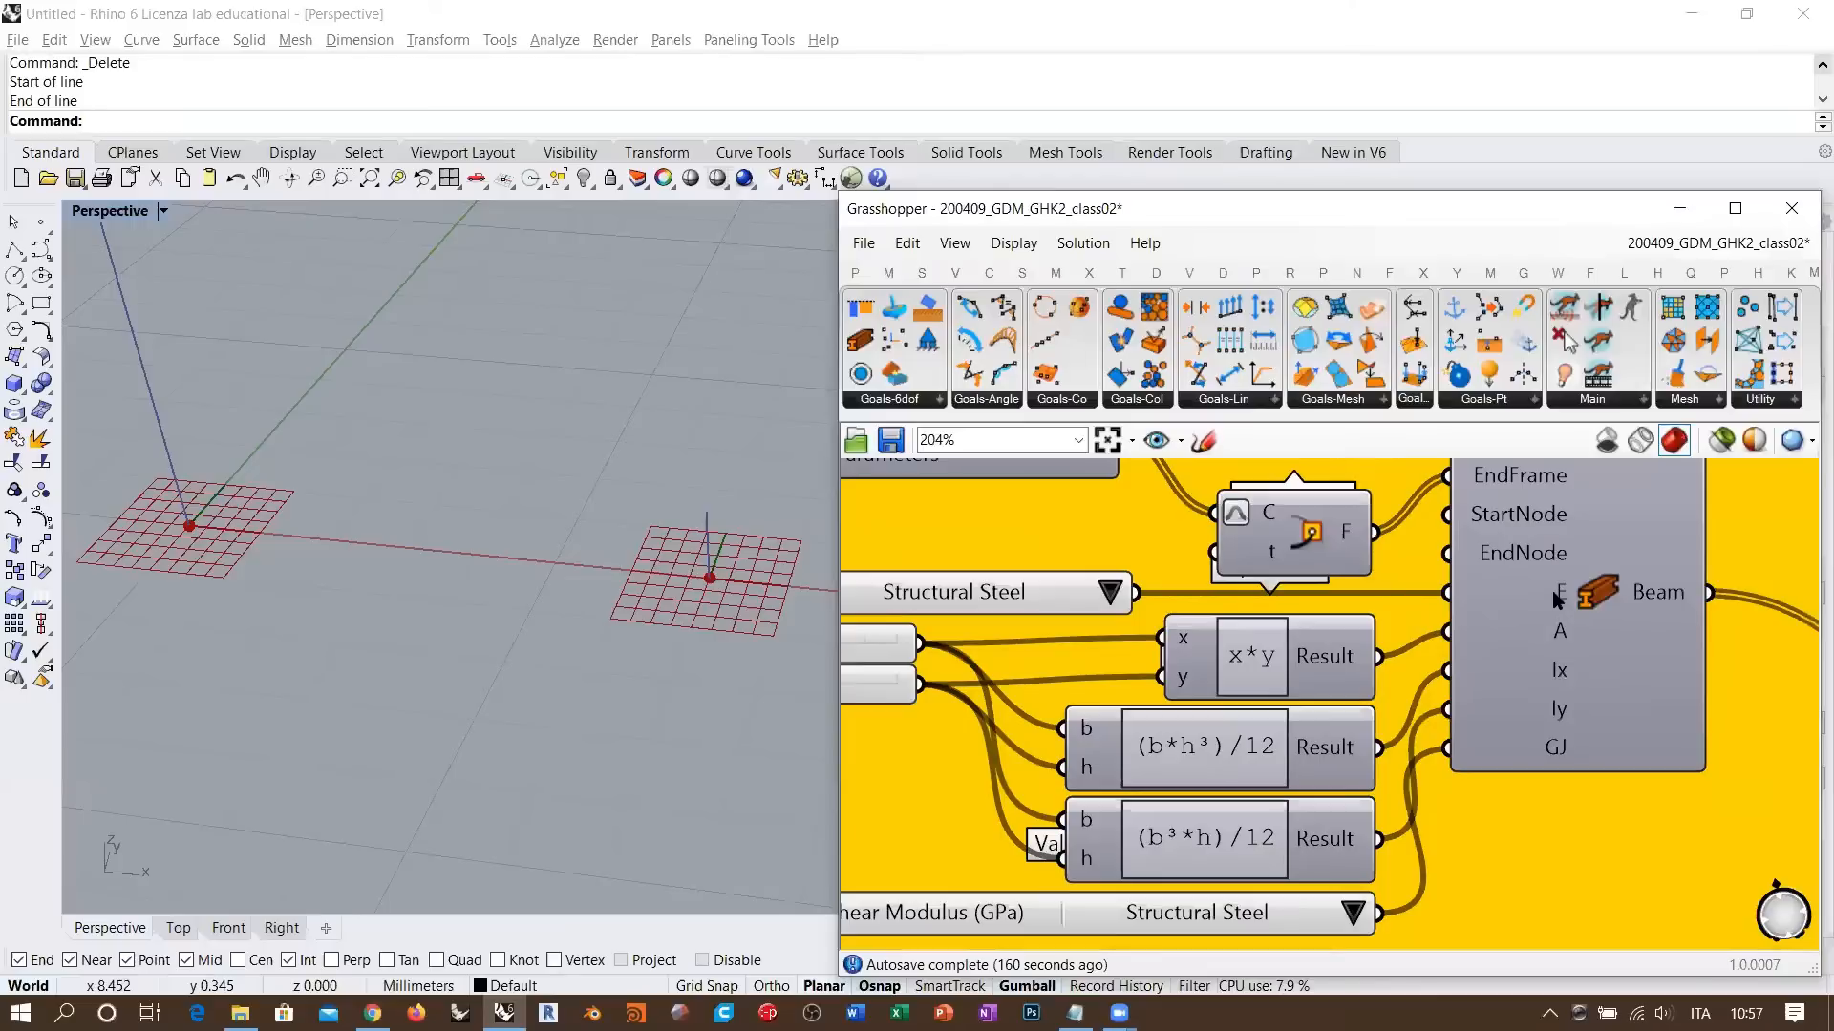
mouse_move(1554, 592)
- Check the material options of the Young's Modulus (GPa) value list, leaving Structural Steel chosen, and highlight the list
right_click_drag(1002, 637, 1423, 653)
scroll(1254, 648, "up", 2)
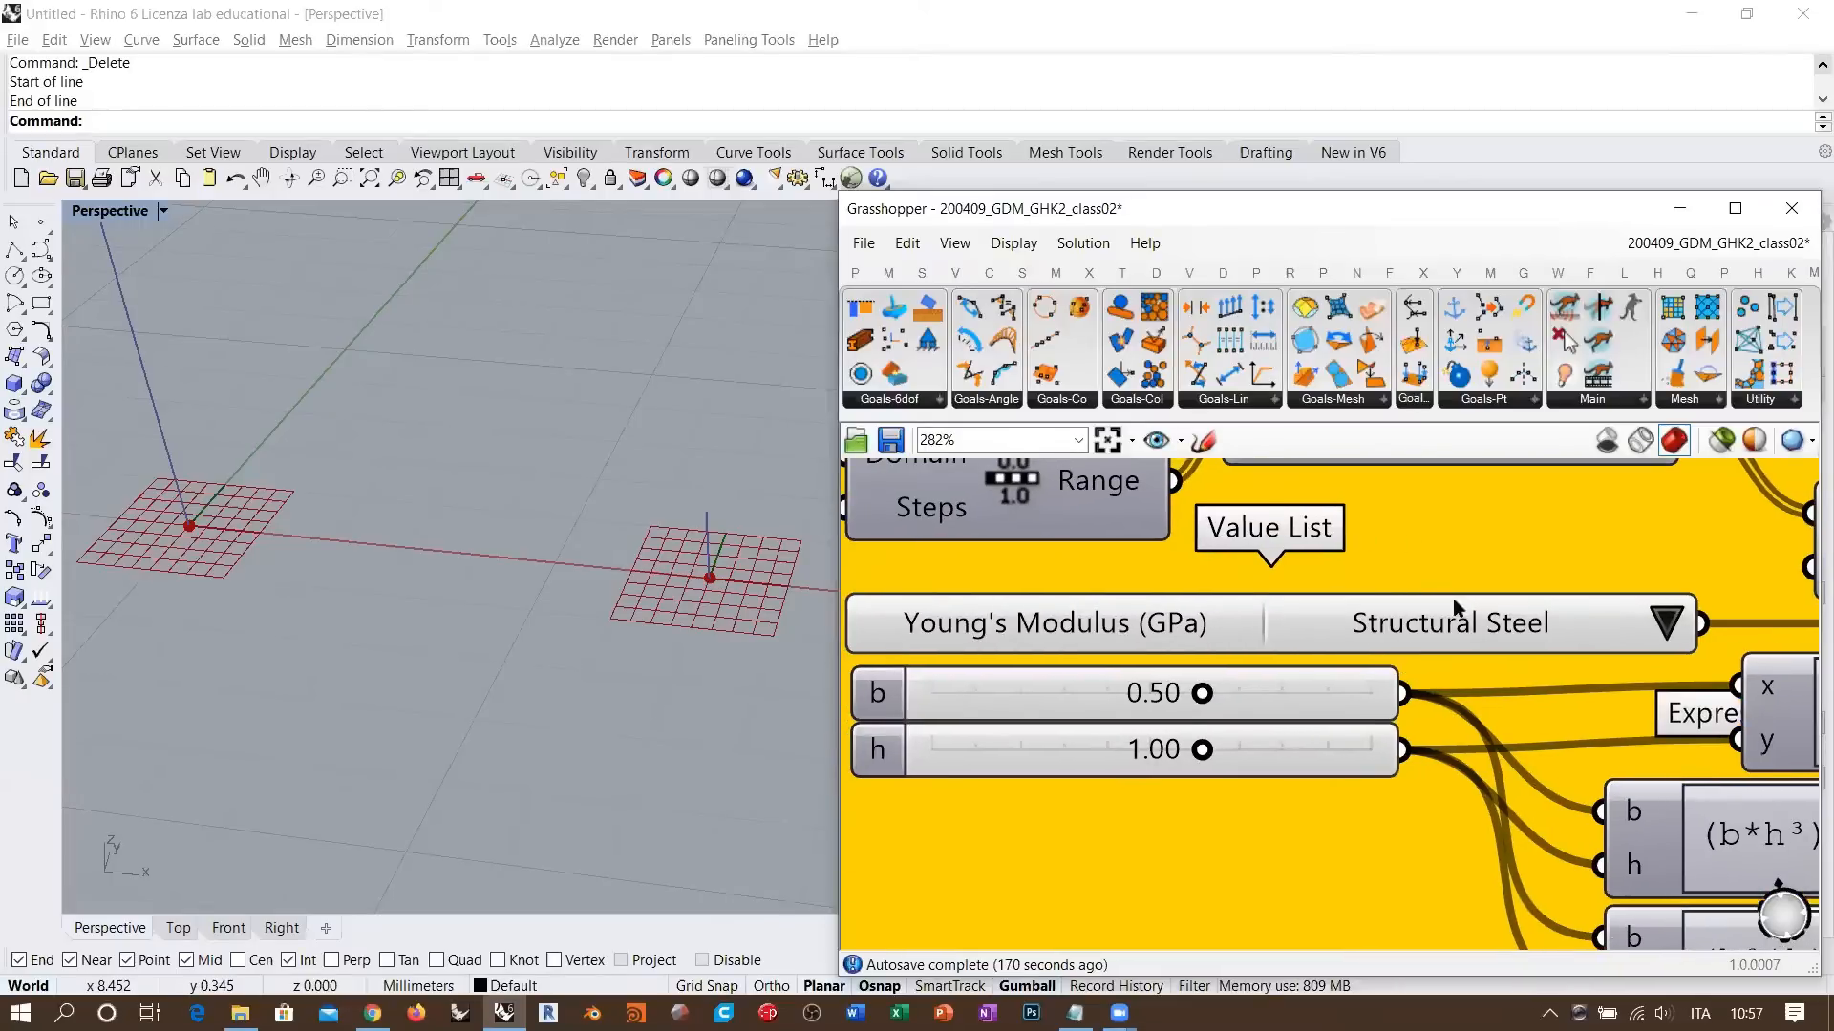
left_click(1675, 629)
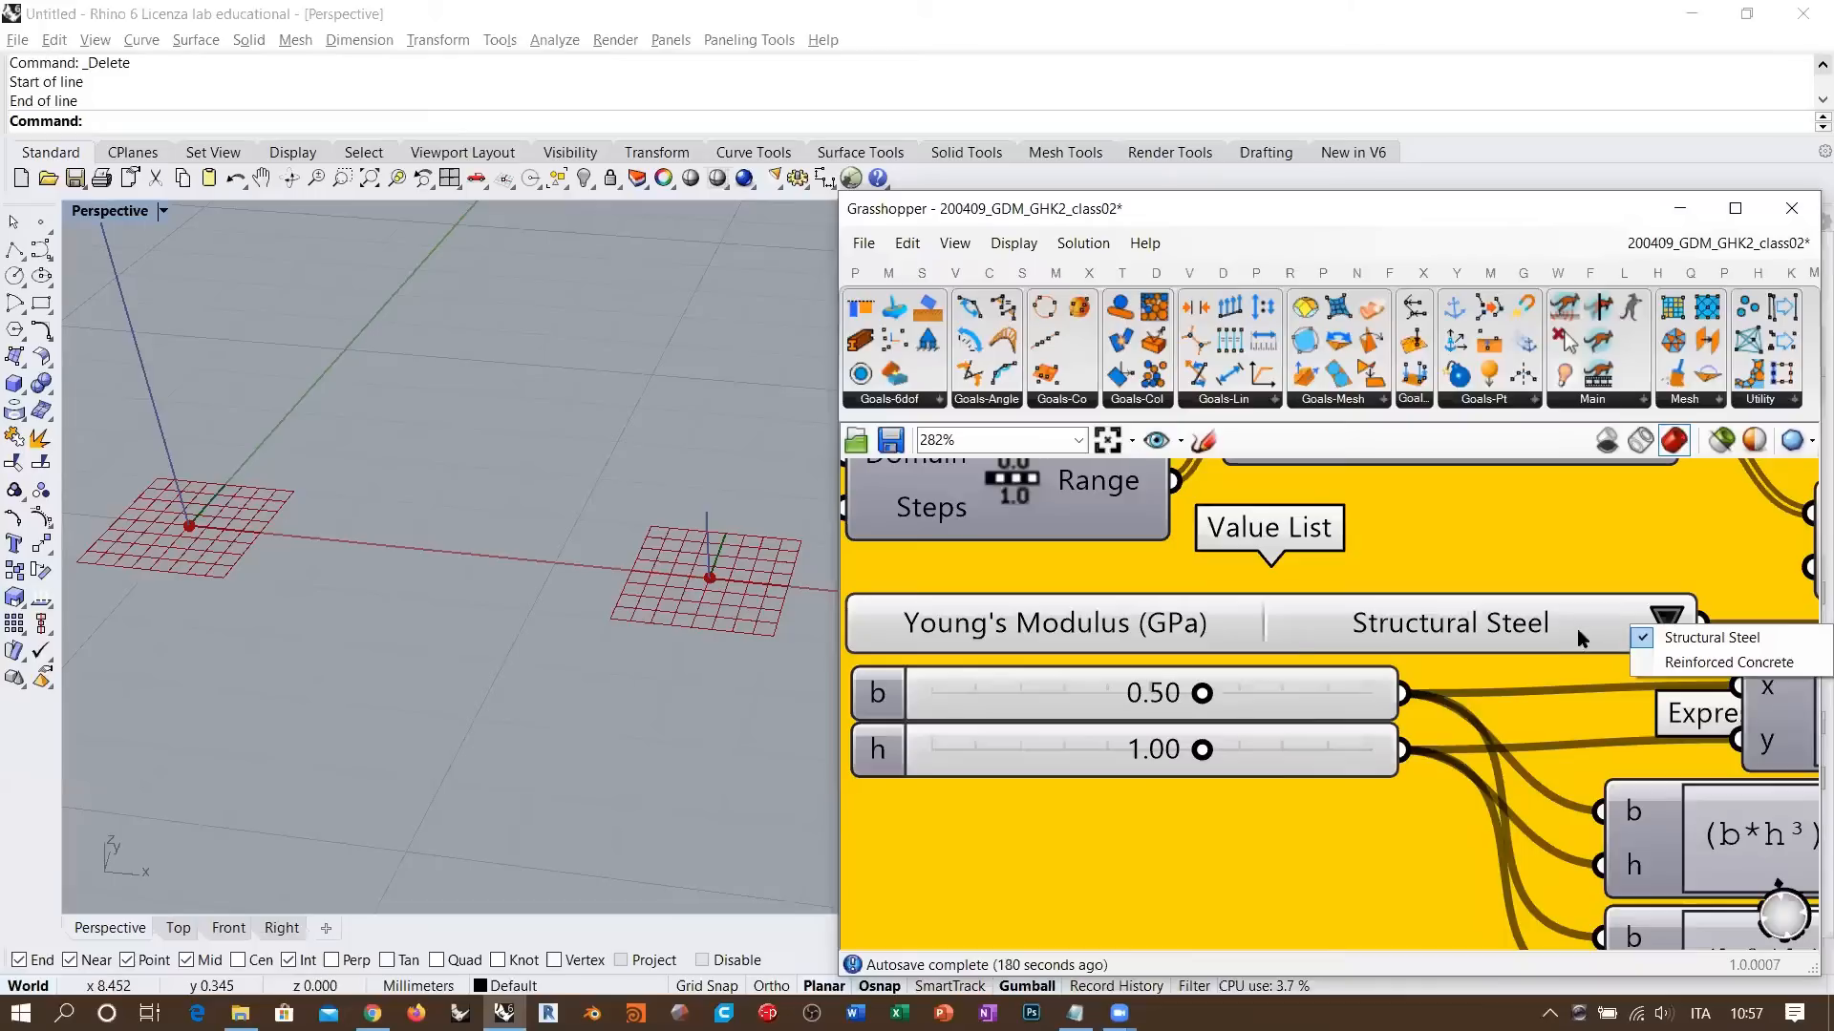
left_click(1175, 623)
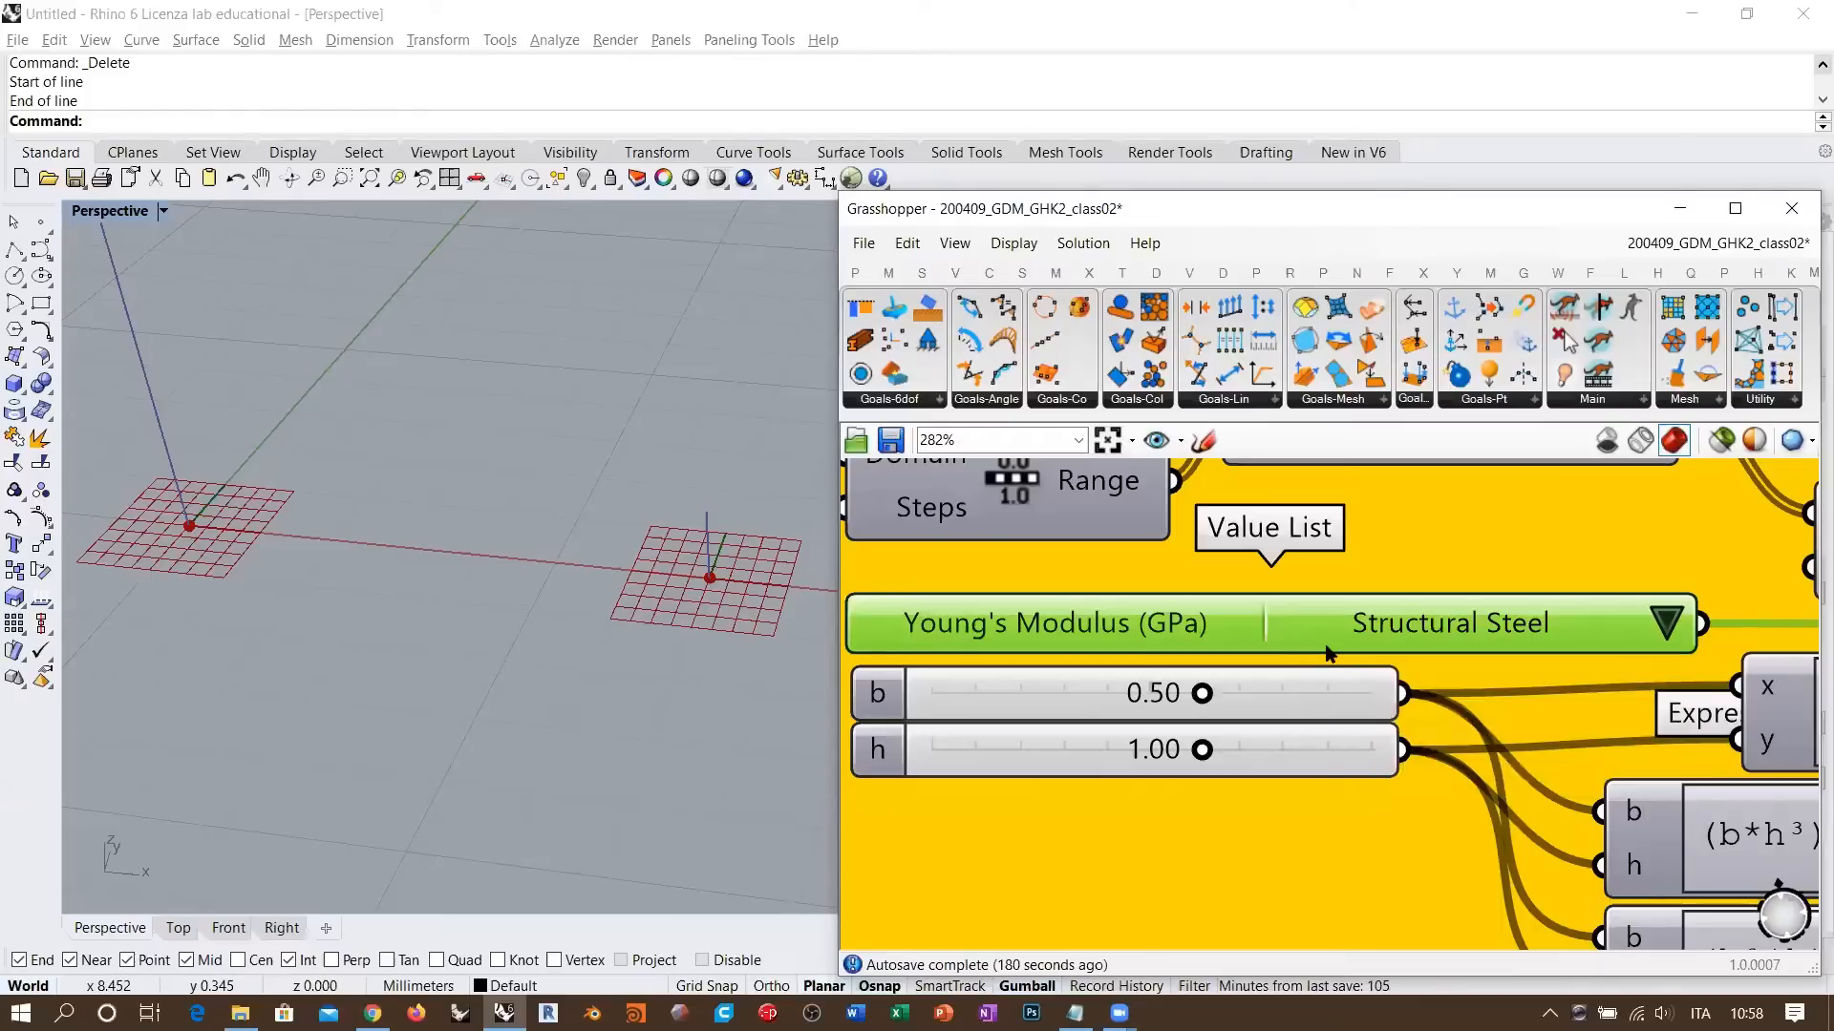
- Examine how the Young's Modulus value list and the b and h sliders feed Beam's material and section inputs
scroll(1258, 616, "down", 5)
right_click_drag(1429, 635, 1272, 622)
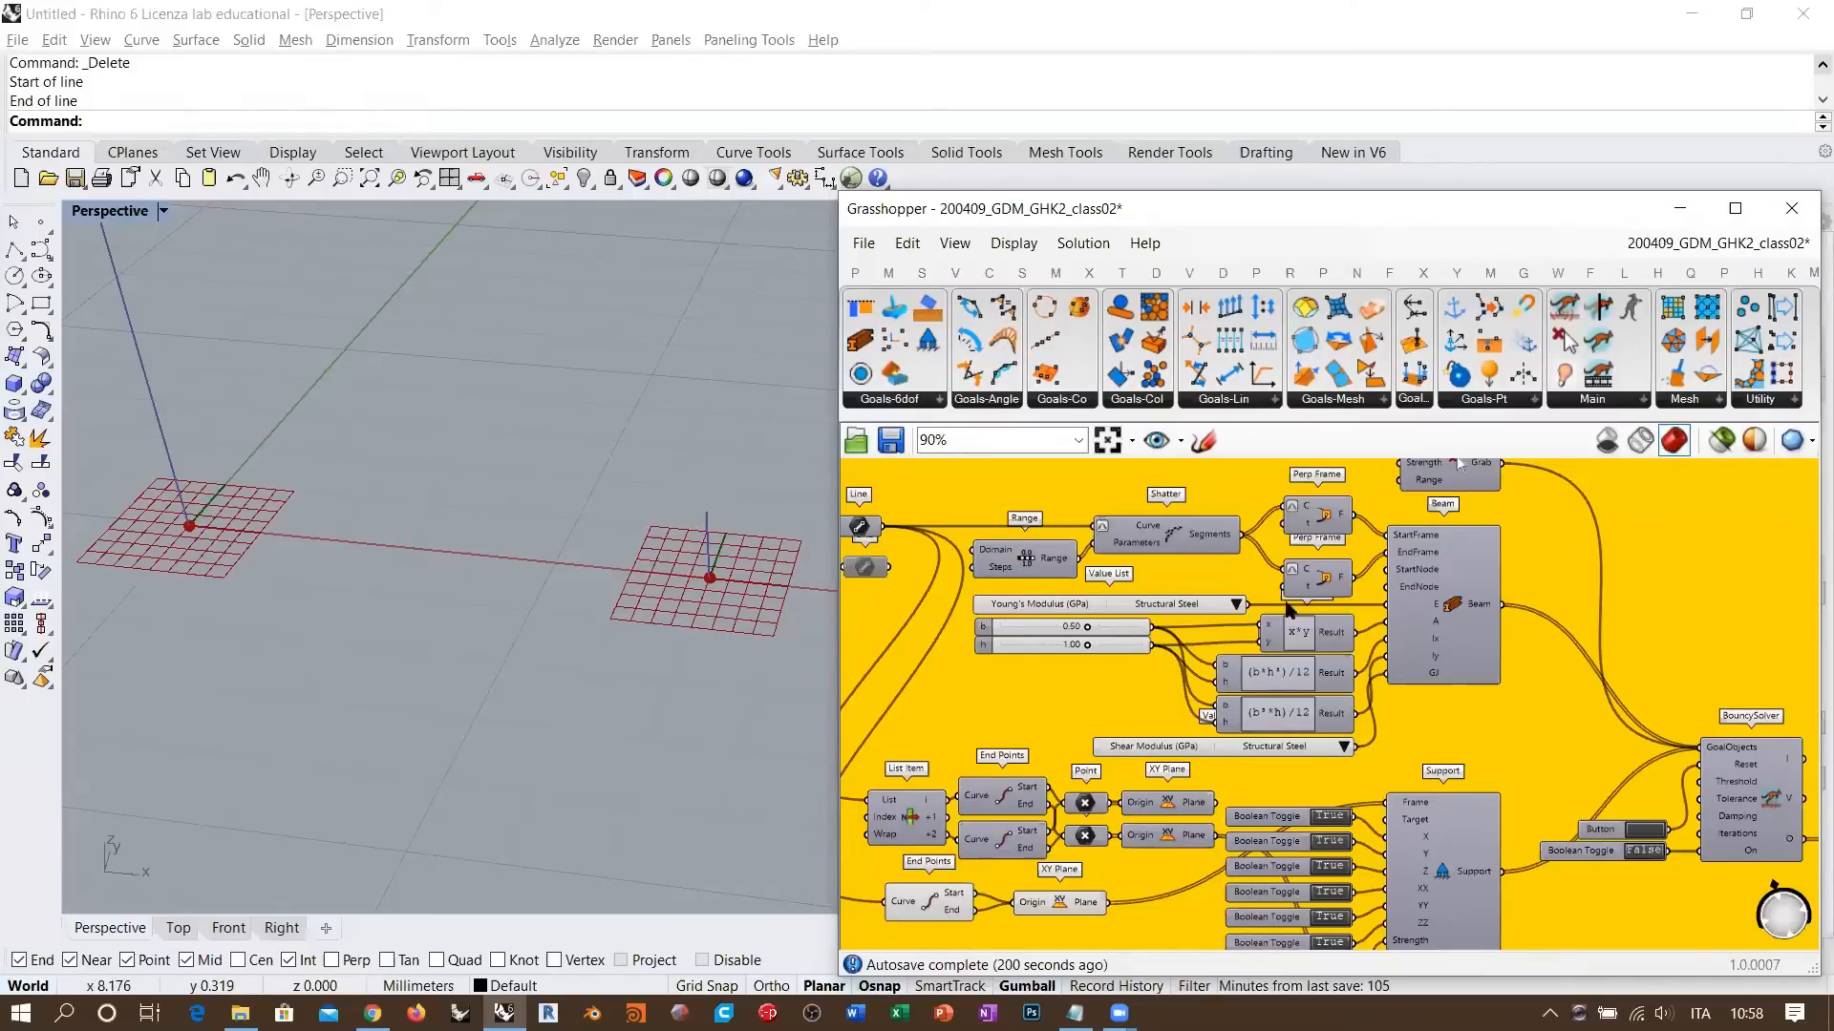
right_click_drag(1278, 602, 1322, 640)
scroll(1363, 650, "up", 1)
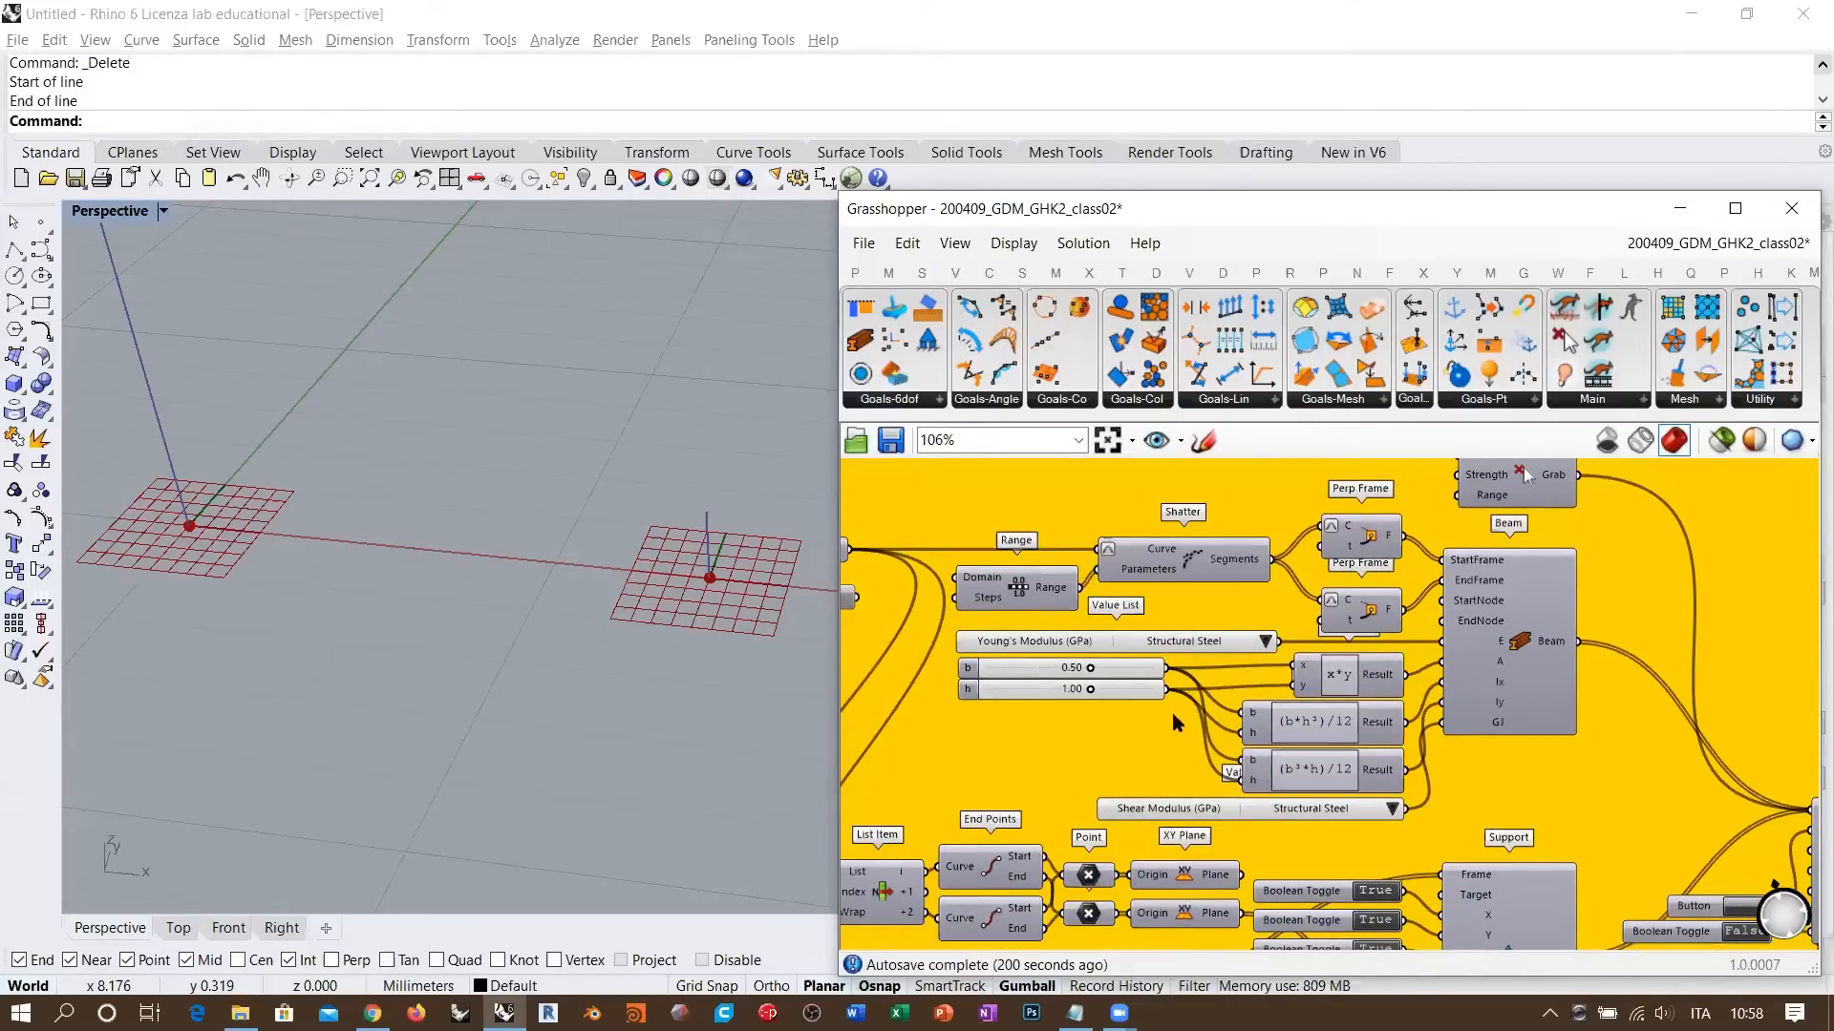
scroll(1161, 659, "up", 4)
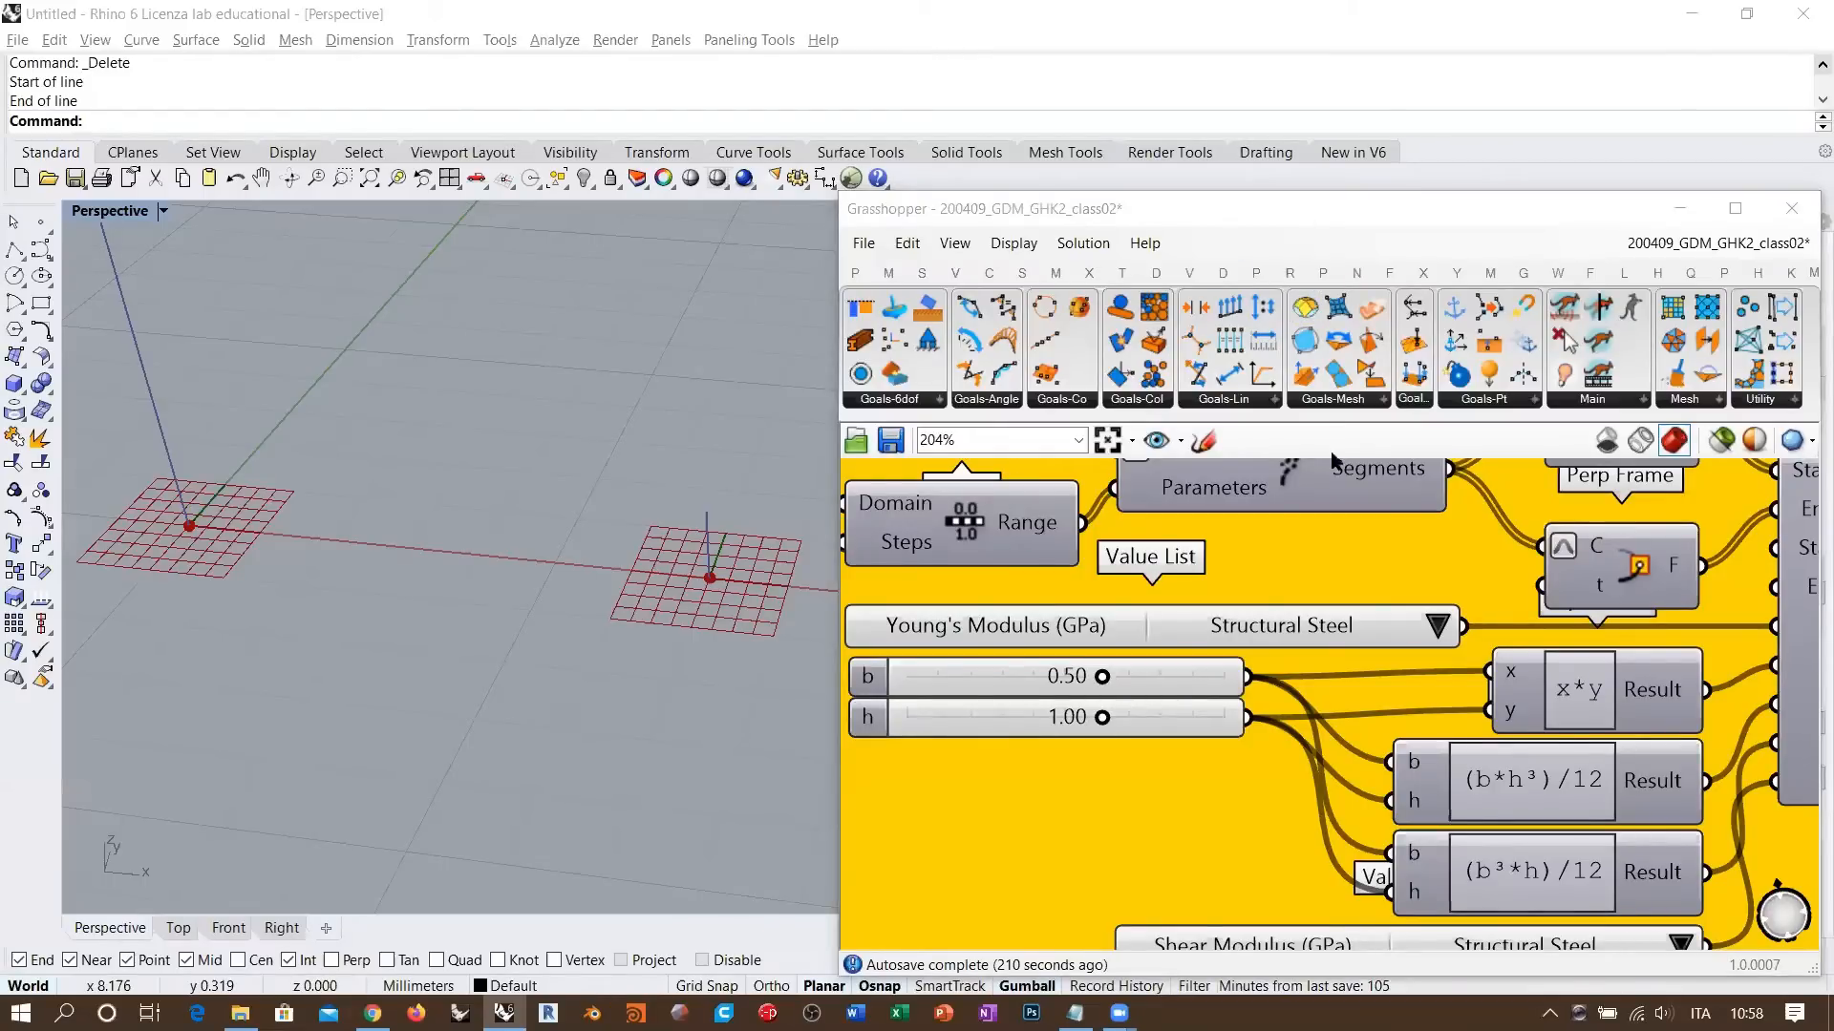
mouse_move(997, 635)
right_mouse_down()
mouse_move(1046, 625)
mouse_move(993, 621)
right_mouse_up()
scroll(1029, 616, "up", 5)
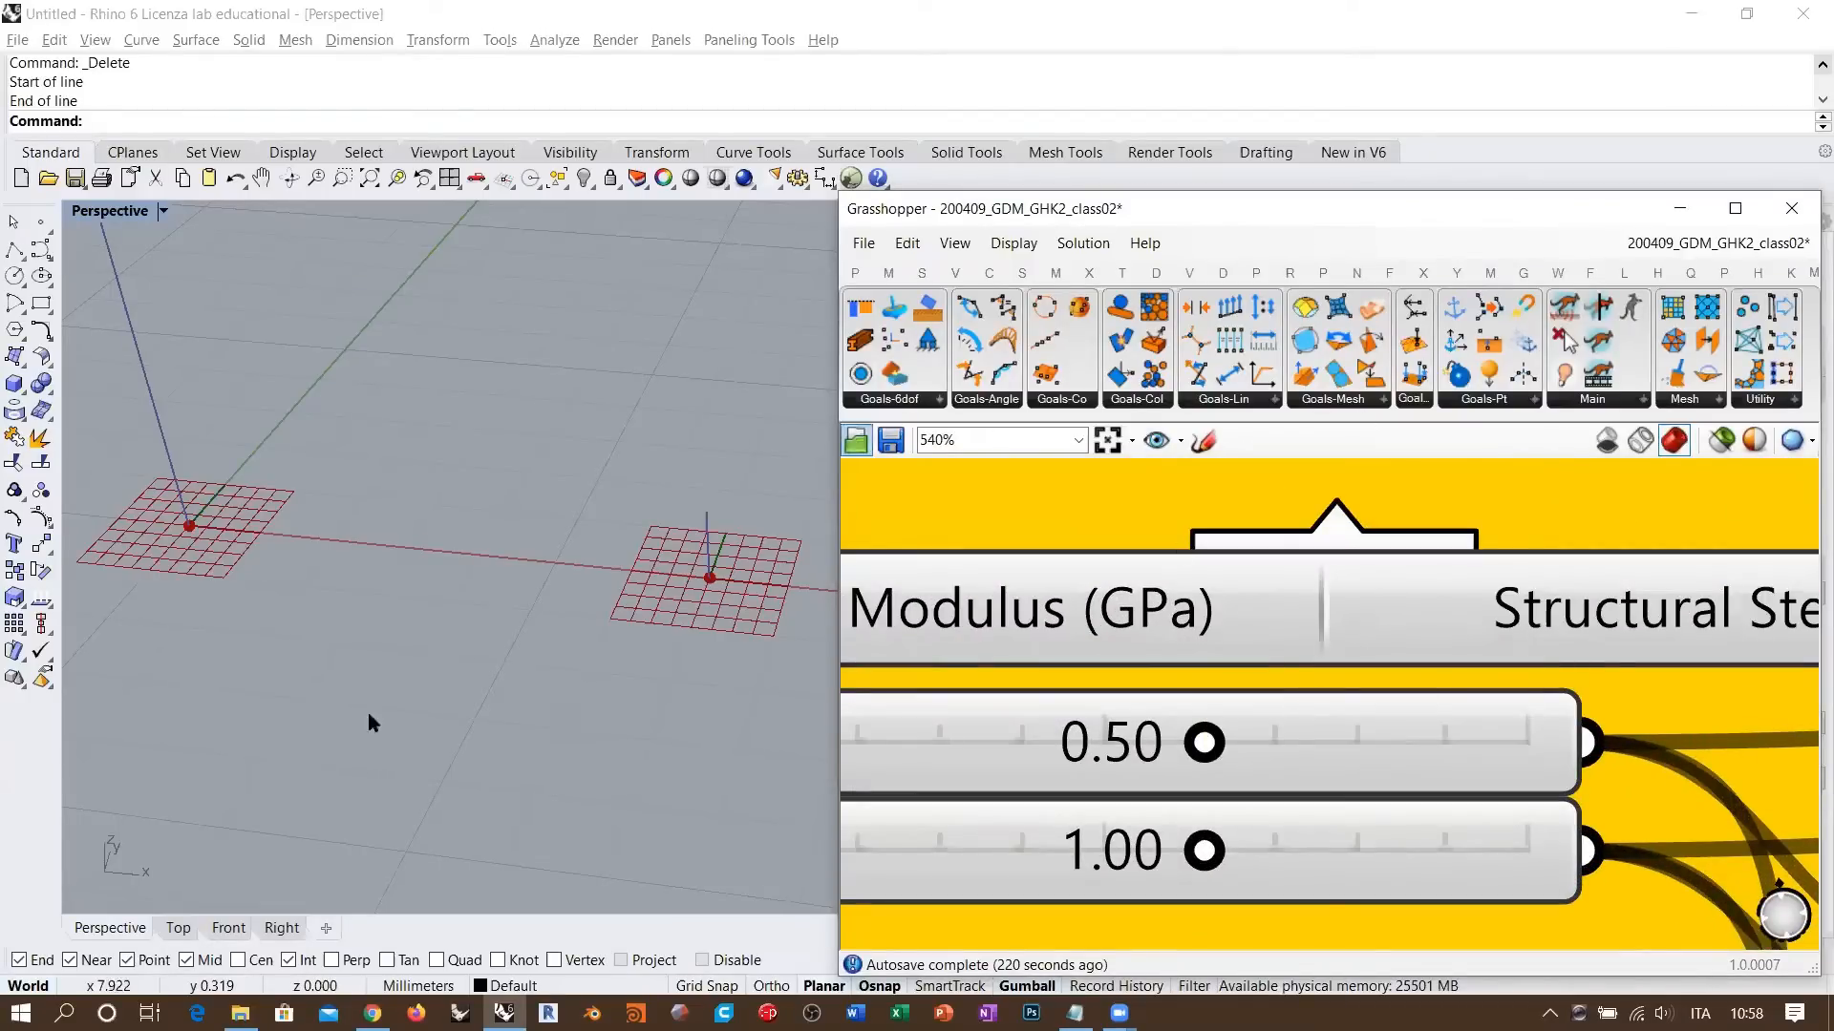
- Switch to a new Google Chrome window and search the web for "young modulus table"
left_click(372, 1013)
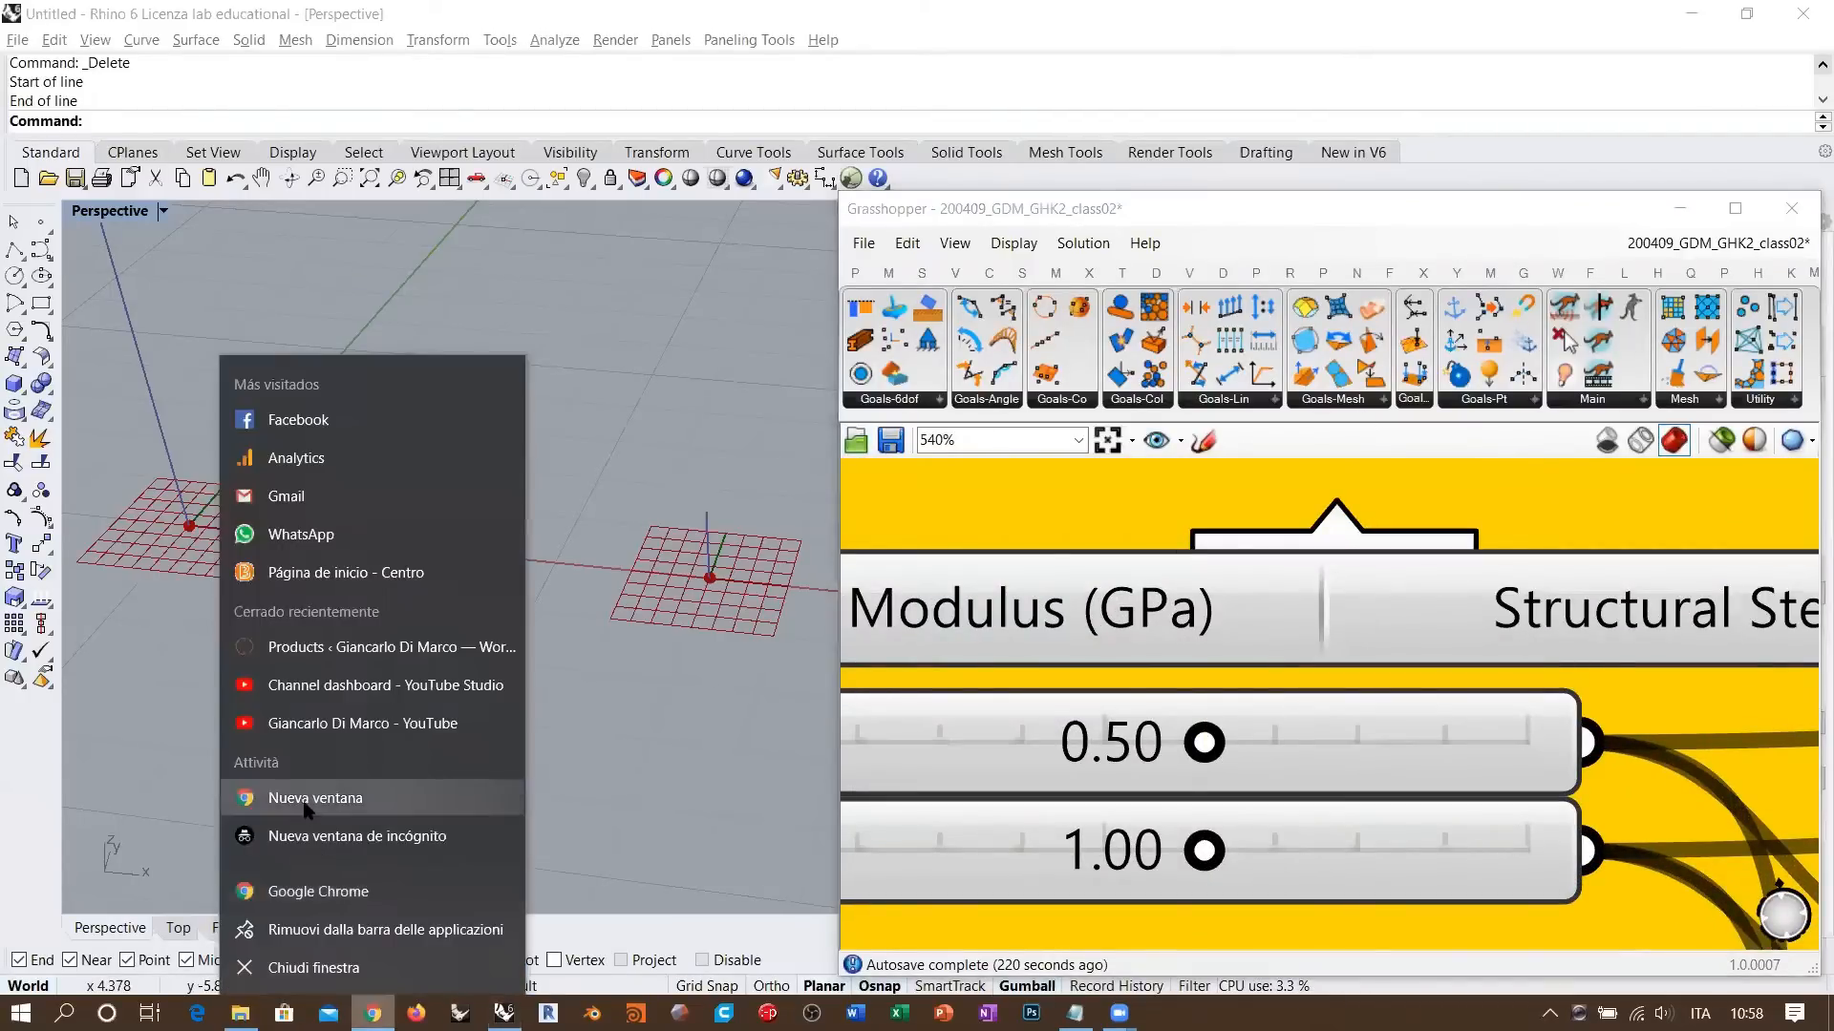
left_click(305, 794)
left_click_drag(853, 175, 615, 72)
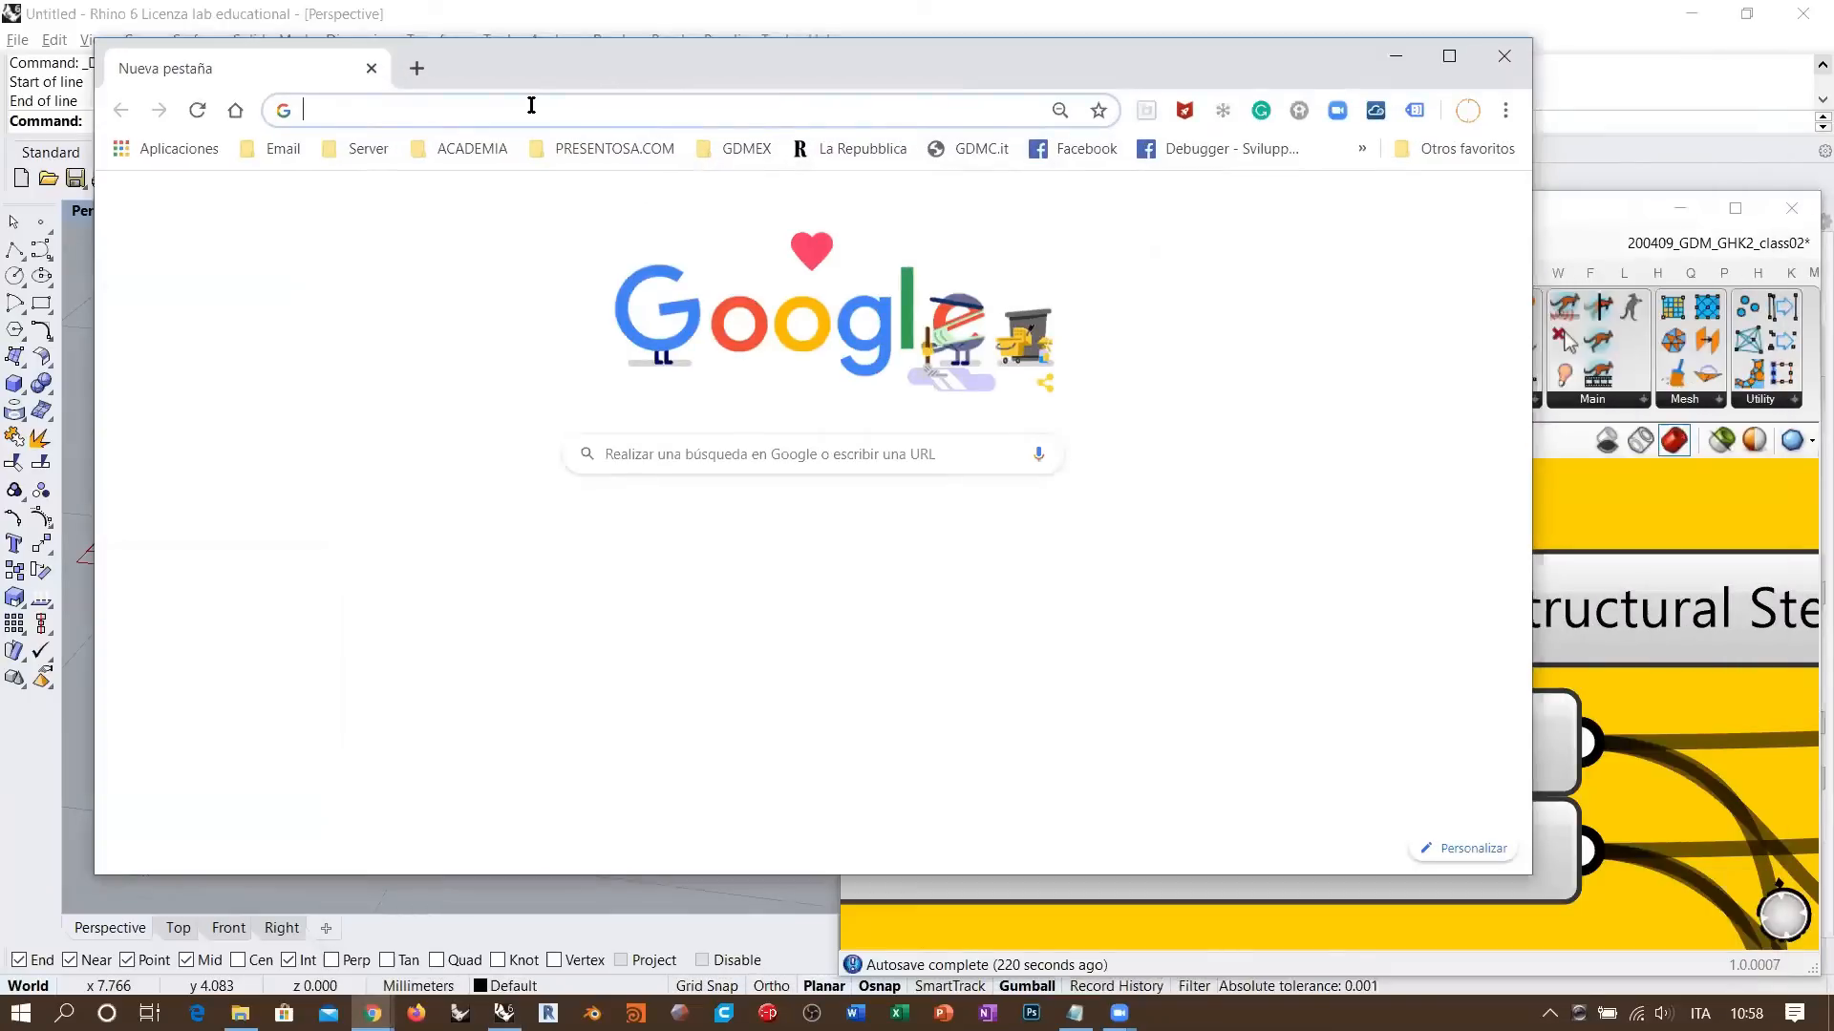
type("young")
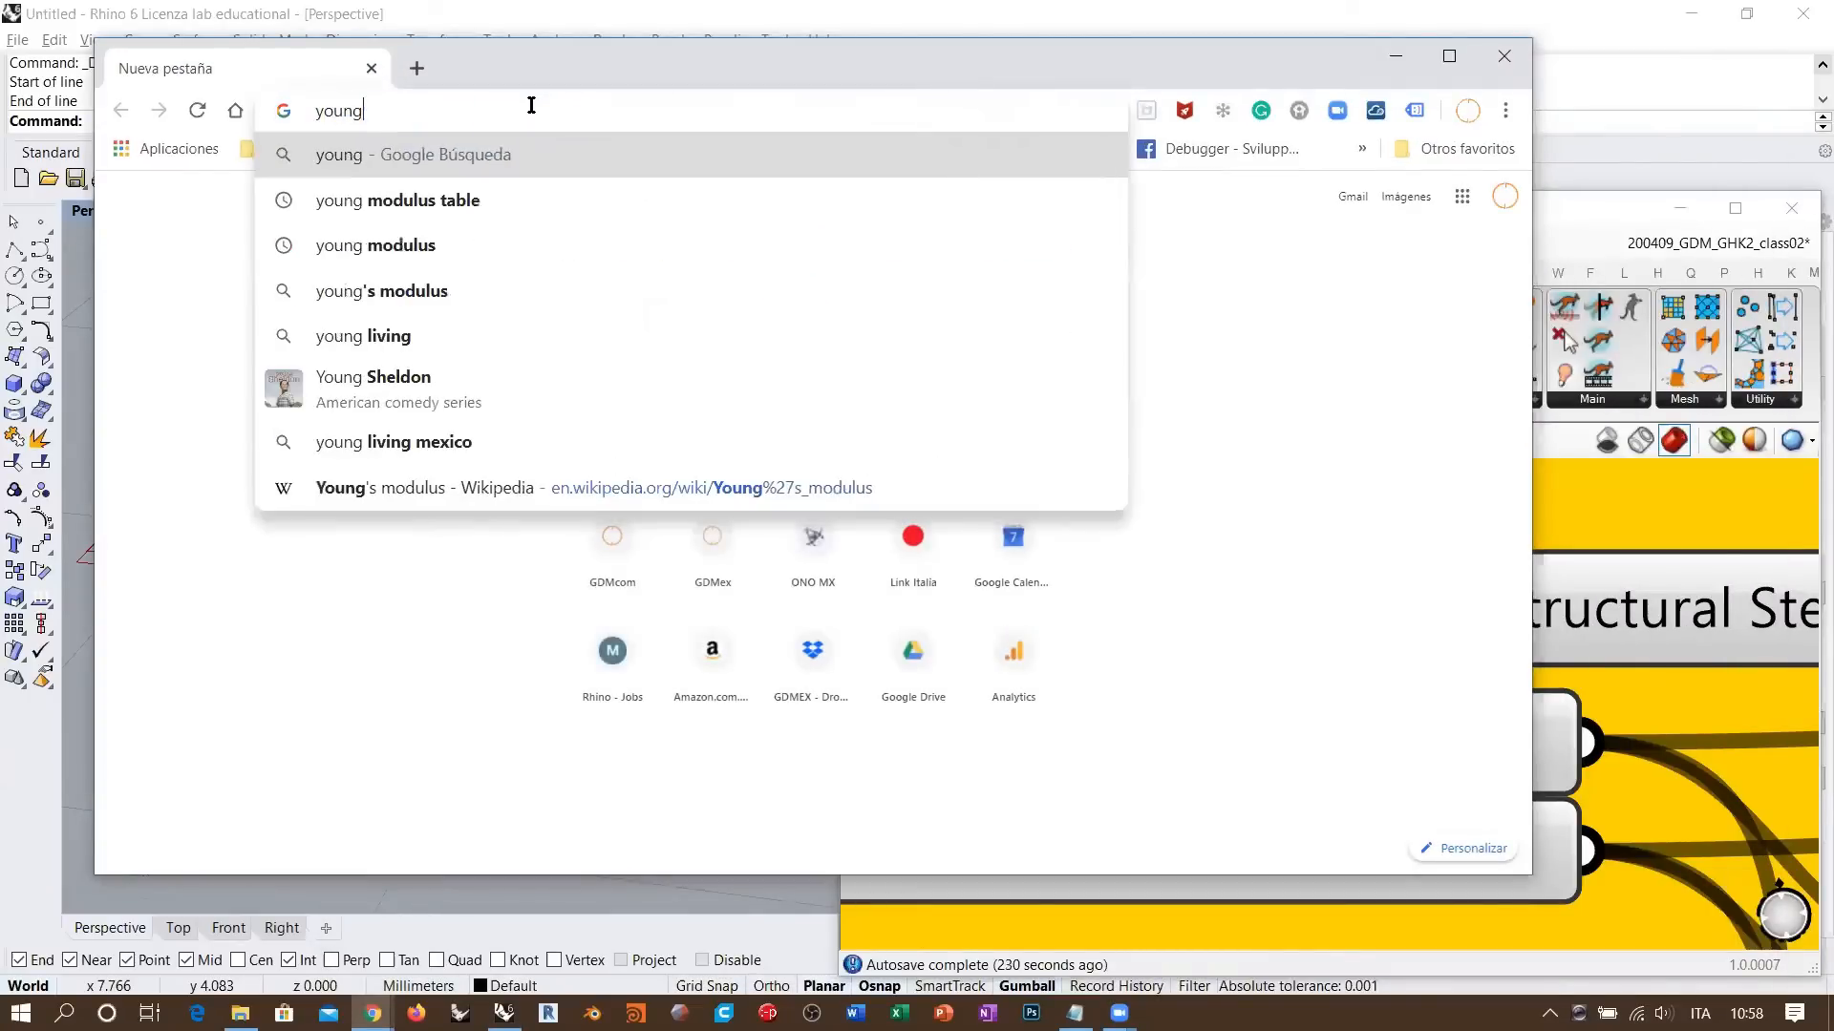
key("Down")
key("Return")
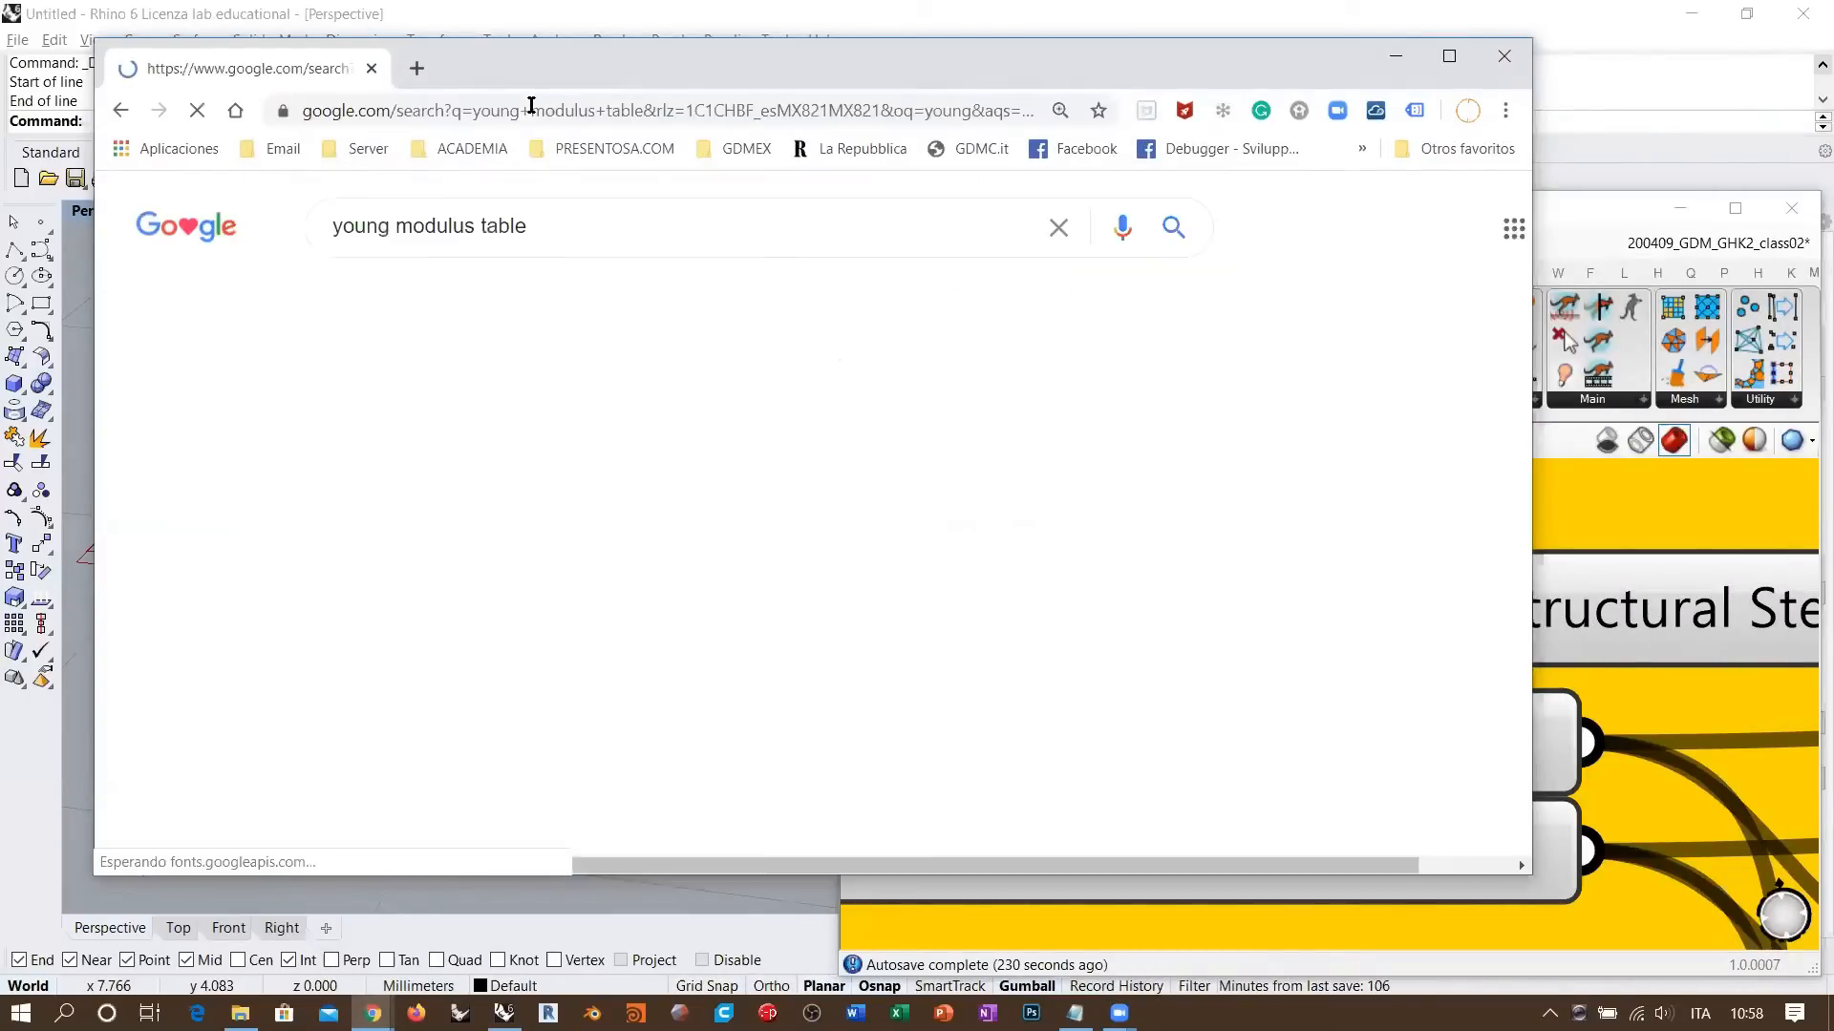
- Open the Engineering ToolBox page on Young's modulus from the search results
scroll(511, 349, "down", 2)
scroll(535, 368, "up", 2)
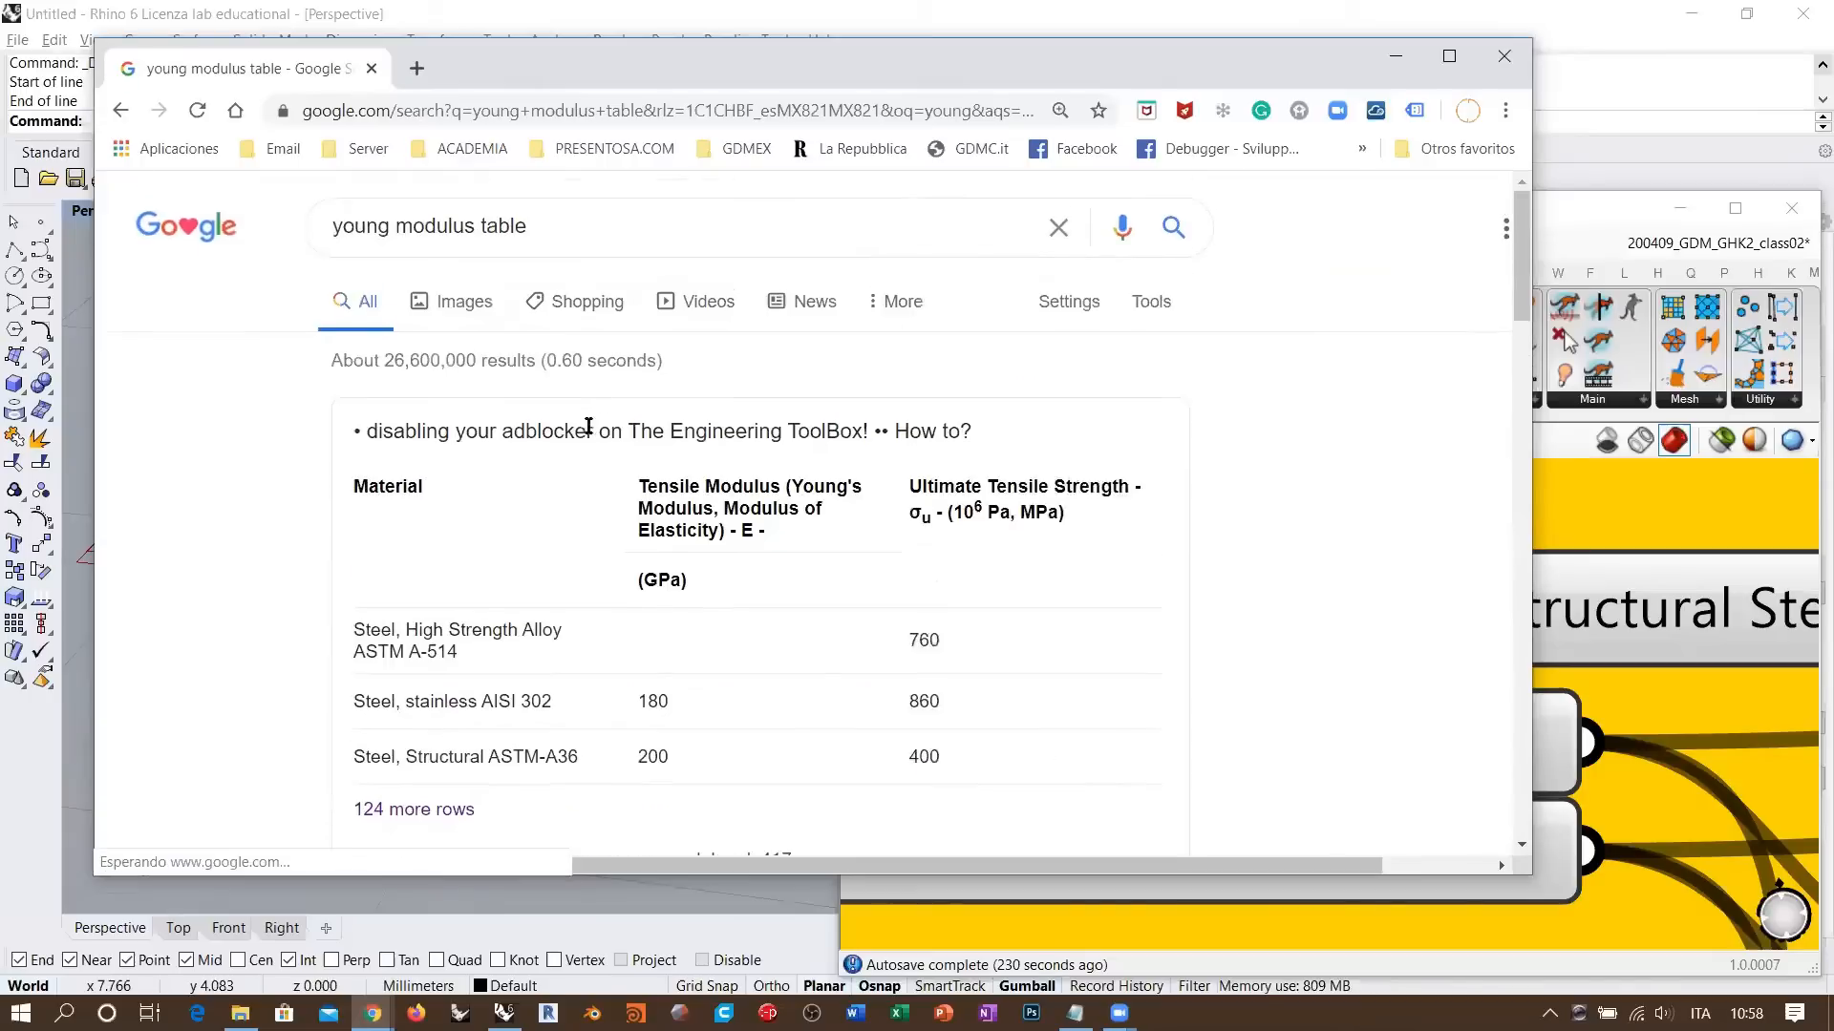
scroll(589, 425, "down", 2)
left_click(644, 664)
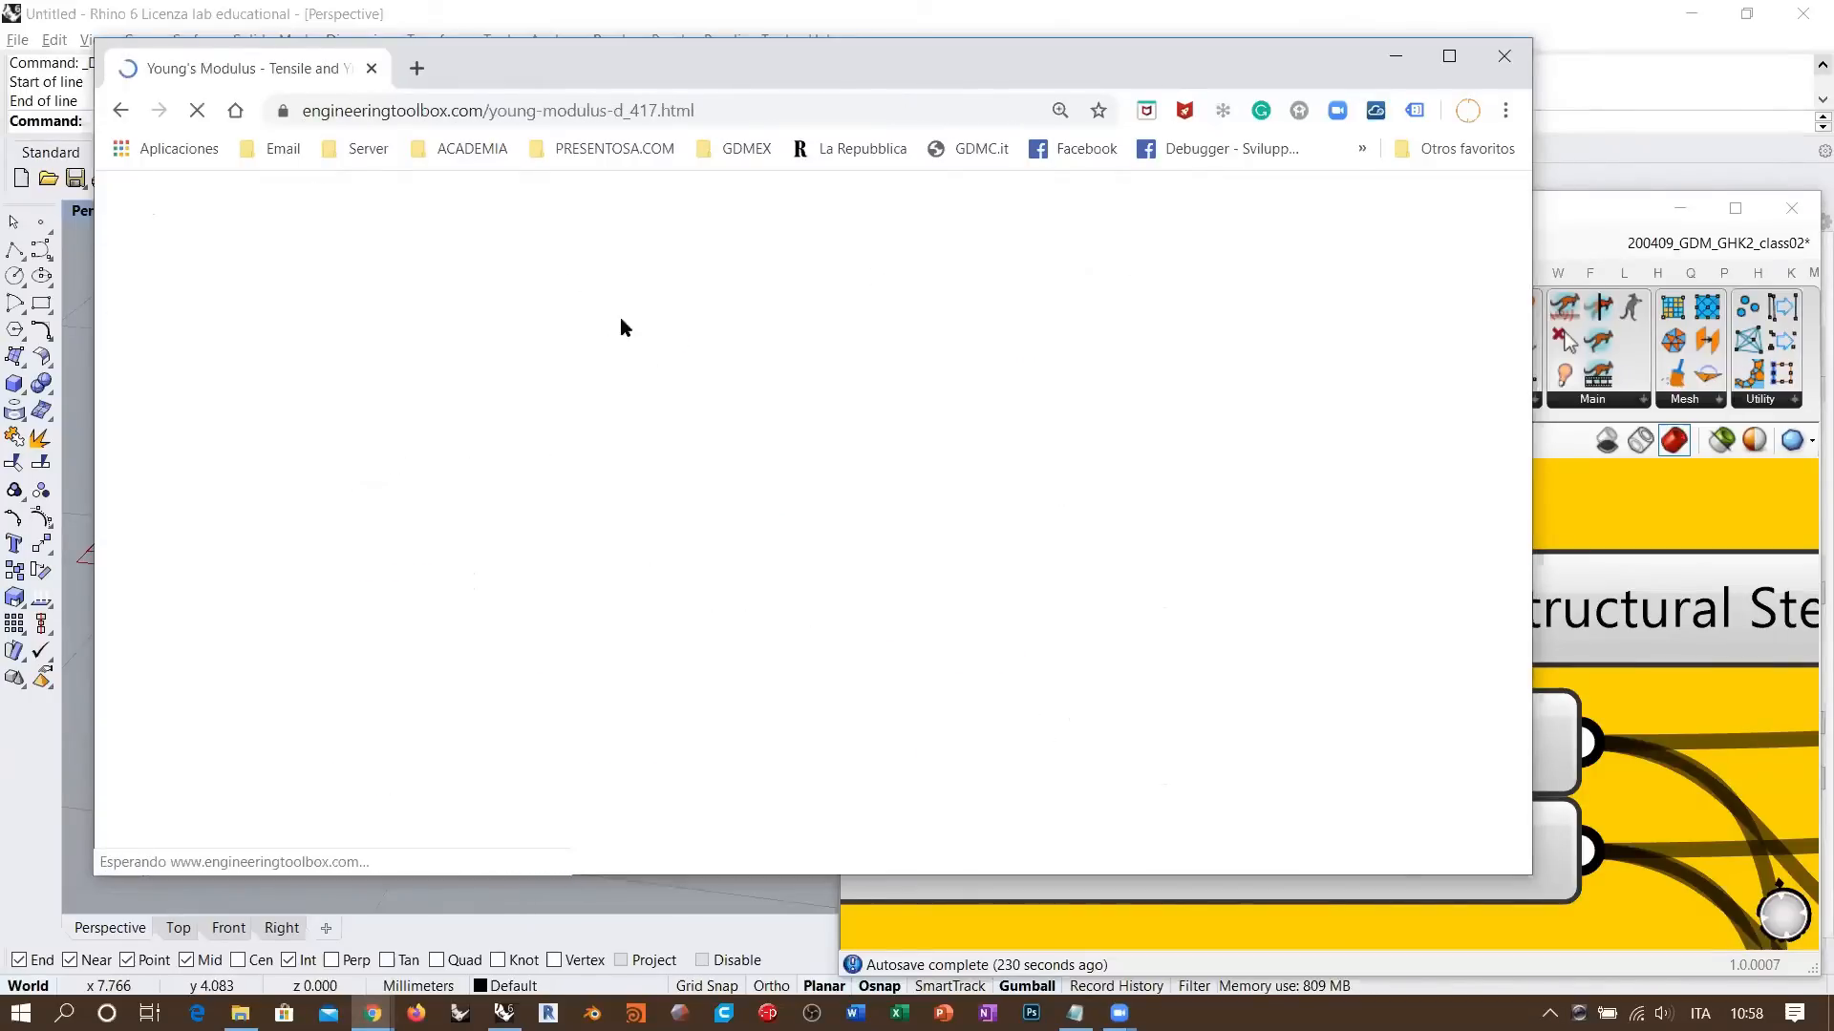
- Look through the page's table of material stiffness values down to the steel entries and return to its header
scroll(783, 342, "down", 3)
scroll(793, 339, "down", 6)
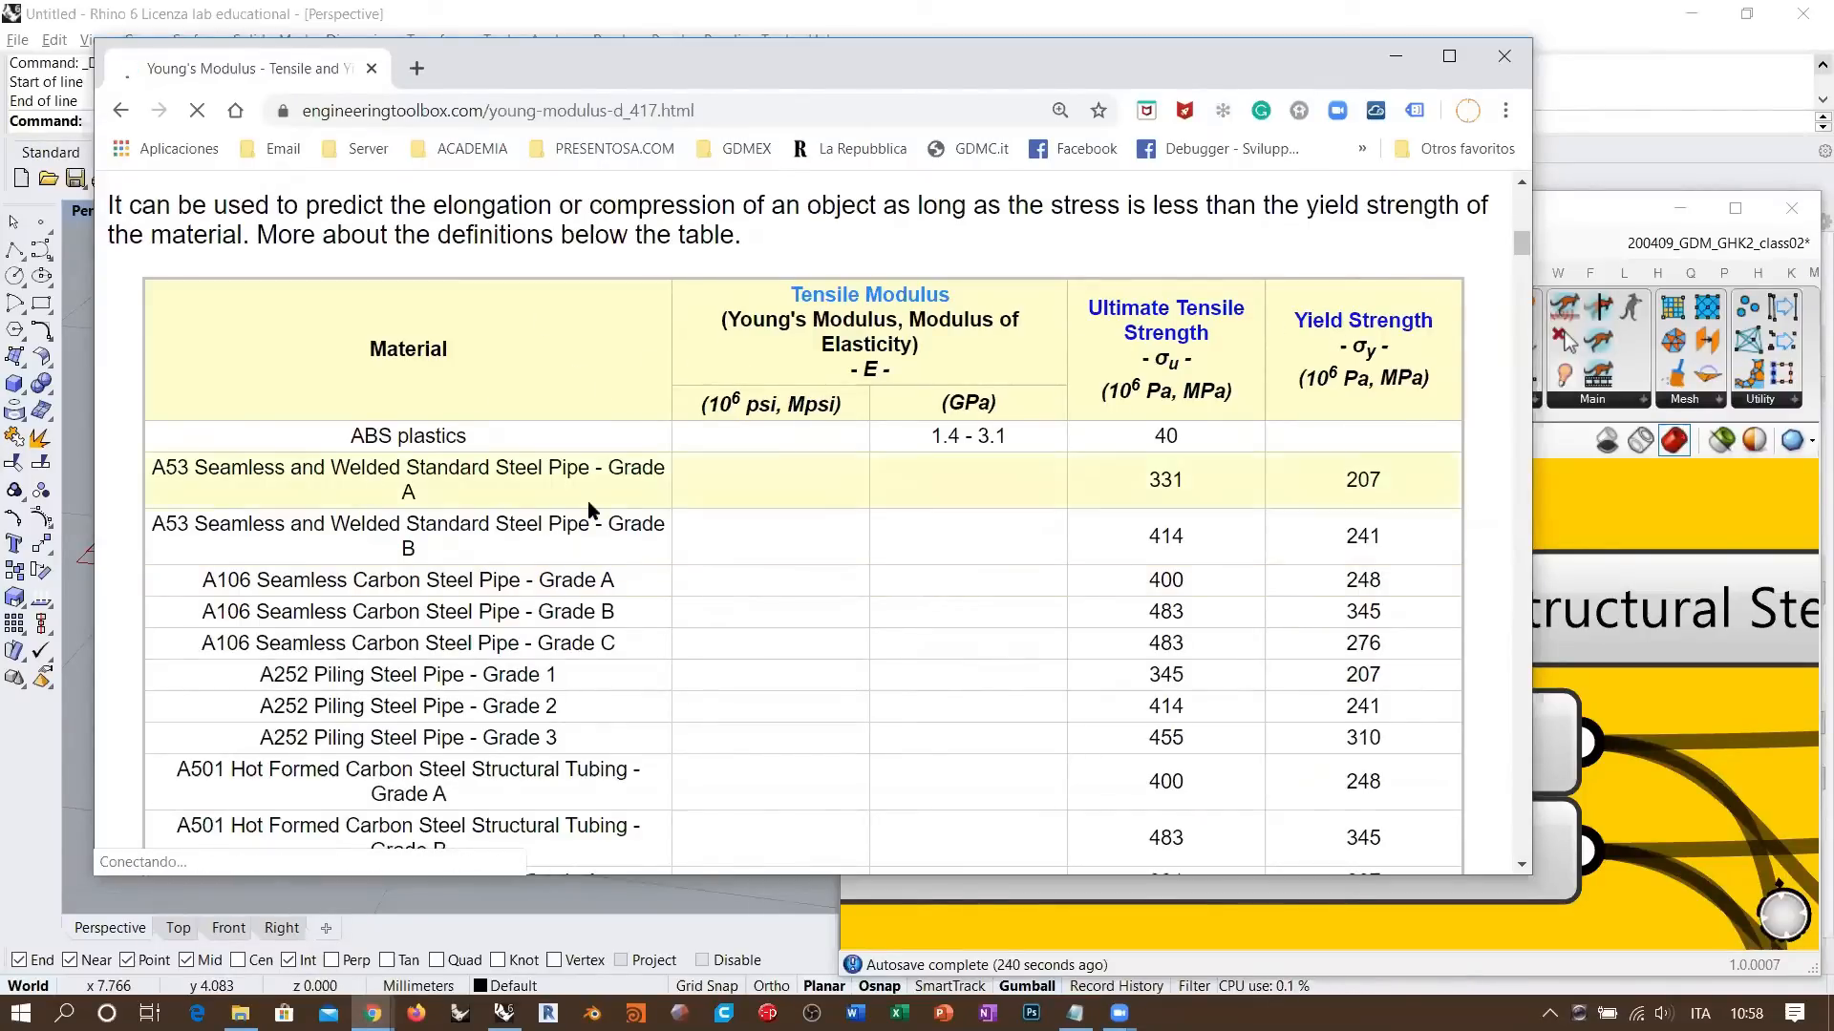
scroll(588, 505, "down", 20)
scroll(588, 502, "down", 16)
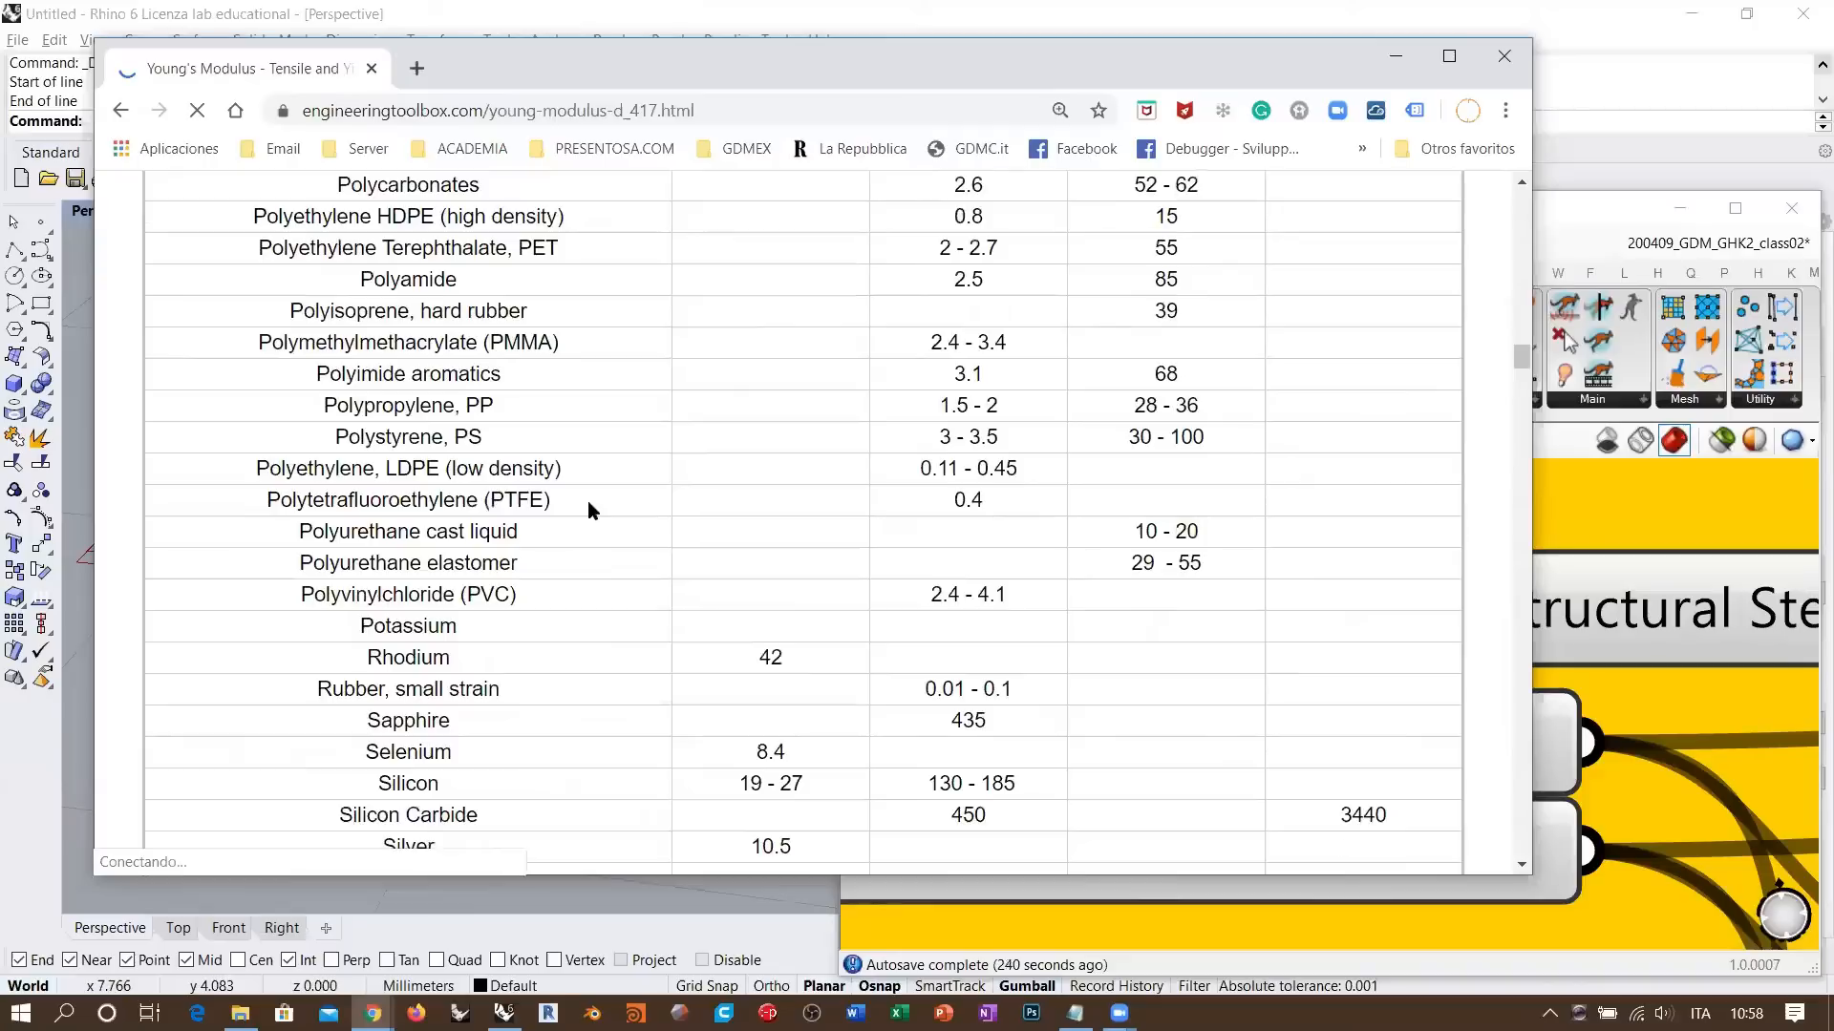
left_click_drag(1517, 399, 1517, 372)
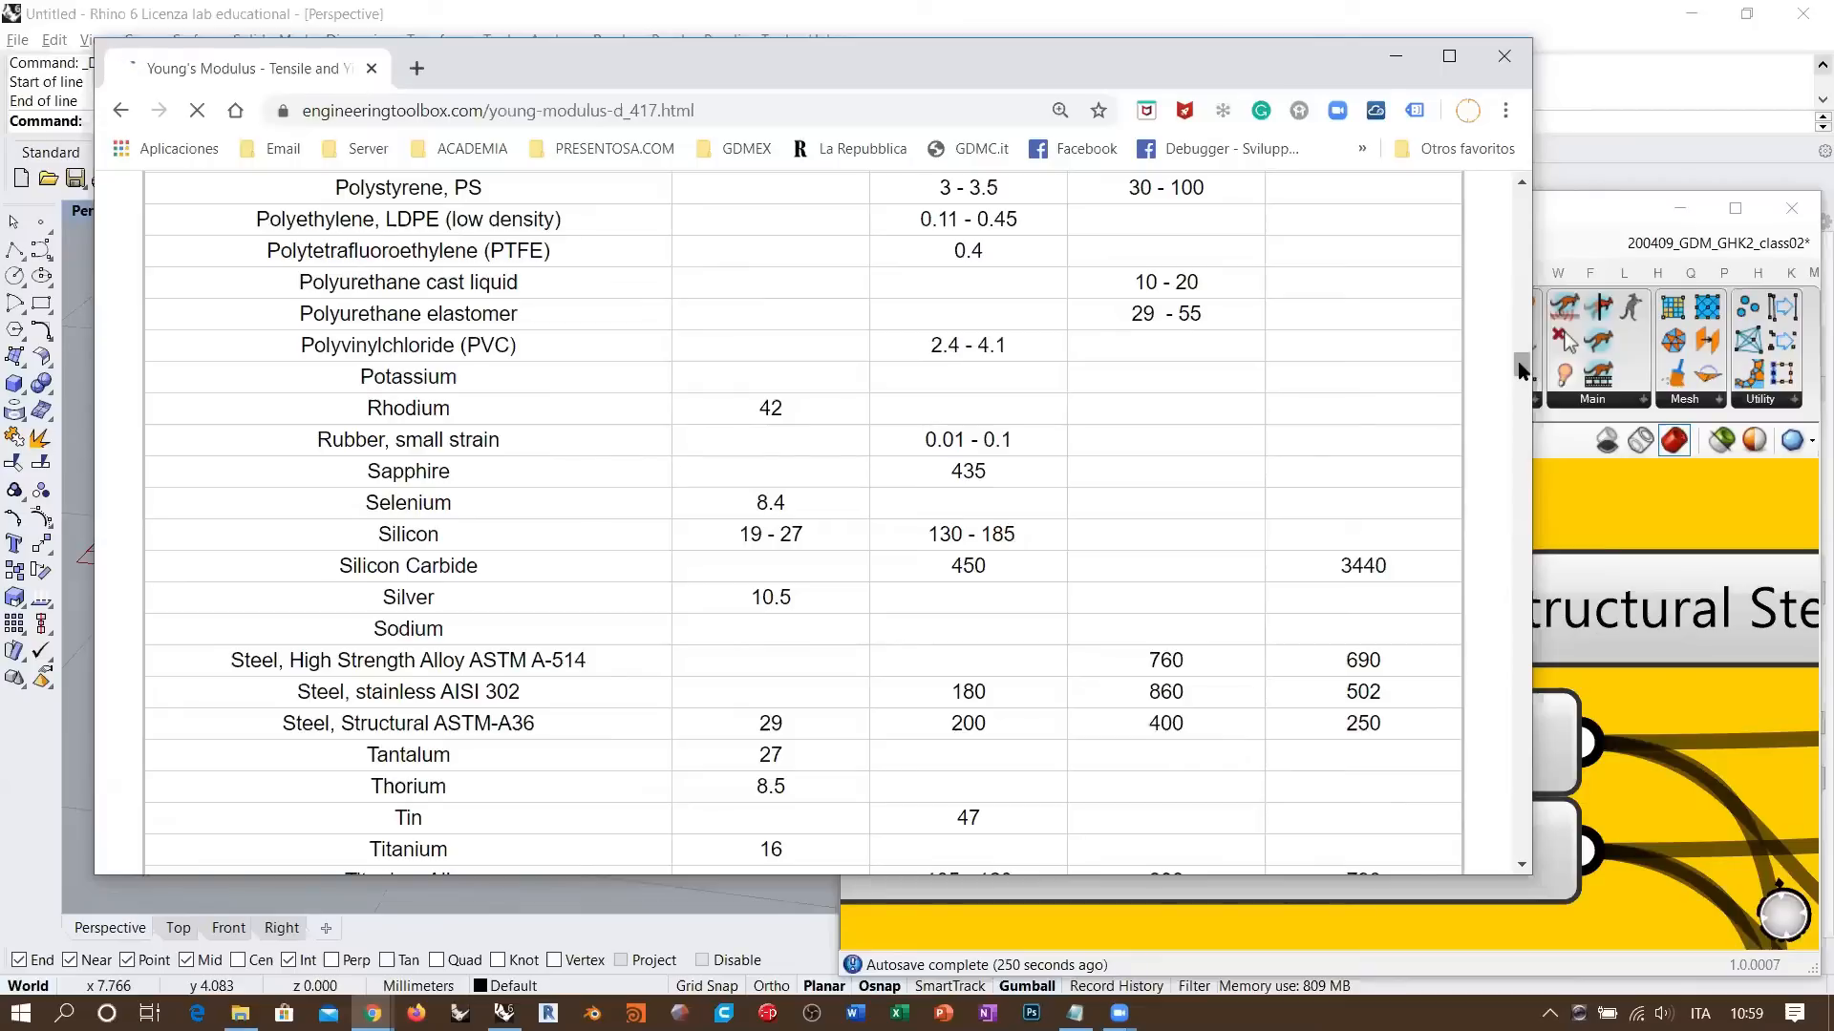
left_click_drag(1519, 370, 1518, 246)
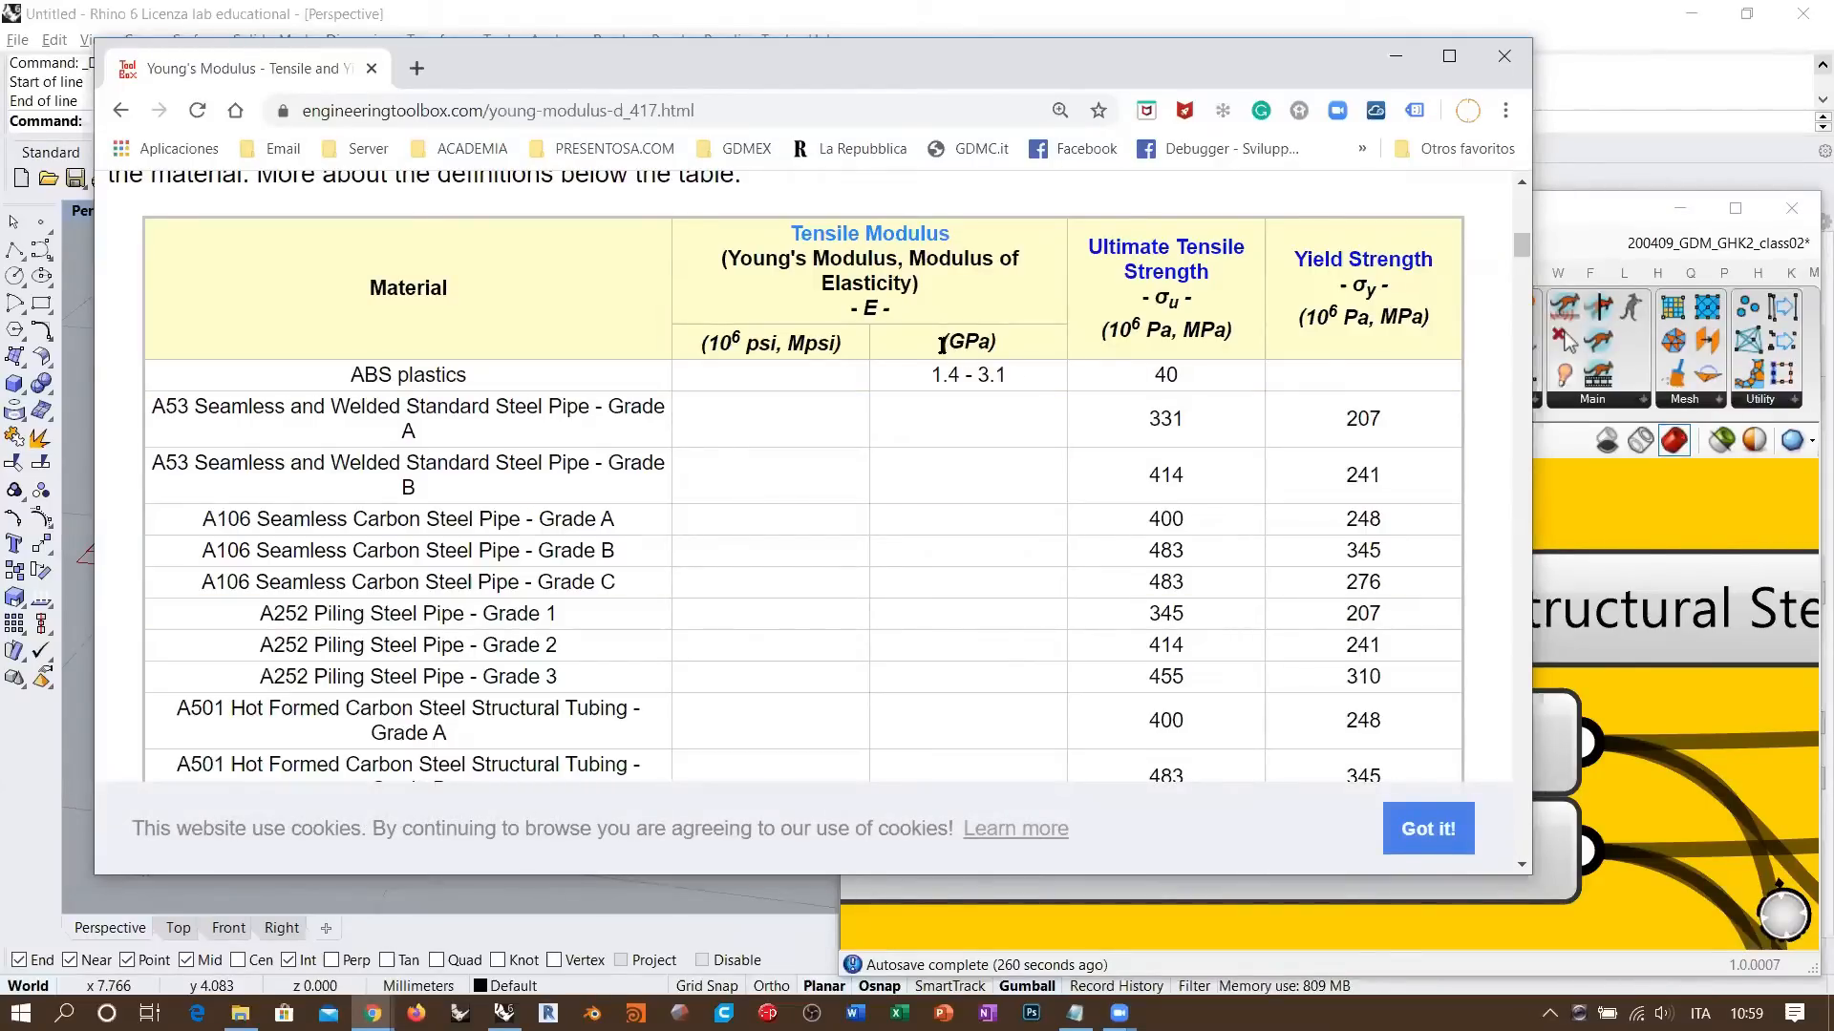
- Highlight the Mpsi and GPa unit headings under Tensile Modulus to compare the two columns
left_click_drag(944, 344, 994, 342)
left_click_drag(827, 342, 720, 341)
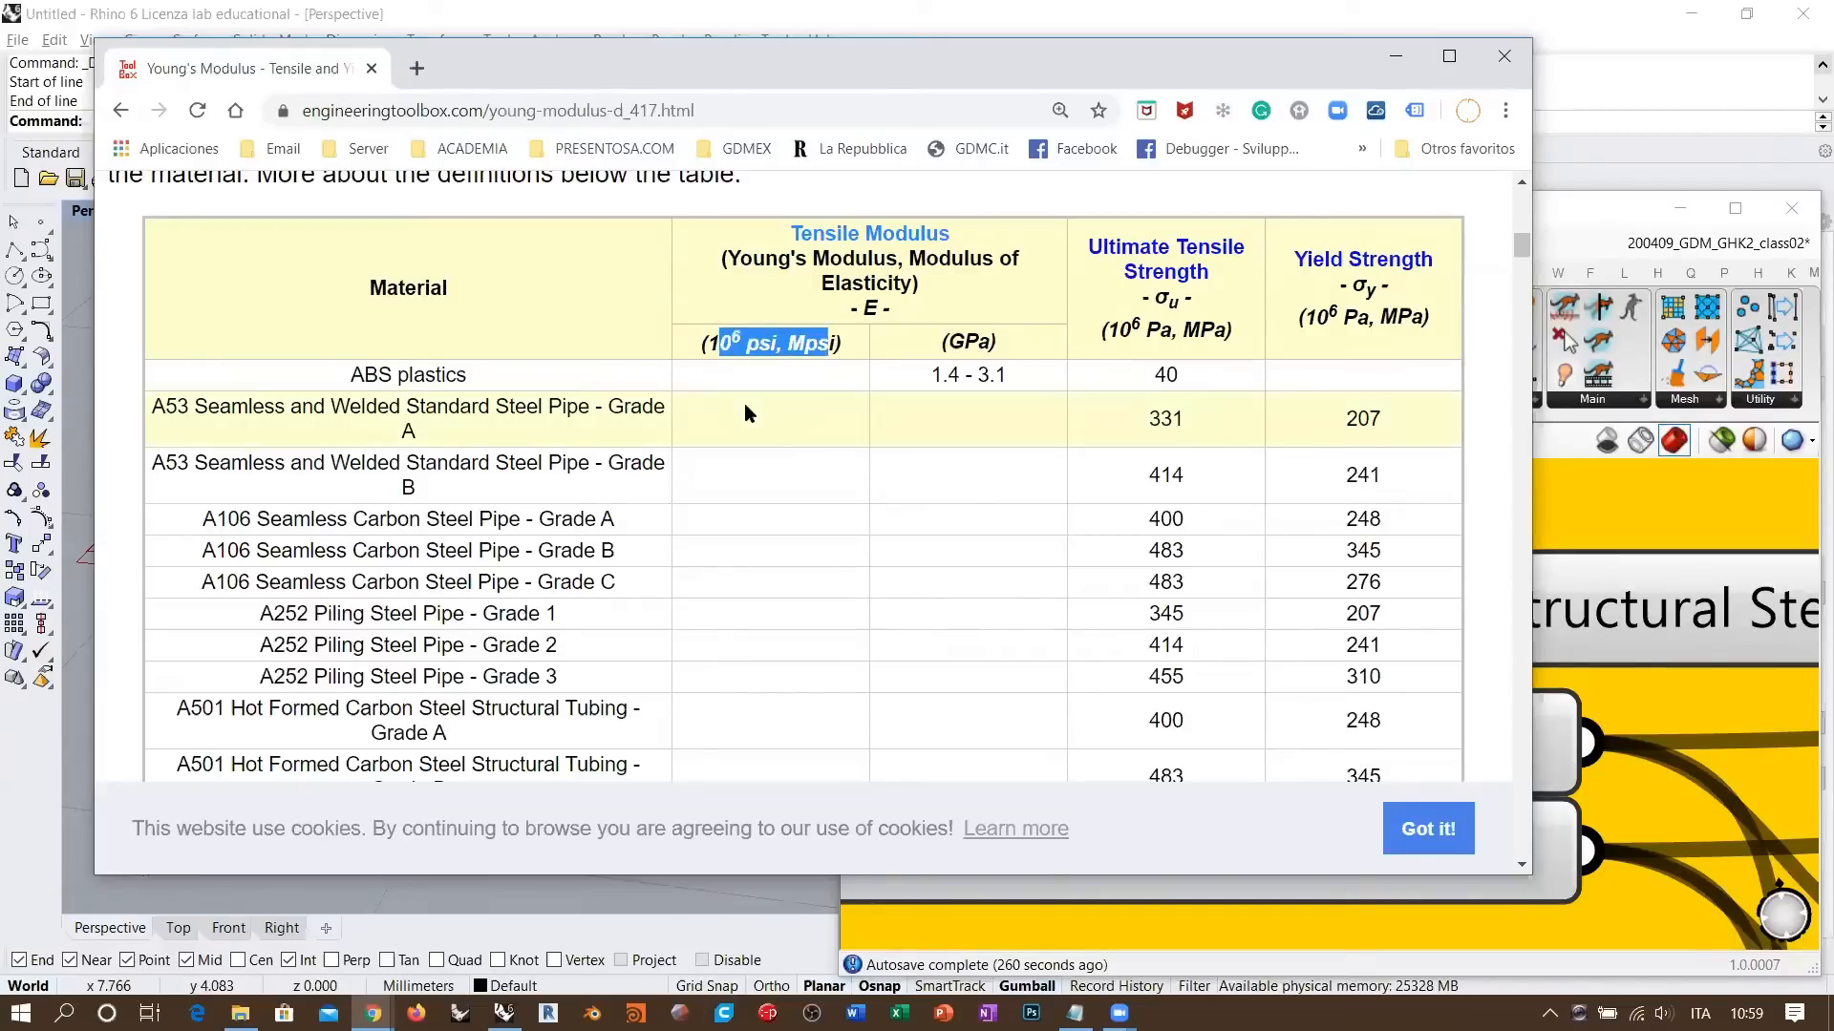
left_click(928, 342)
left_click_drag(938, 344, 1017, 338)
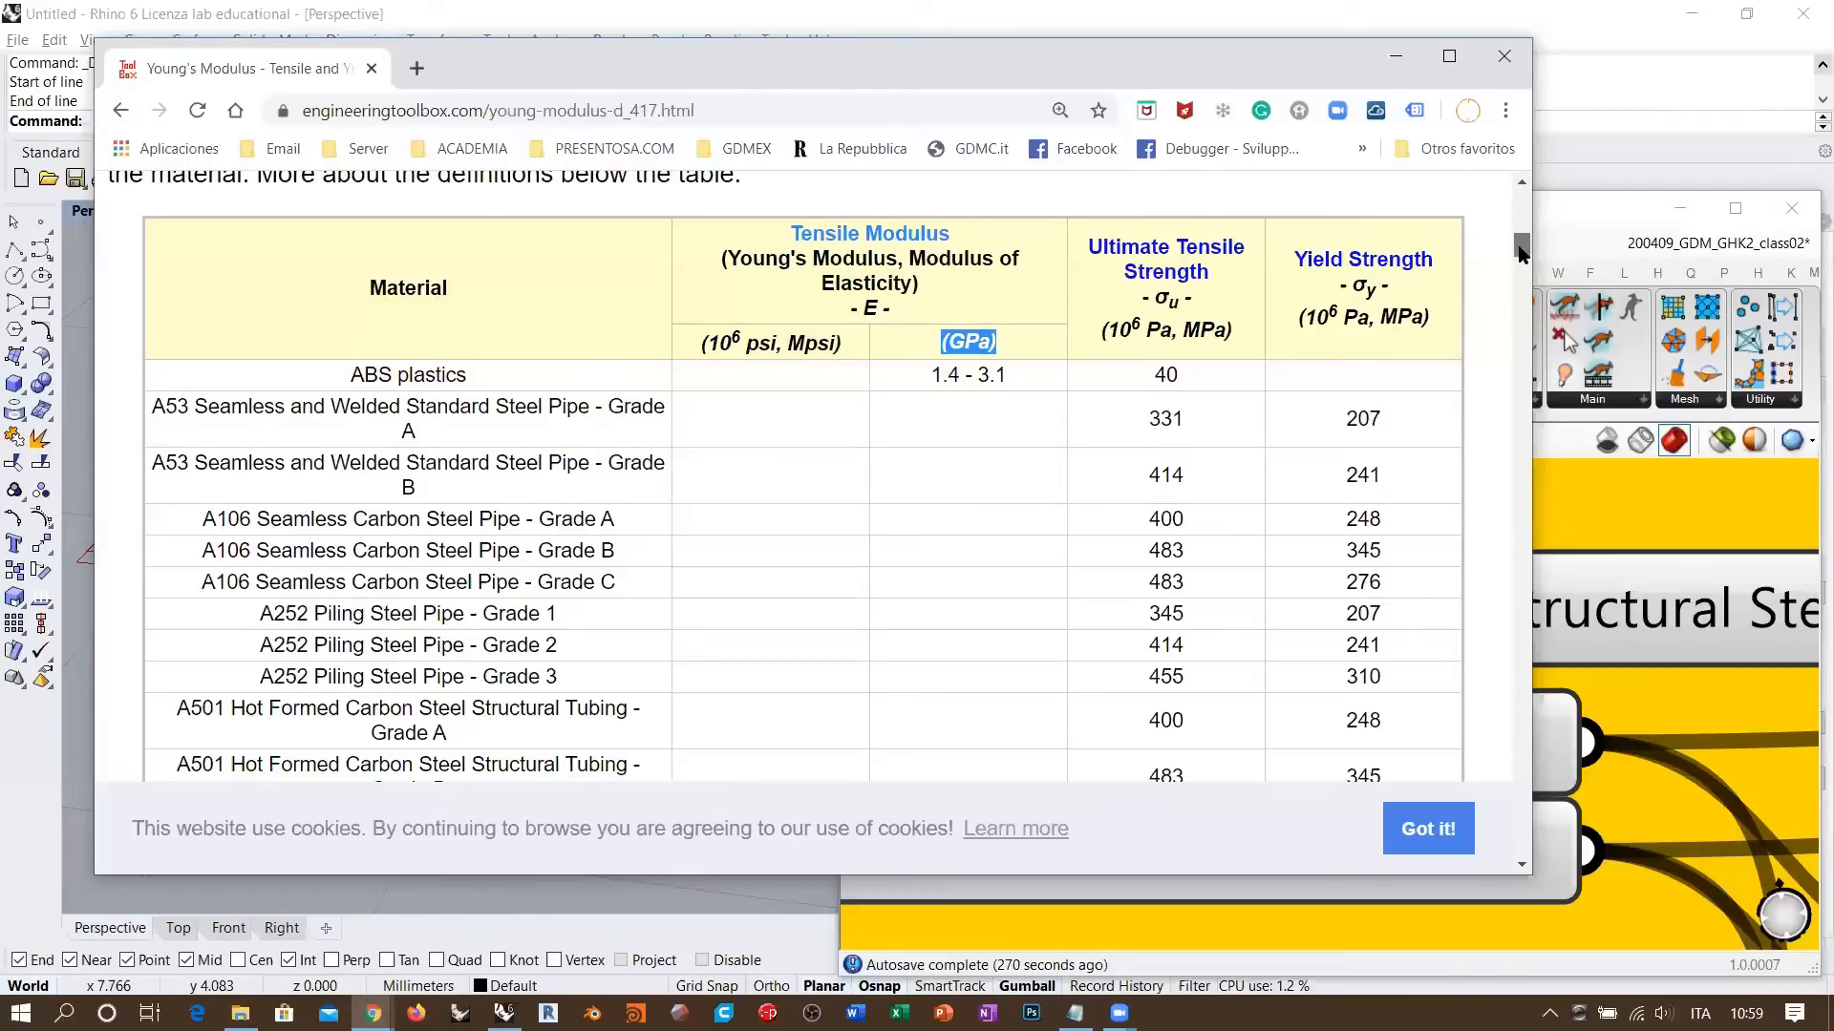
- Compare the GPa values of materials in the table, highlighting aluminum's value and the carbon nanotube entry, down to the steels
scroll(1521, 250, "down", 9)
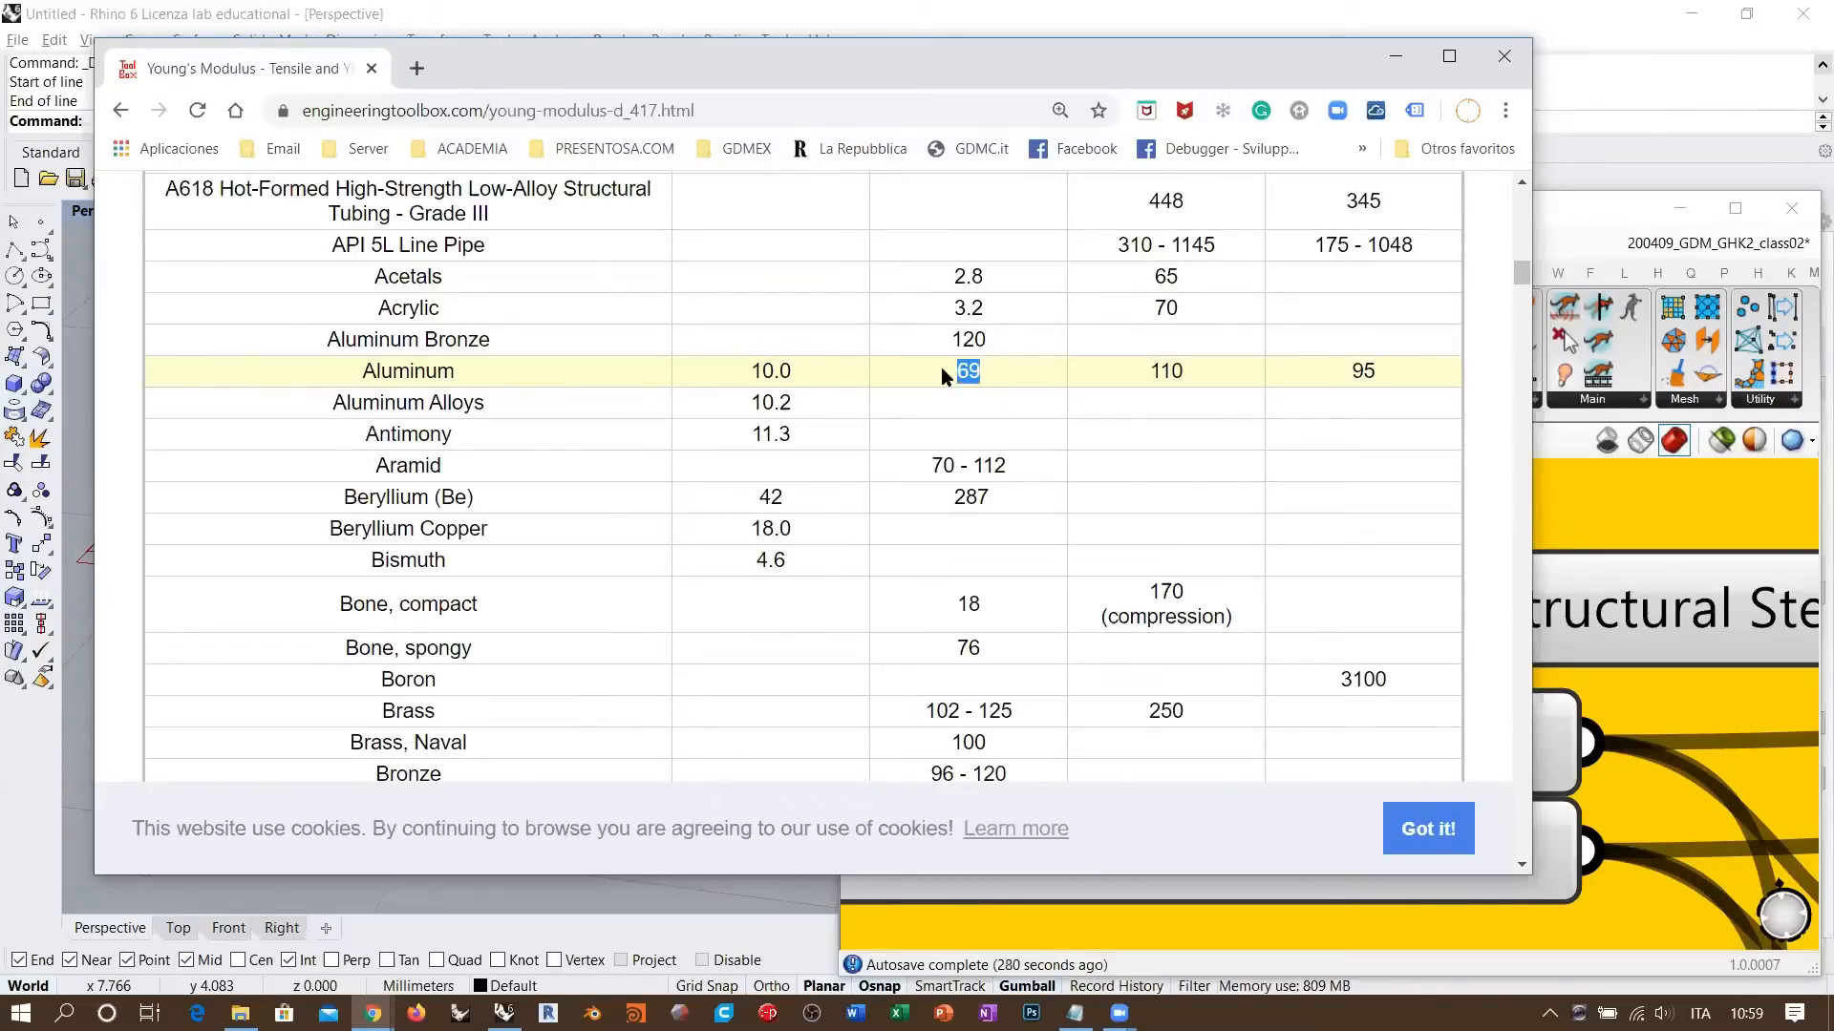
scroll(1127, 570, "up", 10)
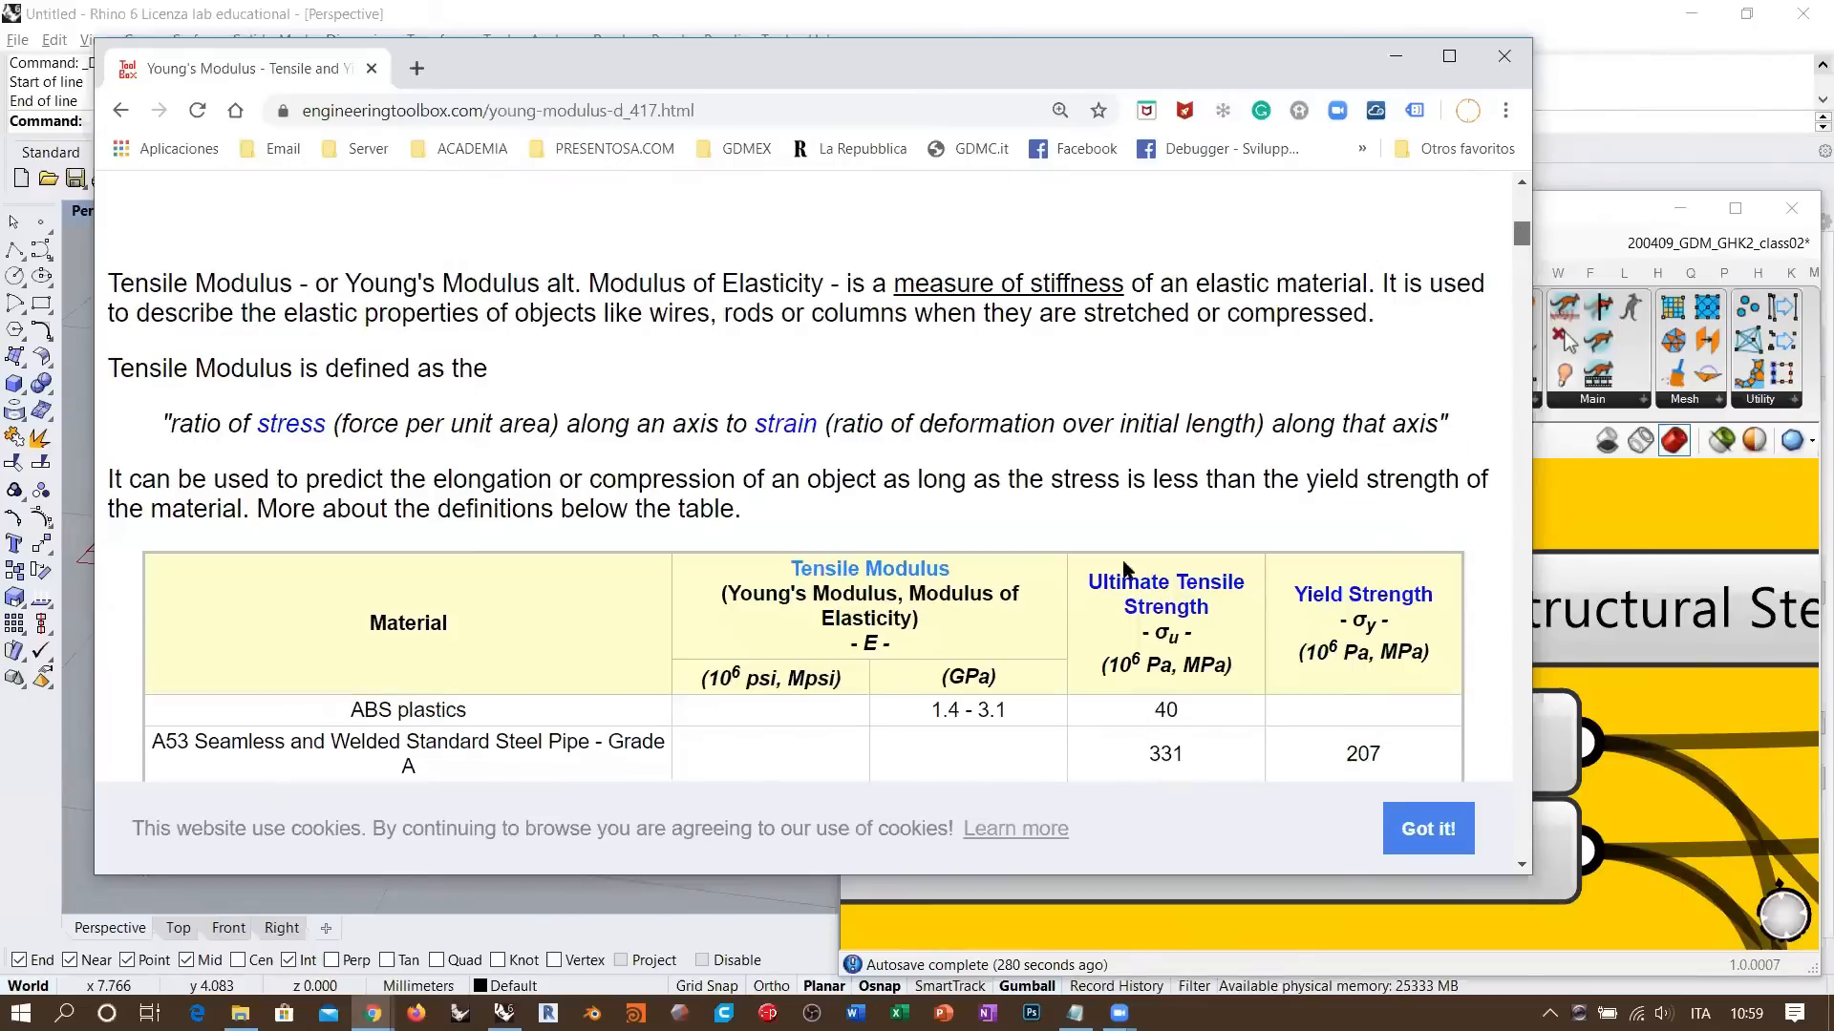
left_click_drag(1522, 235, 1524, 281)
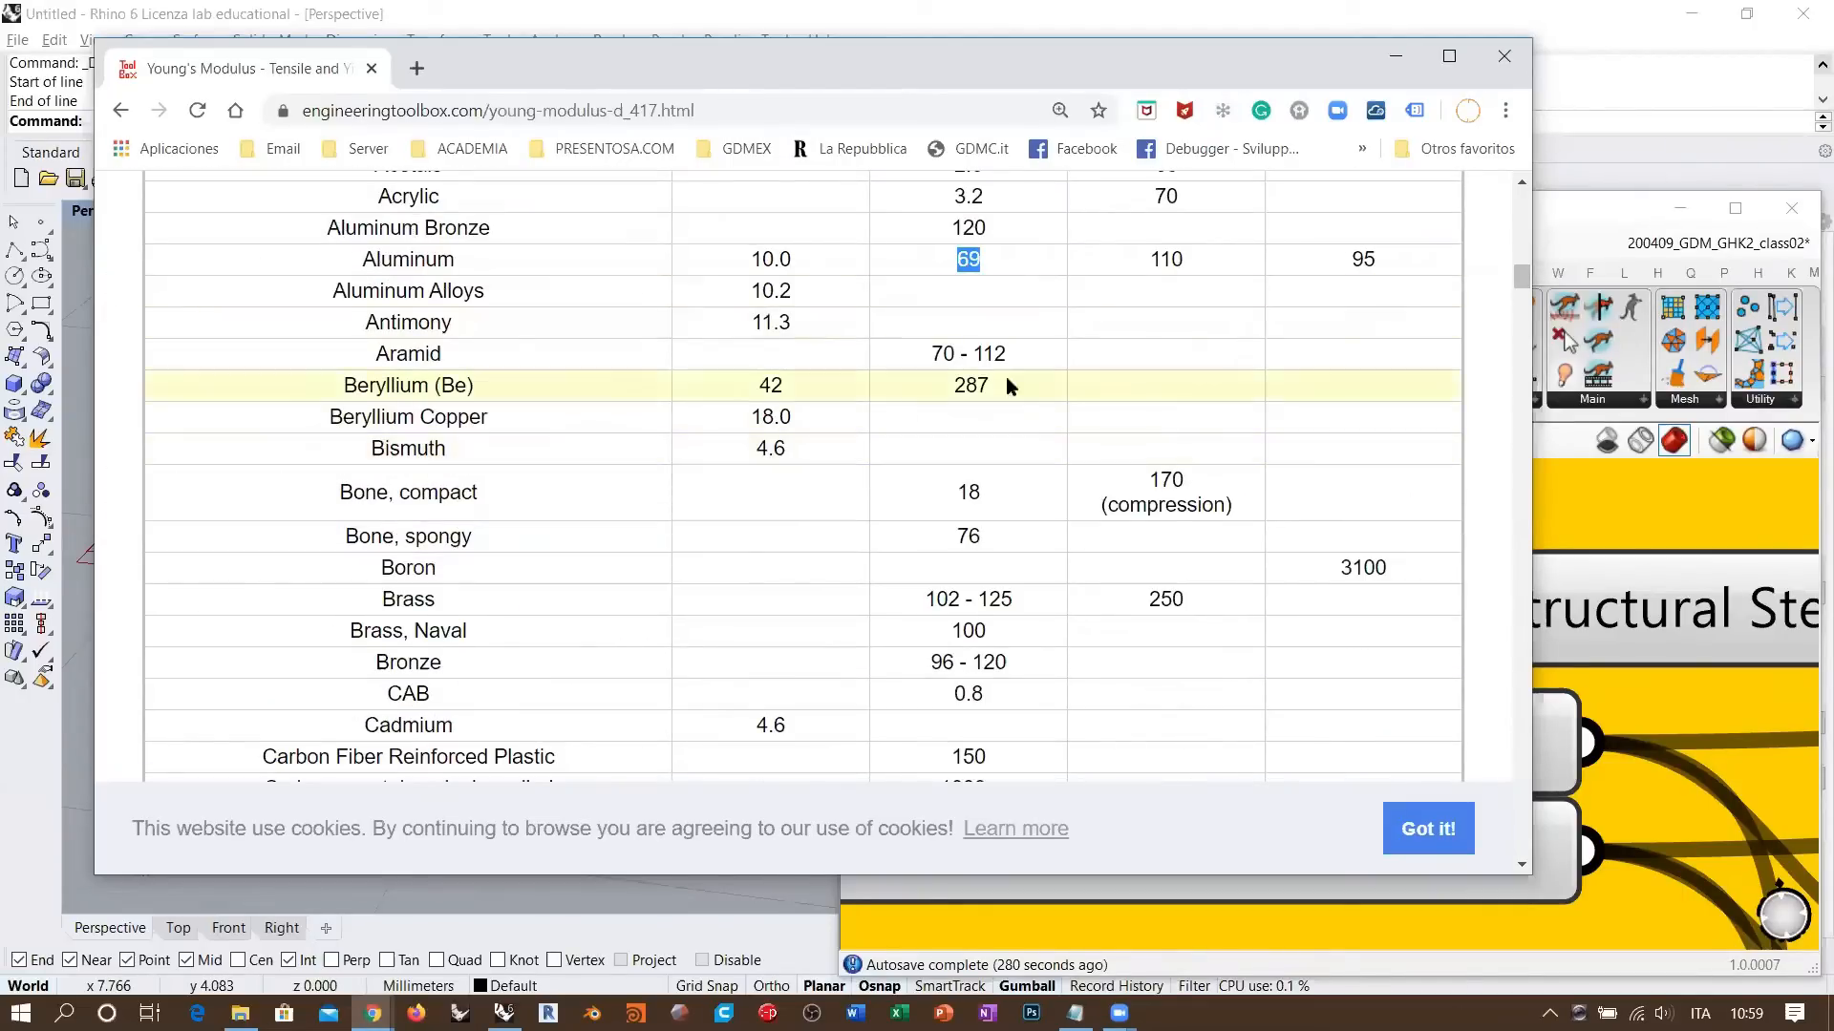
scroll(1099, 423, "down", 4)
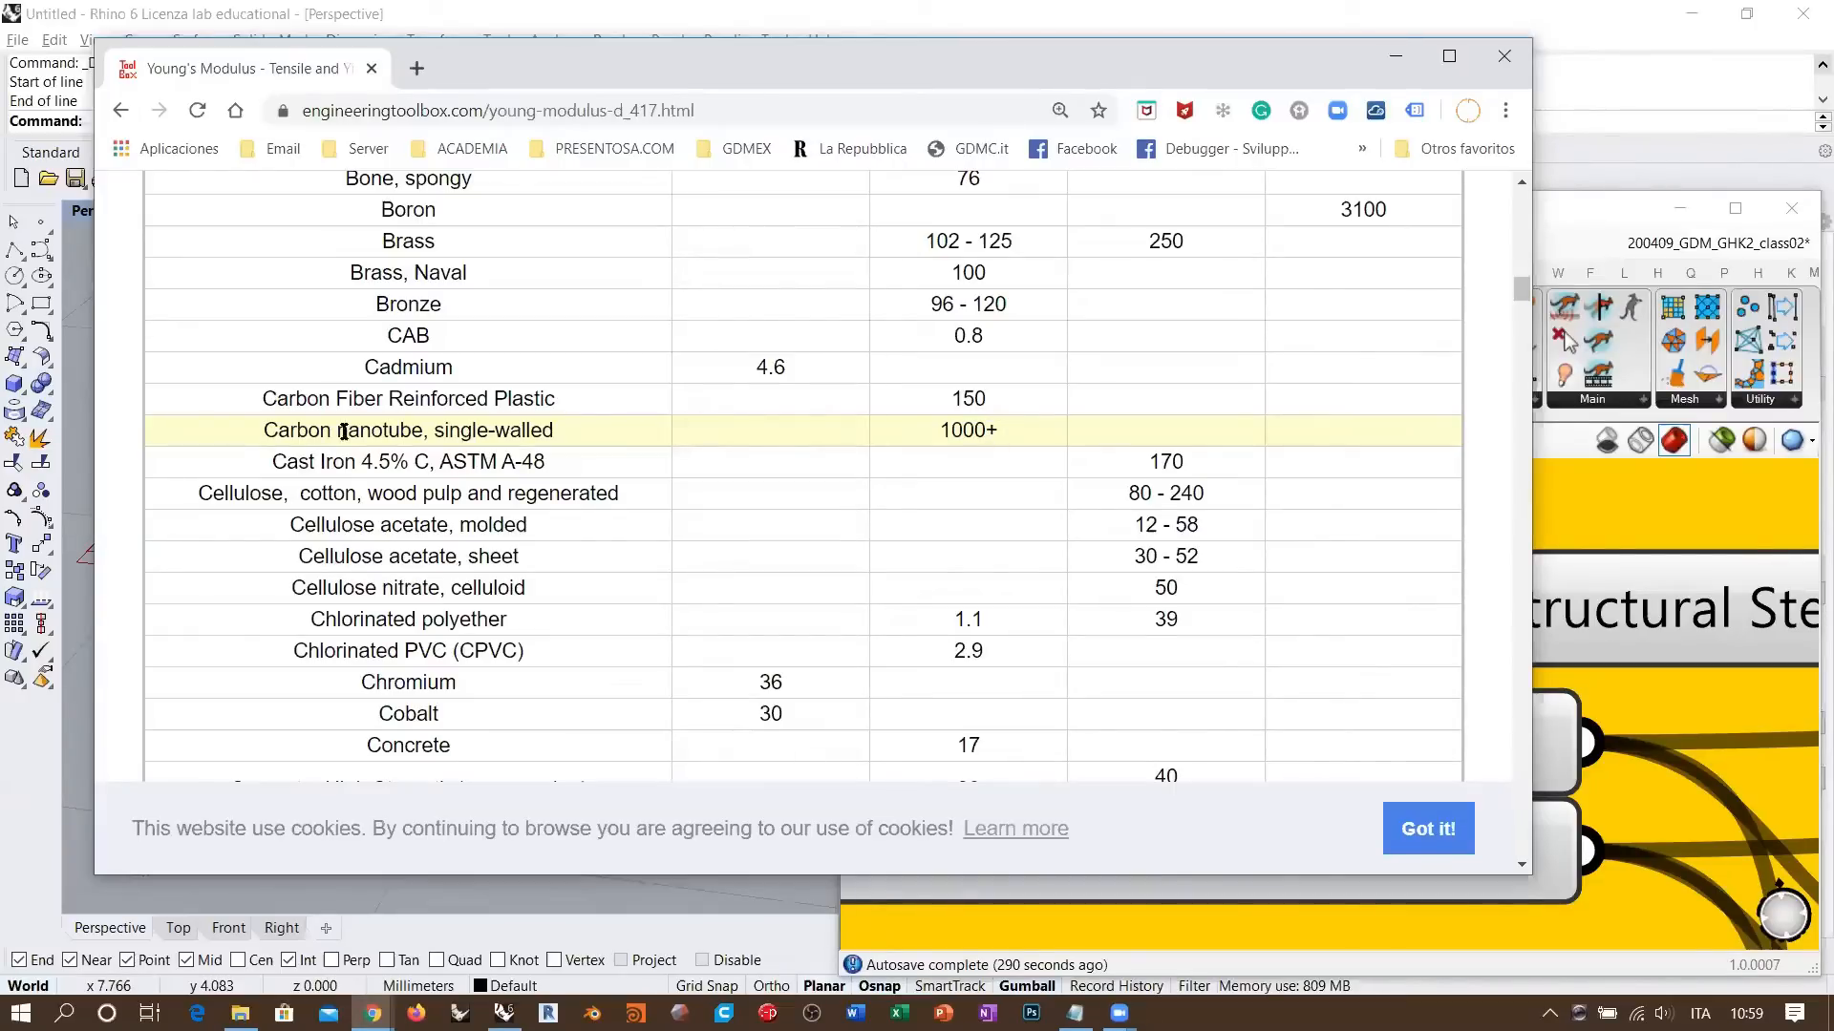
left_click_drag(278, 432, 423, 430)
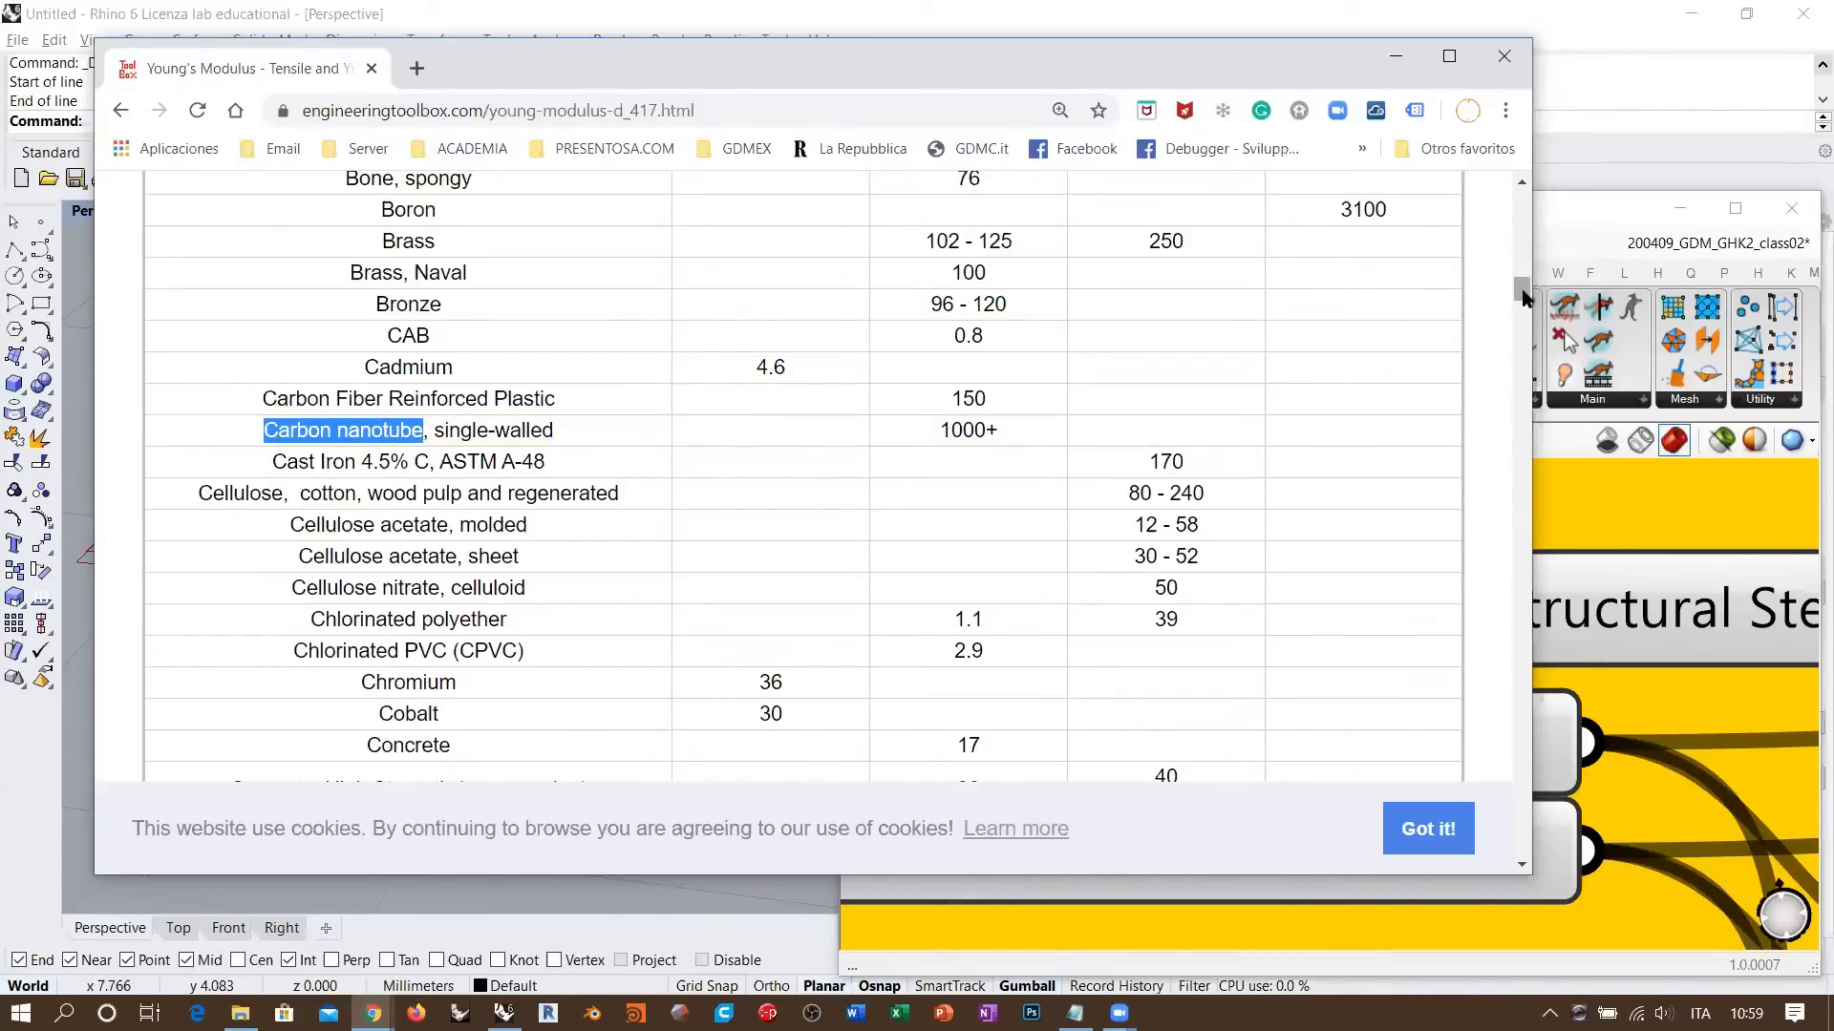
scroll(945, 518, "down", 4)
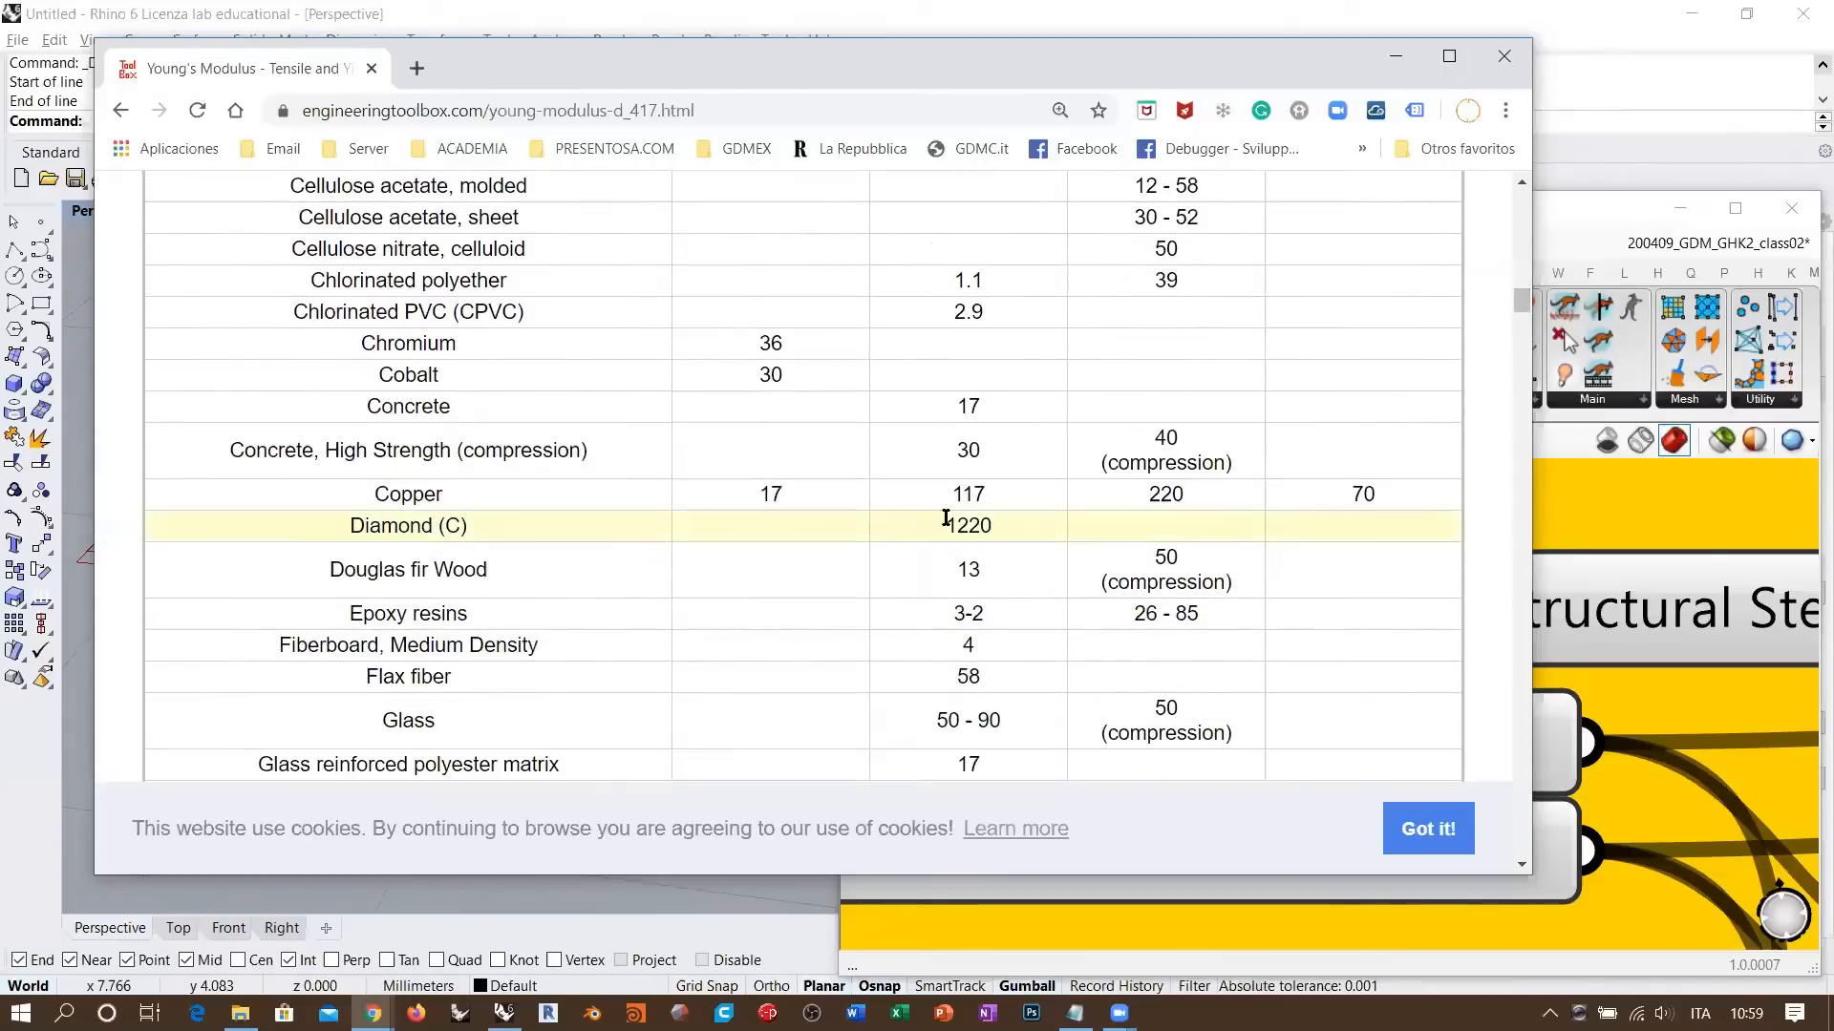
left_click_drag(1525, 315, 1521, 378)
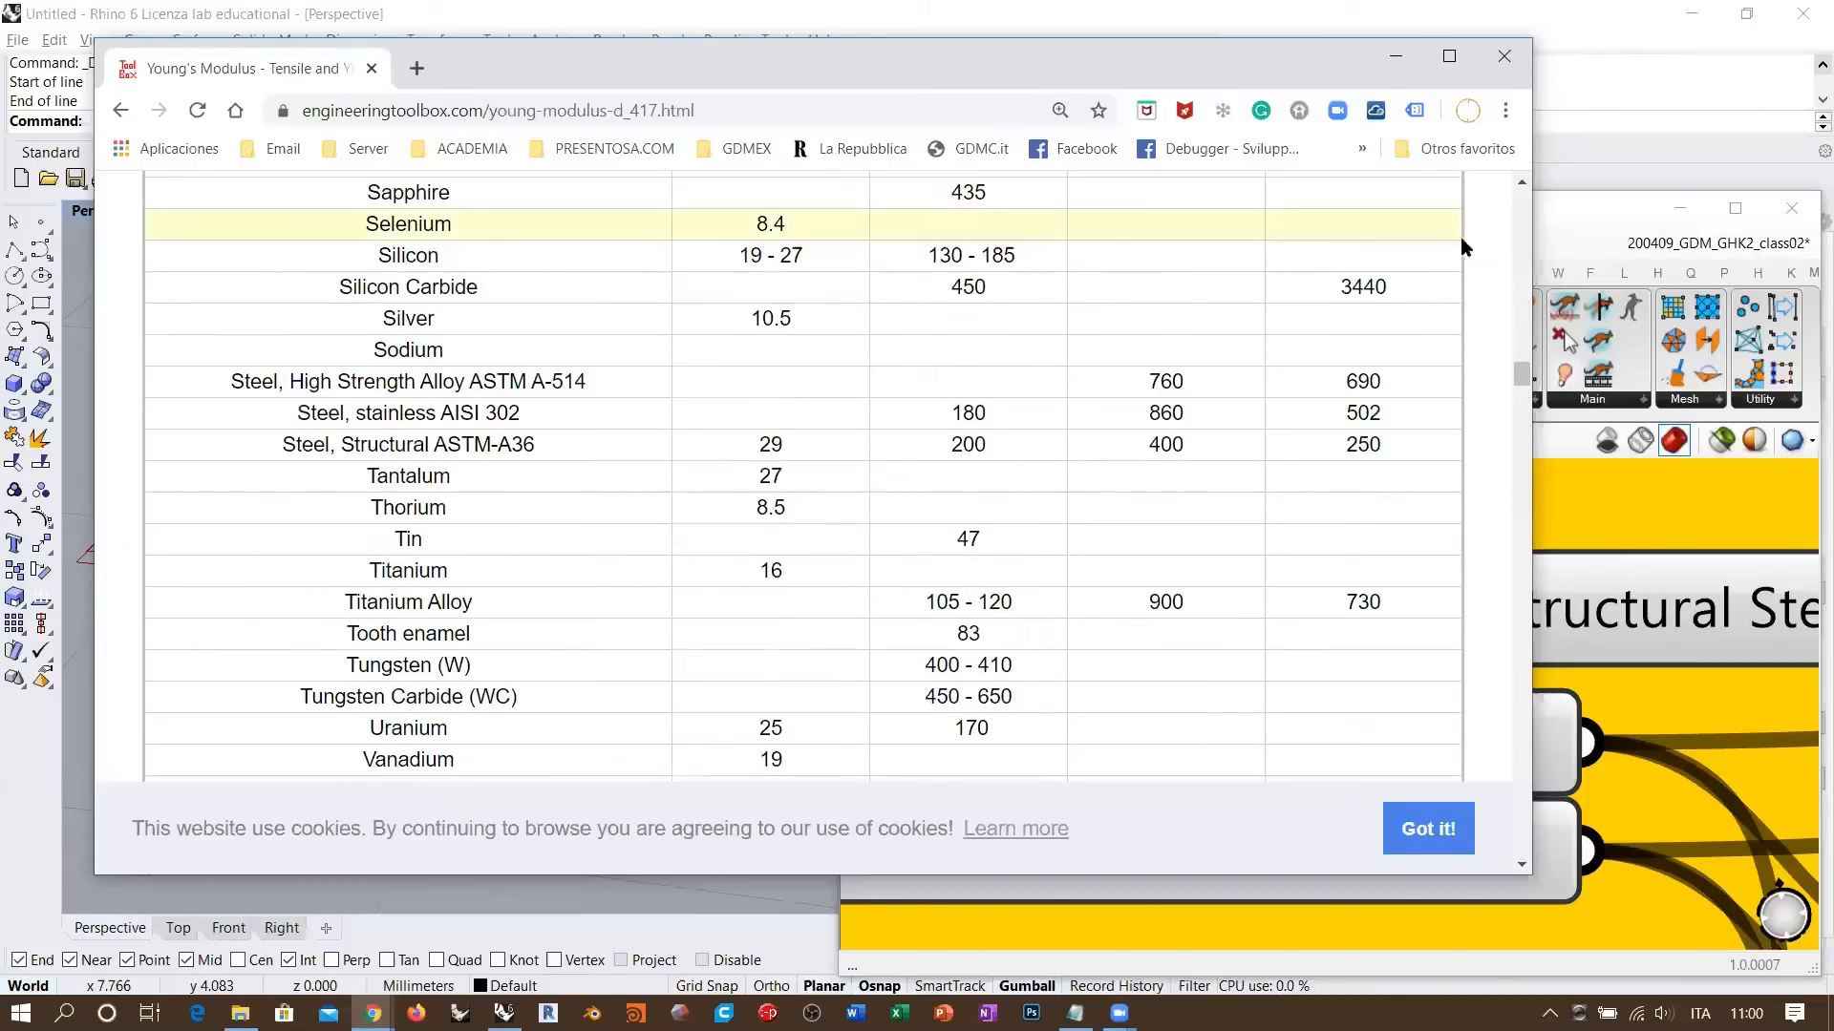
- Close the browser window and return to the Young's Modulus value list in Grasshopper
left_click(1504, 56)
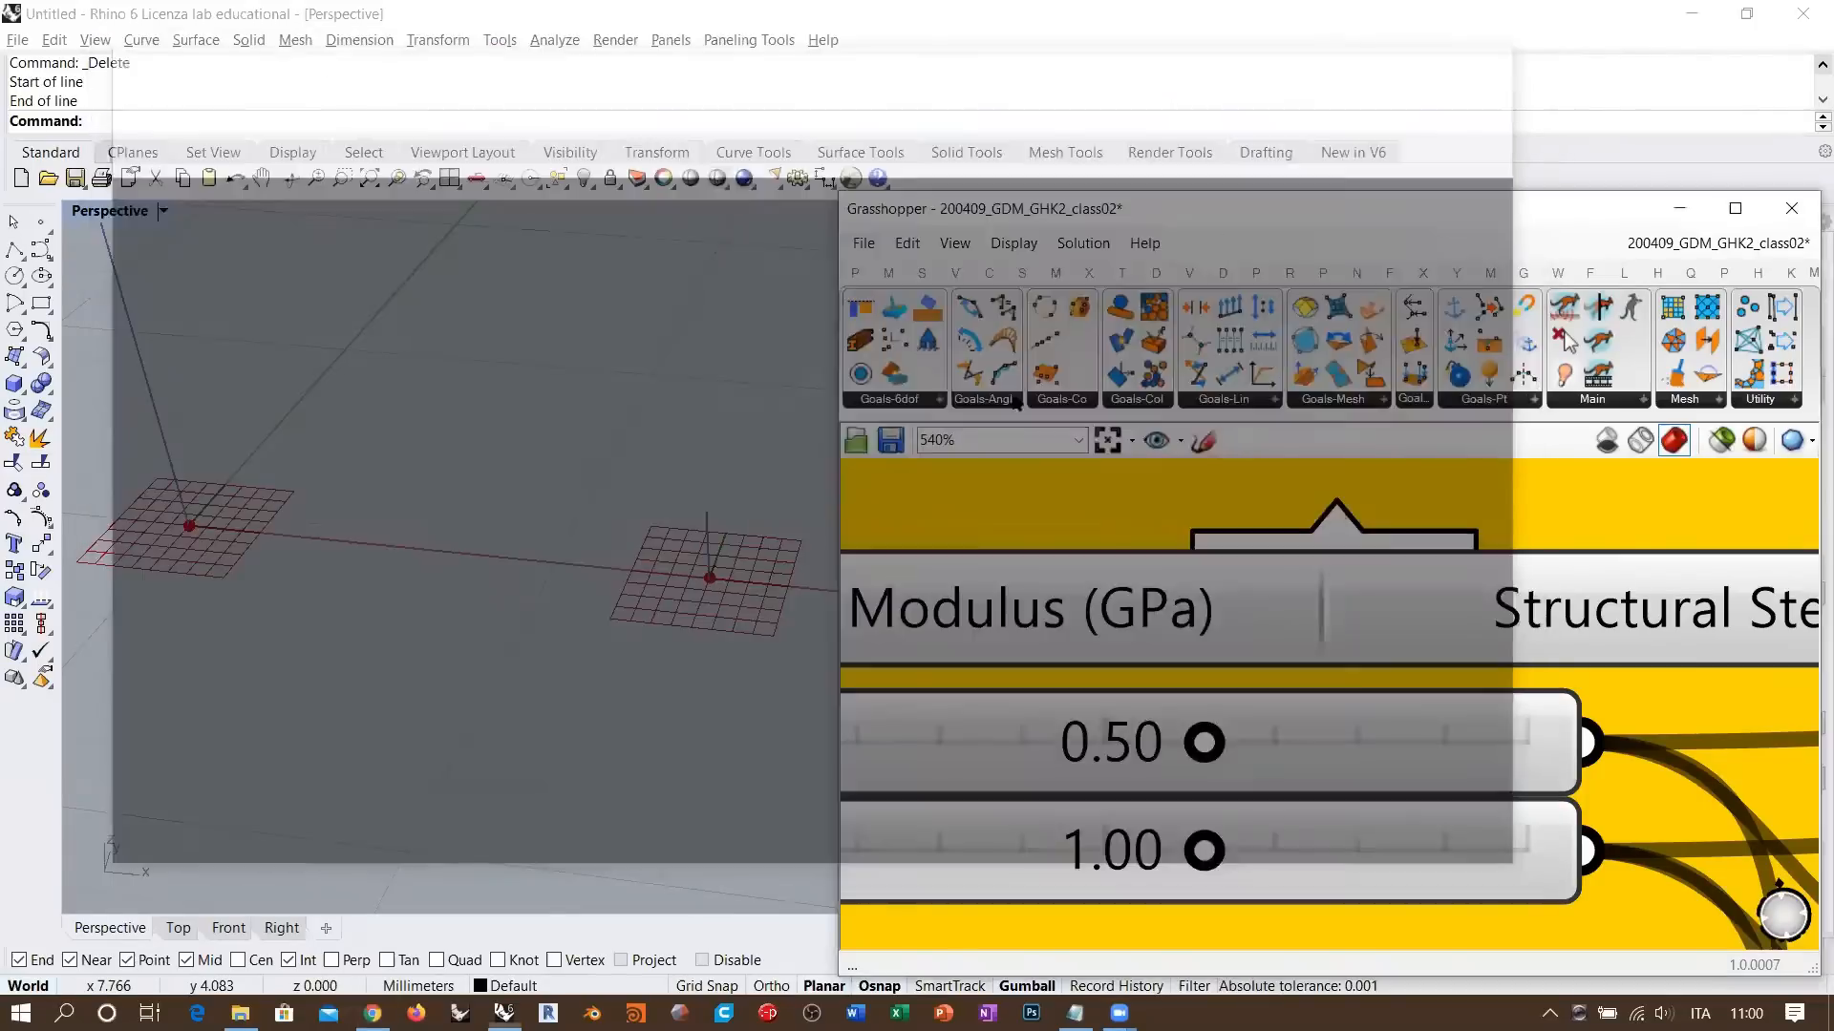
scroll(1433, 654, "down", 5)
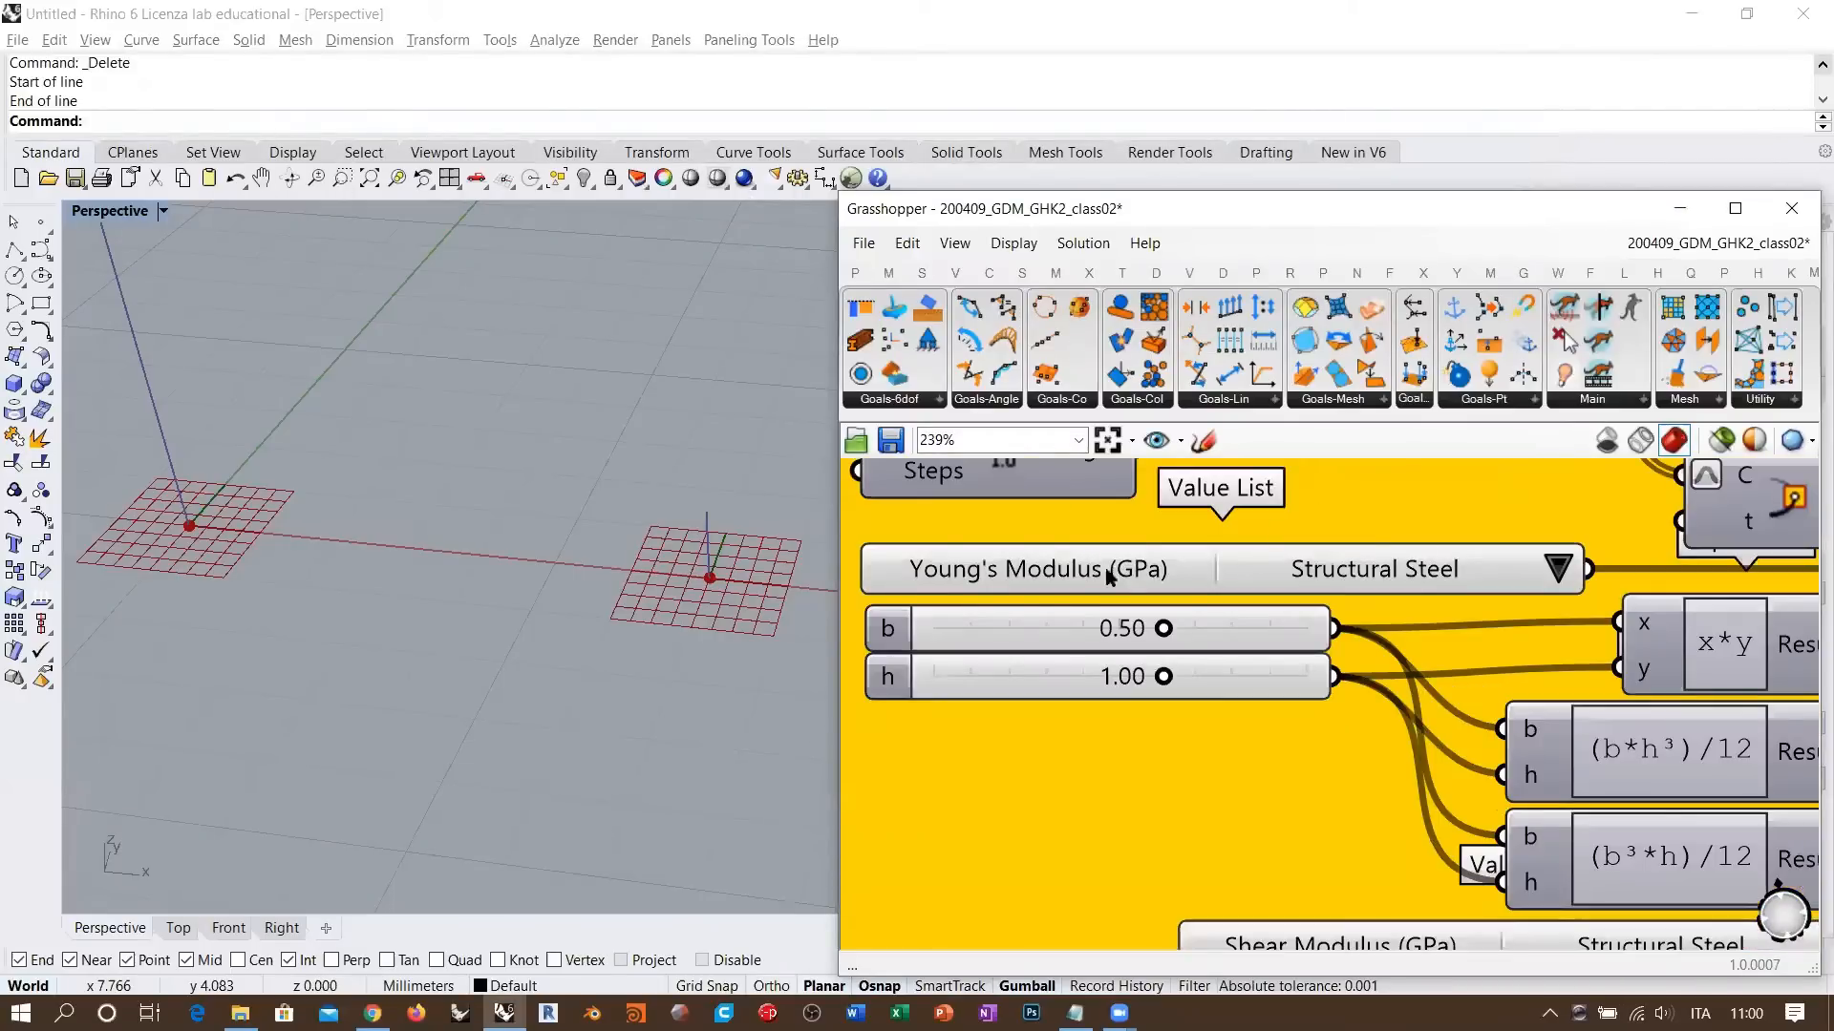
- Open the Young's Modulus value list for editing and add a third constant, test = 1000
scroll(1158, 573, "down", 3)
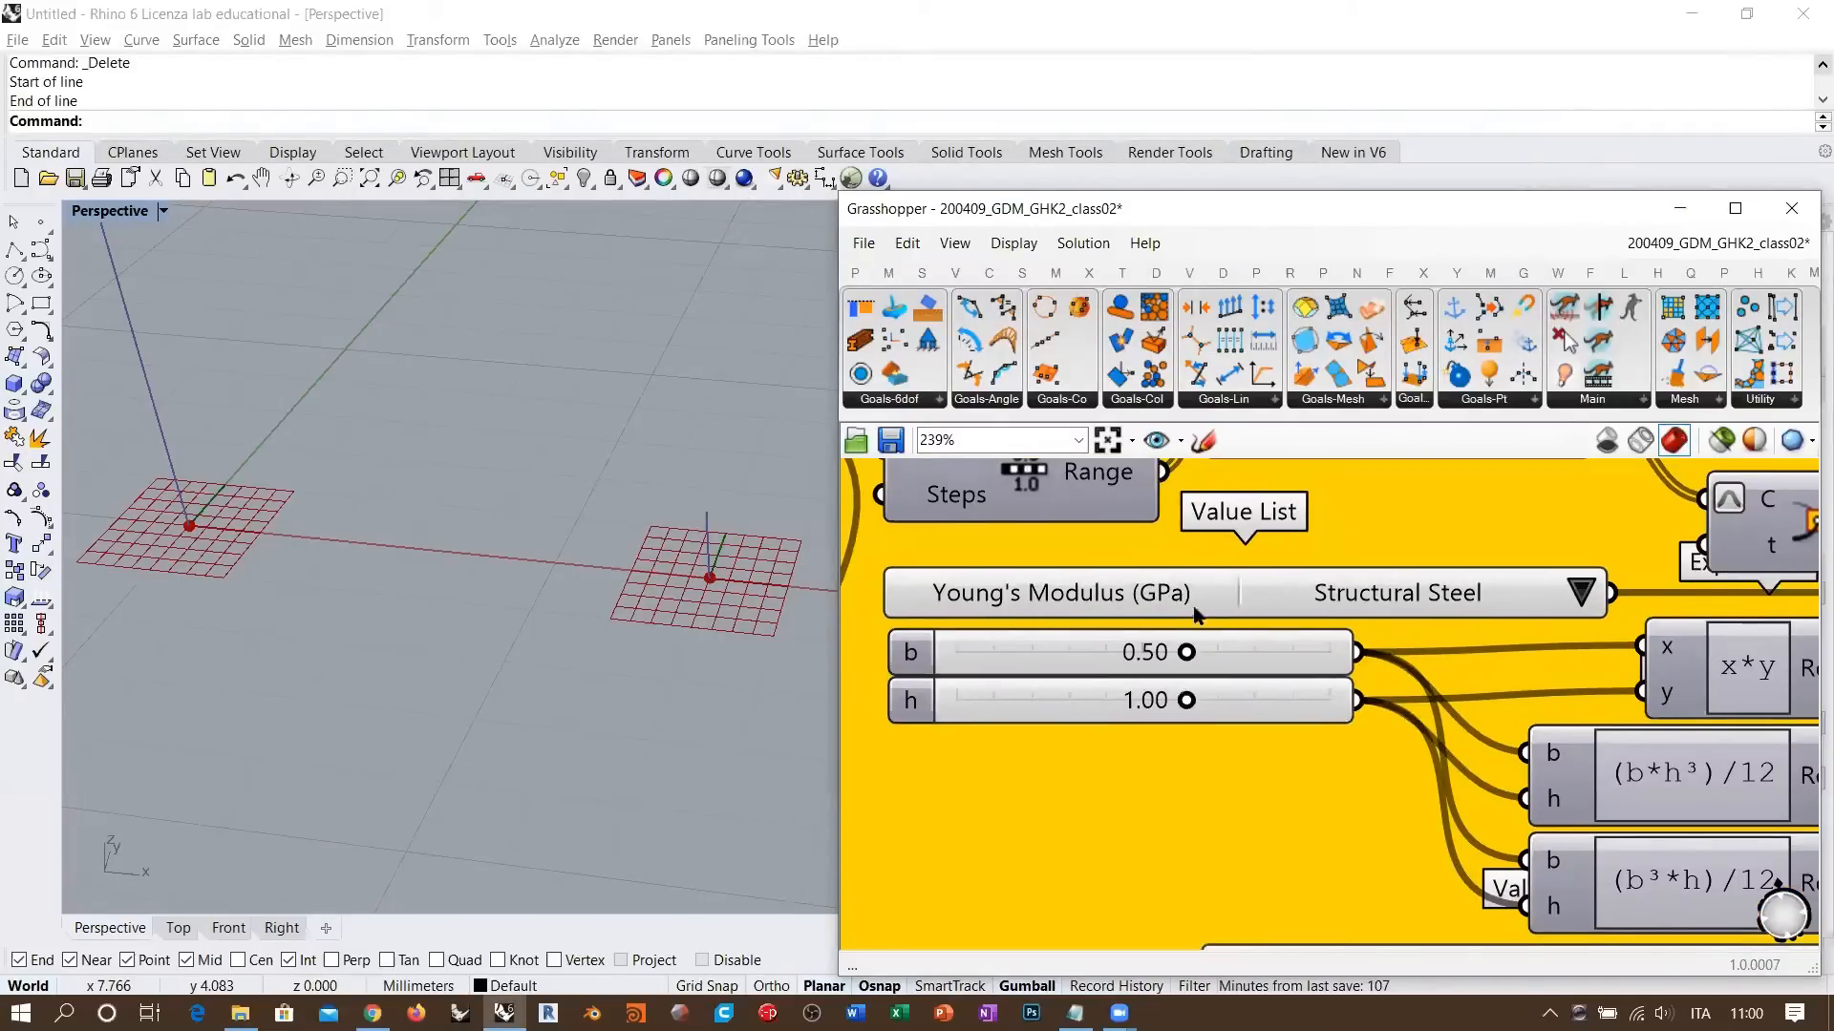
scroll(1203, 589, "up", 3)
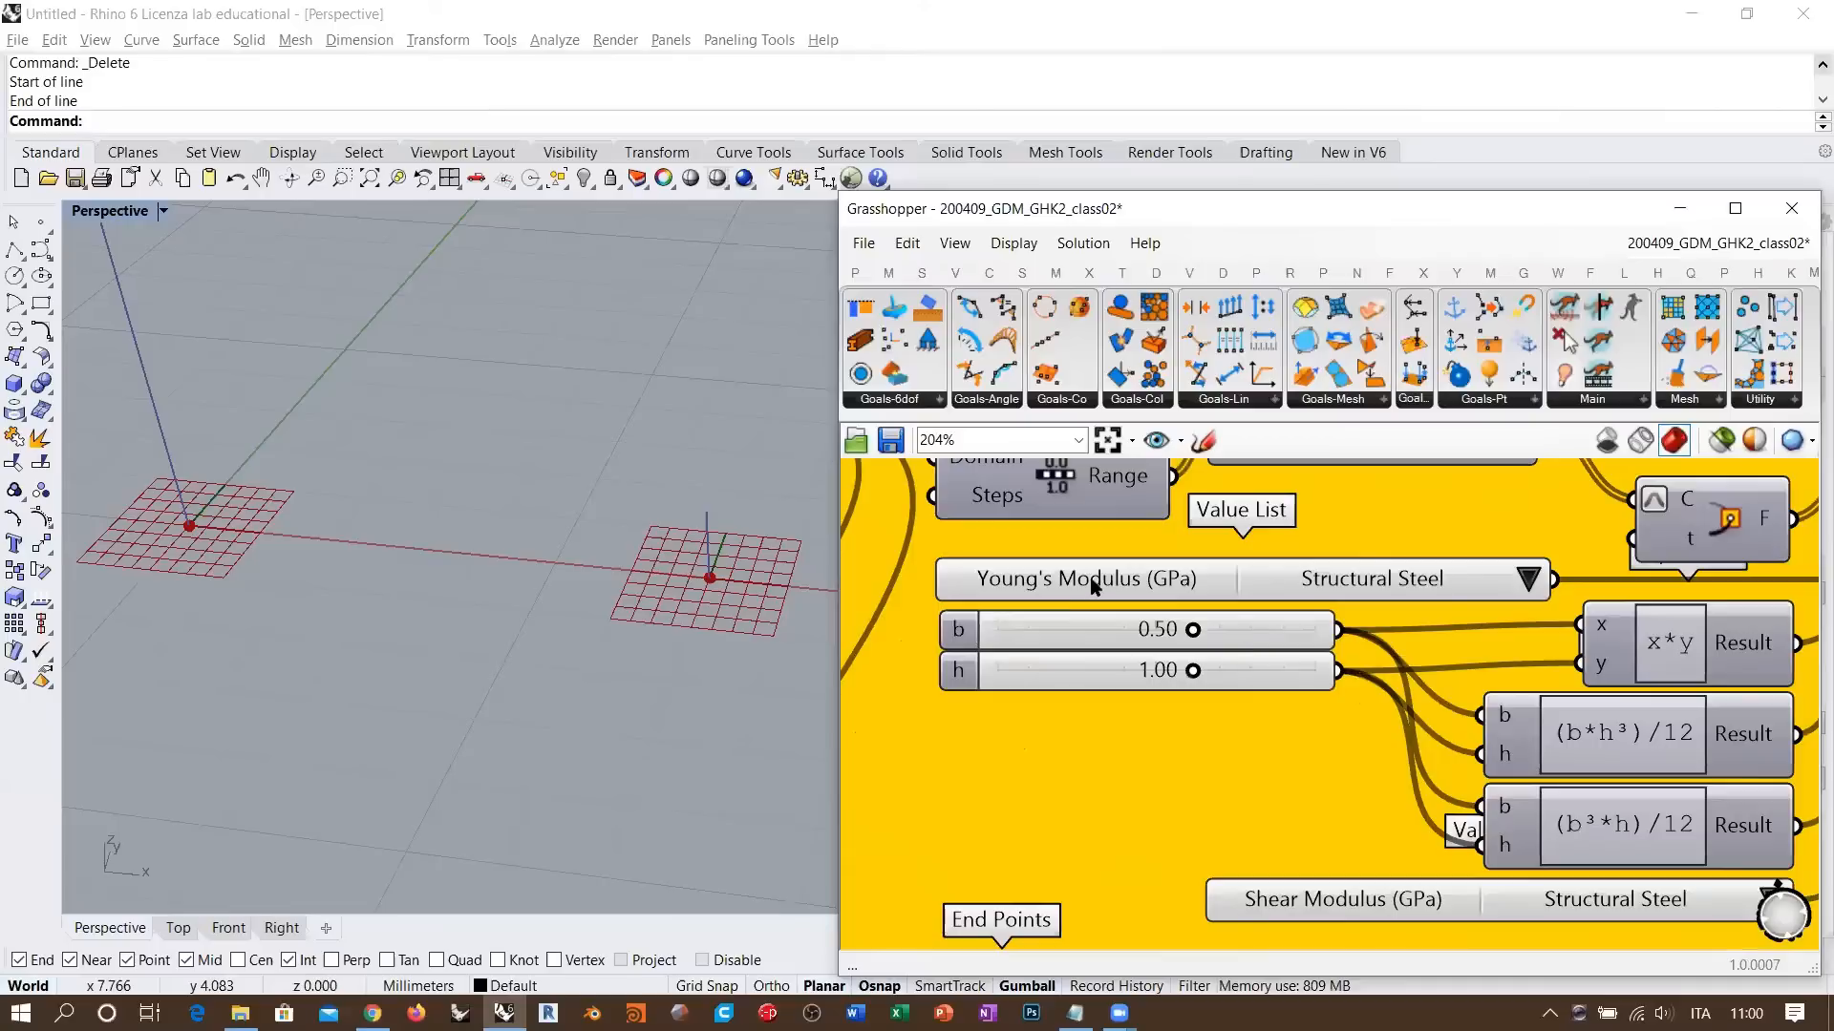
right_click(1091, 578)
left_click(1036, 583)
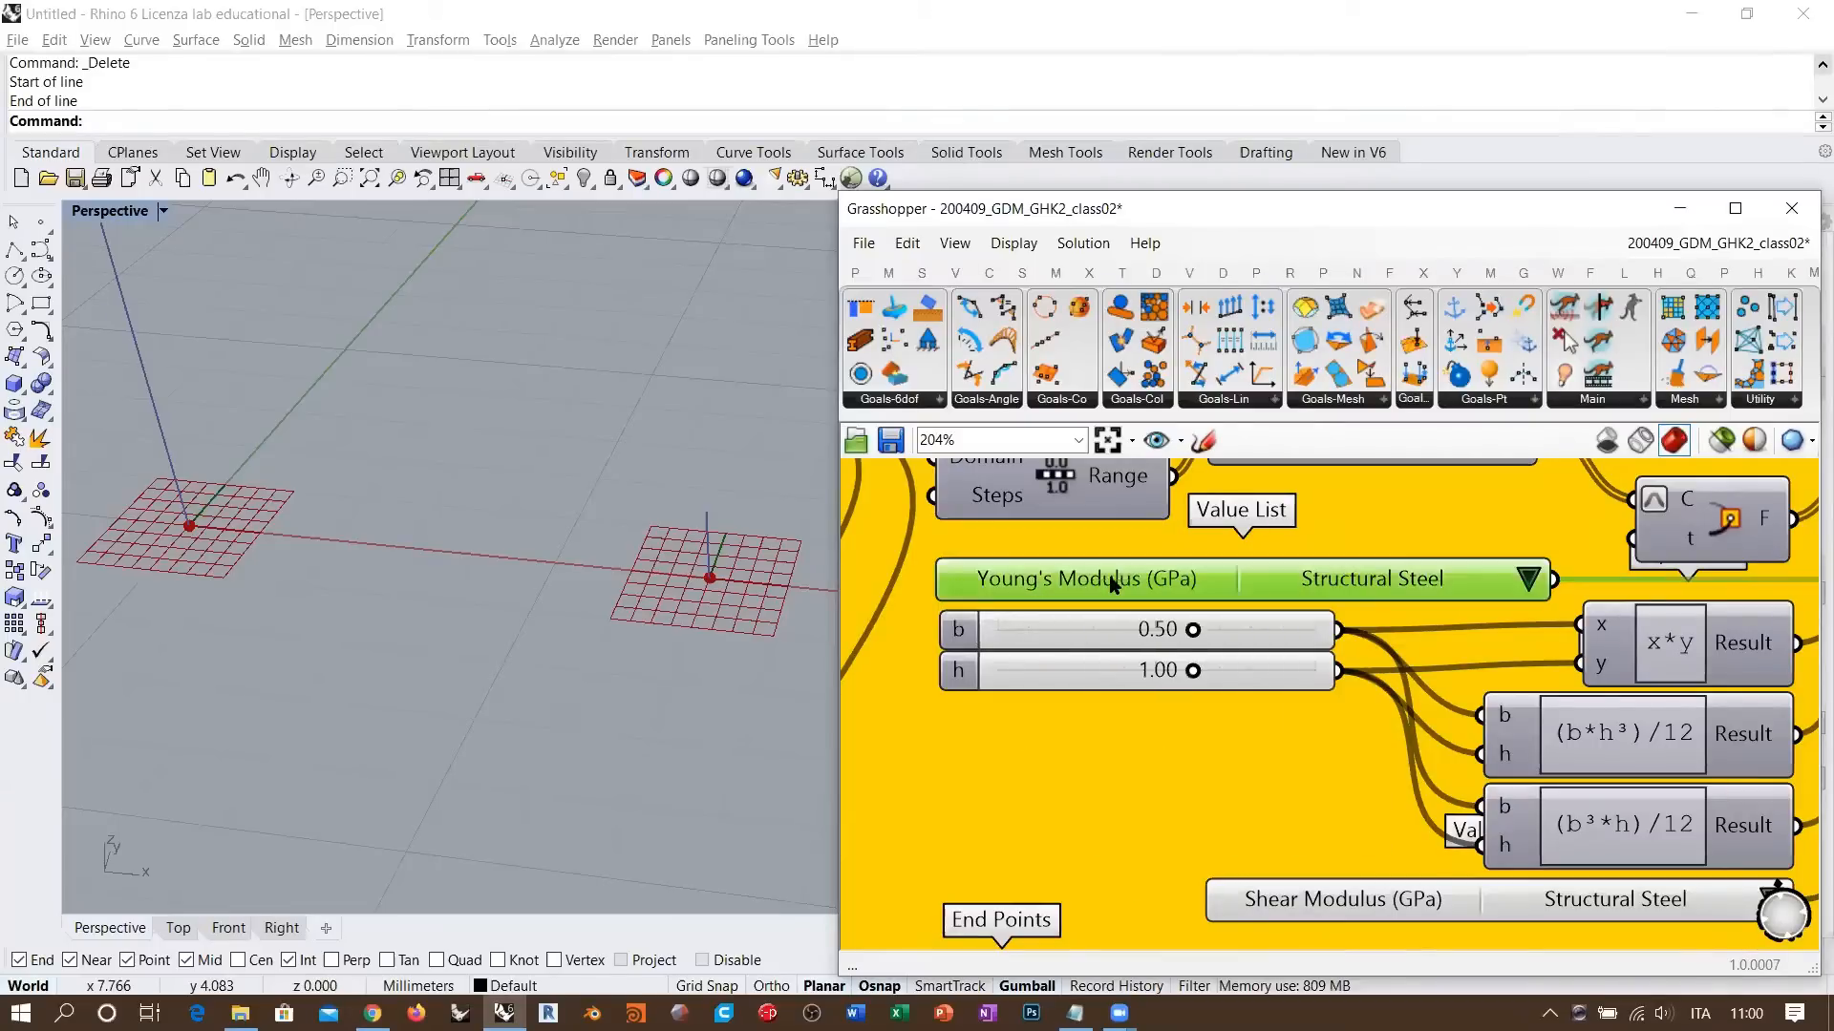
right_click(1104, 579)
left_click(1156, 621)
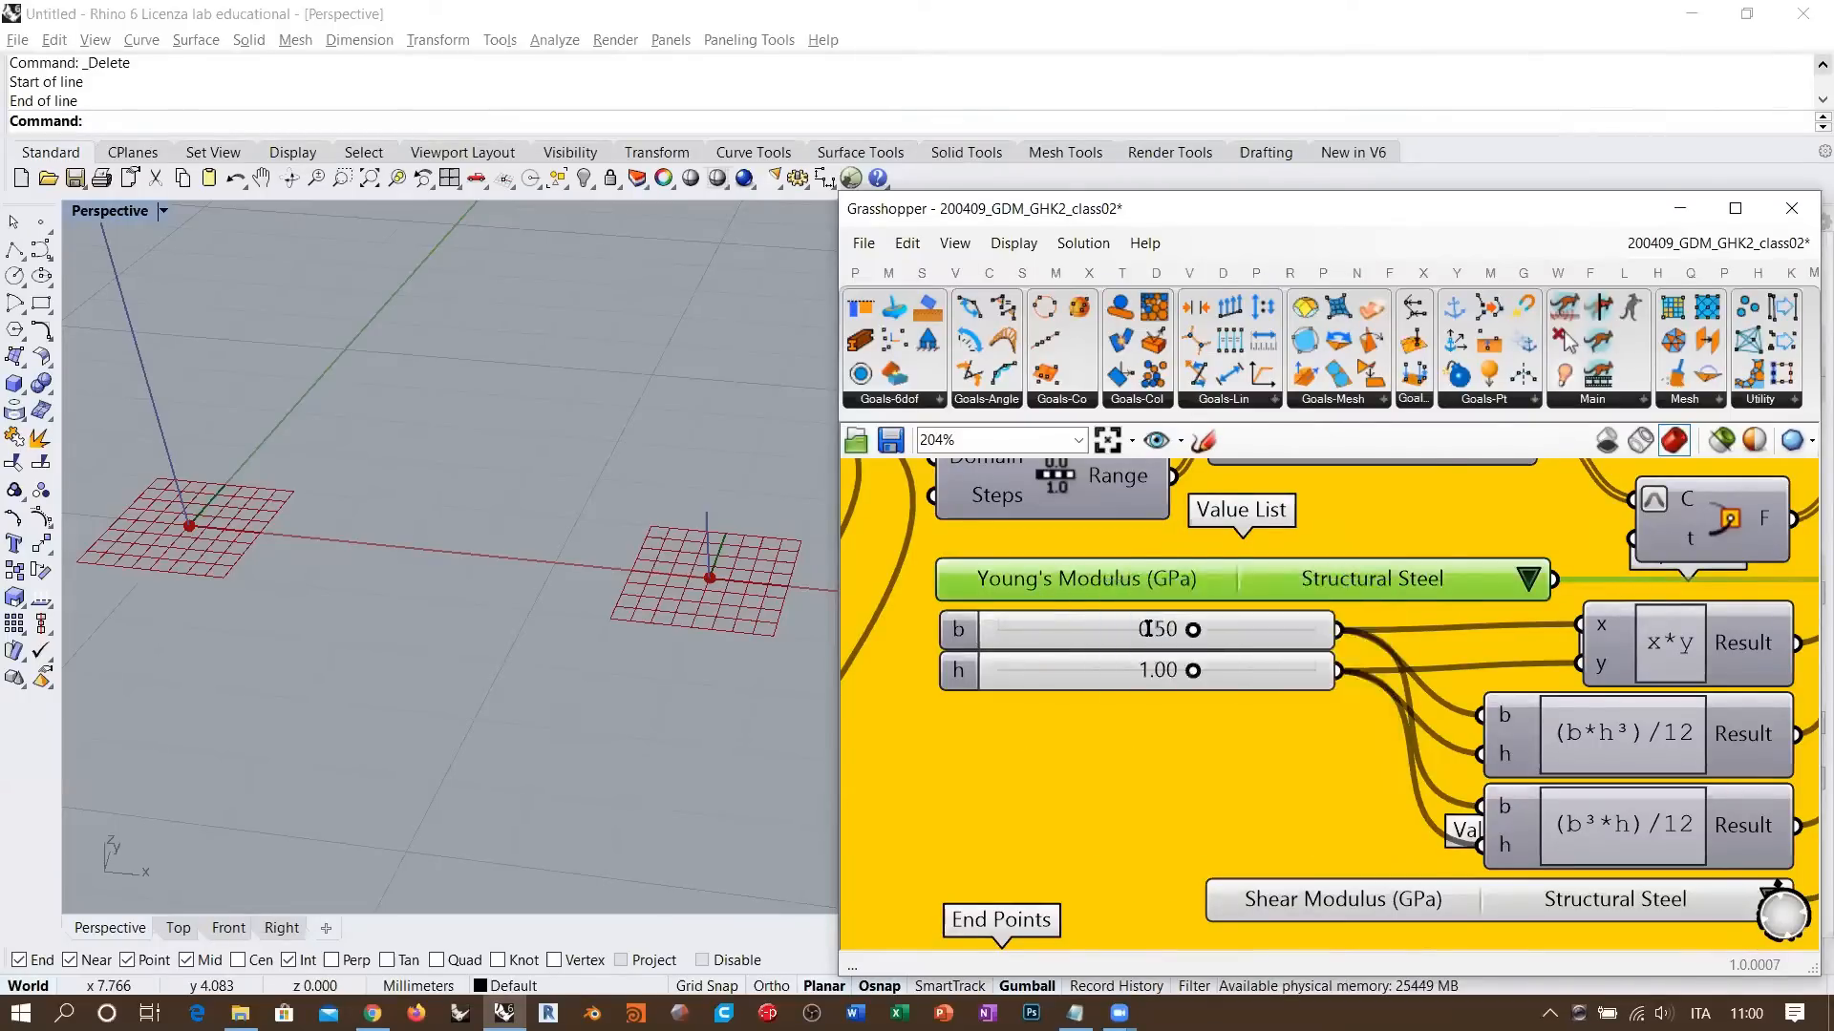
left_click(1097, 565)
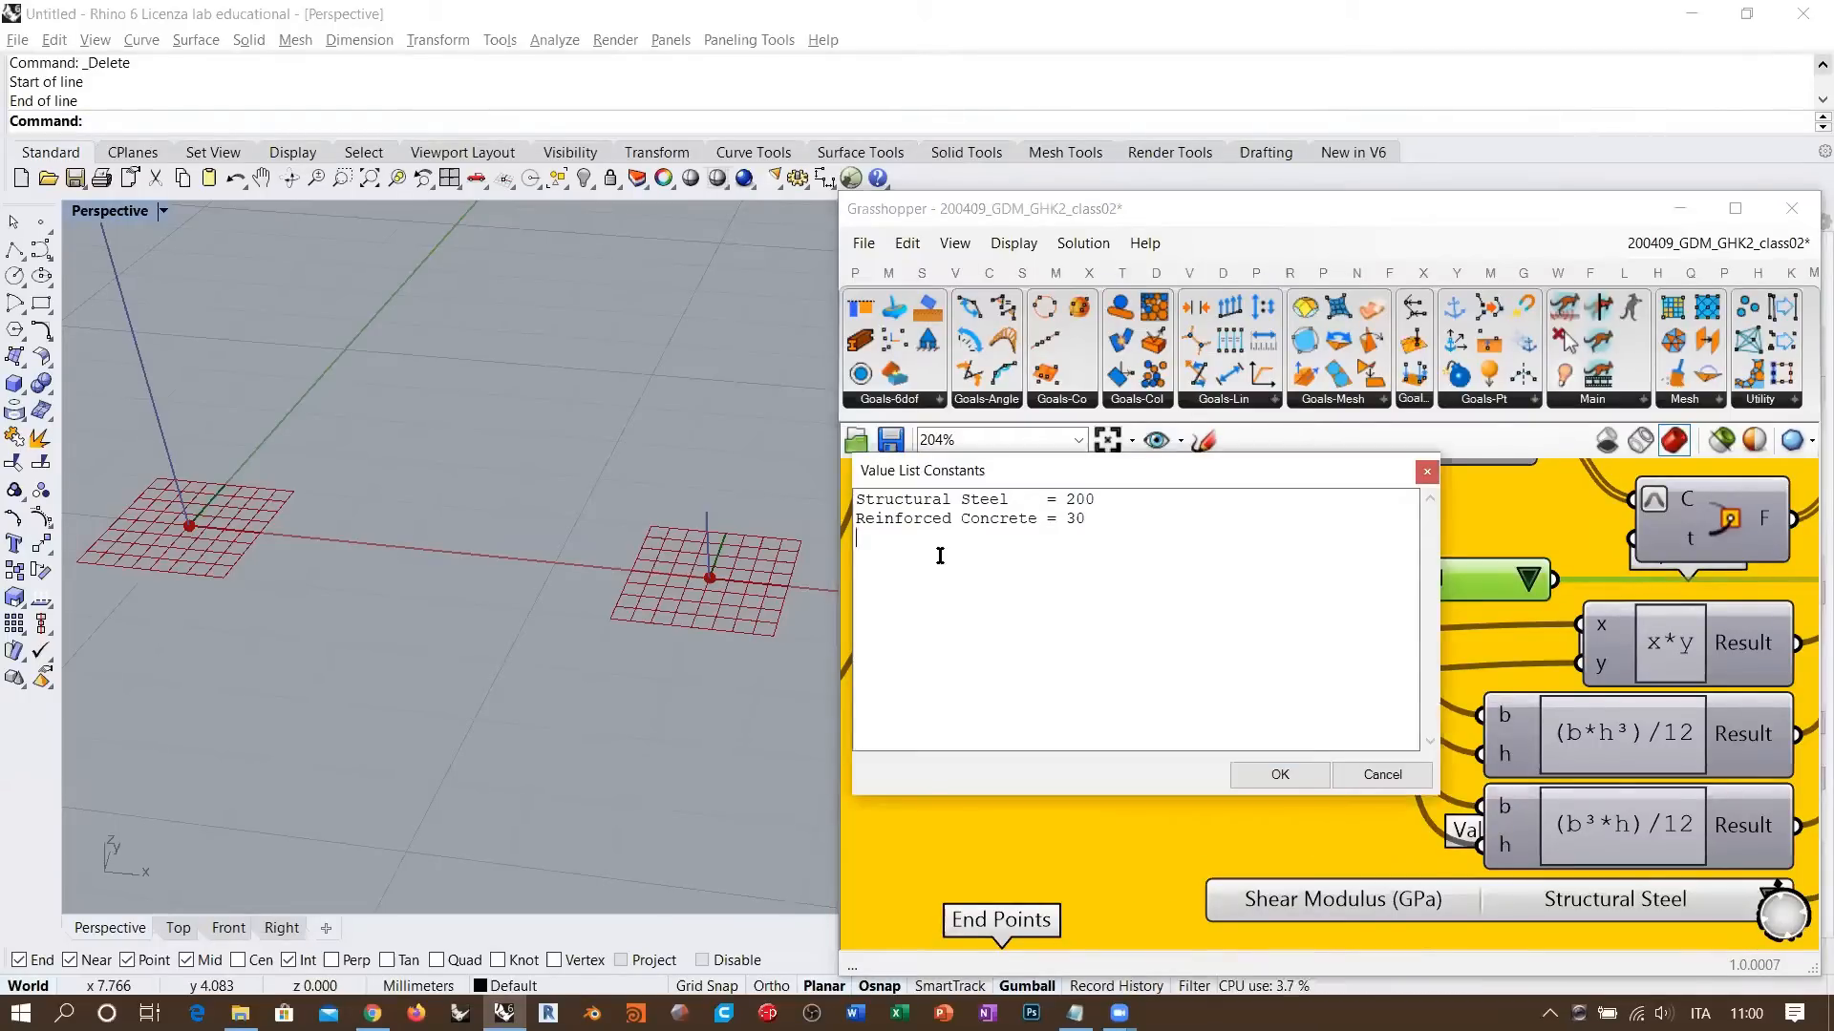
type("test = 1000")
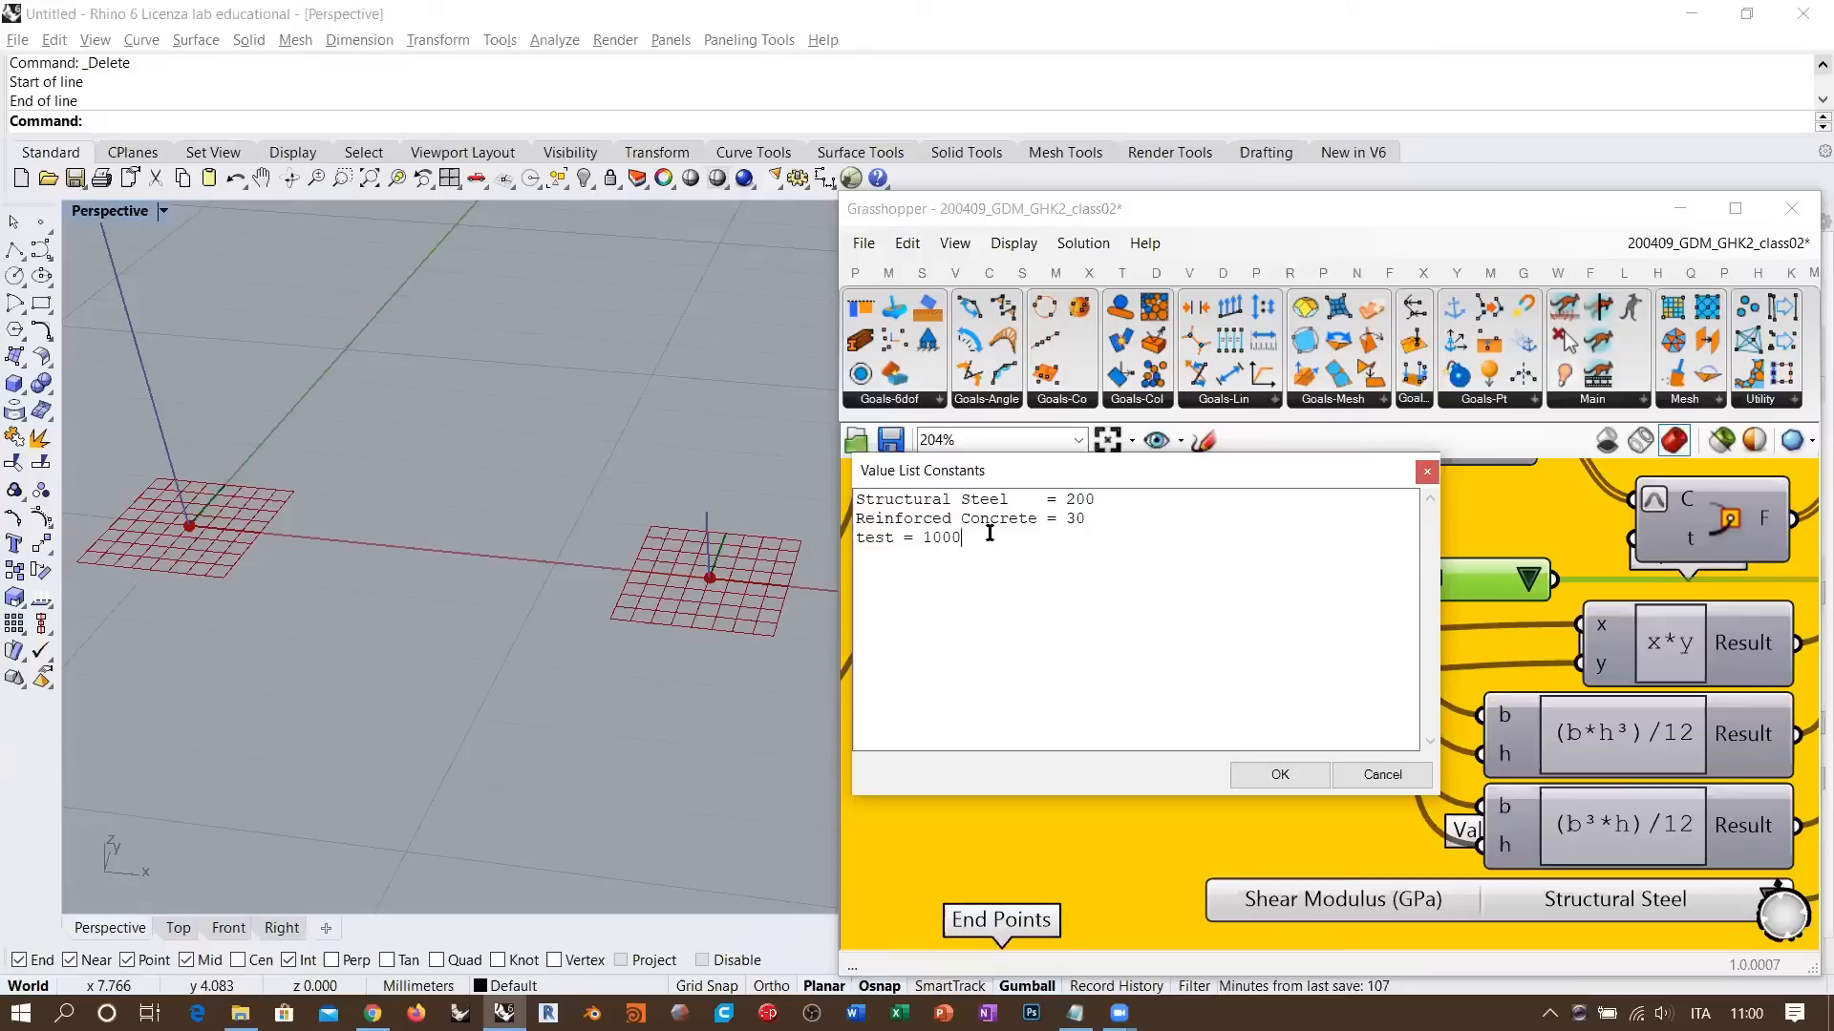
- Rename the test constant to Nanotubes, apply the change, and check the list's selectable materials
double_click(891, 536)
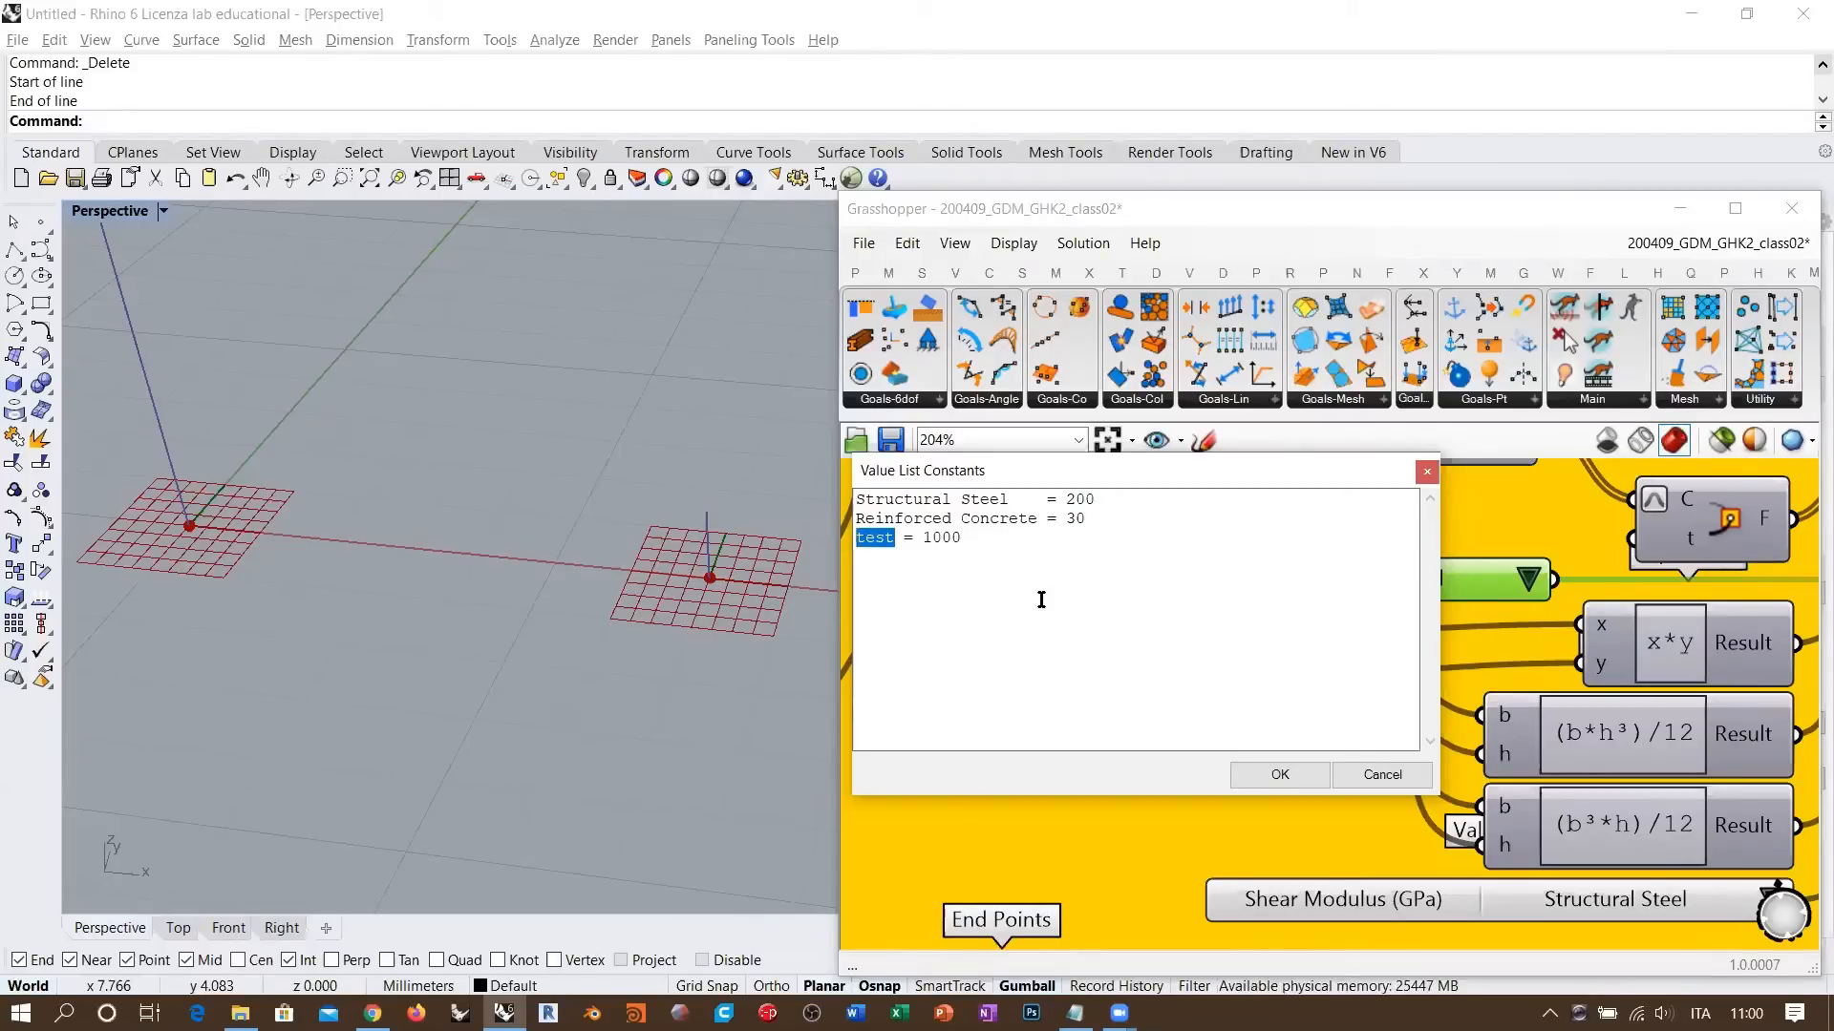
type("Nanotubes")
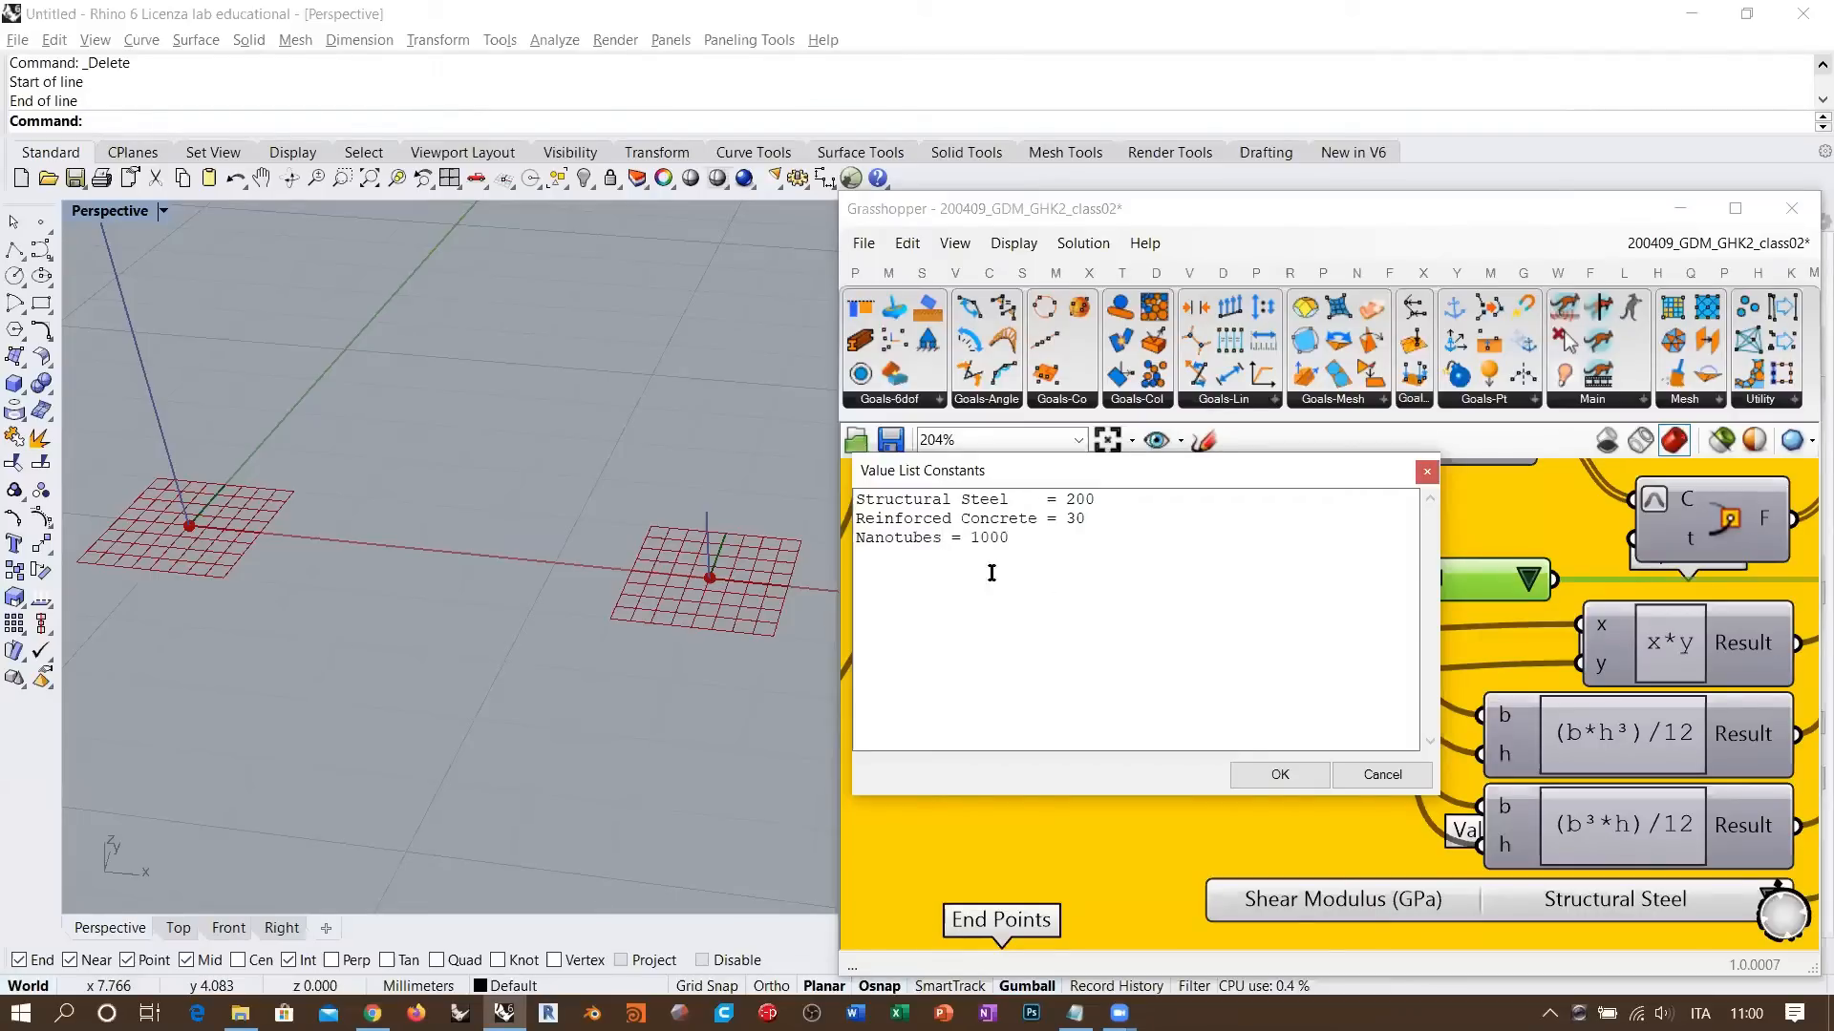
left_click(1280, 774)
left_click(1528, 581)
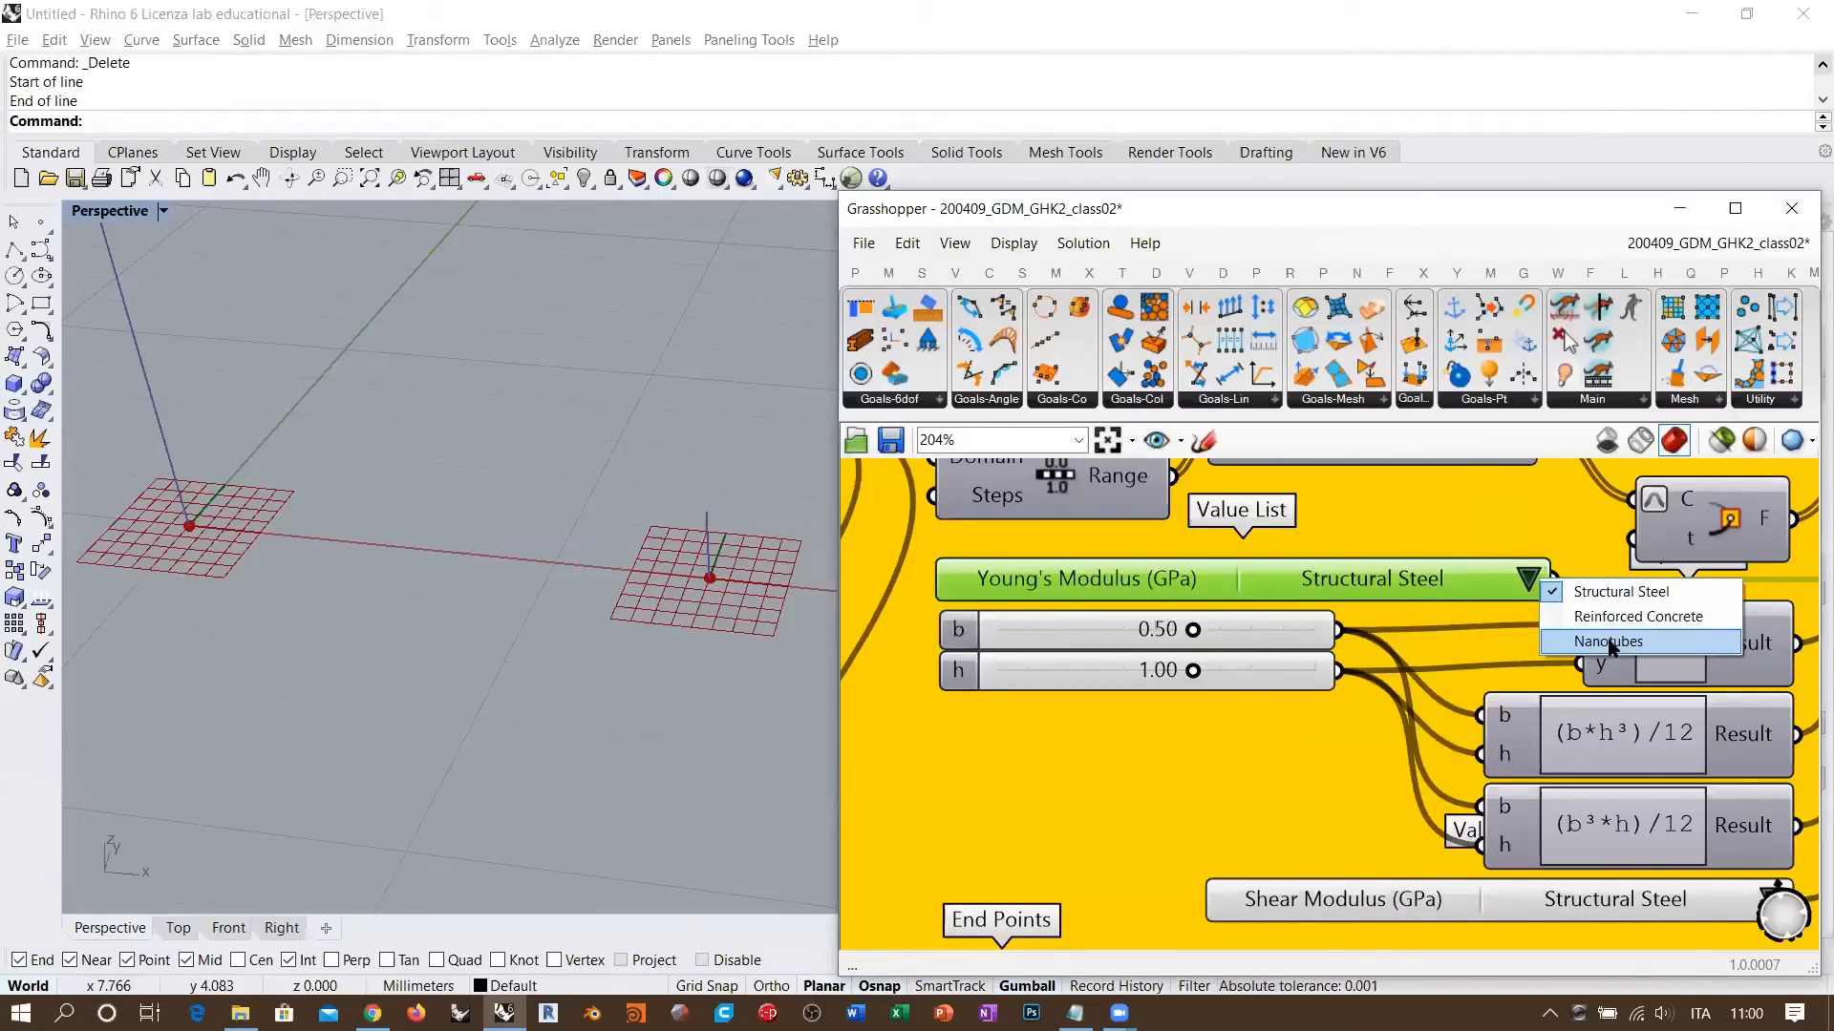
left_click(1437, 575)
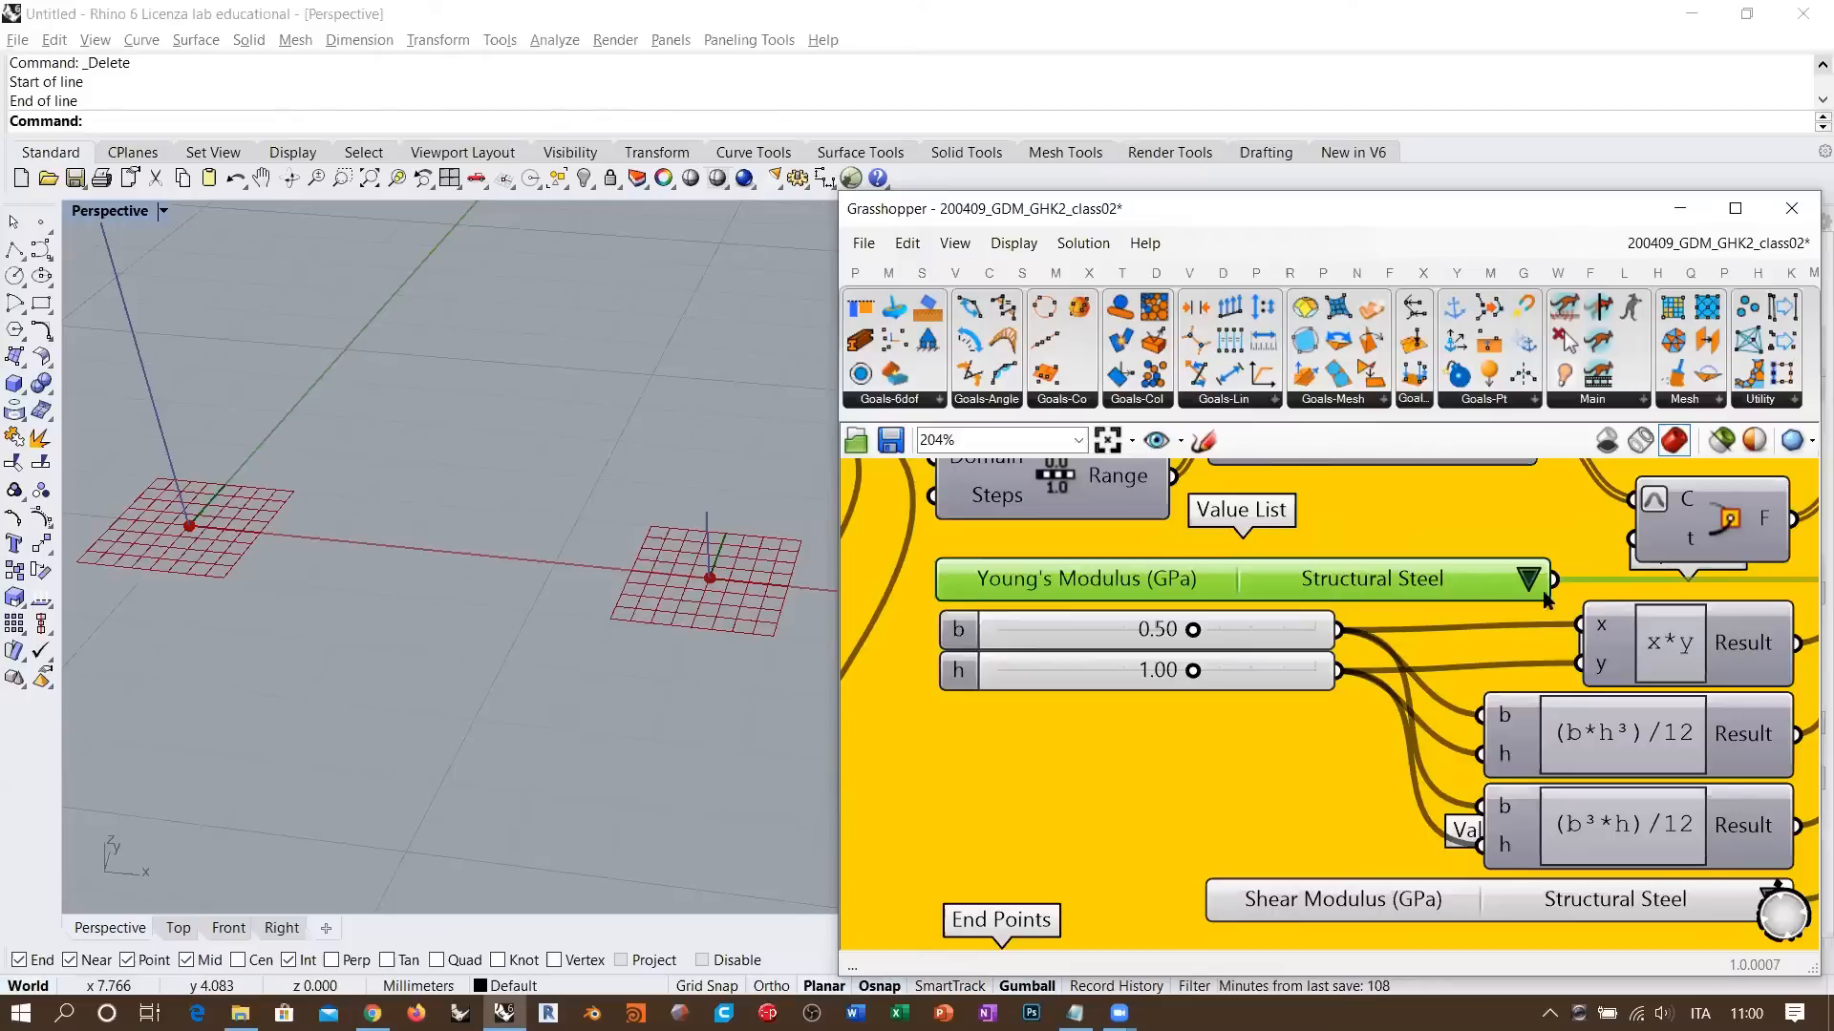
- Remove the Nanotubes entry from the Young's Modulus value list constants and apply the change
right_click(1144, 598)
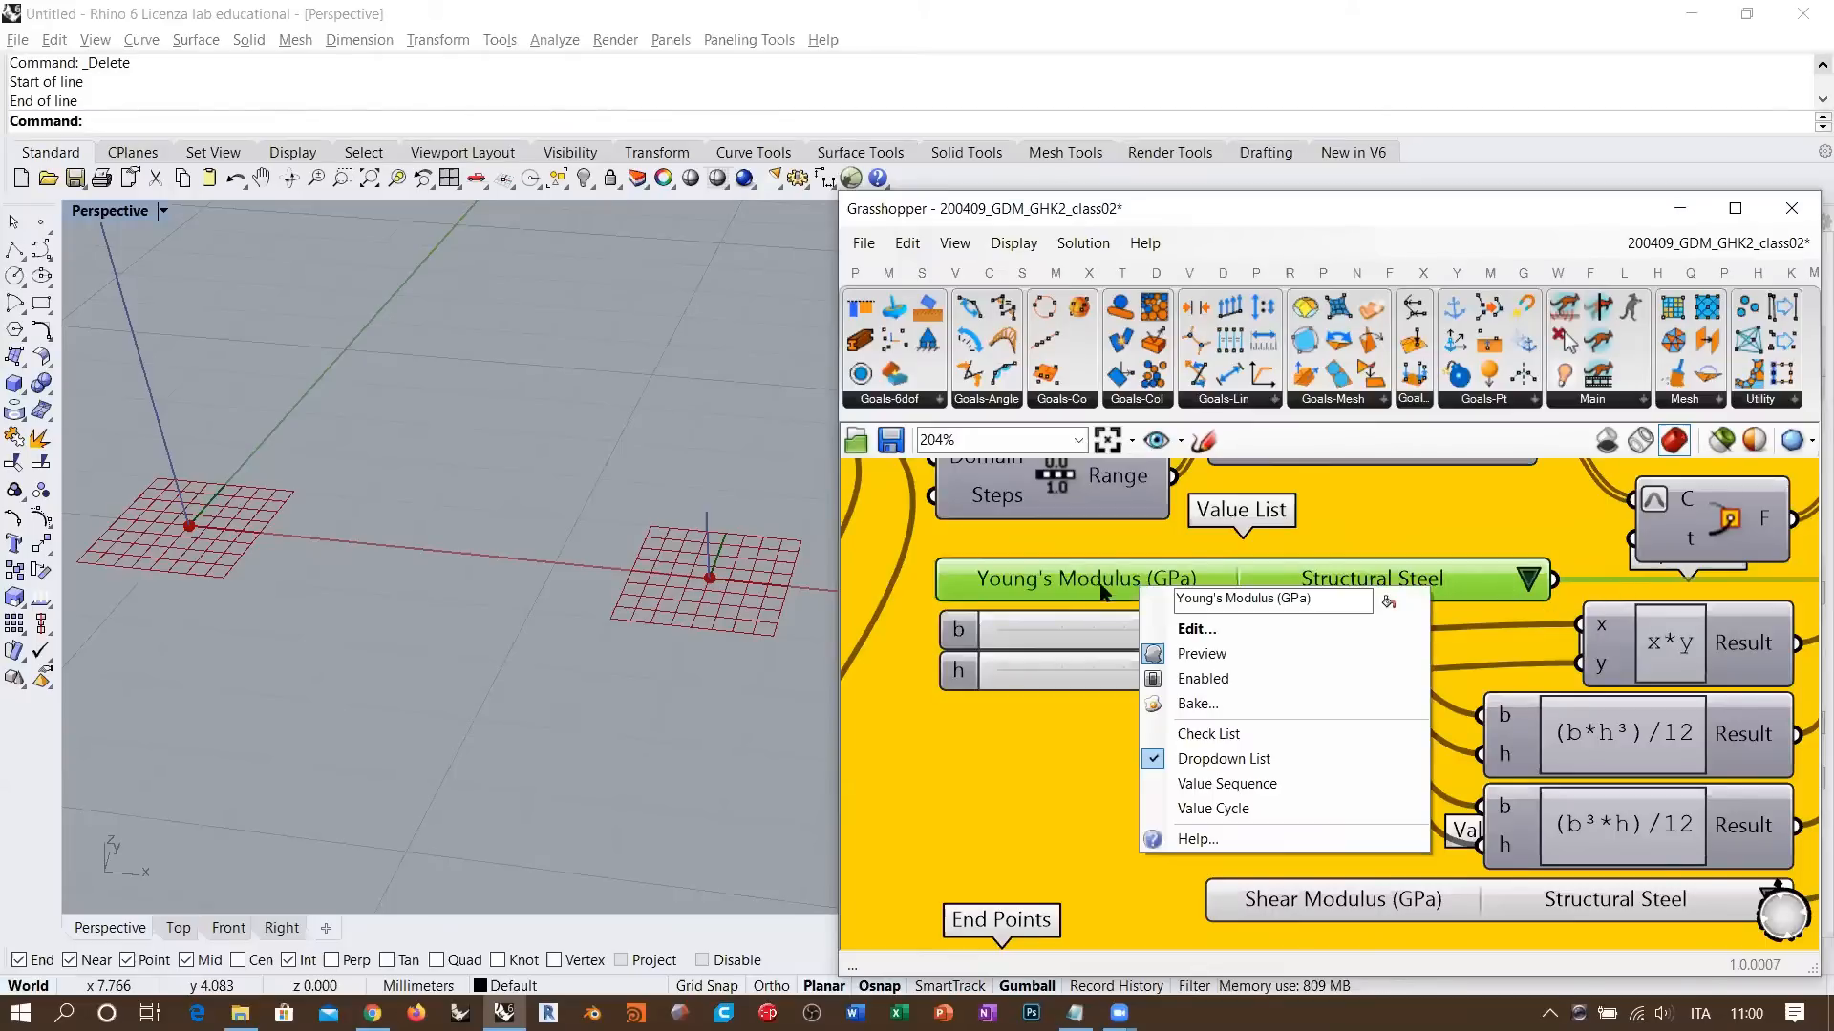
left_click(1176, 628)
left_click_drag(892, 538, 1248, 581)
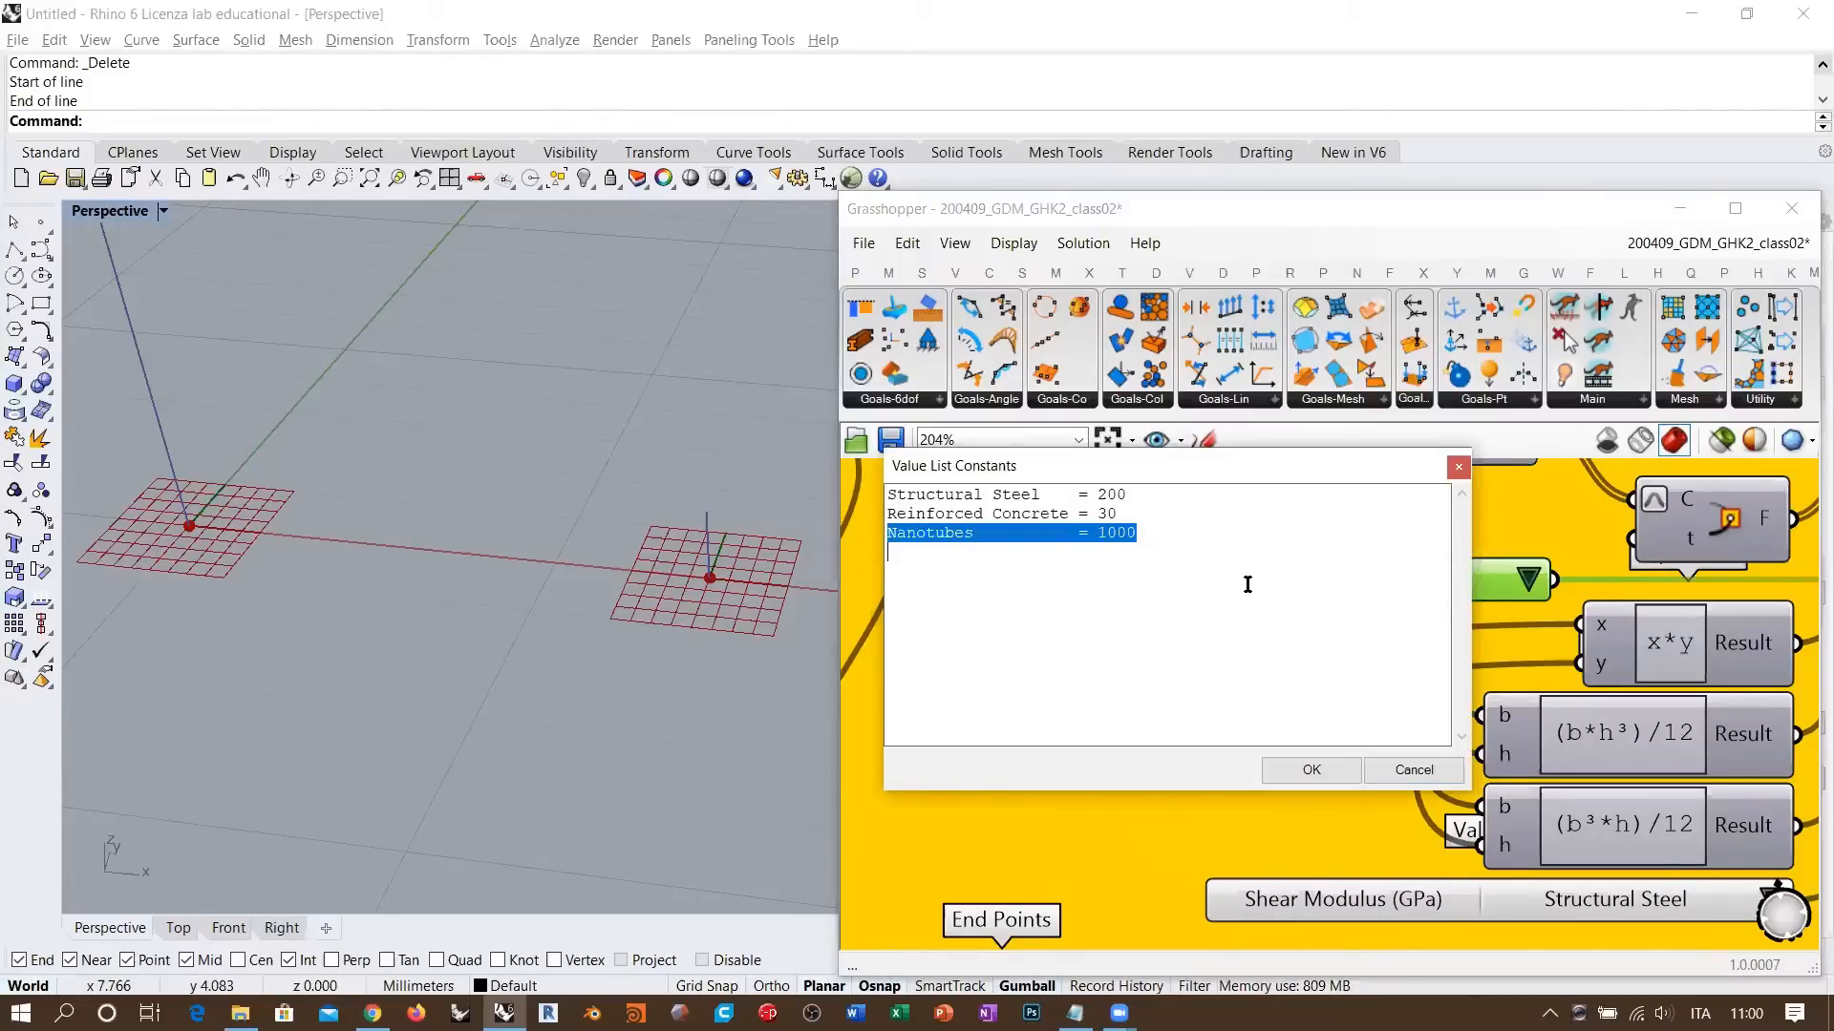
key("Delete")
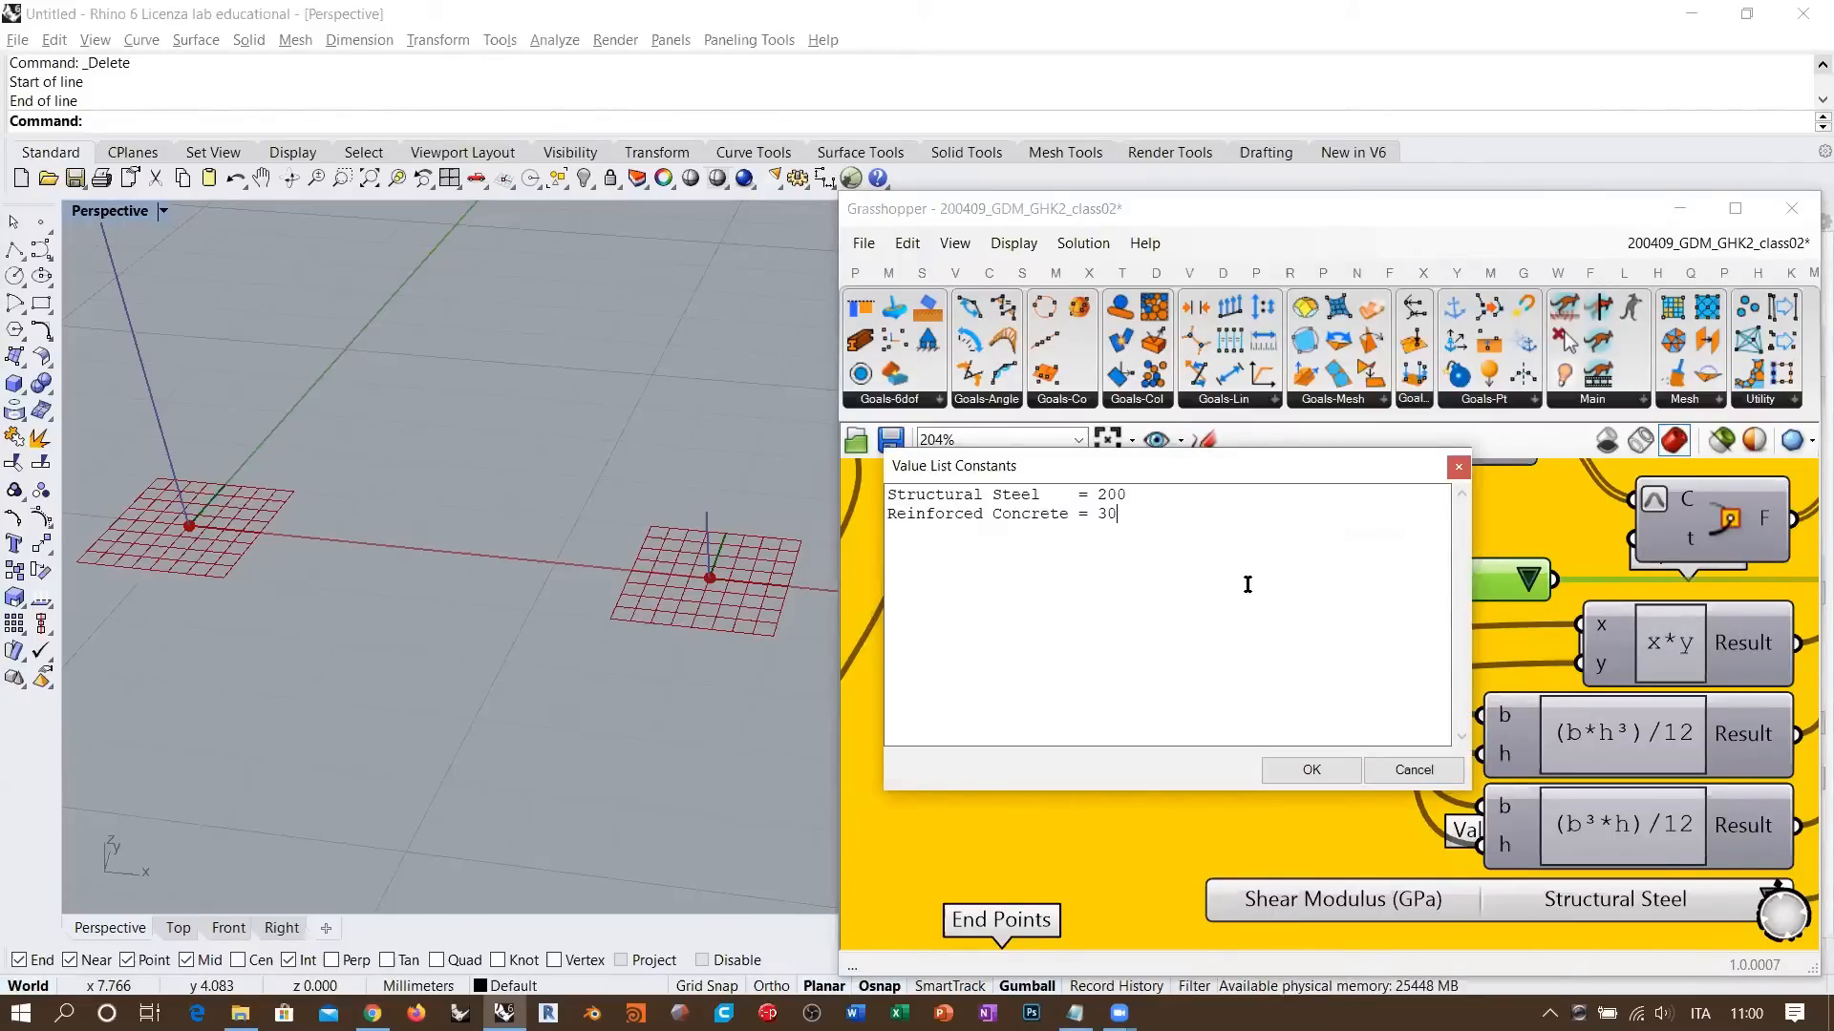
left_click(1311, 770)
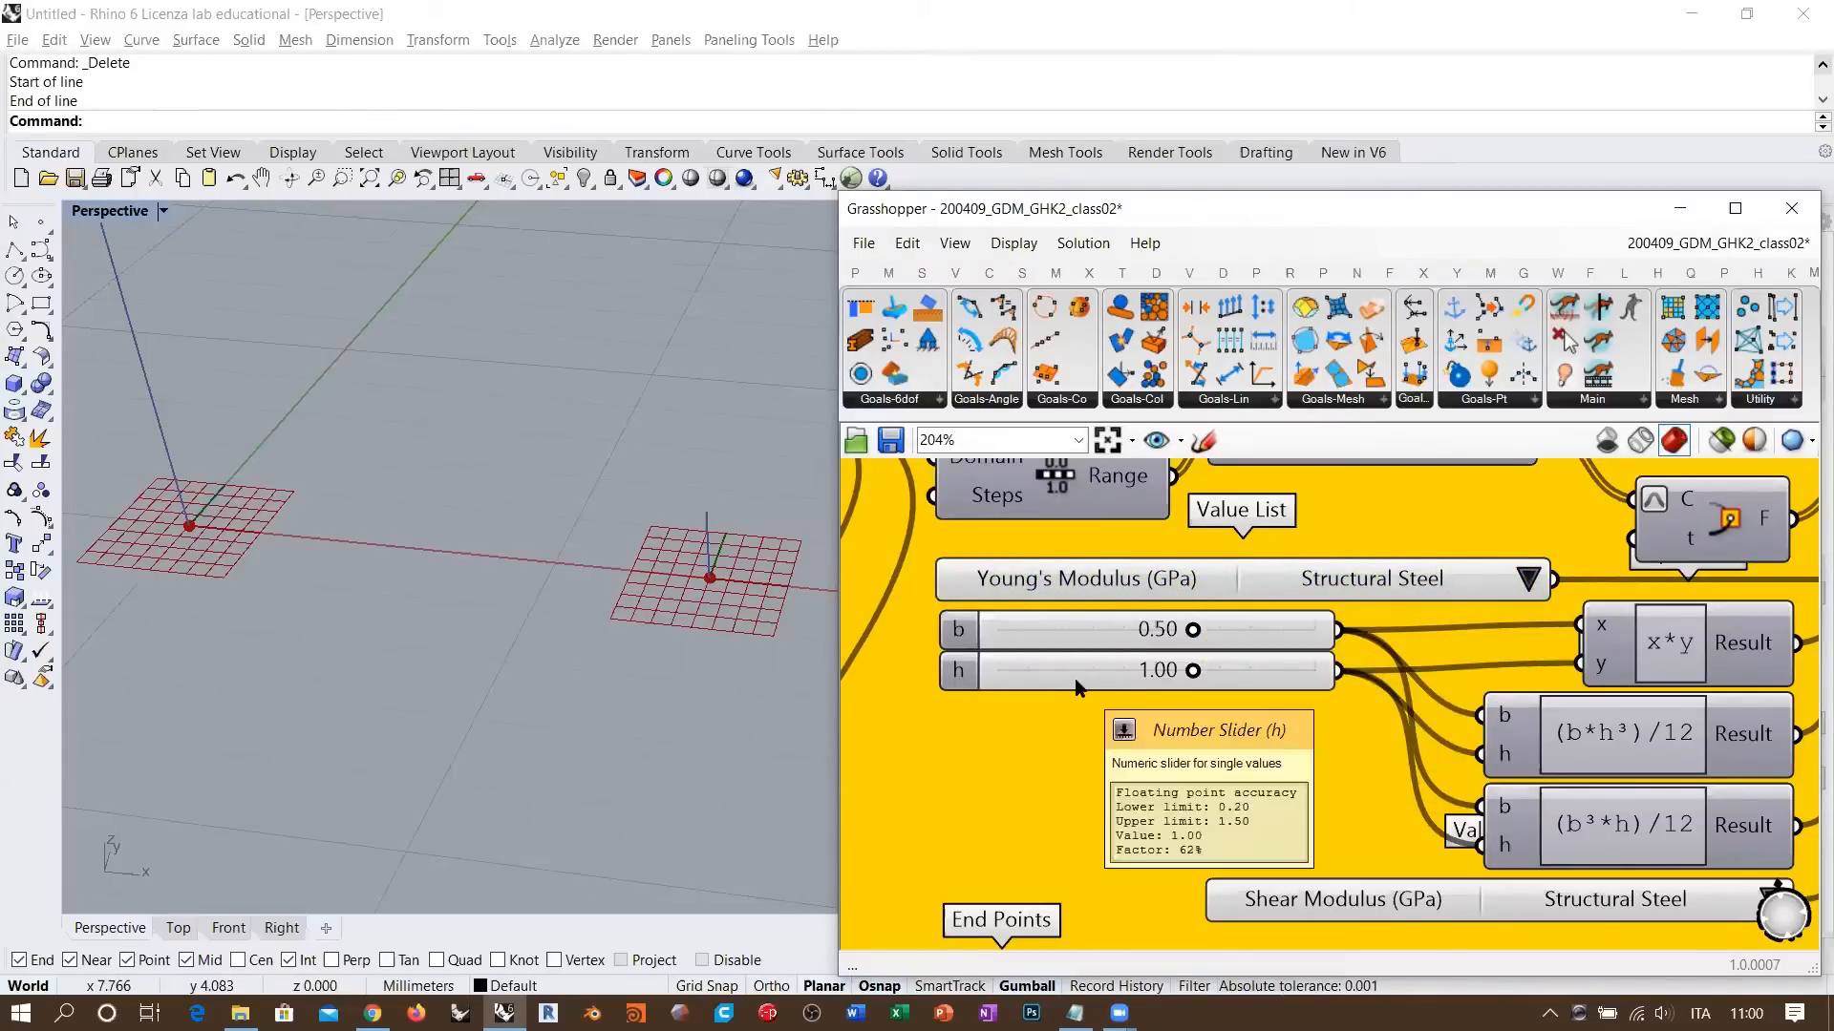
- Place a new Value List component on the canvas below the b and h sliders
right_click_drag(1419, 614, 1247, 661)
scroll(1211, 563, "down", 1)
left_click(1080, 622)
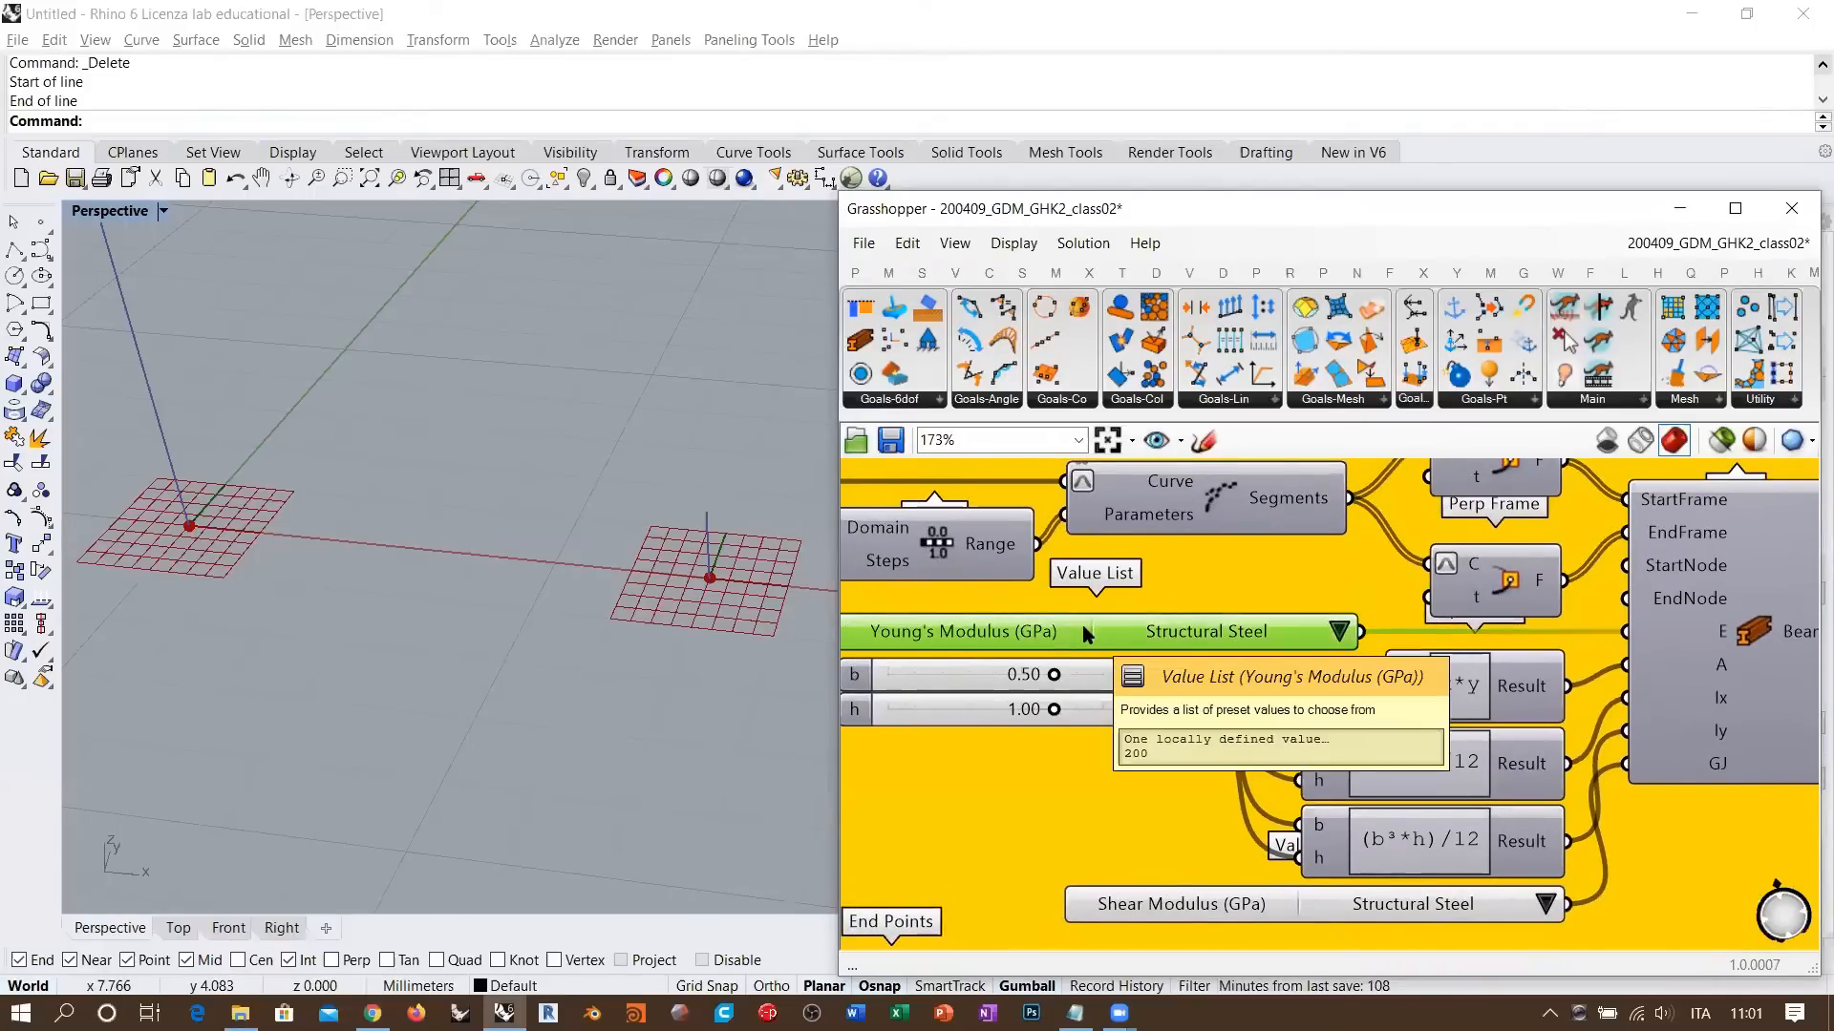
right_click_drag(1084, 624, 1210, 628)
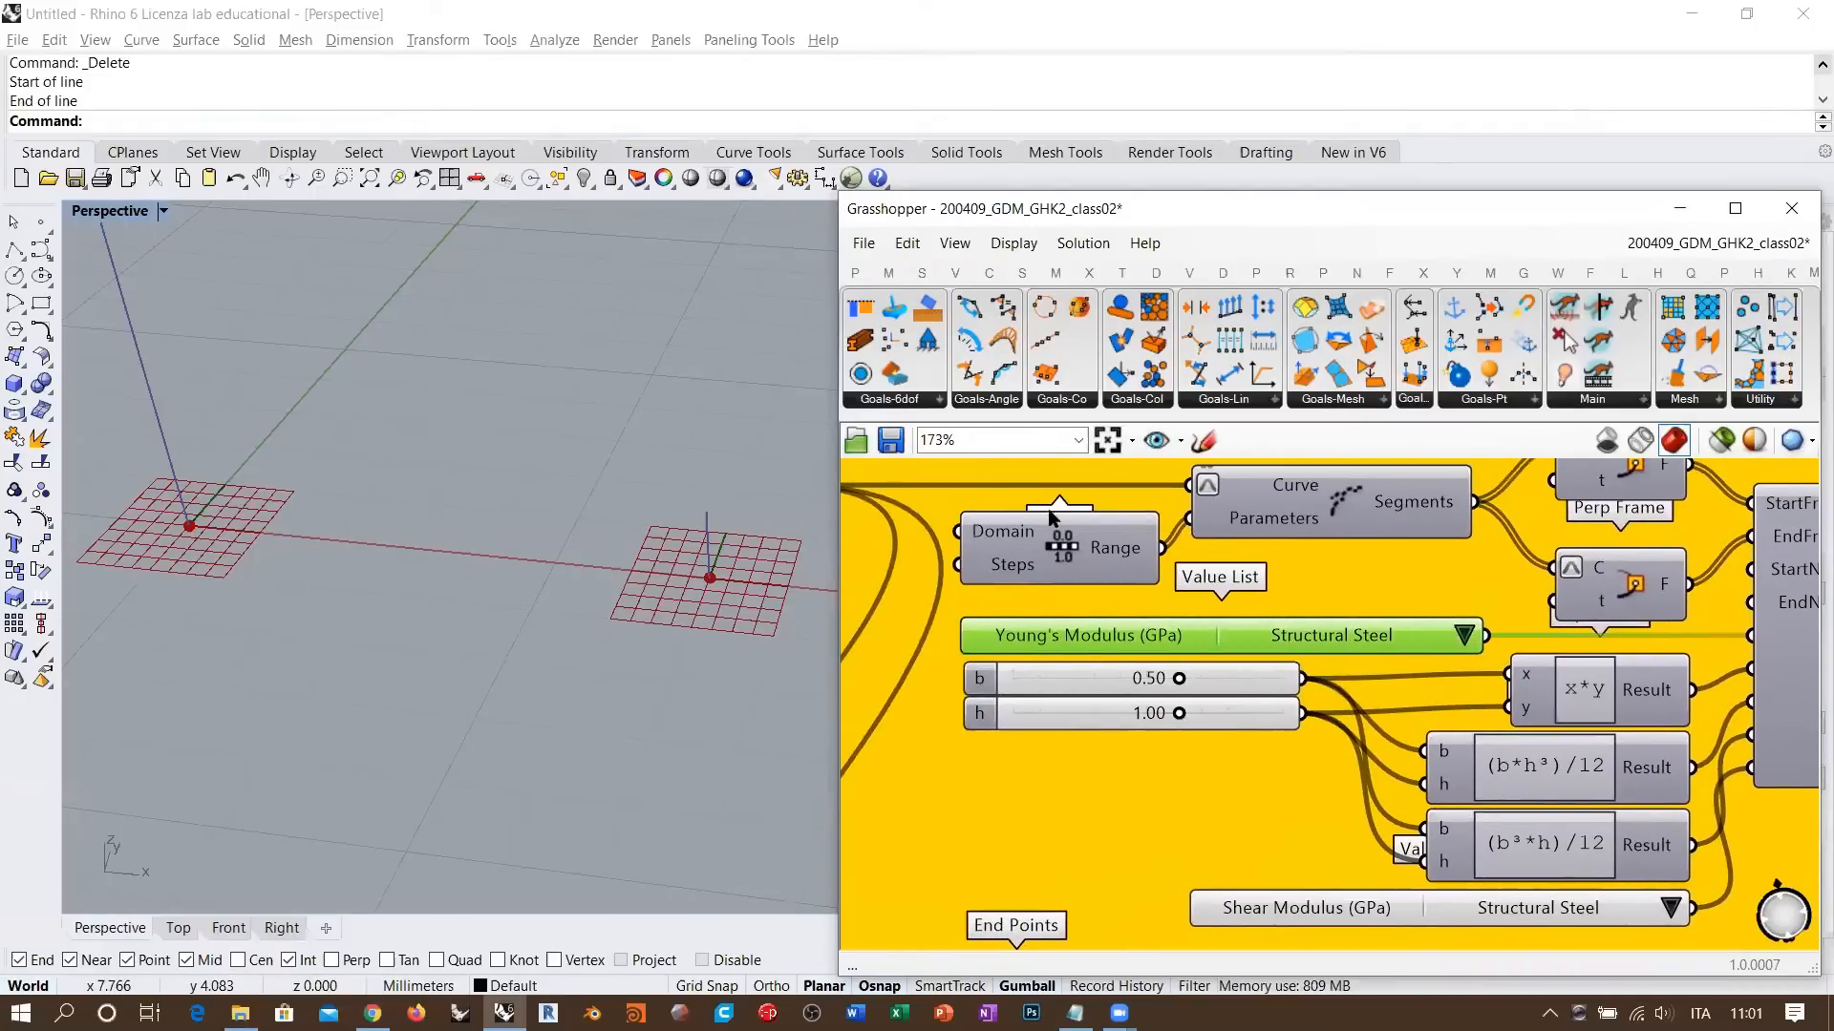
left_click(855, 273)
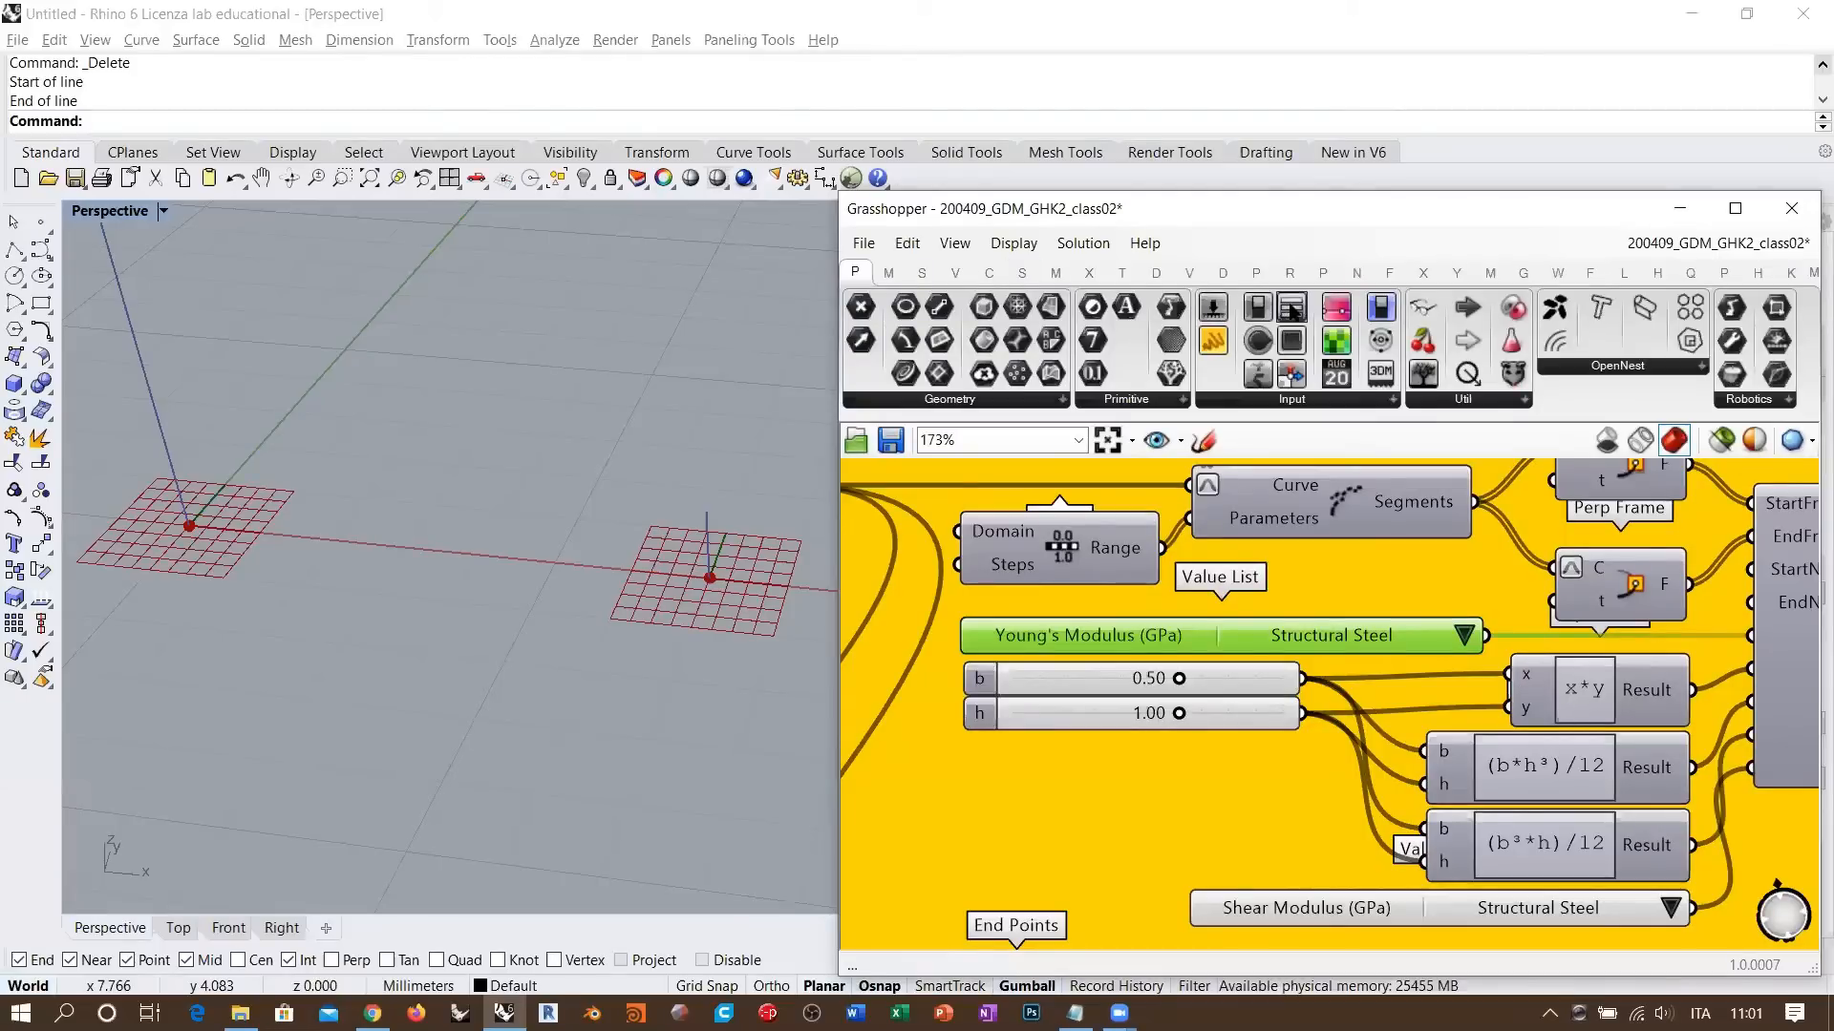
left_click_drag(1291, 311, 1012, 816)
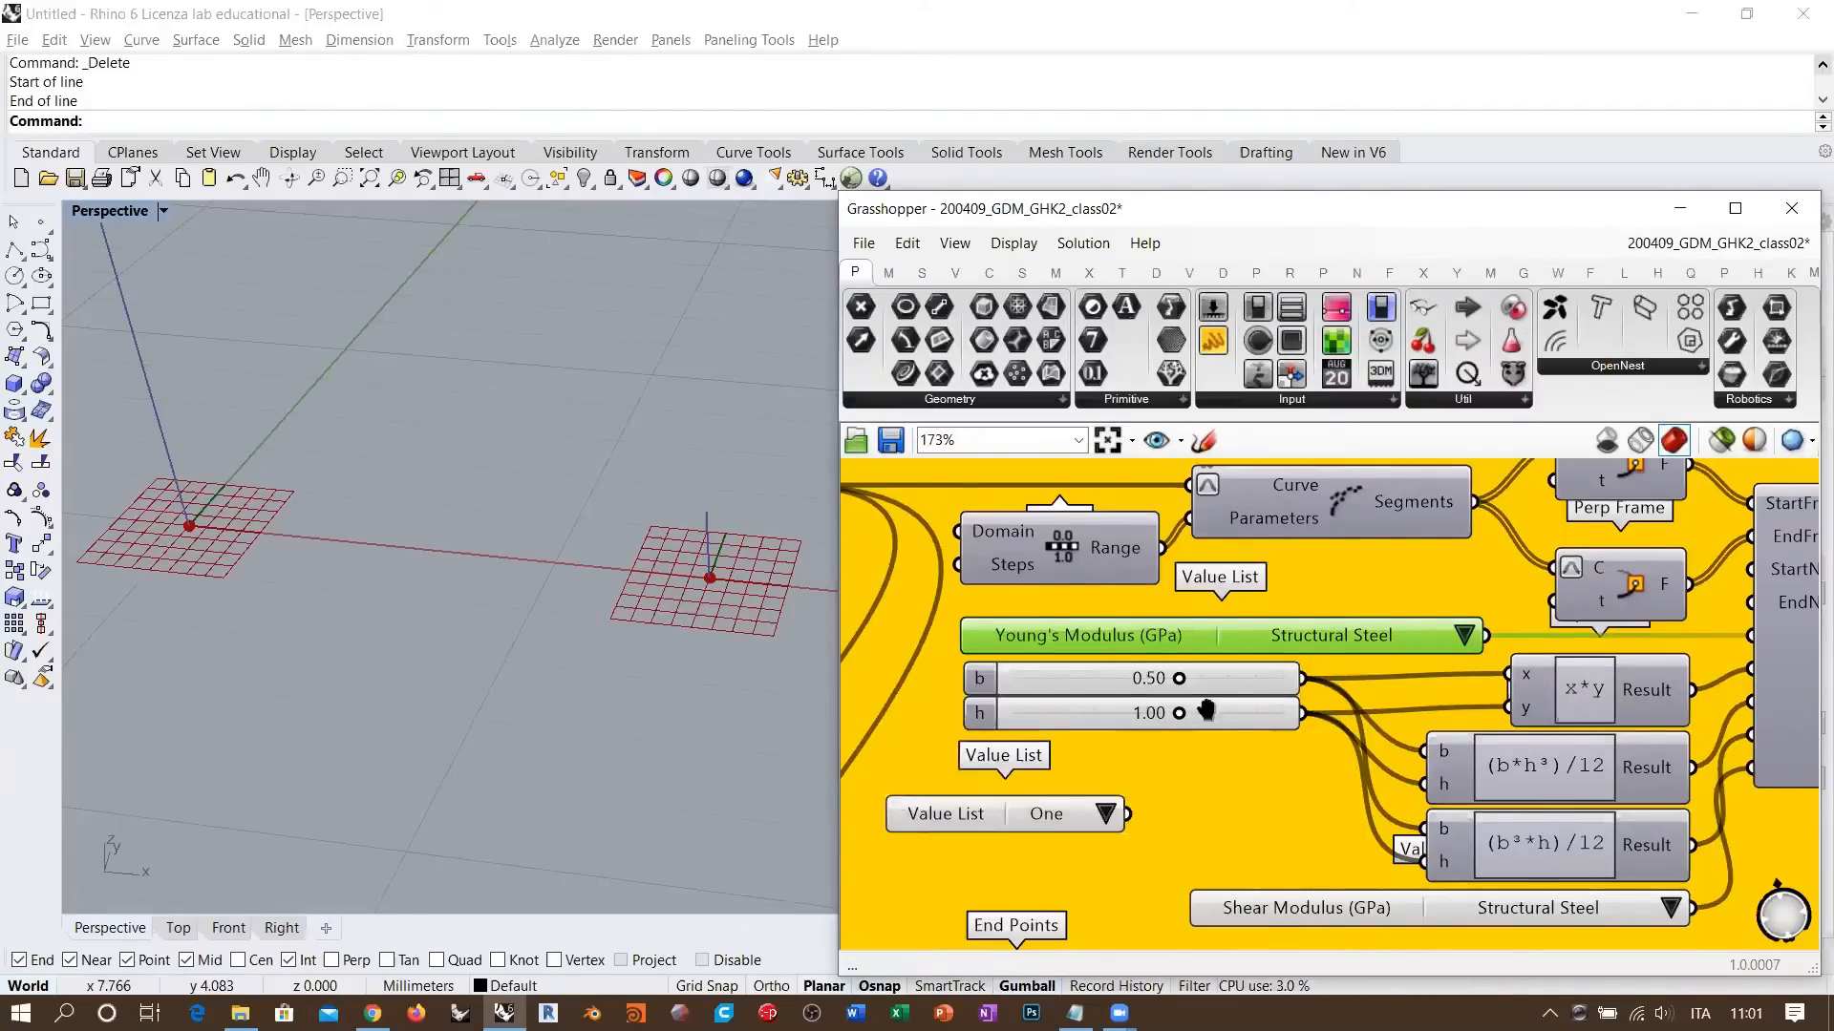
- Move the new Value List out of the yellow group onto empty canvas
right_click_drag(1012, 816, 1509, 606)
scroll(1225, 611, "up", 3)
scroll(1226, 616, "down", 5)
left_click_drag(1473, 614, 1003, 565)
right_click_drag(1036, 579, 1228, 659)
scroll(1242, 655, "up", 4)
left_click_drag(1191, 651, 1066, 611)
left_click(1150, 705)
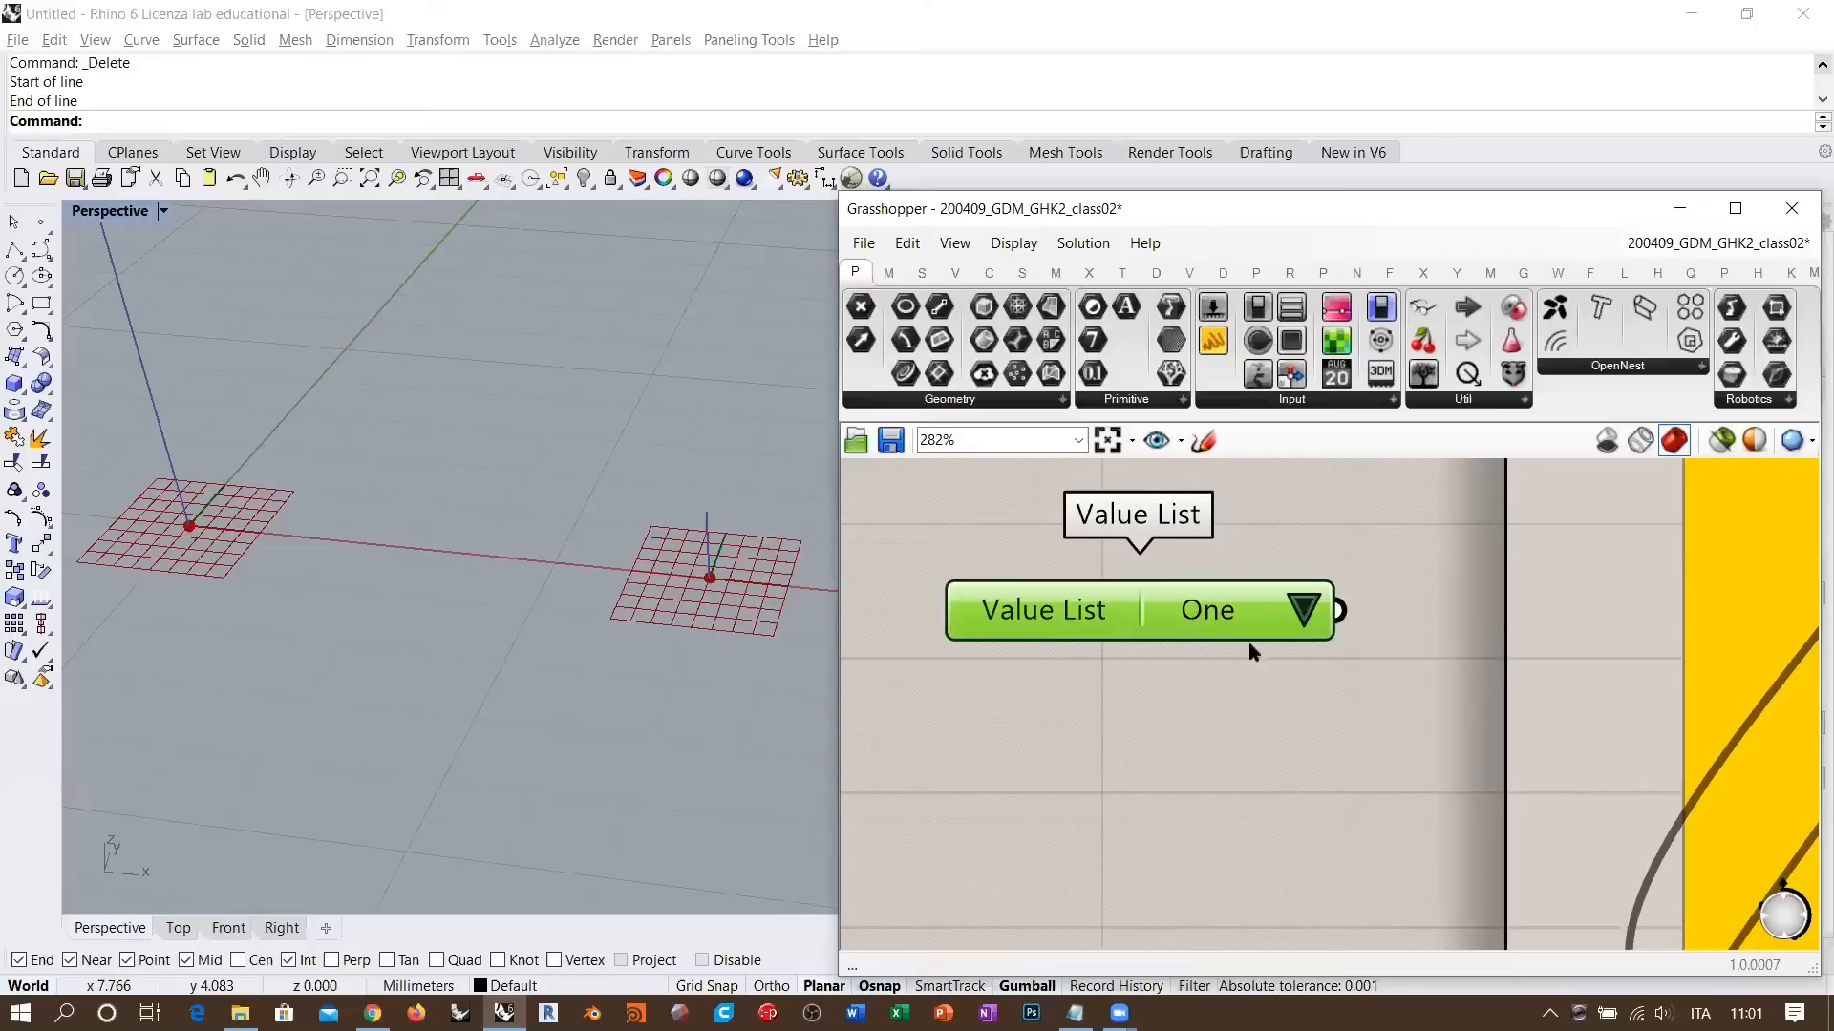
- Give the new Value List's entry One a custom name with value 100, apply it, and check the selectable options
right_click(1074, 609)
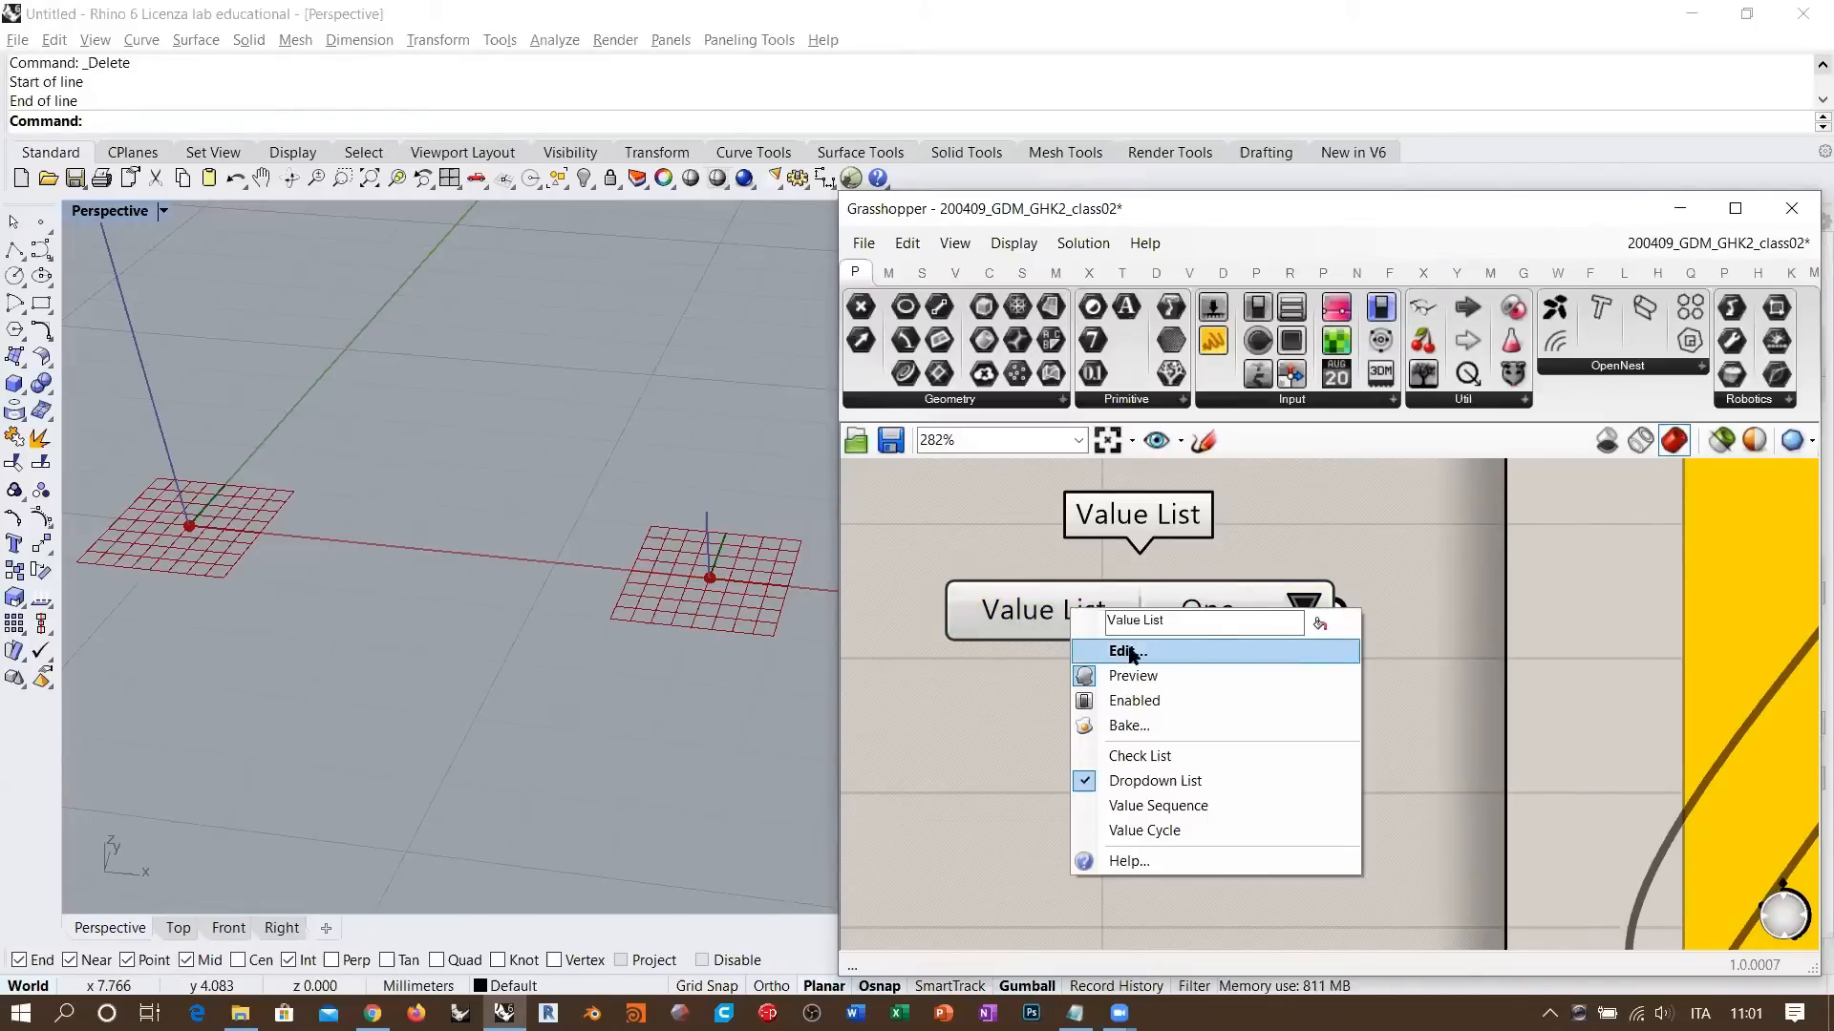
left_click(1130, 653)
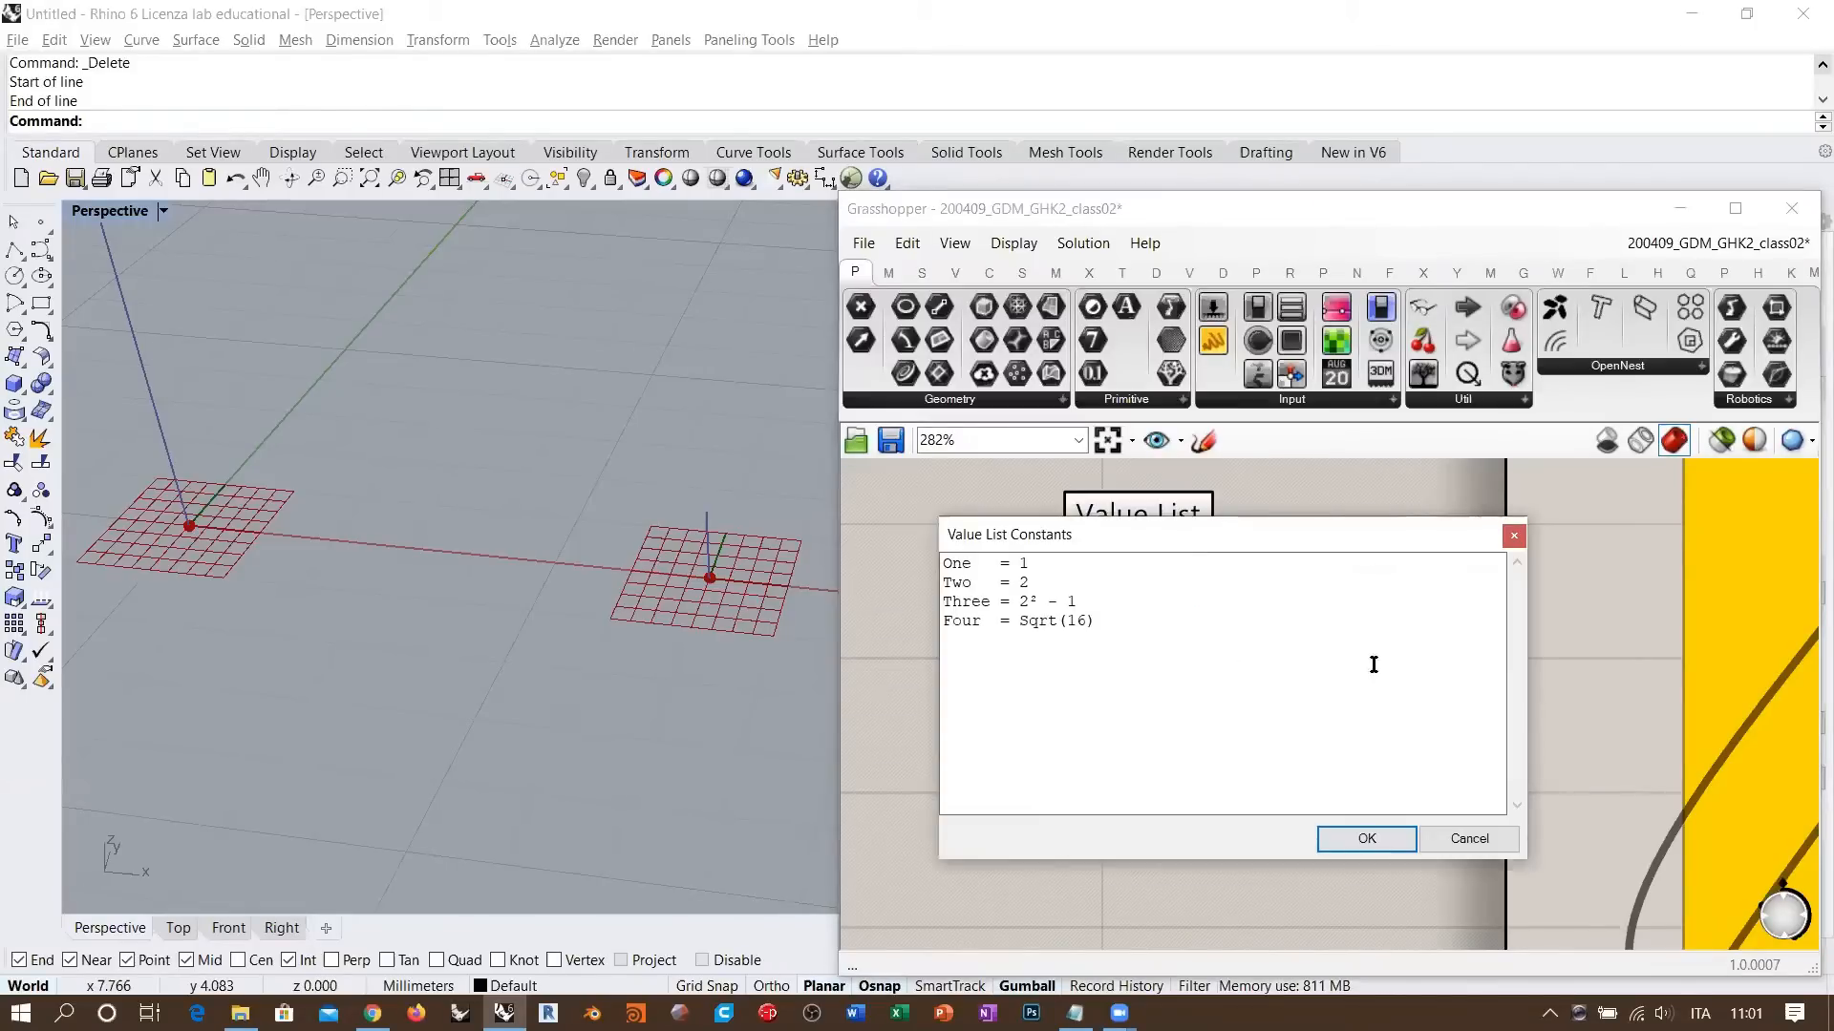
double_click(968, 565)
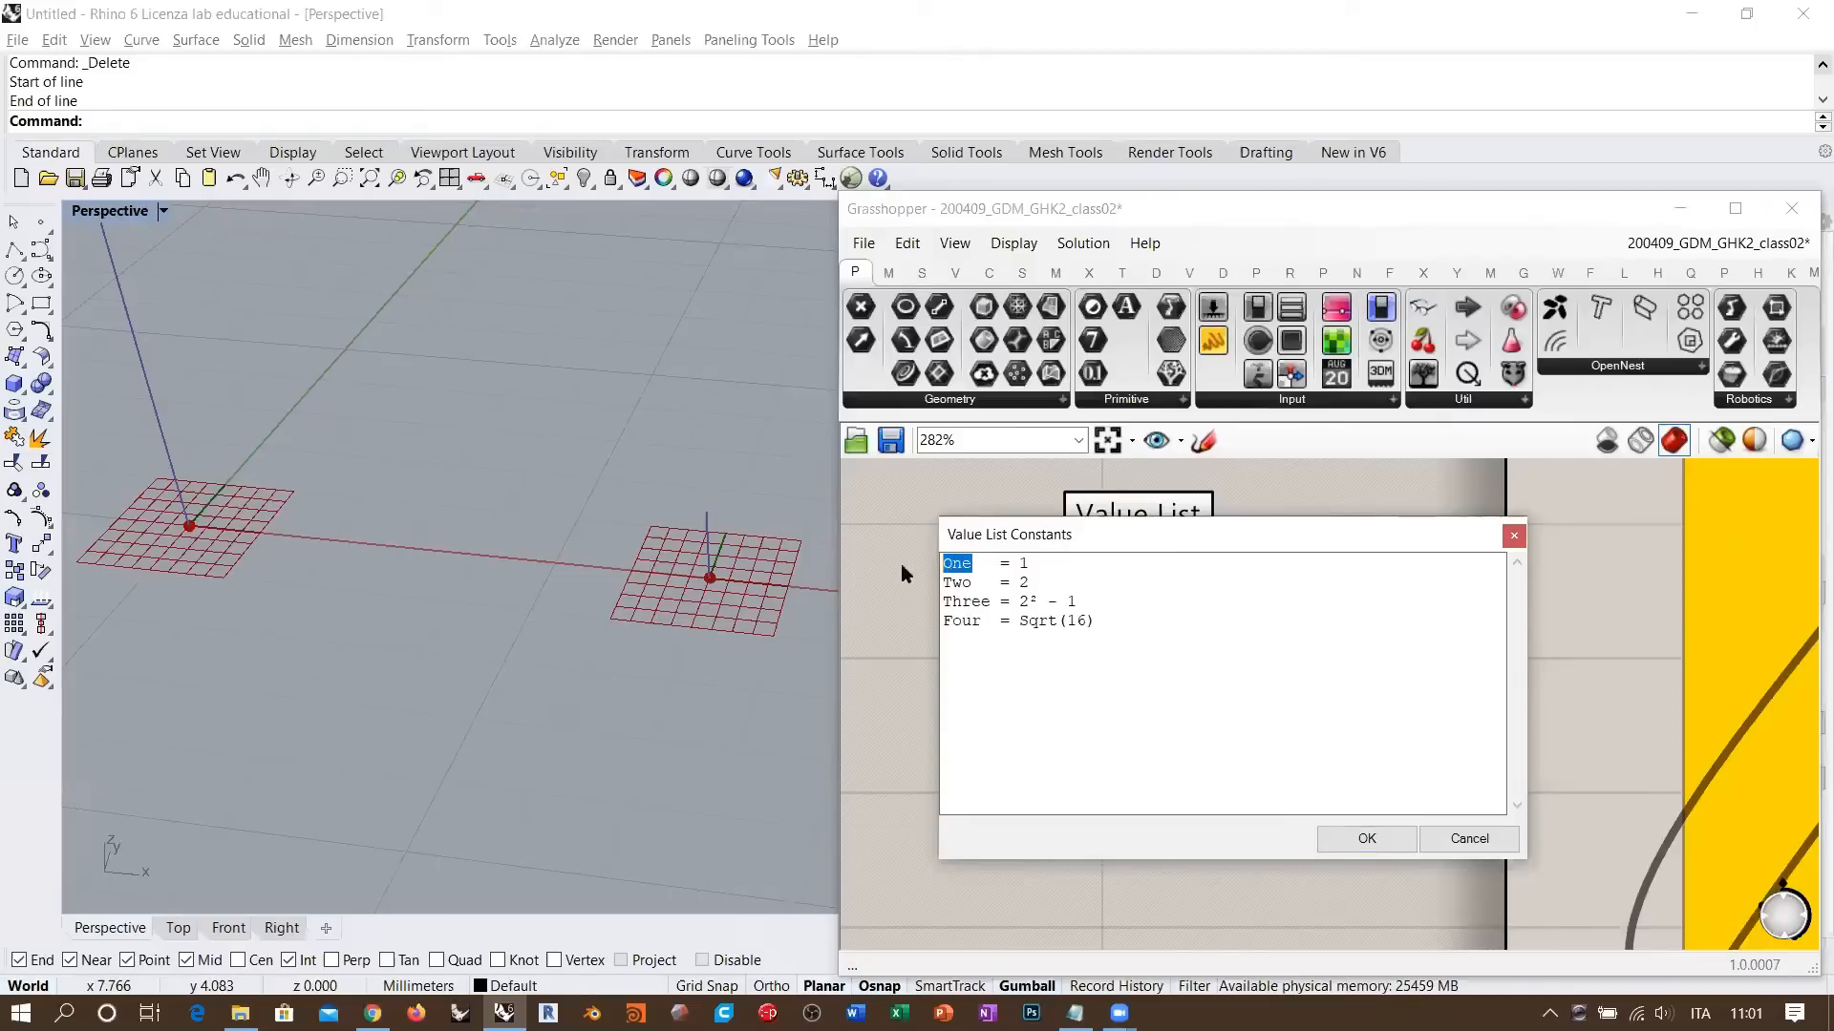
type("Ariel")
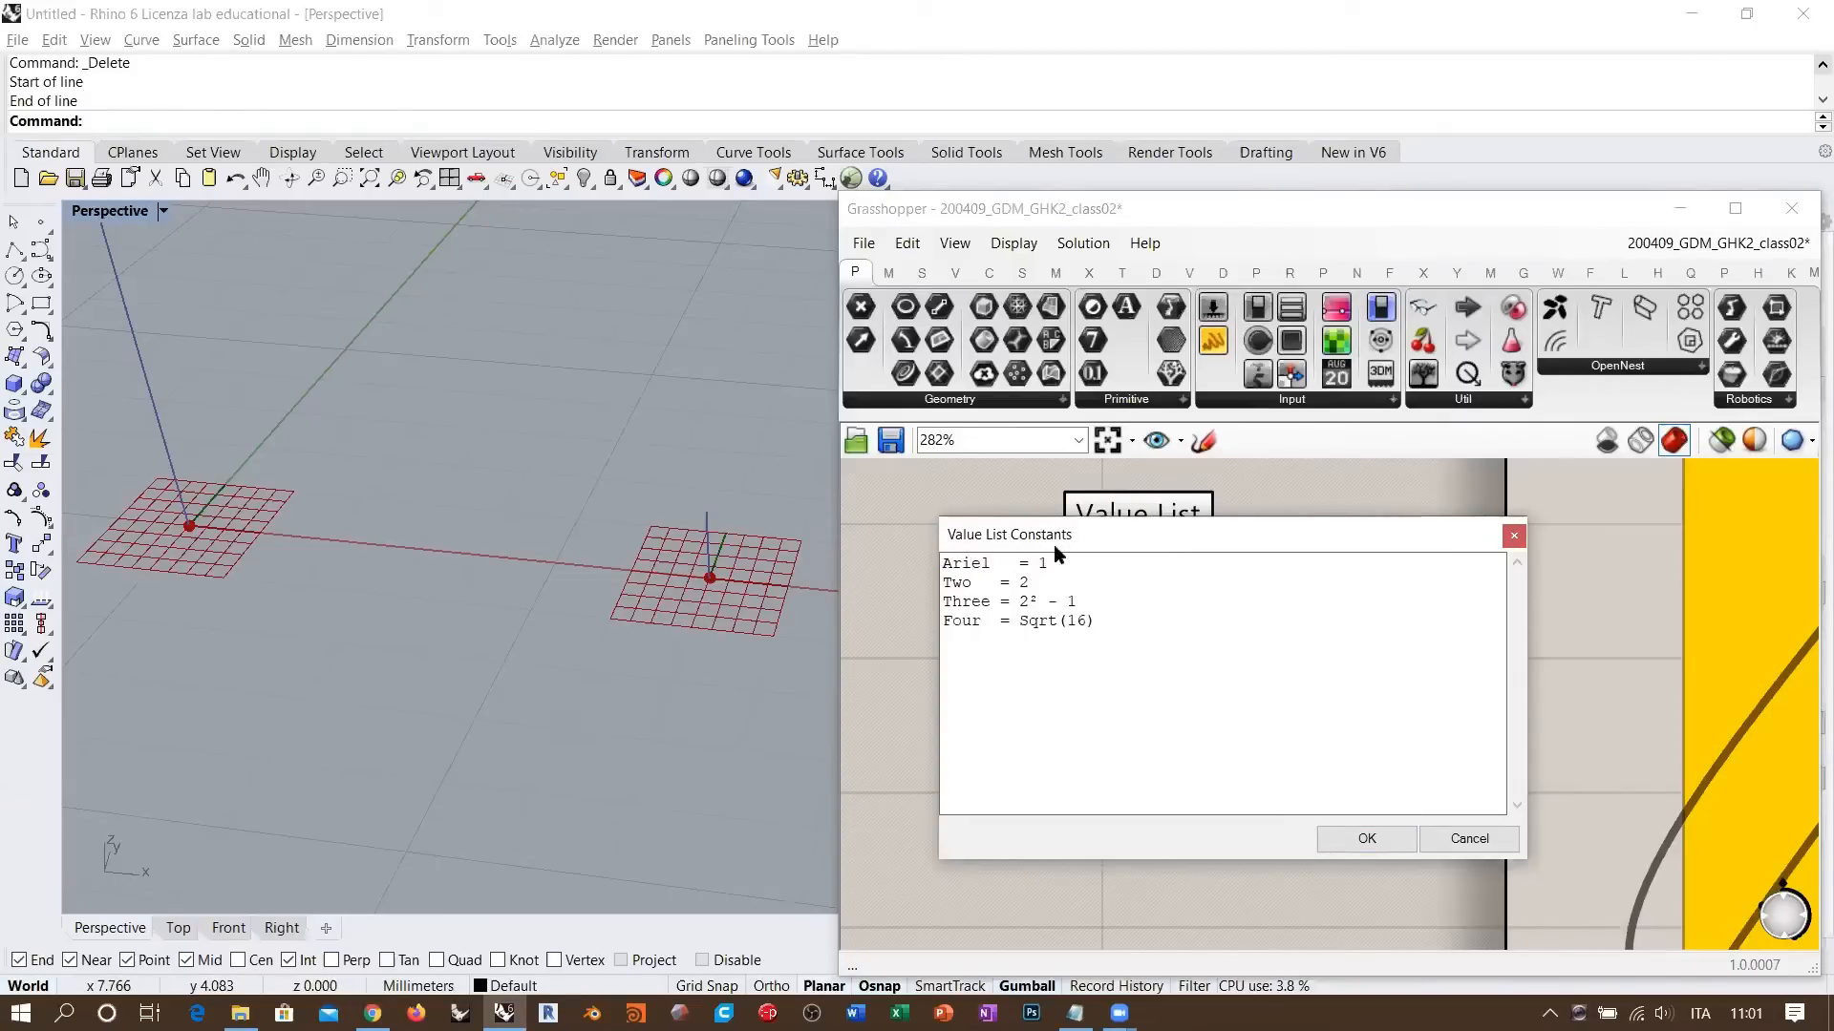
left_click(1367, 842)
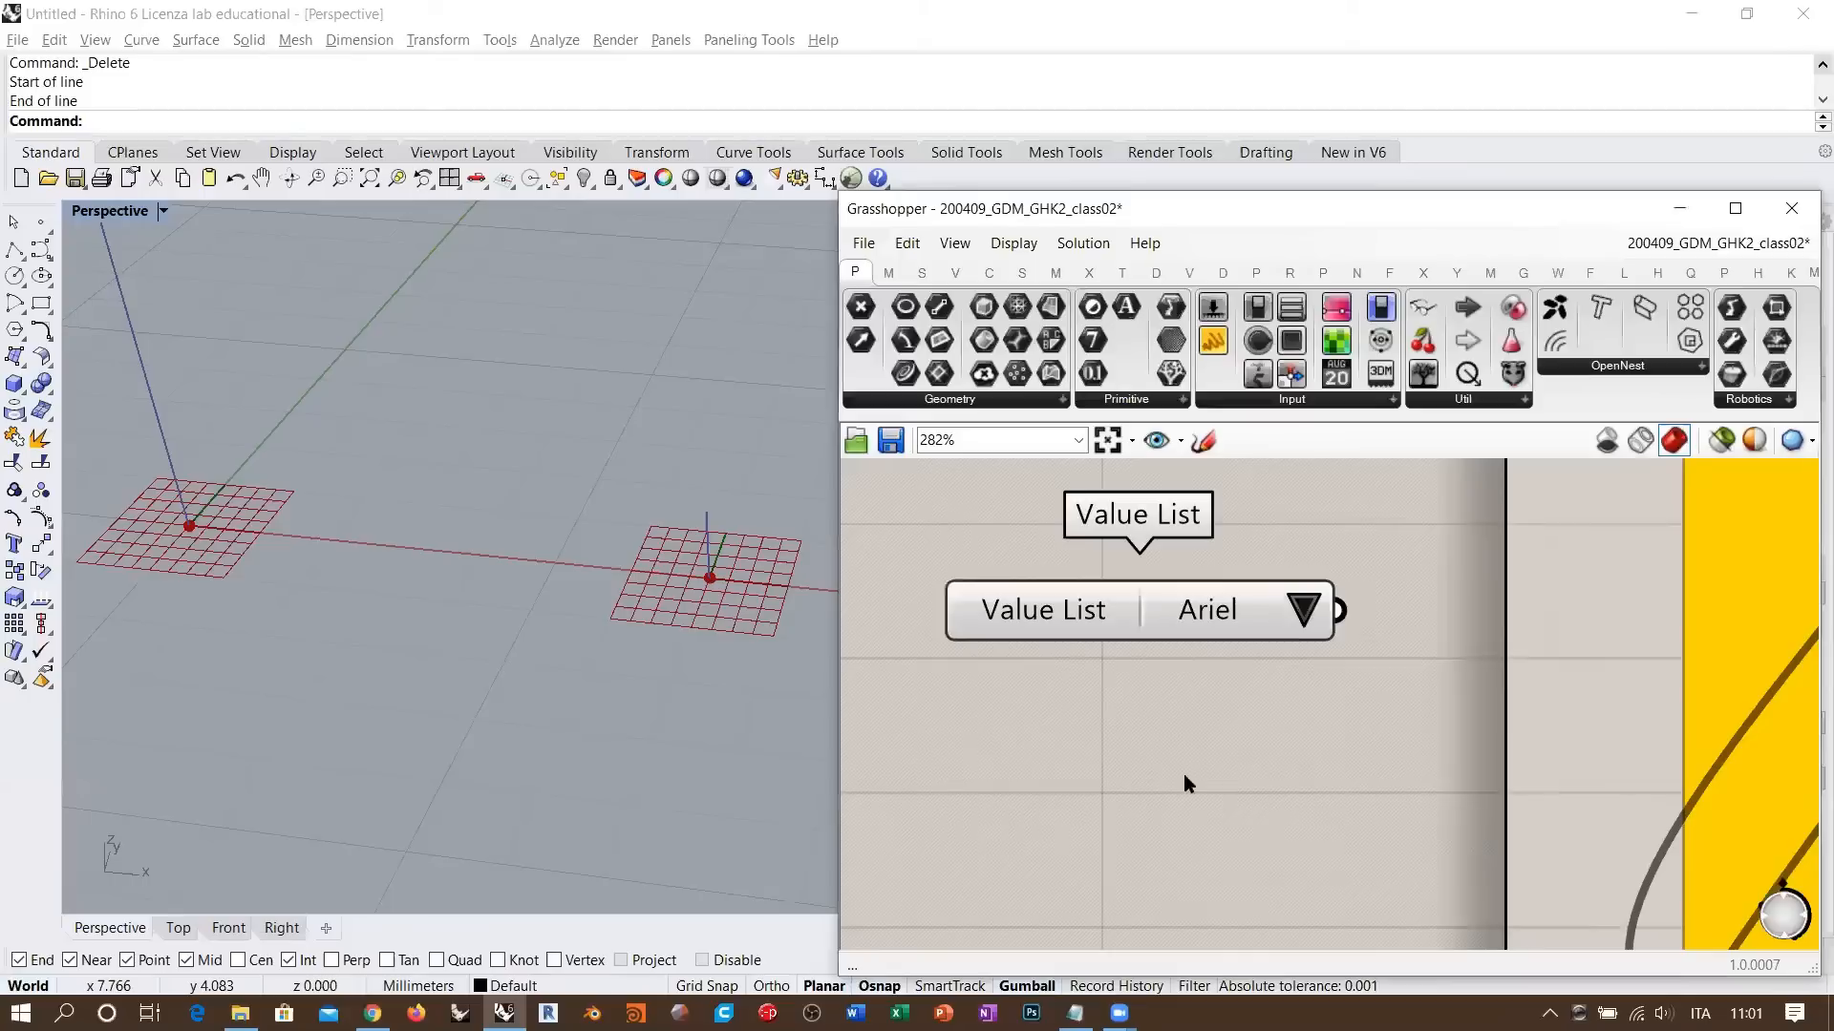
left_click(1304, 610)
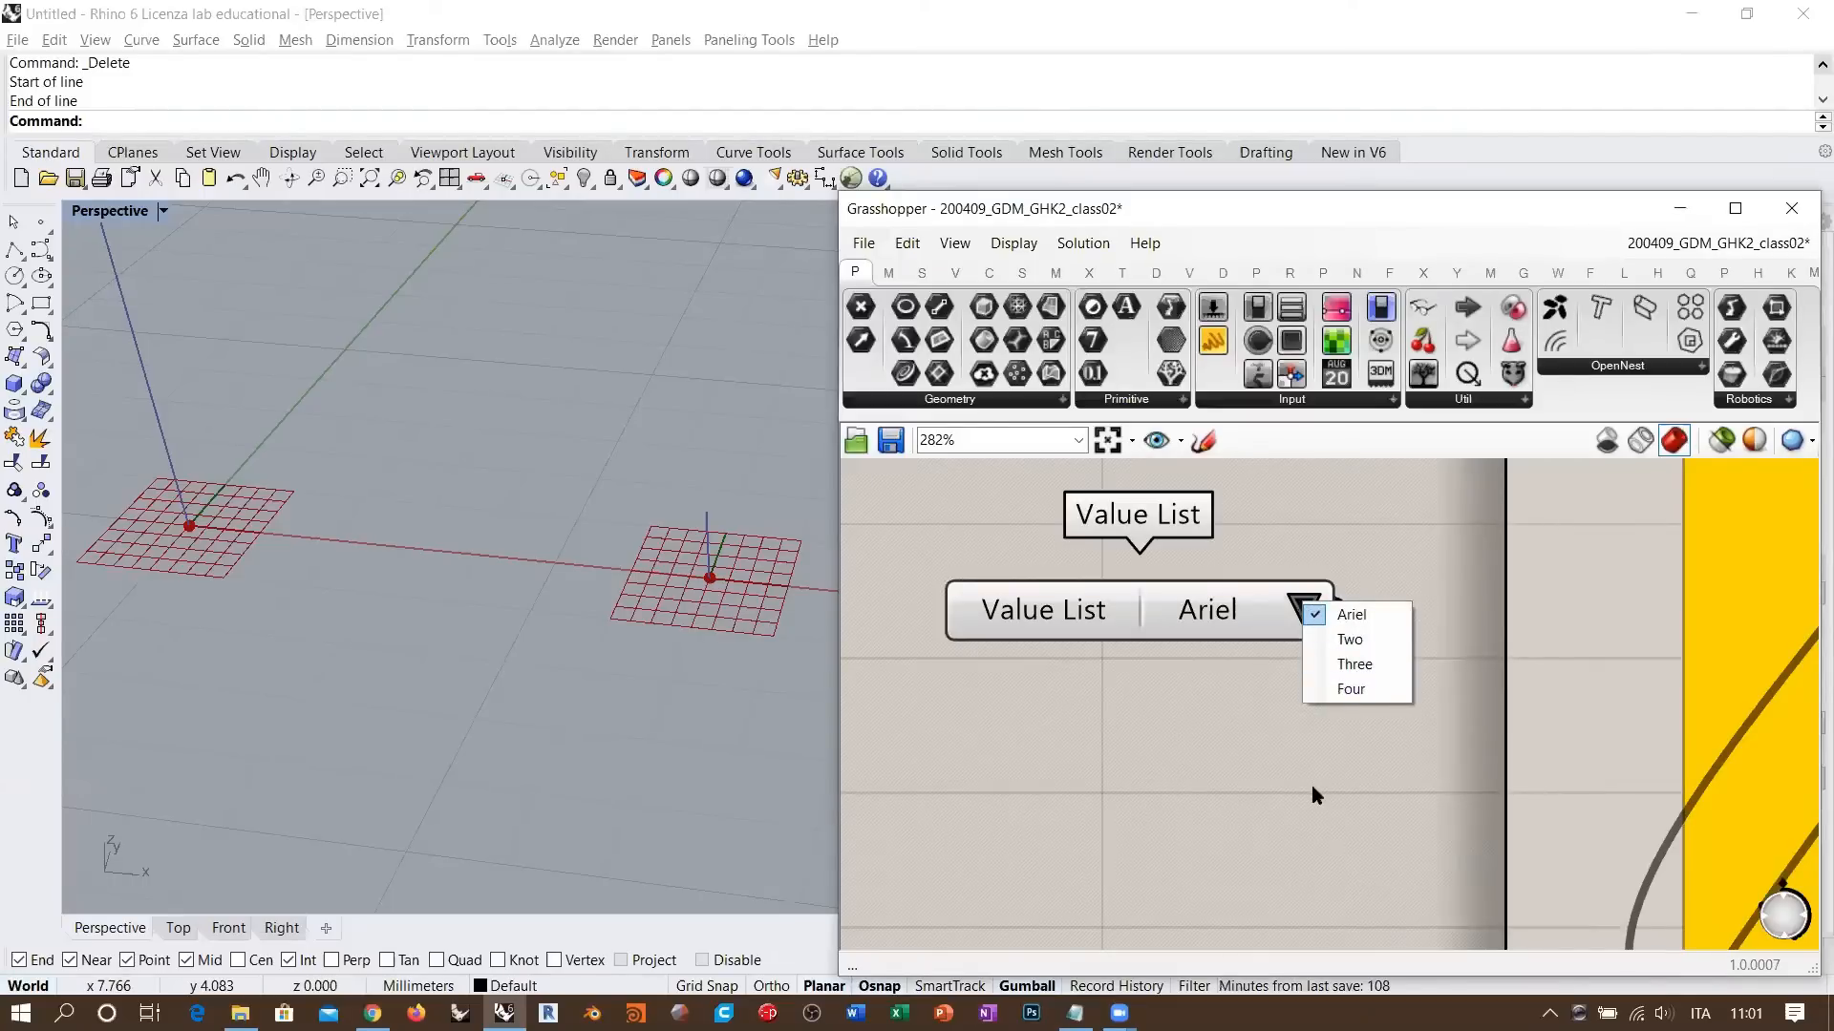
left_click(1253, 757)
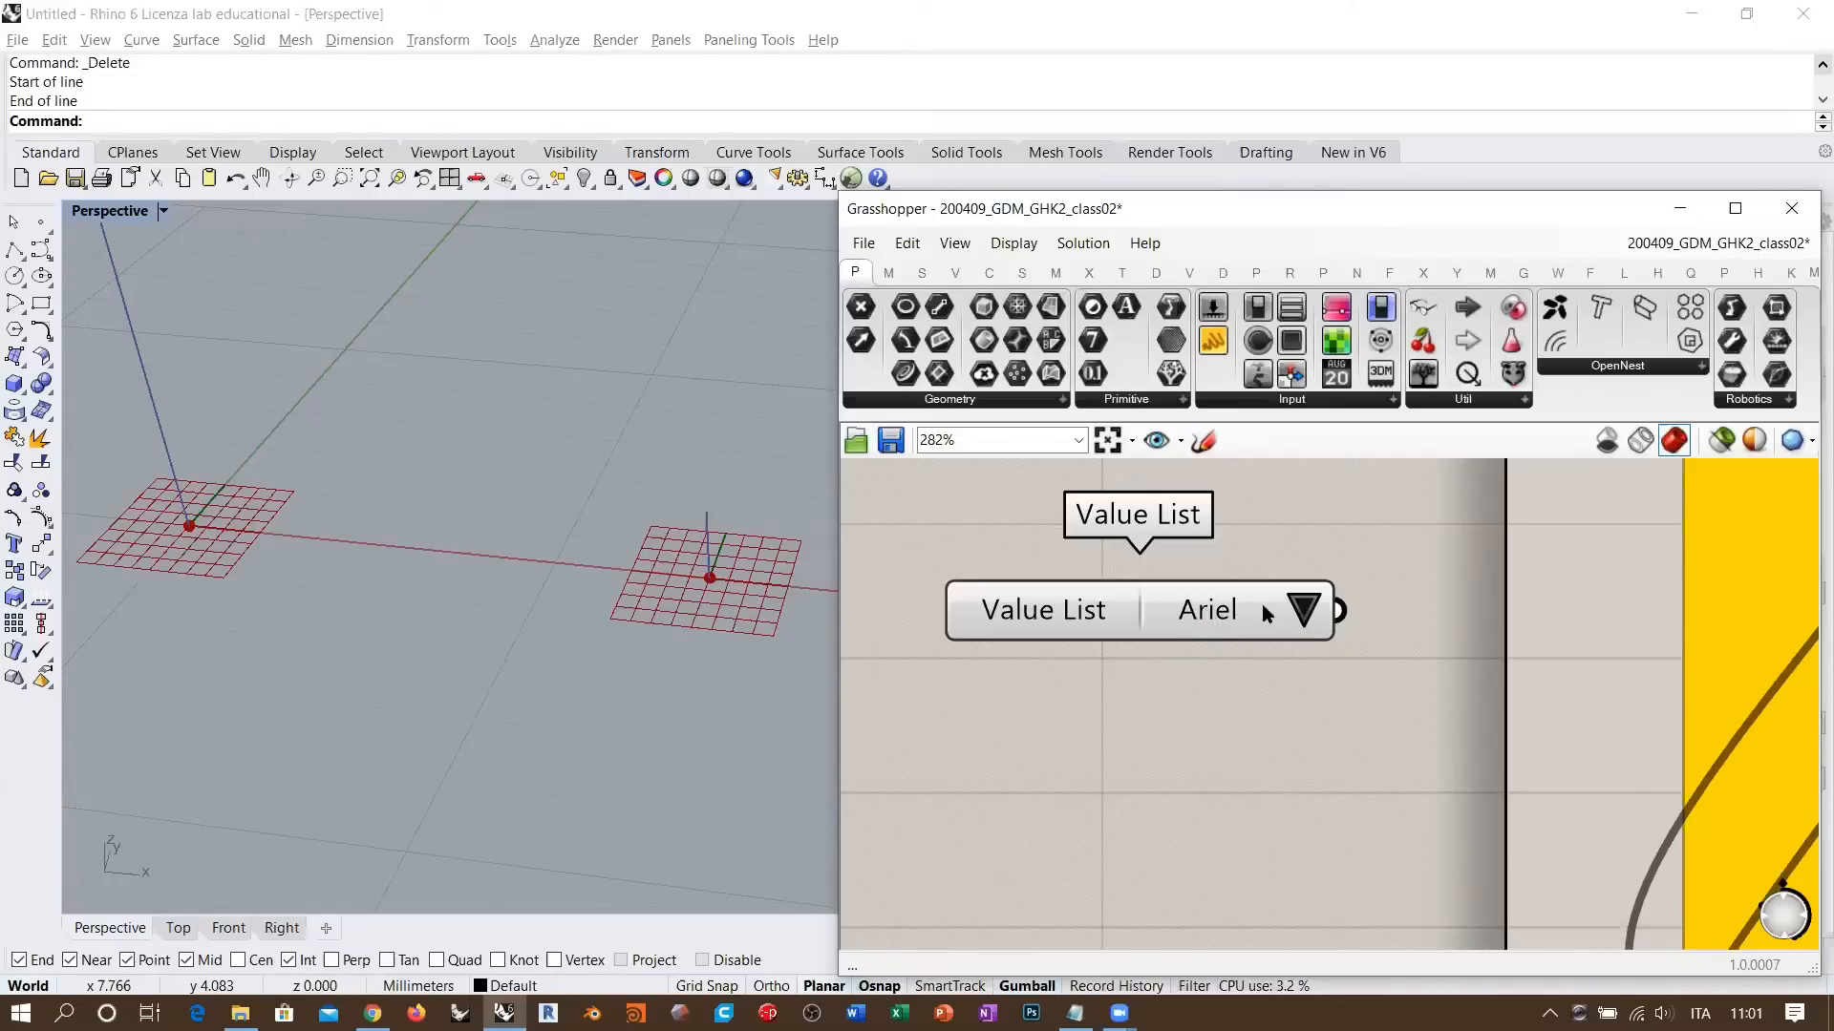
- Reopen the new Value List's constants, examine the expressions behind Three and Four, and close without changes
right_click(1036, 613)
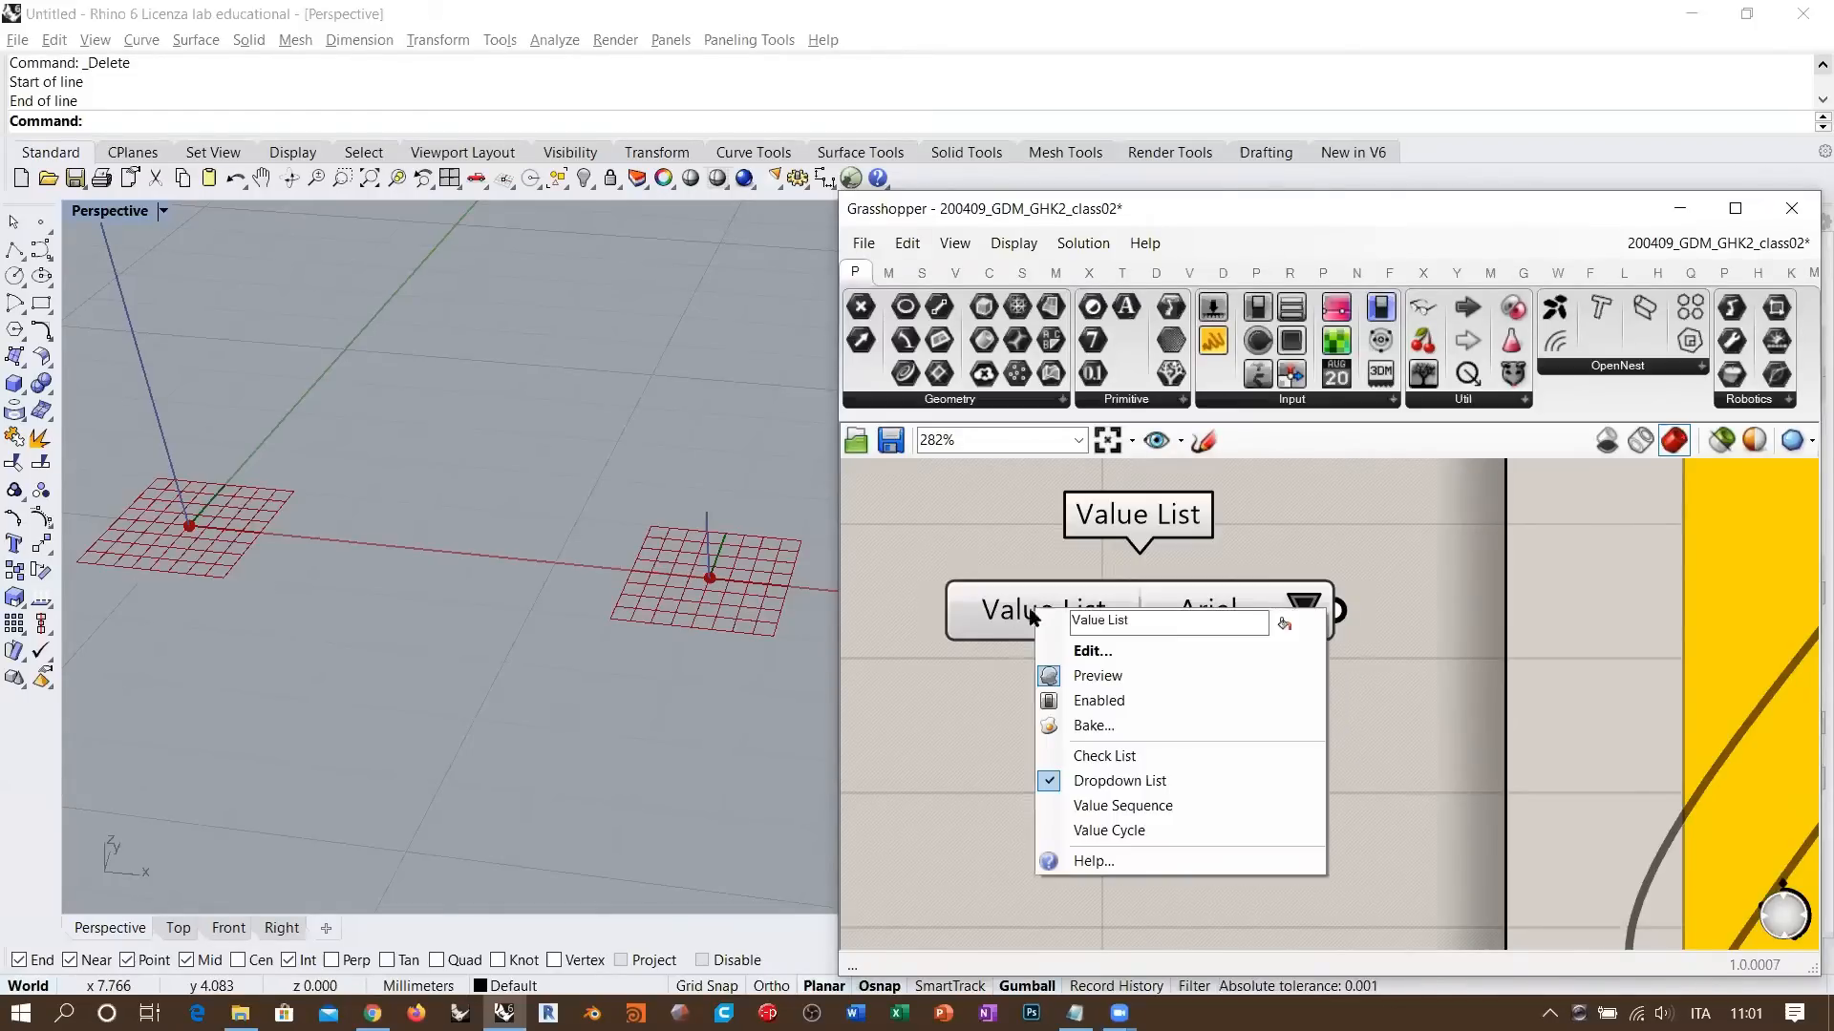
left_click(1080, 653)
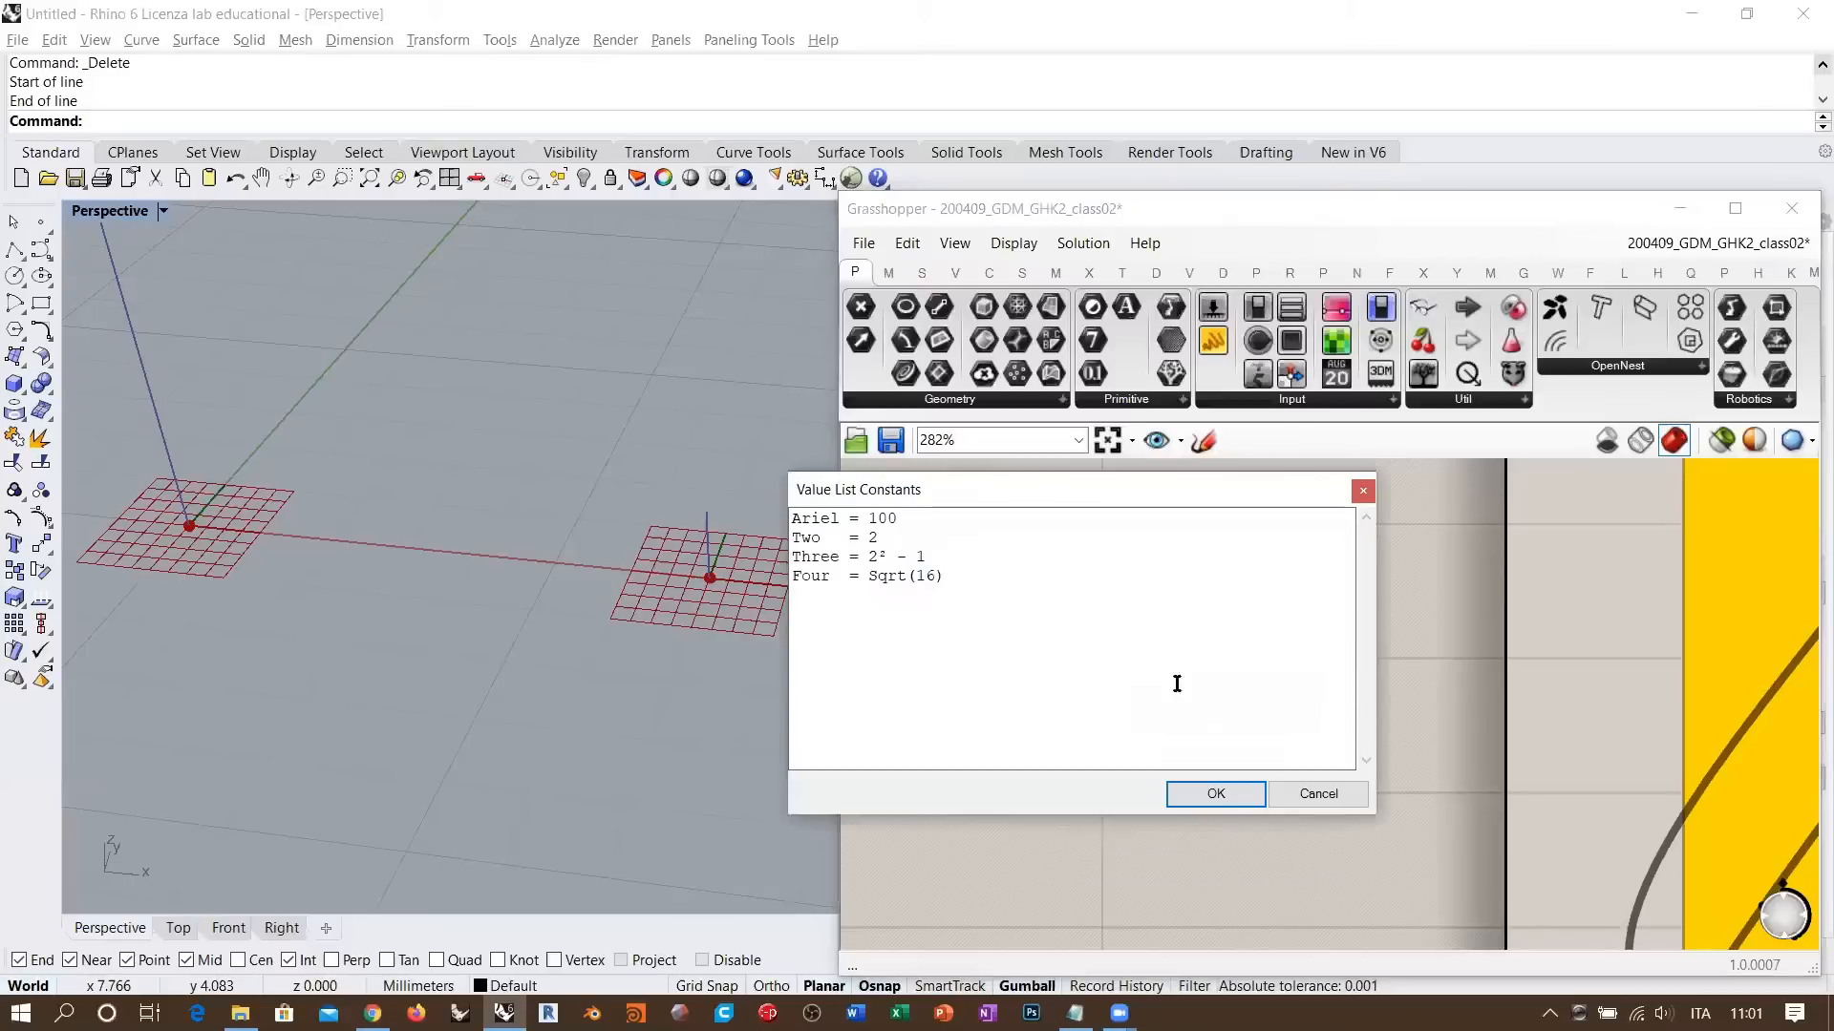
left_click_drag(871, 557, 967, 588)
left_click(872, 560)
left_click(959, 582)
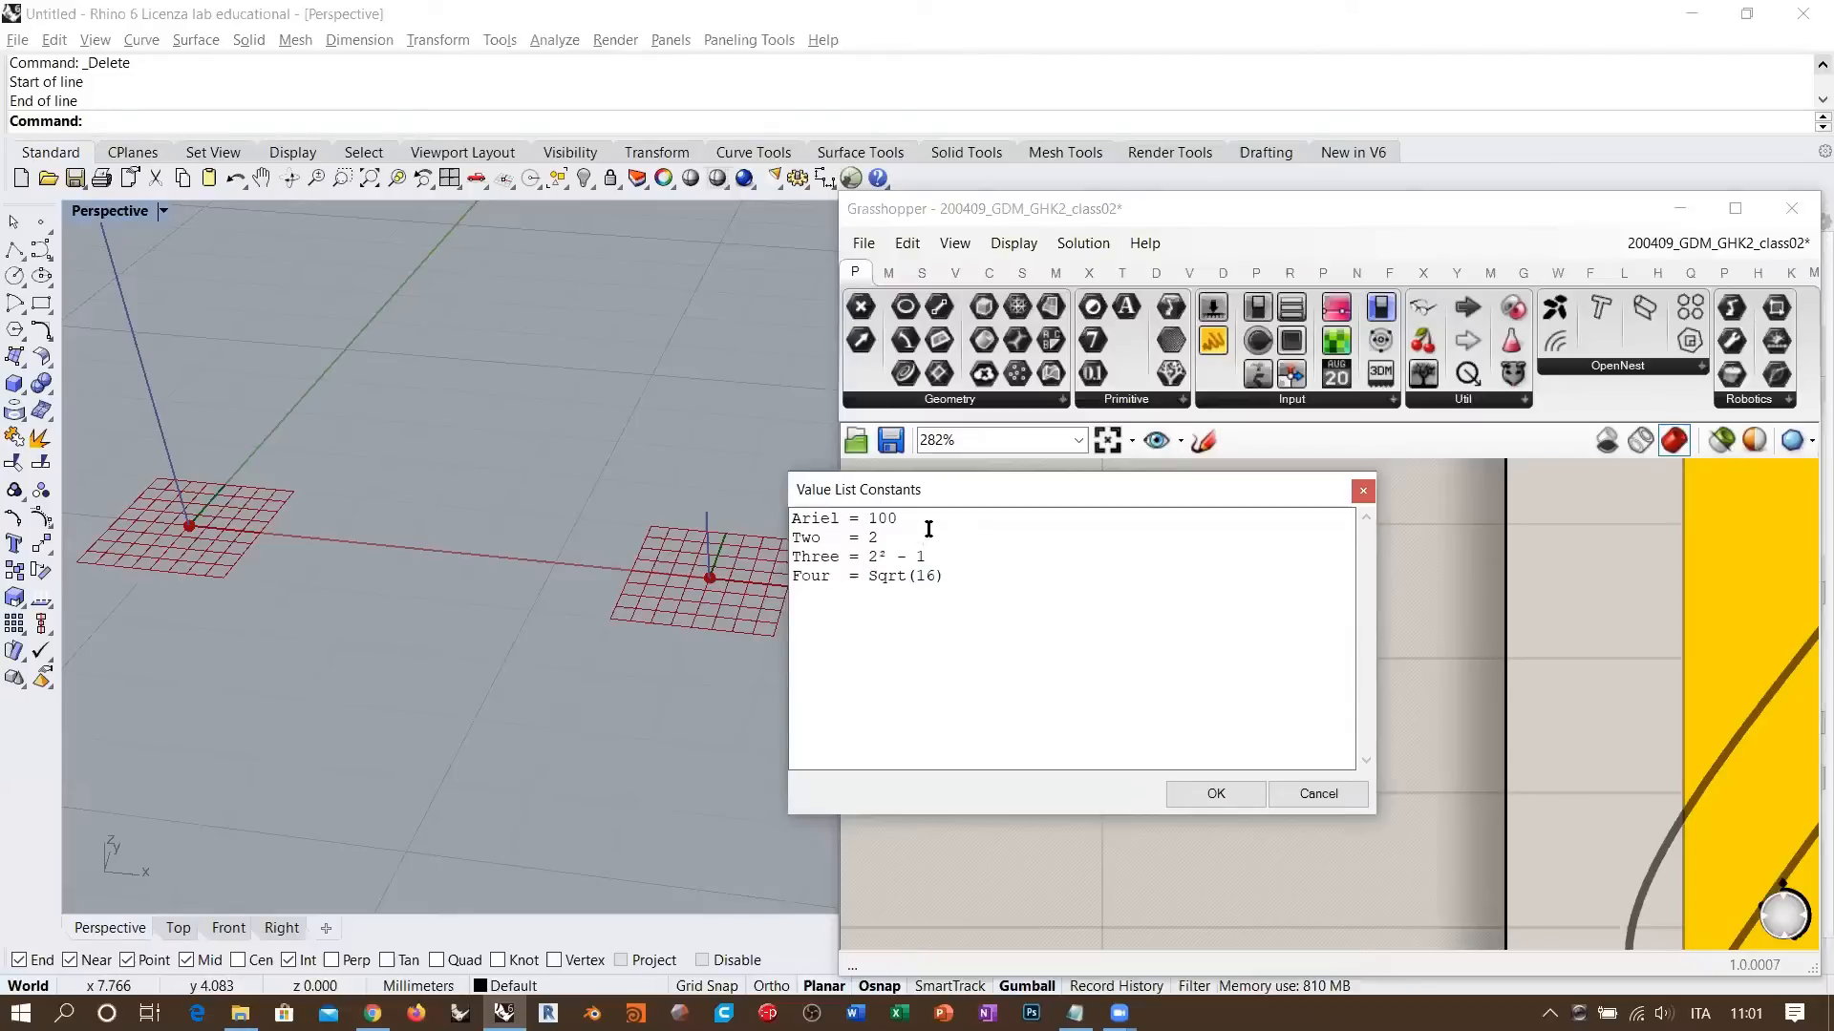
left_click(1318, 793)
- Delete the sample Value List and return to the Young's Modulus list in the yellow group
key("Delete")
right_click_drag(1358, 583, 1156, 619)
scroll(1157, 619, "down", 7)
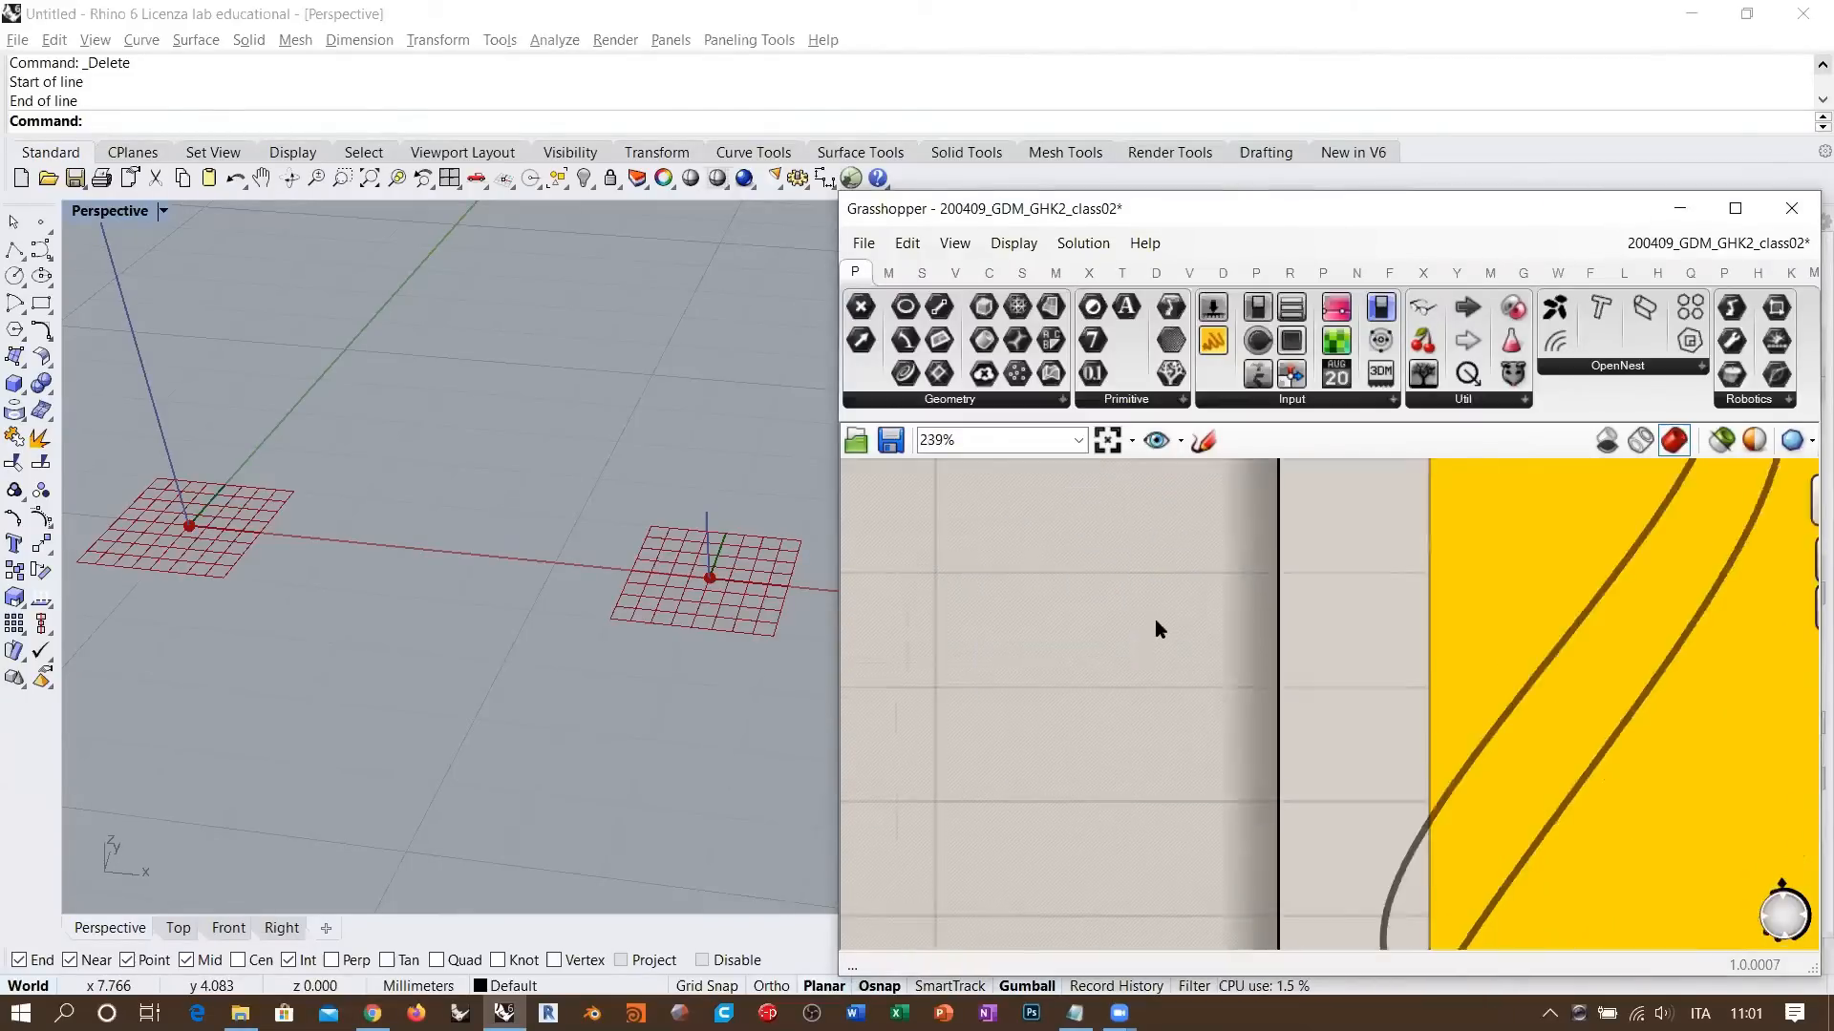
right_click_drag(1478, 603, 1349, 597)
scroll(1414, 627, "up", 6)
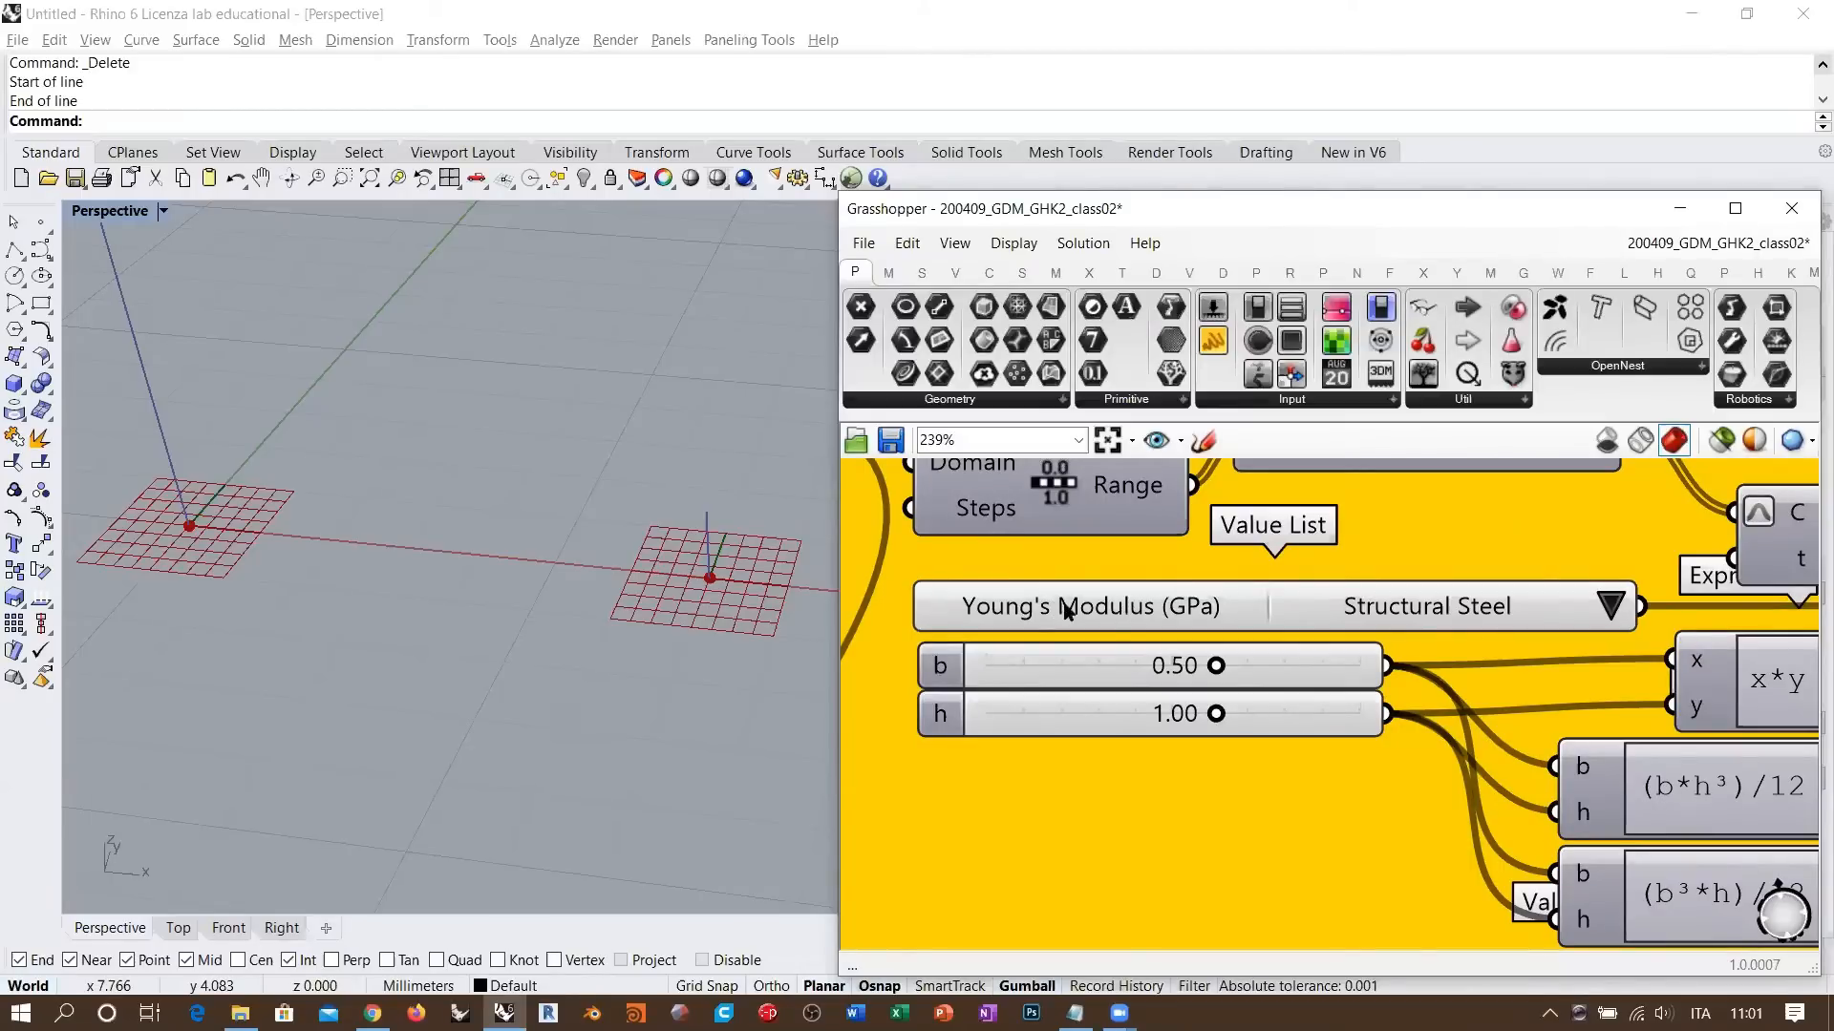
- Inspect the Young's Modulus list's name and options, and follow its connection to the beam component's E input
right_click(1103, 614)
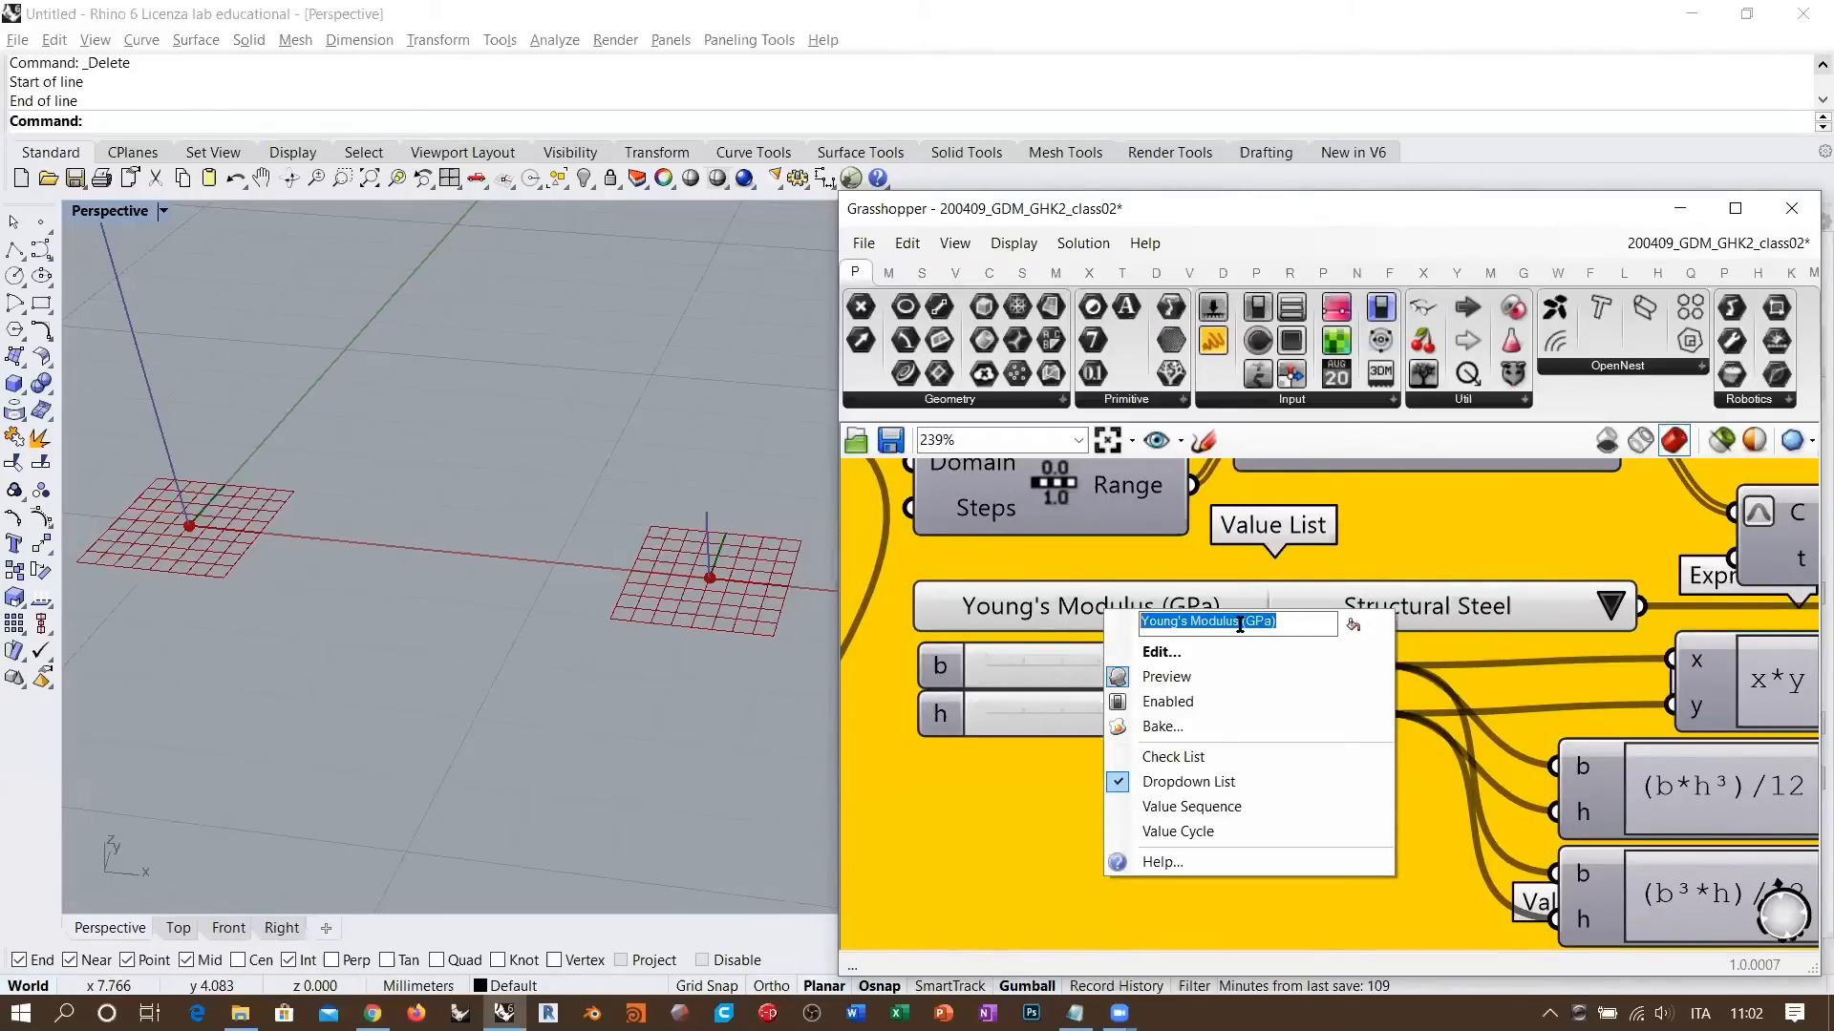
left_click(1077, 611)
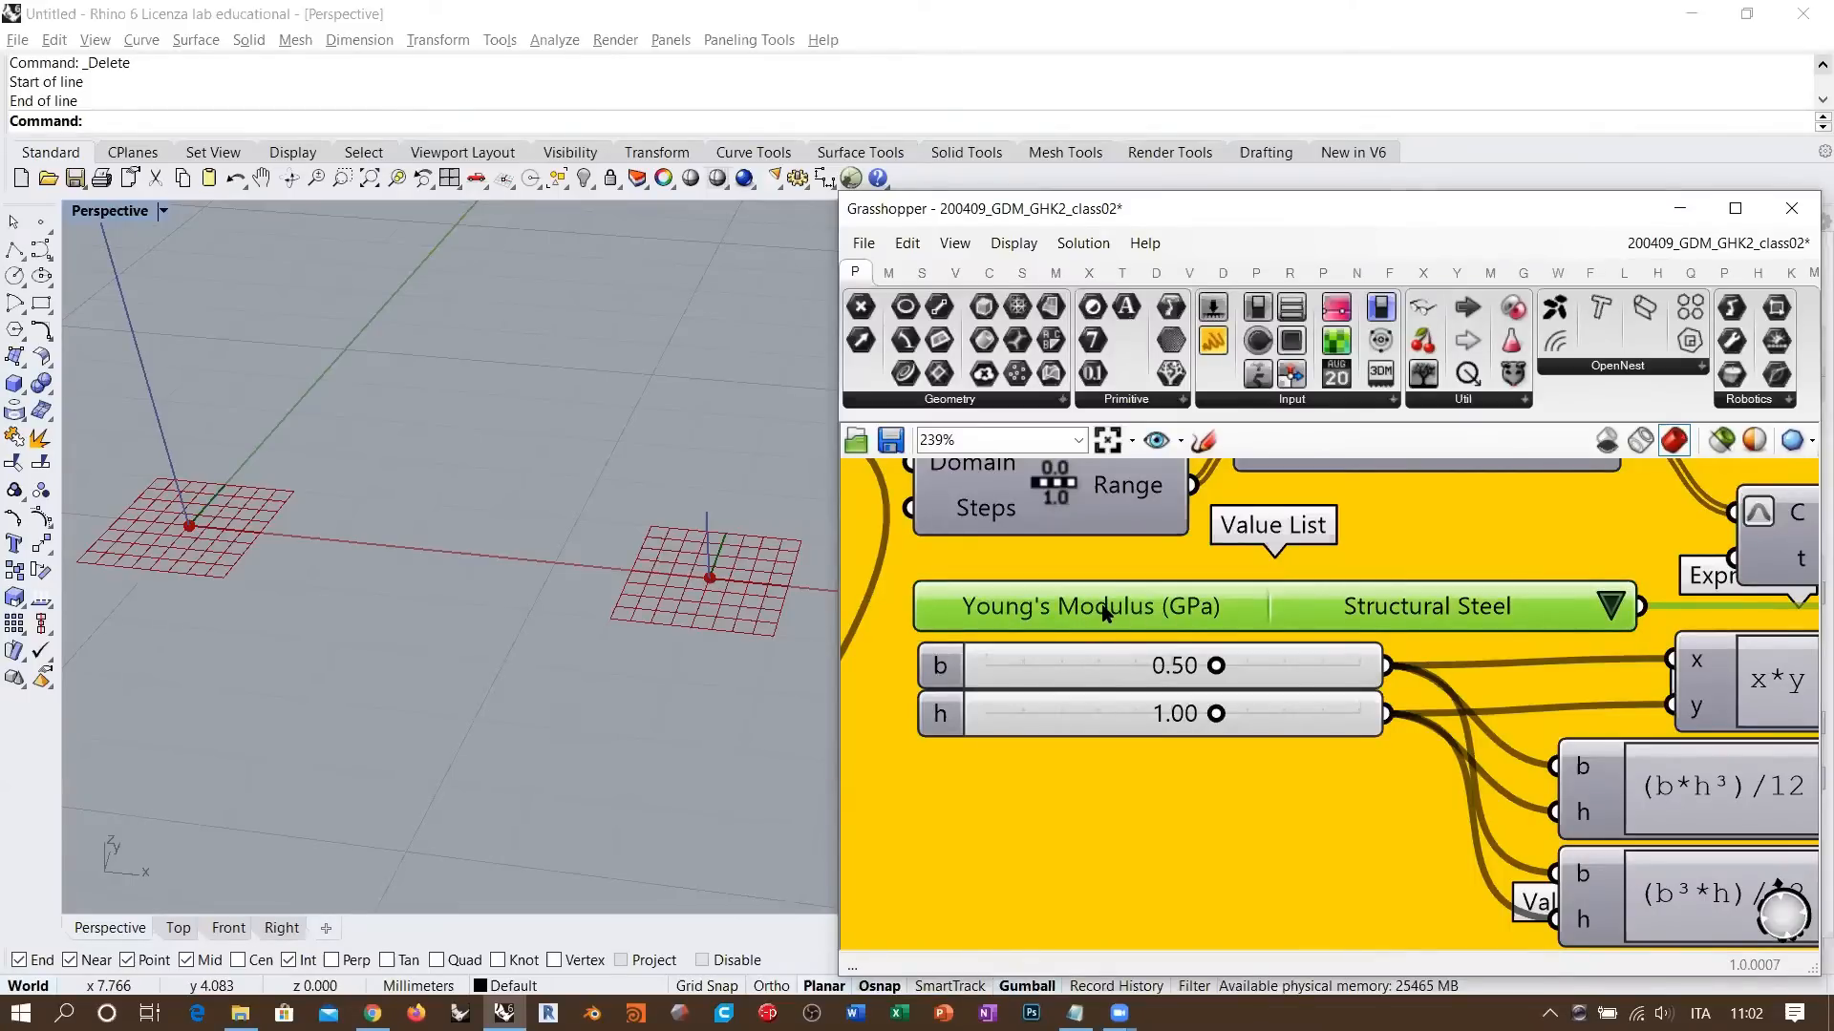
right_click(1103, 612)
left_click(1054, 615)
left_click(1446, 665)
right_click_drag(1458, 634, 1245, 599)
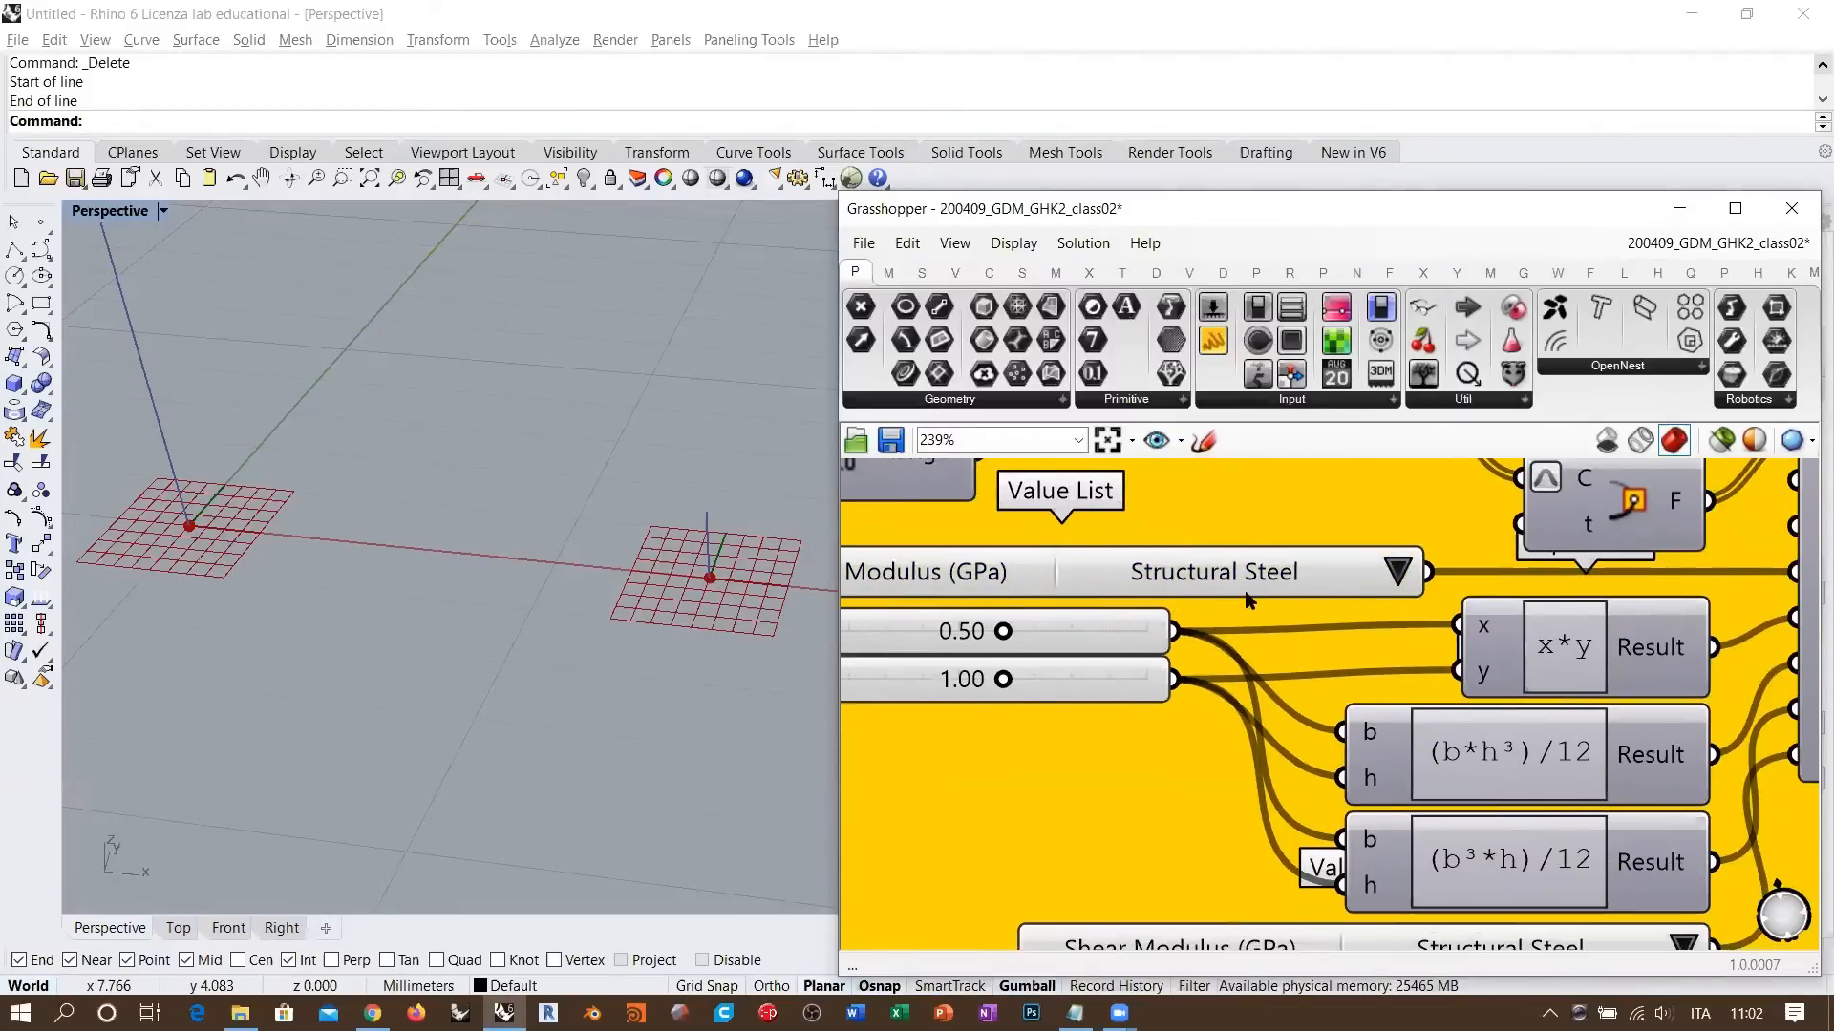
scroll(1246, 600, "down", 2)
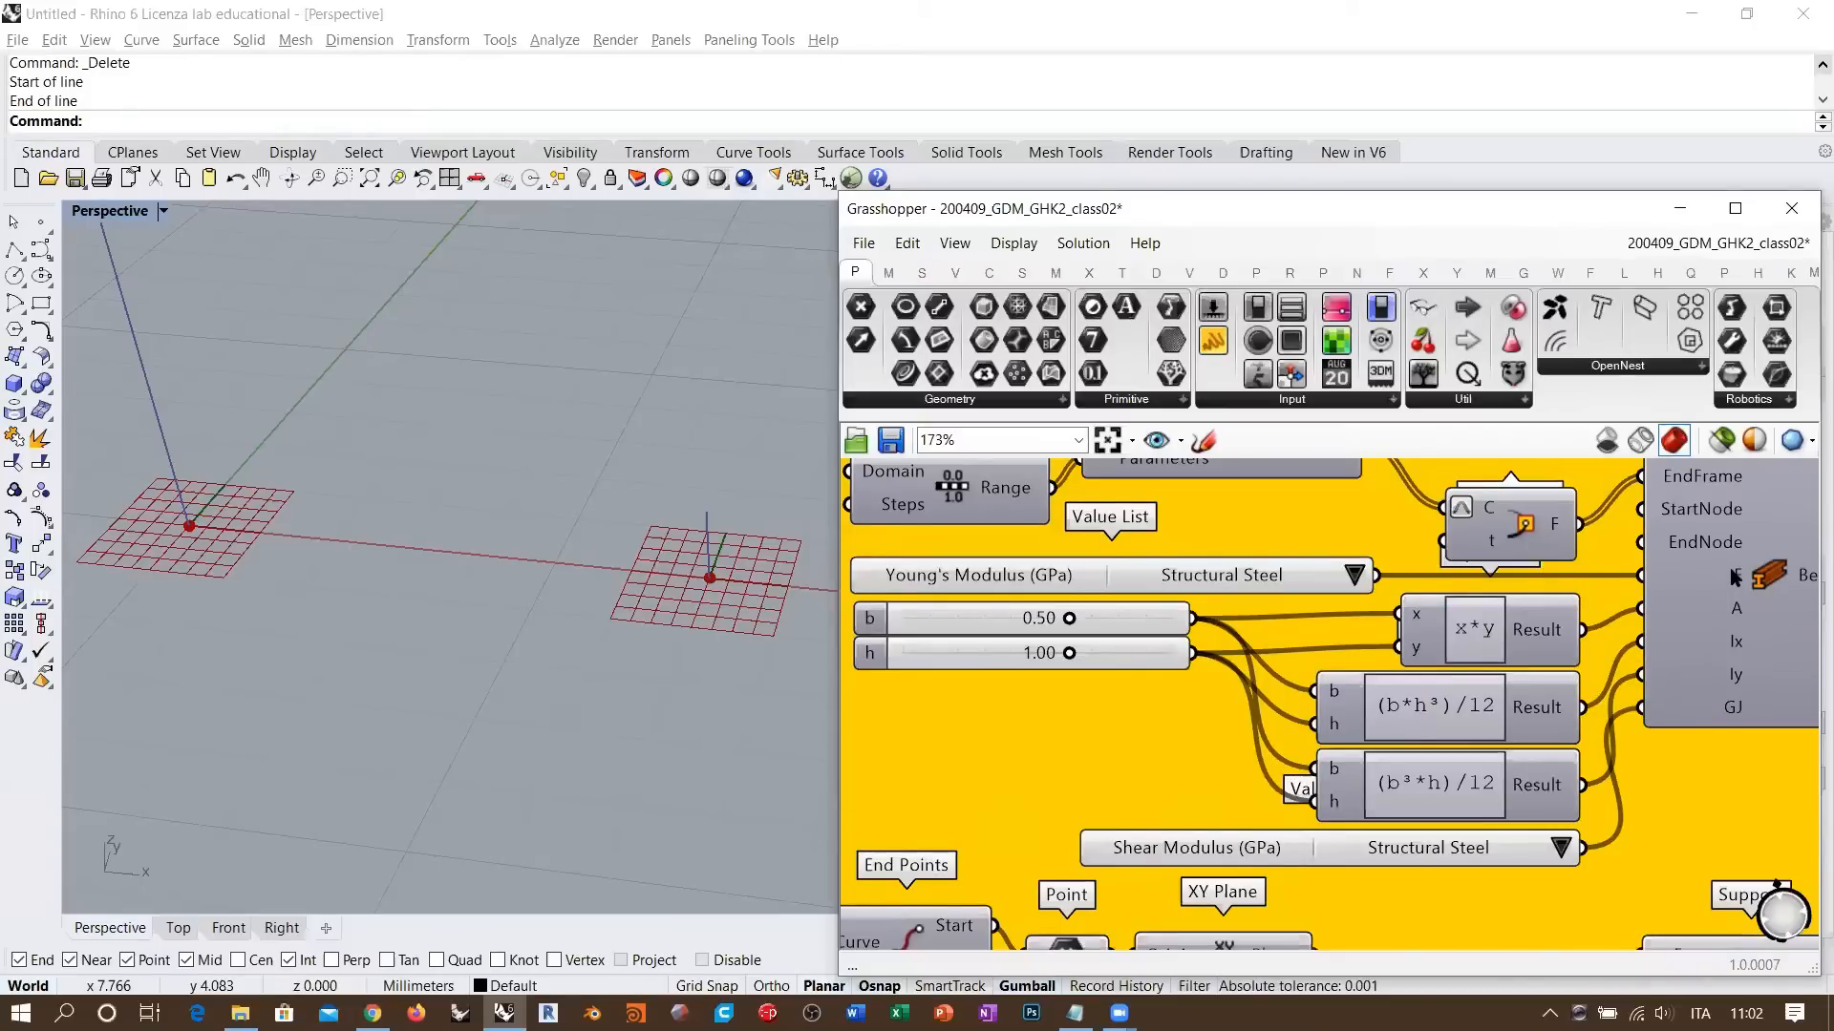
- Widen the Grasshopper window over the Rhino viewport to show more of the beam component's material and section inputs
right_click_drag(1736, 575, 1612, 608)
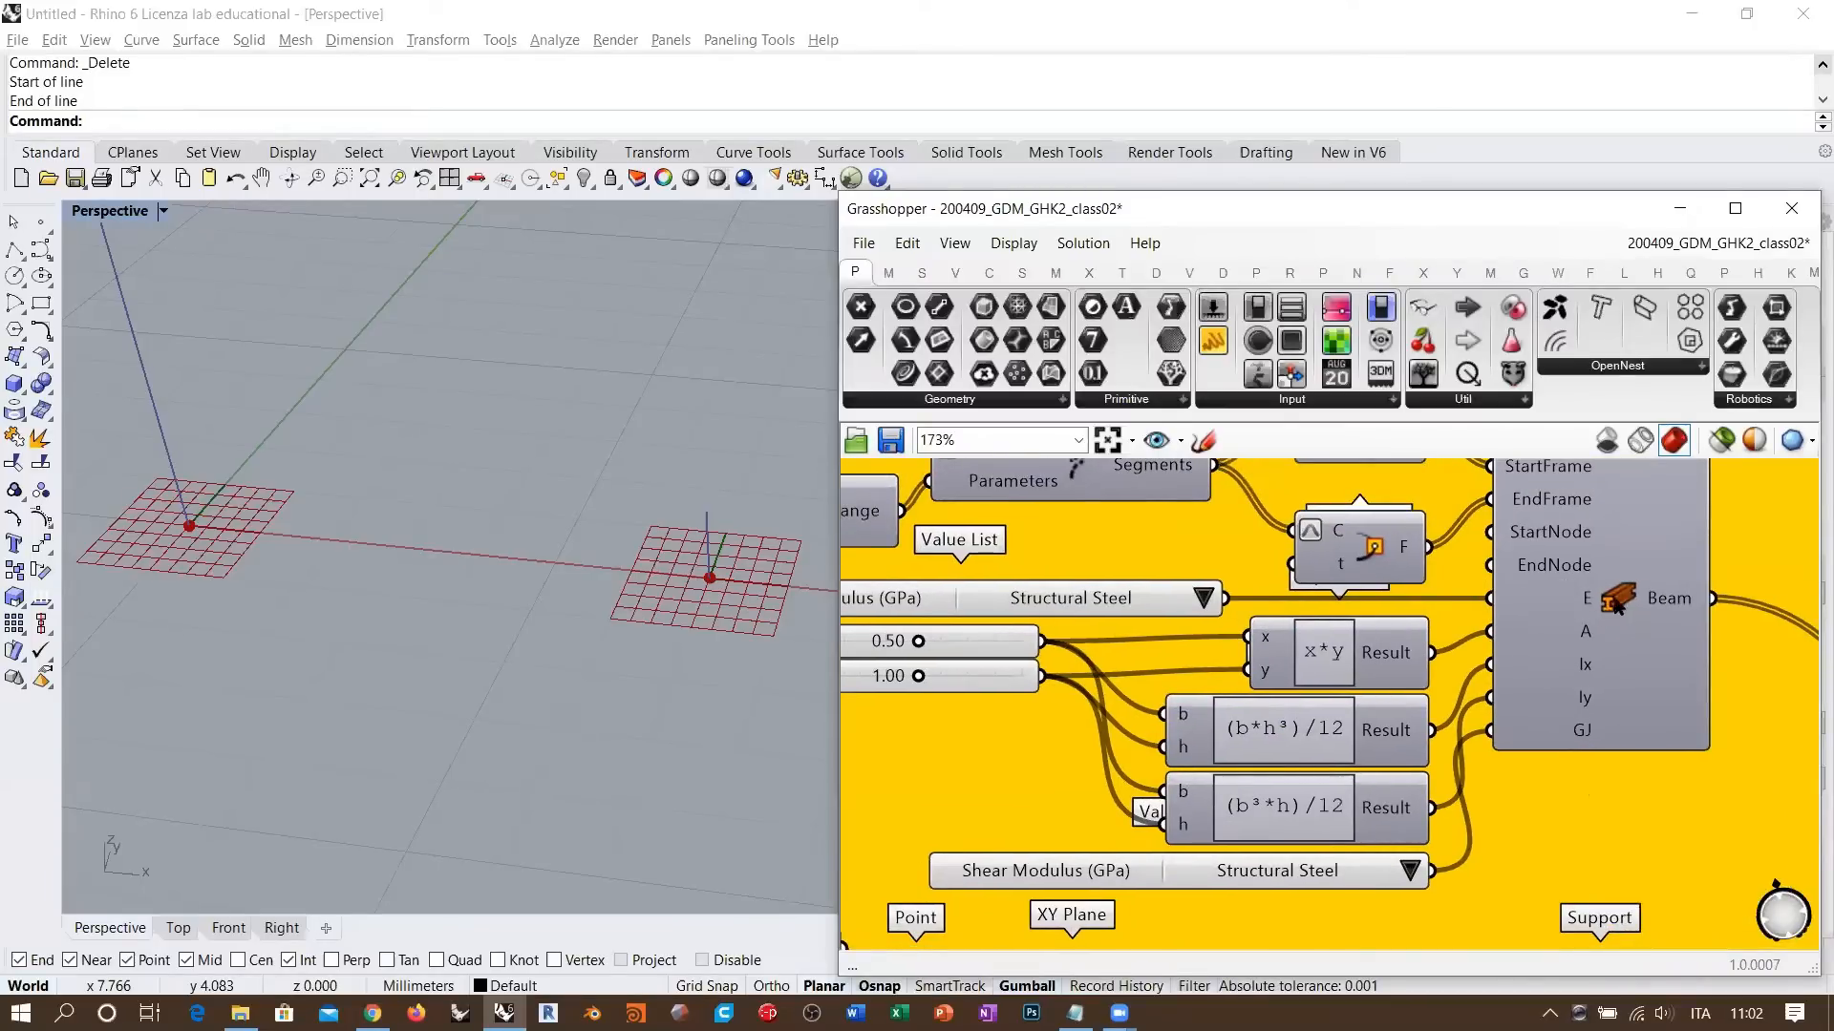
right_click_drag(1135, 648, 1289, 619)
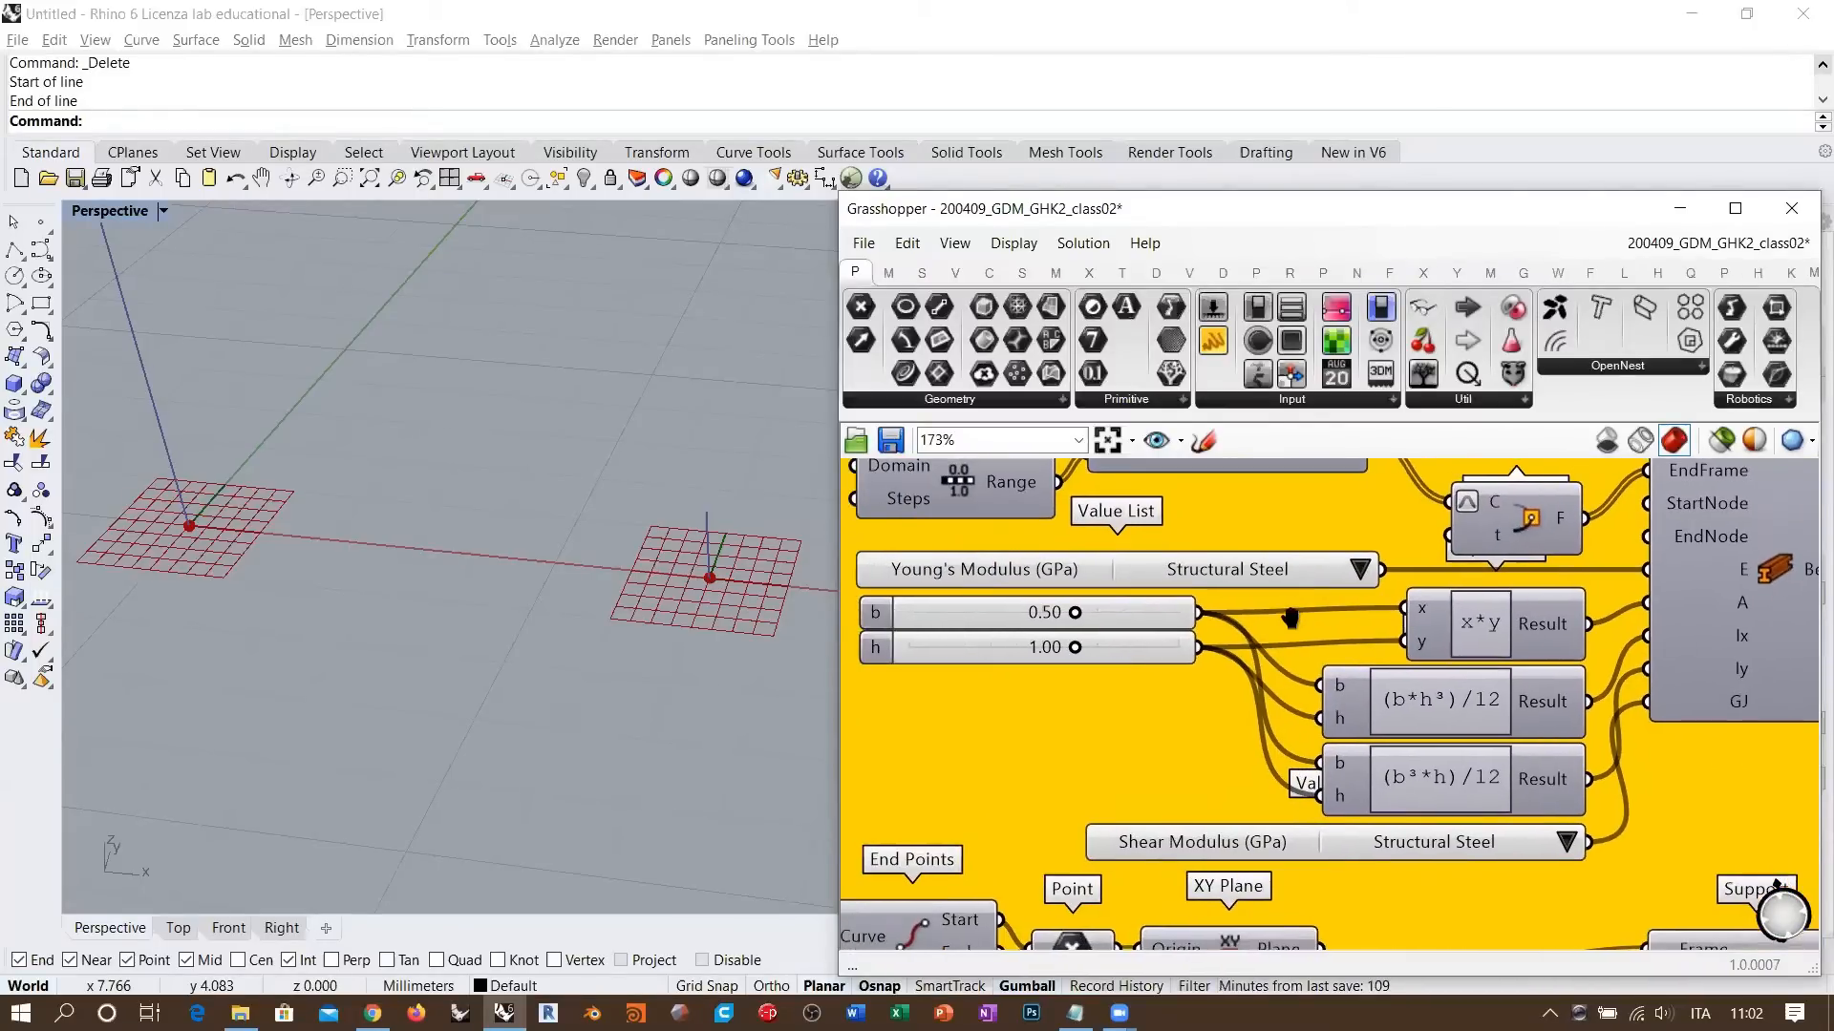
right_click_drag(726, 594, 489, 563)
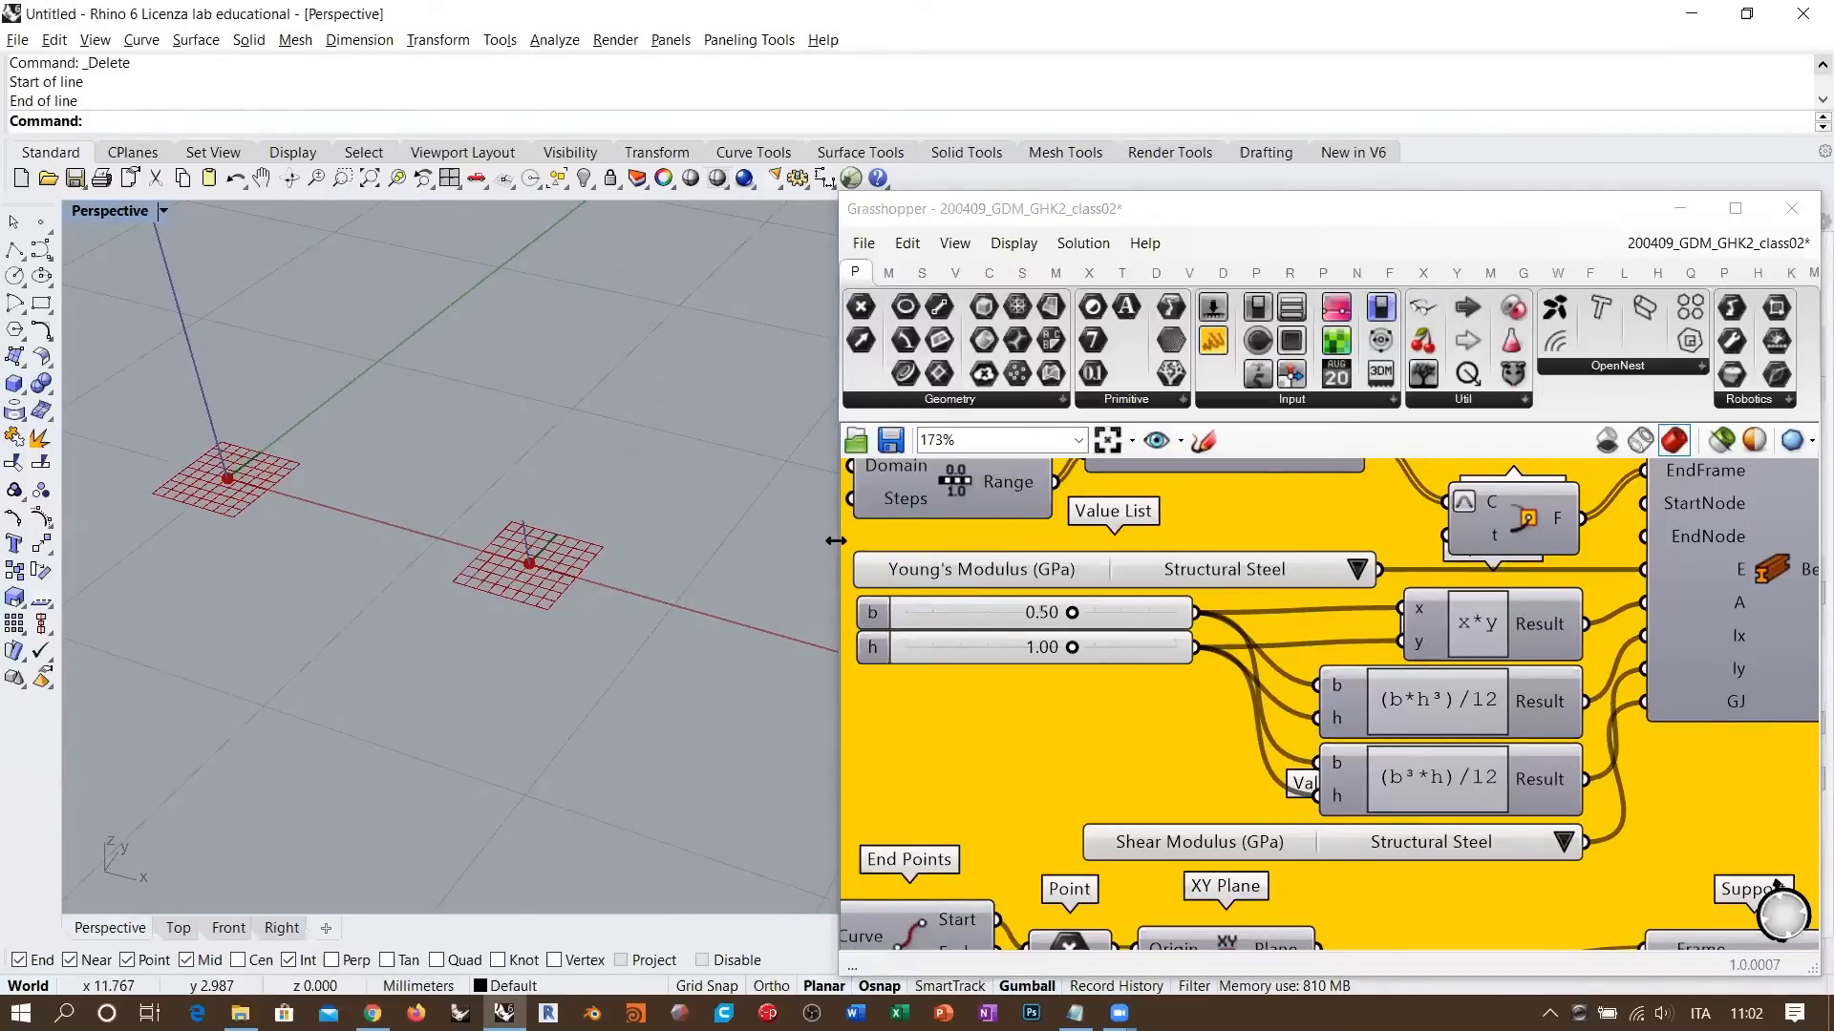
left_click_drag(835, 540, 641, 541)
- Inspect the beam component's A input for cross-section area and its Ix input for second moment of area about X
scroll(1528, 587, "up", 3)
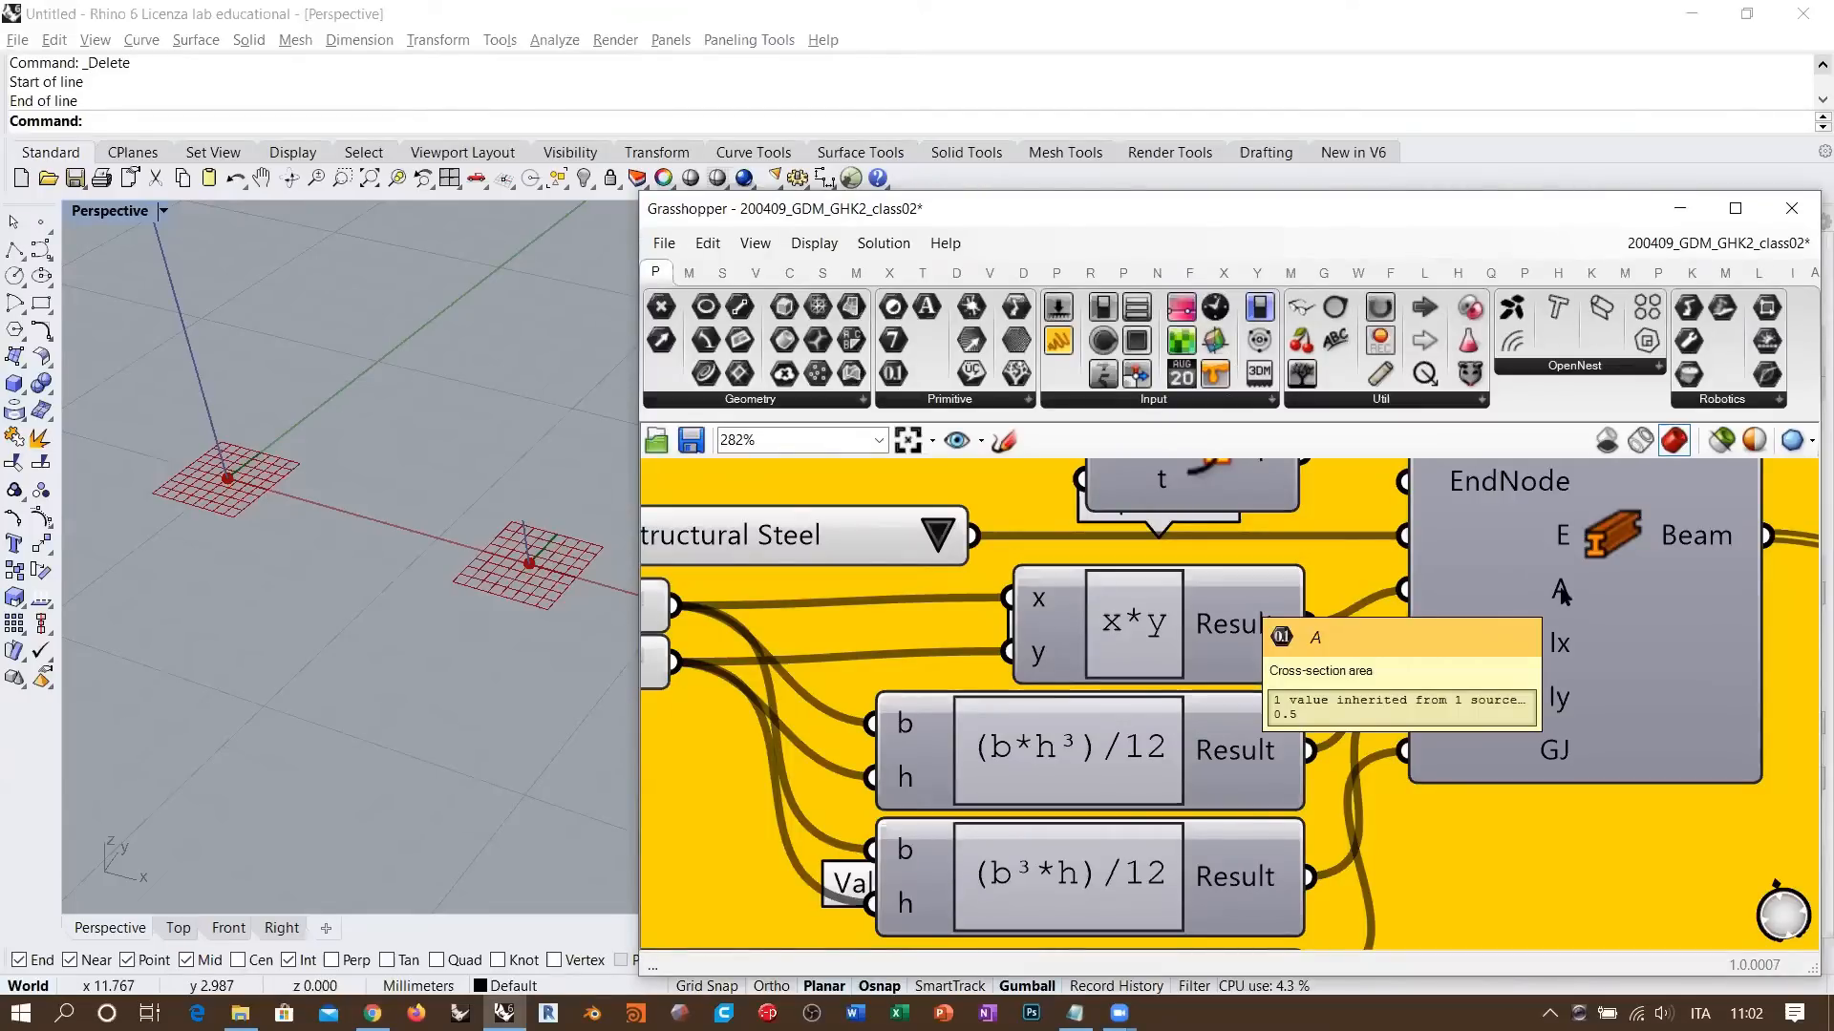
scroll(1558, 590, "down", 4)
right_click_drag(941, 569, 990, 604)
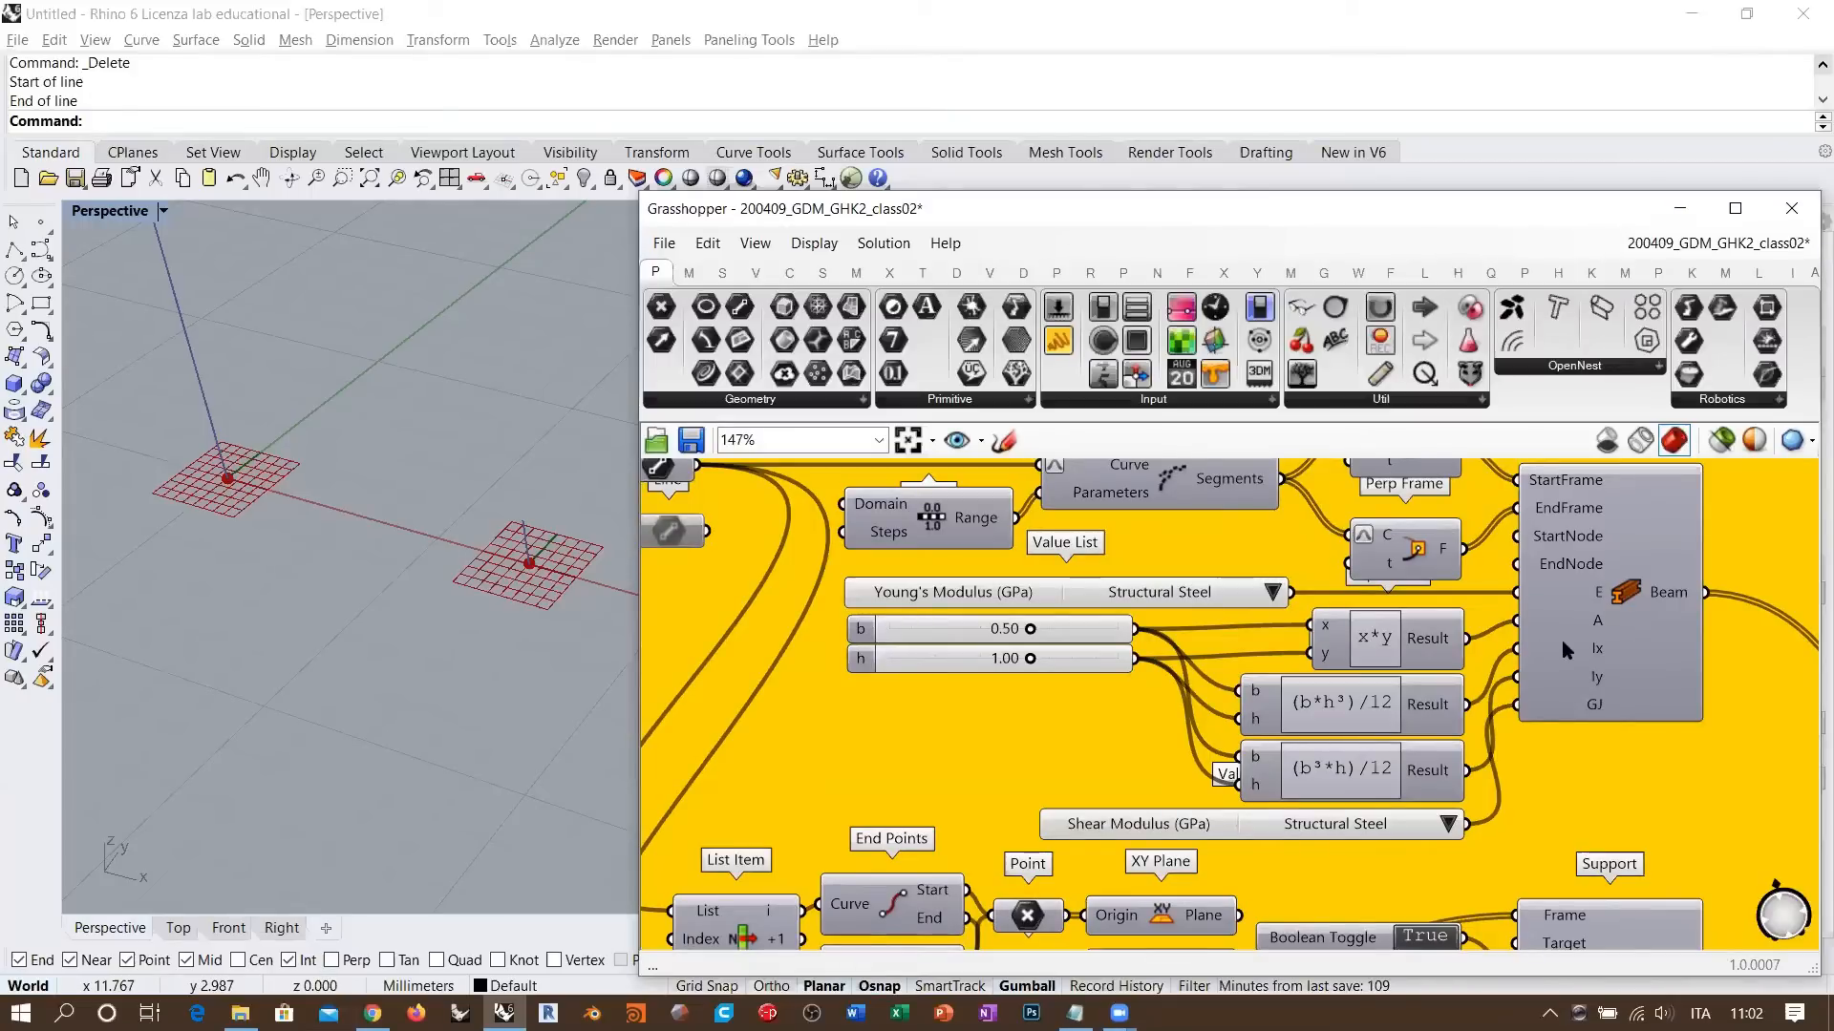
mouse_move(1562, 642)
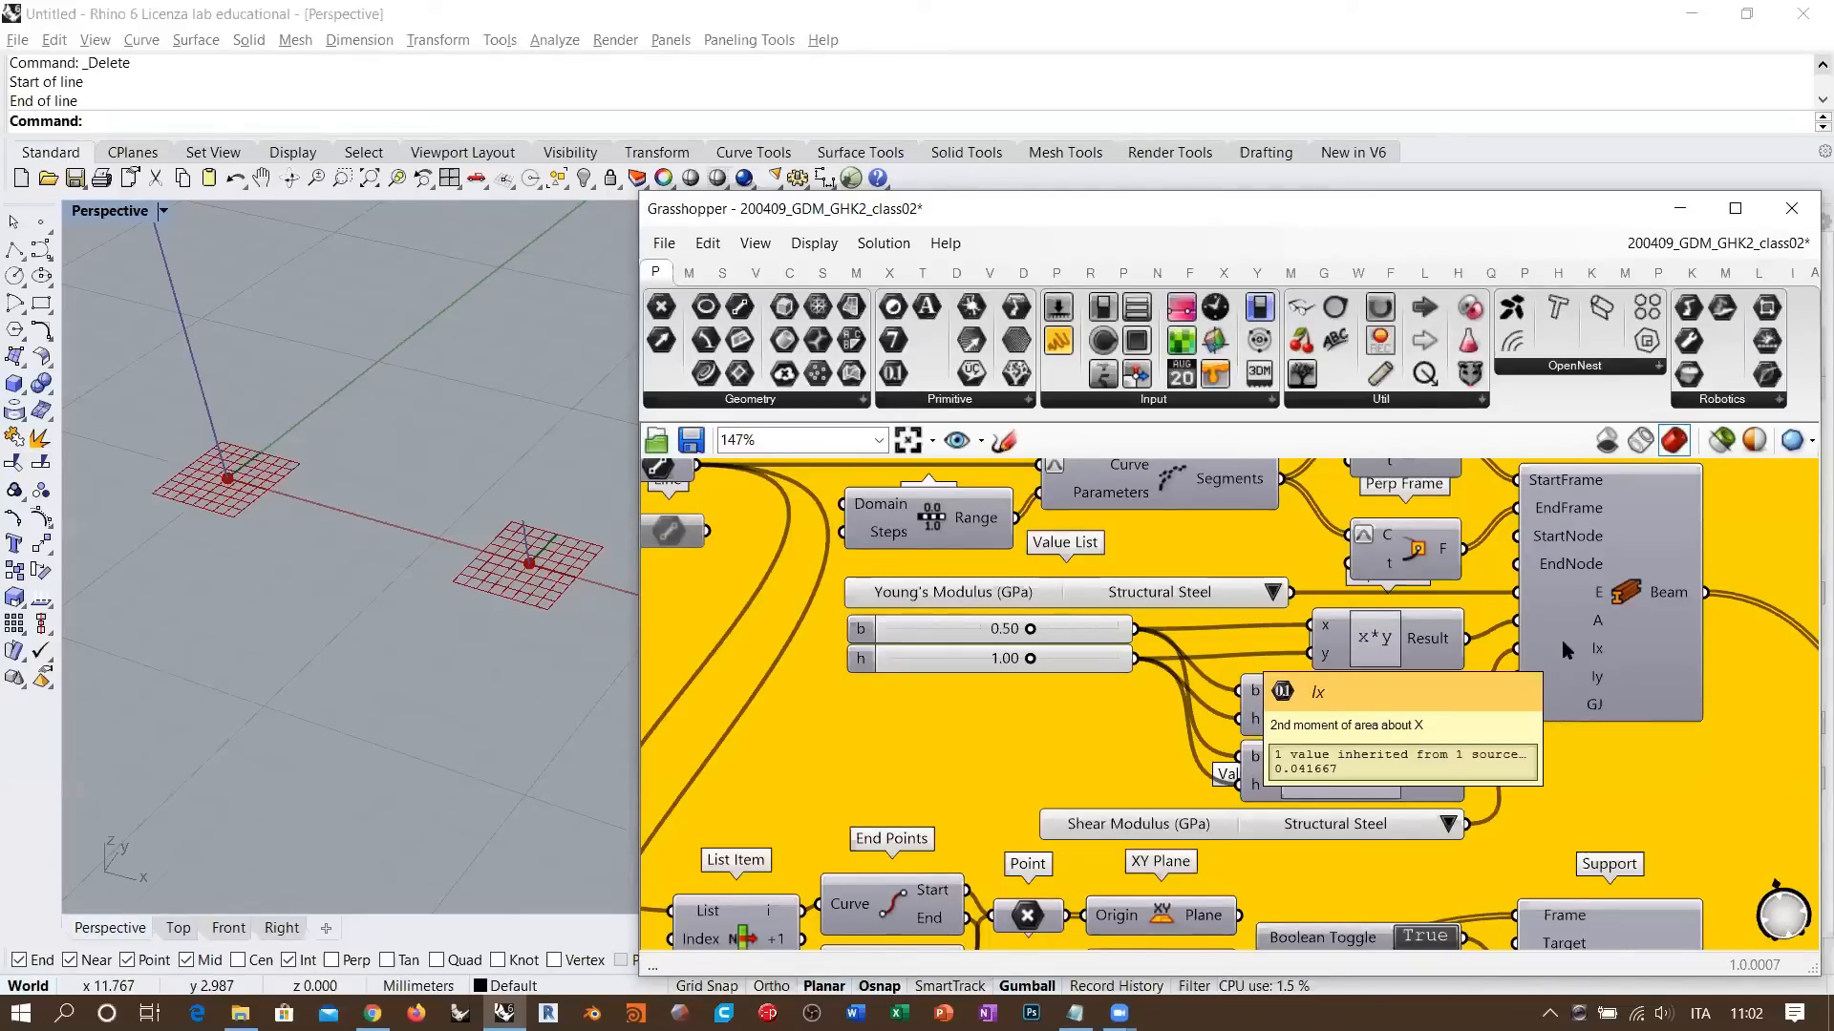
- Check the Rhino document units and the frames along the line against the Young's Modulus list and the b and h sliders
scroll(1014, 592, "up", 5)
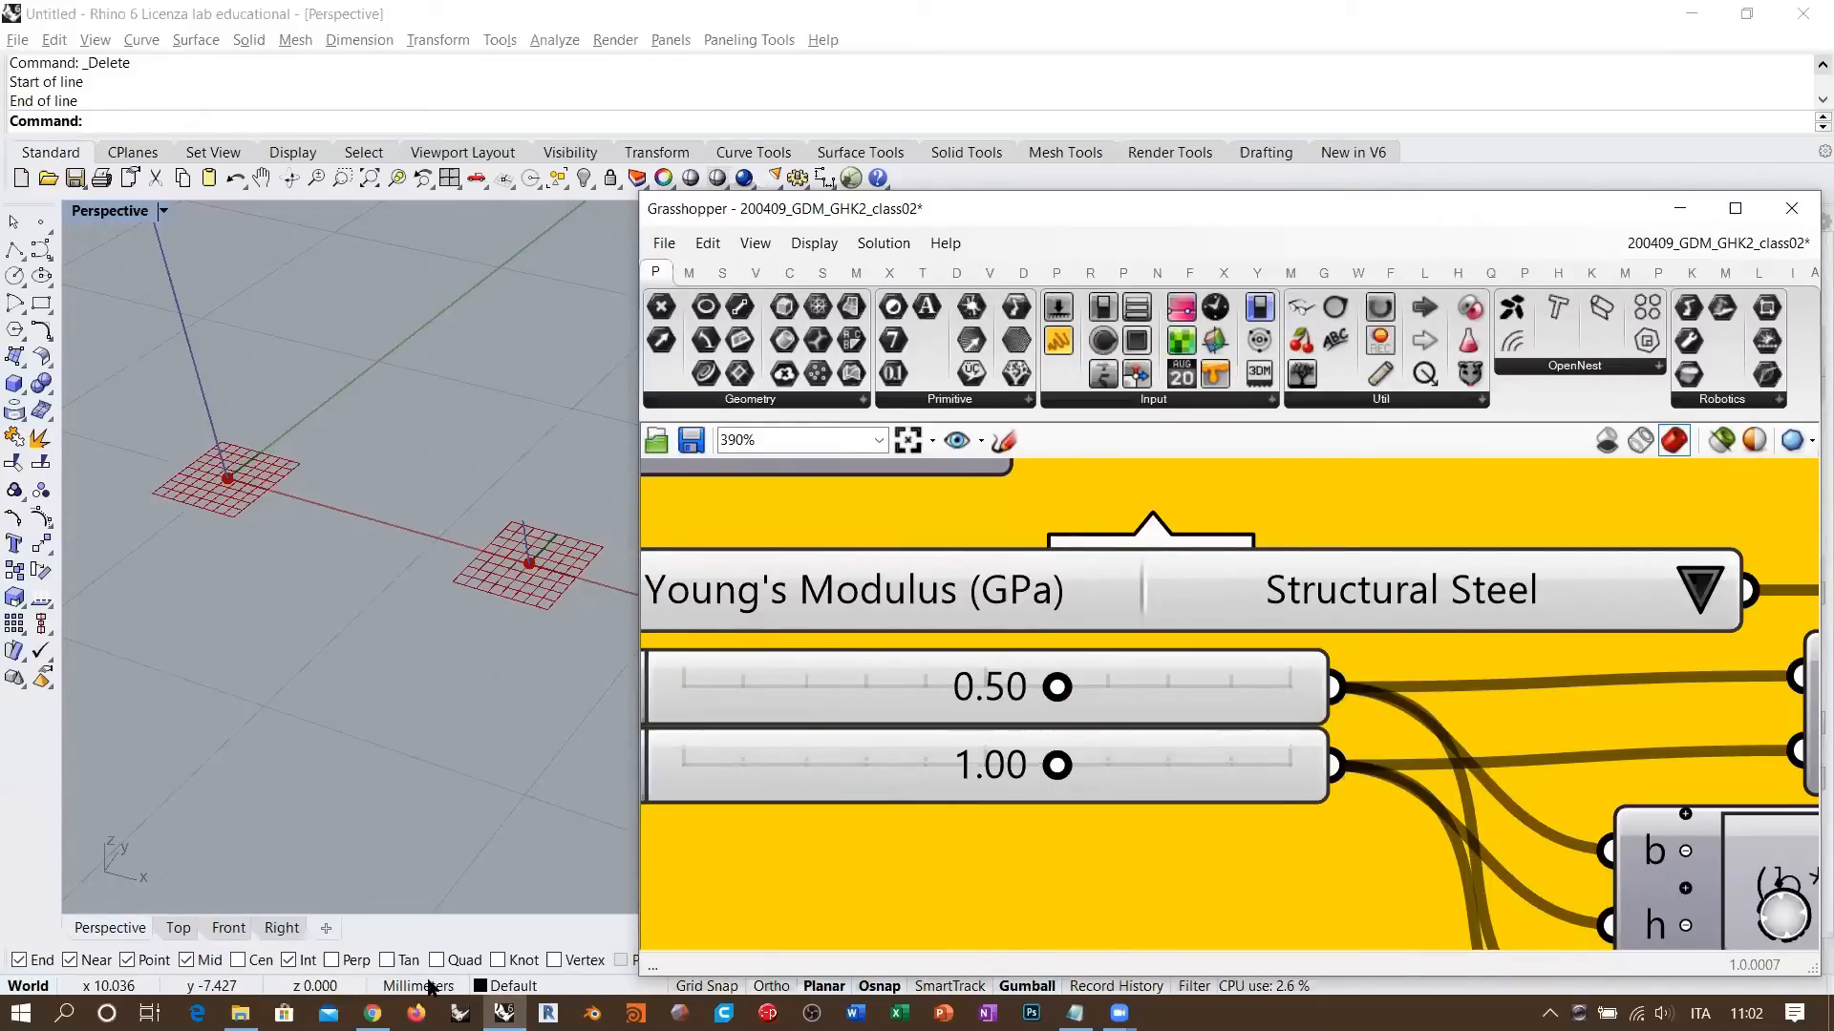
right_click_drag(516, 643, 250, 502)
right_click_drag(495, 584, 479, 536)
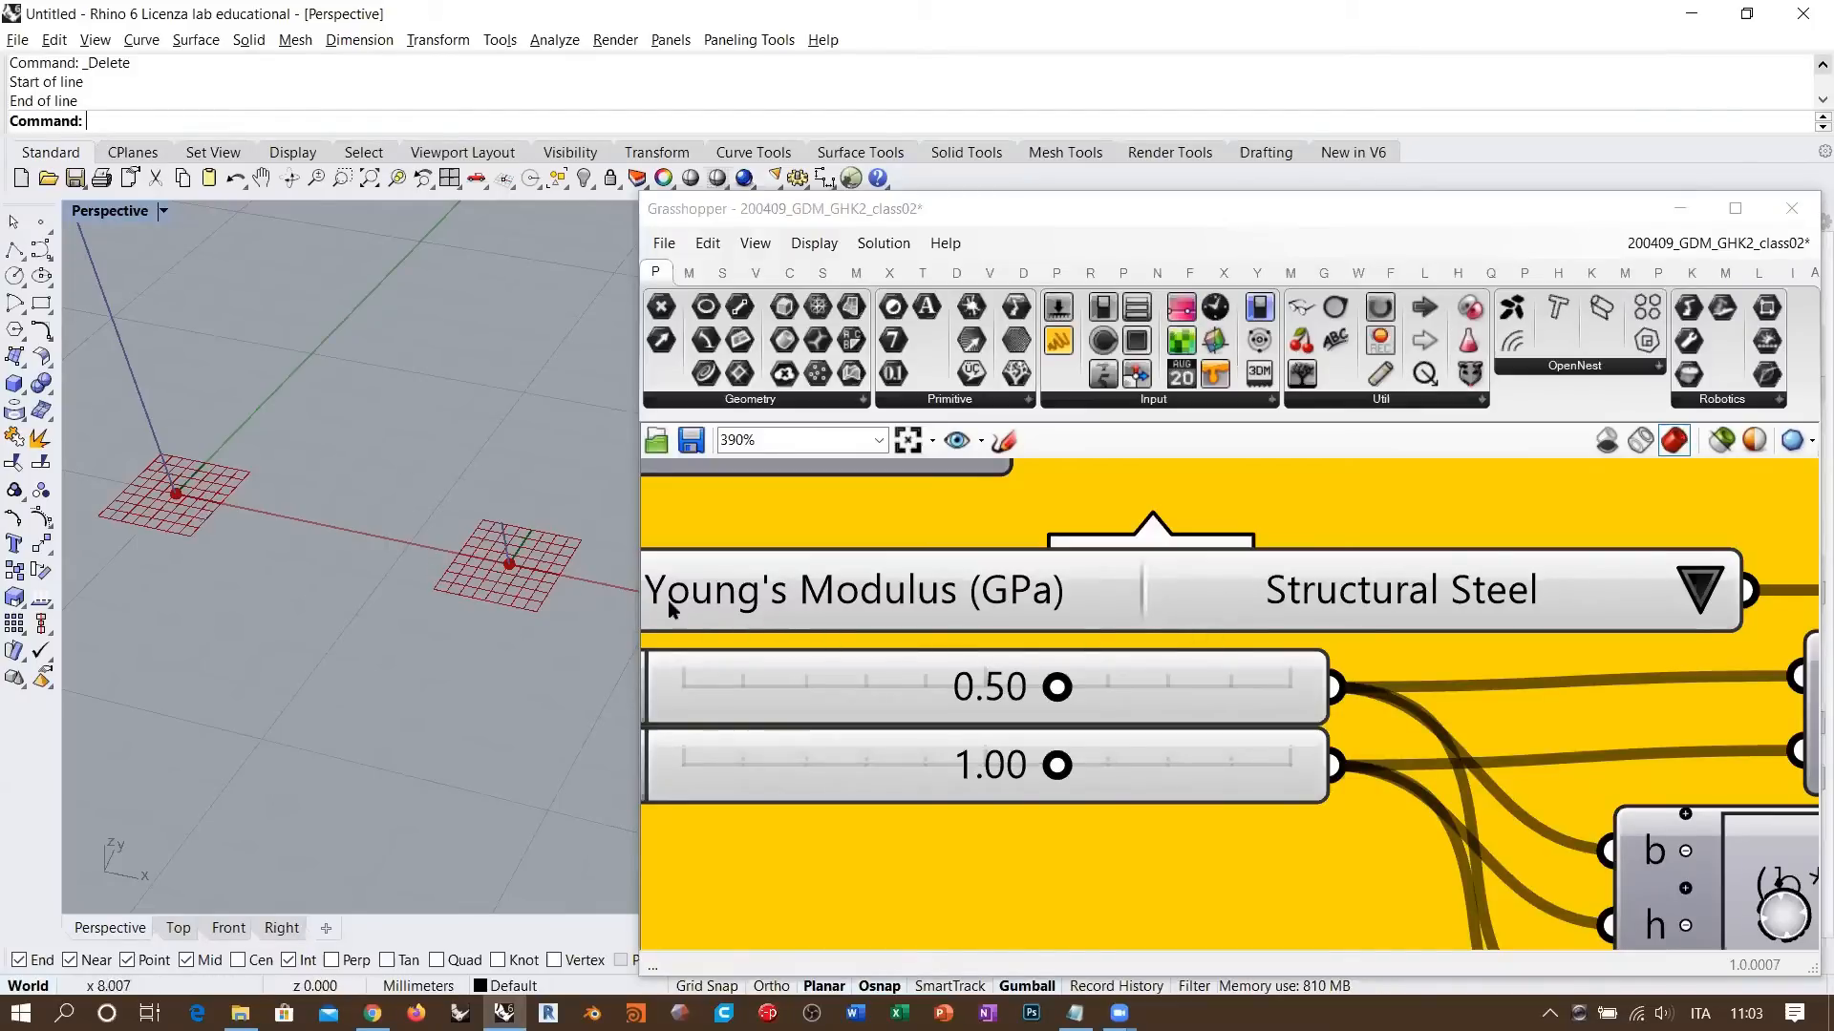
scroll(1270, 645, "down", 5)
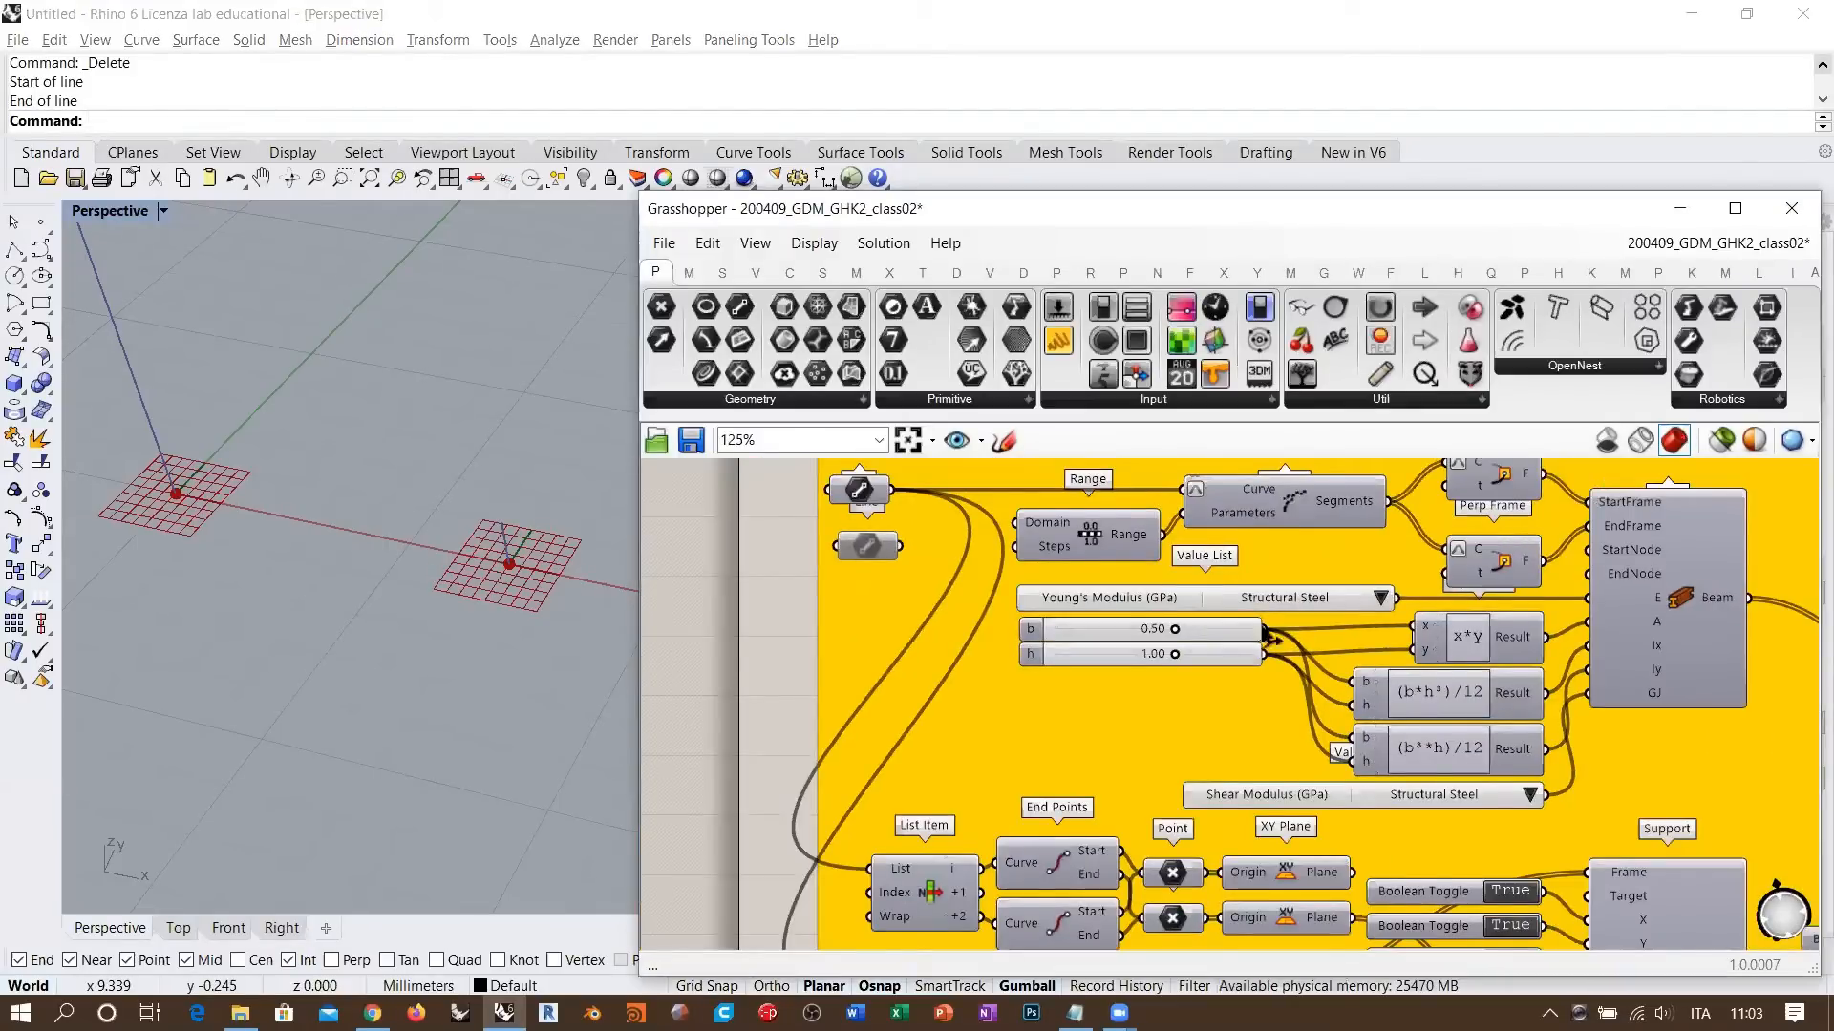
right_click_drag(1263, 627, 1178, 637)
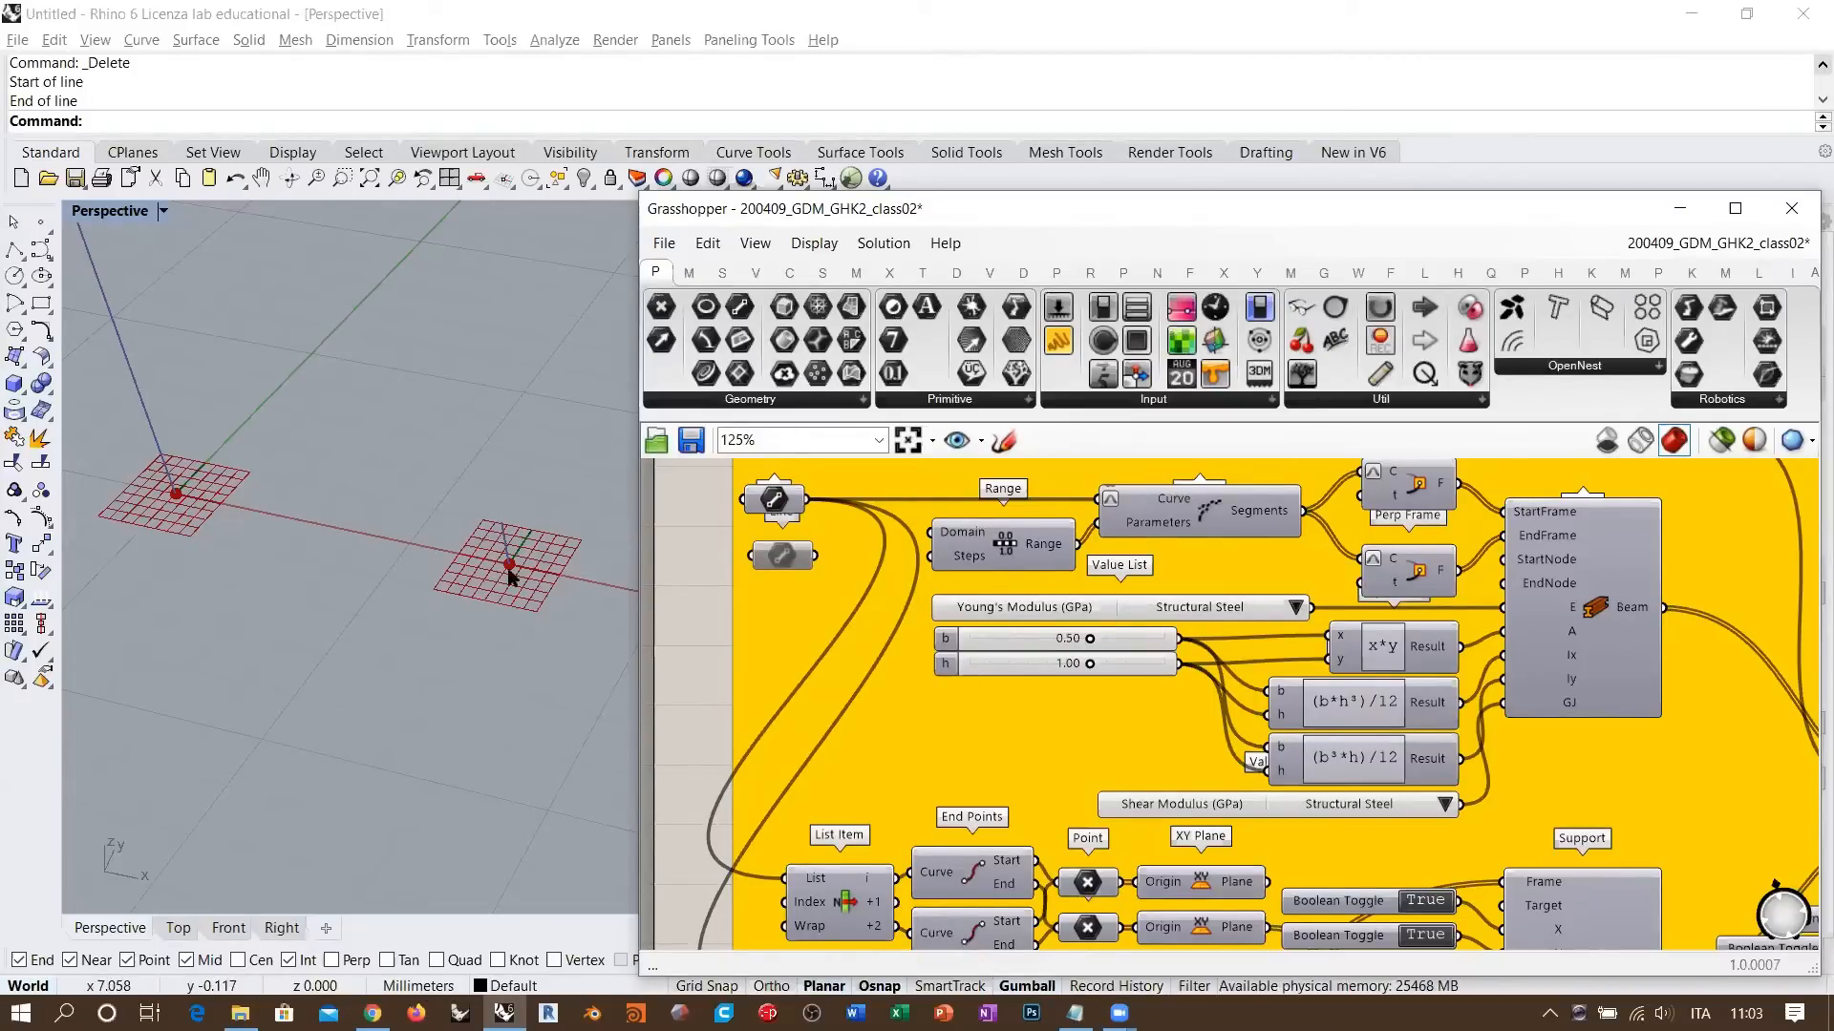
right_click_drag(1471, 630, 1408, 652)
scroll(1103, 675, "up", 5)
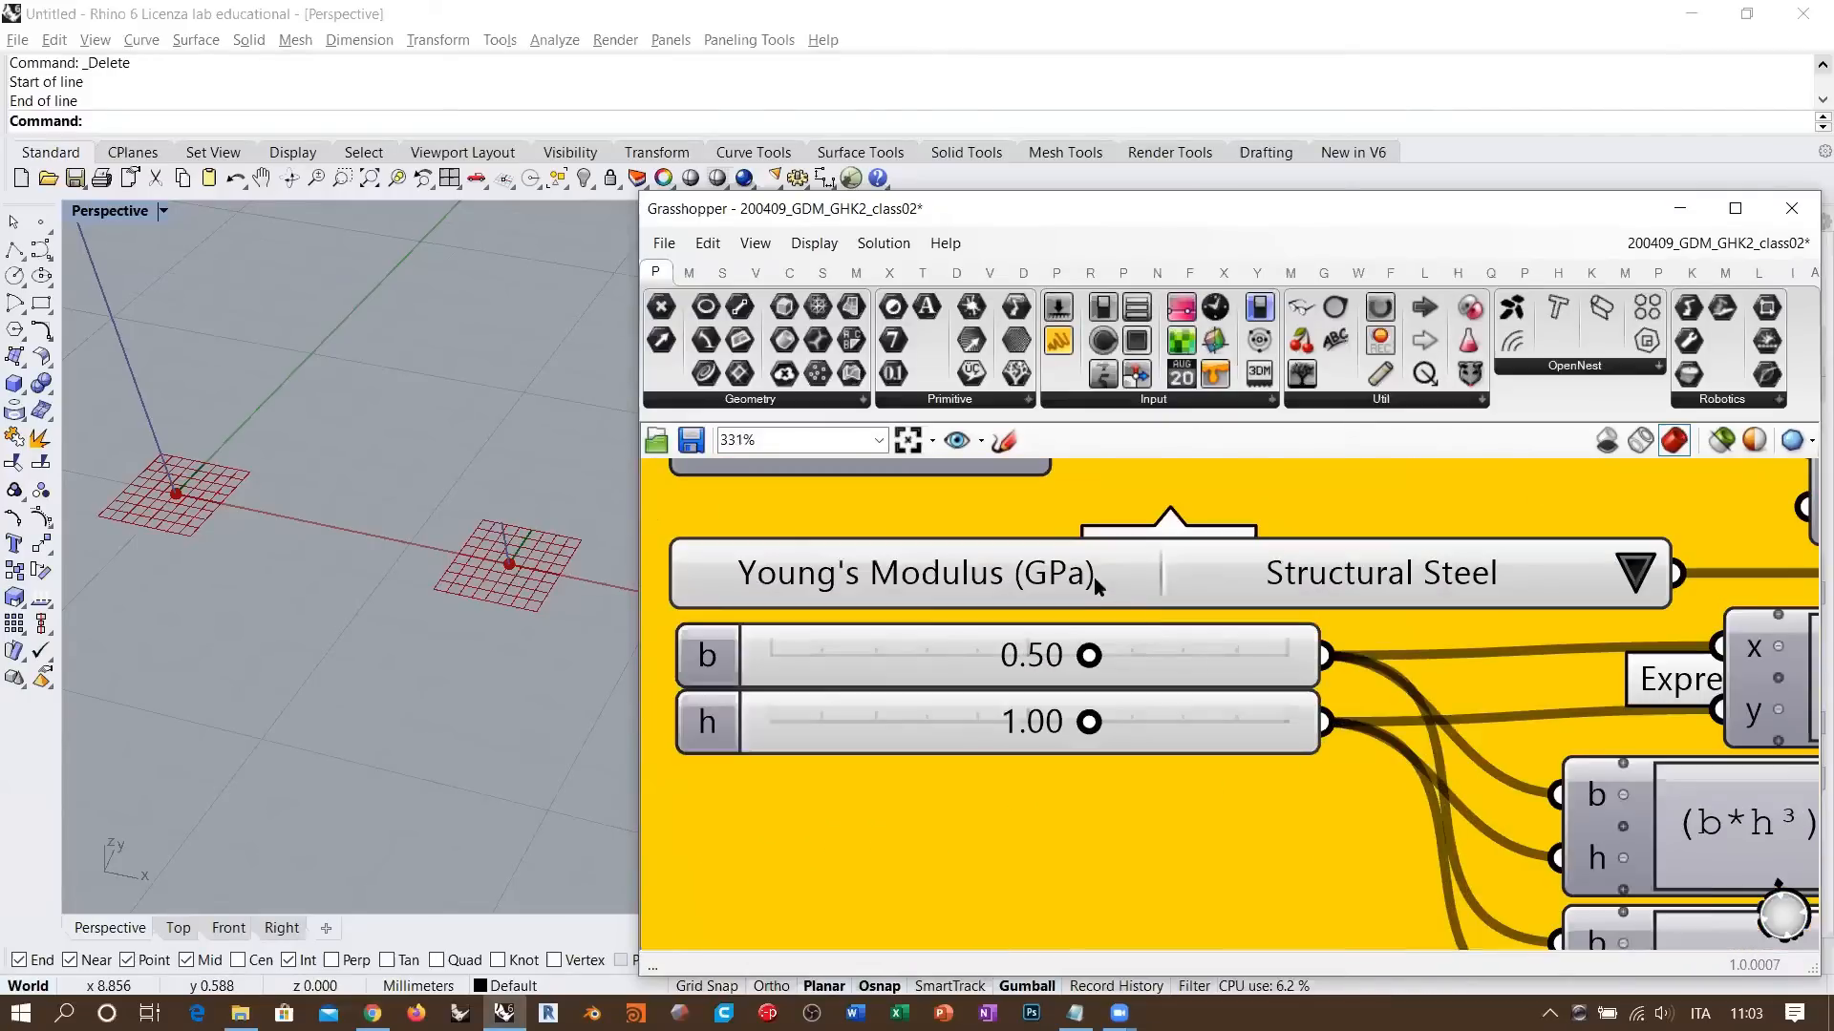
- Examine the beam's A input and highlight the b and h sliders that supply the section dimensions
scroll(1080, 588, "down", 4)
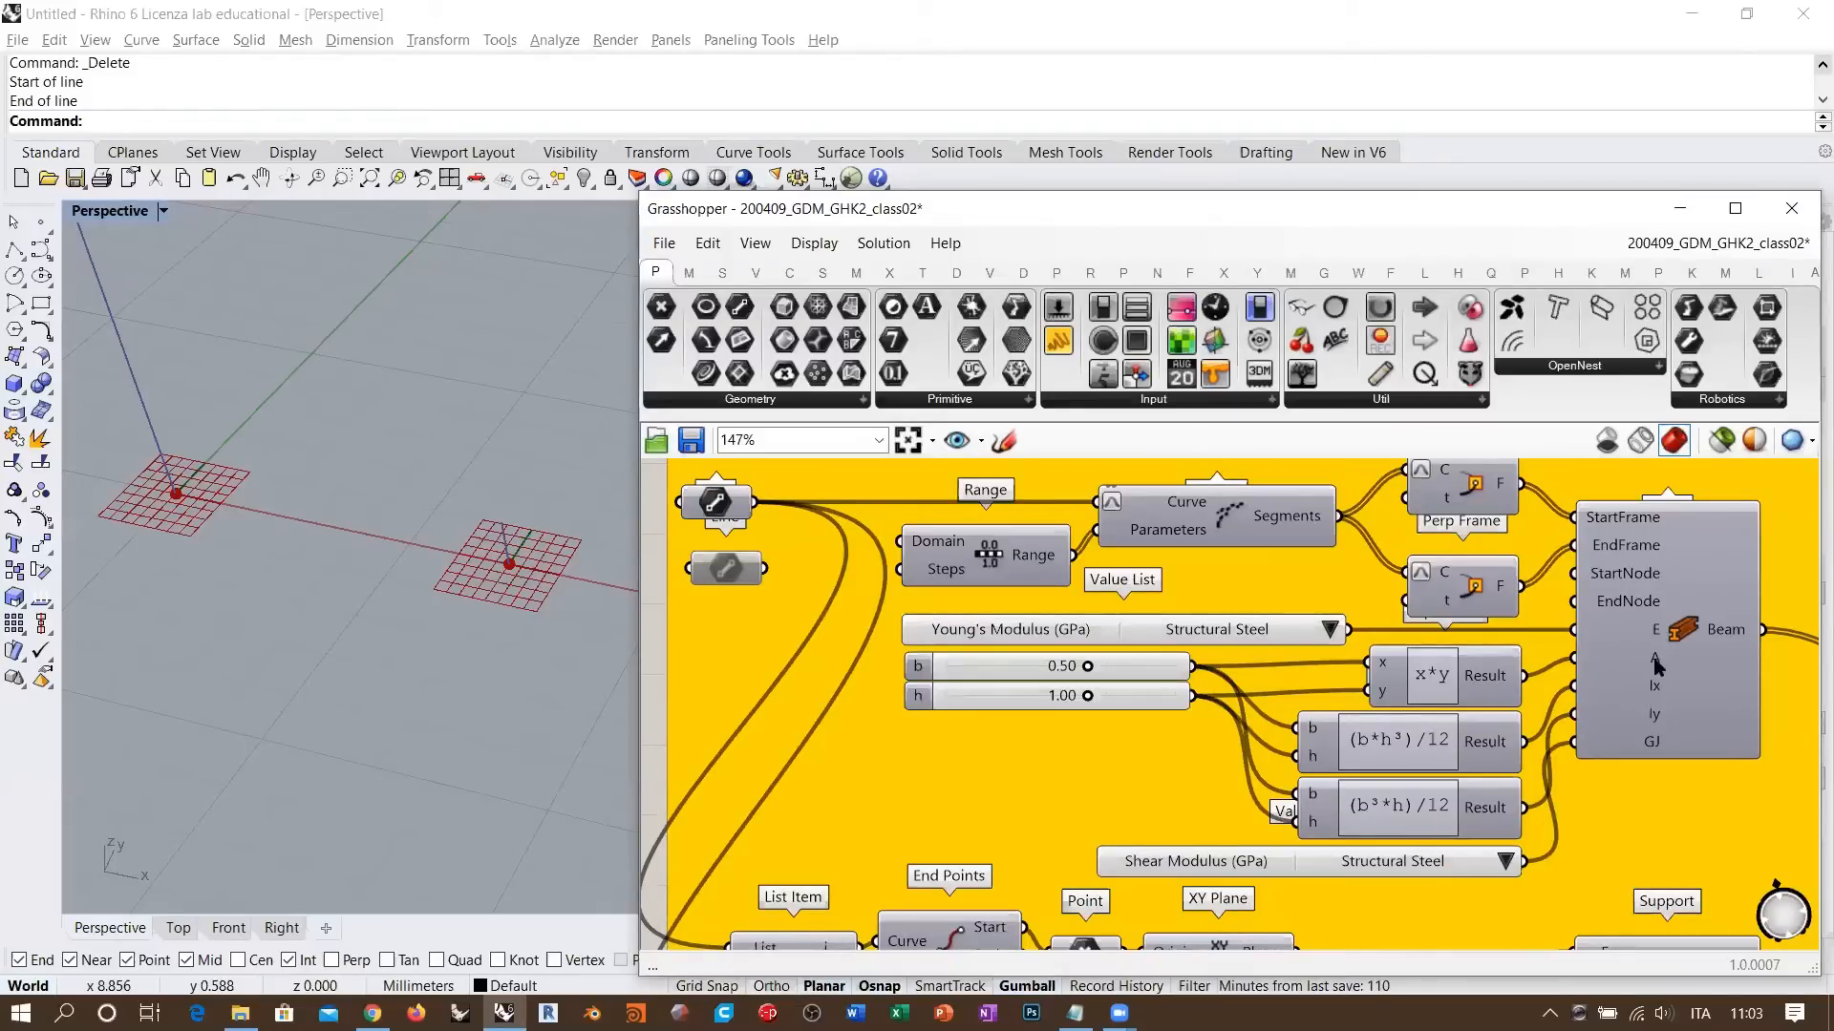
mouse_move(1656, 666)
scroll(993, 707, "up", 4)
left_click(1028, 613)
left_click(1028, 676, "shift")
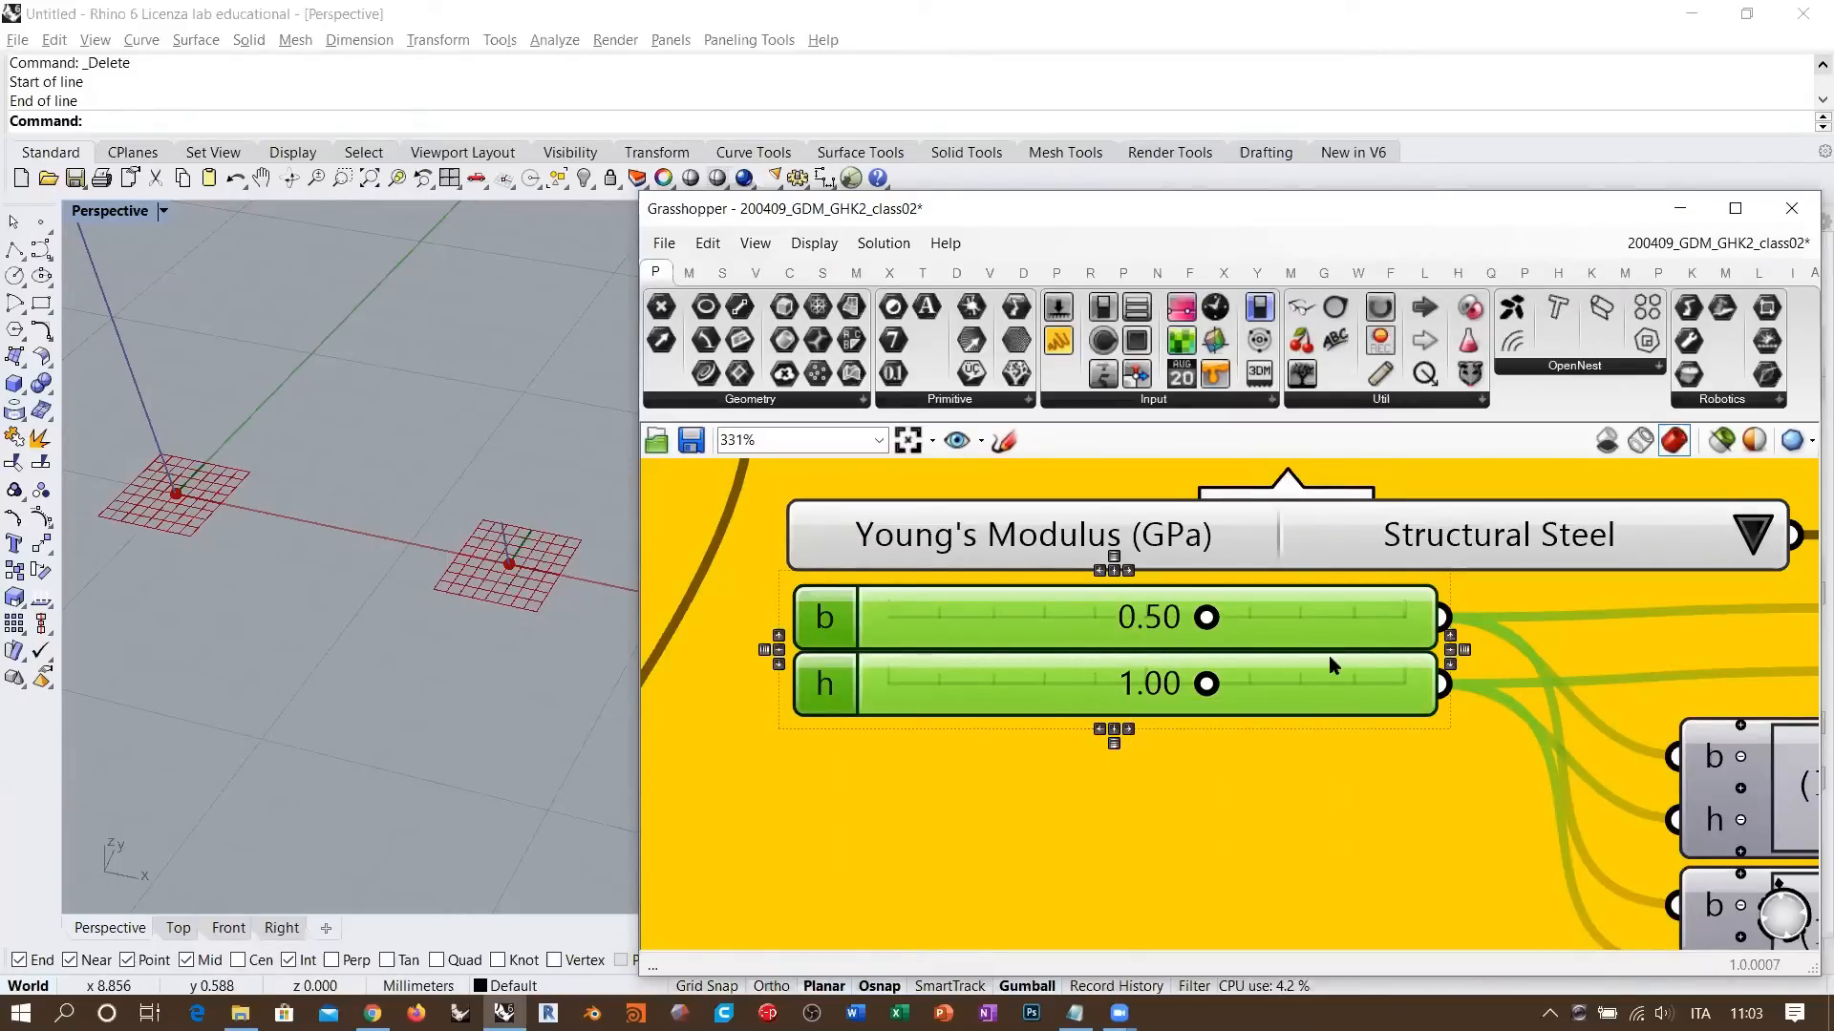
scroll(1108, 640, "down", 2)
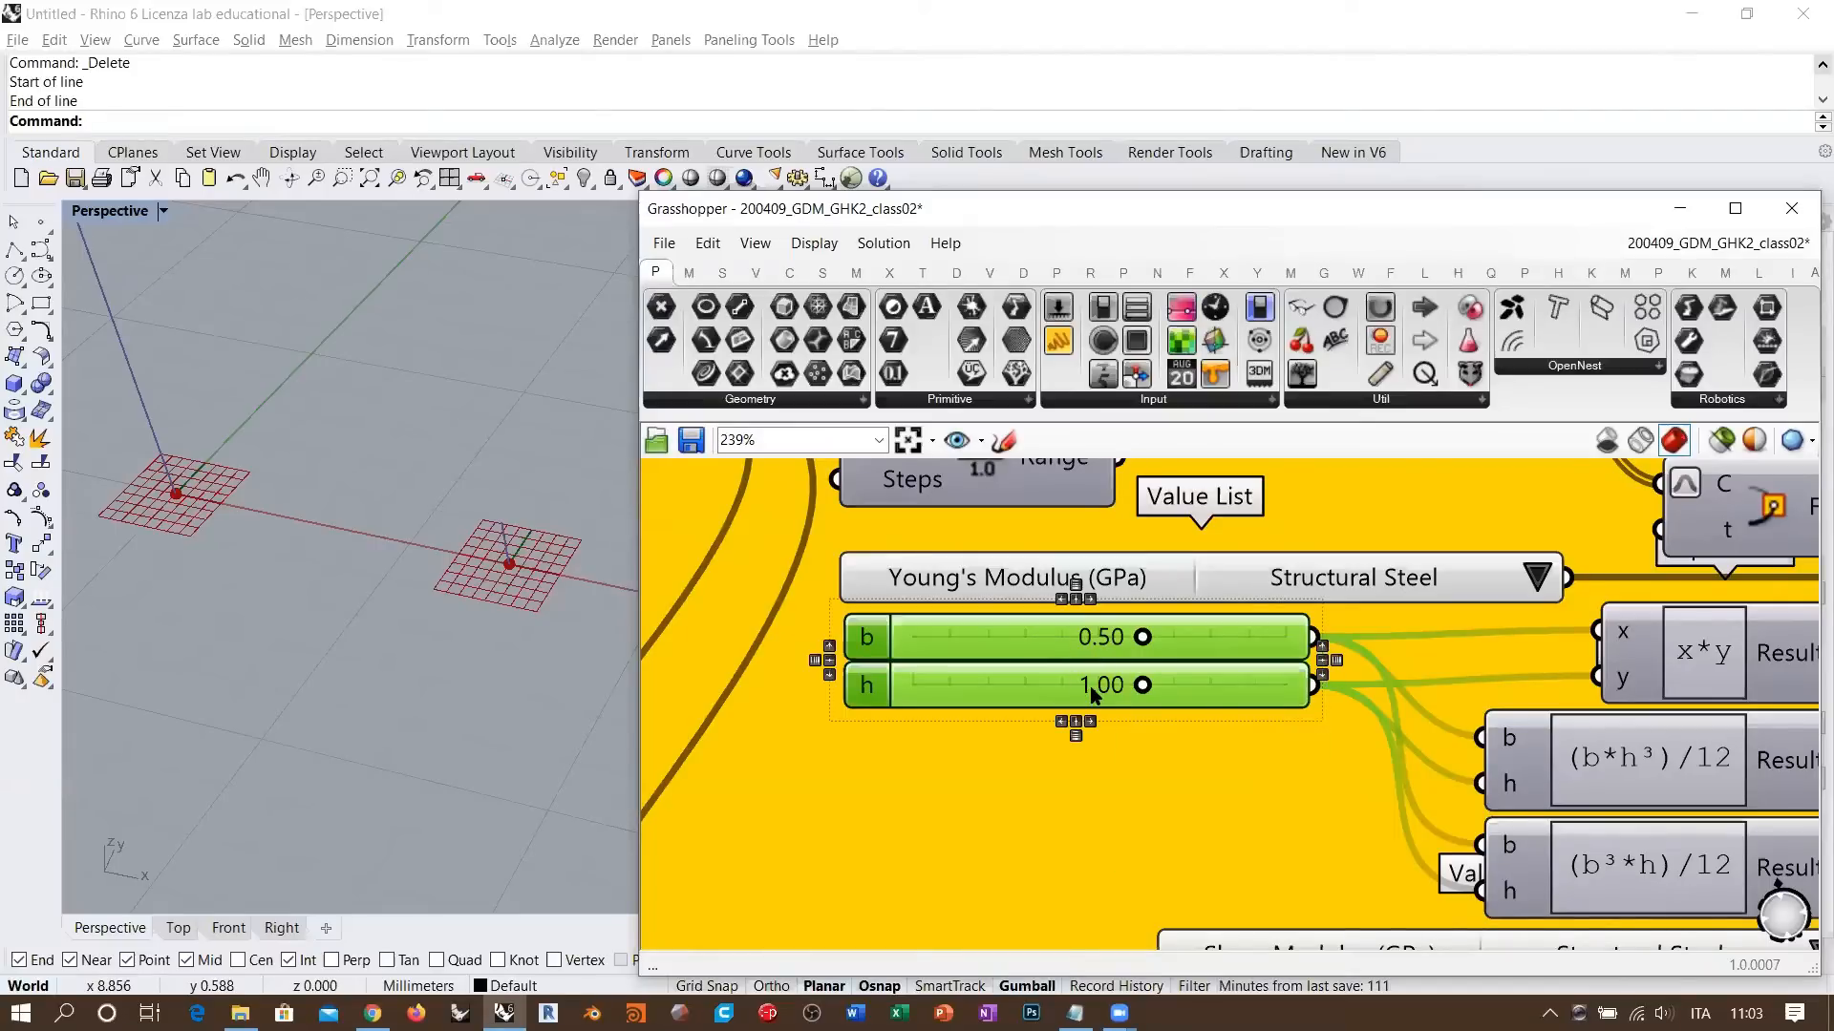
left_click(982, 682)
left_click(986, 642)
- Highlight the b and h sliders one at a time and trace each one's wires to the section expressions
scroll(989, 648, "down", 3)
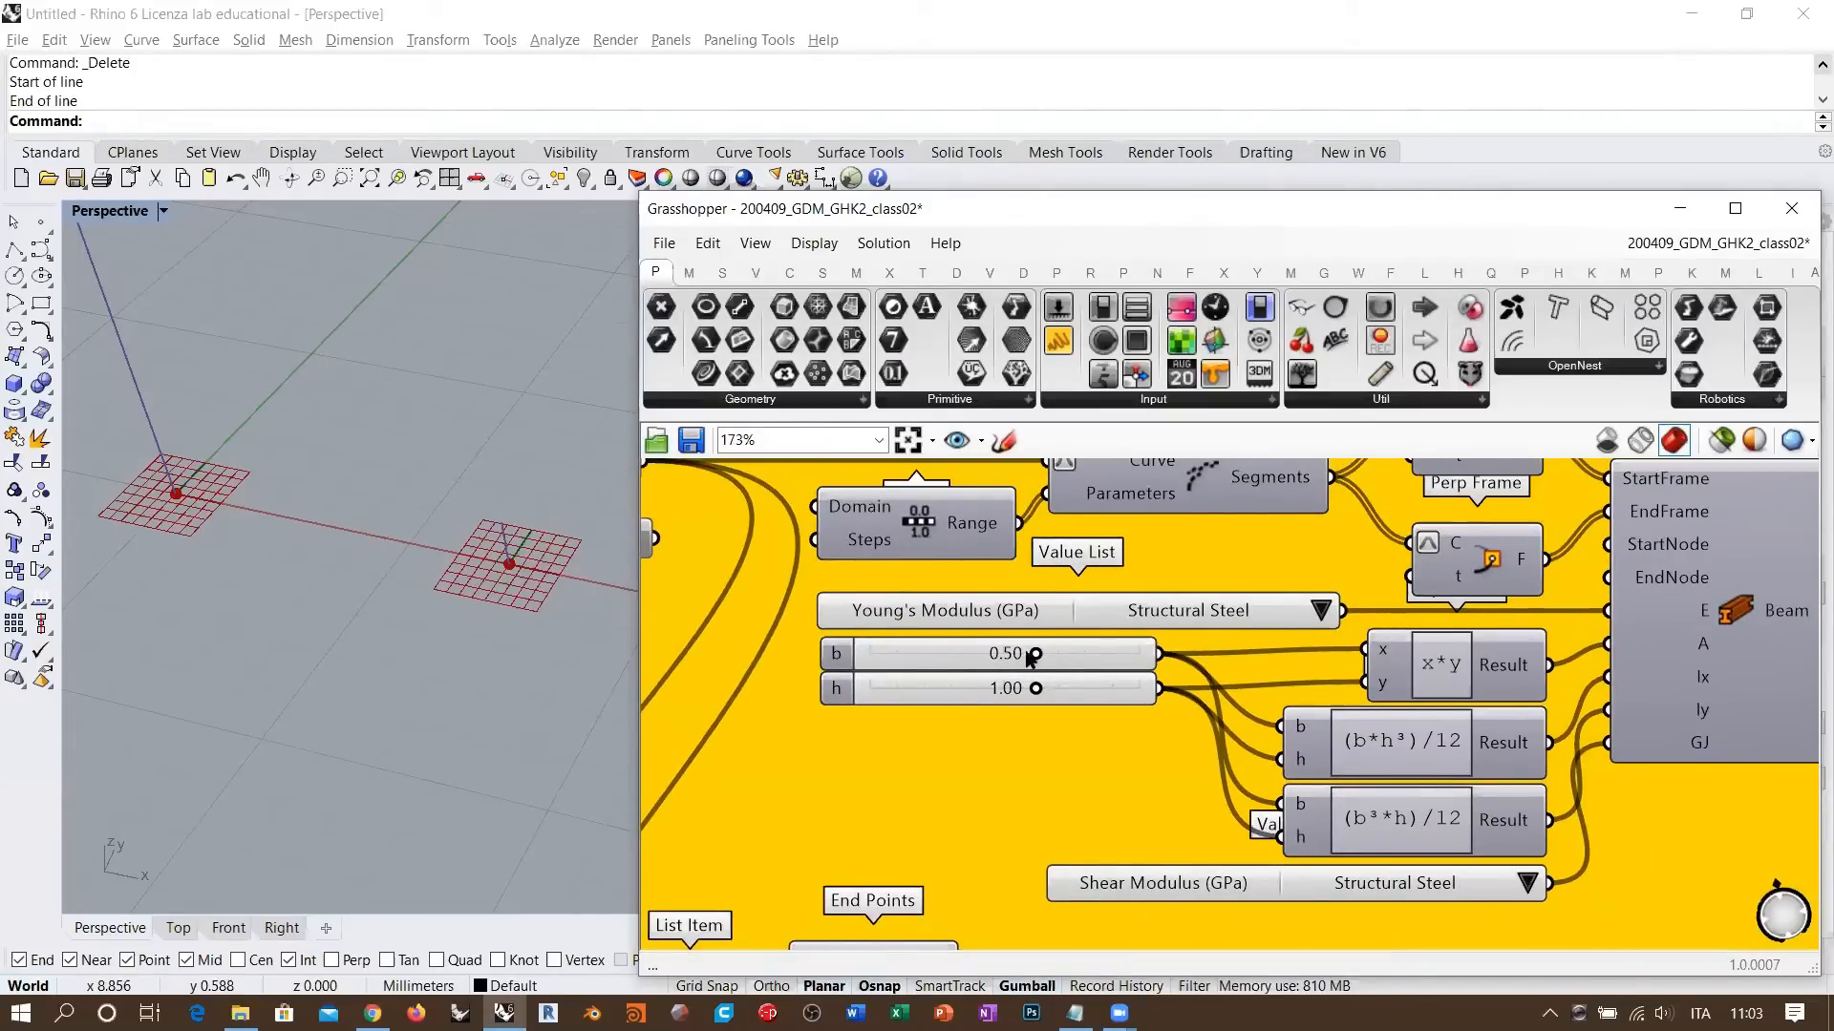
left_click(958, 662)
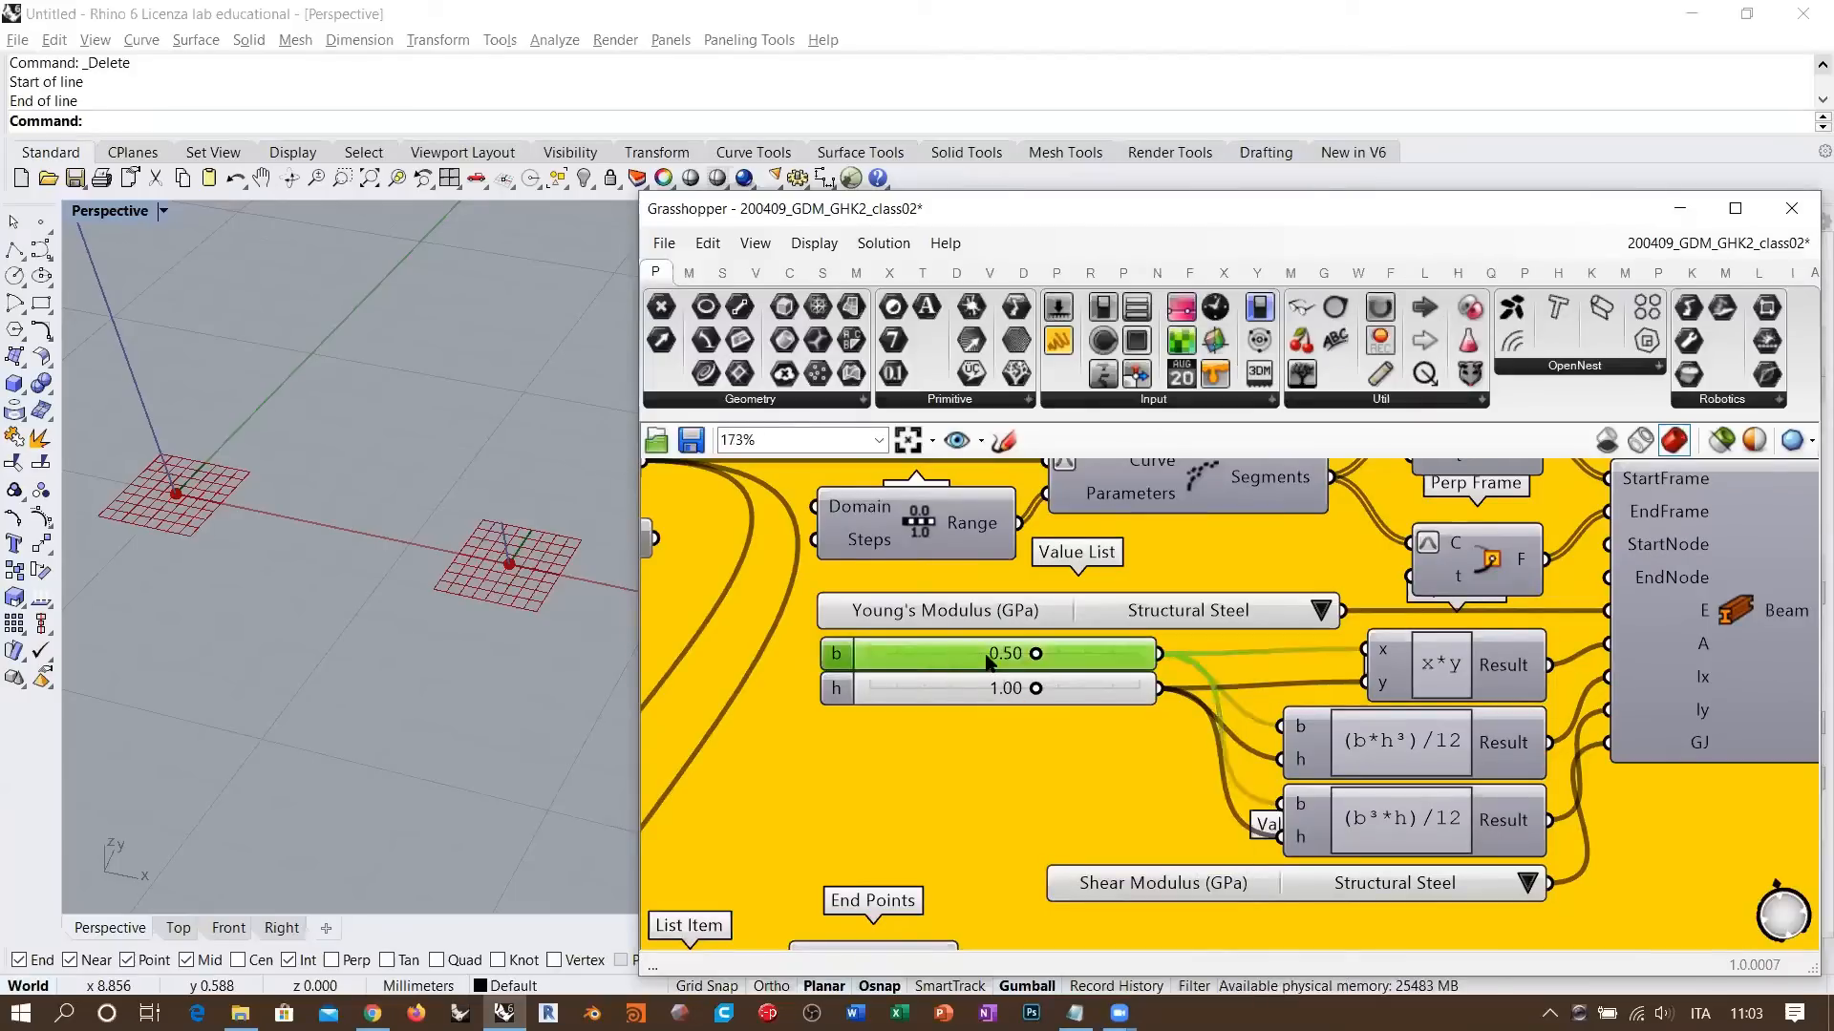
left_click(996, 692)
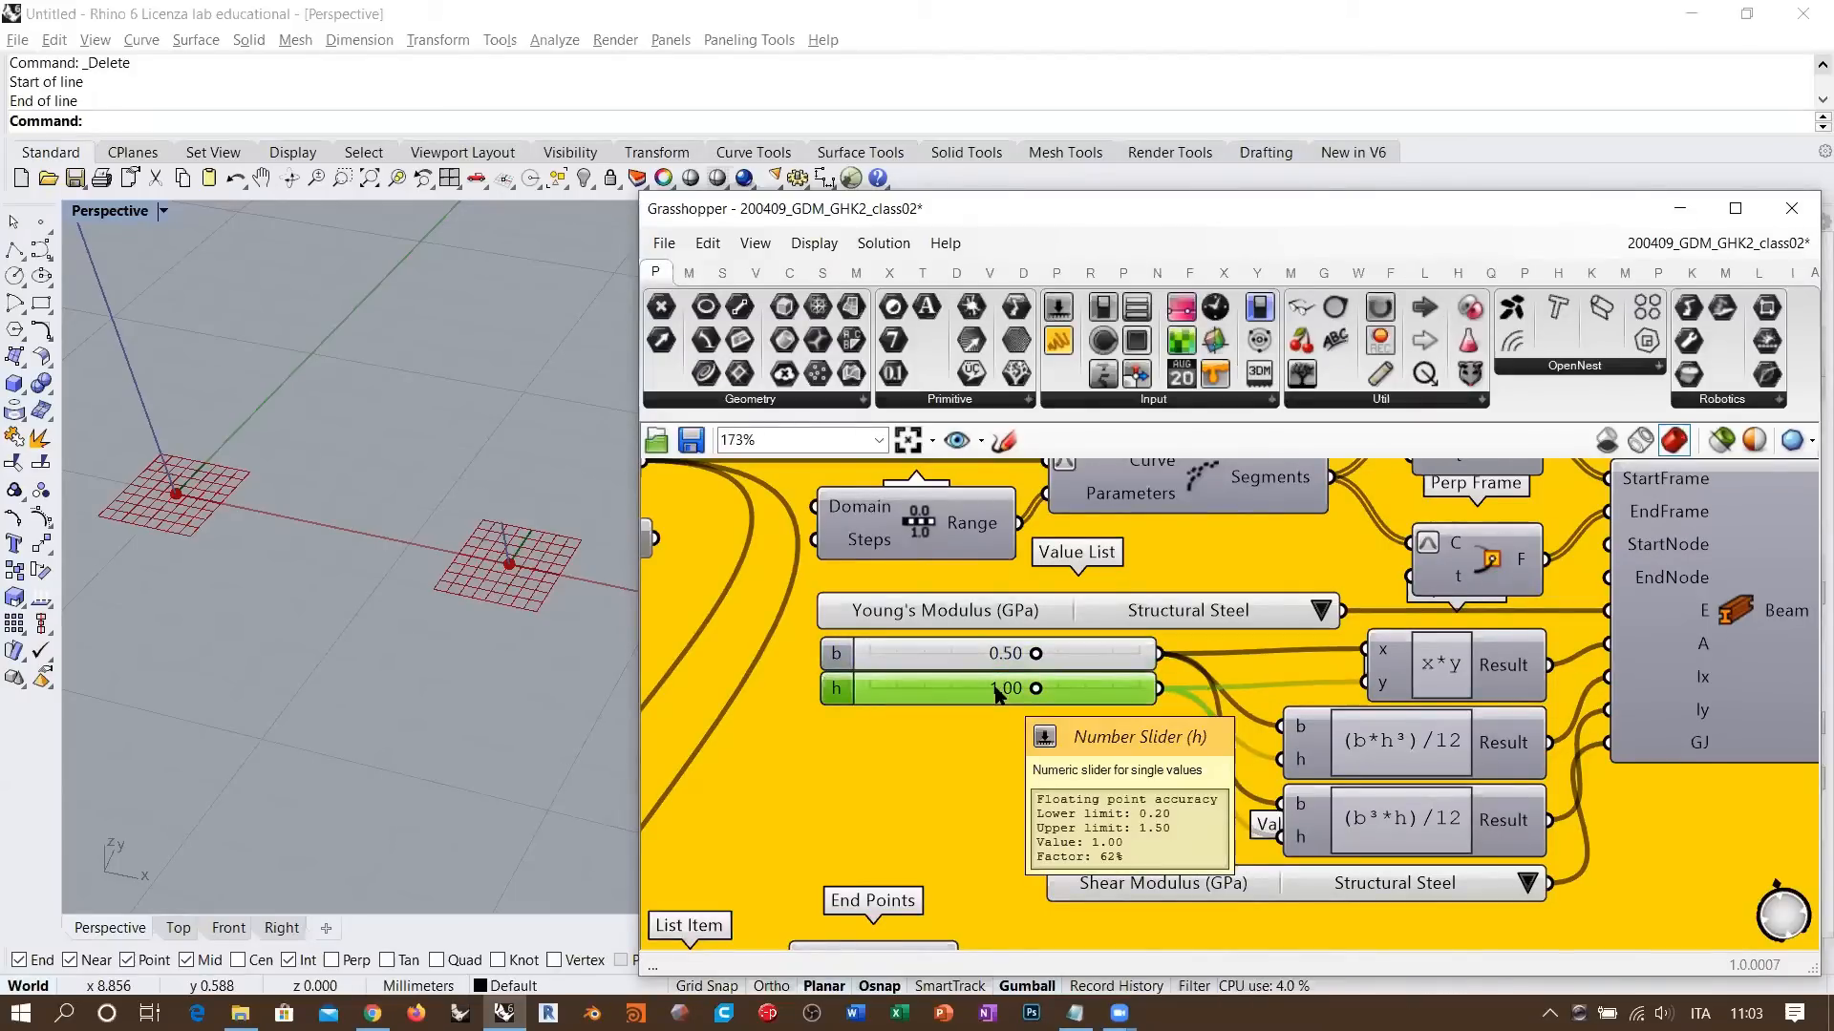
left_click(1009, 673)
scroll(1297, 631, "down", 2)
right_click_drag(1674, 609, 1539, 663)
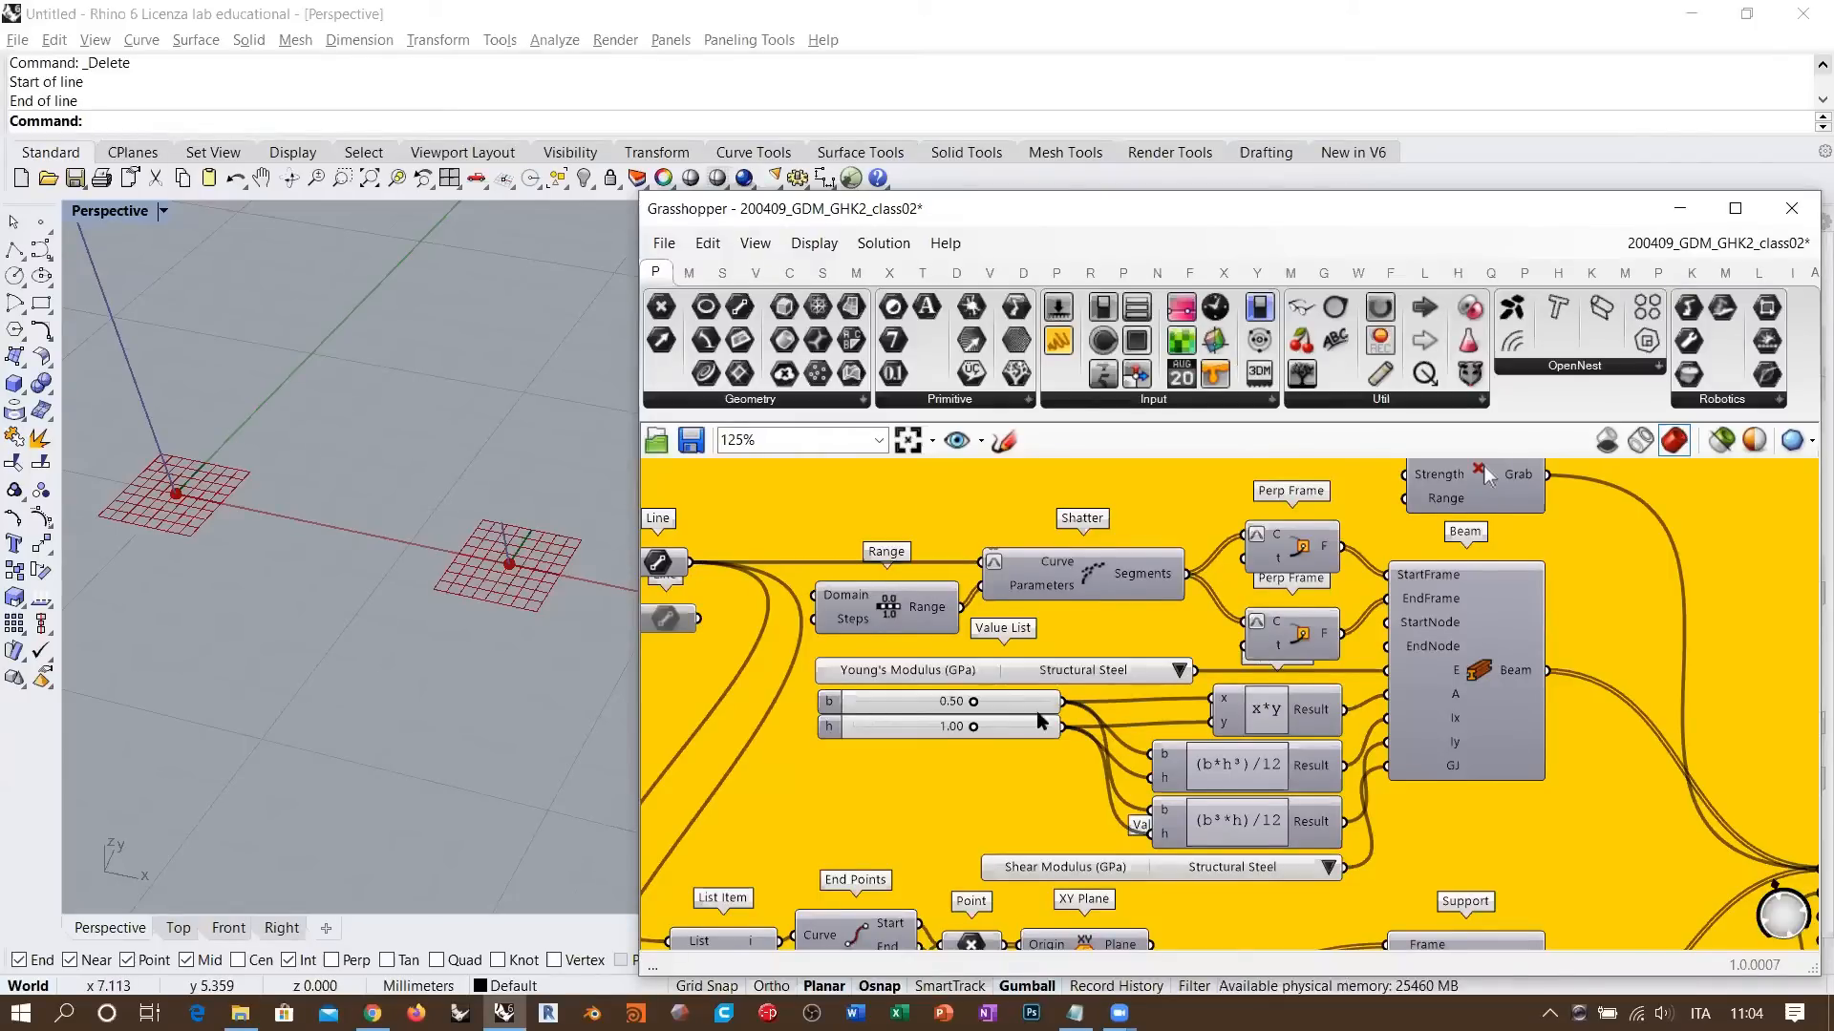
- Highlight the b and h sliders together with the x*y expression to trace the cross-section area into the beam's A input
scroll(984, 764, "up", 3)
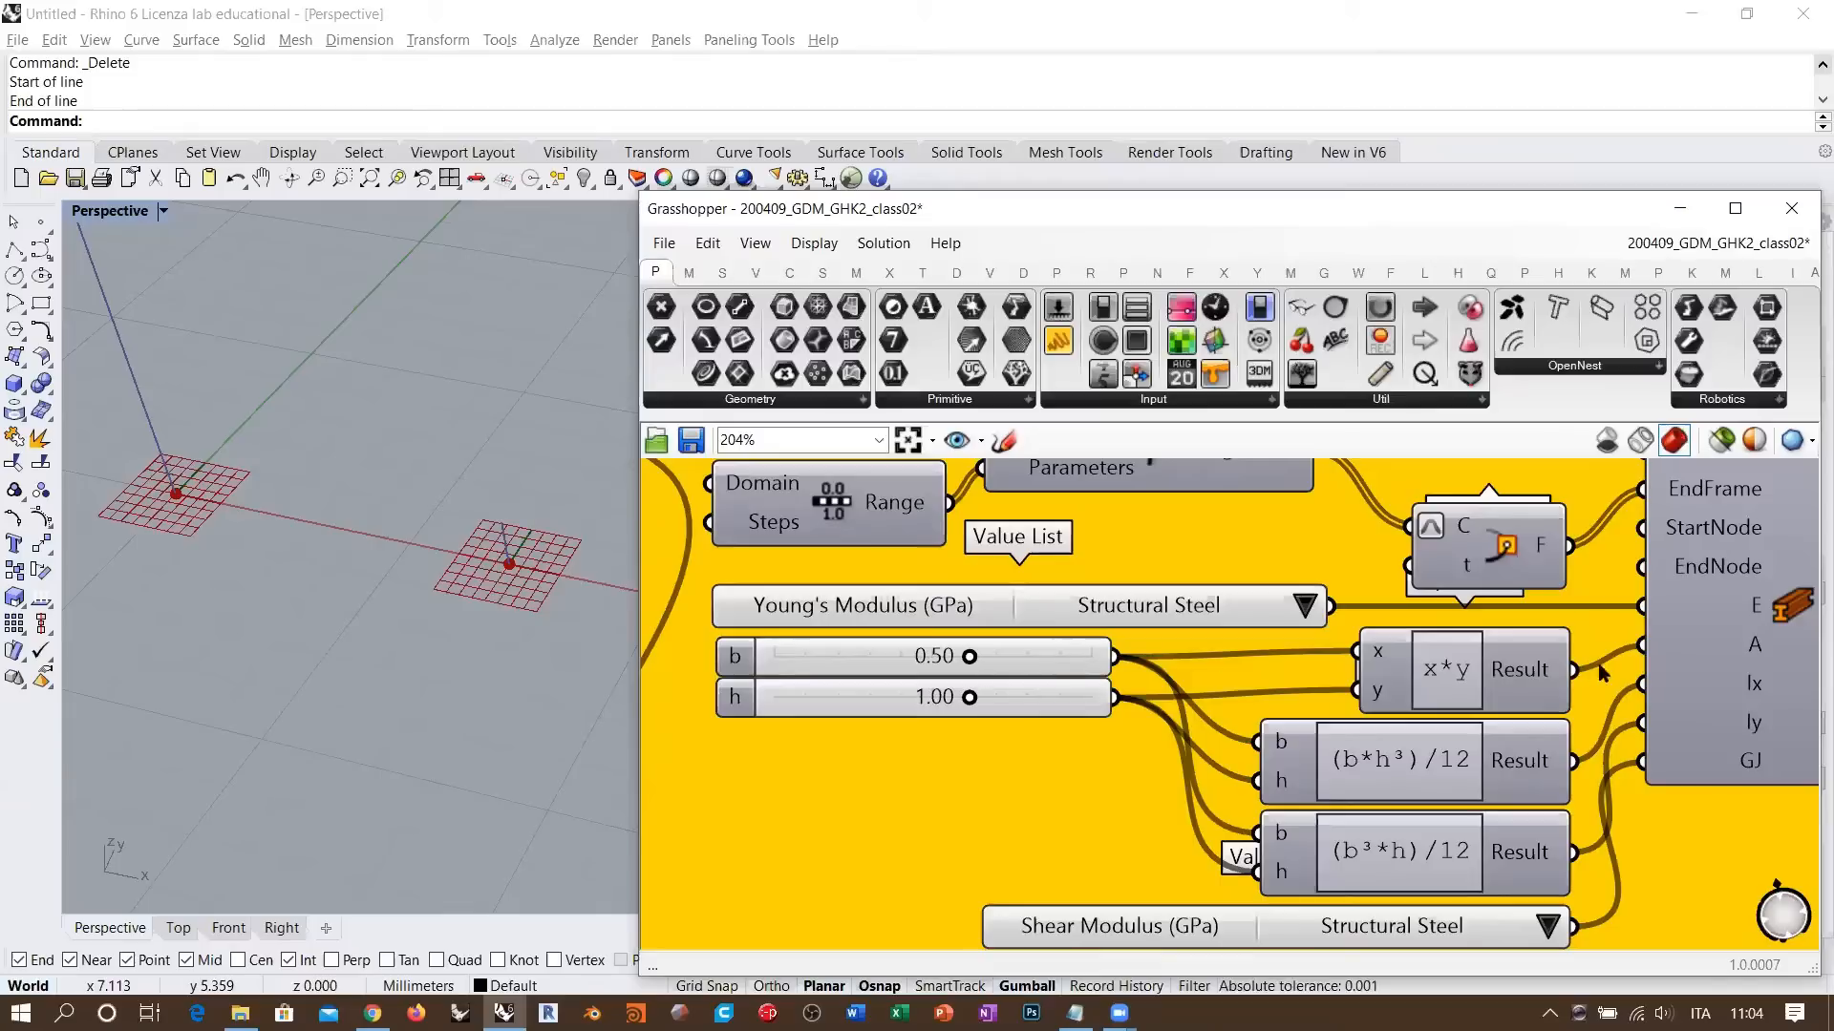
left_click(993, 664)
left_click(1018, 697, "shift")
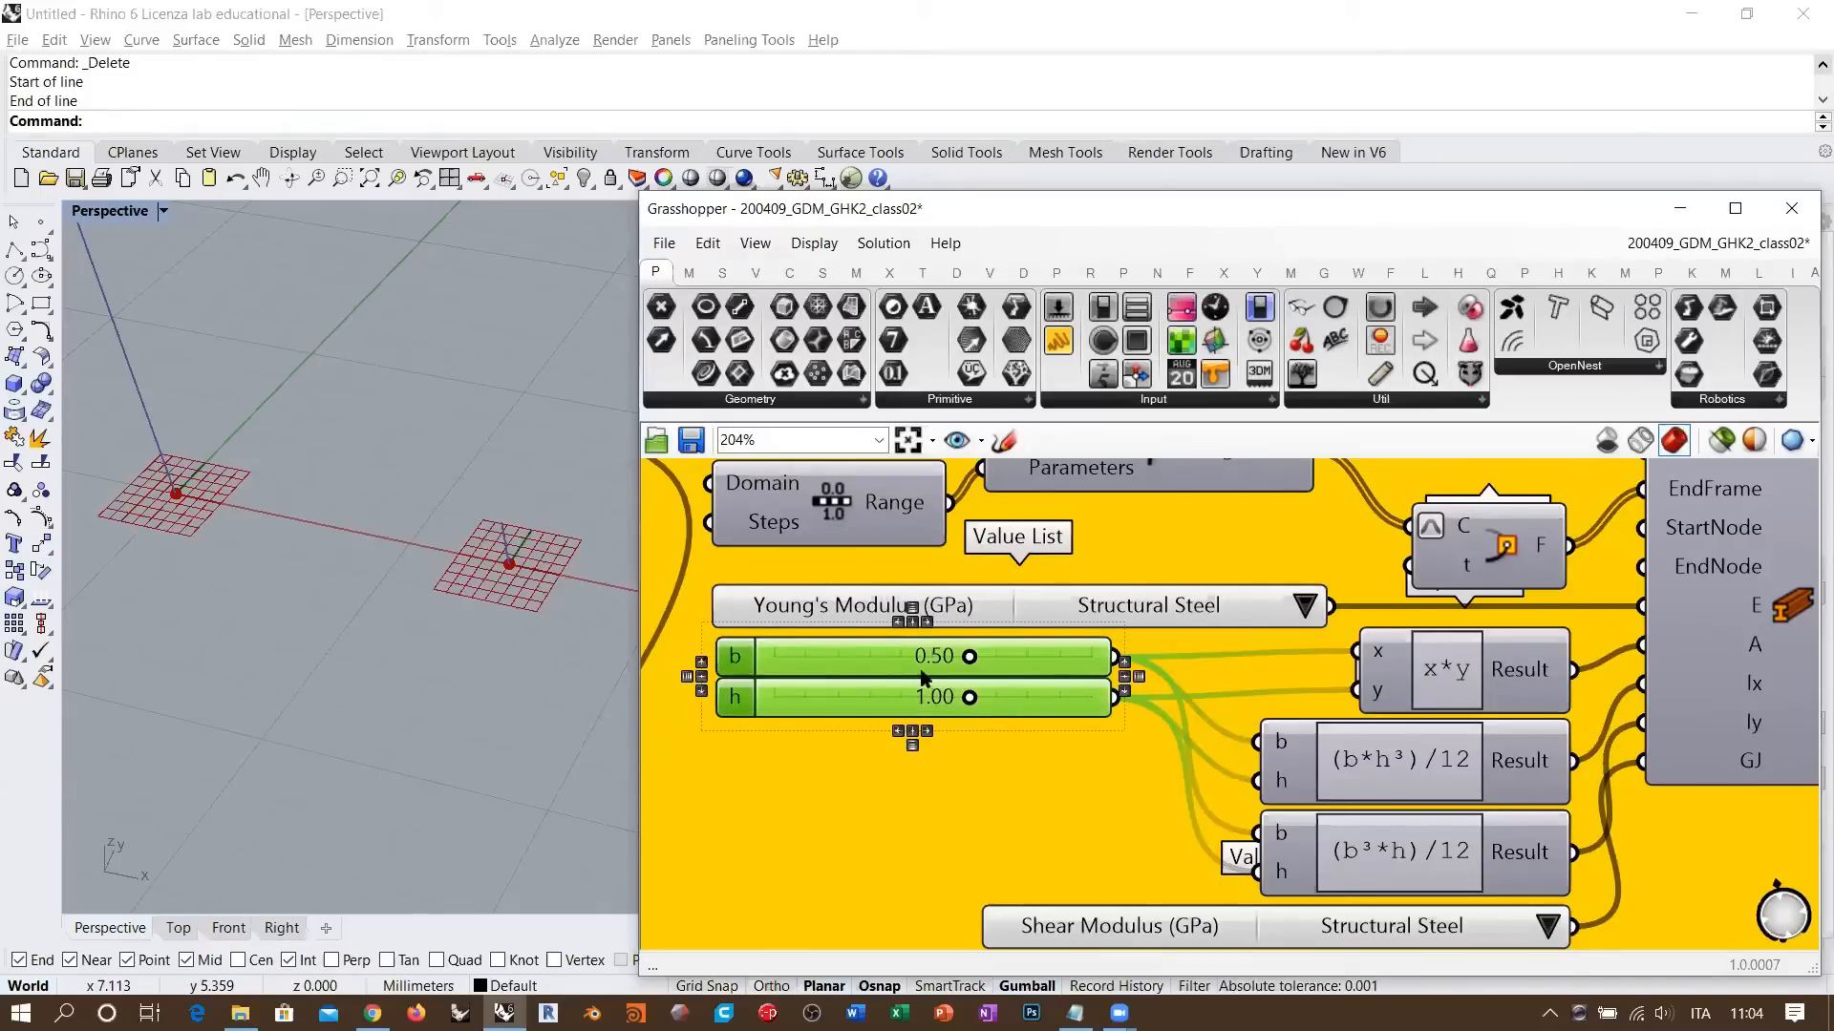
right_click_drag(1359, 689, 1201, 690)
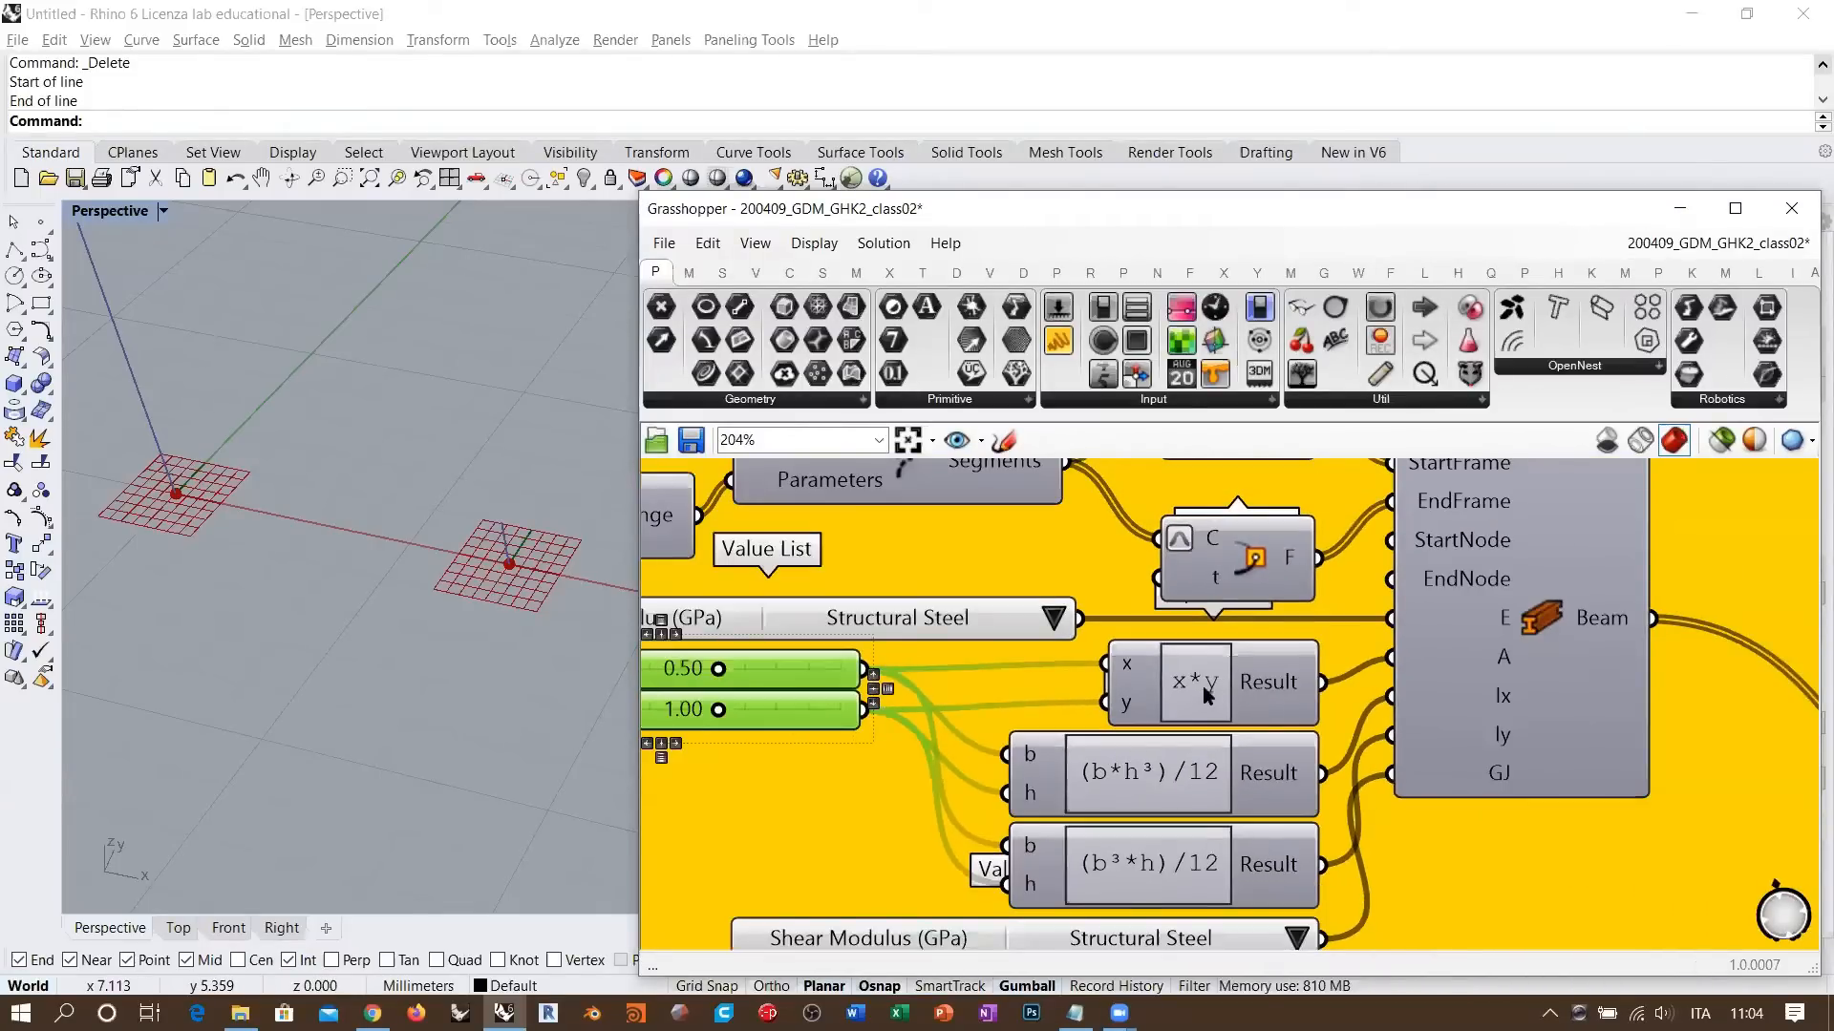
left_click(1217, 685)
left_click(1215, 685)
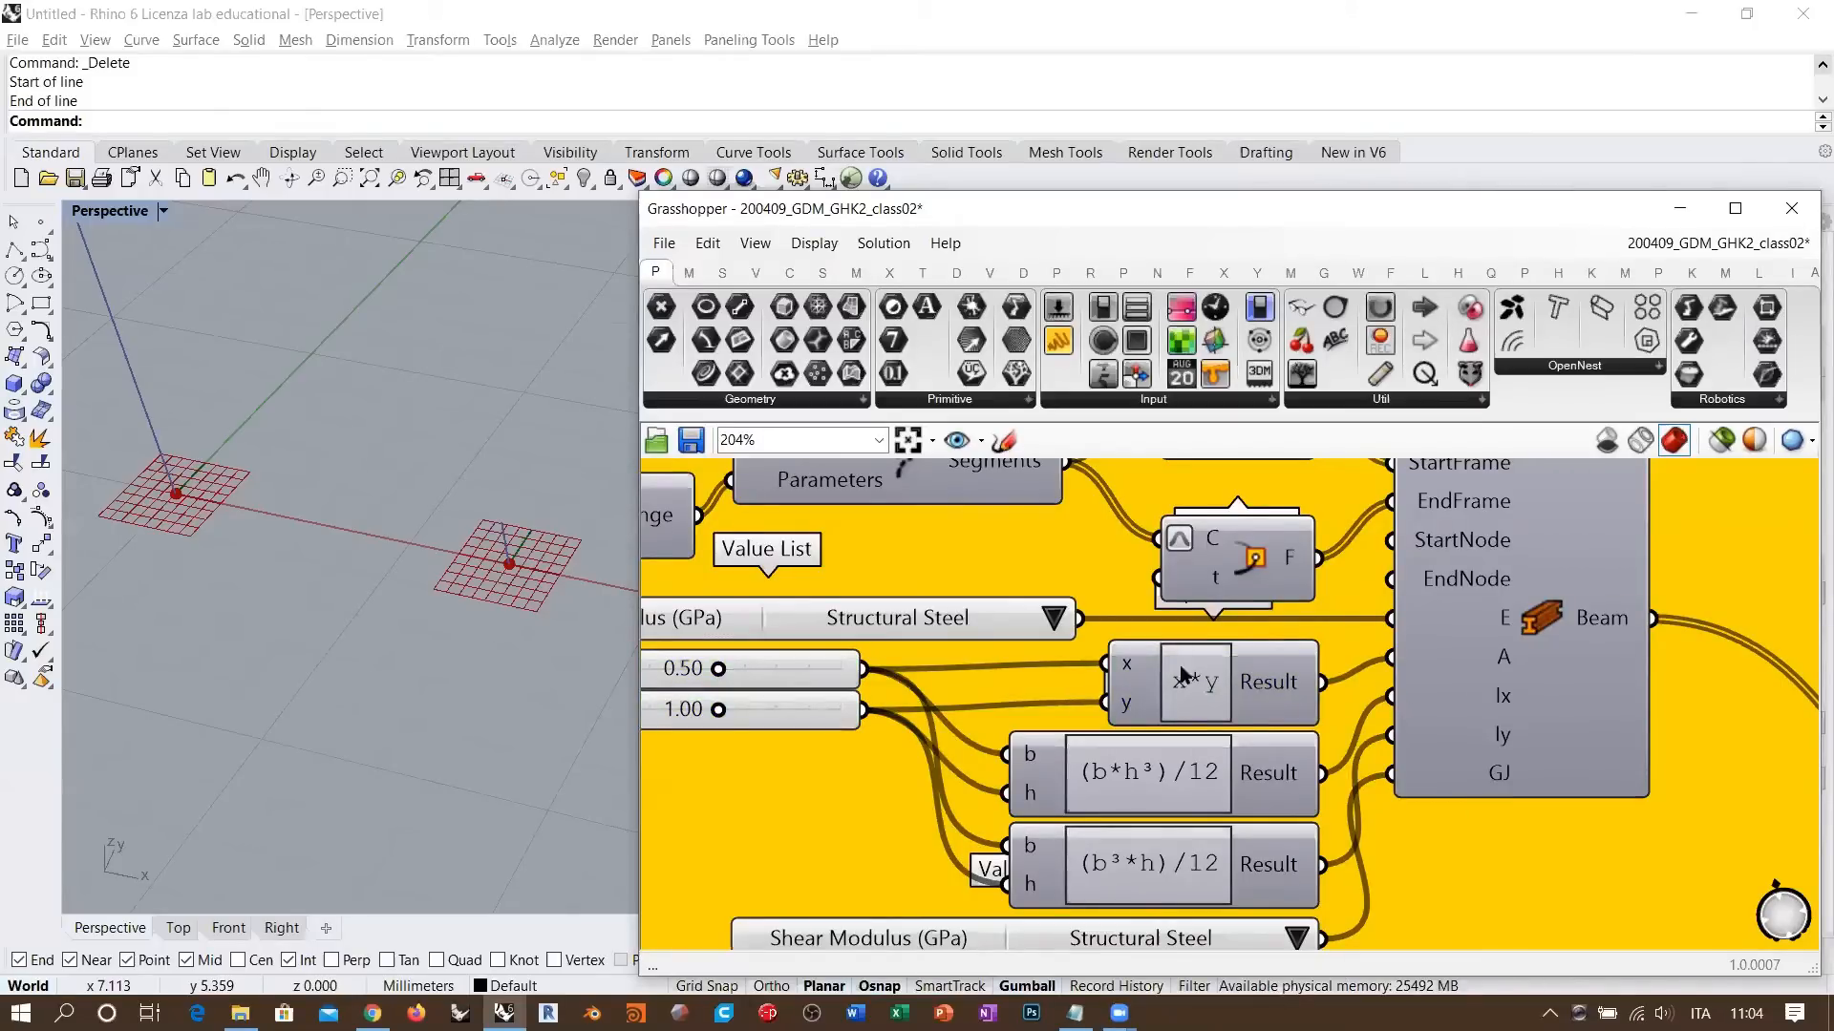
right_click_drag(1237, 685, 1337, 690)
left_click(1295, 684)
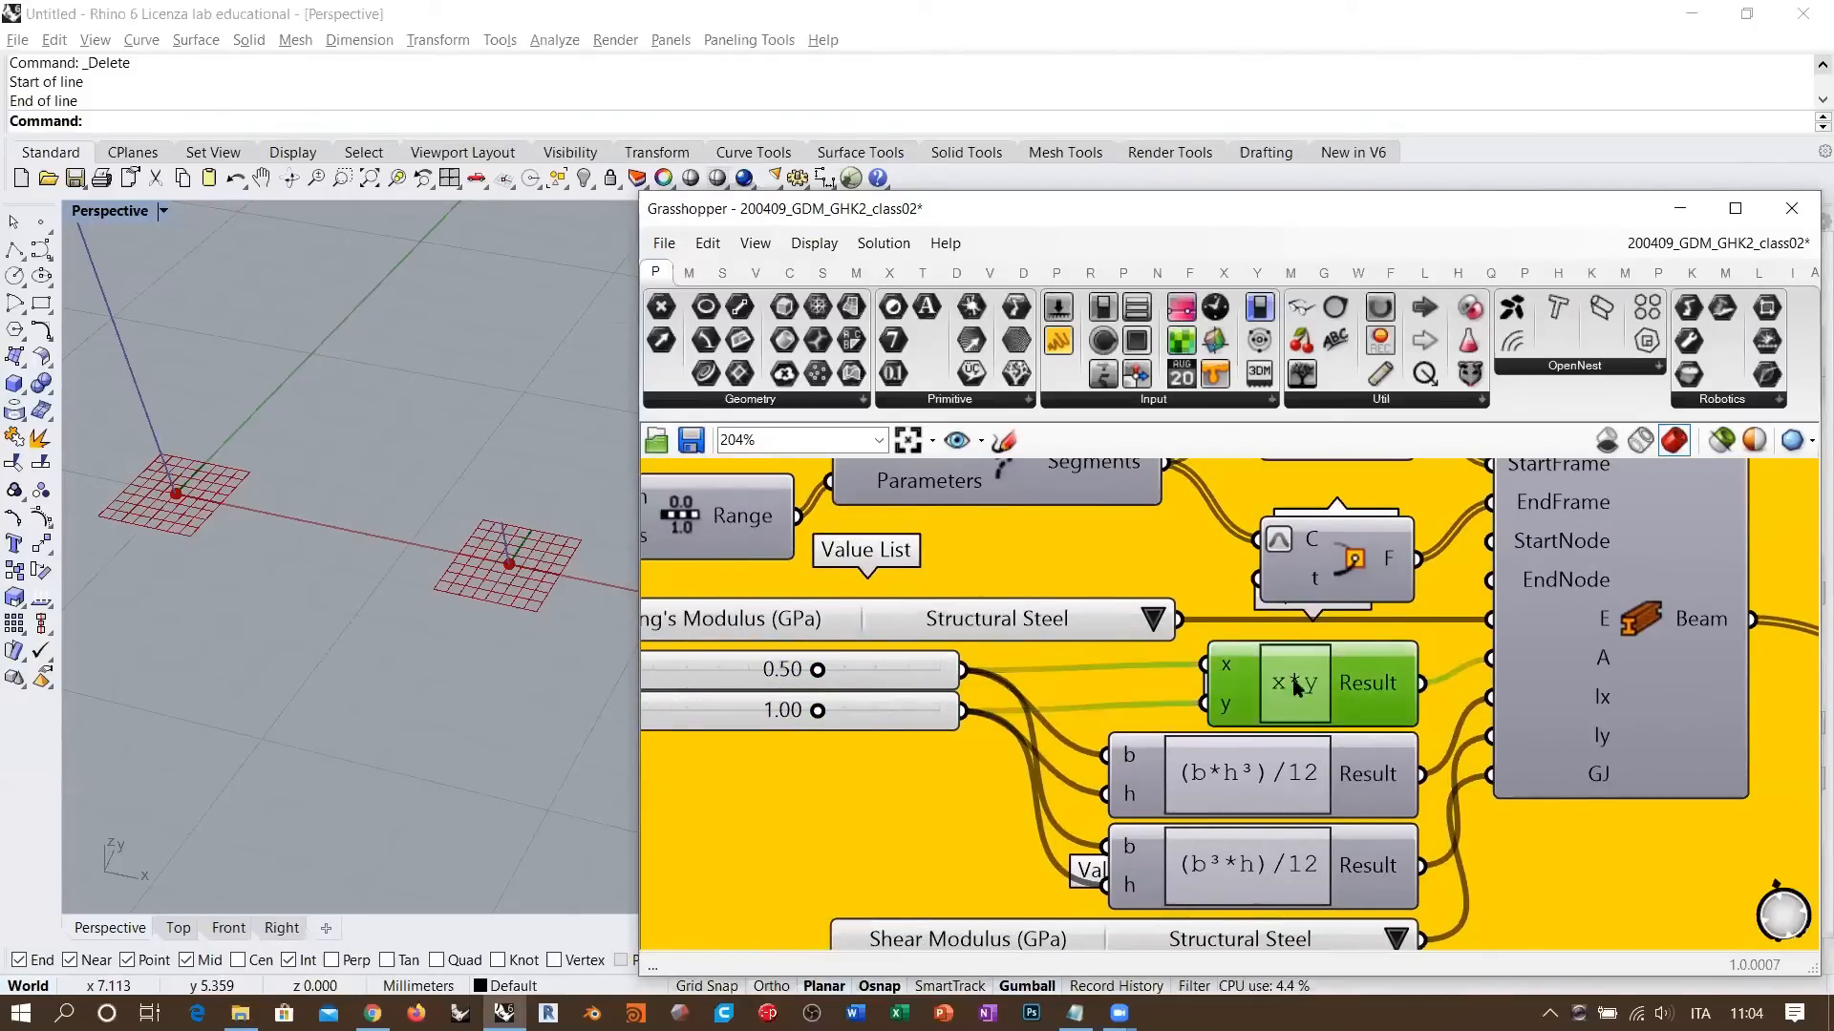
left_click(896, 680, "shift")
left_click(903, 704, "shift")
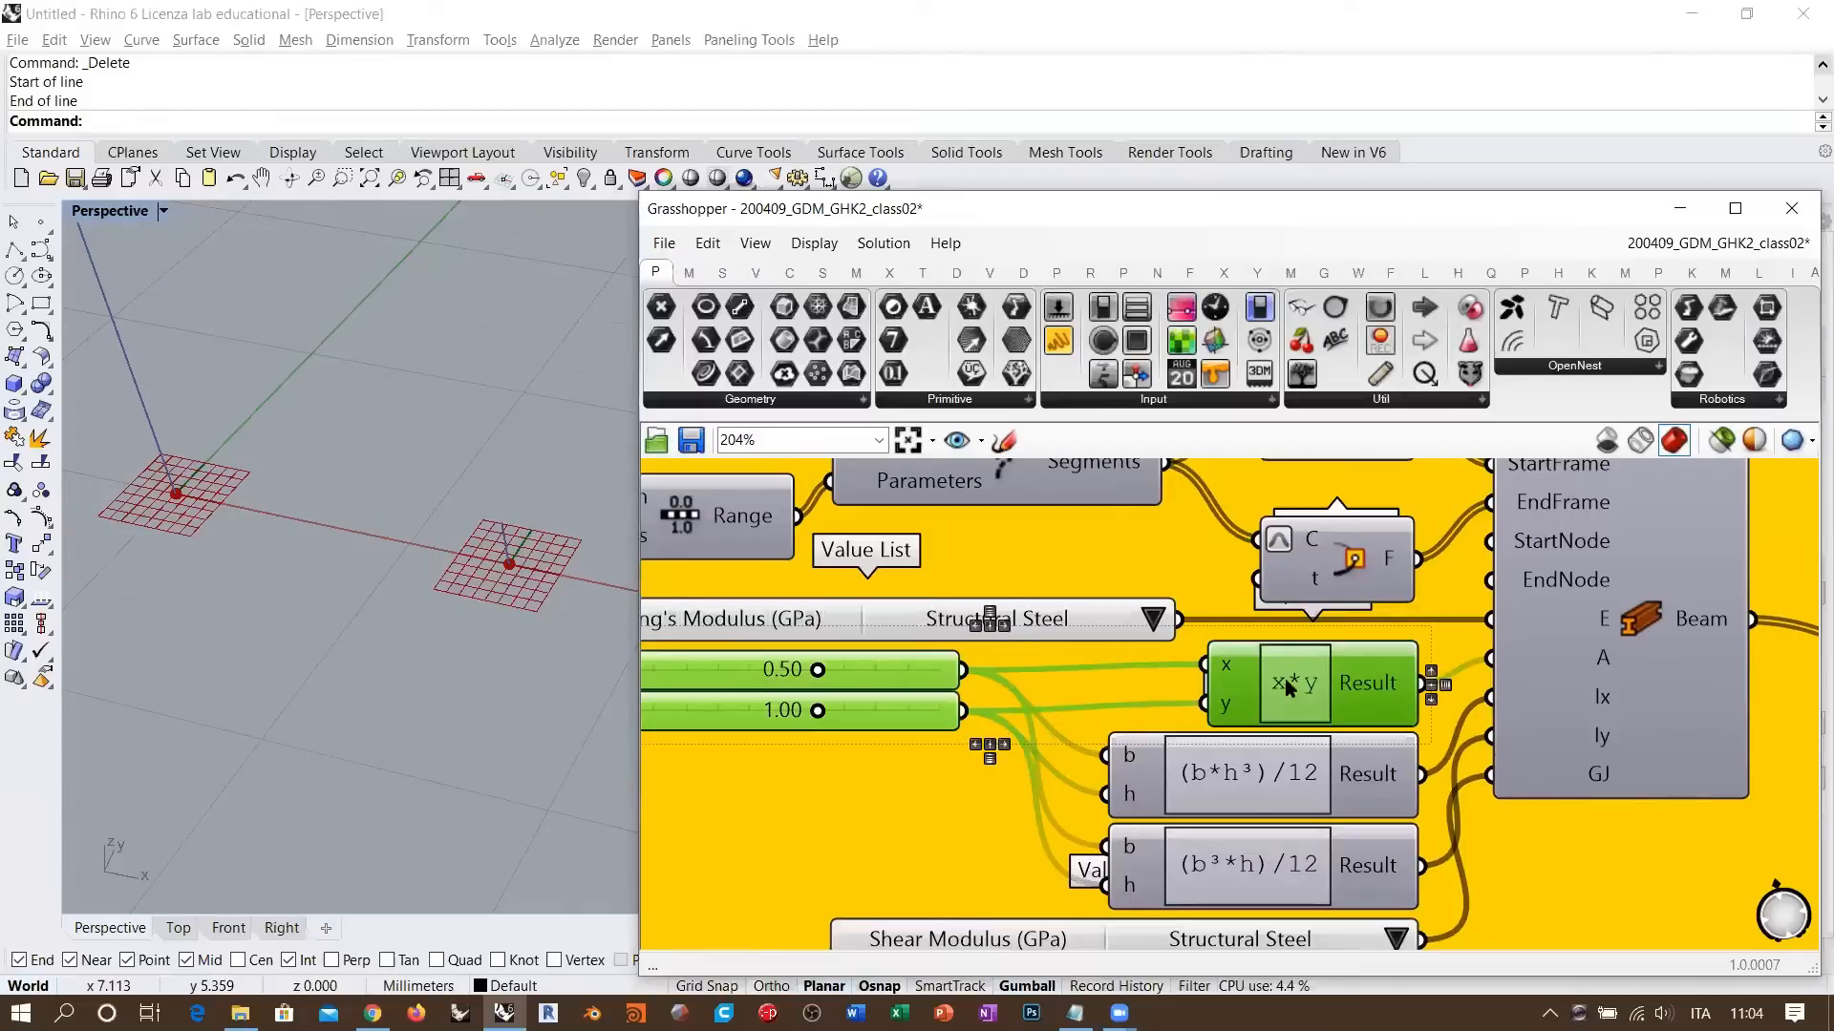
- Compare the frames in the Rhino viewport with the b and h sliders and examine the x*y expression once more
right_click_drag(233, 532, 380, 568)
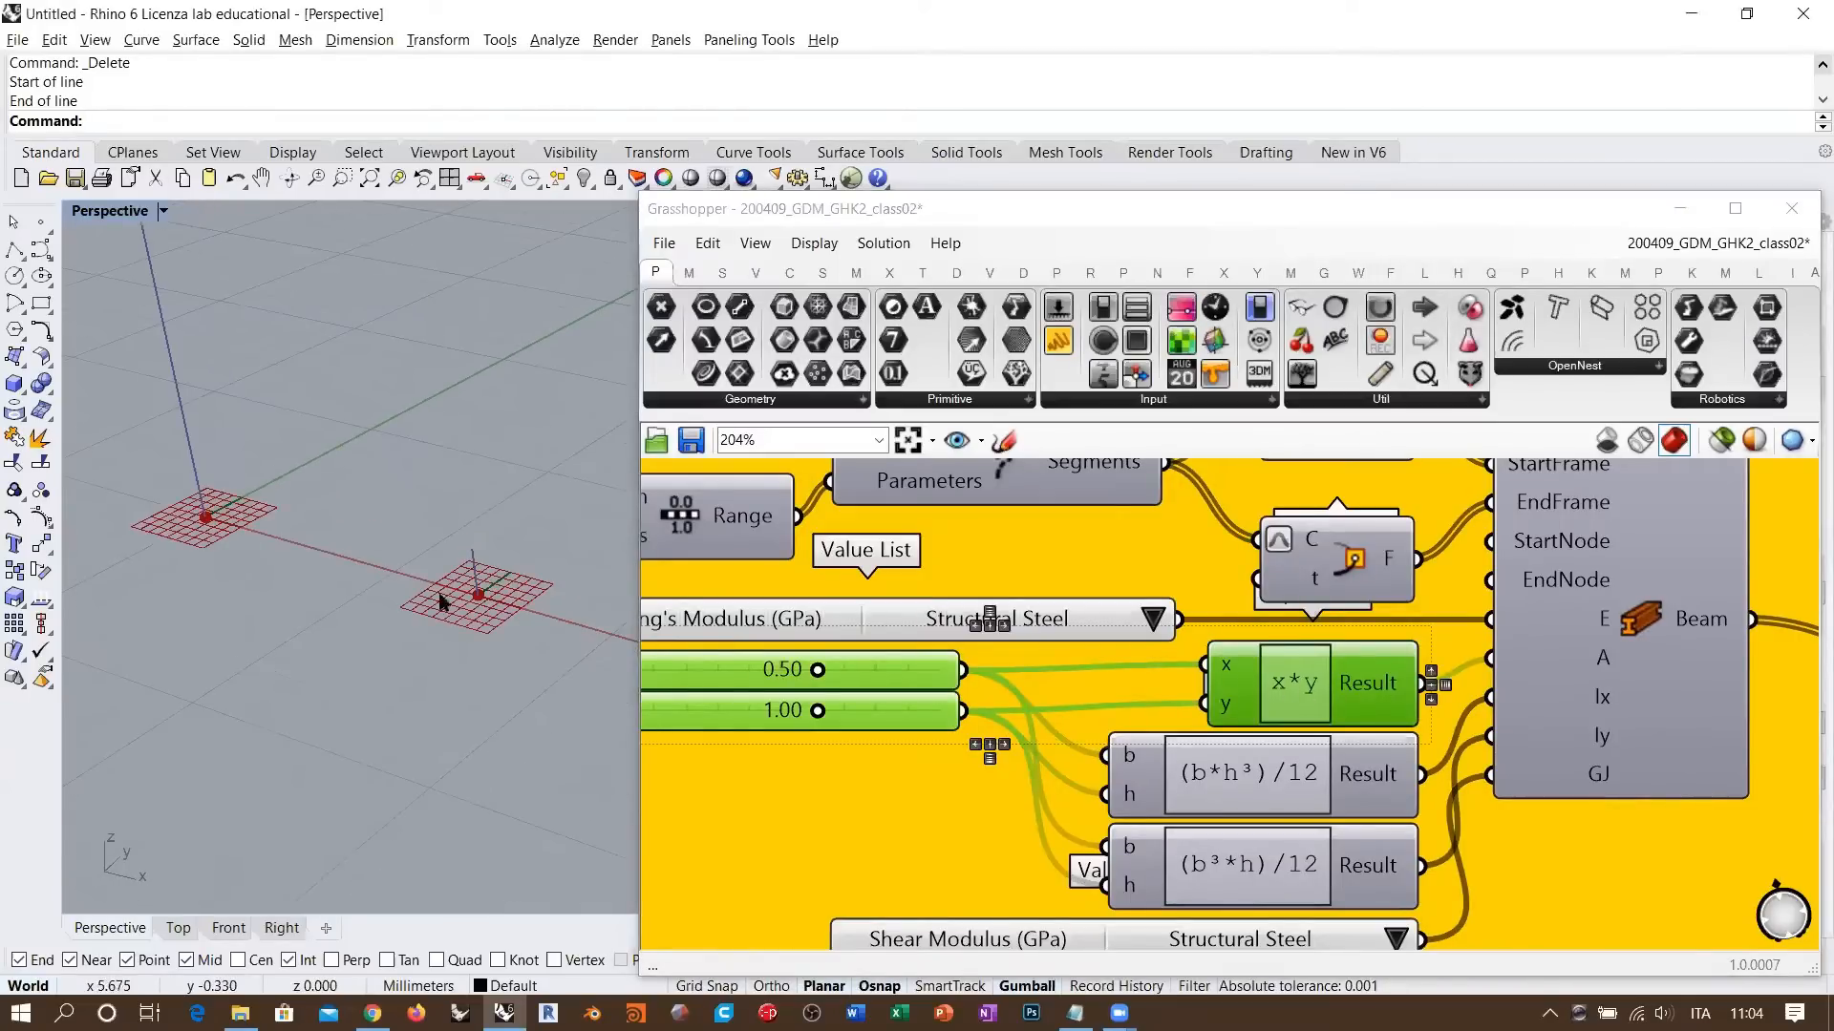
right_click_drag(1216, 707, 1416, 634)
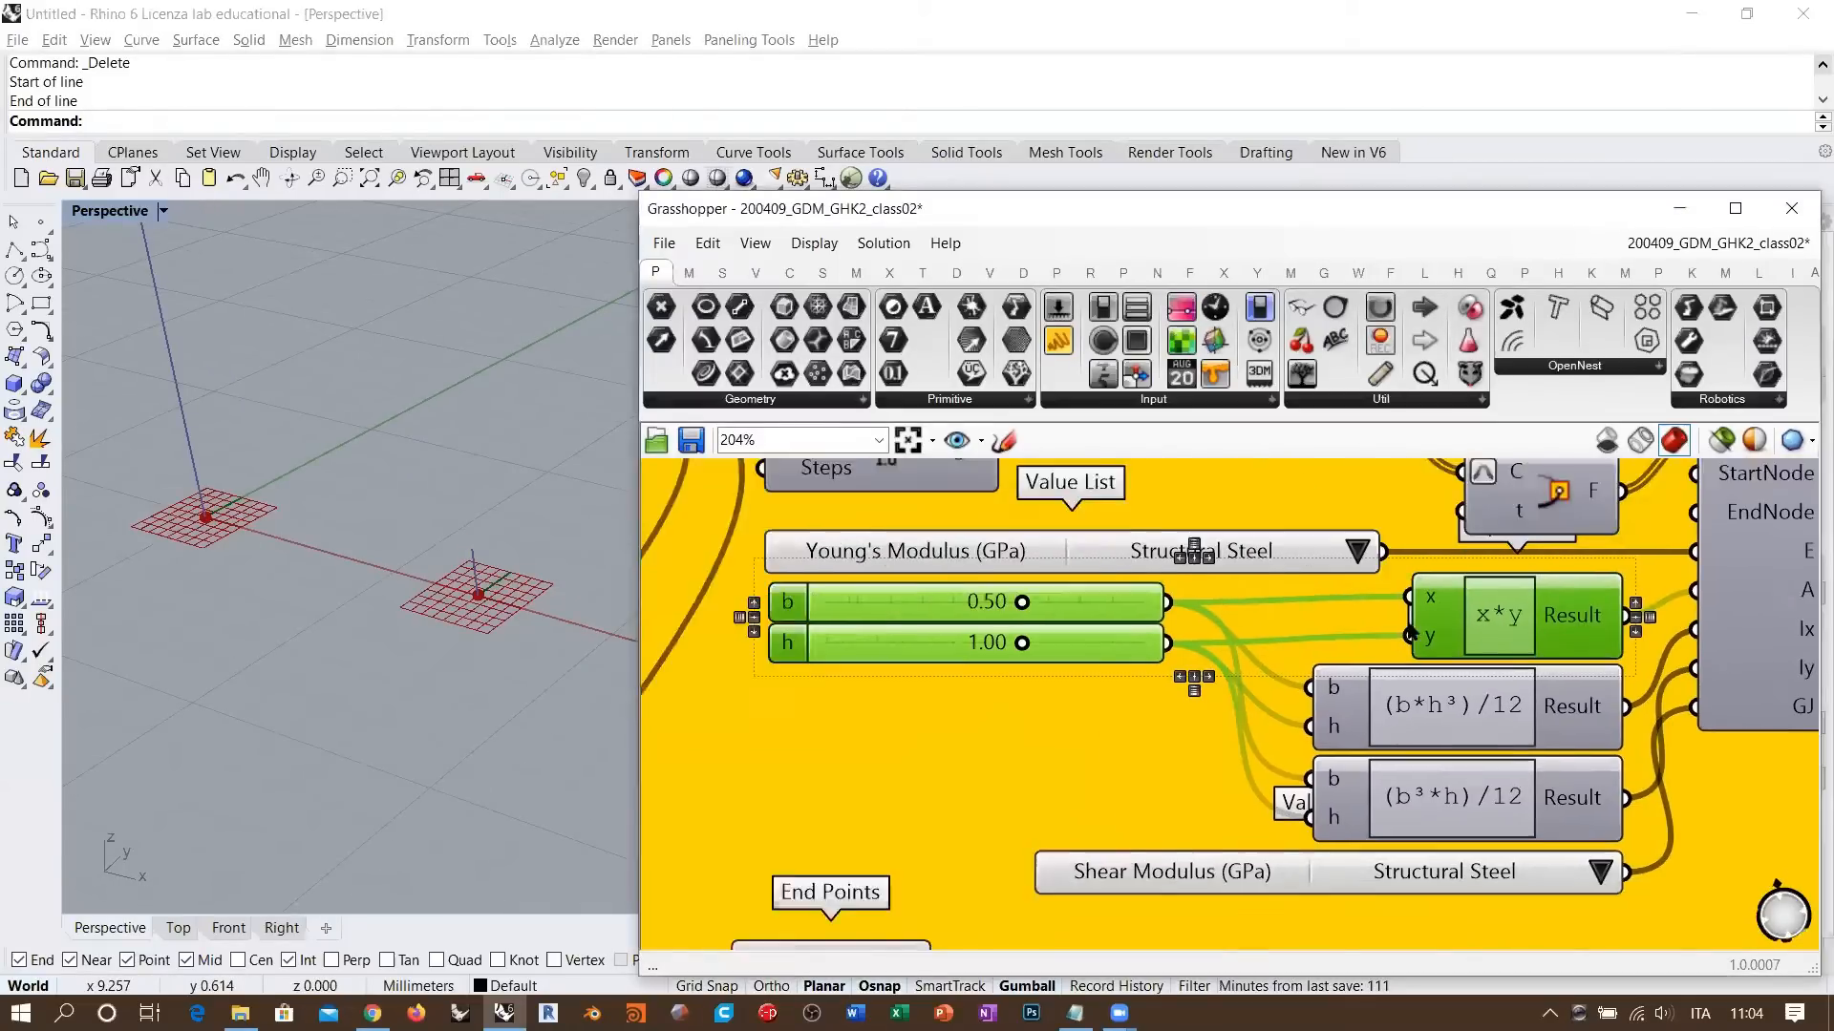
scroll(1419, 633, "down", 3)
right_click_drag(789, 616, 960, 620)
left_click(961, 620)
right_click_drag(1533, 652, 1433, 661)
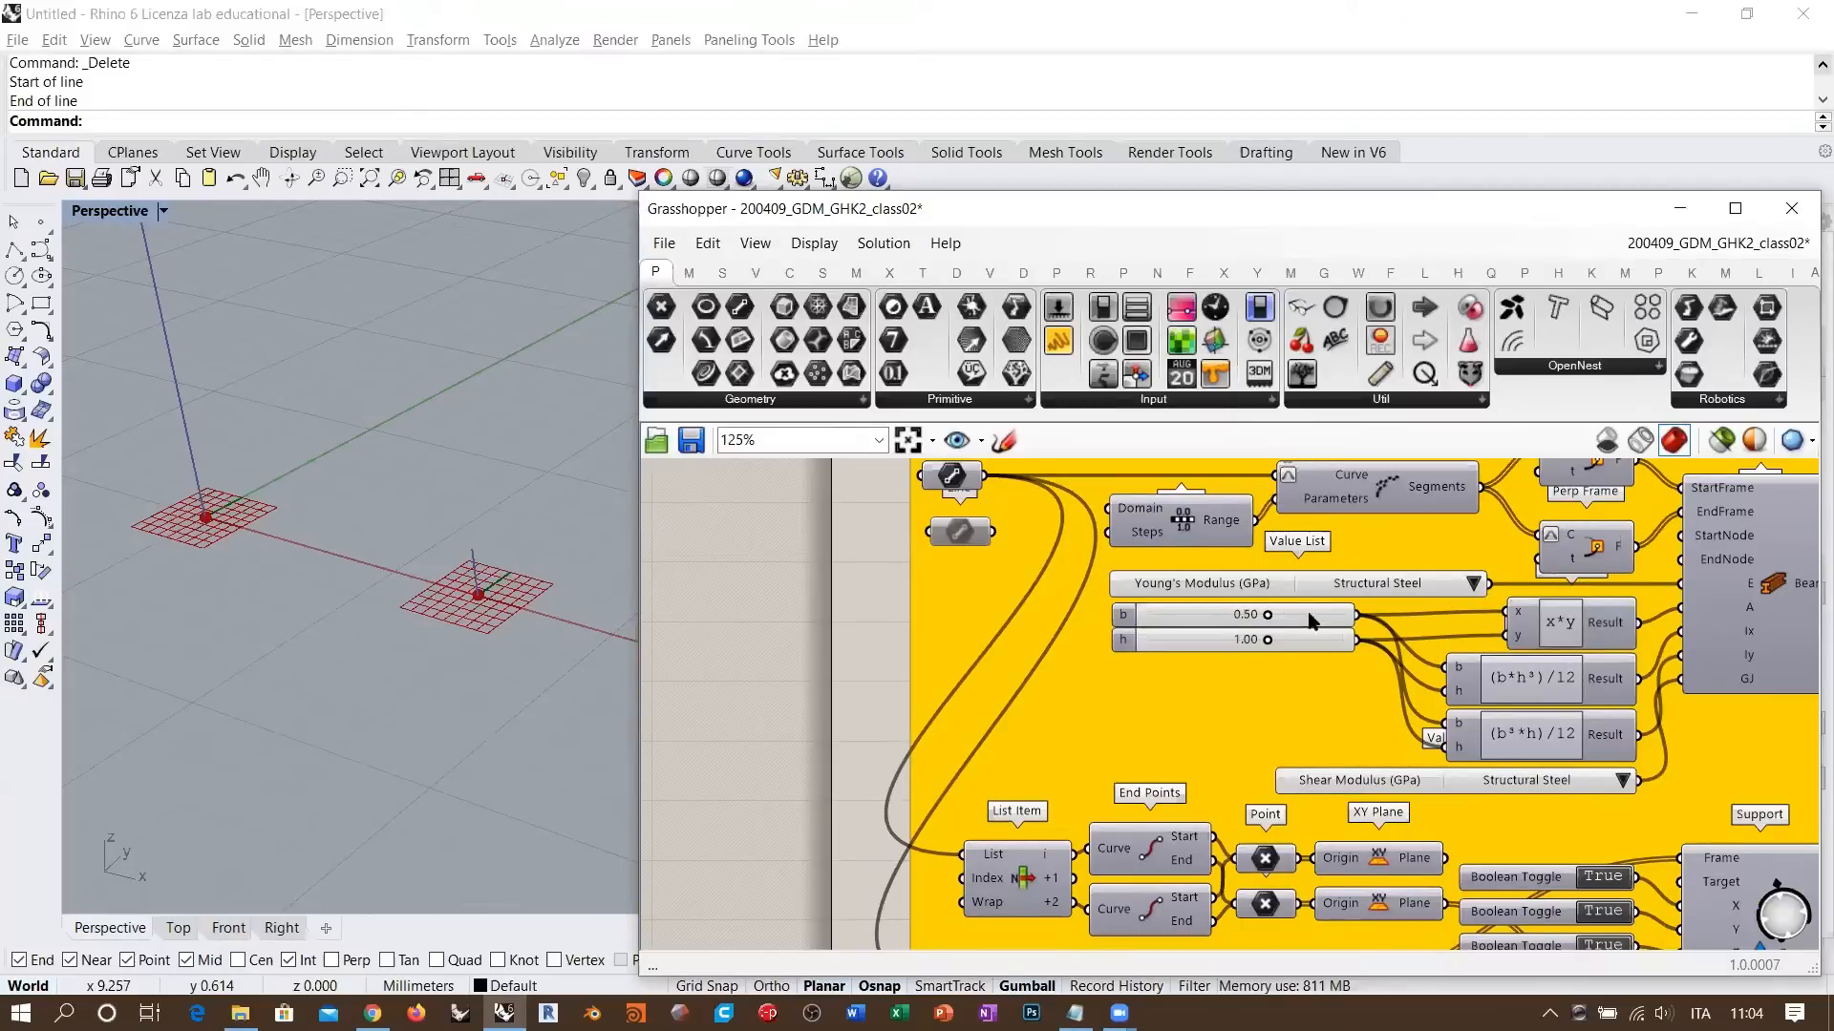
left_click(1564, 626)
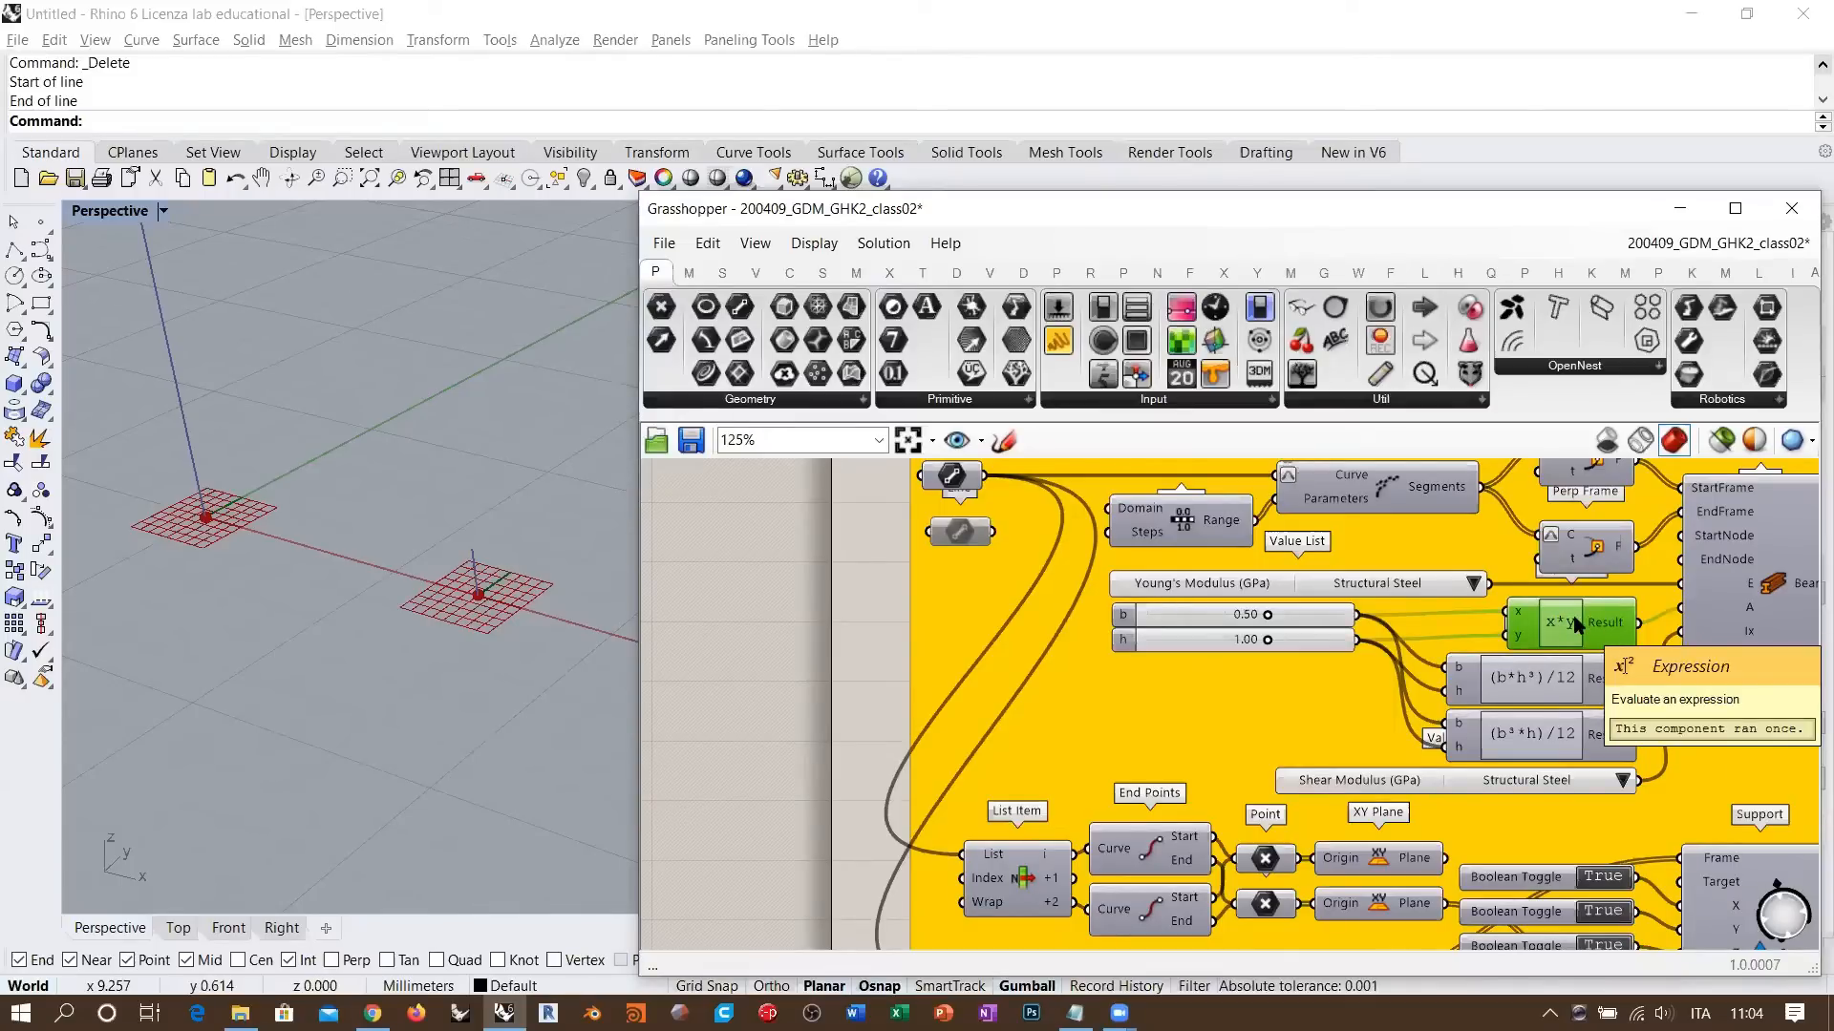
left_click(1376, 621)
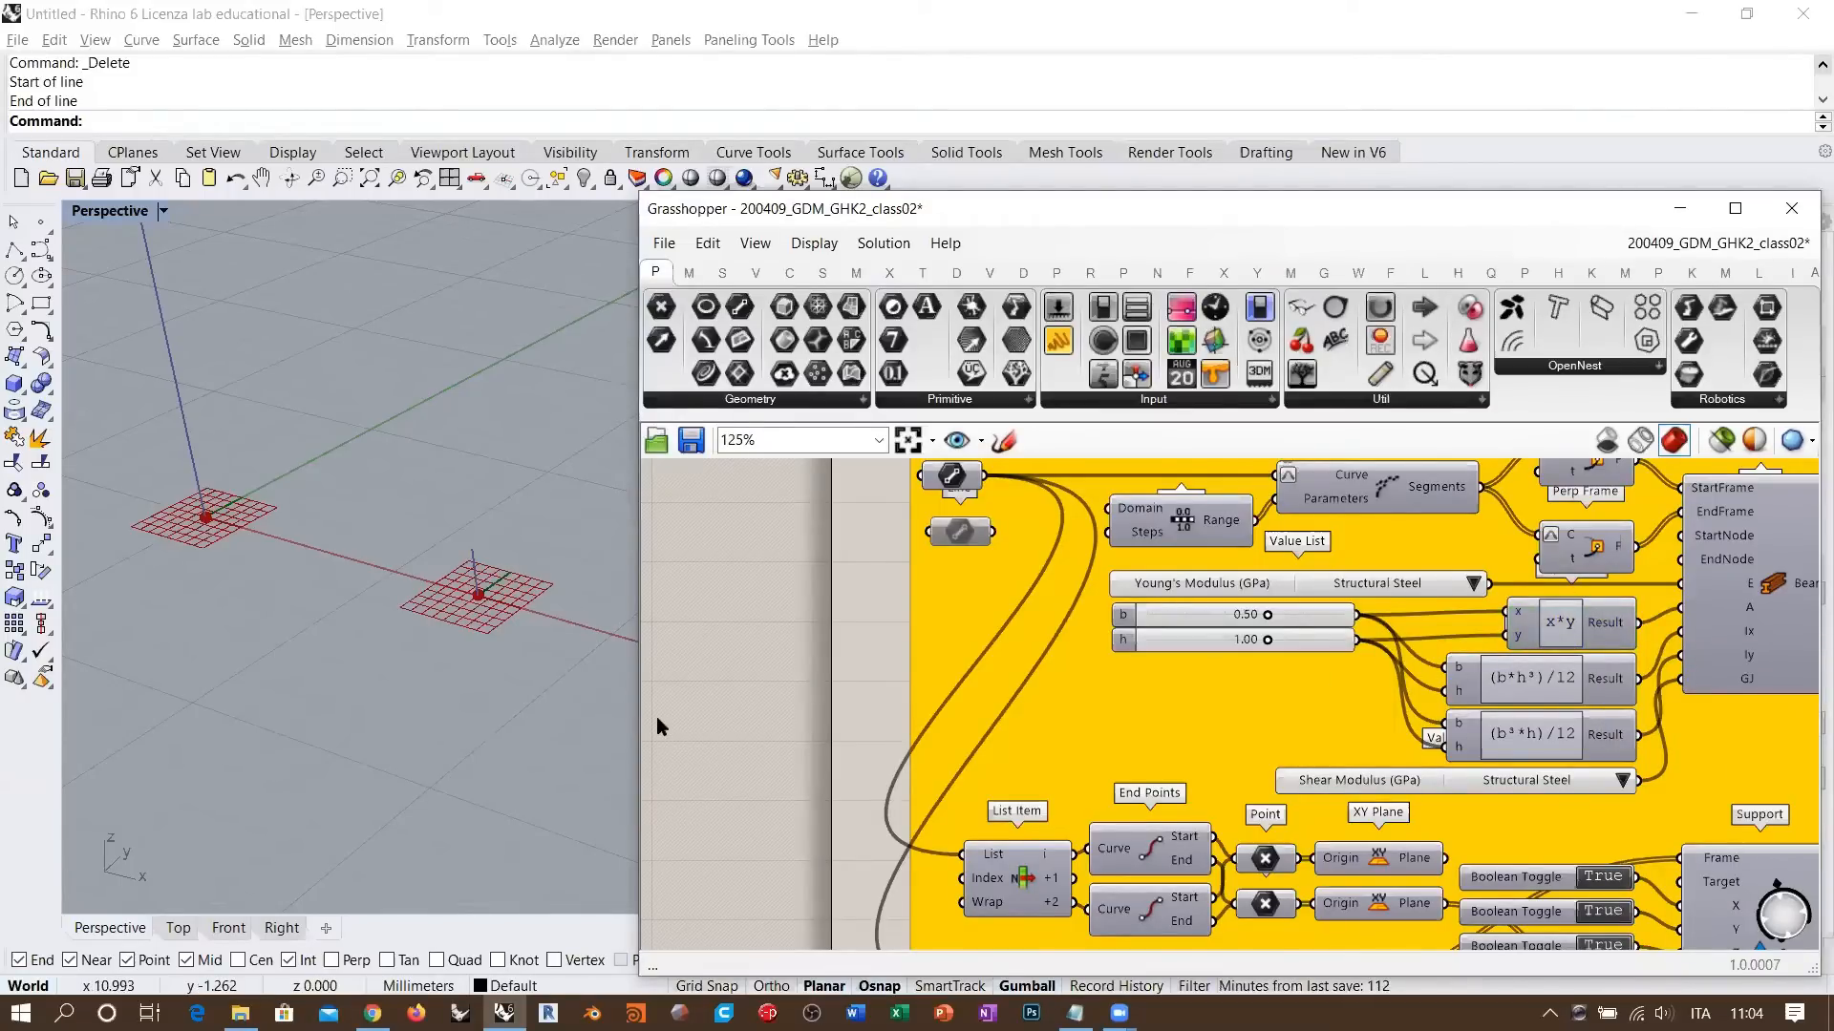
- Examine the beam's Ix and Iy inputs and the (b*h³)/12 and (b³*h)/12 expressions feeding them
scroll(1401, 668, "up", 1)
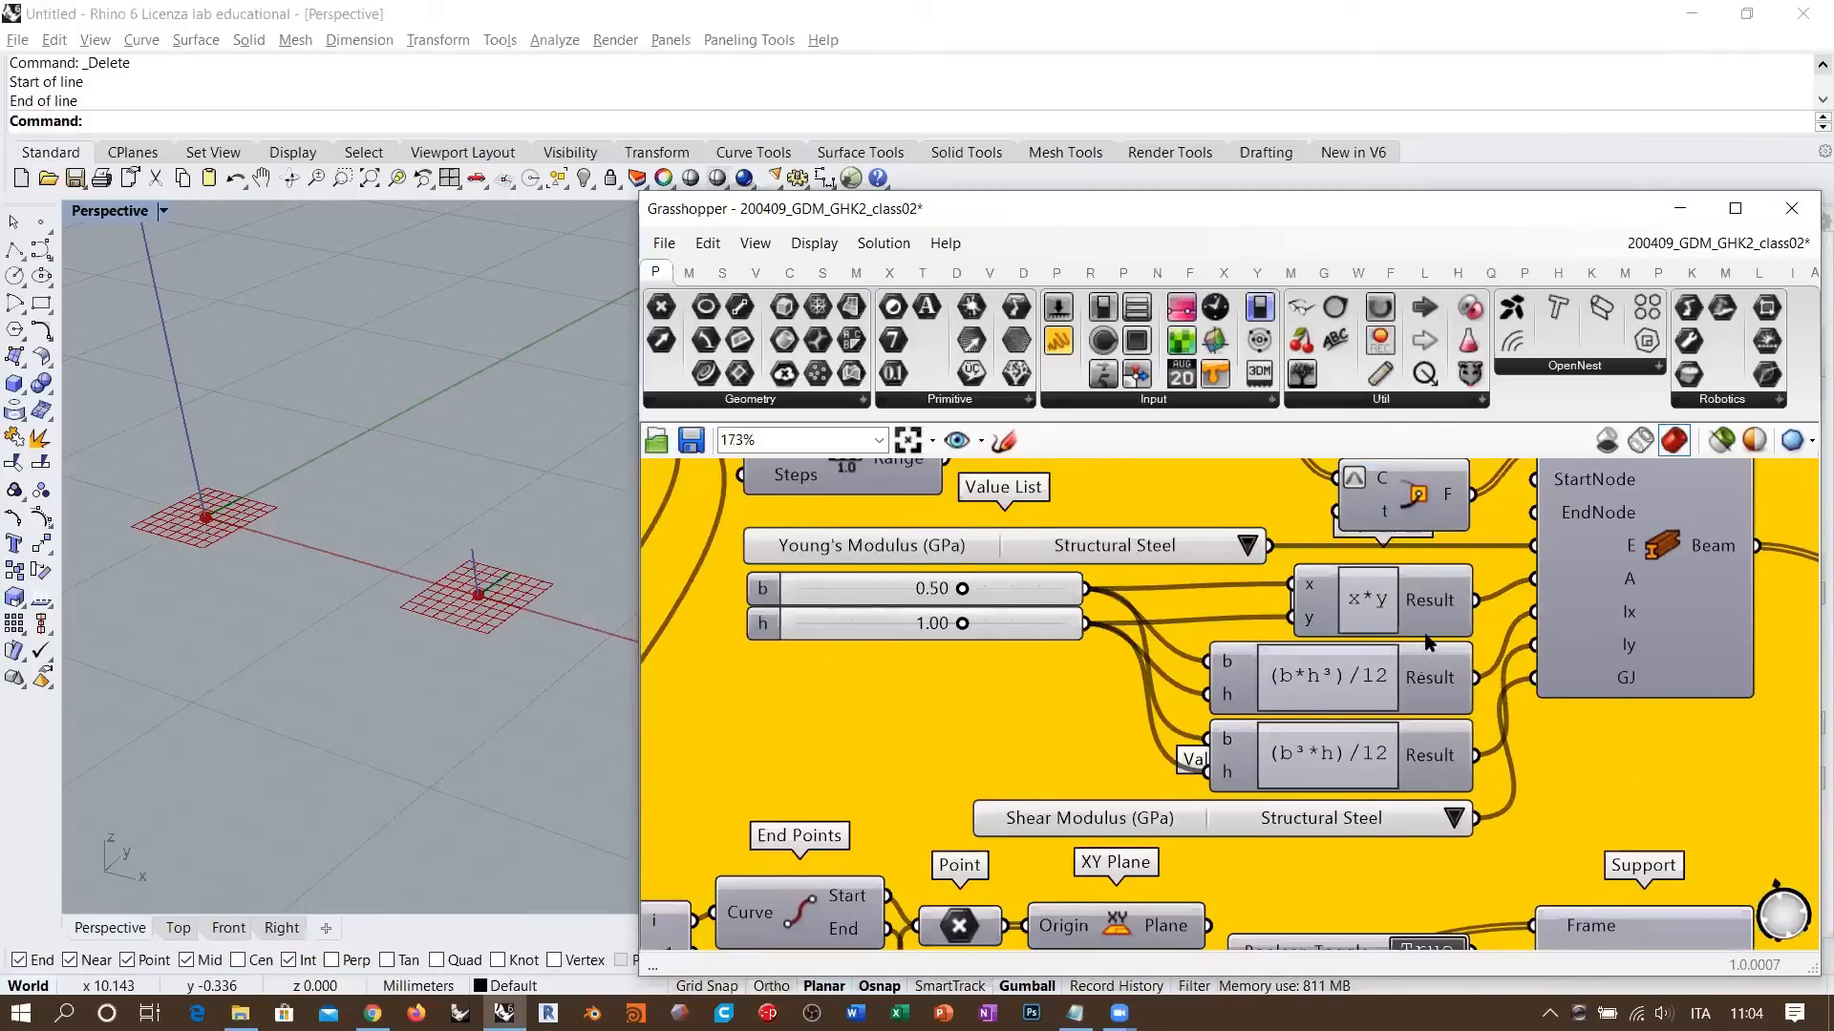
scroll(1372, 679, "up", 1)
scroll(1306, 670, "up", 1)
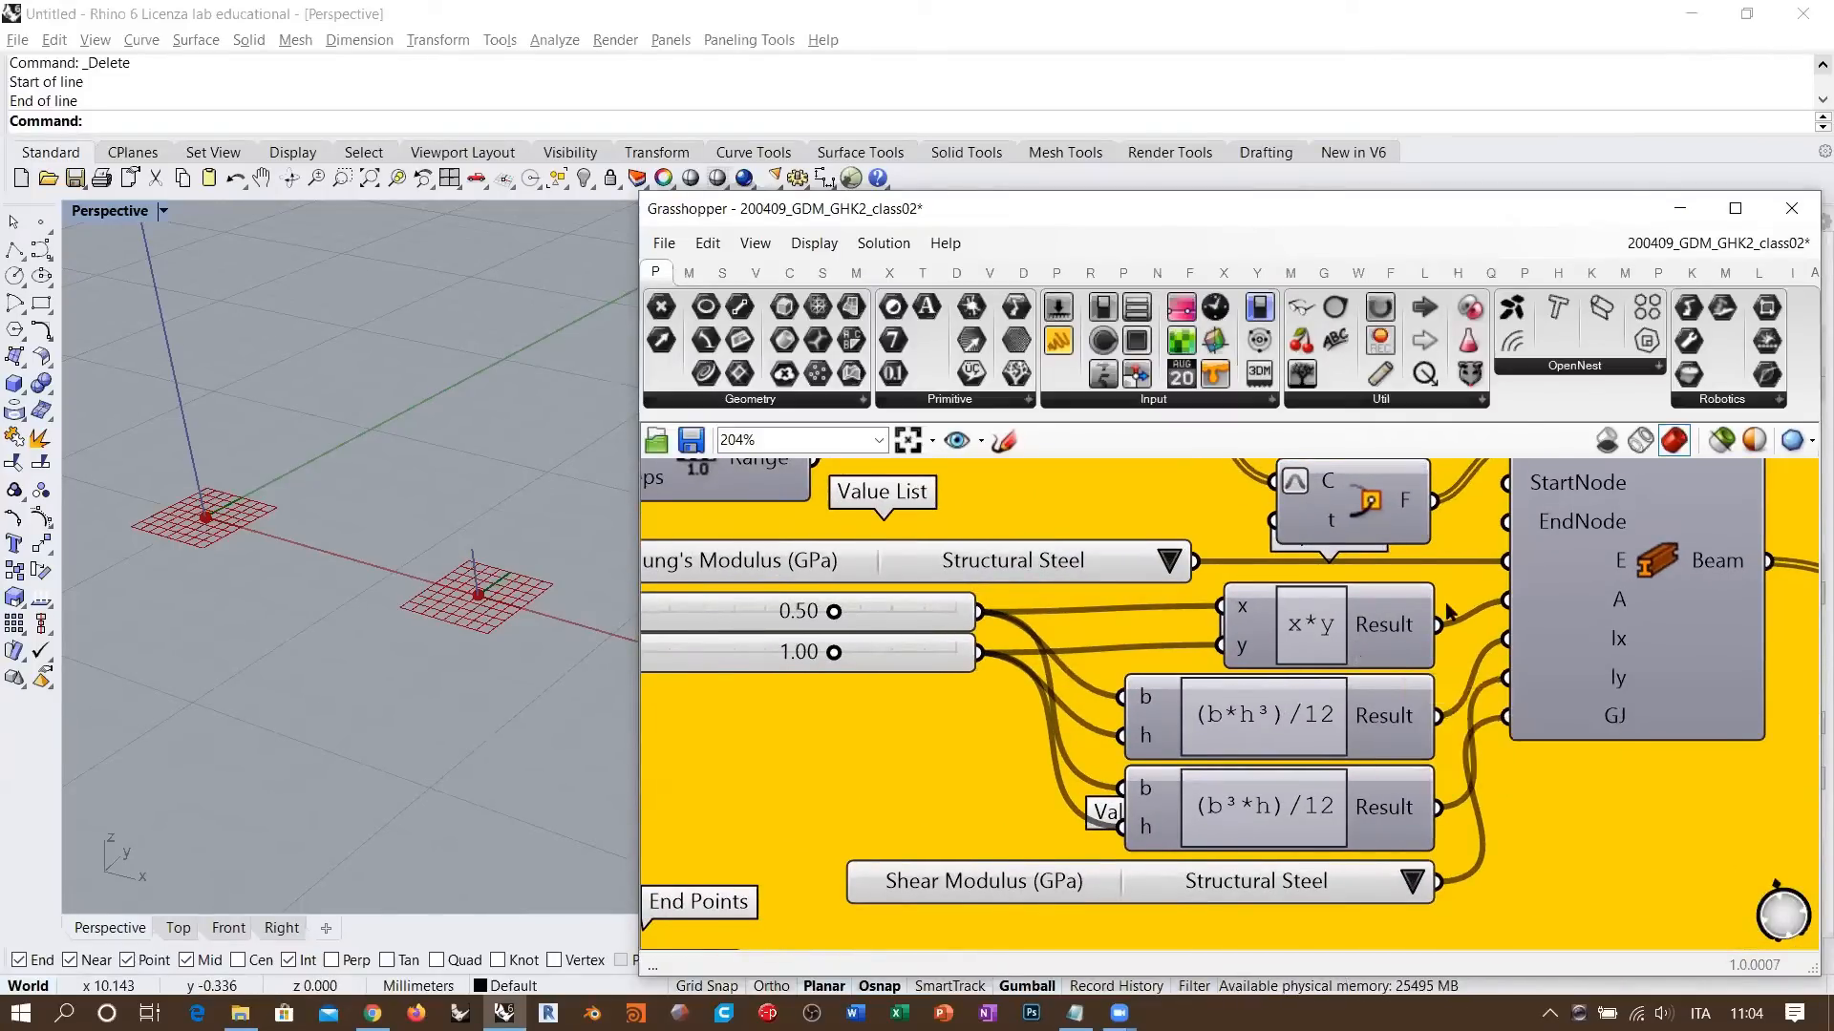
mouse_move(1620, 647)
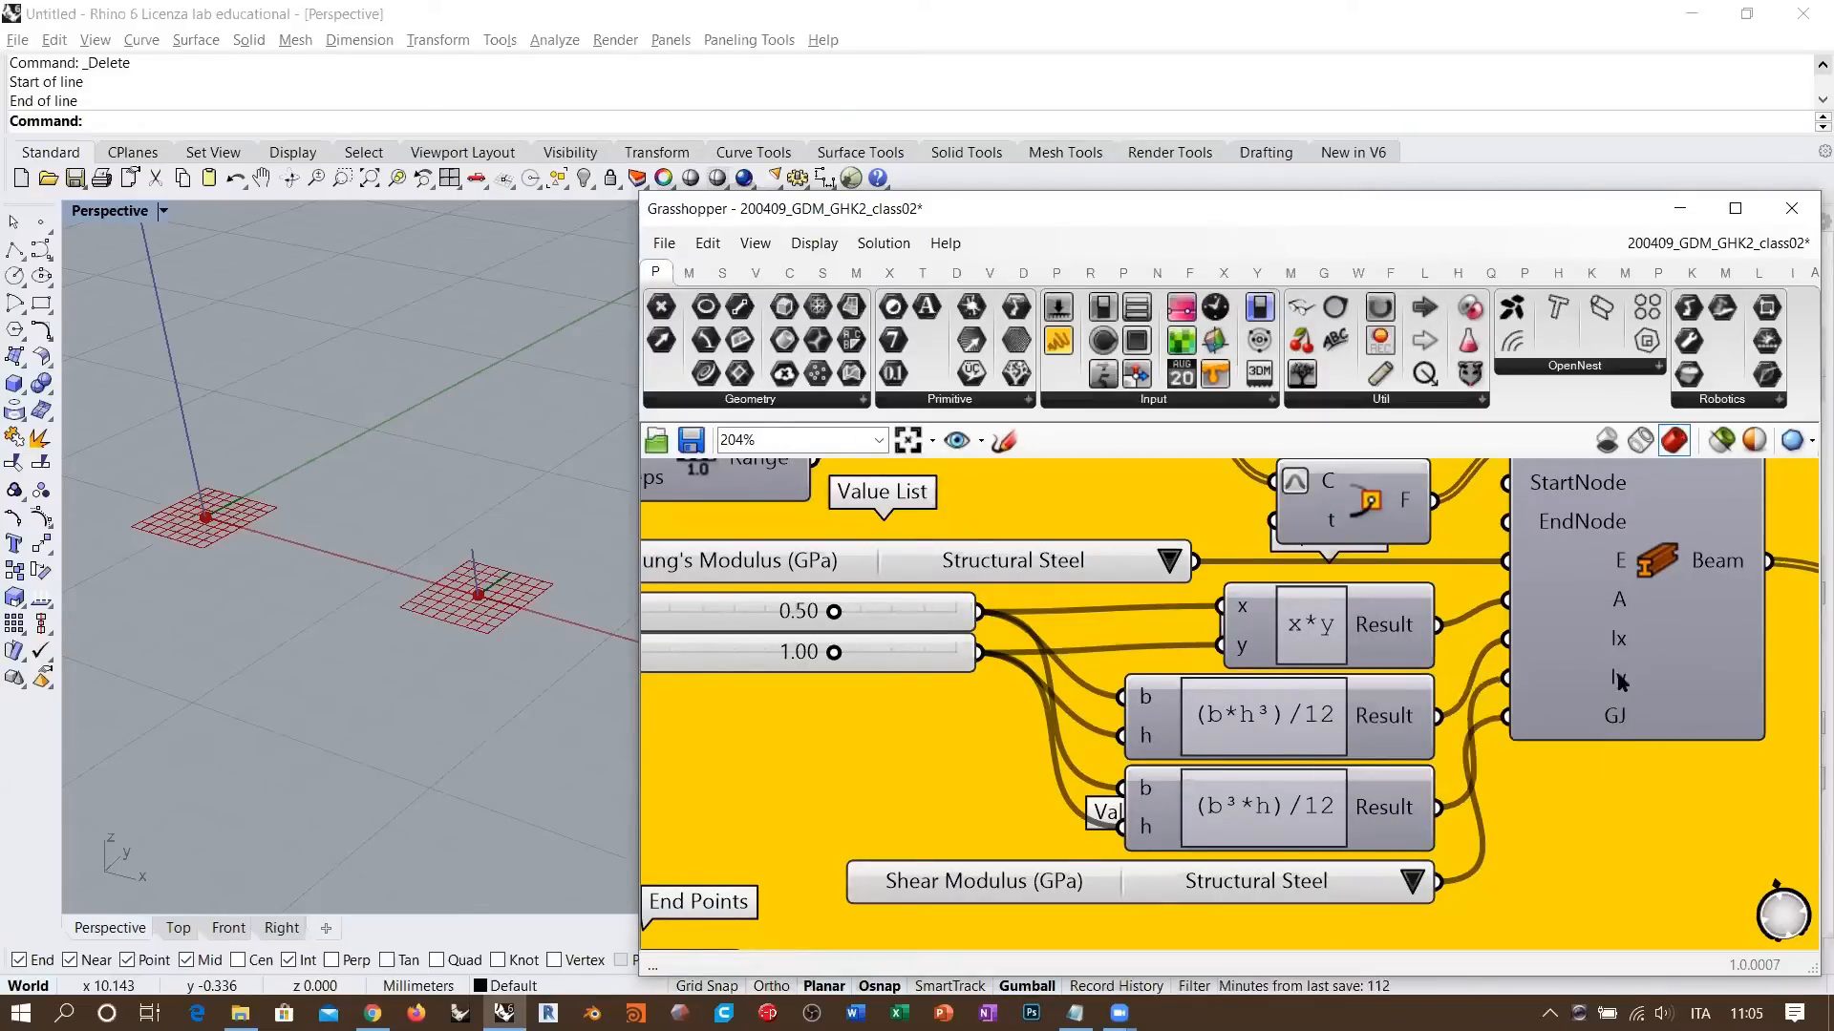
mouse_move(1621, 680)
right_click_drag(1361, 623, 1544, 655)
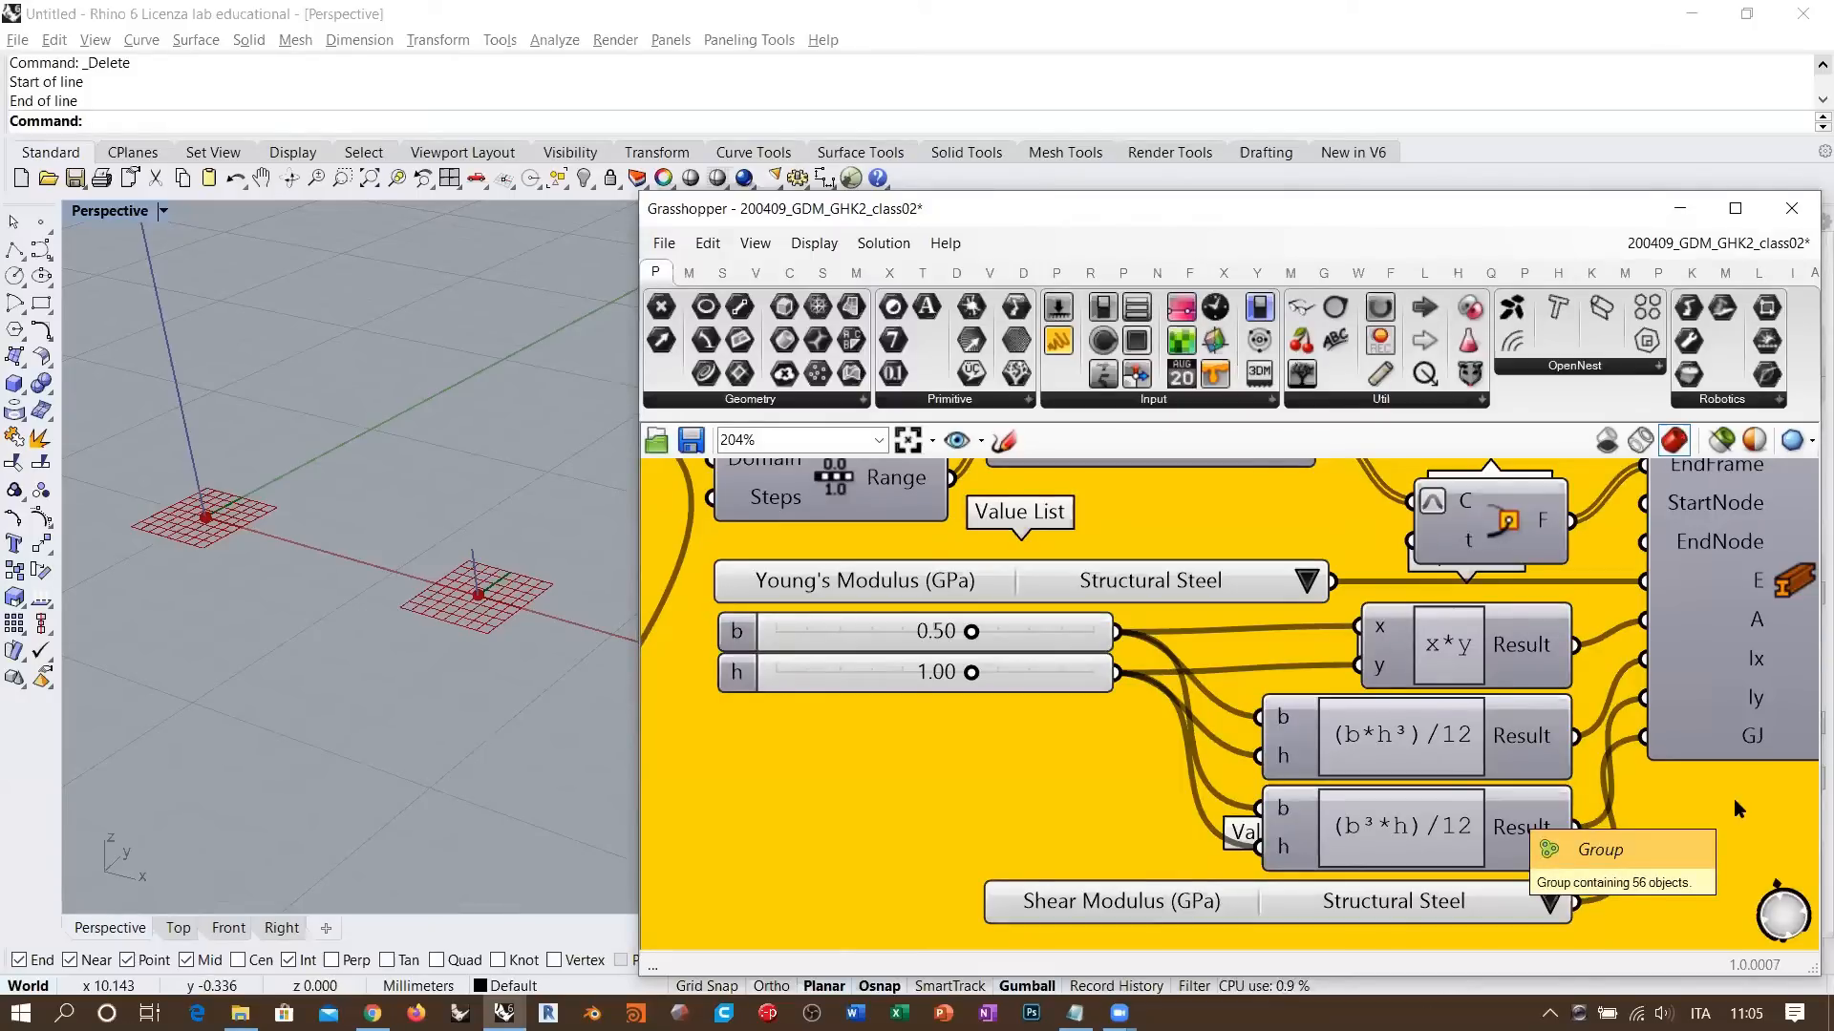
right_click_drag(1700, 634, 1574, 624)
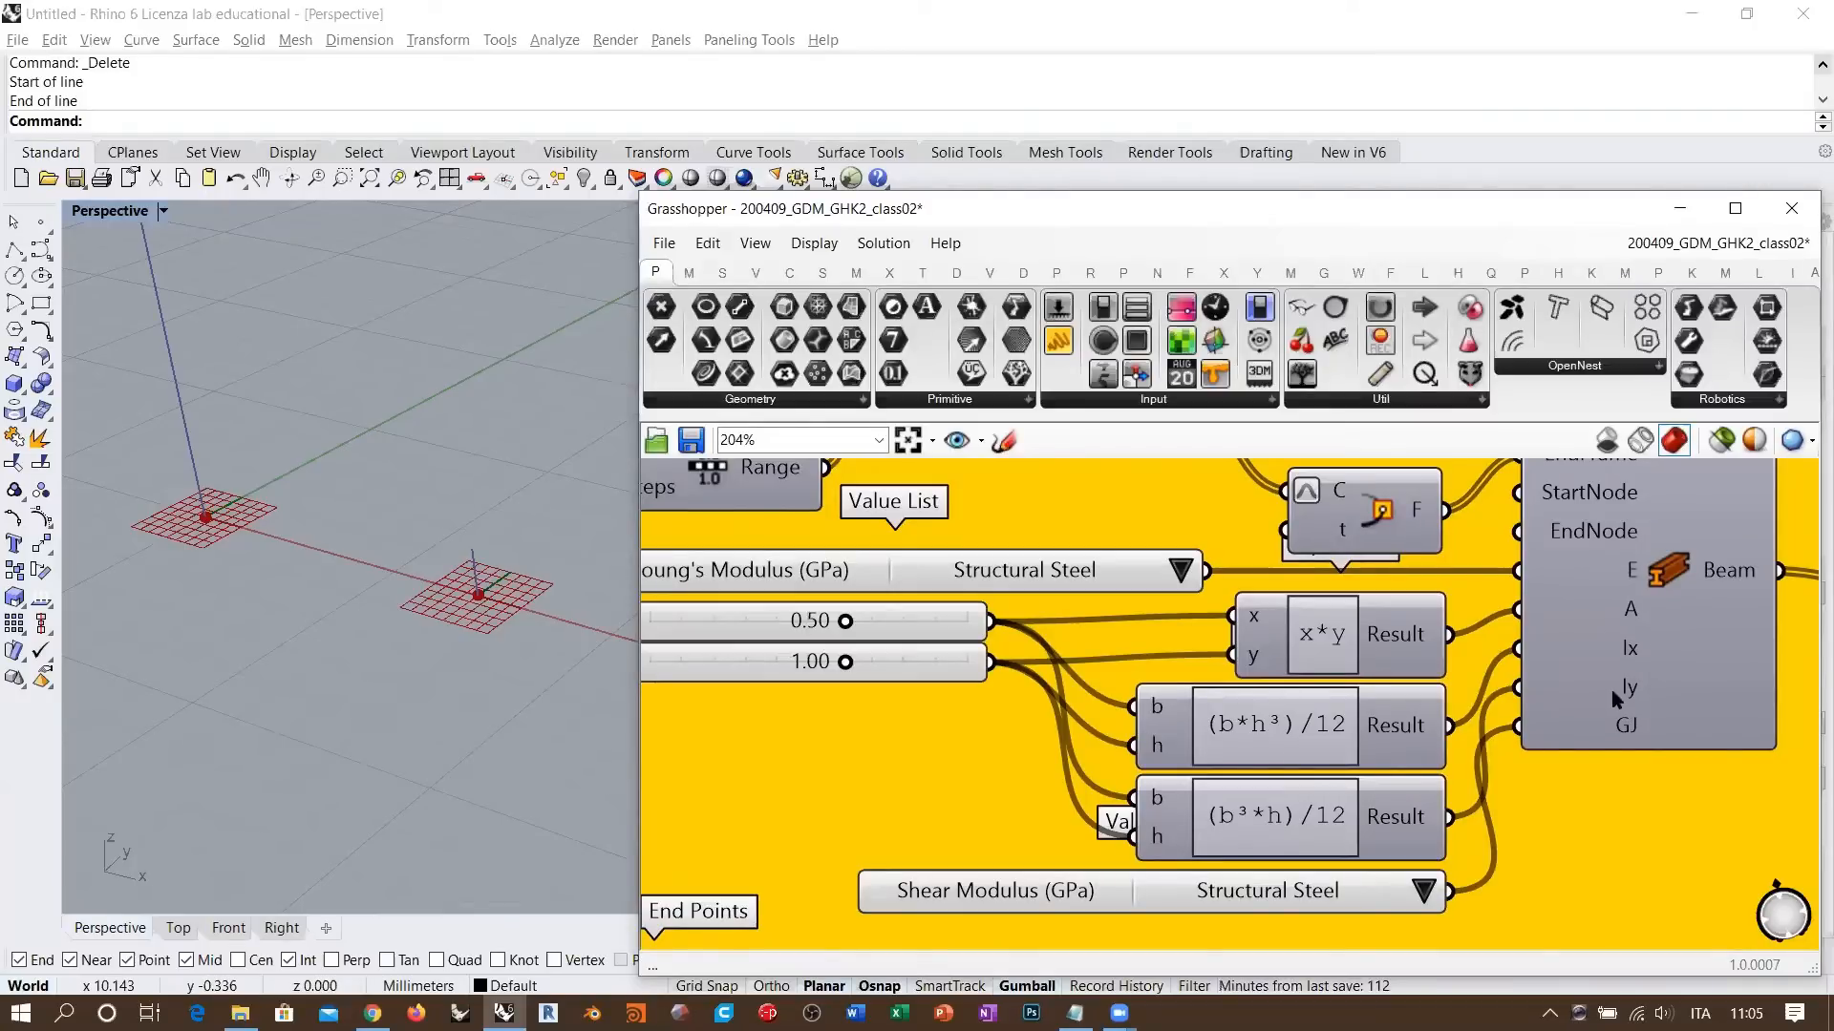
- Follow the Beam output to the BouncySolver's GoalObjects input and return to the beam's section inputs
scroll(1354, 649, "down", 3)
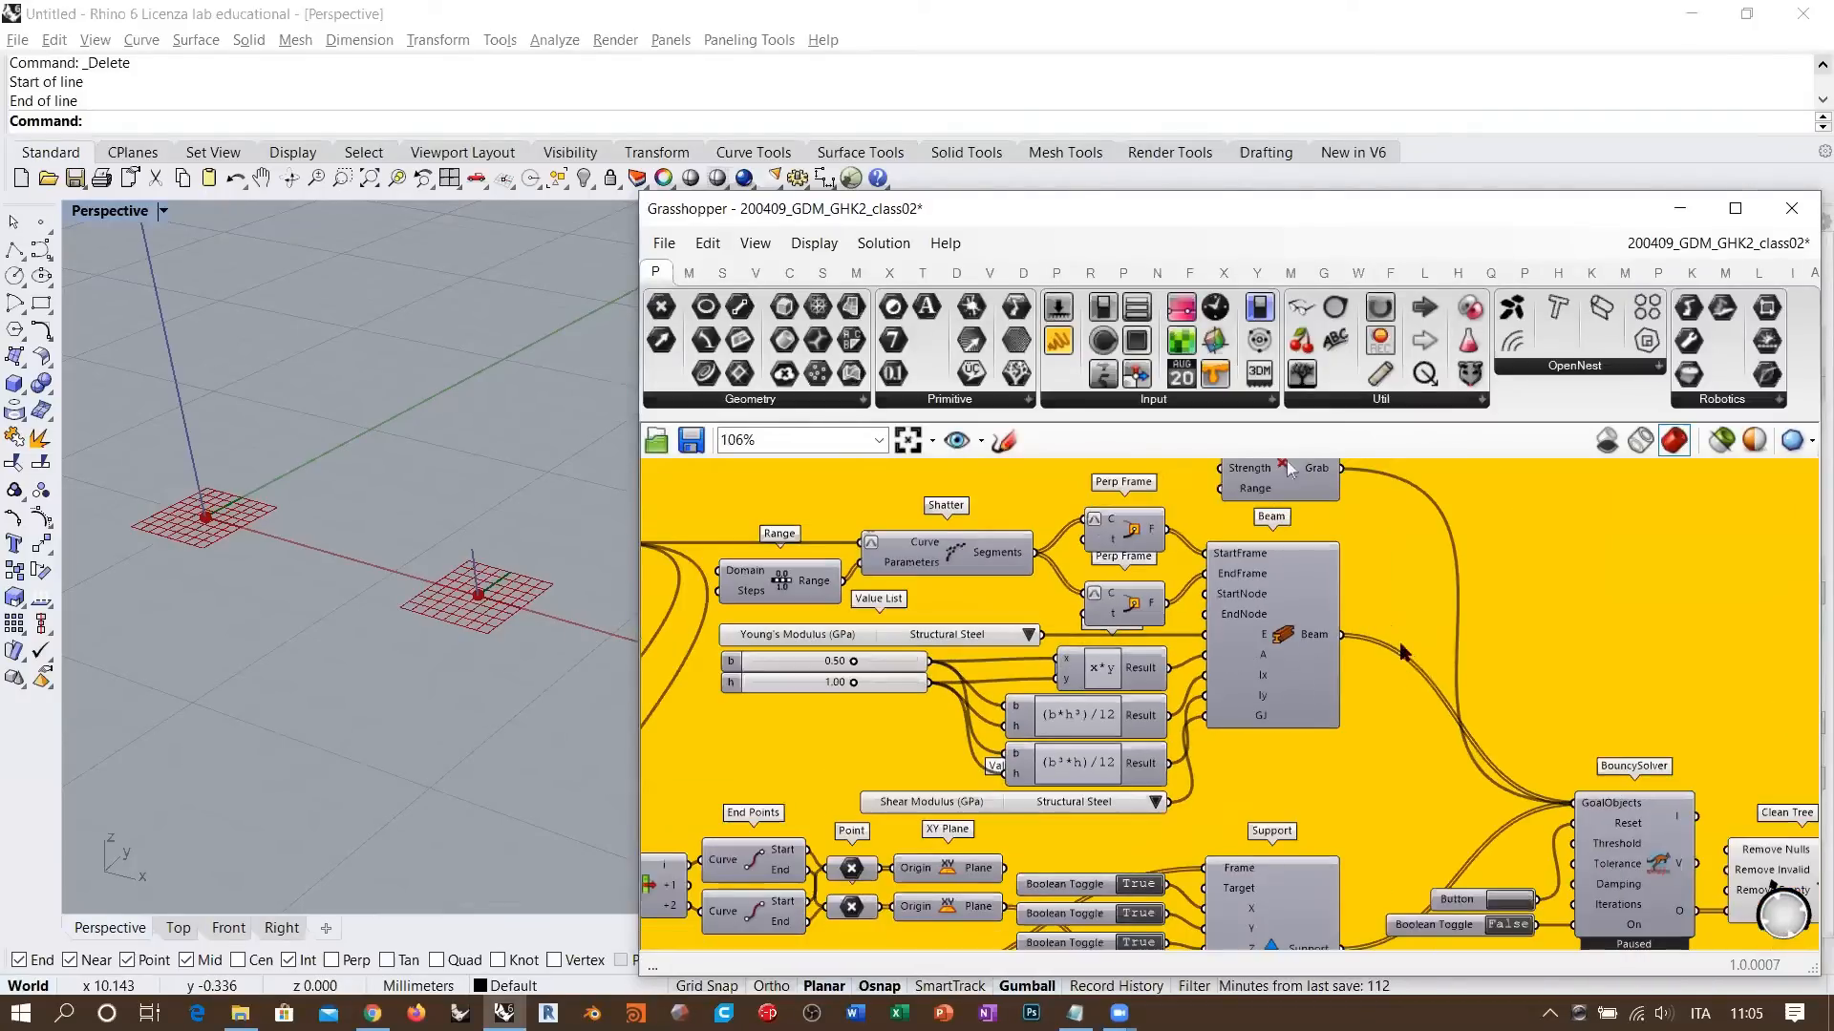
right_click_drag(1383, 669, 1339, 599)
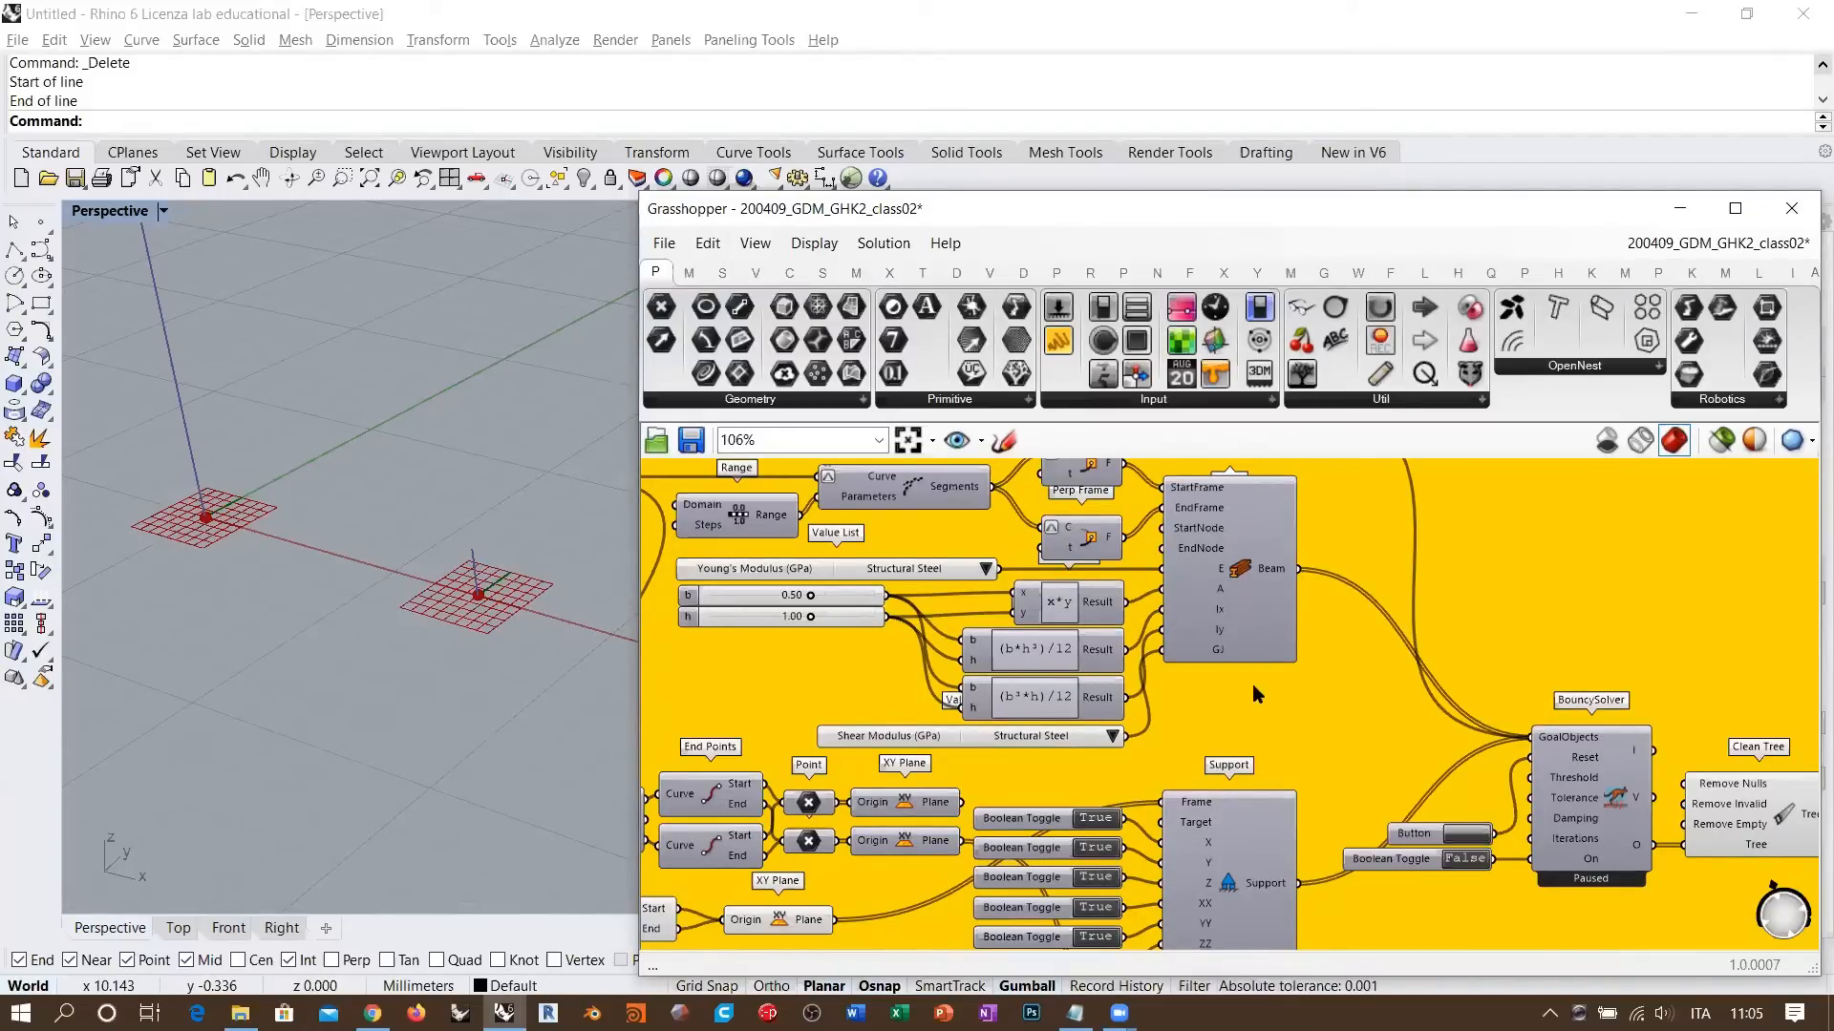
right_click_drag(1226, 631, 1427, 628)
scroll(1314, 689, "up", 4)
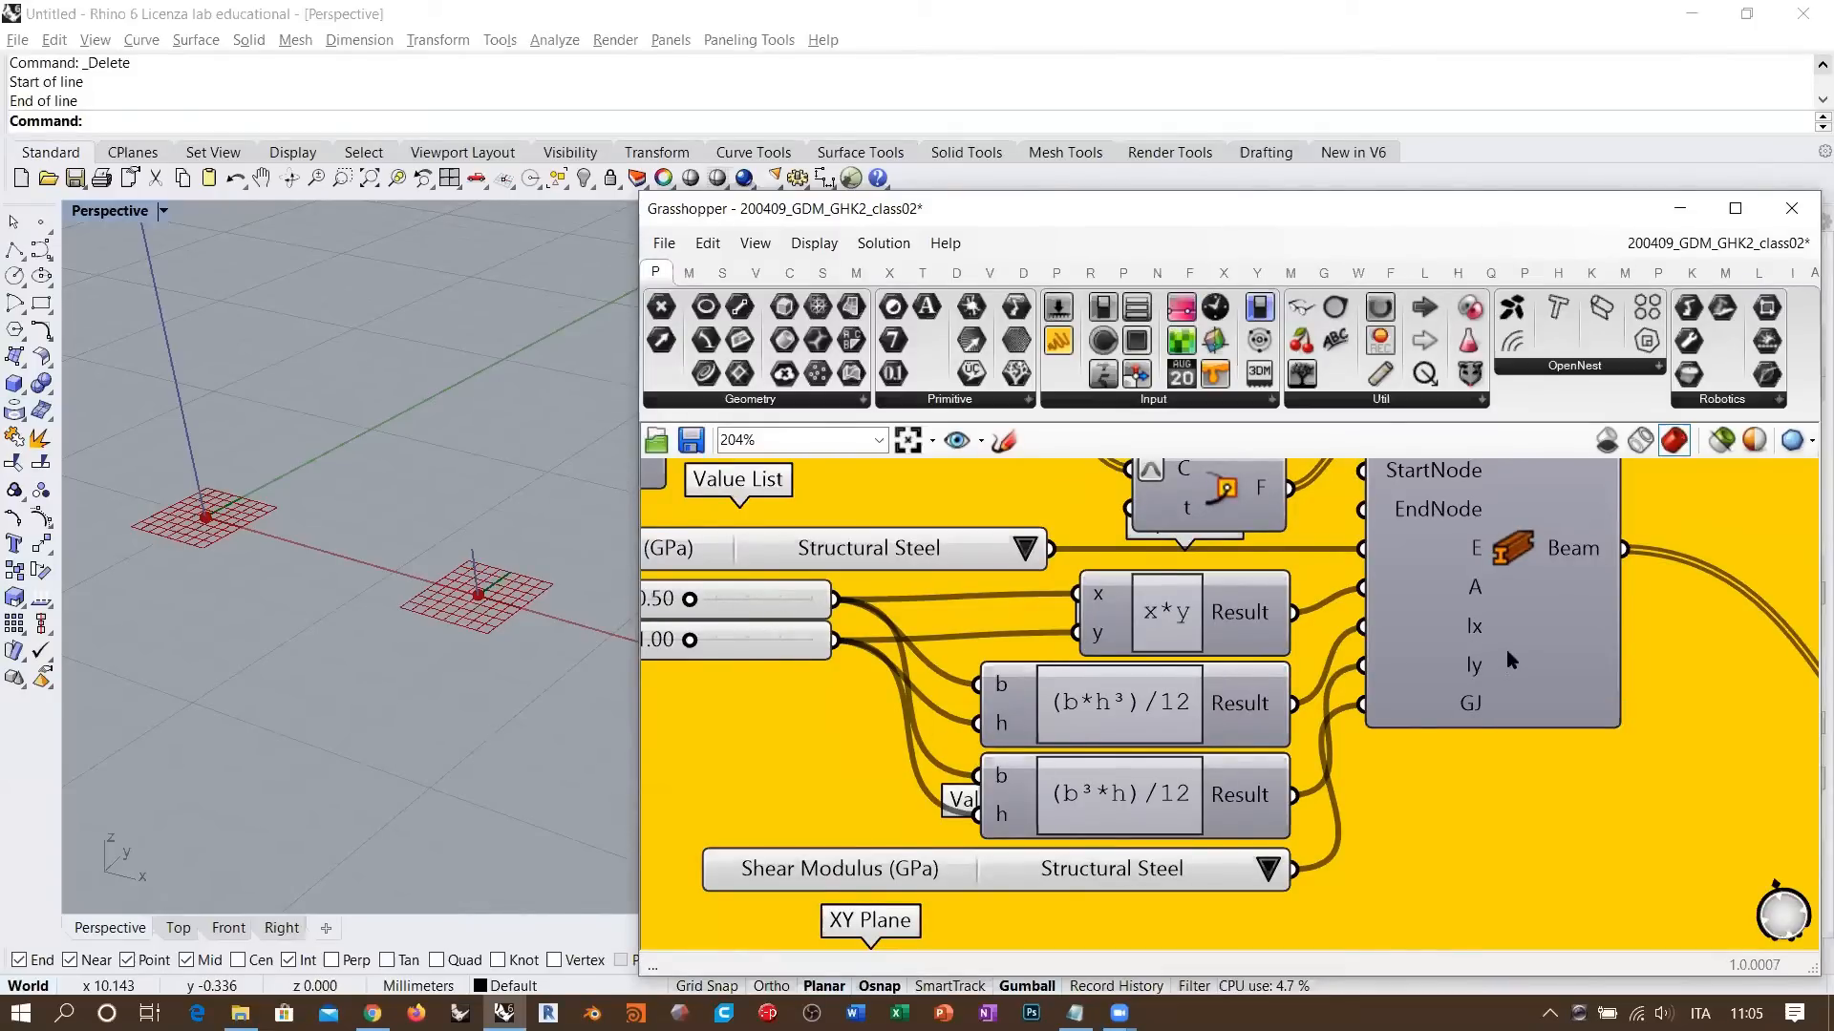
- Examine the area and second-moment expressions, their b and h sliders, and the Beam component's section property inputs
right_click_drag(1195, 649, 1304, 639)
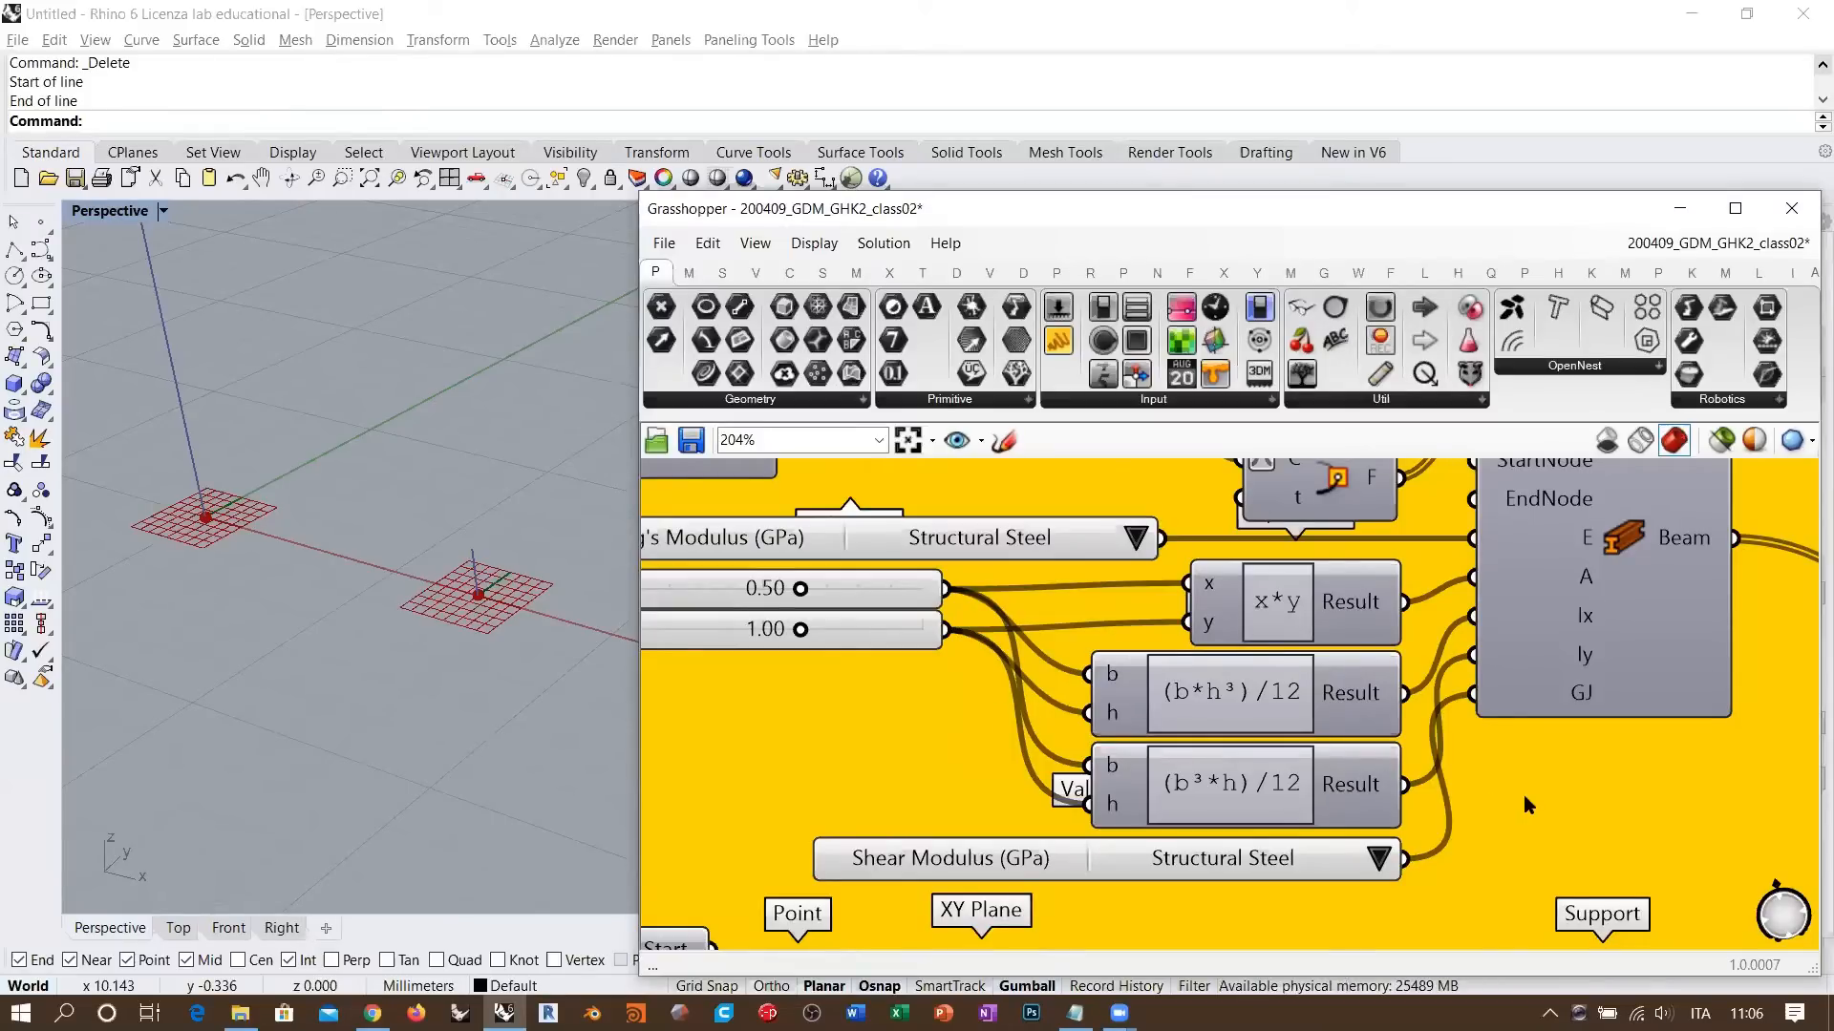
left_click(1267, 612)
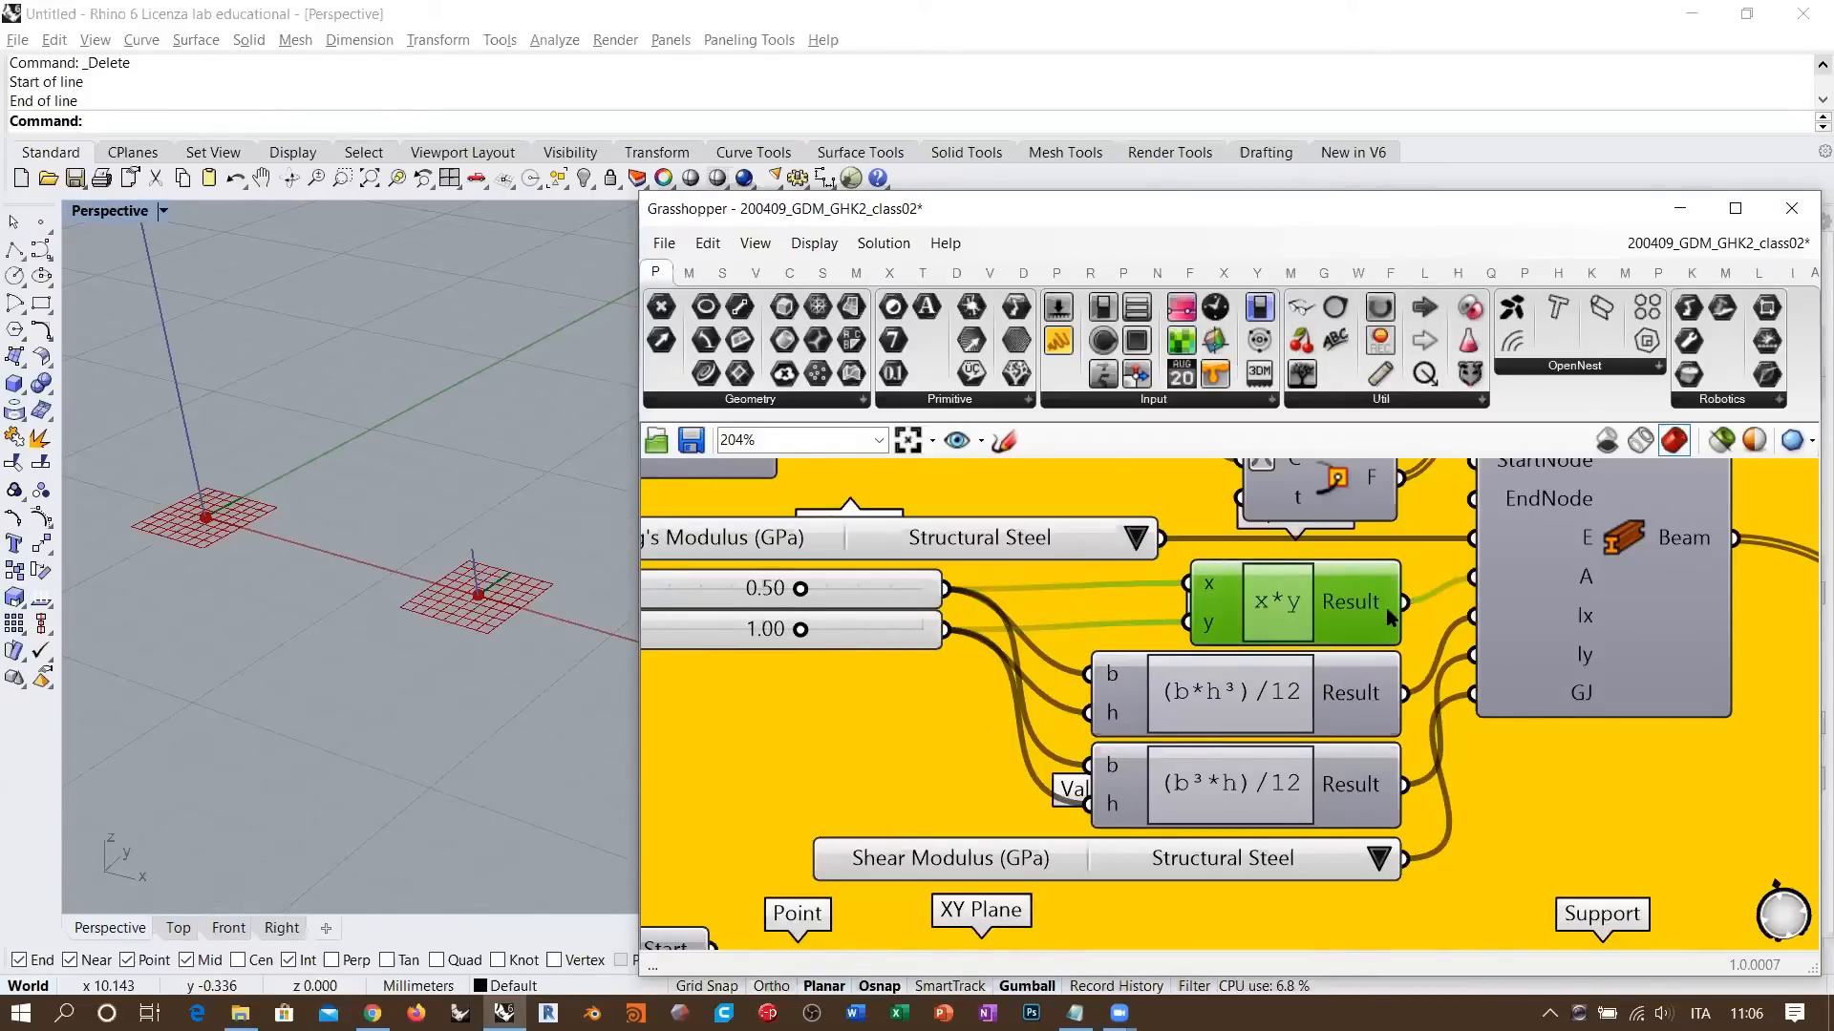
left_click(1285, 702)
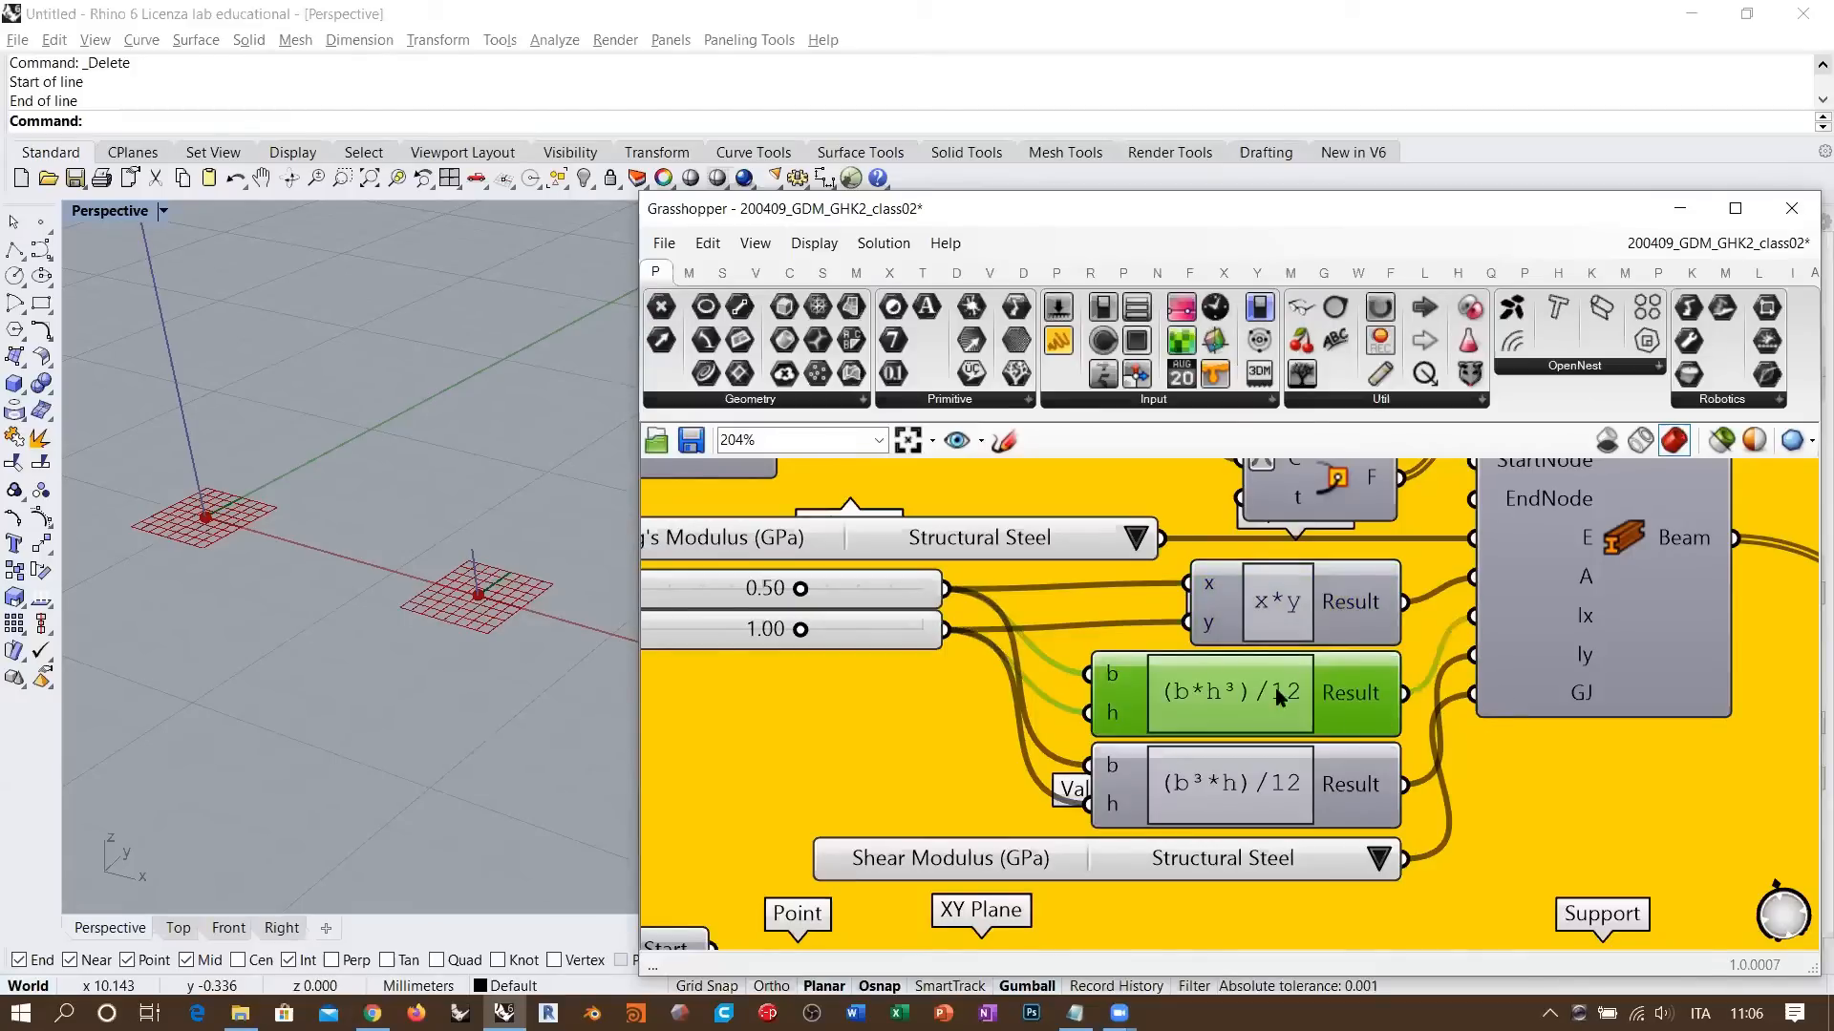
left_click(1437, 679)
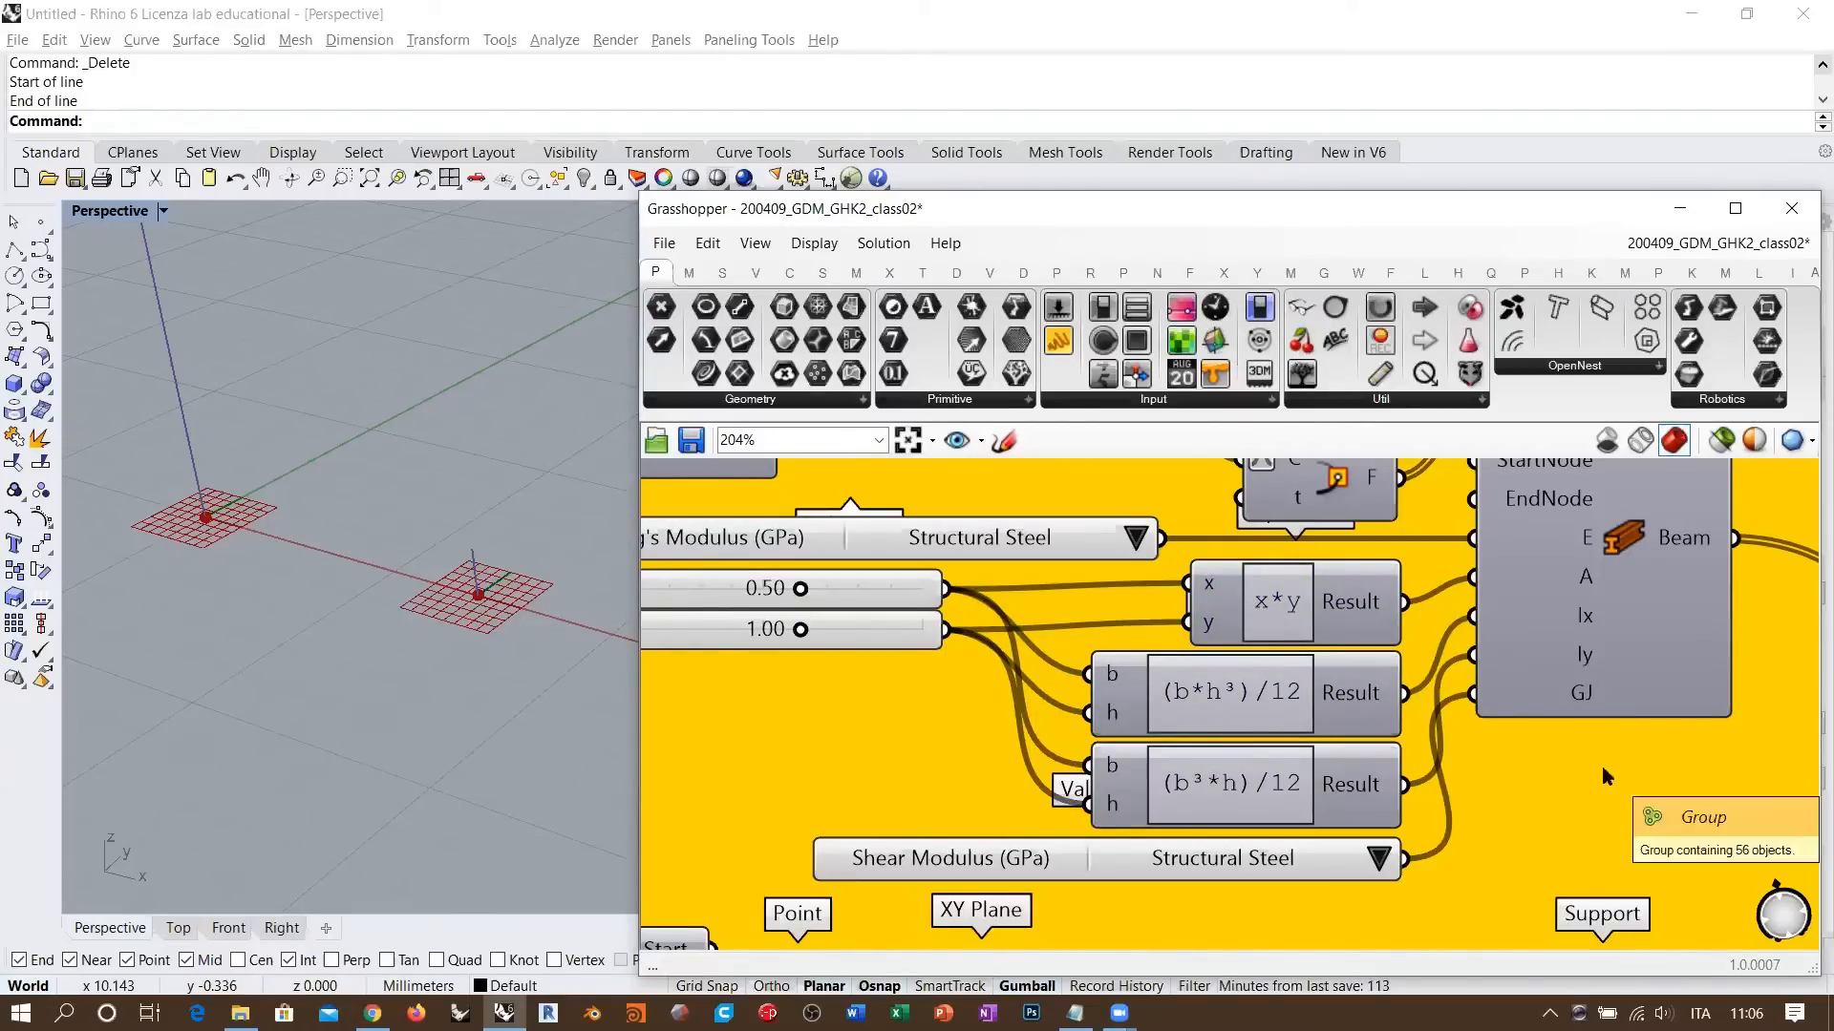
left_click(1277, 604)
left_click(1291, 705, "shift")
left_click(1299, 785, "shift")
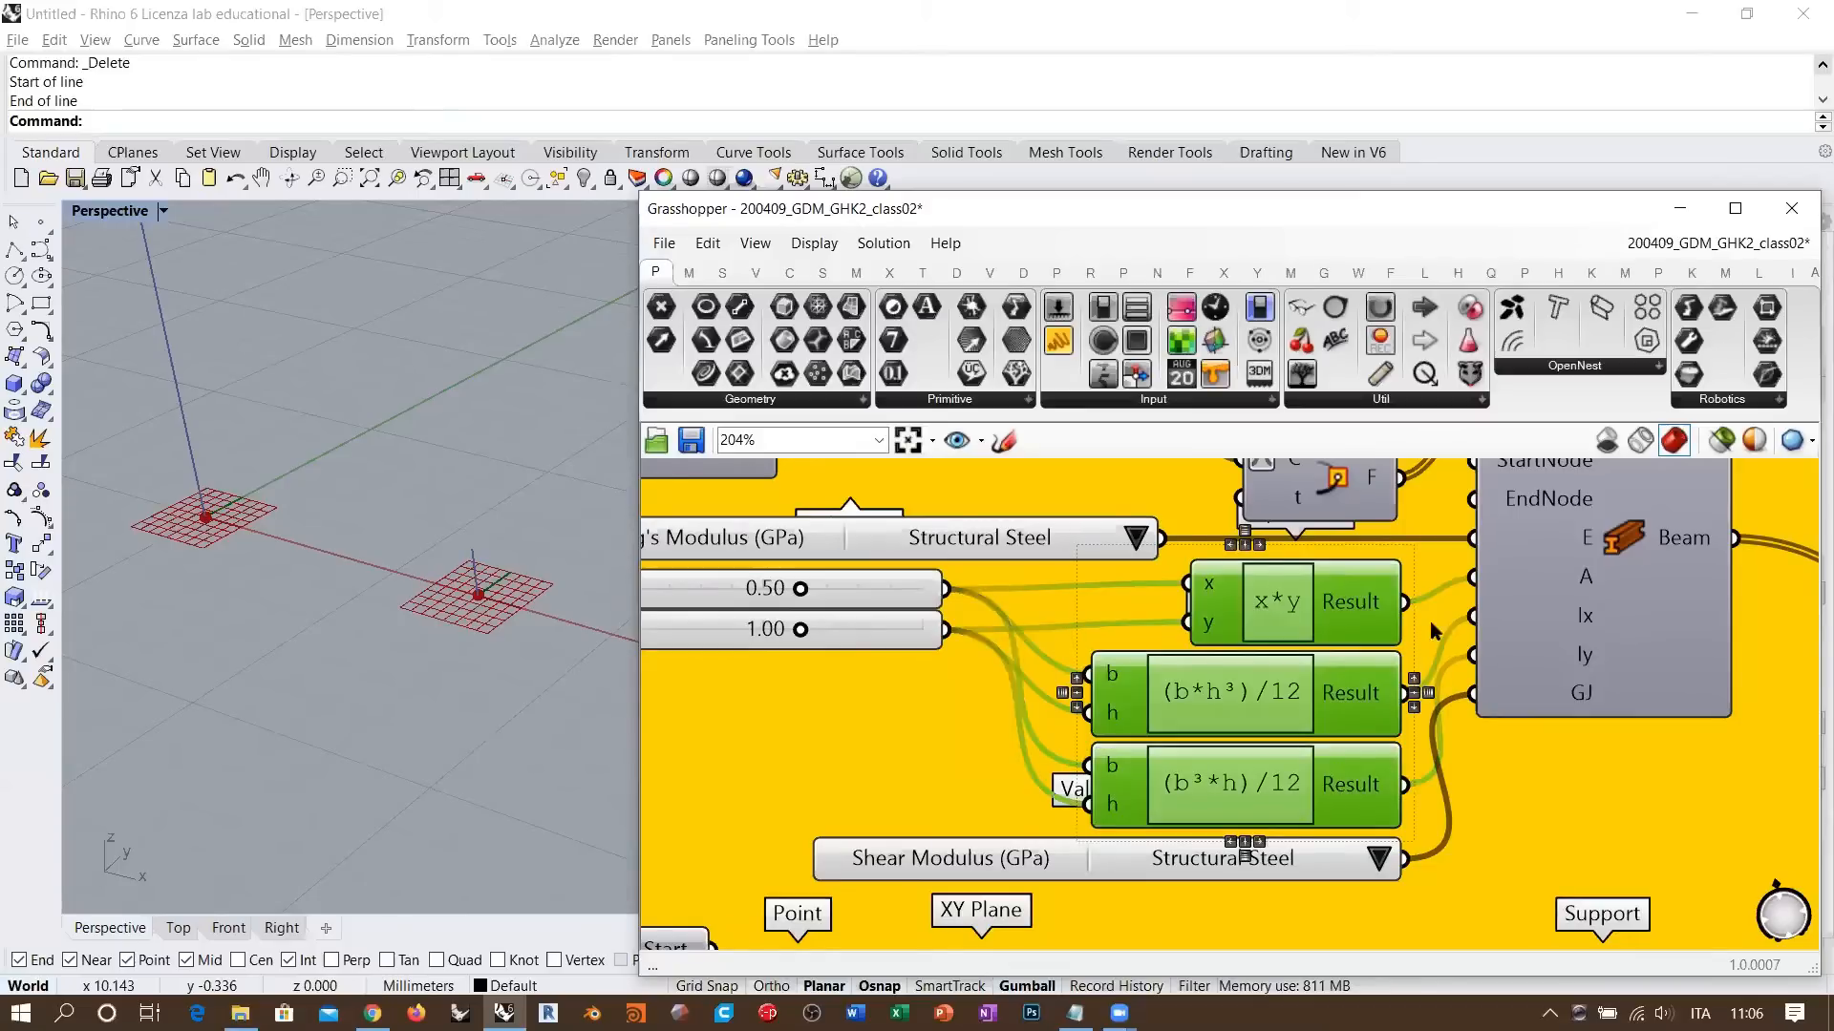
left_click(880, 590, "shift")
left_click(879, 627, "shift")
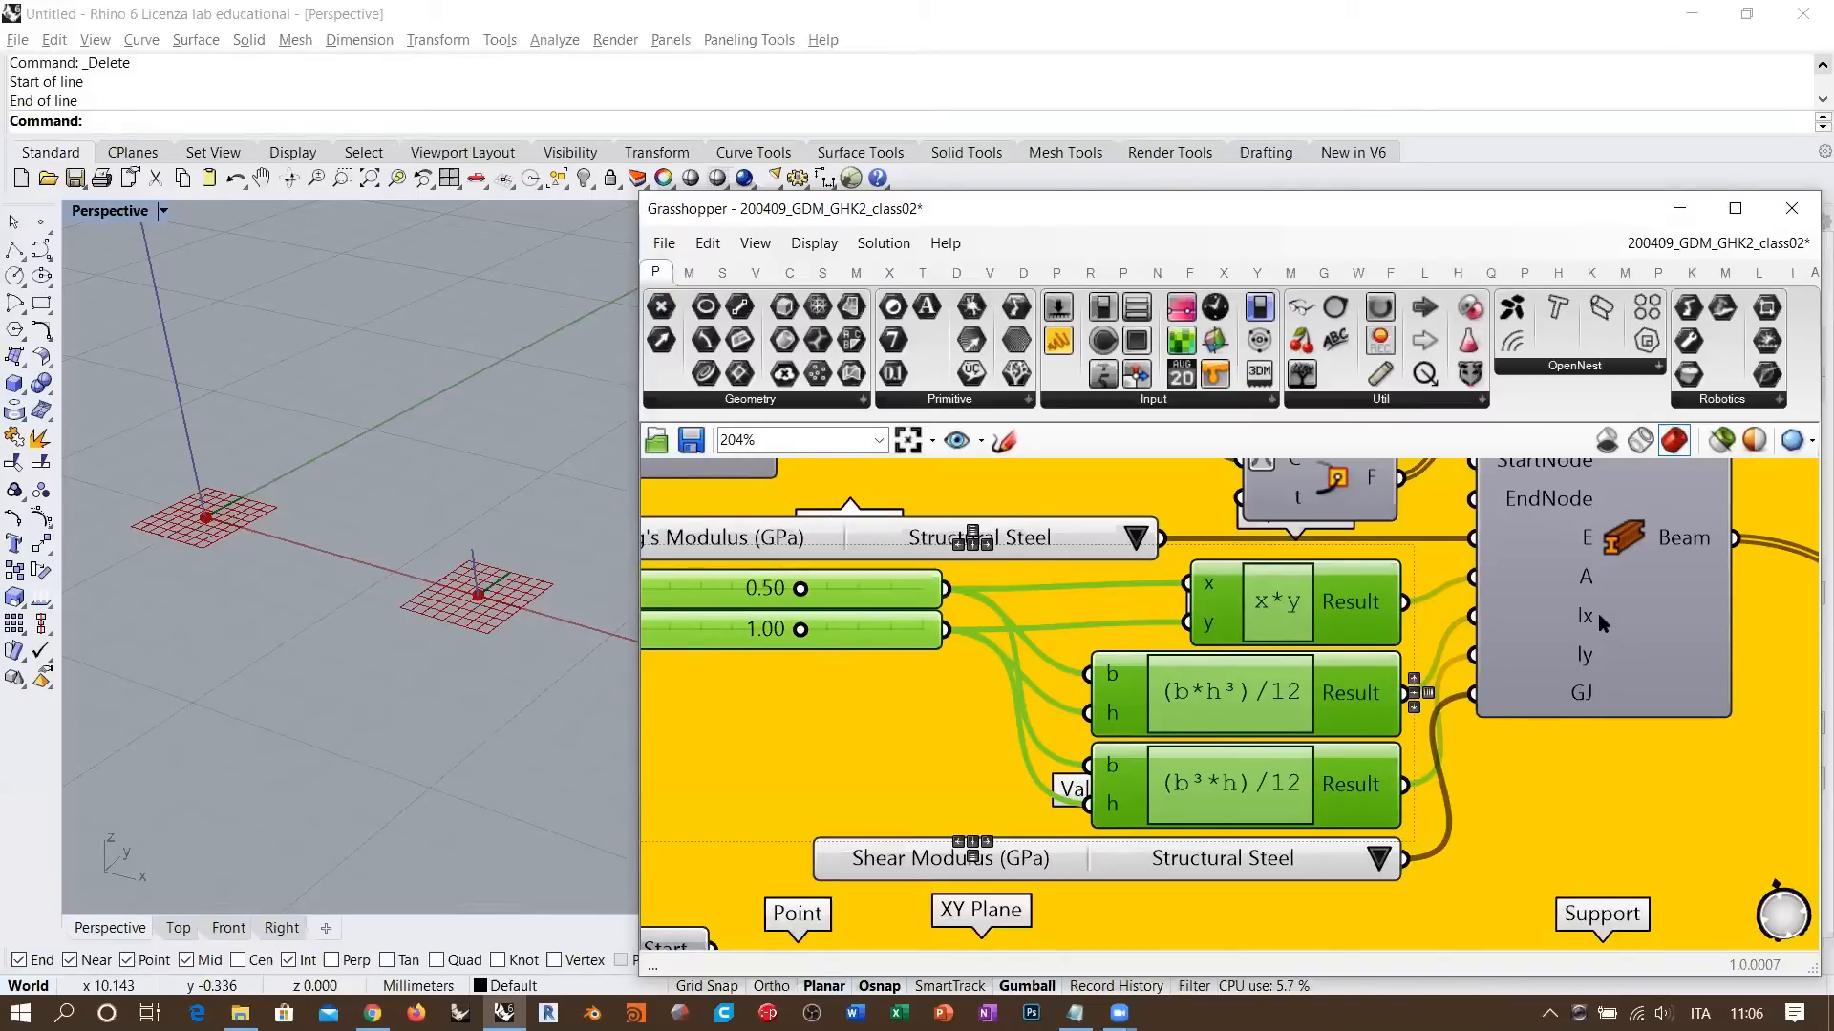
mouse_move(1595, 615)
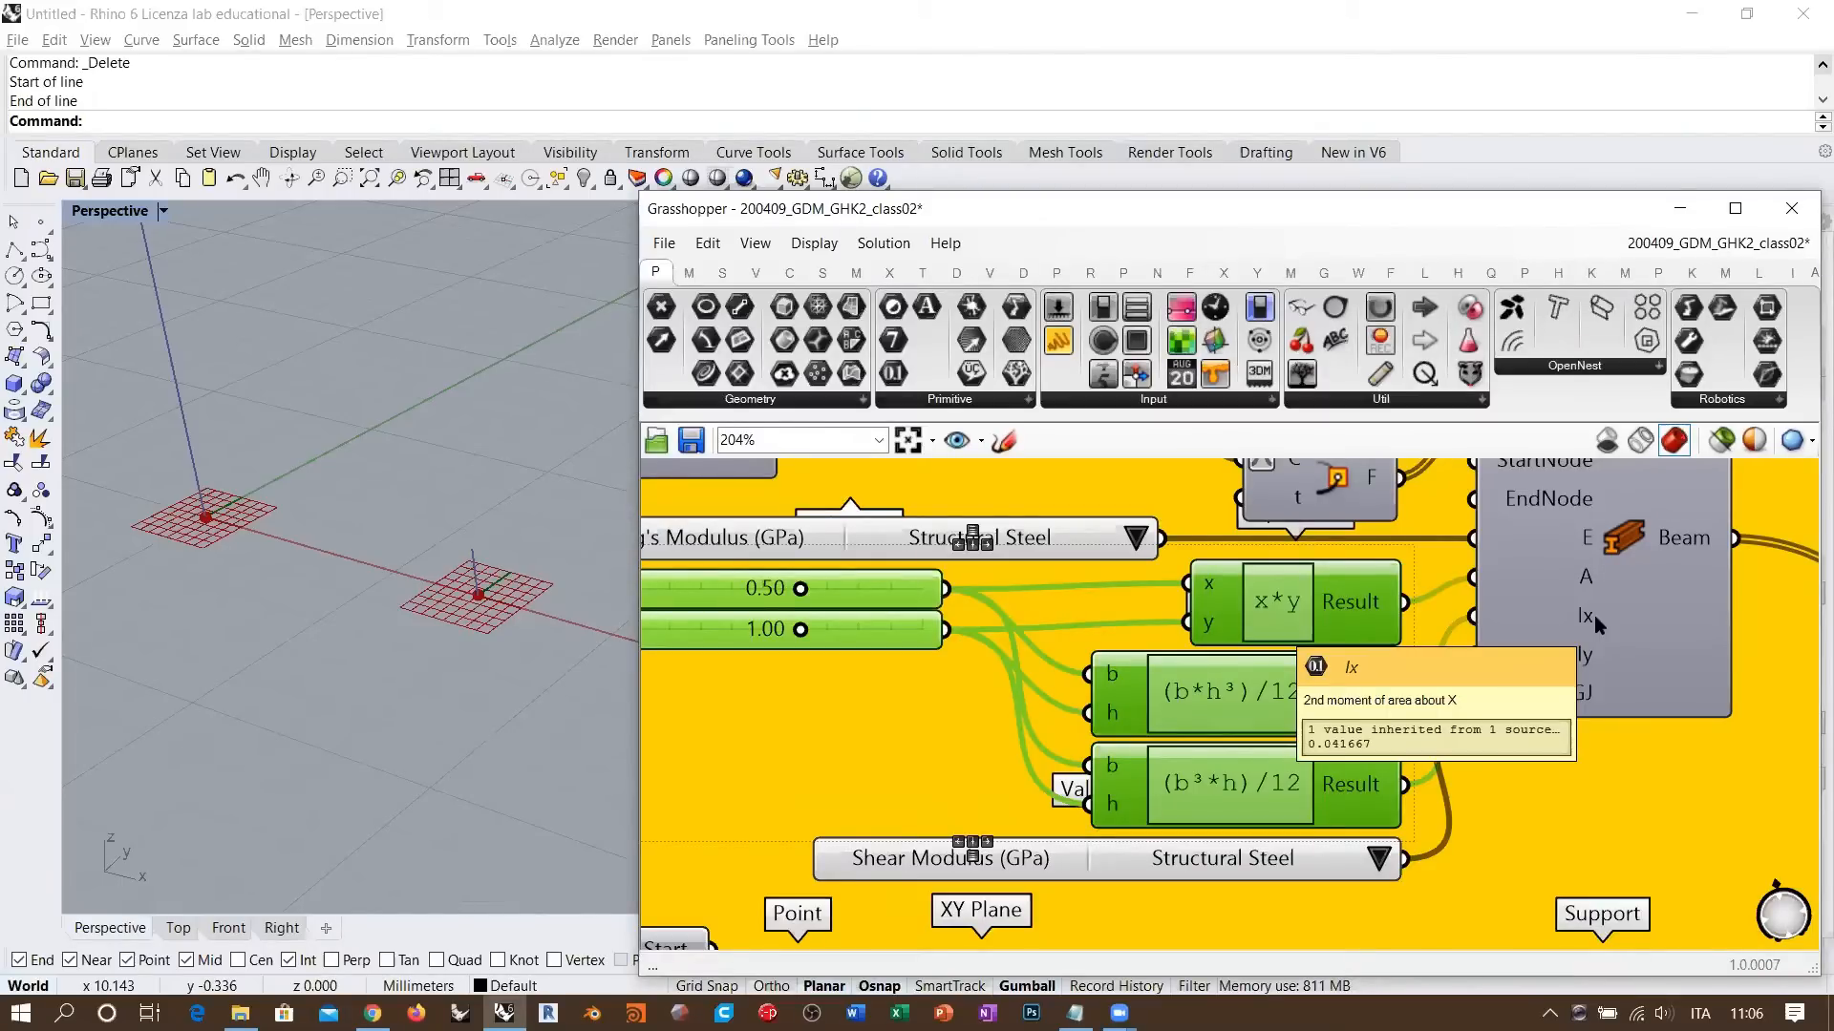
left_click(1614, 576)
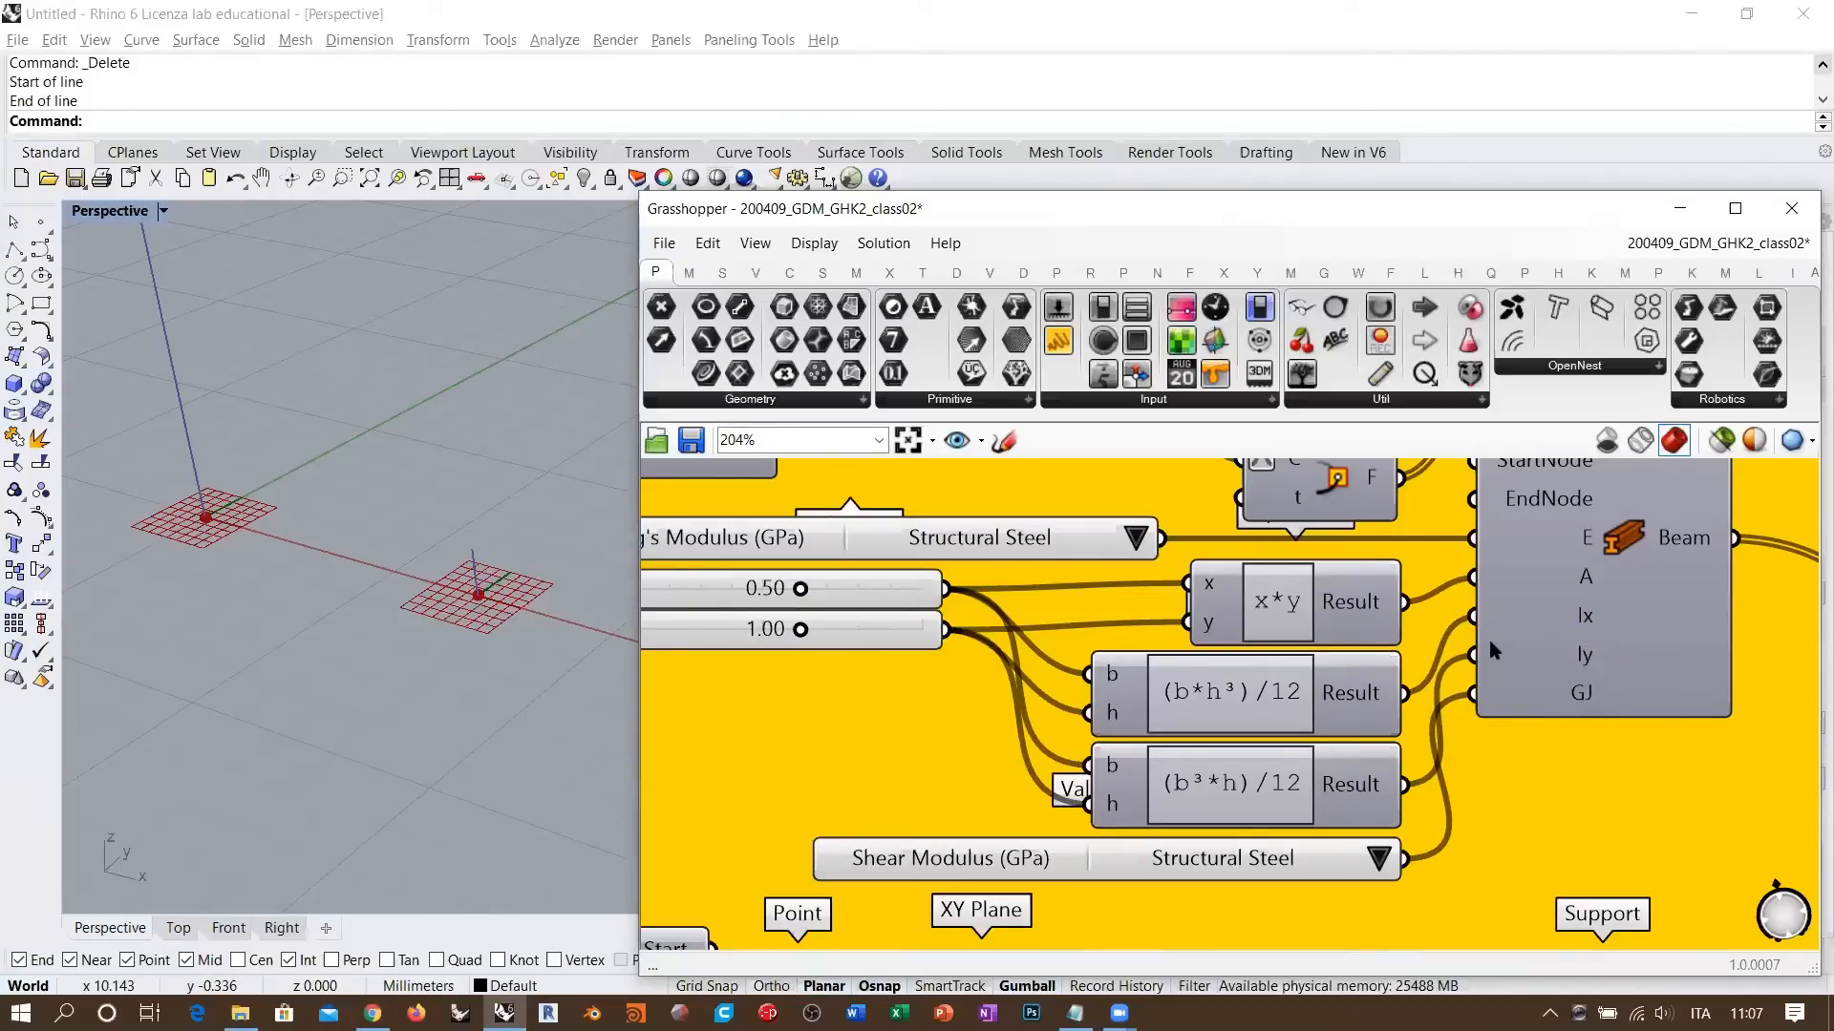
mouse_move(1495, 635)
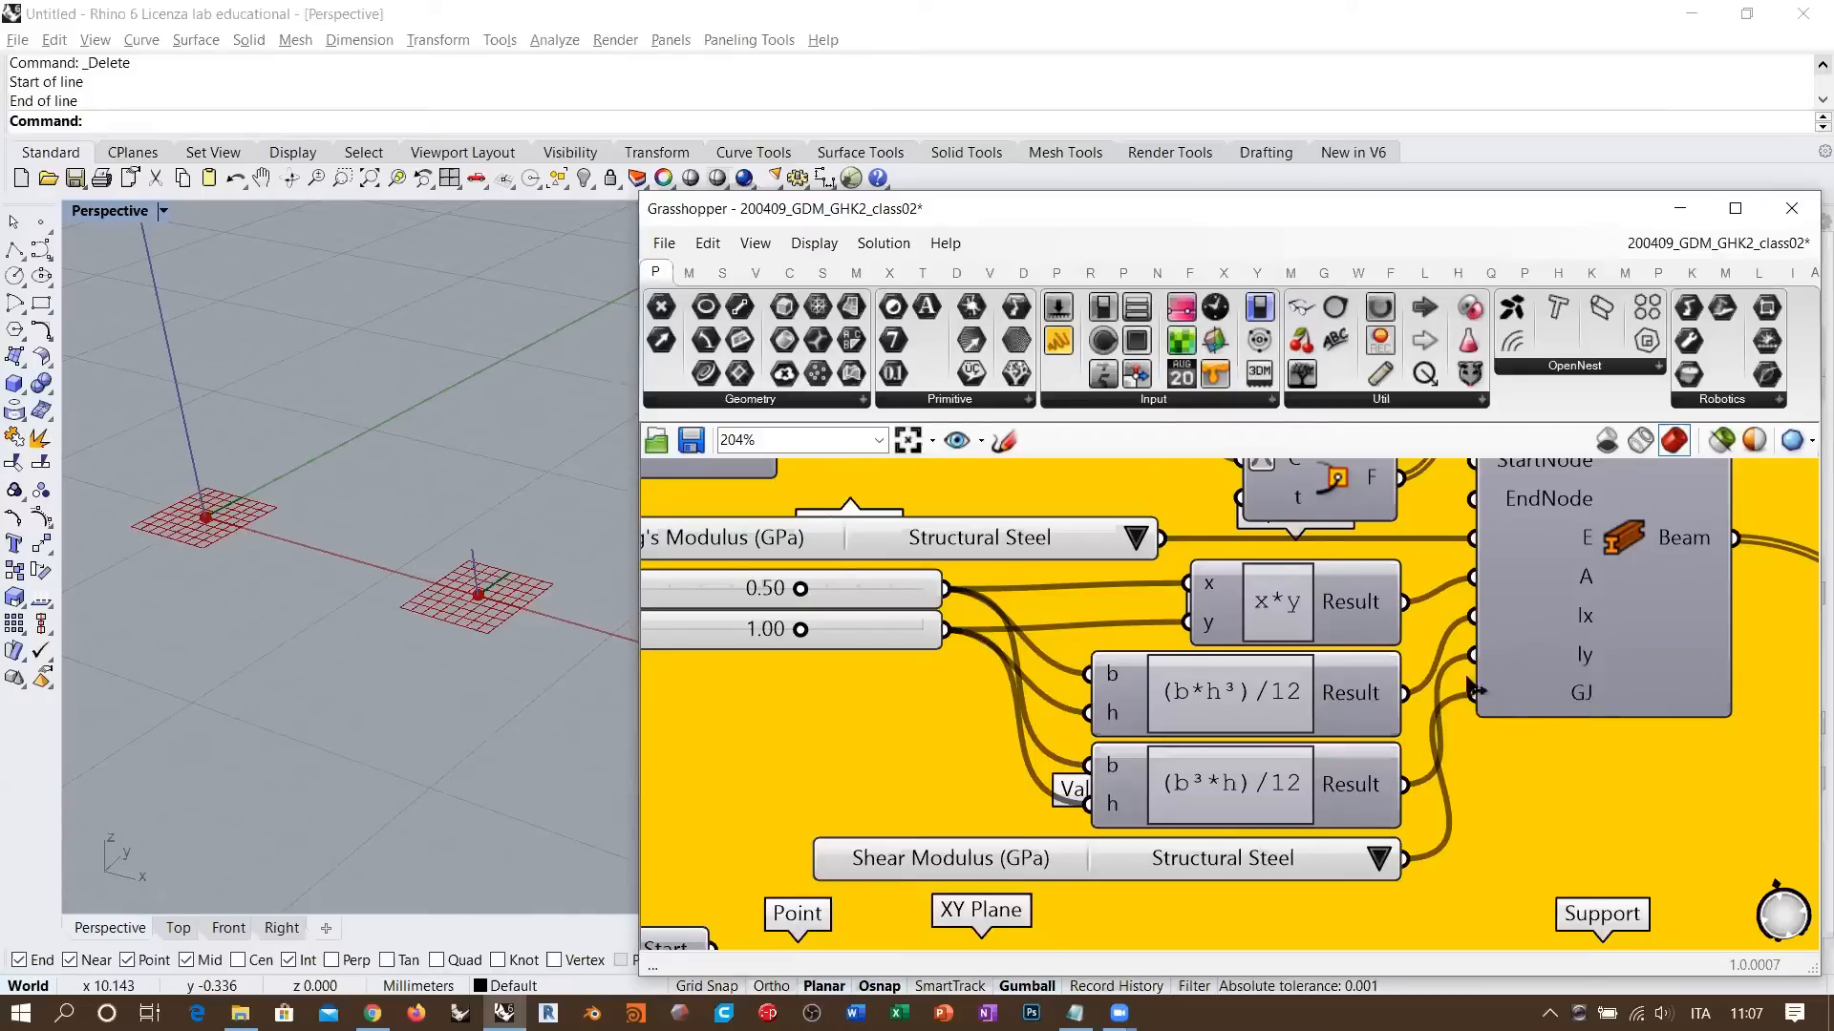
scroll(1290, 704, "down", 2)
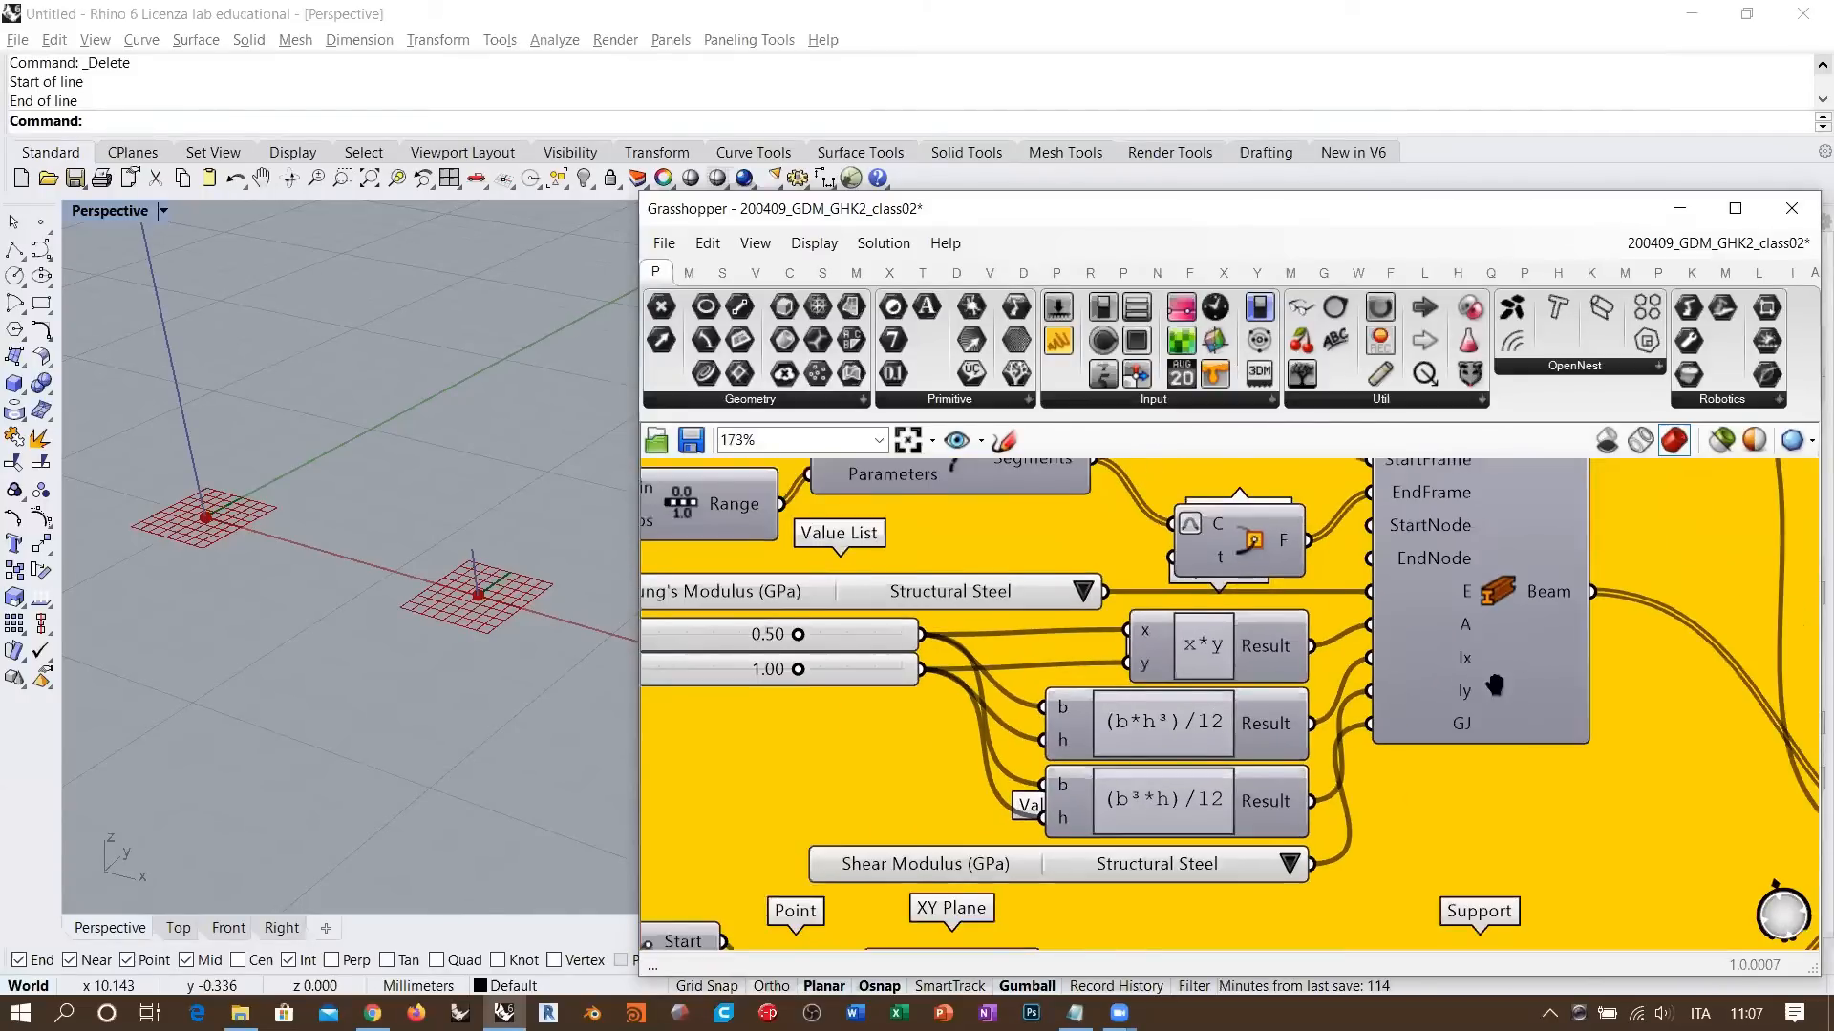
right_click_drag(1506, 646, 1521, 712)
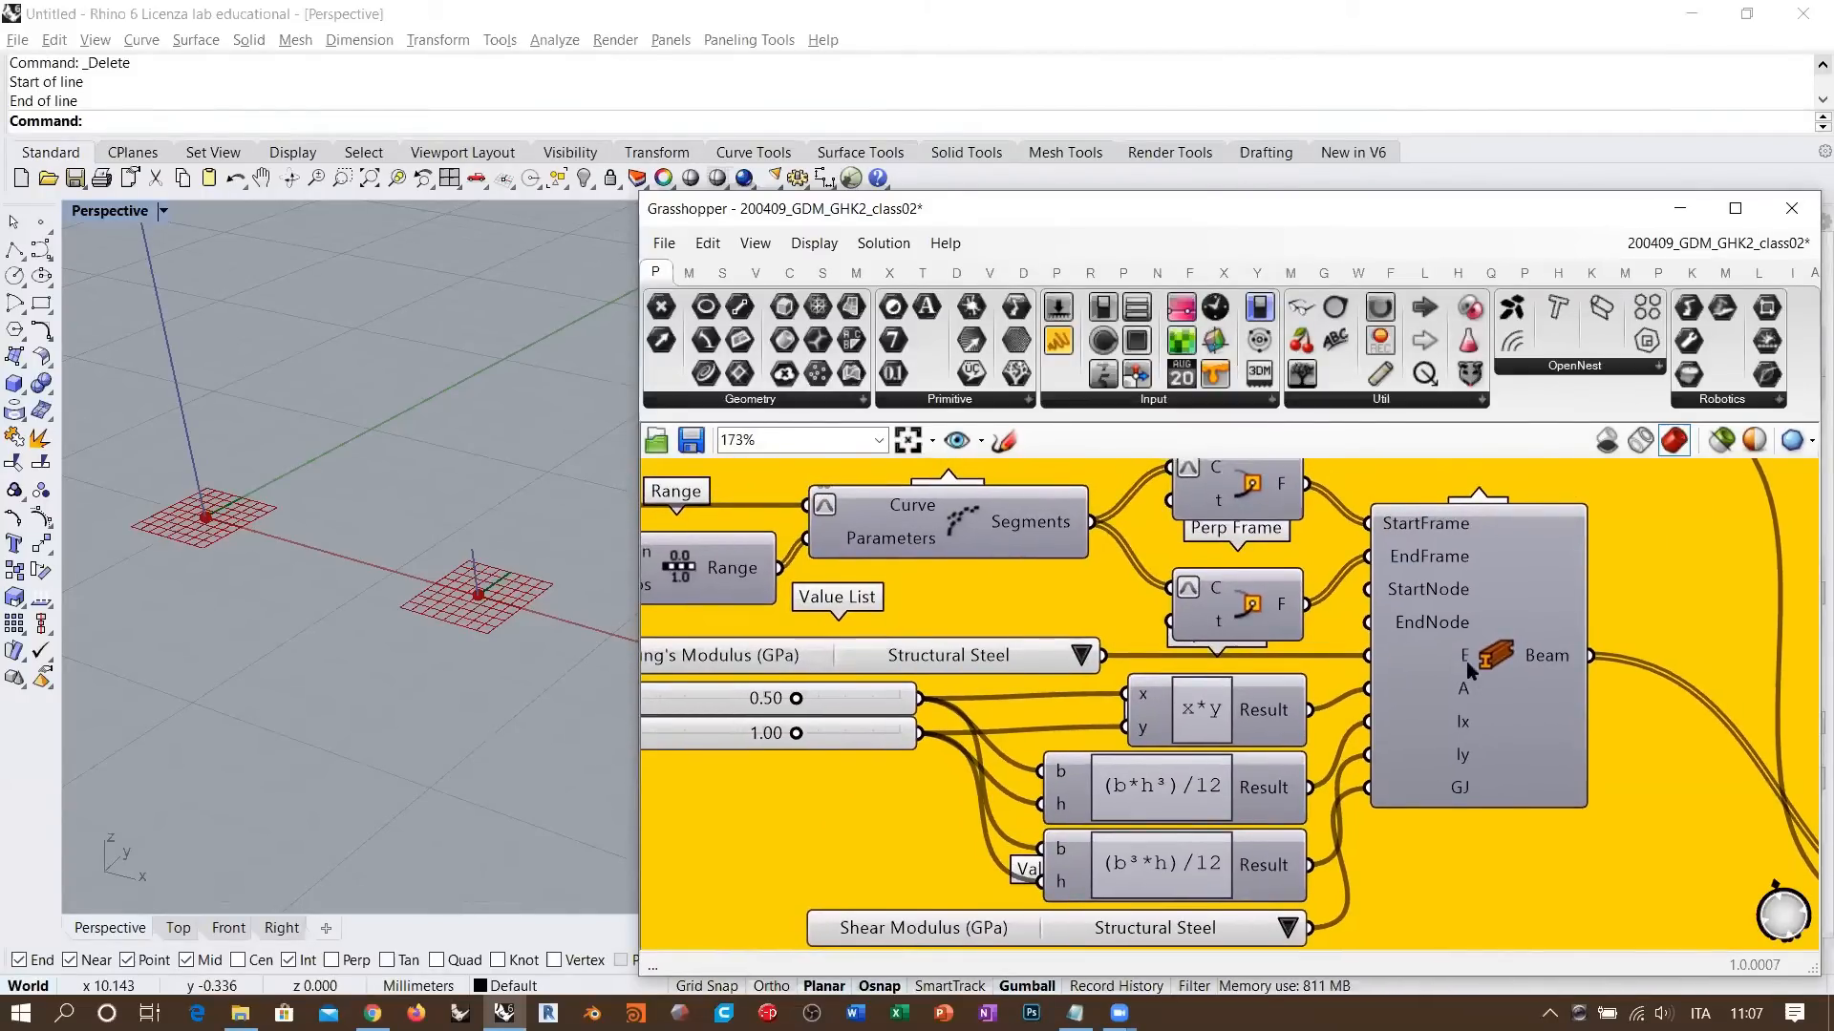
scroll(1465, 661, "down", 1)
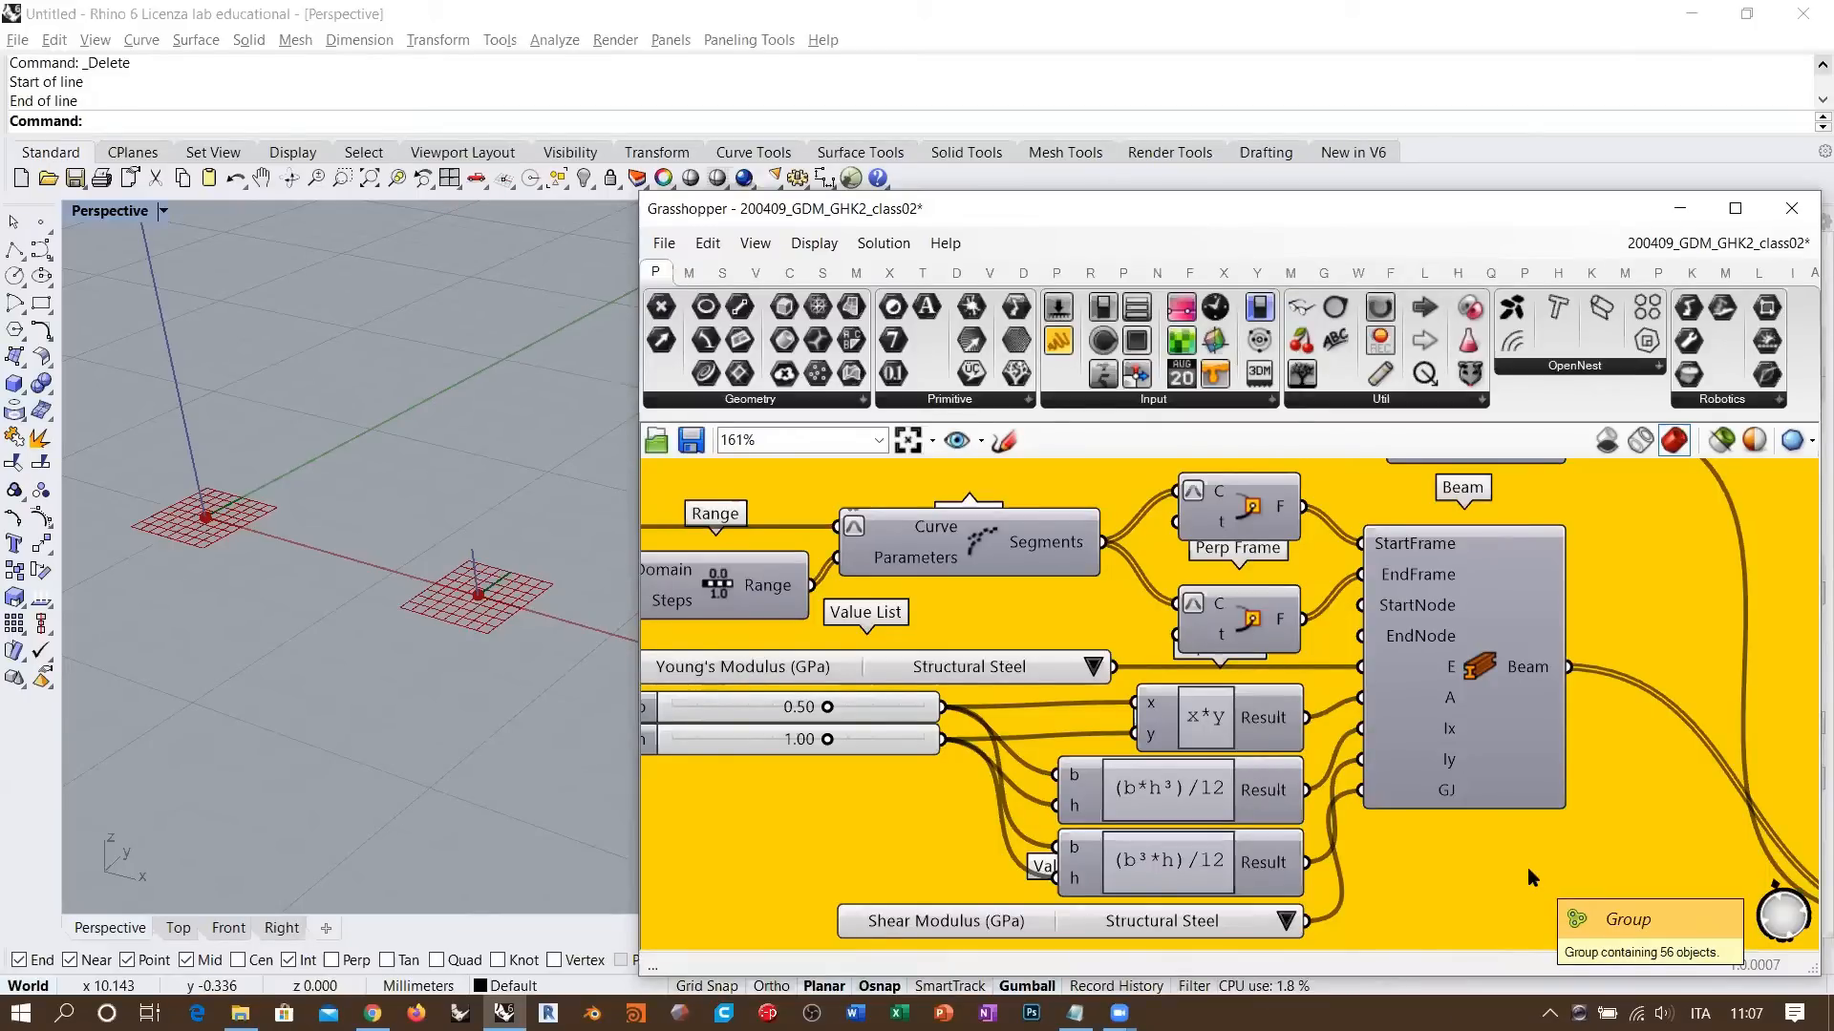
right_click_drag(848, 776, 1289, 724)
right_click_drag(651, 661, 857, 661)
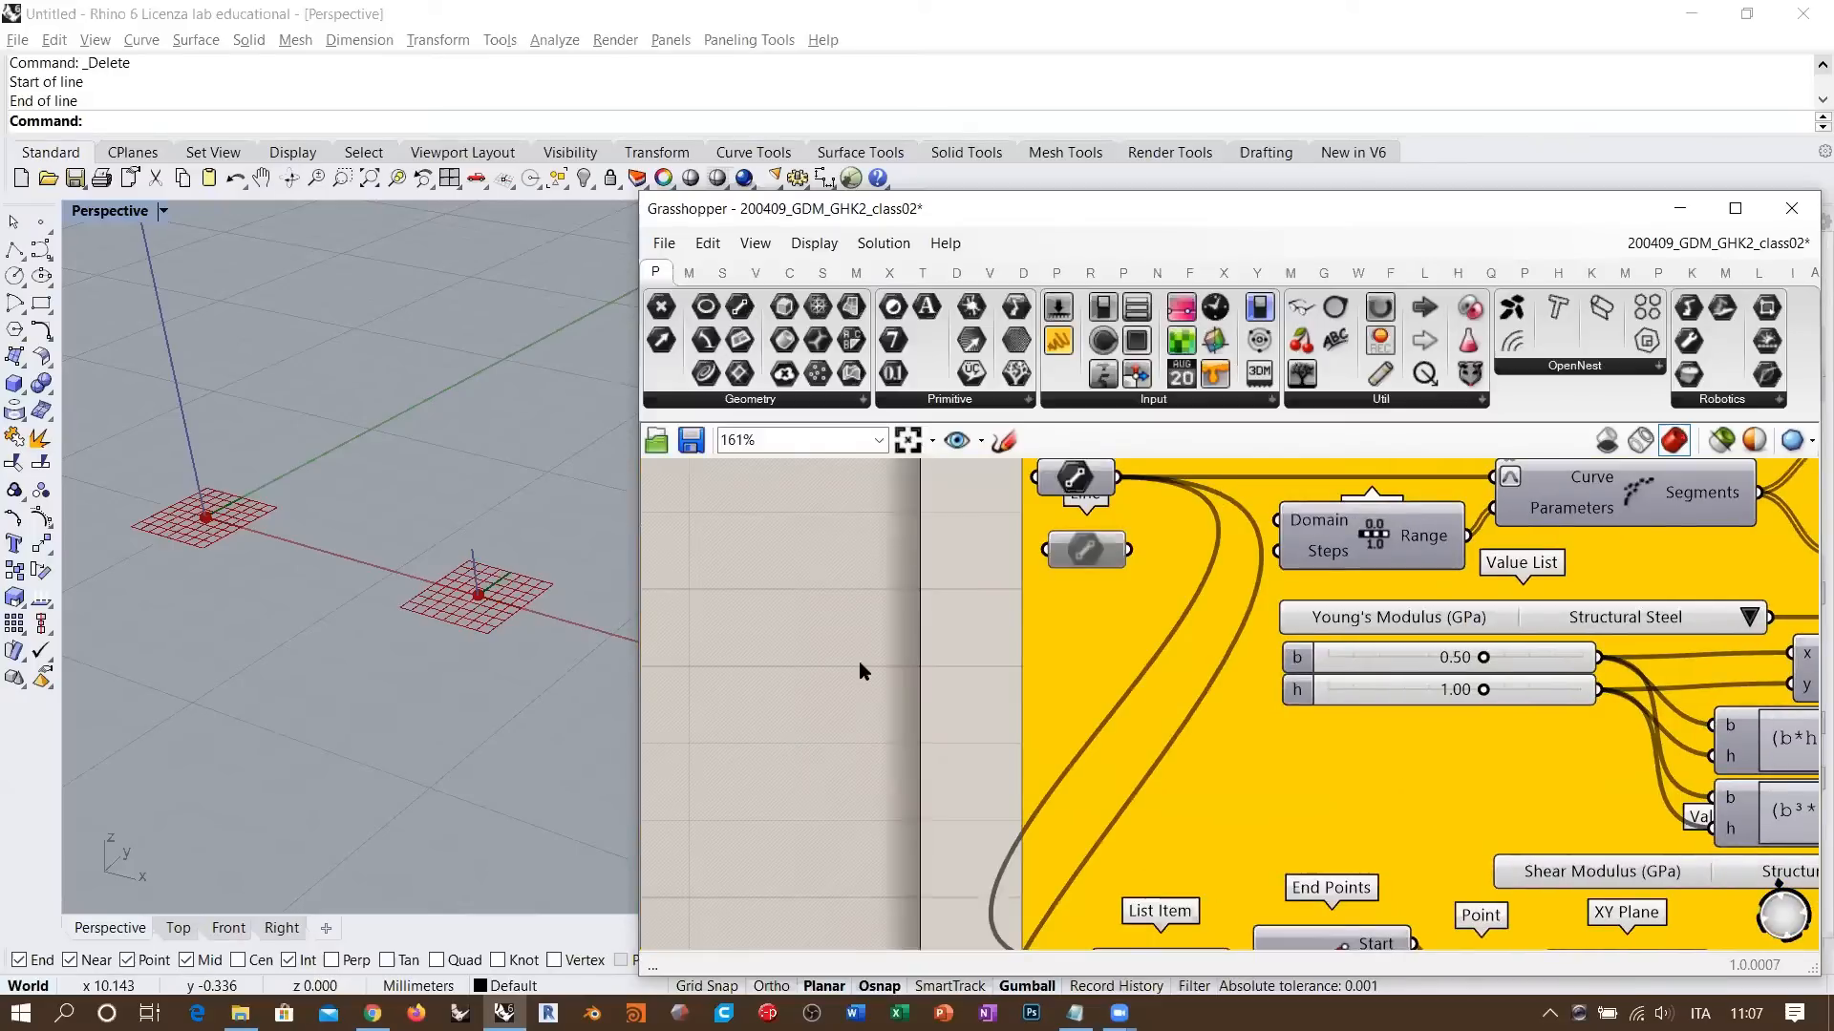
double_click(860, 663)
type("panel")
key("Return")
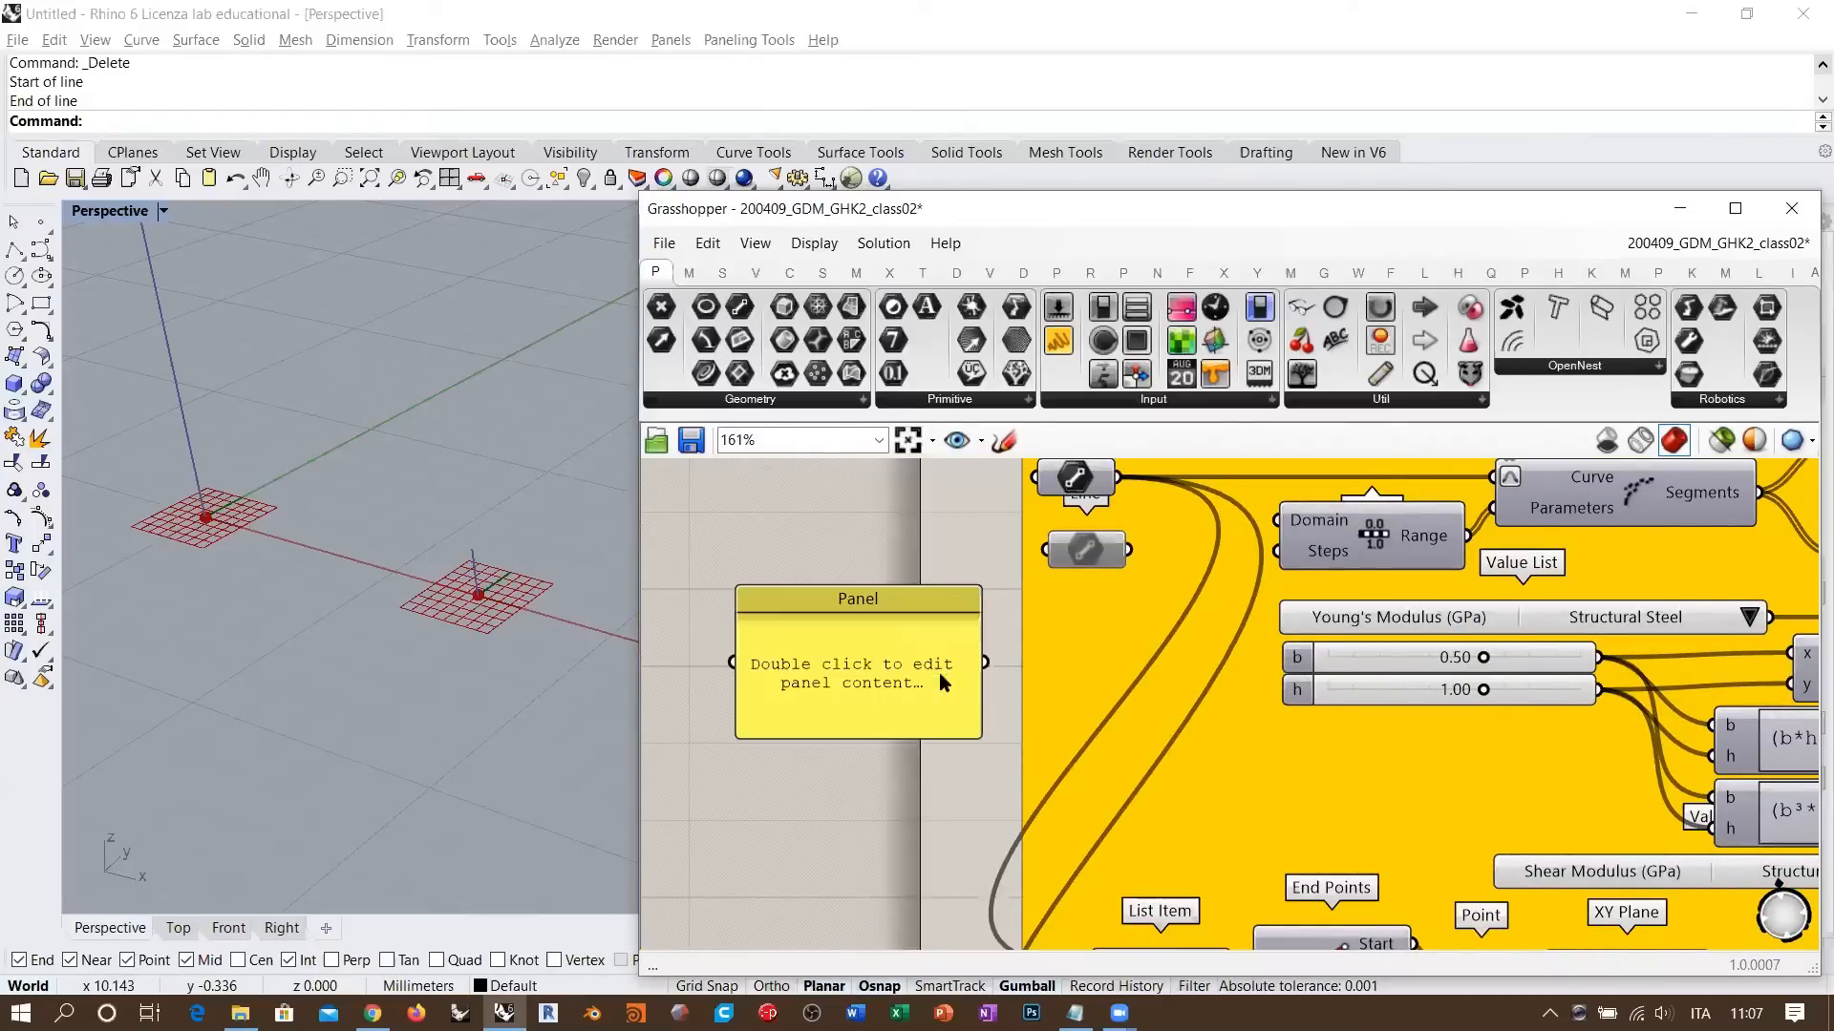
double_click(874, 674)
left_click(1189, 732)
scroll(1566, 649, "up", 5)
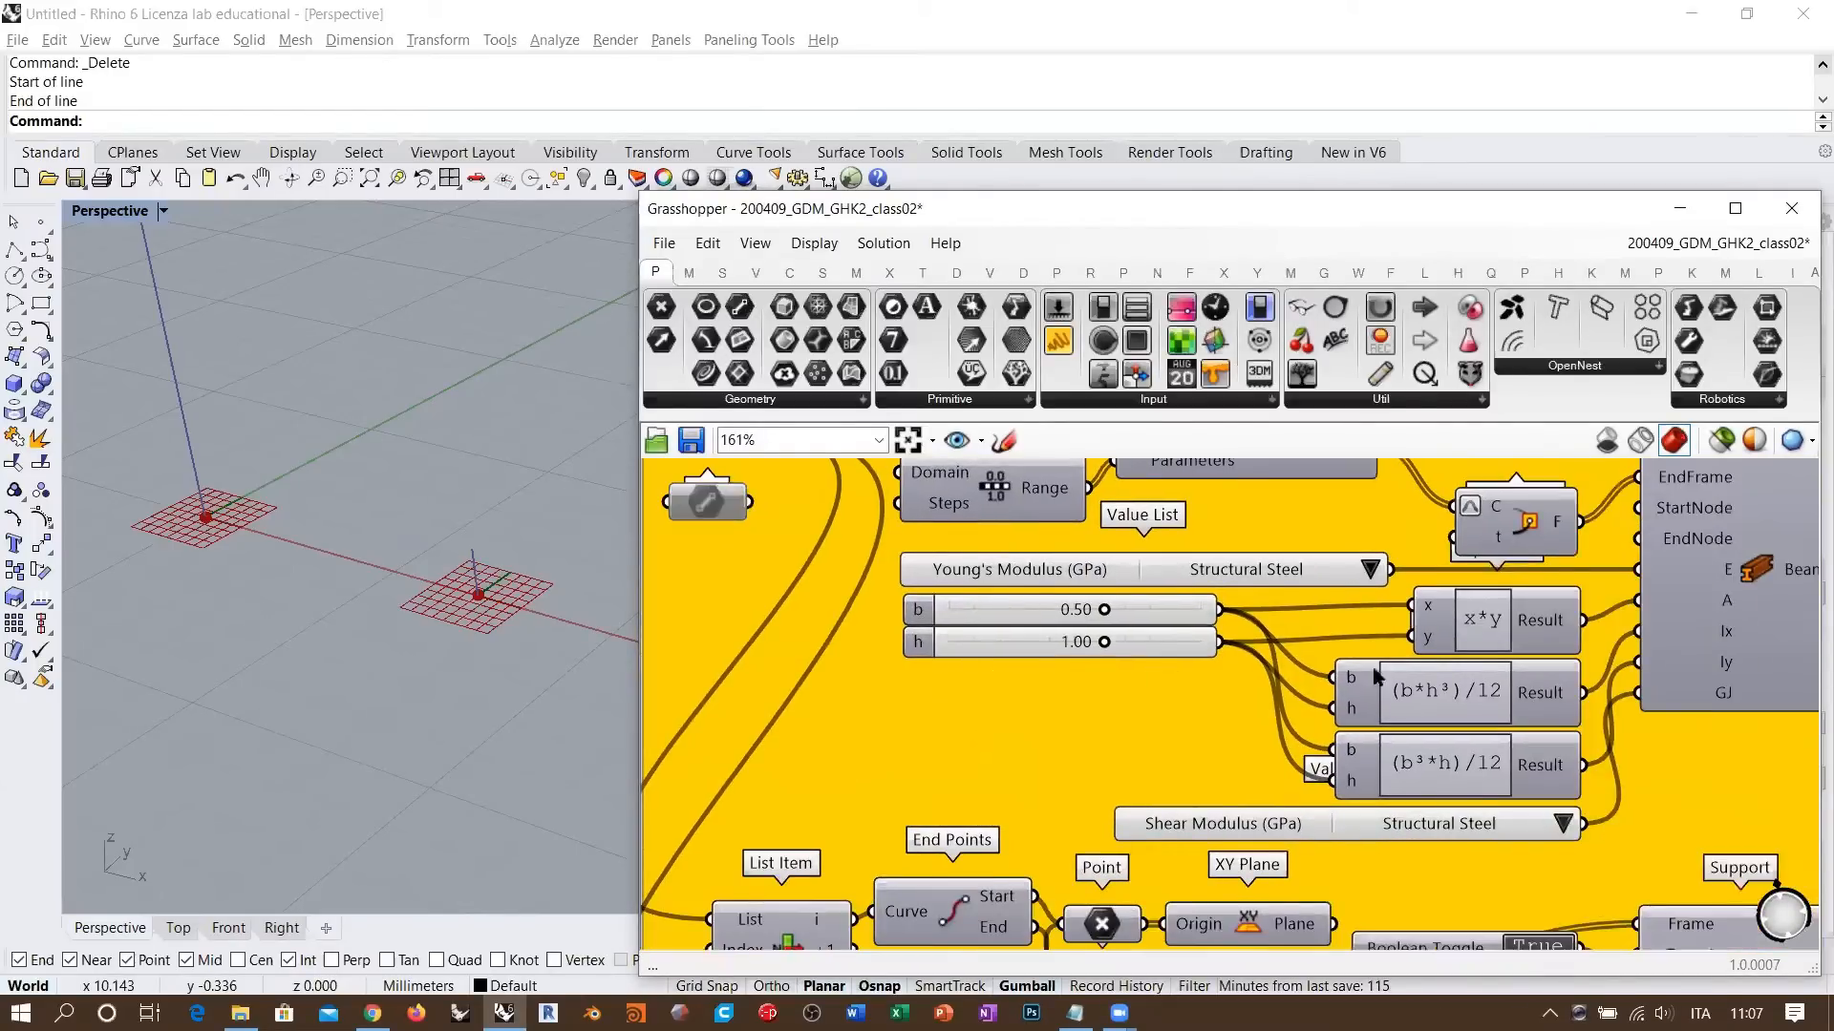
mouse_move(1566, 653)
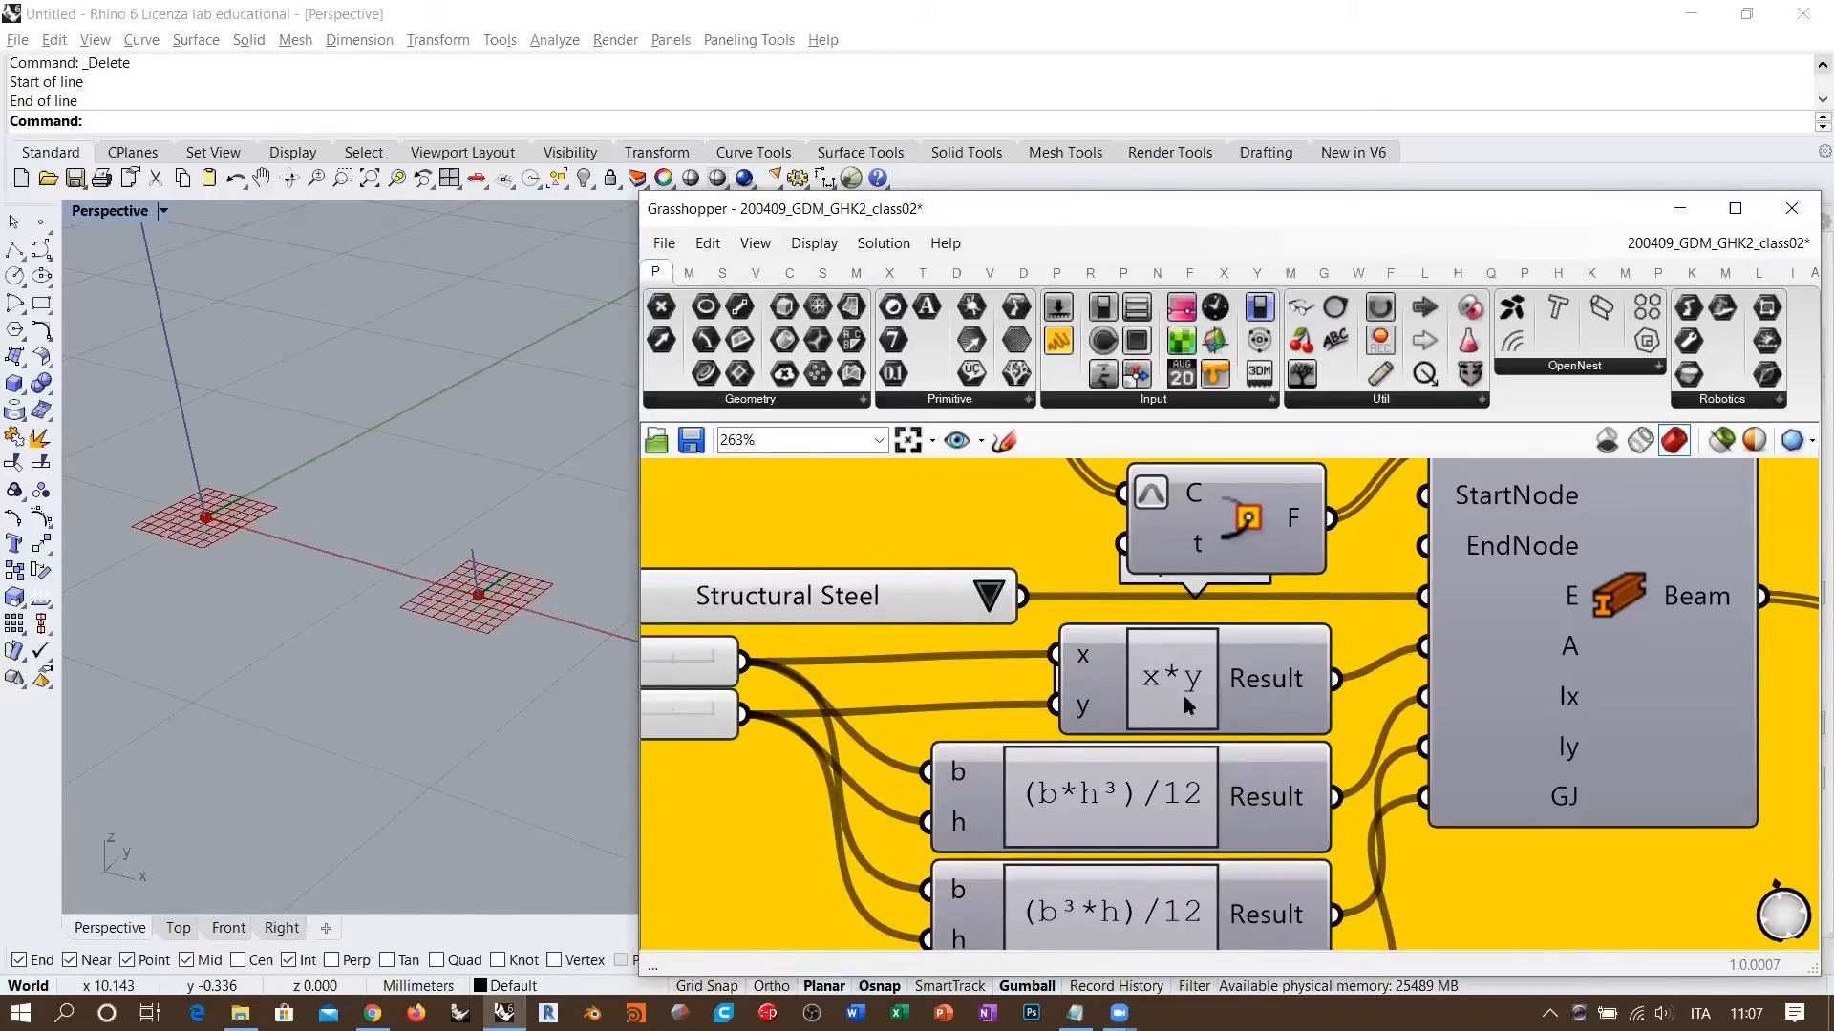
scroll(1189, 706, "down", 3)
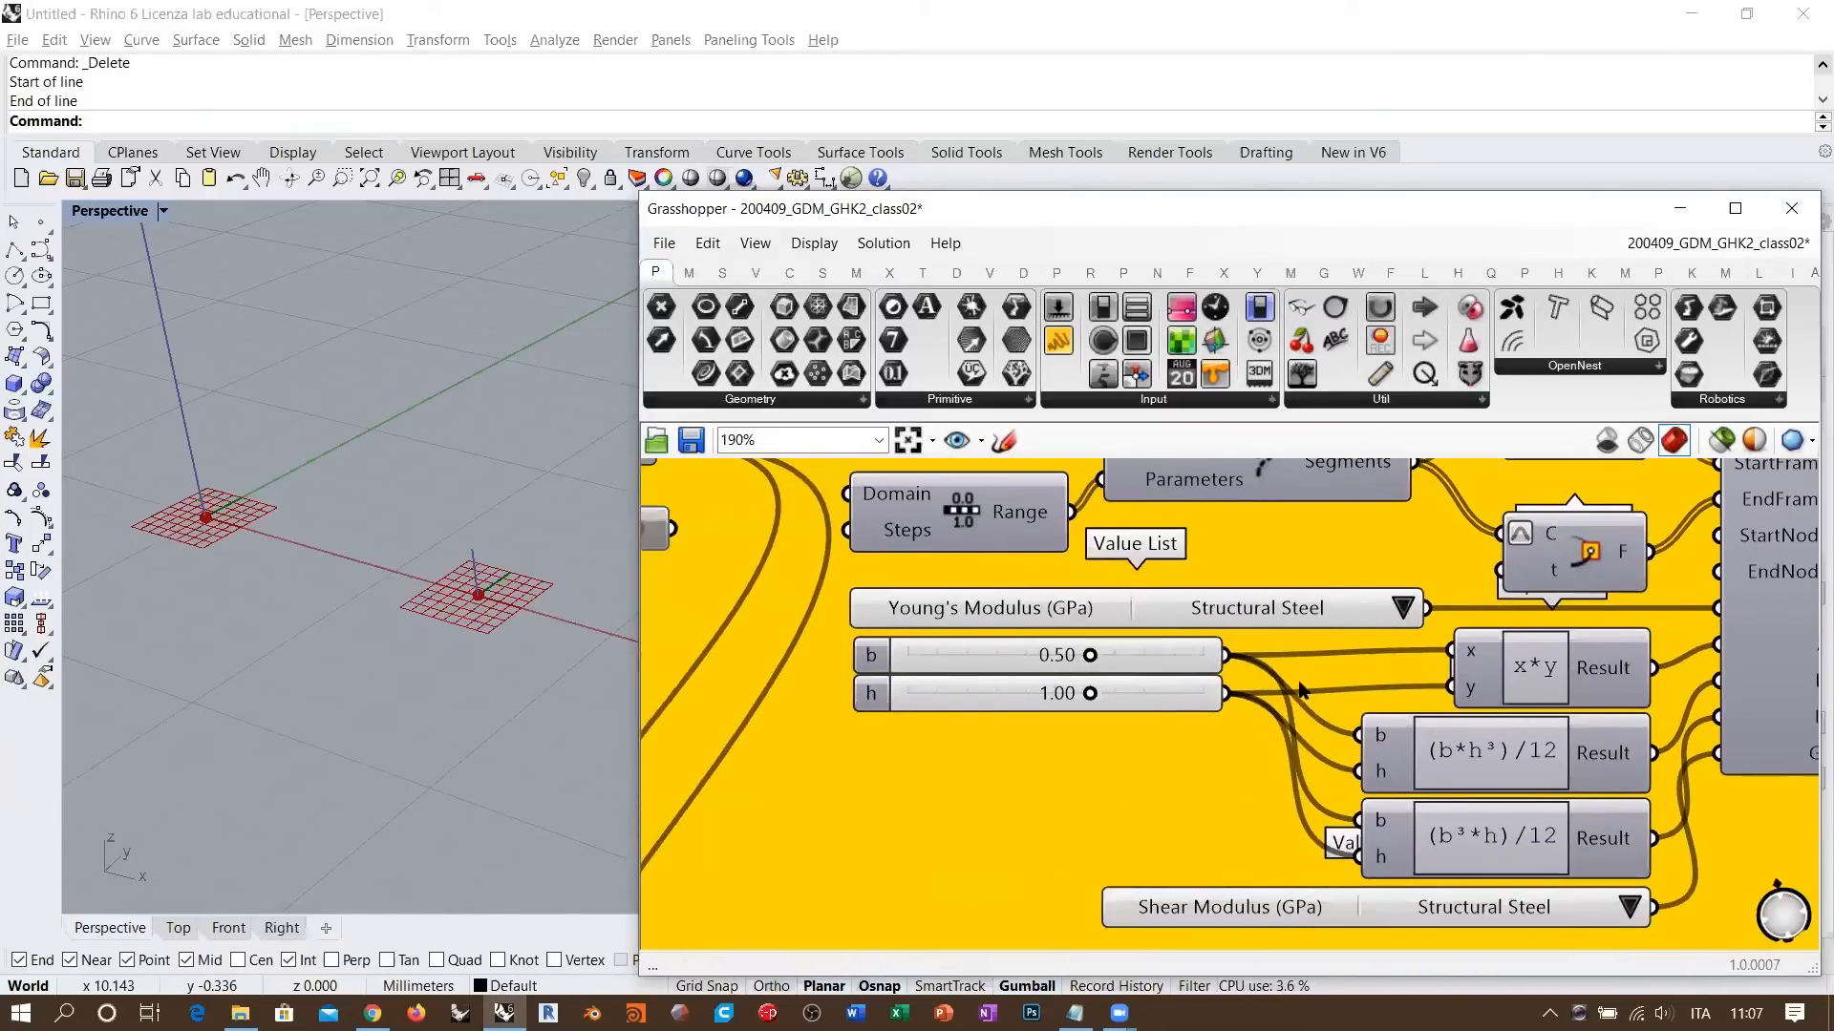
scroll(1301, 690, "down", 4)
right_click_drag(1301, 690, 1232, 714)
left_click(1039, 659)
key("Delete")
- Set the section width slider b to 0.23 and the height slider h to 0.68
scroll(1232, 714, "up", 3)
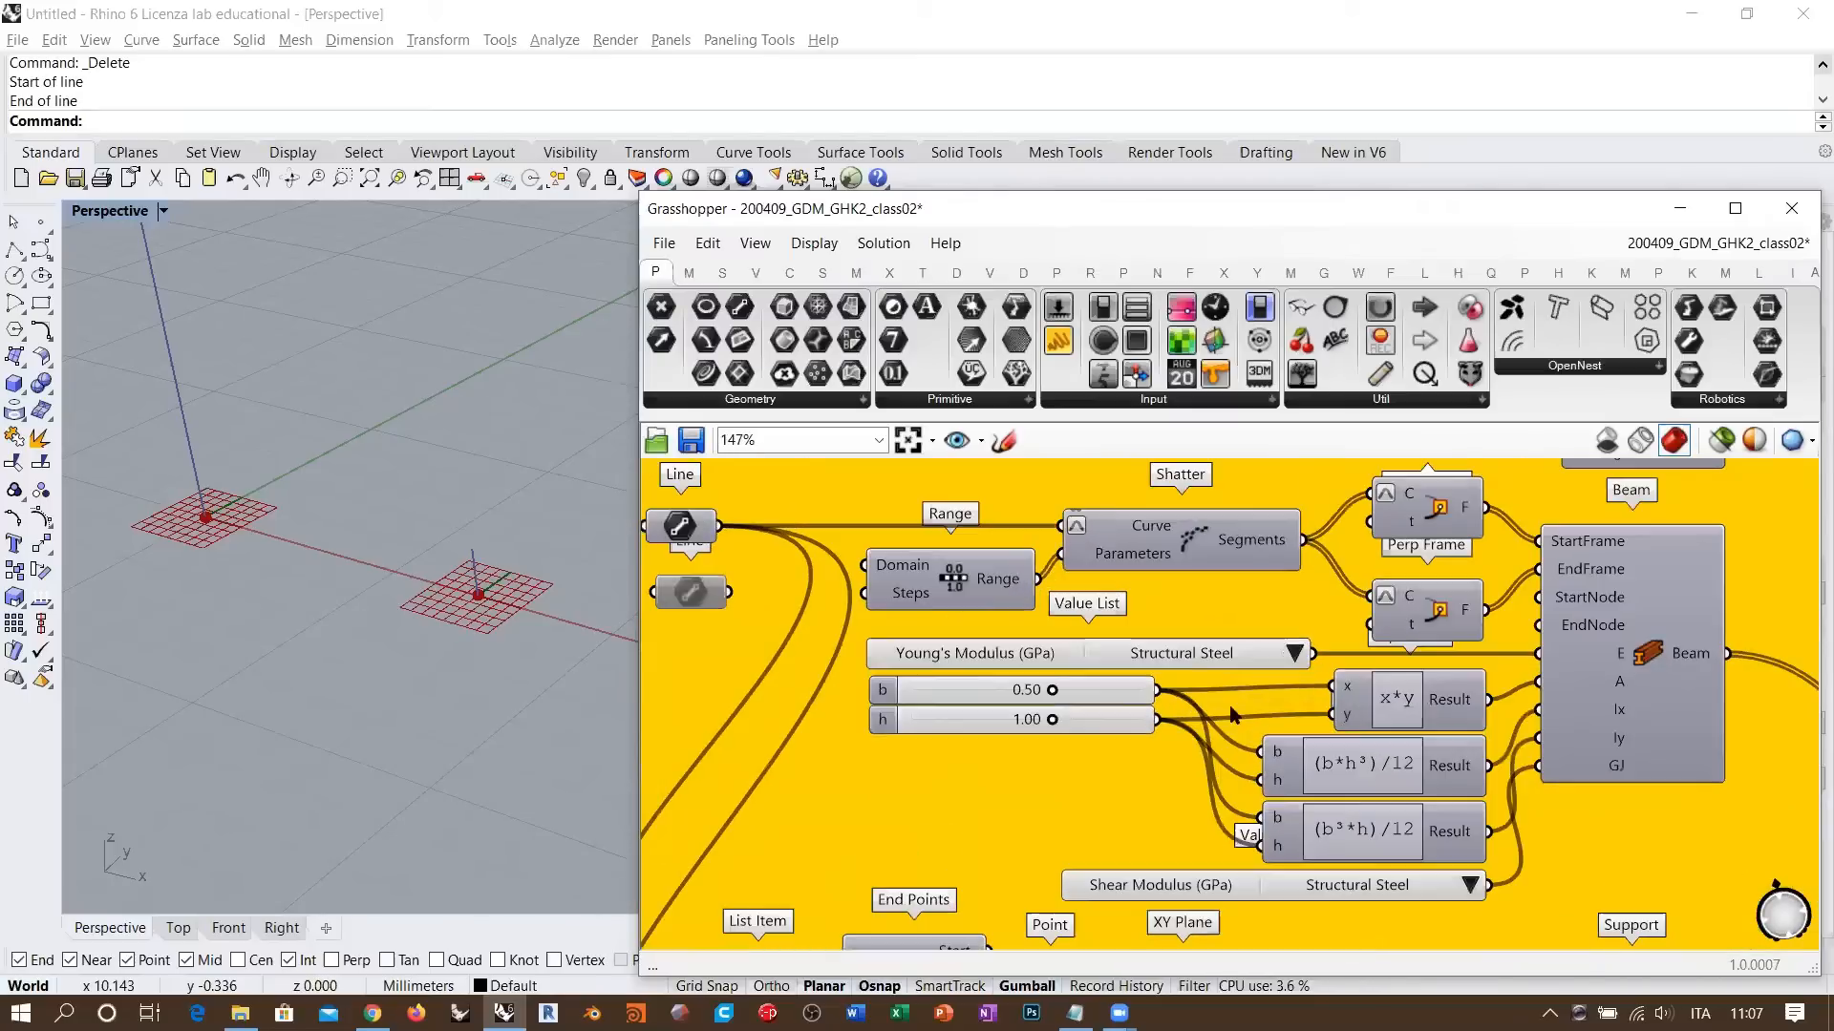
scroll(1216, 872, "up", 3)
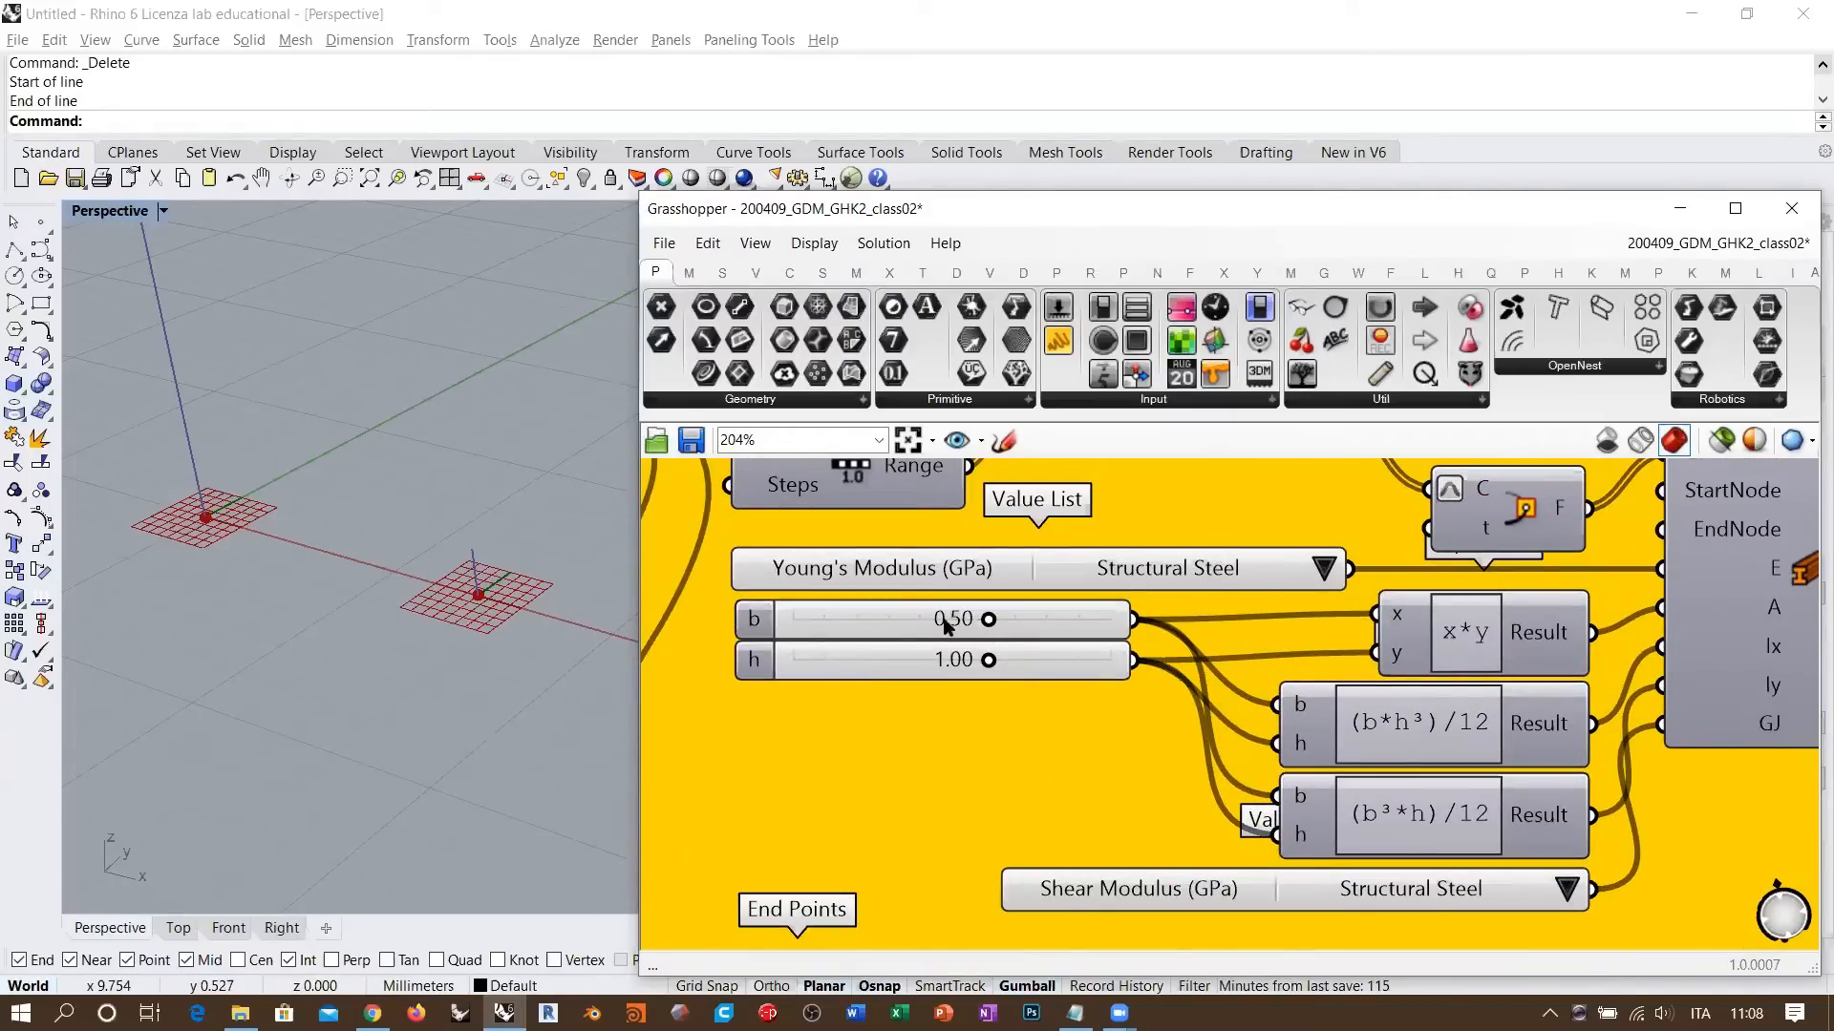
mouse_move(938, 664)
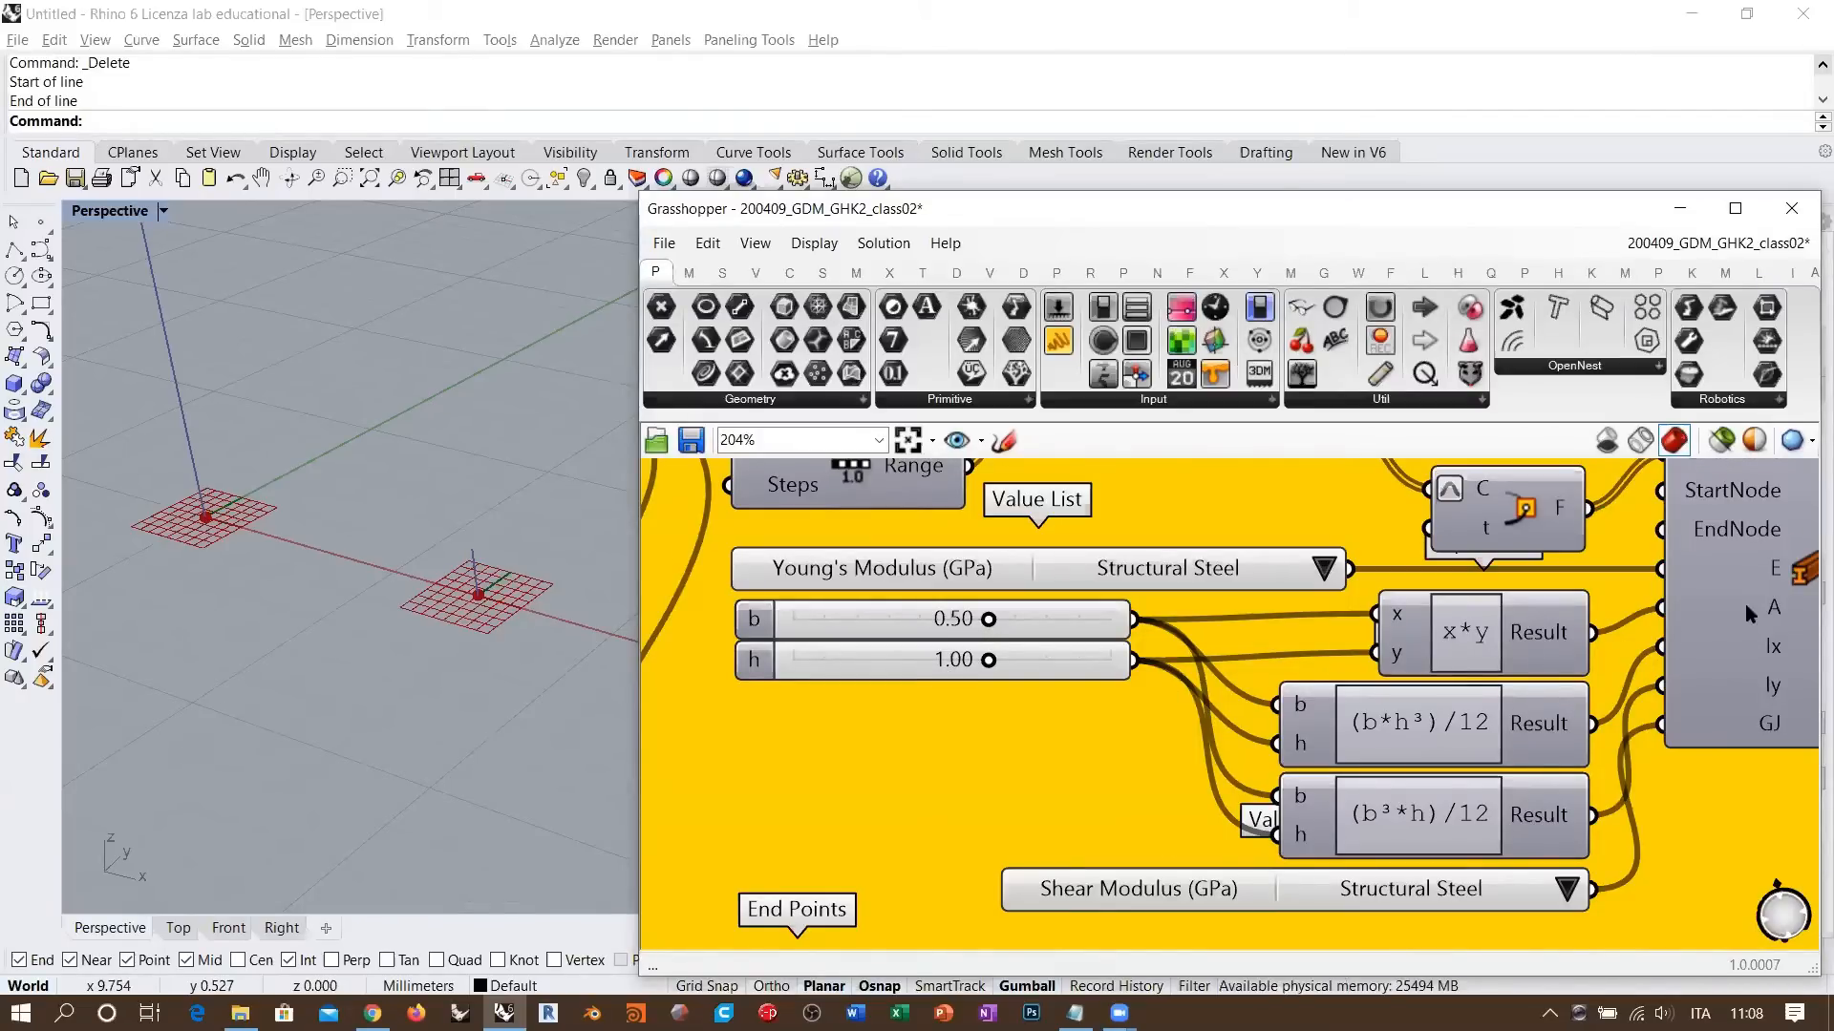
mouse_move(1754, 612)
left_click_drag(988, 619, 857, 620)
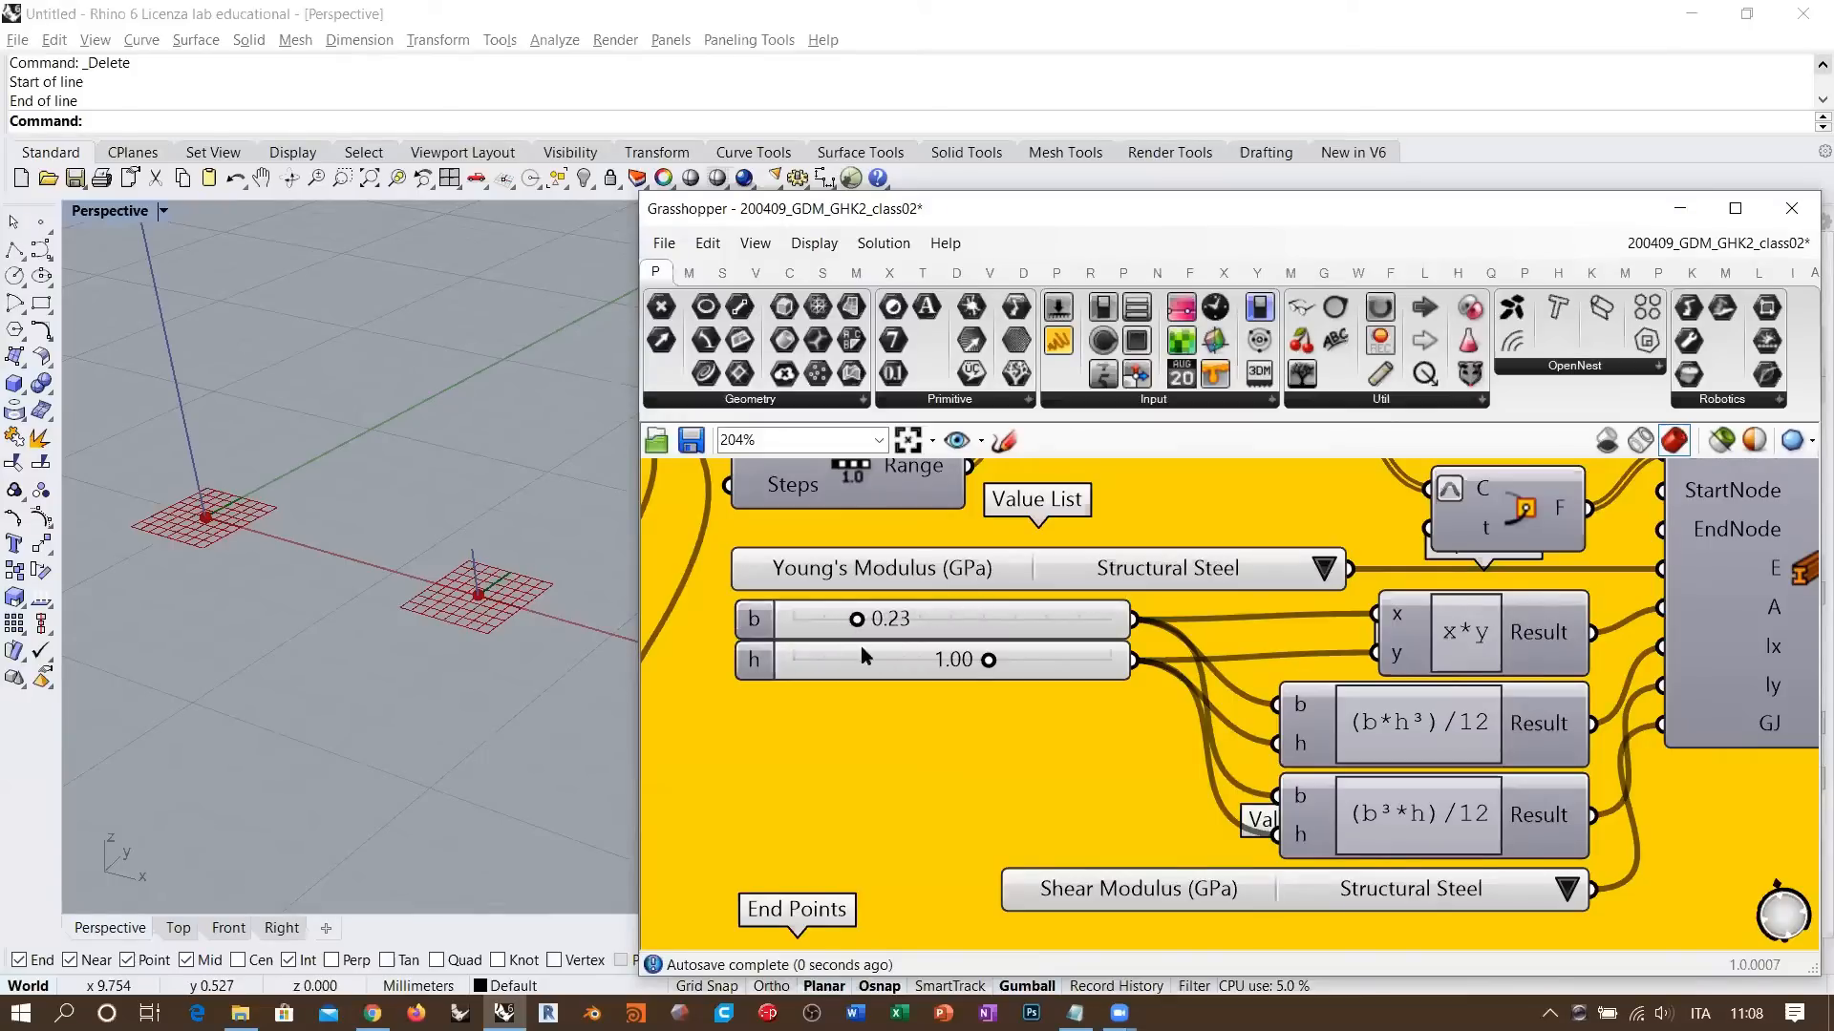
left_click_drag(989, 660, 910, 660)
left_click(963, 621)
left_click(983, 651)
left_click(1013, 630)
left_click(1009, 621)
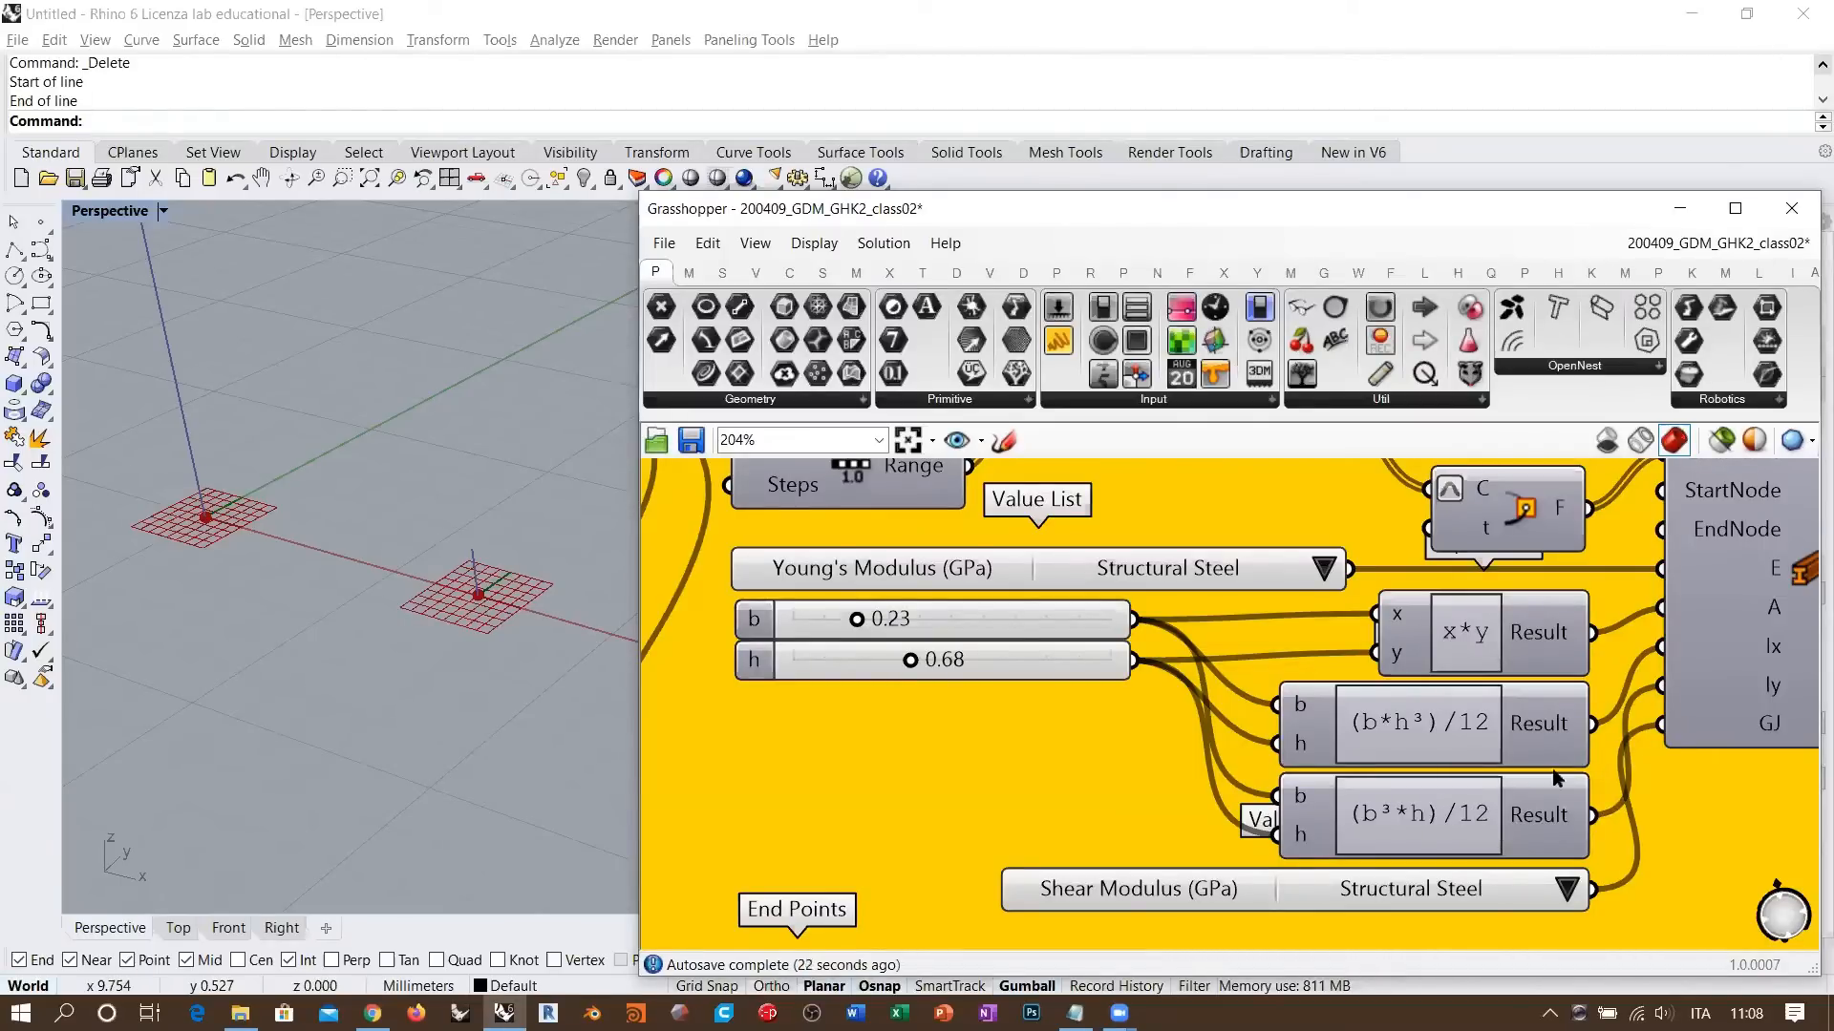
- Remove the three section expressions and the b and h sliders from the yellow group
right_click_drag(1390, 668, 1309, 659)
right_click_drag(1387, 742, 1453, 745)
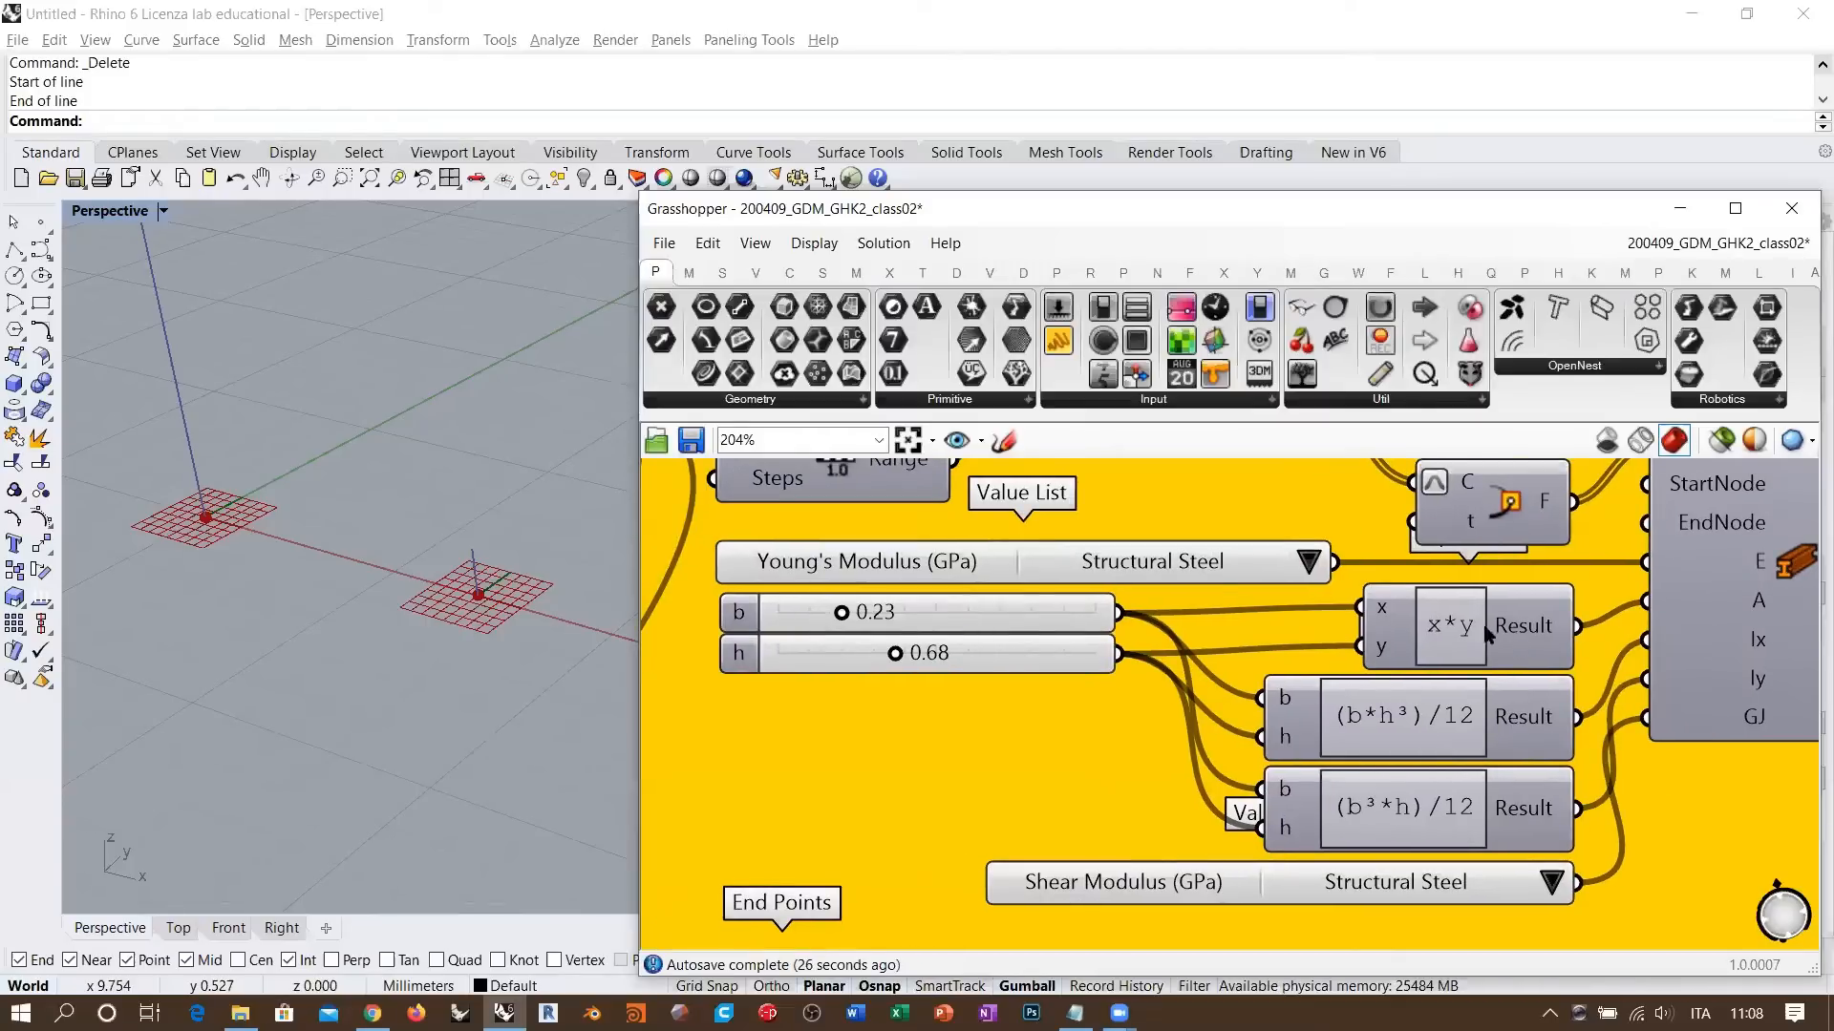
left_click(1448, 632)
left_click(1450, 728, "shift")
left_click(1440, 804, "shift")
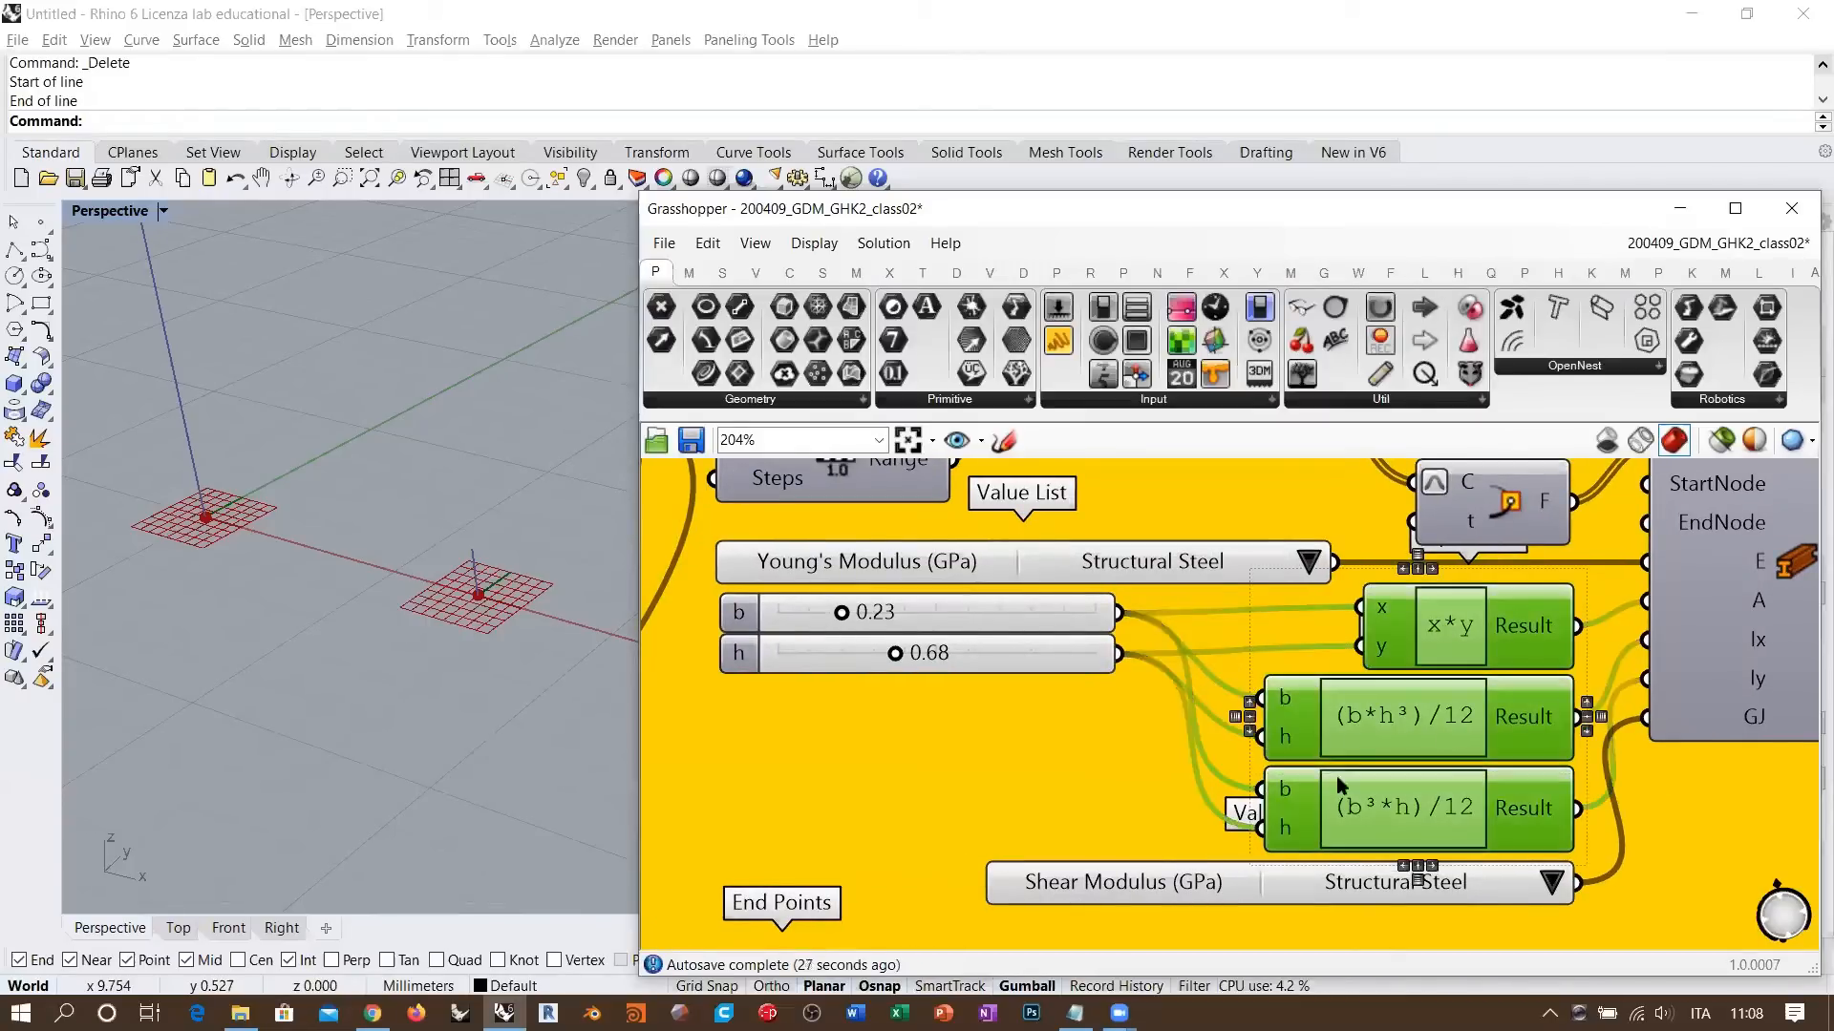
left_click(995, 659, "shift")
left_click(1012, 619, "shift")
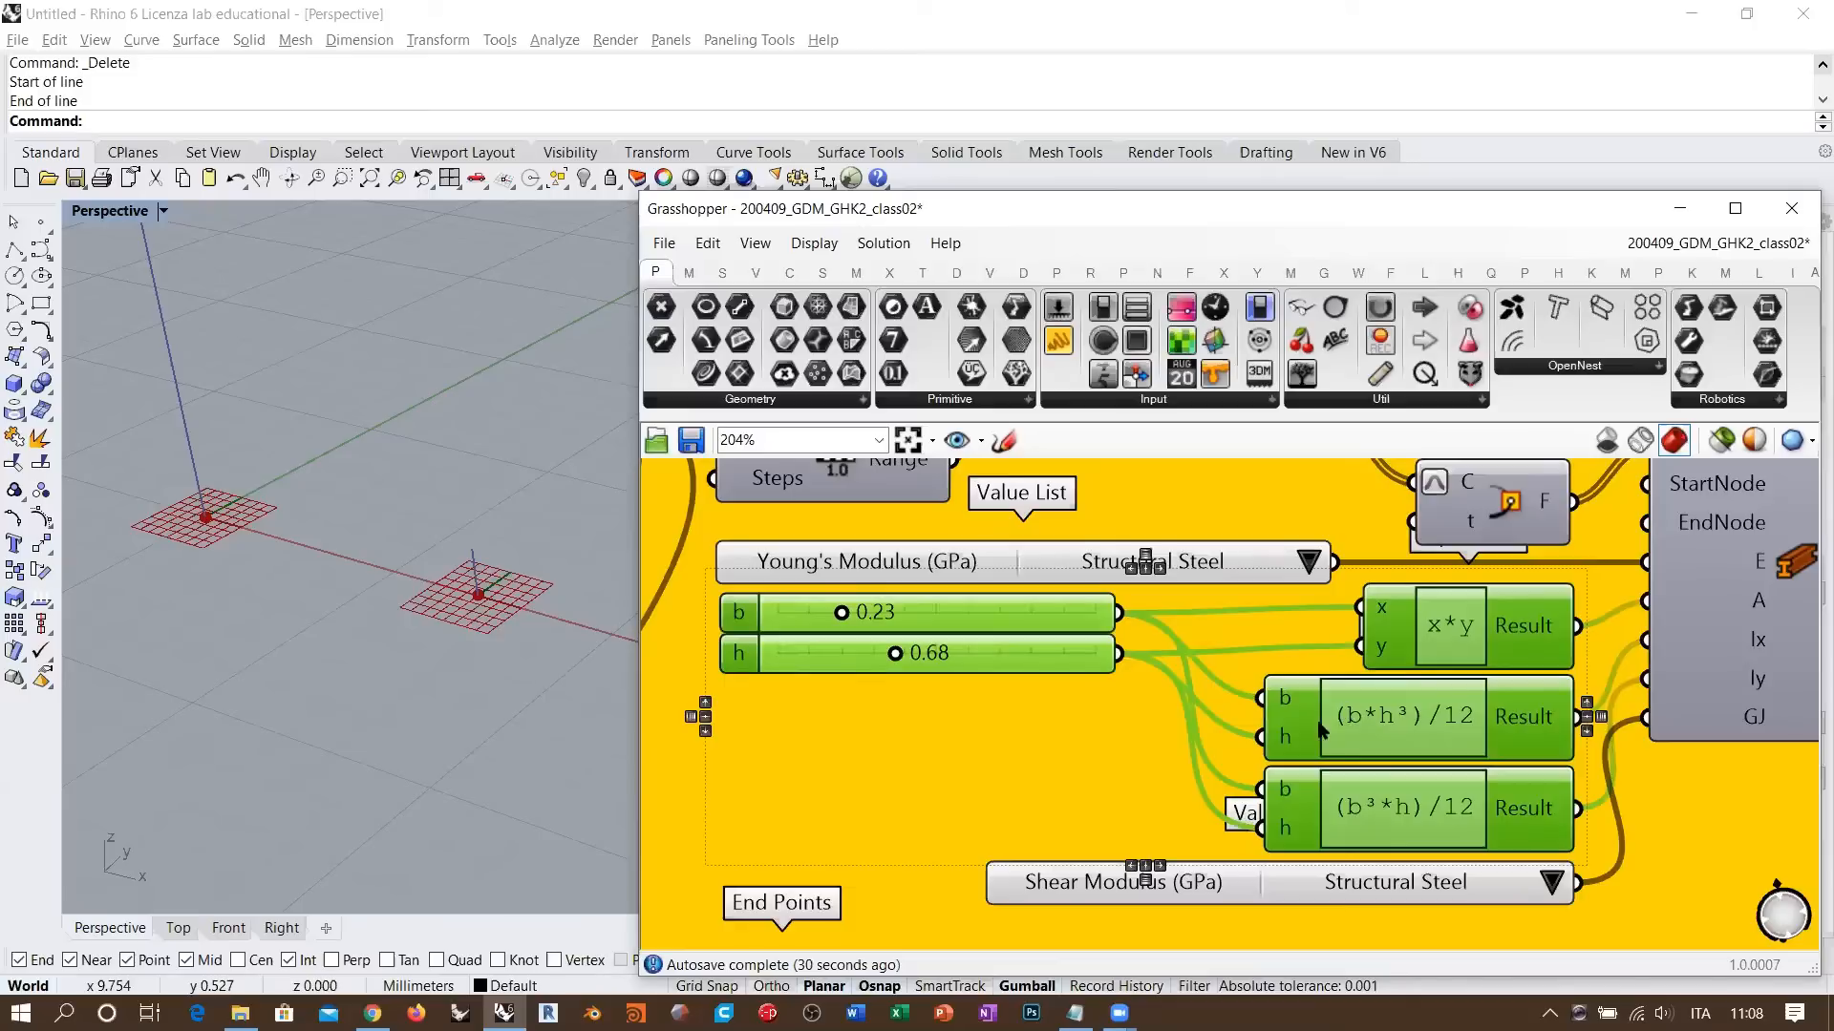
scroll(1491, 638, "down", 3)
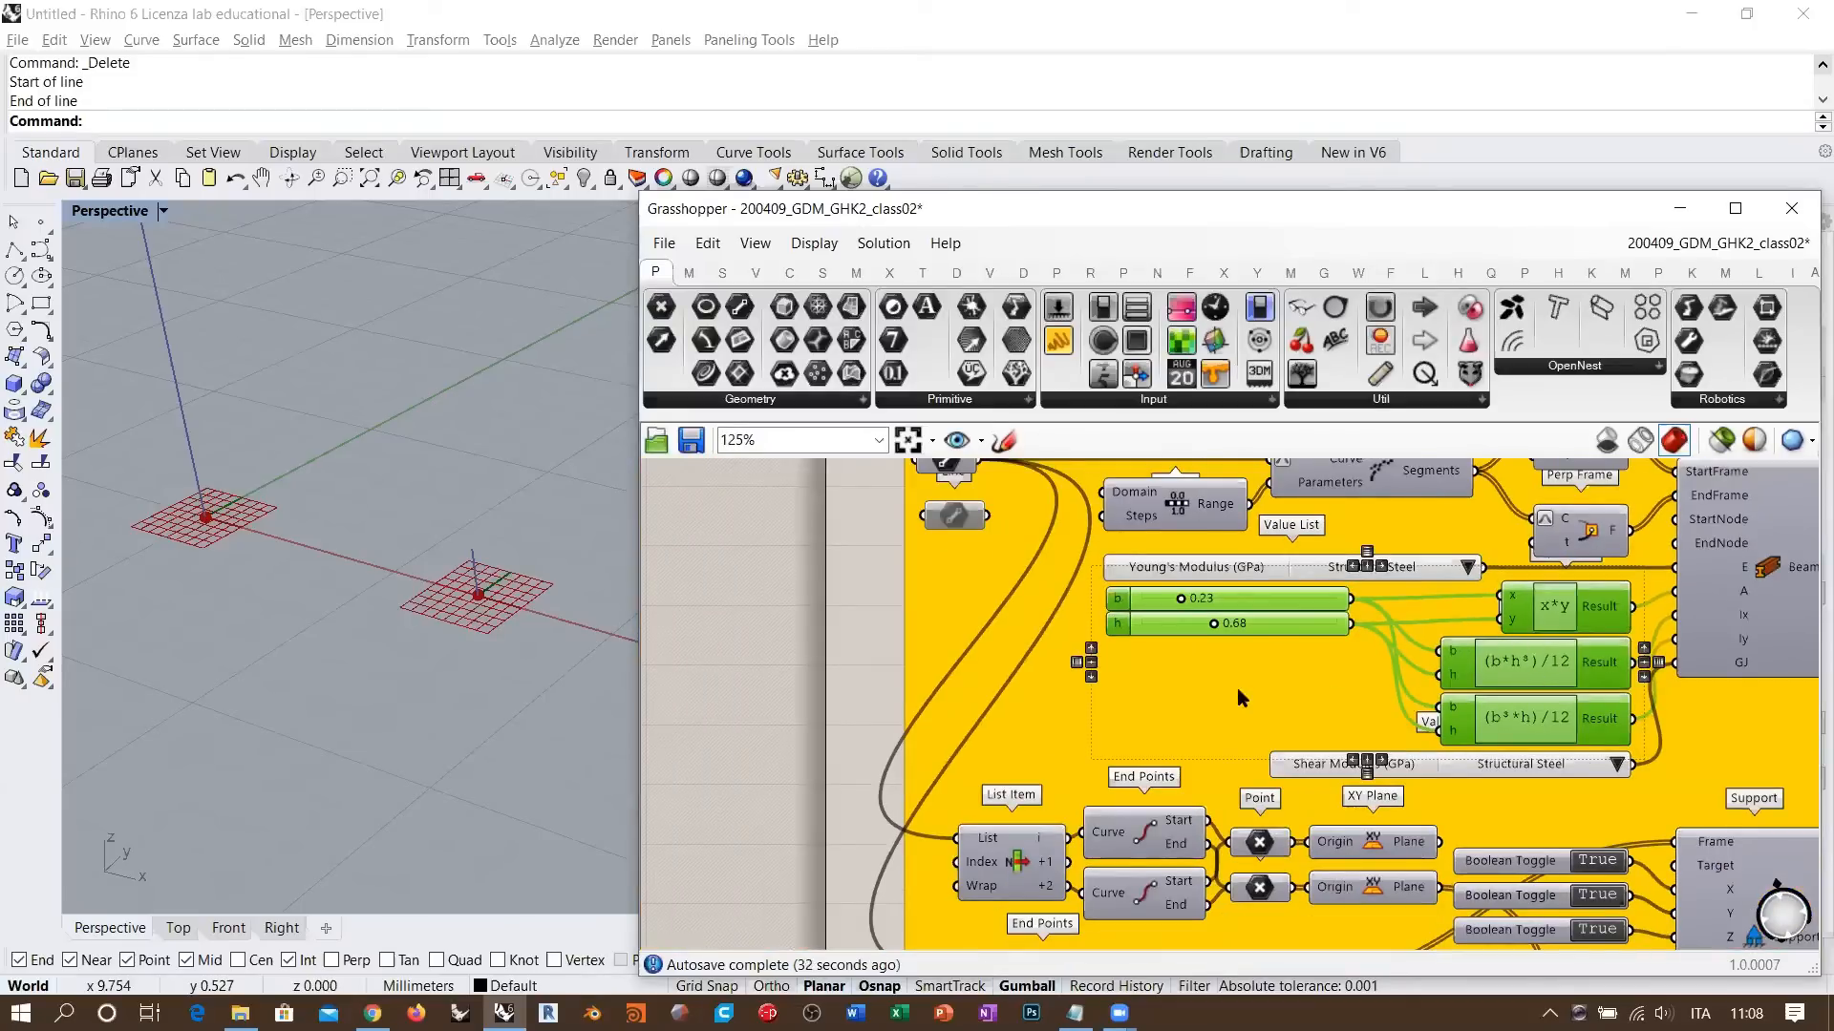
right_click(1244, 861)
left_click(1301, 897)
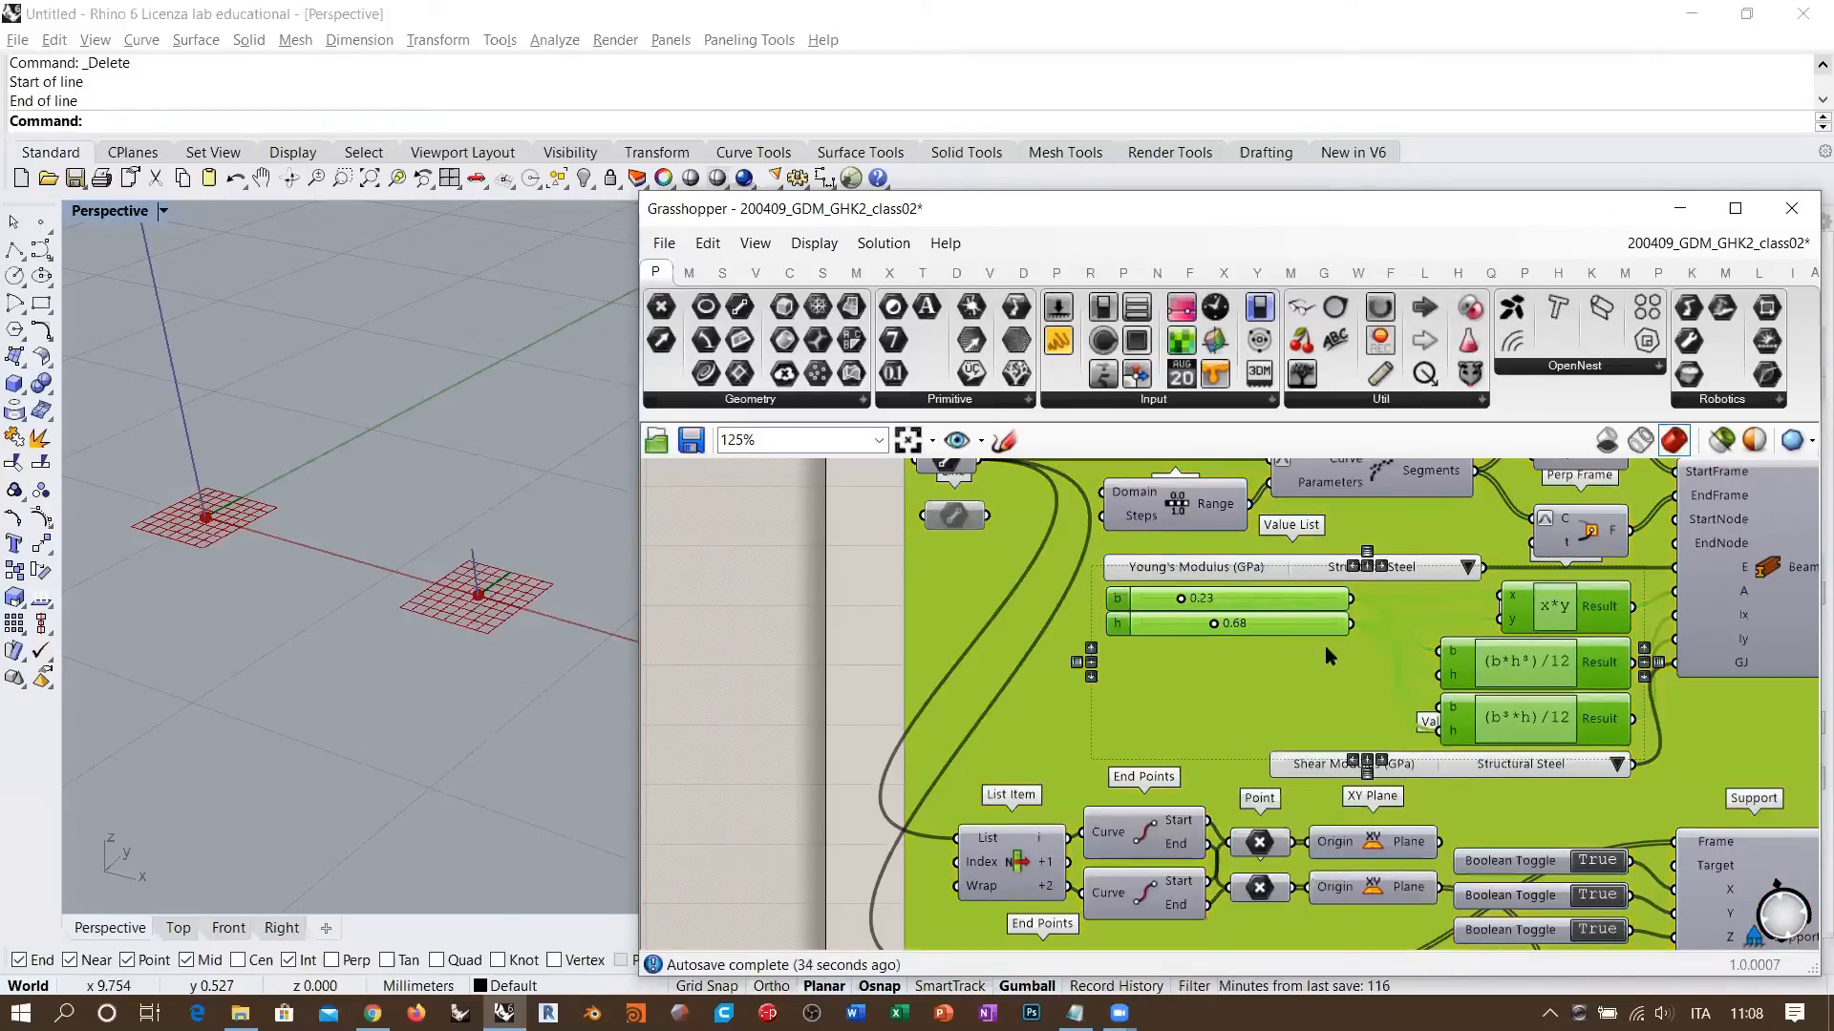
- Move the three expressions and the b and h sliders together onto empty canvas outside the yellow group, keeping their wires
left_click_drag(1139, 604, 1008, 625)
right_click_drag(1008, 626, 1511, 645)
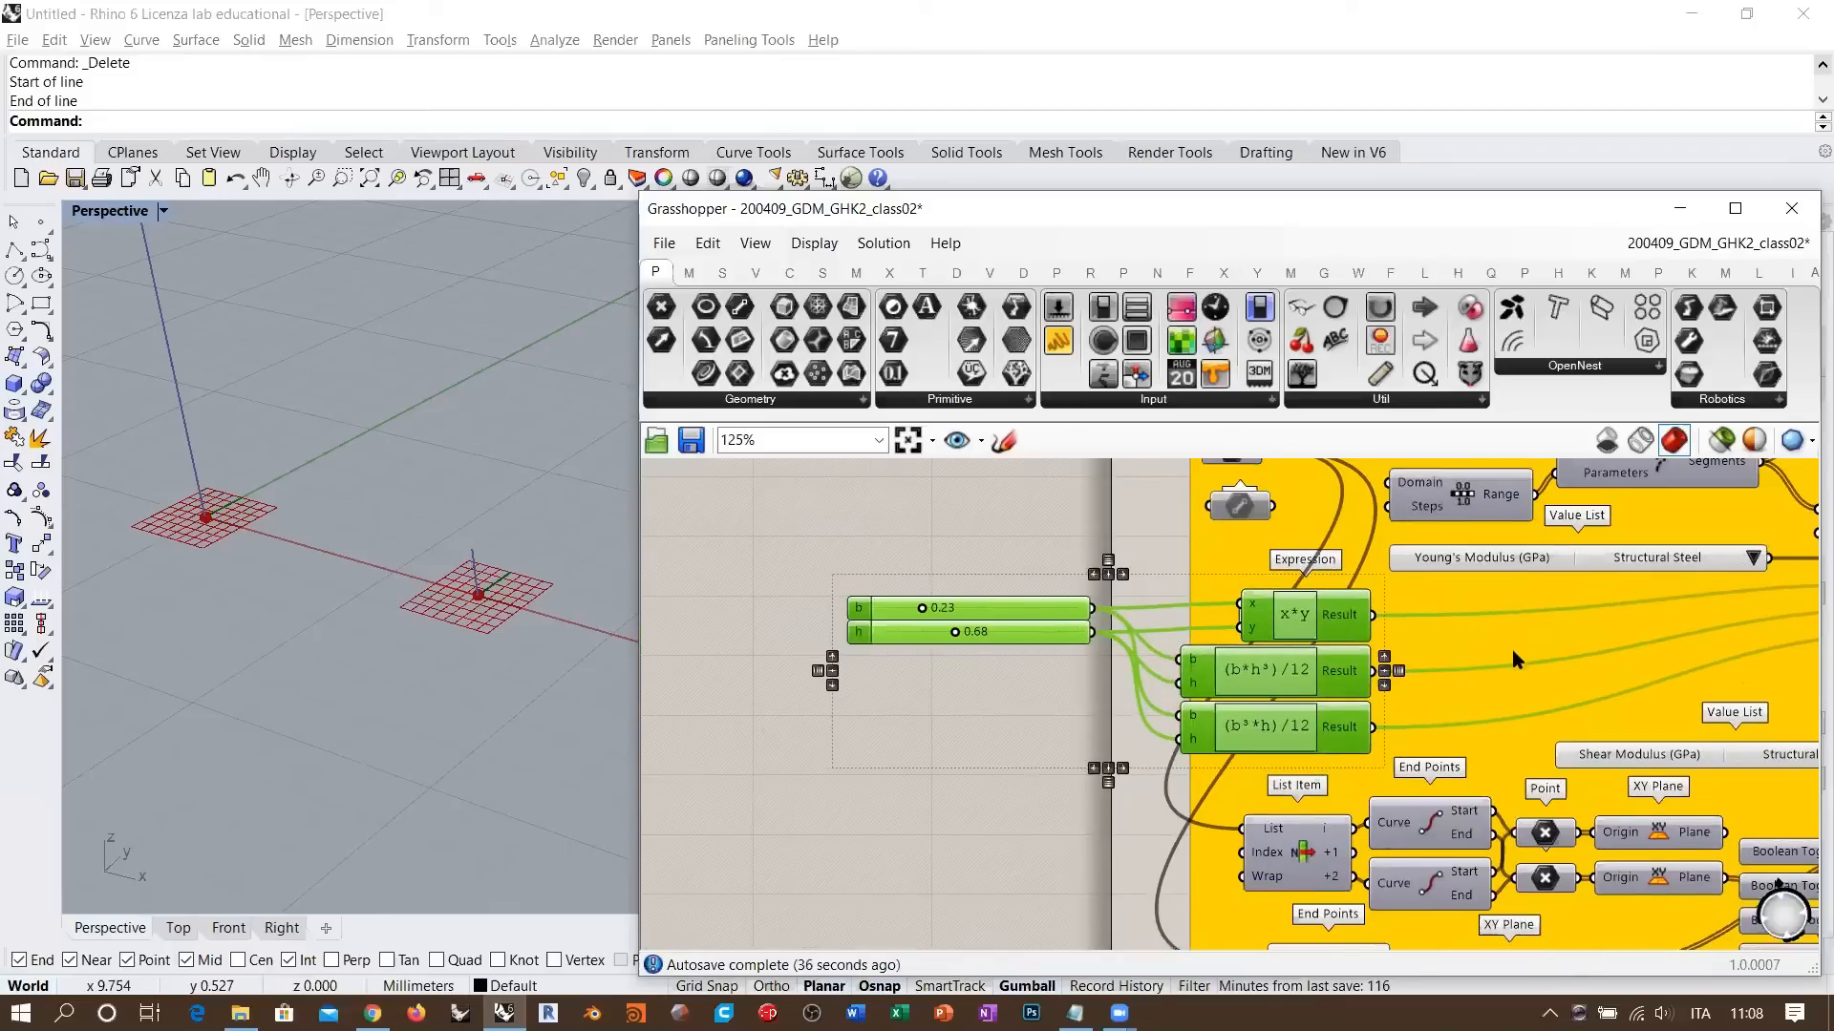
left_click_drag(1510, 645, 953, 631)
right_click_drag(960, 635, 1284, 671)
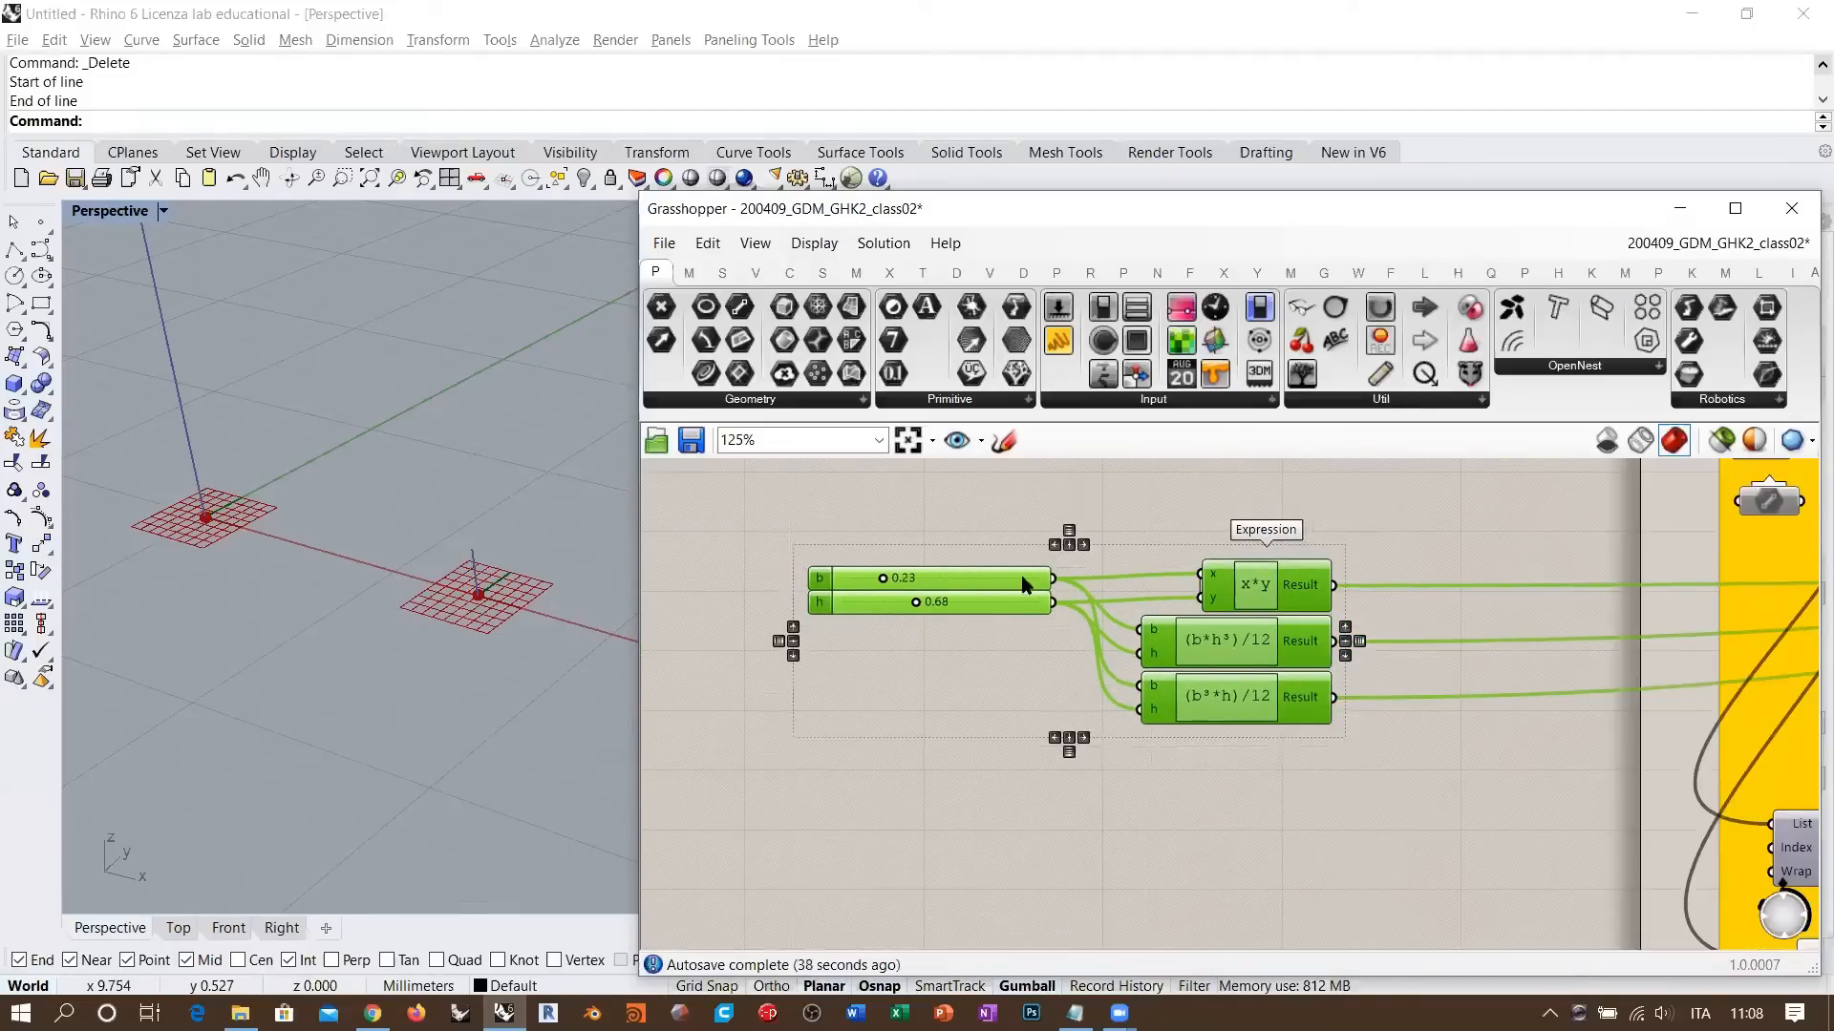
left_click_drag(1020, 576, 777, 561)
left_click(1146, 678)
- Add a Number parameter and copy it to make a column of three beside the expression results
right_click_drag(1146, 678, 1135, 814)
double_click(1216, 602)
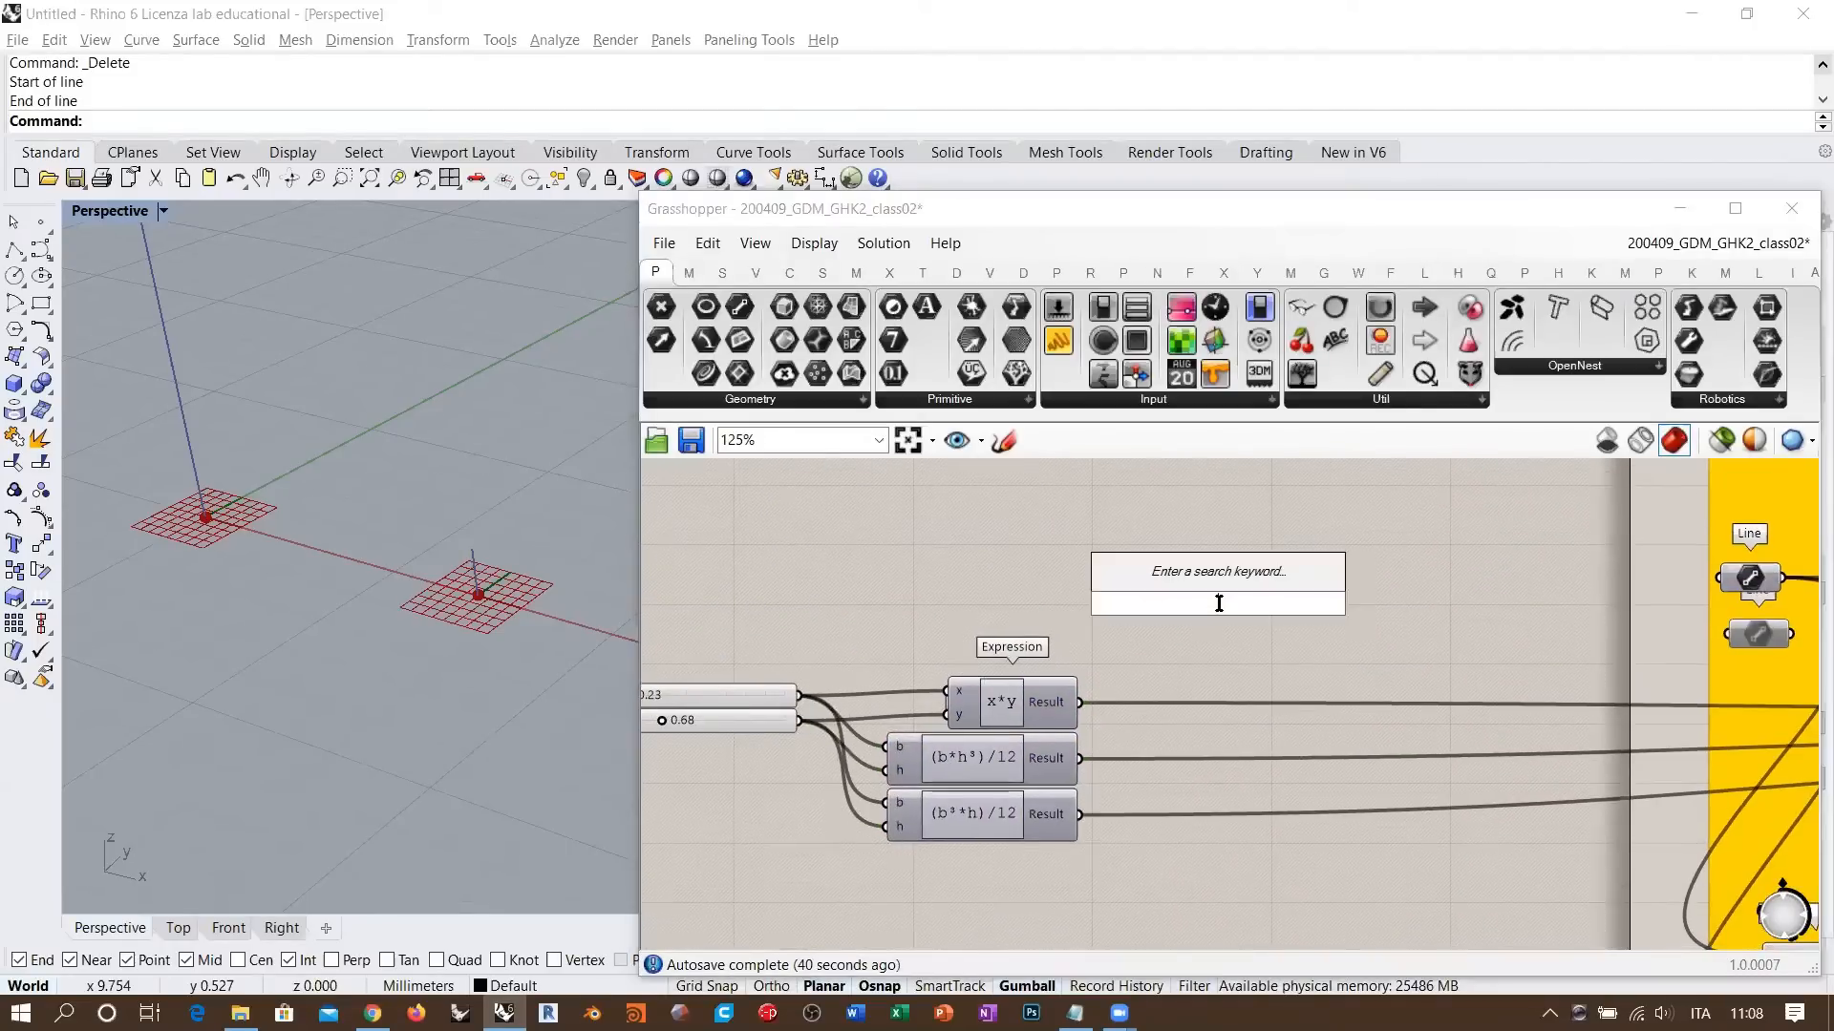
type("num")
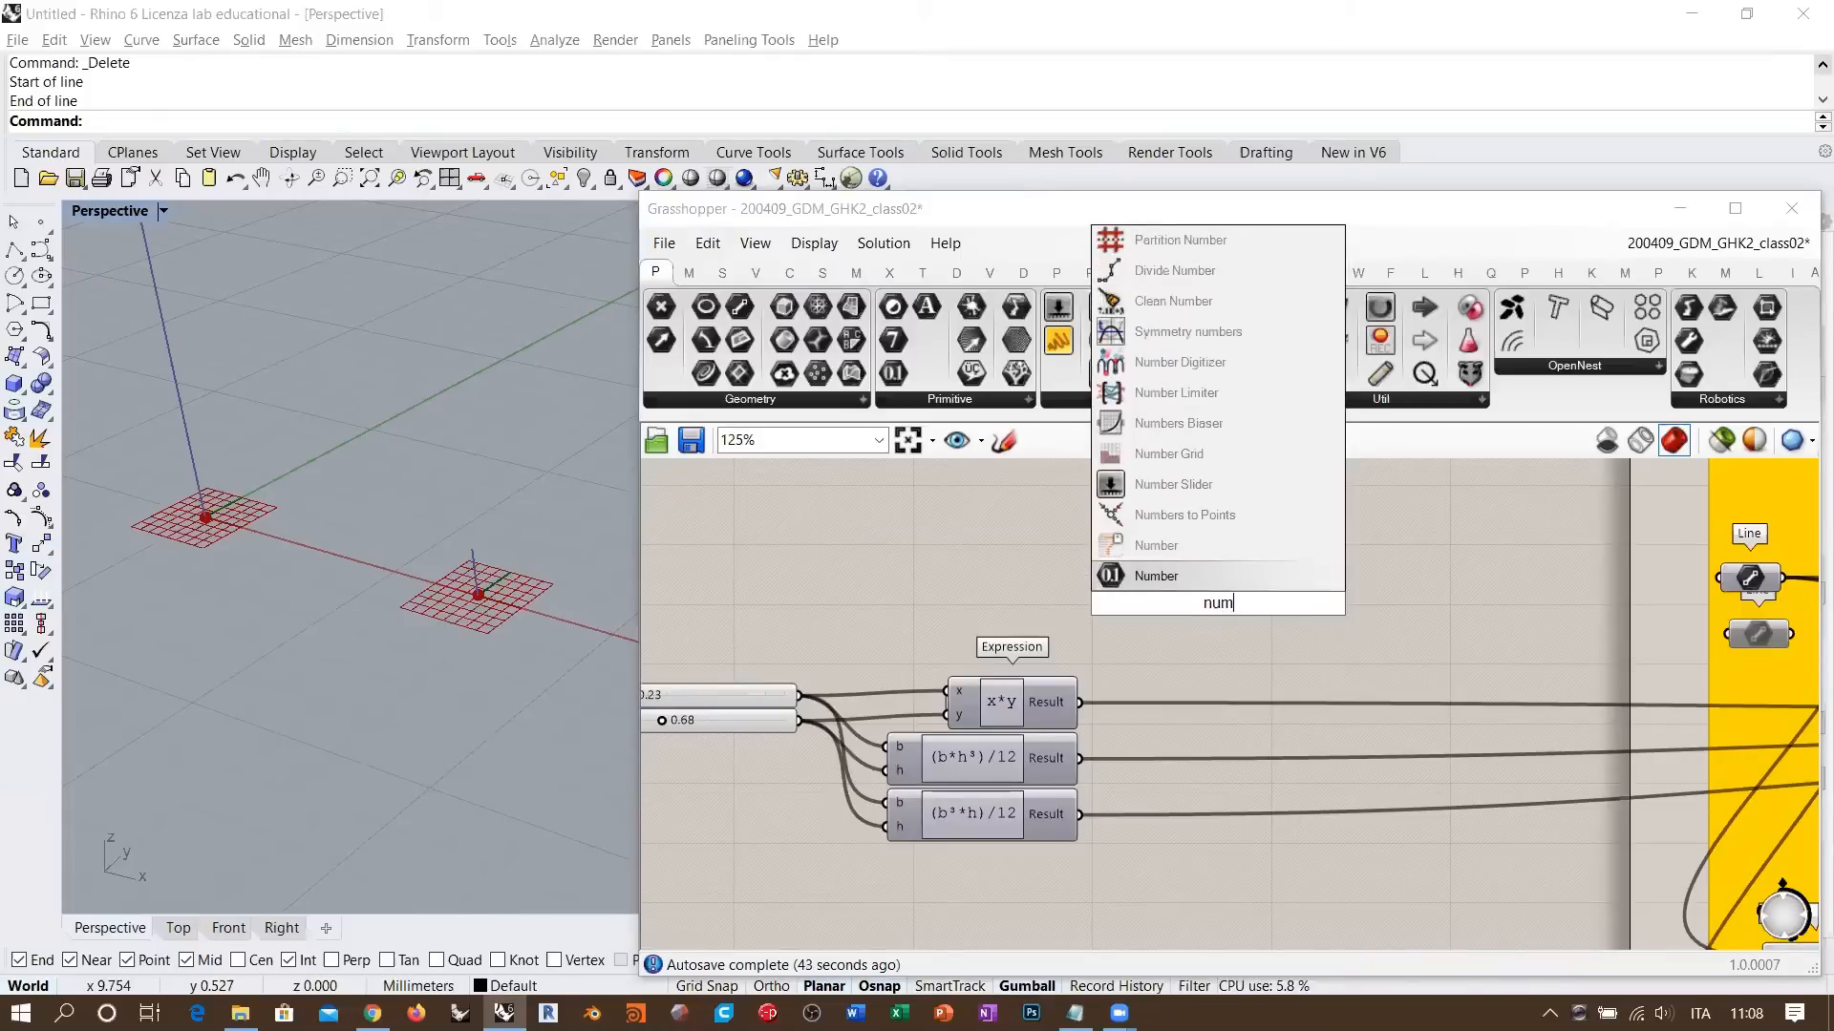
key("Return")
left_click_drag(1212, 622, 1332, 744)
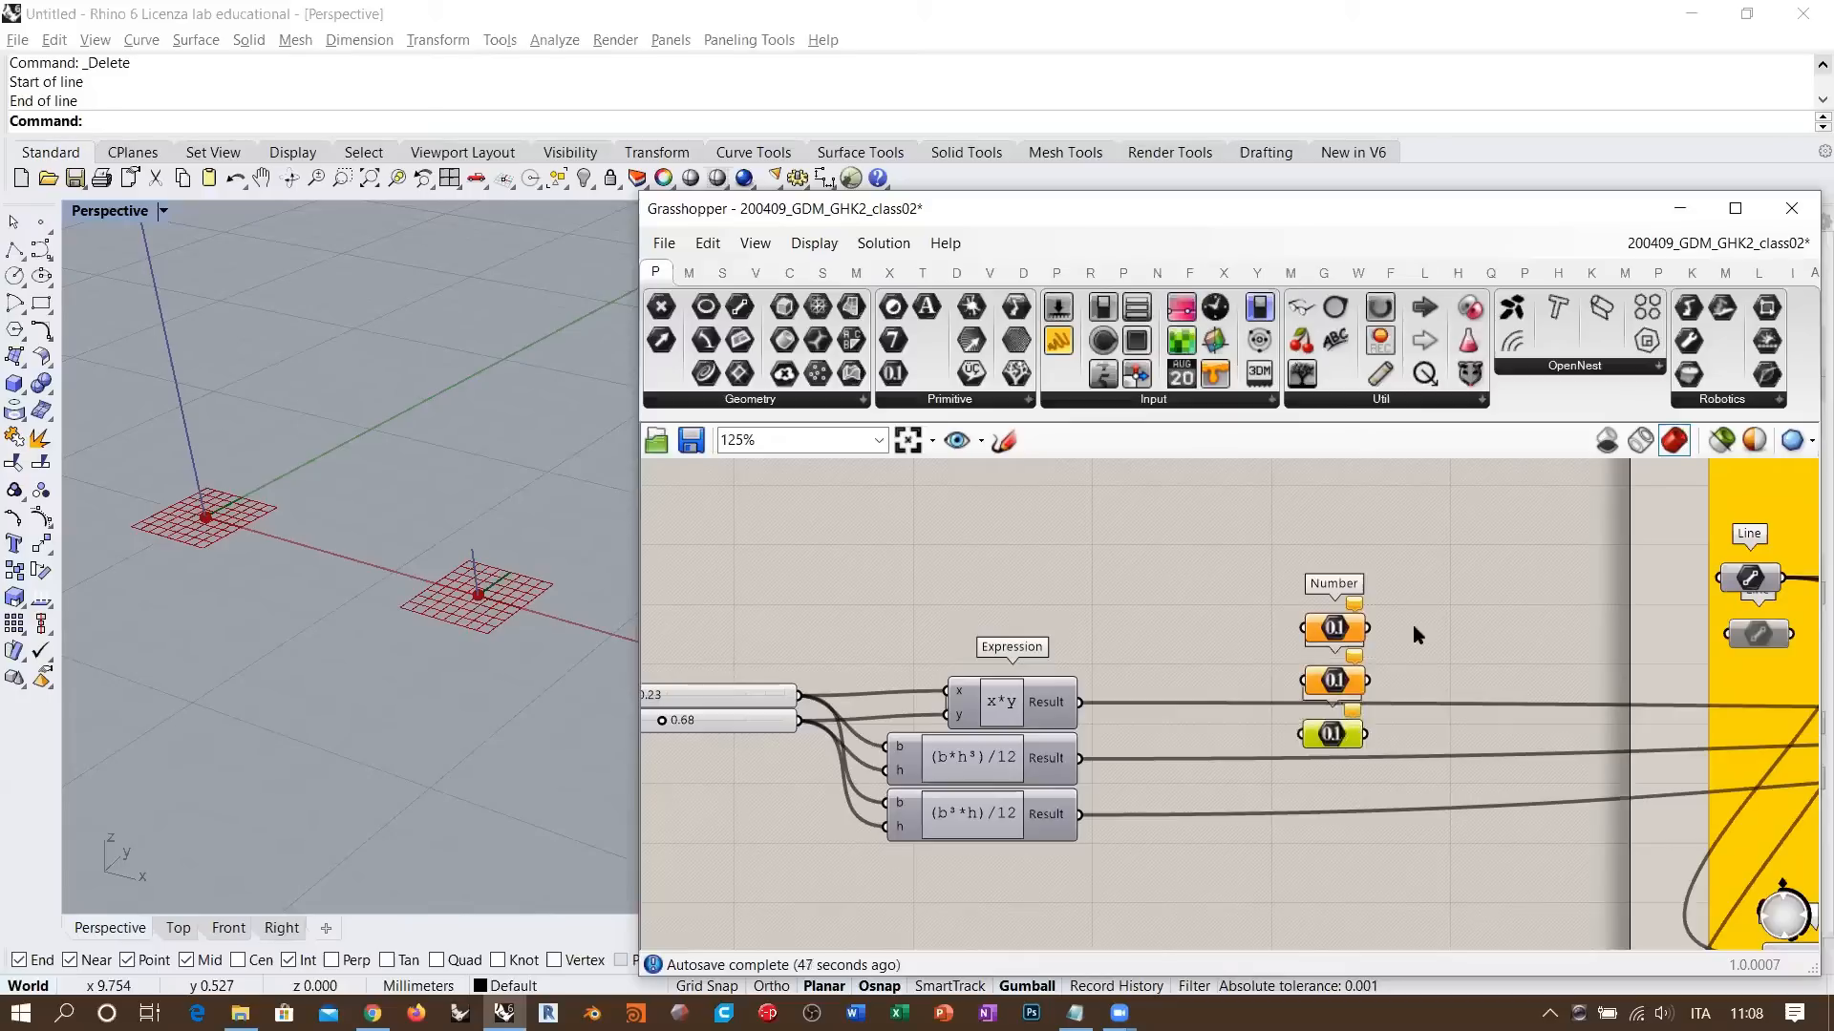
left_click_drag(1376, 662, 1263, 704)
scroll(1115, 732, "up", 3)
left_click(1137, 629)
- Connect the results of x*y, (b*h³)/12 and (b³*h)/12 each to its own Number parameter
left_click_drag(1048, 676, 1328, 677)
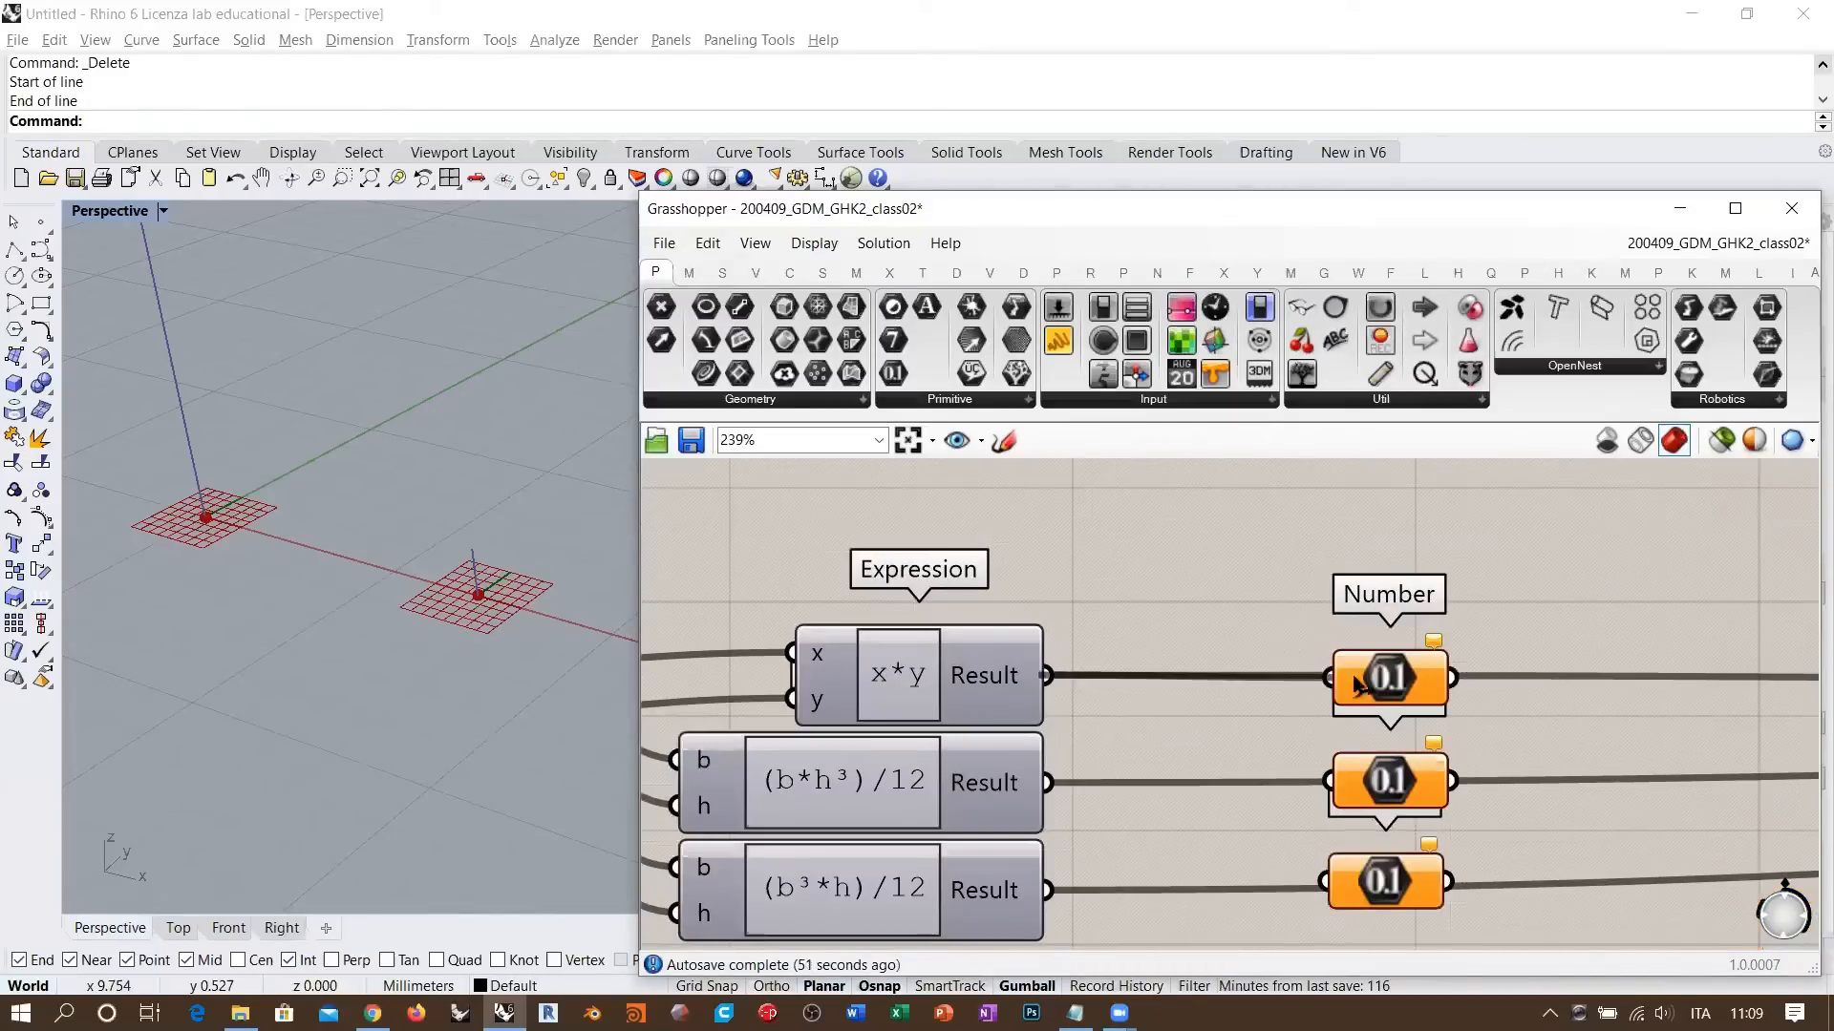
left_click_drag(1048, 782, 1327, 781)
left_click_drag(1047, 889, 1323, 880)
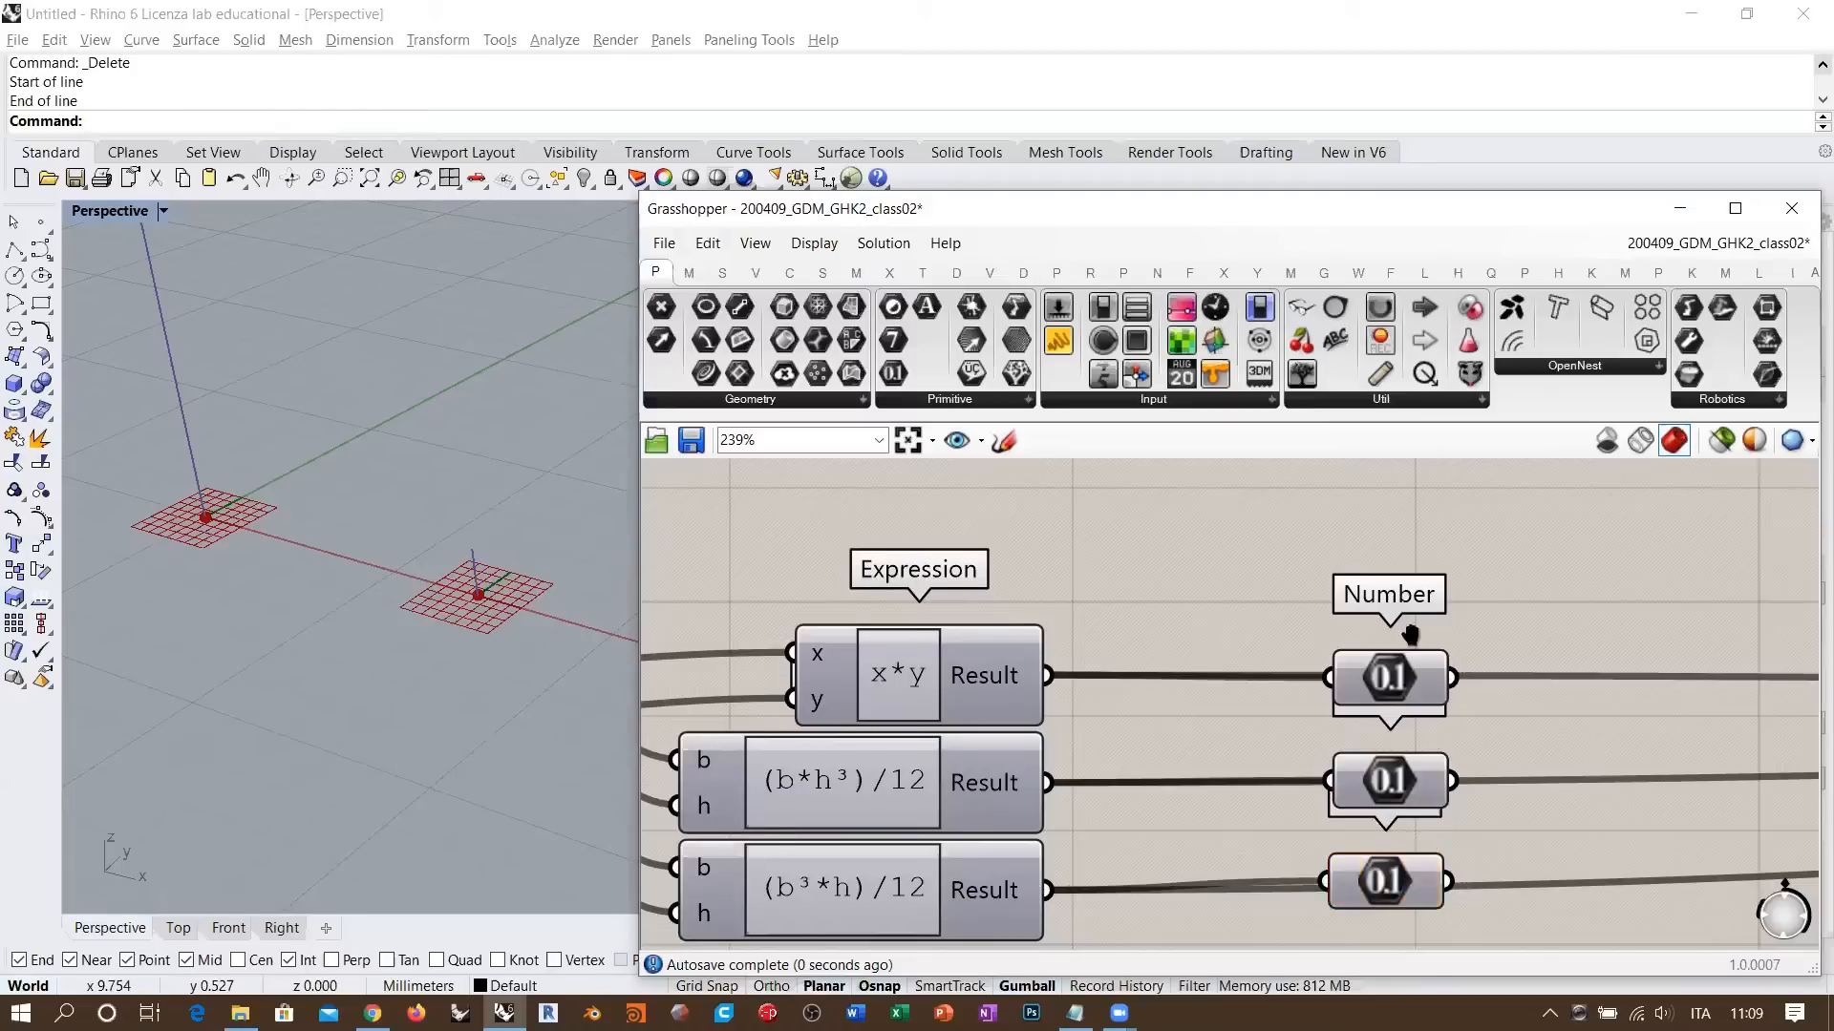
- Move the three Number parameters above the wires running from the expressions to the beam
scroll(1495, 521, "down", 5)
left_click_drag(1495, 523, 1440, 678)
left_click_drag(1438, 616, 1401, 511)
right_click_drag(1278, 525, 1286, 630)
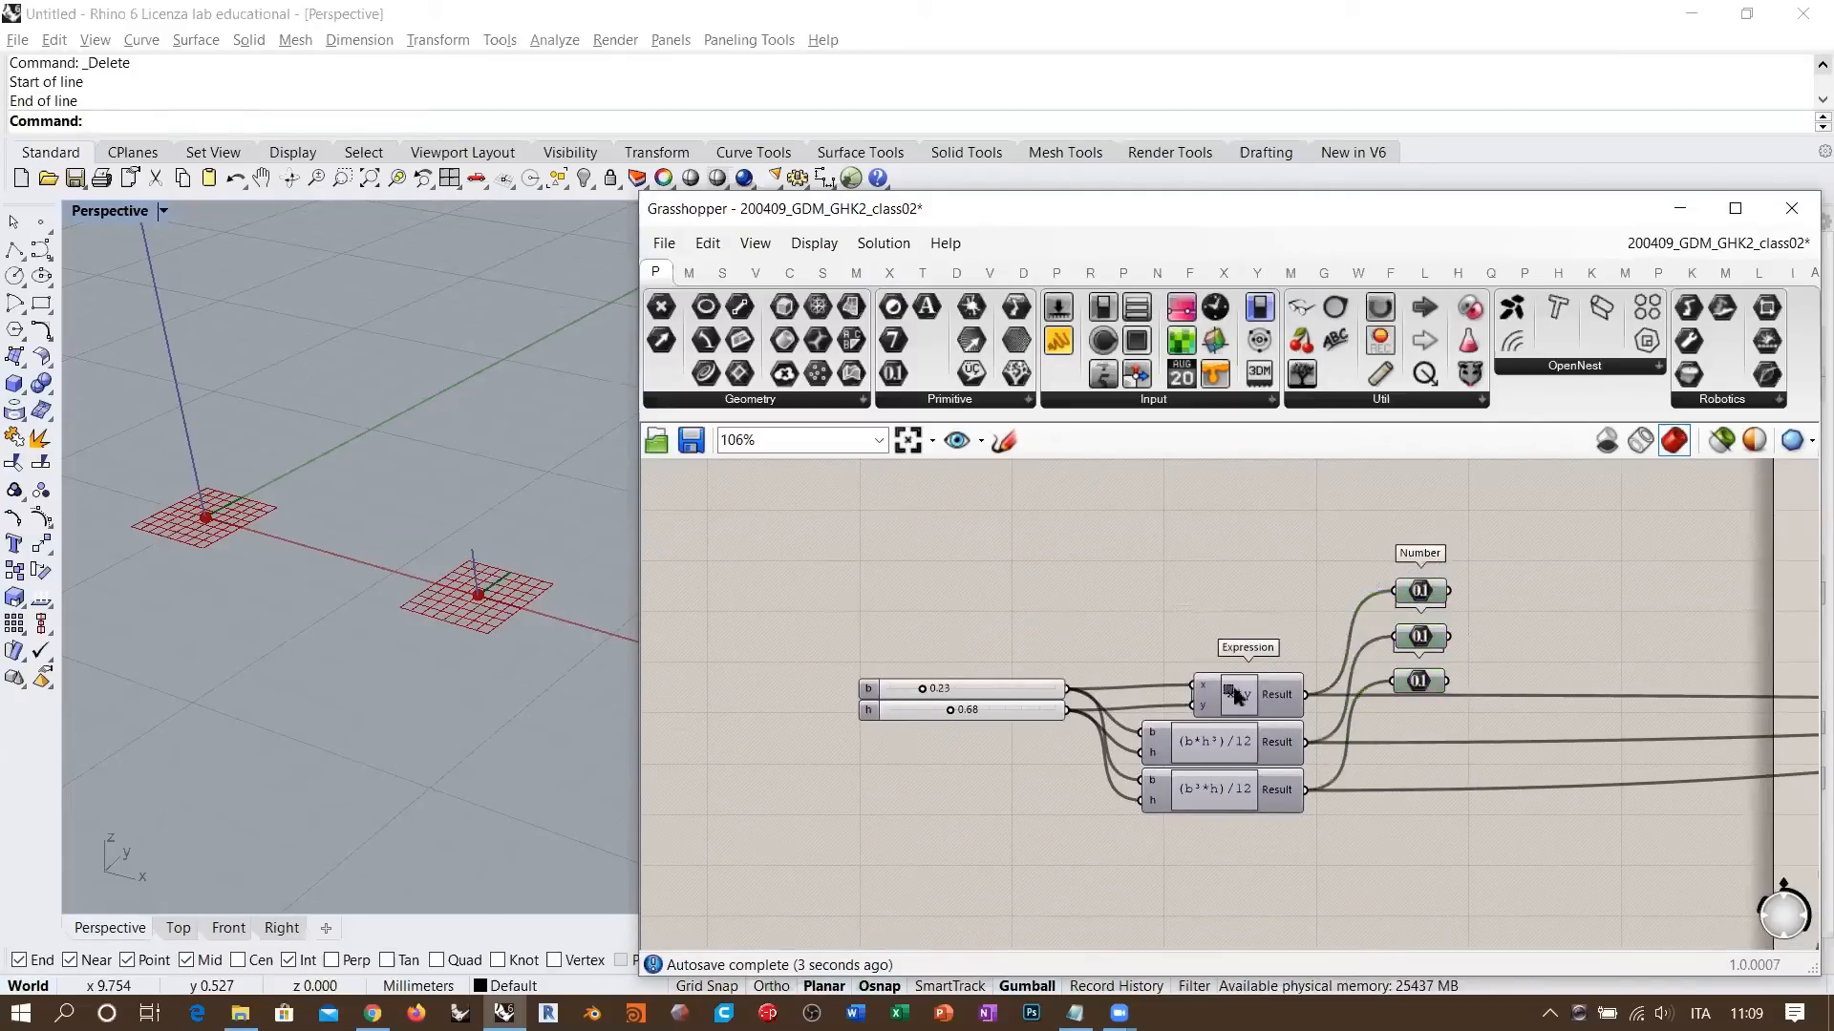
- Group the b and h sliders with the three expressions, and move the group up level with the Number parameters
left_click_drag(852, 604, 1318, 888)
key("ctrl+g")
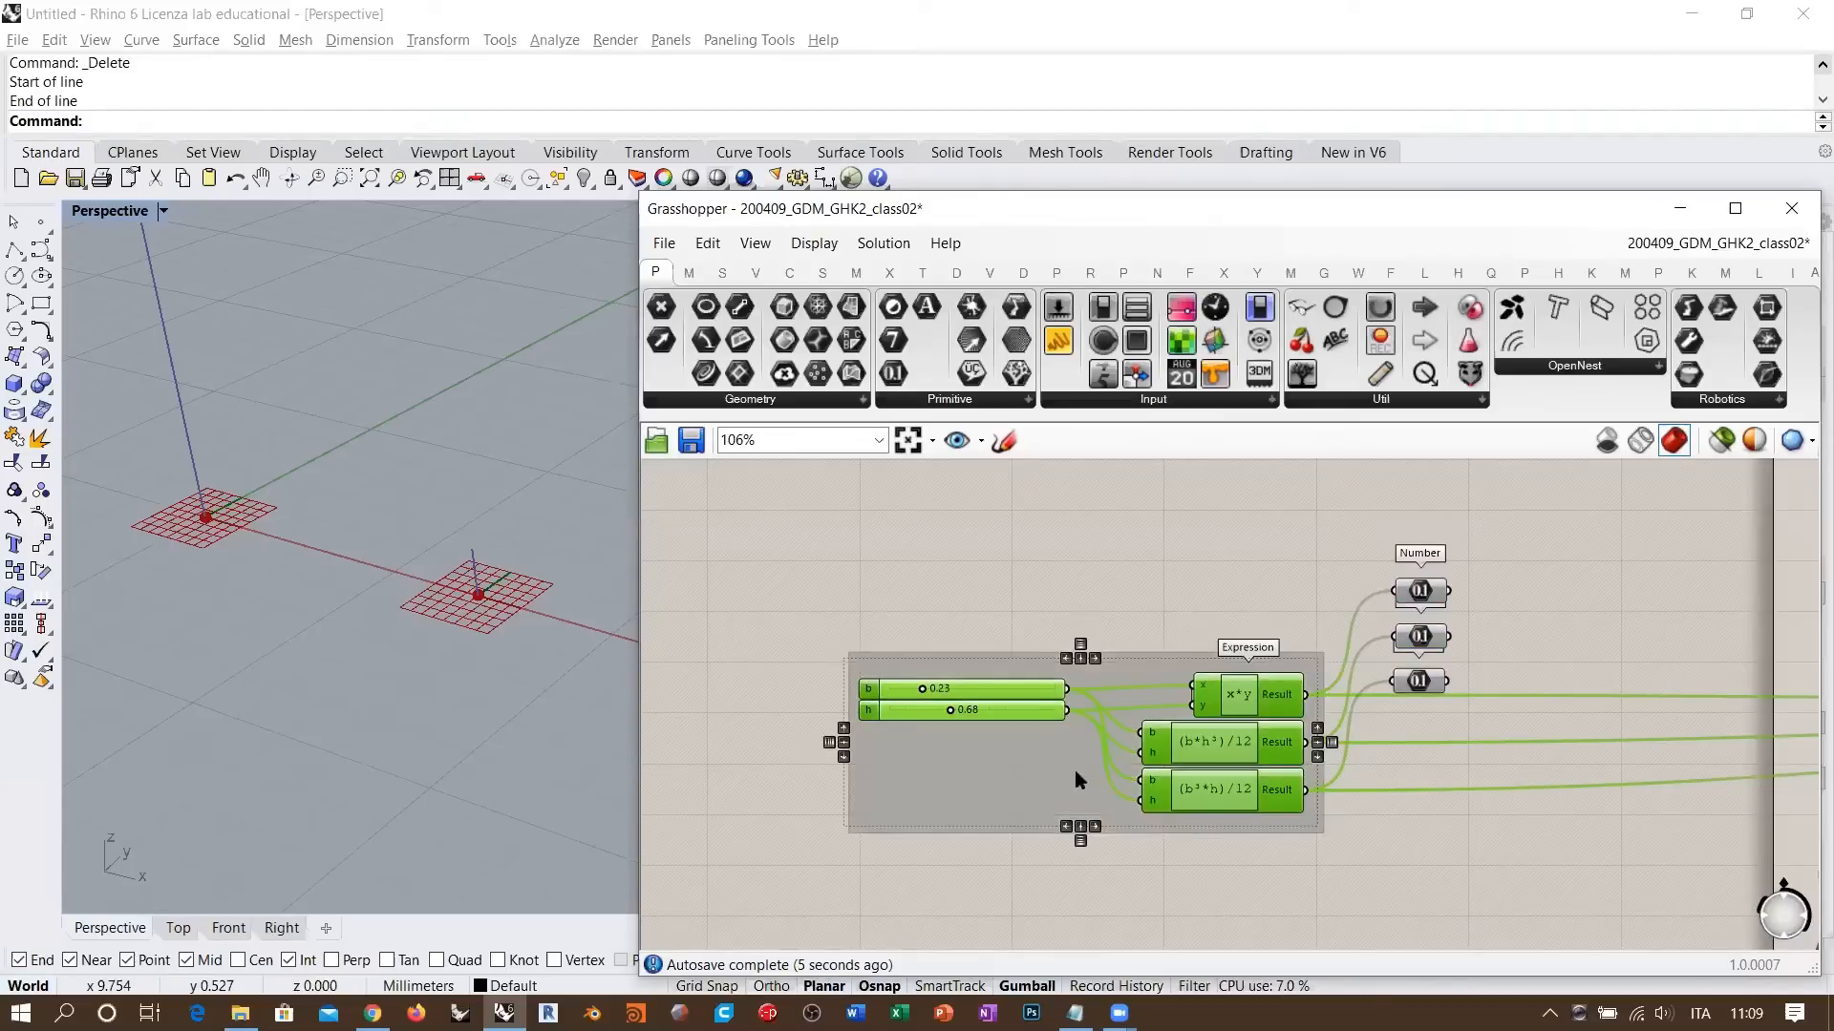
left_click_drag(1082, 664, 1100, 554)
- Name the new group RECTANGULAR CROSS SECTION
right_click(1125, 552)
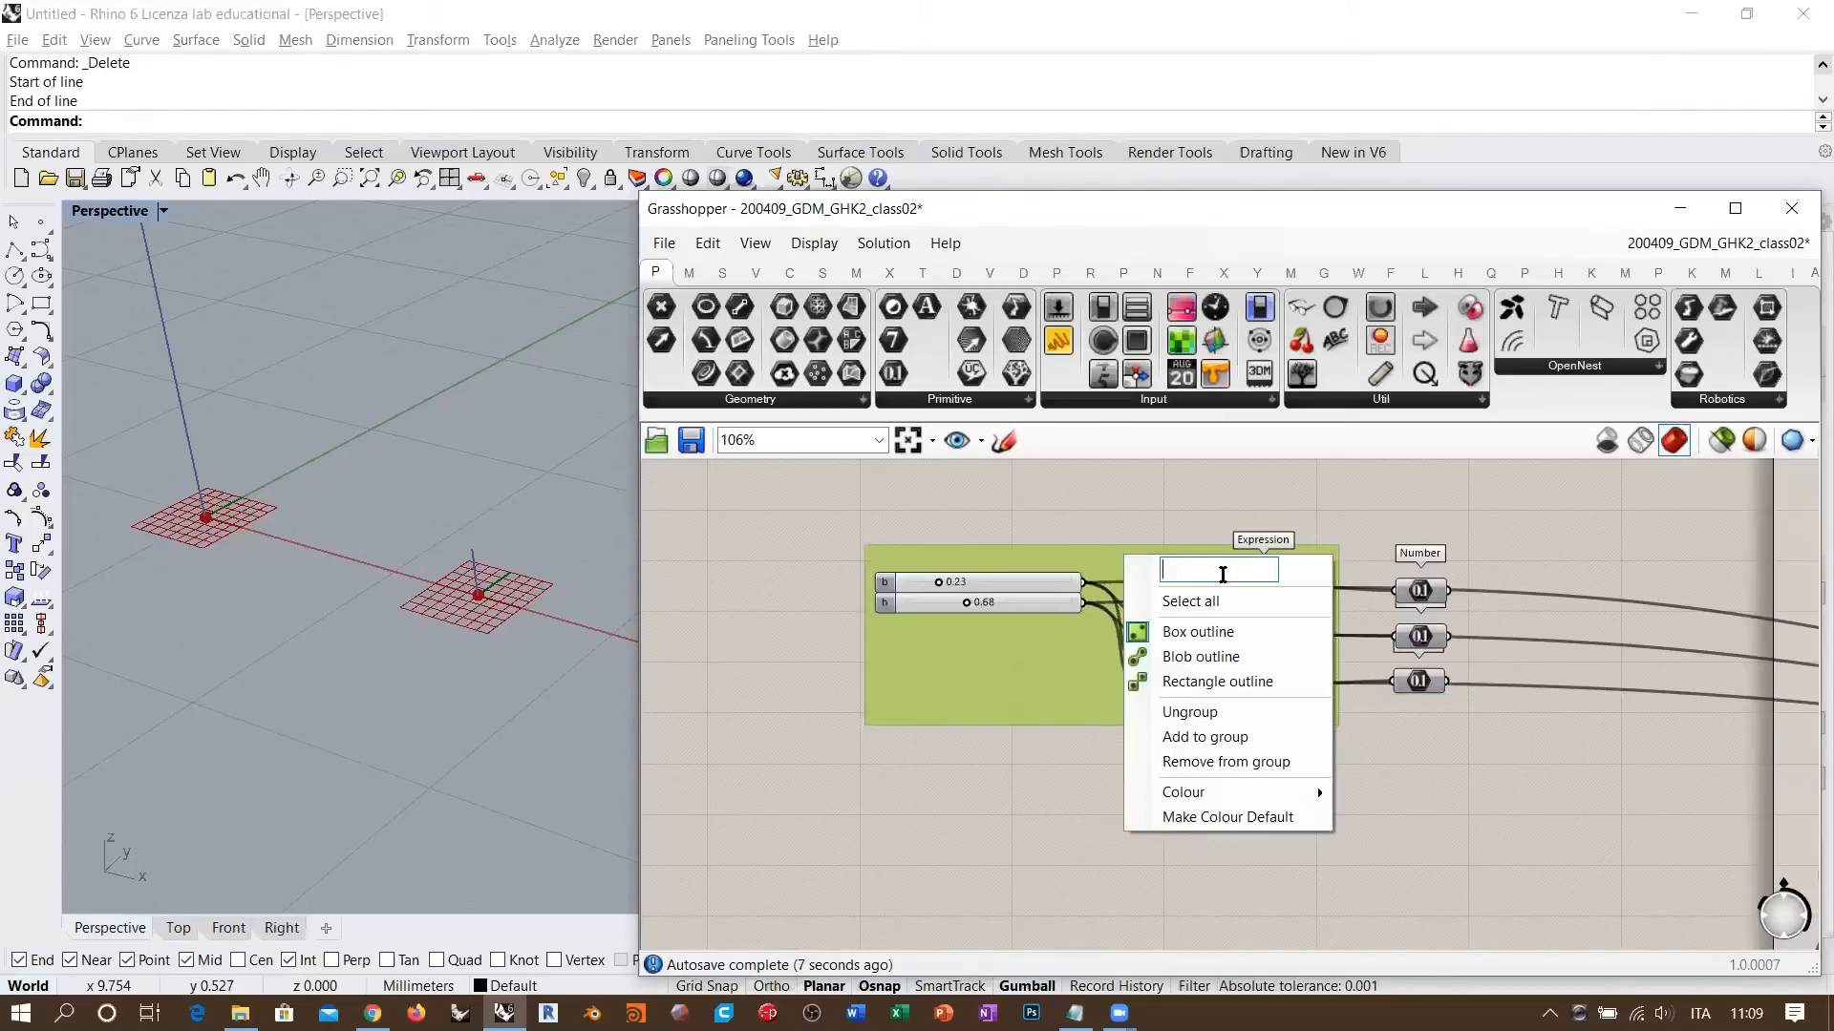
type("RECTANGULAR CROSS SECTION")
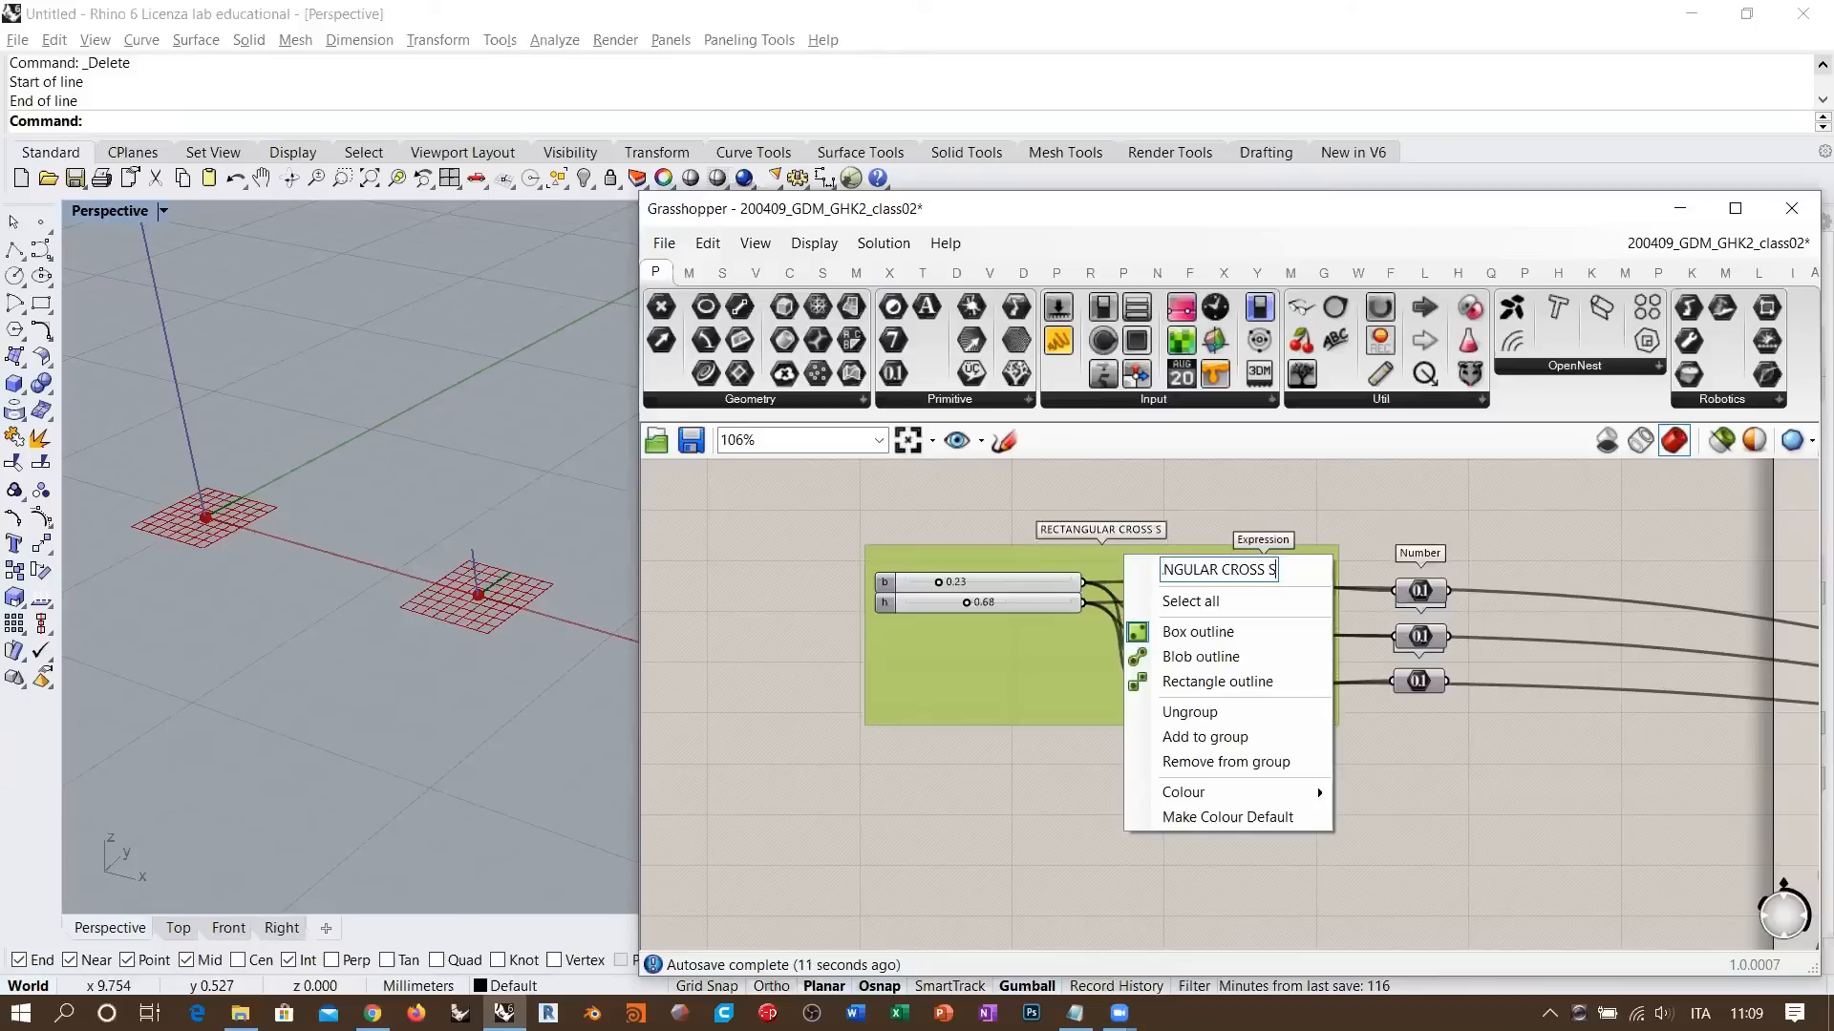
key("Return")
left_click(1118, 729)
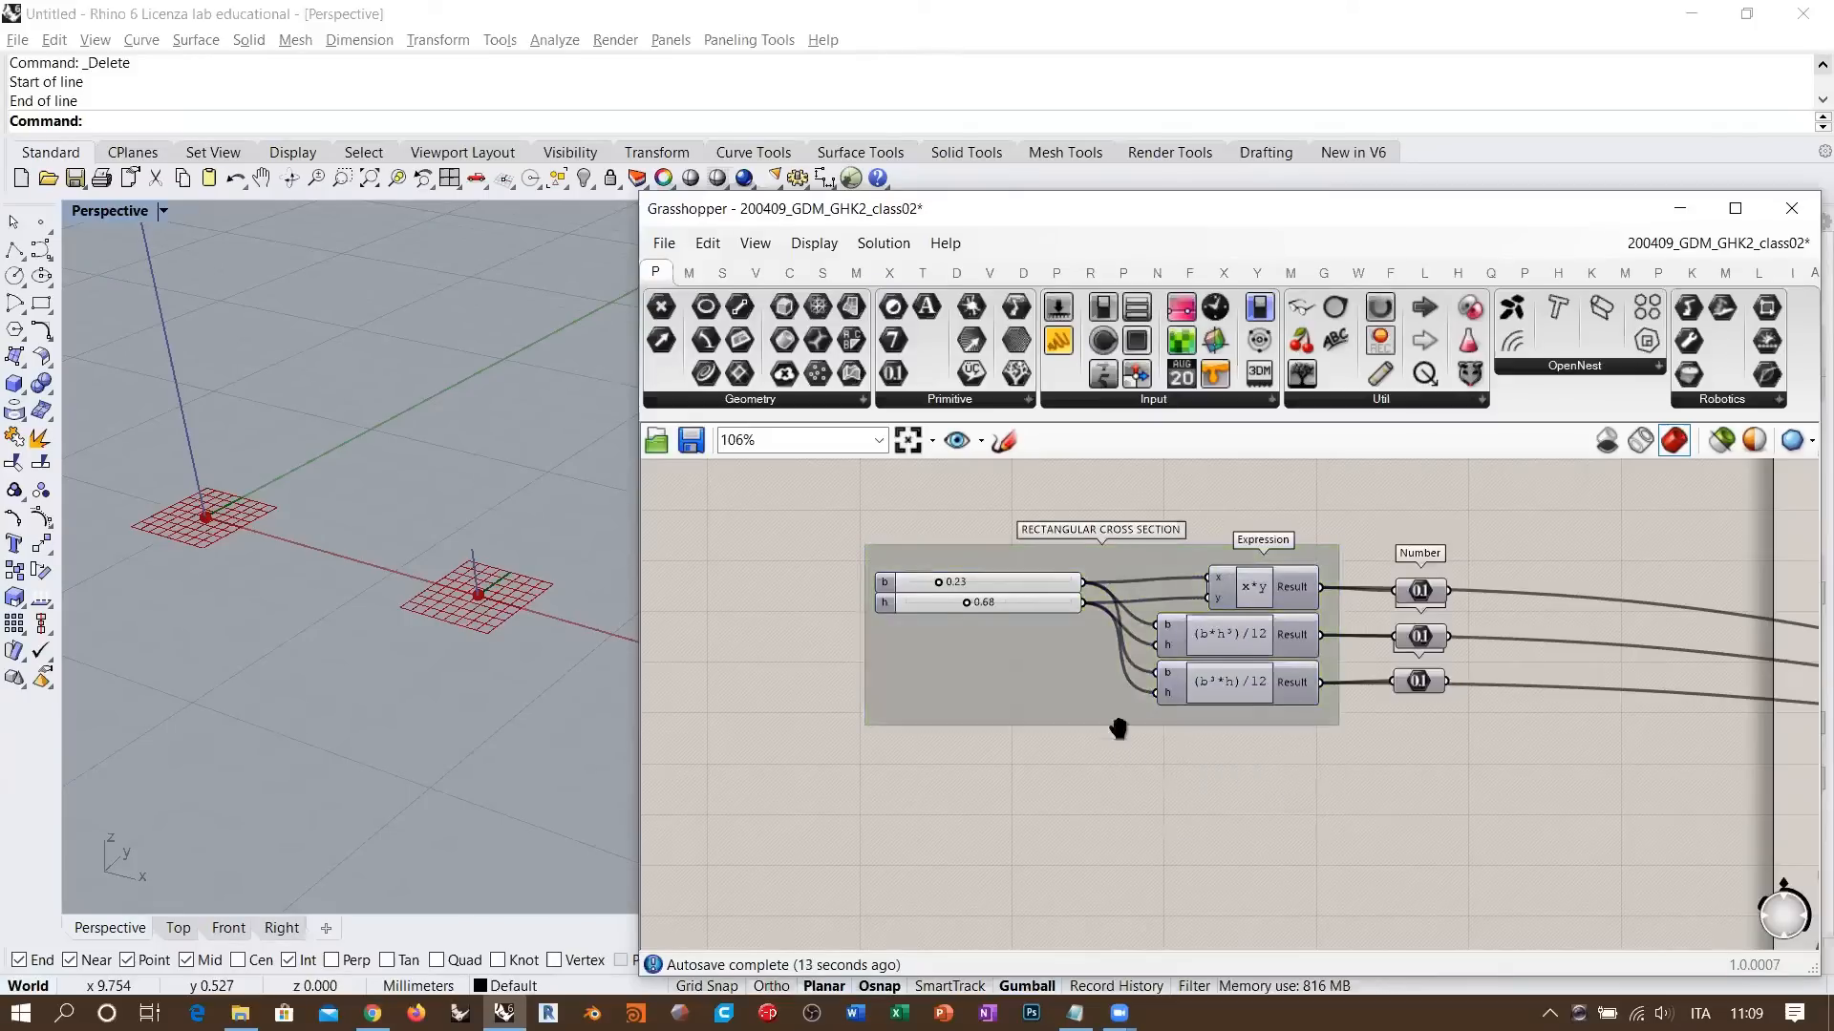
- Add a number slider below the rectangular section group, ranging from 0.05 to 50
scroll(1114, 701, "up", 4)
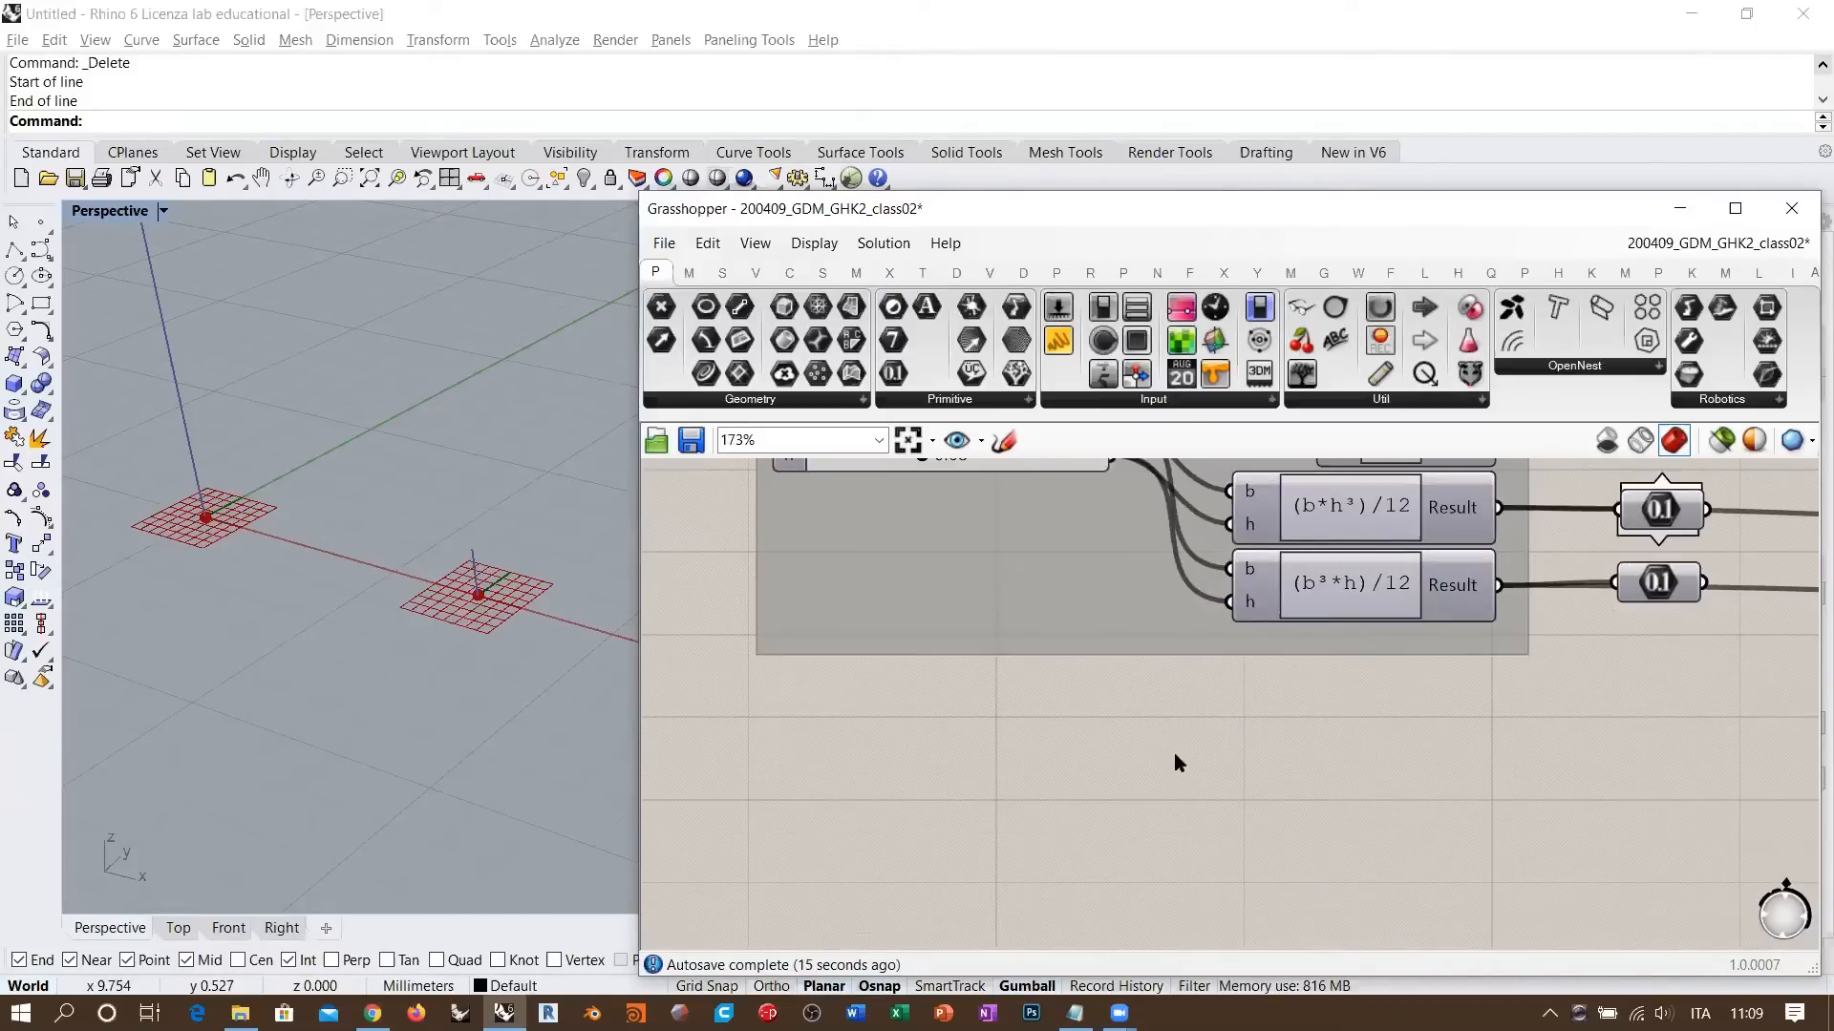
double_click(1018, 772)
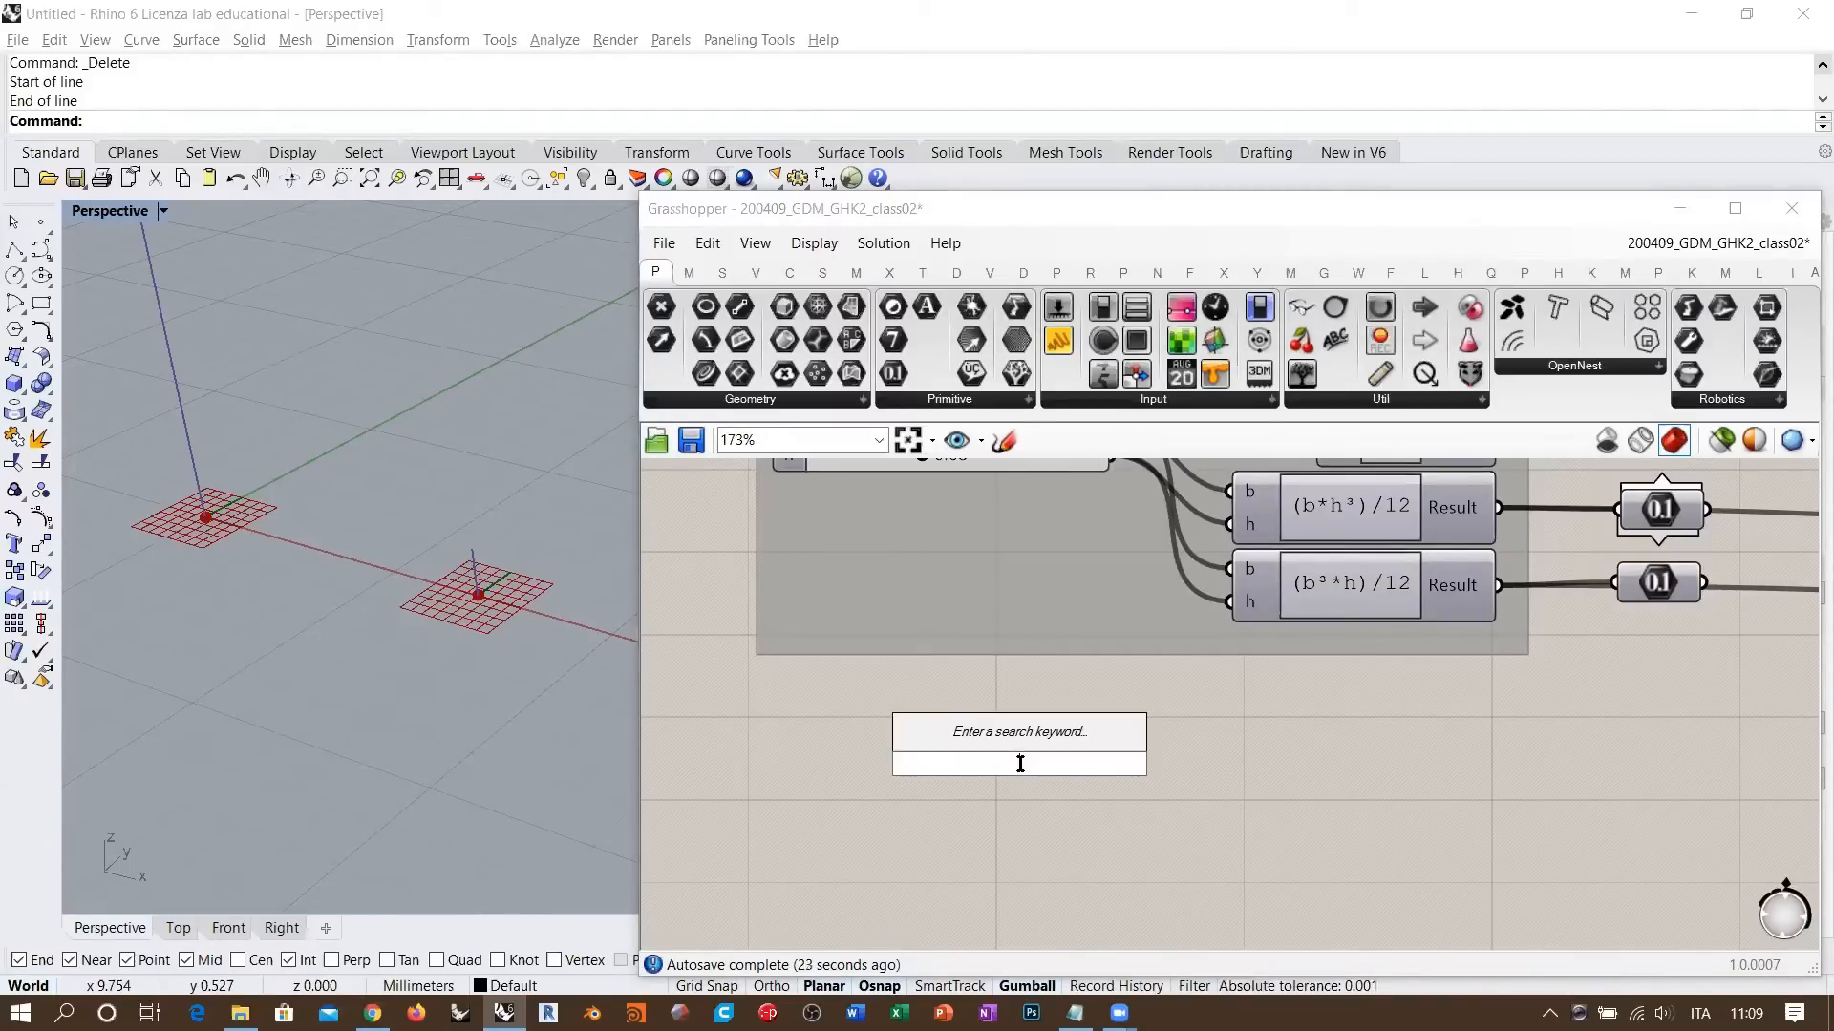
type("0.05")
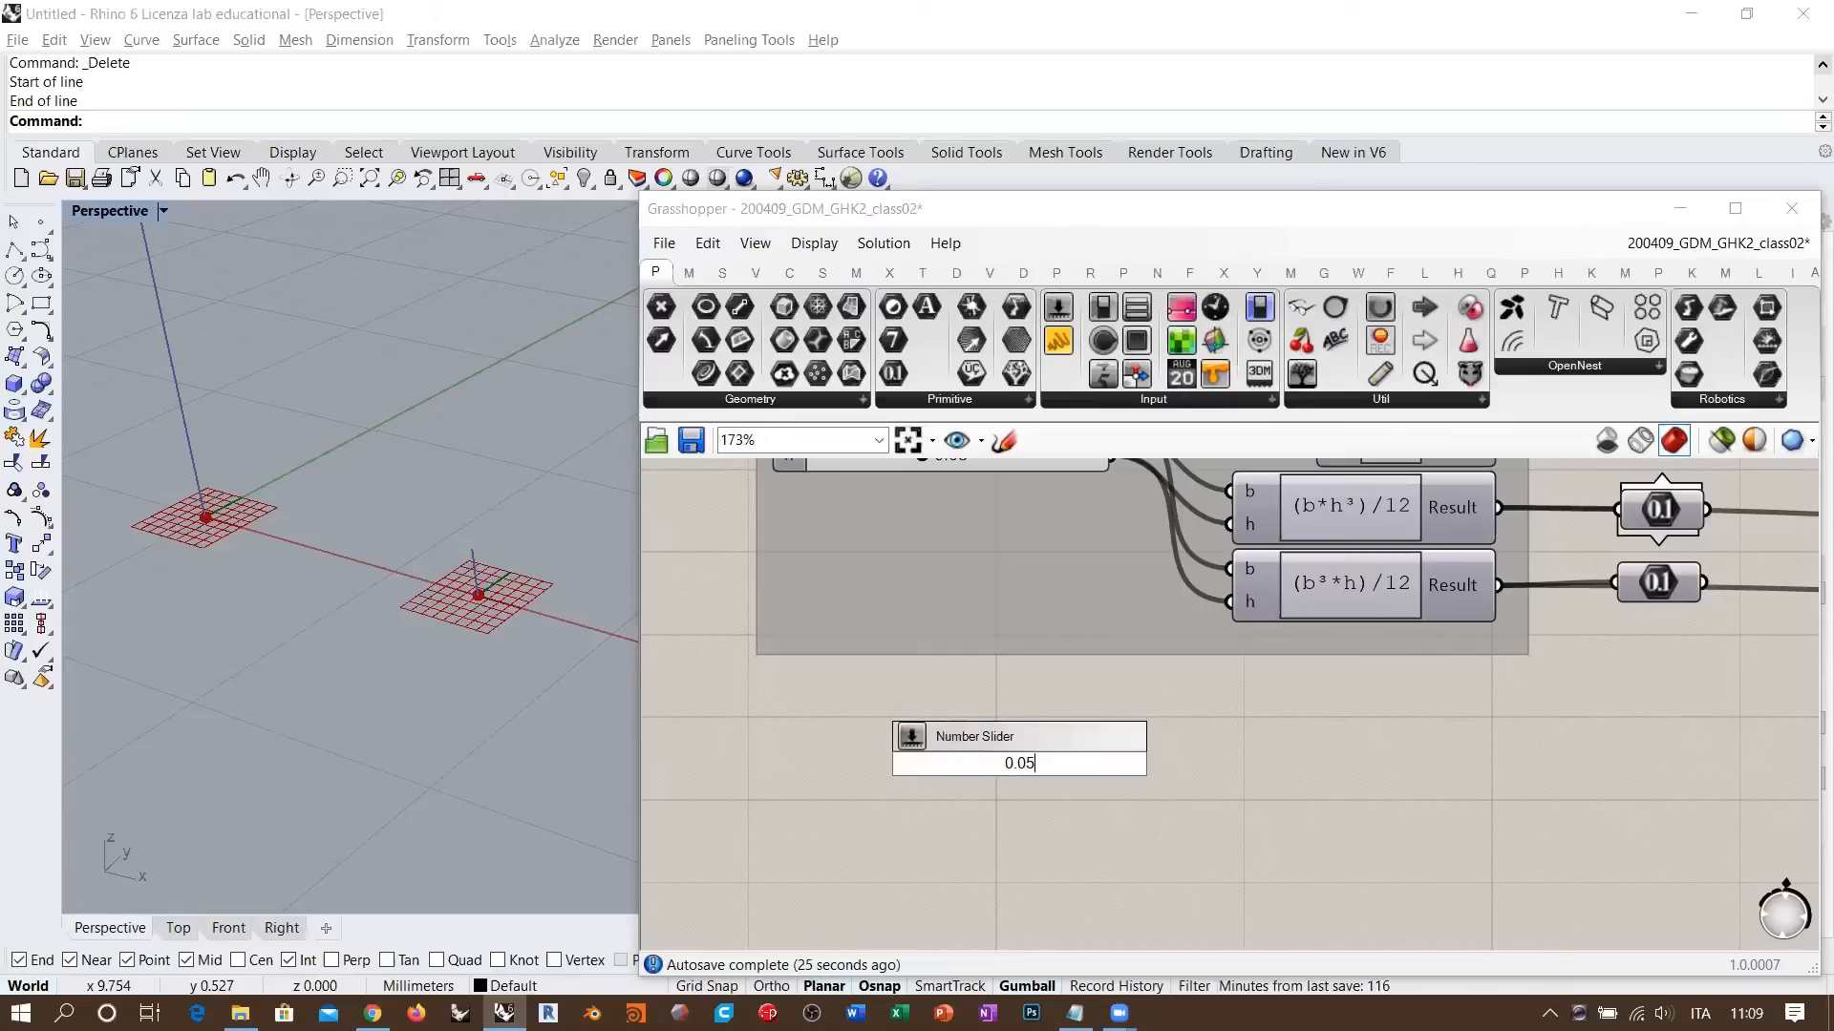
type("<50")
key("Return")
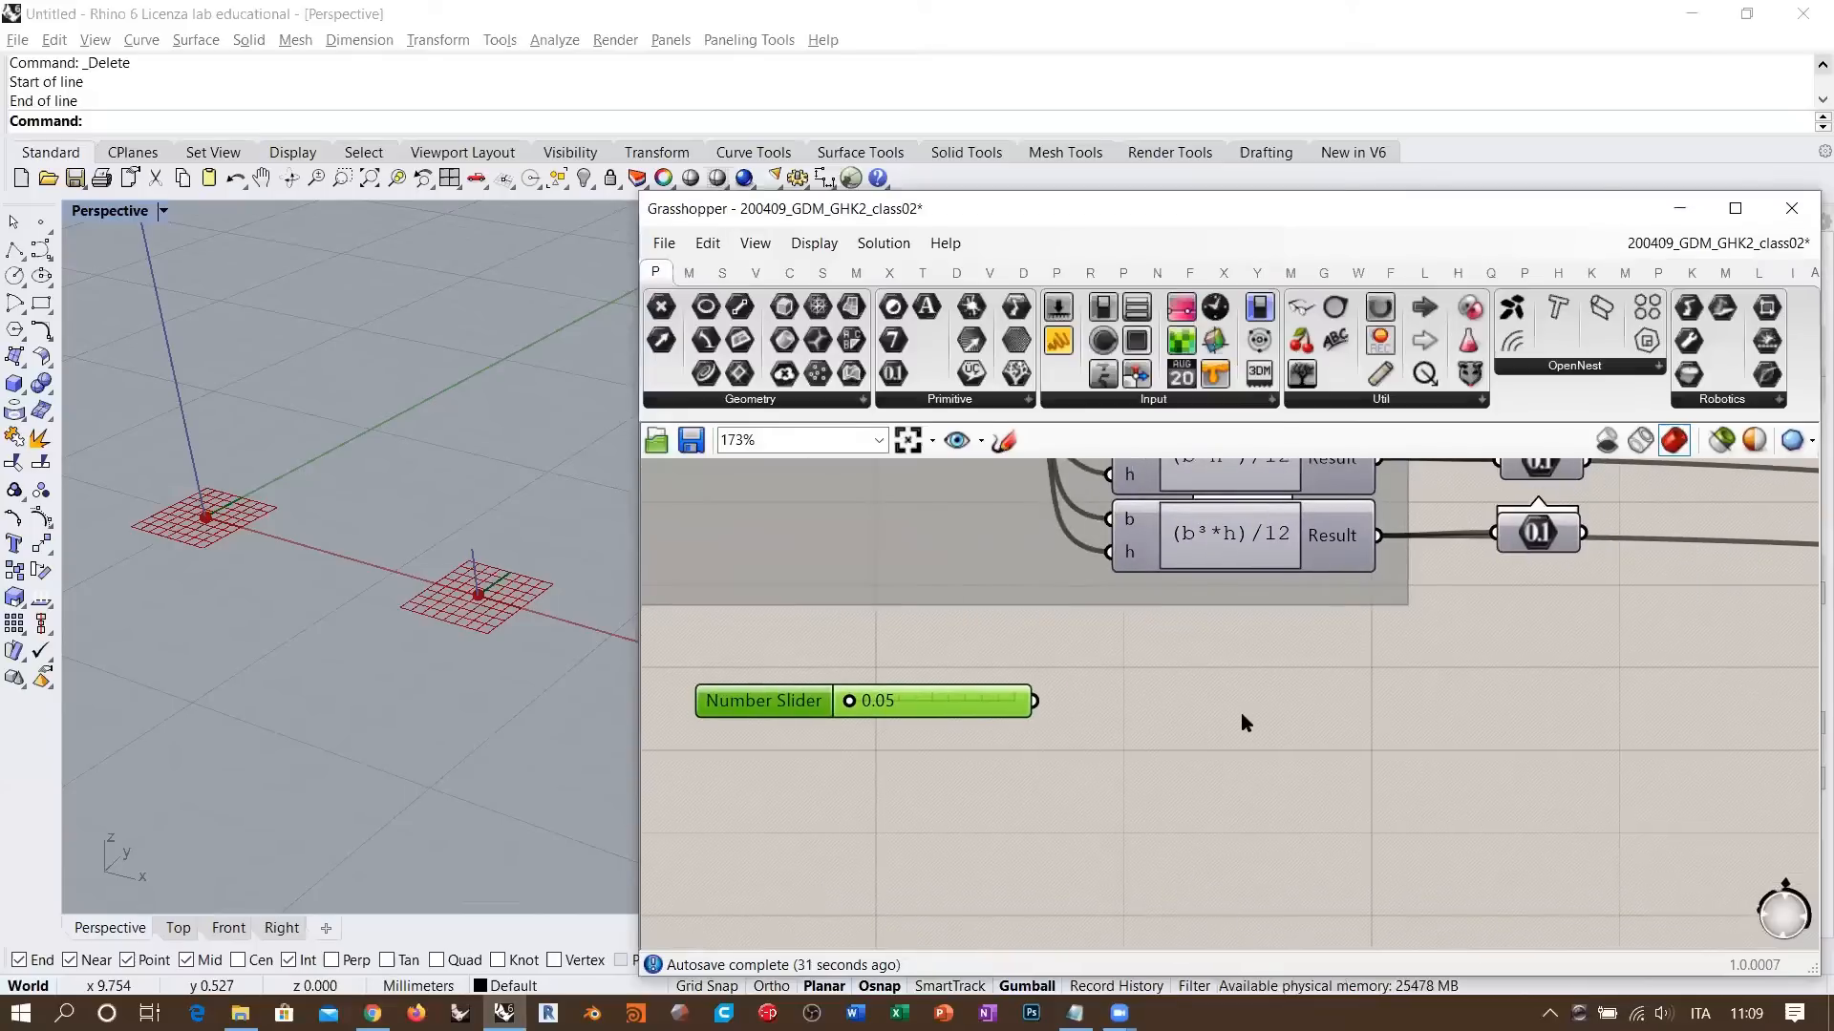
- Add an Expression component beside the new number slider
double_click(1240, 712)
type("exp")
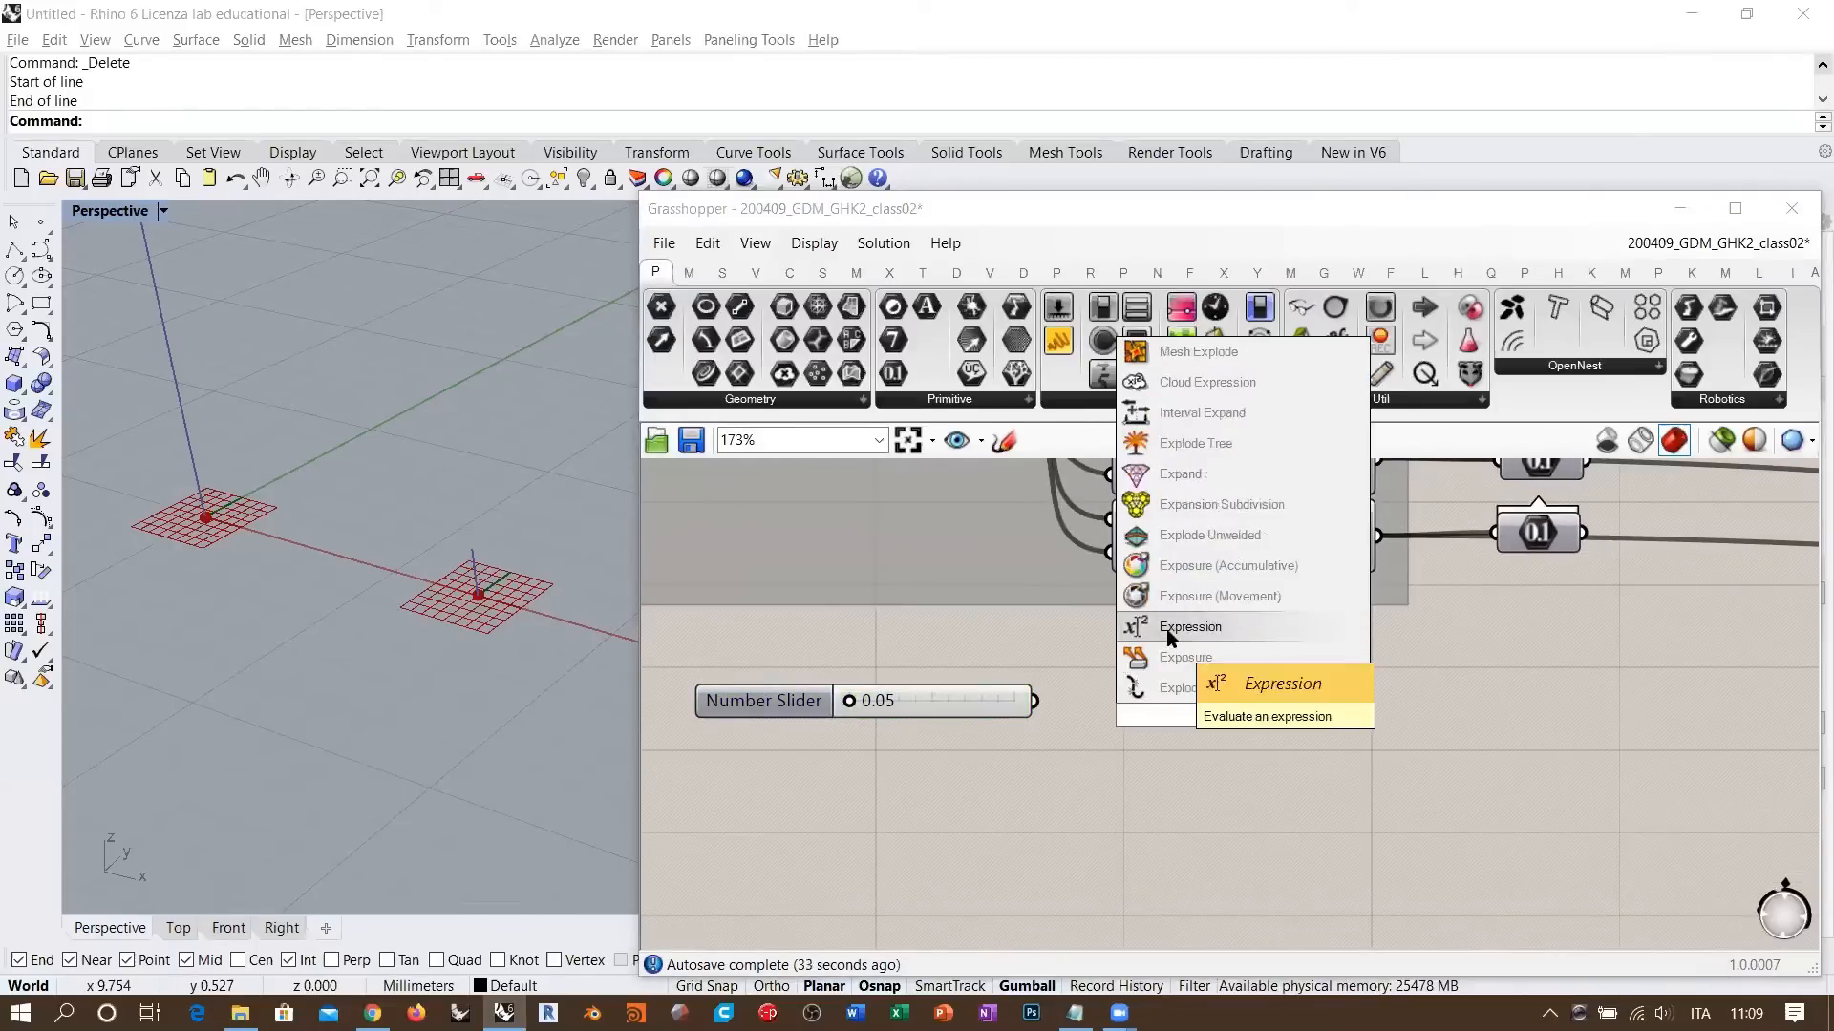
left_click(1184, 626)
left_click_drag(1024, 711, 1201, 730)
- Remove the Variable y input from the new Expression component and rename its remaining input x
scroll(1201, 735, "up", 5)
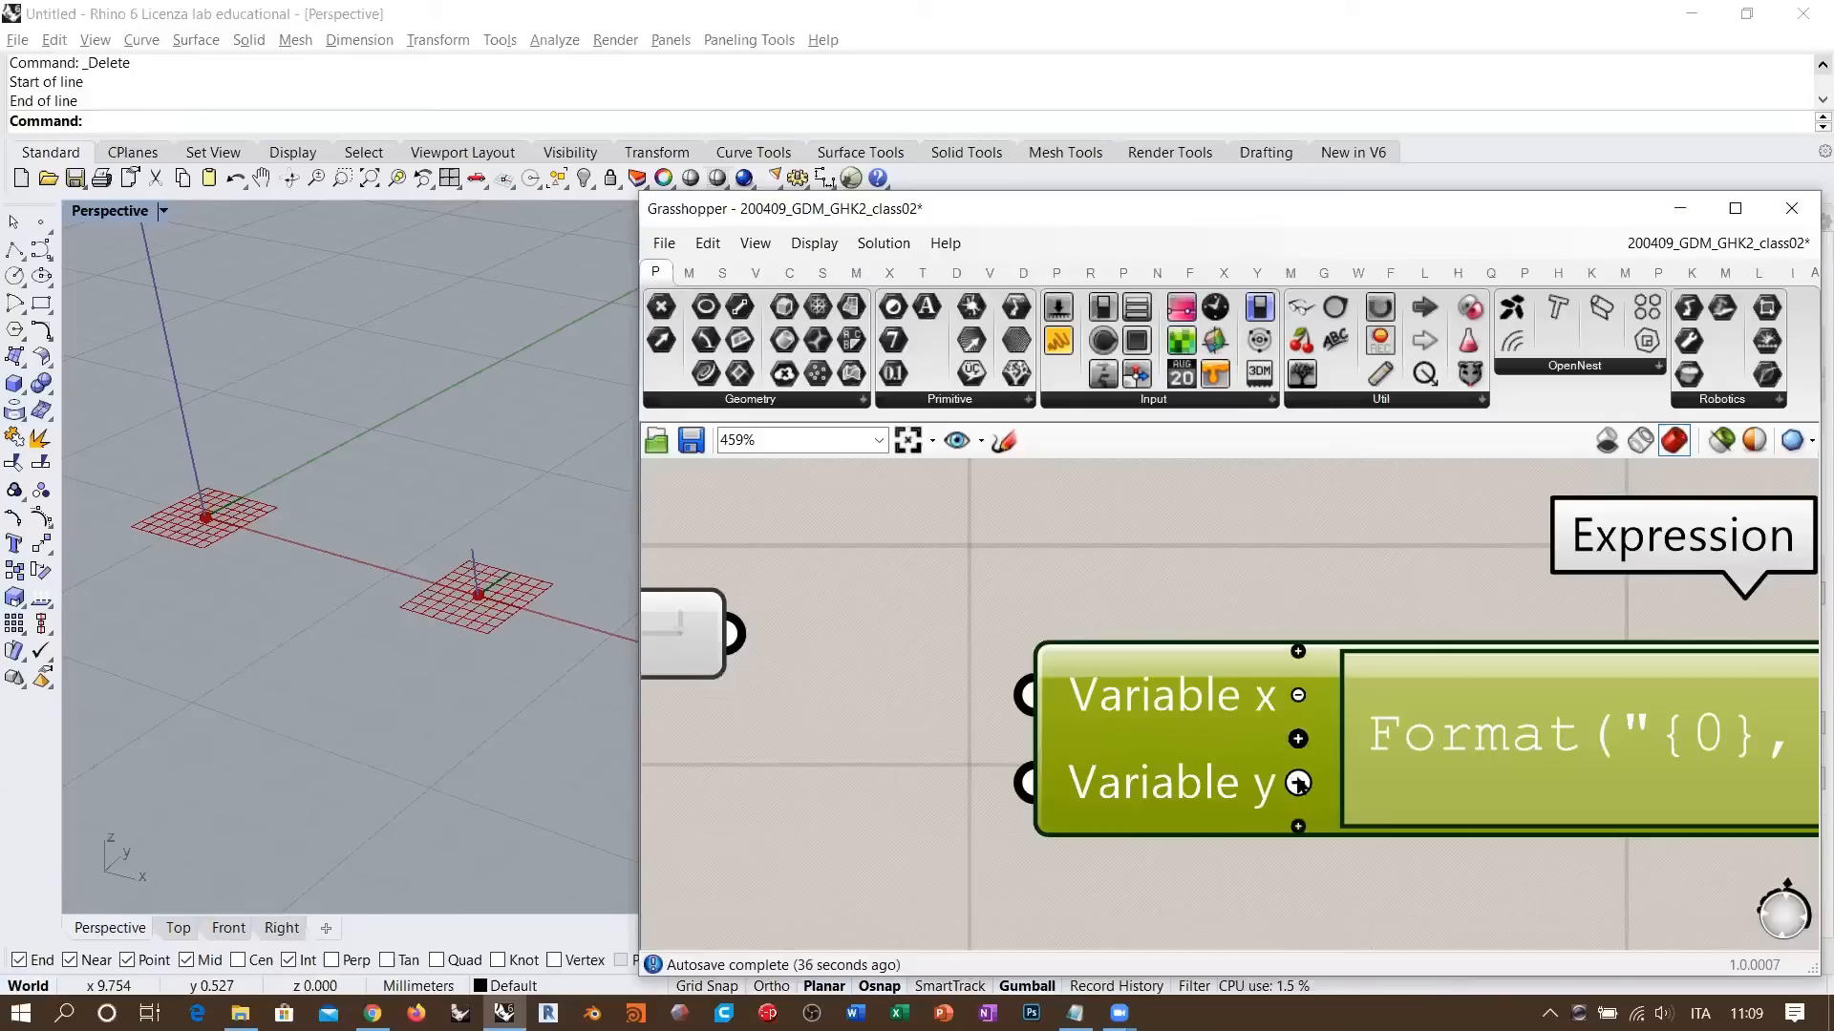
left_click(1298, 783)
right_click(1176, 741)
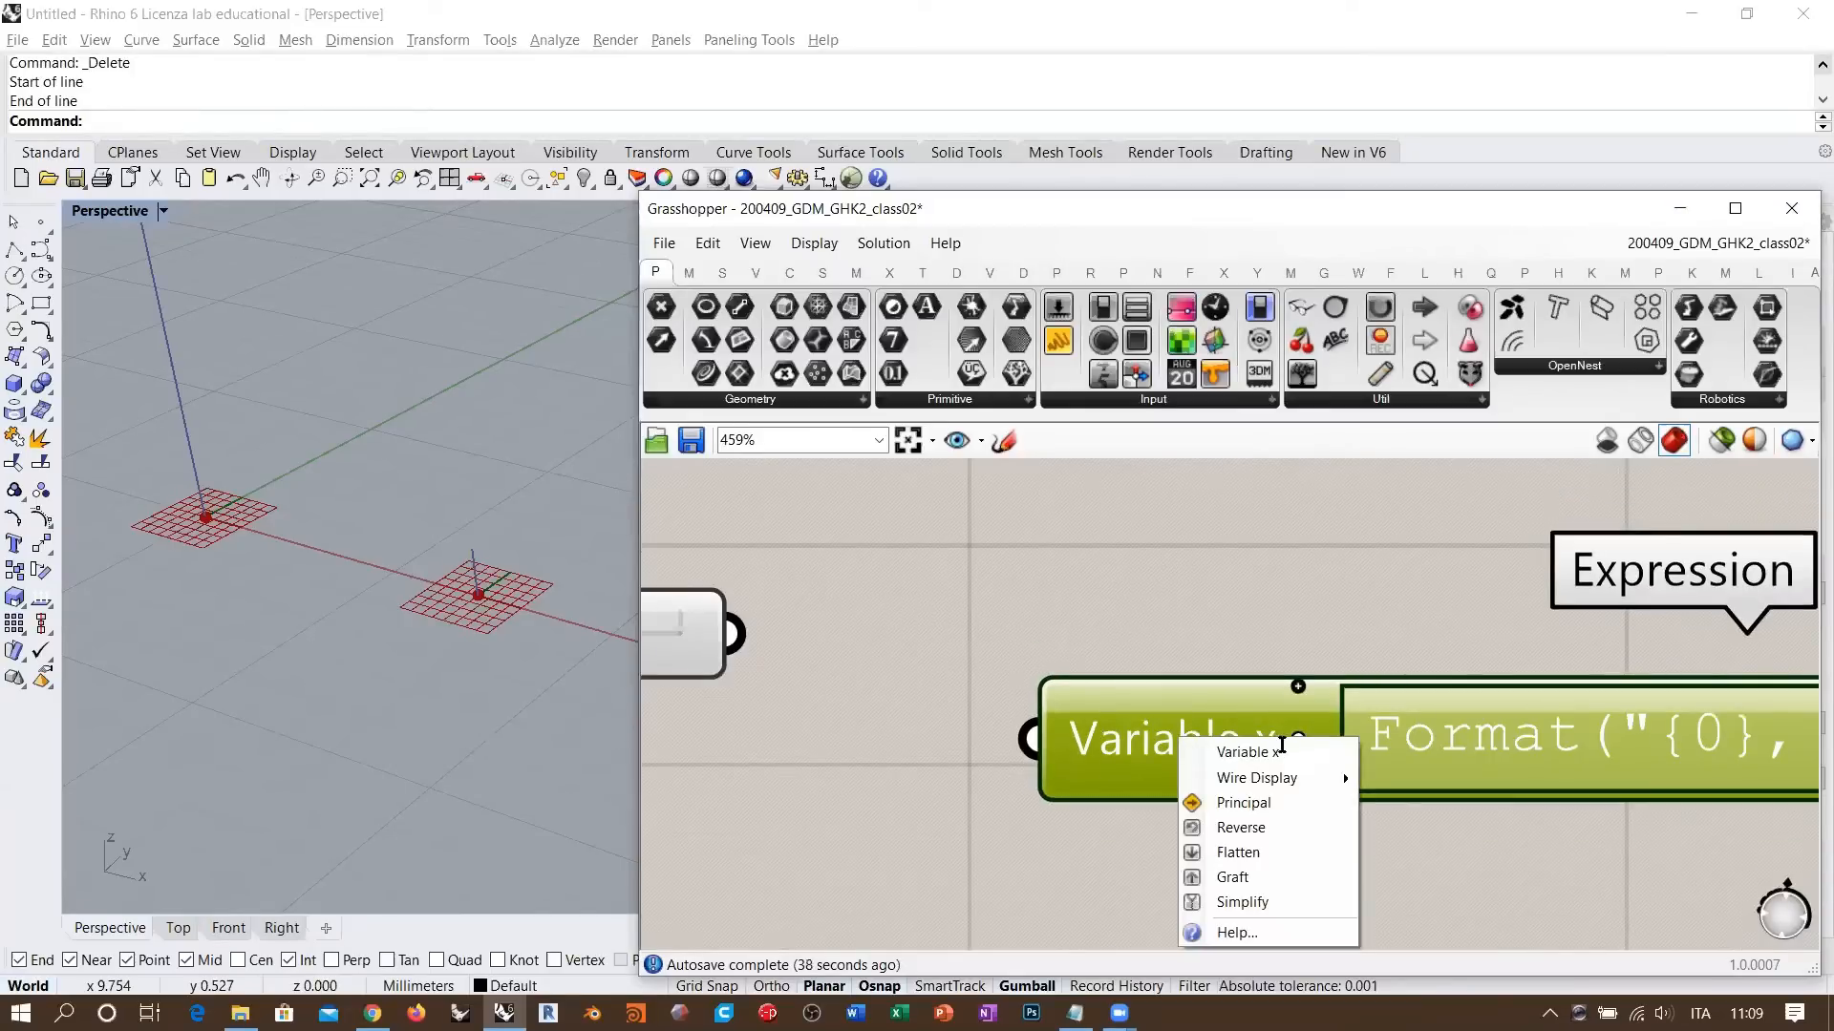
key("ctrl+a")
type("x")
key("Return")
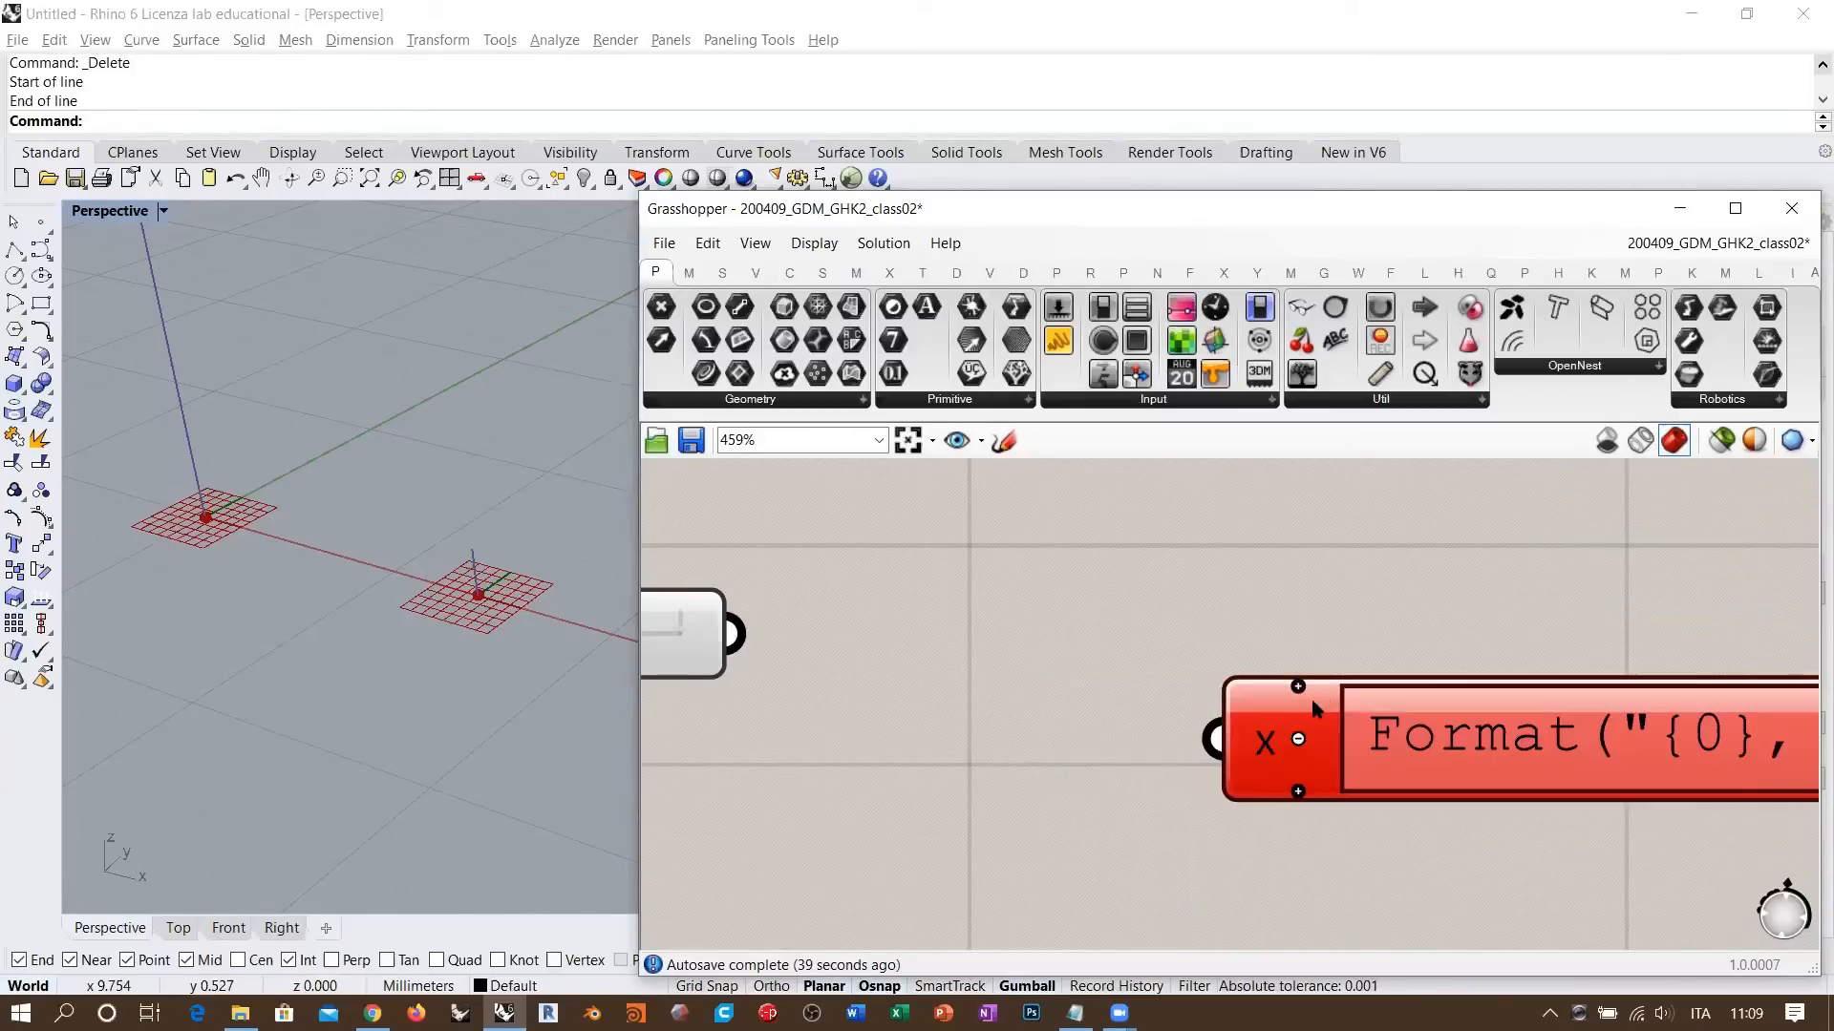
- Connect the number slider to the expression's x input and pull the slider clear of the component
scroll(995, 651, "down", 3)
left_click(1036, 658)
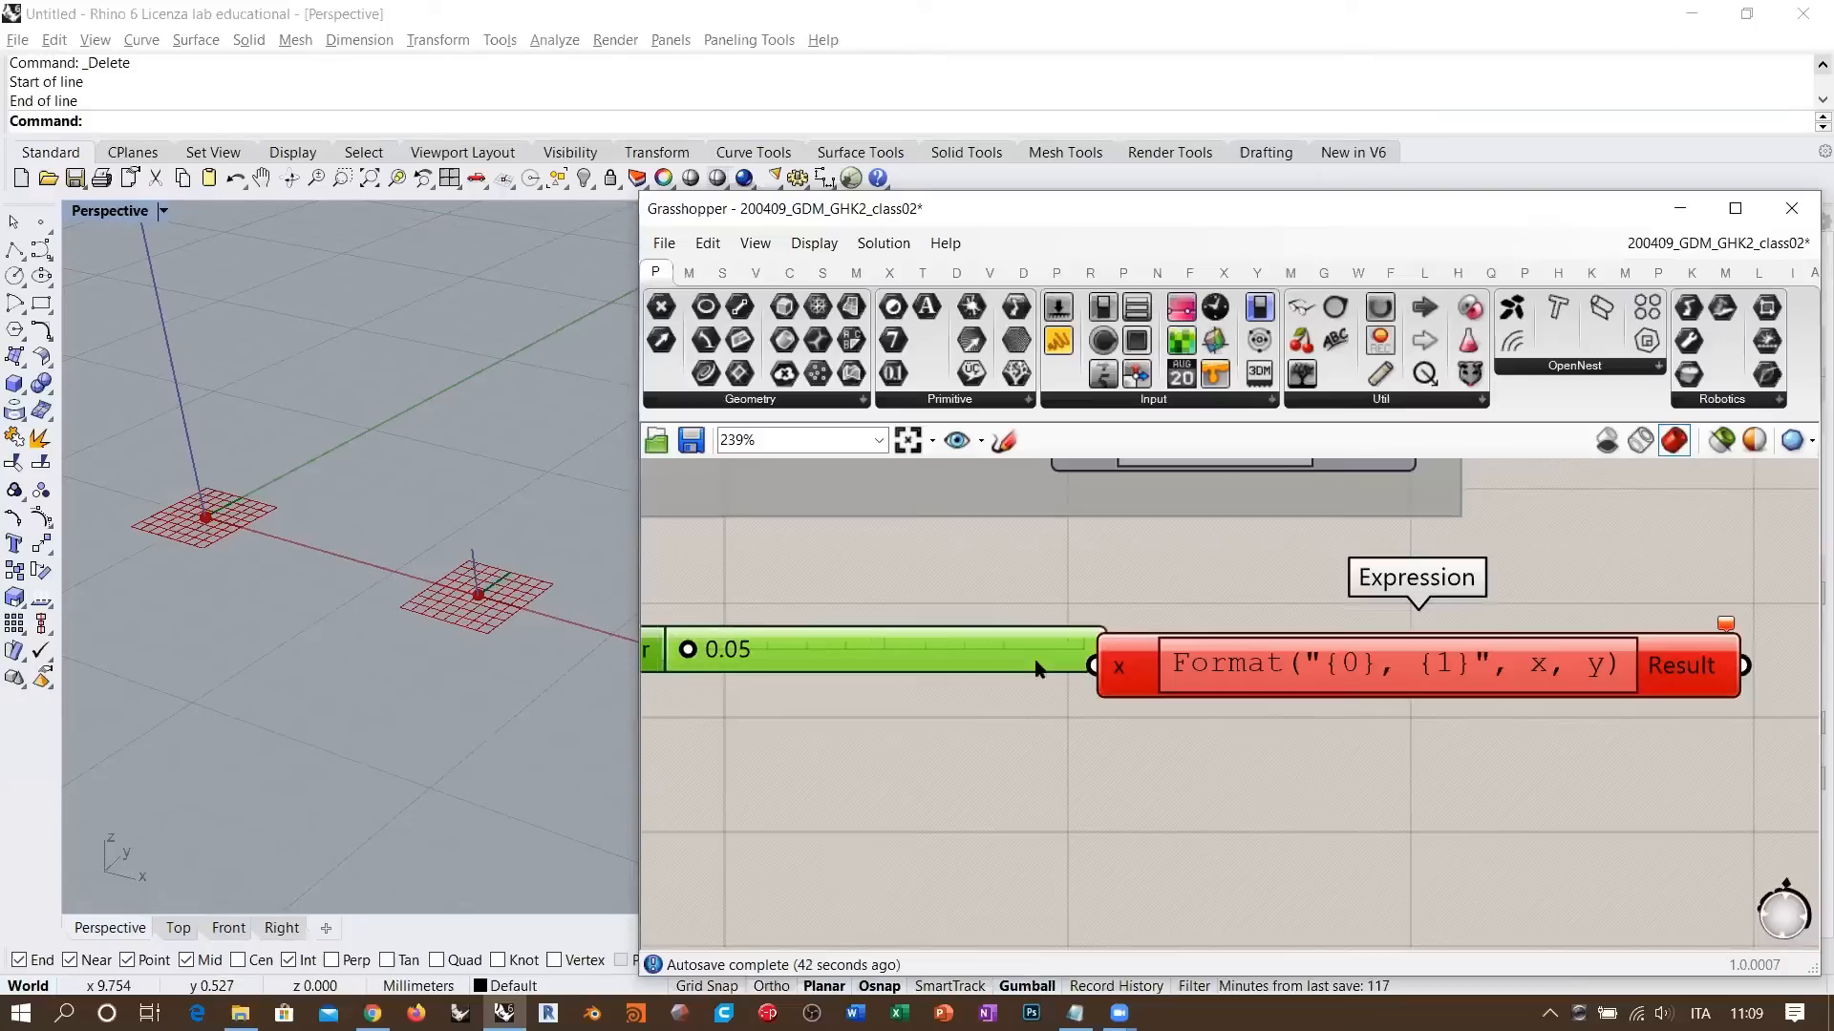
left_click_drag(1051, 665, 962, 666)
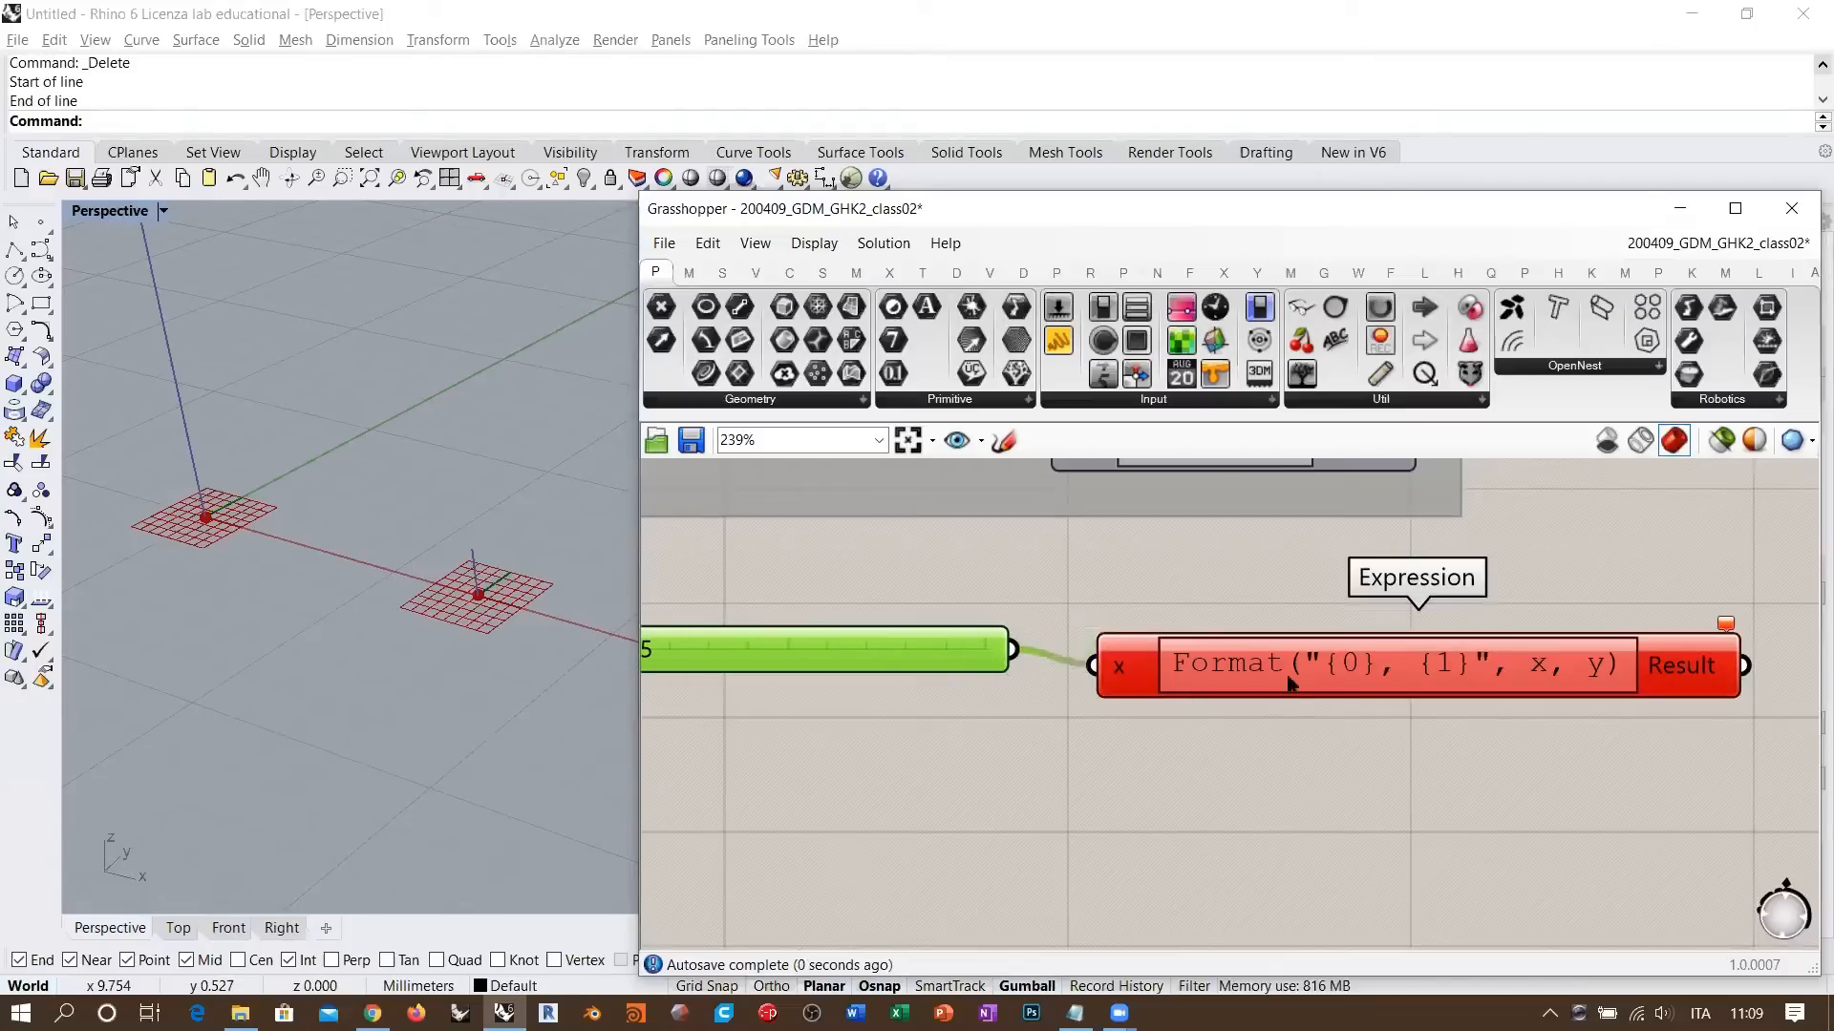
- Replace the new component's default formula with x²*Pi
left_click(1194, 664)
double_click(1252, 664)
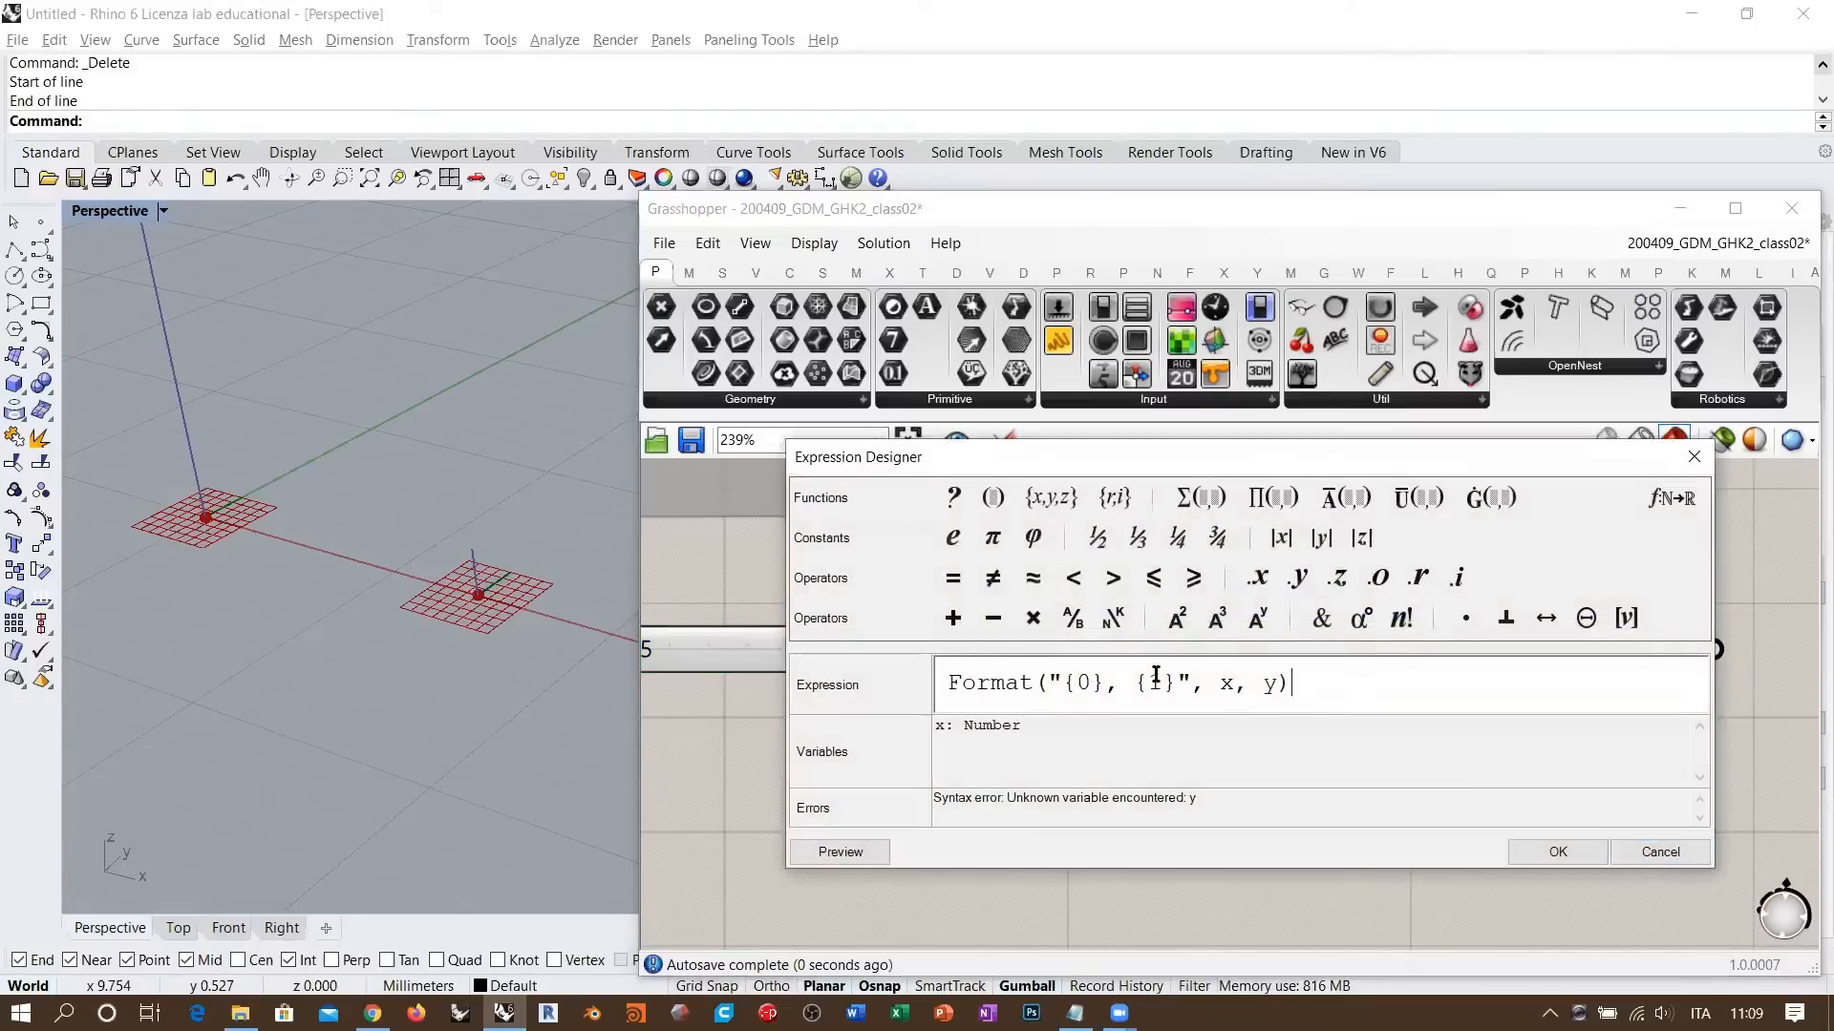
key("ctrl+a")
type("x")
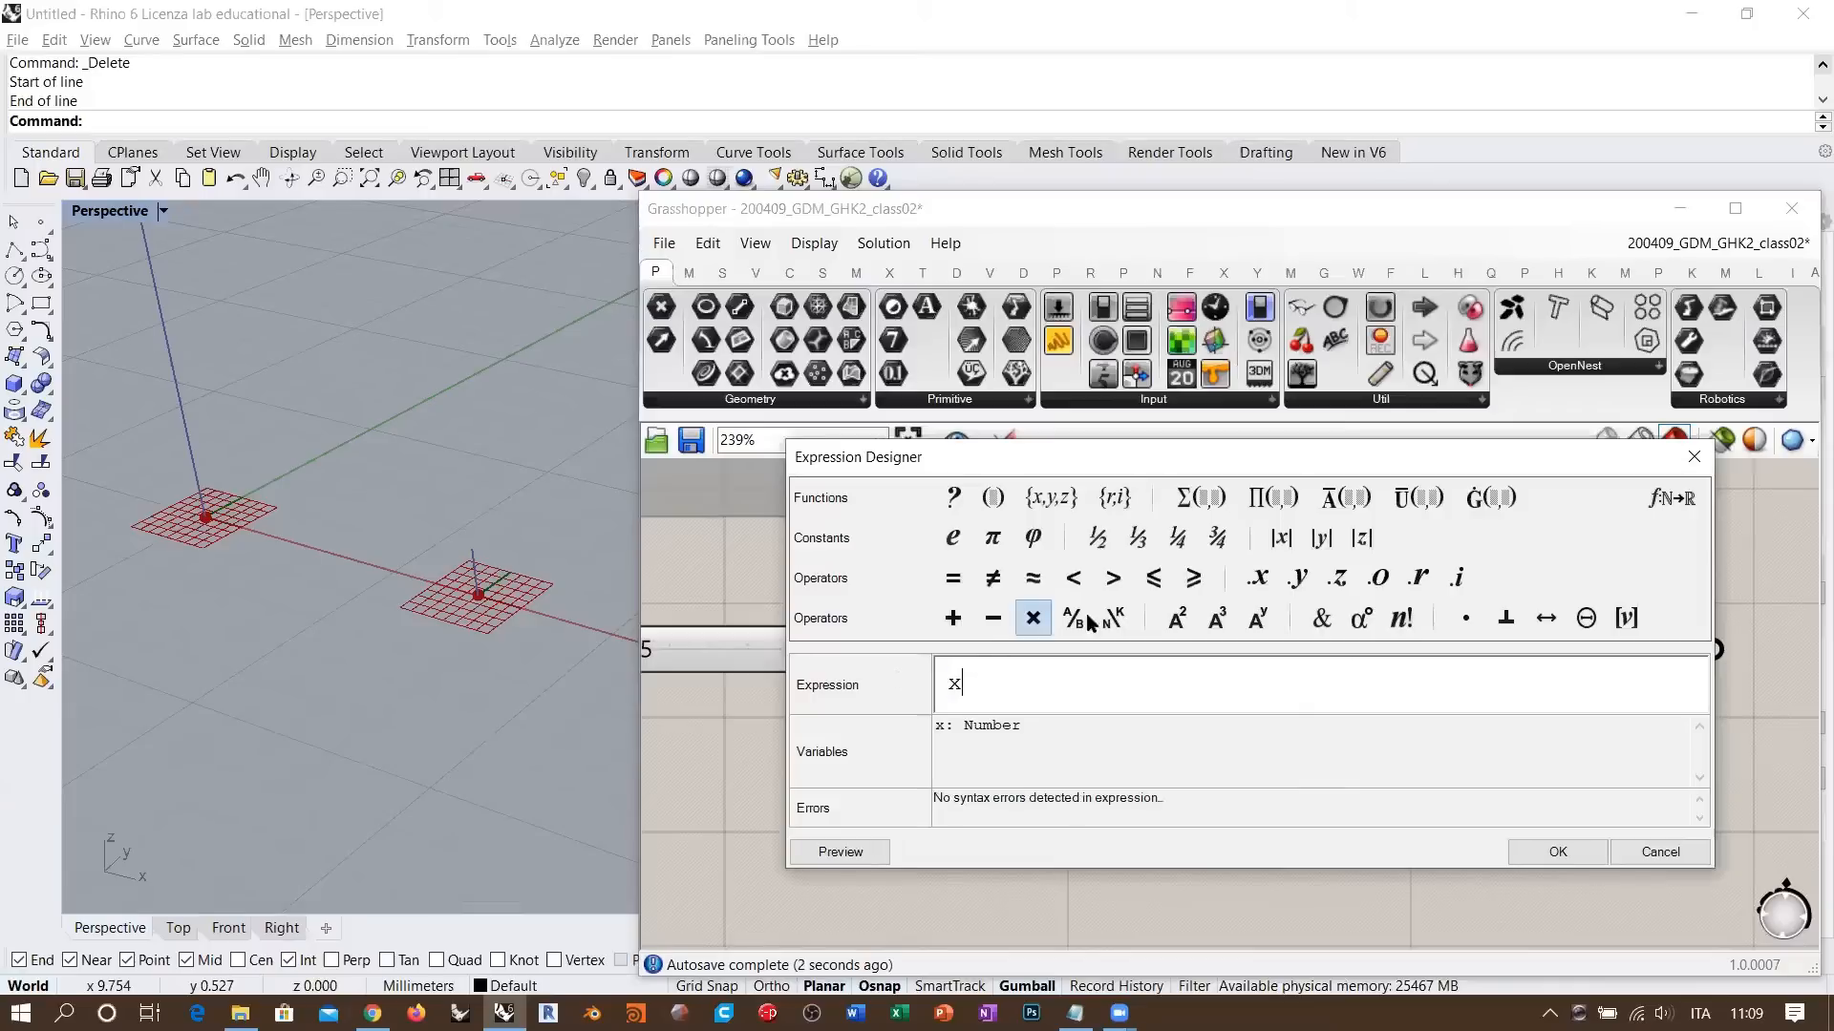
left_click(1178, 618)
type("*")
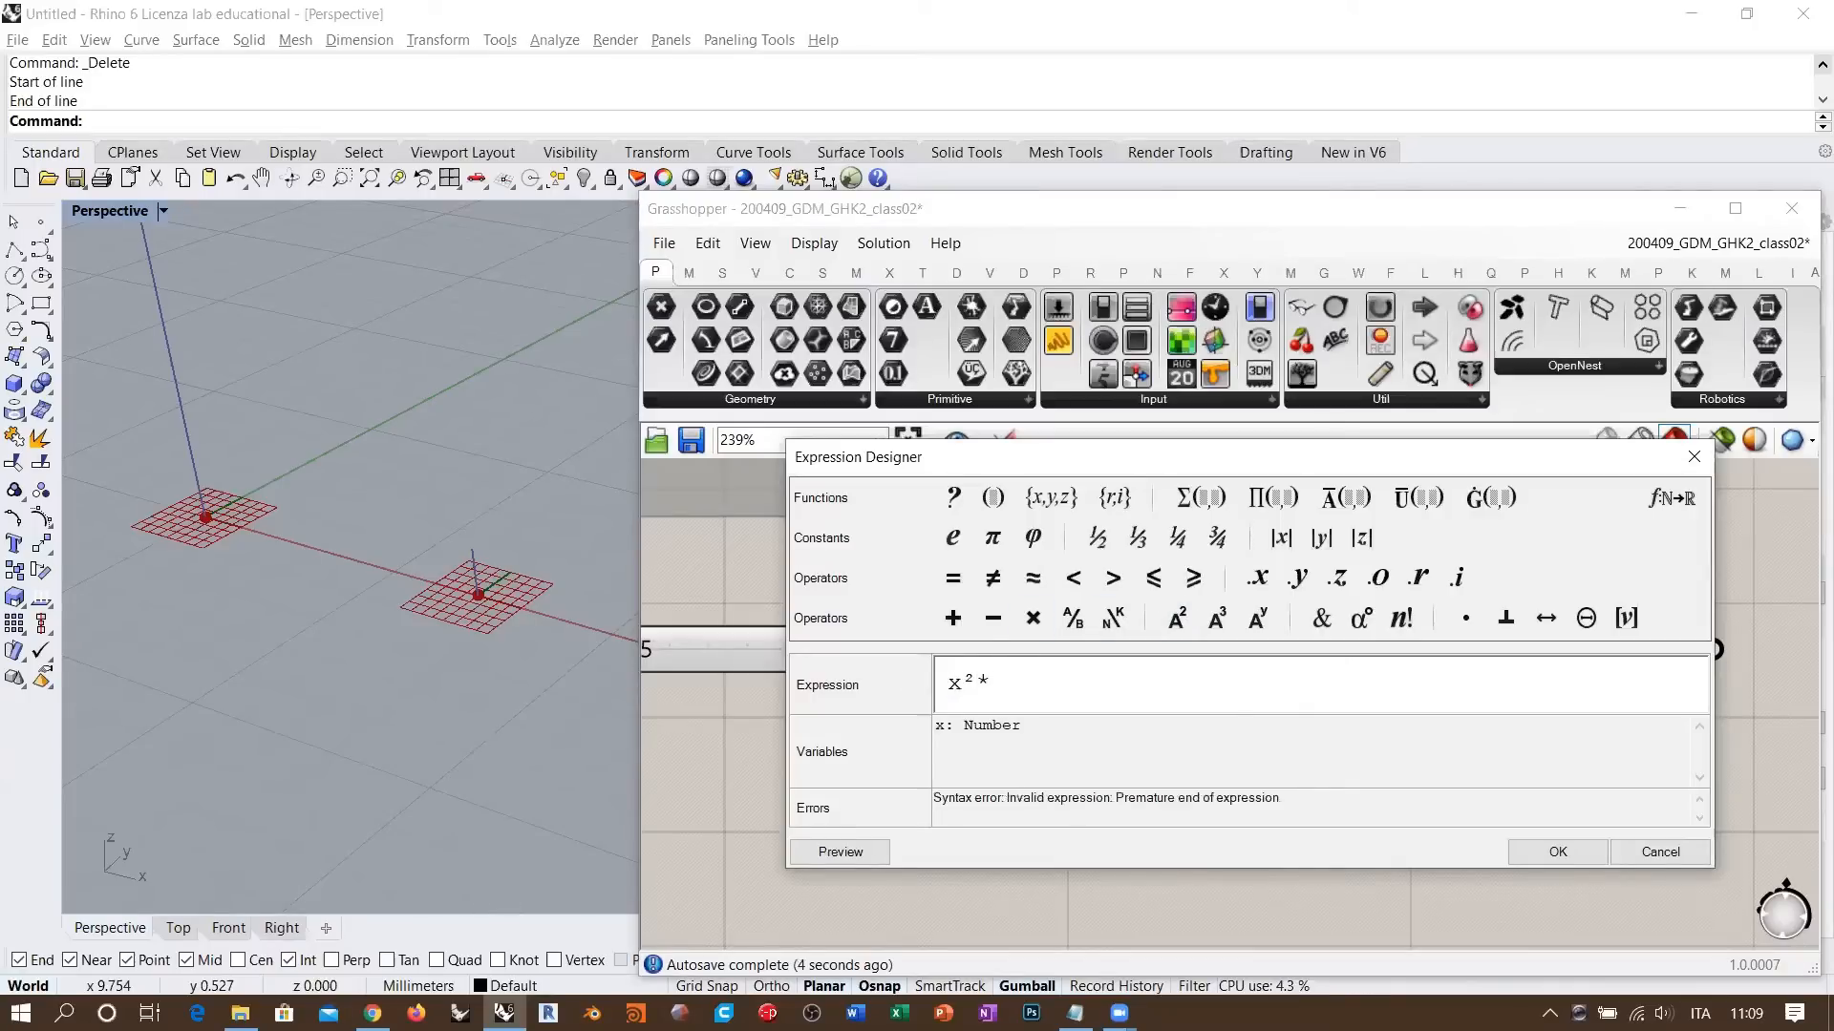
type("Pi")
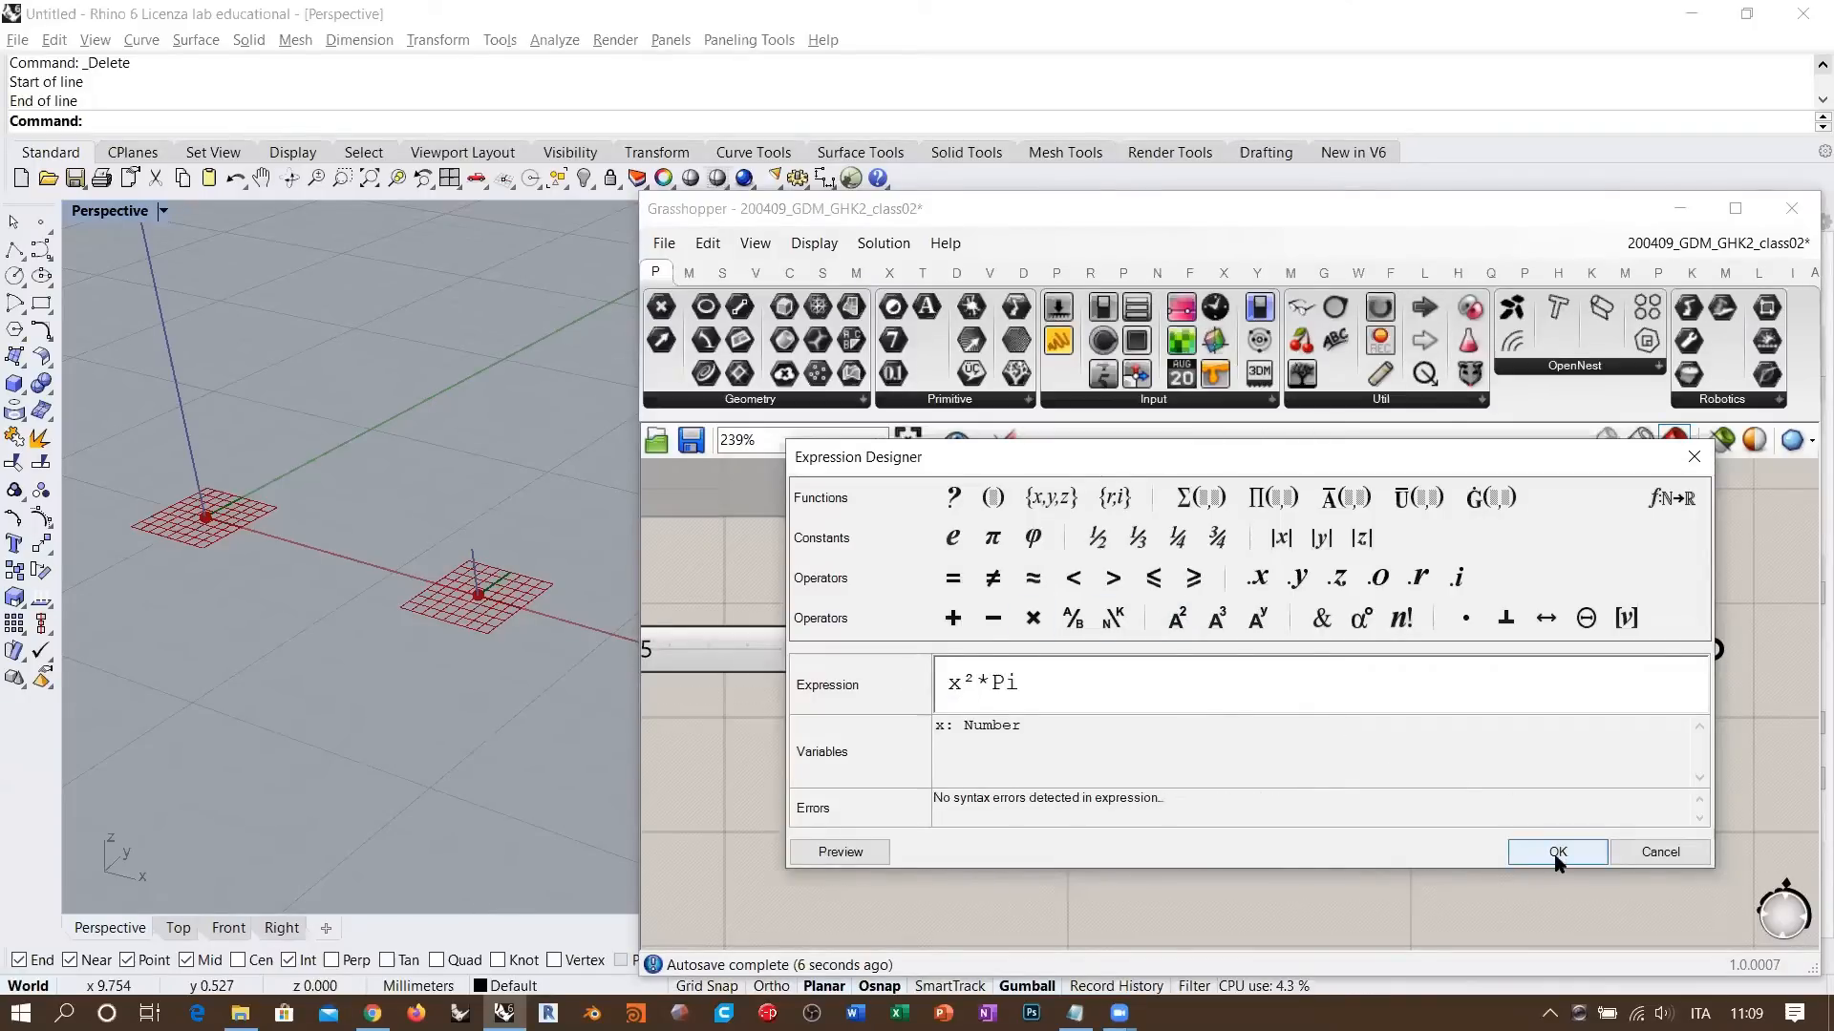
left_click(1558, 853)
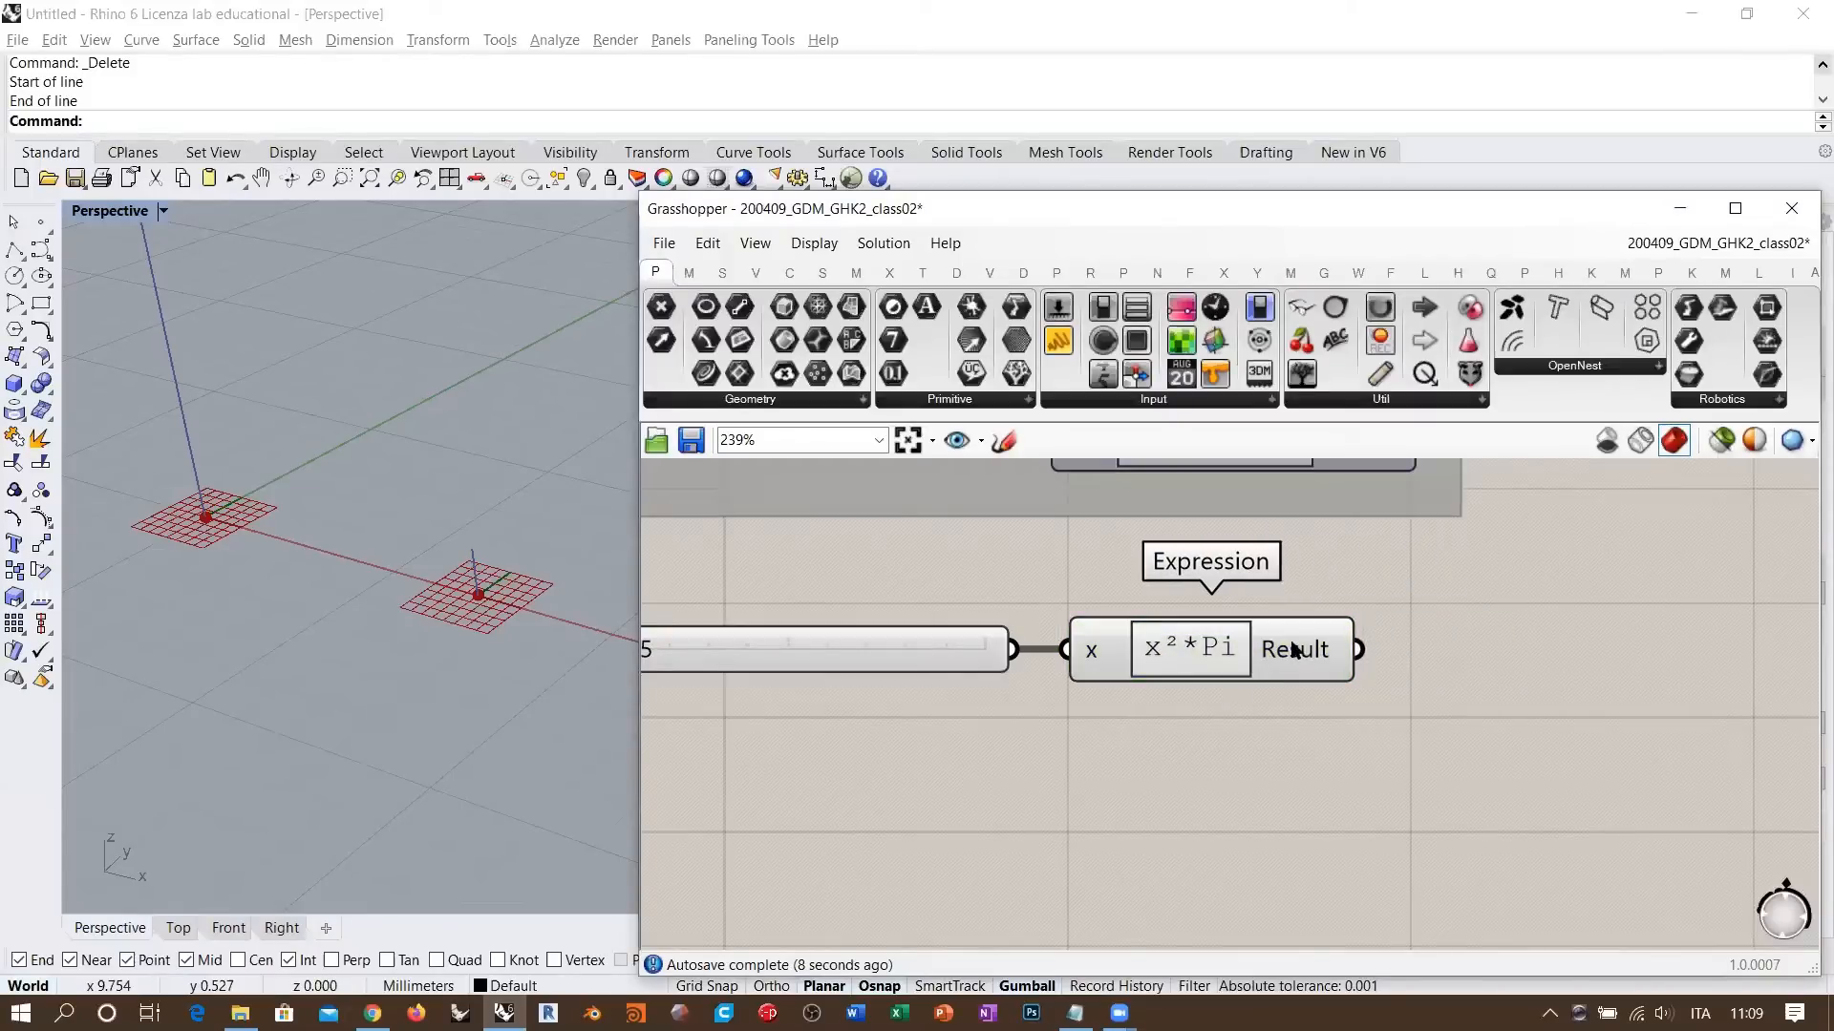
- Shorten the number slider feeding the x²*Pi expression, keeping it in line with the component
mouse_move(1298, 659)
scroll(1402, 674, "down", 2)
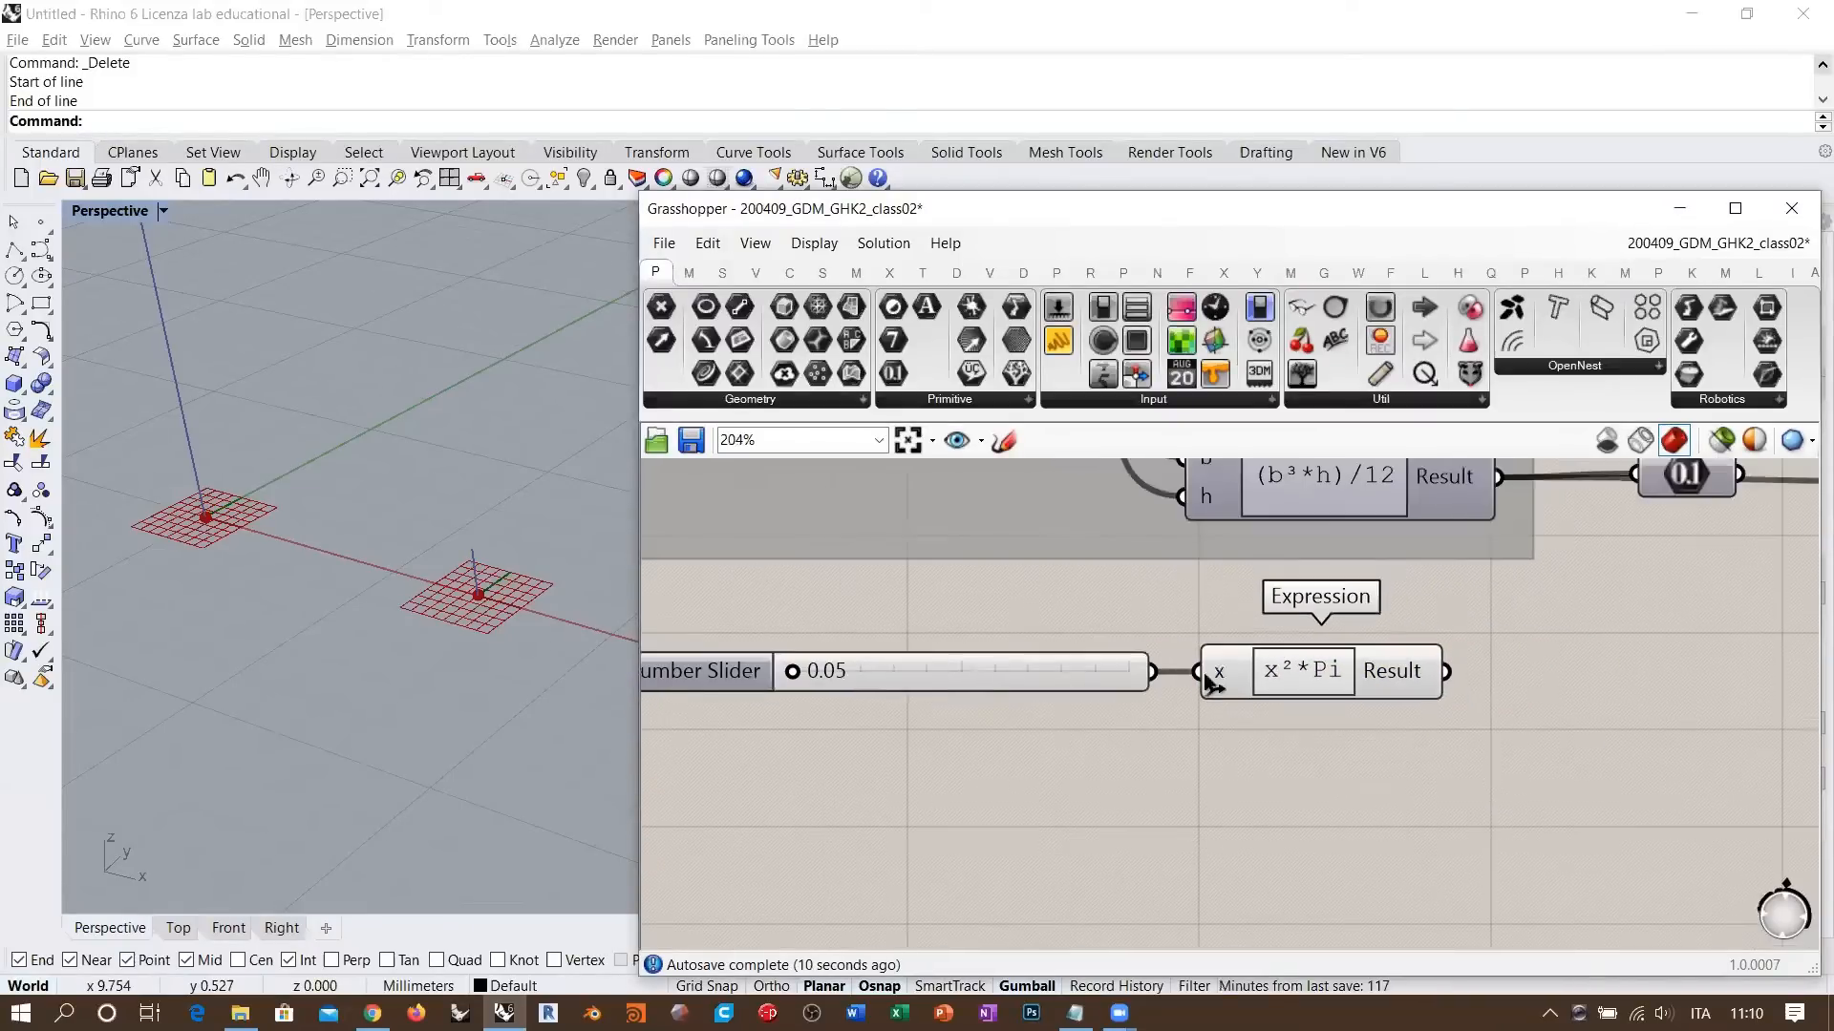
right_click_drag(1366, 755, 1332, 772)
left_click_drag(1331, 771, 1125, 686)
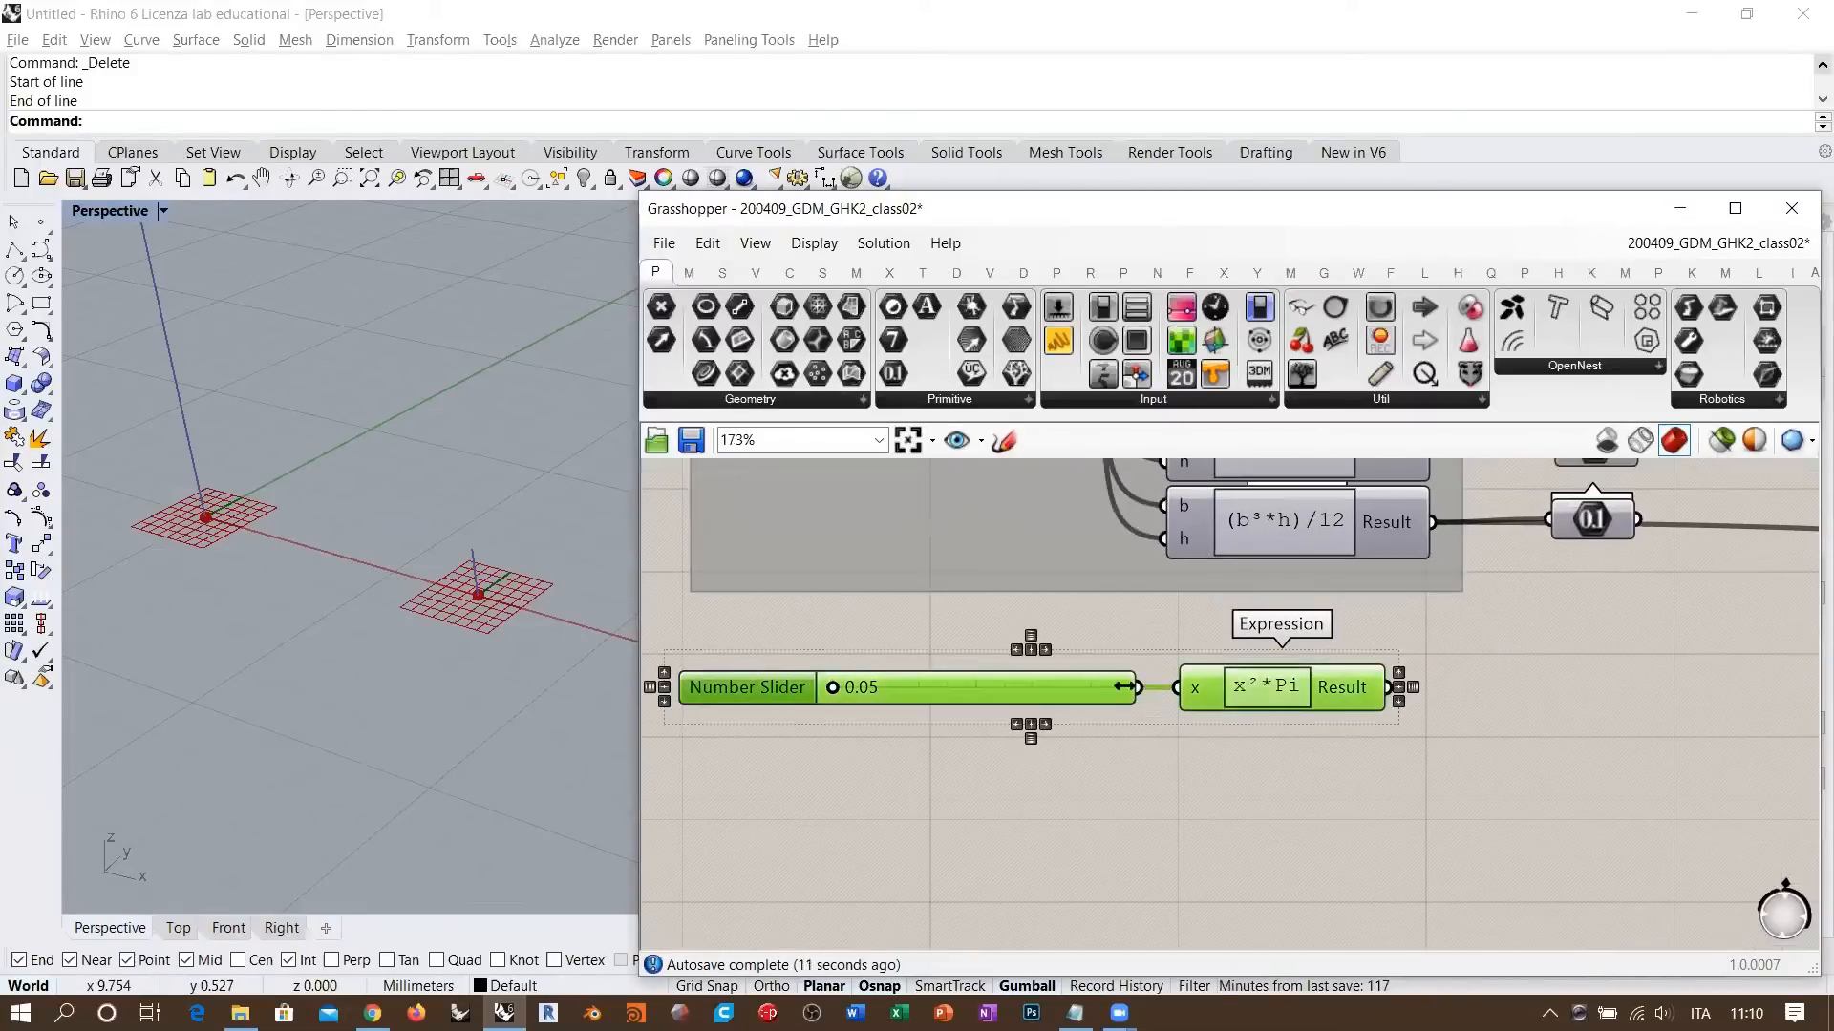
left_click(949, 770)
- Copy the lowest Number parameter beside the x²*Pi expression and feed it from that expression's result
right_click_drag(1593, 592, 1464, 615)
left_click_drag(1453, 543, 1456, 712, "alt")
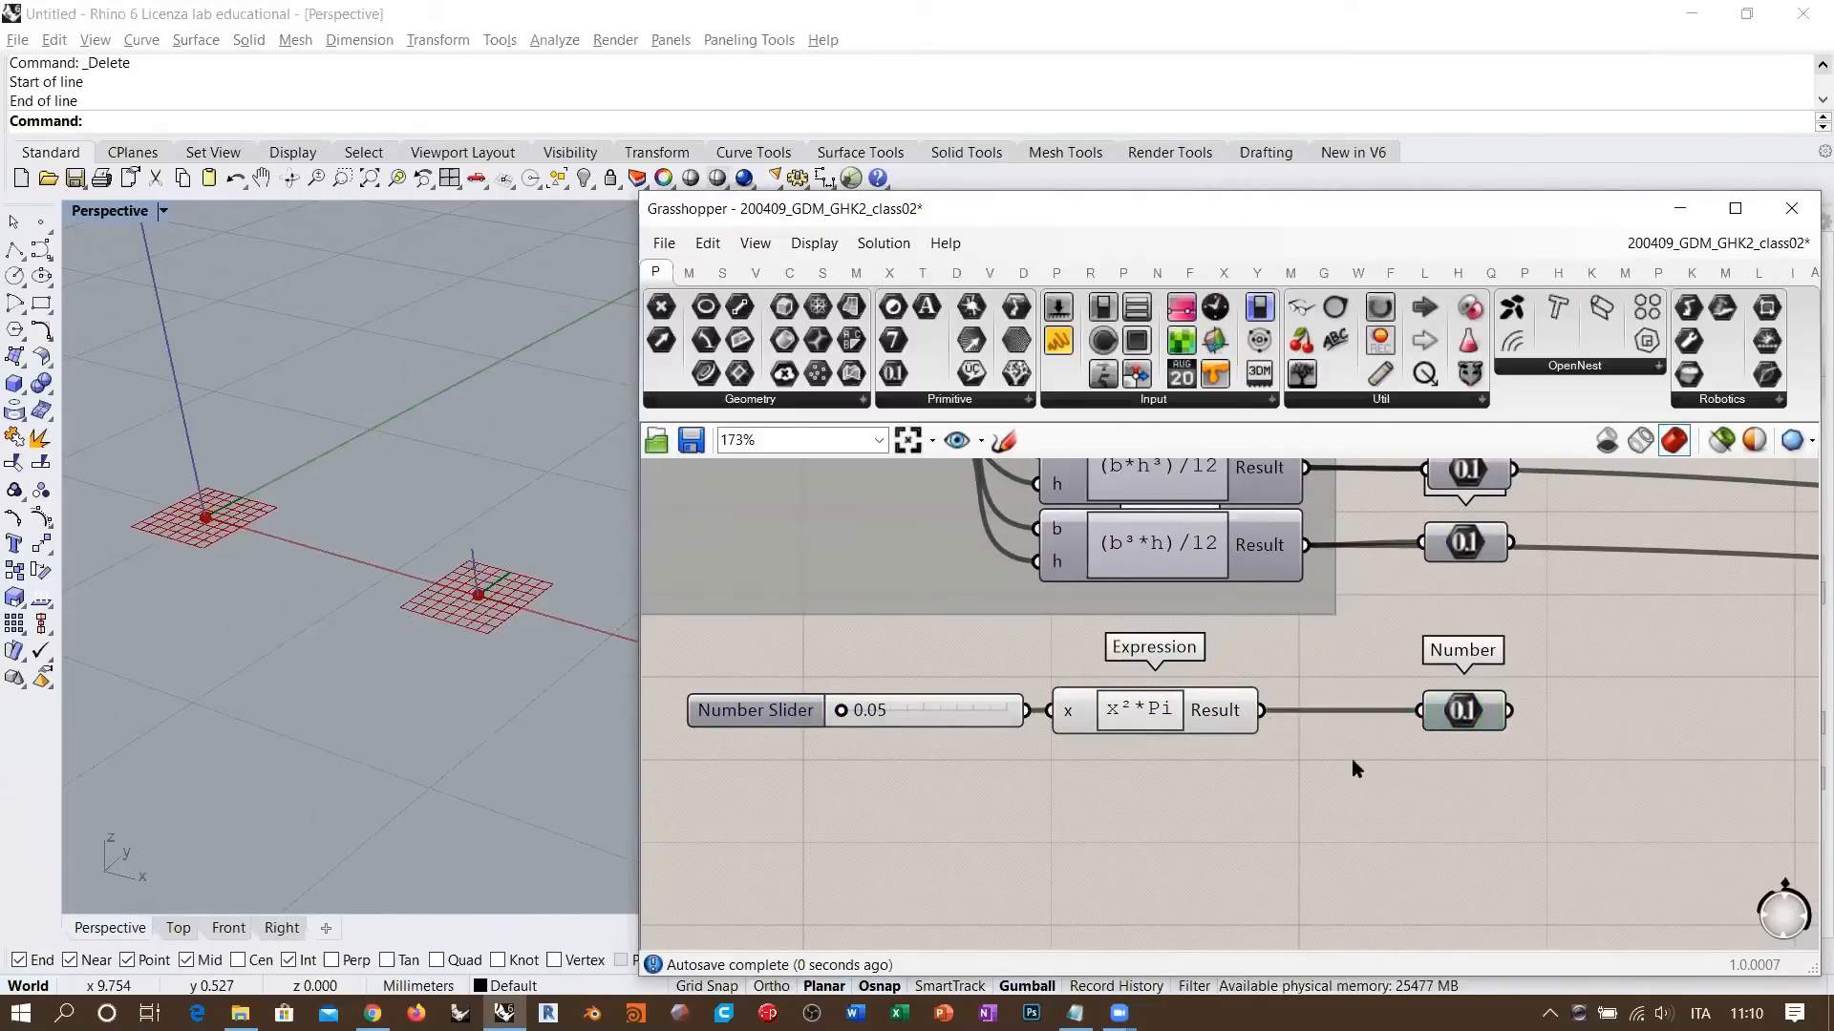
left_click_drag(1214, 718, 1228, 718)
scroll(1395, 705, "down", 2)
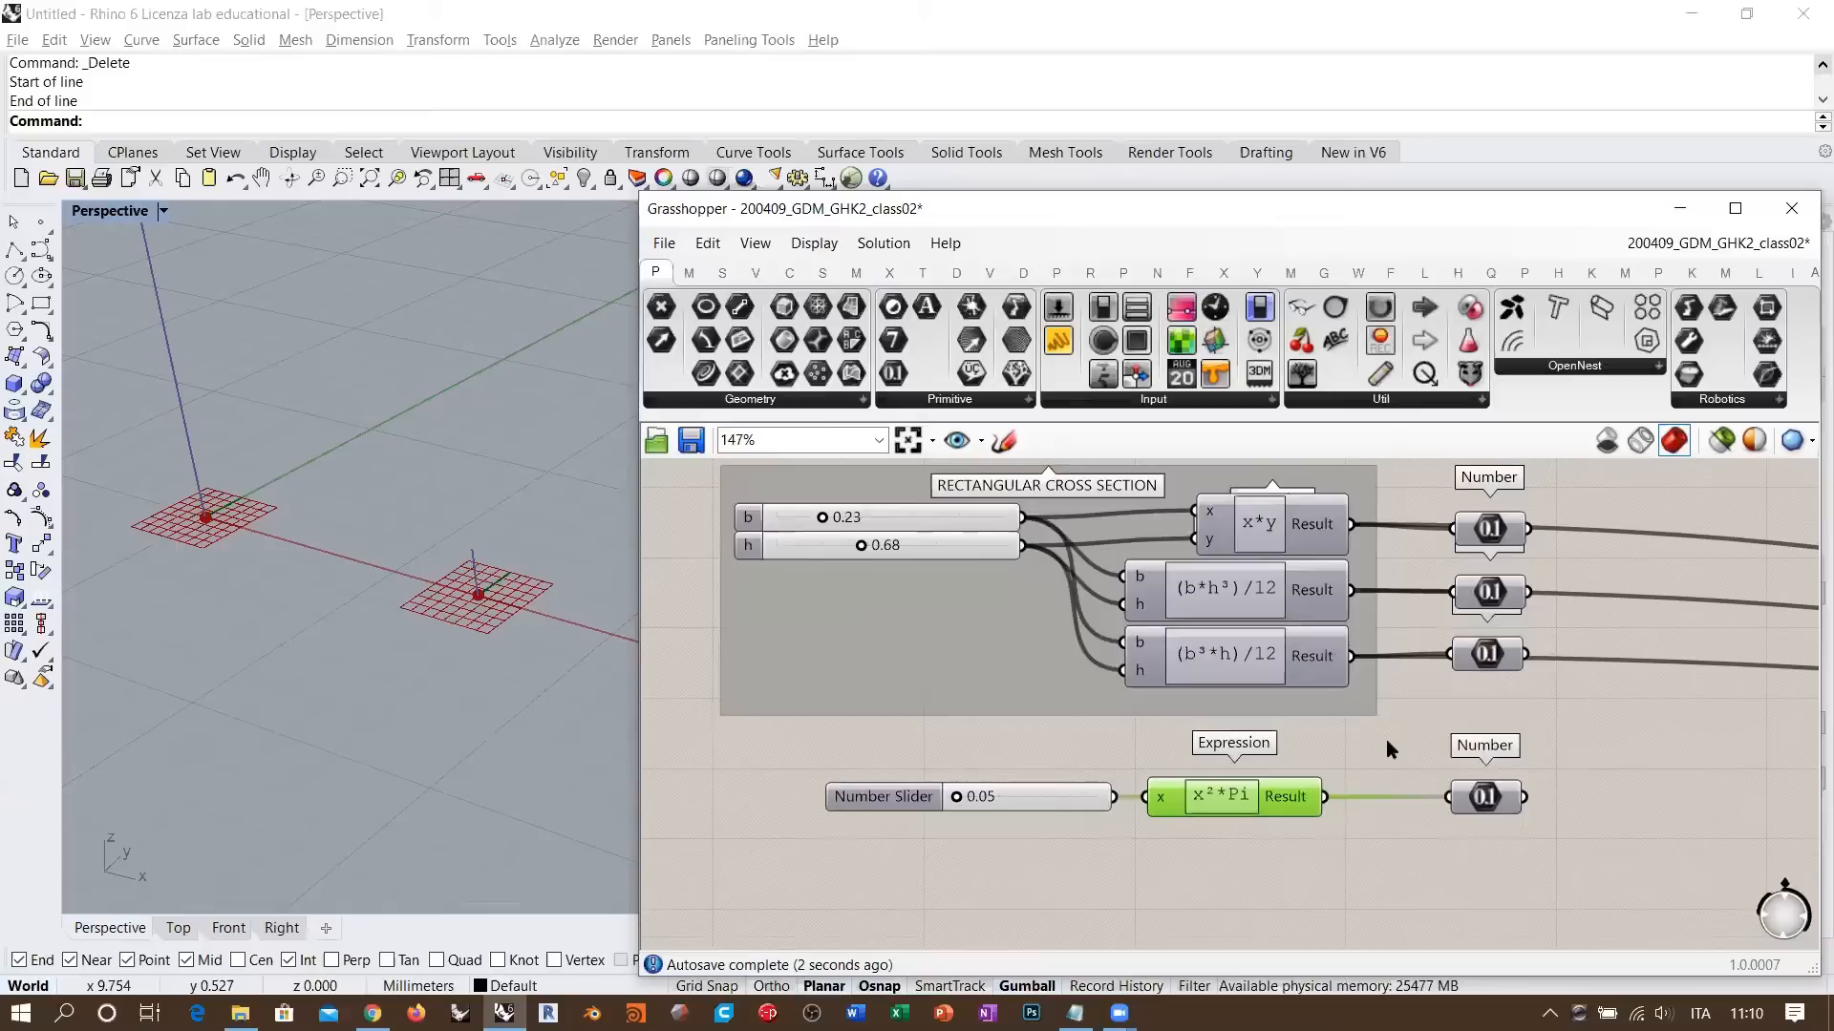
left_click(1356, 606)
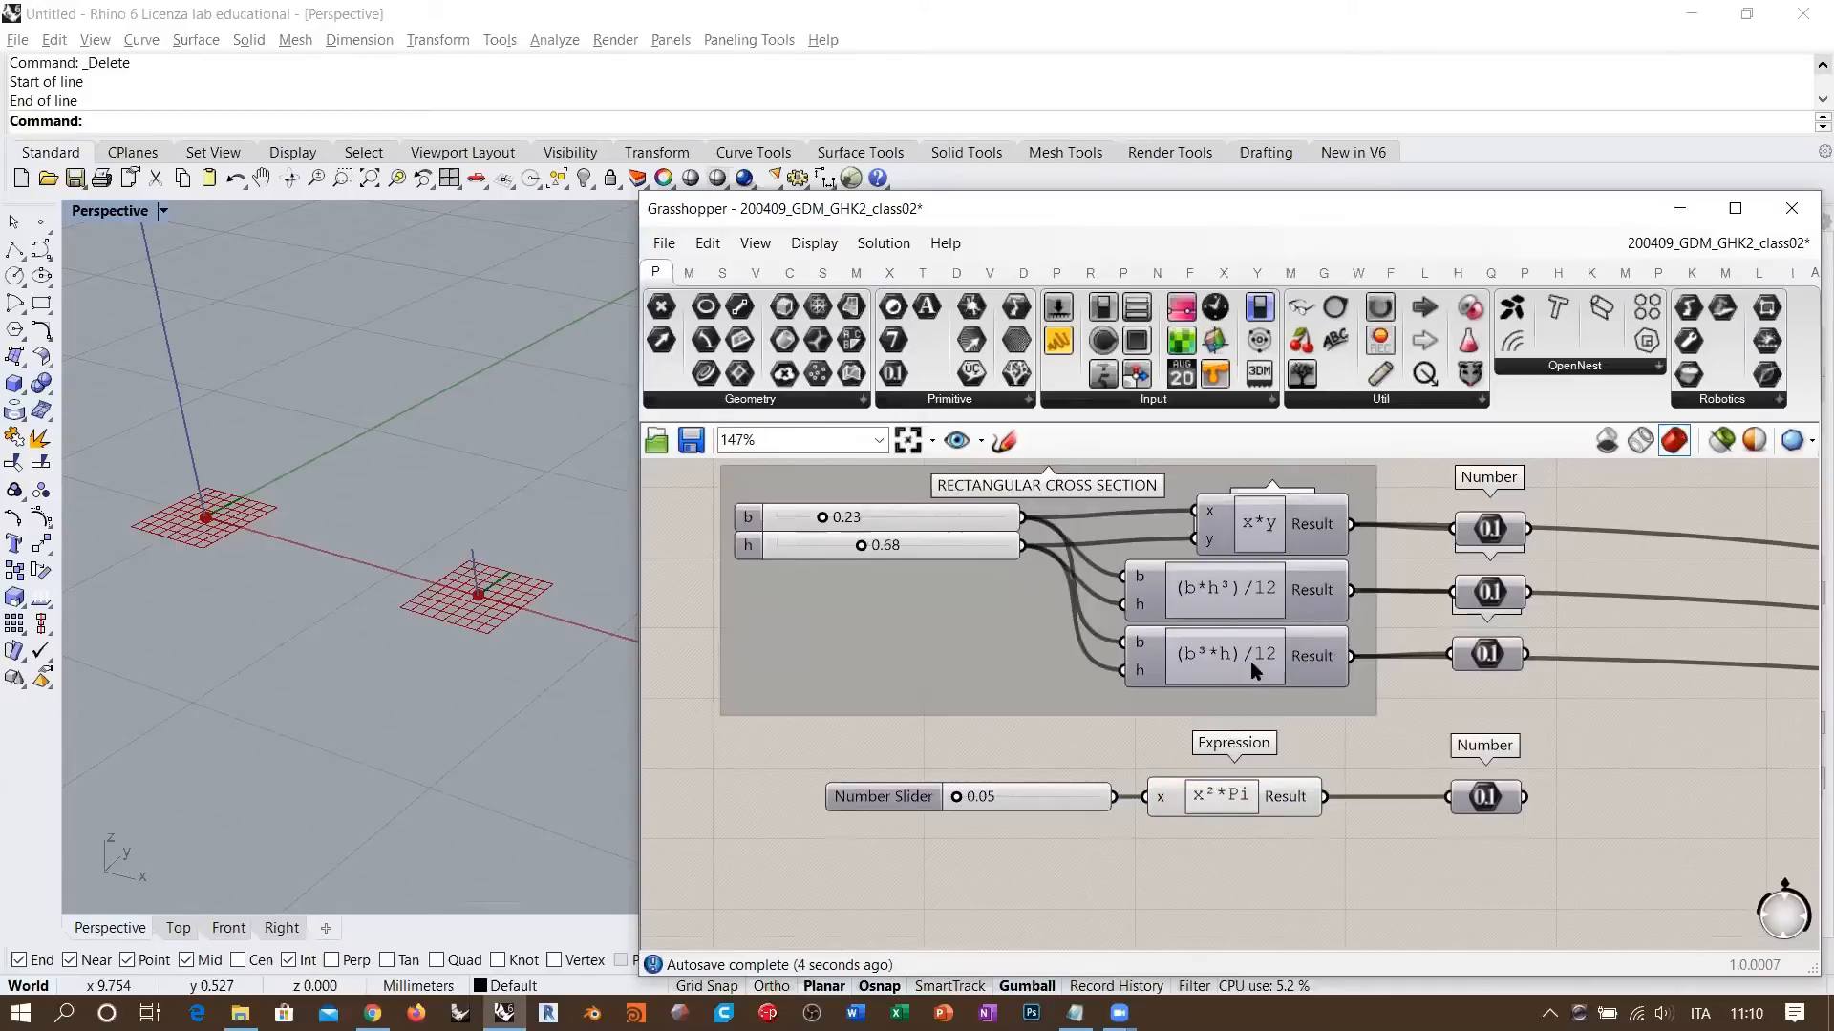
left_click(1218, 594)
left_click(1247, 655, "shift")
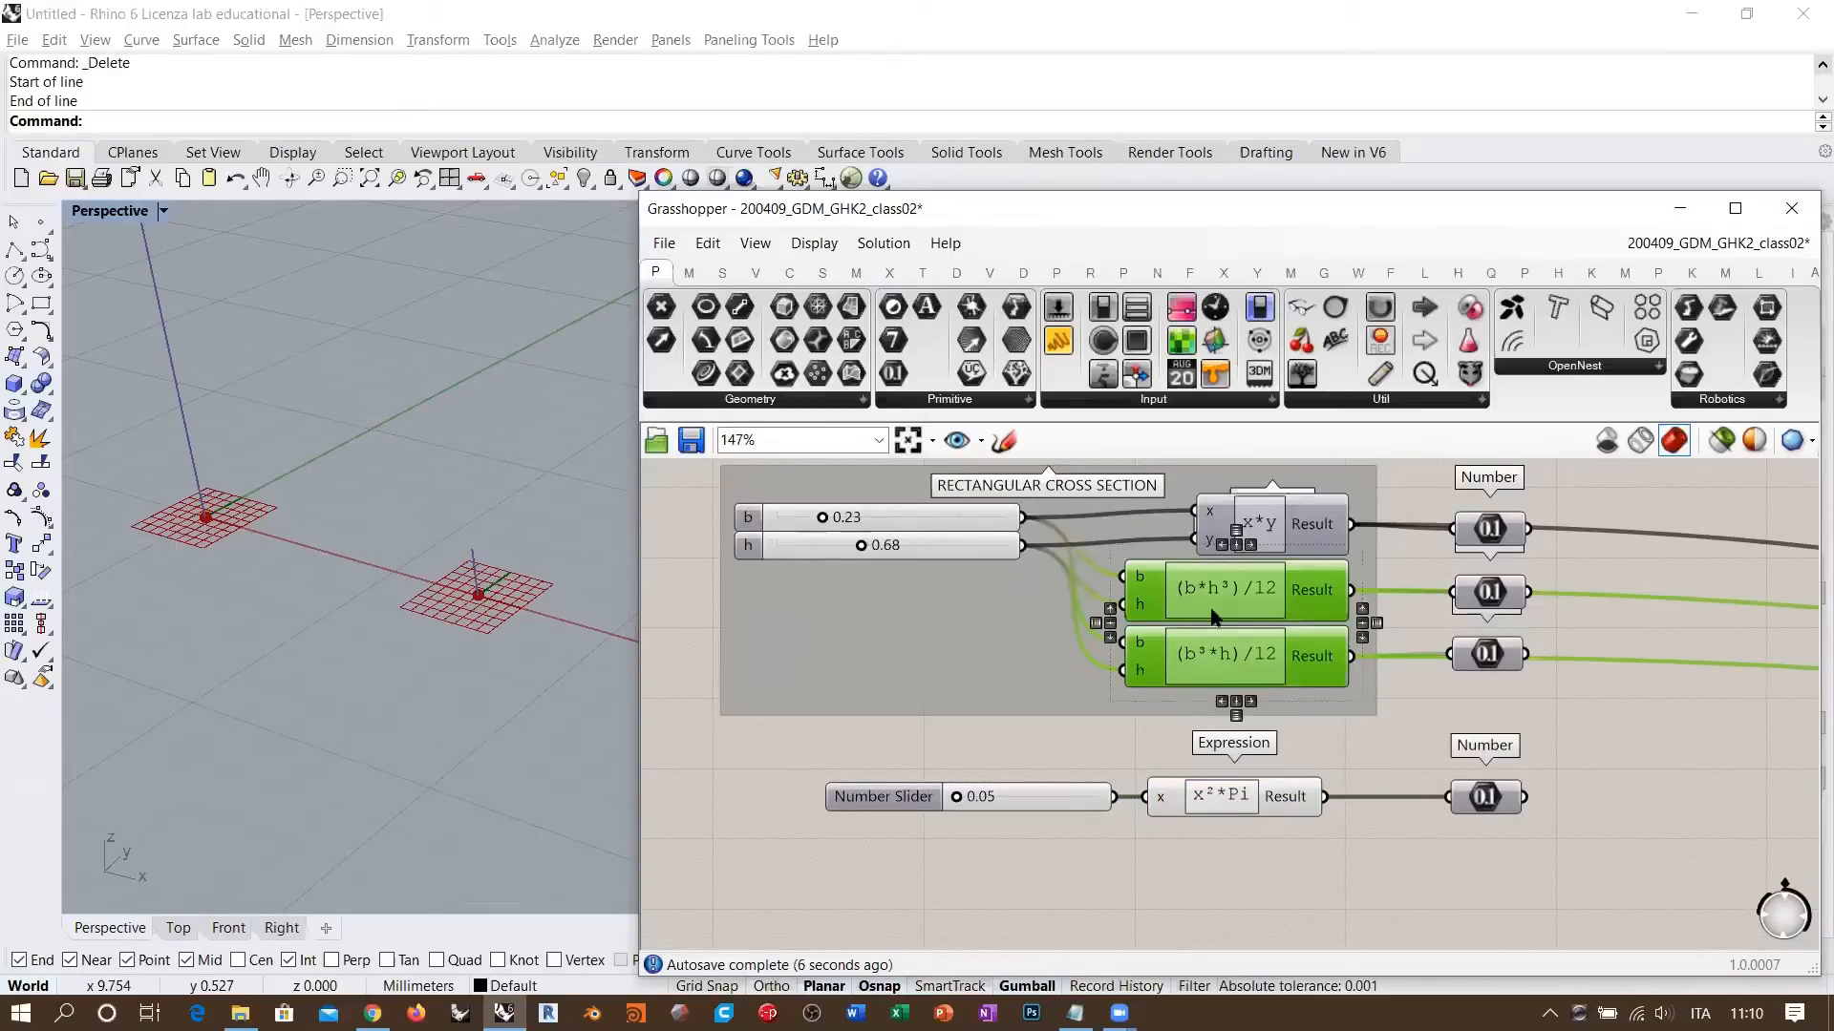
left_click(1357, 869)
- Nudge the b slider up so that its wire runs straight into the x*y expression
right_click_drag(1009, 473, 1047, 561)
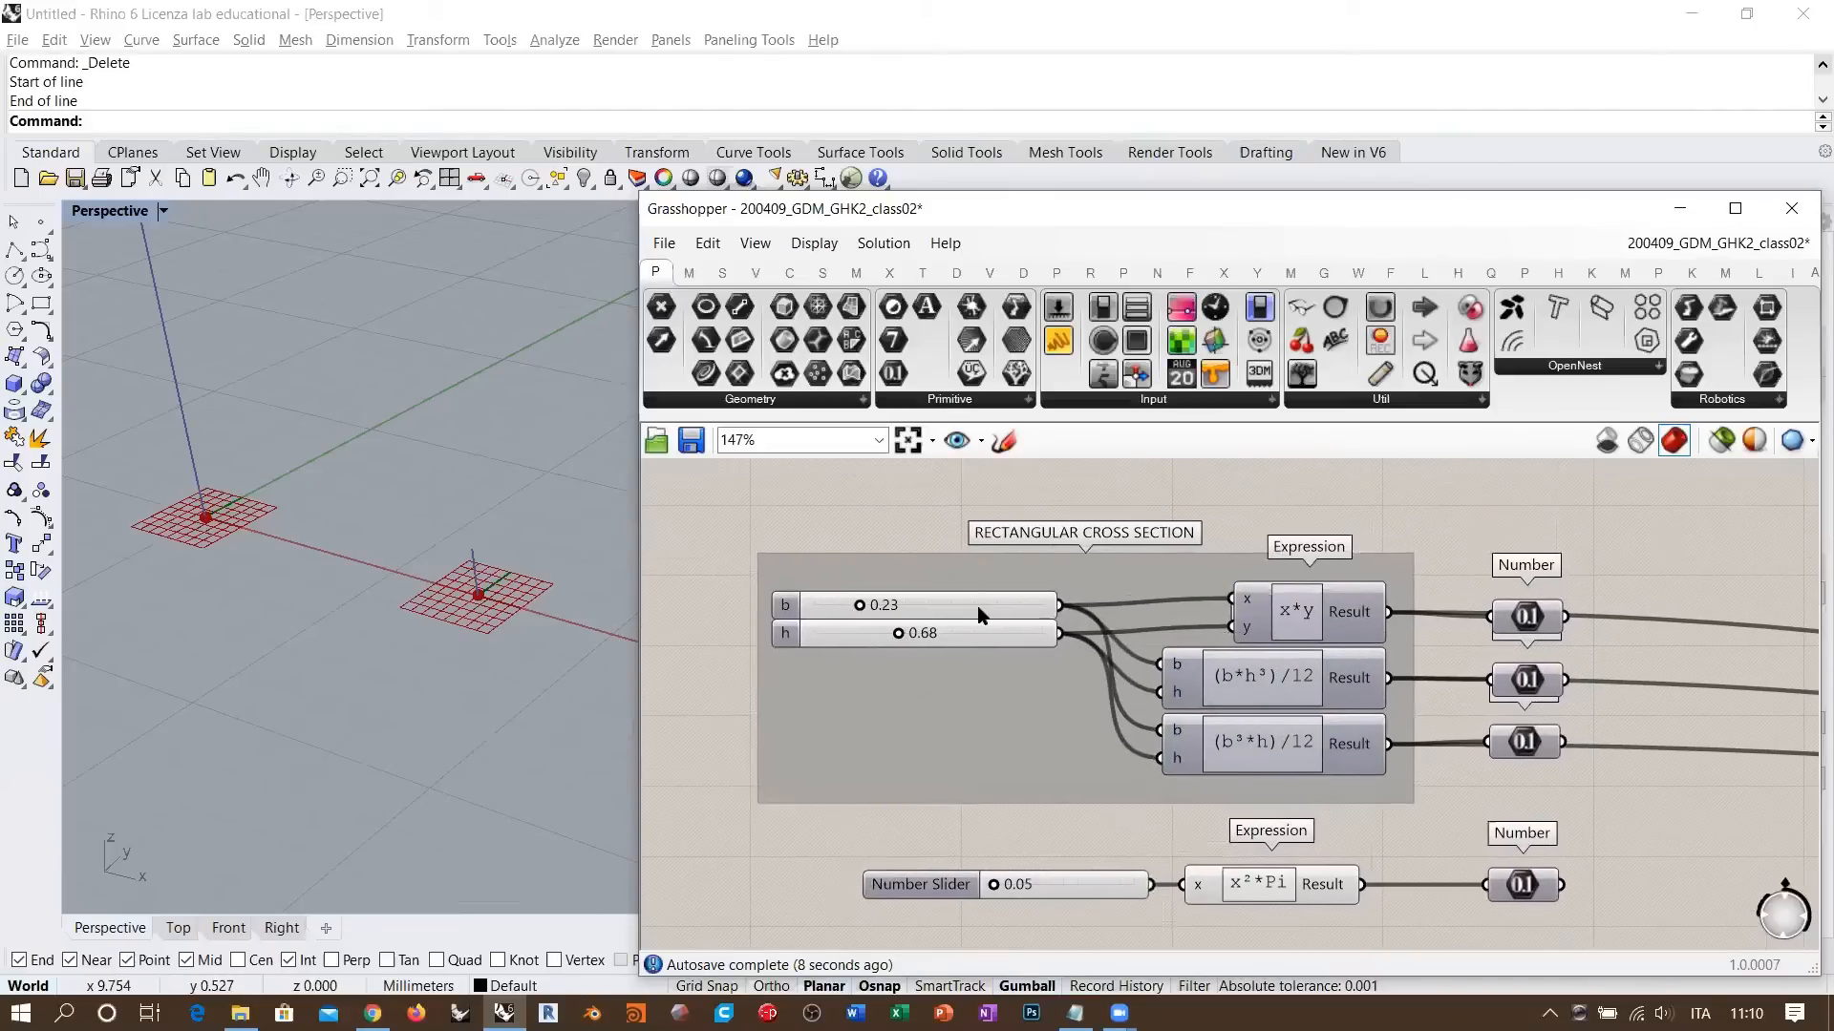
left_click_drag(978, 614, 979, 607)
left_click(993, 635)
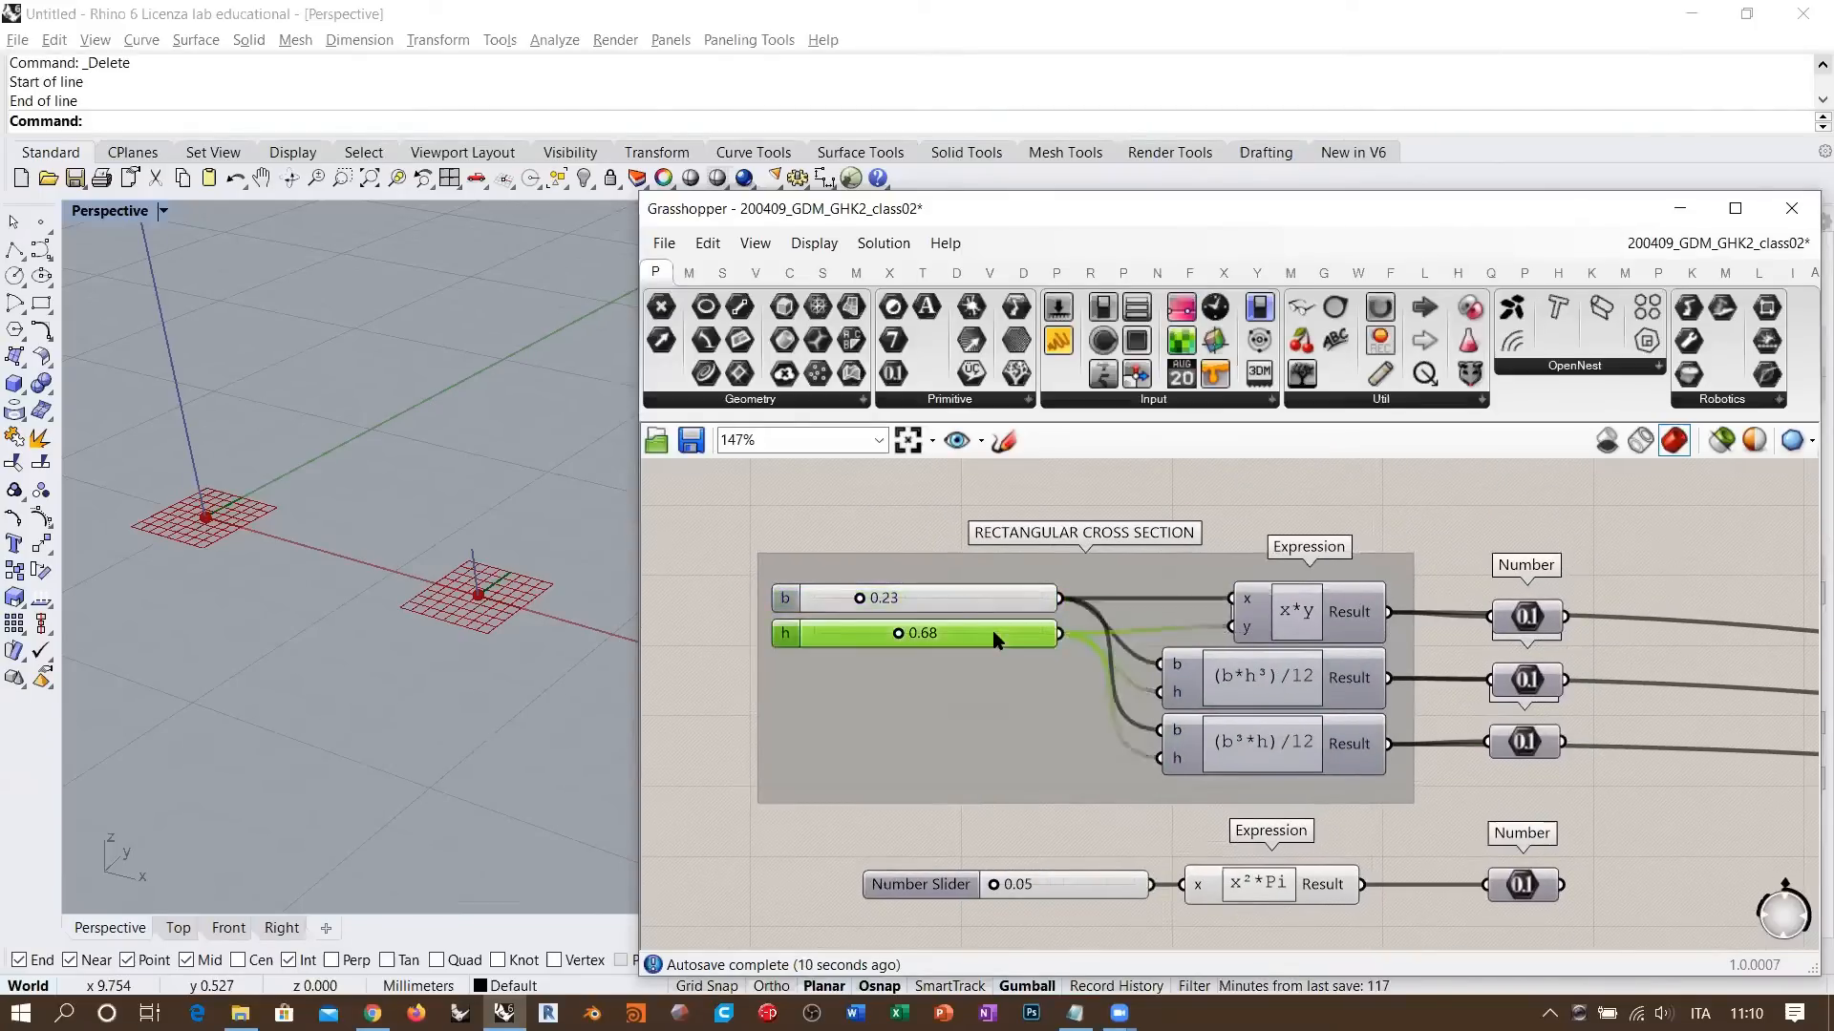
left_click(987, 593, "shift")
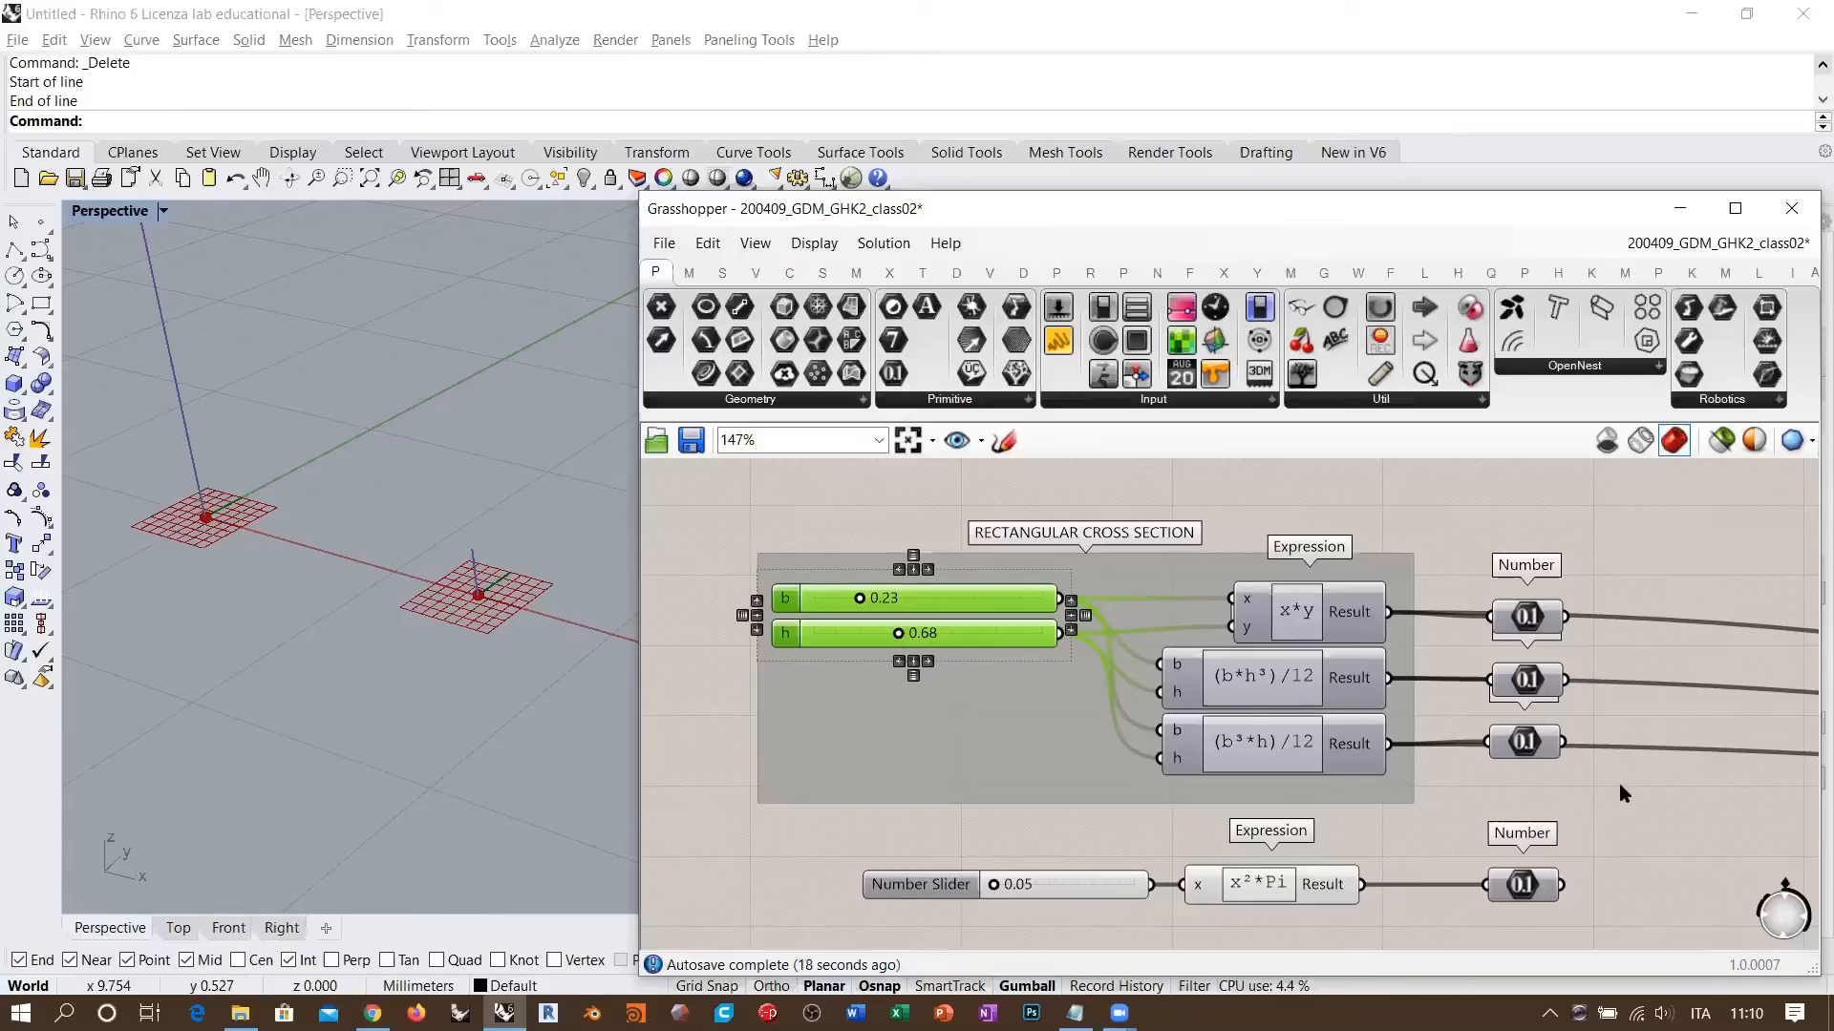
scroll(1213, 639, "down", 3)
left_click(1180, 673)
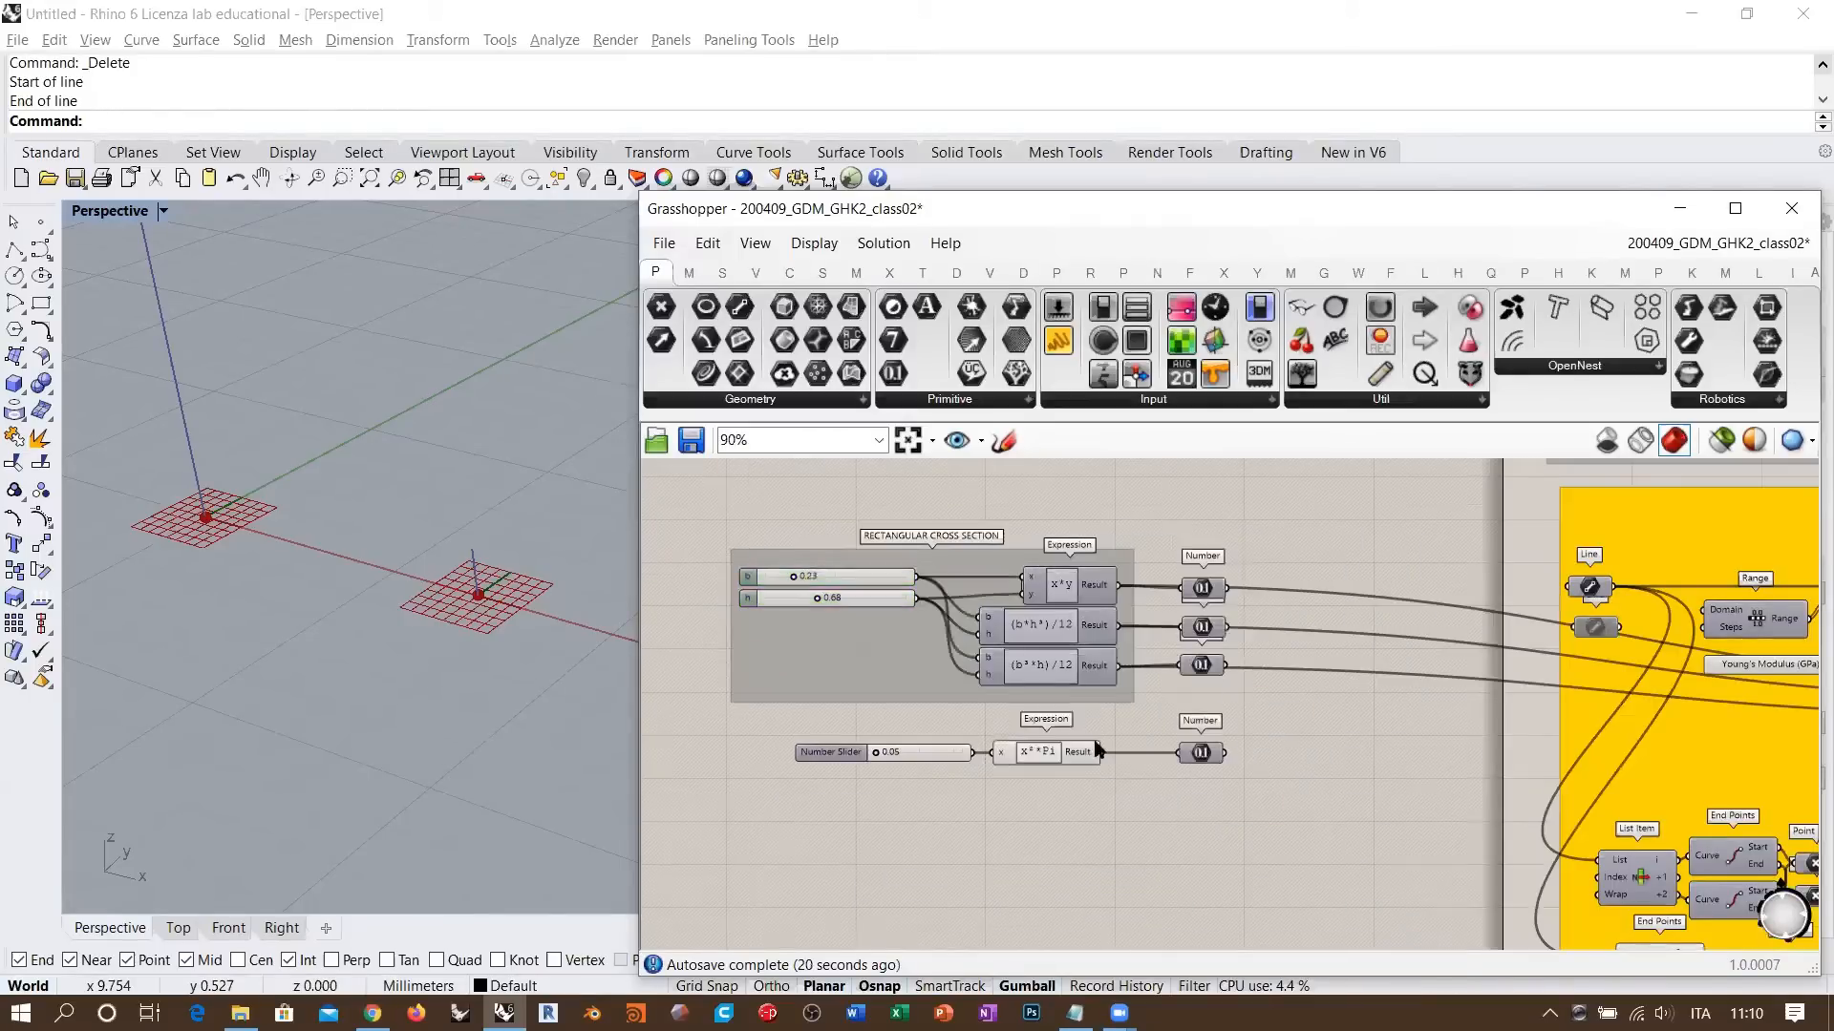
- Follow the section-property wires from the Number parameters to the Beam component's A, Ix and Iy inputs
scroll(1173, 666, "up", 4)
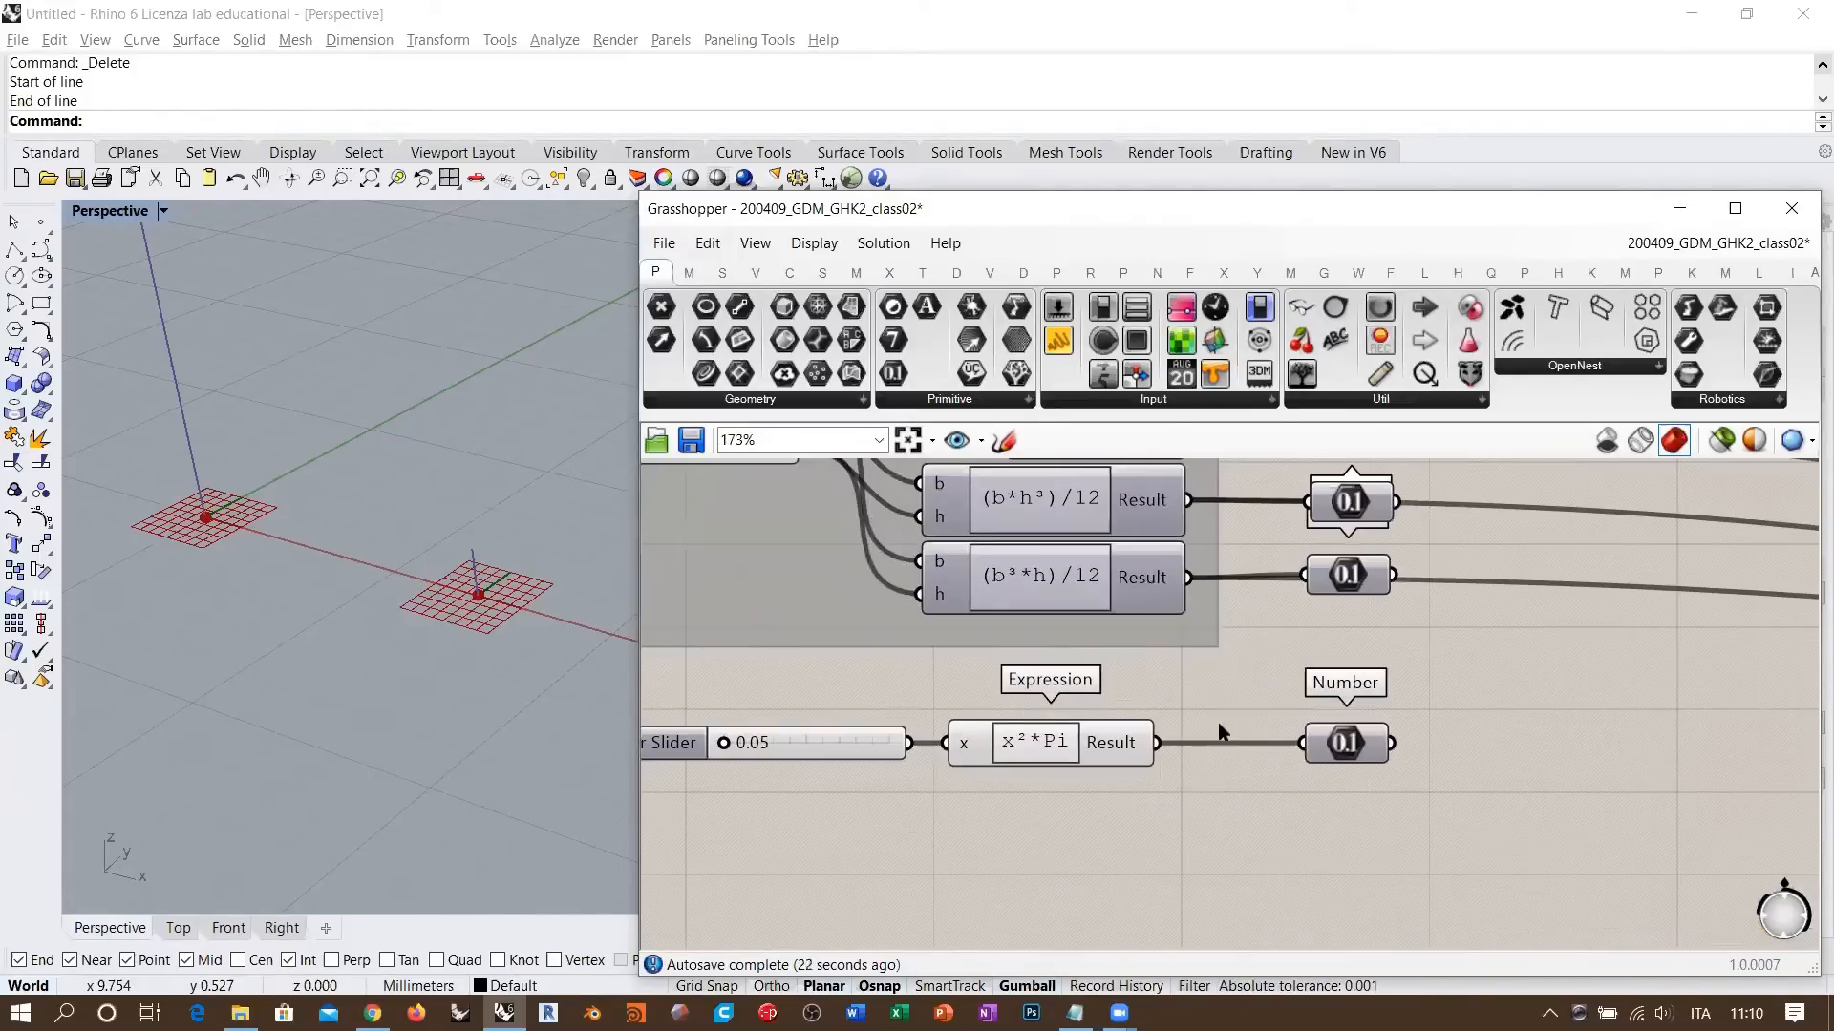
scroll(1172, 721, "down", 2)
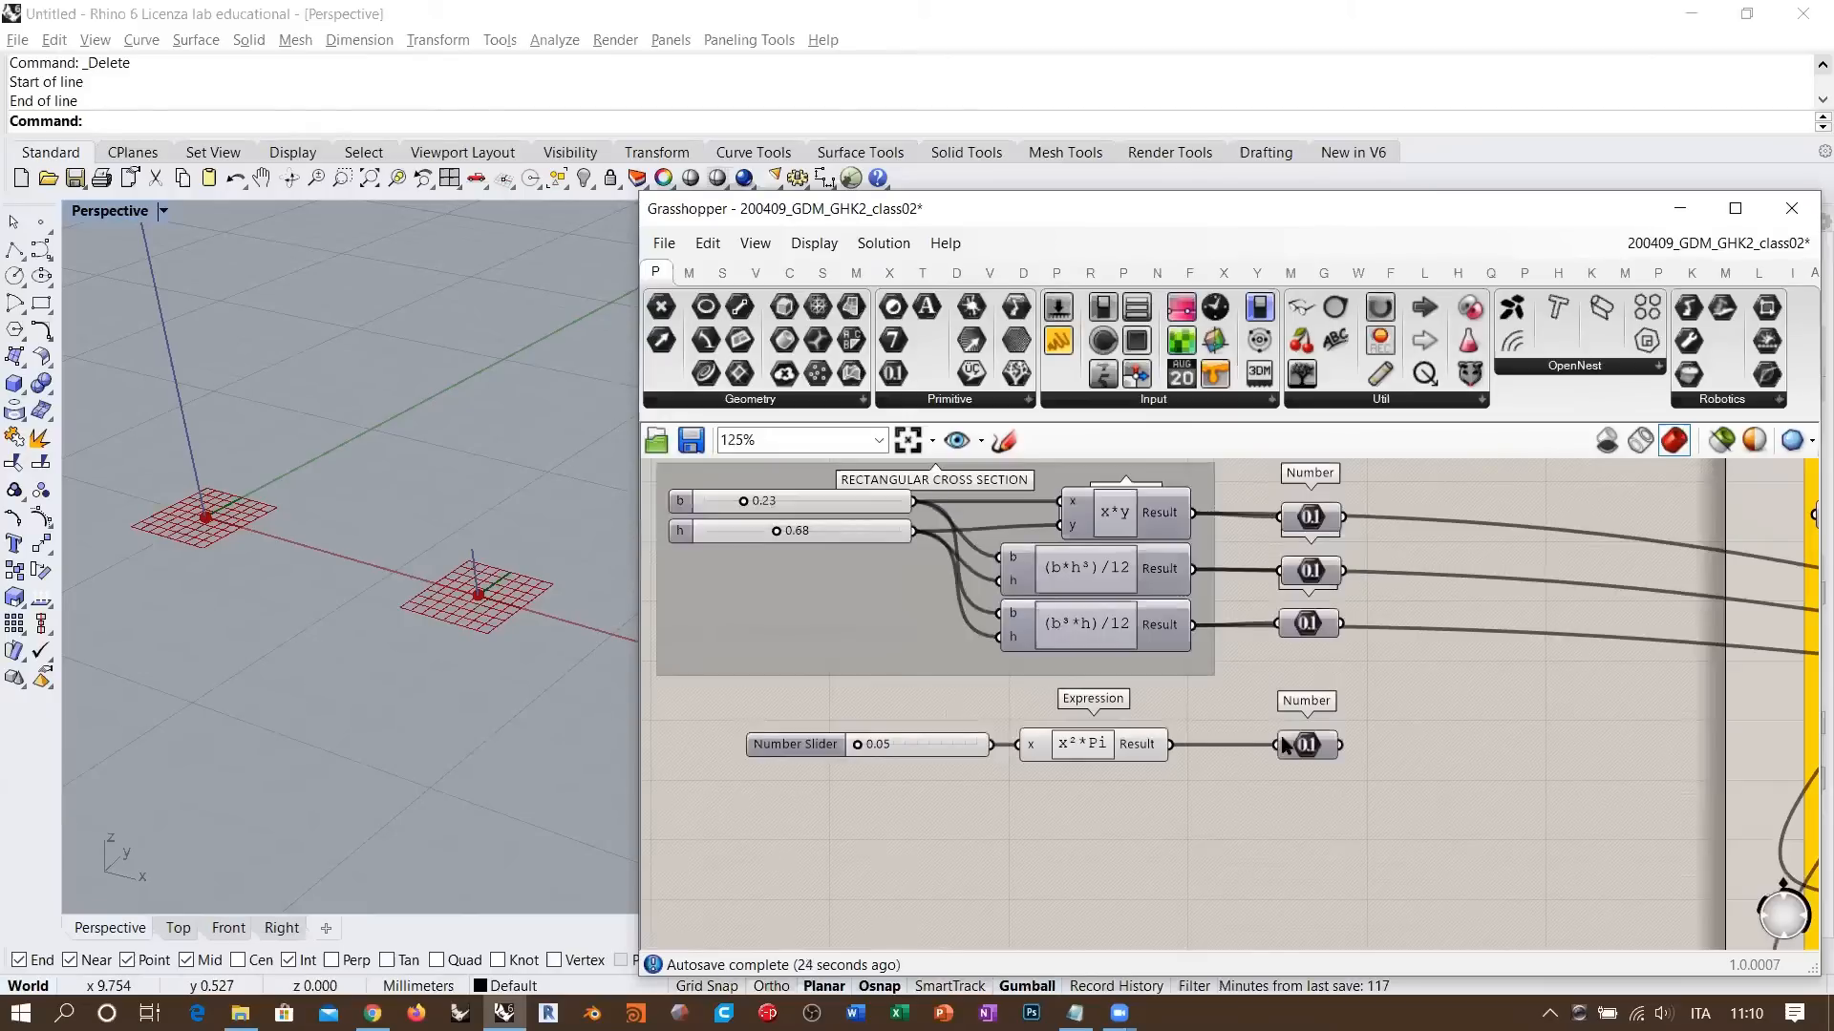
right_click_drag(1451, 721, 1194, 724)
scroll(1505, 701, "down", 2)
right_click_drag(1505, 701, 1074, 714)
right_click_drag(1591, 718, 1522, 716)
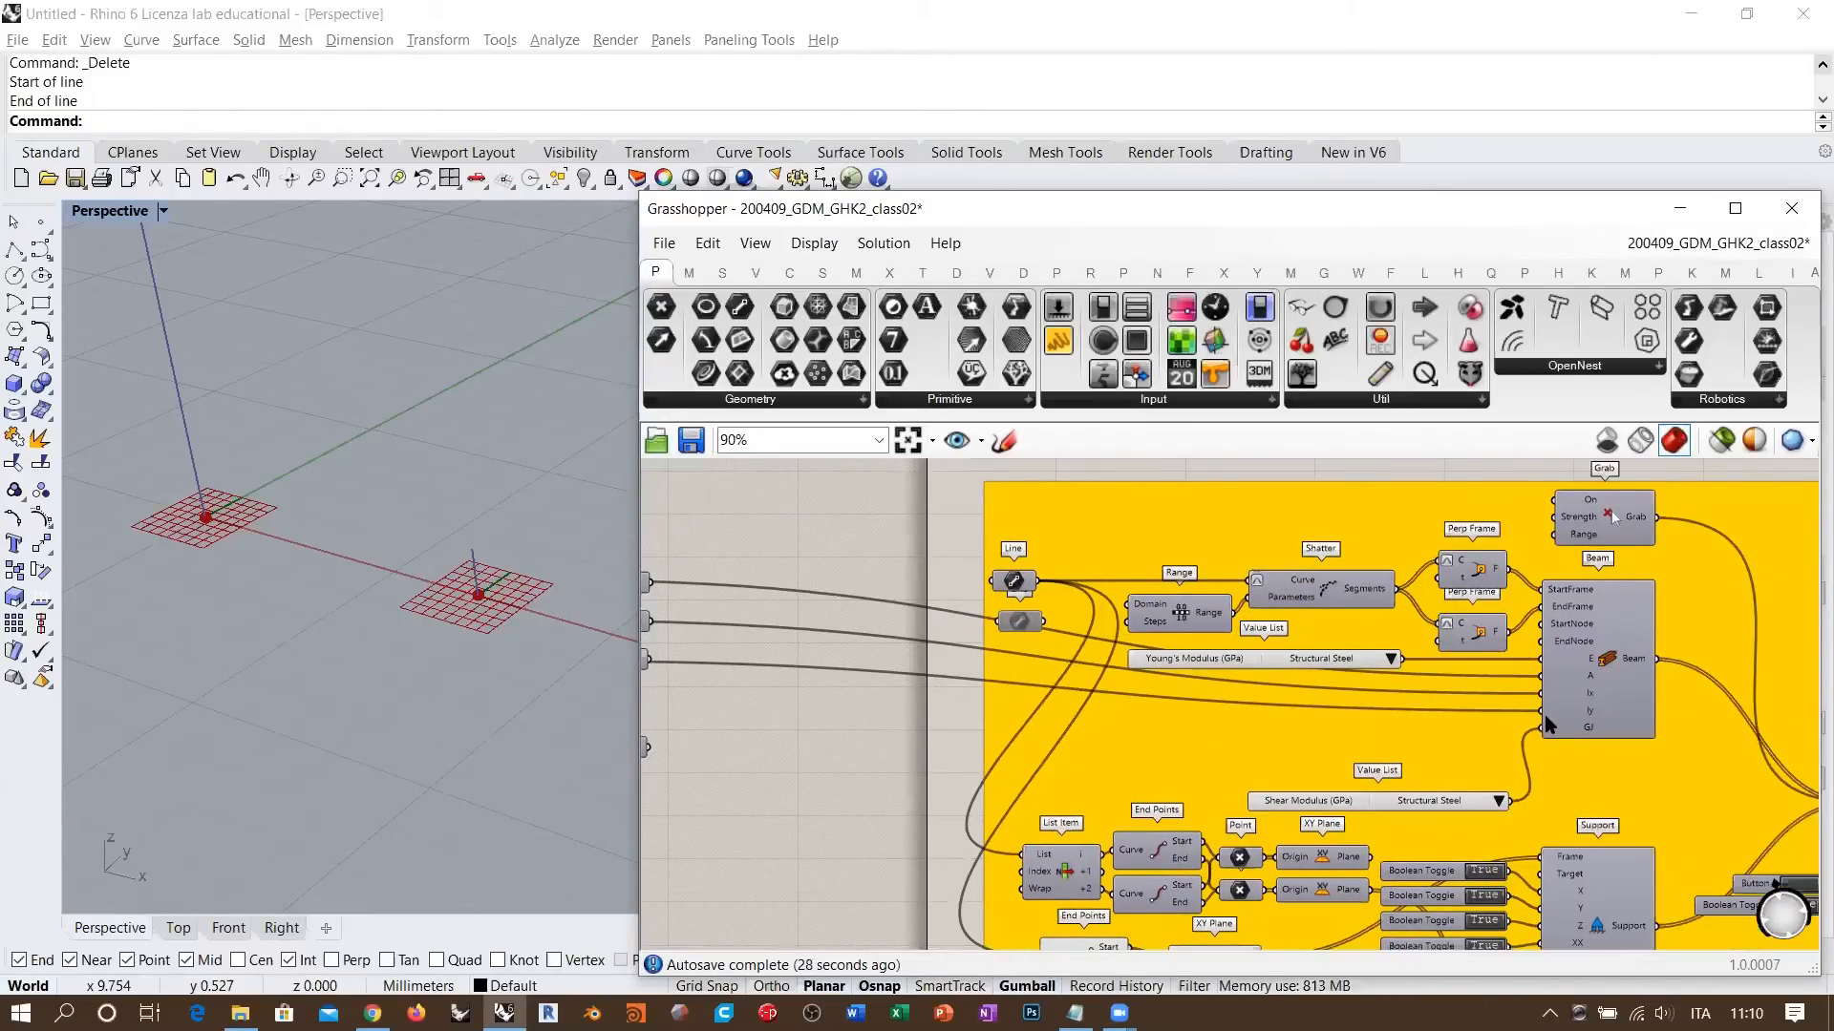
right_click_drag(1122, 713, 1538, 712)
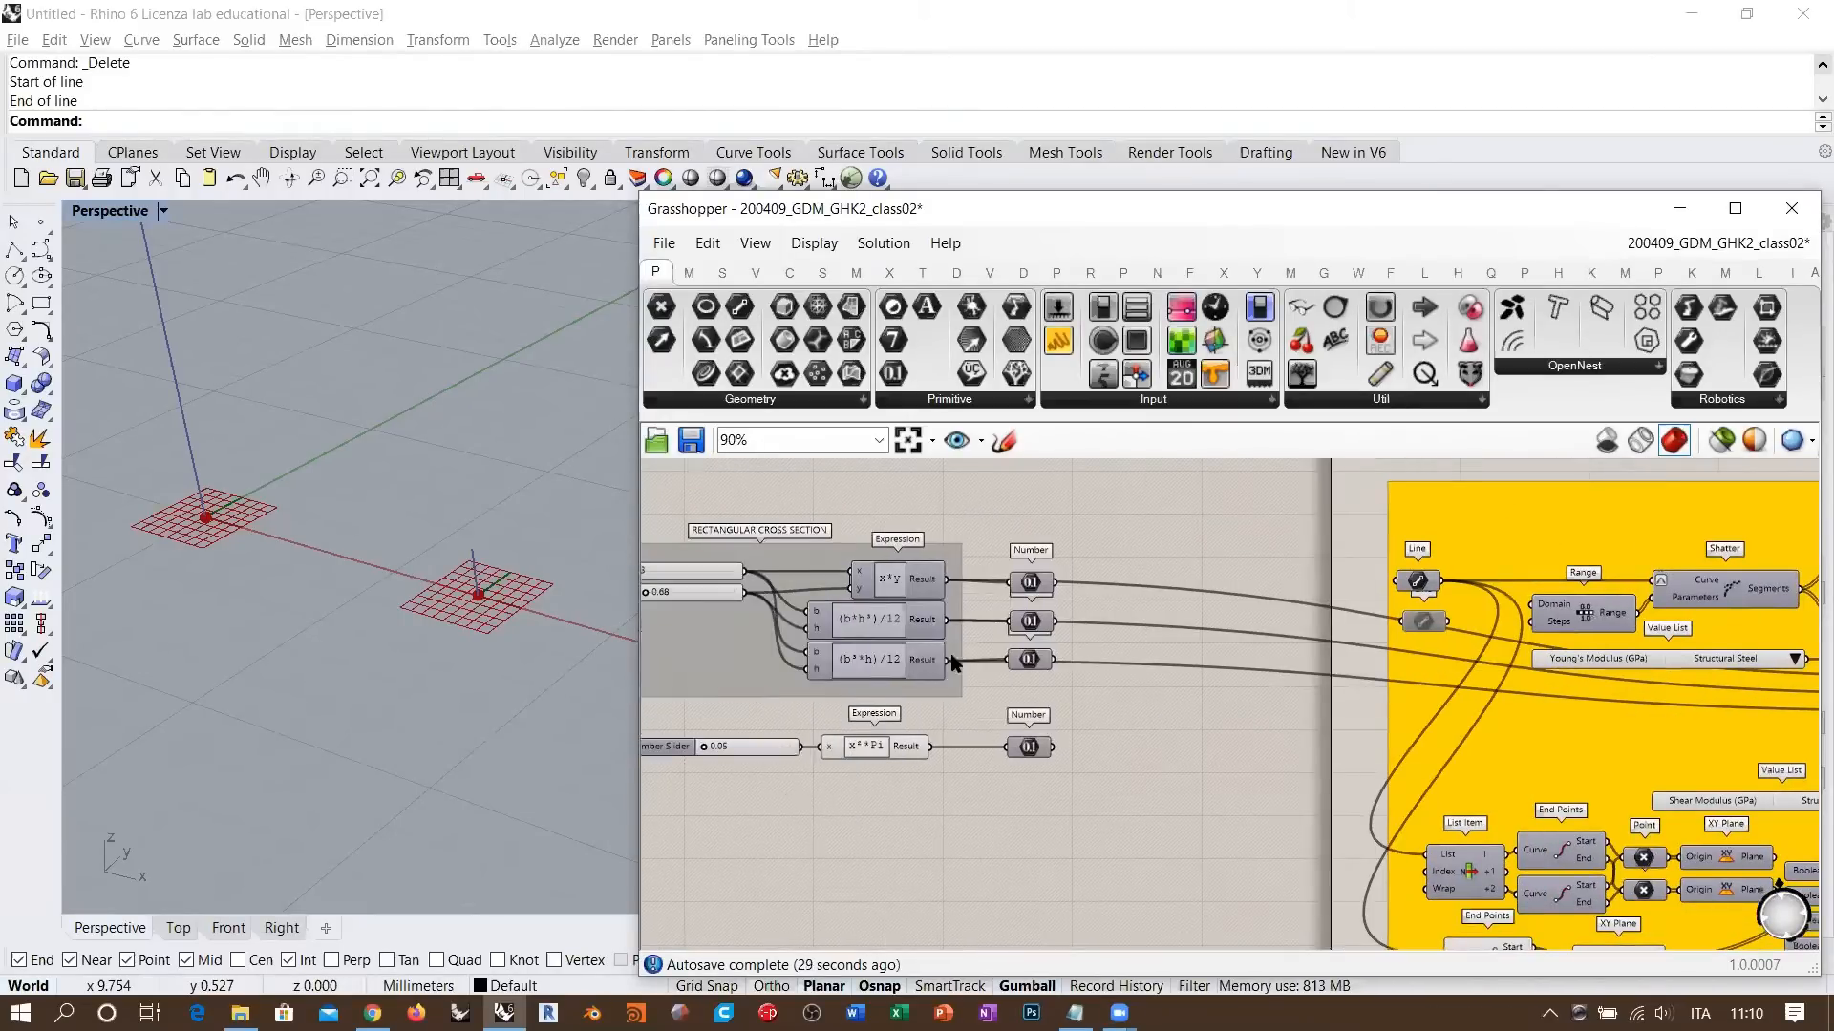
- Move the rectangular group, the x²*Pi calculation and their Number parameters together closer to the yellow group
scroll(953, 661, "down", 2)
left_click_drag(1127, 549, 706, 776)
left_click_drag(862, 658, 1051, 693)
left_click(1206, 812)
- Sketch three dots in a row beneath the x²*Pi expression as a placeholder for further formulas
scroll(1206, 812, "up", 5)
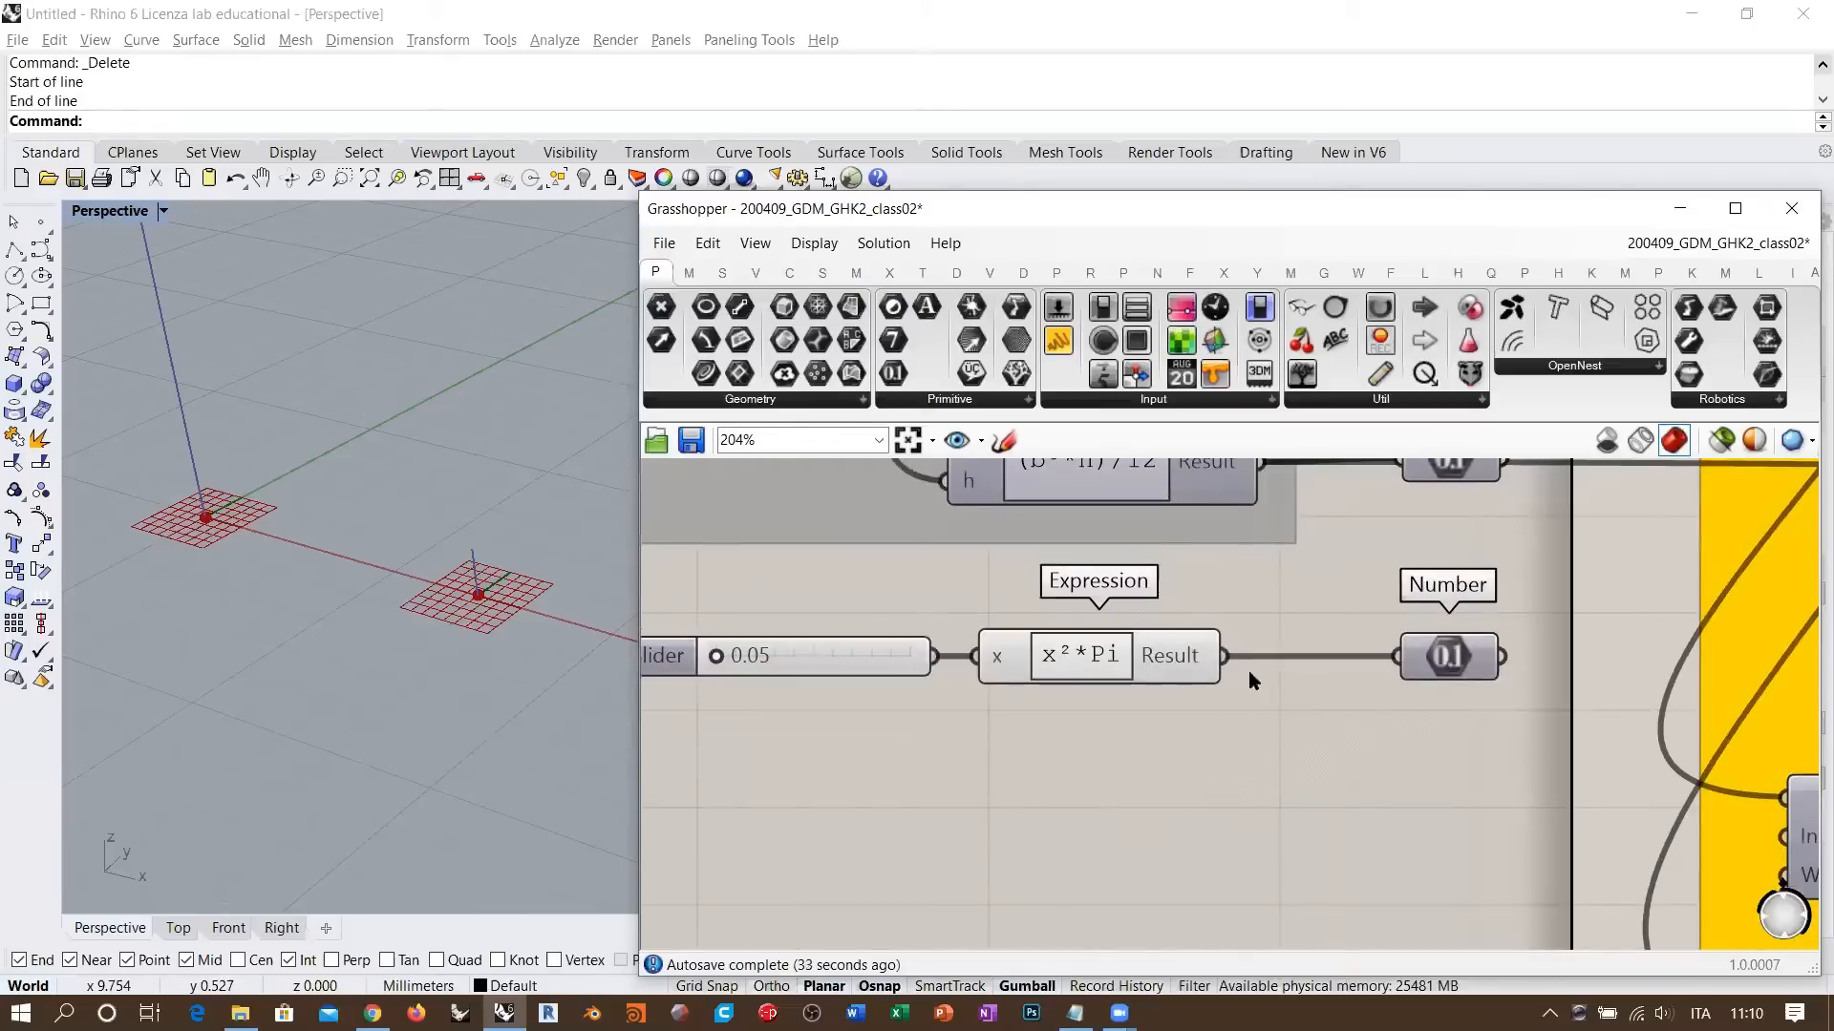
right_click_drag(1251, 680, 1376, 700)
left_click(1002, 440)
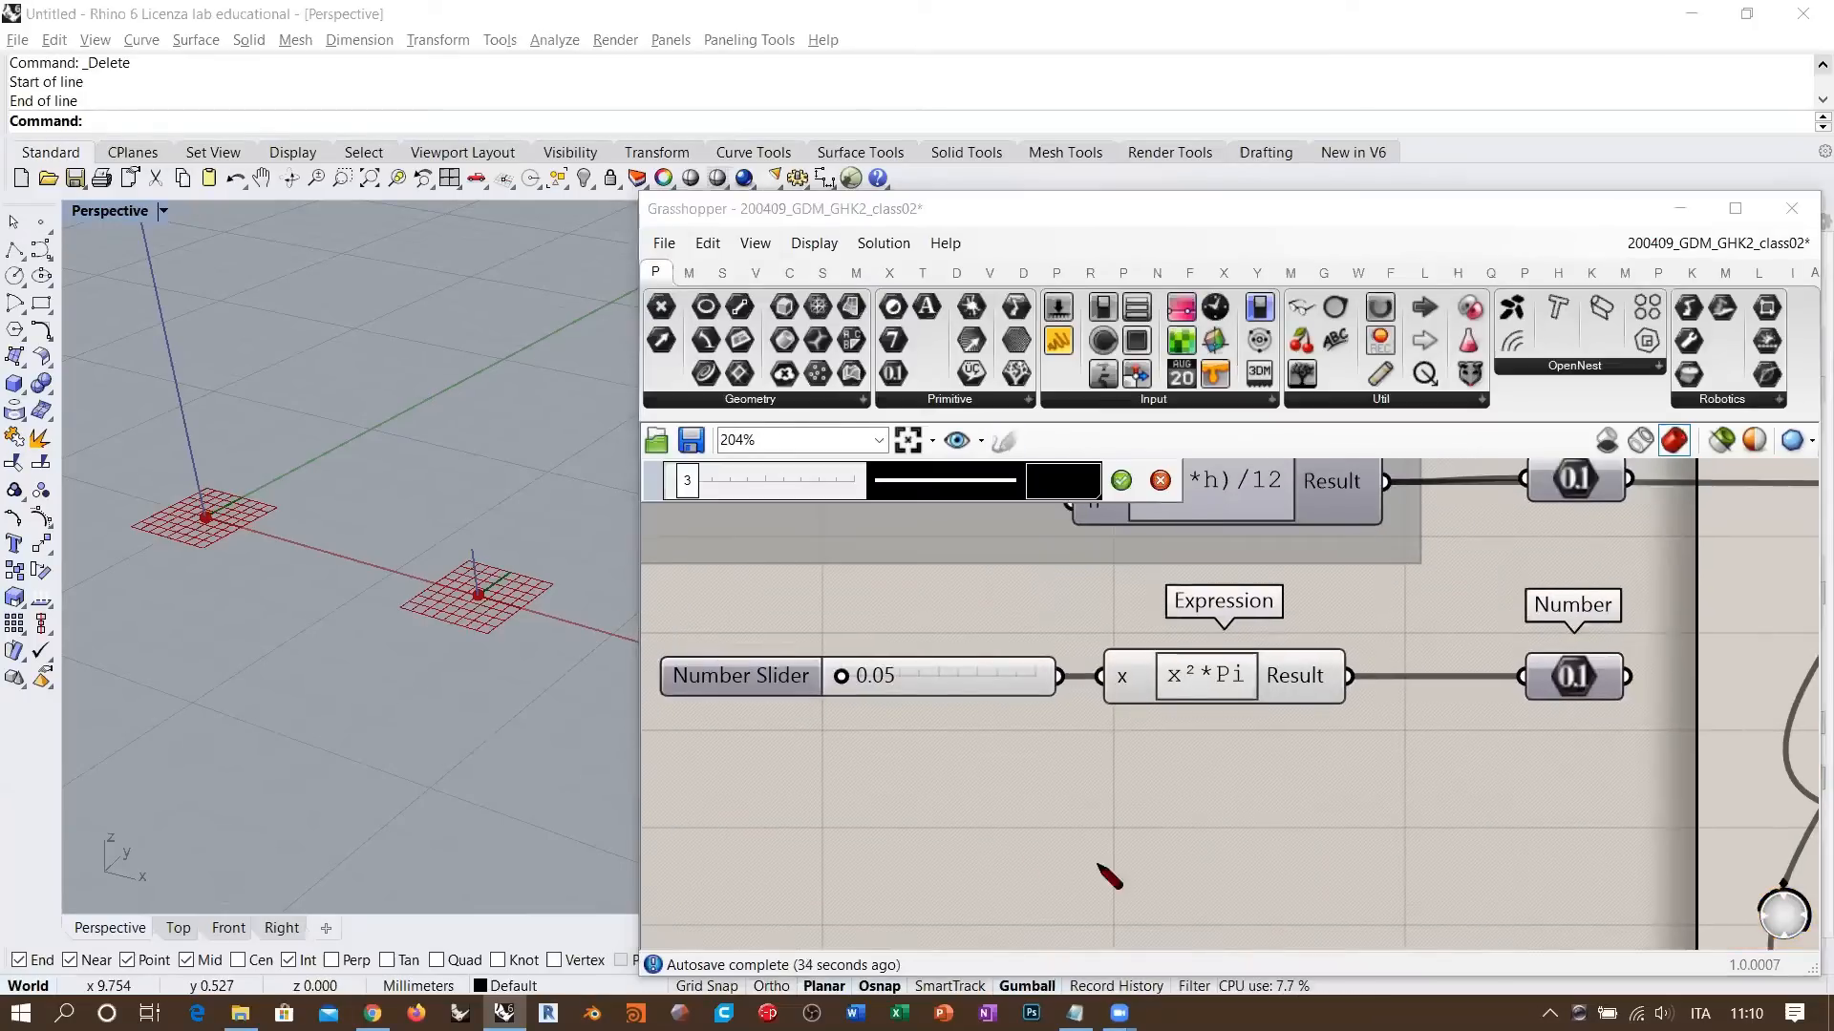
left_click(1055, 779)
left_click(1112, 780)
left_click(1173, 779)
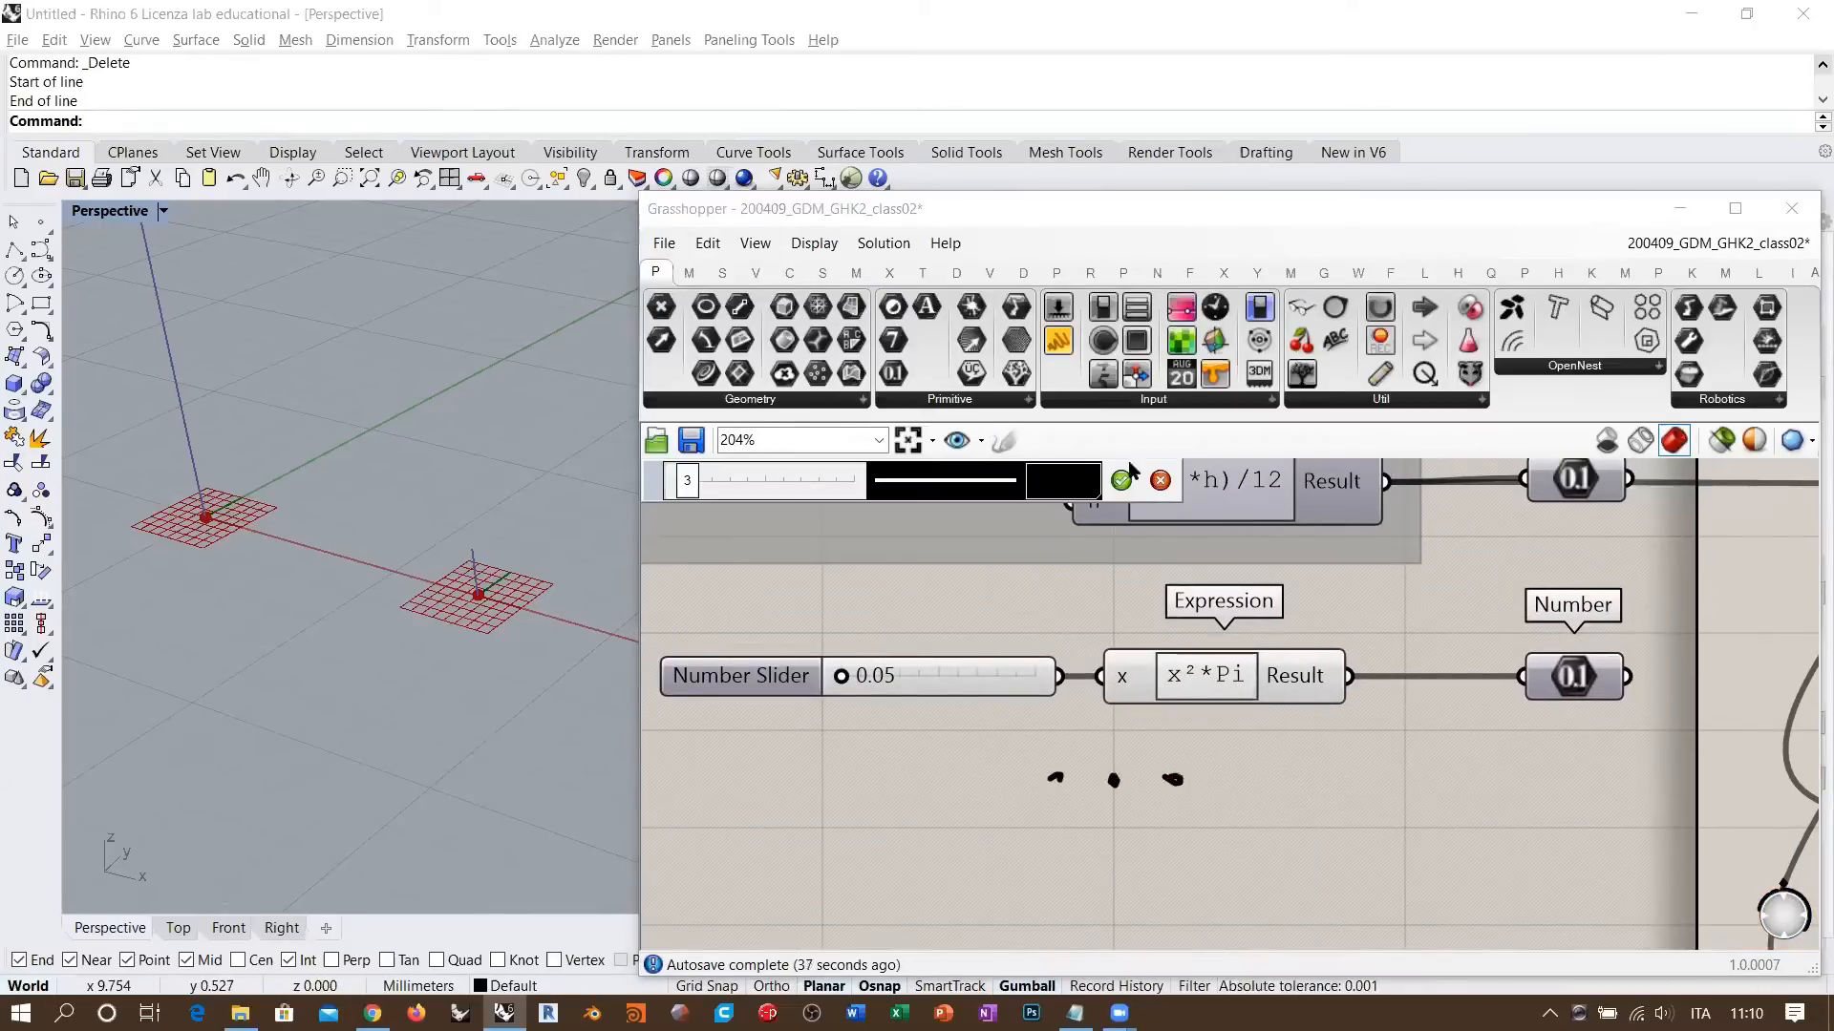
left_click(1124, 478)
- Group the 0.05 number slider, the x²*Pi expression and the three sketched dots
scroll(1058, 754, "down", 5)
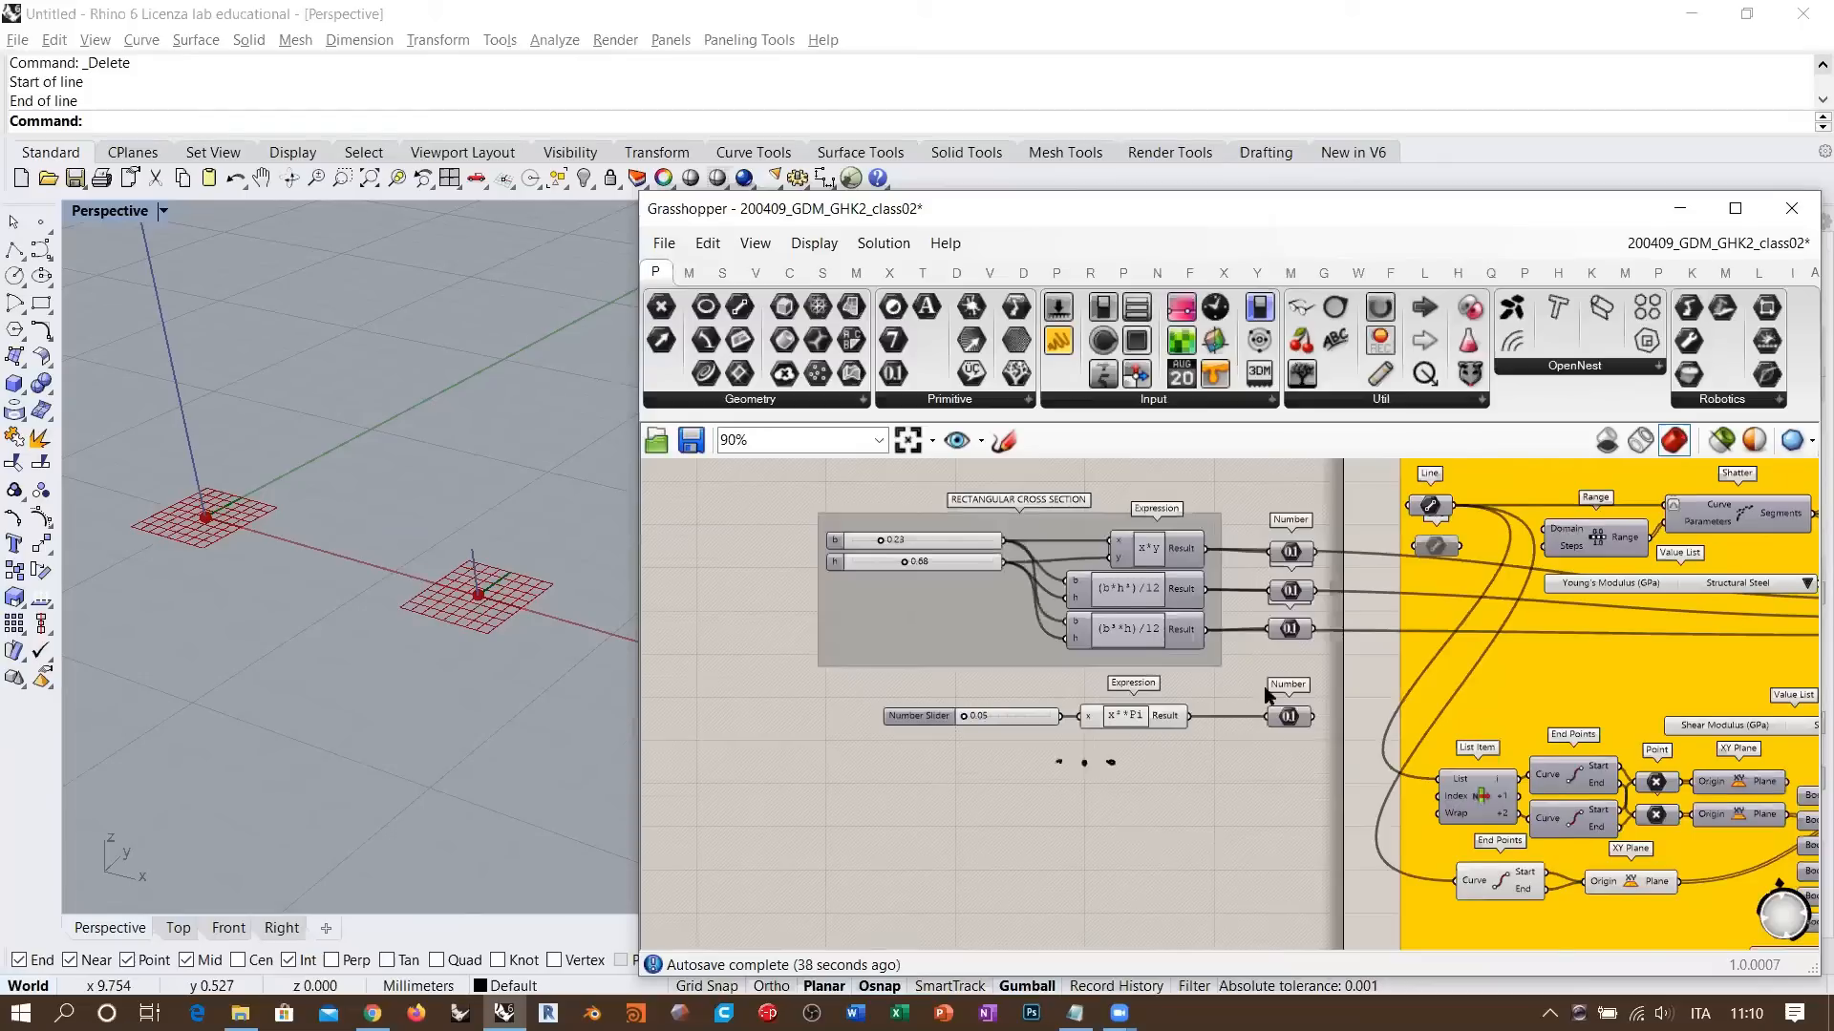
left_click_drag(1224, 801, 876, 688)
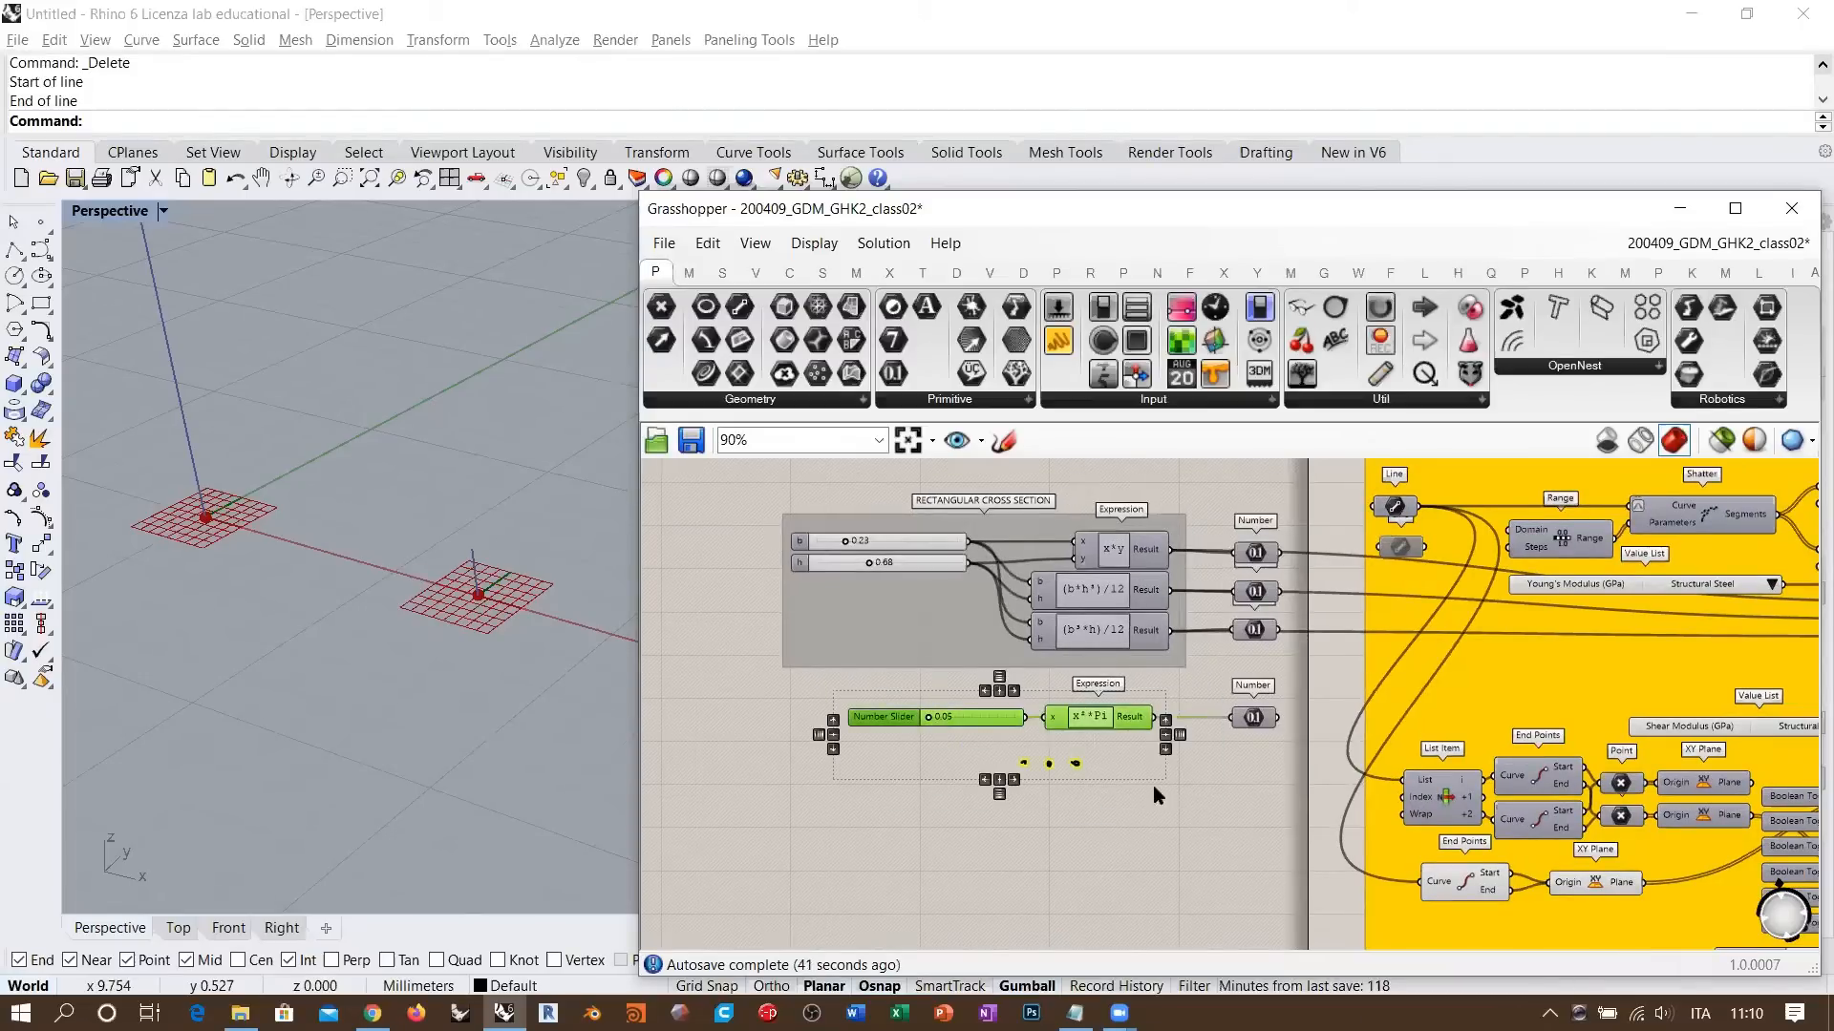
key("ctrl+g")
left_click(1116, 747)
left_click(1189, 682)
- Name the new group around the x²*Pi calculation ROUND CROSS SECTION
right_click_drag(1189, 680, 871, 674)
scroll(1033, 669, "down", 2)
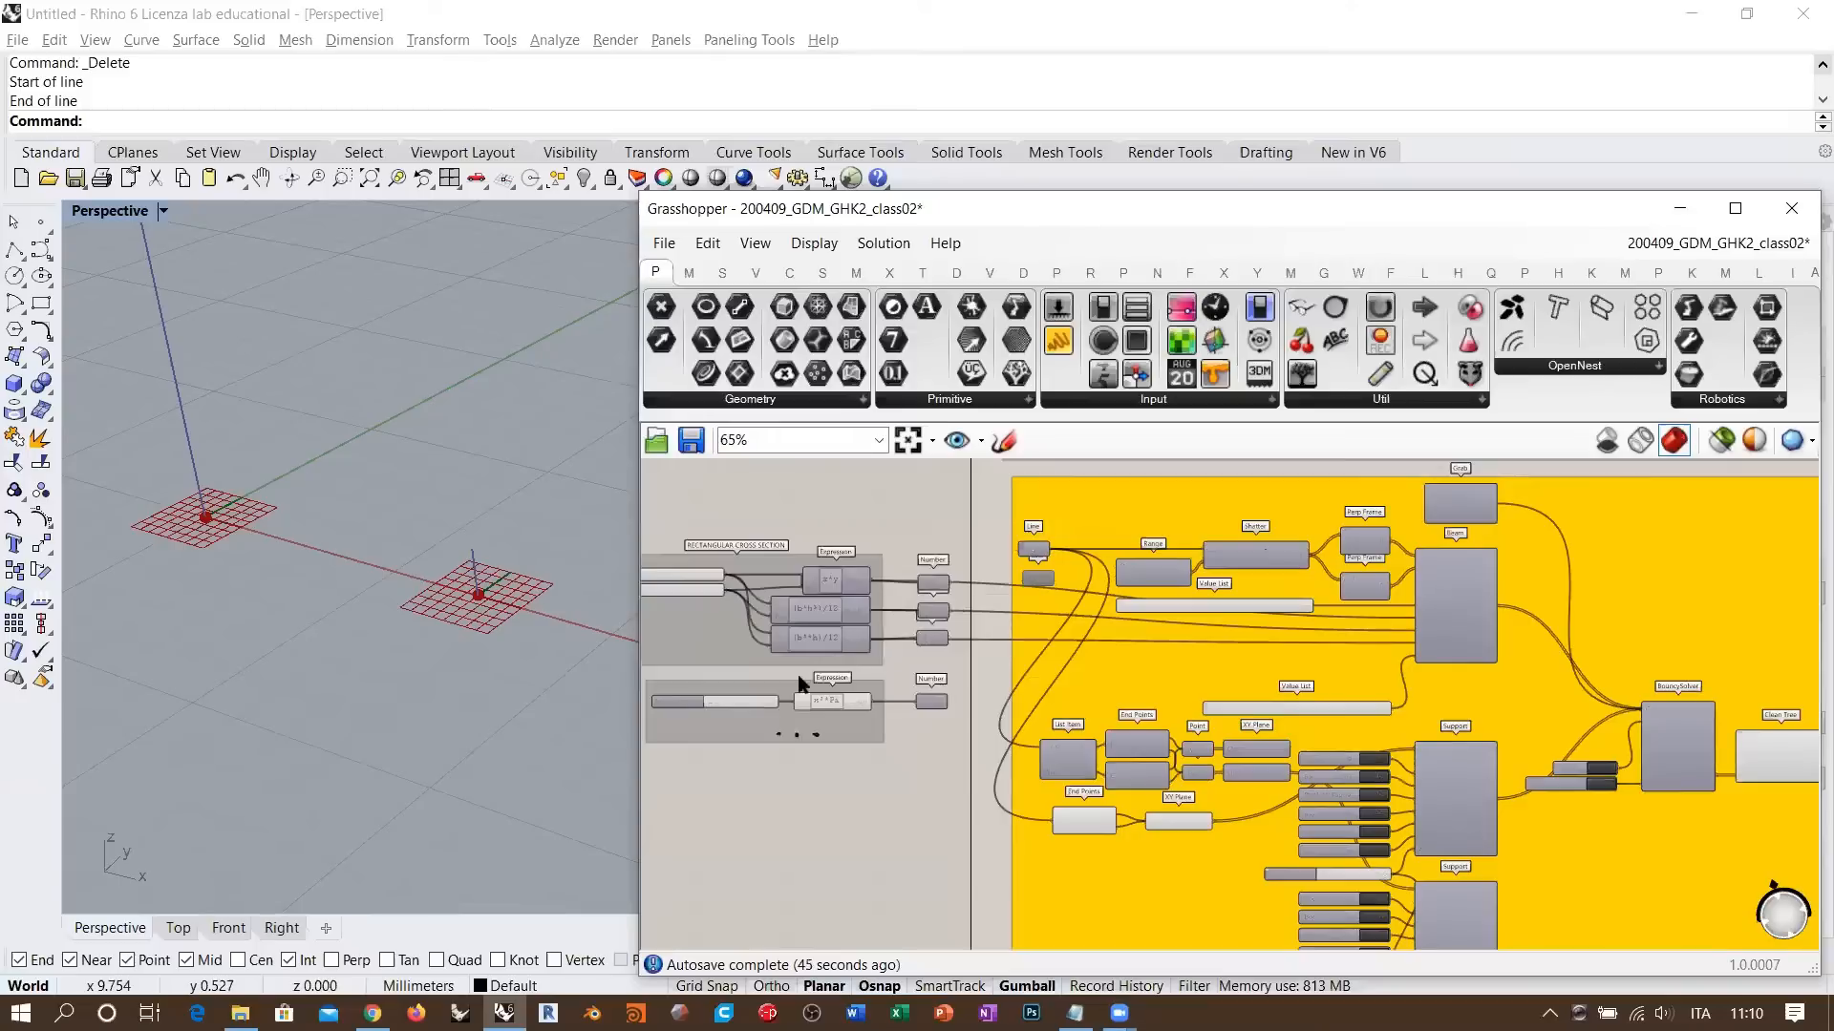
scroll(989, 699, "up", 5)
right_click(1032, 667)
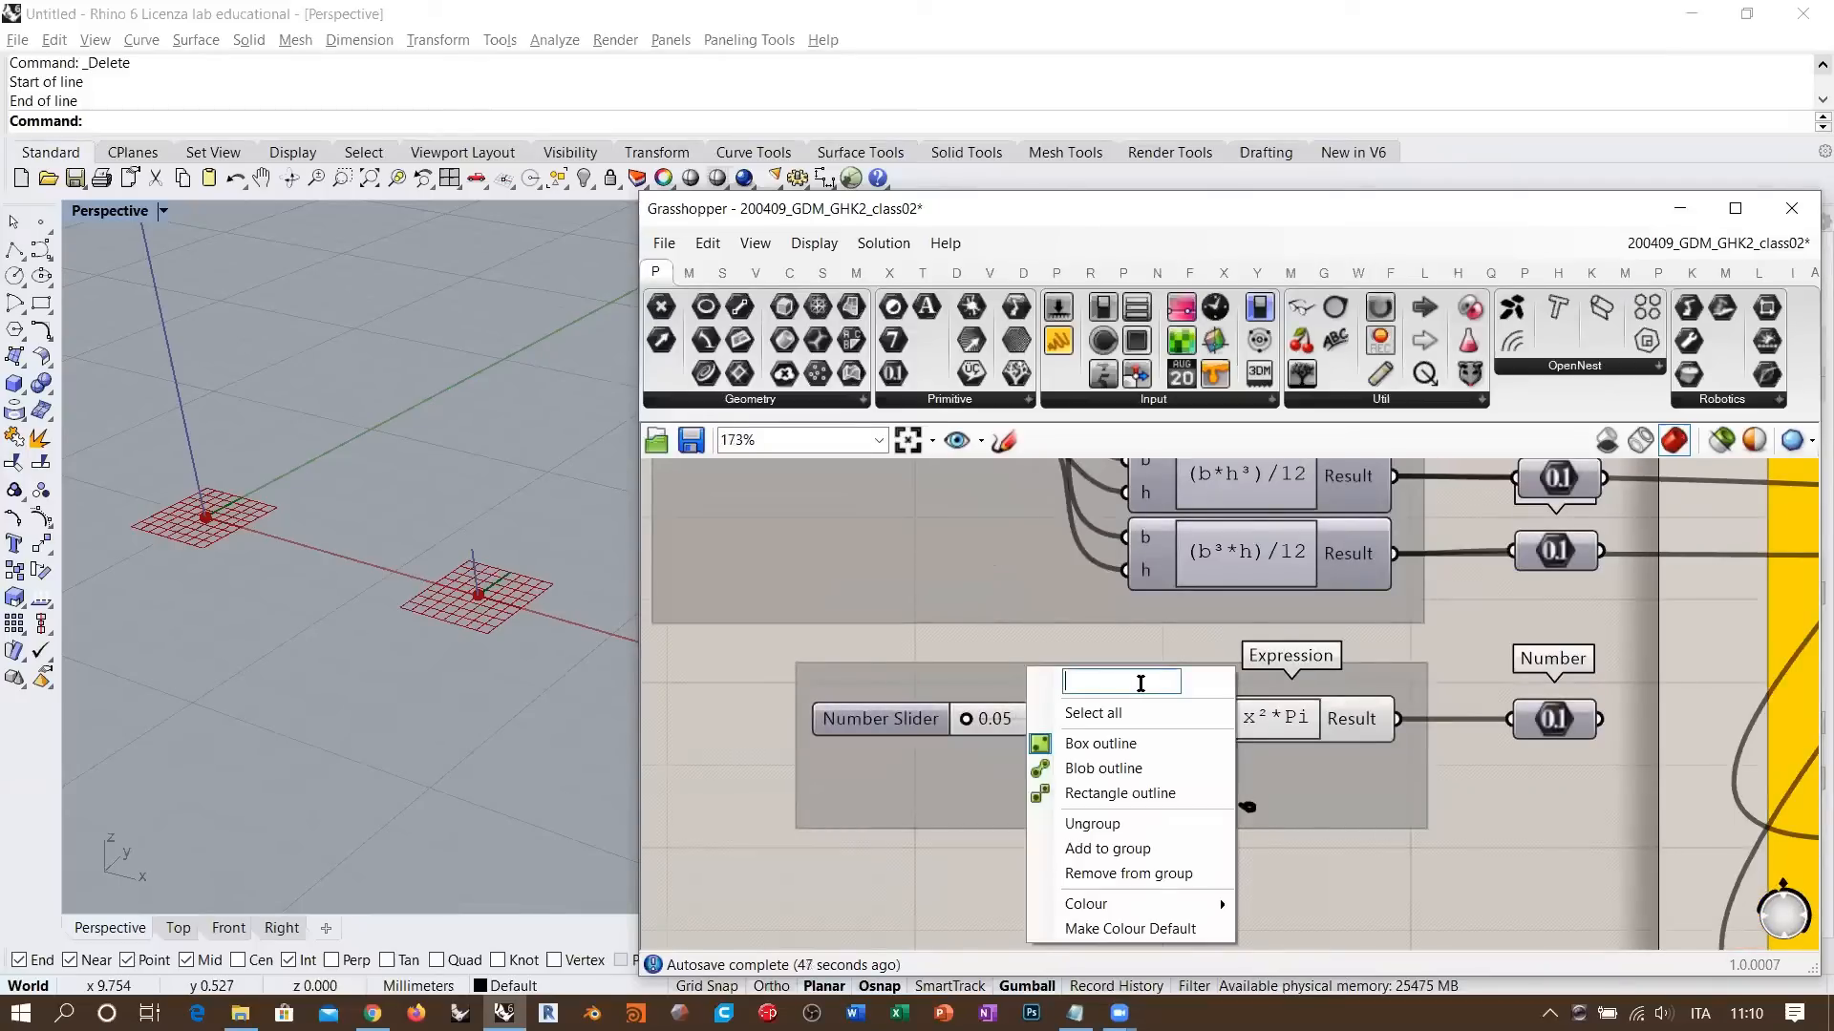
type("ROUND CROSS ")
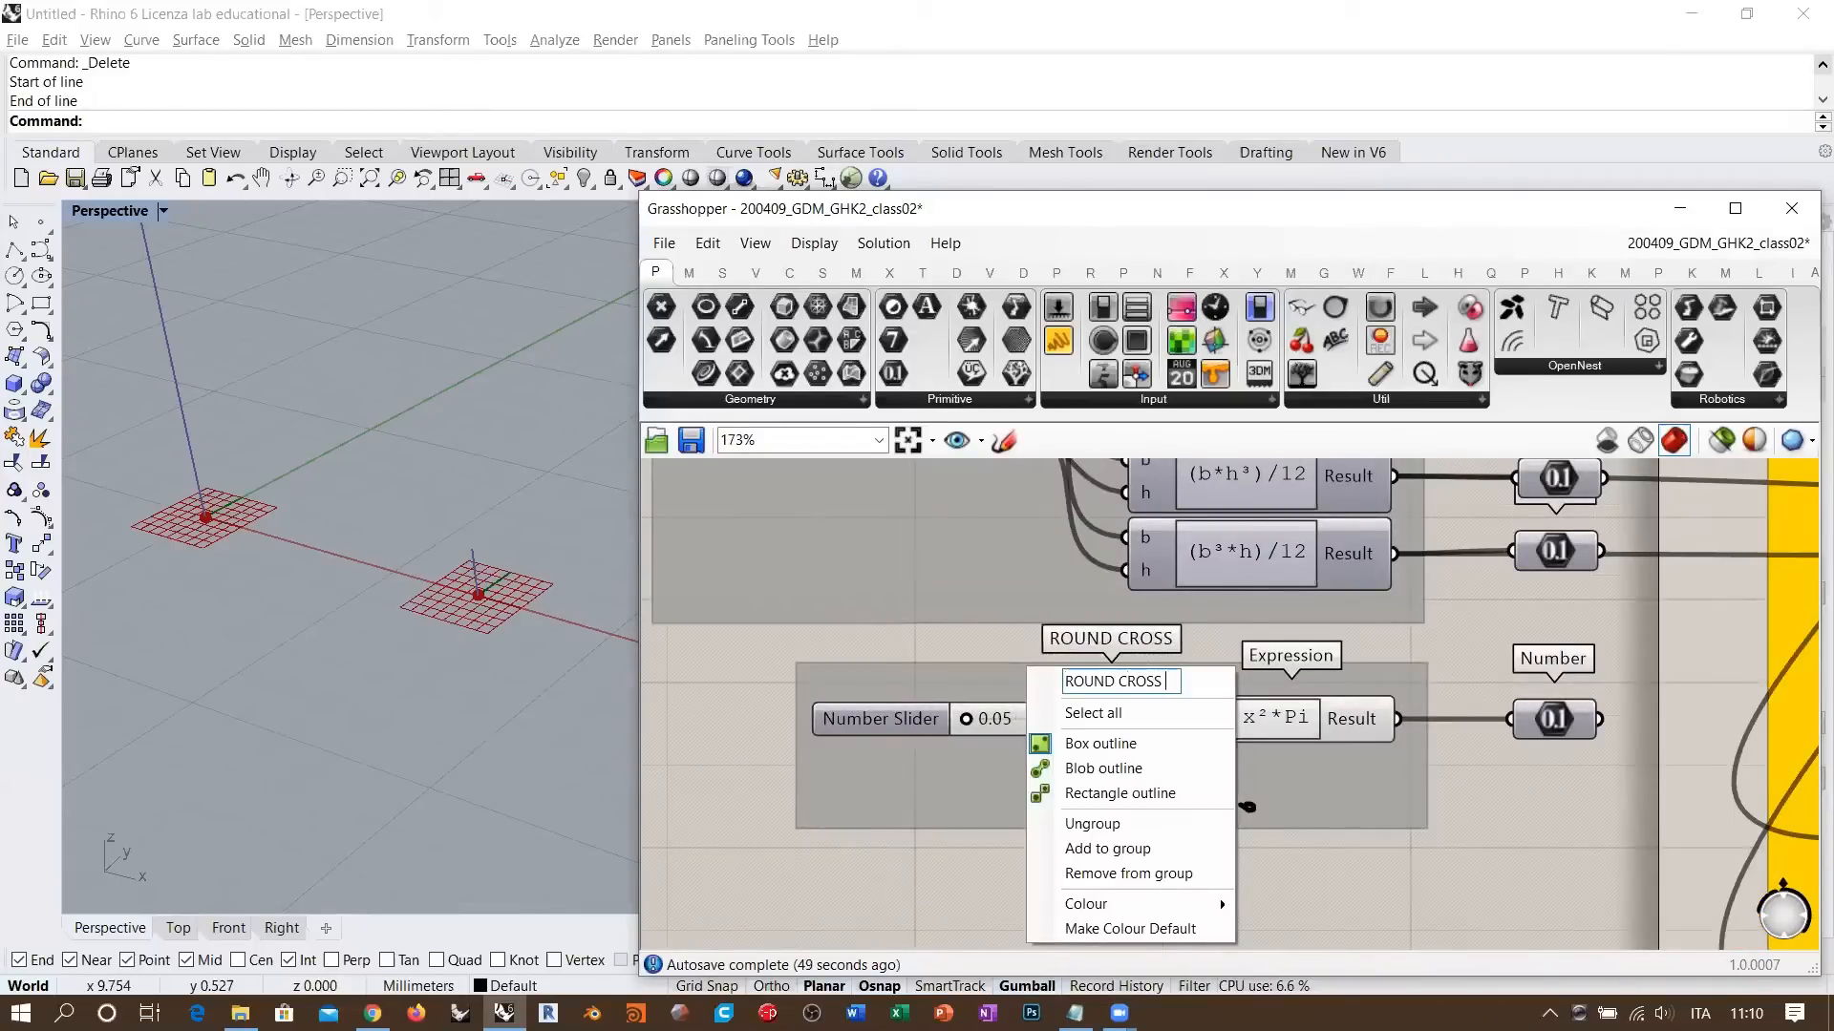
type("SECTION")
key("Return")
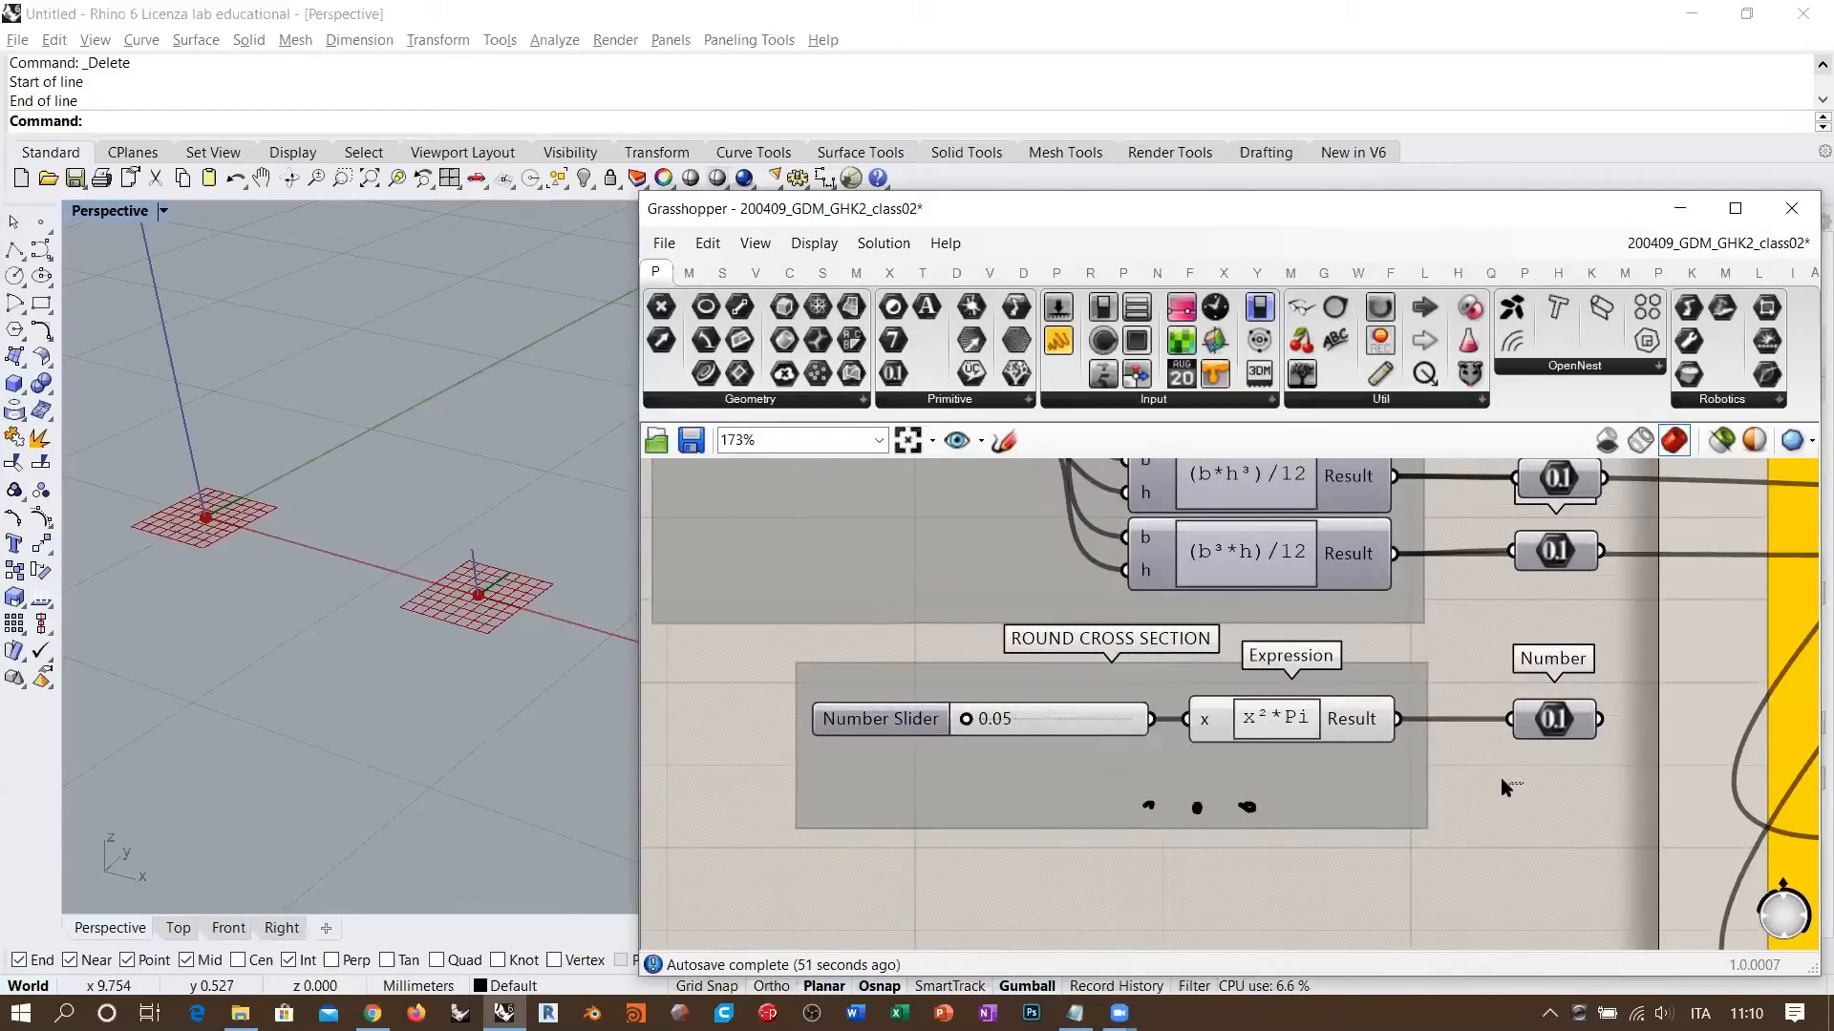
- Shift the ROUND CROSS SECTION group and its Number parameter slightly further below the rectangular group
scroll(1075, 645, "down", 3)
left_click_drag(1063, 723, 1065, 740)
left_click_drag(1213, 681, 1214, 698)
- Follow the wires to the Beam component and compare the (b*h³)/12 and (b³*h)/12 expressions in the rectangular group
right_click_drag(1508, 604, 1176, 647)
right_click_drag(1620, 611, 1440, 619)
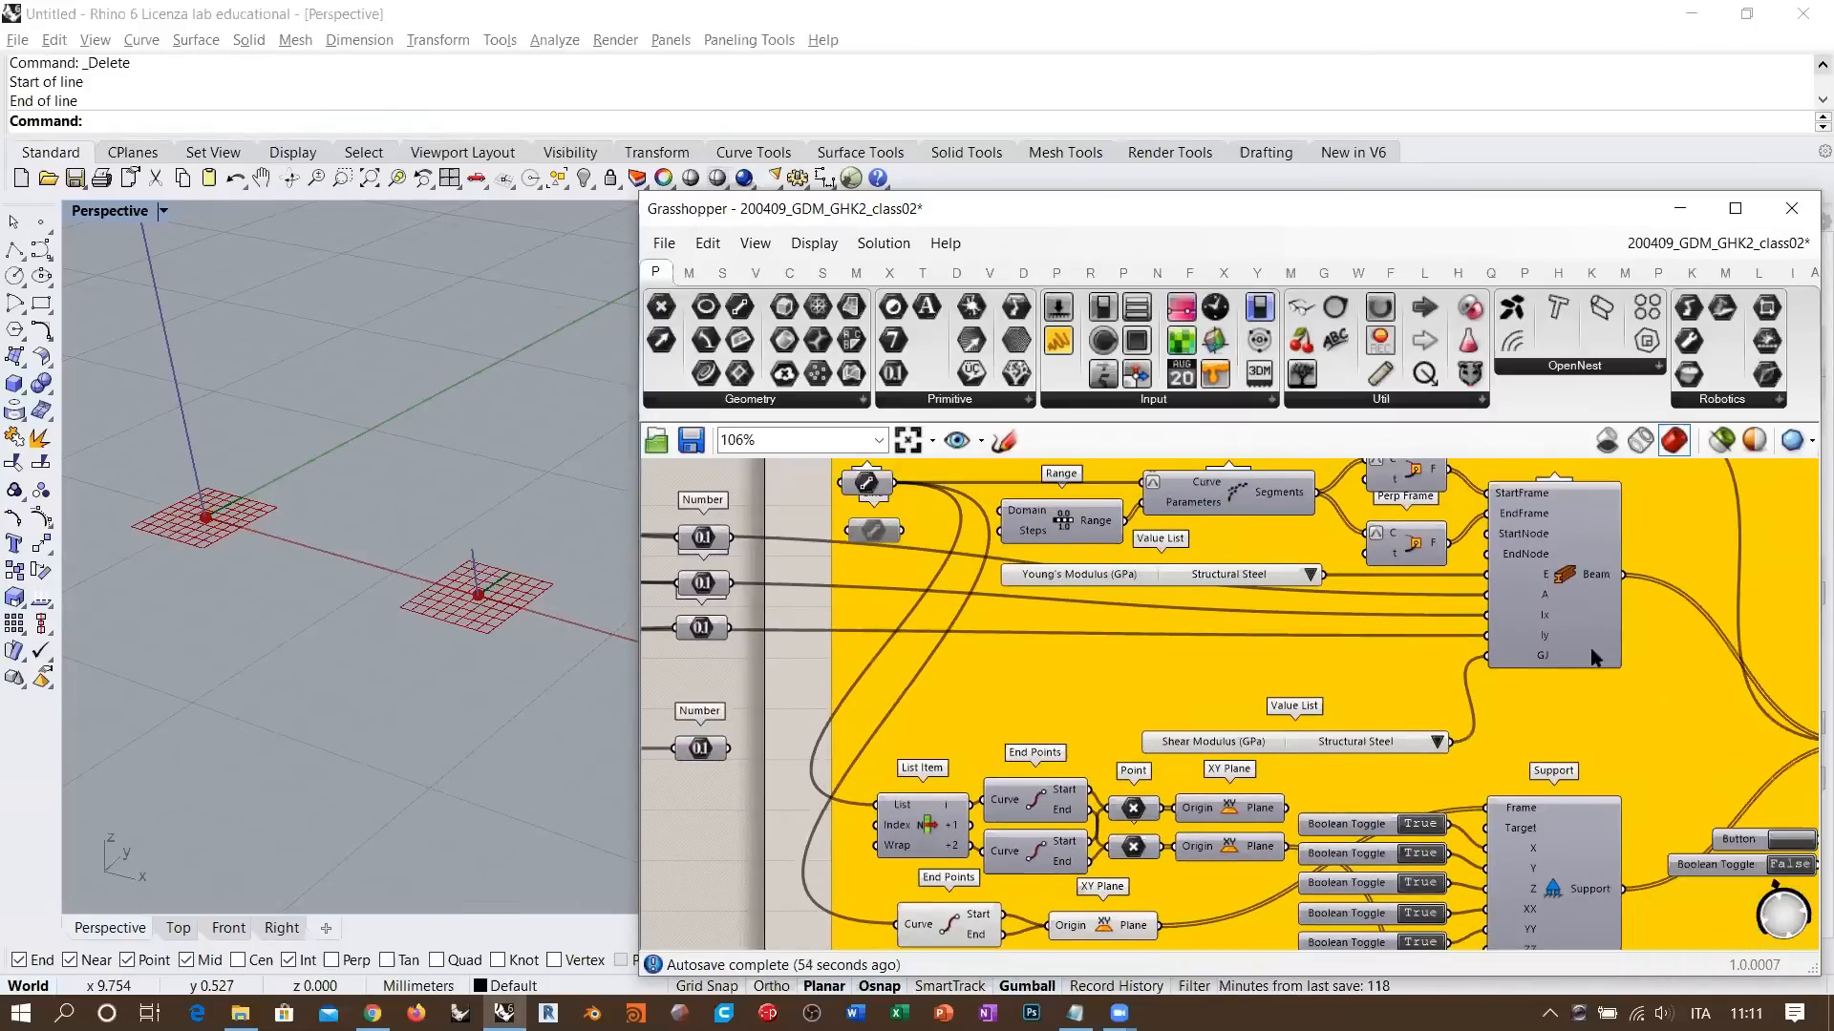
right_click_drag(1585, 648, 1374, 639)
right_click_drag(976, 633, 1218, 667)
right_click_drag(925, 615, 1503, 669)
scroll(1070, 656, "up", 4)
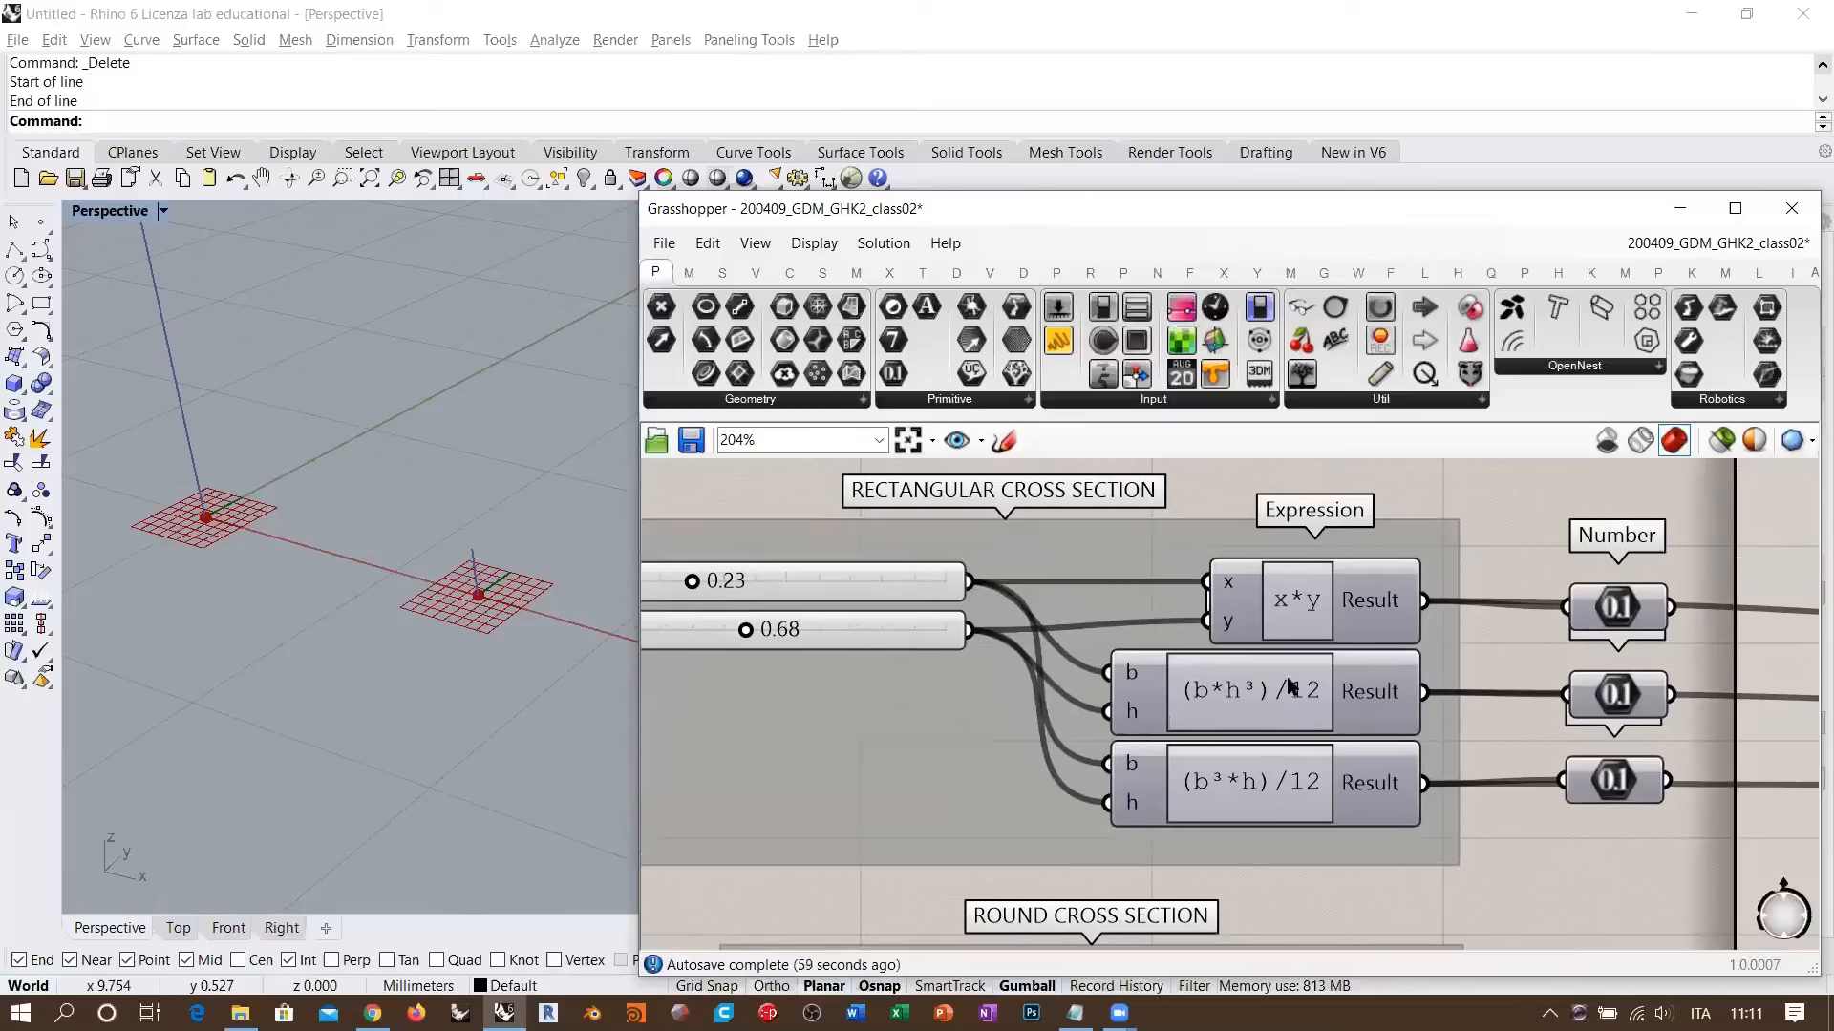
right_click_drag(1429, 608, 1469, 568)
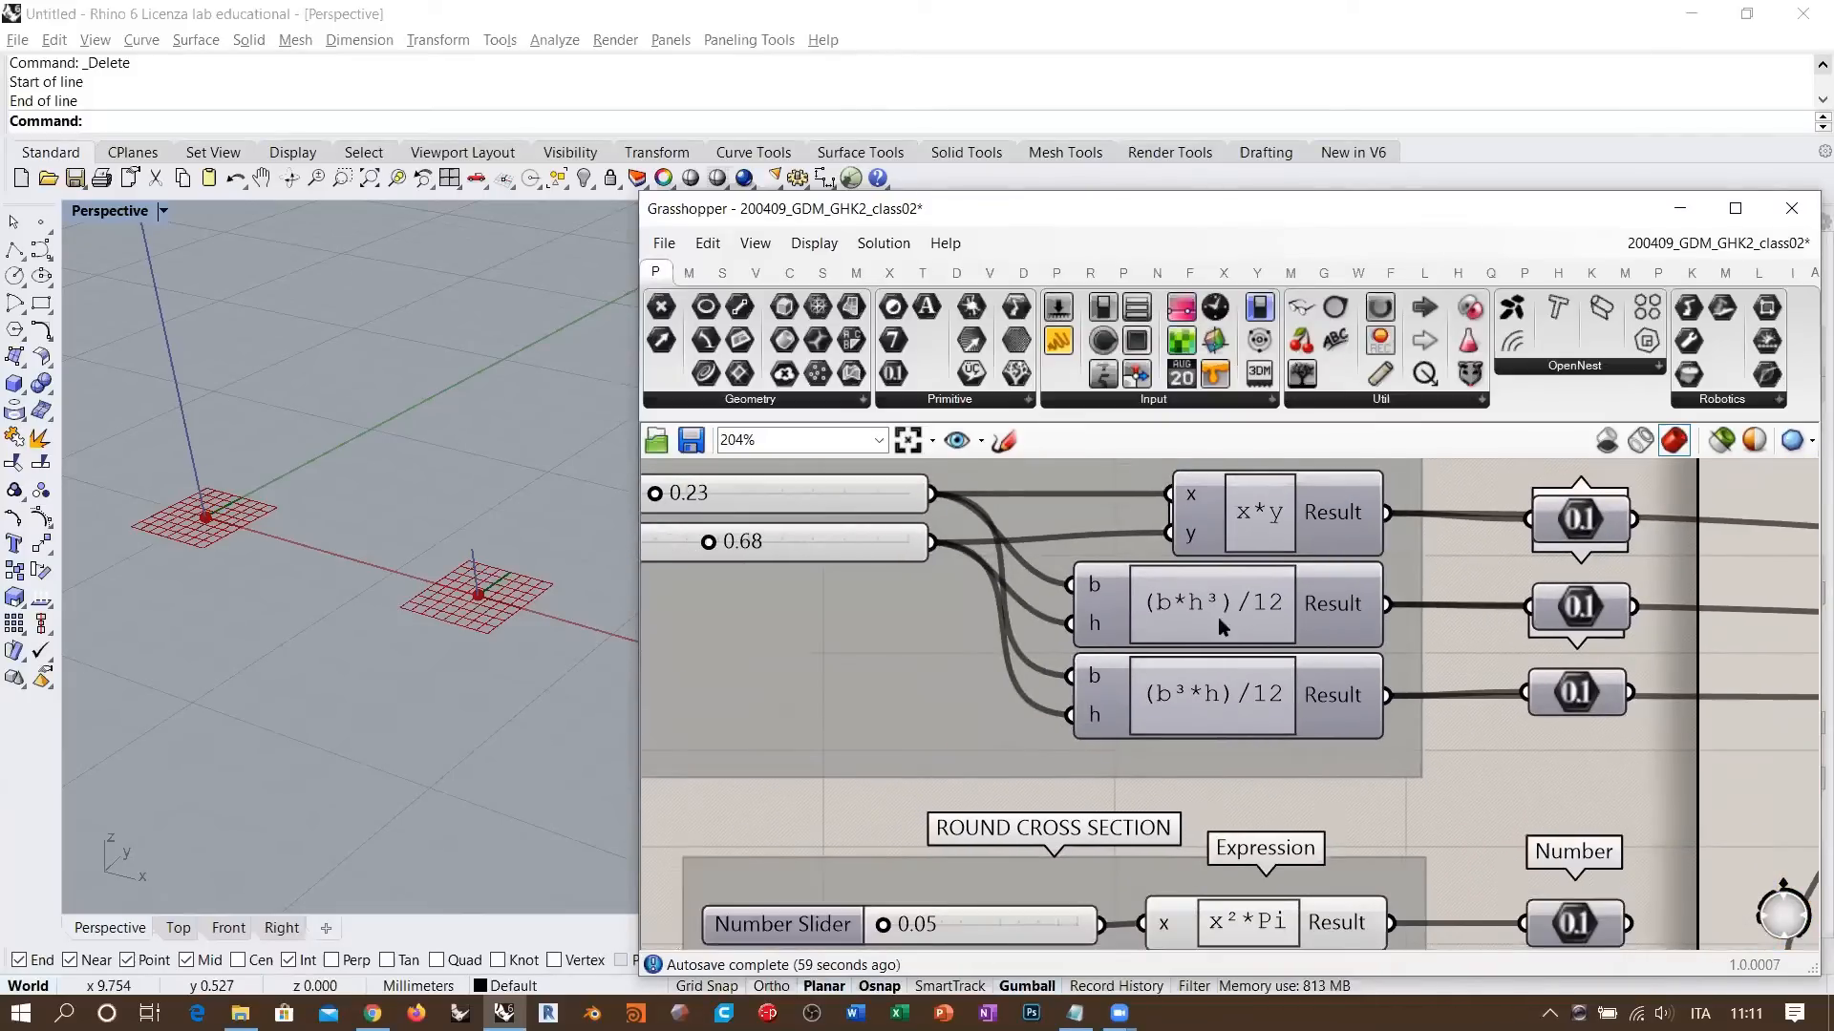
scroll(1220, 623, "up", 4)
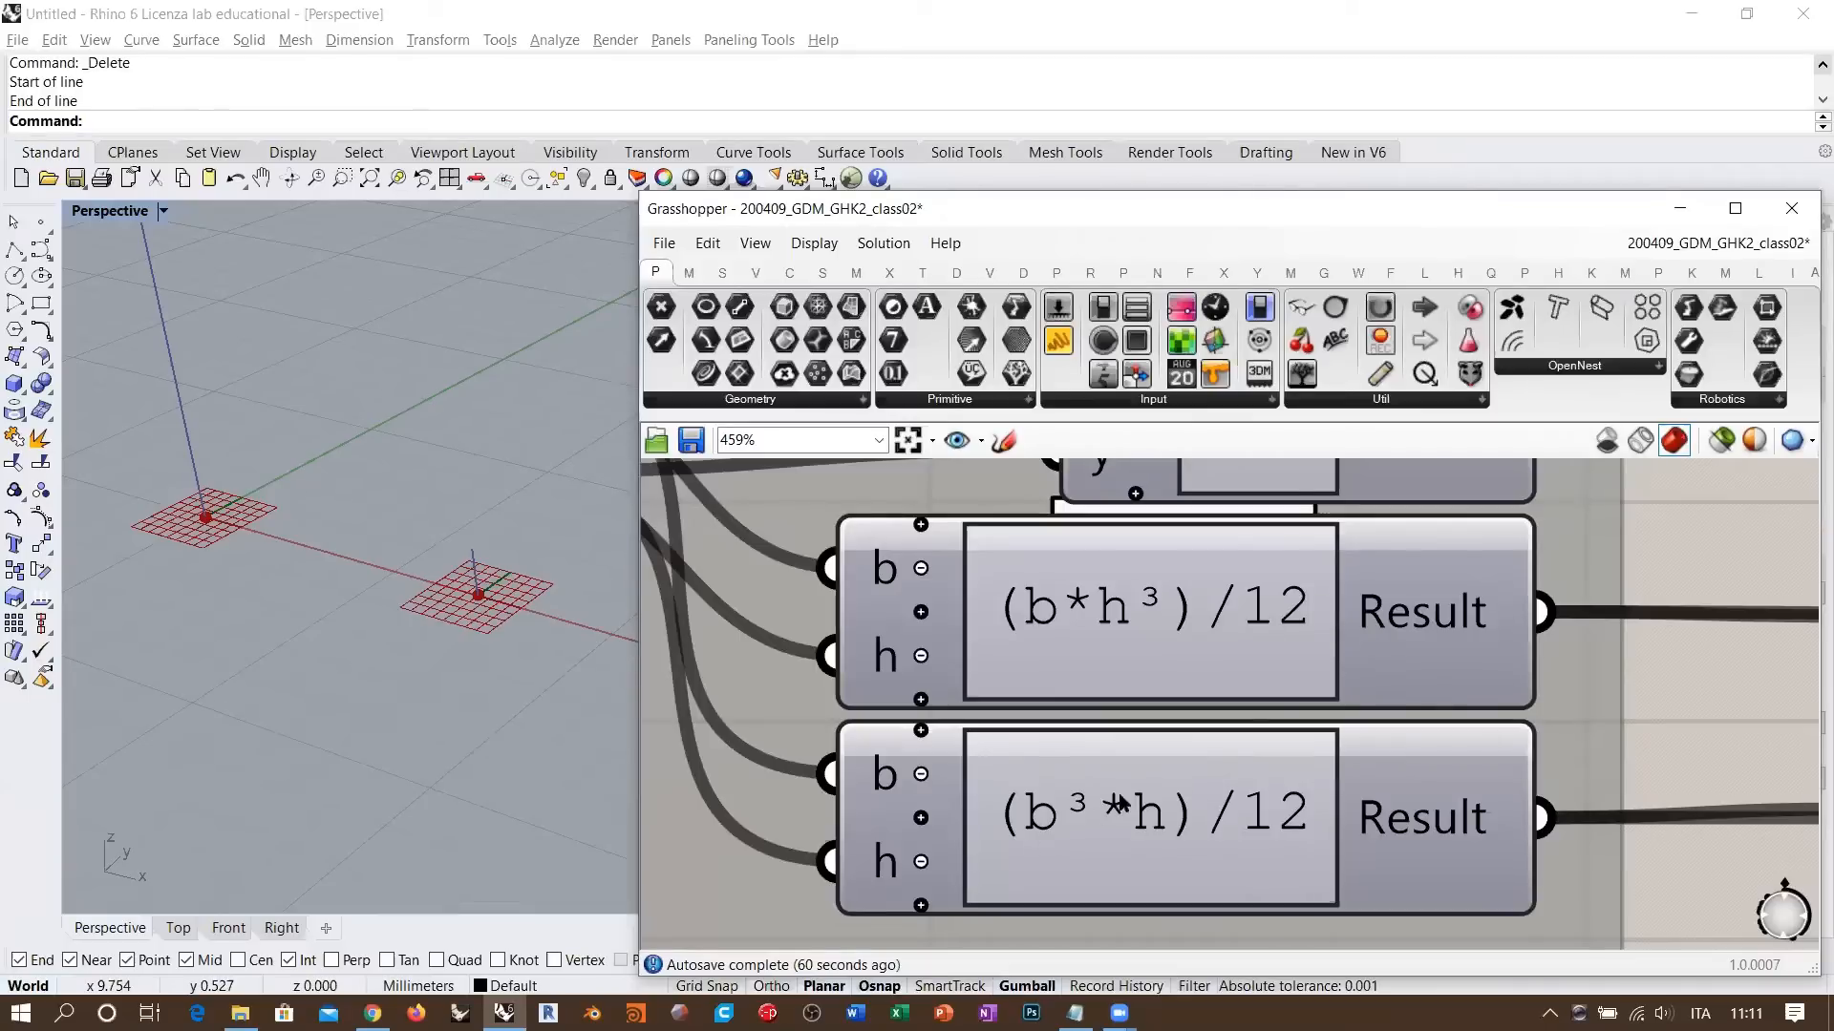
scroll(1301, 831, "down", 4)
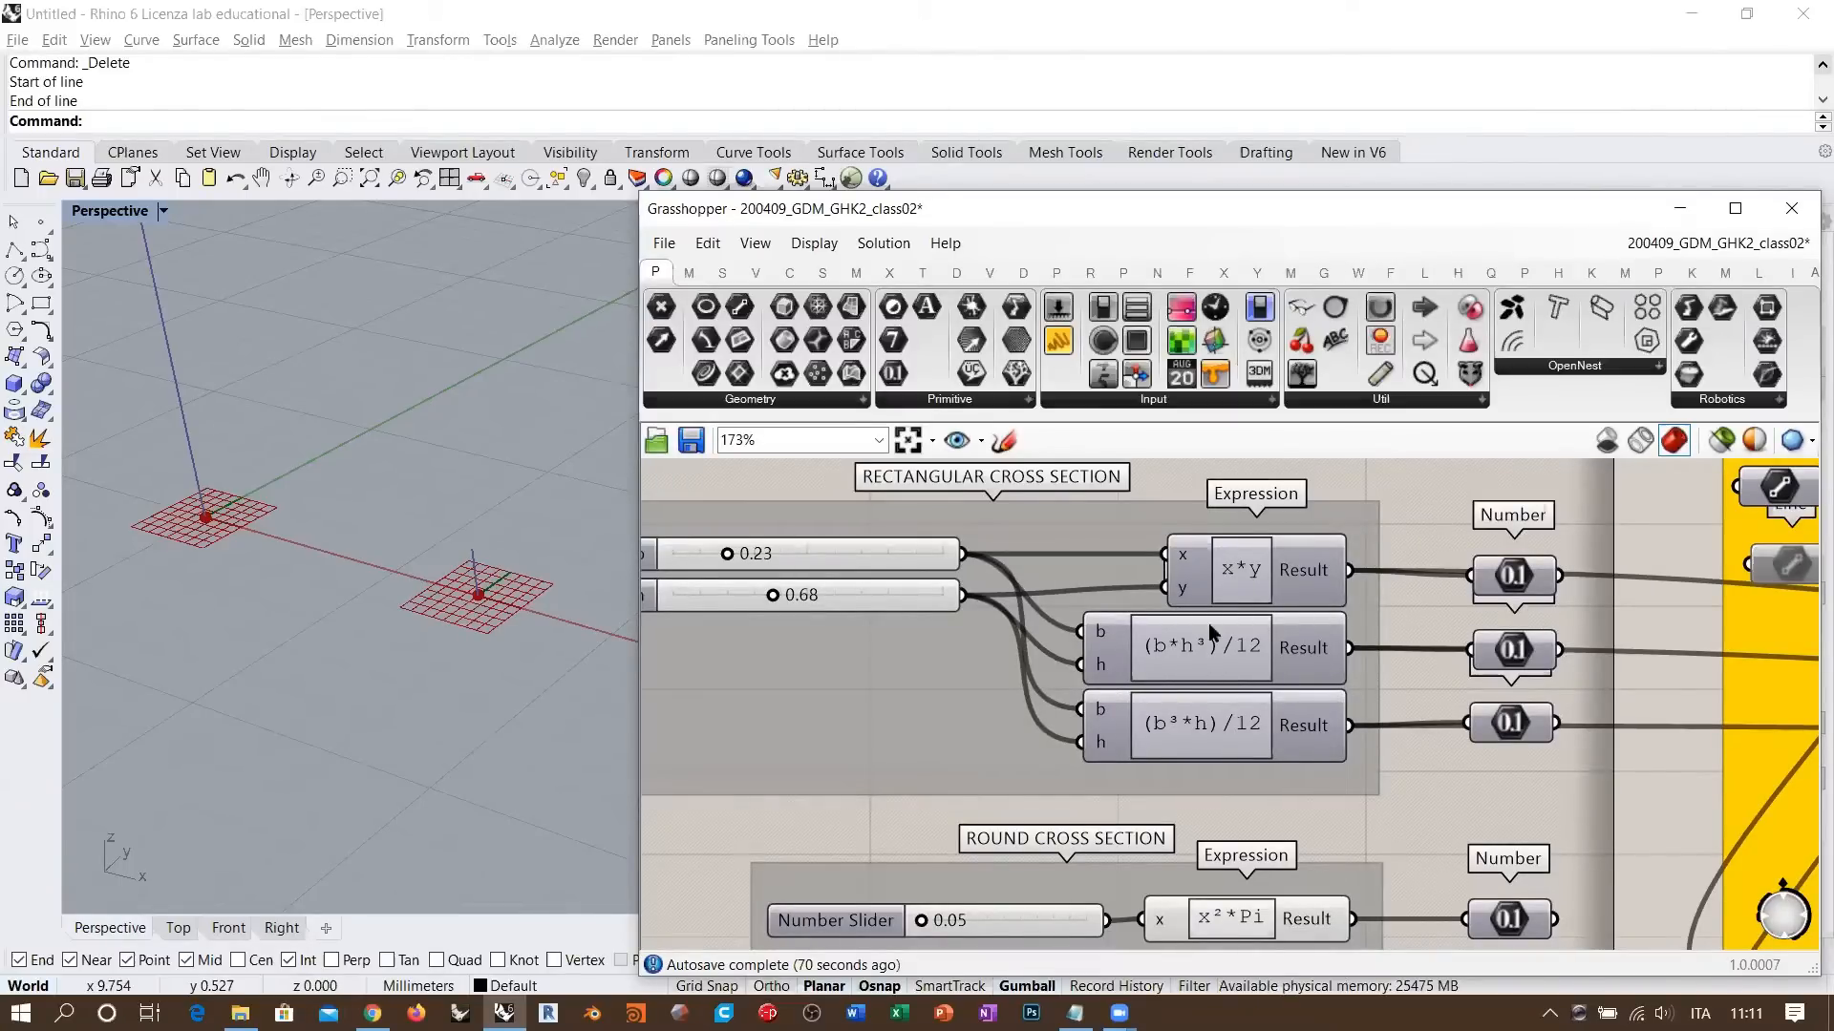
- Check the descriptions of the Beam component's Ix and Iy inputs
right_click_drag(1205, 640, 1077, 626)
scroll(1078, 626, "down", 2)
right_click_drag(1549, 667, 999, 634)
scroll(1365, 628, "up", 3)
scroll(1415, 628, "up", 5)
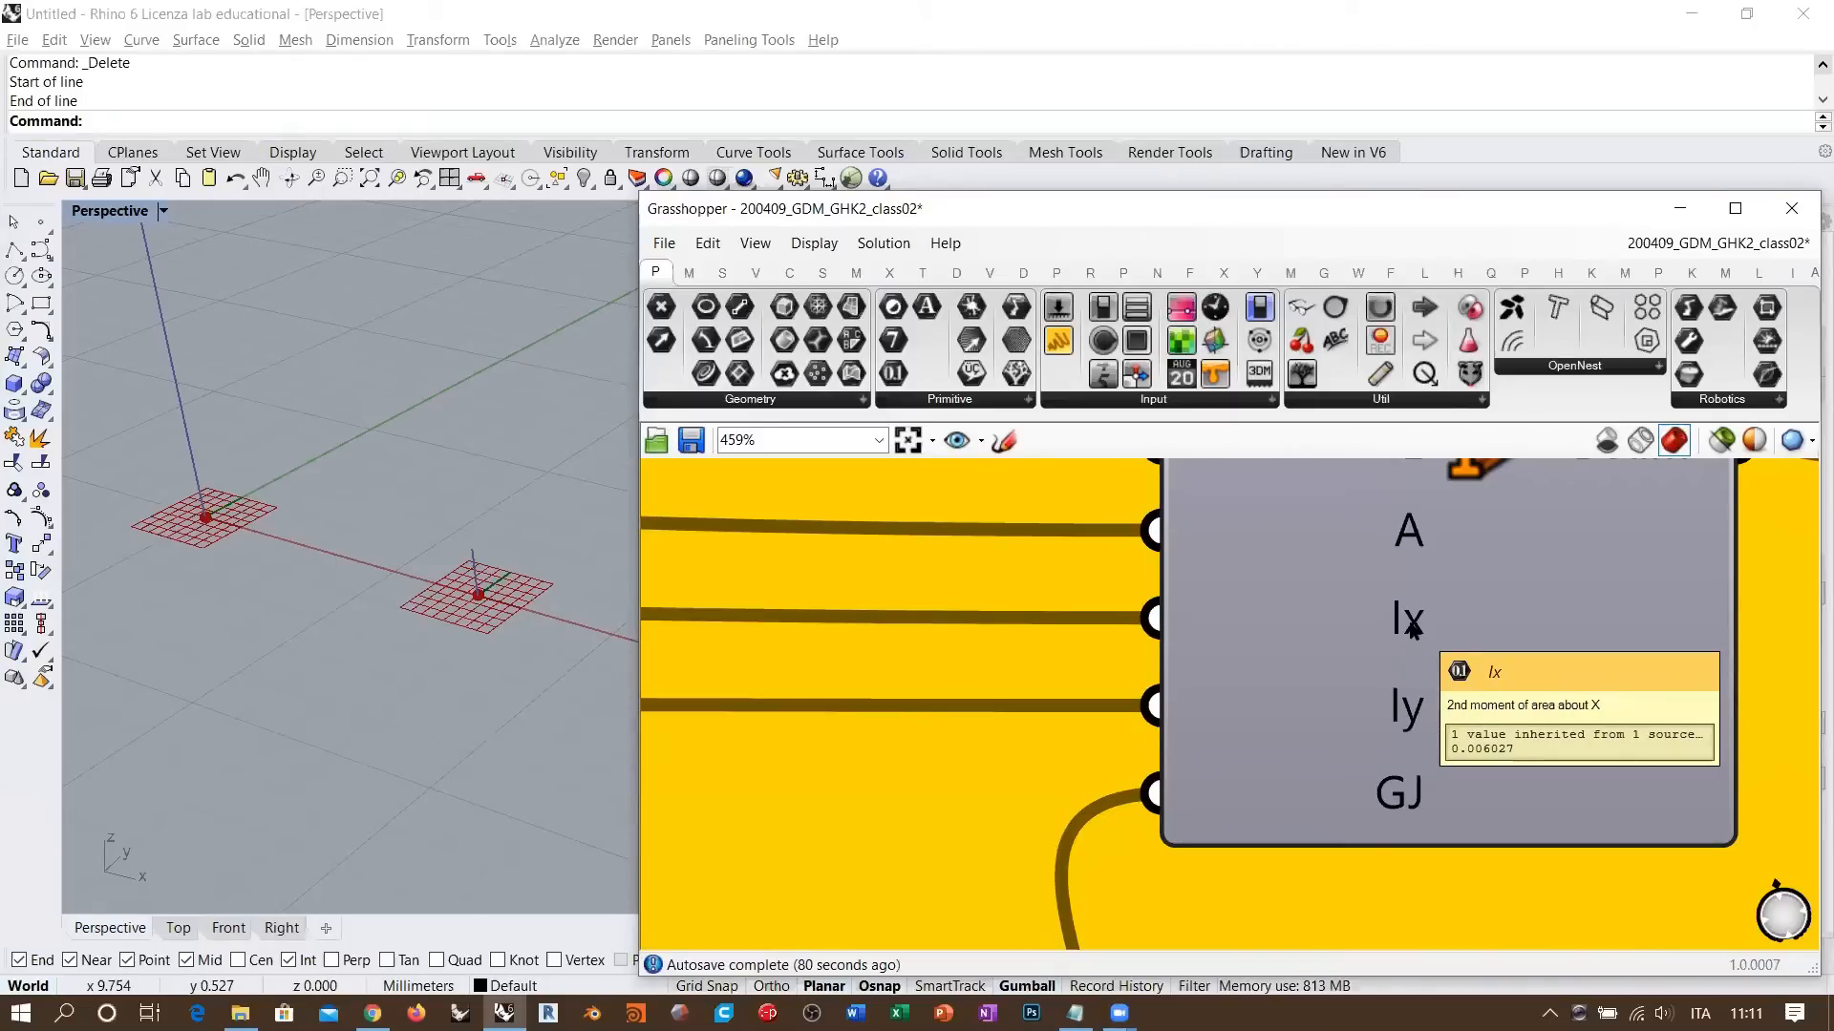
scroll(1423, 621, "down", 3)
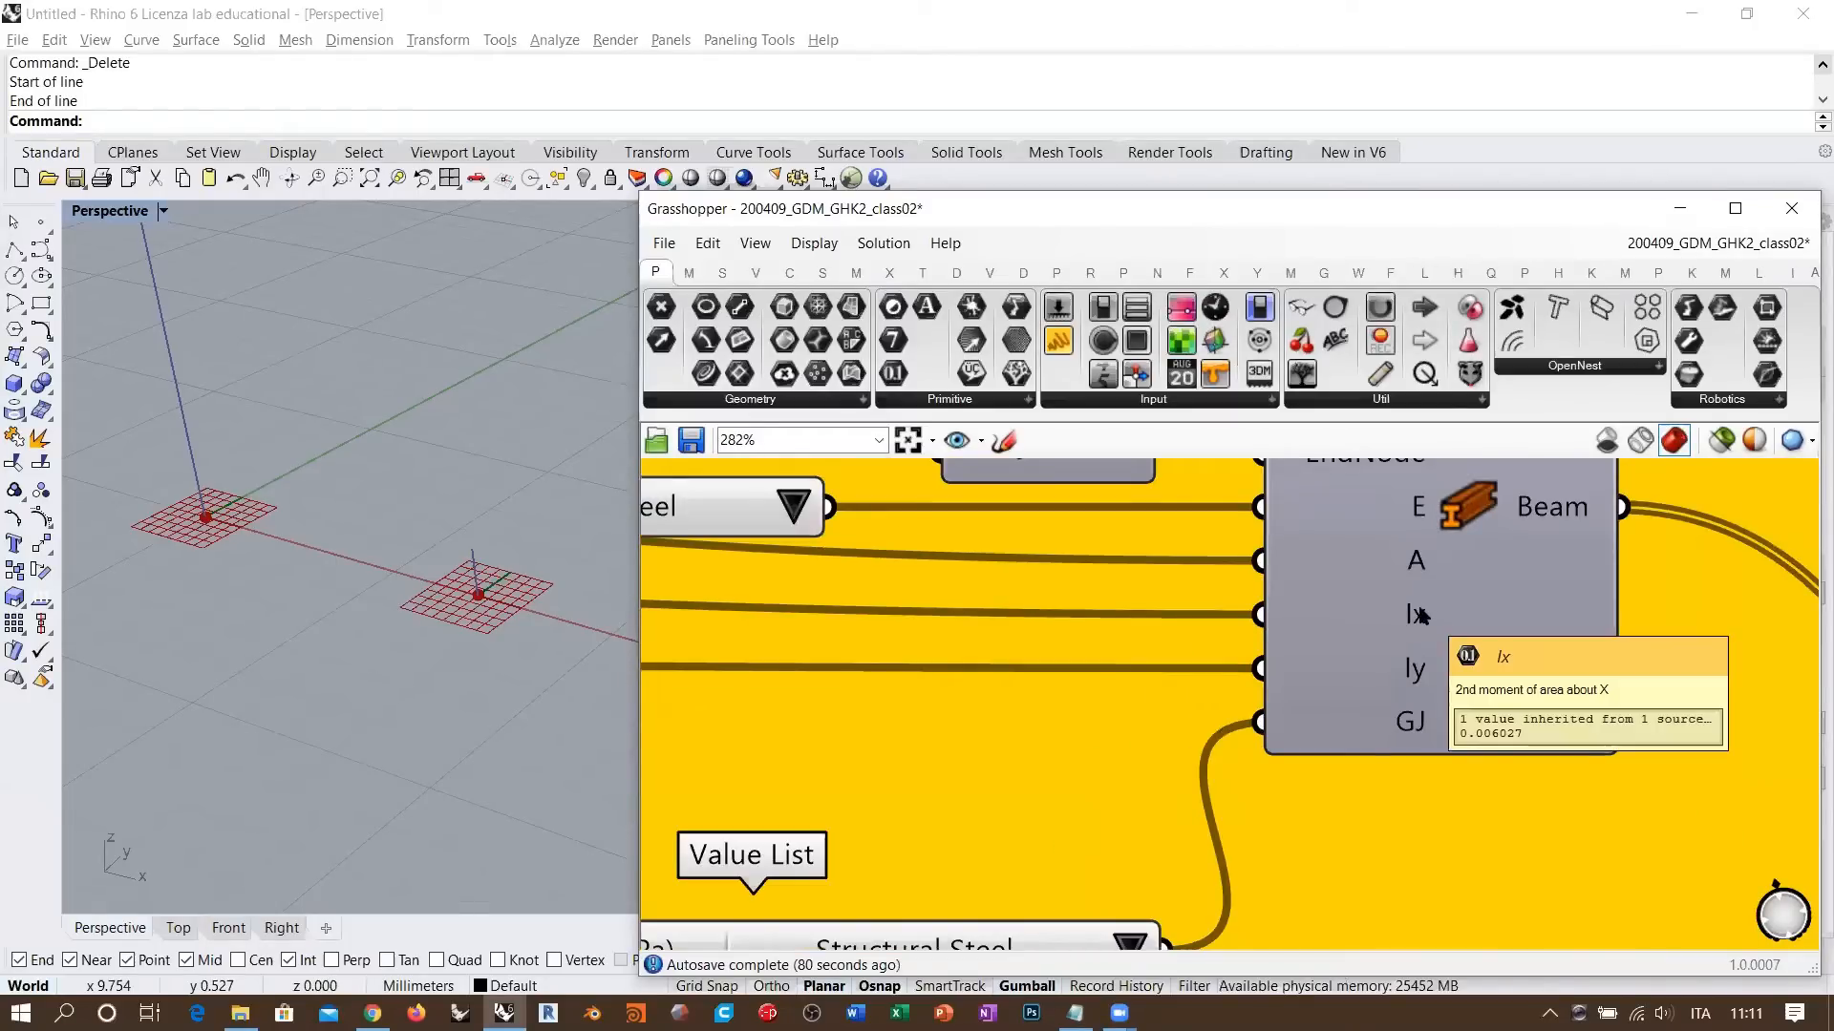
scroll(1423, 618, "down", 3)
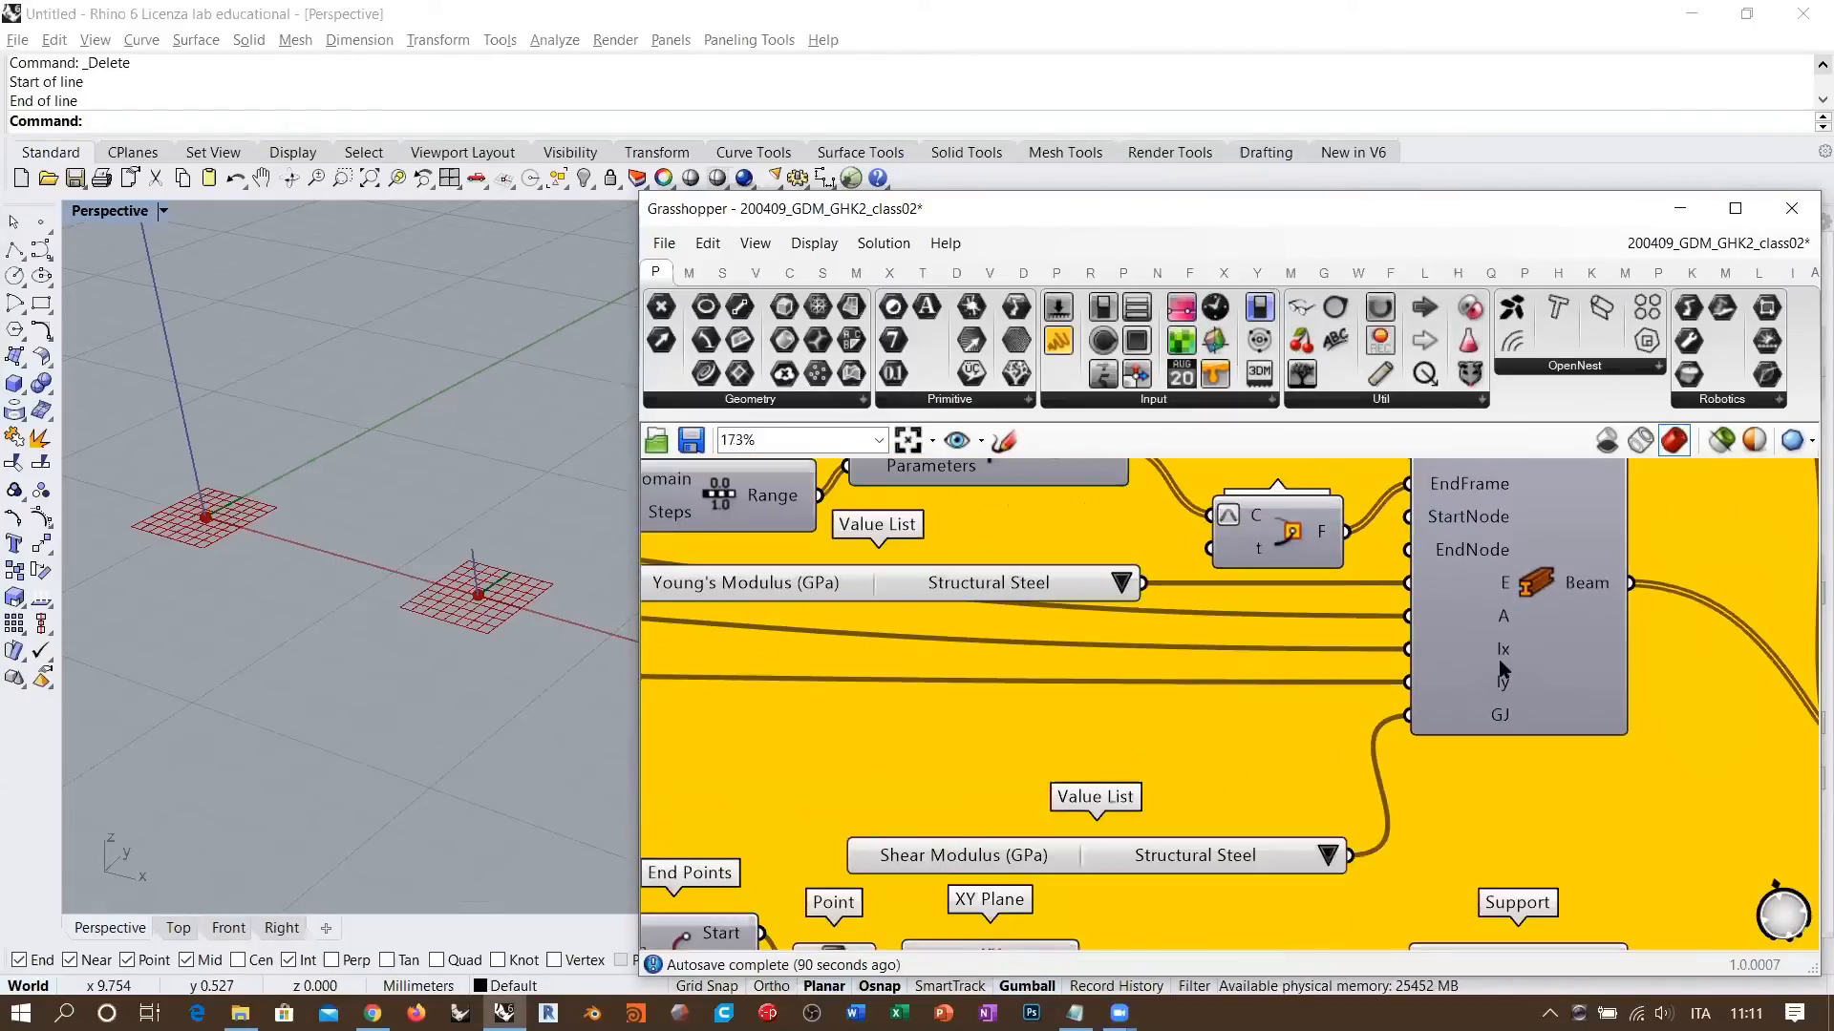
mouse_move(1502, 676)
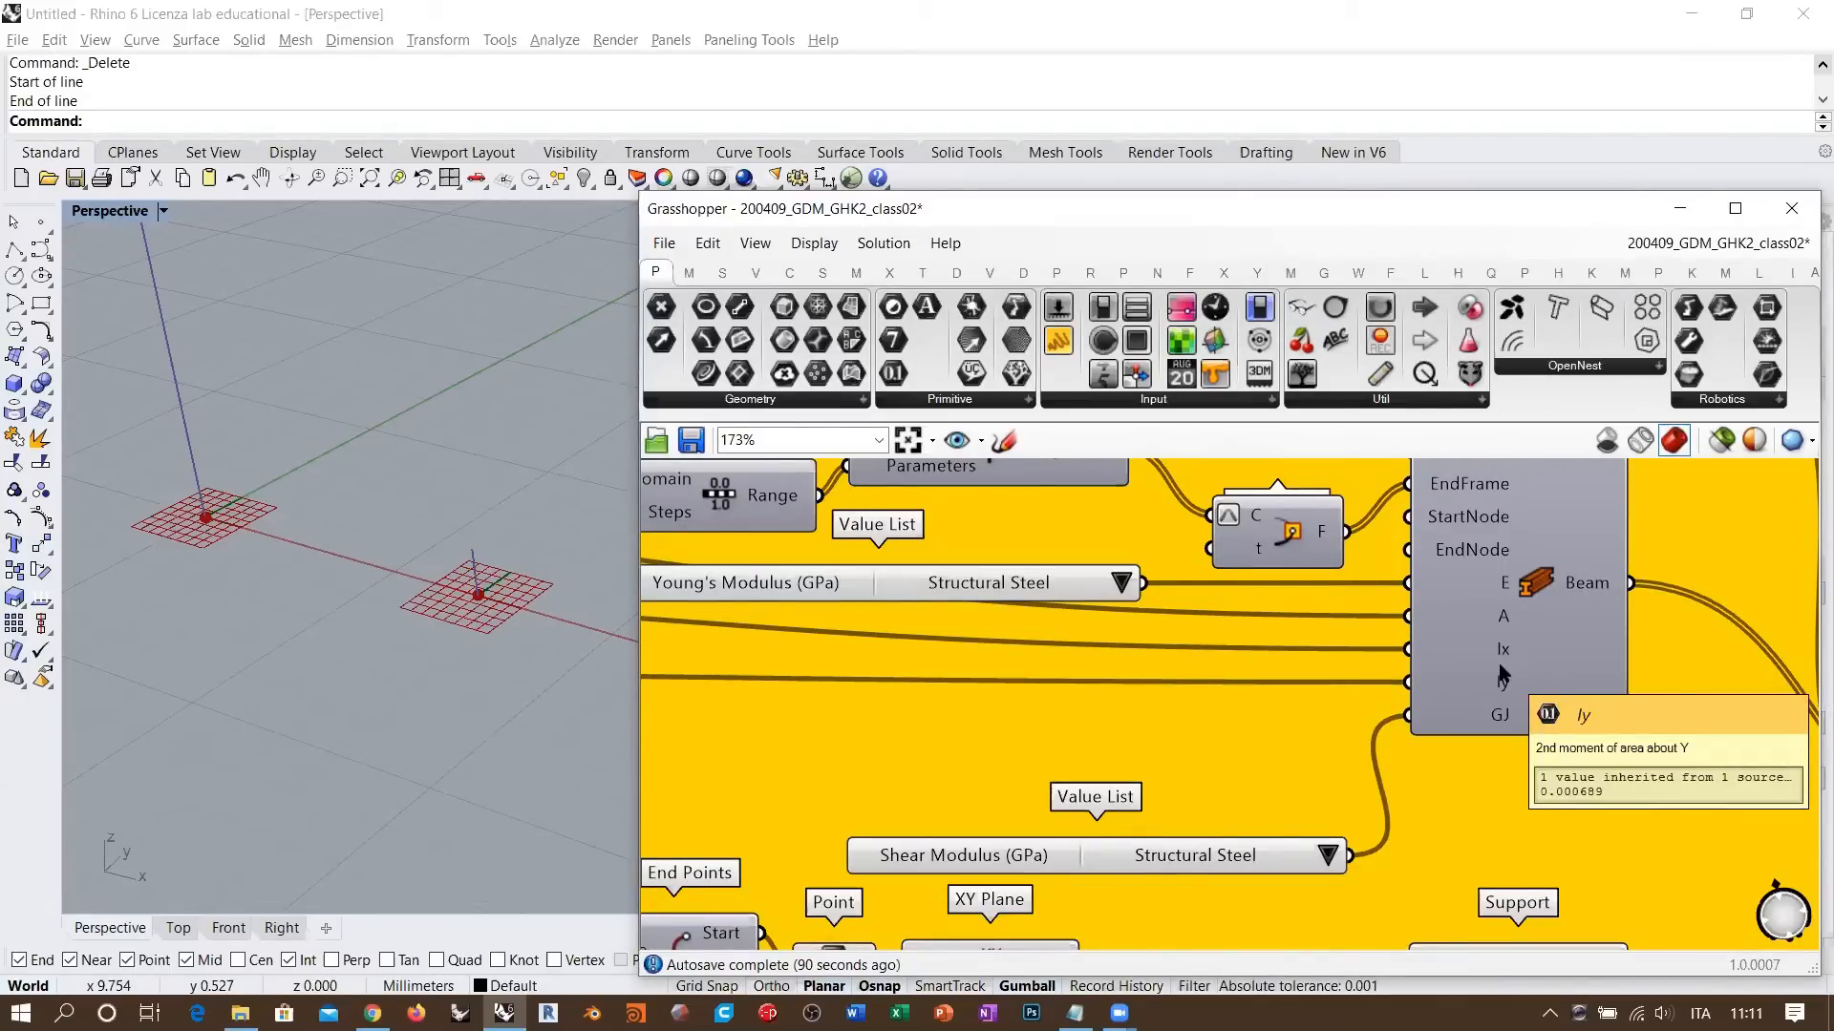
- Preview the planes of the Perp Frame component feeding StartFrame in the viewport, and hide them again
right_click_drag(1154, 564, 1103, 775)
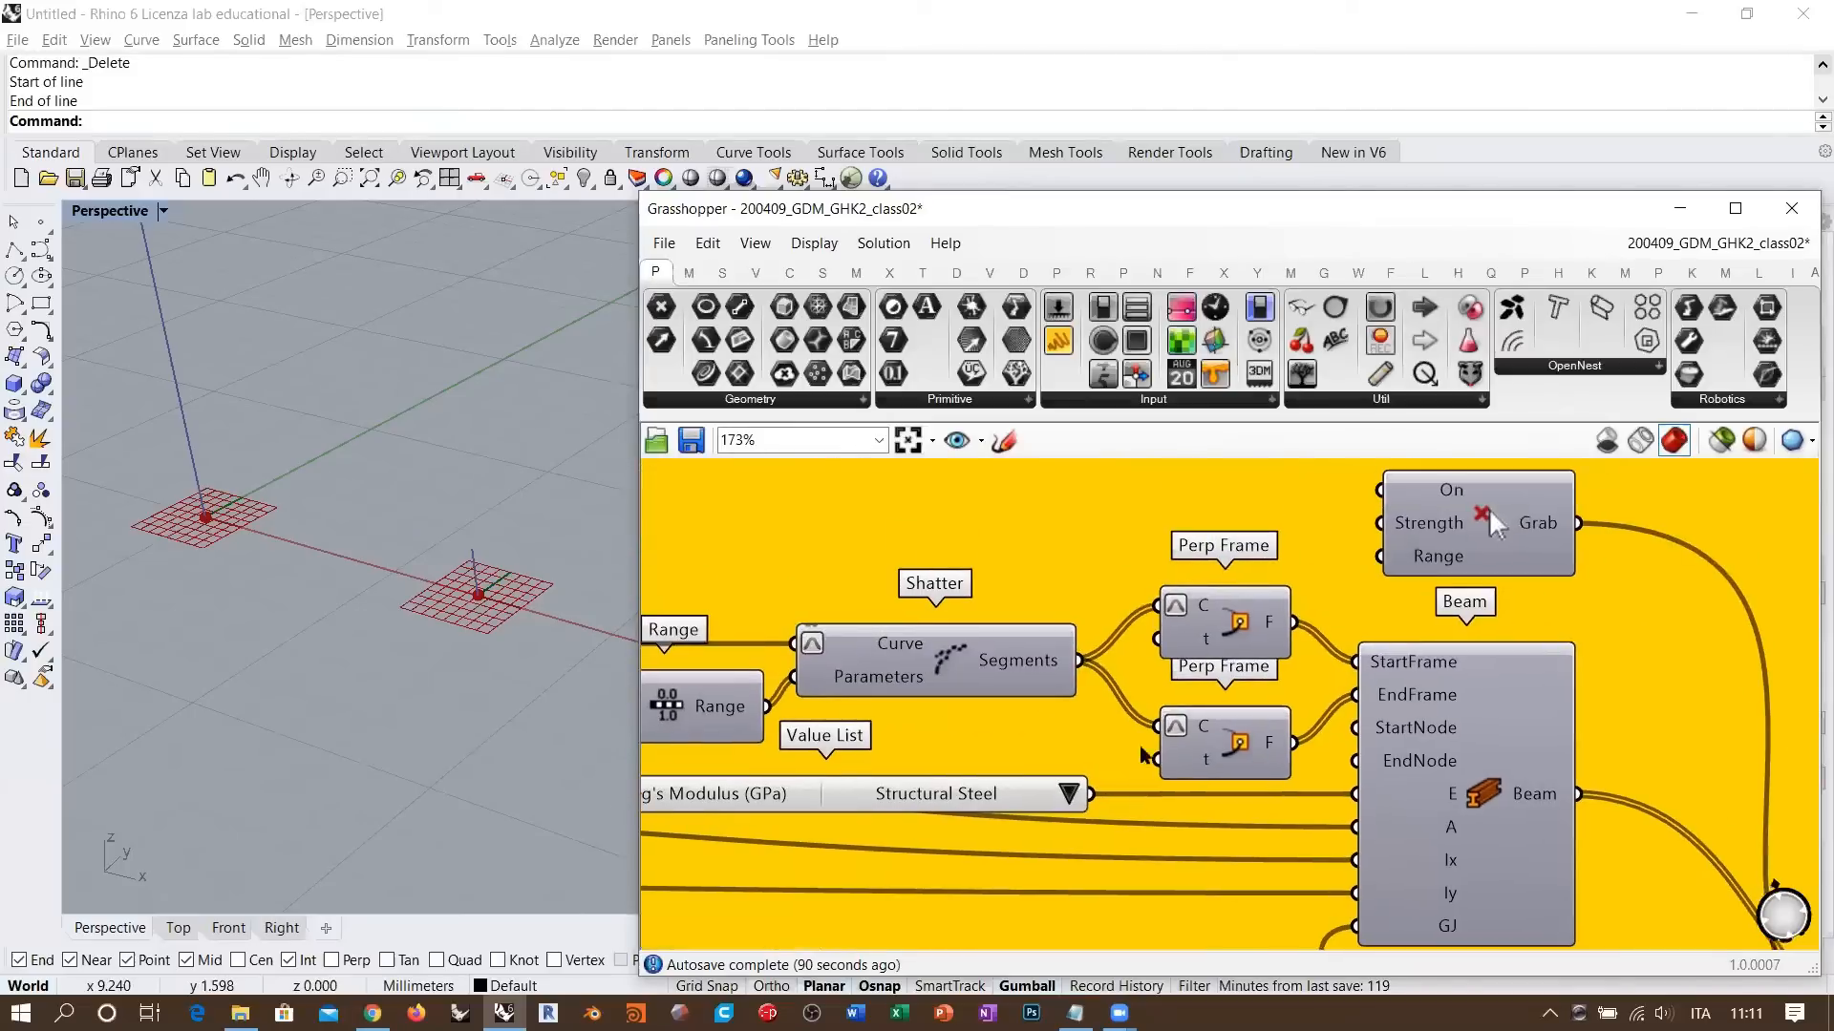
left_click(1244, 621)
right_click_drag(403, 592, 496, 583)
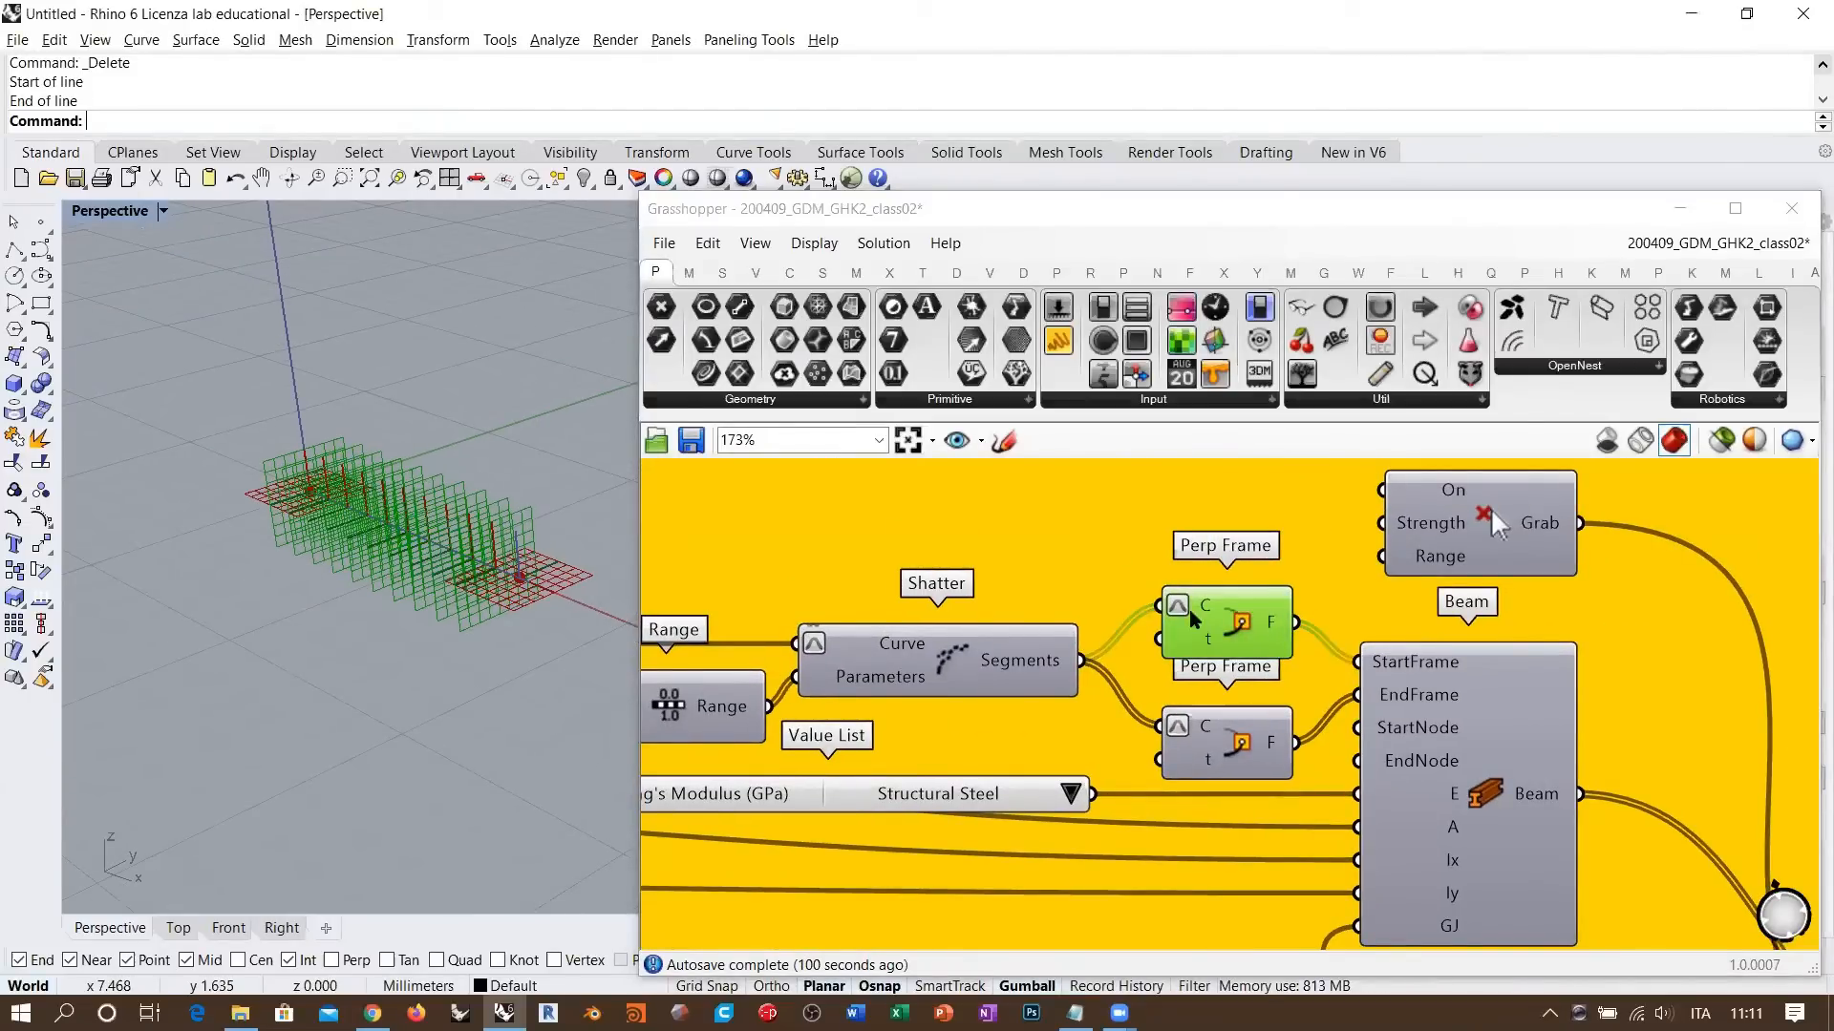
left_click(1225, 621)
key("ctrl+q")
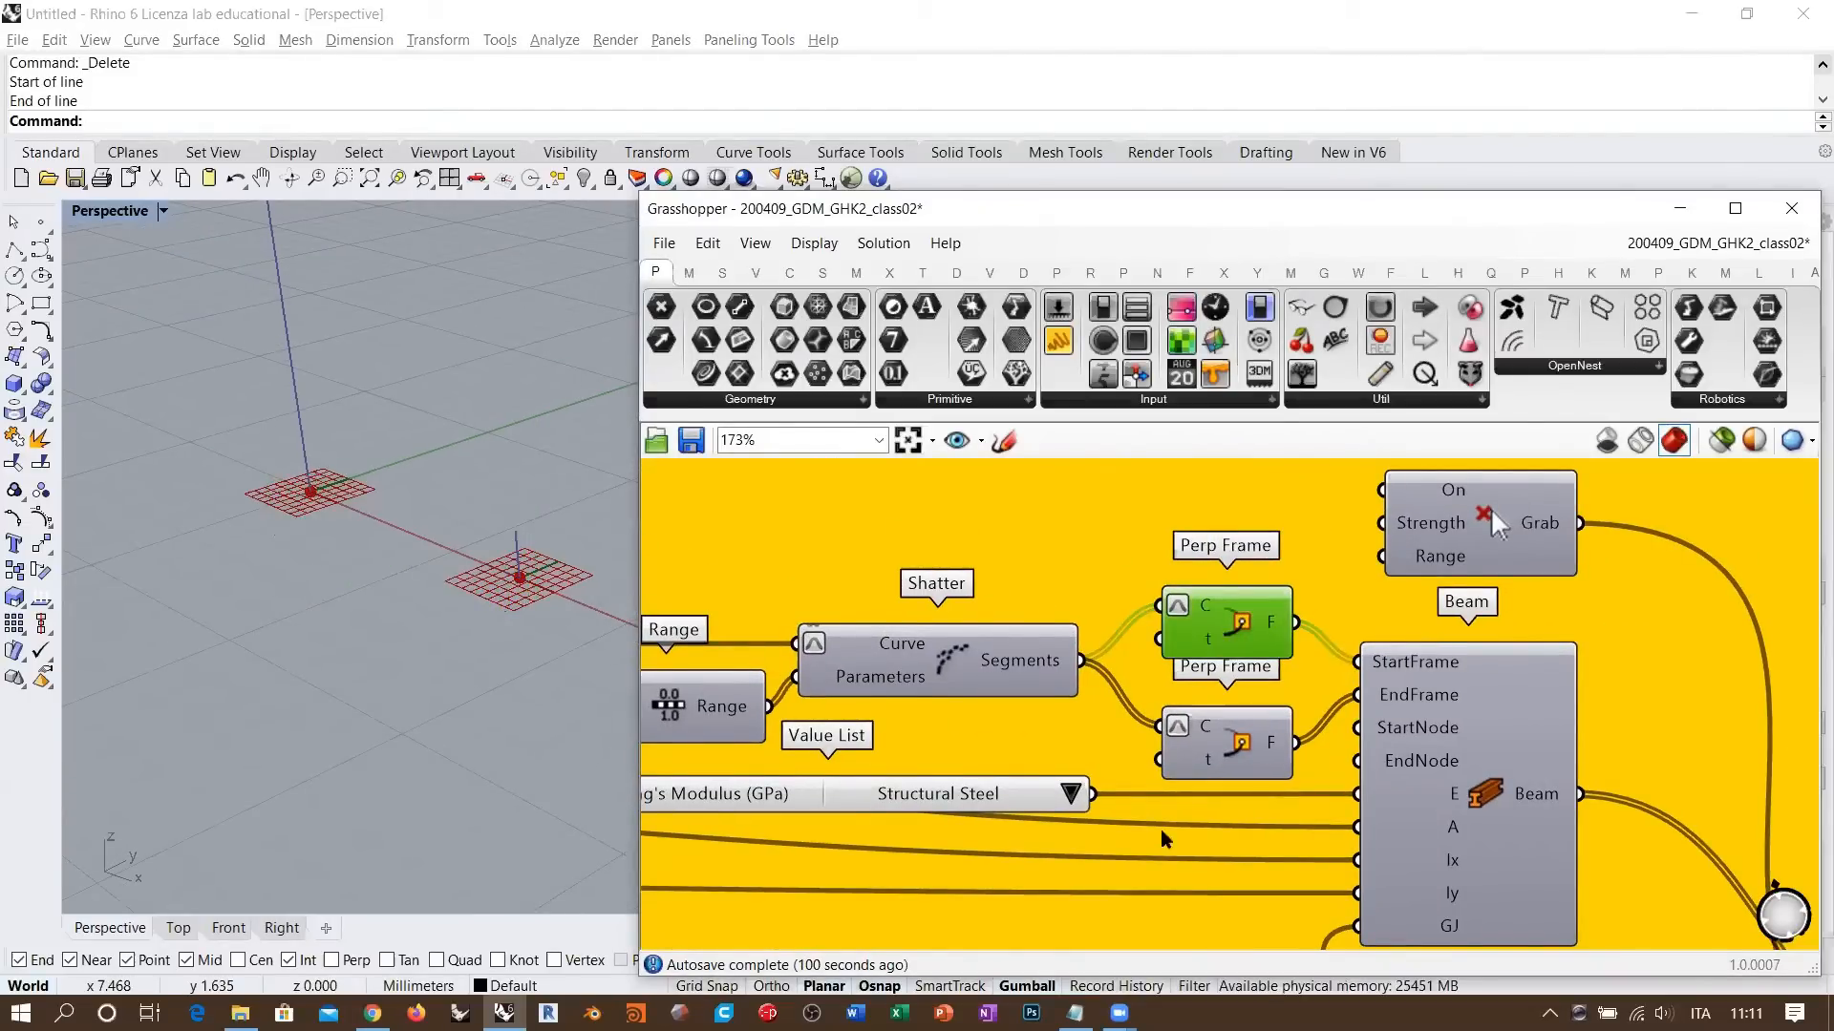
- Sketch a vertical and a horizontal axis crossing on the empty canvas and mark their intersection with a dot
right_click_drag(1205, 906, 1418, 488)
scroll(1418, 488, "down", 2)
right_click_drag(1058, 705, 1414, 665)
right_click_drag(888, 756, 1082, 541)
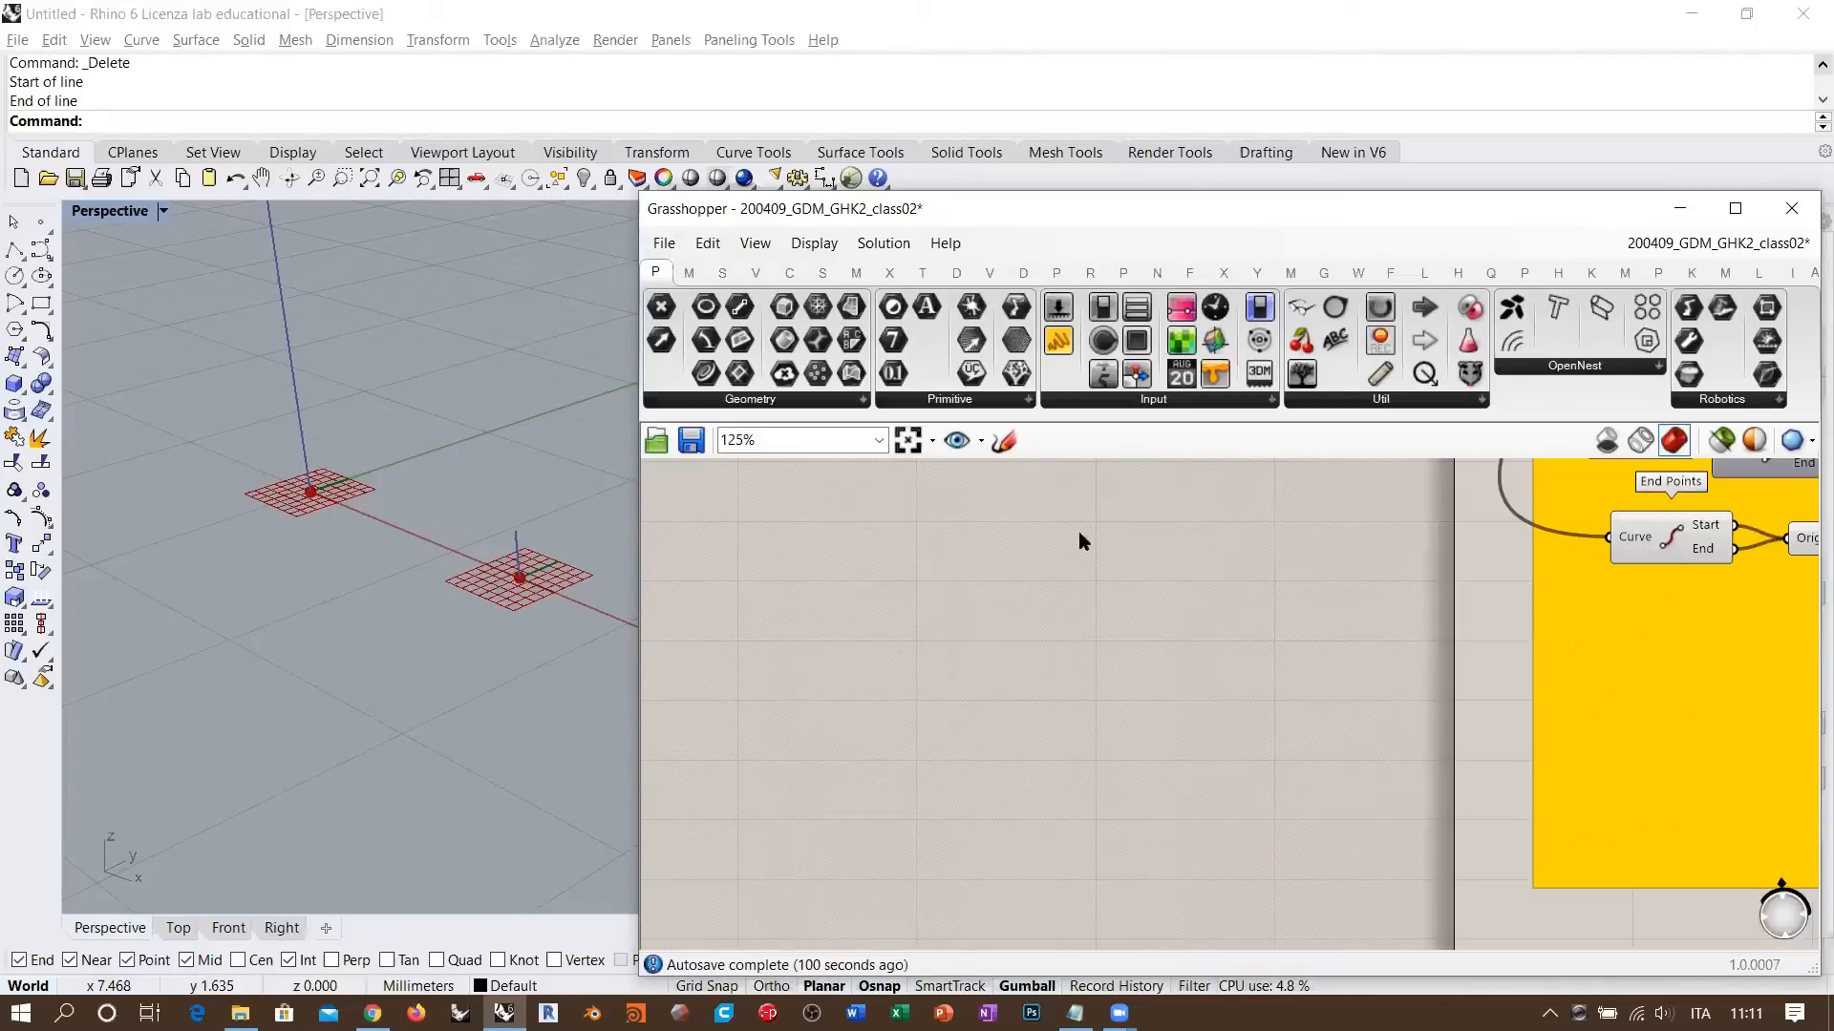
scroll(1140, 611, "up", 2)
left_click_drag(1135, 540, 1141, 904)
left_click_drag(854, 734, 1464, 747)
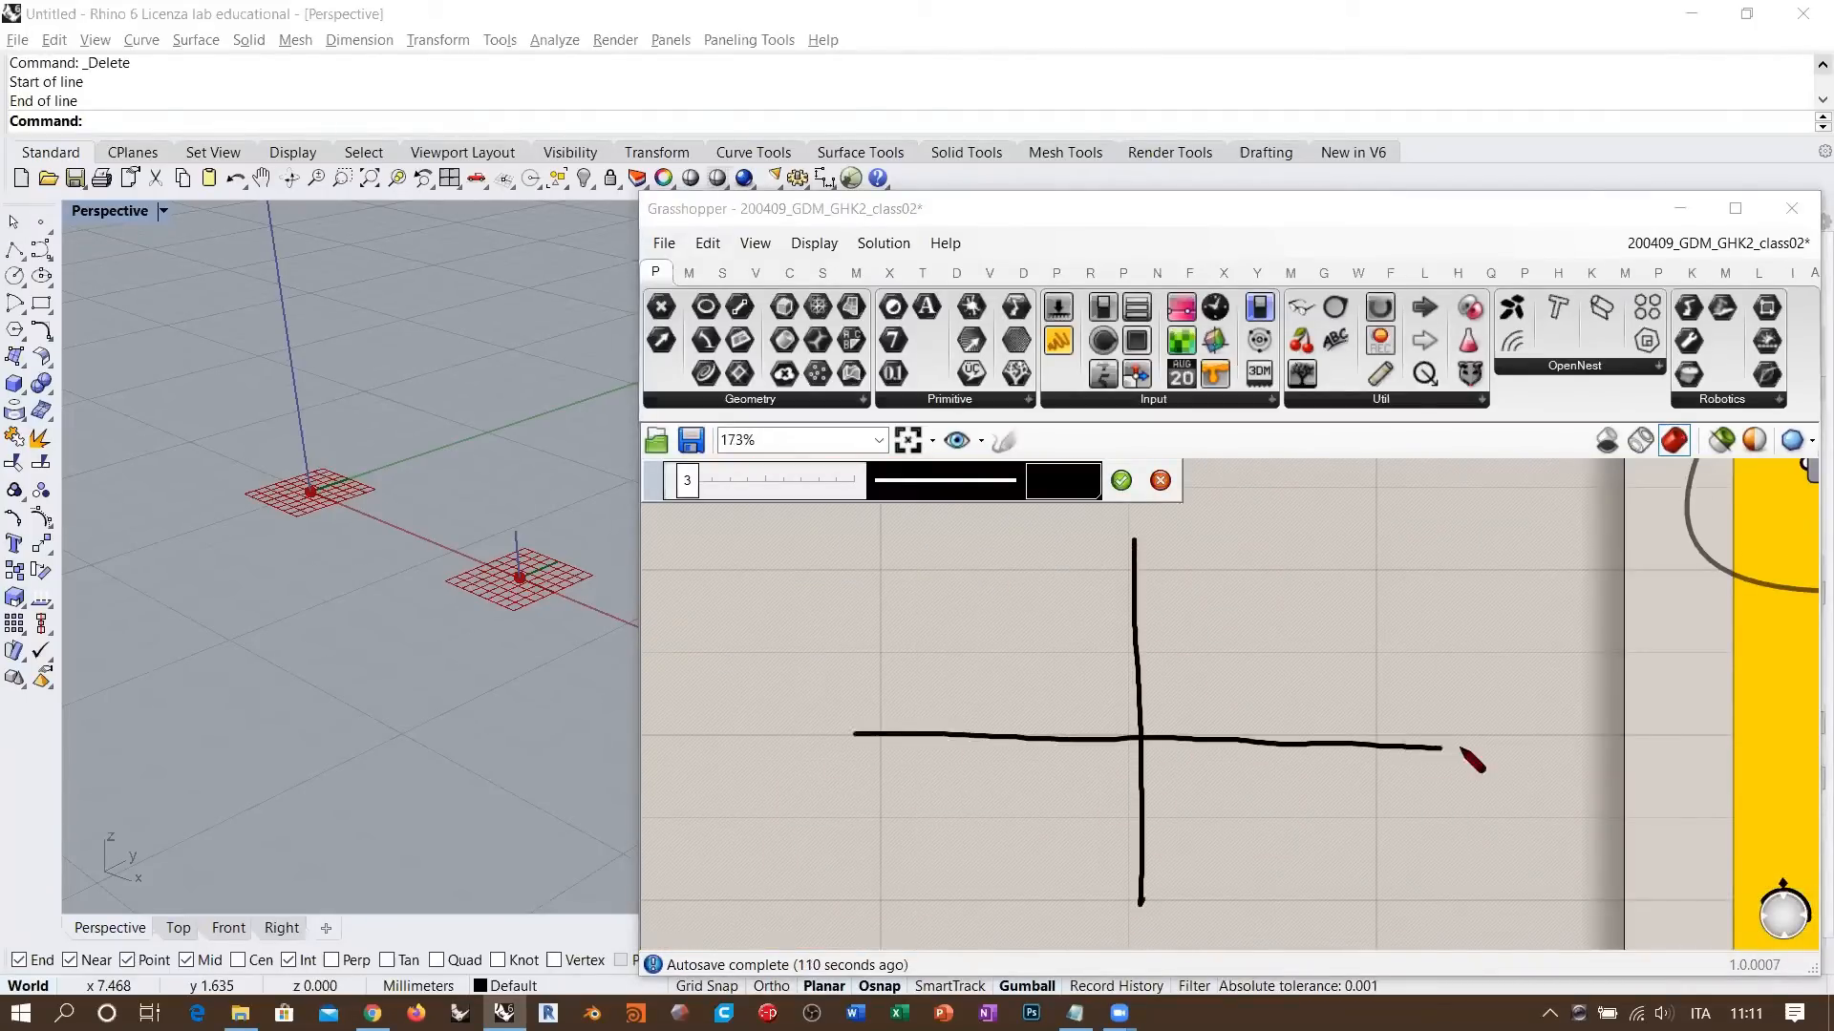
left_click(1142, 737)
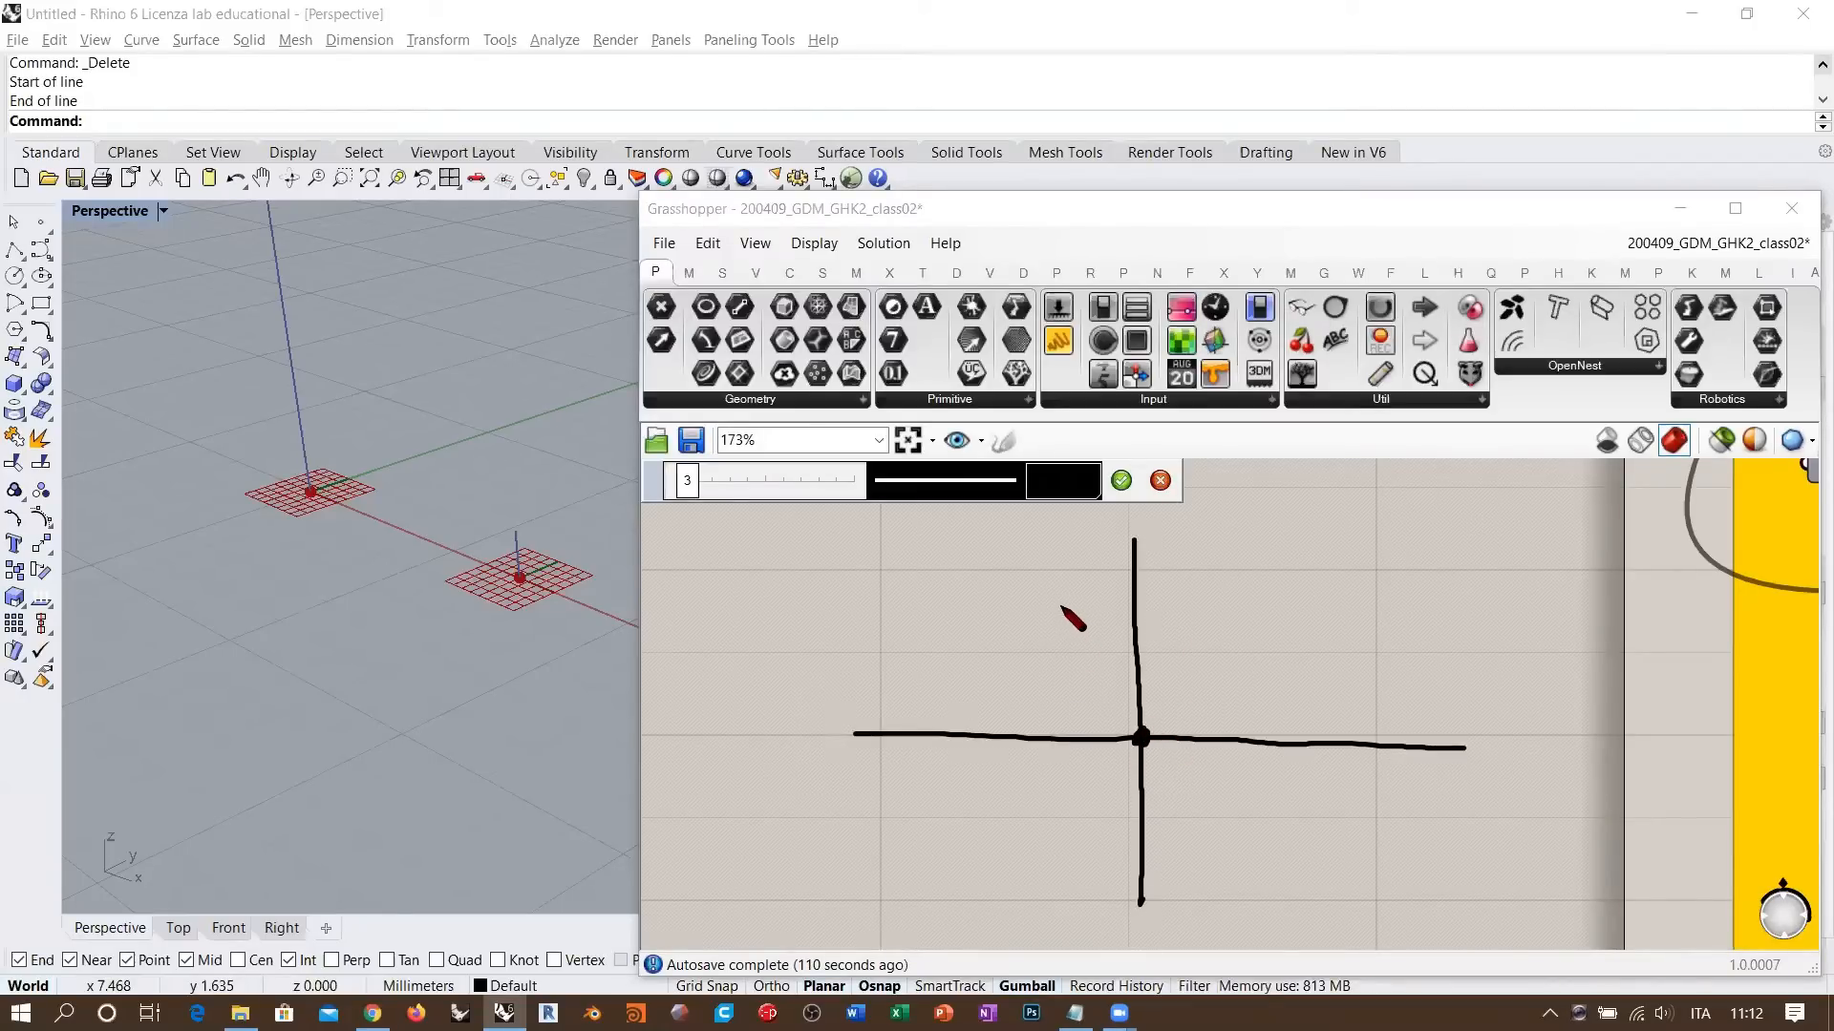
- Sketch an upright dashed rectangle centred on the intersection of the two axes
mouse_move(1062, 607)
left_mouse_down()
mouse_move(1063, 884)
mouse_move(1237, 884)
left_mouse_up()
mouse_move(1062, 605)
left_mouse_down()
mouse_move(1213, 602)
mouse_move(1227, 879)
left_mouse_up()
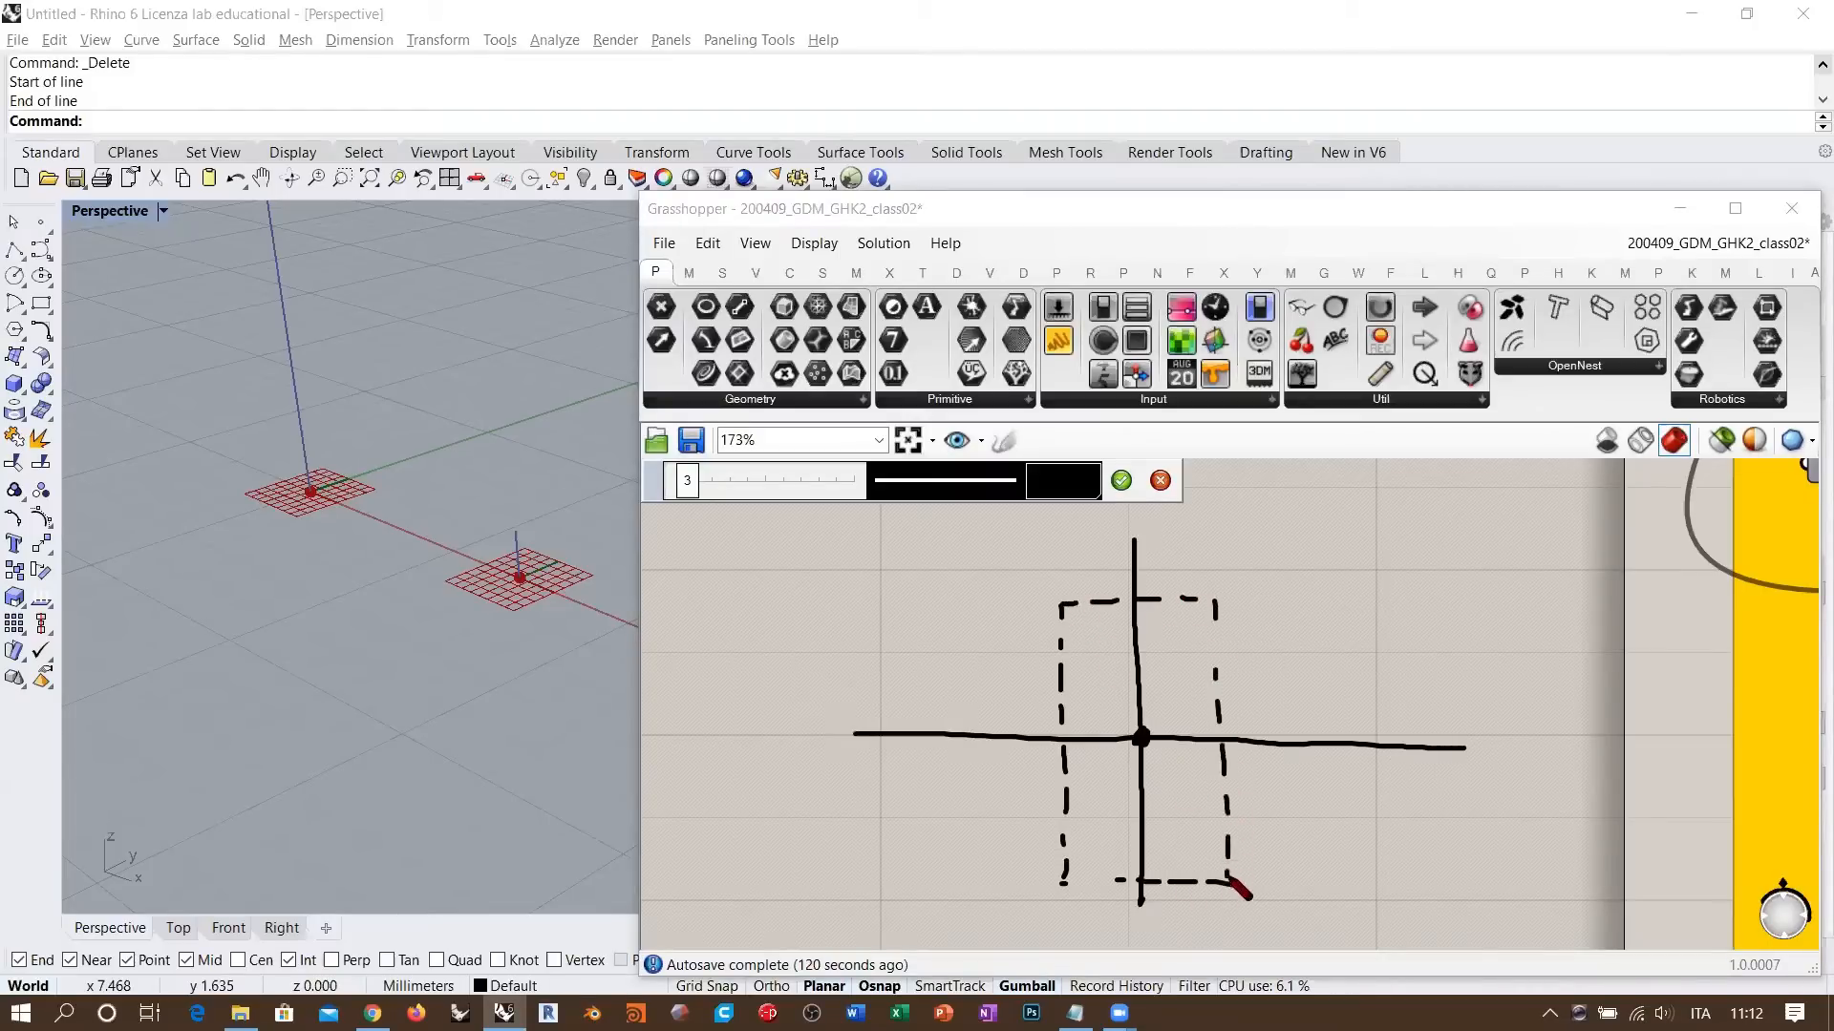
left_click_drag(1061, 887, 1142, 884)
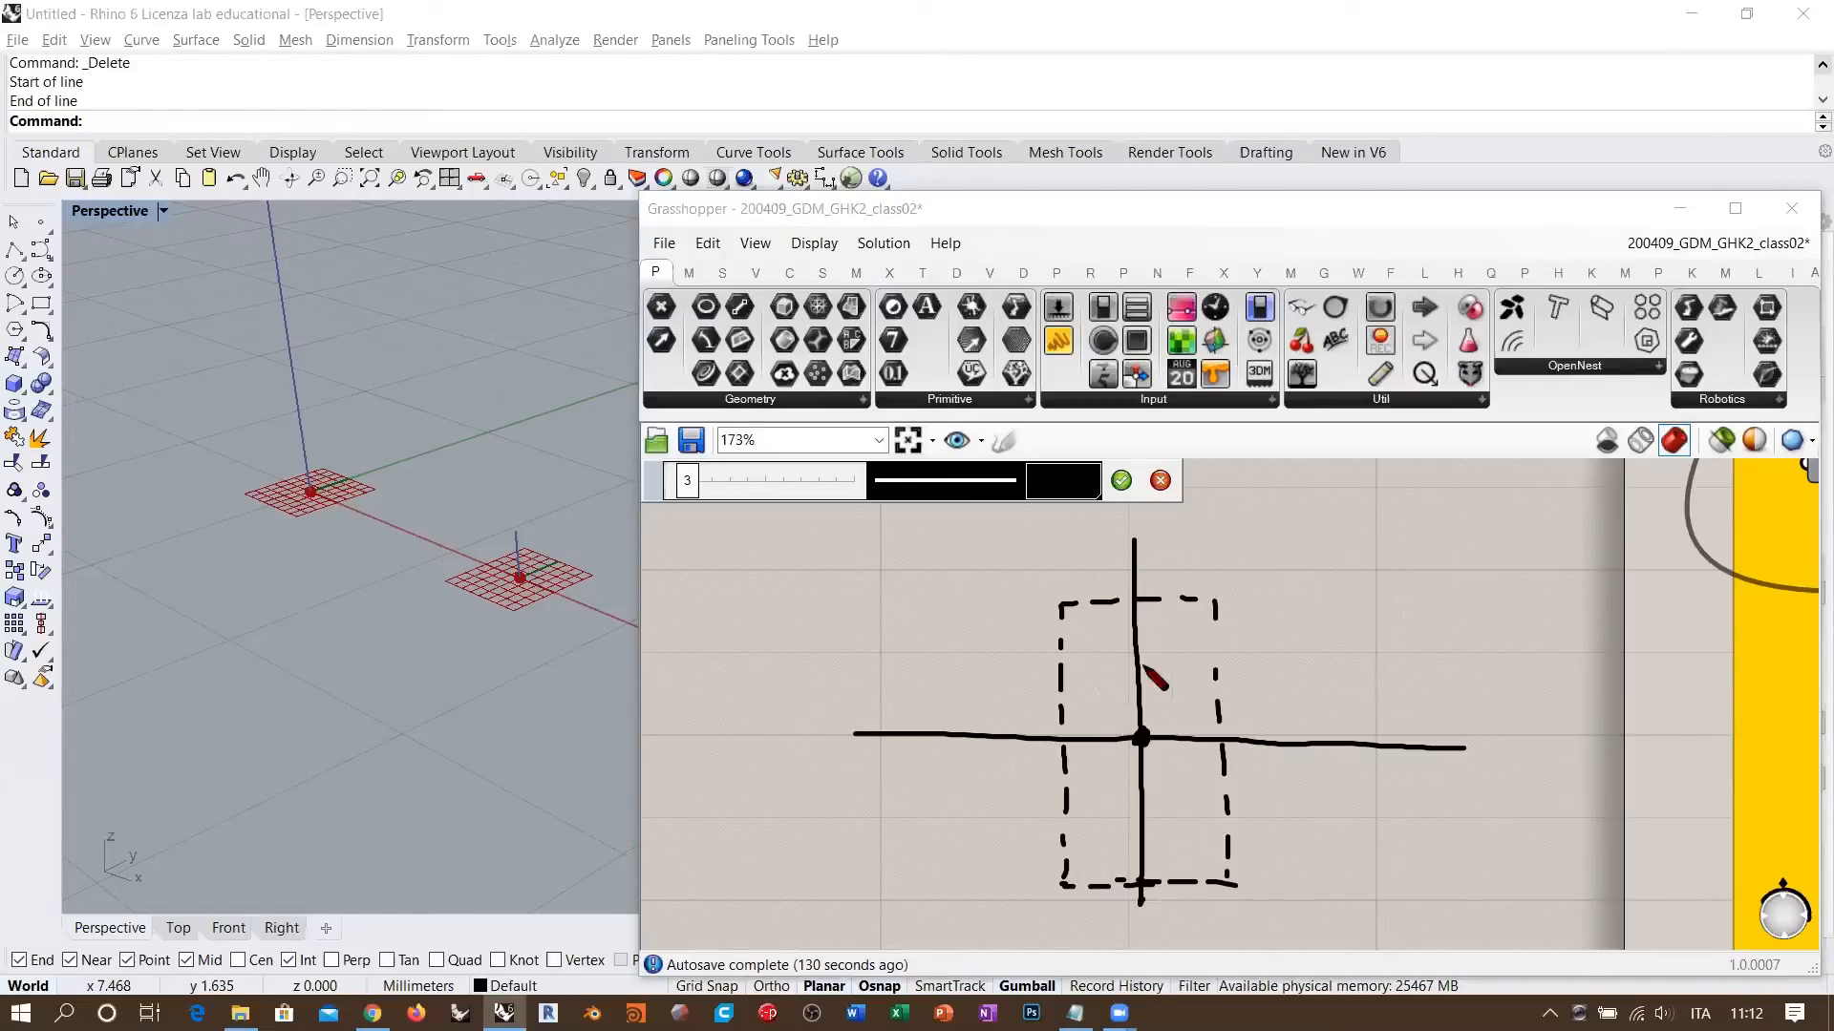
- Hatch the inside of the dashed rectangle with diagonal strokes
left_click_drag(1084, 611, 1069, 652)
left_click_drag(1140, 611, 1090, 716)
left_click_drag(1161, 651, 1090, 788)
left_click_drag(1191, 677, 1096, 836)
left_click_drag(1185, 762, 1119, 853)
mouse_move(1203, 800)
left_mouse_down()
mouse_move(1170, 854)
mouse_move(1200, 881)
left_mouse_up()
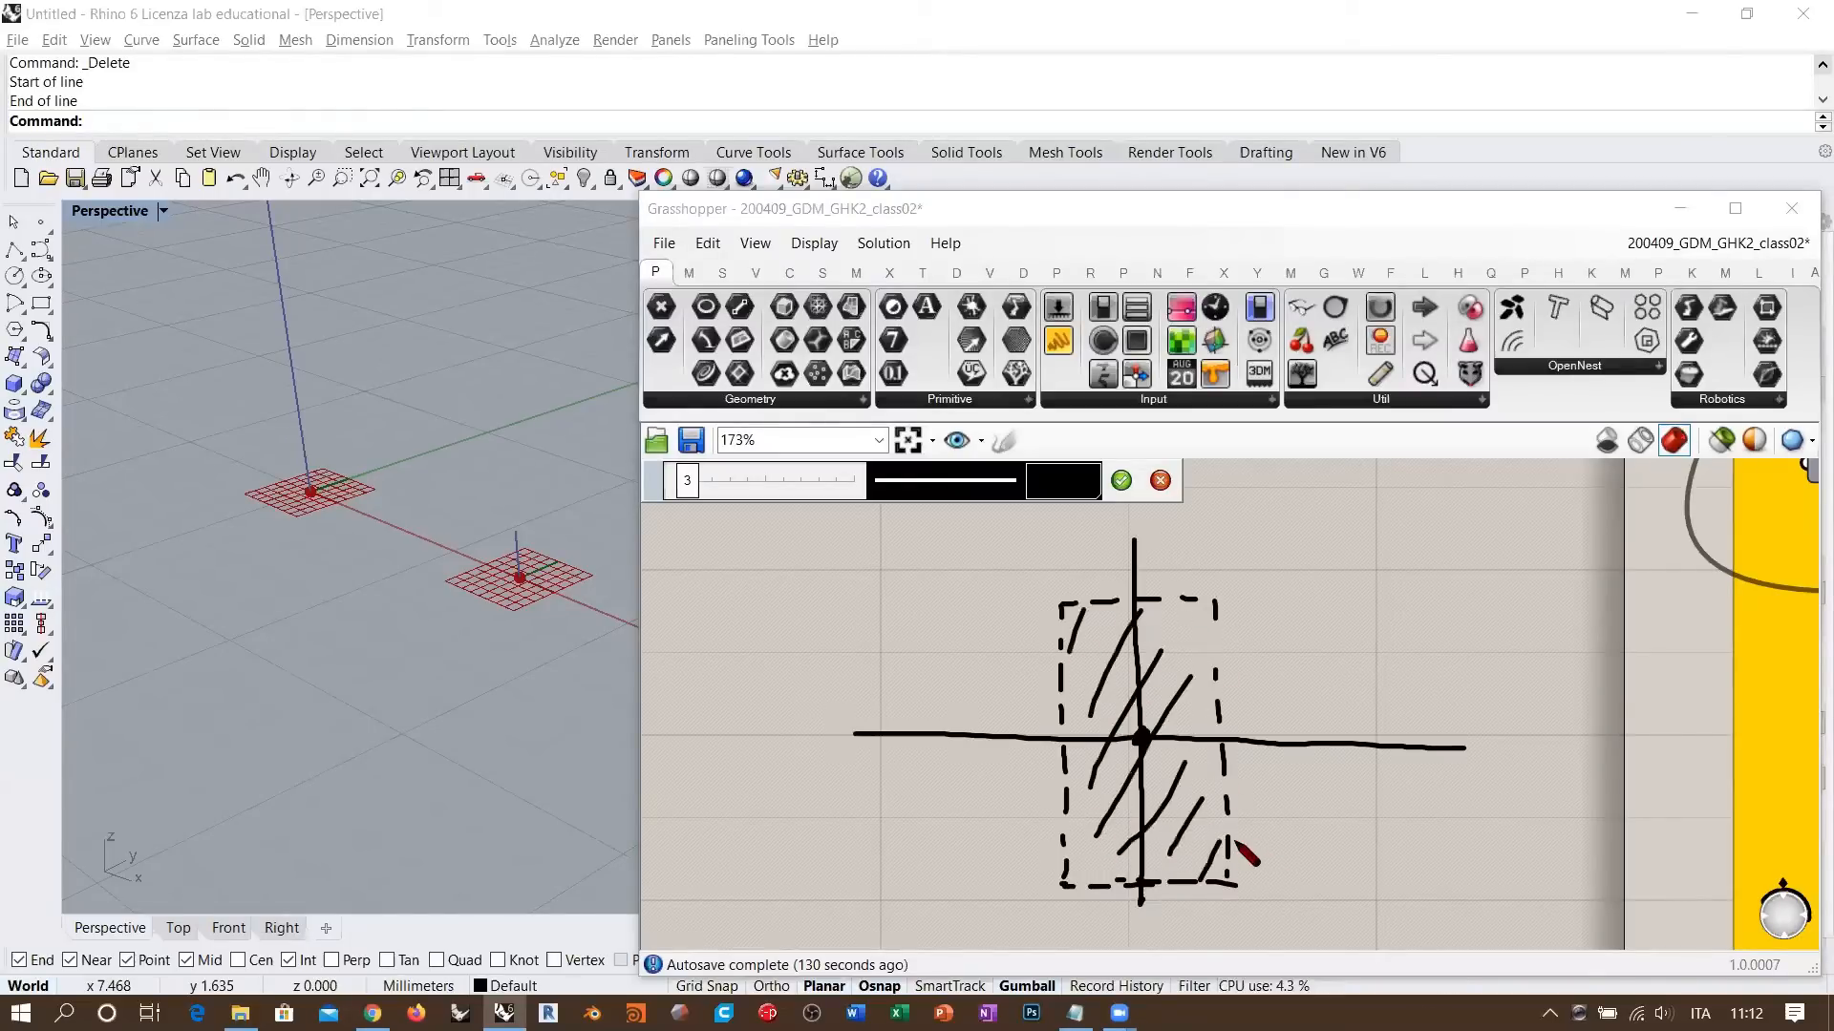
- Retrace the vertical and horizontal axes through the hatched rectangle to emphasise them
left_click_drag(1136, 542, 1143, 895)
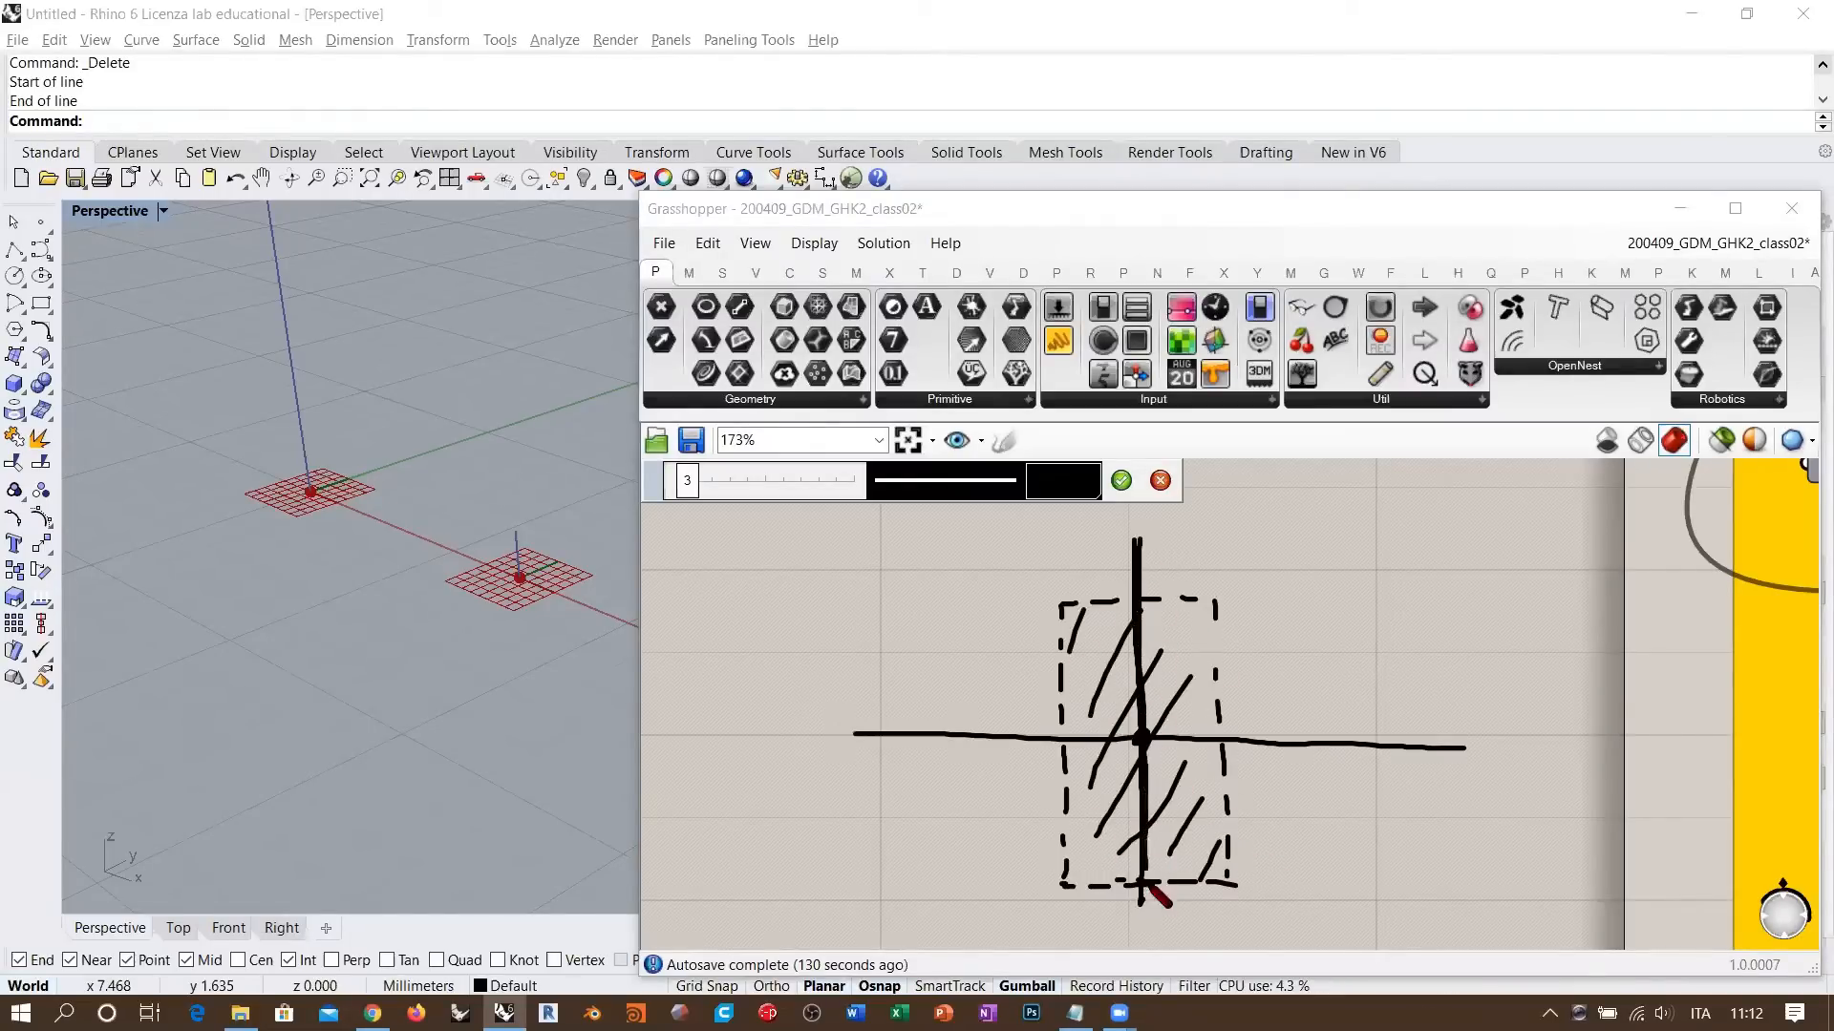
left_click_drag(886, 740, 1416, 751)
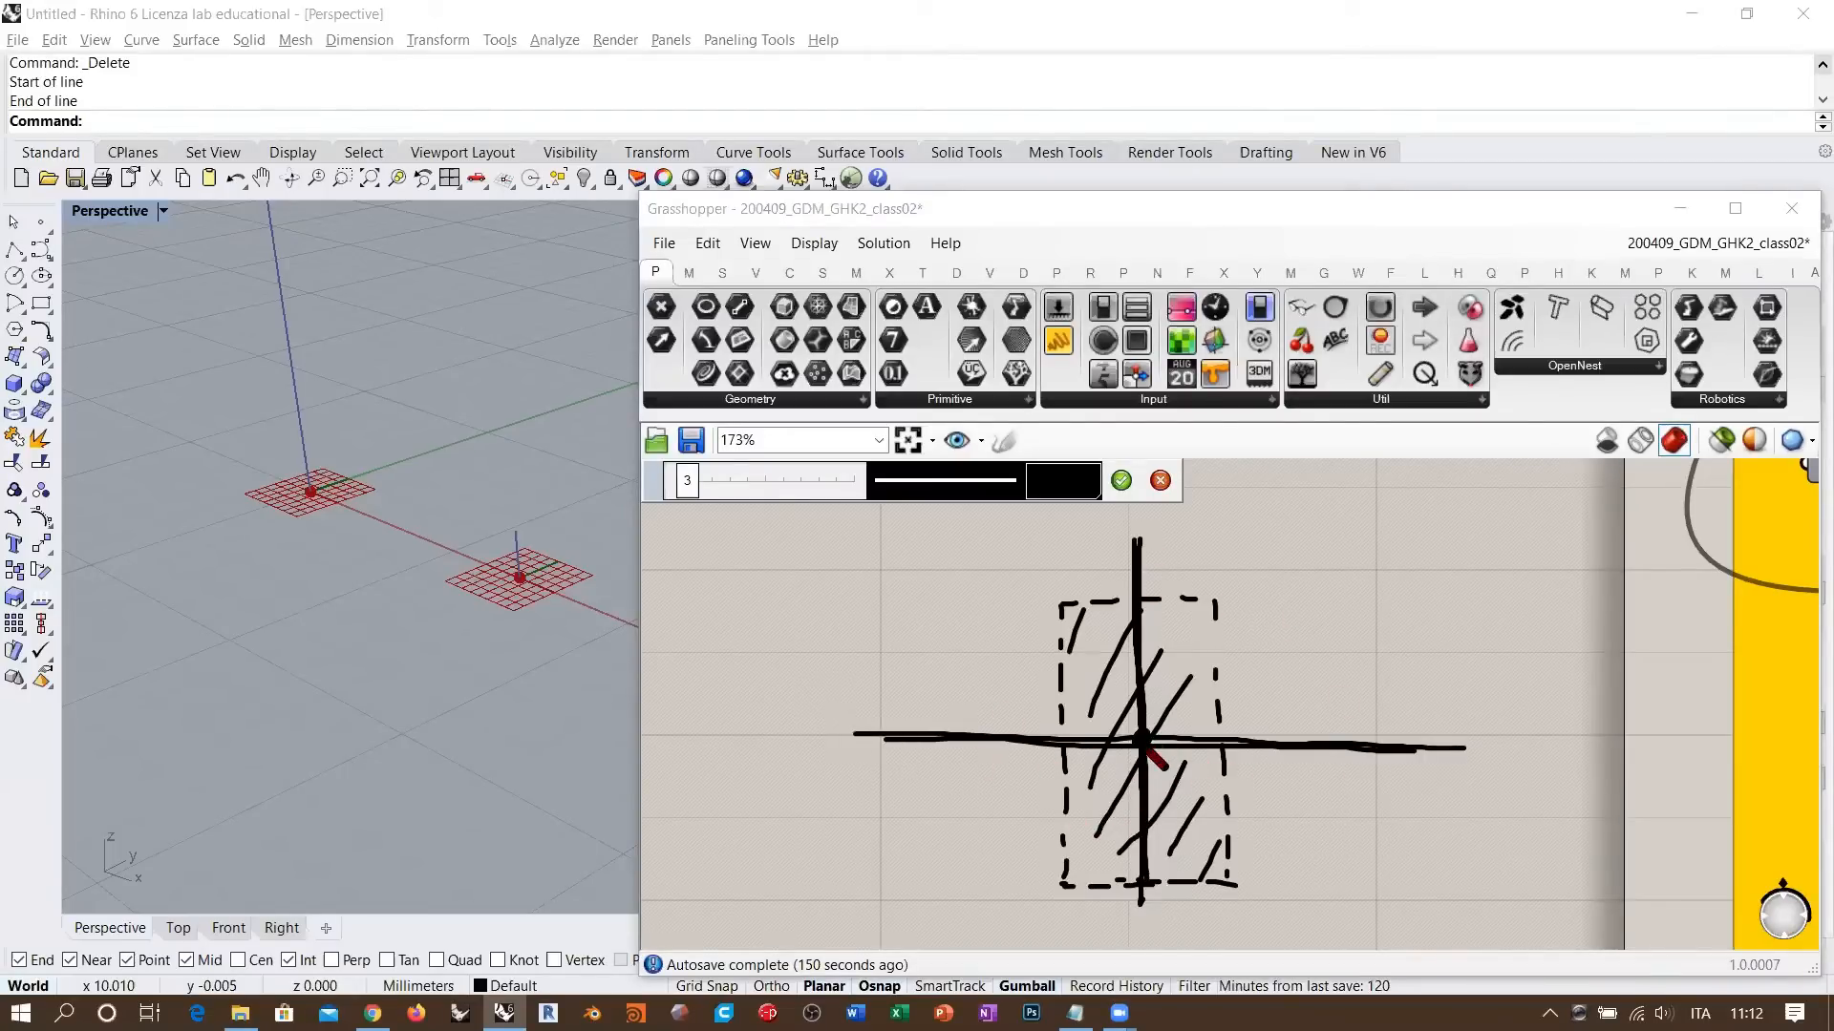
left_click_drag(1043, 736, 1236, 740)
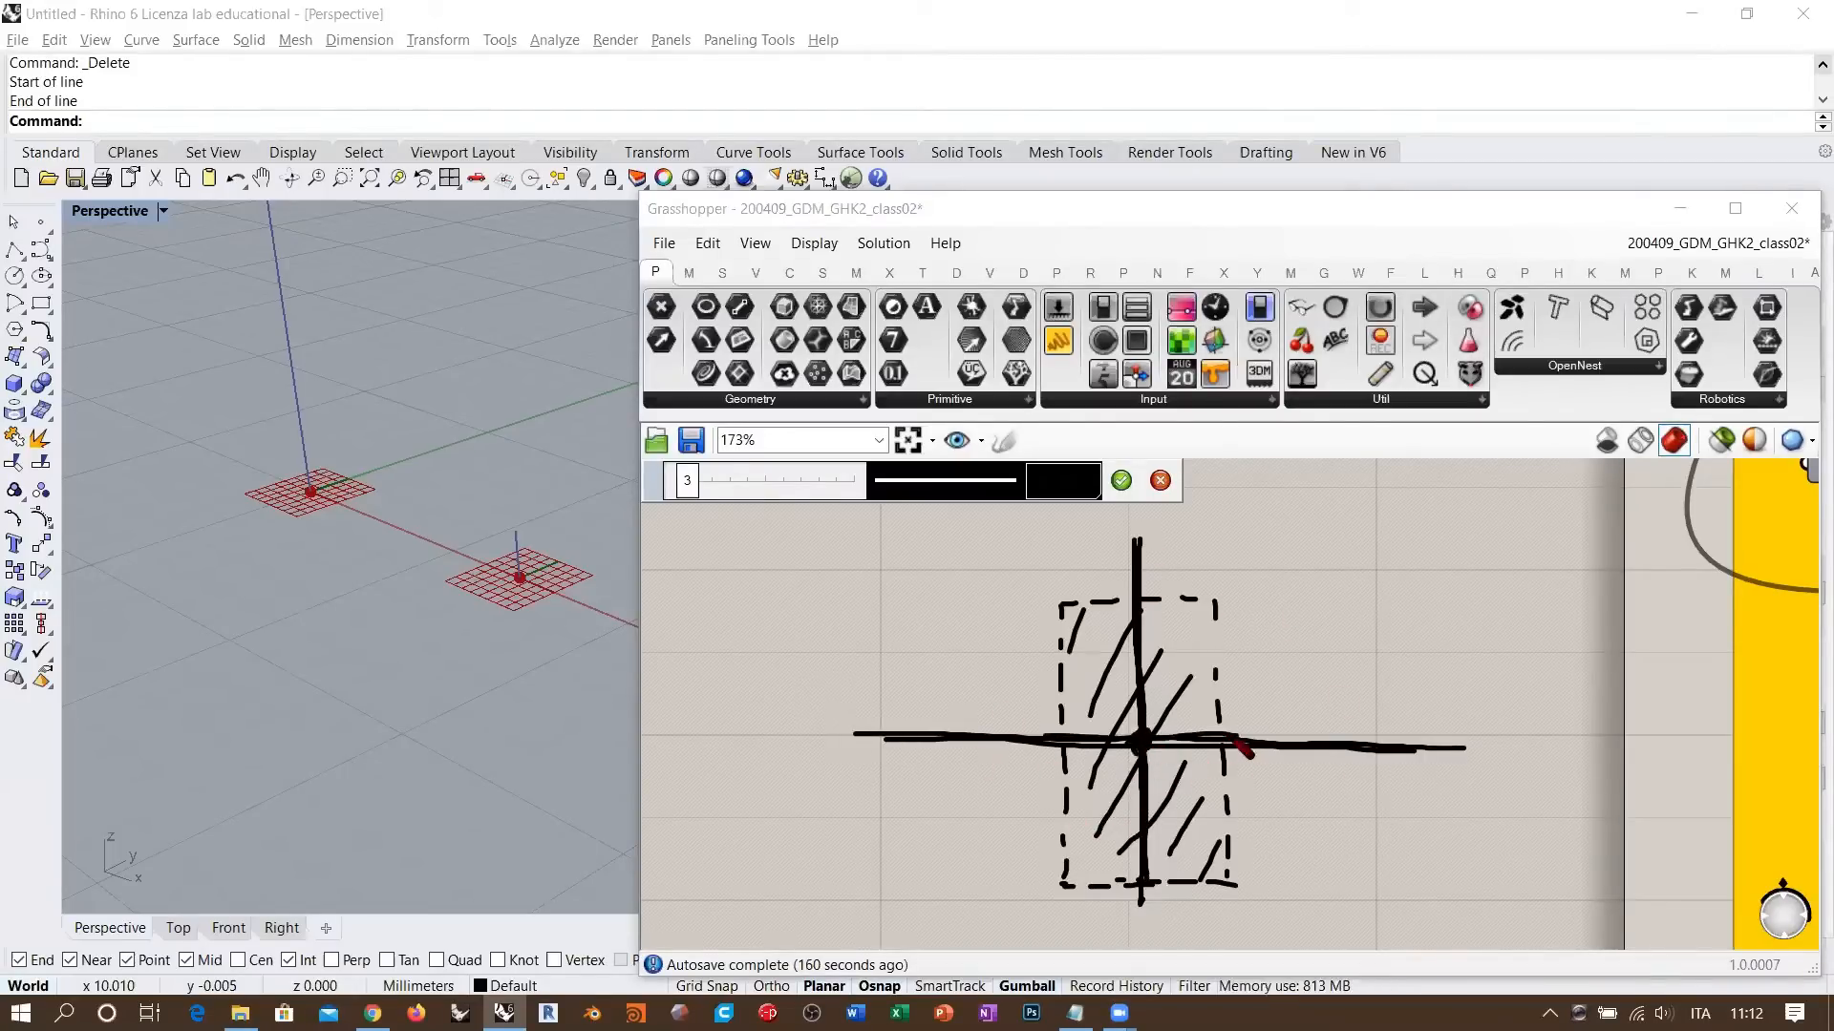
left_click_drag(1144, 668, 1138, 824)
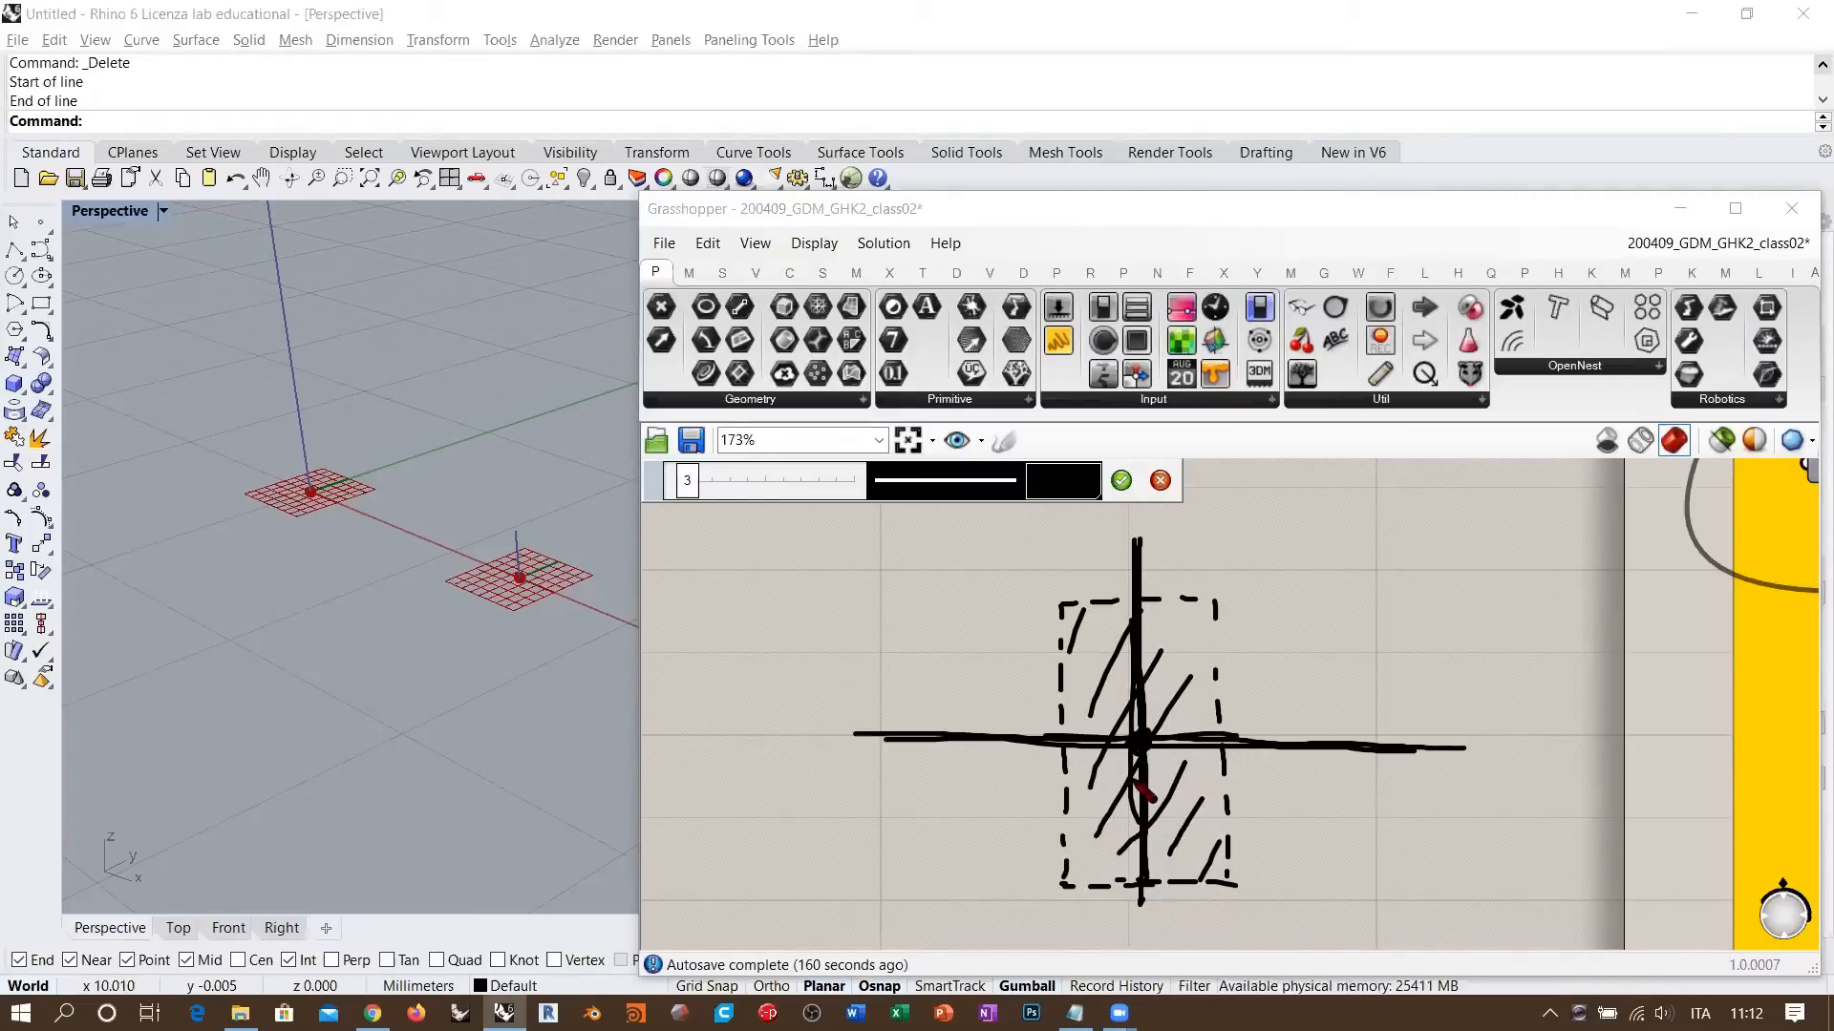
- Sketch a wide oval off-centre from the axes, overlapping the rectangle, and retrace parts of the rectangle's outline
mouse_move(1193, 814)
left_mouse_down()
mouse_move(1105, 803)
mouse_move(1100, 649)
mouse_move(1309, 622)
mouse_move(1404, 728)
mouse_move(1294, 805)
mouse_move(1194, 818)
left_mouse_up()
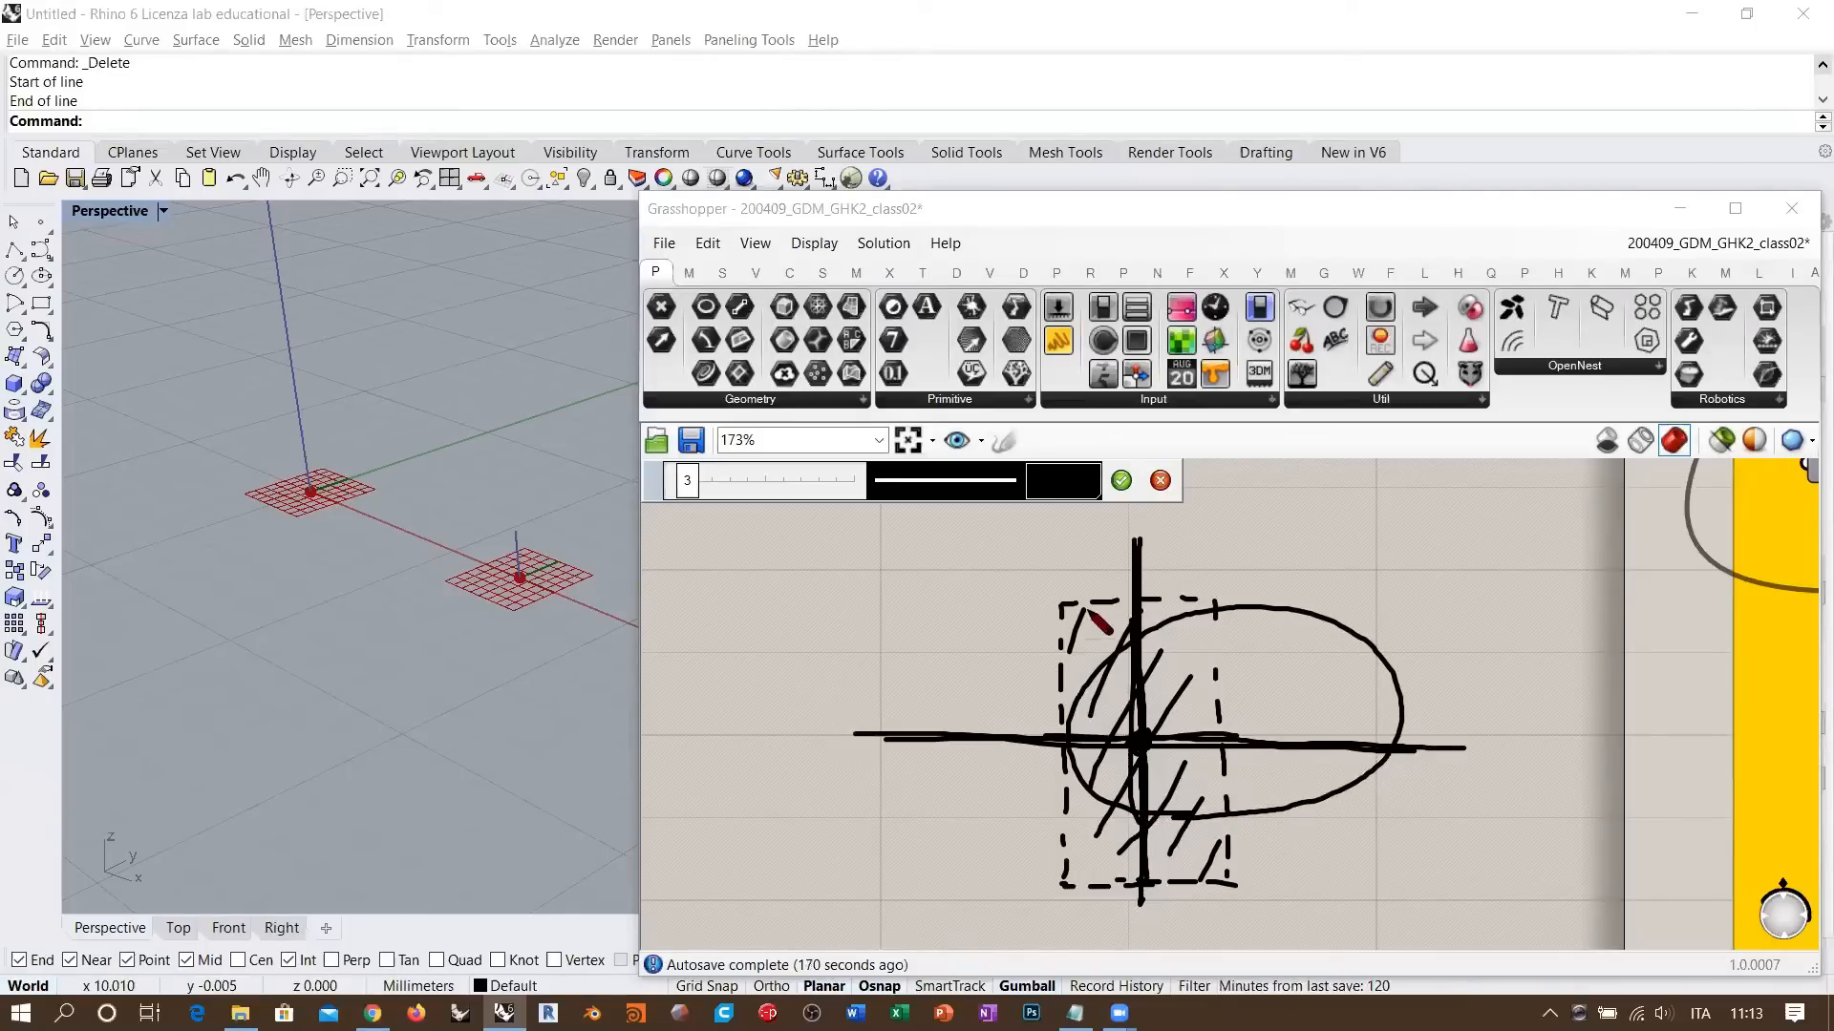
left_click_drag(1062, 594, 1058, 688)
left_click_drag(1065, 756, 1063, 845)
left_click_drag(1063, 860, 1061, 874)
mouse_move(1091, 878)
left_mouse_down()
mouse_move(1159, 882)
mouse_move(1223, 771)
mouse_move(1218, 599)
mouse_move(1049, 593)
left_mouse_up()
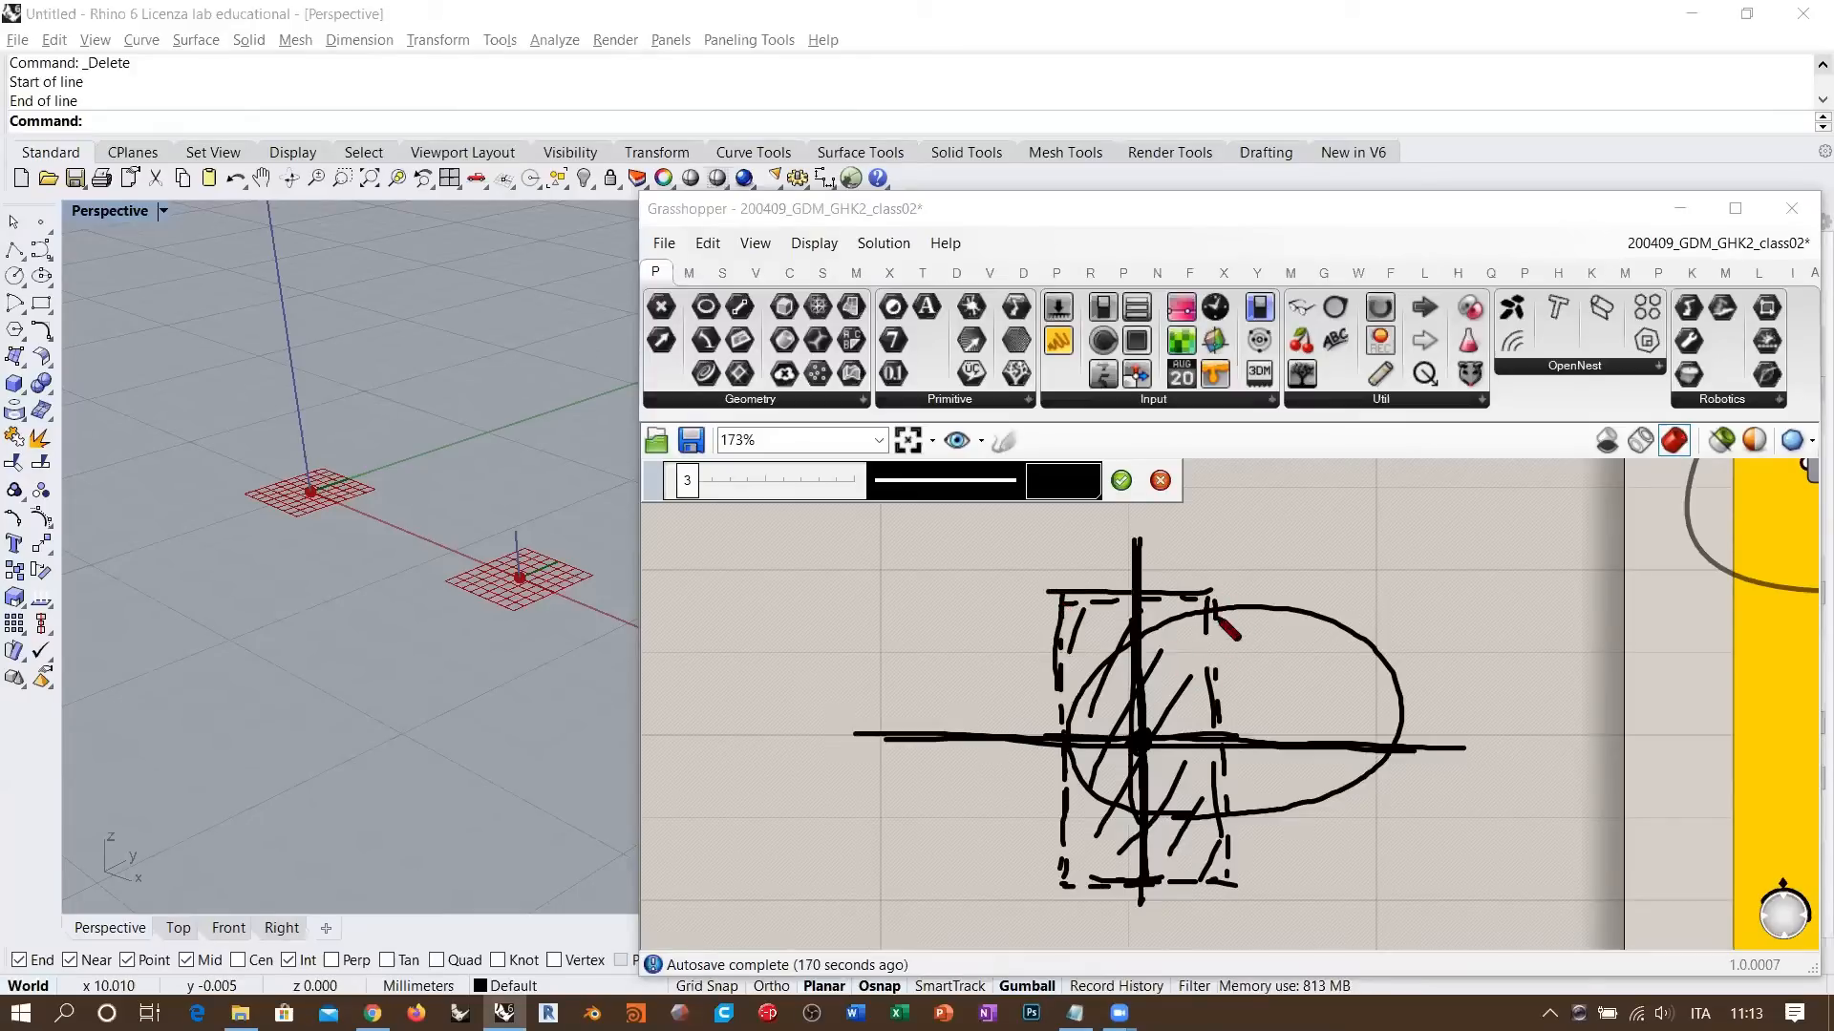
- Hatch the oval with diagonal strokes and retrace the vertical axis running through it
mouse_move(1211, 611)
left_mouse_down()
mouse_move(1077, 709)
mouse_move(1230, 821)
mouse_move(1411, 749)
mouse_move(1190, 626)
mouse_move(1136, 638)
left_mouse_up()
left_click_drag(1149, 647, 1066, 736)
left_click_drag(1194, 653, 1095, 763)
left_click_drag(1228, 646, 1132, 791)
mouse_move(1281, 623)
left_mouse_down()
mouse_move(1158, 804)
mouse_move(1203, 790)
left_mouse_up()
left_click_drag(1332, 657, 1229, 798)
left_click_drag(1352, 673, 1279, 802)
left_click_drag(1395, 693, 1327, 788)
left_click_drag(1388, 734, 1363, 784)
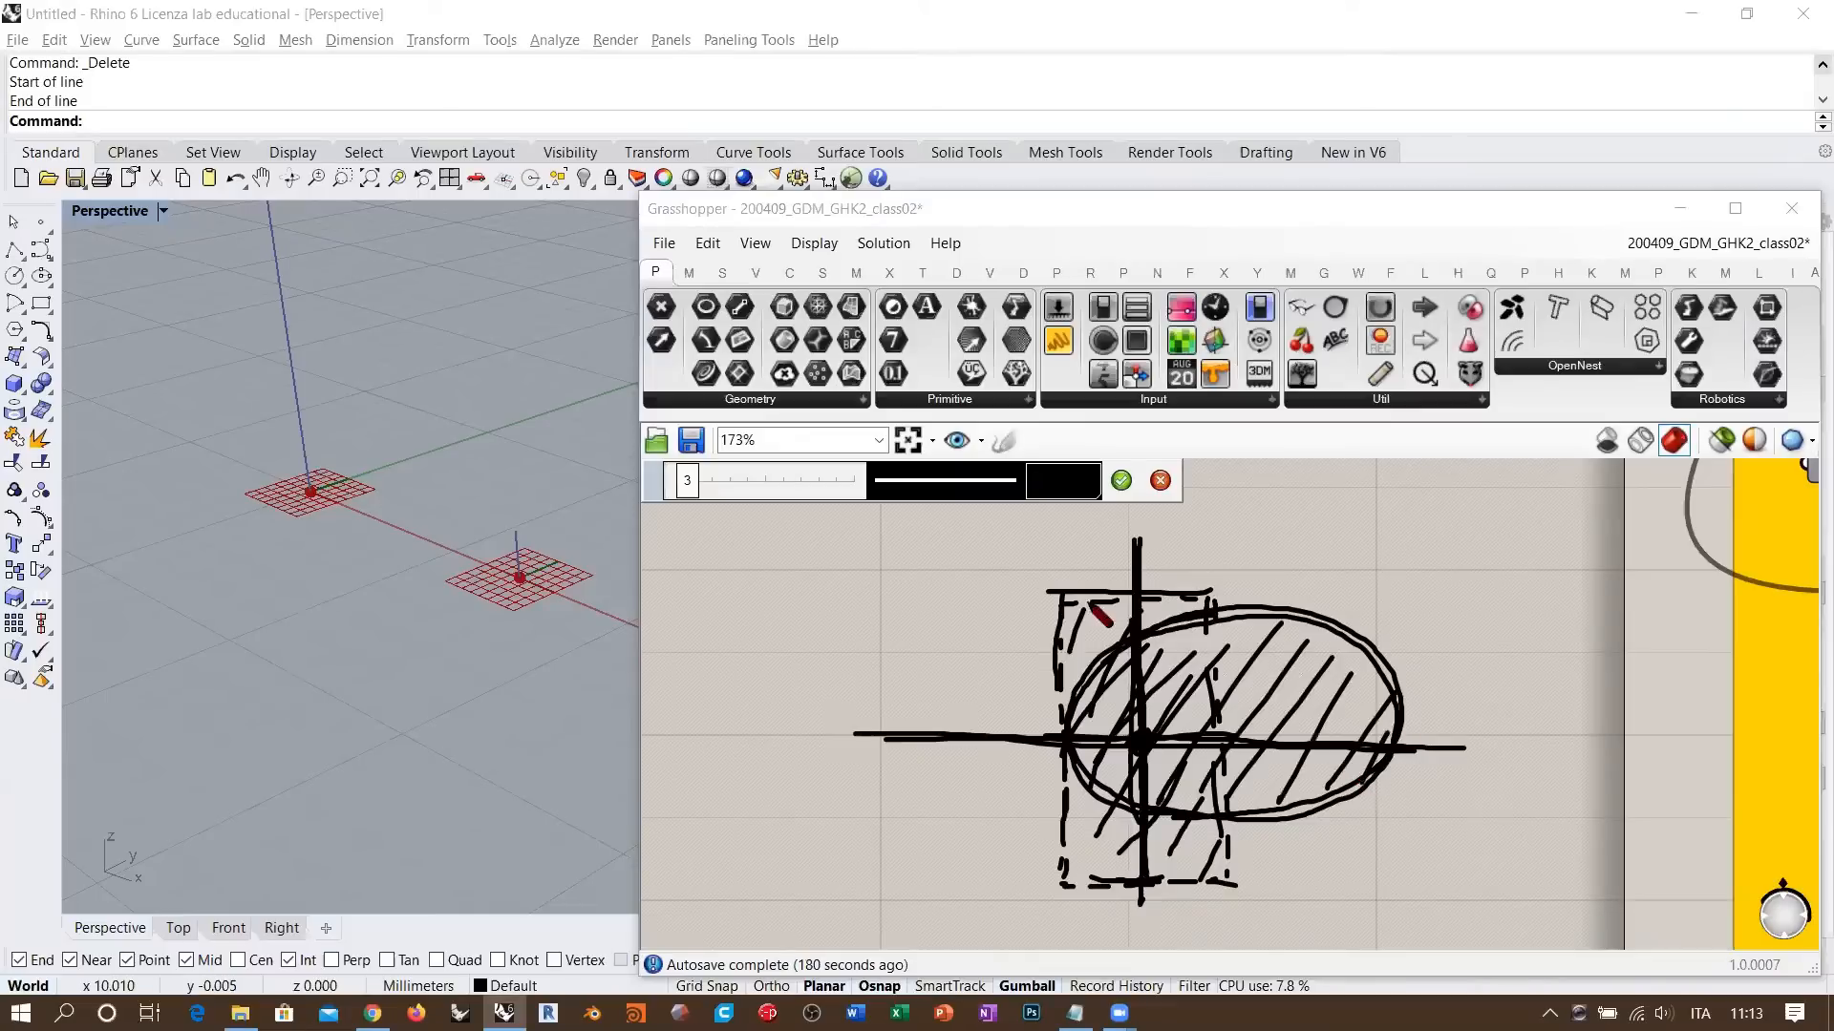
left_click_drag(1137, 533, 1148, 887)
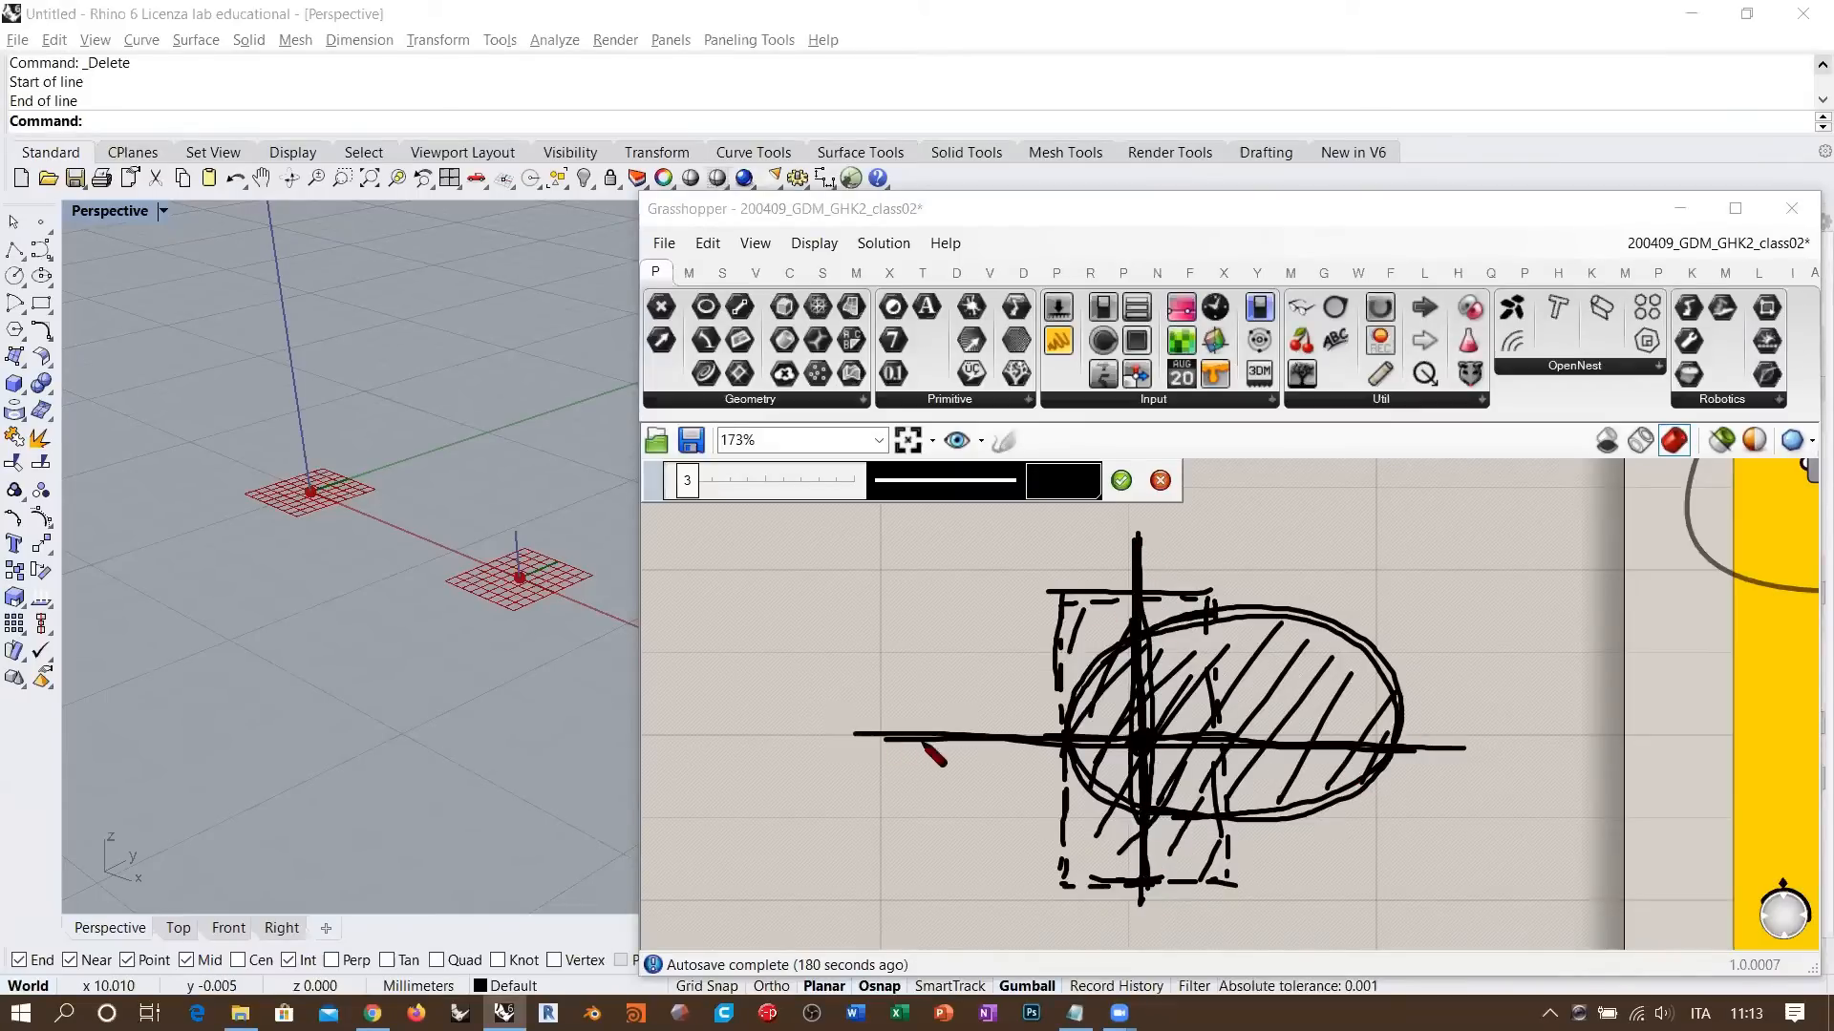
- Retrace the horizontal axis through the oval, finish the sketch and move it closer to the round cross-section group
left_click_drag(1281, 750, 1432, 753)
left_click(1159, 482)
scroll(948, 638, "down", 5)
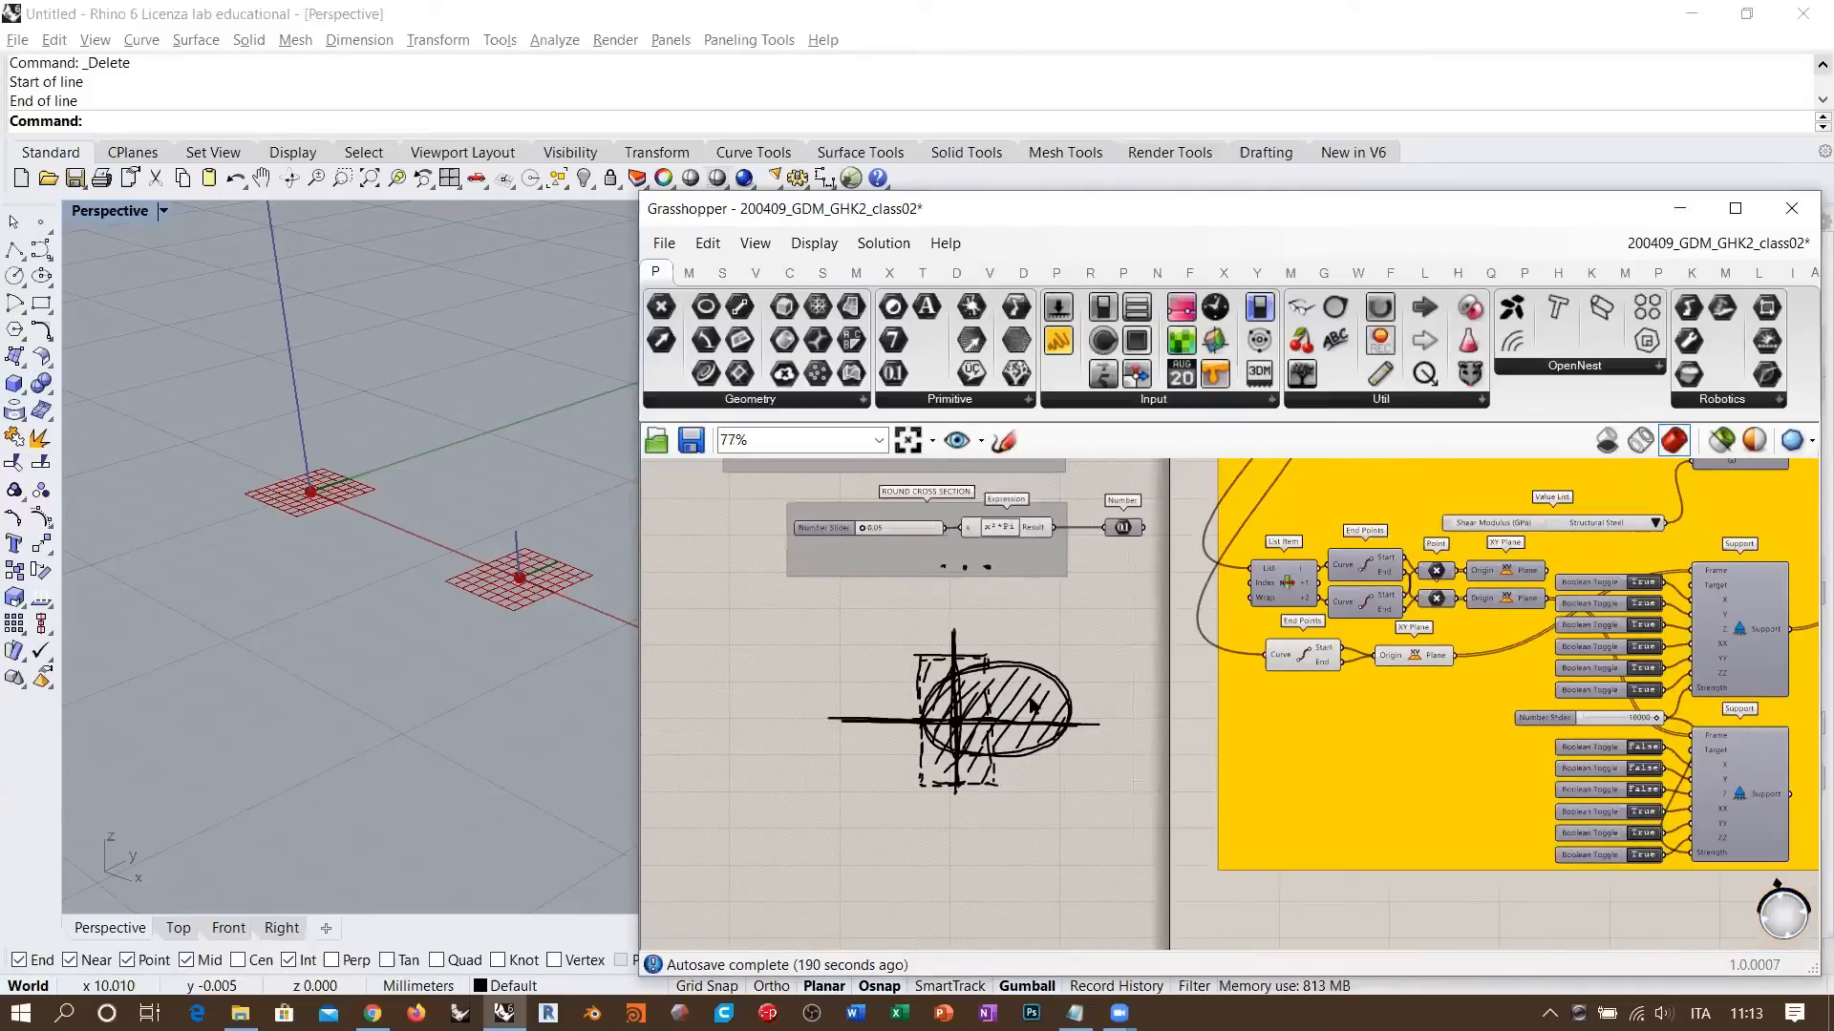
right_click_drag(987, 700, 983, 719)
left_click_drag(1096, 741, 1050, 702)
scroll(1025, 576, "down", 1)
right_click_drag(1025, 577, 1069, 688)
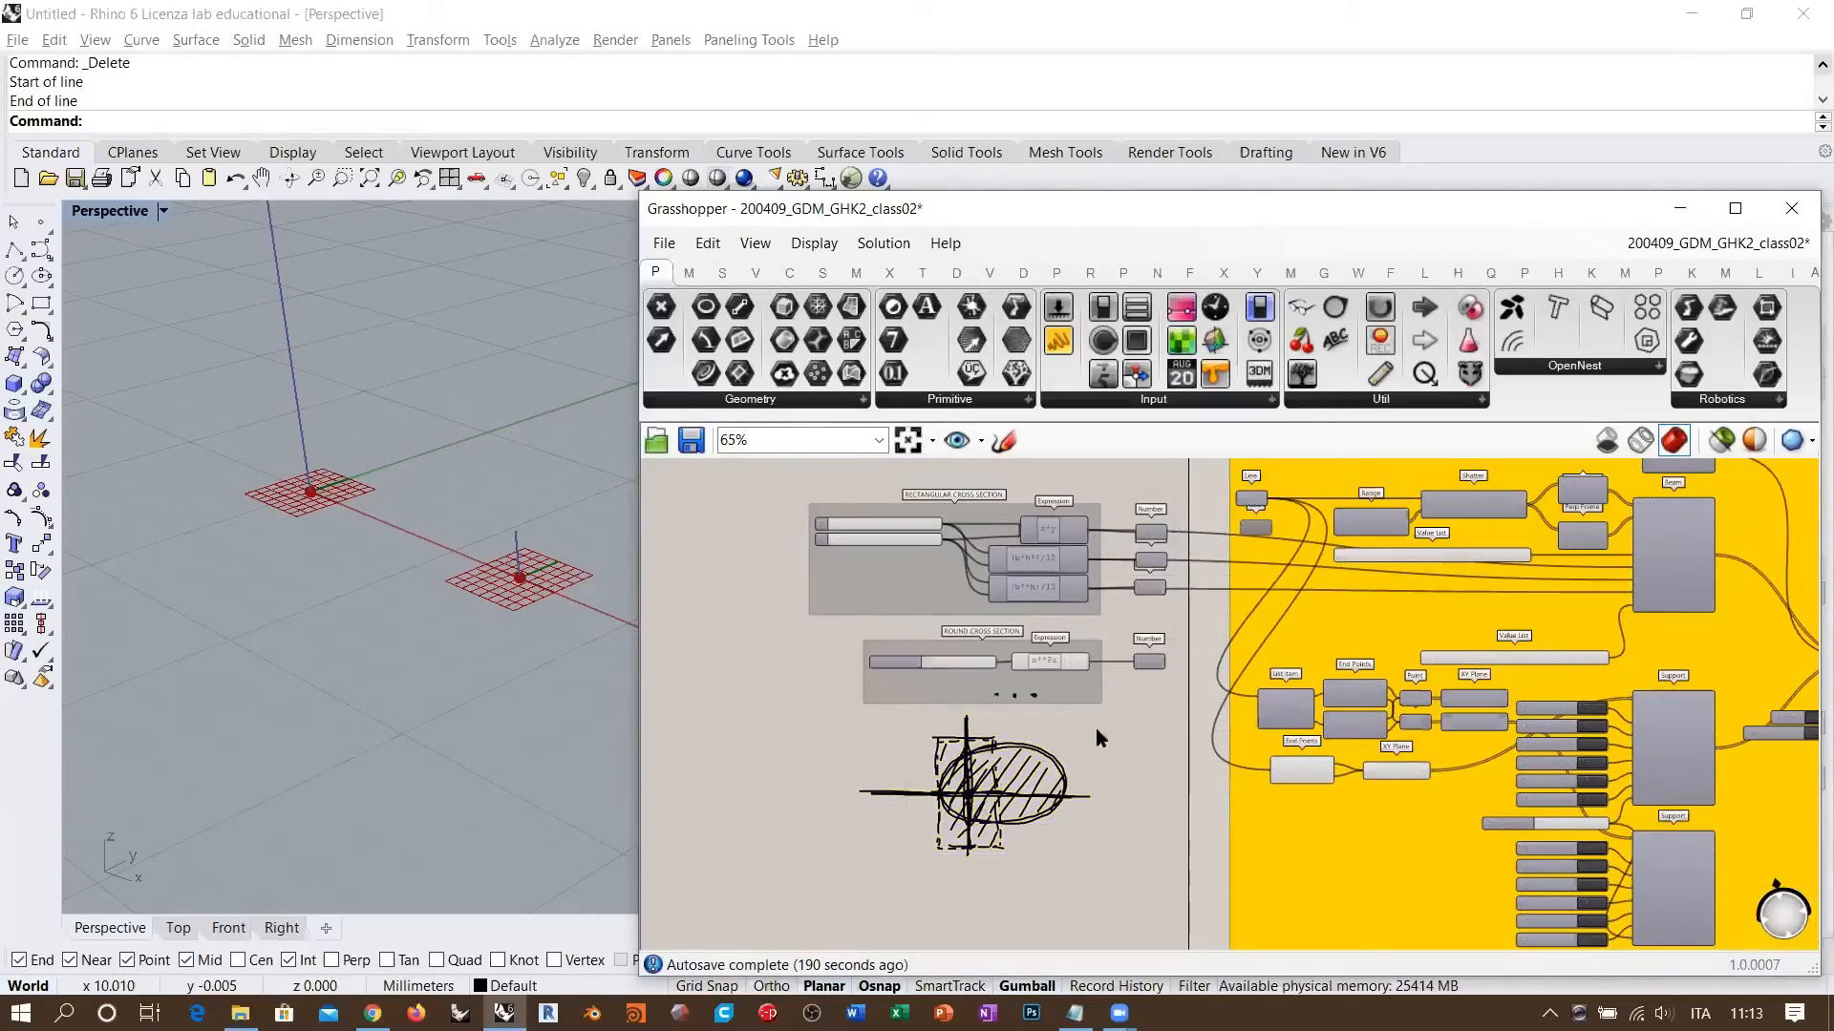
- Move the Shear Modulus value list up level with the Beam component's GJ input, underneath the Young's Modulus list
scroll(1454, 540, "up", 6)
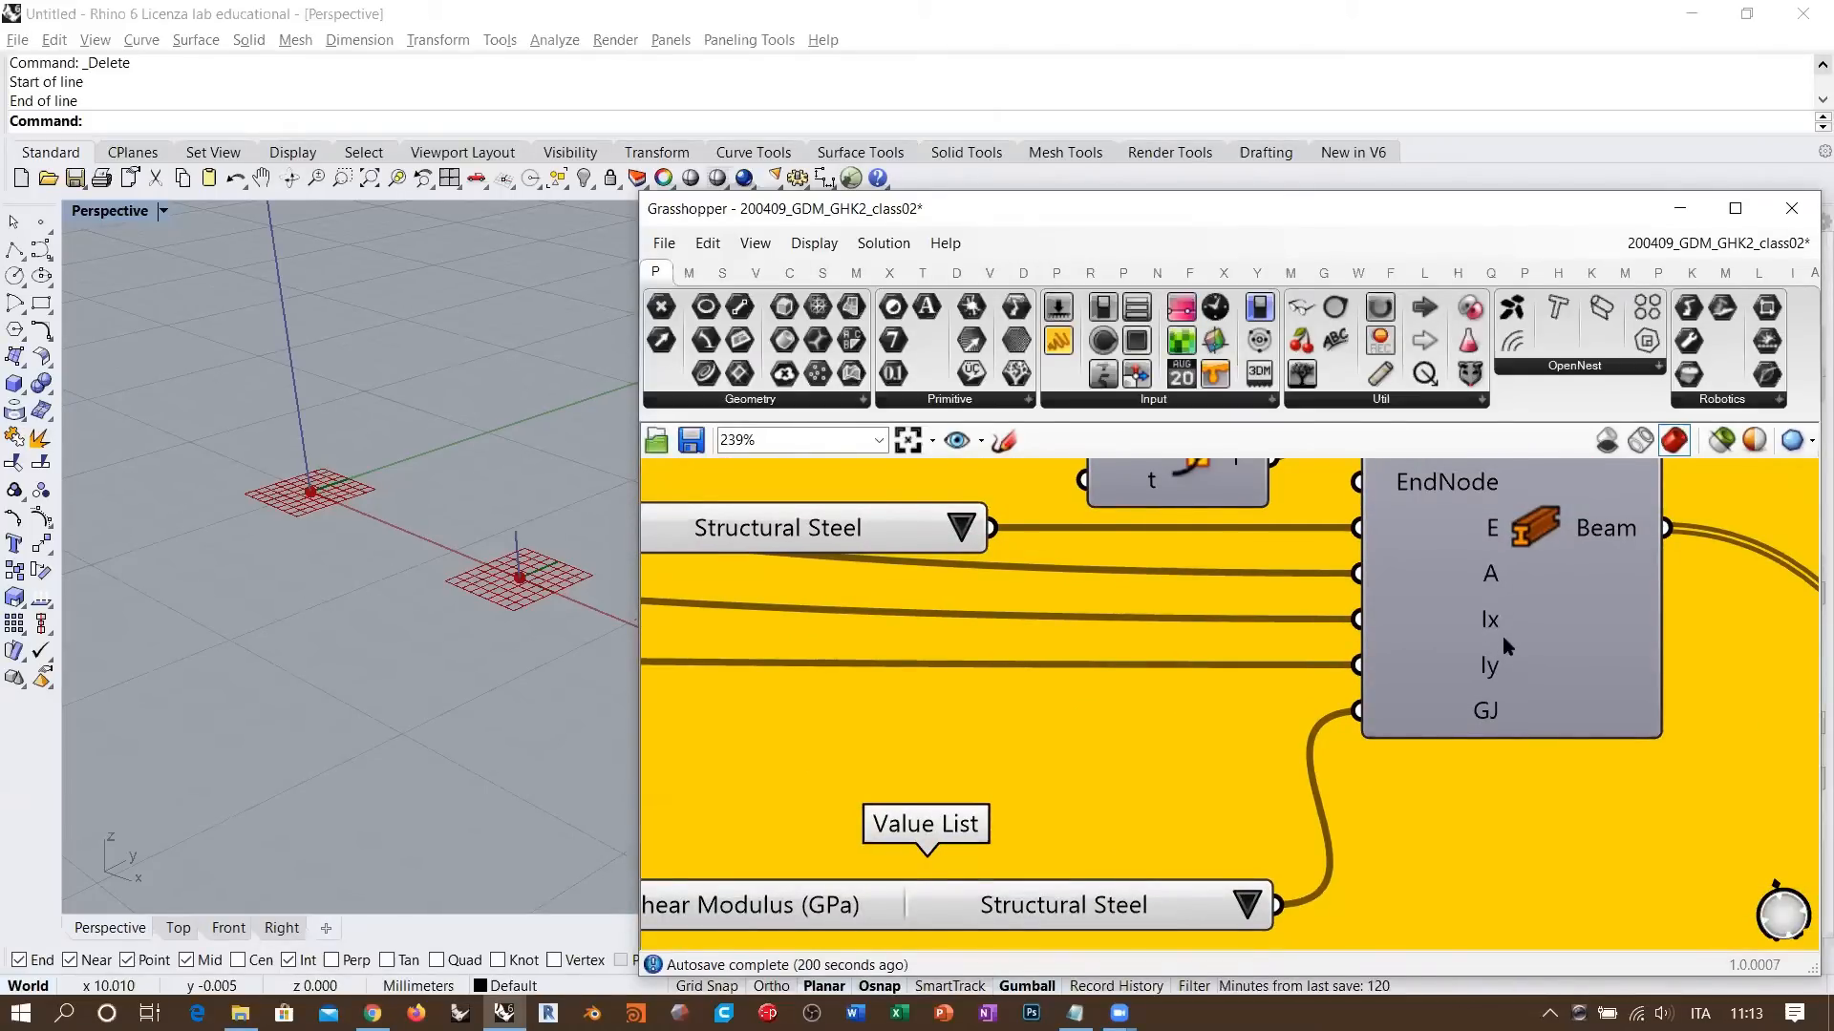
right_click_drag(1304, 543, 1386, 688)
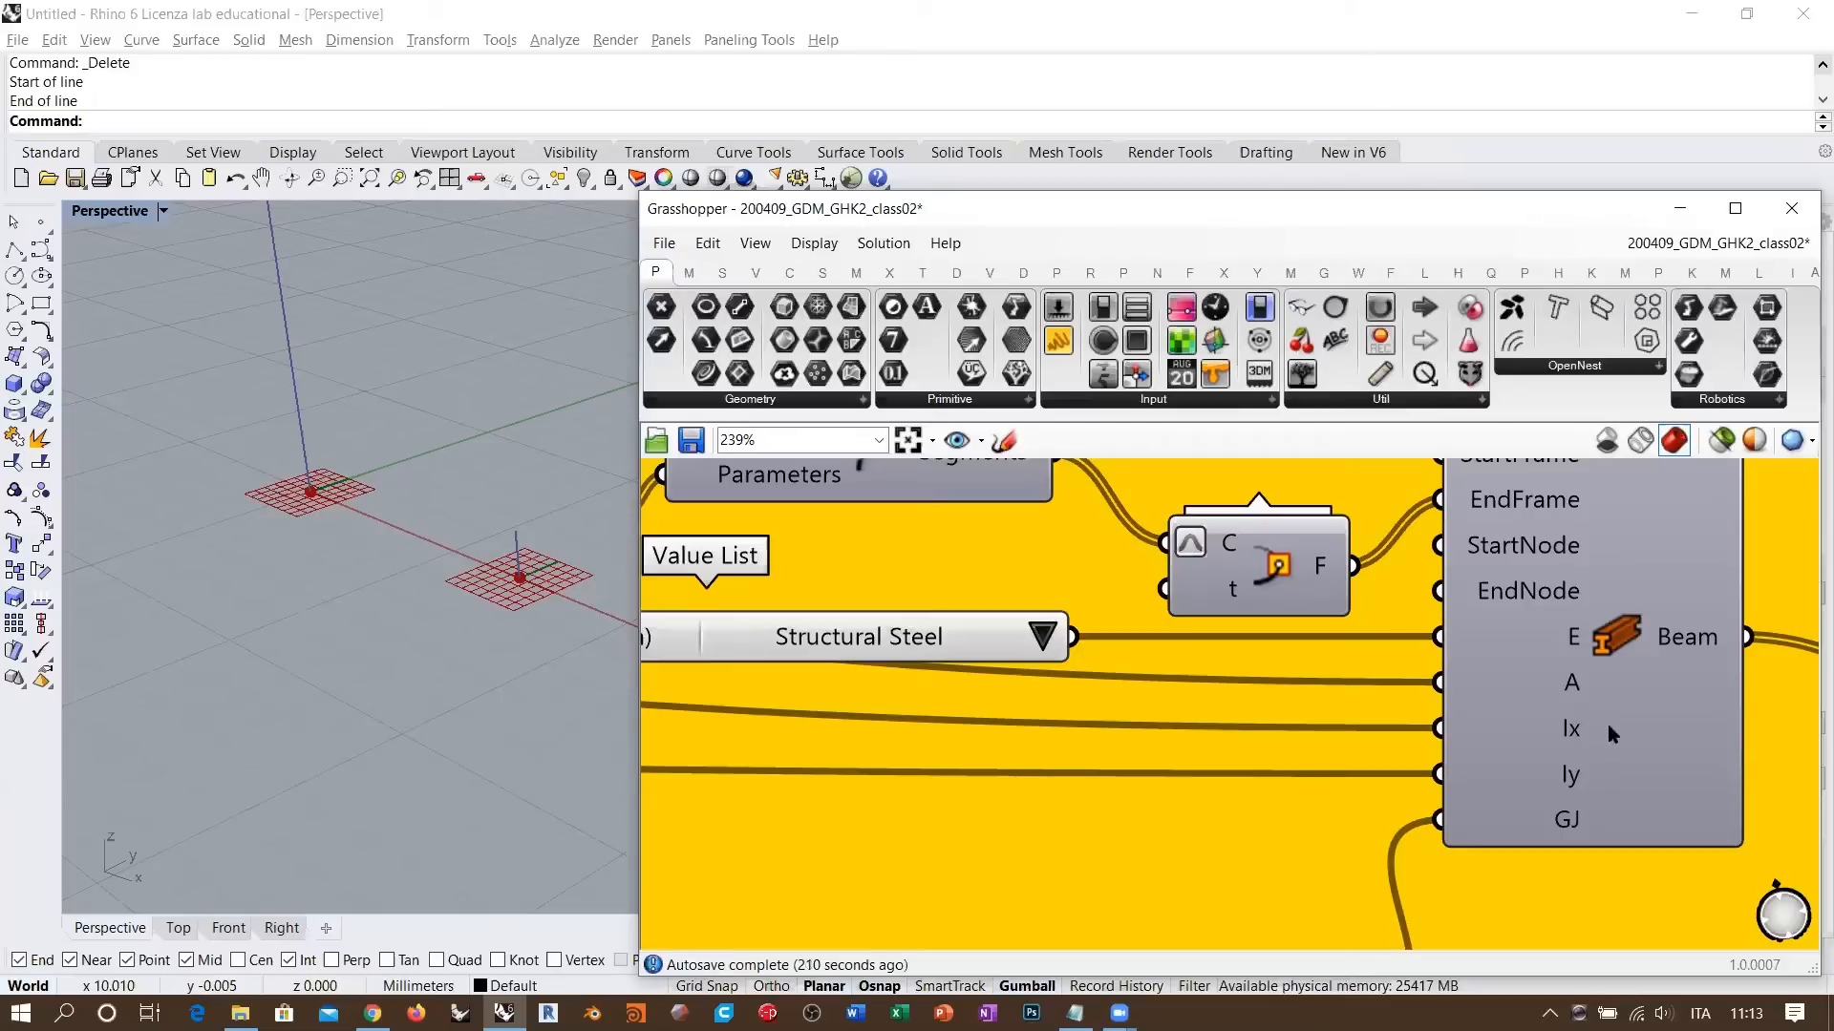
scroll(1549, 627, "down", 3)
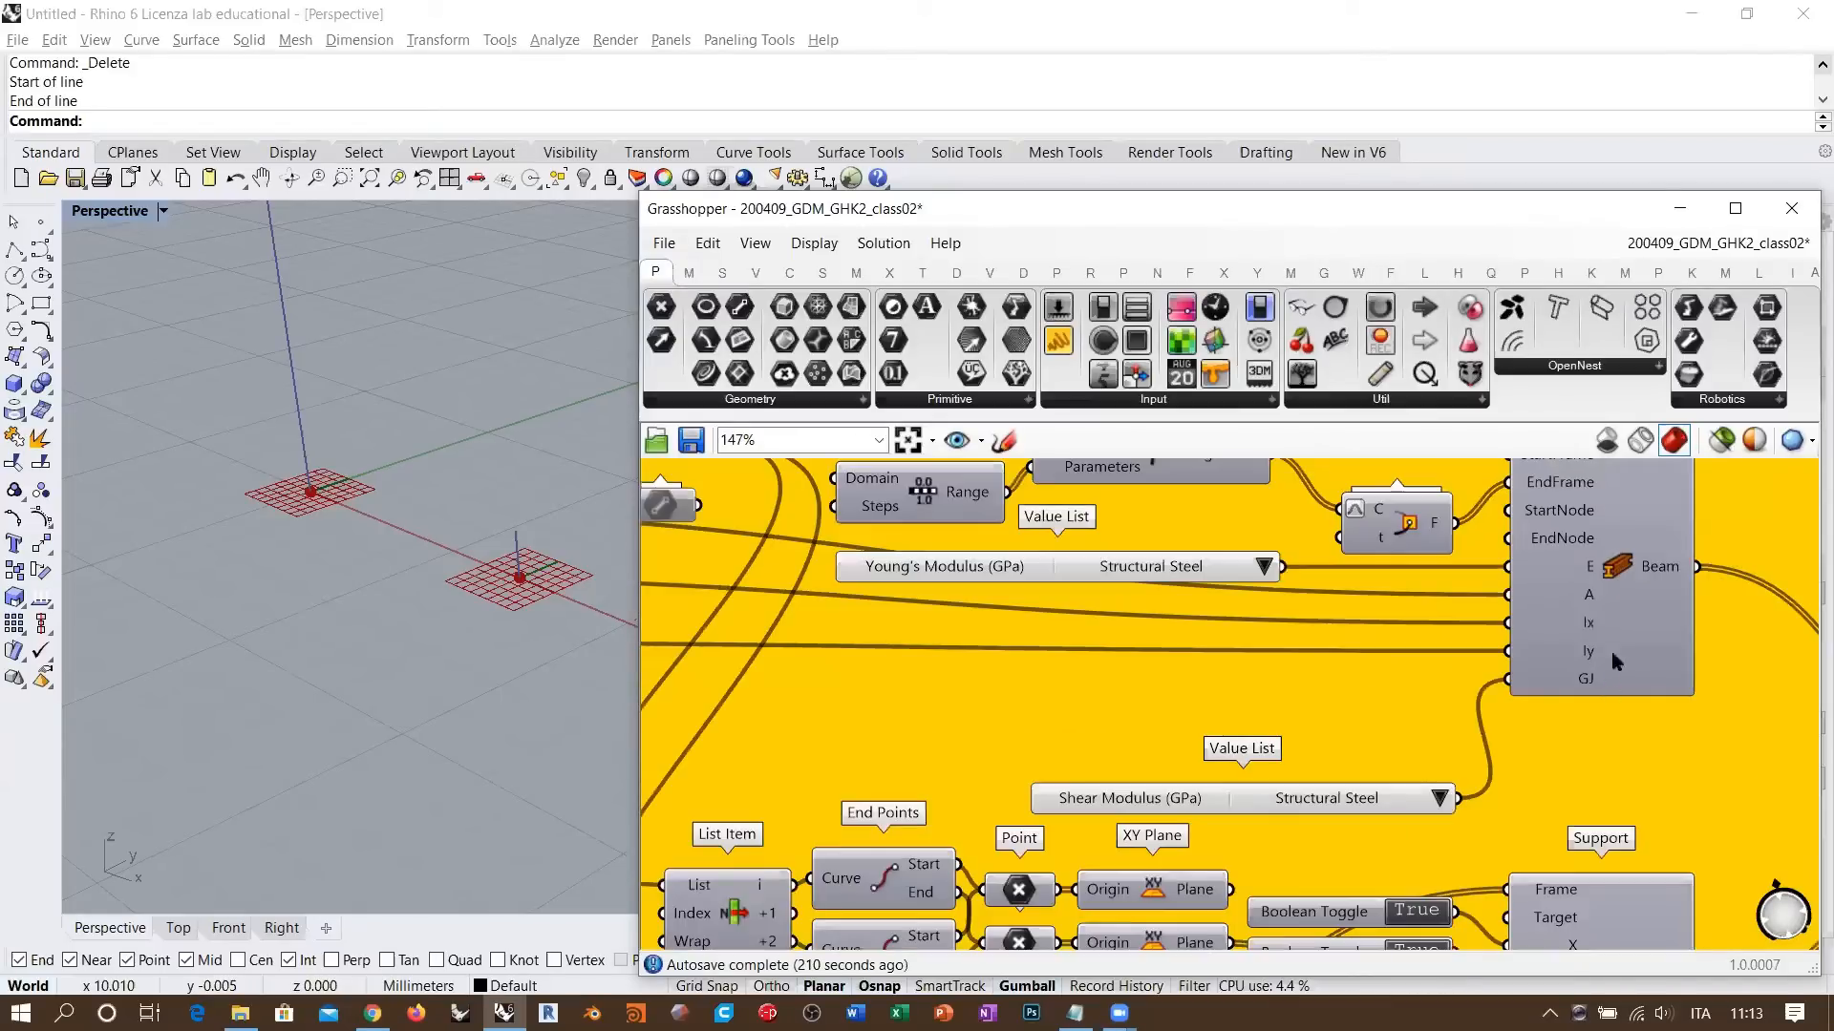
left_click_drag(1352, 807, 1306, 688)
scroll(1058, 683, "up", 4)
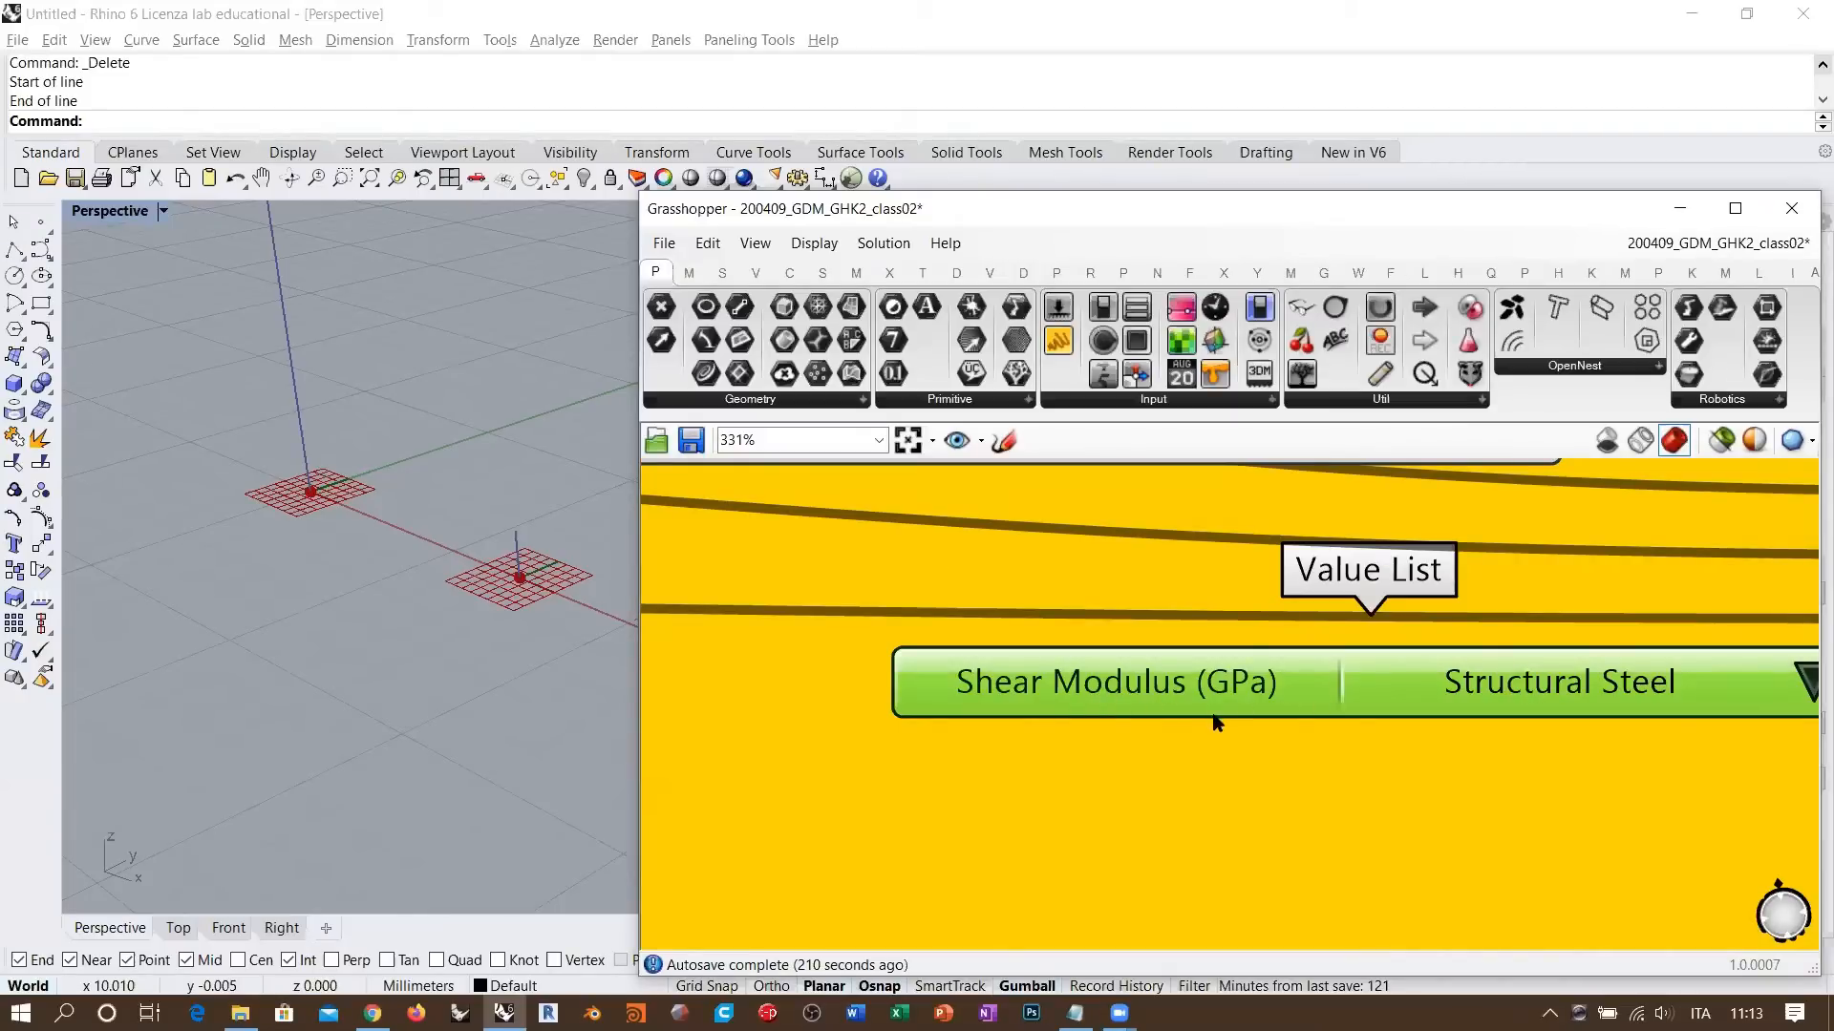
scroll(1160, 692, "down", 2)
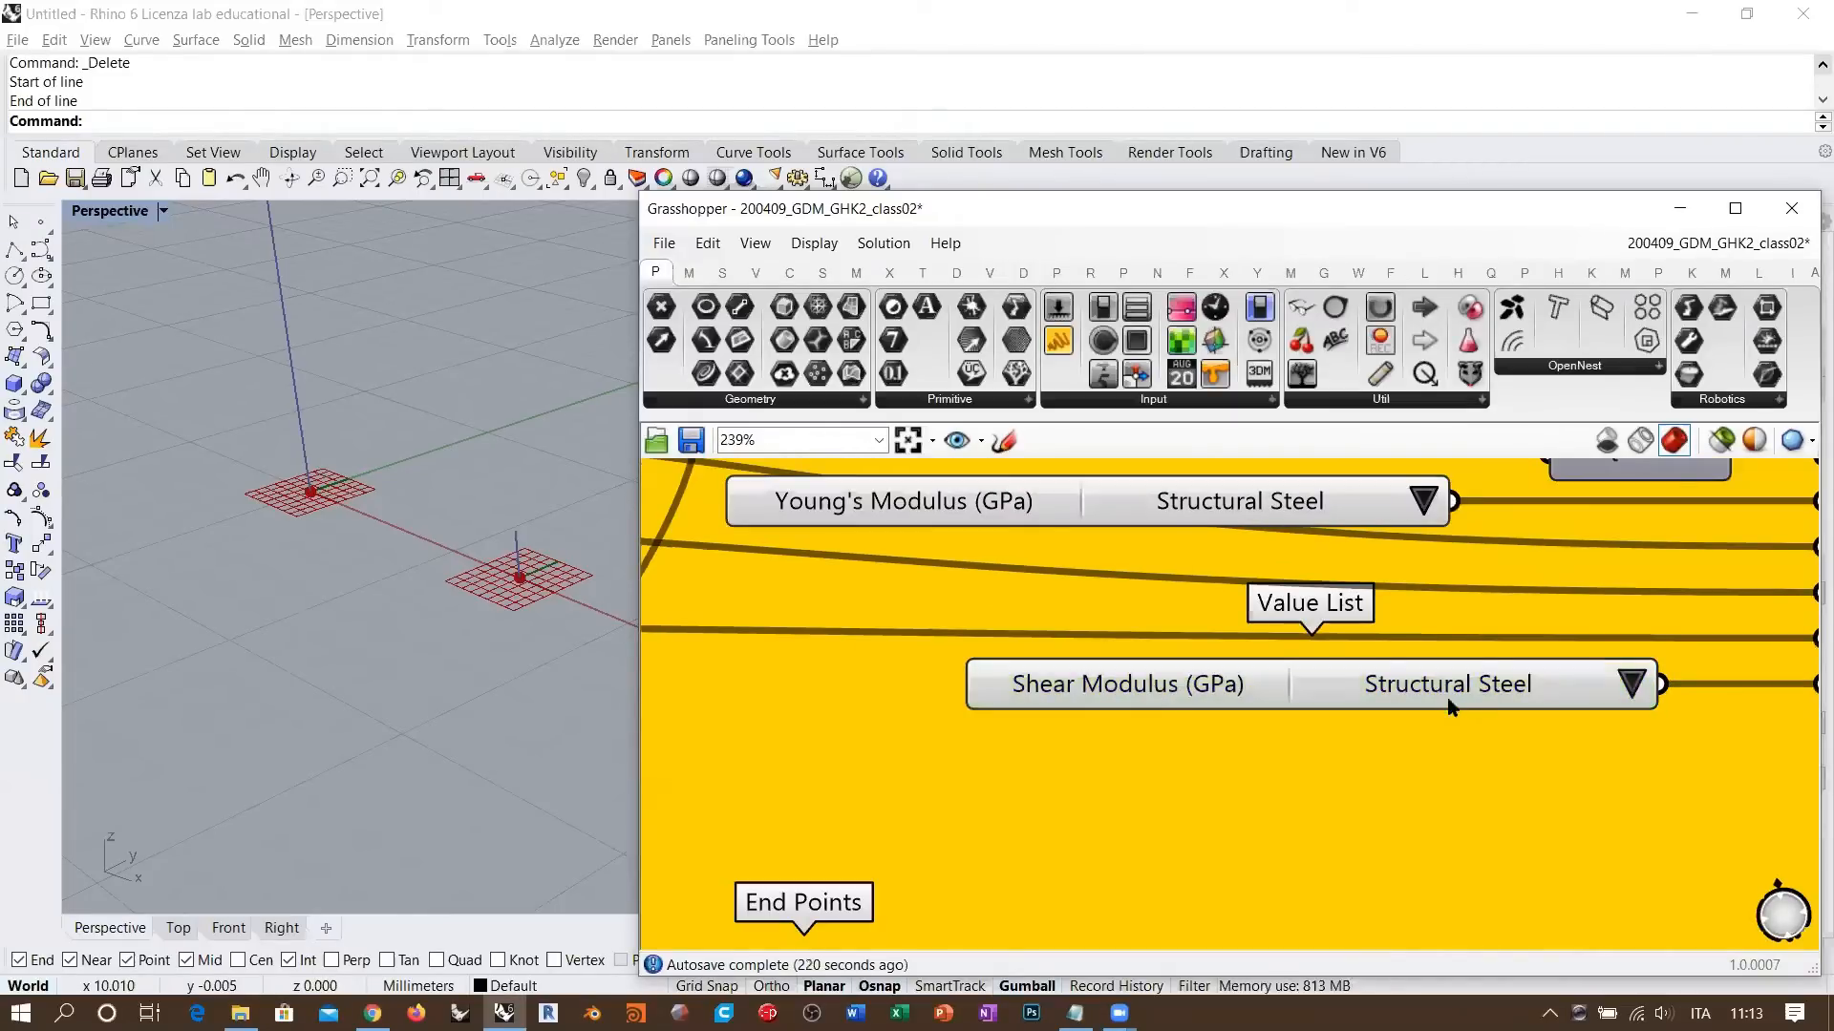
left_click_drag(1449, 707, 1242, 697)
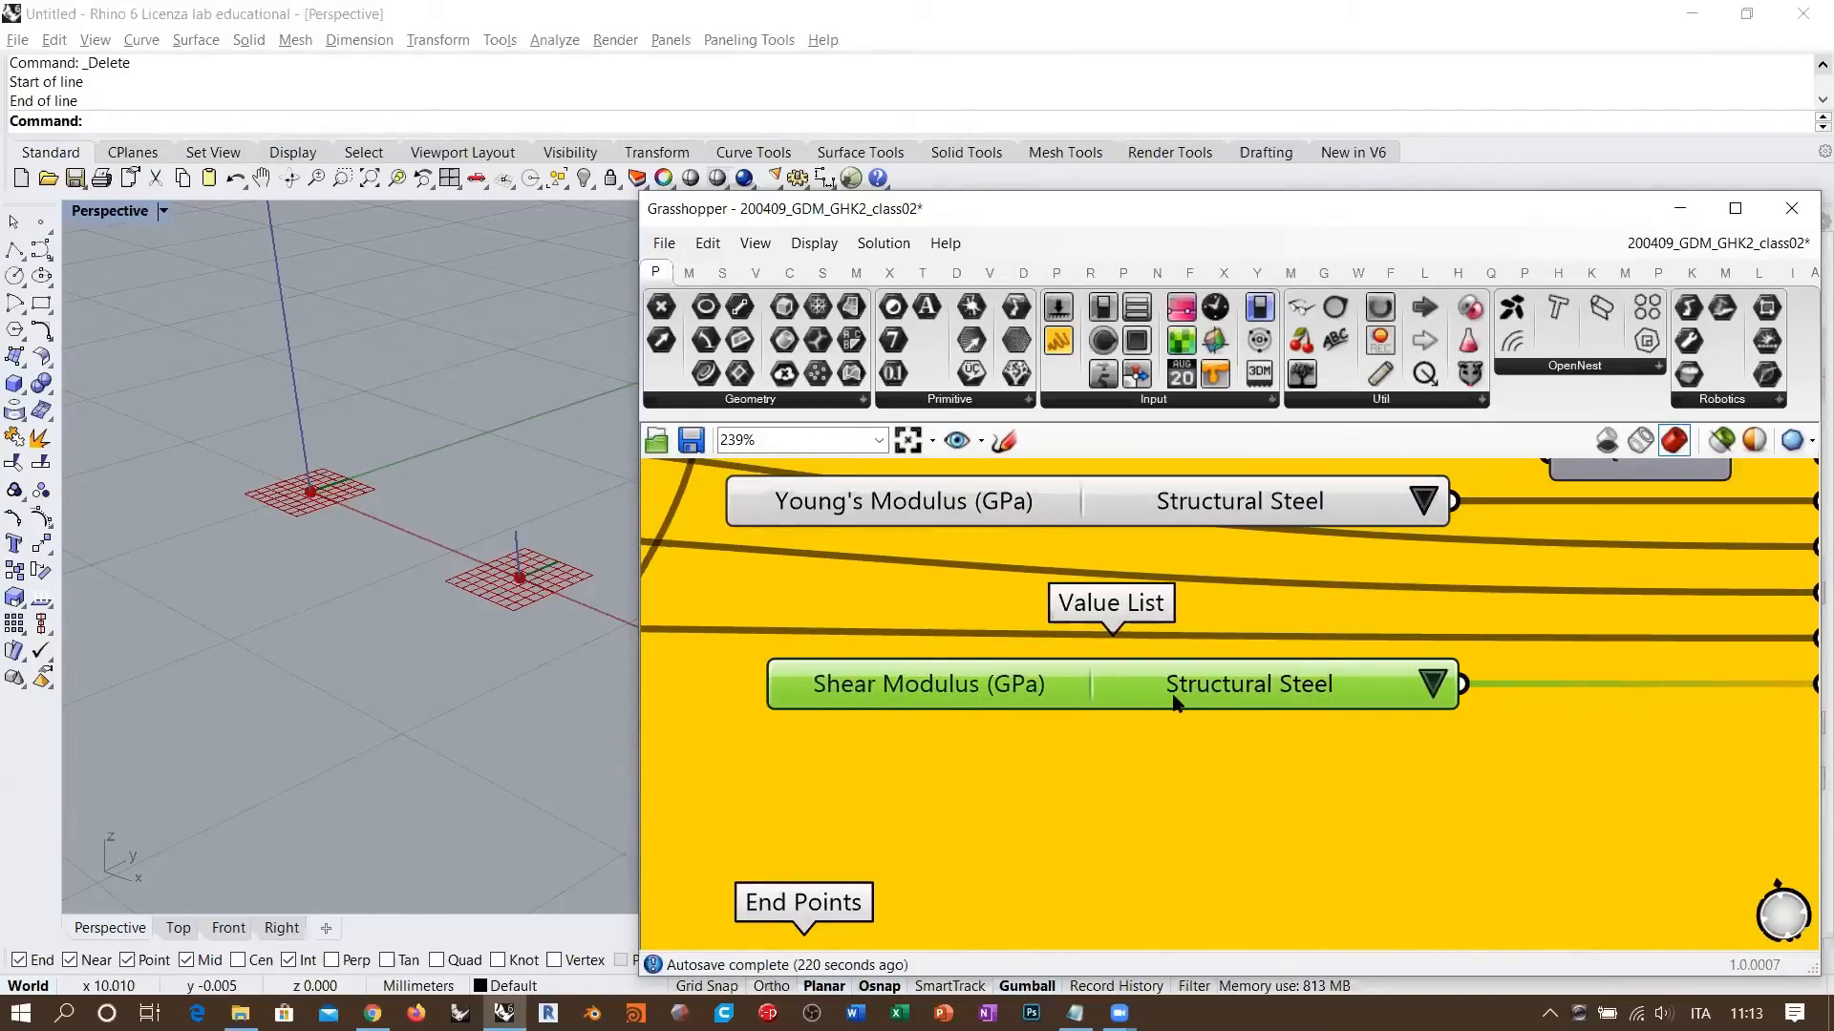
left_click(1311, 747)
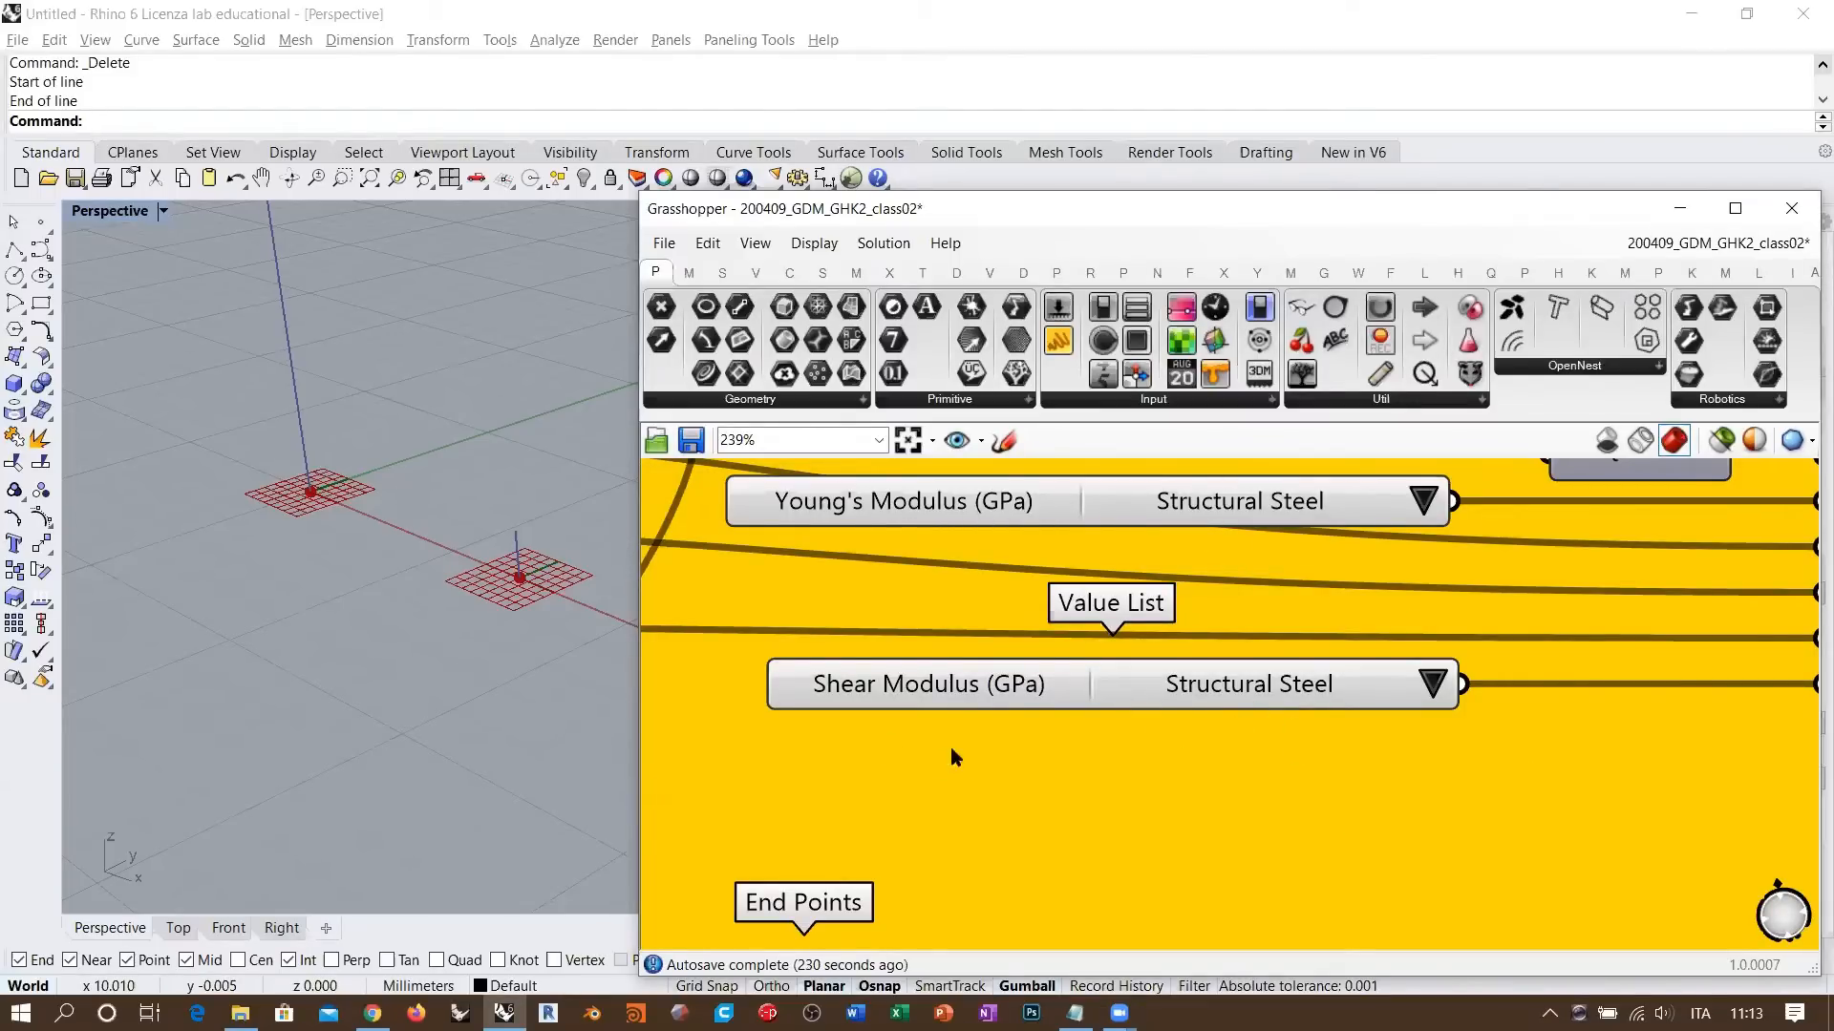
- Start a new sketch beside the hatched oval with a tall rectangle and a dashed horizontal line through its middle
right_click_drag(974, 774, 1201, 616)
right_click_drag(949, 732, 1731, 507)
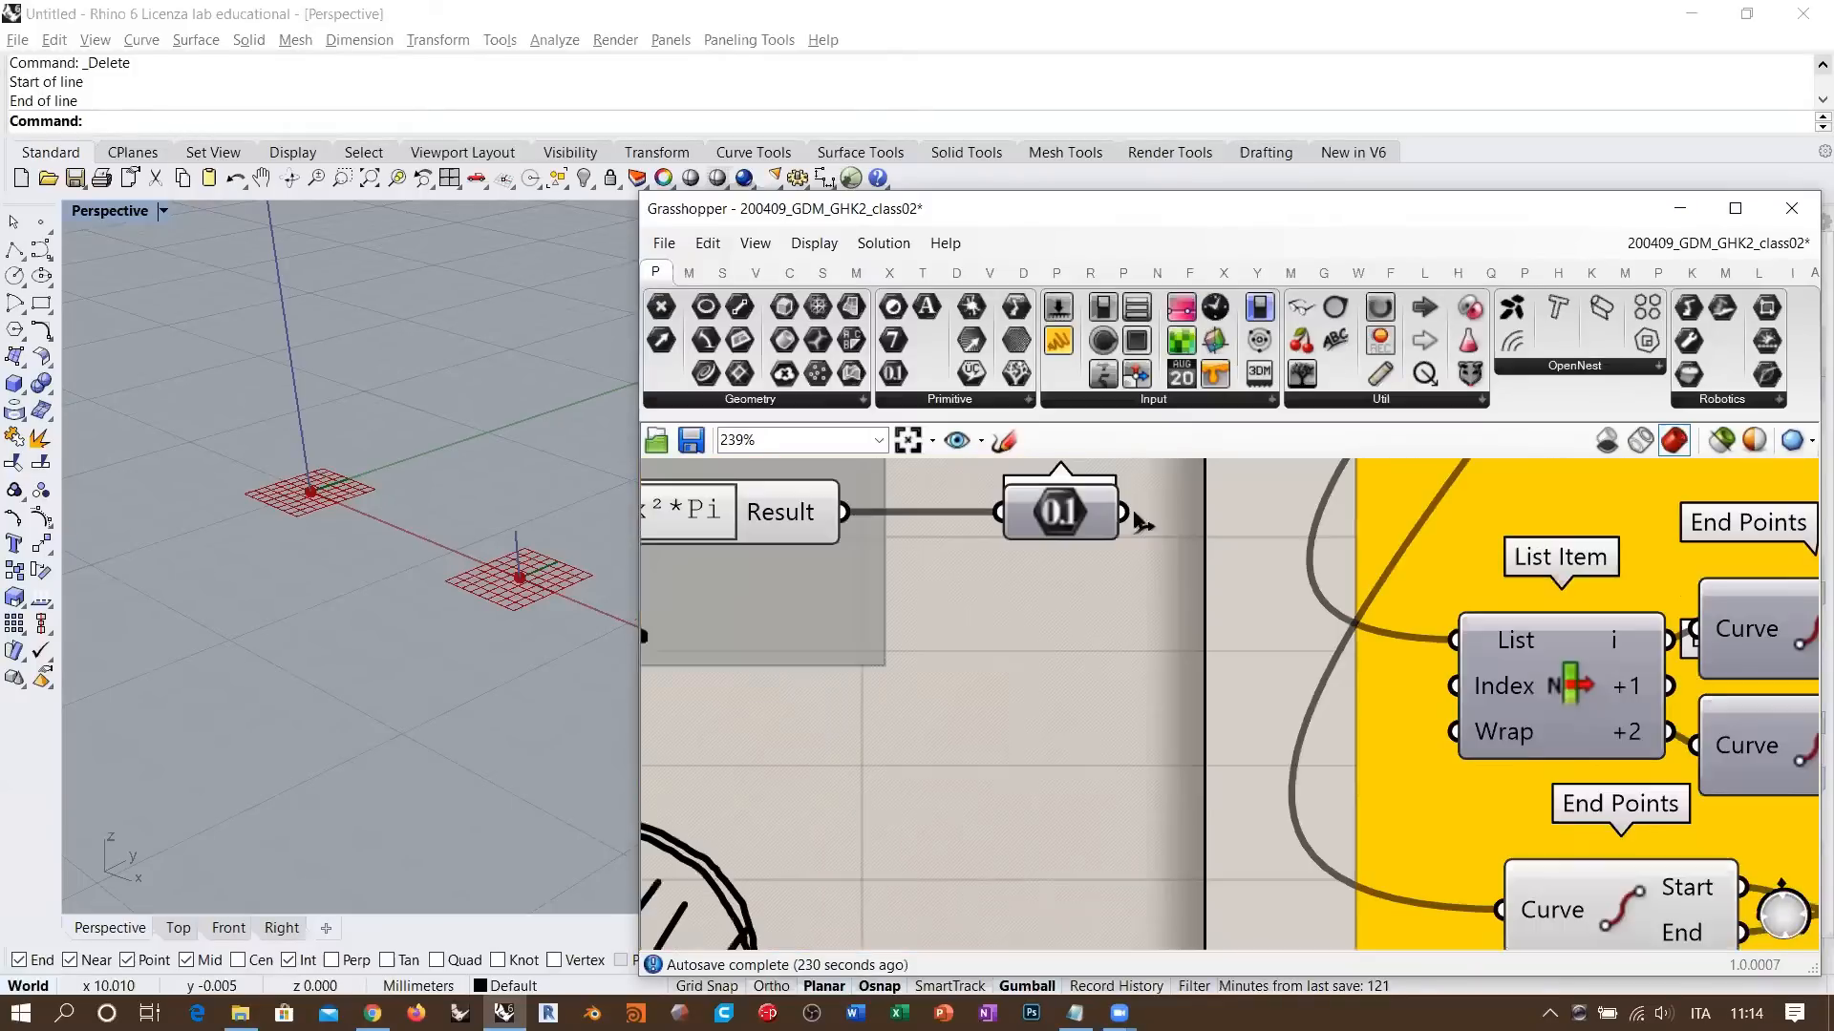
right_click_drag(898, 482, 889, 278)
left_click(1003, 440)
mouse_move(985, 604)
left_mouse_down()
mouse_move(993, 817)
mouse_move(1096, 877)
mouse_move(1124, 596)
mouse_move(1124, 871)
mouse_move(1023, 867)
mouse_move(990, 677)
mouse_move(1114, 597)
mouse_move(1110, 872)
left_mouse_up()
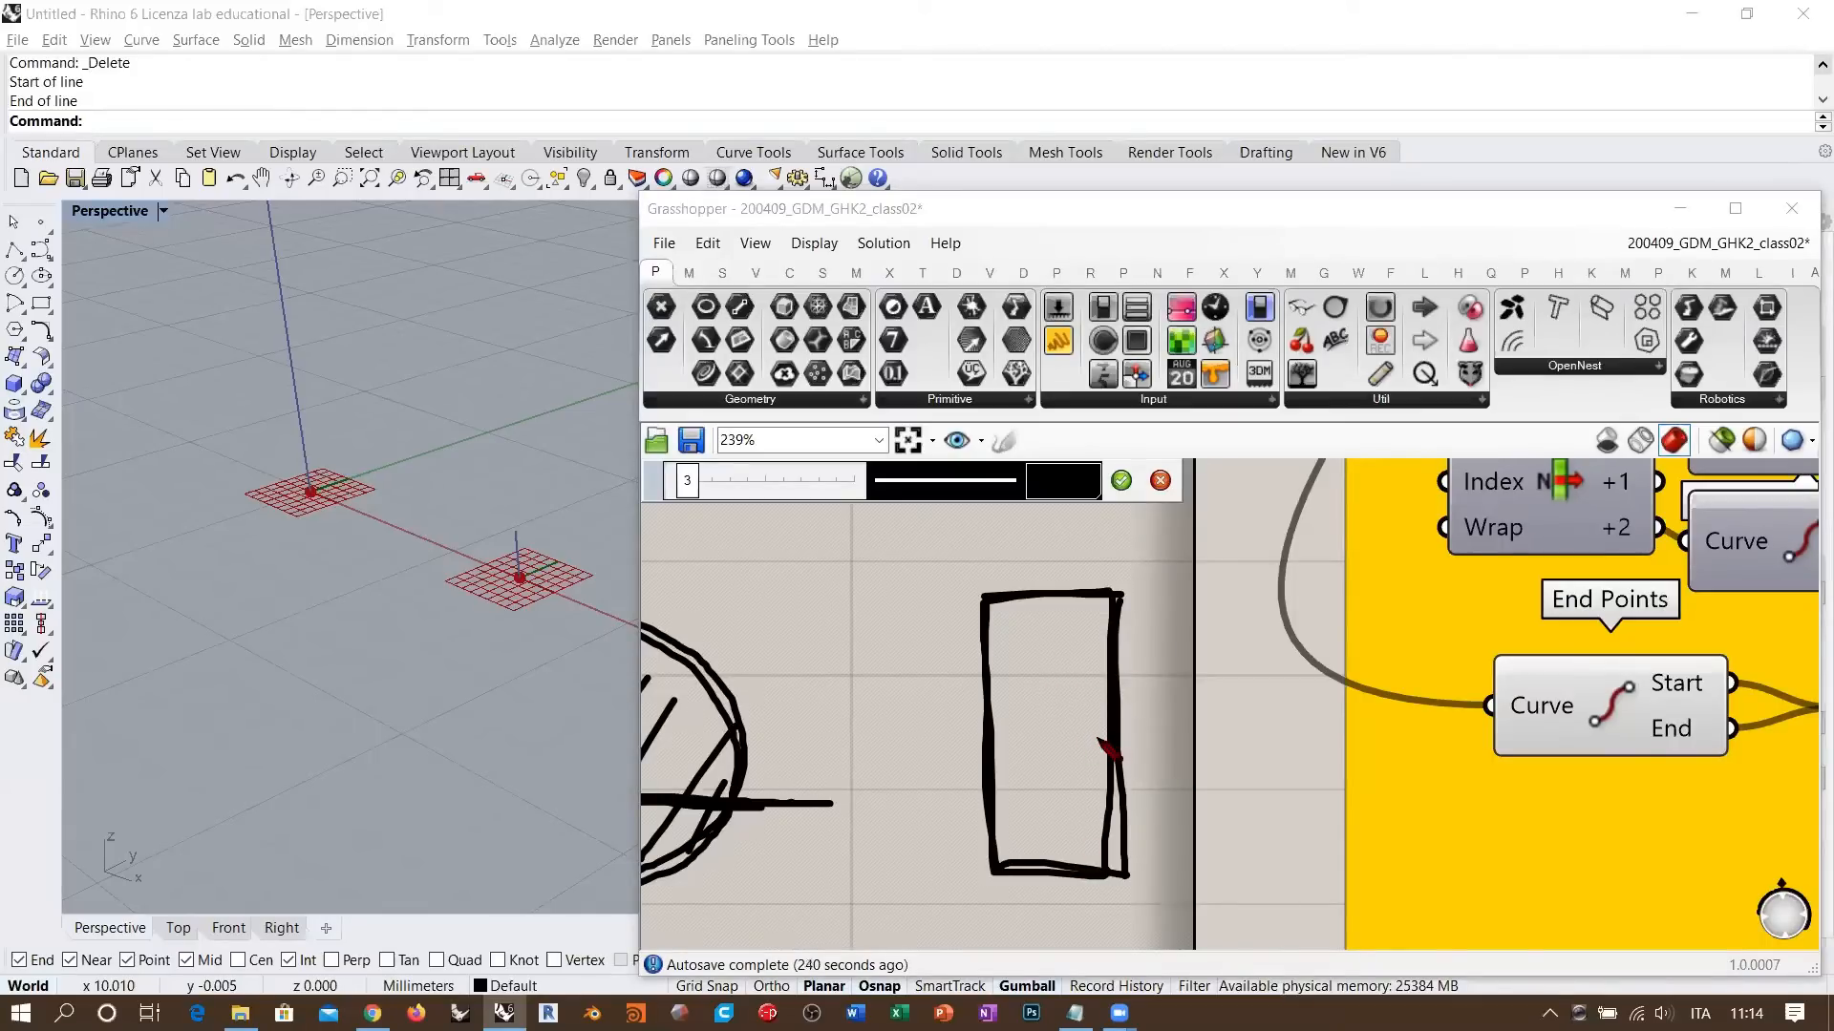
left_click_drag(785, 721, 1420, 726)
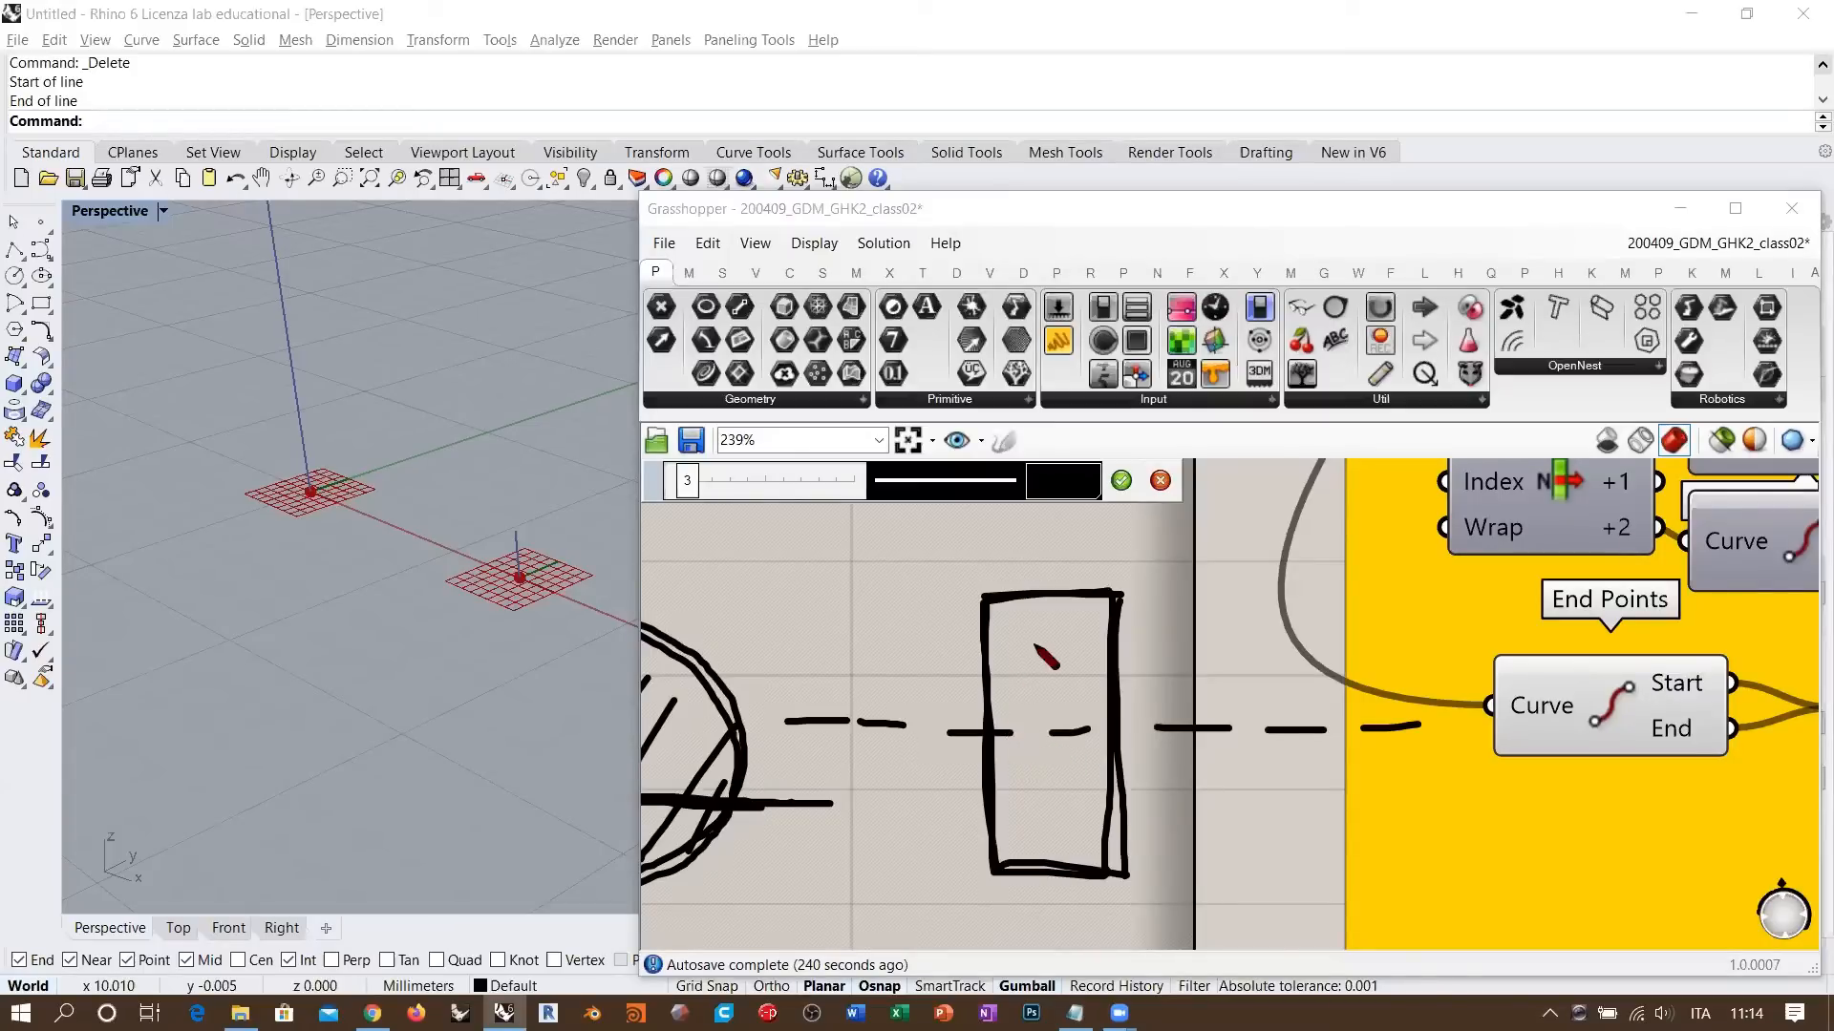
- Draw a dashed vertical axis in the tall rectangle, mark the centre point and retrace both axes
left_click_drag(1050, 604, 1054, 666)
left_click_drag(1058, 690, 1055, 791)
left_click_drag(1052, 813, 1051, 846)
left_click_drag(1054, 733, 1054, 750)
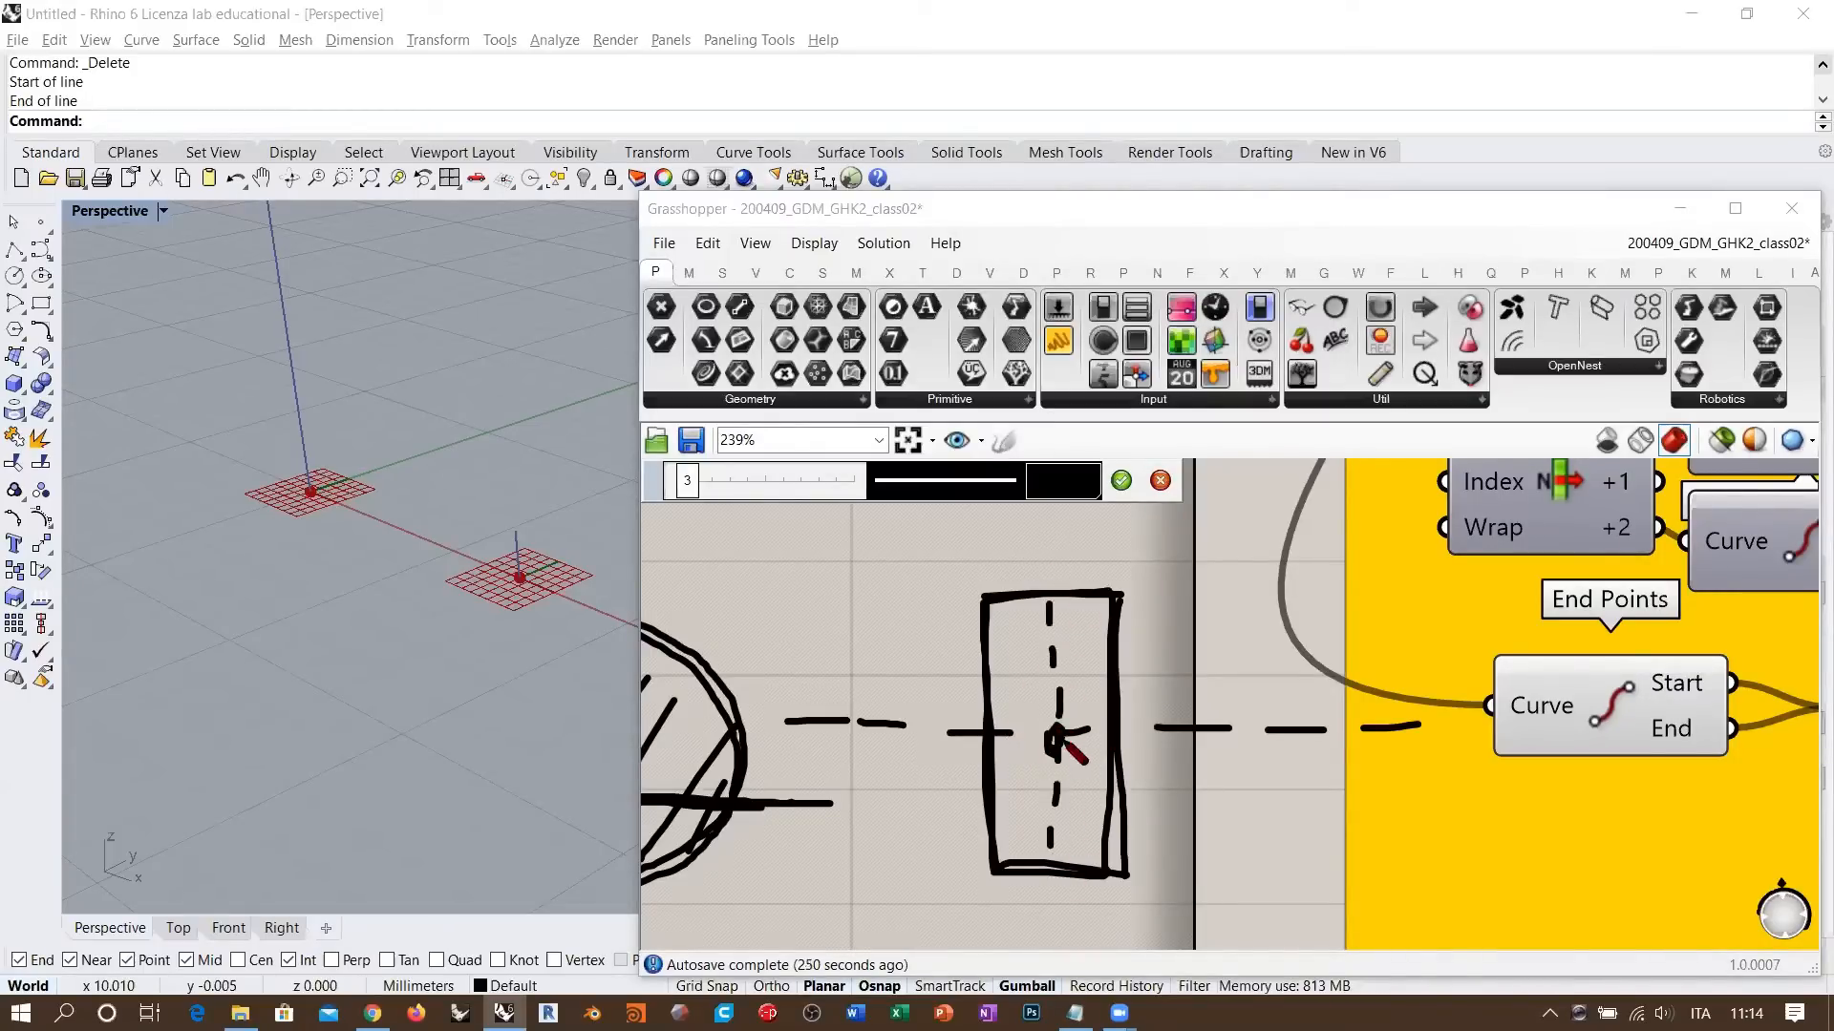
left_click_drag(1042, 571, 1044, 719)
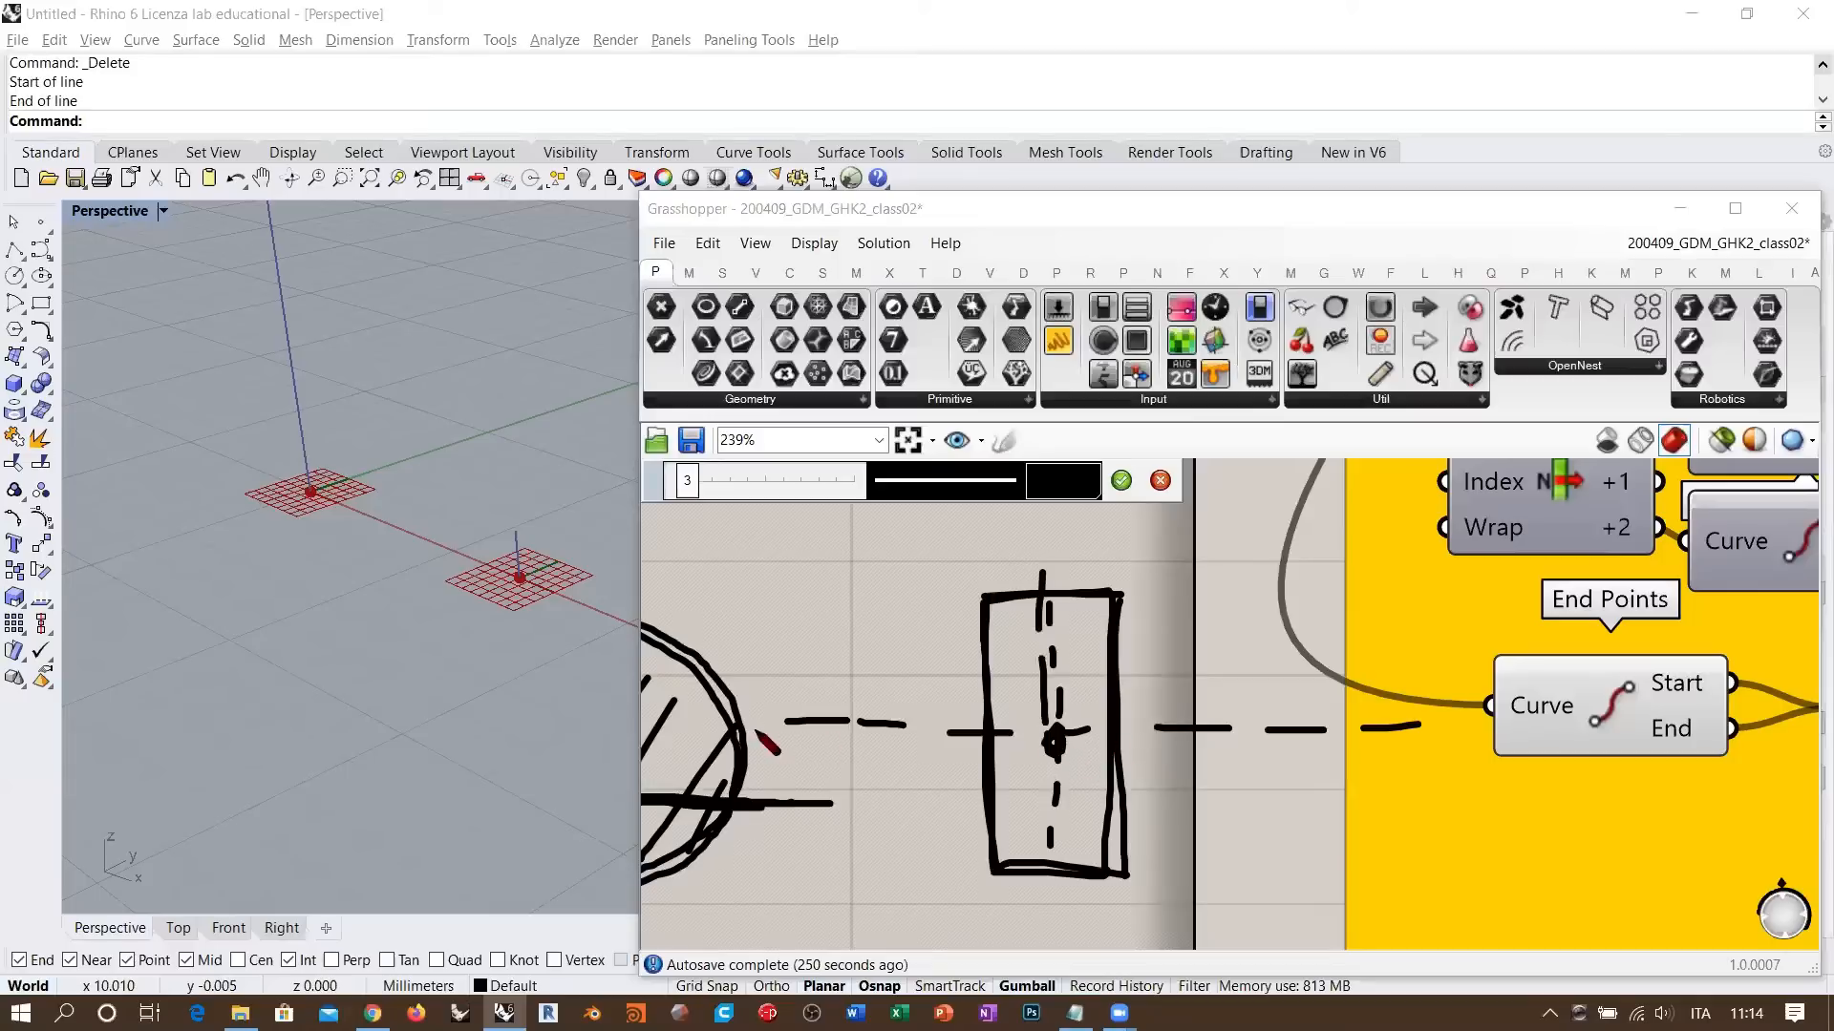
left_click_drag(797, 722, 1021, 728)
left_click_drag(1100, 728, 1352, 729)
left_click_drag(1399, 730, 1499, 730)
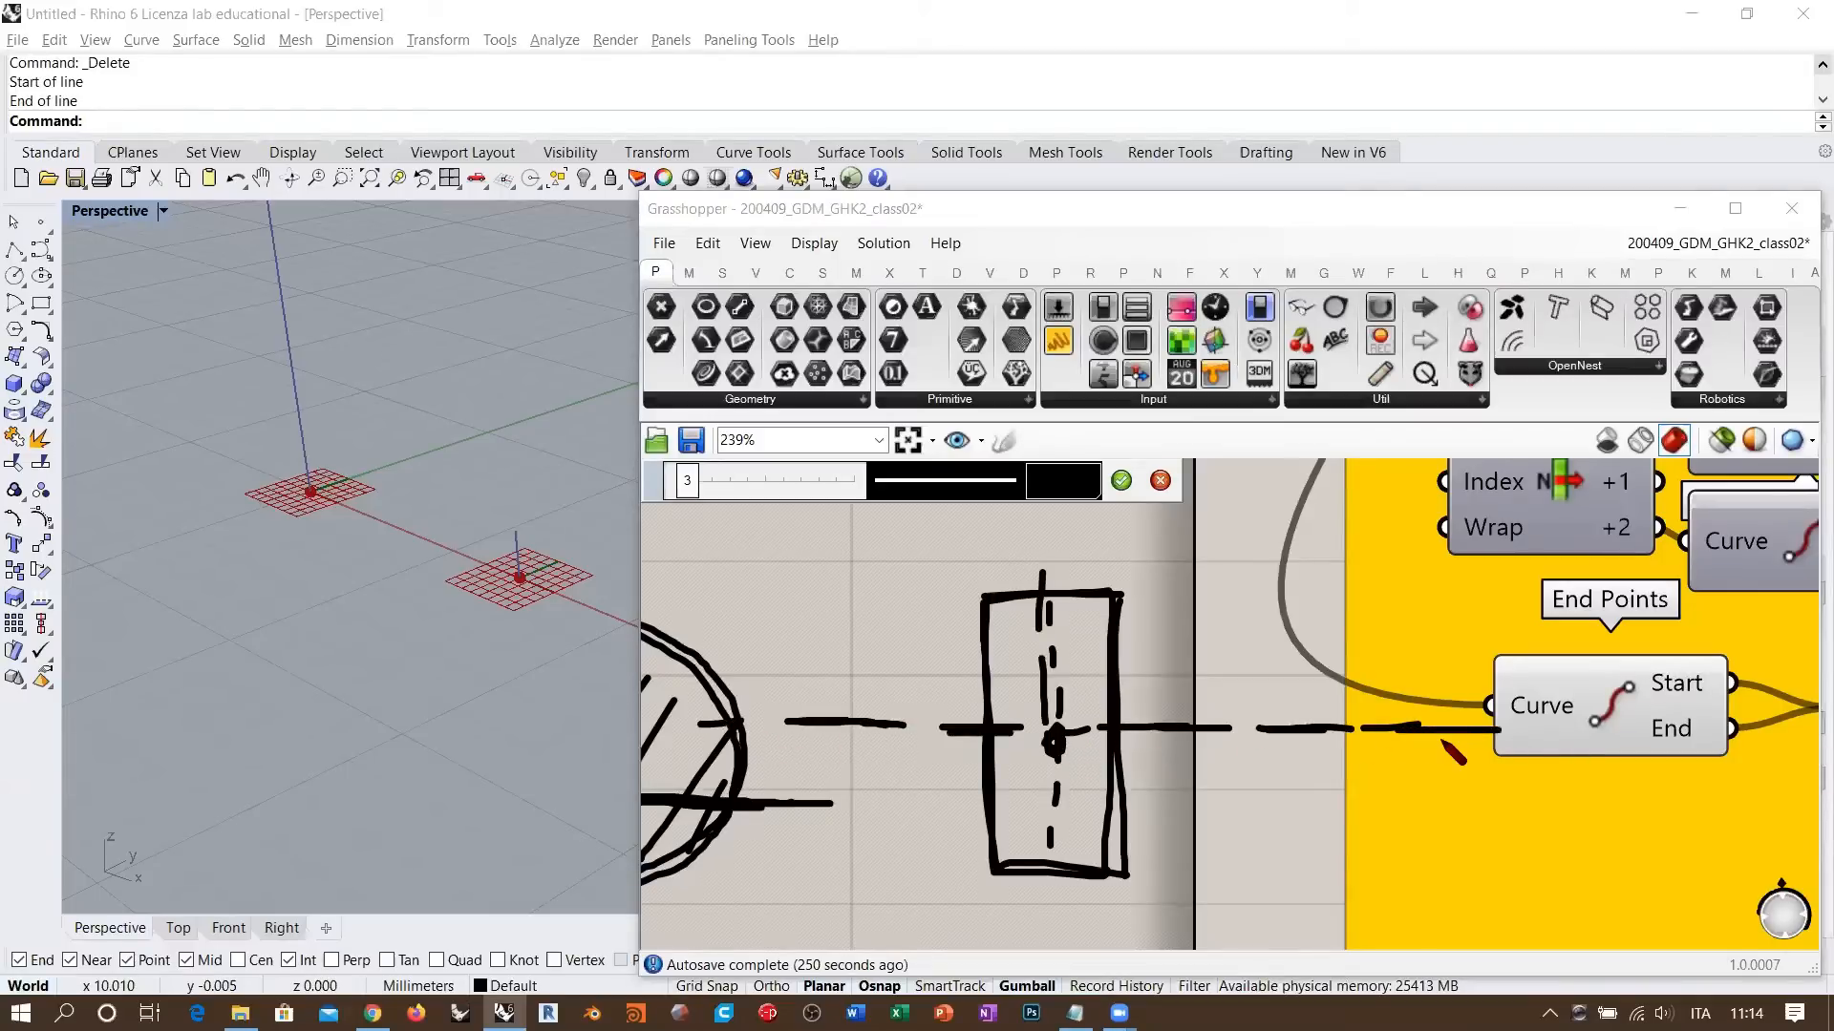
- Draw dashed extensions on both sides of the tall rectangle to outline a wider rectangle of the same height
left_click_drag(979, 597, 893, 599)
left_click_drag(887, 625, 898, 815)
left_click_drag(899, 829, 909, 860)
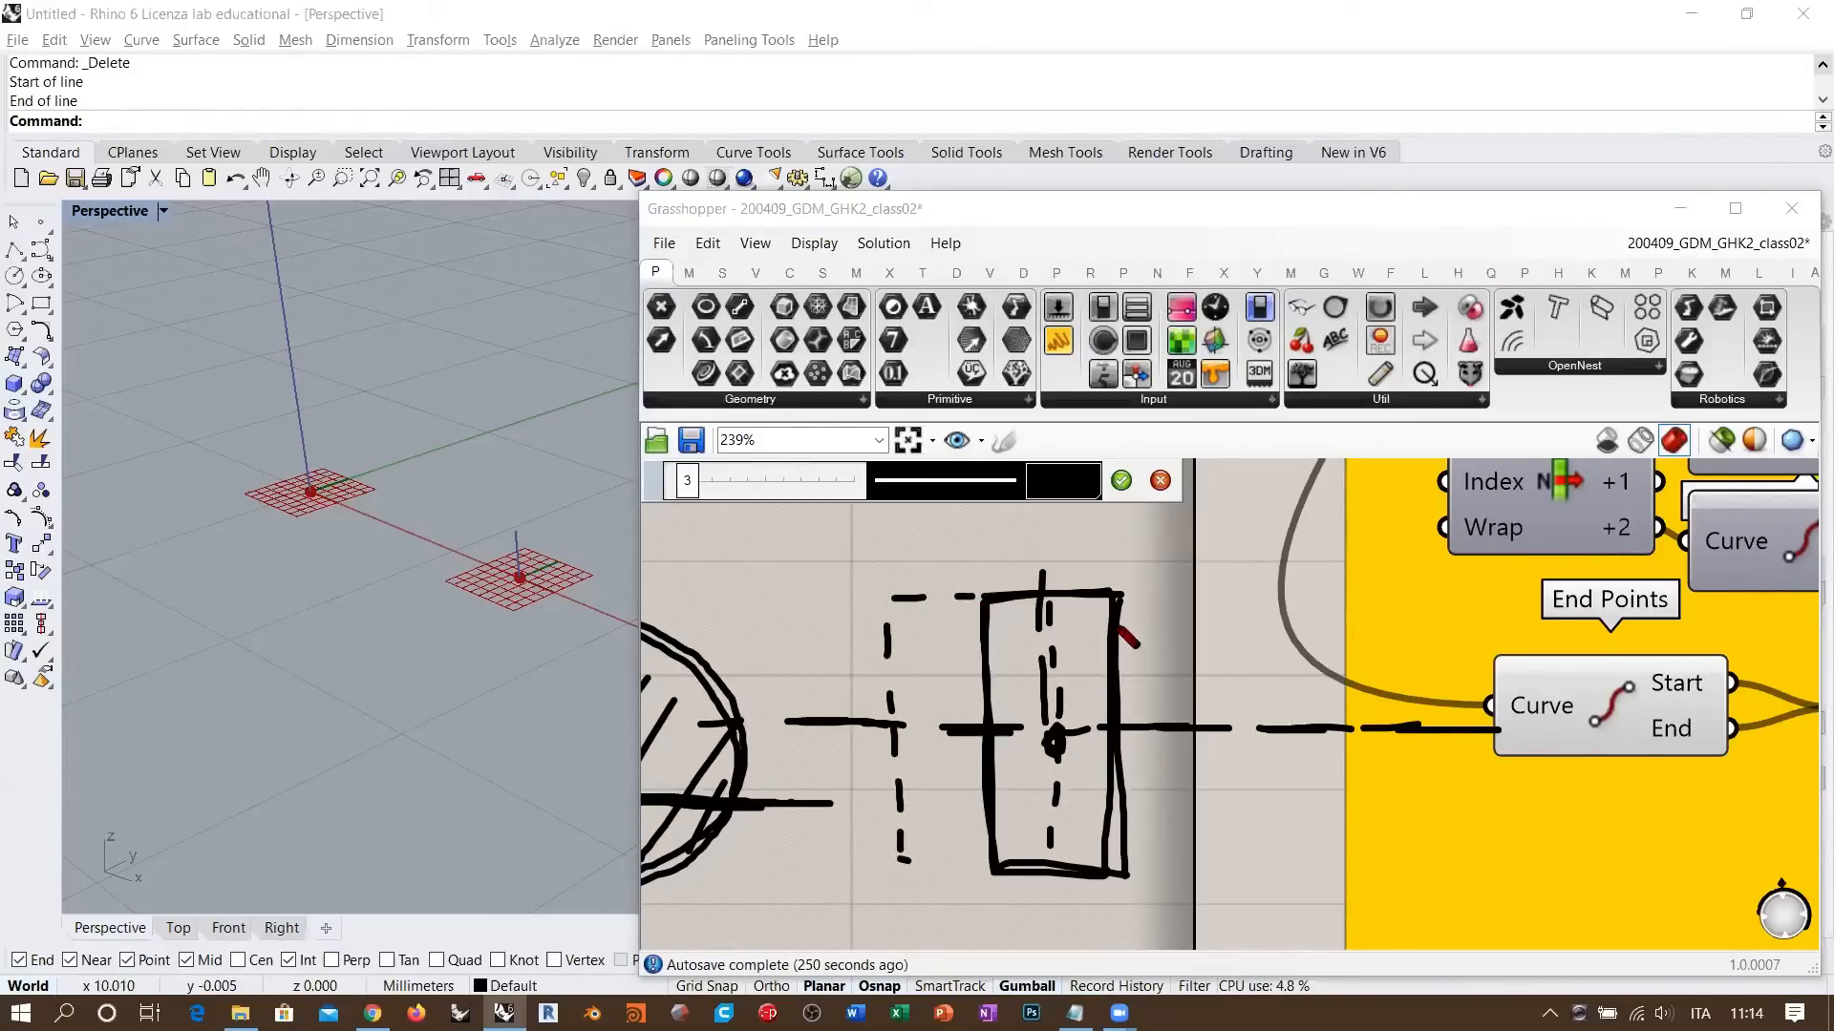
left_click_drag(1125, 599, 1138, 597)
left_click_drag(1156, 596, 1205, 594)
left_click_drag(1231, 594, 1218, 707)
mouse_move(1215, 736)
left_mouse_down()
mouse_move(1223, 841)
mouse_move(1184, 864)
left_mouse_up()
- Add a dashed vertical line on each side of the central axis inside the tall rectangle
left_click_drag(1020, 603, 1024, 630)
left_click_drag(1030, 669, 1026, 759)
left_click_drag(1028, 807, 1031, 857)
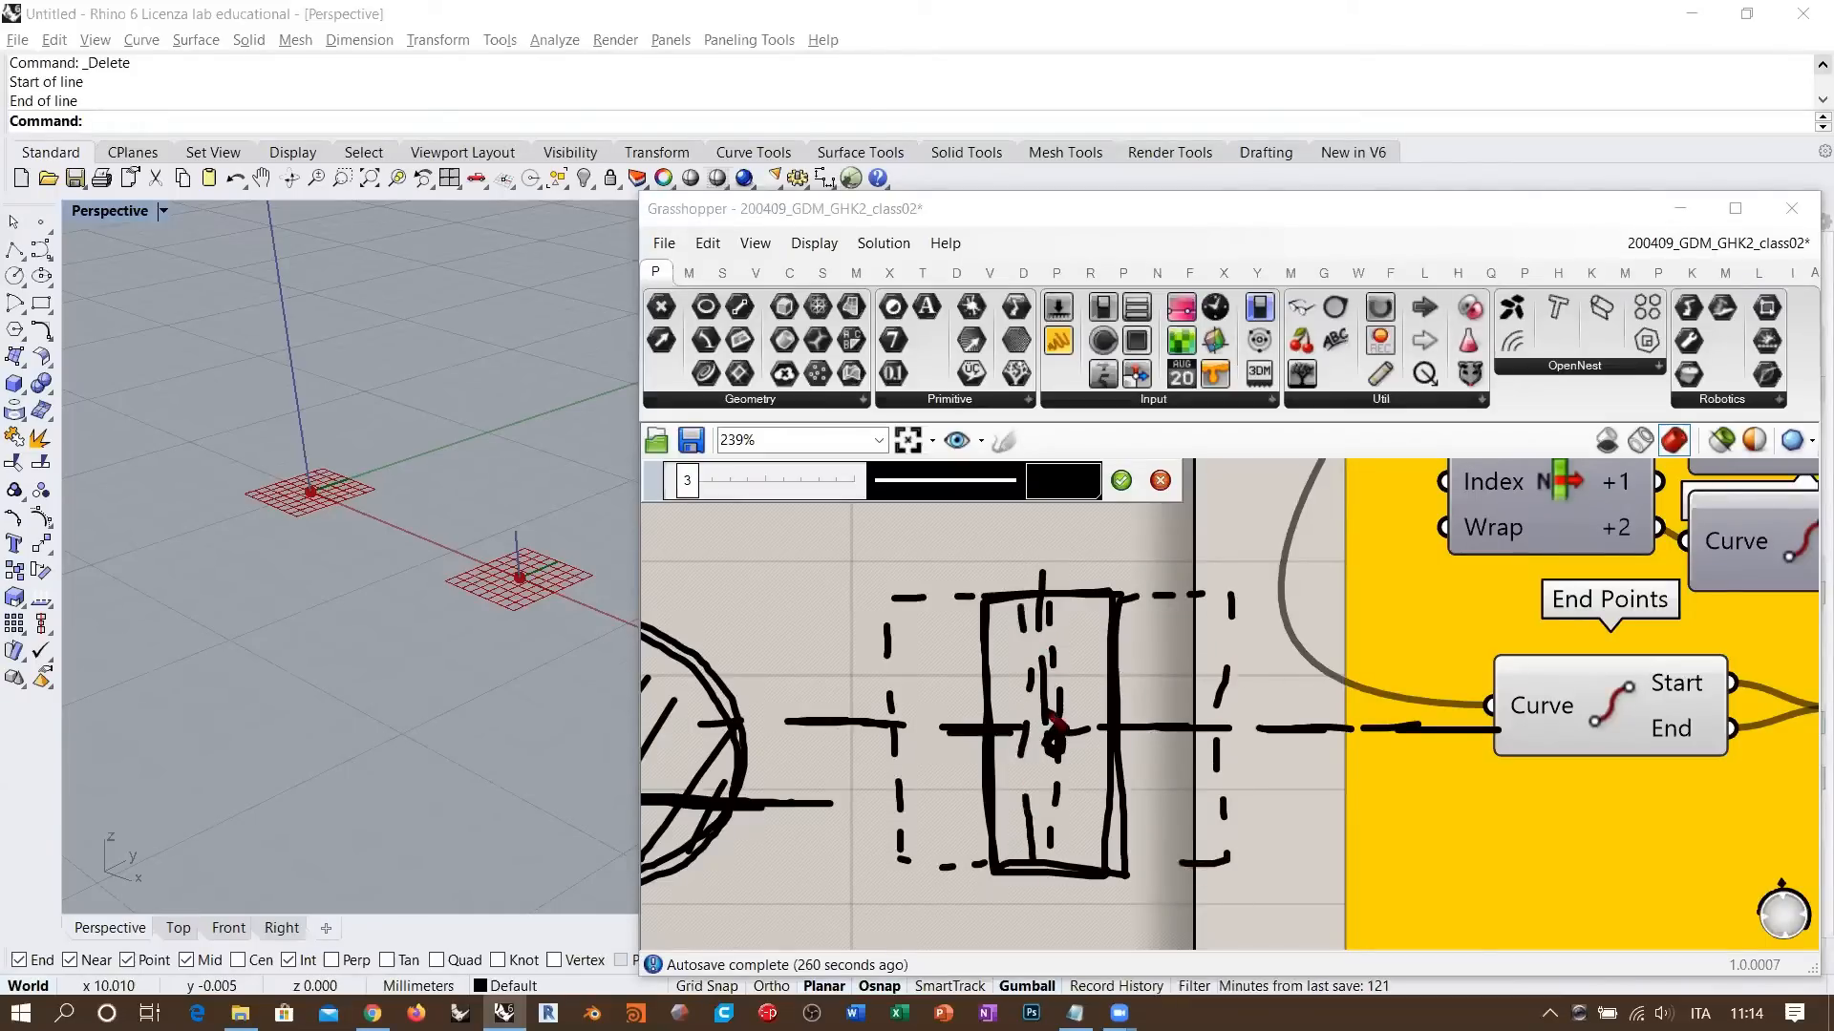
left_click_drag(1069, 600, 1079, 685)
left_click_drag(1080, 708, 1081, 735)
left_click_drag(1081, 745, 1082, 813)
left_click_drag(1082, 824, 1083, 852)
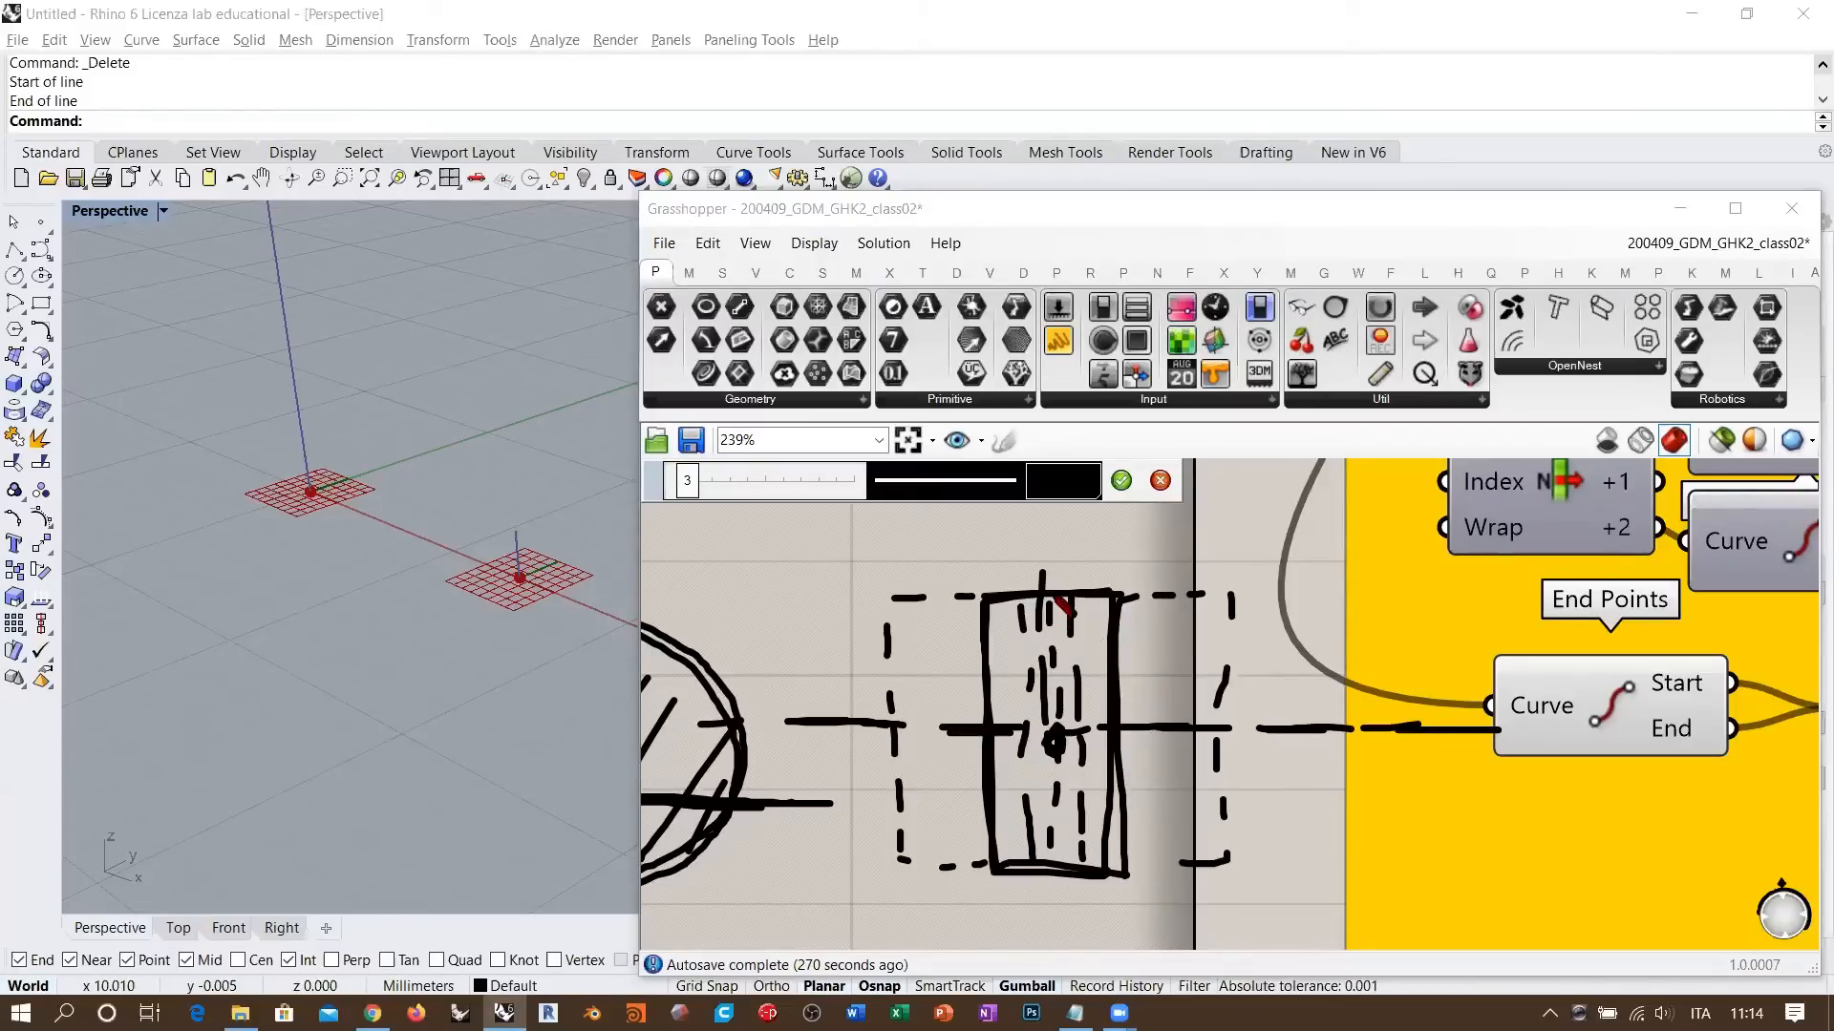
- Add diagonal strokes across the tall rectangle and its dashed extensions, and discard this sketch
mouse_move(1026, 661)
left_mouse_down()
mouse_move(934, 867)
mouse_move(1079, 869)
left_mouse_up()
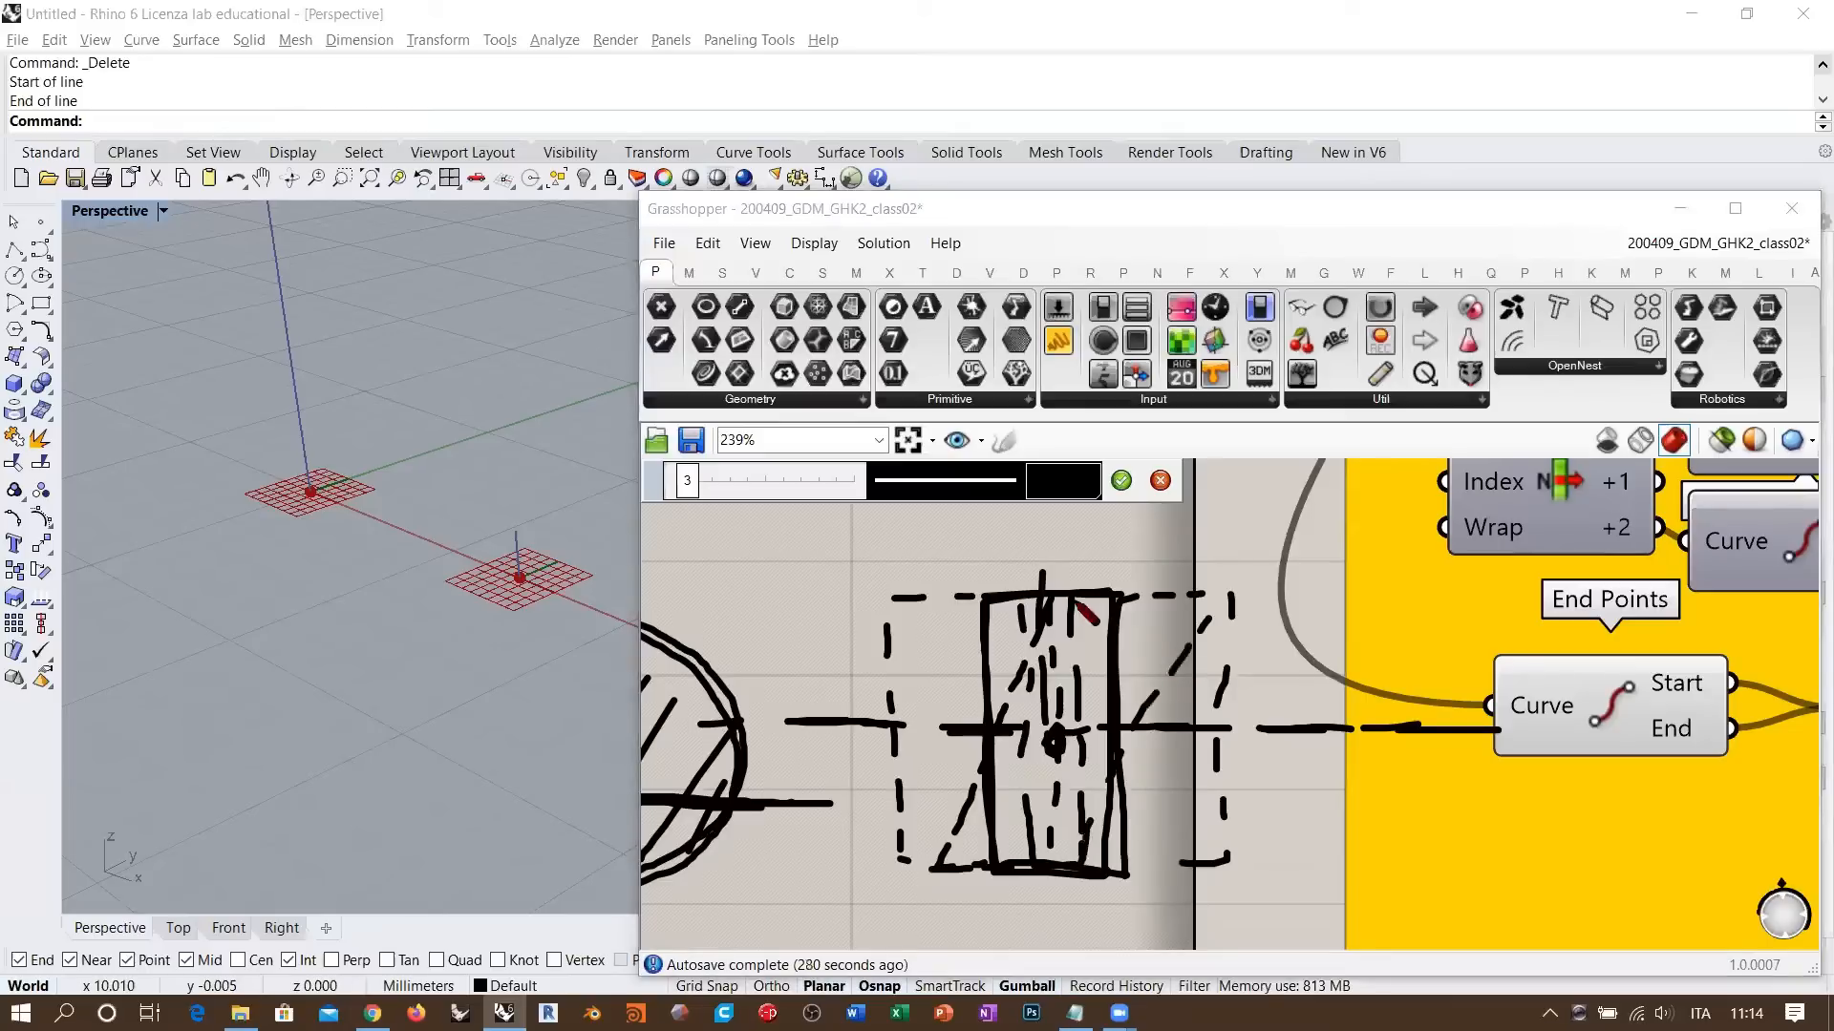
mouse_move(1074, 598)
left_mouse_down()
mouse_move(1209, 594)
mouse_move(1099, 864)
left_mouse_up()
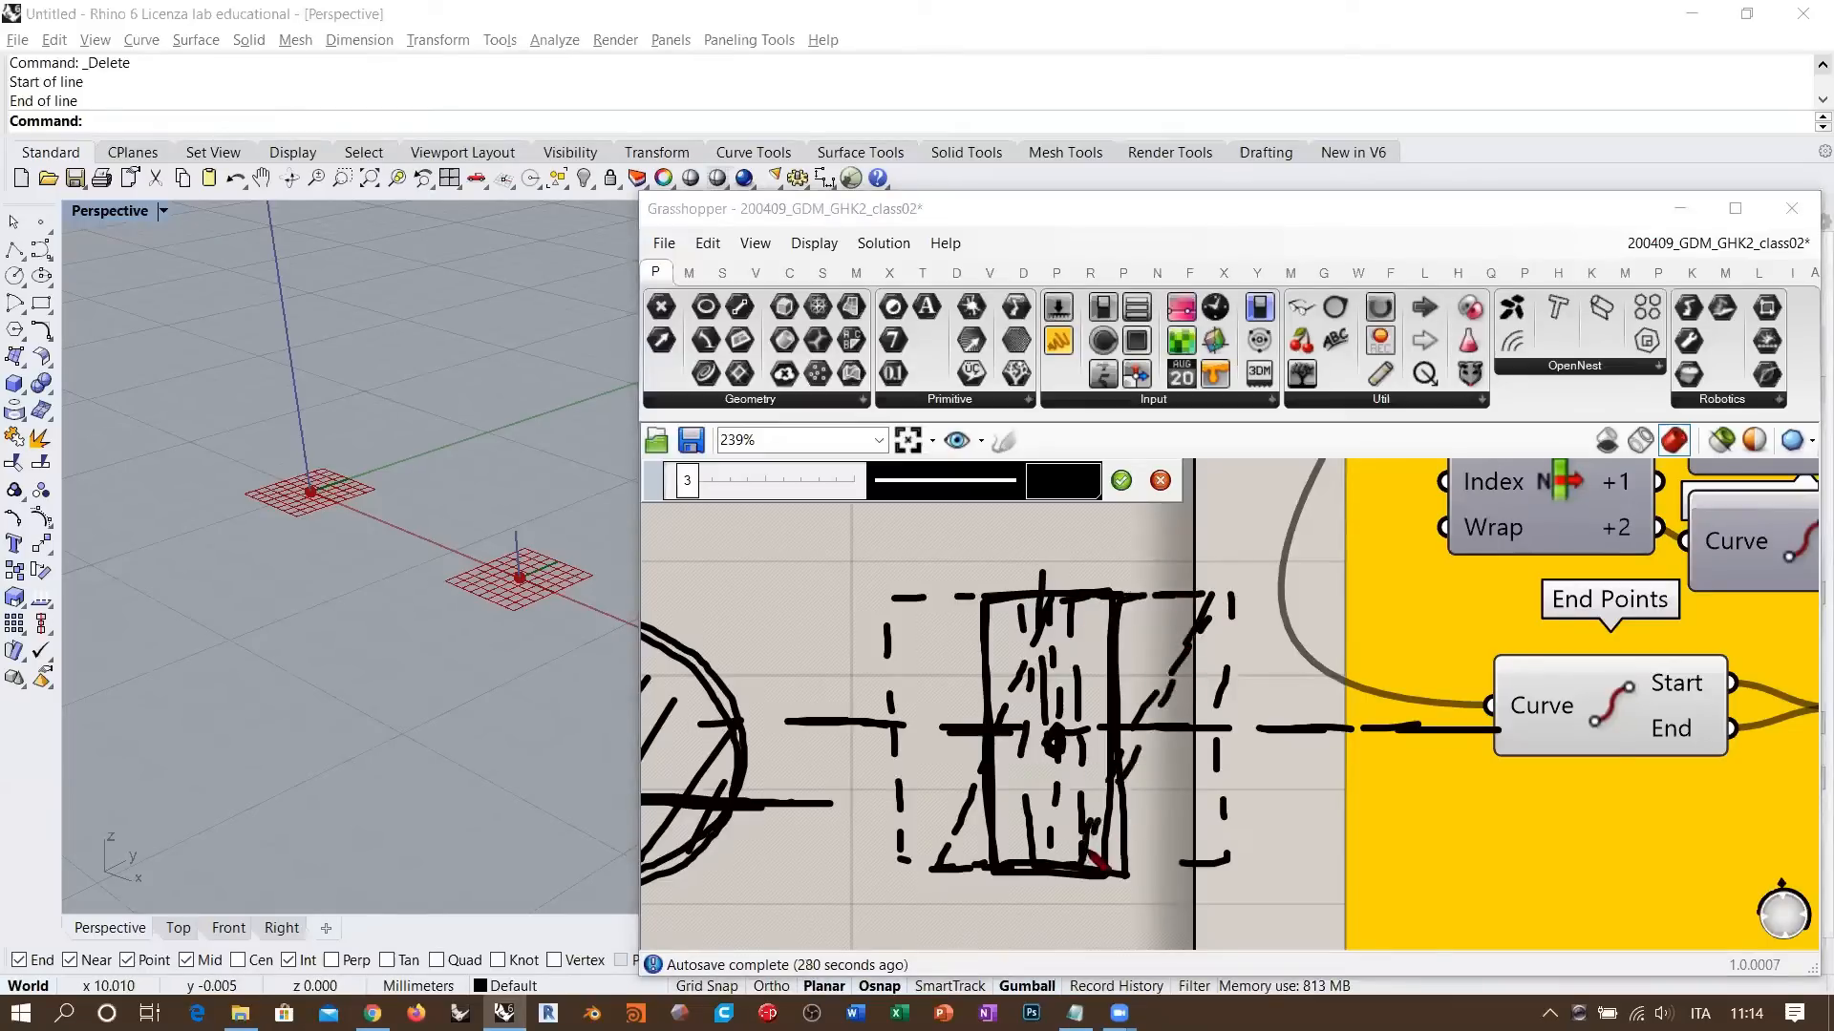
left_click(1159, 480)
- Examine how the Shear Modulus list feeds the Beam component's GJ input and read the Beam component's description
scroll(1351, 645, "down", 2)
scroll(1352, 644, "down", 3)
right_click_drag(1351, 645, 1127, 663)
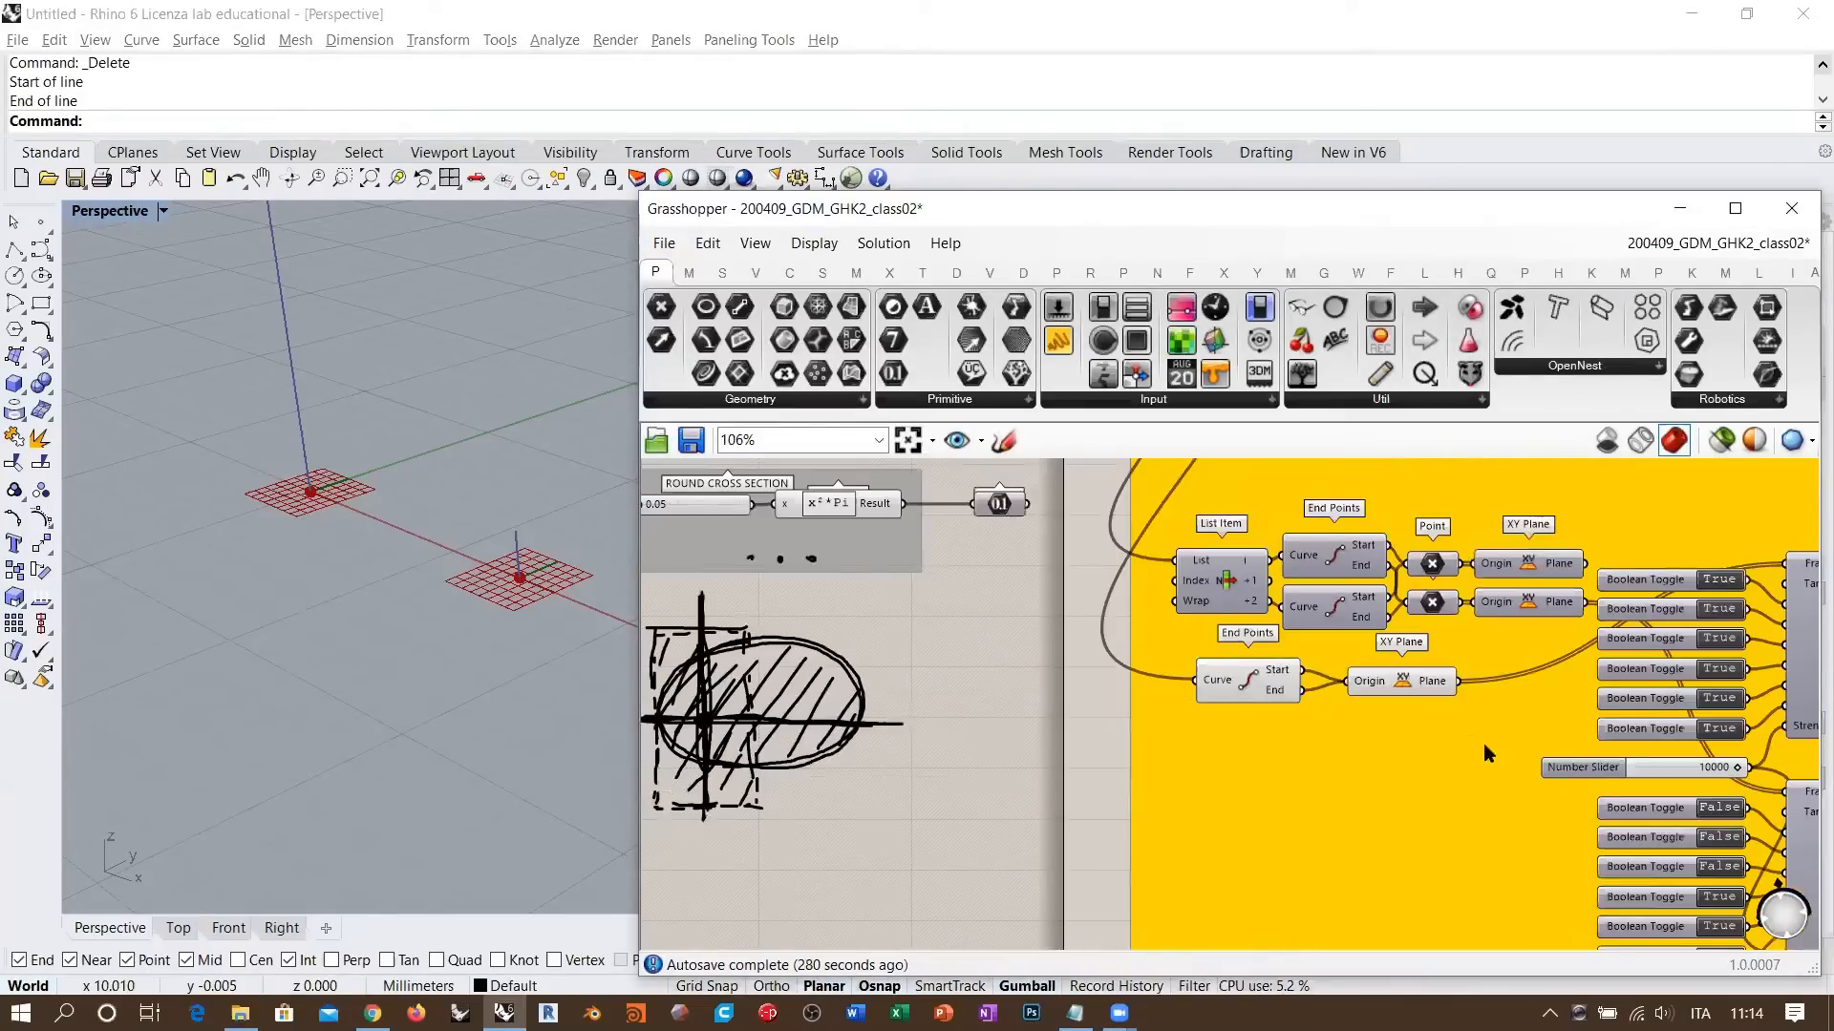
right_click_drag(1484, 745, 1278, 710)
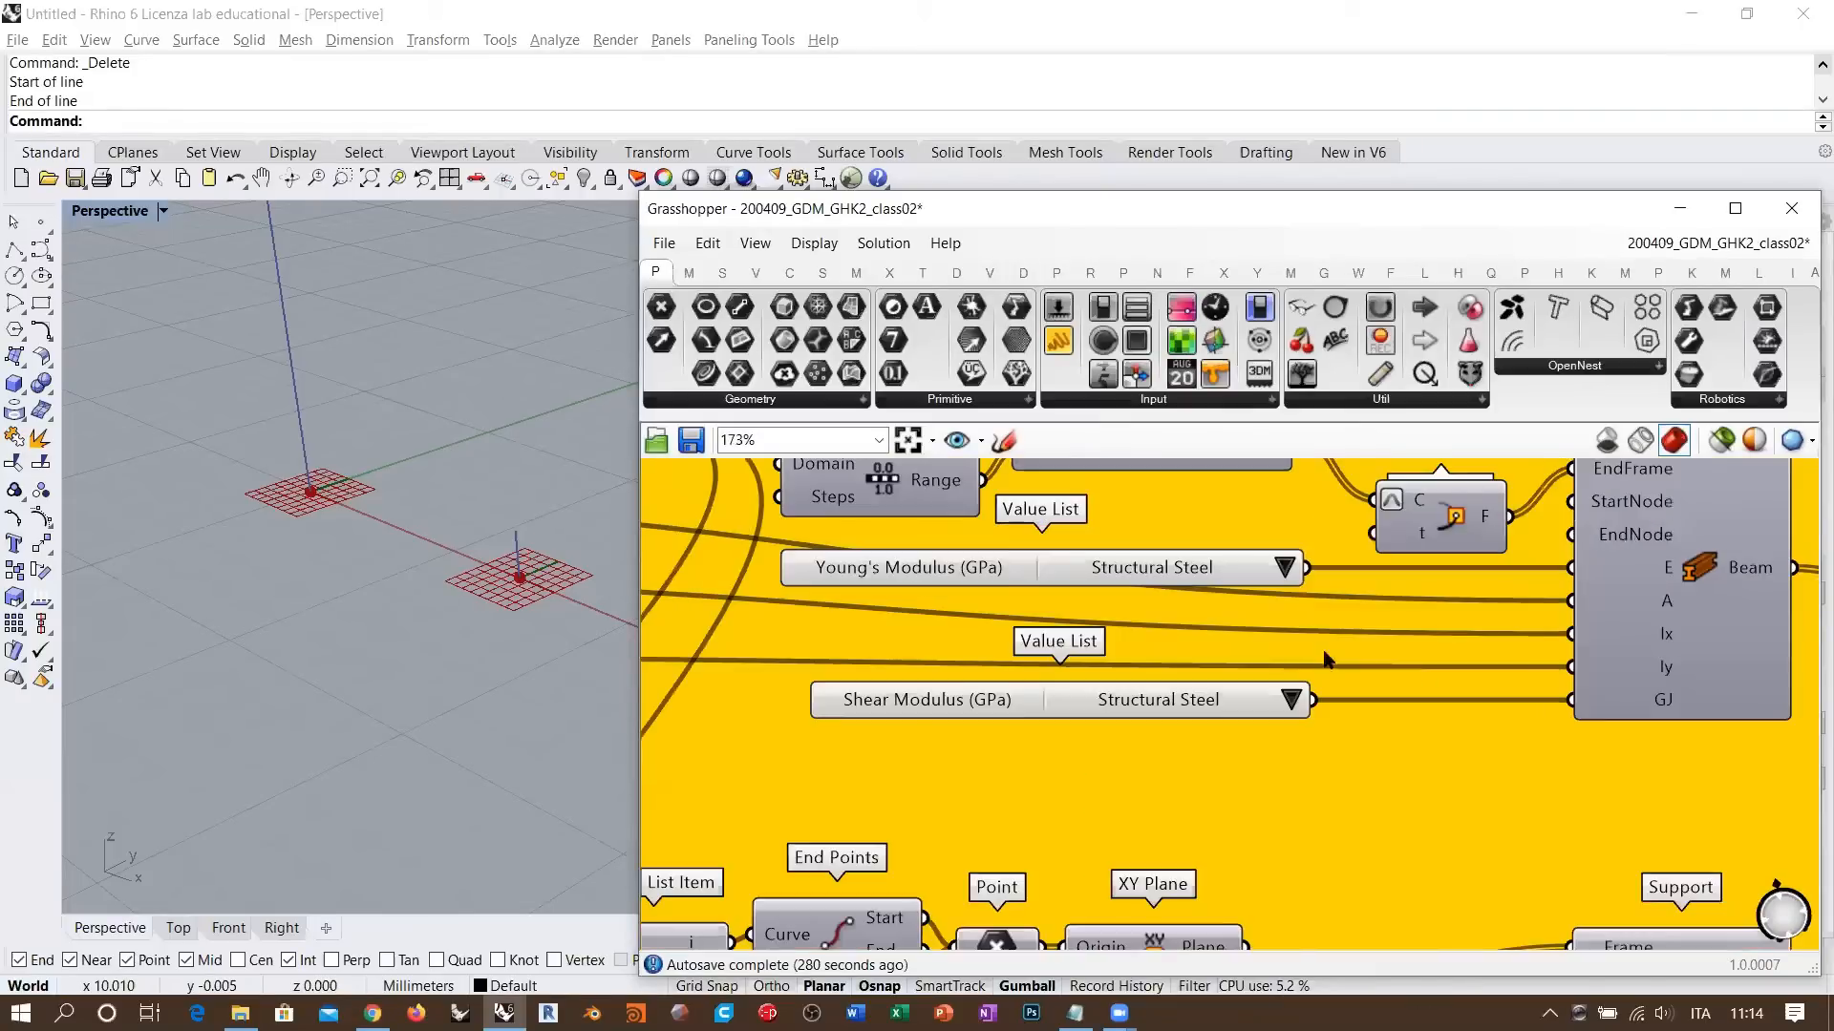
left_click(1204, 762)
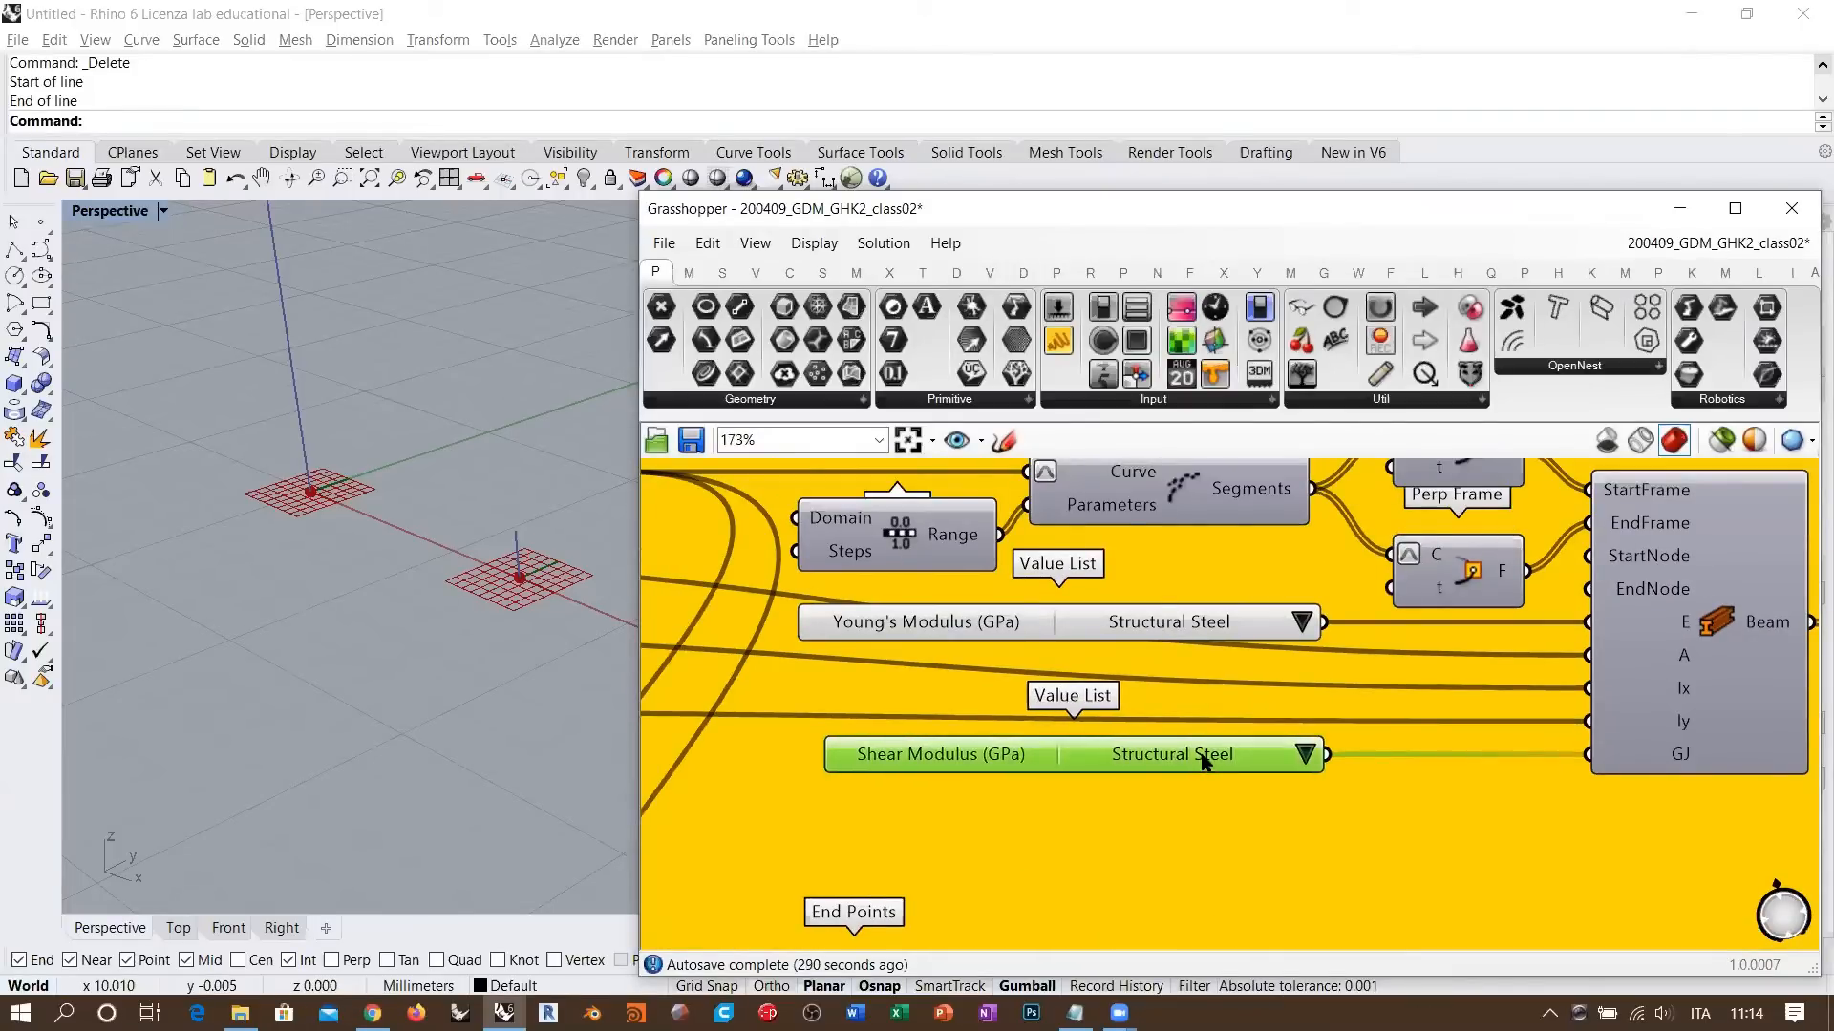
left_click(1496, 748)
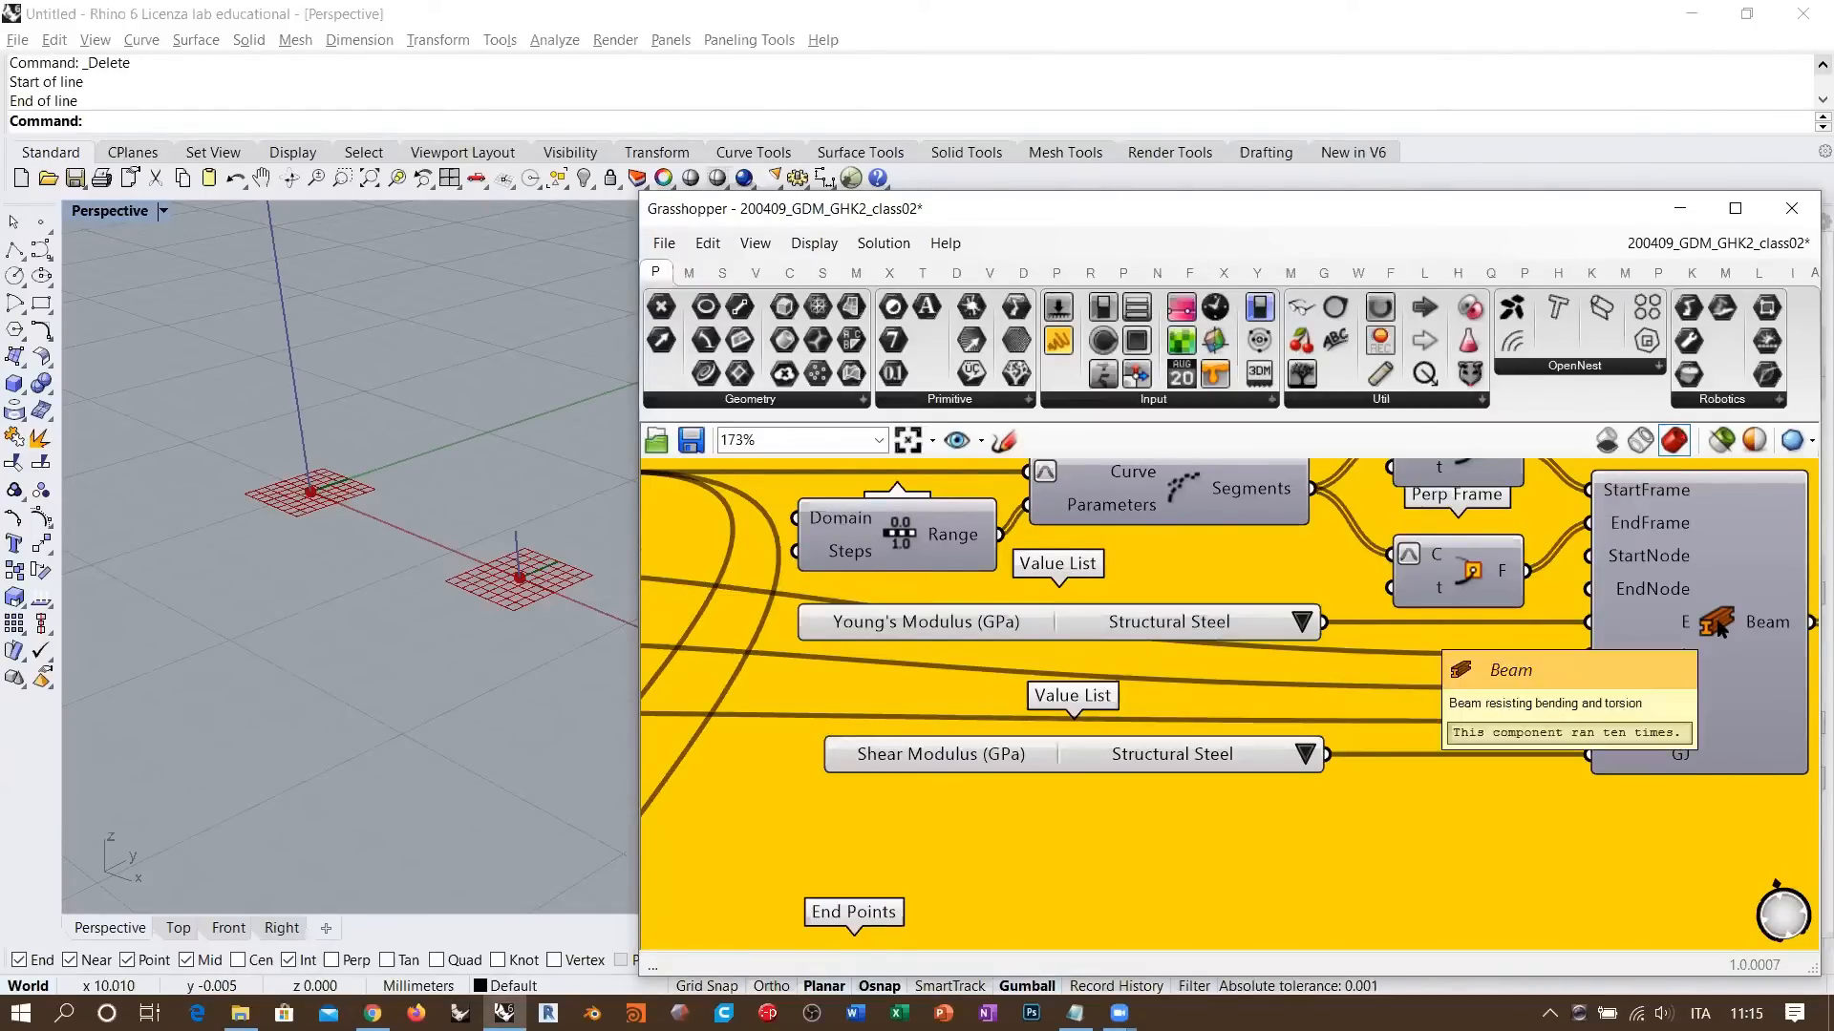
scroll(1701, 665, "down", 6)
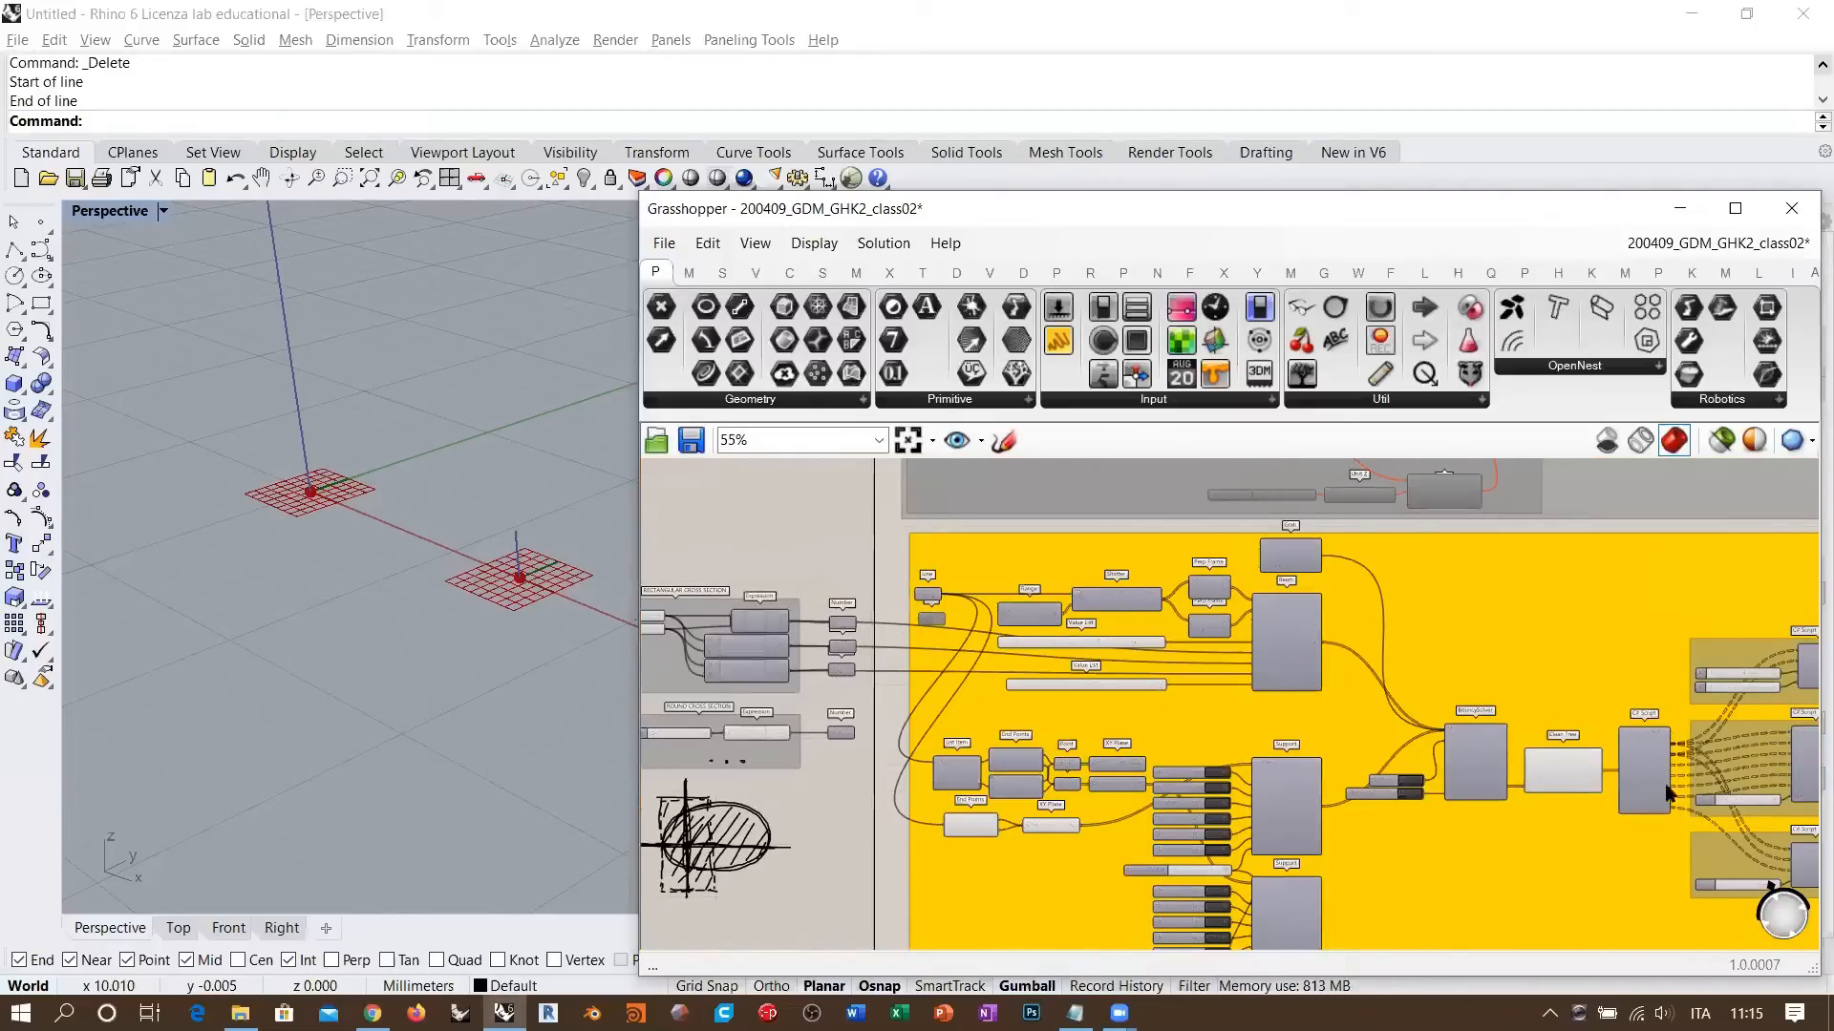
scroll(1131, 680, "up", 6)
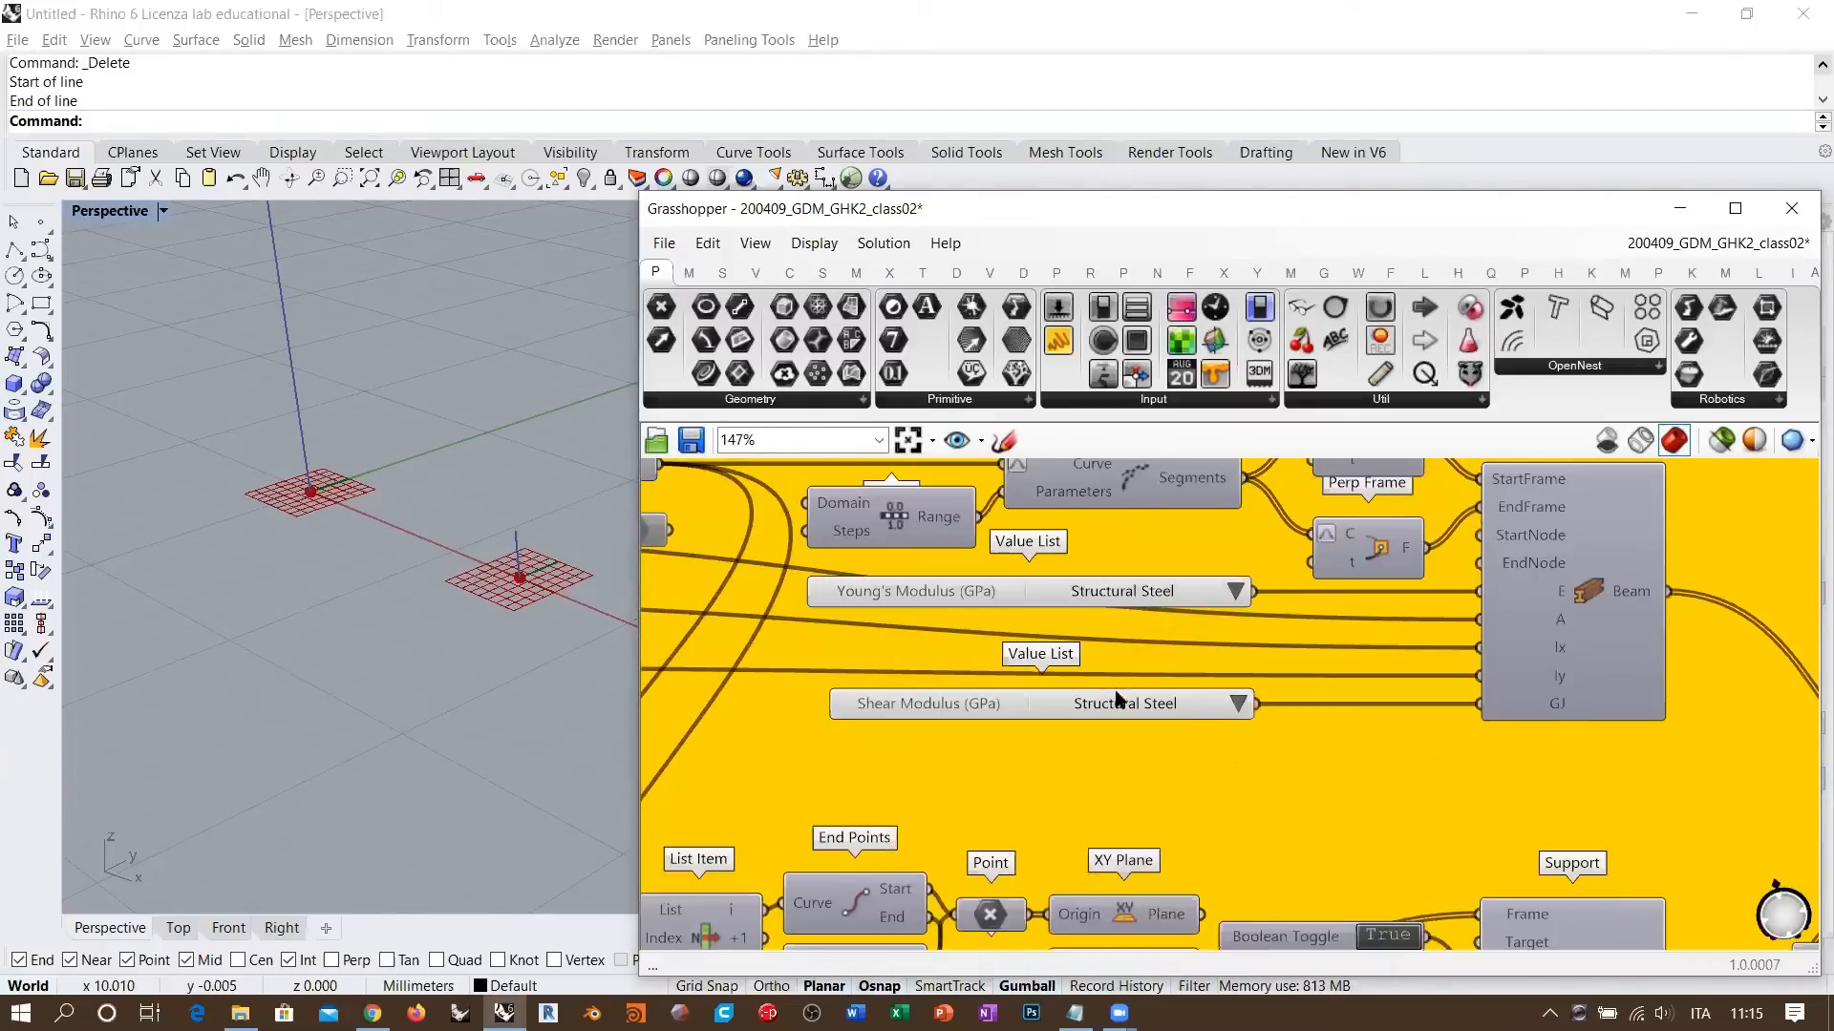
right_click_drag(1163, 720, 1185, 726)
- Highlight the Young's Modulus and Shear Modulus lists to trace their connections to the Beam component's E and GJ inputs
left_click(1095, 706)
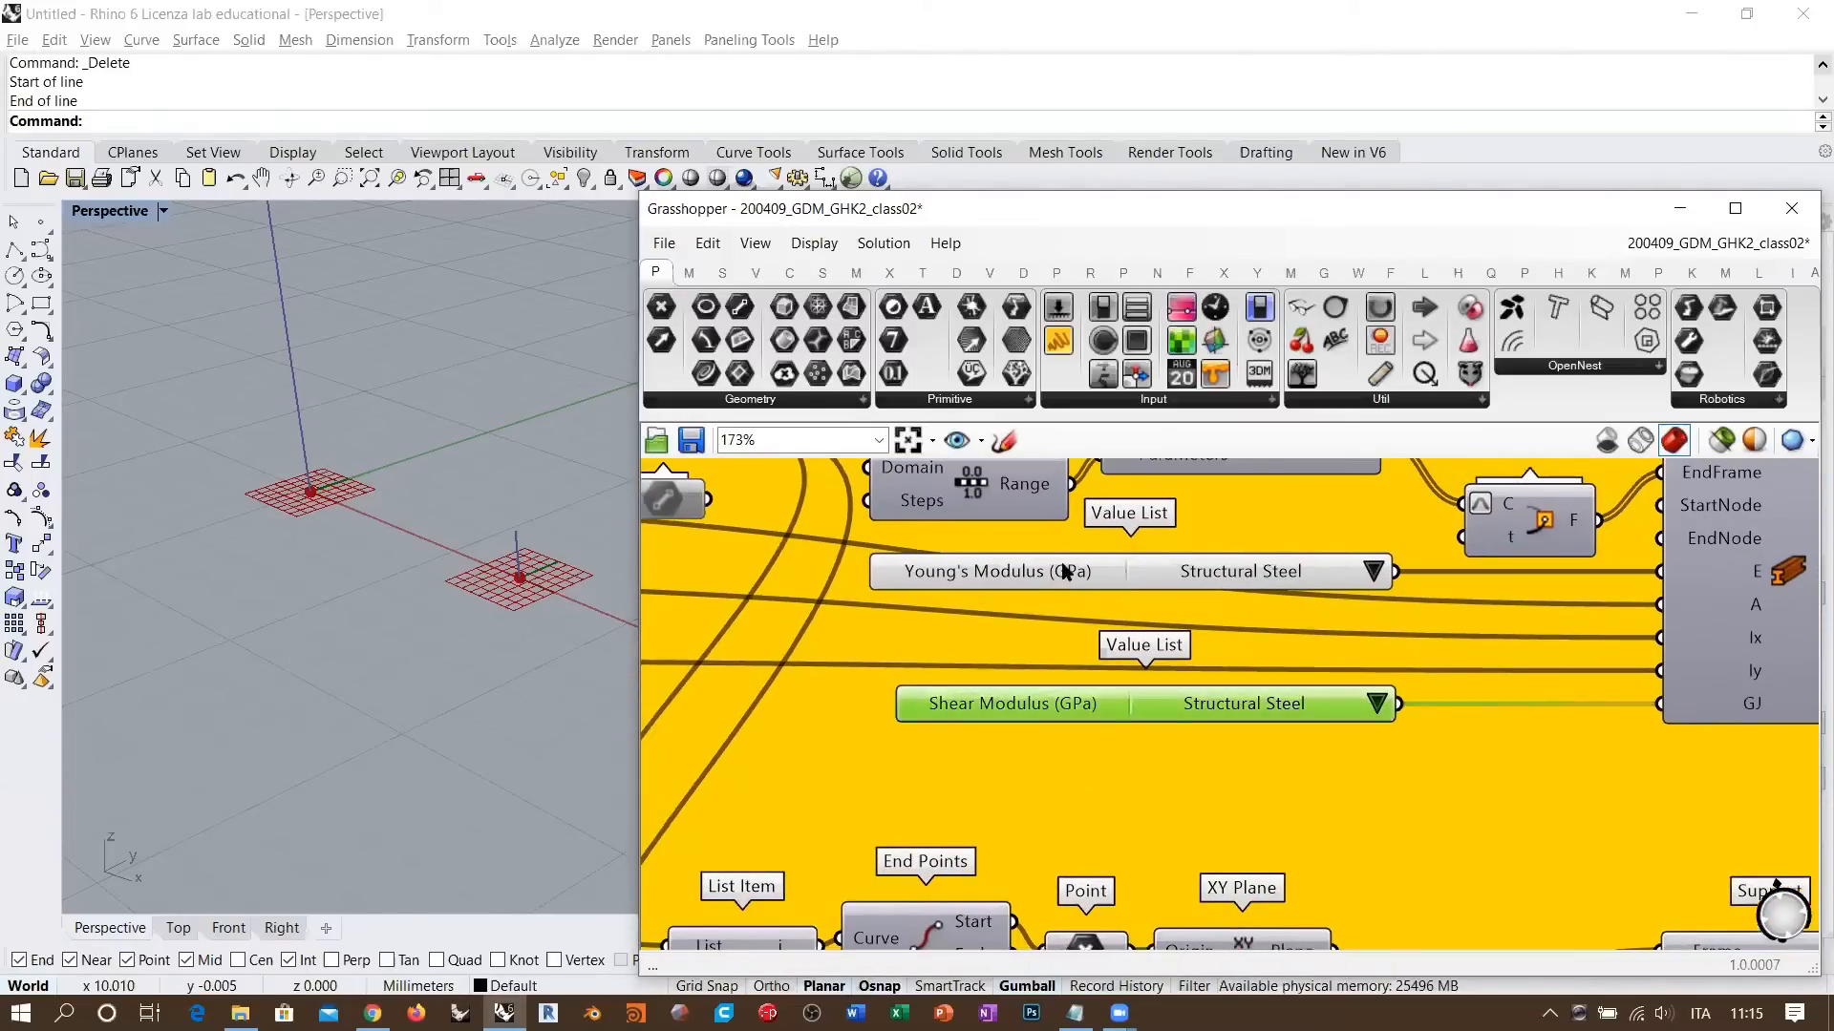
left_click(1259, 577, "shift")
right_click_drag(1647, 588, 1529, 672)
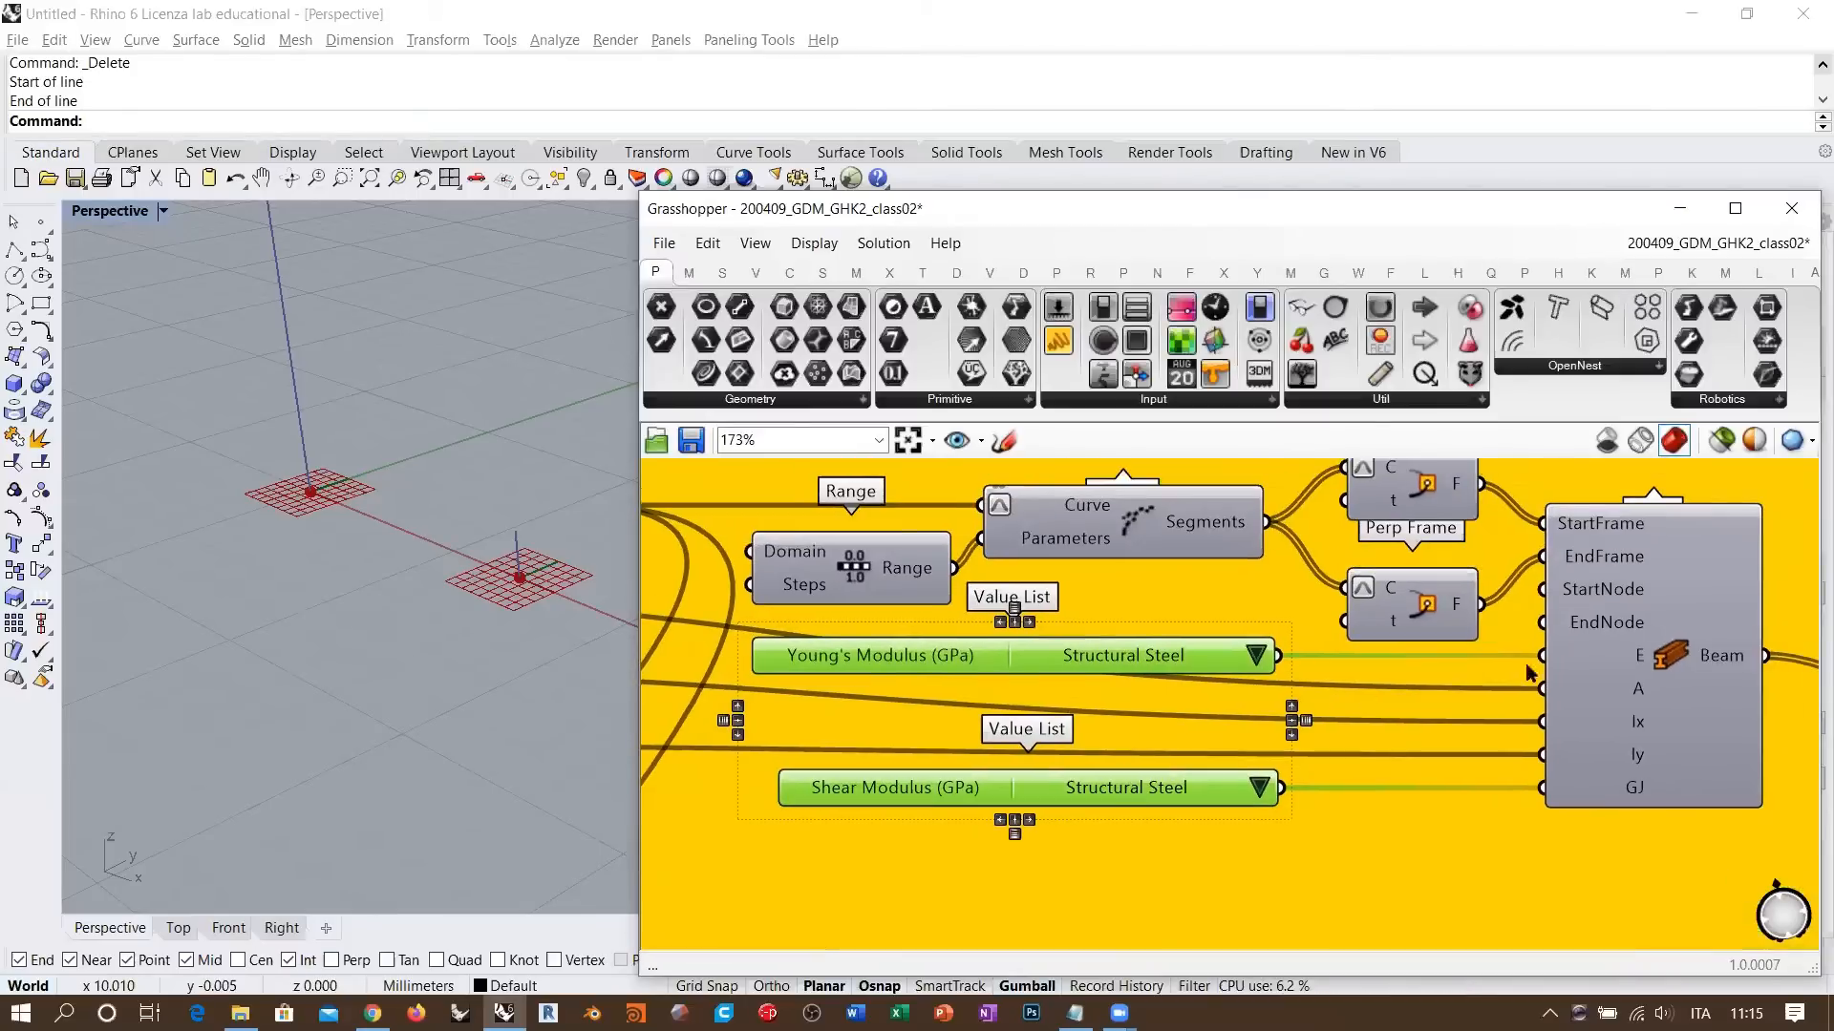
right_click_drag(1690, 648, 1701, 703)
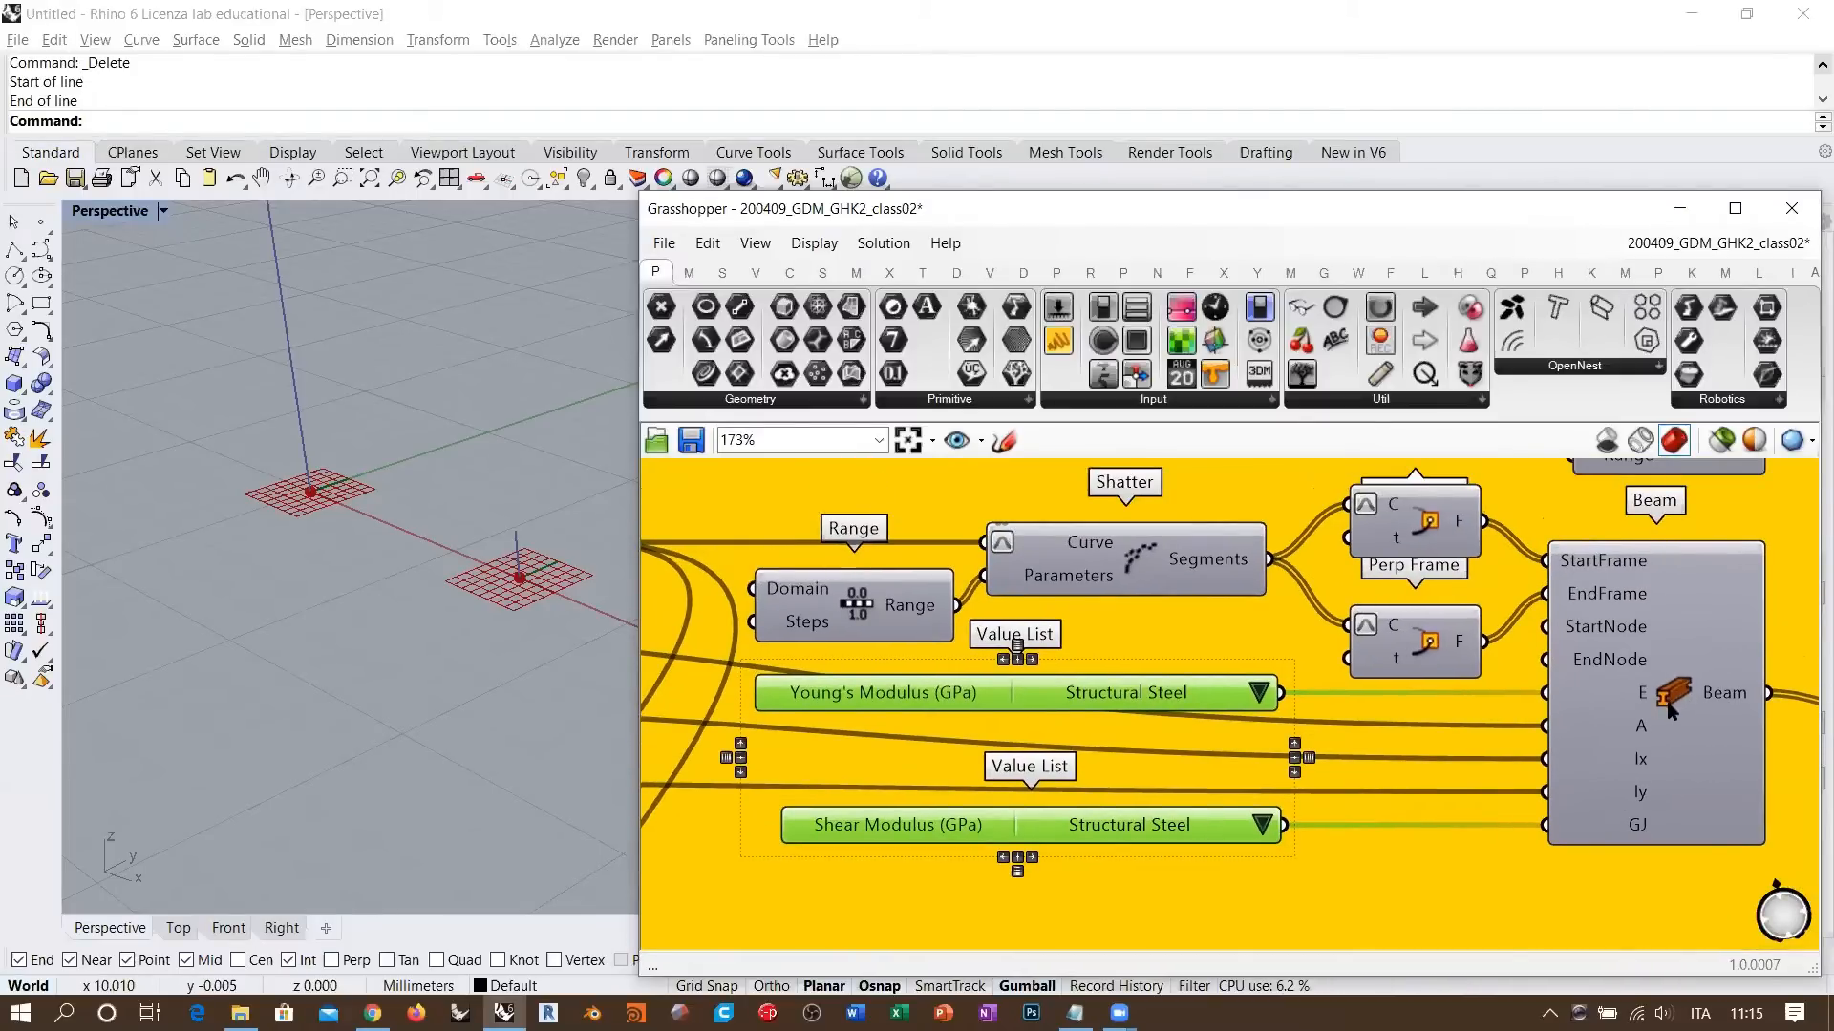
left_click(1159, 815)
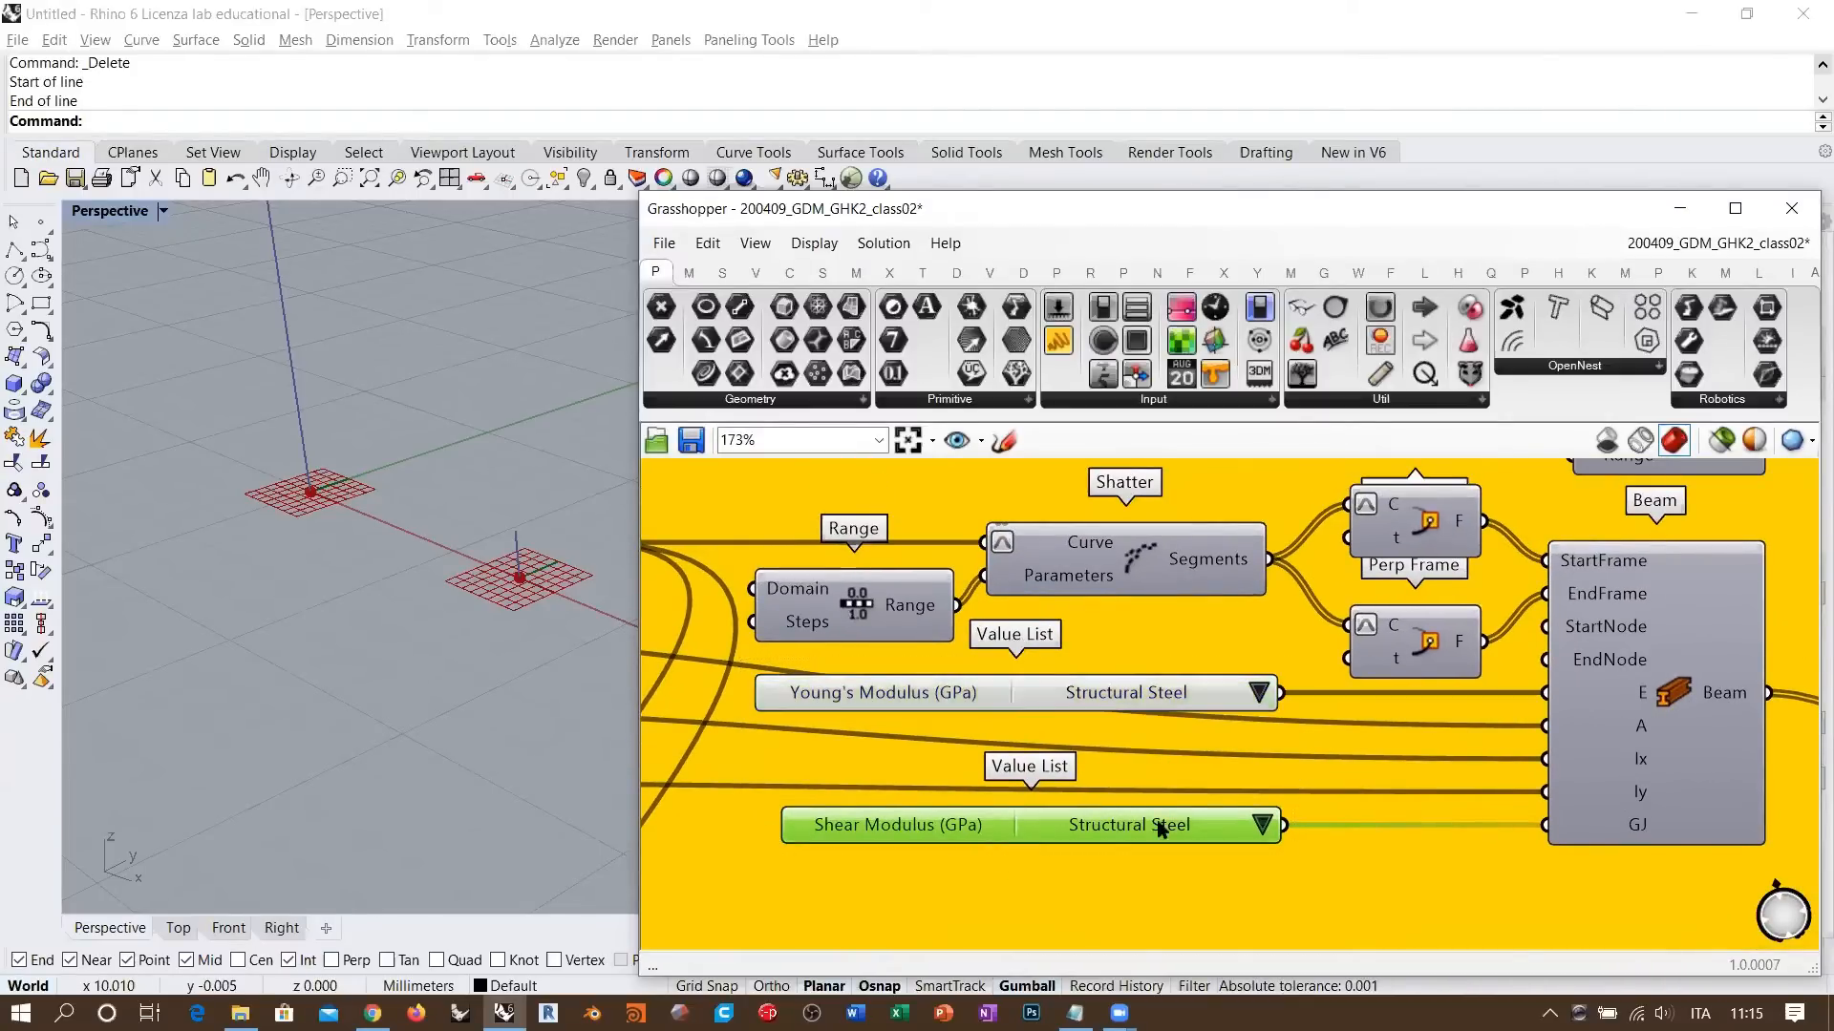
left_click(1314, 808)
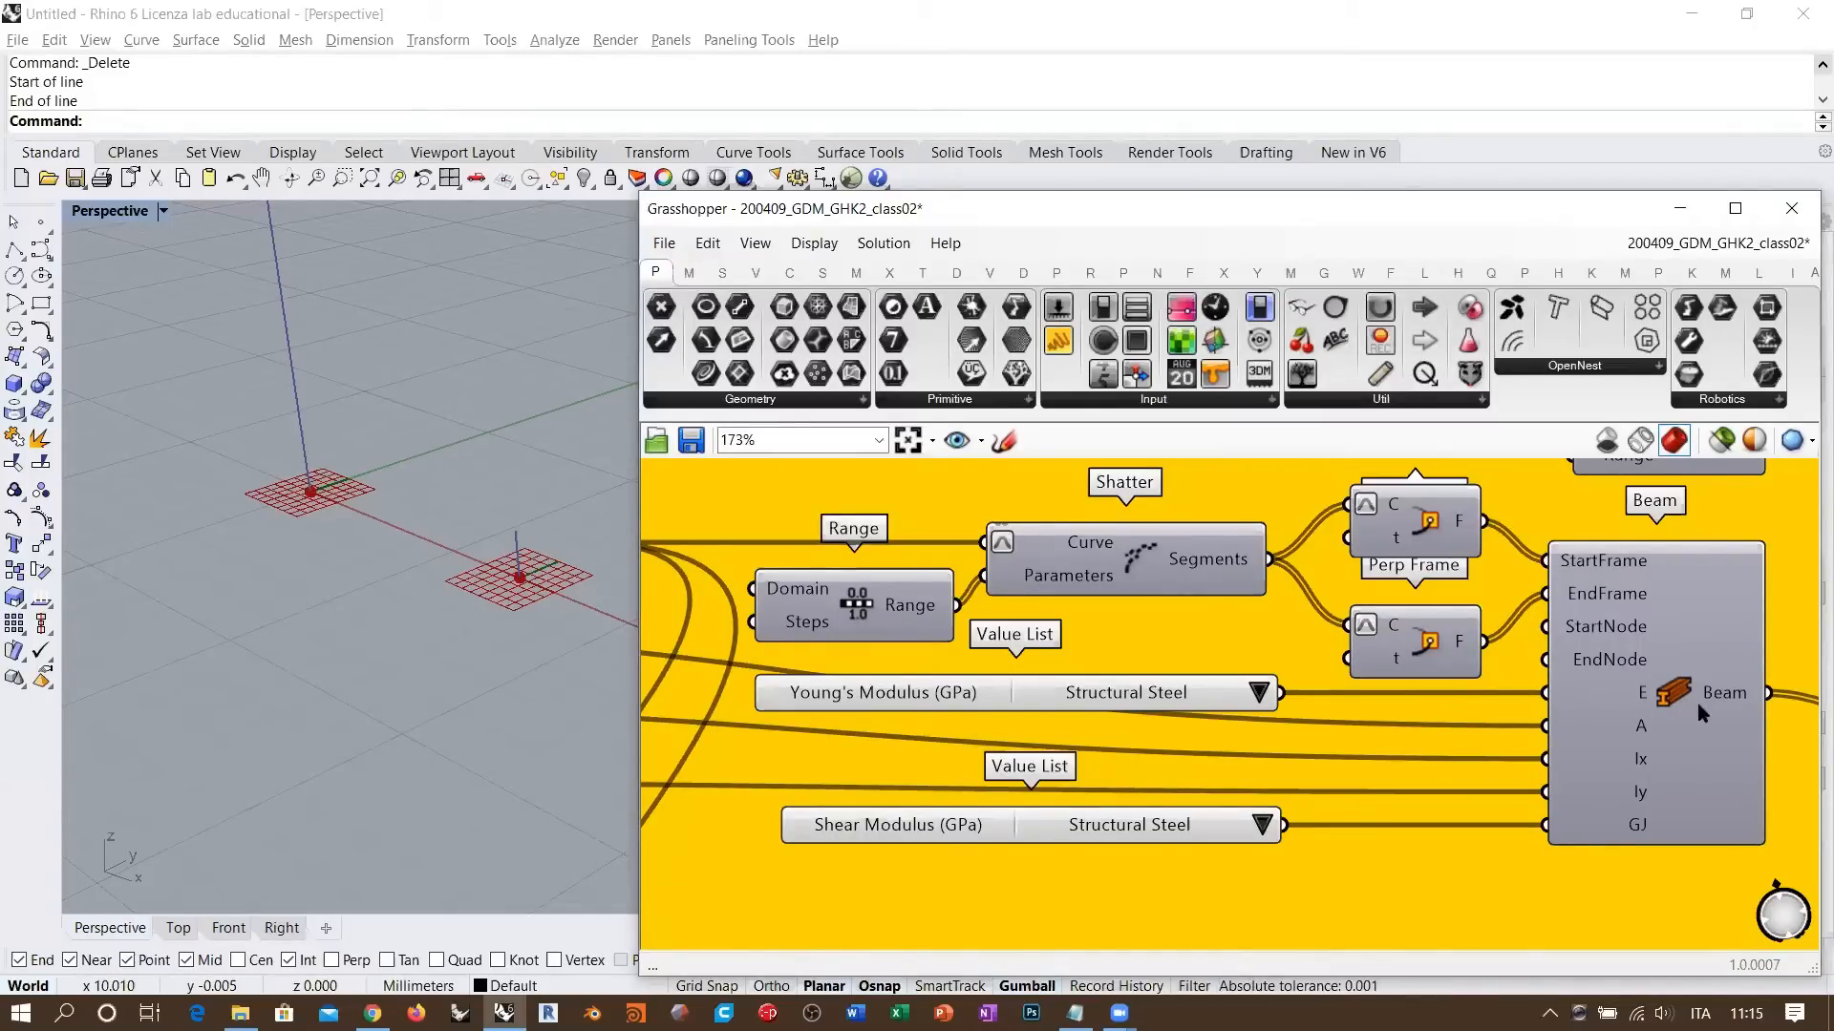
right_click_drag(1691, 655, 1681, 700)
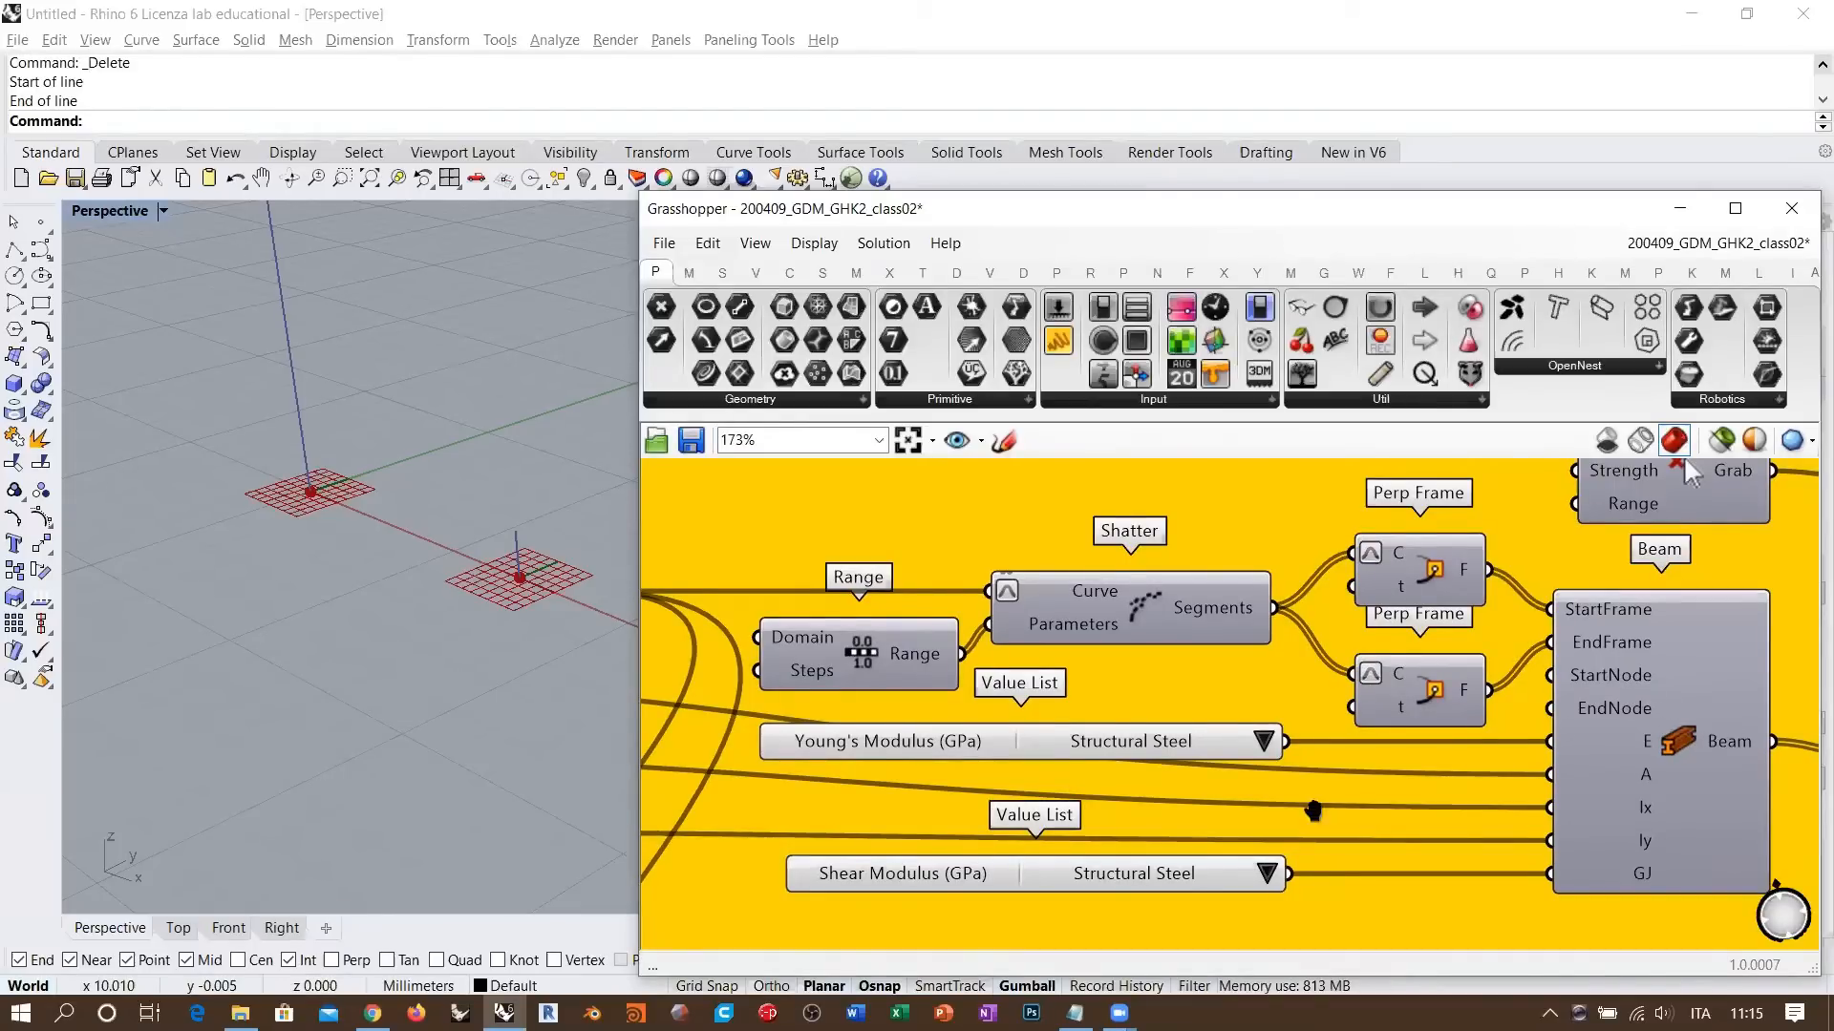
- Select the rectangular cross-section group together with the line, shatter, frame, material and Beam components it feeds
scroll(1492, 571, "down", 4)
scroll(1435, 719, "down", 1)
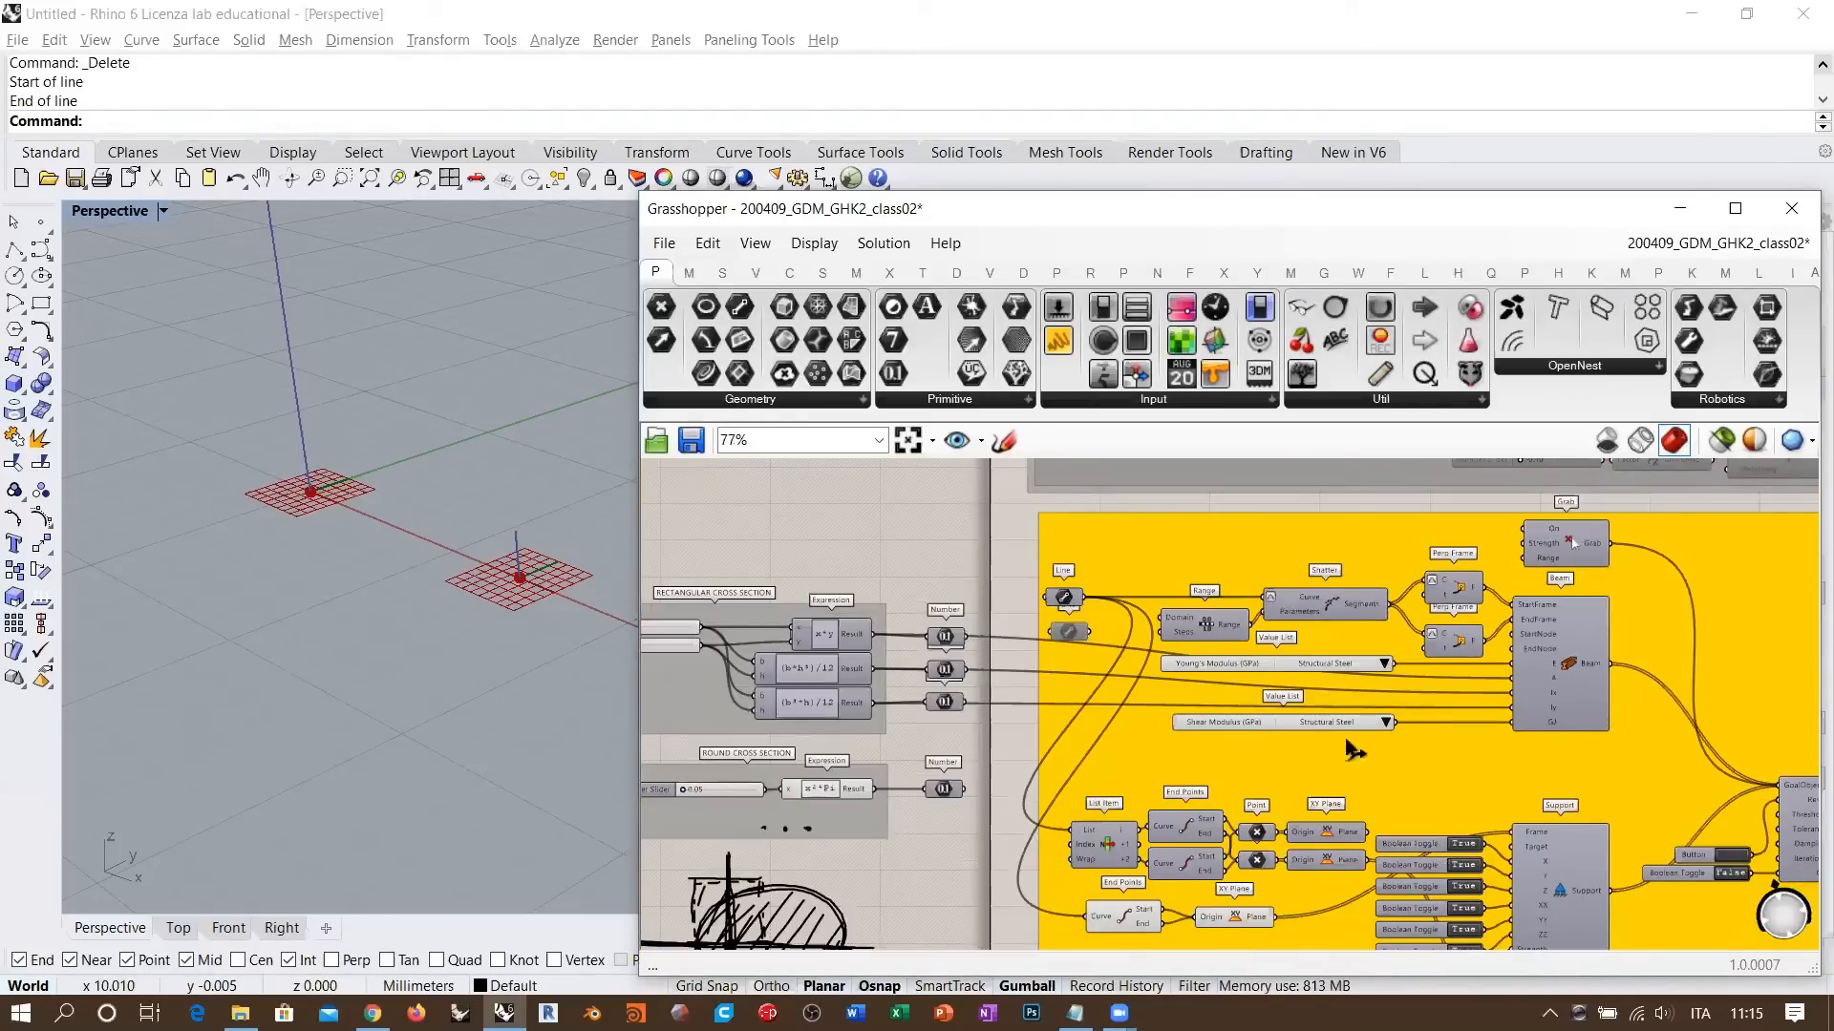
scroll(1547, 643, "down", 1)
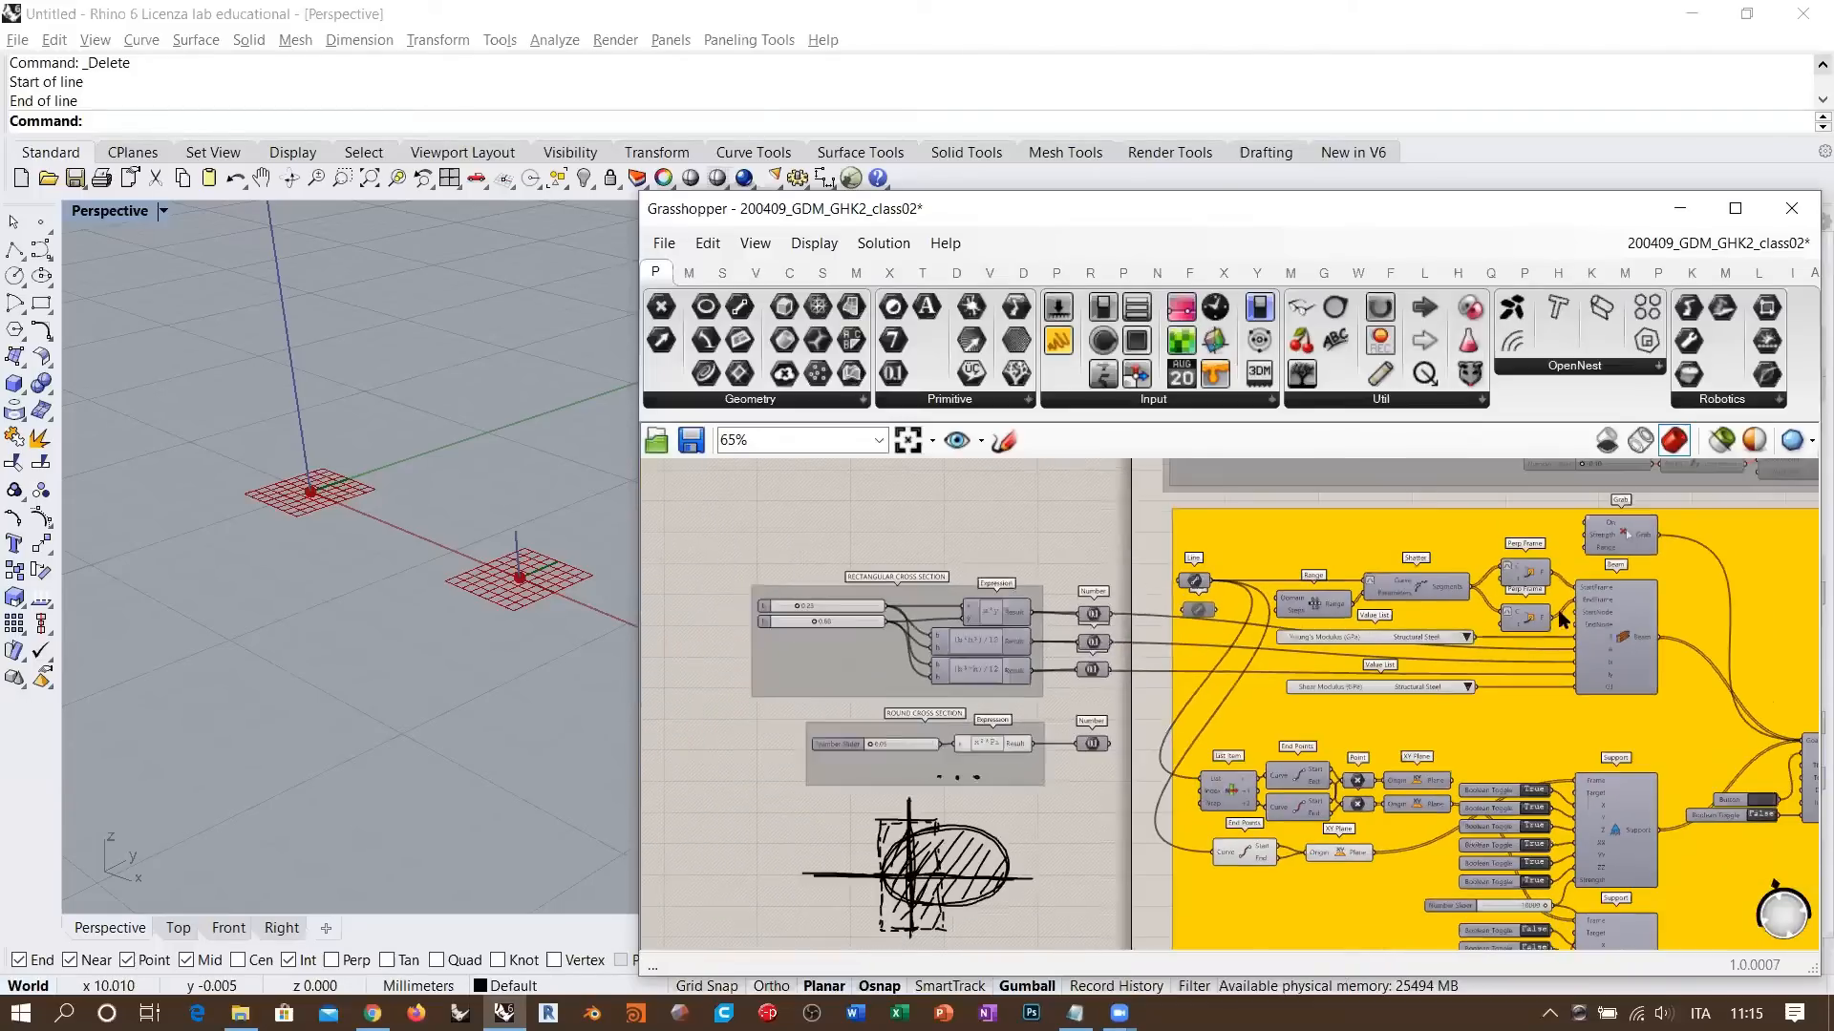
left_click_drag(731, 541, 1709, 692)
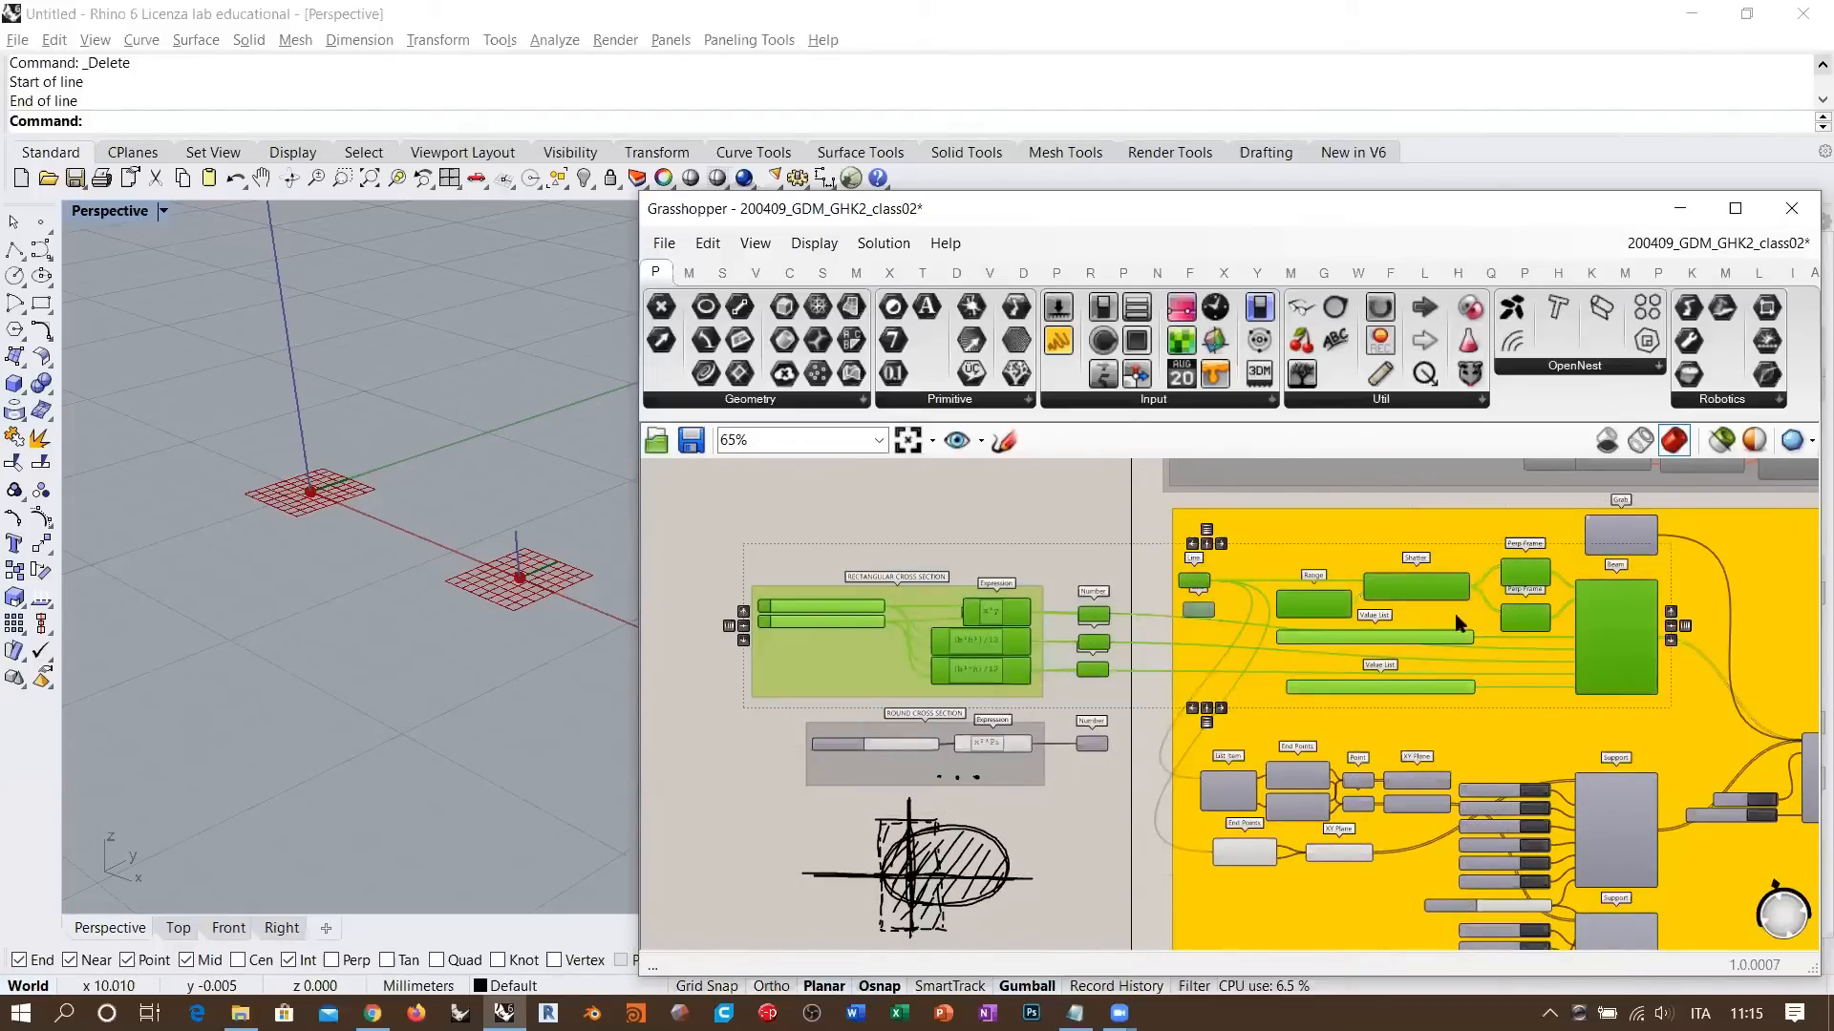
- Group the selected rectangular cross-section components with the line, shatter, frame, material and Beam components
key("ctrl+g")
left_click(737, 507)
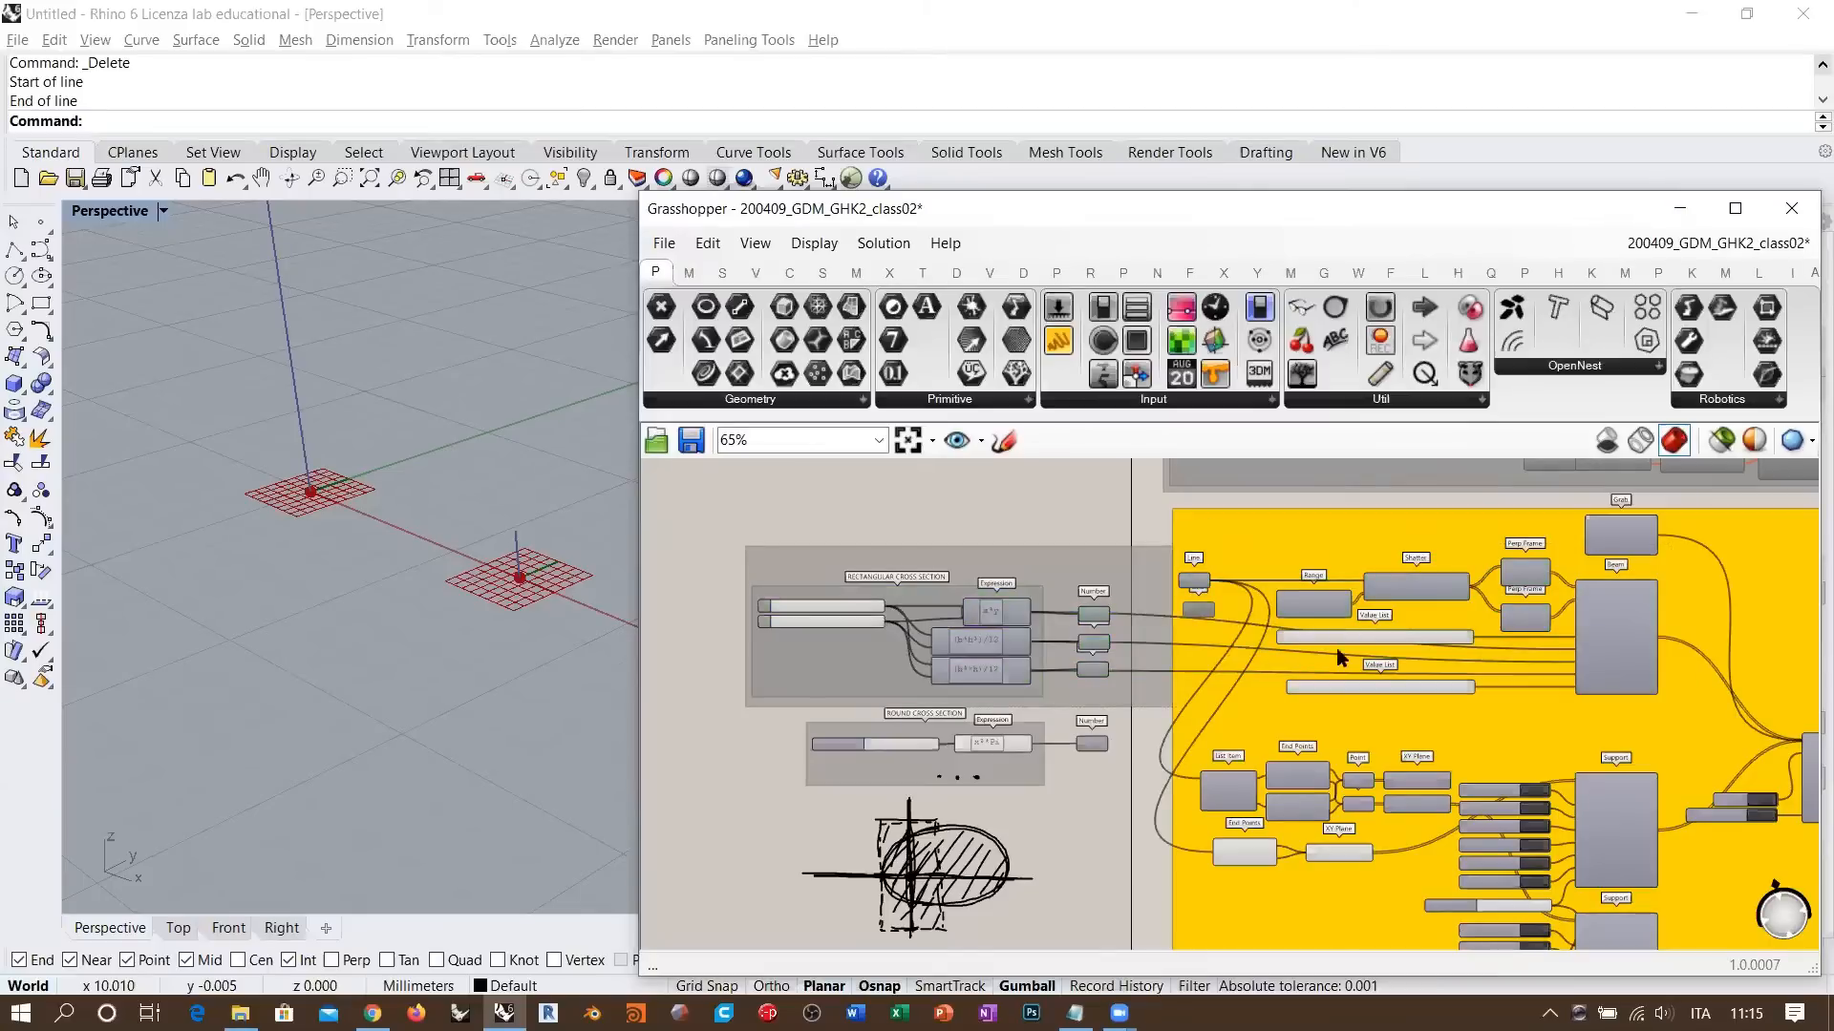
- Examine the BouncySolver, Clean Tree and C# Script chain together with the result scripts and custom previews it feeds
right_click_drag(1609, 776, 1578, 704)
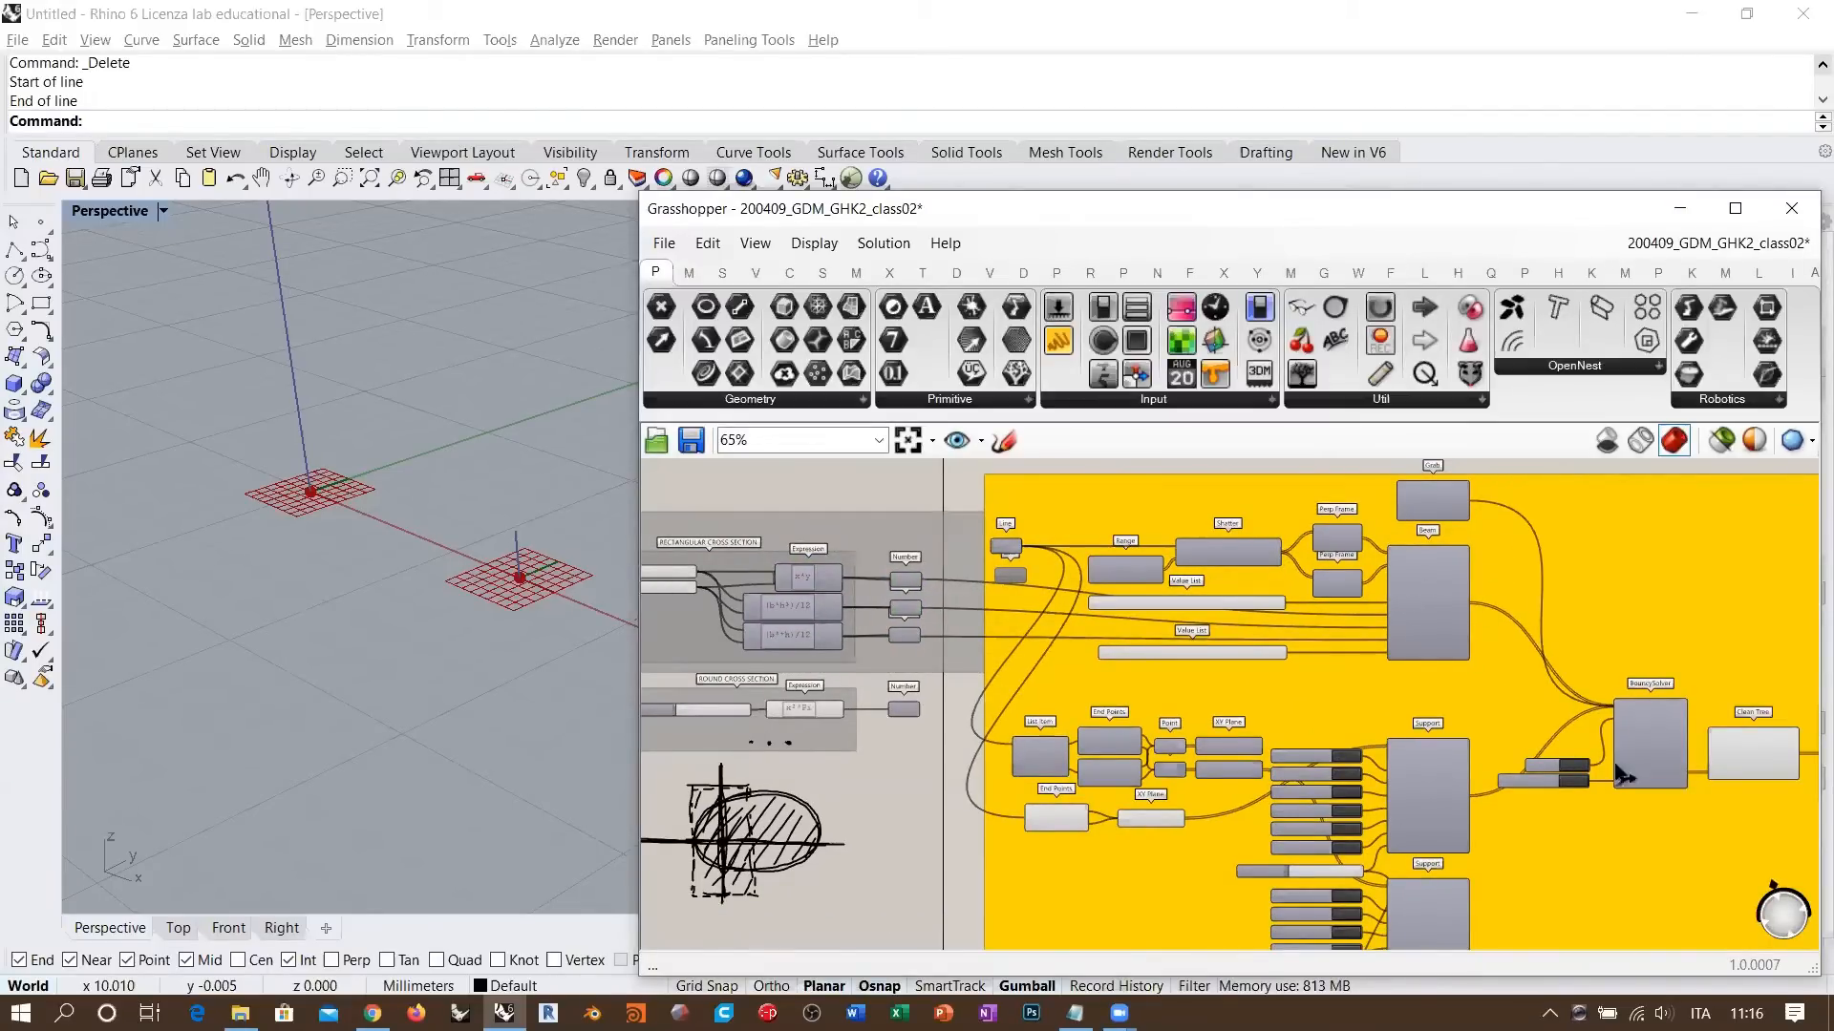
right_click_drag(1616, 766, 1077, 723)
scroll(1376, 735, "up", 4)
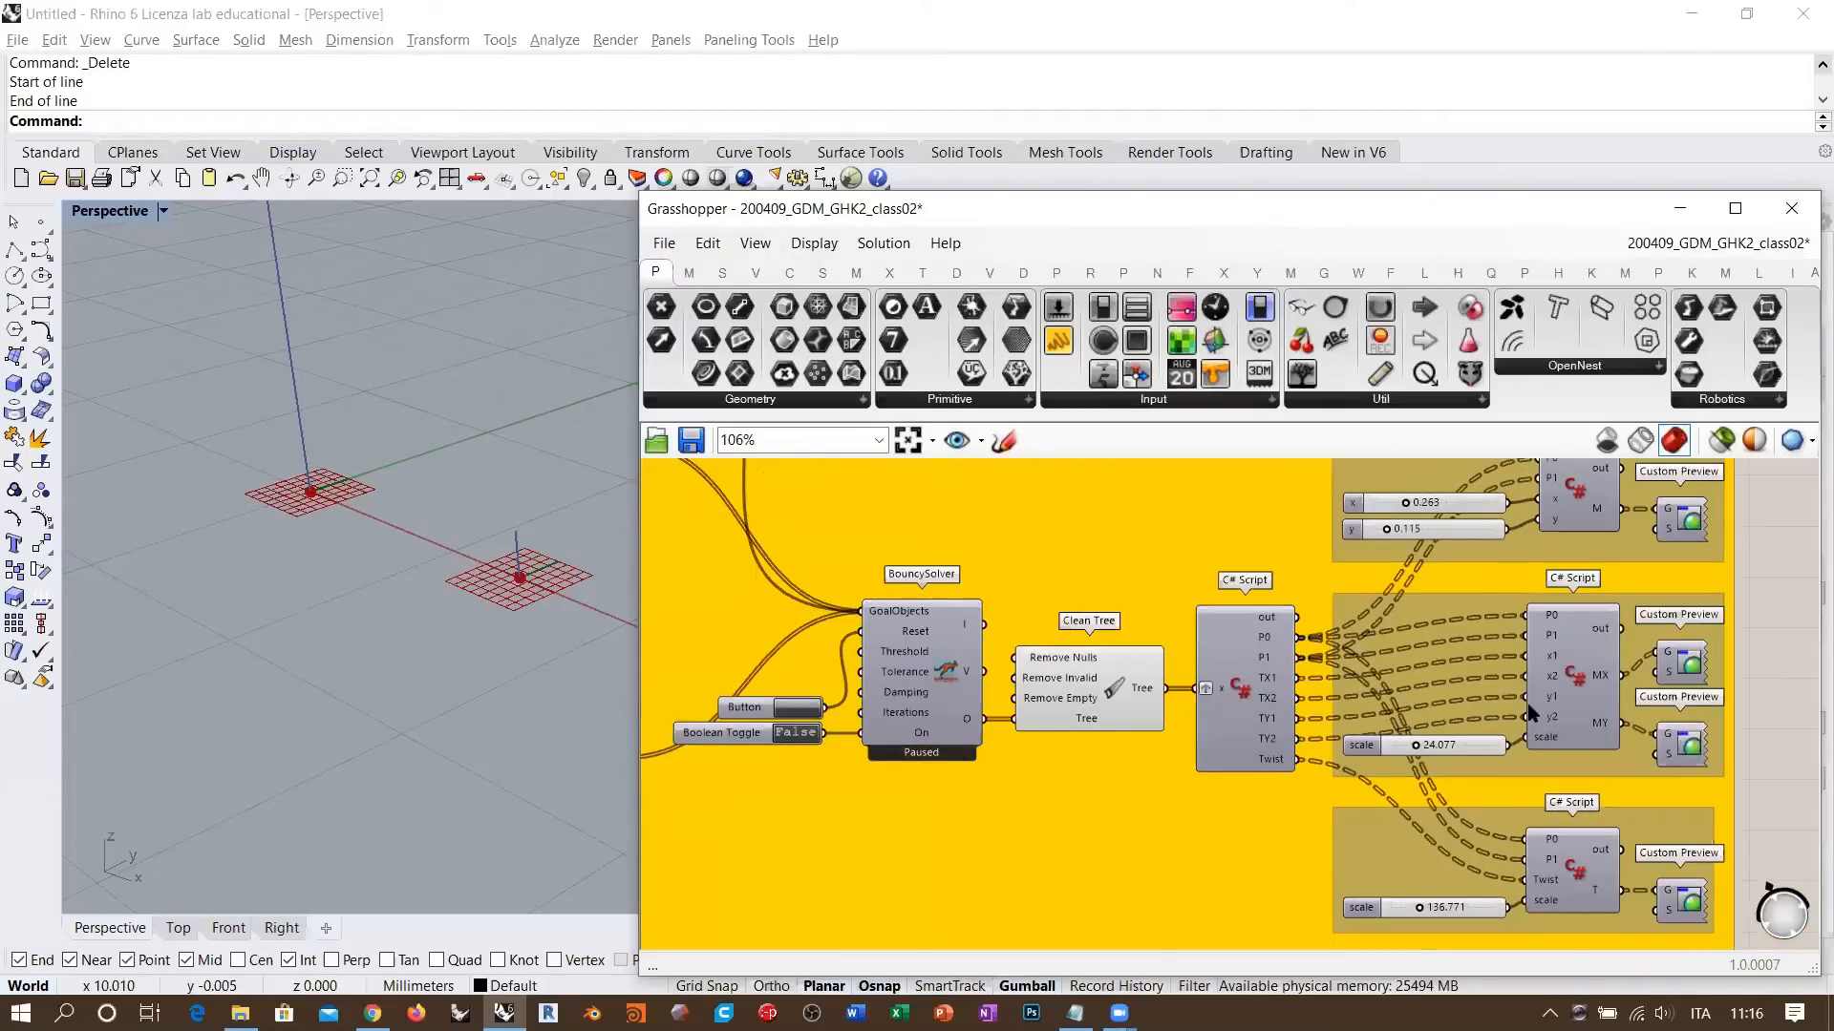
left_click(1192, 187)
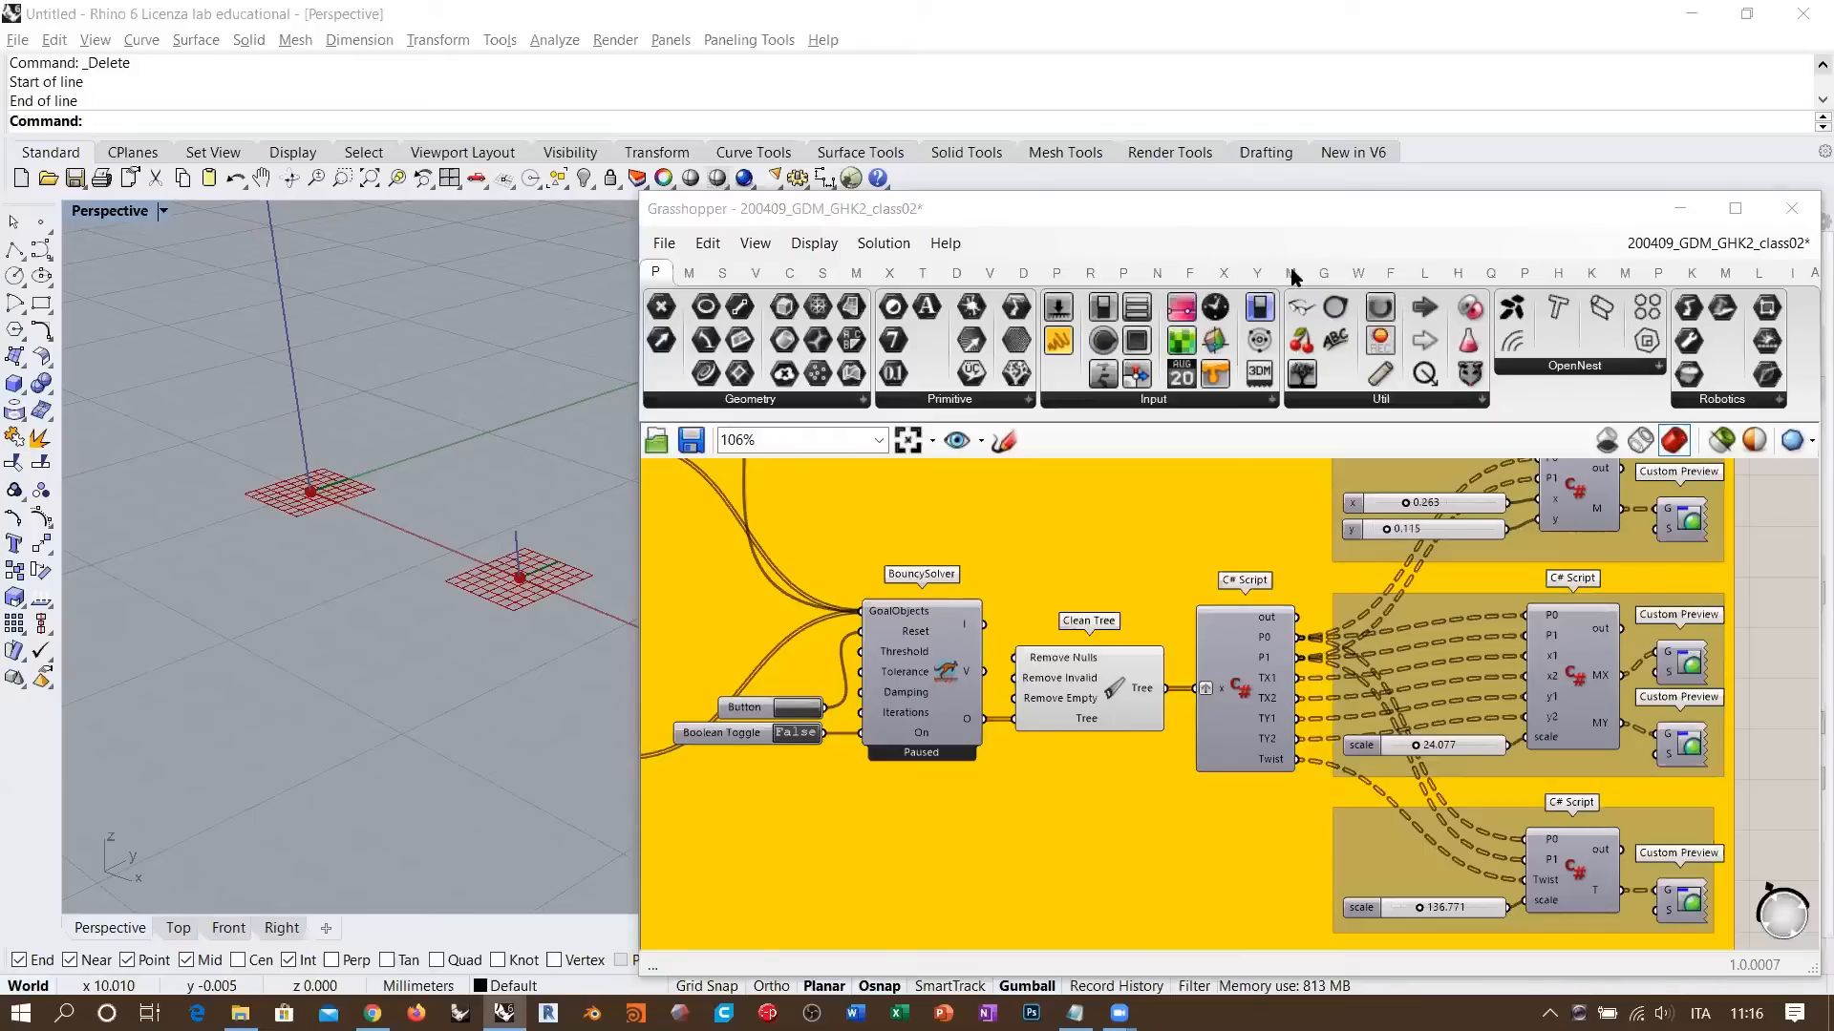
scroll(987, 702, "down", 5)
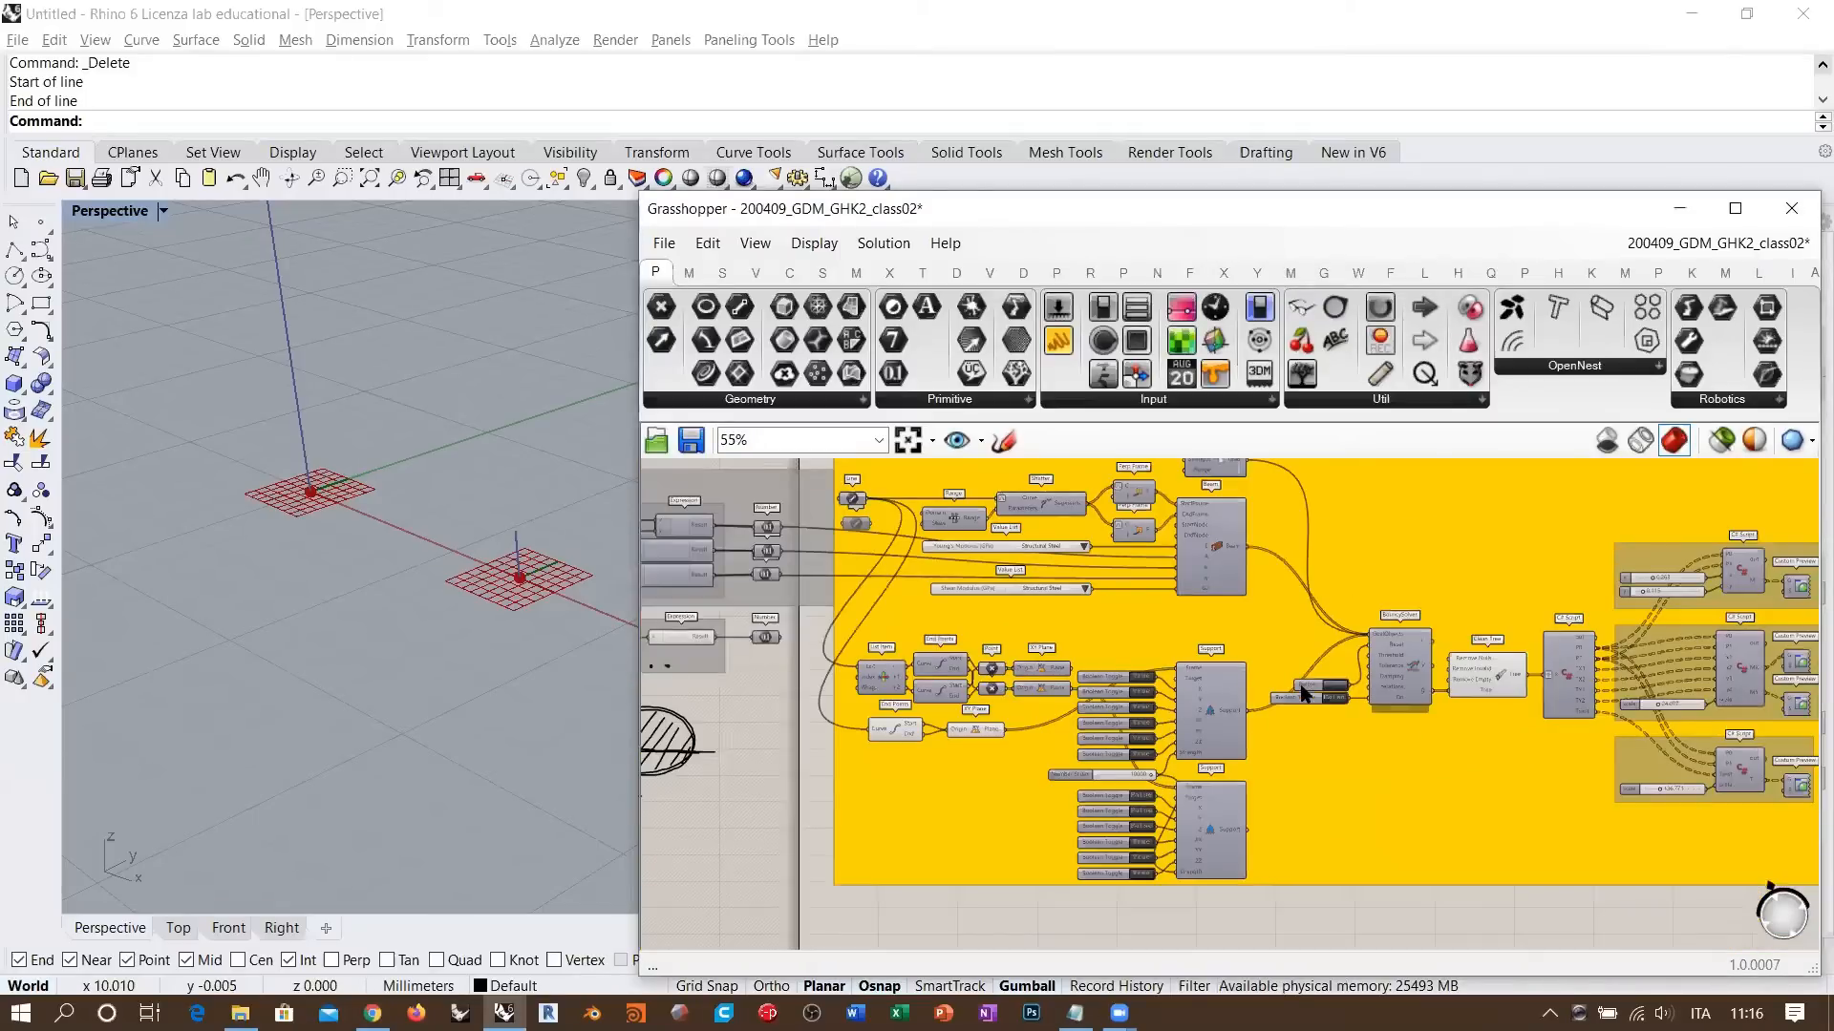
- Move the standalone End Points and XY Plane pair above the List Item branch, just below the Shear Modulus list
right_click_drag(1116, 752, 1358, 651)
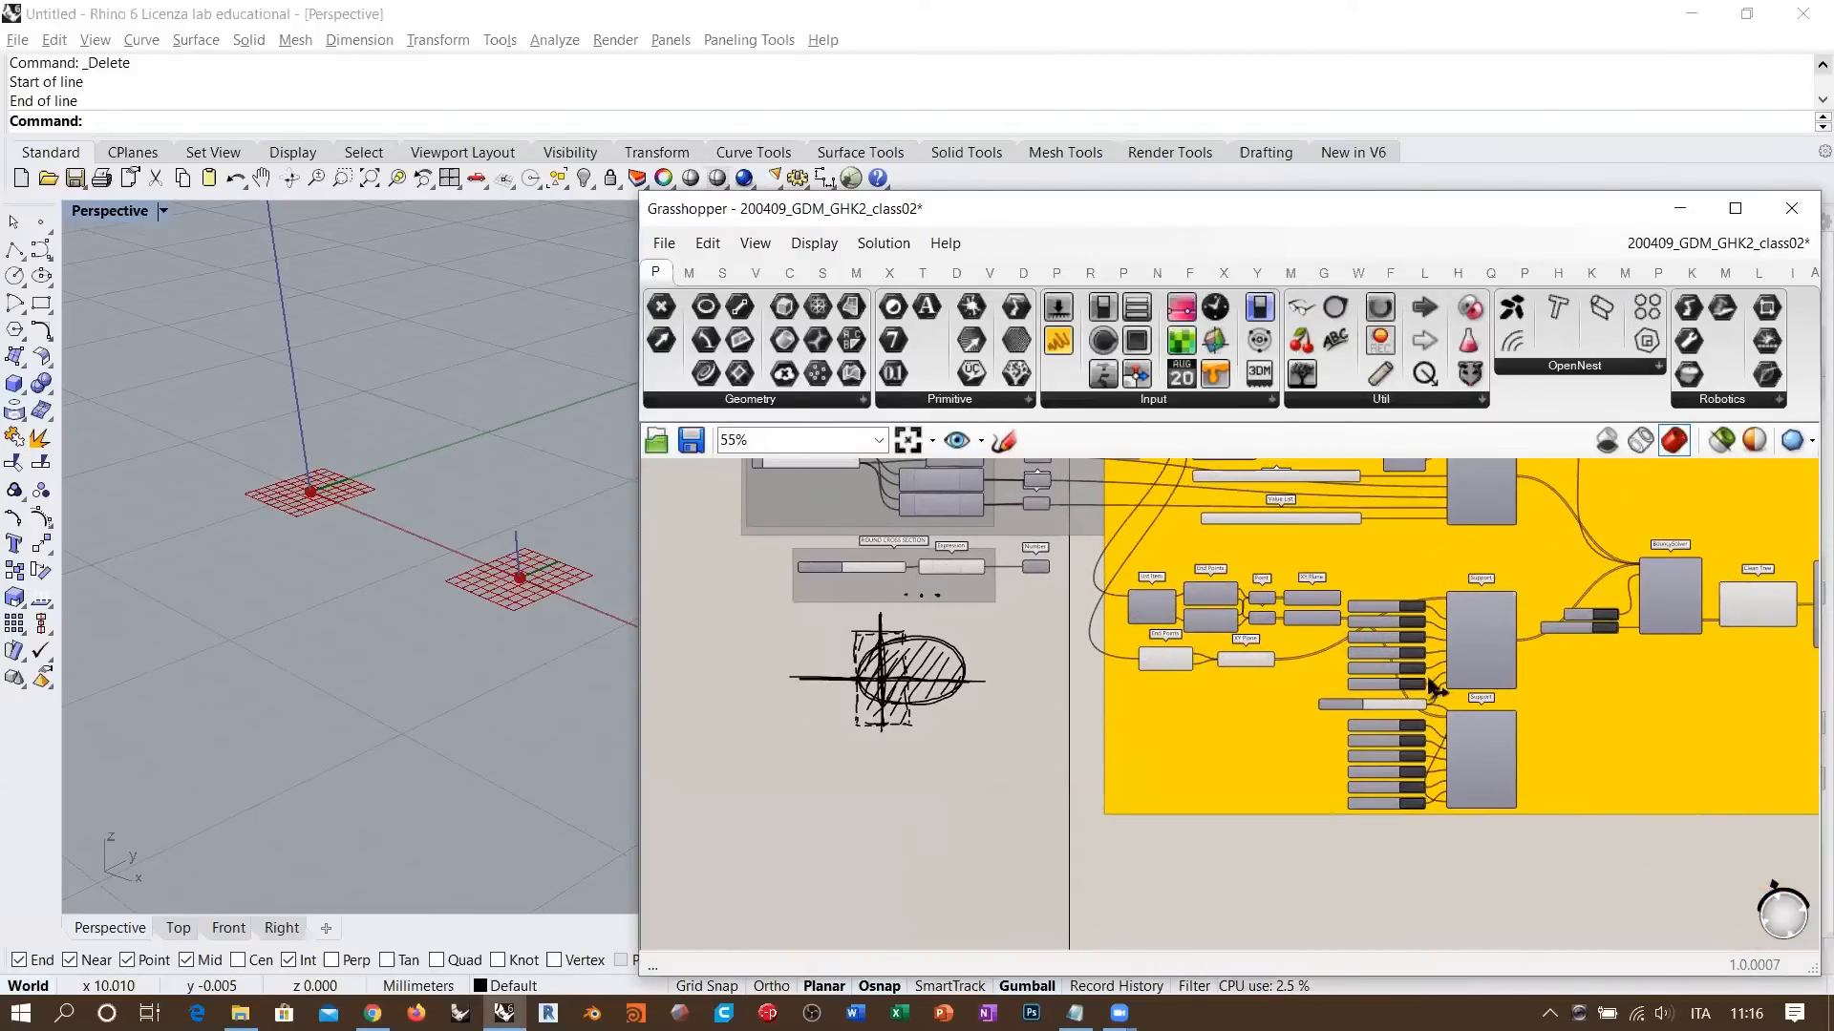
scroll(1457, 678, "up", 5)
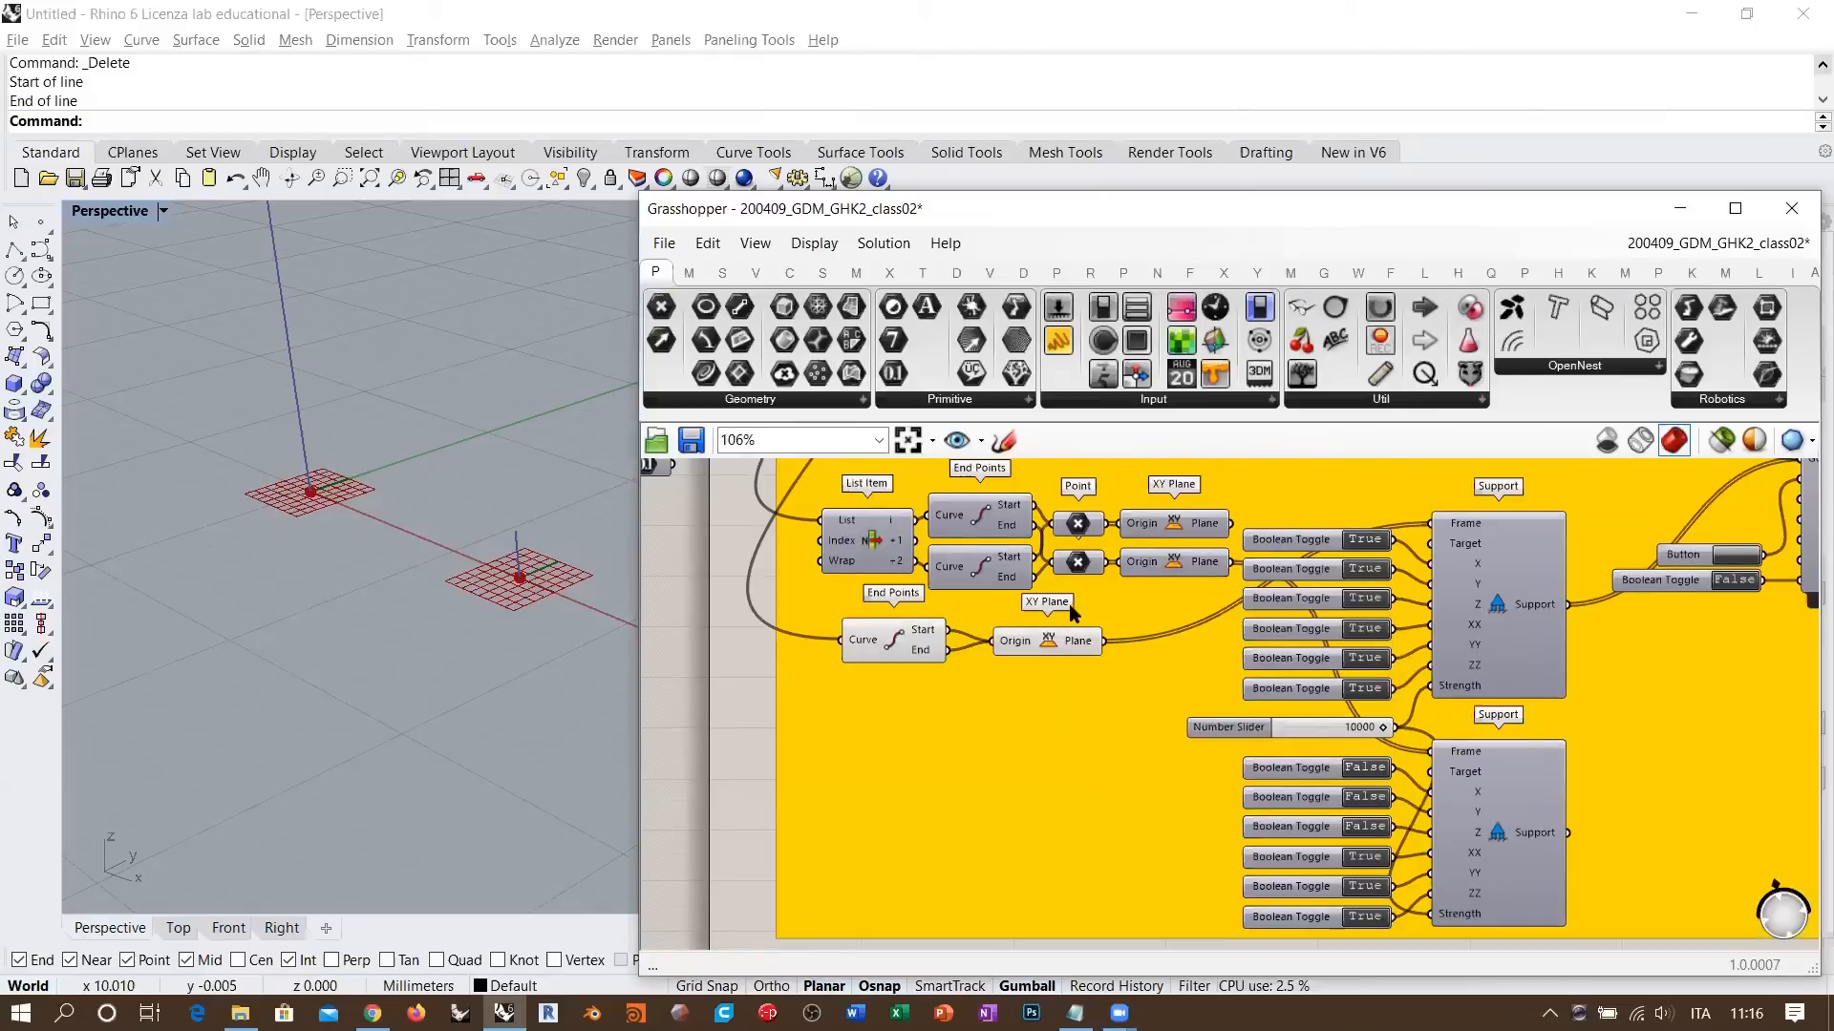
right_click_drag(1075, 562, 1186, 653)
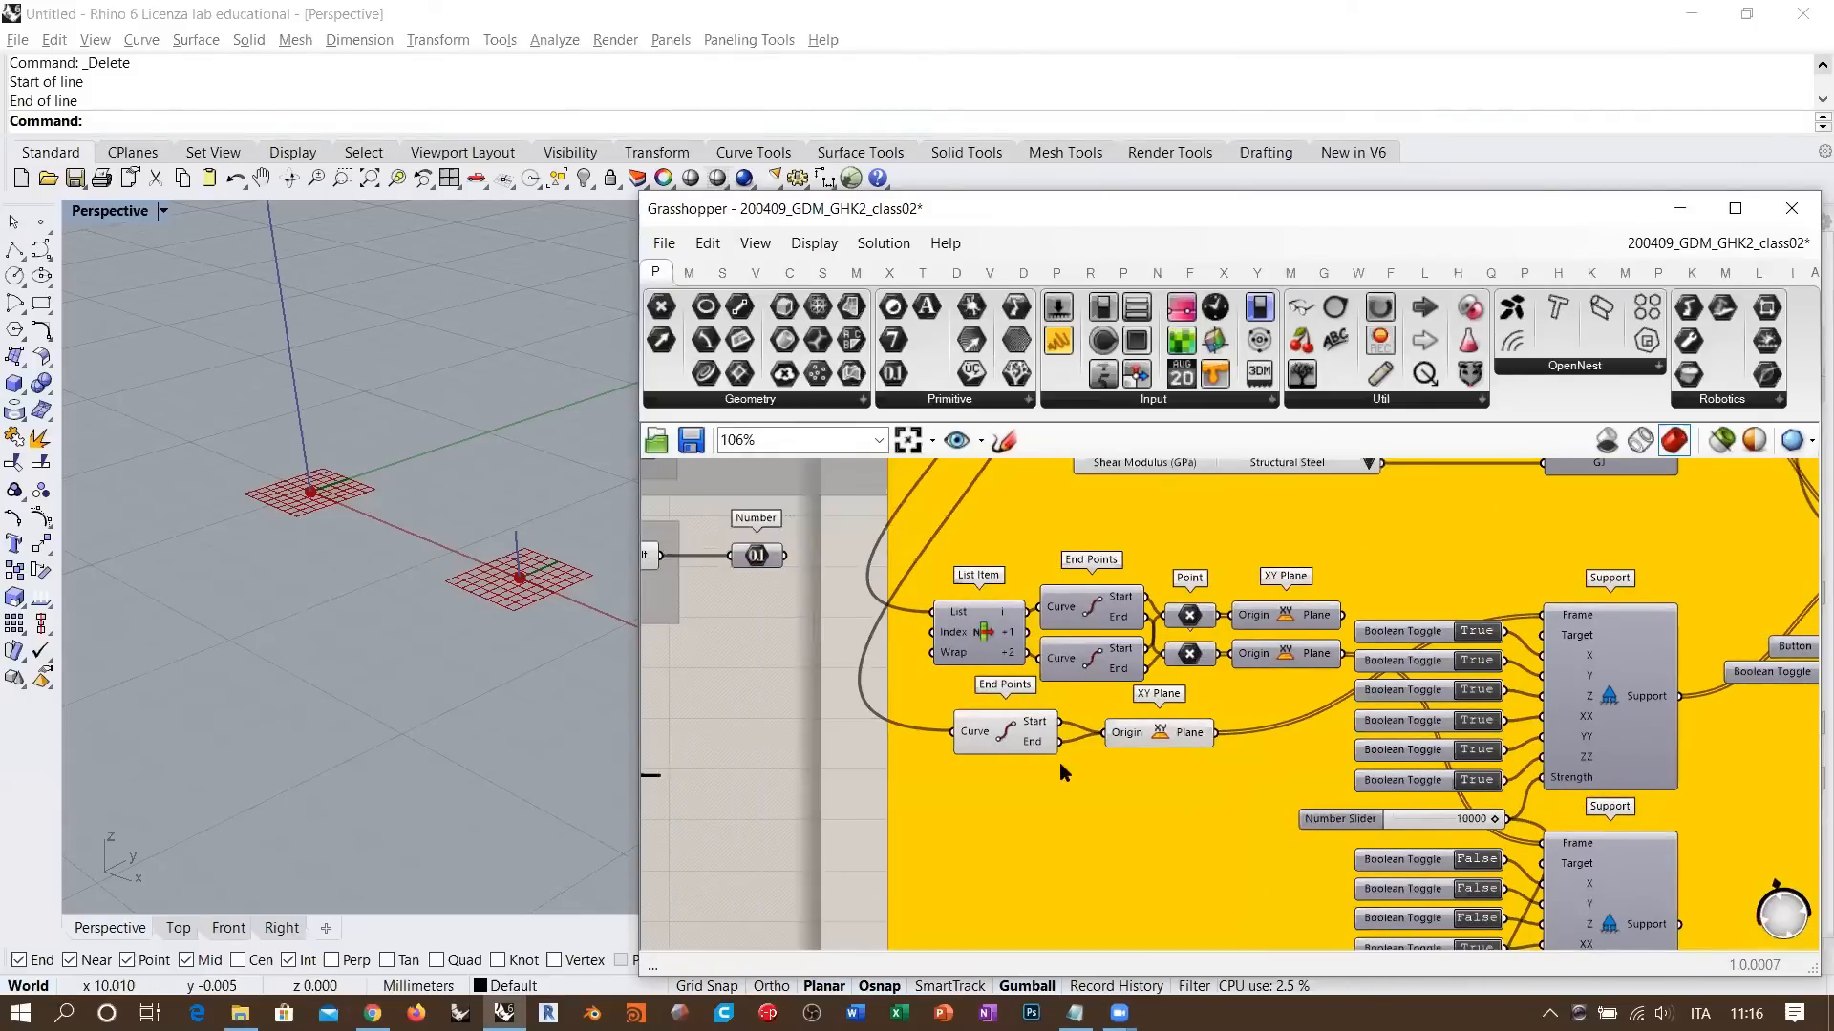
right_click_drag(1058, 762, 1096, 791)
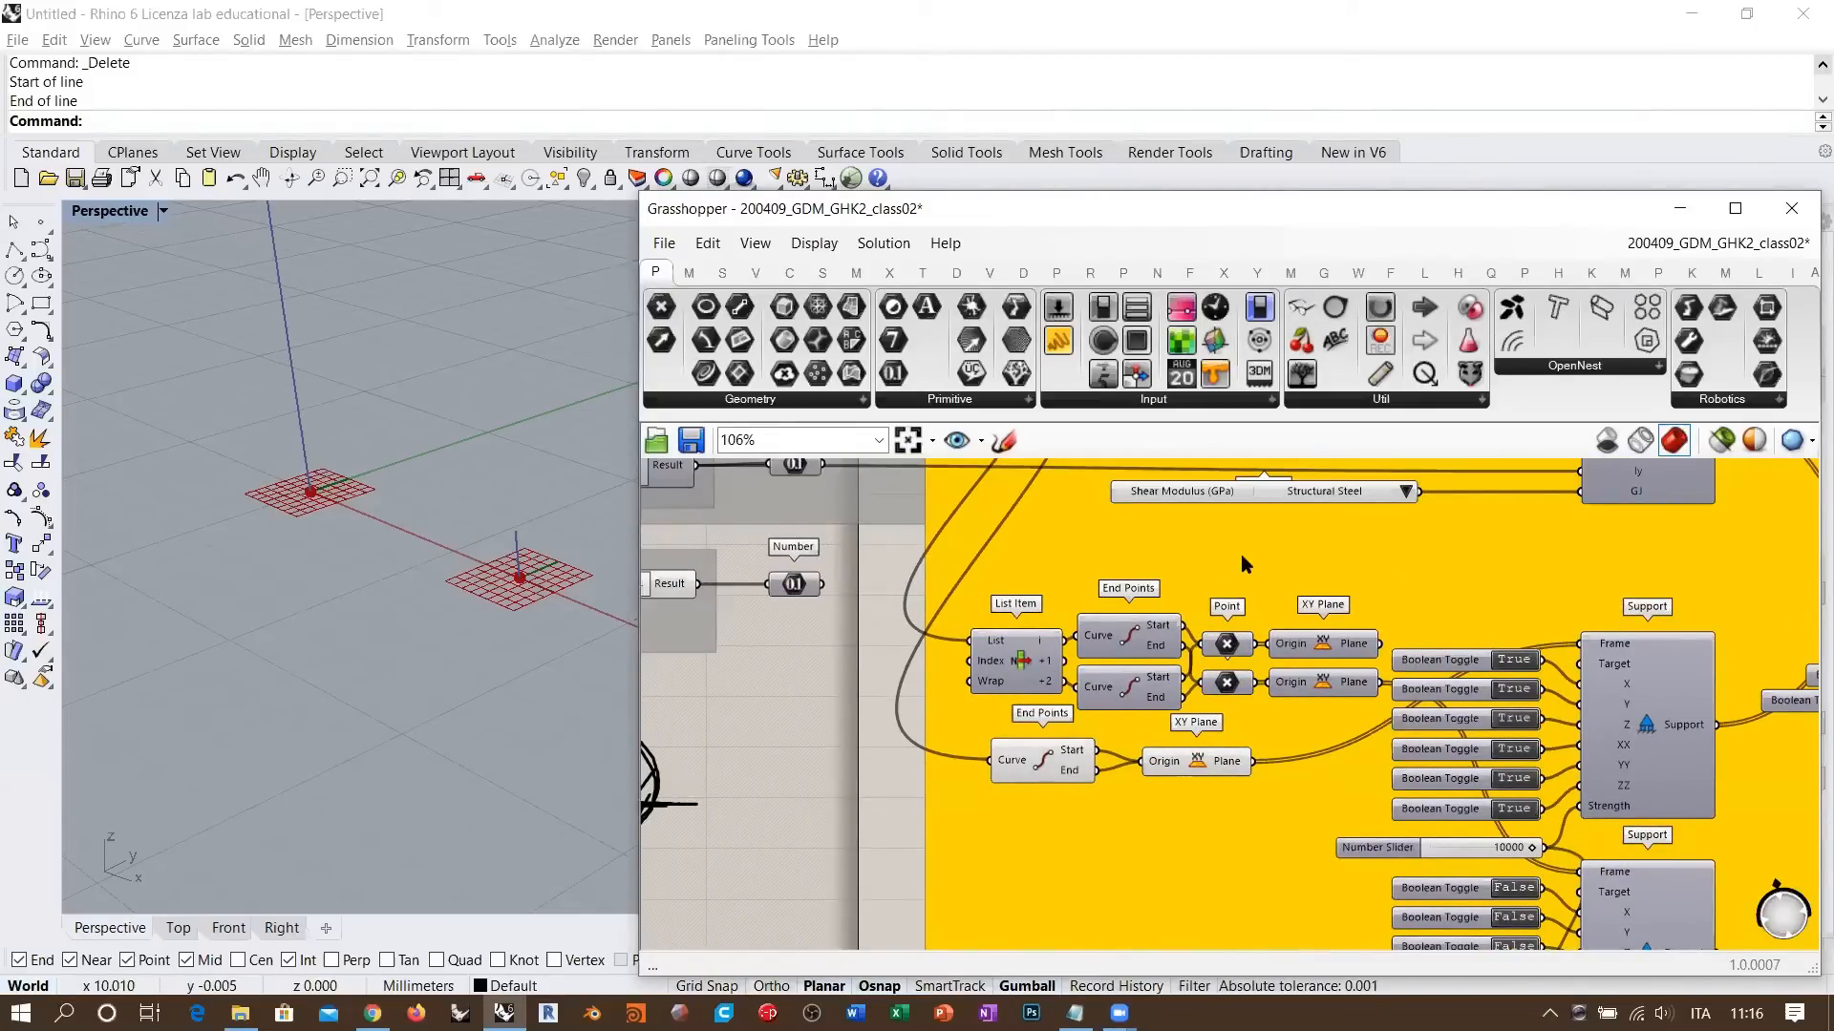
left_click_drag(1280, 807, 1037, 745)
left_click_drag(1203, 762, 1377, 565)
left_click(1266, 563)
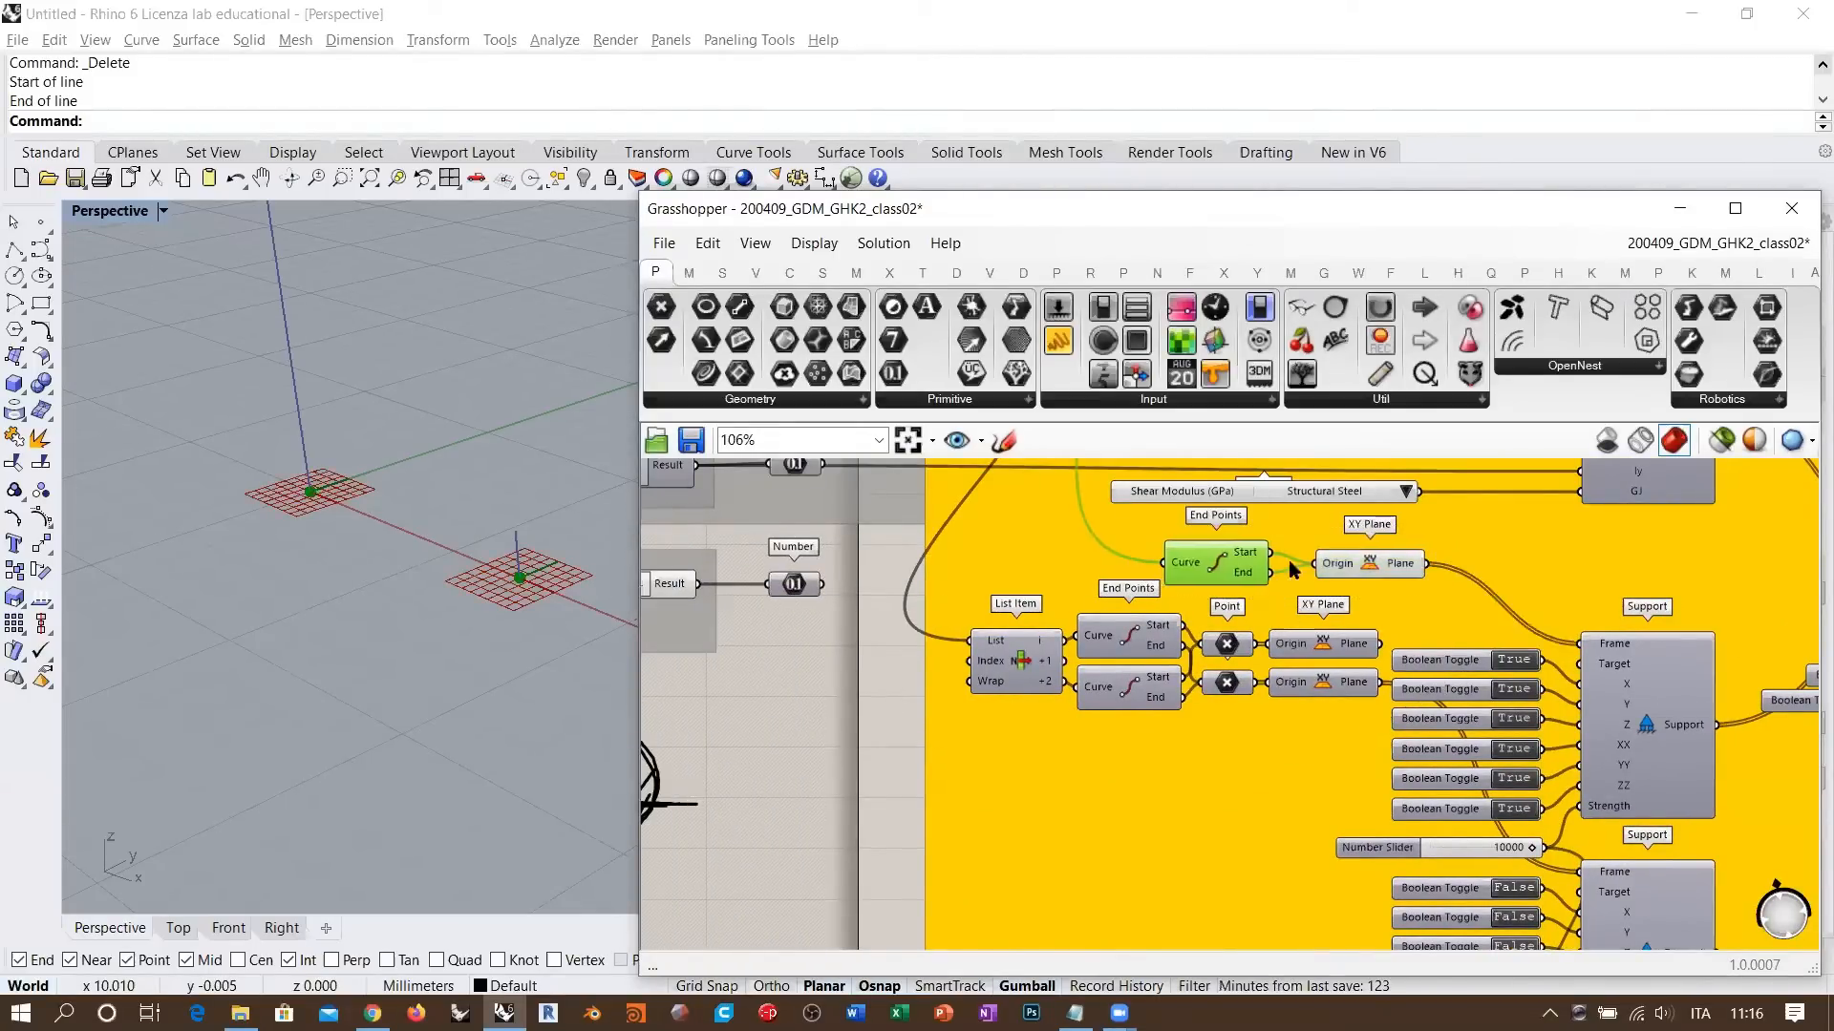
- Enable the second Line component so that its portal frame is shown in the viewport
left_click(865, 659)
right_click_drag(454, 534, 454, 609)
right_click_drag(1625, 502, 1606, 606)
right_click_drag(990, 669, 1102, 706)
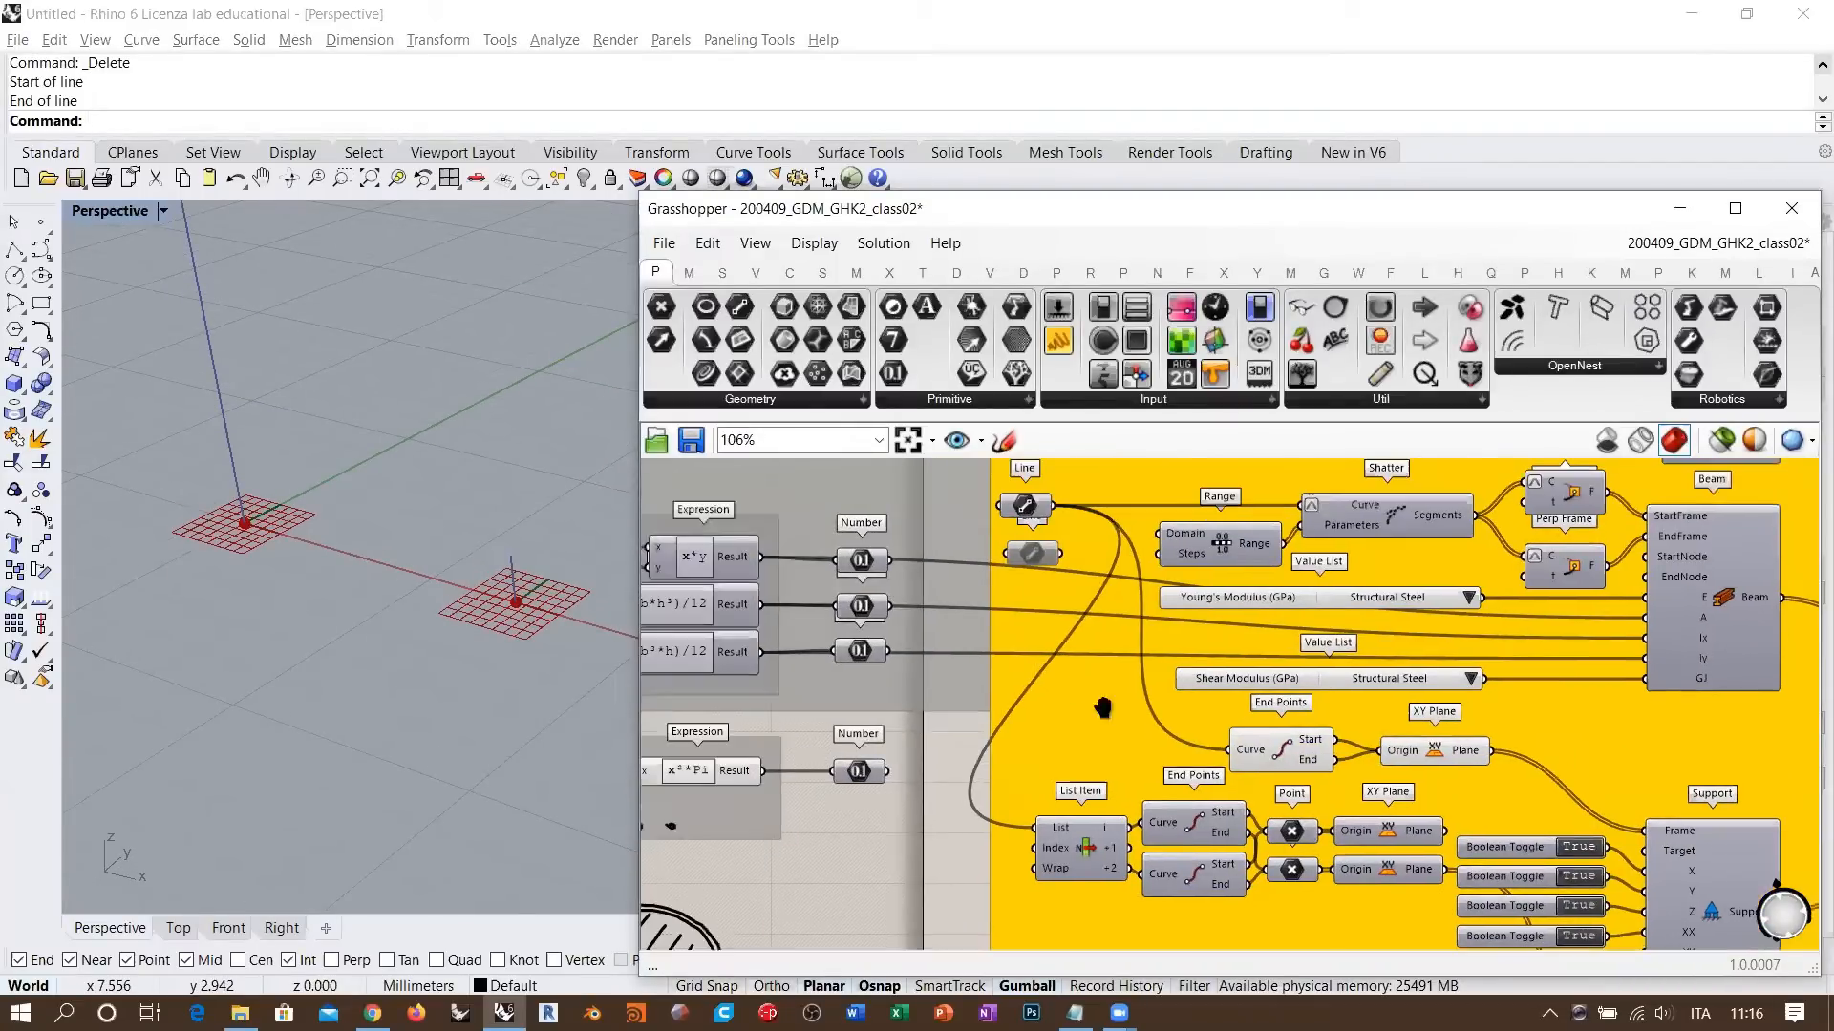
right_click_drag(1103, 584, 1166, 605)
left_click(1095, 573)
key("ctrl+e")
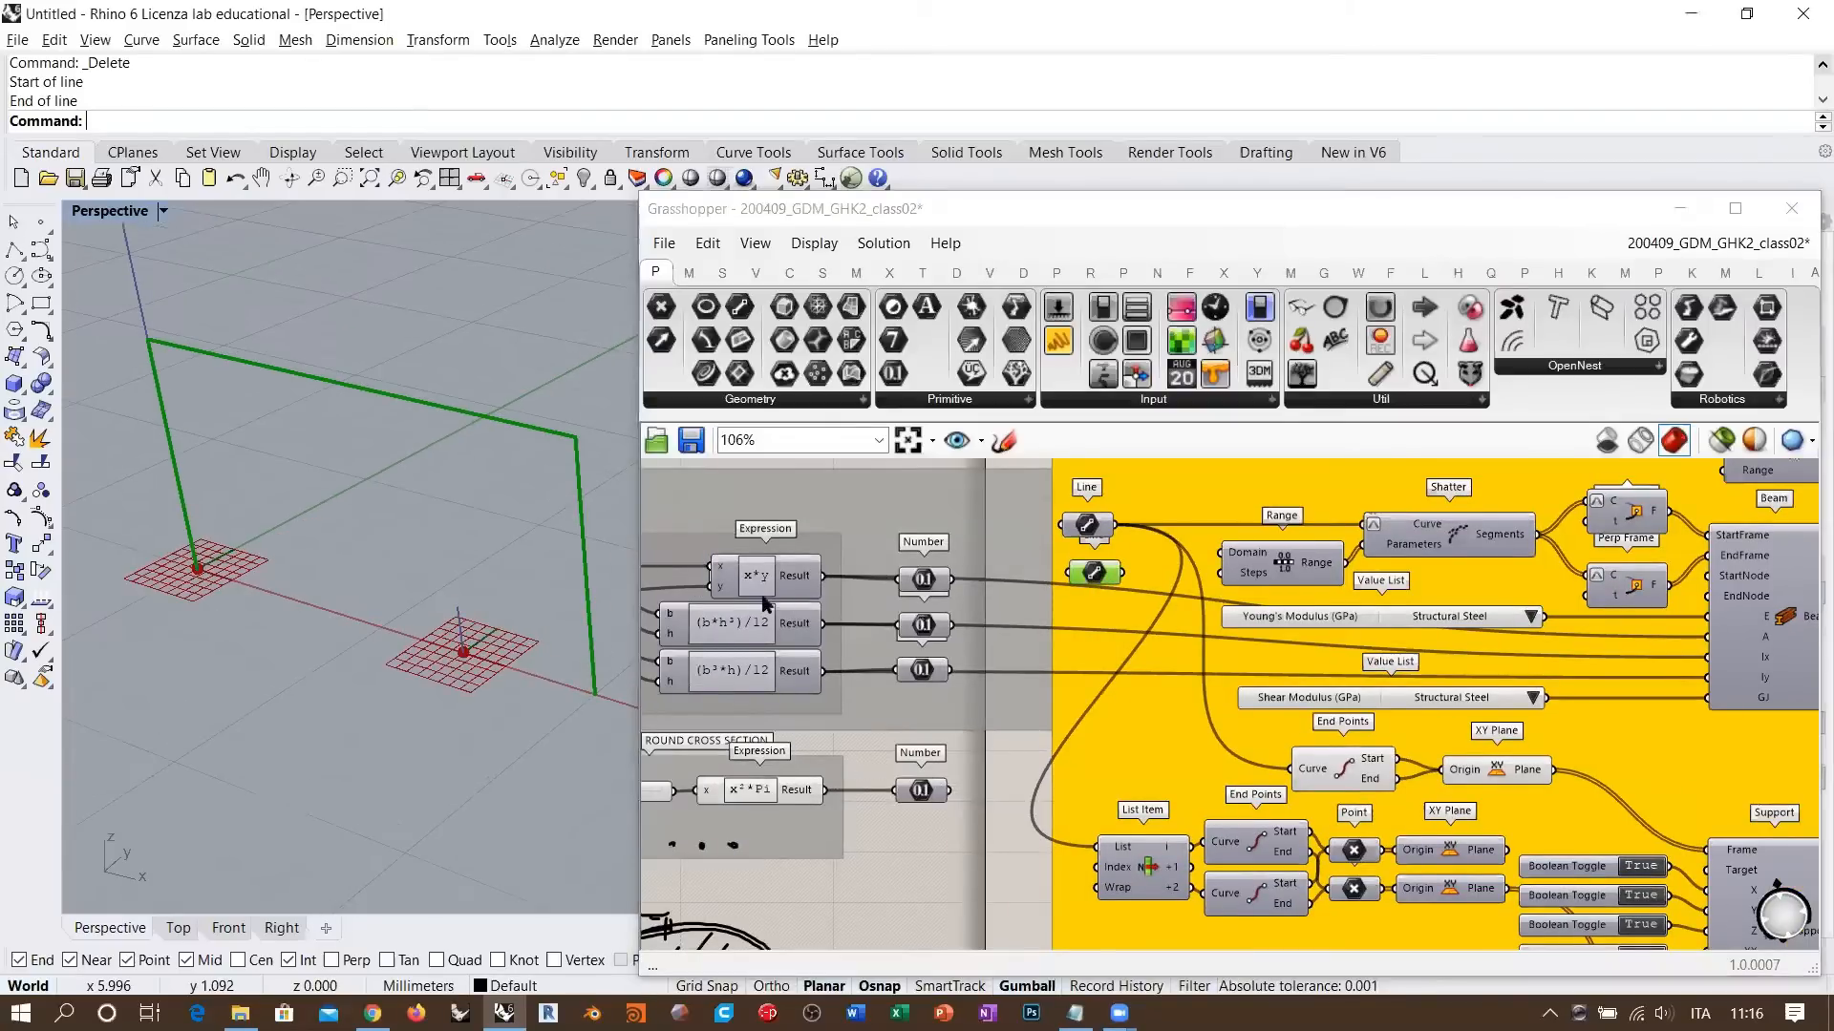
left_click(989, 884)
right_click_drag(588, 596, 590, 556)
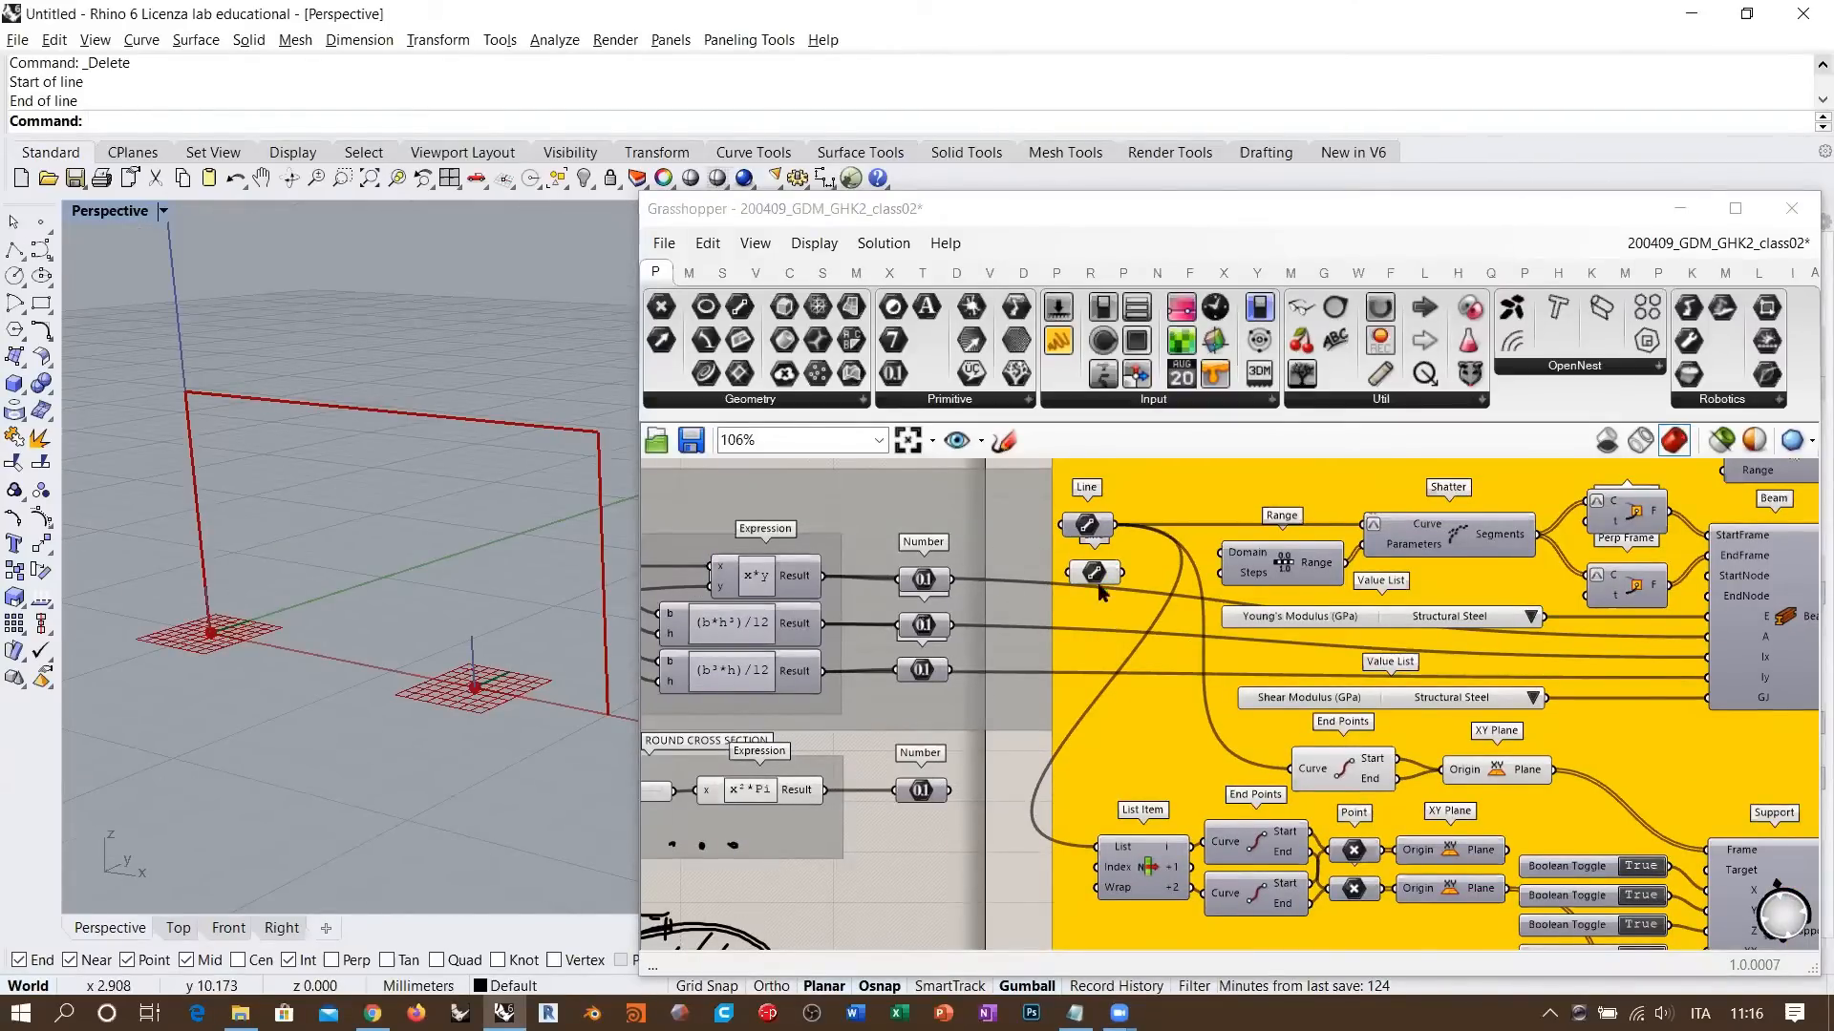
- Switch the viewport display from the portal frame to the single beam line, and turn off the construction grid
left_click(1087, 528)
left_click(1018, 561)
right_click_drag(369, 639, 378, 356)
key("F7")
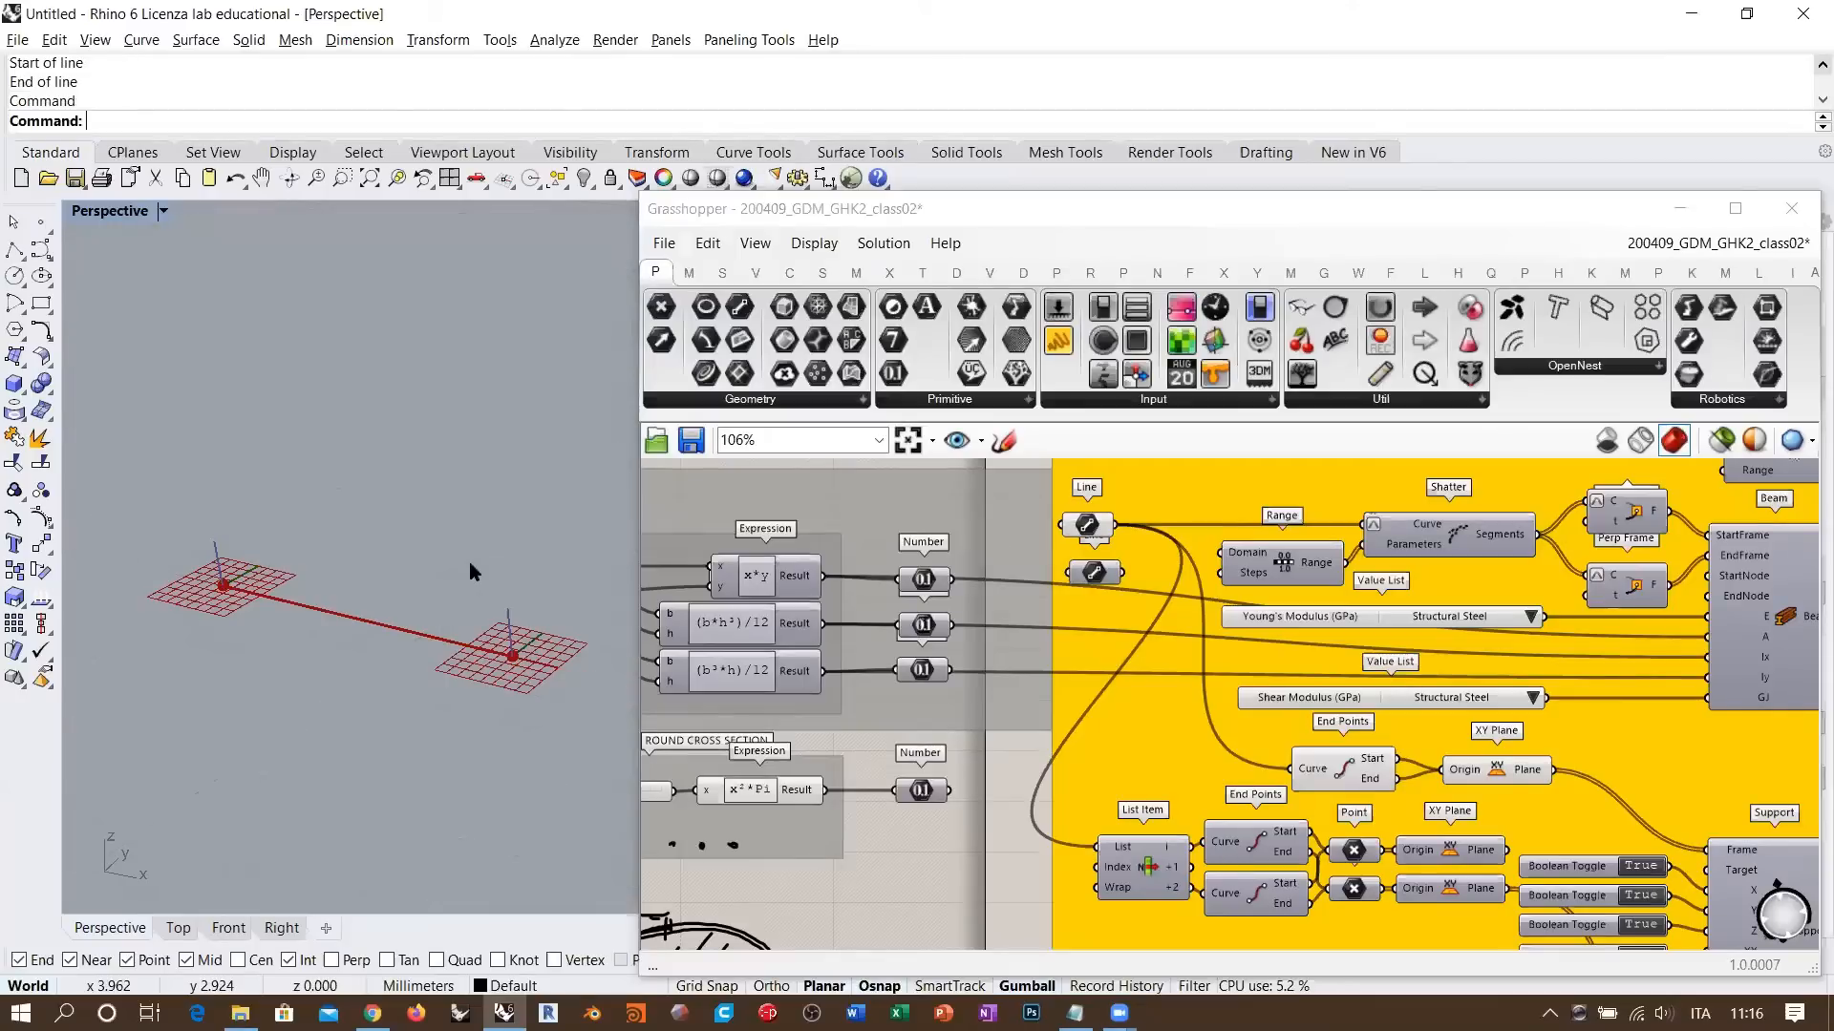
- Examine the Line component's description, the two Perp Frame components and the End Points component against the beam in the viewport
right_click_drag(474, 566, 452, 531)
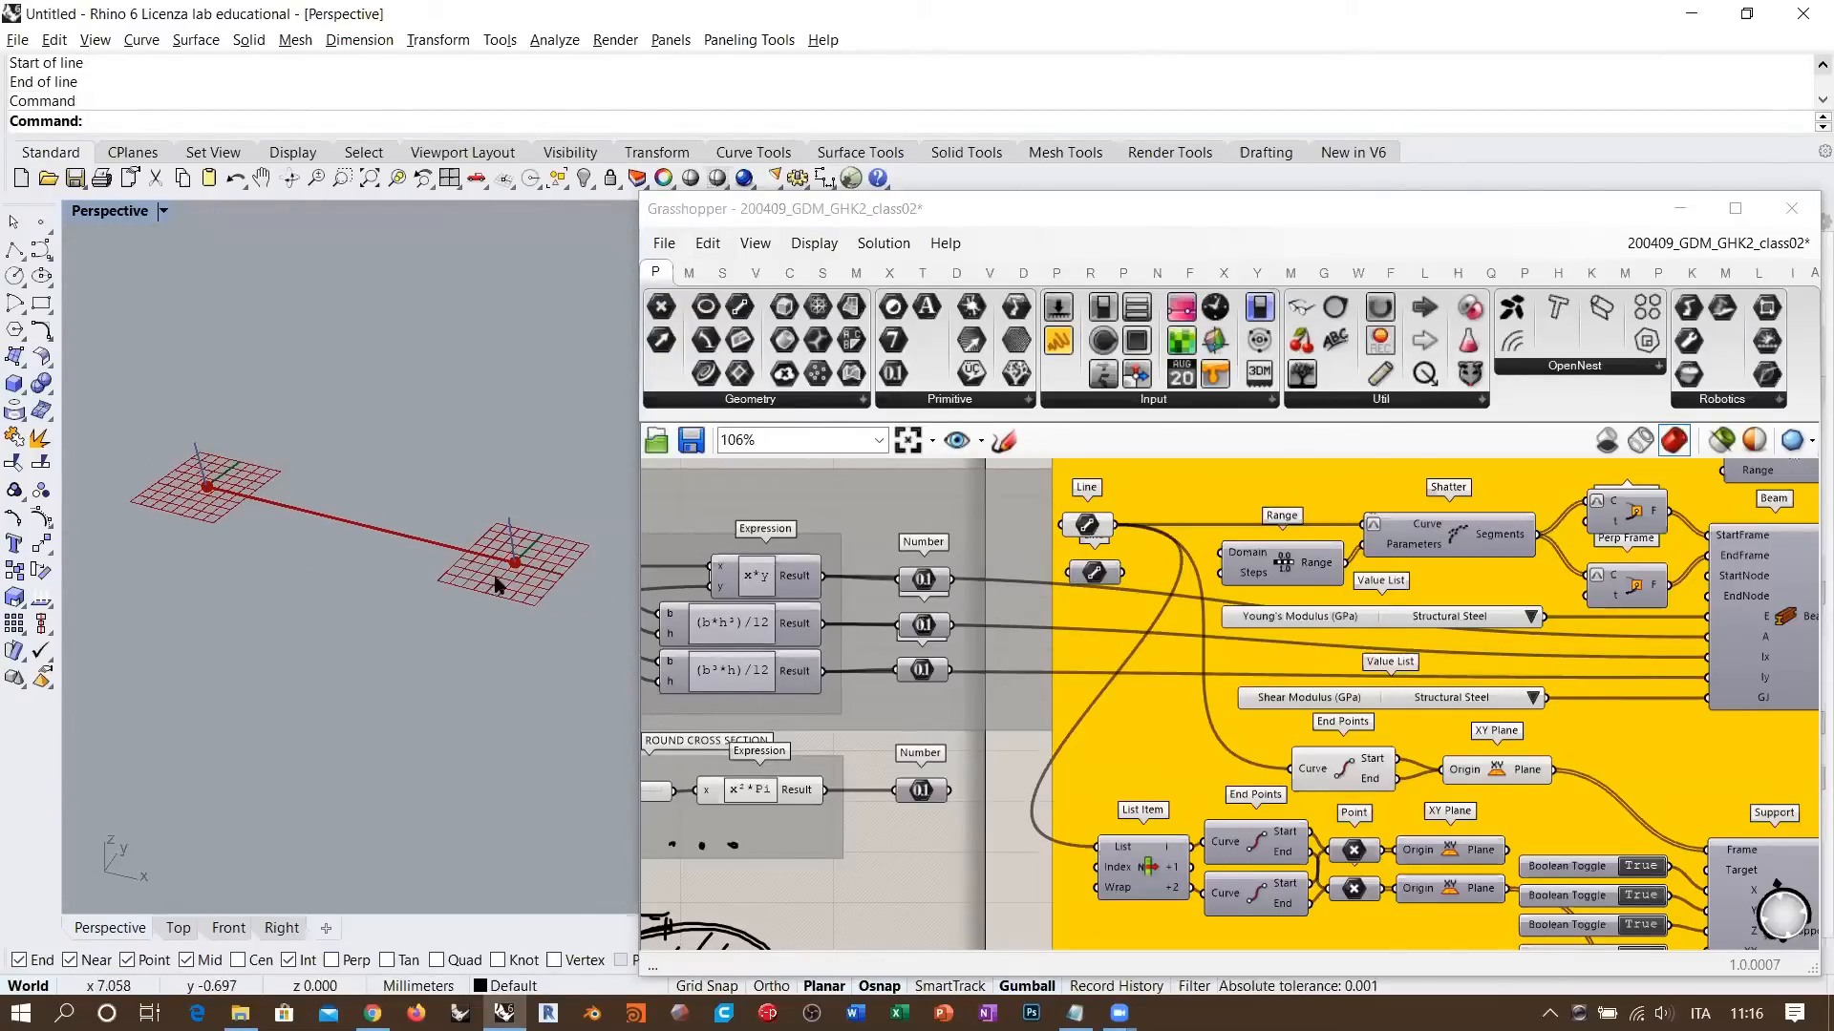
left_click(1080, 528)
left_click(1106, 539)
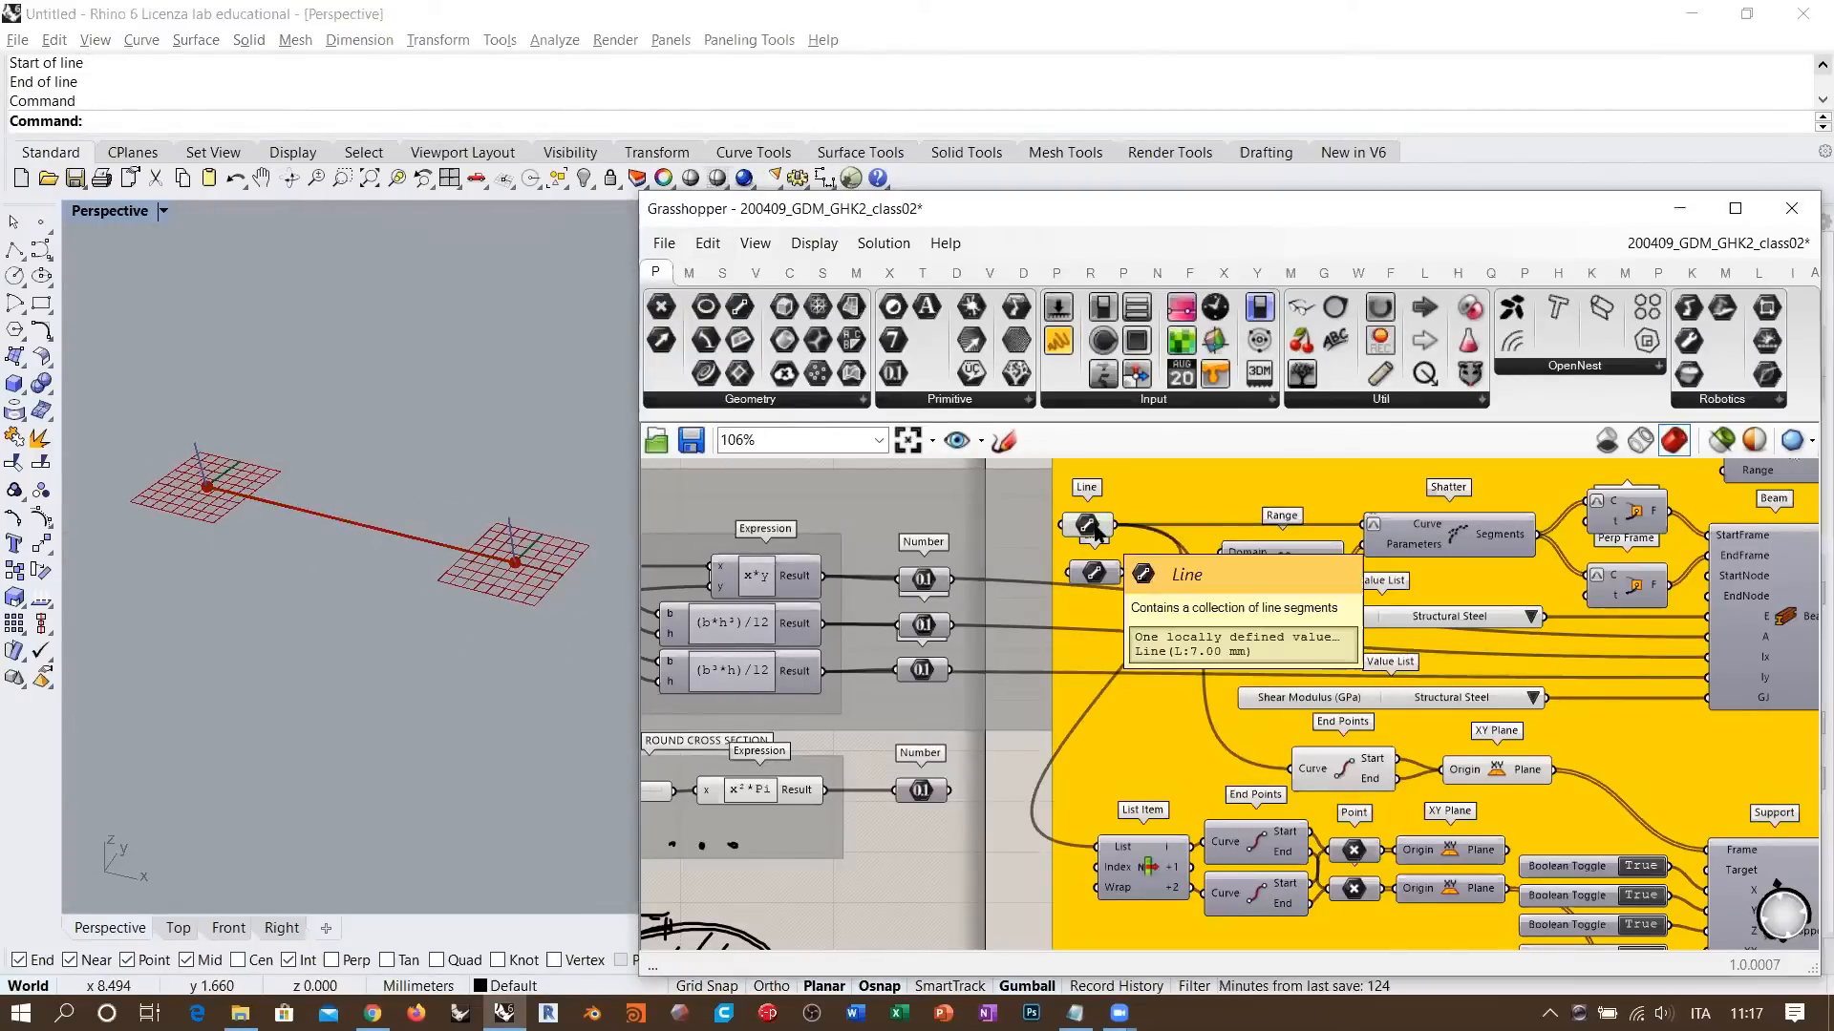
left_click(1638, 521)
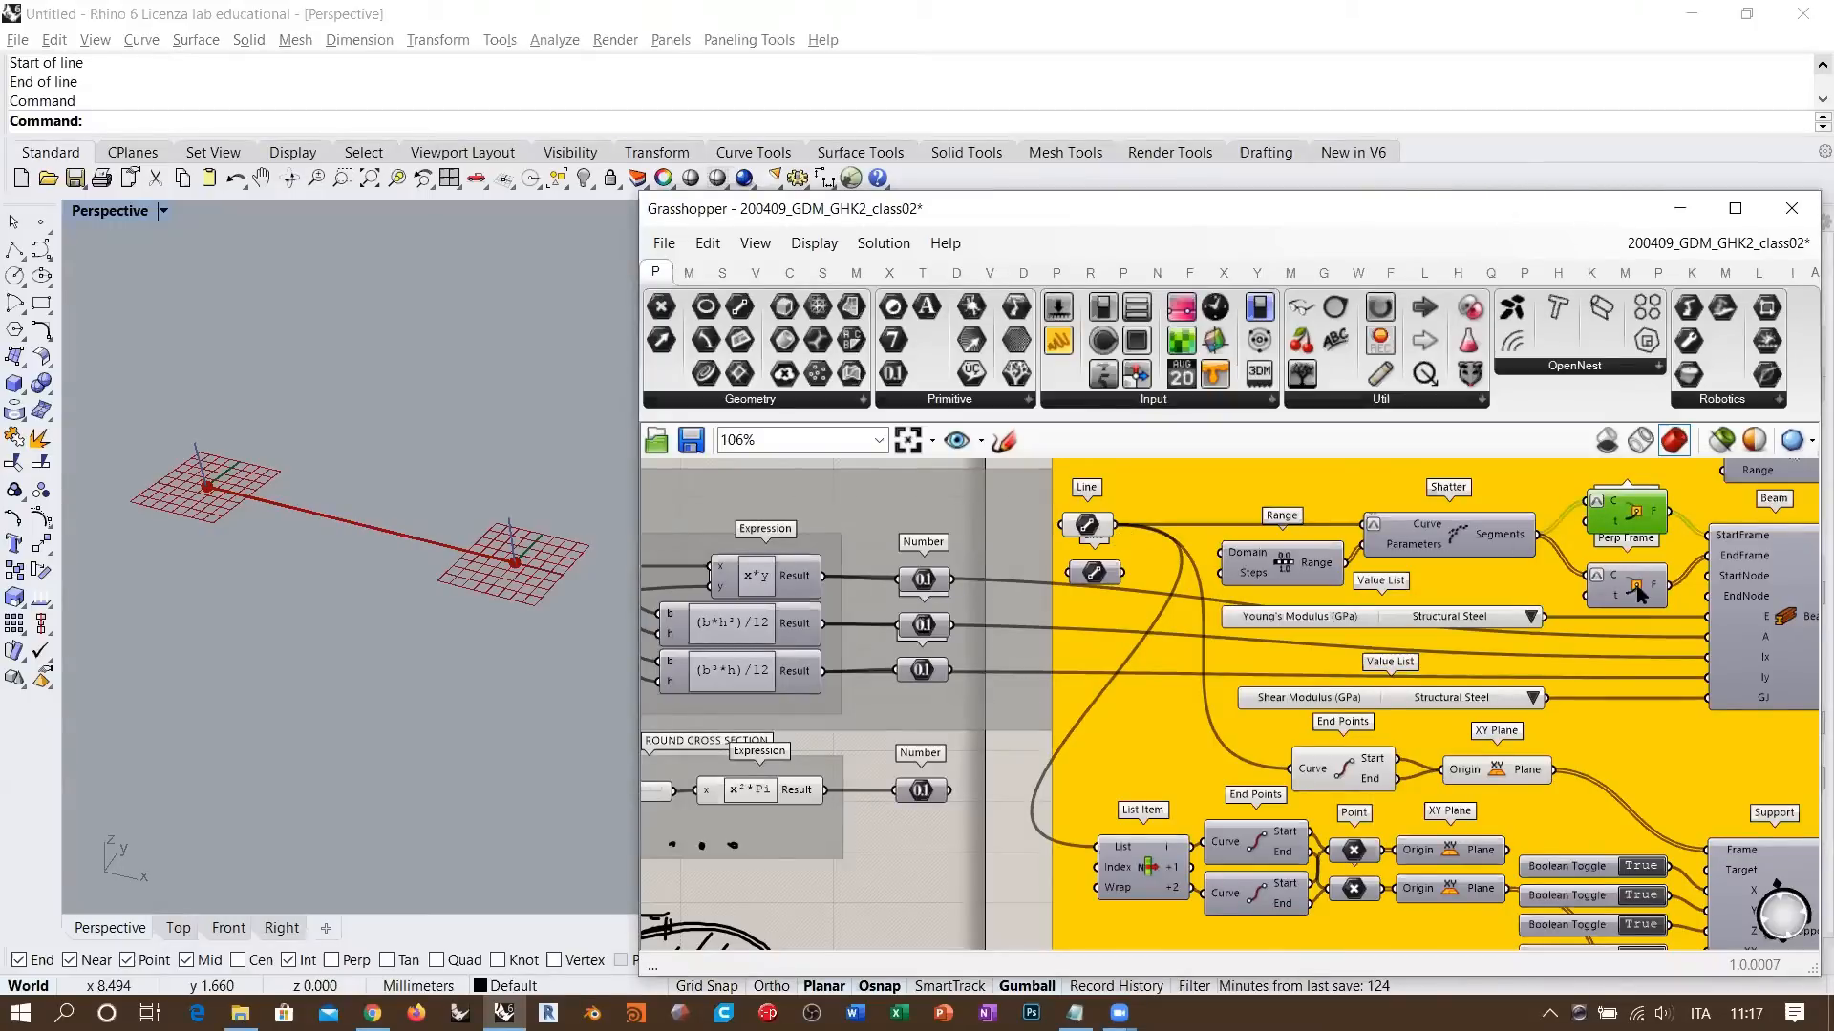
left_click(1629, 584, "shift")
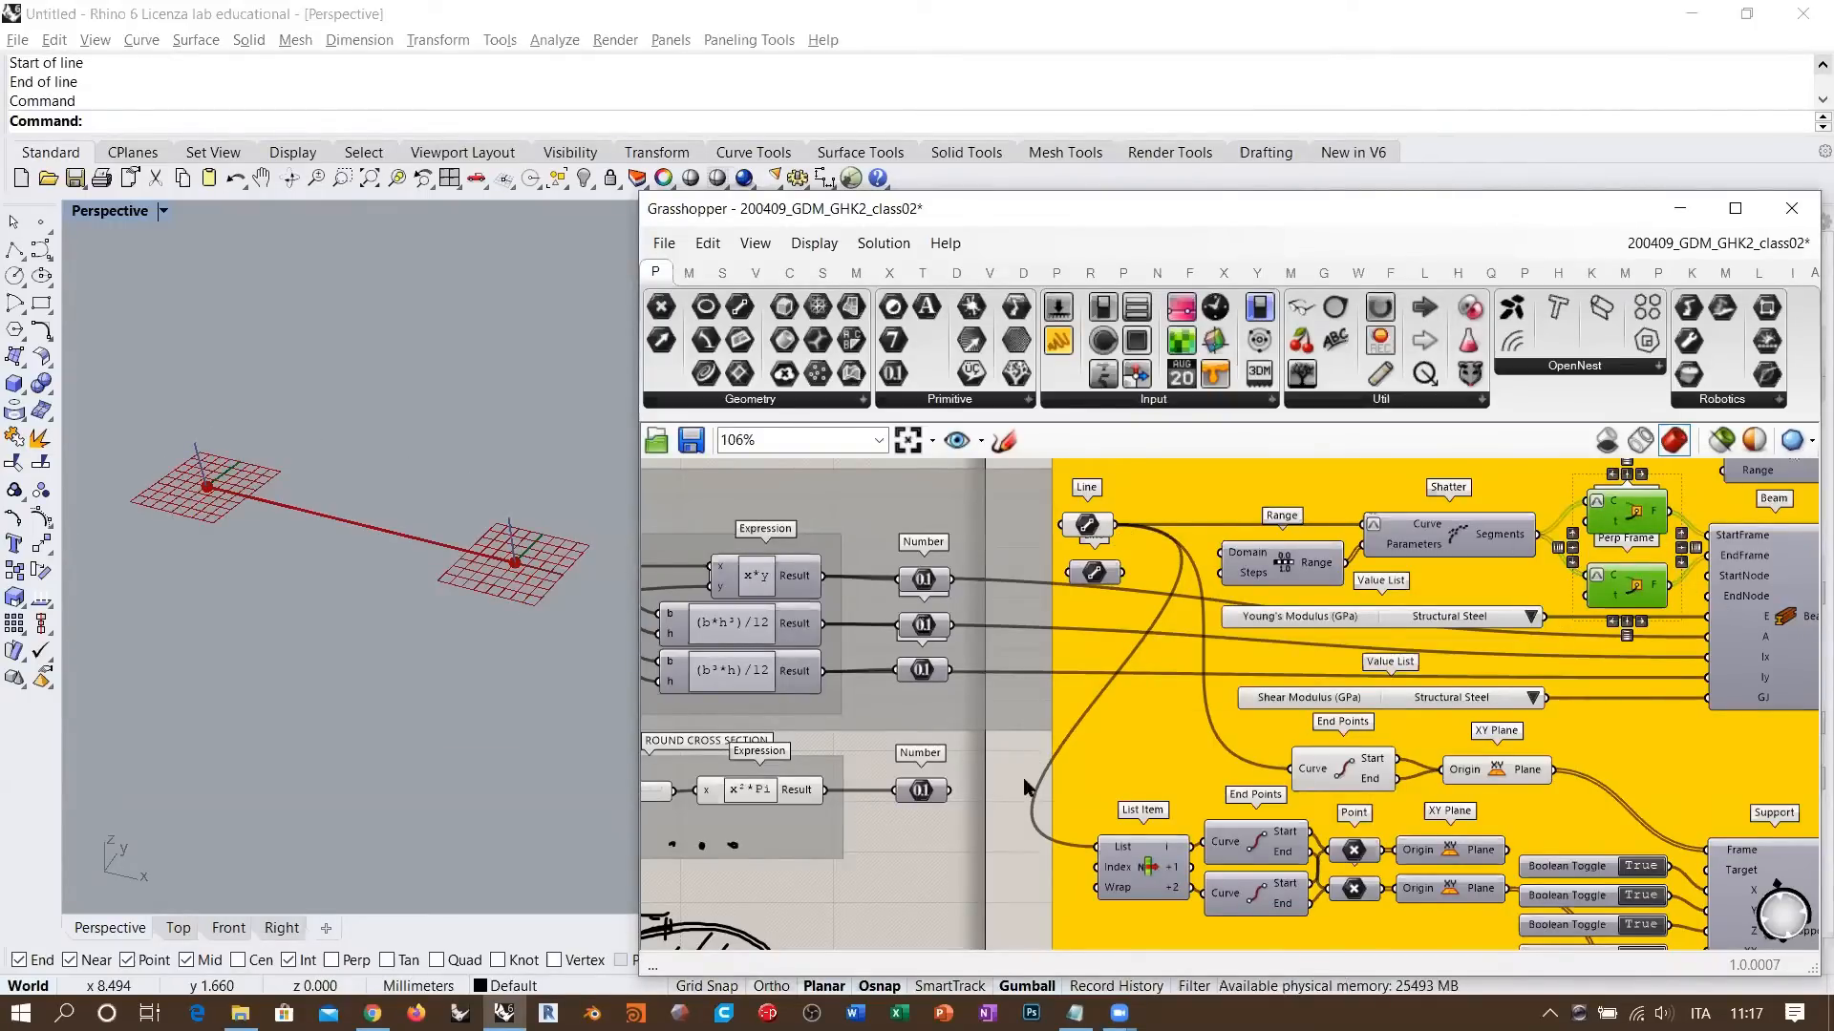
left_click(1177, 556)
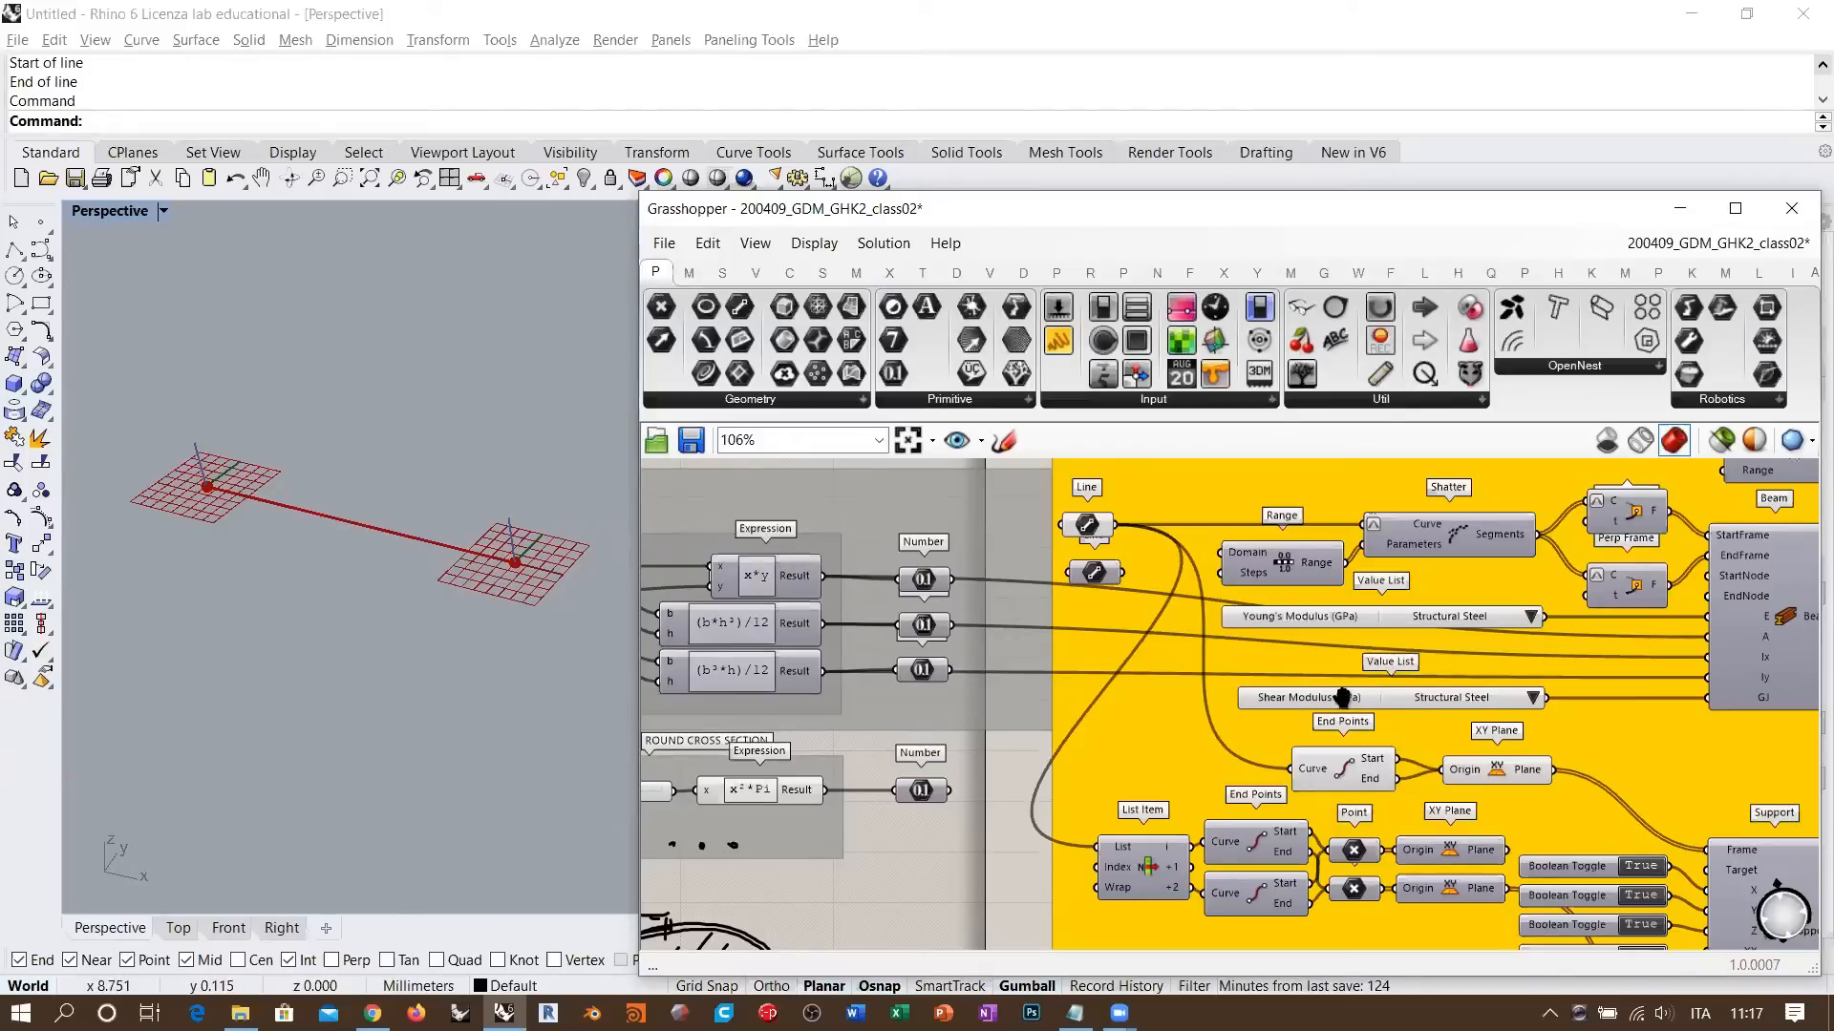
scroll(1432, 830, "up", 4)
right_click_drag(530, 579, 522, 608)
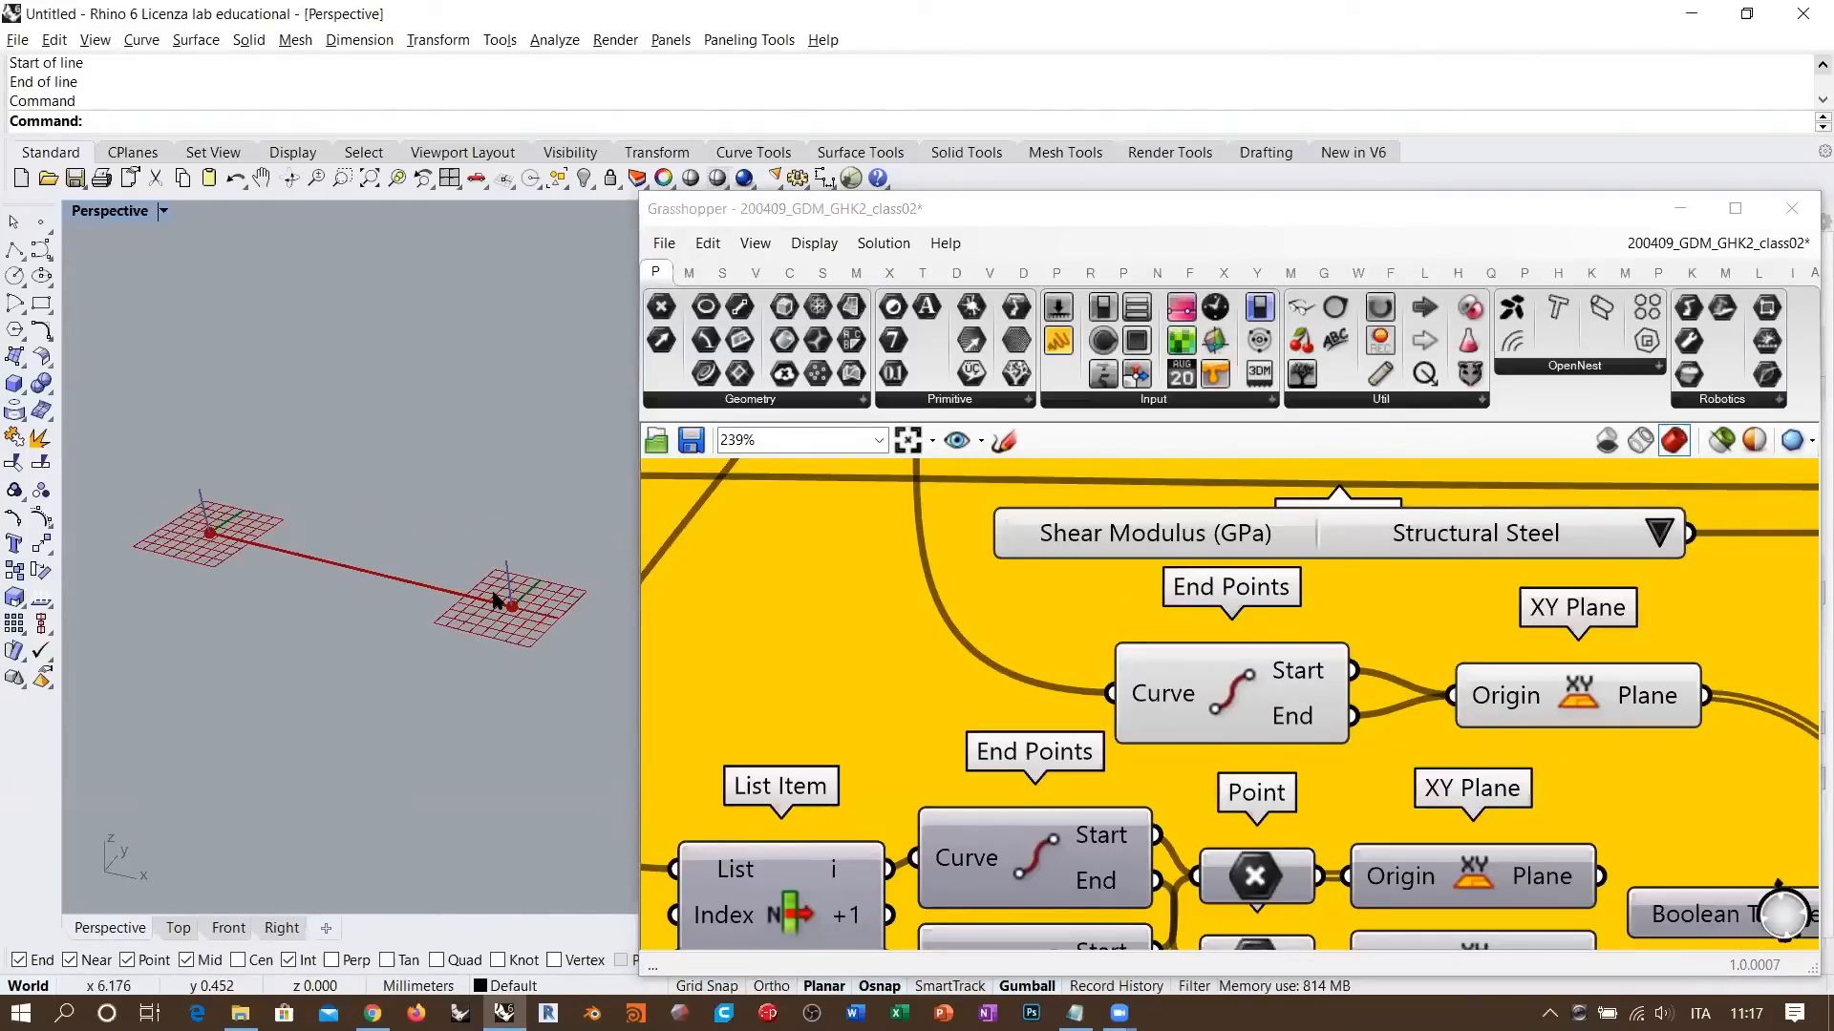
- Start a canvas sketch below the cross-section drawing with a horizontal beam line and a solid dot at each end
scroll(895, 694, "down", 3)
right_click_drag(896, 693, 1288, 619)
right_click_drag(1153, 656, 1566, 602)
scroll(1132, 670, "down", 2)
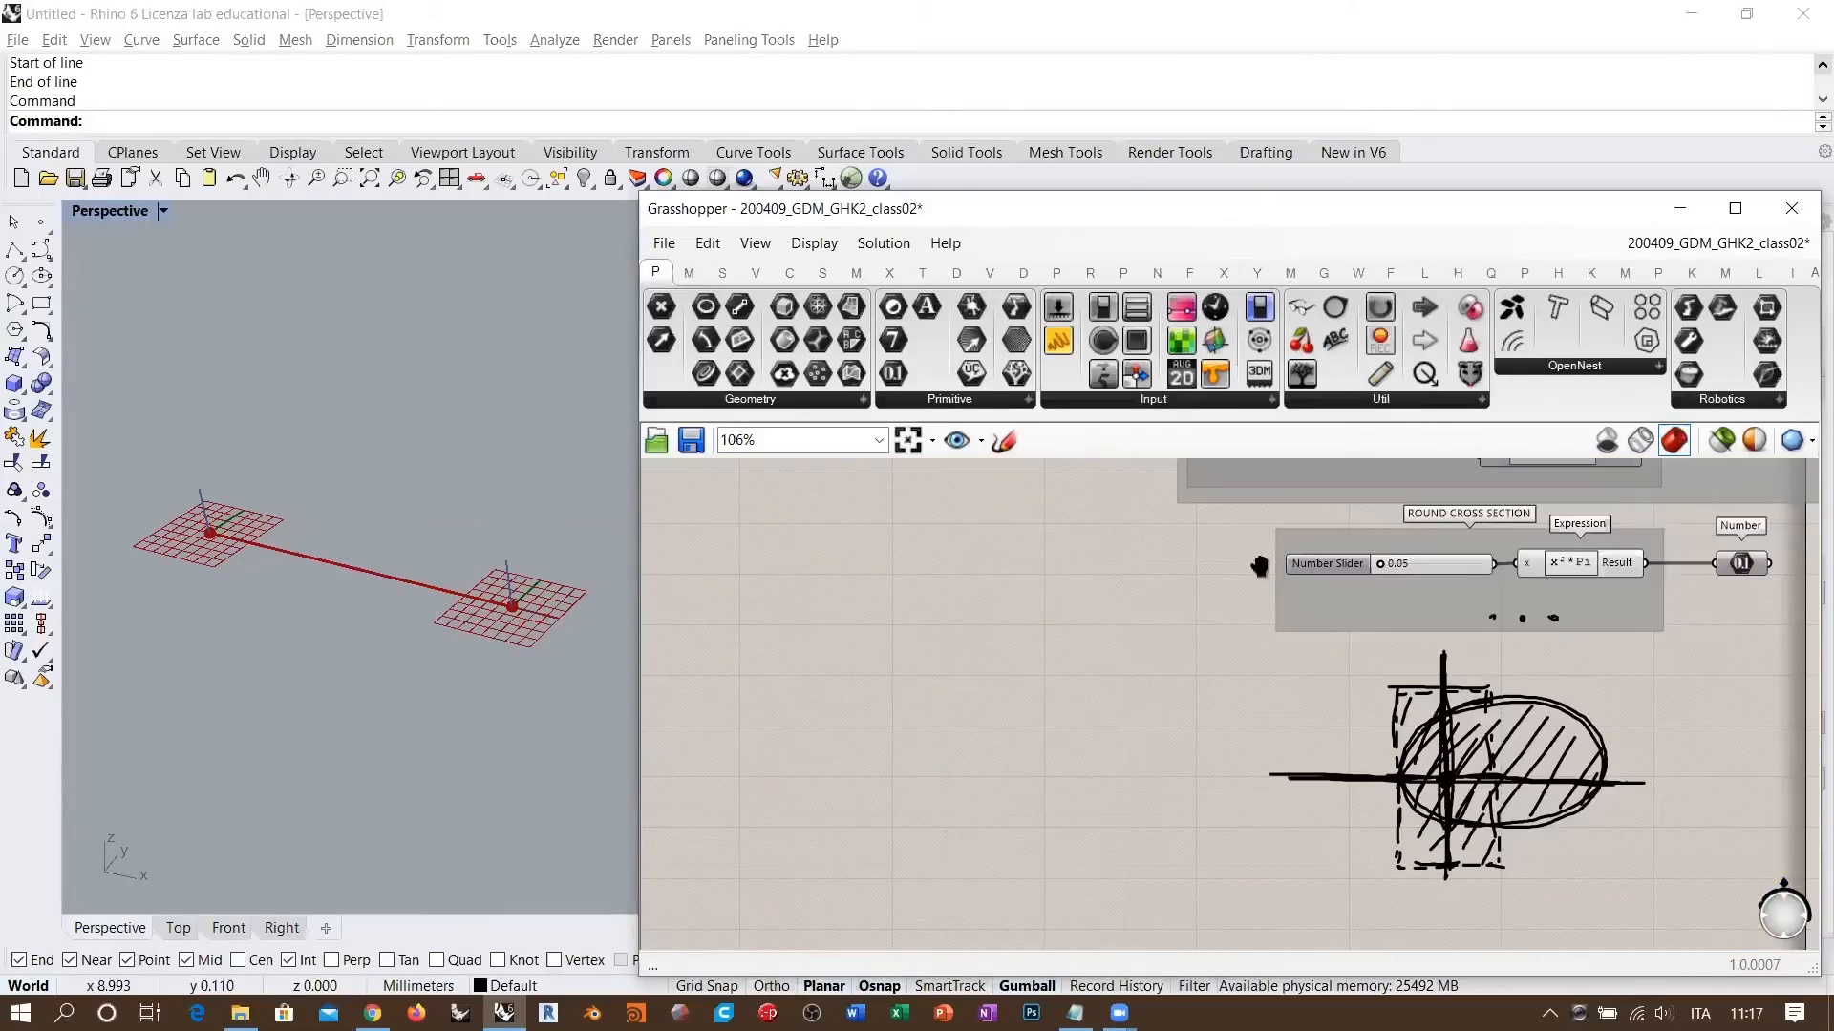
left_click(1002, 440)
left_click_drag(823, 651, 943, 651)
left_click_drag(1387, 658, 819, 653)
left_click_drag(1387, 662, 1385, 663)
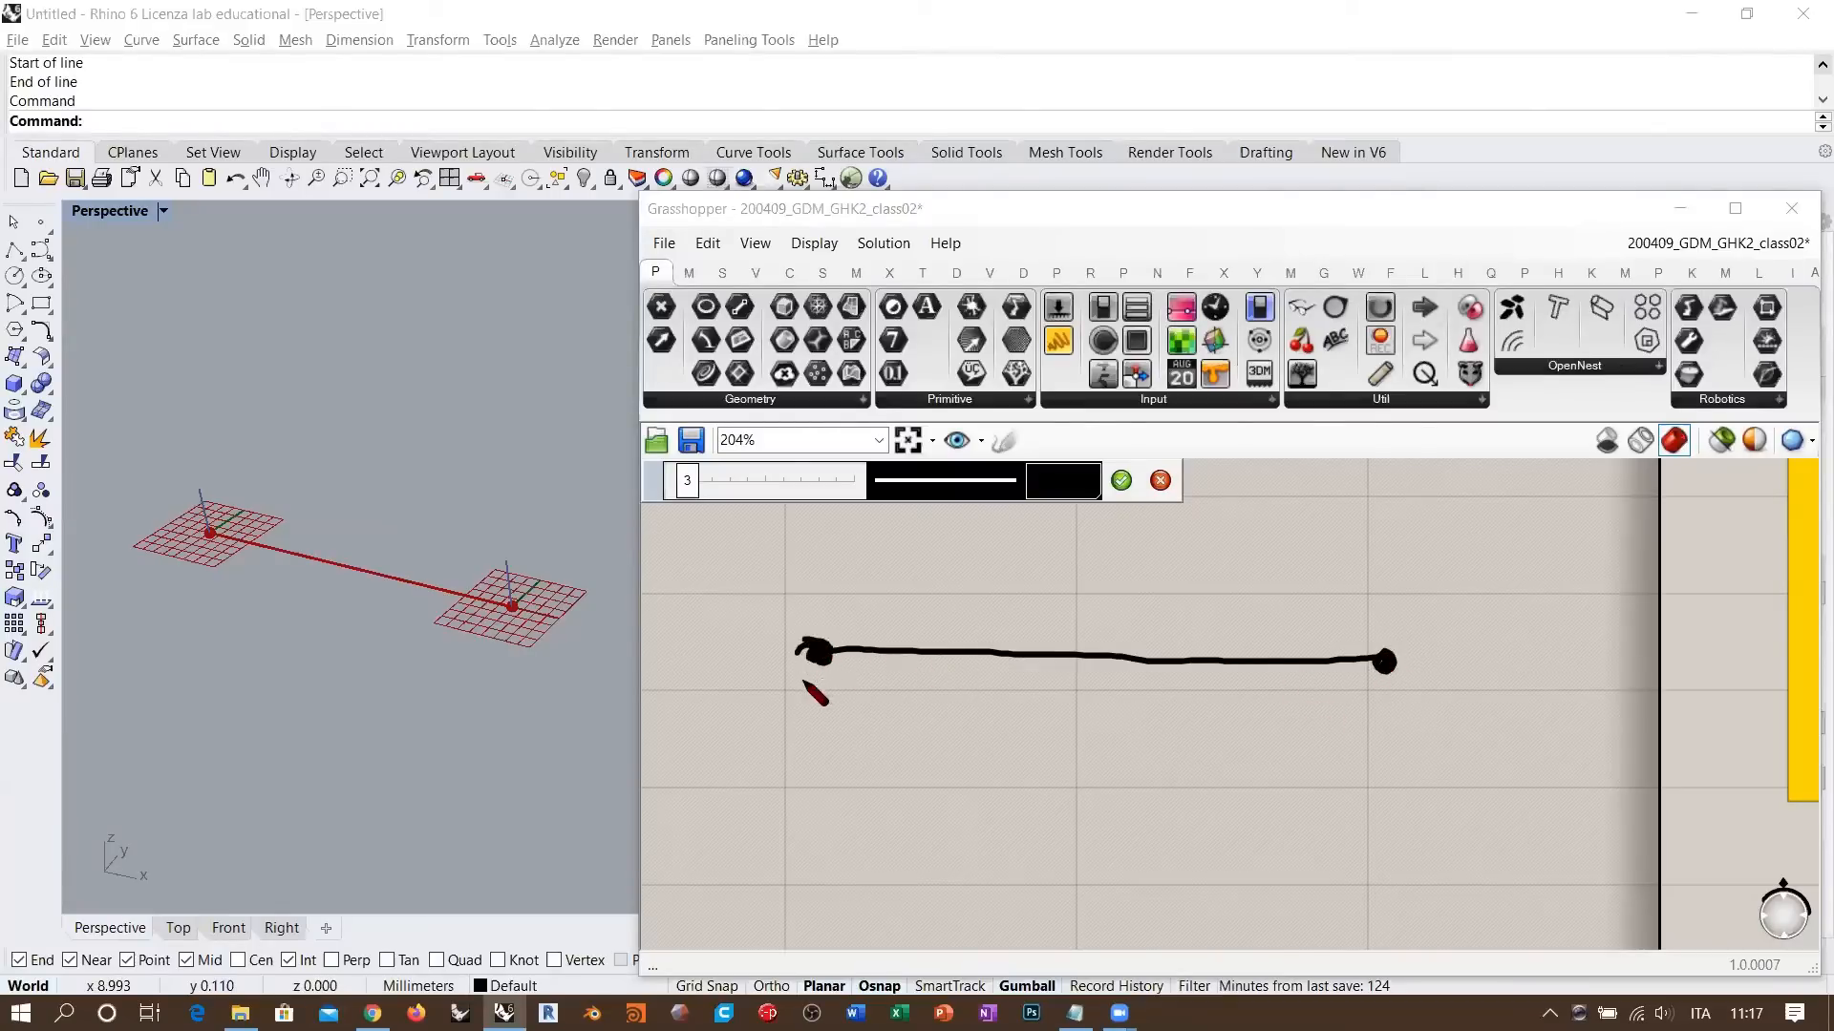
- Sketch a triangular hinged support with ground hatching under each end of the beam line
mouse_move(811, 659)
left_mouse_down()
mouse_move(761, 728)
mouse_move(883, 726)
mouse_move(836, 680)
left_mouse_up()
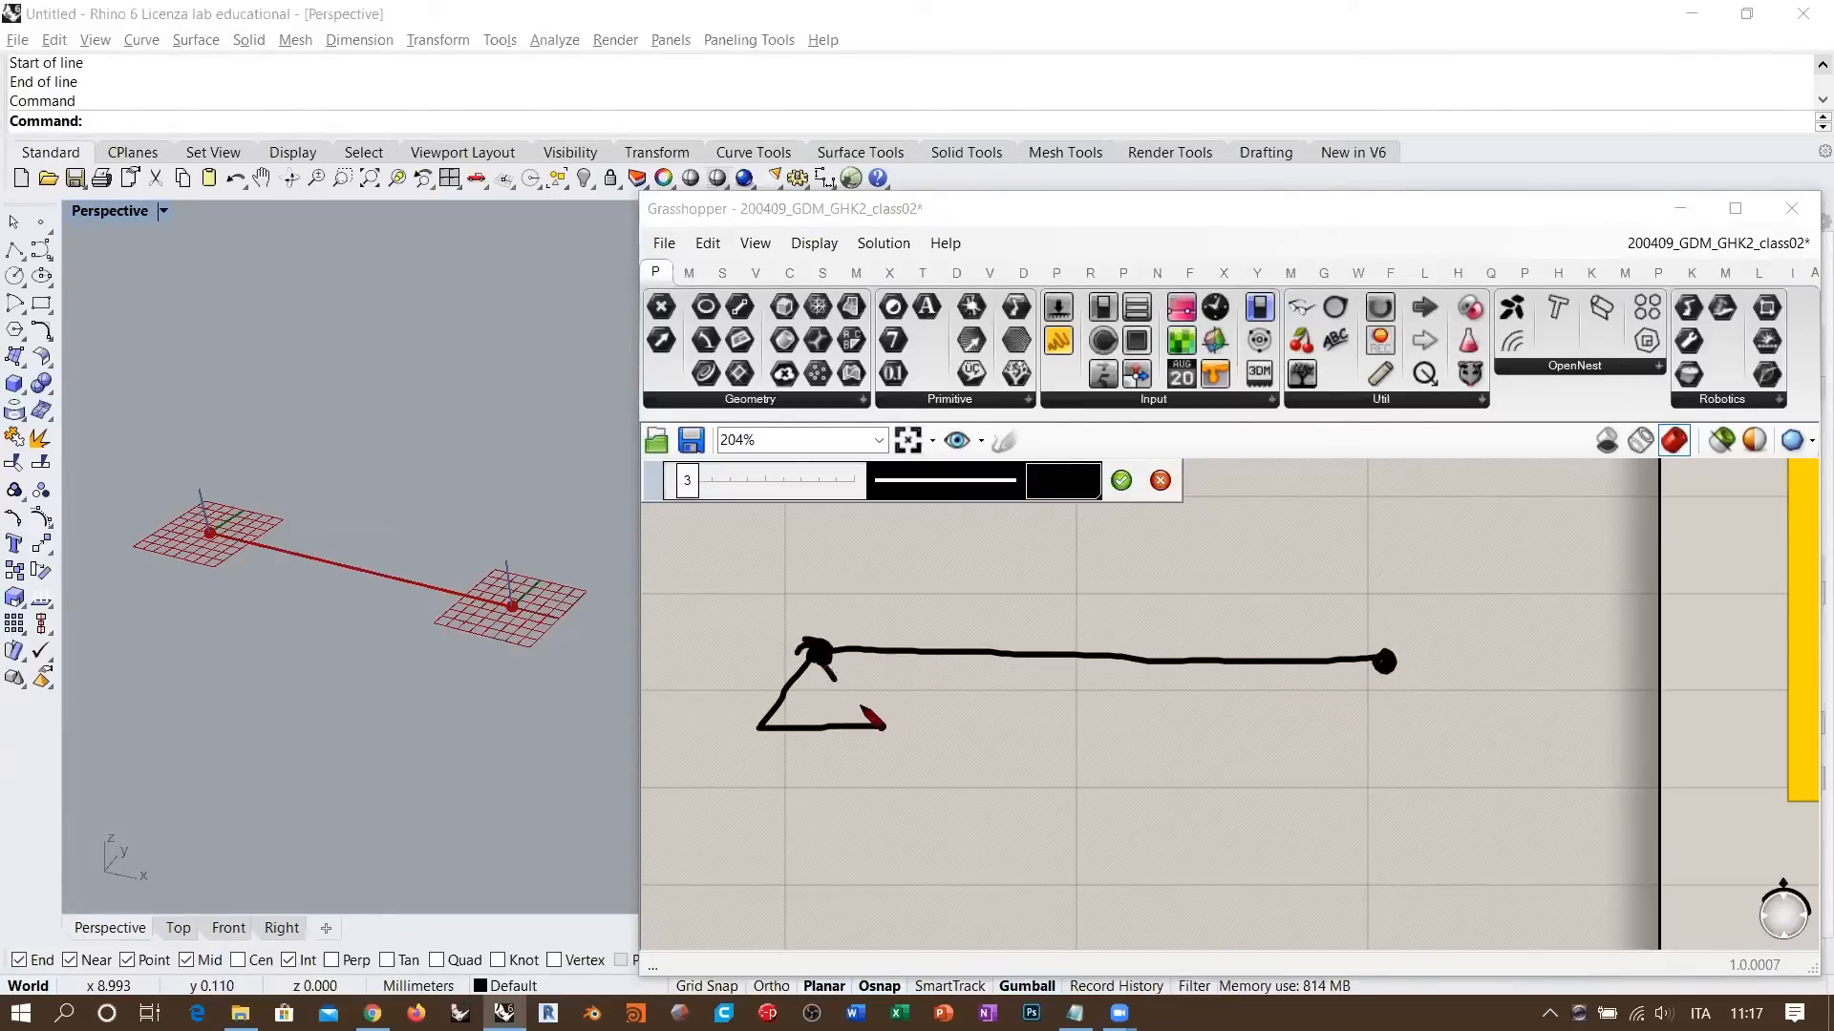
mouse_move(1383, 666)
left_mouse_down()
mouse_move(1339, 742)
mouse_move(1450, 744)
left_mouse_up()
left_click_drag(765, 730, 755, 759)
mouse_move(792, 729)
left_mouse_down()
mouse_move(784, 754)
mouse_move(840, 757)
left_mouse_up()
left_click_drag(870, 730, 861, 758)
mouse_move(1352, 746)
left_mouse_down()
mouse_move(1341, 778)
mouse_move(1364, 777)
left_mouse_up()
mouse_move(1400, 746)
left_mouse_down()
mouse_move(1392, 775)
mouse_move(1430, 772)
left_mouse_up()
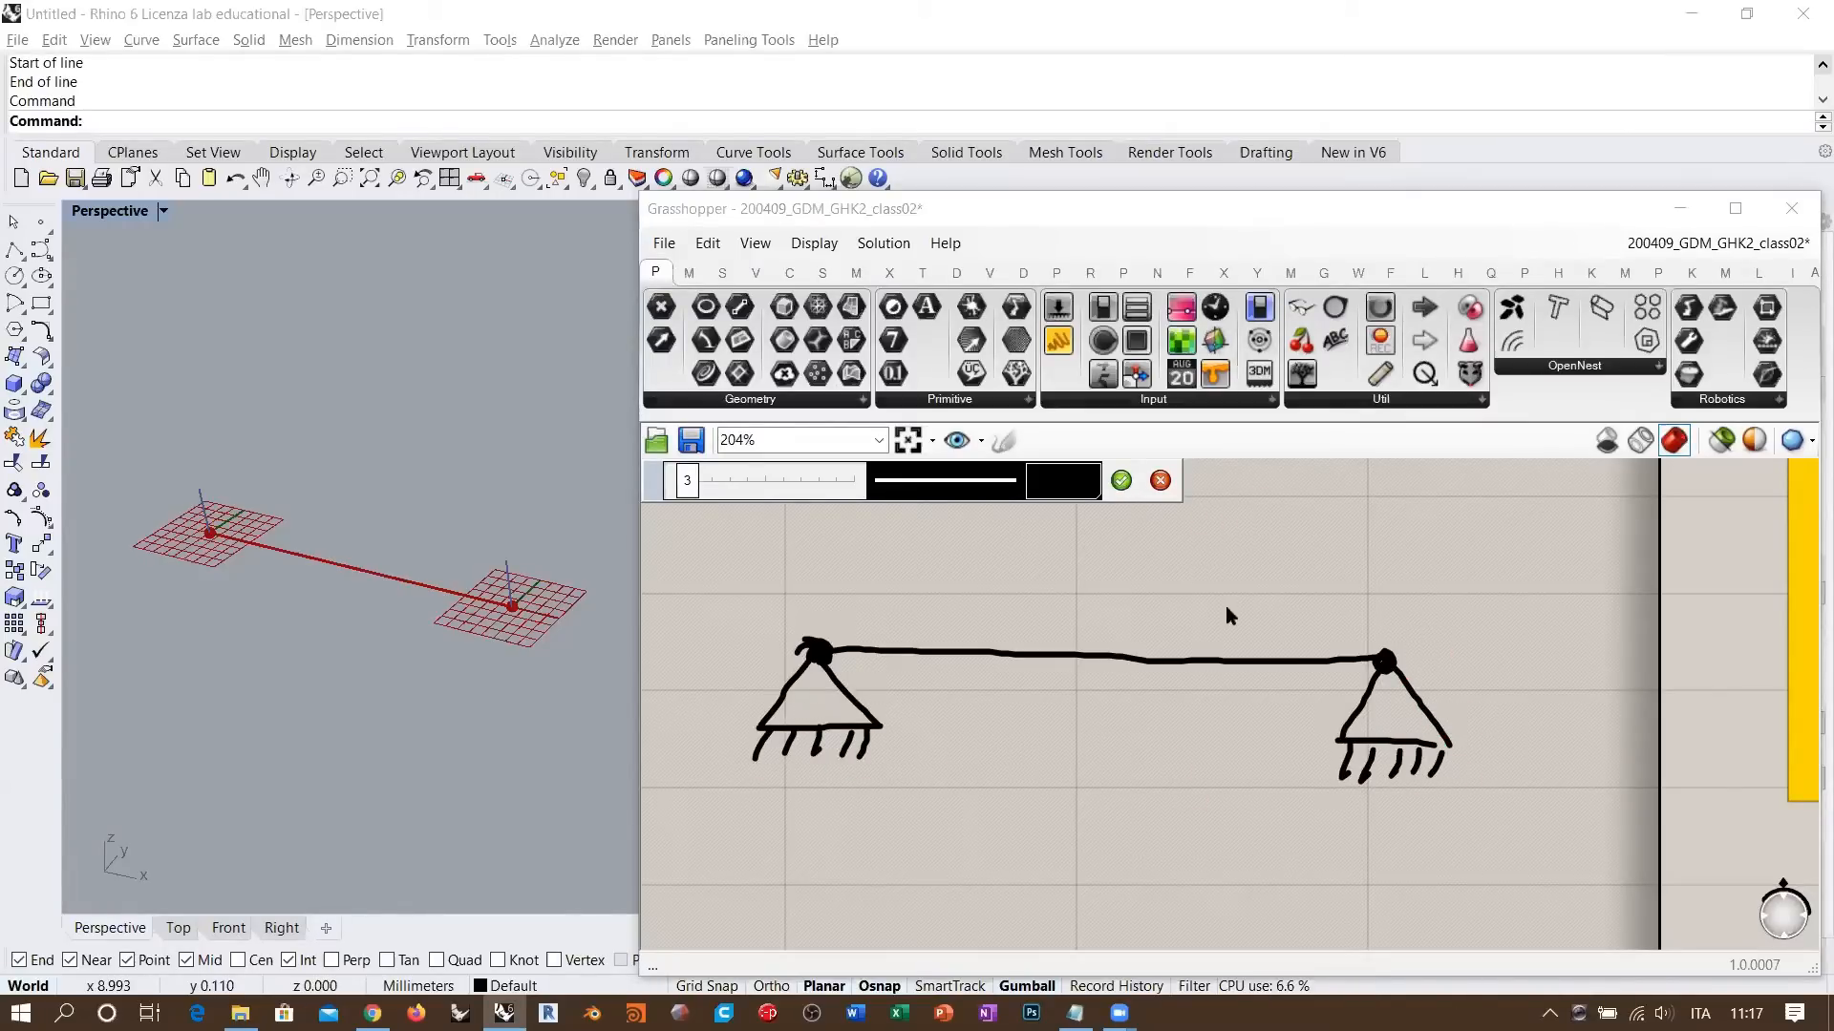
- Finish the supported-beam sketch and shift it slightly upwards, closer to the cross-section sketch
scroll(1125, 741, "down", 5)
right_click_drag(1137, 744, 989, 835)
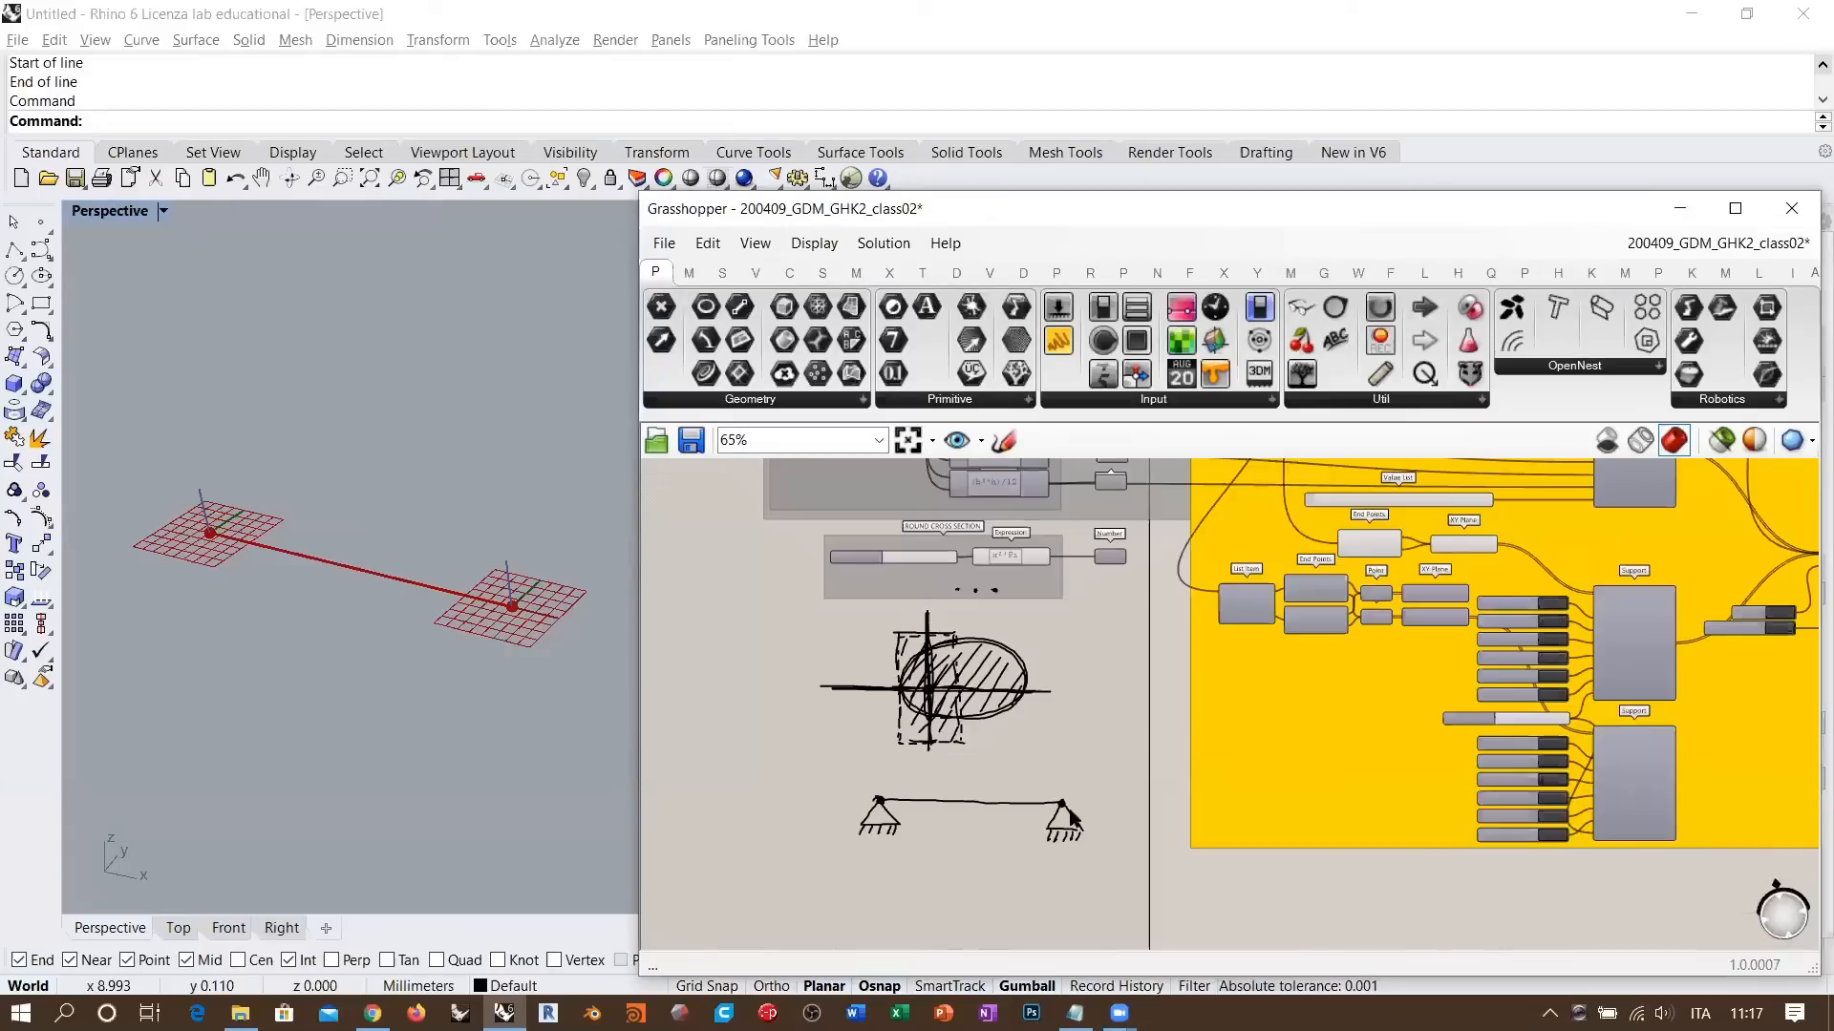
left_click(1084, 802)
left_click_drag(1081, 794, 1058, 791)
left_click(1102, 700)
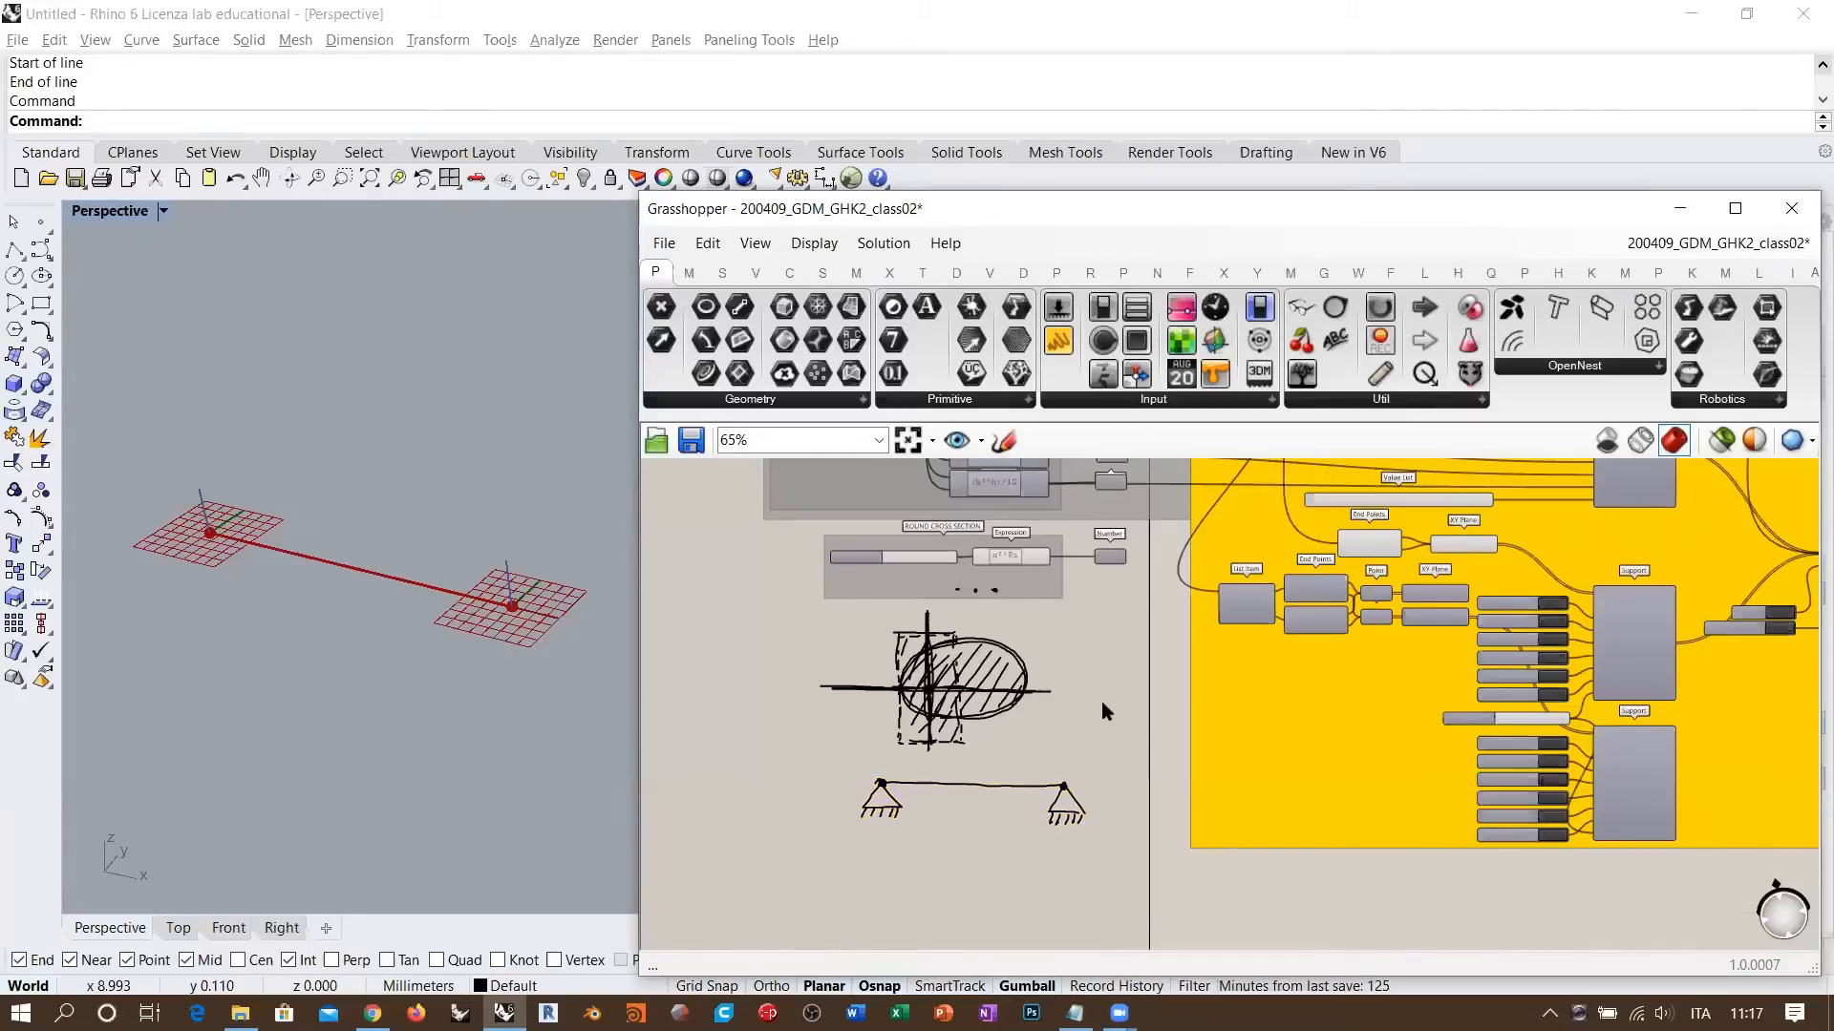
- Compare the supported-beam sketch with the beam line and its two end planes in the viewport
right_click_drag(460, 616, 244, 613)
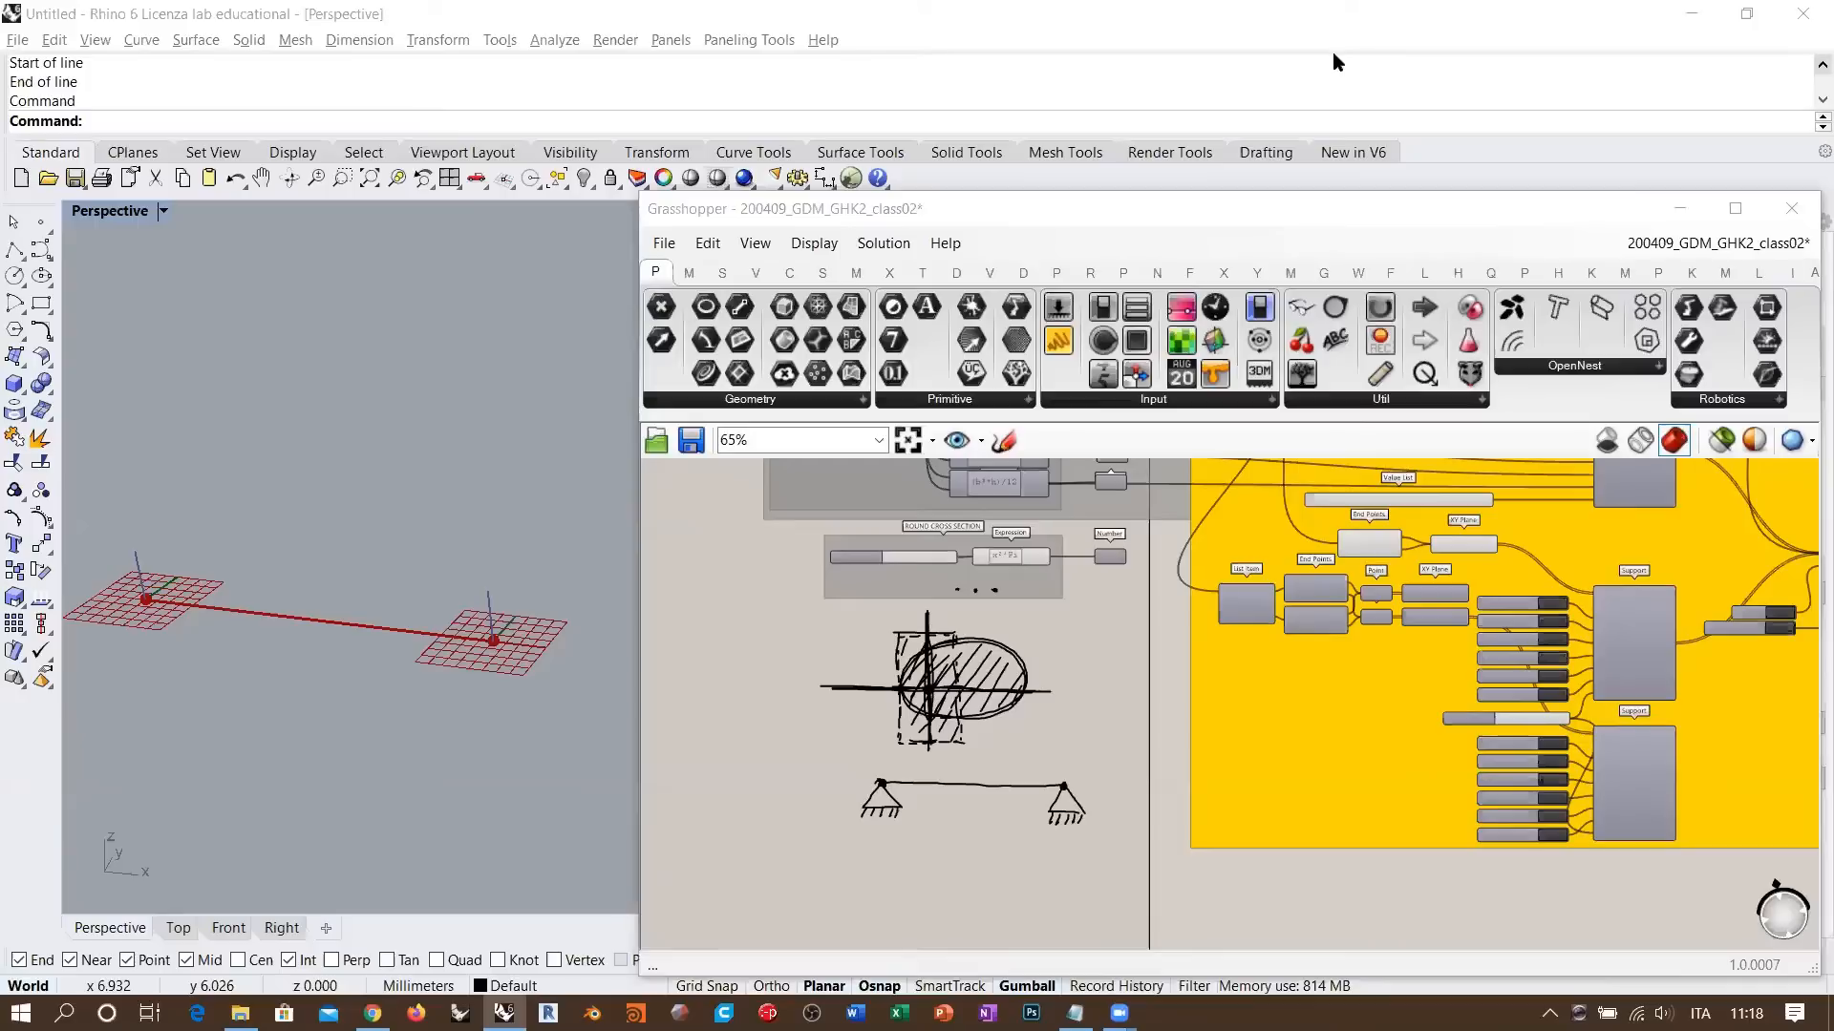
mouse_move(940, 753)
right_mouse_down()
mouse_move(1041, 569)
mouse_move(1105, 581)
mouse_move(1092, 549)
right_mouse_up()
scroll(1041, 569, "up", 12)
mouse_move(449, 621)
right_mouse_down()
mouse_move(480, 565)
mouse_move(462, 607)
right_mouse_up()
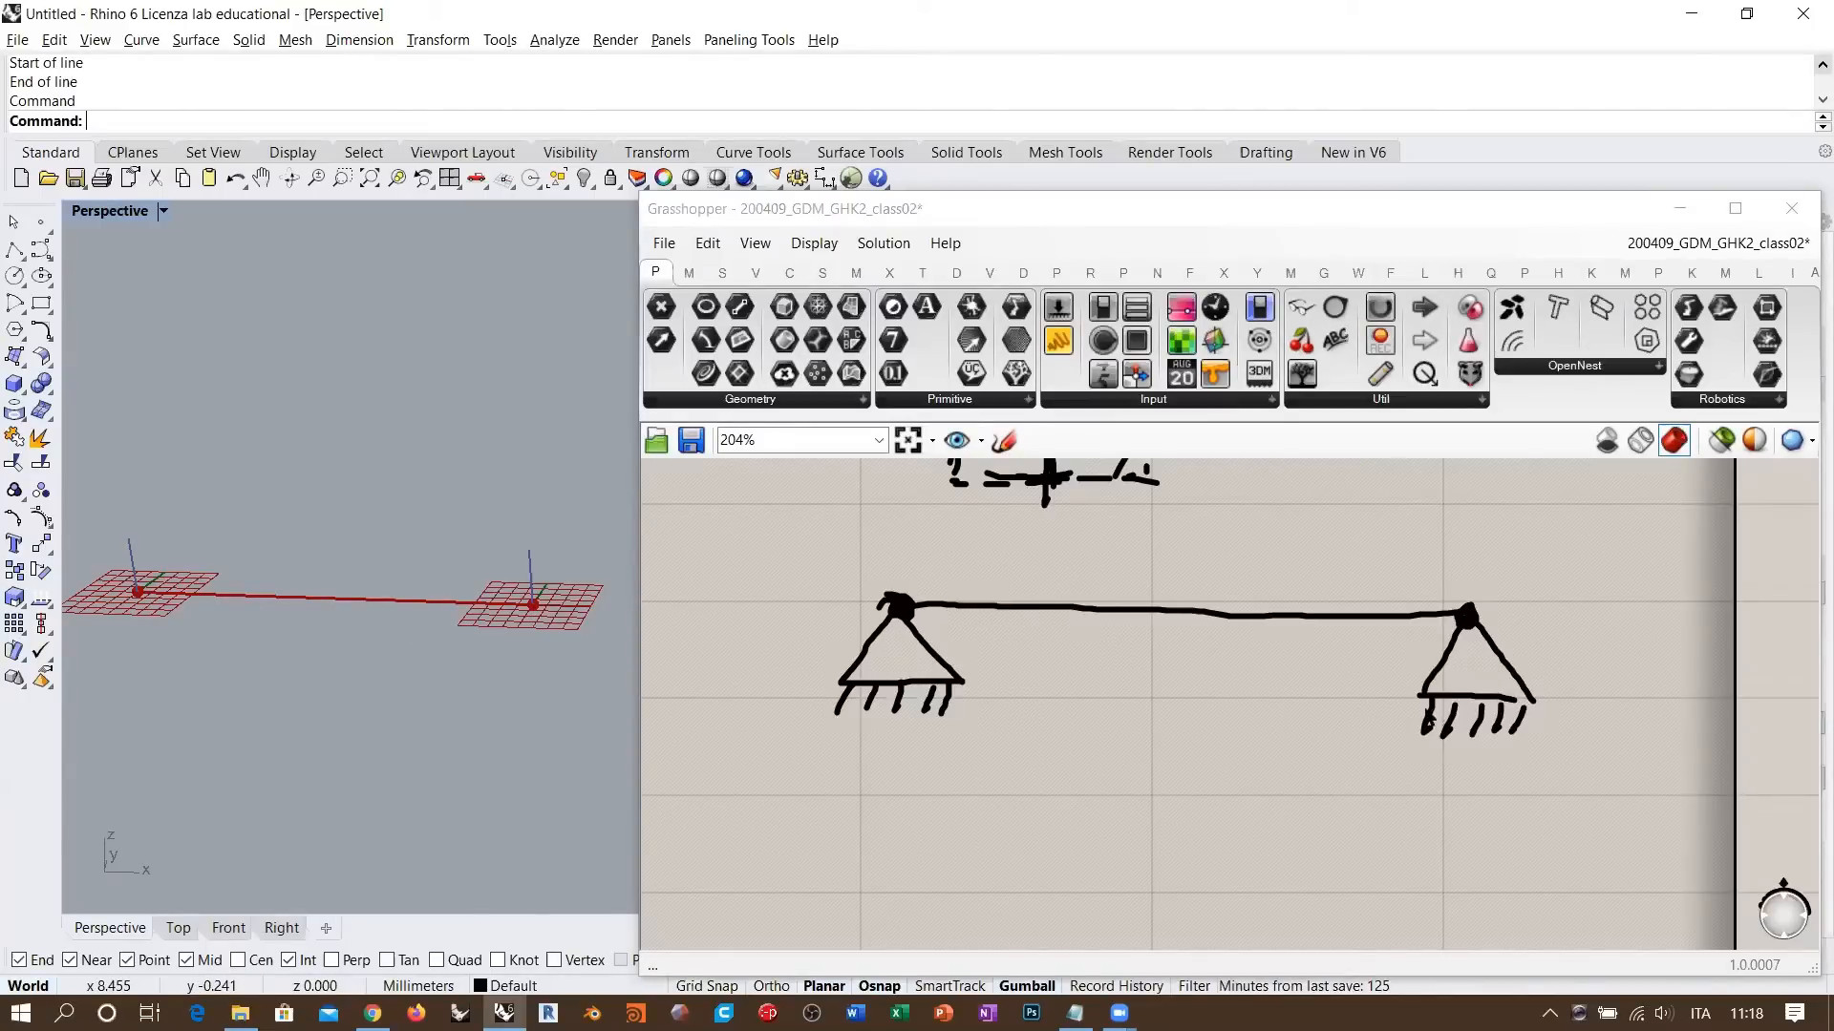
left_click(1279, 691)
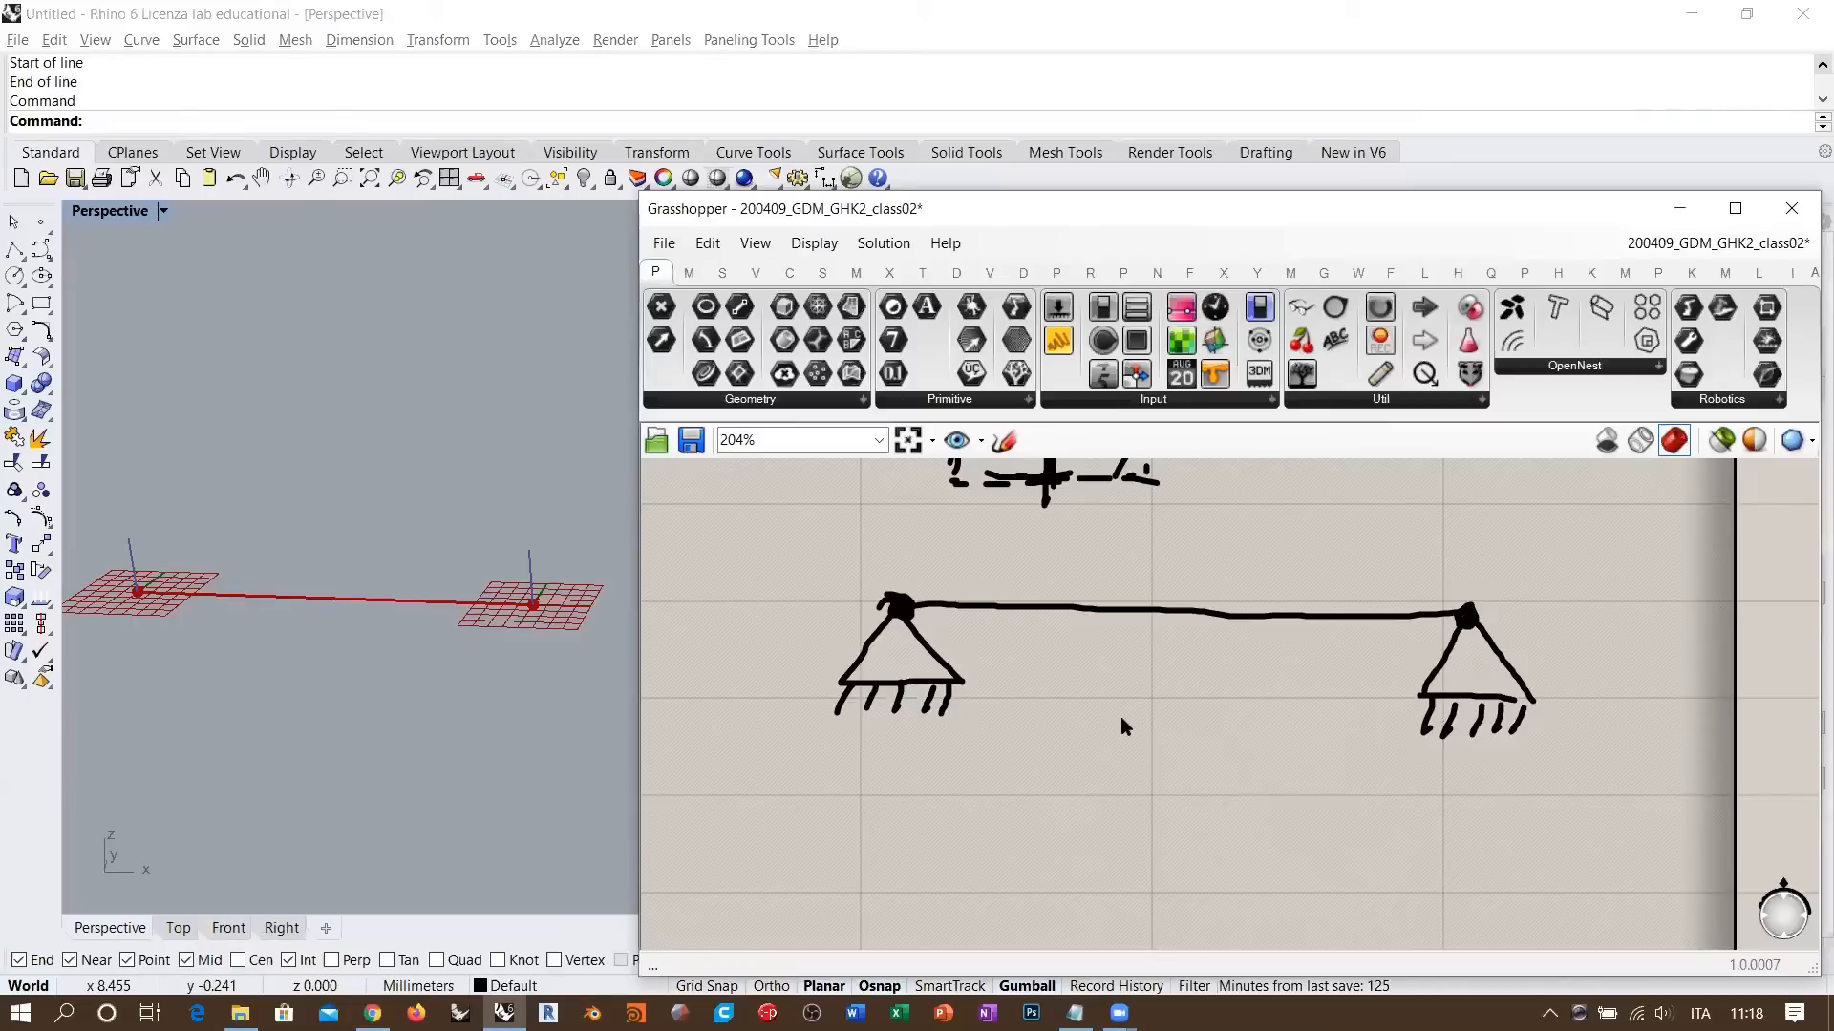
scroll(1117, 718, "down", 3)
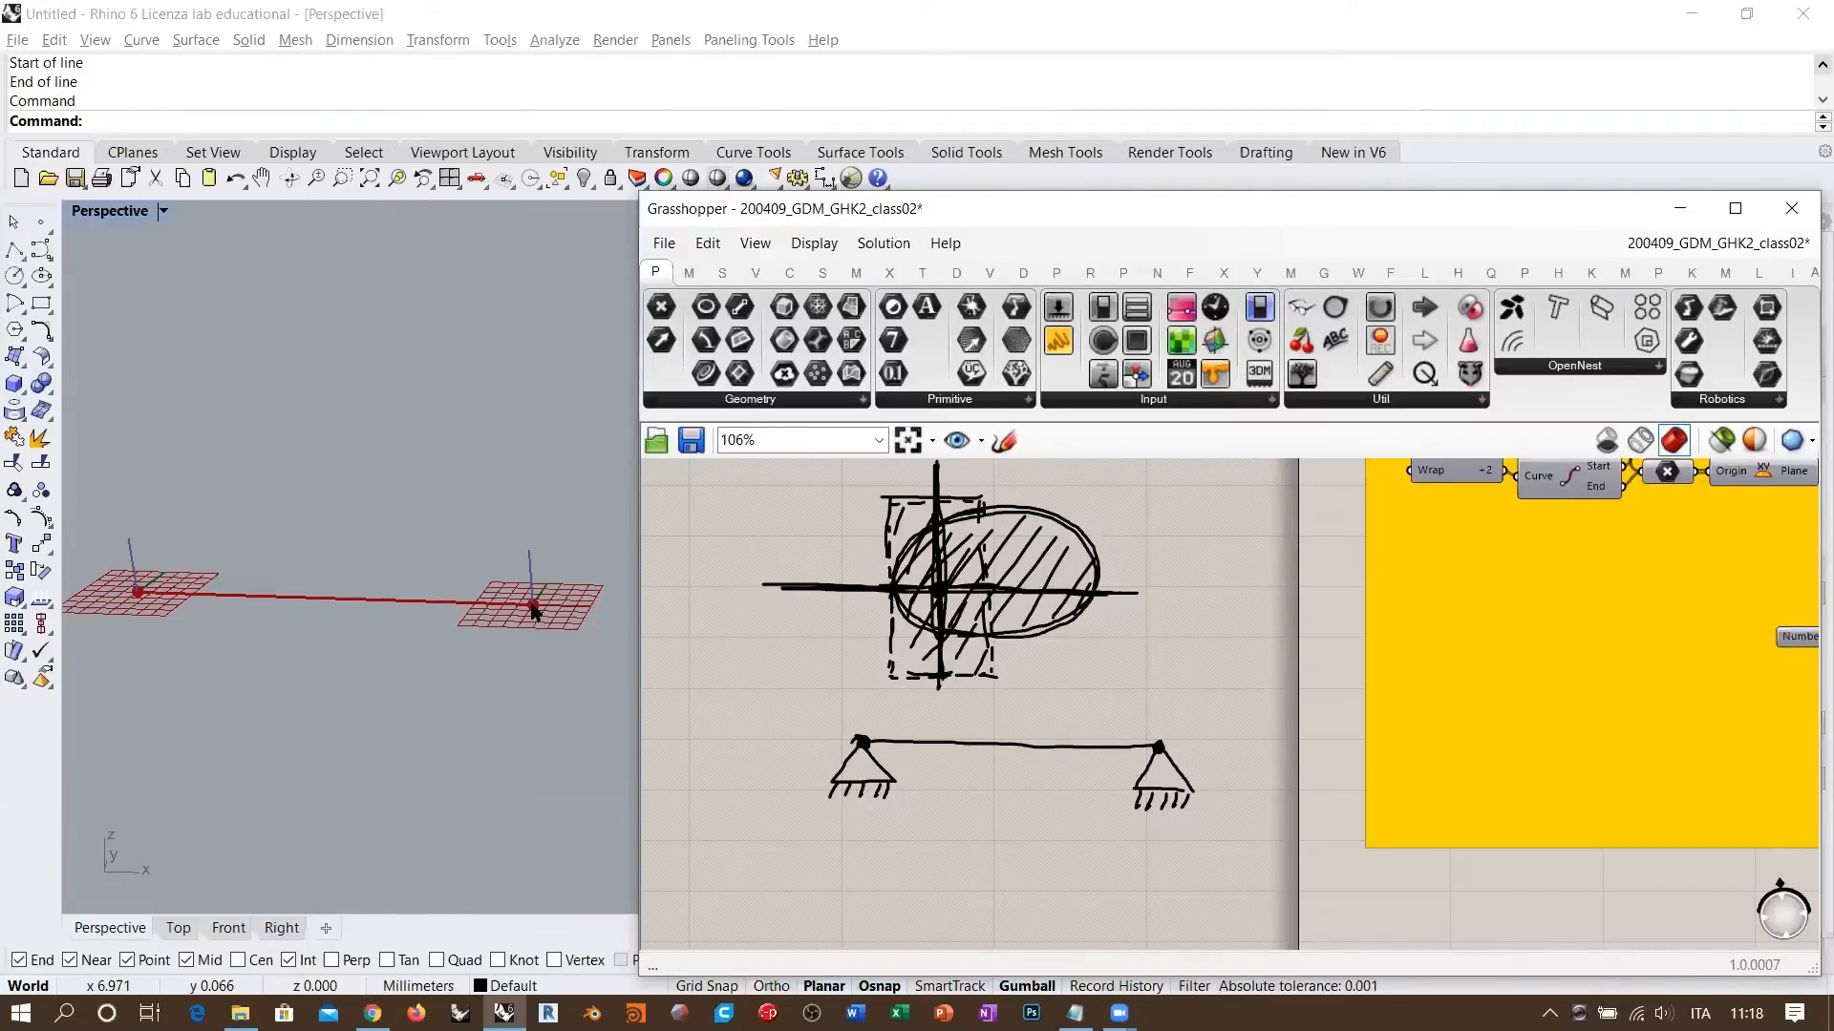
right_click_drag(531, 611, 566, 630)
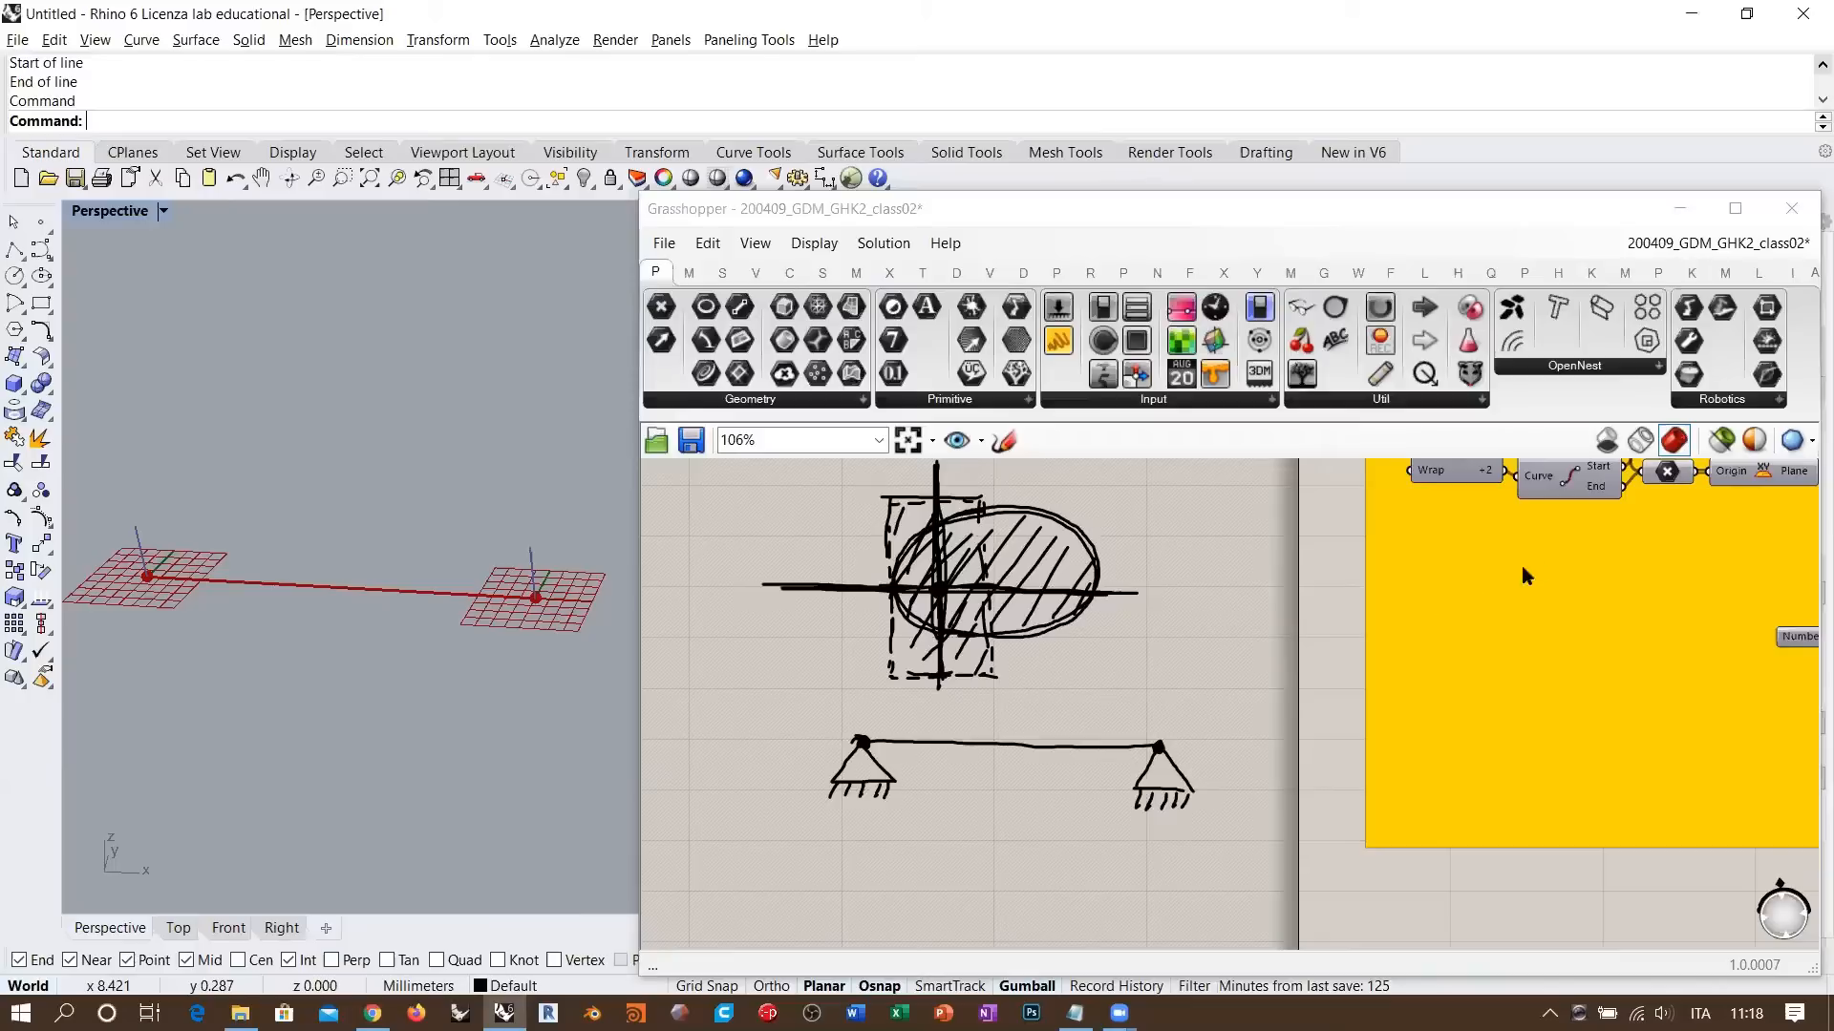
- Read the Line component's description and highlight the End Points component it feeds to trace the beam's support points
right_click_drag(1521, 565, 1293, 674)
right_click_drag(1509, 592, 1262, 751)
scroll(1224, 632, "up", 1)
right_click_drag(1224, 631, 1246, 743)
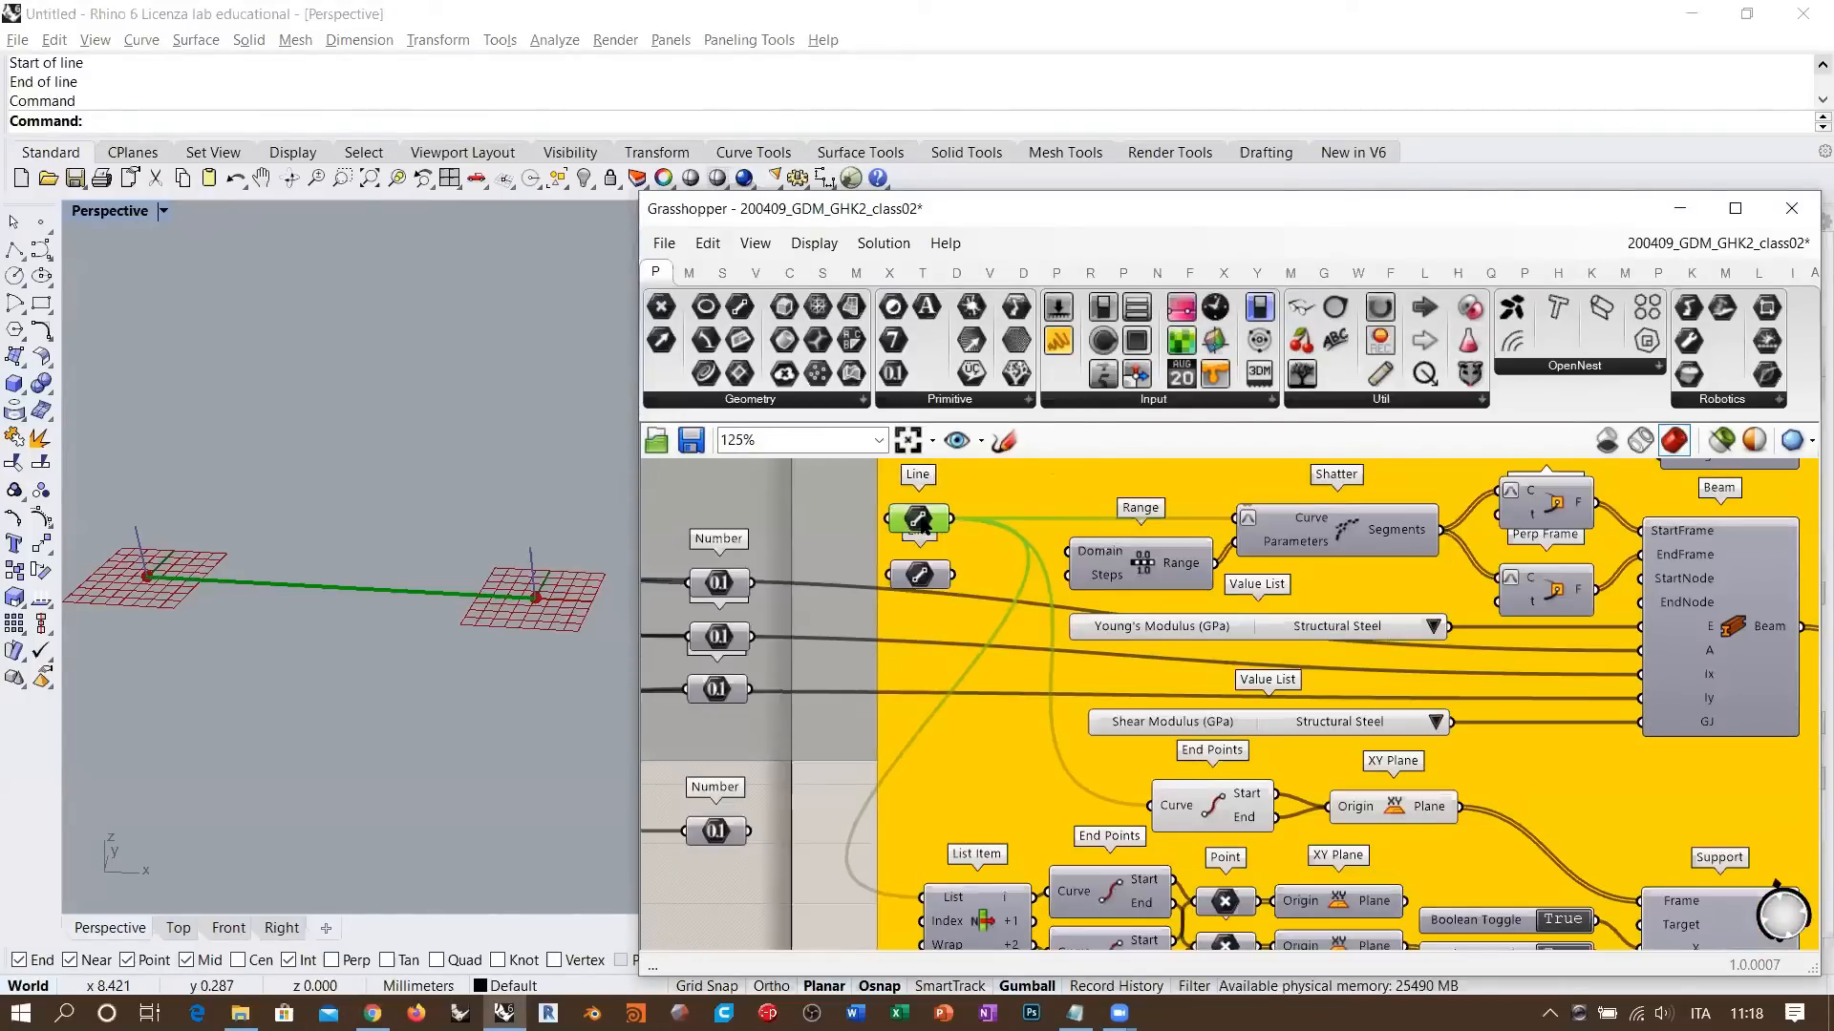
mouse_move(922, 521)
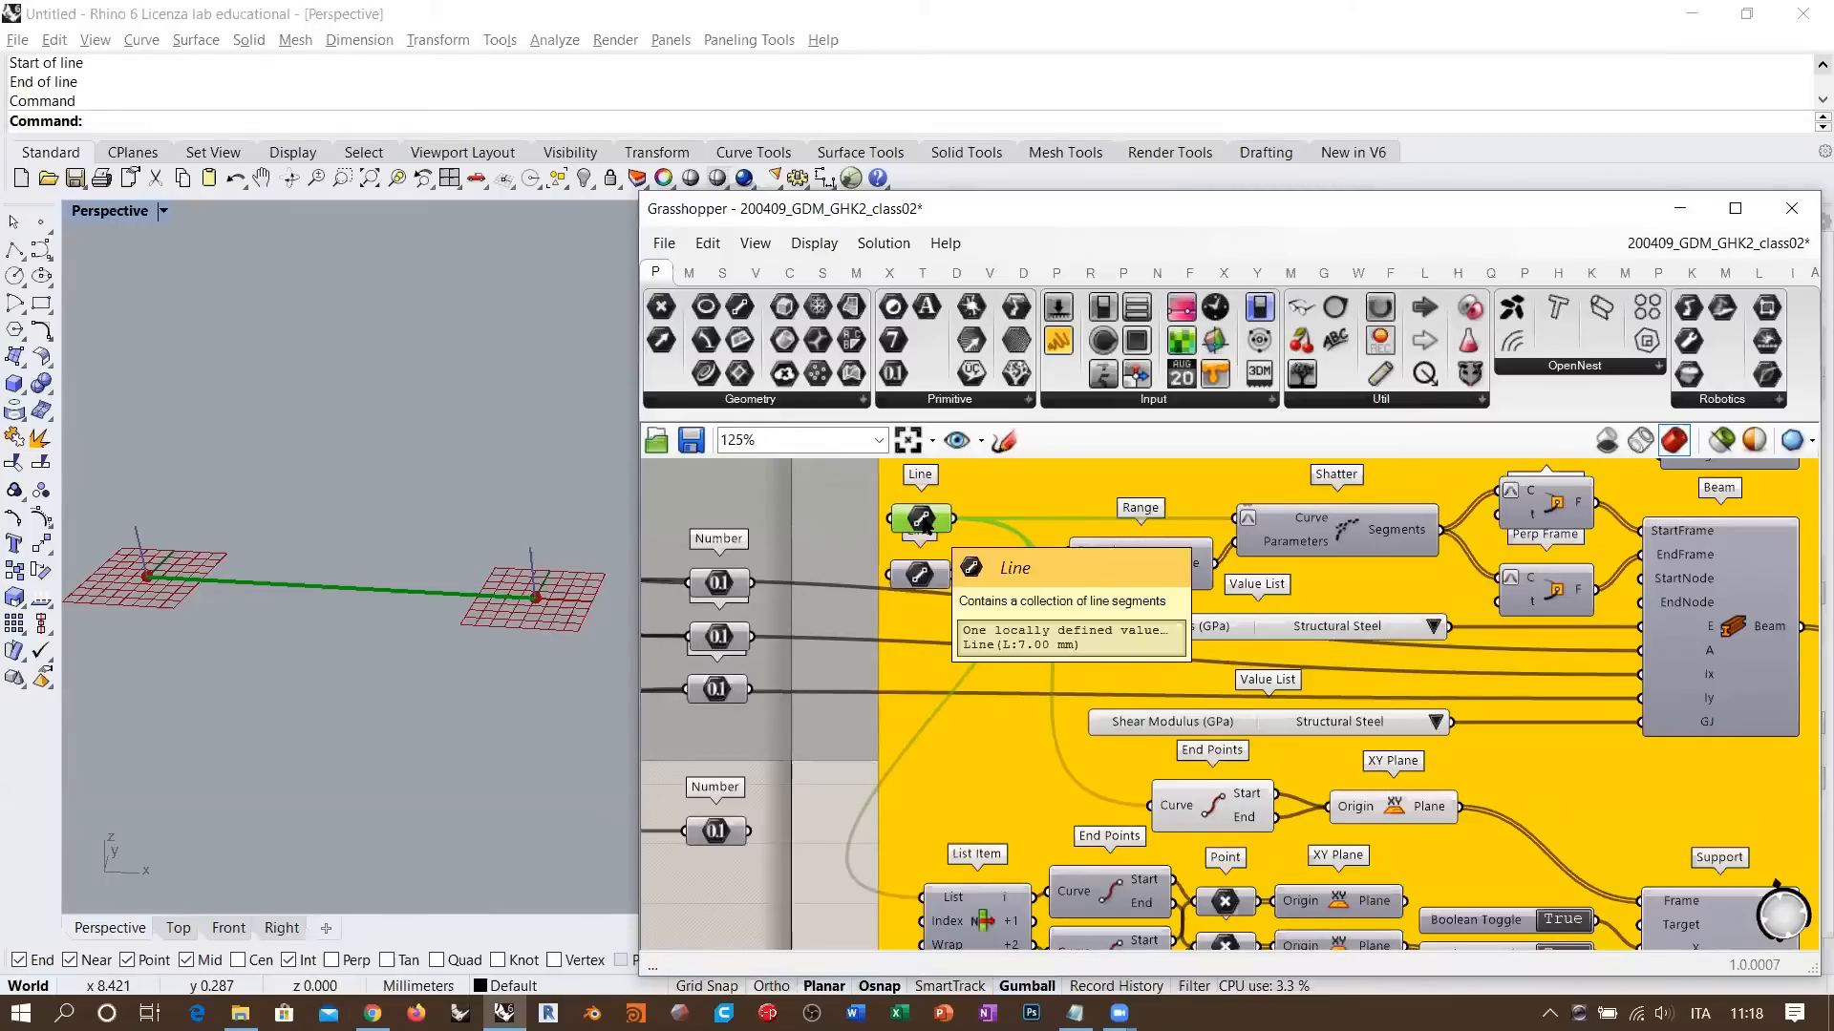
left_click(1220, 810)
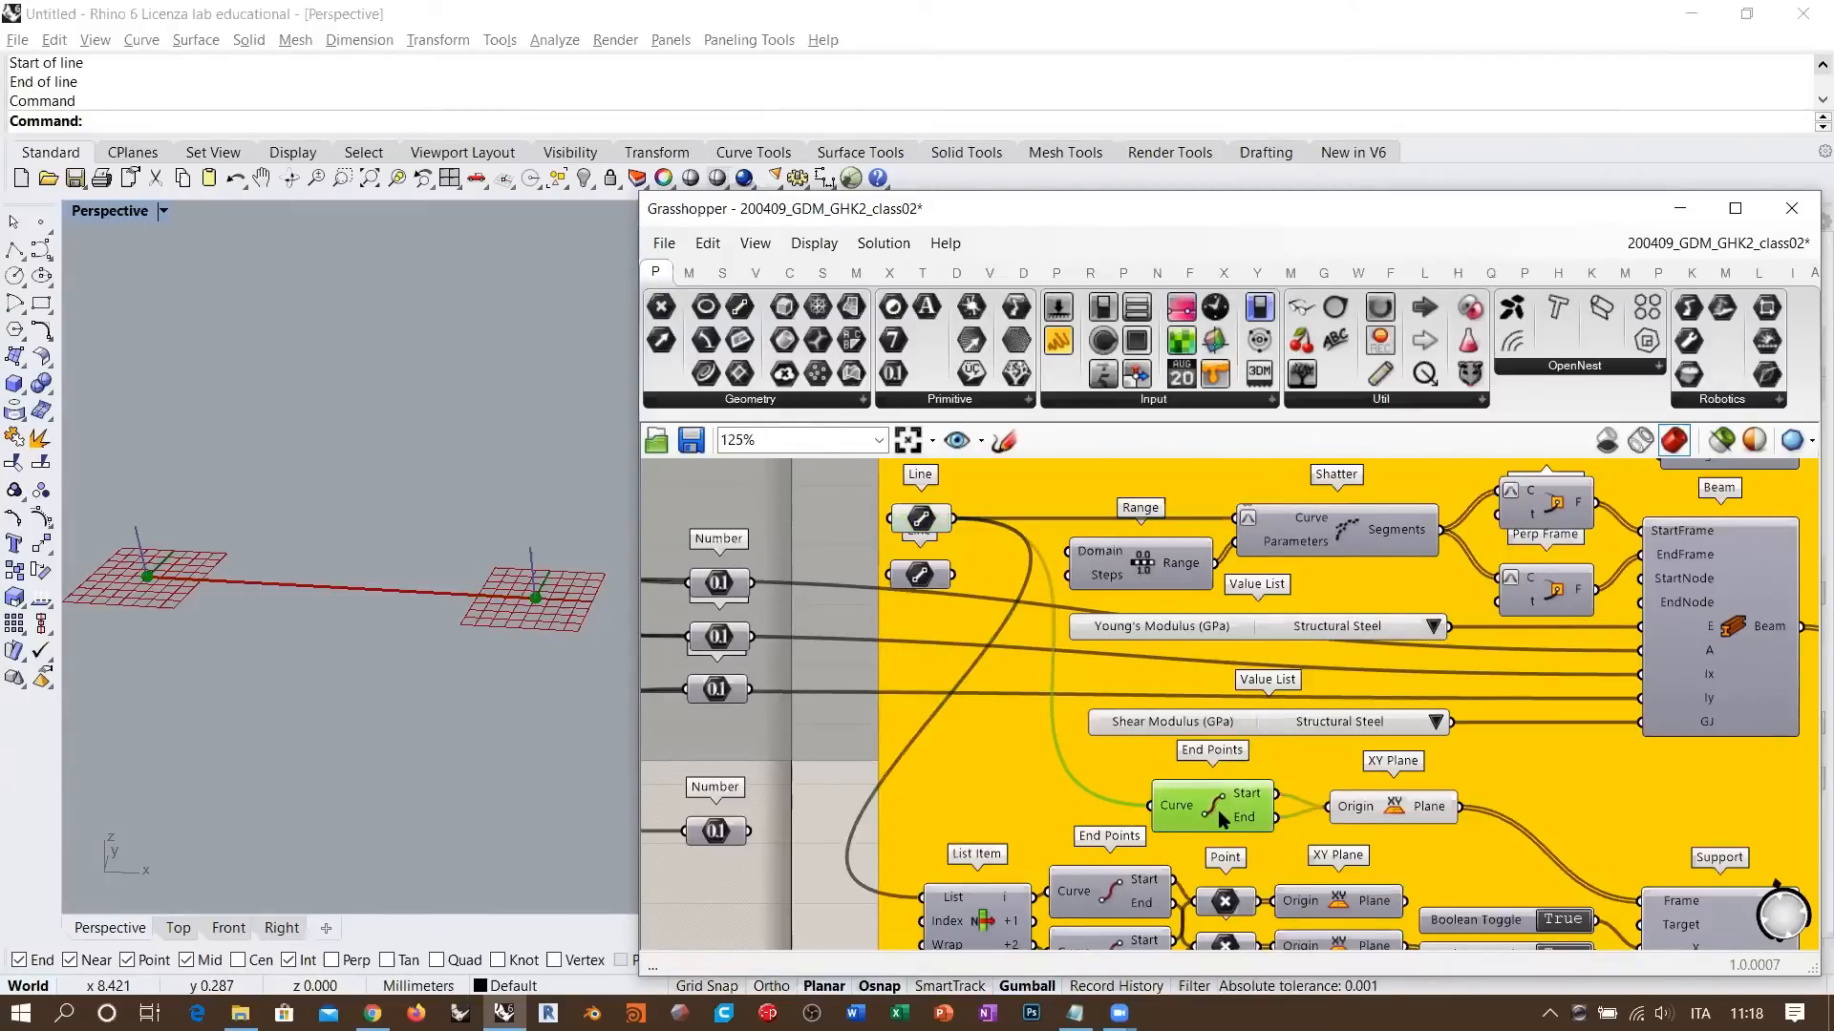
scroll(1218, 809, "up", 3)
scroll(1218, 810, "up", 2)
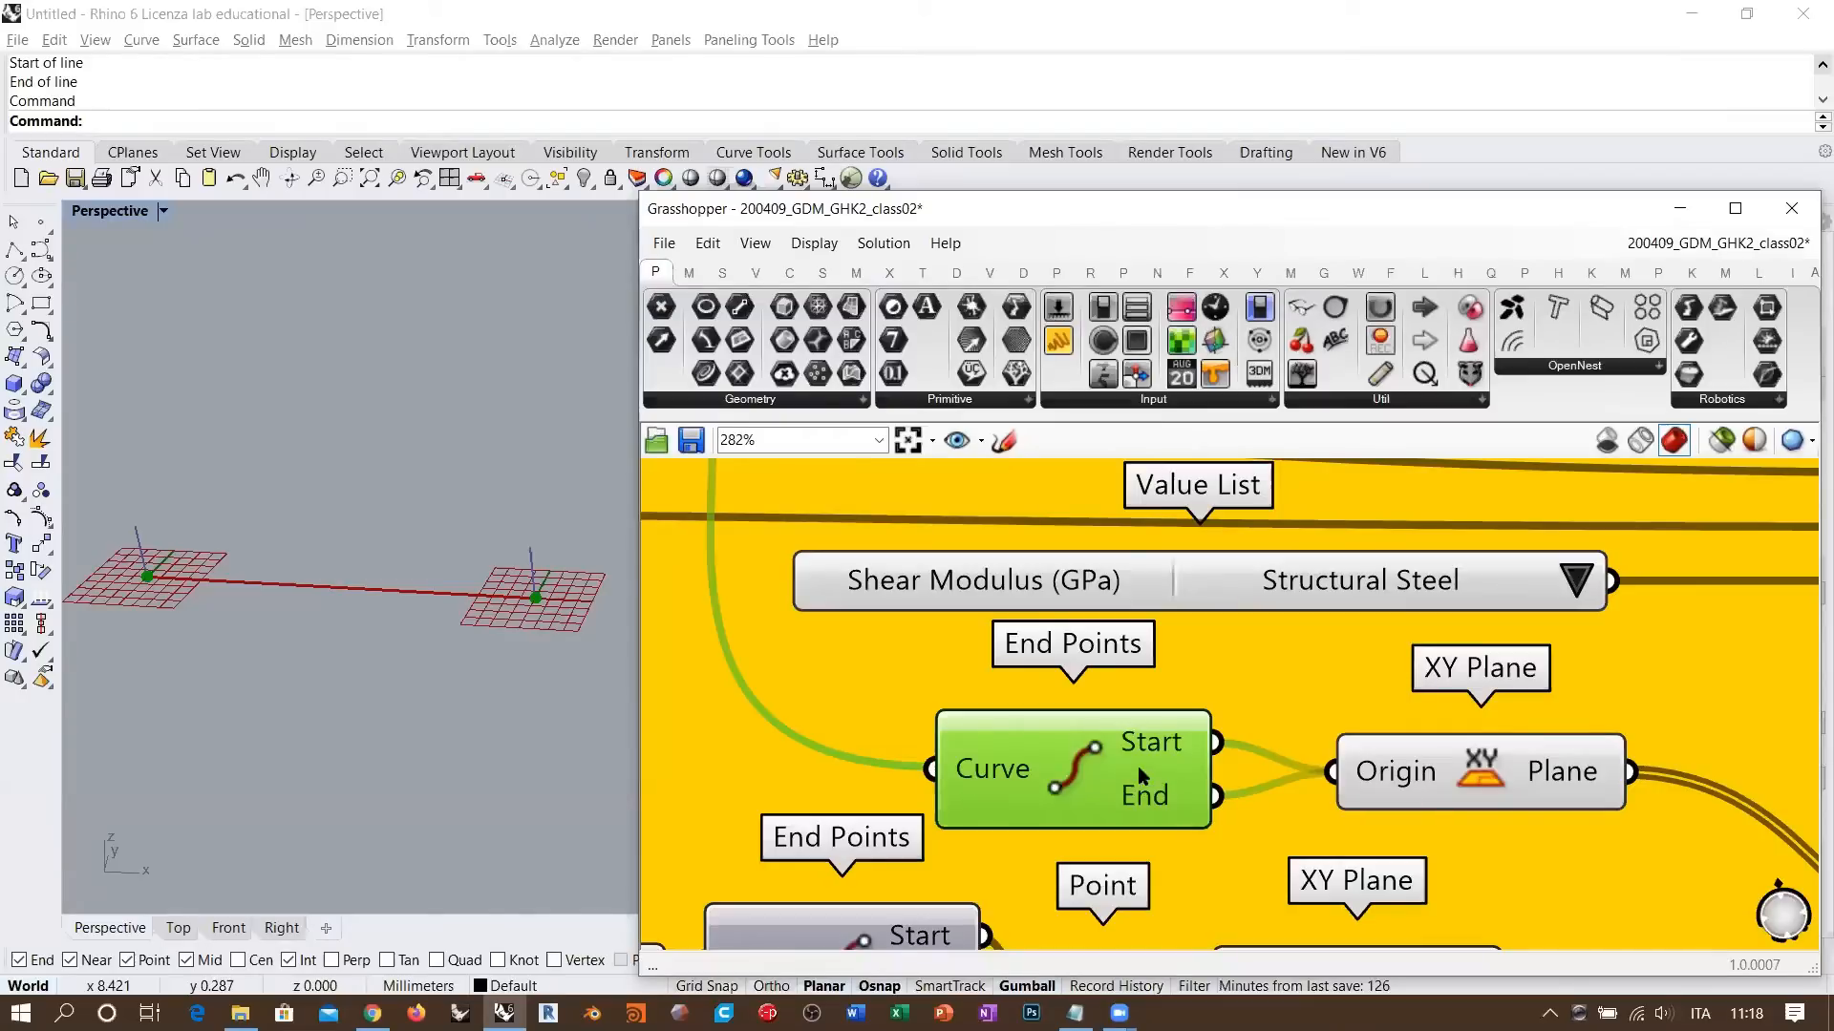
- Highlight the XY Plane component fed by End Points and examine the planes it creates at both beam ends
mouse_move(1089, 779)
left_click(1272, 752)
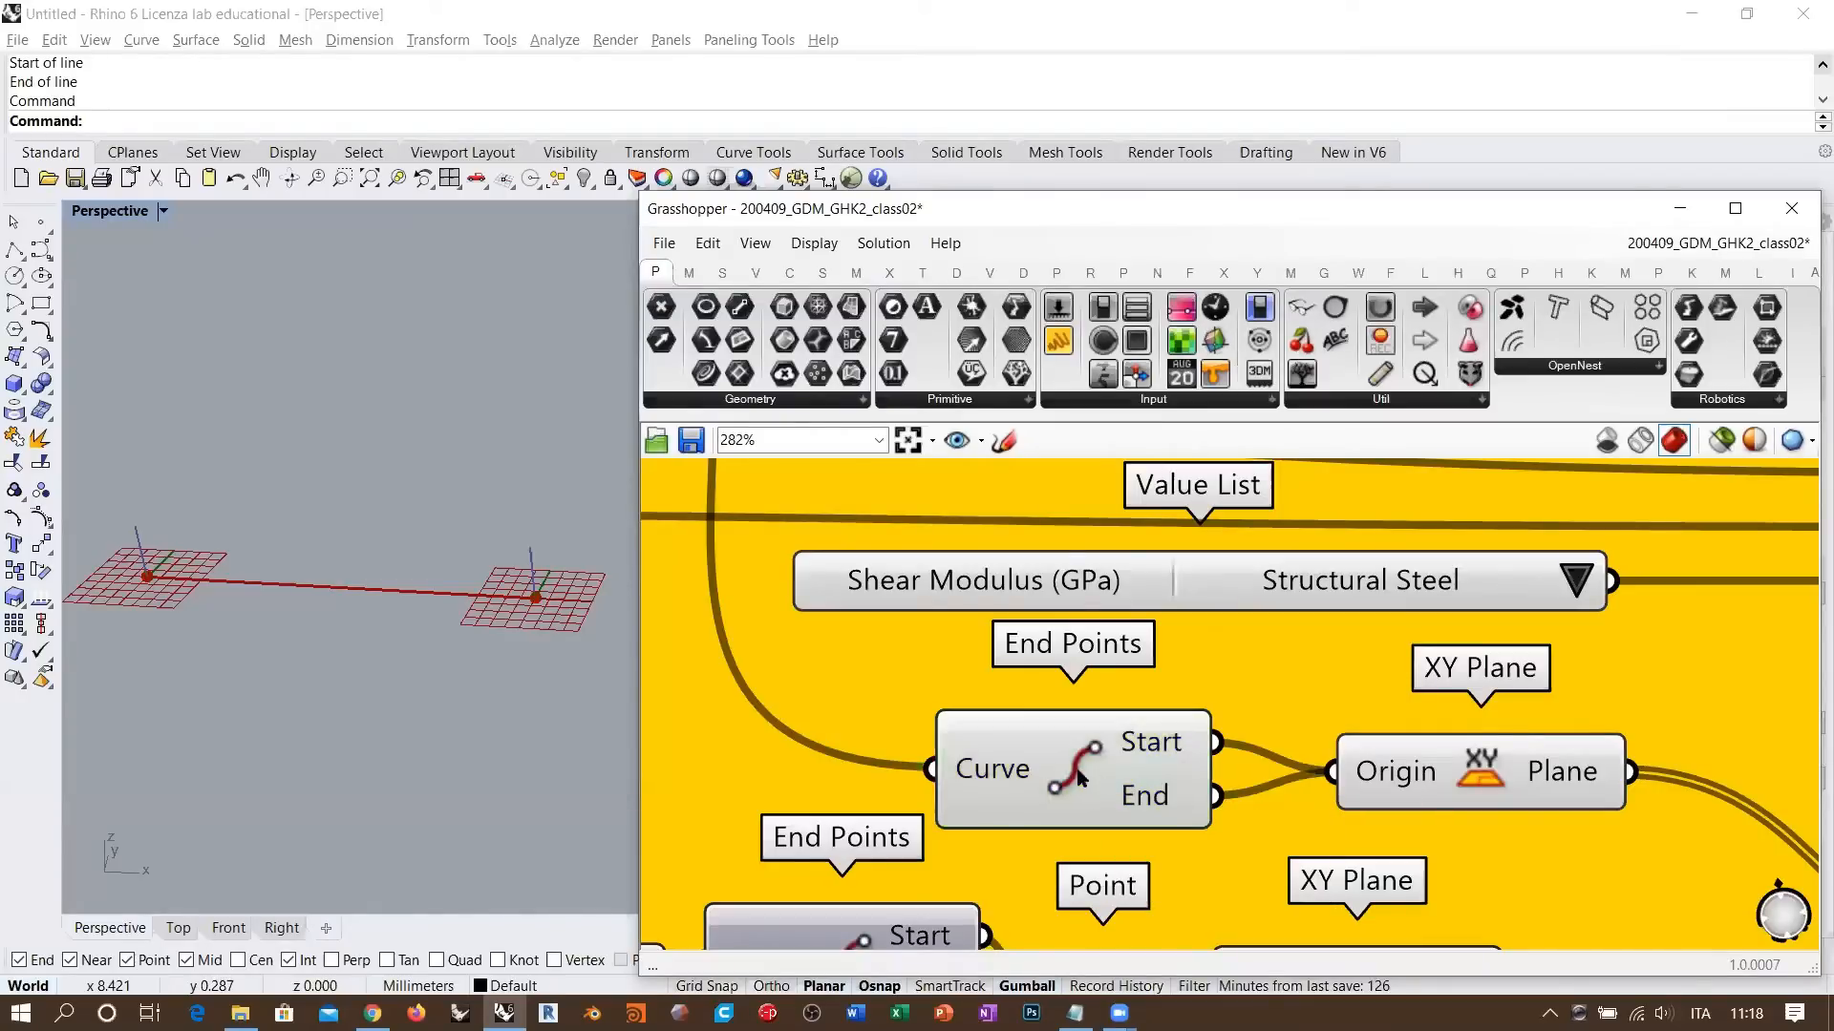
left_click(1491, 768)
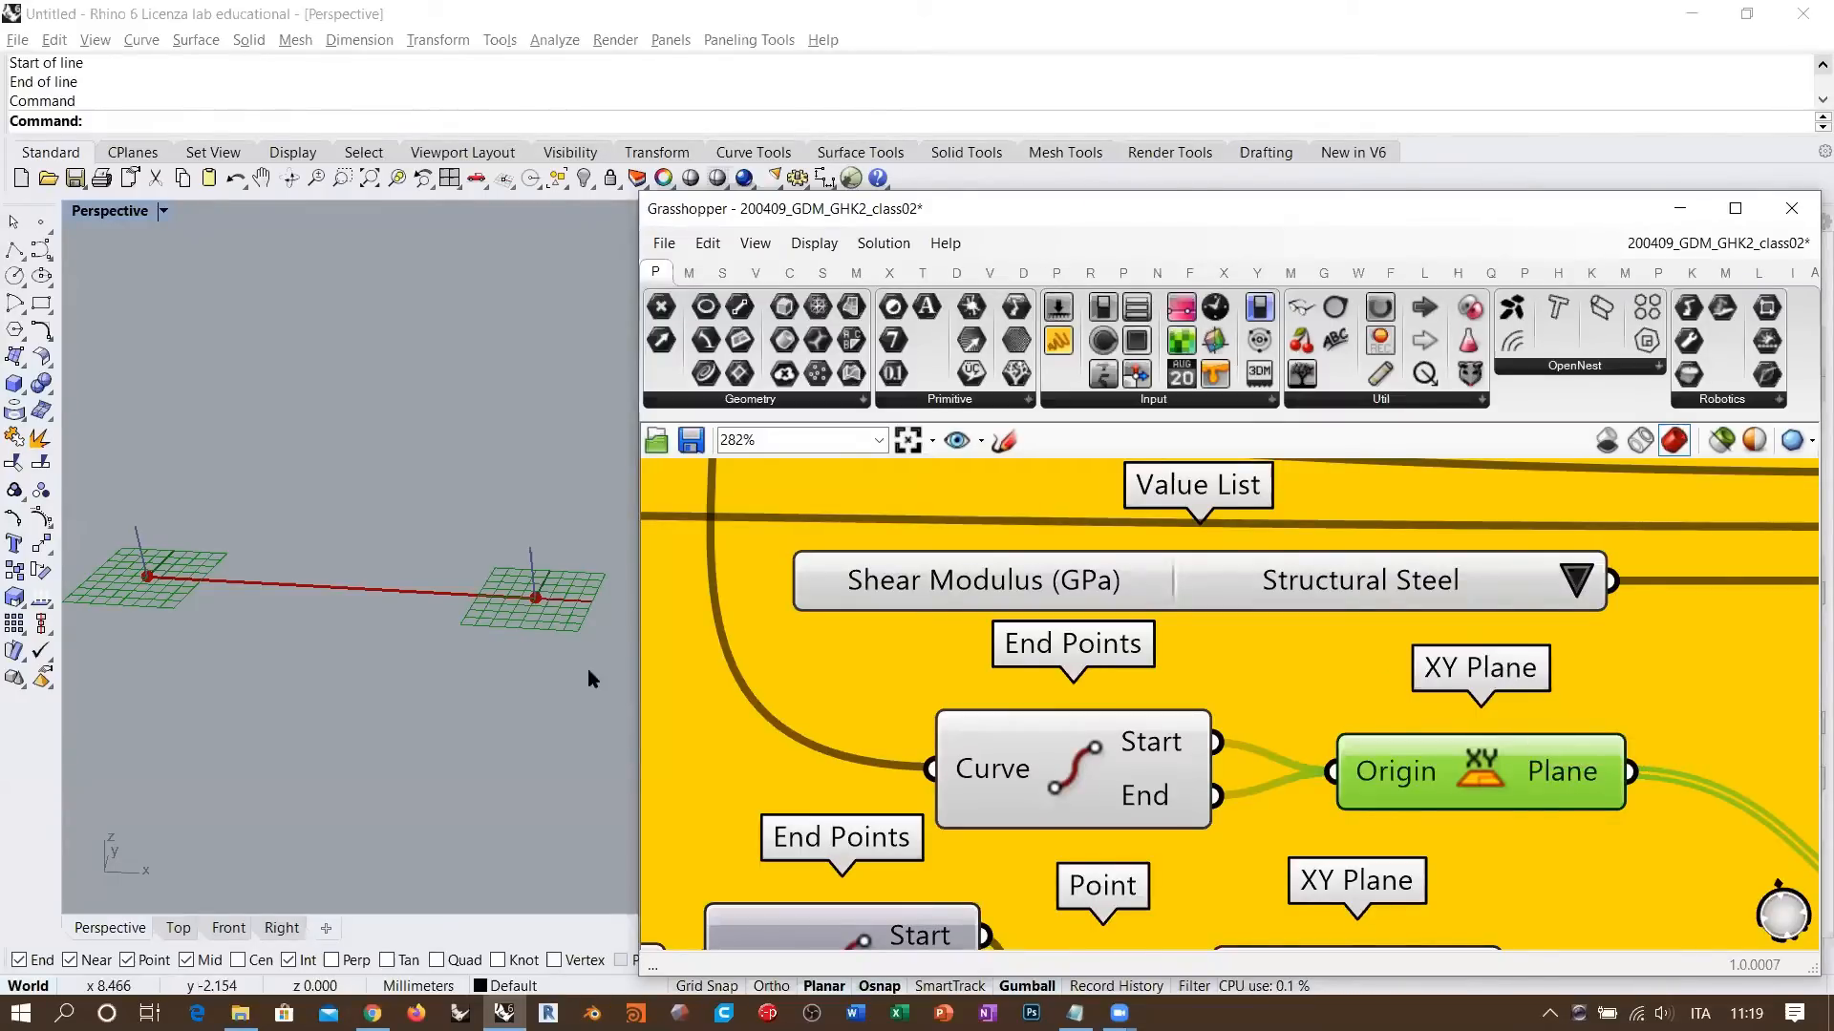
right_click_drag(193, 610, 201, 648)
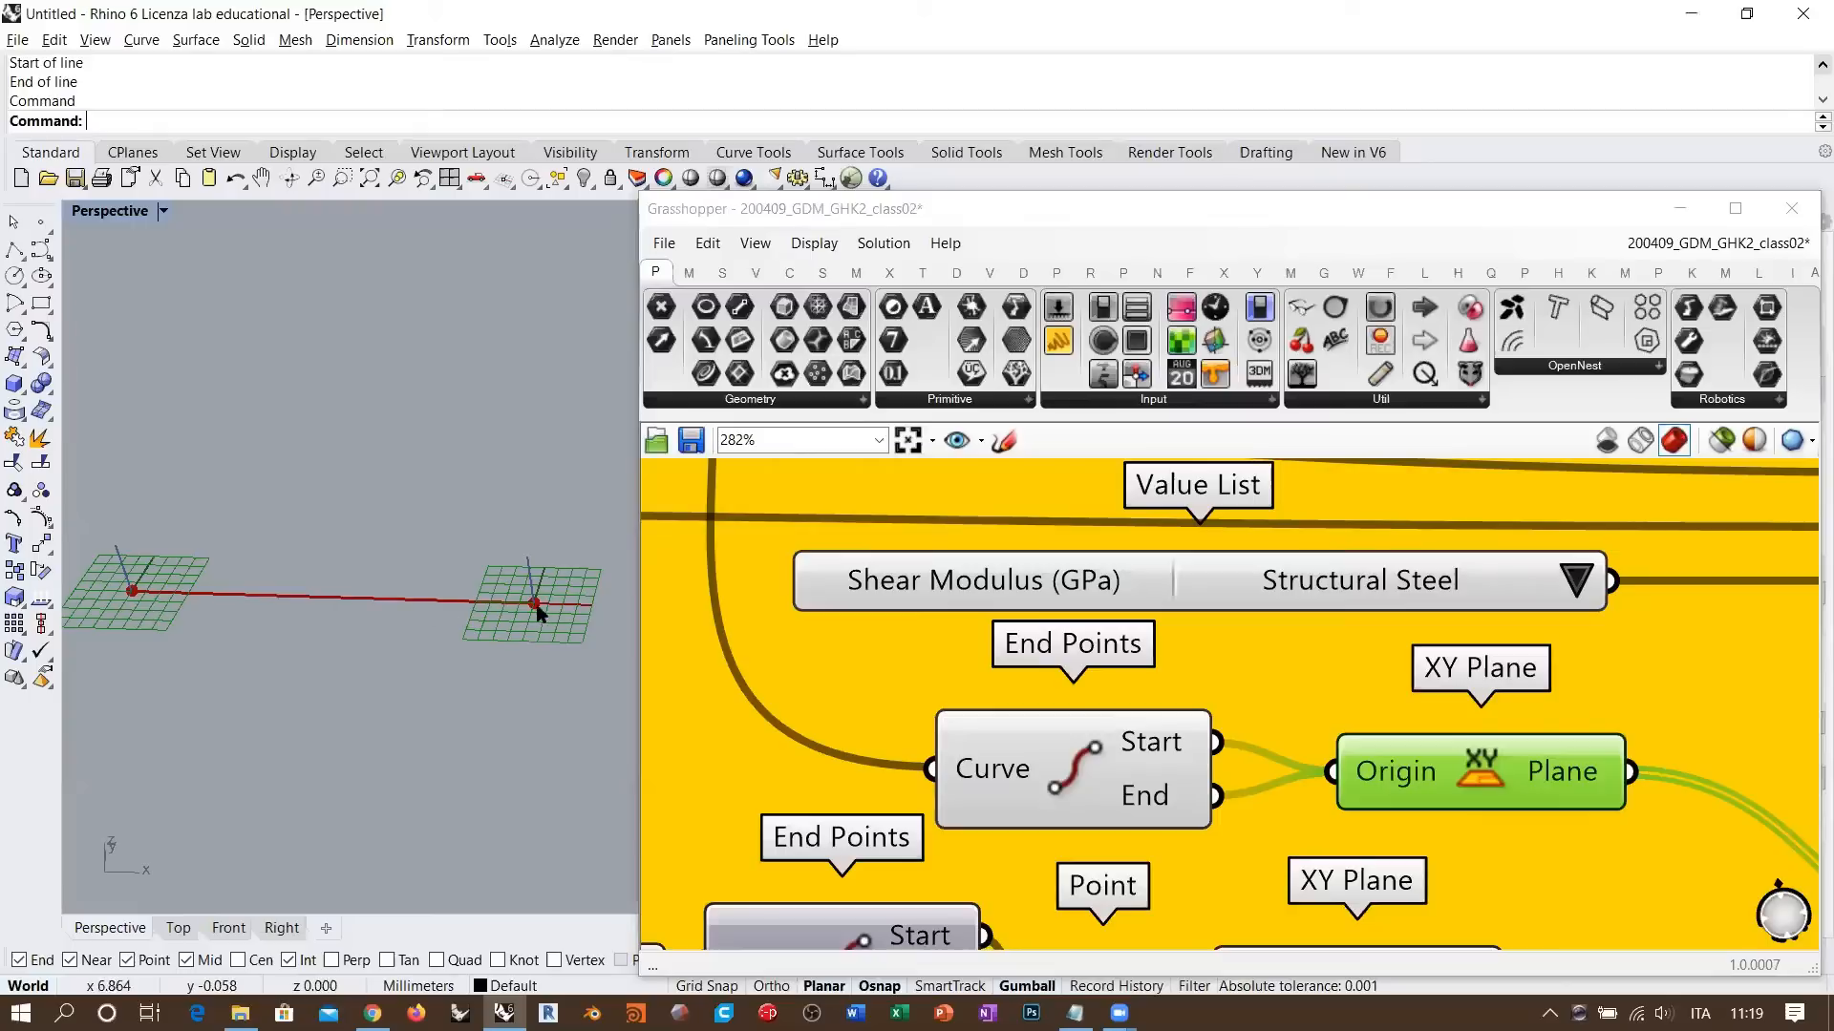
left_click(1491, 773)
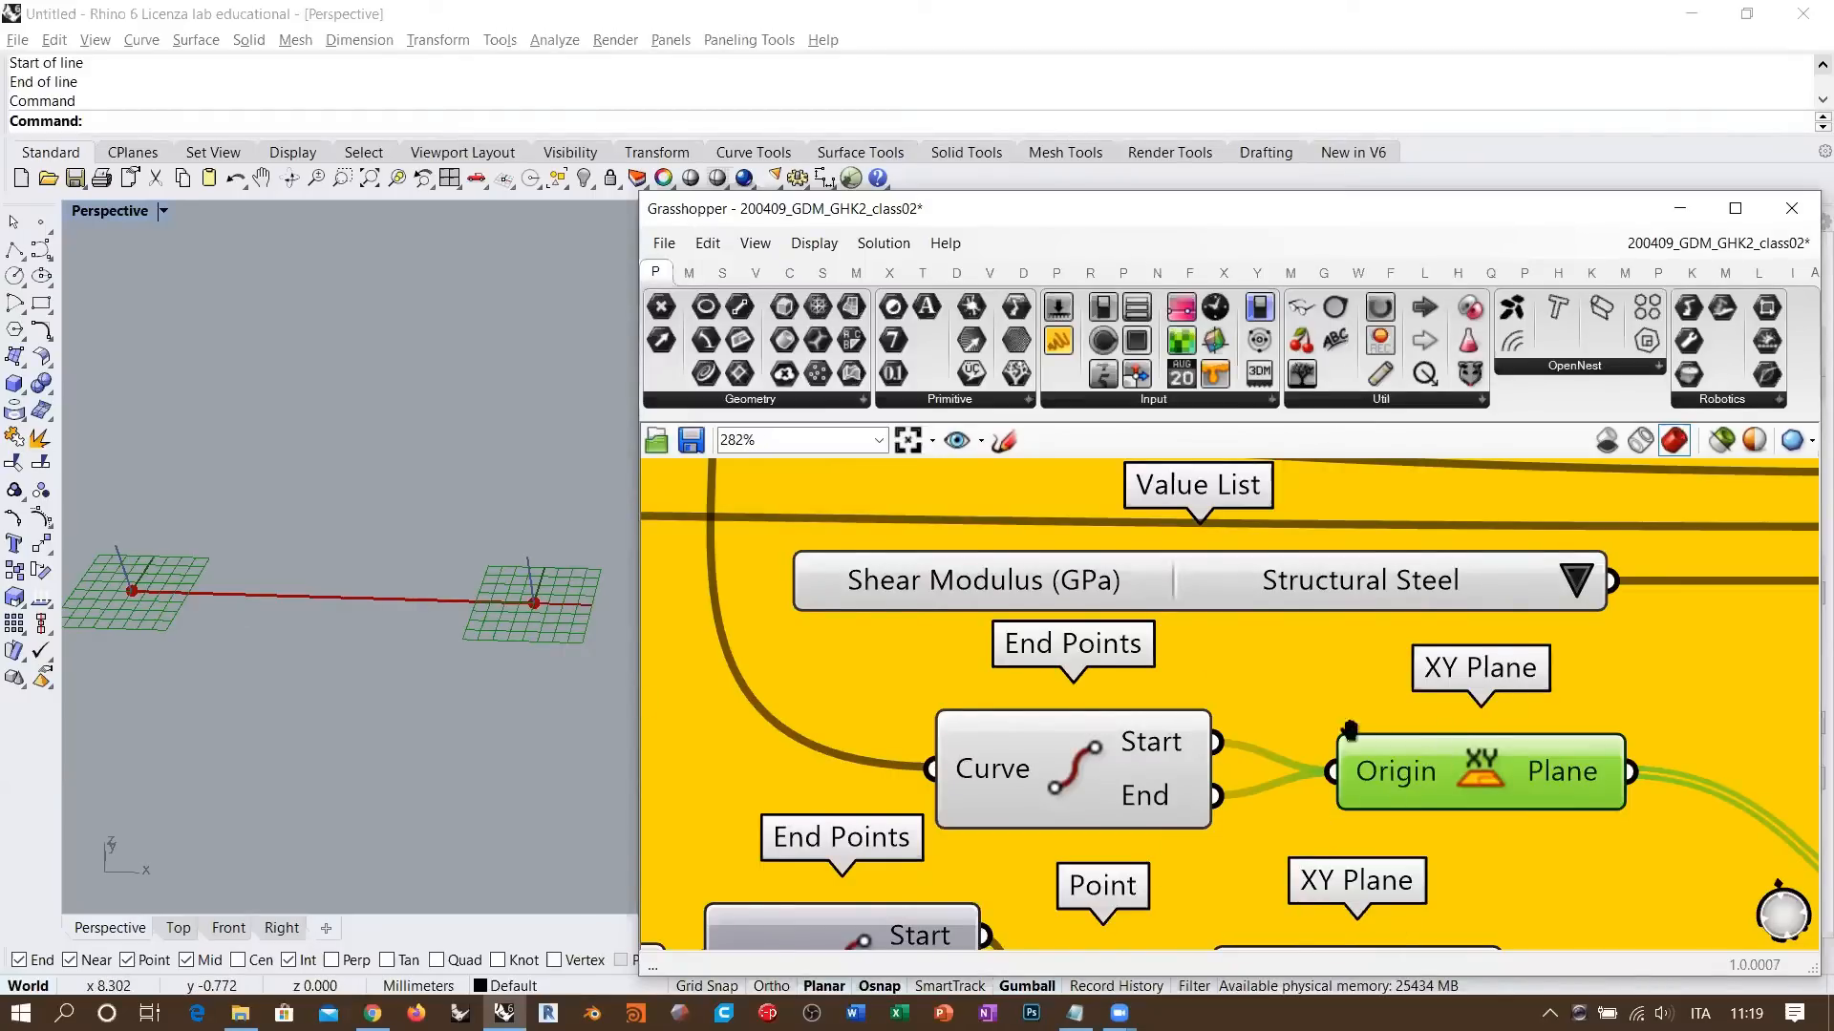
right_click_drag(1414, 721, 1255, 687)
left_click_drag(1332, 736, 1307, 730)
left_click(1312, 736)
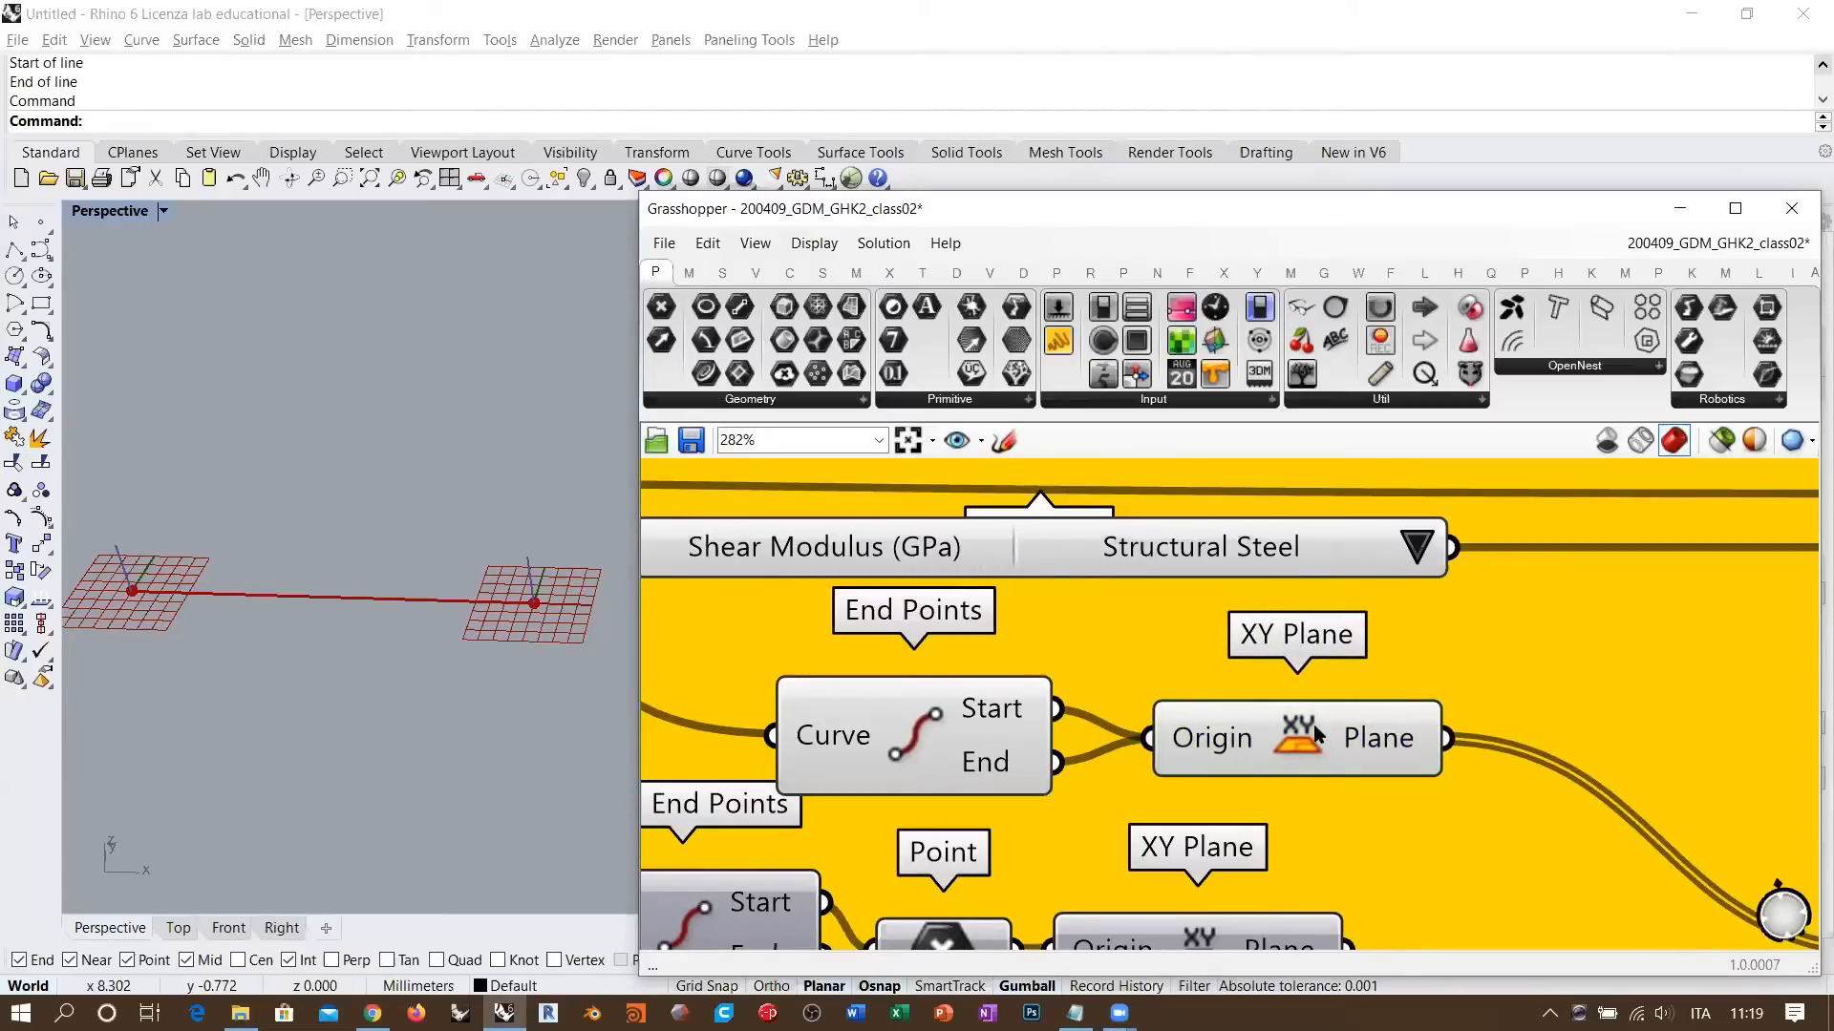
- Follow the XY Plane output to the first Support component's Frame input and highlight that component
right_click_drag(1559, 788, 1286, 700)
right_click_drag(1774, 853, 1377, 536)
scroll(1417, 650, "down", 3)
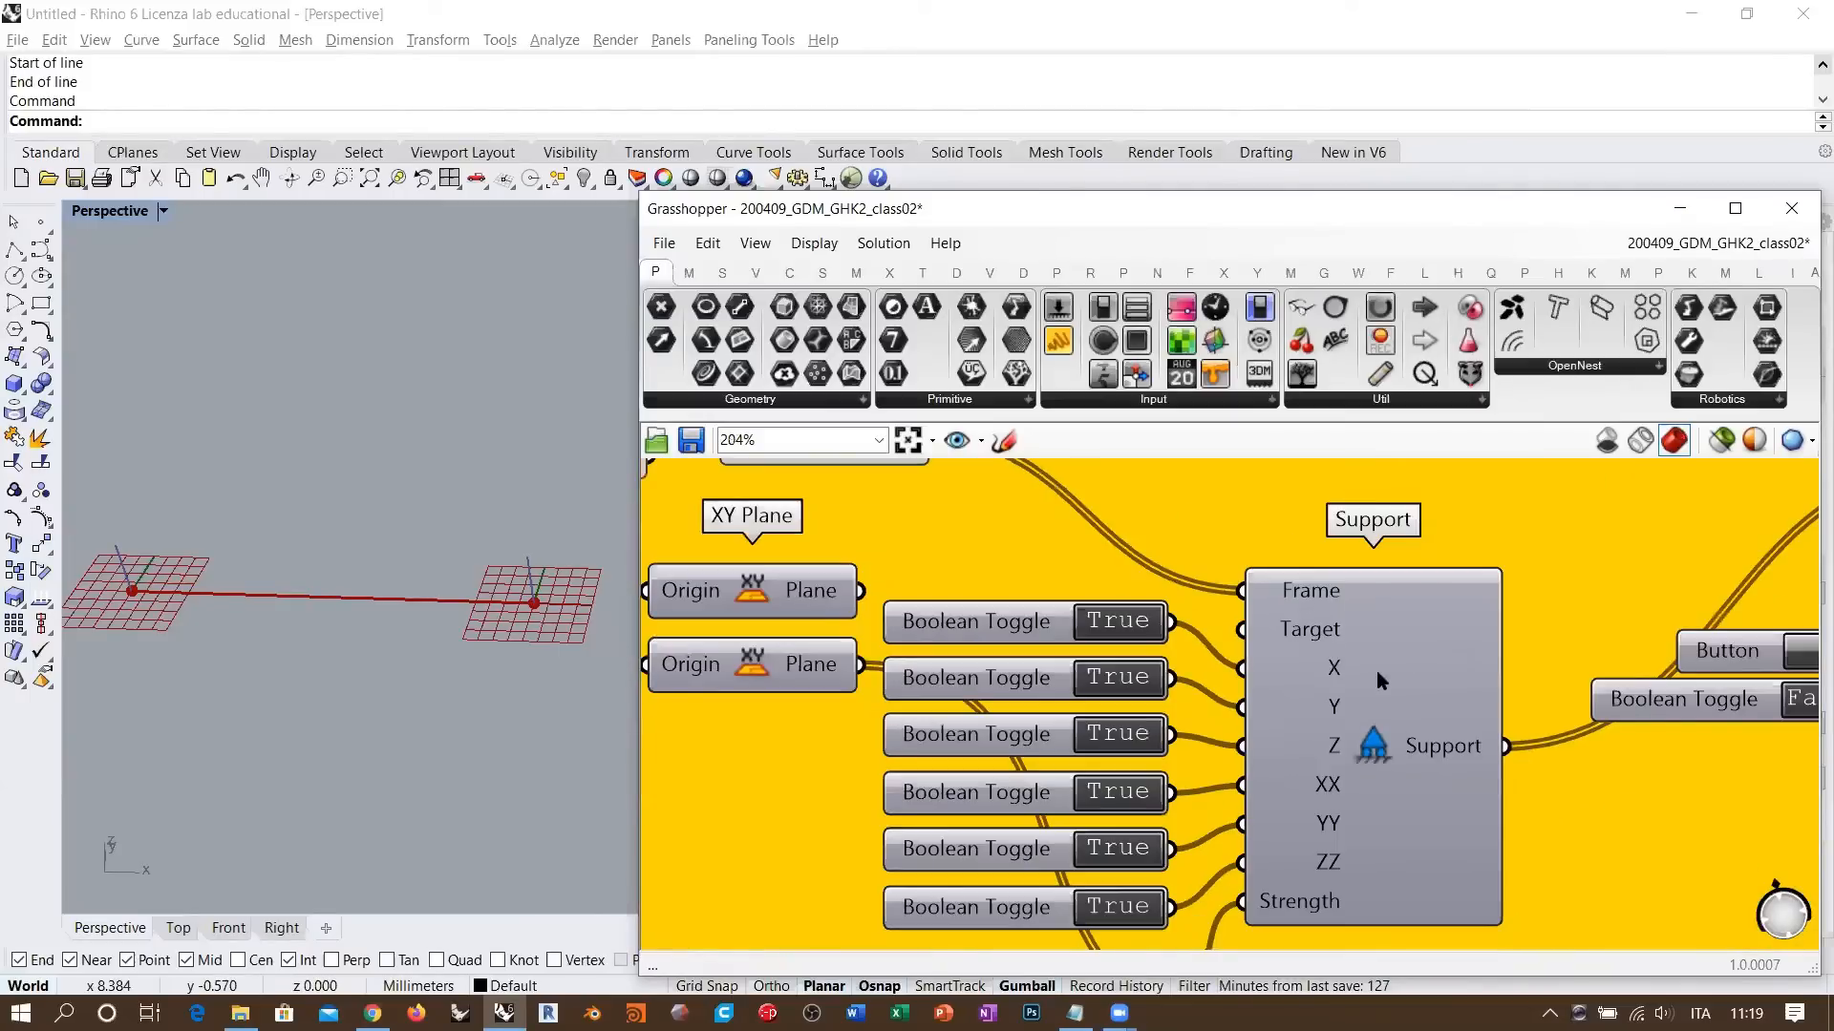
left_click(1377, 675)
left_click(1383, 689)
- Look up the Support goal among Kangaroo's Goals-6dof components and match it to the Support component on the canvas
left_click(1592, 273)
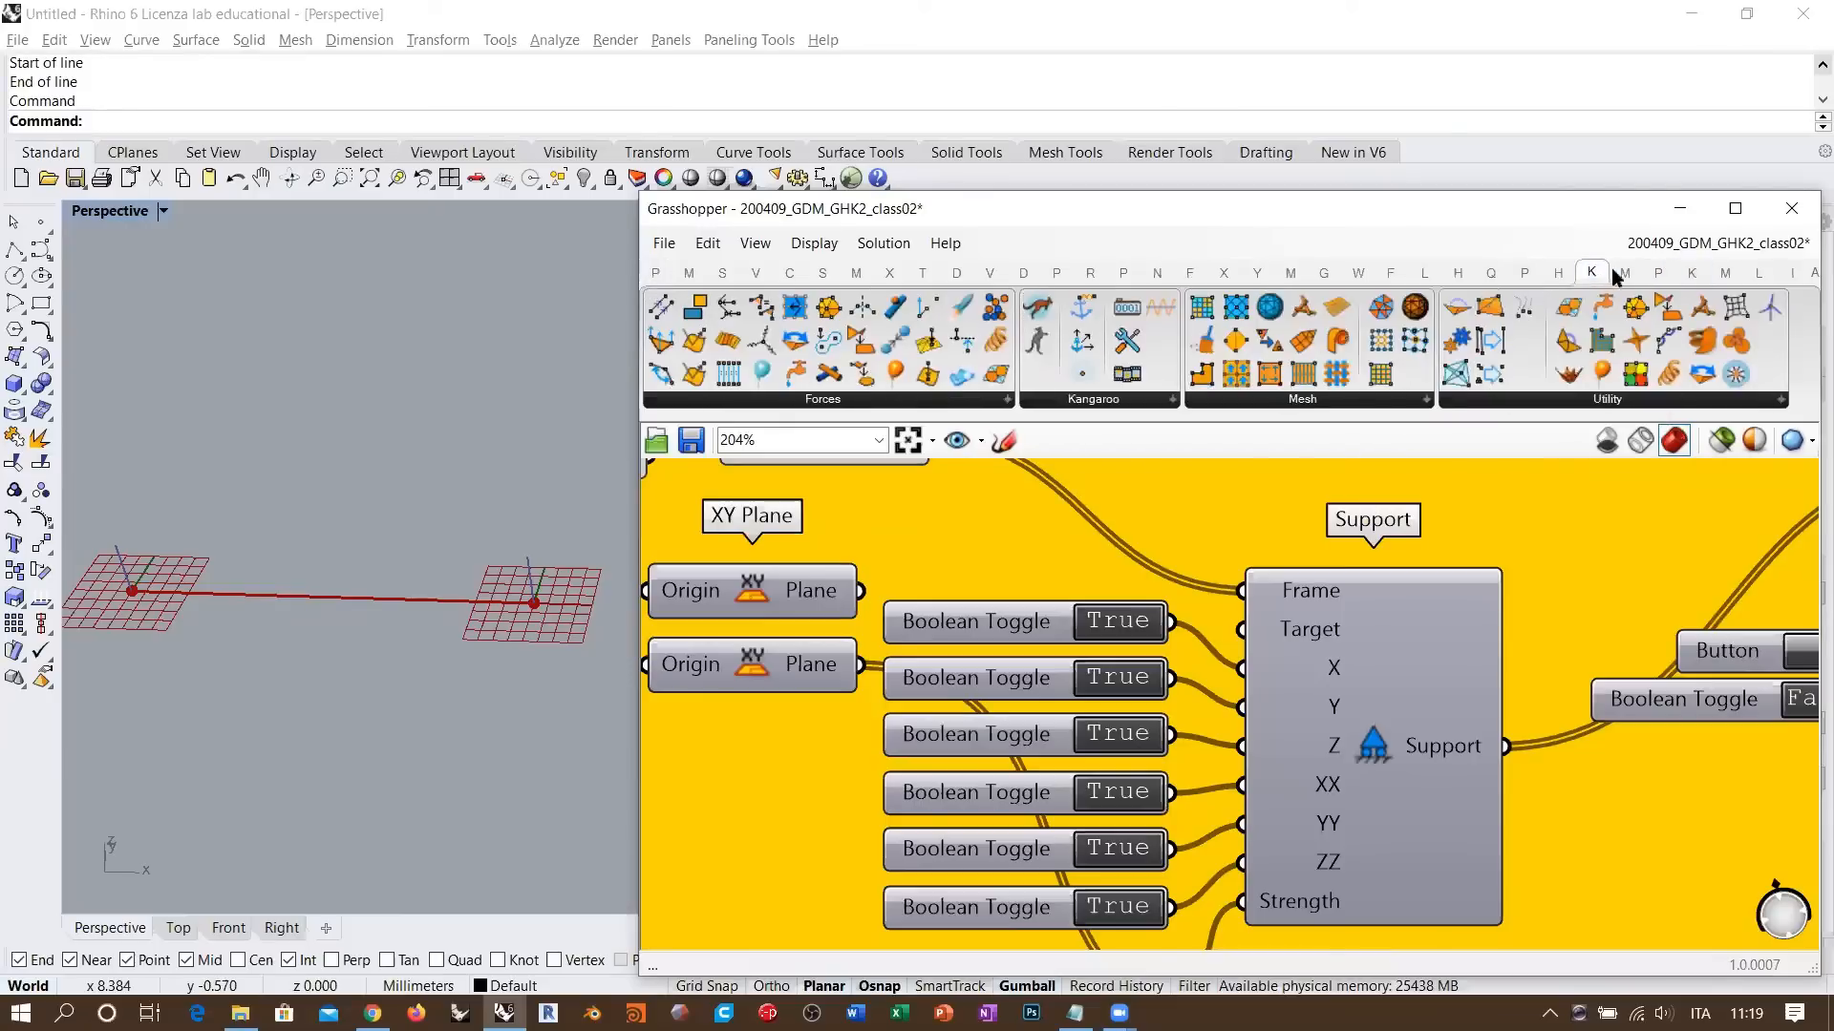
left_click(1691, 273)
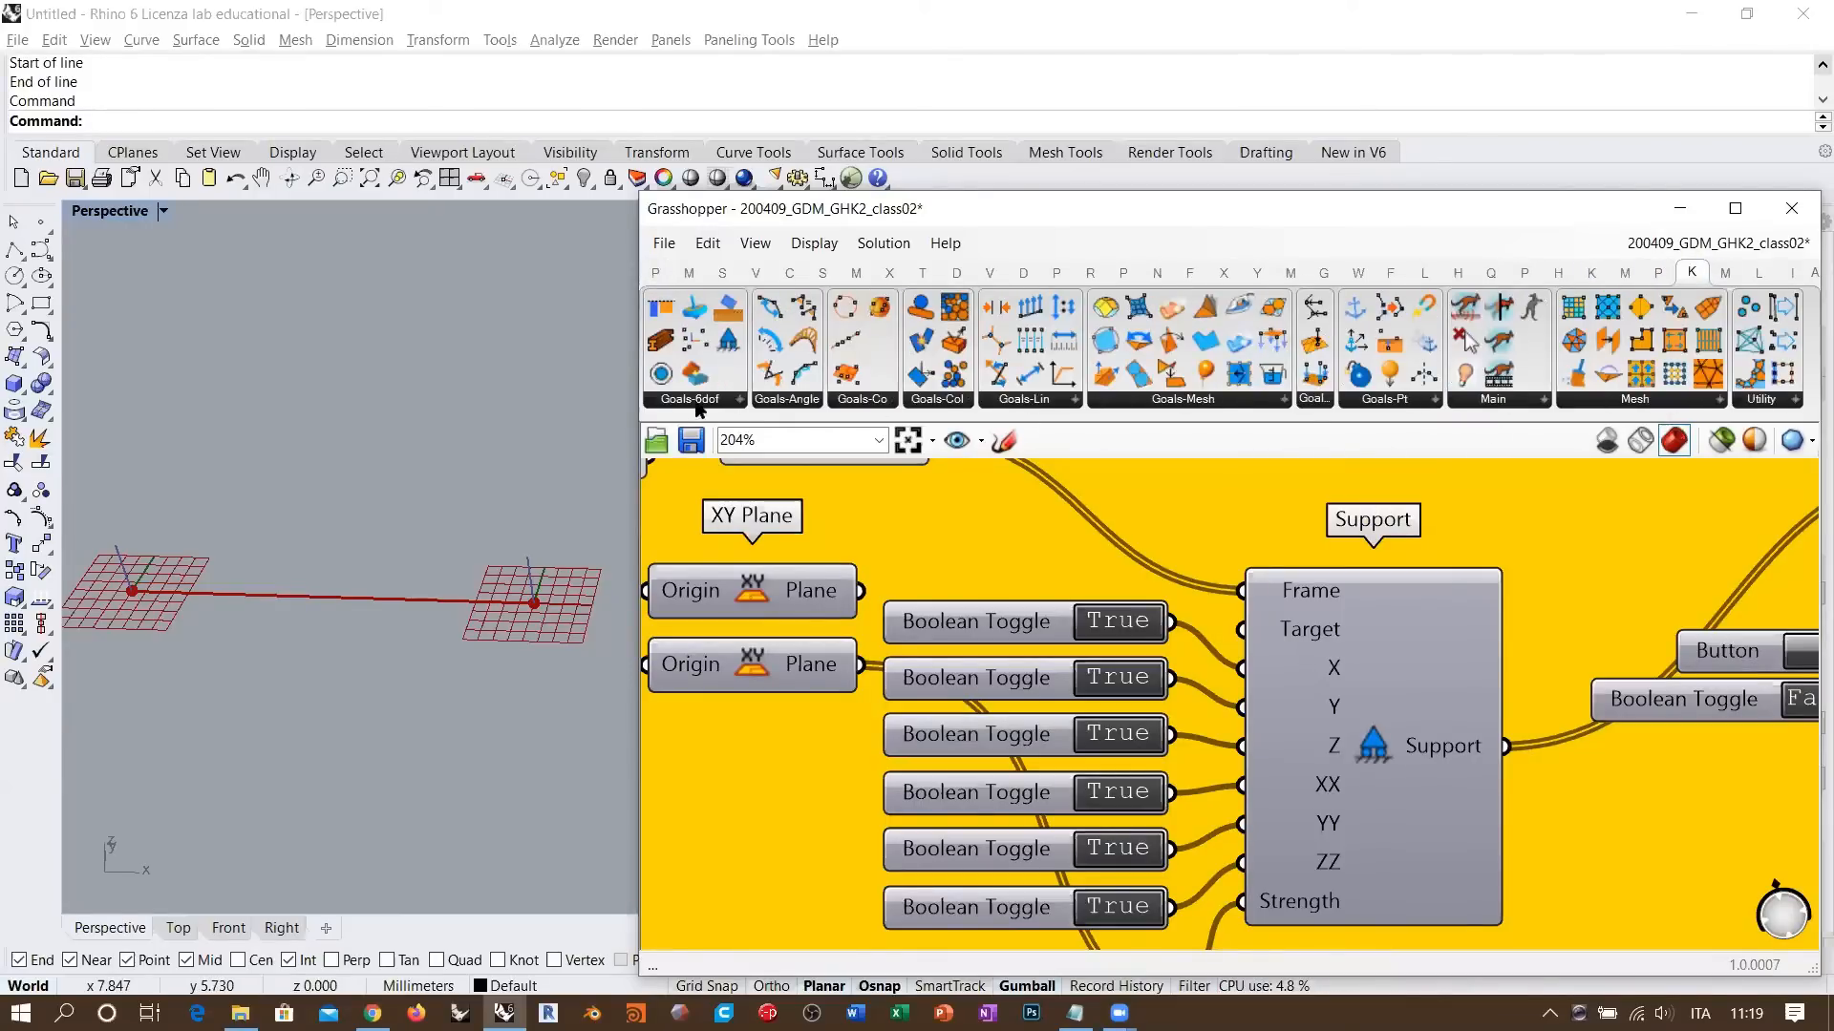
left_click(700, 399)
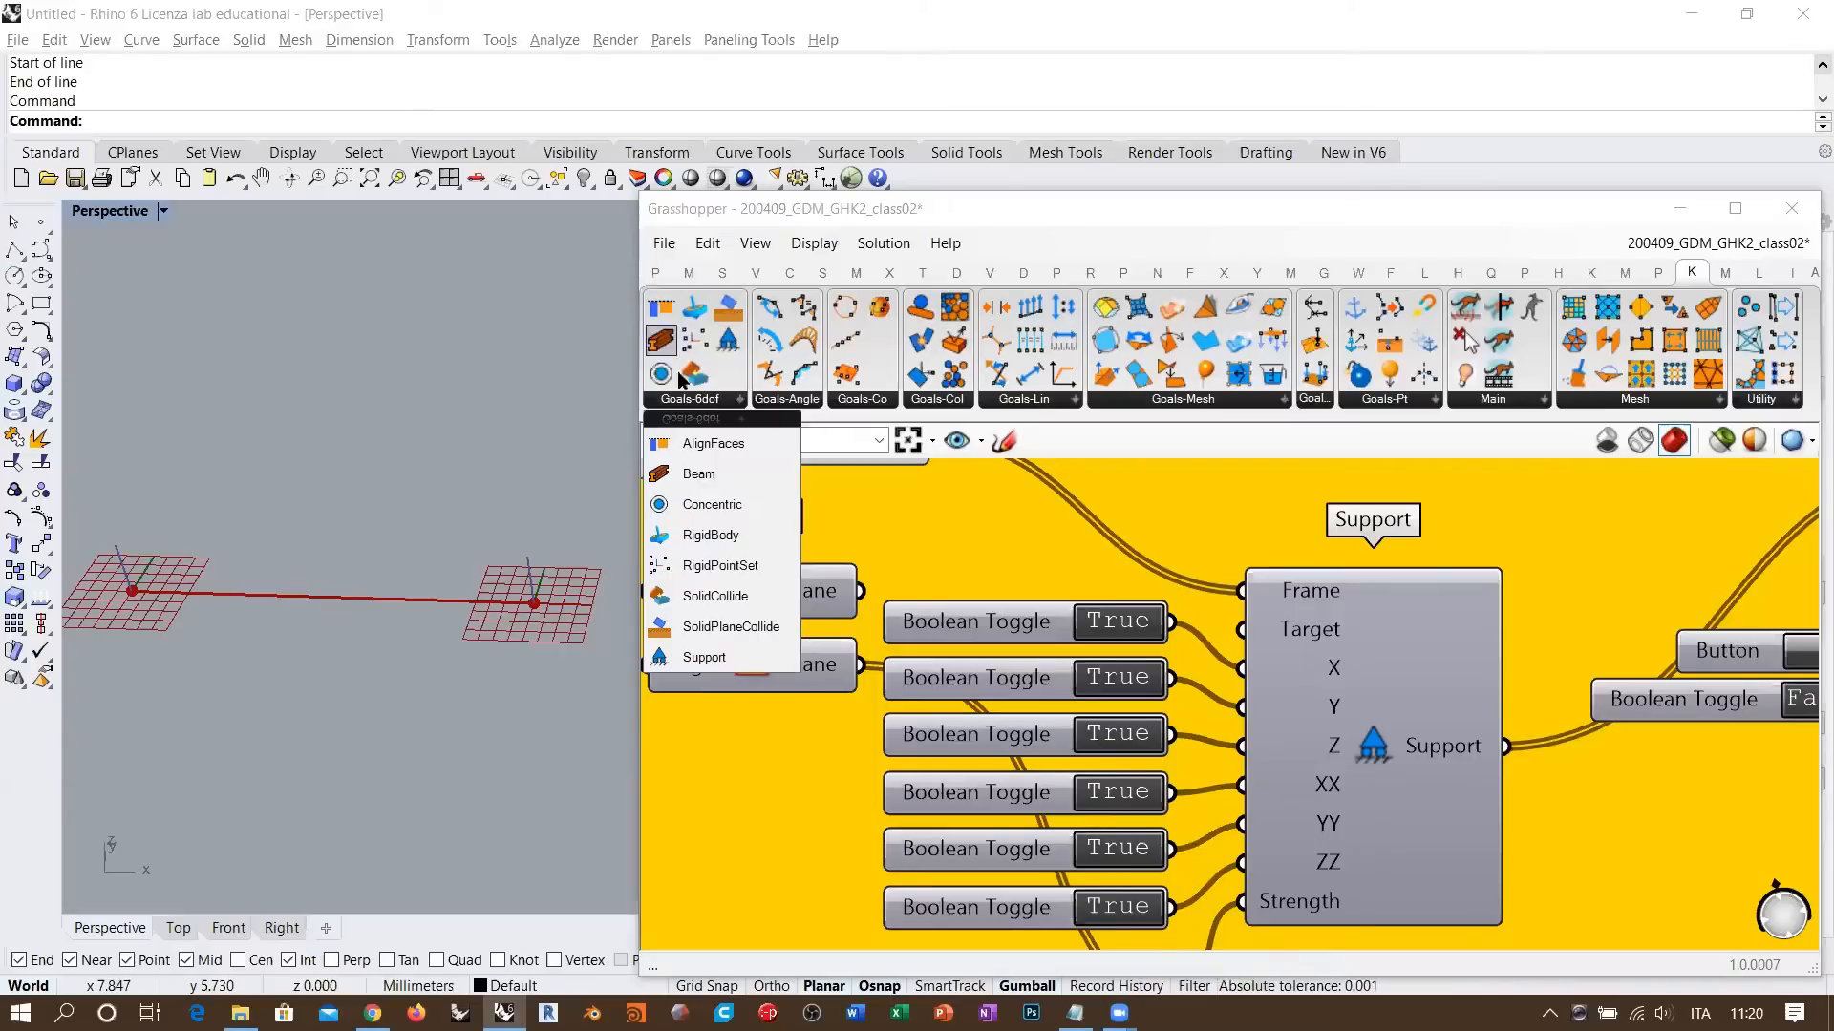
left_click(1381, 733)
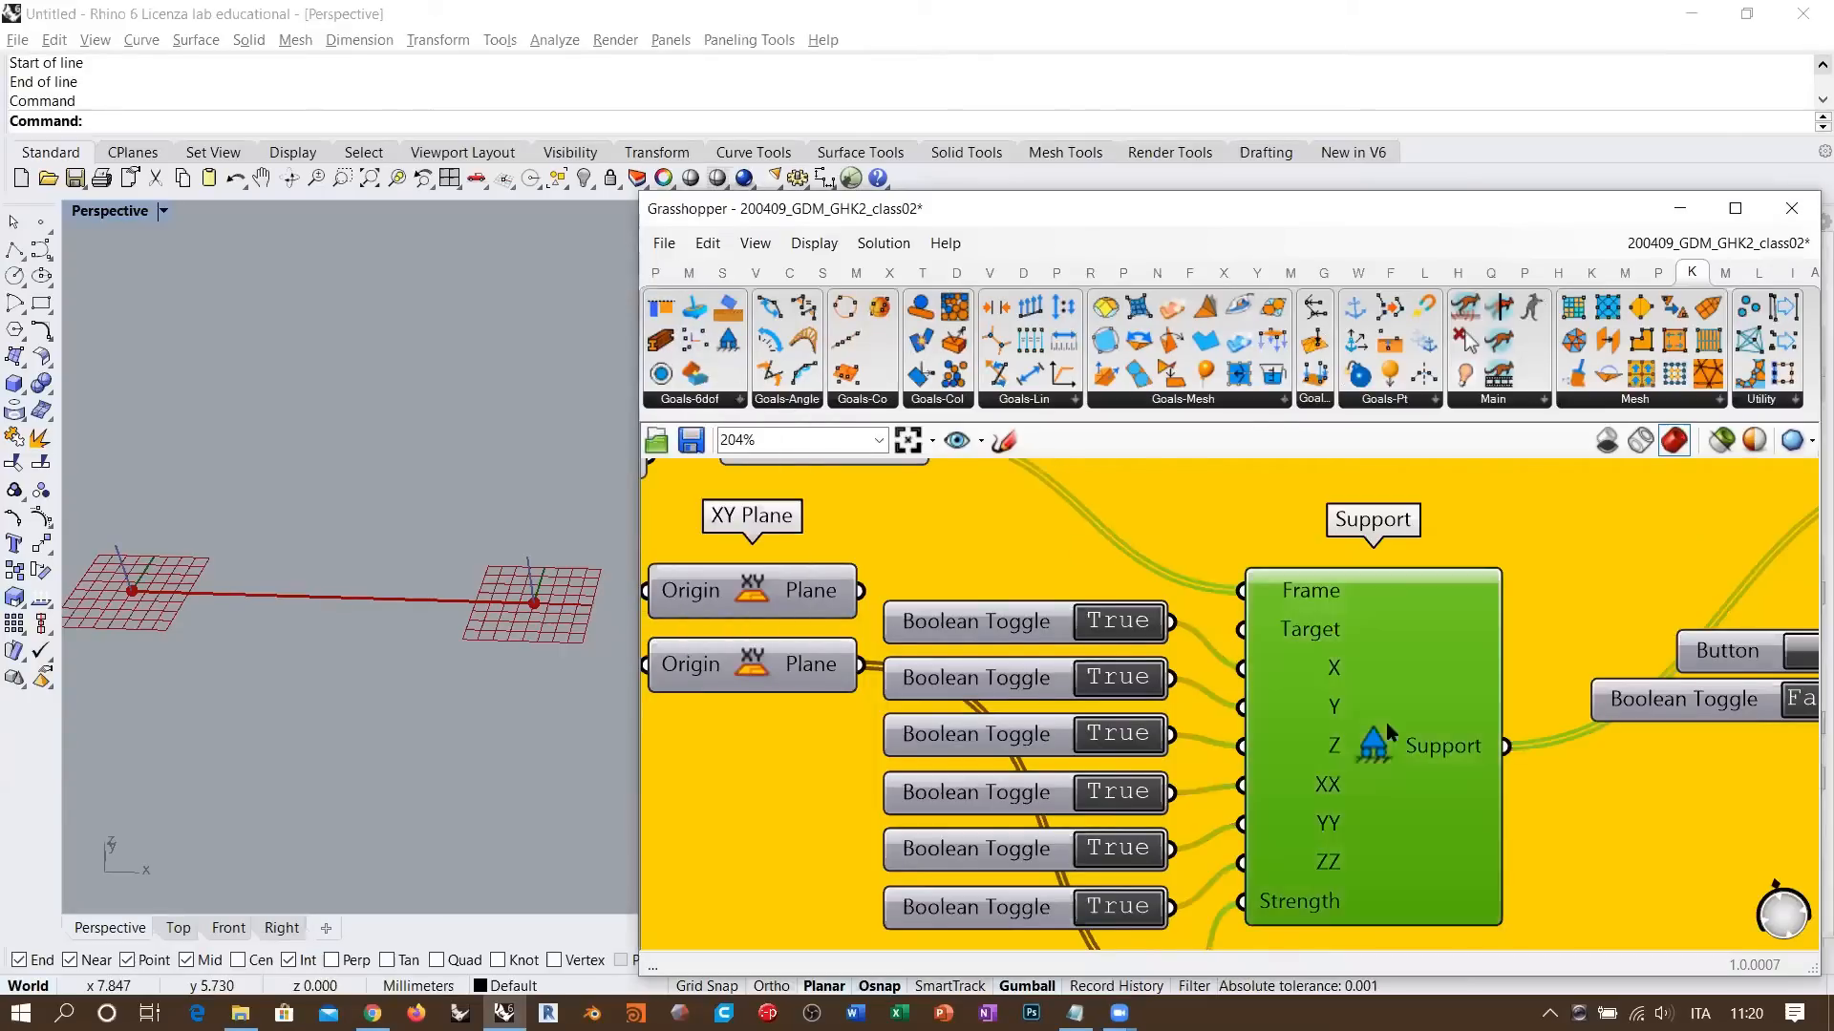
left_click(1379, 742)
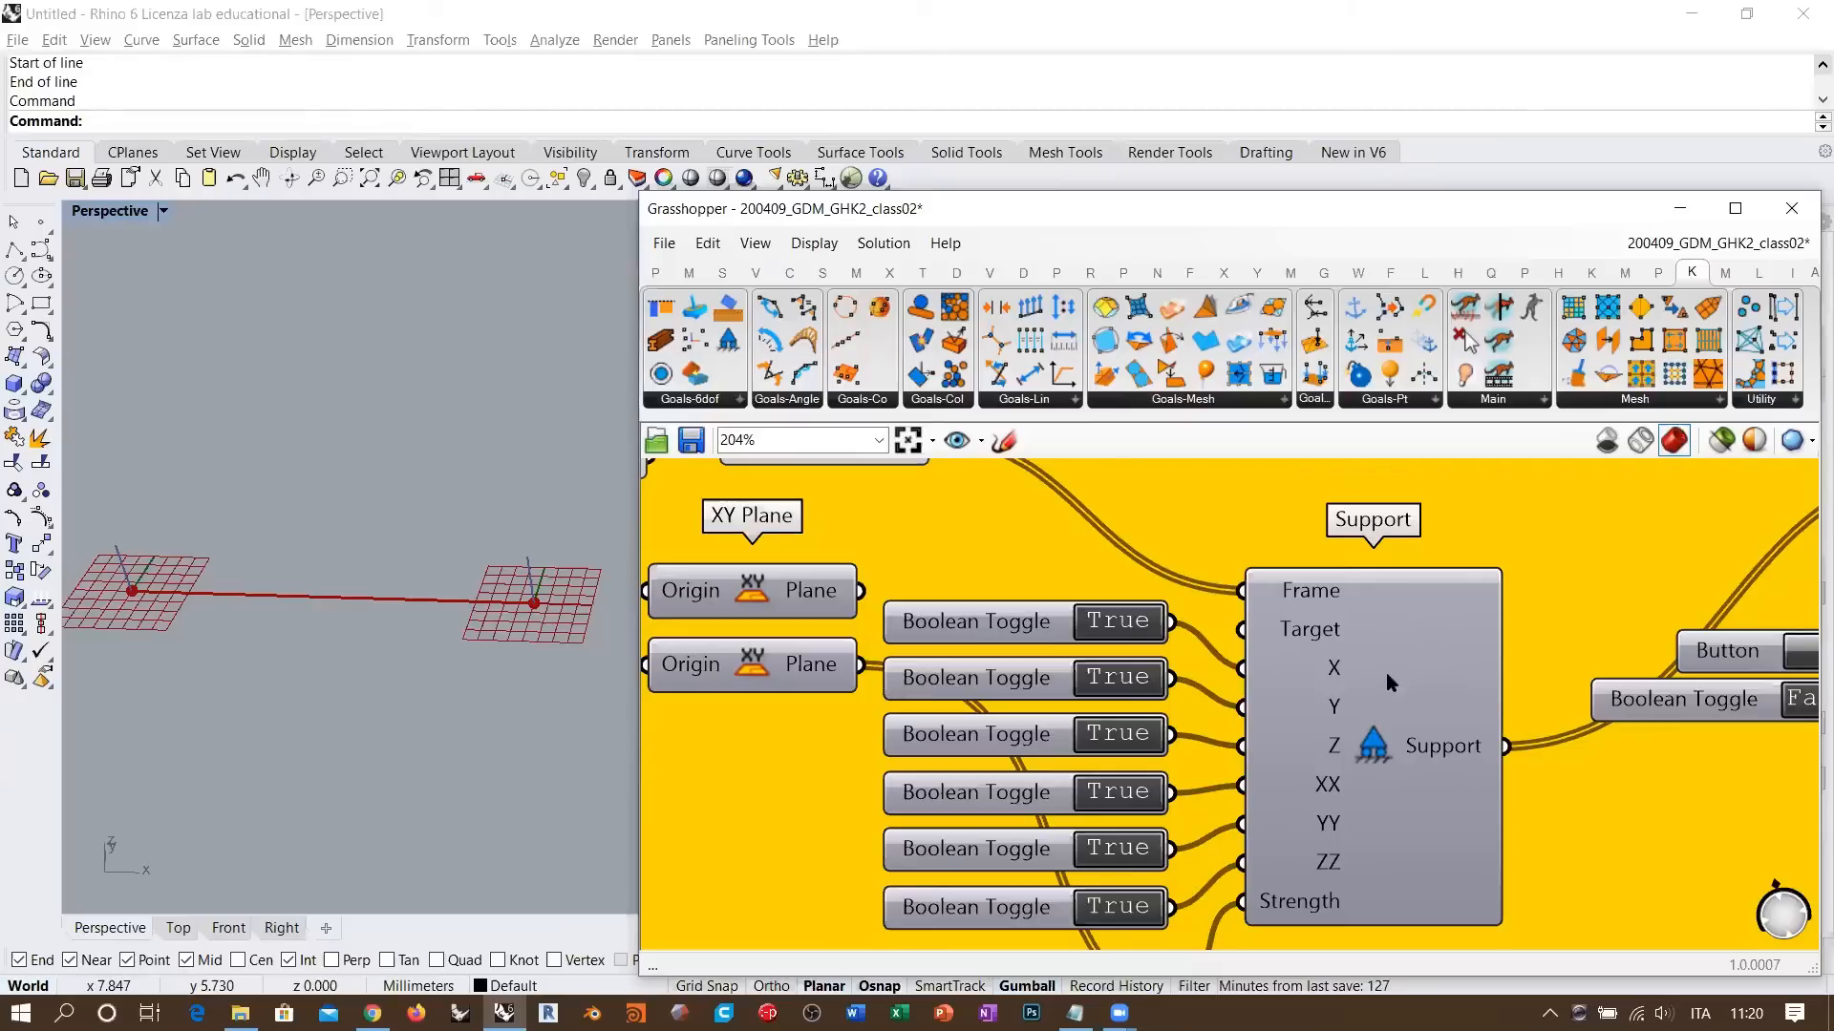
- Place a Kangaroo Anchor component on the canvas and move it into the free space below the Point components
mouse_move(1301, 596)
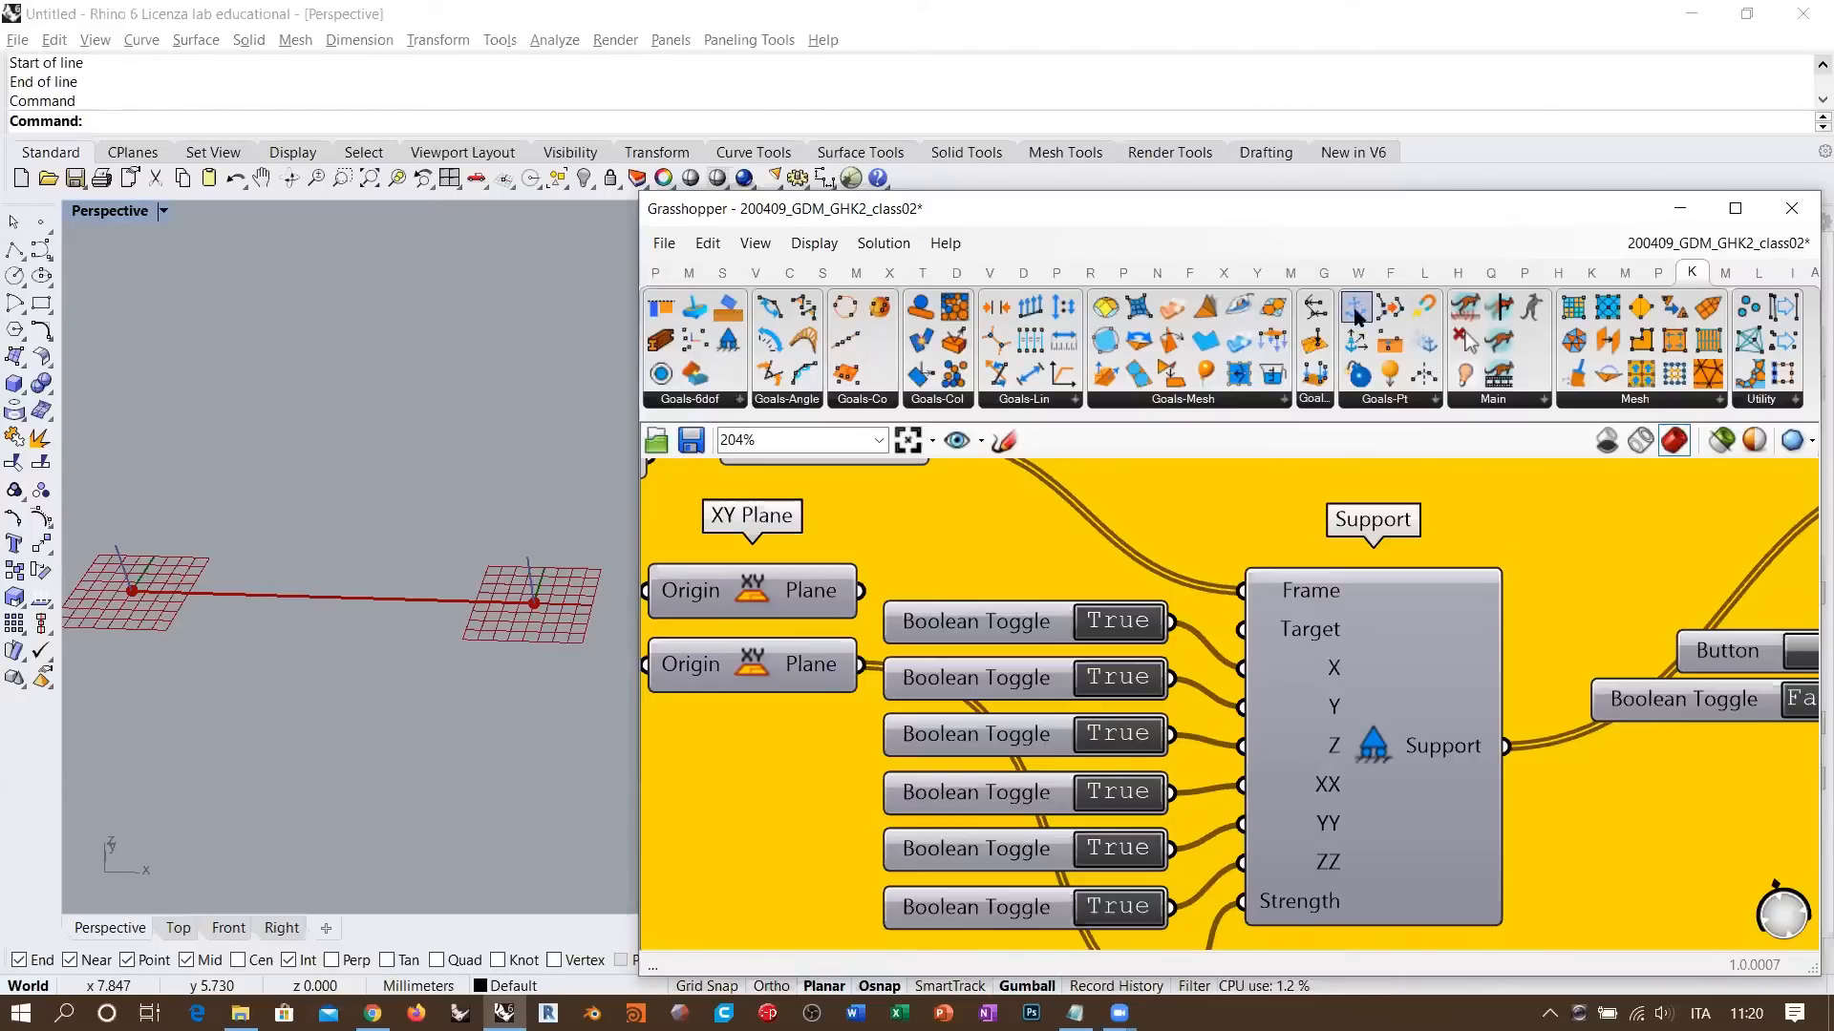
left_click(1630, 535)
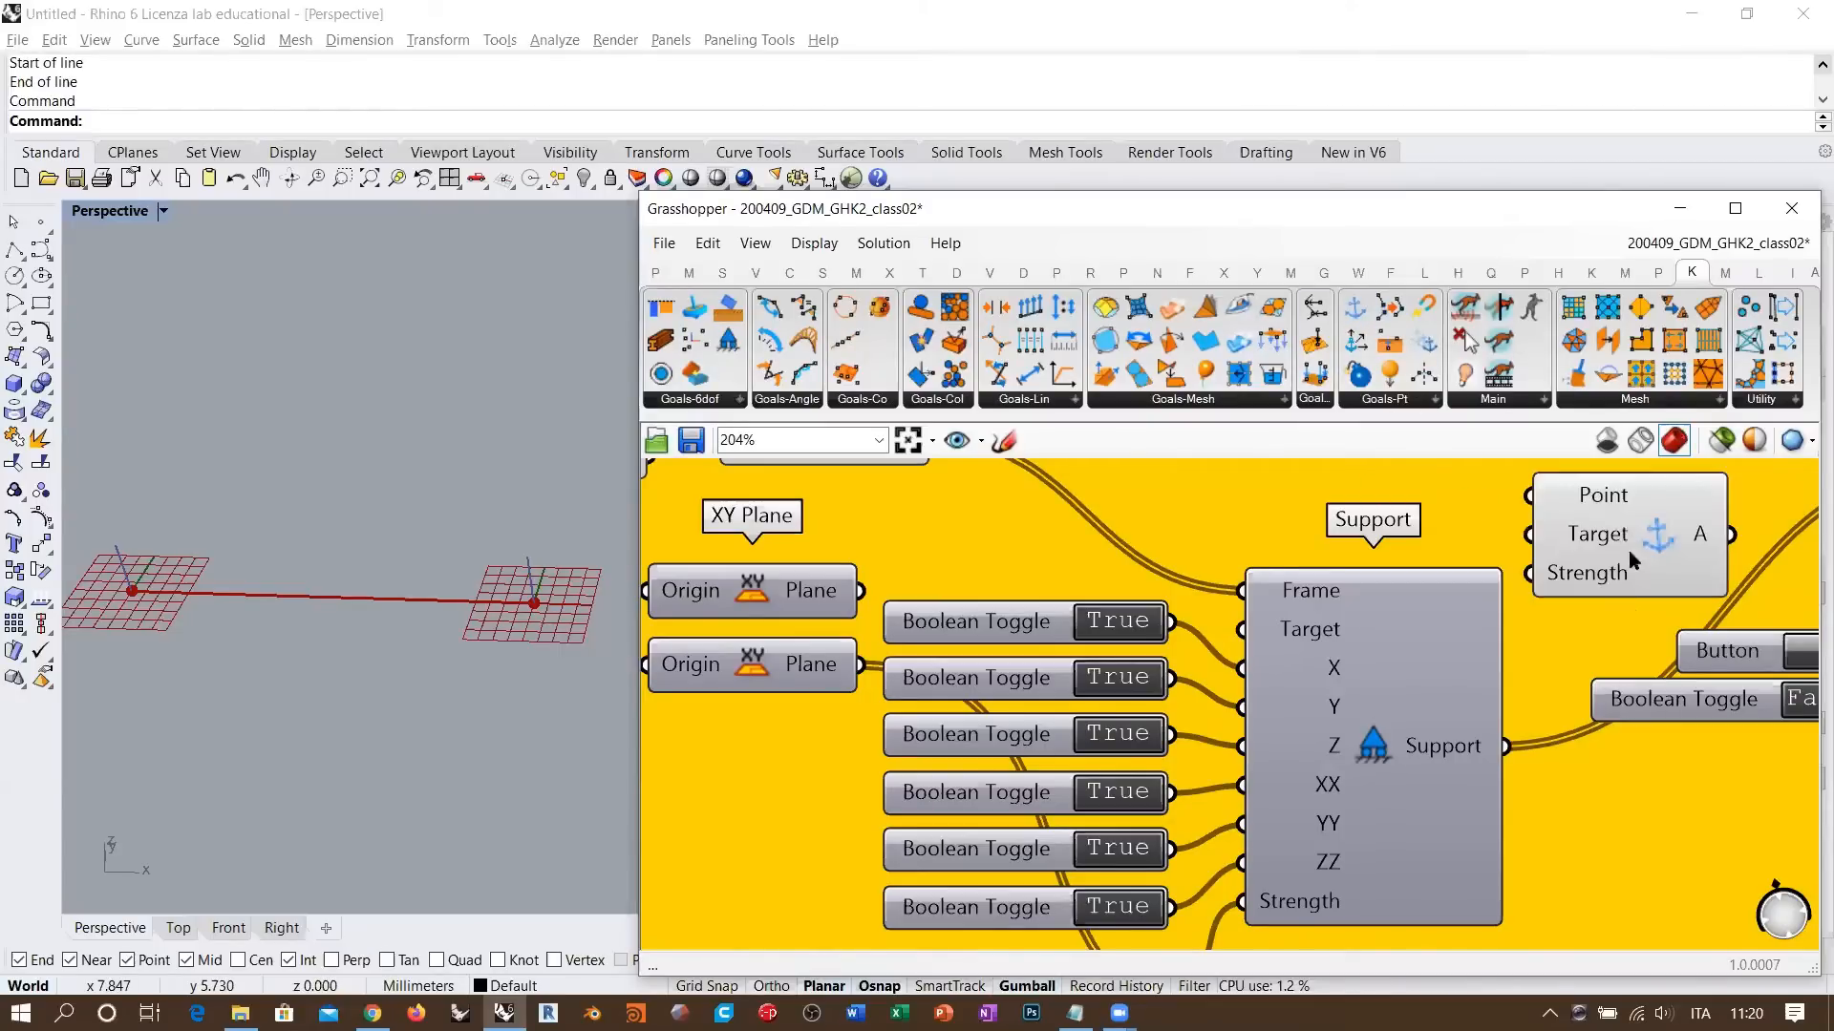
right_click_drag(1550, 605, 1467, 608)
scroll(1561, 532, "down", 3)
left_click_drag(1561, 532, 925, 742)
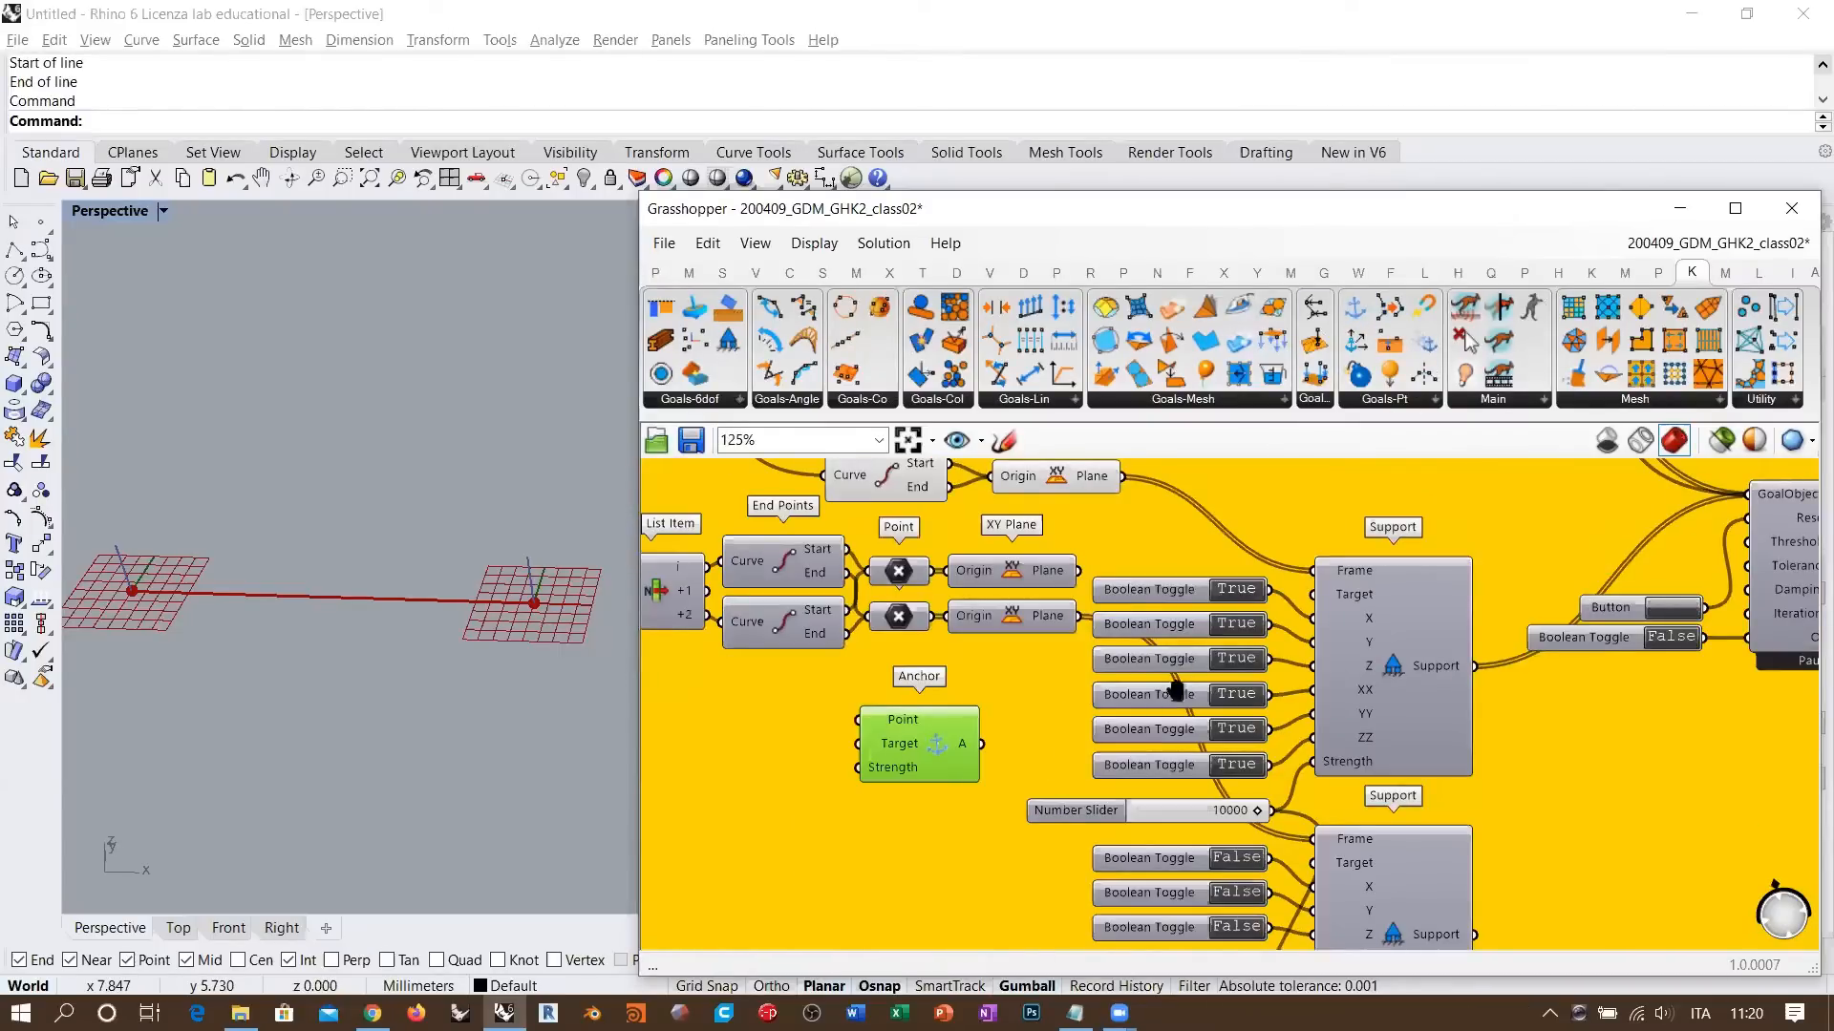
- Read the descriptions of the Anchor component's inputs for comparison with Support and delete the Anchor
scroll(1203, 674, "up", 5)
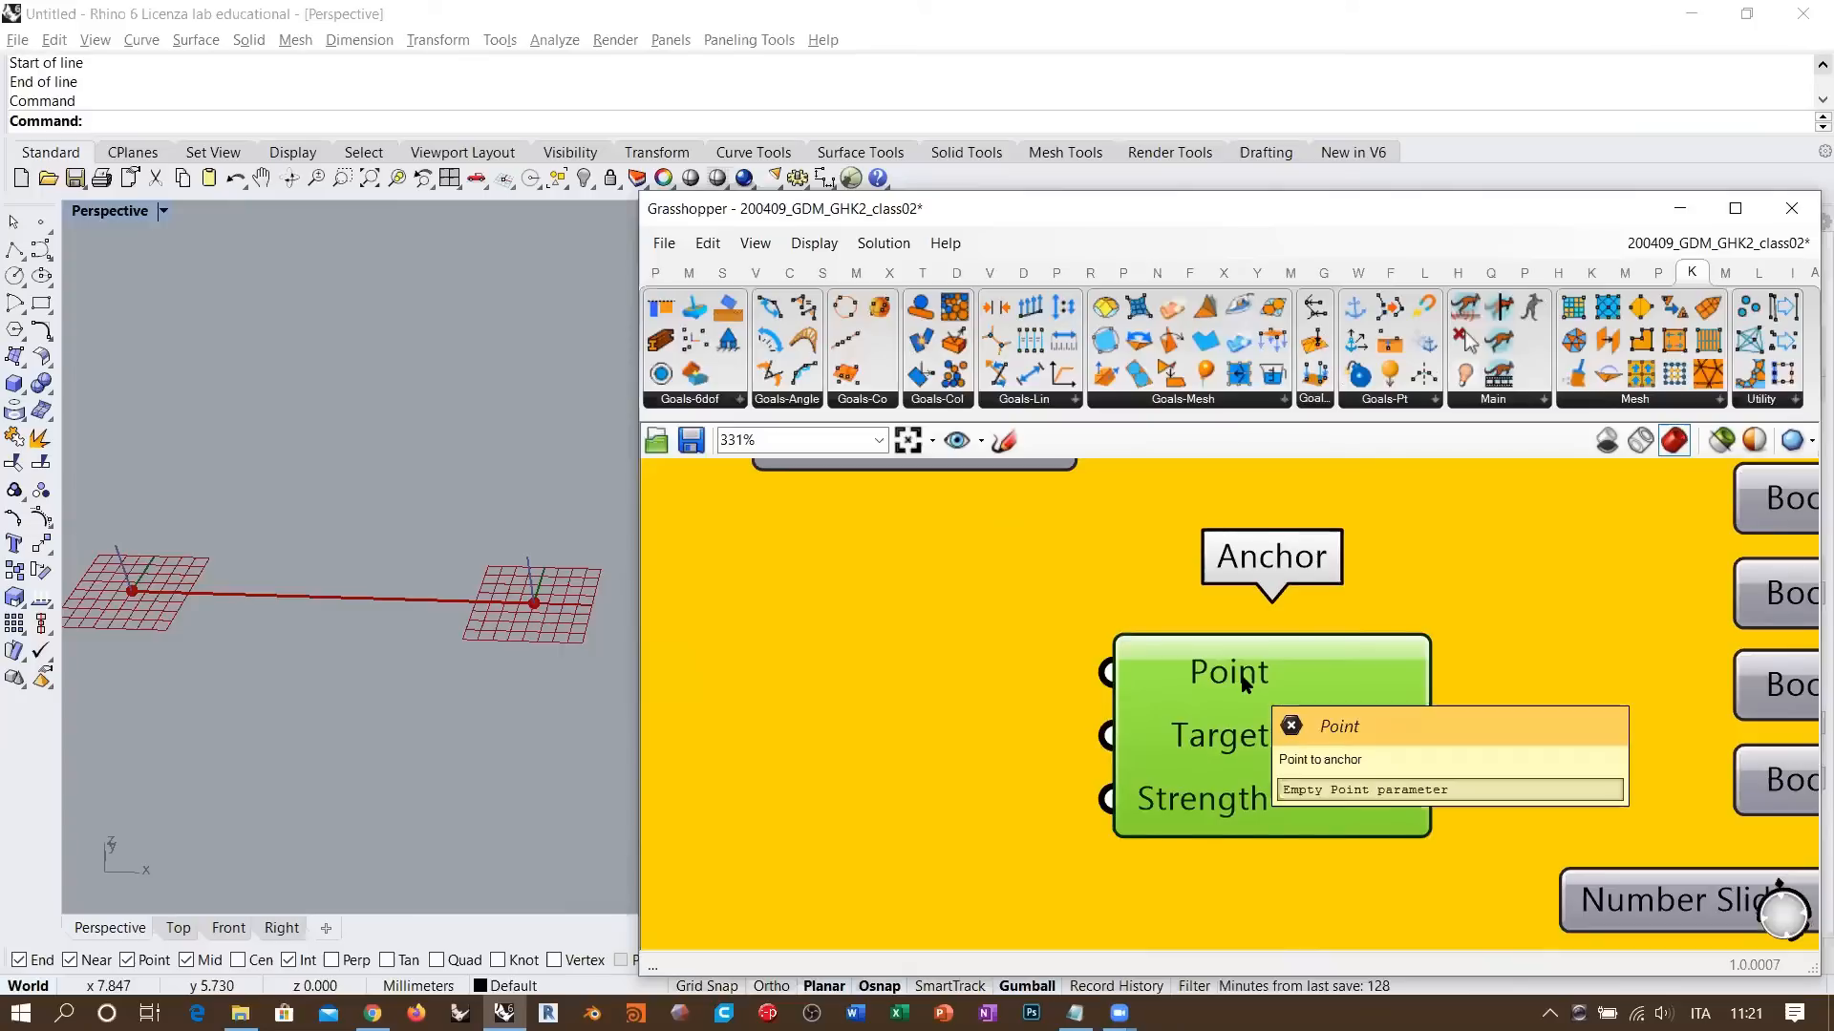
mouse_move(1232, 750)
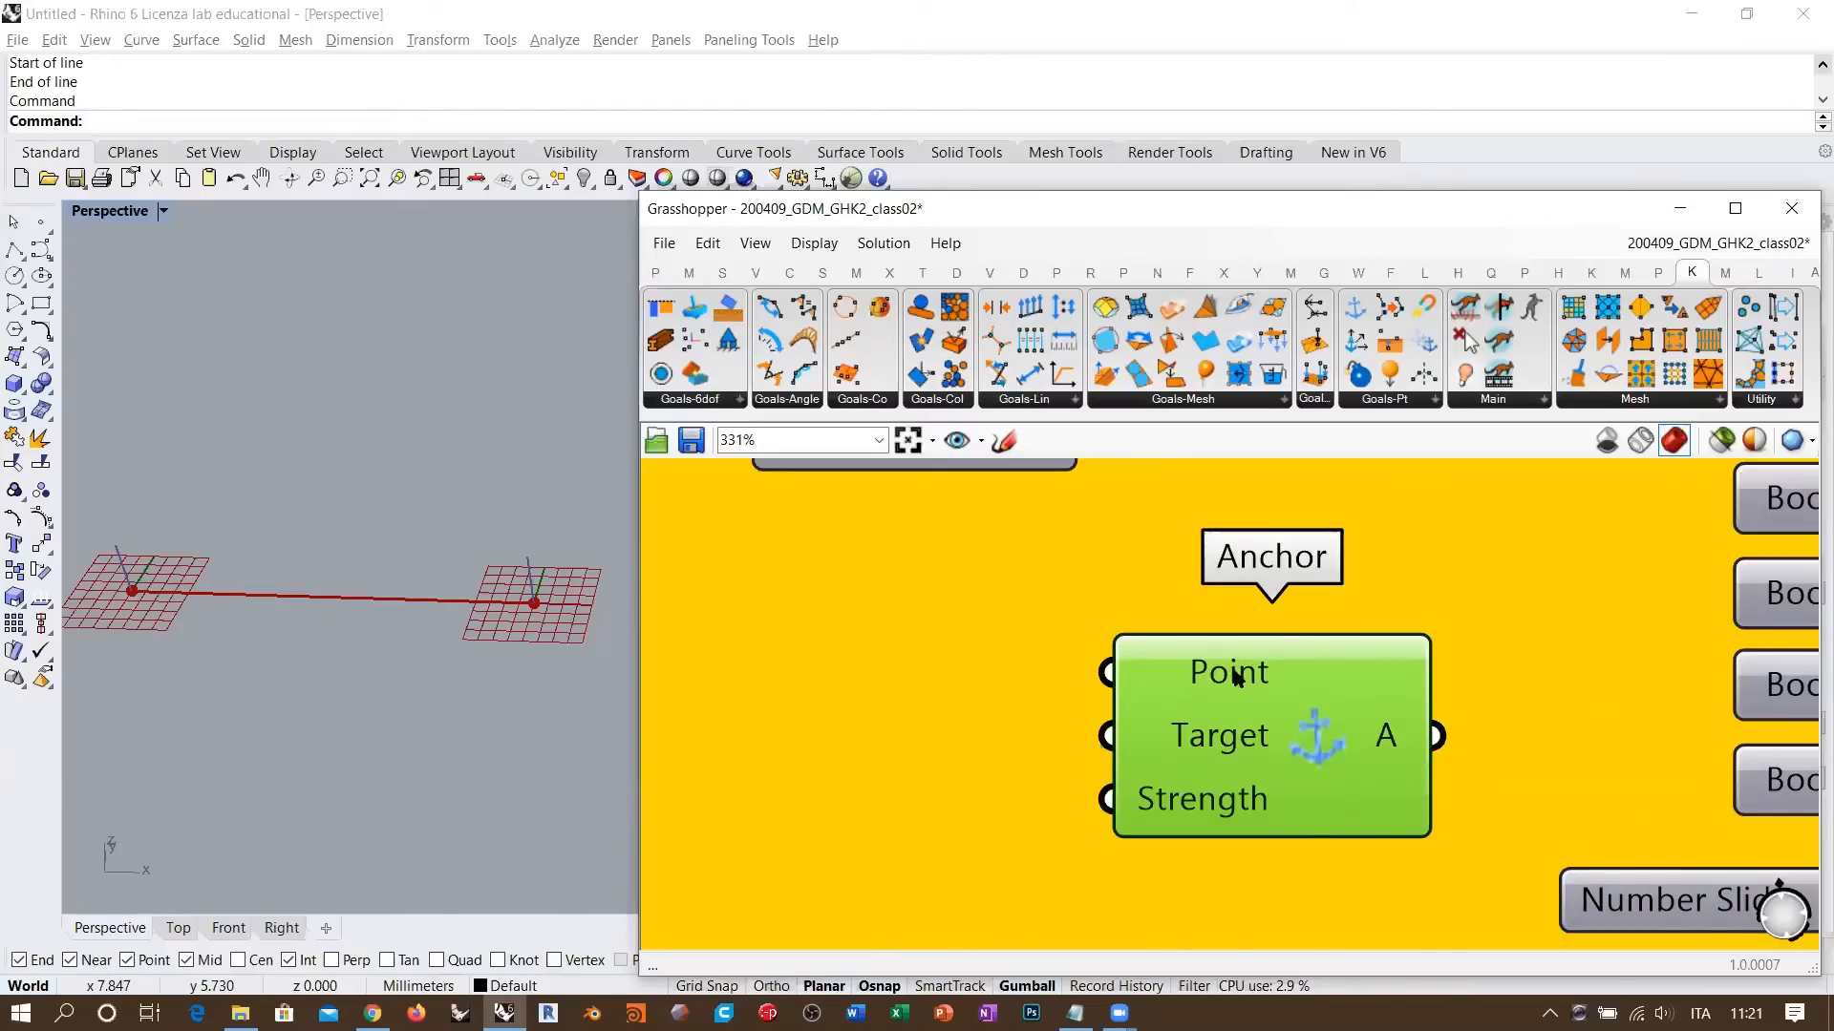
mouse_move(1234, 677)
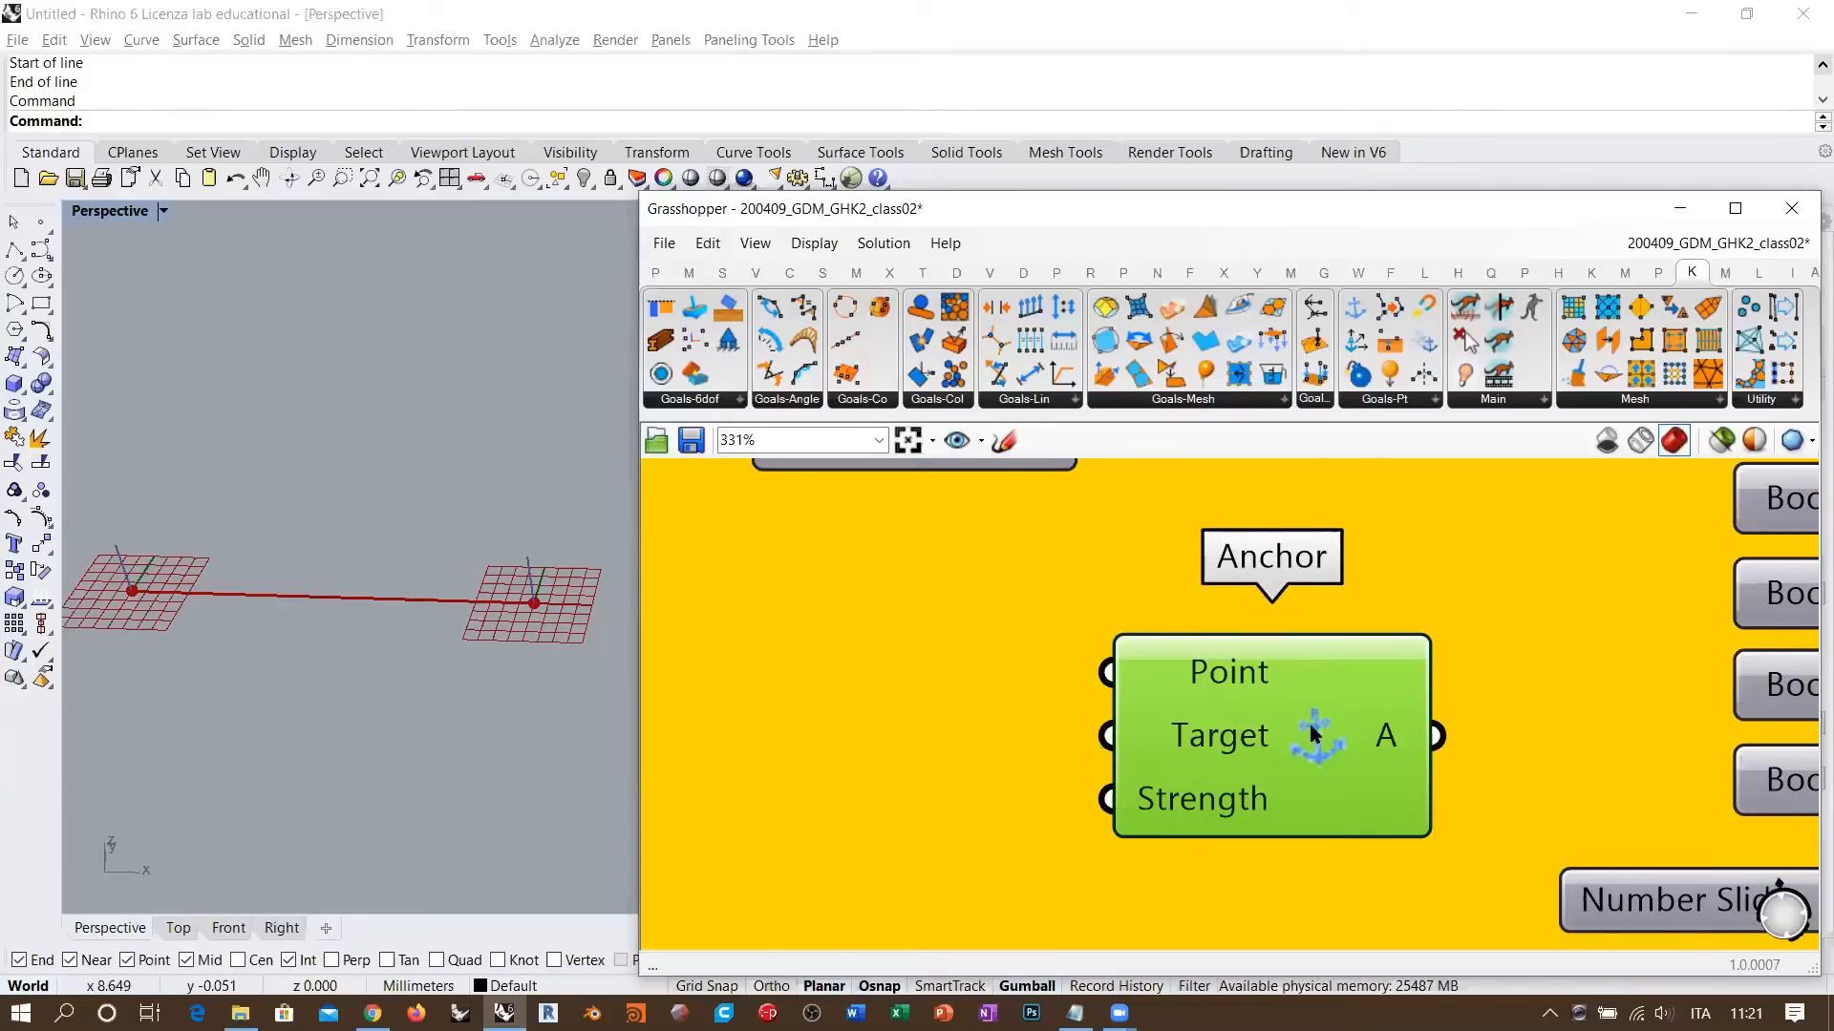
key("Delete")
- Examine the six Boolean Toggles wired to the X, Y, Z, XX, YY and ZZ inputs of the first Support
scroll(1096, 659, "down", 6)
right_click_drag(1467, 618, 1200, 662)
scroll(1354, 596, "up", 3)
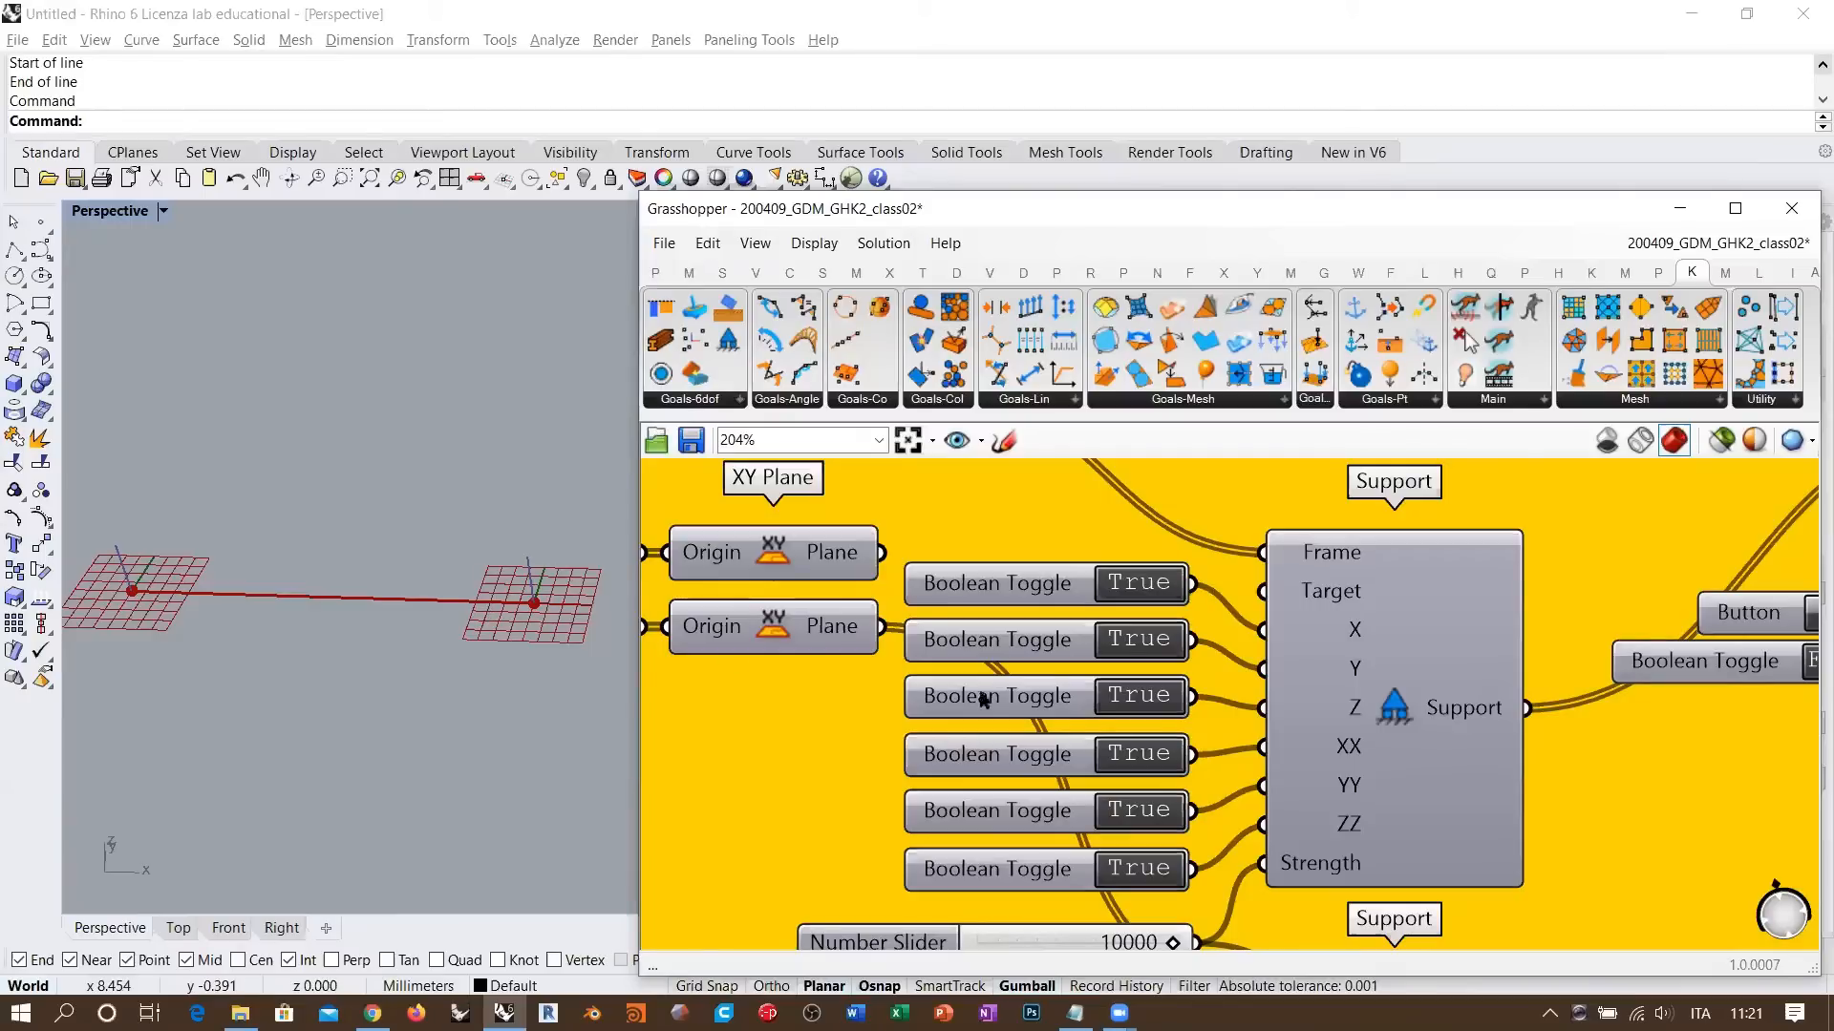
scroll(1096, 721, "up", 1)
right_click_drag(1235, 711, 1263, 706)
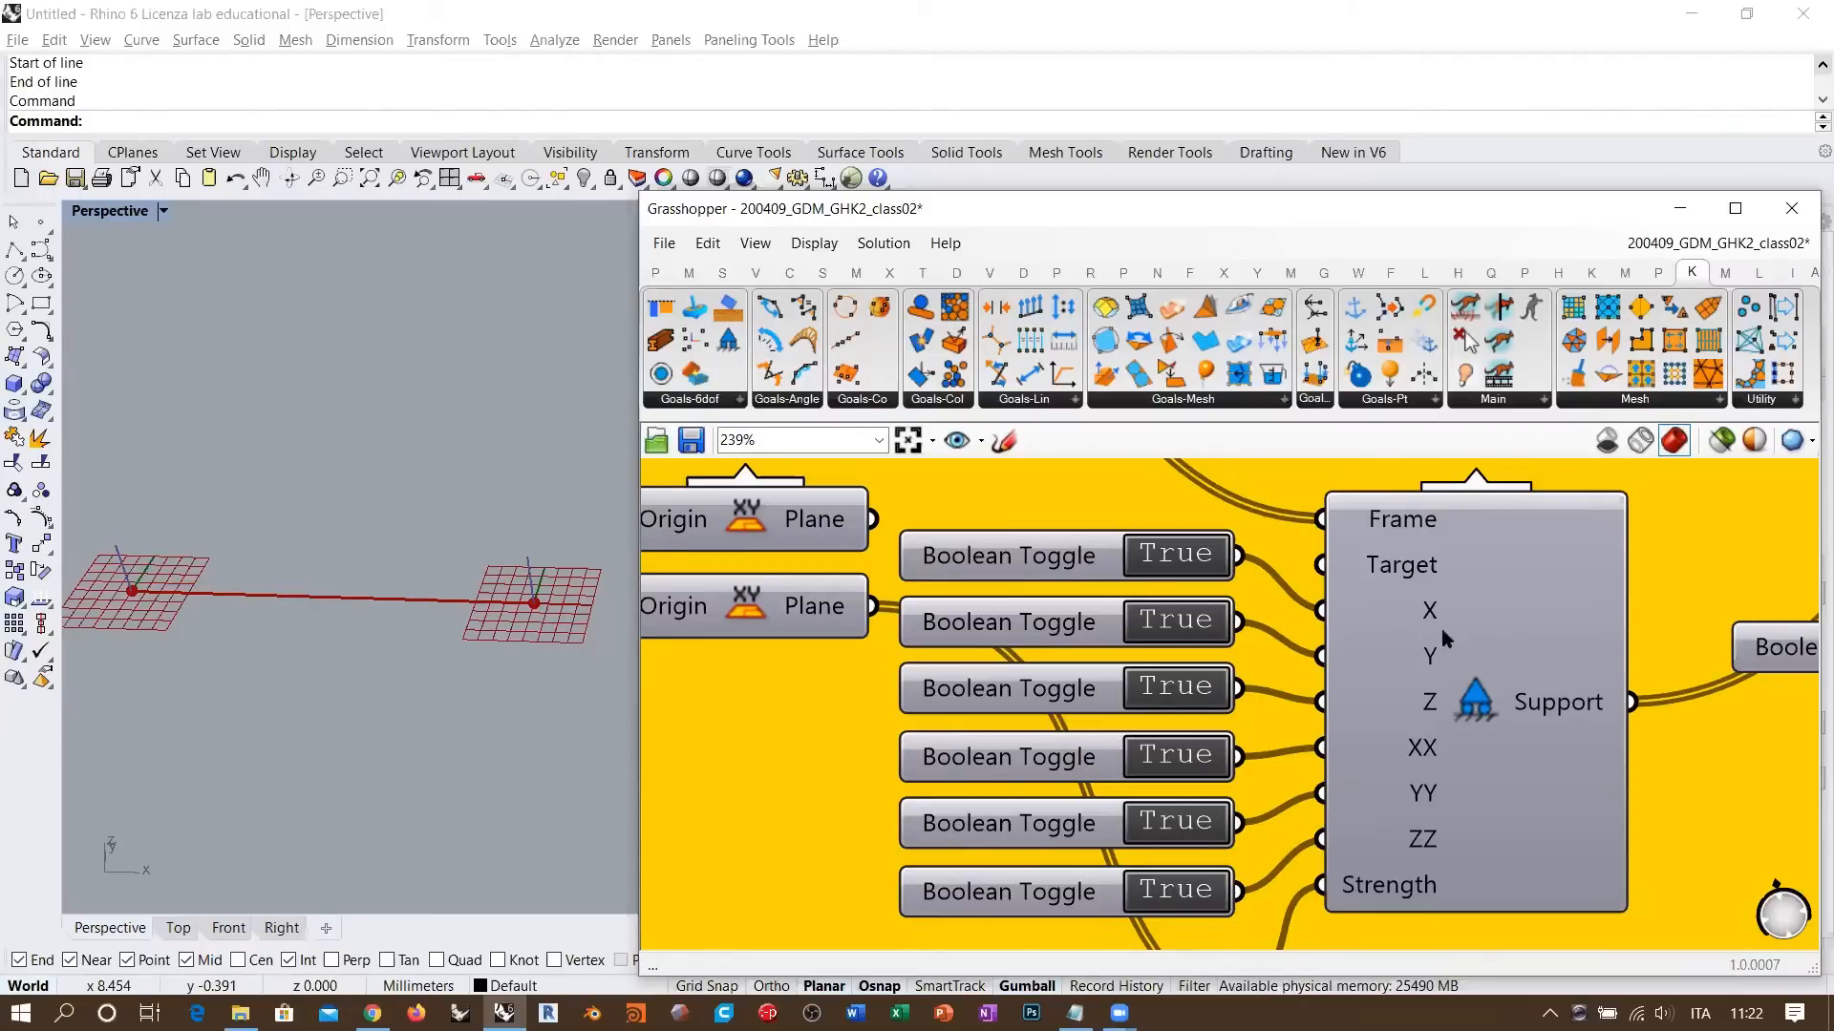
- Set the Boolean Toggle feeding the first Support's X input to False and view the beam in the viewport
scroll(1365, 597, "up", 1)
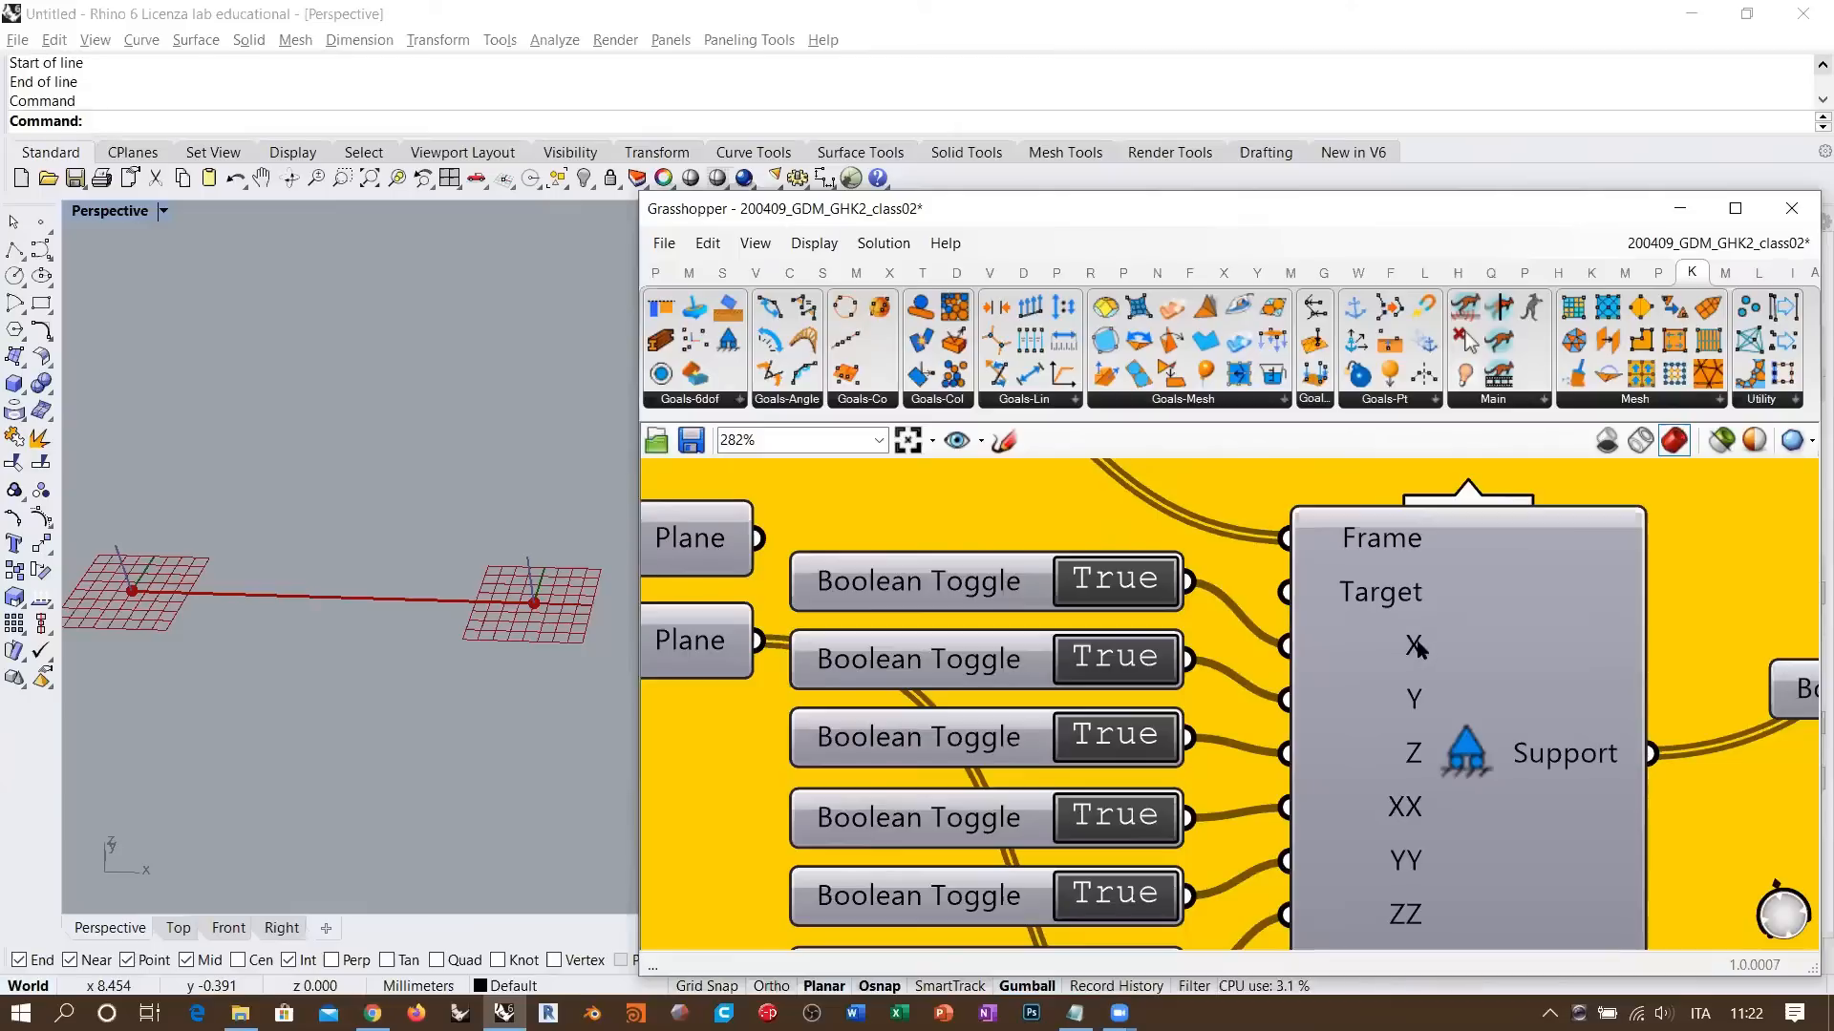
mouse_move(1419, 651)
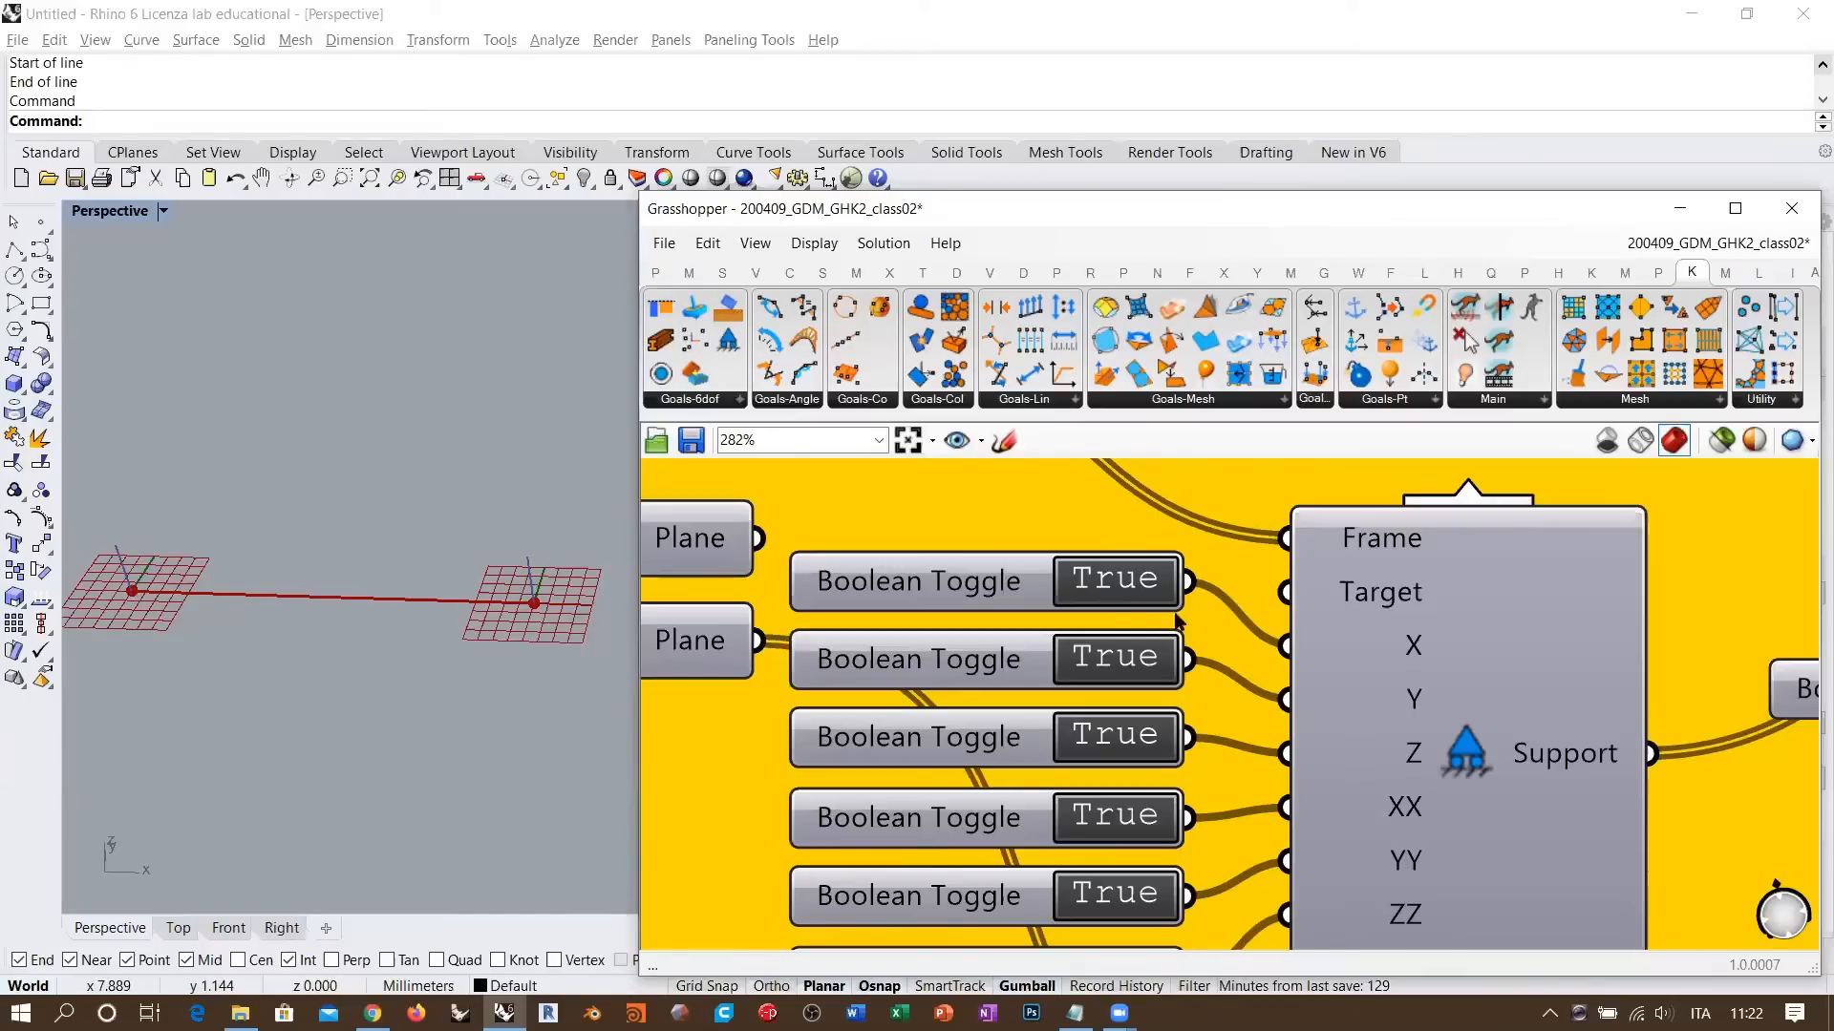
double_click(1122, 588)
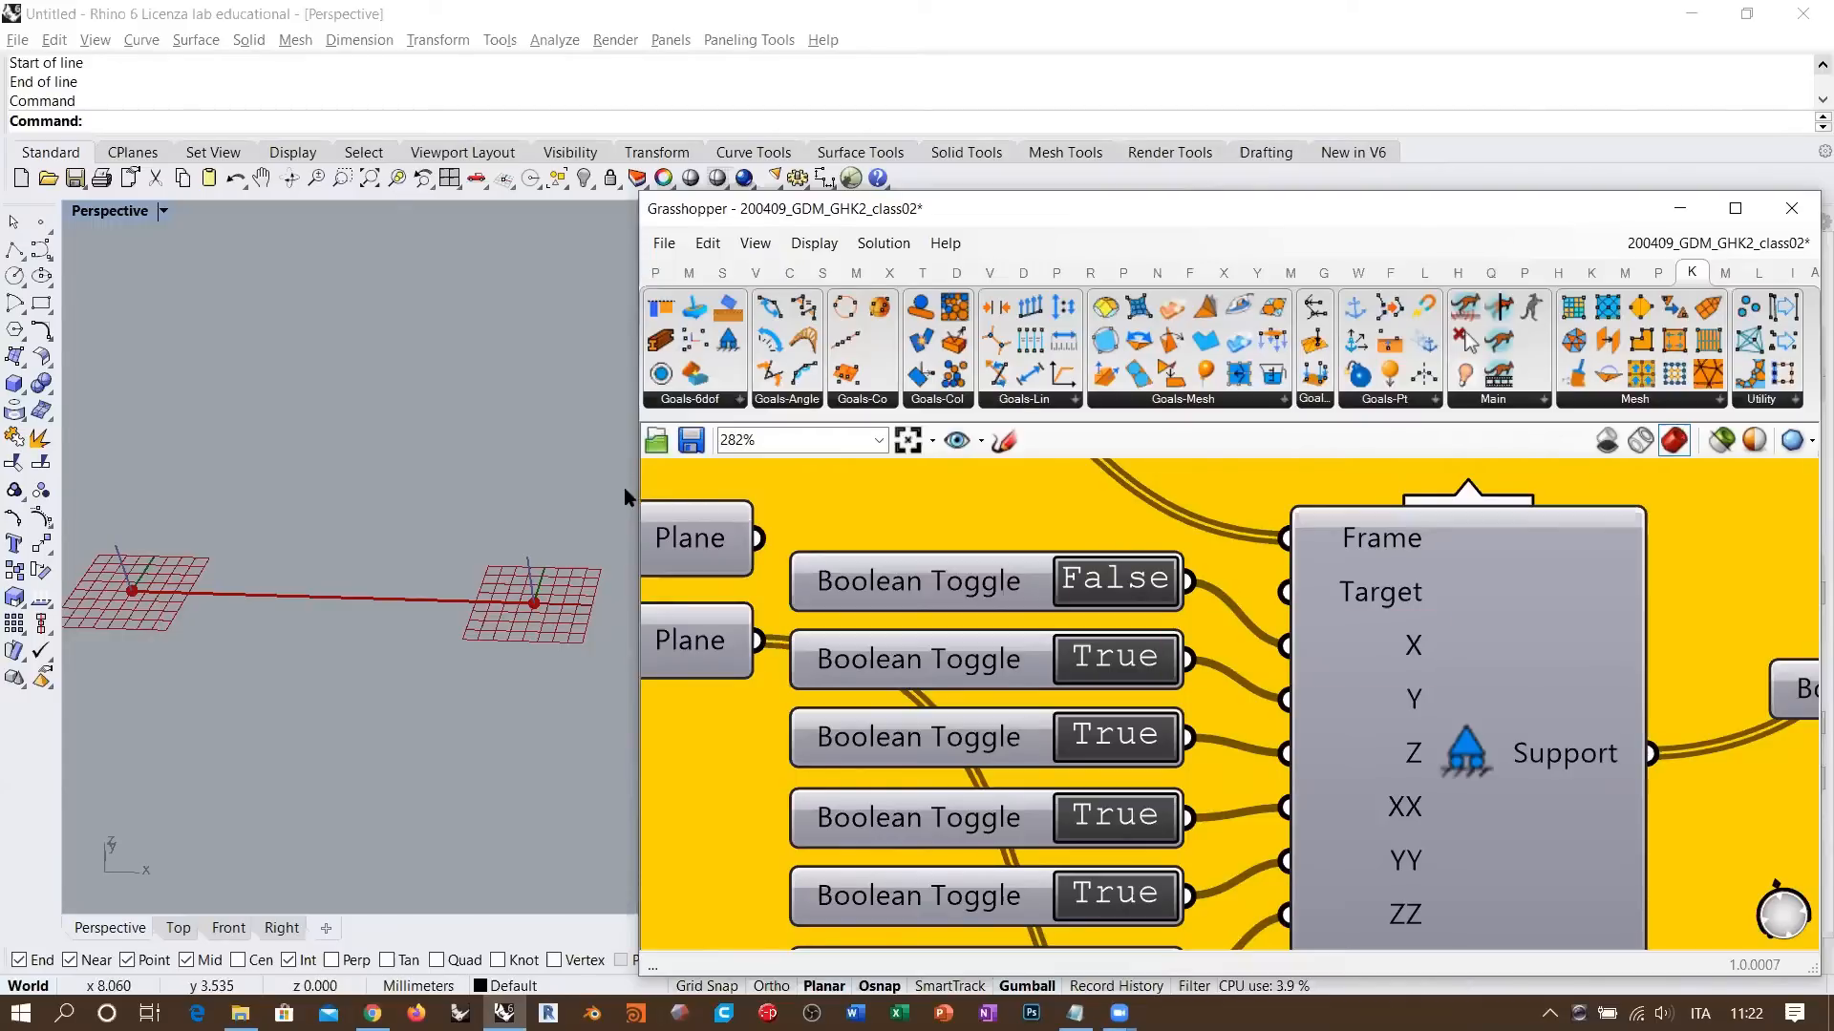
right_click_drag(590, 575, 609, 567)
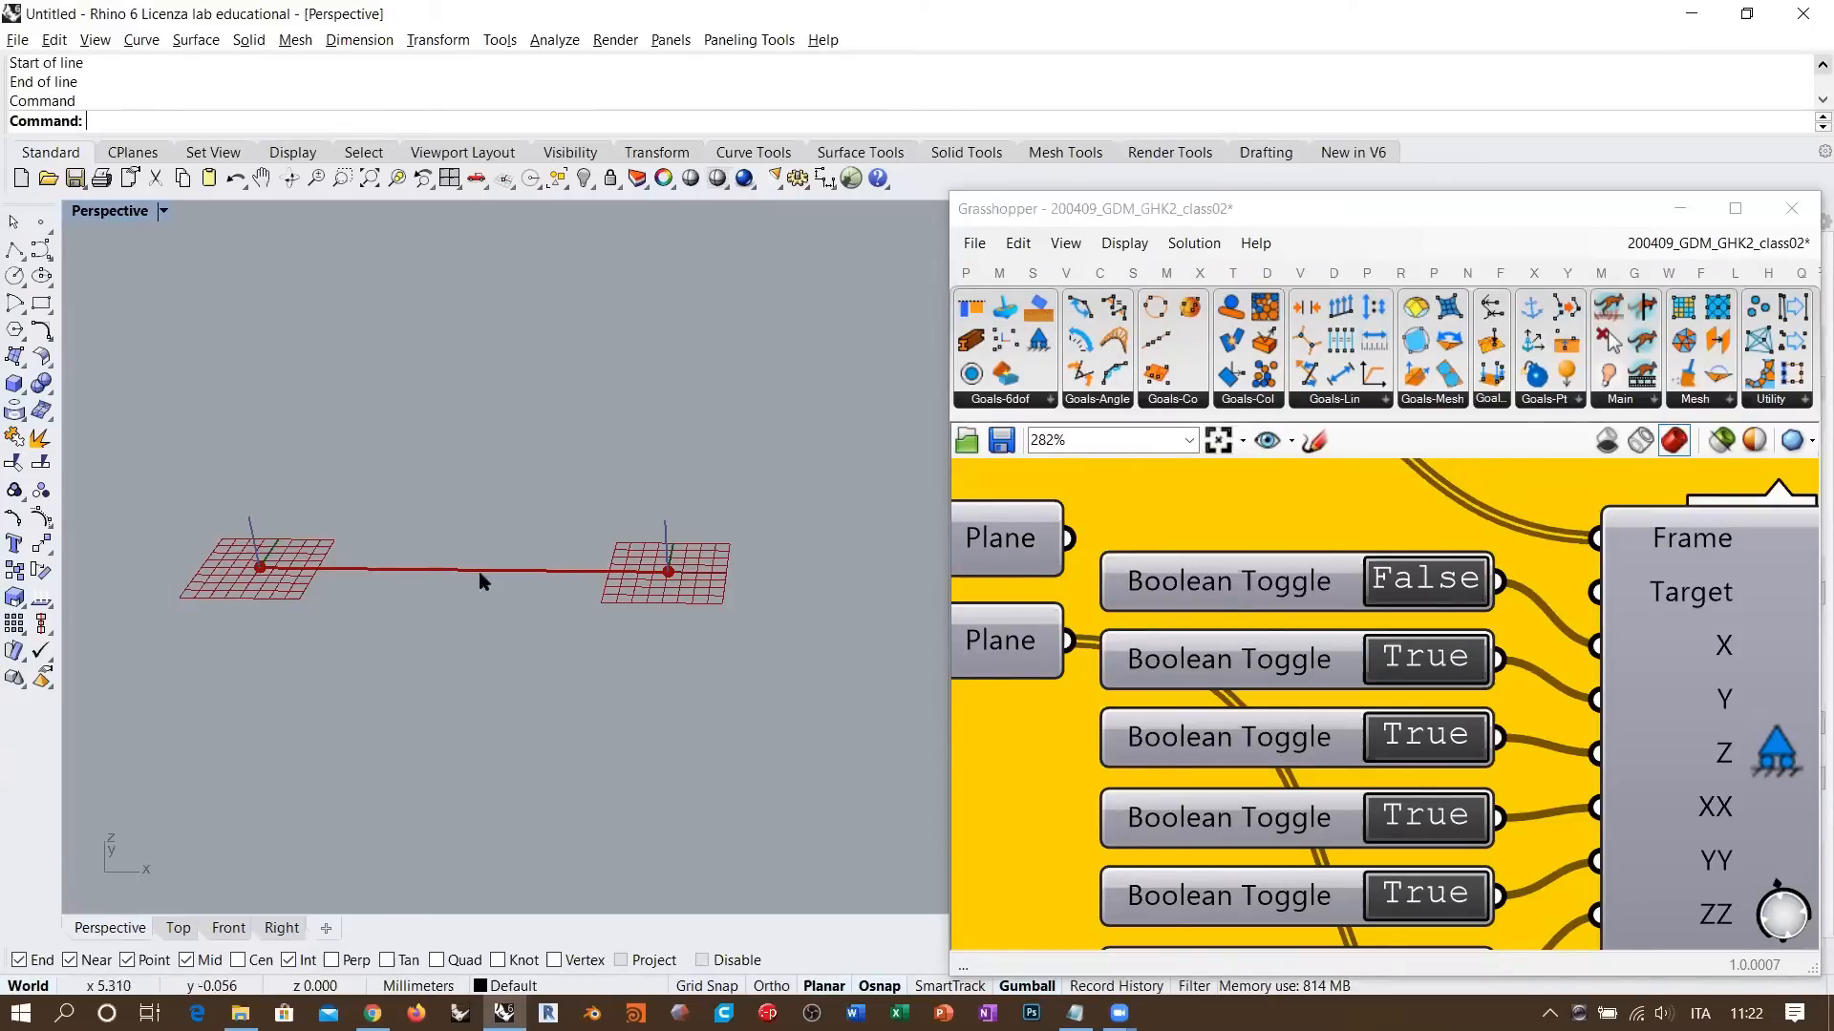
- Highlight the XY Plane component feeding Support's Frame input and compare it with the planes at the beam ends
scroll(1480, 840, "down", 3)
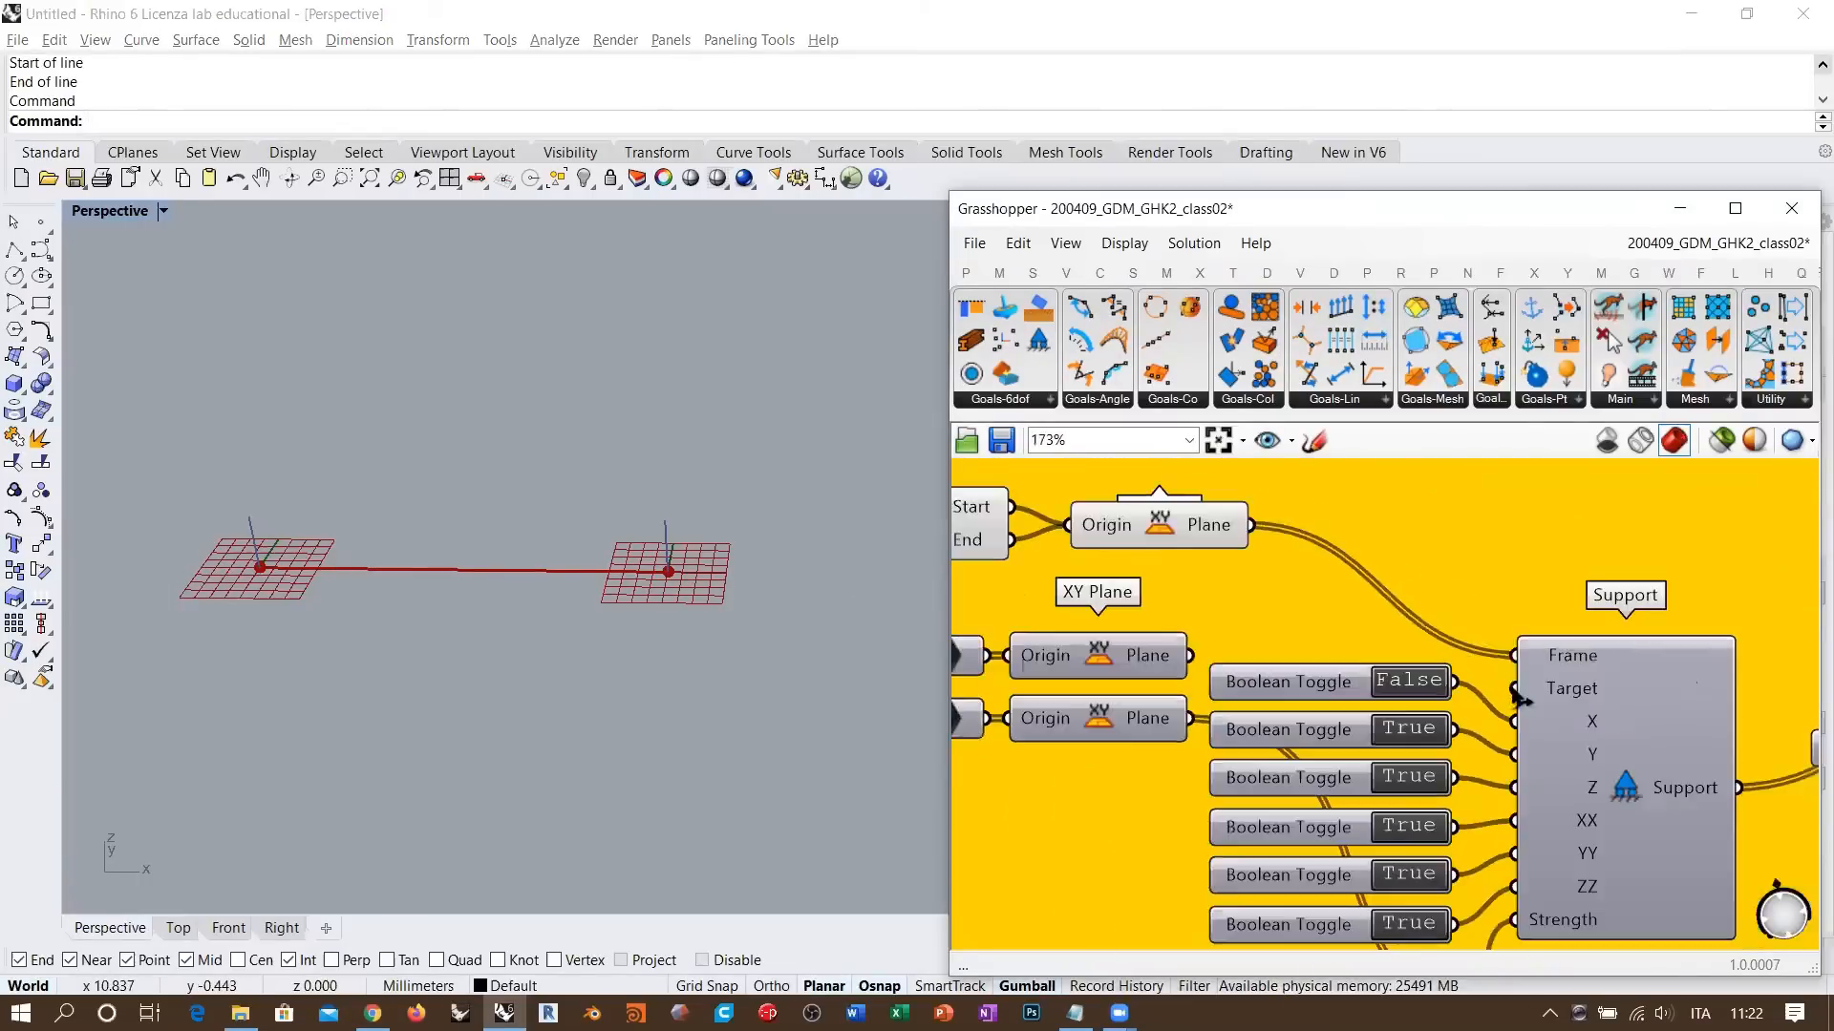
left_click(1215, 542)
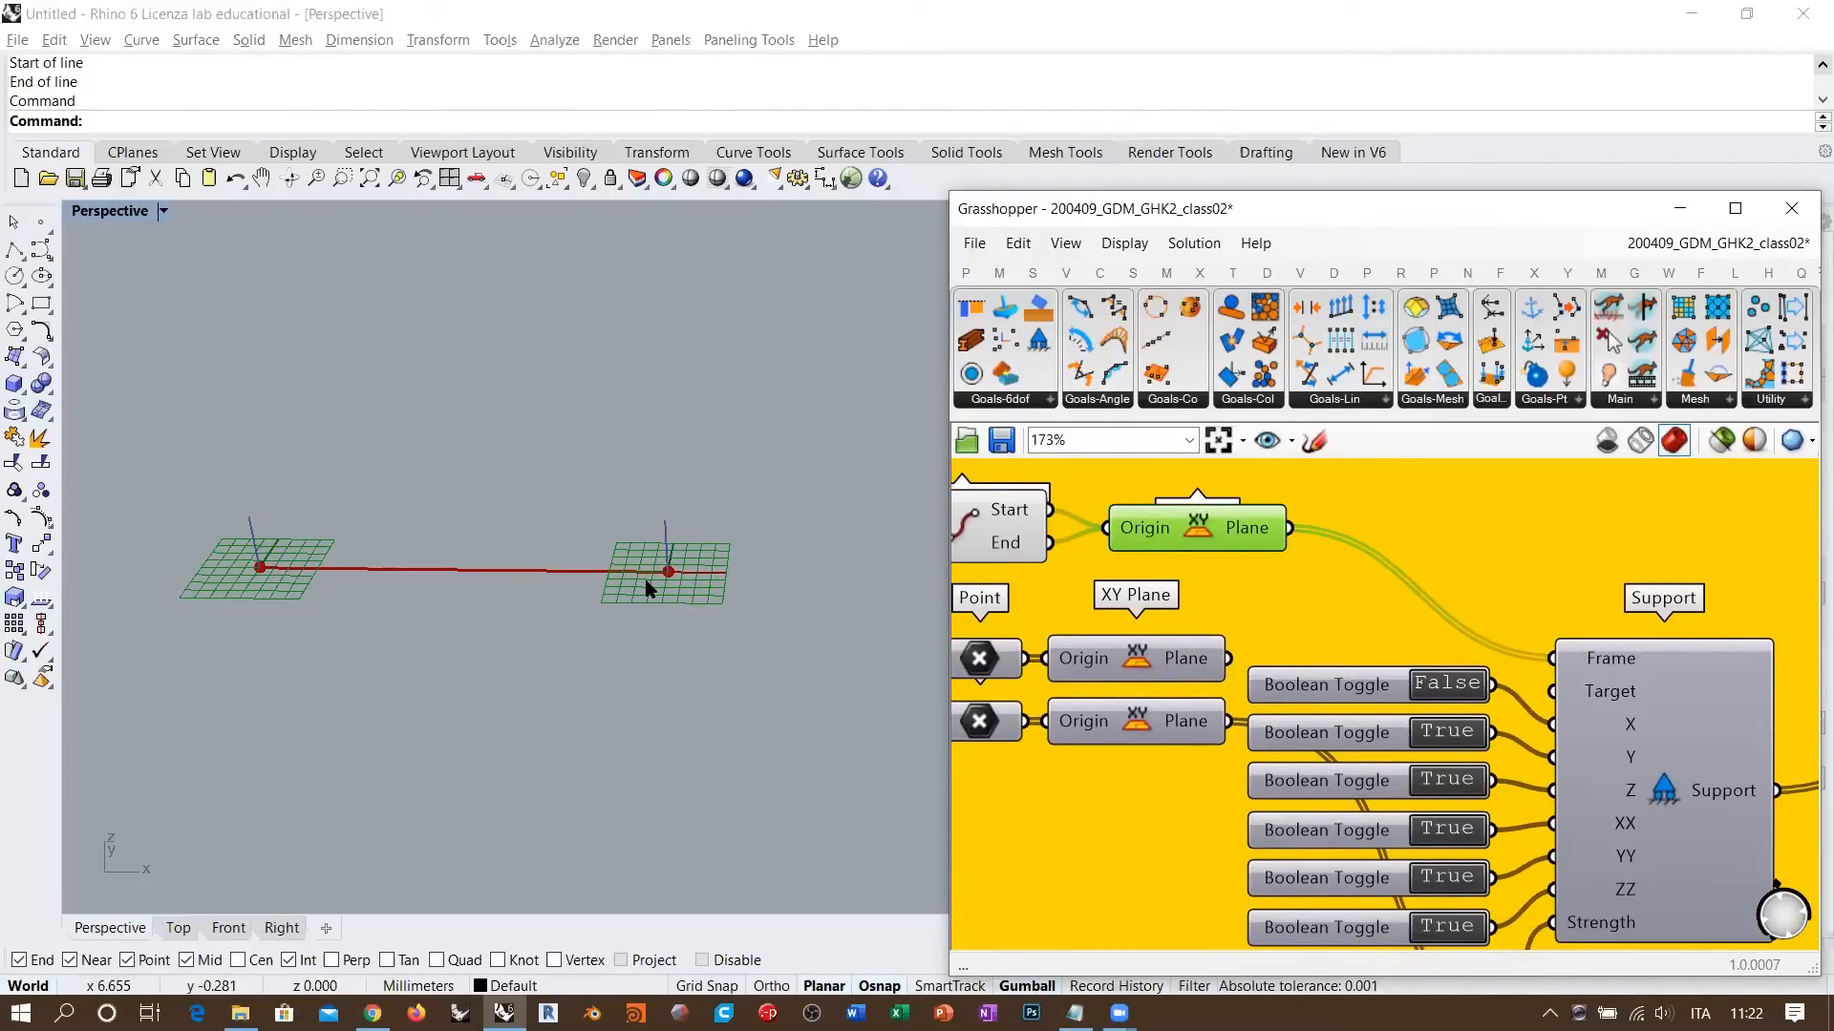
left_click(1223, 530)
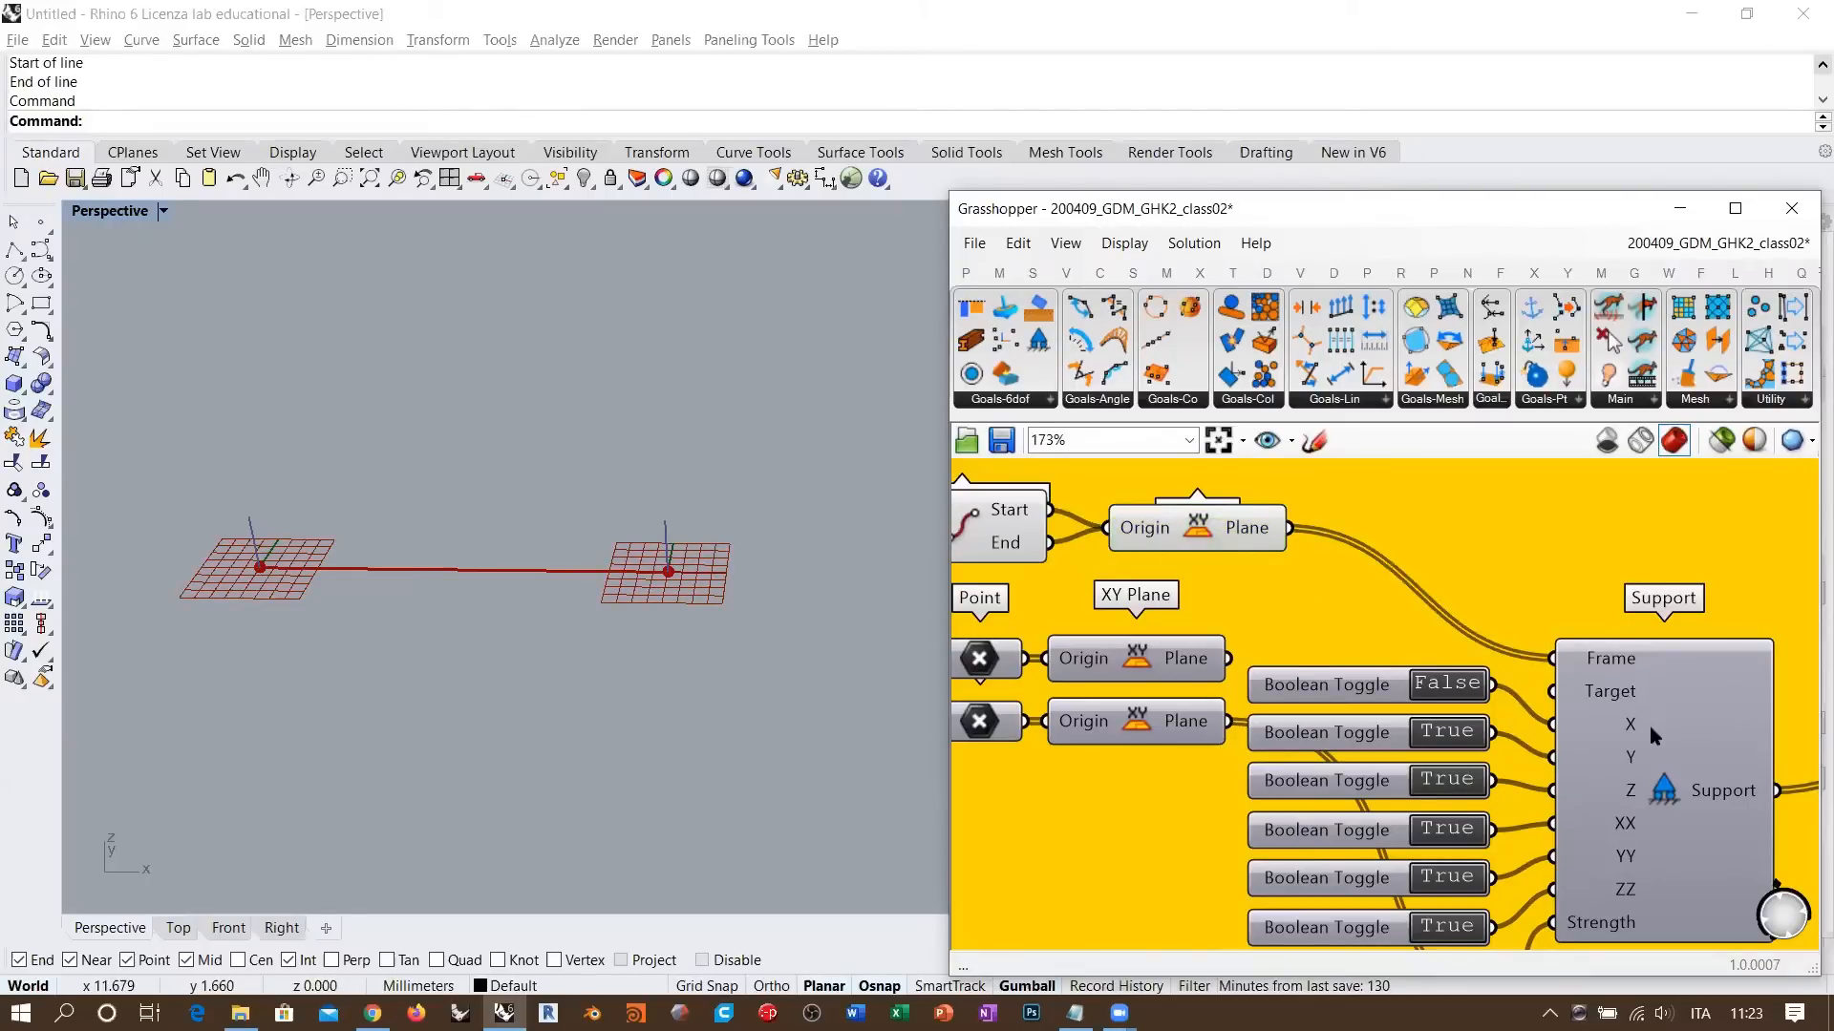
right_click_drag(1673, 761, 1652, 744)
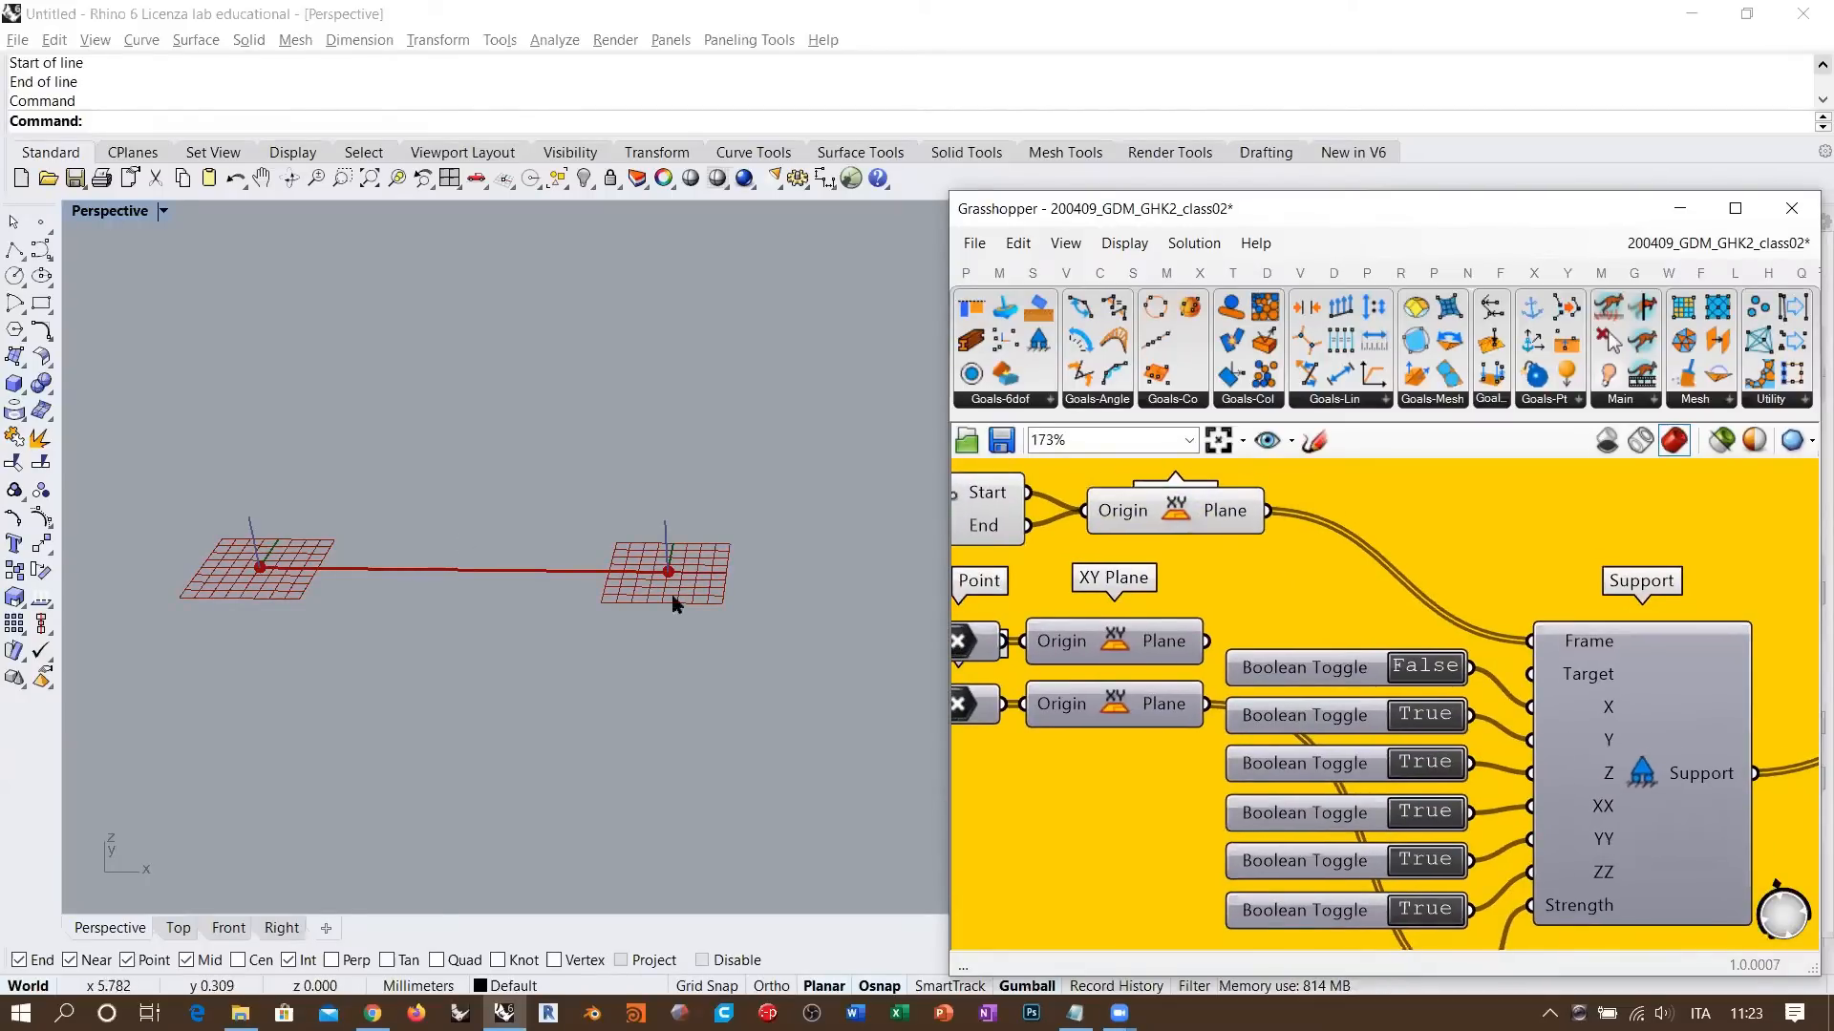
right_click_drag(967, 514, 1089, 556)
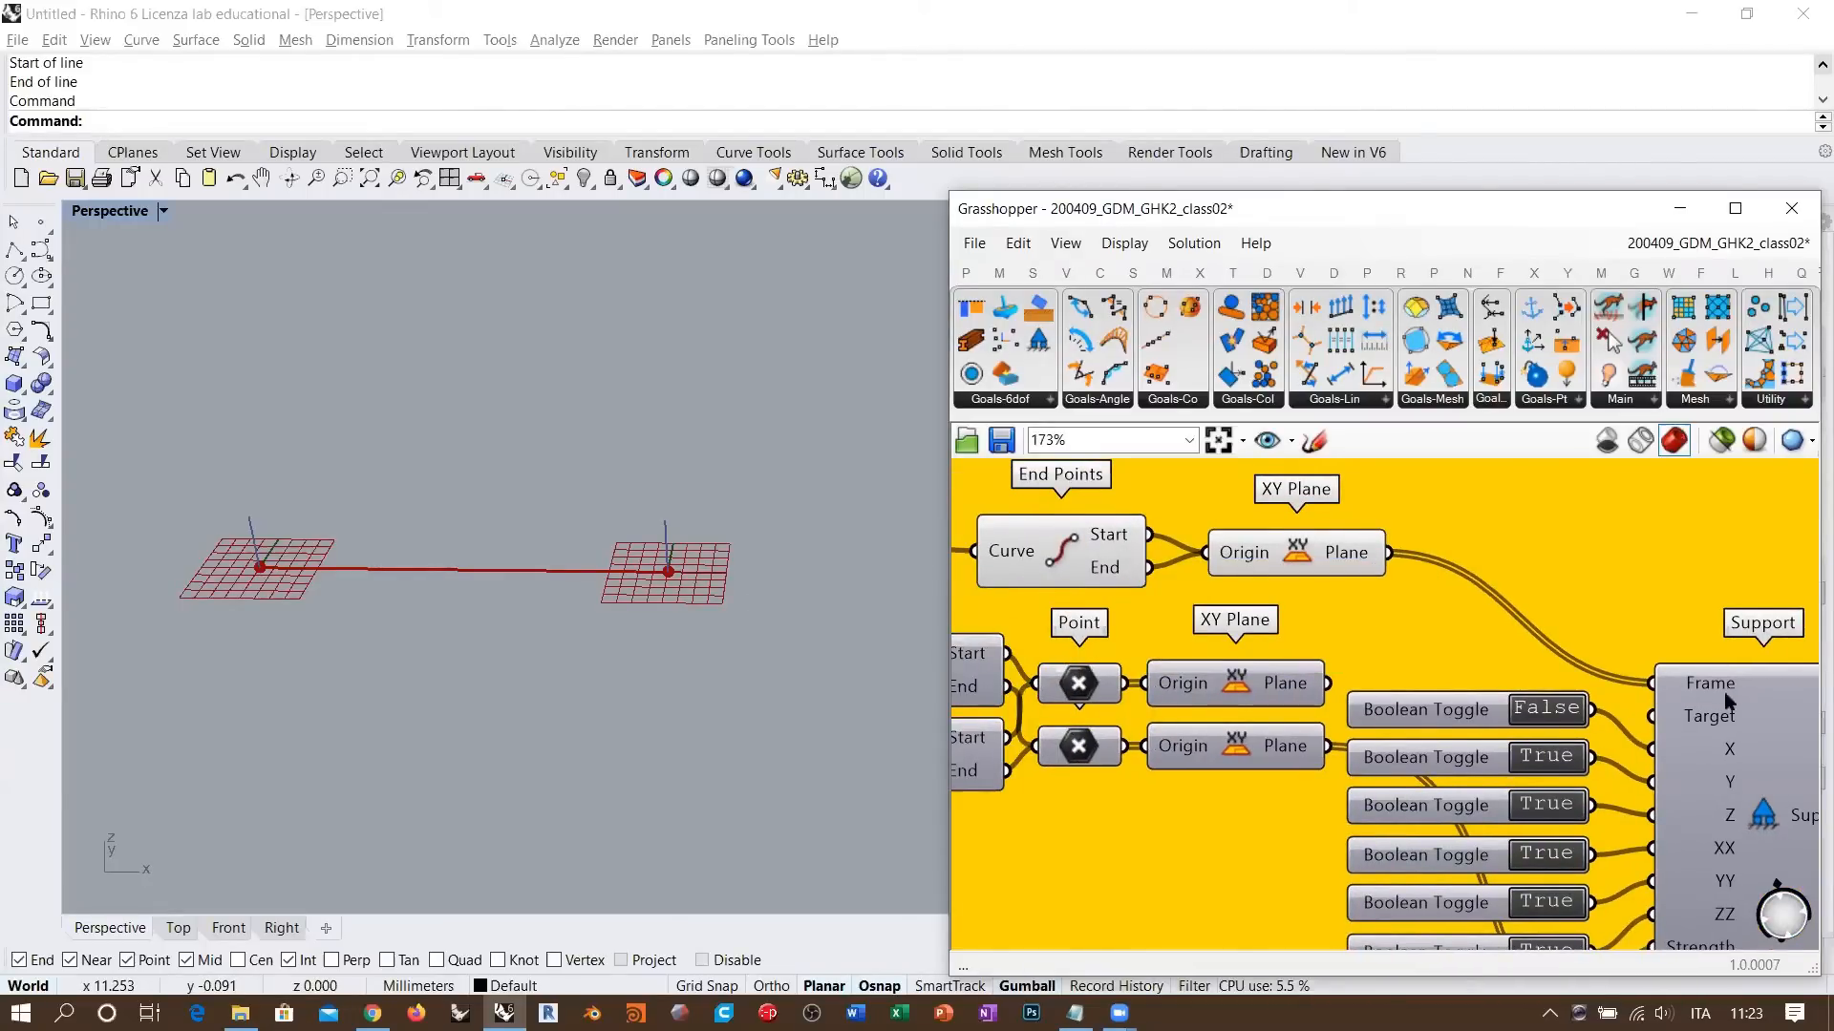
- Set the Boolean Toggle feeding the first Support's X input back to True
right_click_drag(1729, 768, 1631, 738)
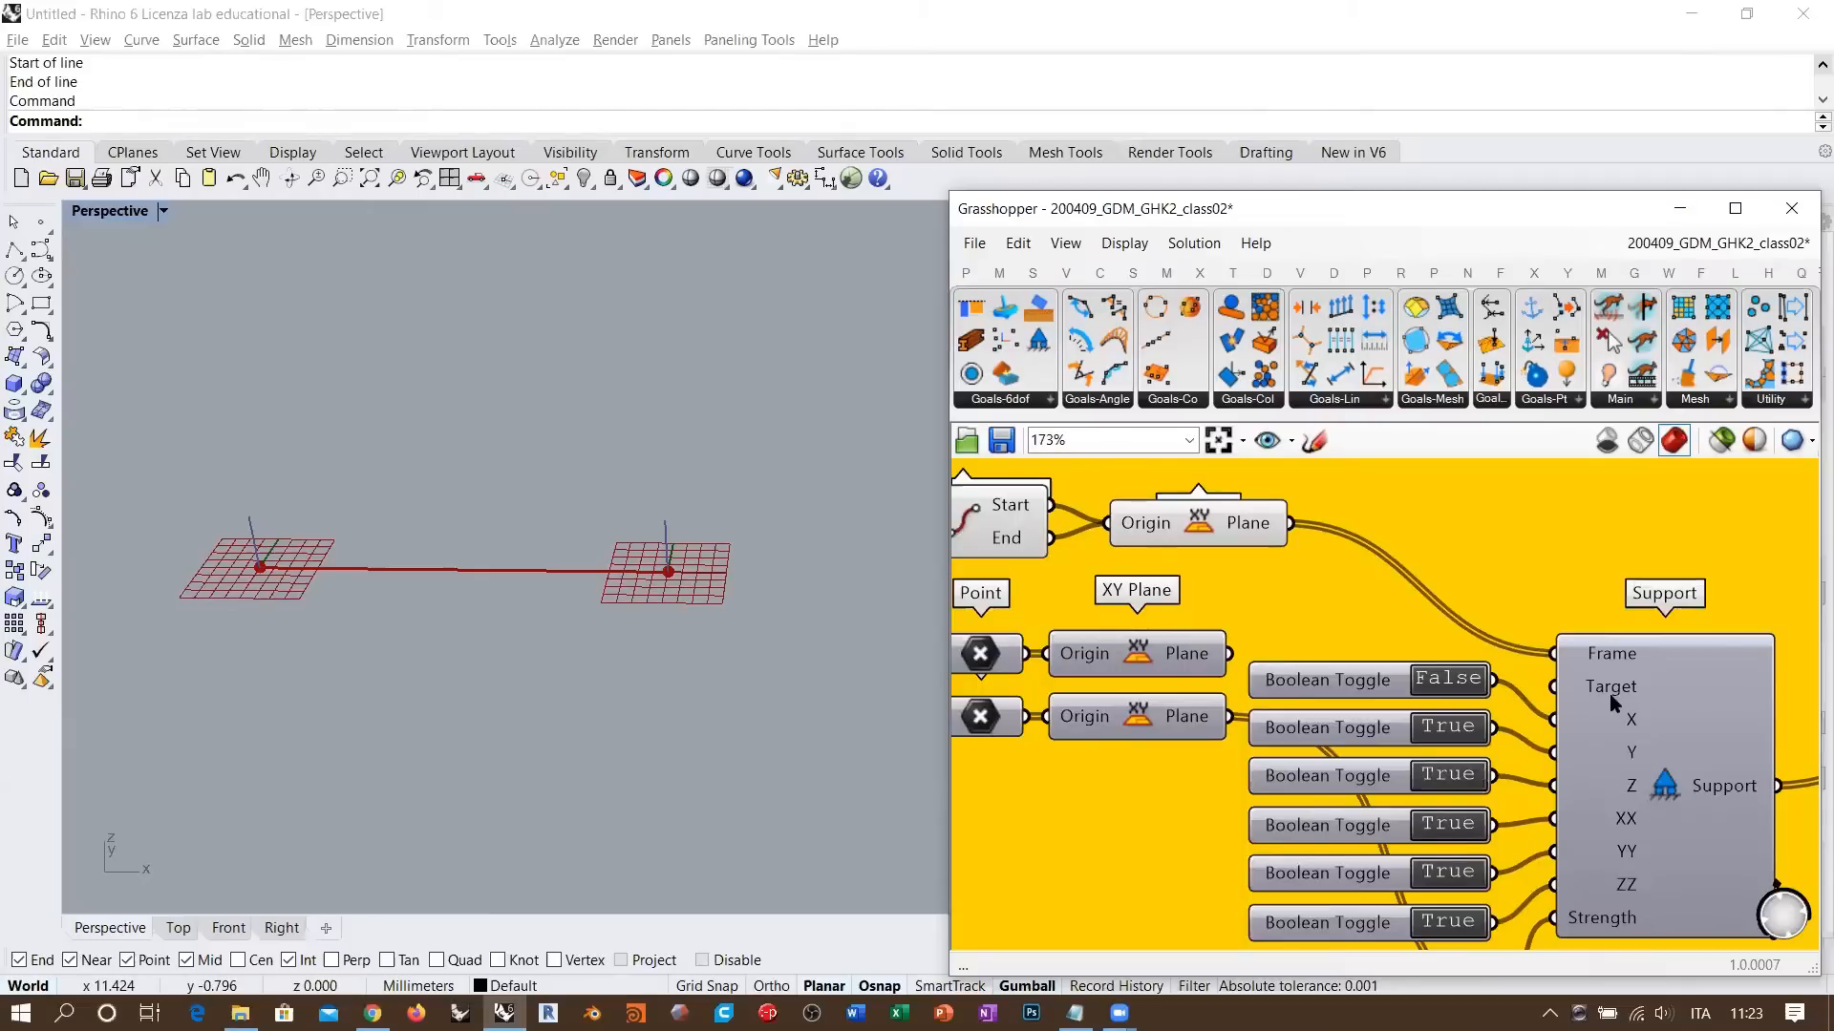
scroll(1608, 694, "up", 4)
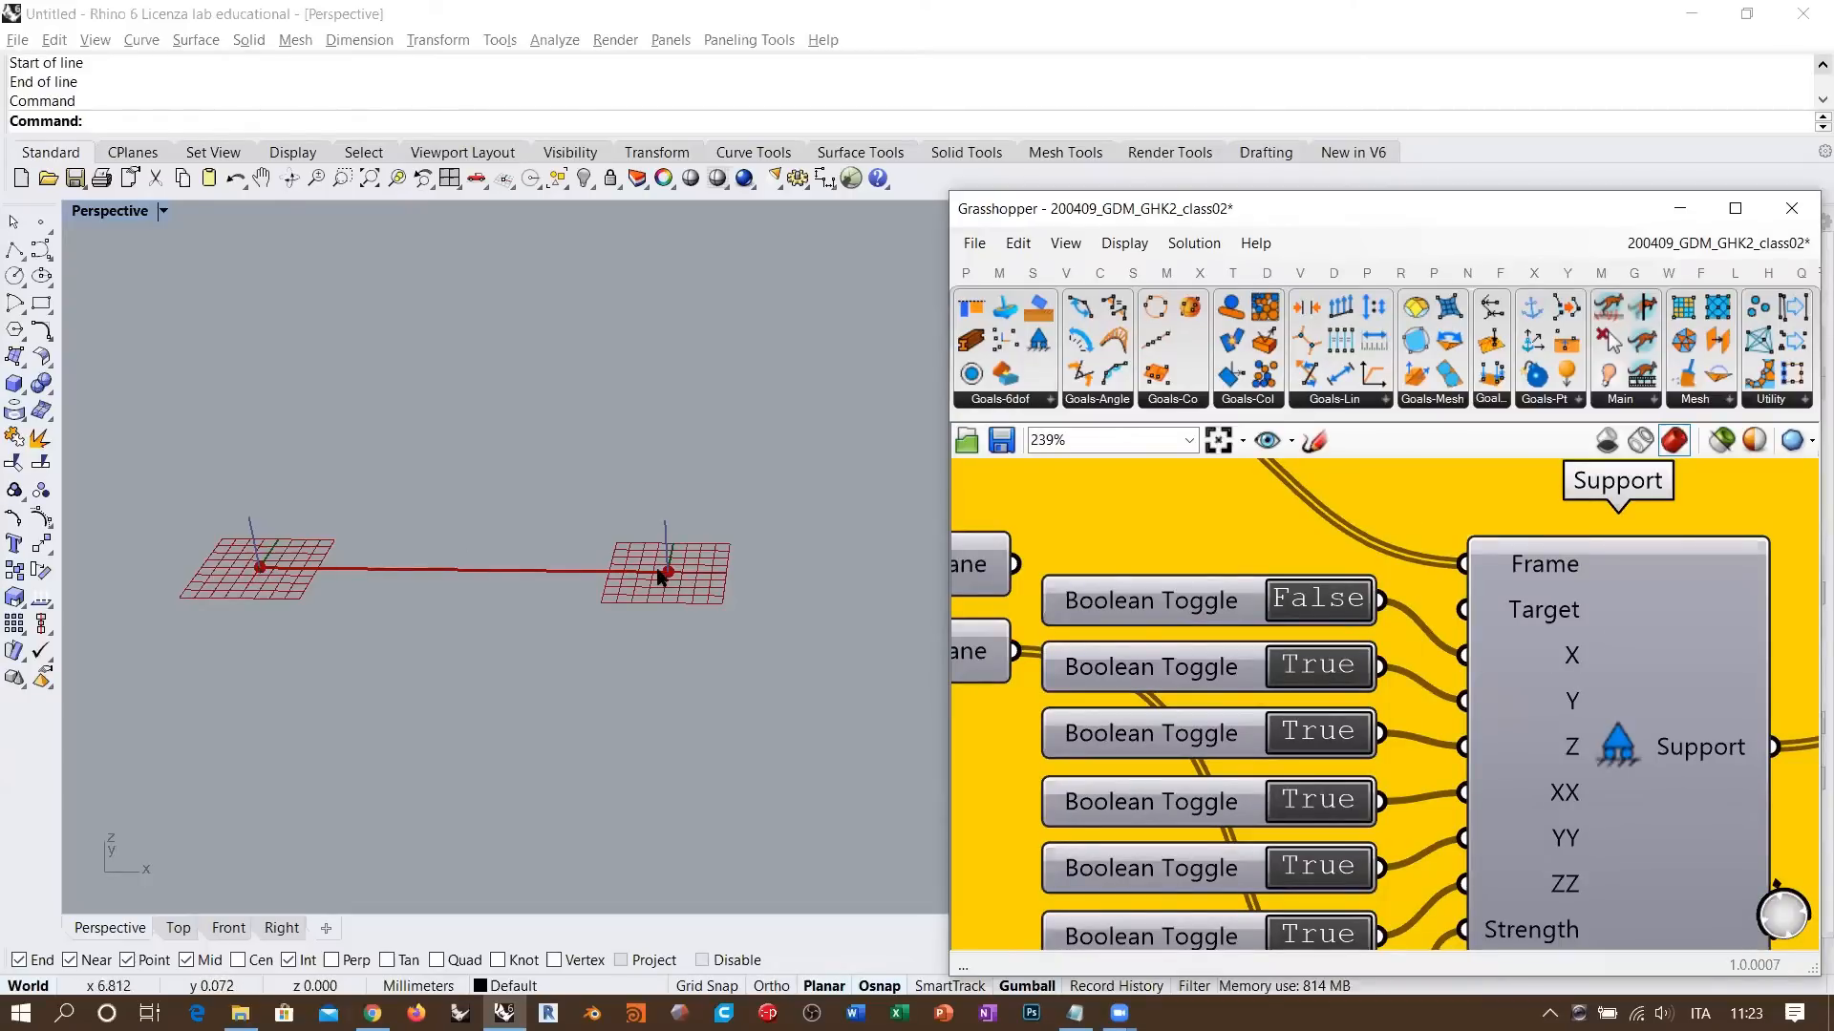
double_click(1343, 601)
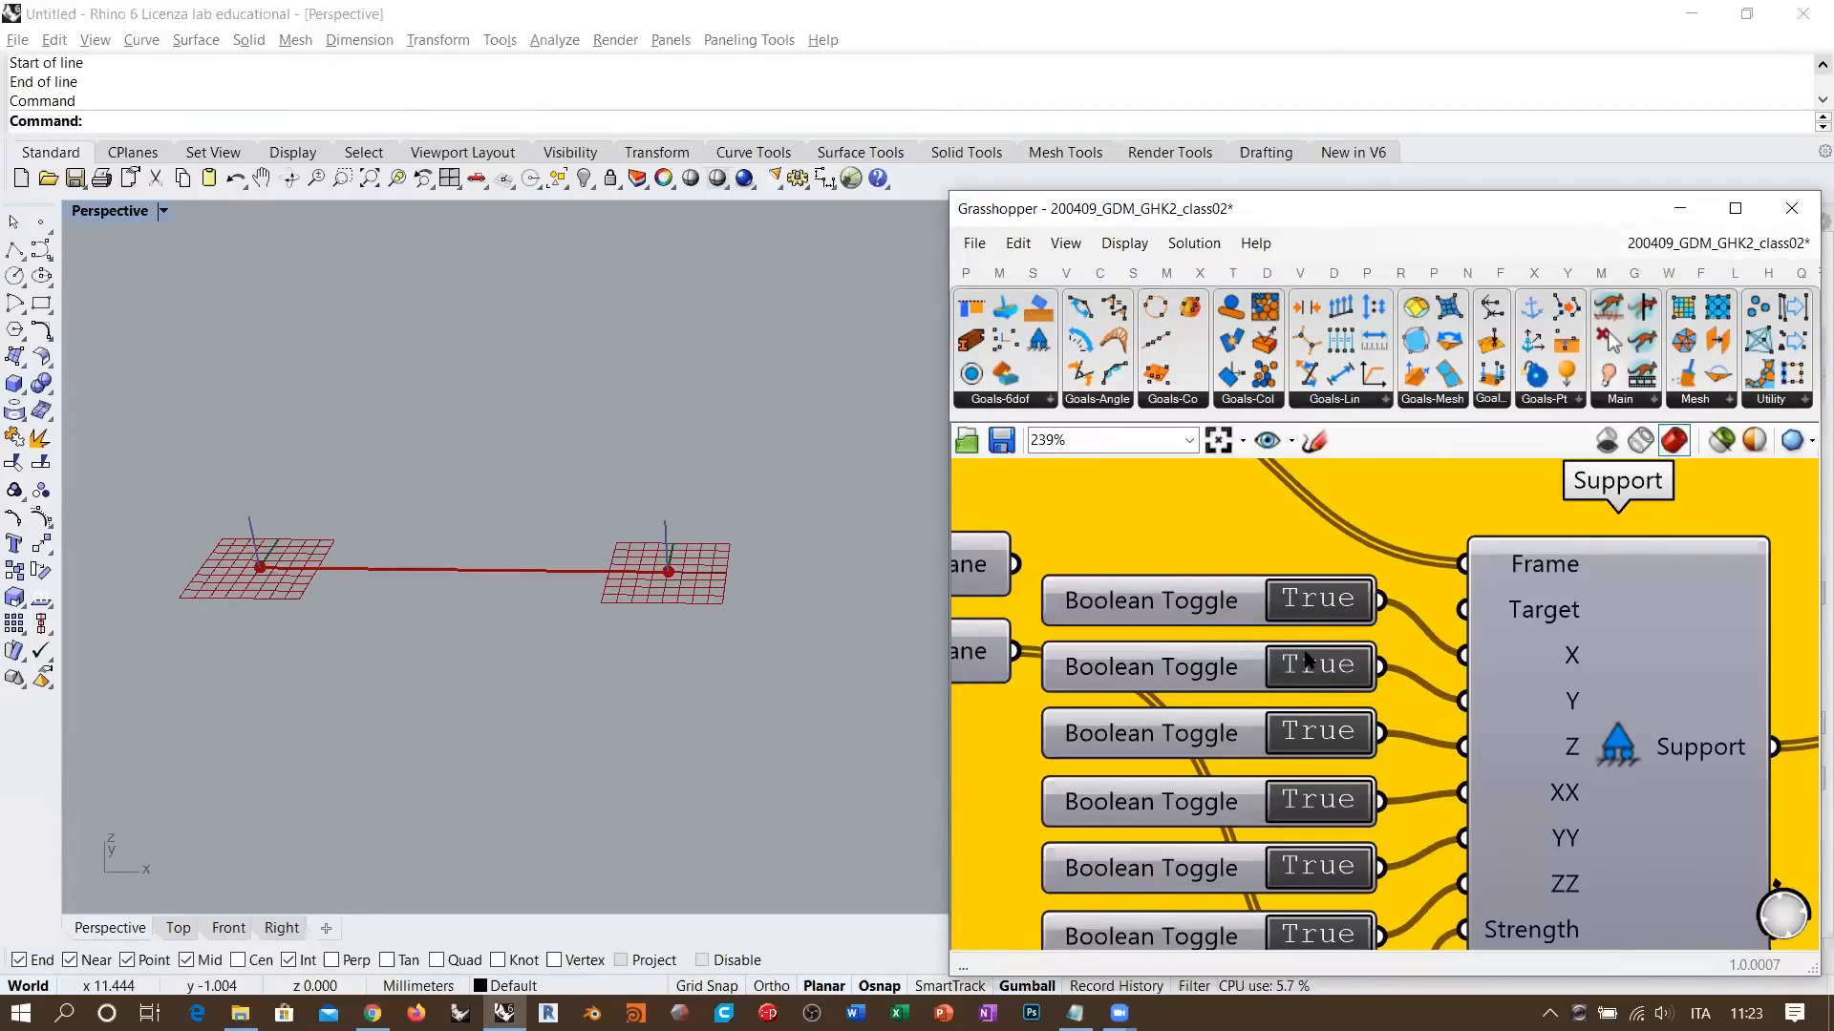
- Review the first Support's remaining Boolean Toggles and read the details of the Number Slider feeding its Strength input
right_click_drag(1508, 836, 1499, 716)
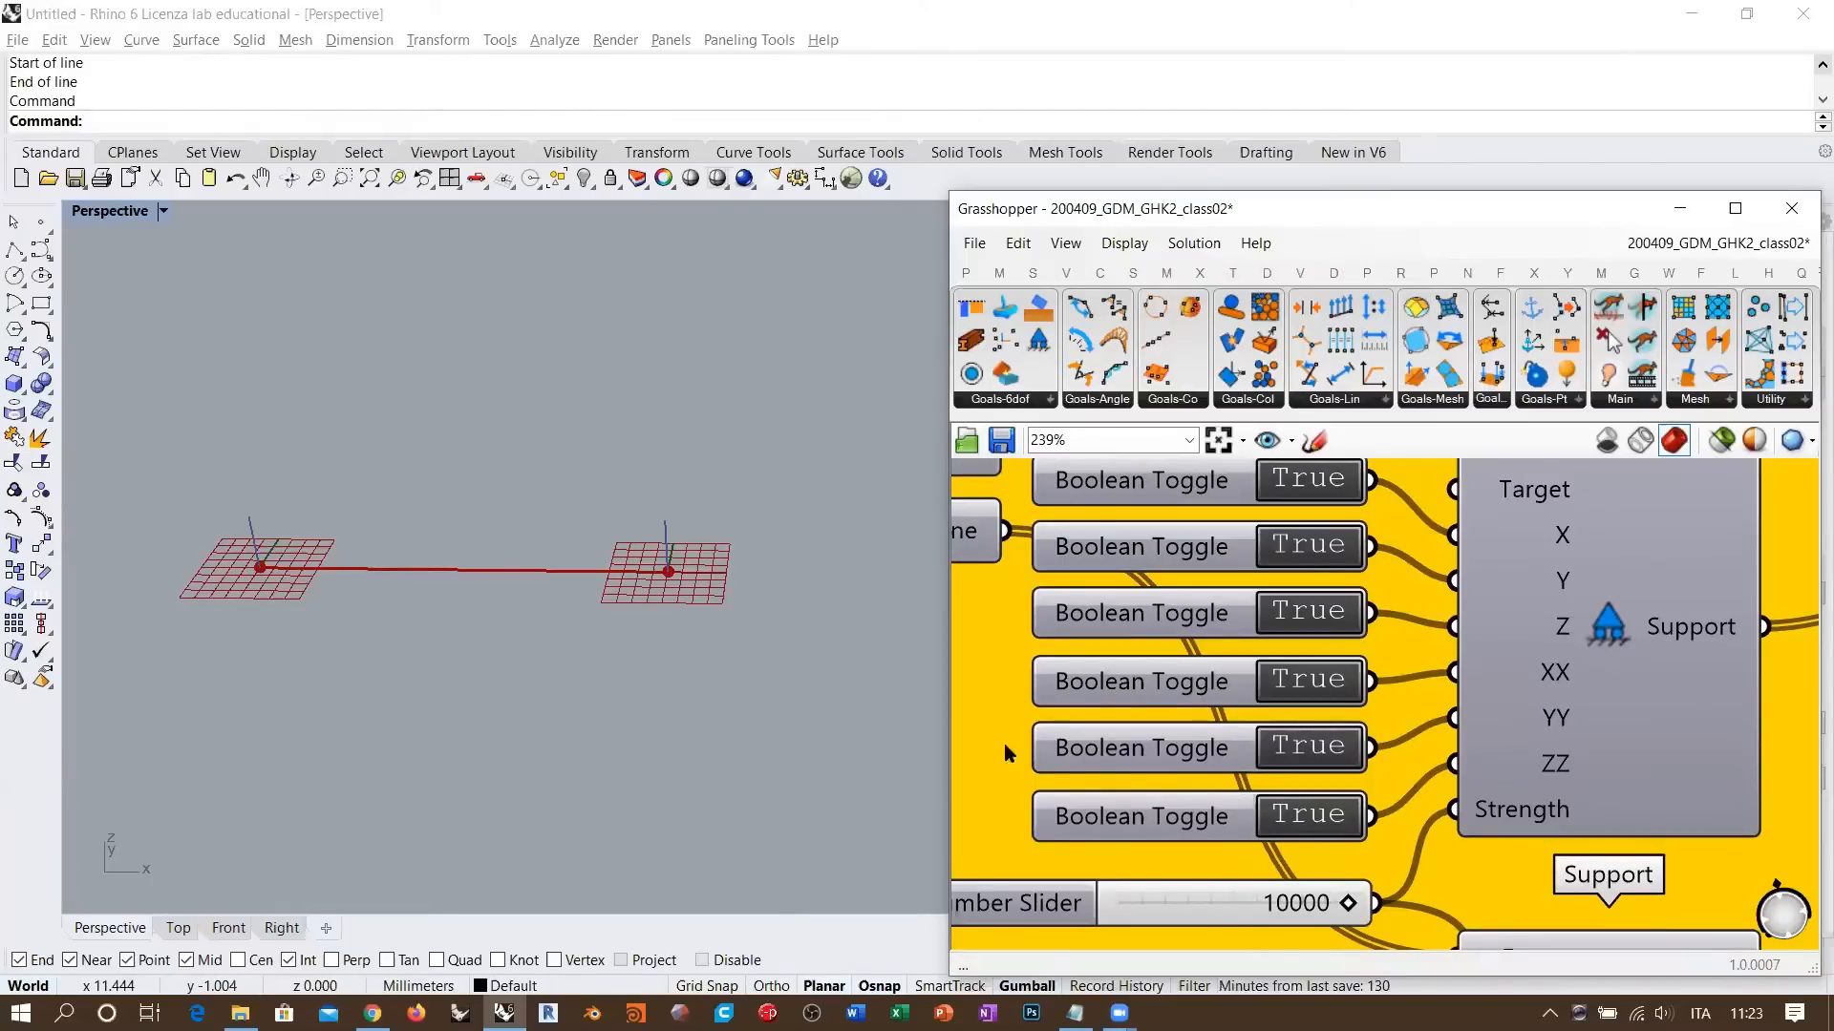
right_click_drag(683, 573, 674, 583)
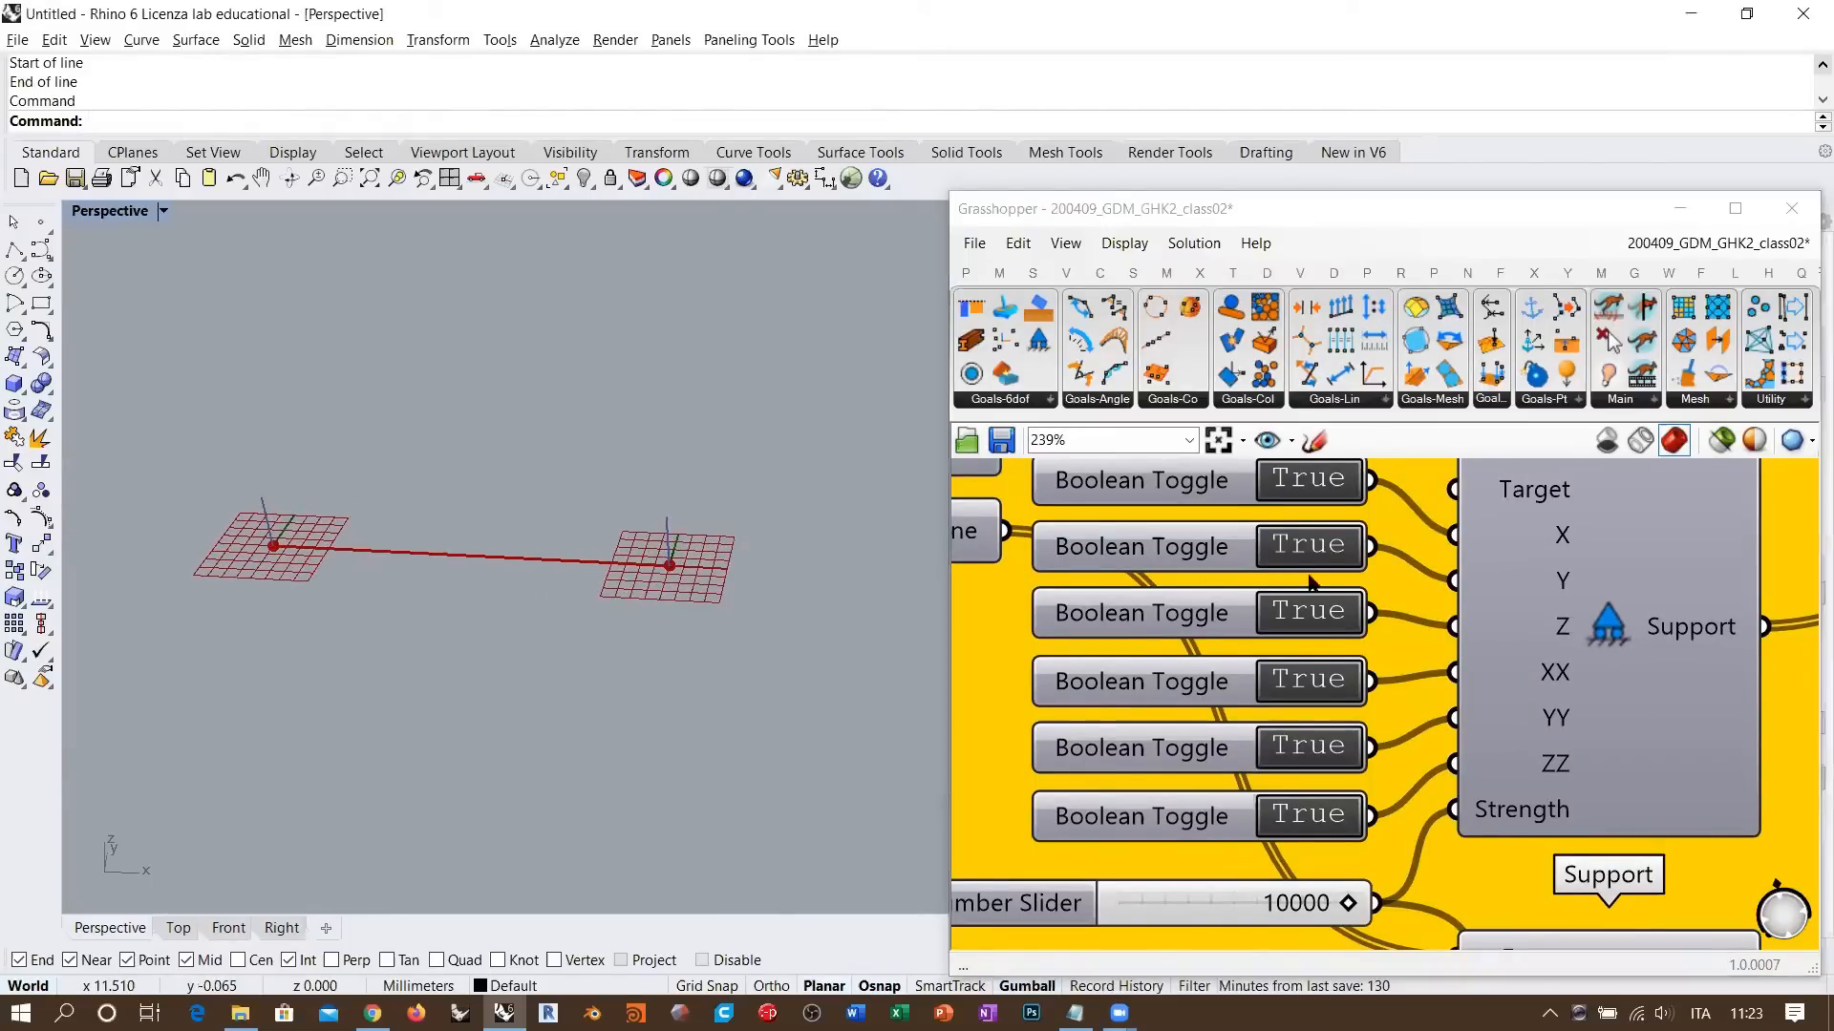
right_click_drag(1327, 558, 1335, 627)
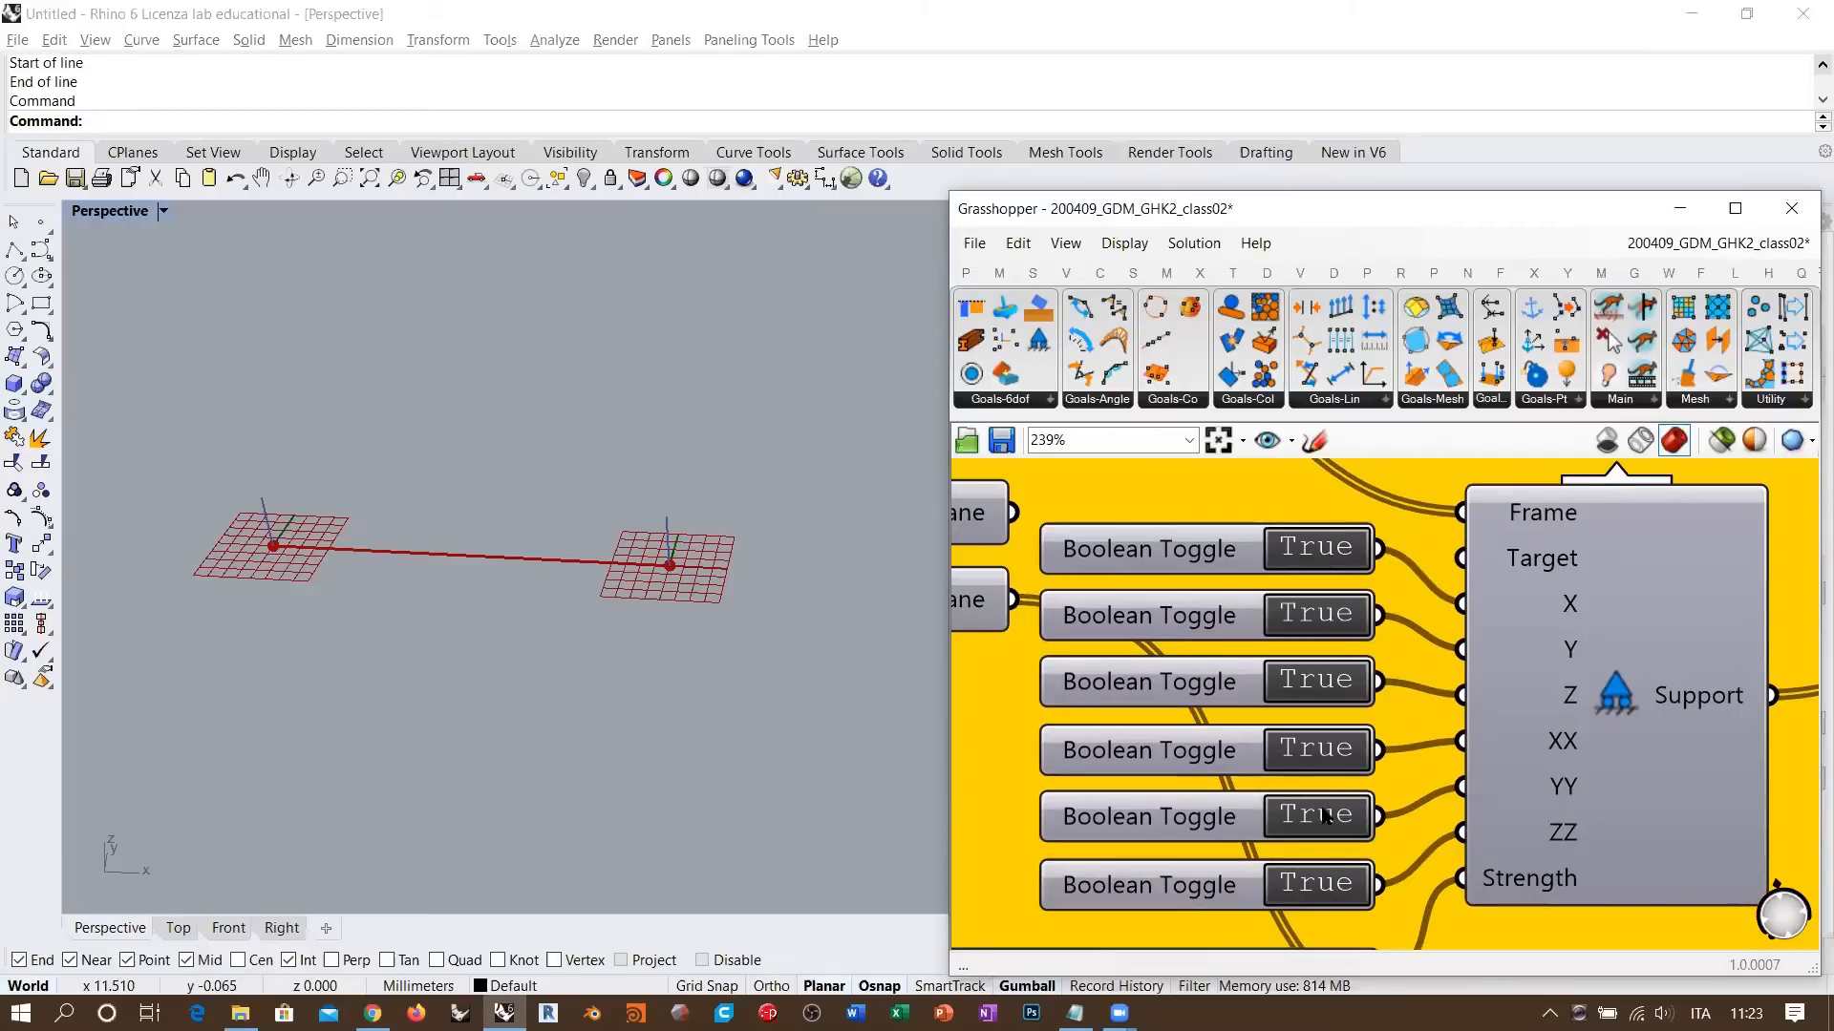
right_click_drag(1442, 855, 1552, 604)
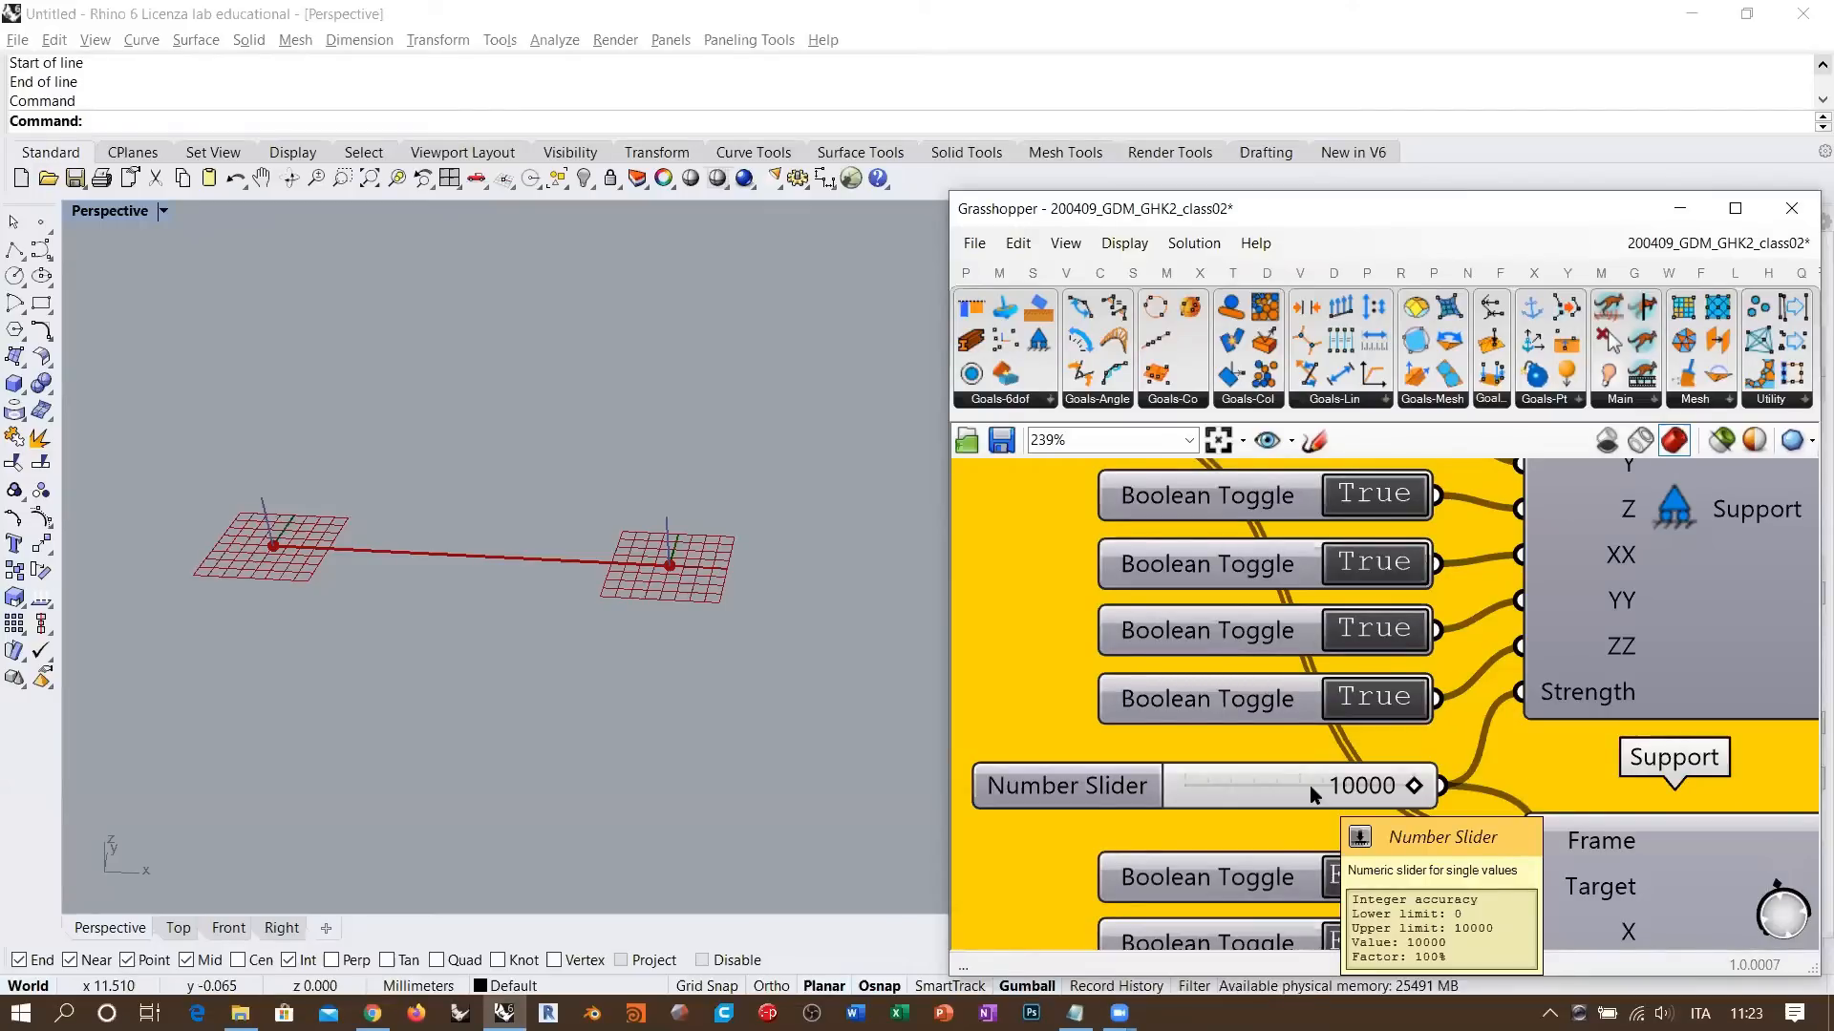
- Examine the first Support's Boolean Toggles and the Number Slider feeding its Strength input
scroll(1310, 785, "down", 3)
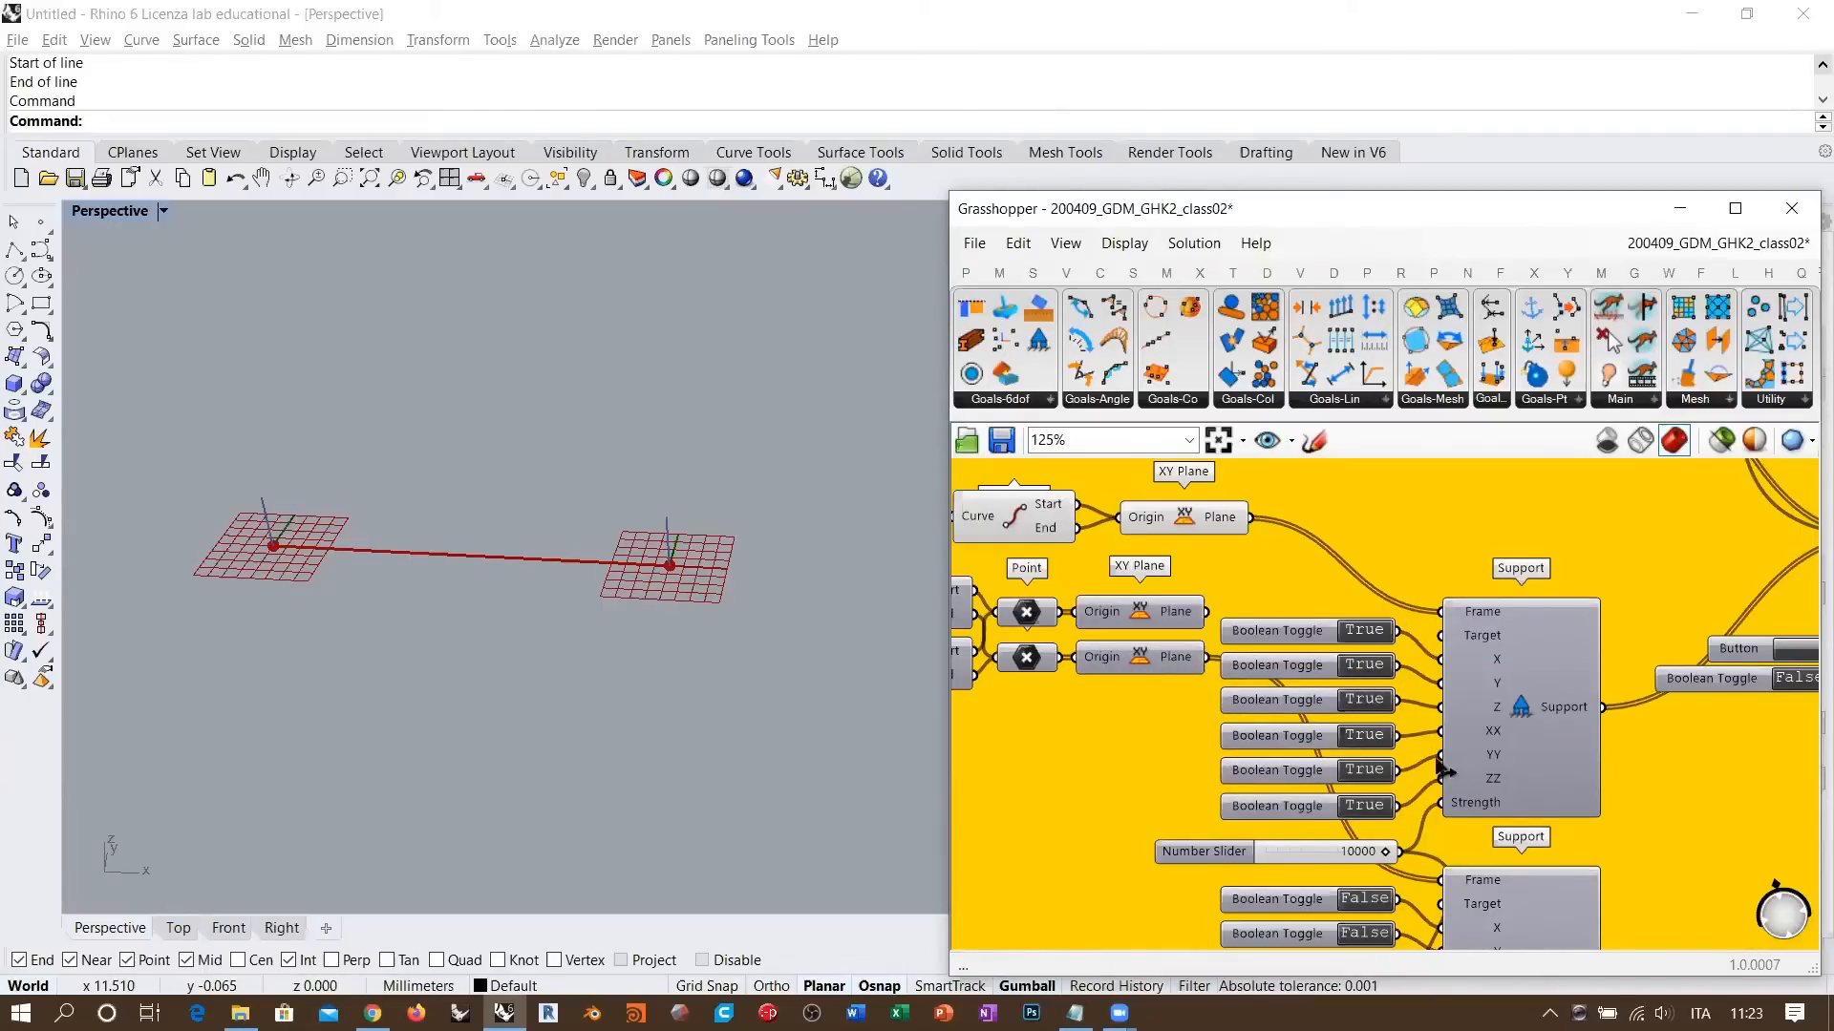
right_click_drag(1373, 843, 1393, 797)
scroll(1393, 797, "up", 3)
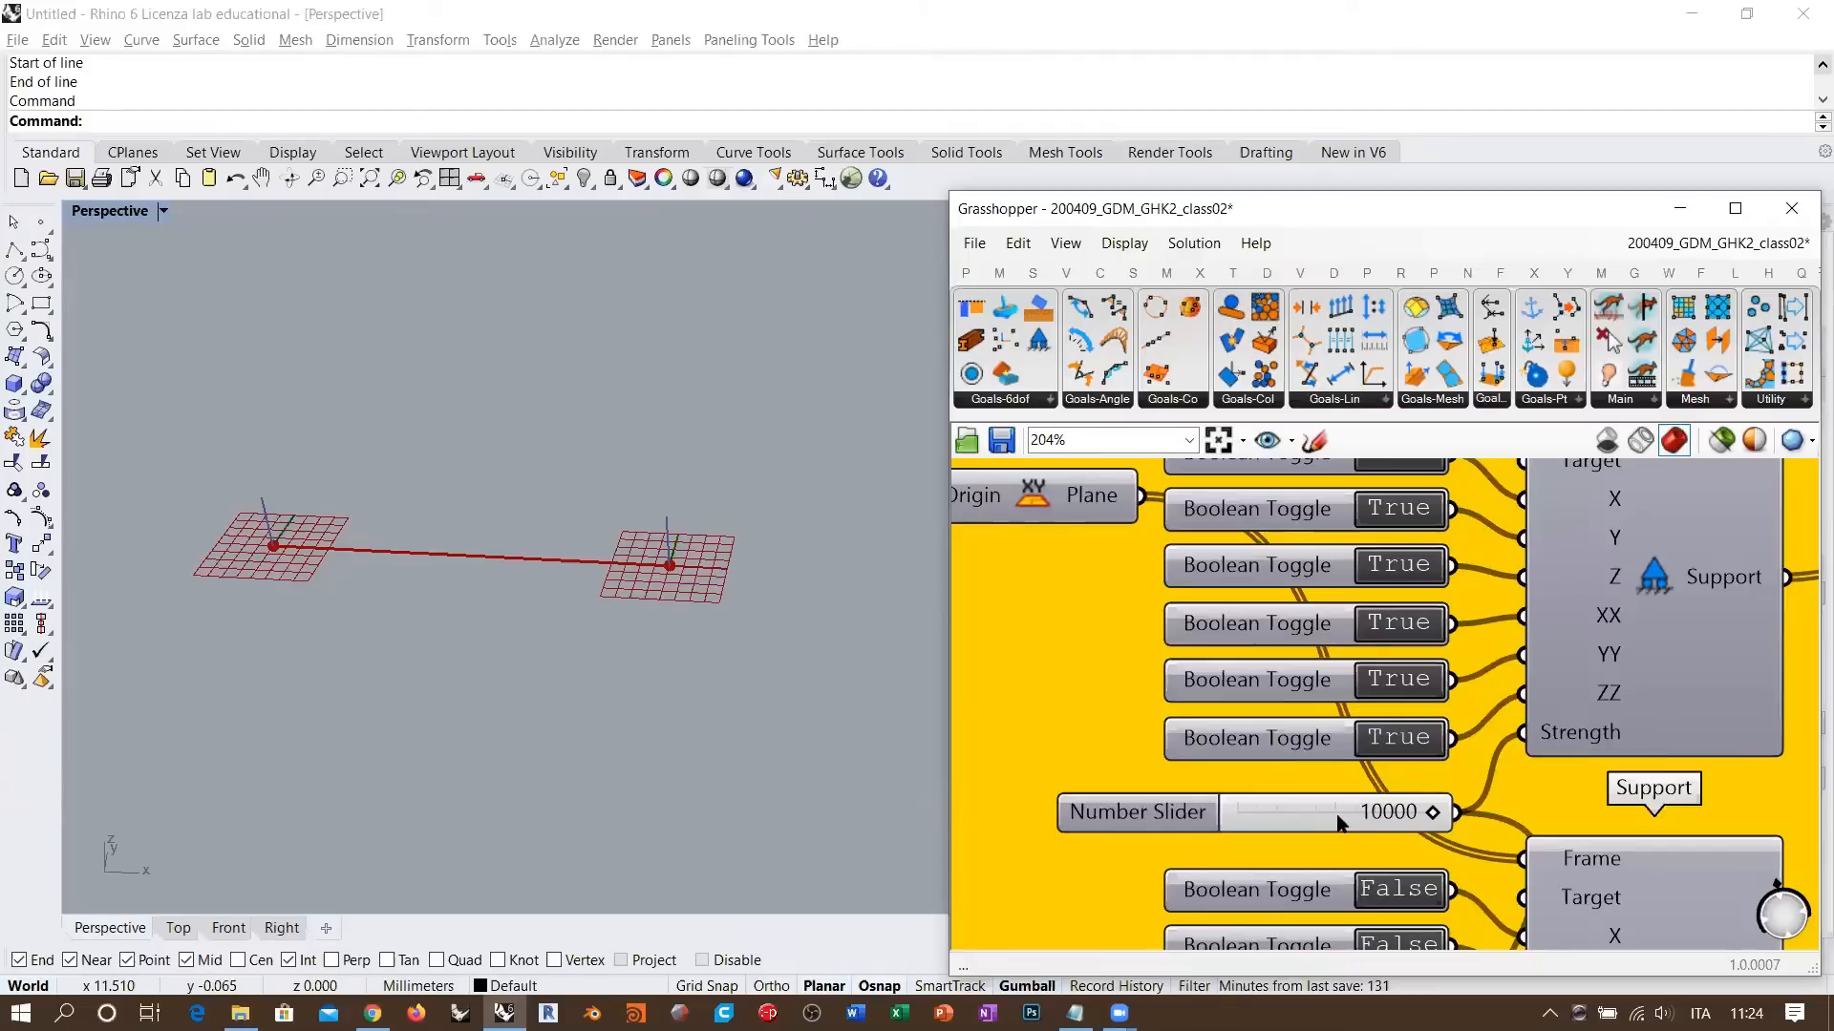
right_click_drag(1556, 731, 1428, 788)
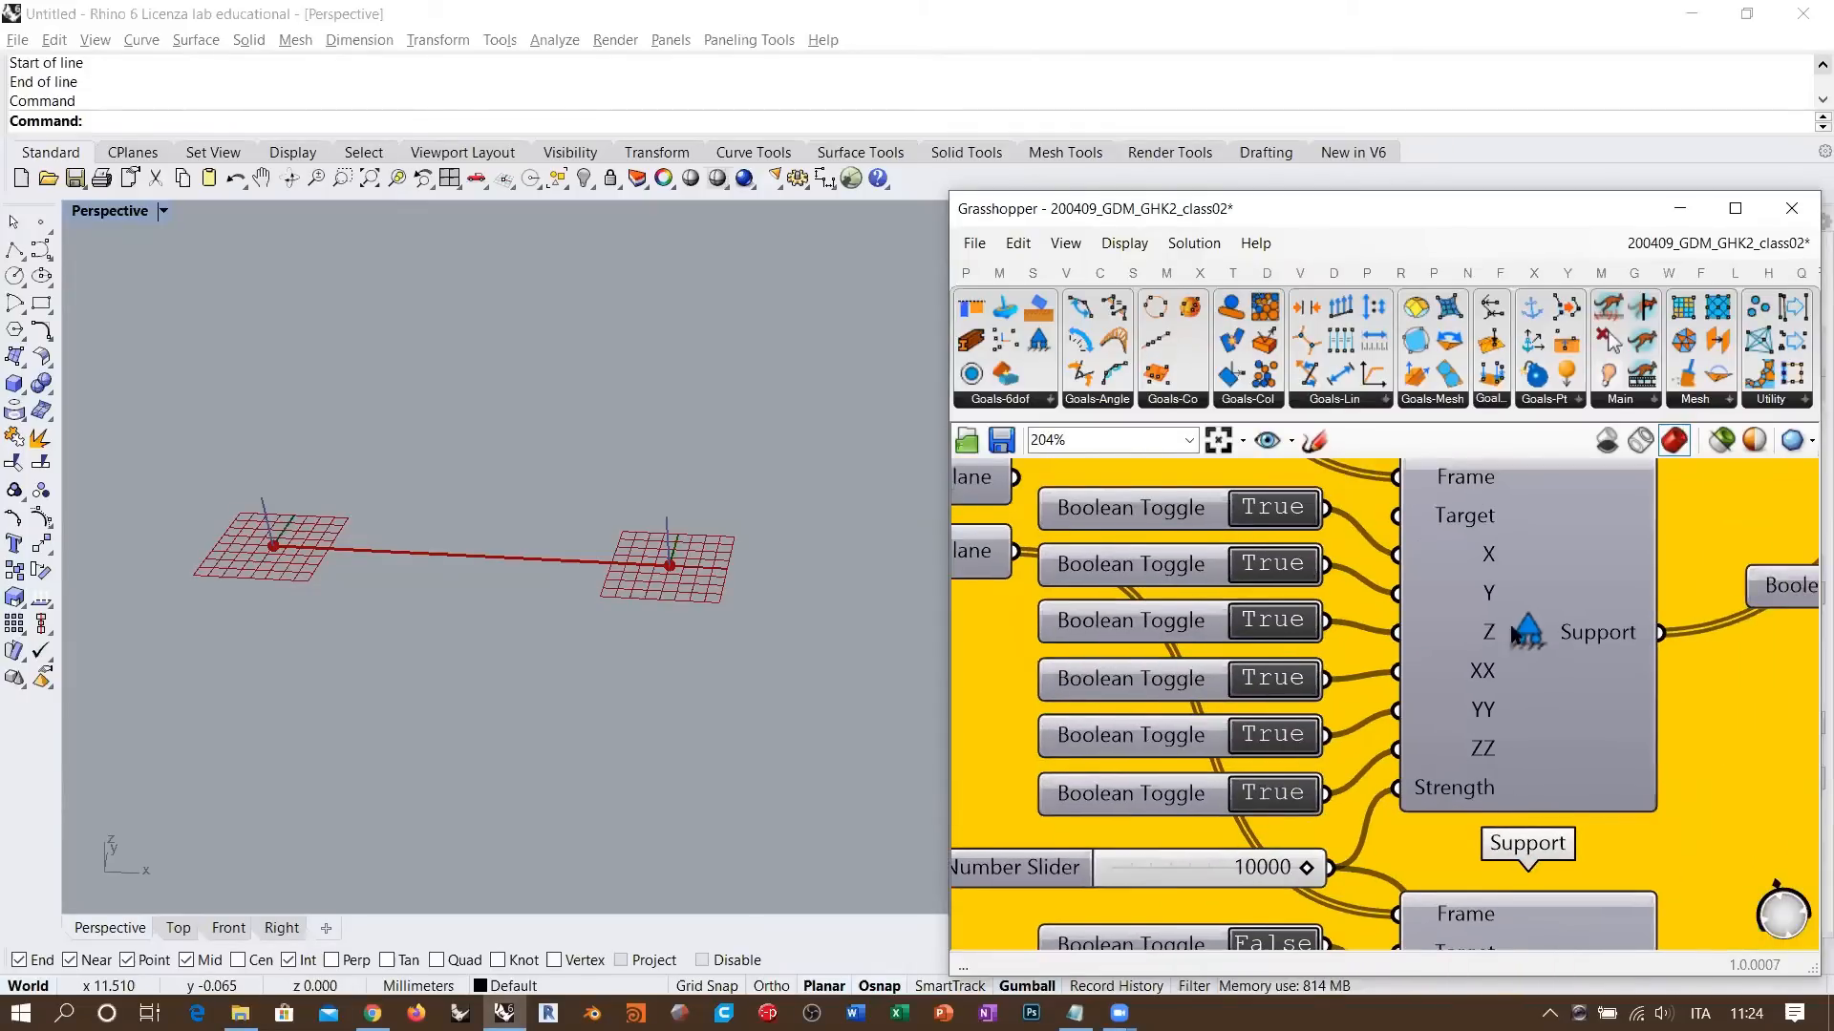
right_click_drag(1539, 664, 1453, 709)
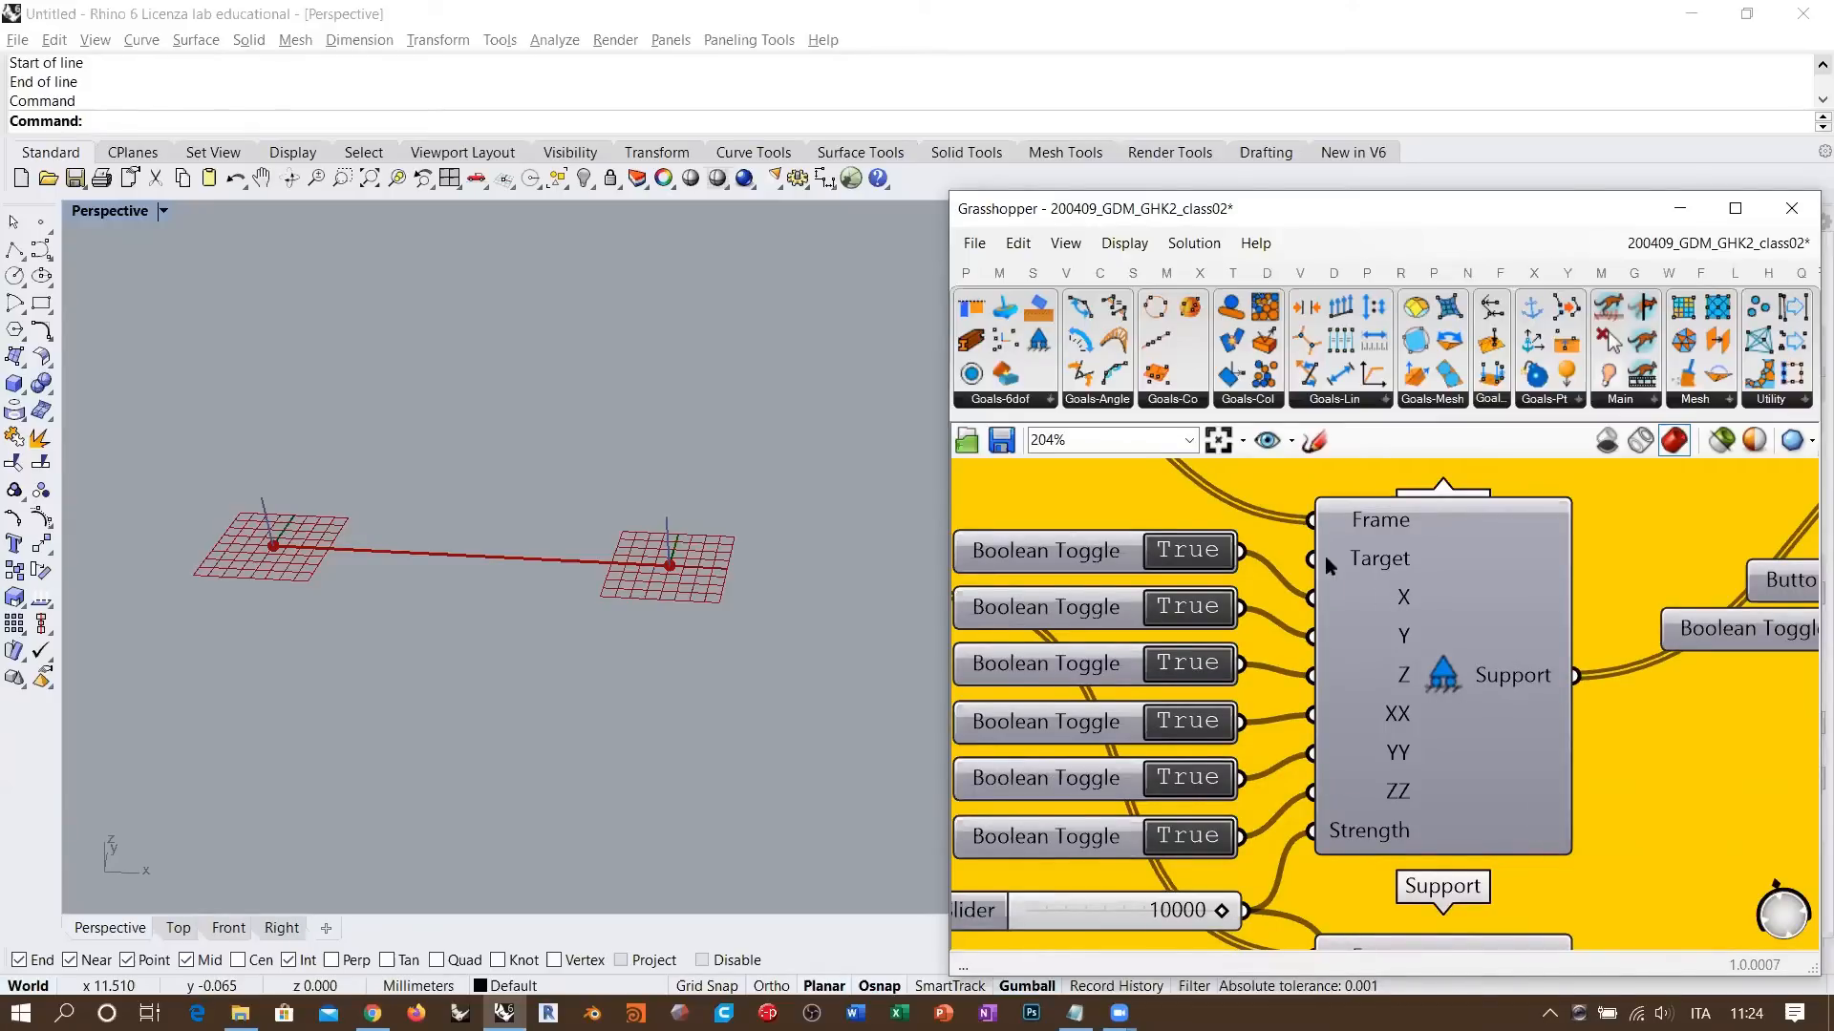
- Highlight the End Points component that supplies the XY Plane origins for the first Support's Frame, then deselect it
right_click_drag(1417, 604, 1647, 798)
scroll(1538, 723, "down", 2)
left_click(1038, 610)
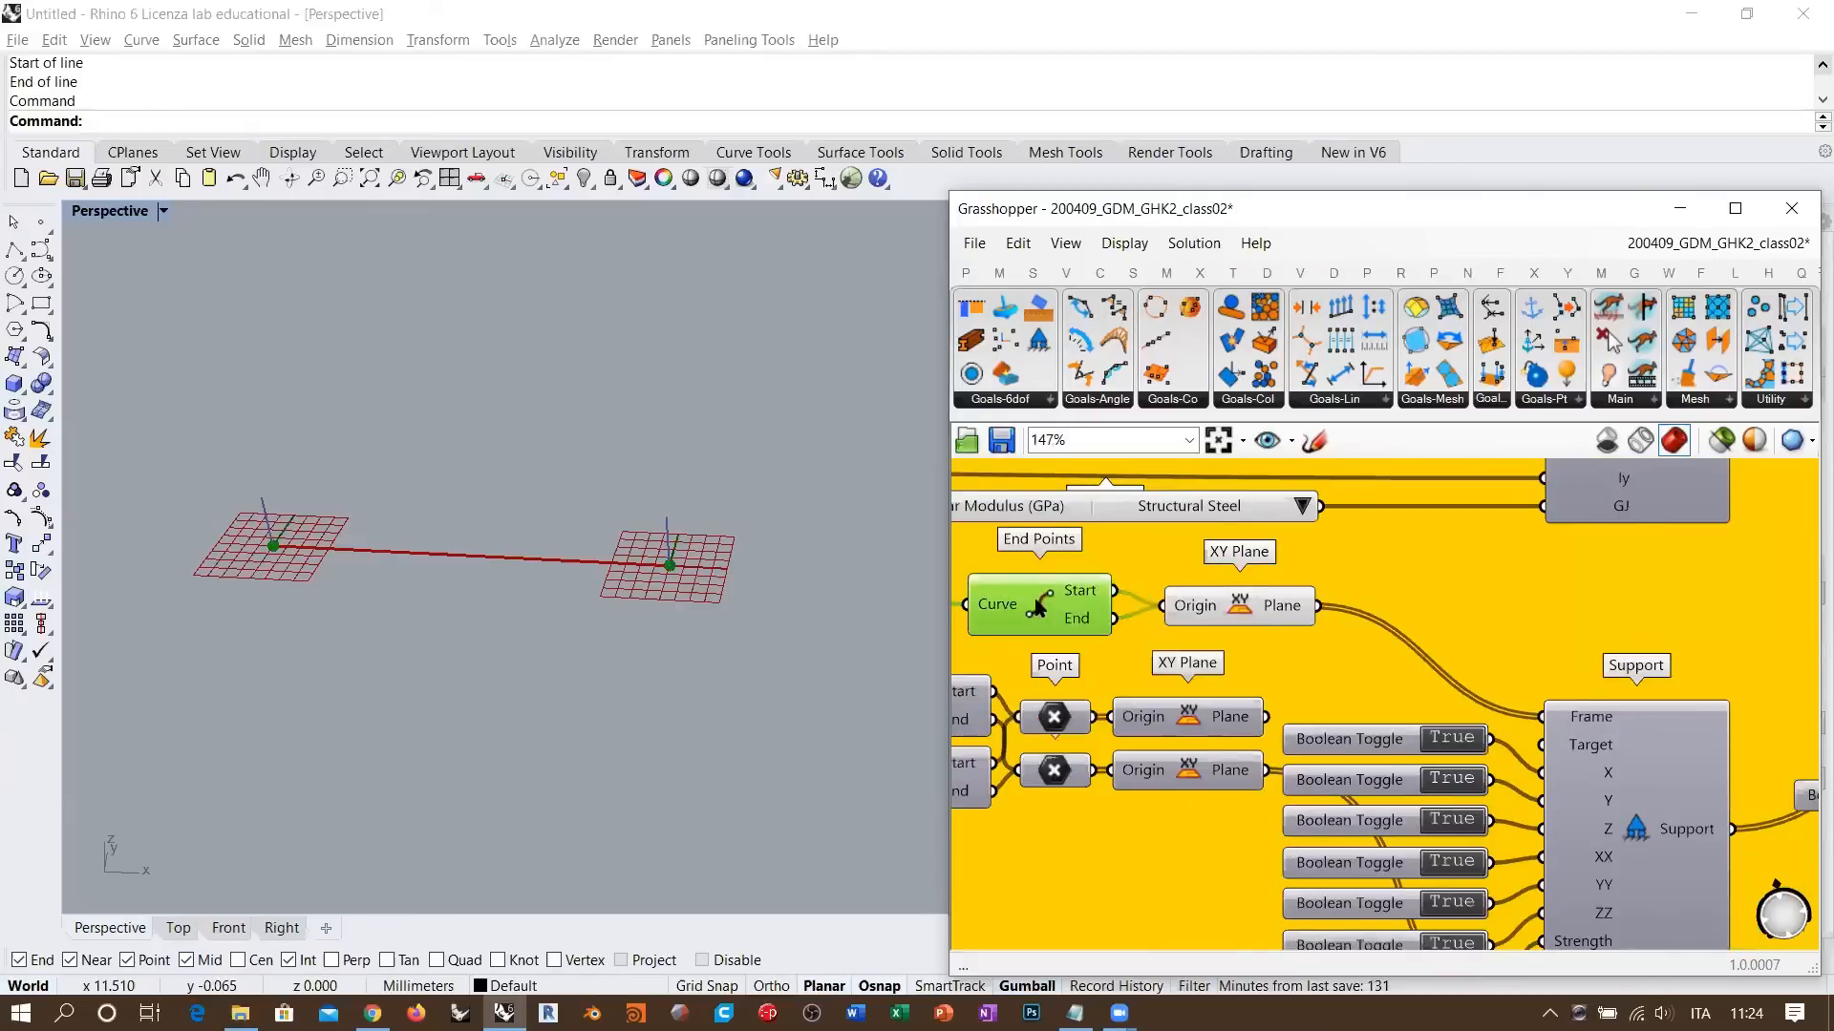
left_click(1041, 612)
right_click_drag(1621, 685, 1384, 705)
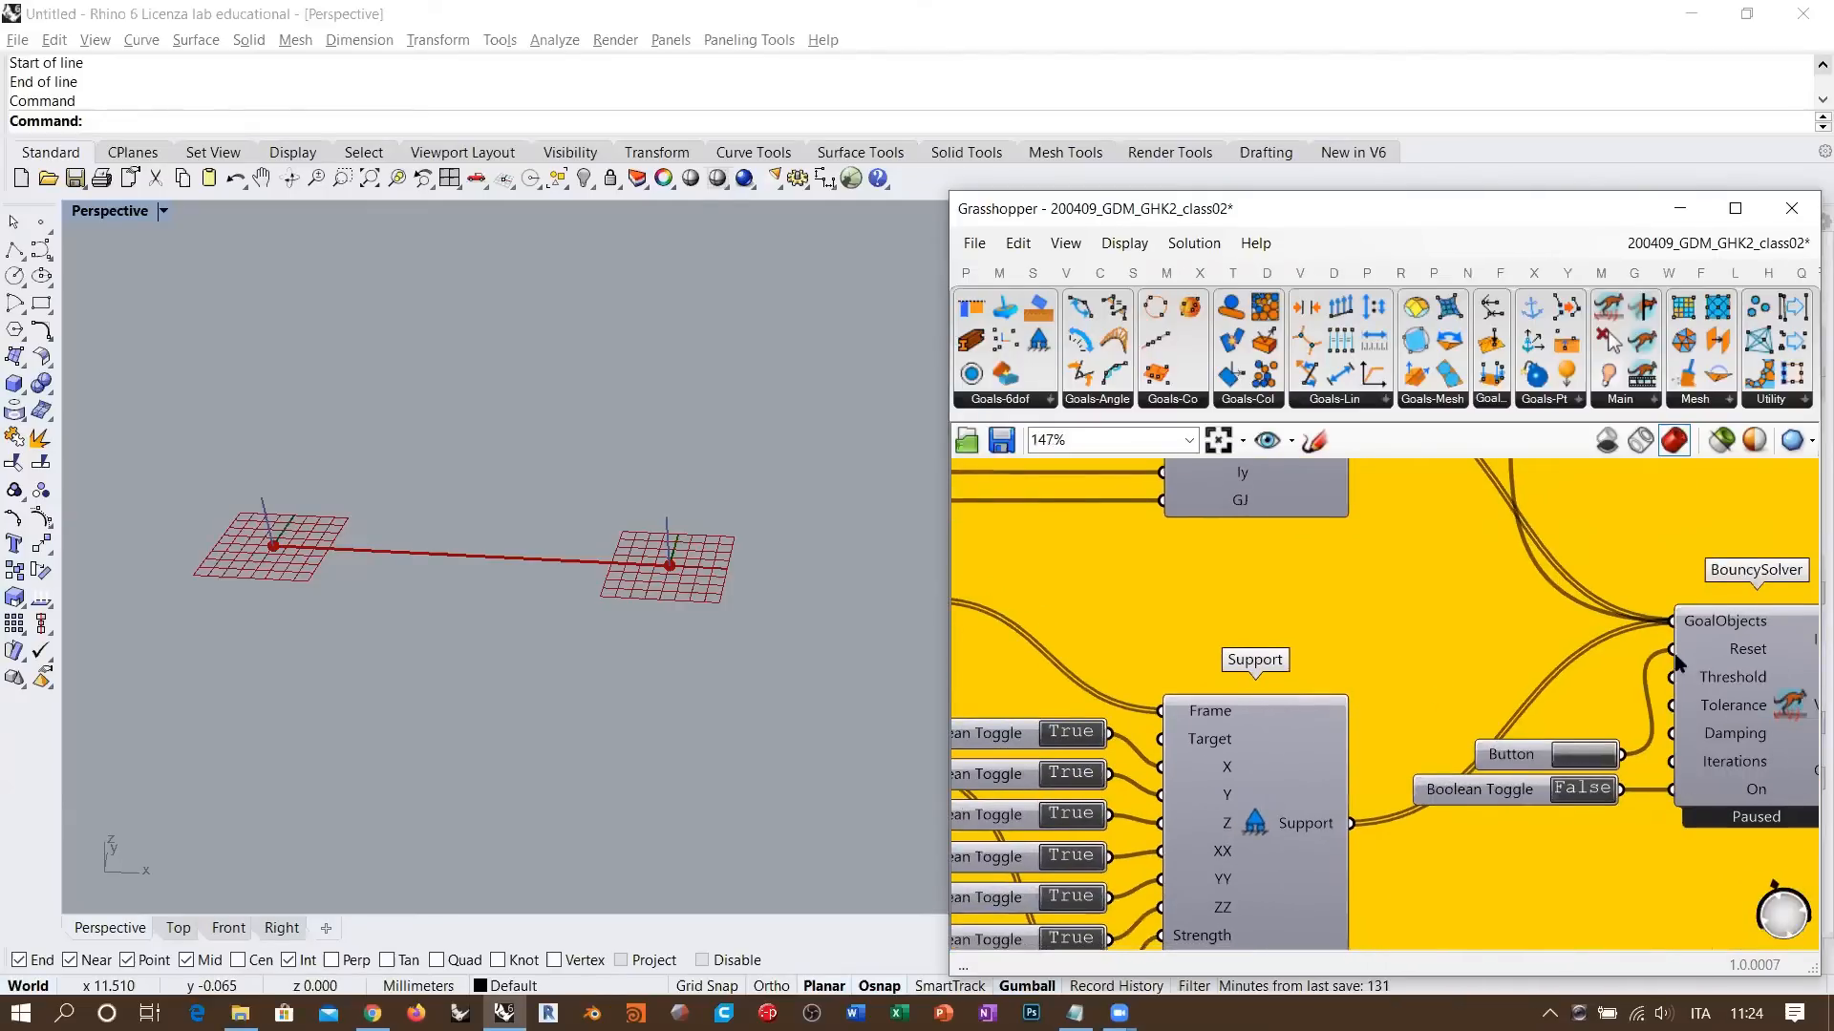
- Trace the first Support's output to the BouncySolver's GoalObjects input and review the upstream components
right_click_drag(1680, 659, 1542, 711)
scroll(1433, 669, "down", 5)
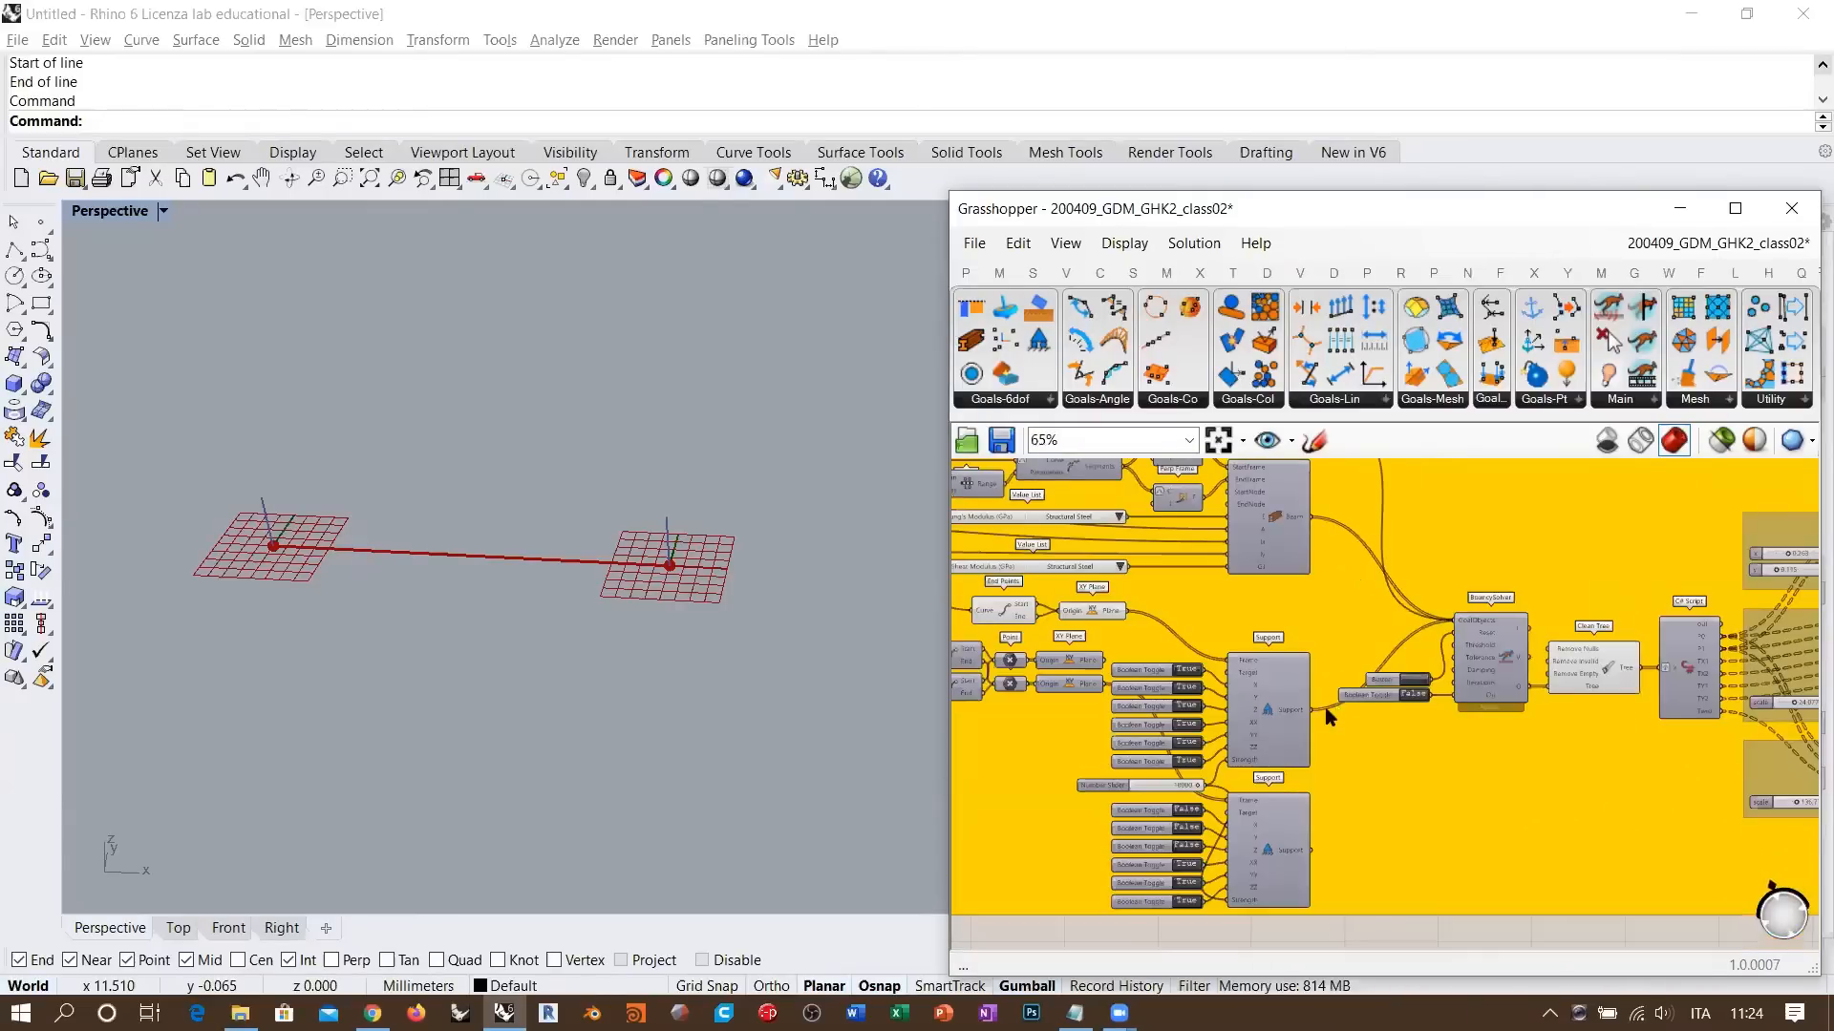
right_click_drag(1401, 724, 1510, 716)
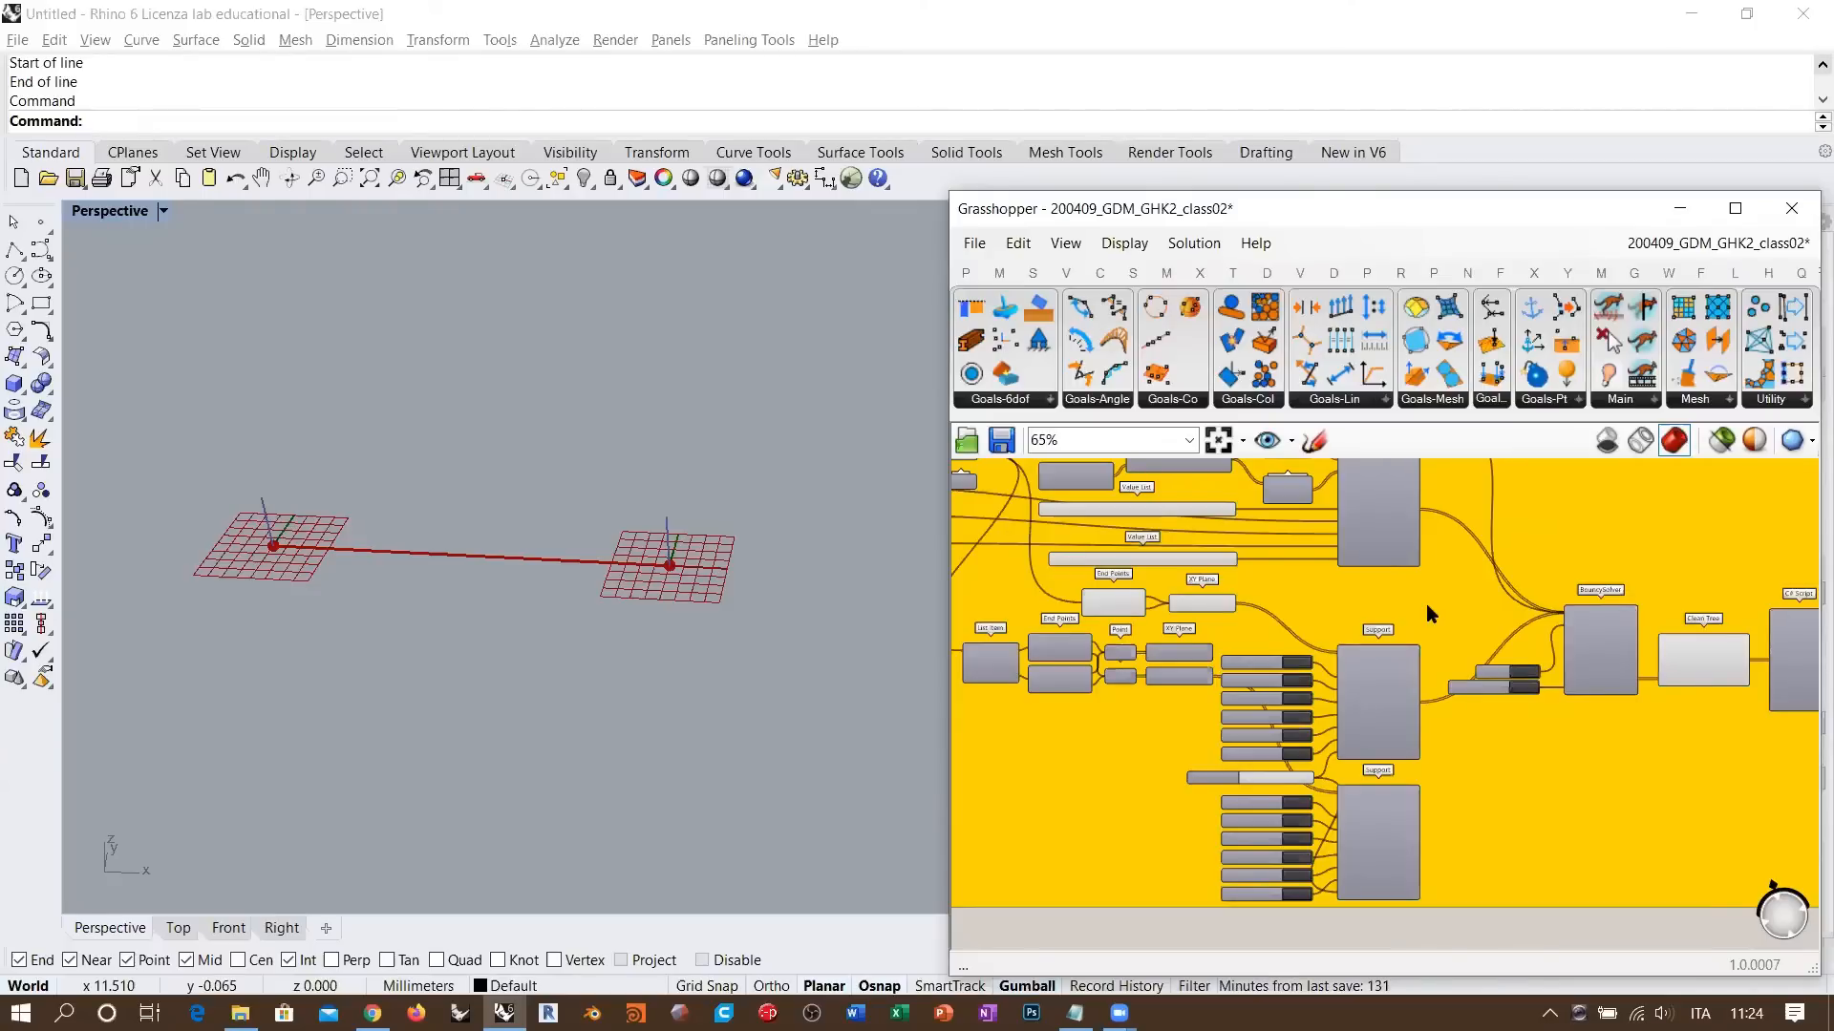
right_click_drag(1108, 537, 1171, 554)
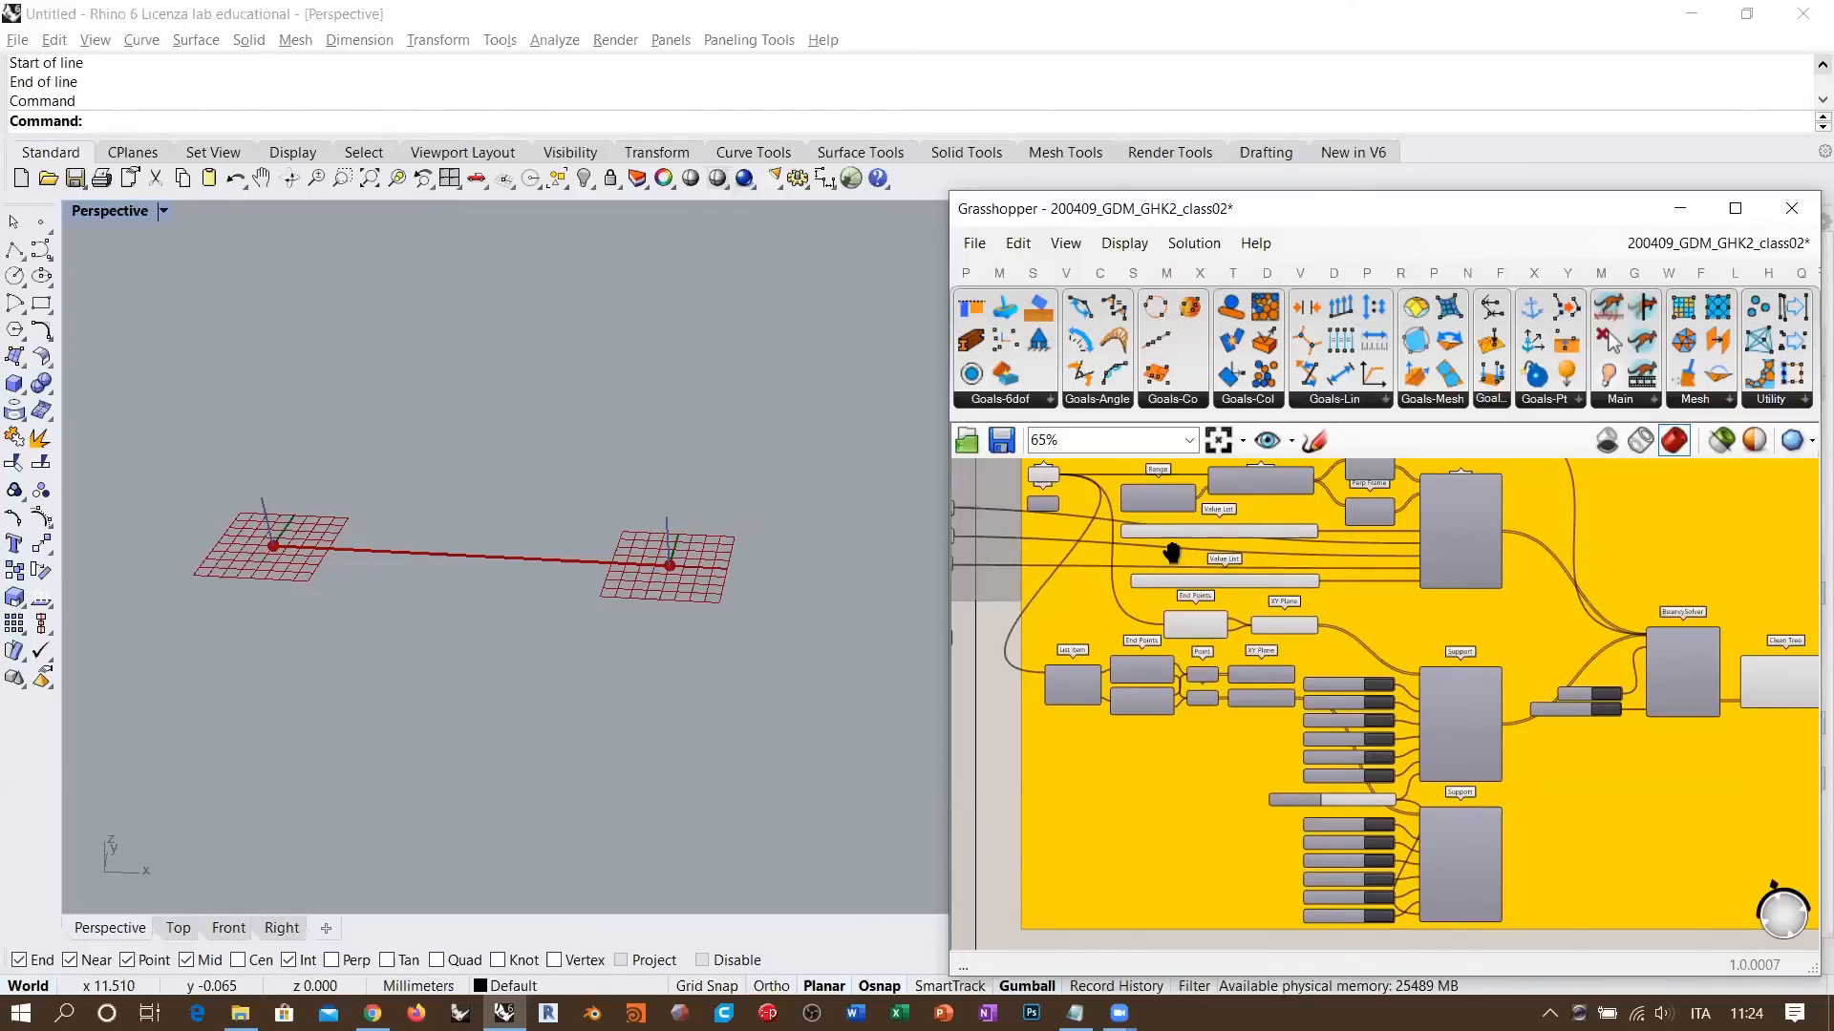
right_click_drag(1172, 554, 1255, 577)
- Preview the second Line parameter's frame geometry instead of the single beam line and highlight it in the viewport
scroll(1285, 546, "up", 5)
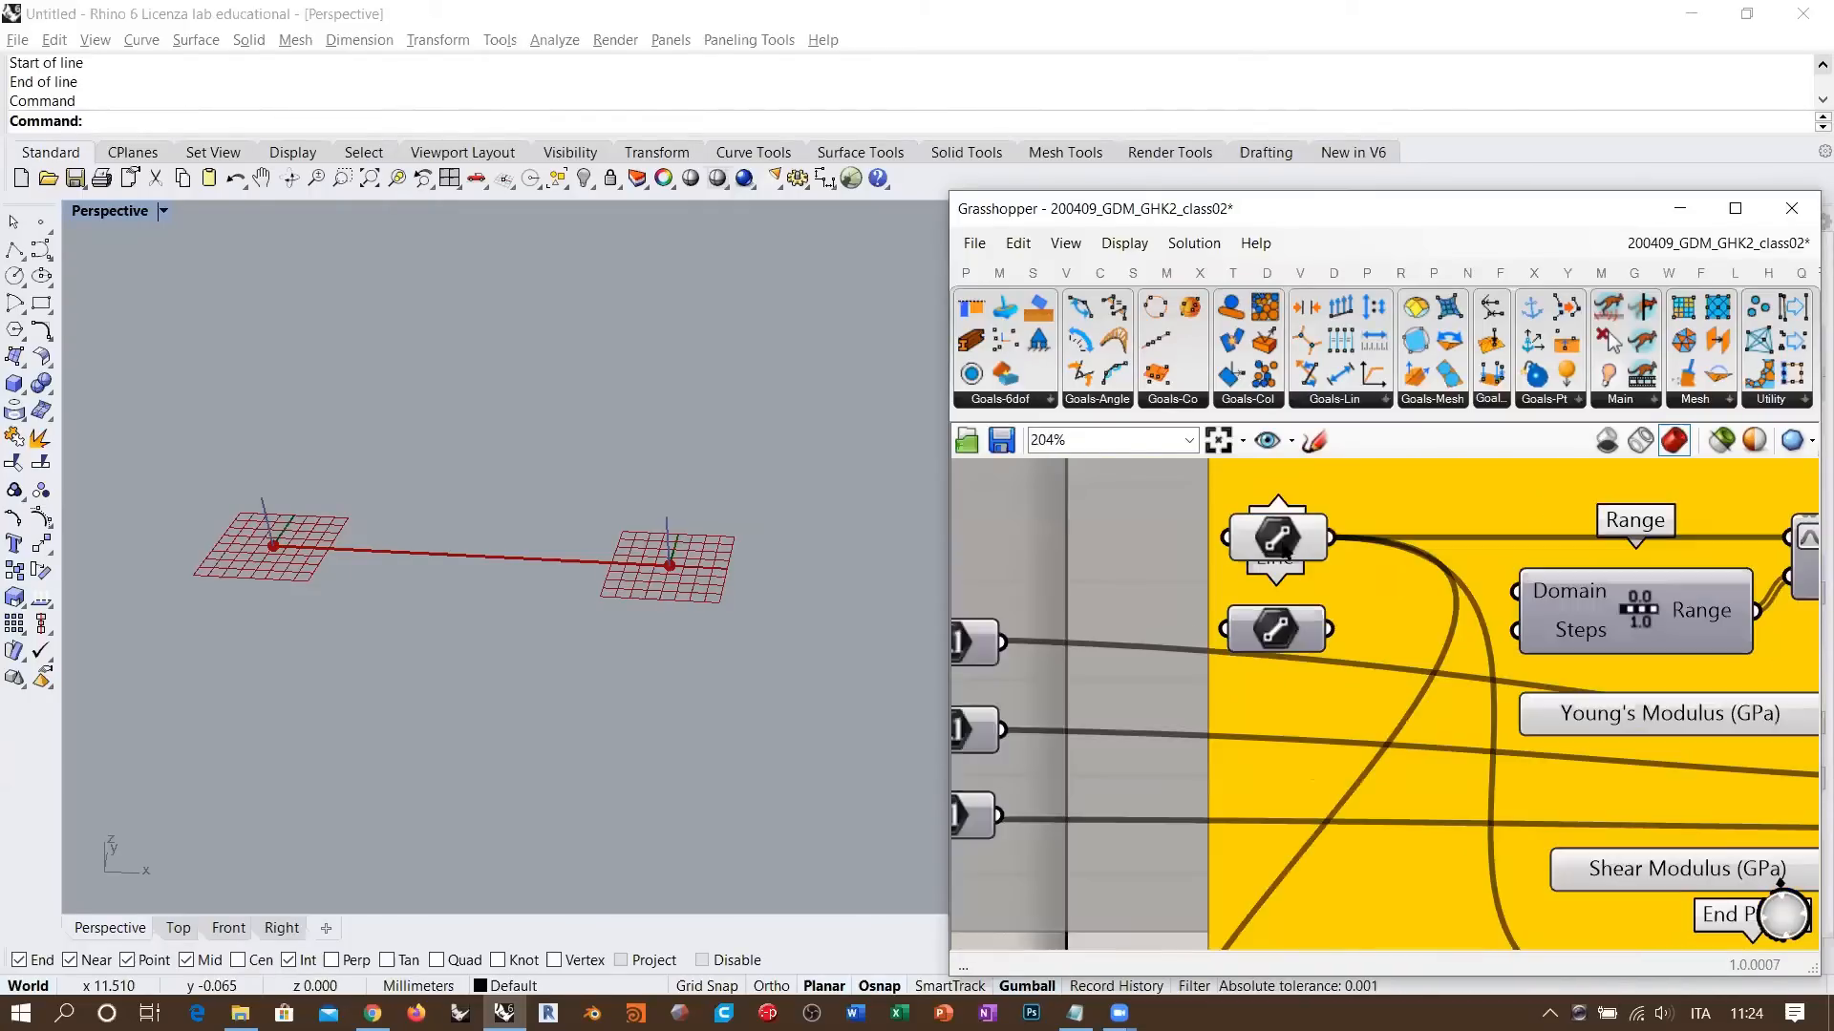
left_click(1279, 633)
mouse_move(793, 541)
right_mouse_down()
mouse_move(783, 580)
mouse_move(767, 551)
right_mouse_up()
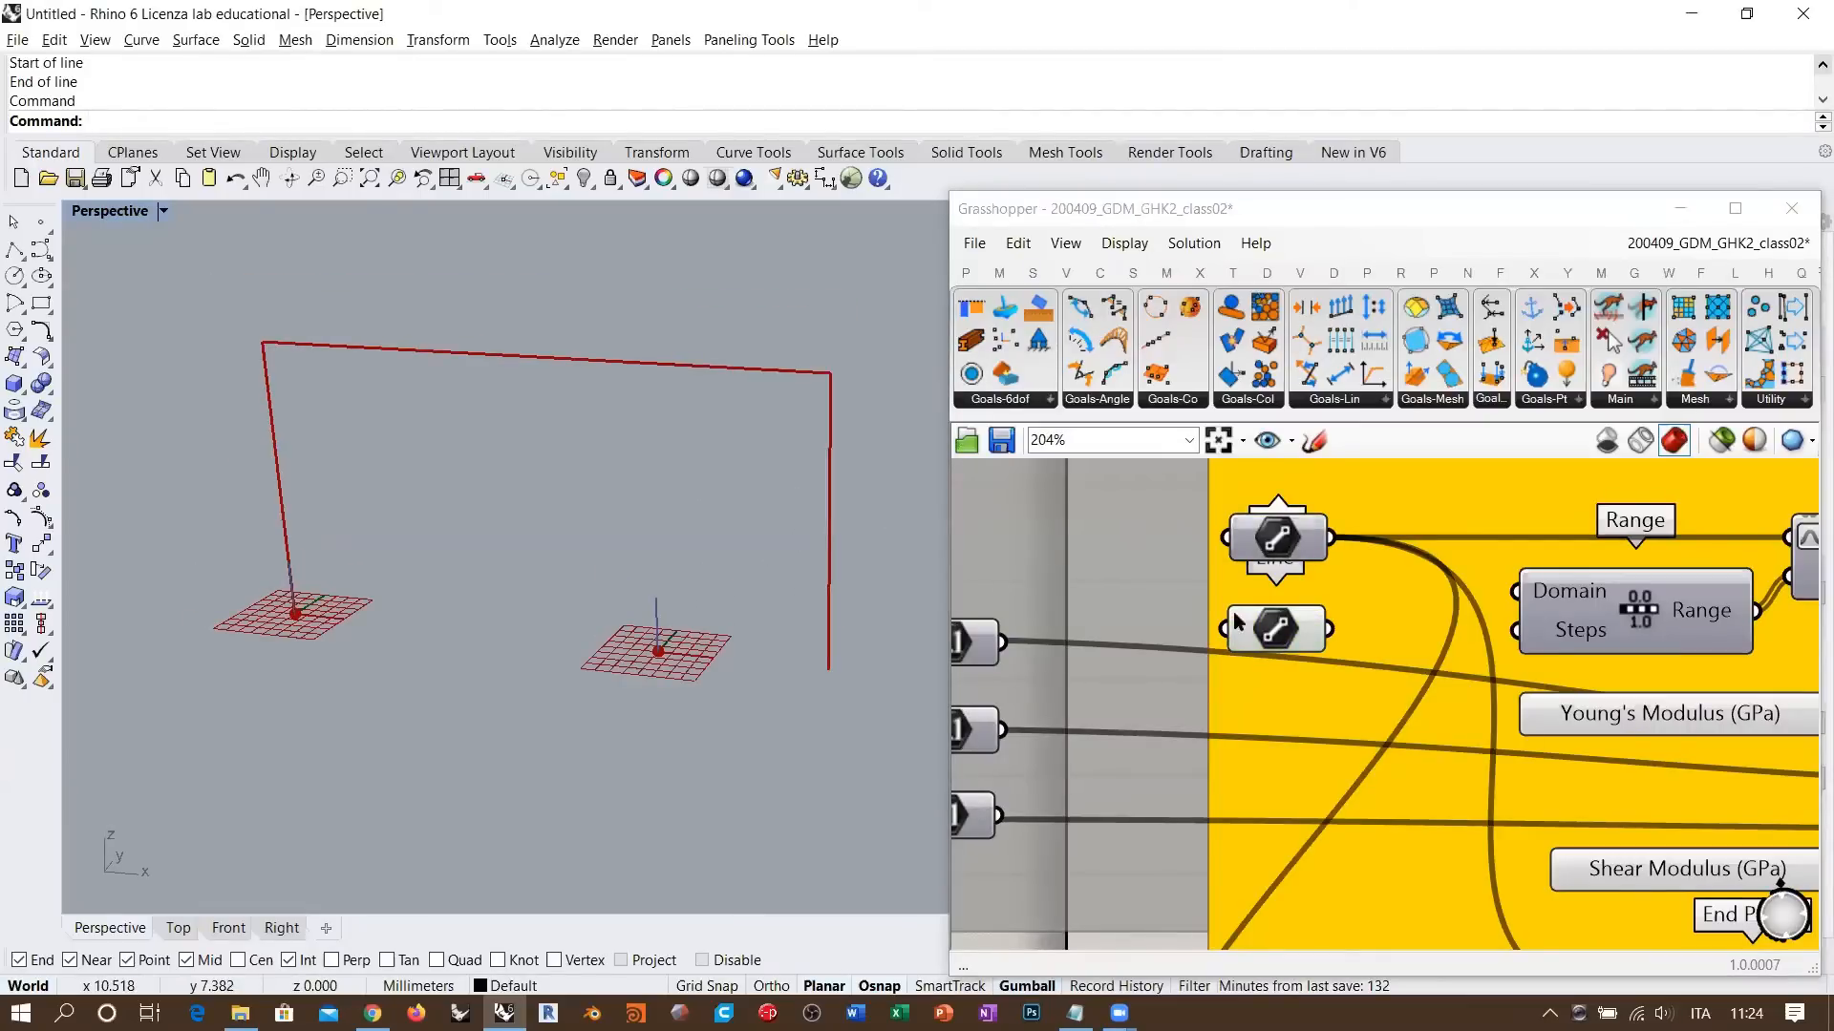
left_click(1284, 638)
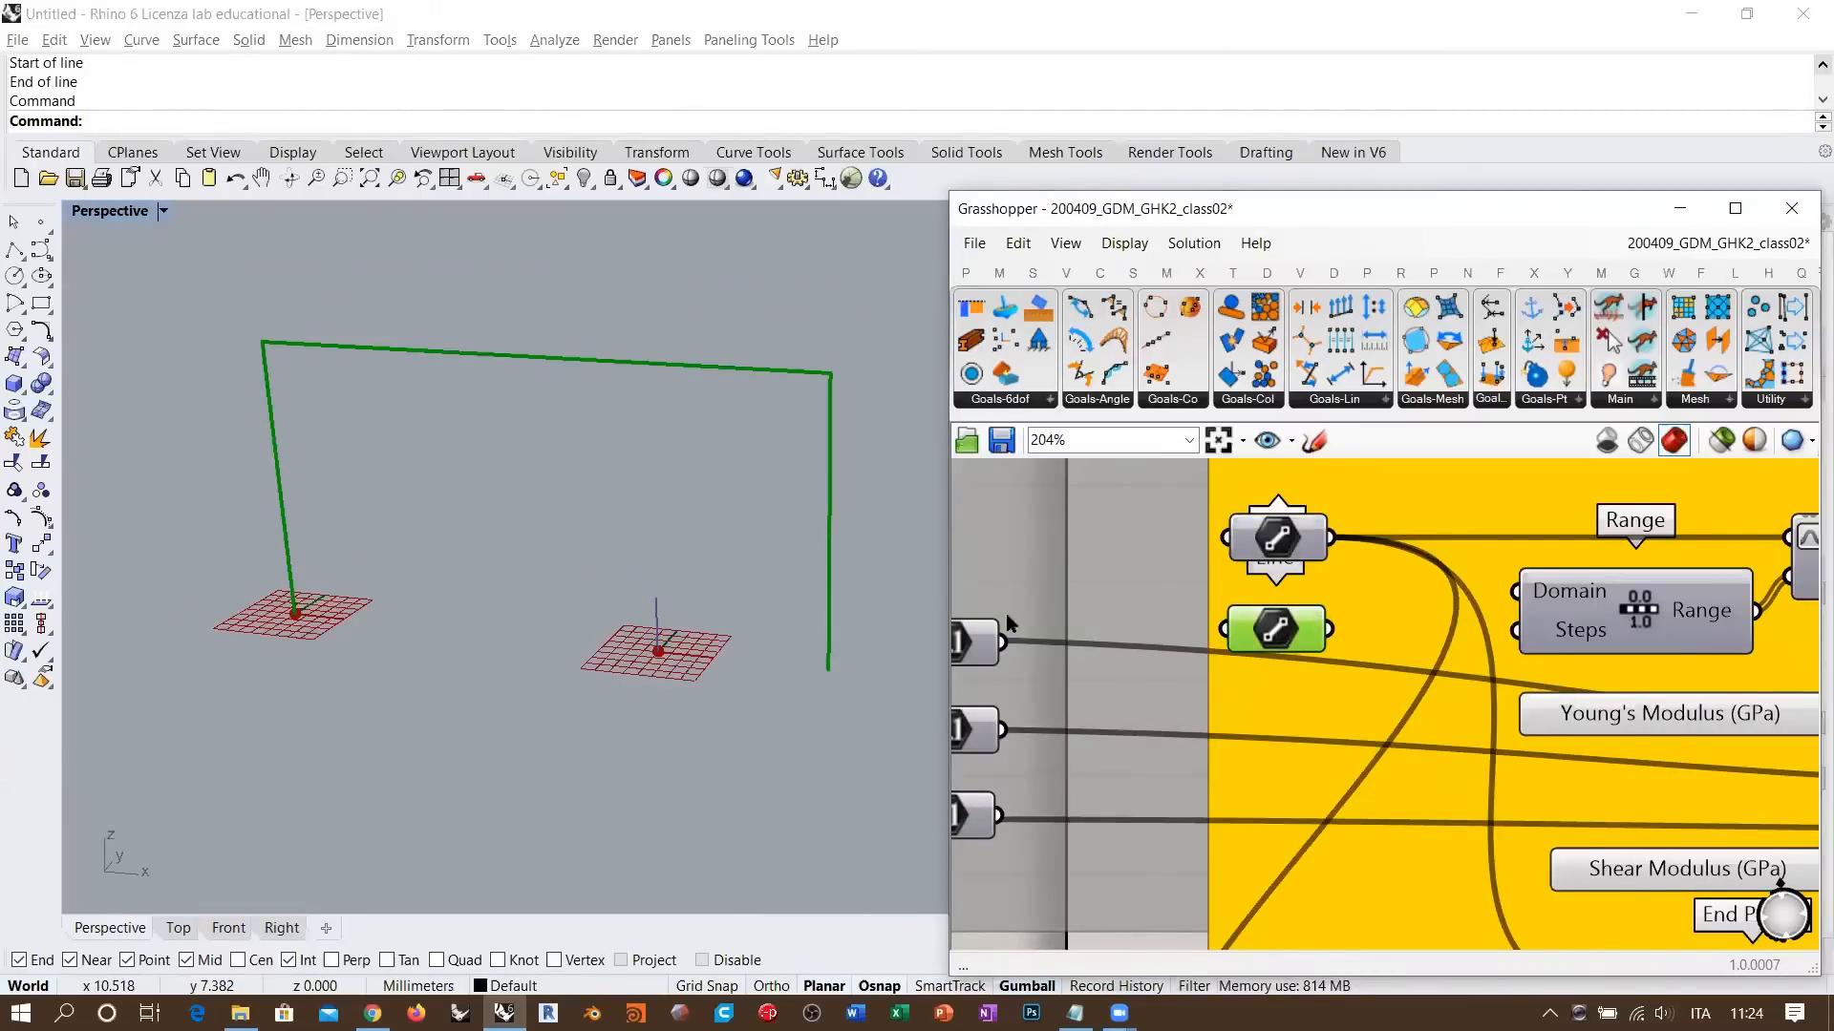
left_click(1280, 631)
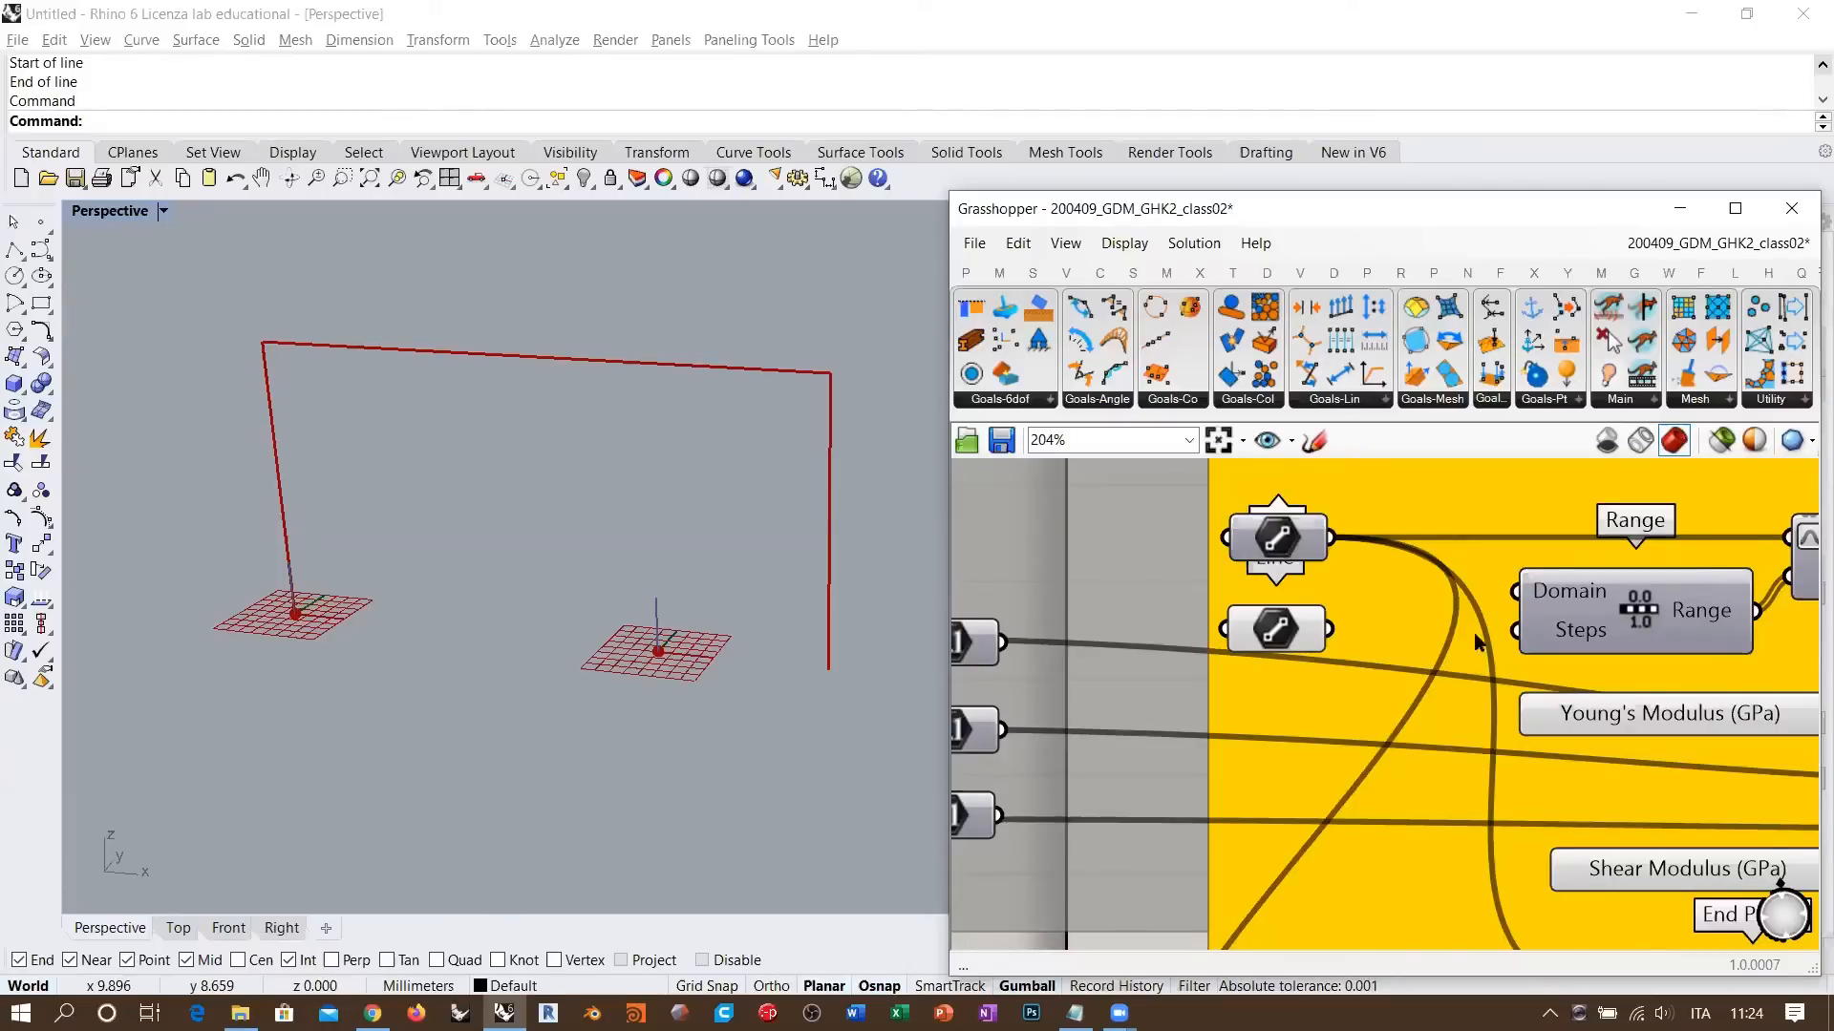
- Review the Beam component together with the Shatter and Perp Frame components feeding its StartFrame and EndFrame inputs
right_click_drag(1631, 665, 1427, 639)
scroll(1617, 587, "down", 4)
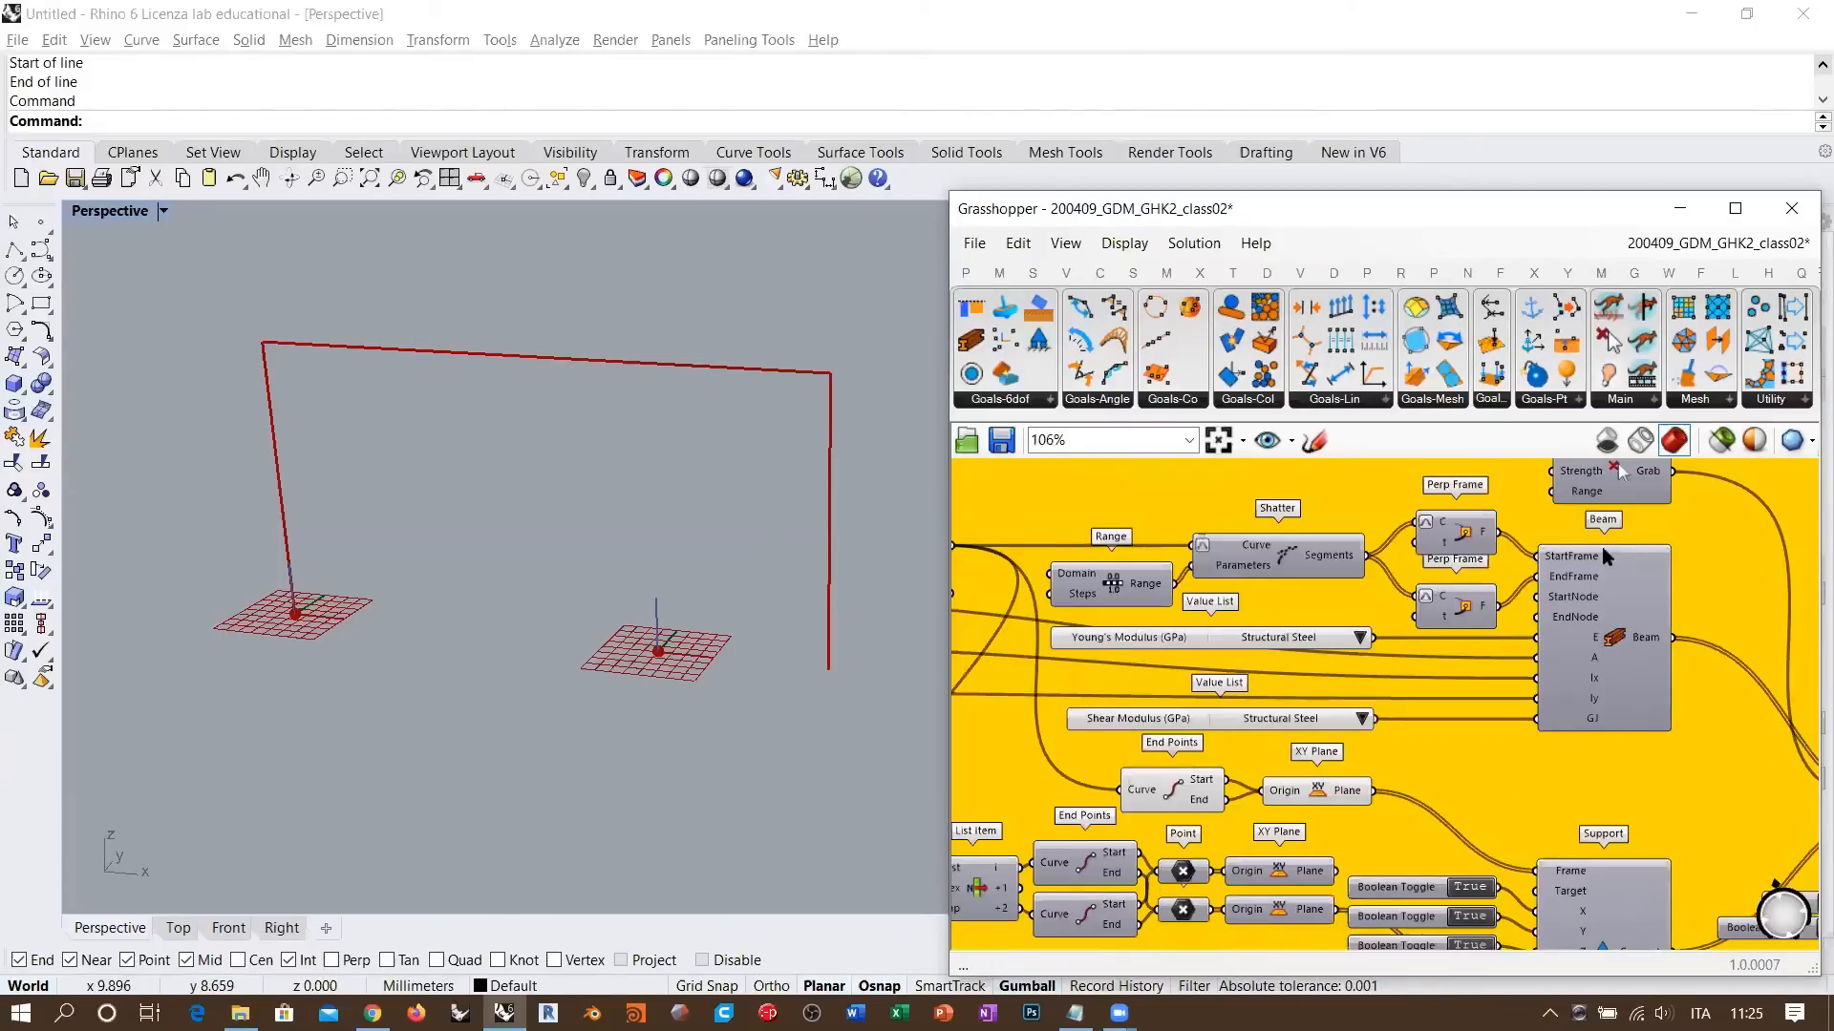
scroll(1607, 556, "up", 2)
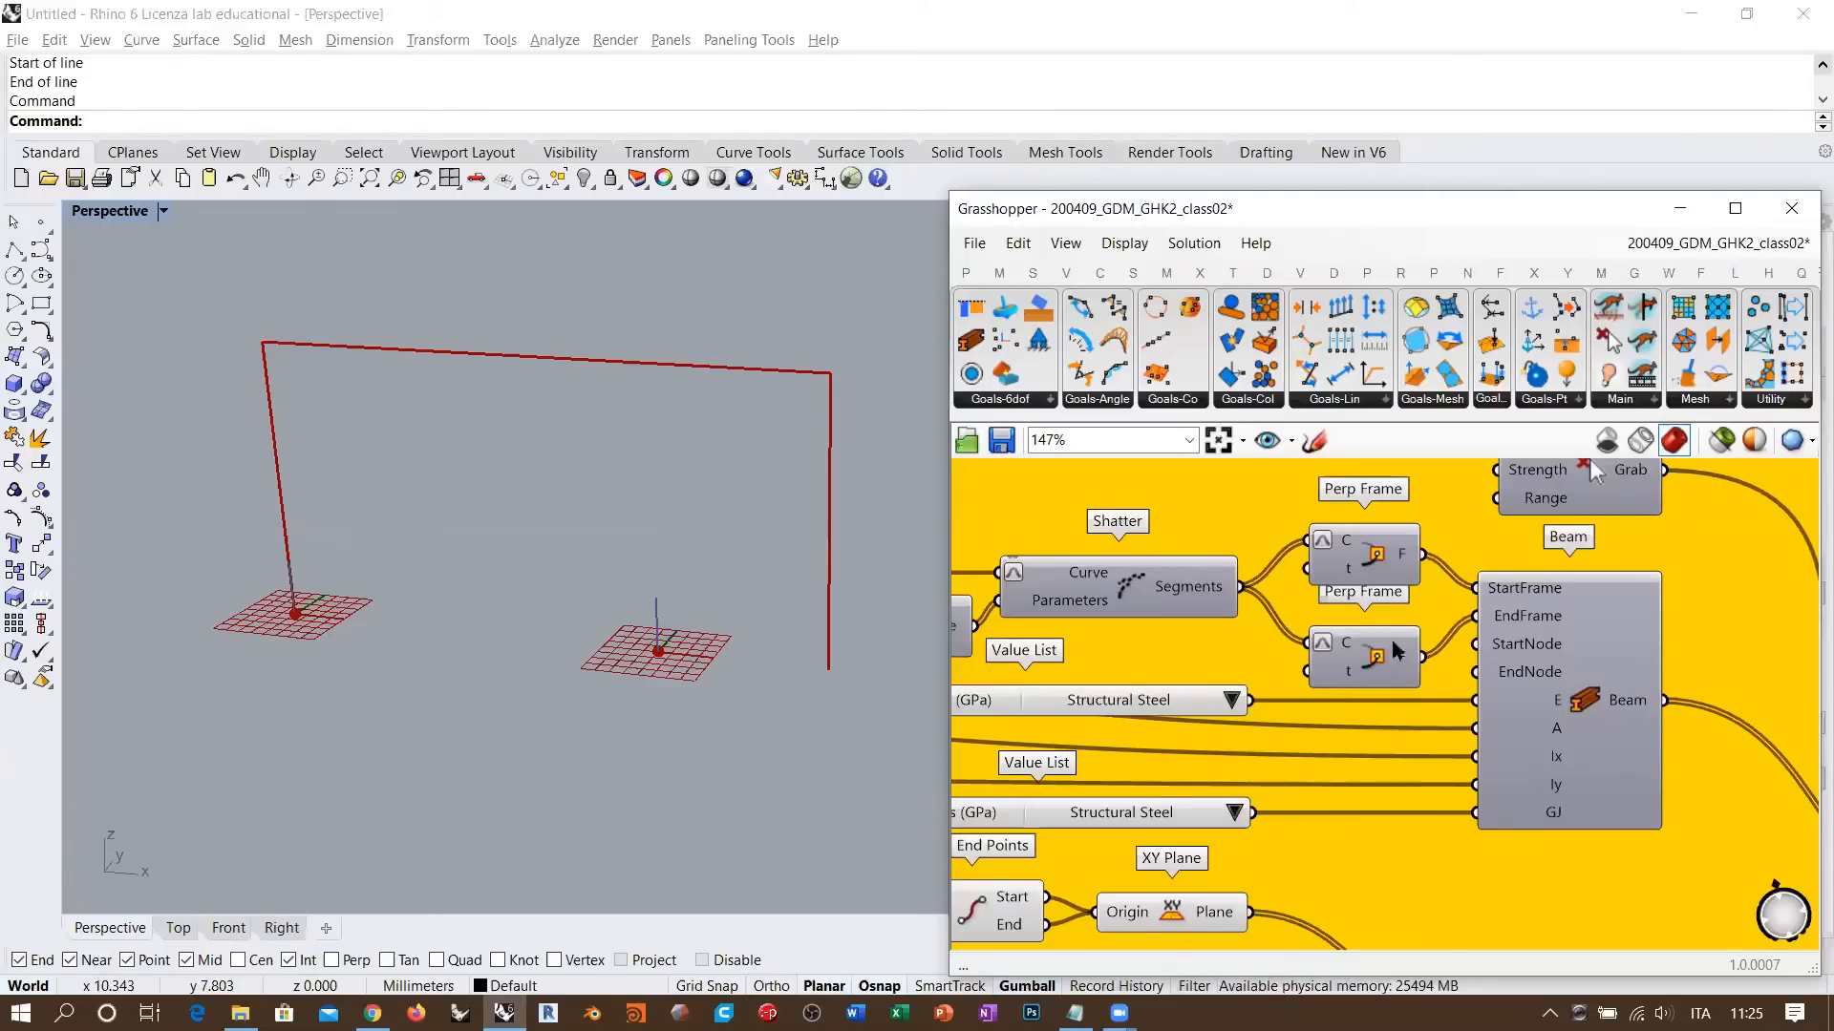
- Turn off the second Line parameter's preview and turn the first Line parameter's preview back on
scroll(1396, 651, "down", 4)
right_click_drag(1154, 606, 1200, 596)
left_click(1156, 606)
key("ctrl+q")
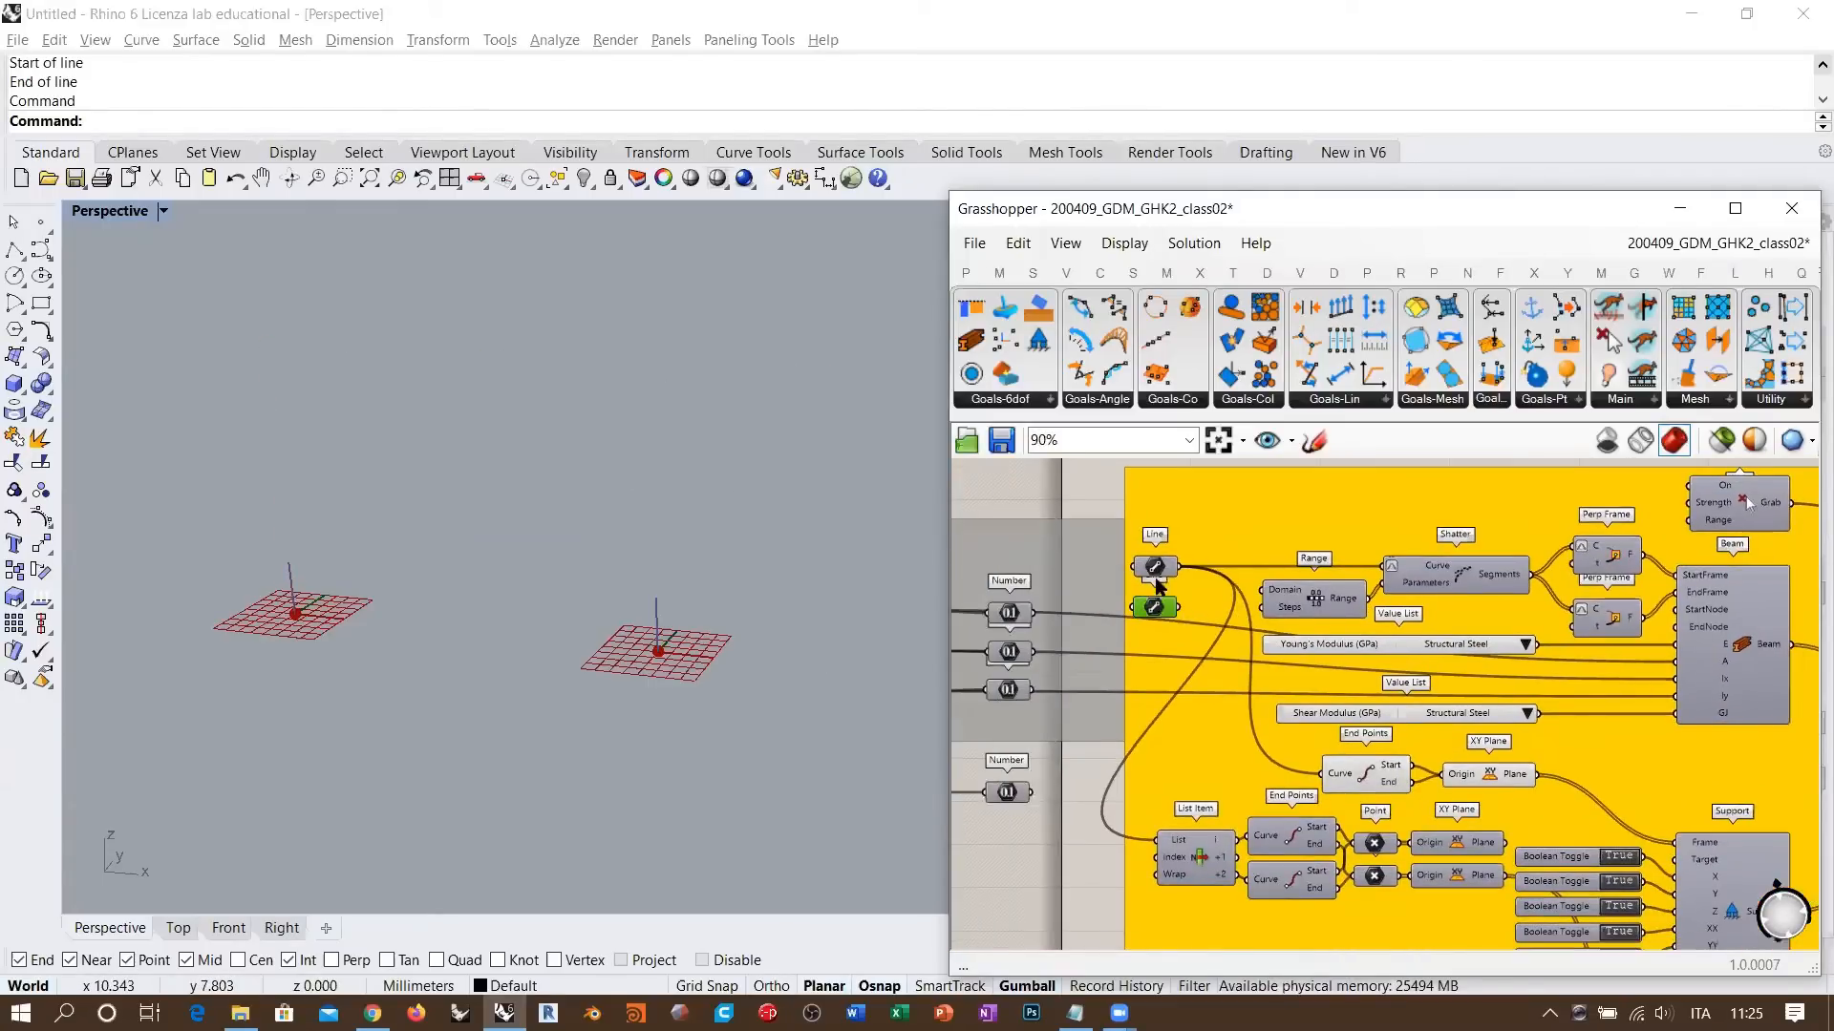
left_click(1157, 570)
key("ctrl+q")
left_click(1459, 686)
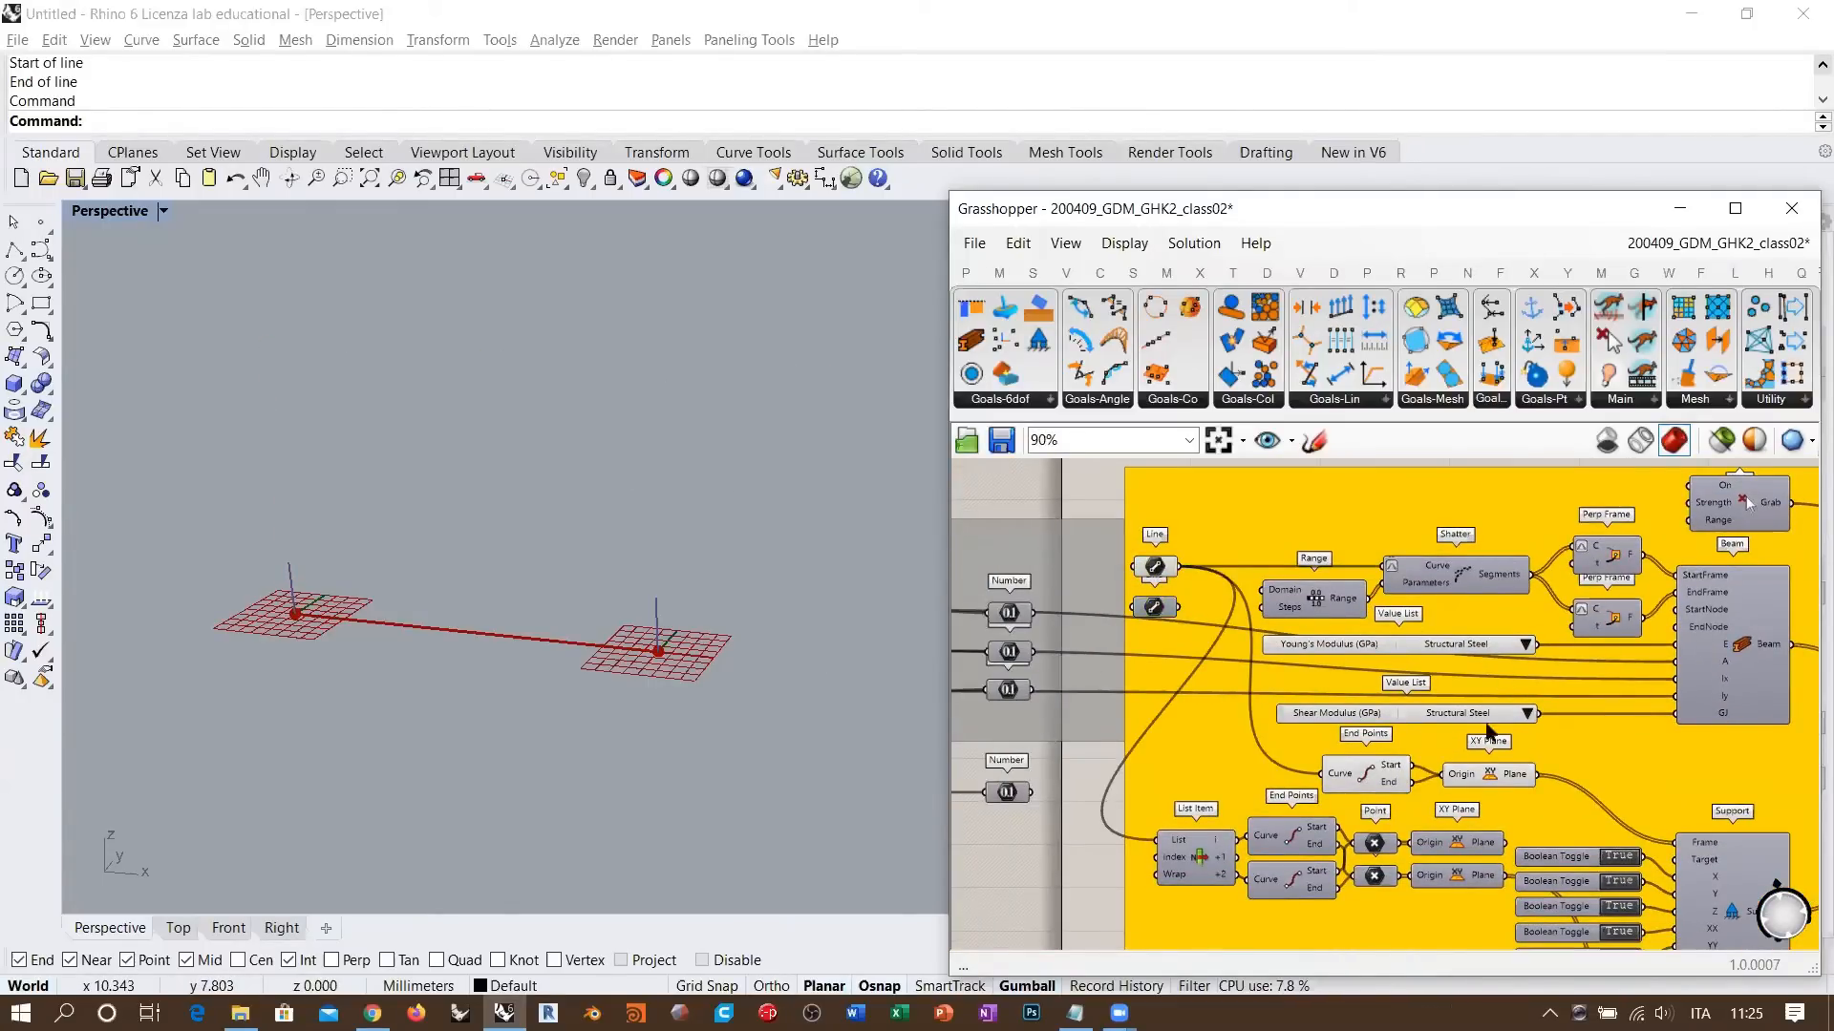
- Survey the definition from the Support components through BouncySolver to the three C# Script preview groups at its end
right_click_drag(1472, 686, 1398, 580)
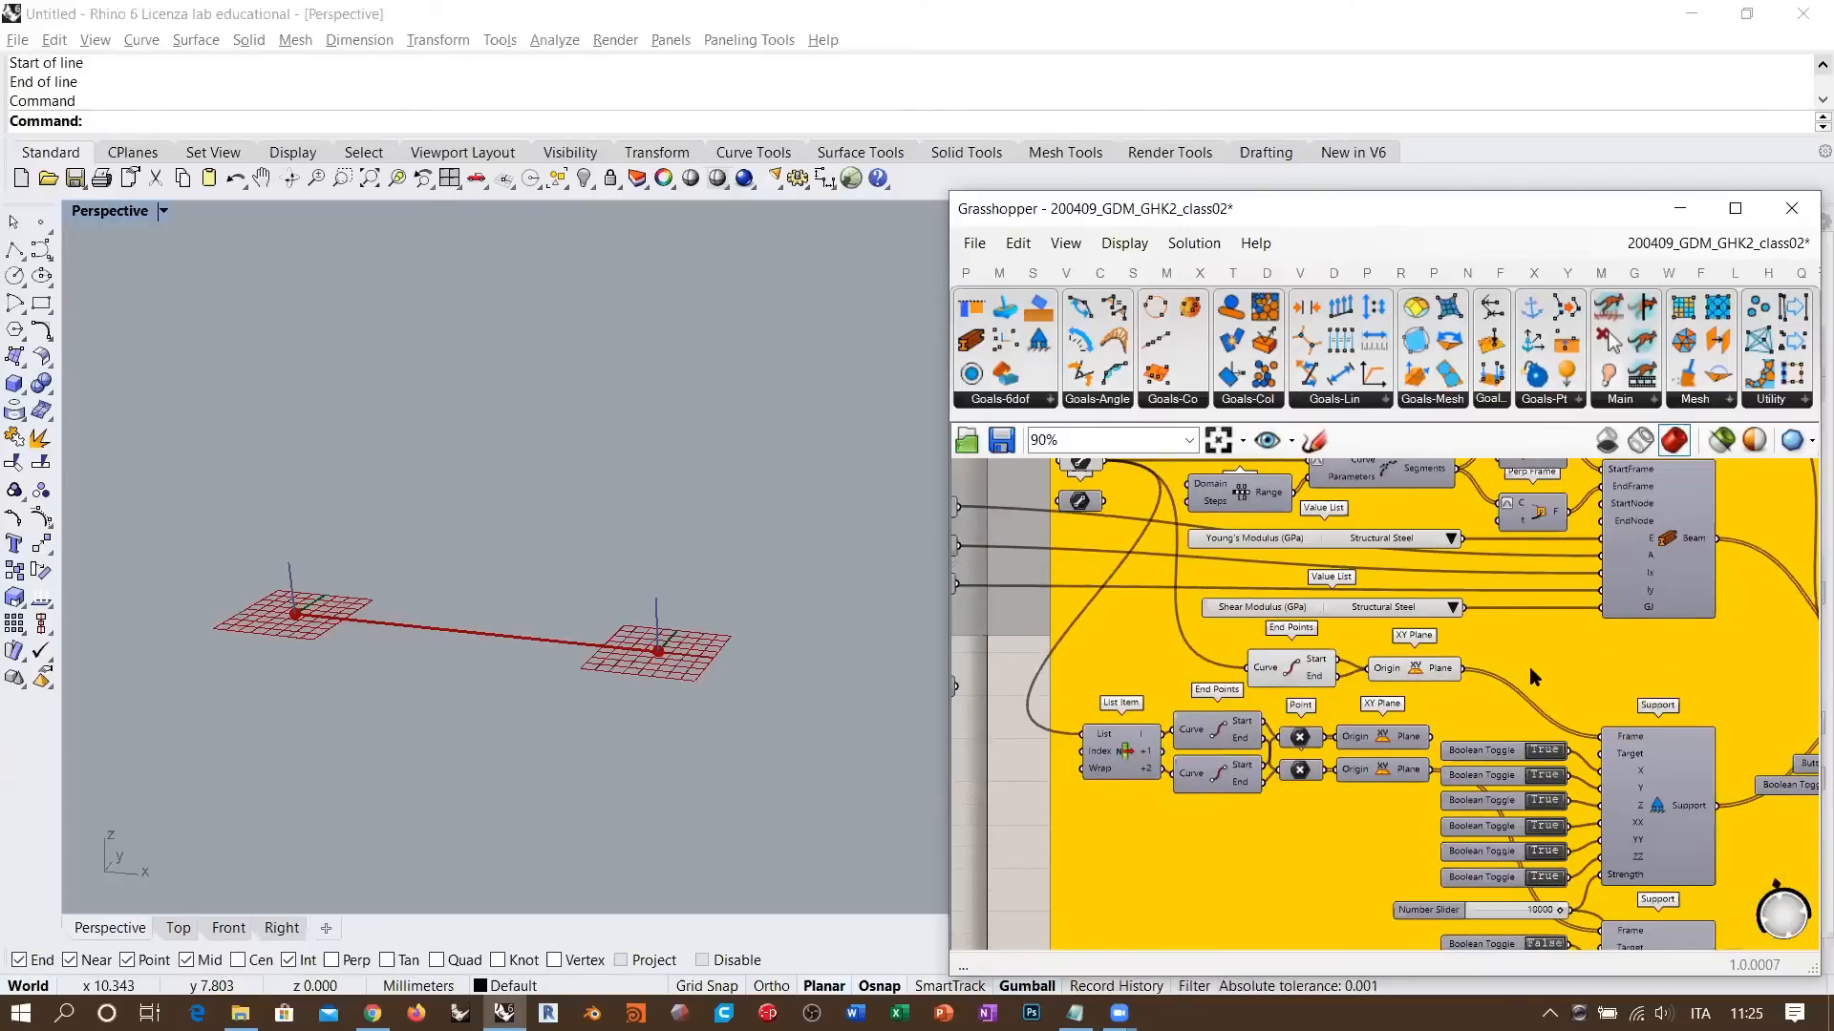
right_click_drag(1549, 642, 1269, 655)
scroll(1269, 655, "down", 2)
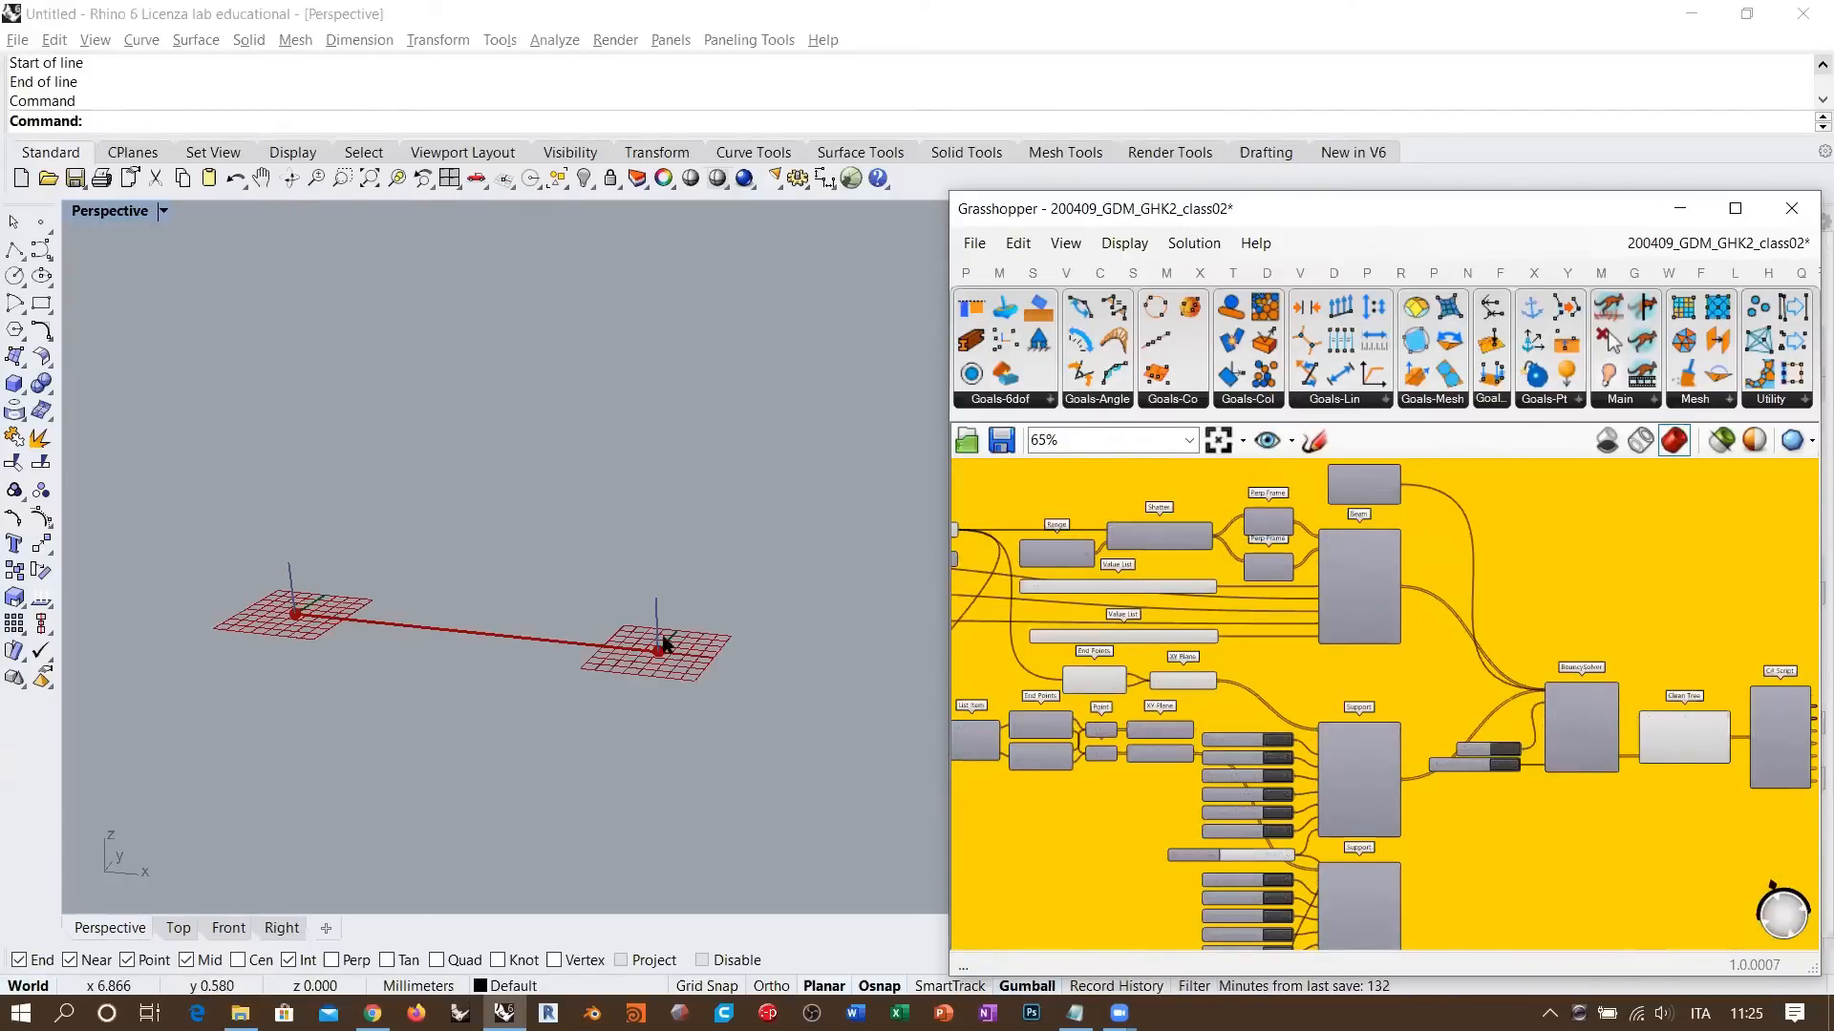
right_click_drag(621, 577, 566, 614)
right_click_drag(1394, 705, 958, 678)
scroll(1495, 738, "down", 1)
right_click_drag(1495, 738, 1395, 751)
right_click_drag(1485, 907, 1467, 853)
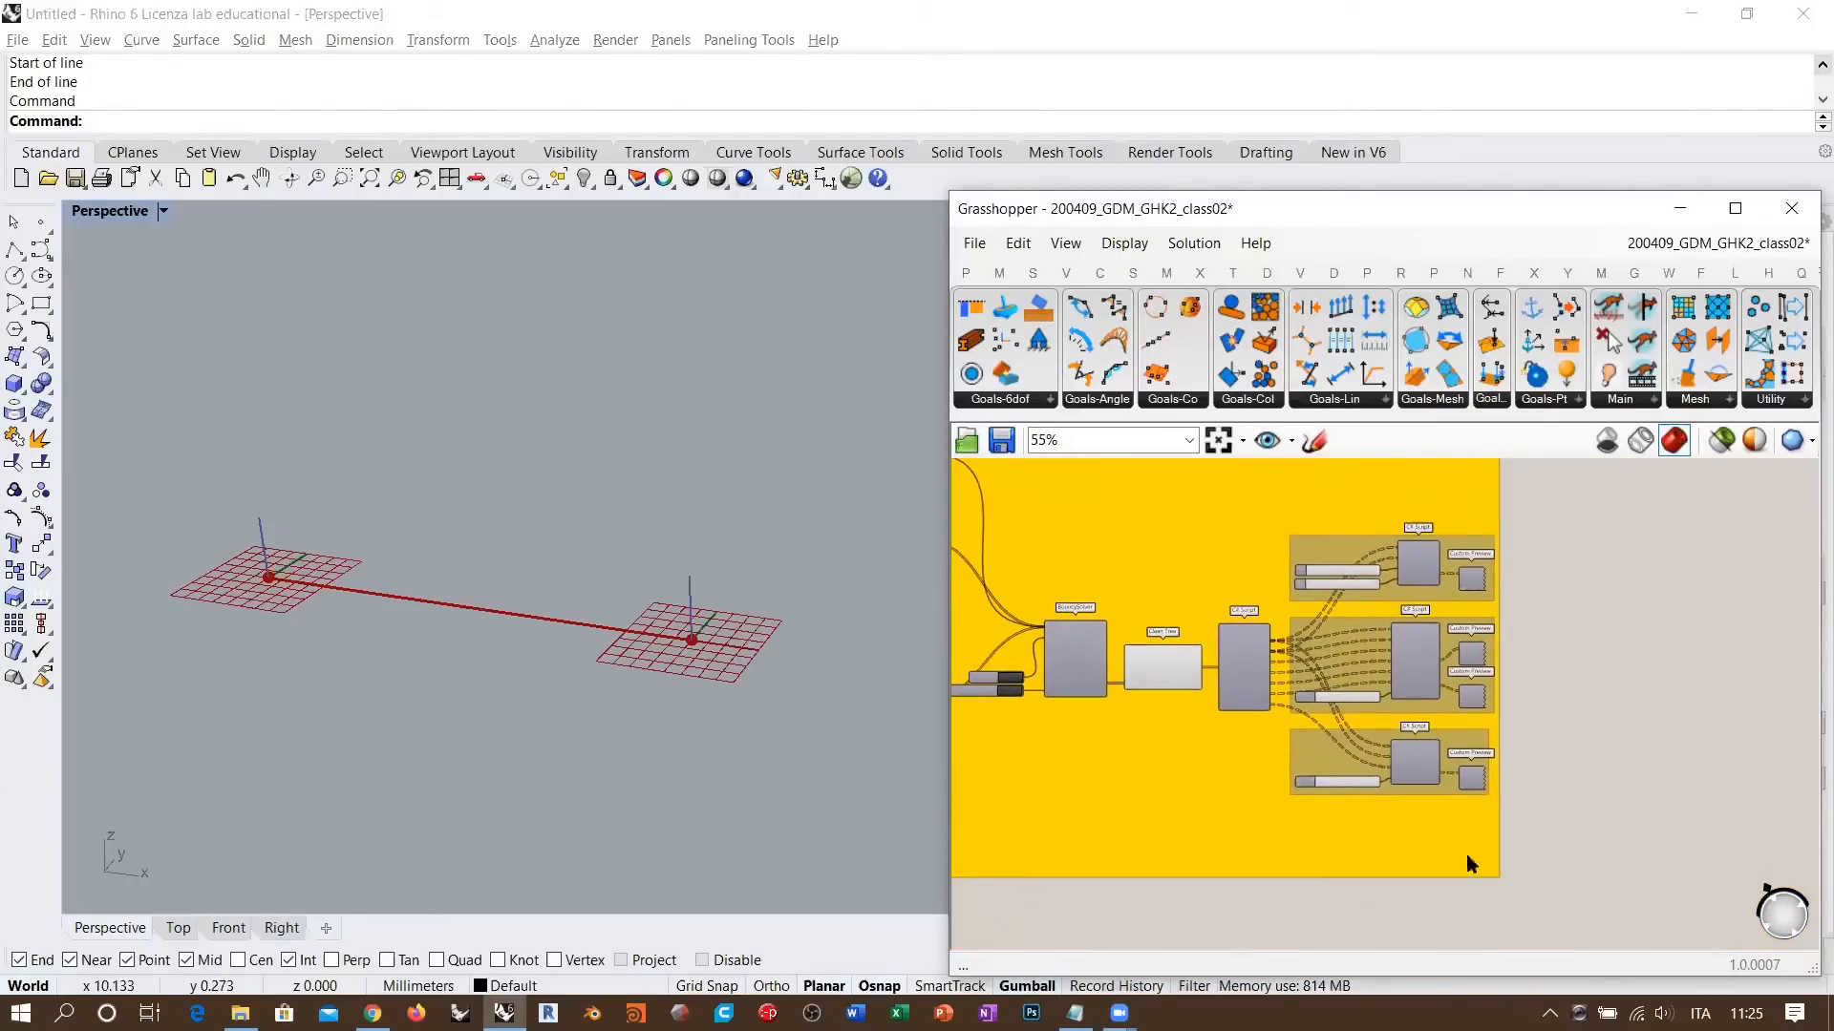
left_click_drag(1454, 918, 1621, 558)
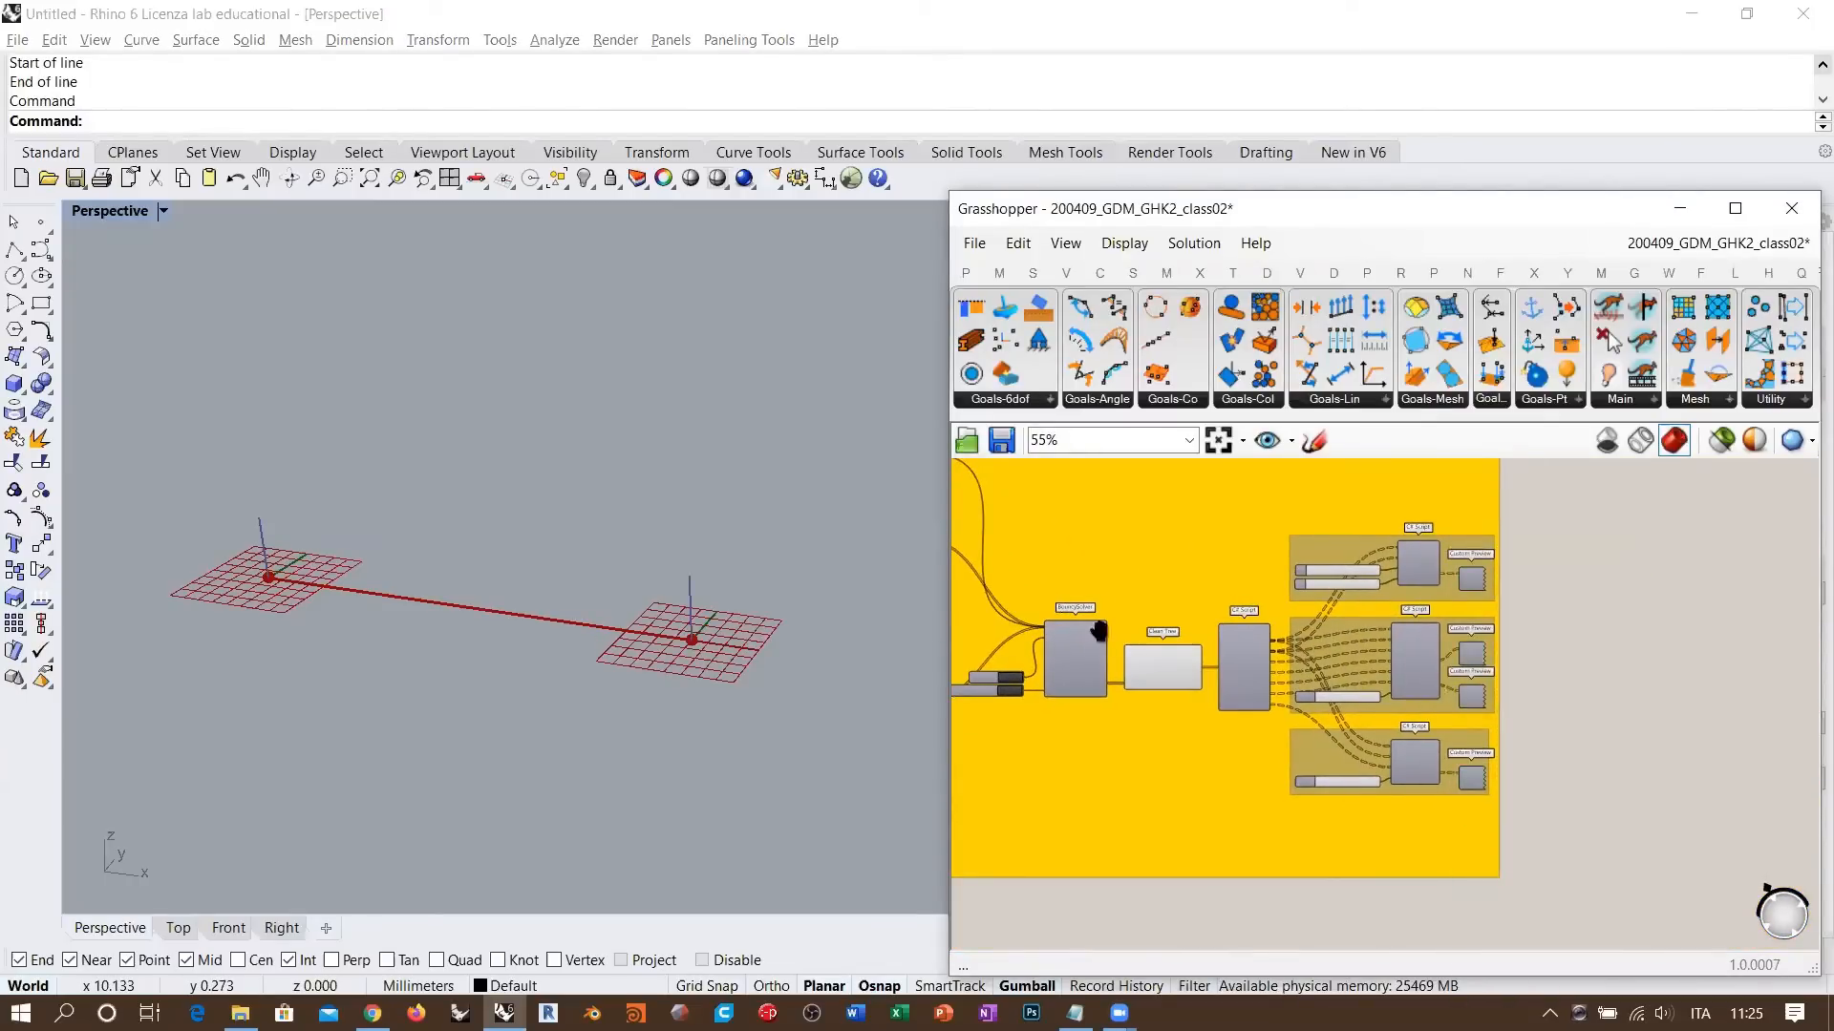
- Examine the Grab component above Beam, including its On, Strength and Range inputs
right_click_drag(1098, 630, 1418, 713)
scroll(1187, 578, "up", 1)
right_click_drag(1266, 634, 1410, 698)
scroll(1410, 698, "up", 2)
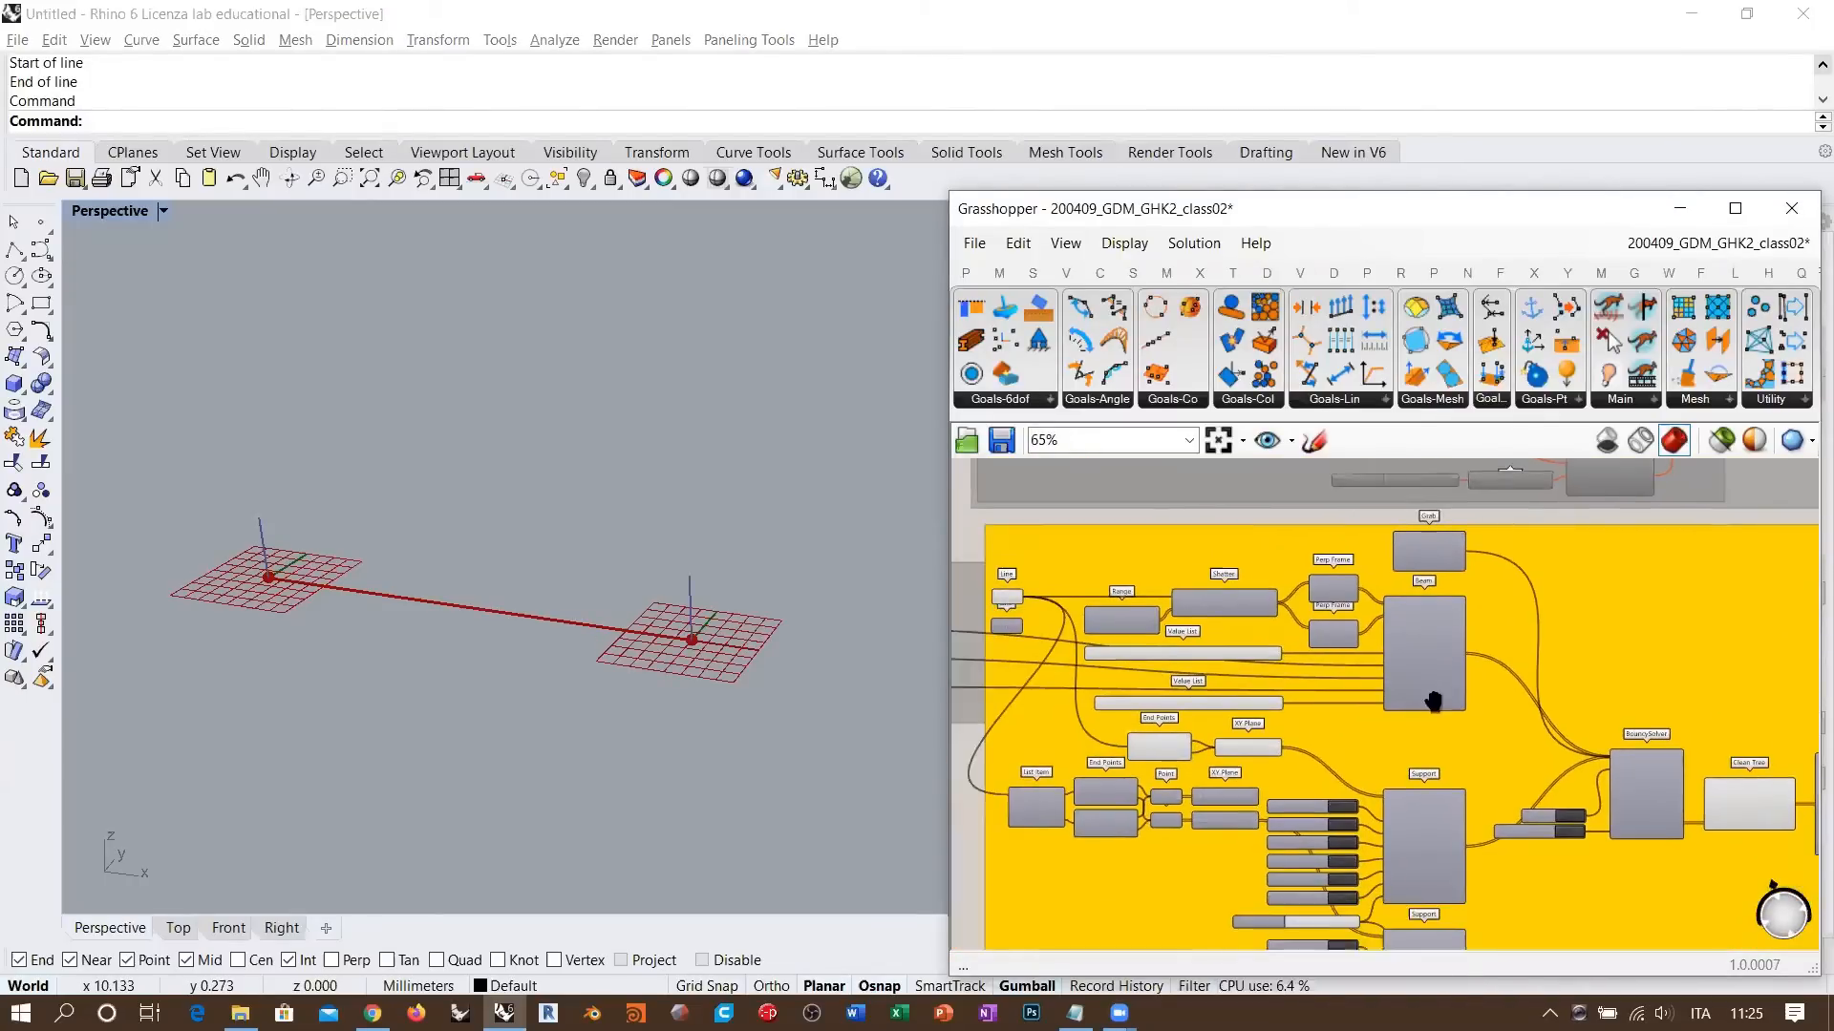
scroll(1493, 659, "up", 1)
right_click_drag(1430, 550, 1387, 685)
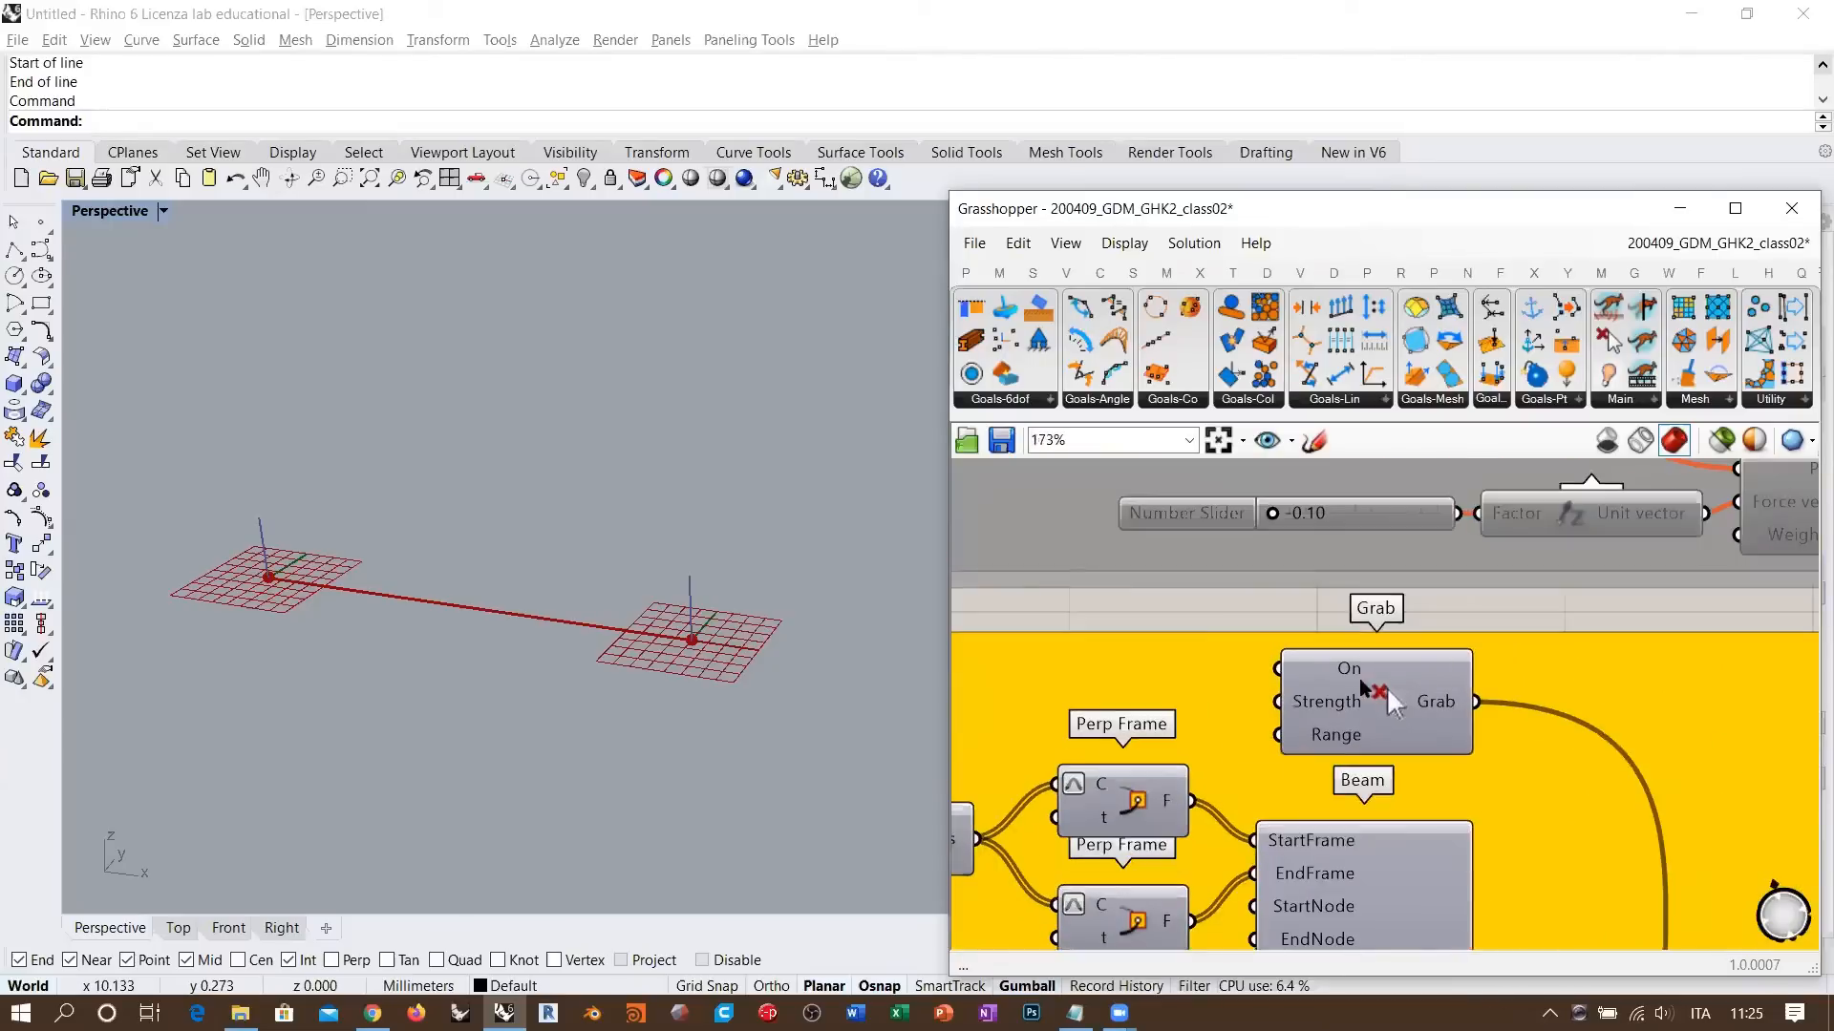
scroll(1387, 686, "up", 5)
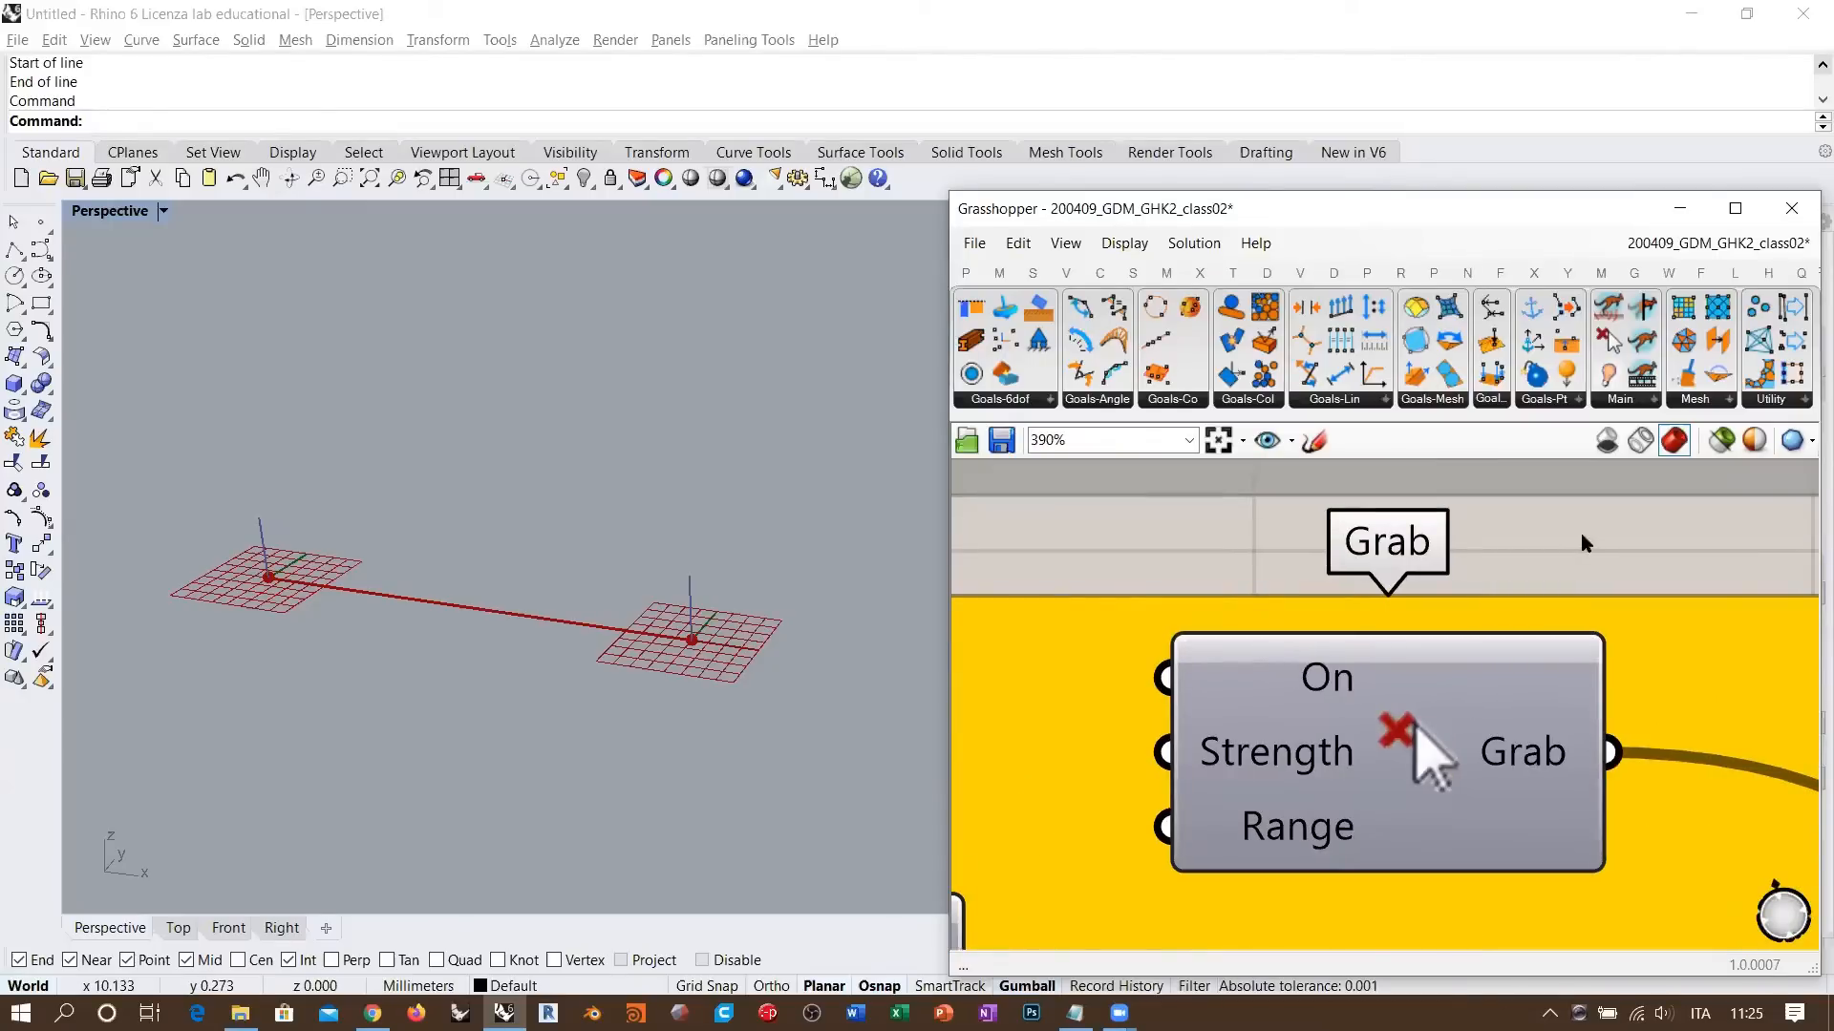
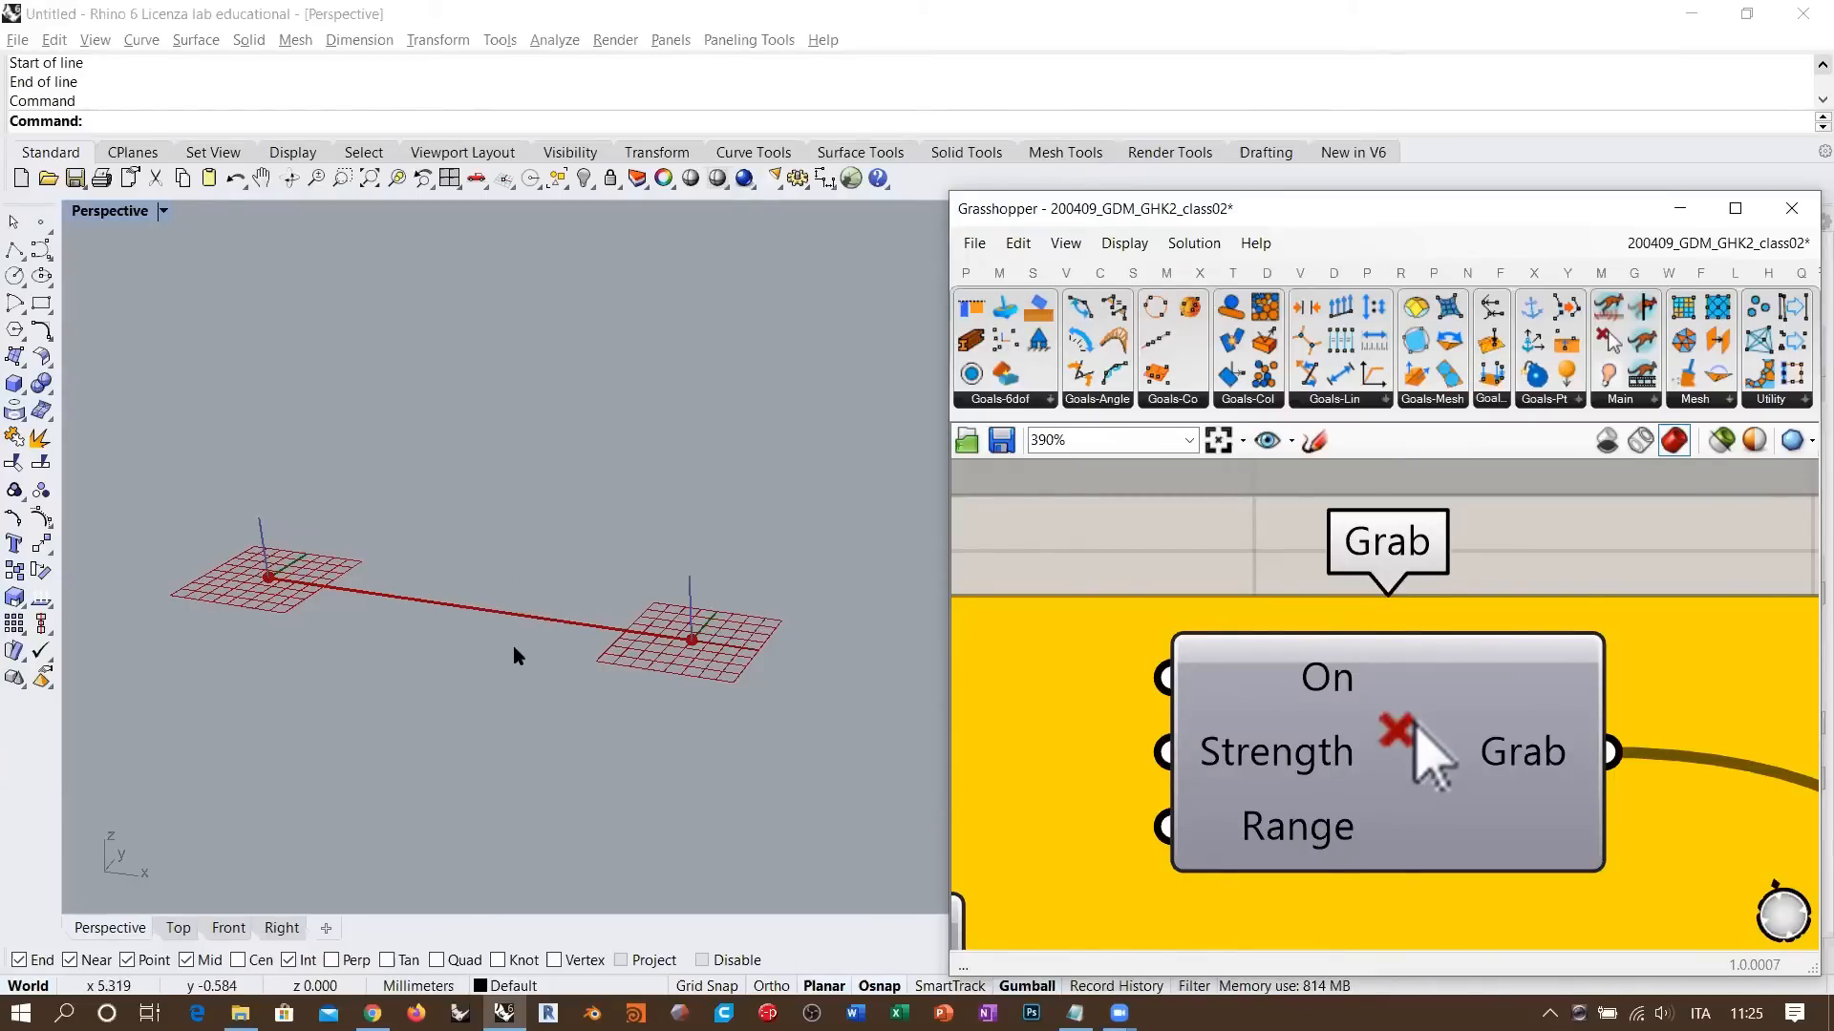
- Browse the Goals-6dof and Goals-Pt component lists, reading the description of Load
scroll(1385, 716, "down", 5)
scroll(1380, 723, "down", 5)
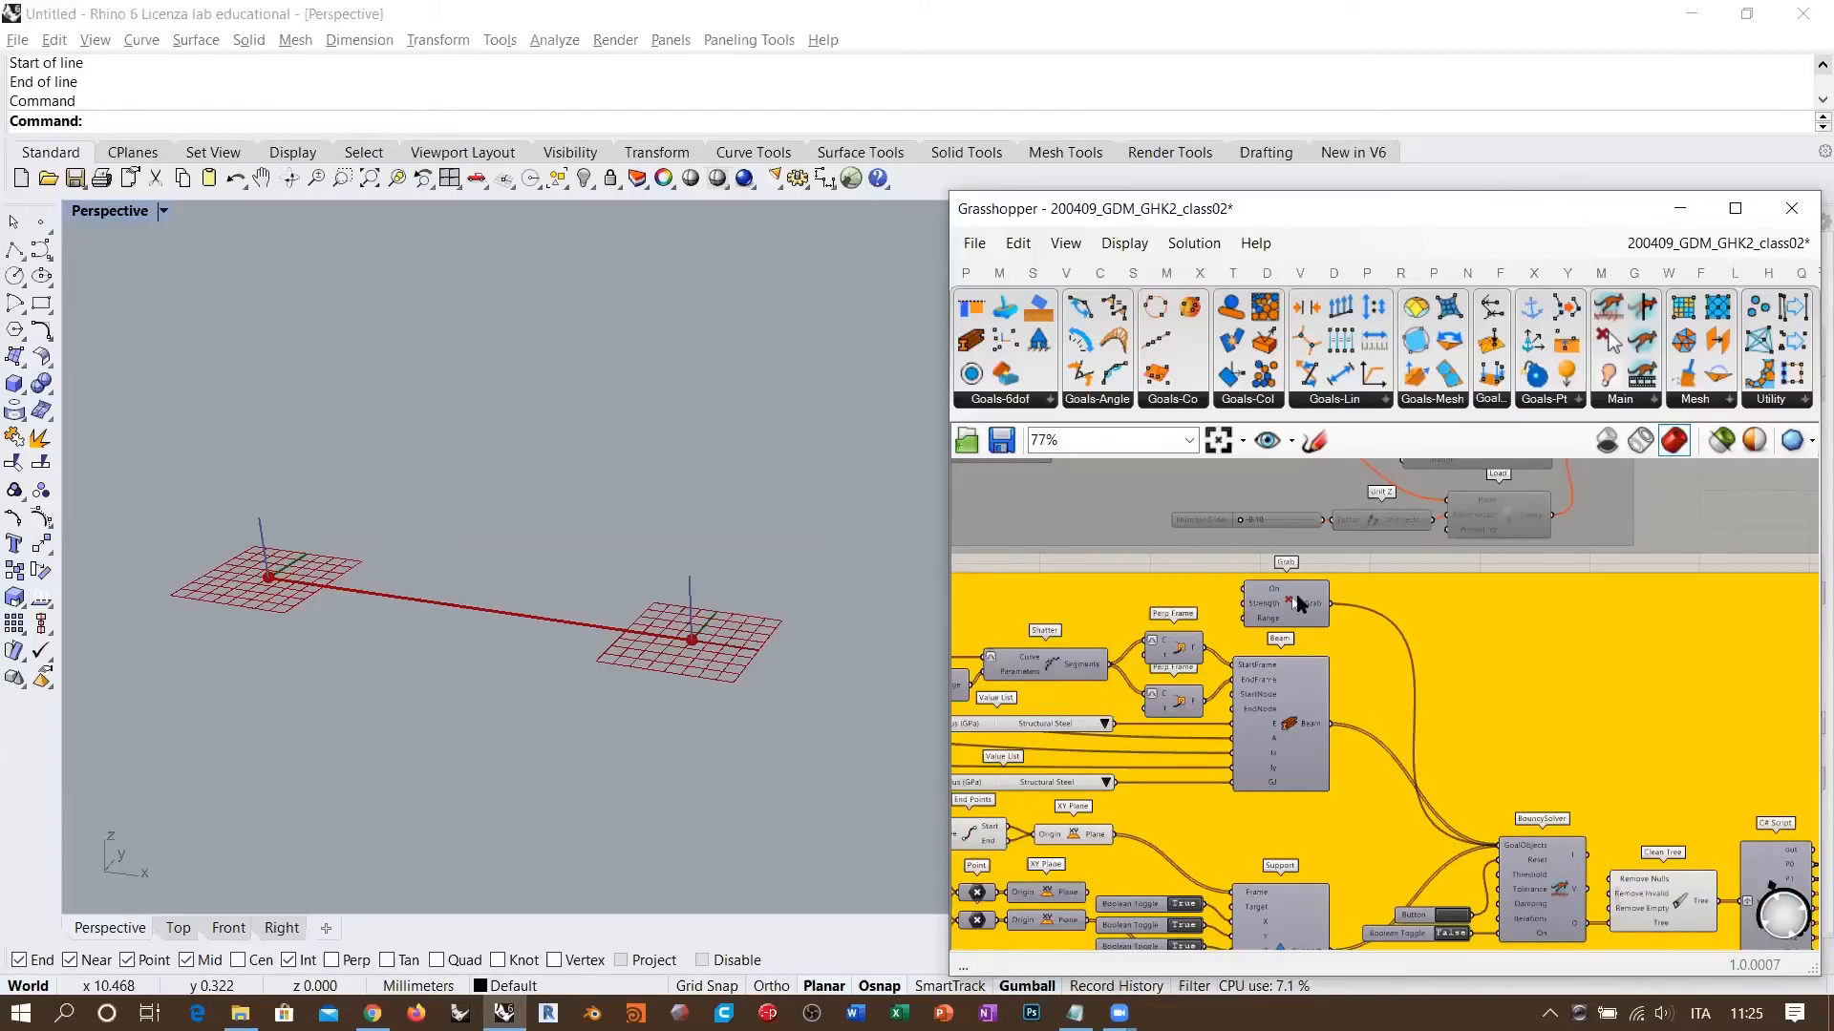
left_click(1011, 401)
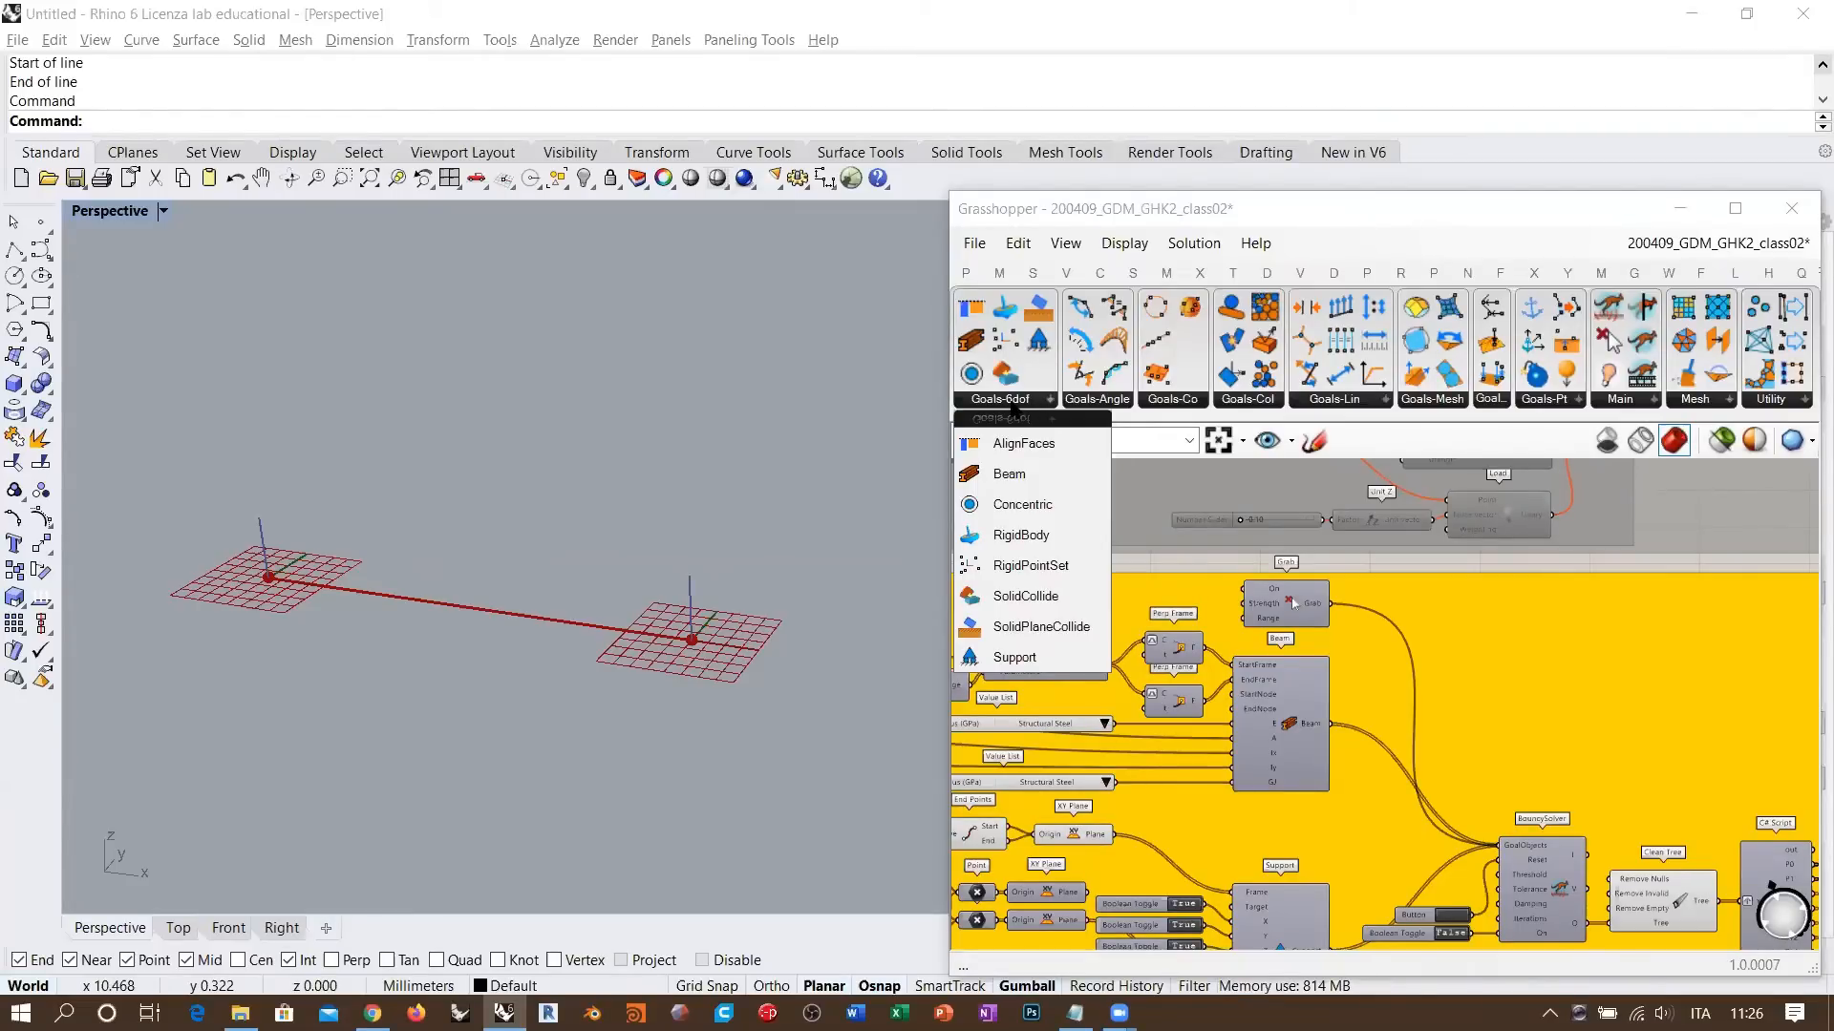
left_click(1547, 400)
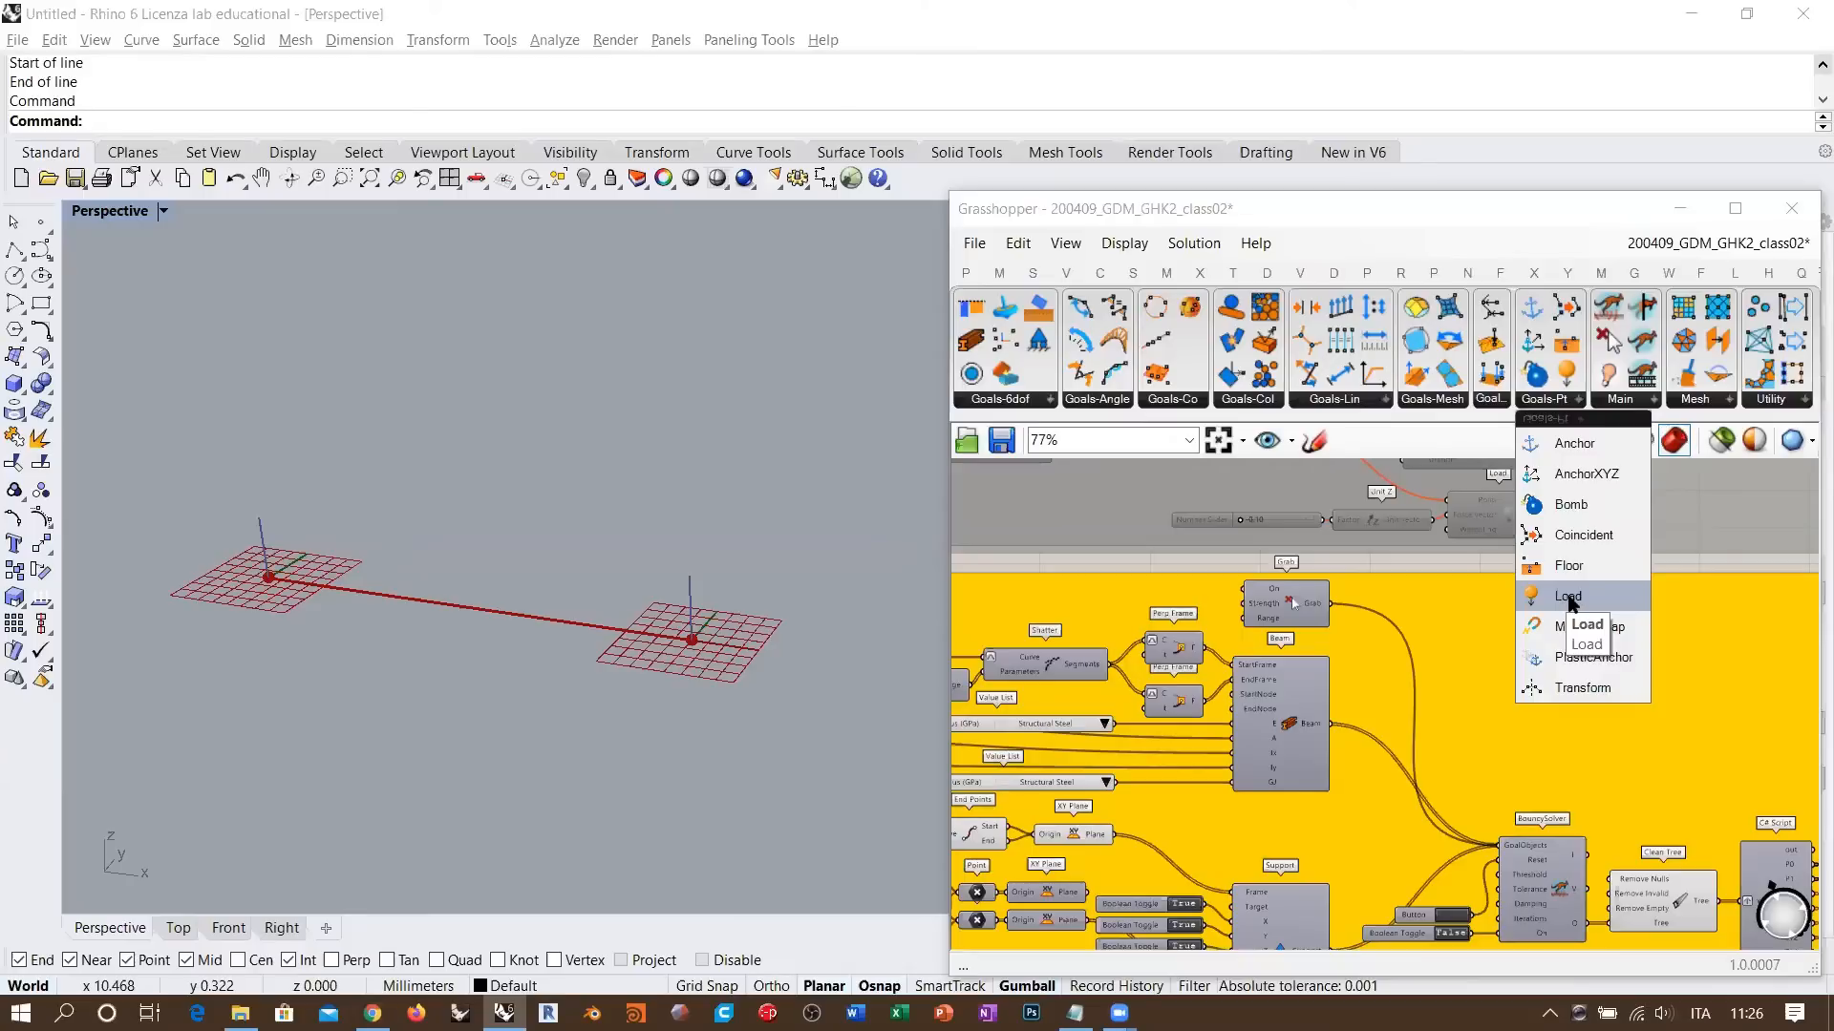
left_click(1458, 564)
- Revisit the Grab component and relate it to the beam line in the viewport
right_click_drag(1299, 727, 1358, 680)
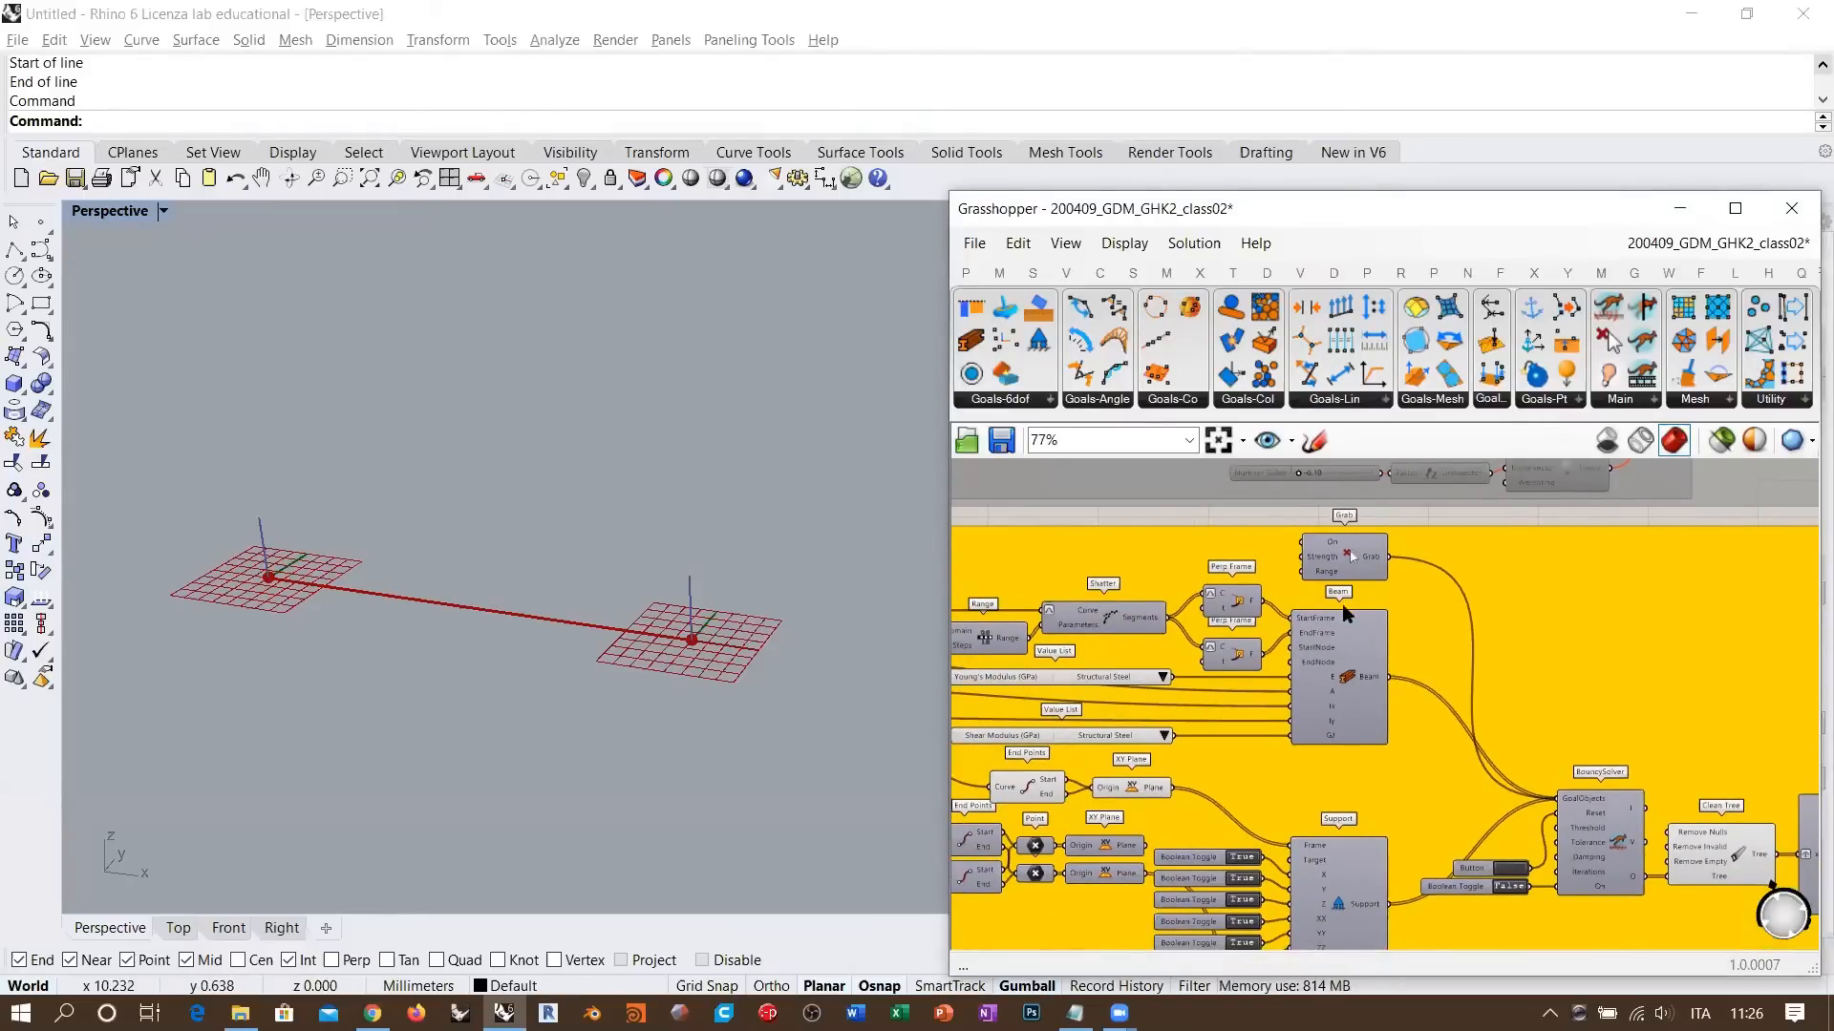
scroll(1352, 557, "up", 5)
scroll(1367, 563, "up", 2)
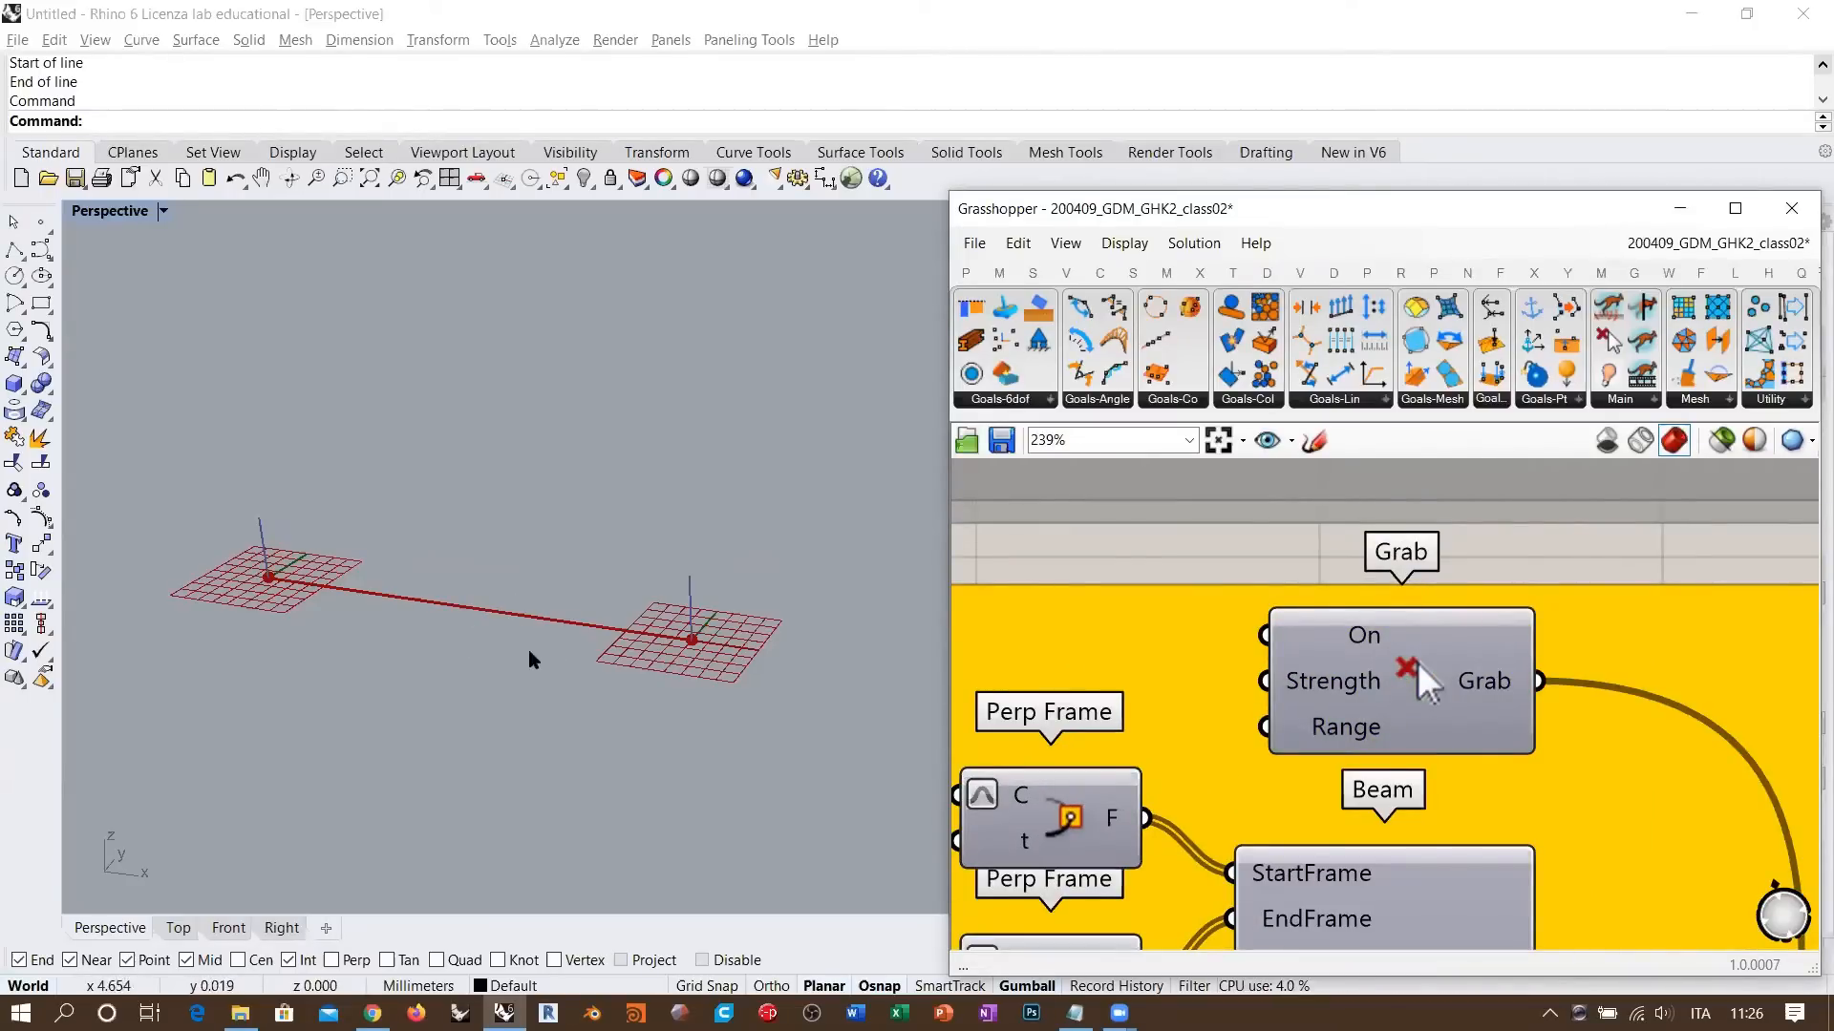
- Examine the BouncySolver's inputs and its O output feeding the Clean Tree component, and view the beam from another angle
scroll(1282, 608, "down", 3)
right_click_drag(1355, 730, 1195, 573)
right_click_drag(1459, 796, 1347, 699)
scroll(1267, 764, "up", 3)
scroll(1349, 733, "down", 2)
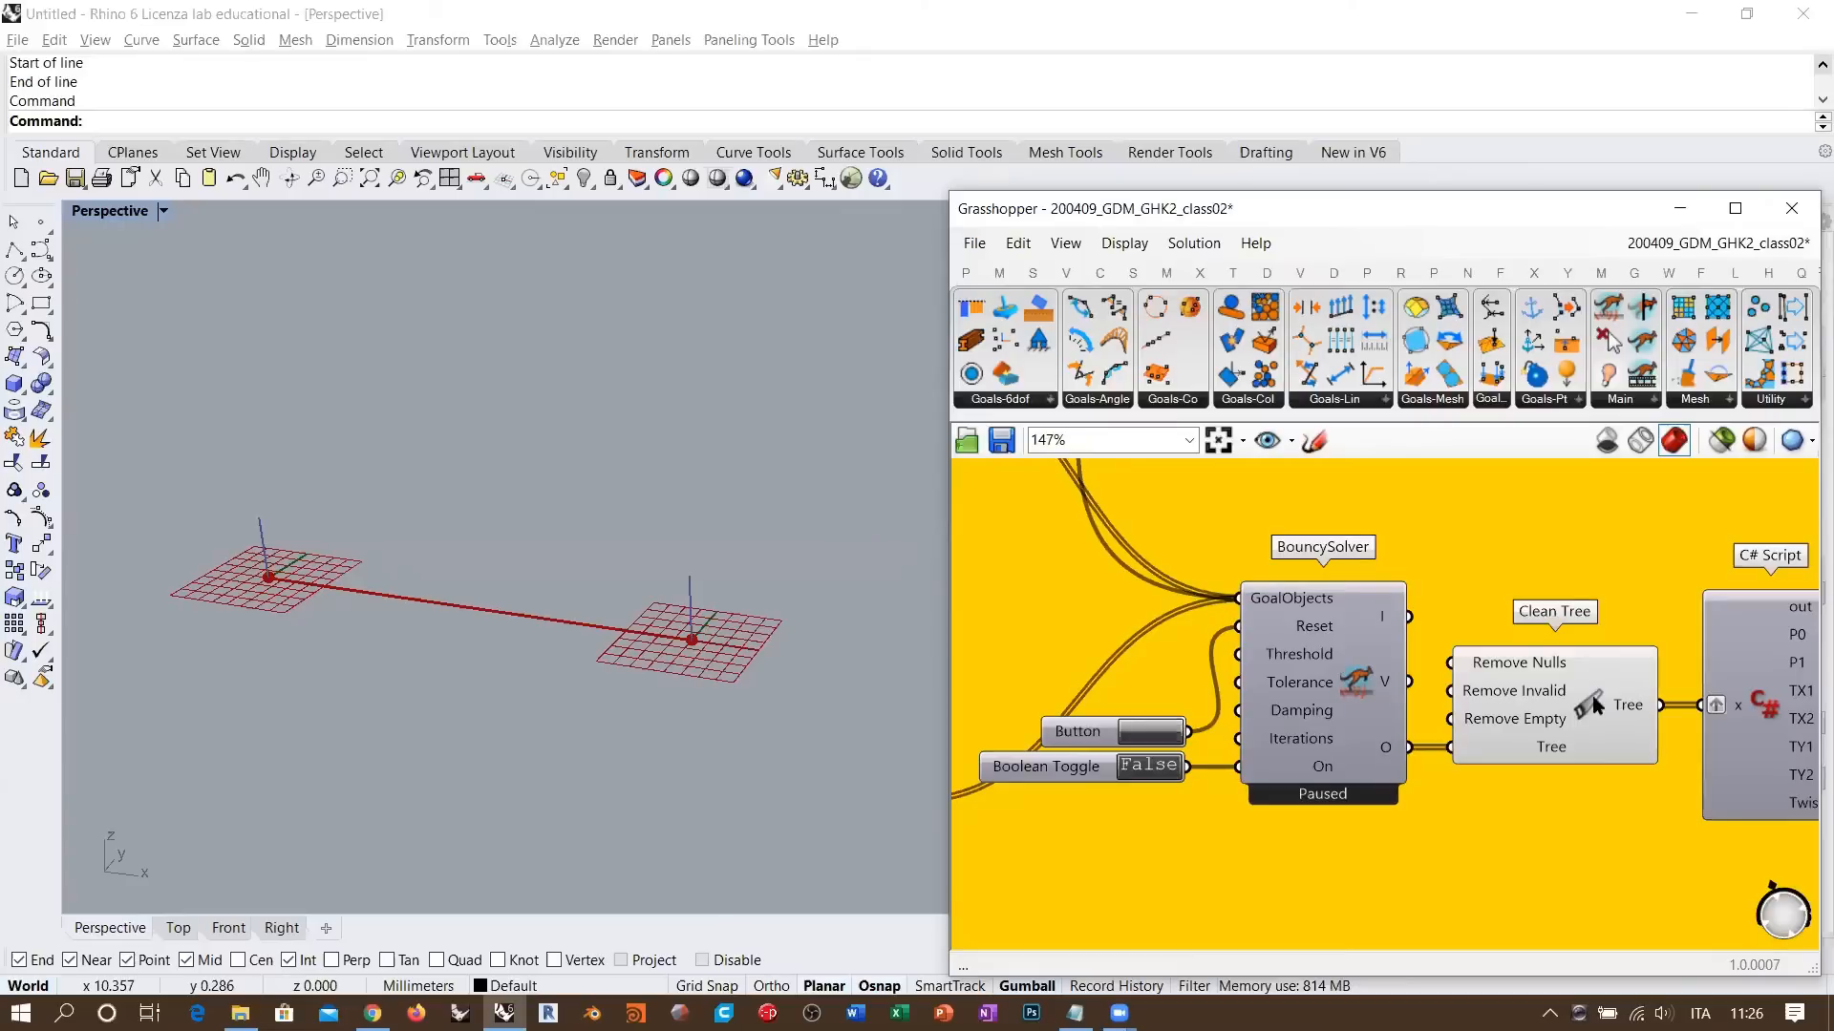
right_click_drag(587, 583, 564, 568)
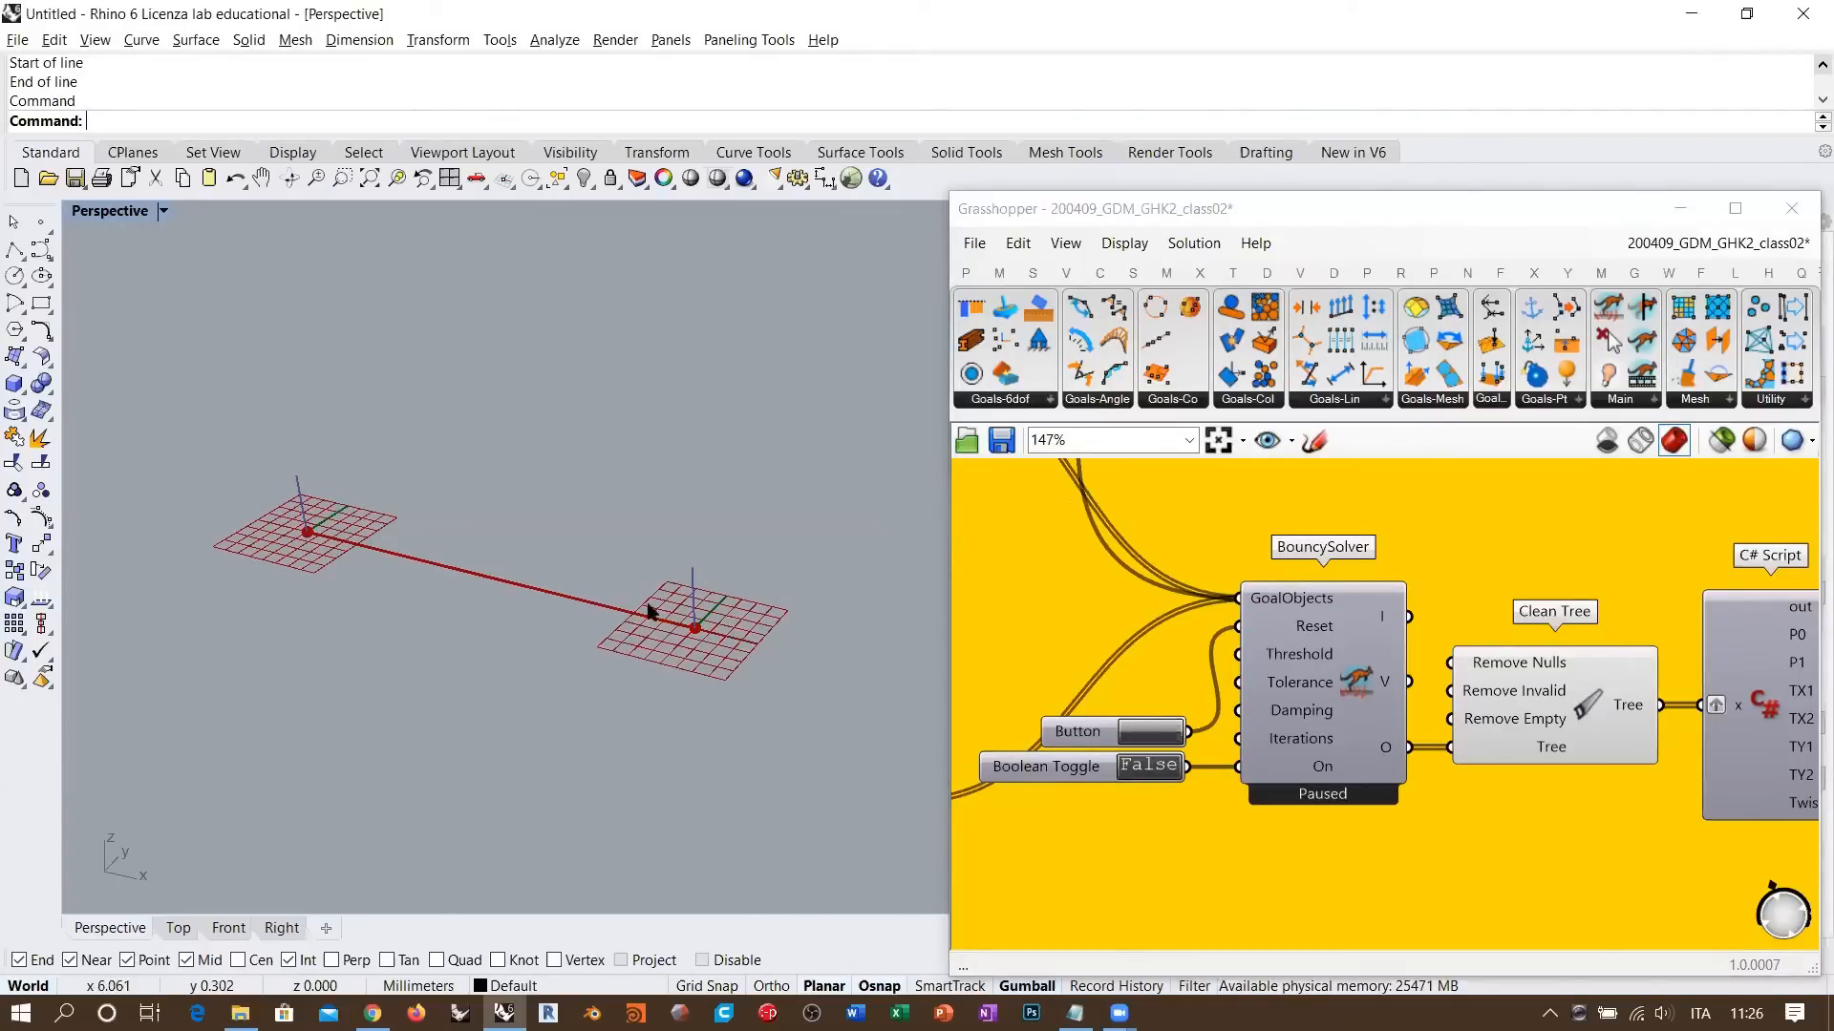
- Examine the C# Script fed by Clean Tree, reading its P0, P1, TX, TY and Twist outputs to the preview groups
right_click_drag(1547, 664, 1285, 680)
scroll(1318, 693, "down", 3)
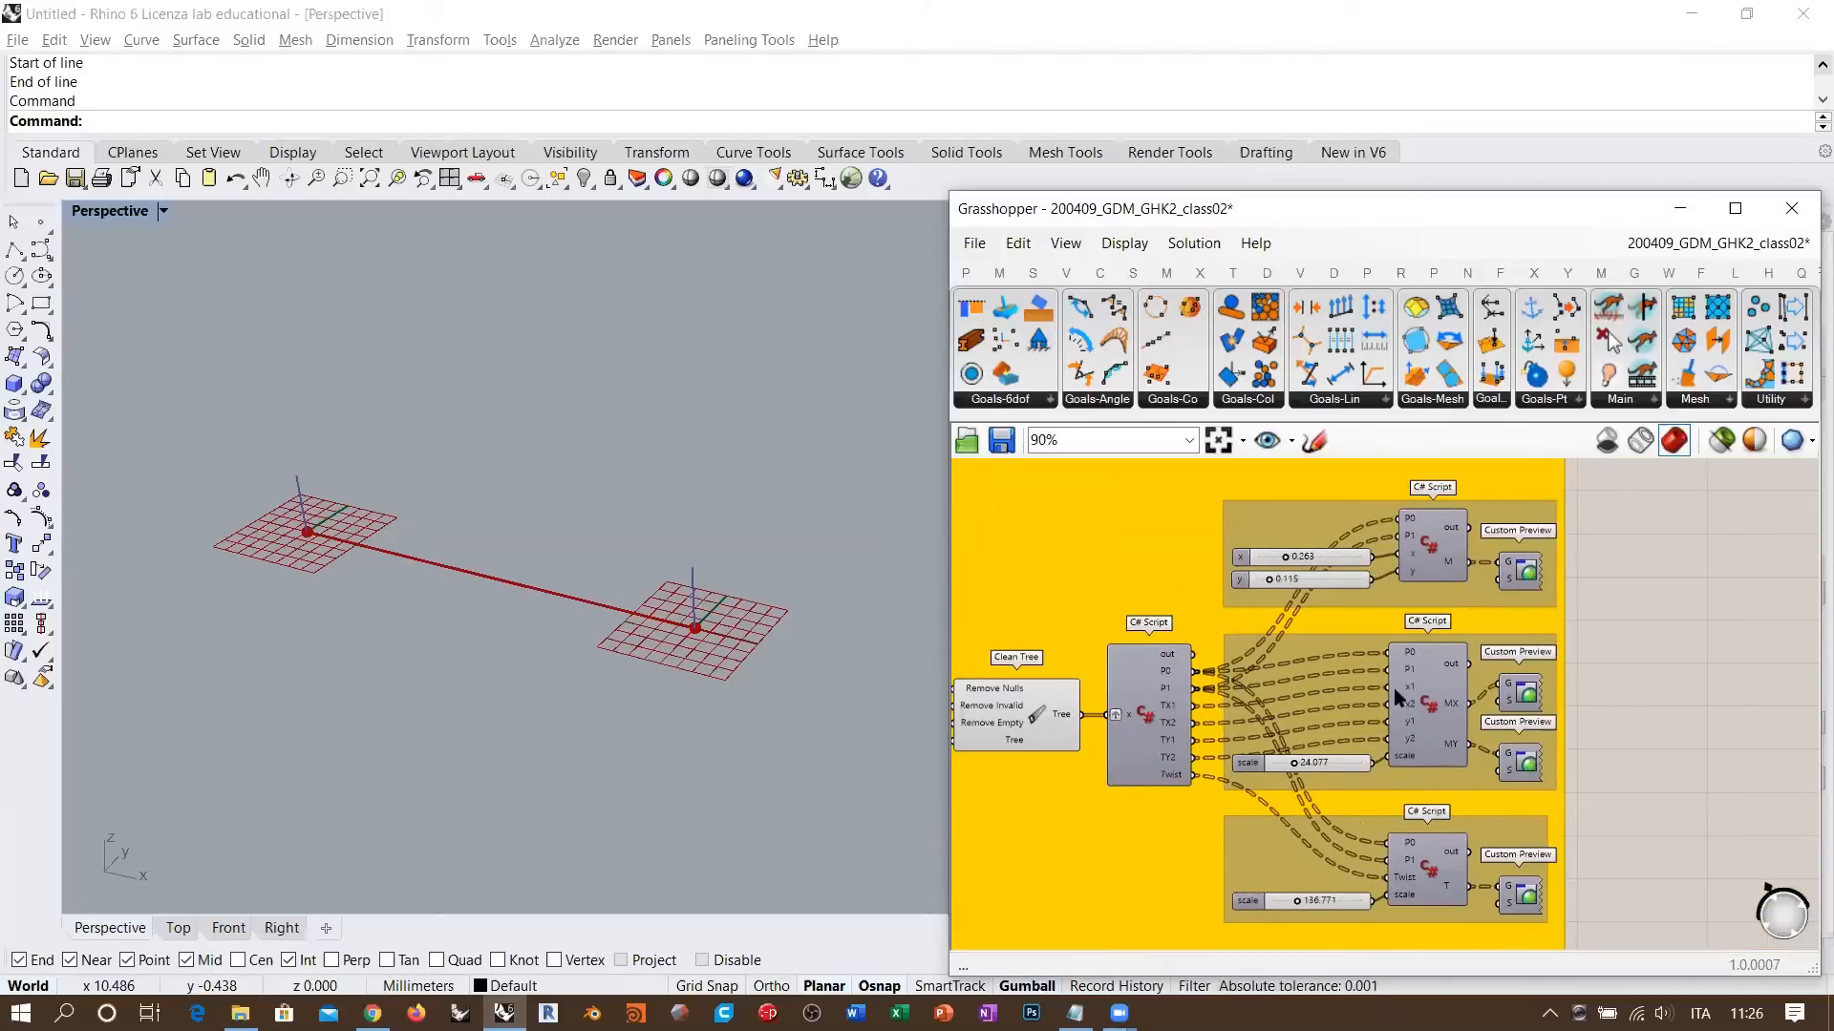
mouse_move(1062, 722)
right_click_drag(1580, 641, 1621, 640)
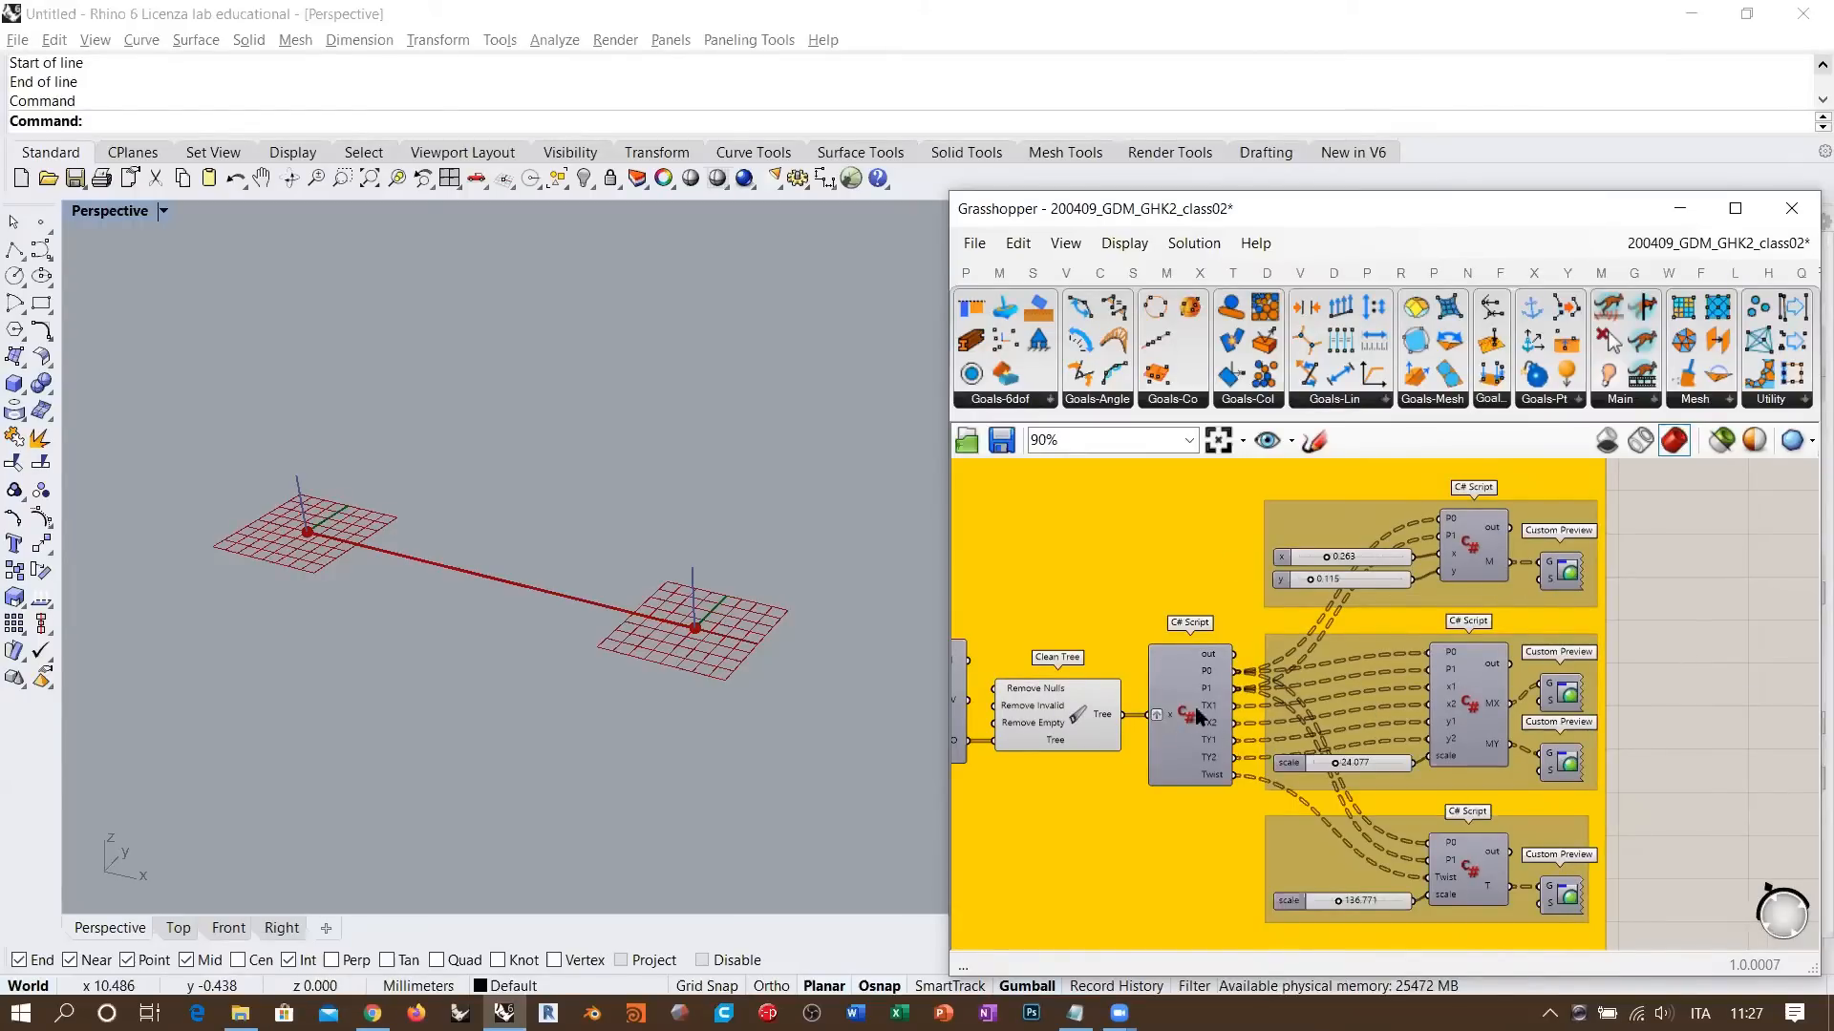
scroll(1185, 721, "up", 5)
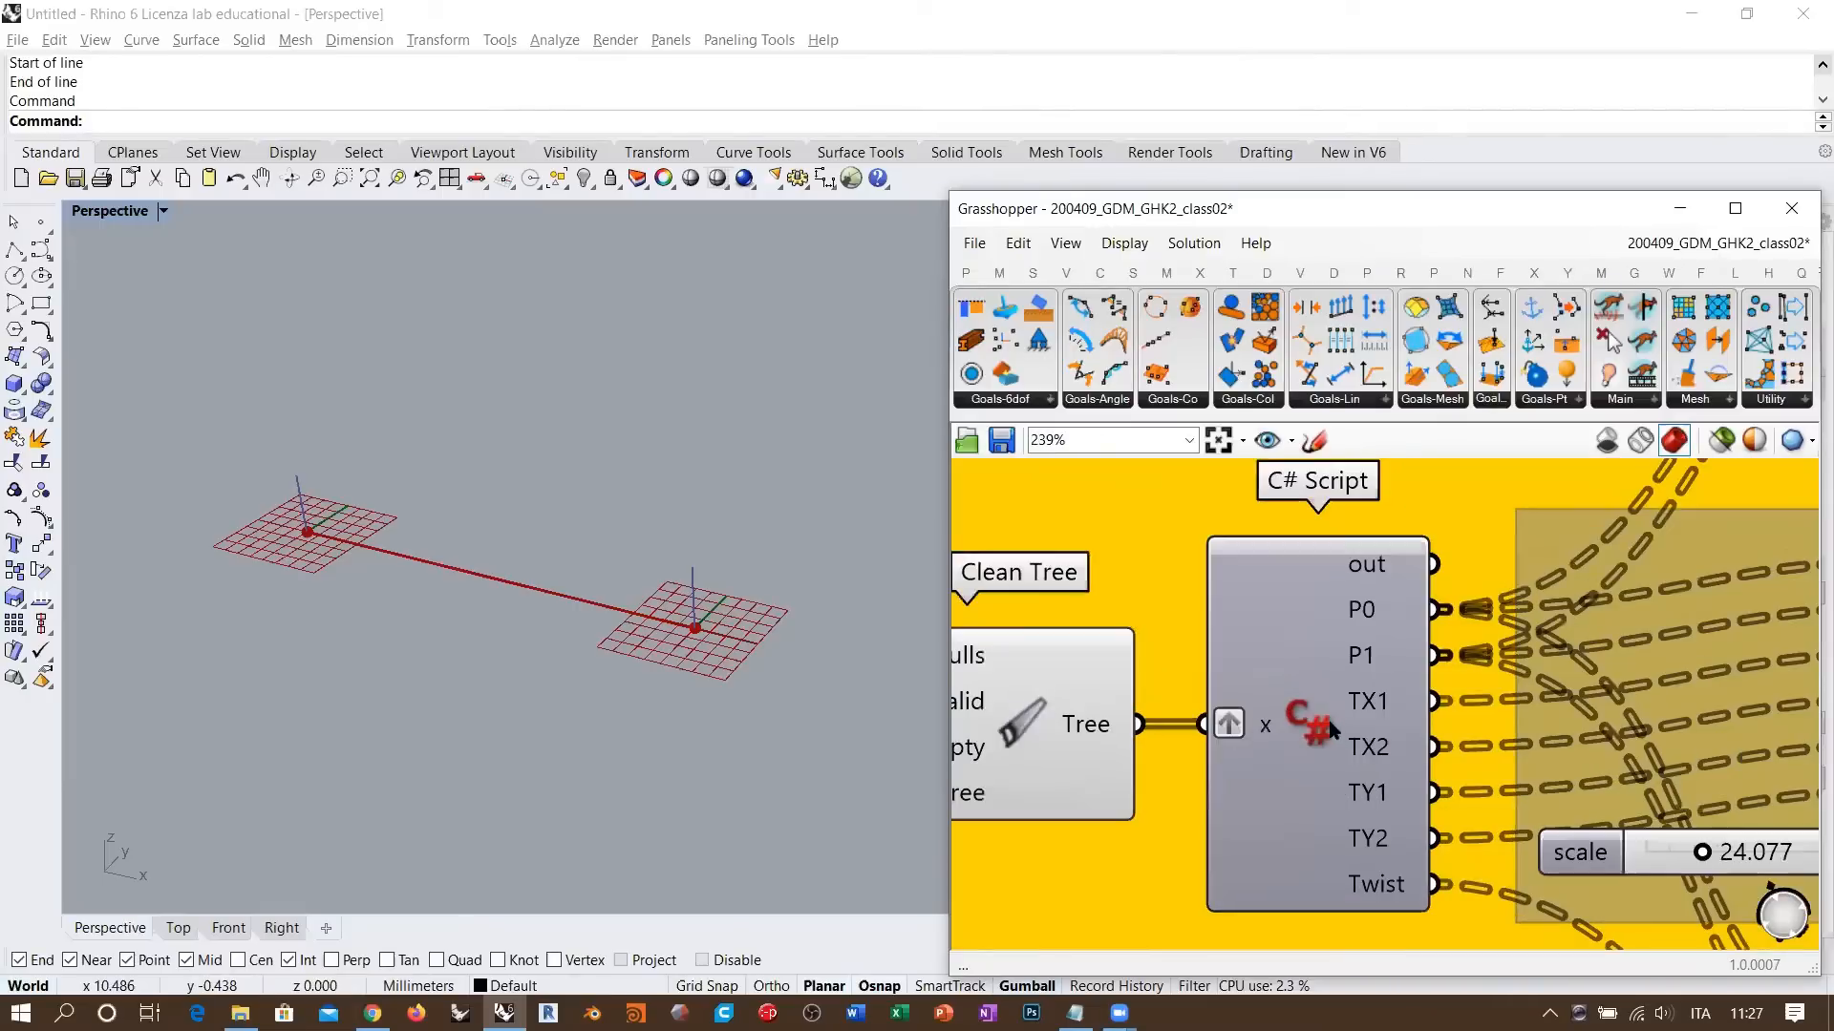
- Inspect the data in the Tree output of Clean Tree, between the BouncySolver and the C# Script
scroll(1194, 749, "down", 1)
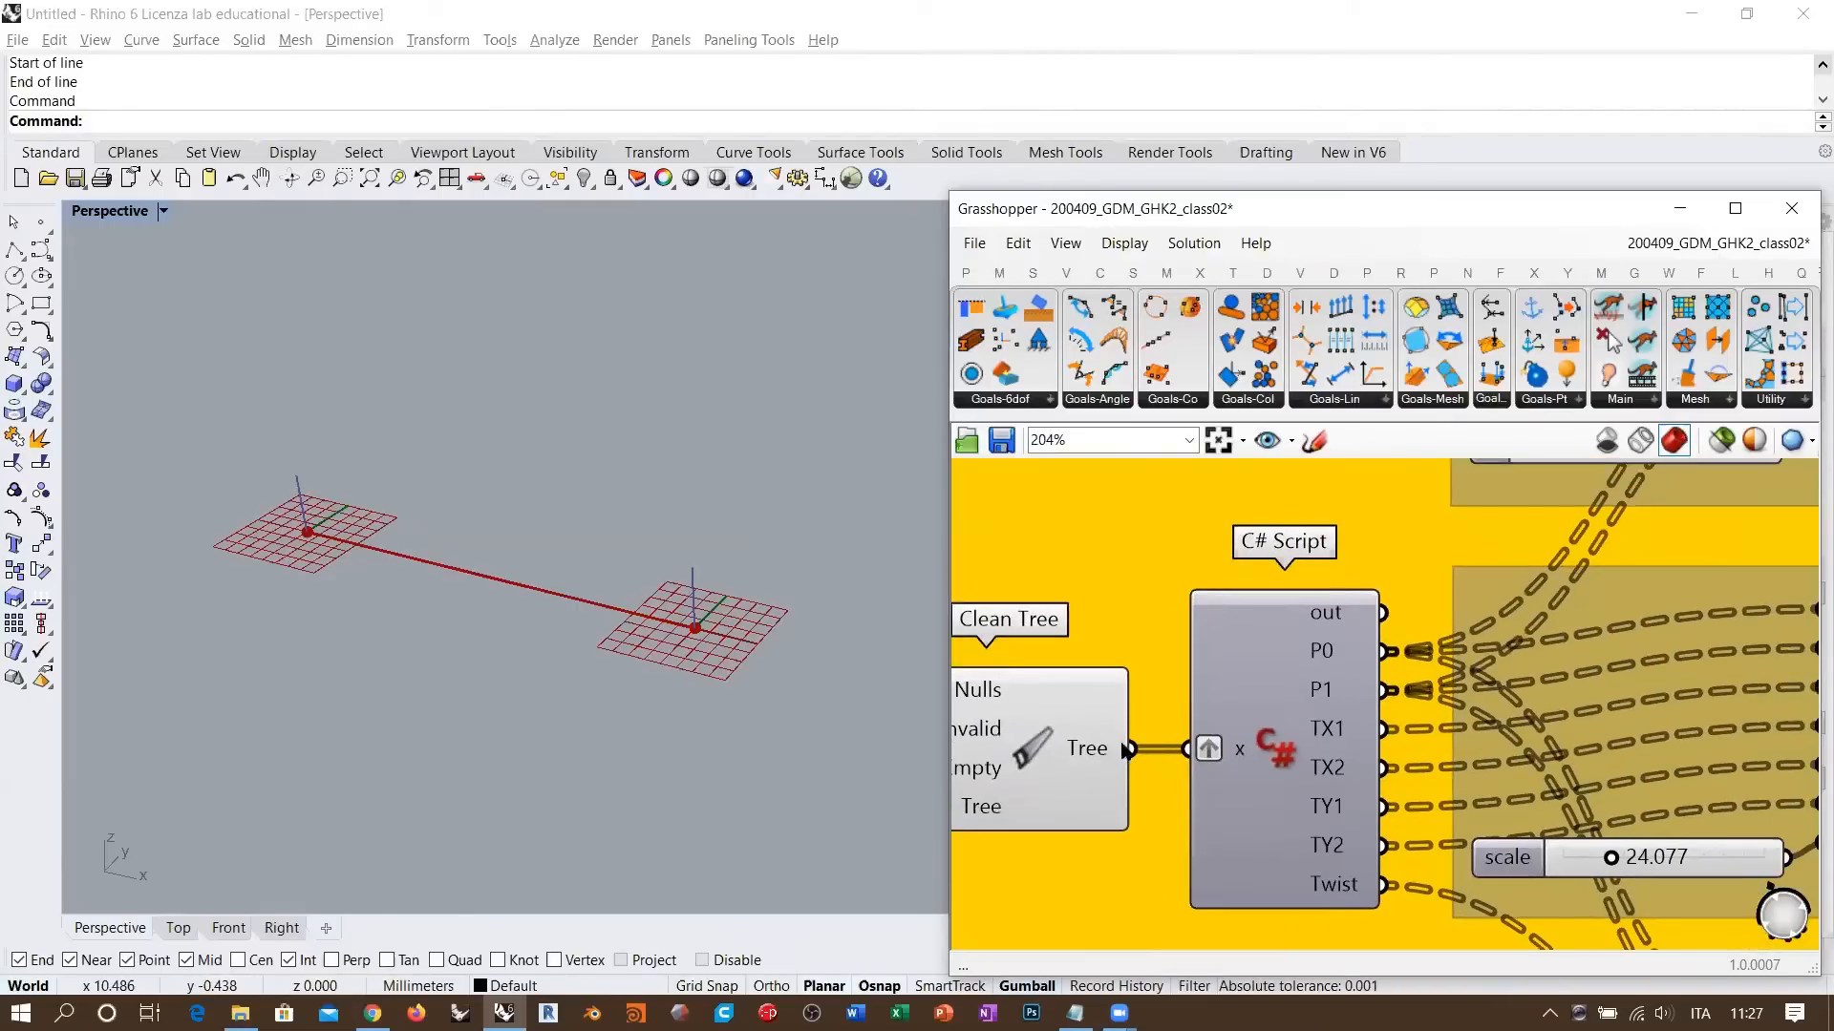
mouse_move(1089, 750)
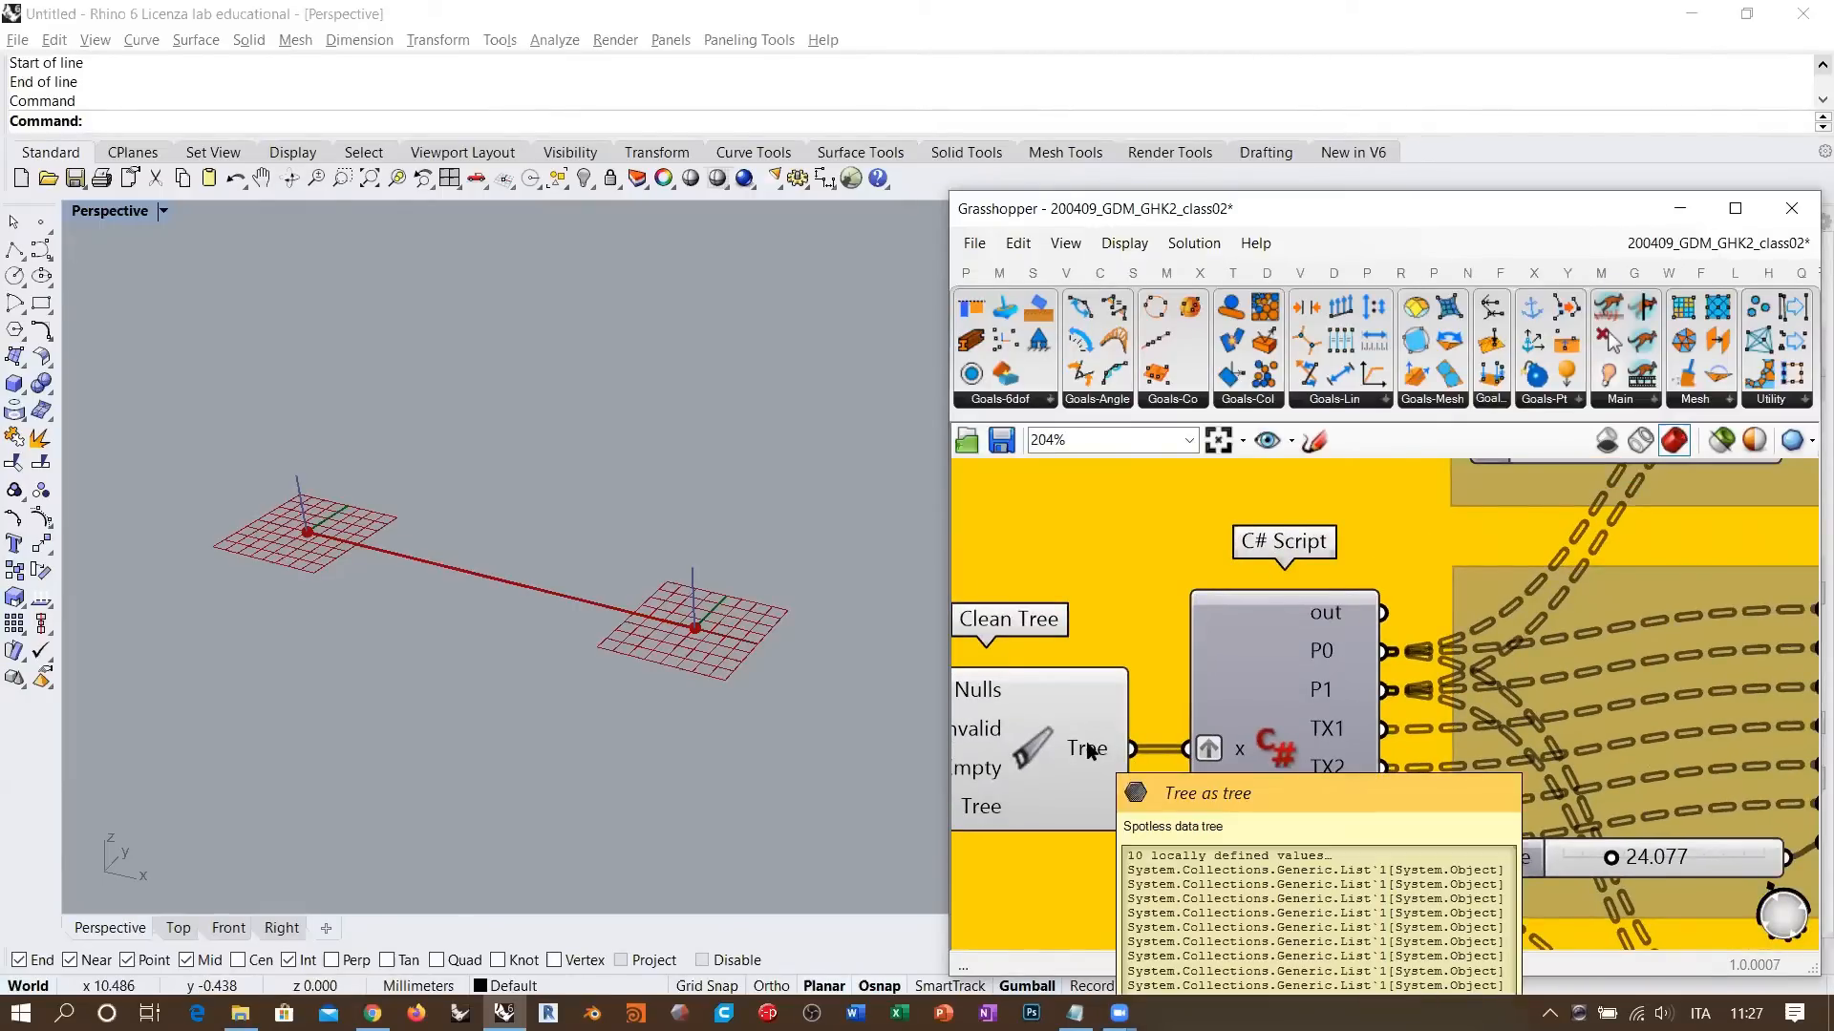
right_click_drag(1087, 747, 1383, 723)
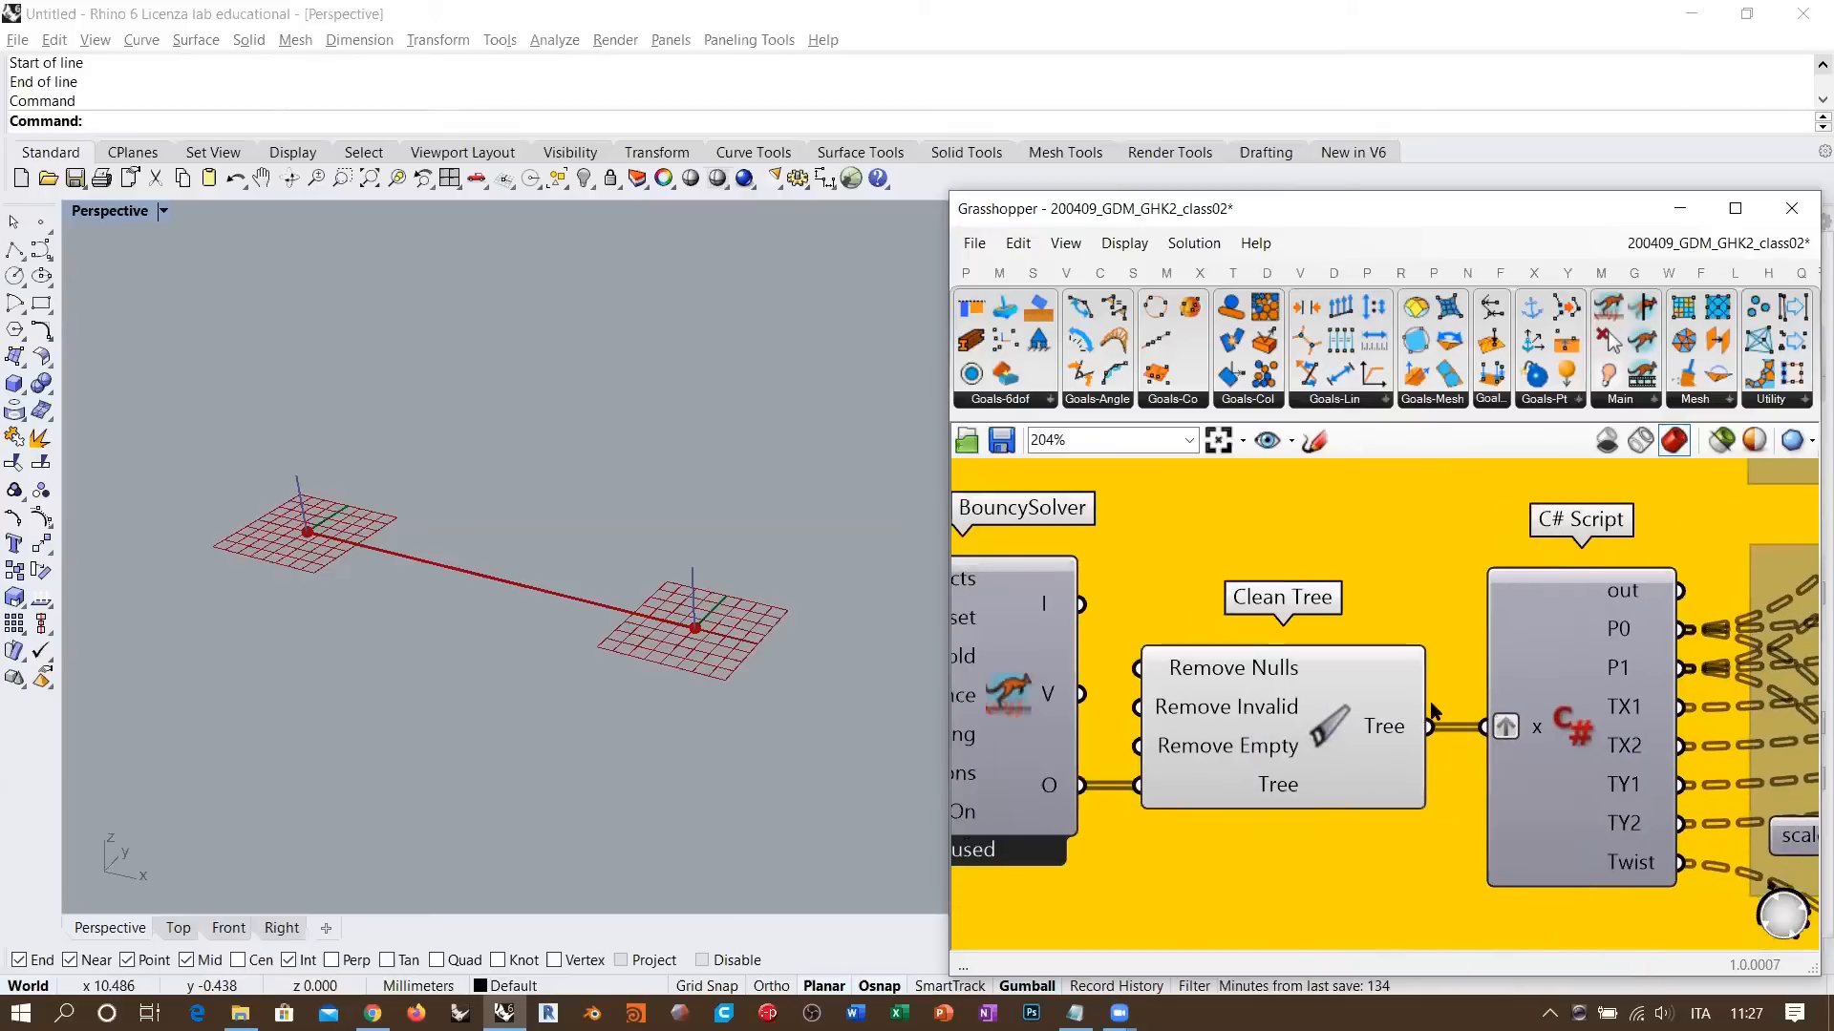
scroll(1375, 716, "down", 2)
right_click_drag(1167, 757, 1285, 734)
mouse_move(1287, 733)
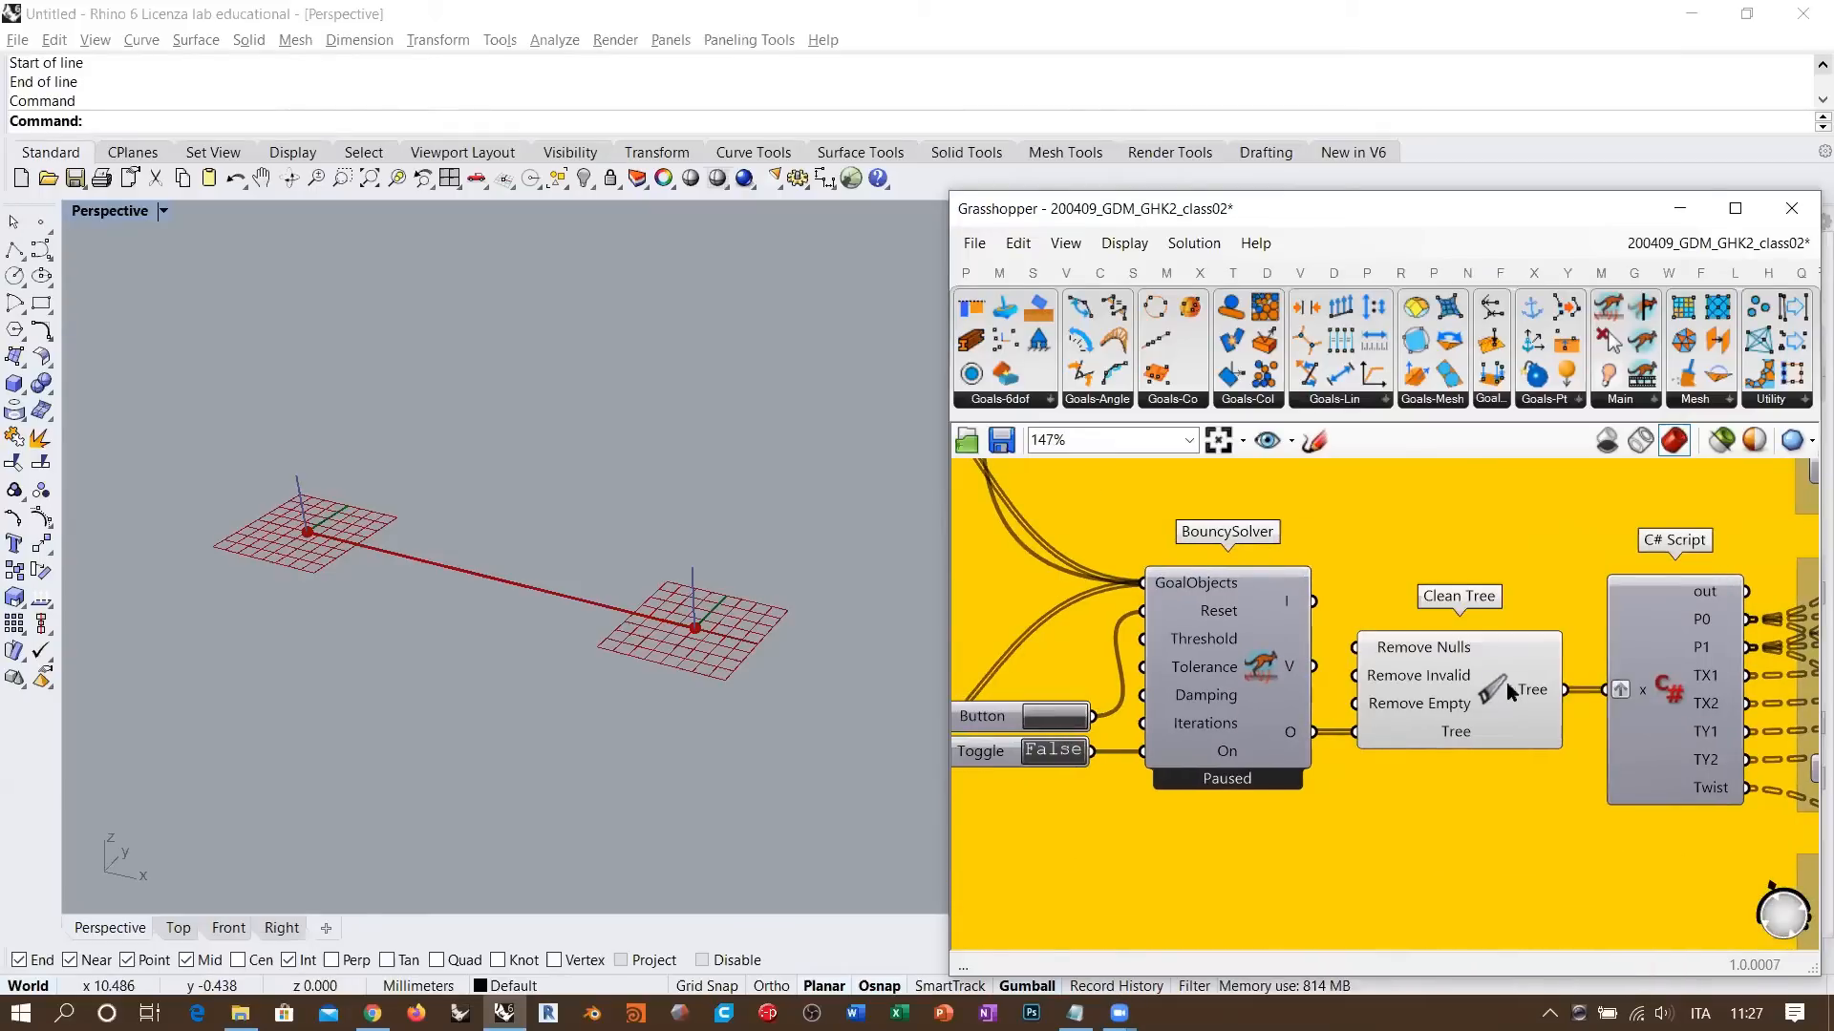
mouse_move(1515, 685)
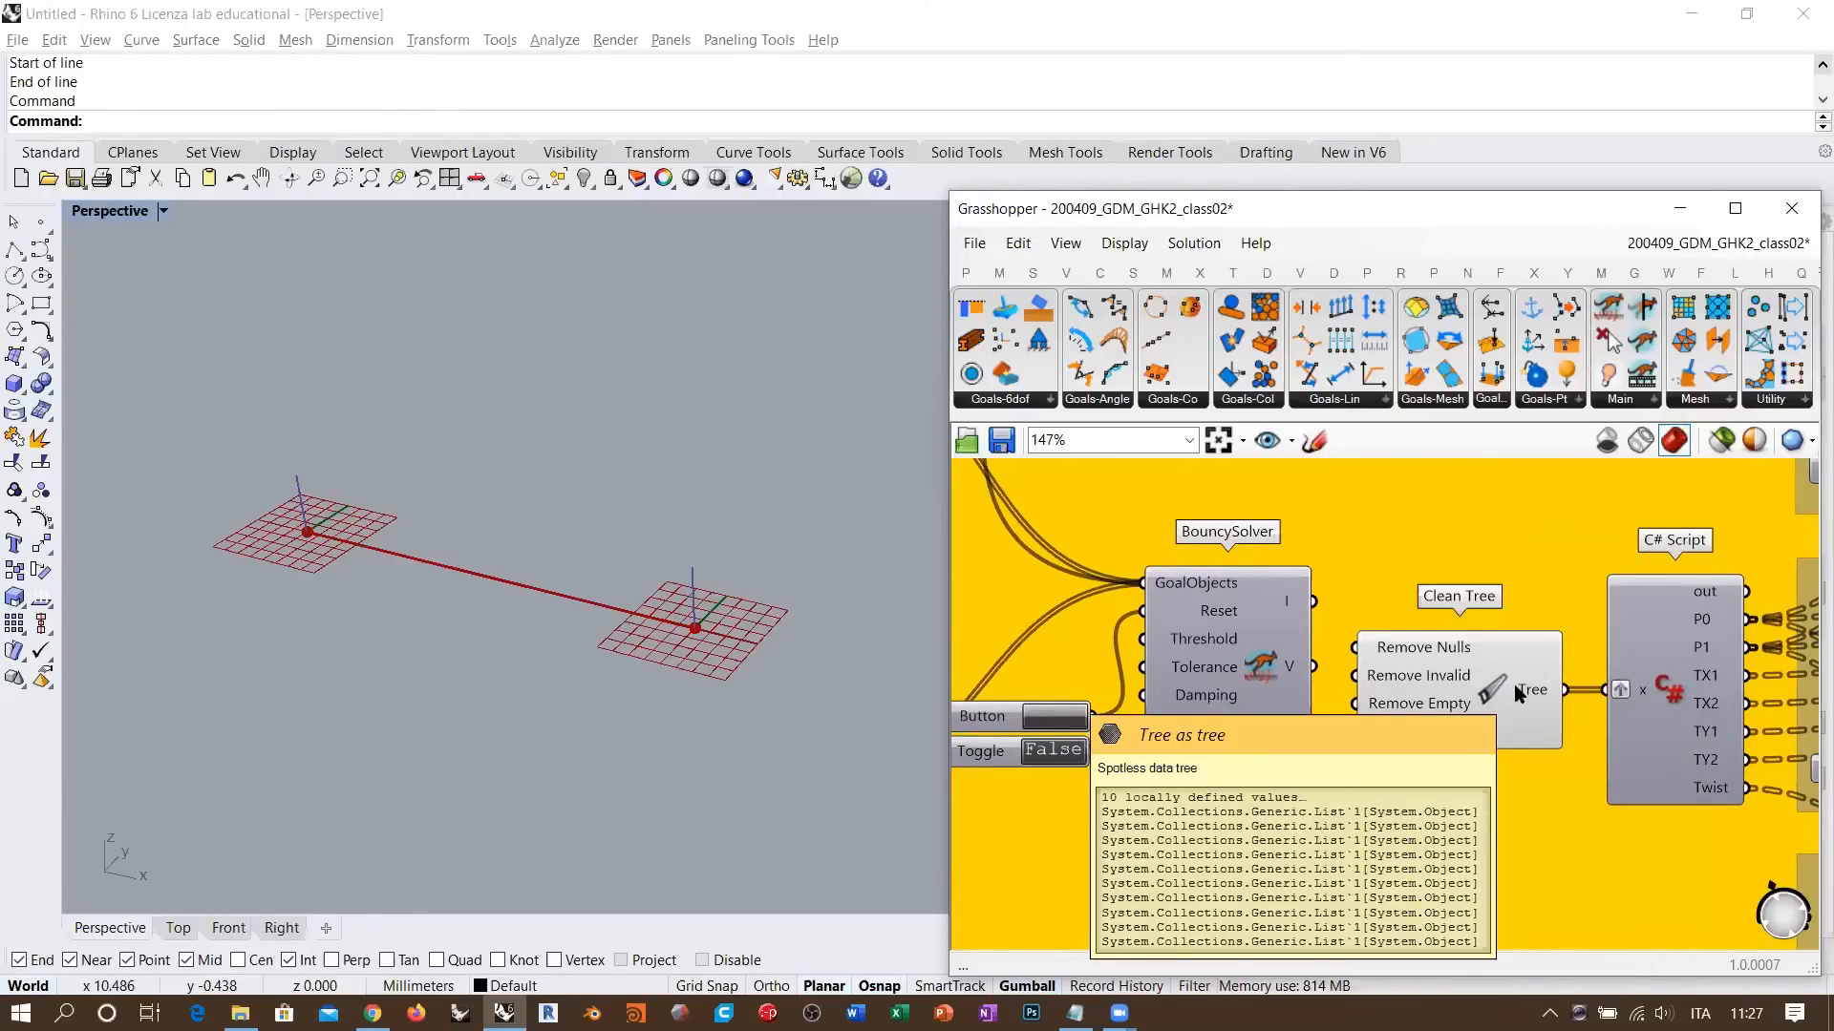
- Trace the definition back to the Shatter component and inspect the Steps input of Range
right_click_drag(1189, 565, 1446, 707)
right_click_drag(1138, 541, 1561, 745)
mouse_move(1218, 607)
right_mouse_down()
mouse_move(1323, 640)
mouse_move(1498, 639)
right_mouse_up()
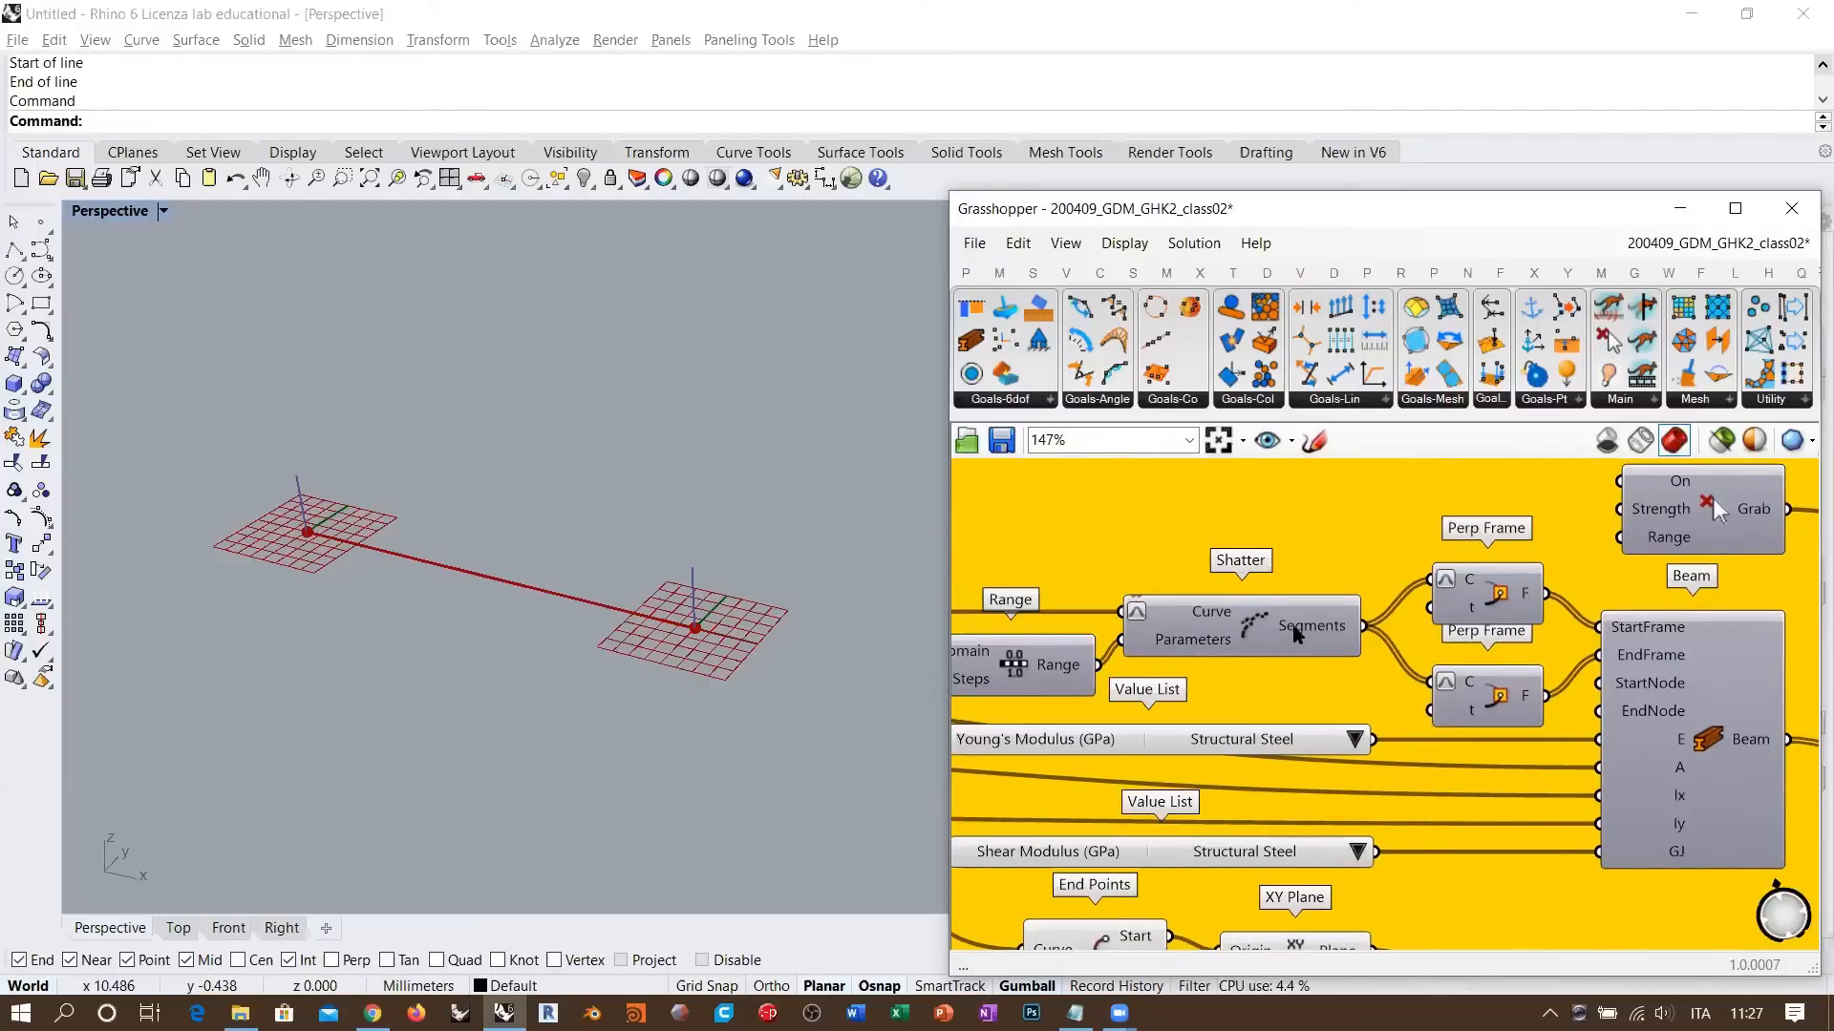
right_click_drag(1292, 637, 1471, 609)
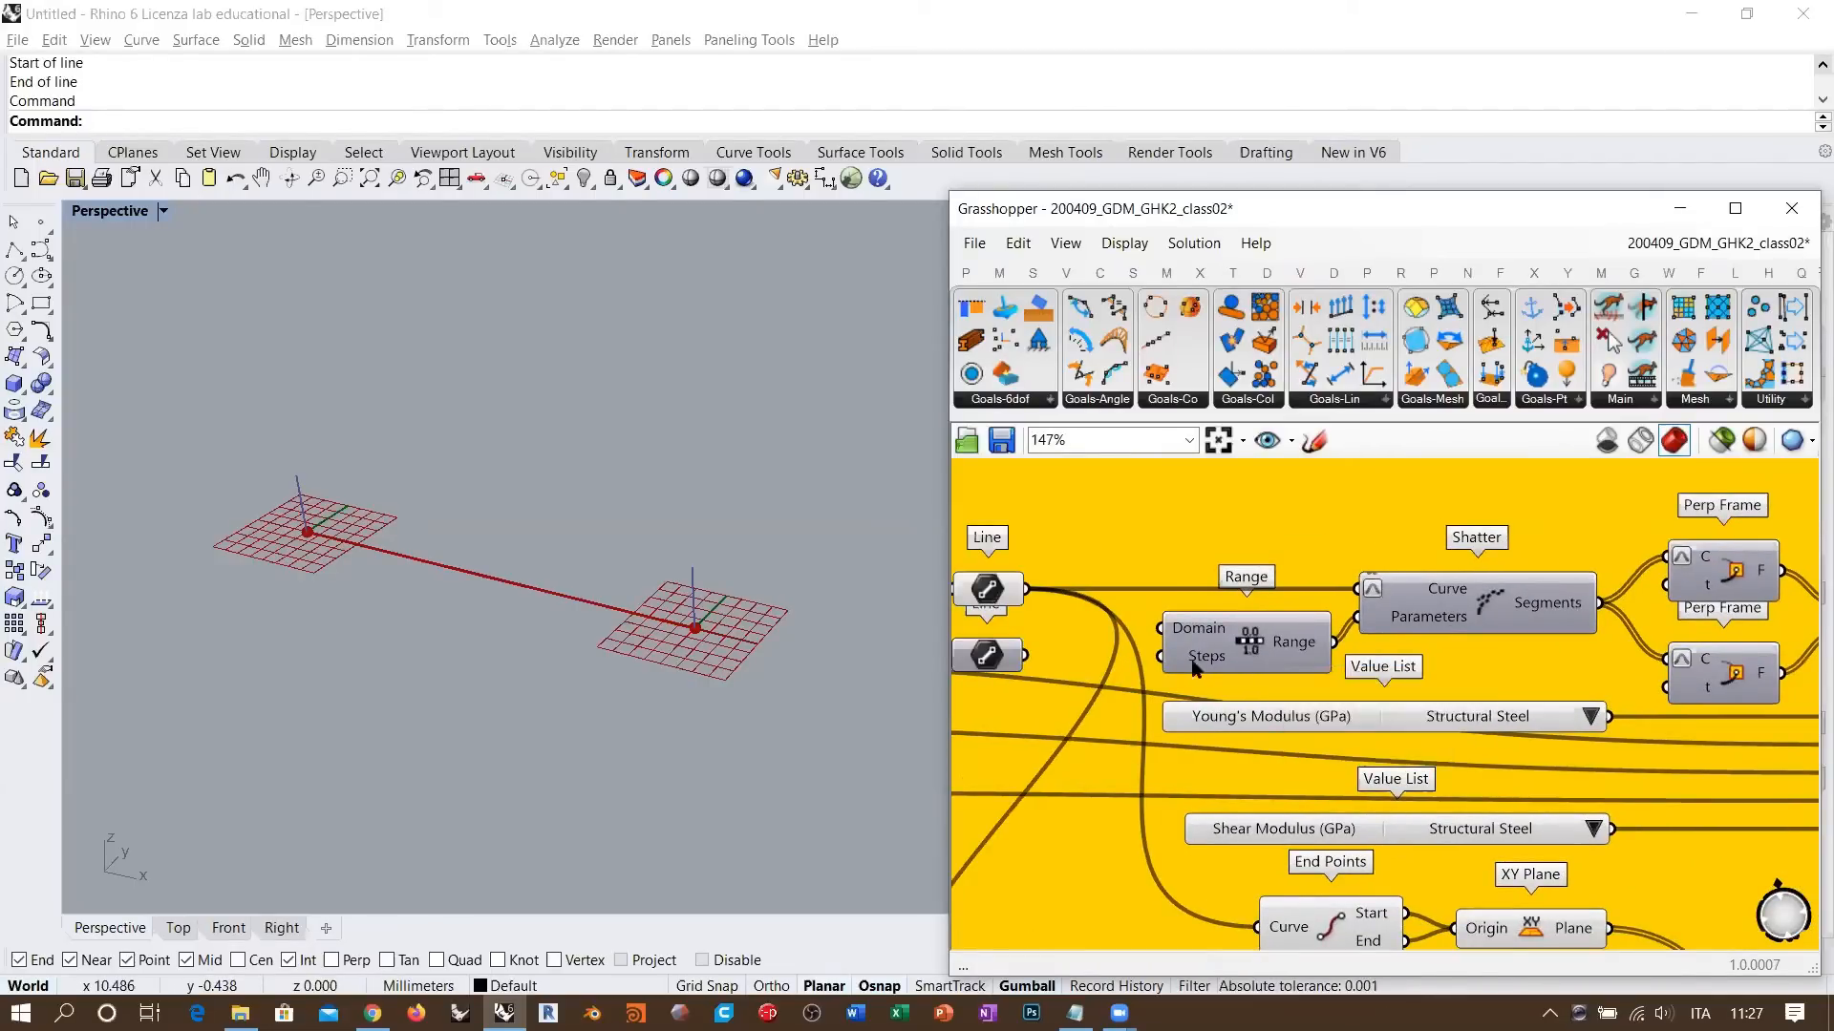
mouse_move(1200, 653)
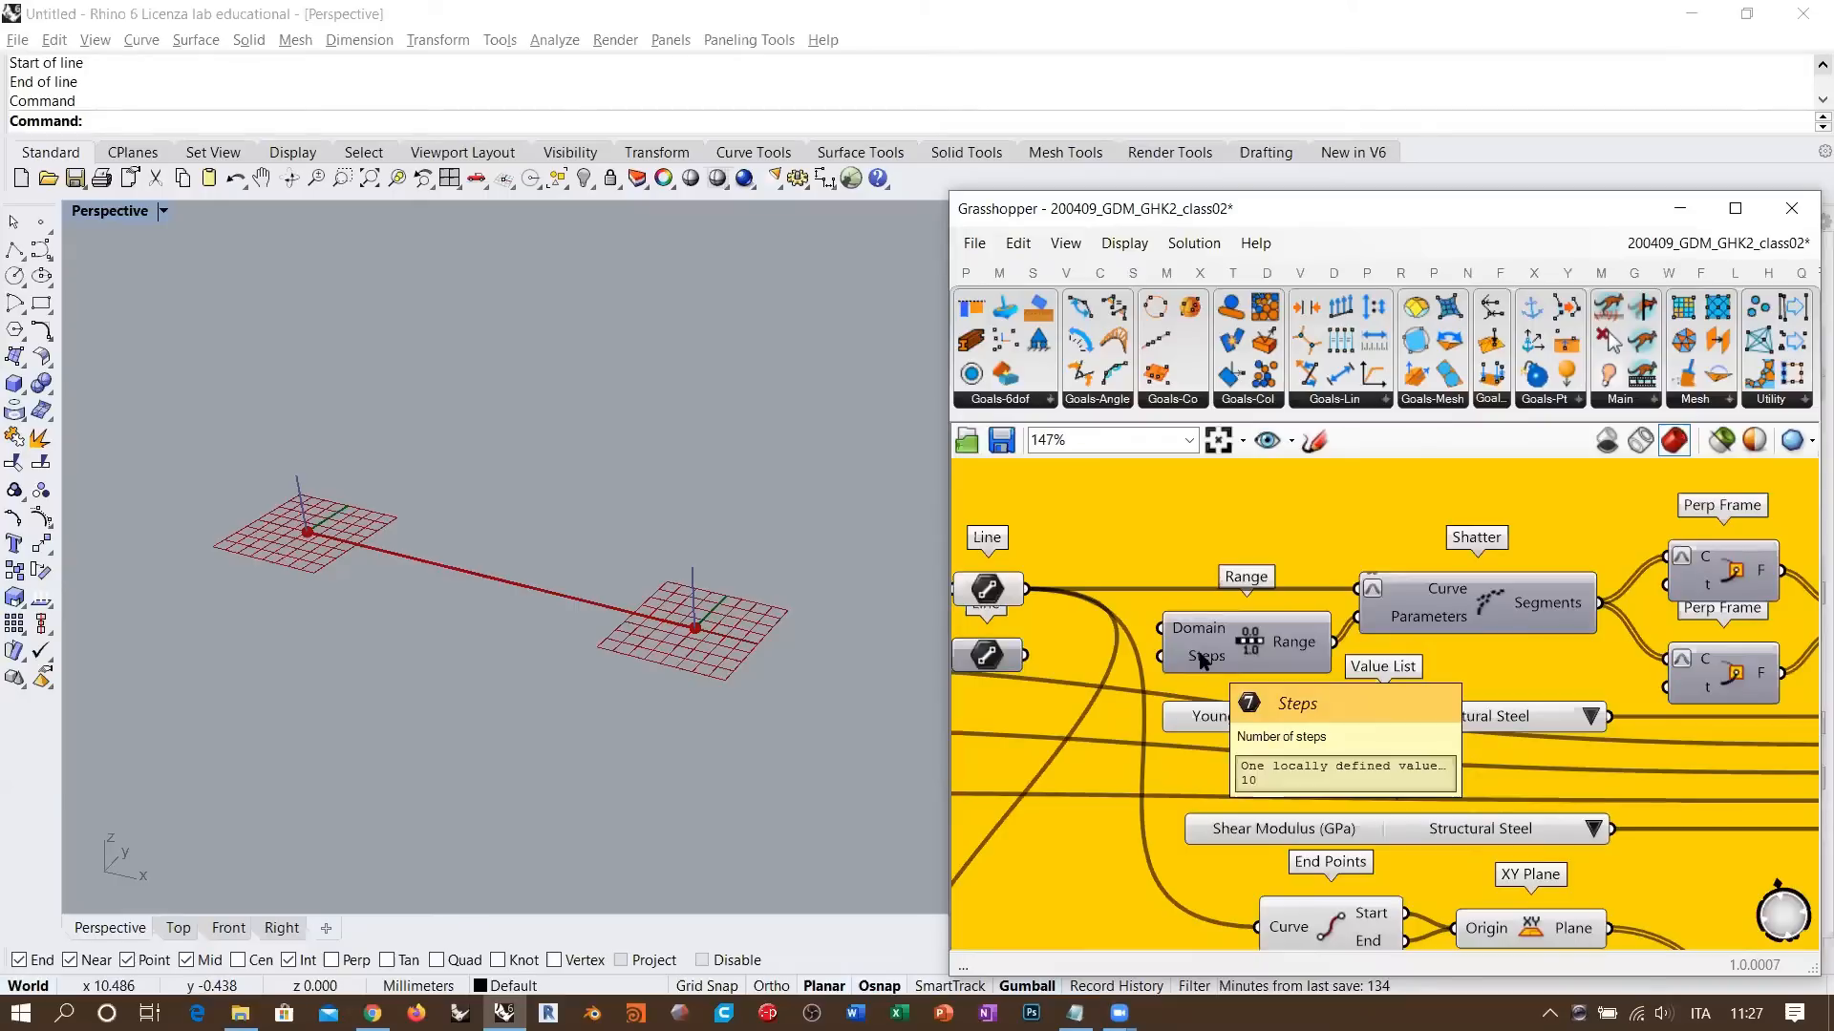
- Compare the BouncySolver's O output data with the cleaned Tree output of Clean Tree
right_click_drag(1379, 718, 1138, 642)
right_click_drag(1519, 756, 1317, 669)
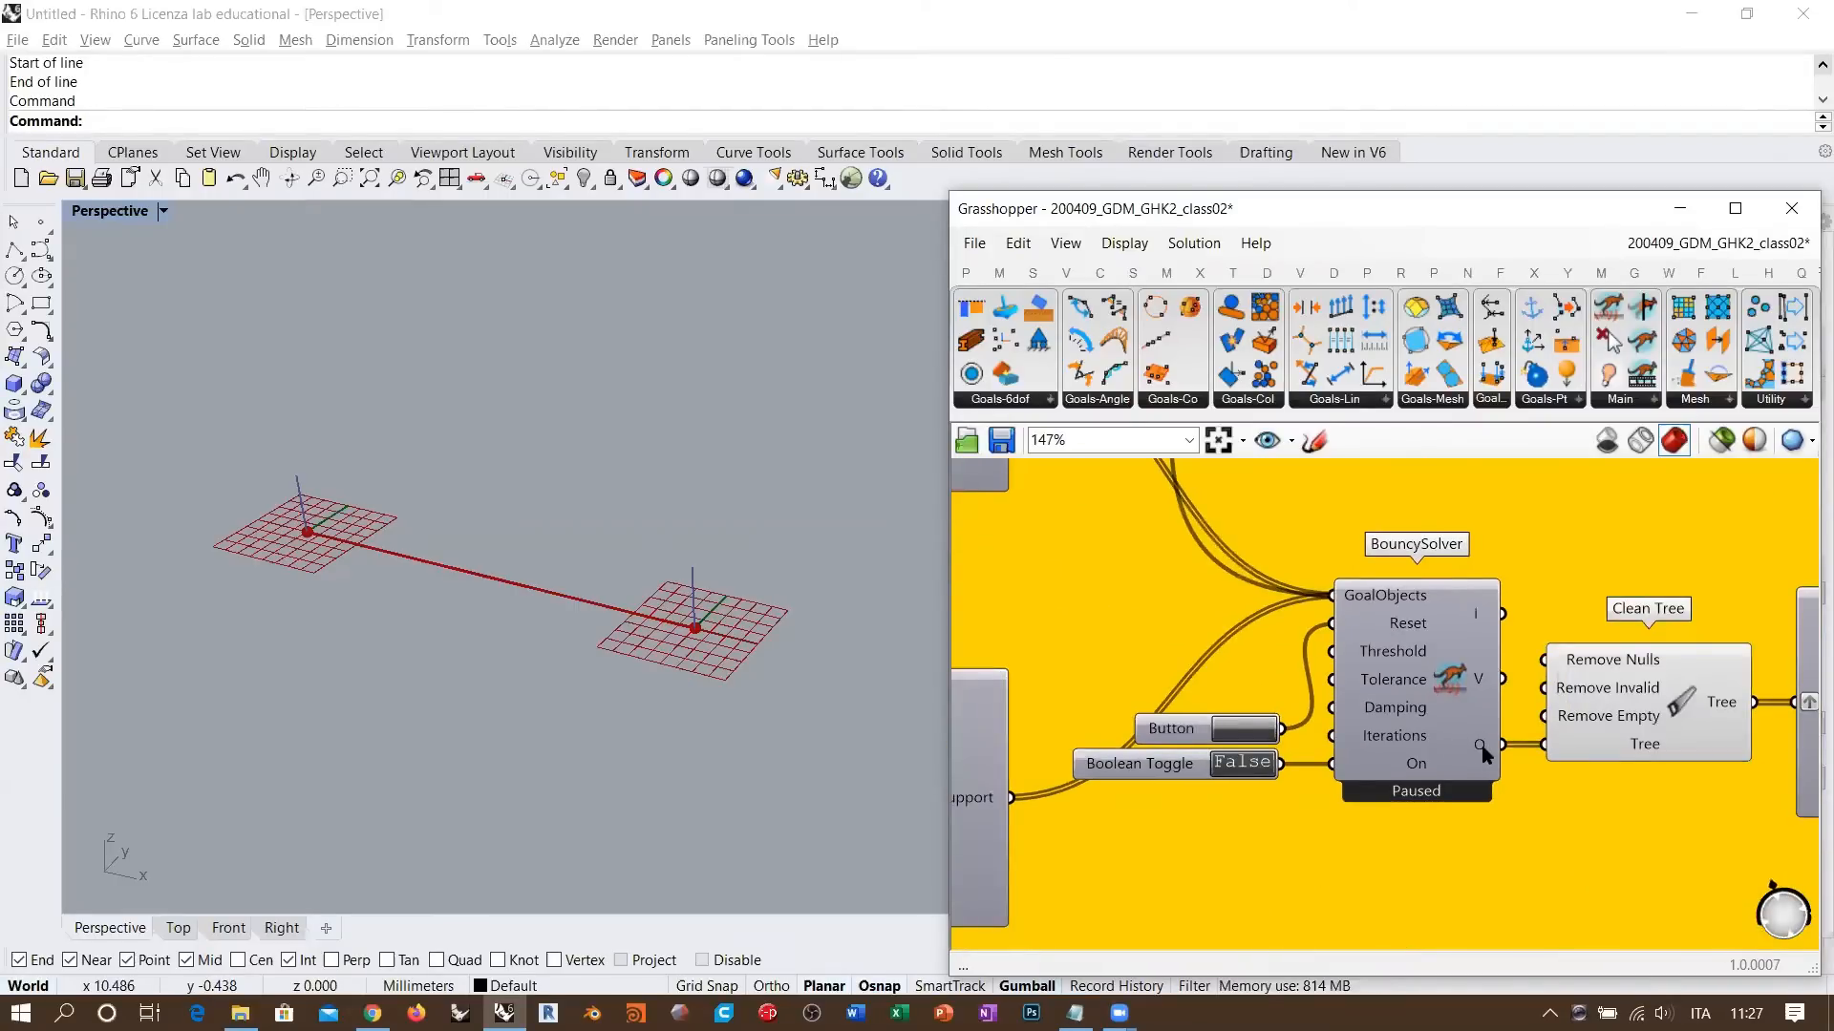
mouse_move(1483, 750)
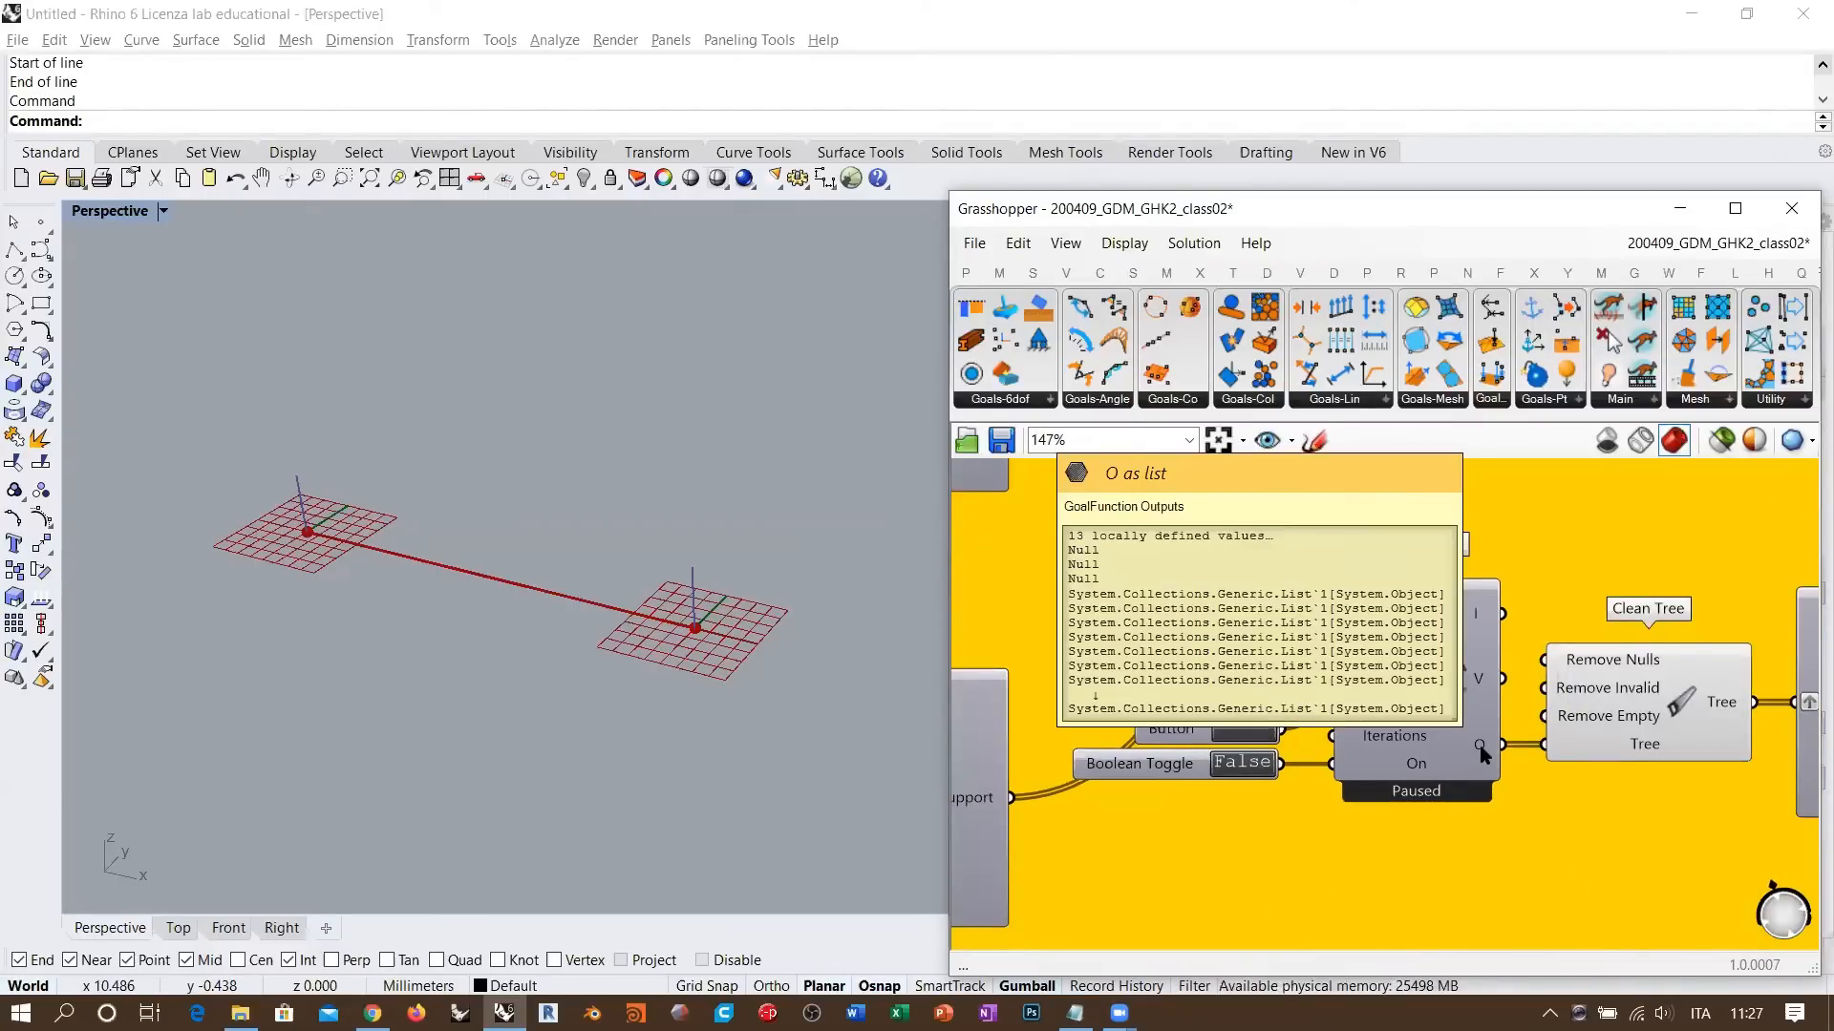
right_click_drag(1541, 720, 1331, 707)
scroll(1482, 694, "up", 3)
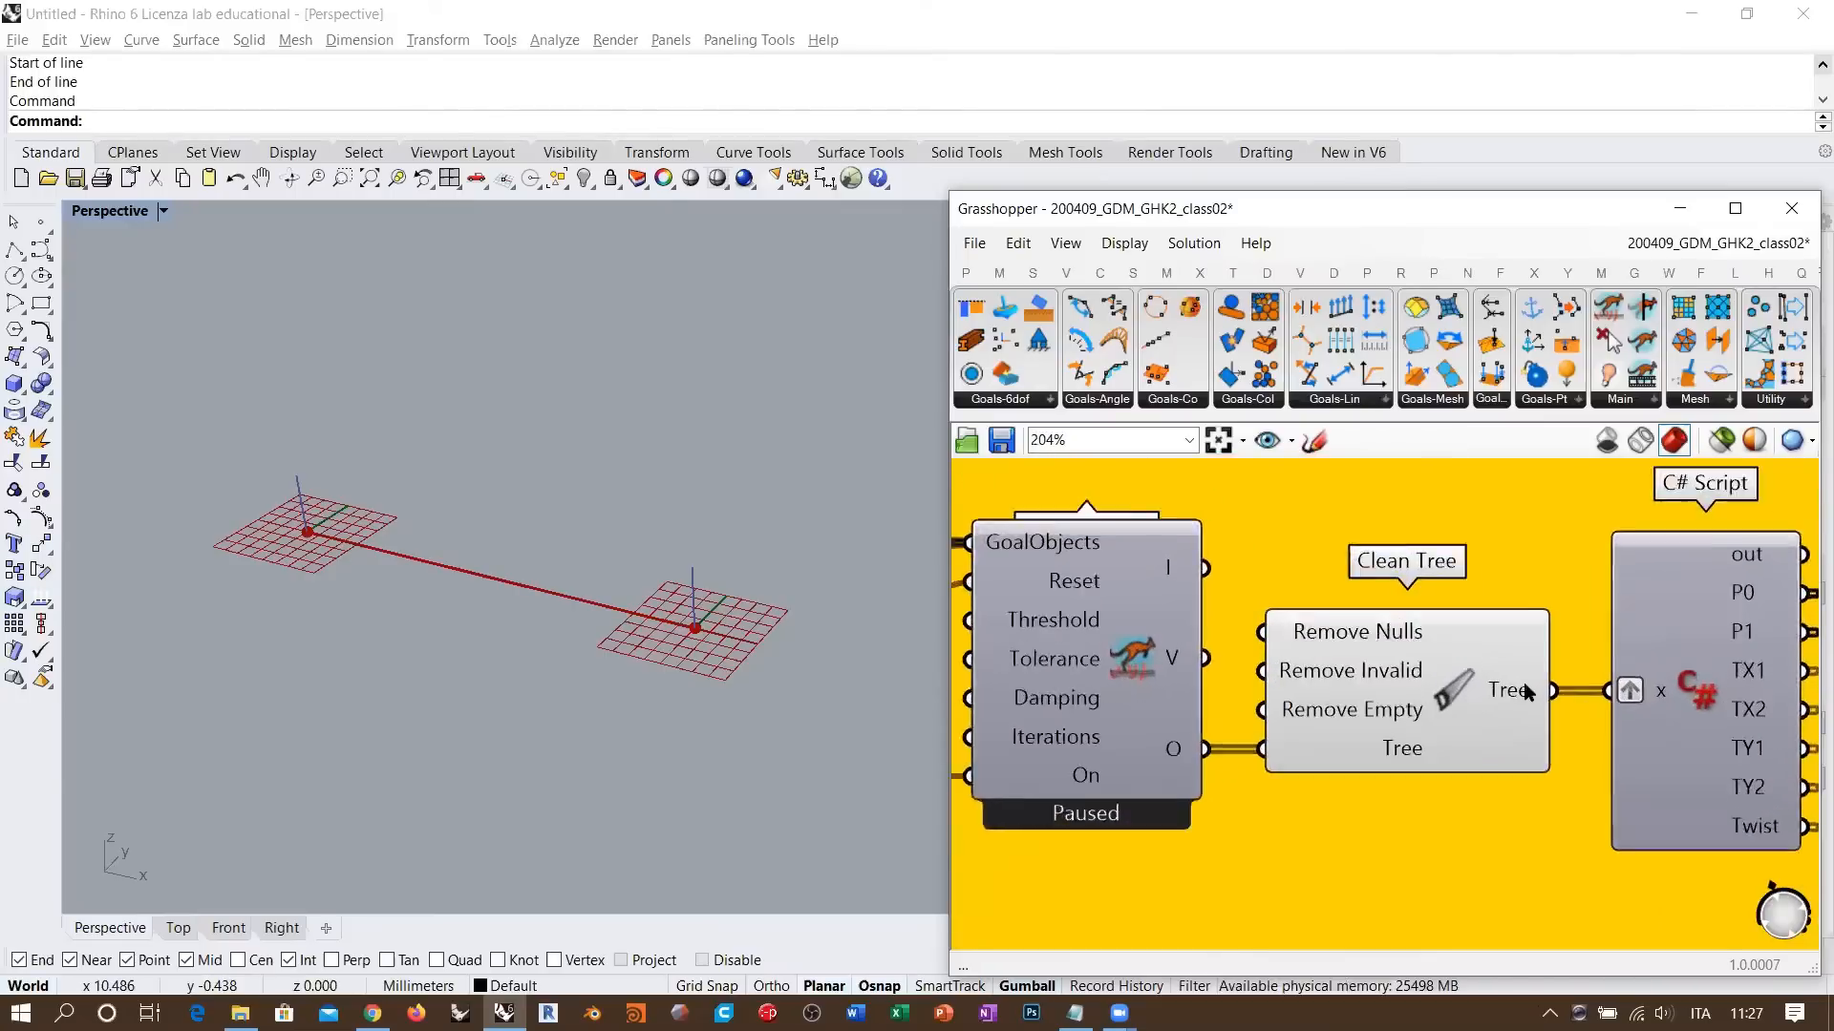
mouse_move(1519, 704)
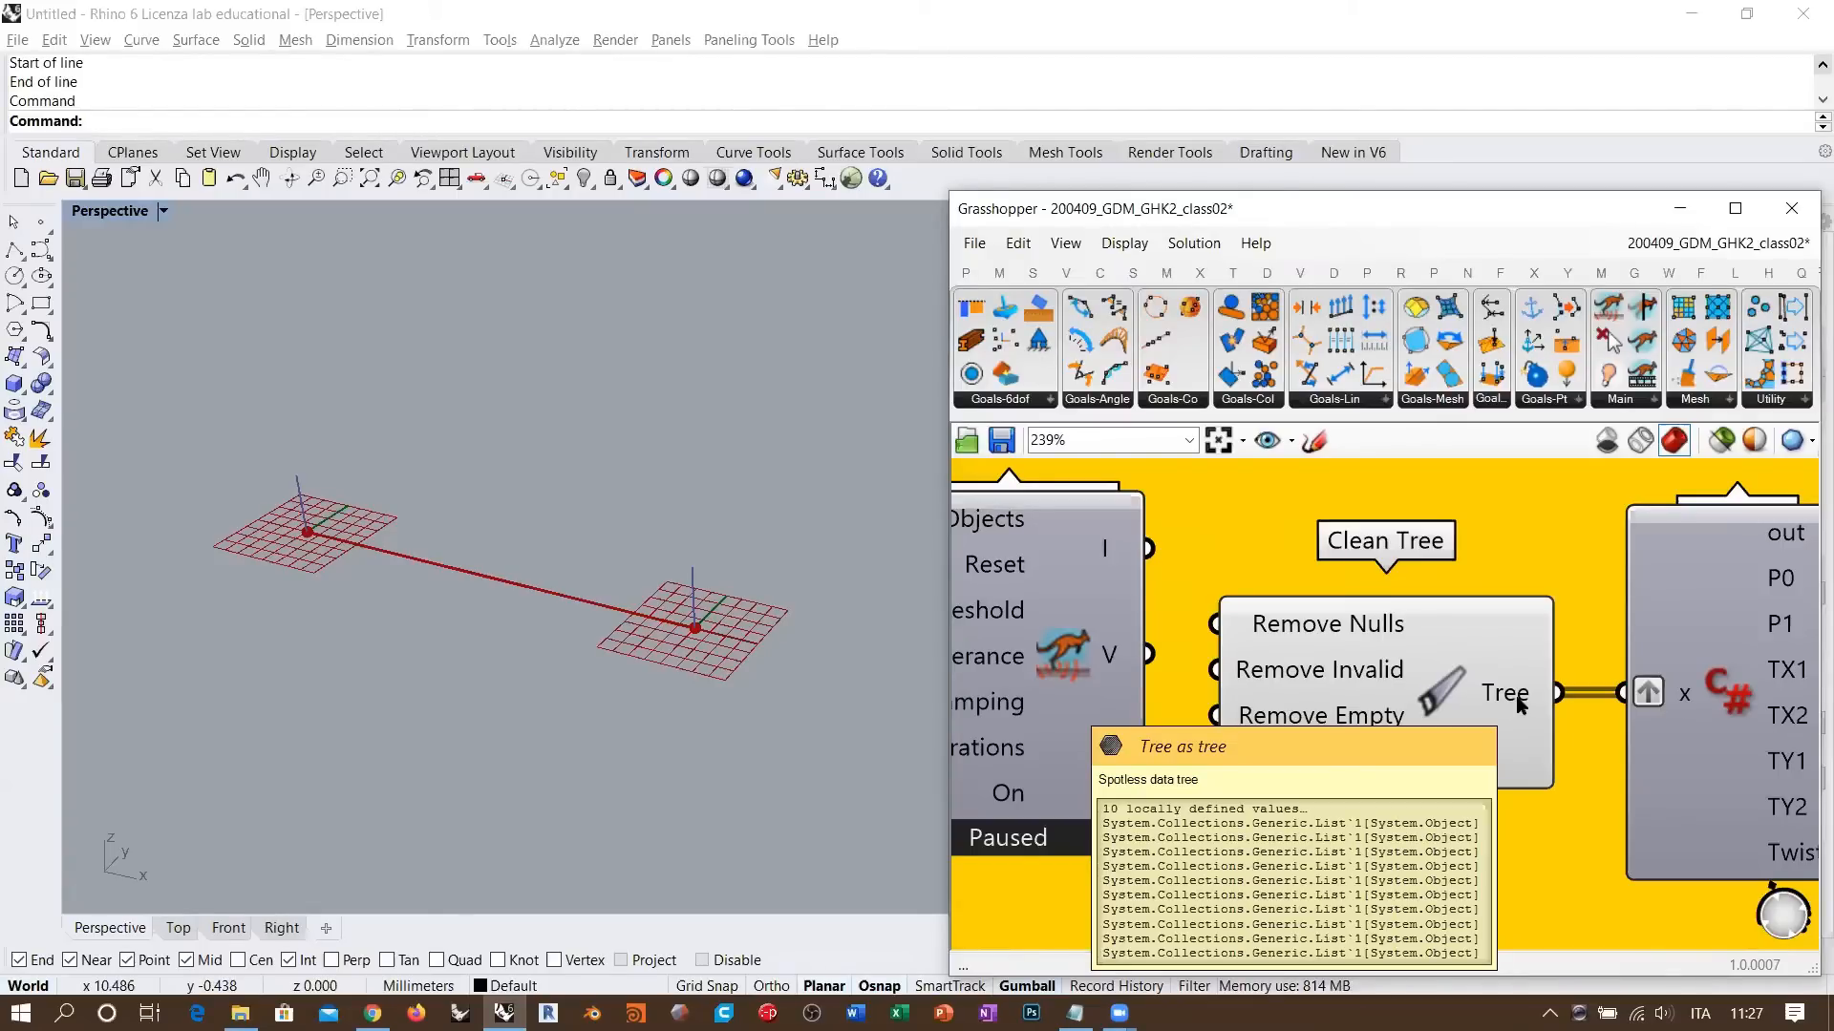
- Inspect the Graft setting and the data structure of the x input on the C# Script fed by Clean Tree
scroll(1520, 705, "down", 4)
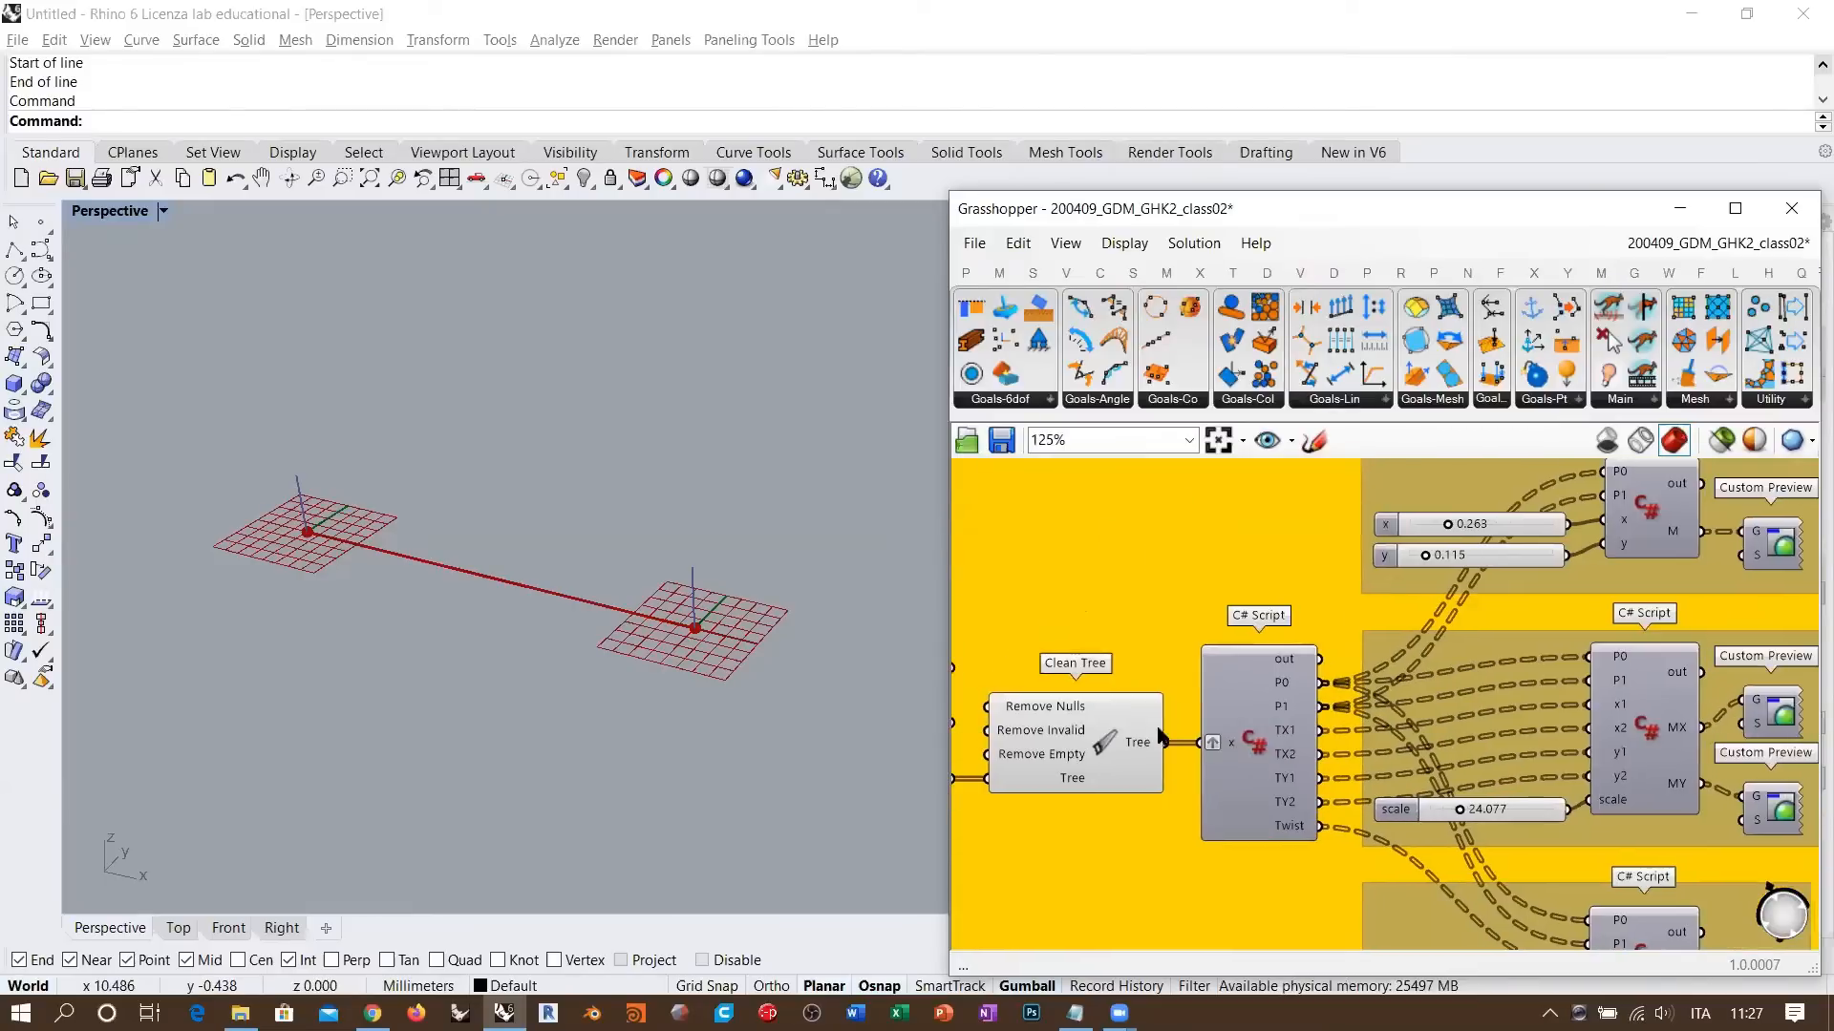
scroll(1632, 831, "down", 1)
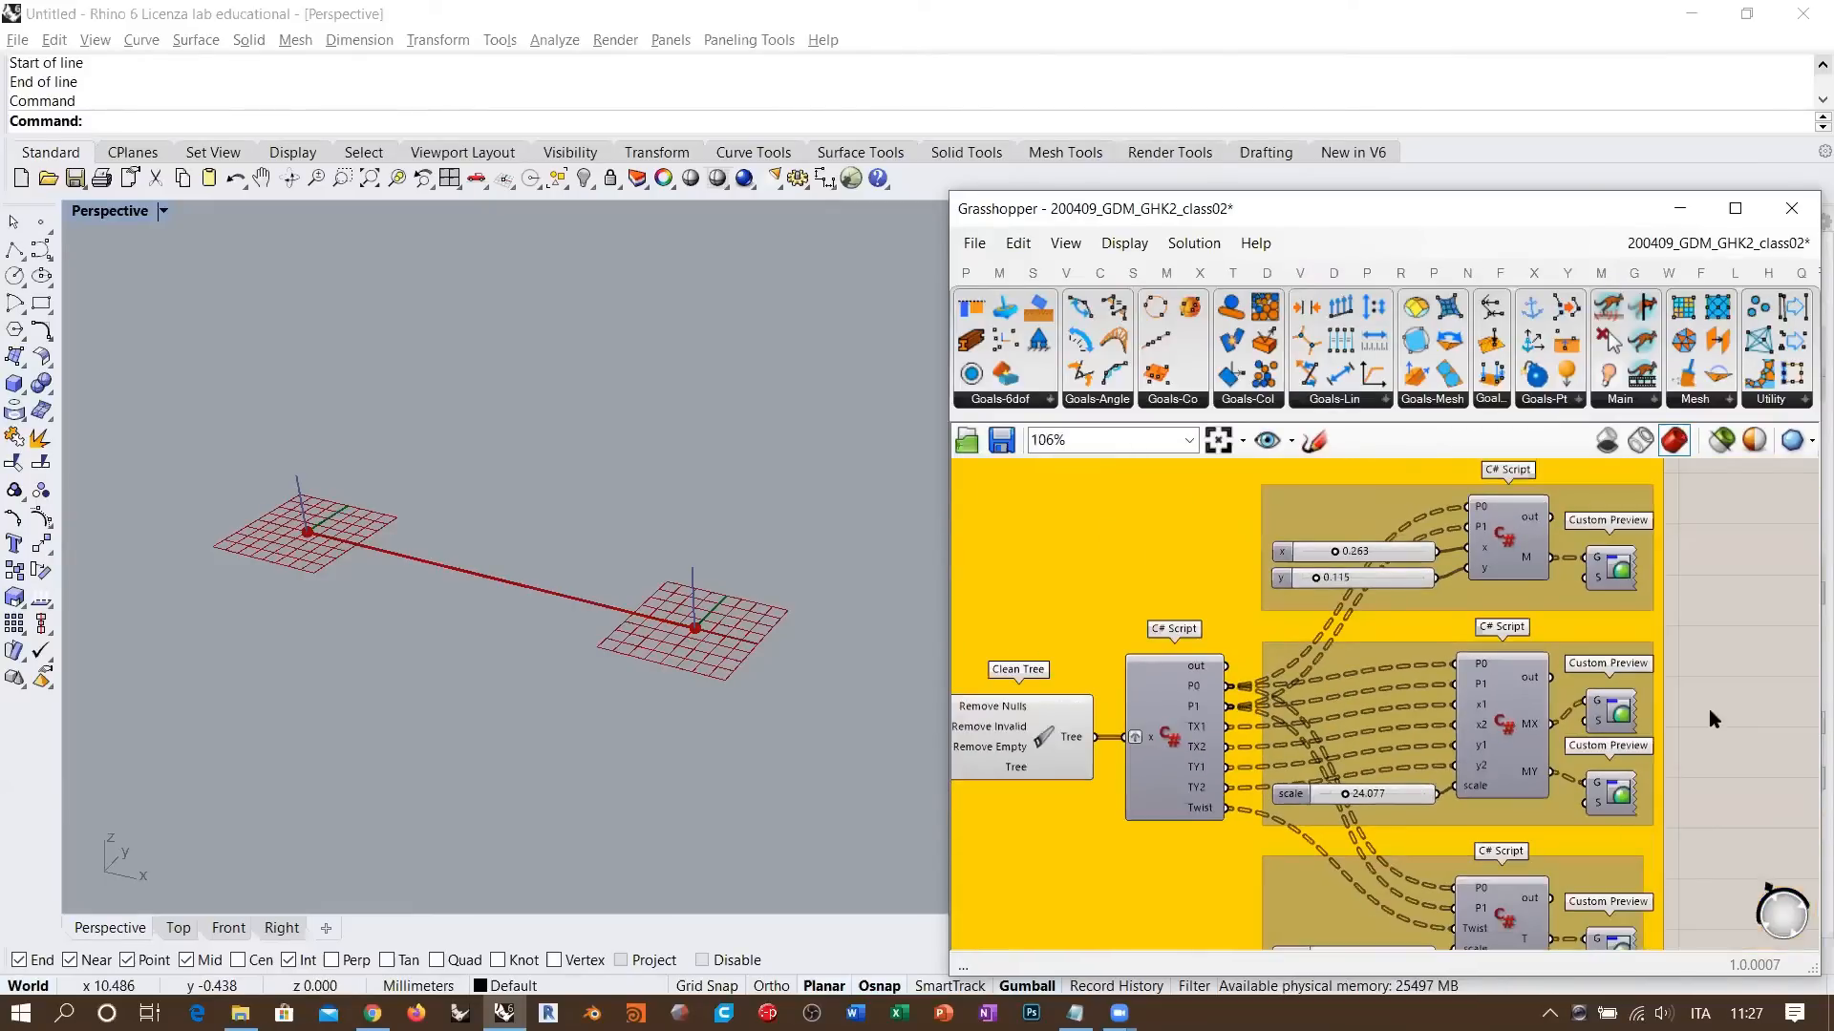
scroll(1356, 721, "up", 4)
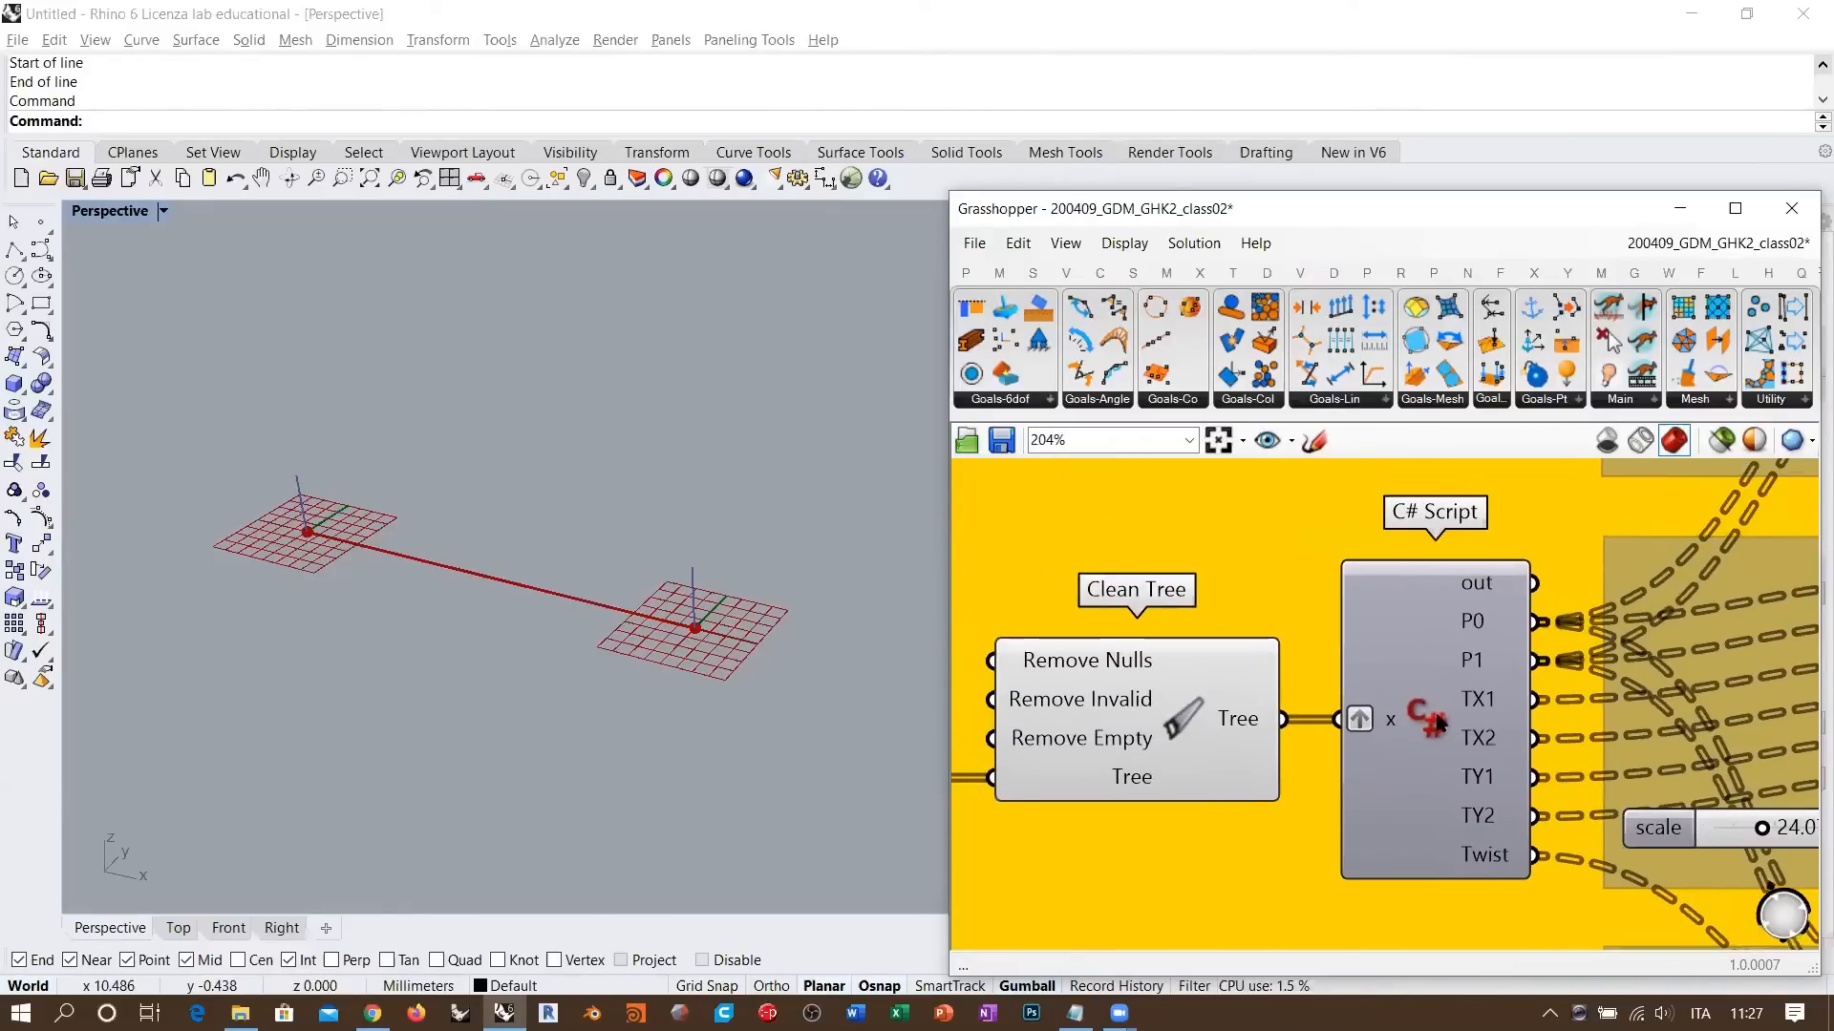
mouse_move(1238, 726)
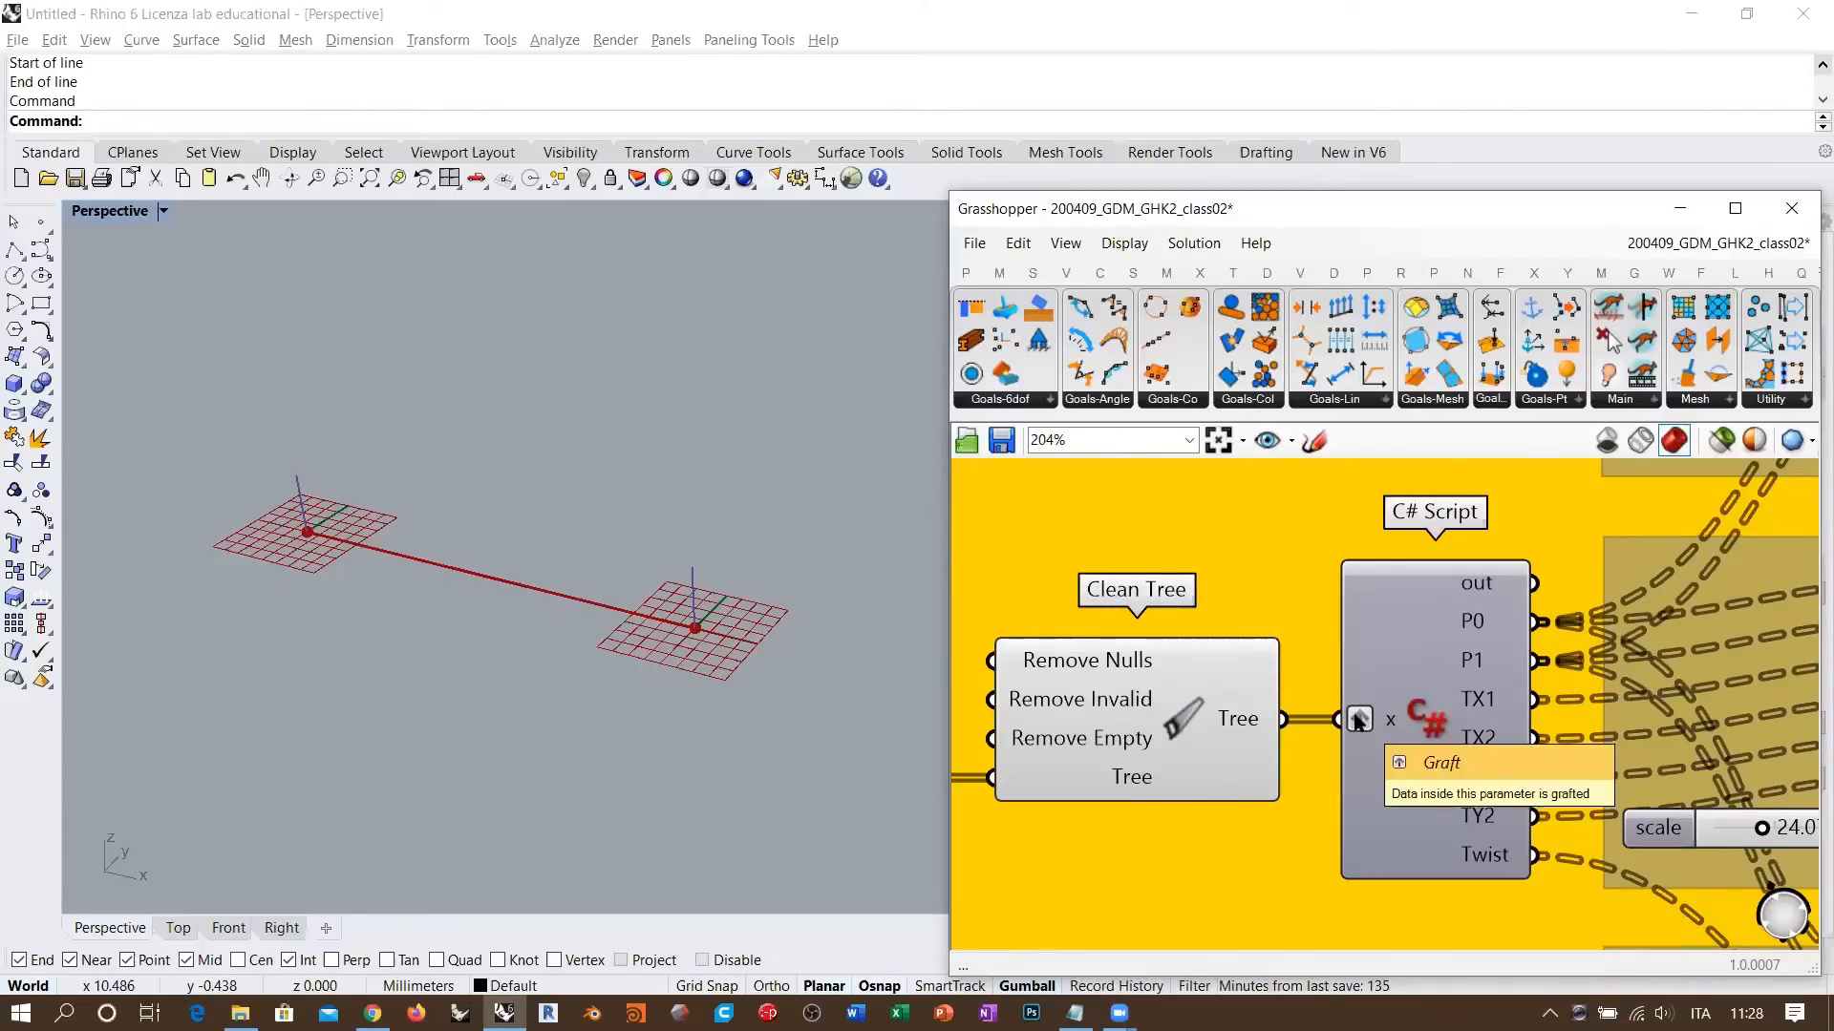
mouse_move(1392, 723)
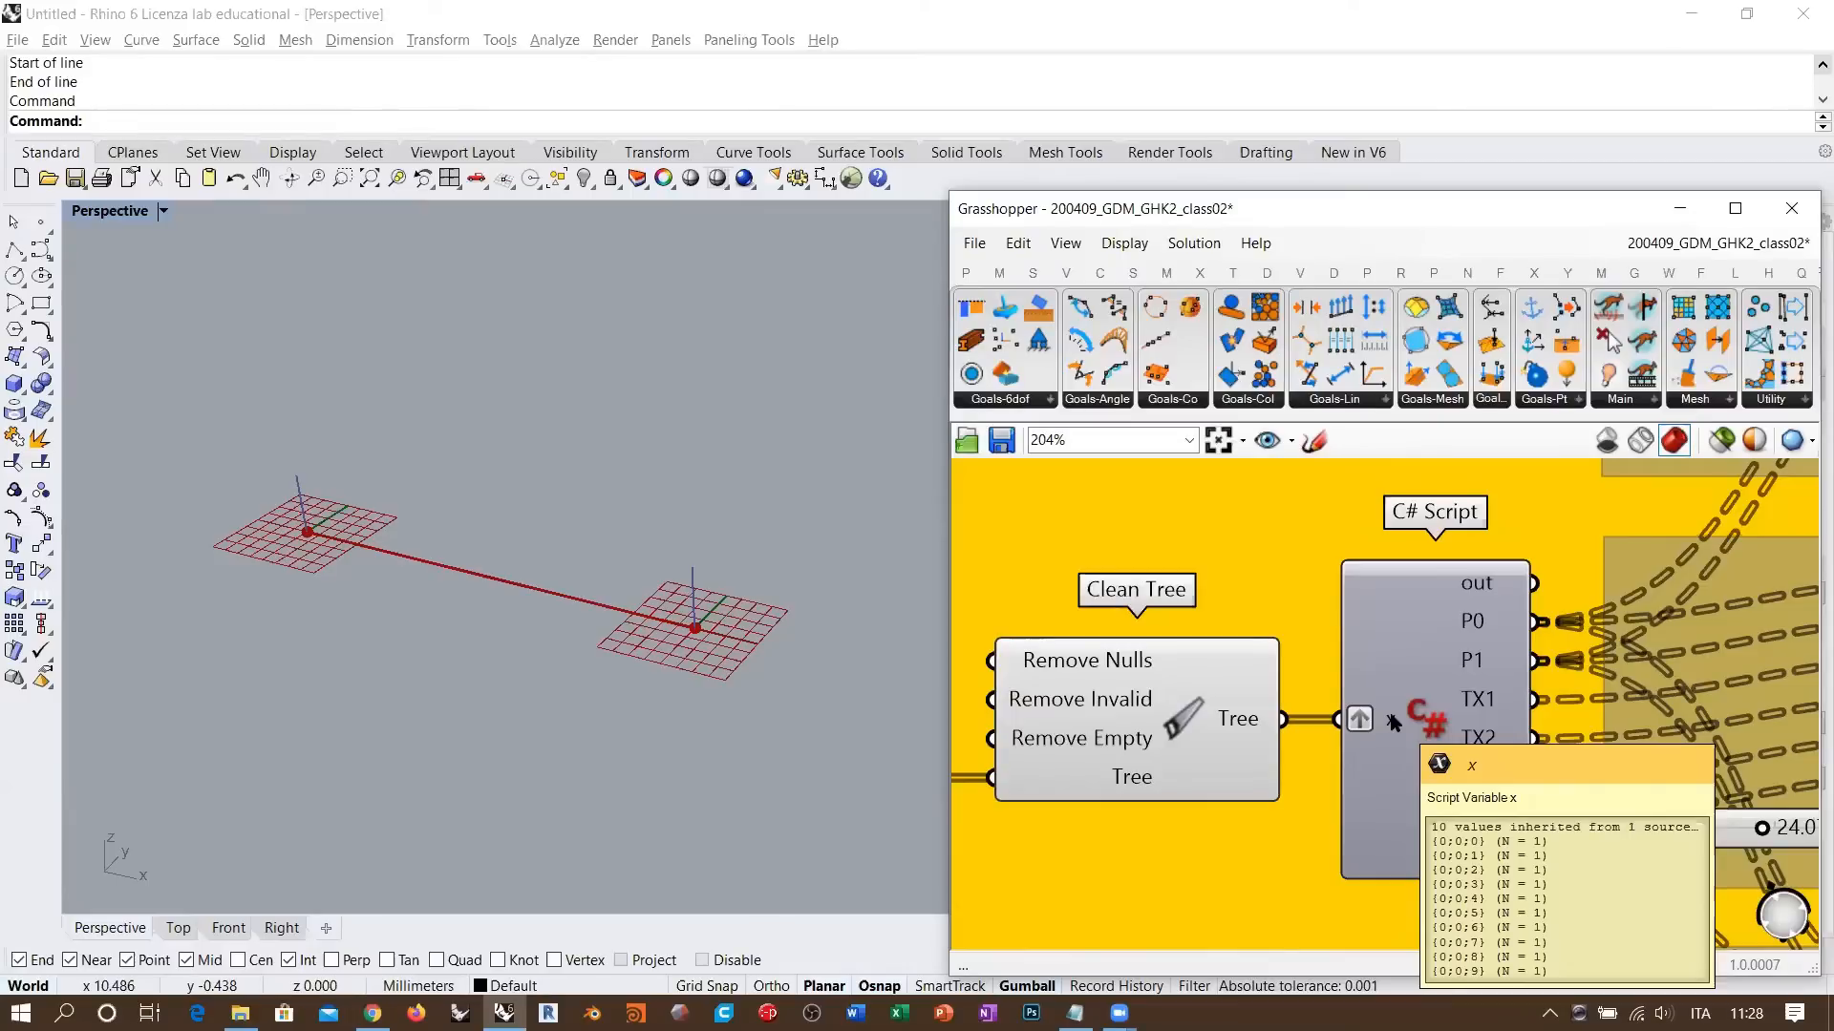
scroll(1246, 691, "up", 2)
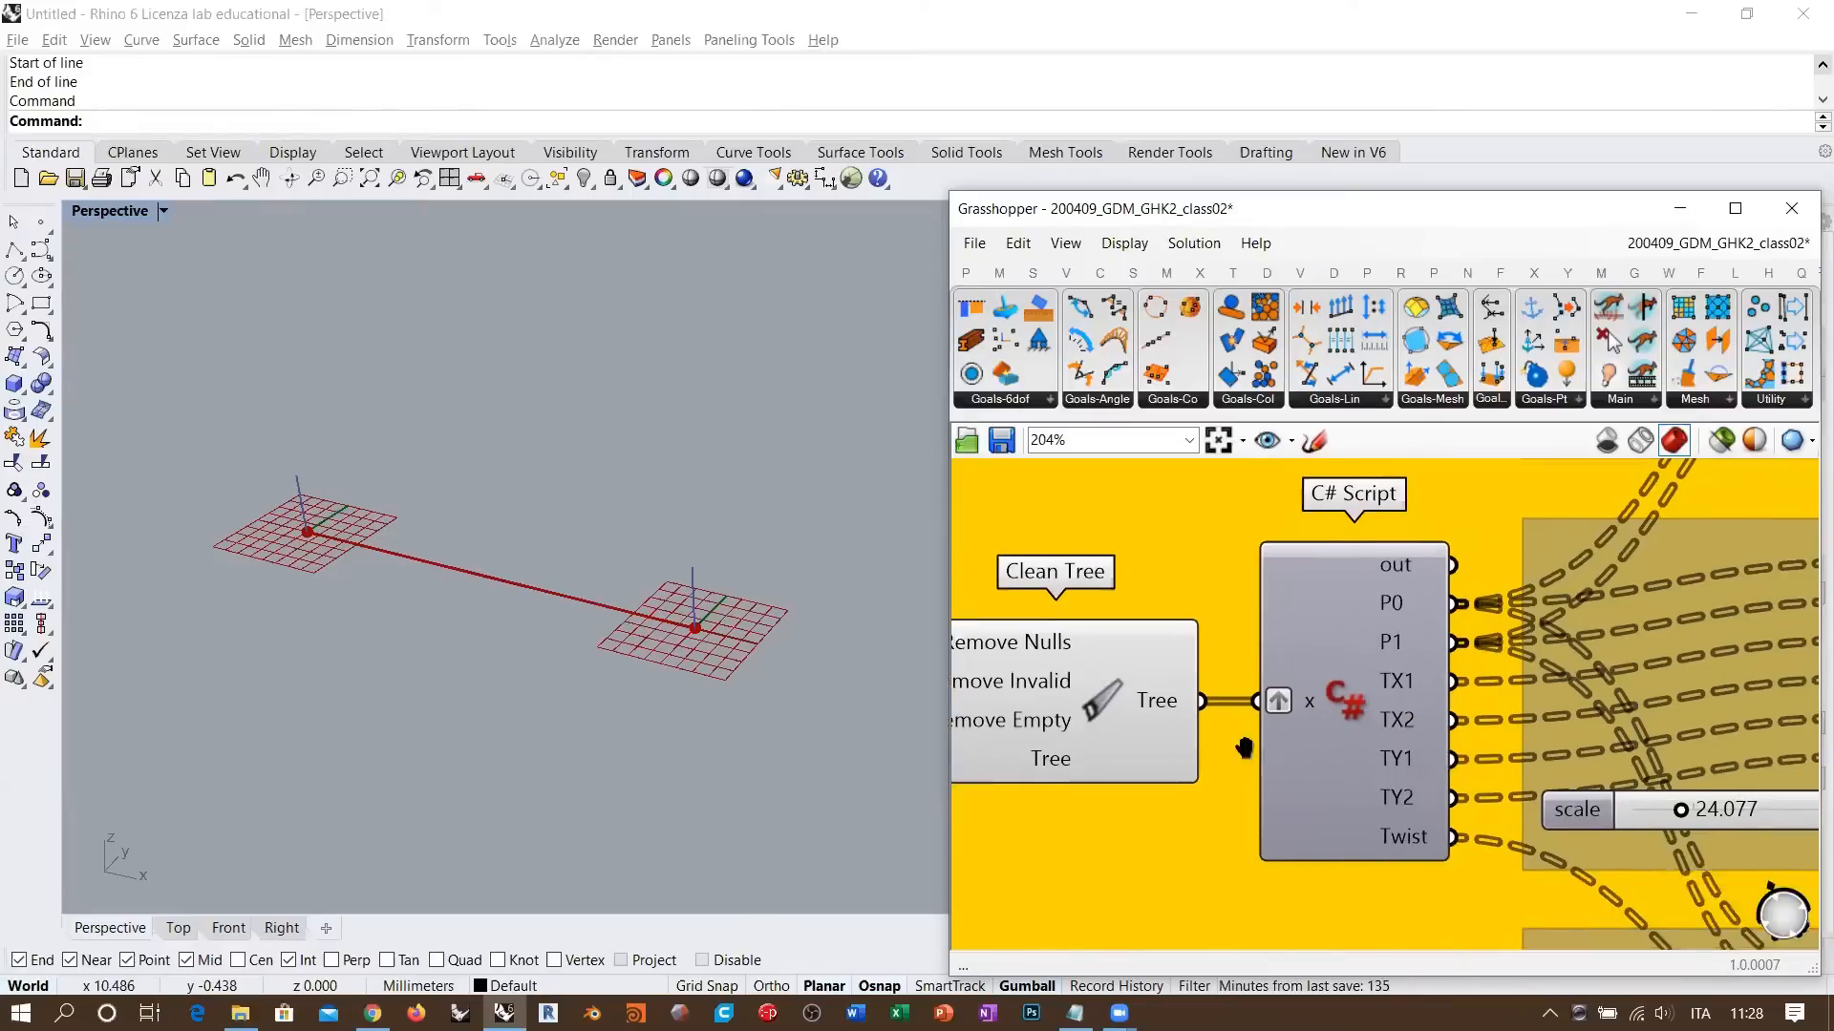
- Open the code of the C# Script fed by Clean Tree, enlarge its editor and show the RunScript body
double_click(1279, 700)
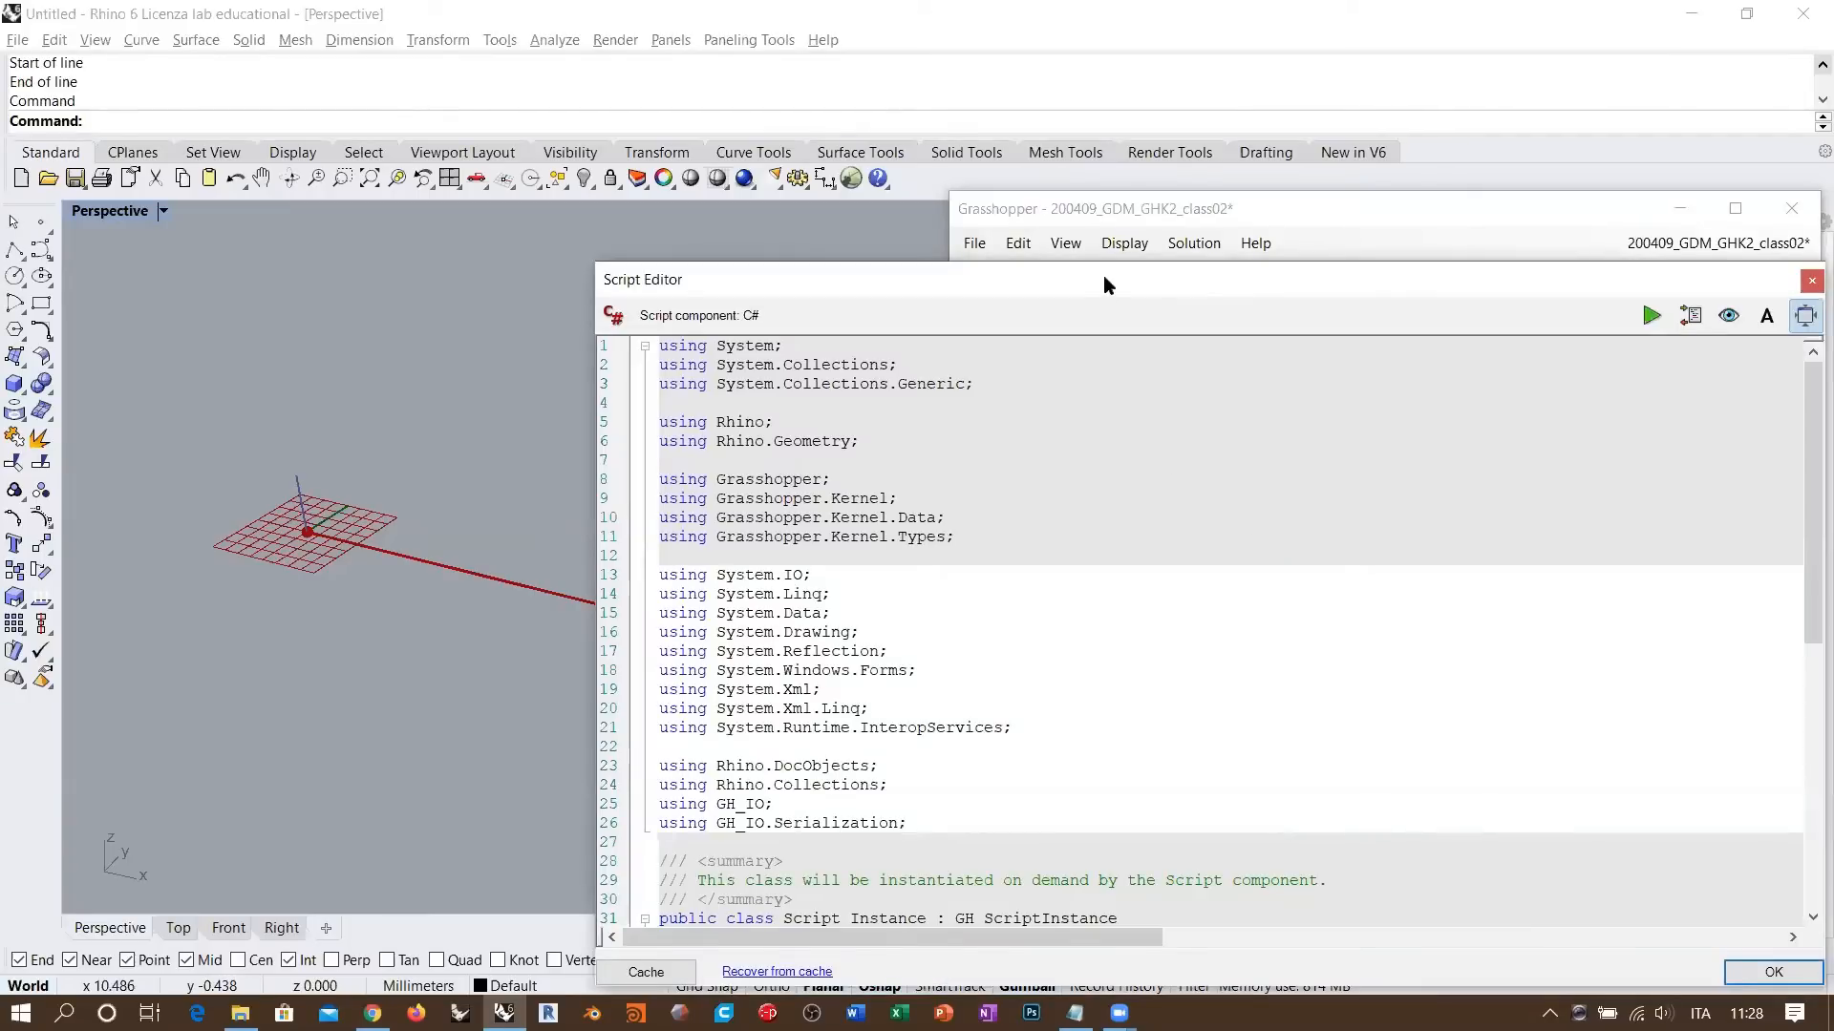
left_click_drag(1103, 279, 648, 55)
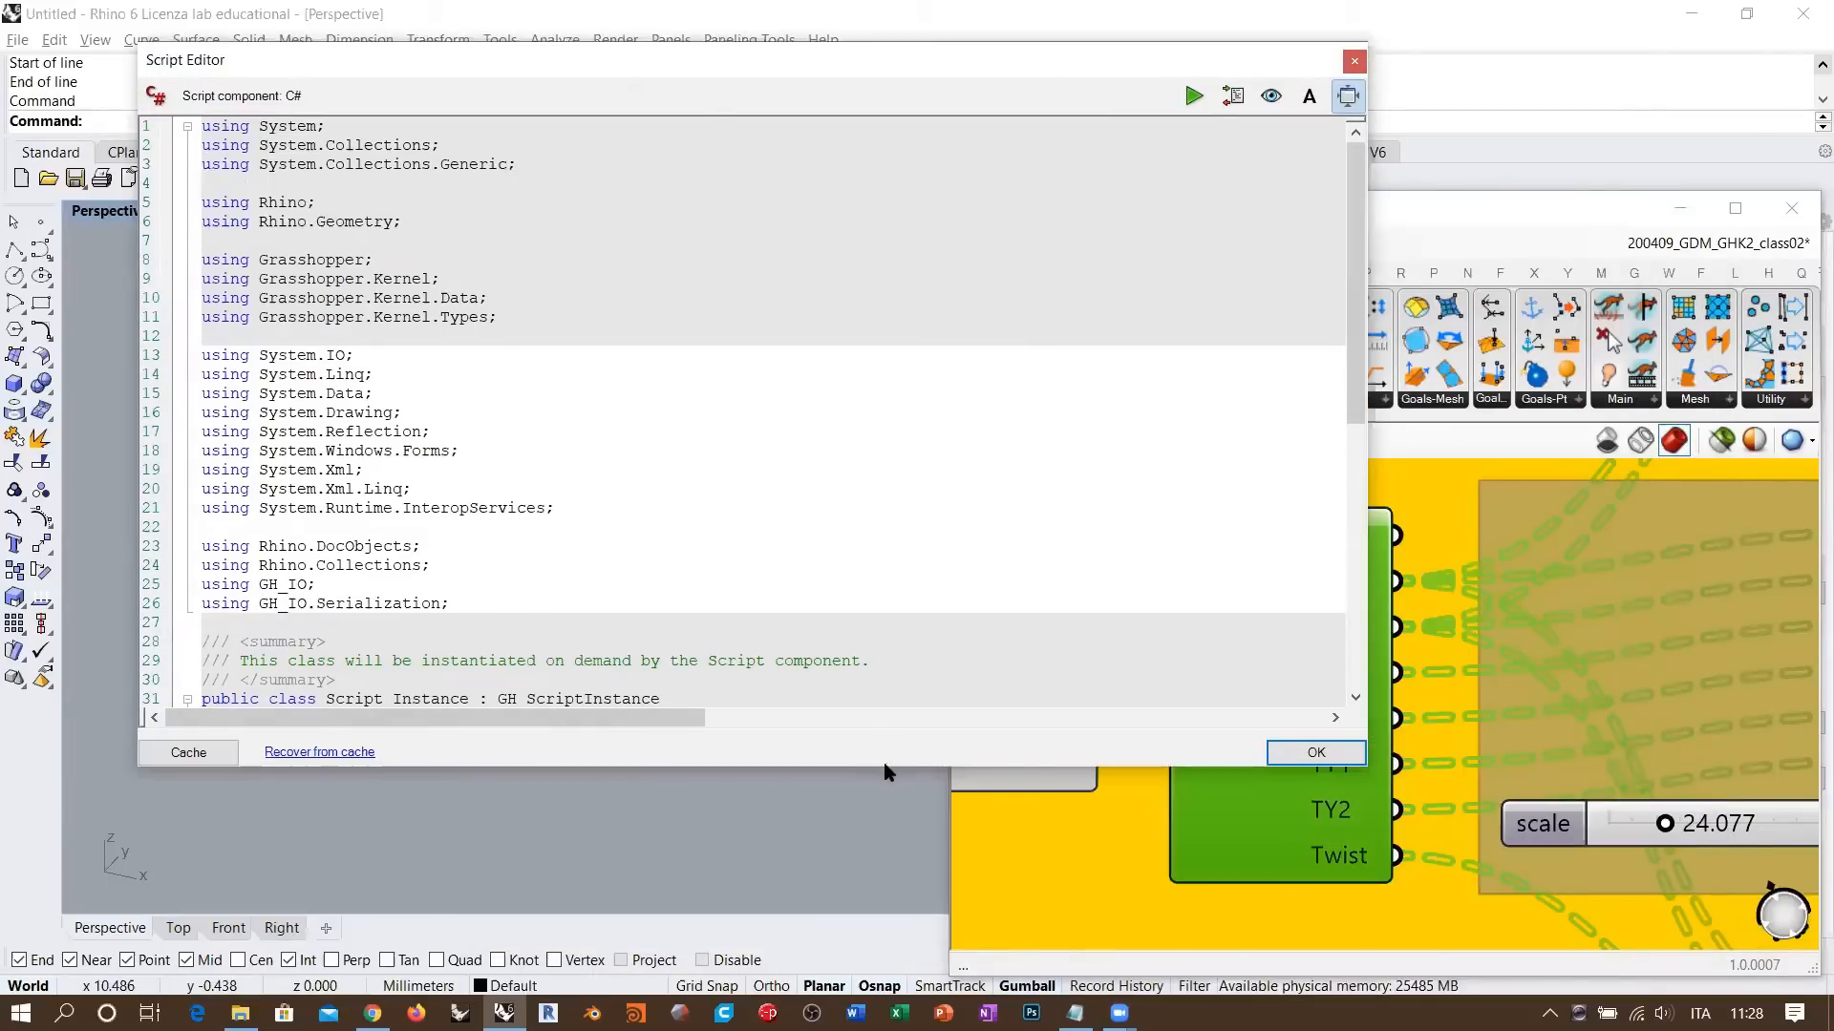
left_click_drag(886, 767, 887, 904)
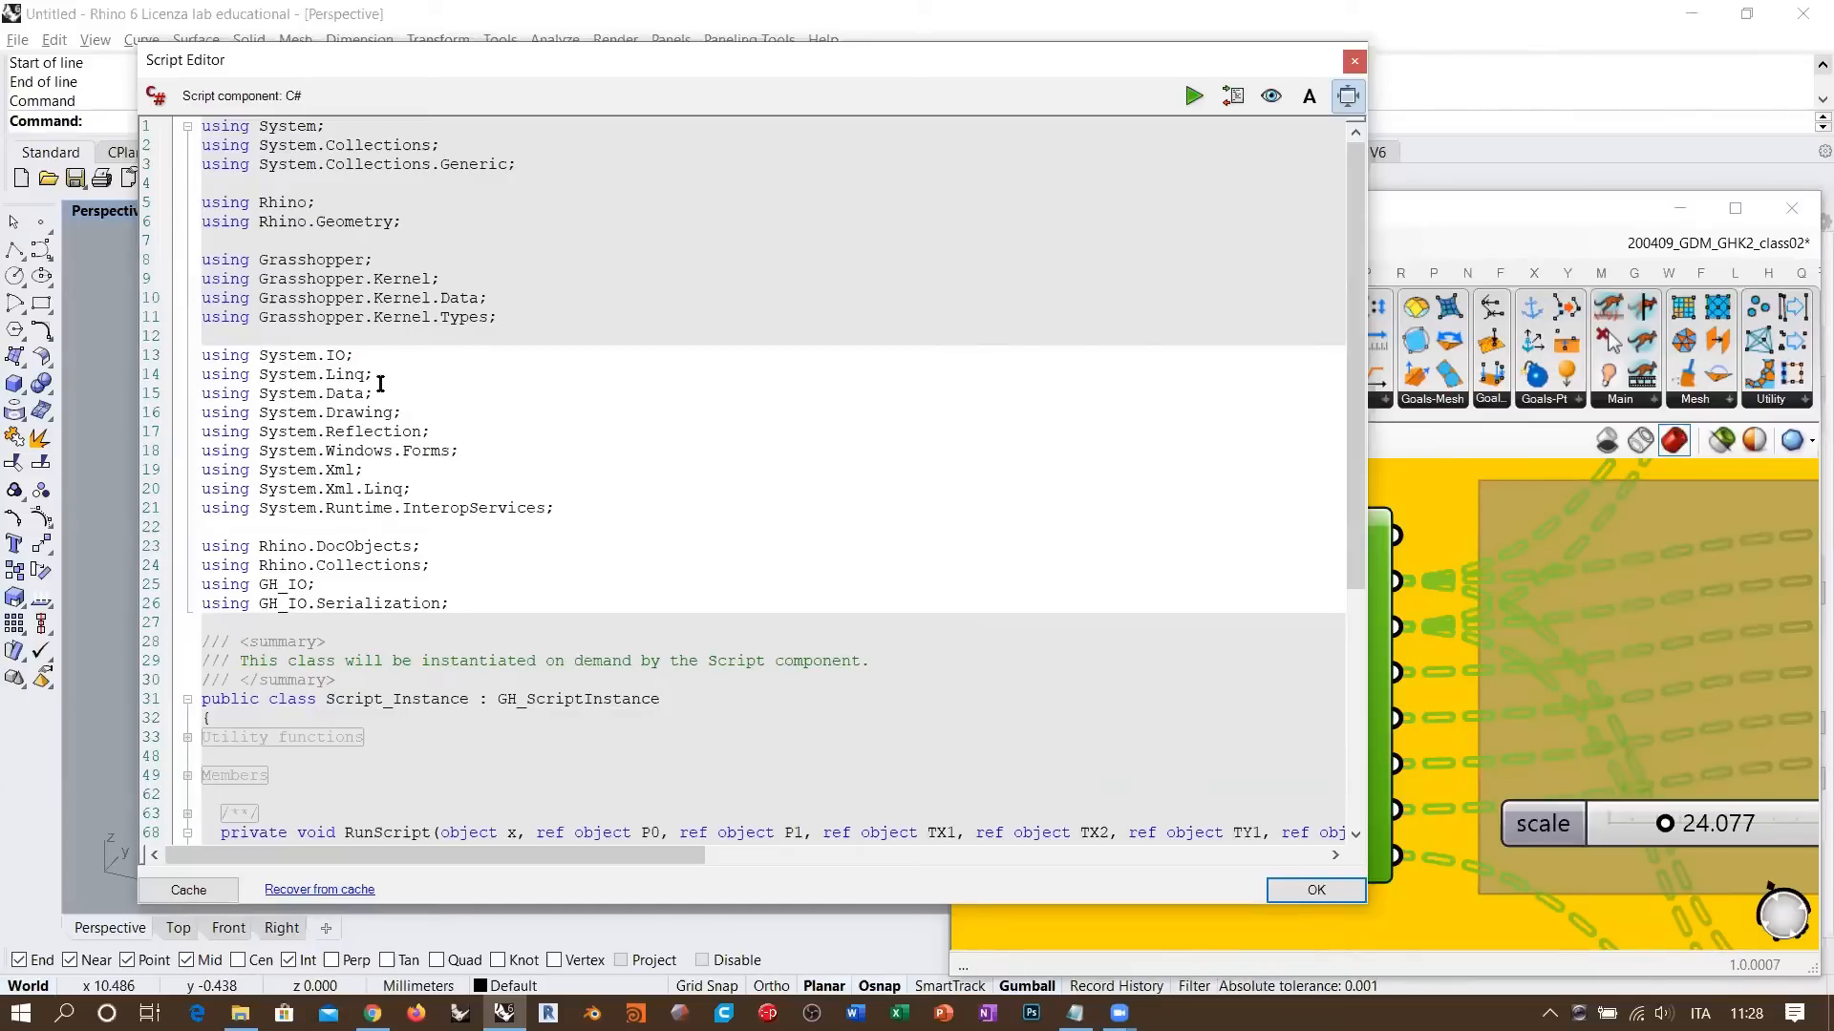
left_click_drag(1349, 217, 1357, 484)
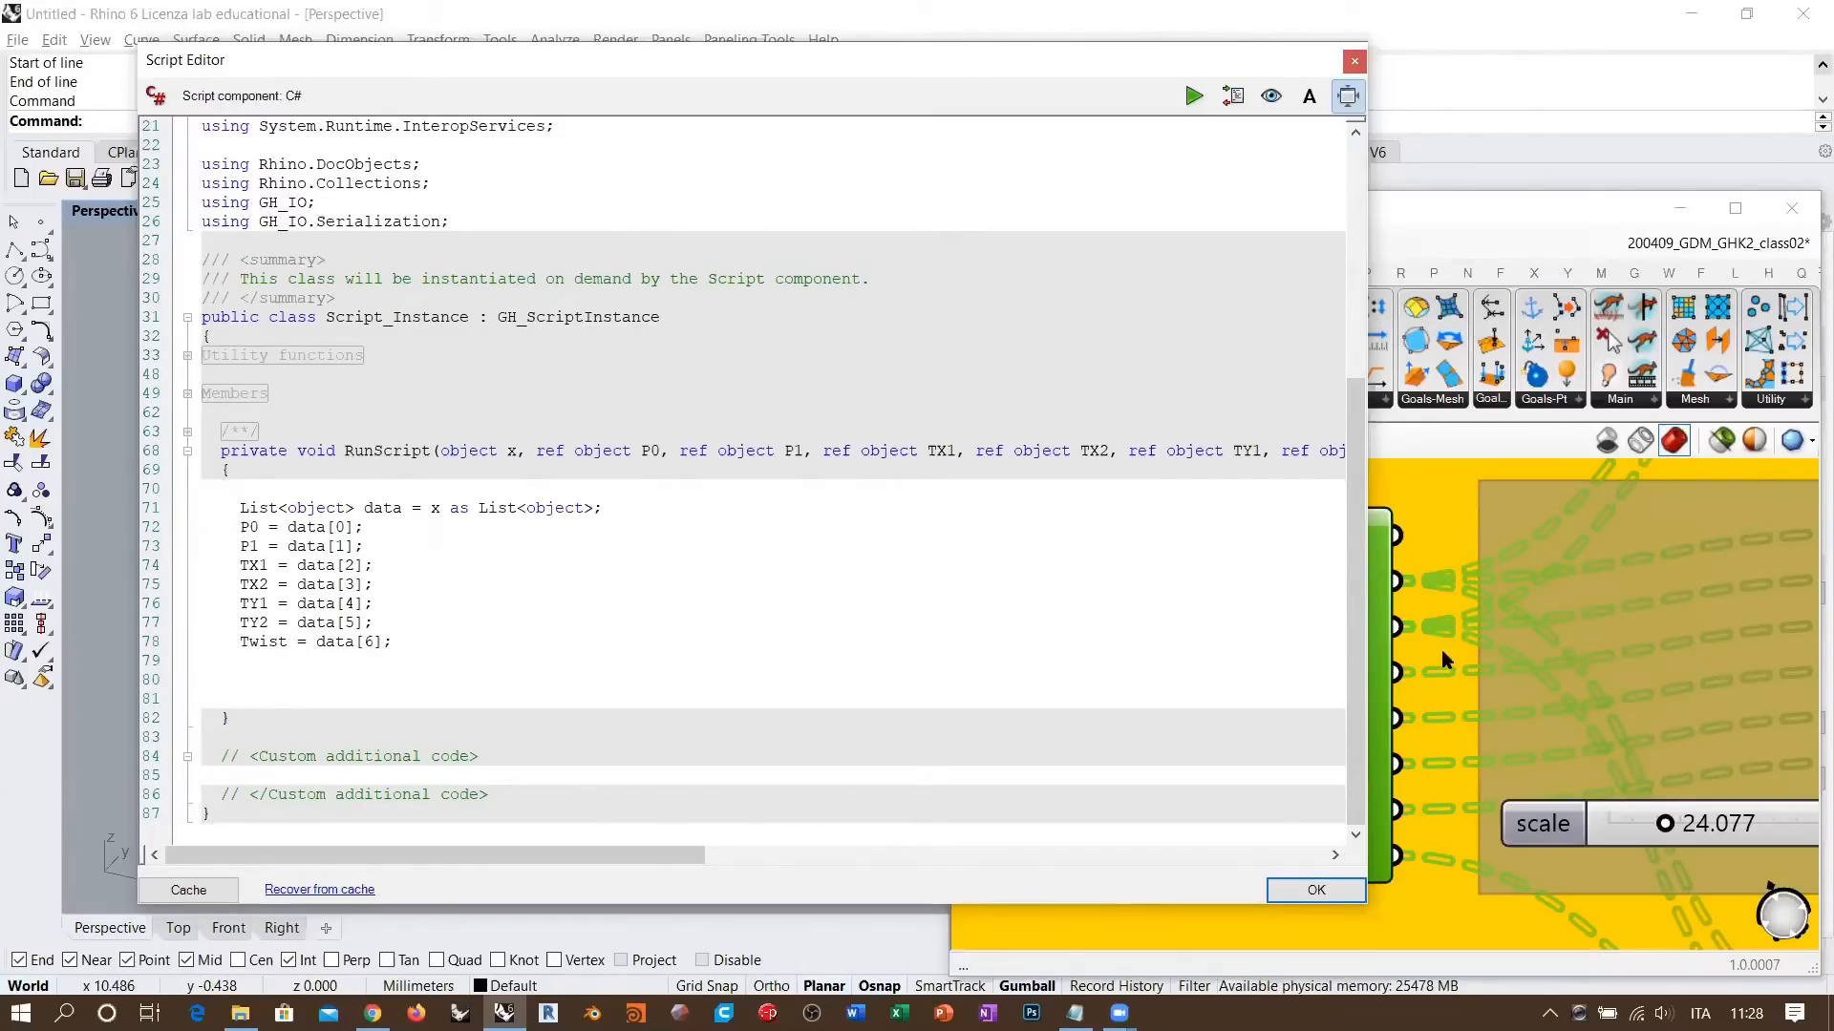
- Highlight the code lines assigning P0 and P1, TX1 to TY2, and Twist from the data list, and close the script editor
left_click(242, 527)
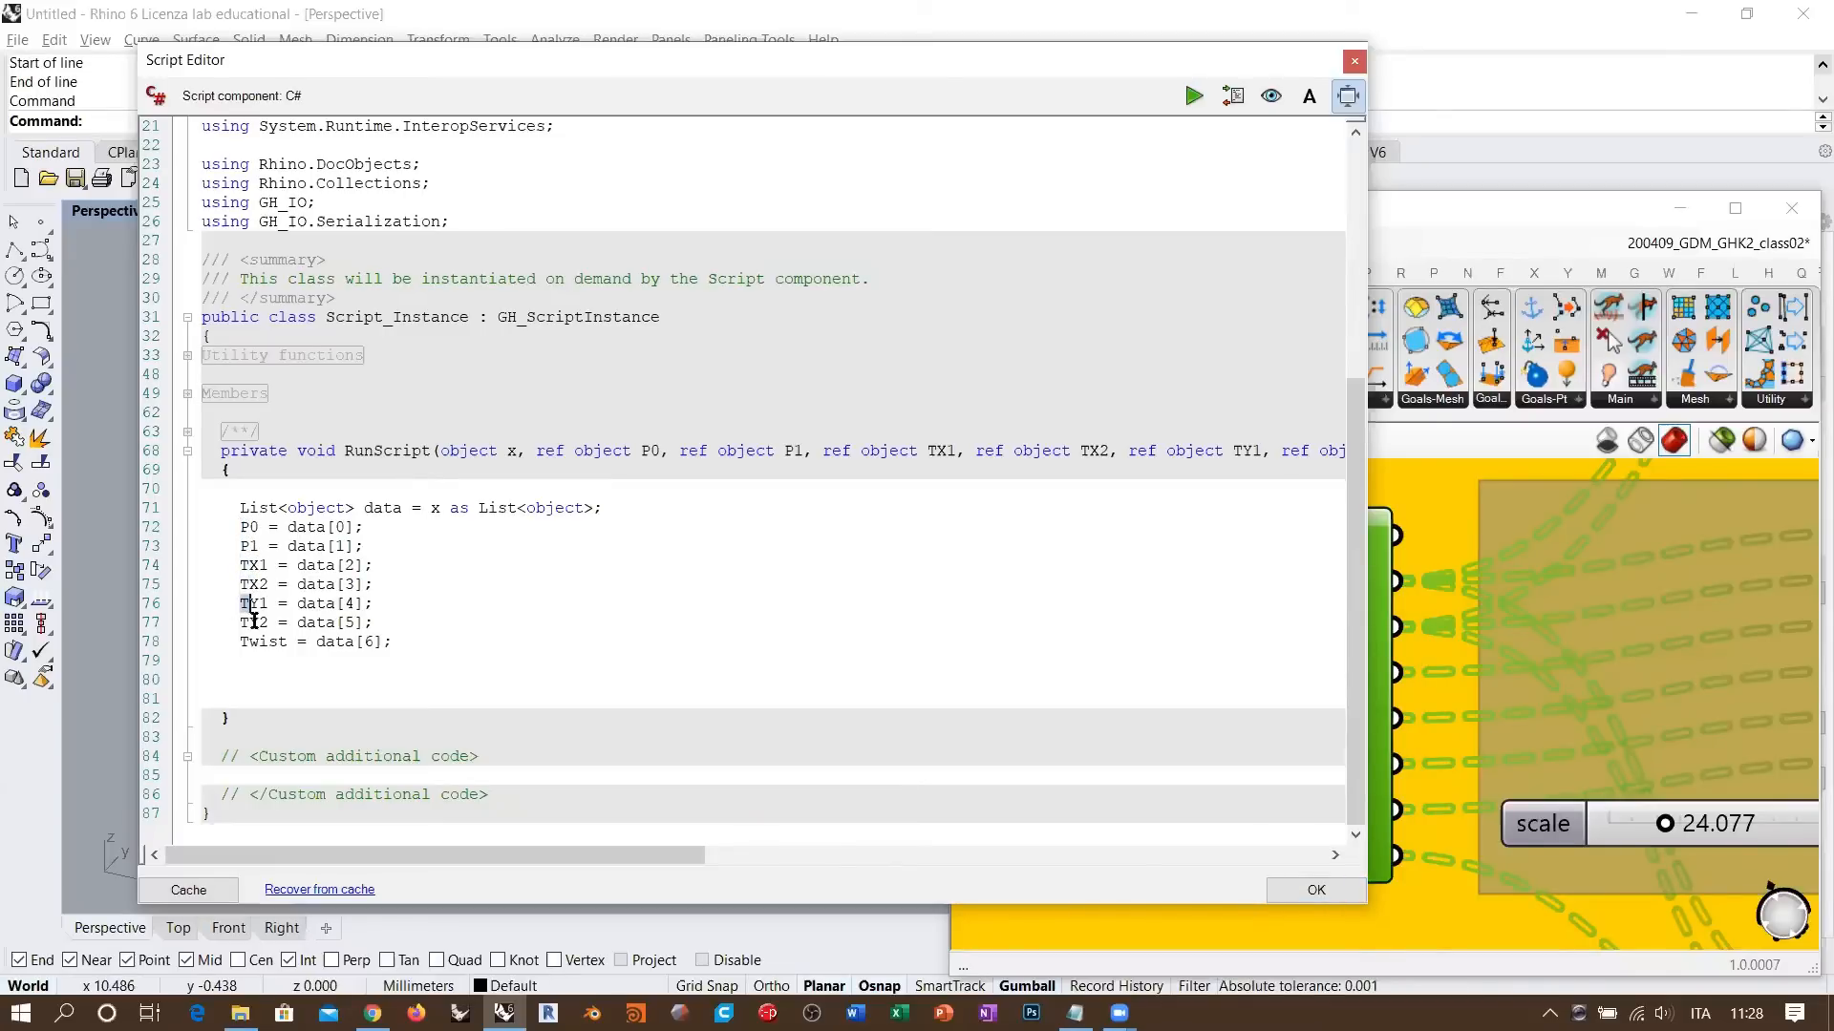
left_click_drag(251, 642, 278, 645)
left_click(285, 655)
left_click_drag(239, 527, 382, 541)
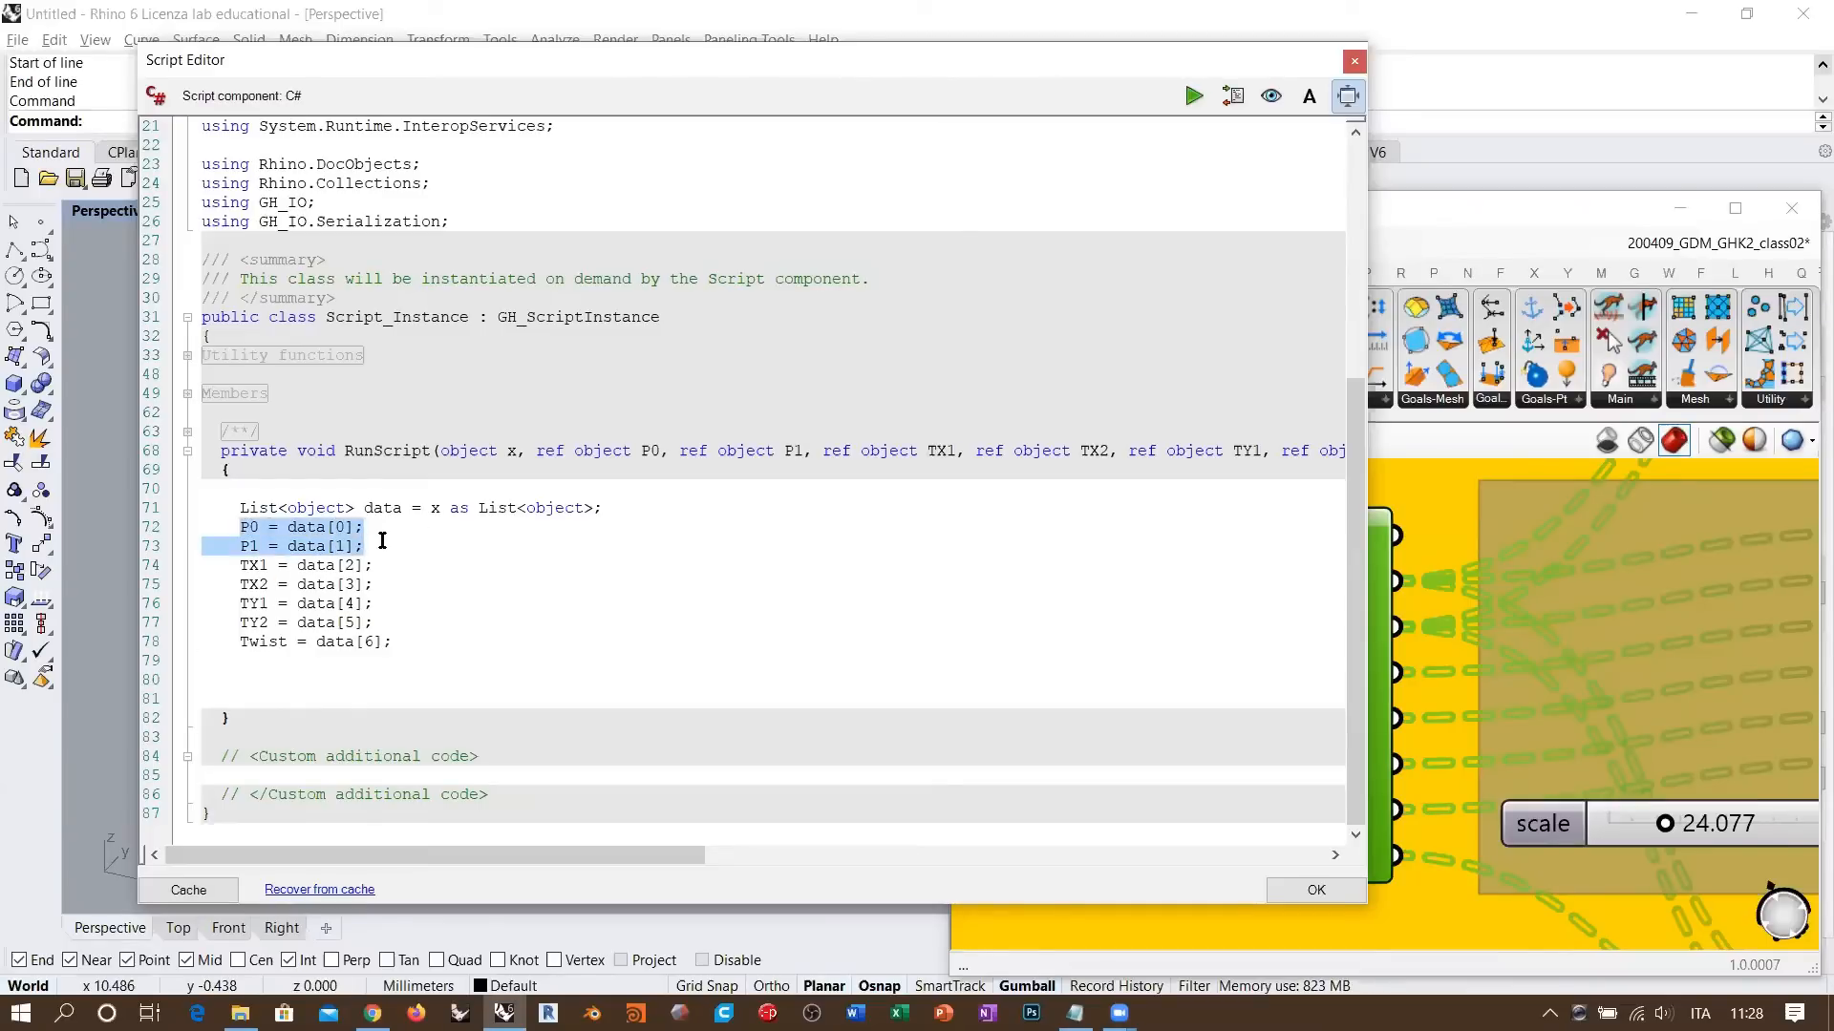
left_click_drag(239, 566, 384, 623)
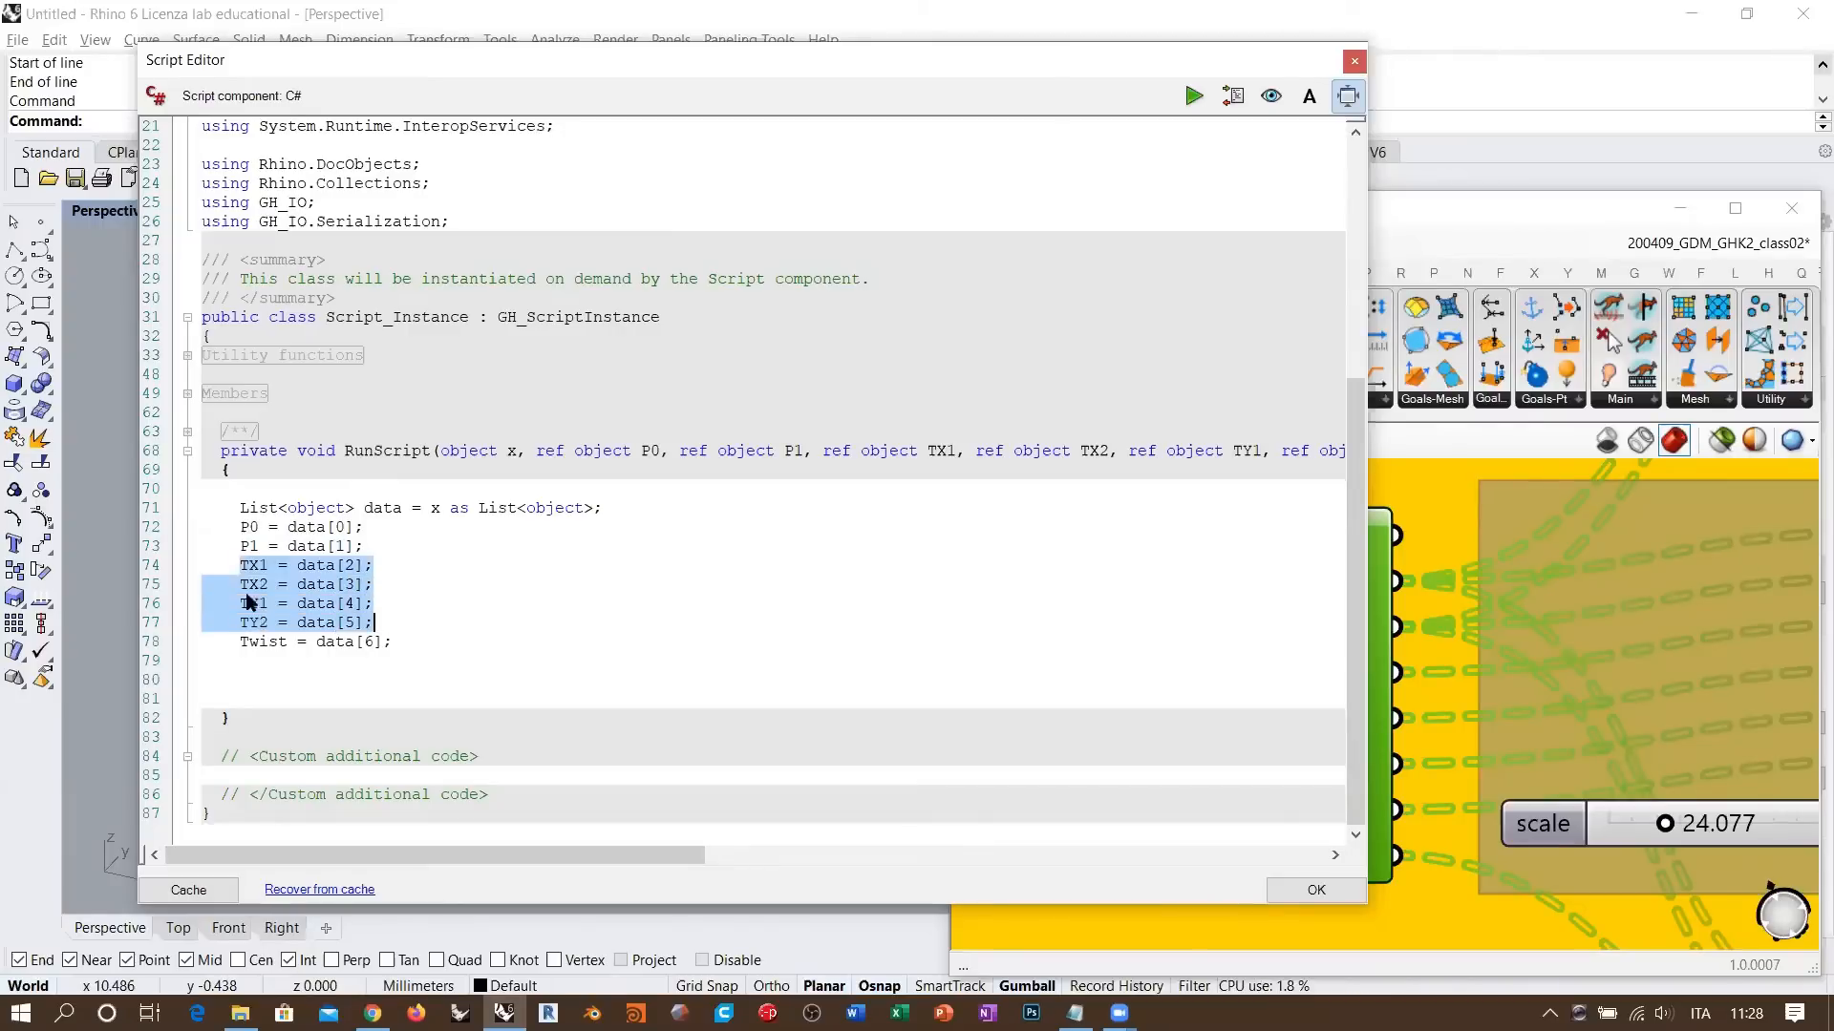
left_click(285, 646)
left_click_drag(243, 641, 393, 642)
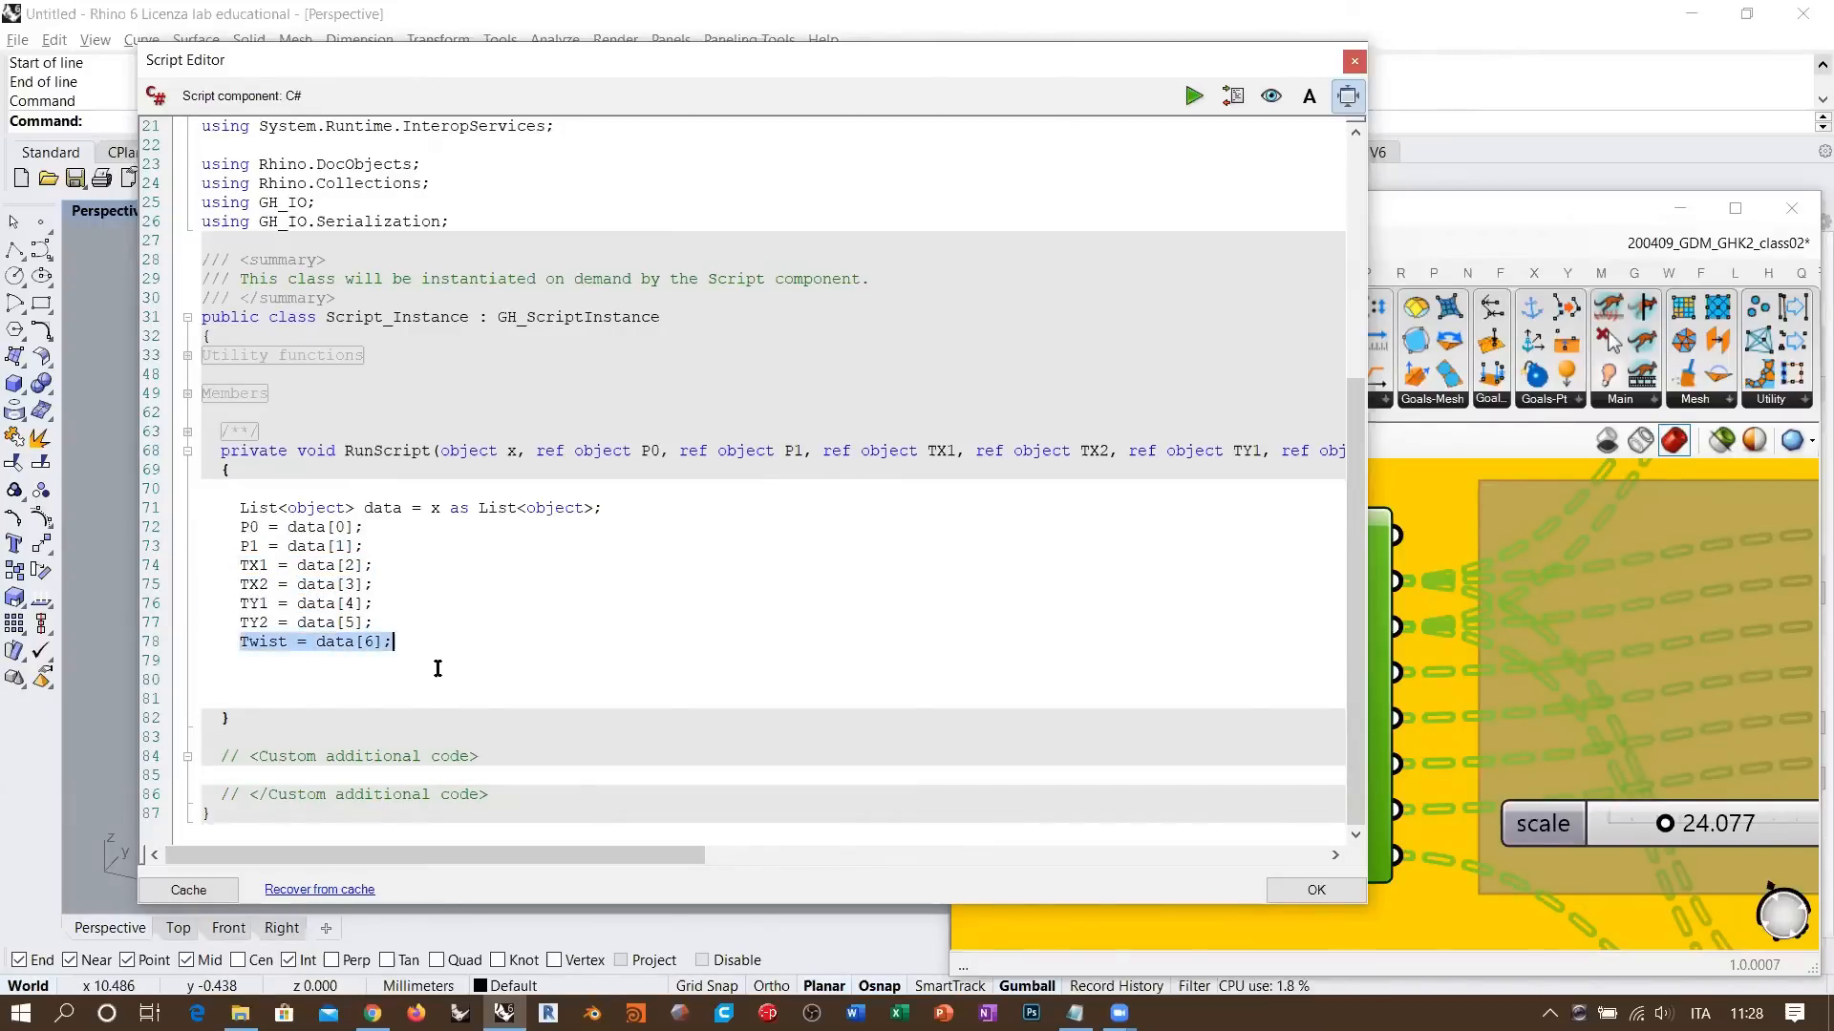
left_click(439, 647)
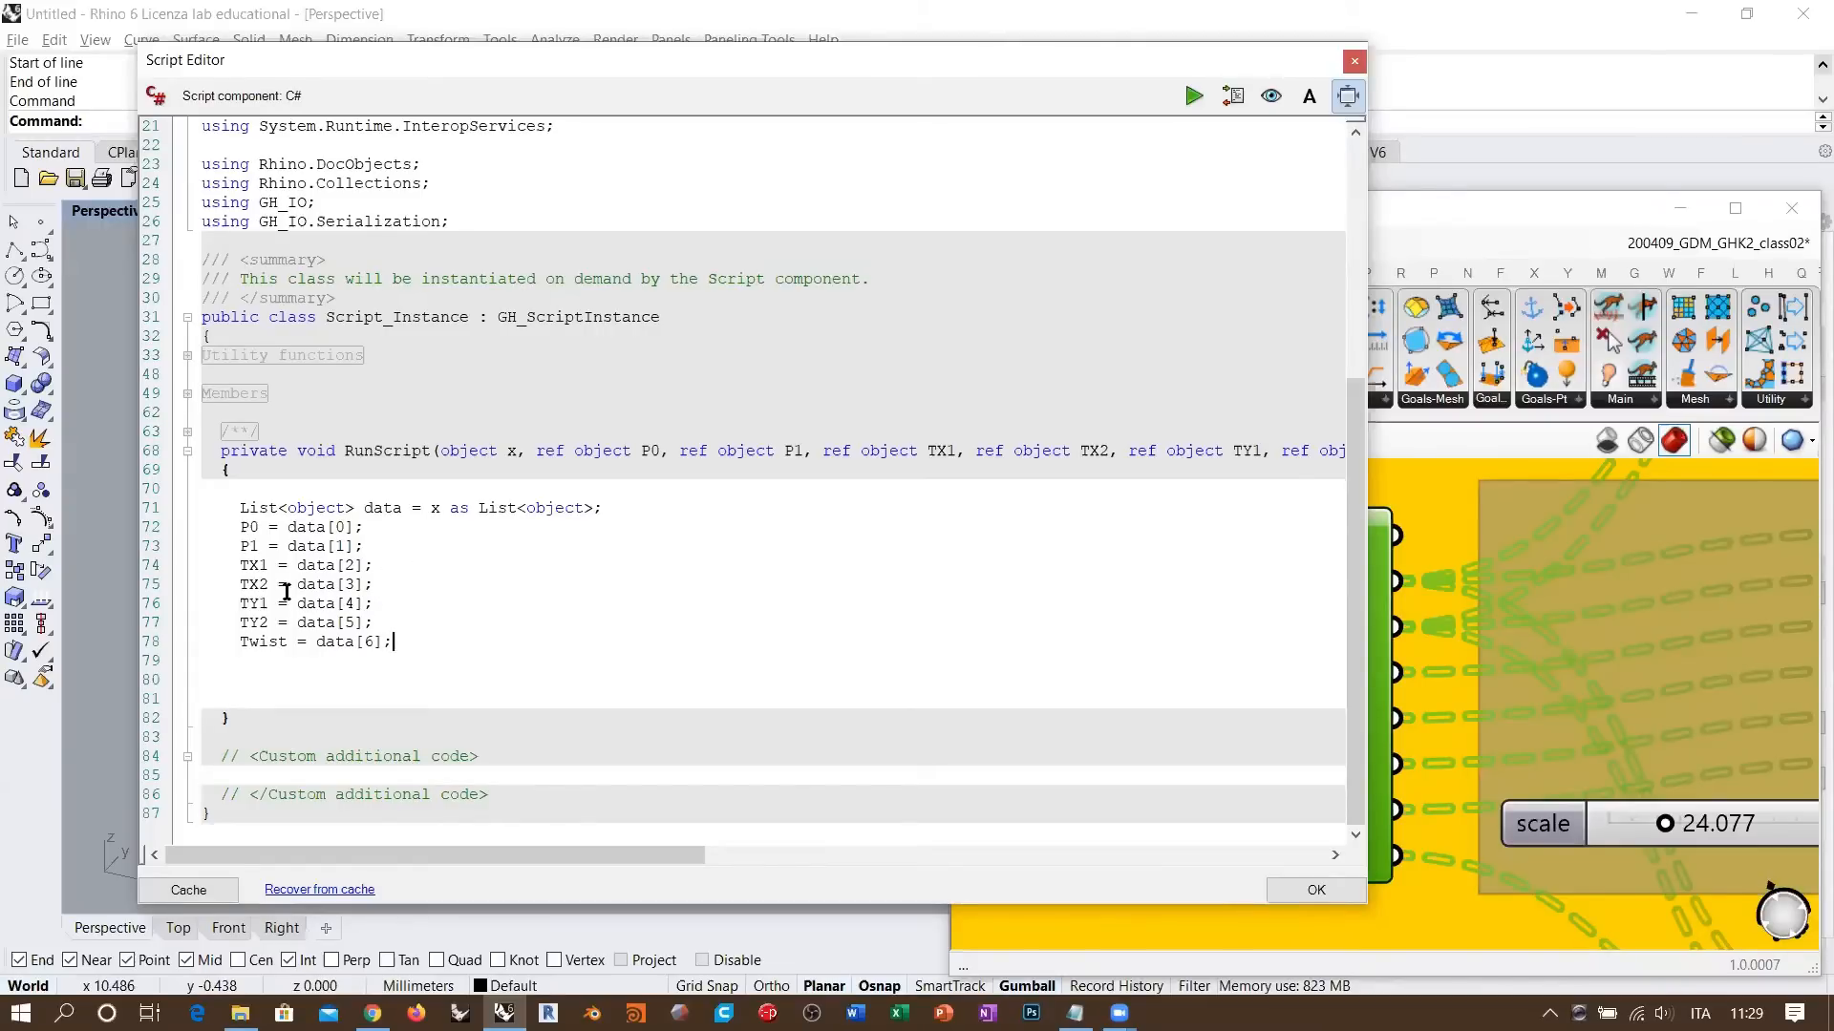
left_click(1354, 61)
- Follow the C# Script's data from the Clean Tree input through its outputs to the preview groups
right_click_drag(1369, 570, 1270, 569)
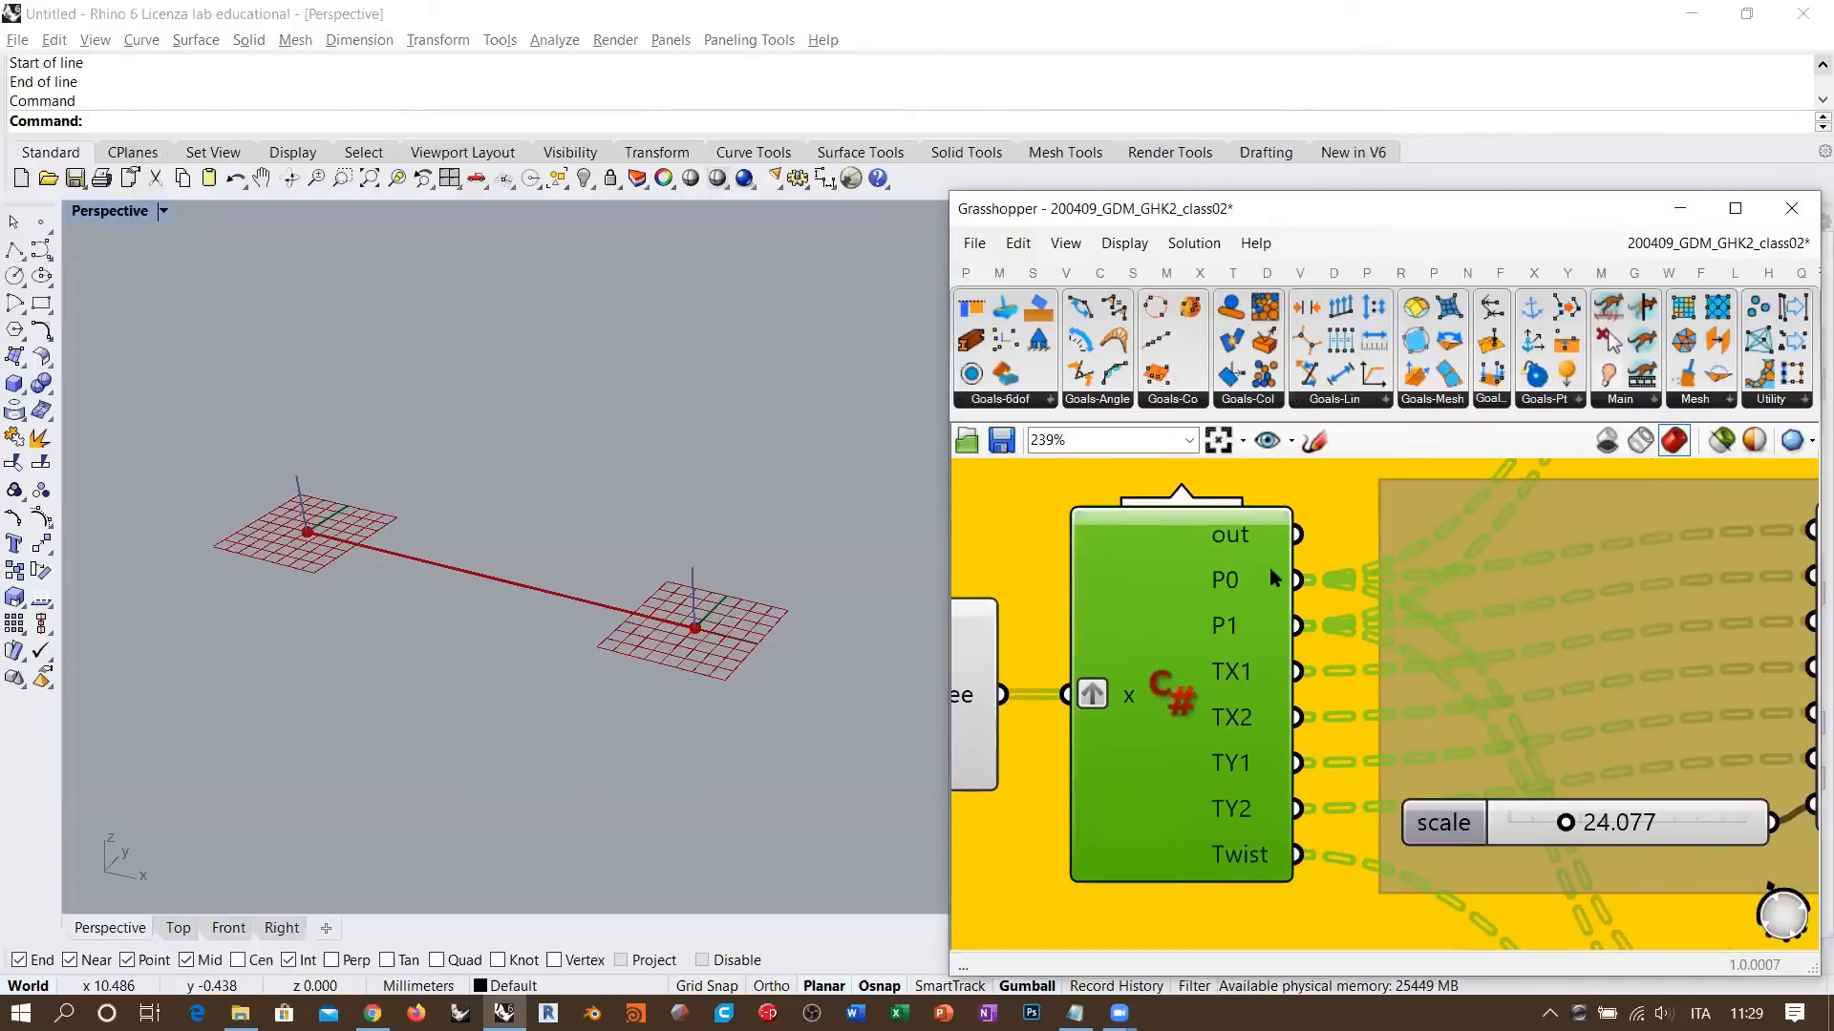
left_click(1050, 723)
right_click_drag(1062, 714, 1251, 698)
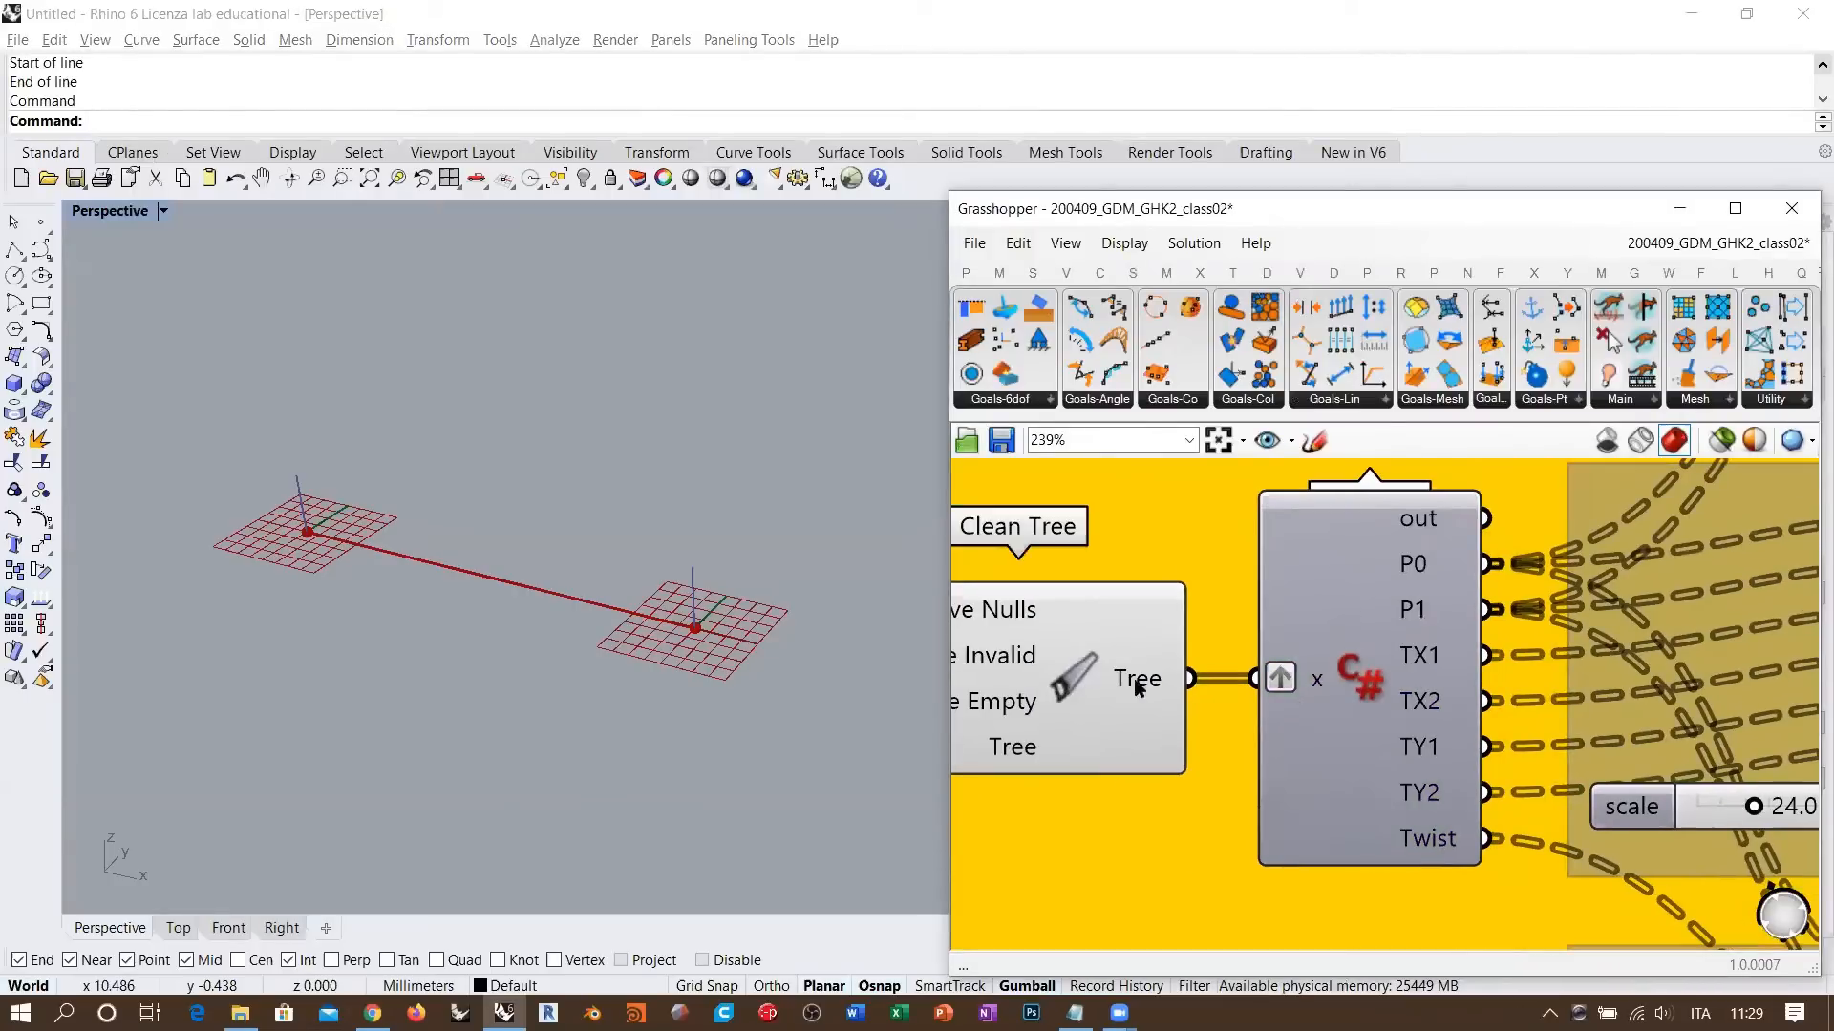
right_click_drag(1395, 556, 1262, 570)
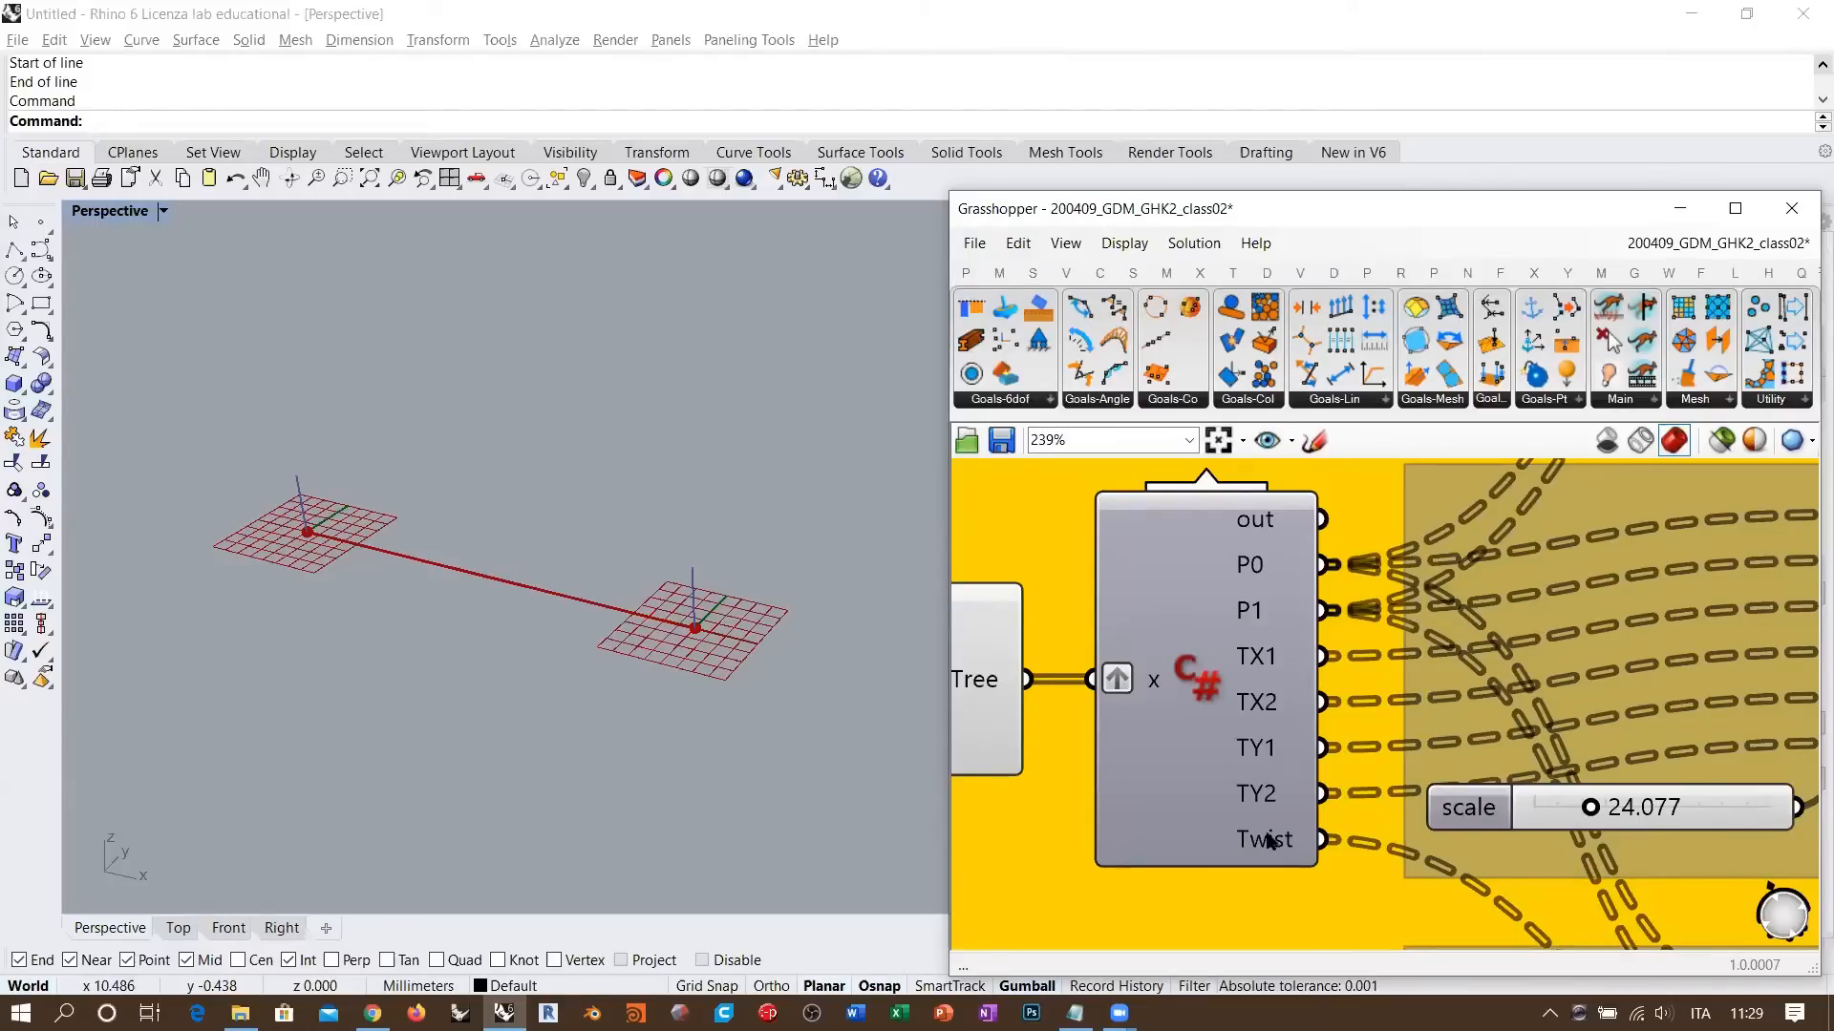
scroll(1280, 608, "down", 4)
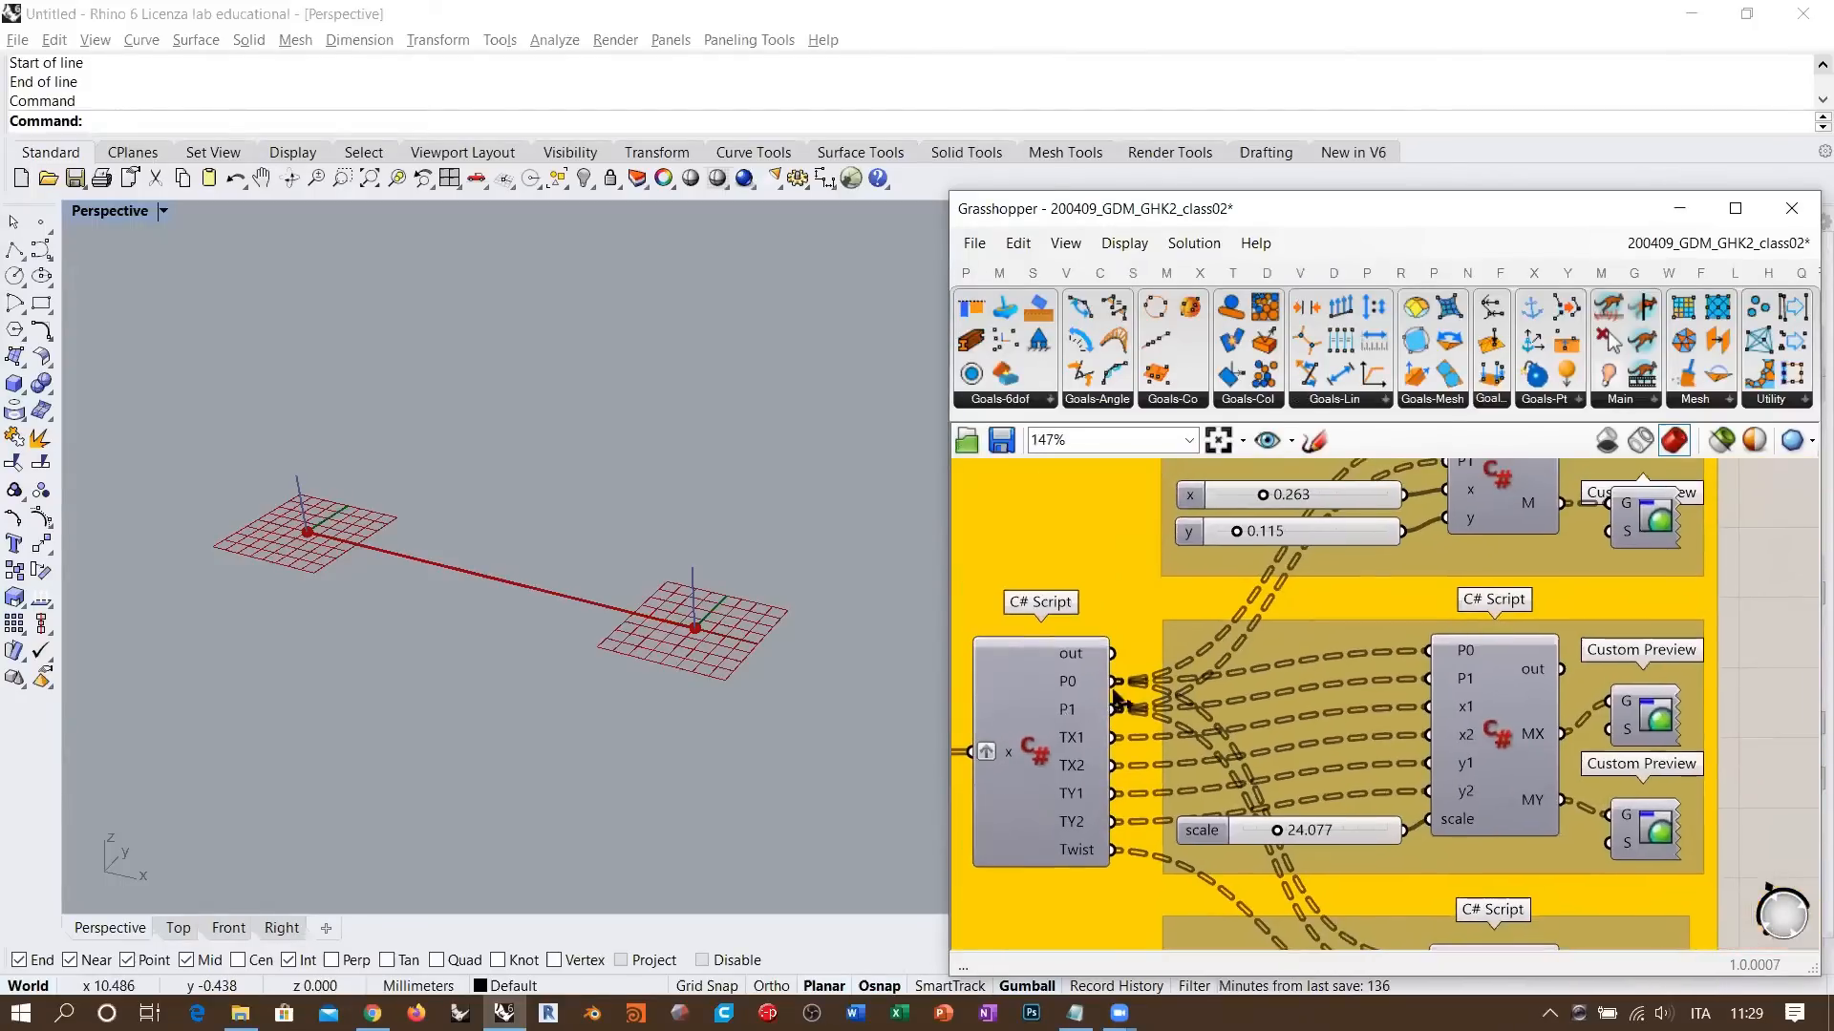
right_click_drag(1339, 564, 1218, 689)
- Open the code of the C# Script with x and y sliders and highlight the lines casting P0 and P1 to planes PA and PB
left_click(1379, 600)
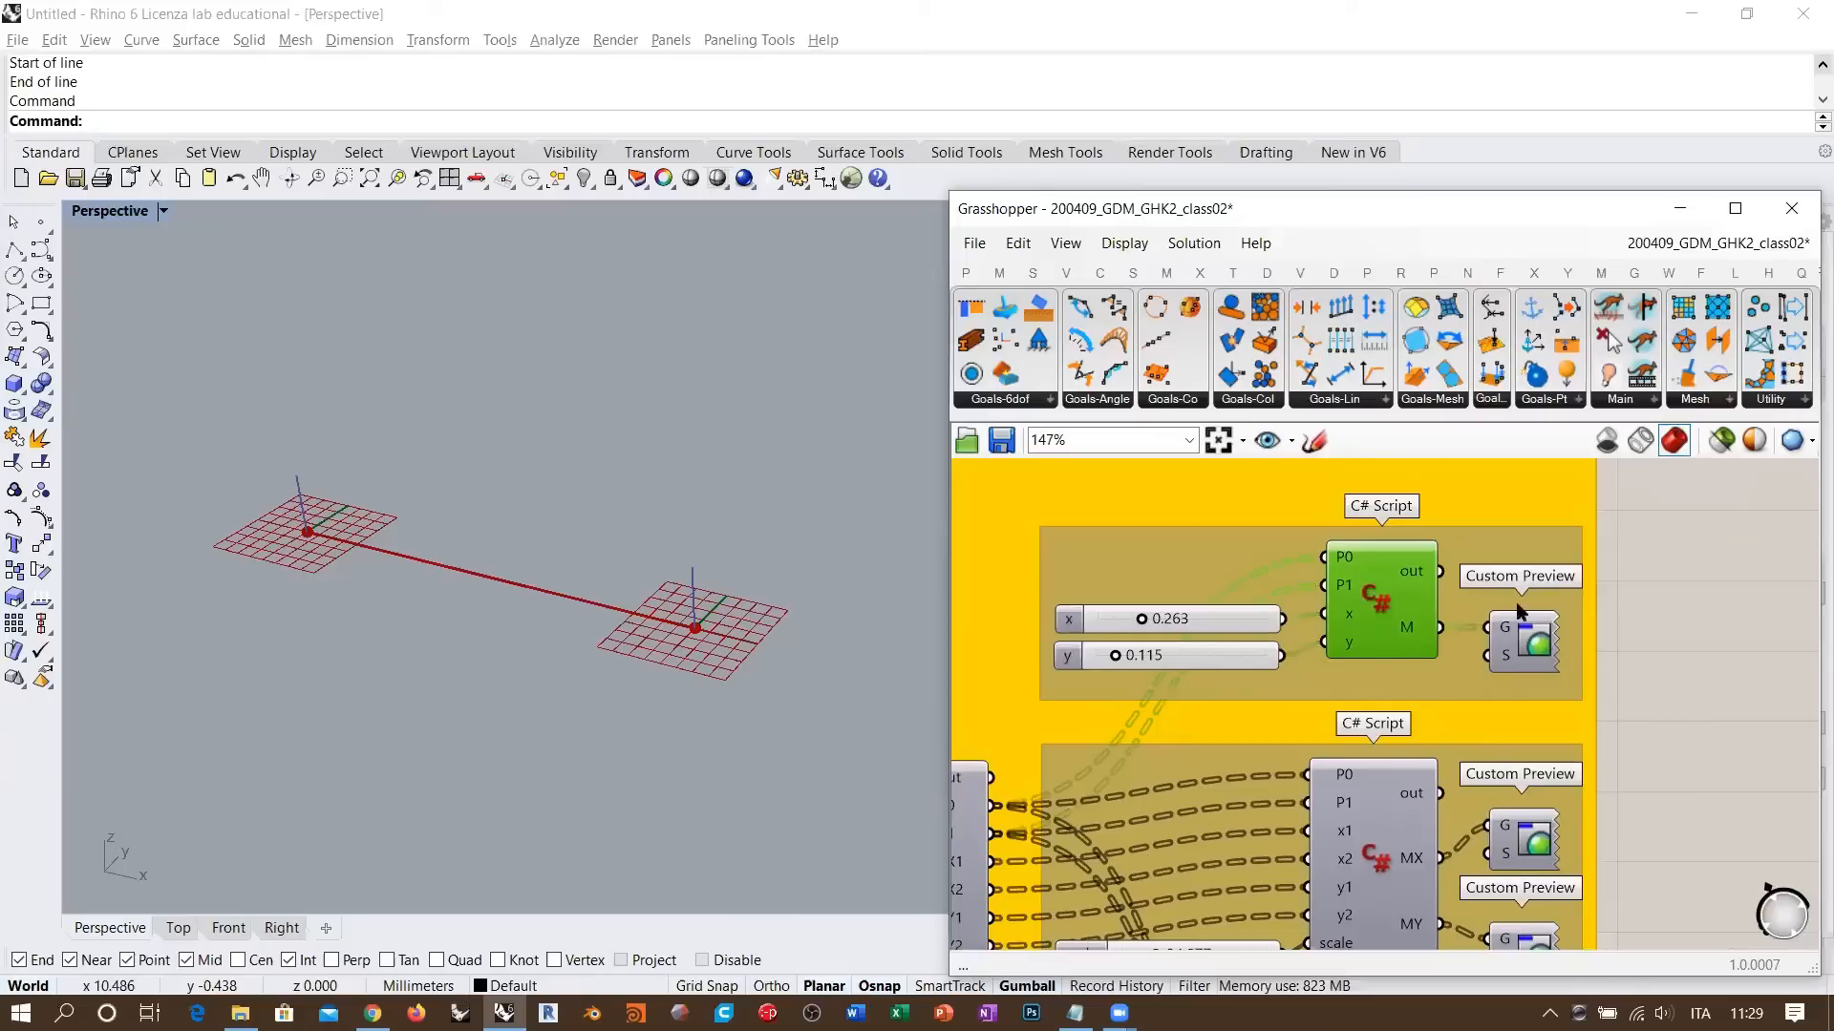
double_click(1376, 607)
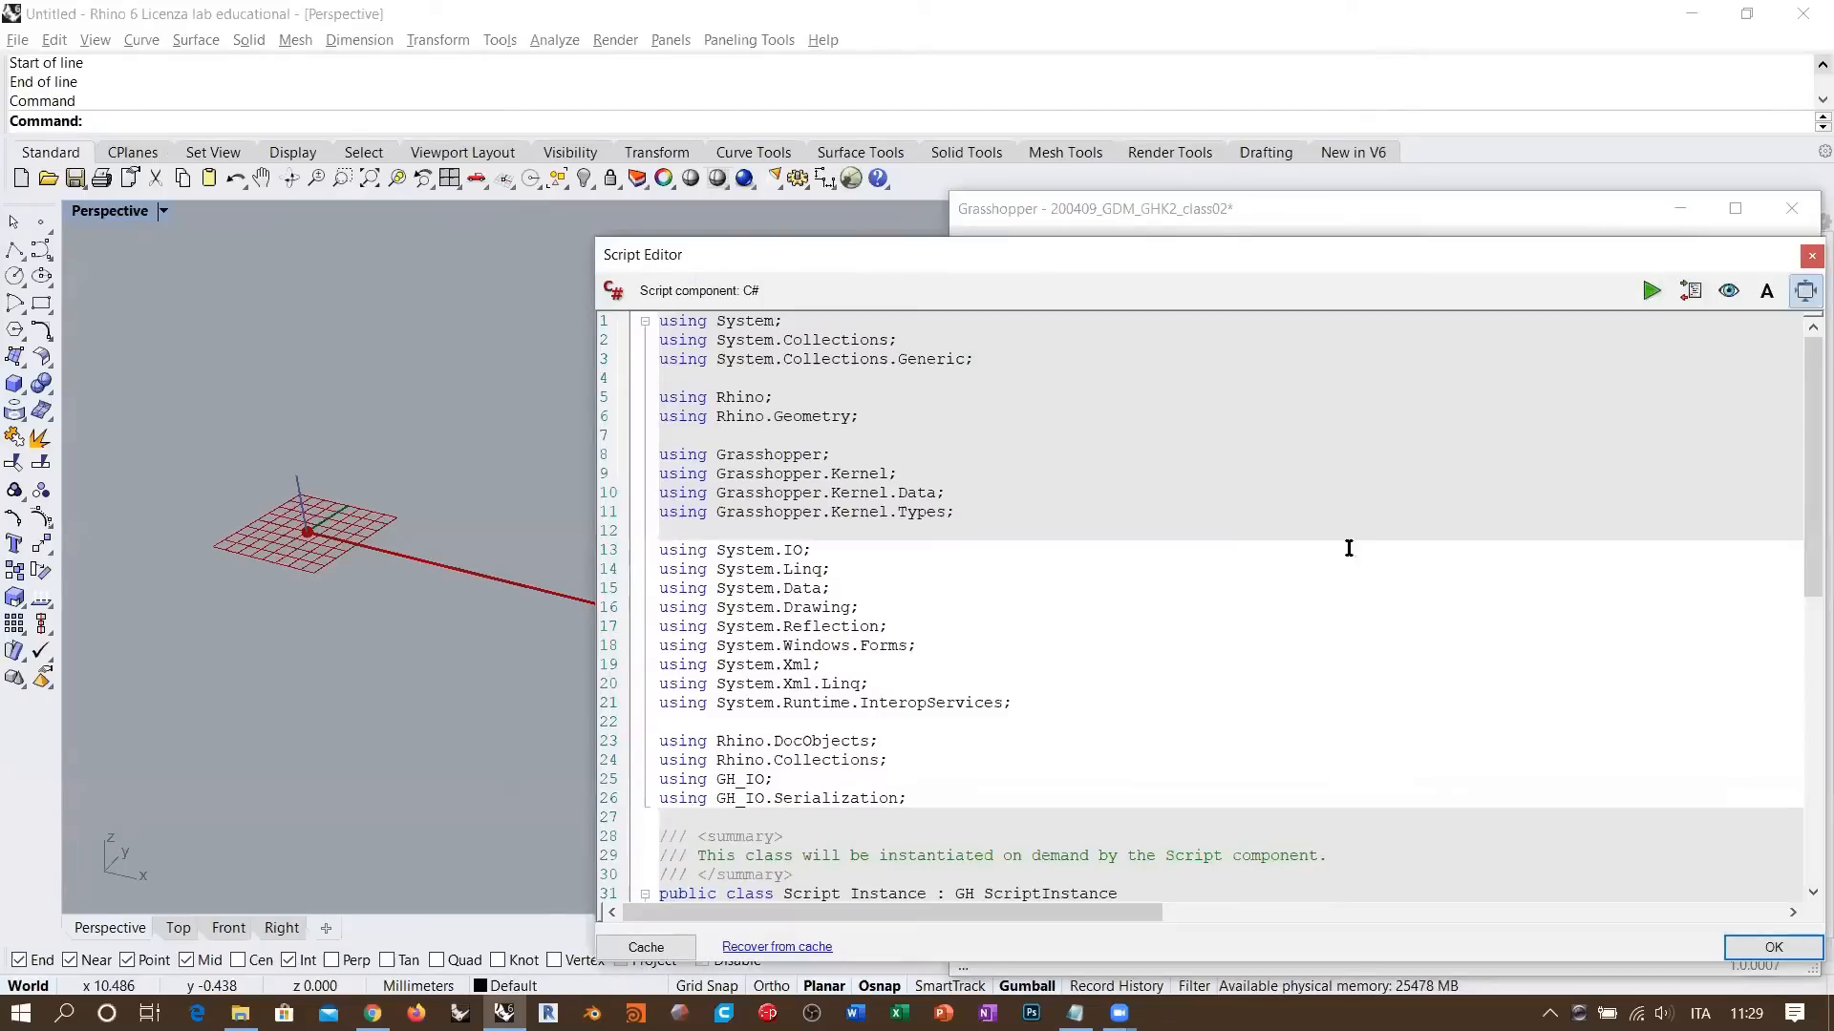
scroll(842, 466, "down", 4)
scroll(841, 466, "up", 1)
scroll(792, 449, "down", 8)
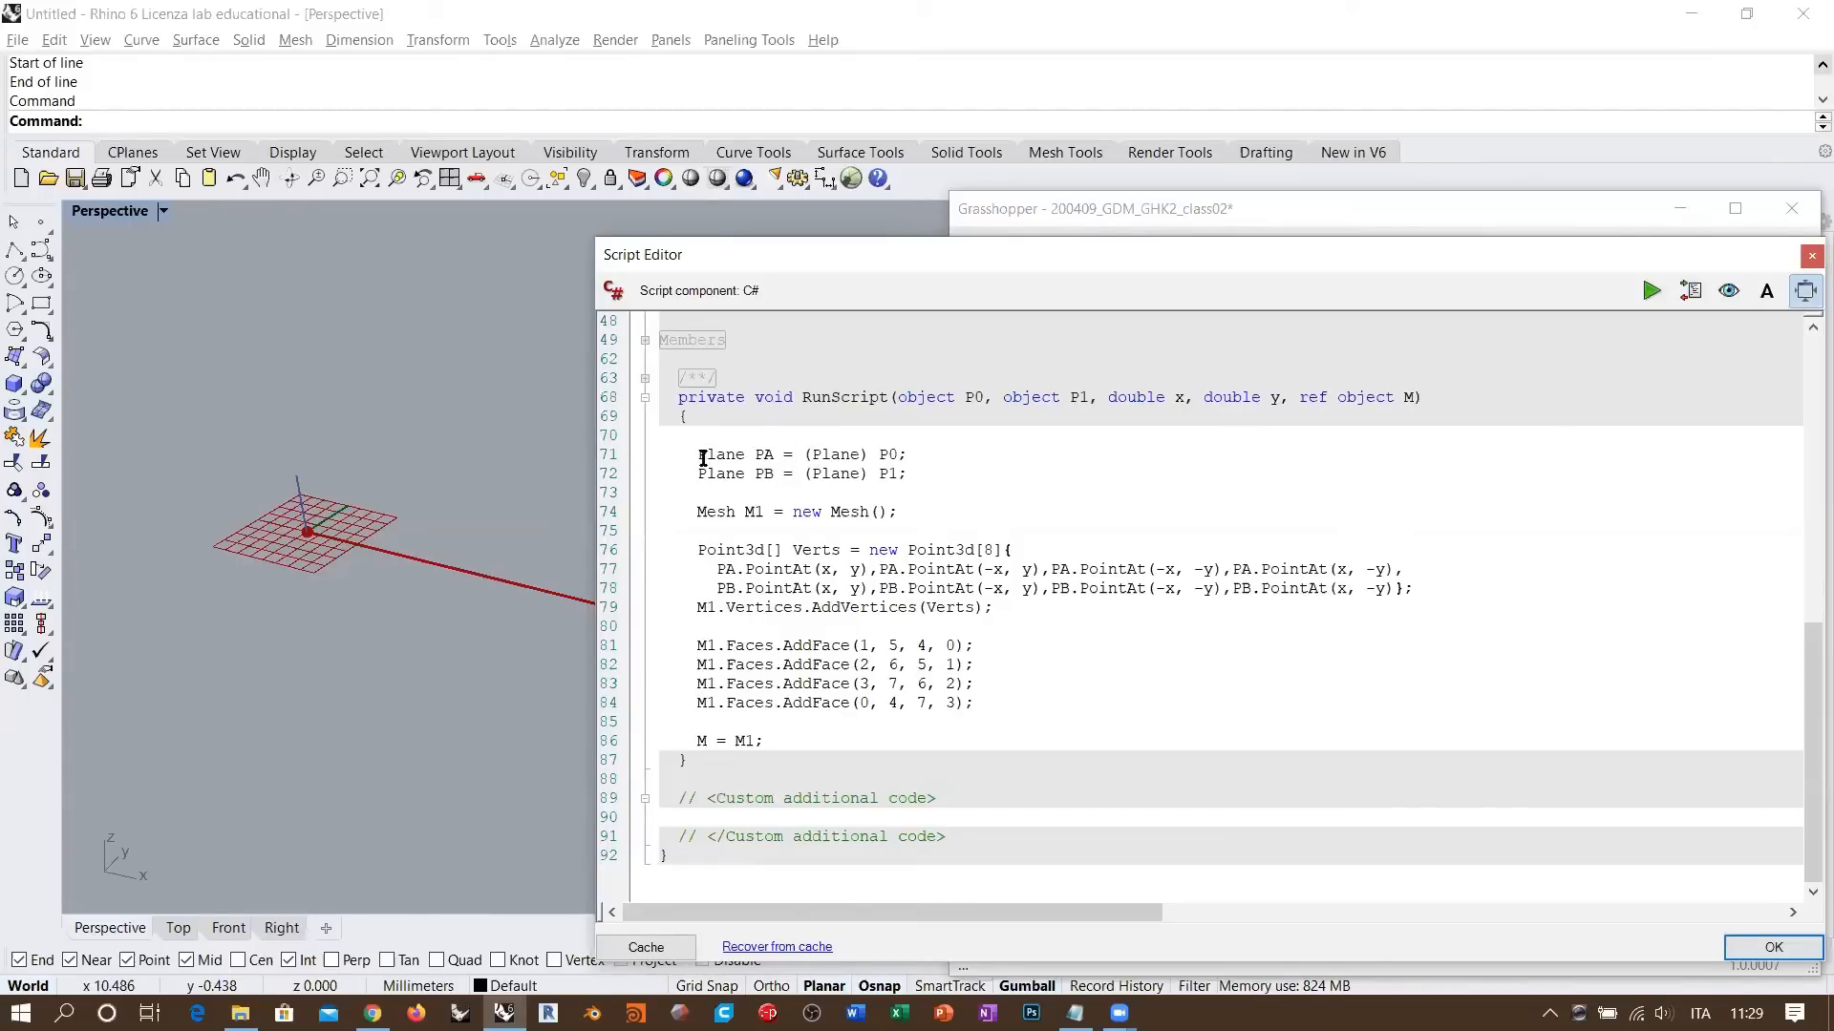
left_click_drag(698, 455, 938, 476)
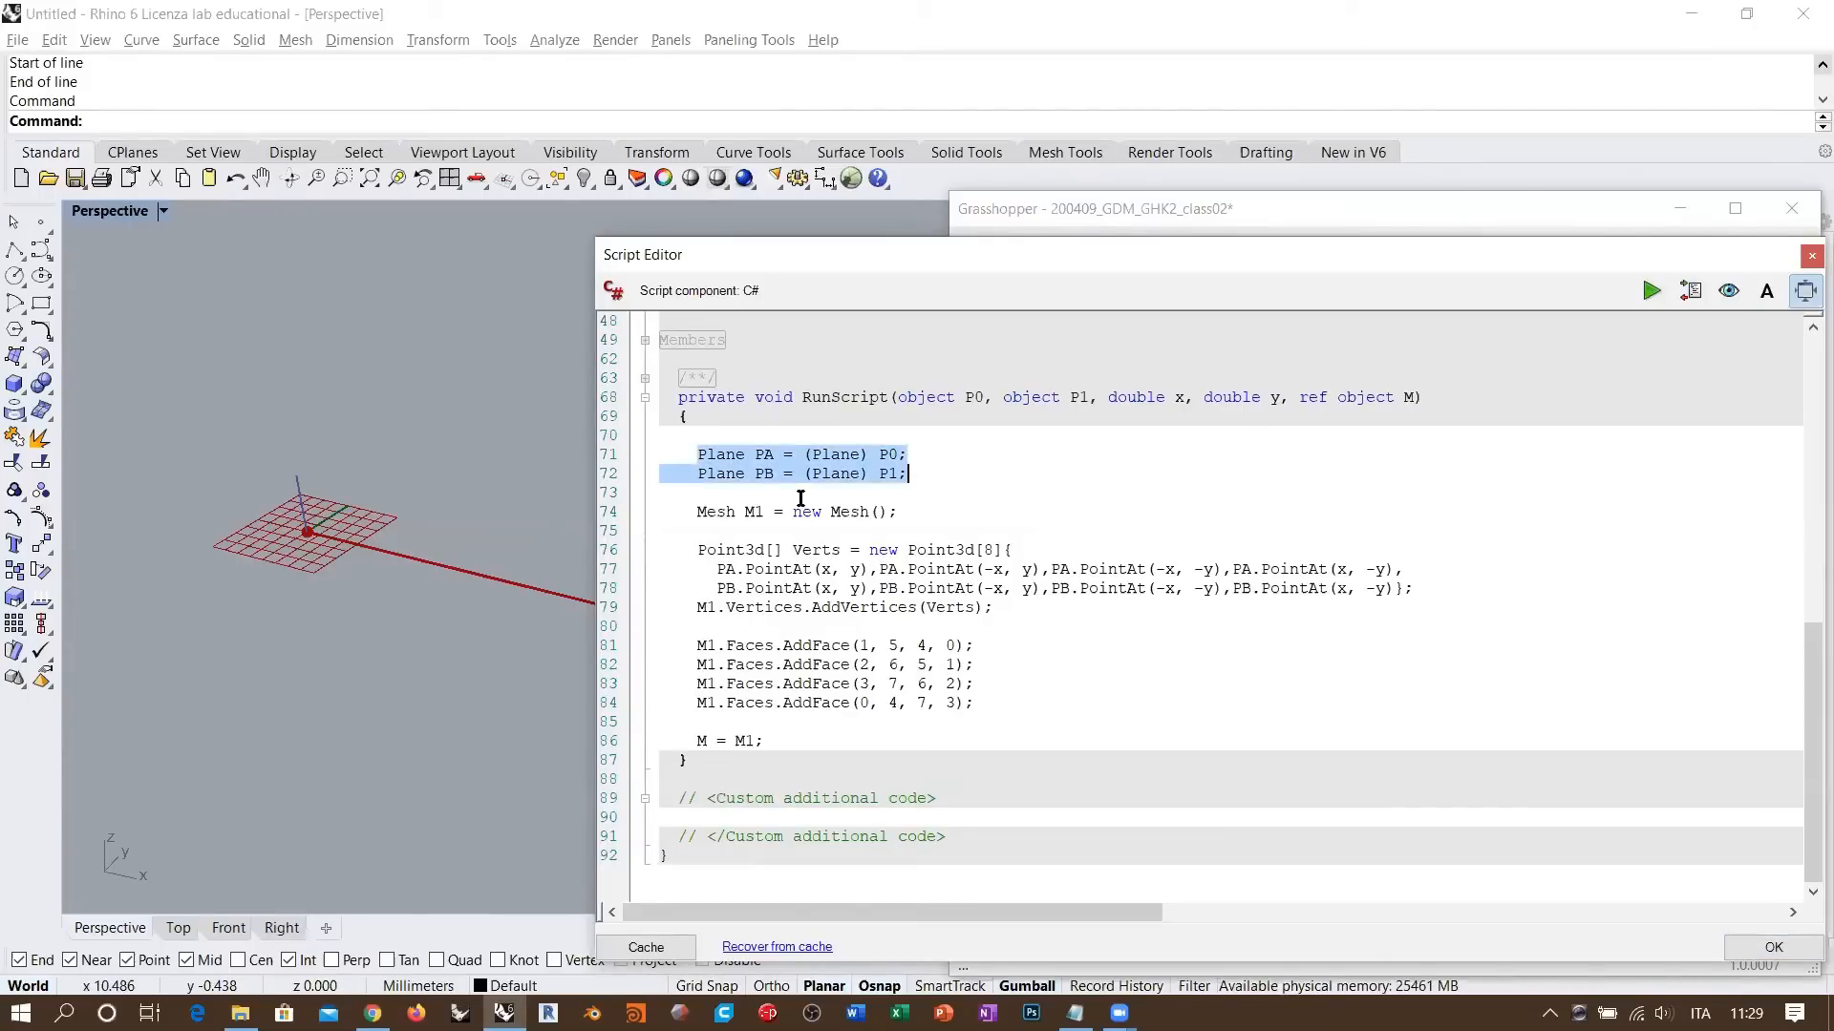
- Highlight the code line that creates the empty mesh M1, and close the script editor
left_click_drag(698, 513, 898, 513)
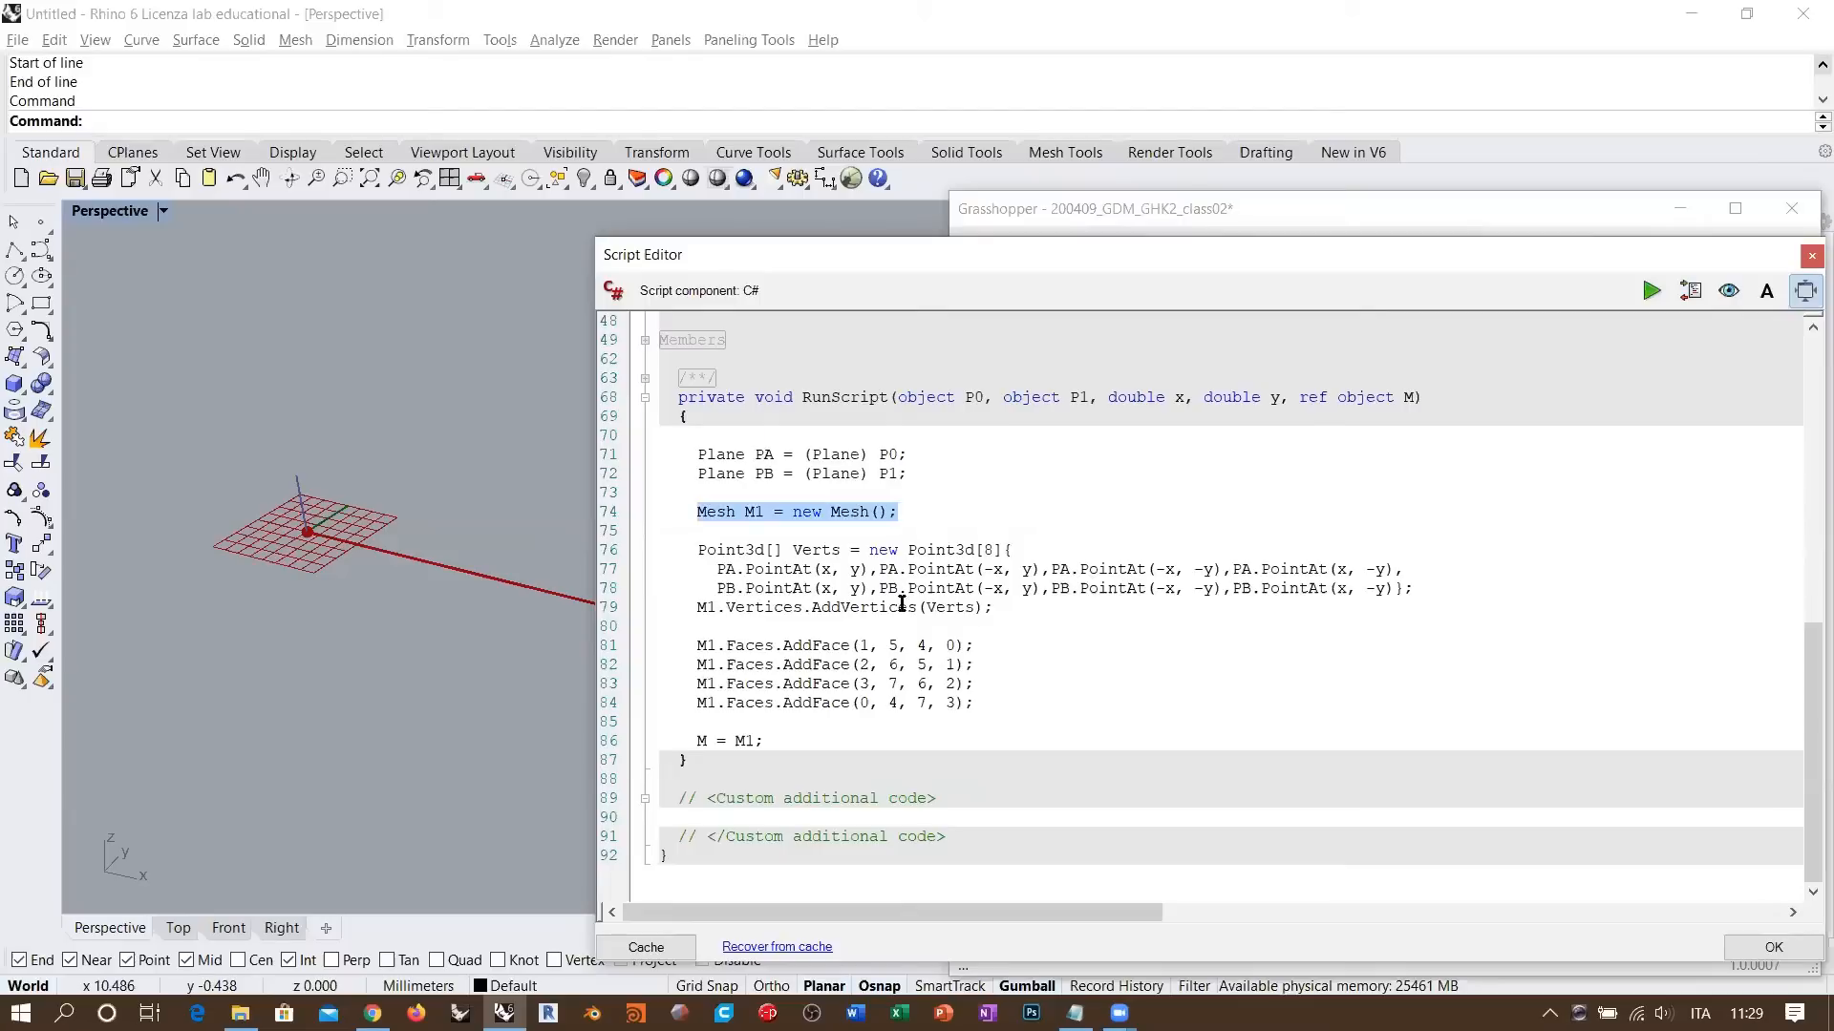
left_click(807, 551)
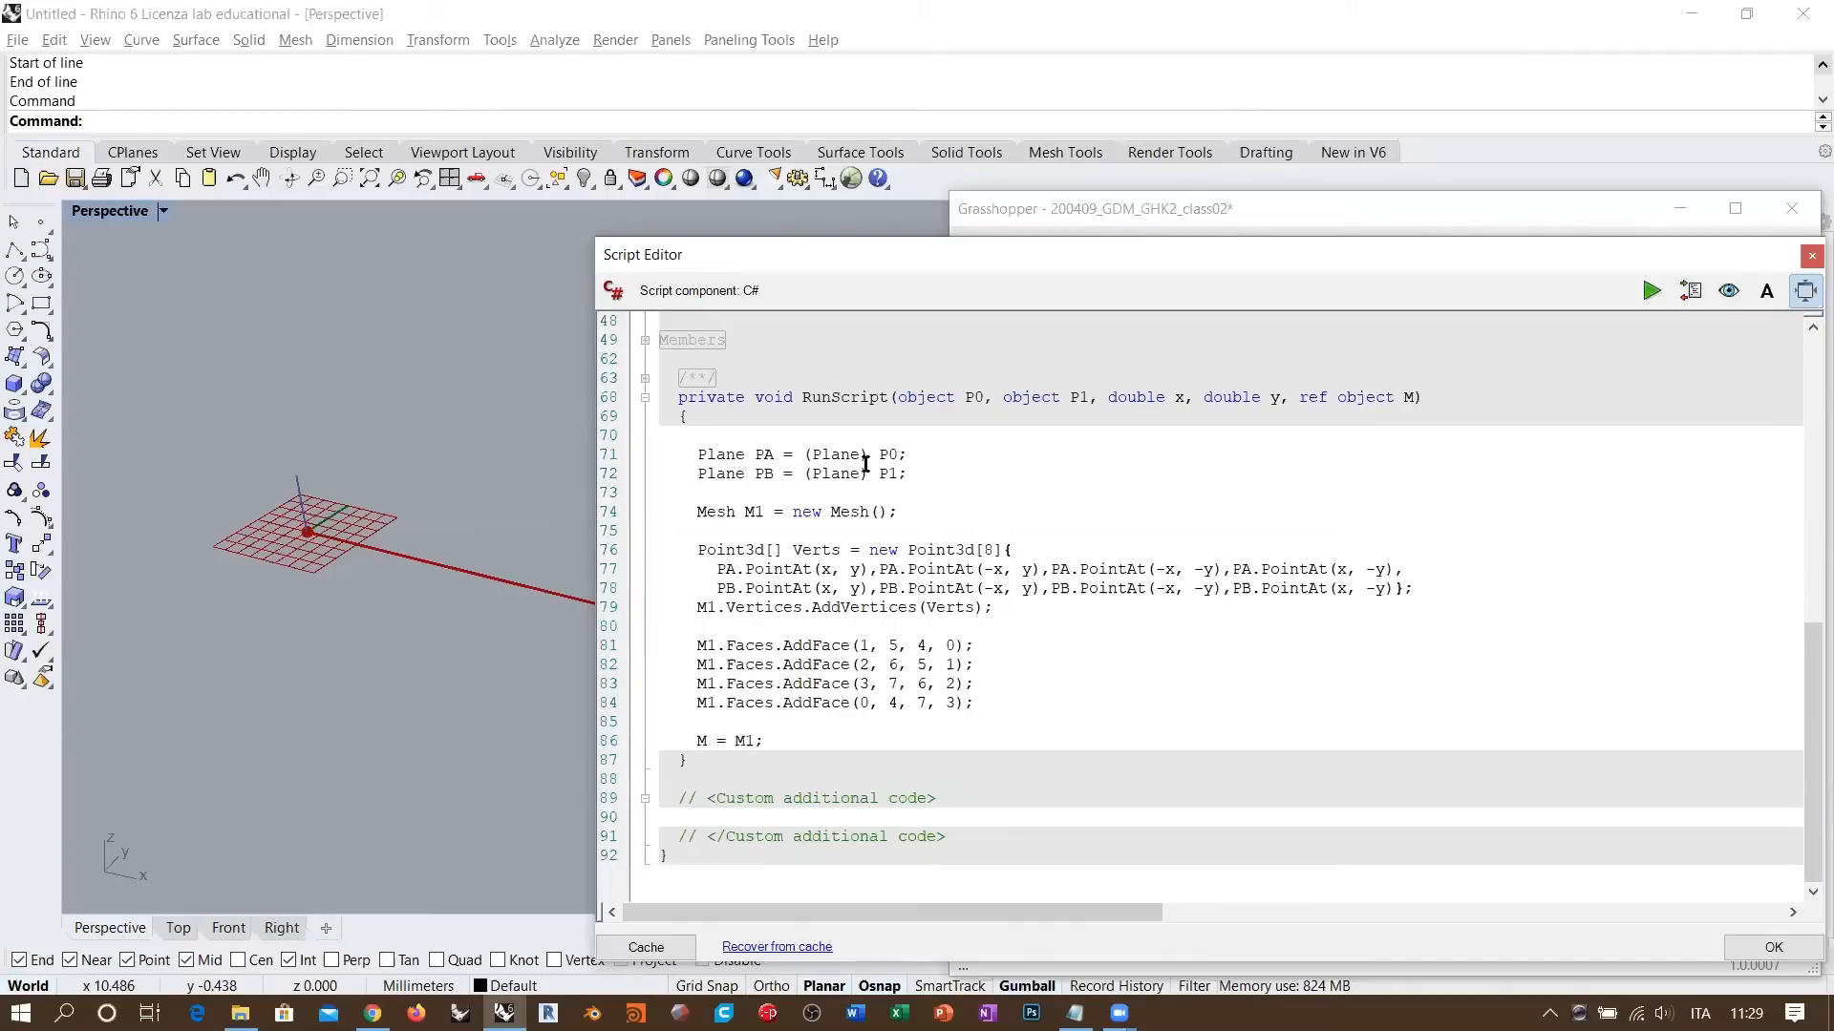
left_click(1807, 258)
- Select the x and y sliders that feed the upper C# Script to point out the mesh section dimensions
scroll(1294, 621, "up", 3)
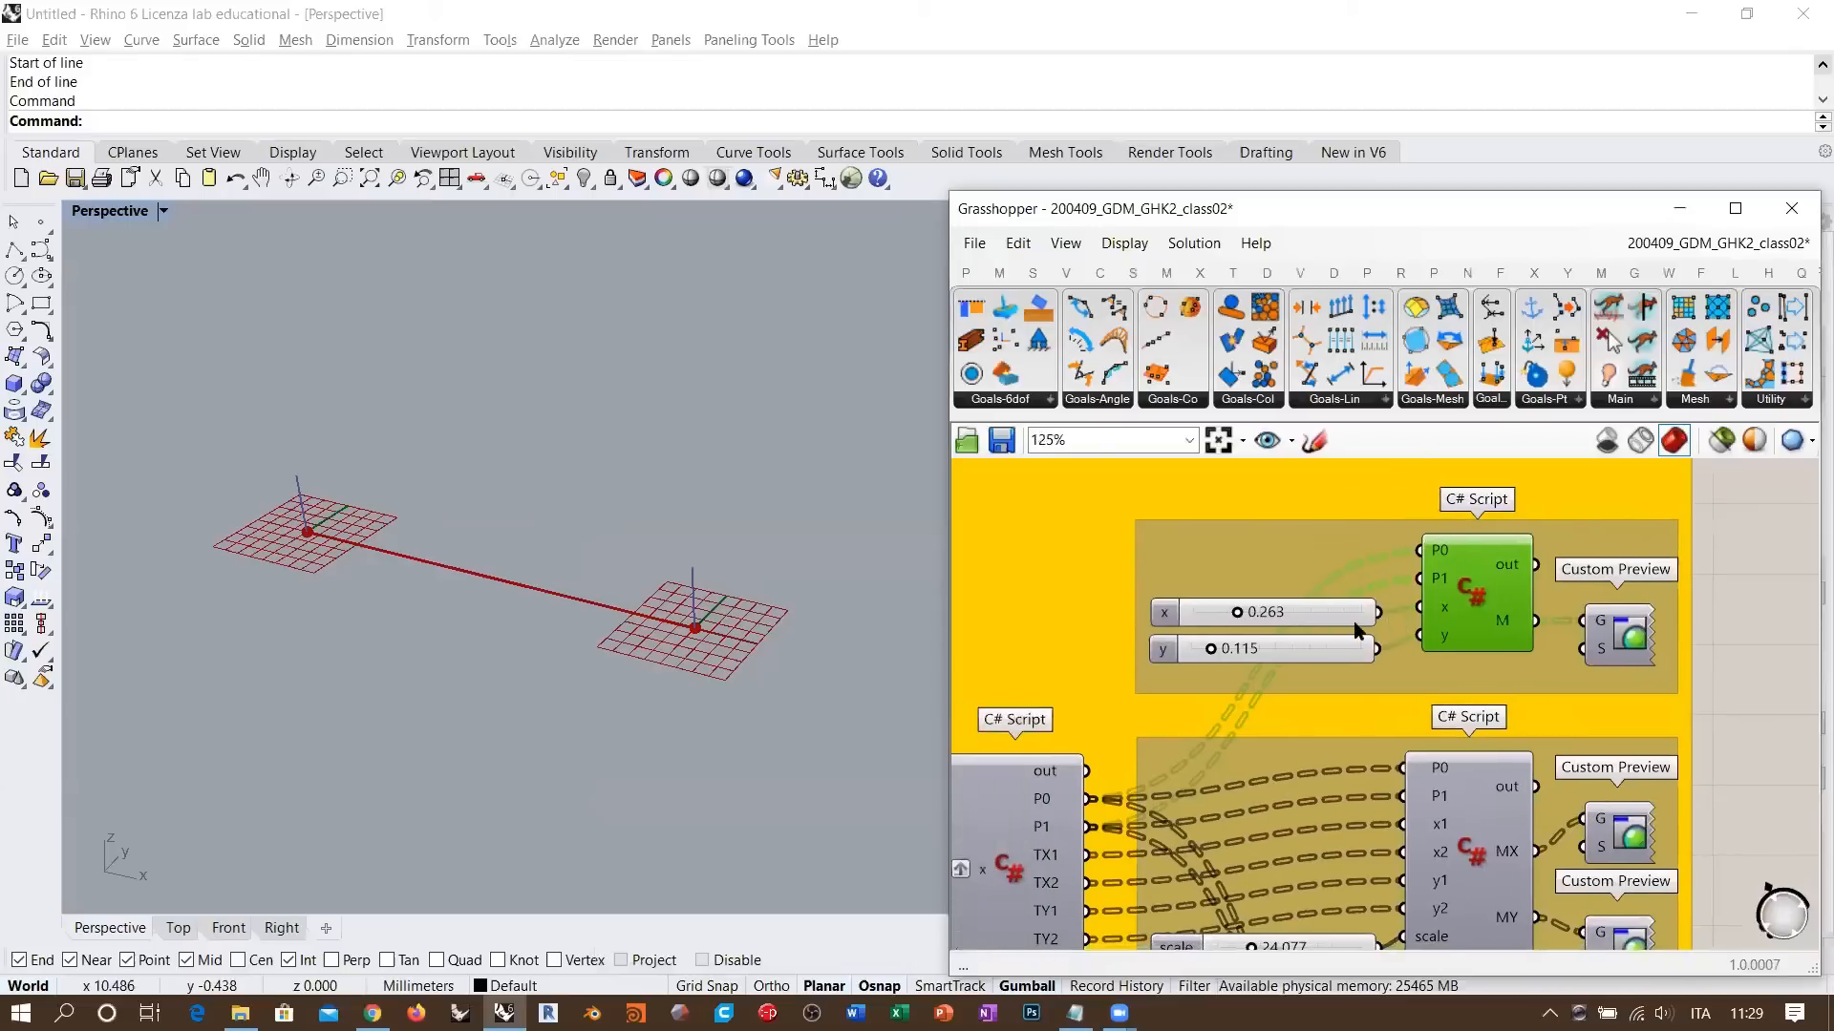
left_click(1246, 608)
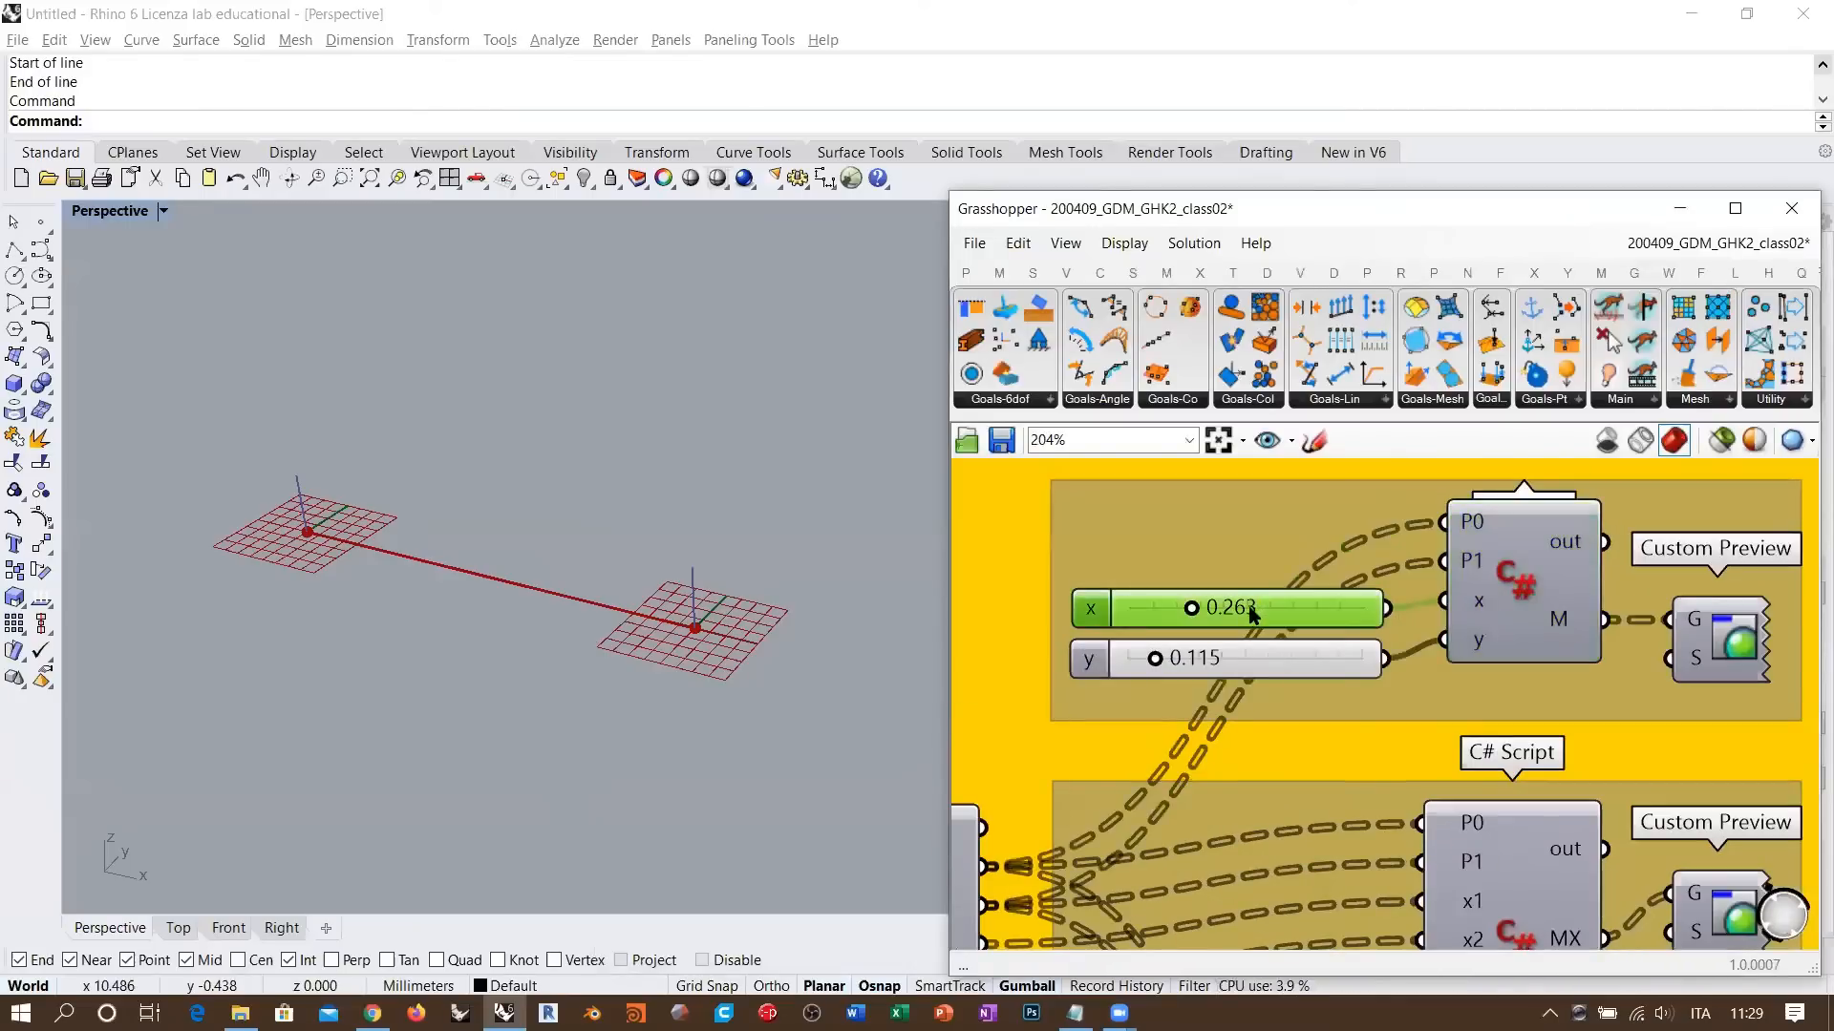
left_click(1232, 662)
left_click(1258, 656)
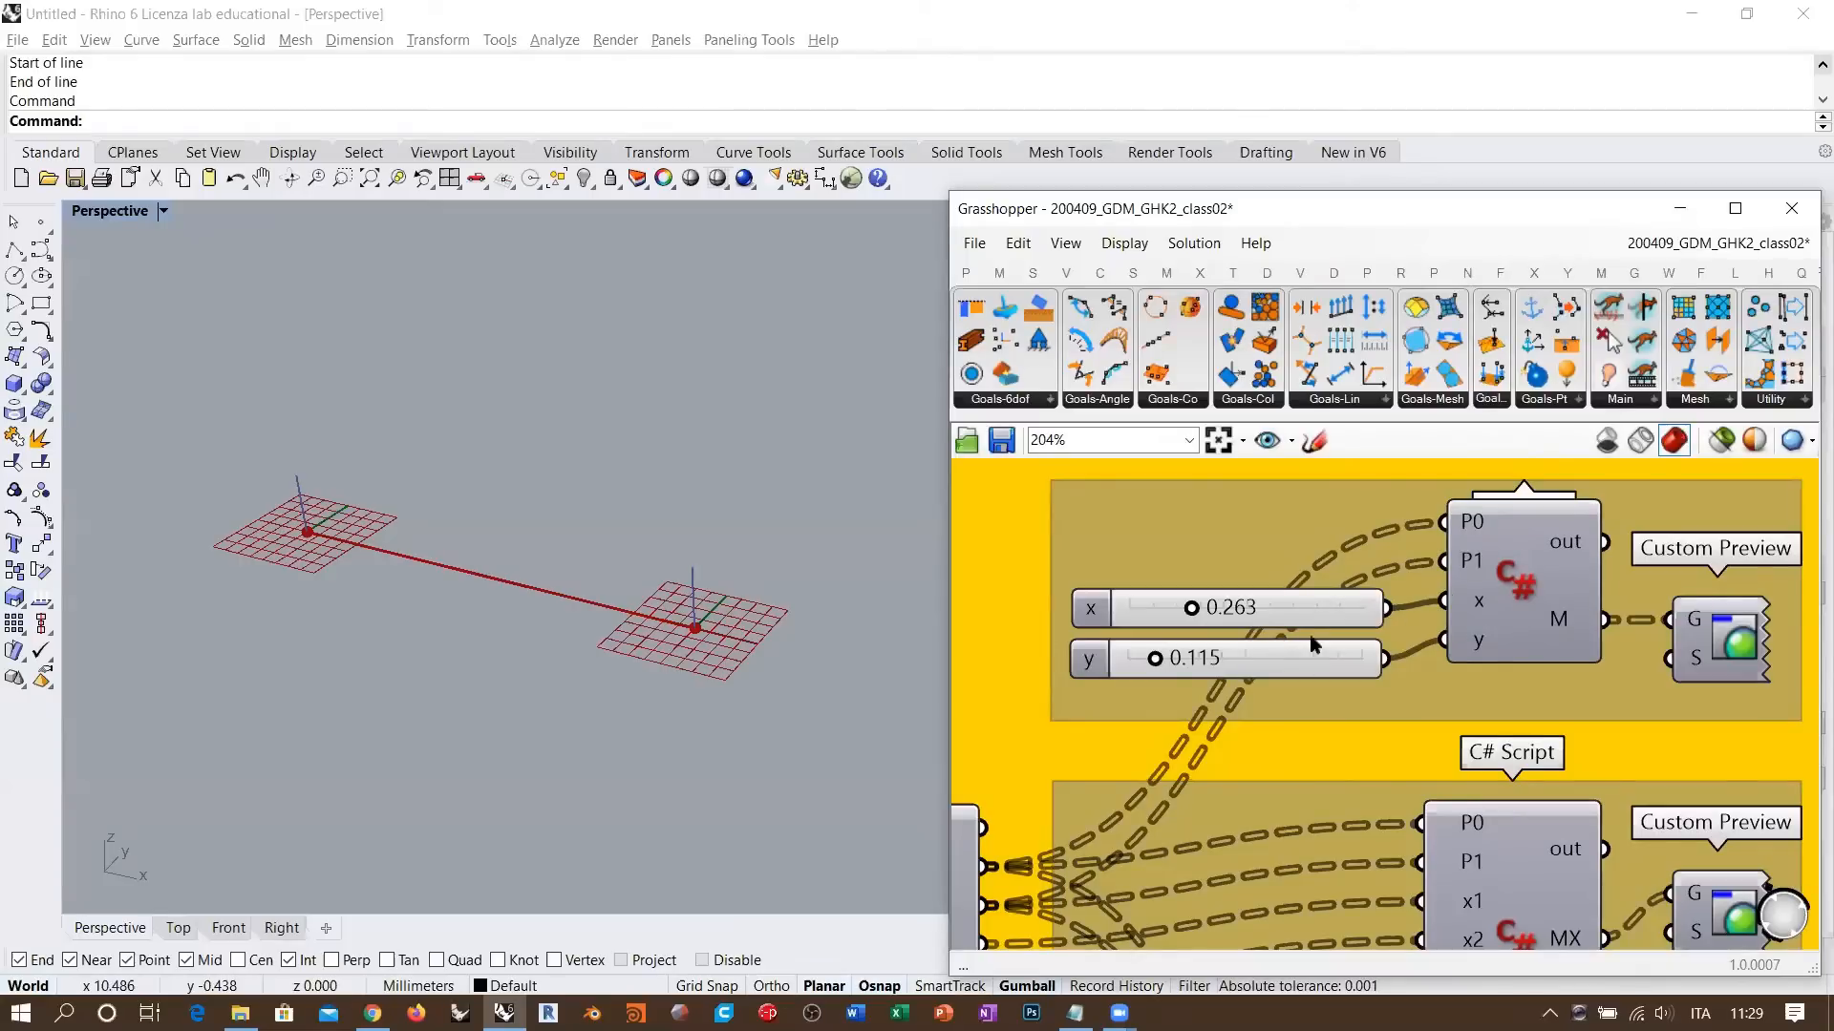
left_click(1341, 607)
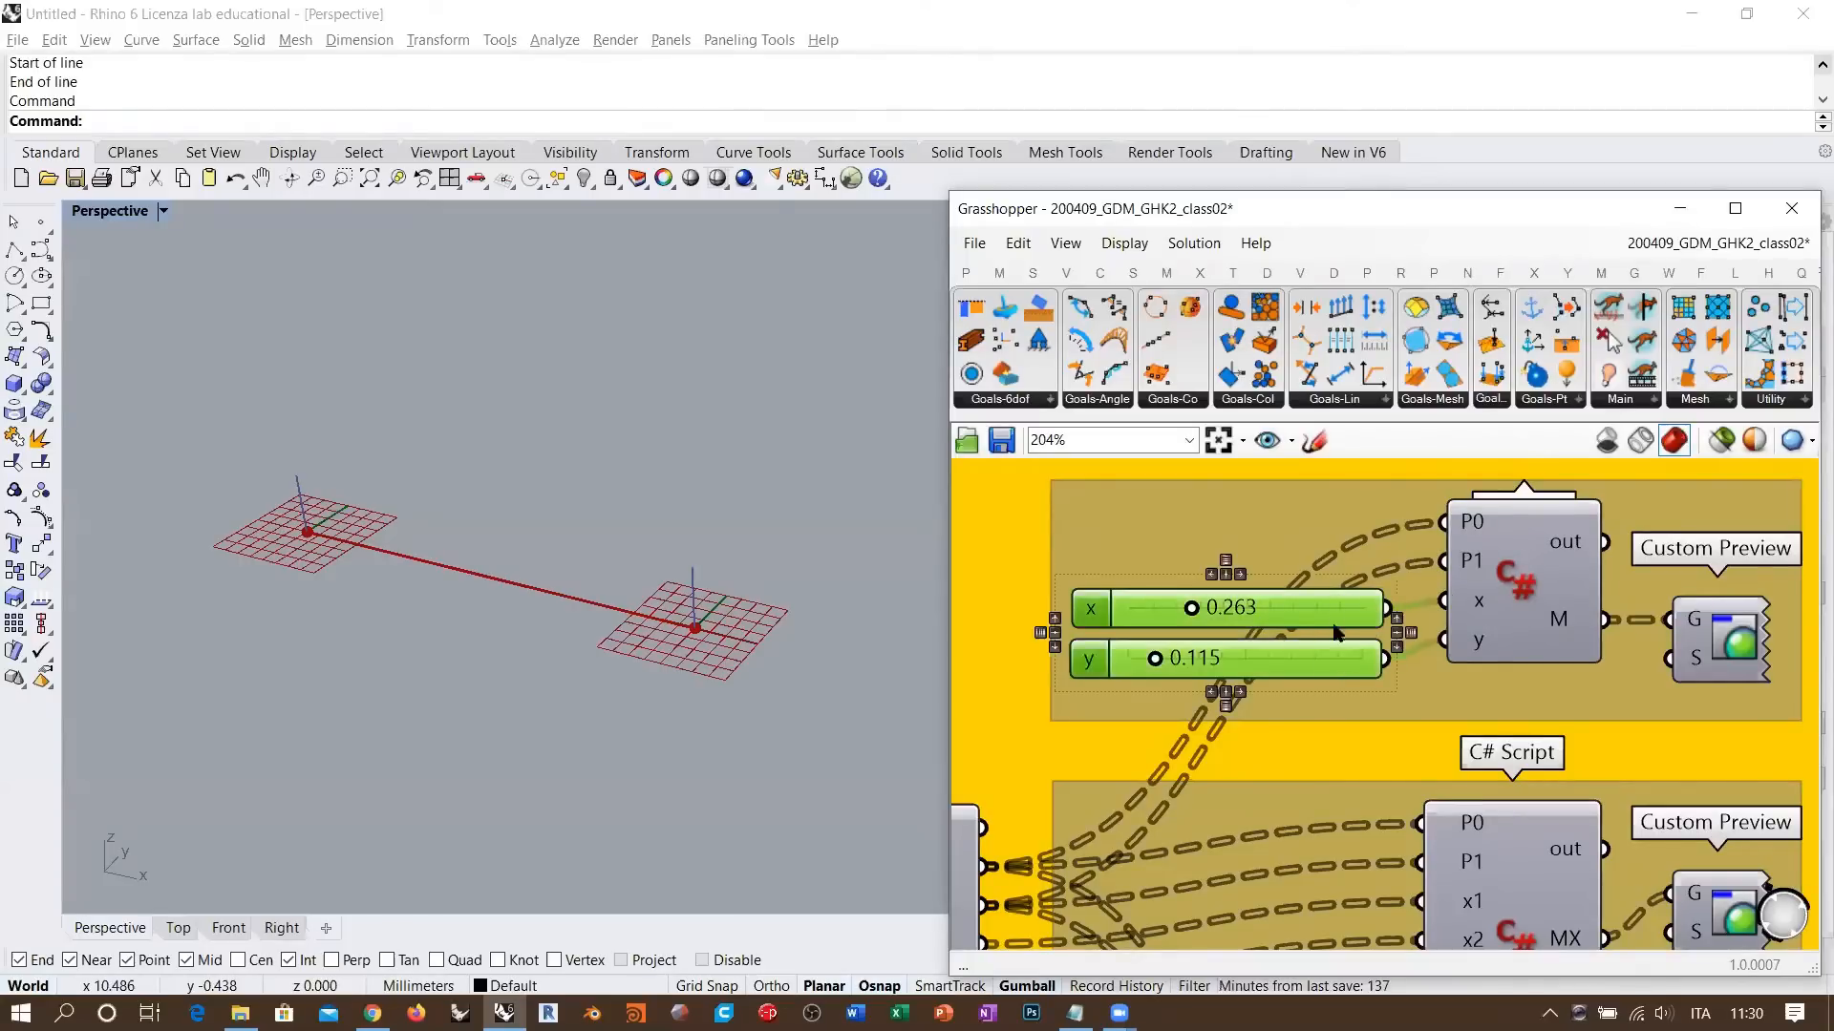
- Select the b and h sliders in the Rectangular Cross Section group for comparison, and clear the selection
scroll(1507, 624, "down", 6)
right_click_drag(1127, 683, 1627, 643)
right_click_drag(1191, 681, 1421, 702)
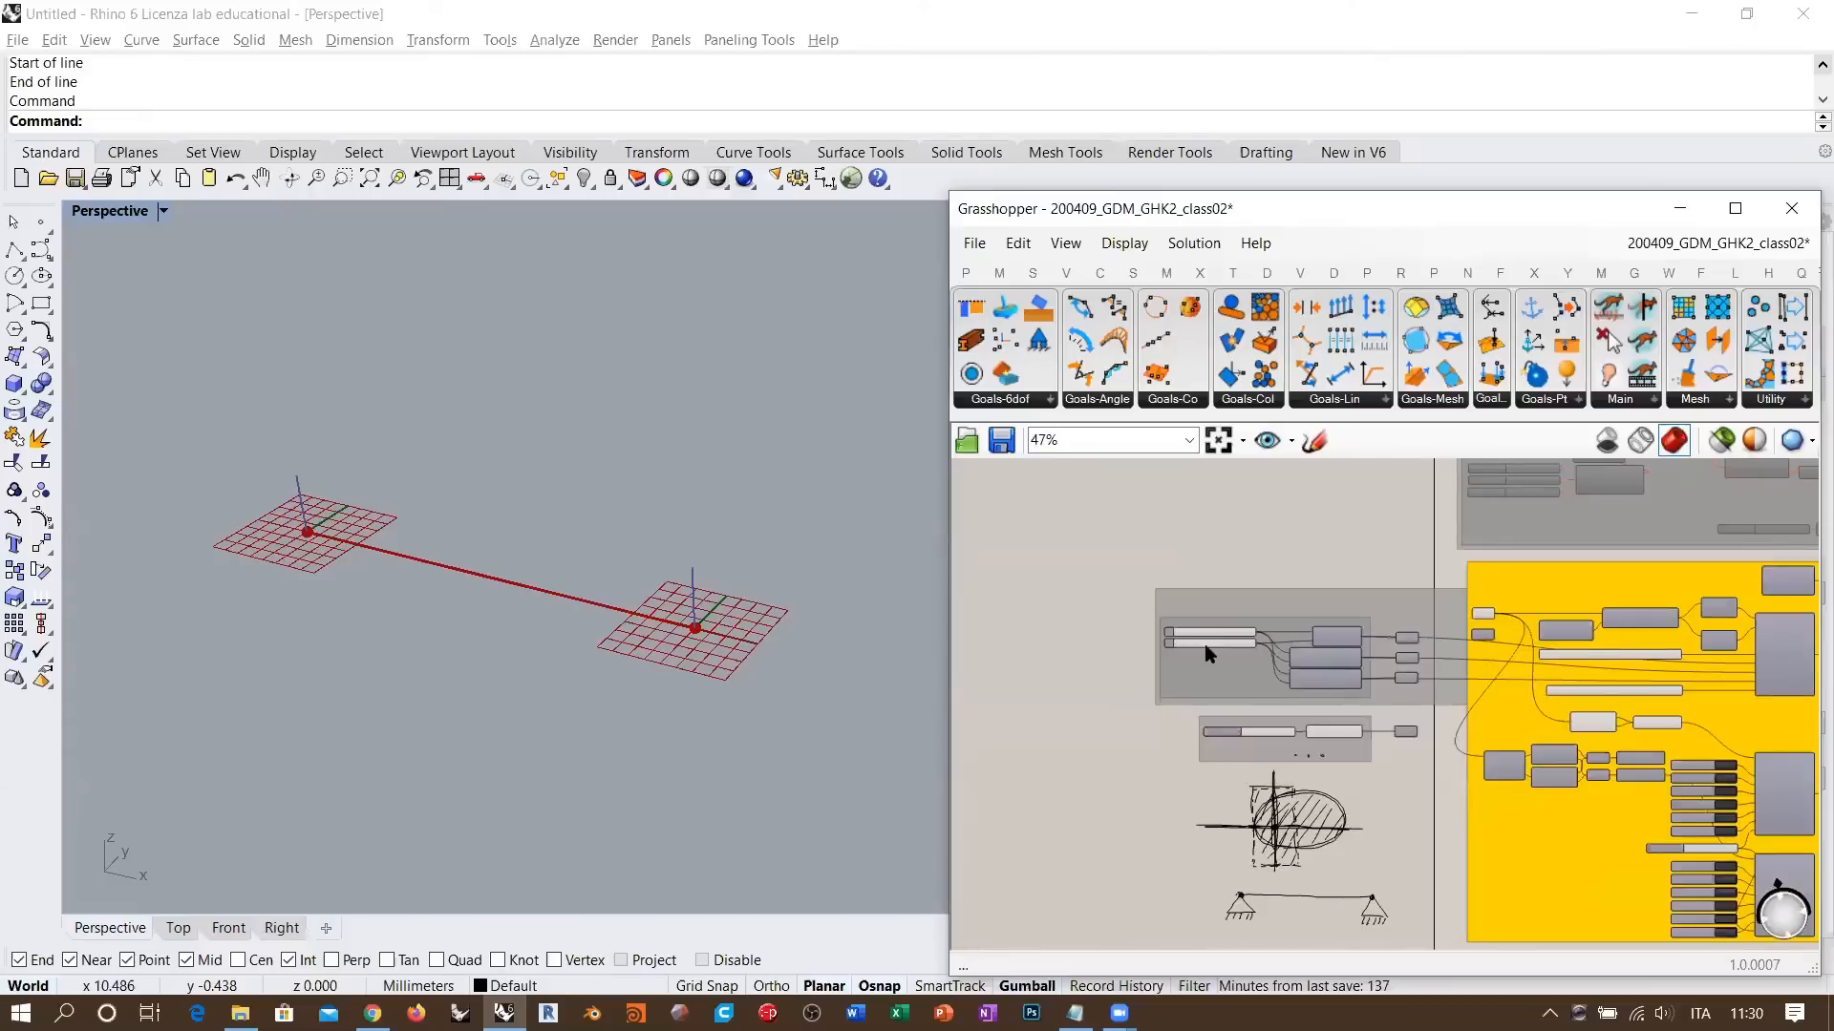
scroll(1208, 653, "up", 6)
left_click(1211, 588)
left_click(1244, 637, "shift")
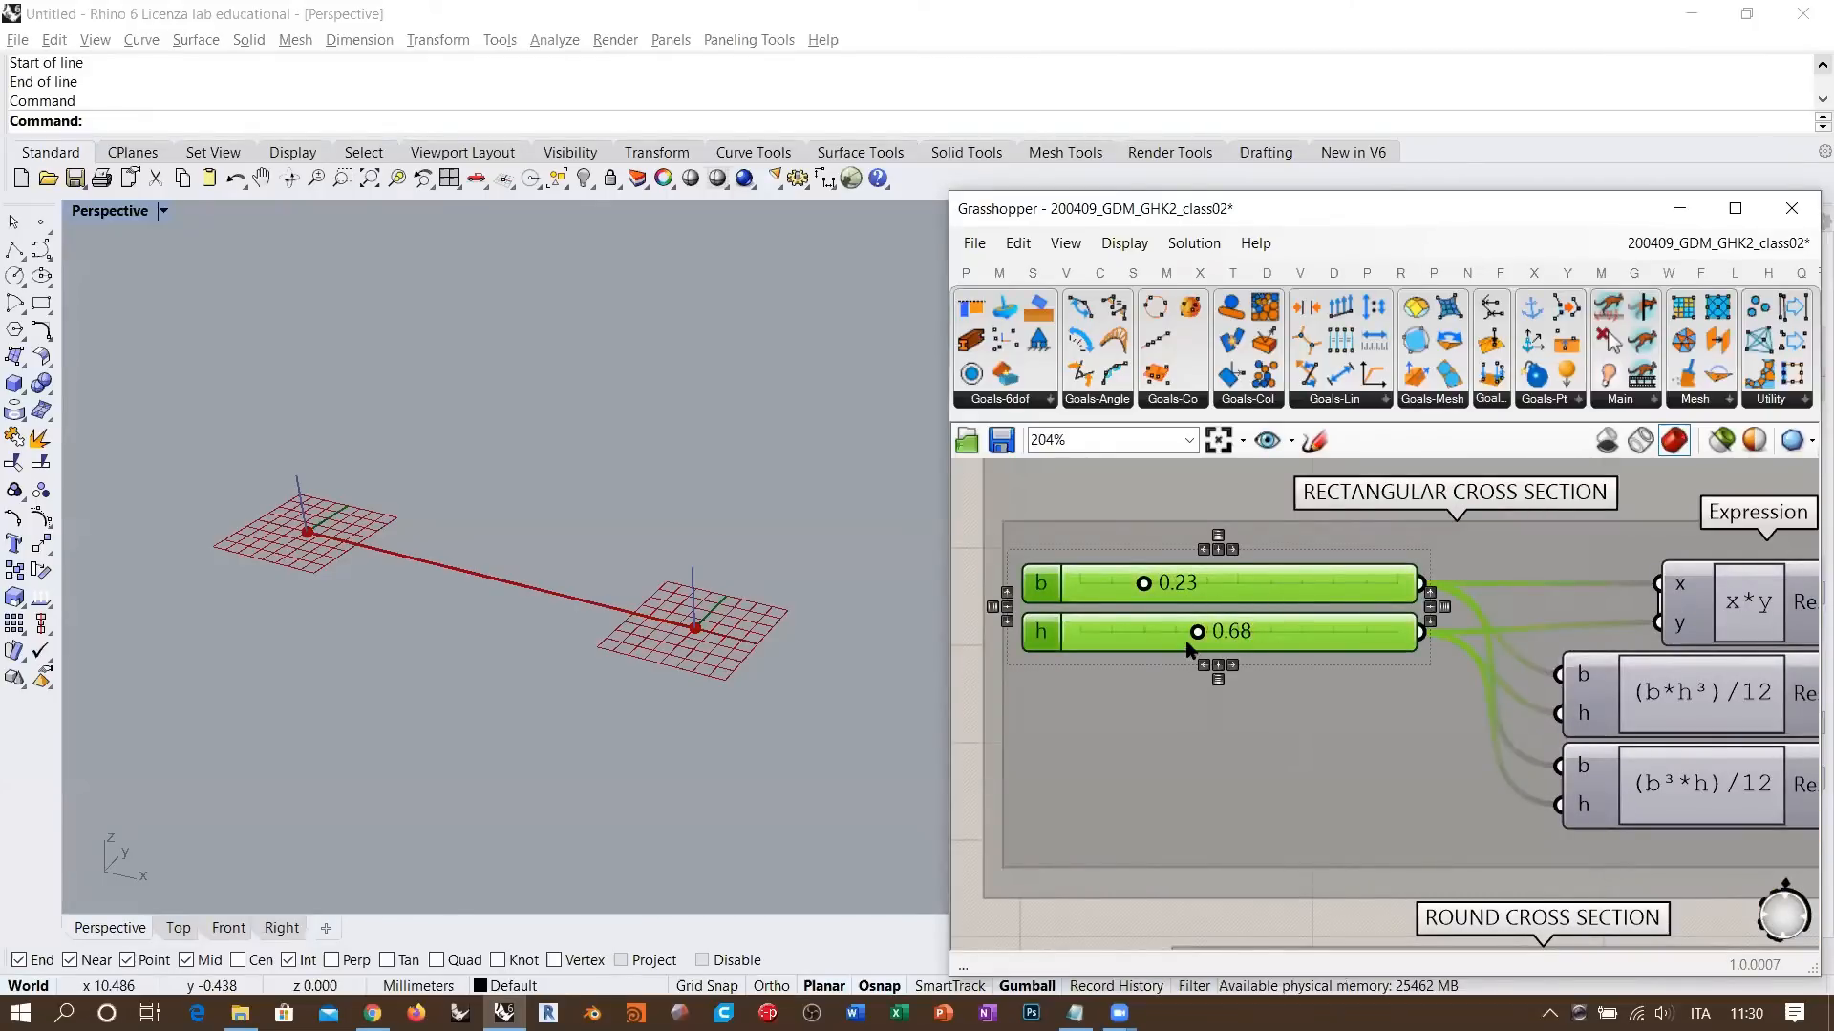
left_click(1191, 664)
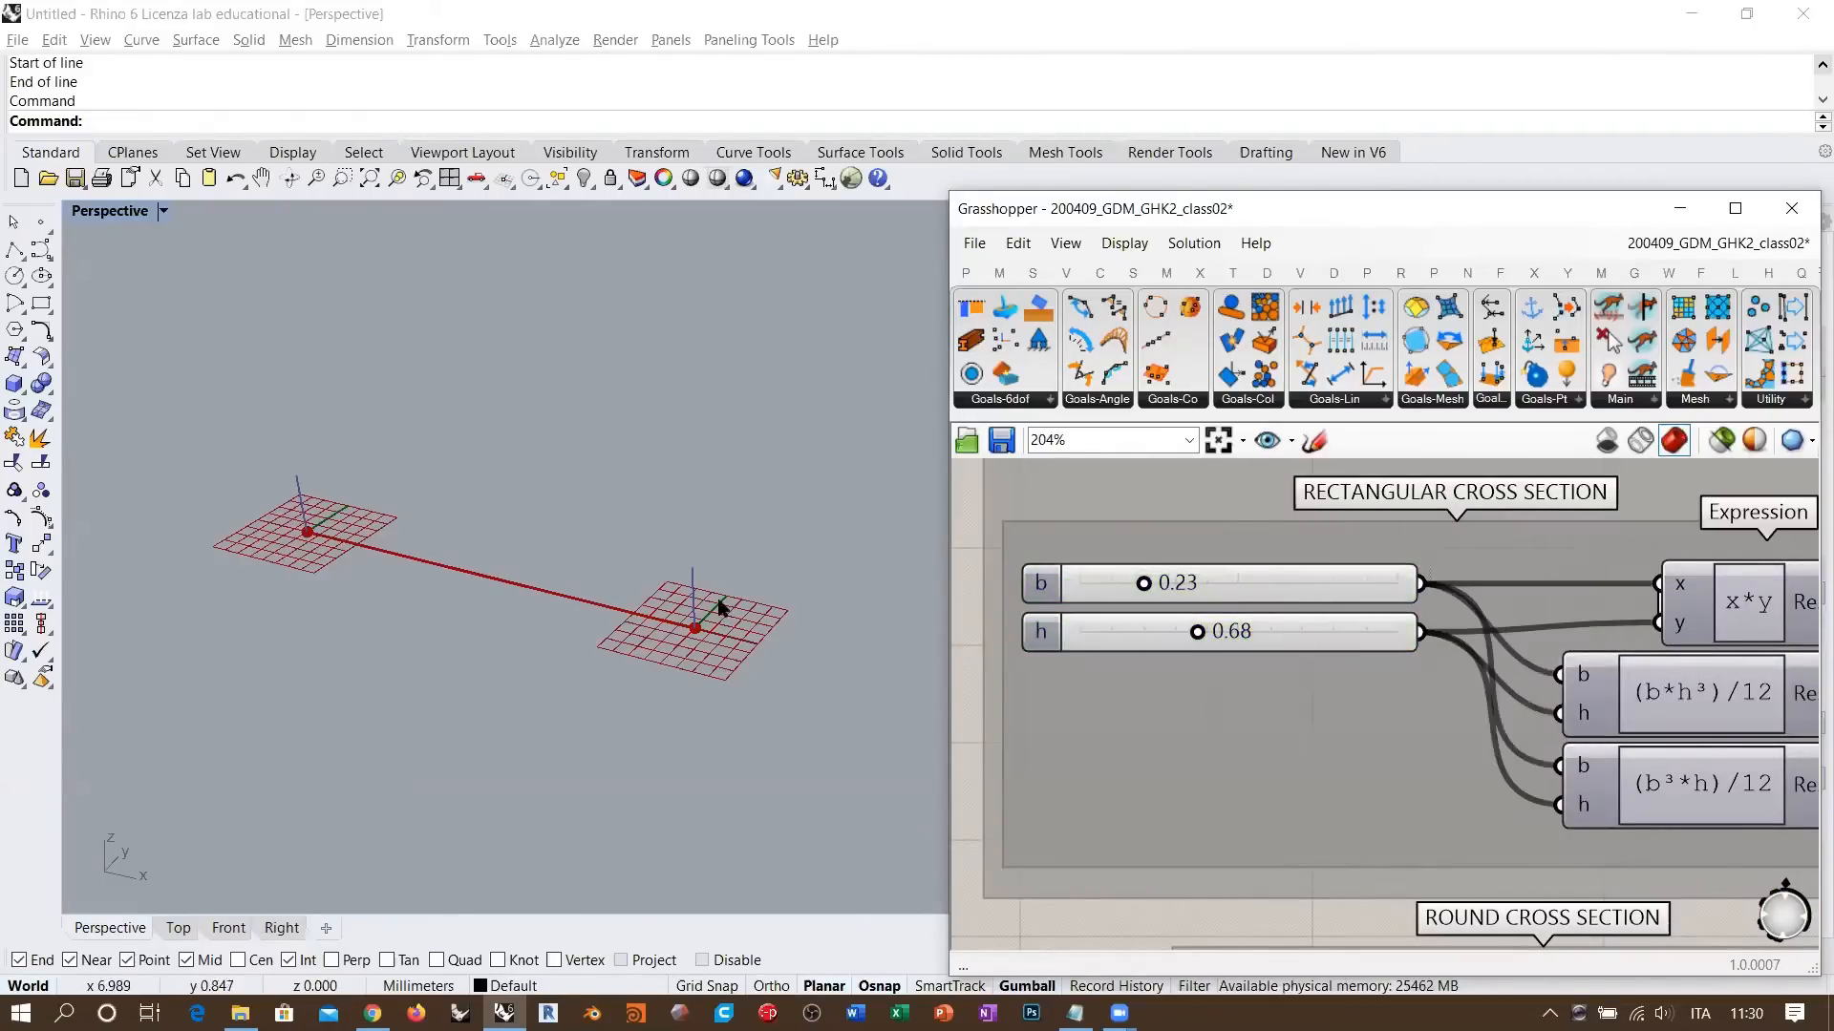
- Turn on the Custom Preview fed by the M output of the C# Script with x and y sliders
right_click_drag(720, 609, 696, 614)
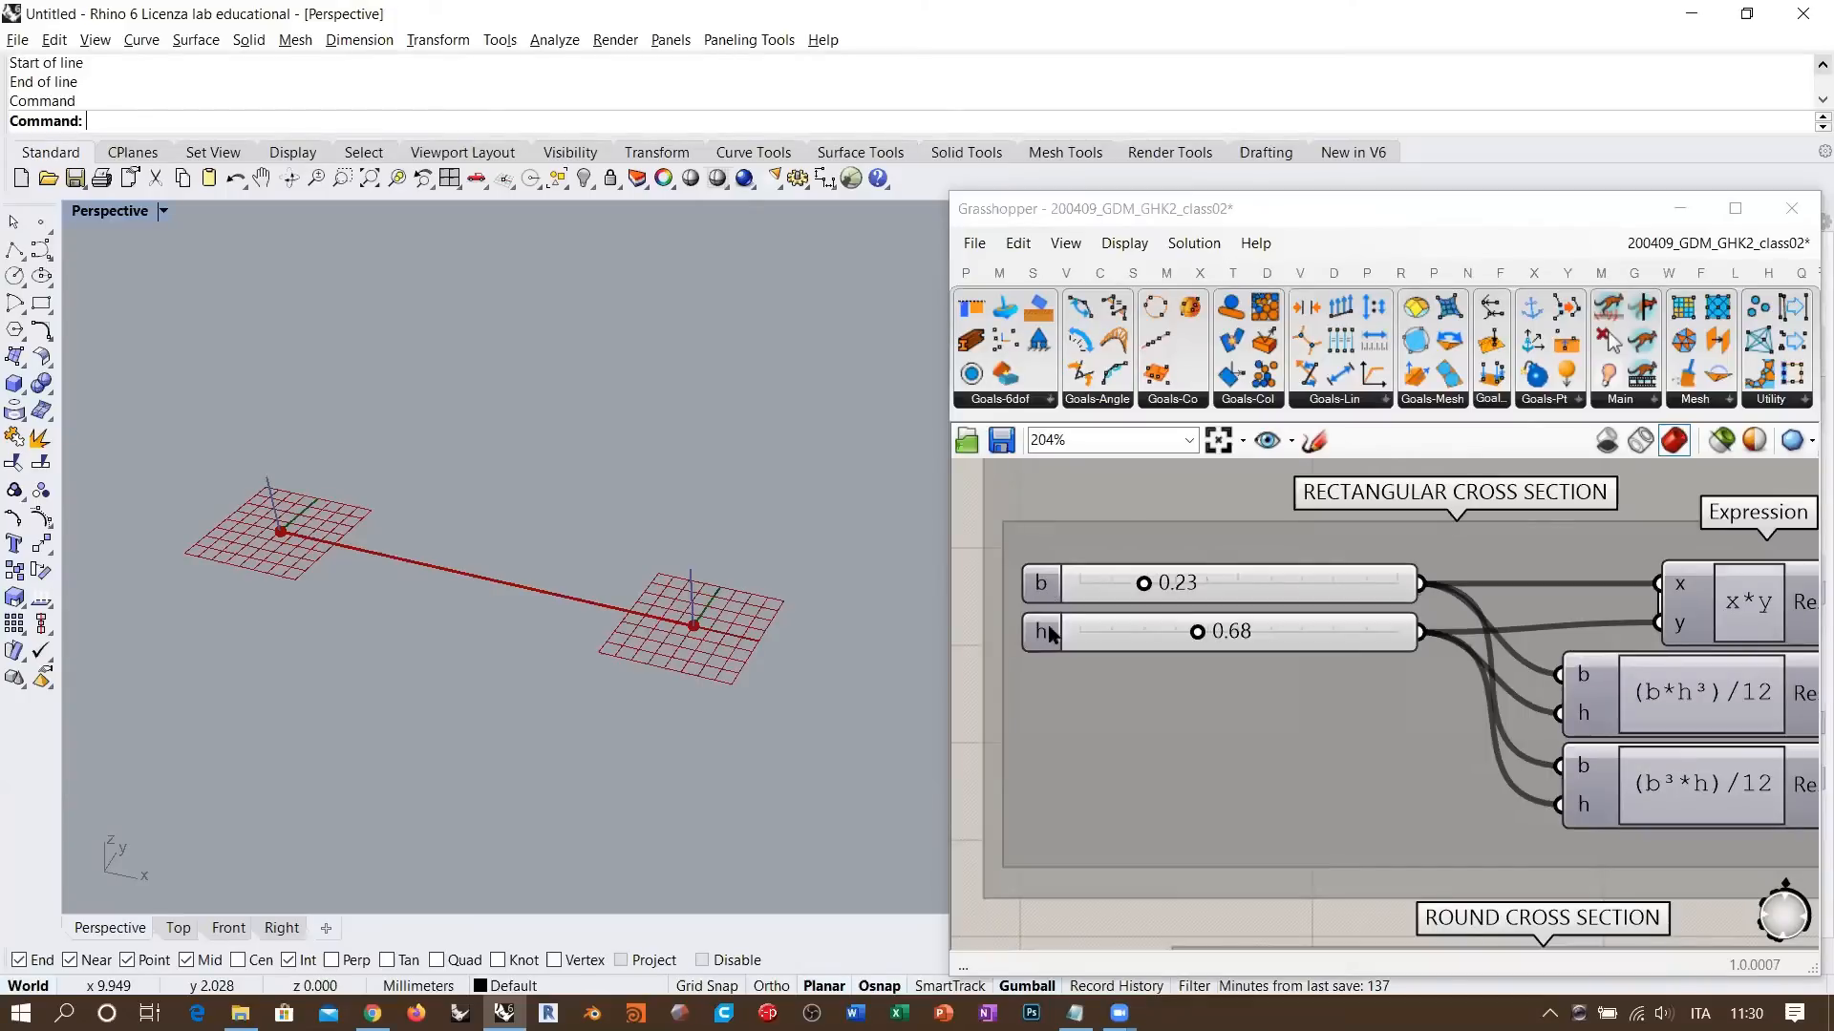
right_click_drag(1354, 669, 1098, 623)
scroll(1175, 632, "down", 5)
right_click_drag(617, 636, 669, 623)
right_click_drag(1574, 627, 1292, 645)
right_click_drag(1692, 641, 1366, 613)
mouse_move(1636, 677)
right_mouse_down()
mouse_move(1445, 662)
mouse_move(1159, 573)
right_mouse_up()
scroll(1412, 582, "up", 2)
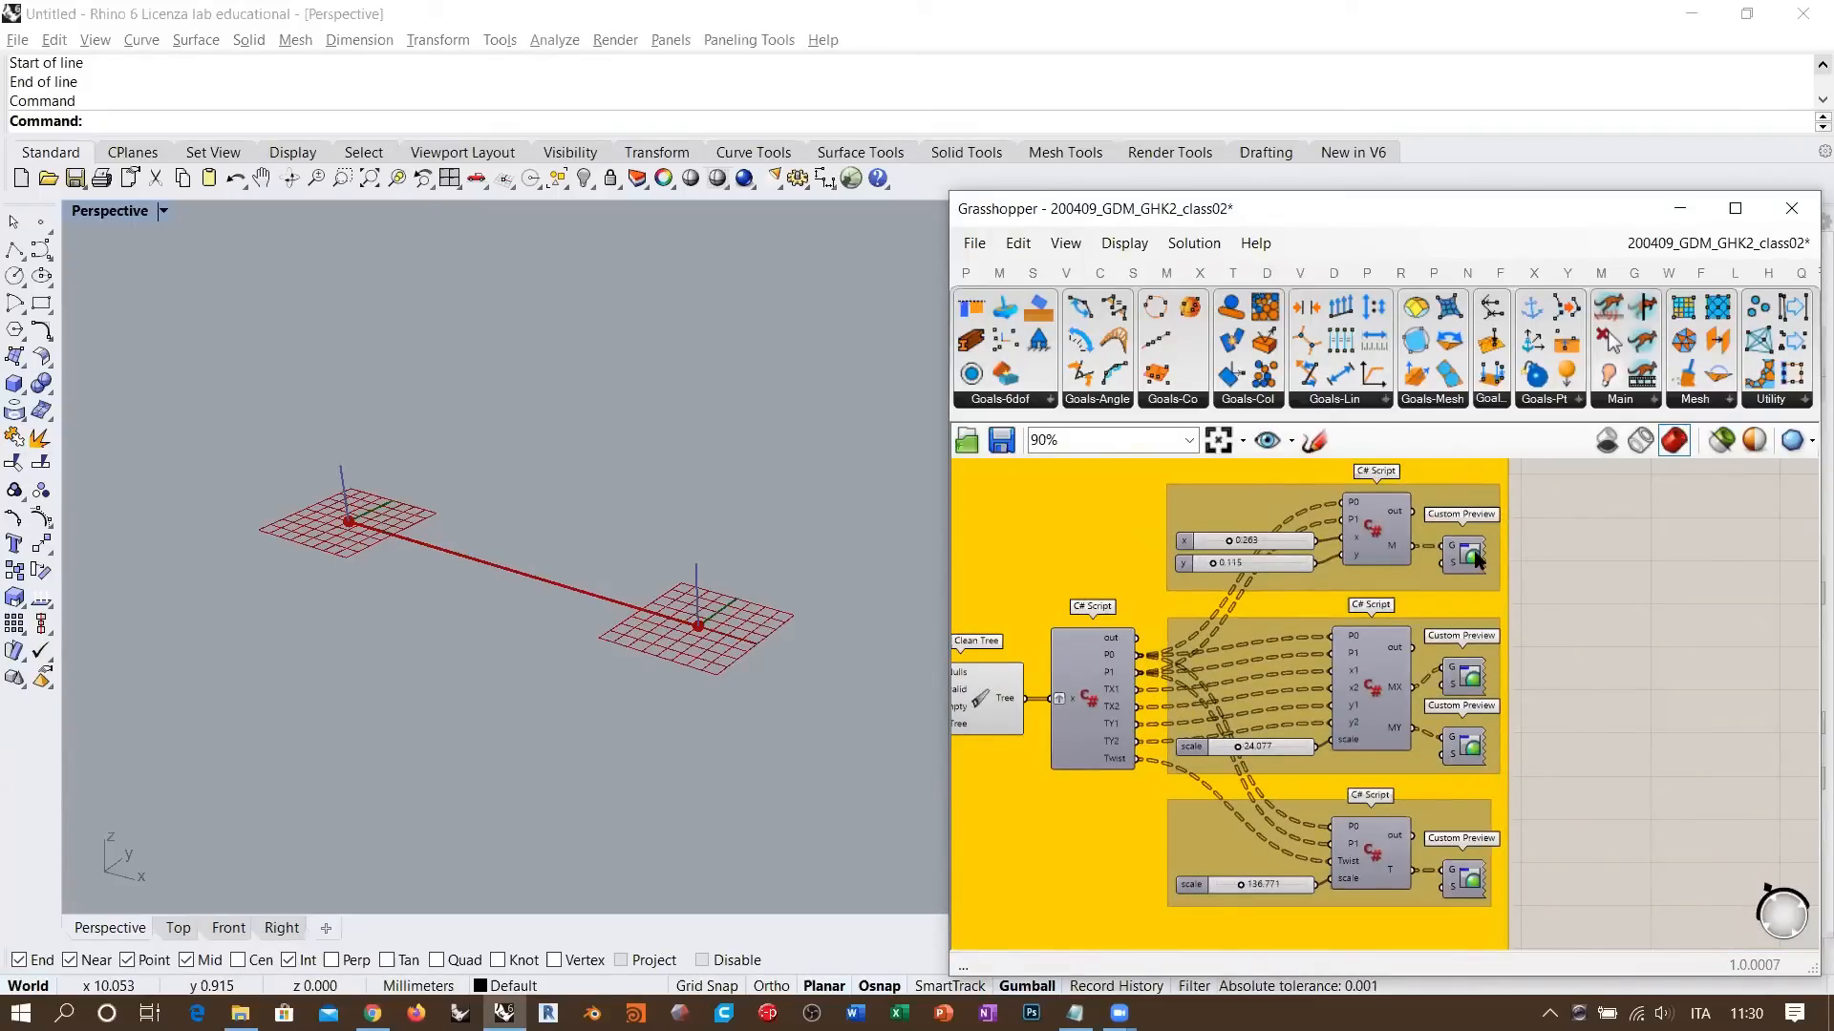
right_click_drag(1473, 568, 1521, 611)
left_click(1519, 609)
key("ctrl+q")
left_click(1612, 592)
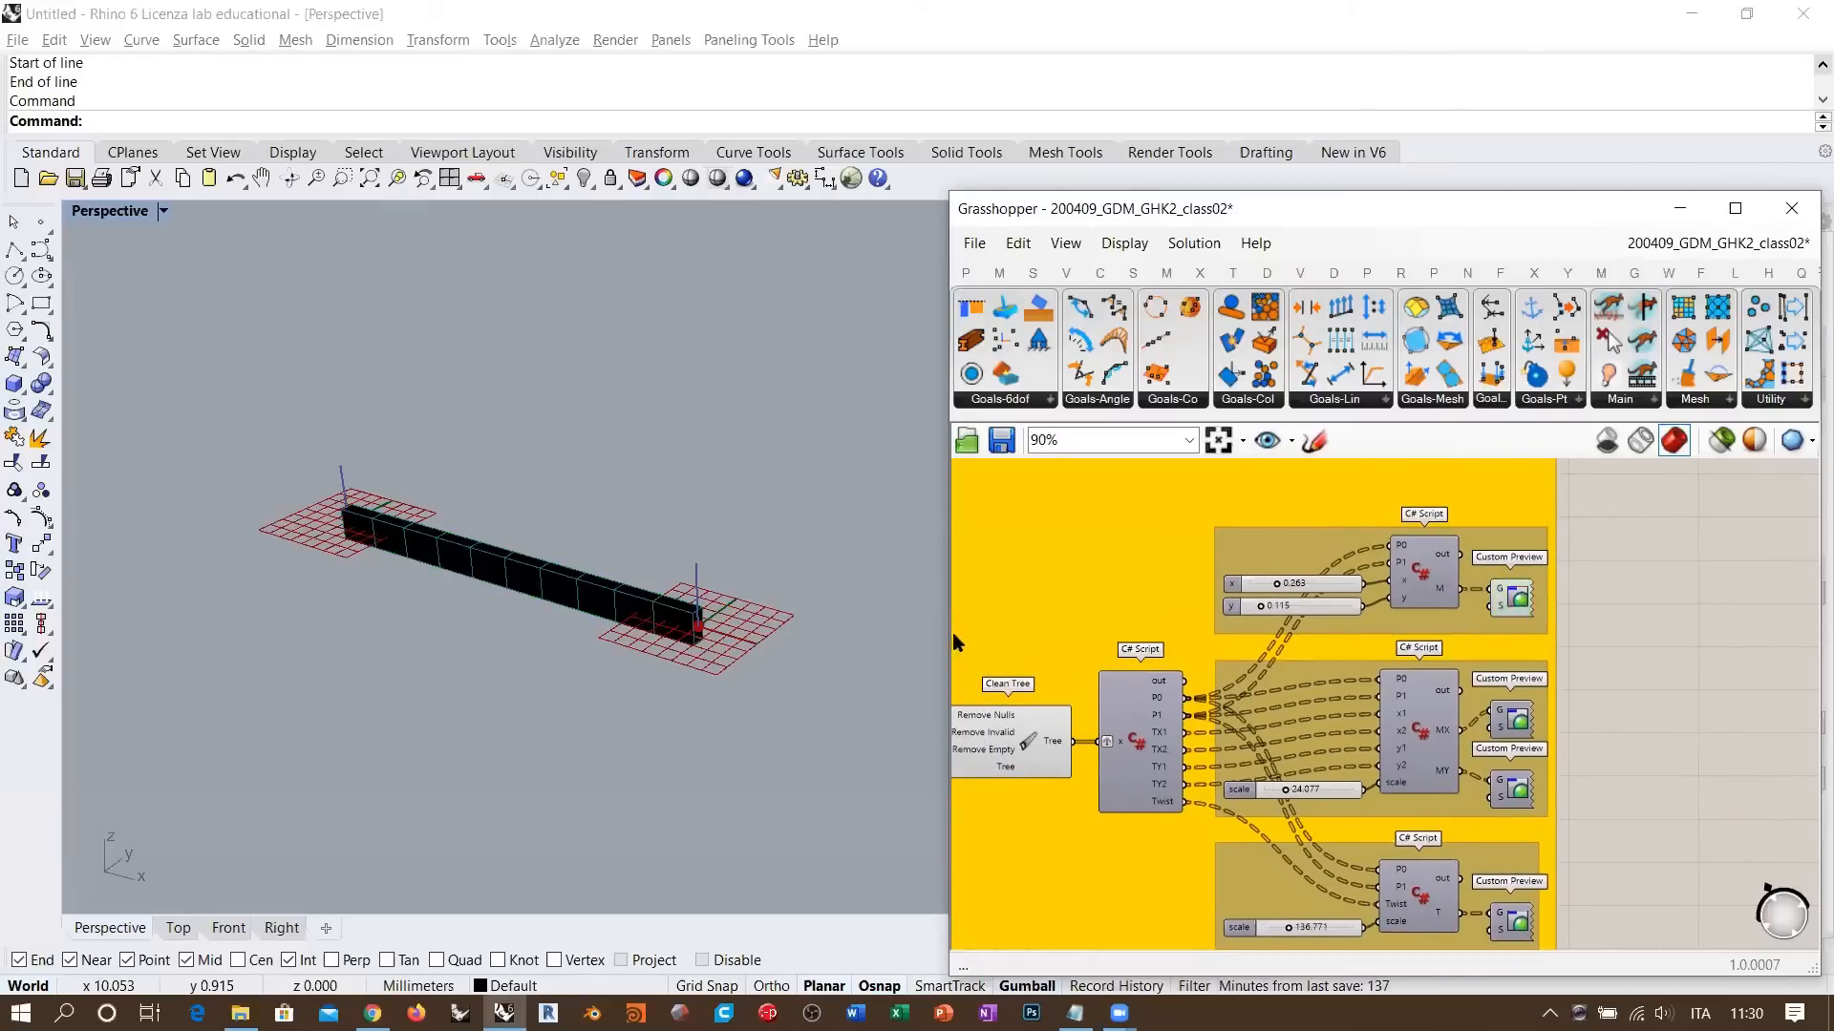
- Set the beam mesh section sliders to 0.150 for x and 0.145 for y
right_click_drag(829, 612, 734, 604)
scroll(734, 592, "up", 3)
scroll(1337, 616, "up", 5)
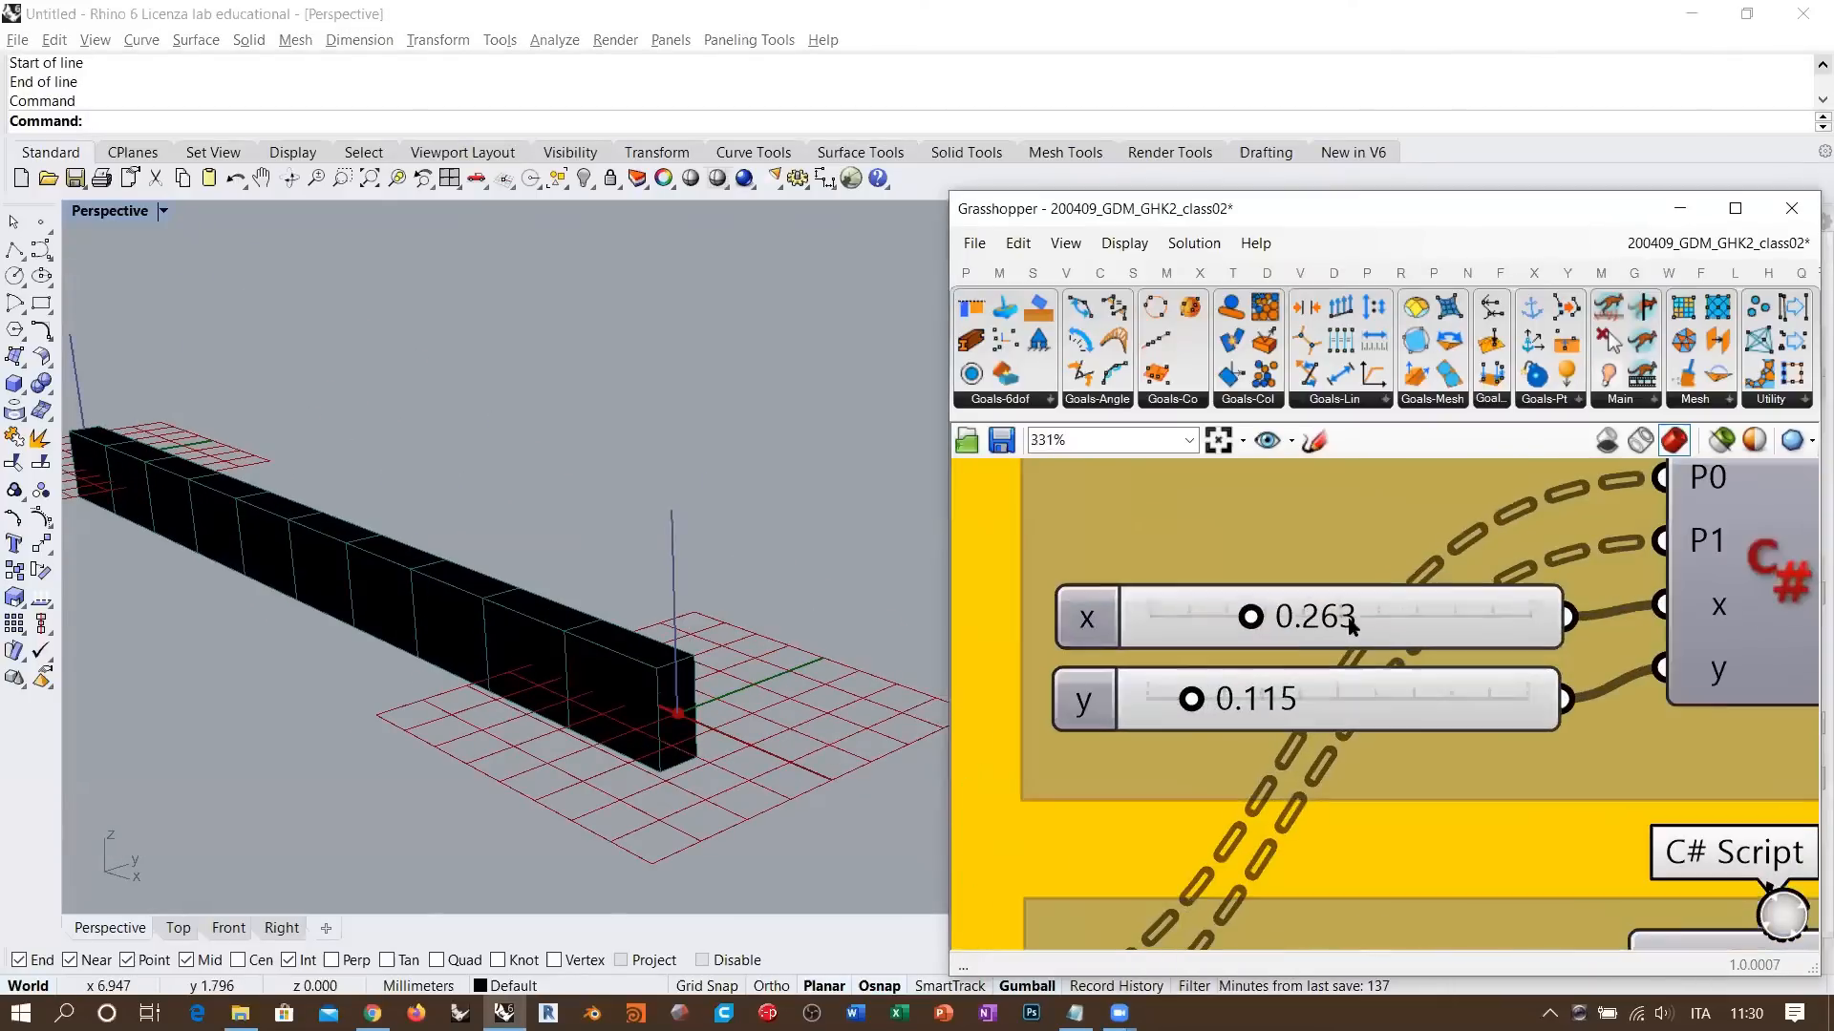
mouse_move(1254, 625)
left_mouse_down()
mouse_move(1454, 619)
mouse_move(1211, 619)
mouse_move(1234, 619)
left_mouse_up()
mouse_move(1190, 699)
left_mouse_down()
mouse_move(1407, 702)
mouse_move(1205, 713)
left_mouse_up()
left_click_drag(1231, 619, 1208, 621)
scroll(1208, 619, "down", 4)
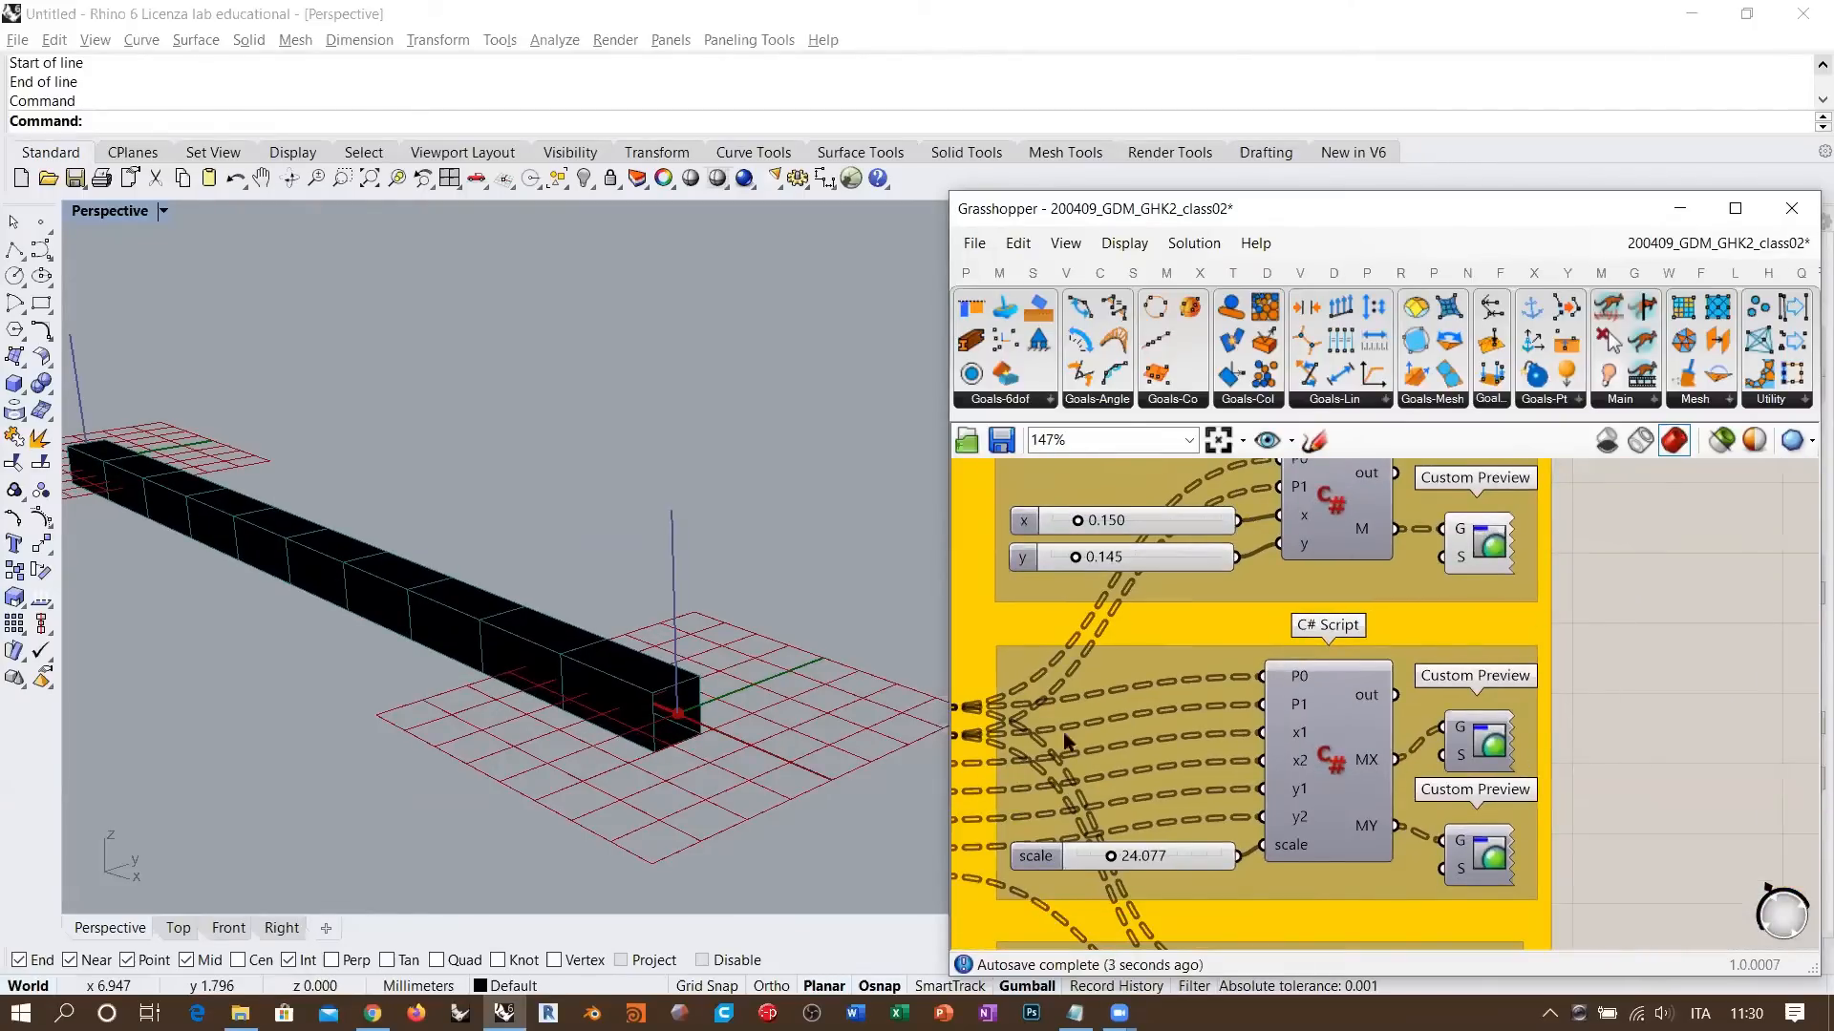
- Examine the beam mesh along its length and at its end plane, and the G and S inputs of its Custom Preview
right_click_drag(611, 625, 638, 659)
scroll(611, 639, "down", 4)
right_click_drag(496, 592, 533, 575)
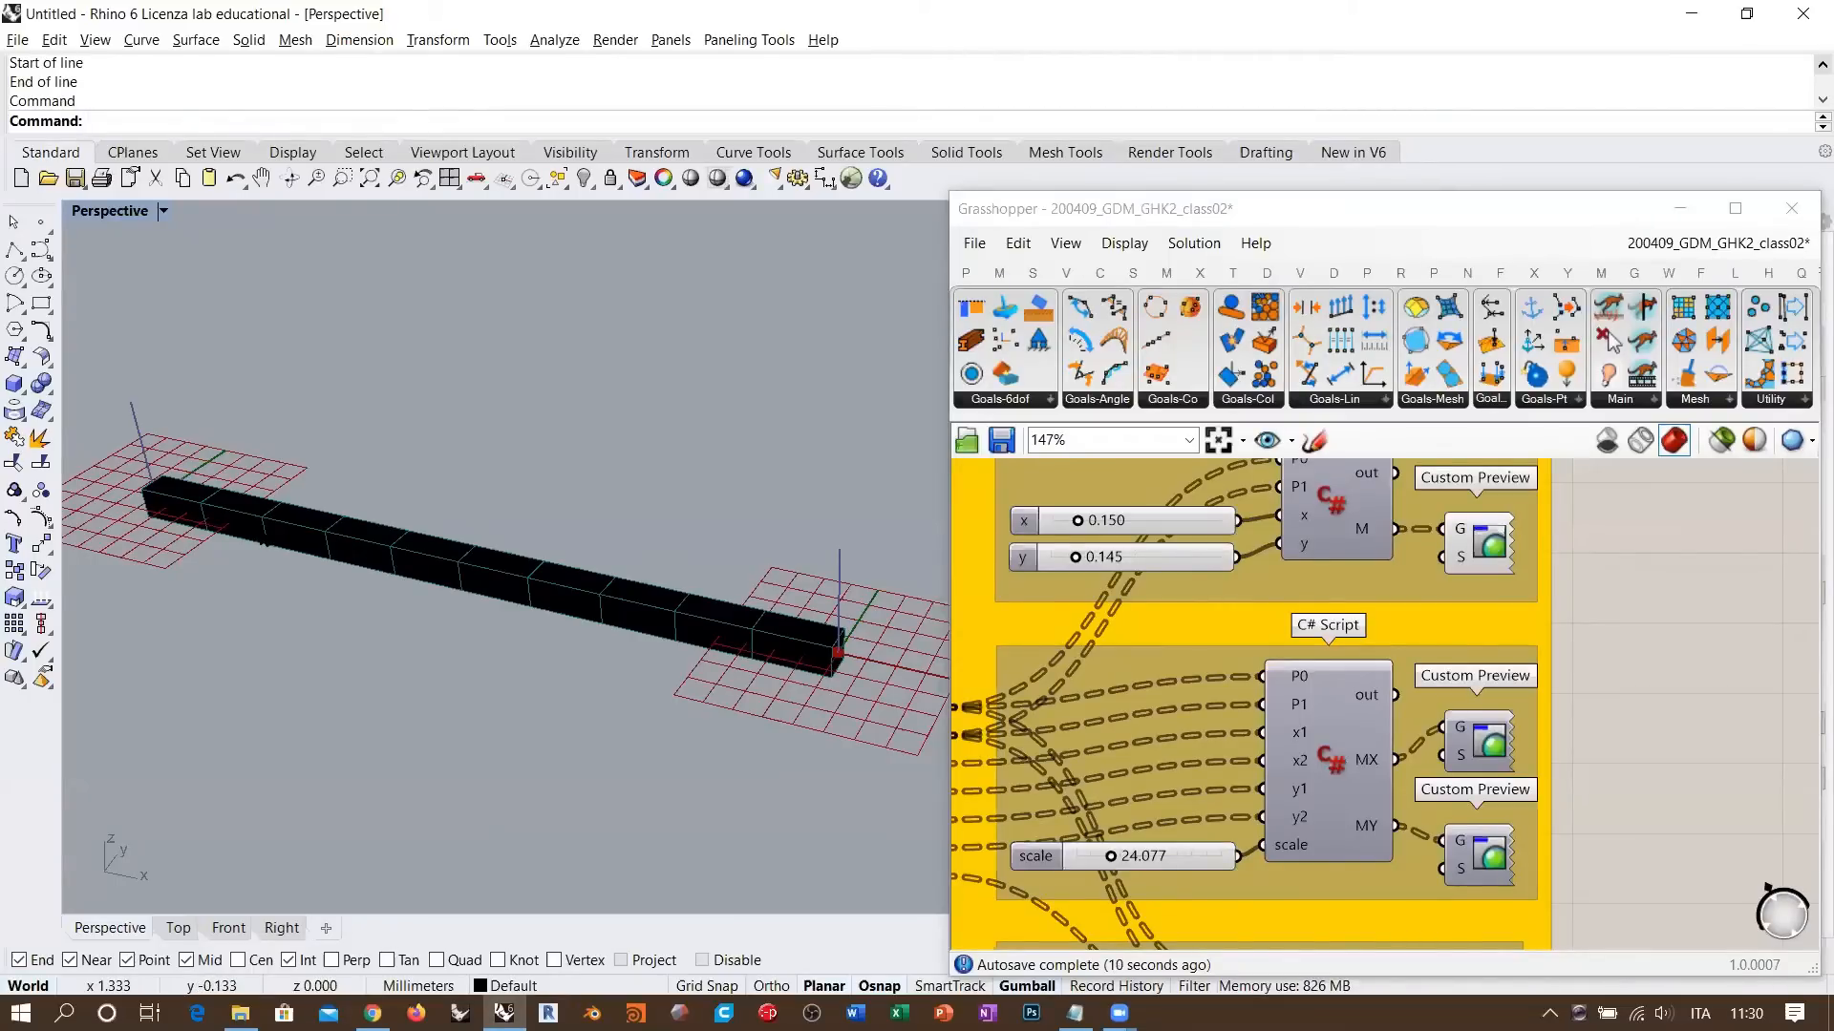
right_click_drag(515, 576, 831, 655)
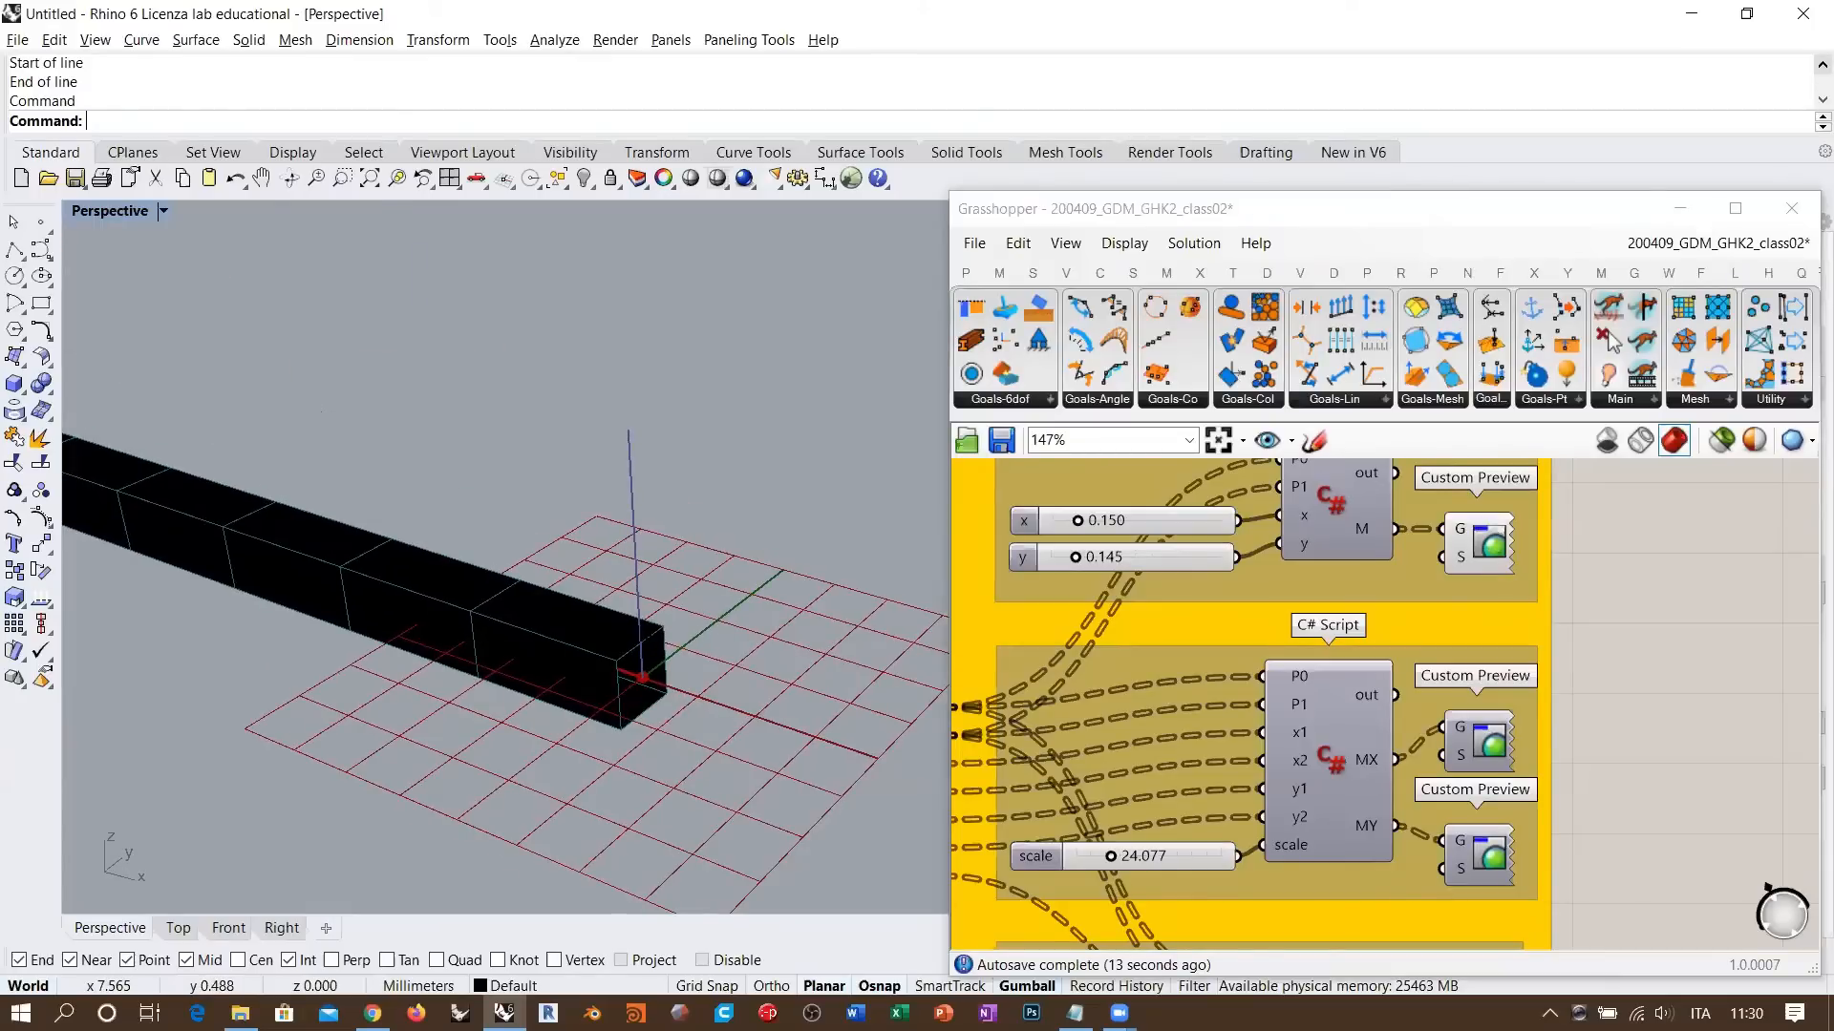
scroll(655, 627, "down", 6)
right_click_drag(655, 626, 741, 614)
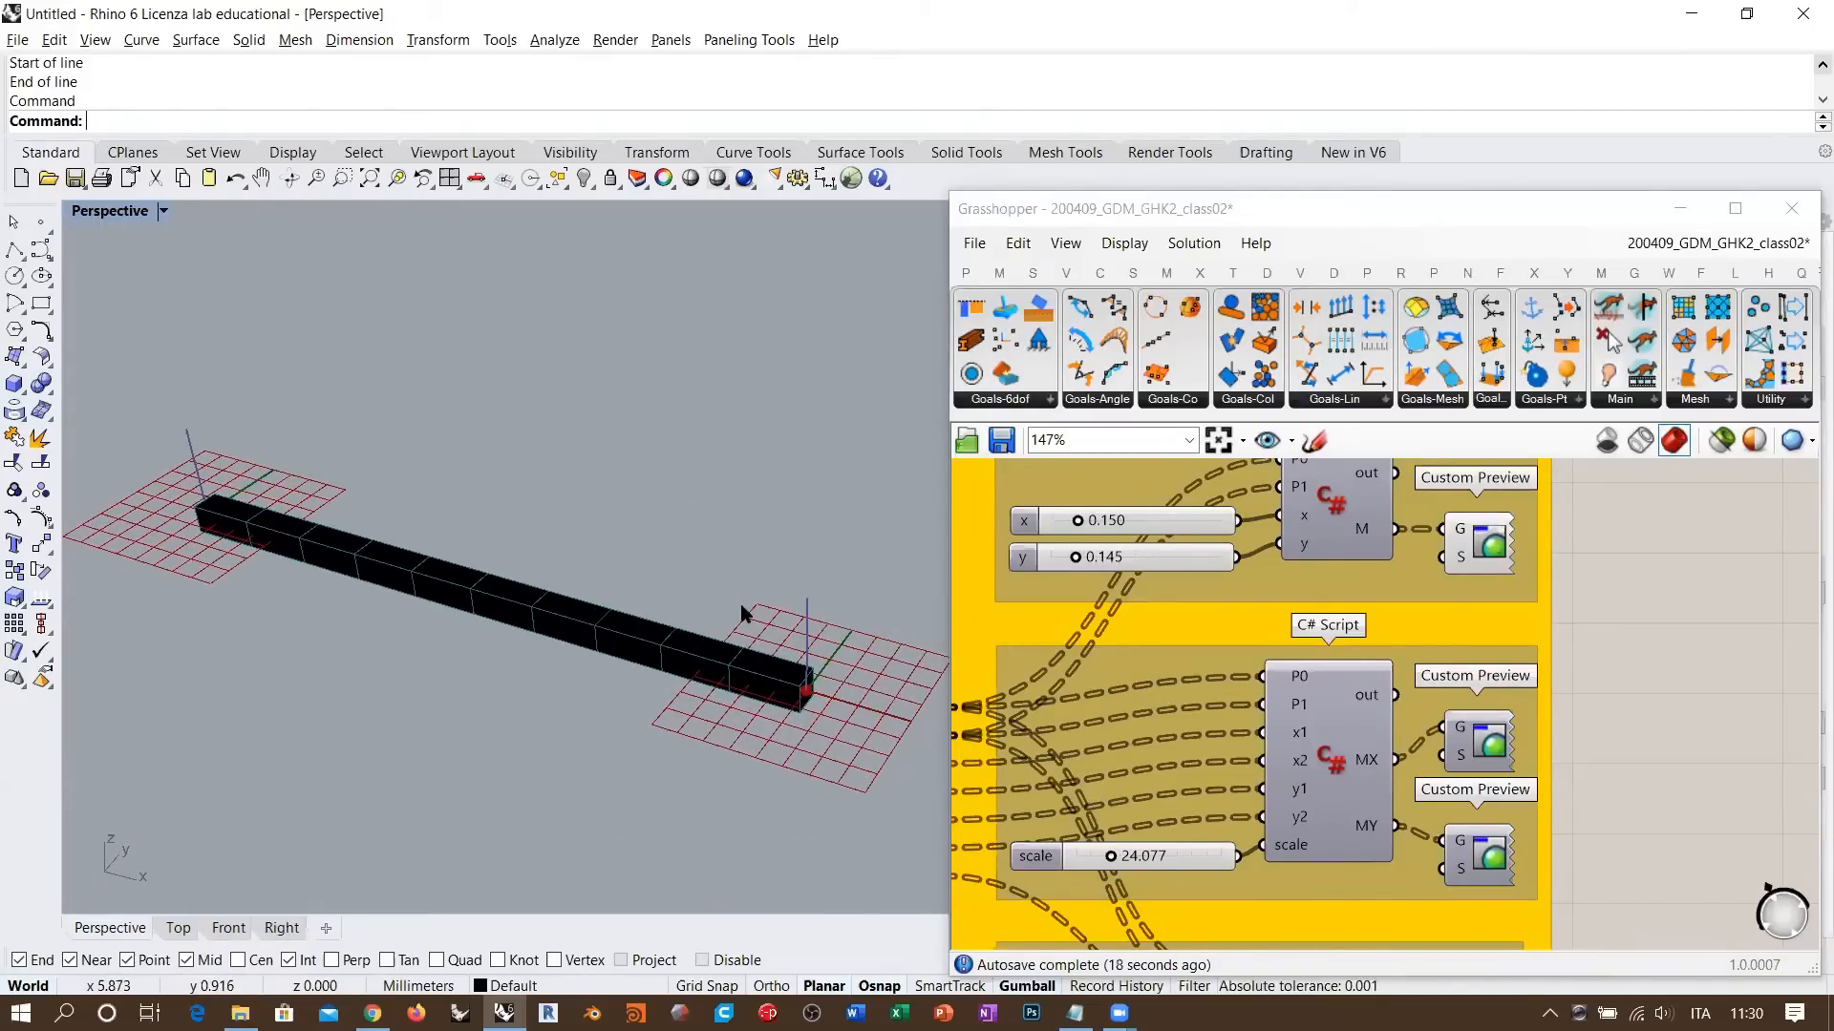
right_click_drag(744, 613, 668, 575)
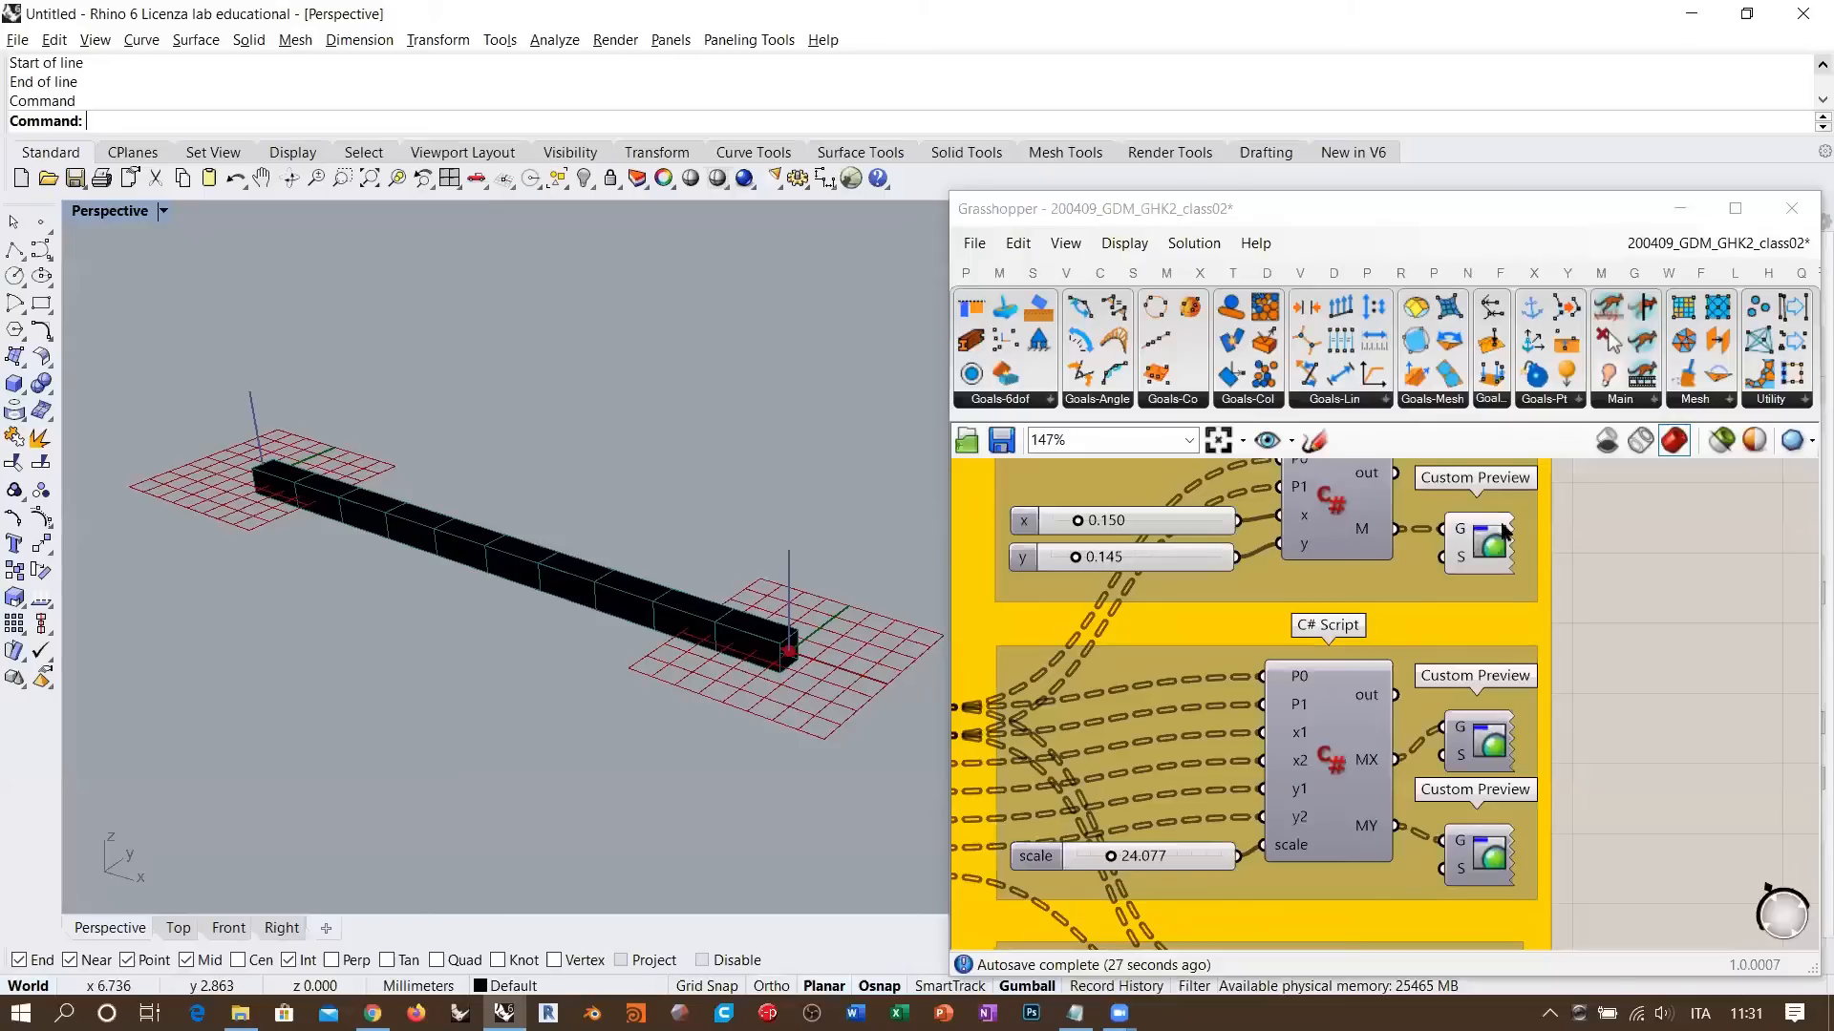
scroll(1490, 550, "up", 4)
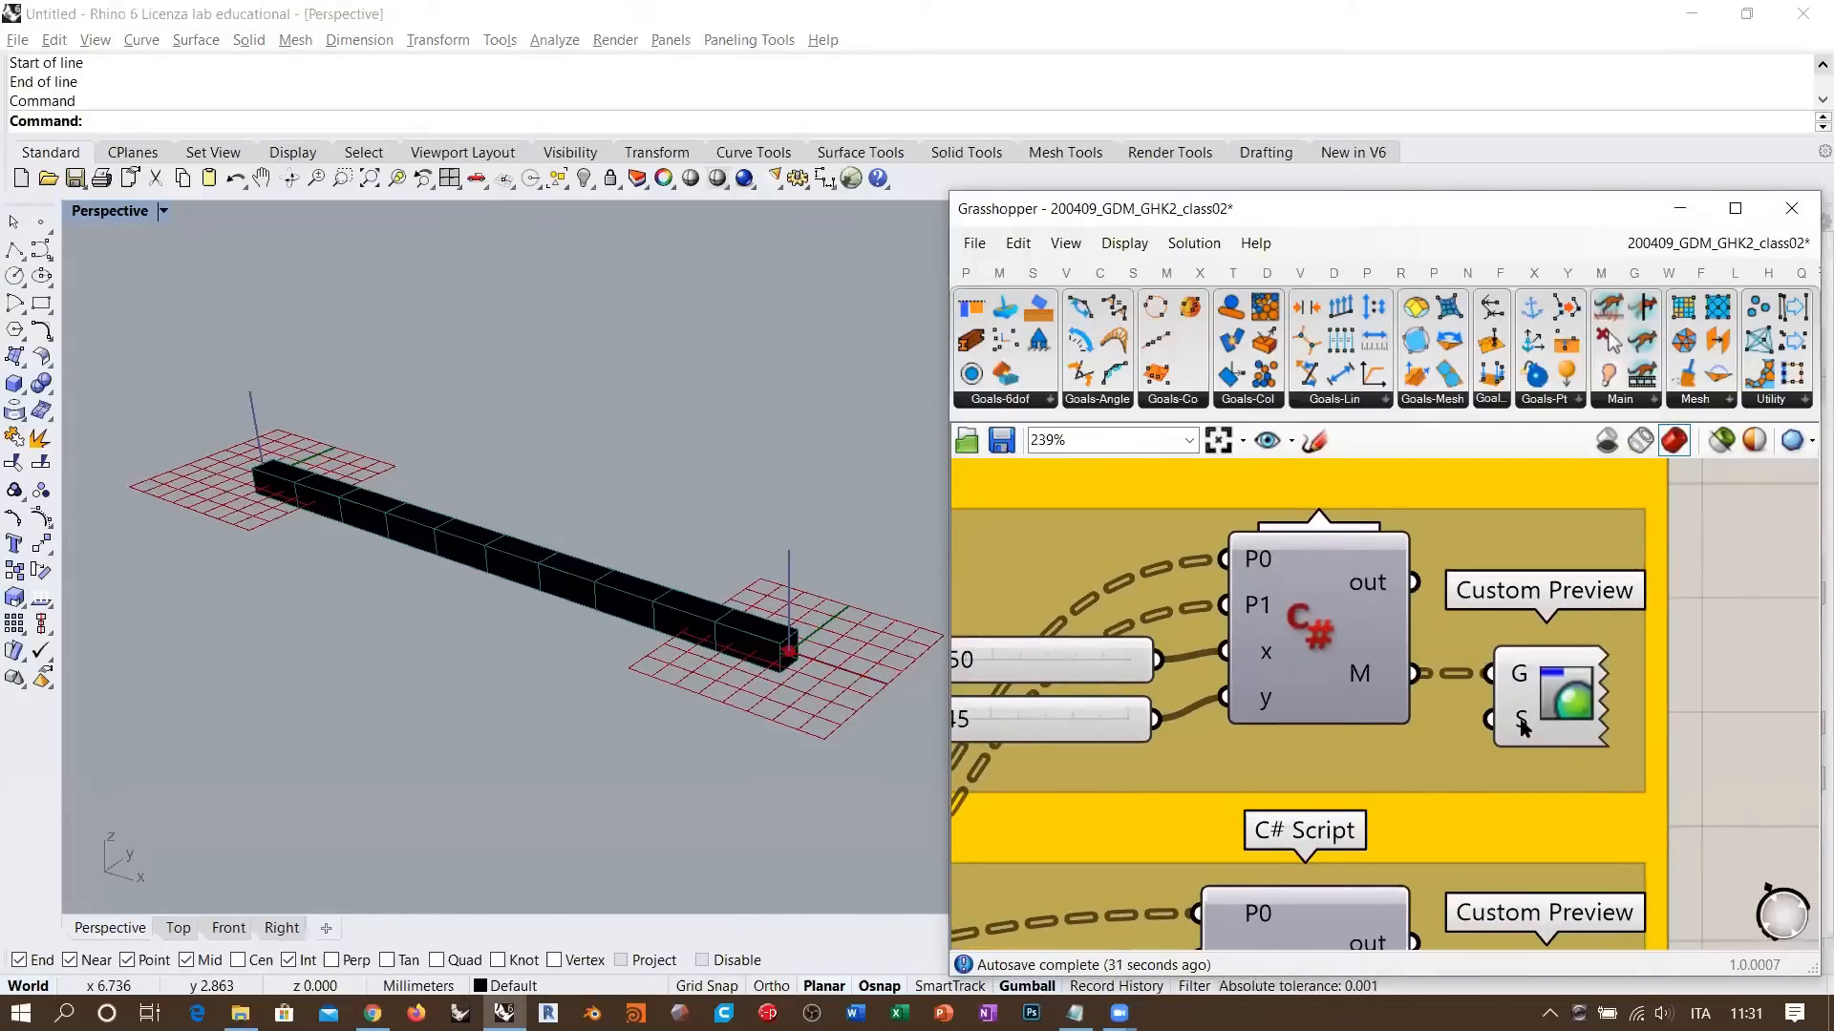
mouse_move(1522, 728)
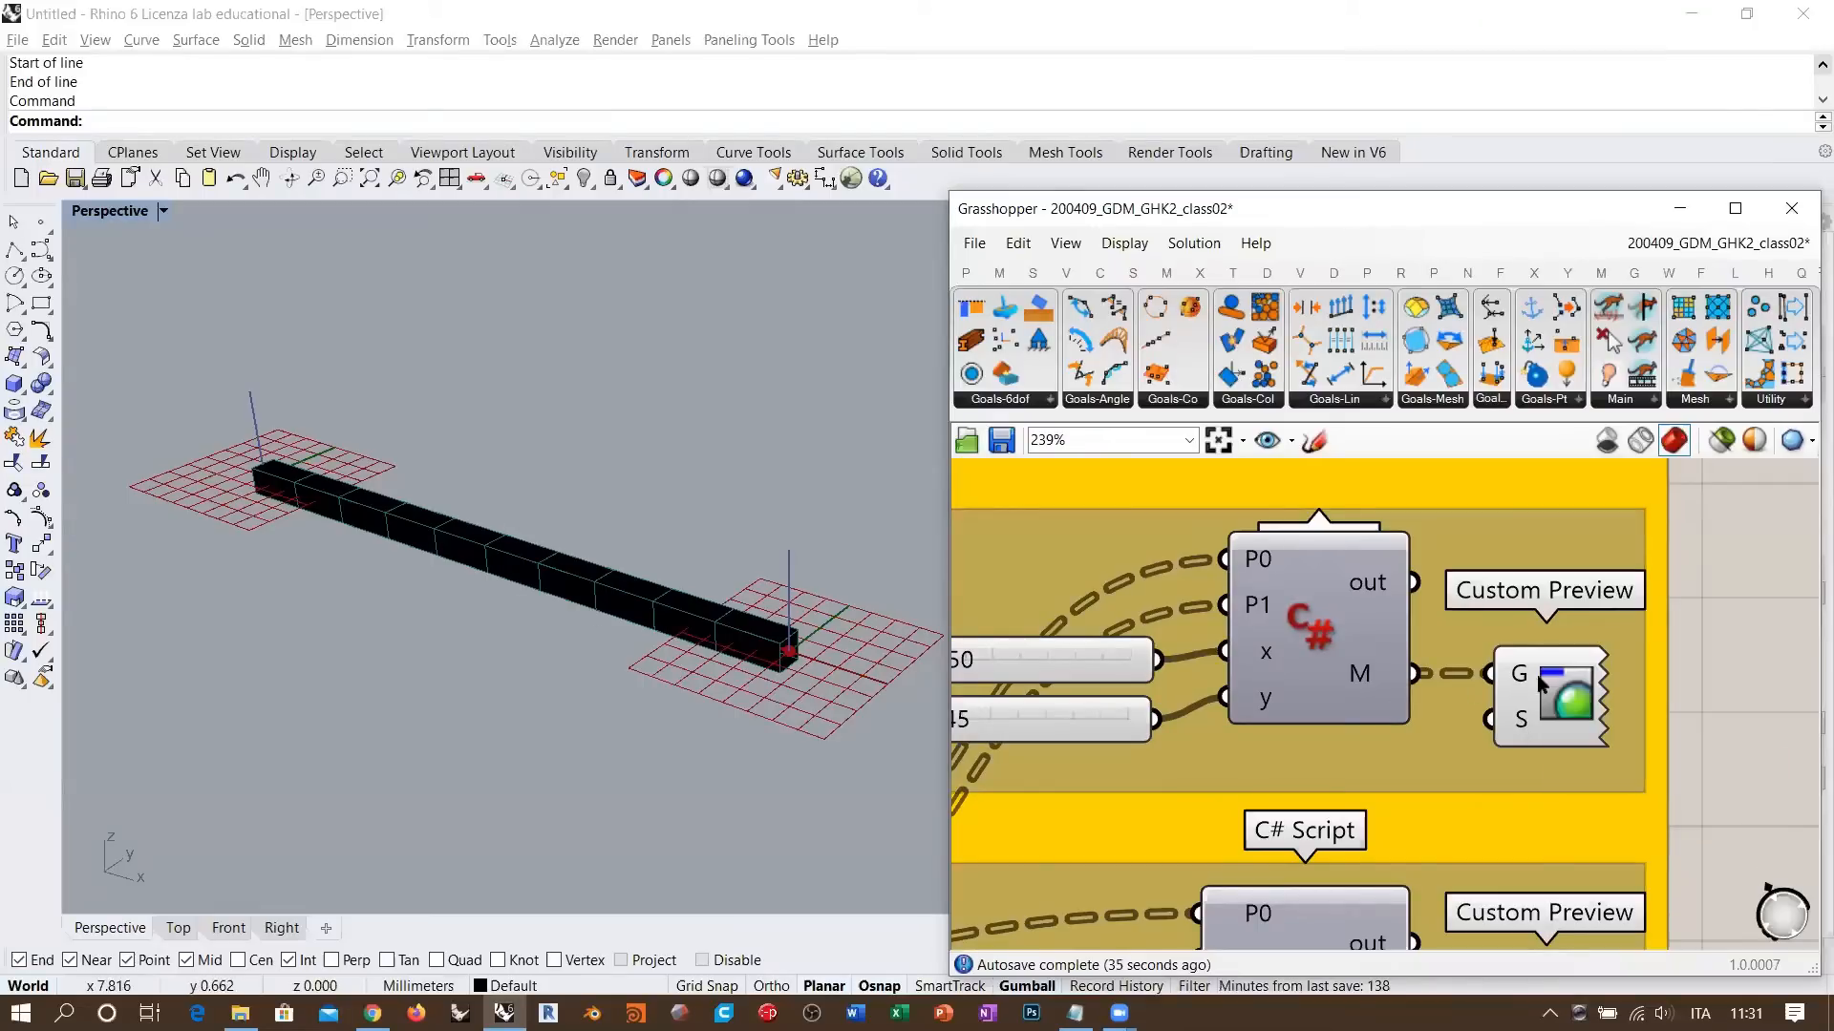
right_click_drag(626, 635, 611, 597)
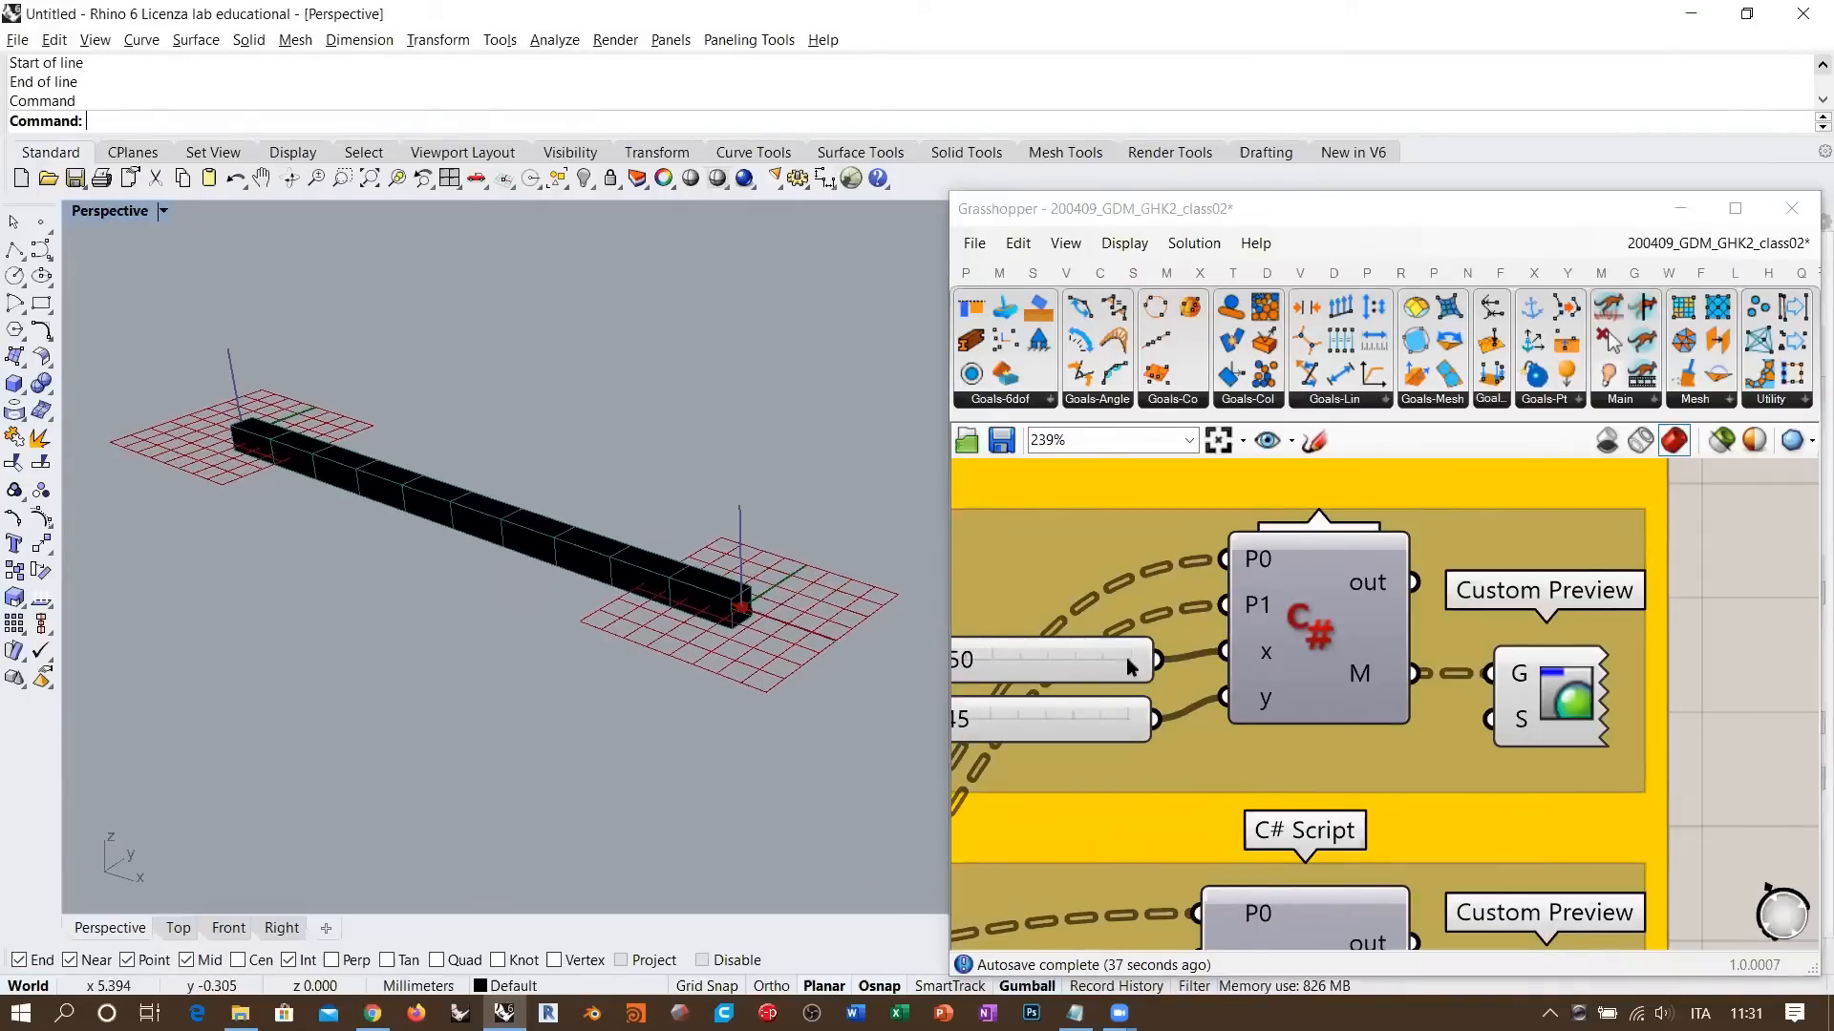
- Trace the P0, P1 and TX1 to TY2 outputs into the C# Script with MX and MY outputs, and examine its scale slider
right_click_drag(1538, 762, 1512, 687)
right_click_drag(1465, 766, 1478, 562)
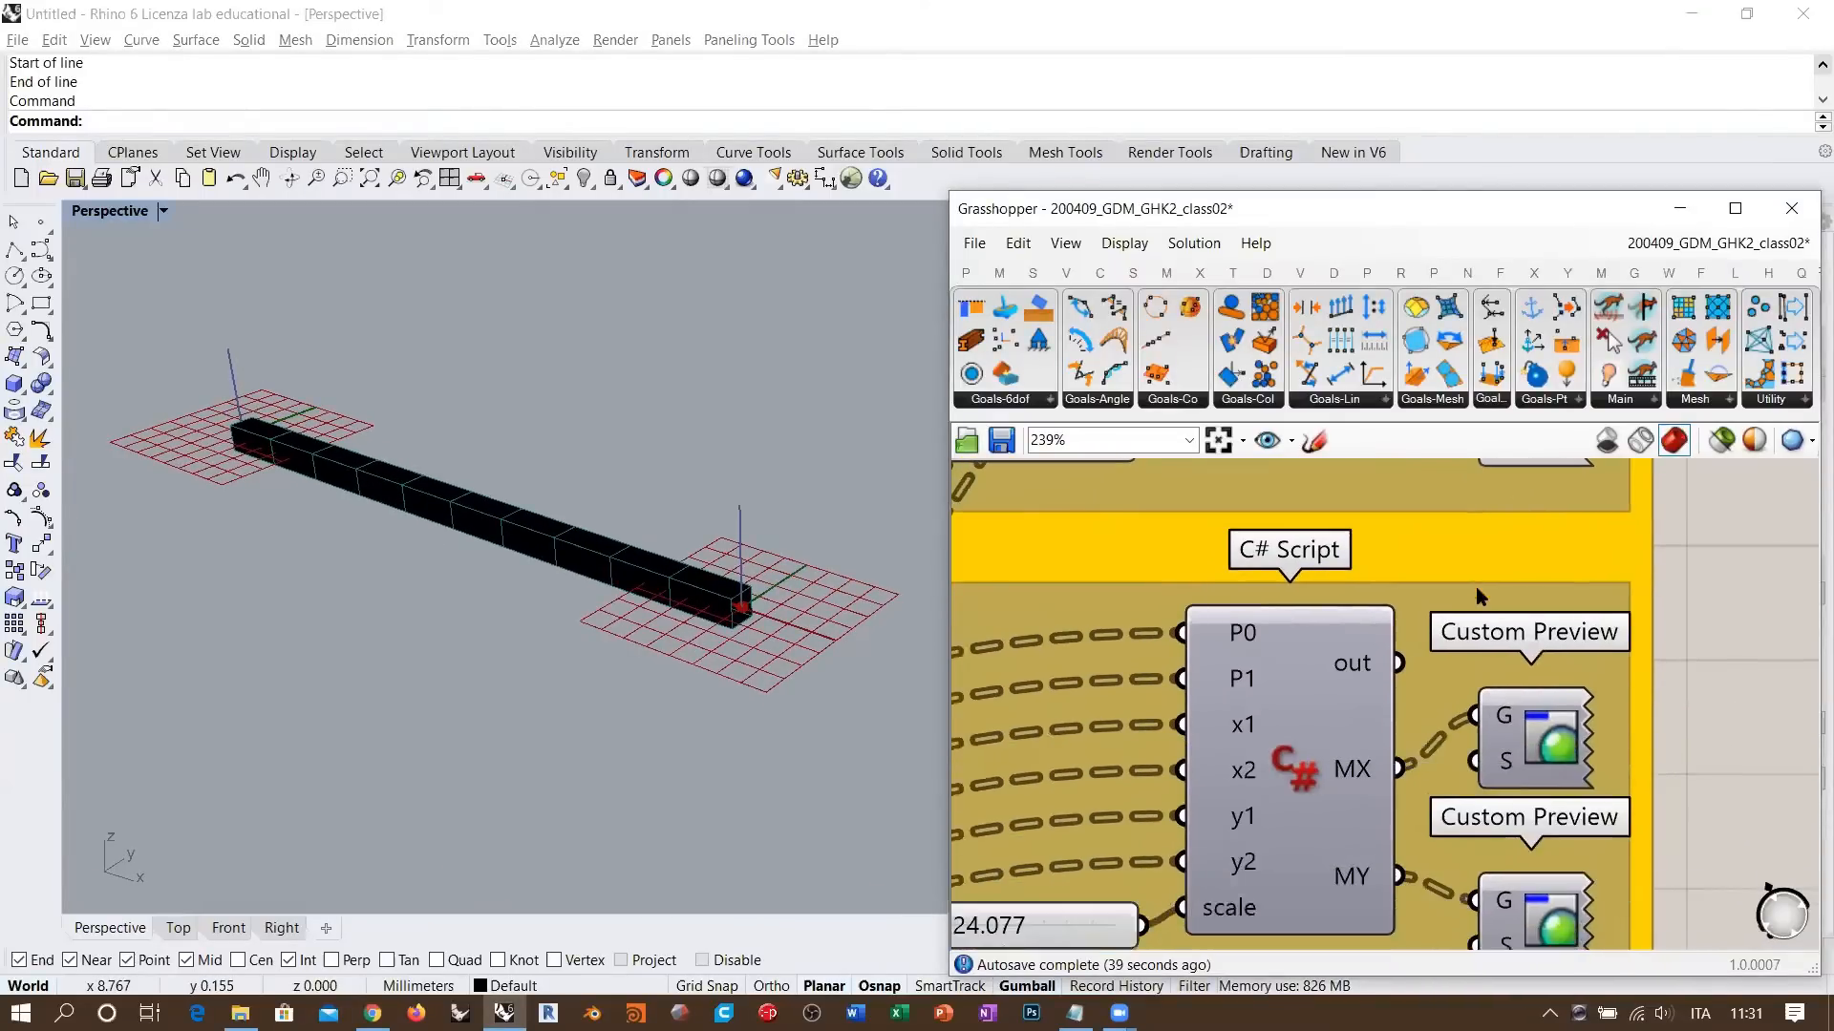
scroll(1477, 586, "down", 1)
right_click_drag(1285, 557, 1406, 531)
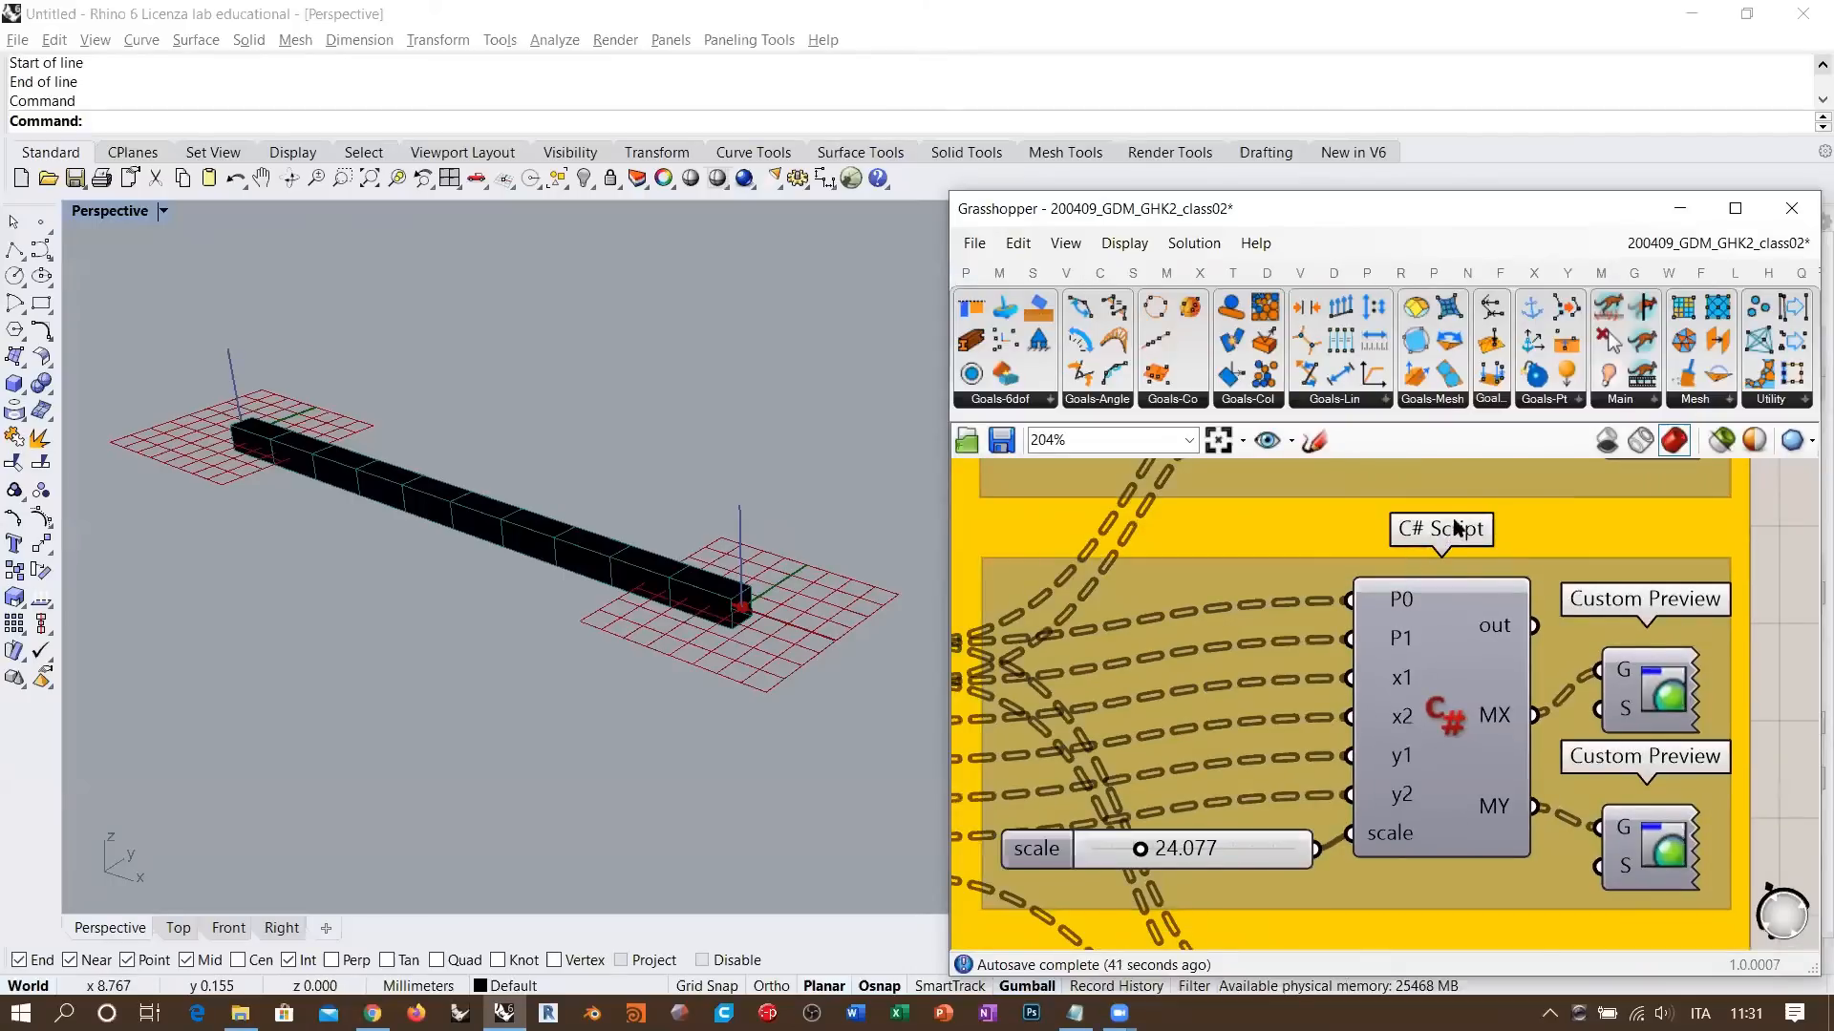
right_click_drag(1460, 720, 1571, 658)
scroll(1573, 655, "down", 2)
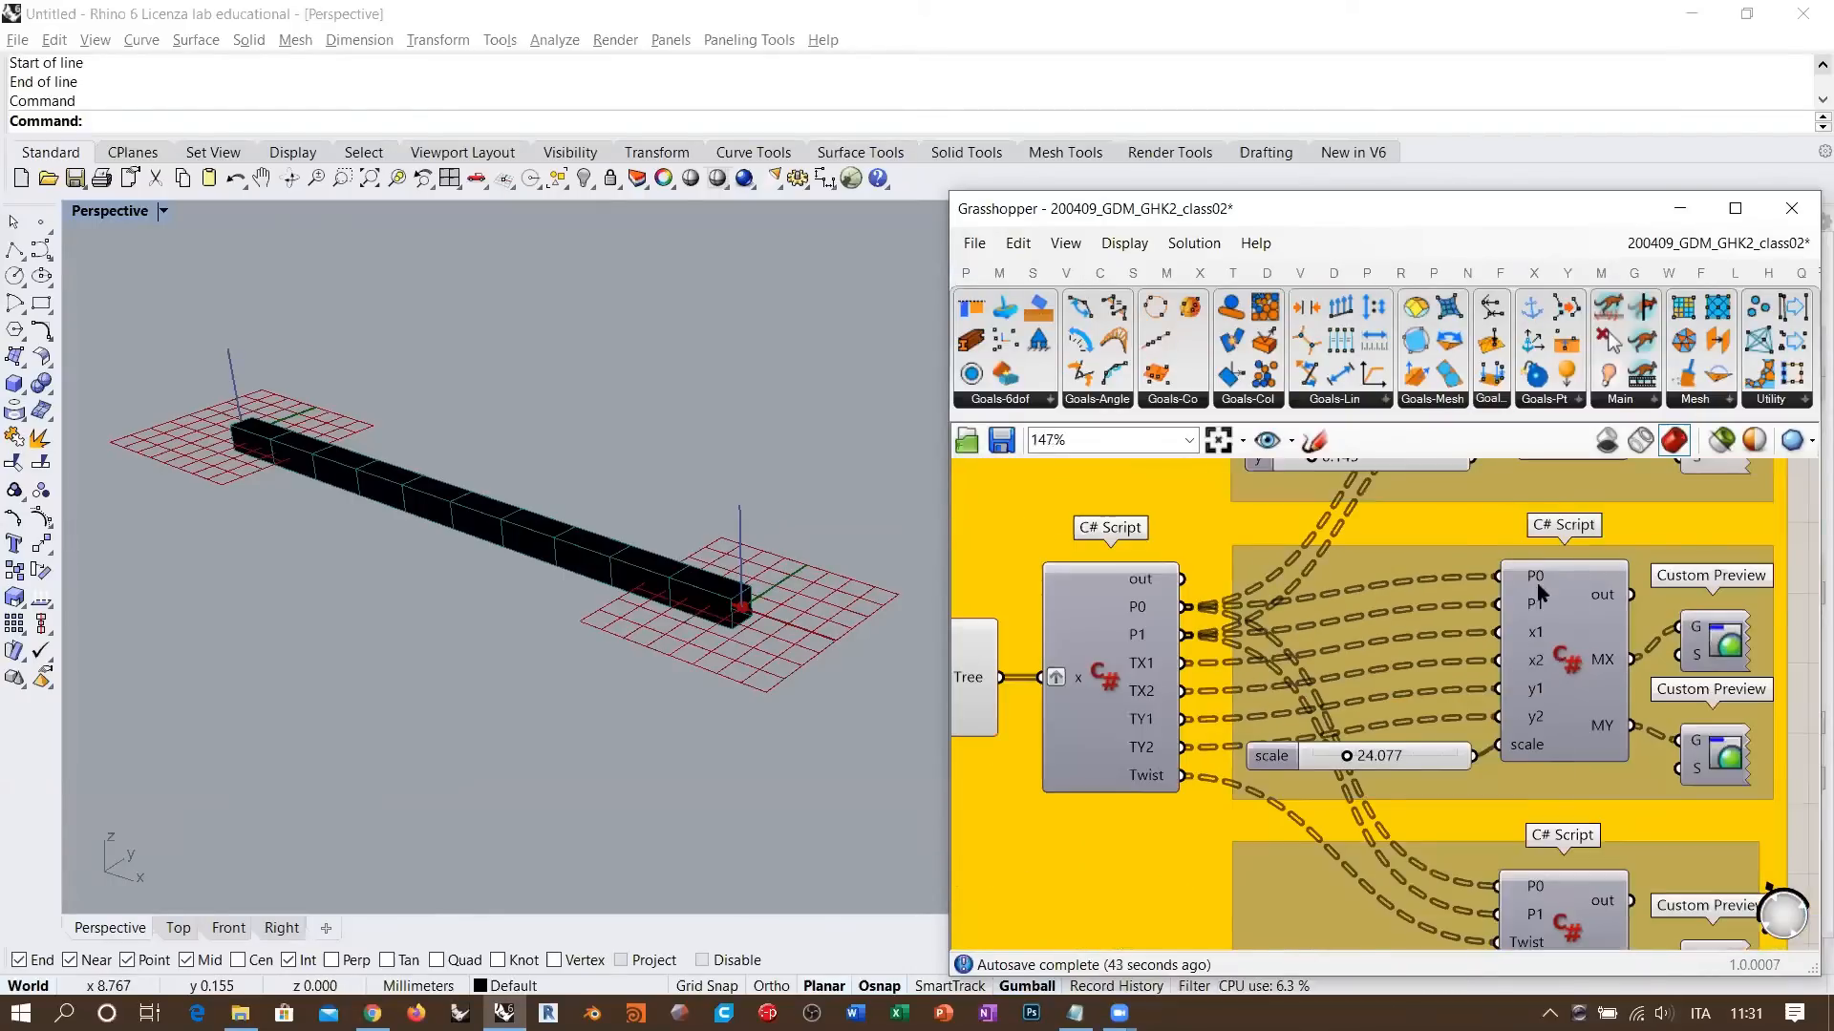
scroll(1557, 622, "up", 2)
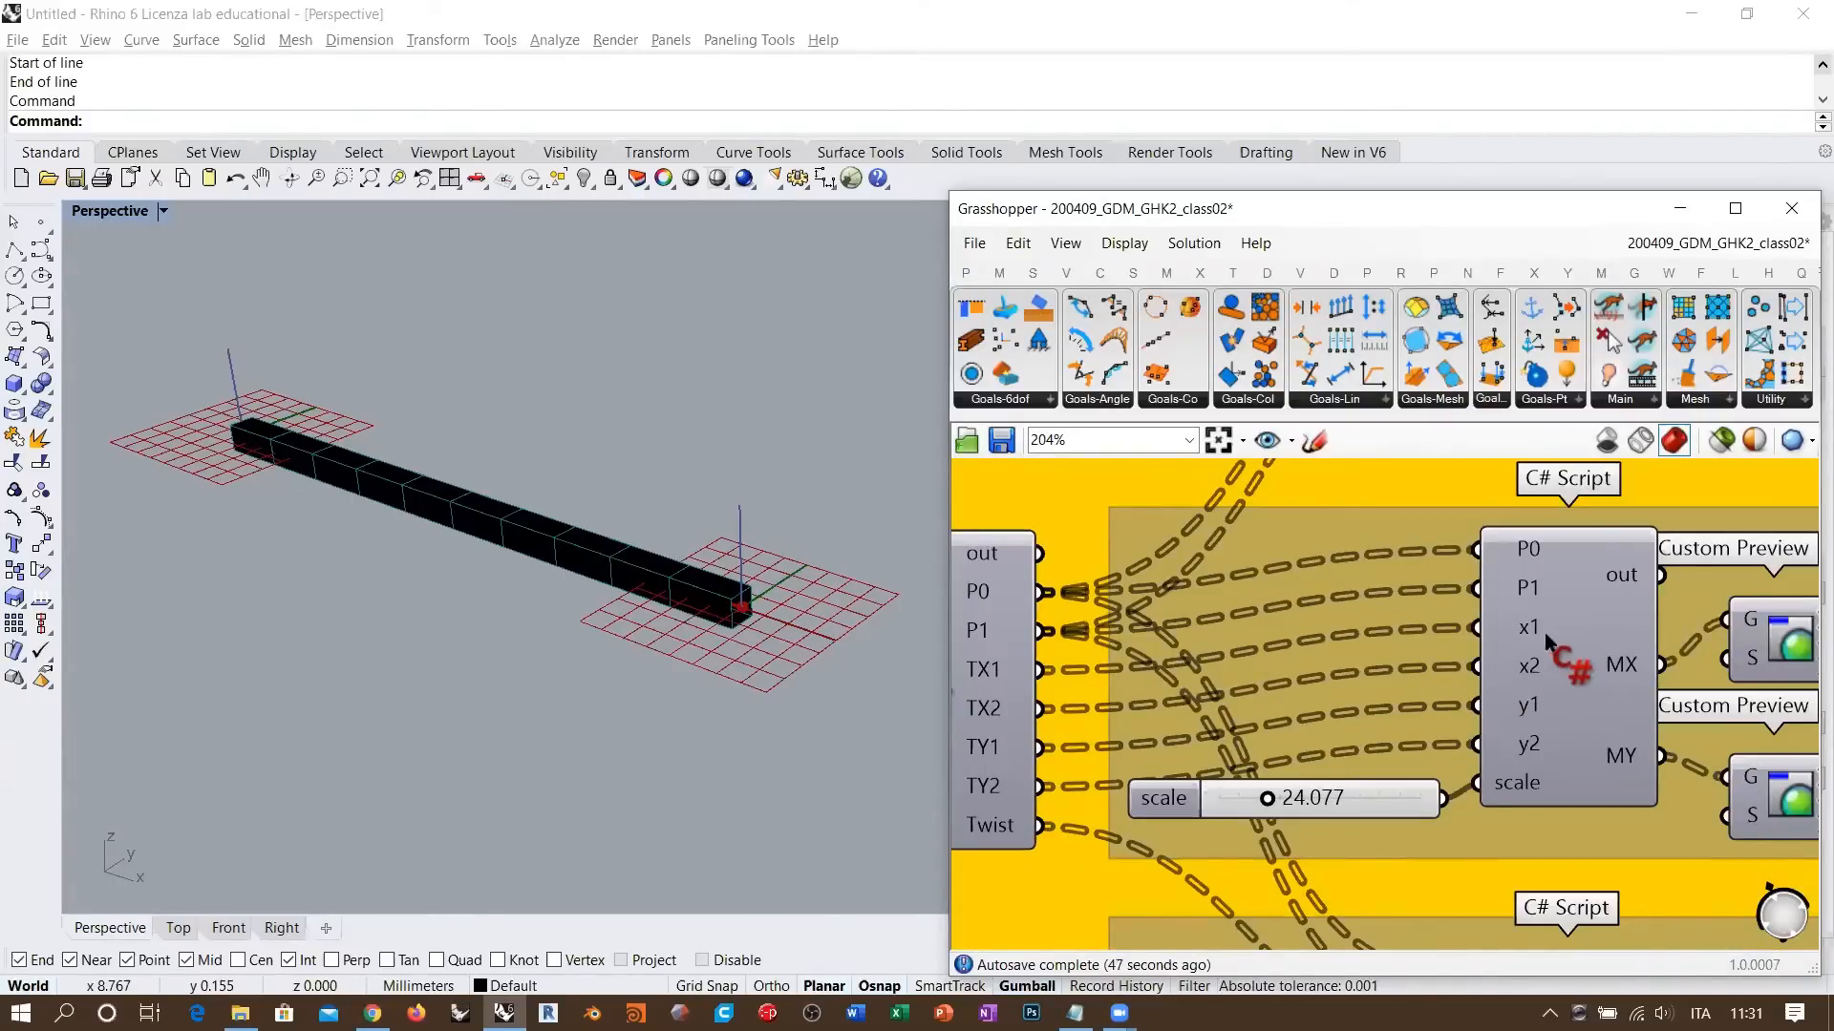
right_click_drag(1323, 677, 1283, 689)
right_click_drag(1085, 661, 1175, 644)
right_click_drag(1025, 669, 1075, 670)
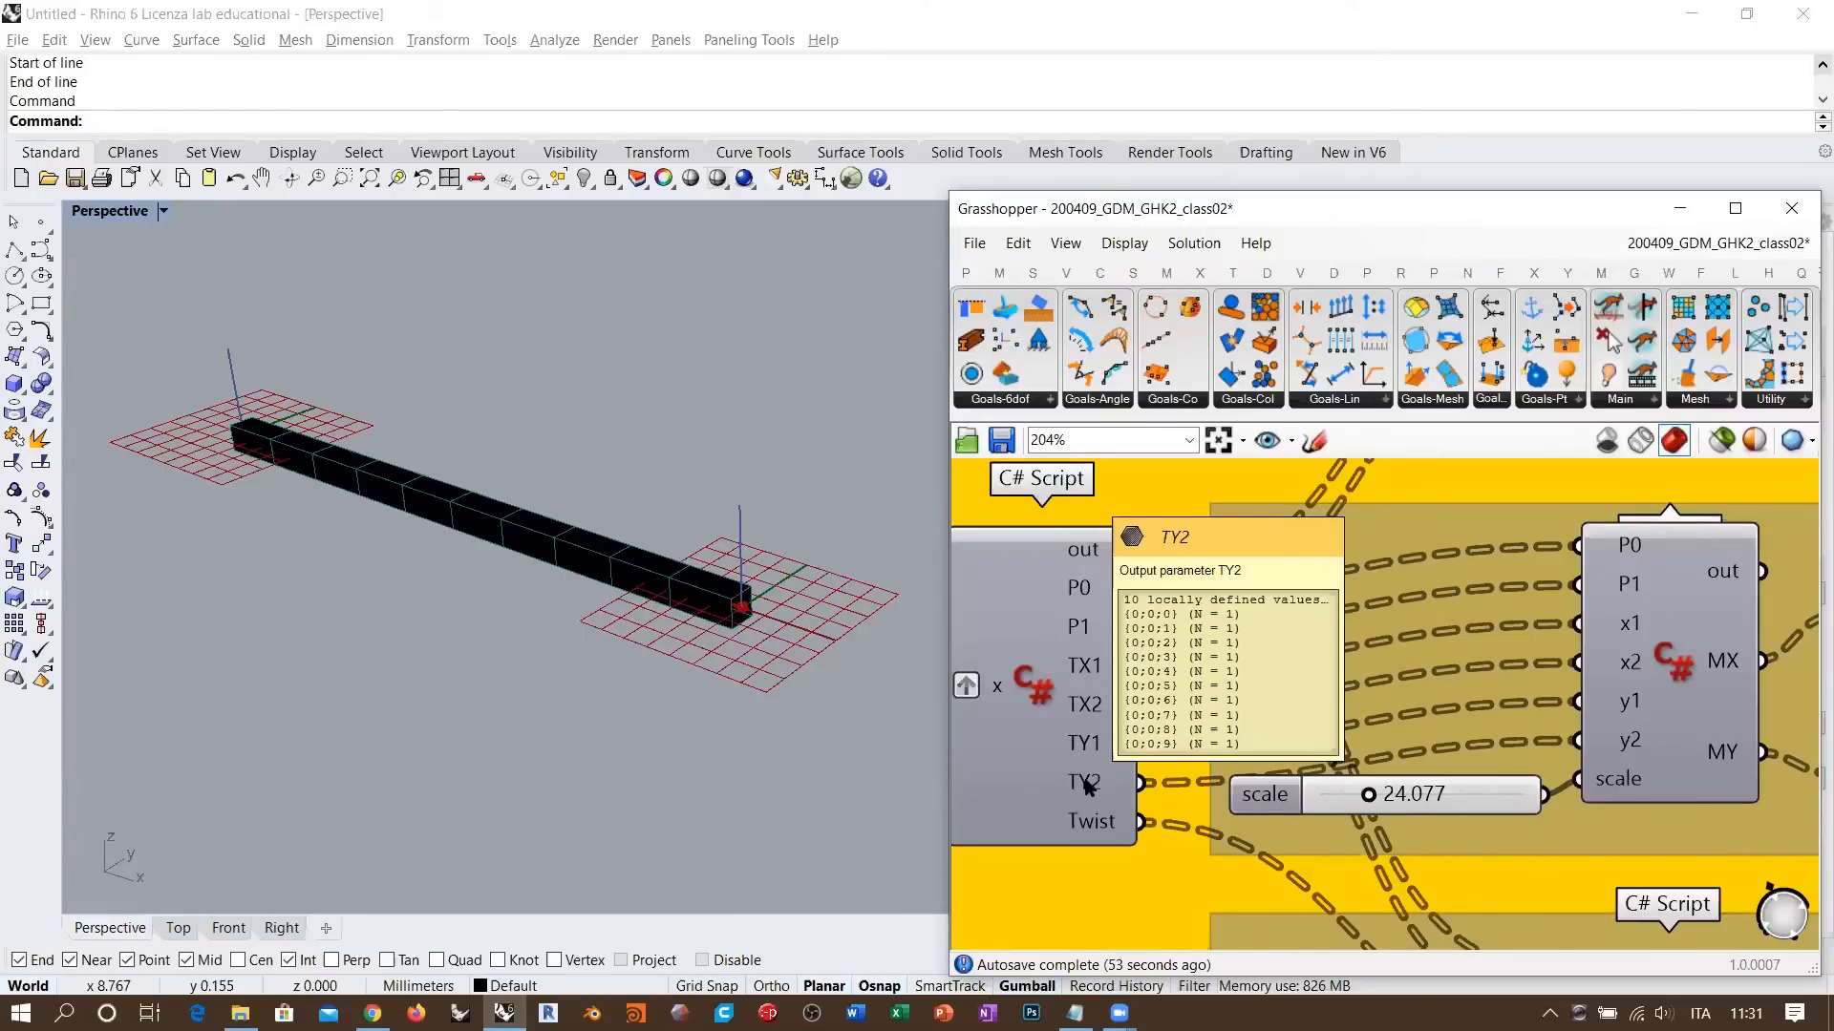
right_click_drag(1617, 698, 1365, 698)
right_click_drag(1472, 640, 1535, 654)
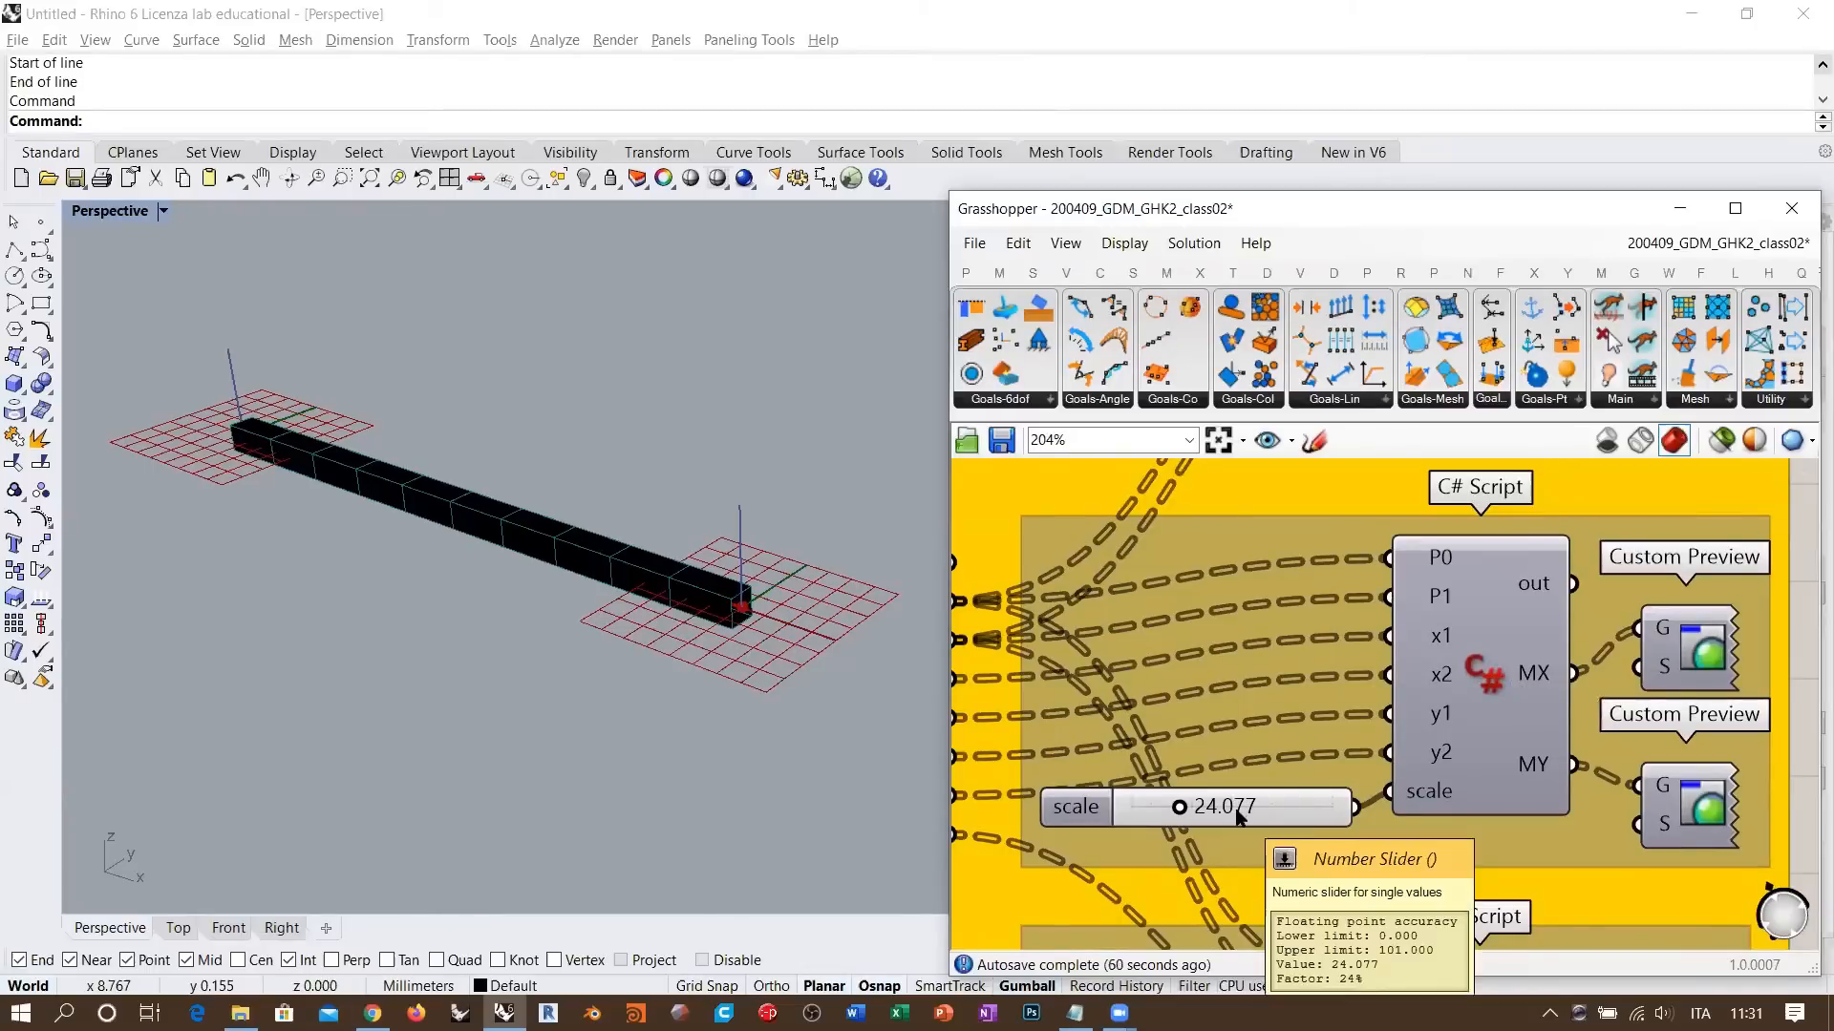
mouse_move(508, 553)
right_mouse_down()
mouse_move(507, 531)
mouse_move(538, 542)
right_mouse_up()
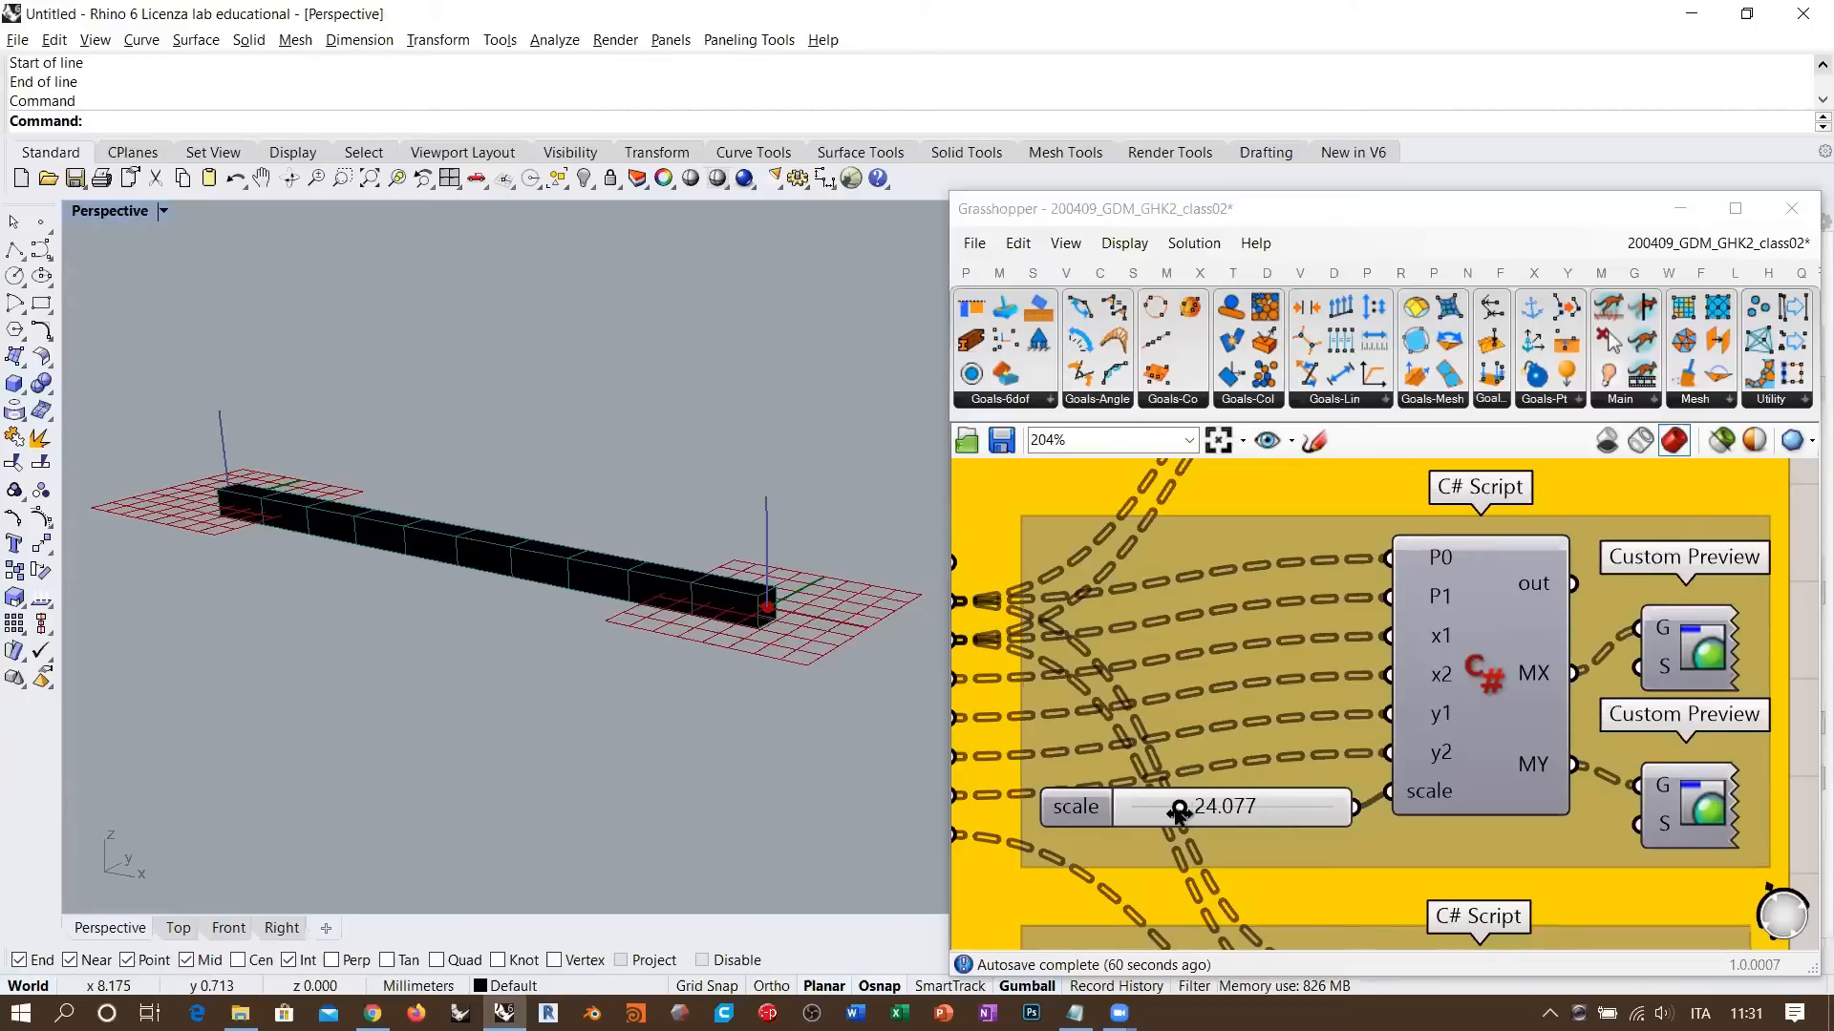
left_click_drag(1179, 808, 1267, 804)
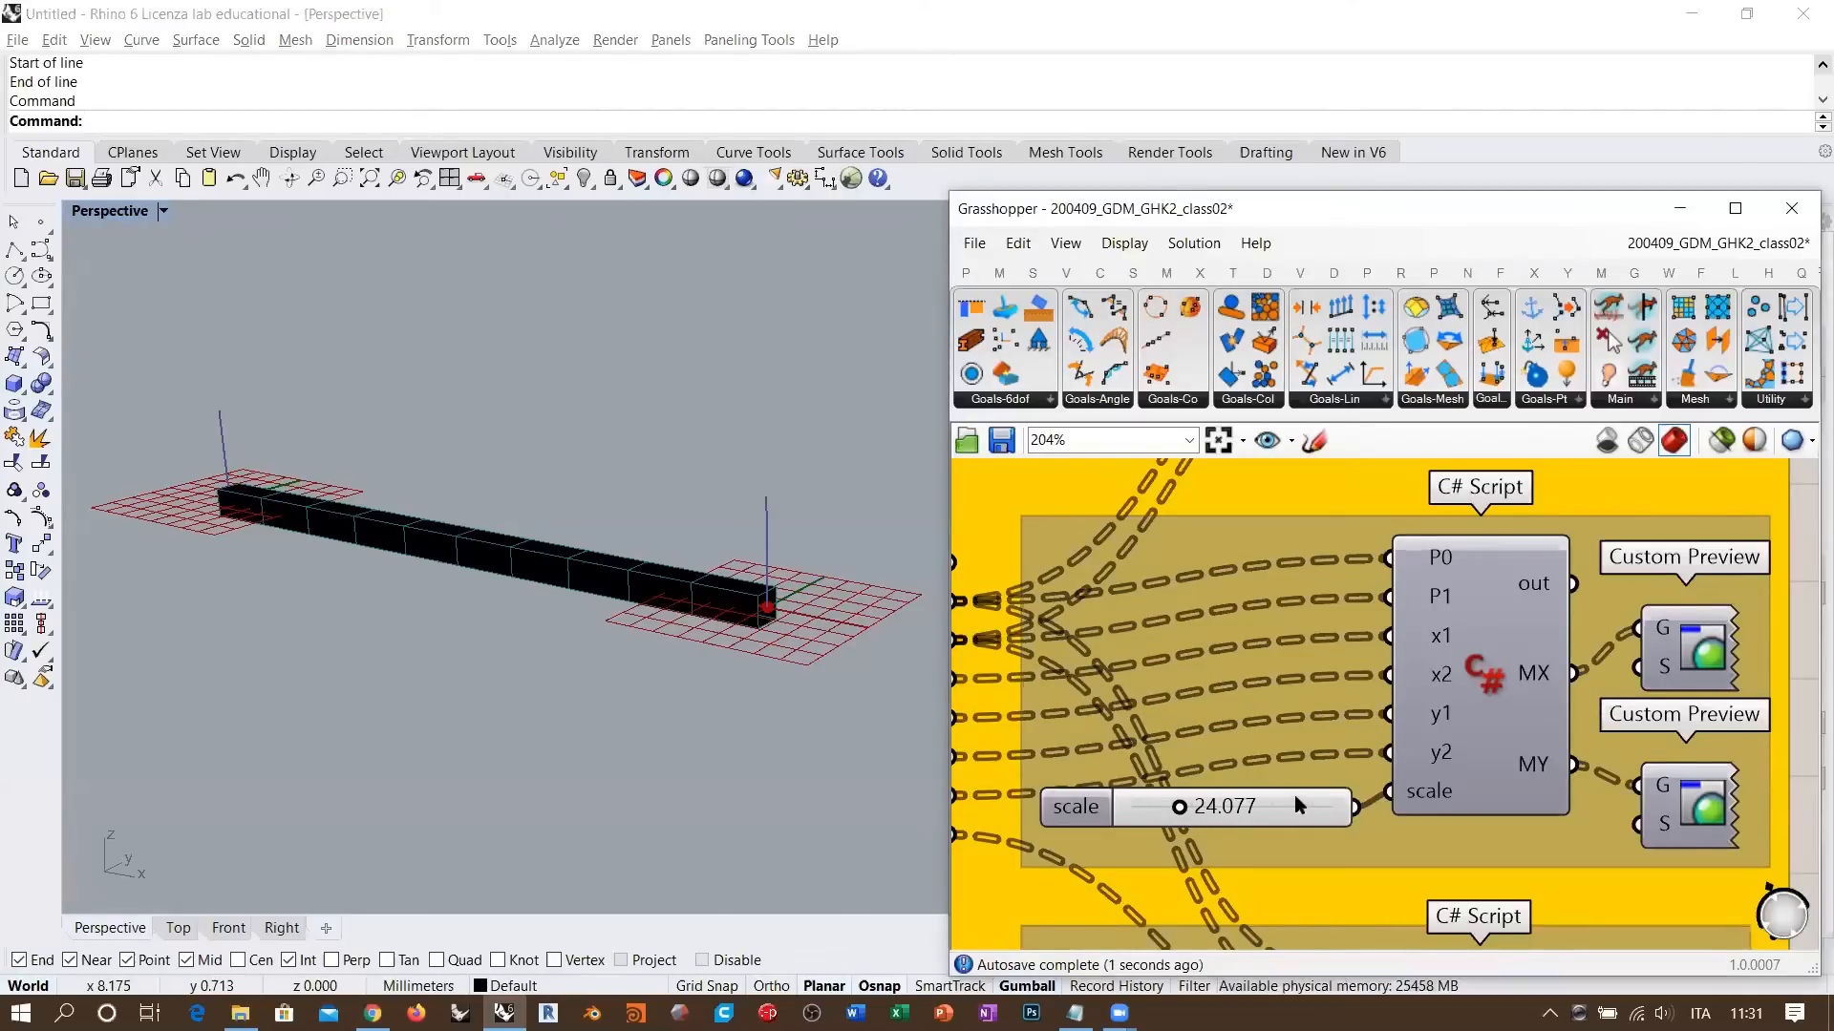
- Open the persistent material data of the S input on the Custom Preview fed by MX, and close it without changes
right_click_drag(1705, 710, 1633, 686)
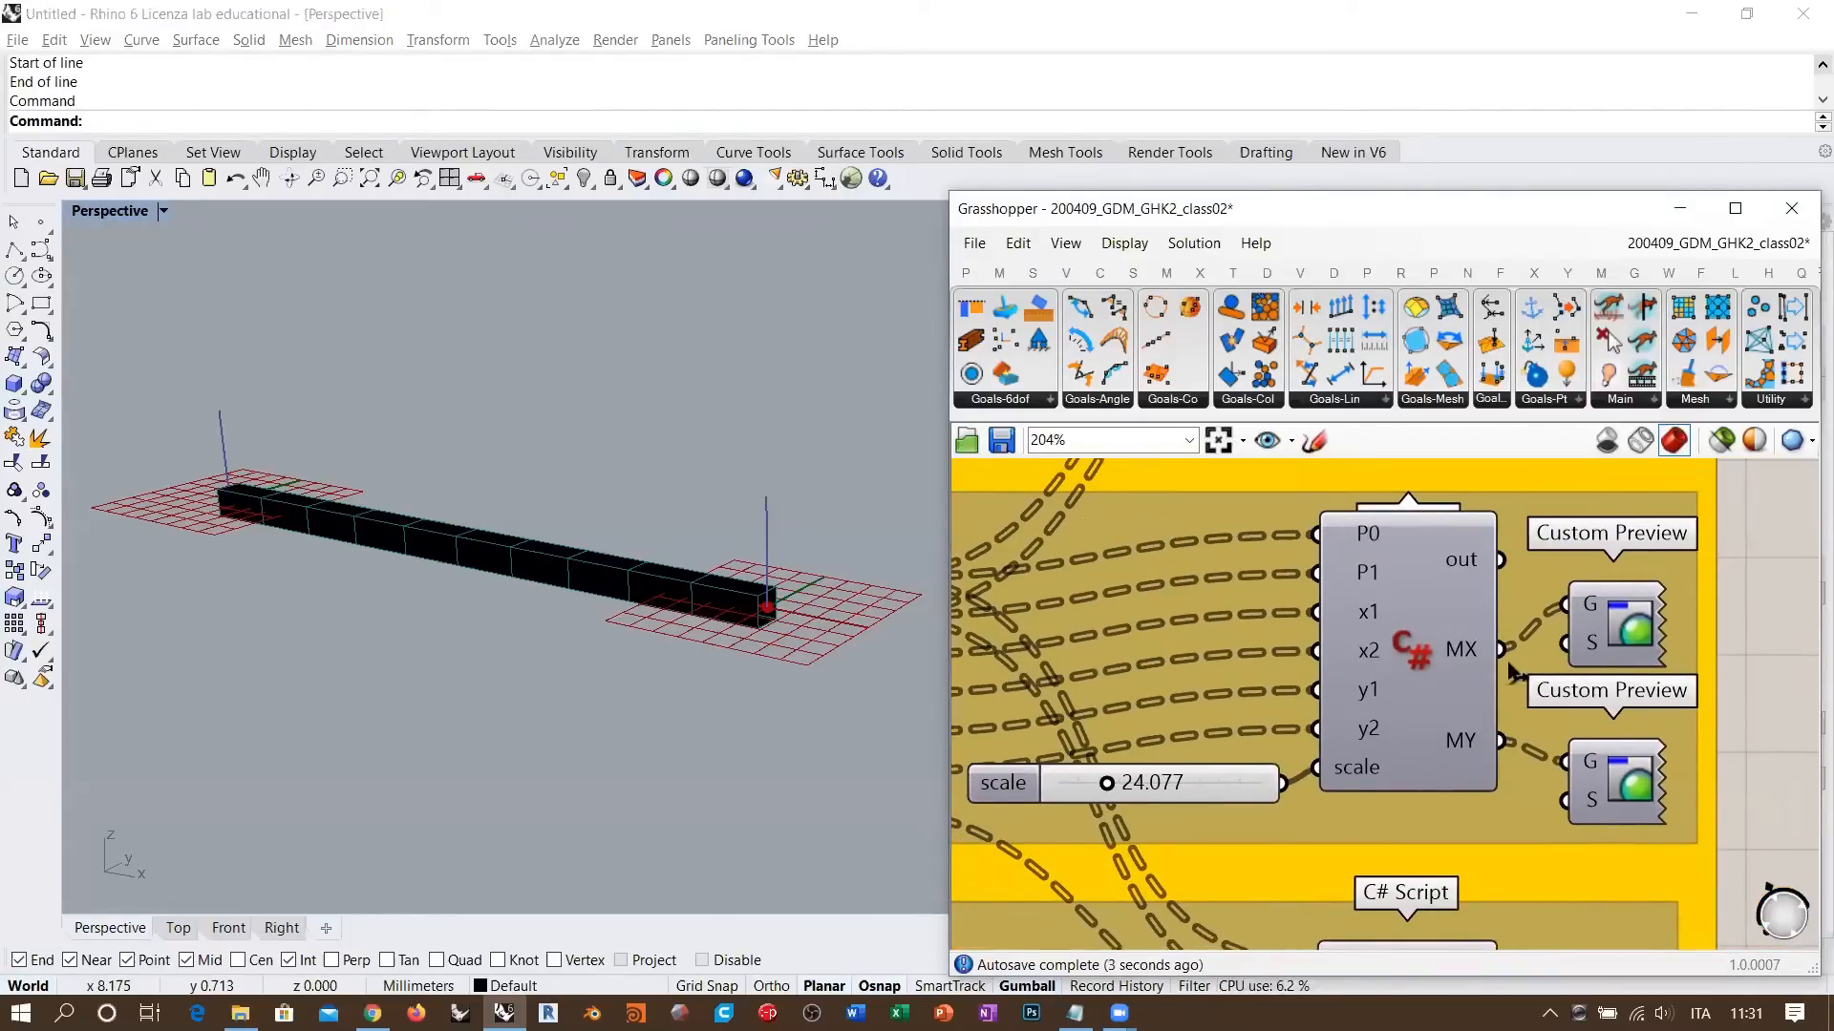
scroll(1512, 672, "up", 1)
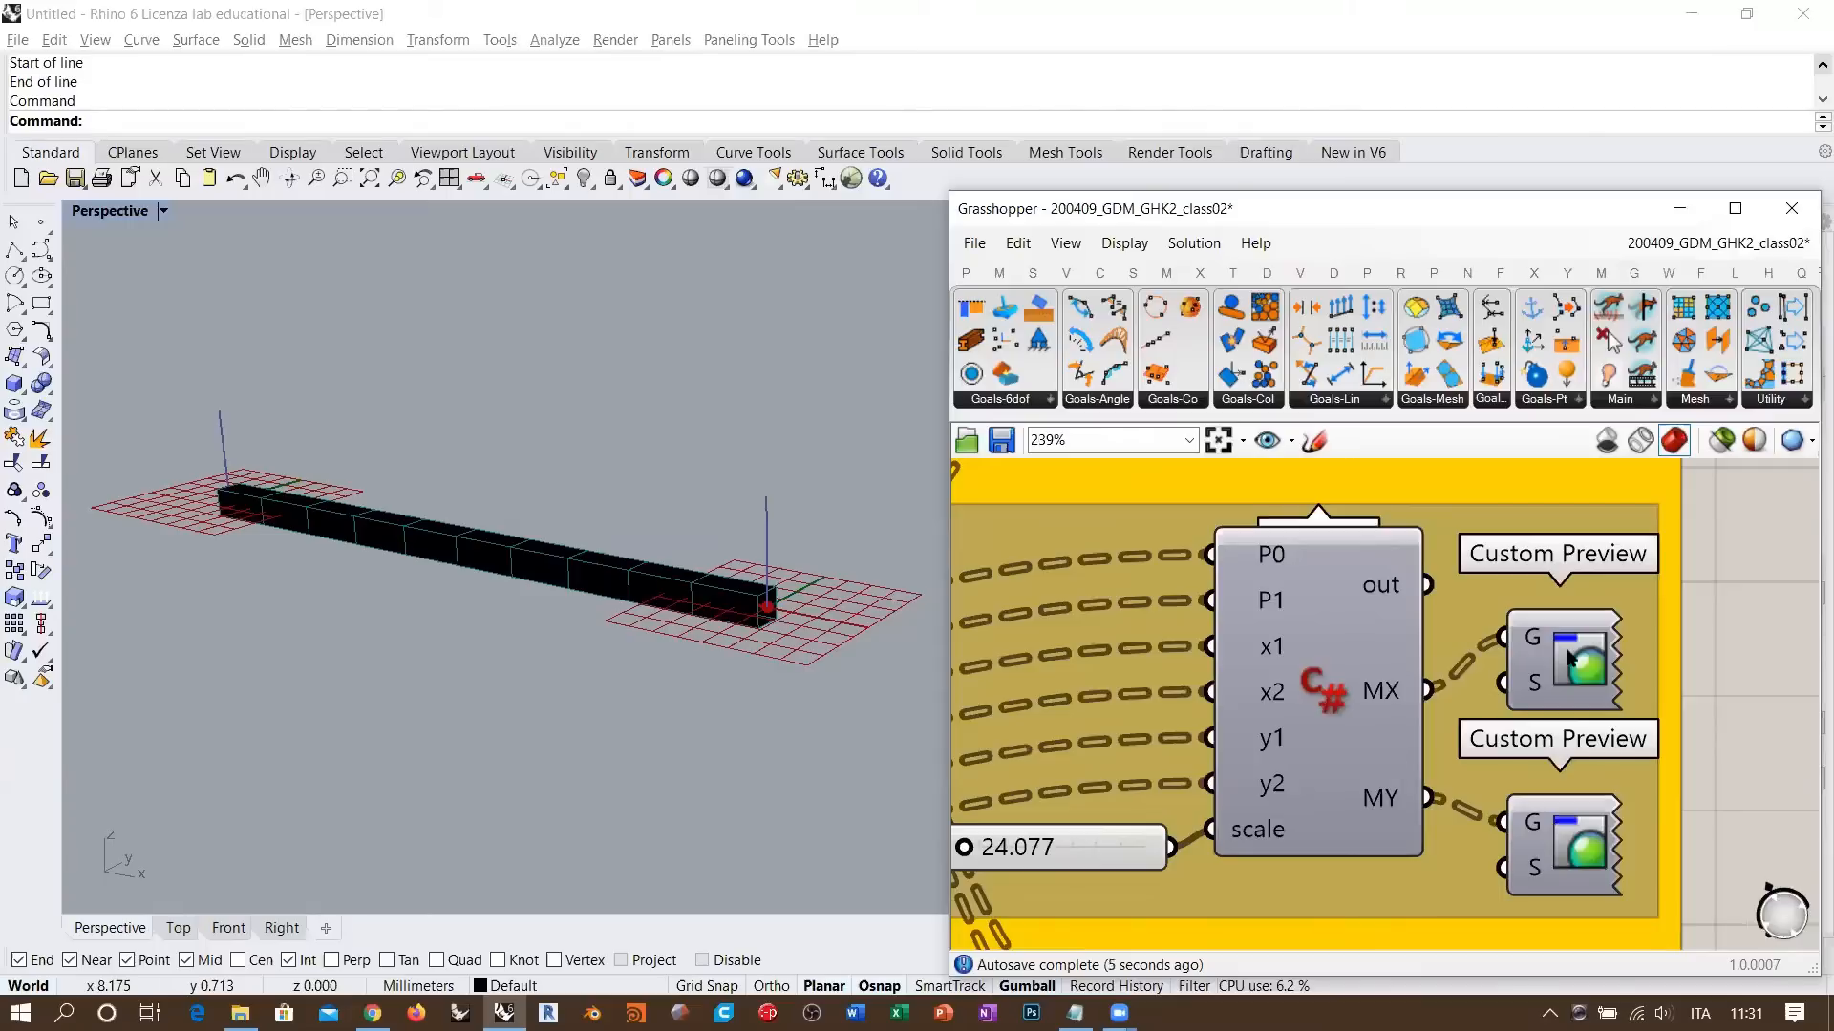
left_click(1569, 657)
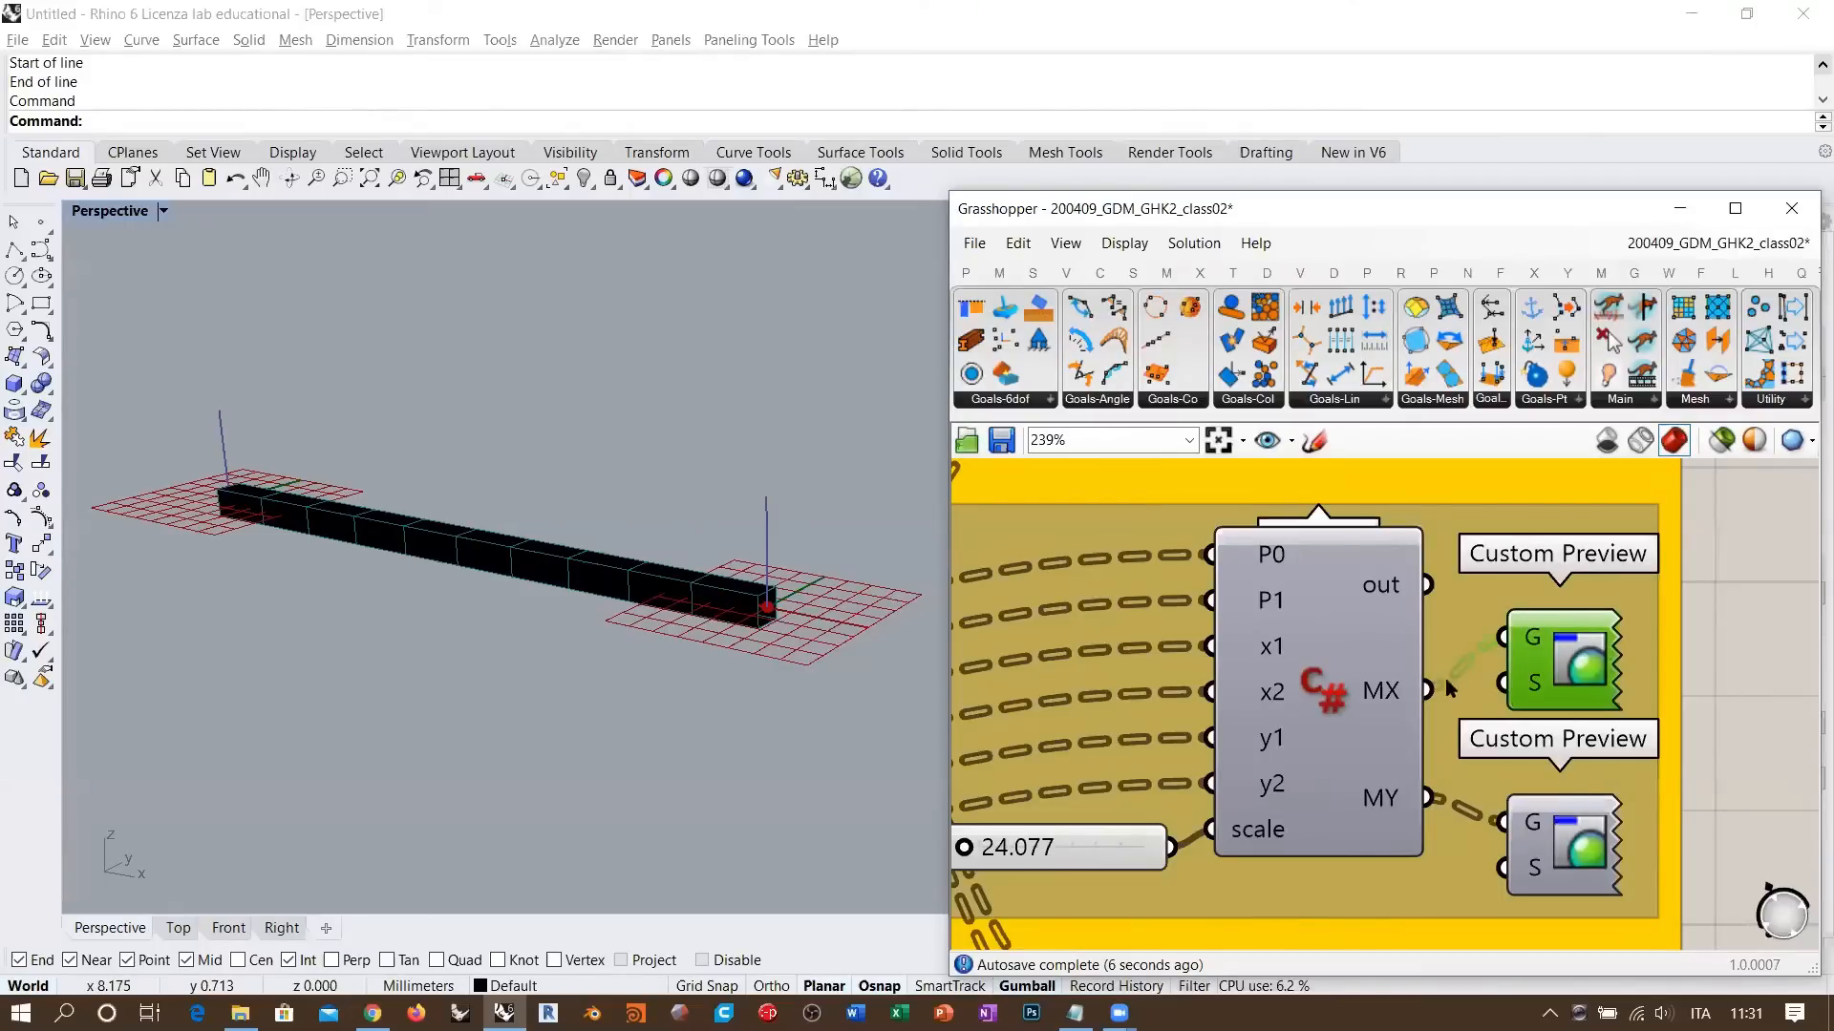
left_click(1445, 688)
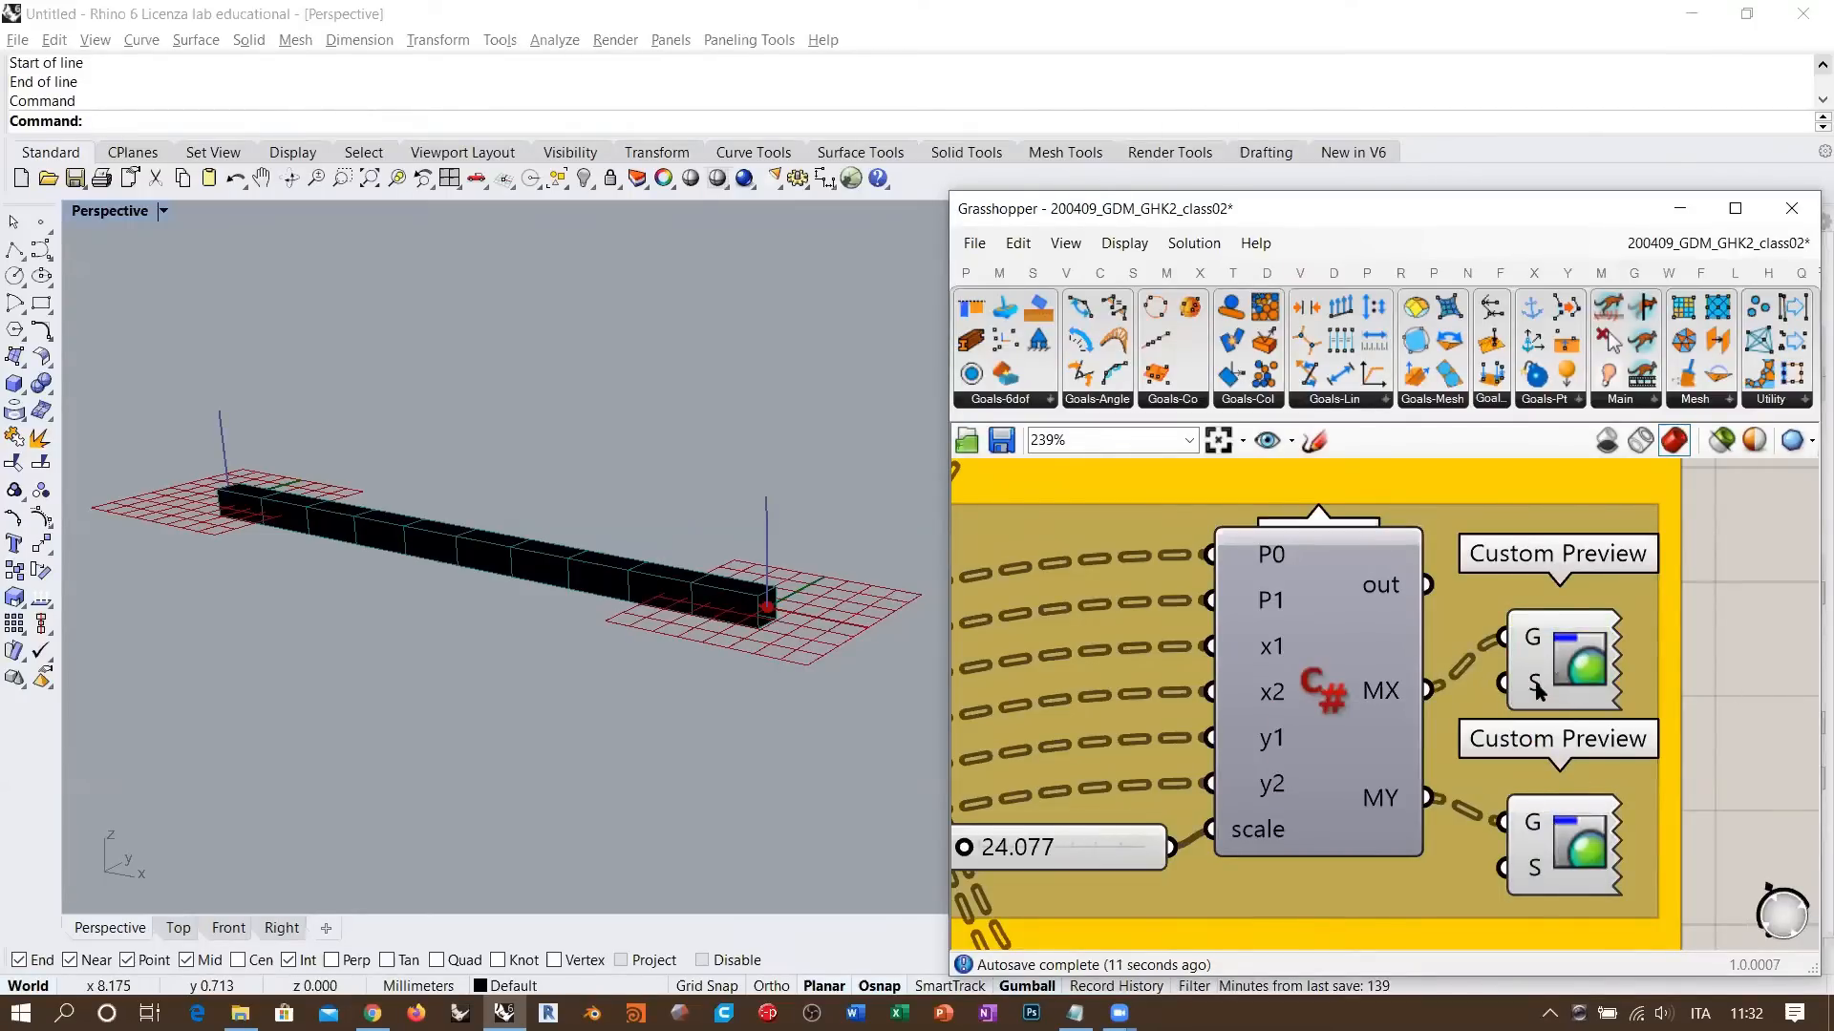
right_click(1537, 689)
left_click(1596, 869)
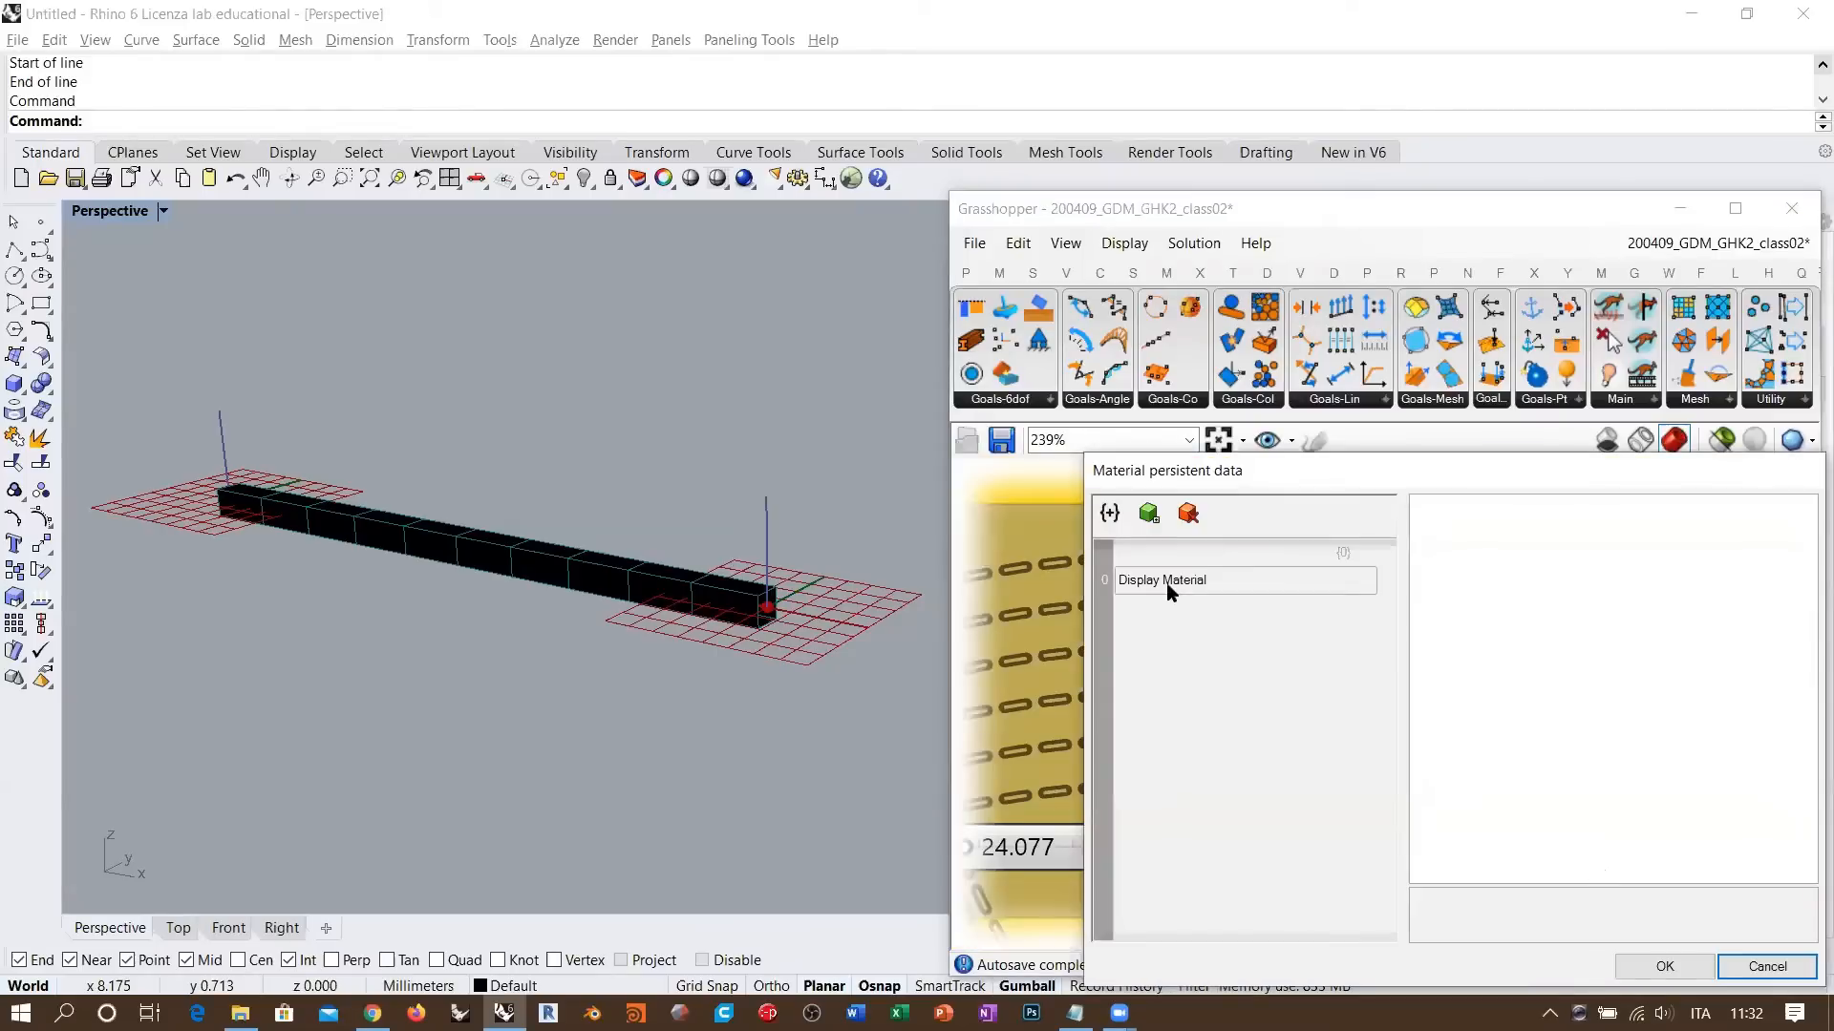
left_click(1762, 968)
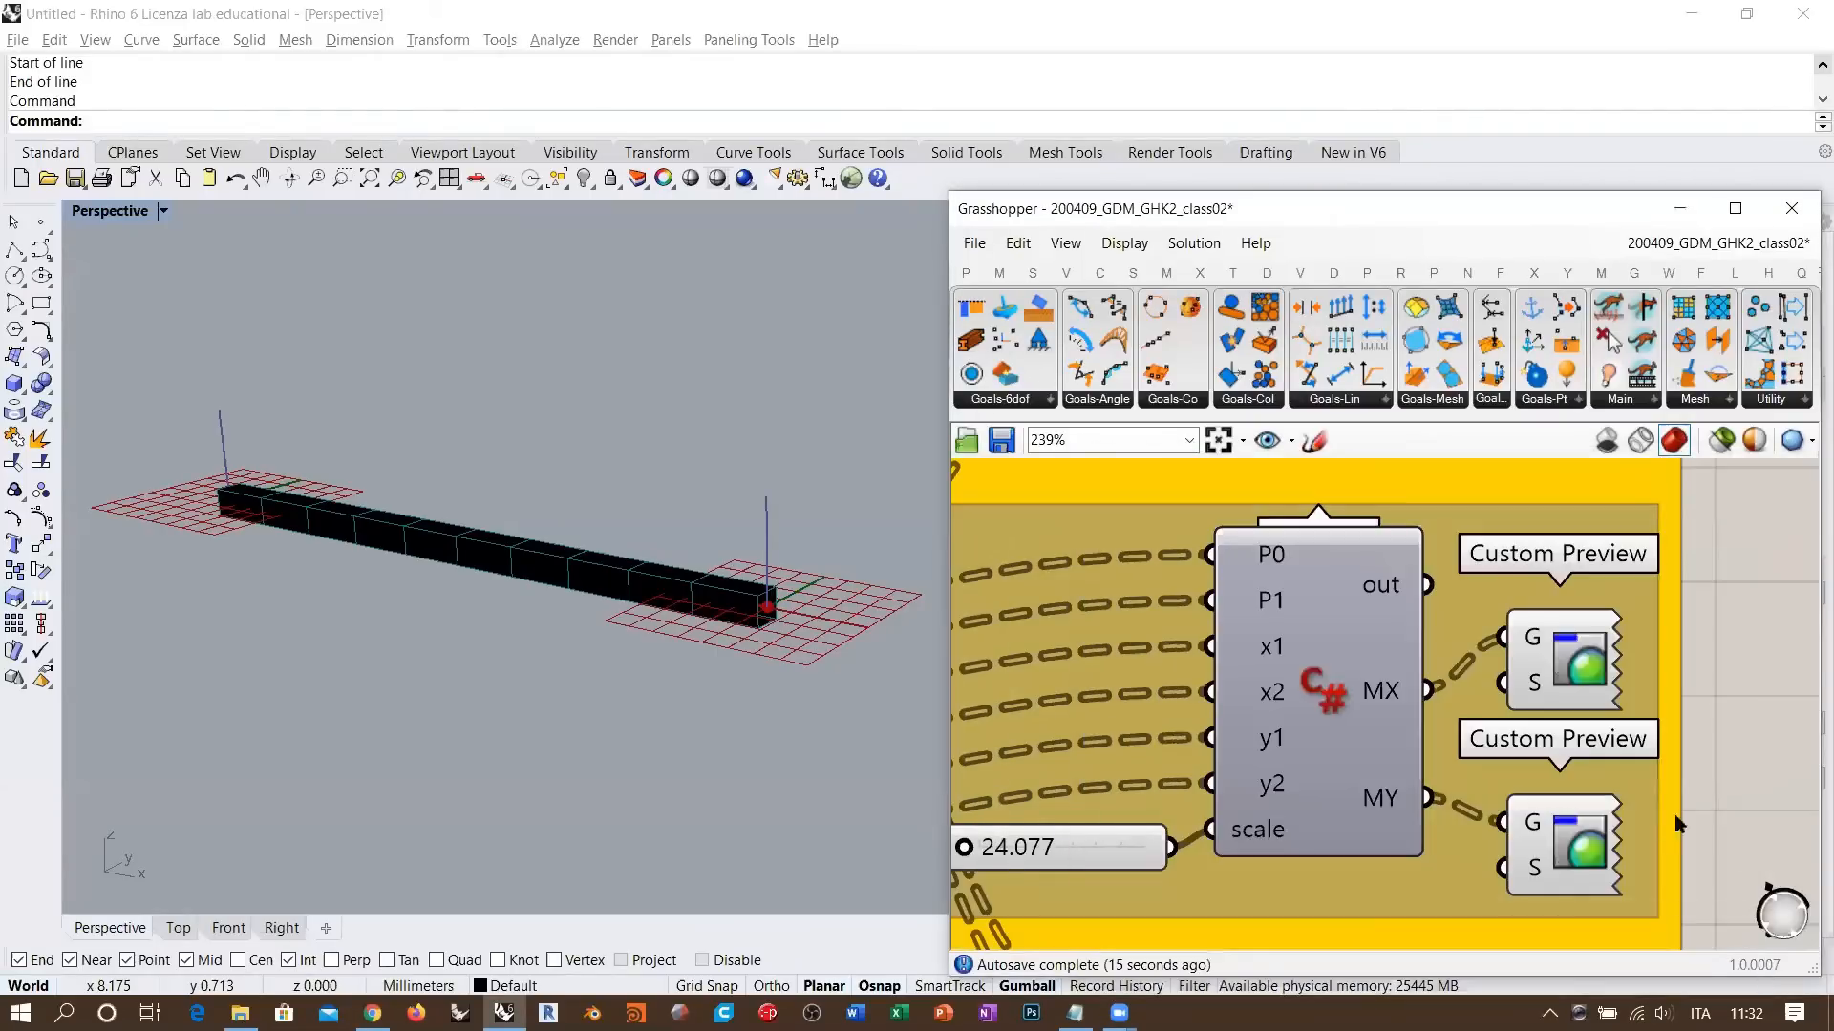
- Open the persistent material data of the S input on the Custom Preview fed by MY, and close it without changes
right_click(1531, 874)
left_click(1596, 869)
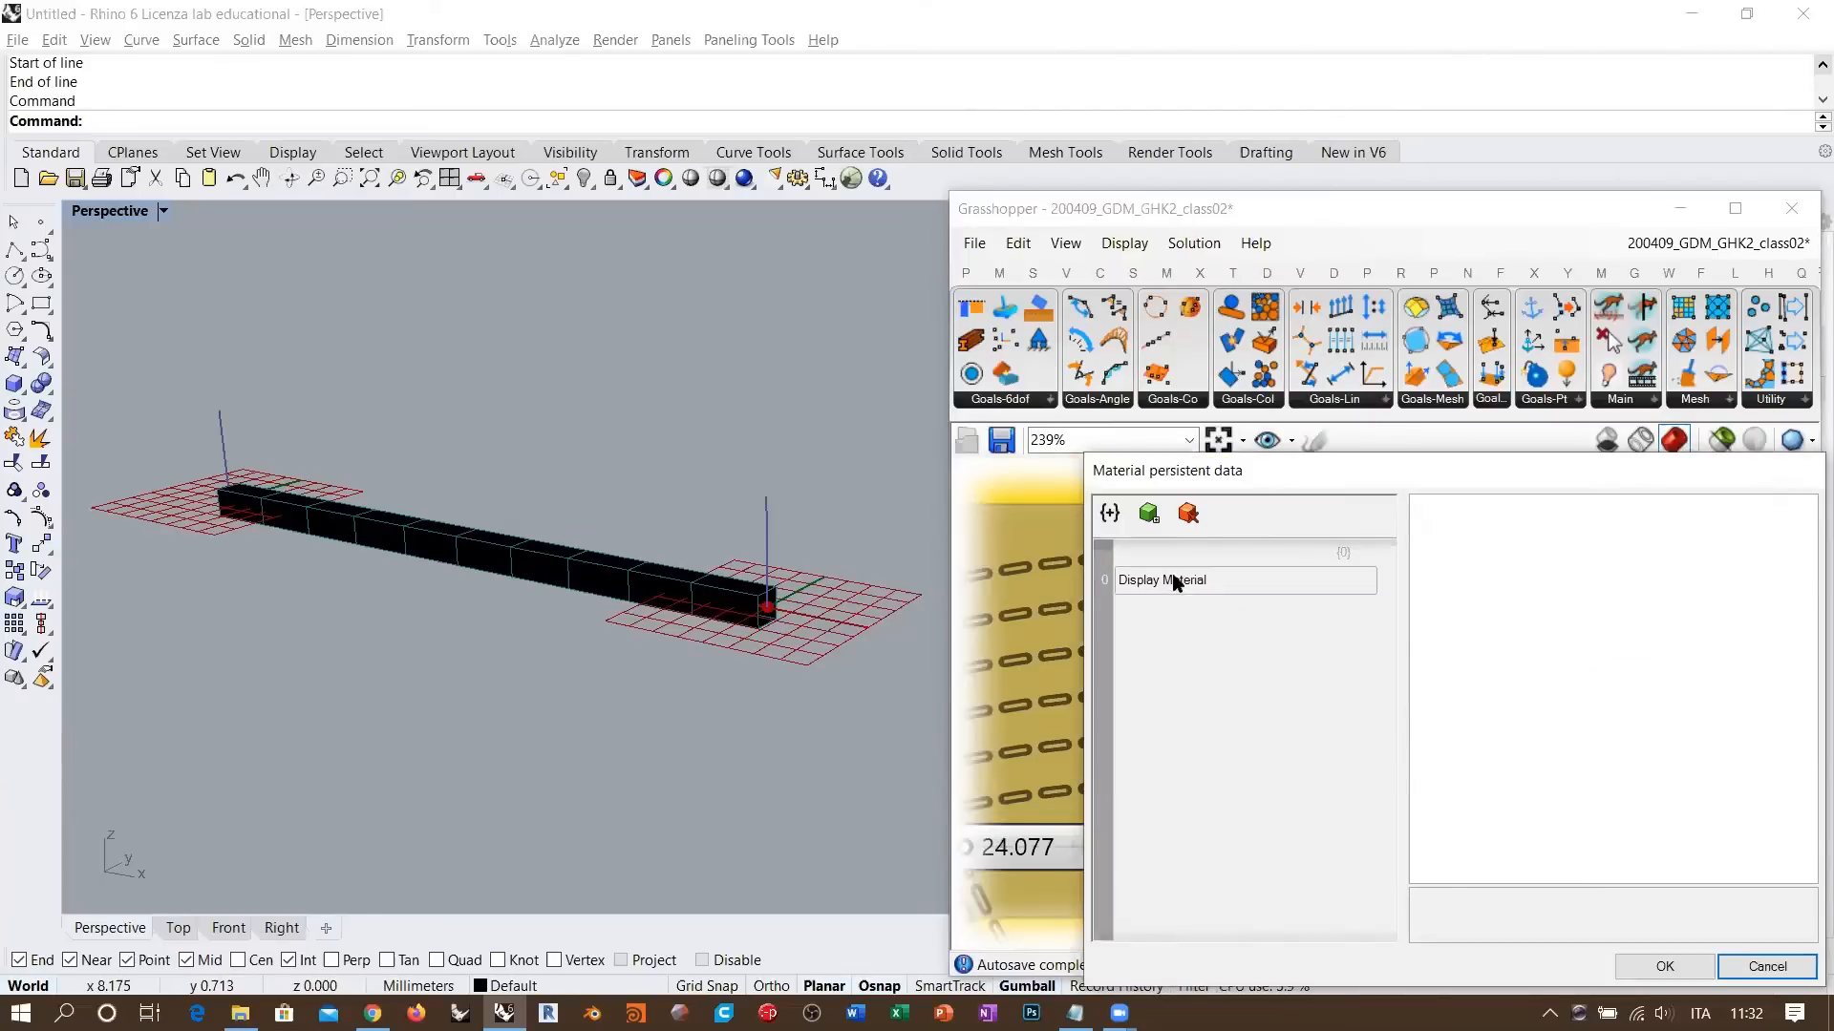
left_click(1767, 966)
- Inspect the display material colour channels in the S input of the beam mesh's Custom Preview, leaving them unchanged
scroll(1532, 715, "down", 4)
right_click_drag(1494, 501, 1512, 615)
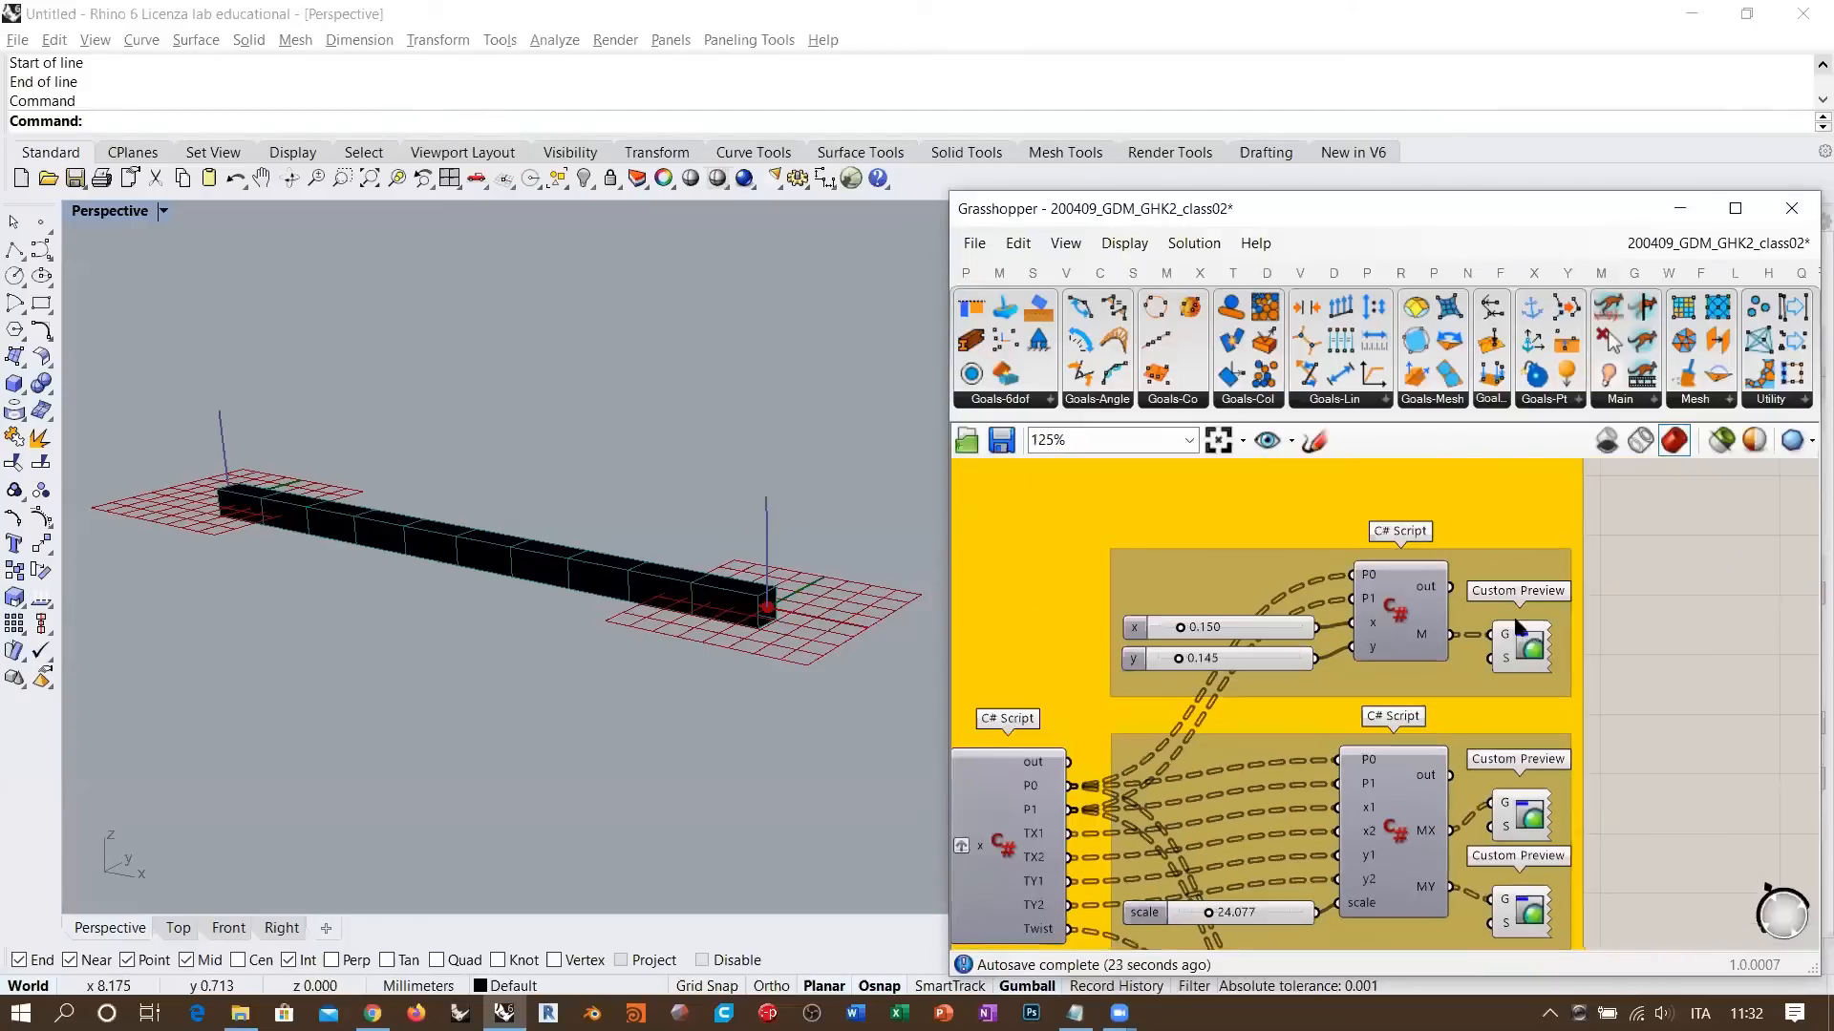
scroll(1496, 613, "up", 3)
right_click(1493, 687)
left_click(1614, 868)
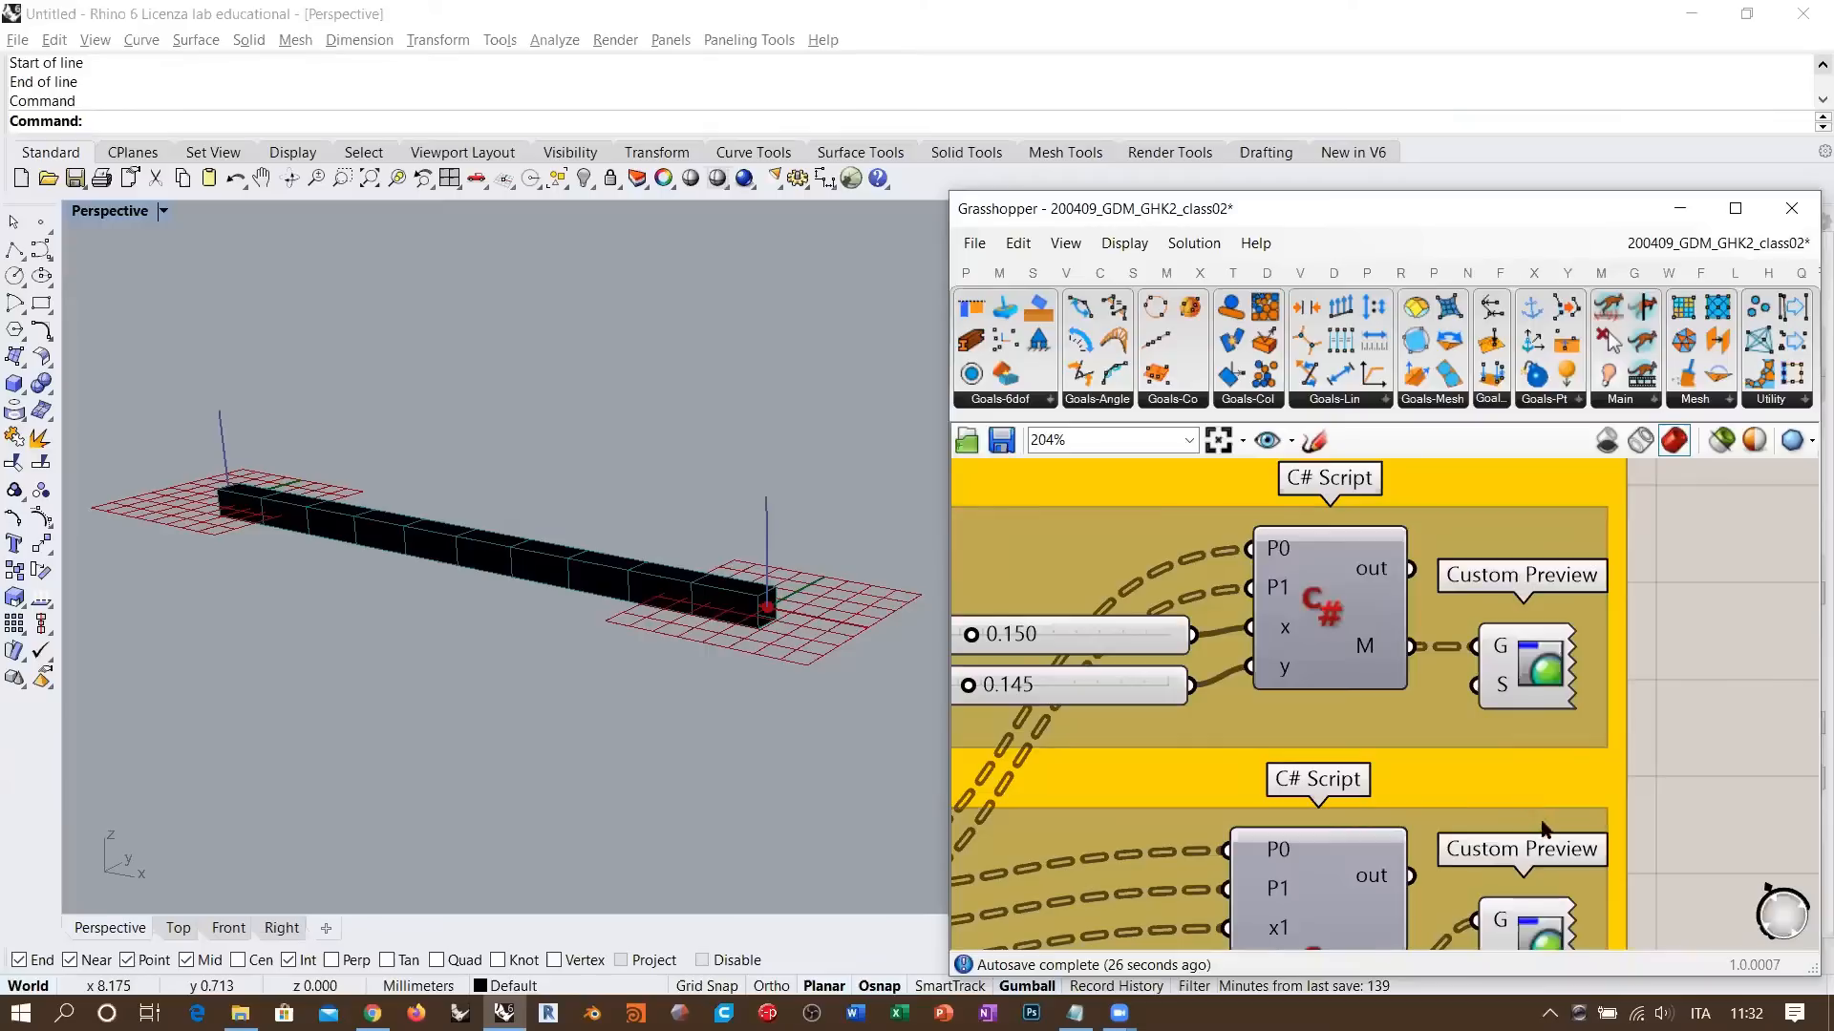
left_click(1263, 579)
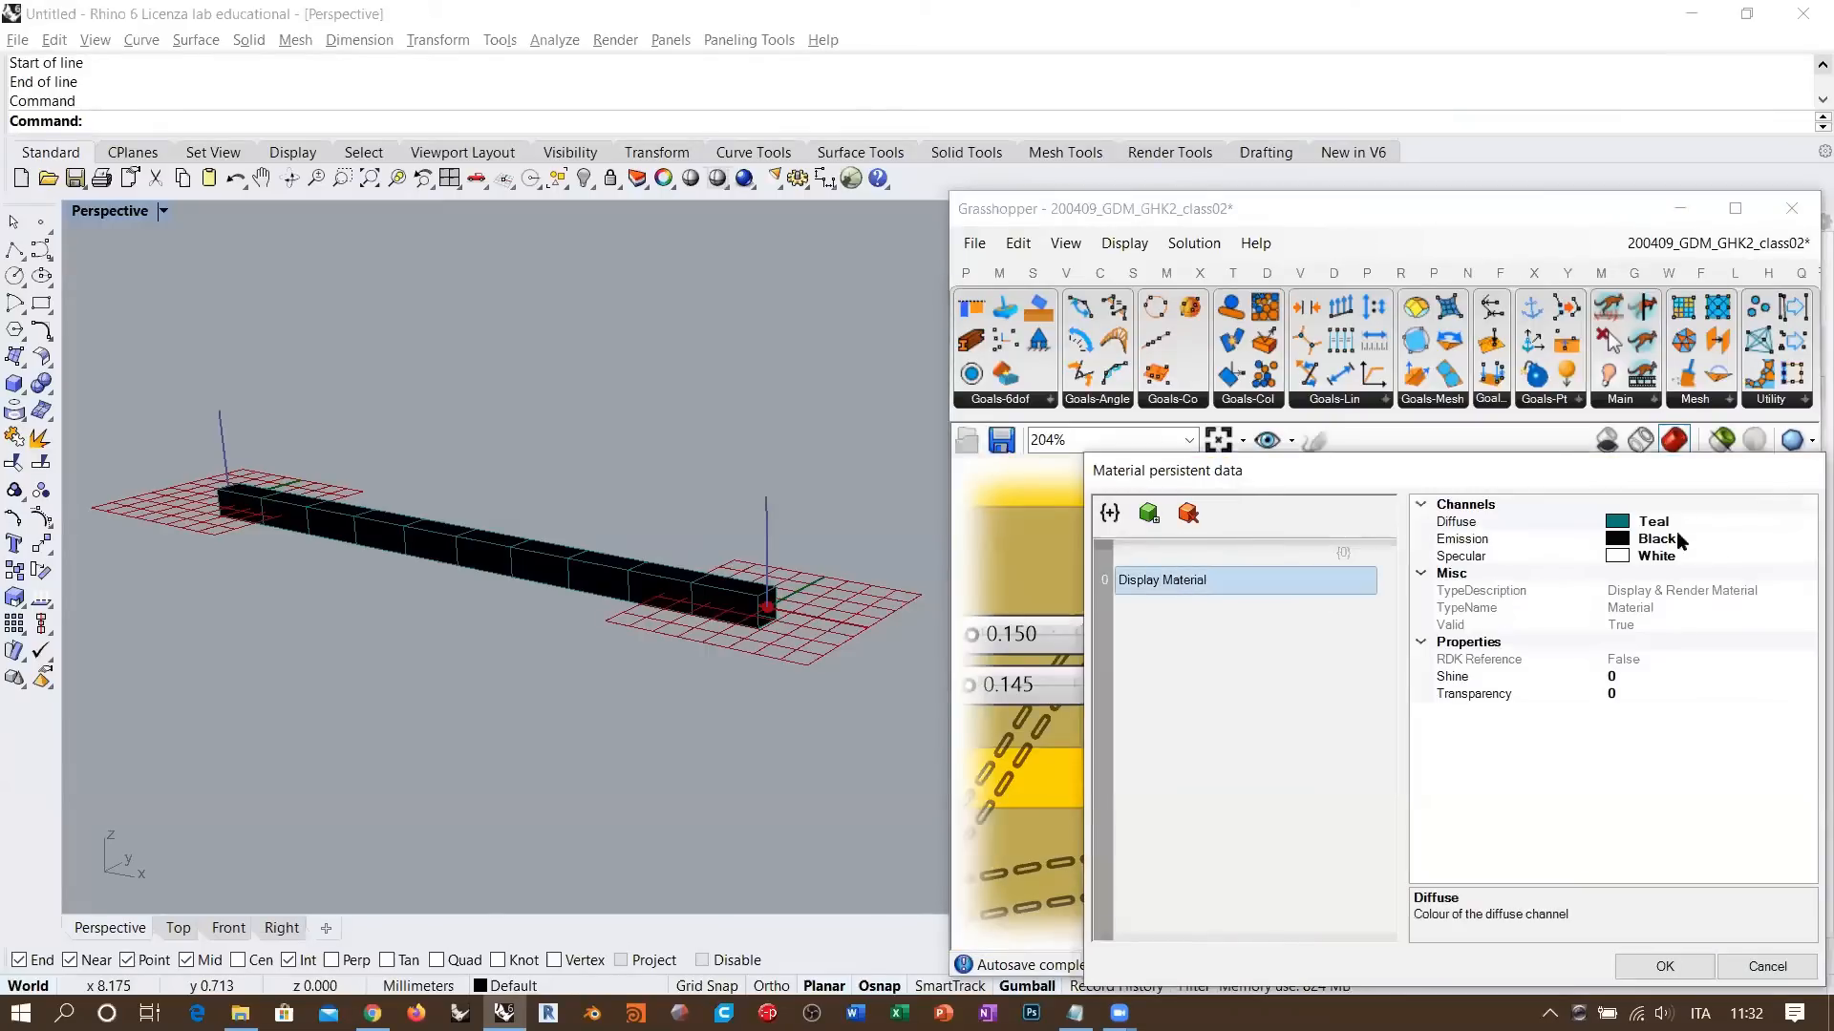
left_click(1666, 969)
- Trace the Twist output into the C# Script with the T output, and open its code at the RunScript method
right_click_drag(1606, 888, 1603, 589)
right_click_drag(1580, 741, 1673, 545)
scroll(1579, 723, "down", 2)
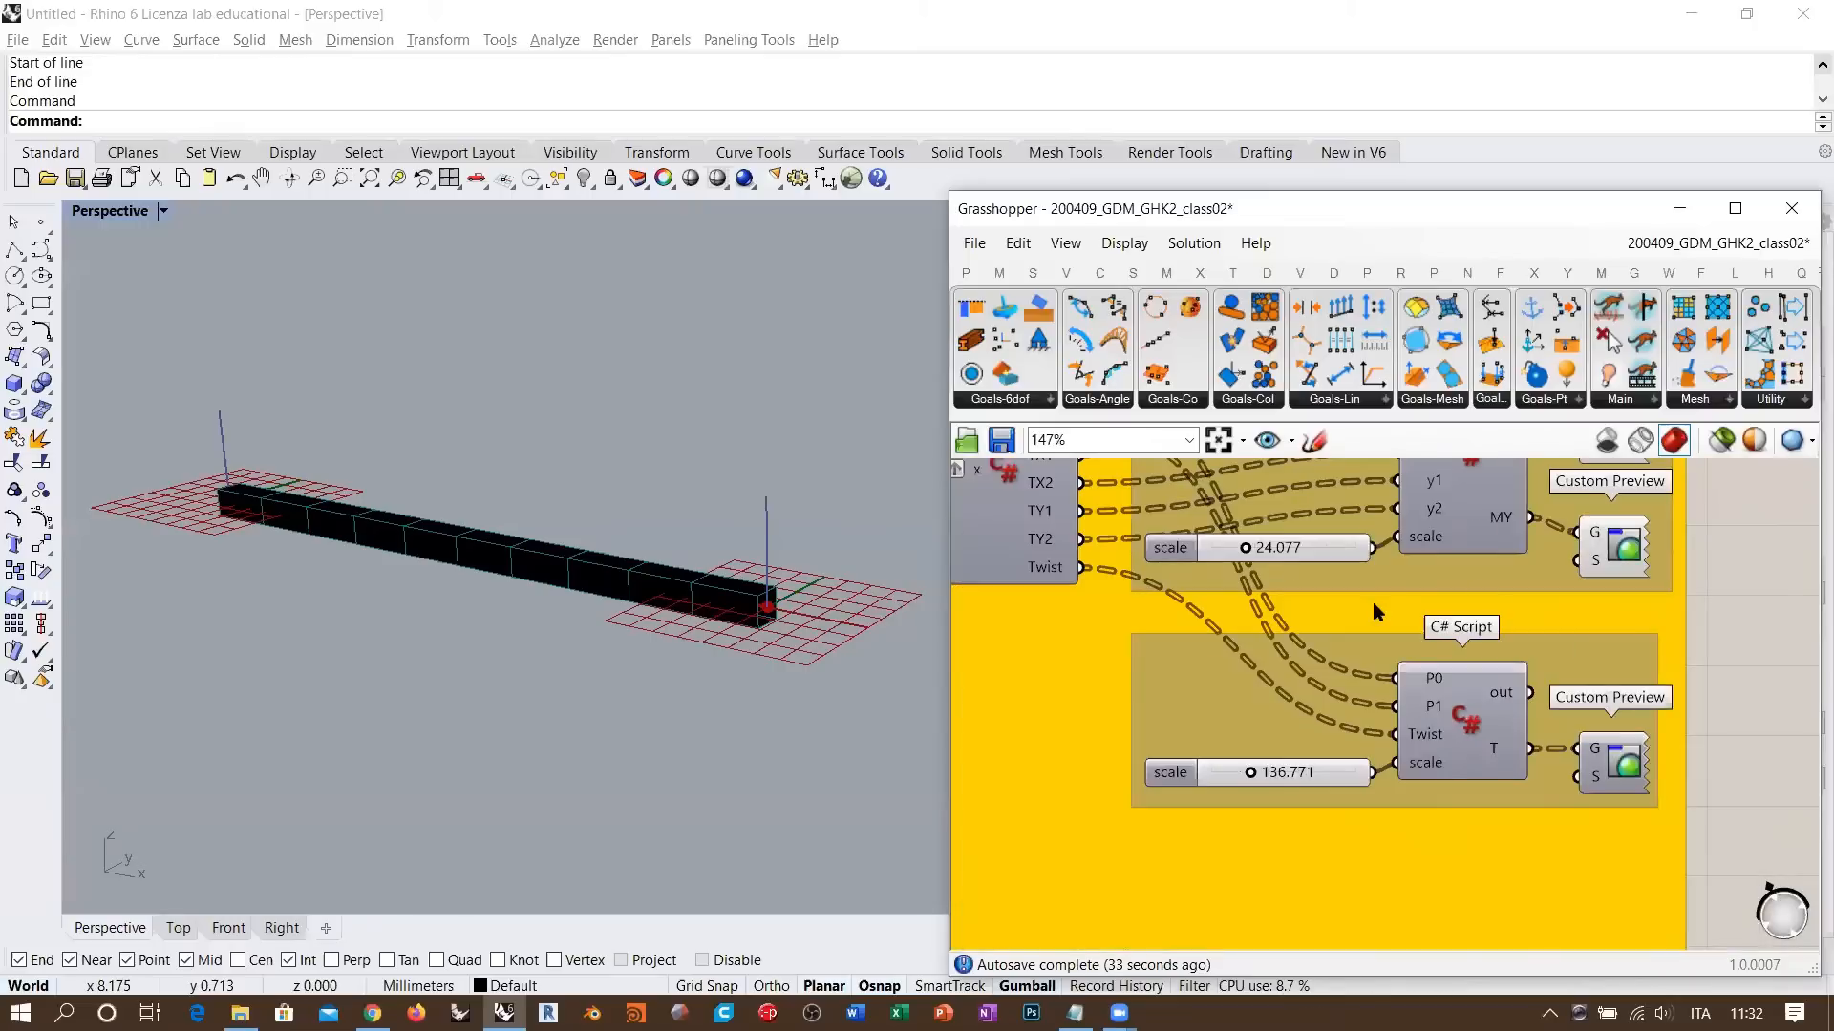
right_click_drag(1069, 570, 1083, 630)
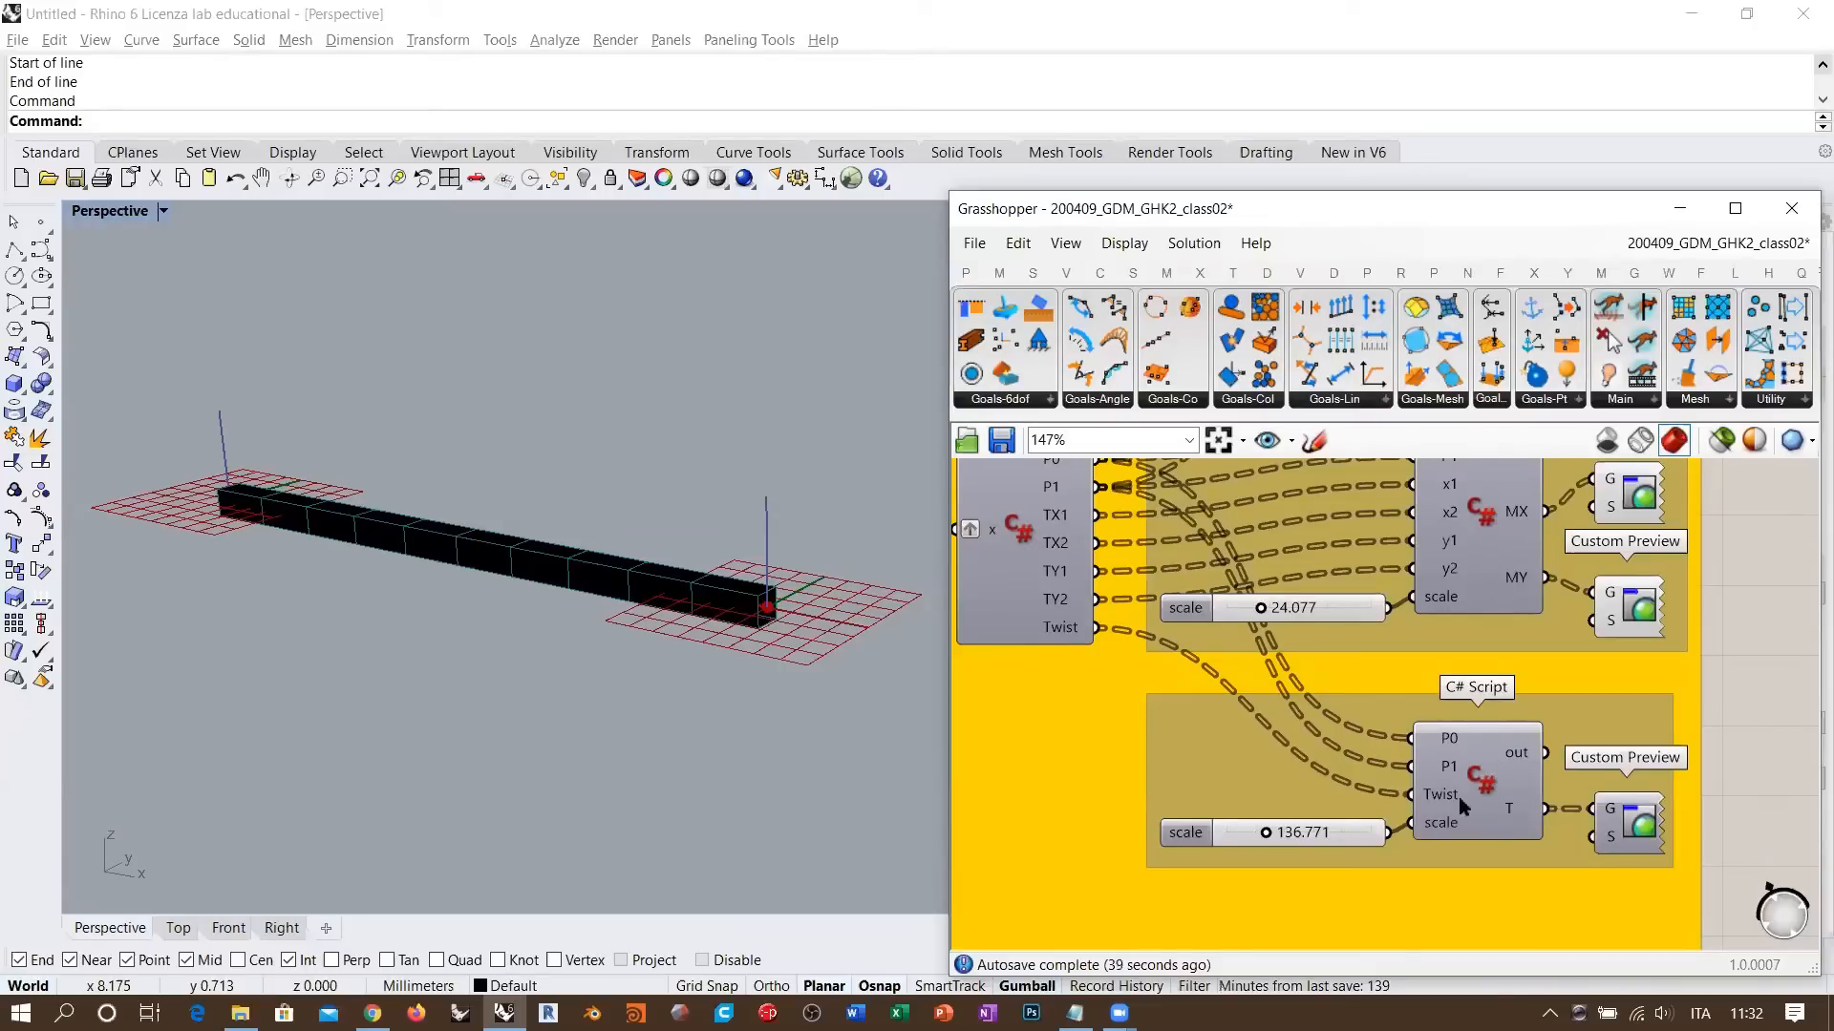
right_click_drag(1470, 711, 1474, 748)
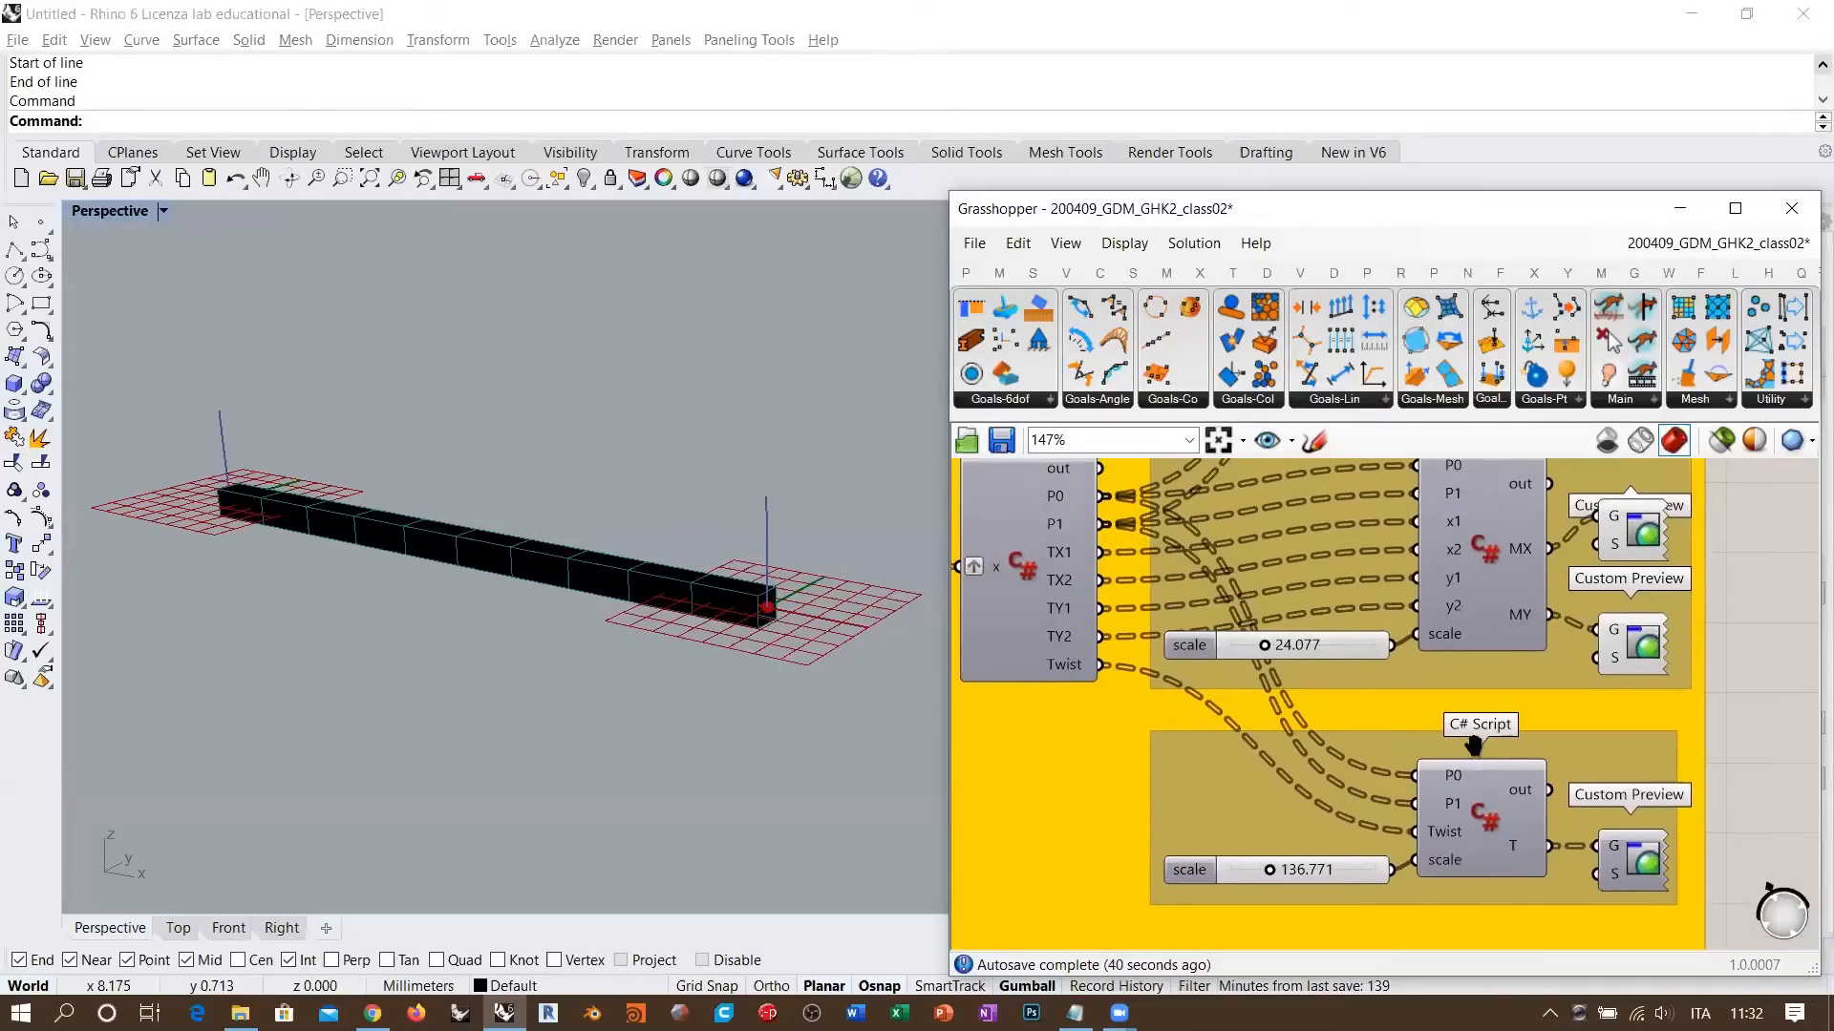
double_click(1487, 819)
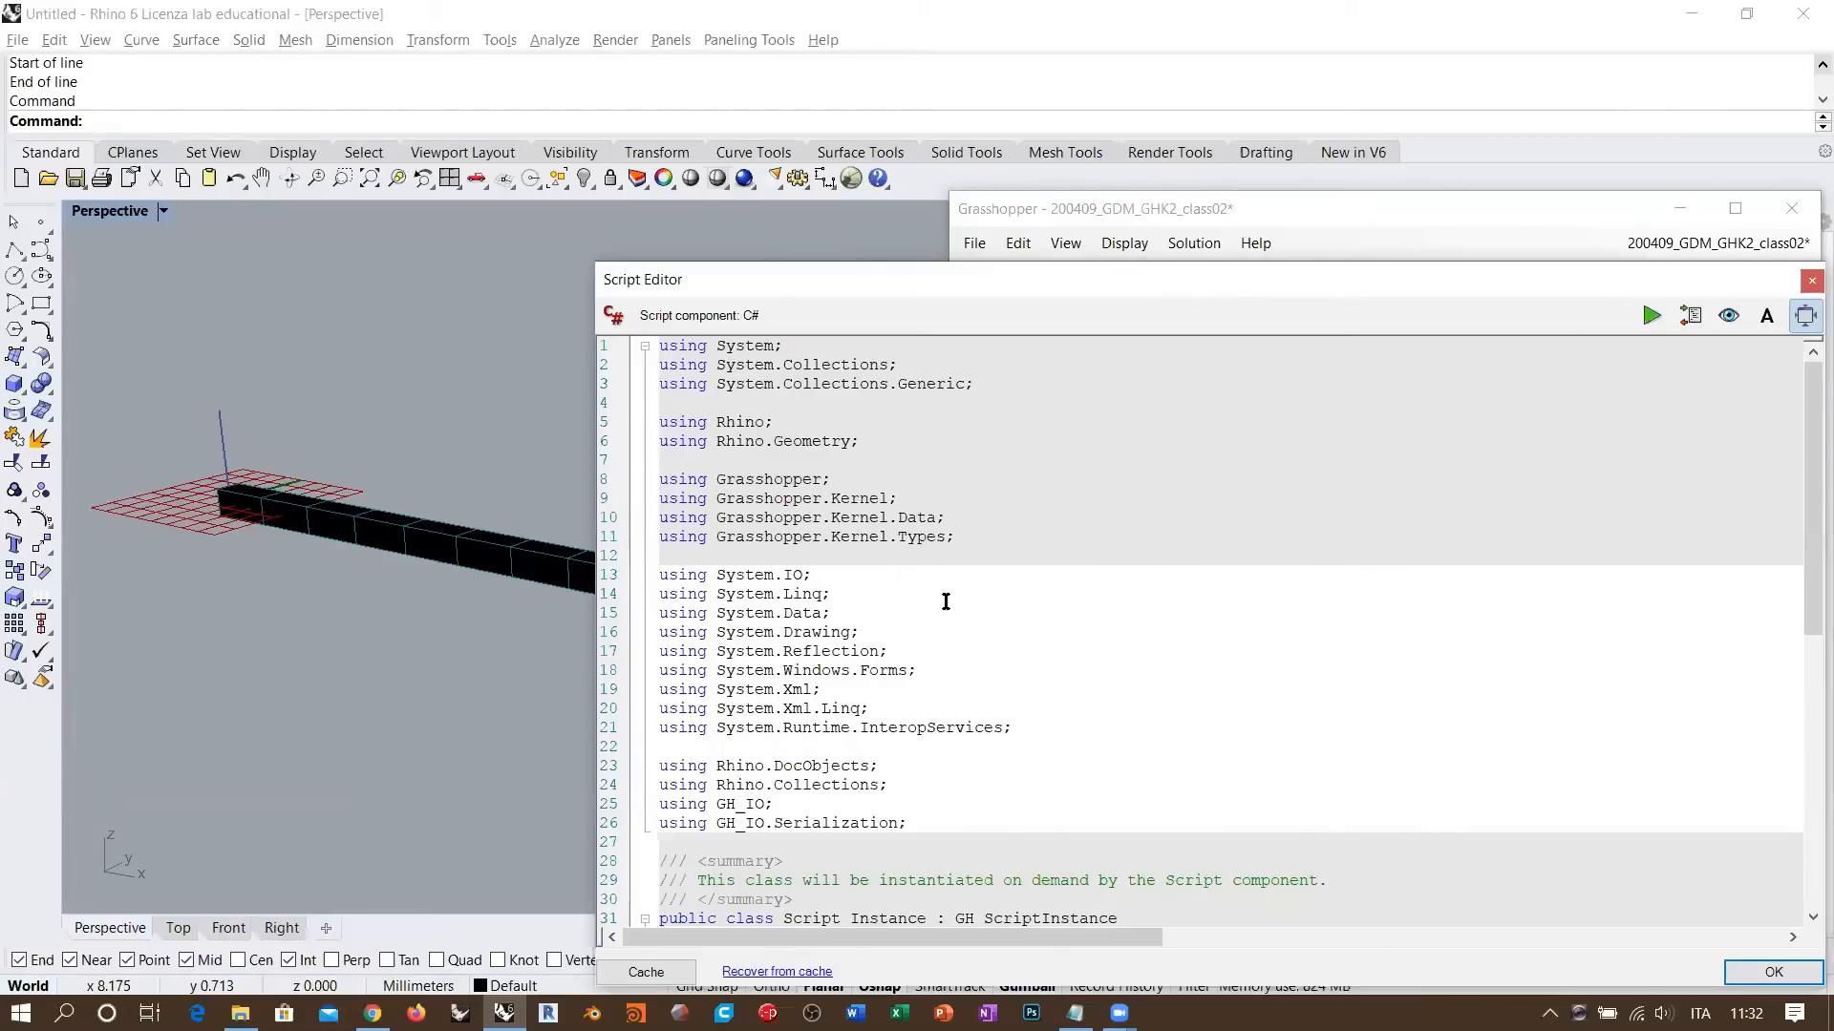
scroll(945, 601, "down", 10)
left_click(878, 627)
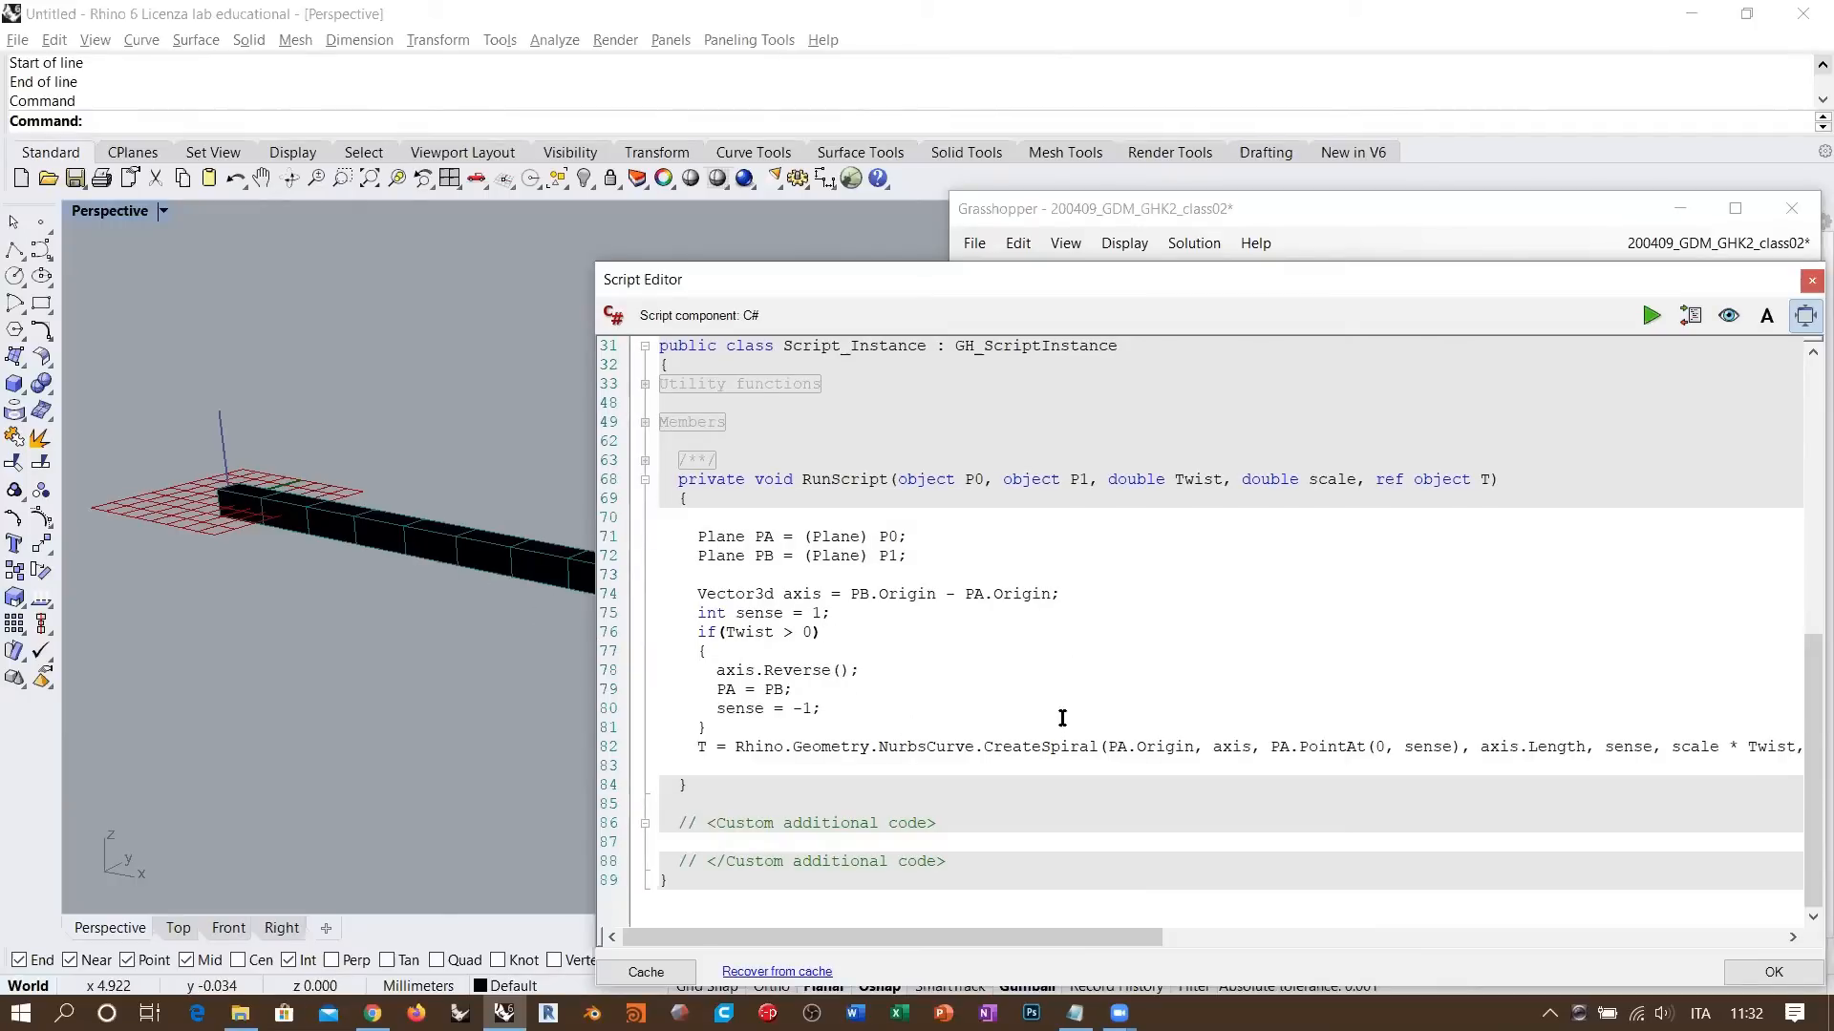
- Examine the NurbsCurve.CreateSpiral call that produces T, and close the script editor without changes
left_click_drag(985, 747, 1102, 754)
left_click(1088, 712)
left_click_drag(994, 750, 1082, 747)
left_click(1144, 688)
left_click_drag(1448, 289, 1235, 259)
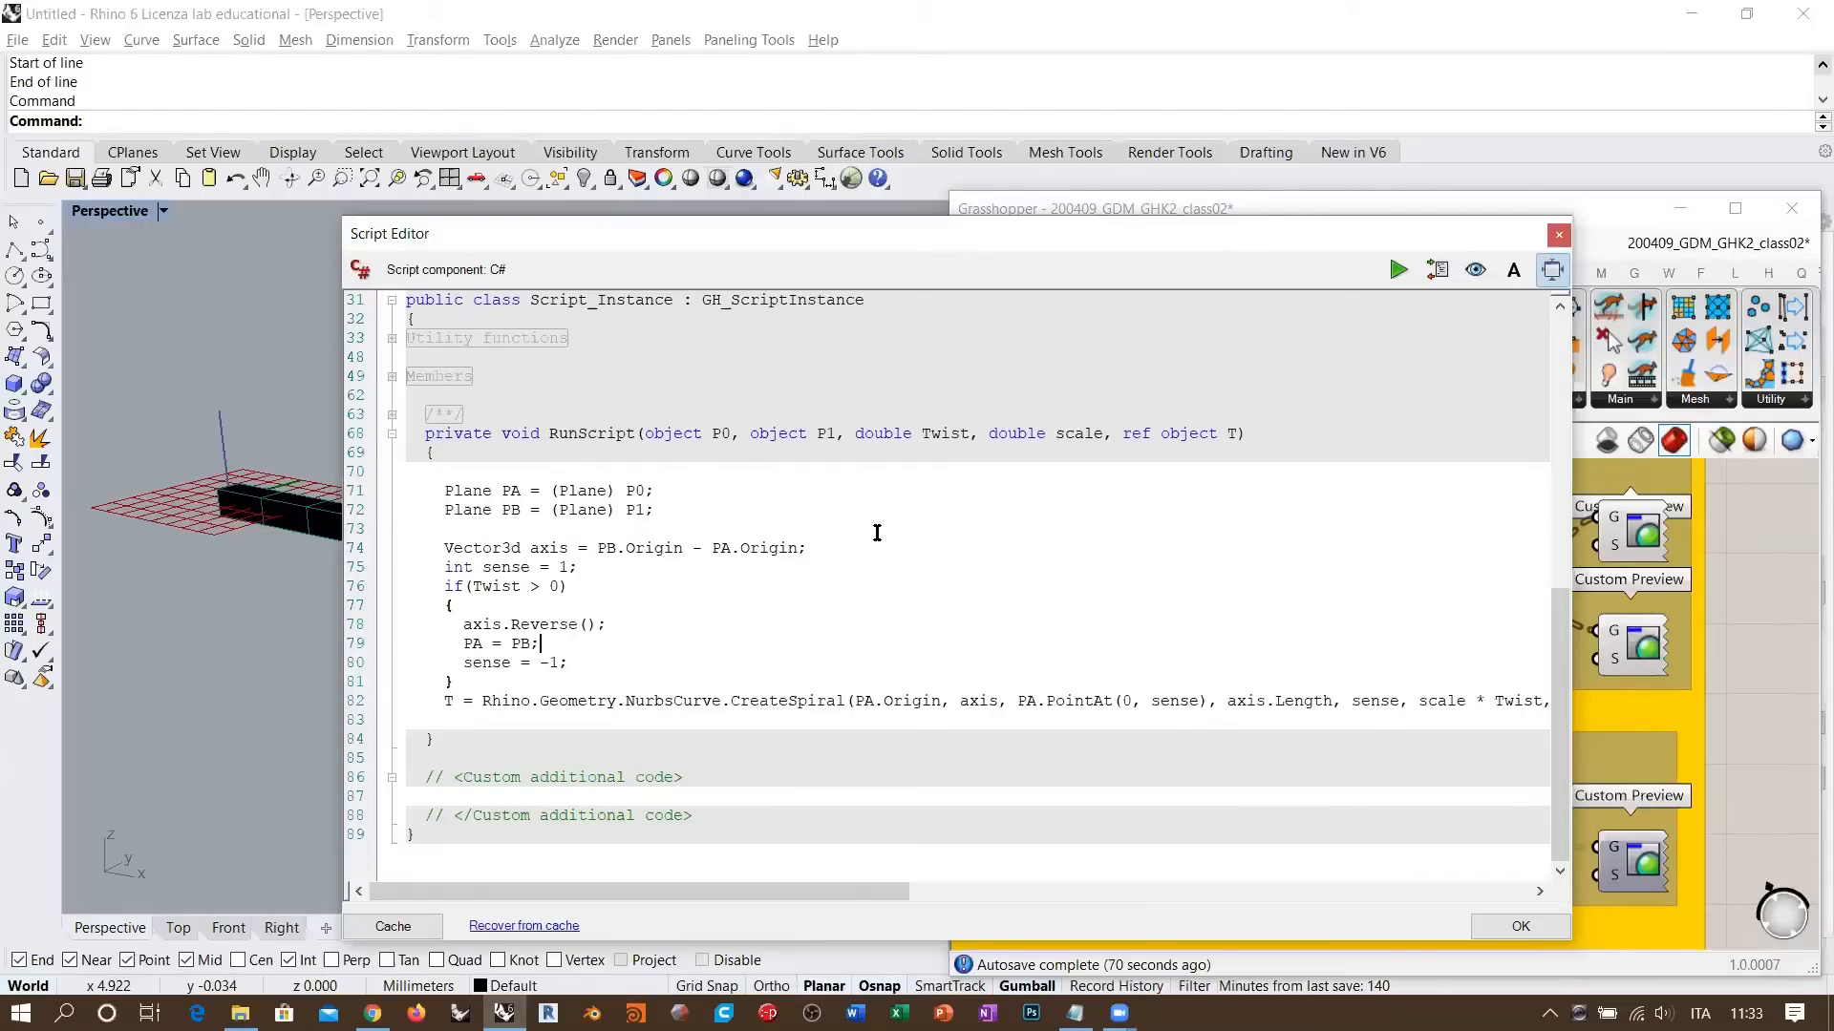
mouse_move(845, 892)
left_mouse_down()
mouse_move(1050, 902)
mouse_move(846, 894)
left_mouse_up()
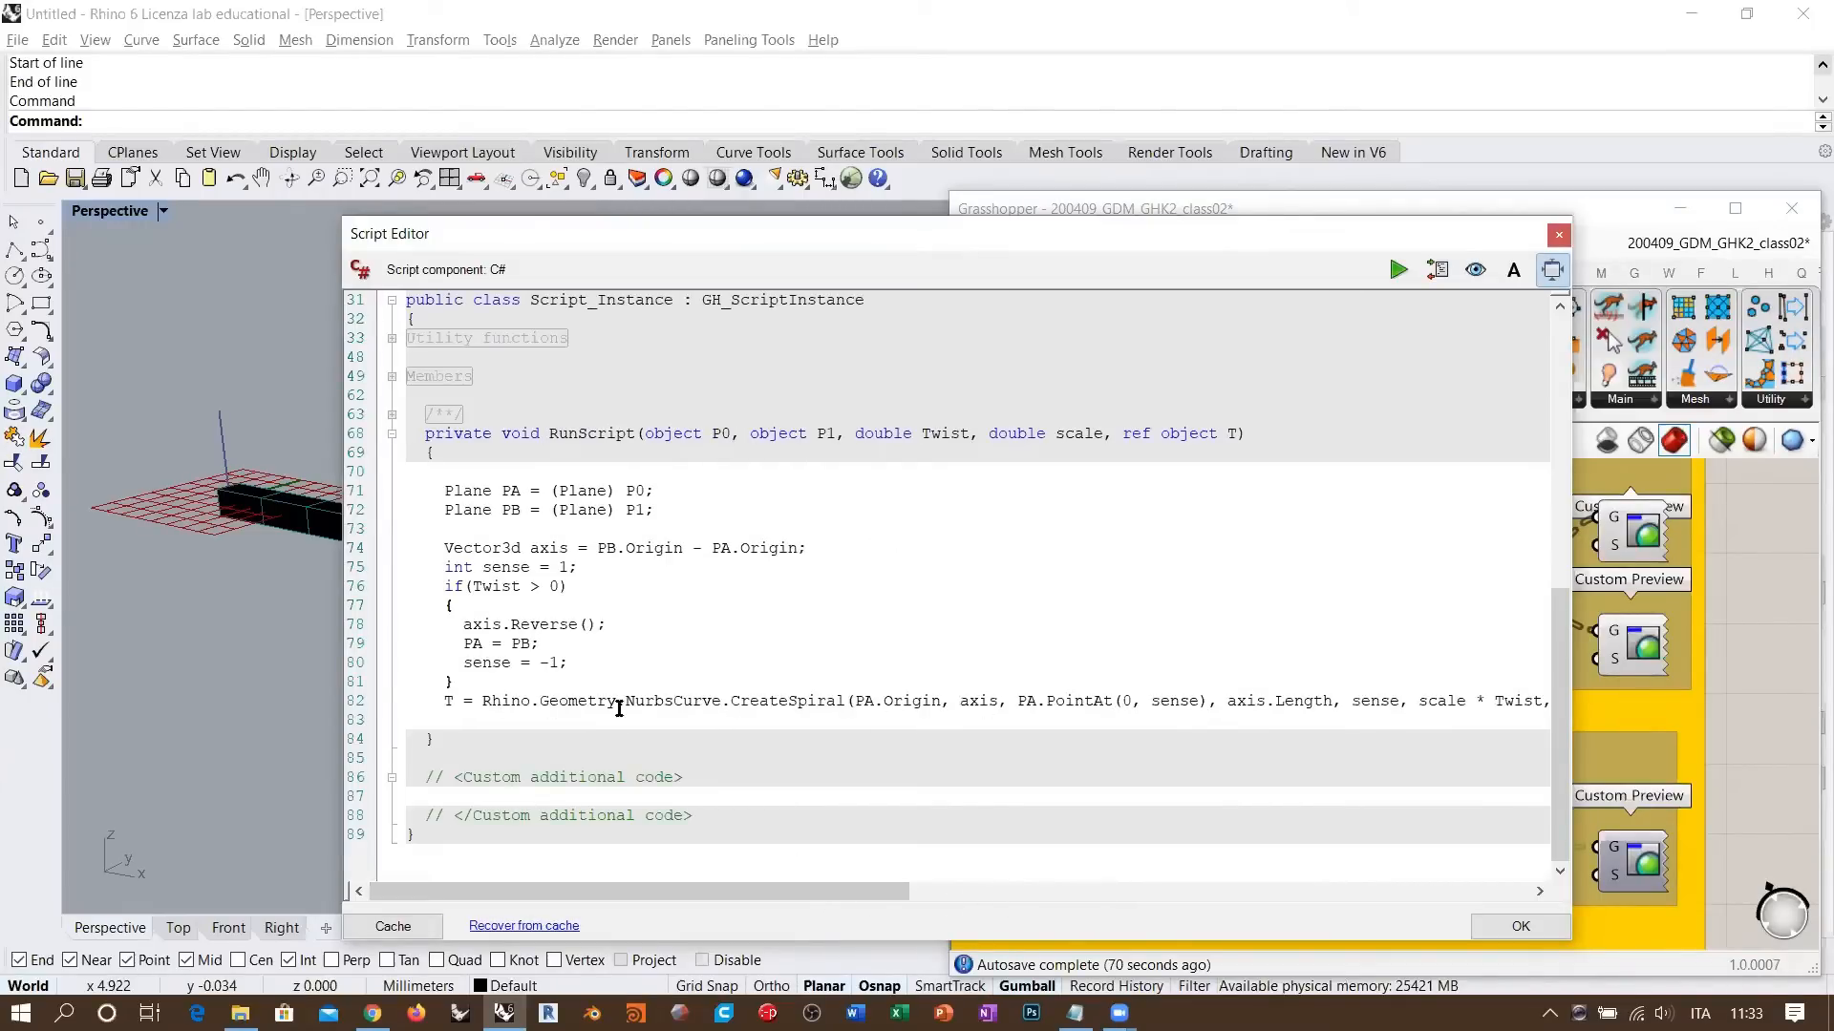
left_click(1557, 235)
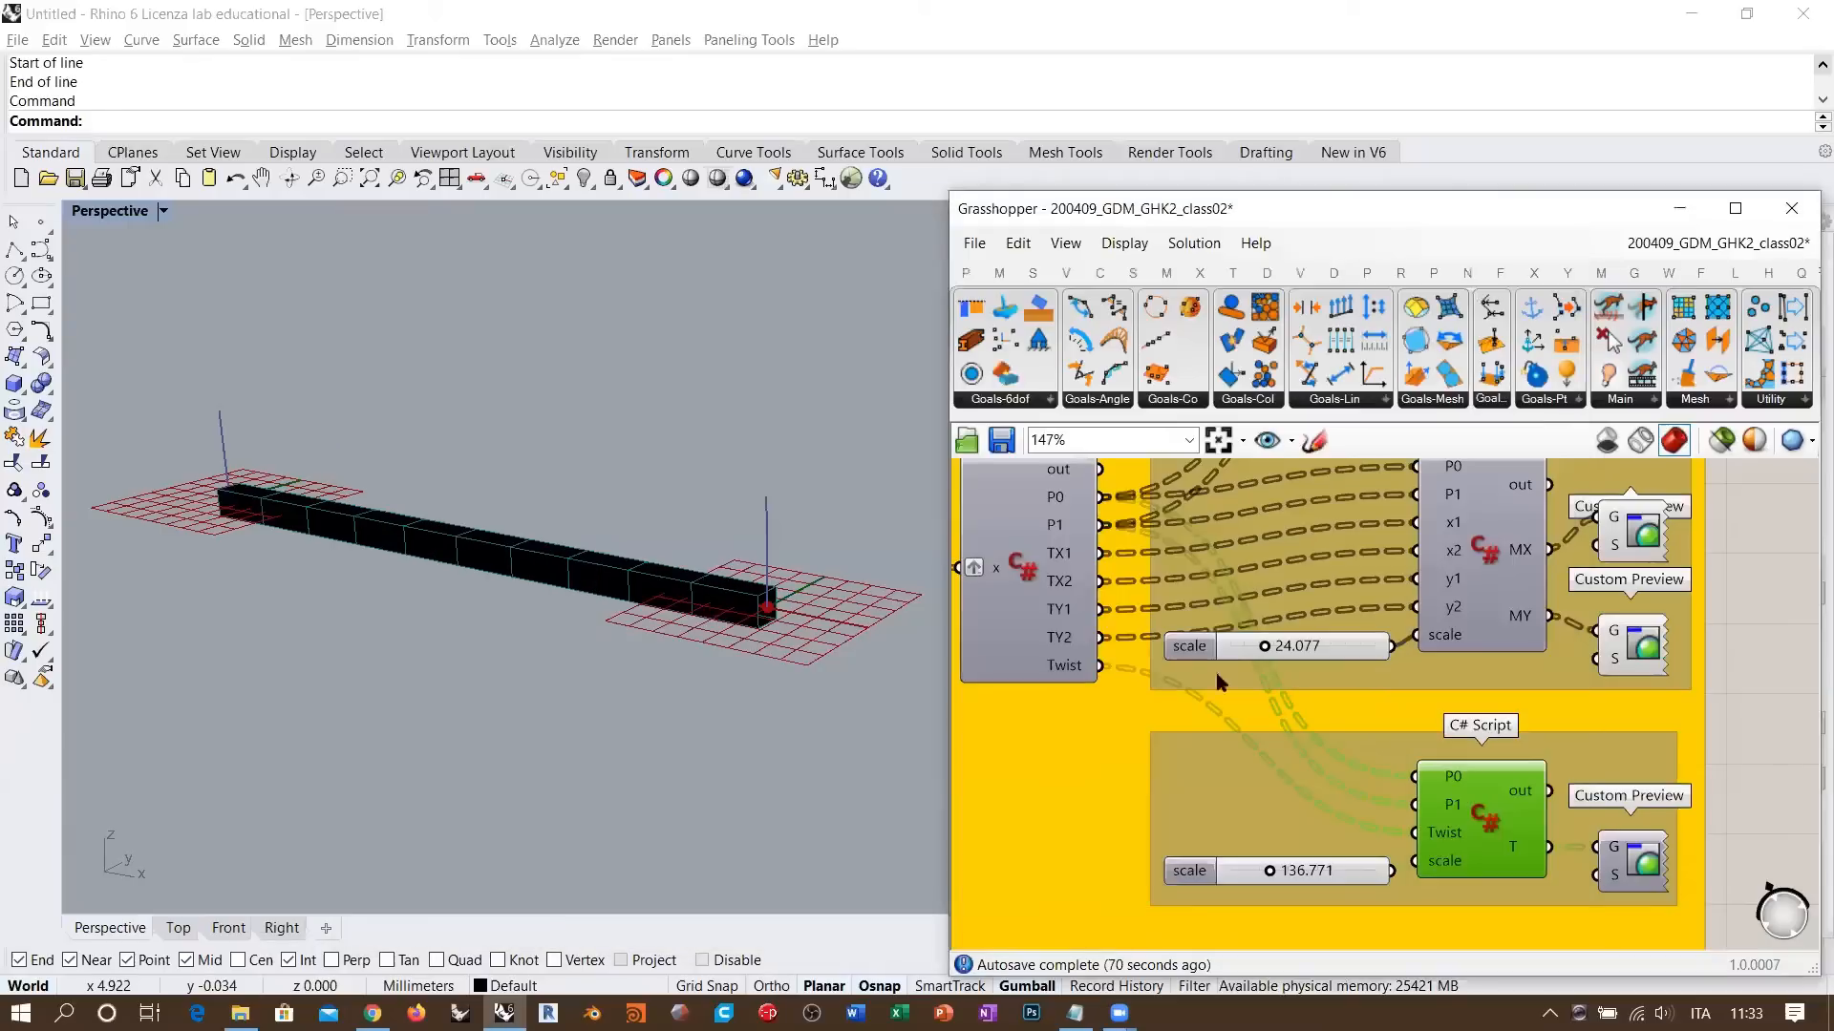
- Toggle the preview of the Custom Preview fed by T, and inspect the inside of the beam from its end
left_click(1690, 733)
right_click_drag(1596, 845, 1522, 794)
left_click(1563, 805)
key("ctrl+q")
left_click(1673, 764)
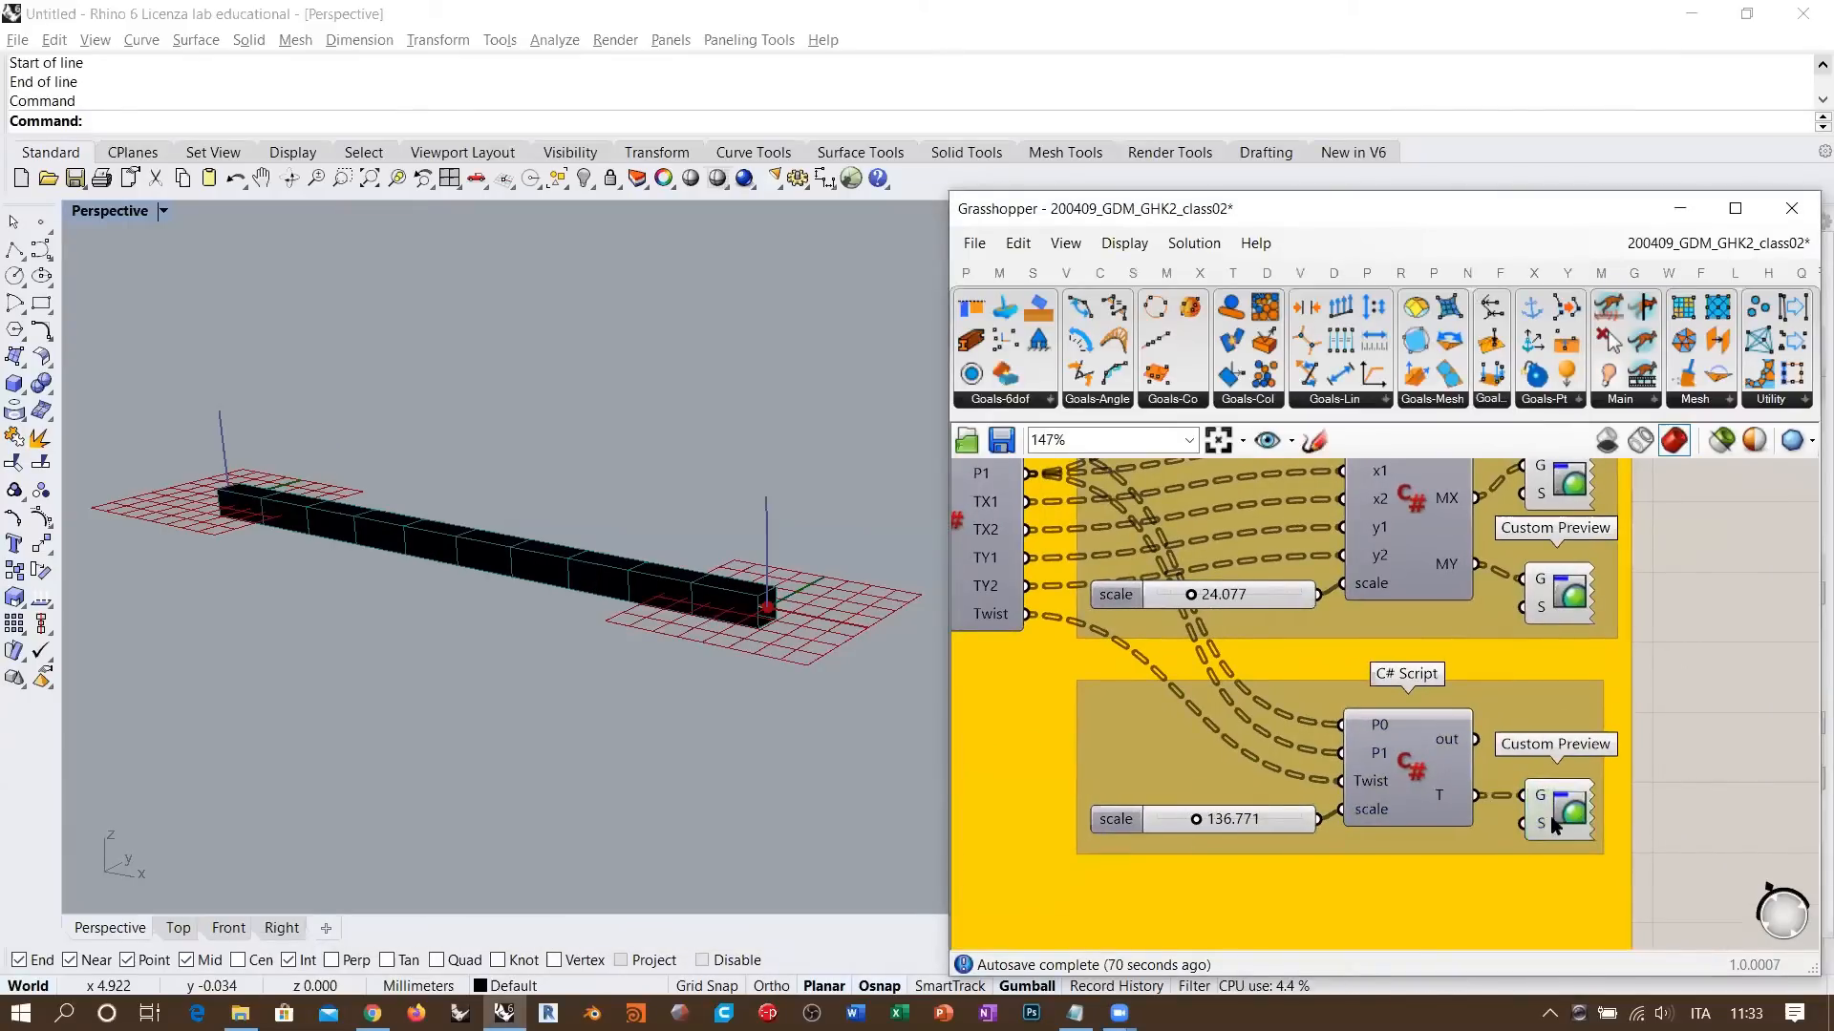
right_click_drag(742, 634, 684, 609)
scroll(741, 626, "up", 8)
scroll(726, 611, "up", 4)
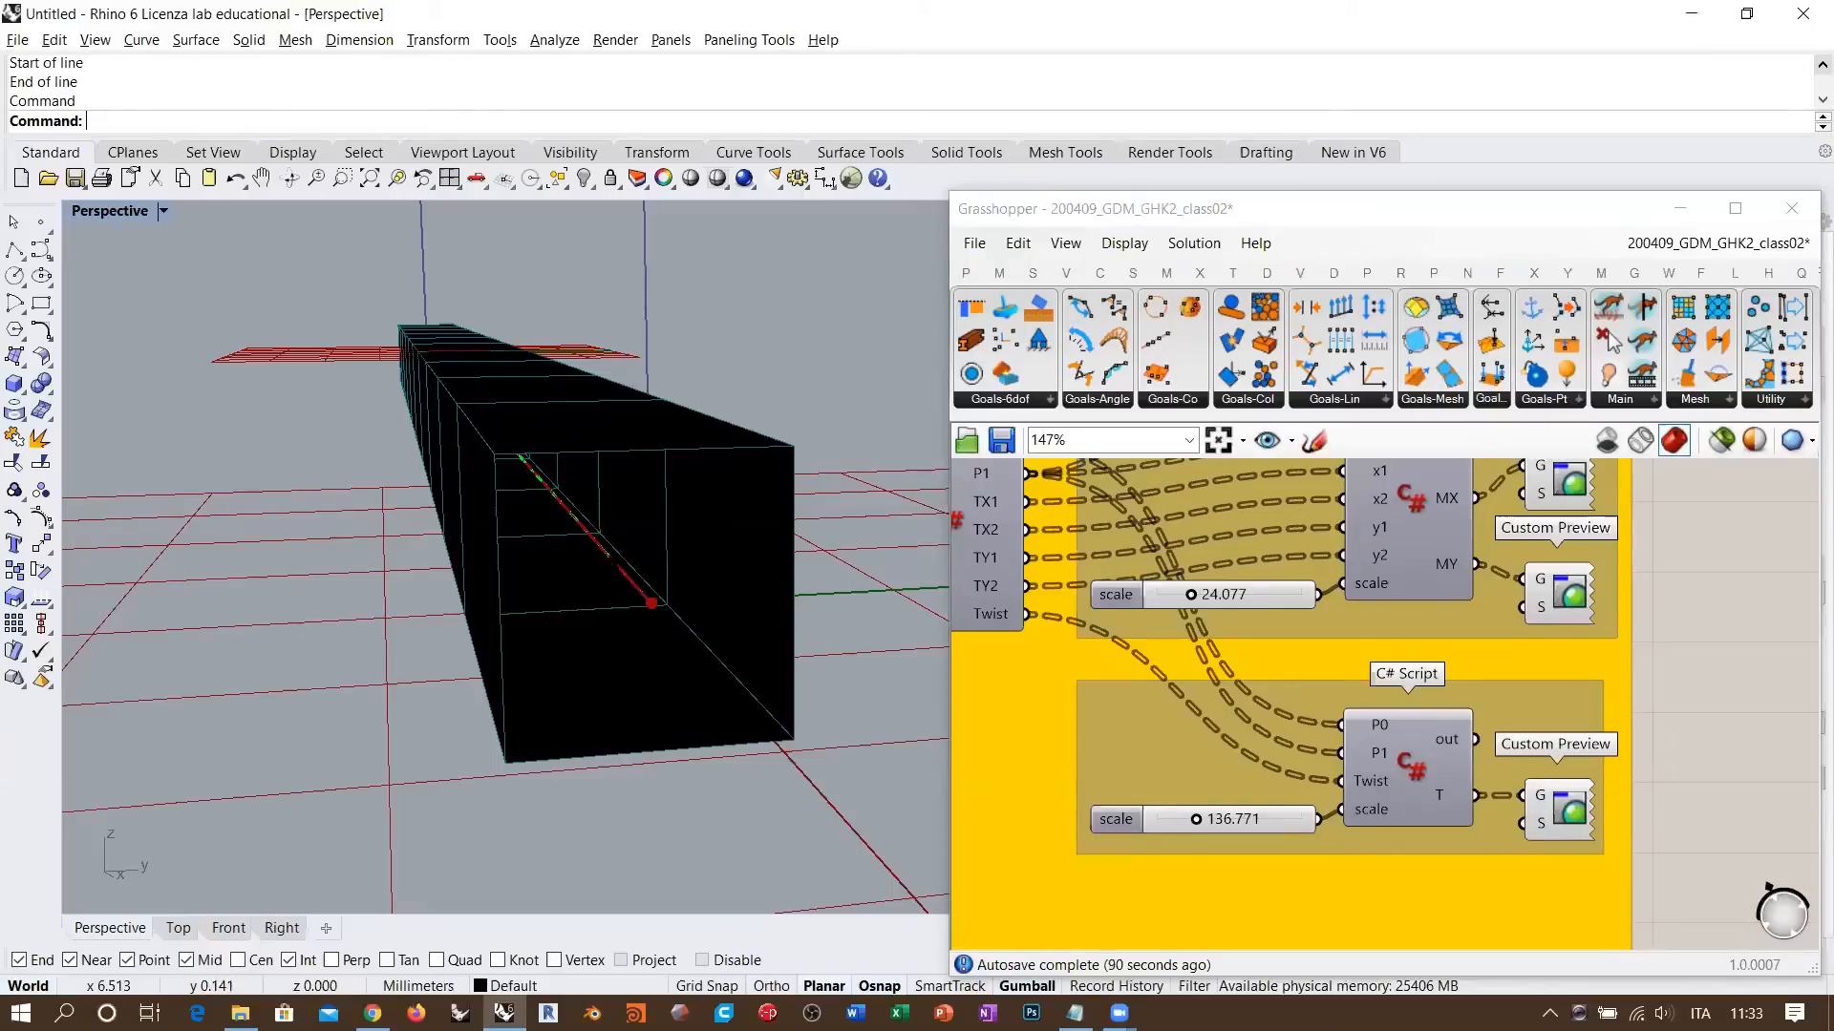
right_click_drag(754, 711, 768, 669)
- Inspect the display material in the S input of the Custom Preview fed by T, leaving it unchanged
right_click(1540, 829)
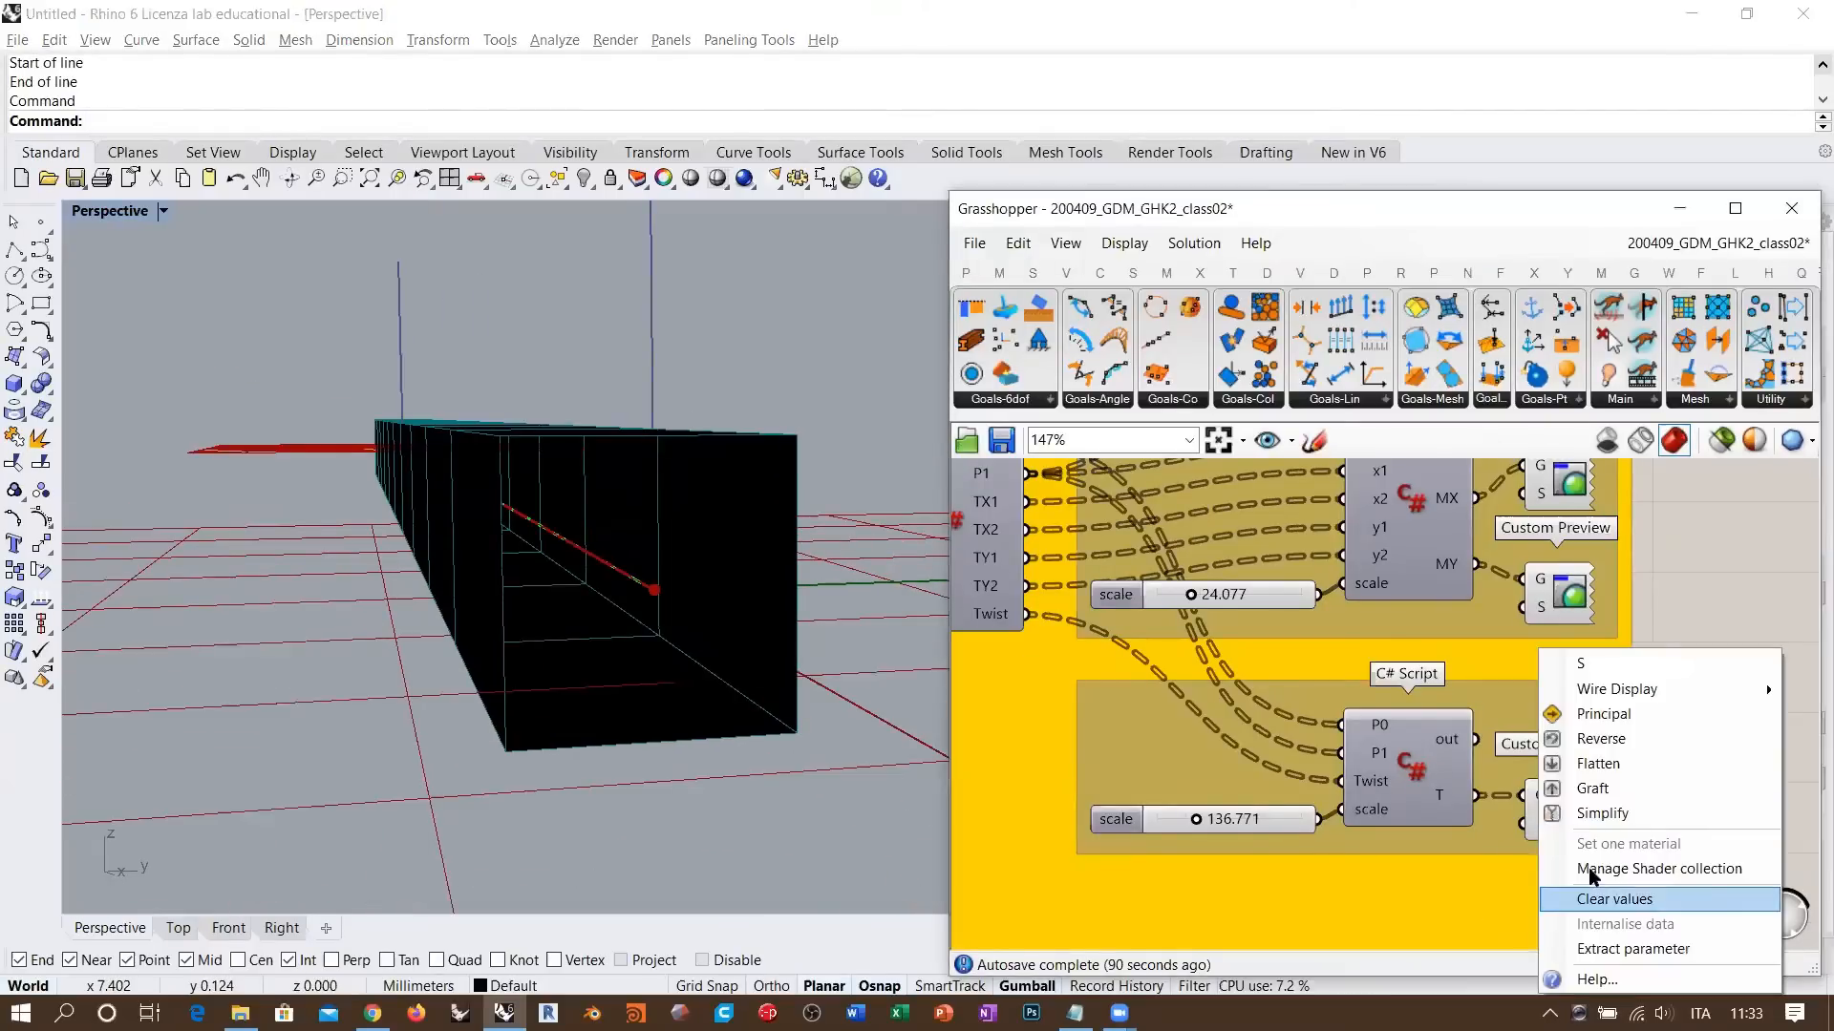
left_click(1586, 869)
left_click(1155, 579)
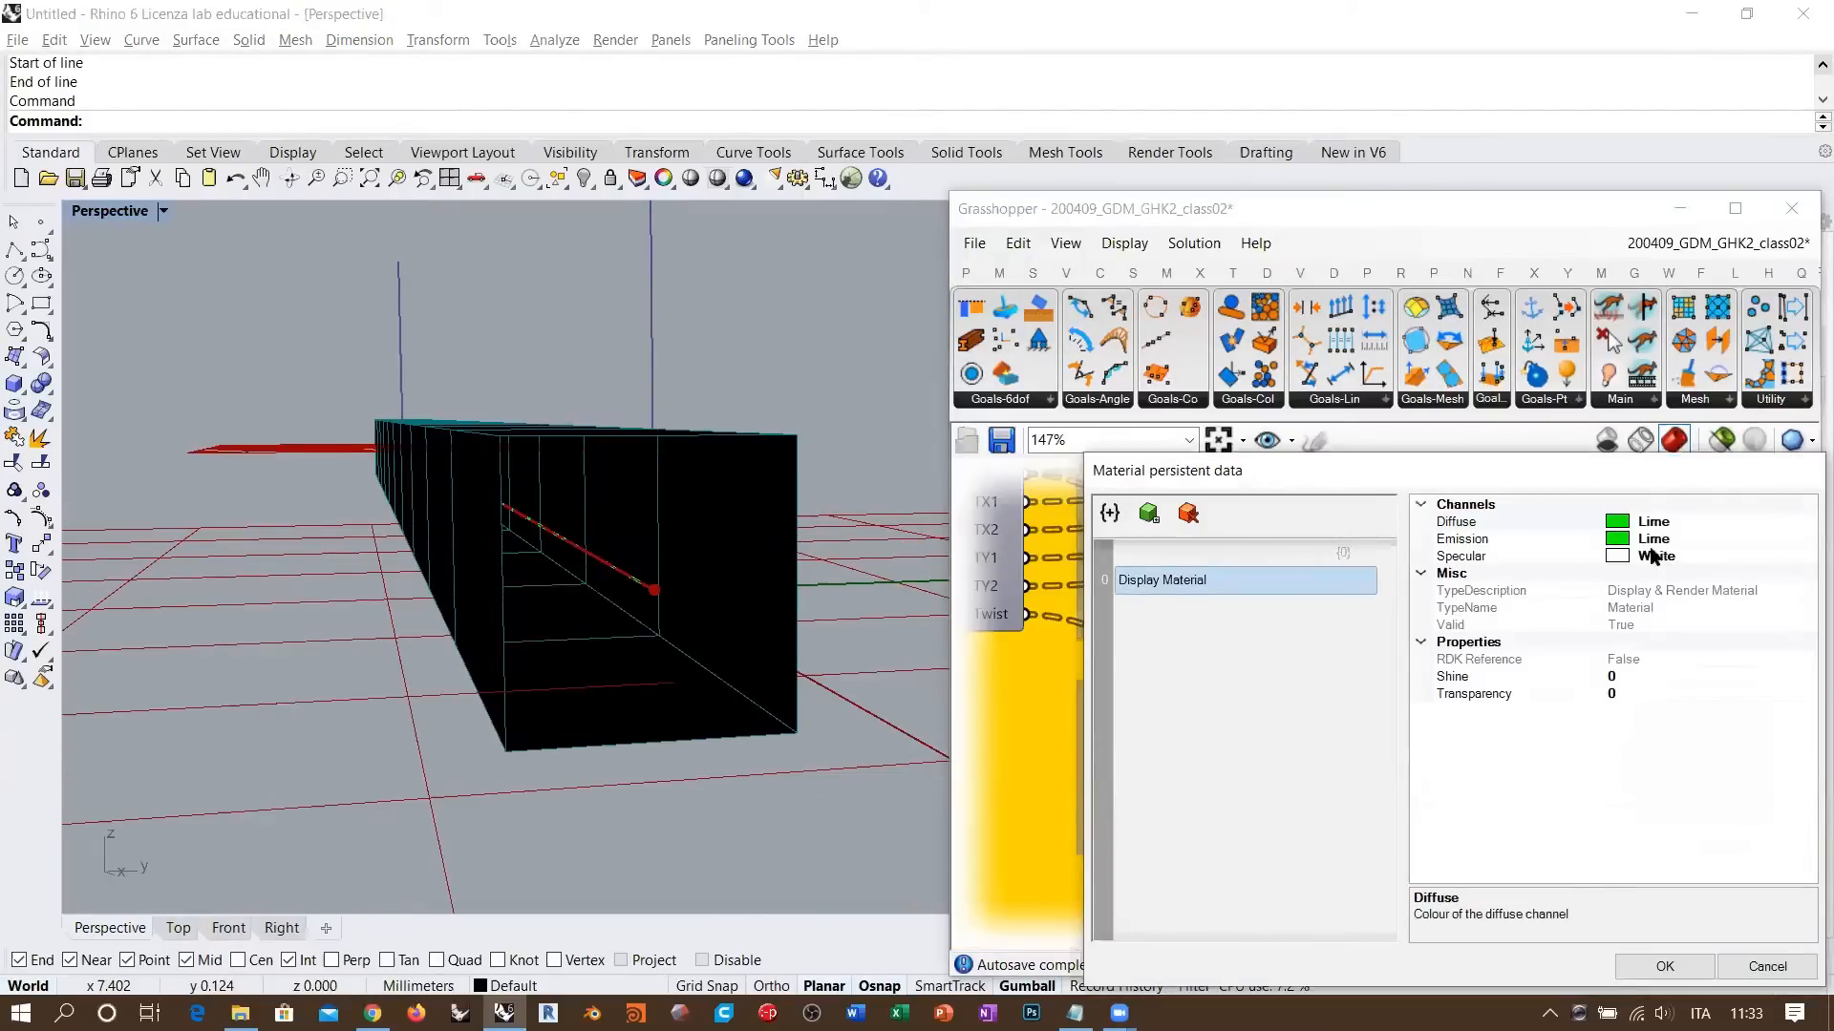
left_click(1663, 965)
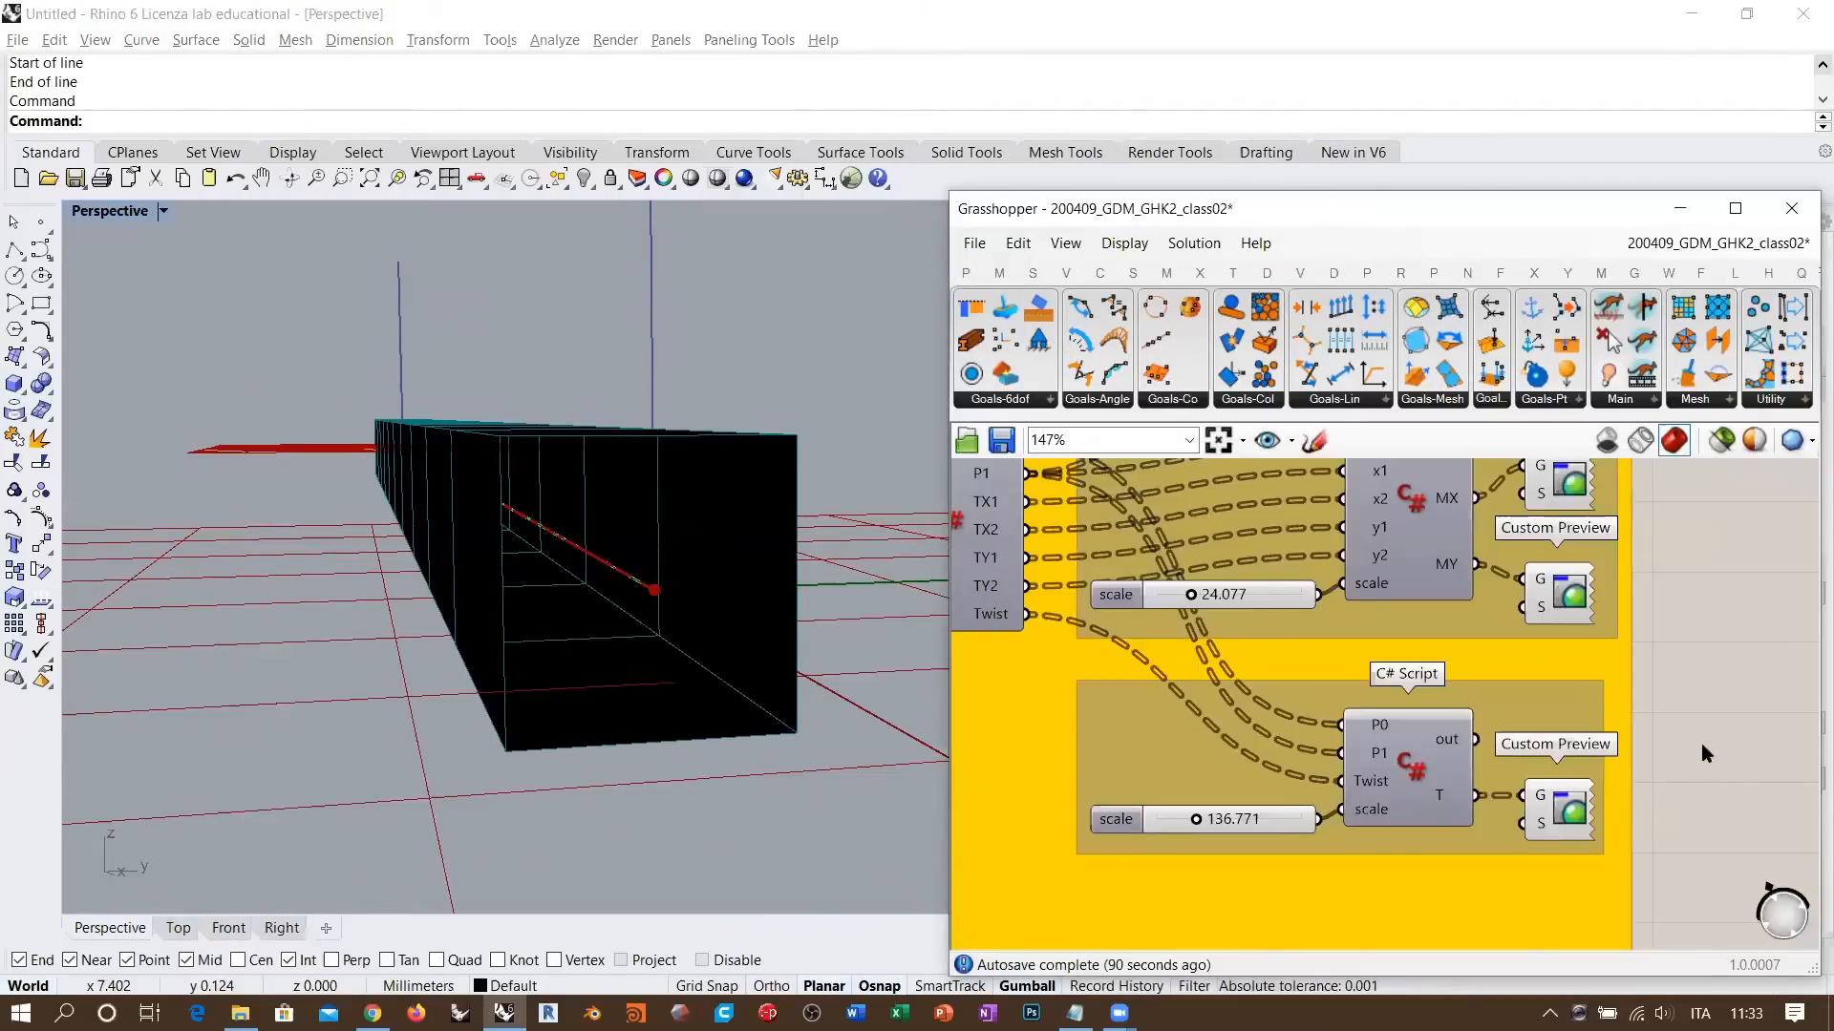
- Select the result-extraction C# Script with its three display groups to show them as a block, and clear the selection
scroll(1681, 685, "down", 3)
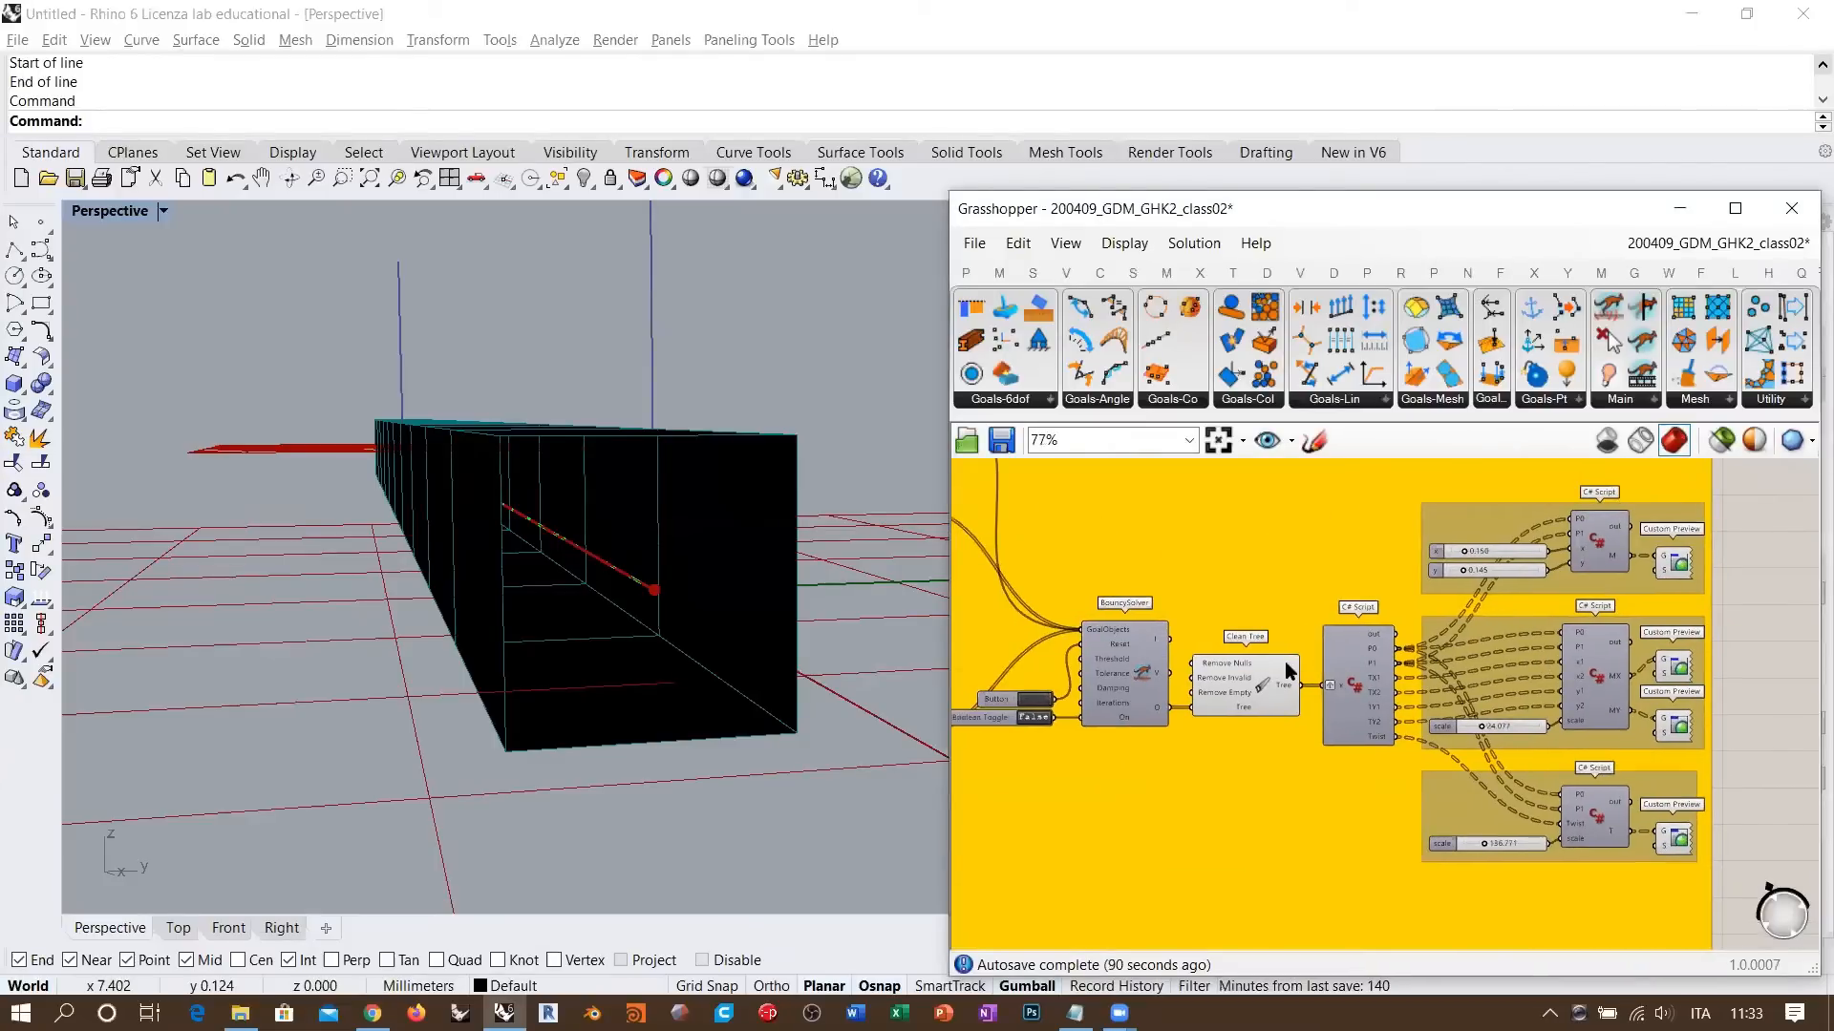
scroll(1270, 654, "down", 2)
left_click_drag(1286, 893, 1625, 554)
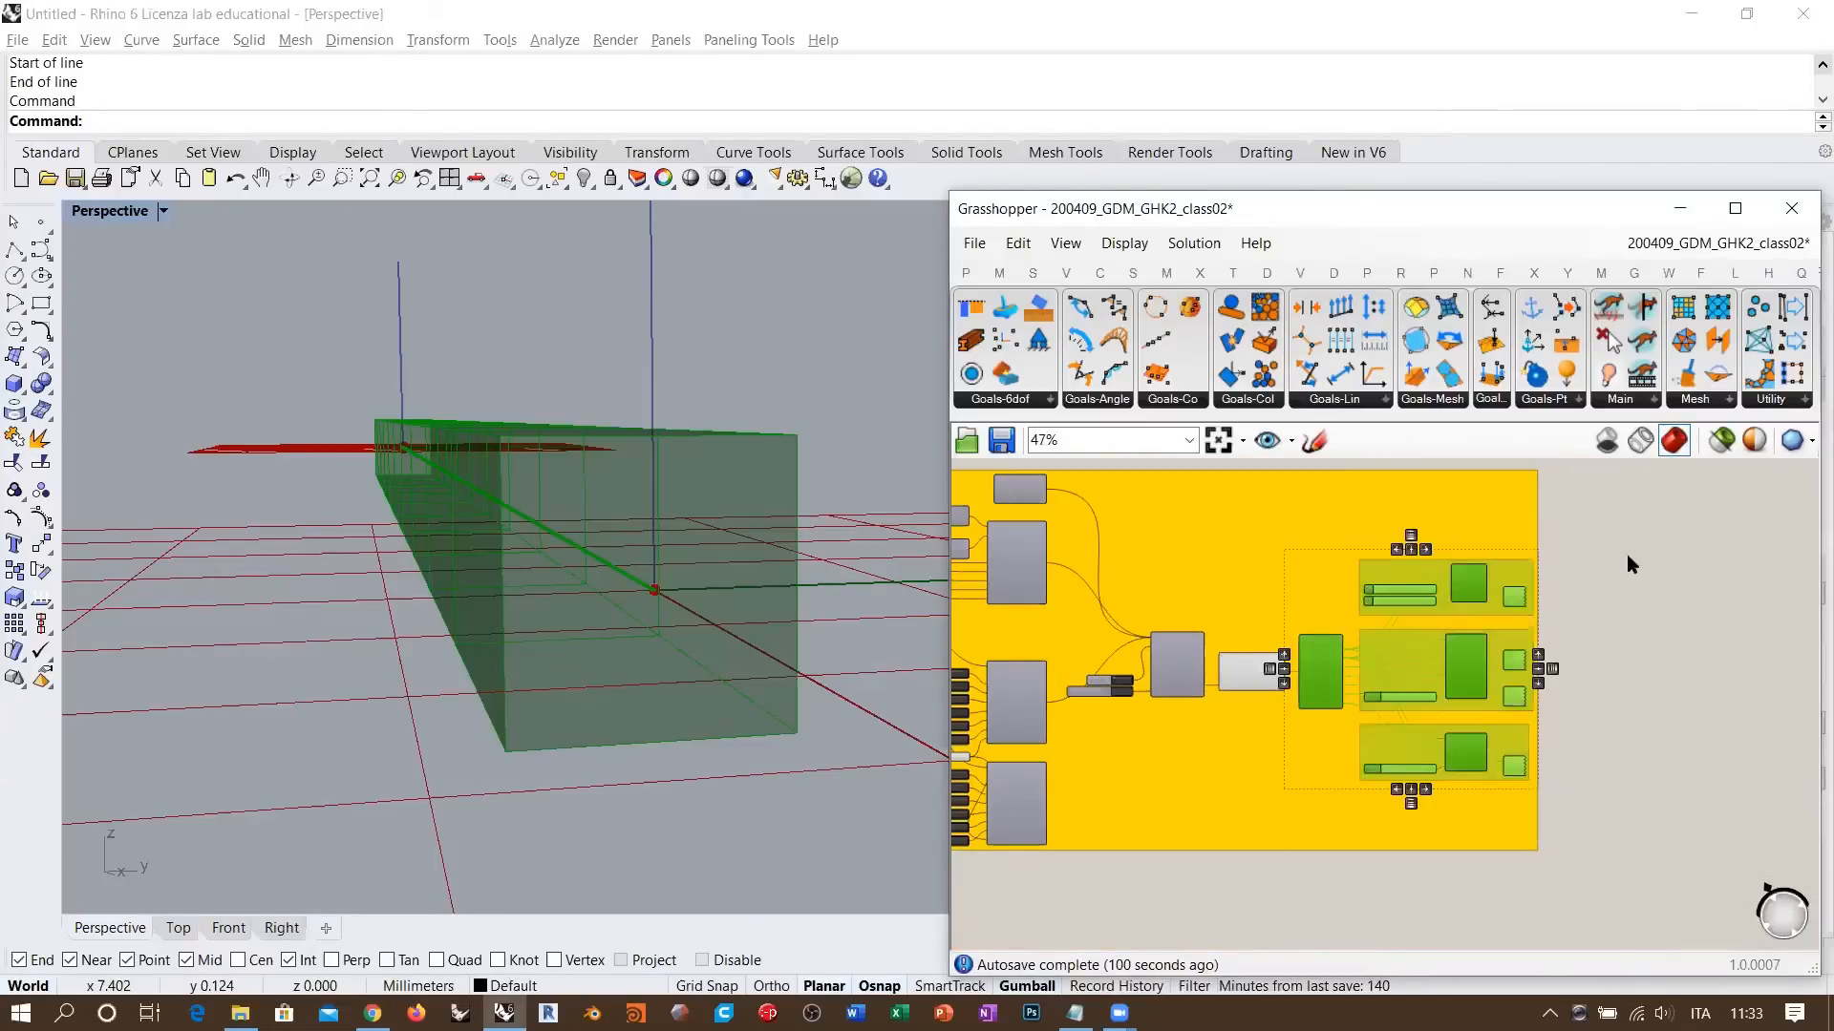
left_click(1612, 603)
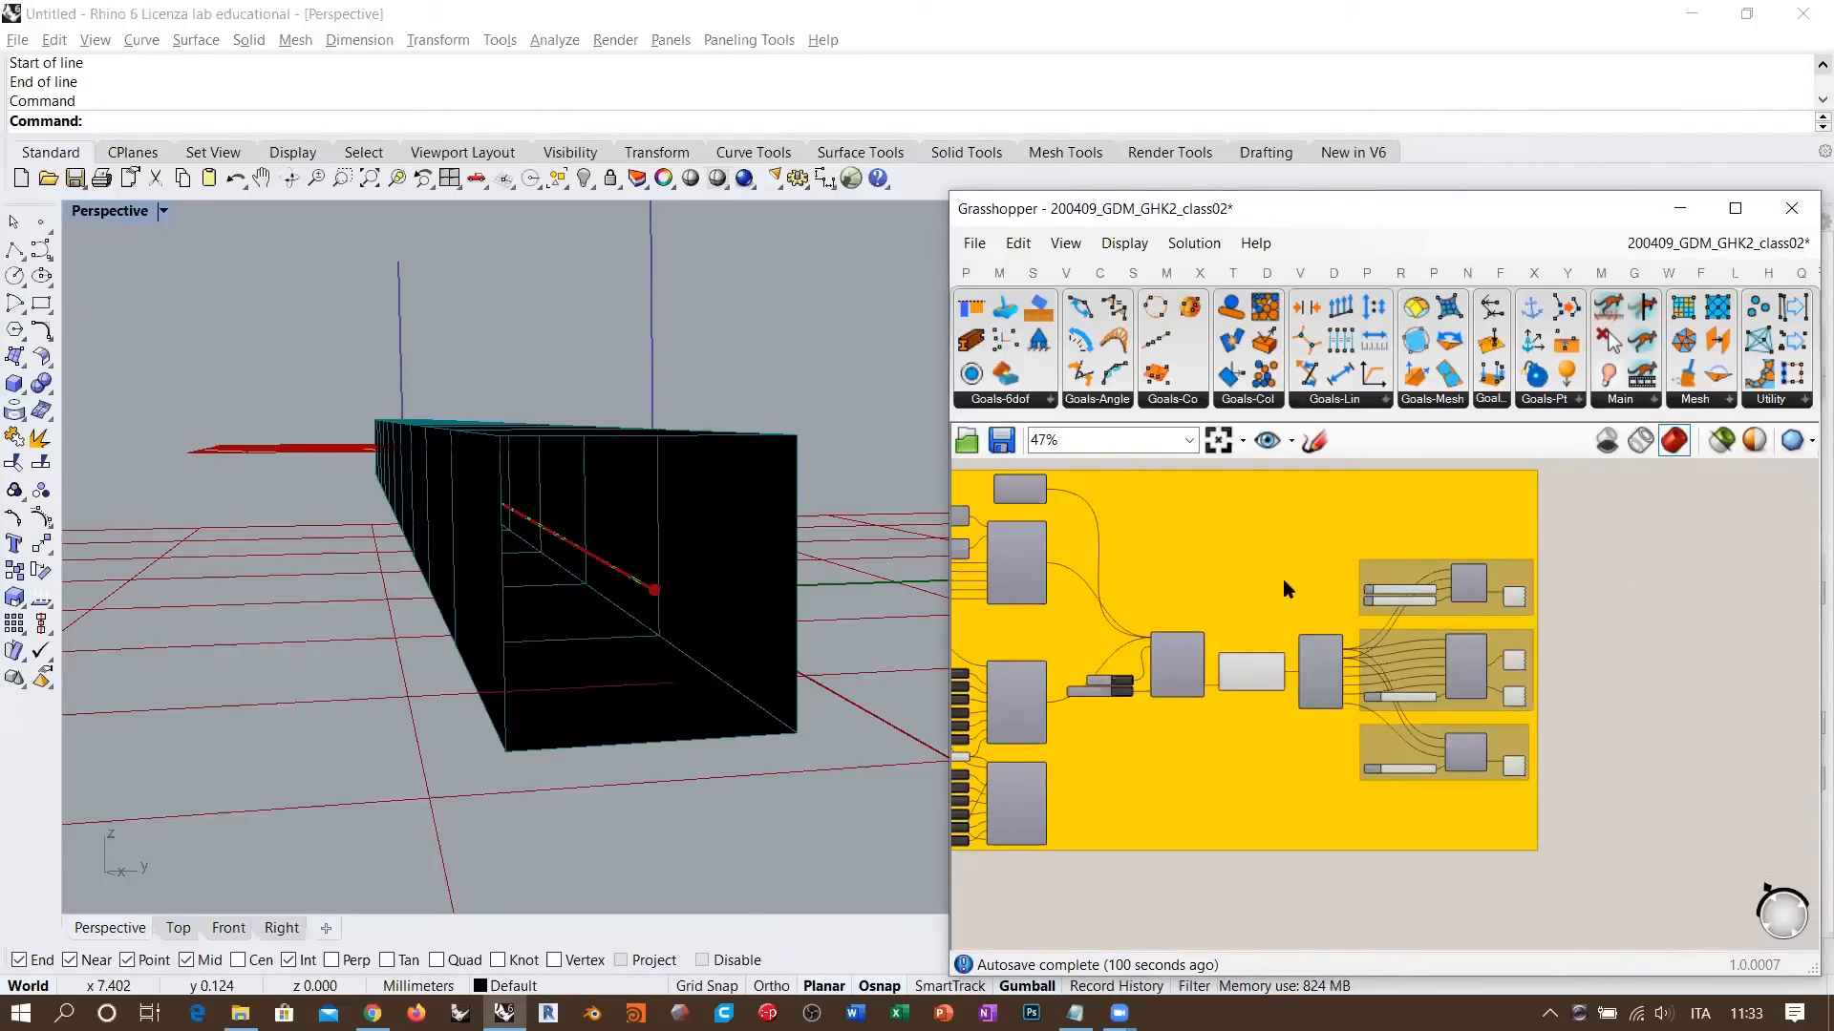
- Turn off the preview of the Clean Tree component after the BouncySolver
scroll(1175, 646, "up", 5)
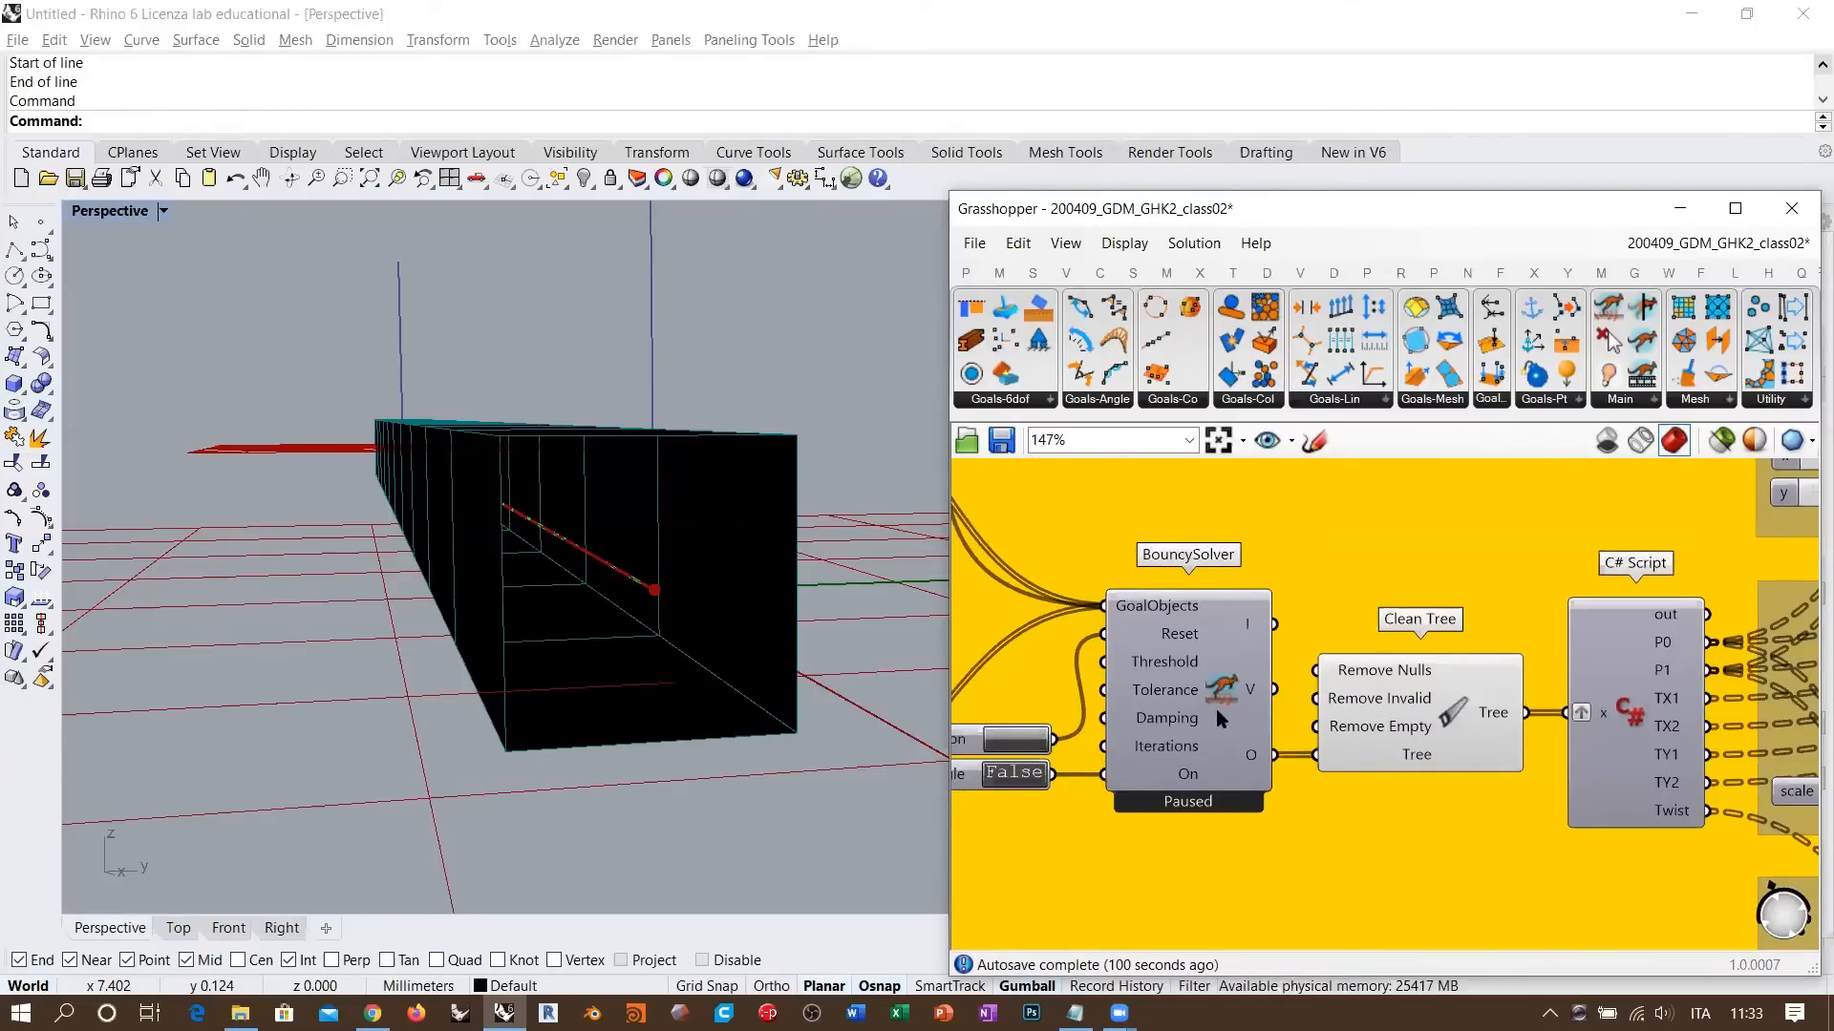
left_click(1450, 702)
key("ctrl+q")
left_click(1530, 694)
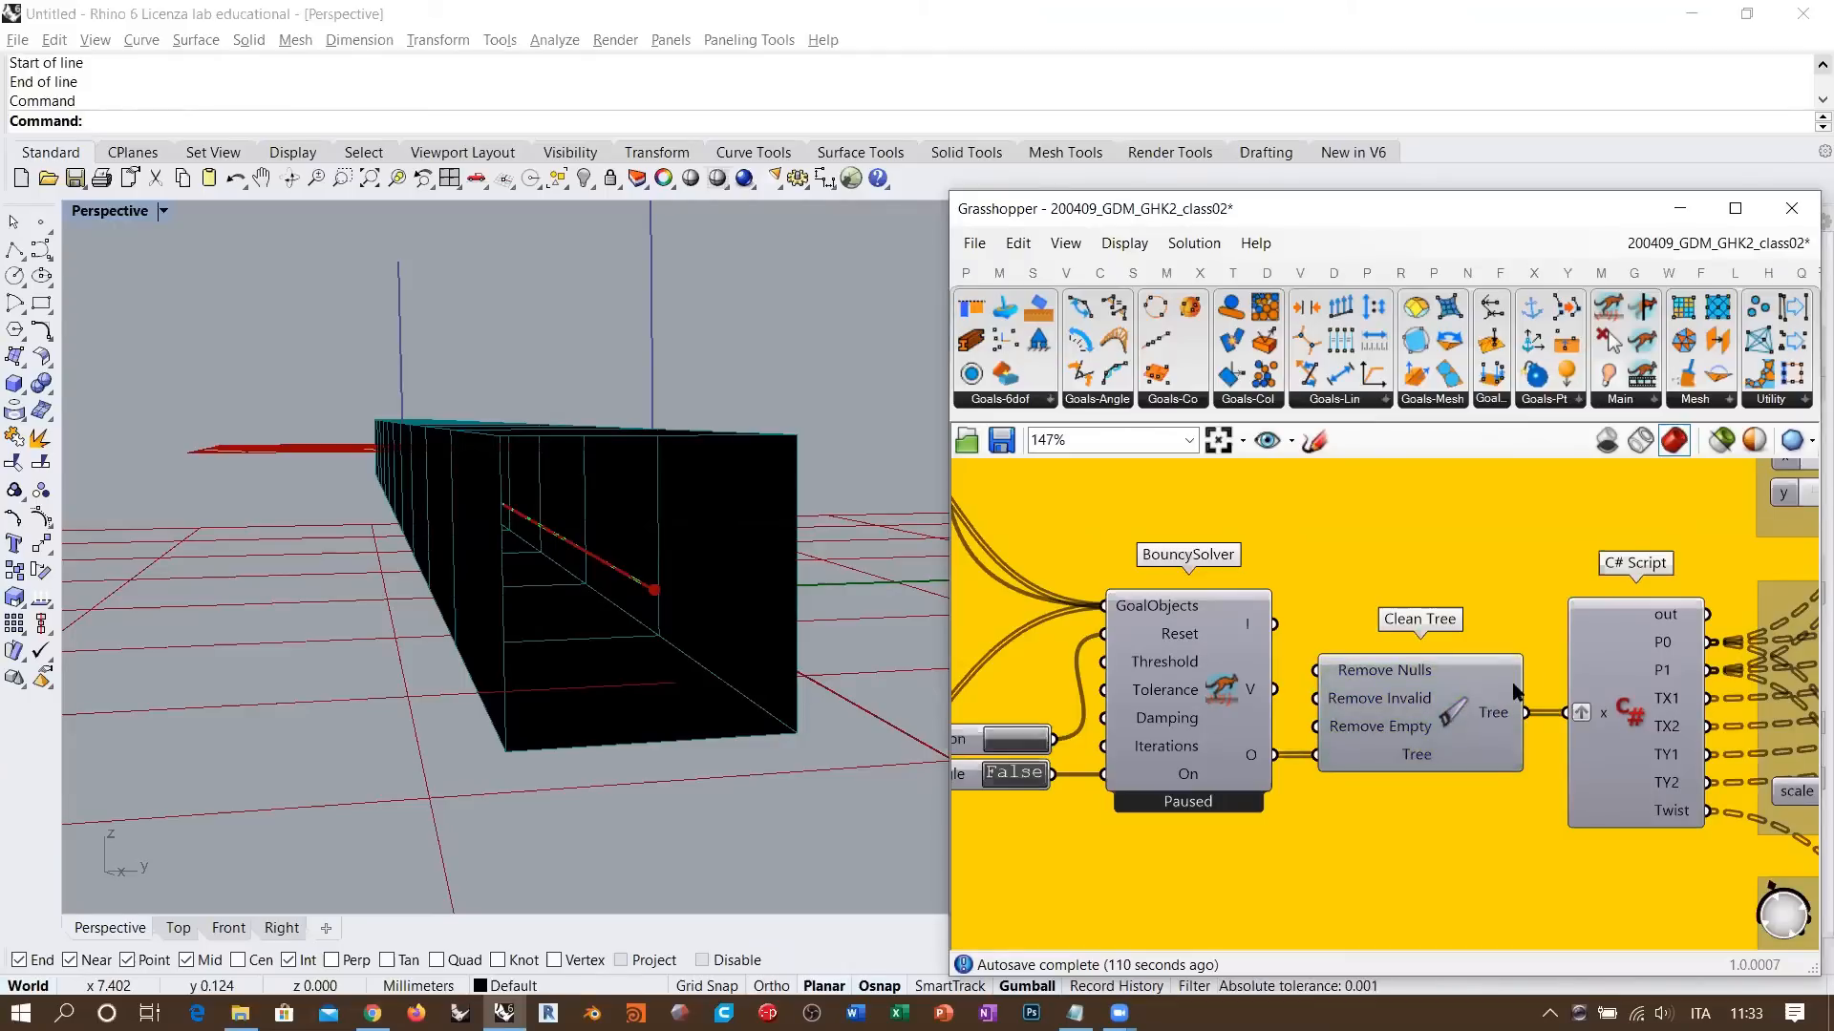
- Set the Boolean Toggle feeding the BouncySolver's On input to True, and bring the whole beam into view
scroll(1518, 702, "down", 3)
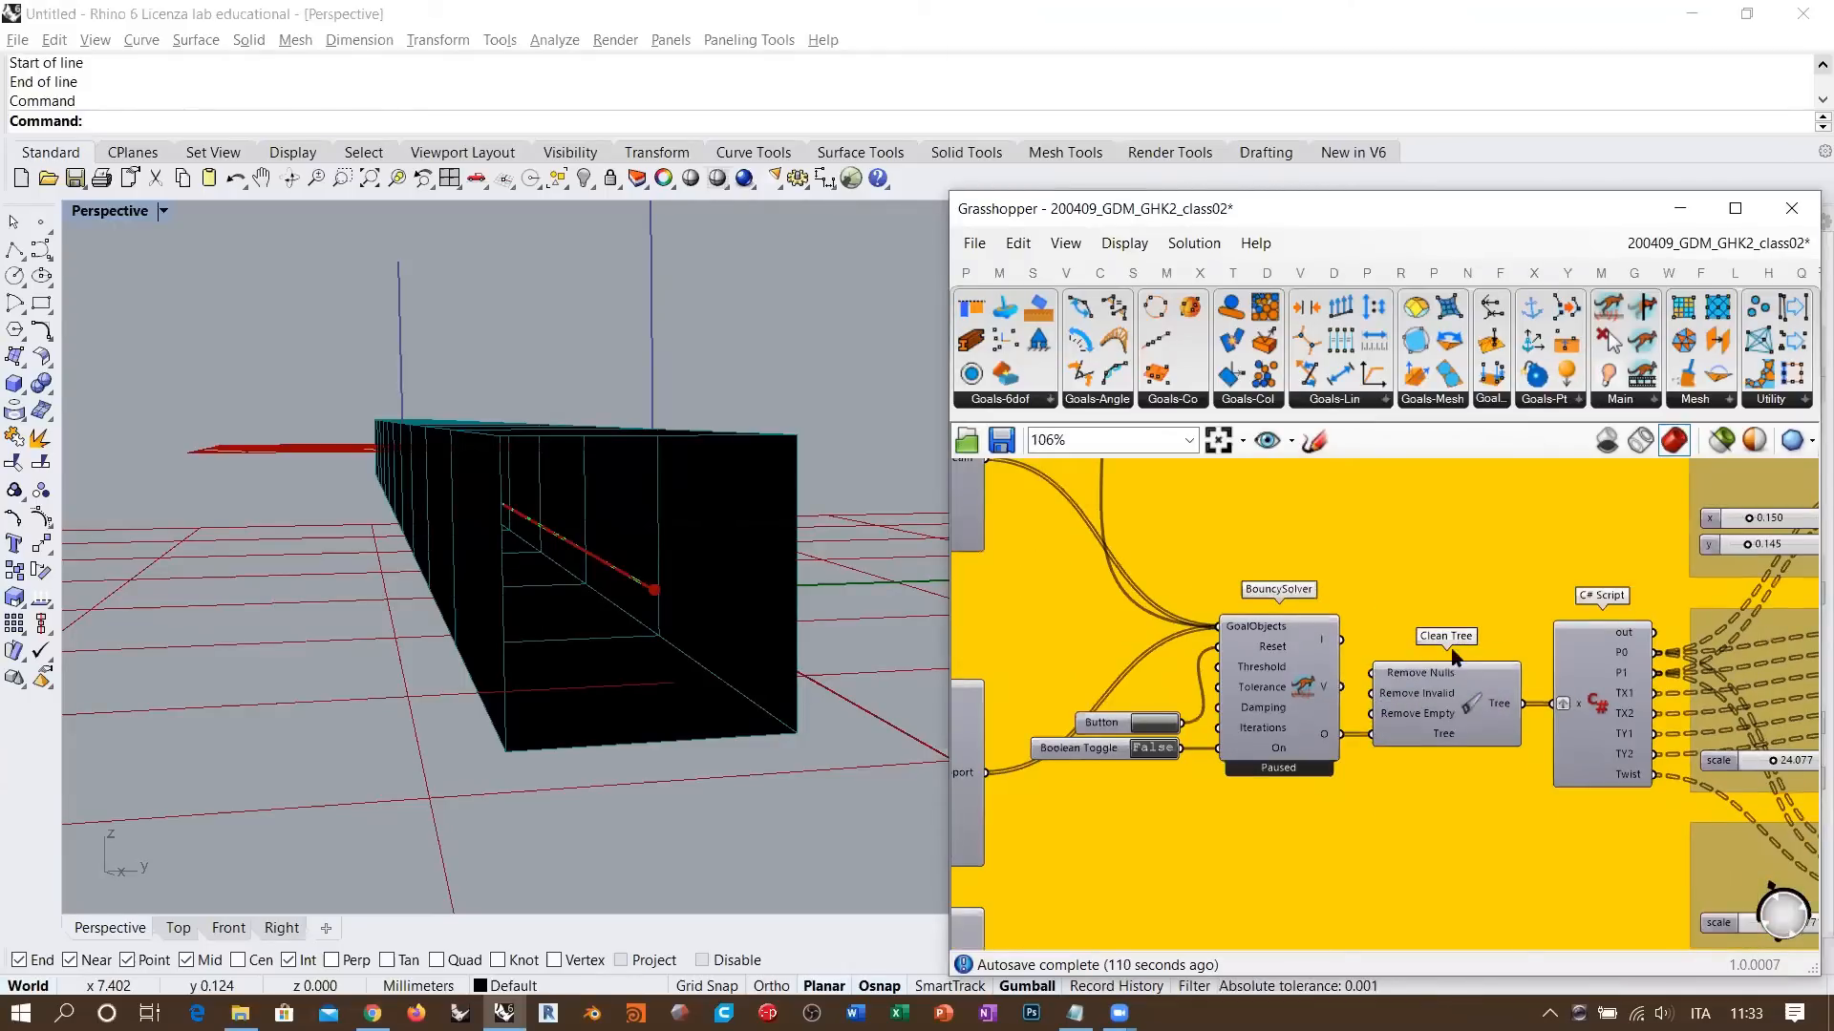
scroll(1151, 749, "up", 5)
right_click_drag(1150, 749, 1452, 657)
left_click(1452, 657)
right_click_drag(559, 540, 723, 605)
scroll(659, 564, "down", 6)
scroll(721, 606, "down", 5)
scroll(707, 599, "up", 3)
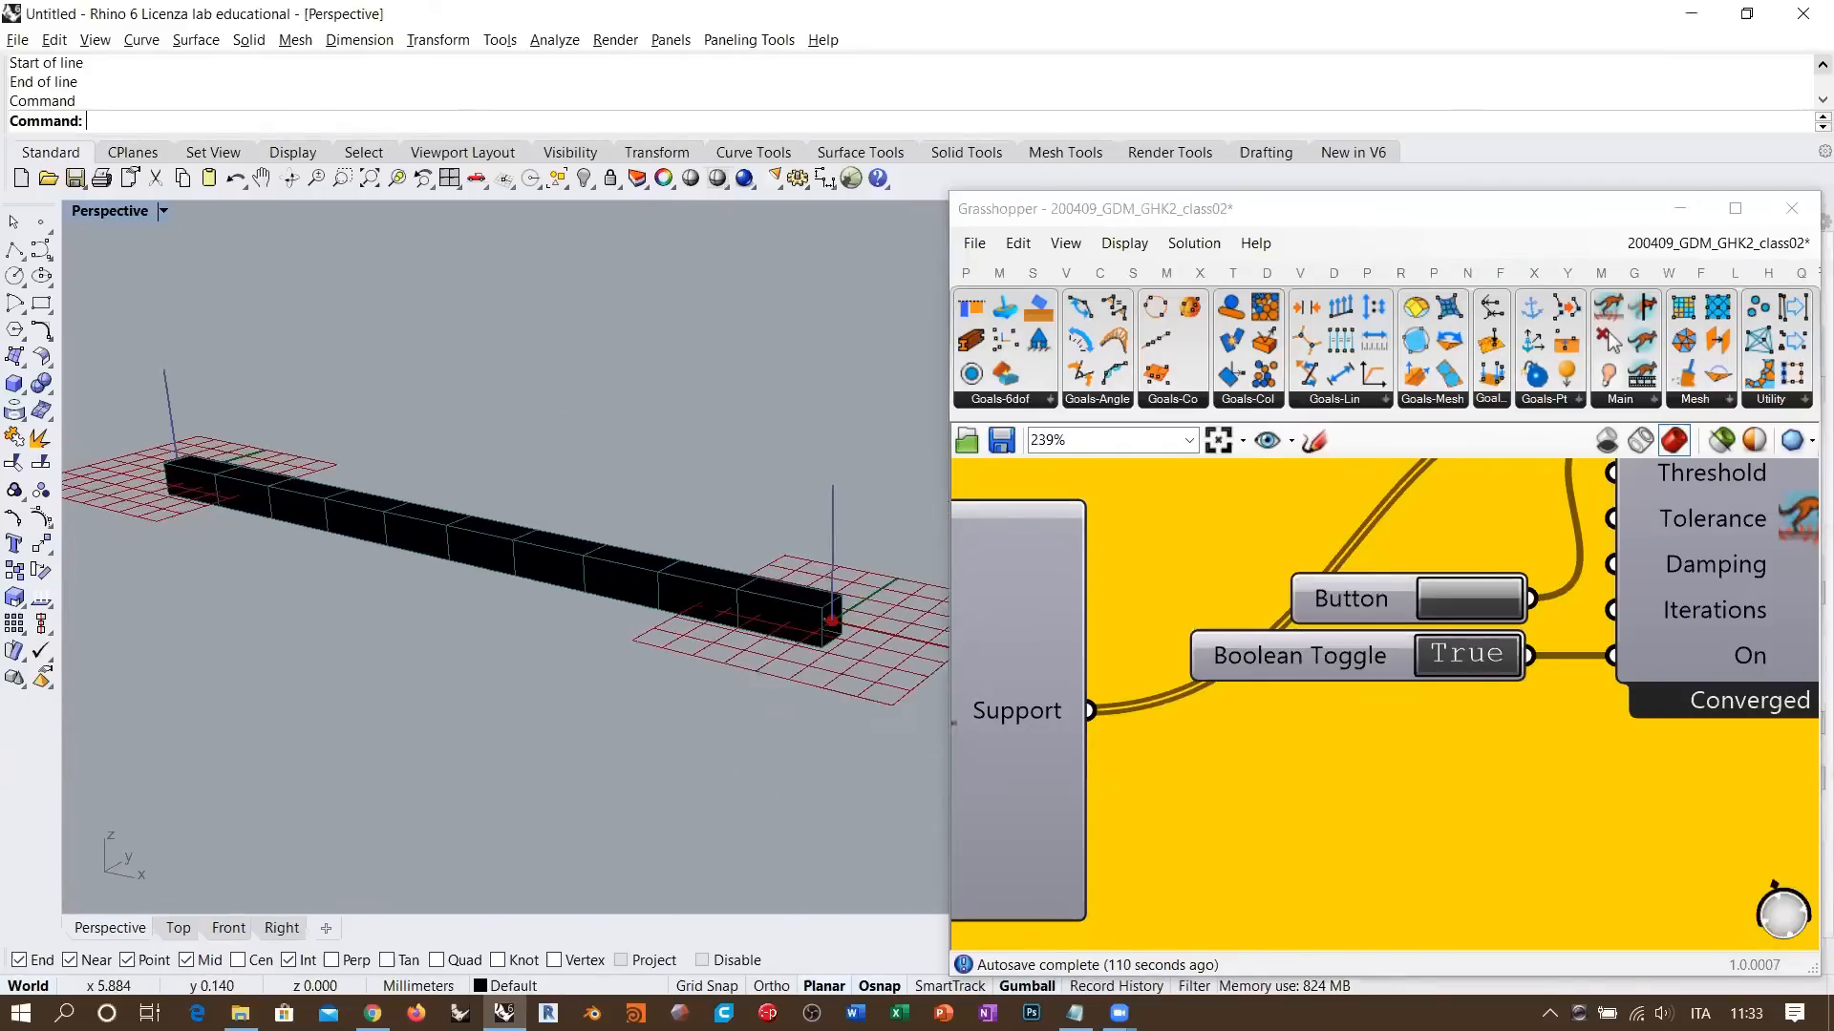
- Locate the Grab goal above the Beam component, and pull the beam in the viewport to bend it
scroll(1359, 751, "down", 3)
scroll(1460, 599, "down", 2)
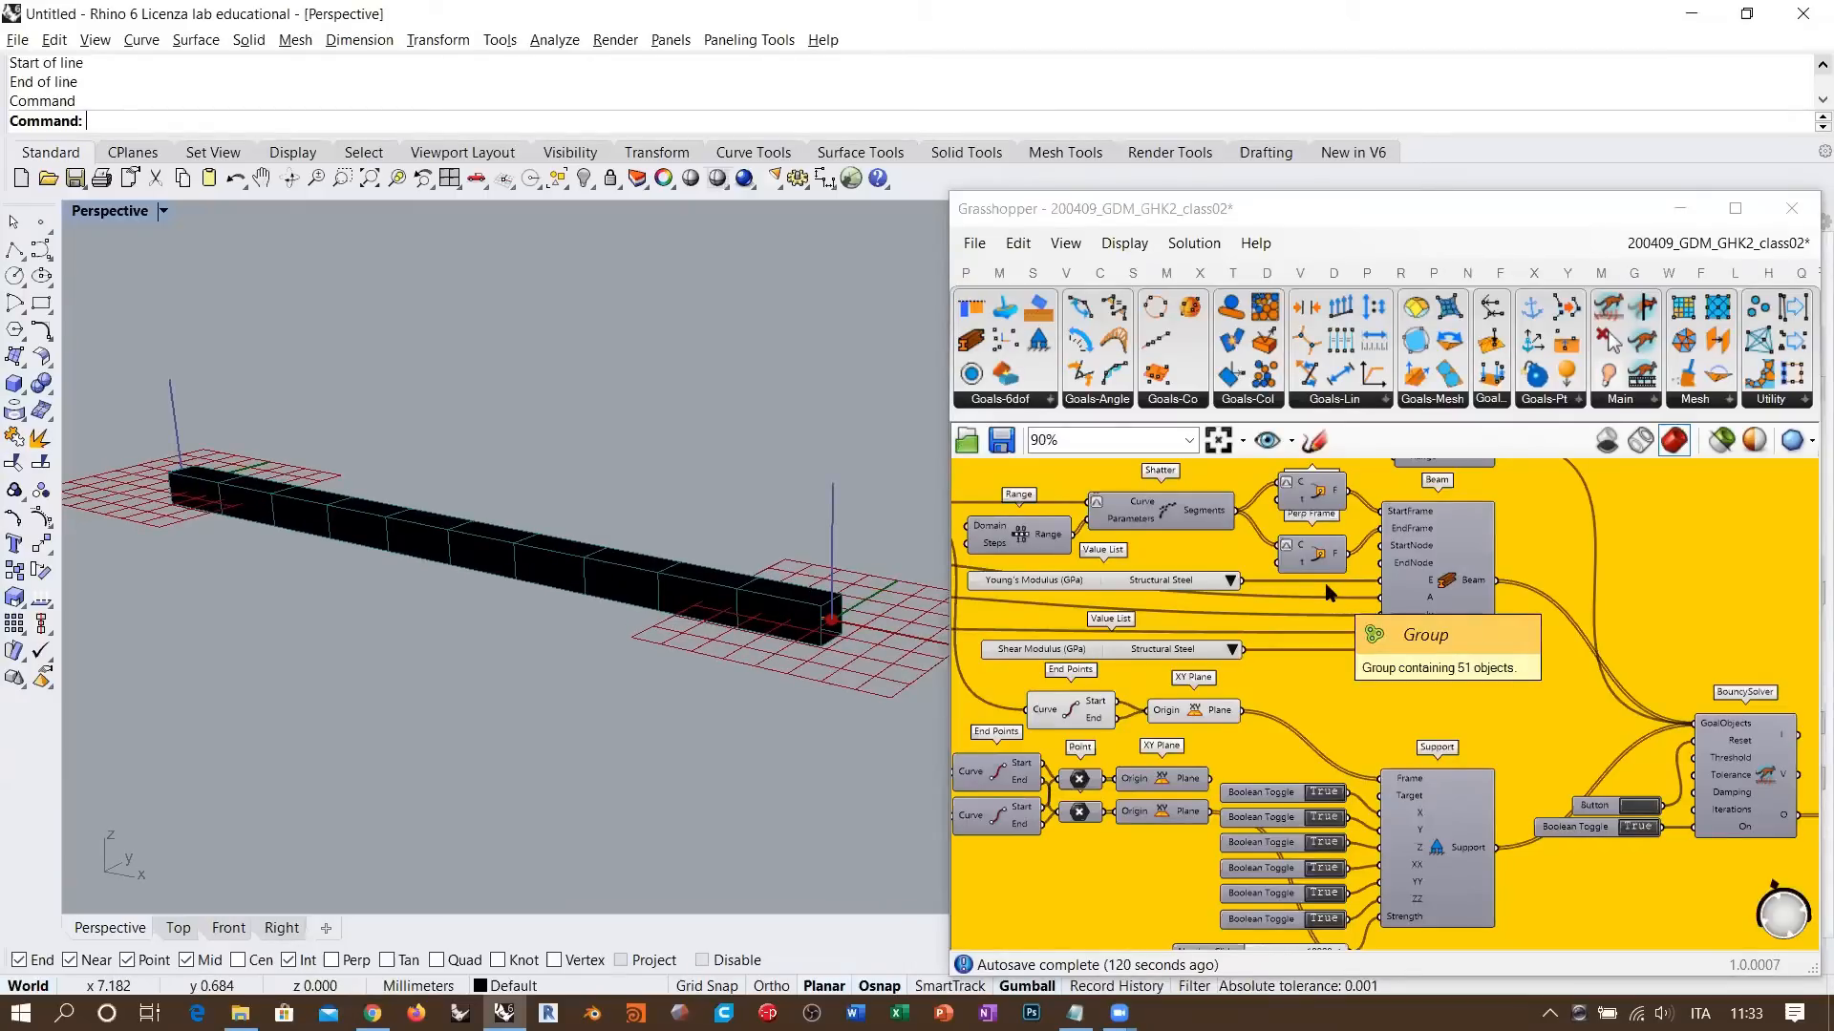
scroll(1364, 562, "up", 5)
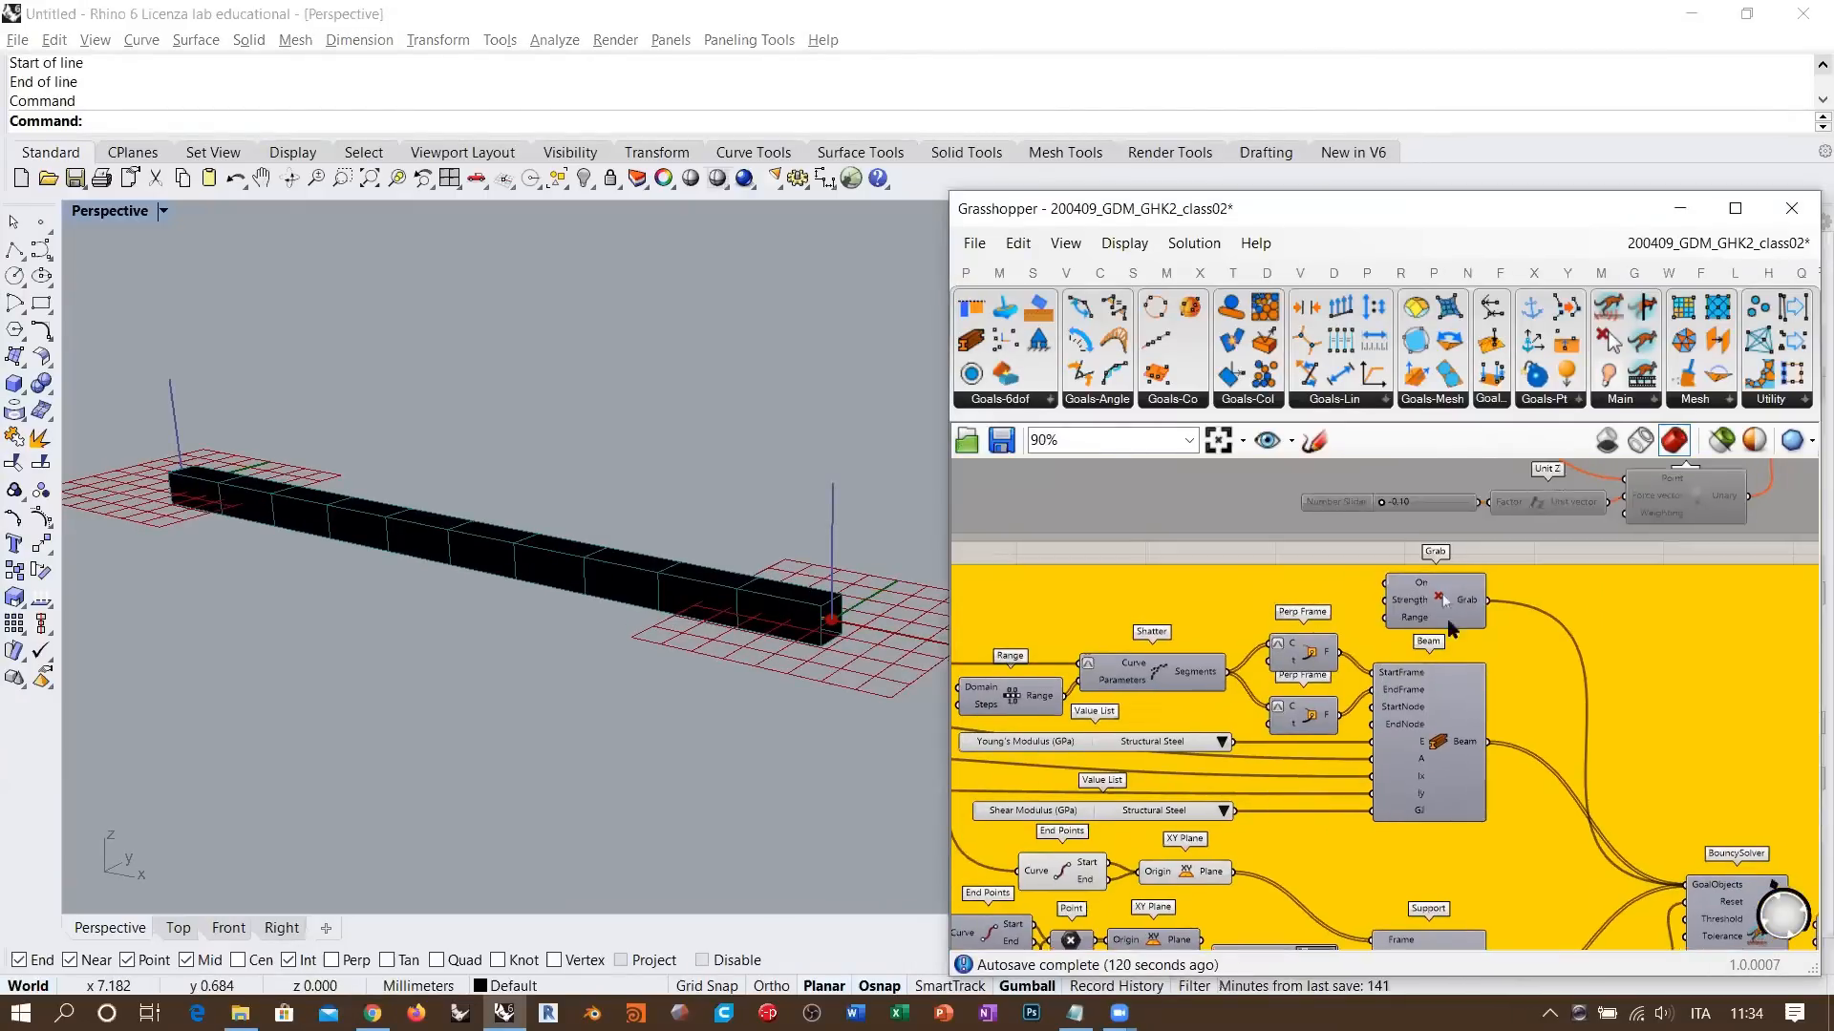
right_click_drag(1486, 592, 1476, 666)
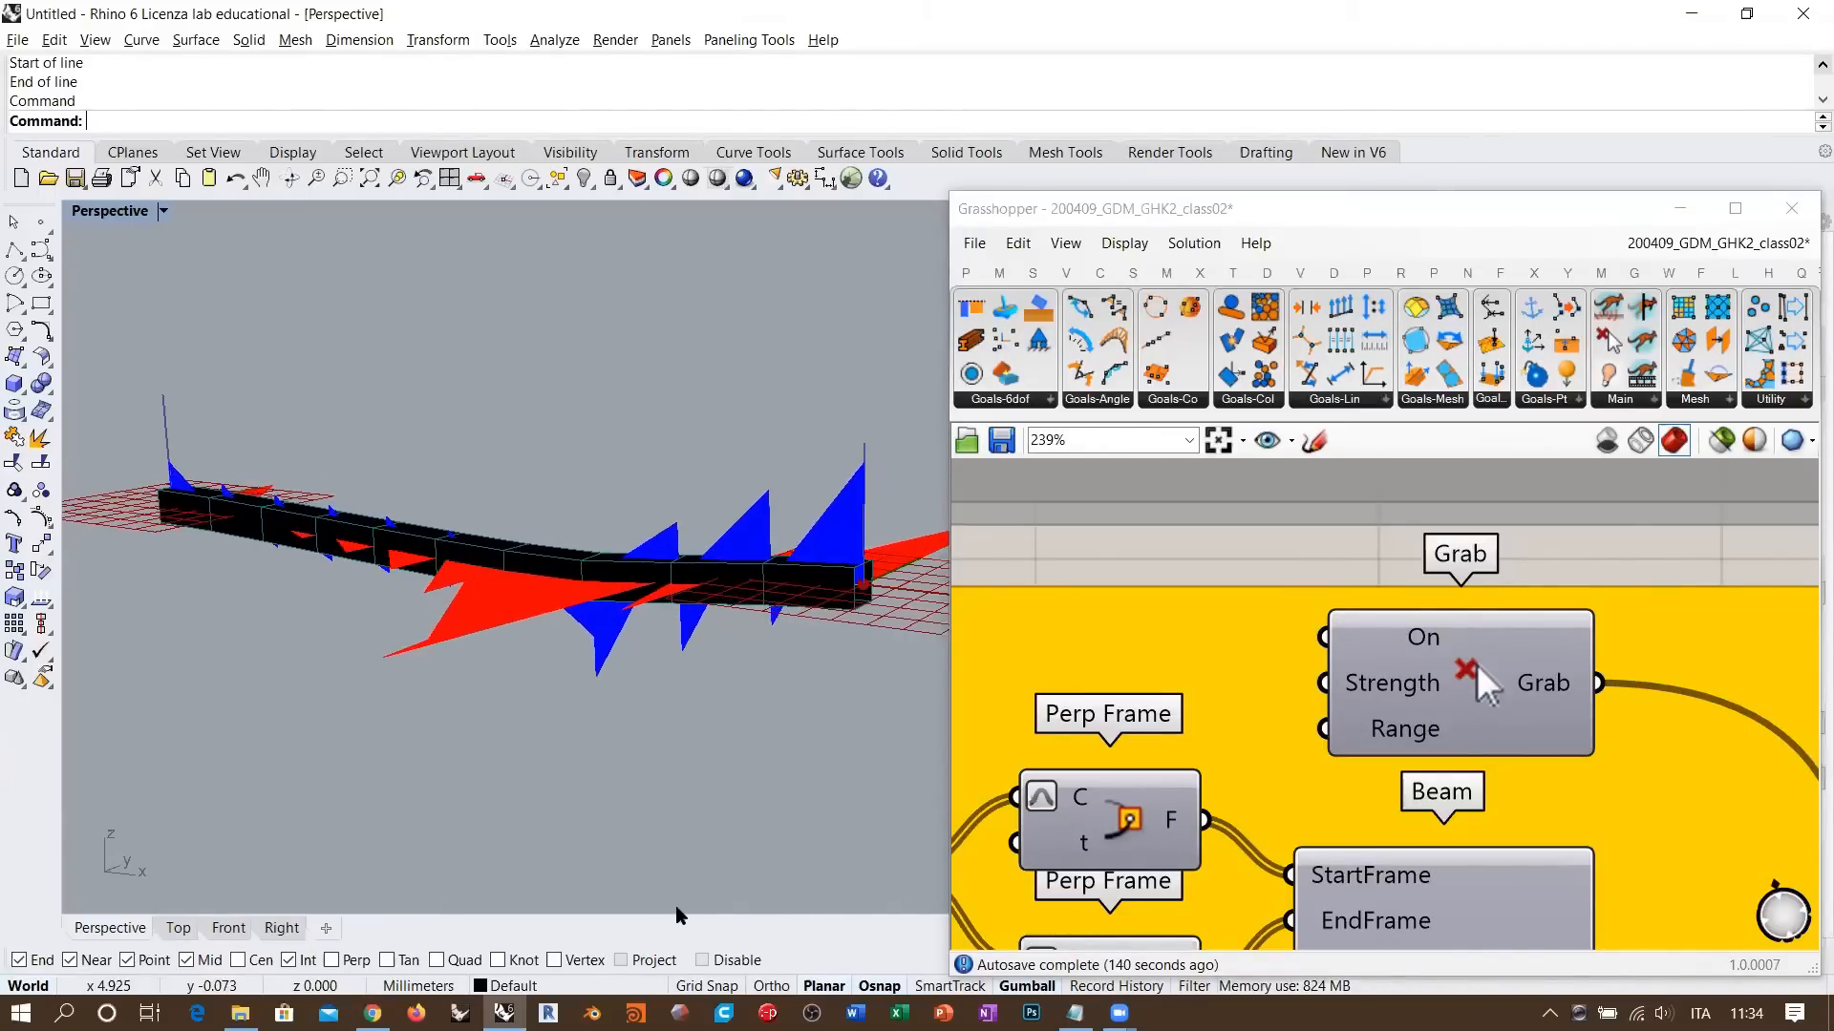
- Inspect the bent beam and its coloured moment diagrams from several angles and up close
right_click_drag(680, 718, 622, 612)
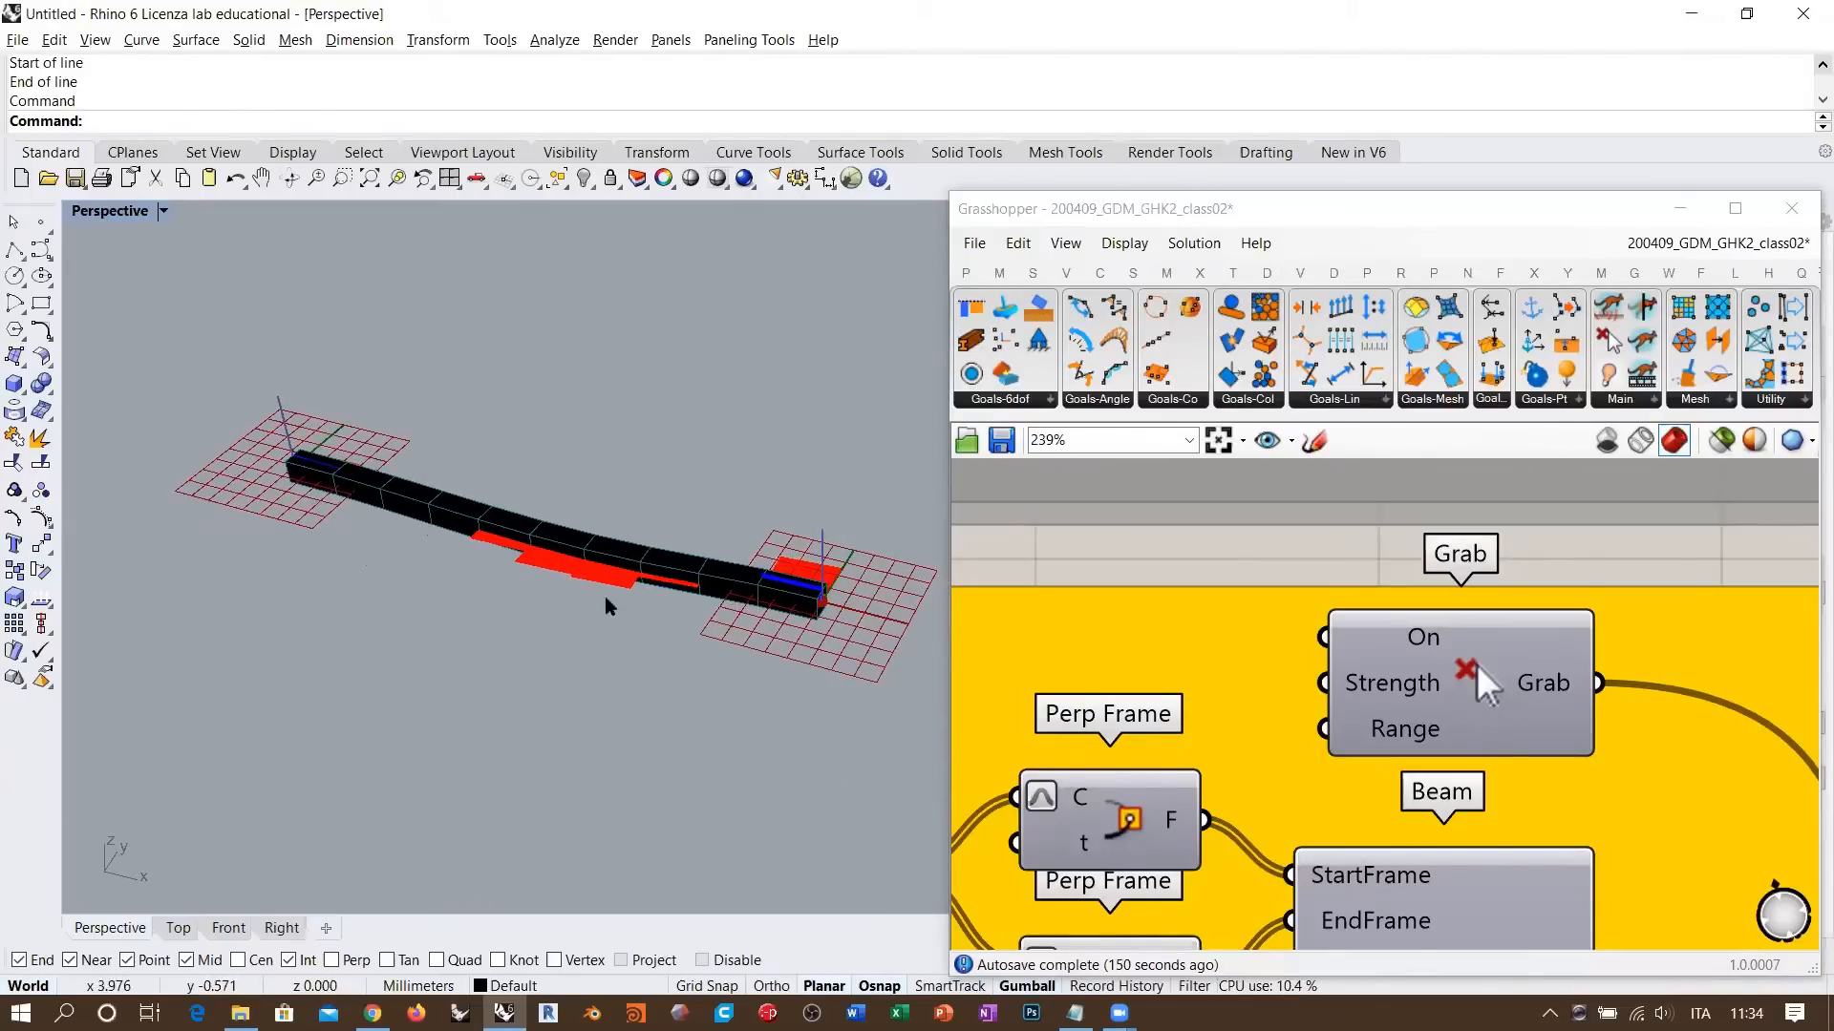
scroll(622, 612, "up", 5)
right_click_drag(444, 589, 616, 607)
scroll(618, 611, "down", 7)
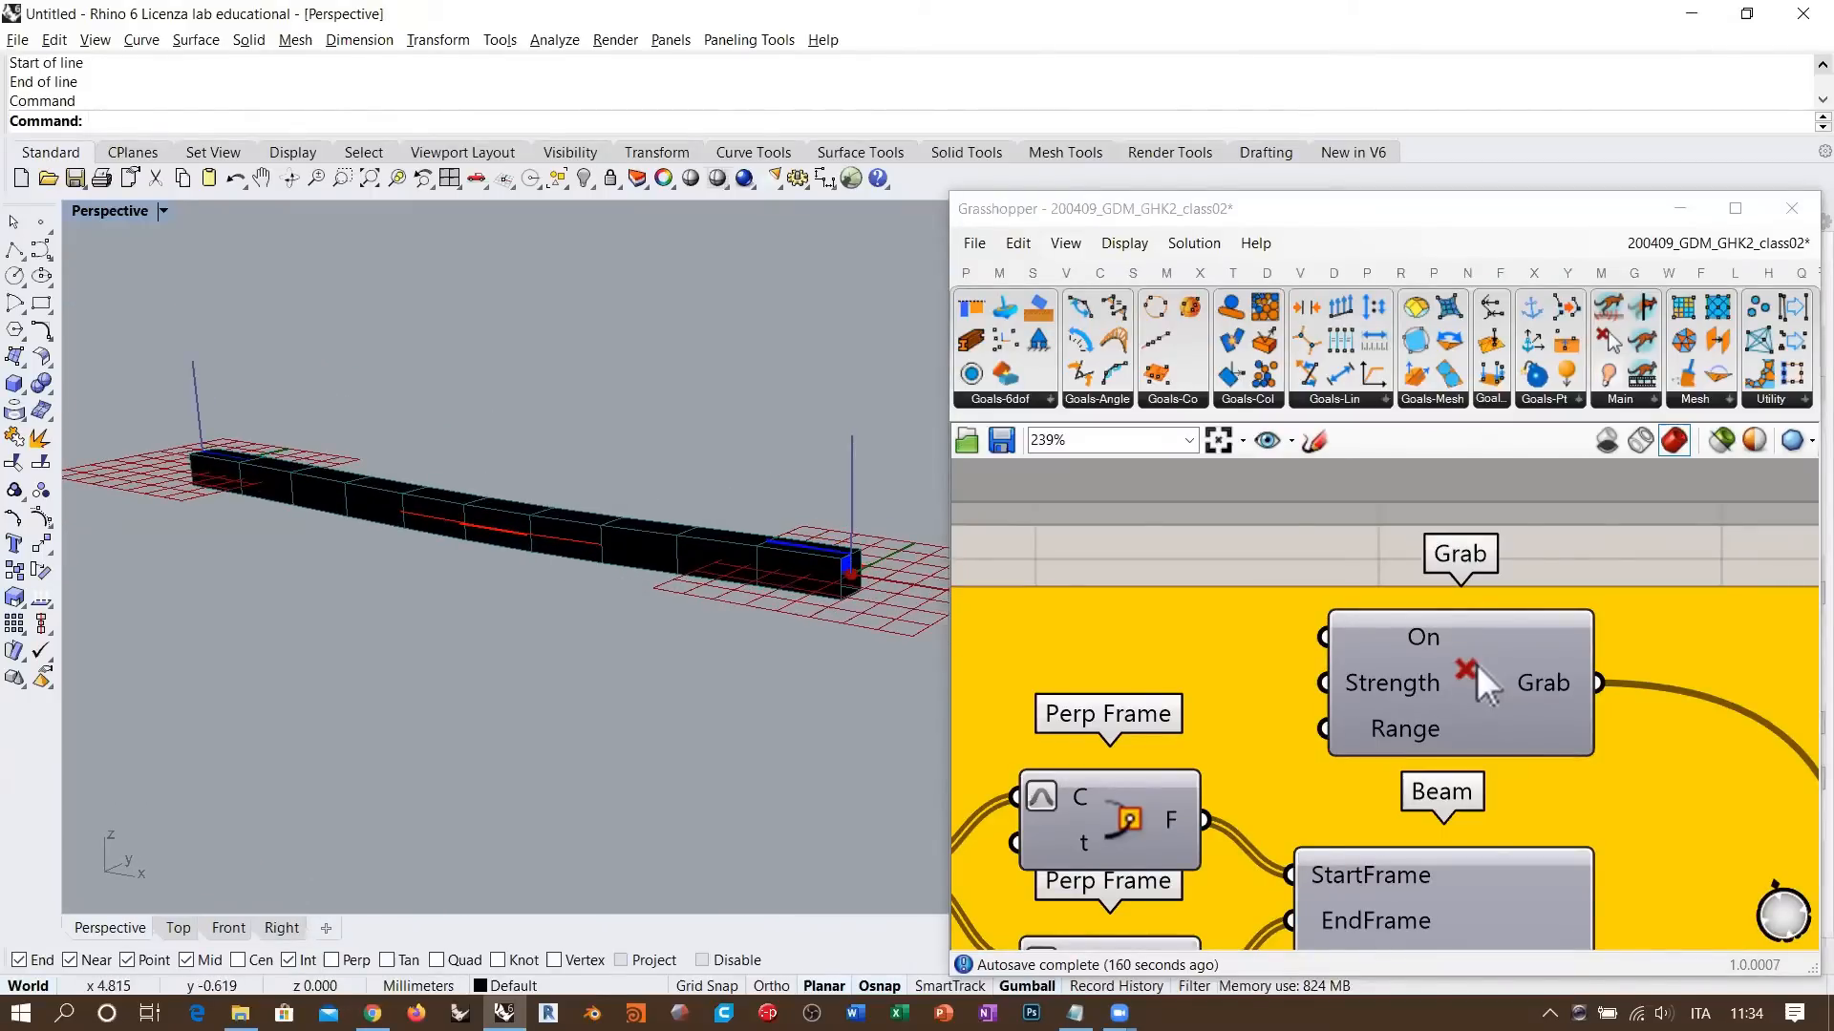
- Check the values behind Structural Steel in the Young's Modulus and Shear Modulus value lists
scroll(1476, 663, "down", 4)
scroll(1456, 650, "up", 2)
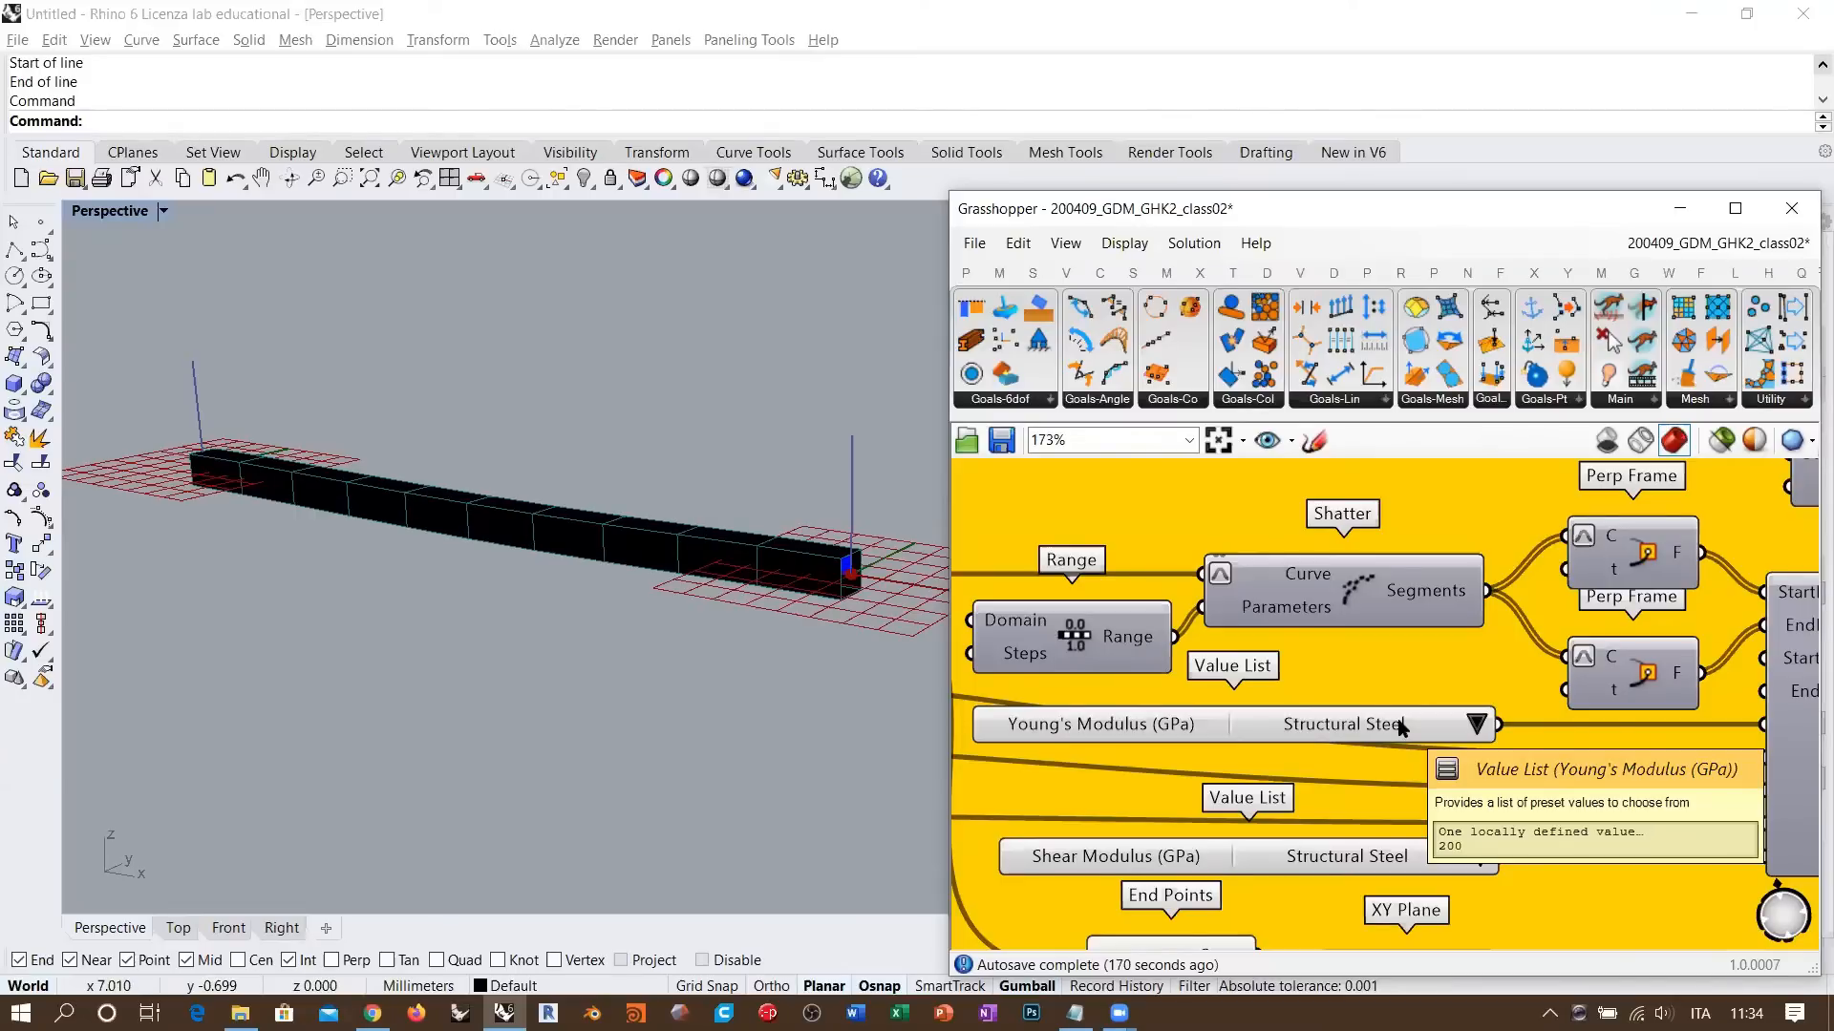
right_click_drag(1373, 794, 1354, 715)
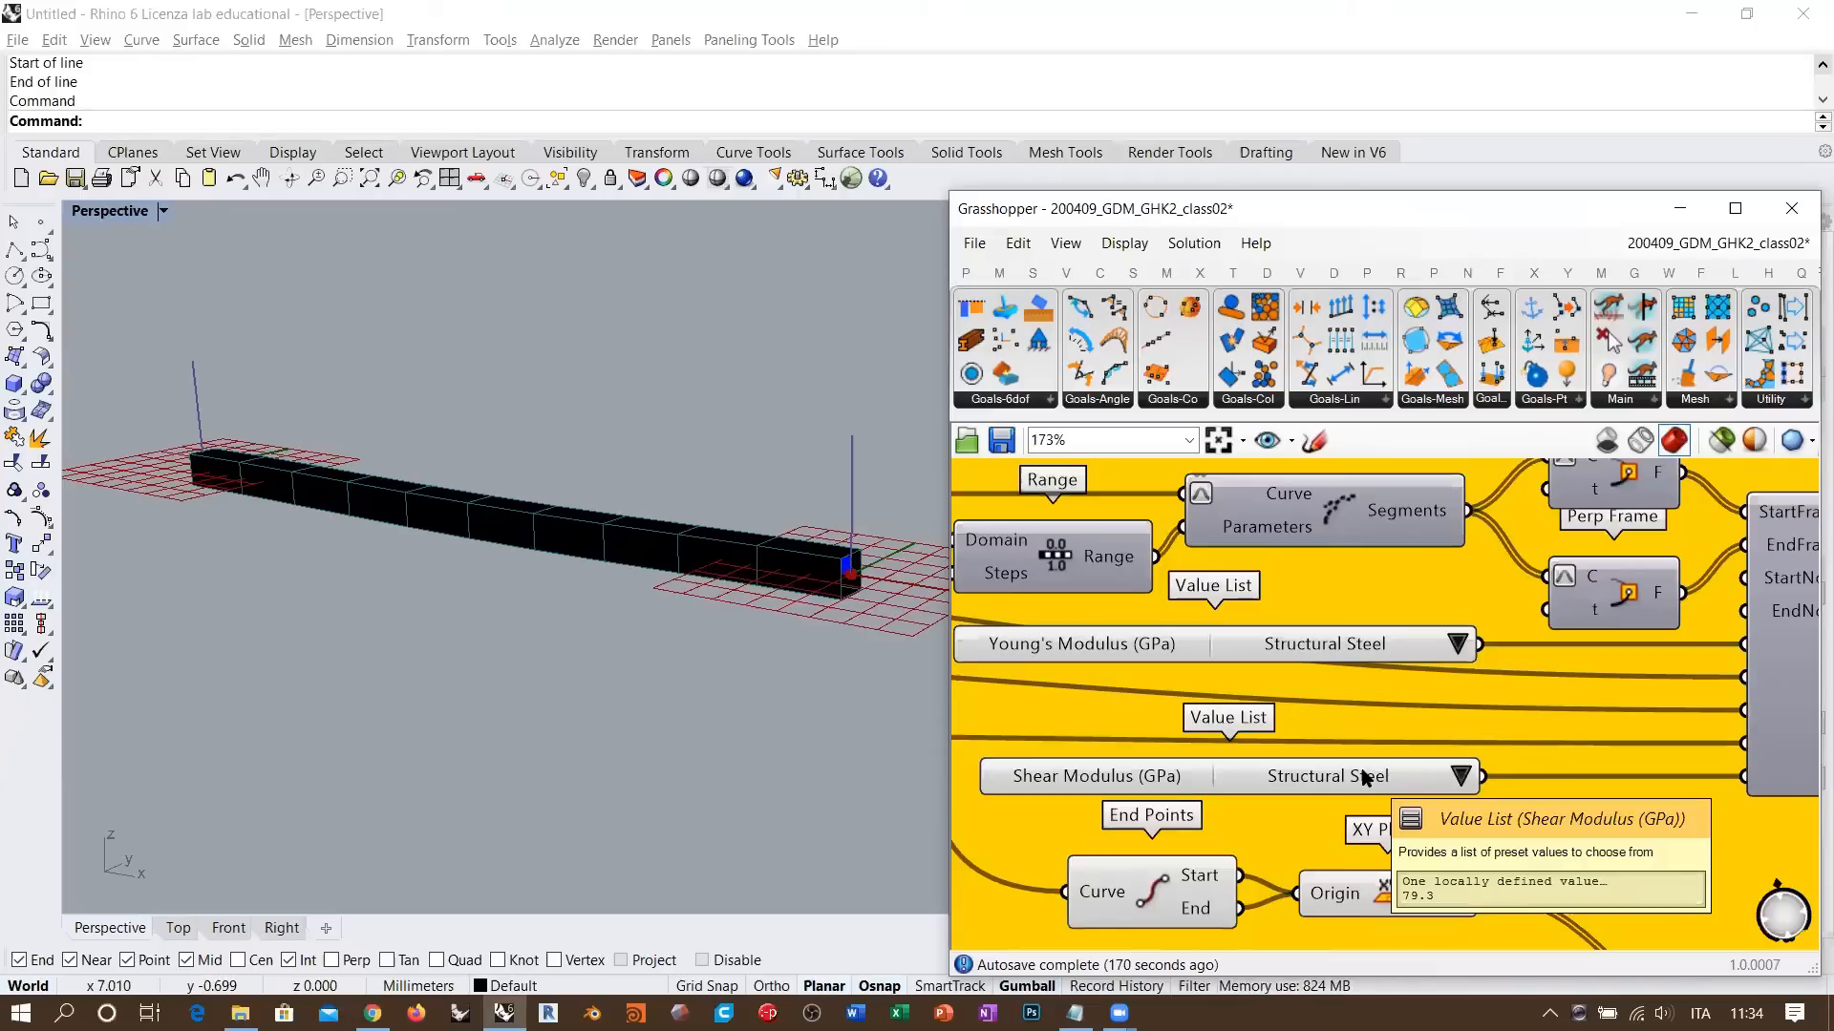
scroll(1531, 717, "down", 3)
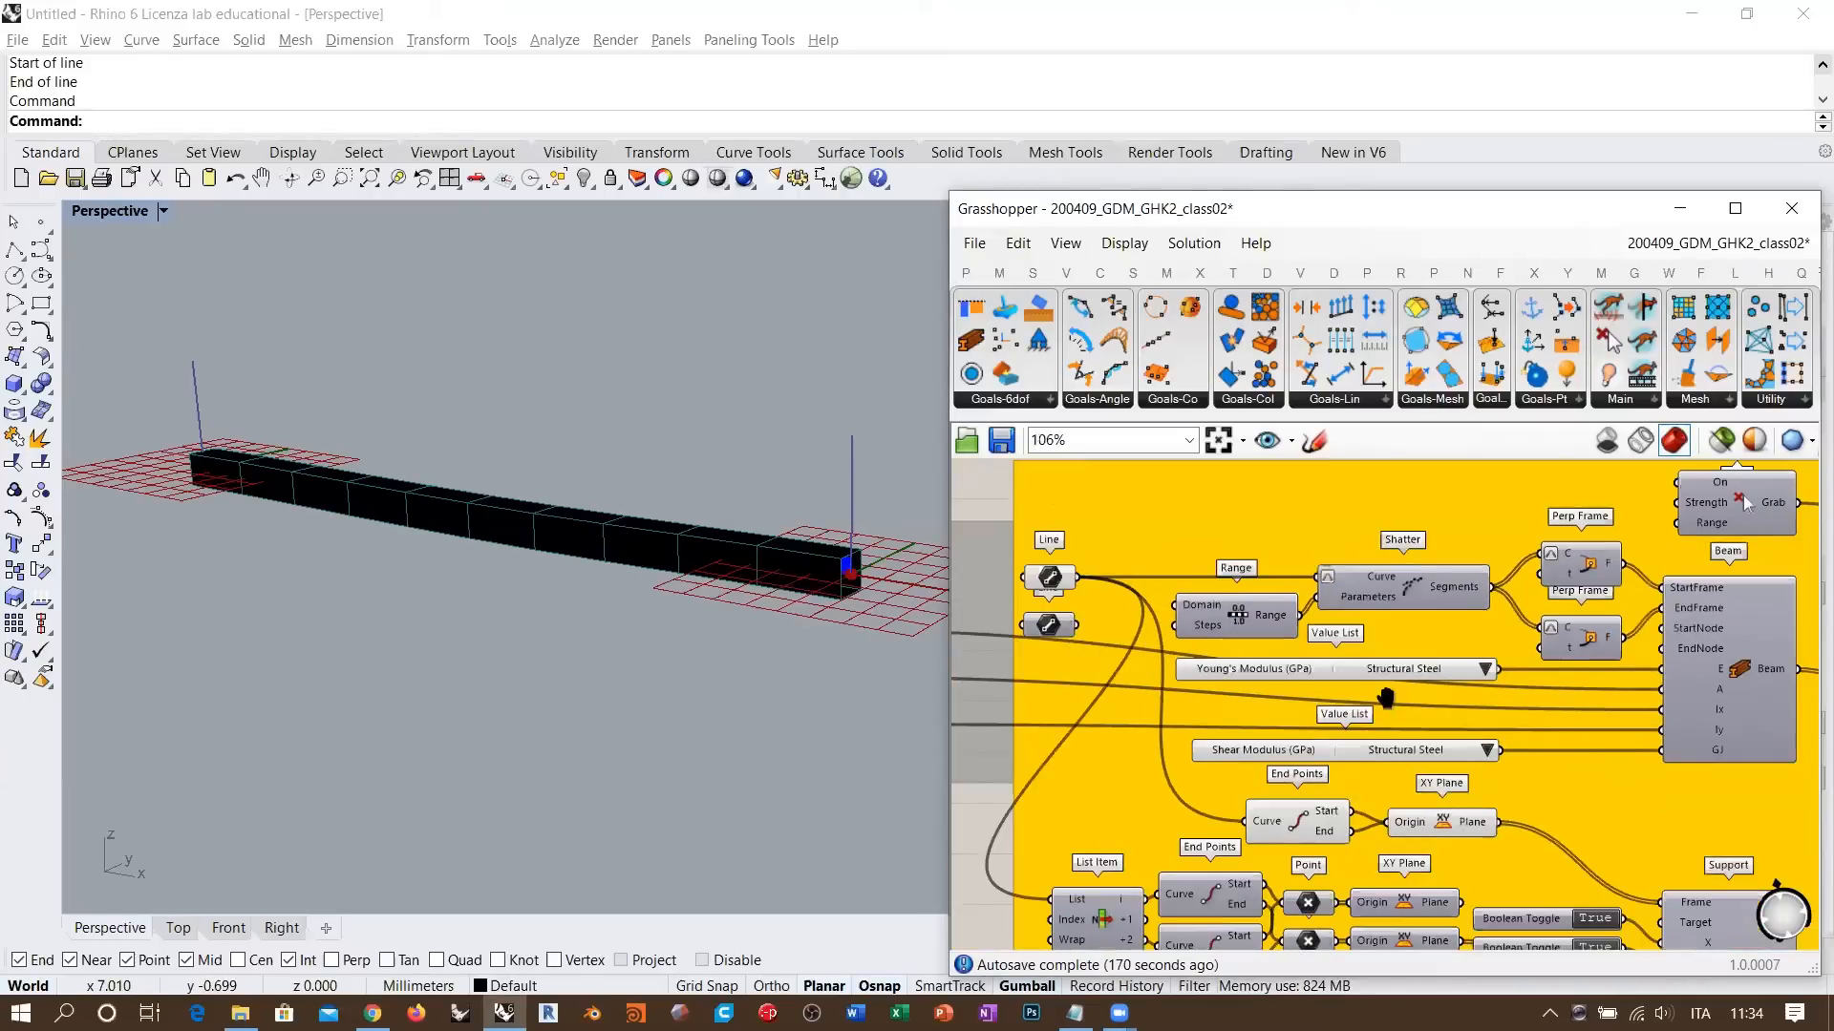
- Review the complete beam definition with its section property inputs, and view the beam obliquely from above its end support
scroll(1453, 724, "down", 1)
scroll(1505, 653, "down", 4)
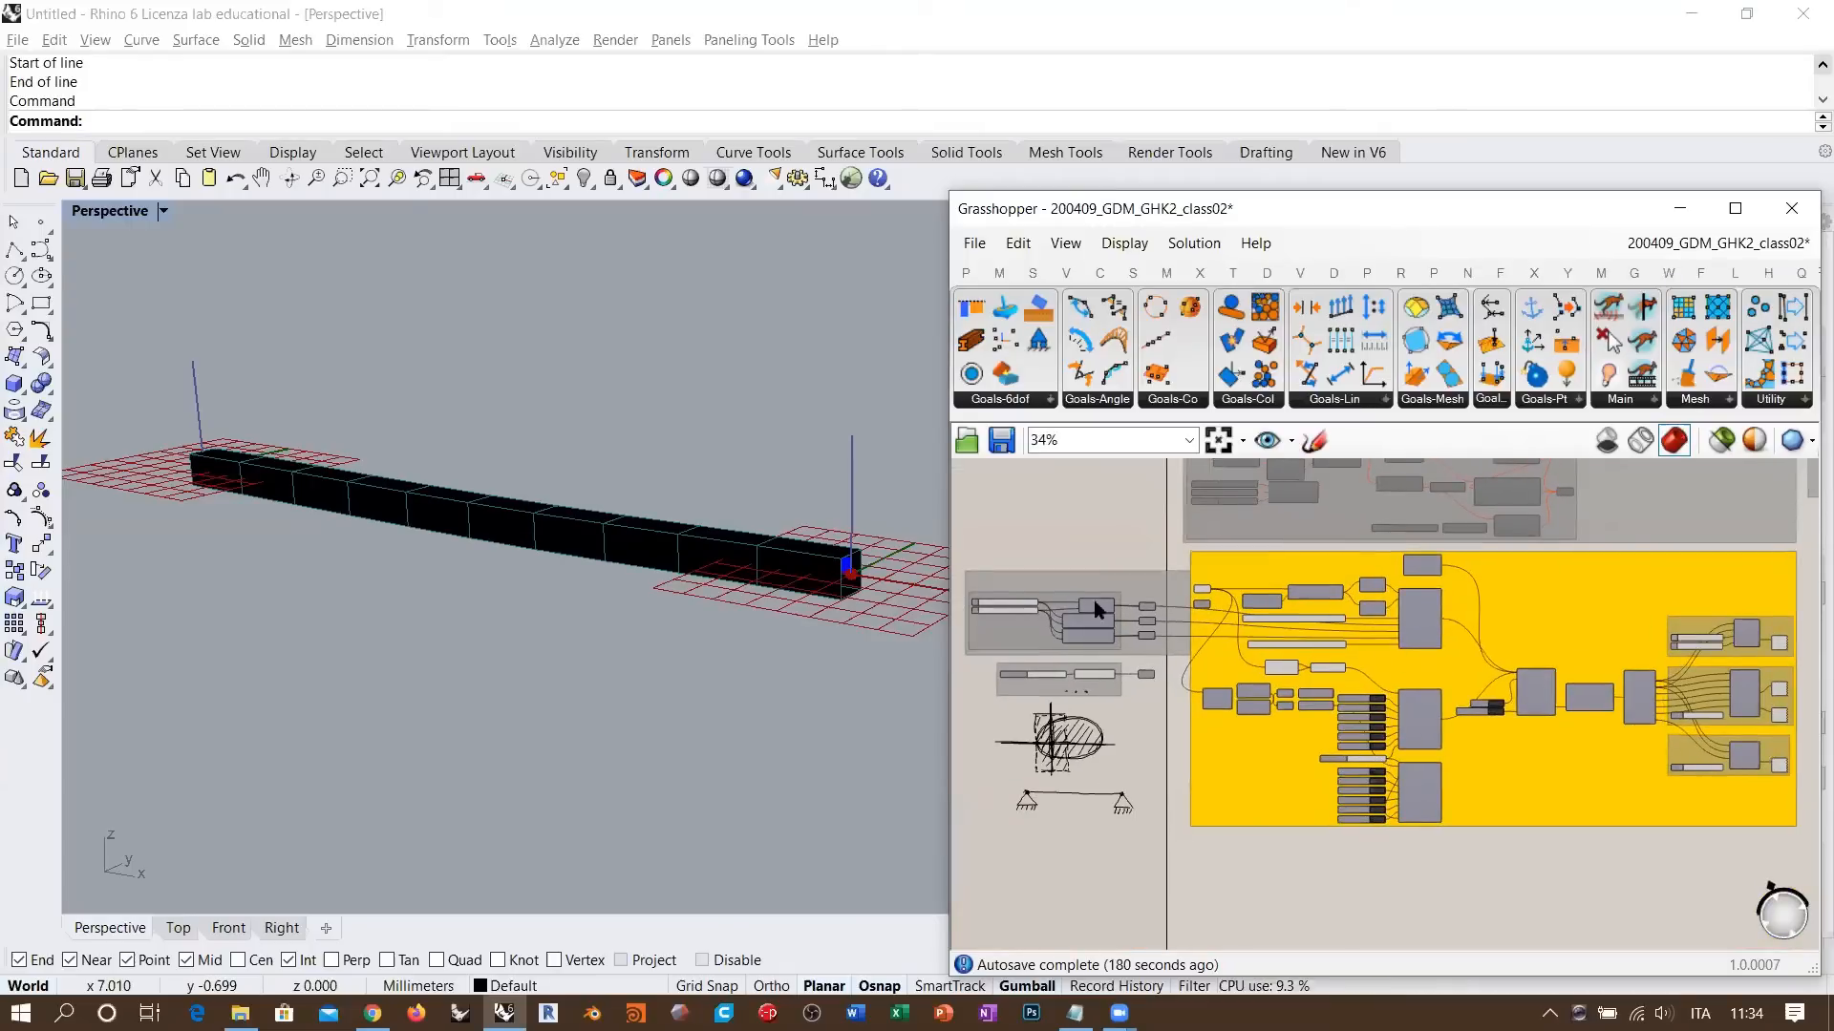
right_click_drag(725, 593, 665, 652)
scroll(590, 656, "up", 2)
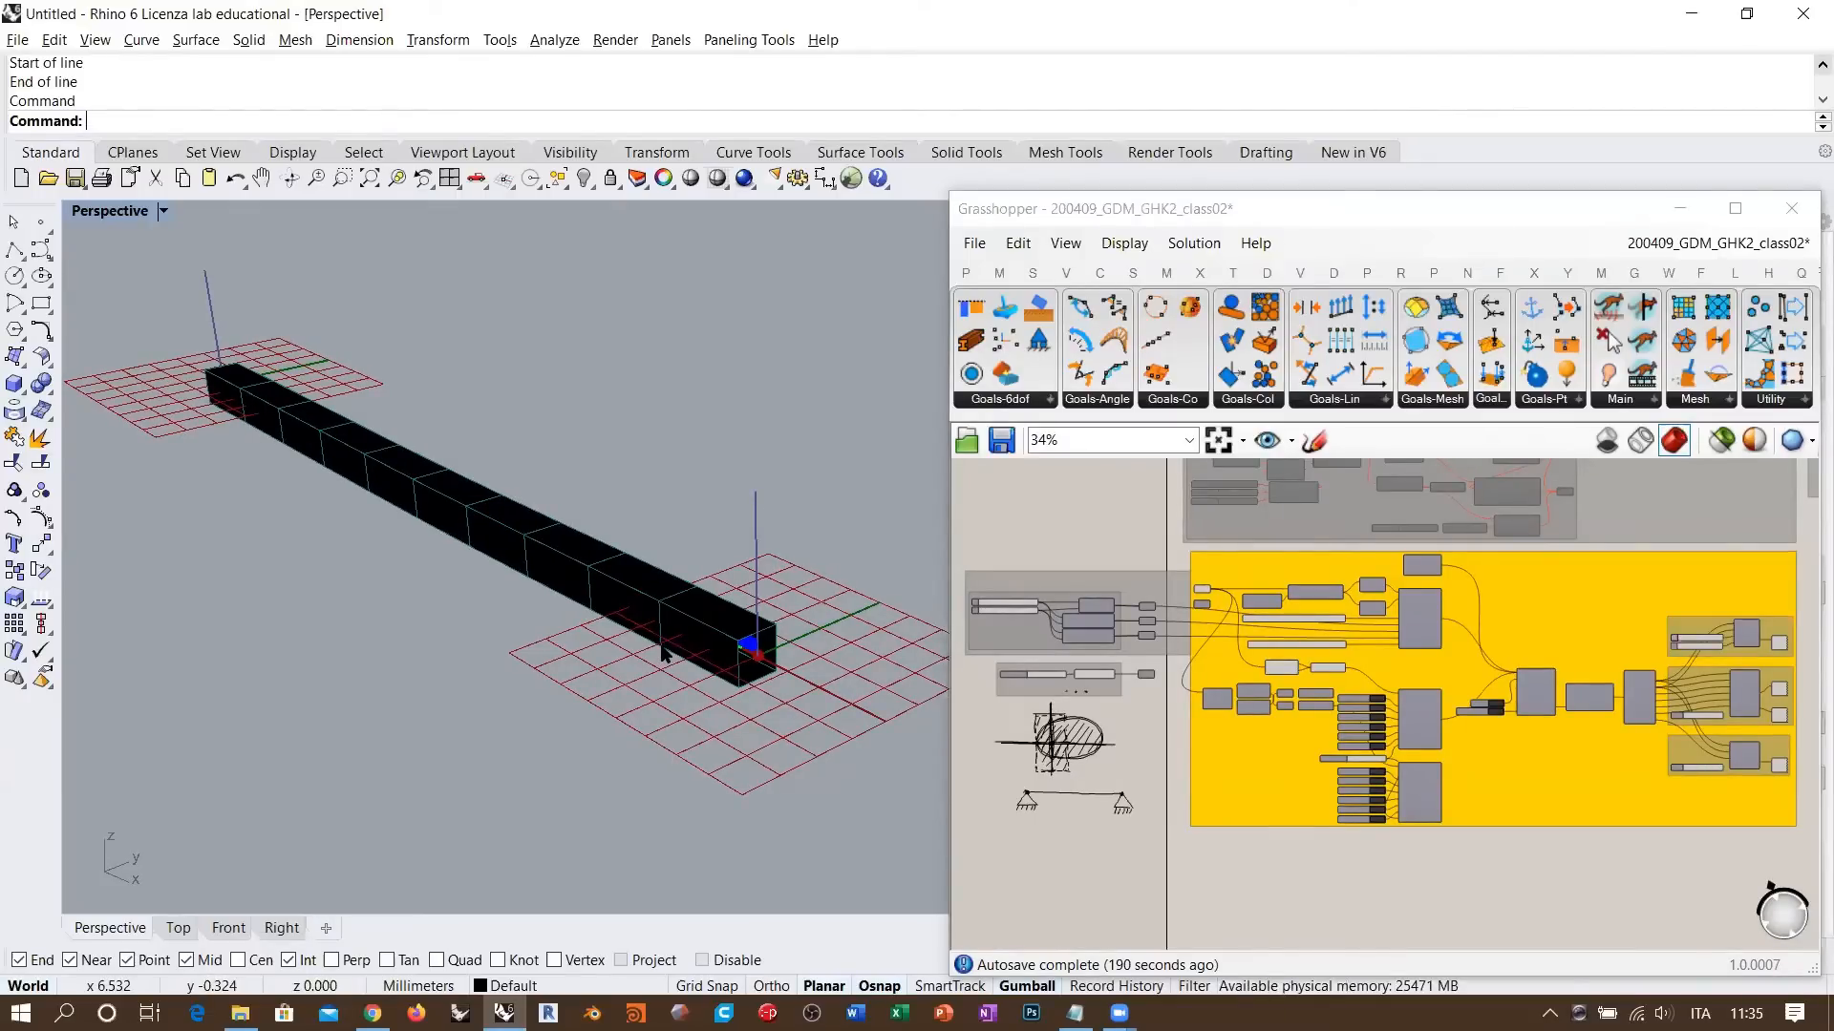
mouse_move(675, 649)
right_mouse_down()
mouse_move(659, 590)
mouse_move(666, 645)
right_mouse_up()
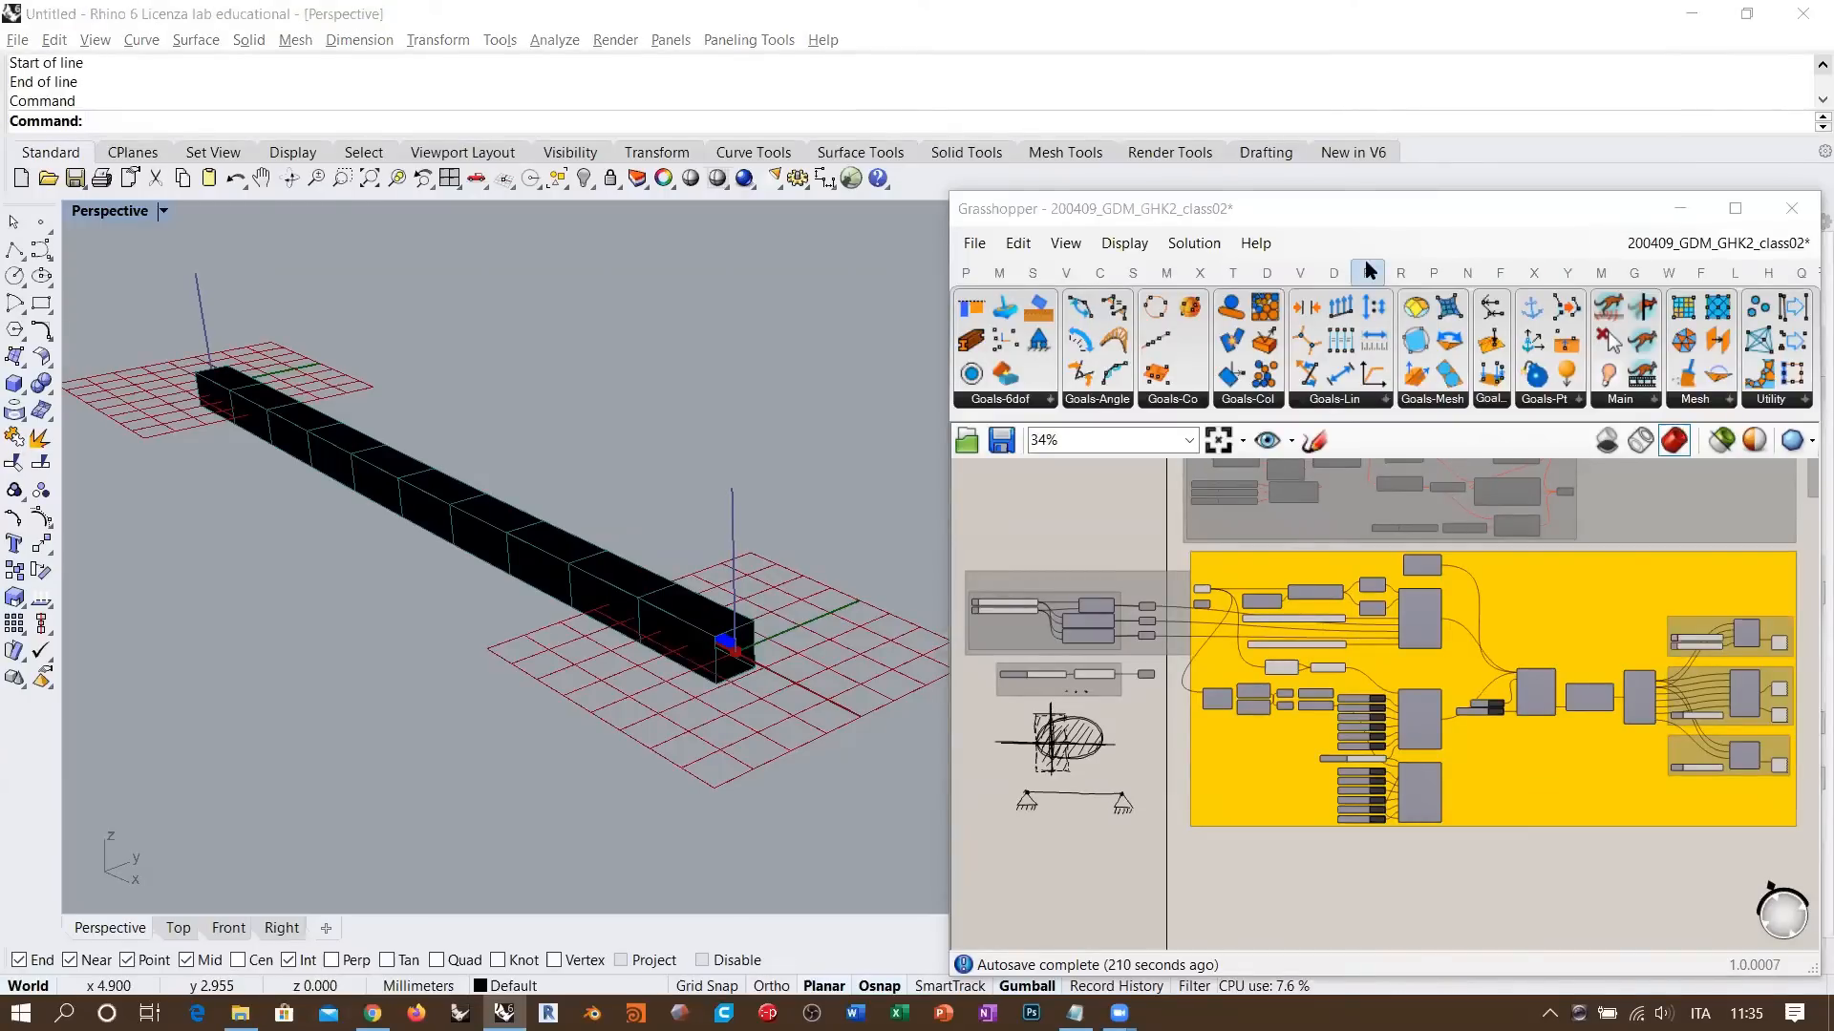
- Maximize the Grasshopper window and examine the x and y sliders feeding the C# Script that builds the beam preview mesh
right_click(1291, 609)
left_click(1385, 216)
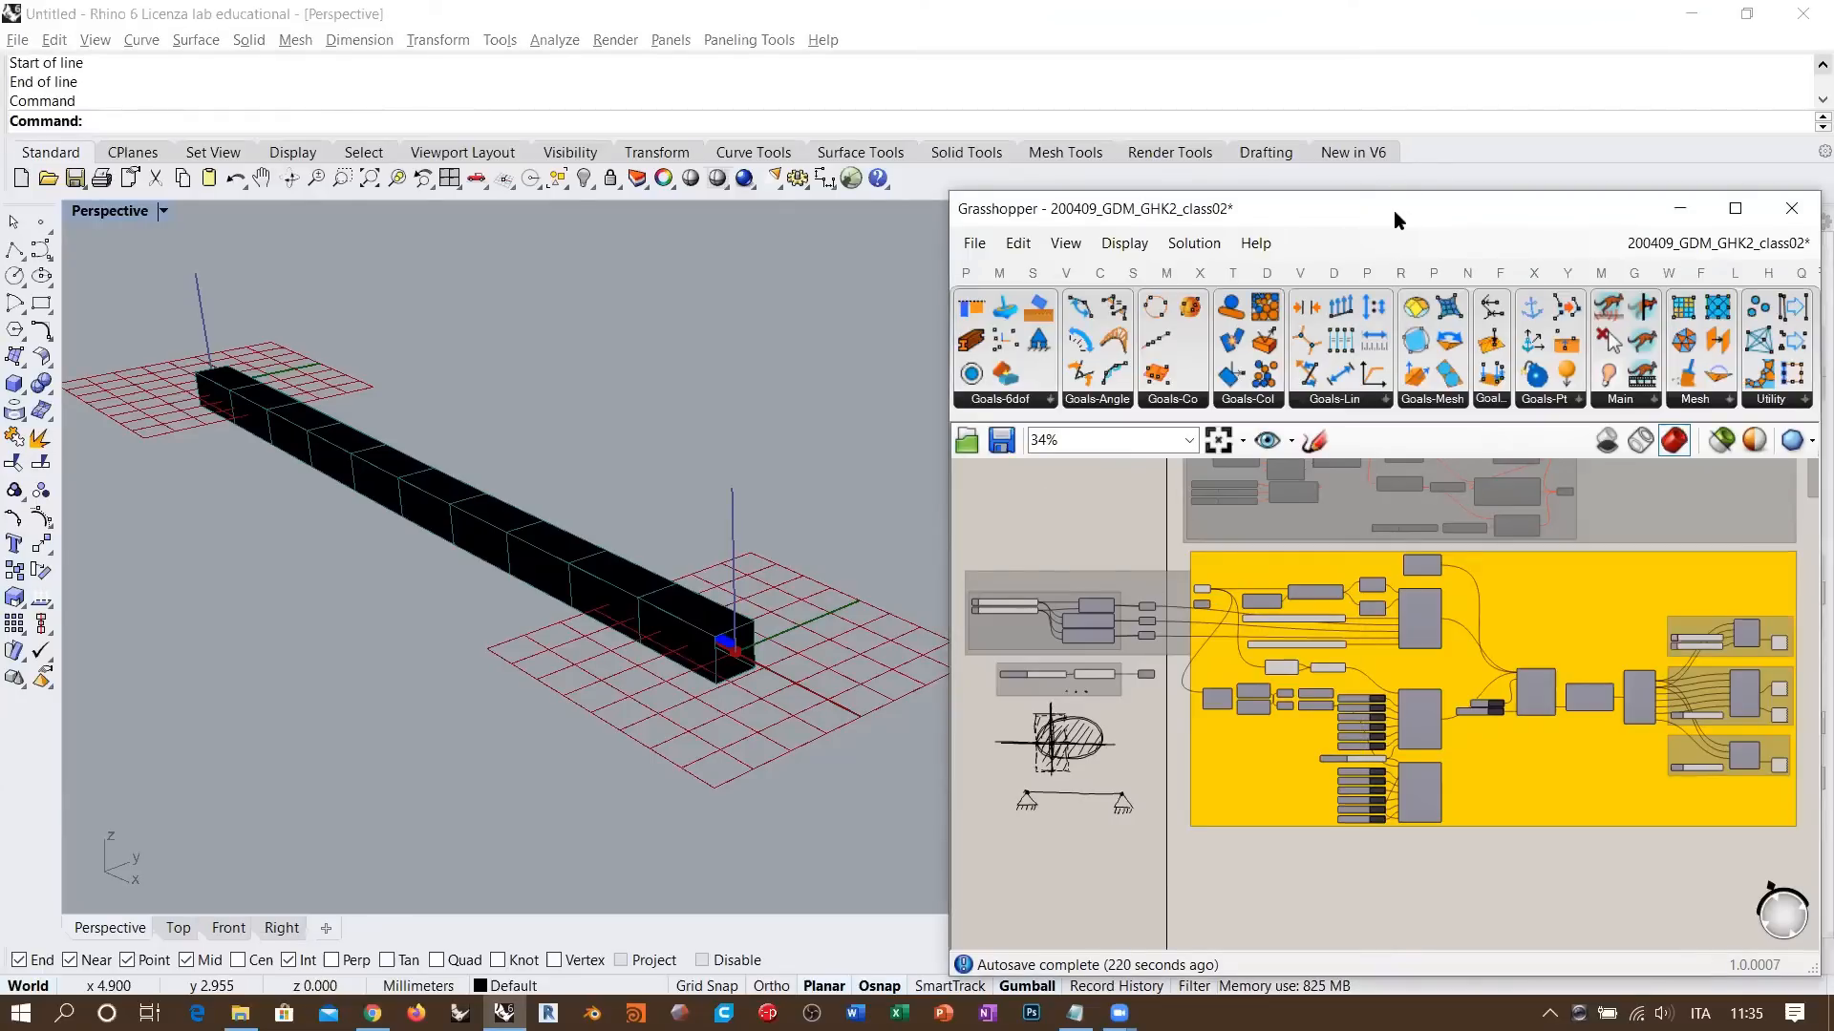
left_click_drag(1394, 219, 894, 160)
left_click(1243, 158)
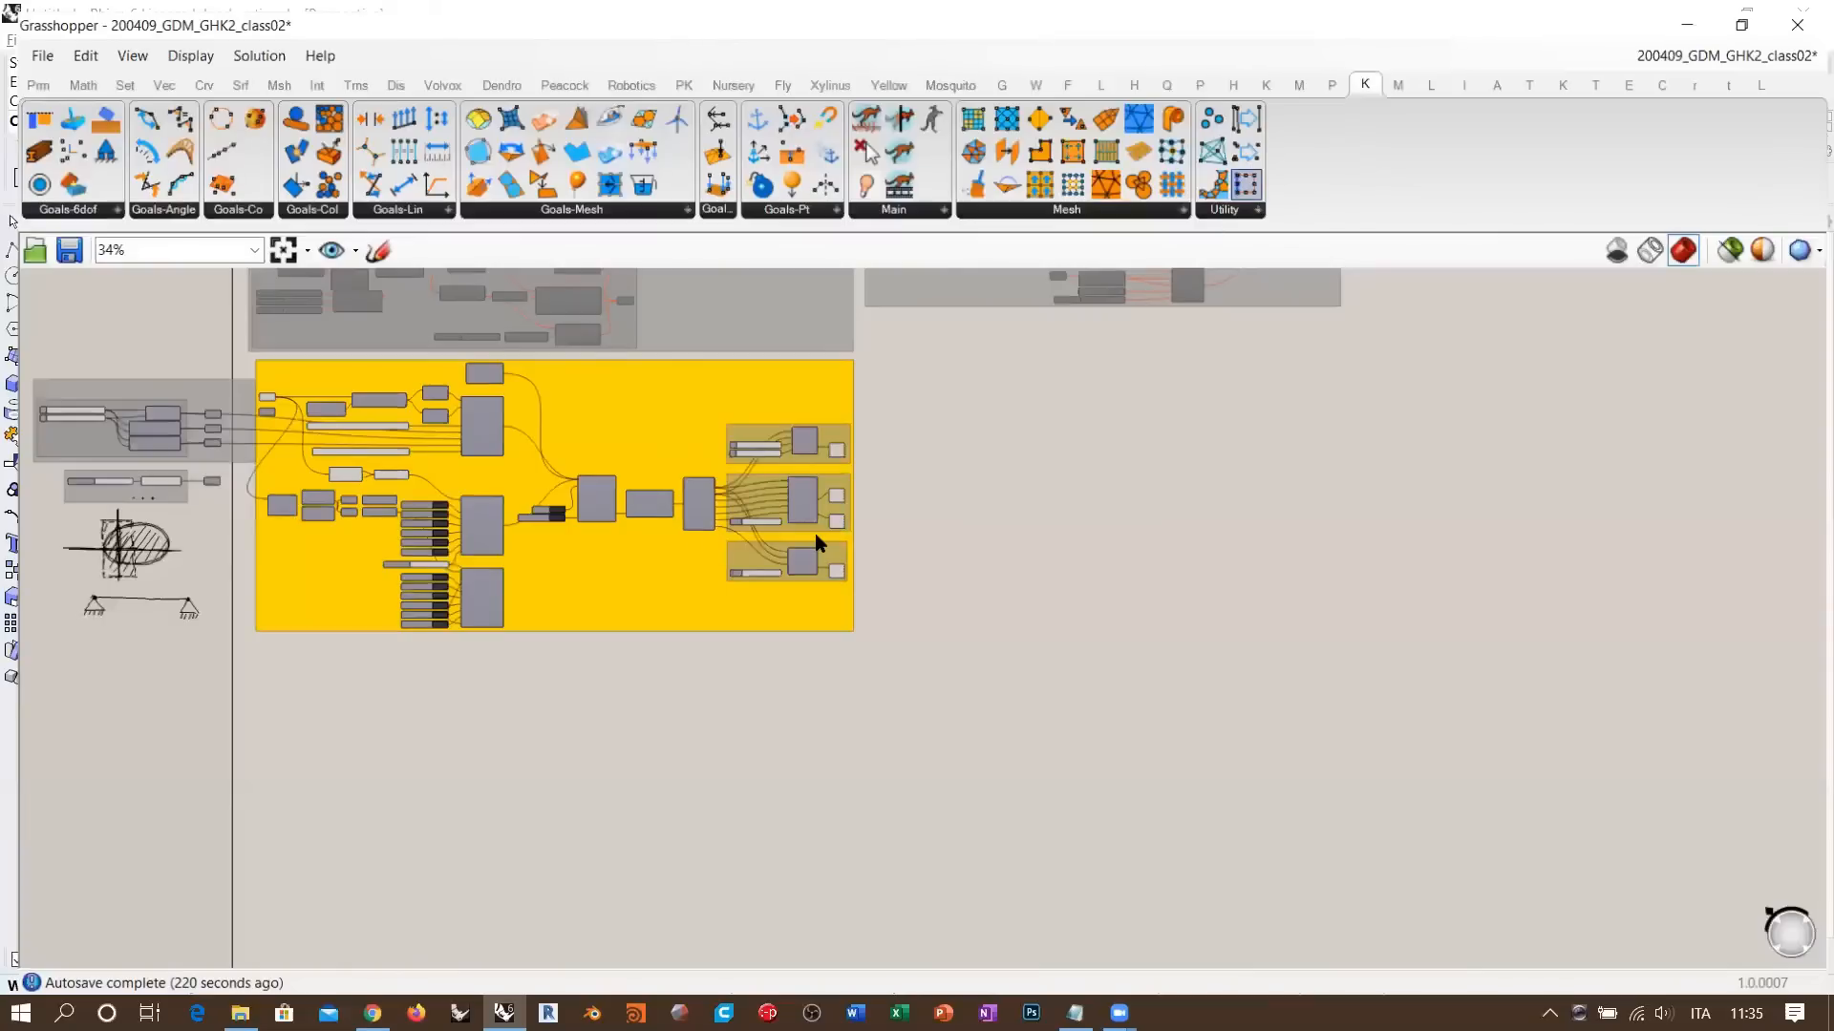
scroll(816, 544, "up", 7)
scroll(1022, 449, "up", 3)
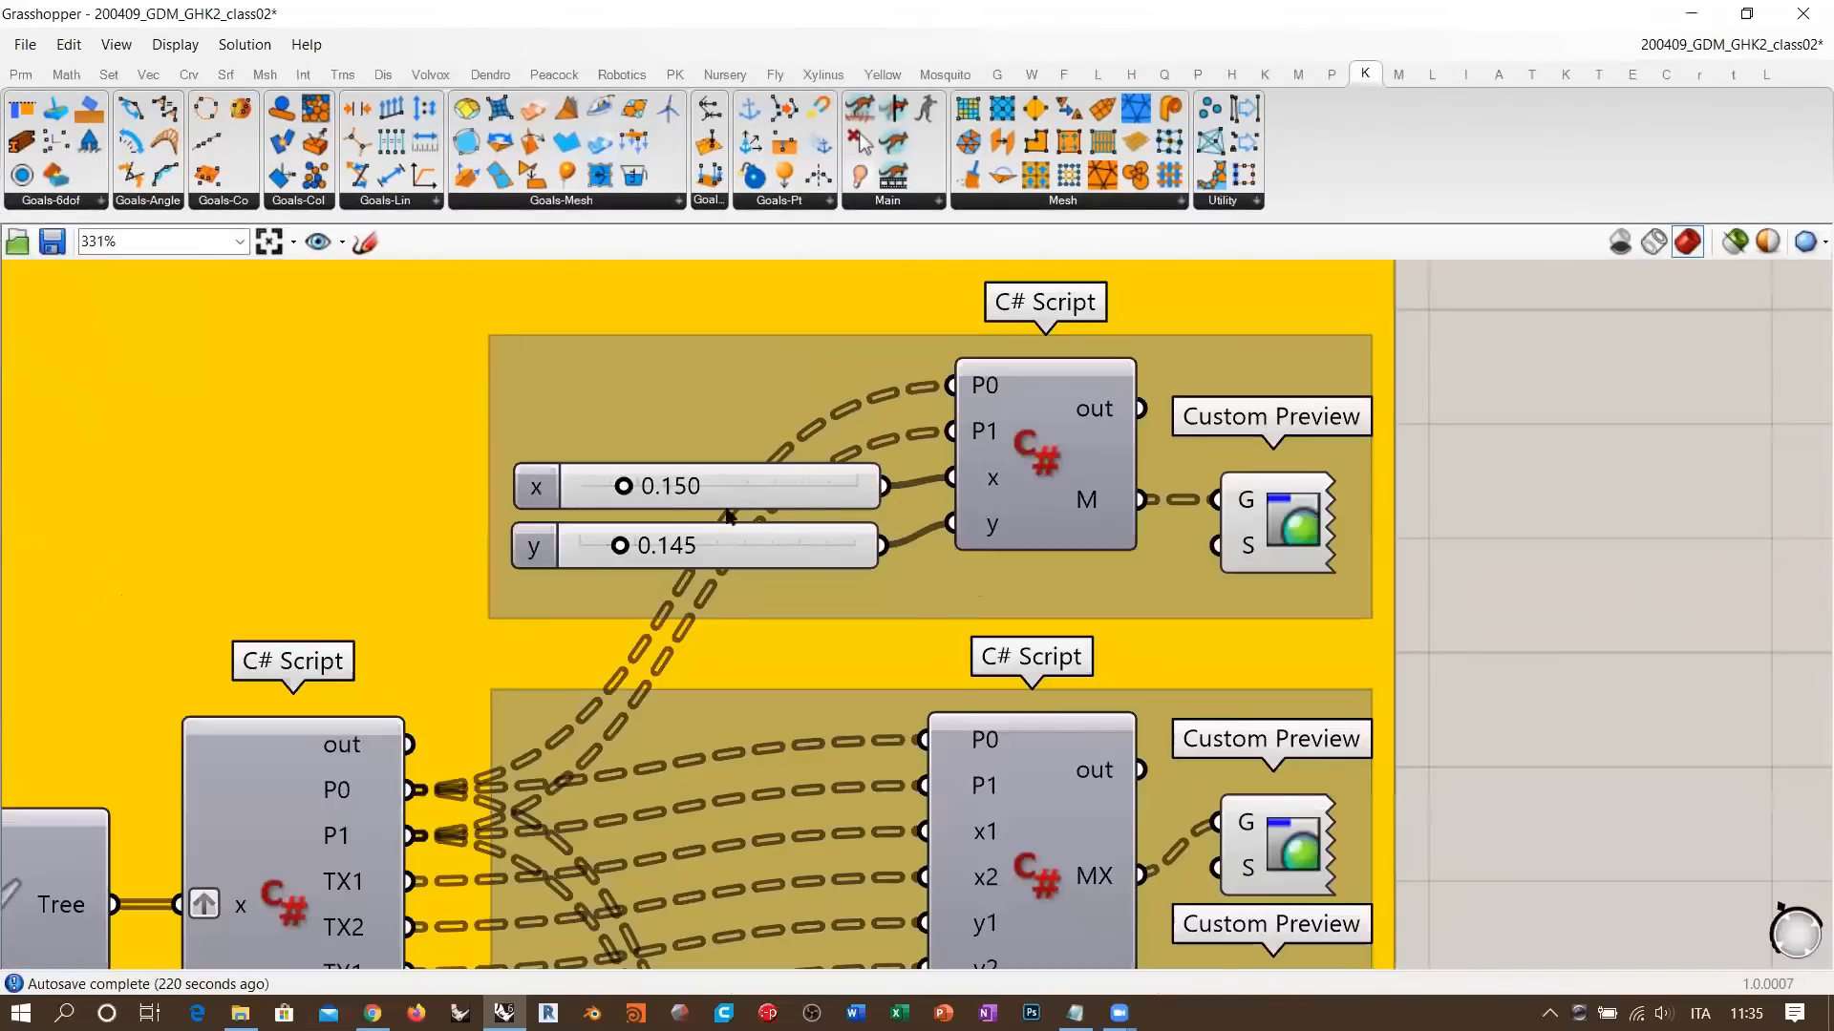
left_click(678, 511)
left_click(674, 599, "shift")
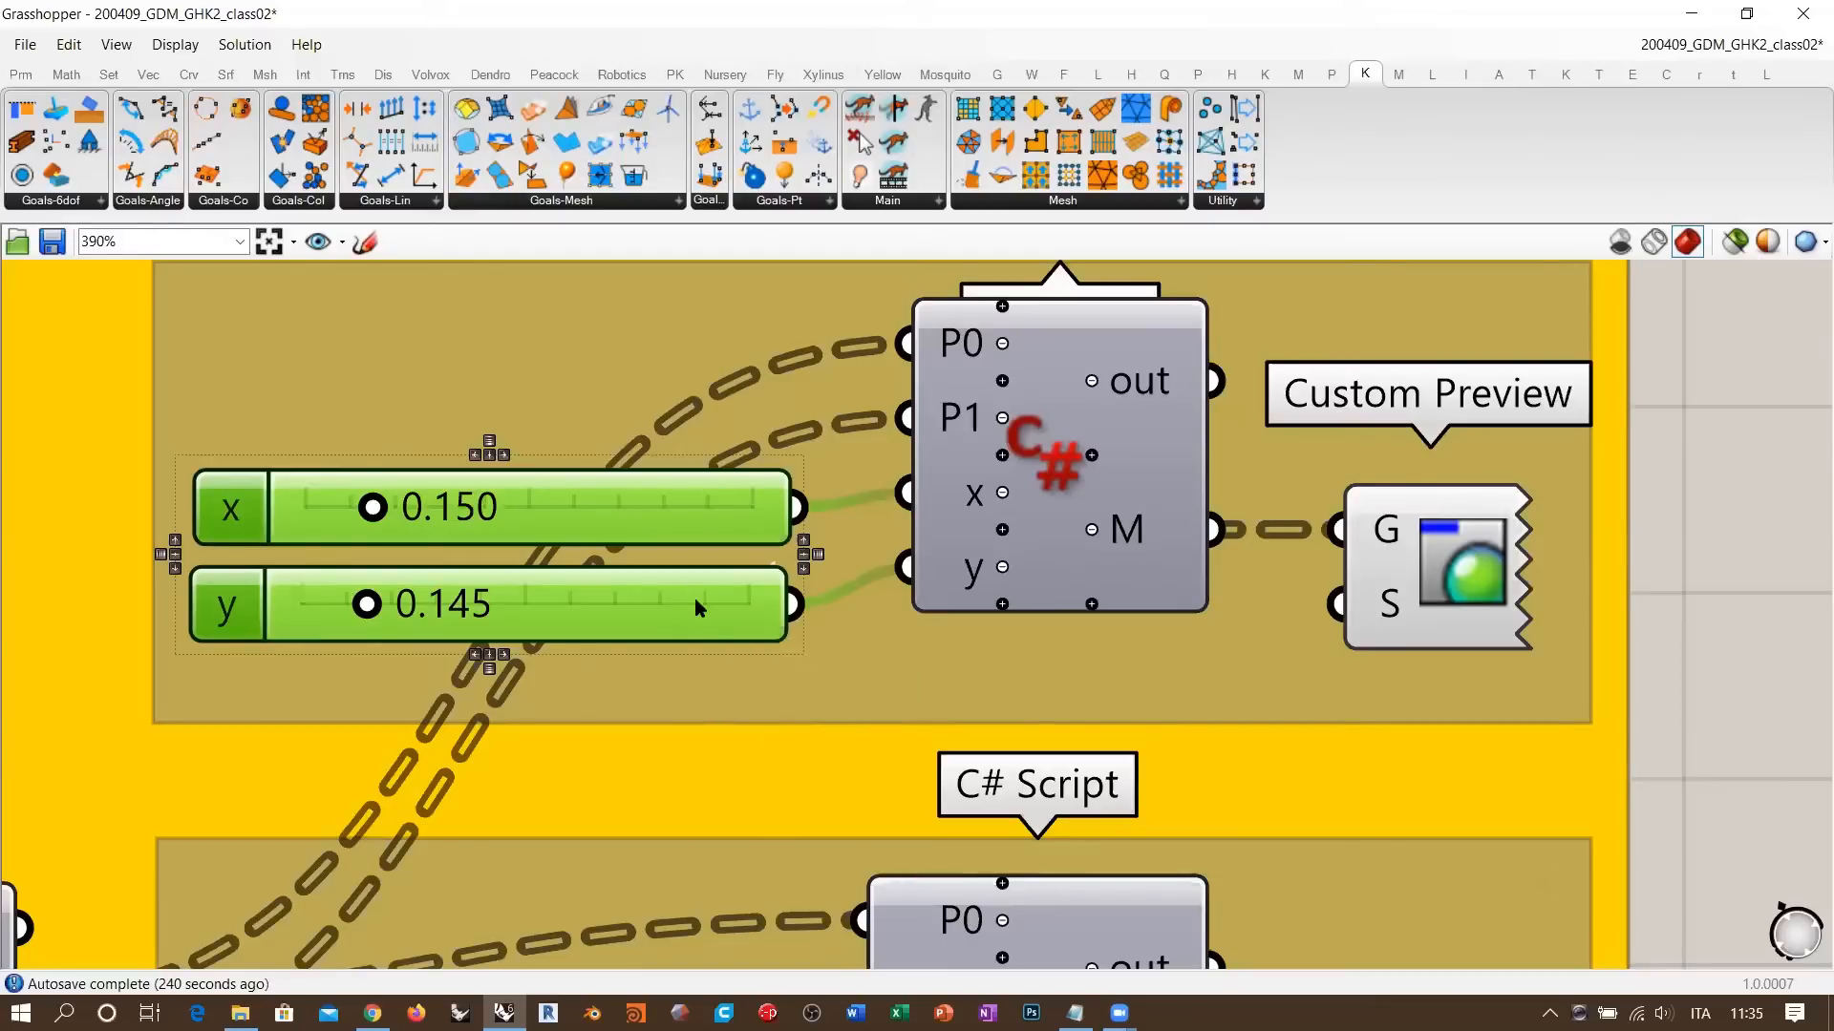
left_click(694, 614, "ctrl")
left_click(688, 518, "ctrl")
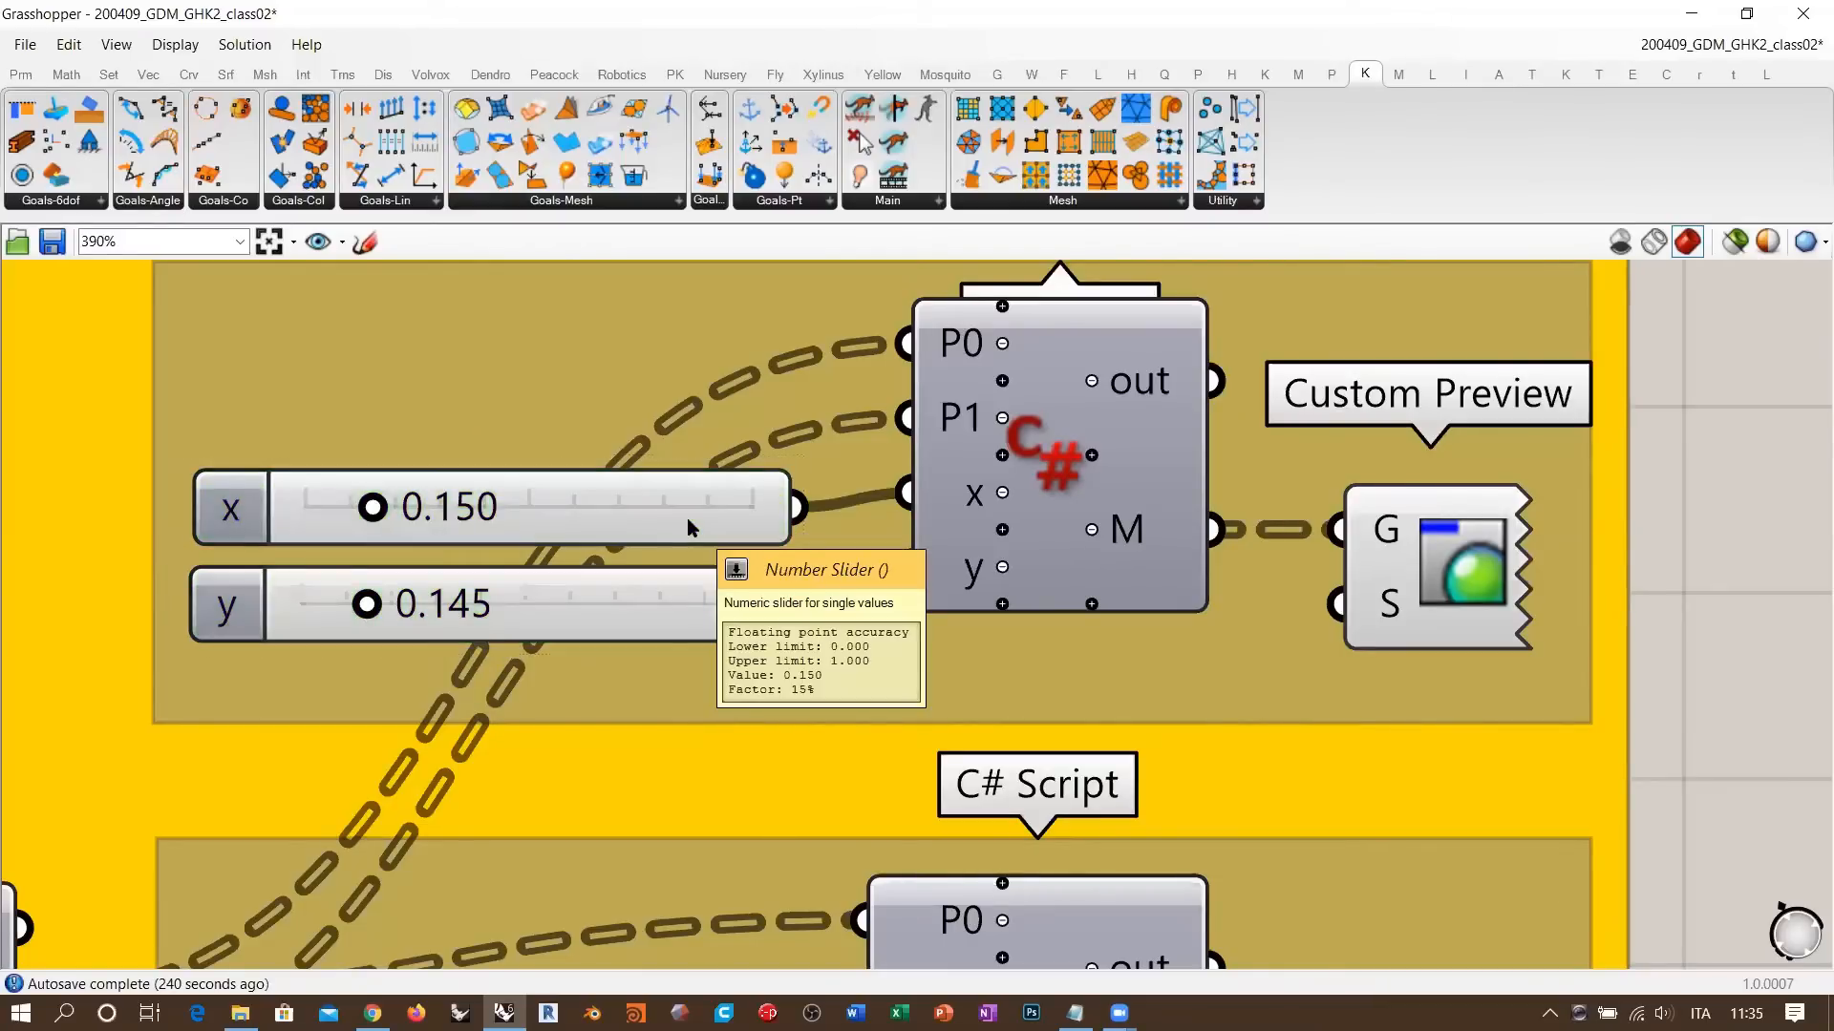
- Restore the smaller Grasshopper window and compare the rectangular cross section's b and h sliders with the mesh script's x and y inputs
double_click(783, 6)
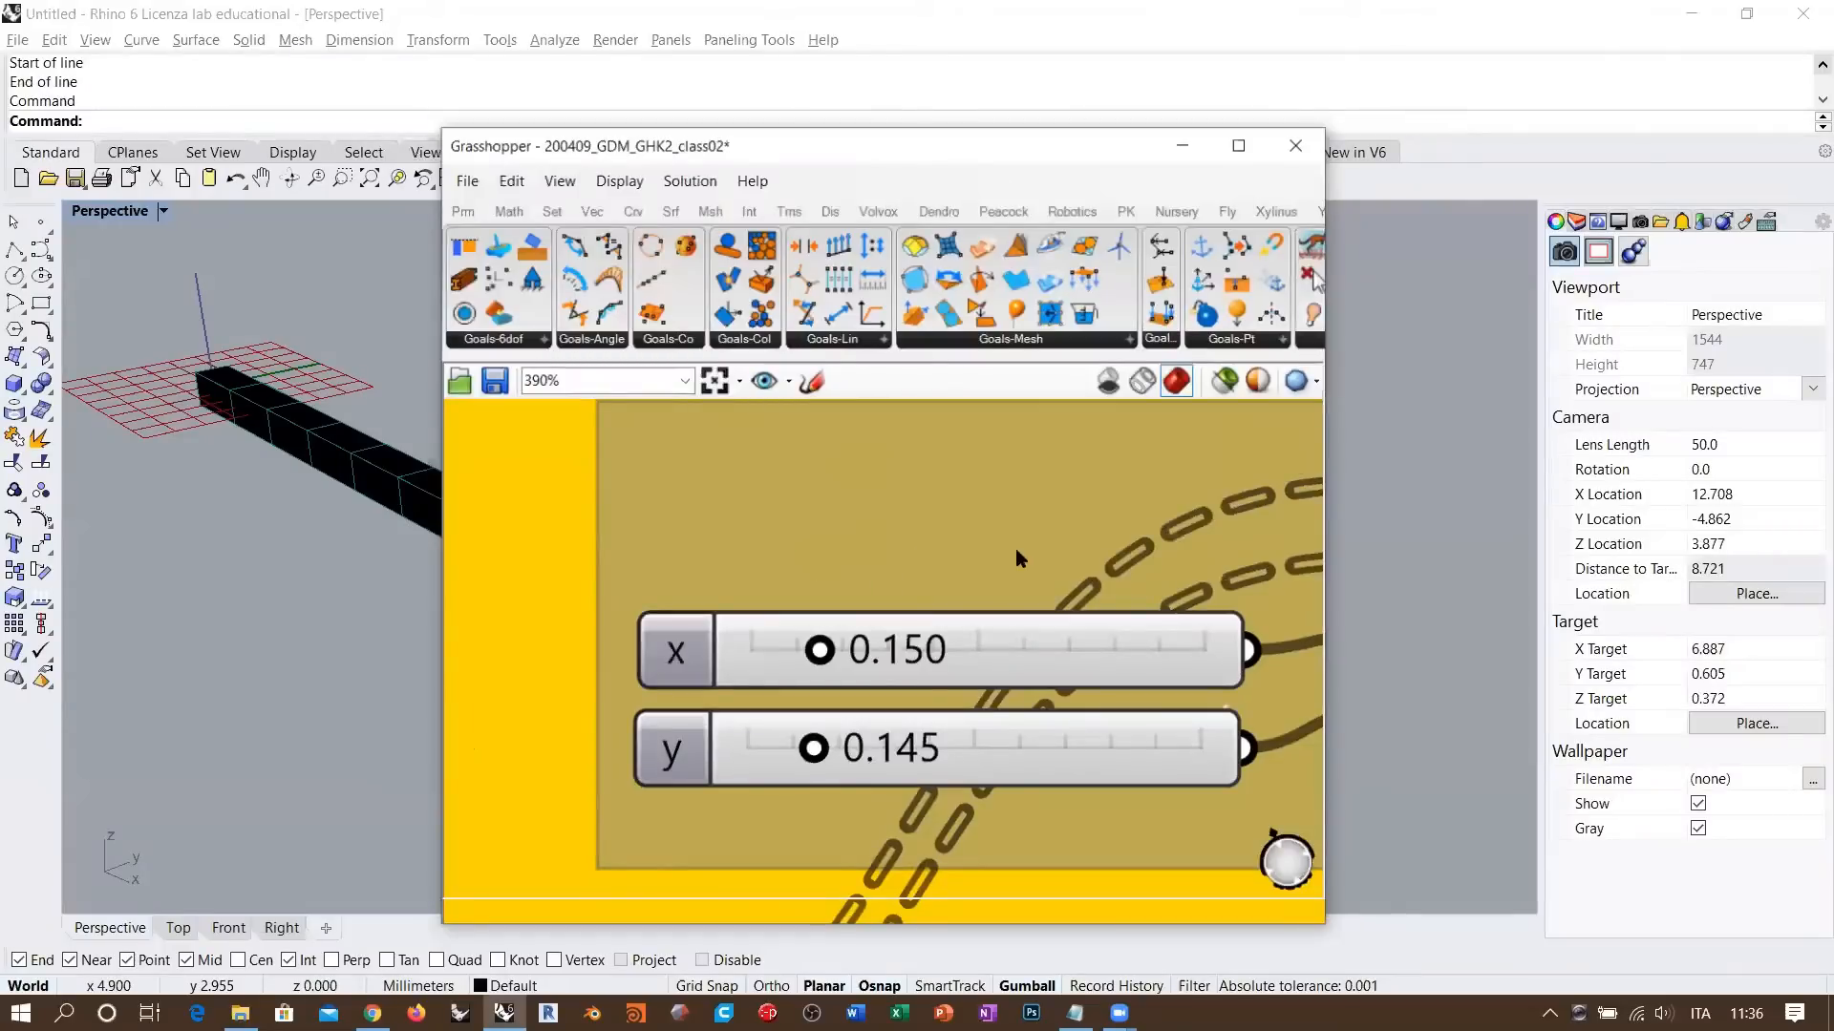
scroll(1043, 547, "down", 6)
scroll(1019, 516, "down", 2)
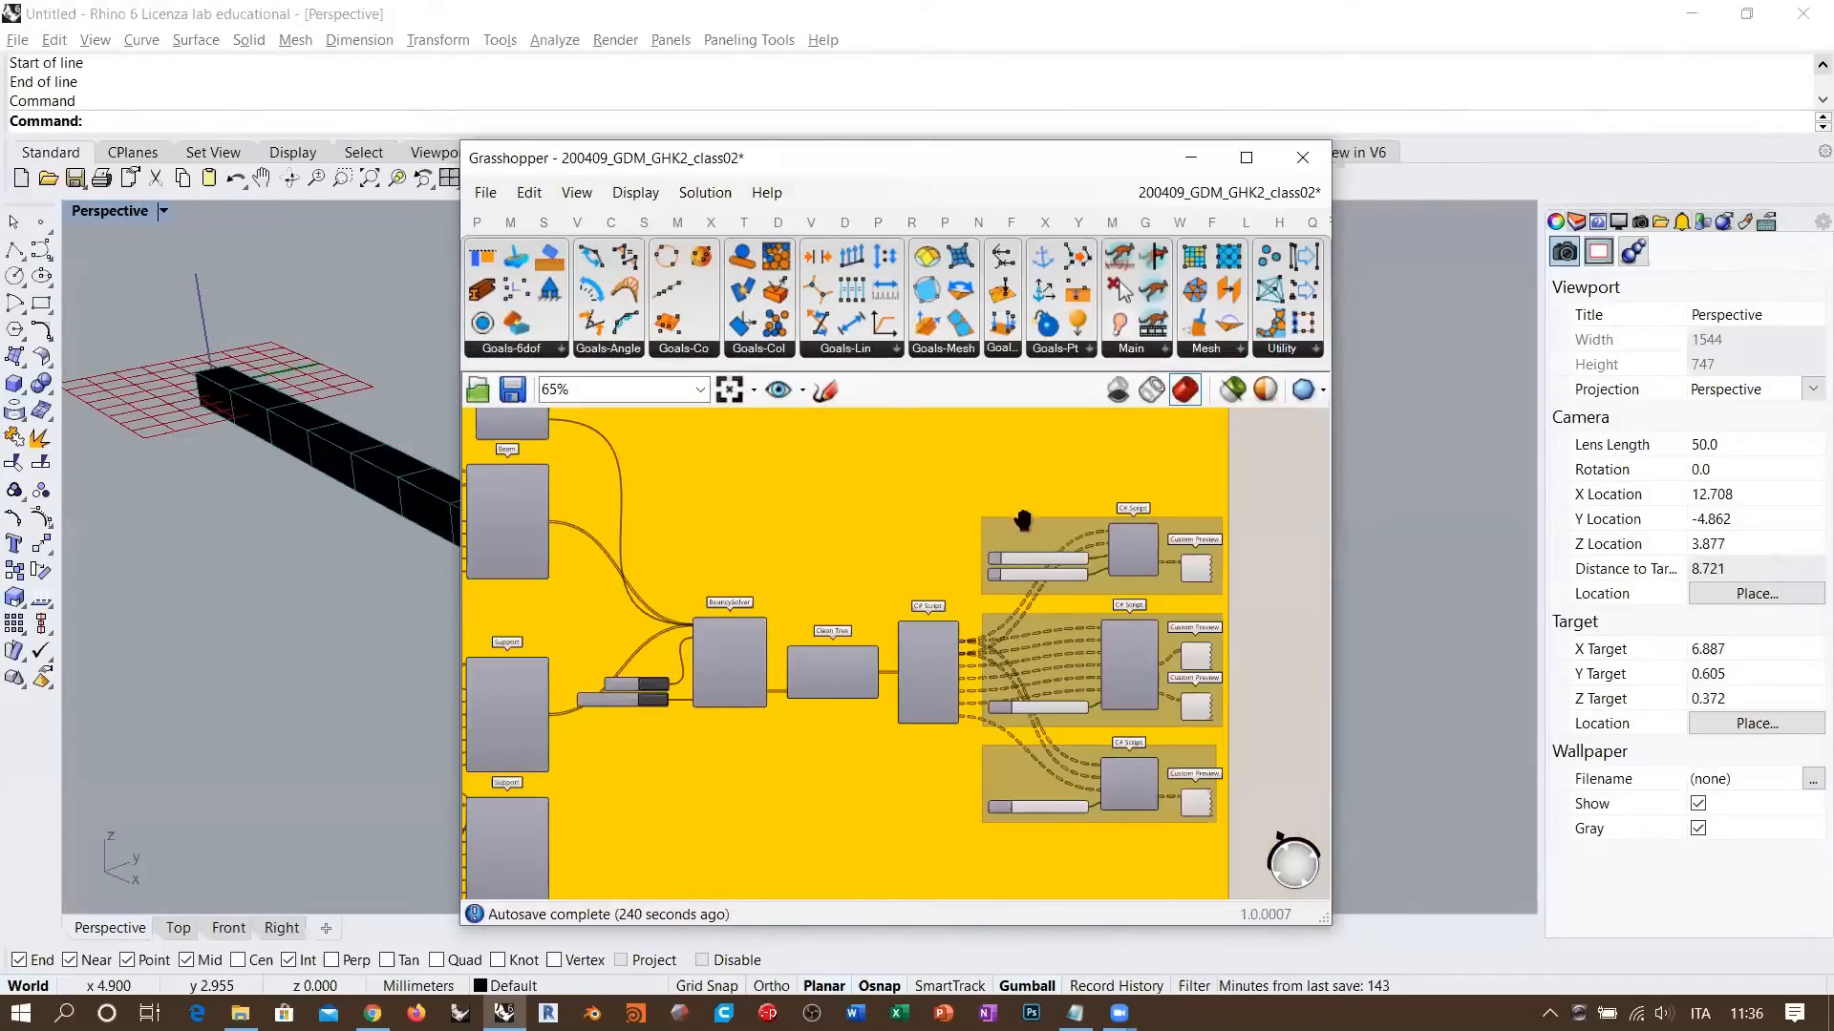
scroll(1198, 532, "down", 2)
right_click_drag(772, 517, 1038, 521)
right_click_drag(571, 519, 855, 511)
scroll(773, 504, "up", 1)
scroll(767, 504, "up", 2)
scroll(769, 535, "up", 2)
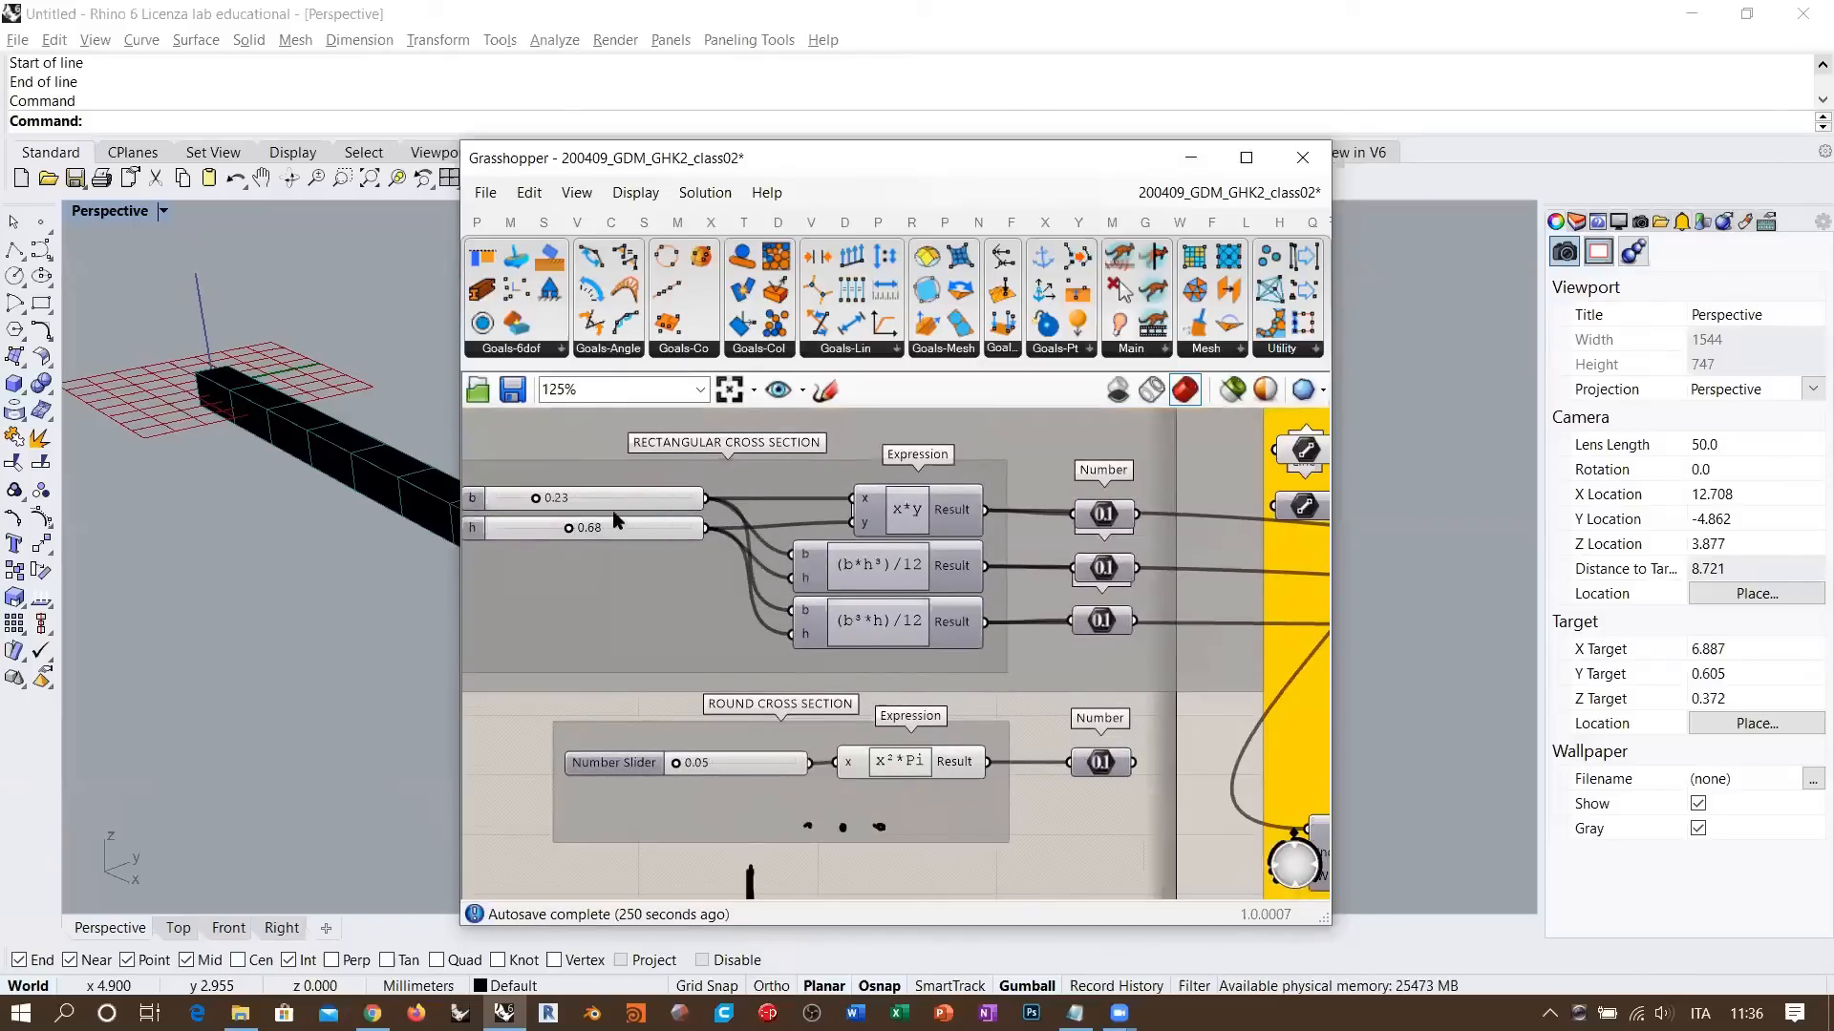
scroll(769, 537, "down", 1)
scroll(1120, 525, "down", 2)
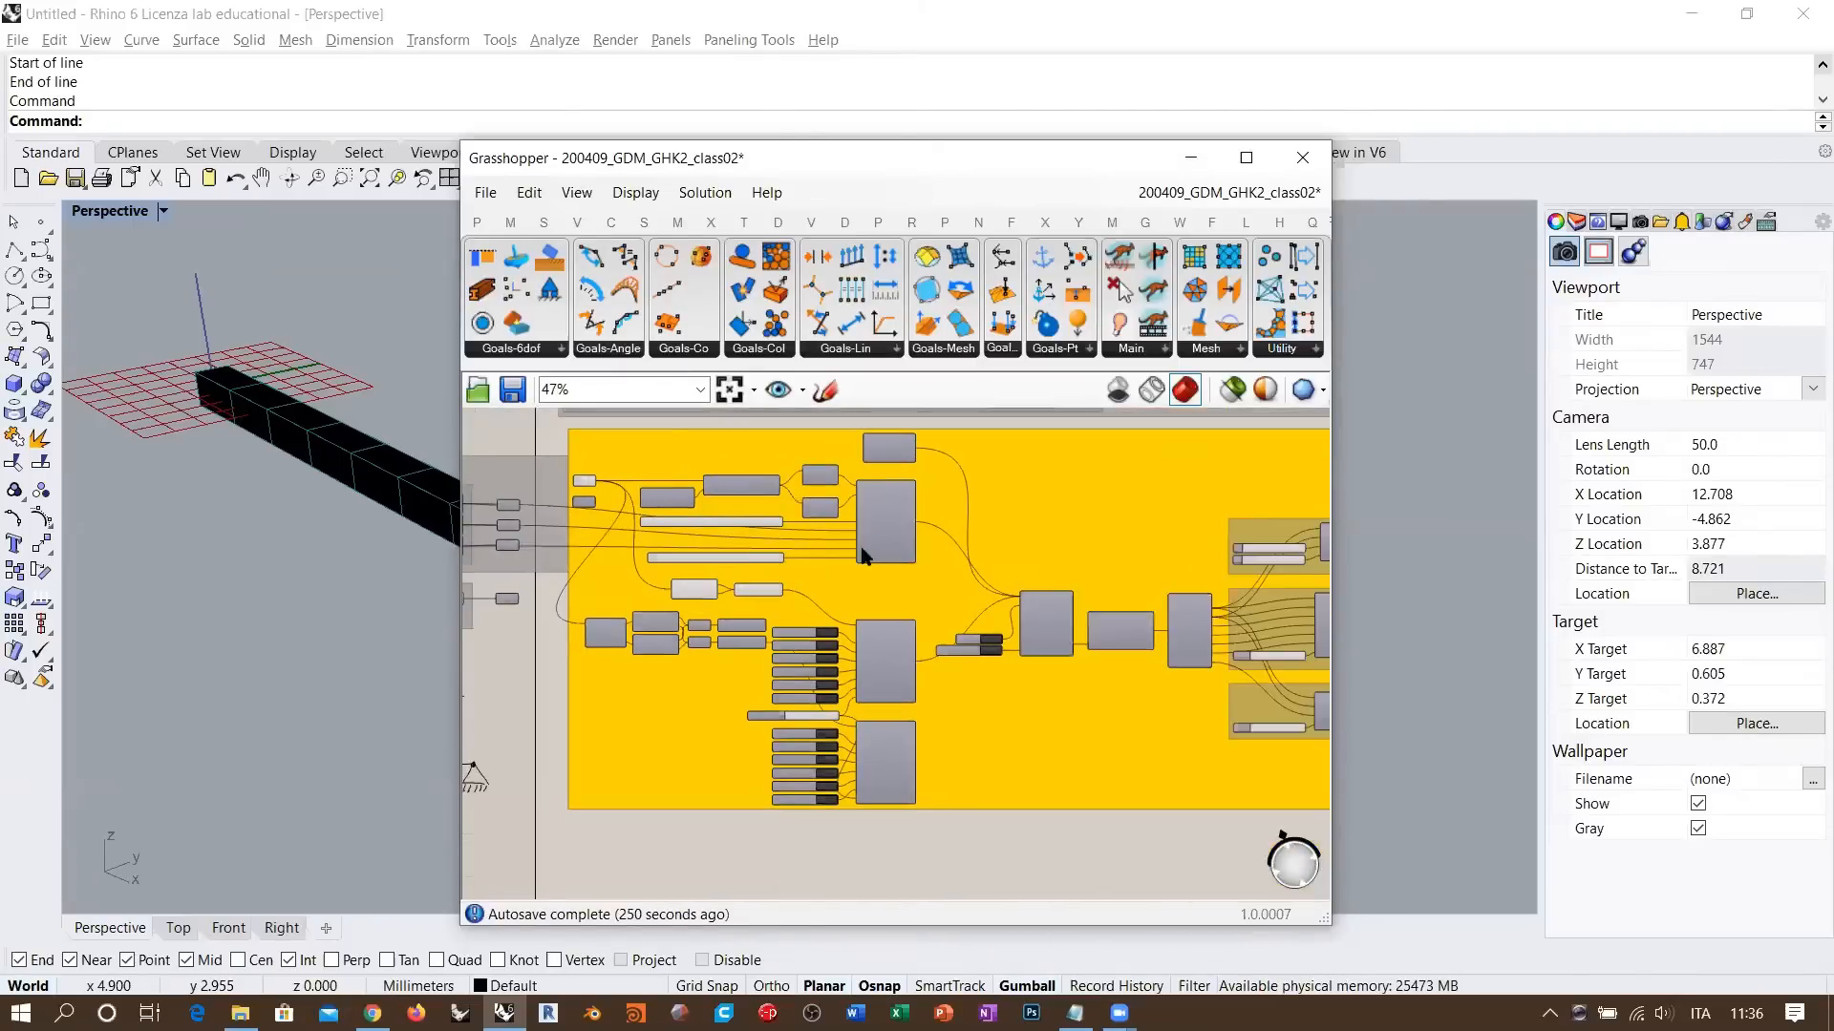
scroll(1232, 556, "up", 3)
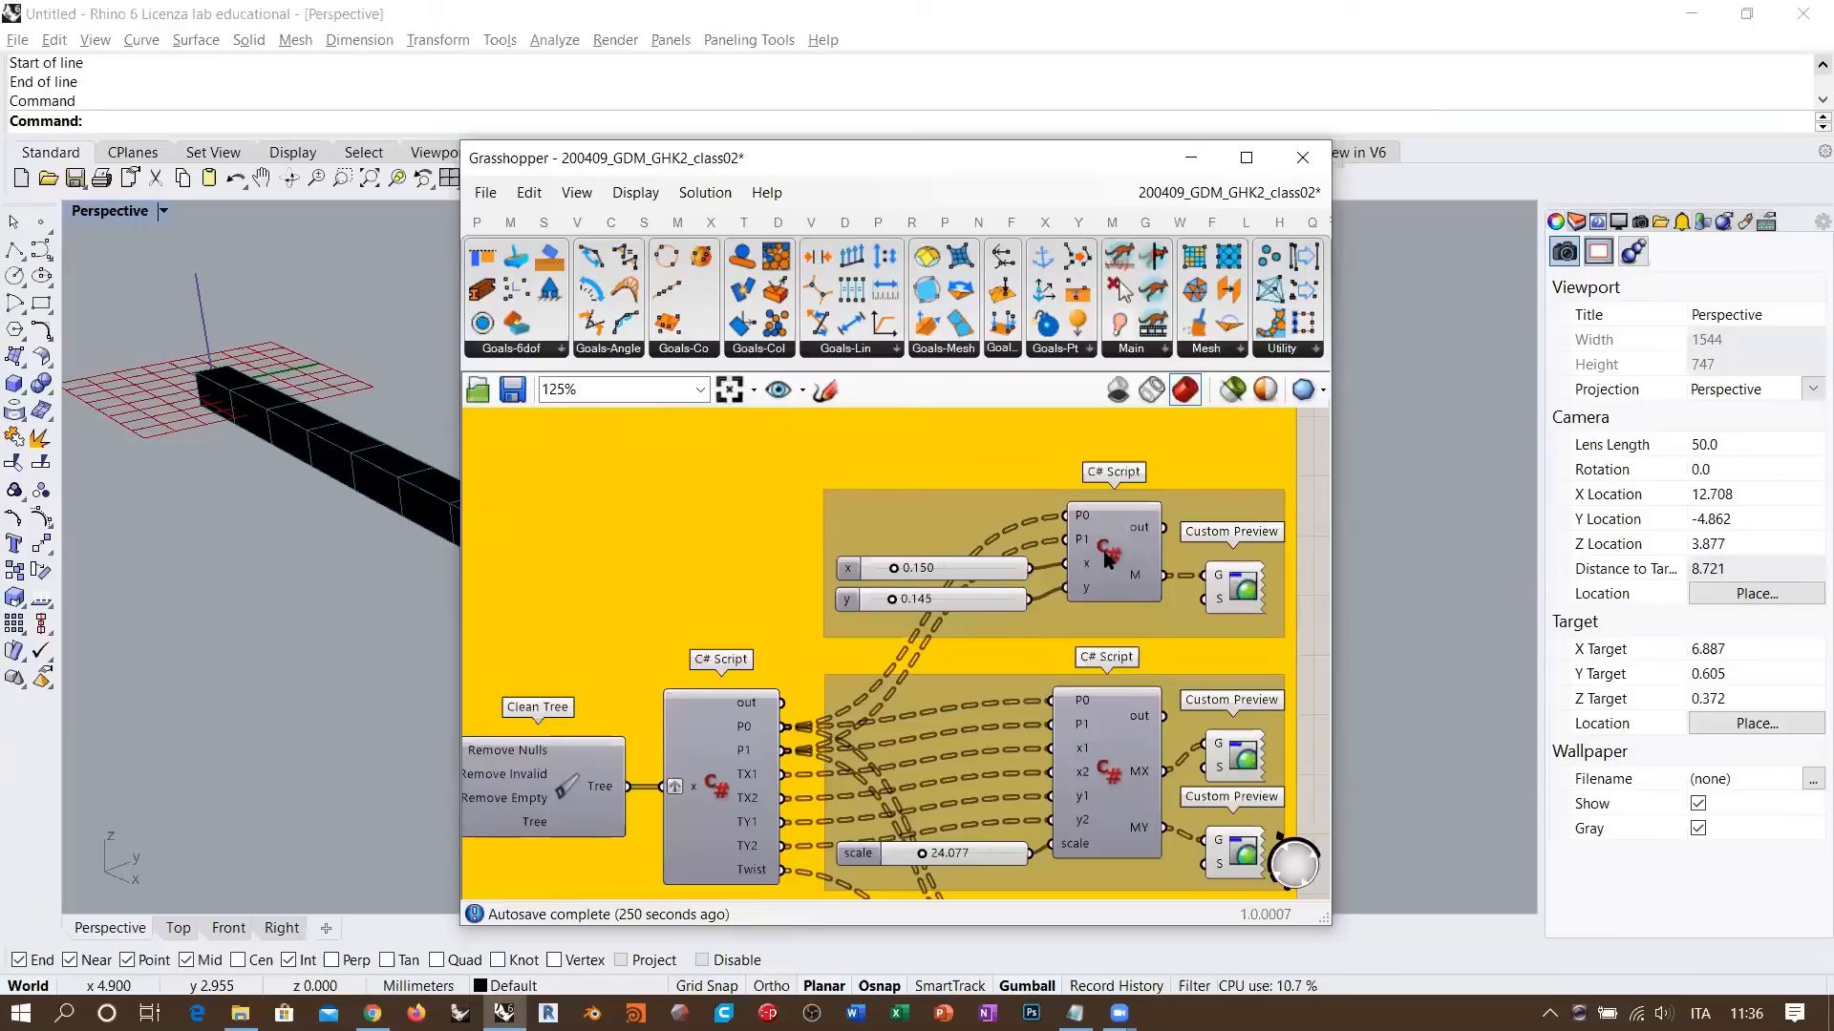
- Place the Grasshopper window beside the beam, make it taller, and view the beam from its end in the viewport
left_click(1412, 98)
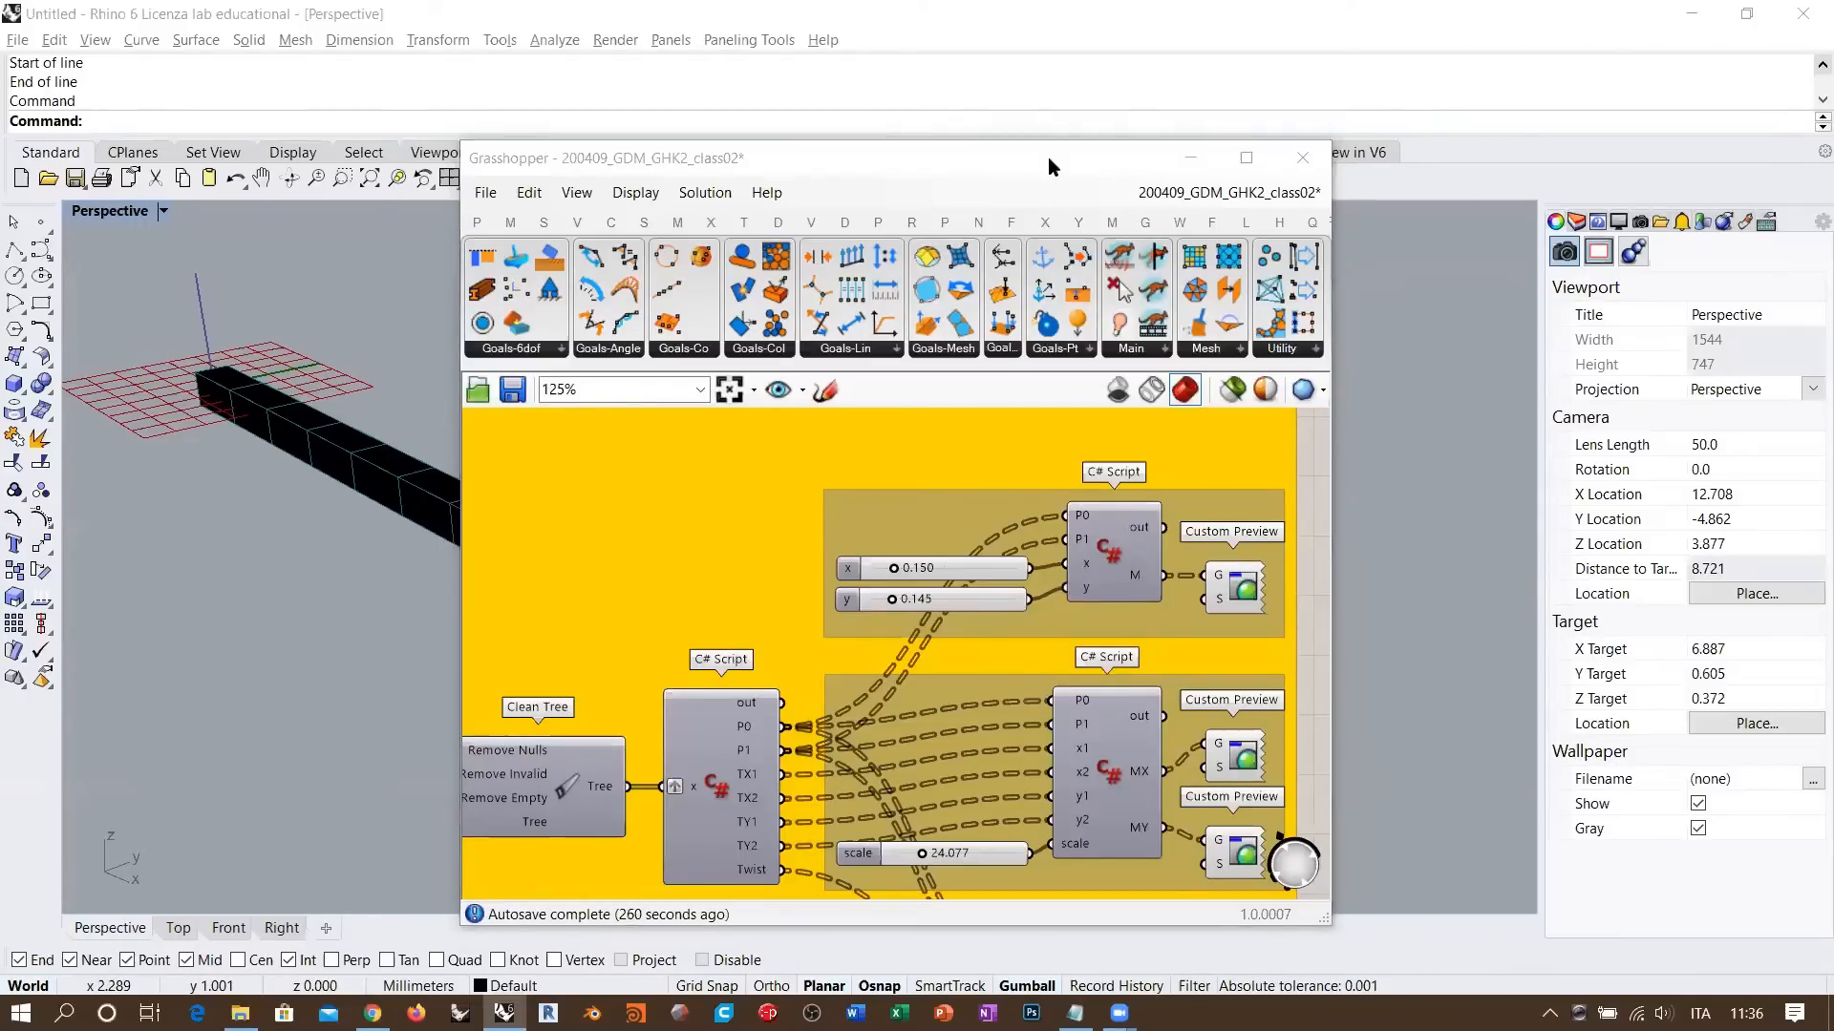
left_click_drag(1047, 157, 1543, 50)
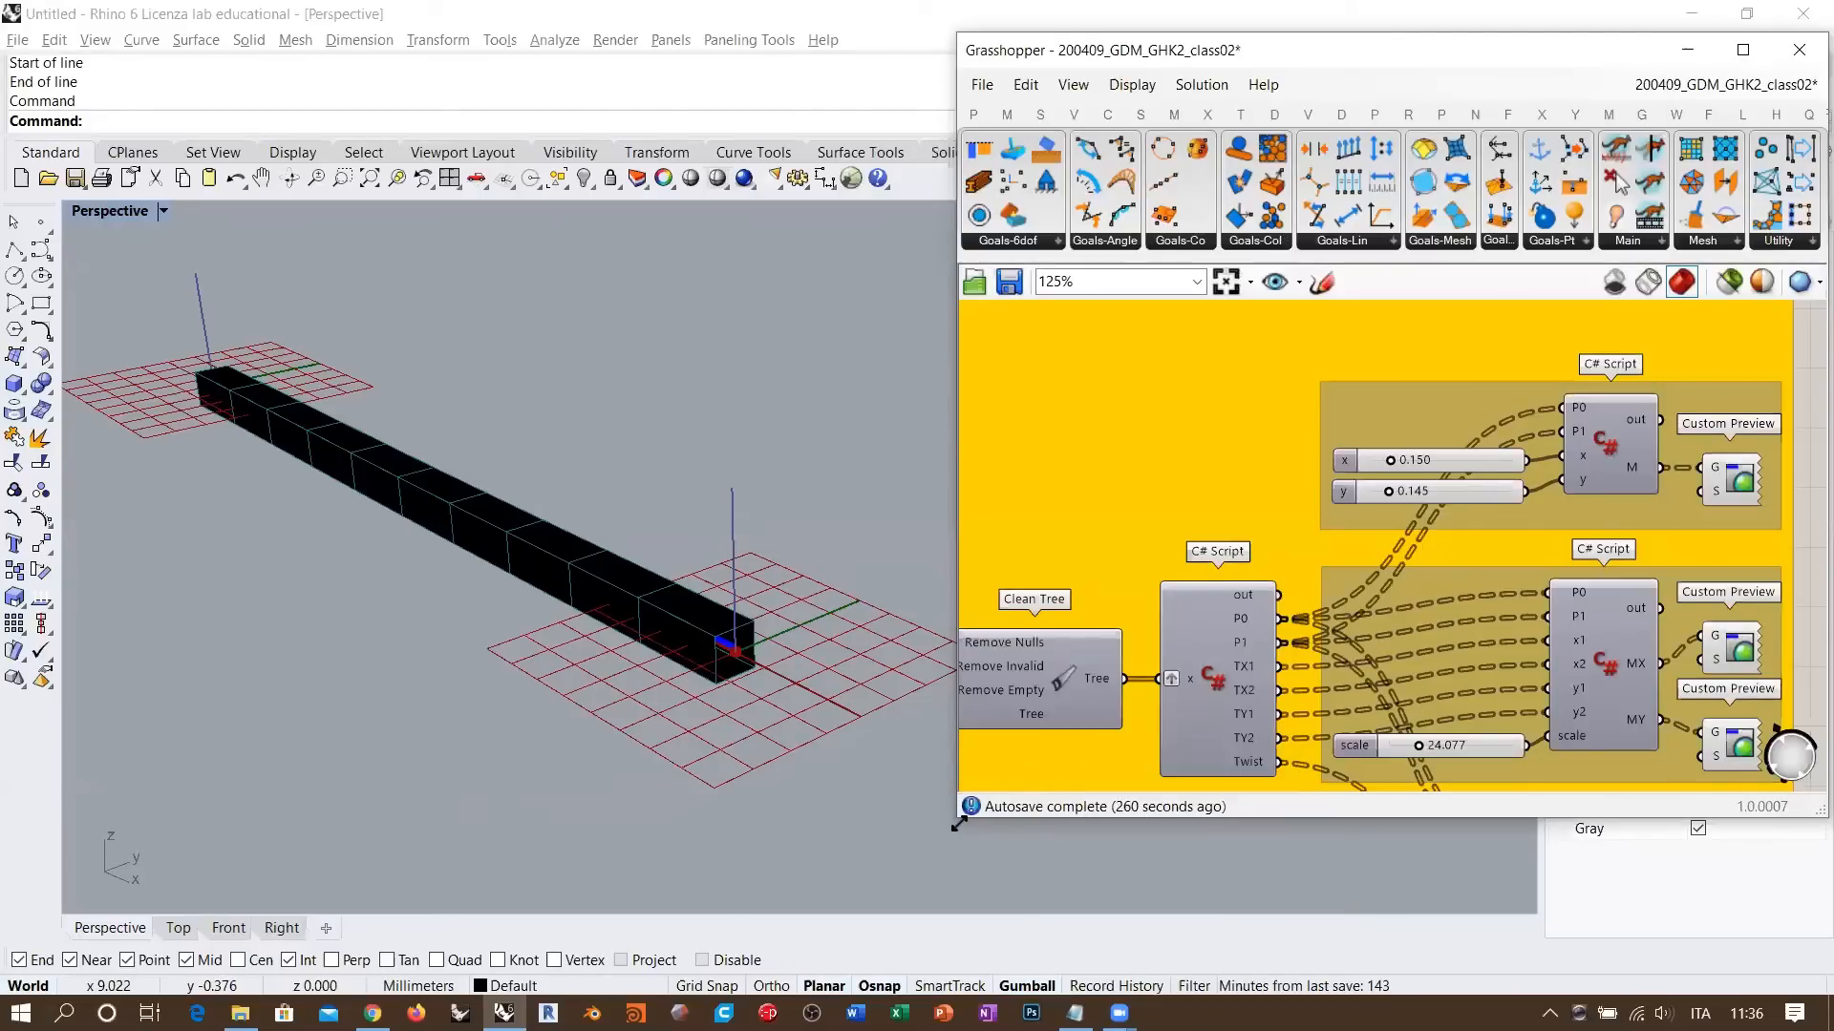
left_click_drag(959, 823, 970, 982)
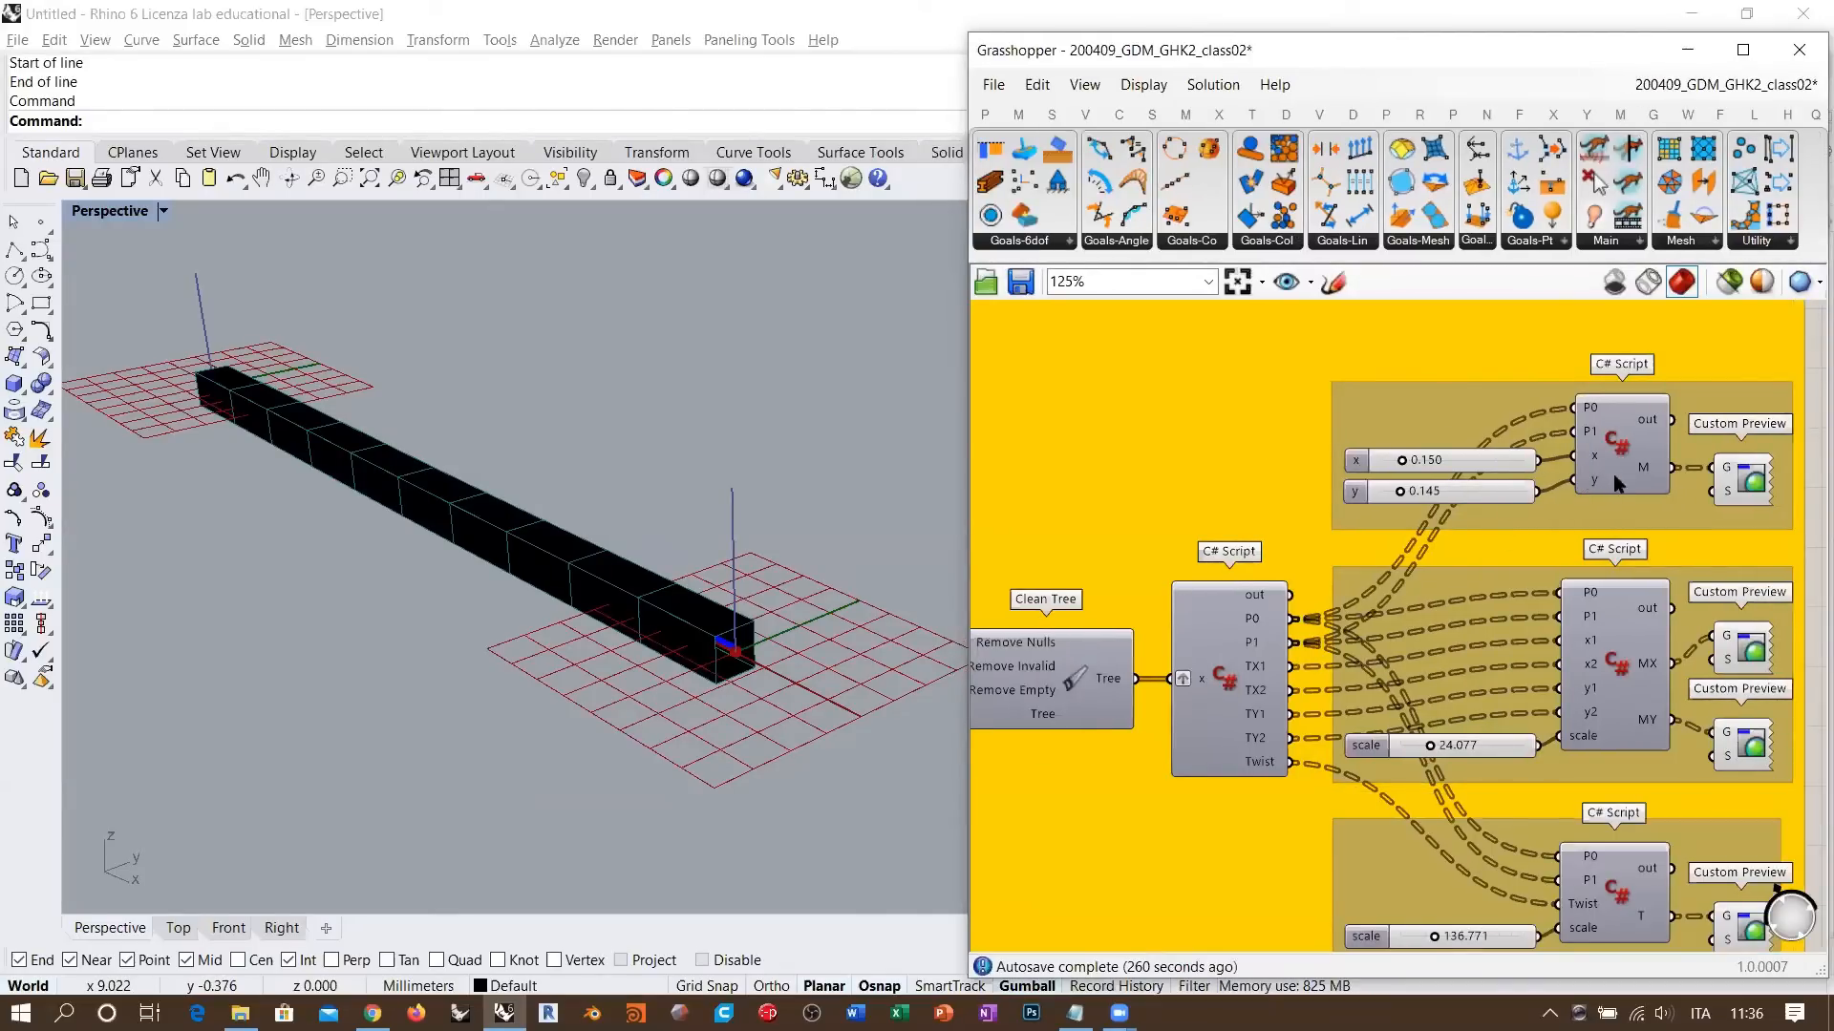
right_click_drag(715, 637, 704, 704)
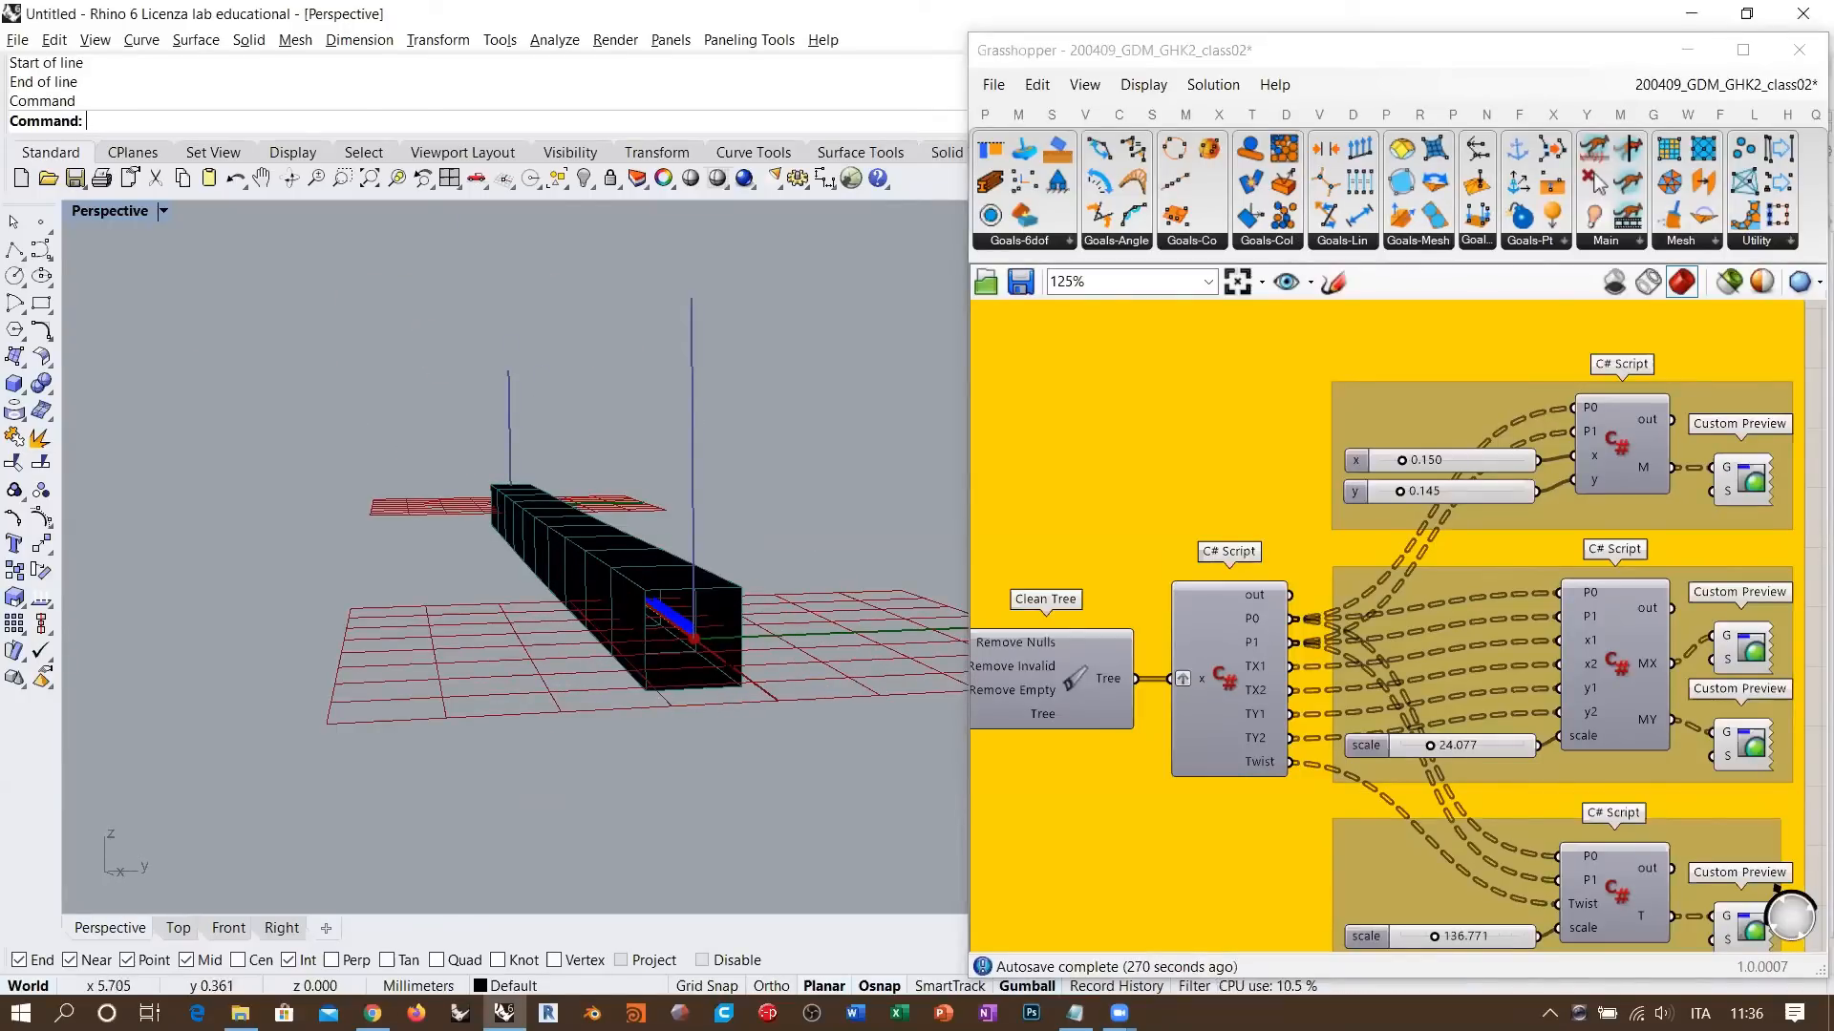
- Set the x slider of the mesh preview's C# Script to 0.188
scroll(1602, 464, "up", 5)
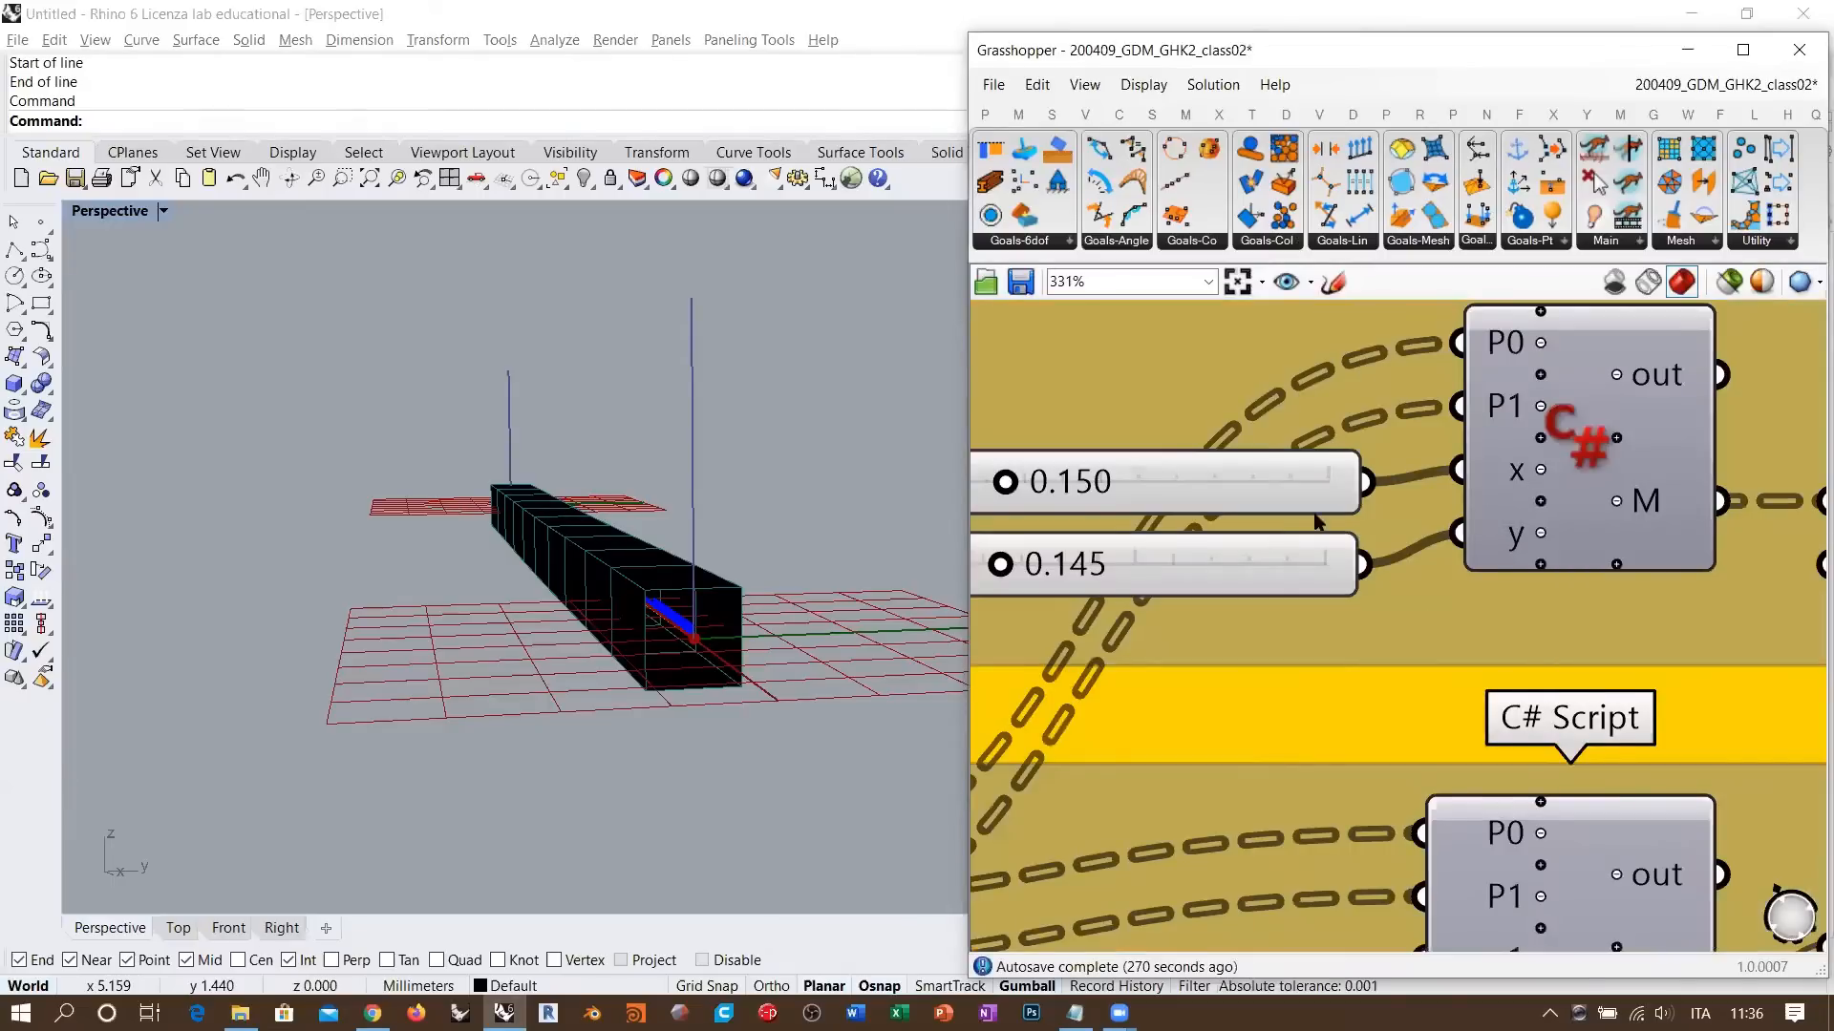
right_click_drag(1081, 482, 1146, 482)
mouse_move(1070, 482)
left_mouse_down()
mouse_move(1303, 485)
mouse_move(1087, 484)
left_mouse_up()
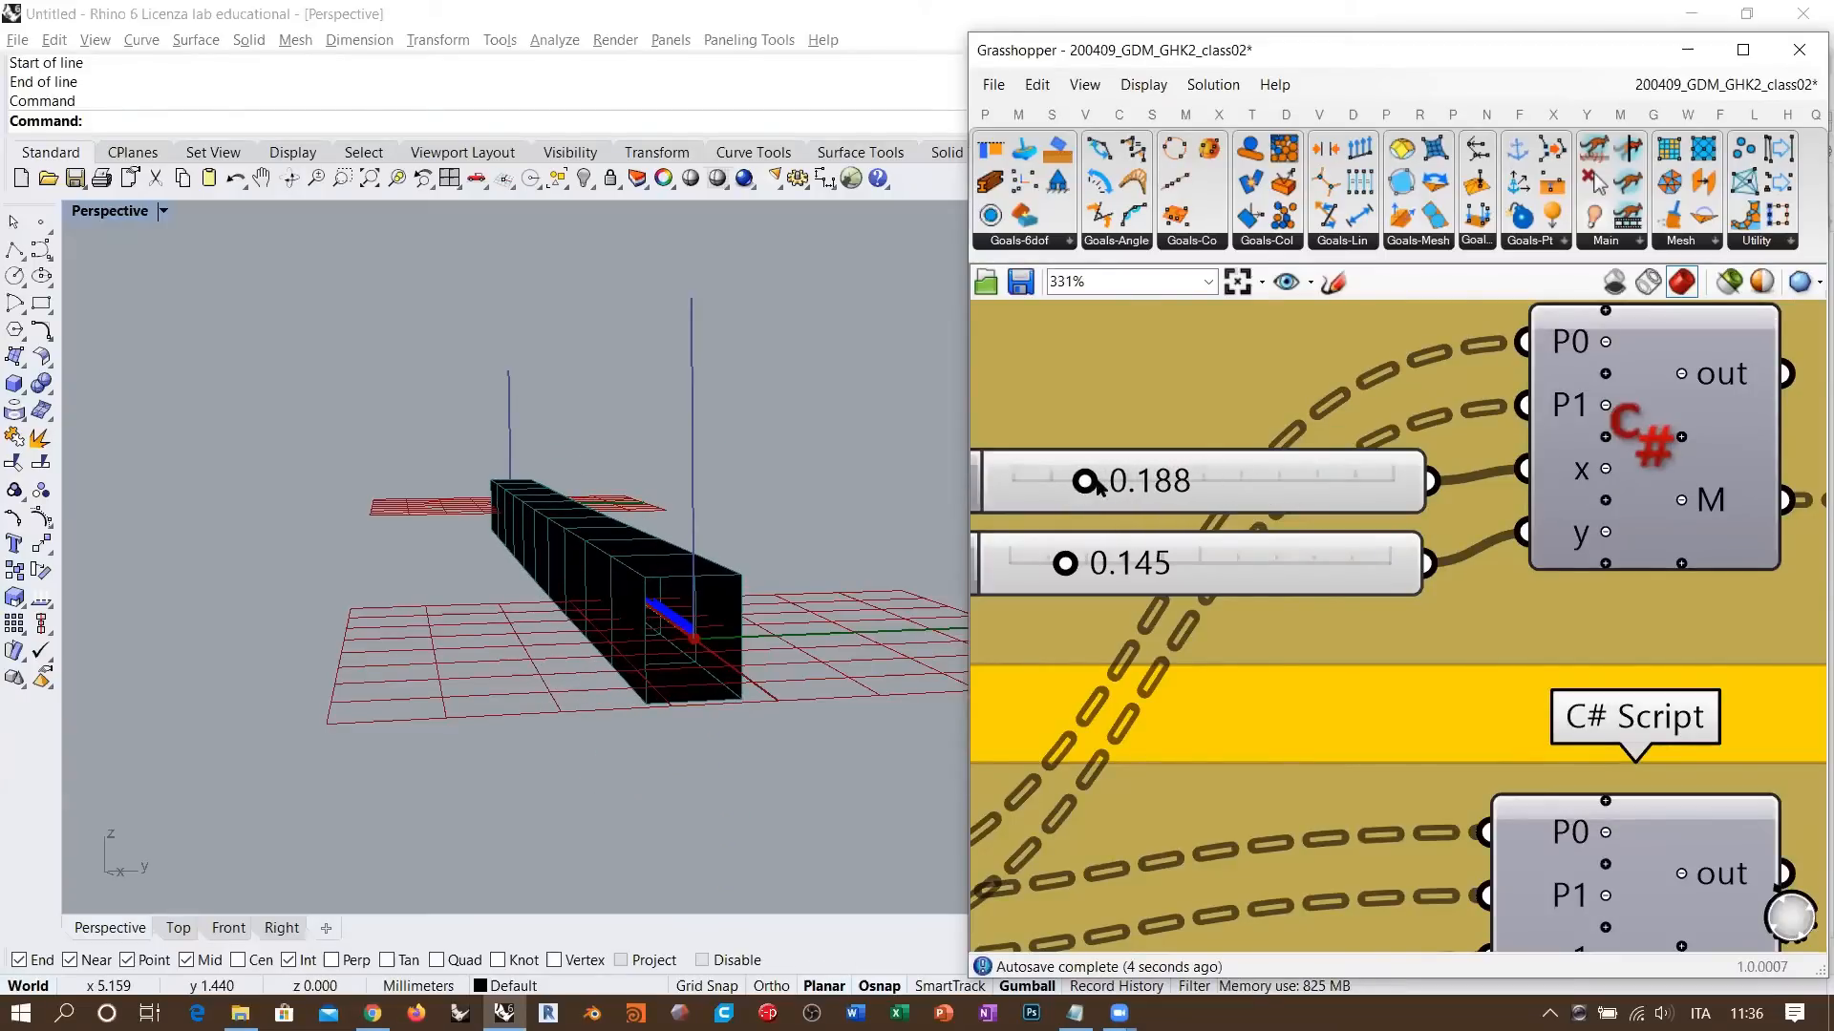
right_click_drag(1250, 485, 1319, 519)
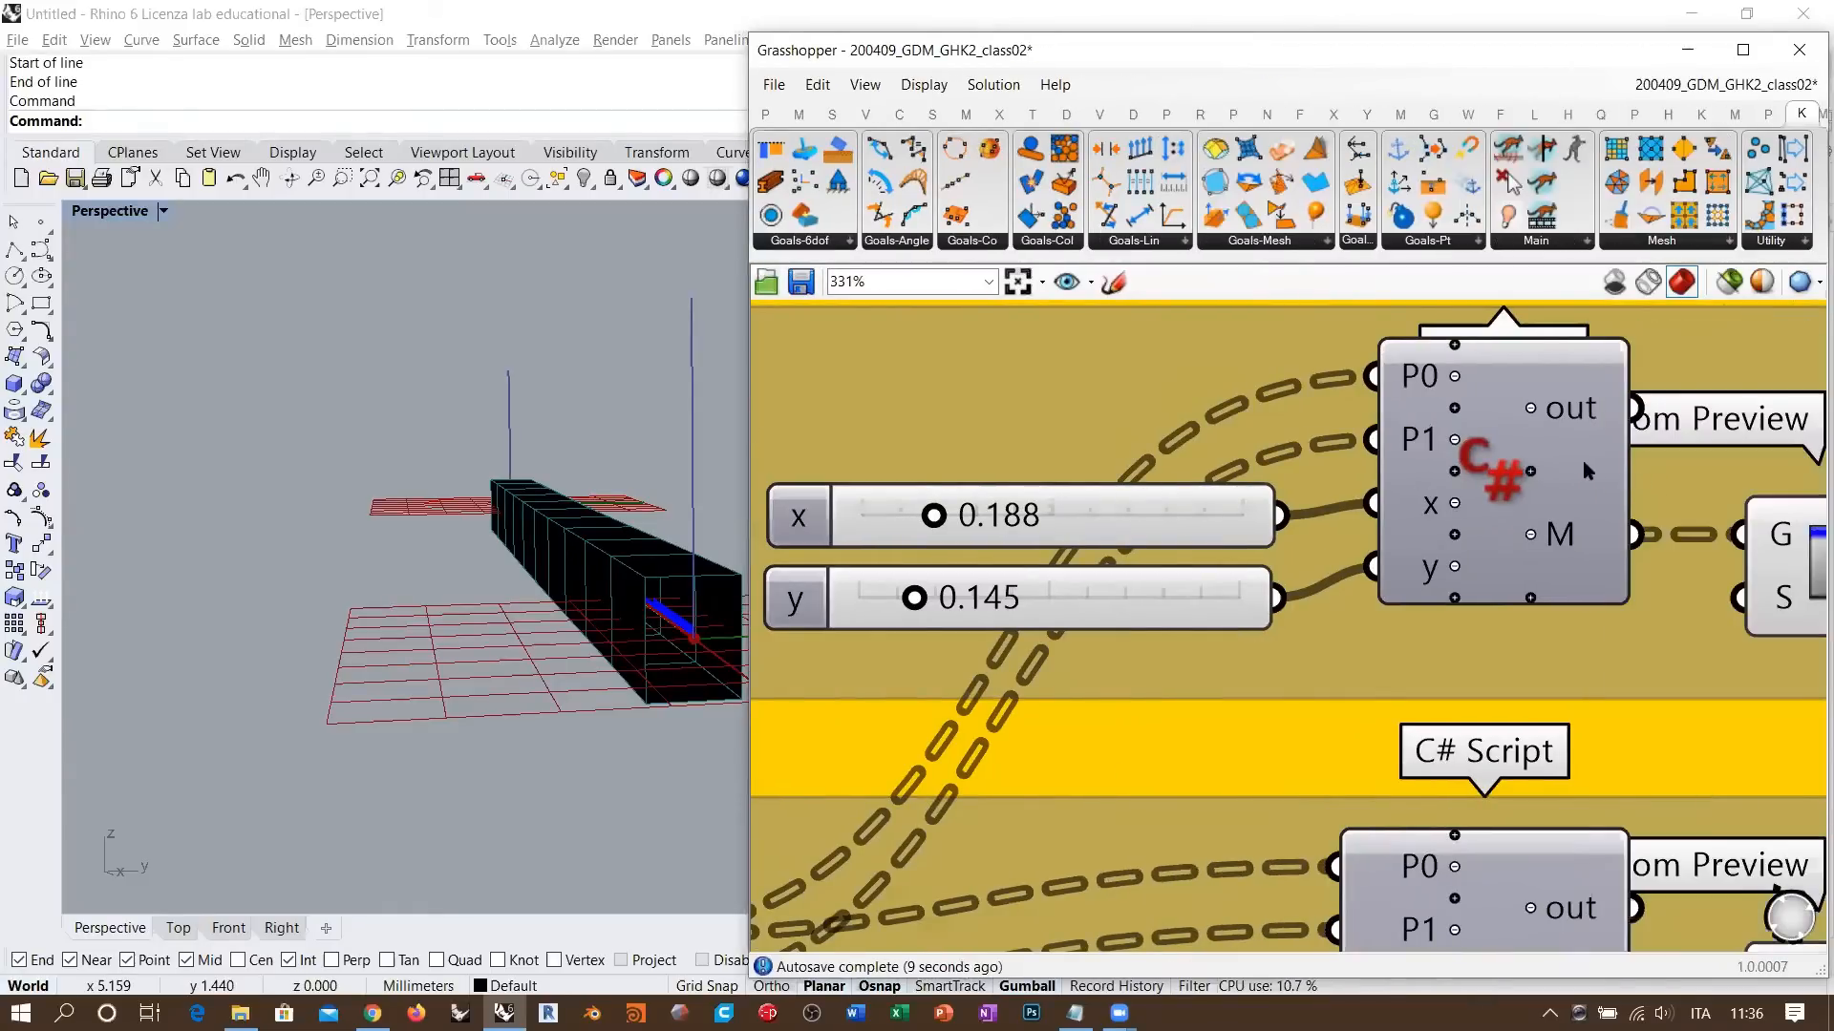
- Wire the rectangular cross section's b slider to y and its h slider to x on the mesh preview's C# Script
scroll(1583, 460, "down", 7)
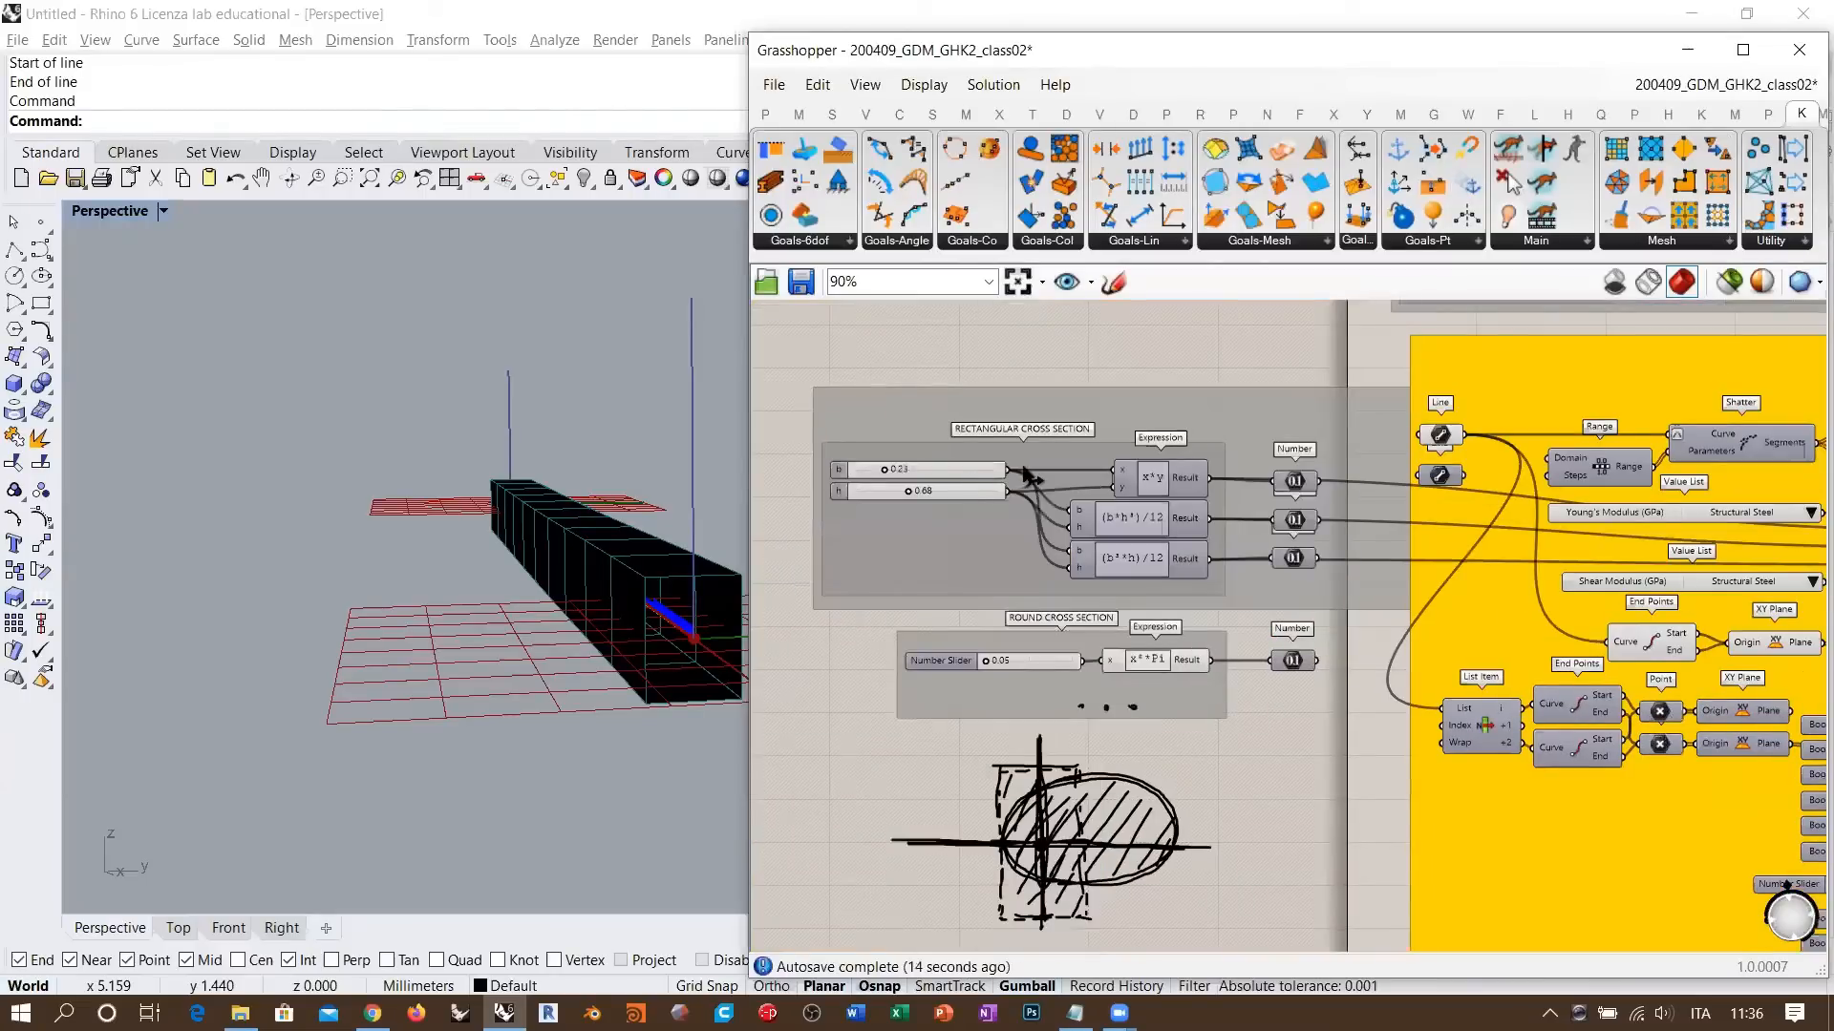
scroll(955, 473, "up", 2)
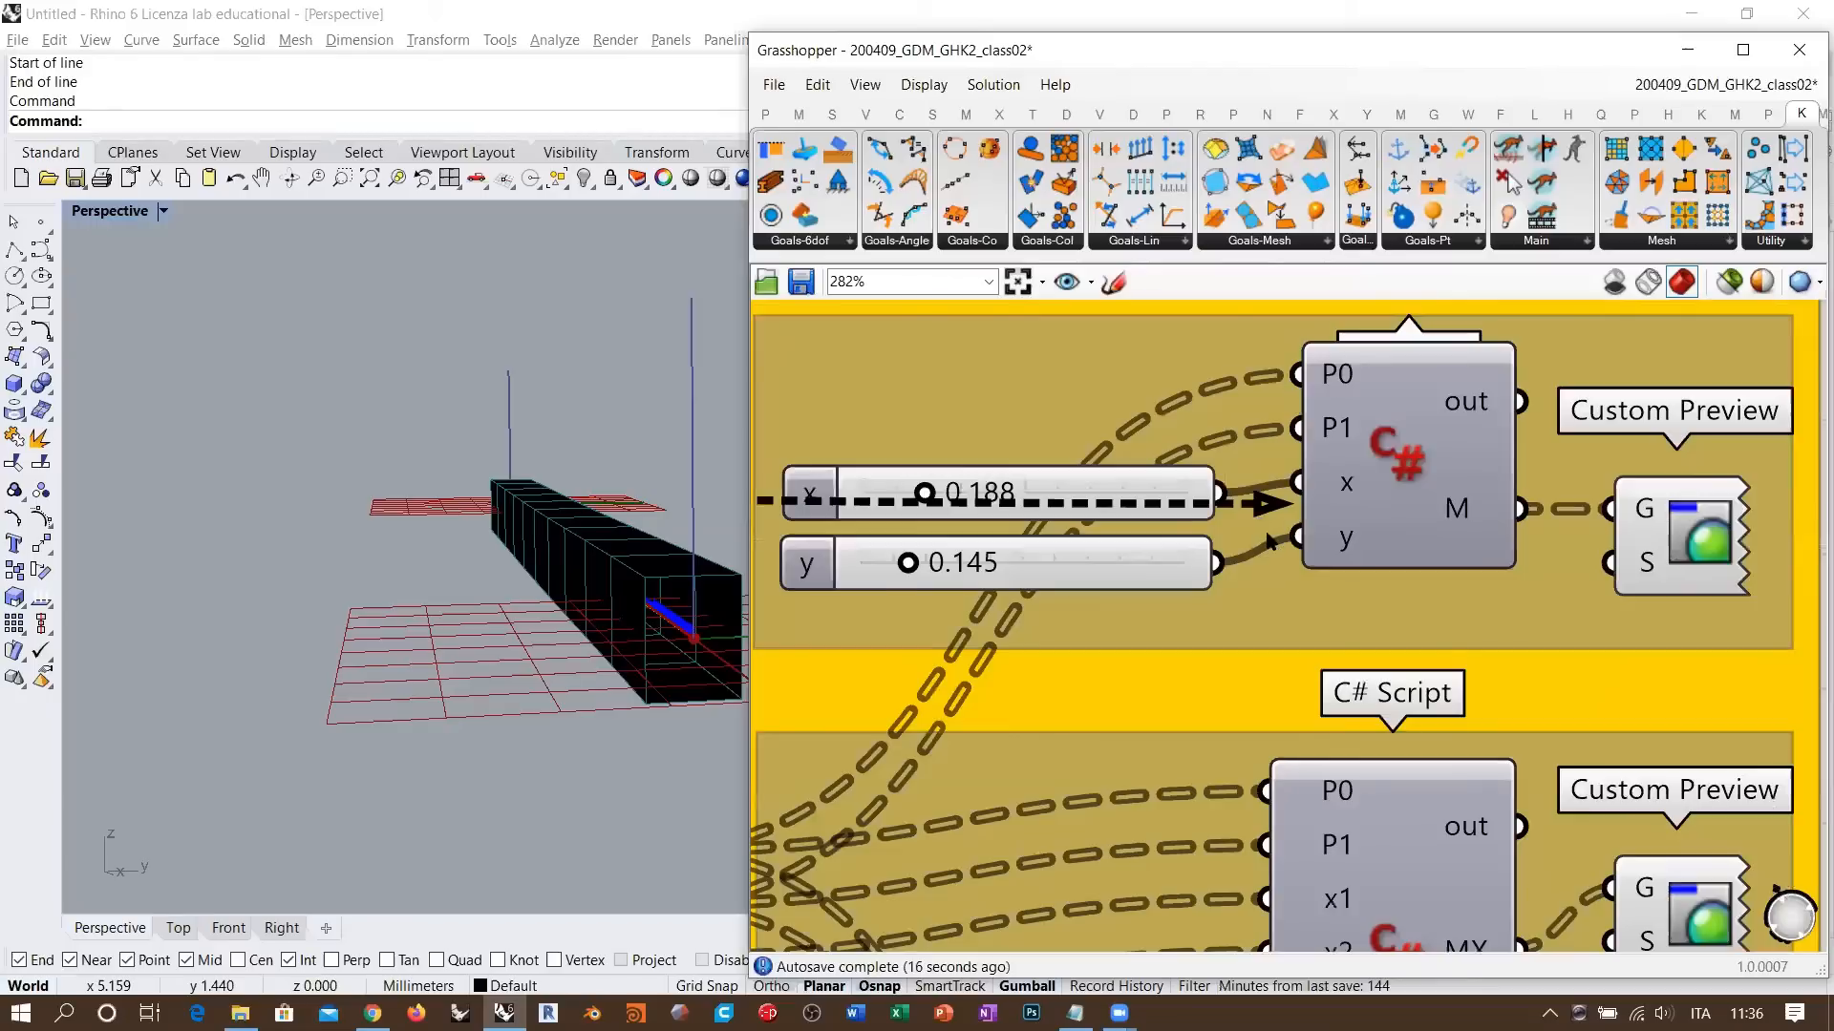
scroll(1271, 541, "down", 6)
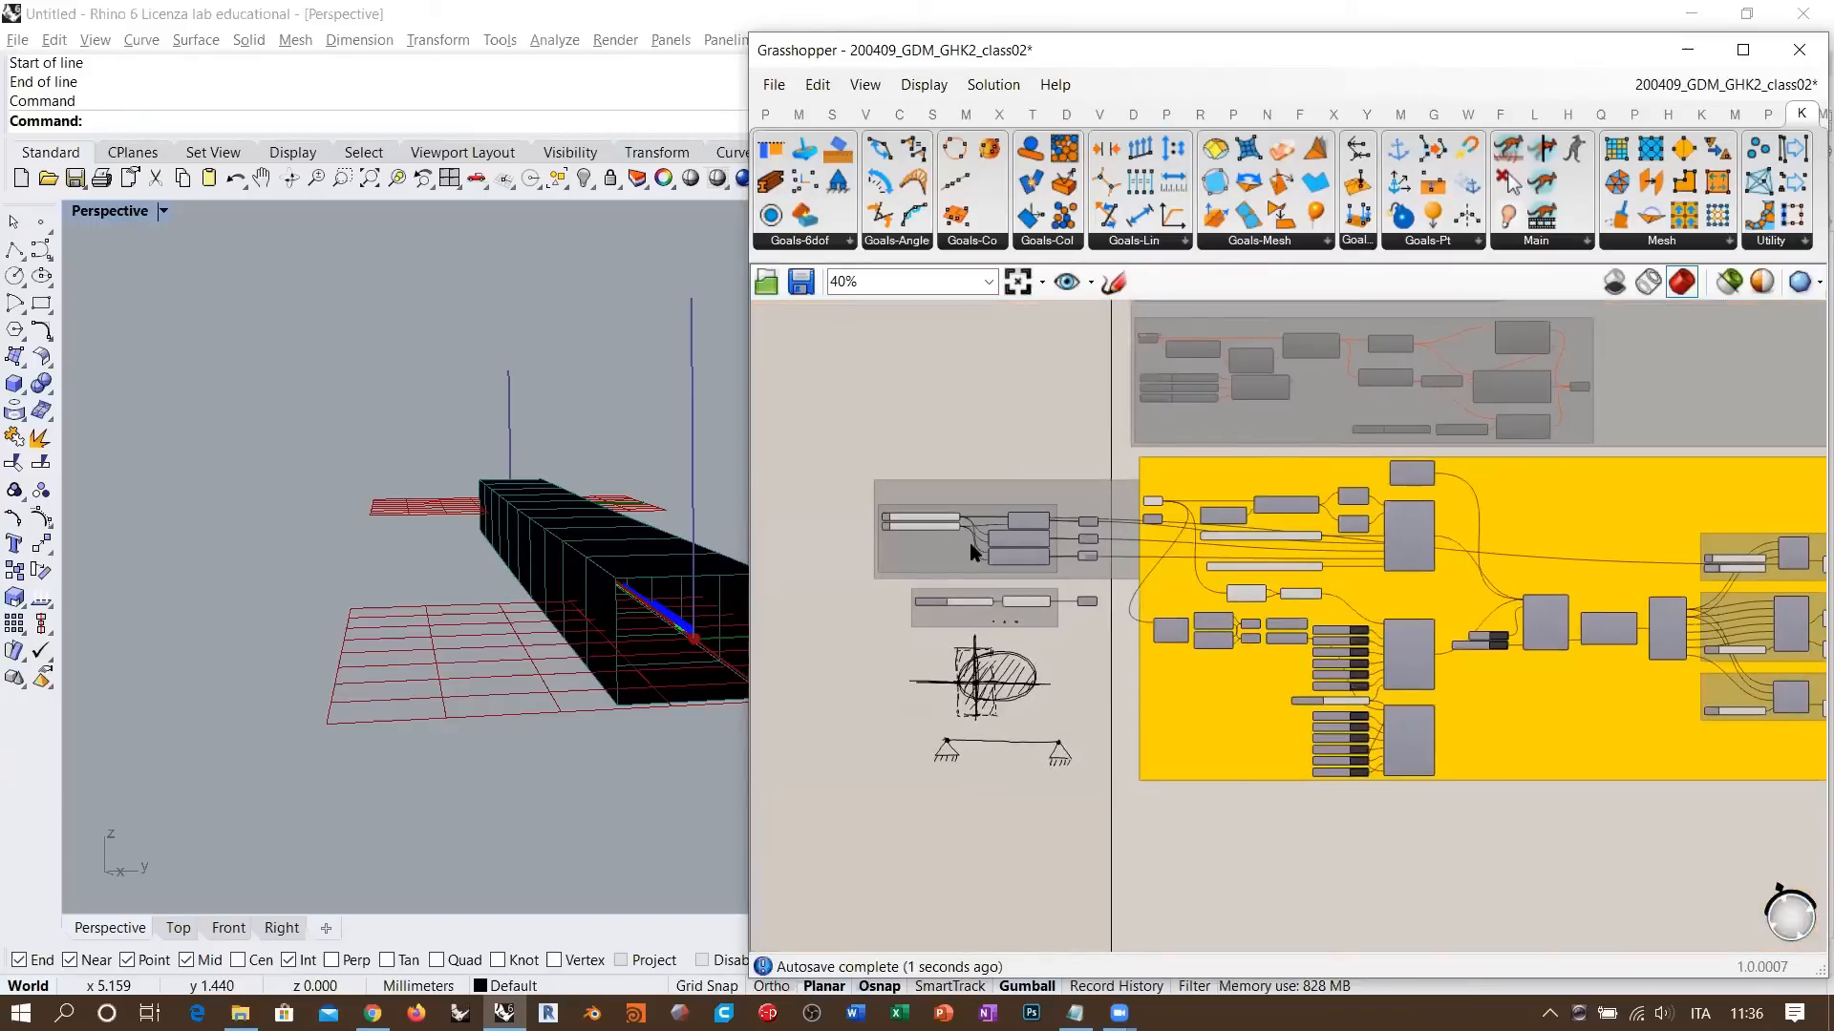
scroll(971, 552, "up", 3)
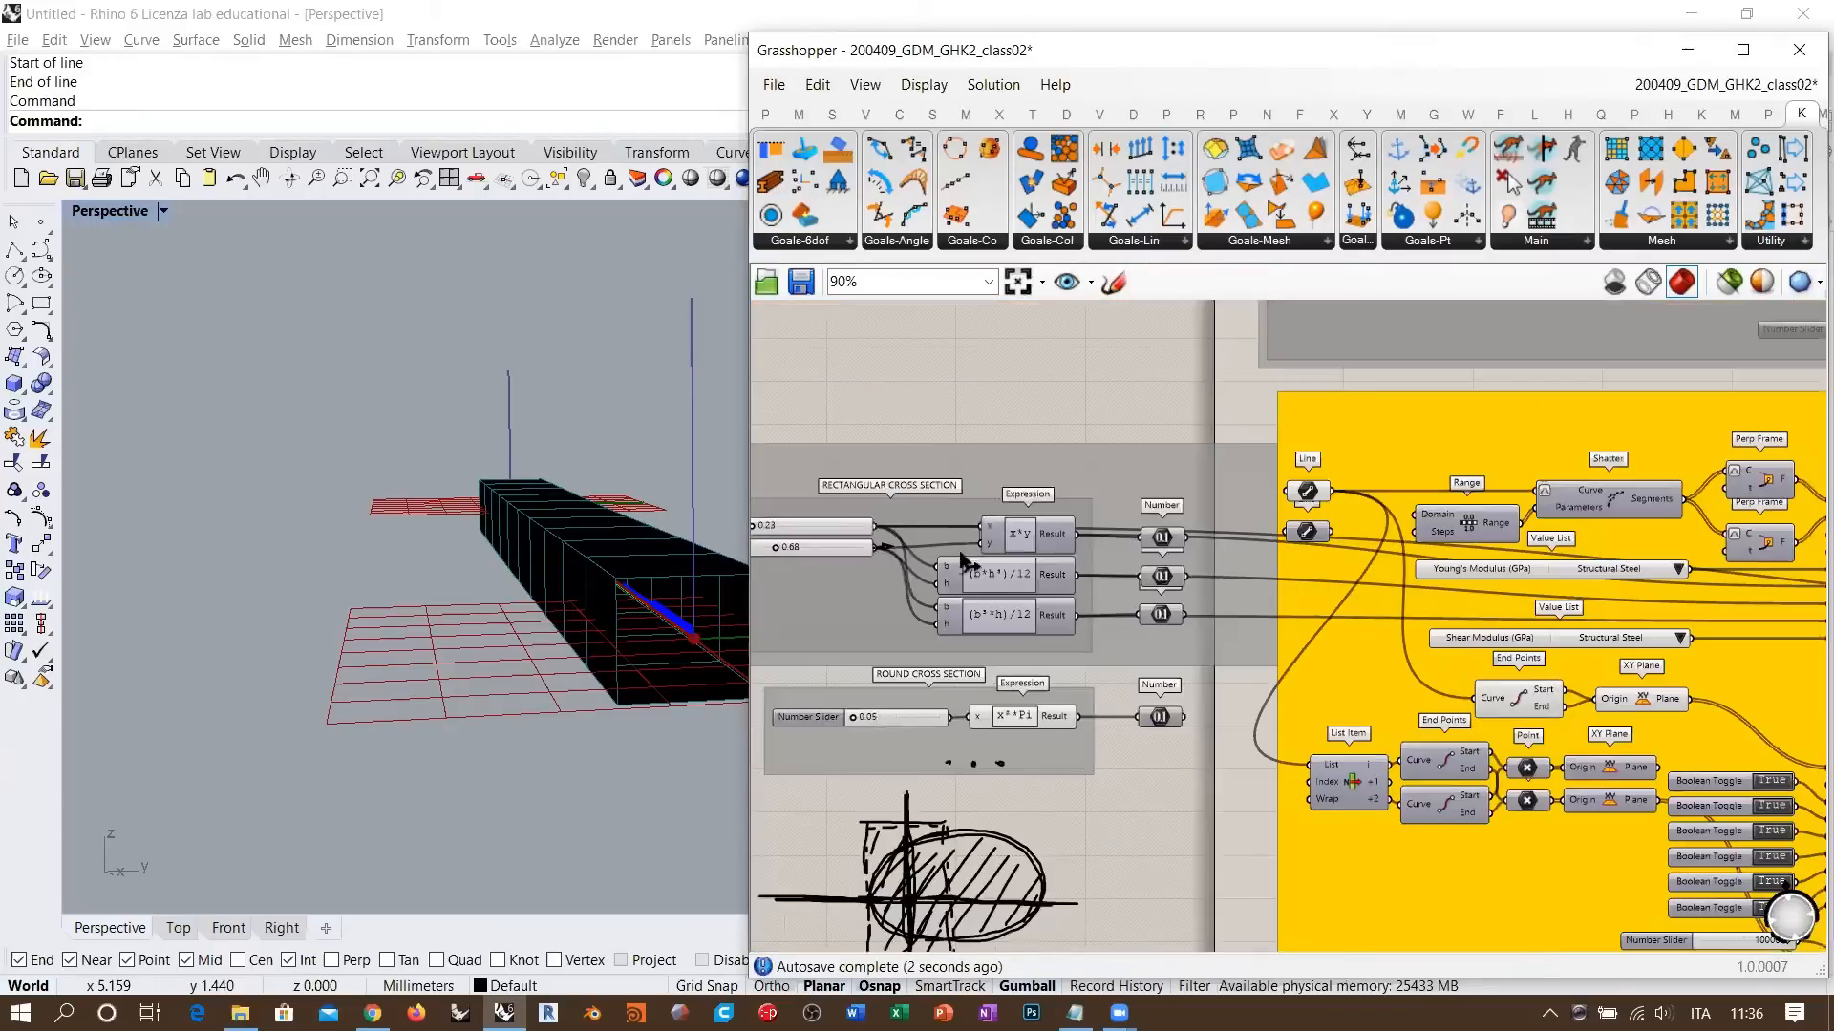
scroll(1639, 585, "down", 3)
scroll(1639, 584, "up", 5)
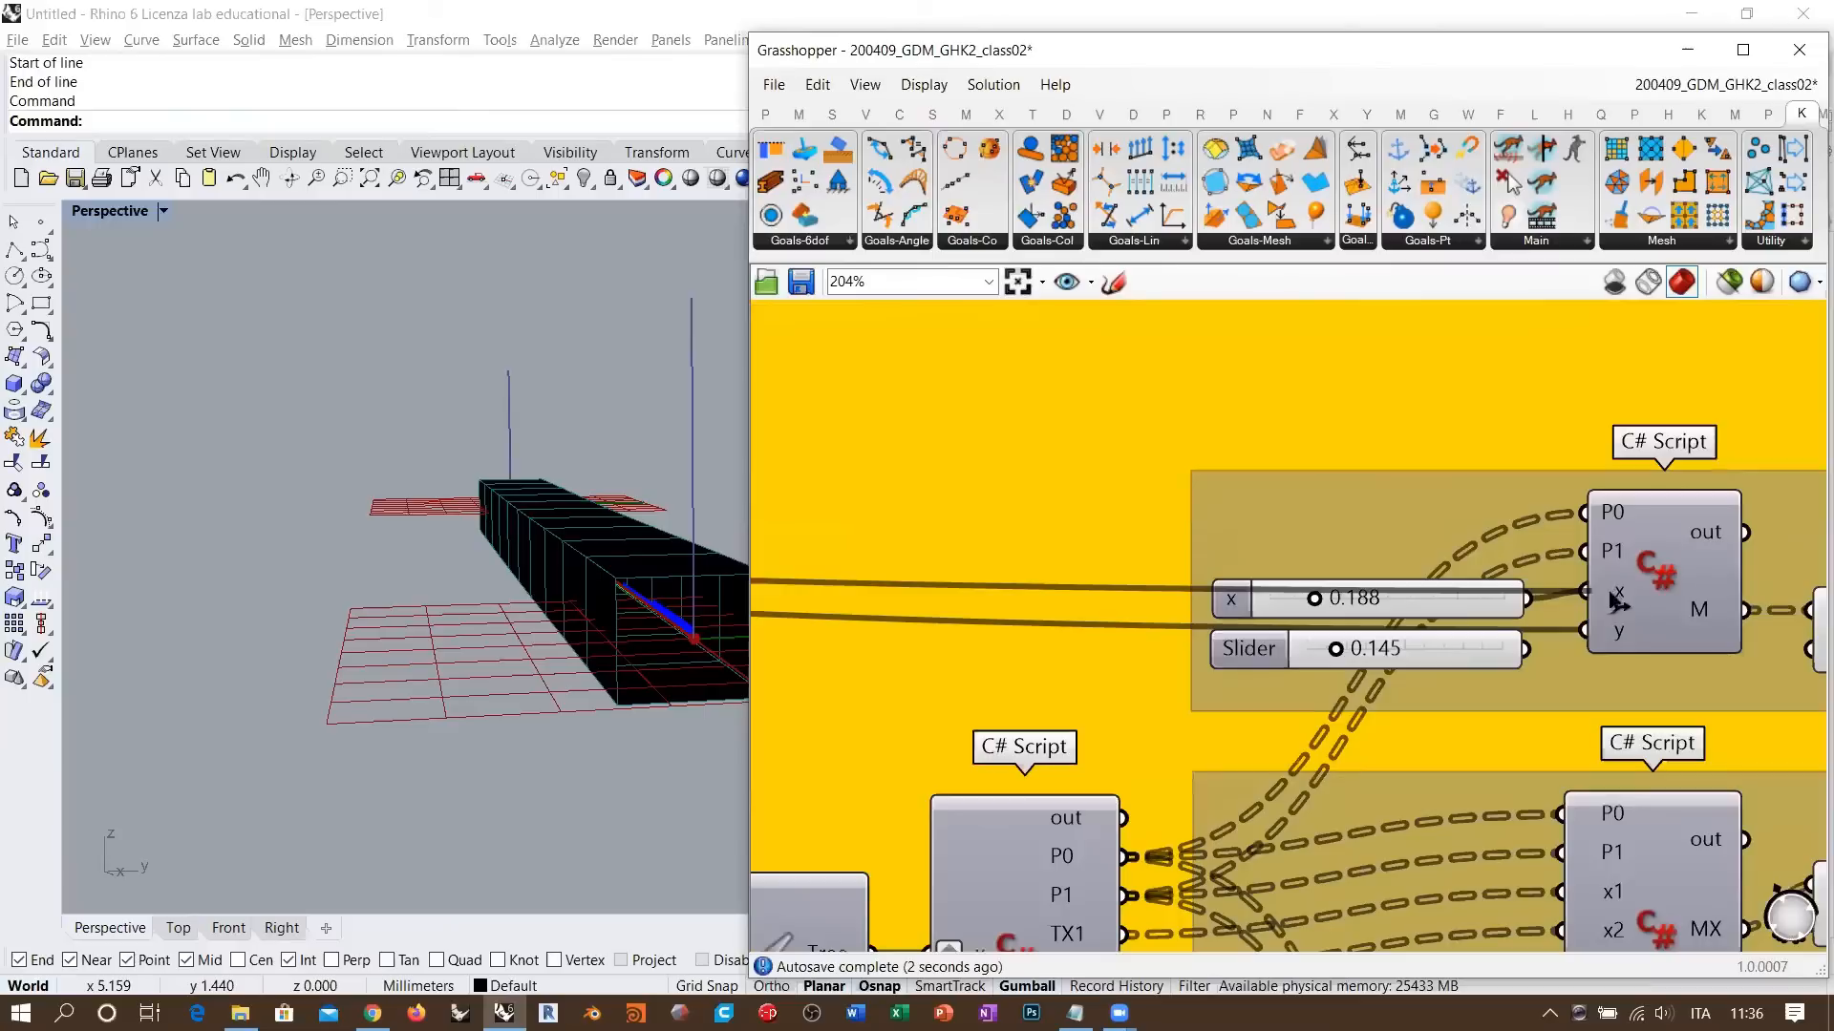
left_click_drag(1610, 592, 1612, 589)
scroll(1613, 588, "up", 2)
right_click_drag(539, 616, 690, 601)
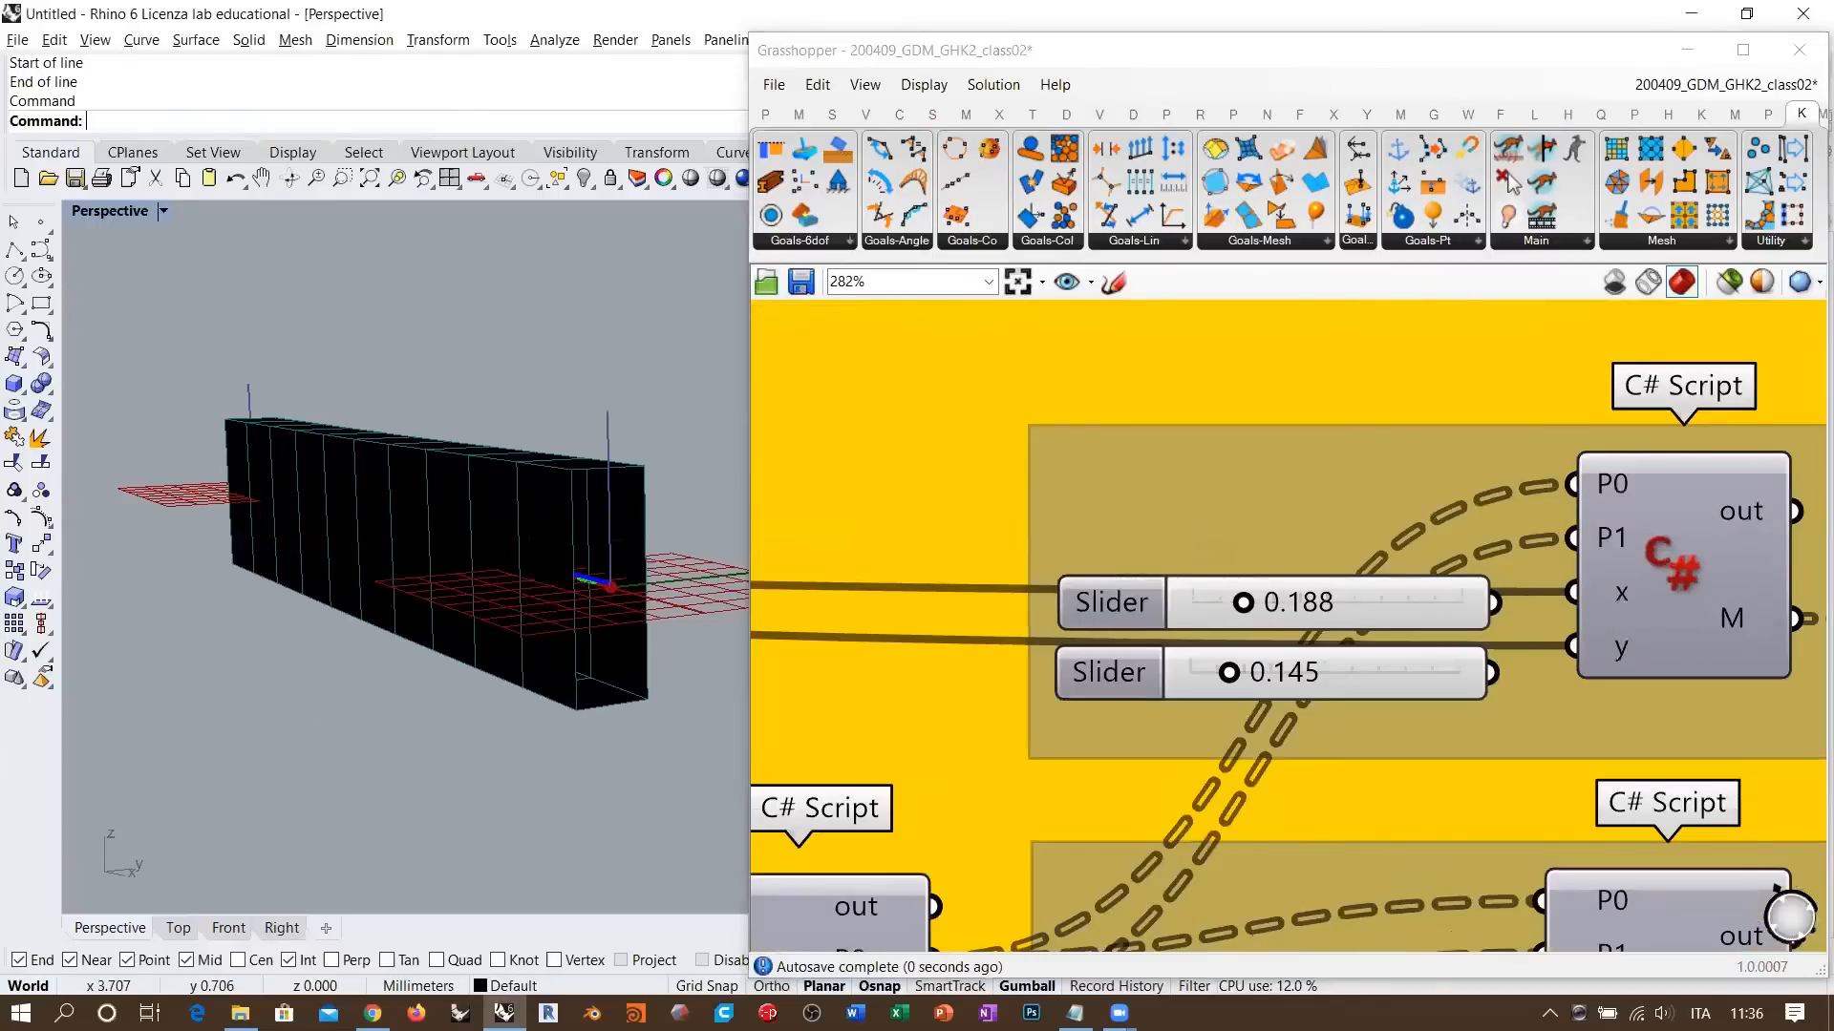
- Inspect the beam mesh driven by the section sliders from several angles, and examine the wires entering the mesh script's x and y inputs
right_click_drag(587, 577, 672, 579)
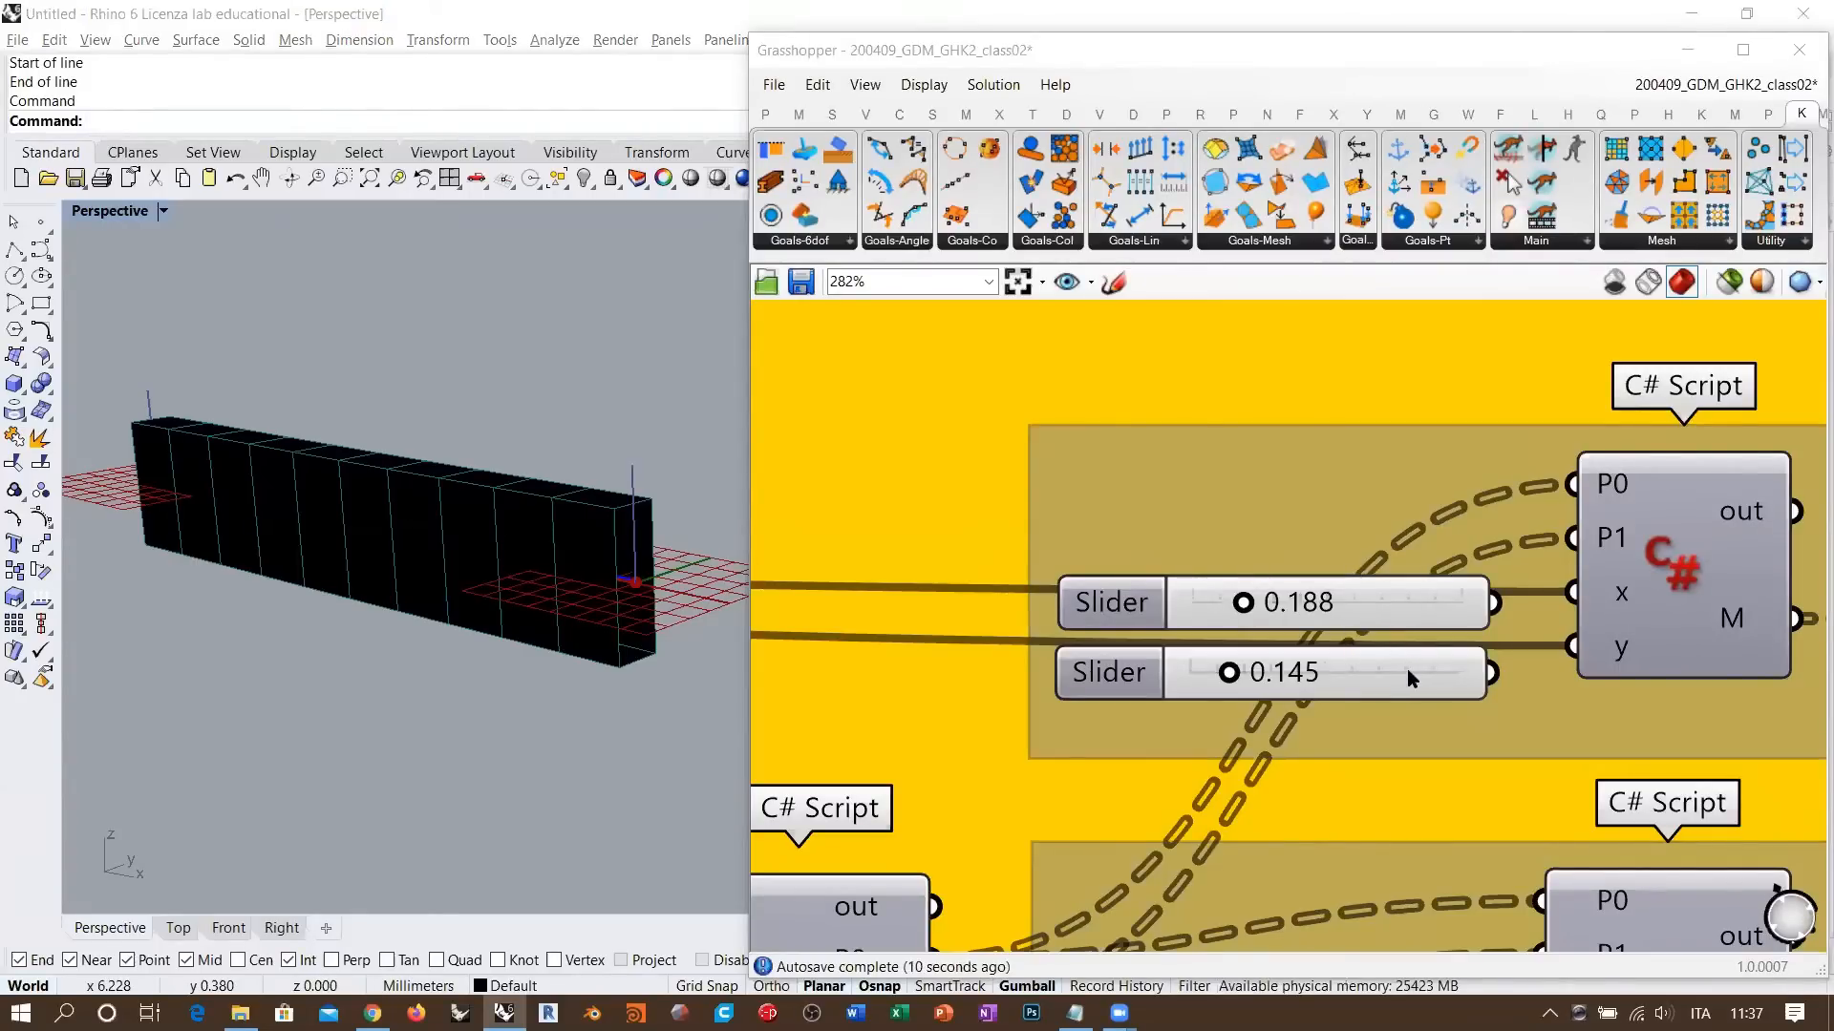
right_click(1287, 573)
left_click(1240, 498)
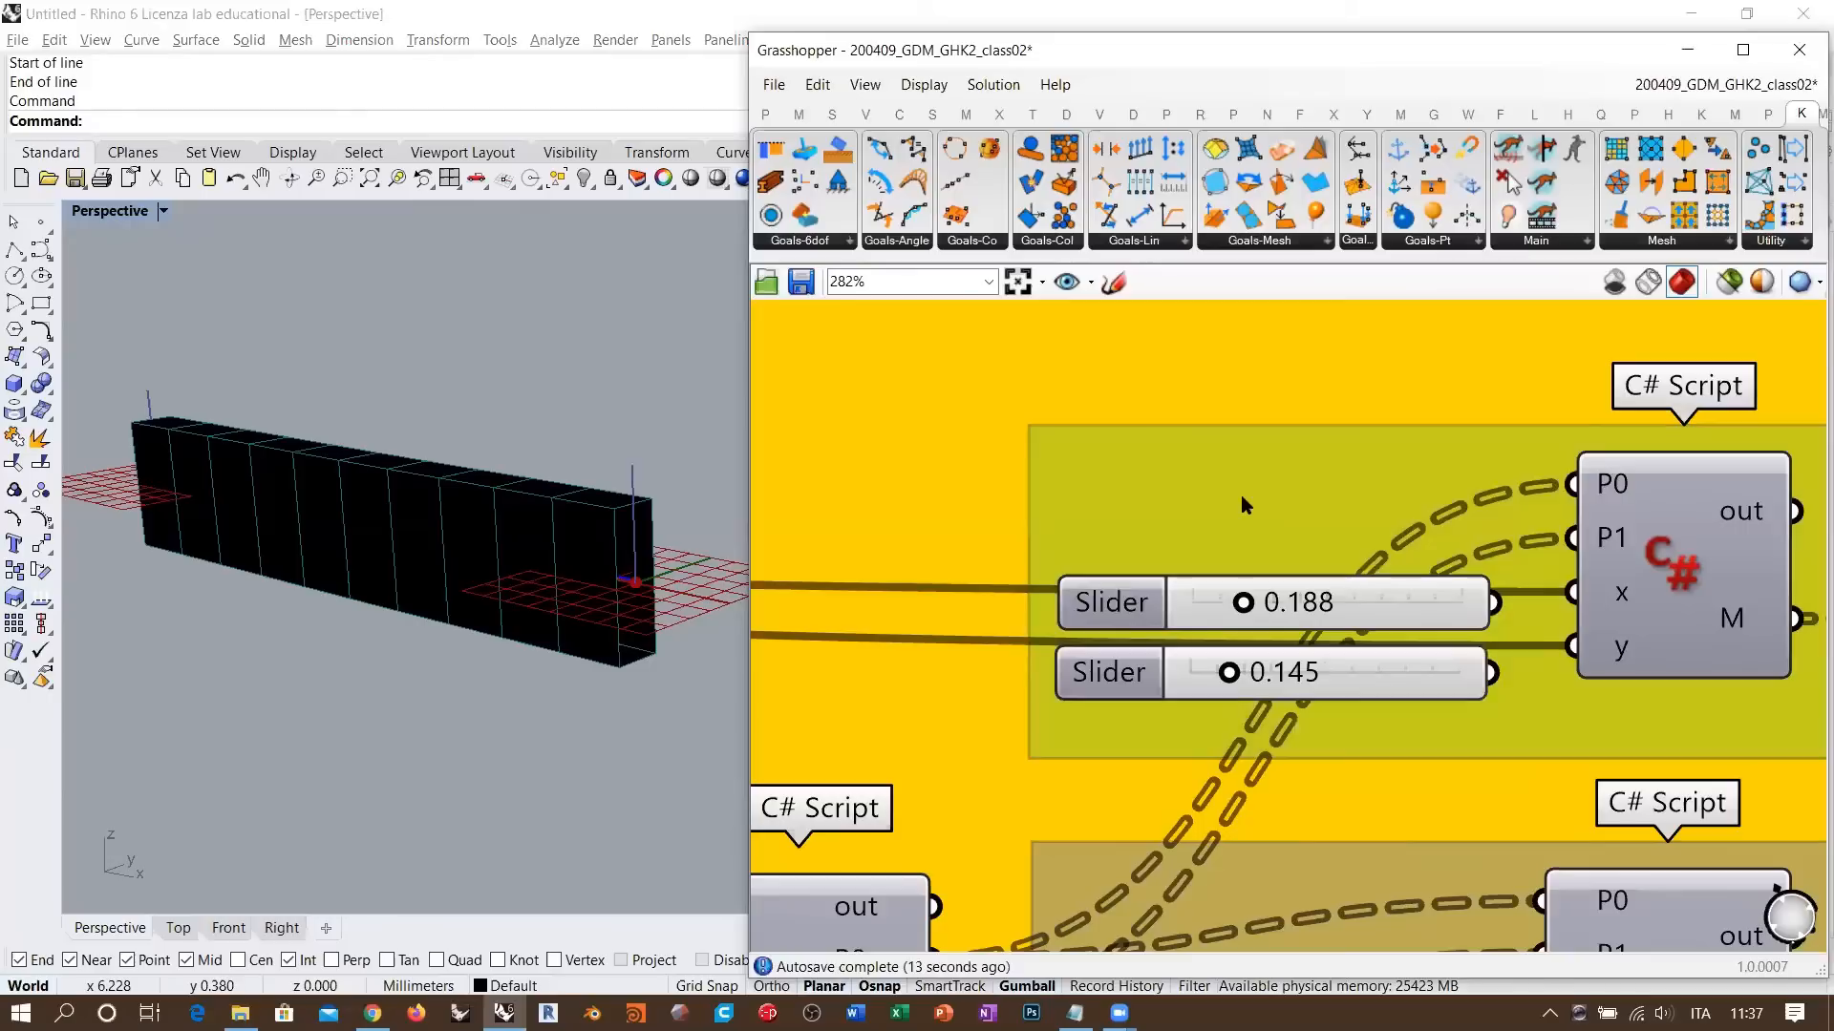
scroll(1179, 461, "down", 4)
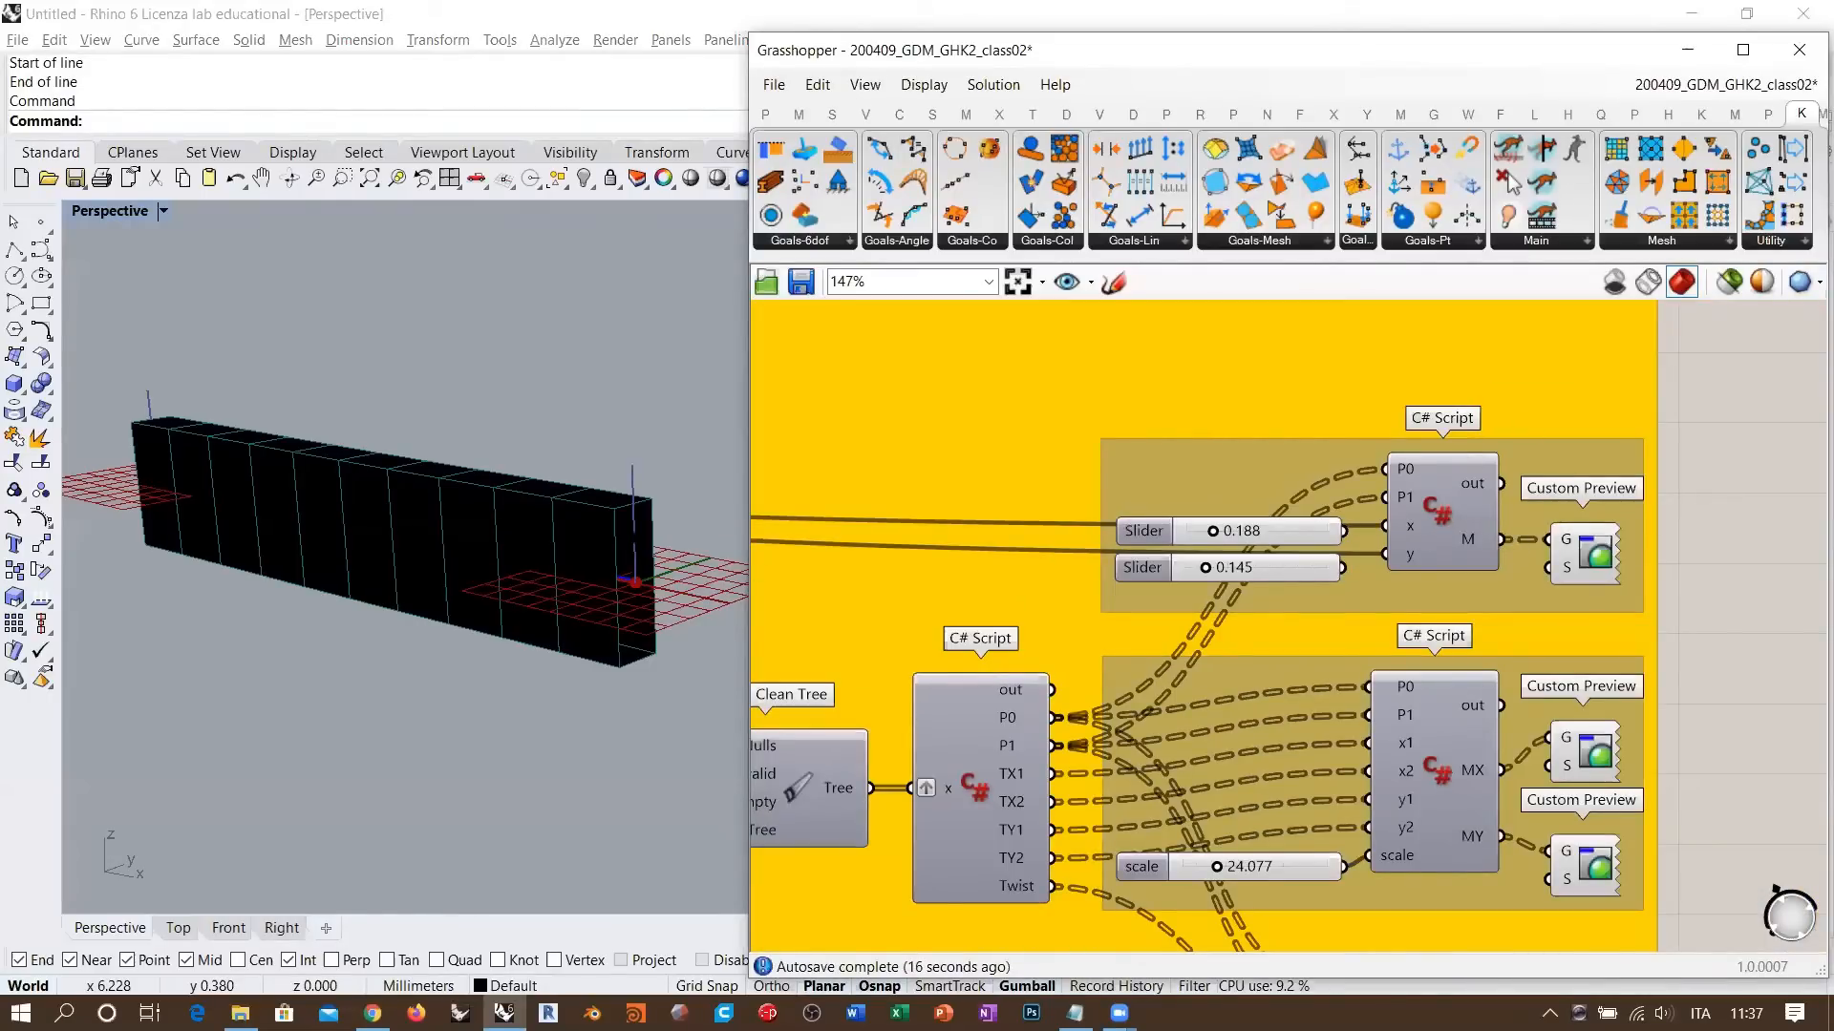
scroll(611, 575, "down", 4)
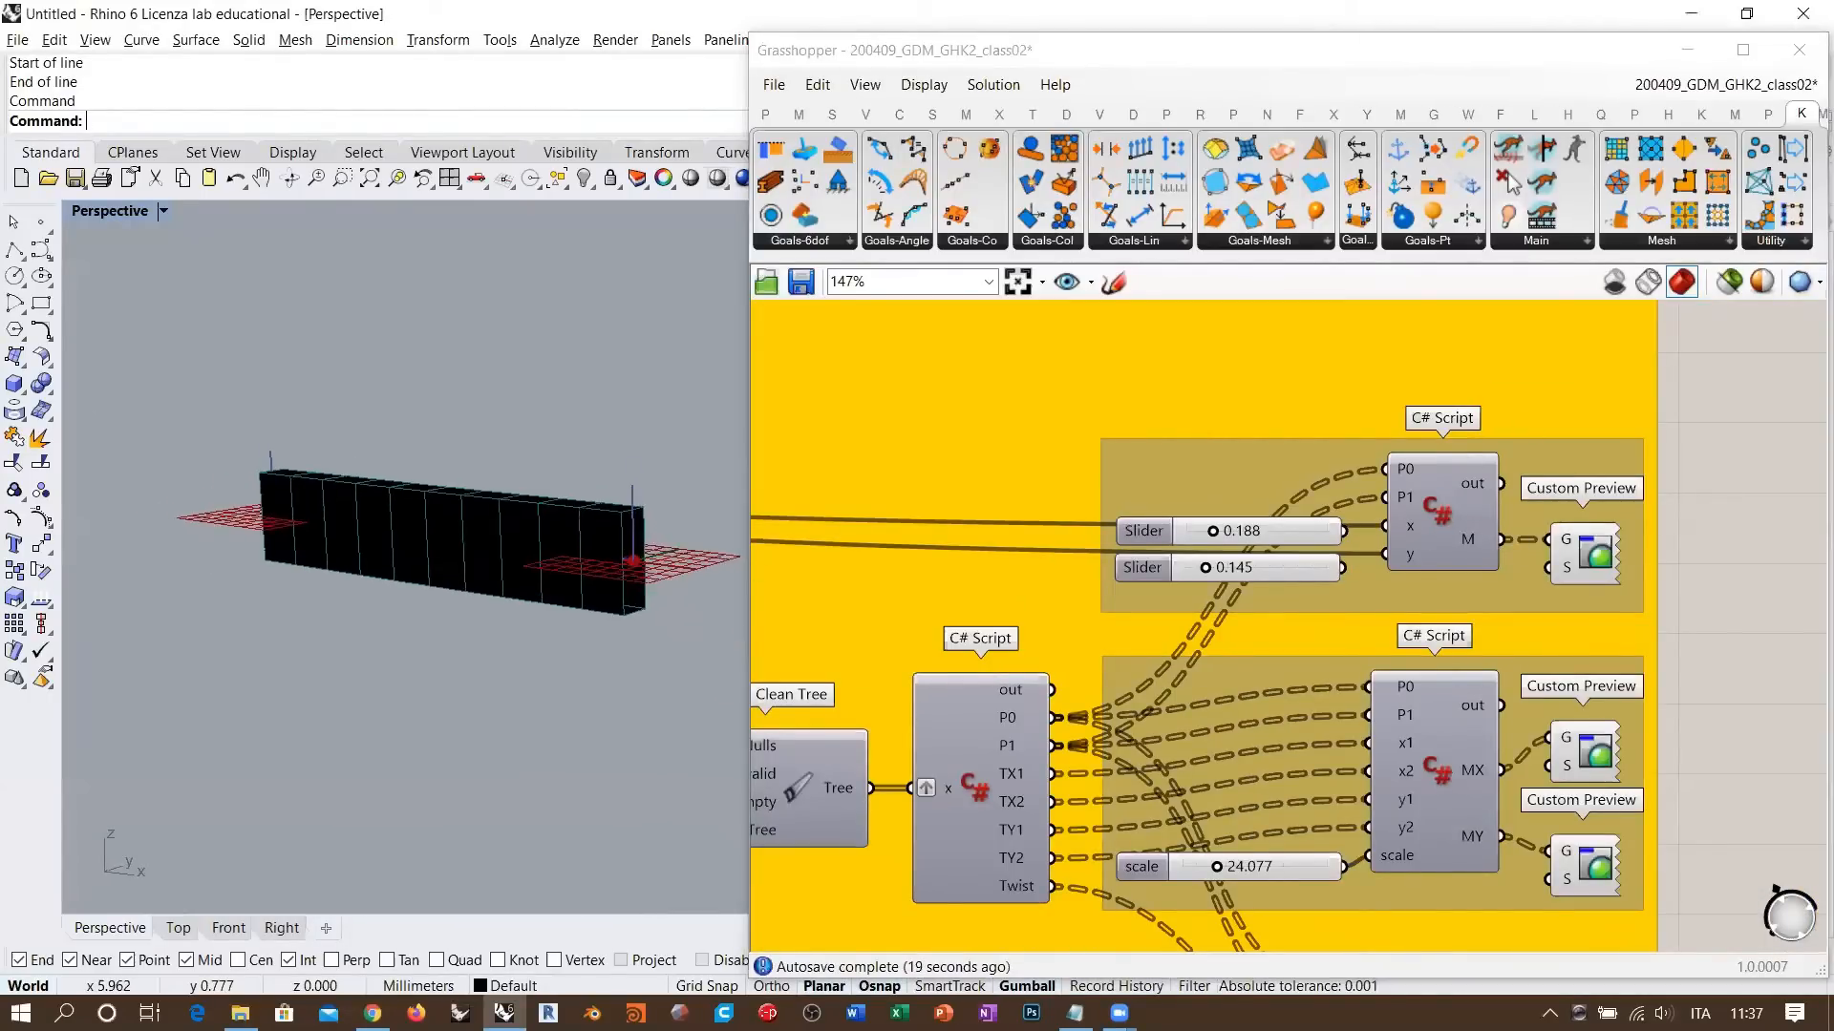
right_click_drag(616, 573, 596, 576)
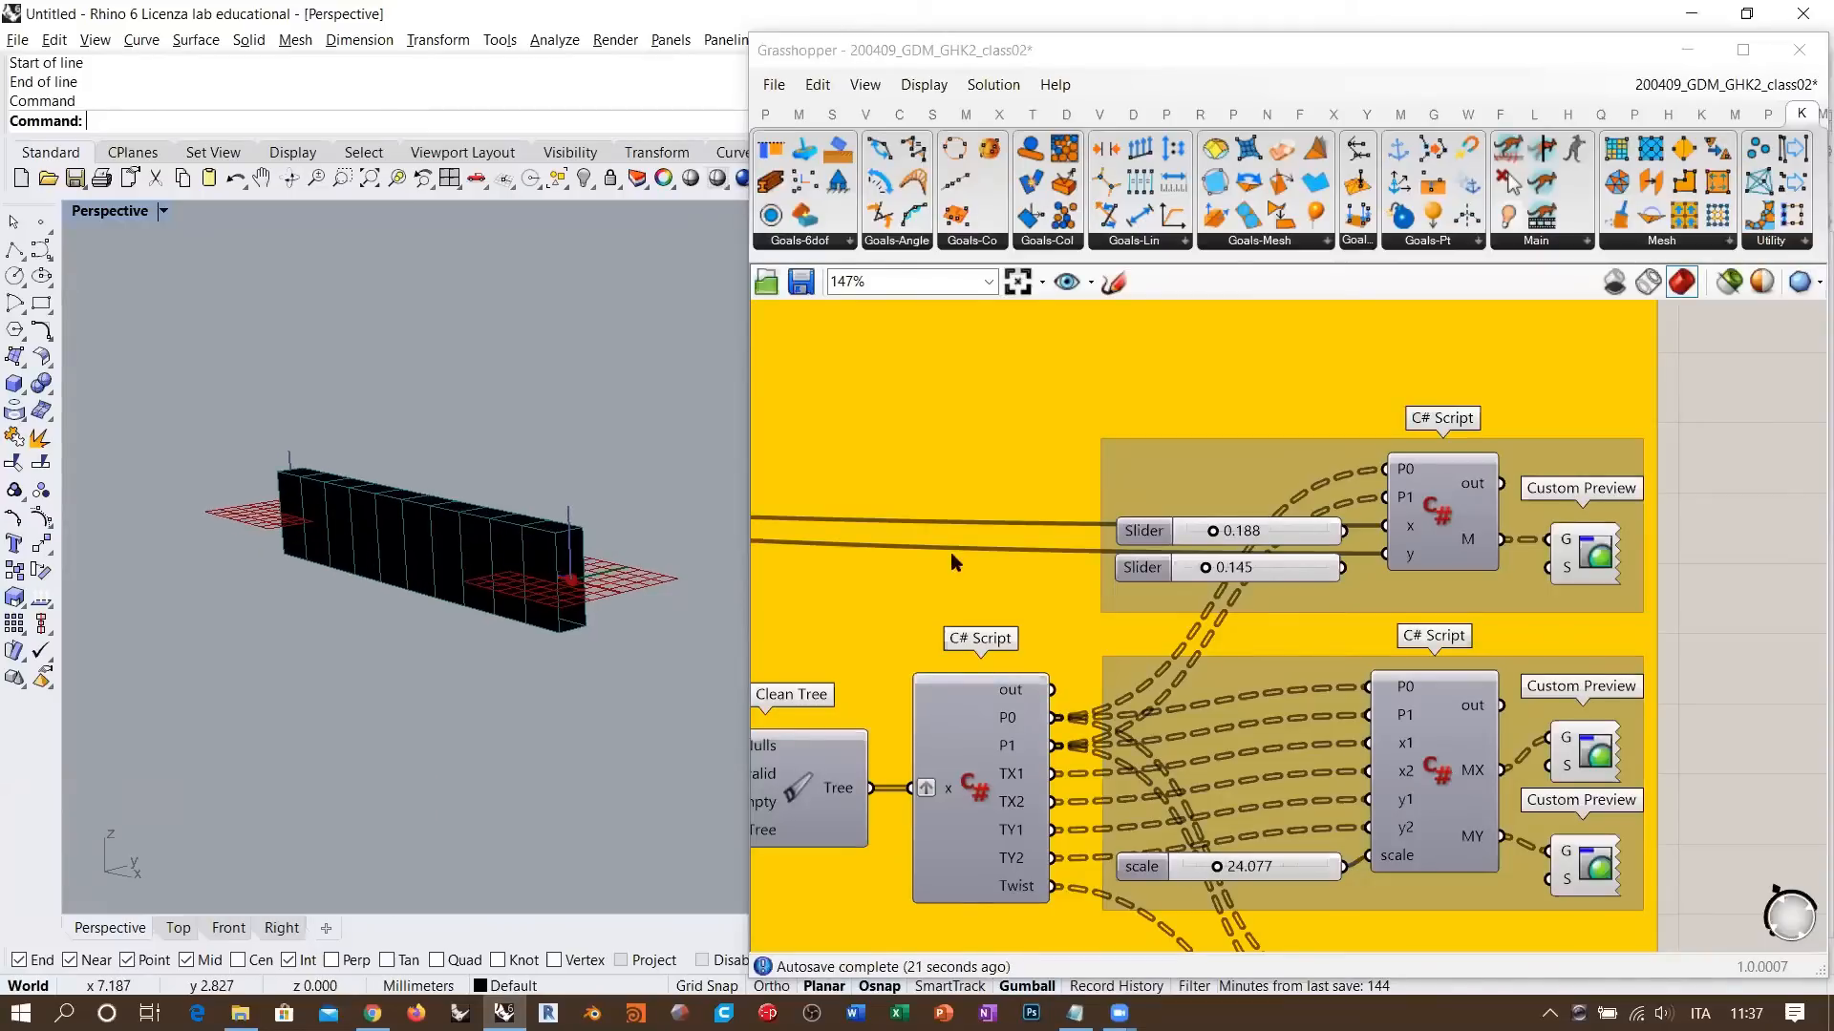
right_click_drag(1348, 501, 1291, 479)
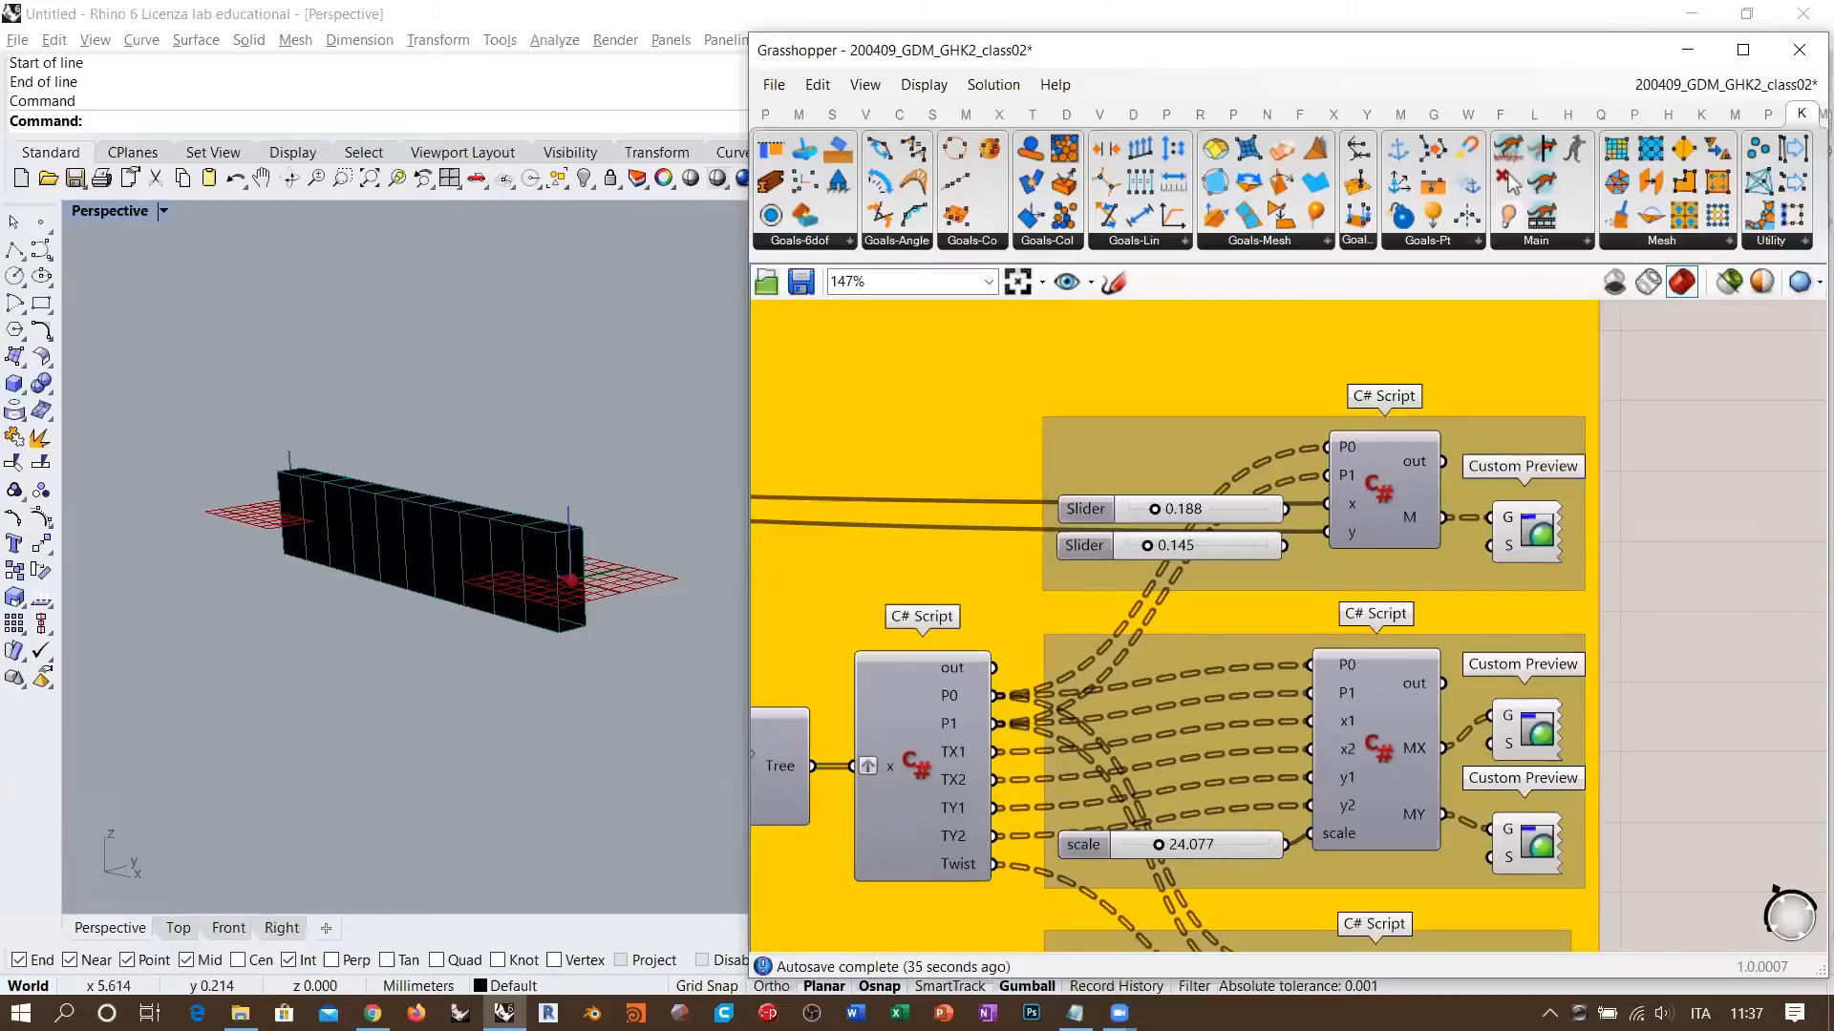
right_click_drag(688, 587, 630, 588)
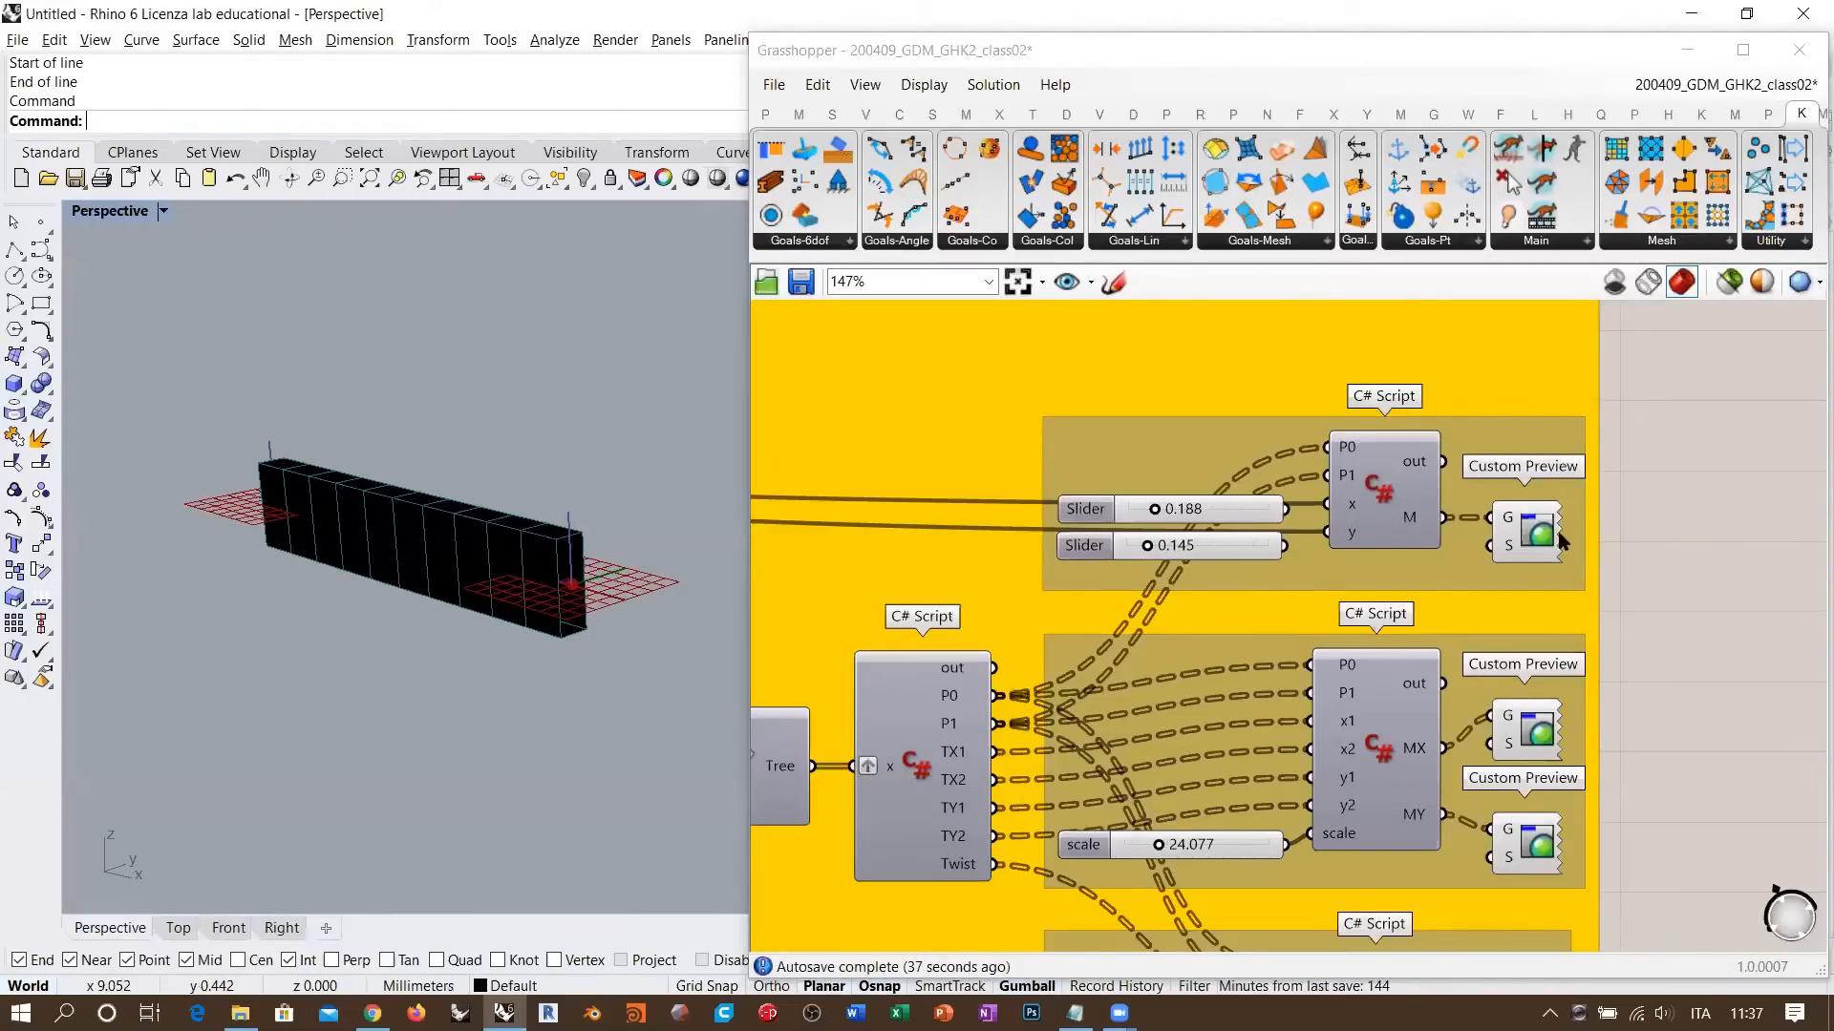
scroll(1325, 495, "up", 3)
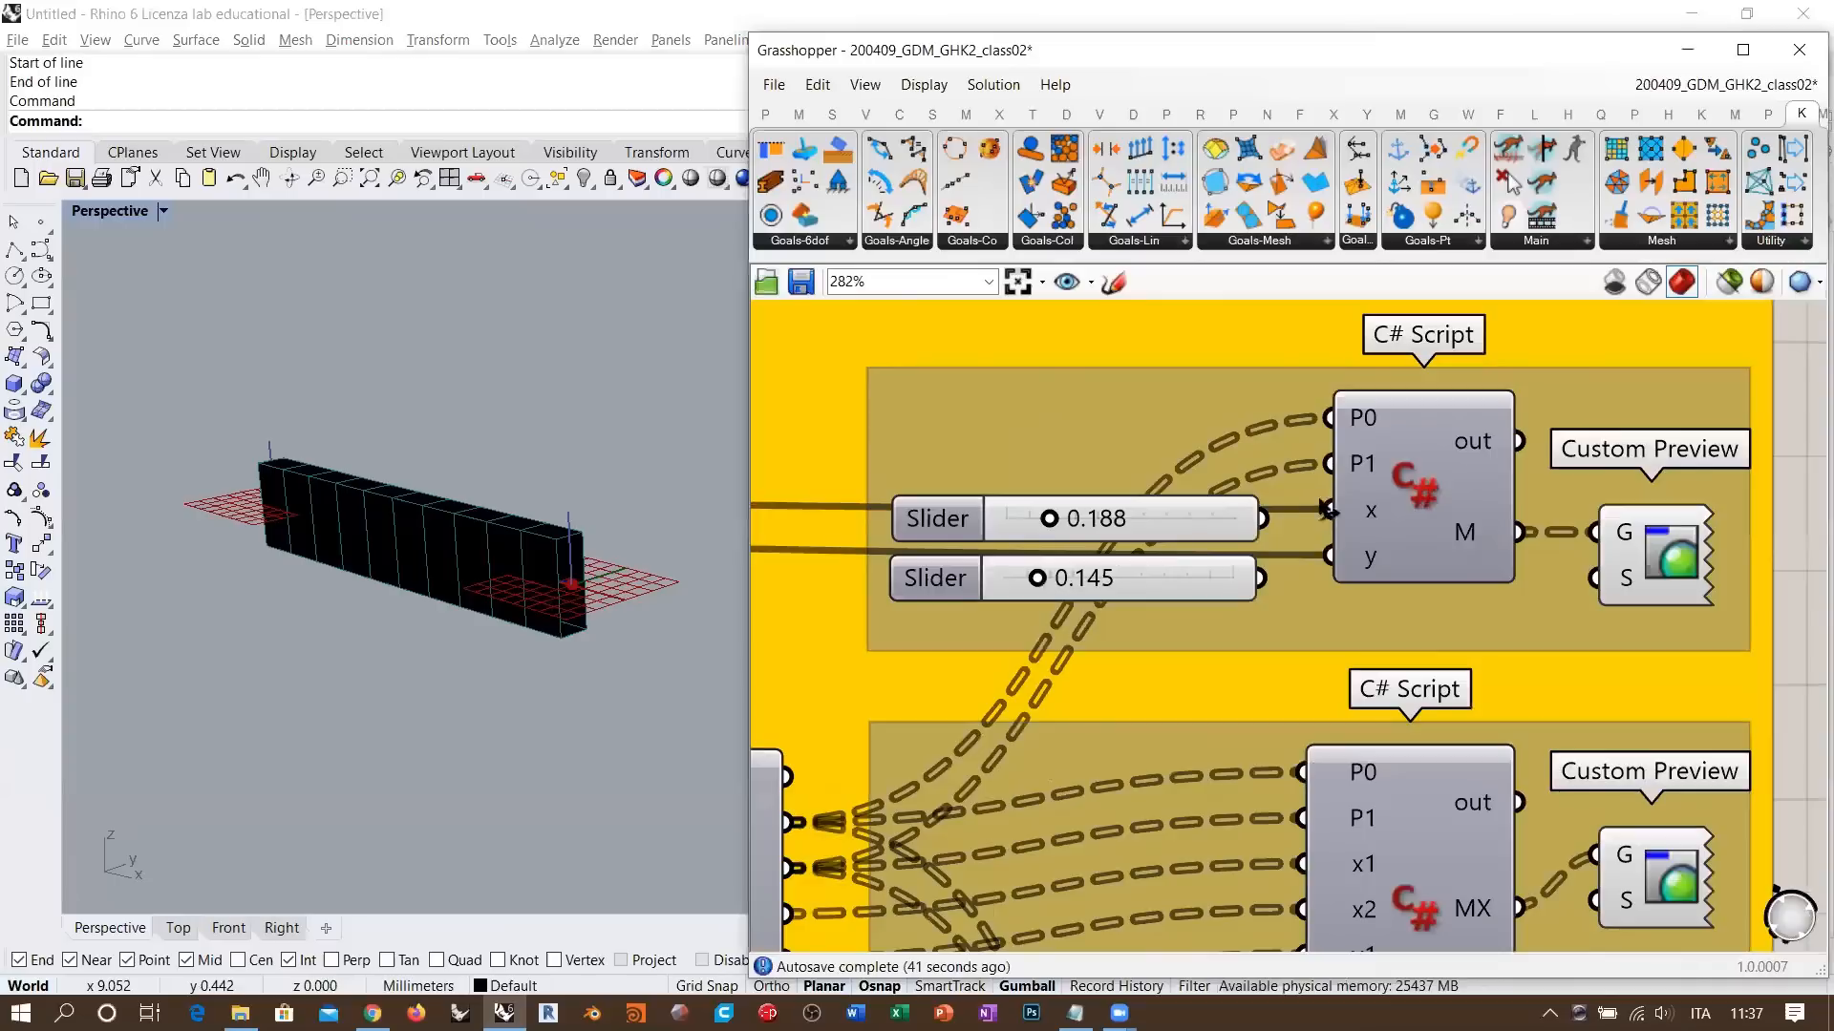
scroll(1274, 577, "up", 1)
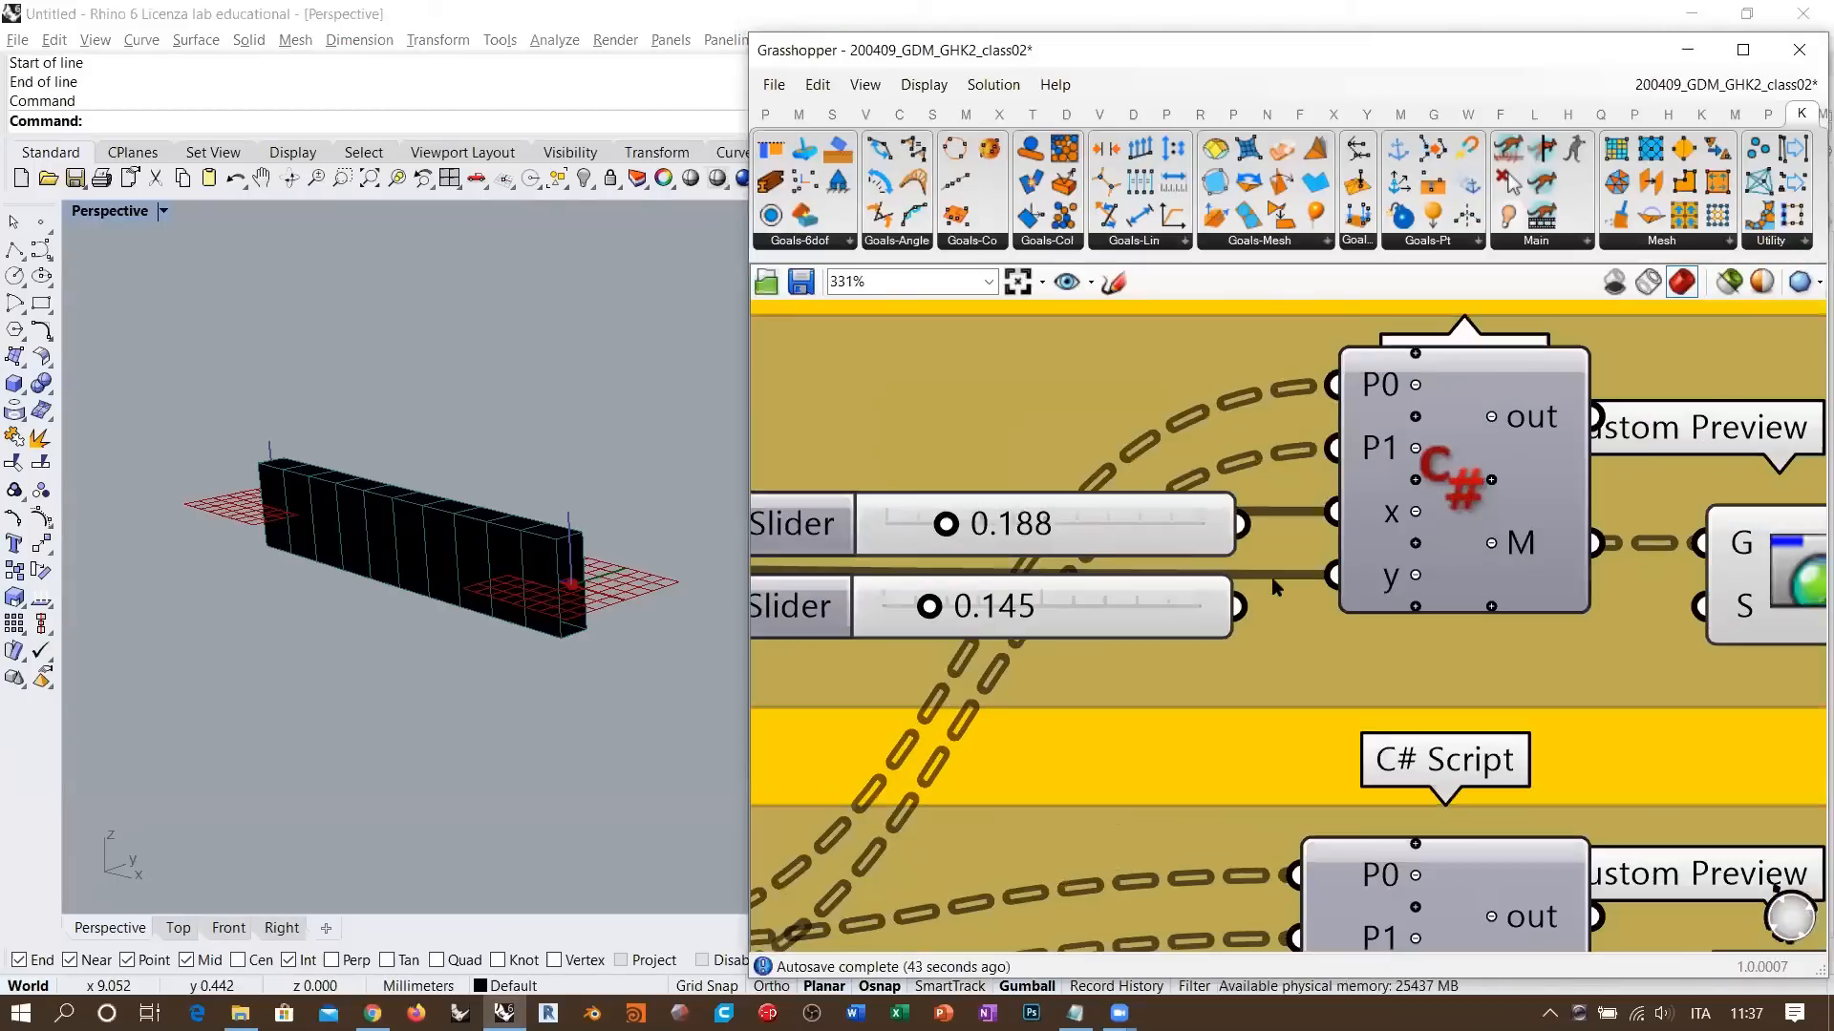
right_click_drag(579, 560, 584, 550)
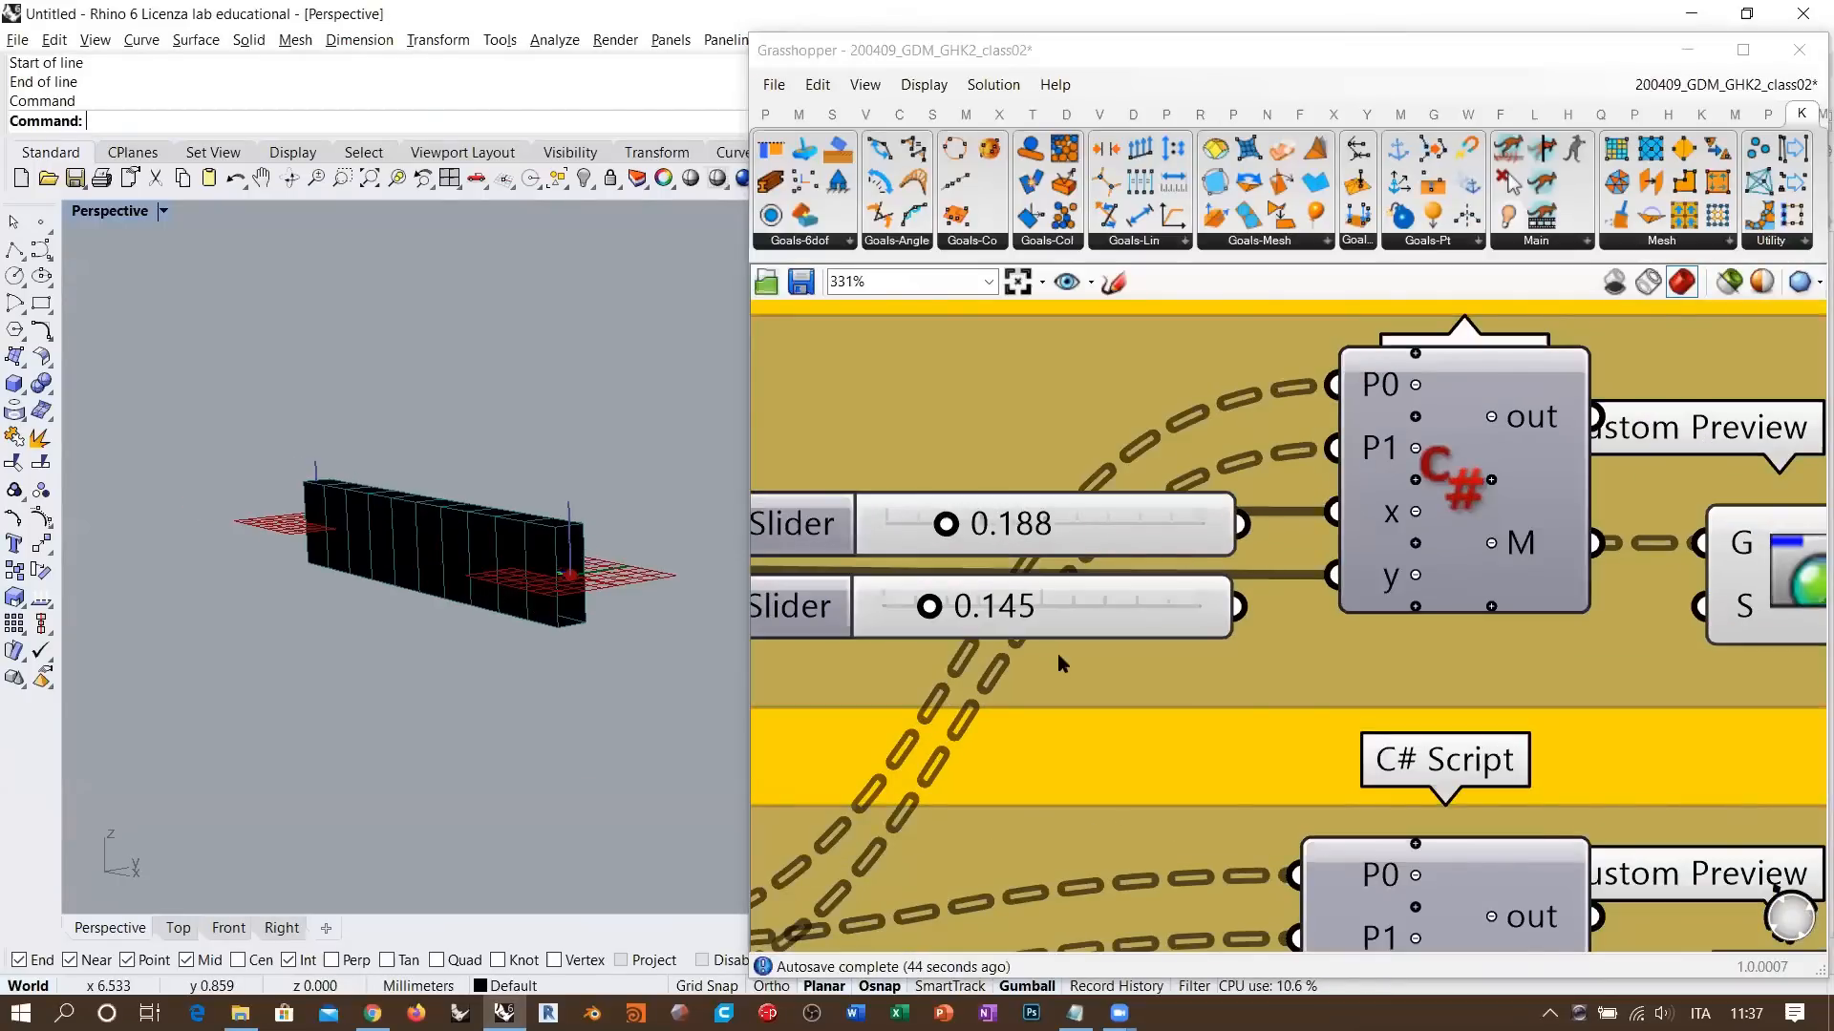
right_click_drag(1187, 578, 1323, 505)
right_click_drag(379, 563, 389, 566)
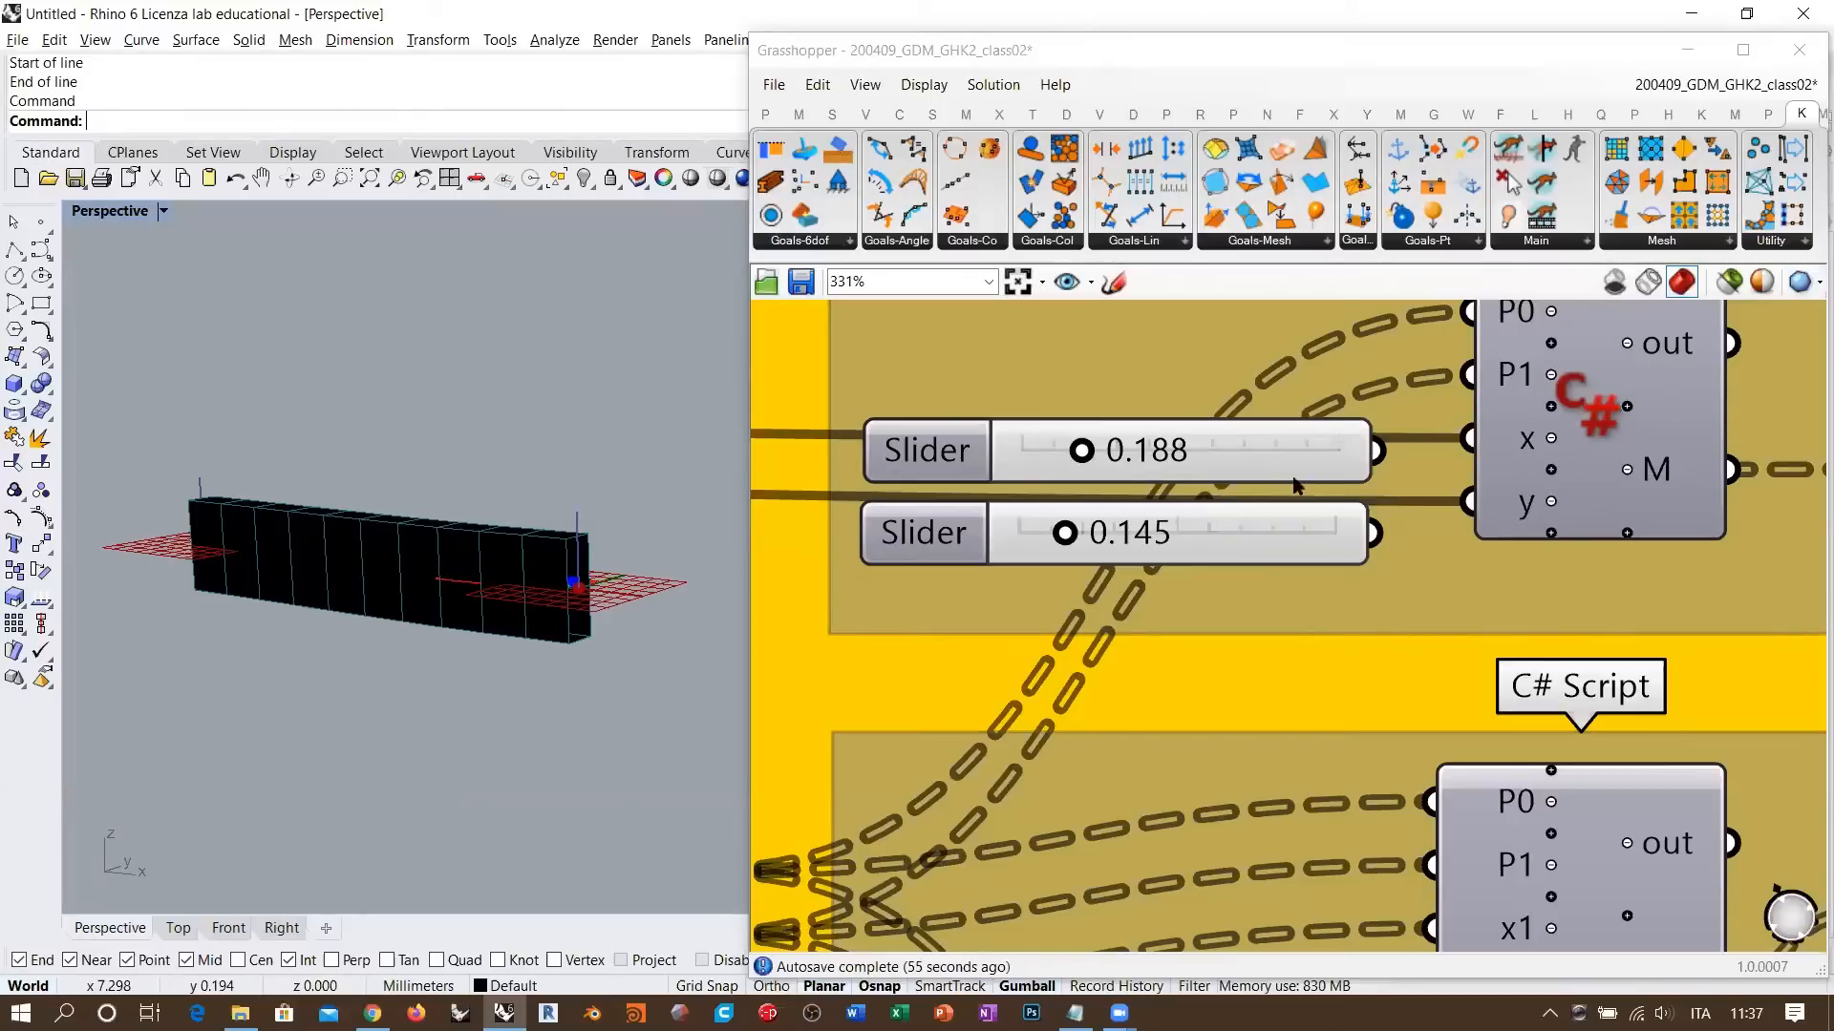
- Reconnect the 0.188 slider to x and the 0.145 slider to y on the mesh preview's C# Script
right_click_drag(1388, 465, 1285, 517)
left_click_drag(1276, 503, 1367, 491)
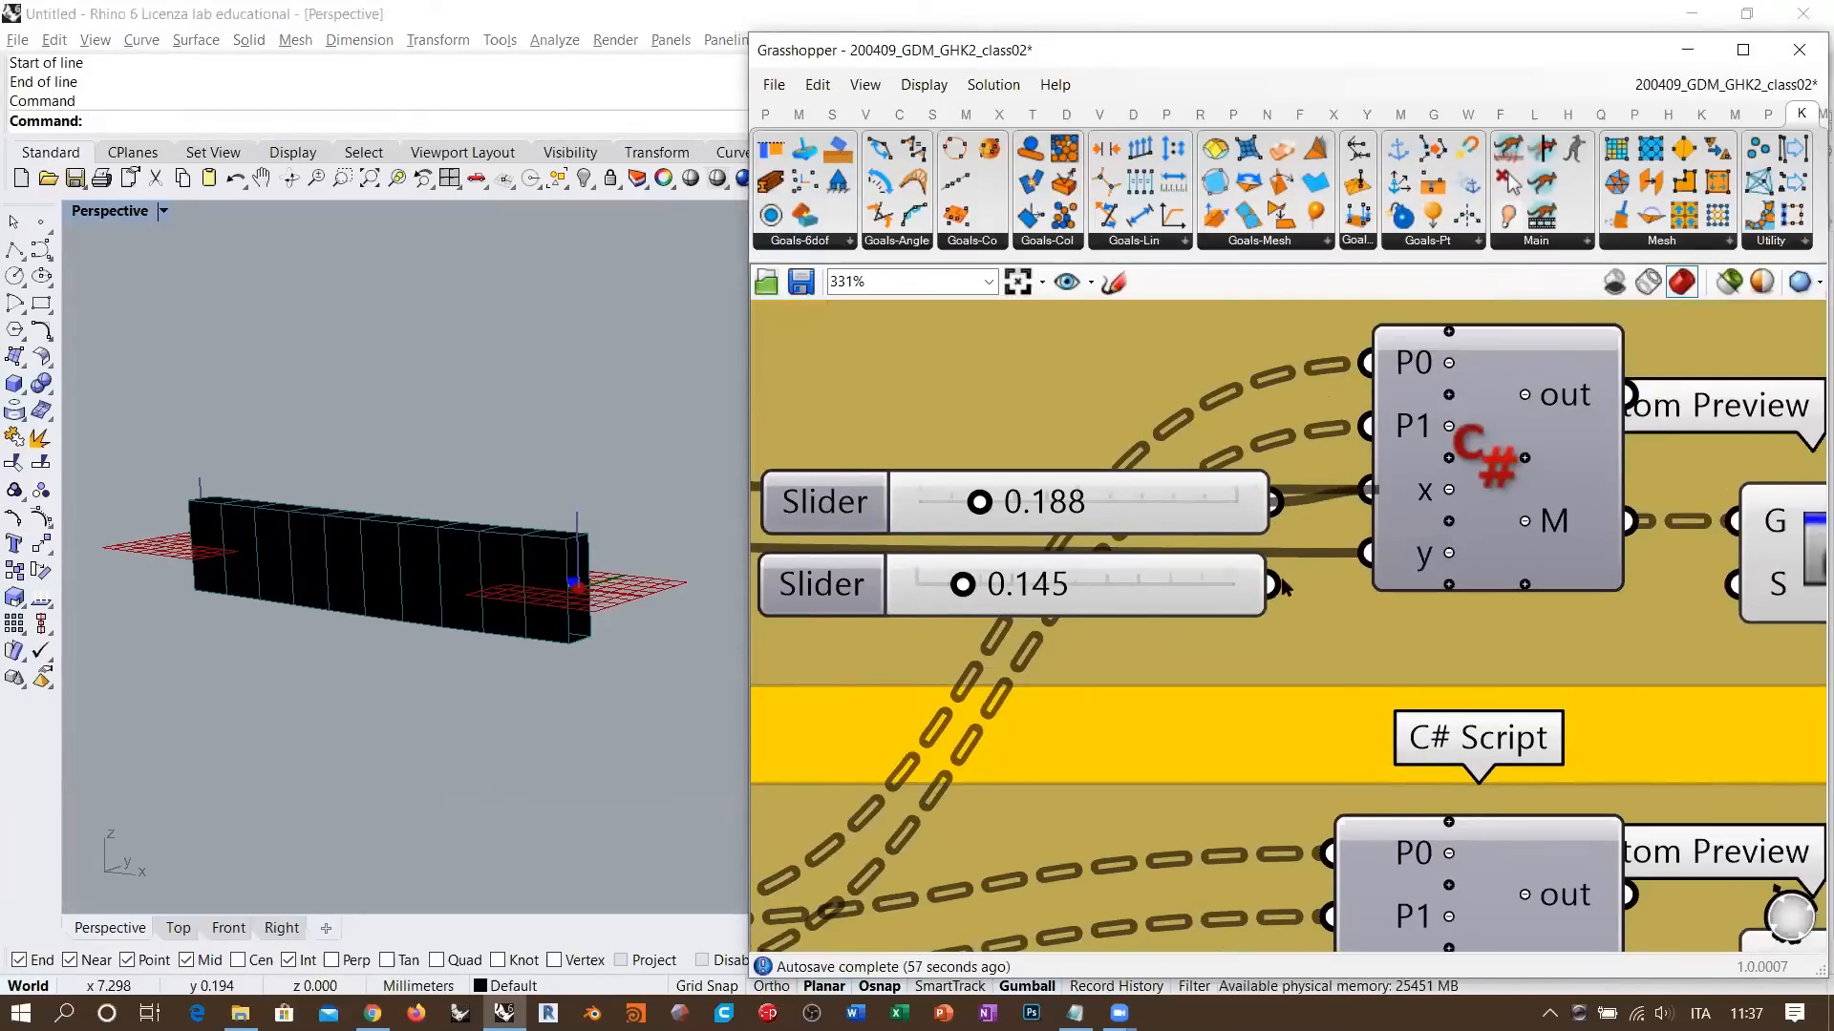
left_click_drag(1273, 584, 1368, 553)
right_click_drag(997, 541, 1073, 536)
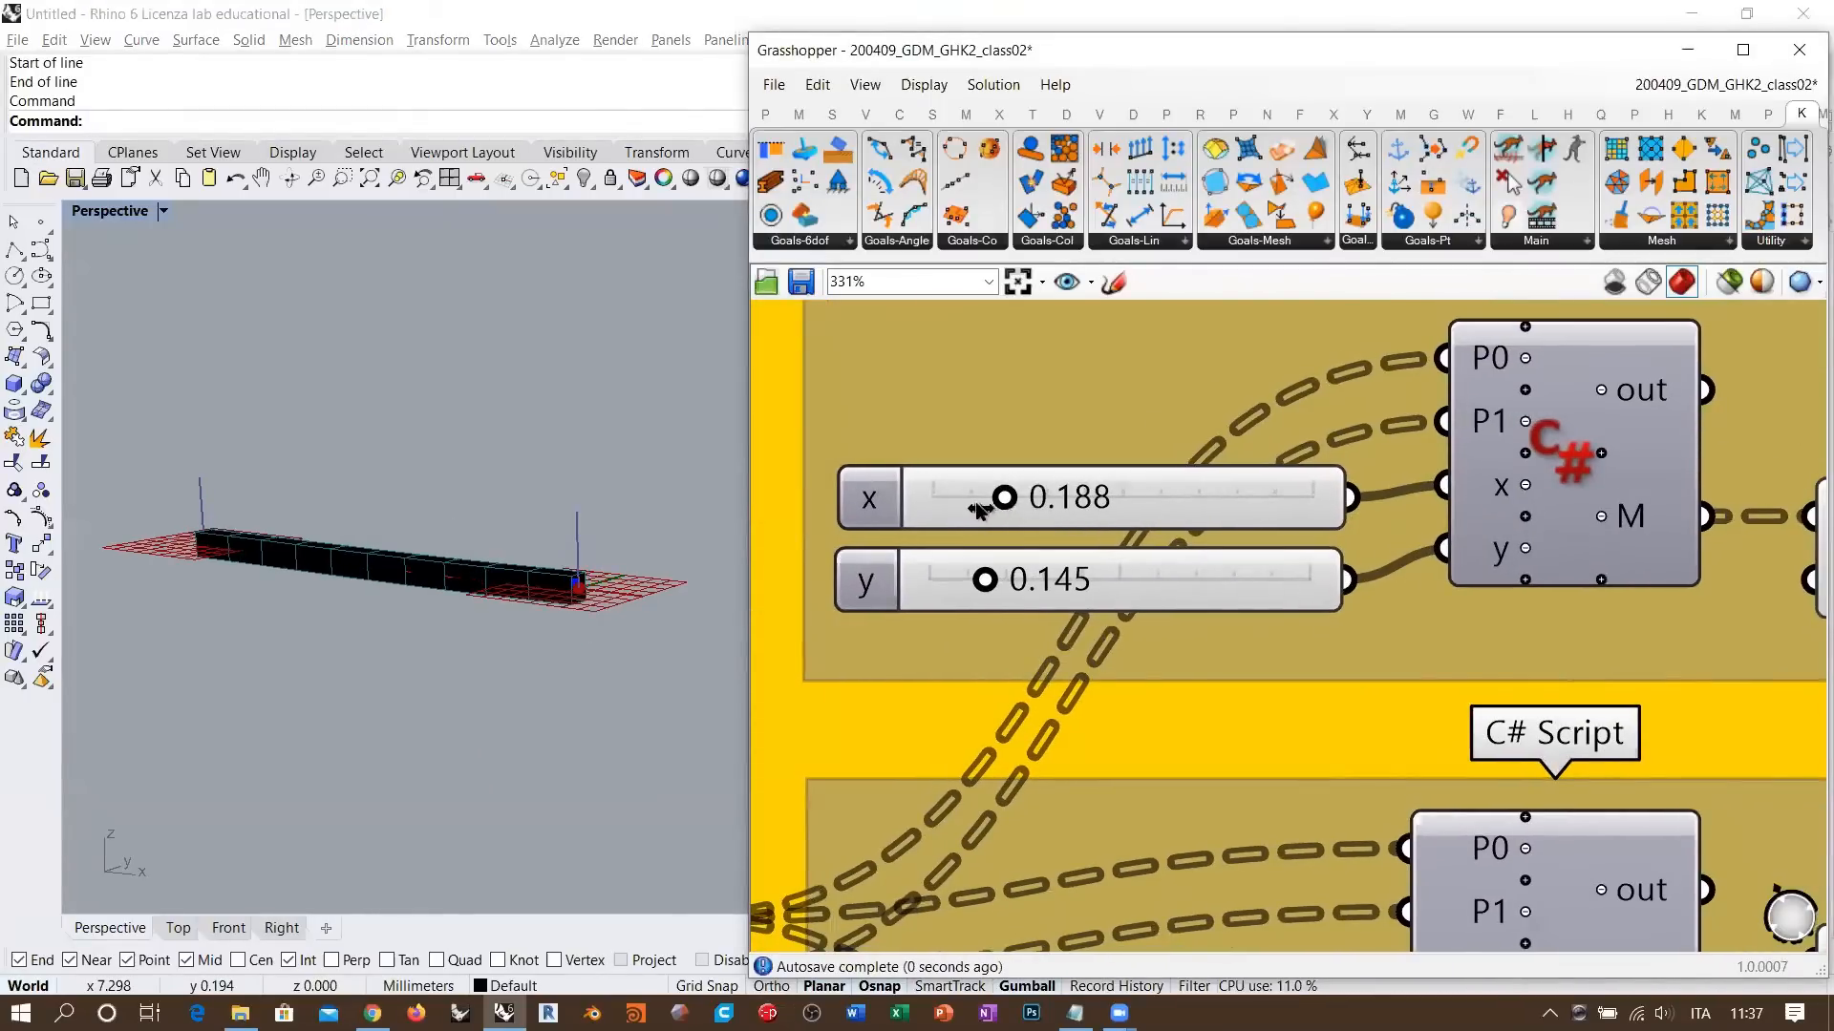
- Set the x slider to 0.042 and the y slider to 0.039 for the C# script that builds the beam mesh
left_click_drag(1003, 497, 948, 498)
left_click_drag(984, 580, 943, 587)
left_click(438, 575)
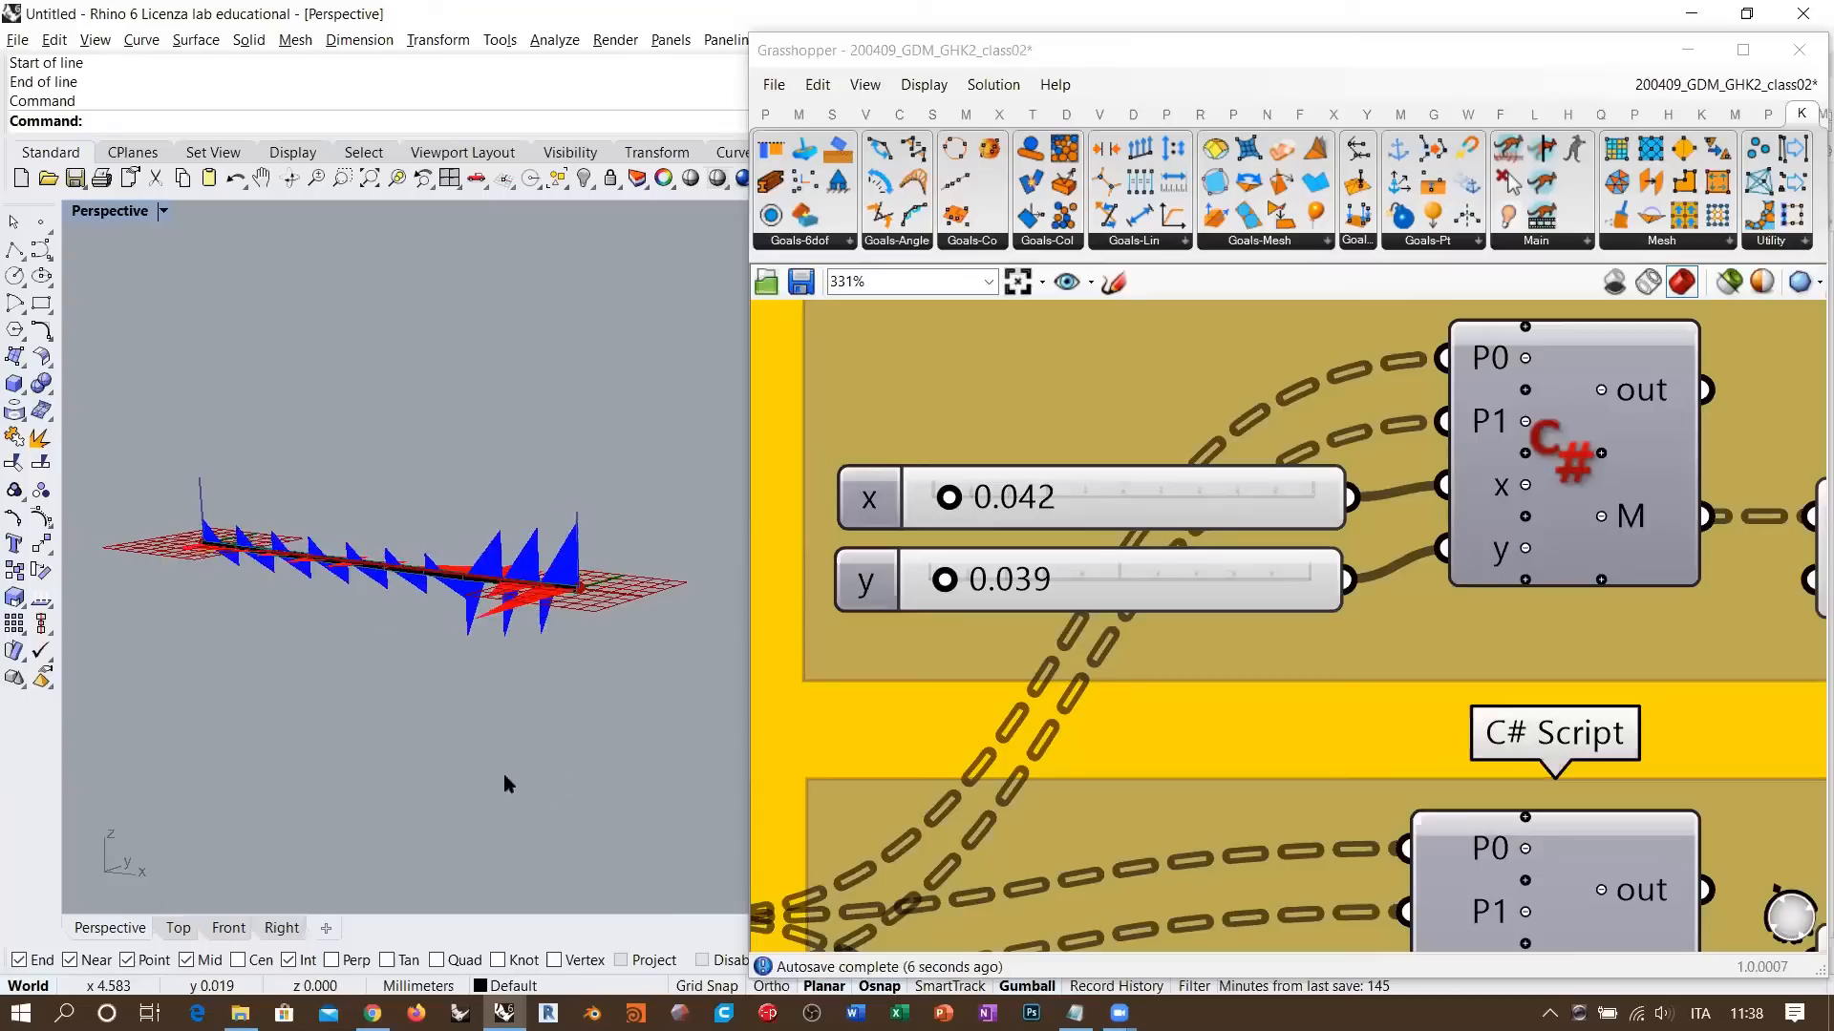
right_click_drag(518, 535, 536, 613)
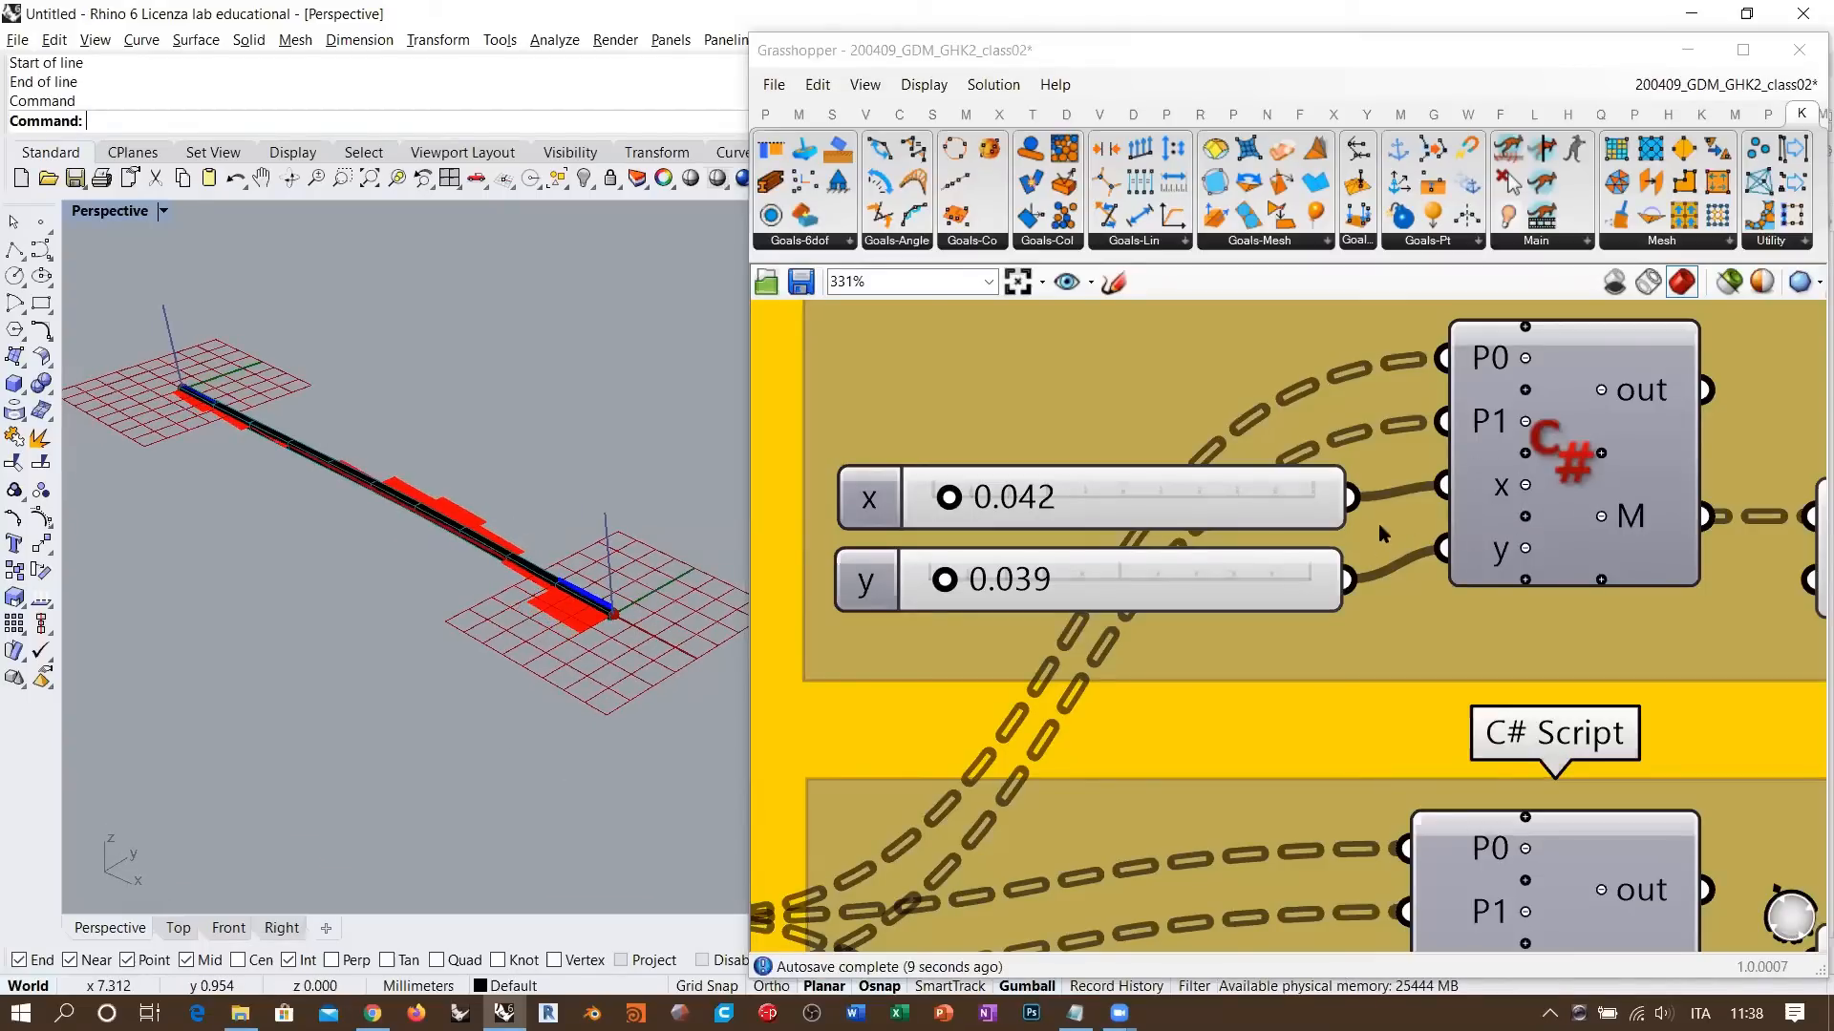
- Examine the three C# visualization groups downstream of the BouncySolver, the Goals-6dof components and the beam in the Rhino viewport
scroll(1439, 491, "down", 2)
scroll(1440, 490, "down", 2)
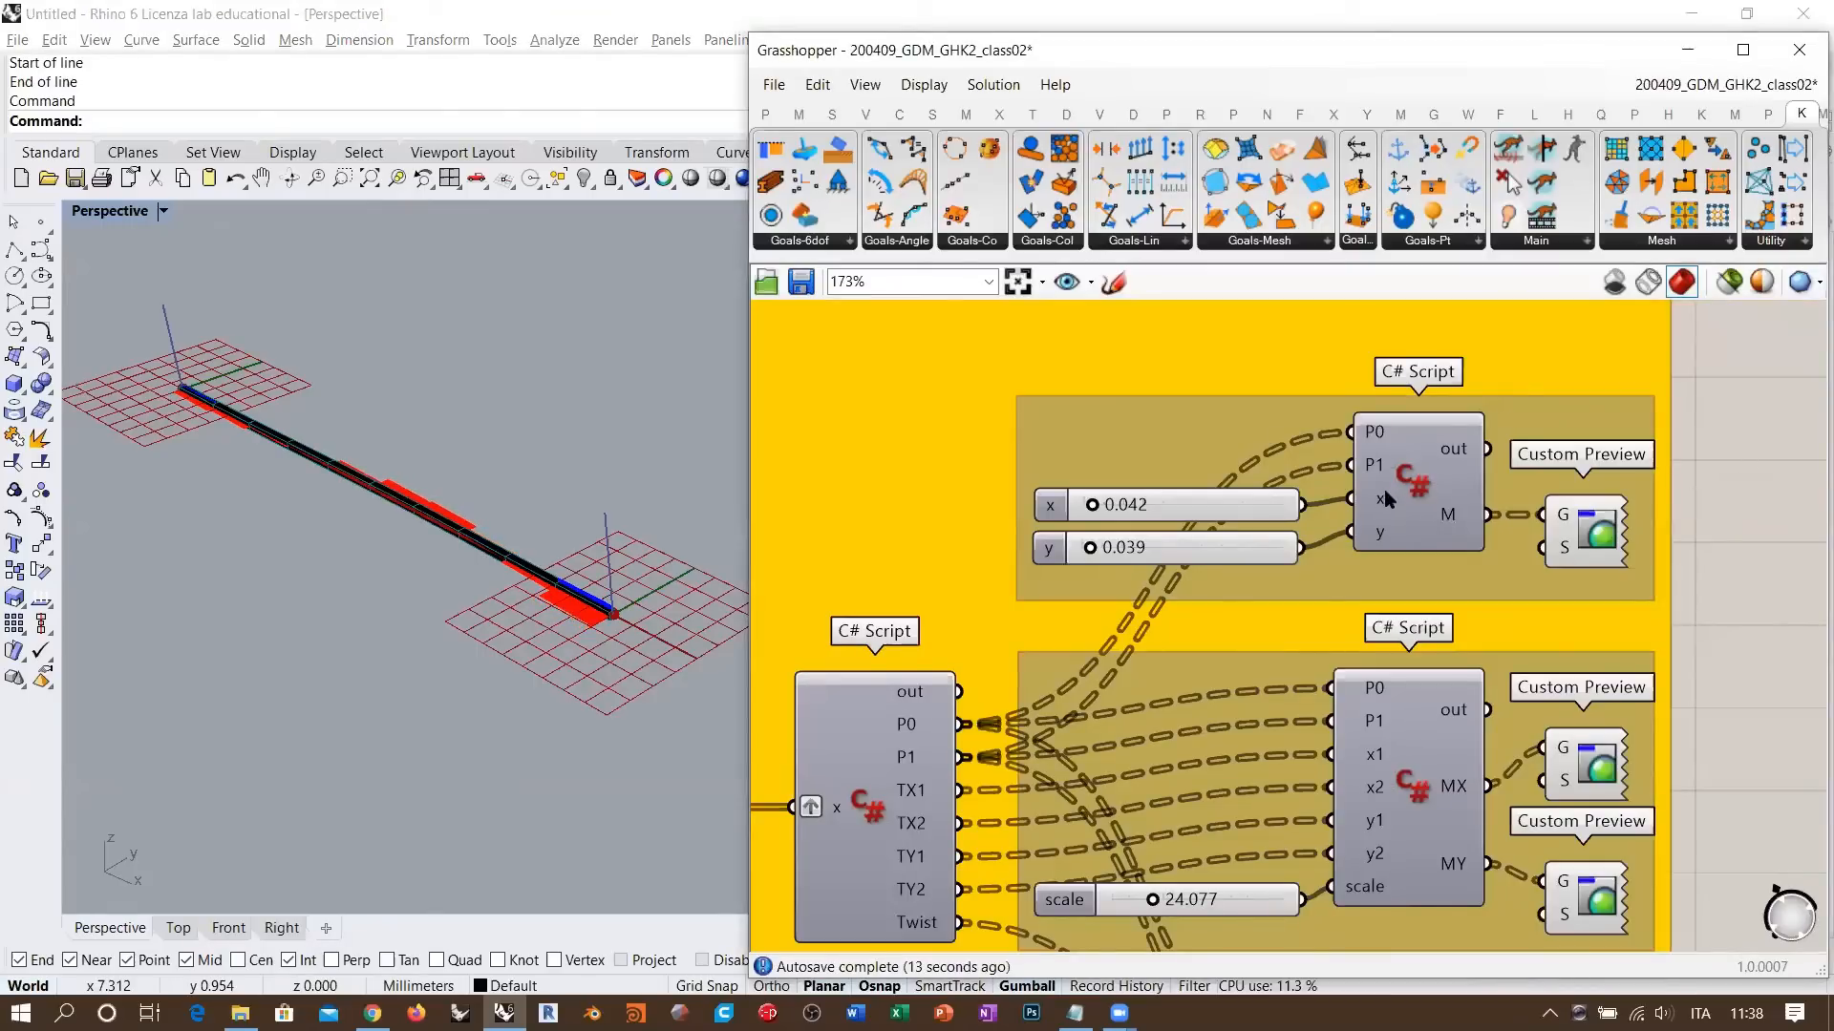
right_click_drag(1452, 514, 1375, 540)
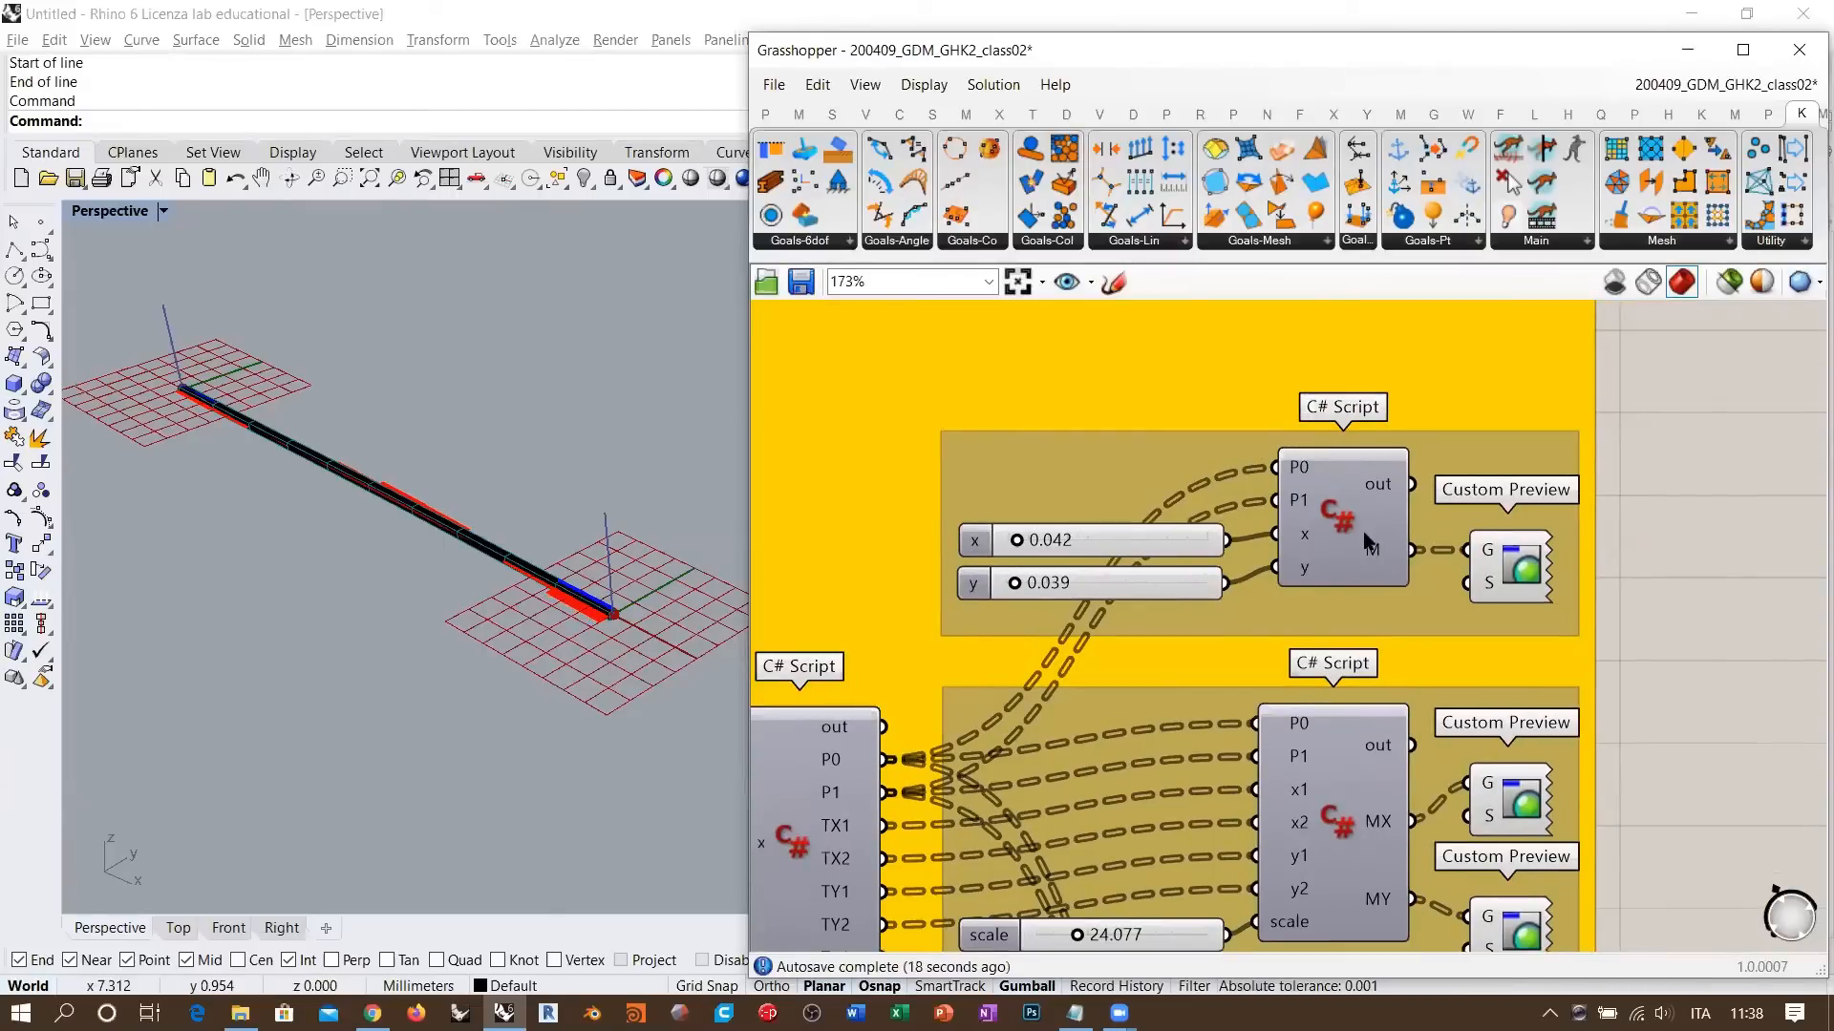
left_click(1173, 540)
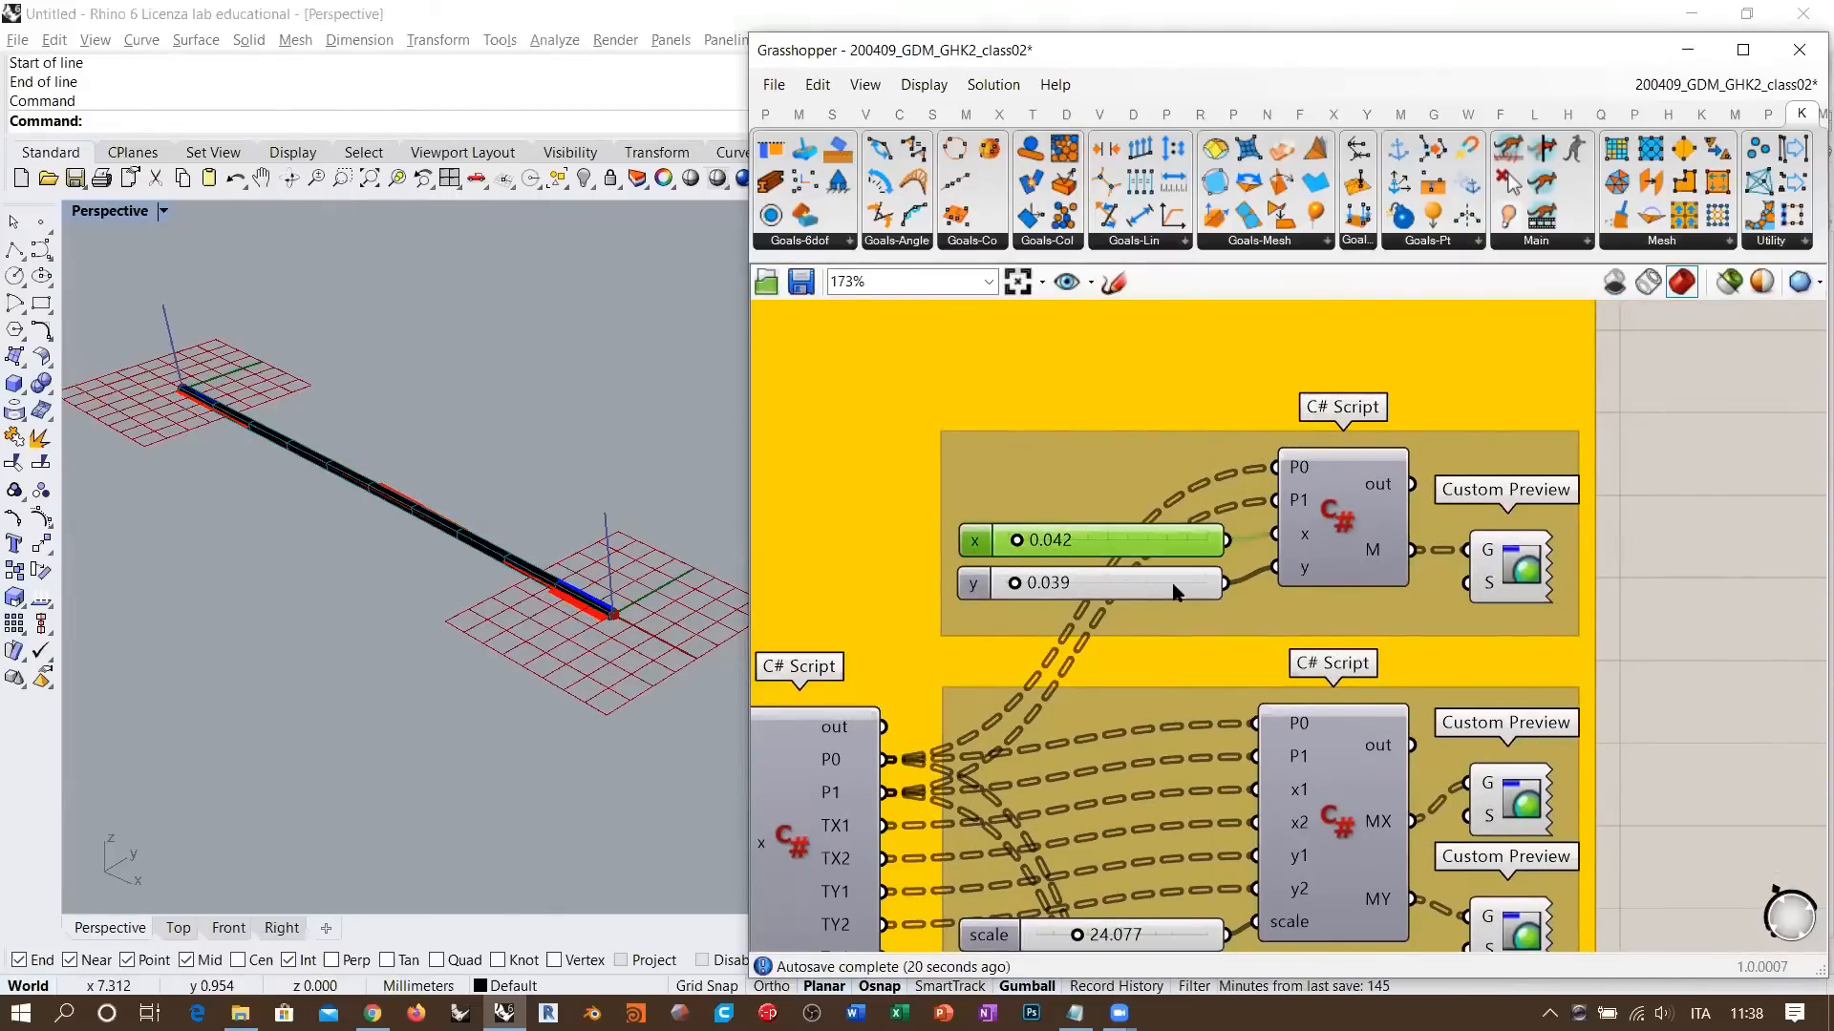
left_click(1710, 606)
right_click_drag(1448, 631, 1493, 523)
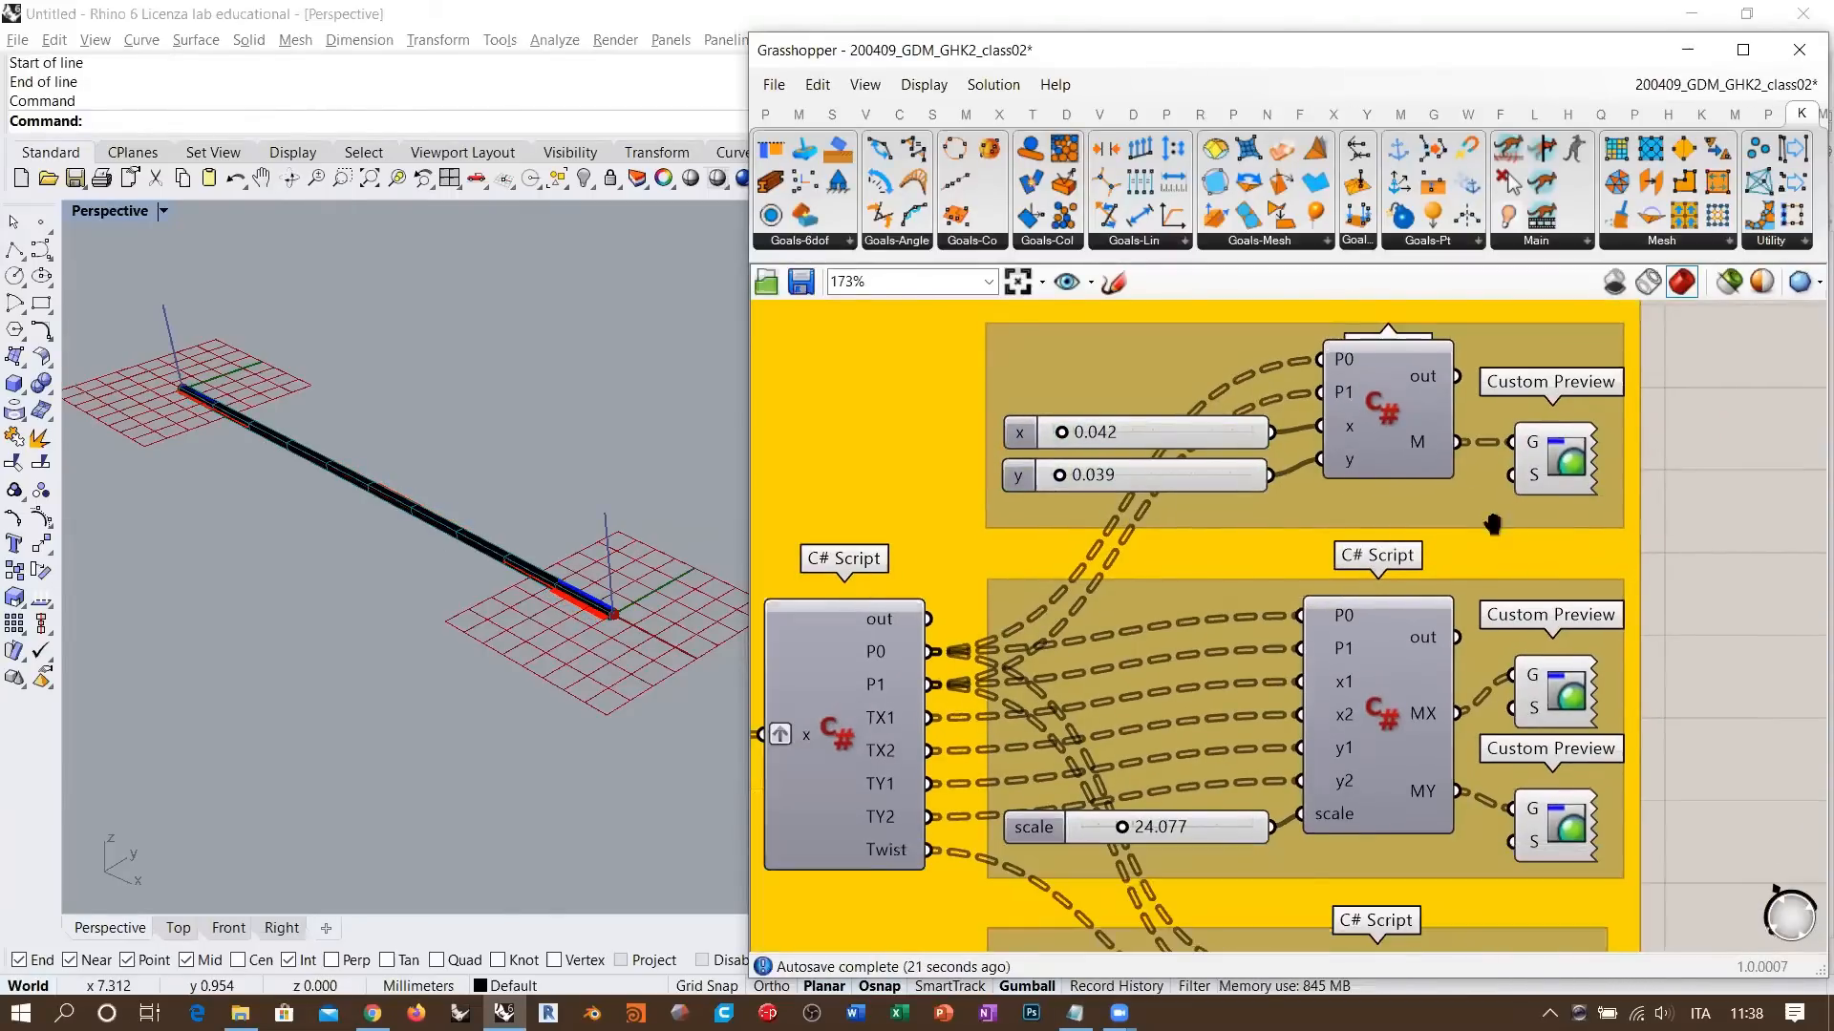
scroll(1493, 523, "down", 3)
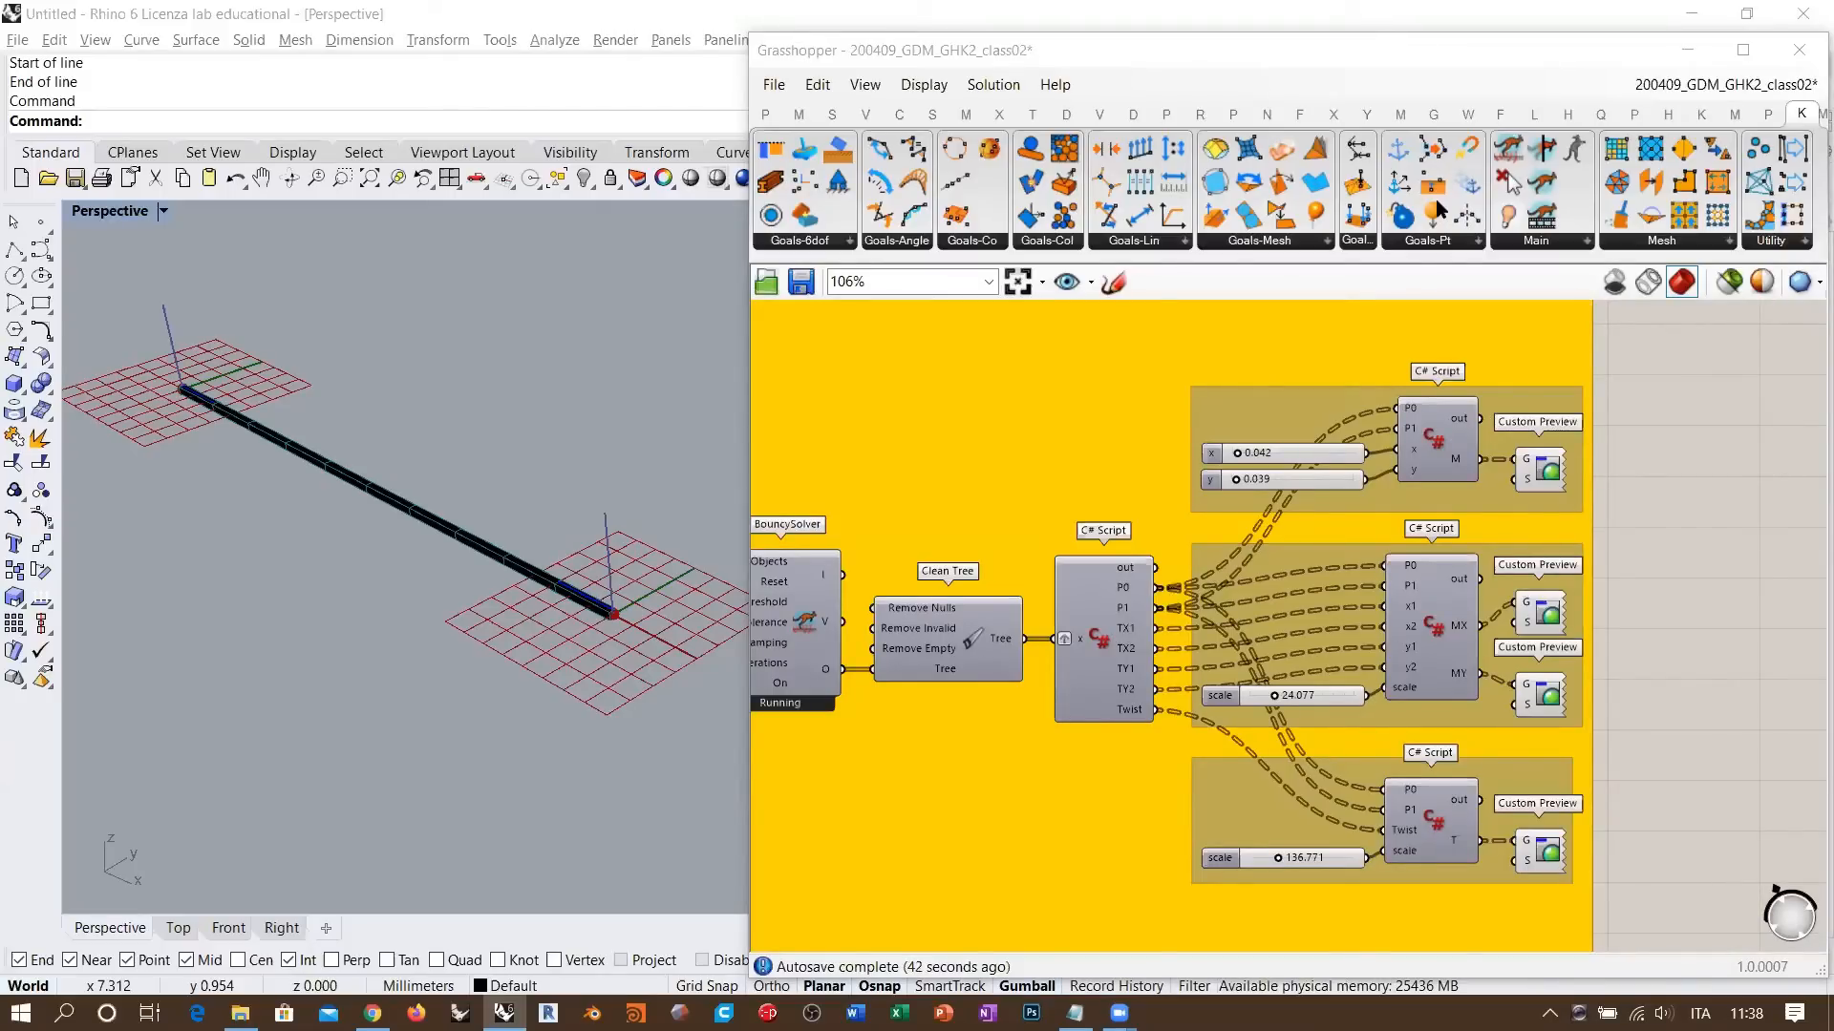
left_click(1136, 47)
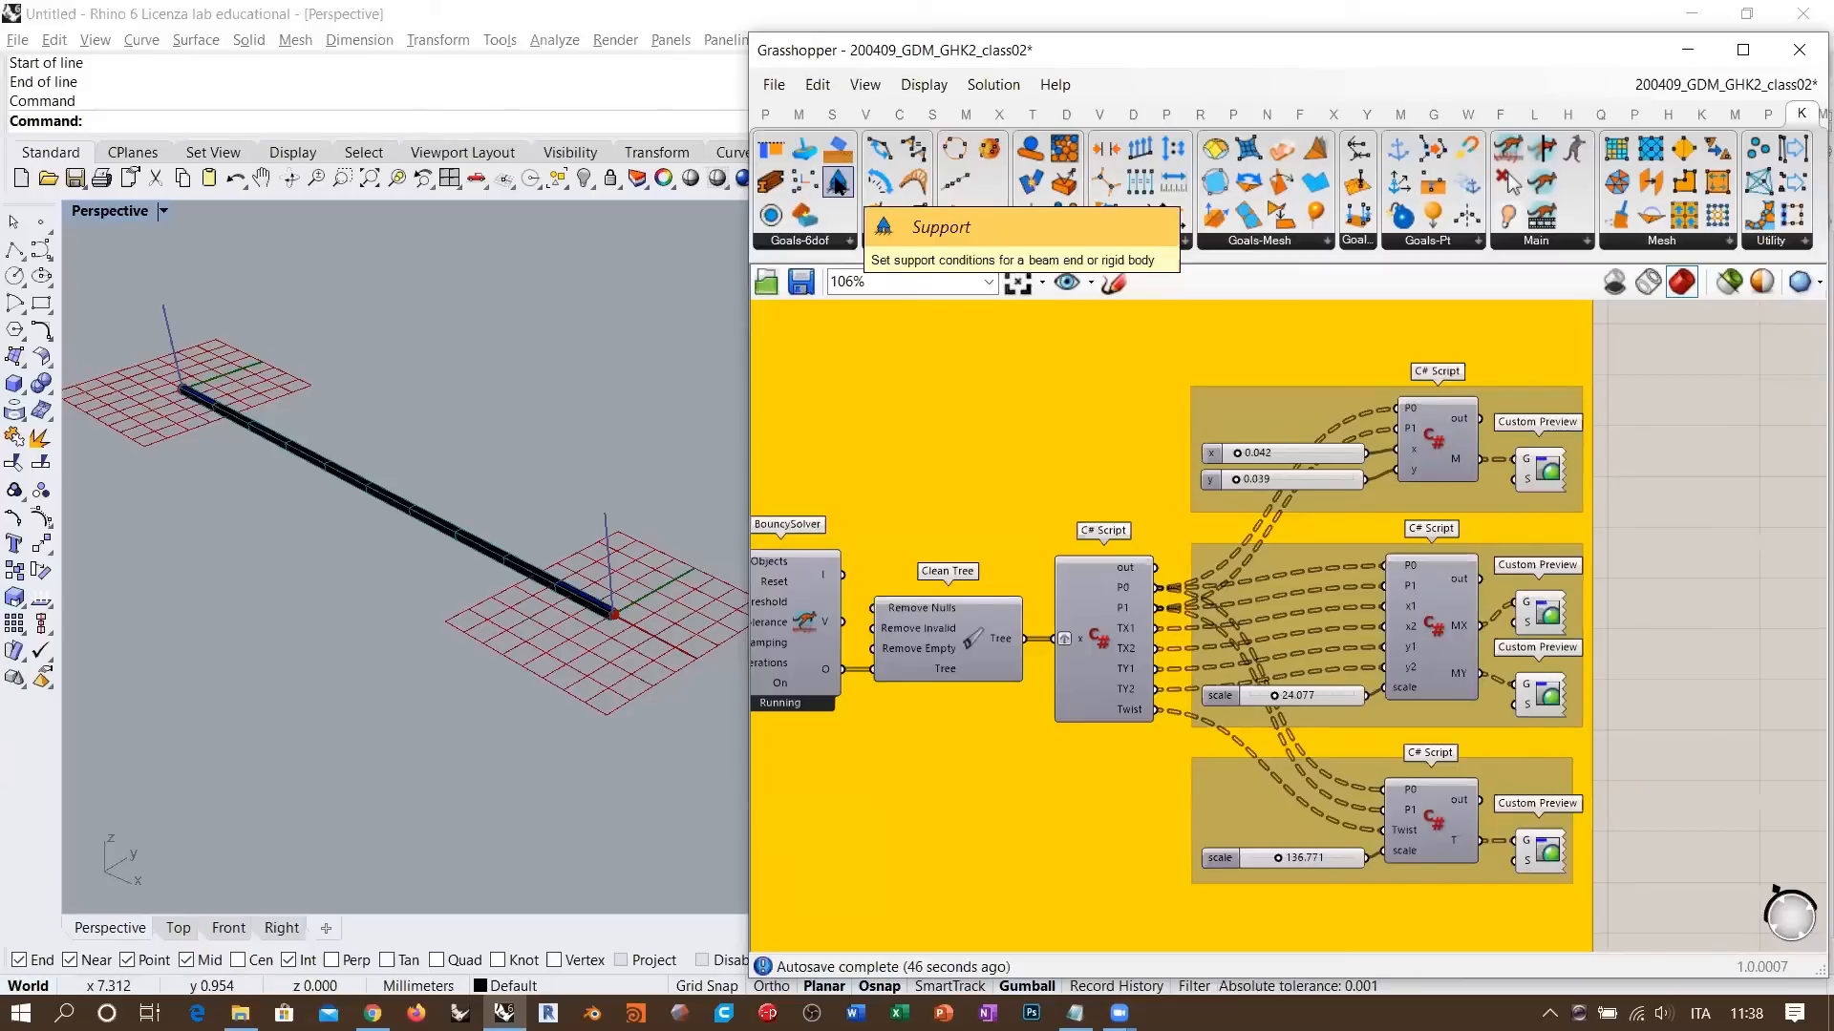
left_click(810, 241)
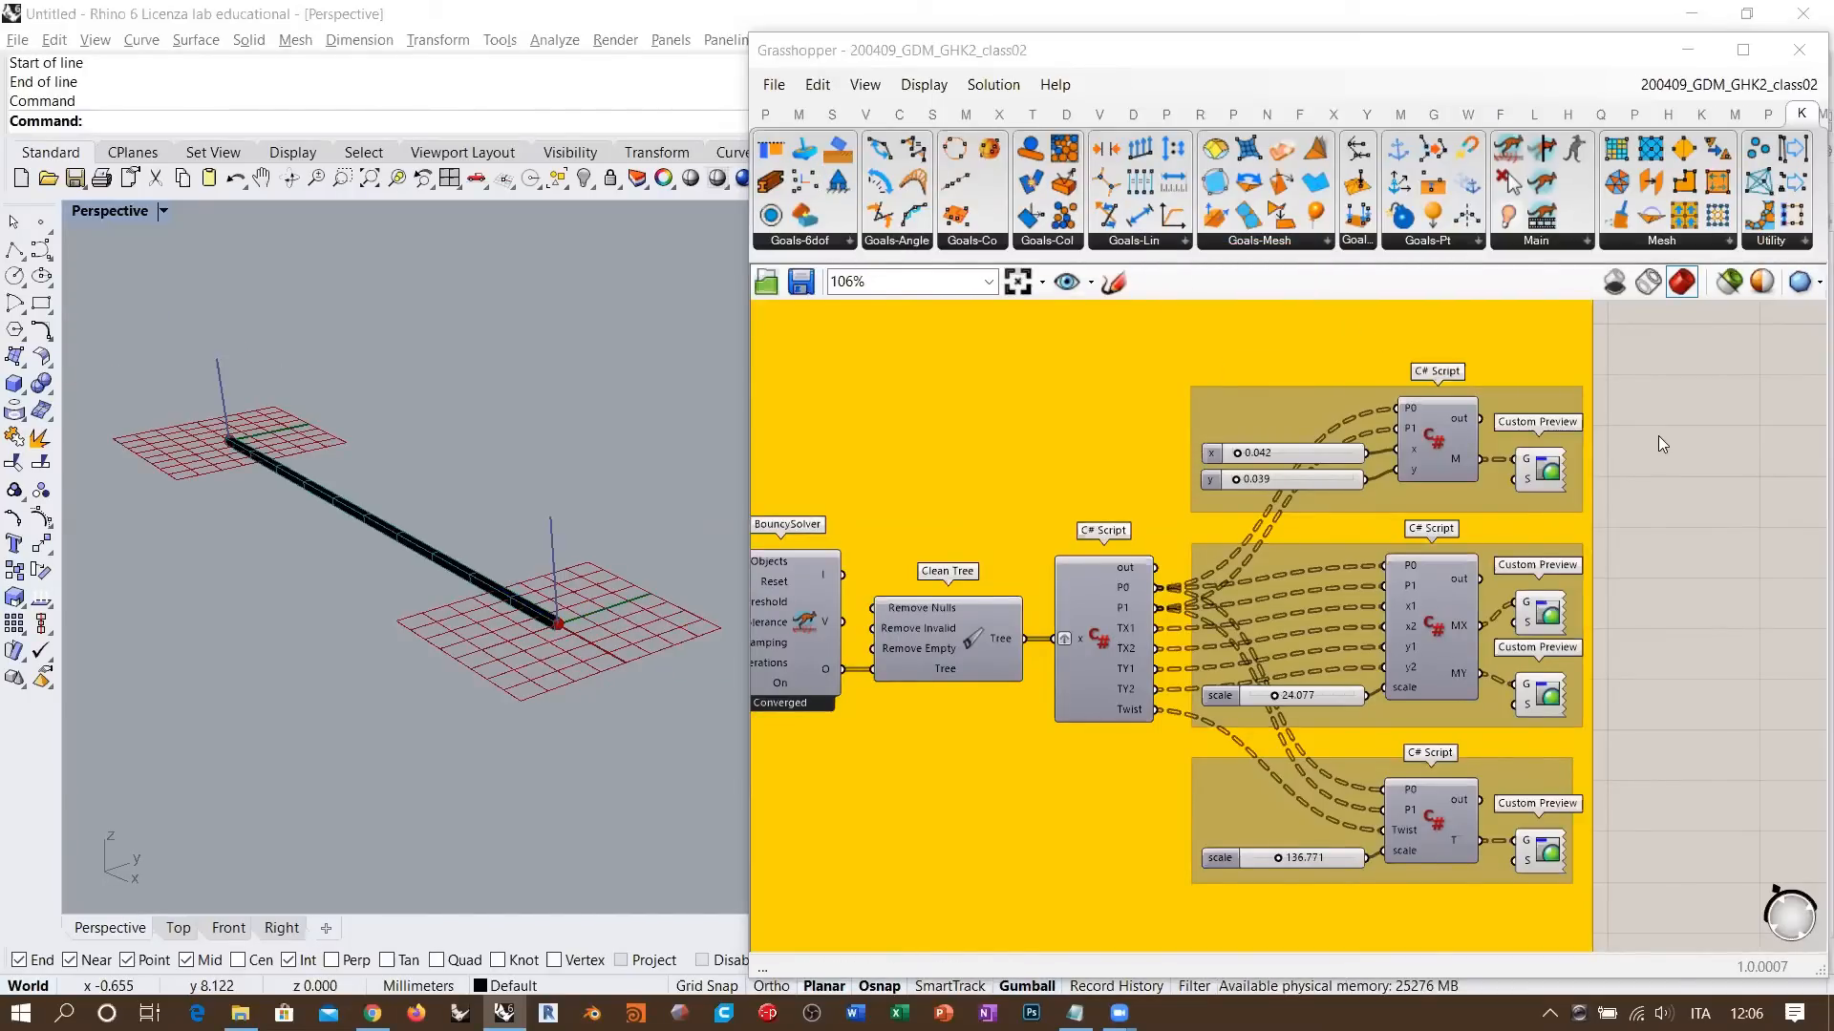
right_click_drag(334, 541, 513, 618)
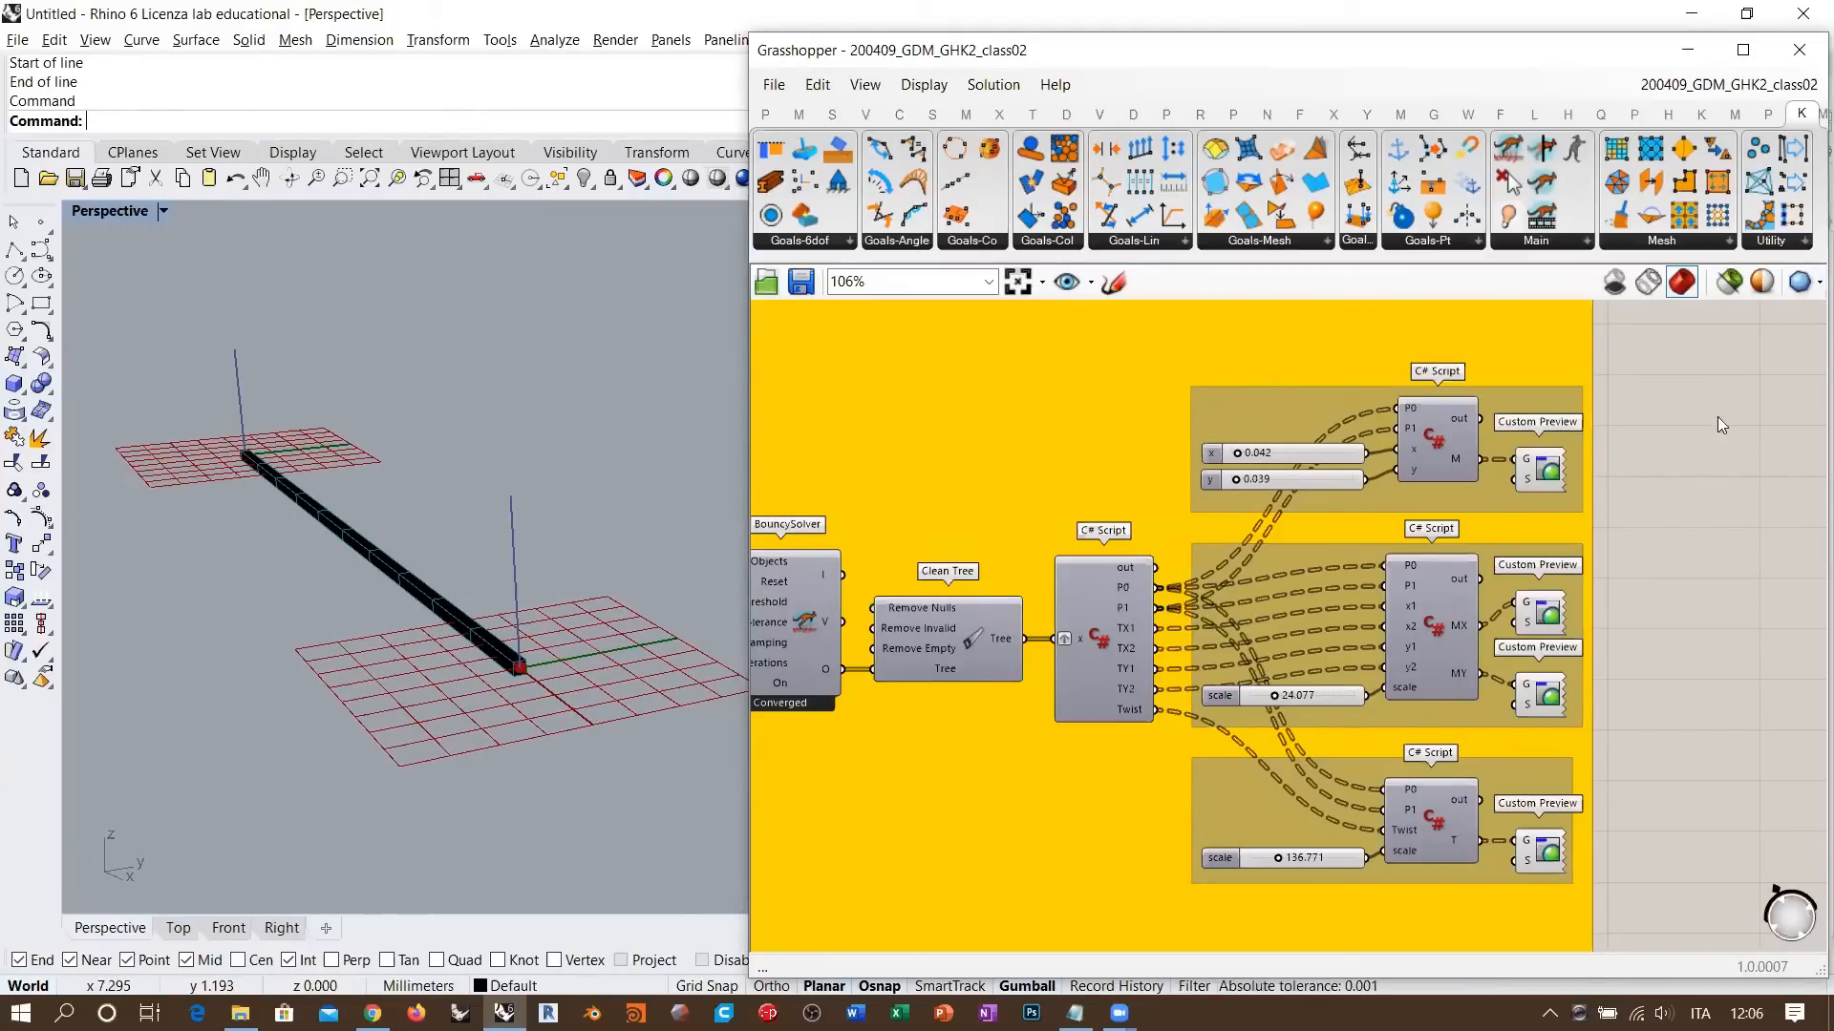
left_click(1666, 441)
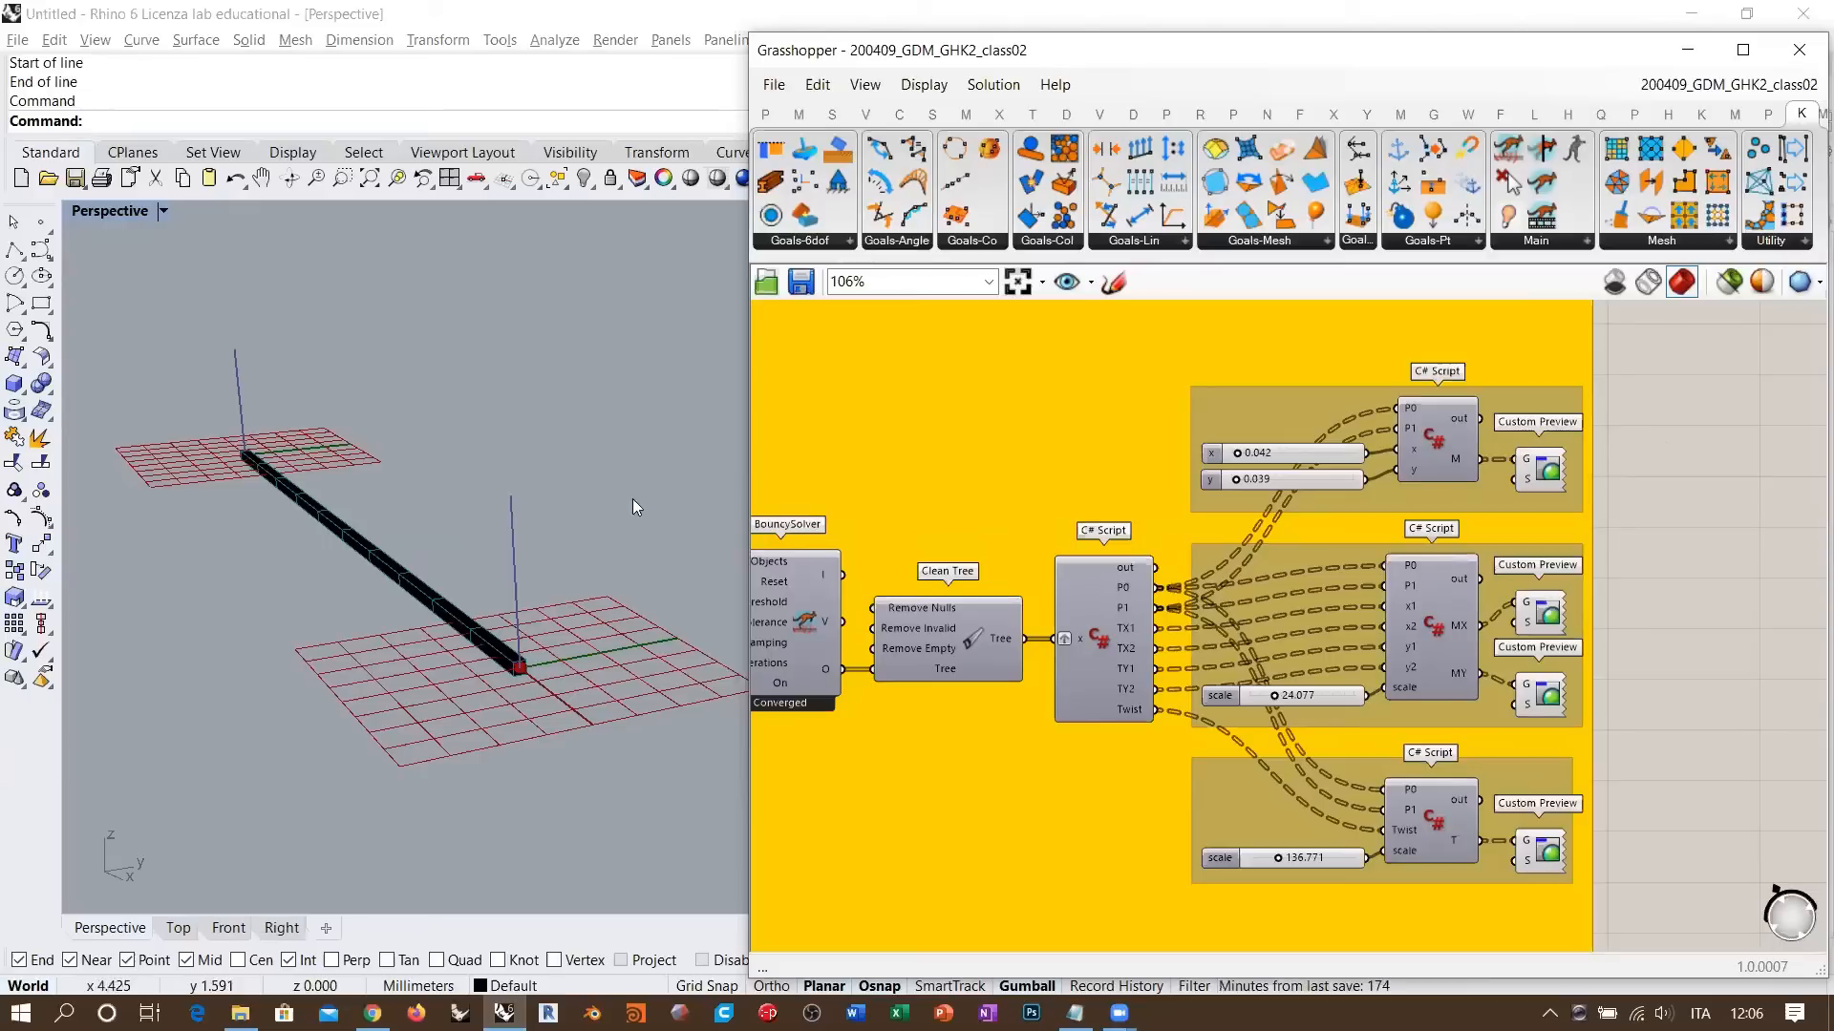
right_click_drag(401, 557, 464, 568)
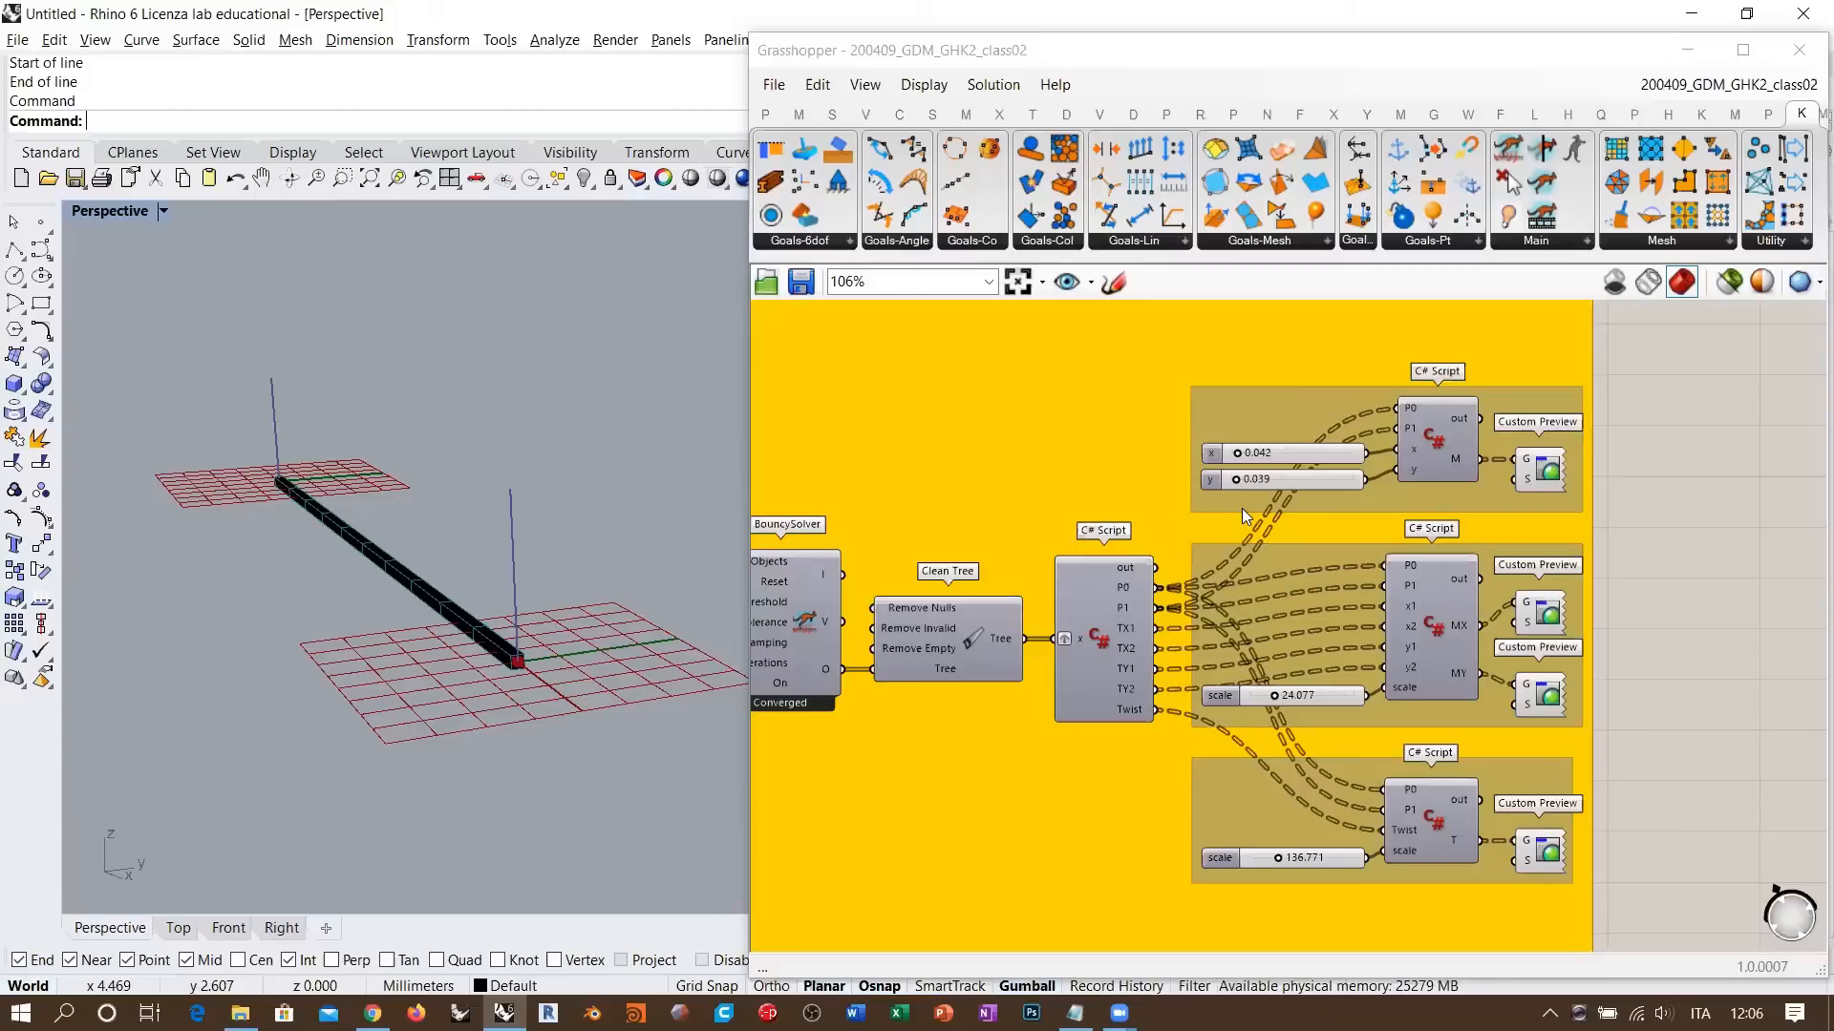
- Open the C# script fed by the x and y sliders, review its RunScript mesh code and close the editor
right_click_drag(1450, 459, 1352, 555)
scroll(1352, 556, "up", 3)
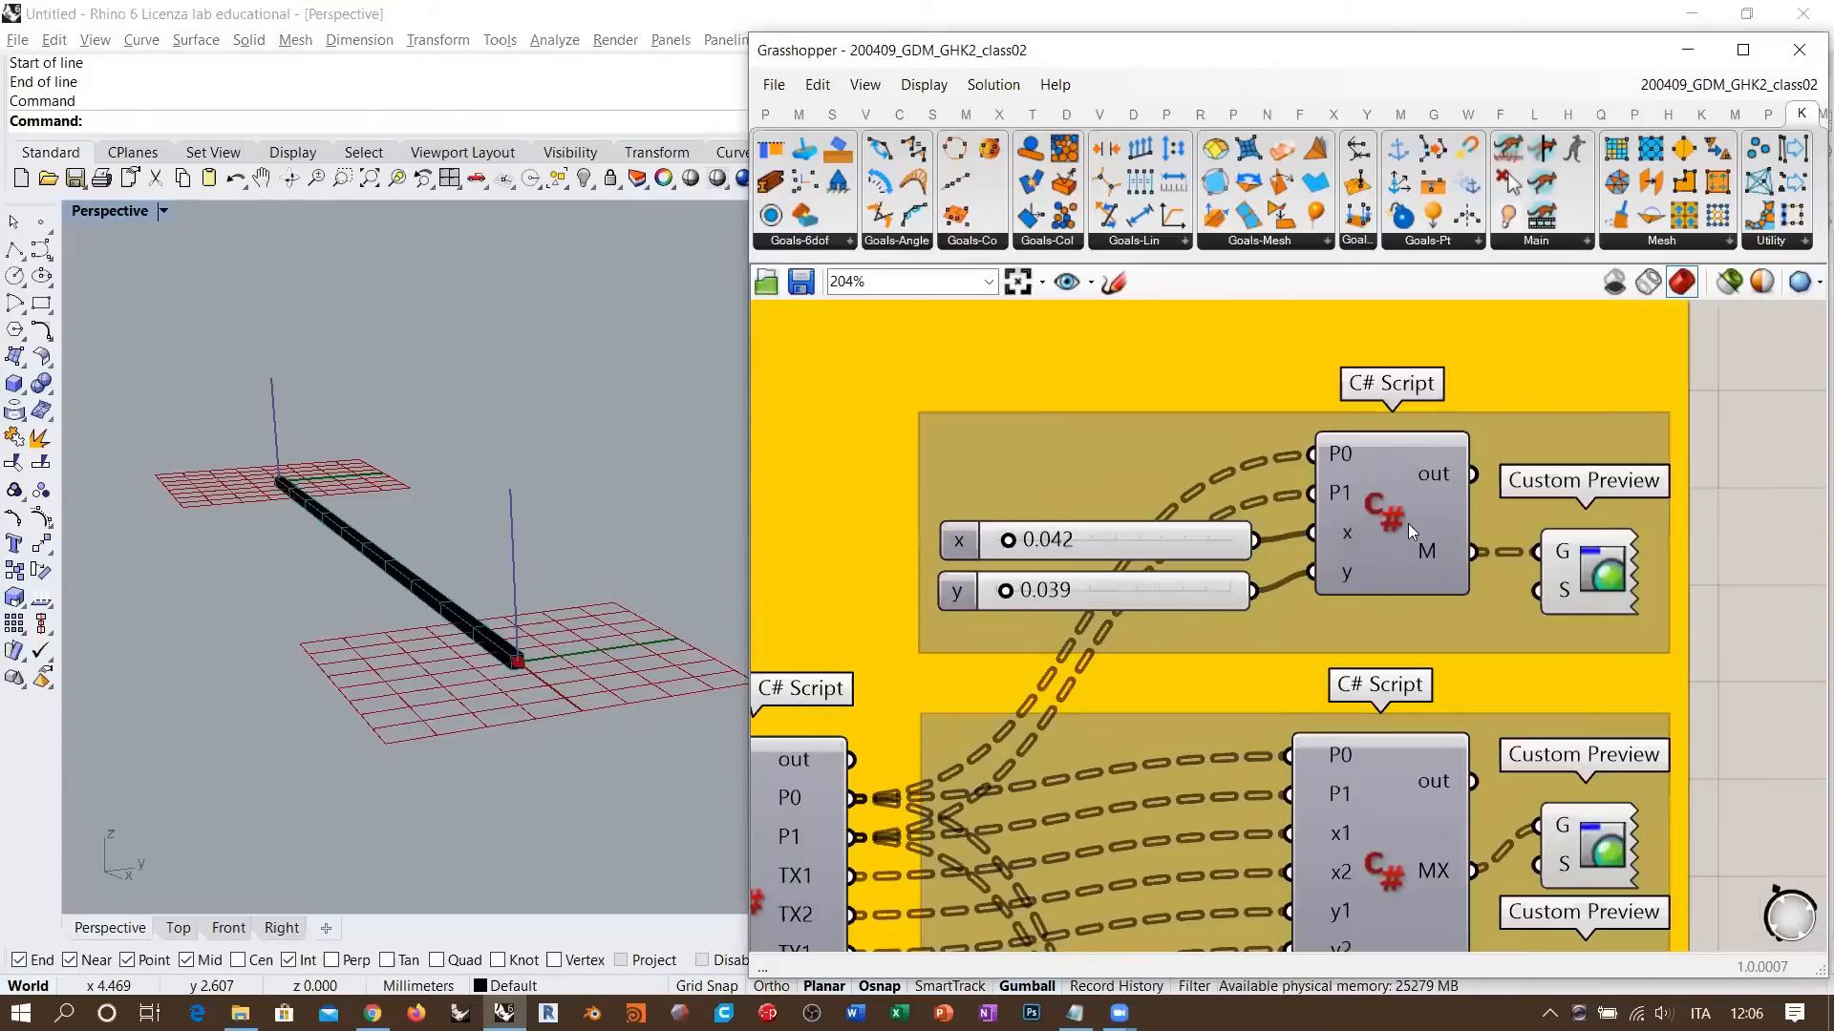
scroll(1251, 535, "up", 1)
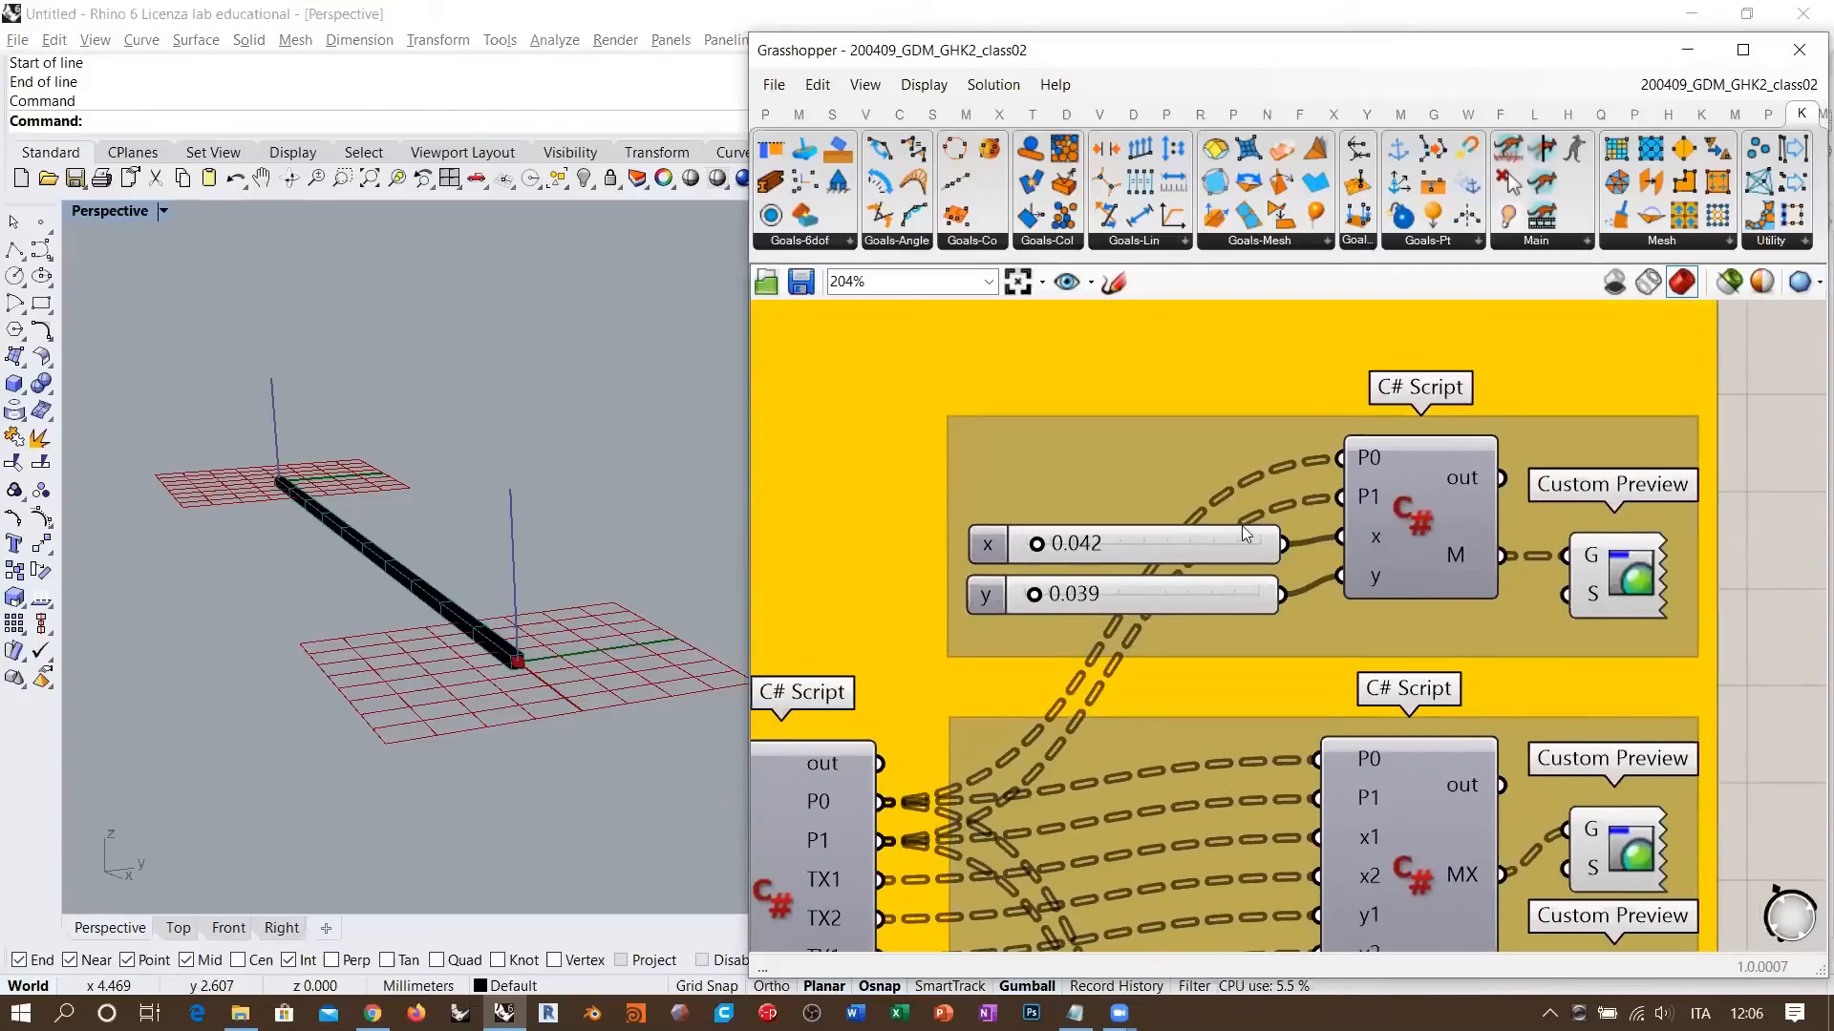
scroll(1255, 559, "up", 1)
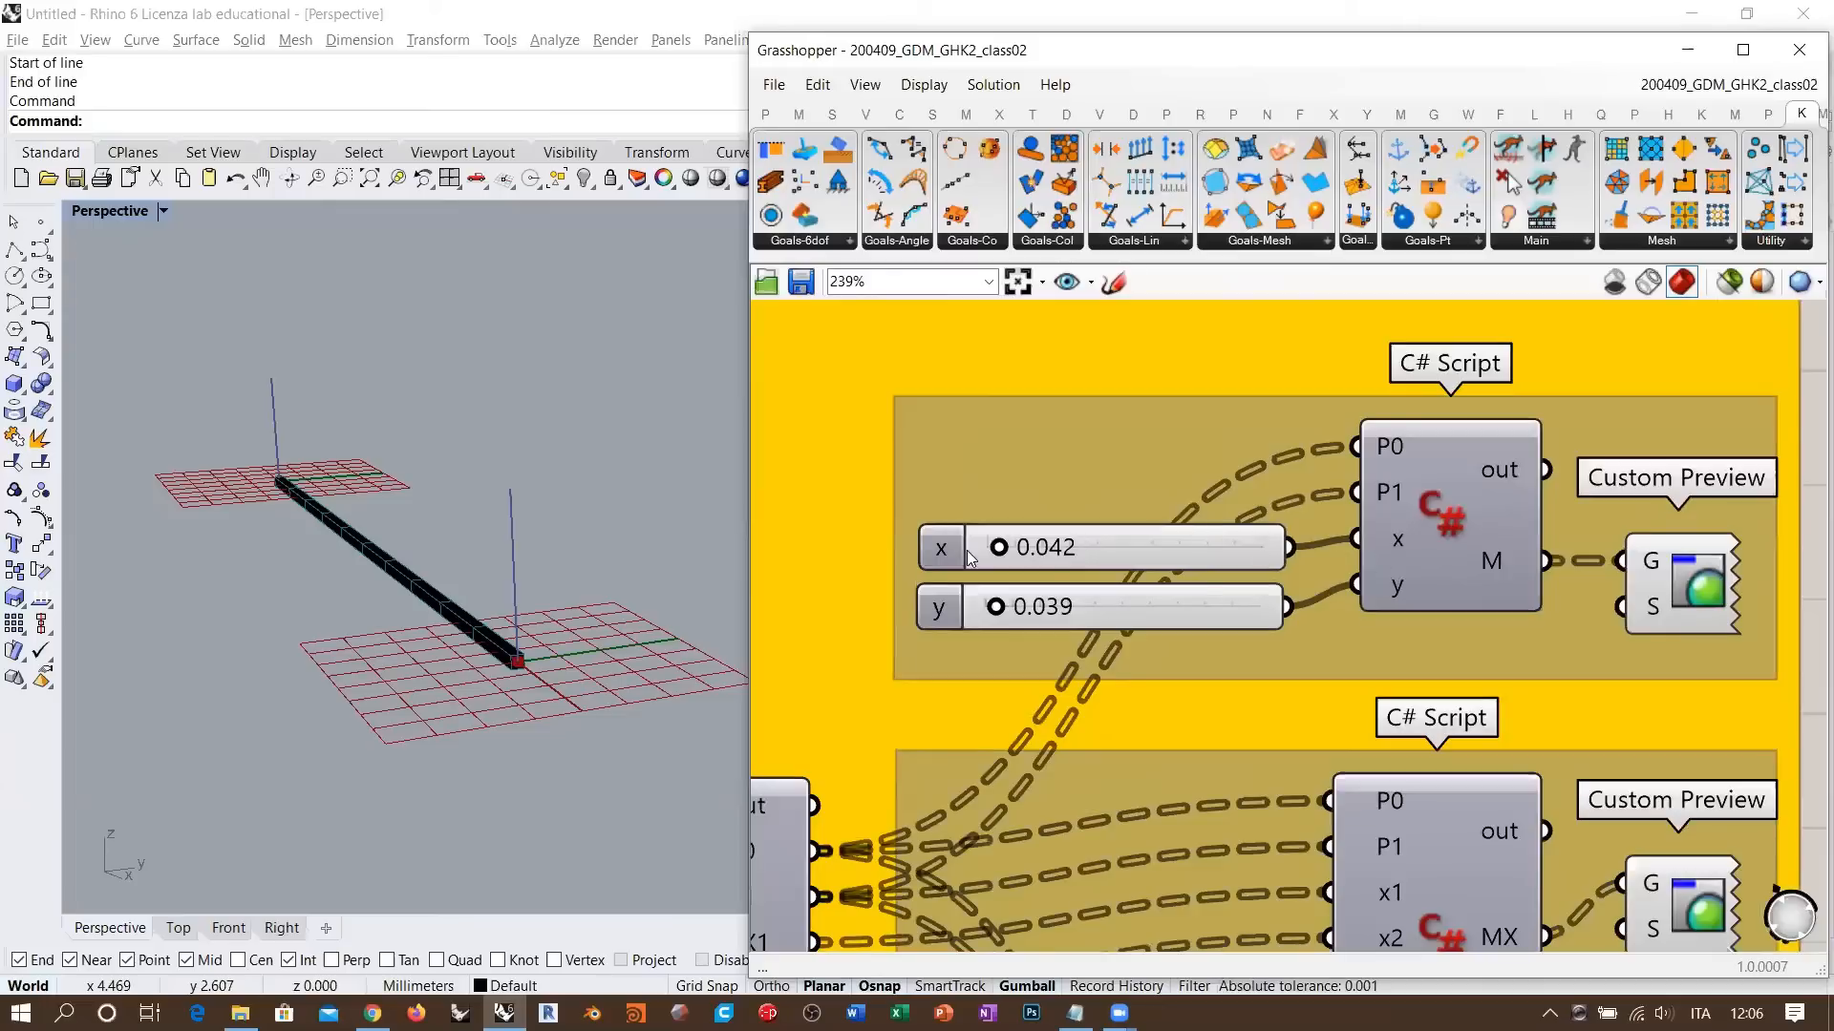
double_click(1438, 512)
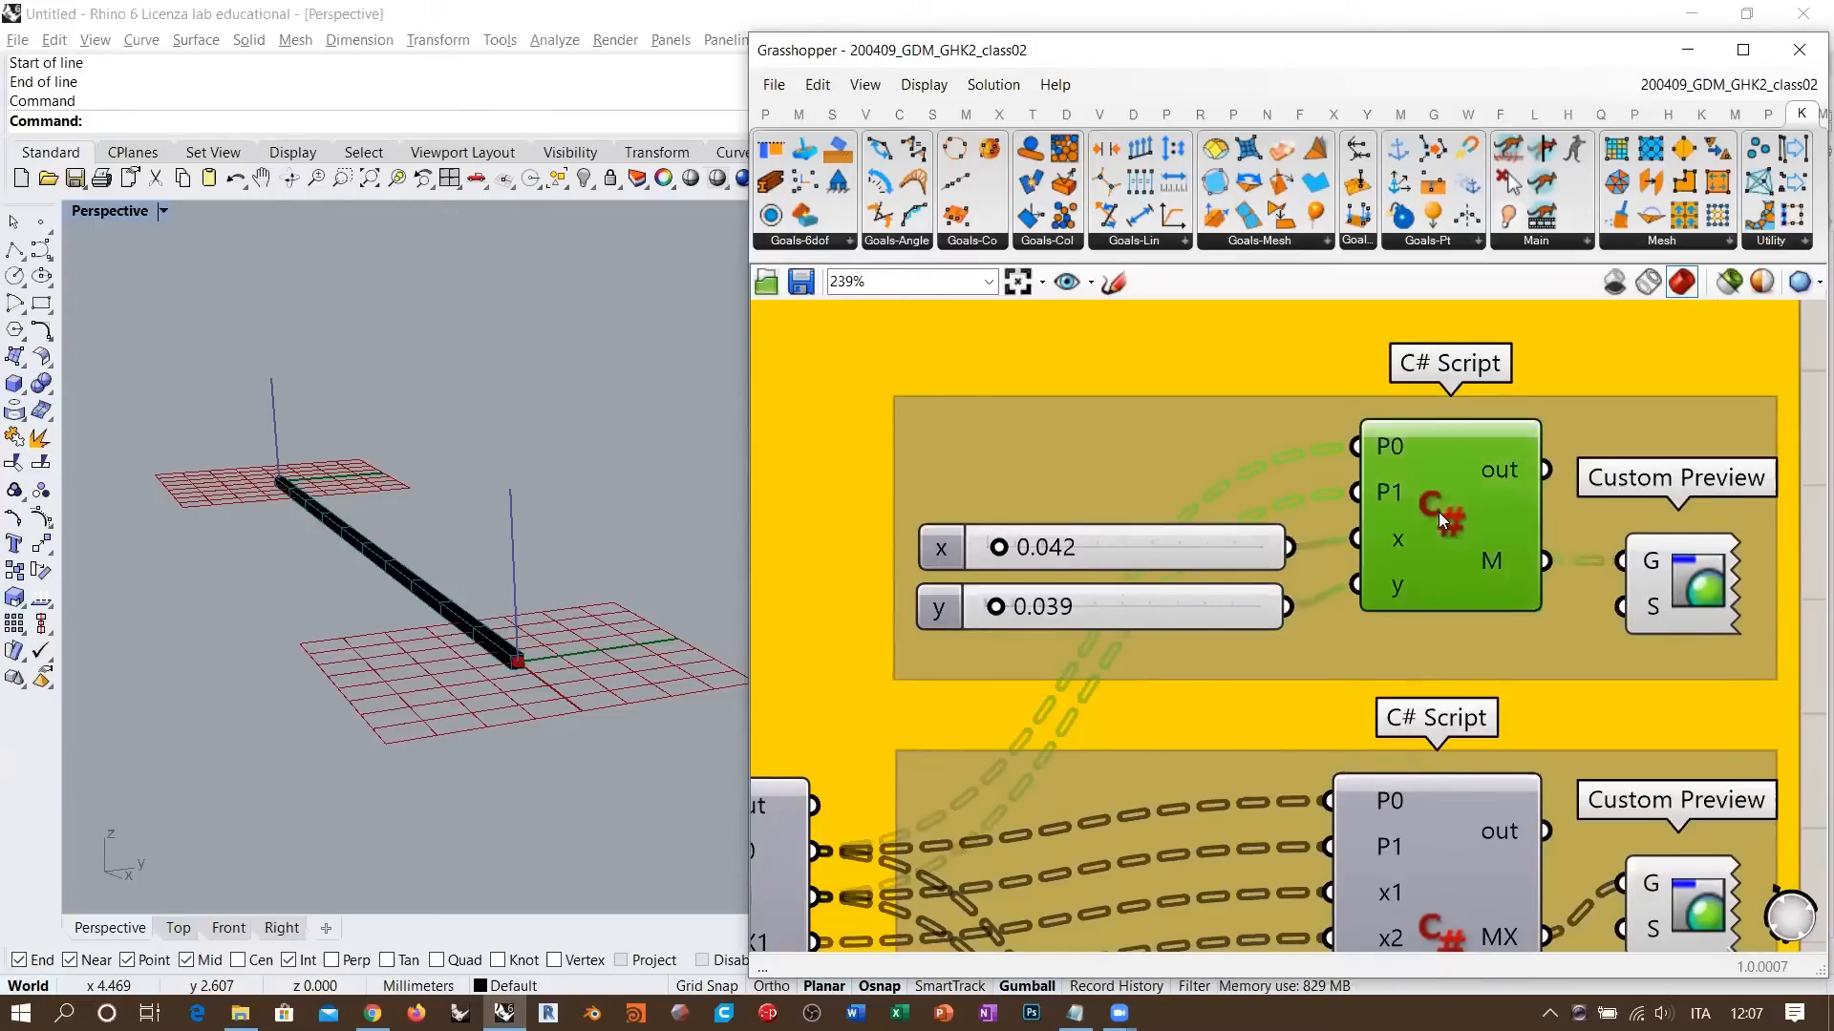
scroll(1107, 507, "down", 7)
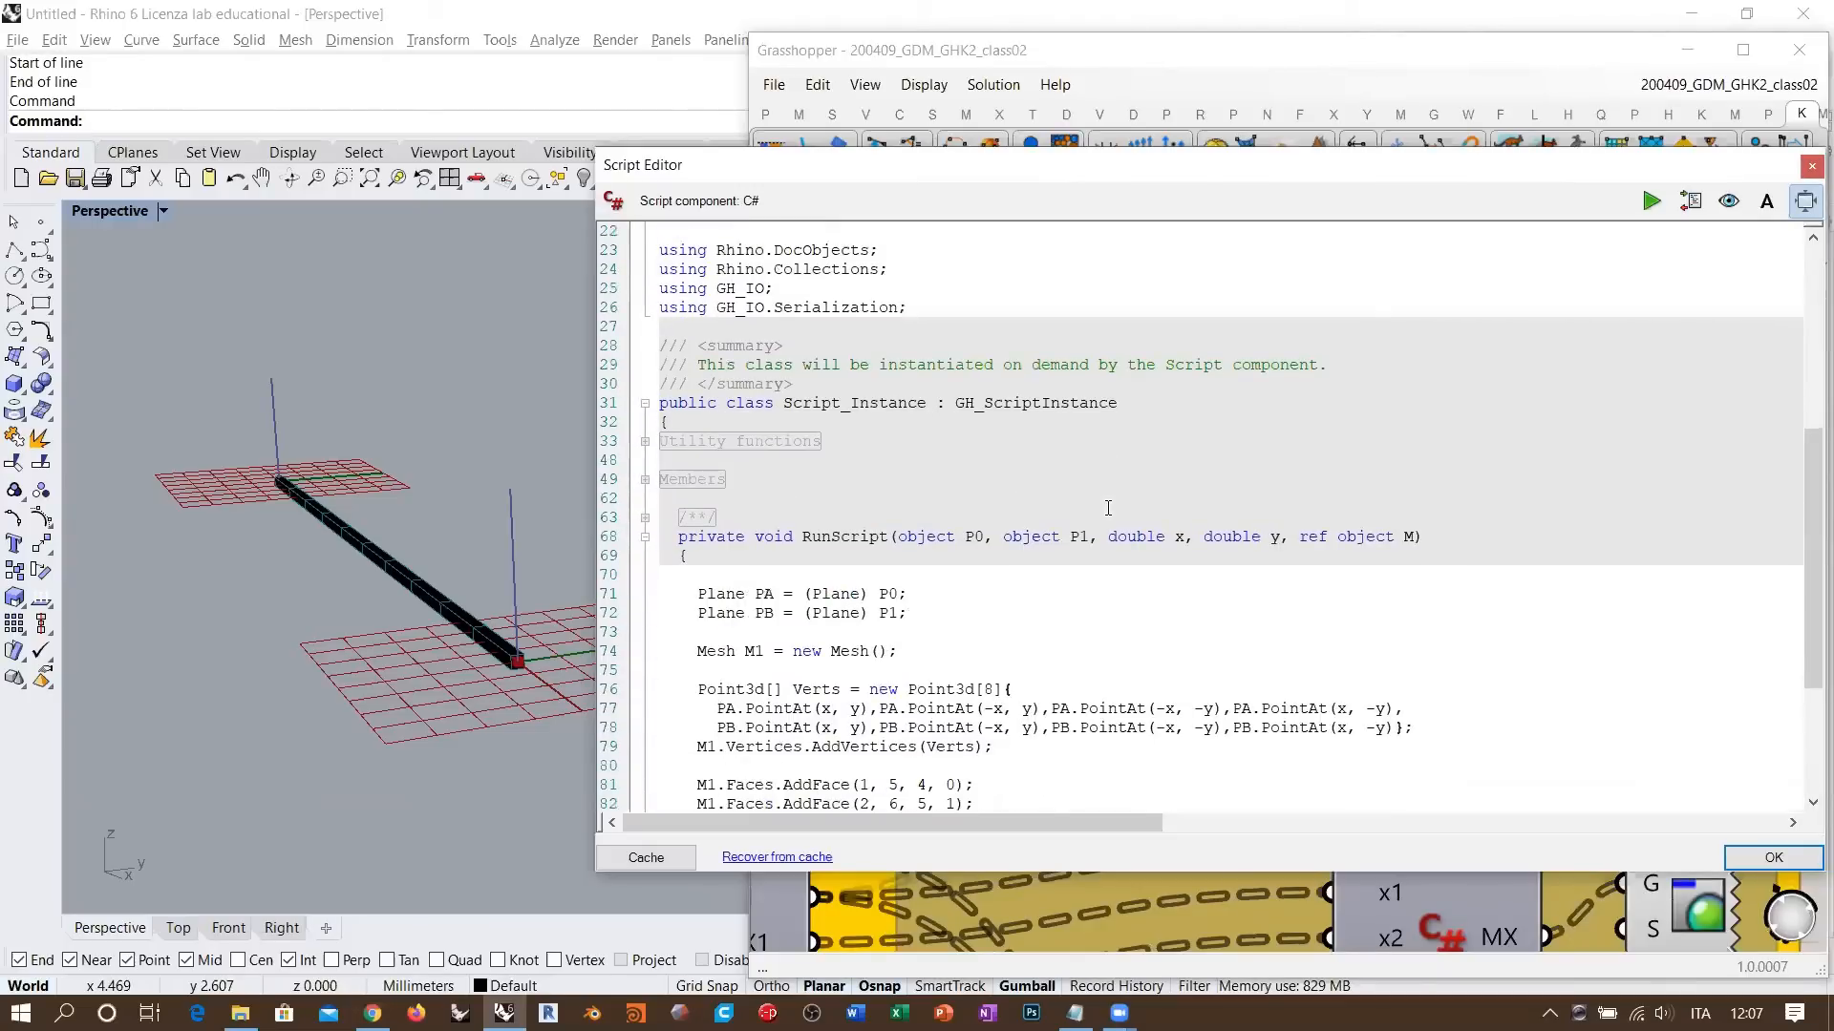
scroll(1107, 507, "down", 4)
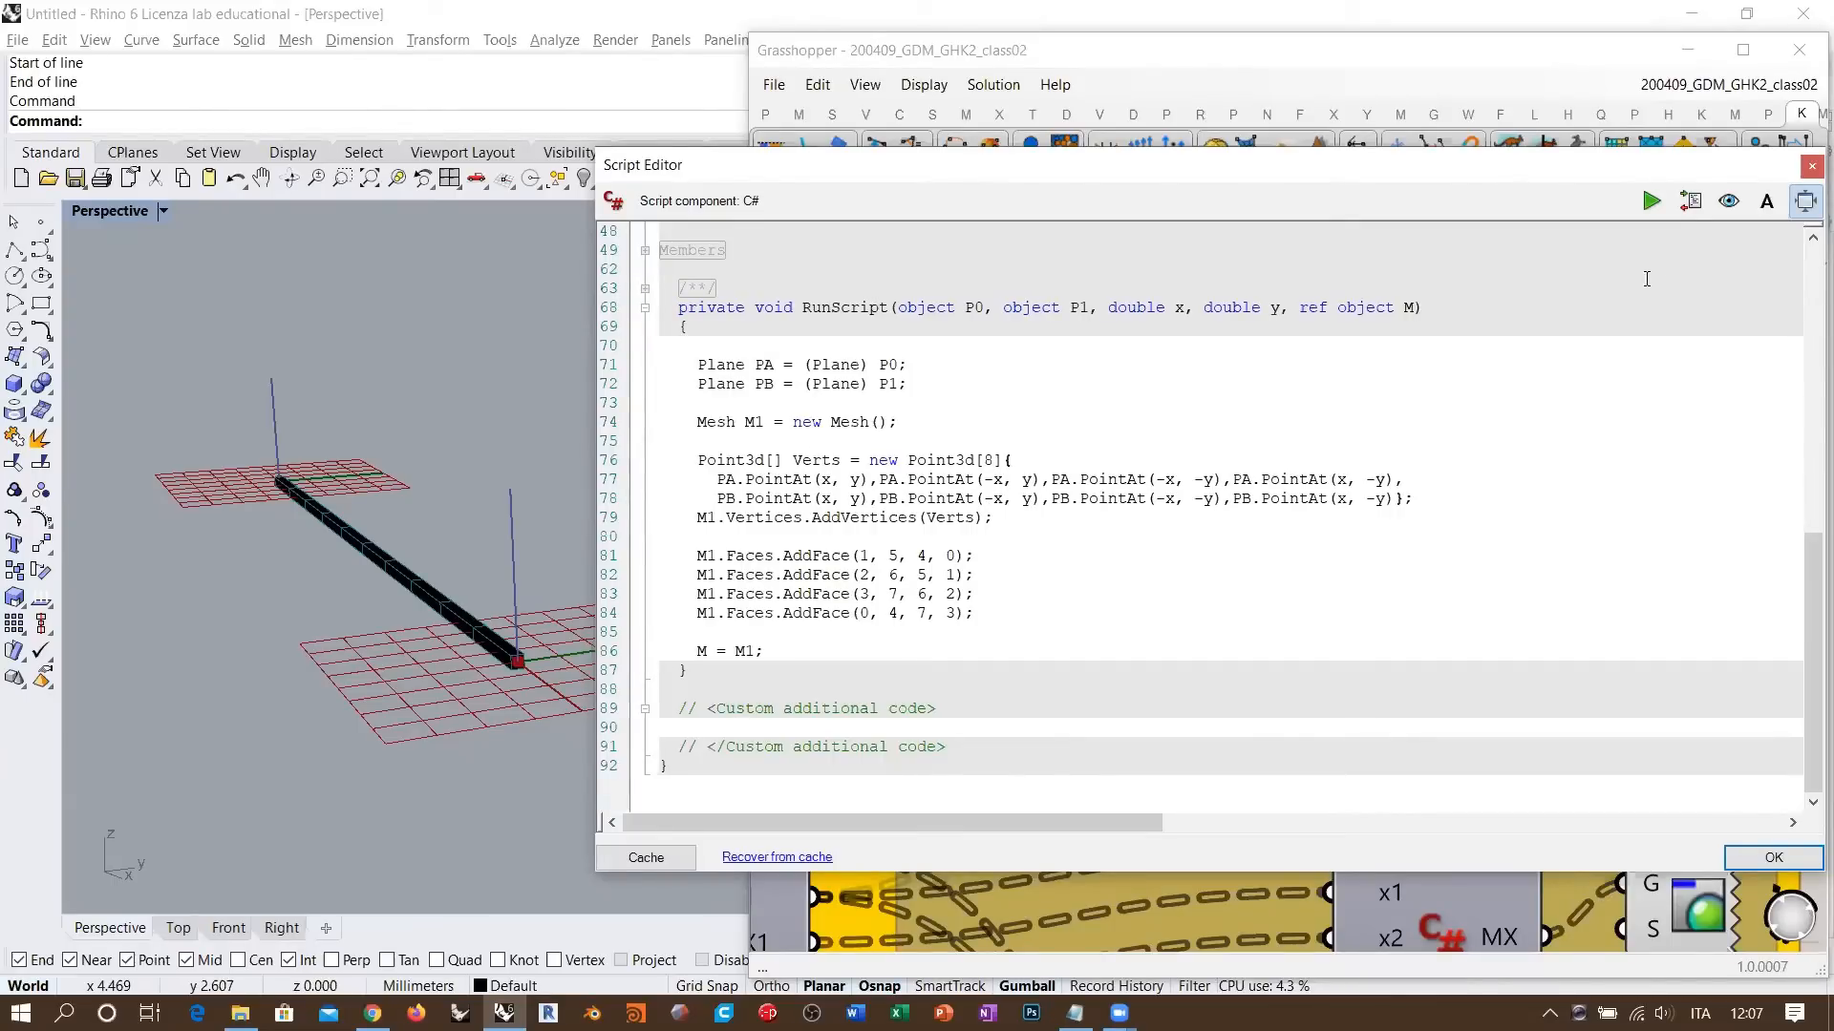
left_click(1812, 165)
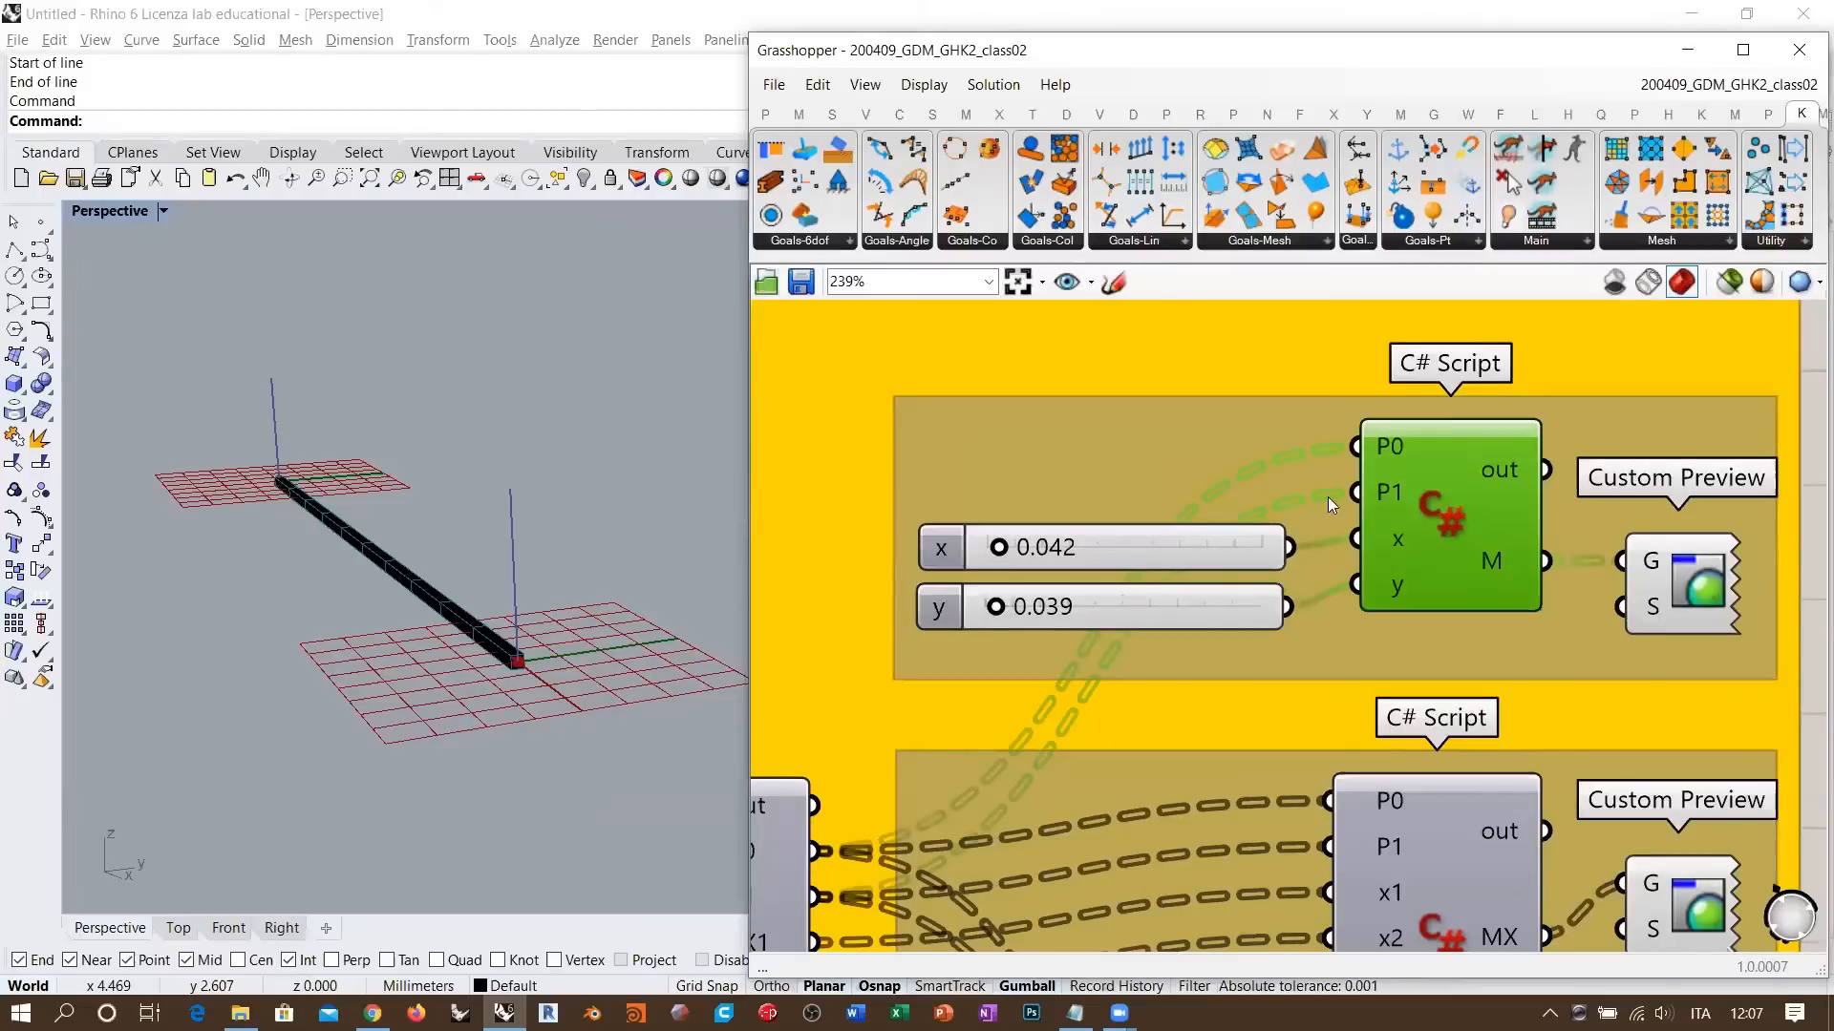
left_click(1447, 502)
- Turn off the preview of the Custom Preview component connected to the beam mesh script's M output
scroll(1469, 523, "down", 4)
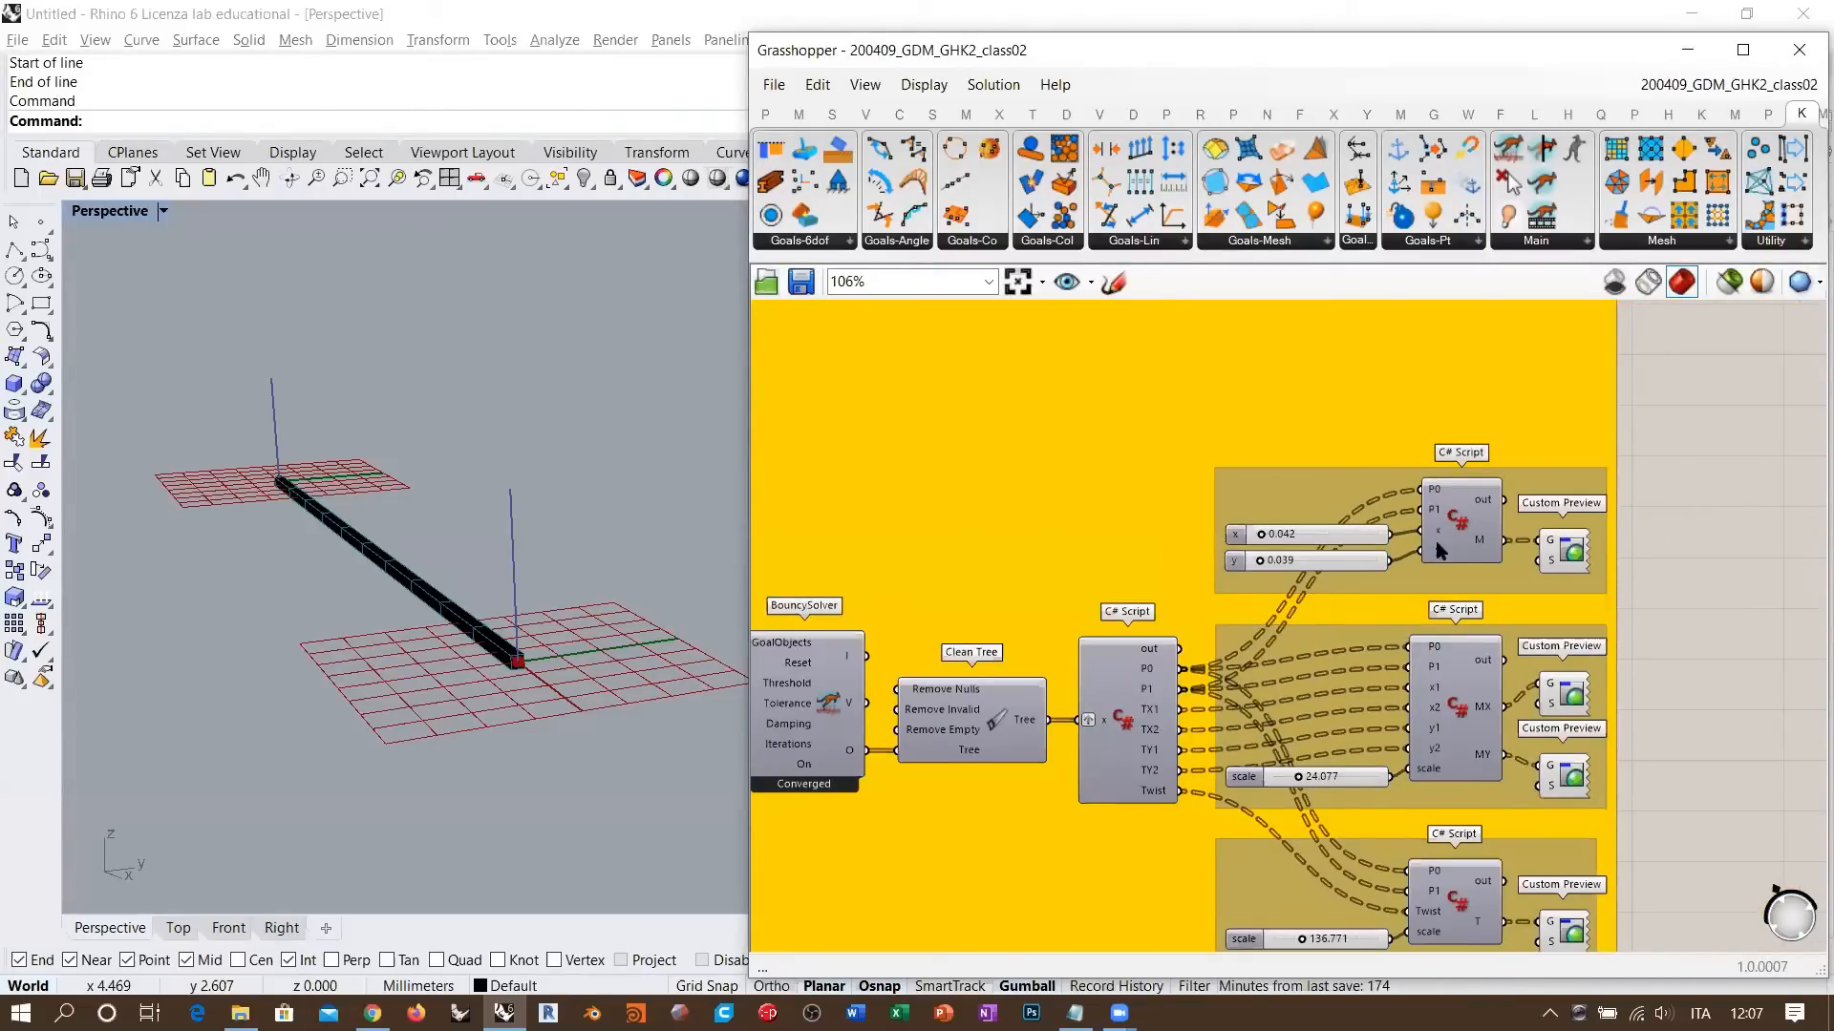
scroll(1658, 564, "down", 4)
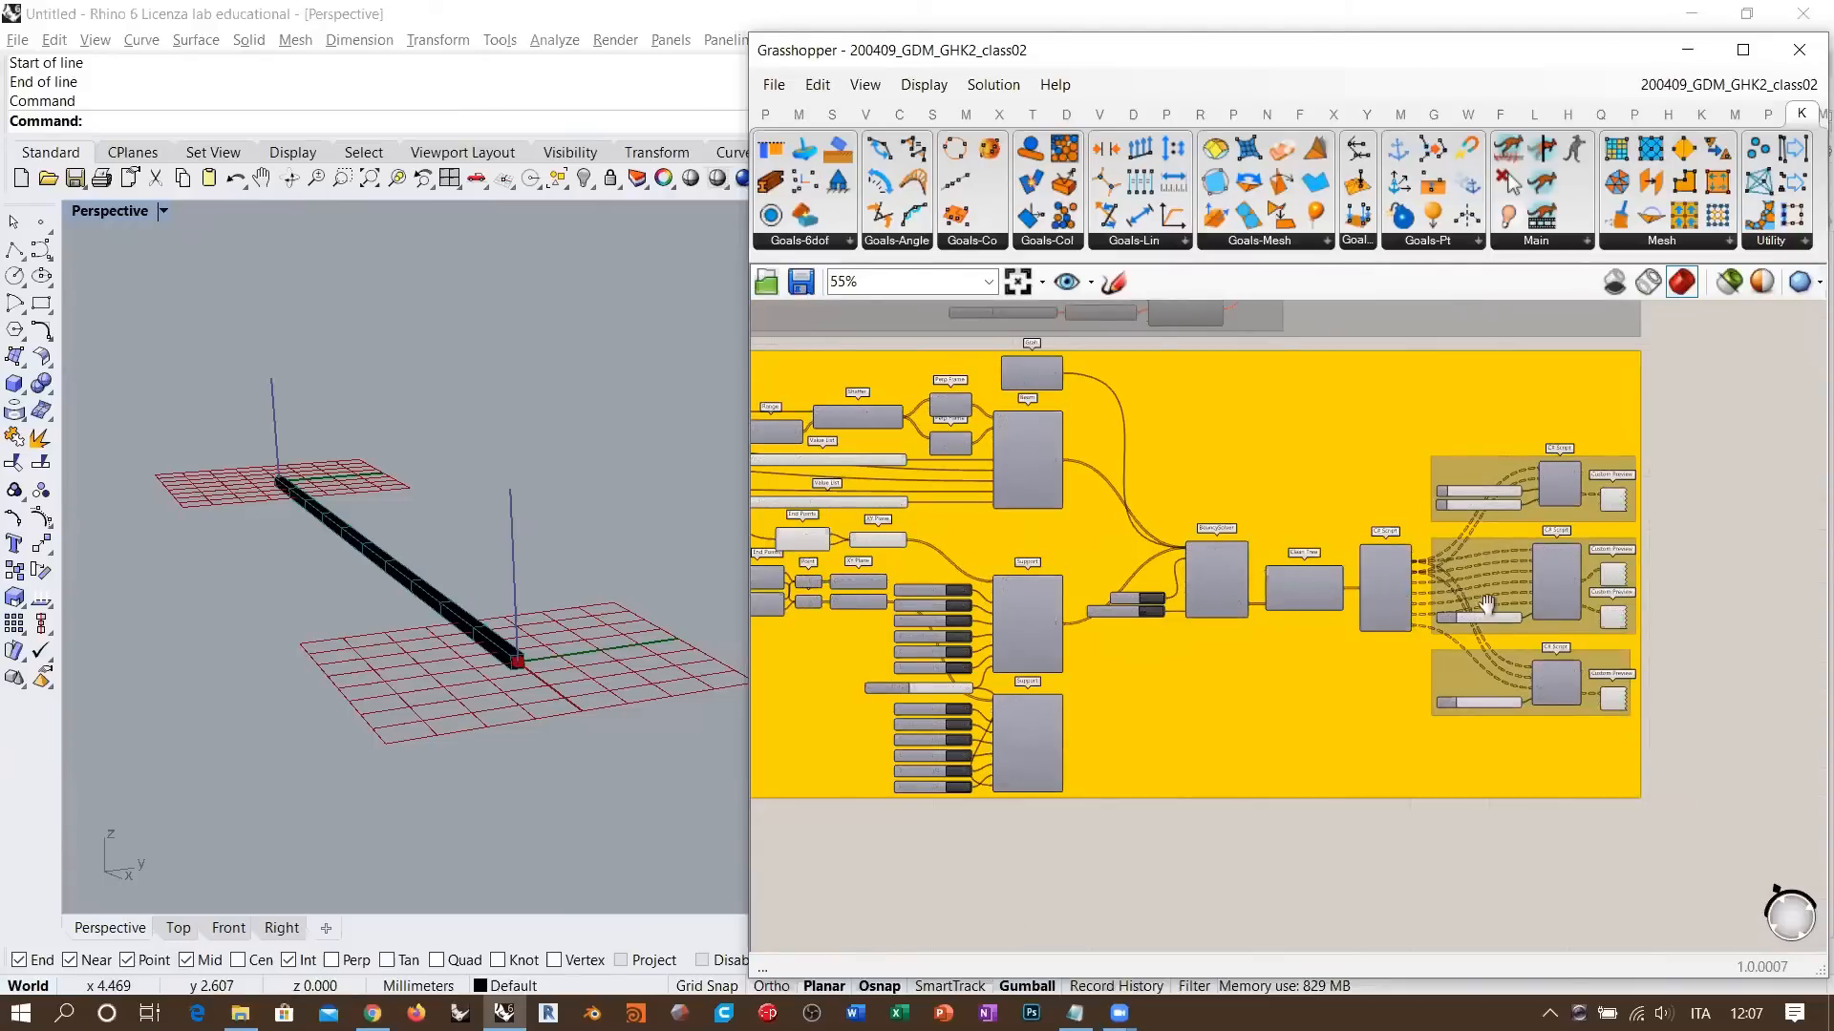
scroll(1658, 499, "up", 1)
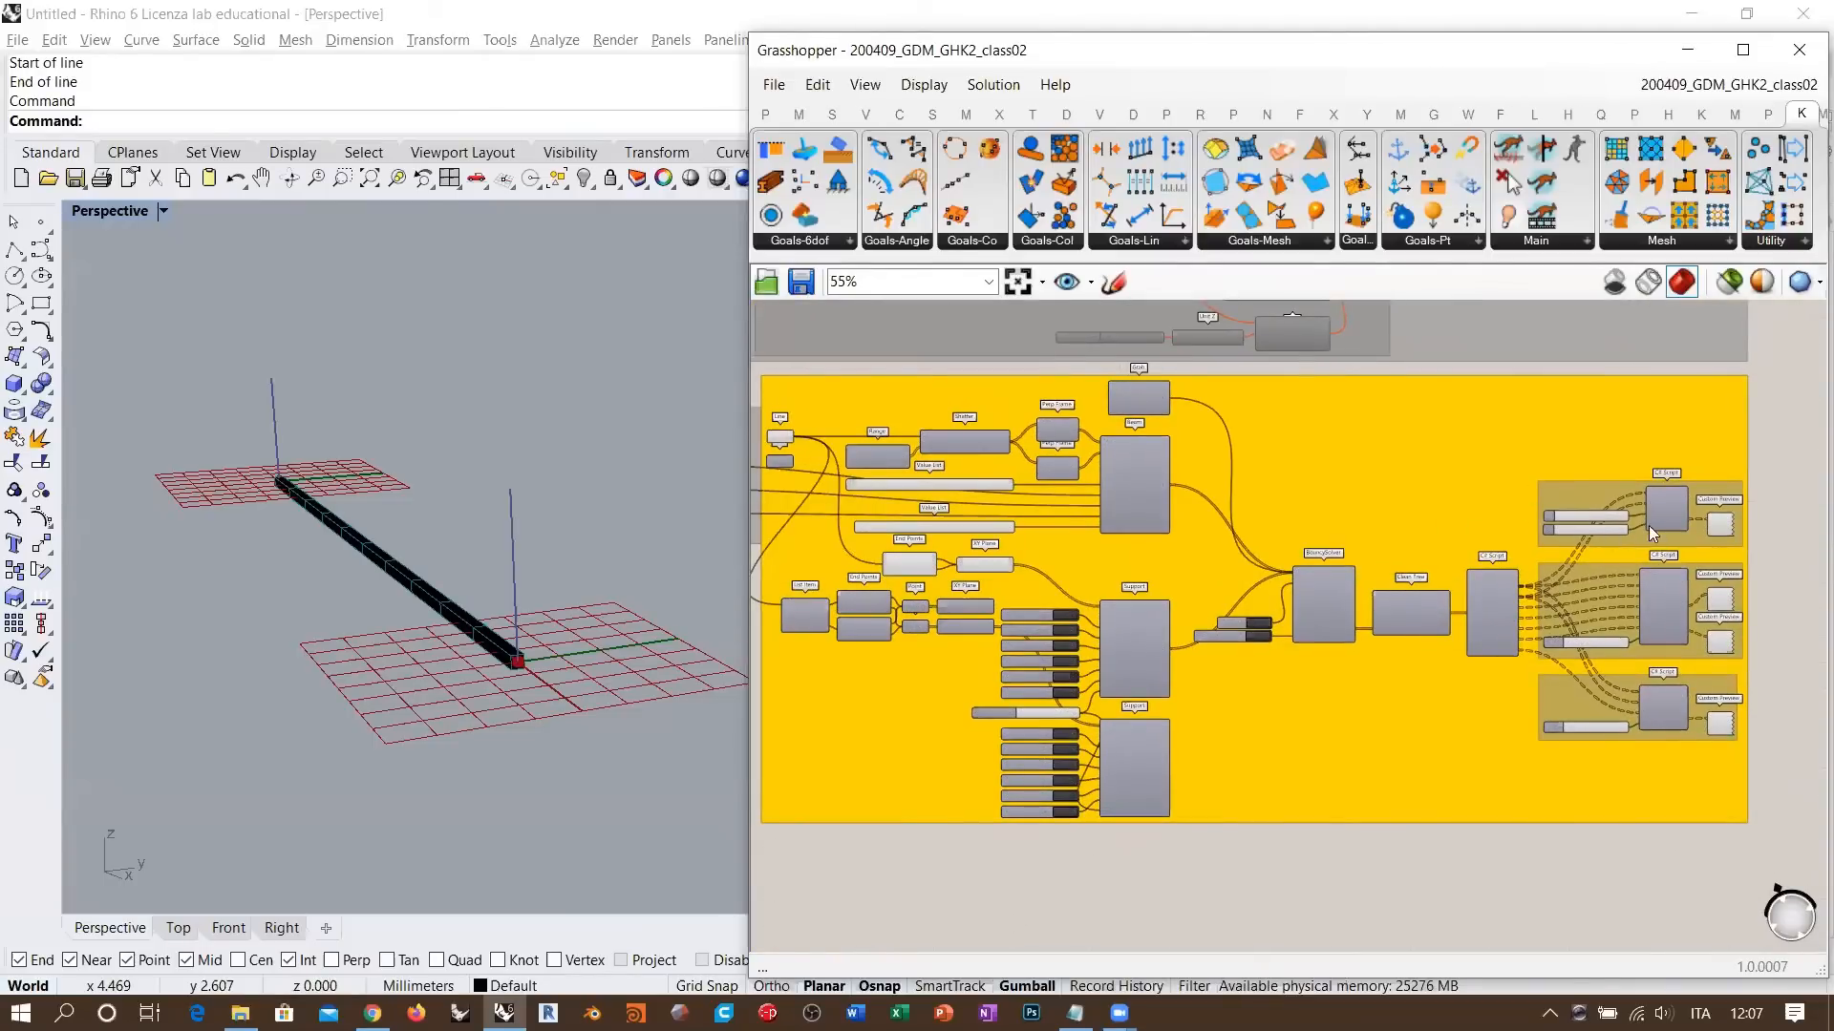
right_click_drag(498, 673, 525, 621)
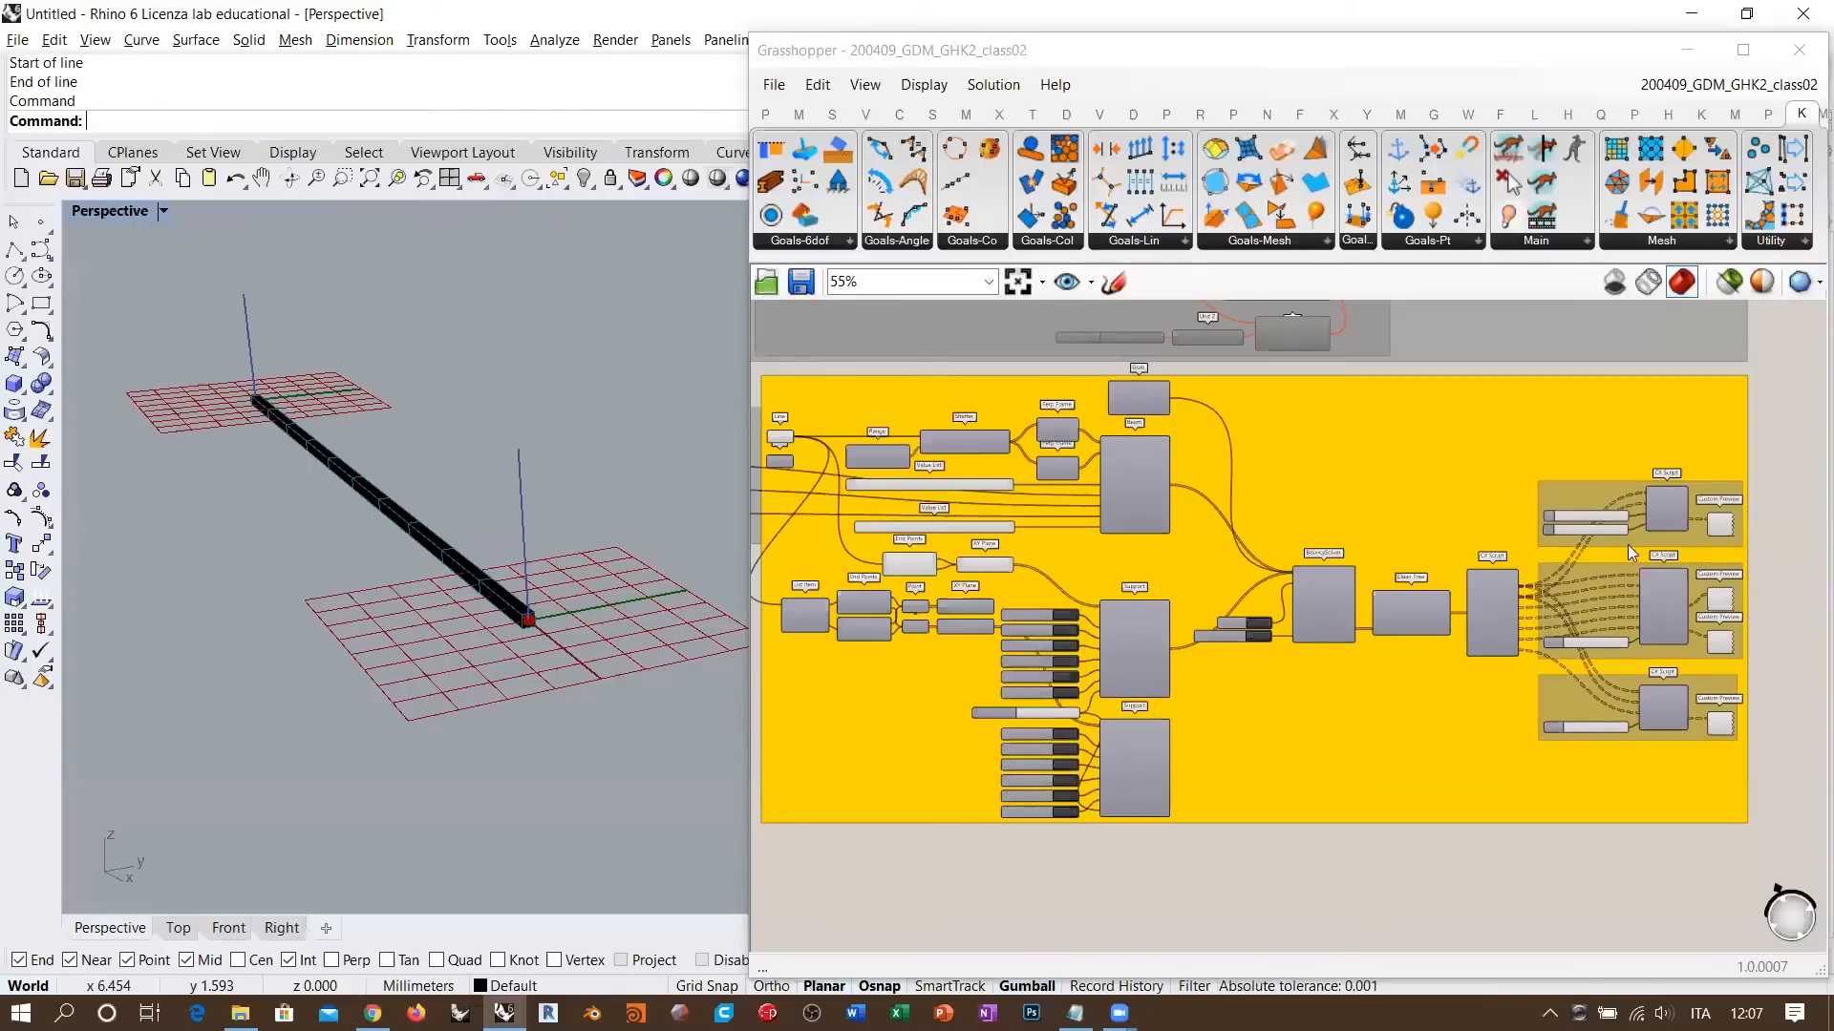
scroll(1379, 592, "up", 5)
left_click(1103, 618)
key("ctrl+q")
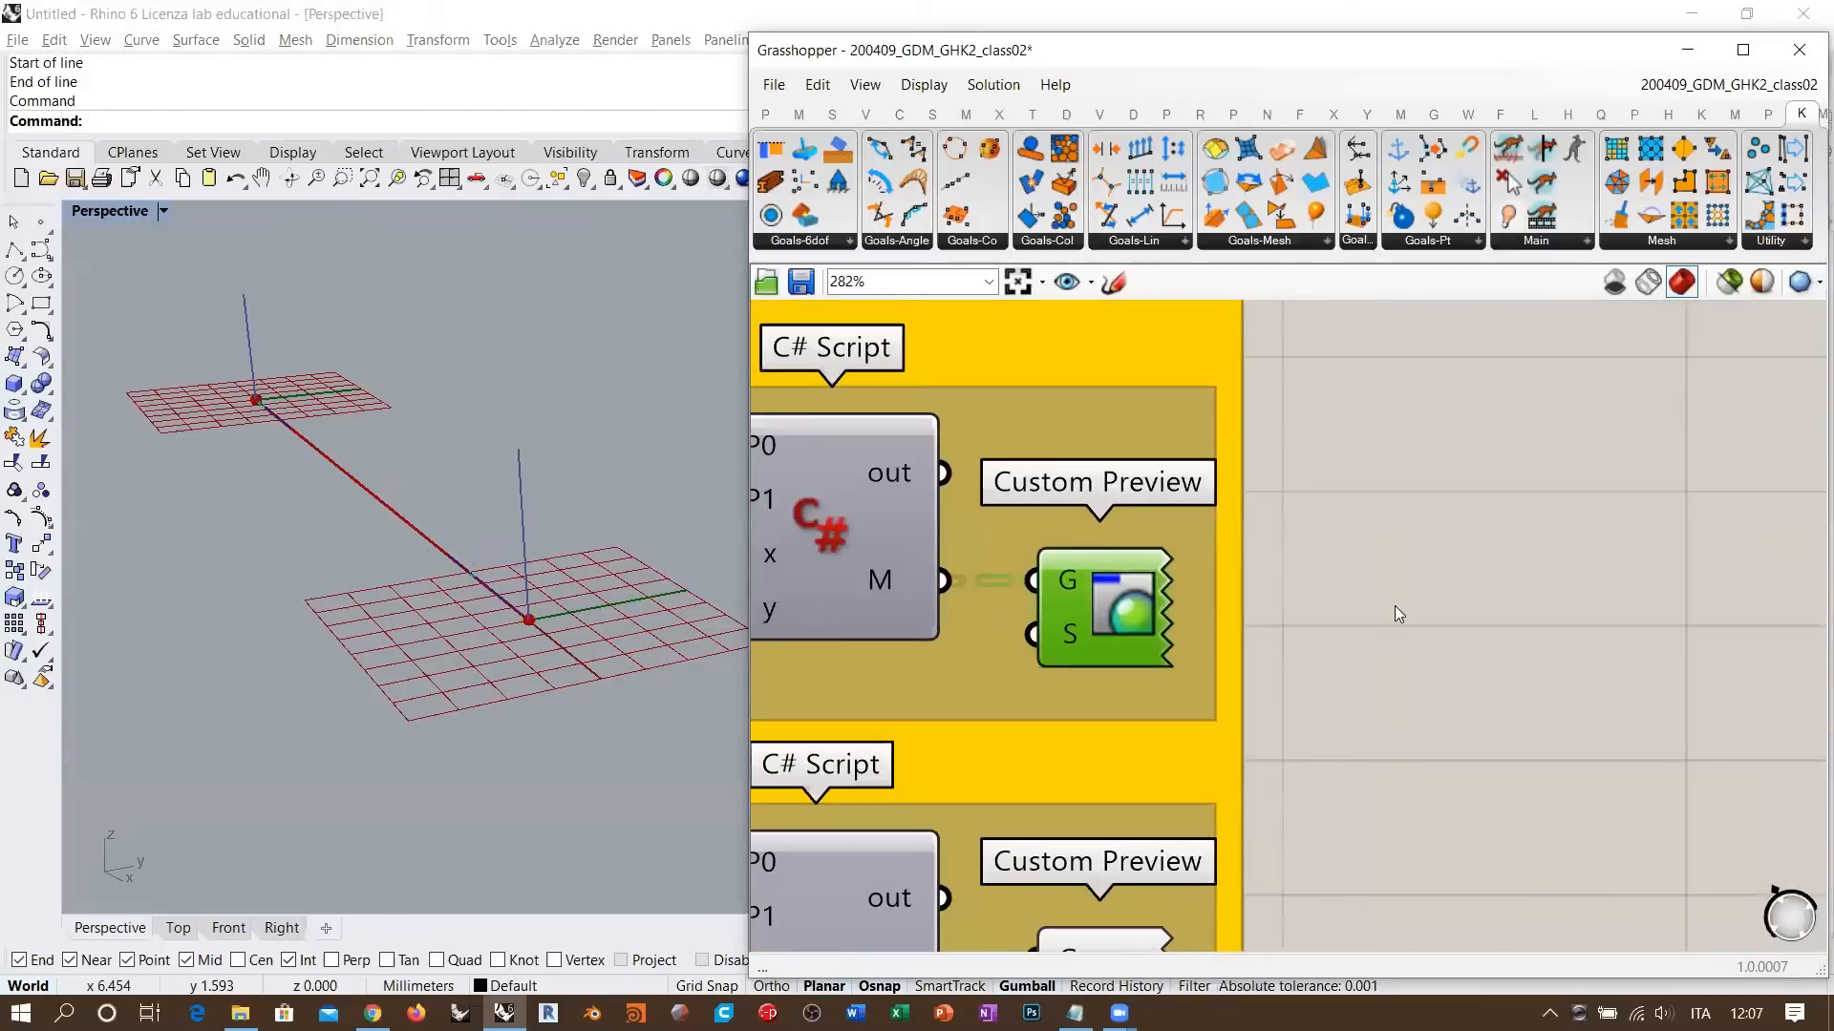
left_click(1395, 614)
right_click_drag(335, 569, 515, 583)
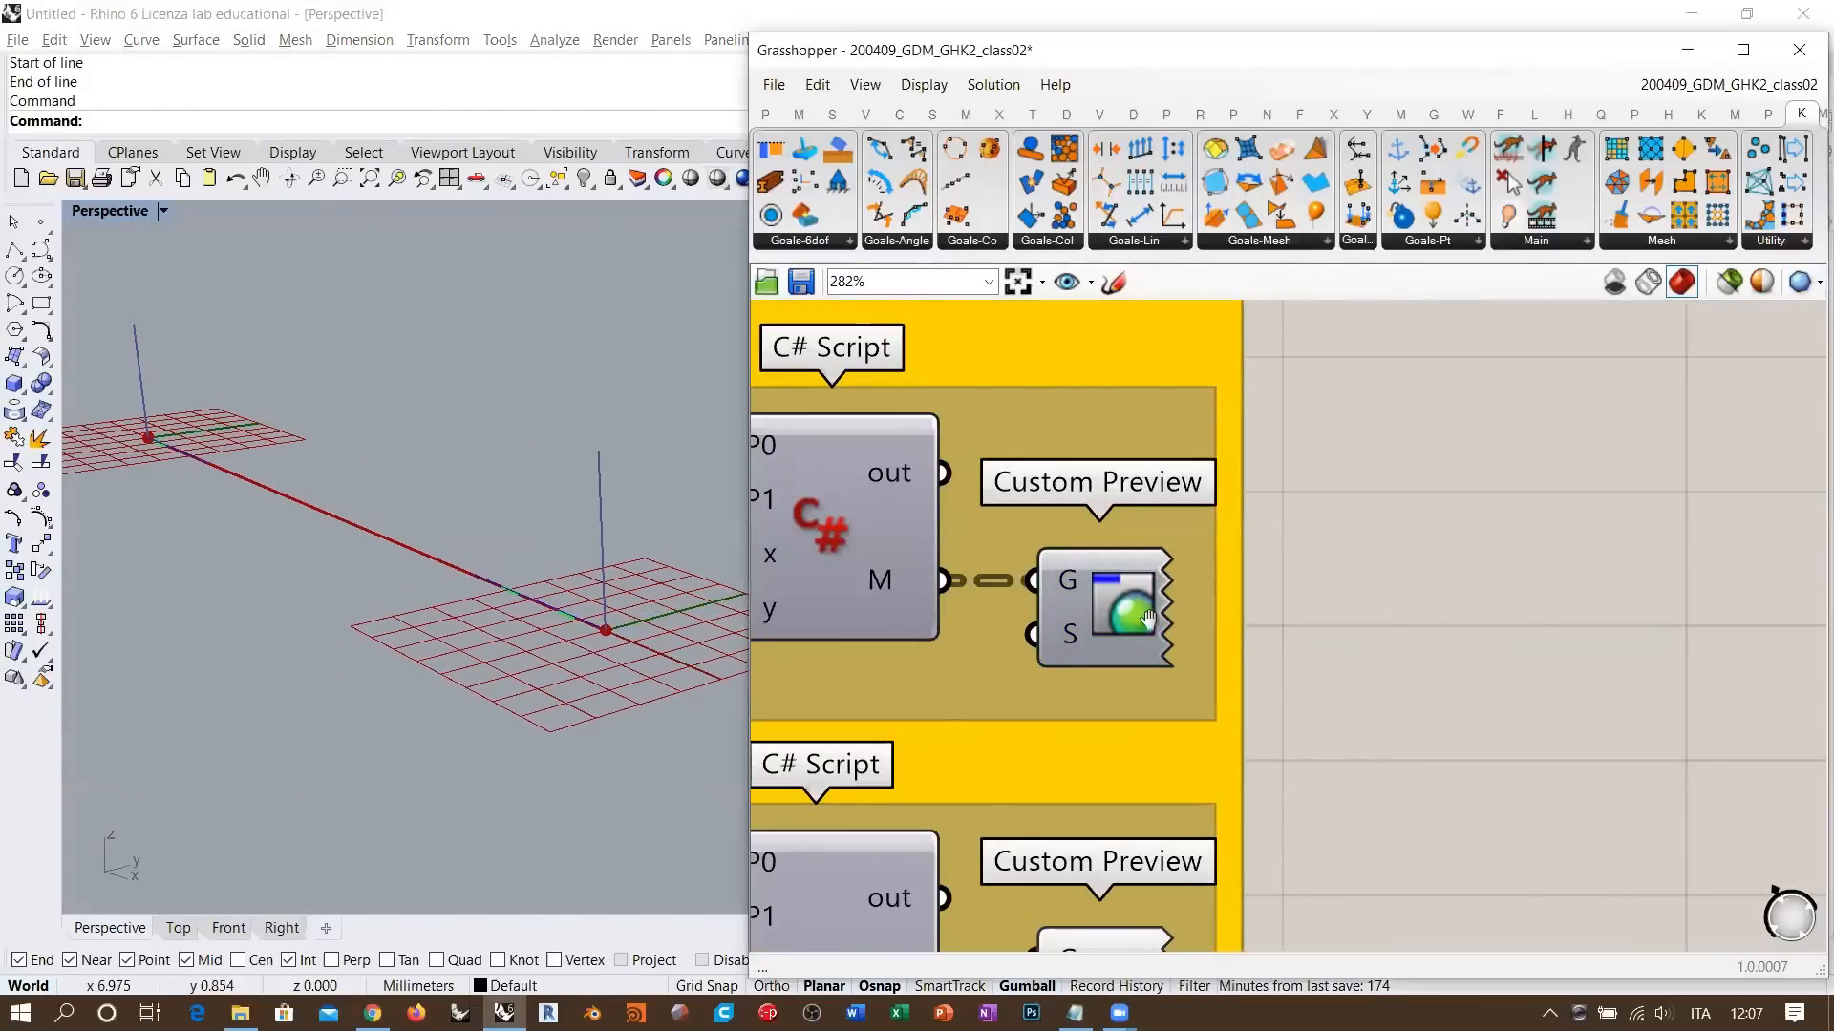
- Reset the BouncySolver to restart the beam simulation
scroll(1580, 475, "down", 5)
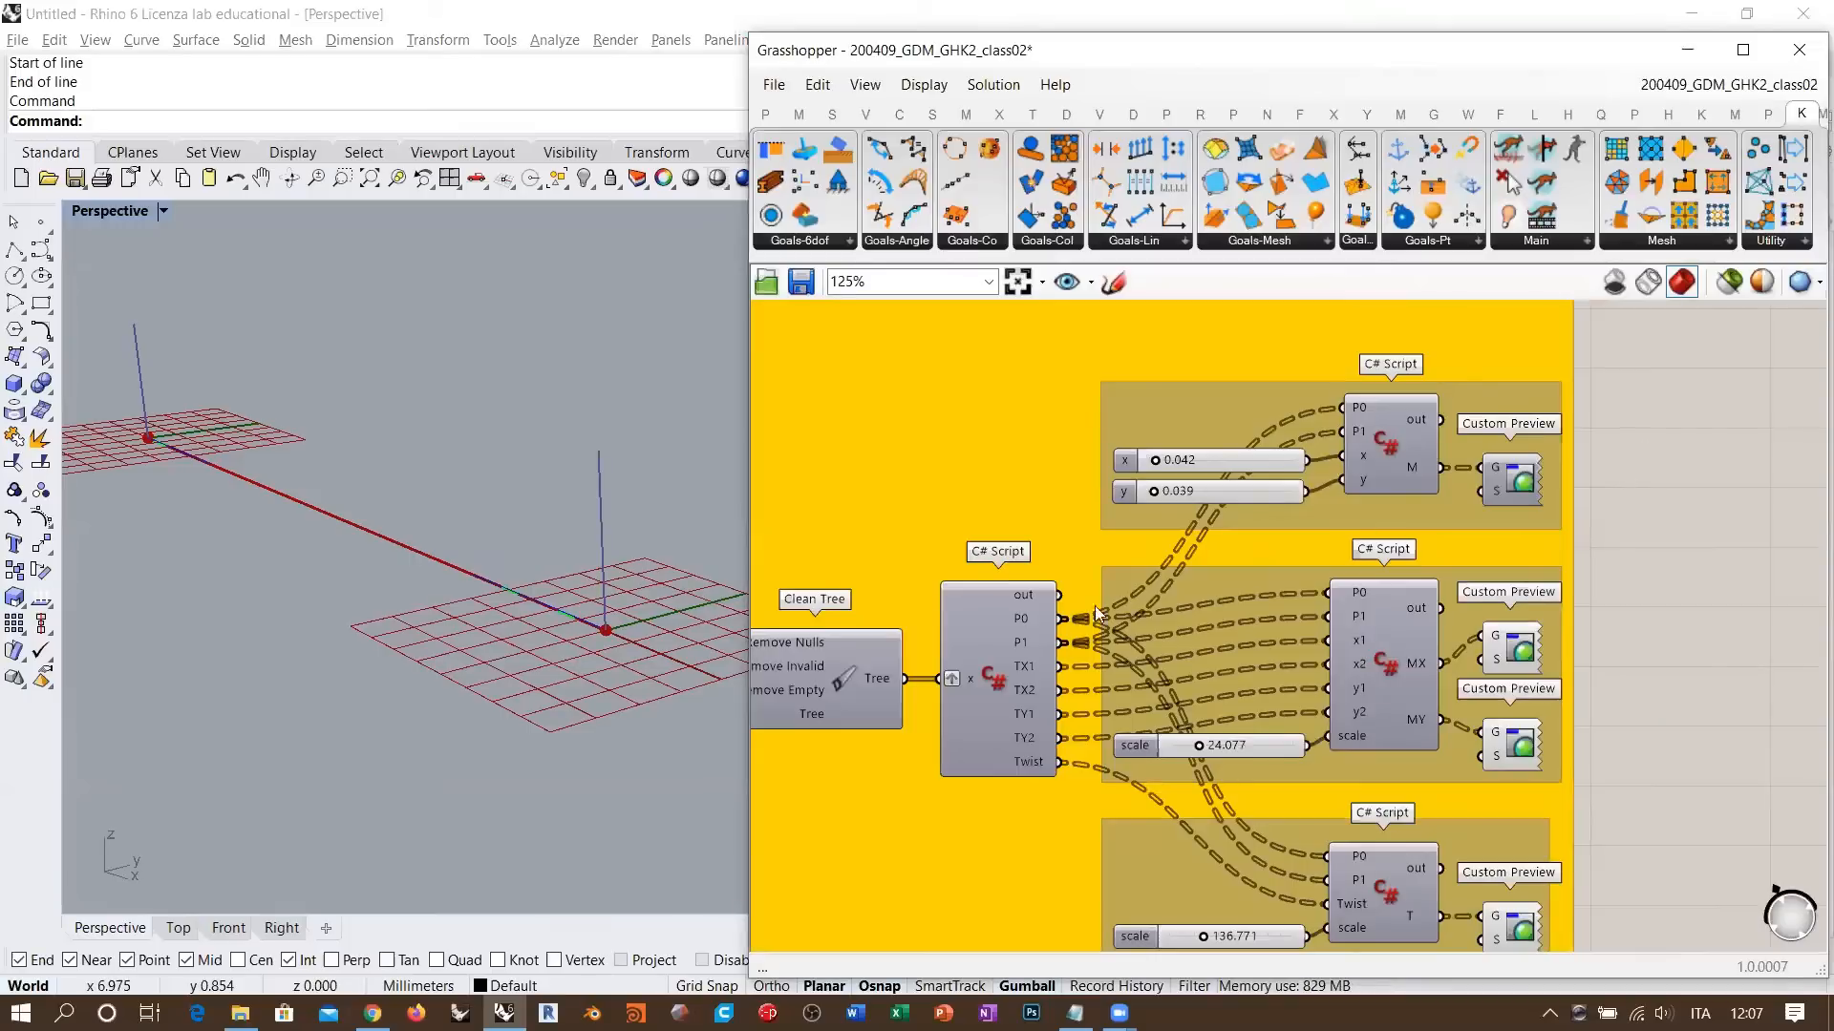
right_click_drag(1137, 569, 1387, 549)
right_click_drag(706, 573, 1144, 554)
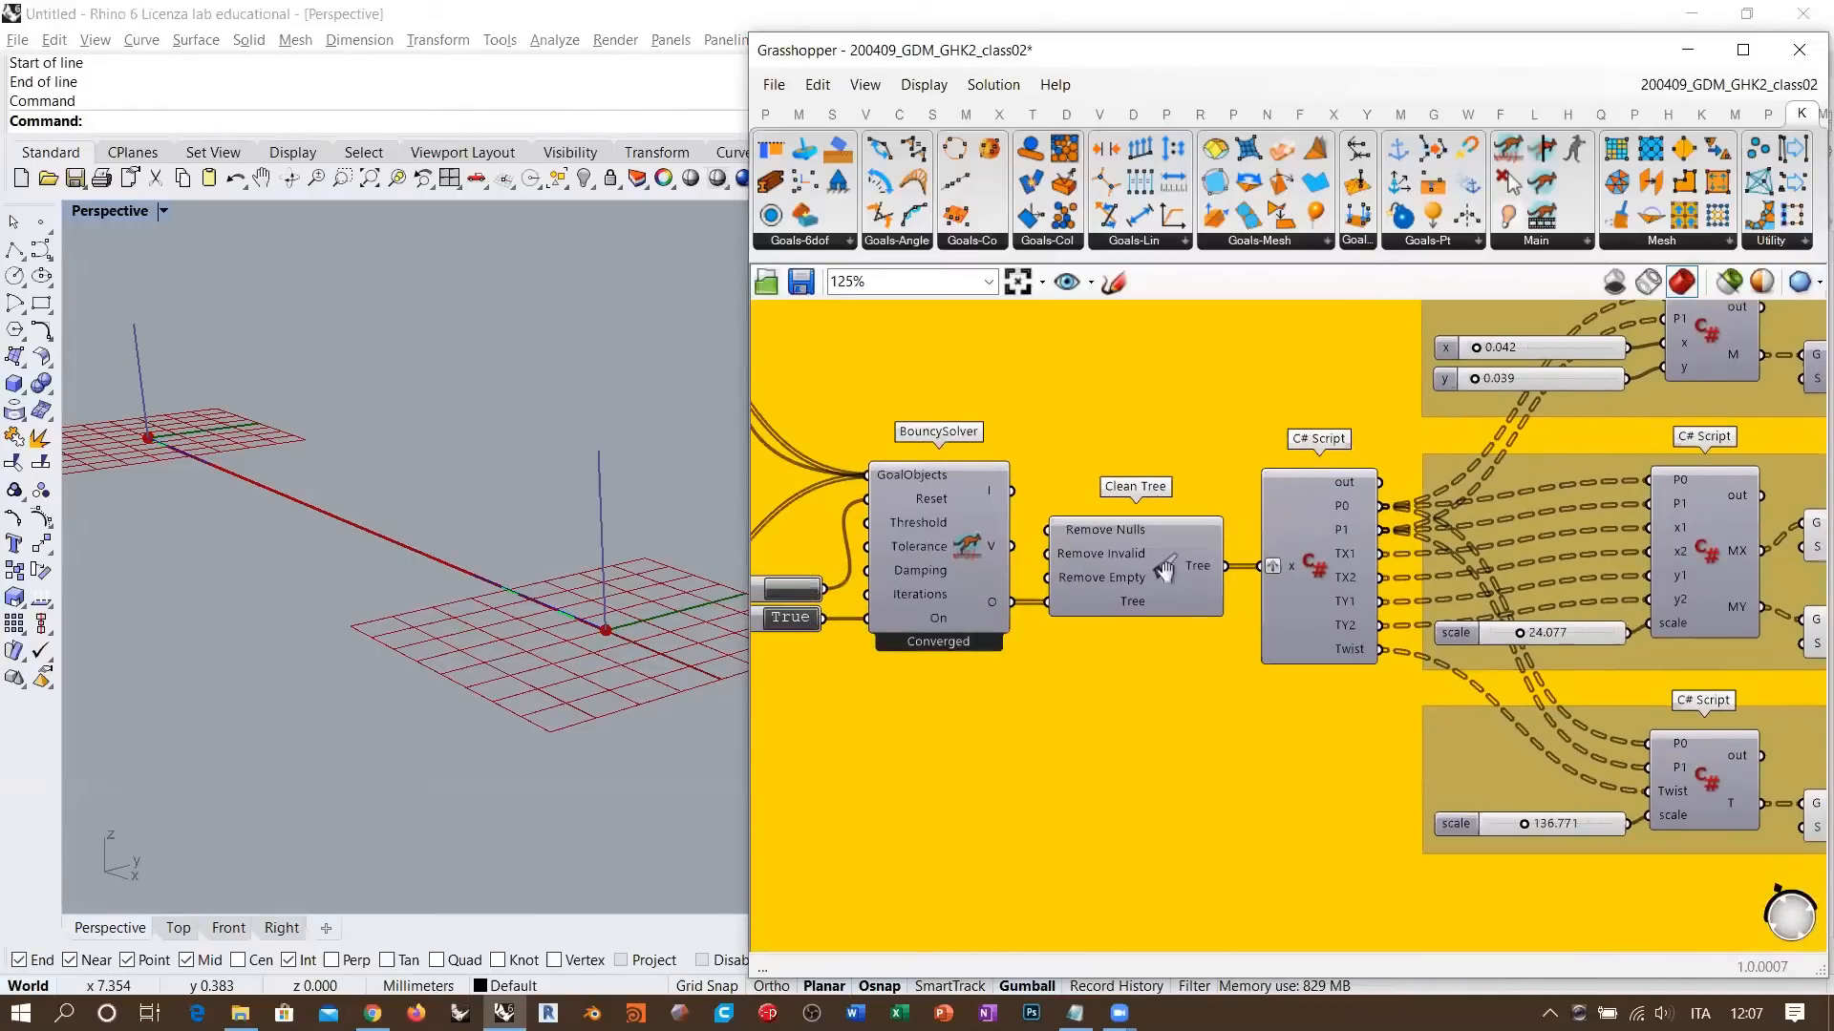
right_click_drag(669, 611, 621, 554)
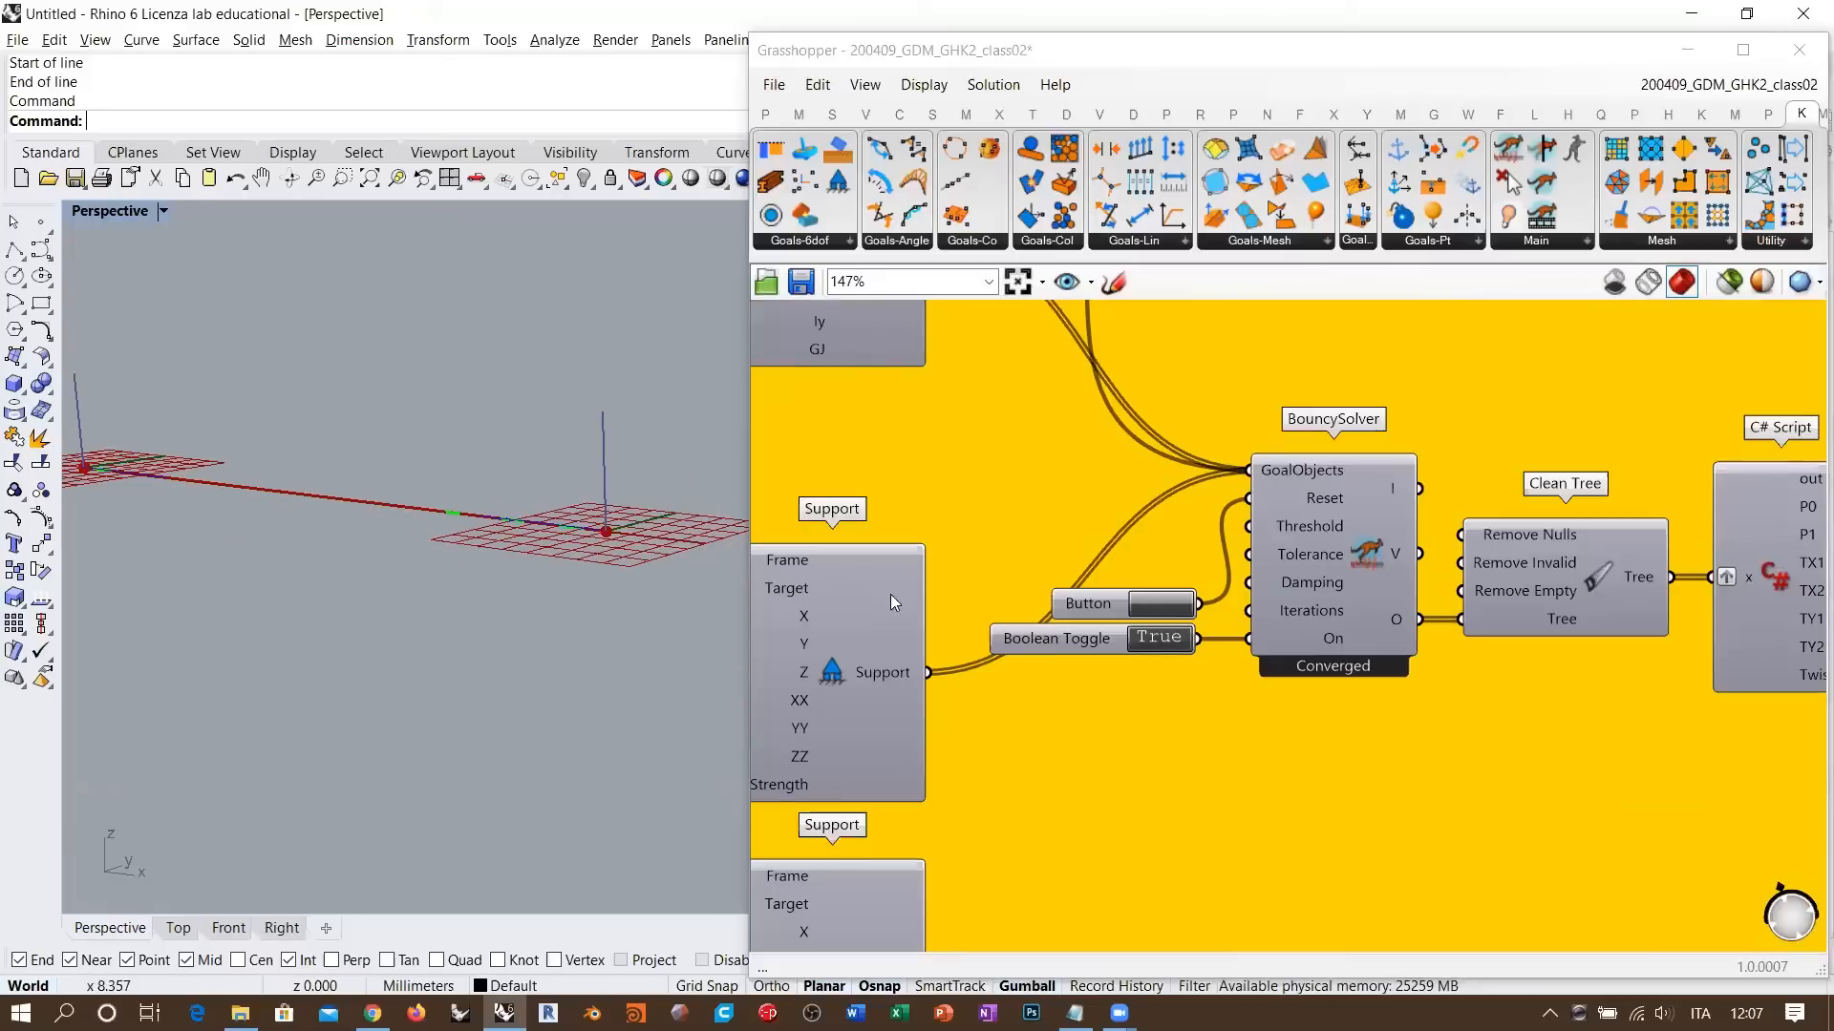
scroll(1127, 592, "up", 1)
left_click(1114, 615)
left_click(391, 510)
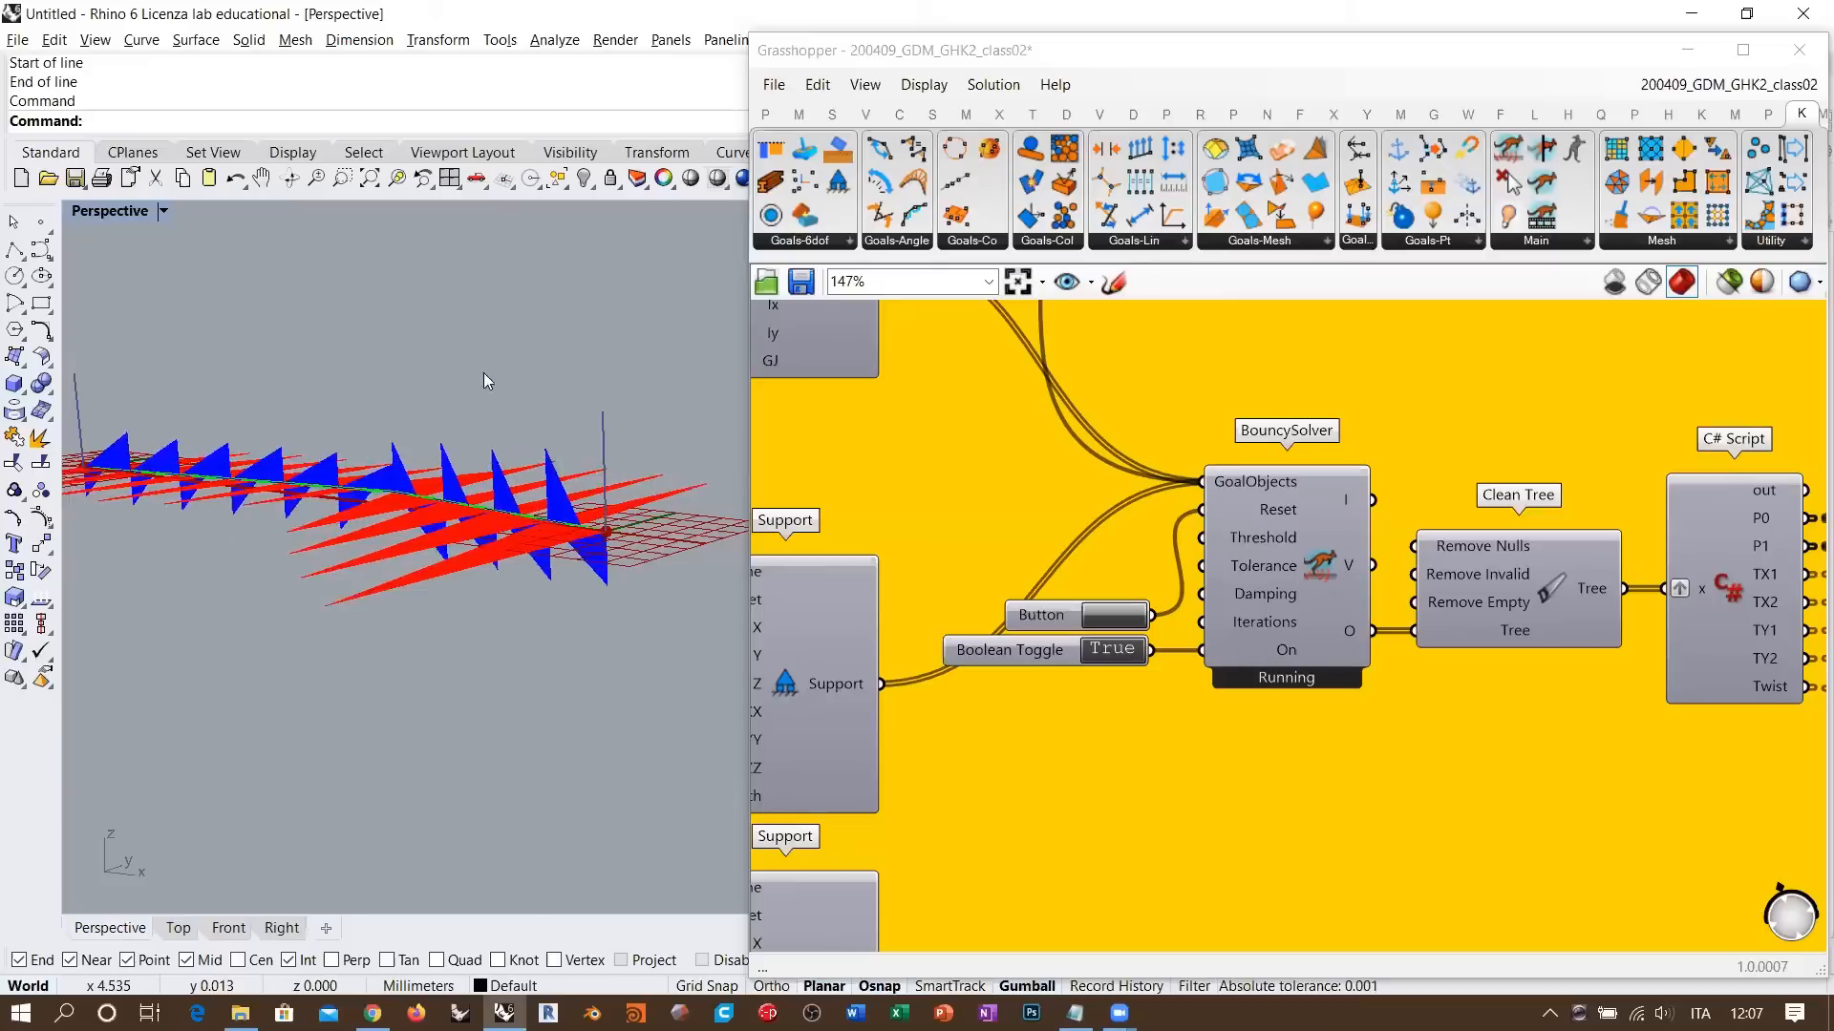
- Examine the moment and twist diagrams along the beam from several angles, and the solver definition that drives them
right_click_drag(450, 560, 357, 503)
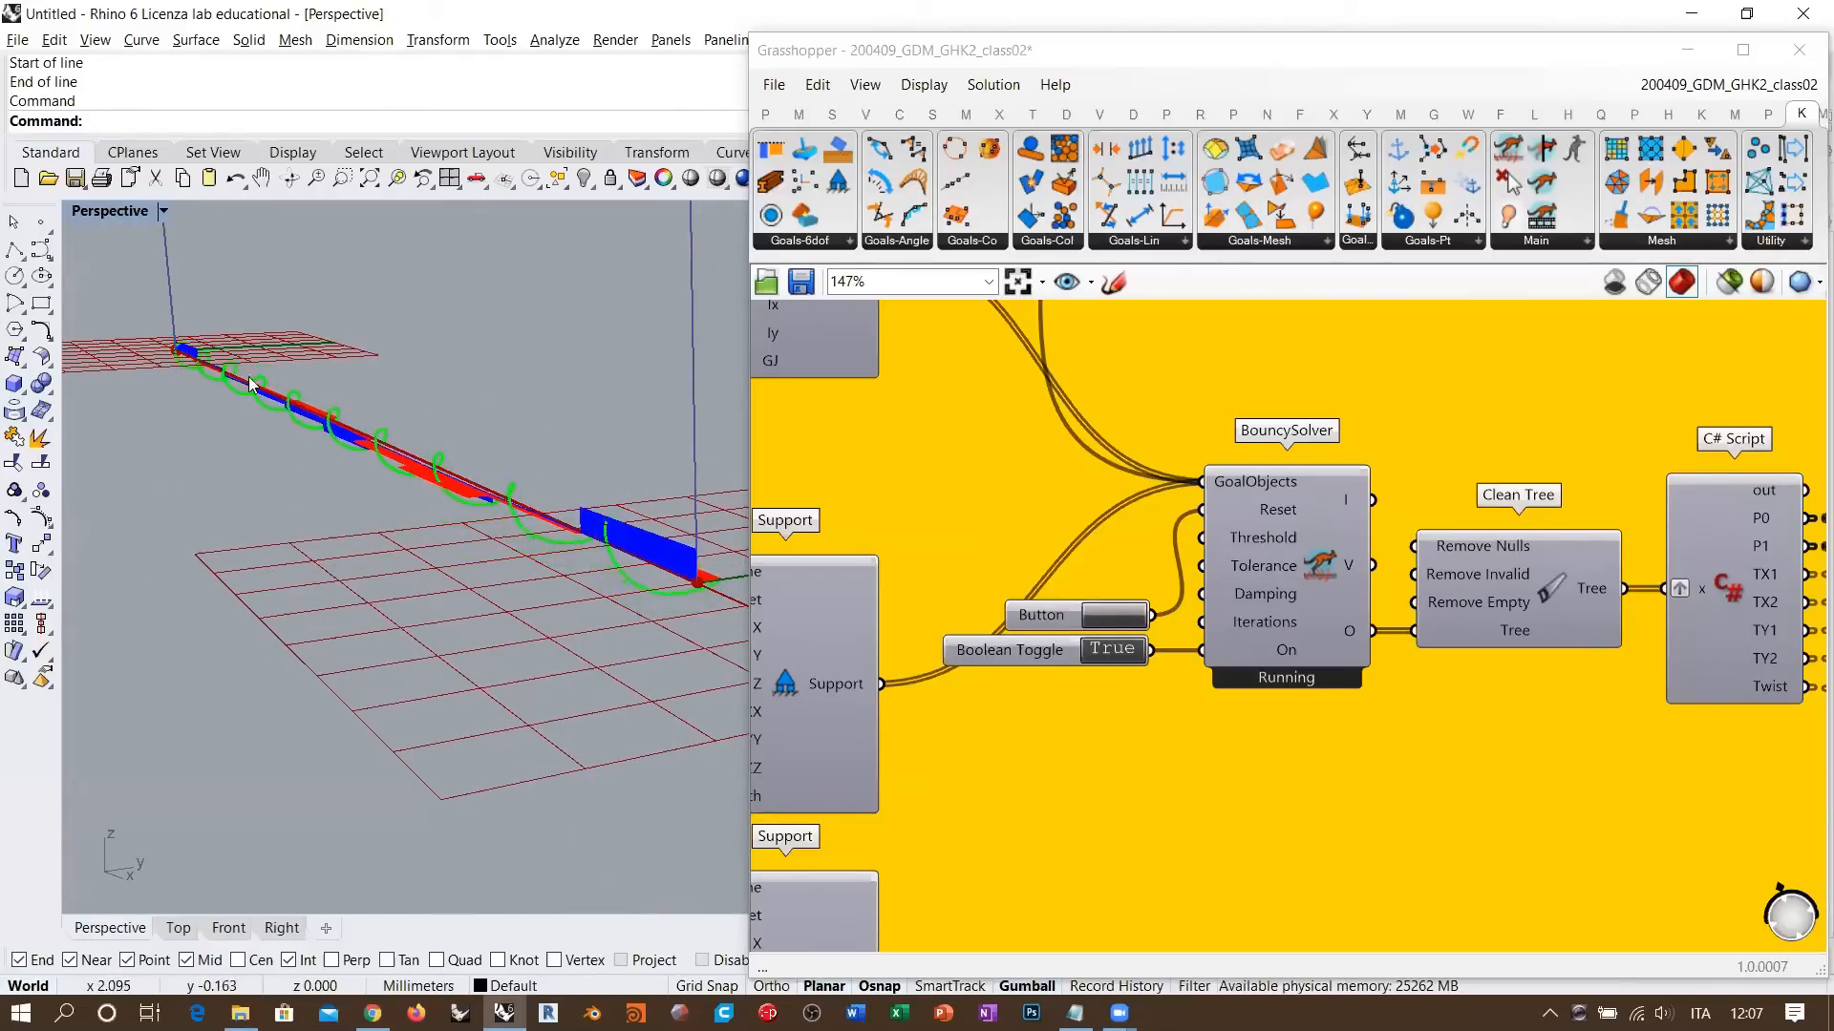
right_click_drag(439, 520, 517, 531)
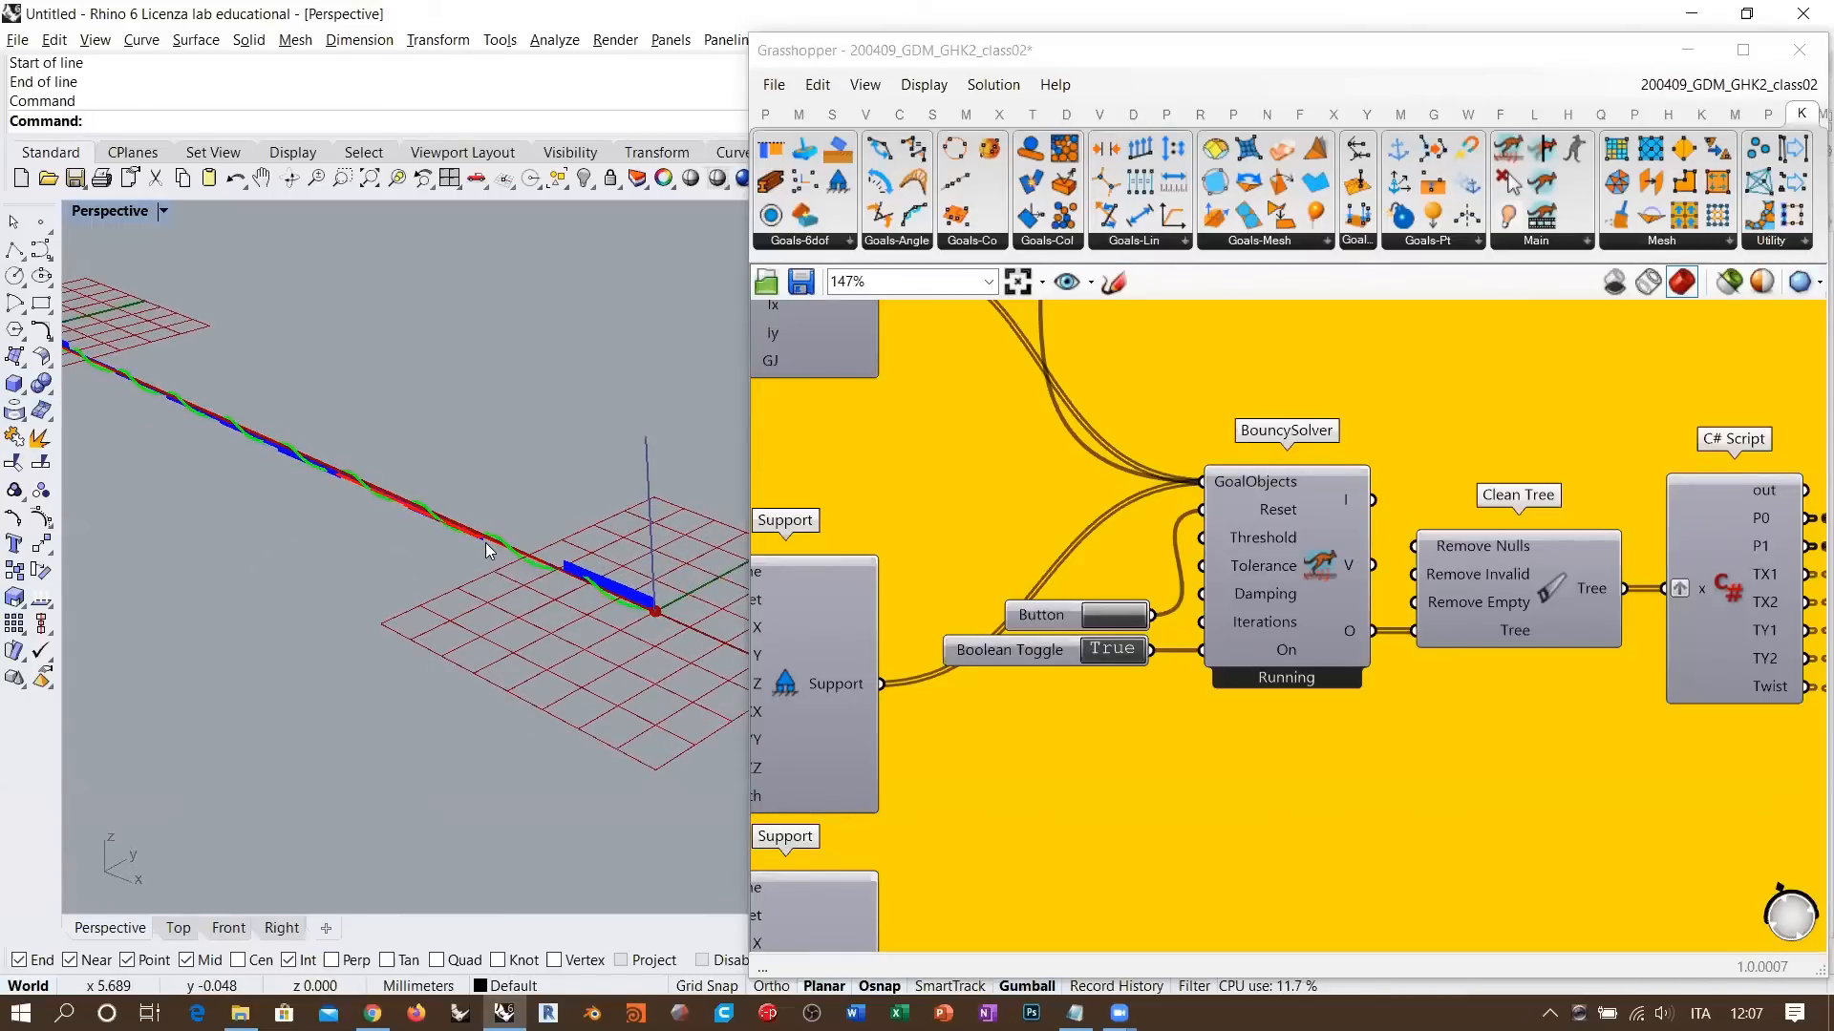
right_click_drag(495, 548, 445, 505)
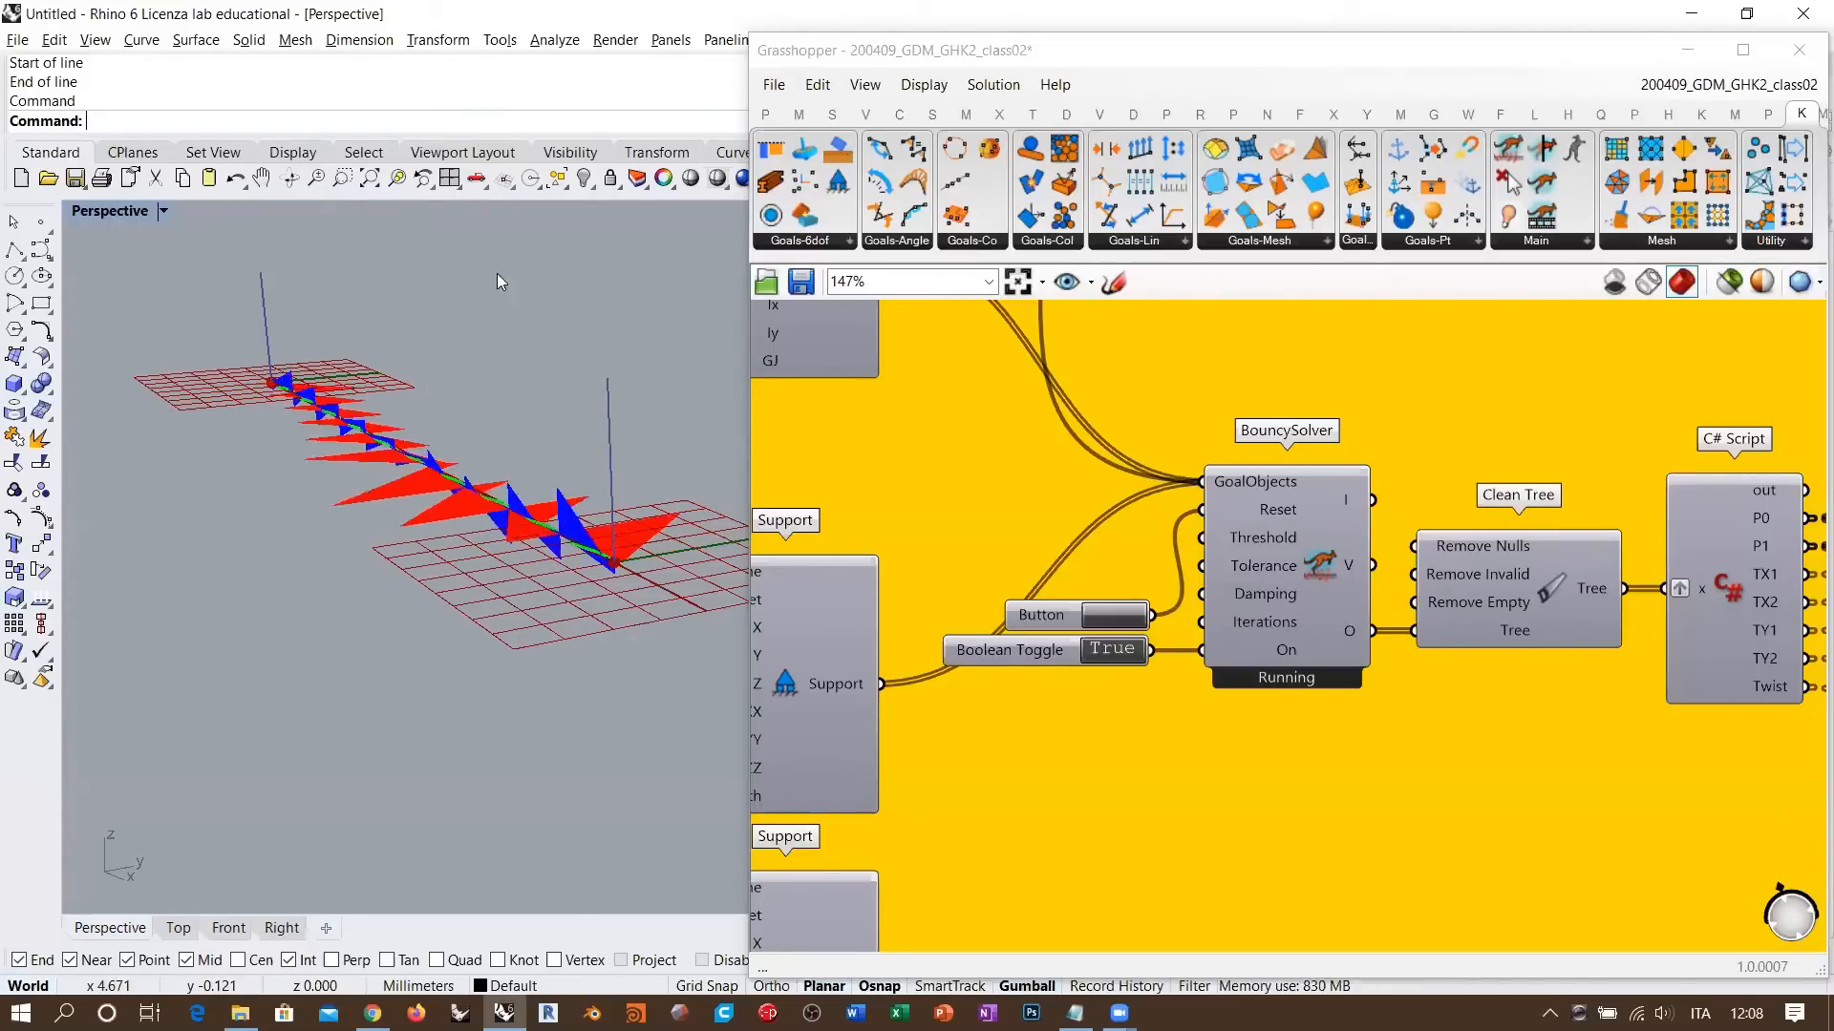
scroll(479, 497, "up", 3)
right_click_drag(480, 497, 421, 482)
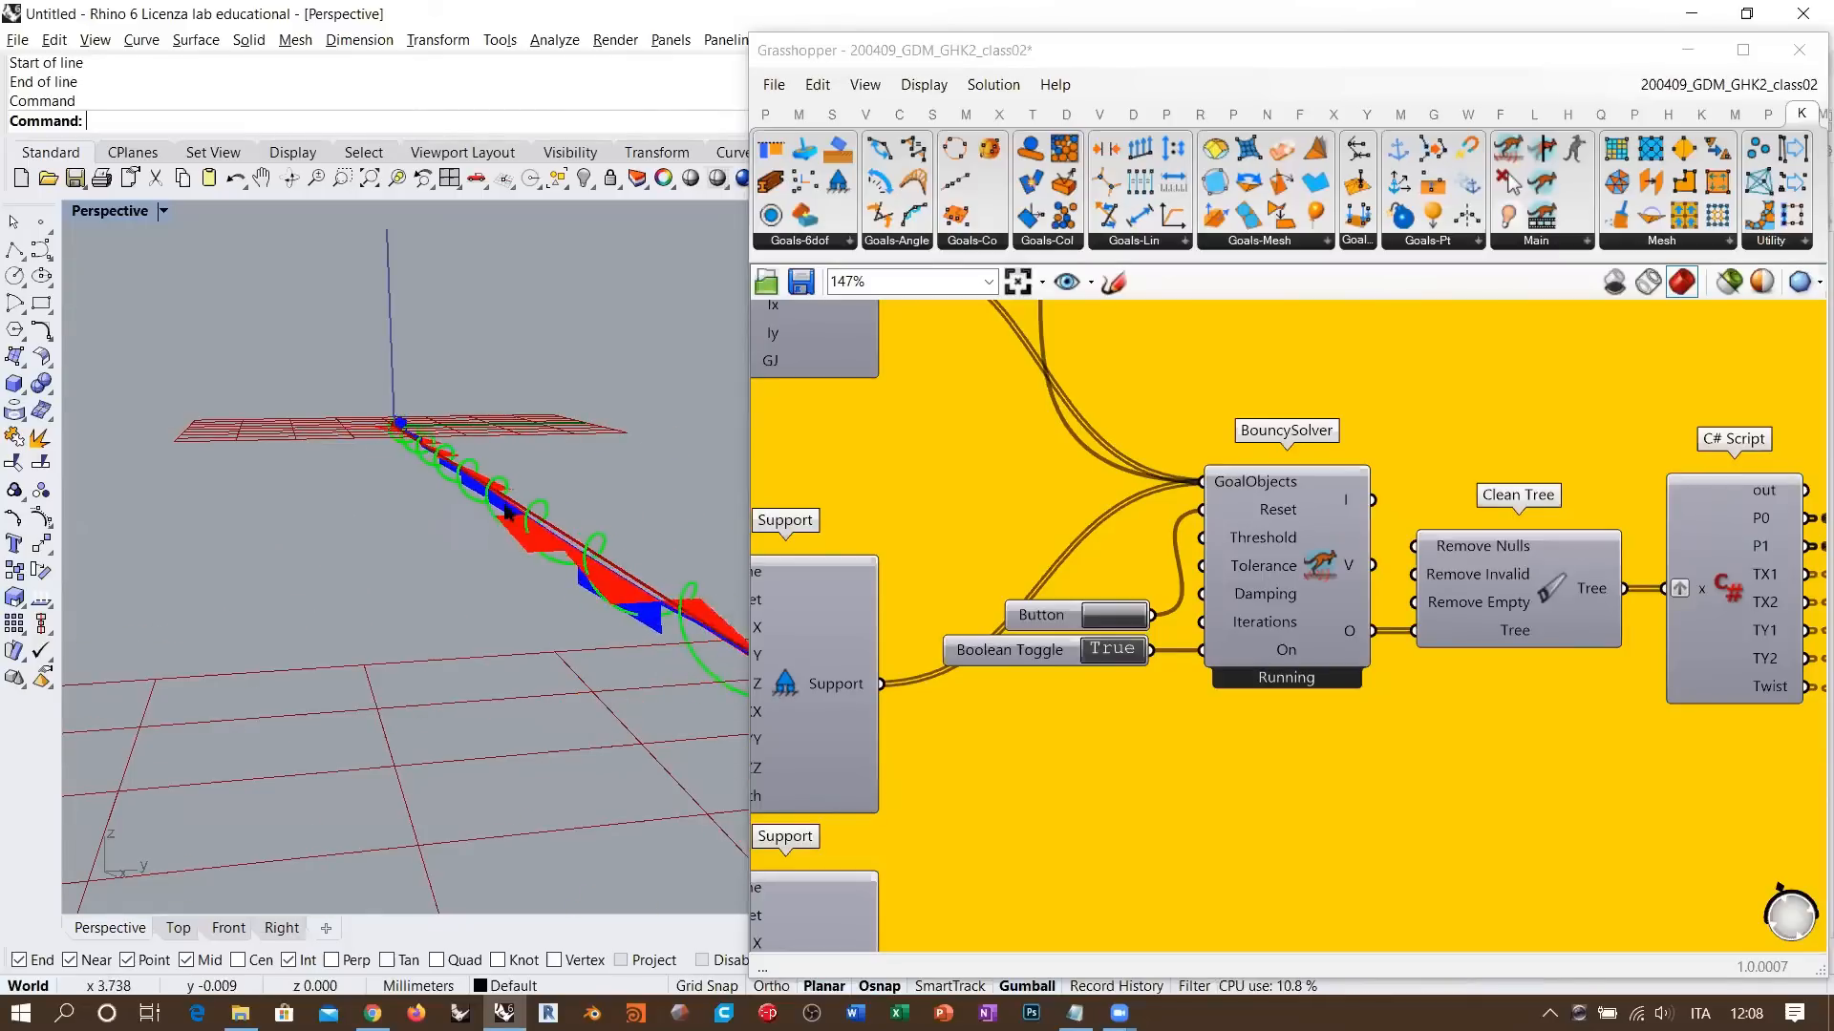
right_click_drag(456, 481, 494, 535)
right_click_drag(1439, 581, 1238, 512)
scroll(1237, 512, "down", 4)
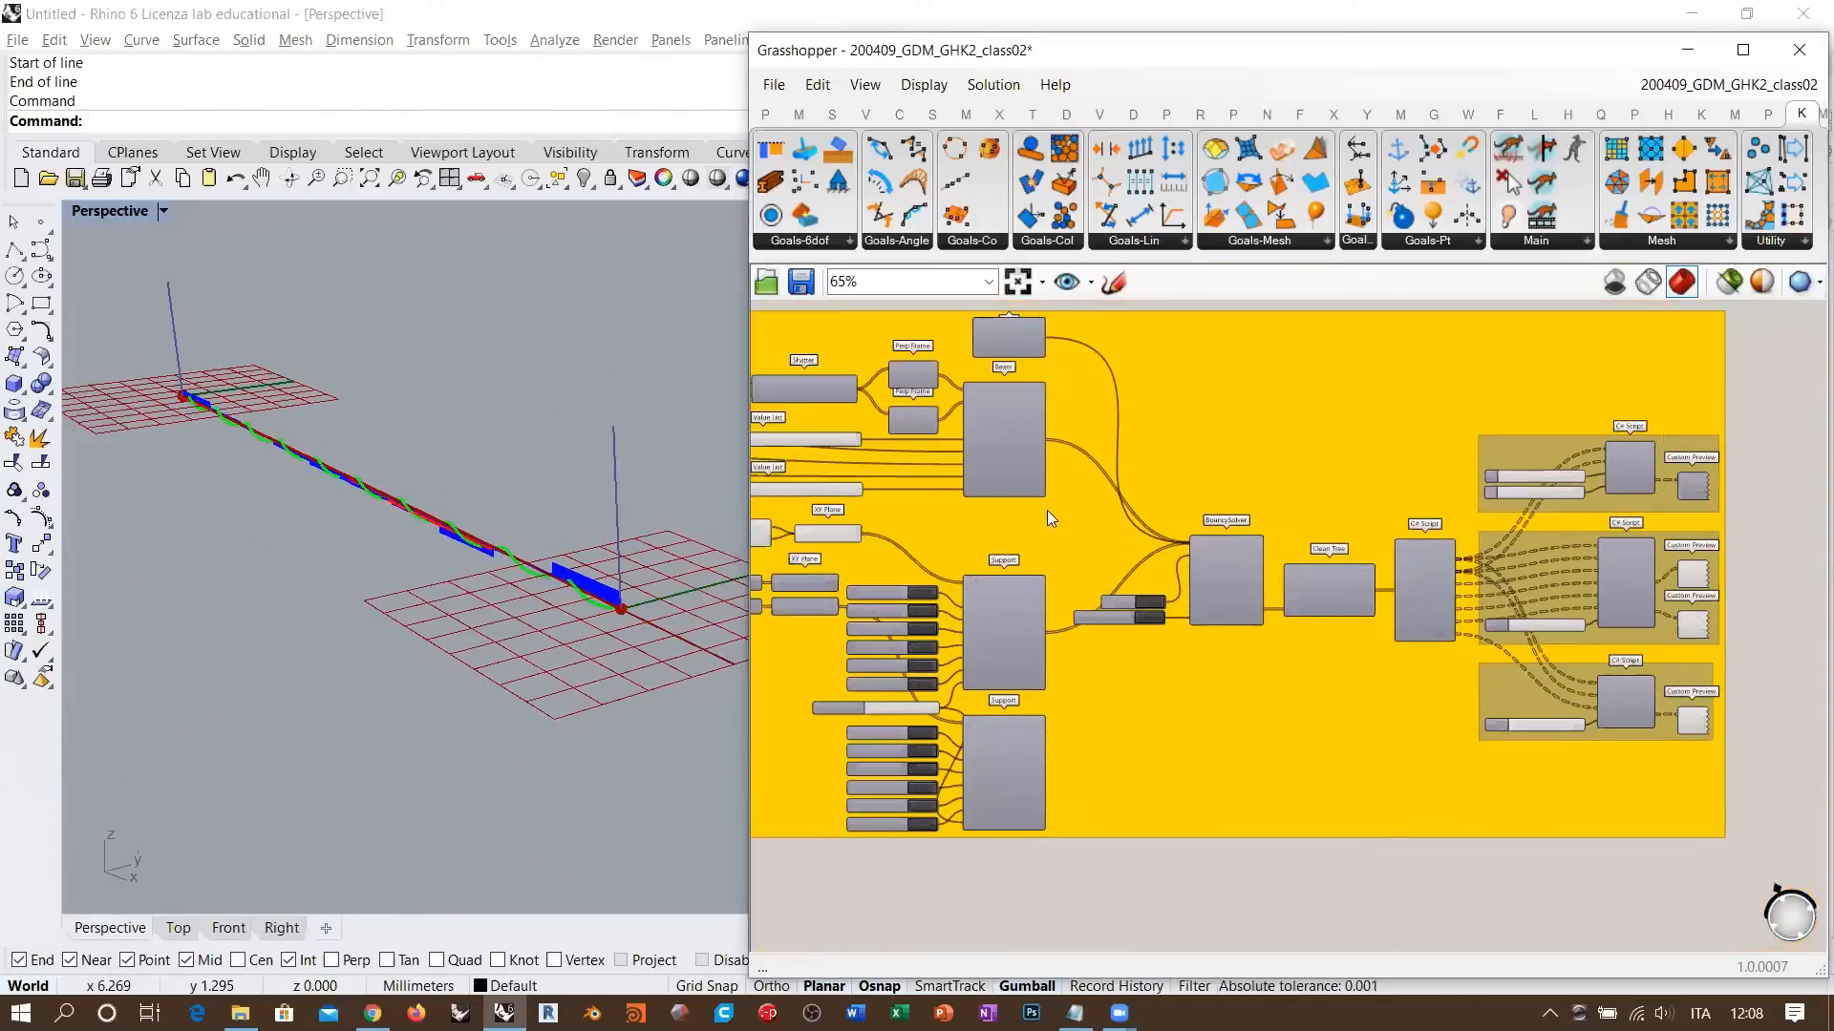
right_click_drag(1194, 648, 1316, 648)
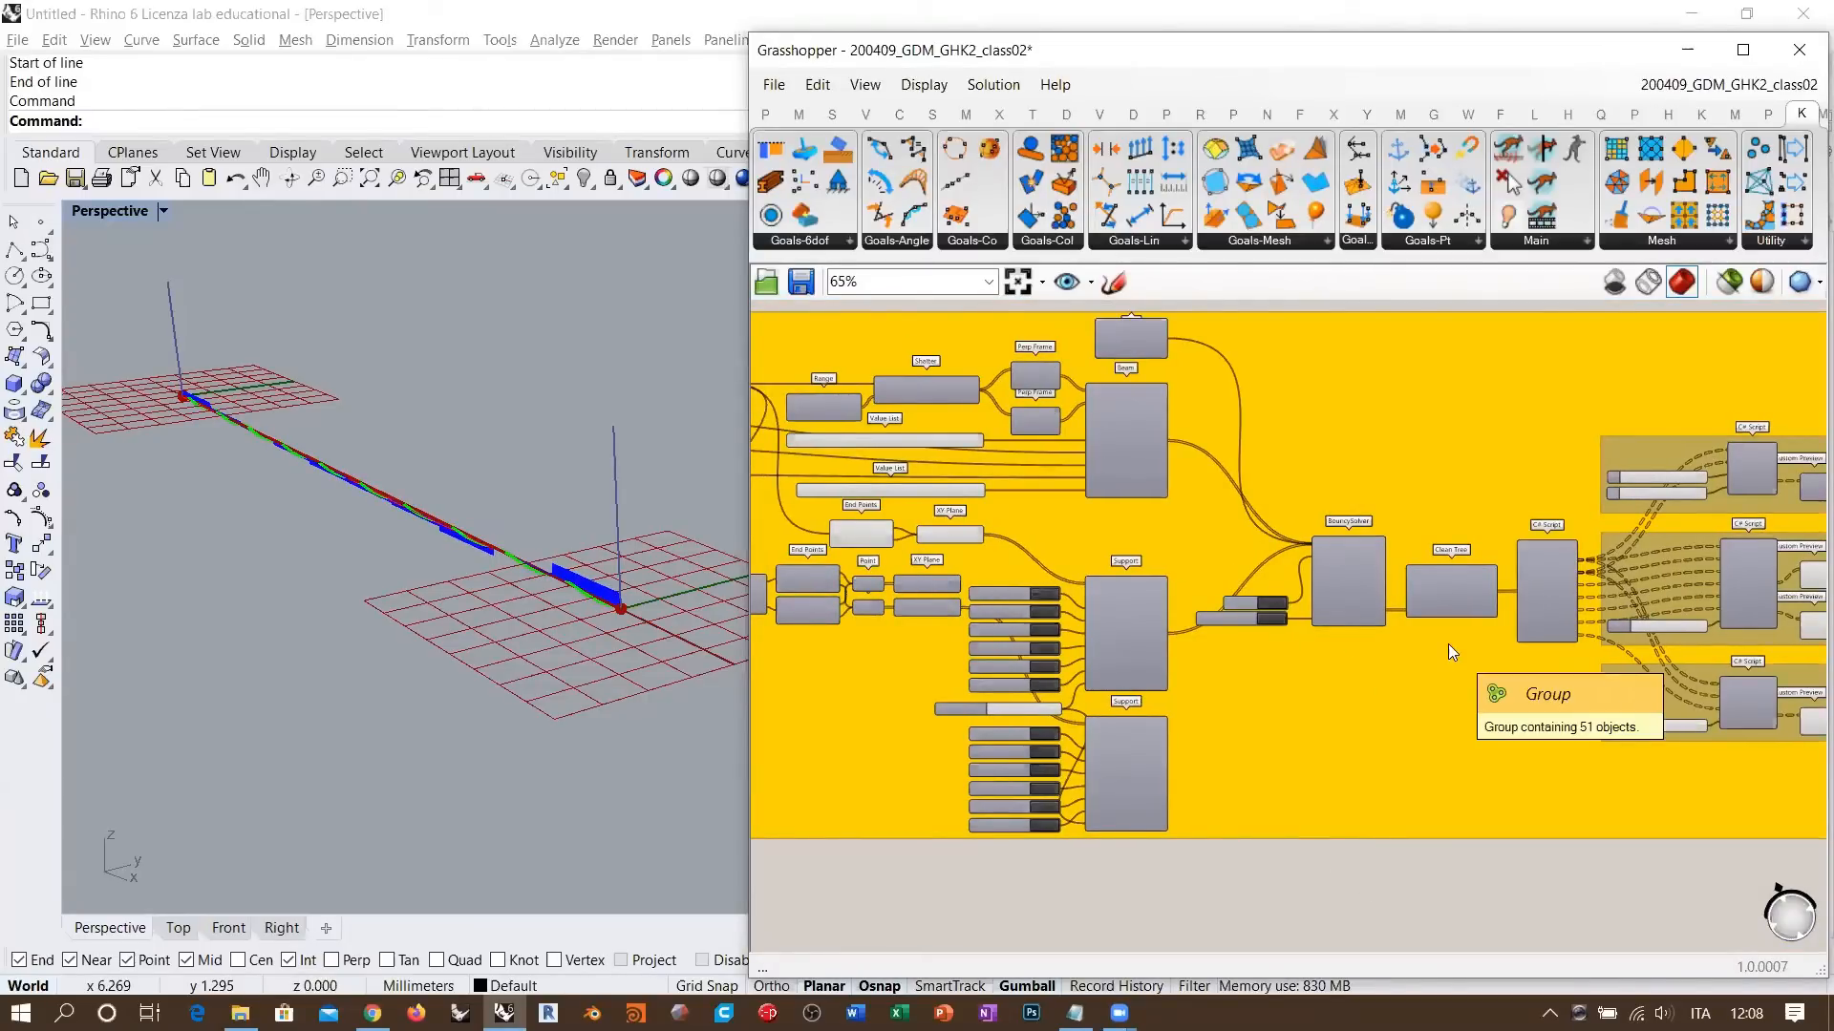
- Pause the beam simulation by setting the BouncySolver's On toggle to False
right_click_drag(1463, 636, 1269, 654)
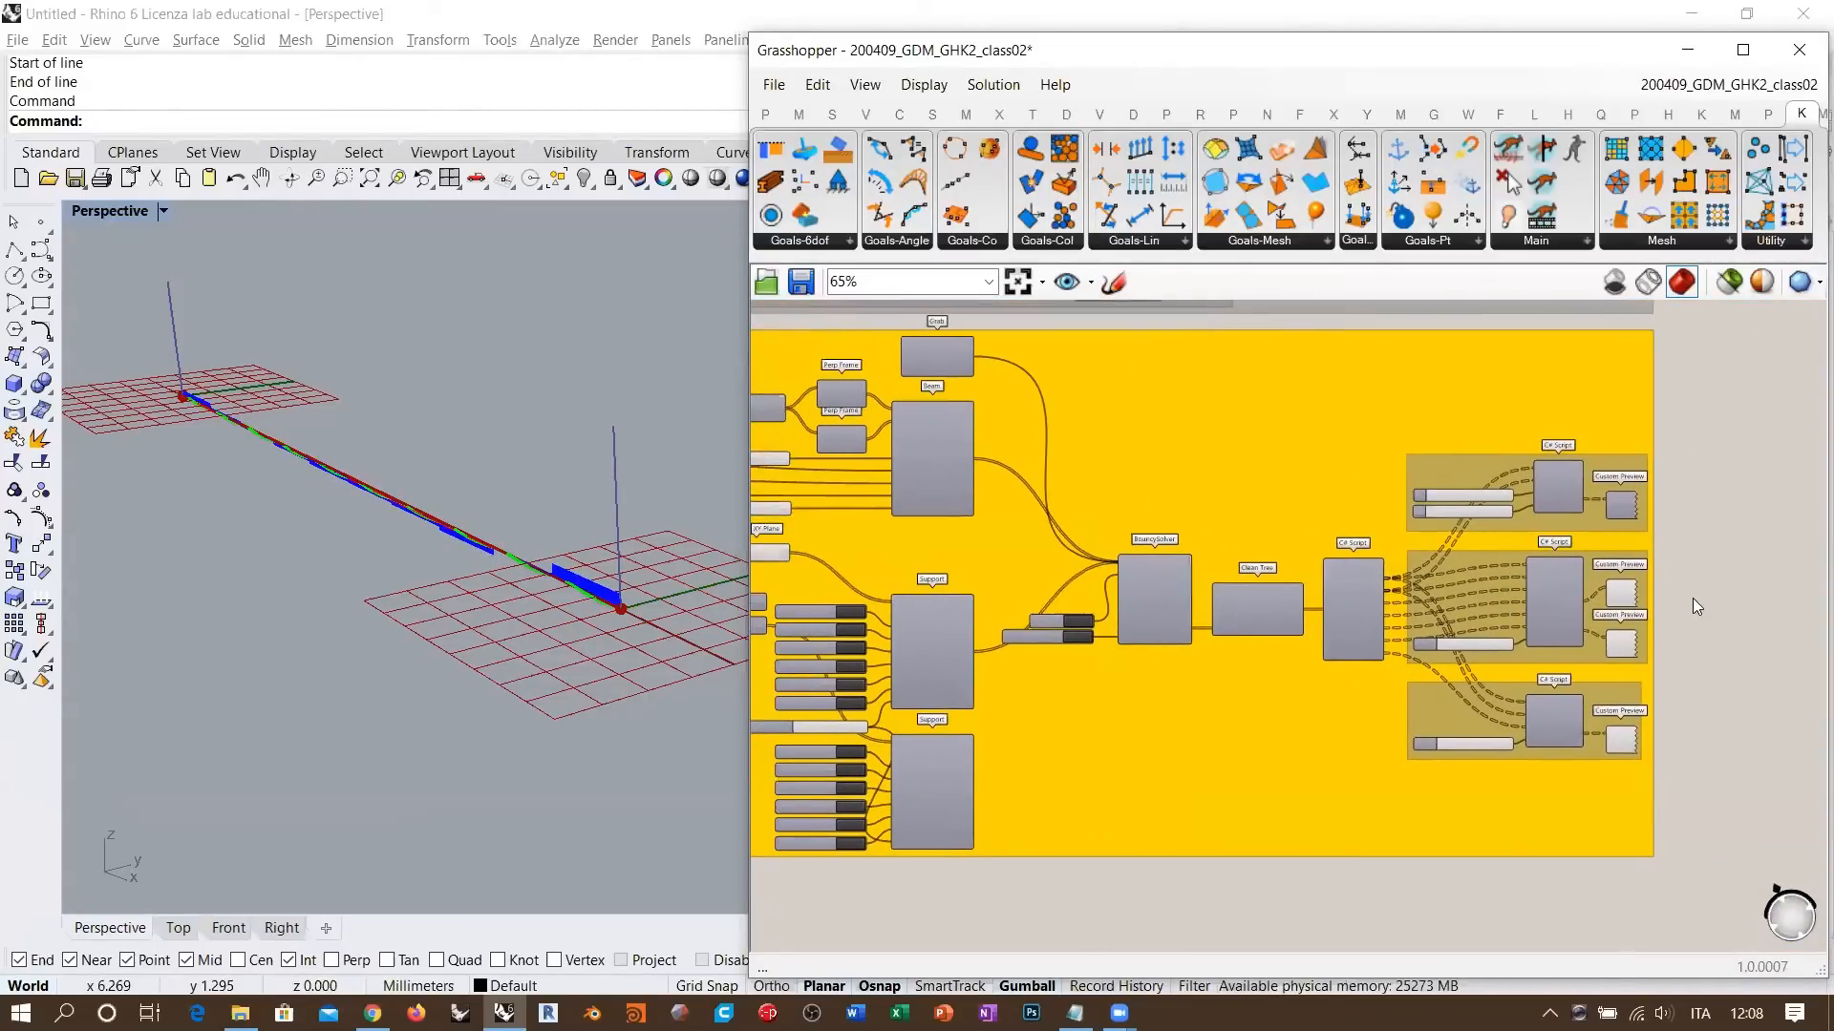
scroll(1189, 613, "up", 3)
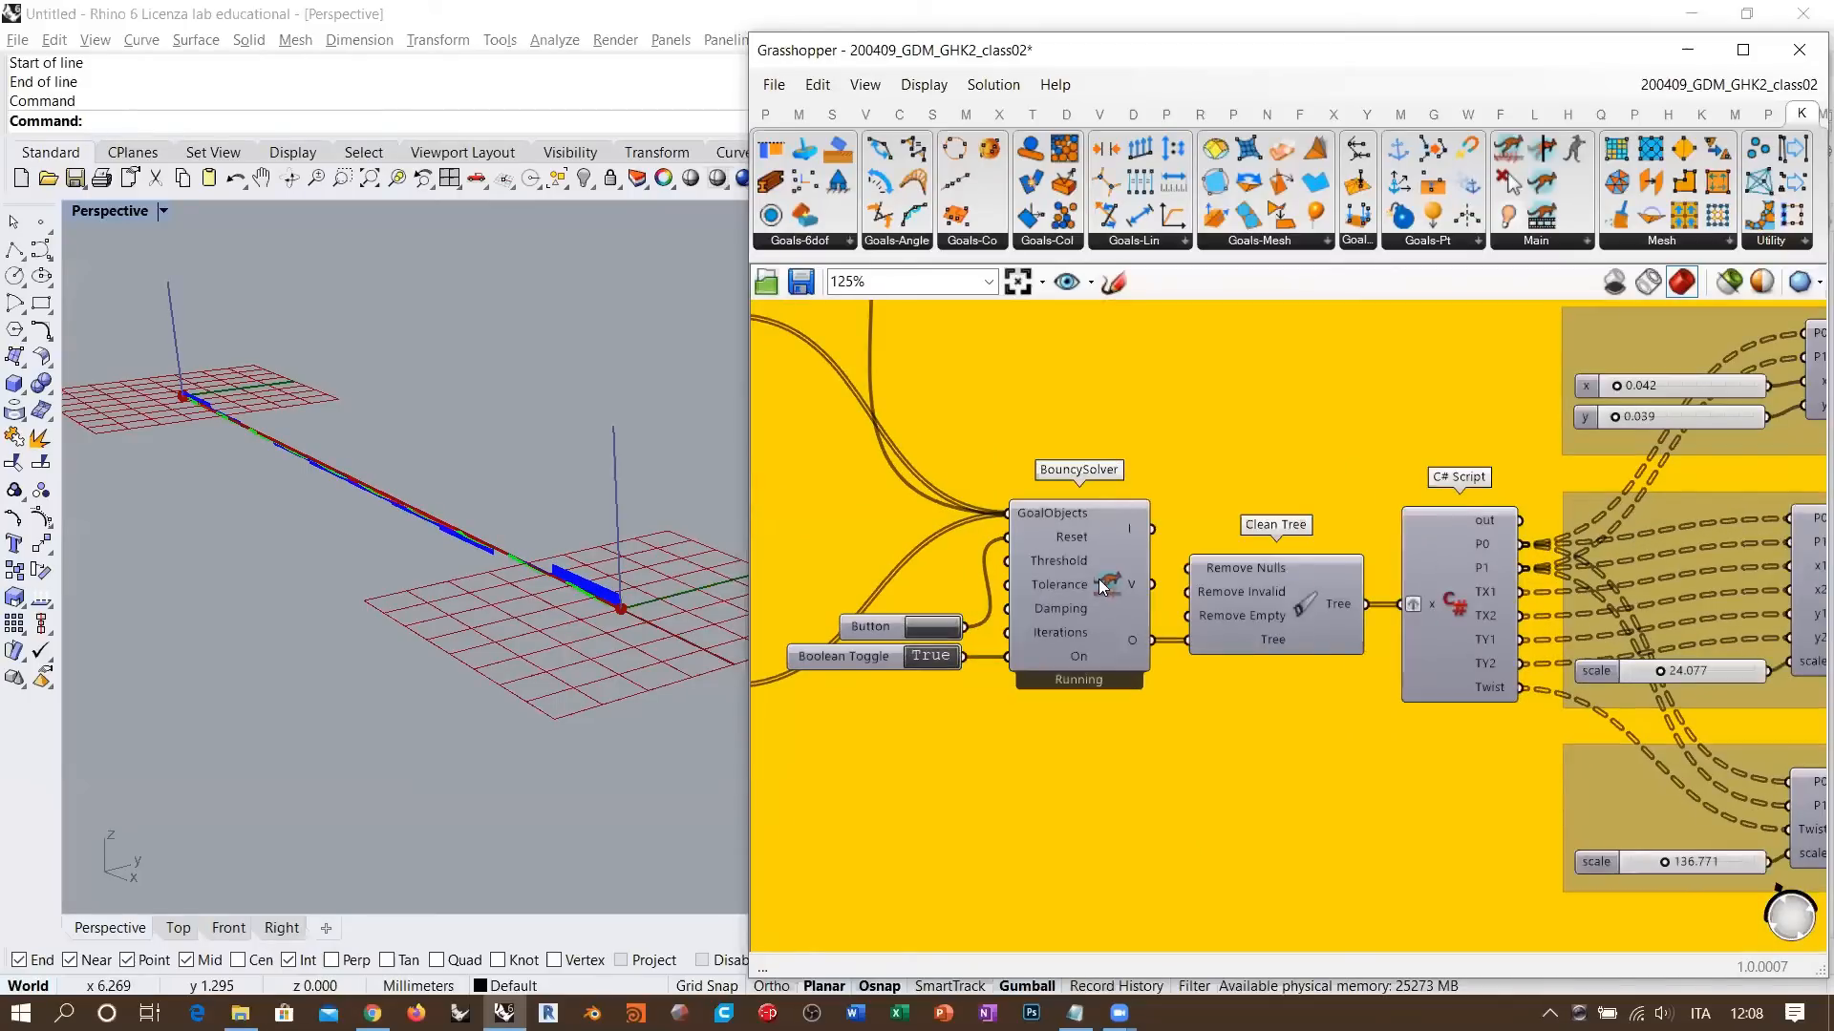
scroll(1125, 635, "down", 1)
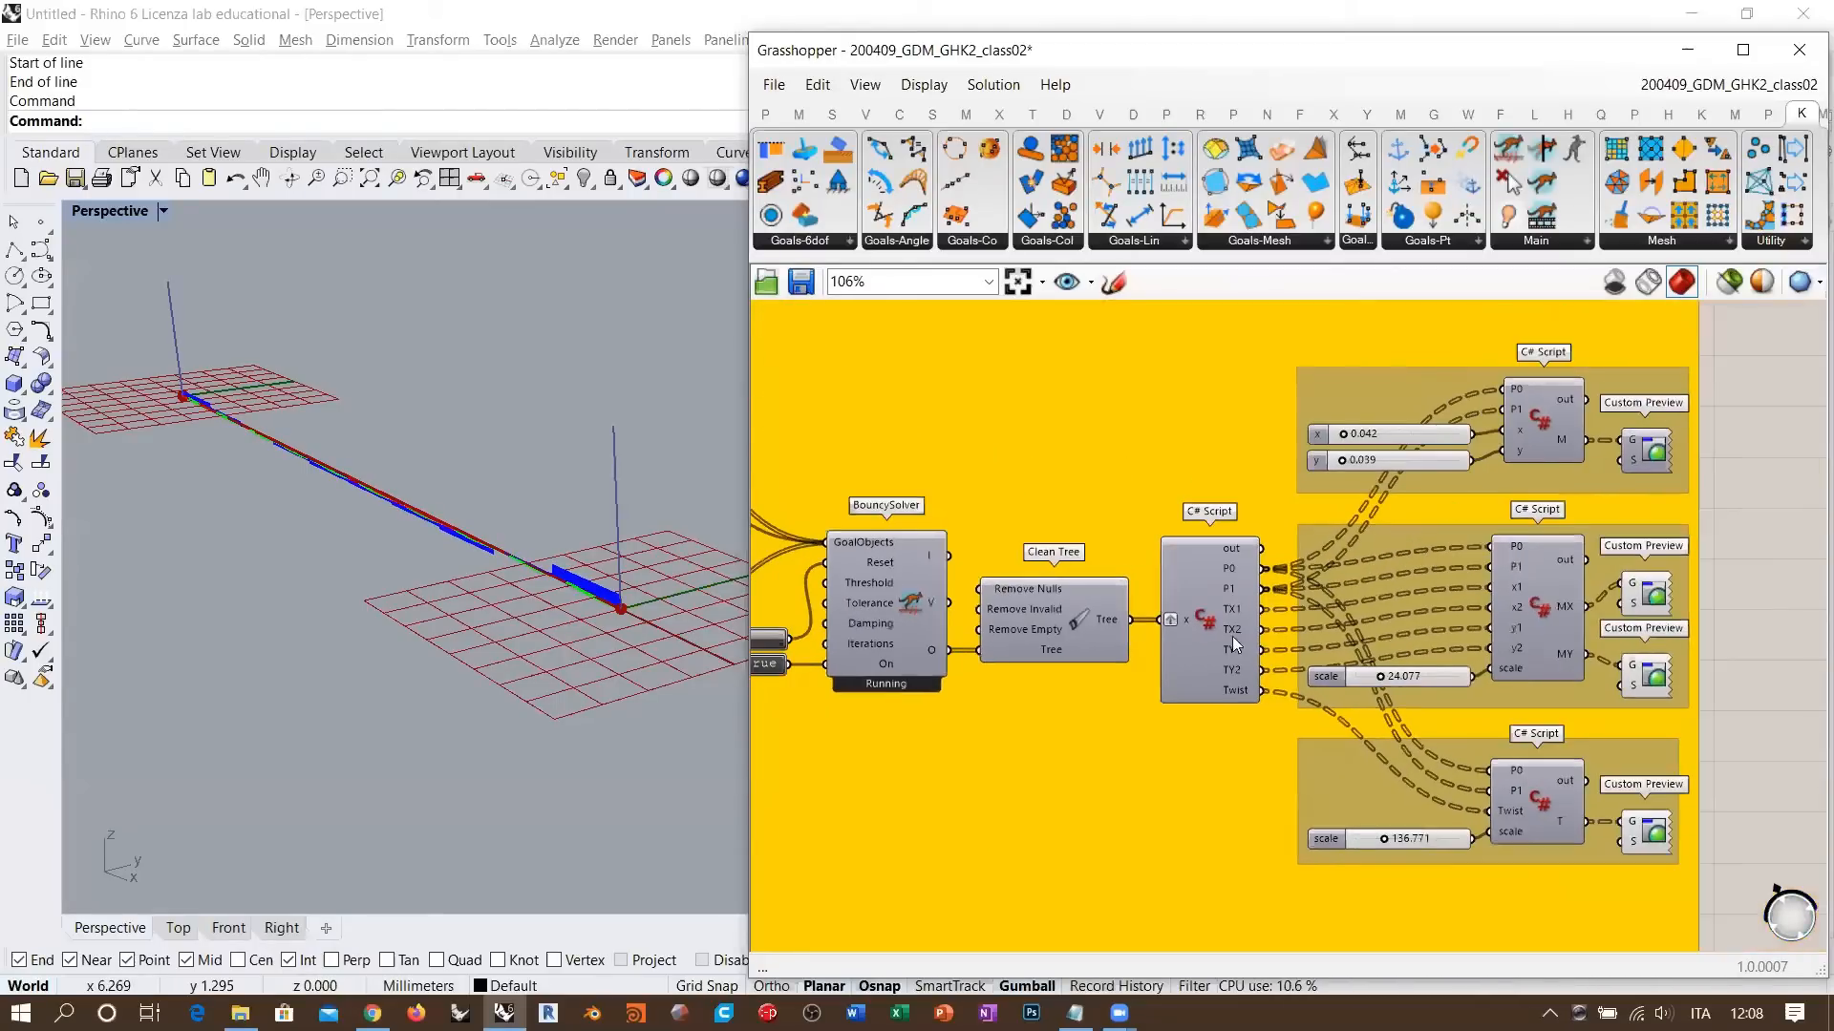
scroll(1232, 638, "down", 1)
right_click_drag(821, 645, 1212, 613)
right_click_drag(468, 542, 402, 525)
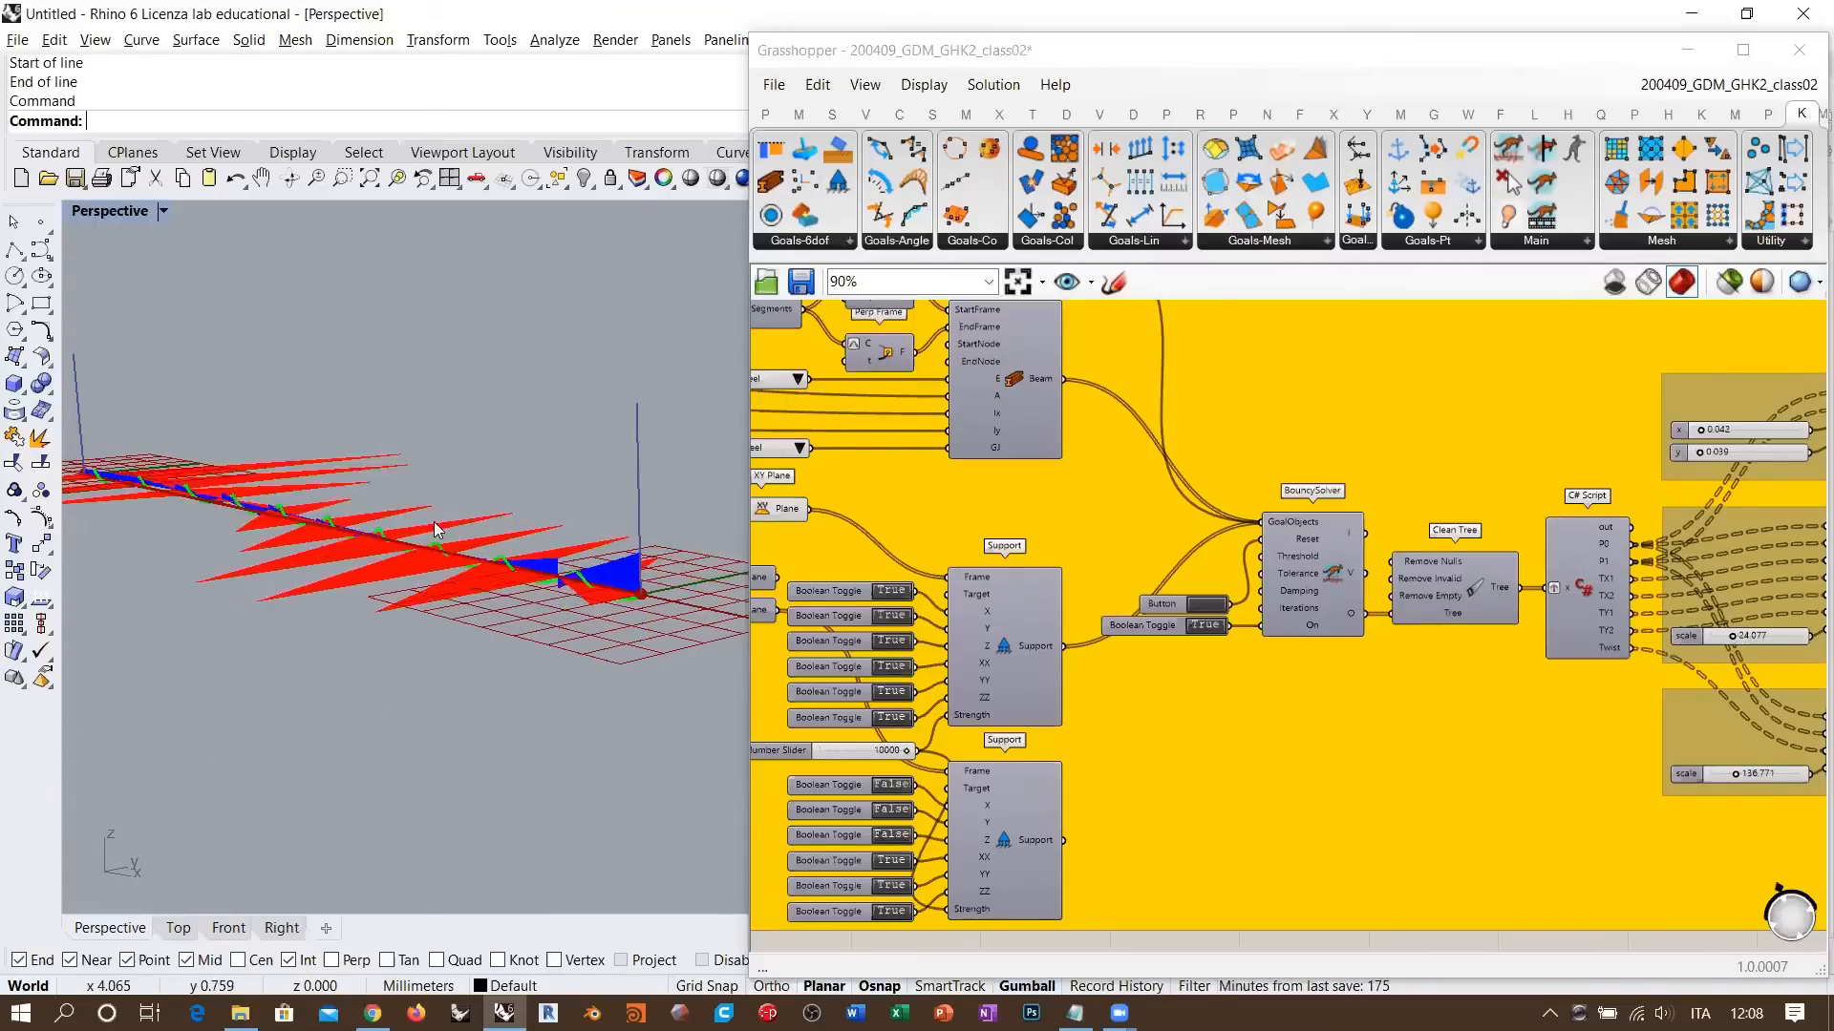
double_click(1206, 625)
- Trigger the paused BouncySolver's Reset and check the beam's moment and twist diagrams from several angles
mouse_move(478, 528)
right_mouse_down()
mouse_move(502, 557)
mouse_move(503, 449)
mouse_move(381, 520)
mouse_move(422, 504)
mouse_move(376, 475)
mouse_move(473, 544)
right_mouse_up()
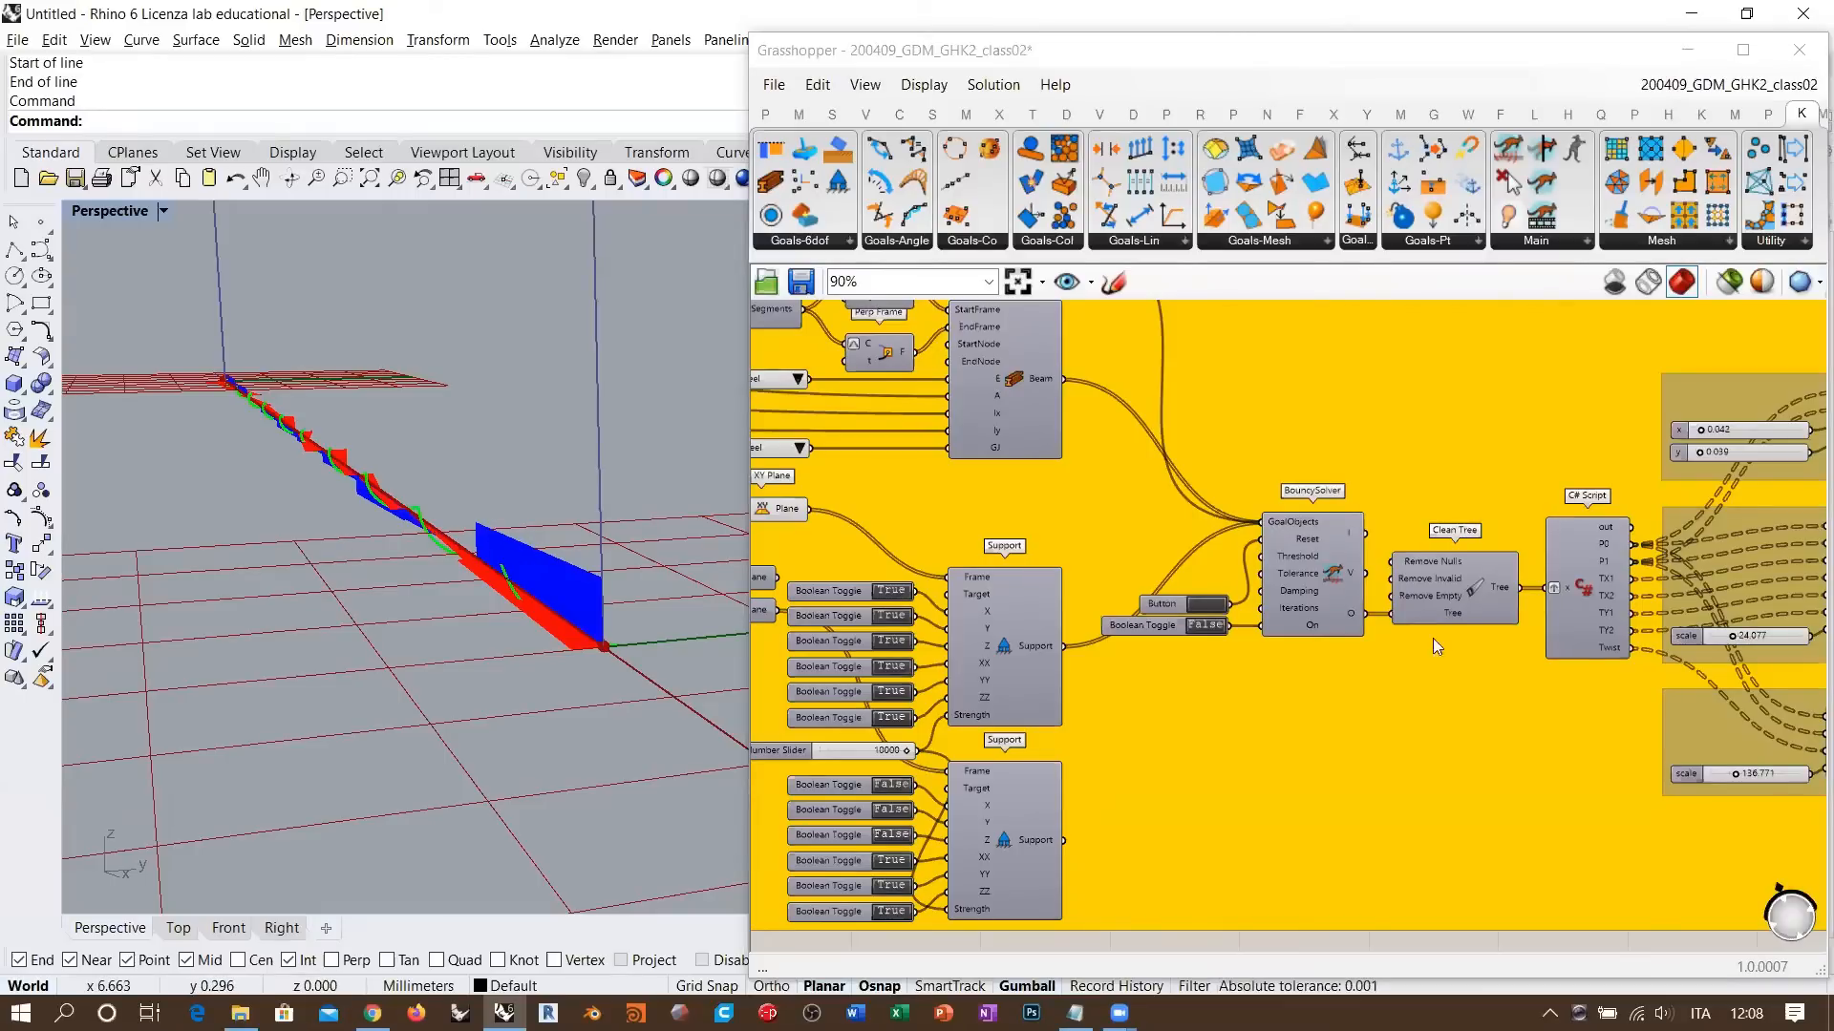
left_click(1215, 611)
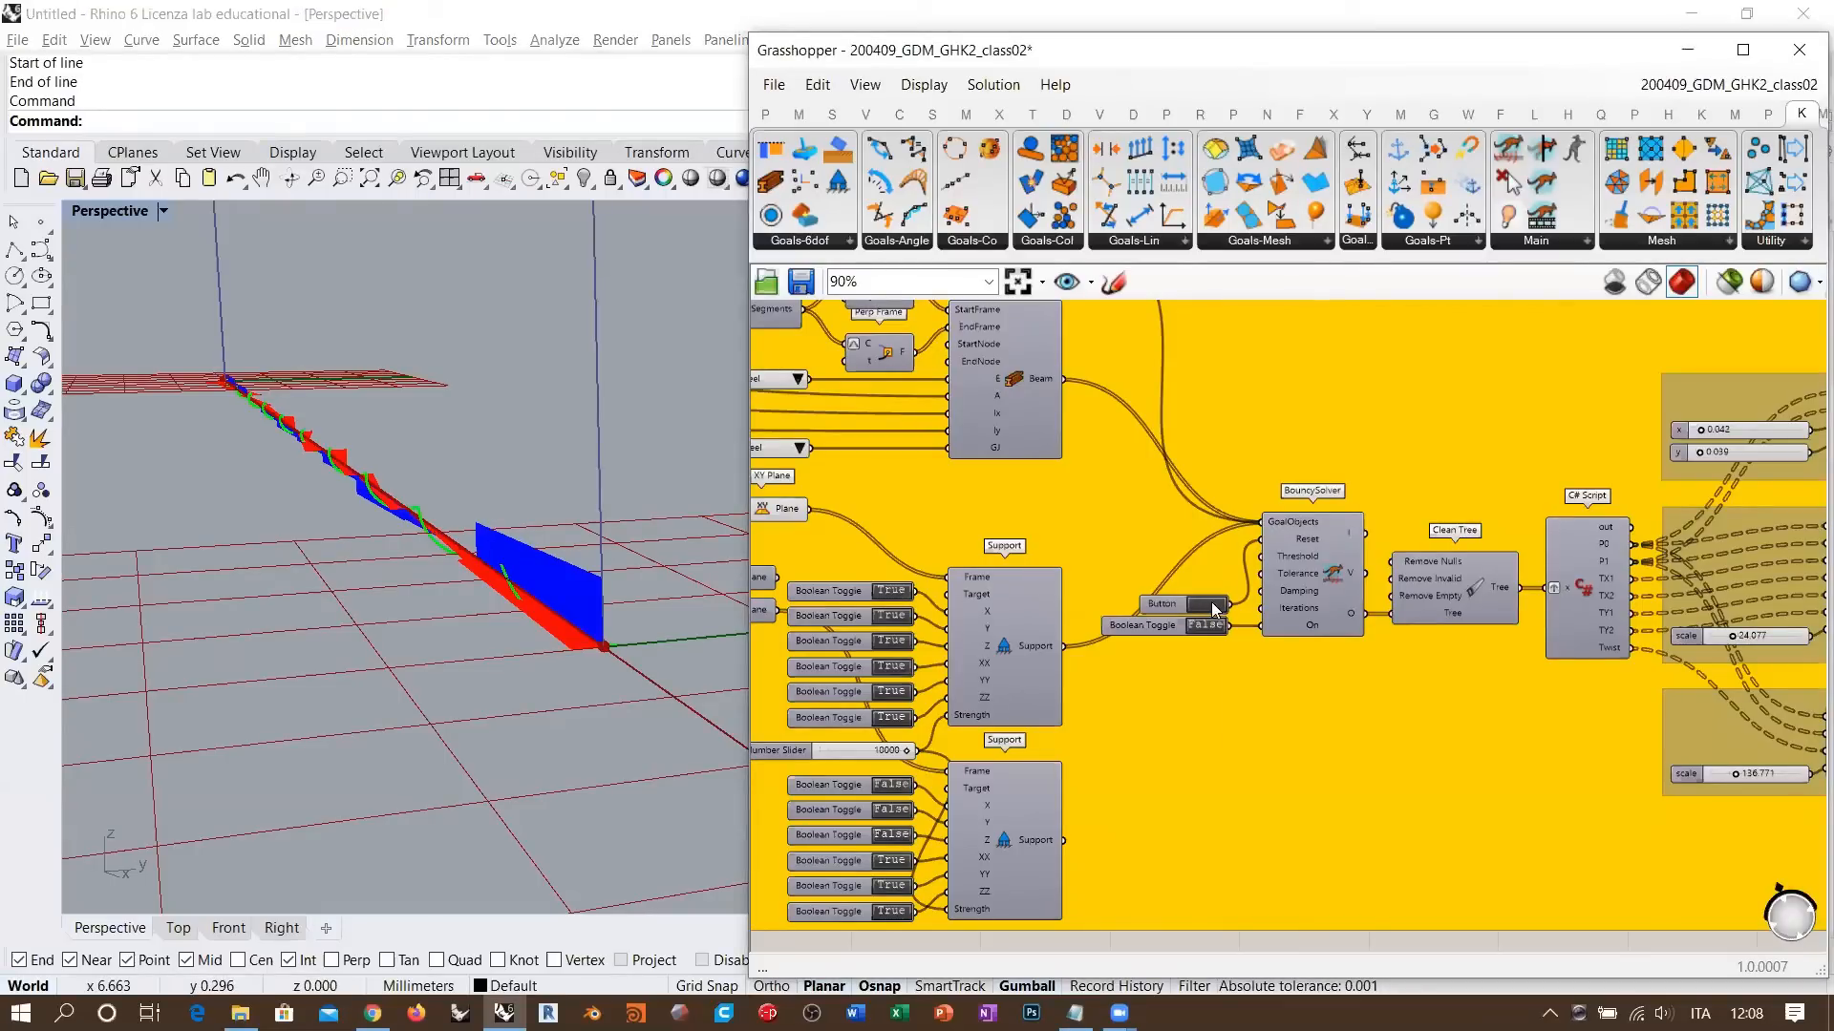
right_click_drag(456, 588, 417, 497)
right_click_drag(491, 568, 327, 520)
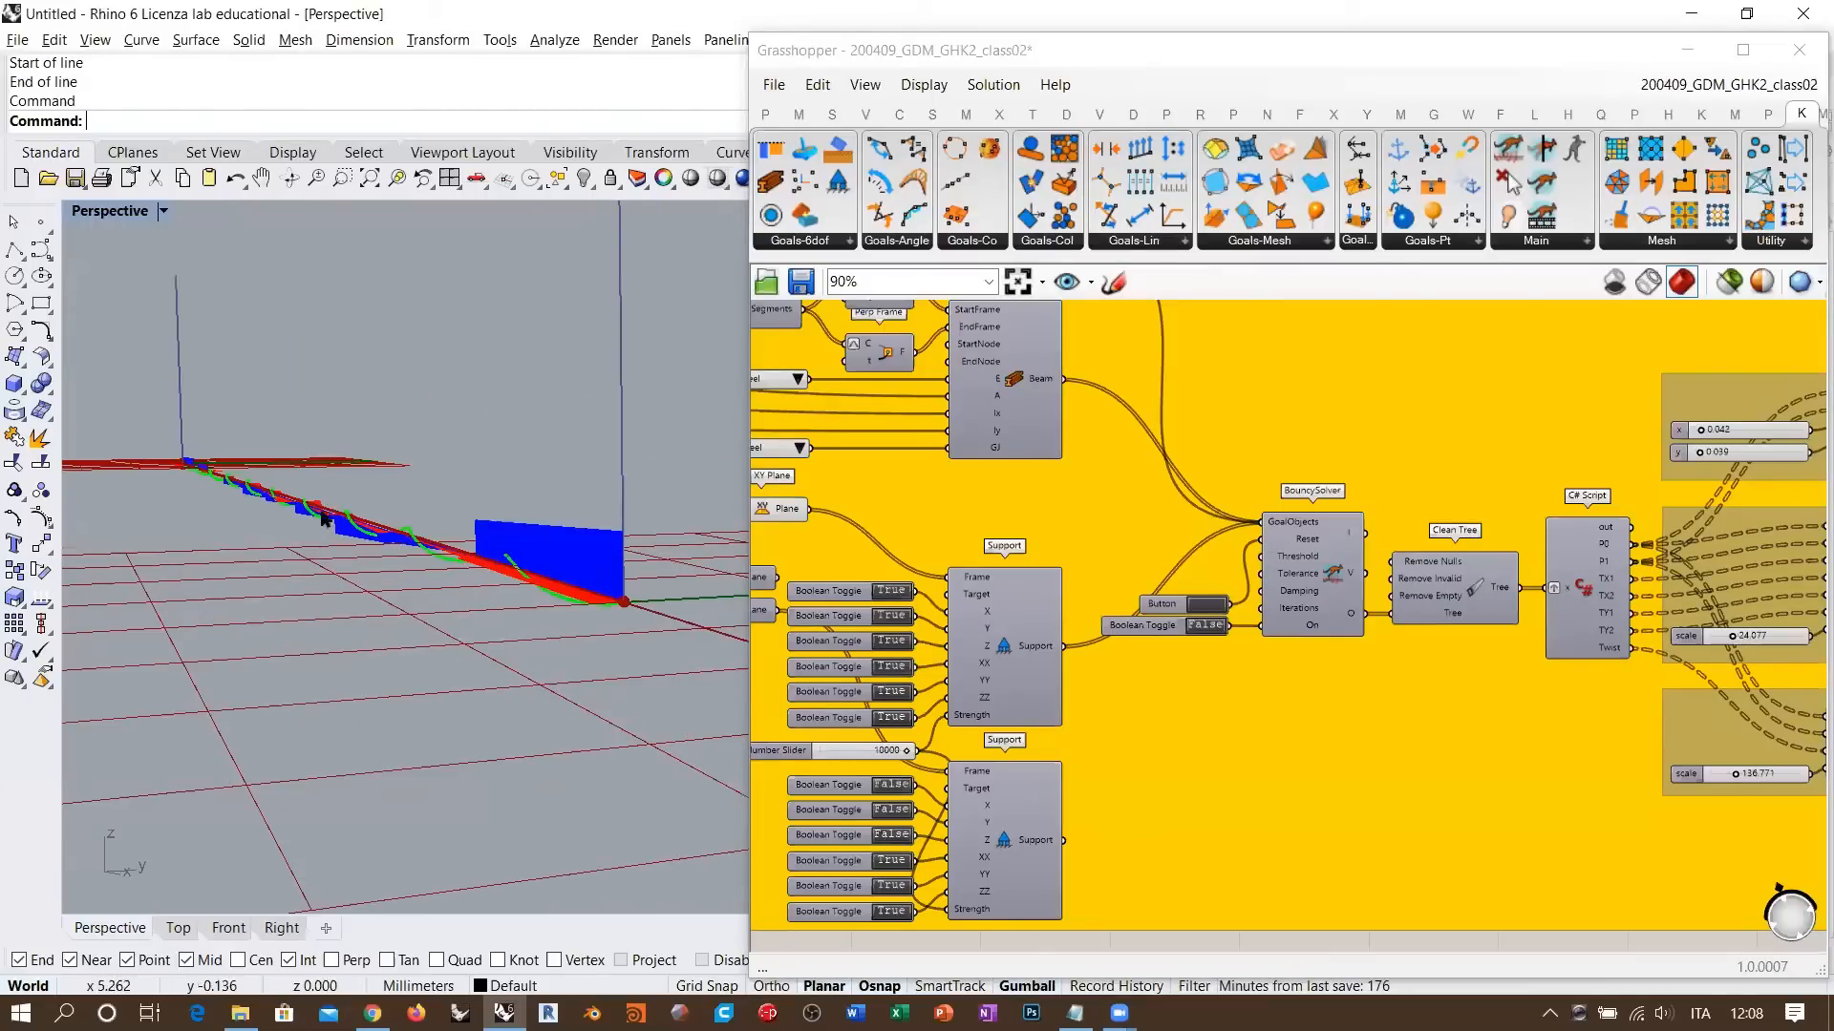
right_click_drag(510, 585, 575, 616)
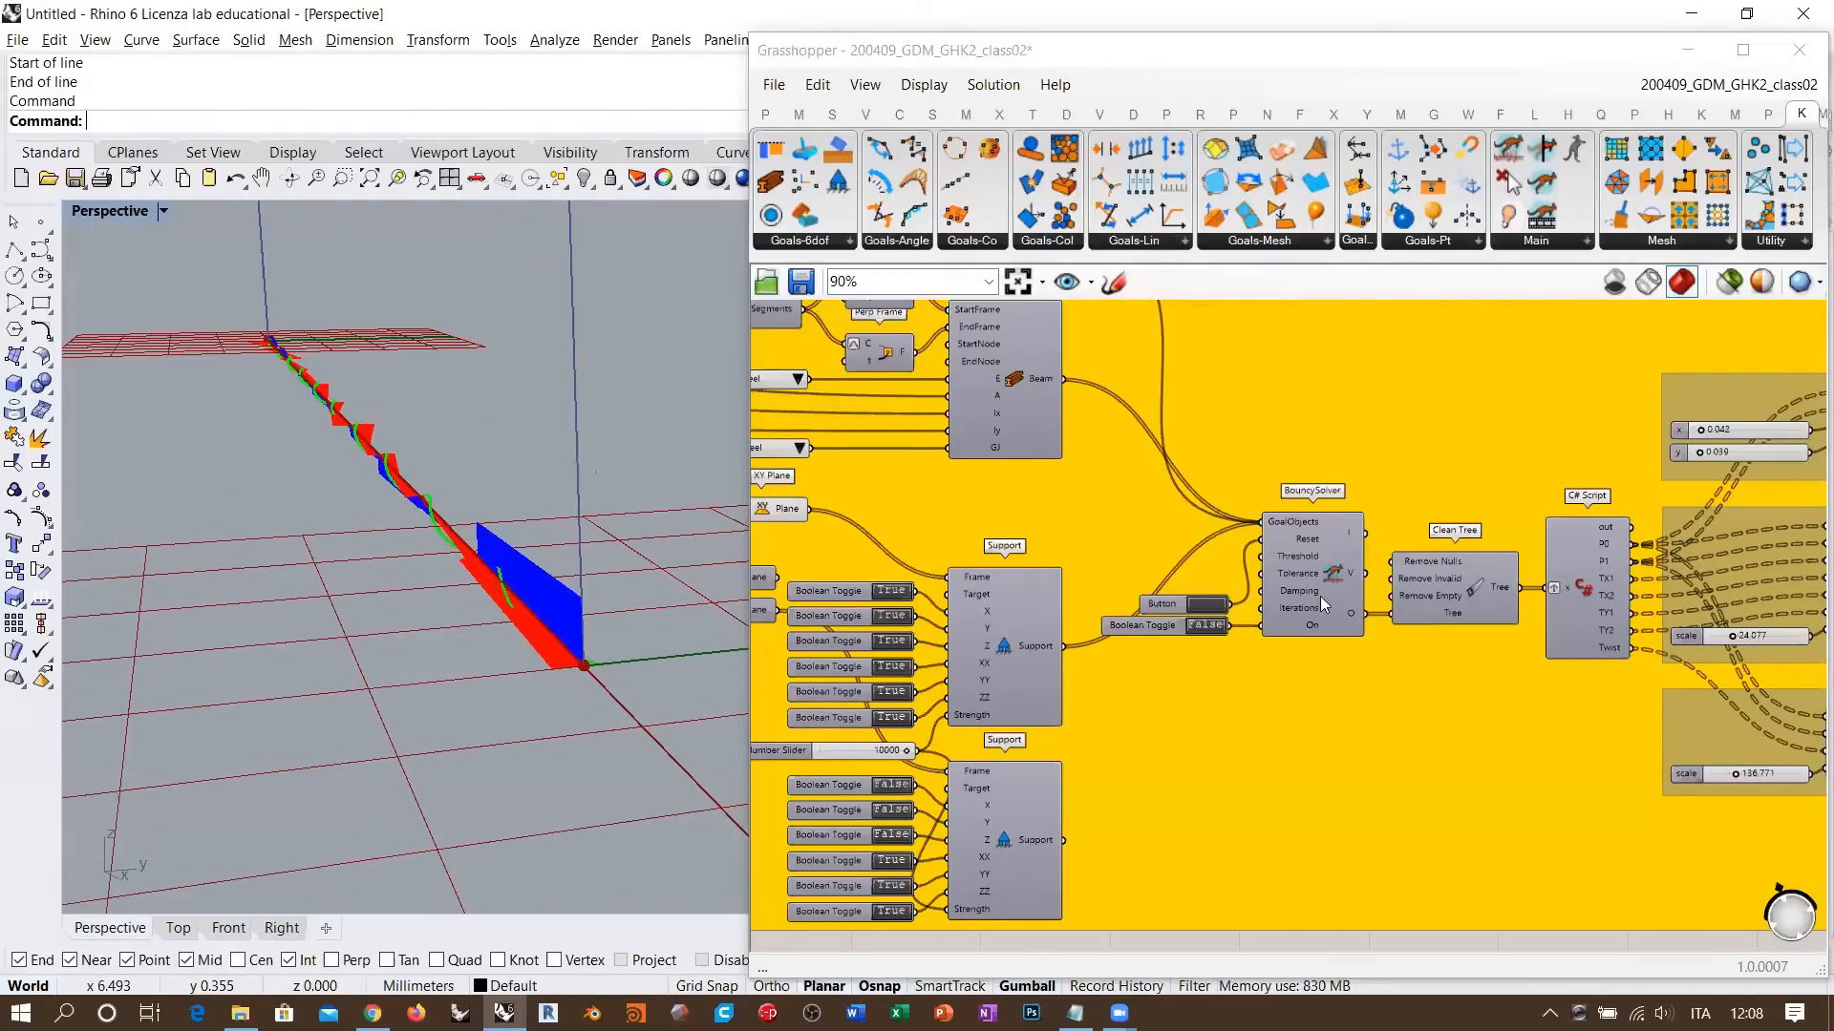
- Turn on the preview of the Custom Preview component fed by the beam mesh script's M output
right_click_drag(1316, 607, 1027, 636)
scroll(1012, 645, "down", 2)
scroll(1444, 535, "up", 3)
left_click(1501, 540)
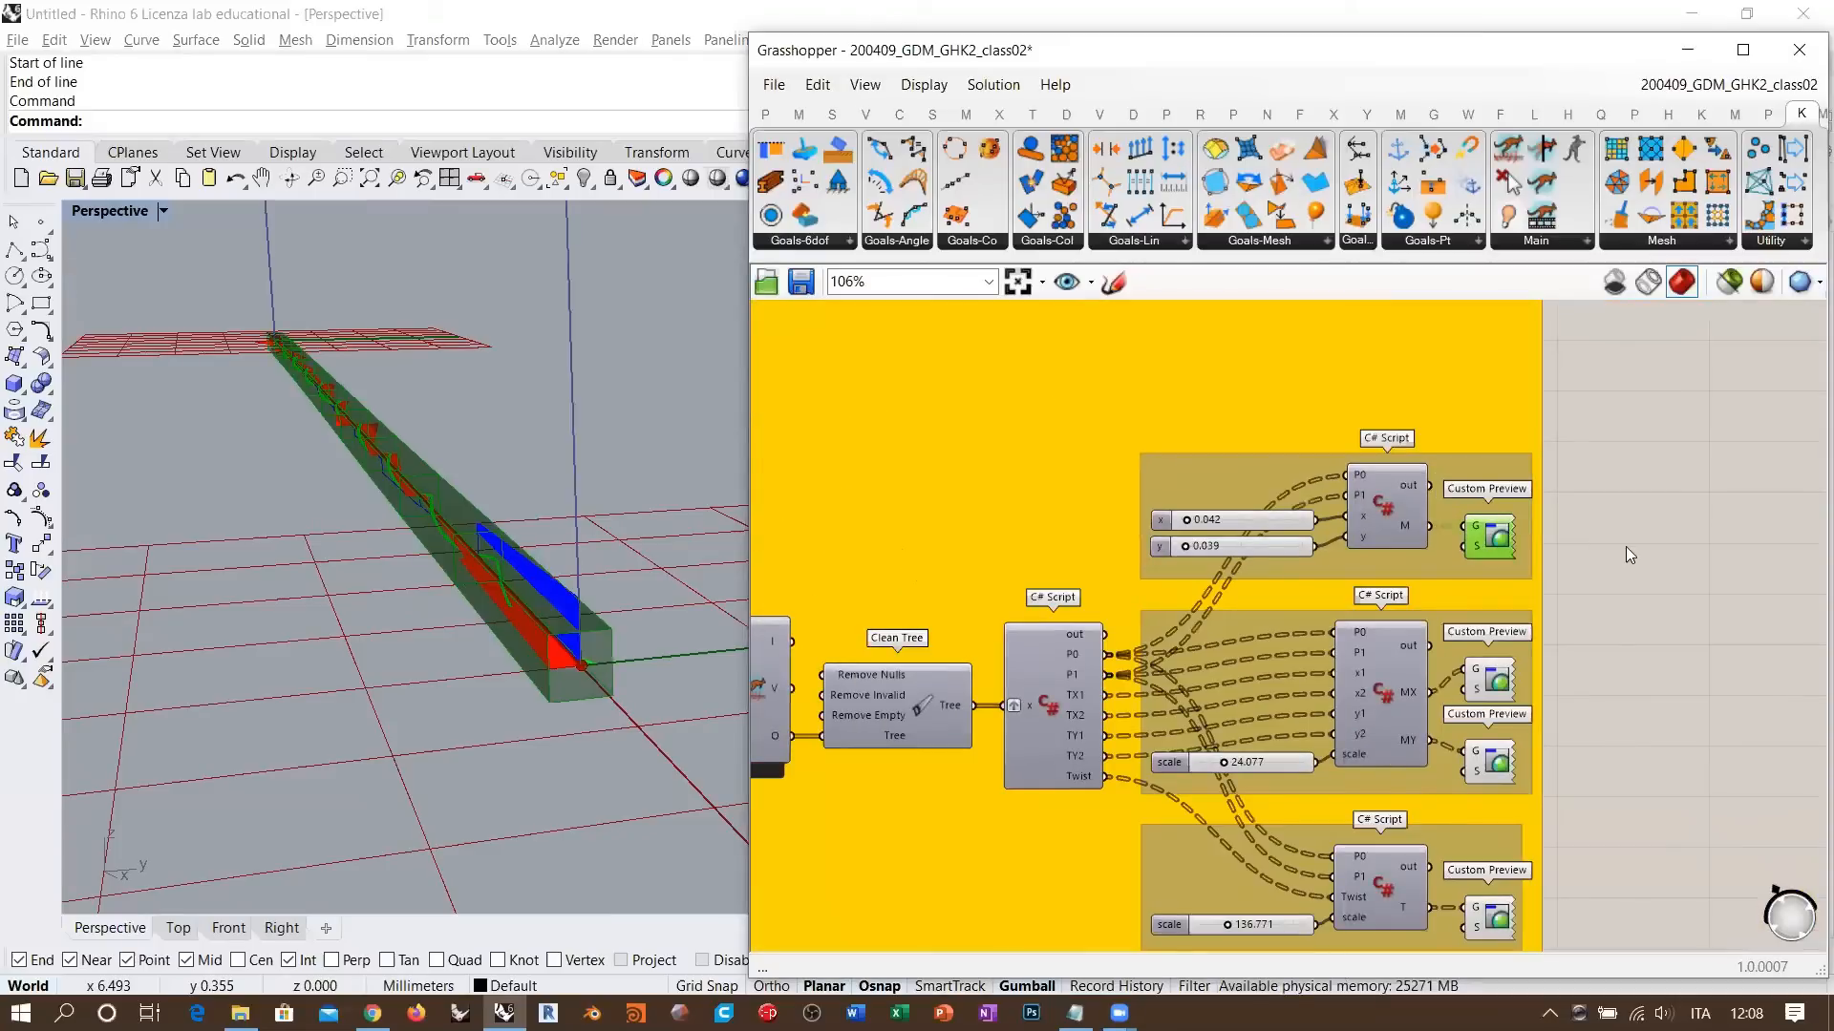
left_click(1620, 551)
- Examine the beam mesh and the diagrams along its length, first in perspective and in close-up from the Top view
right_click_drag(510, 621, 239, 916)
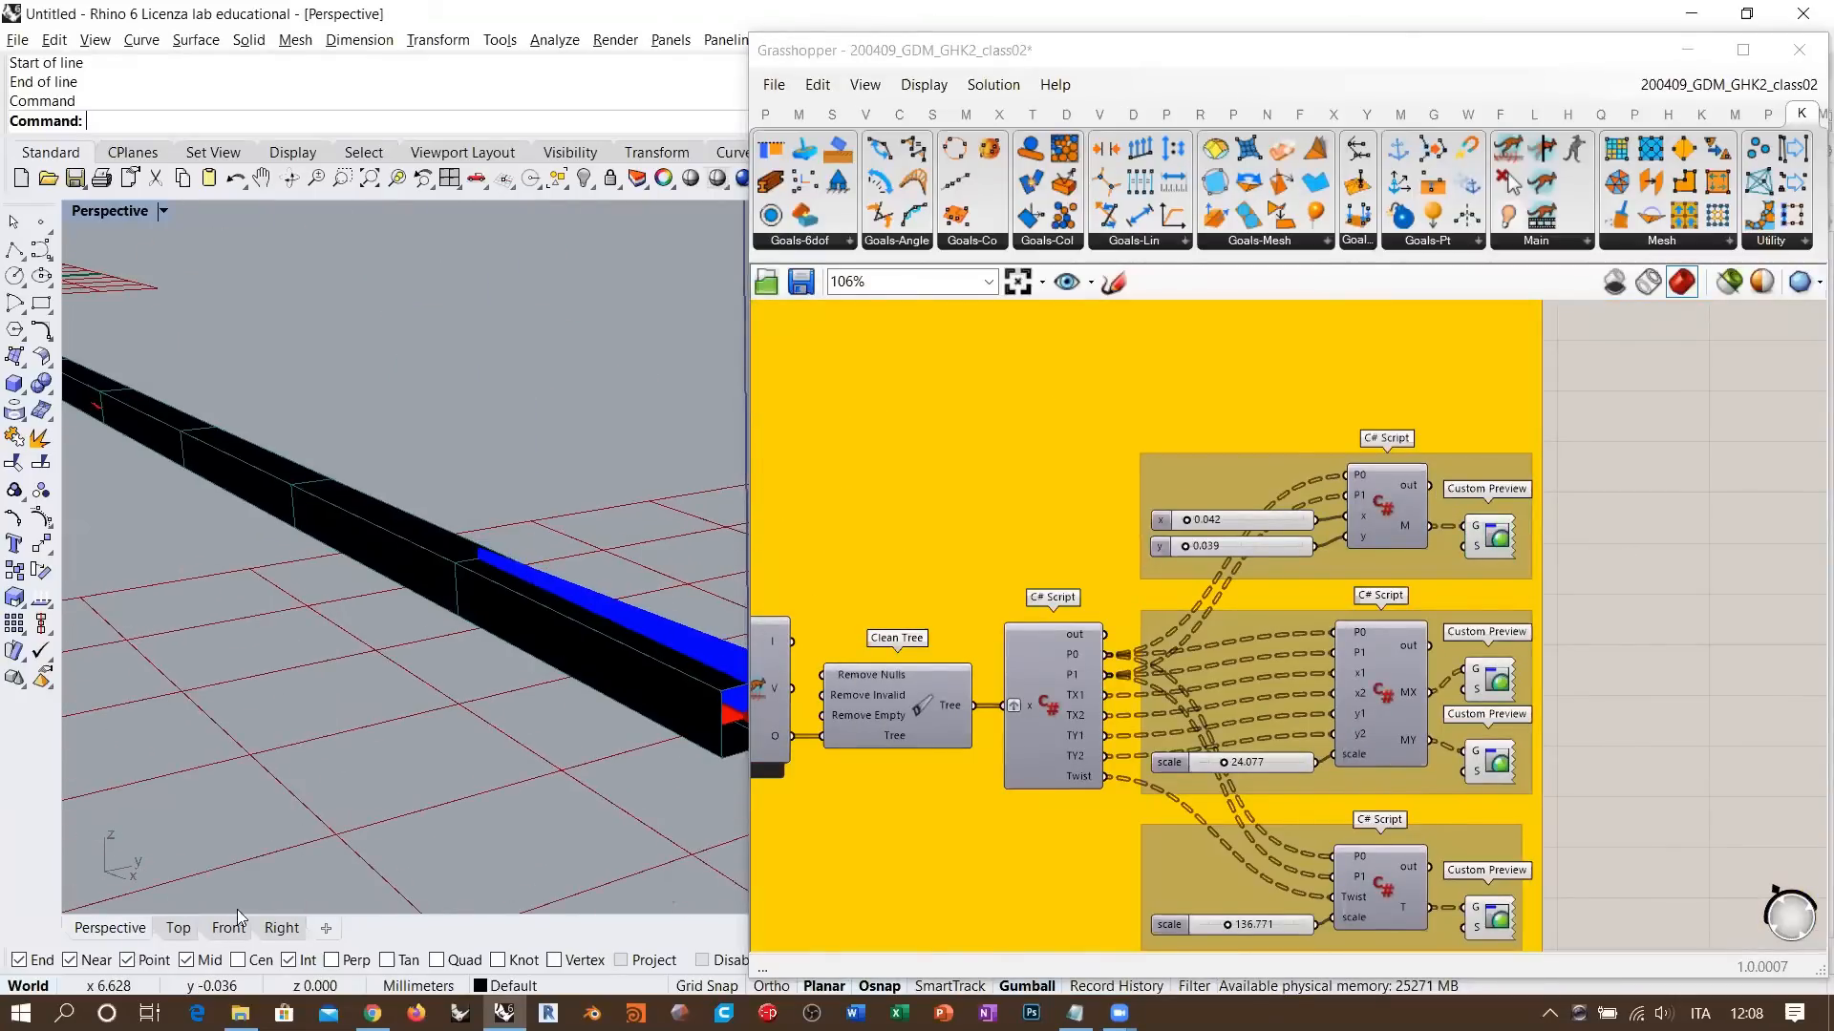
left_click(180, 928)
scroll(522, 531, "down", 3)
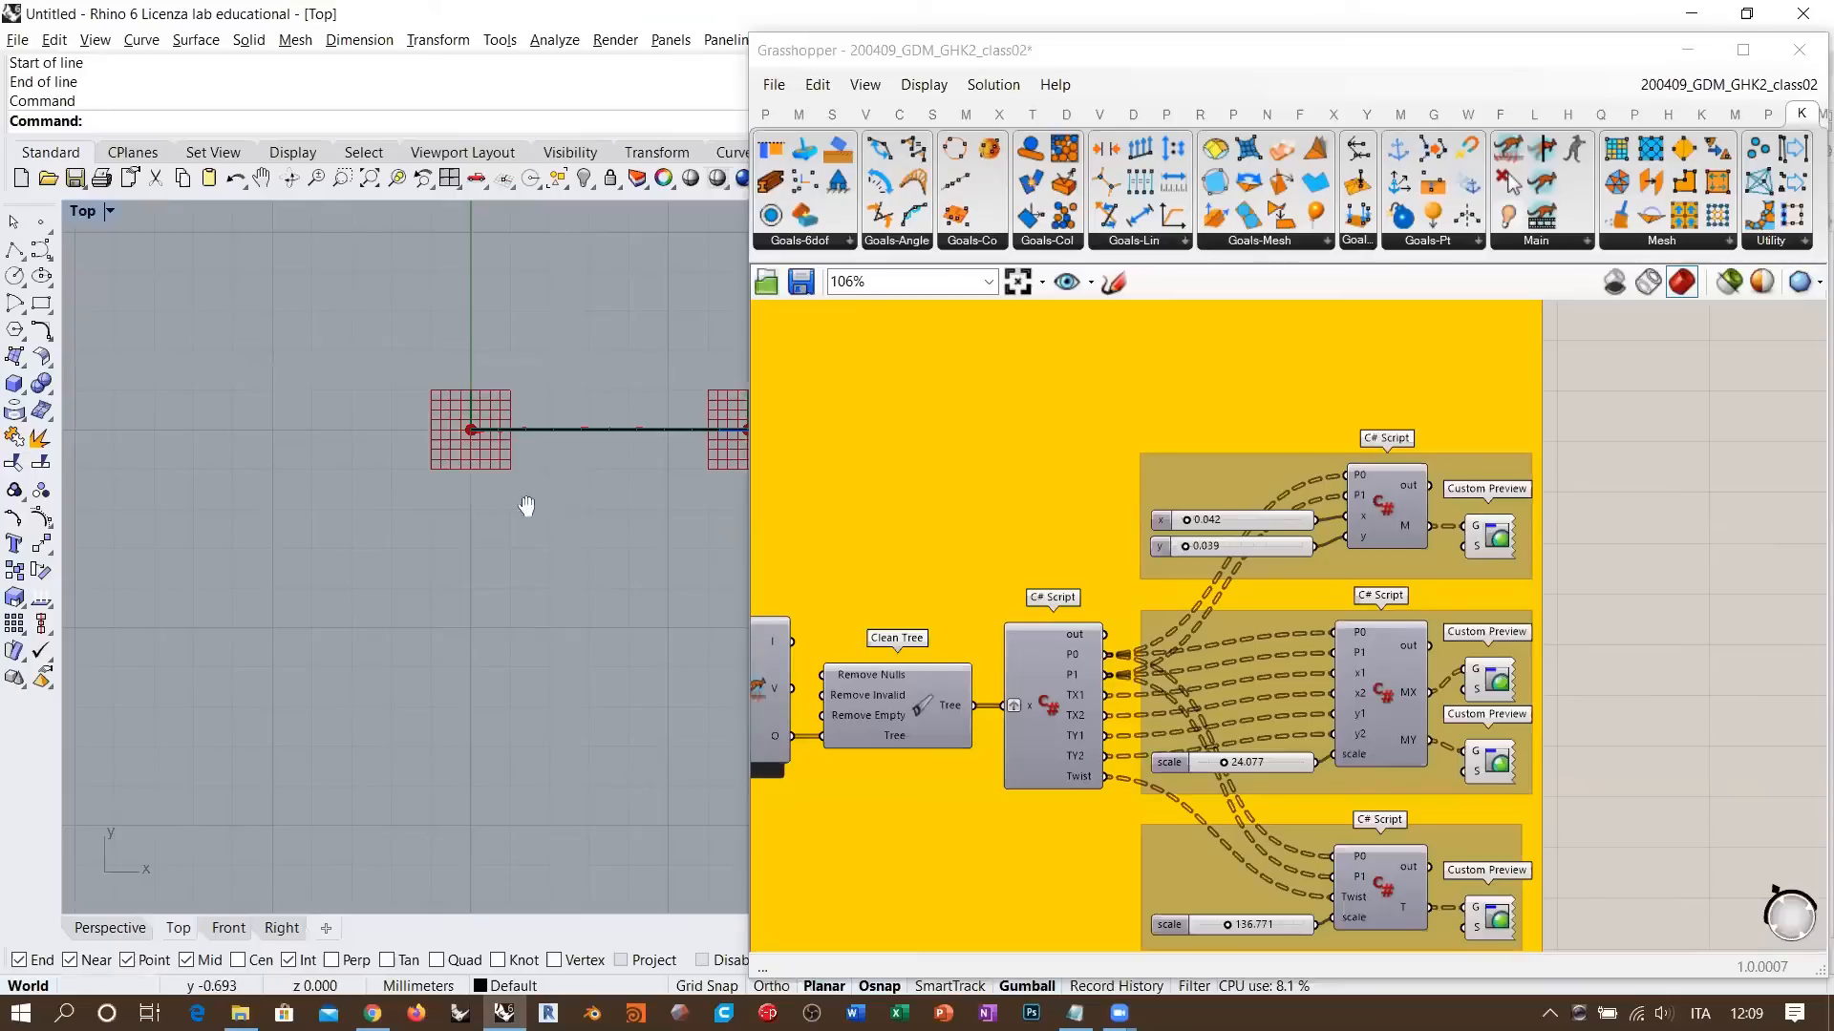
scroll(381, 520, "up", 6)
scroll(444, 524, "up", 6)
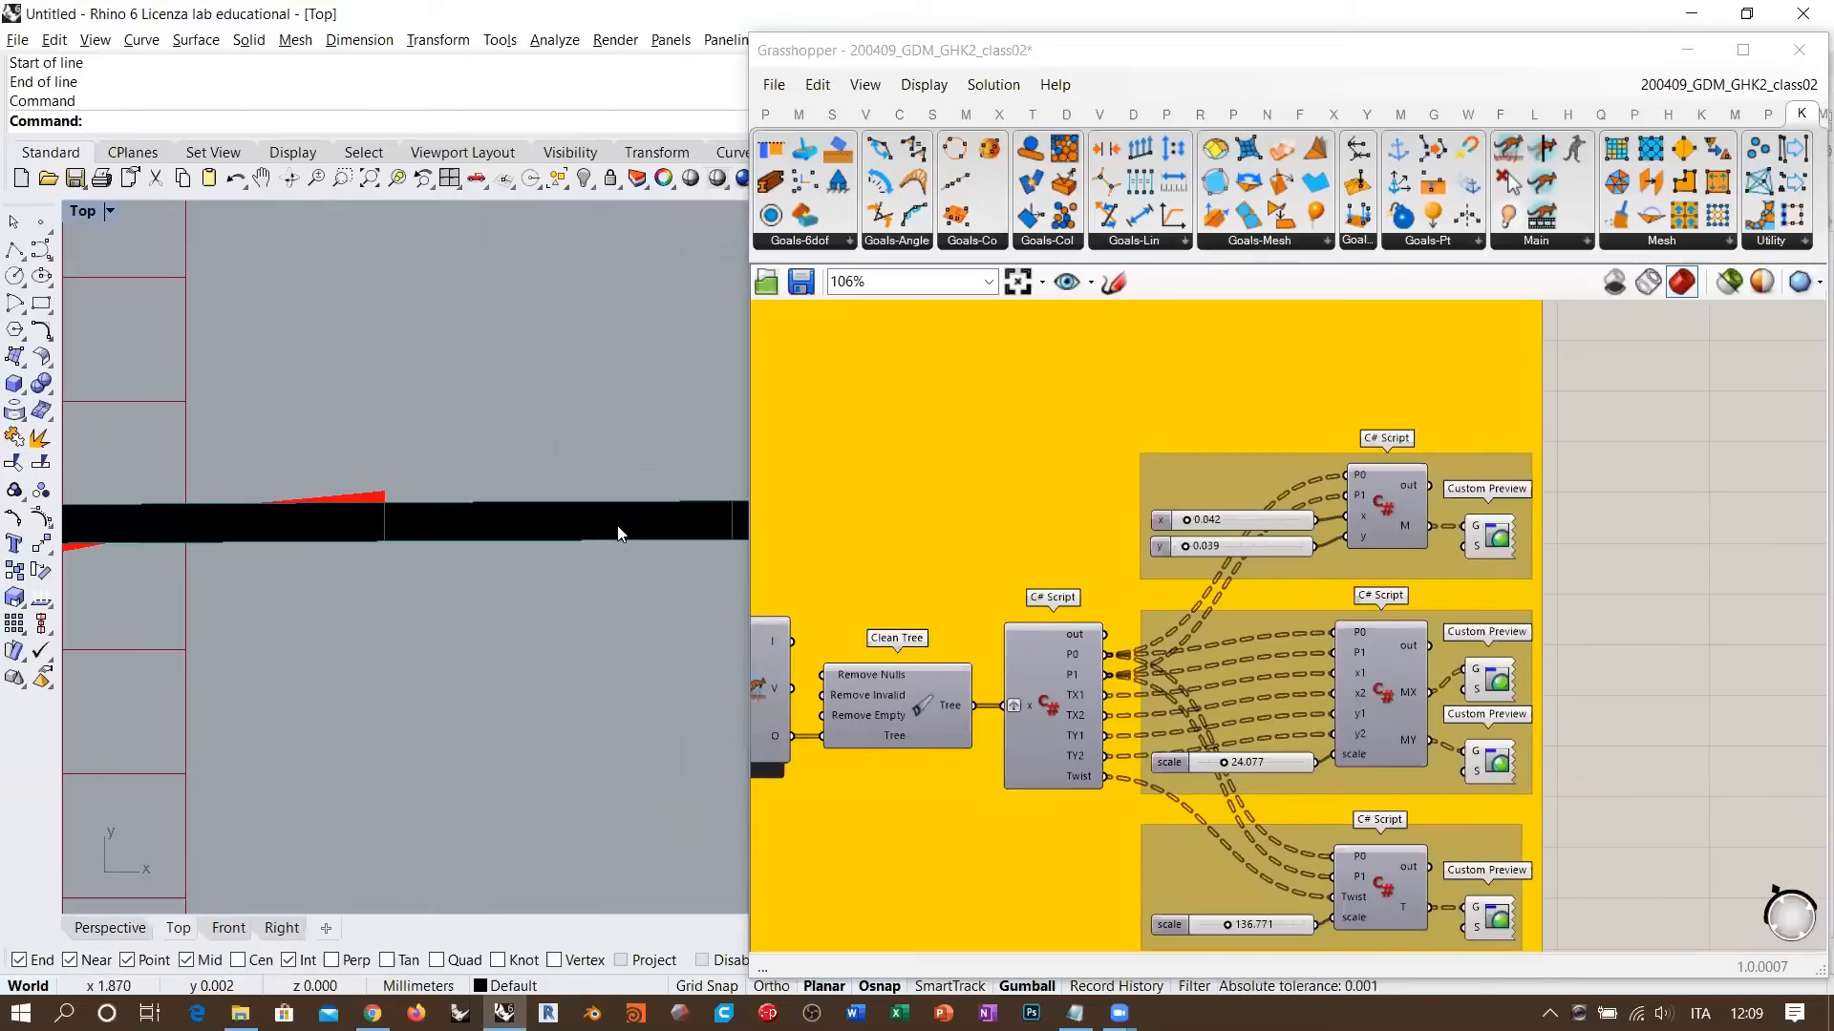
mouse_move(590, 539)
right_mouse_down()
mouse_move(308, 549)
mouse_move(607, 554)
right_mouse_up()
scroll(423, 535, "down", 3)
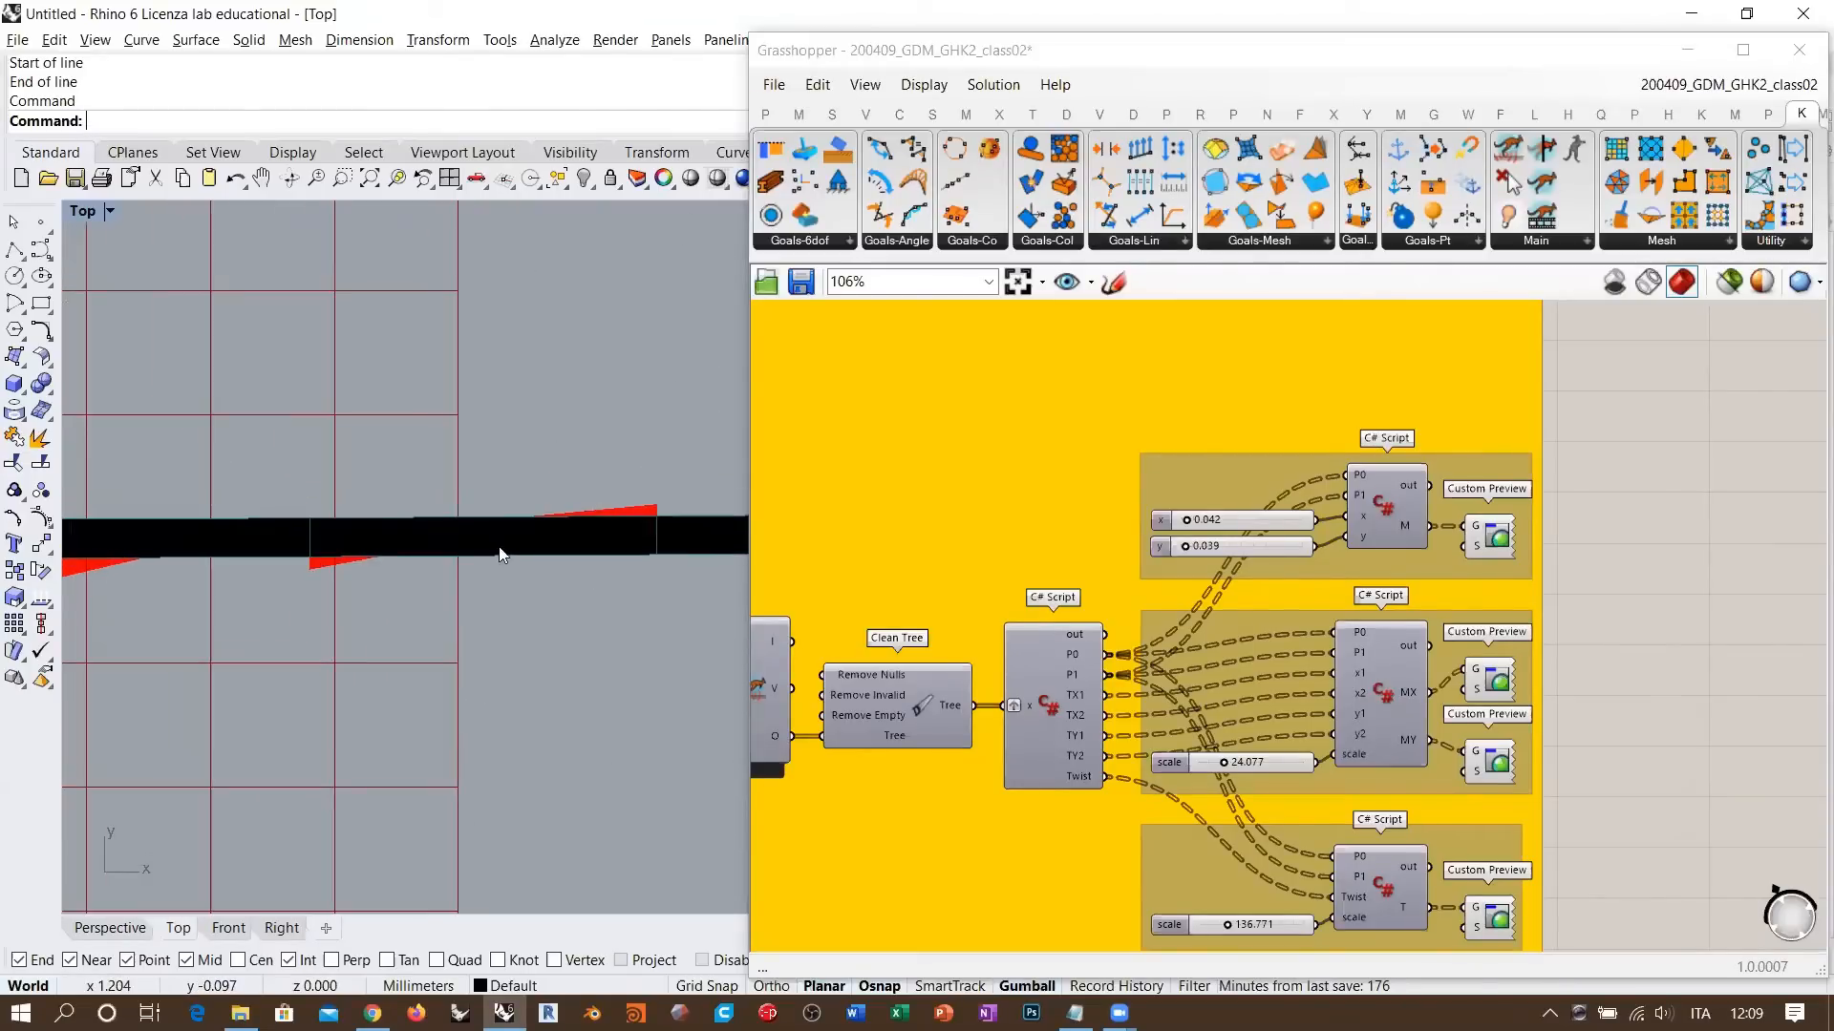
right_click_drag(737, 544, 205, 537)
right_click_drag(712, 550, 301, 532)
mouse_move(611, 559)
right_mouse_down()
mouse_move(318, 560)
mouse_move(468, 529)
right_mouse_up()
scroll(493, 527, "down", 8)
- Trigger the Reset of the paused BouncySolver again while viewing the beam from the top
right_click_drag(954, 708, 1391, 610)
scroll(1058, 630, "up", 2)
scroll(1057, 633, "up", 2)
left_click(1064, 622)
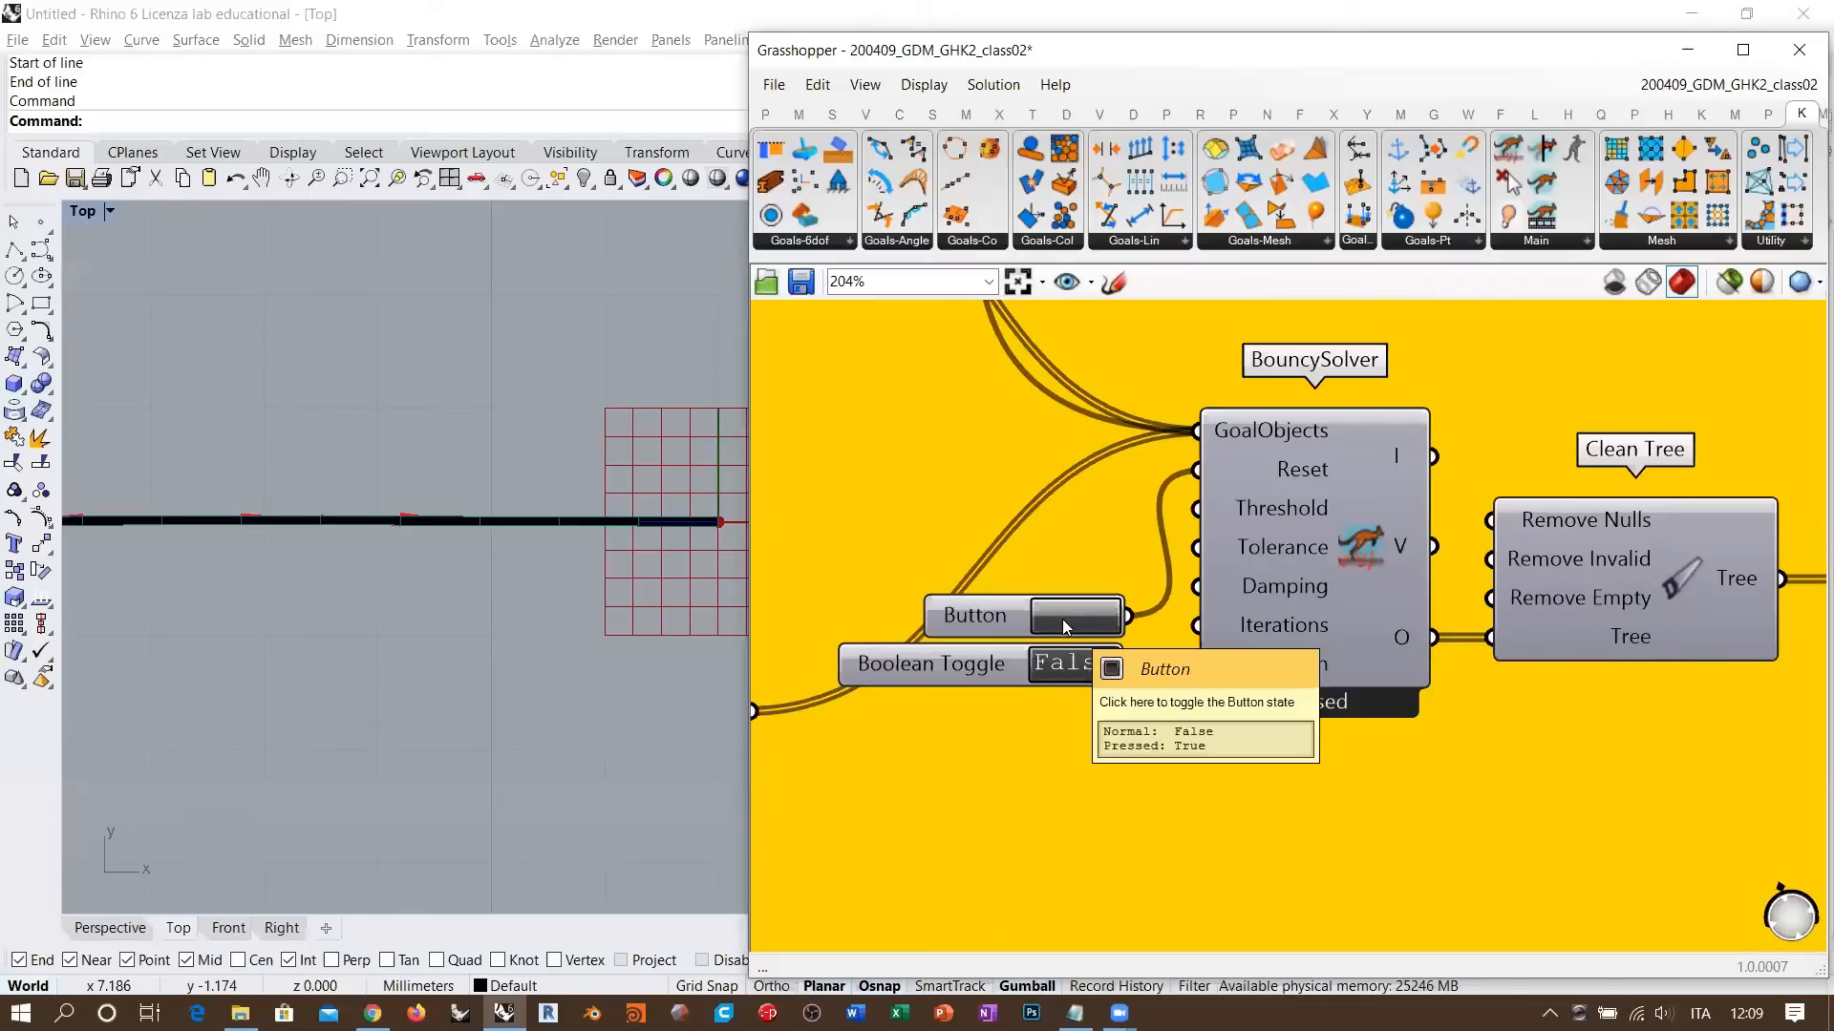
- Examine the component chain from the BouncySolver through Clean Tree to the C# scripts that display the results
right_click_drag(1435, 564, 1253, 601)
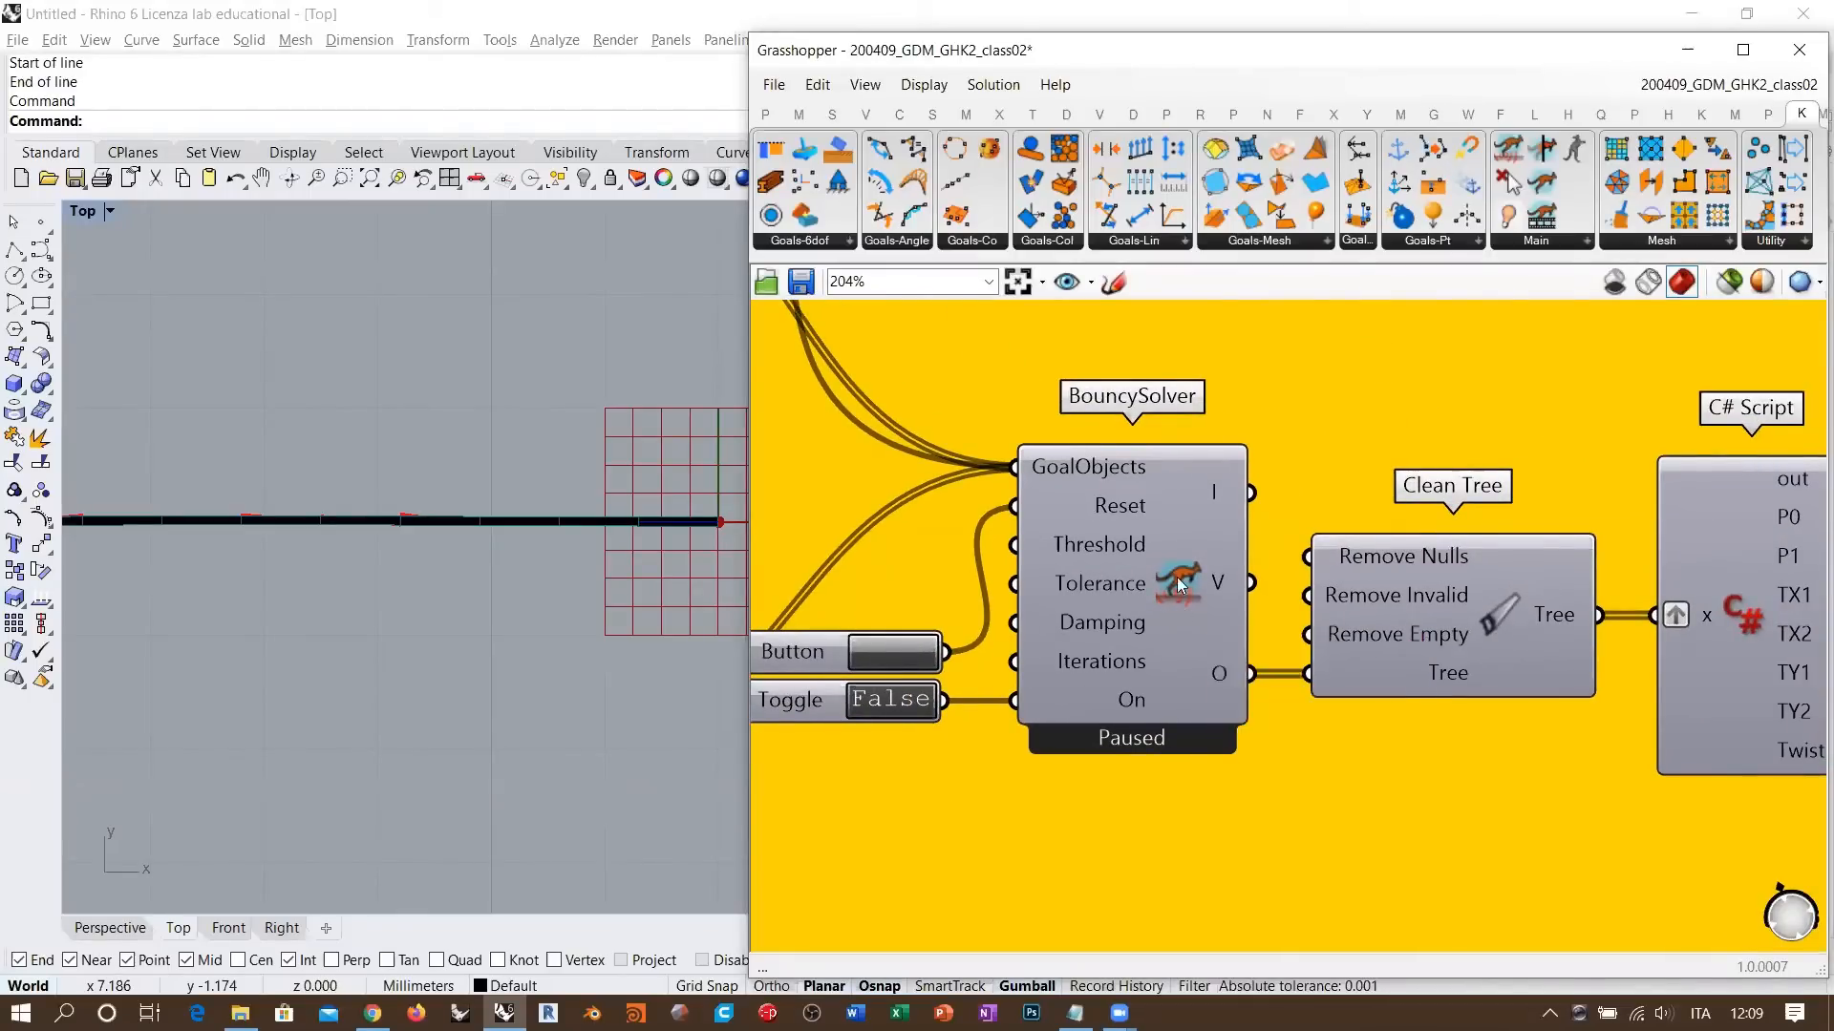
scroll(1205, 580, "down", 5)
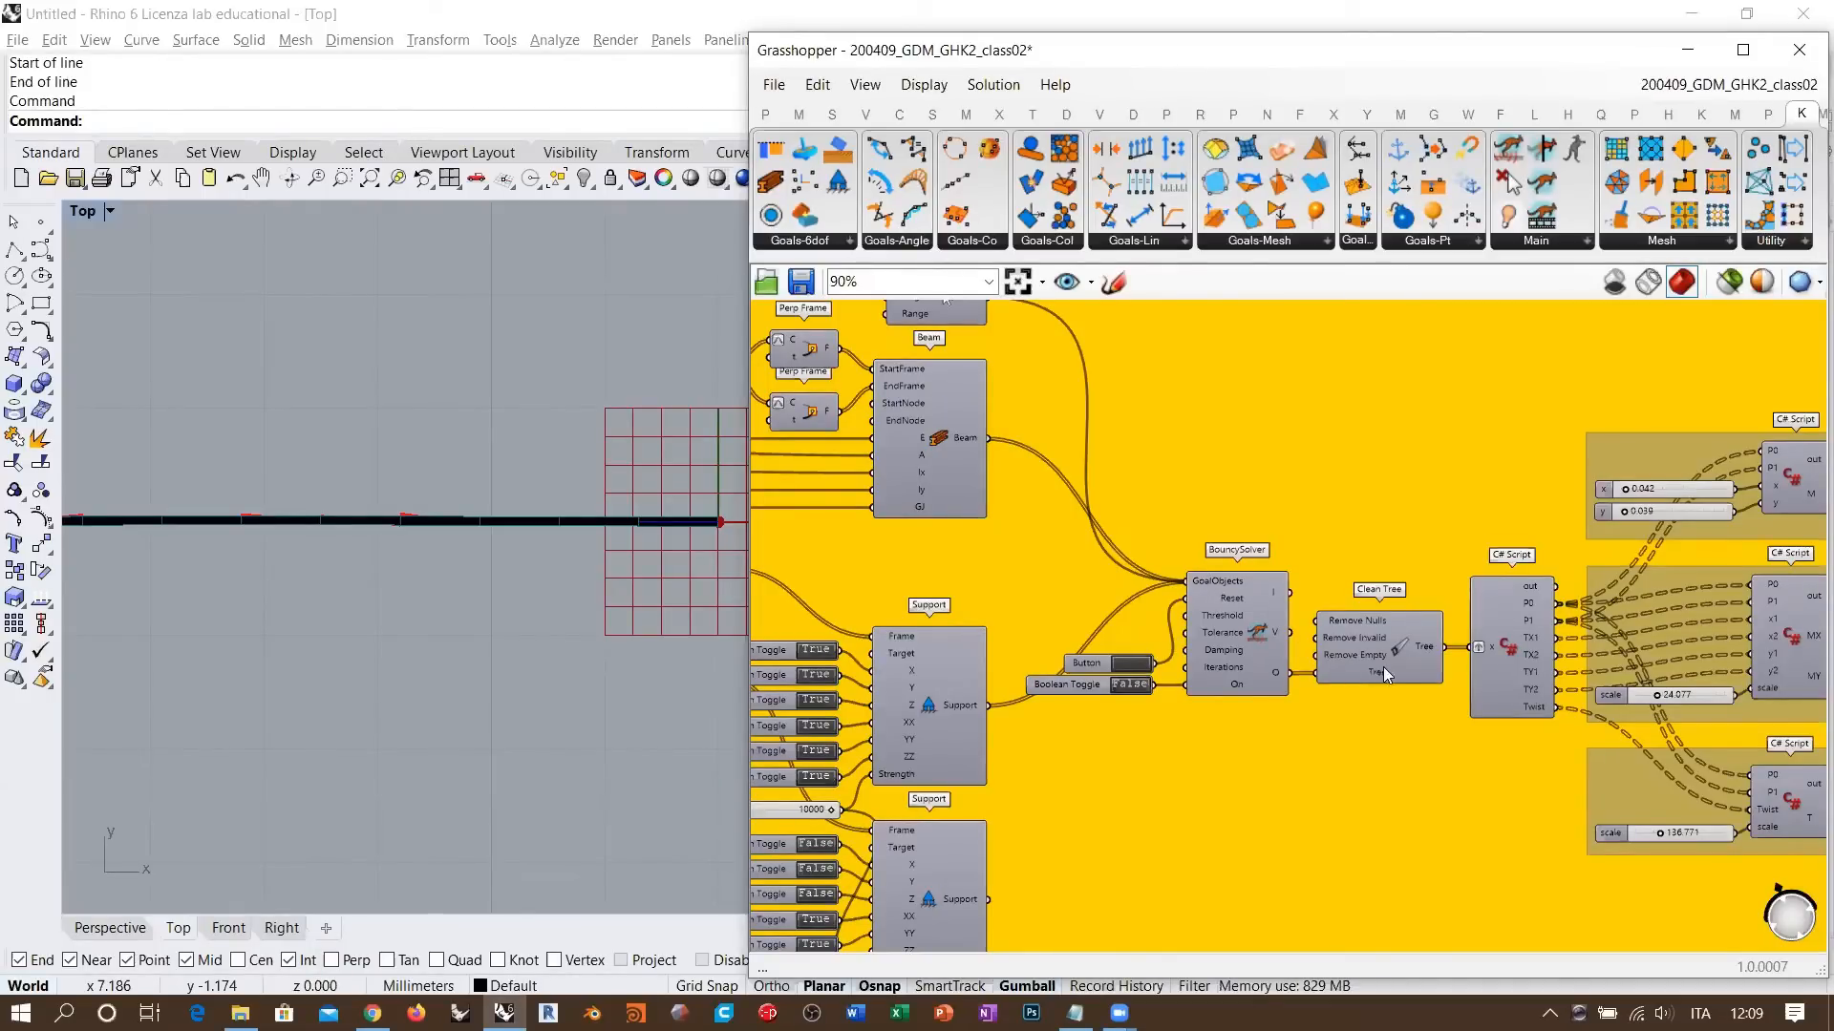
scroll(1361, 672, "up", 3)
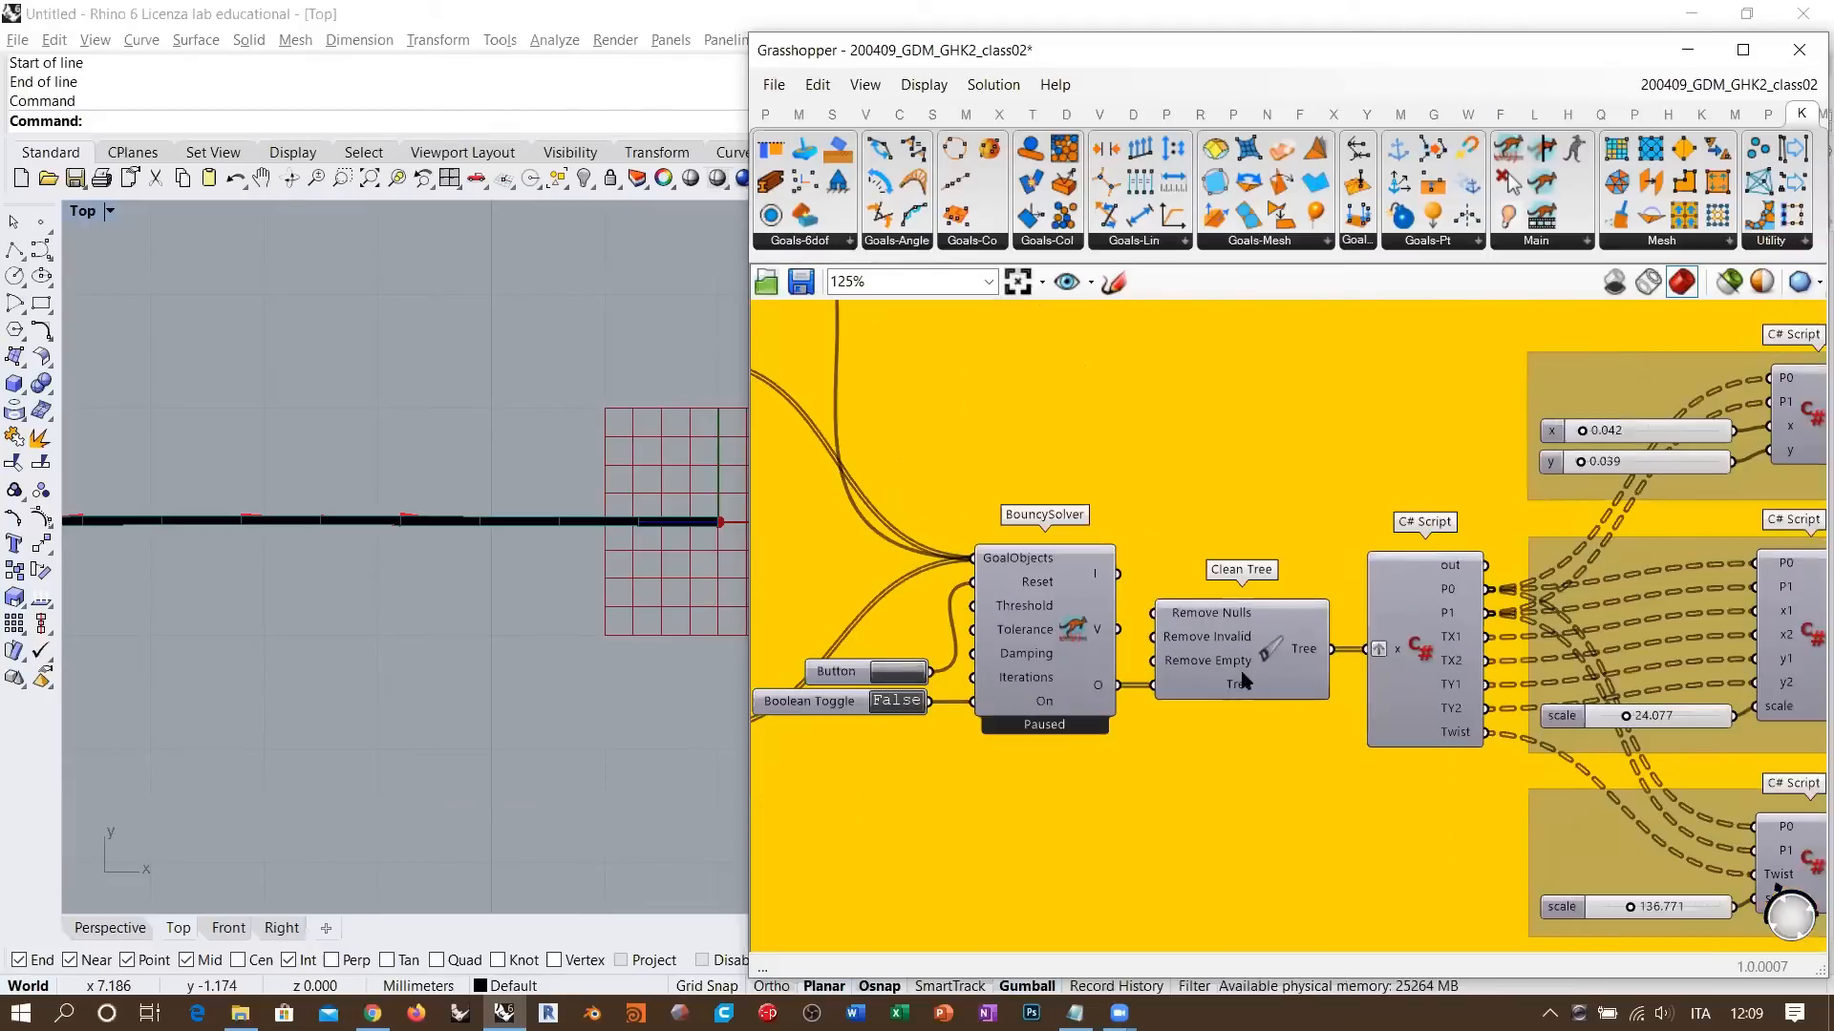
right_click_drag(1469, 630, 1109, 624)
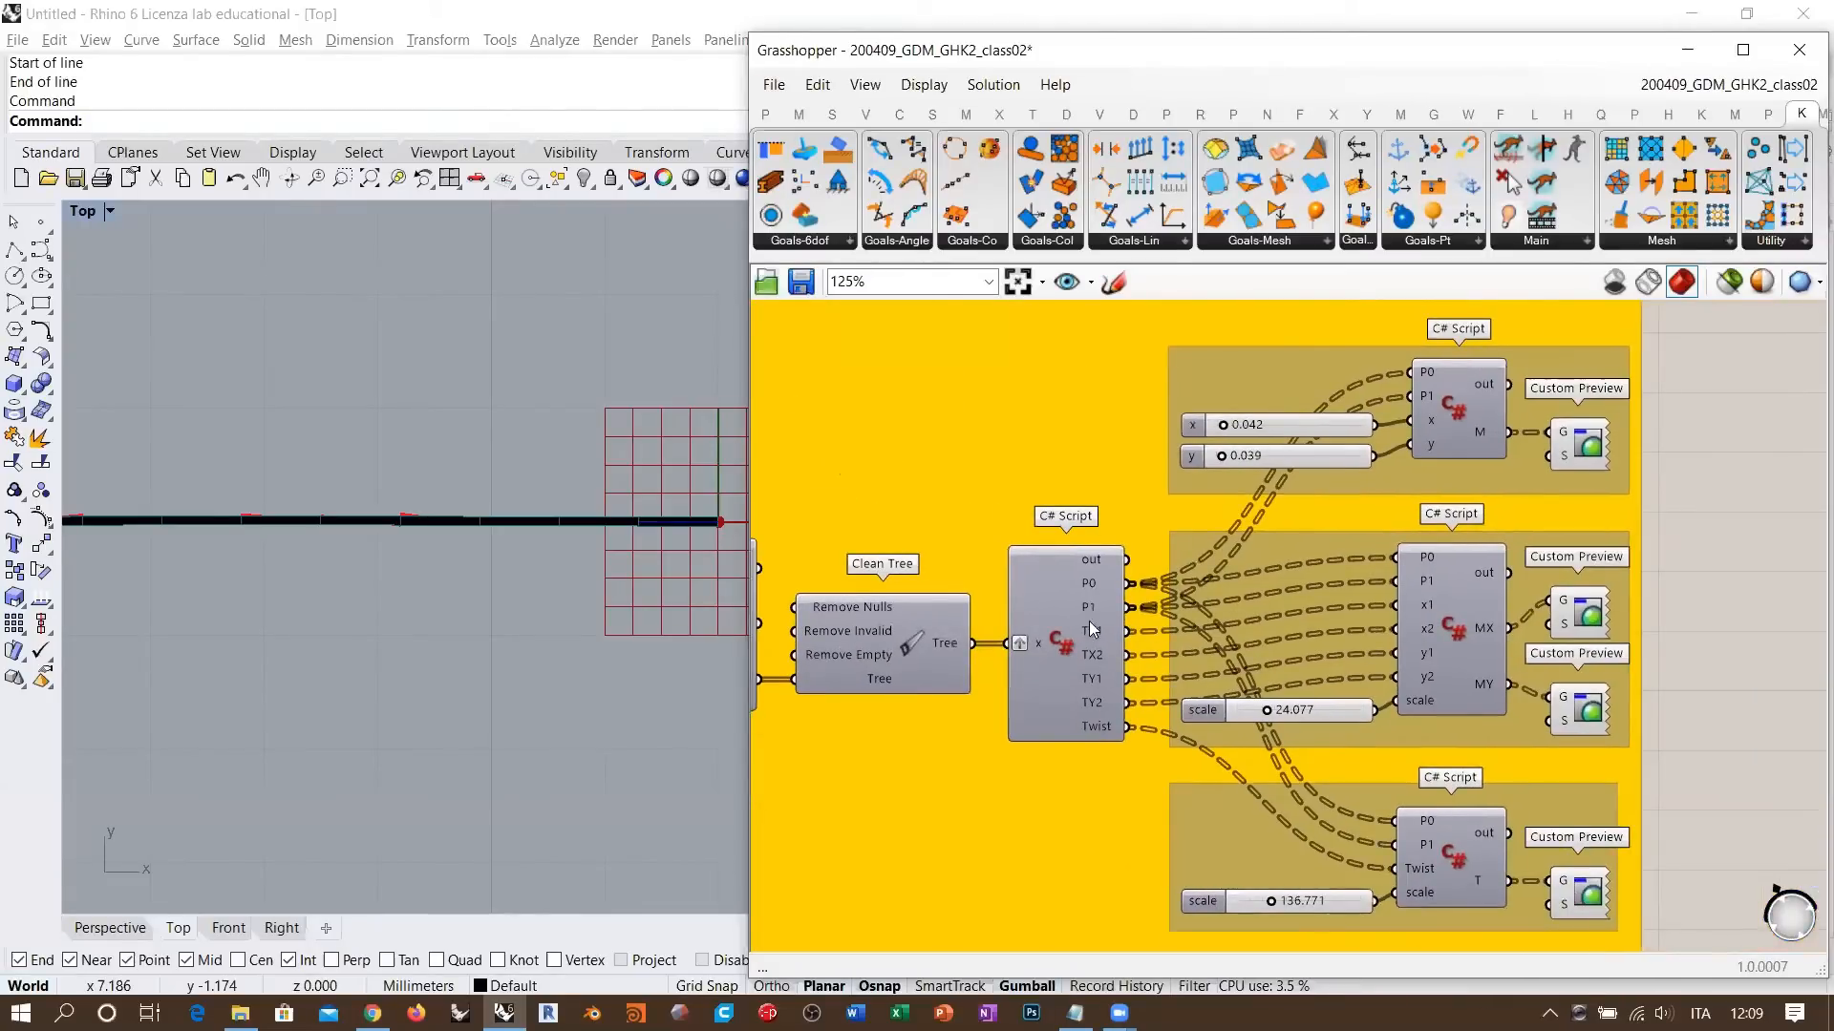
right_click_drag(1401, 585, 1671, 576)
scroll(1602, 585, "down", 1)
scroll(949, 650, "up", 3)
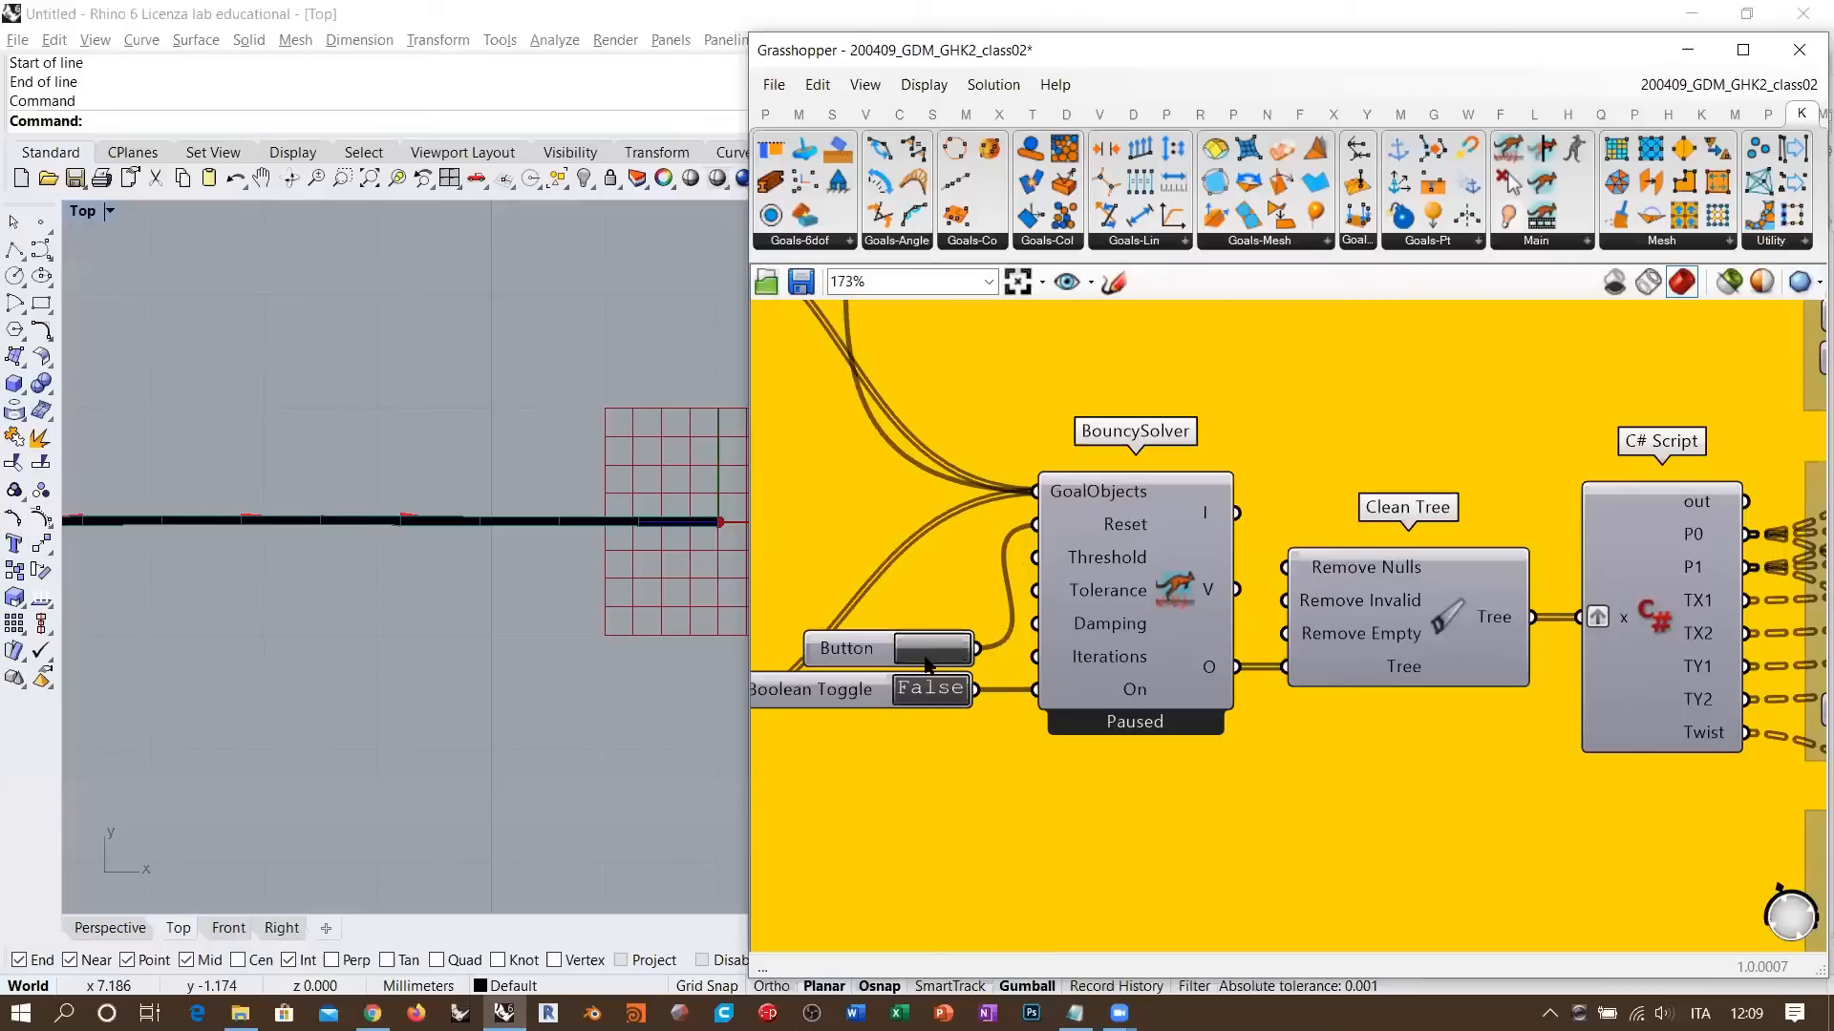
scroll(534, 506, "down", 3)
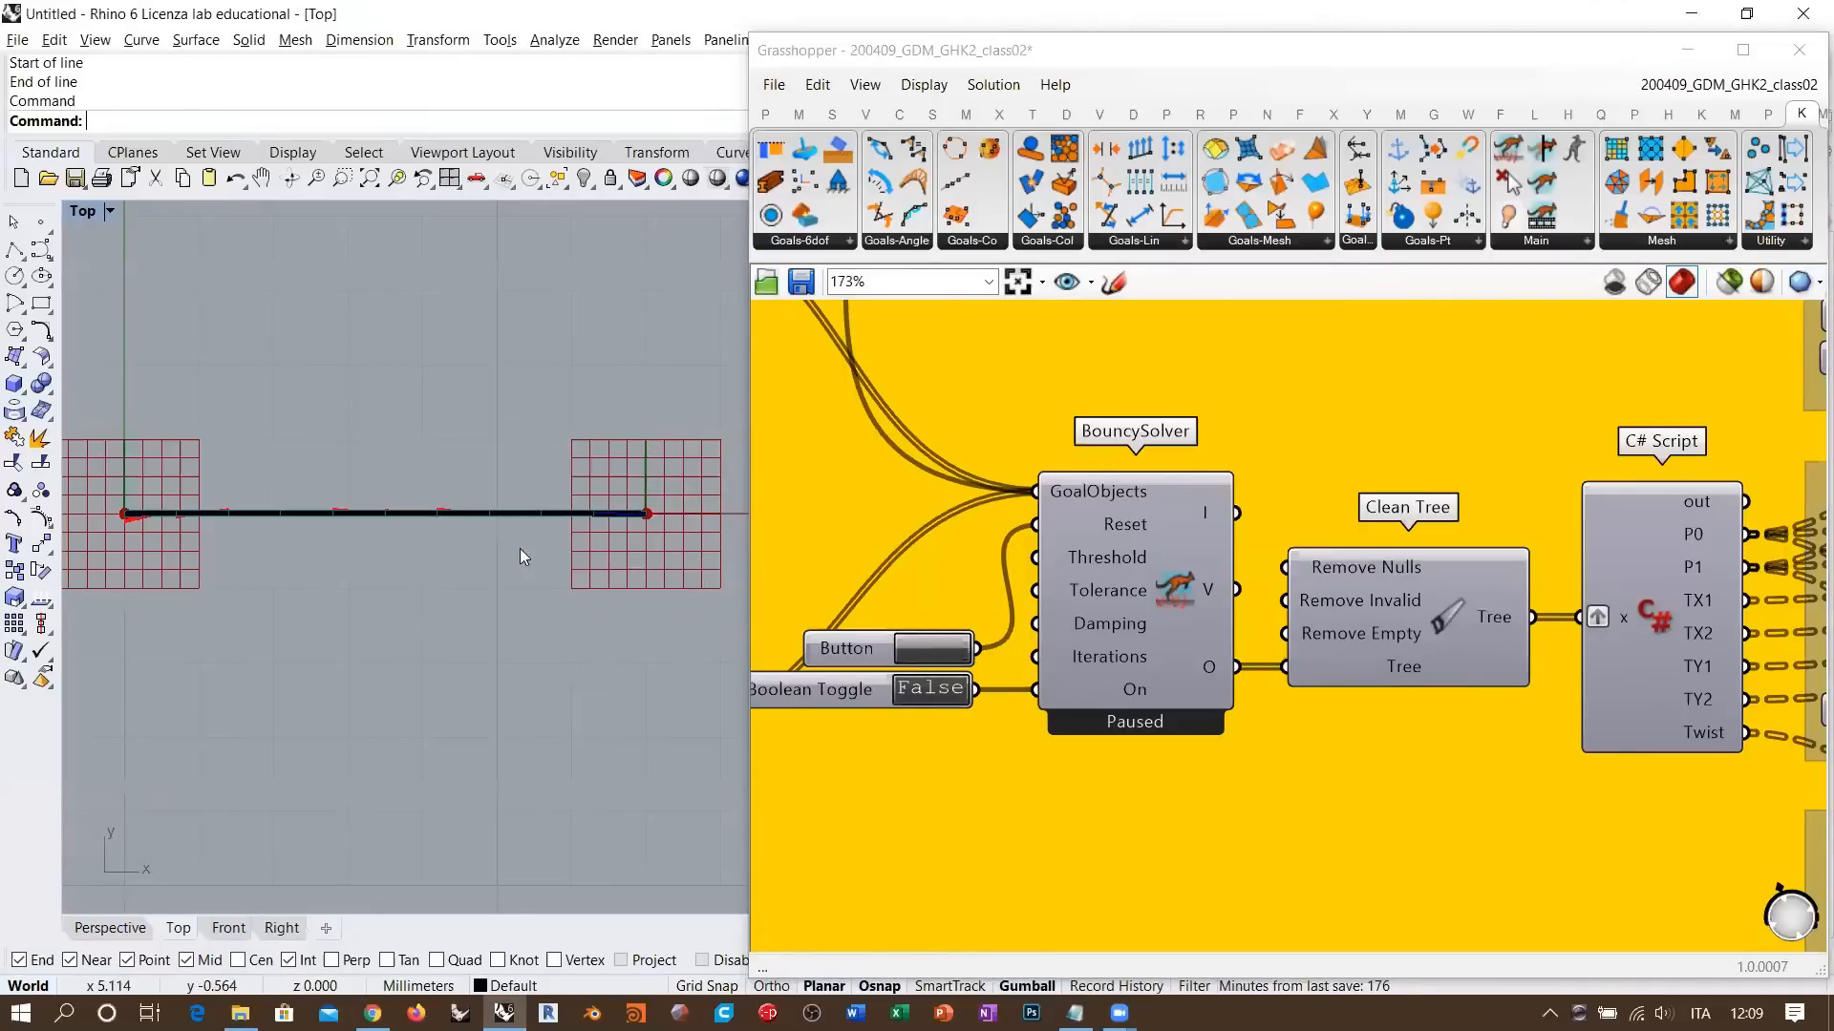
scroll(1029, 593, "down", 2)
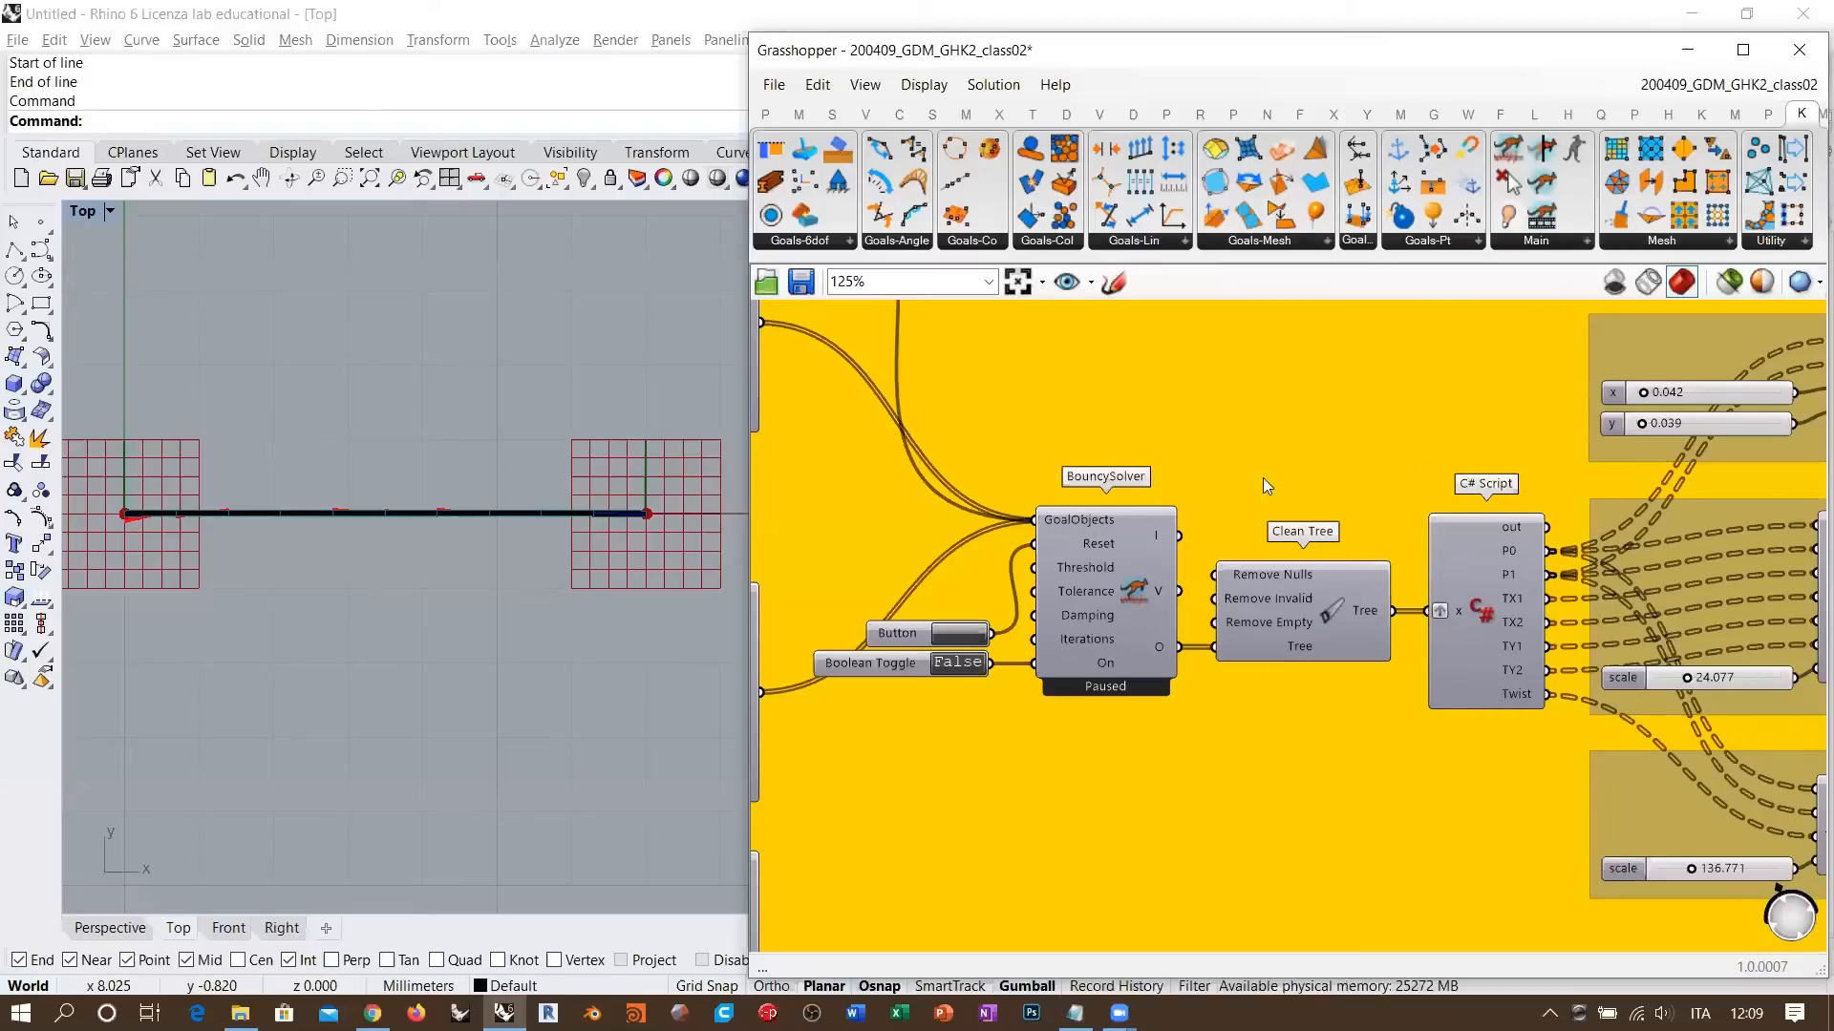
- Force a complete recompute of the Grasshopper solution
right_click_drag(1301, 468, 1311, 494)
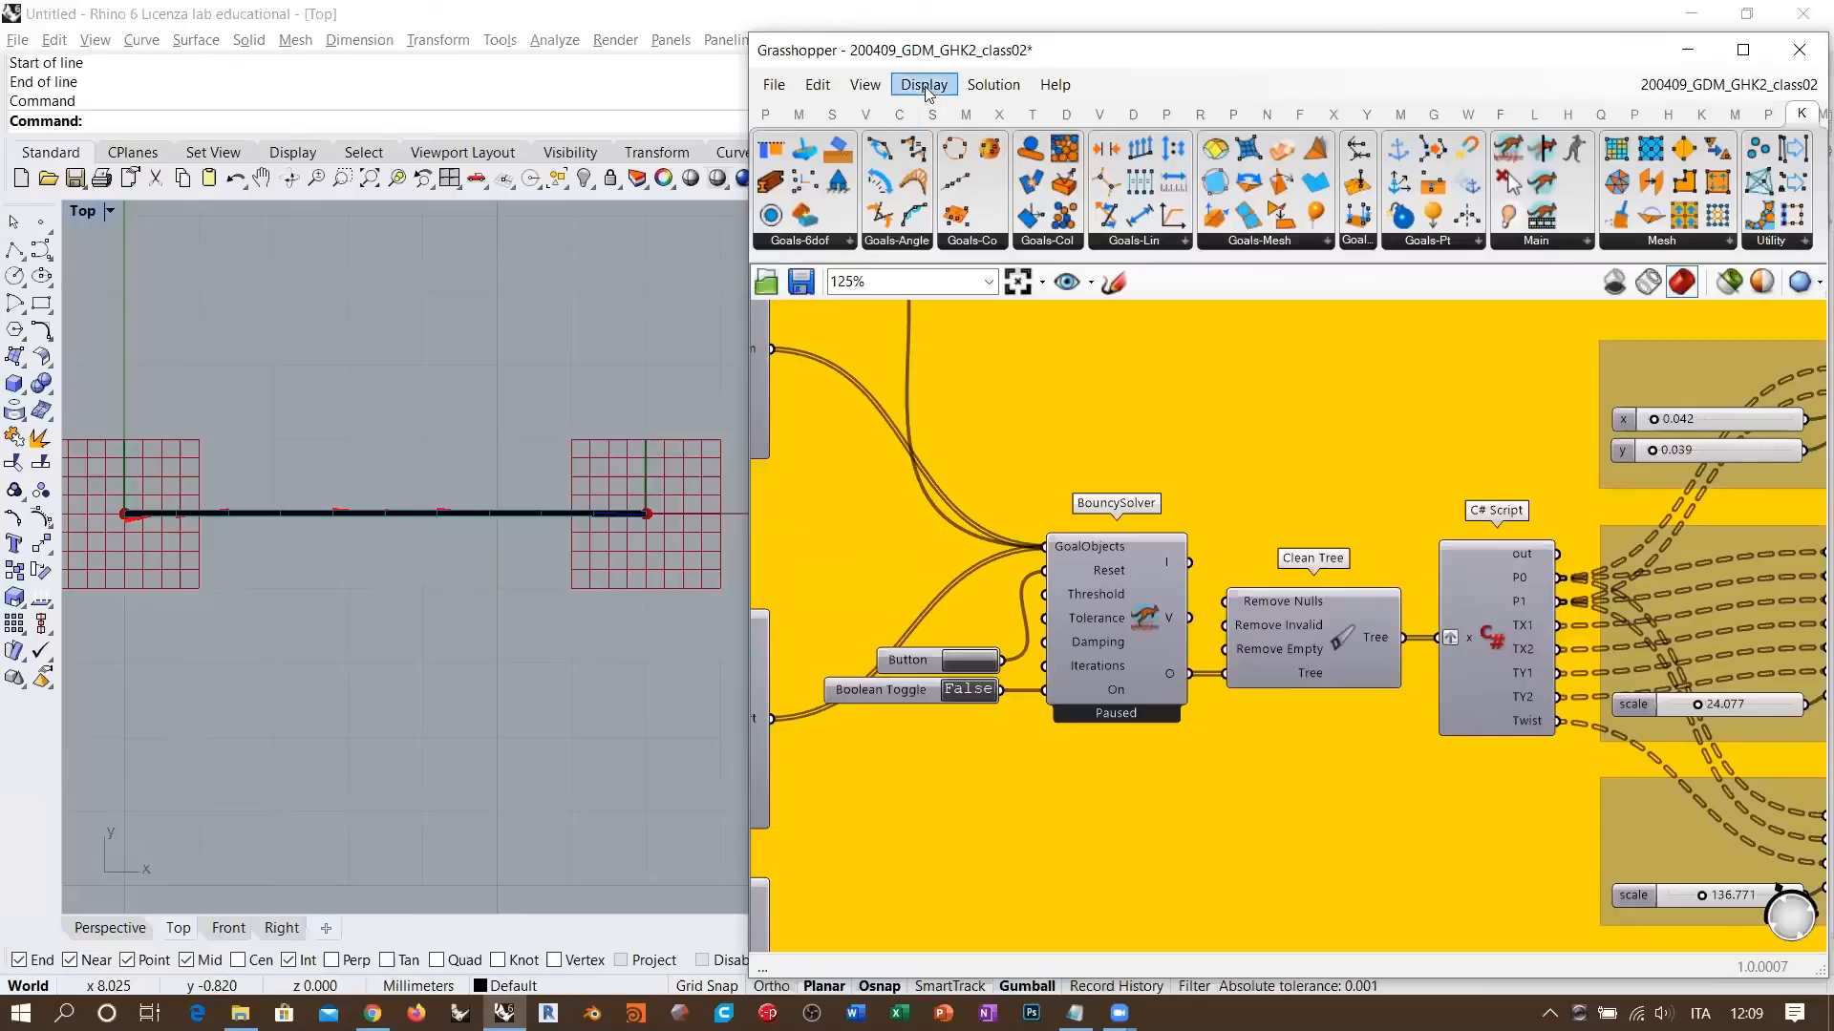
left_click(983, 85)
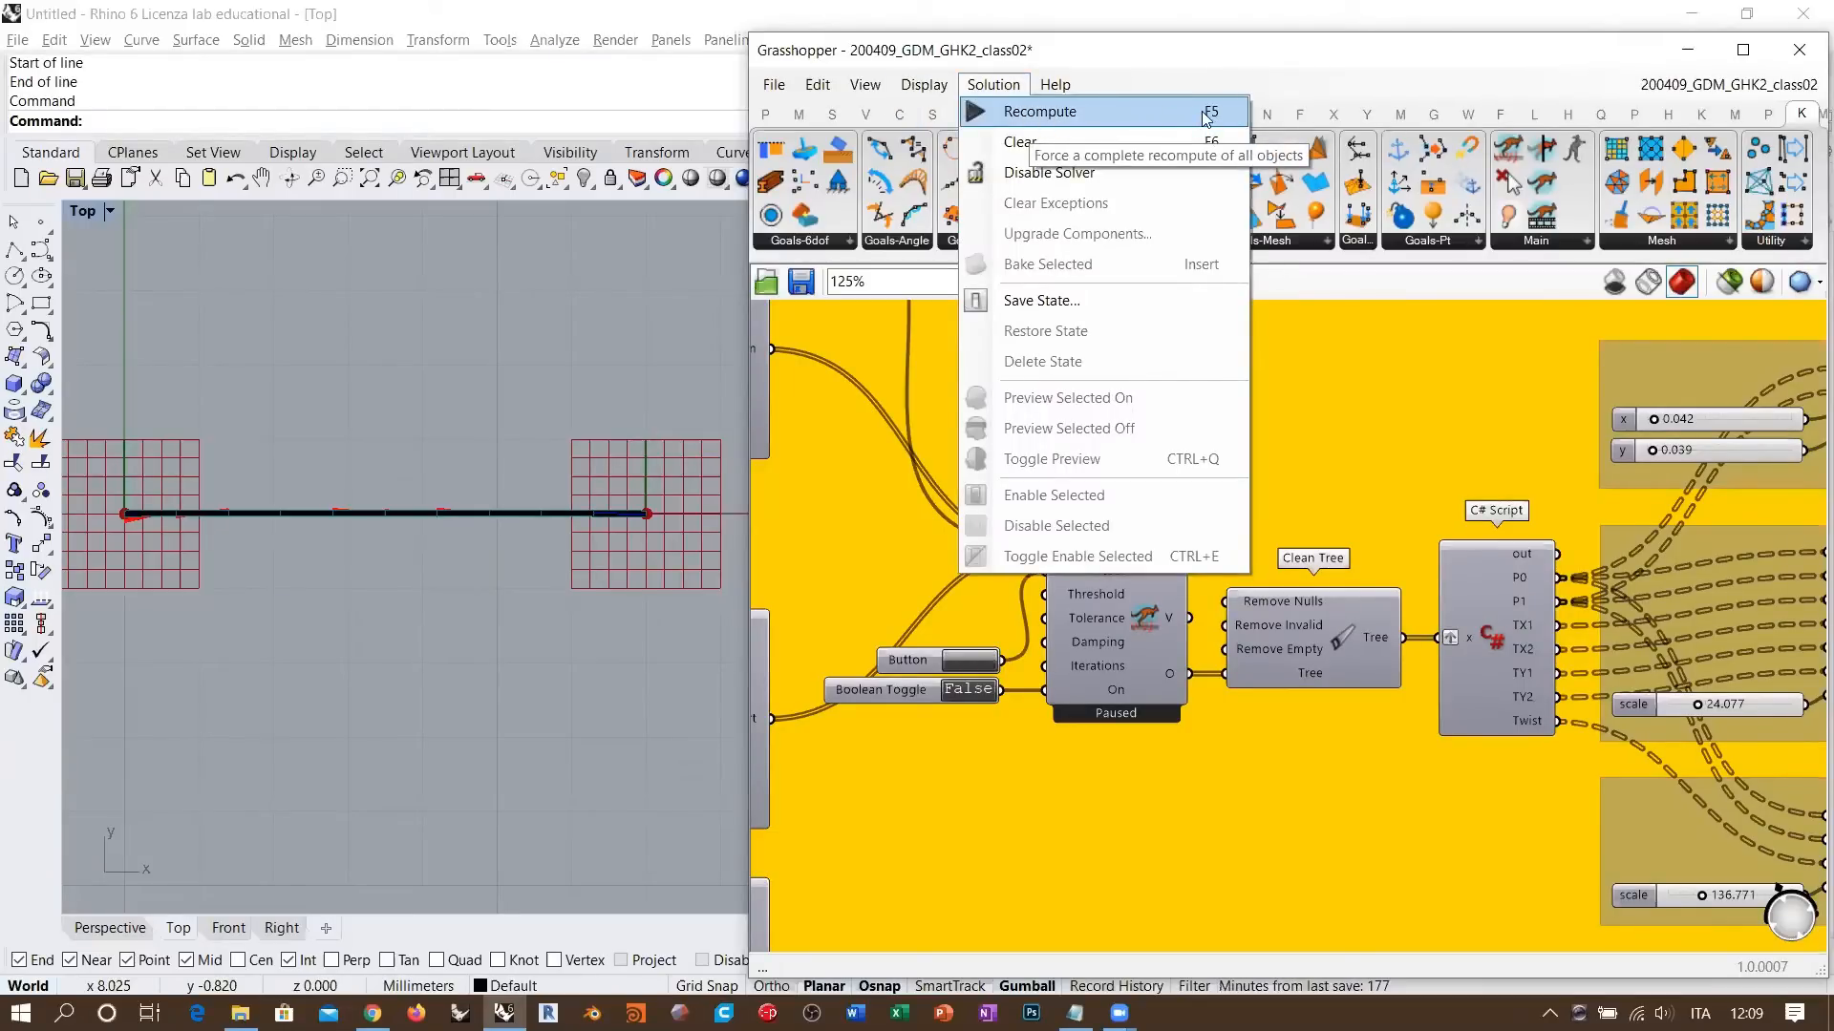
left_click(1046, 112)
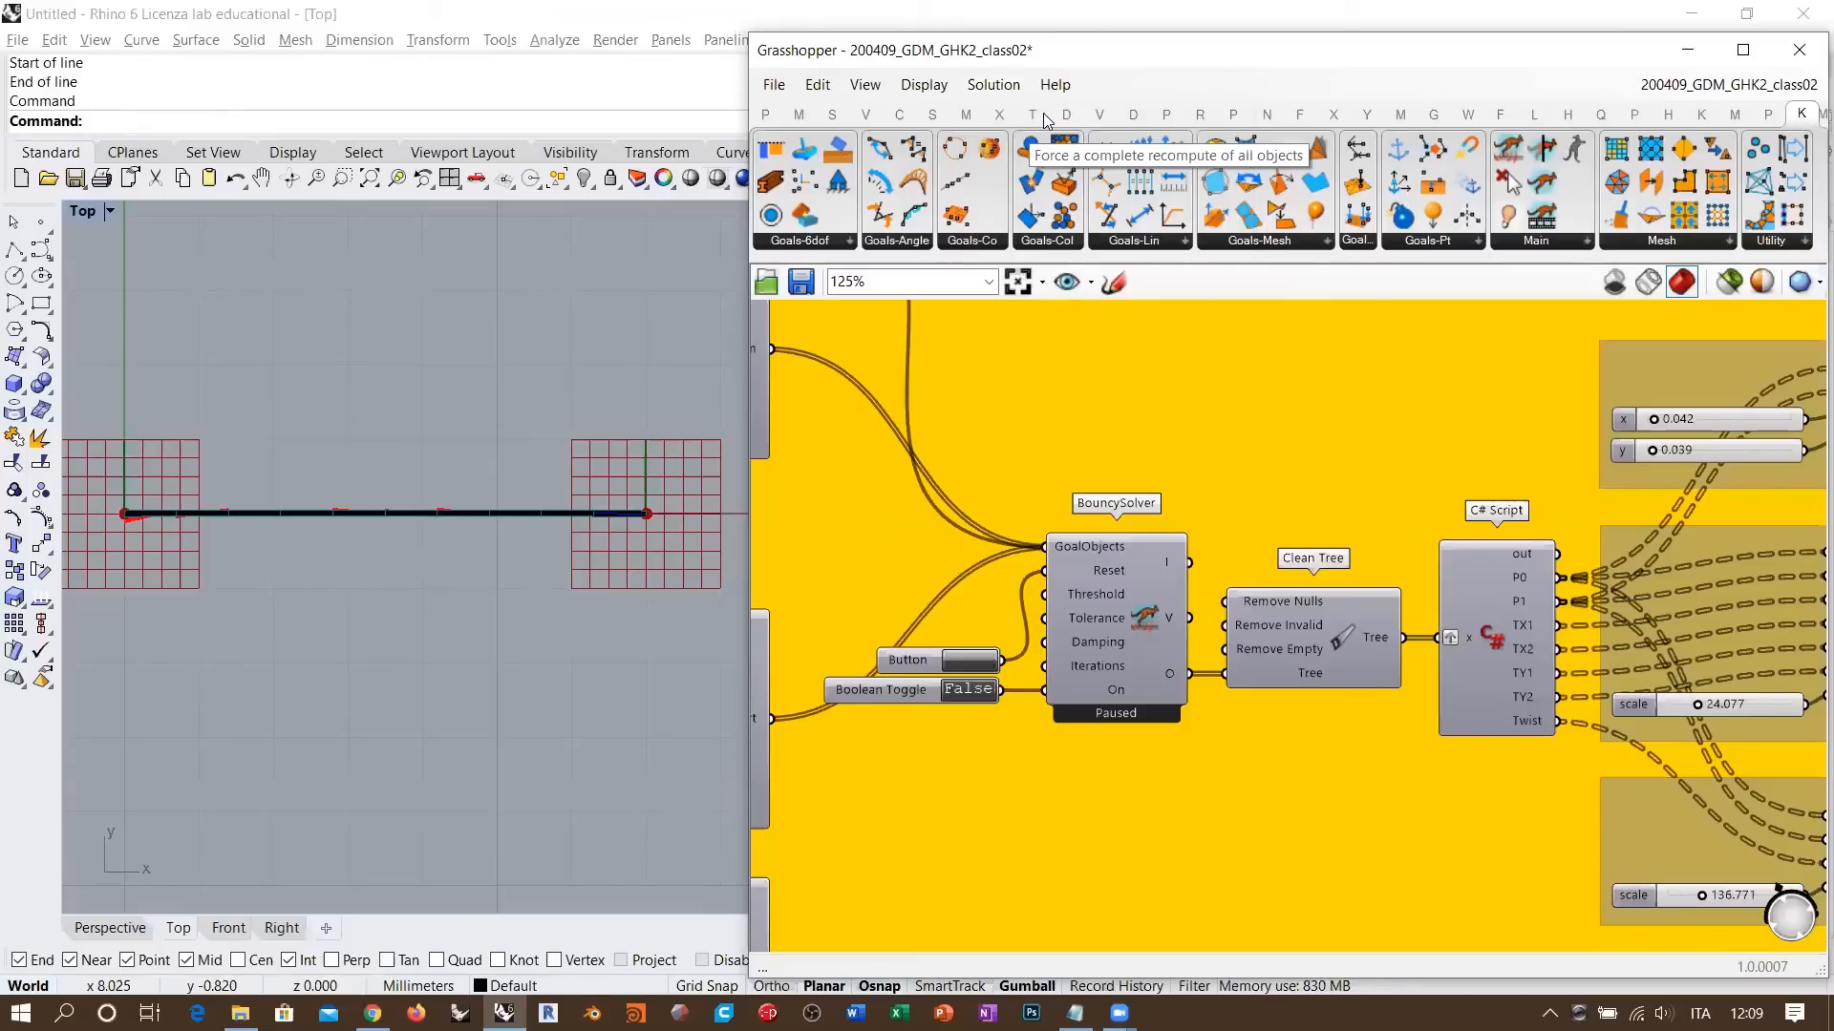
- Inspect the recomputed beam between its two supports in the Top view and the display scripts on the canvas
scroll(1432, 546, "down", 3)
right_click_drag(1501, 538, 1402, 545)
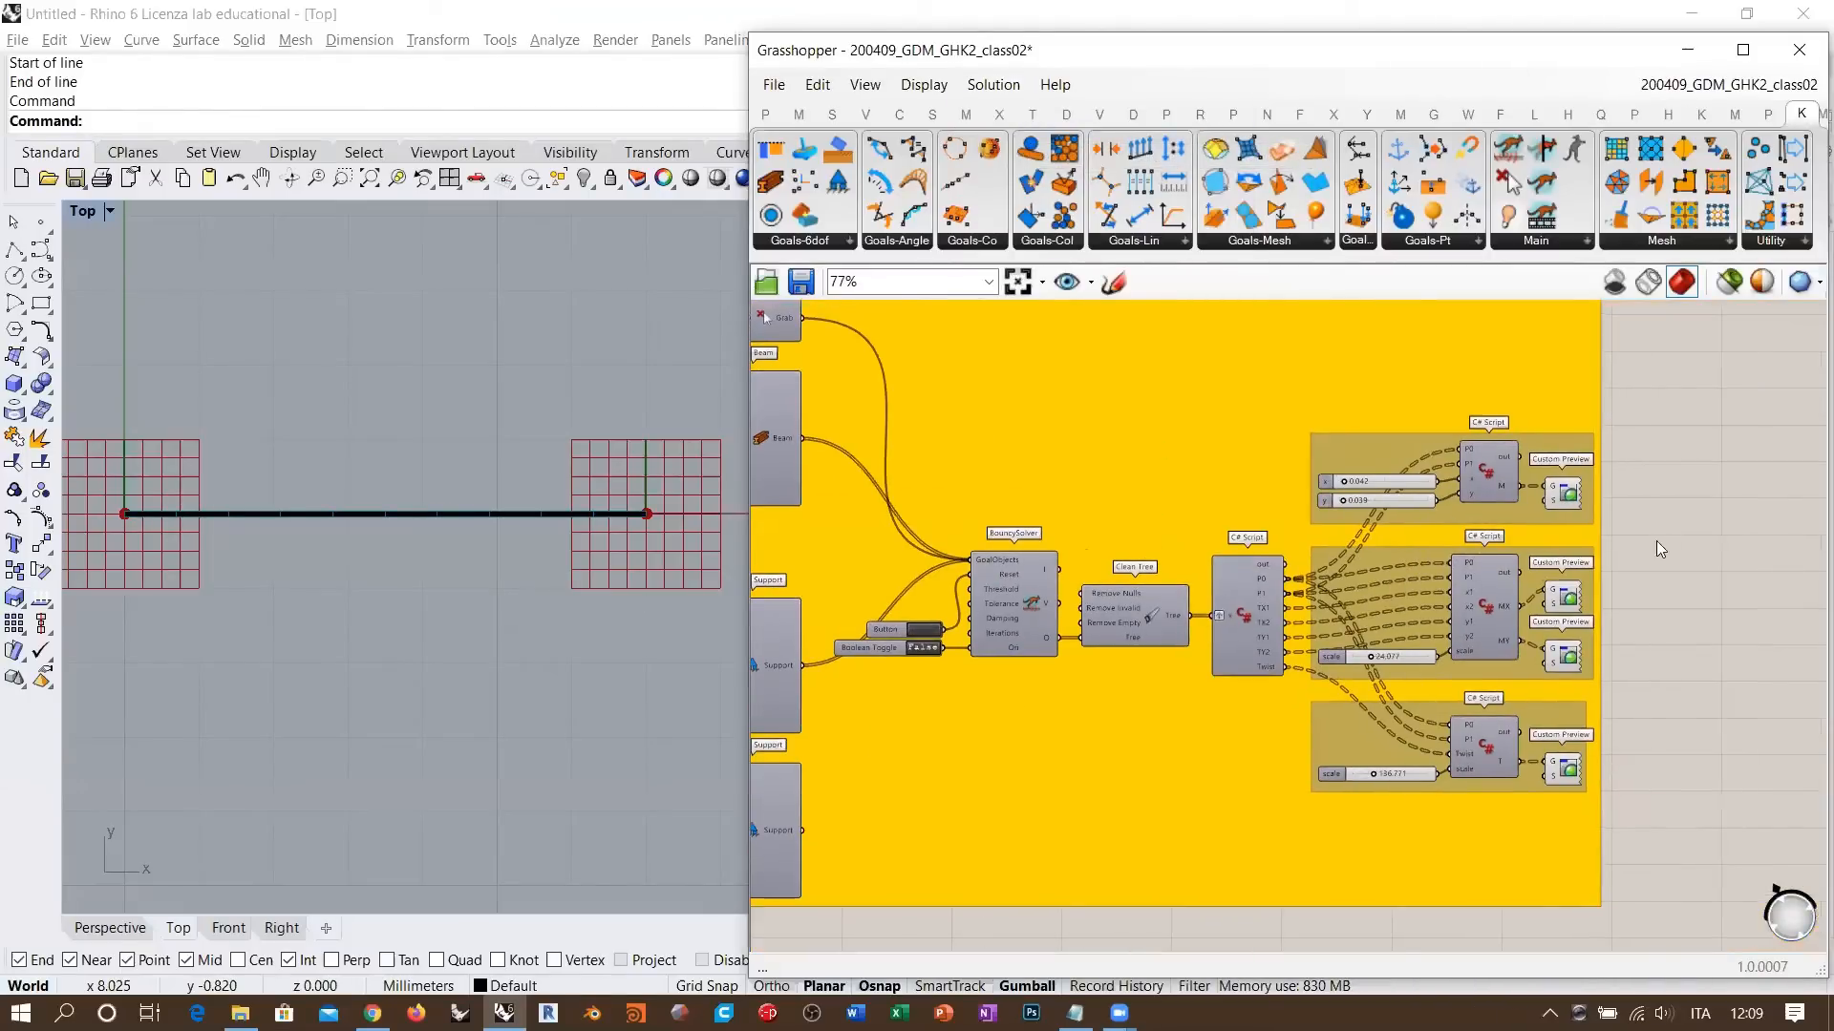
scroll(382, 525, "down", 2)
scroll(266, 512, "up", 11)
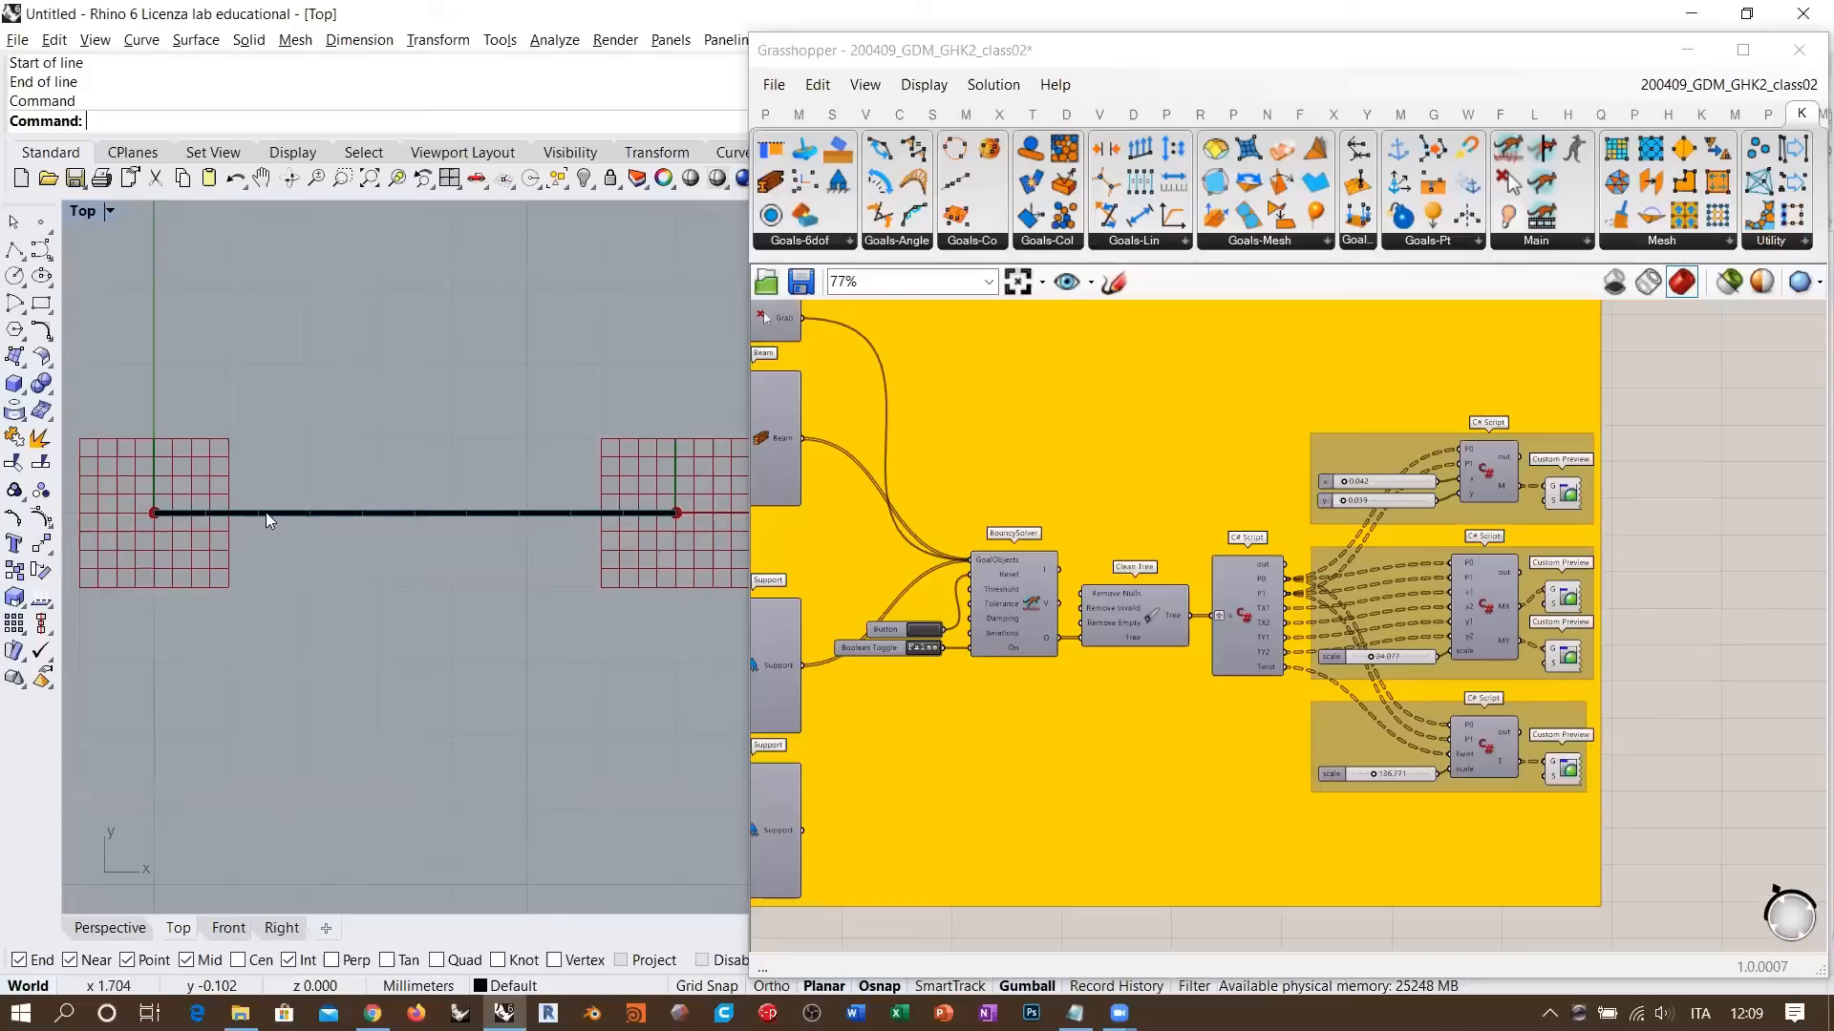
scroll(264, 516, "down", 10)
right_click_drag(447, 536, 529, 545)
scroll(541, 531, "down", 1)
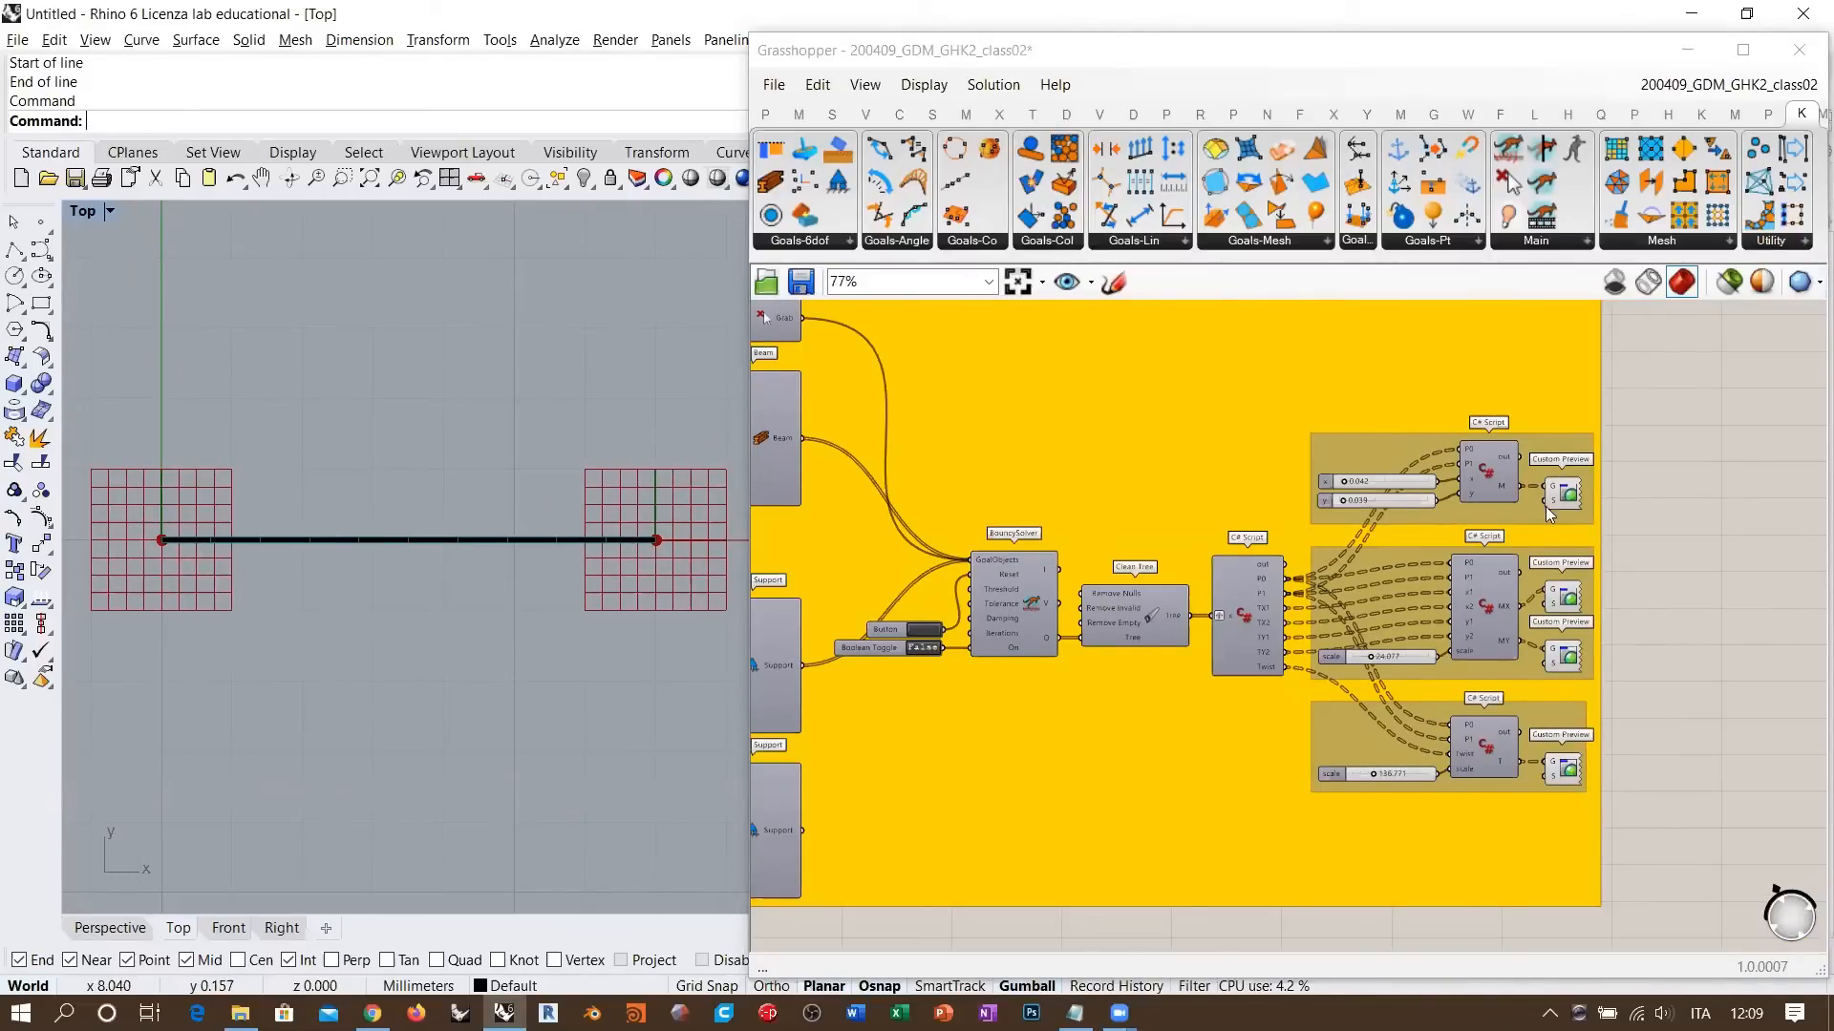
left_click(1642, 548)
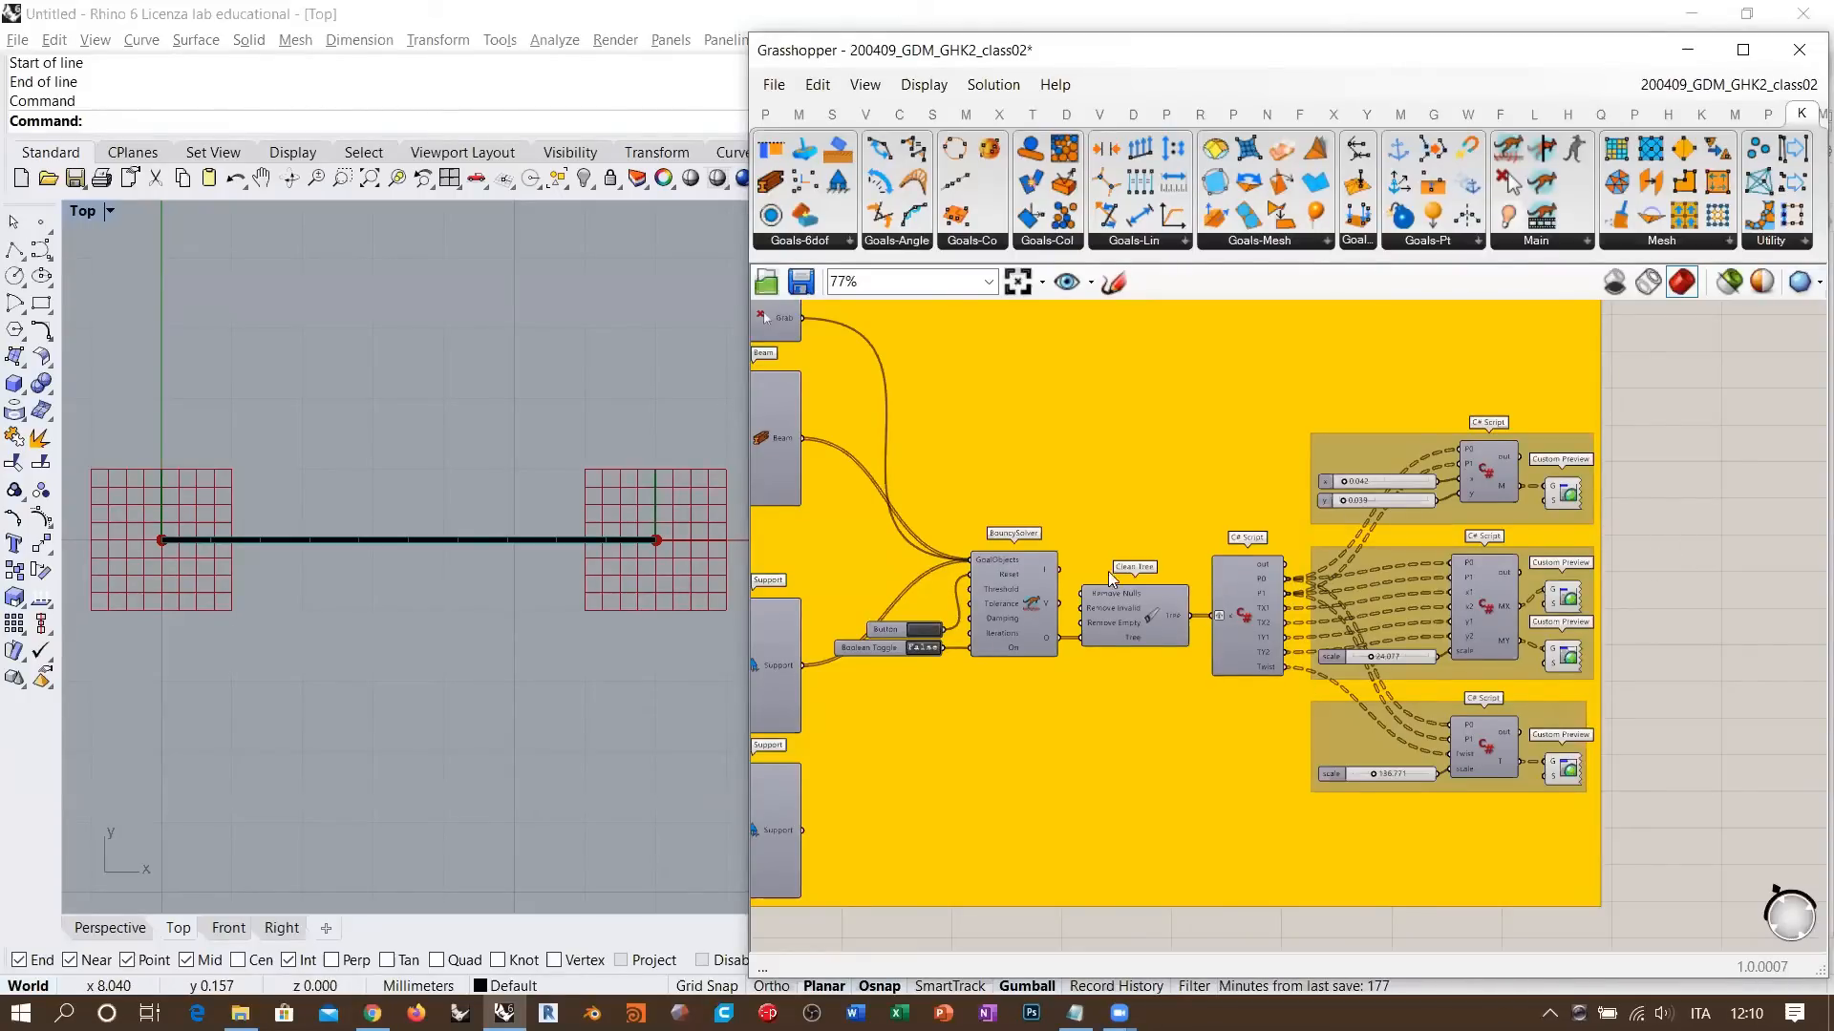
- Review the solver and its downstream display scripts, and the upstream Beam, Value List, Perp Frame and Support components
scroll(955, 649, "up", 5)
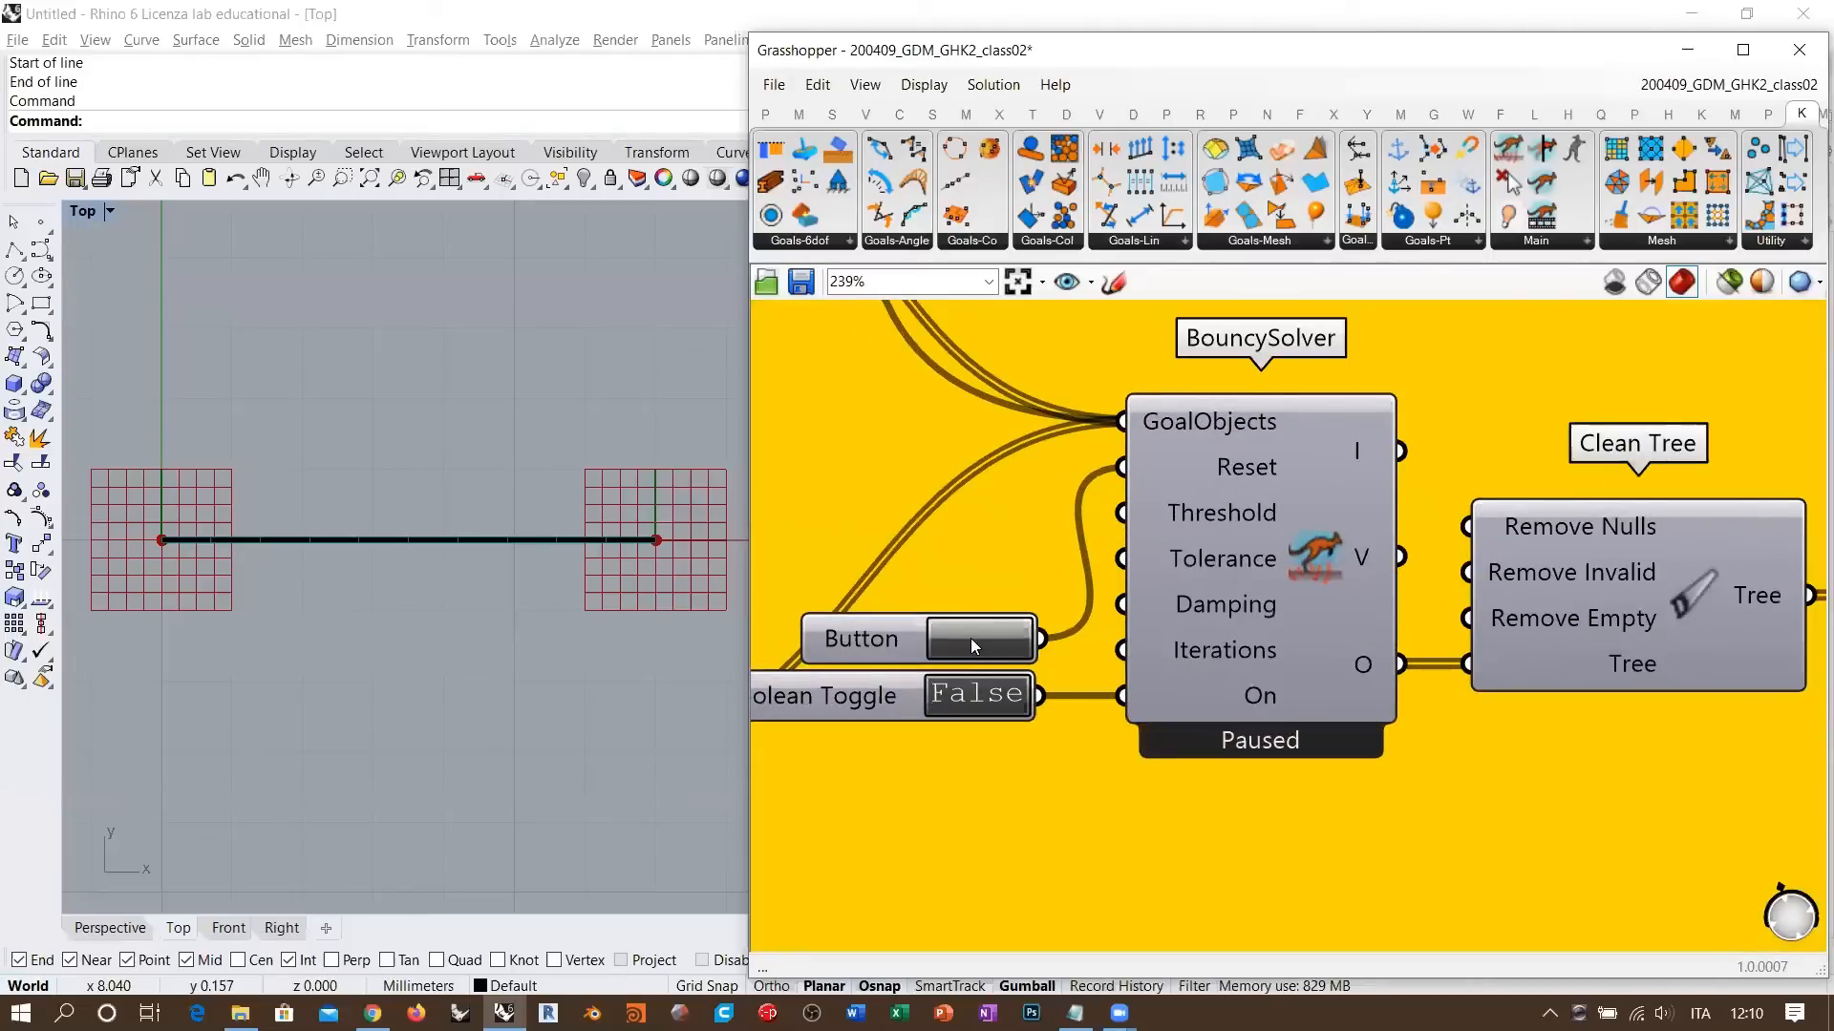
scroll(1056, 642, "down", 6)
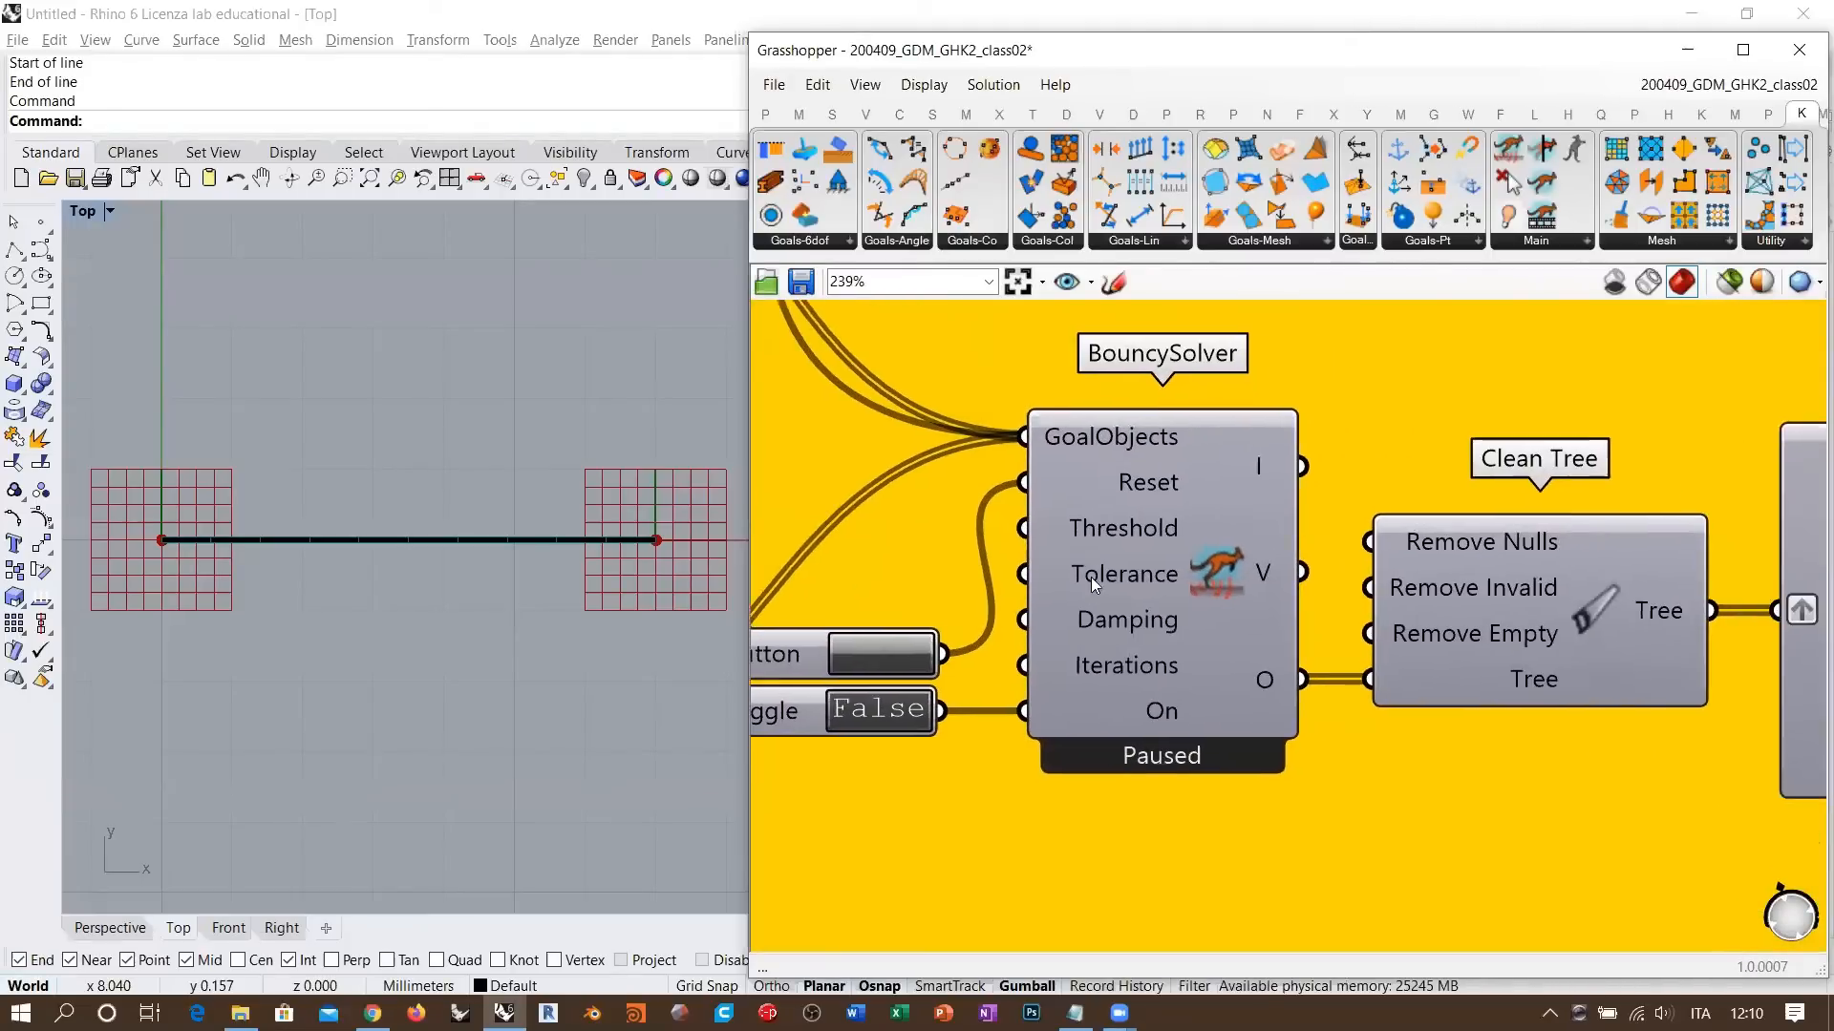
right_click_drag(1764, 536, 1764, 537)
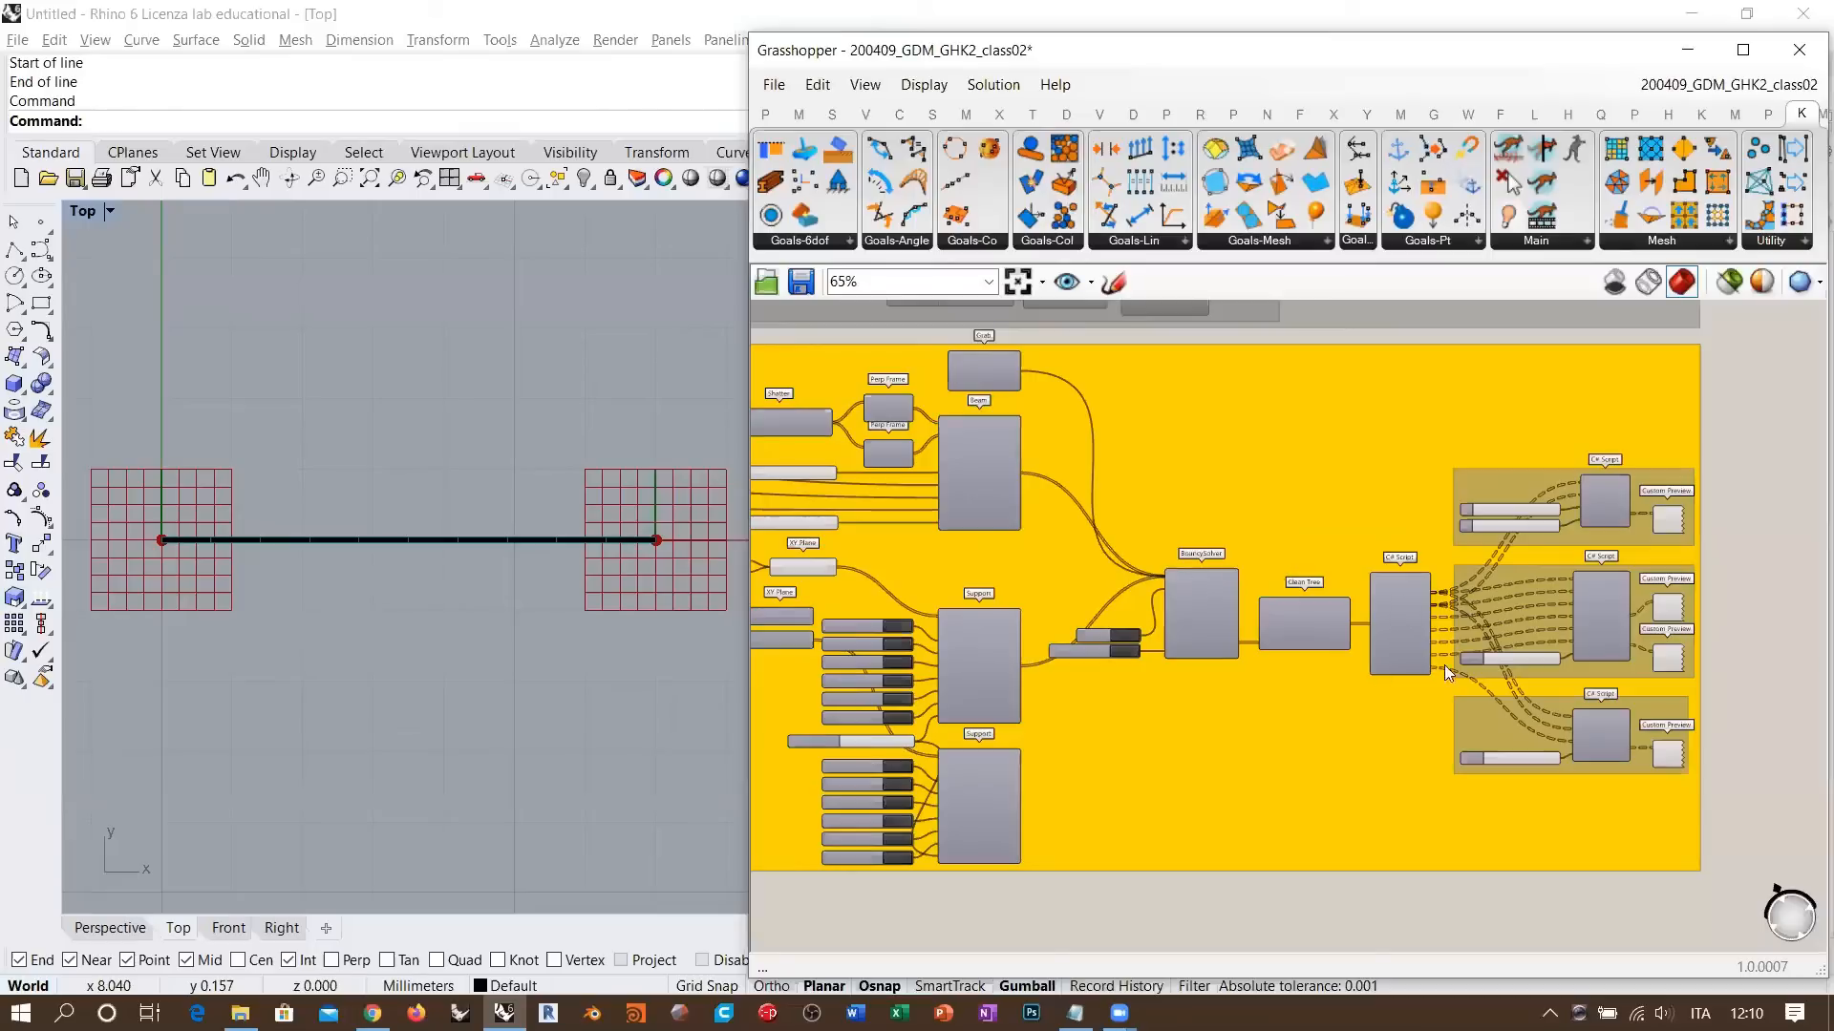
left_click_drag(1781, 452, 1173, 816)
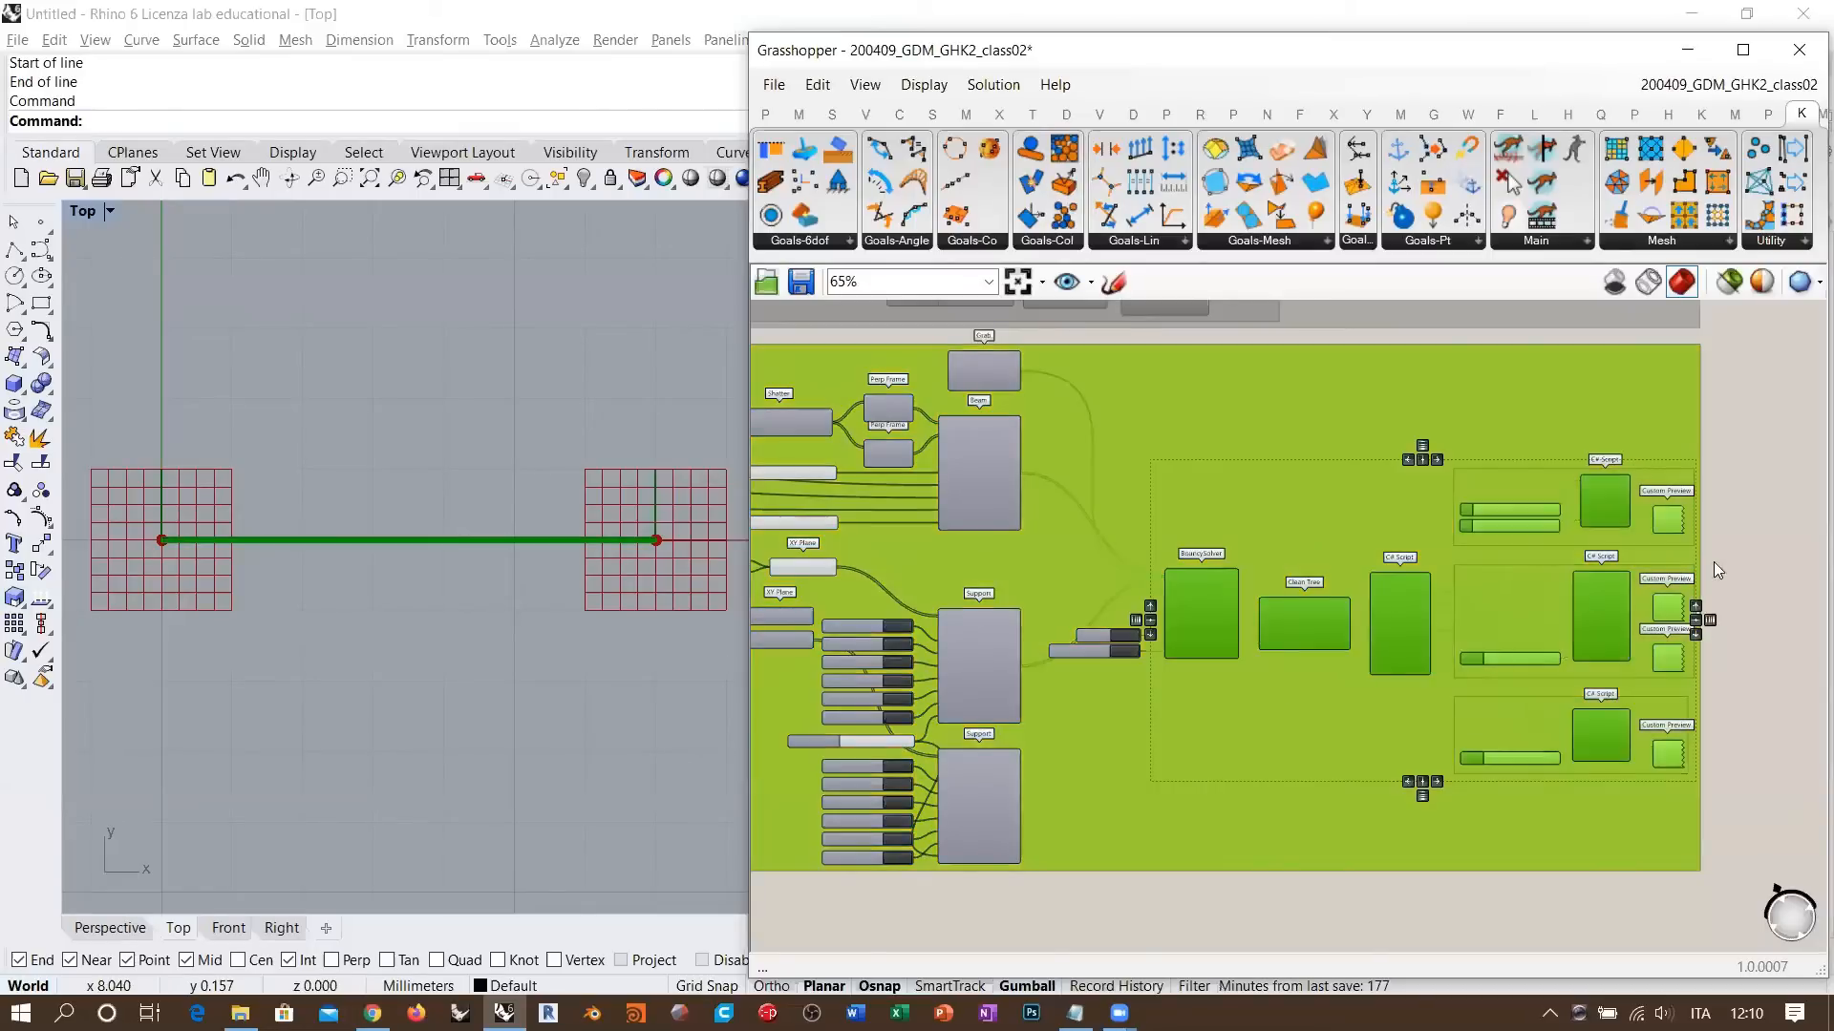
left_click(1713, 561)
scroll(1006, 518, "up", 4)
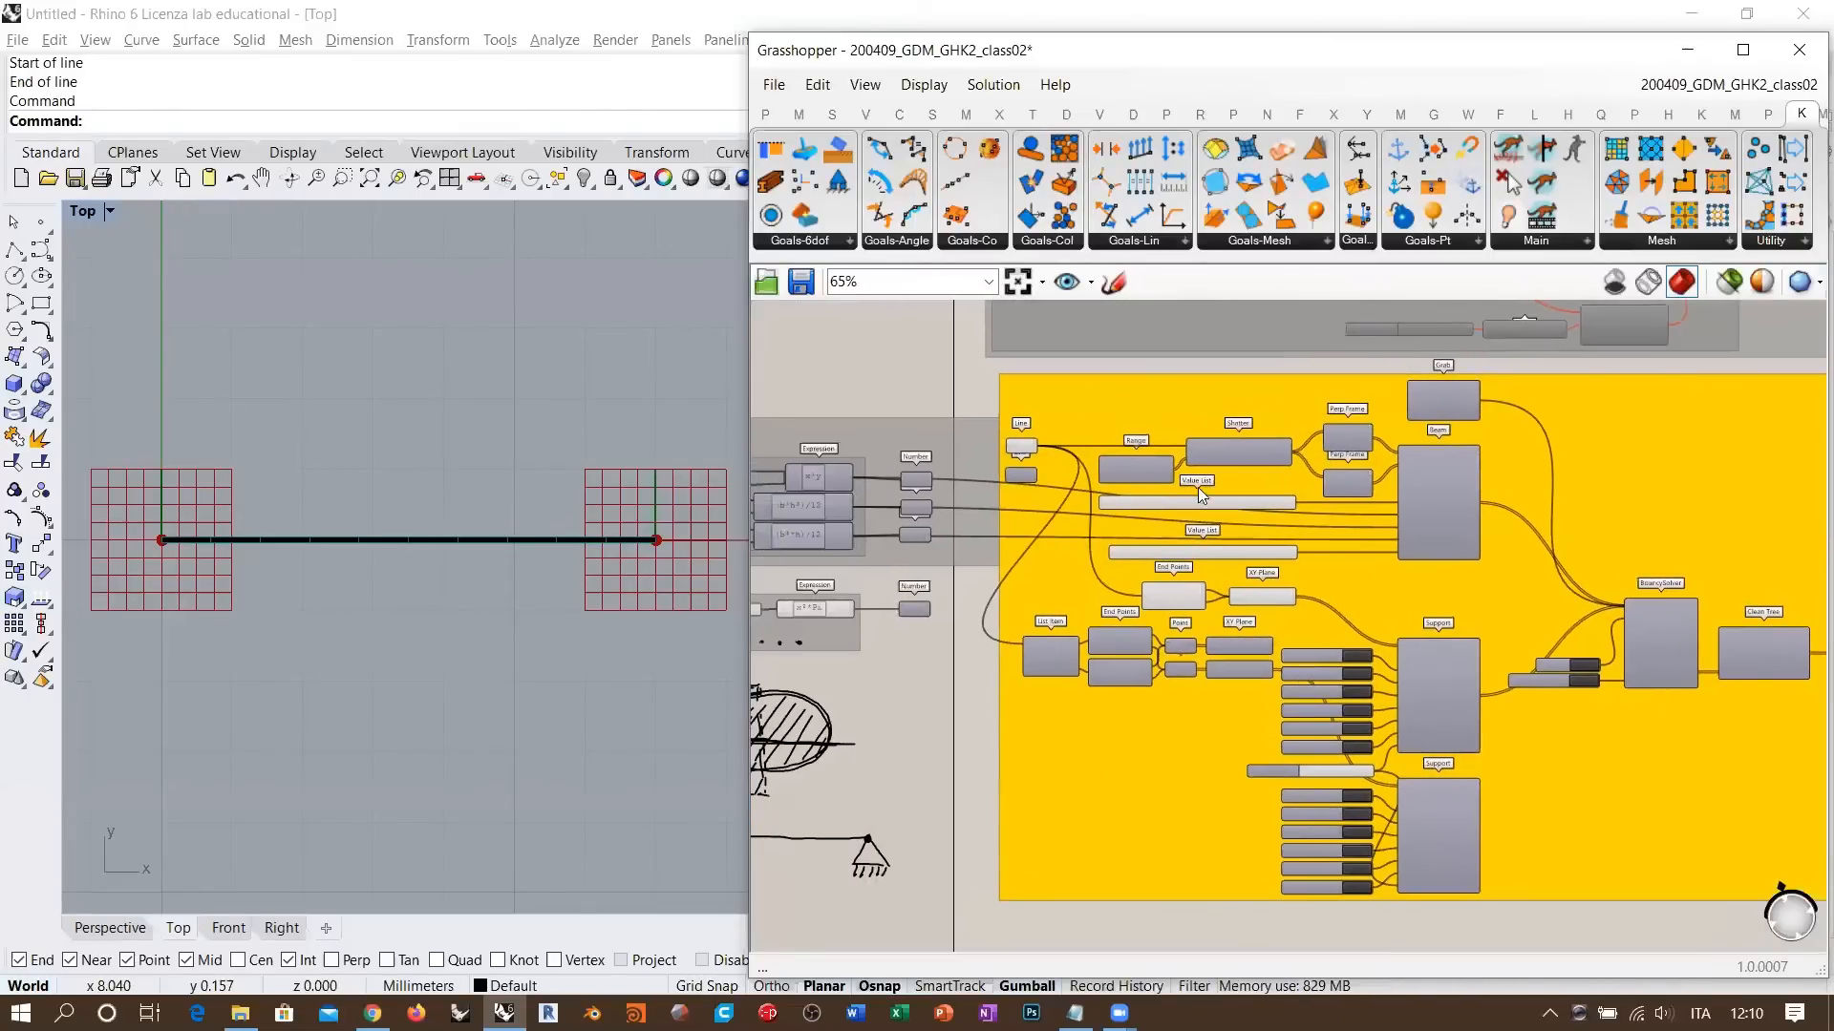
scroll(1304, 563, "down", 2)
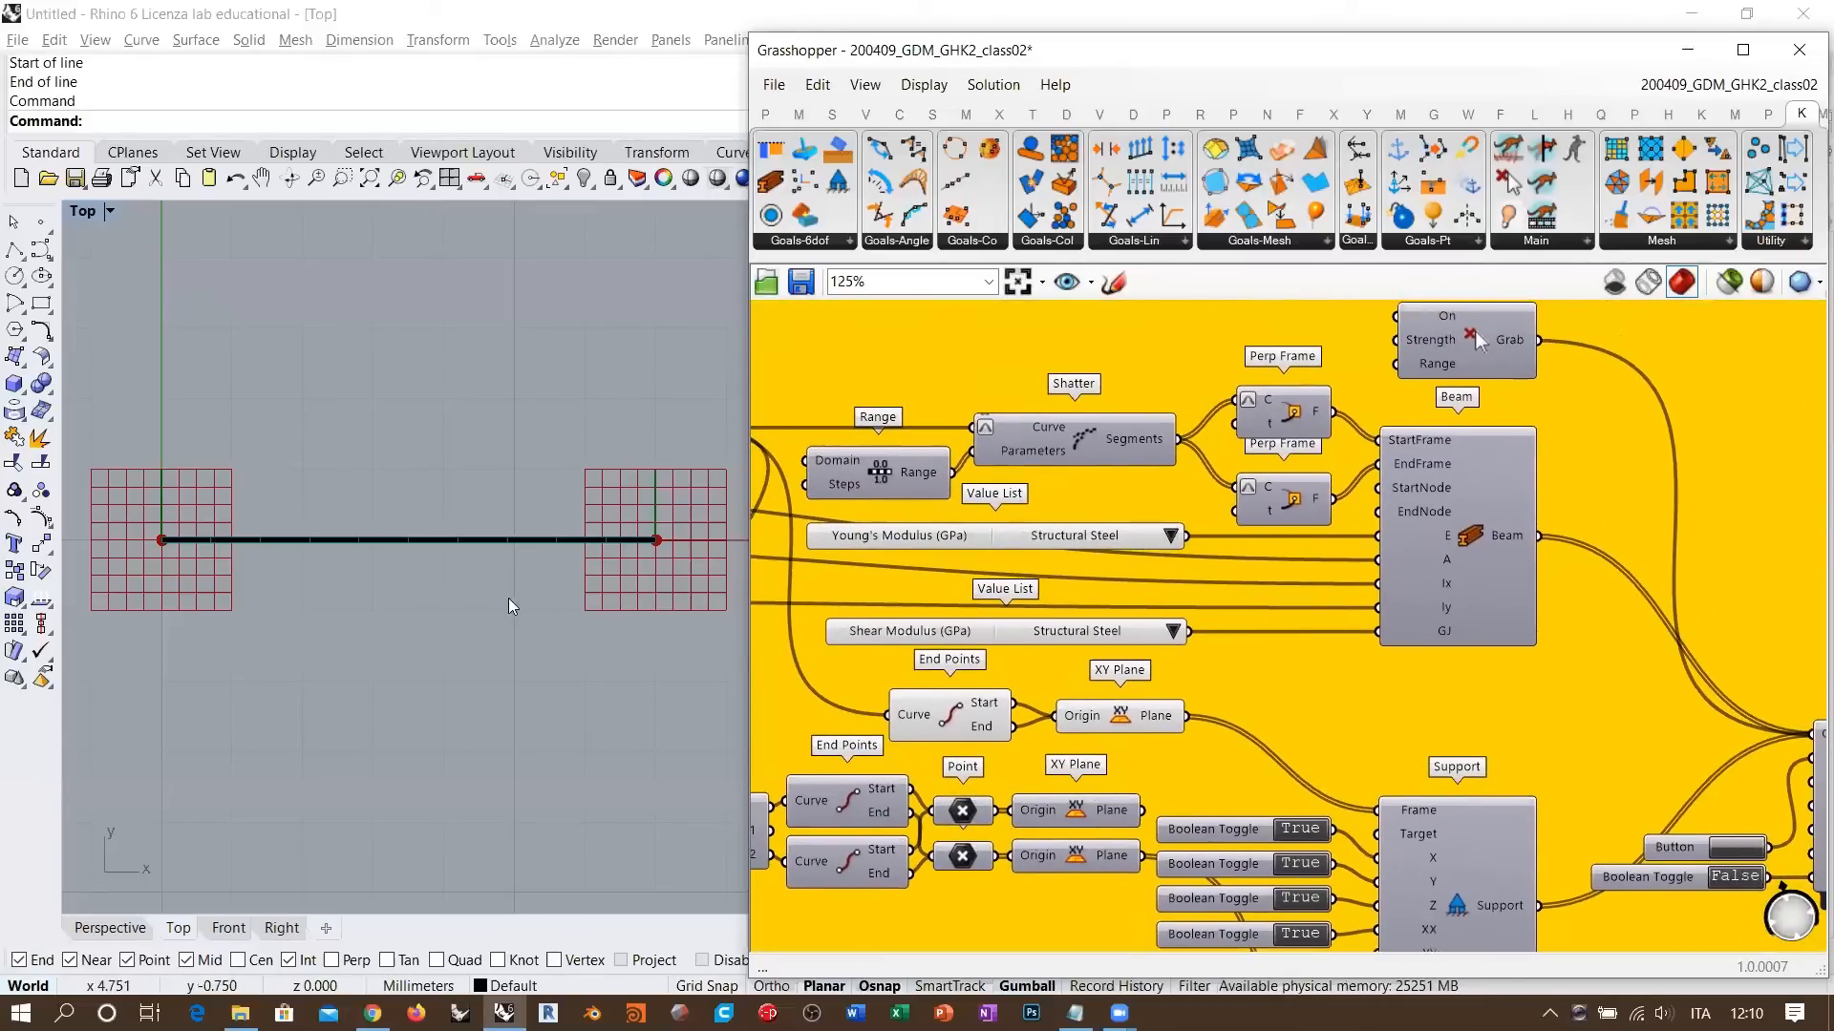
right_click_drag(1170, 531, 1288, 554)
scroll(1423, 475, "down", 1)
scroll(1423, 475, "down", 1)
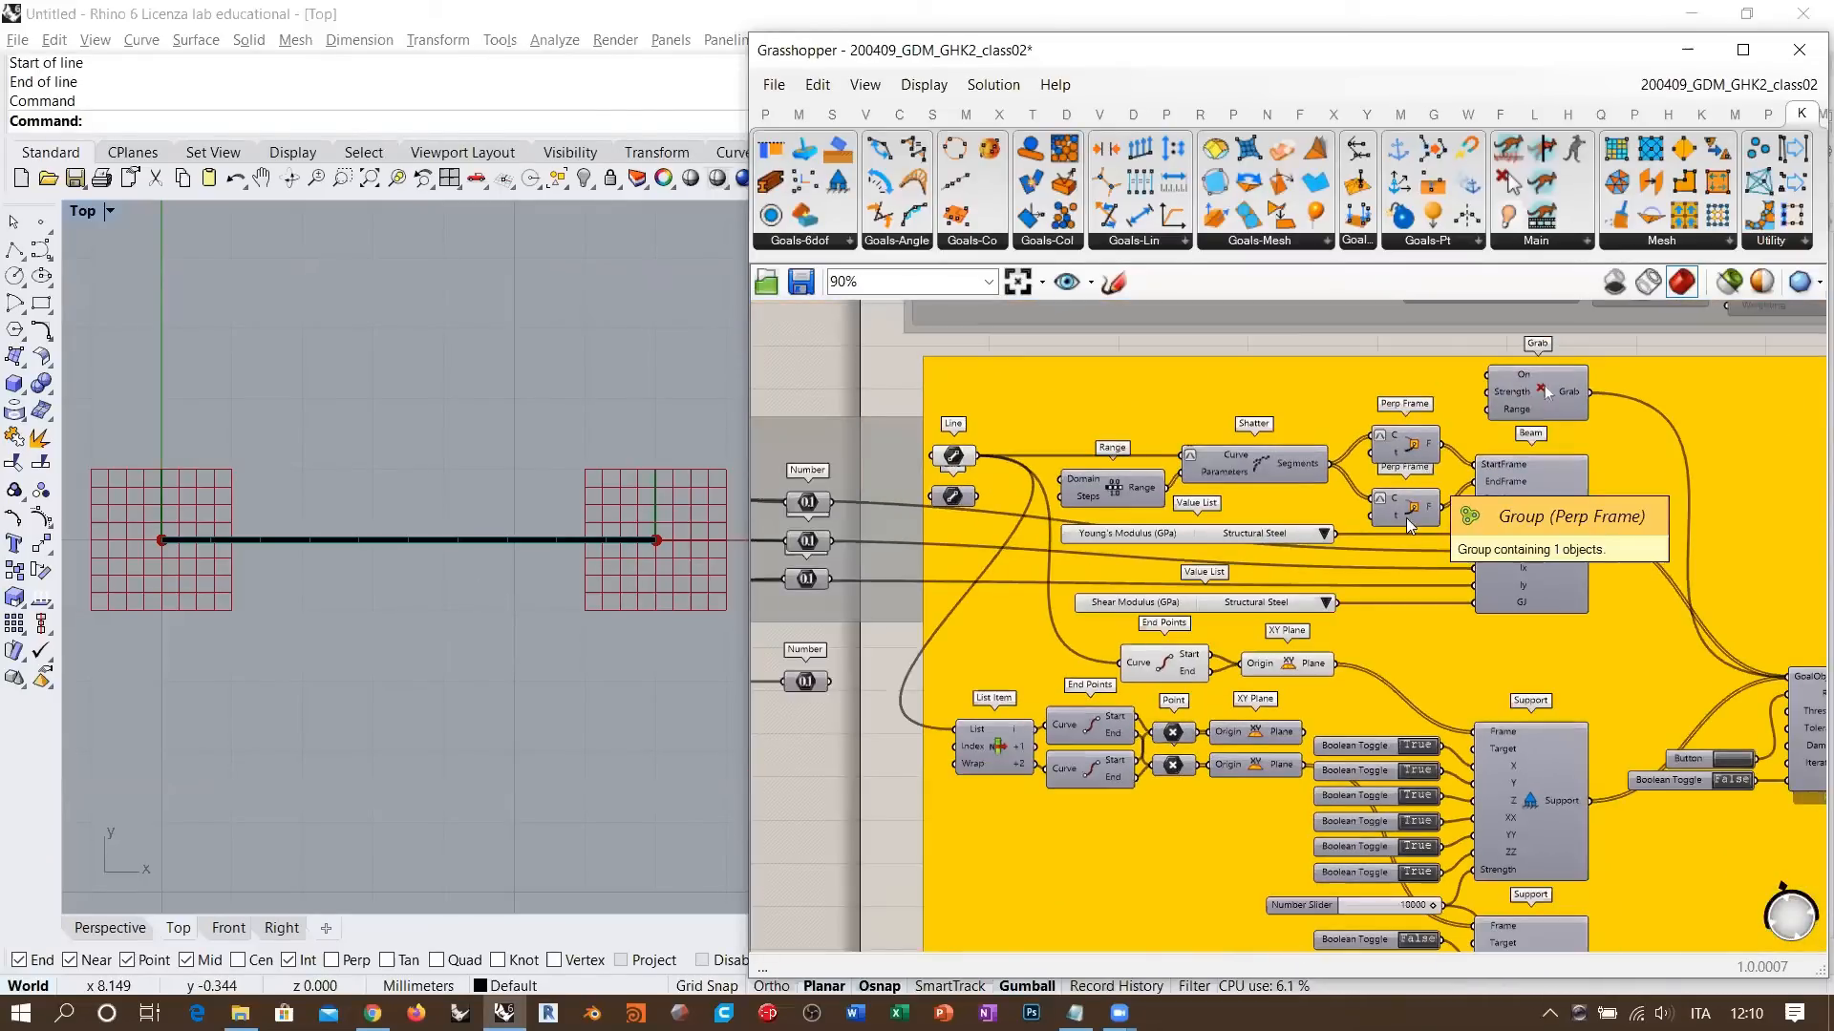
- Examine the beam definition from the Perp Frame and Beam components through to the BouncySolver and its inputs
right_click_drag(1292, 487, 1377, 472)
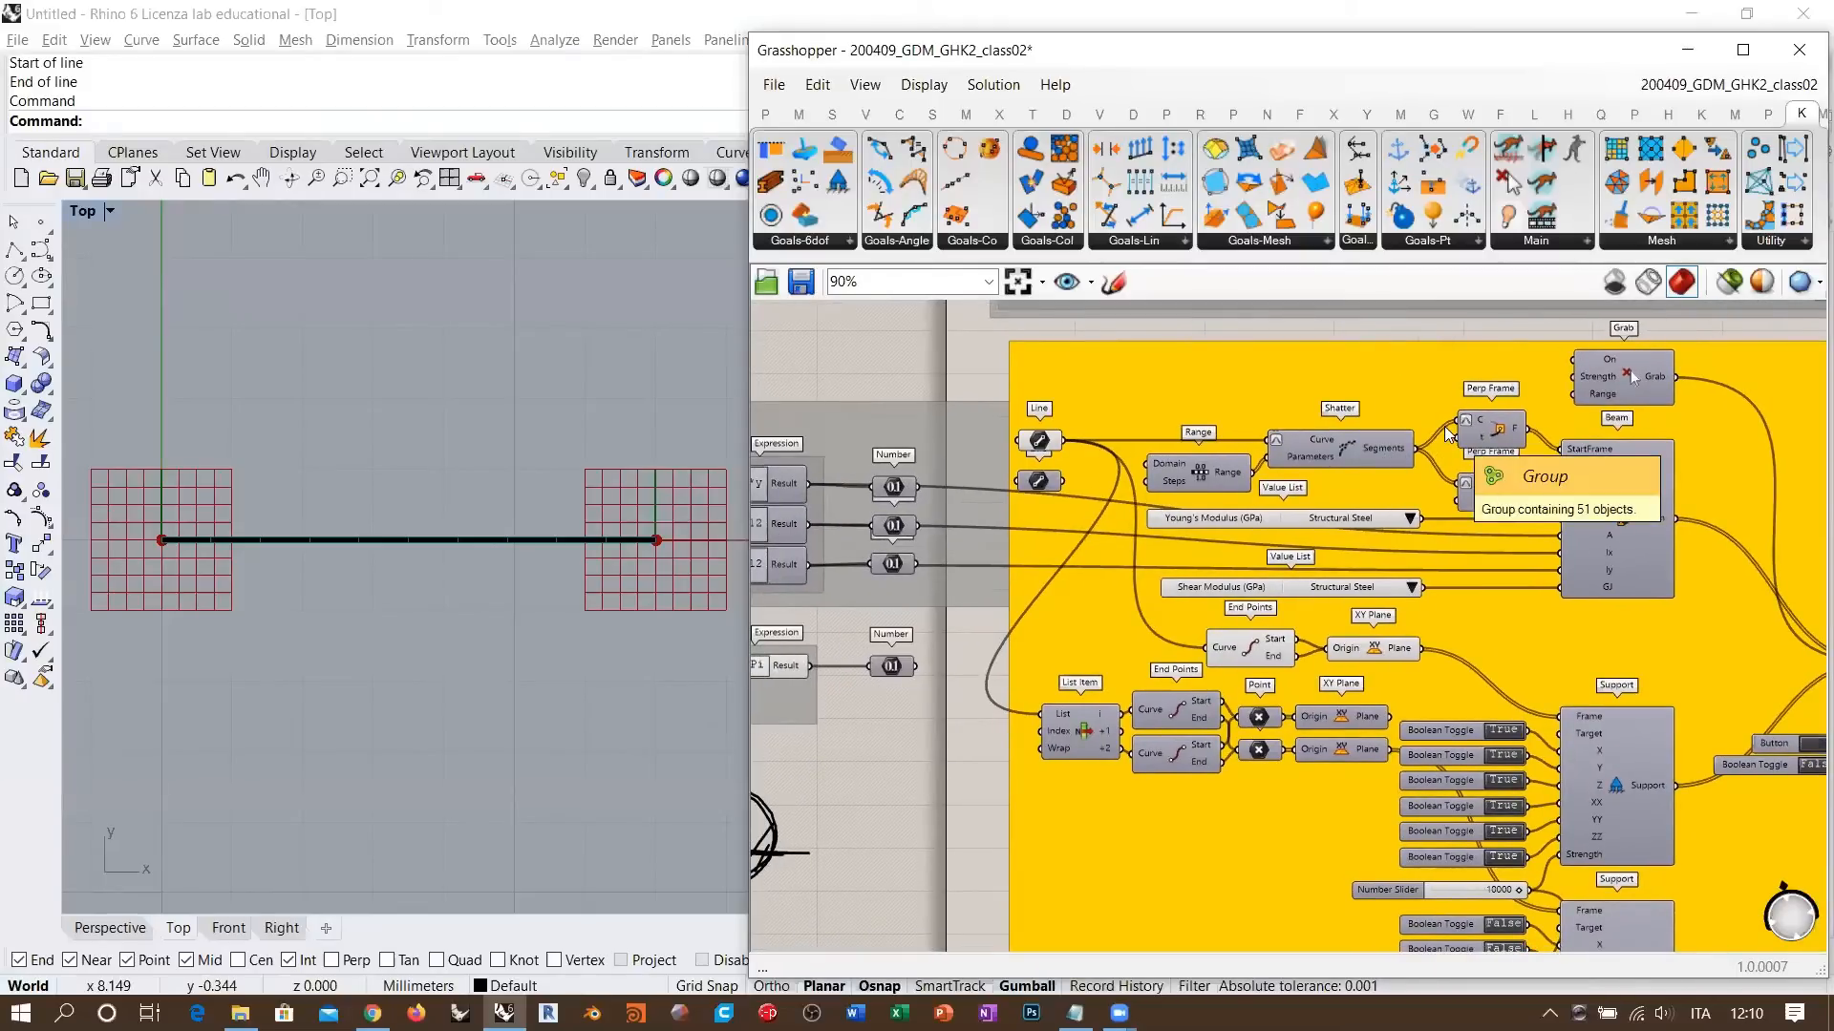
right_click_drag(1254, 475, 1117, 536)
scroll(1494, 431, "down", 5)
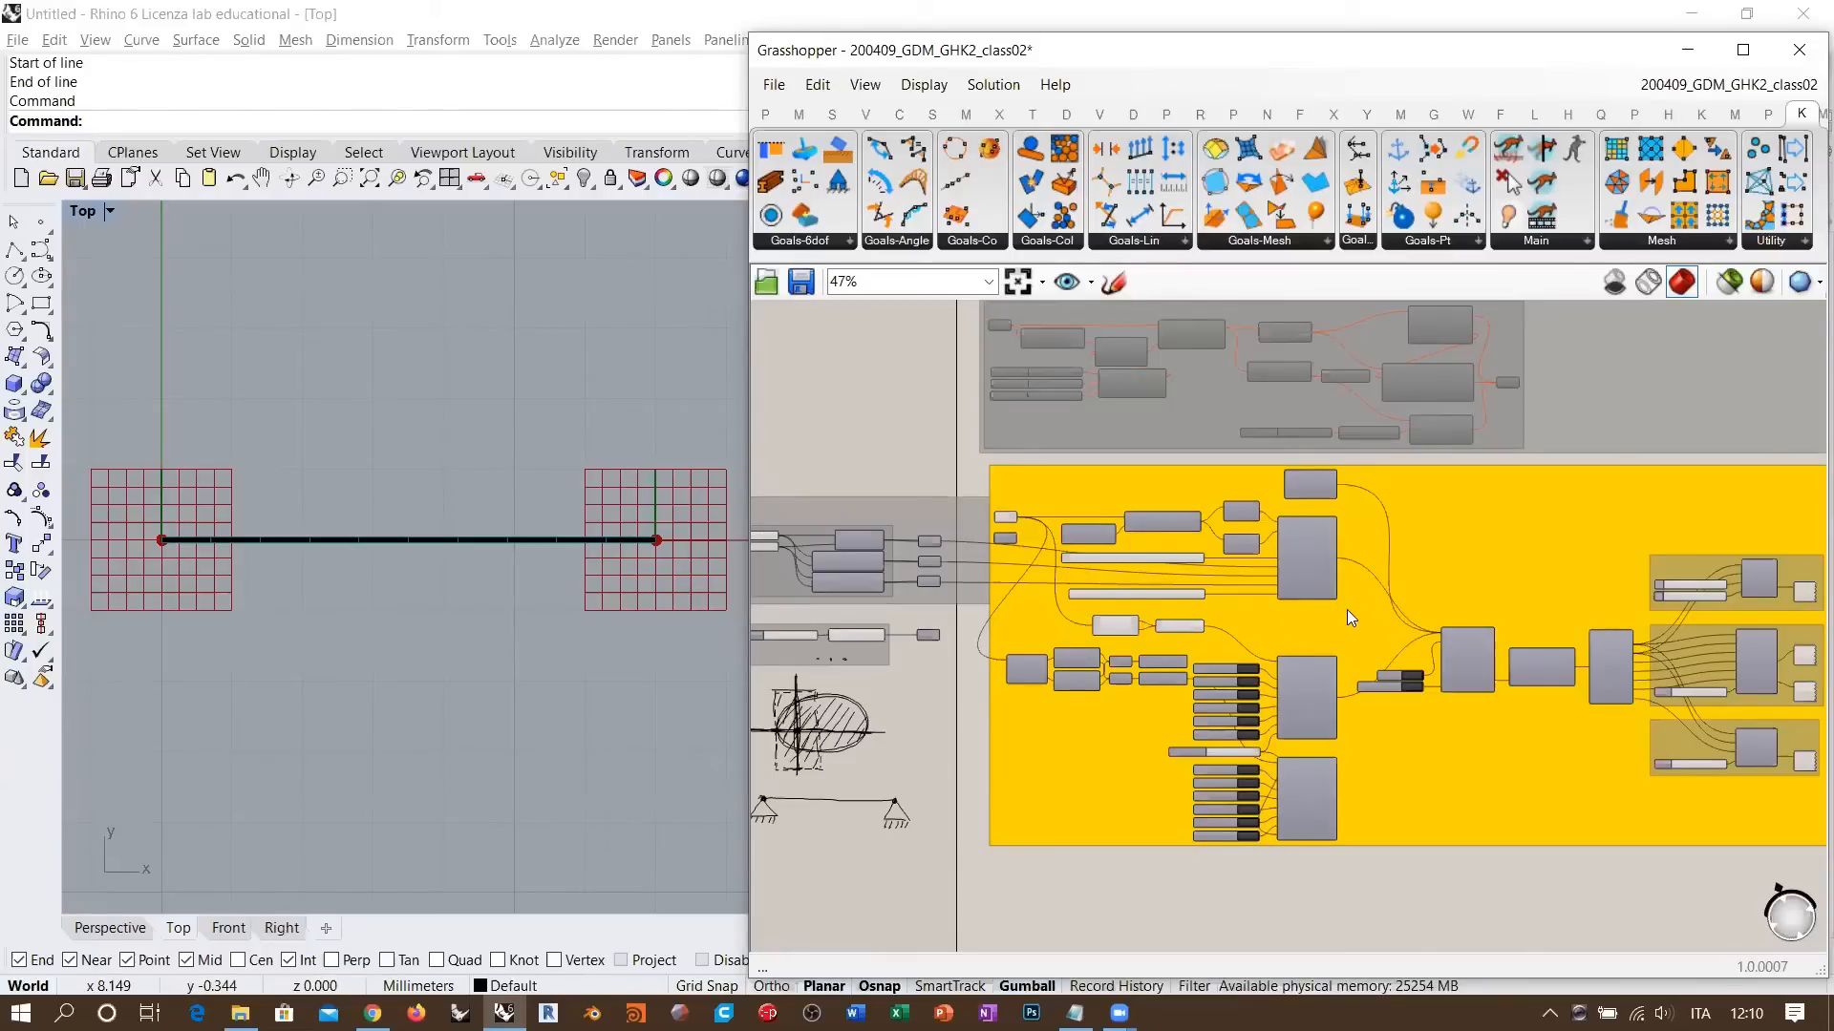
scroll(1184, 573, "up", 3)
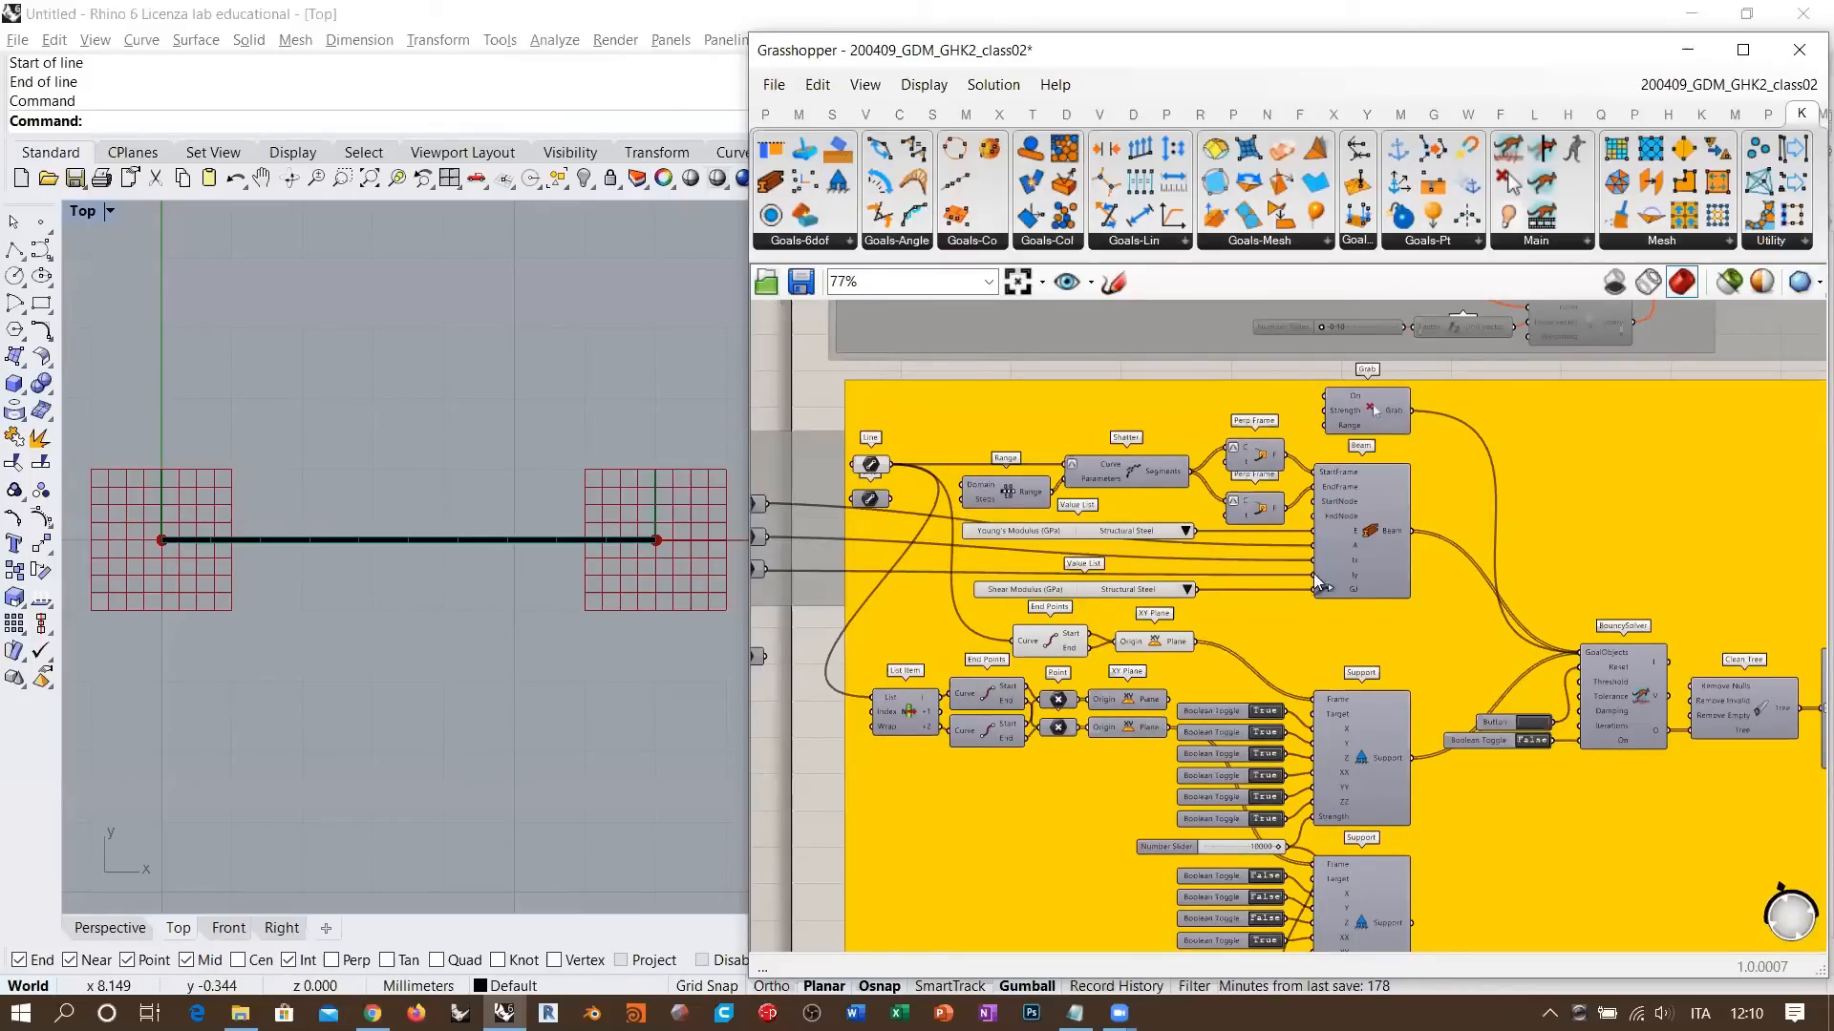
scroll(1458, 670, "up", 5)
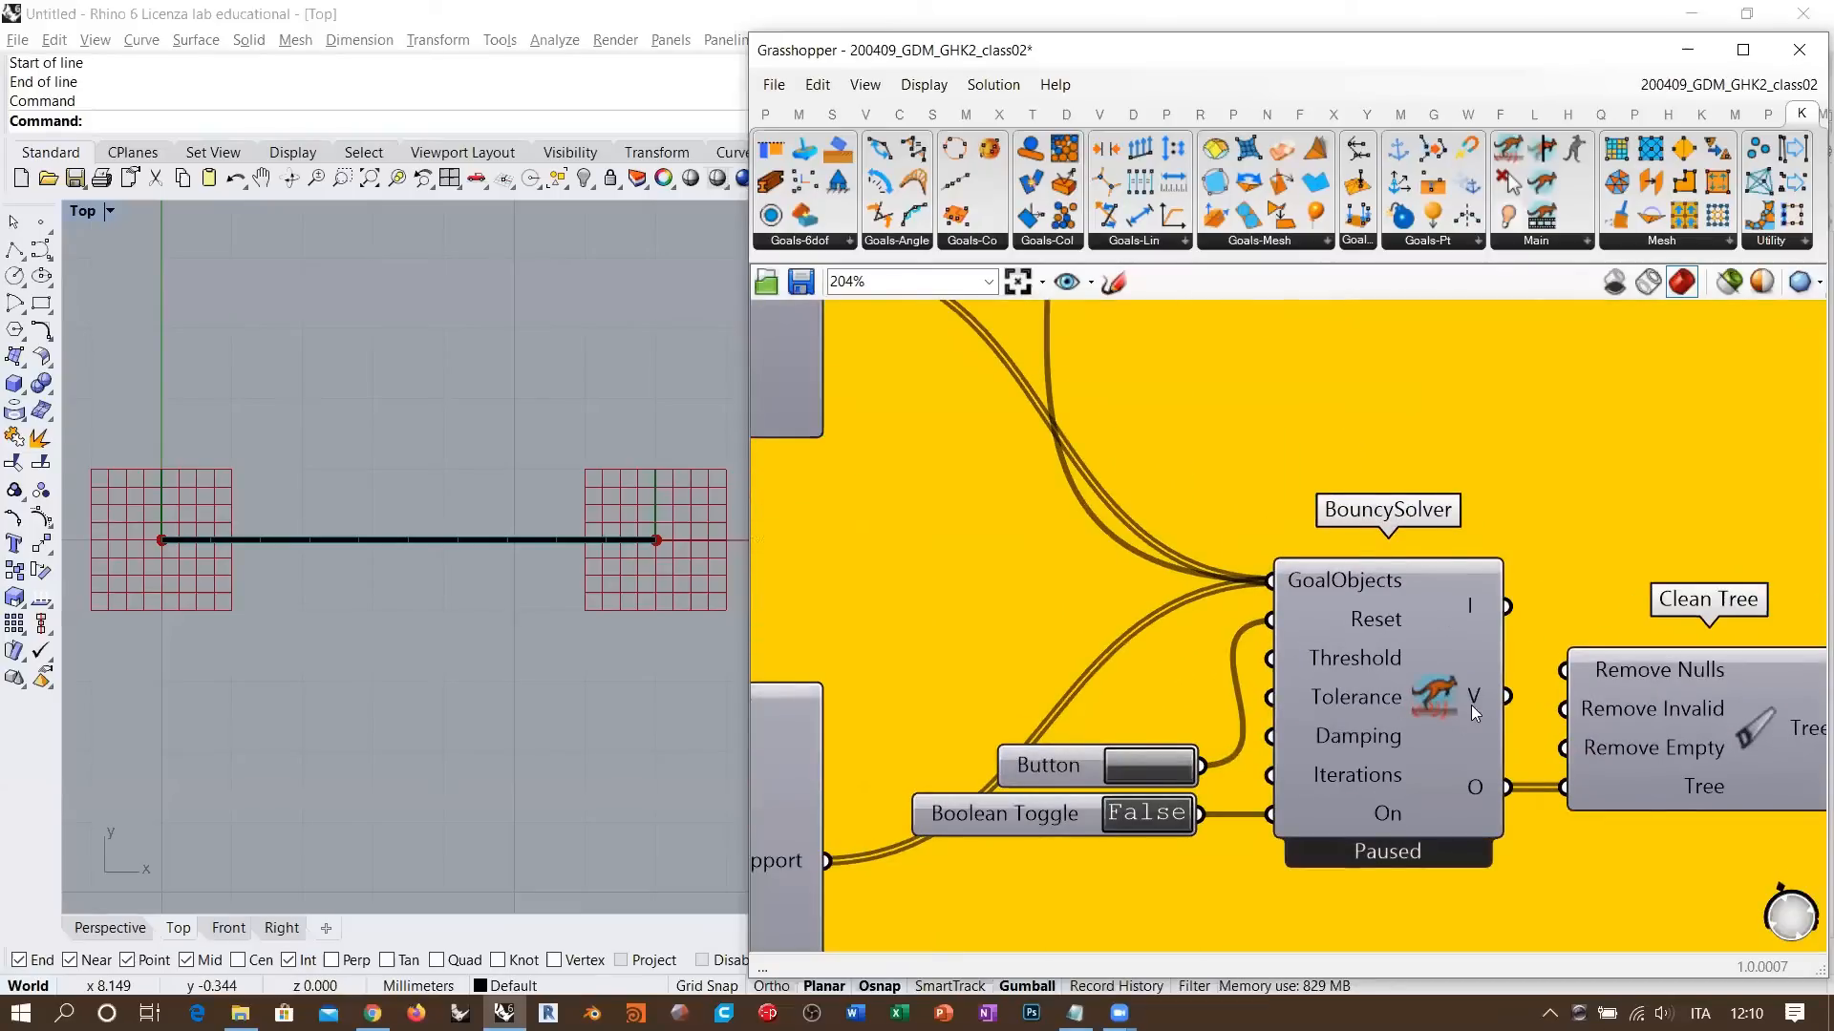
scroll(1475, 712, "down", 4)
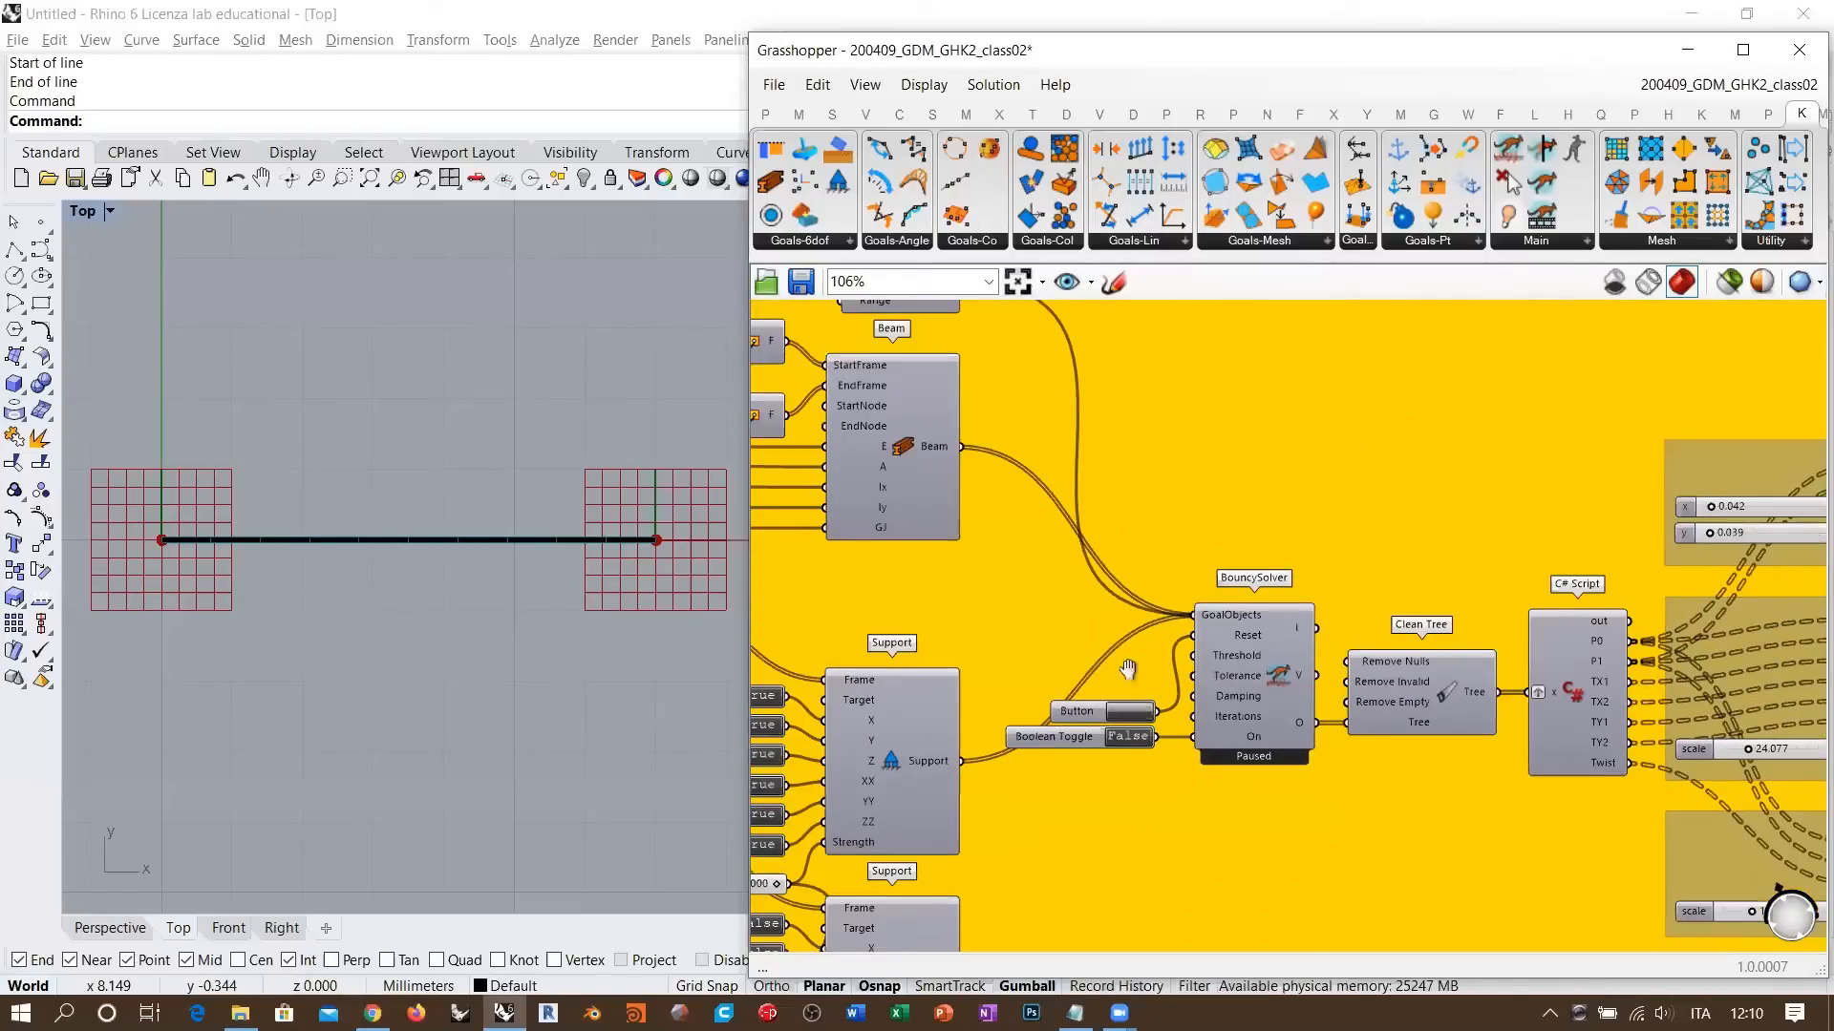
- Examine the Beam component with its upstream Shatter, Perp Frame and modulus inputs, and the Support branches feeding the solver
right_click_drag(1128, 669, 1315, 727)
mouse_move(1096, 508)
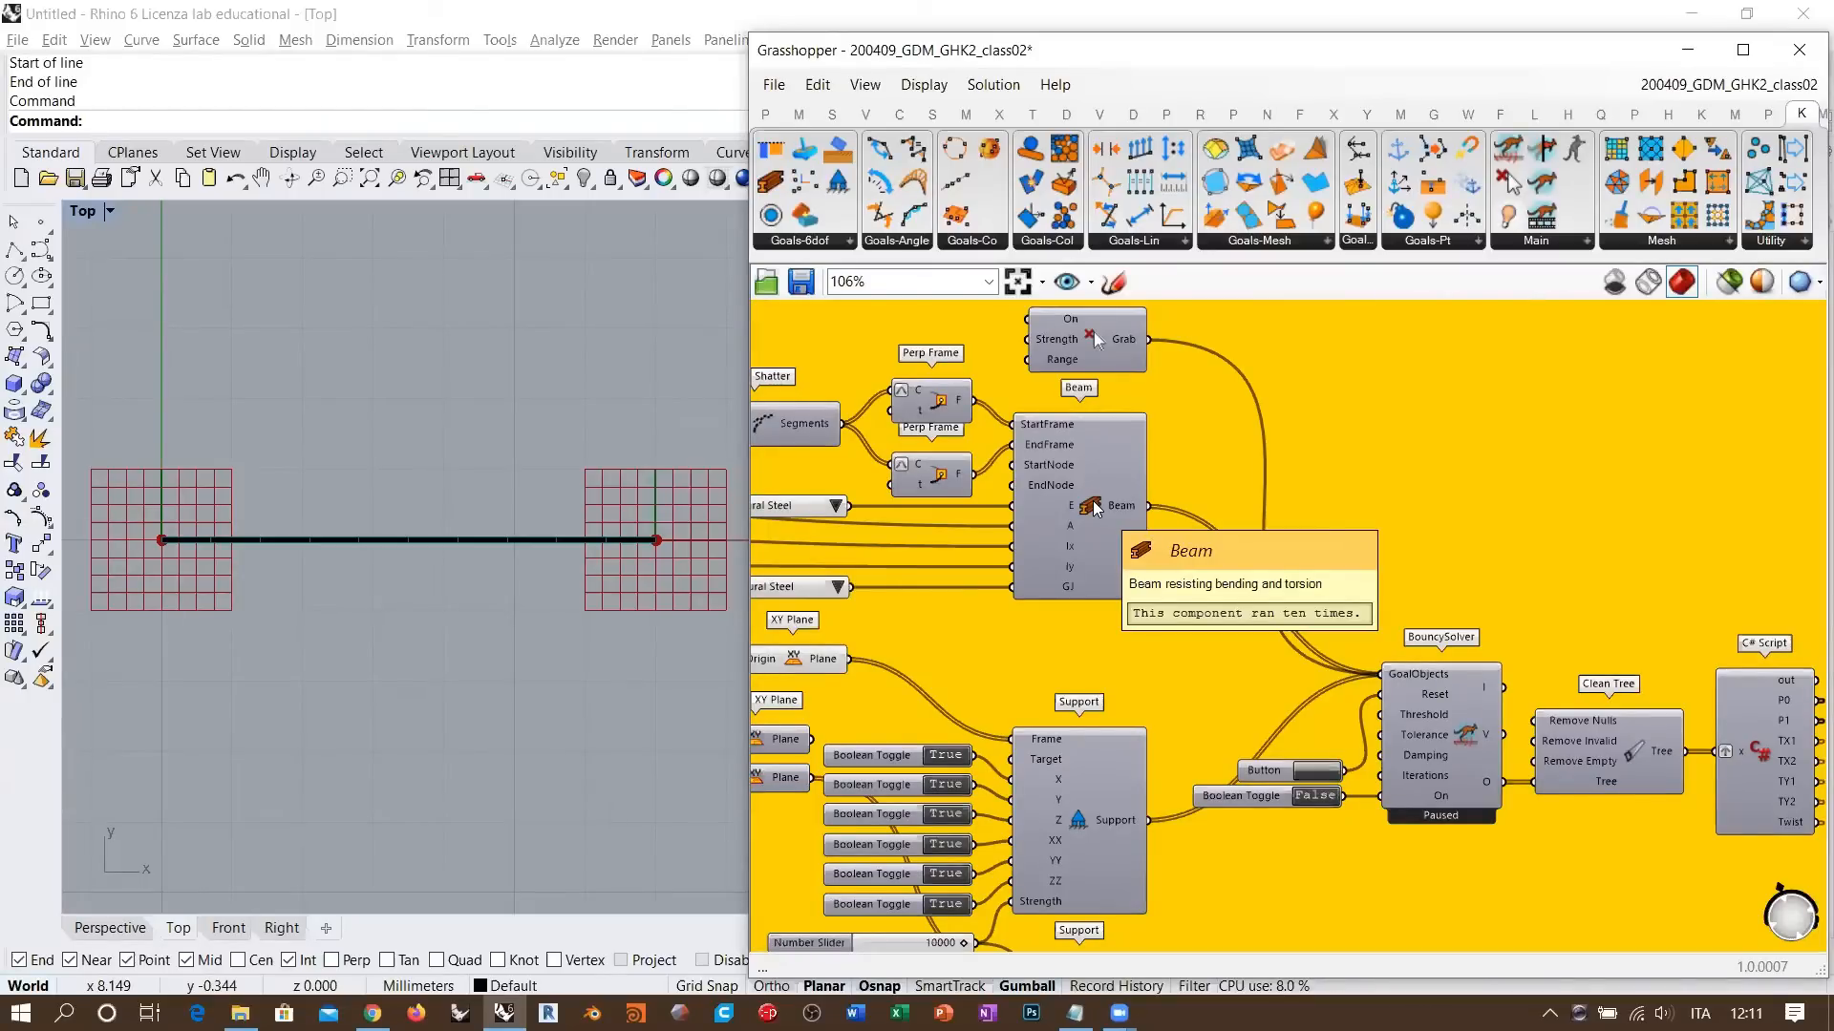
right_click_drag(1216, 523, 1472, 576)
scroll(1472, 576, "down", 2)
right_click_drag(1295, 538, 1299, 525)
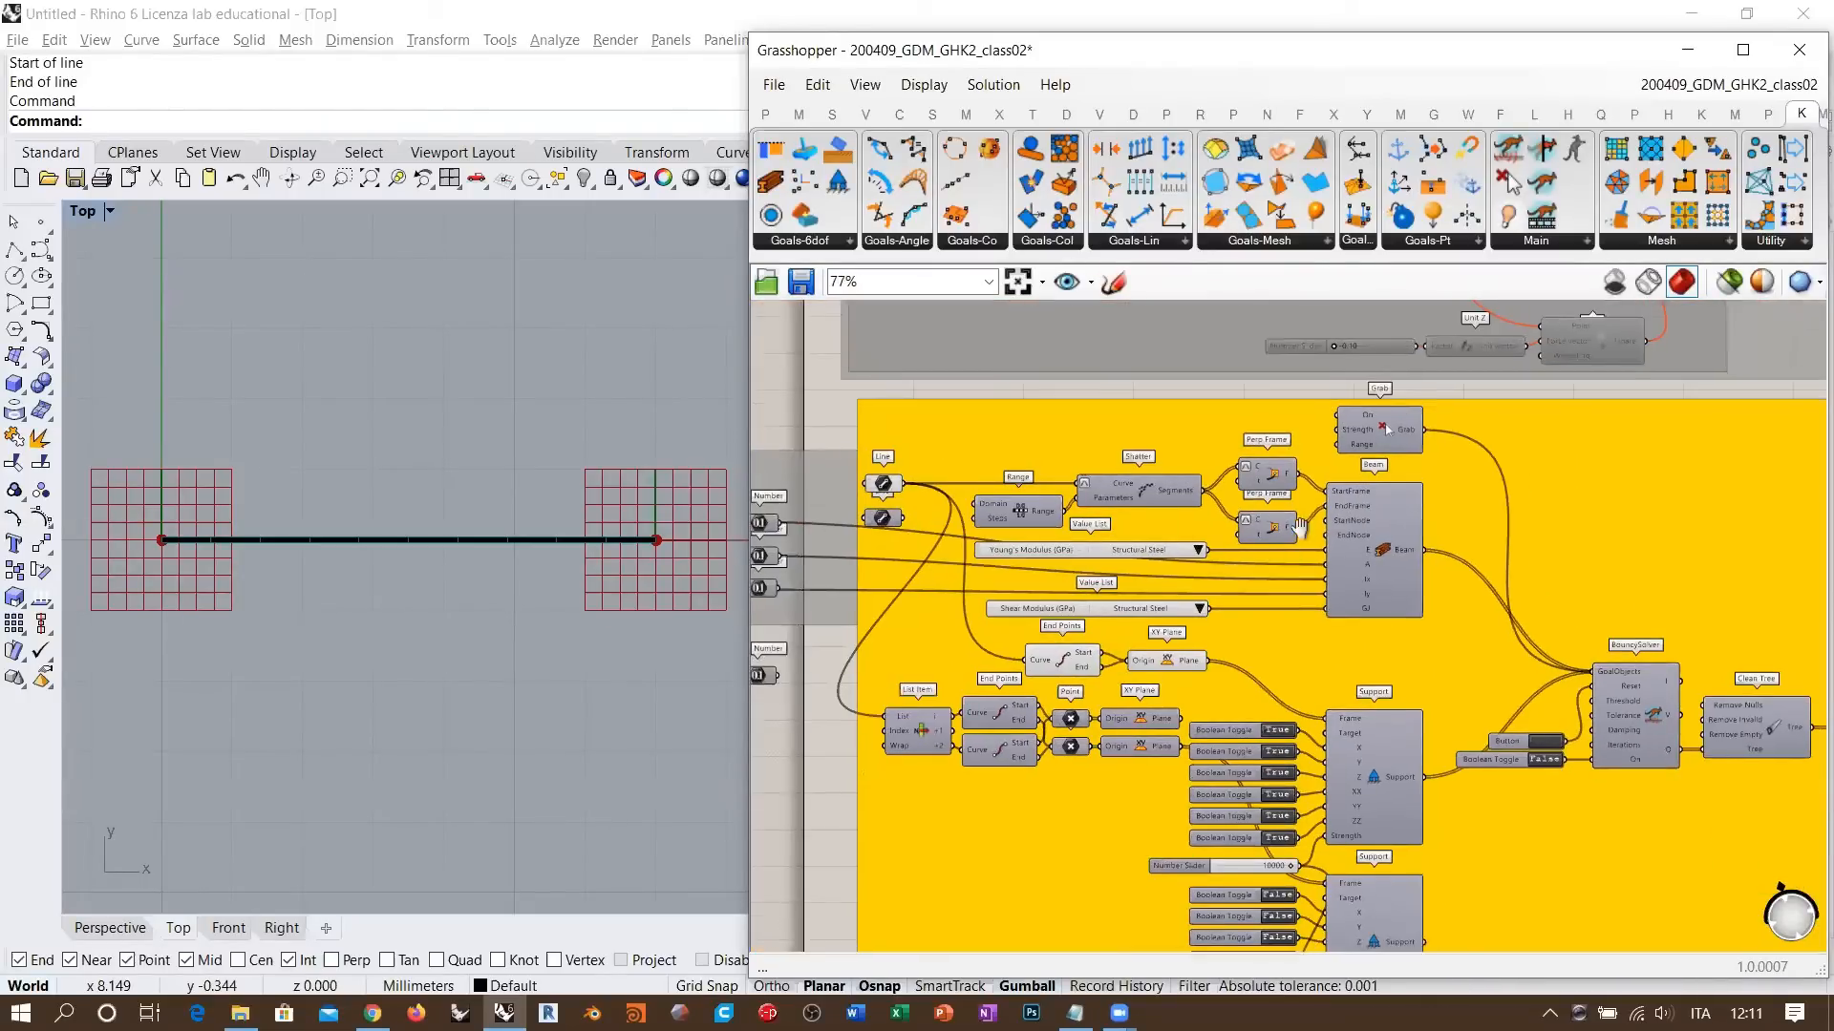
scroll(1304, 530, "up", 1)
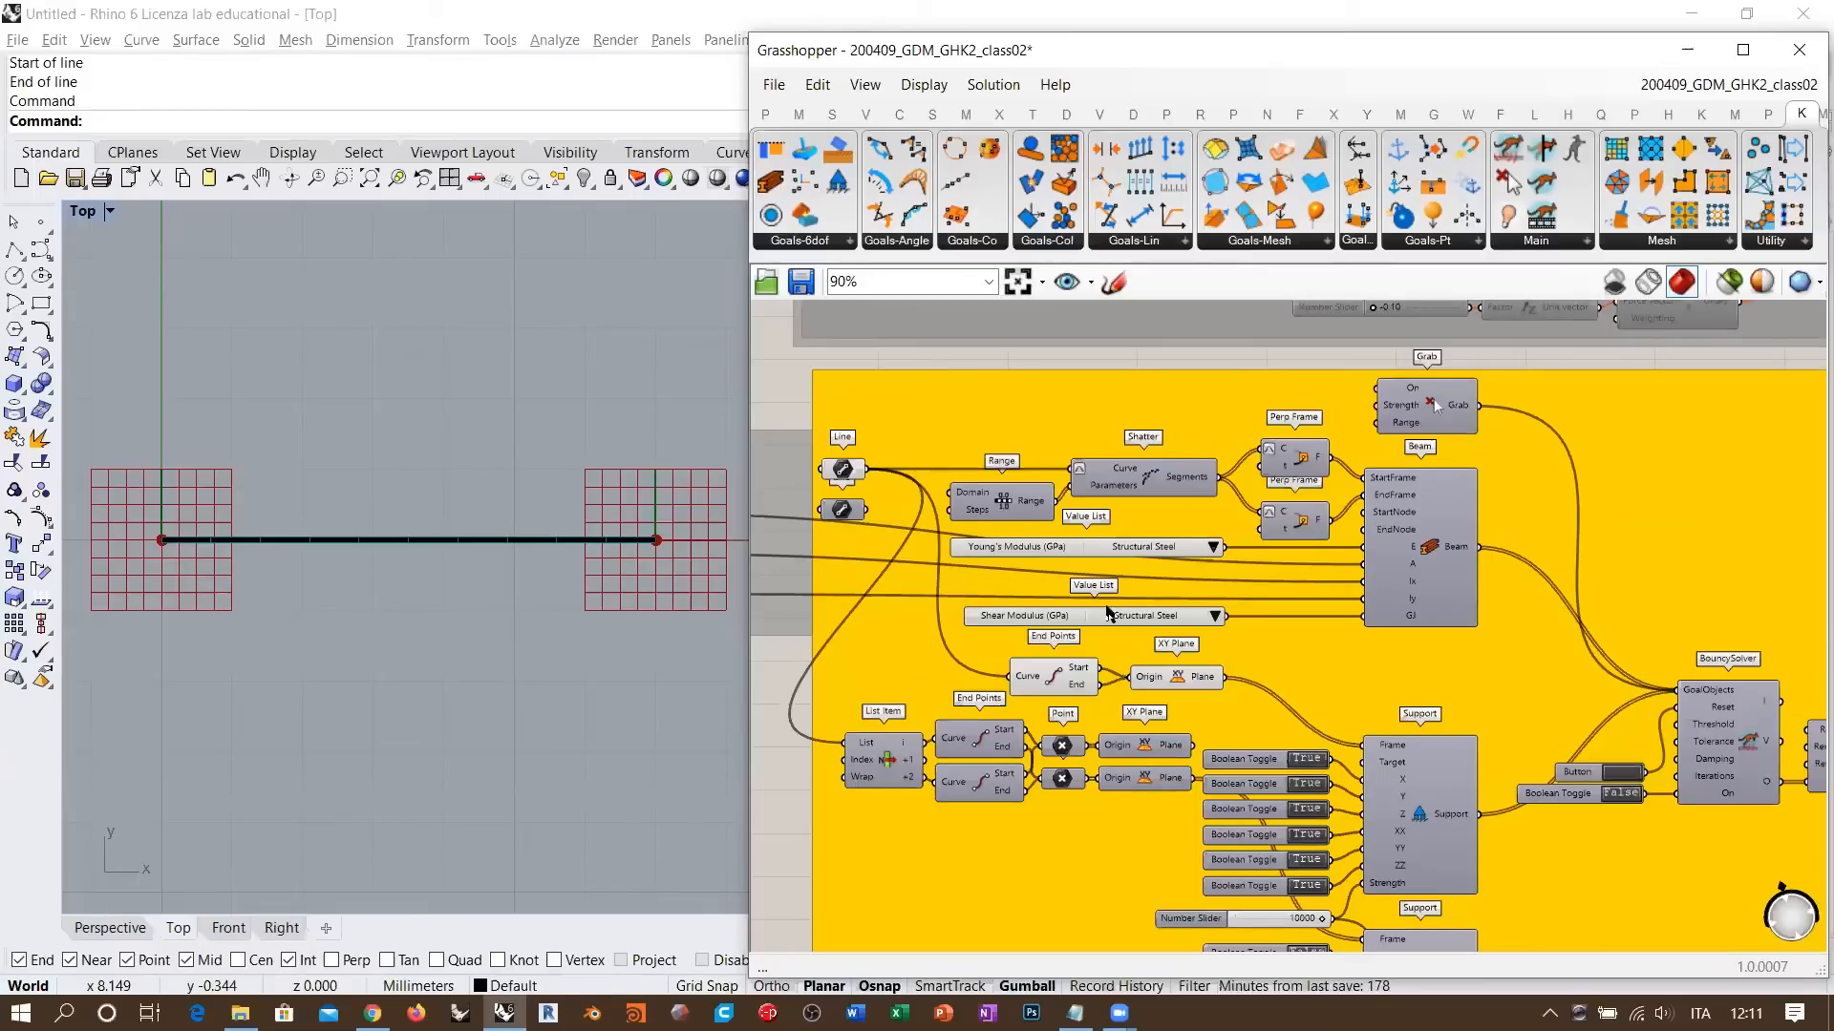
right_click_drag(1485, 539, 1426, 532)
scroll(1425, 530, "down", 3)
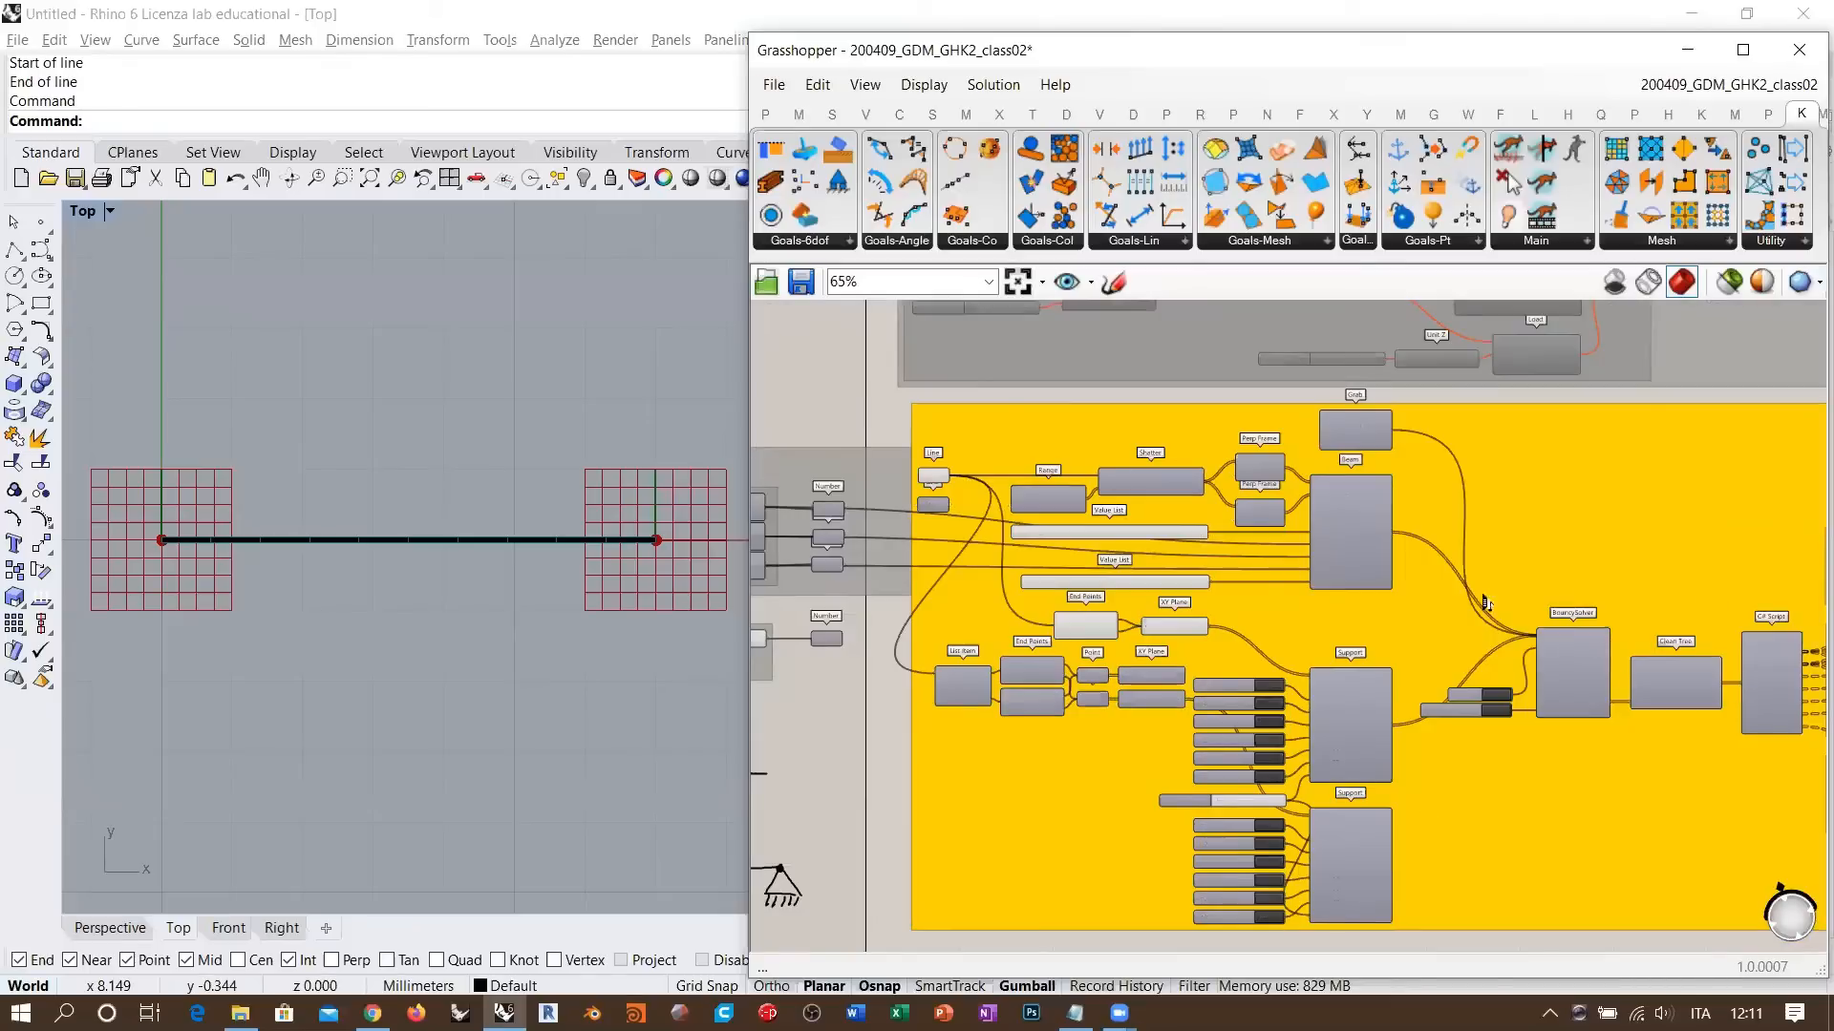
scroll(1485, 602, "up", 1)
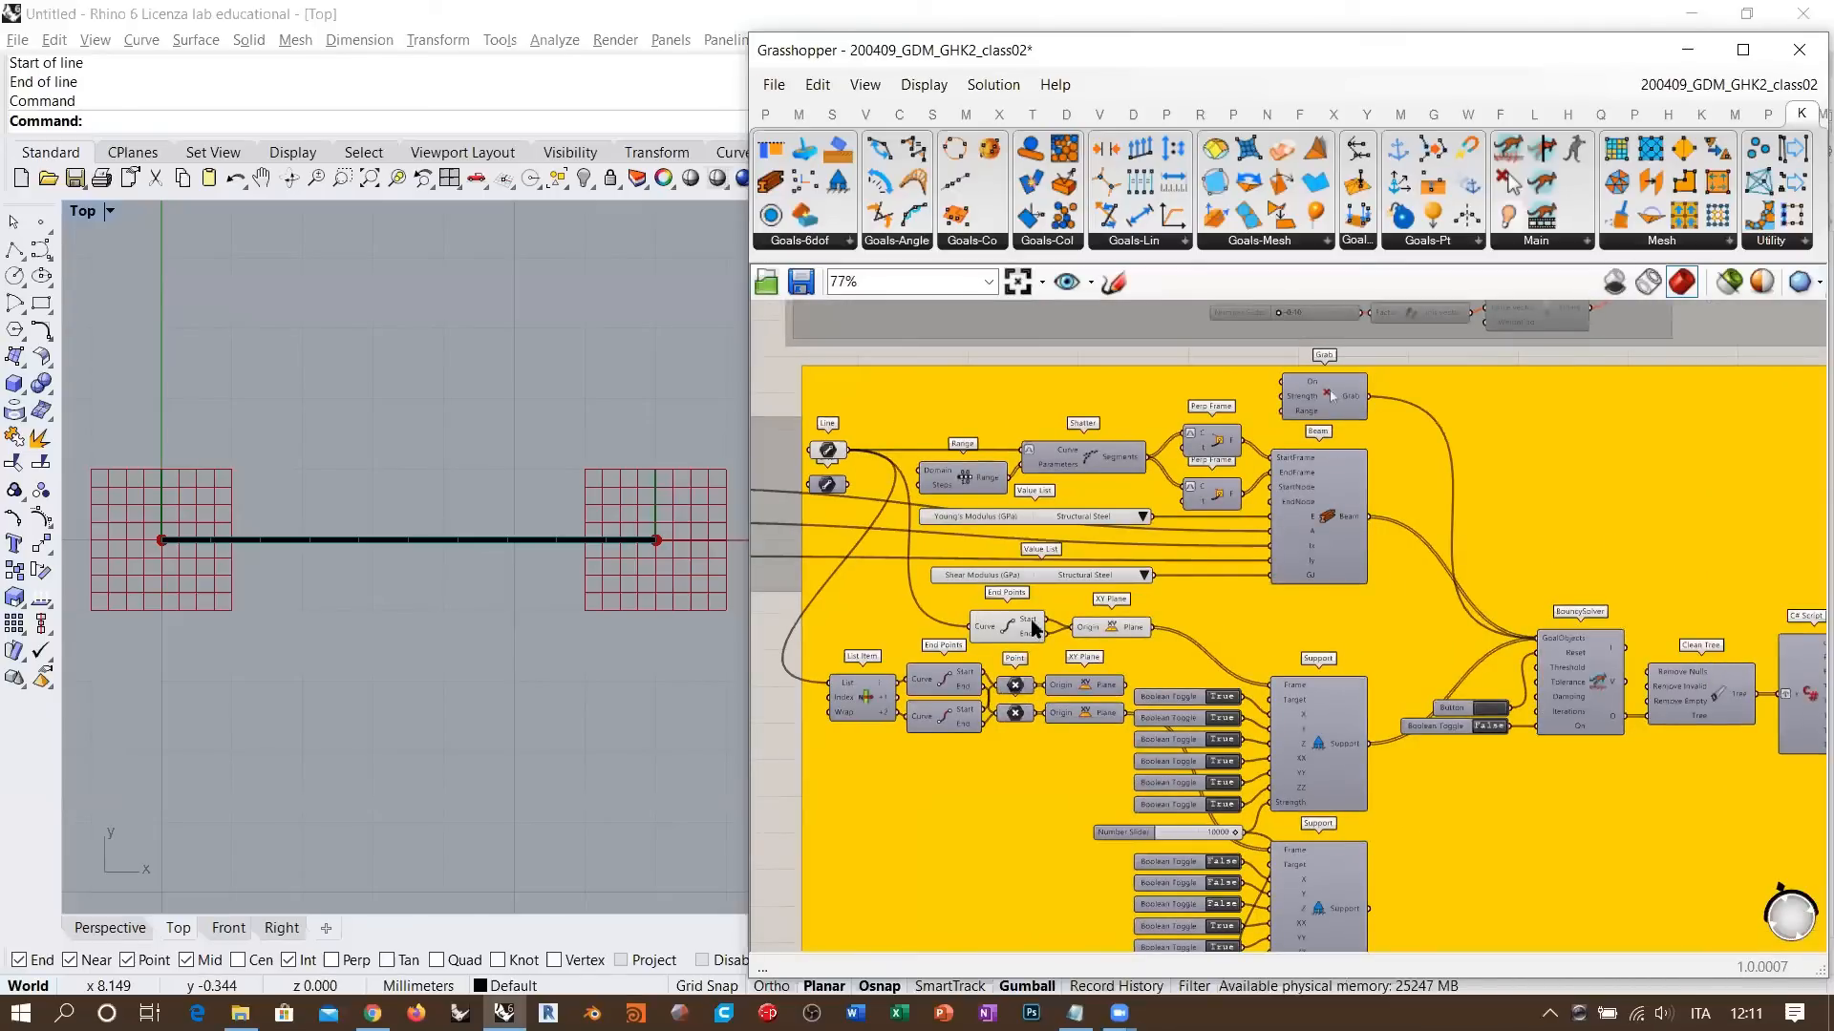
- Switch to the Perspective view and frame the whole beam between its two supports
left_click(132, 928)
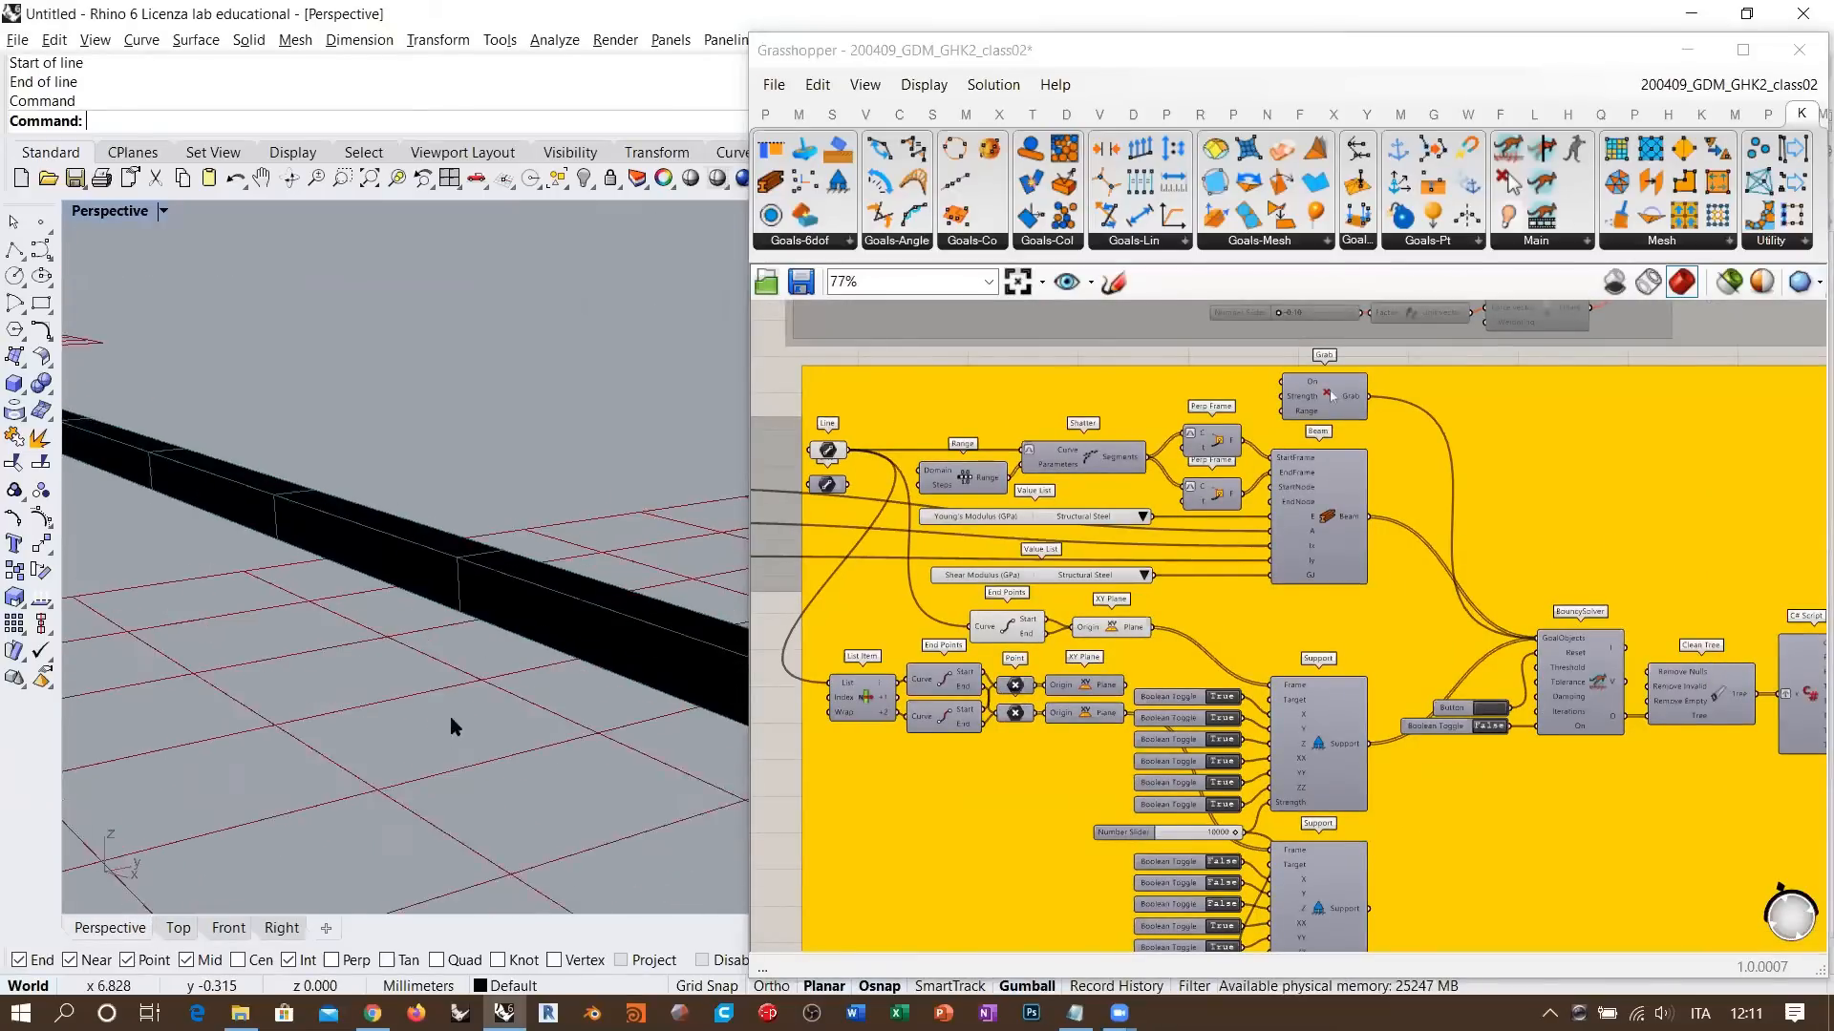
scroll(451, 721, "down", 6)
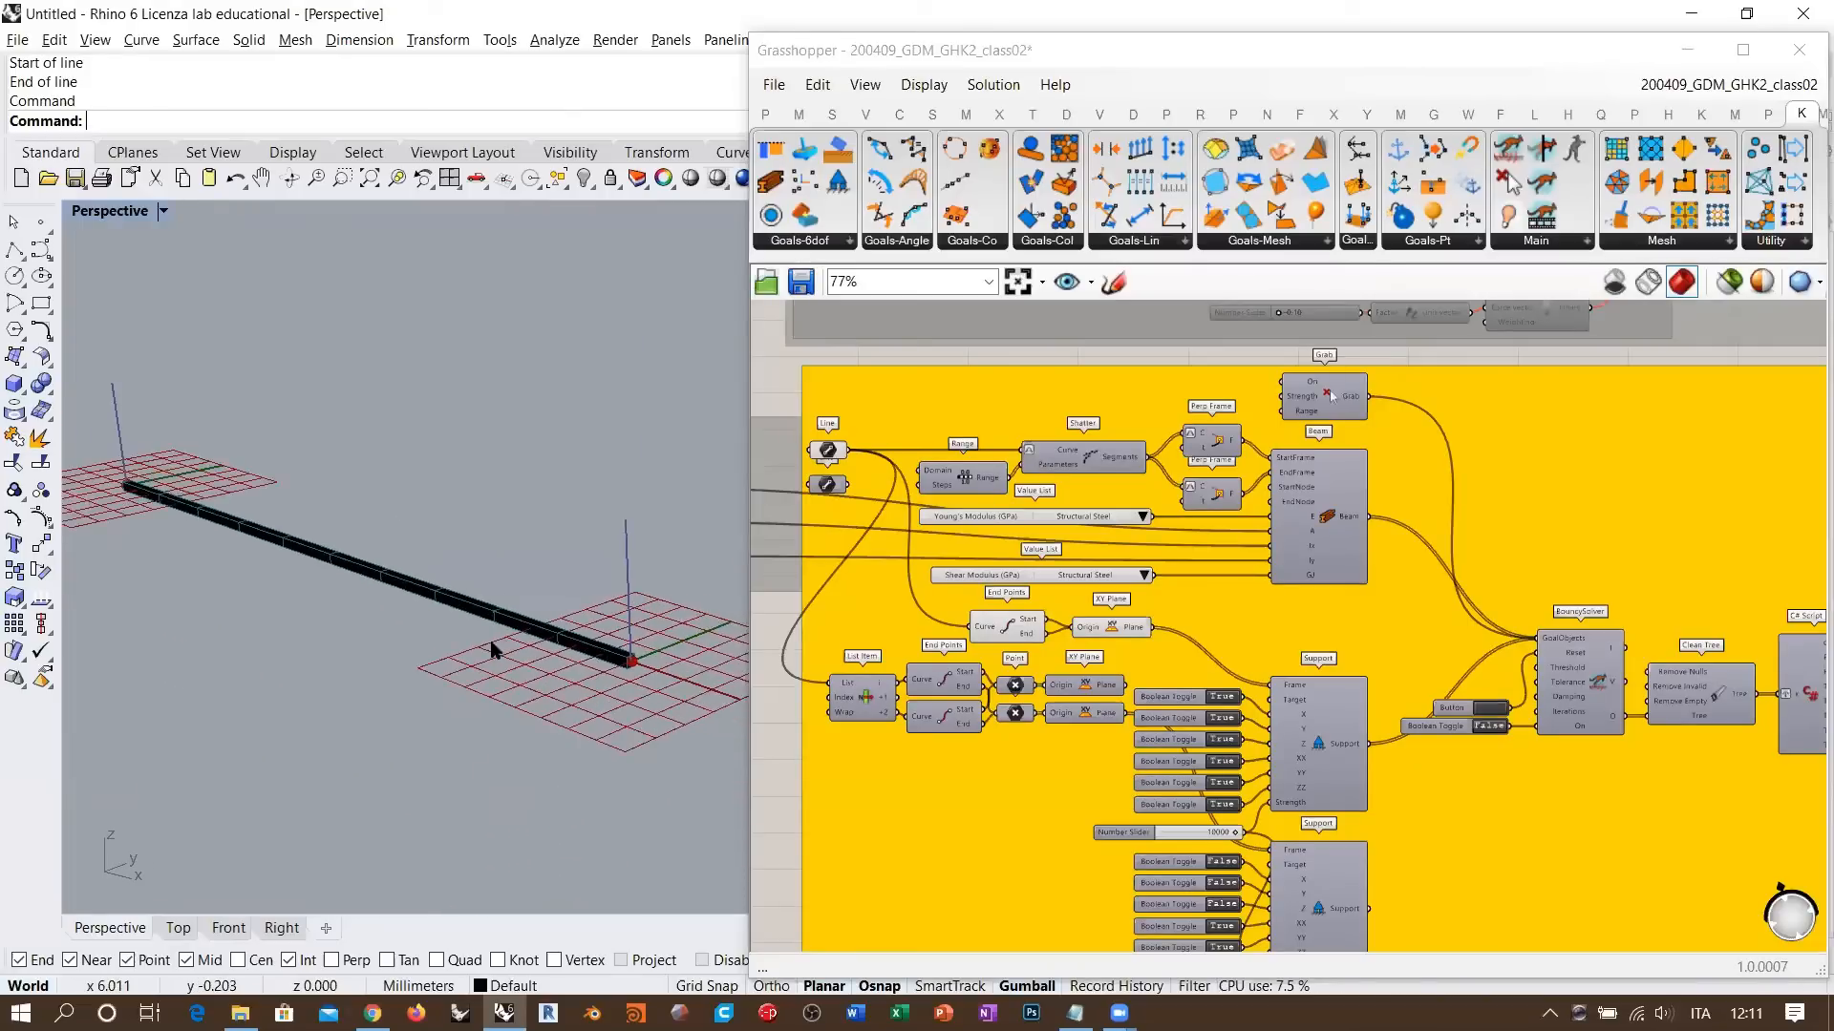
right_click_drag(492, 650, 386, 604)
- Inspect the Young's Modulus and Shear Modulus value lists and the Beam inputs E, A, Ix, Iy and GJ
right_click_drag(1069, 561, 1083, 611)
scroll(1092, 582, "up", 6)
right_click_drag(906, 547, 1010, 542)
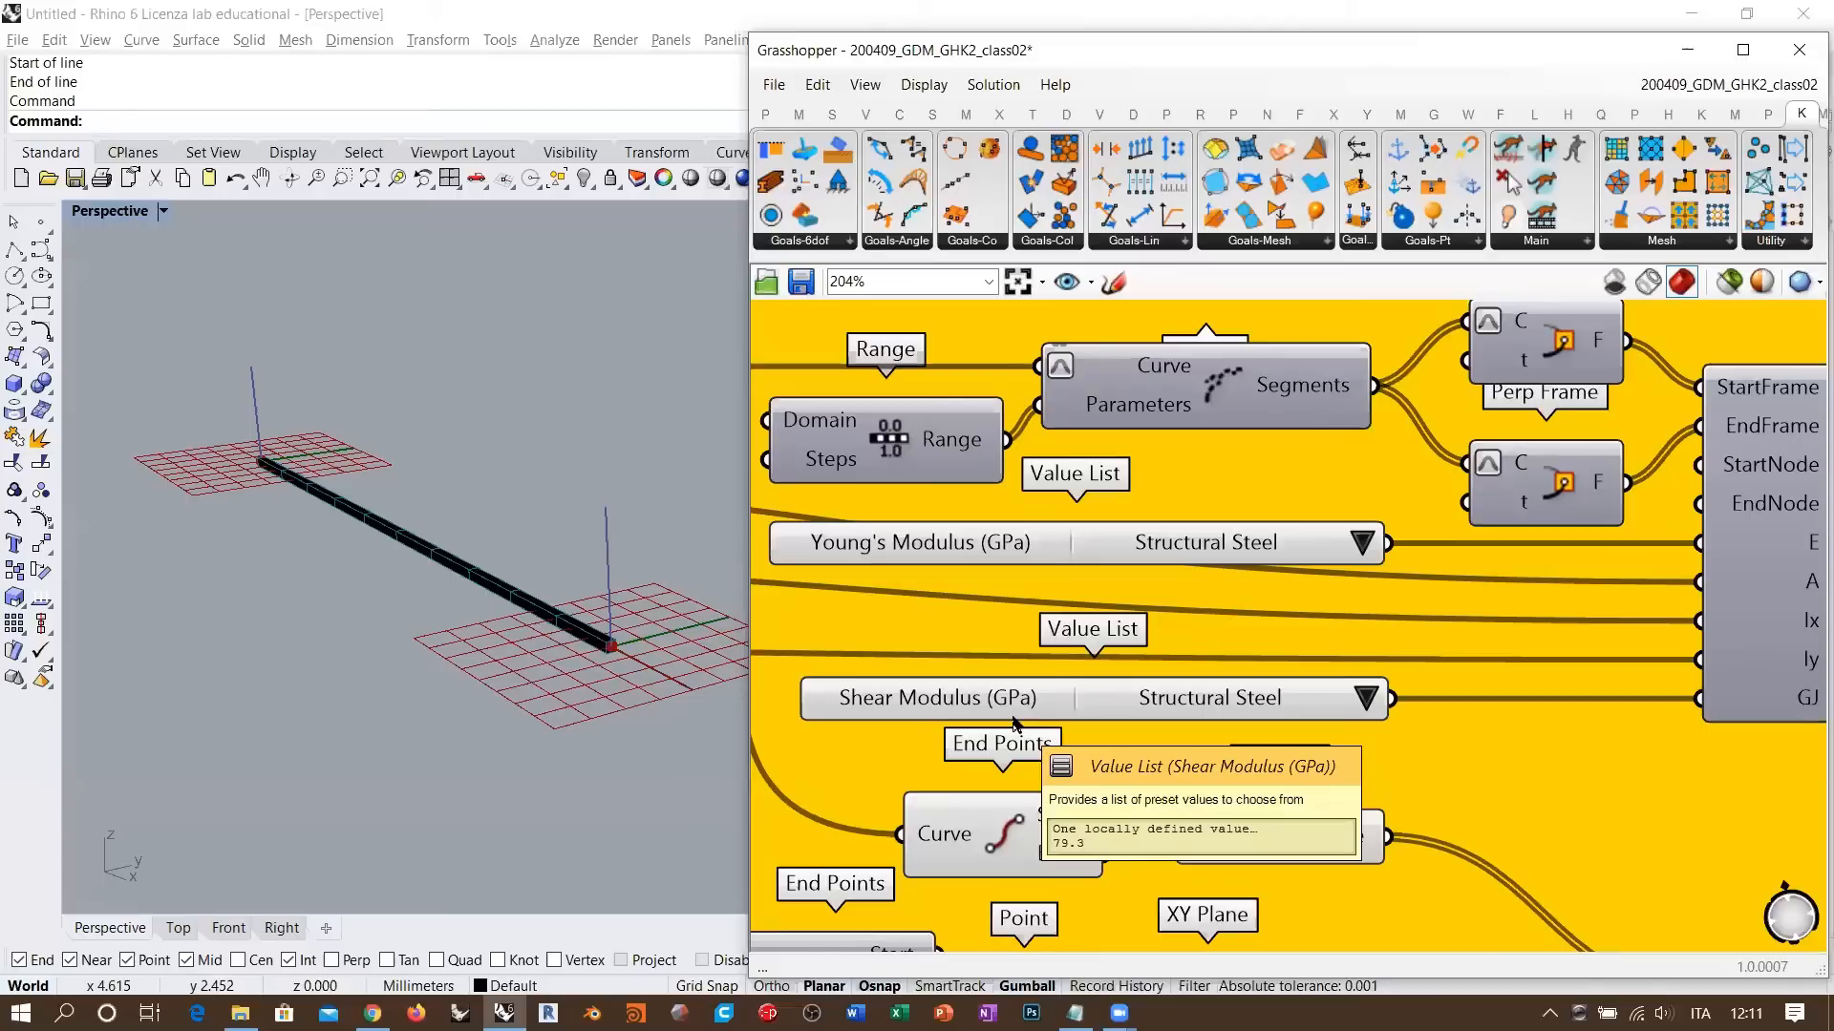
right_click_drag(1629, 577, 1476, 600)
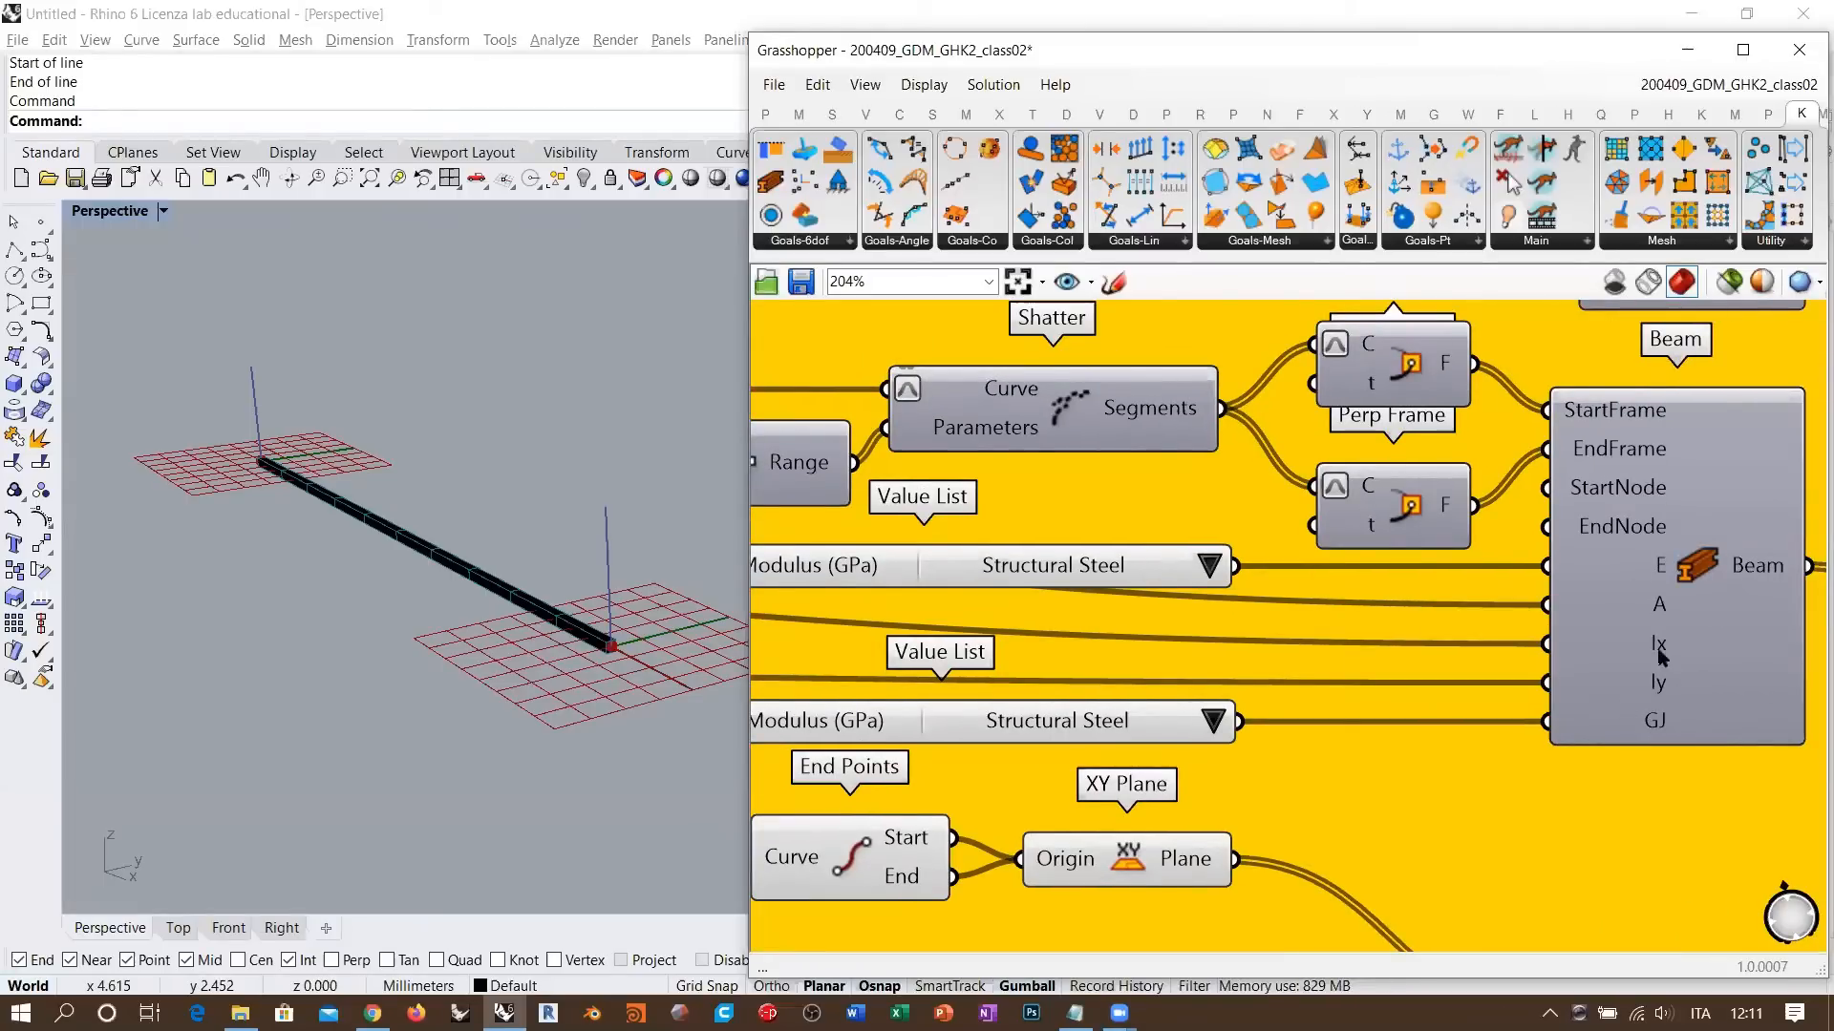
right_click_drag(1596, 655, 1501, 642)
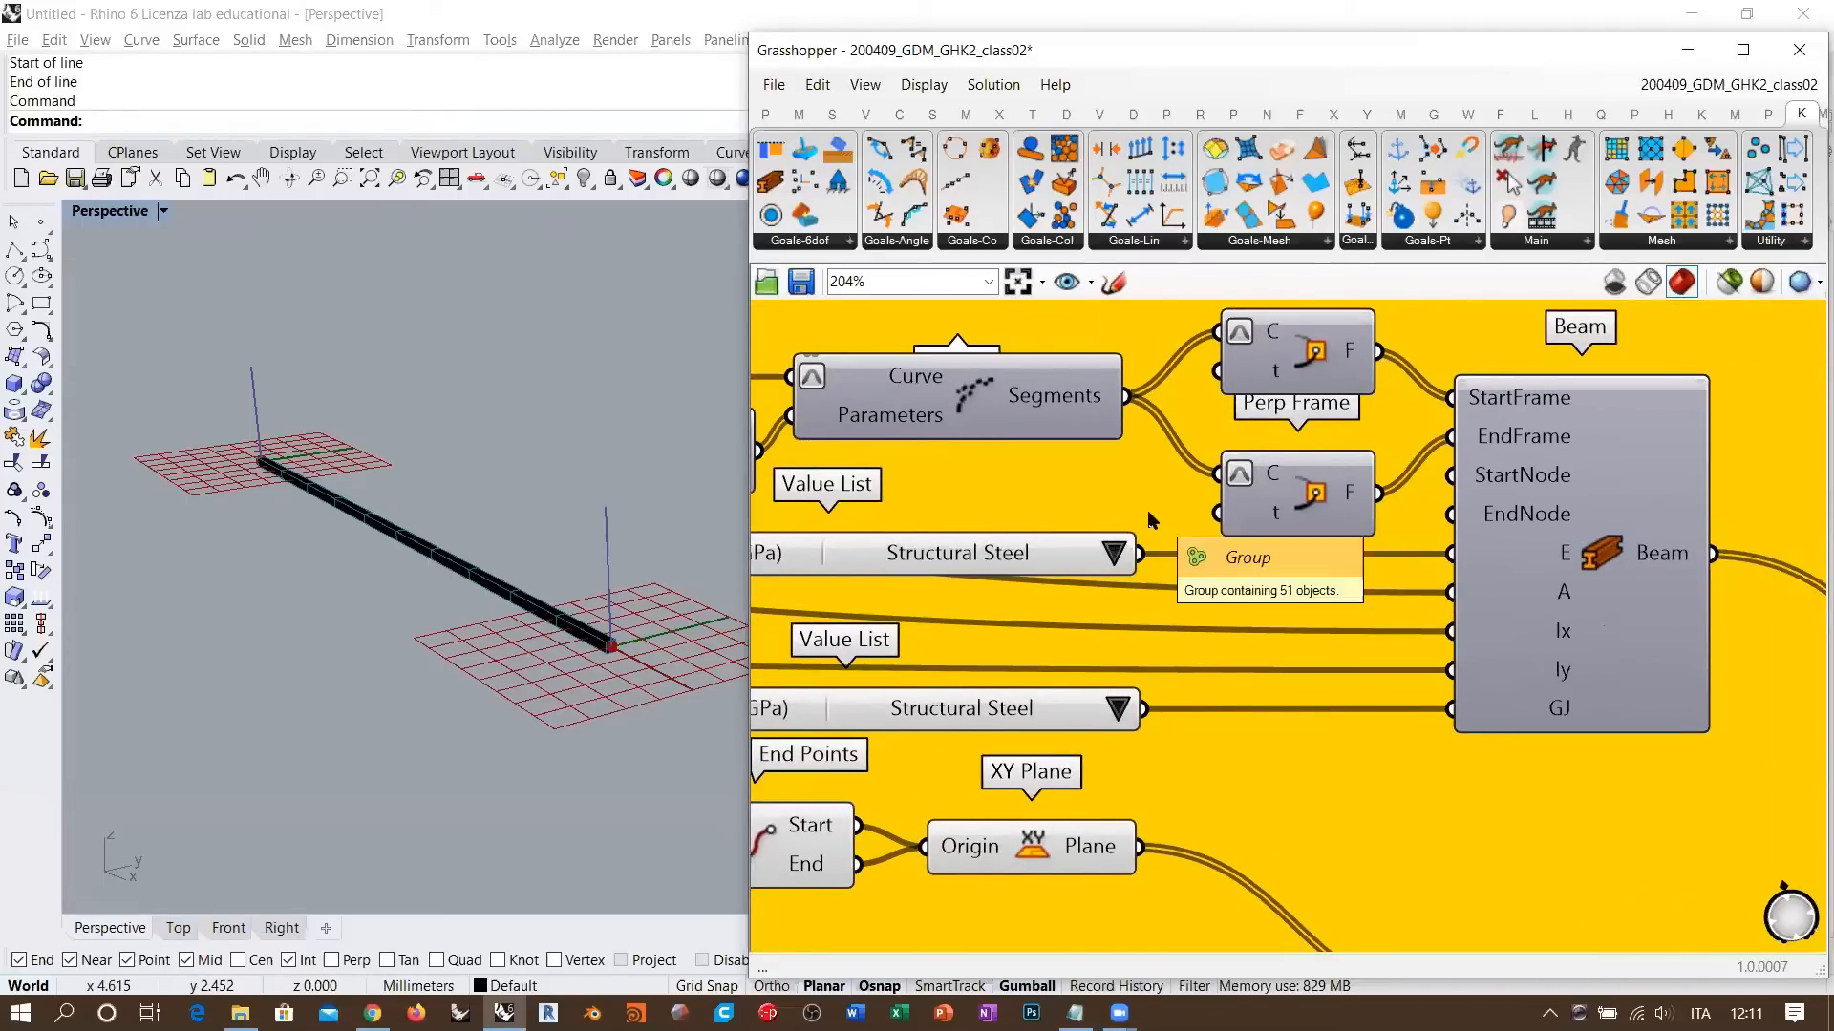
right_click_drag(1358, 587, 1247, 567)
- Start the BouncySolver simulation by setting the Boolean Toggle on its On input to True
scroll(1098, 500, "down", 4)
scroll(1626, 827, "up", 6)
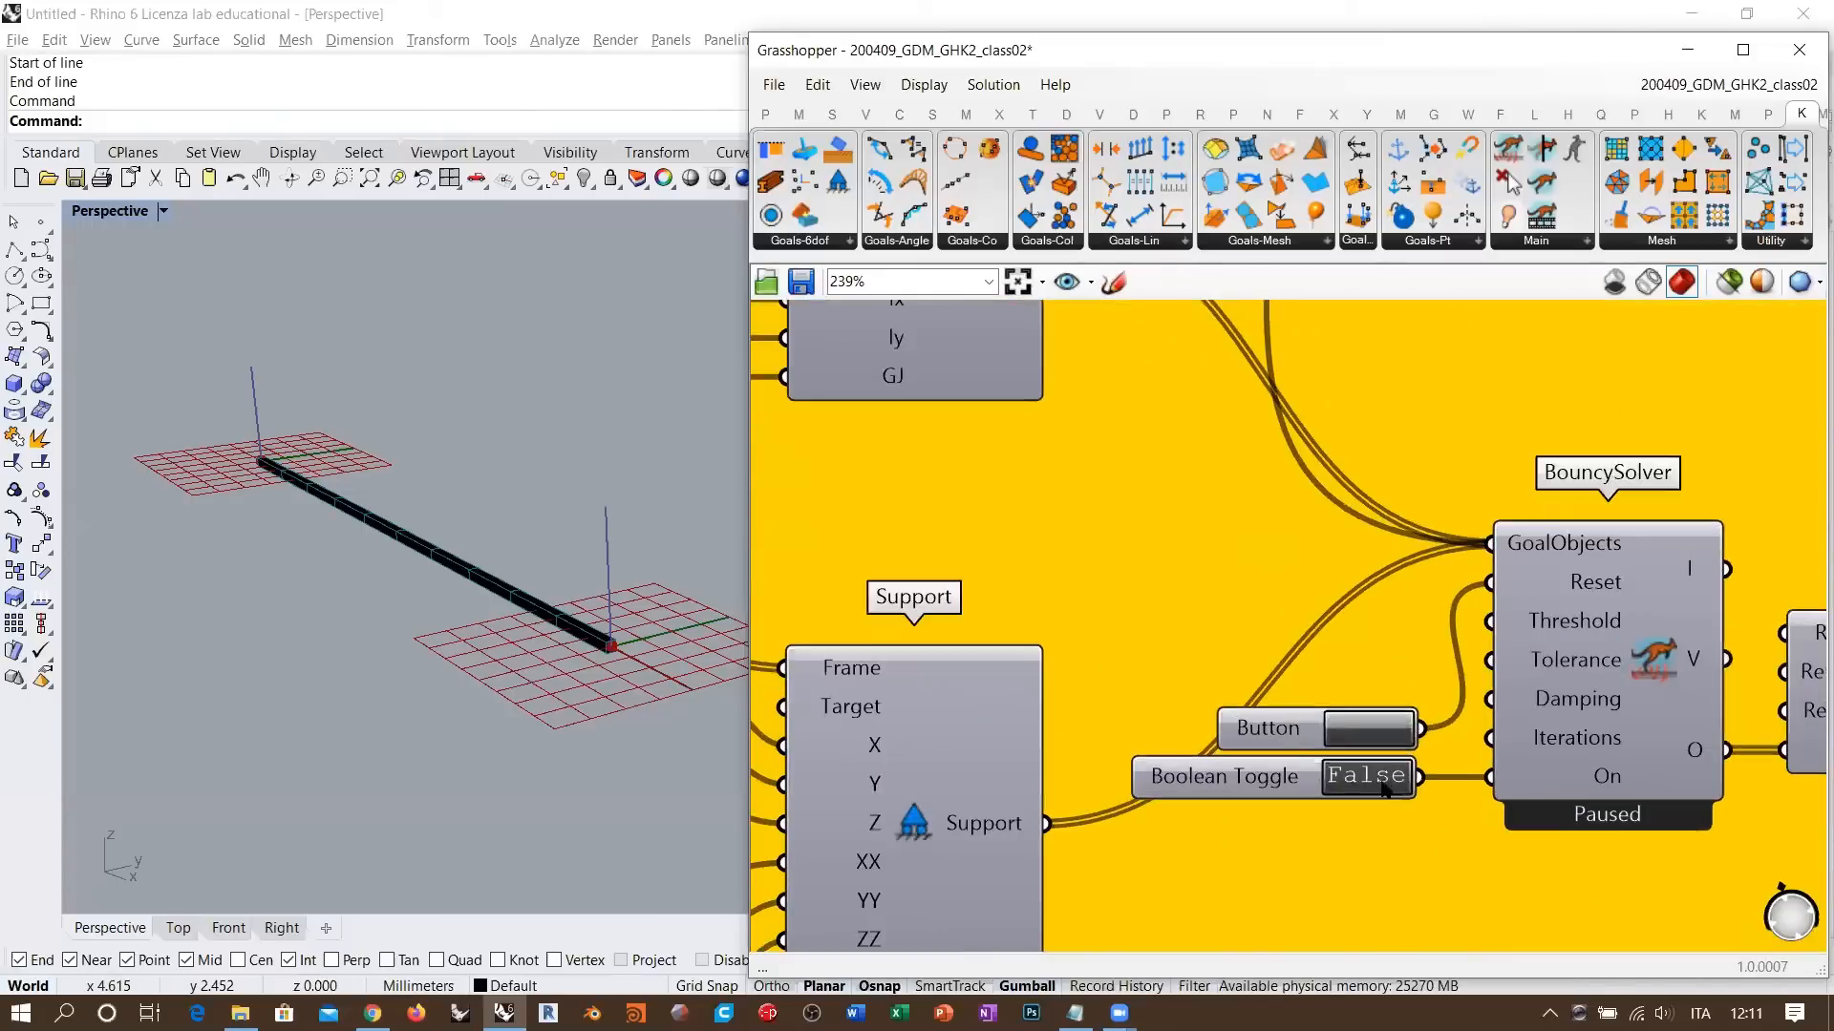
left_click(1528, 813)
- Change both the Young's Modulus and Shear Modulus value lists to Reinforced Concrete
scroll(1532, 713, "down", 5)
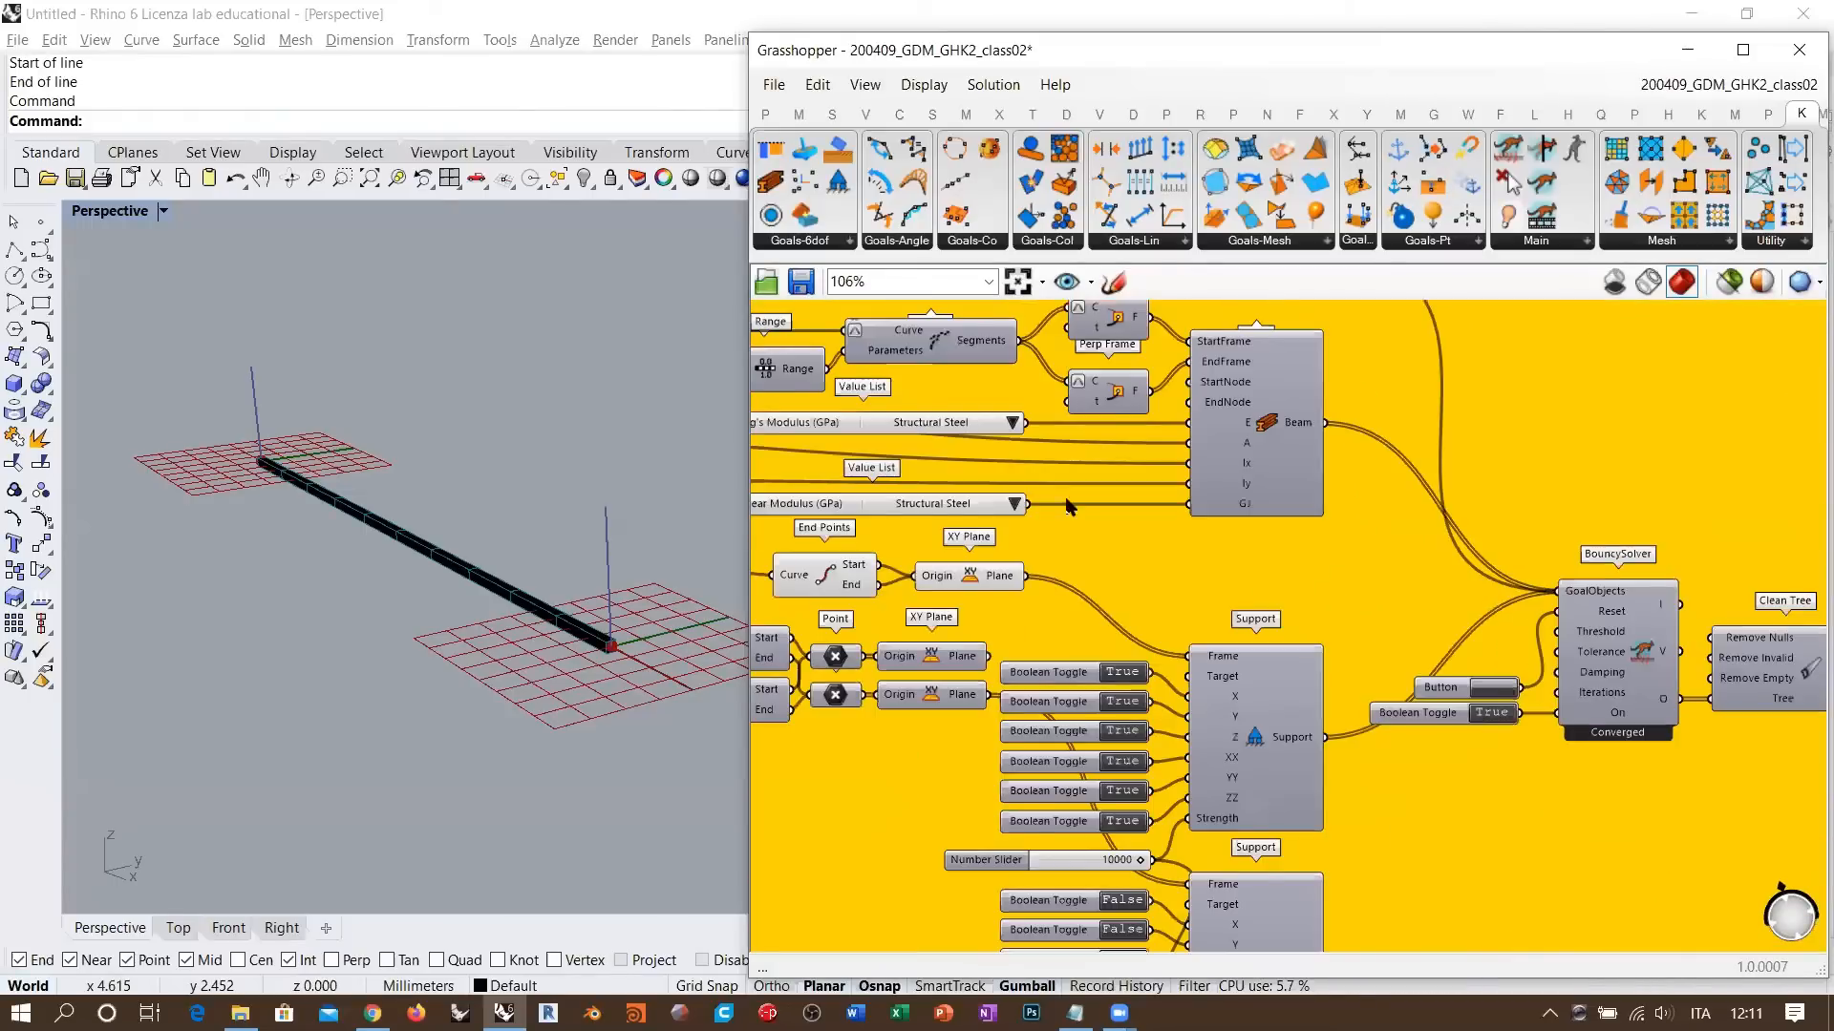
scroll(1400, 497, "up", 3)
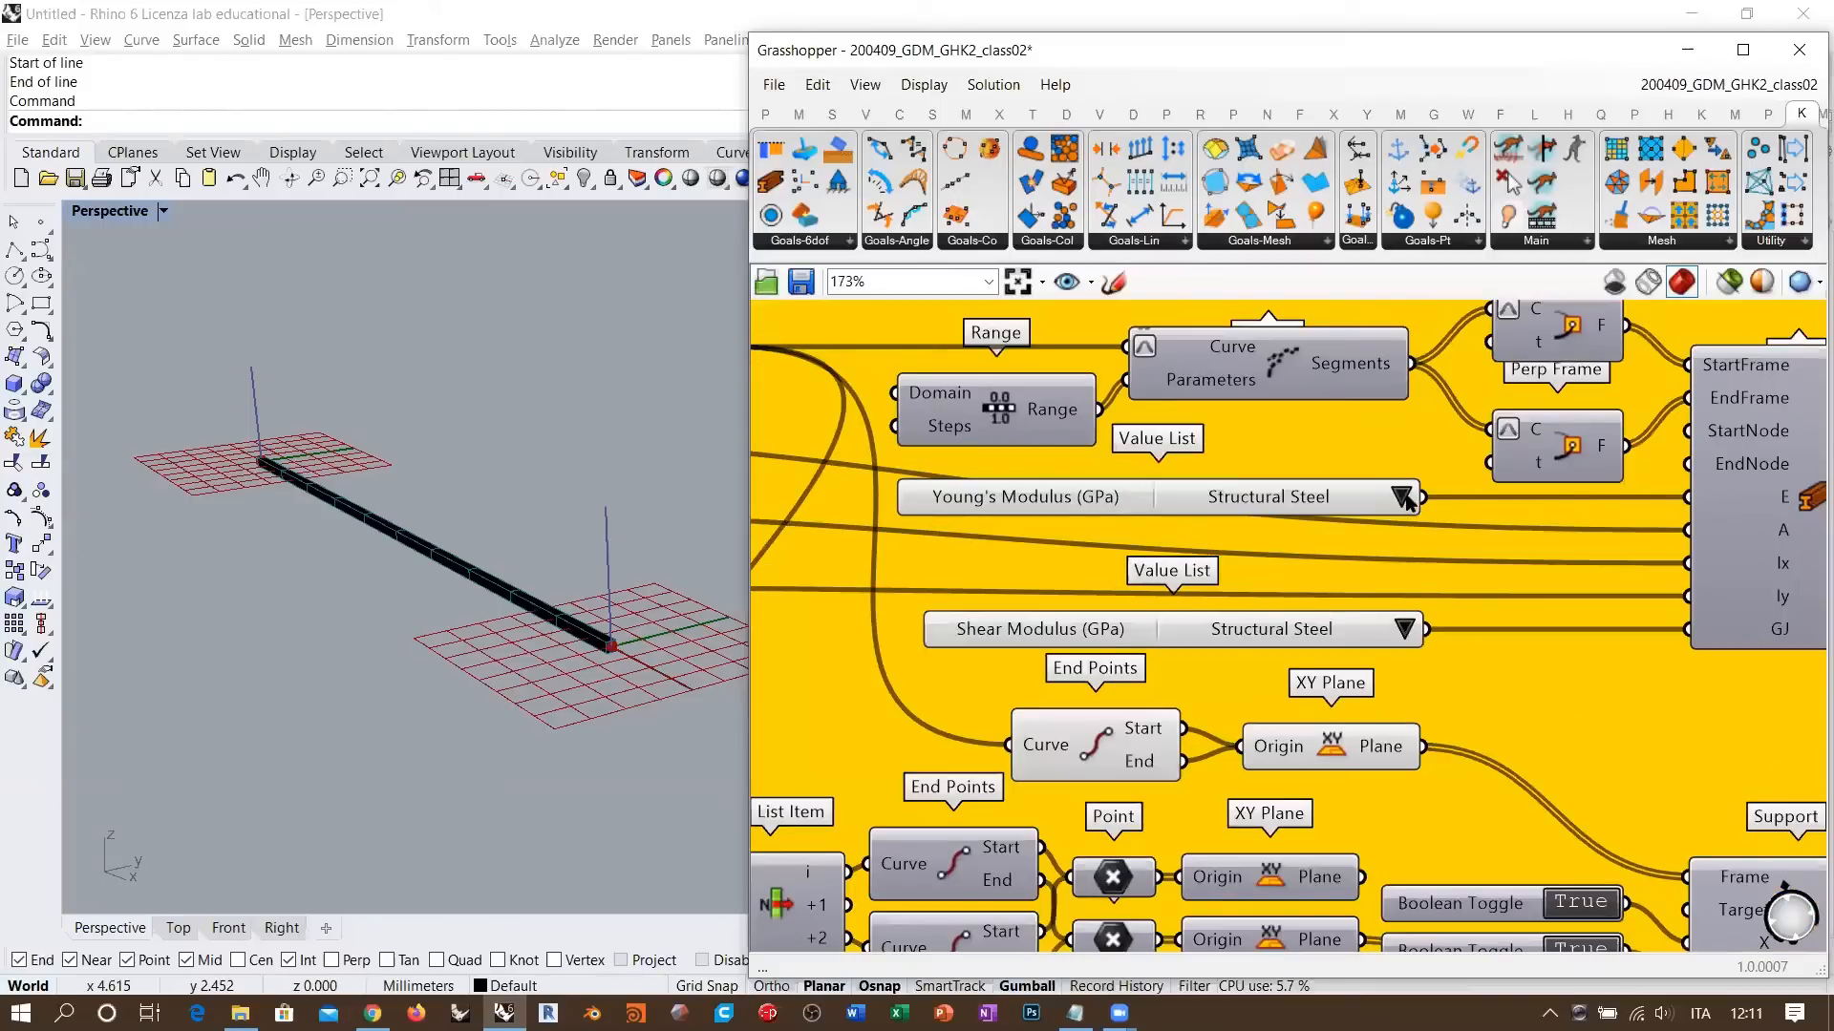
left_click(1400, 496)
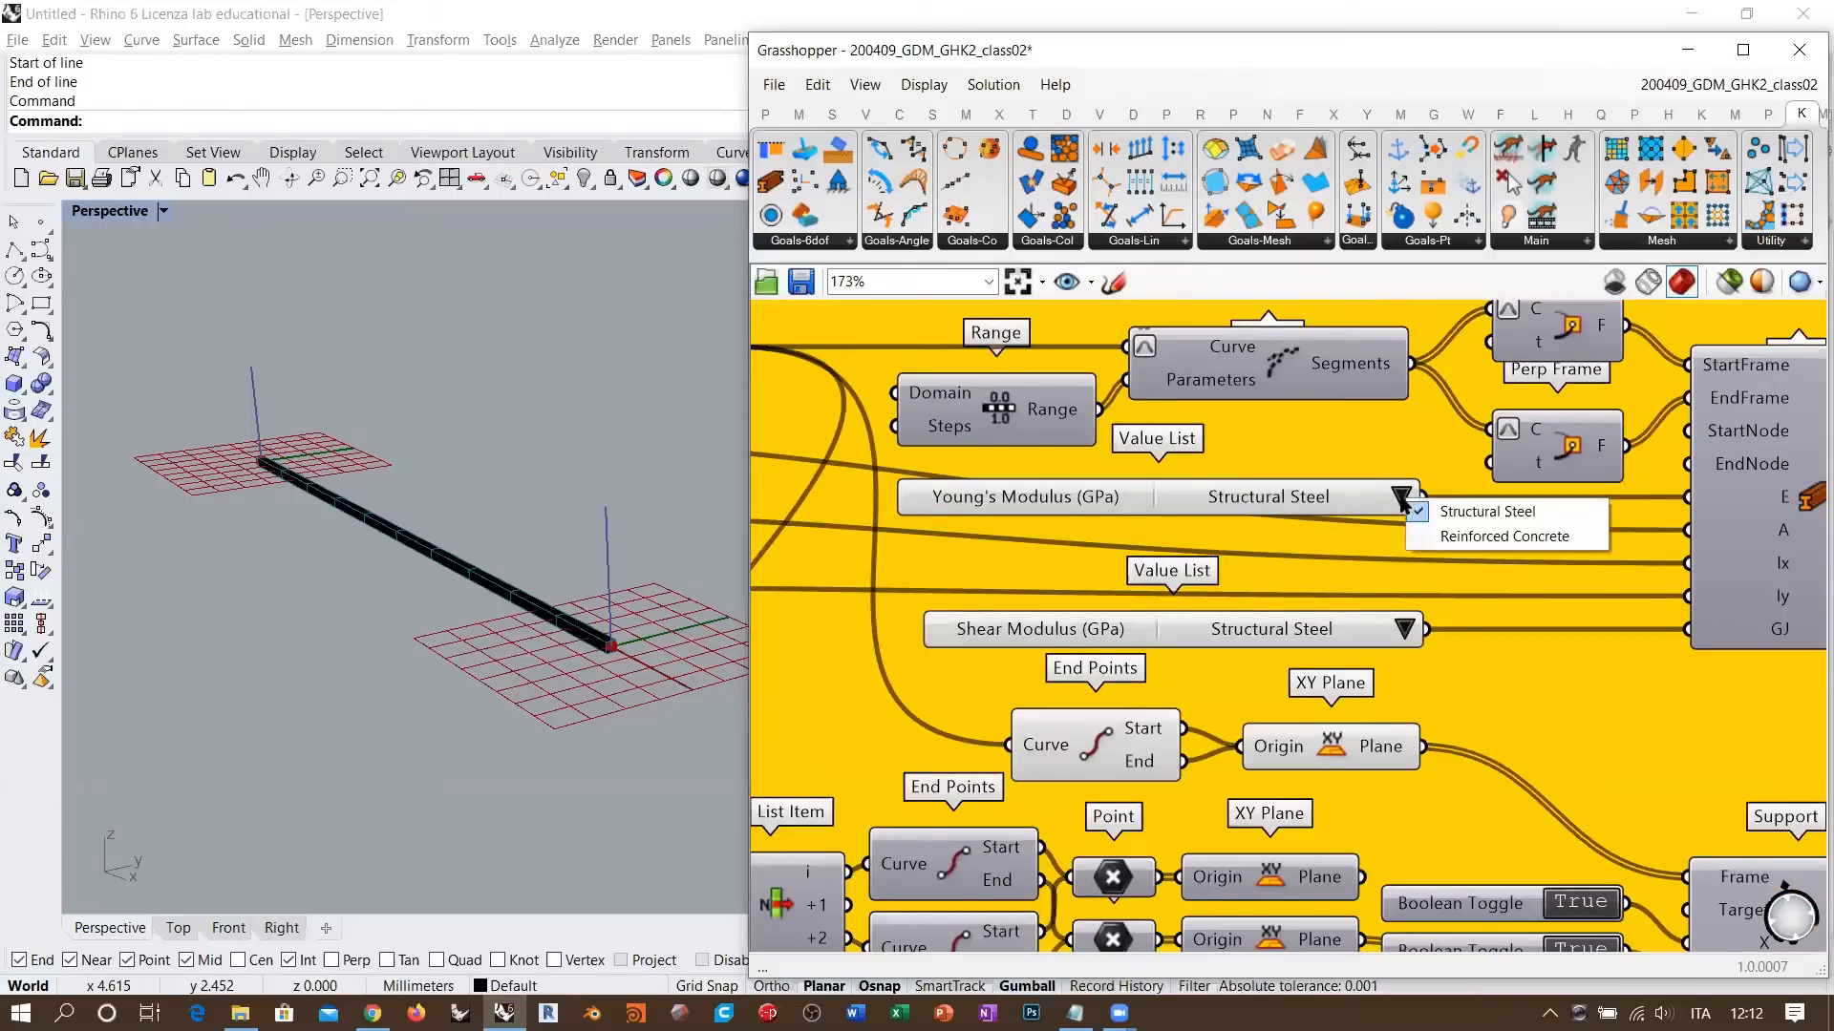
left_click(1479, 535)
left_click(1405, 630)
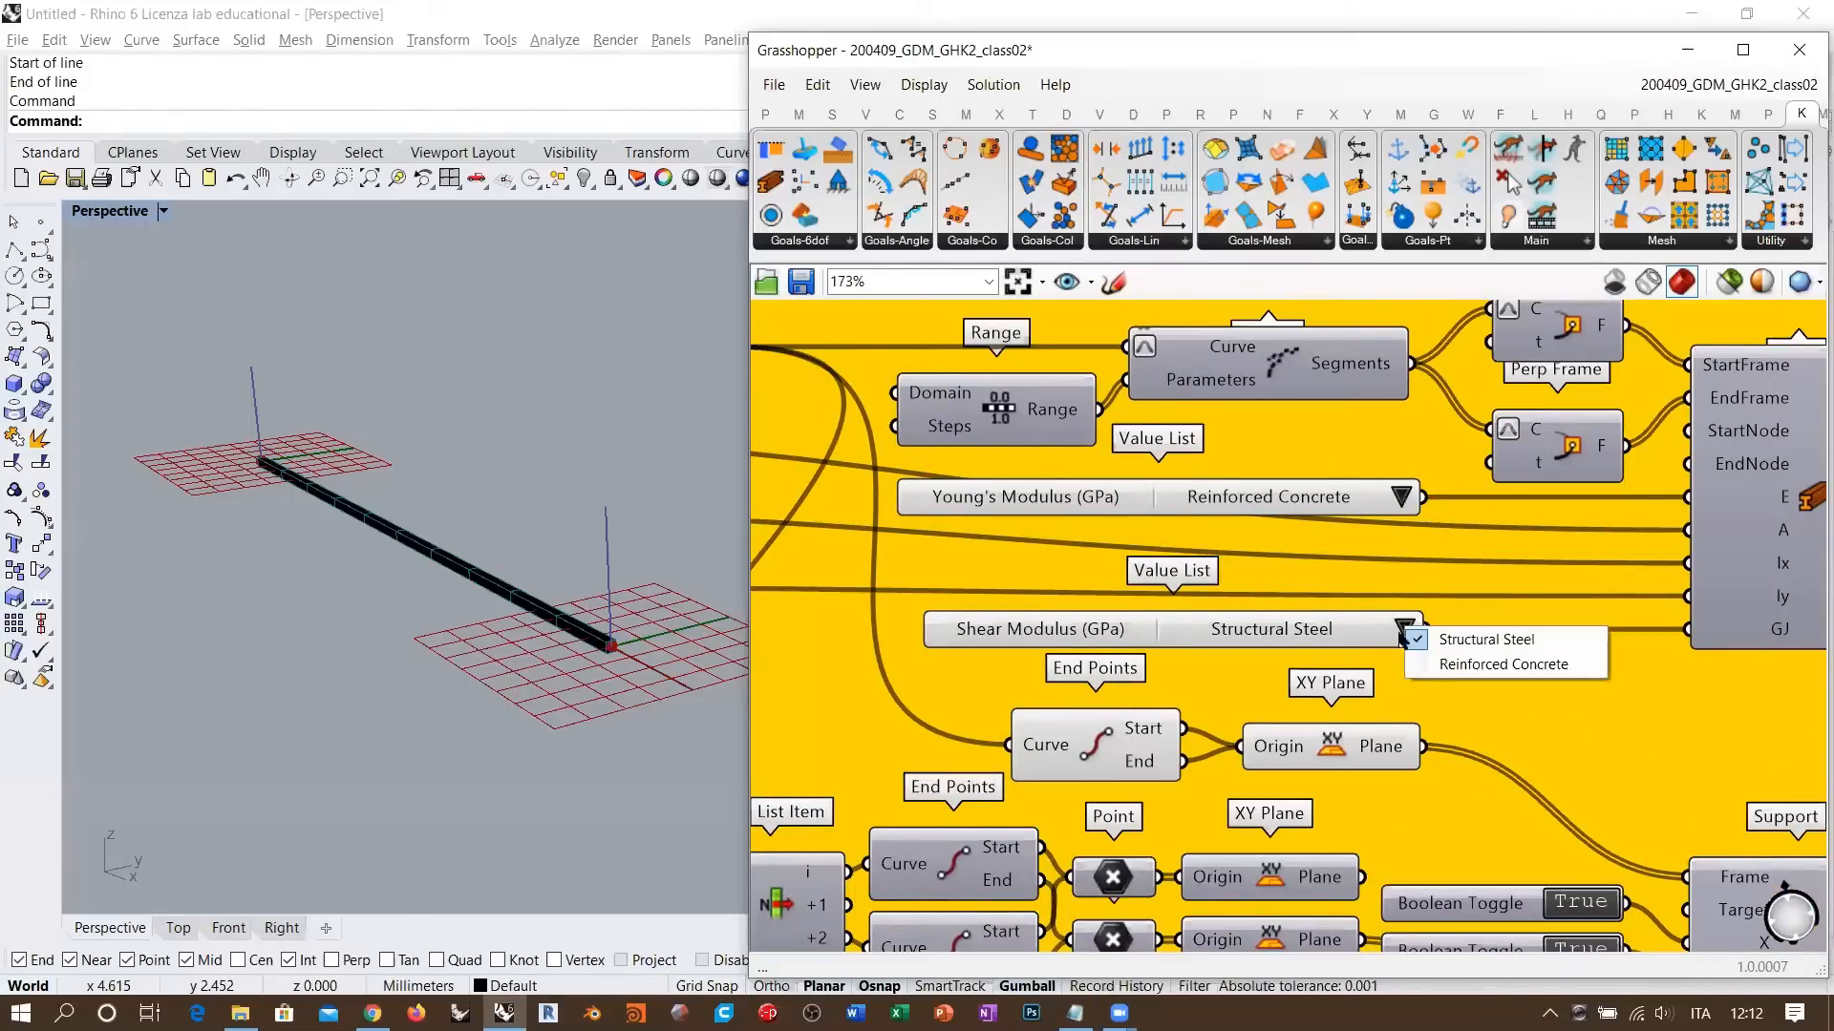
left_click(1471, 668)
- Examine the reinforced concrete beam's moment and twist displays from several angles in Perspective, and check its material inputs on the canvas
right_click_drag(1493, 638, 1206, 543)
scroll(1206, 542, "down", 3)
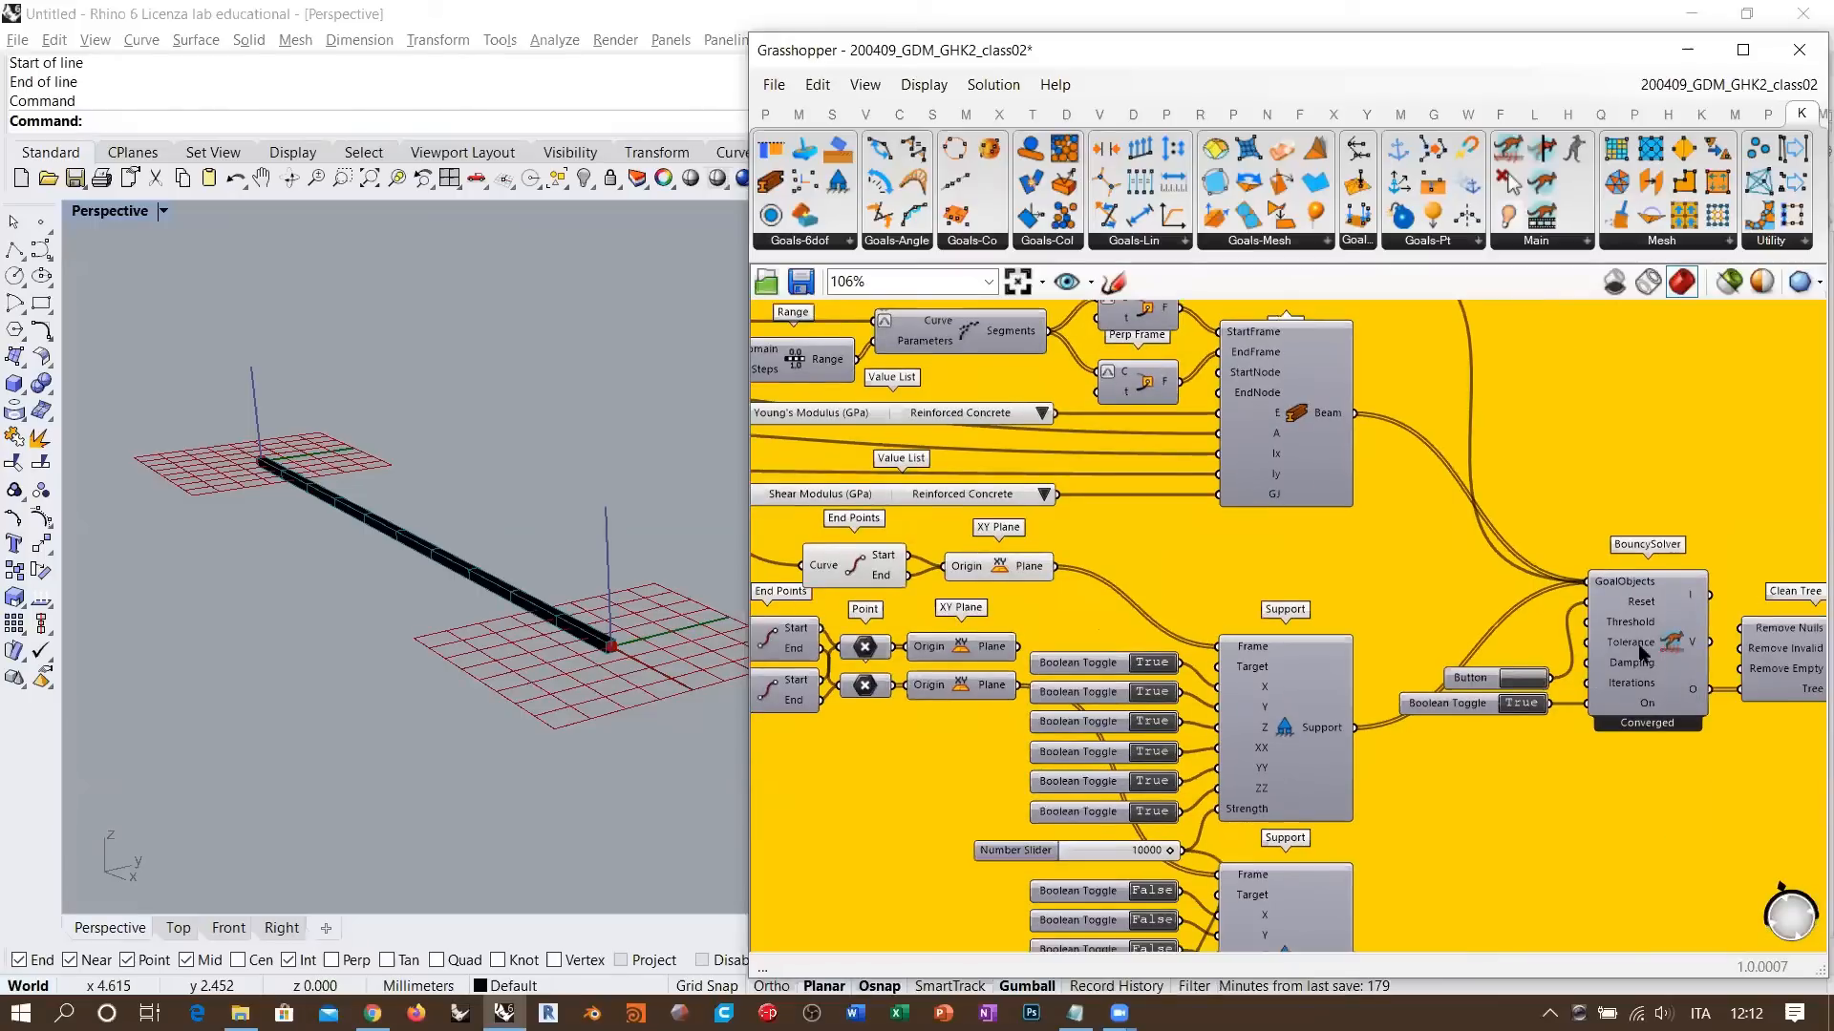
scroll(1644, 654, "up", 2)
right_click_drag(450, 614, 437, 728)
right_click_drag(585, 679, 485, 596)
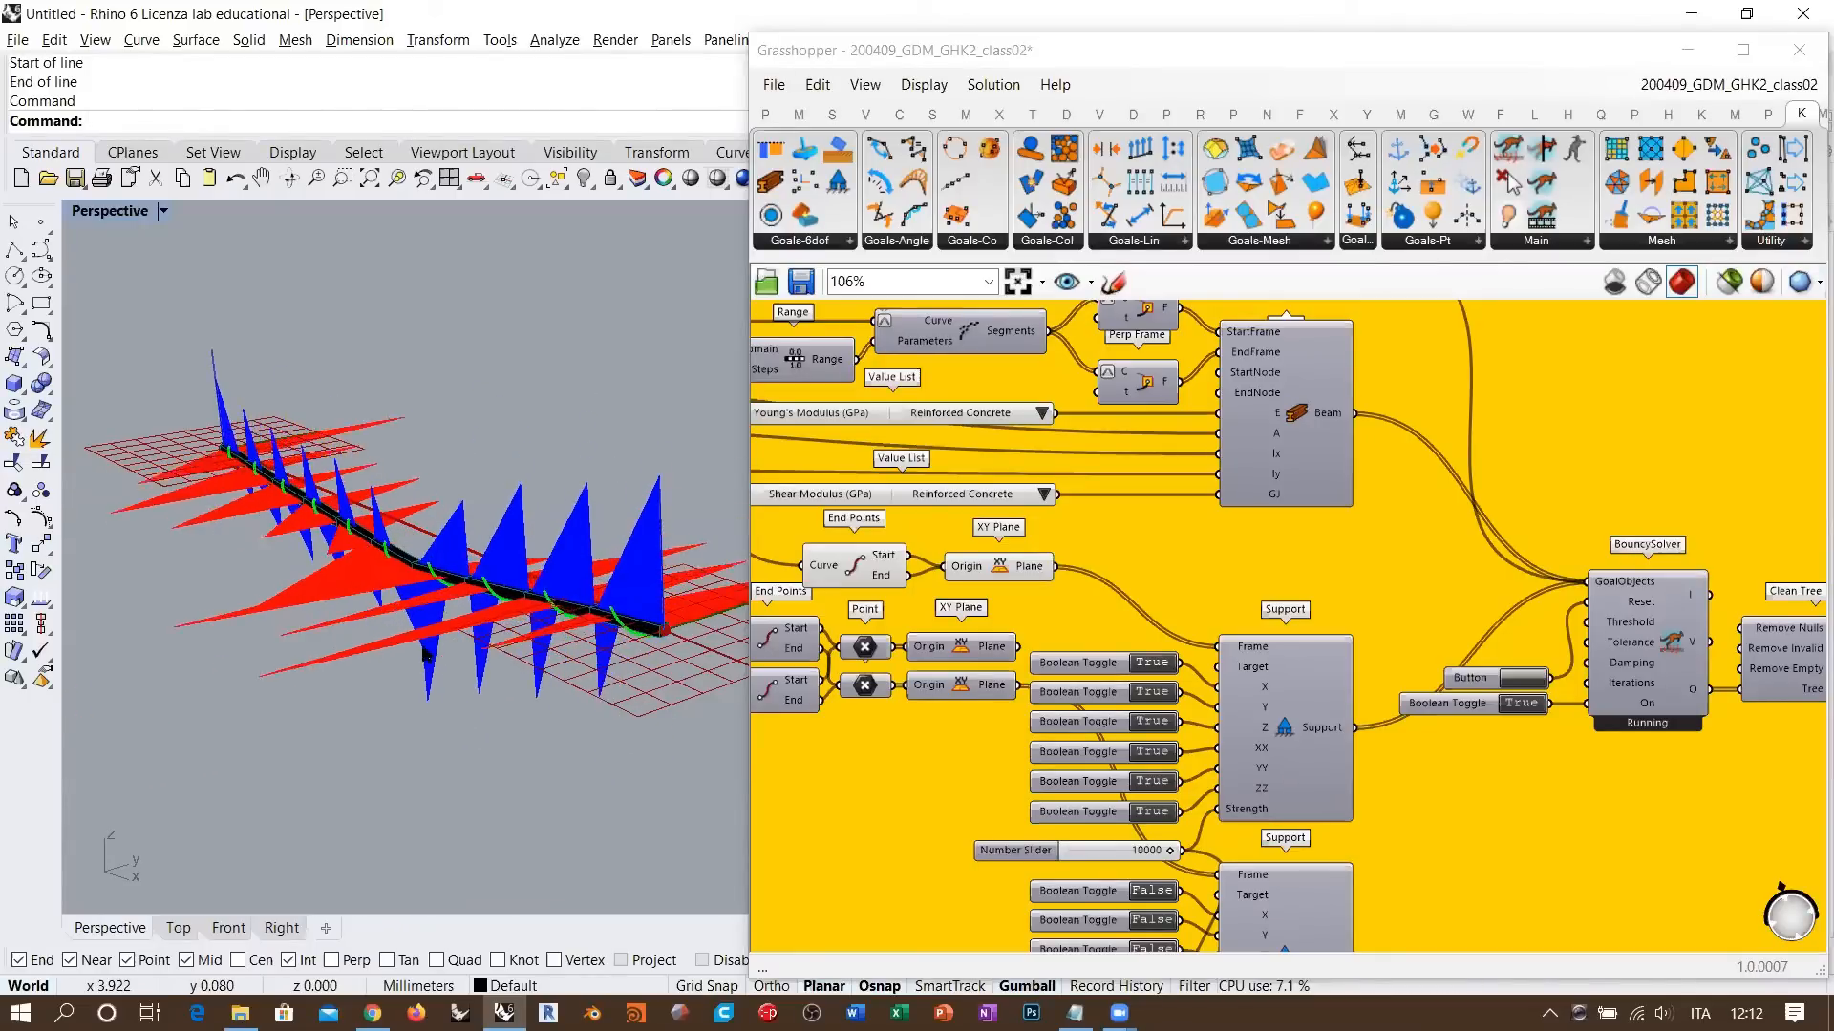
right_click_drag(399, 594, 527, 601)
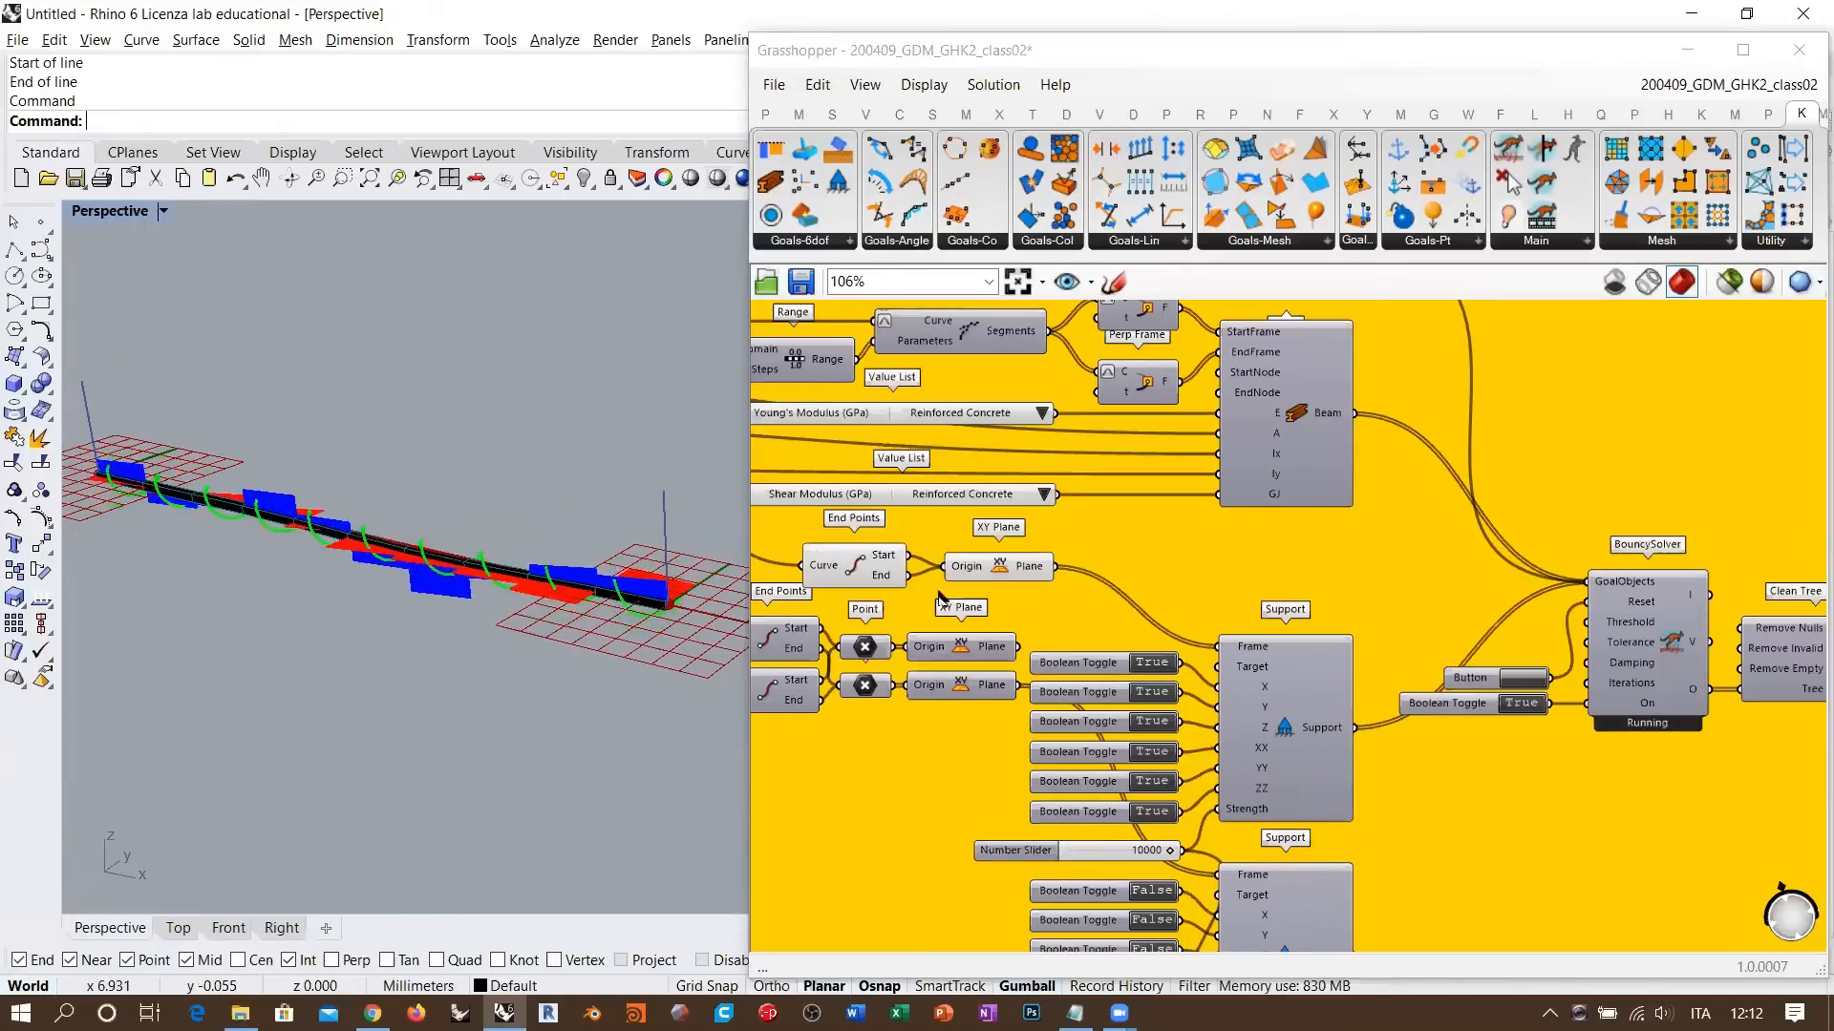
right_click_drag(882, 408, 1079, 533)
scroll(1078, 533, "up", 2)
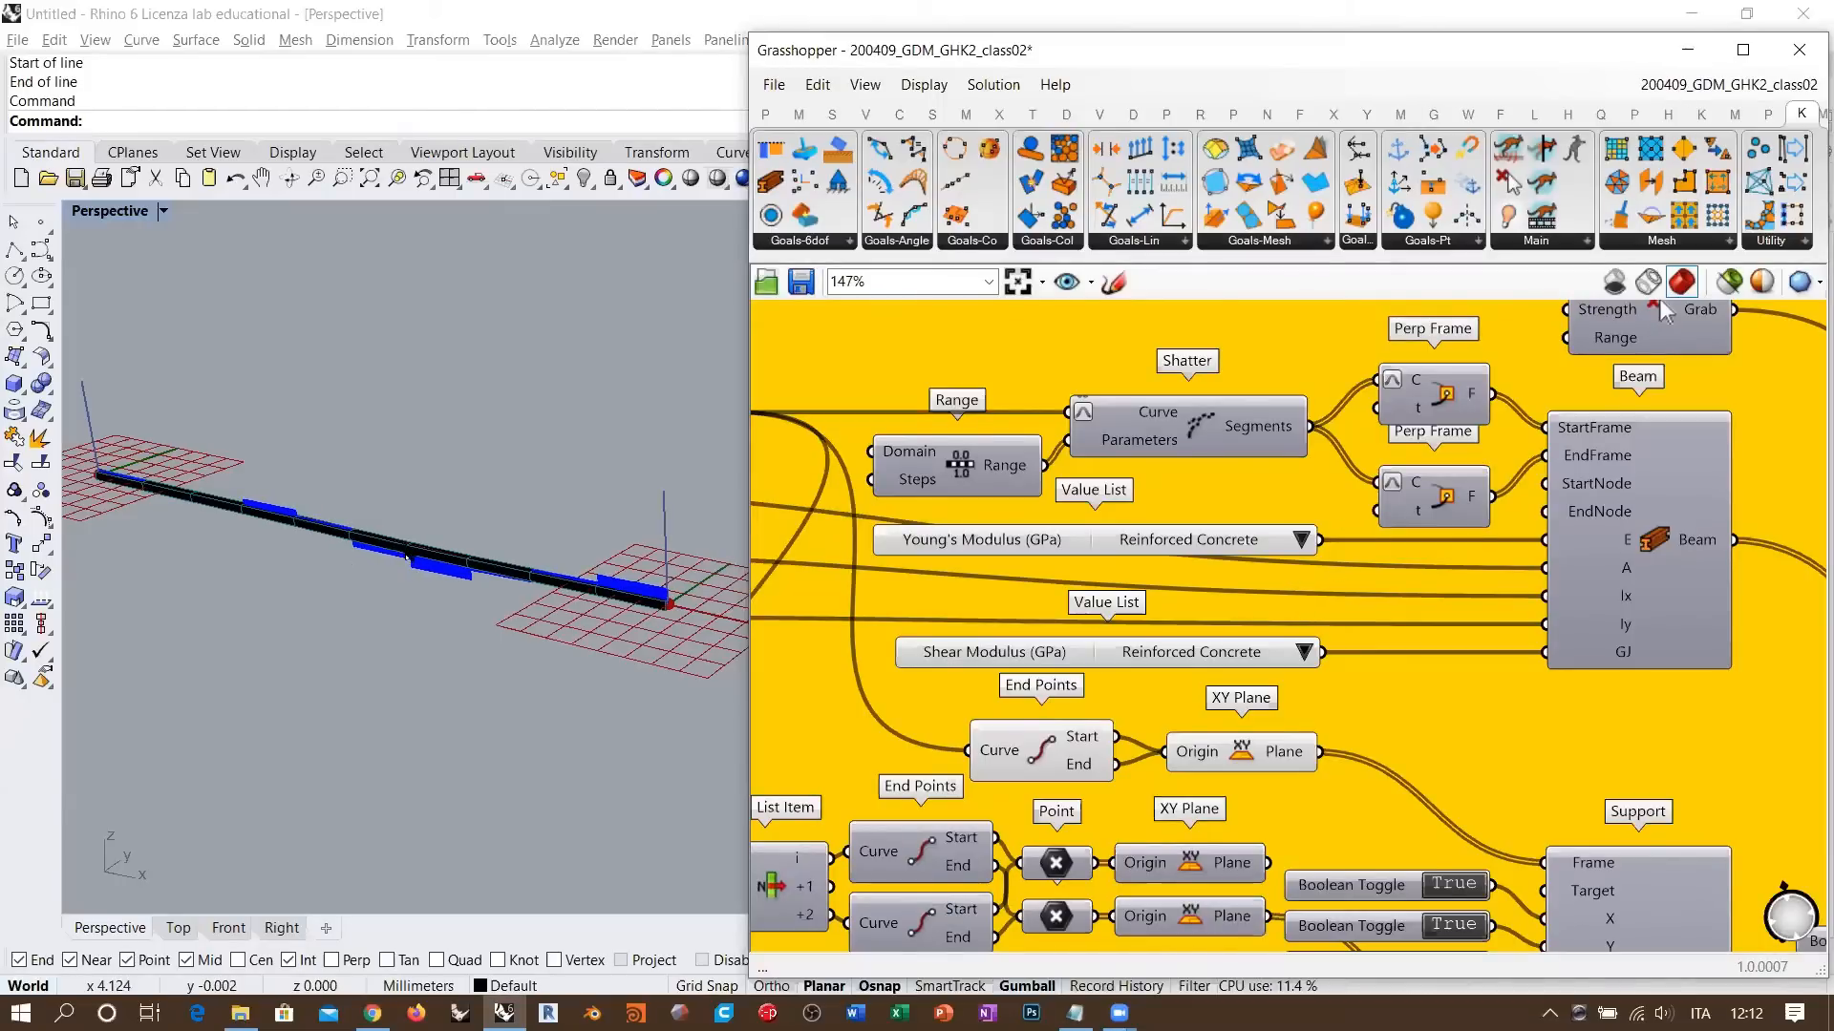
- Pull the beam between its supports in several directions with Grab to test how it bends and twists
mouse_move(406, 554)
left_mouse_down("alt")
mouse_move(465, 419)
mouse_move(406, 617)
mouse_move(418, 666)
mouse_move(387, 467)
mouse_move(383, 522)
mouse_move(406, 611)
mouse_move(420, 592)
mouse_move(495, 623)
mouse_move(464, 655)
mouse_move(393, 636)
mouse_move(415, 614)
mouse_move(405, 582)
left_mouse_up("alt")
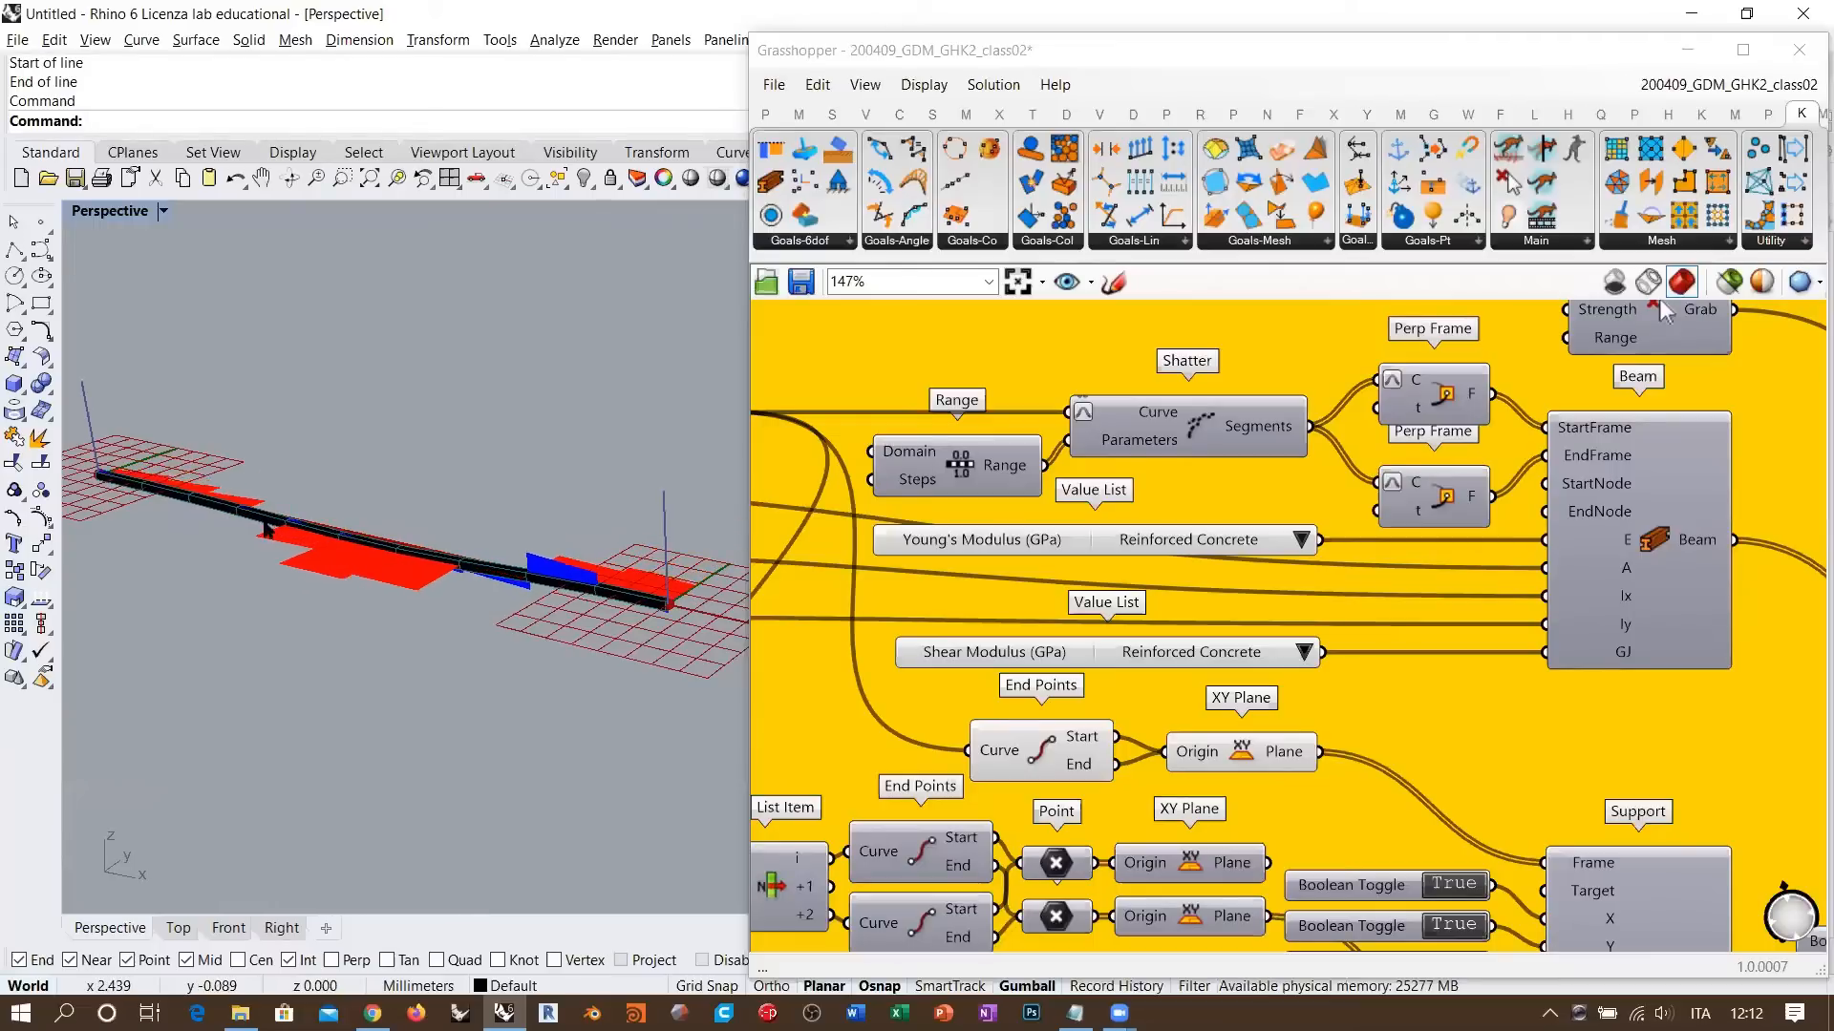
left_click_drag(276, 466, 324, 571, "alt")
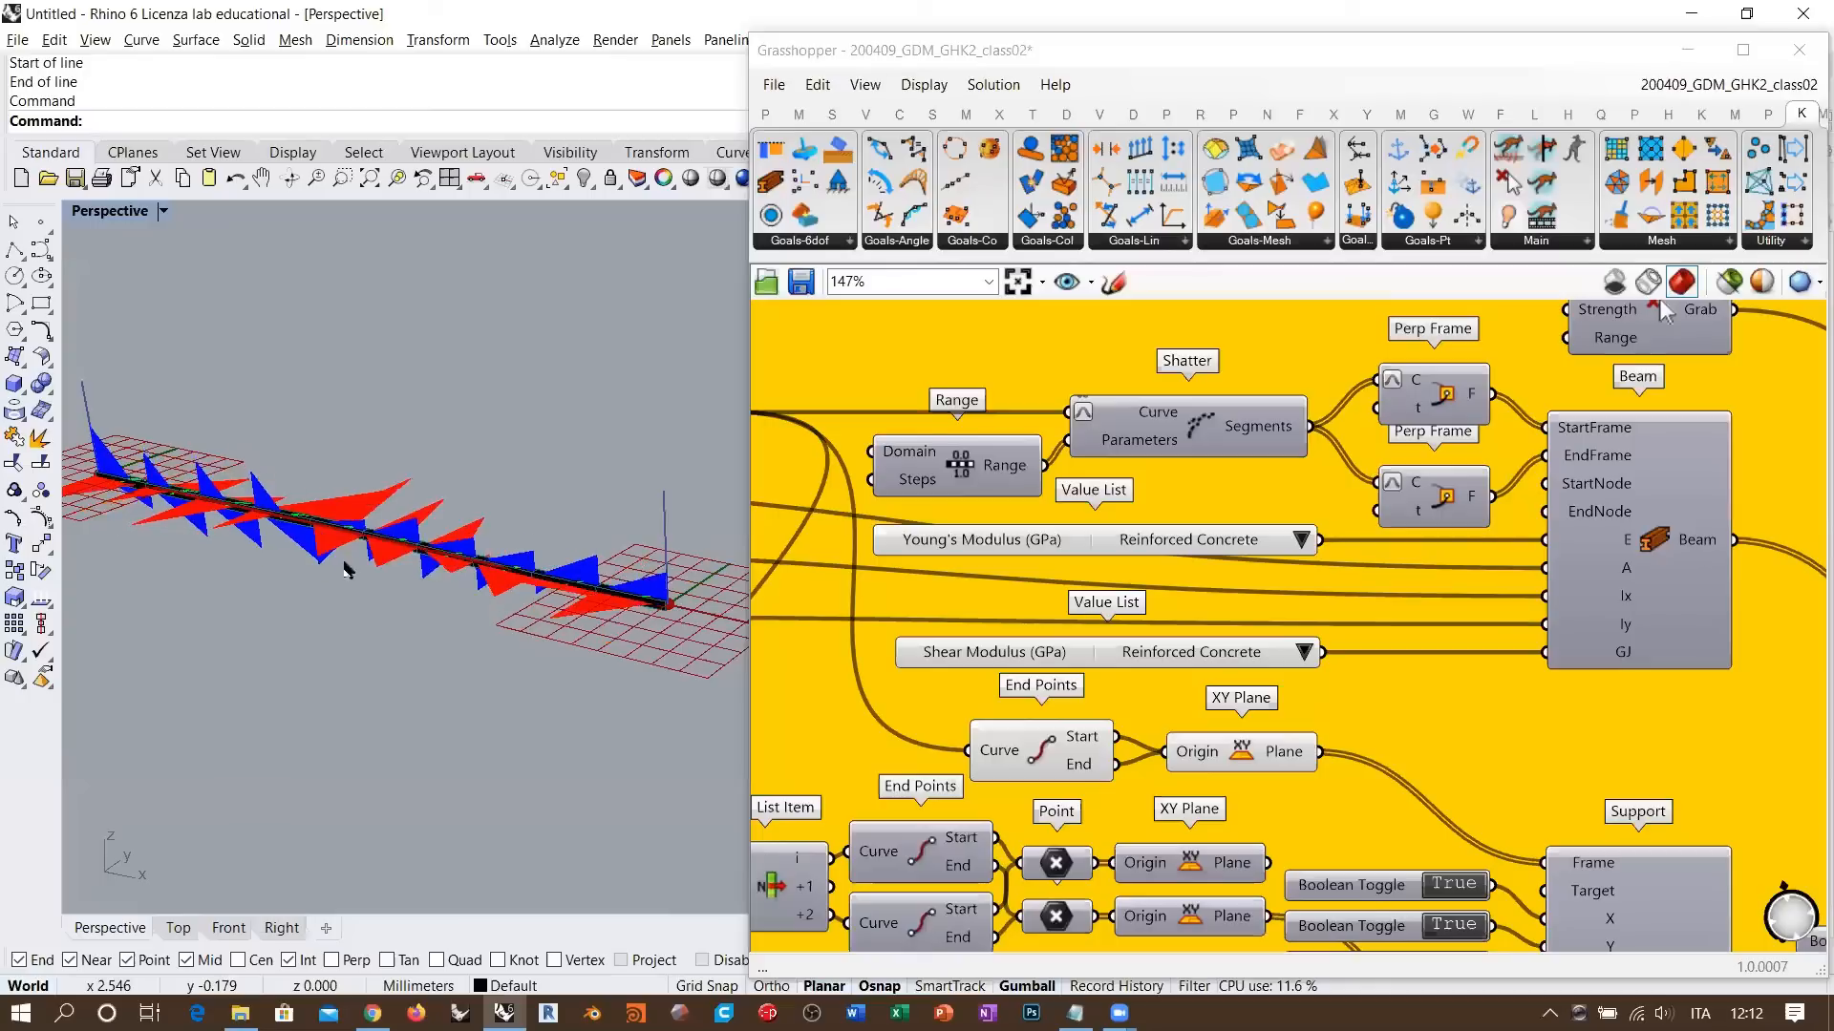
right_click_drag(317, 573, 541, 584)
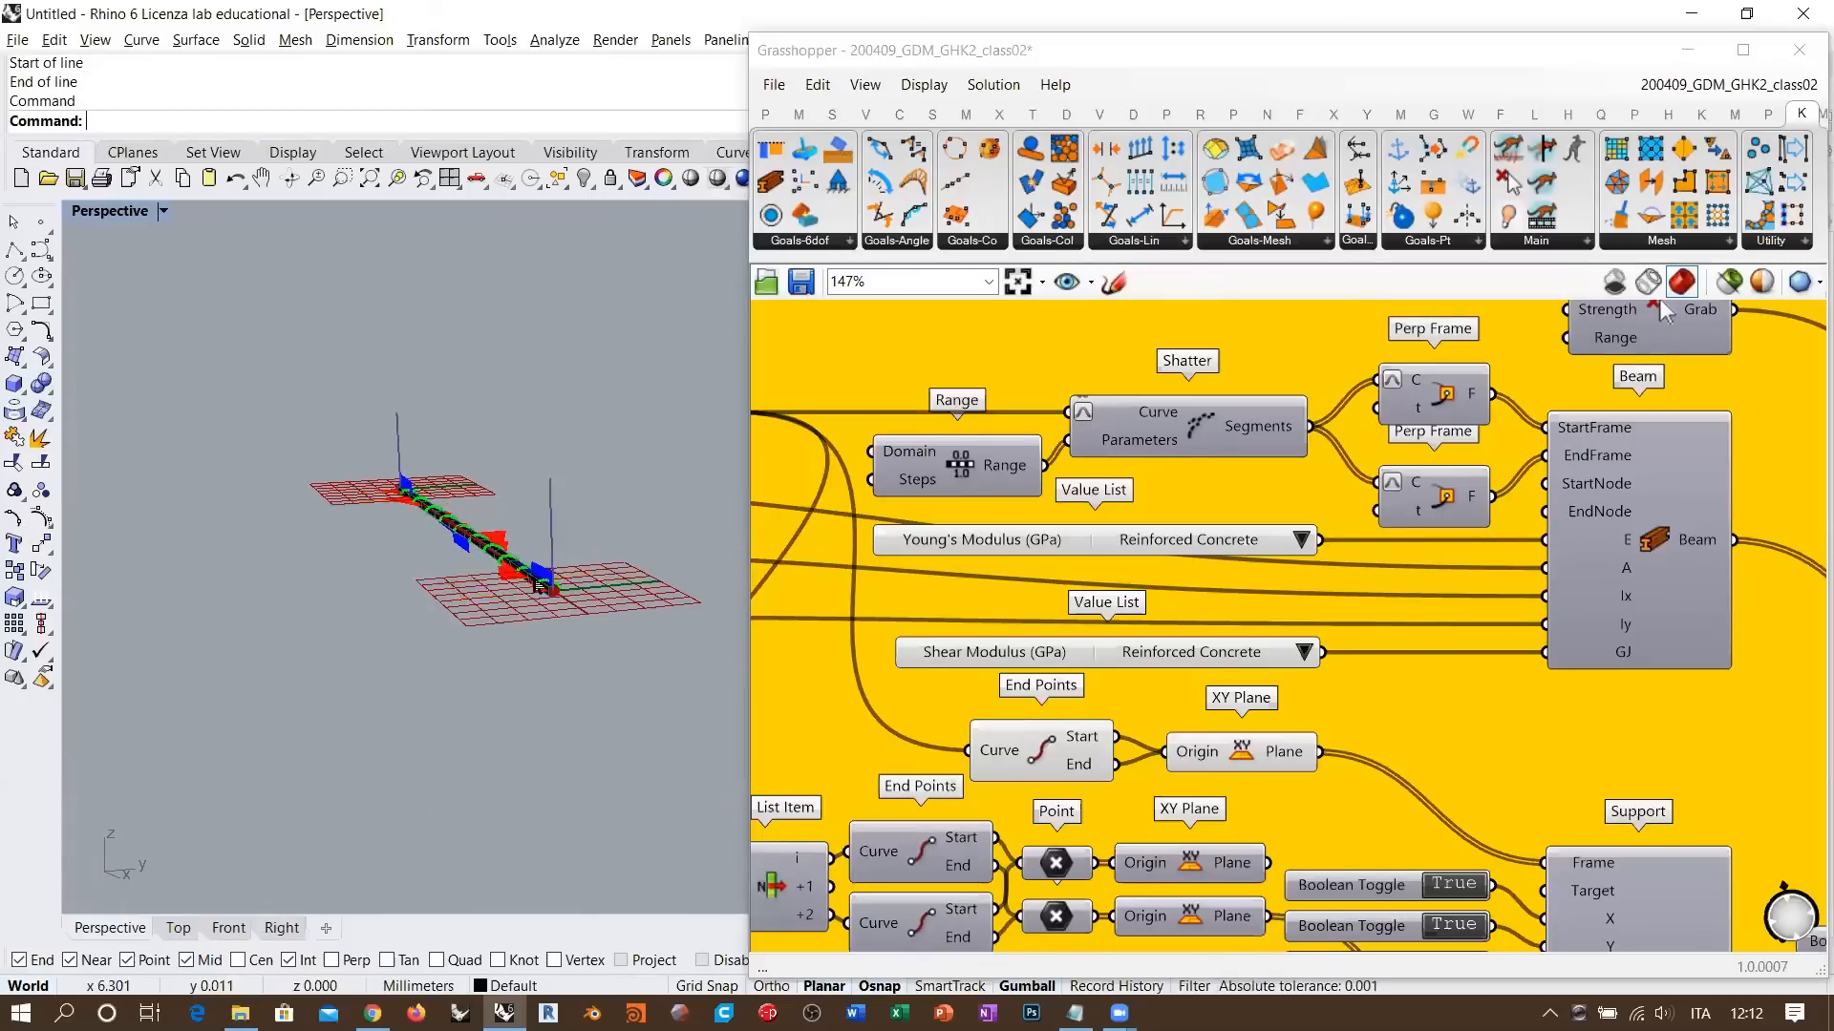
left_click_drag(415, 535, 504, 388, "alt")
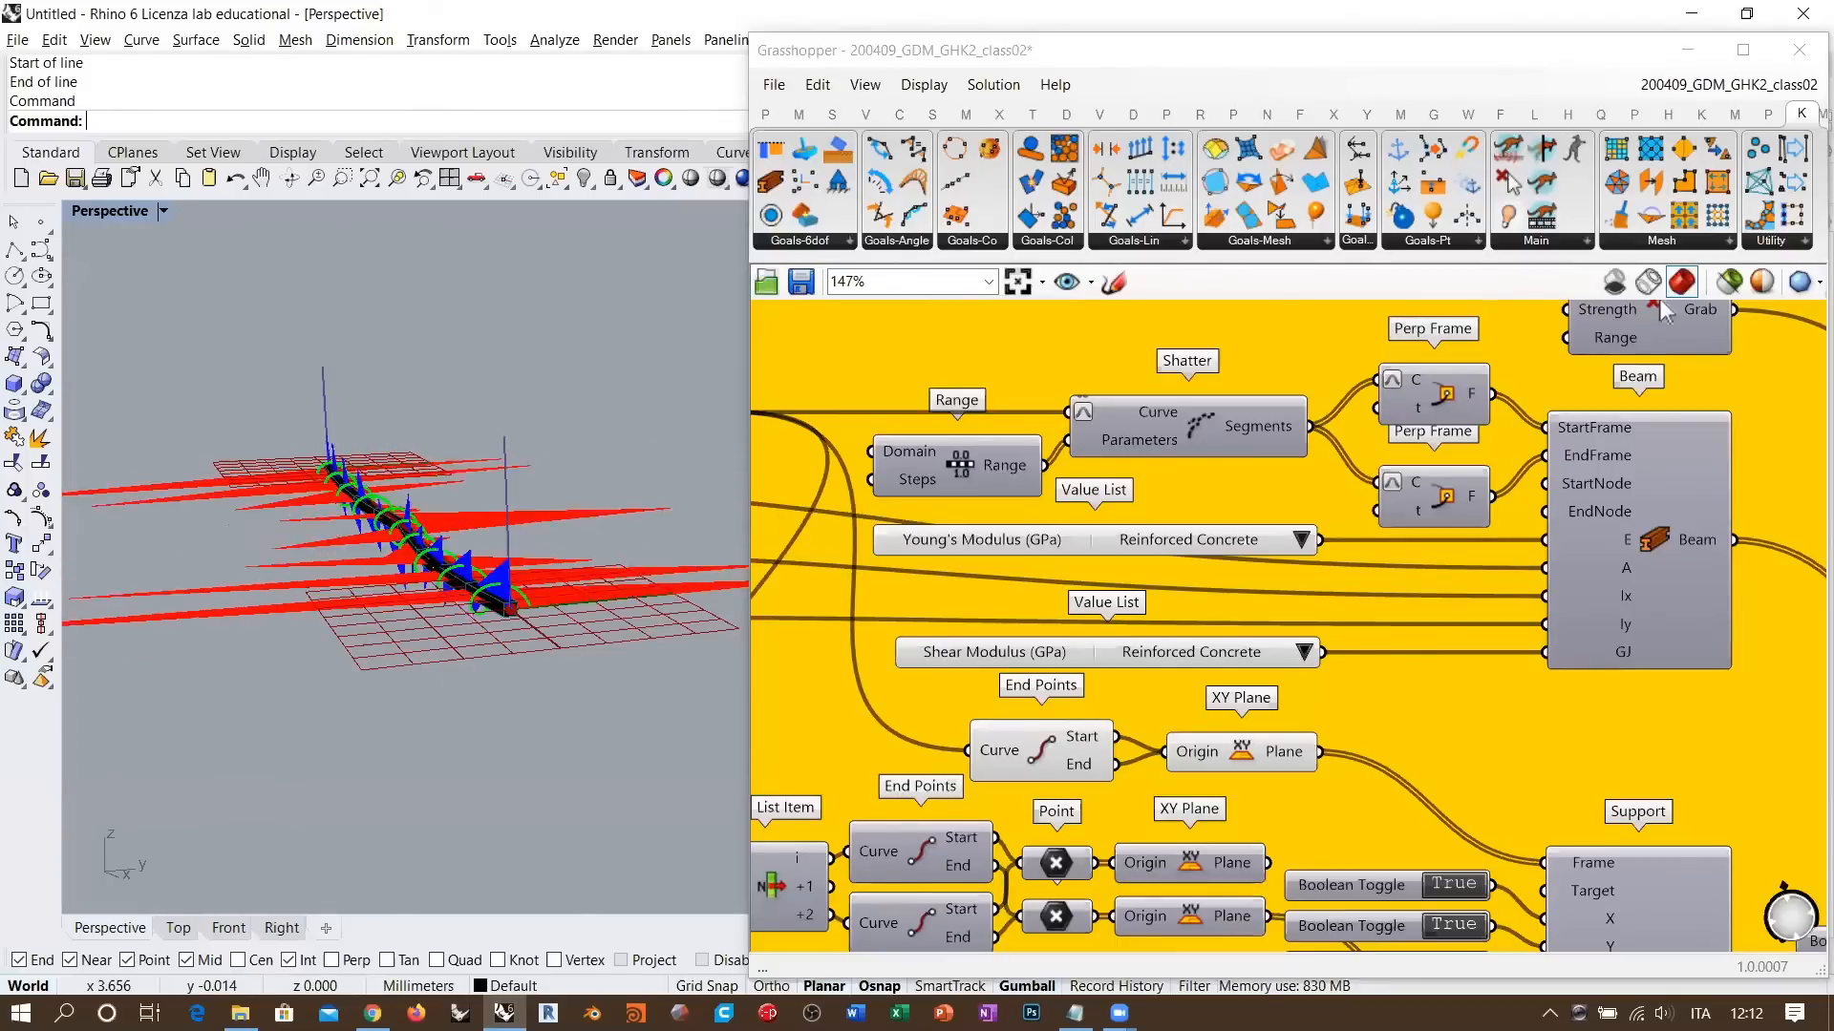
left_click_drag(445, 546, 482, 478, "alt")
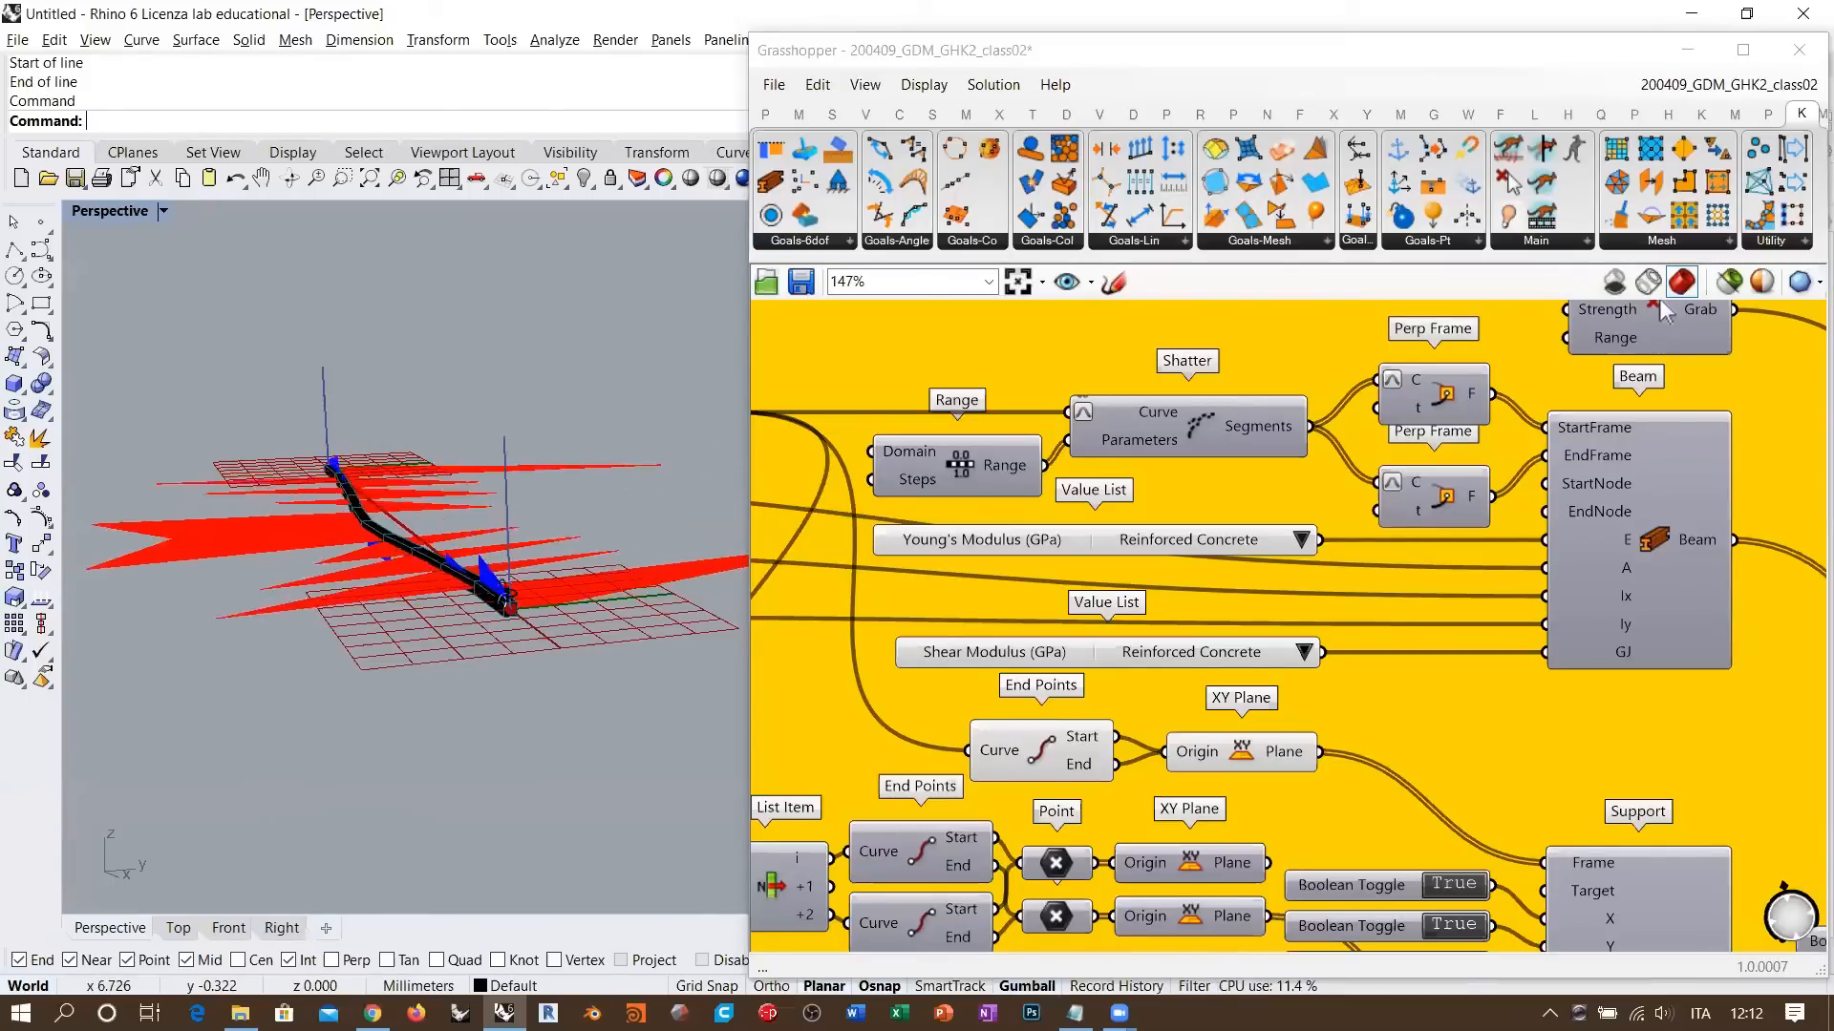
right_click_drag(421, 611, 495, 590)
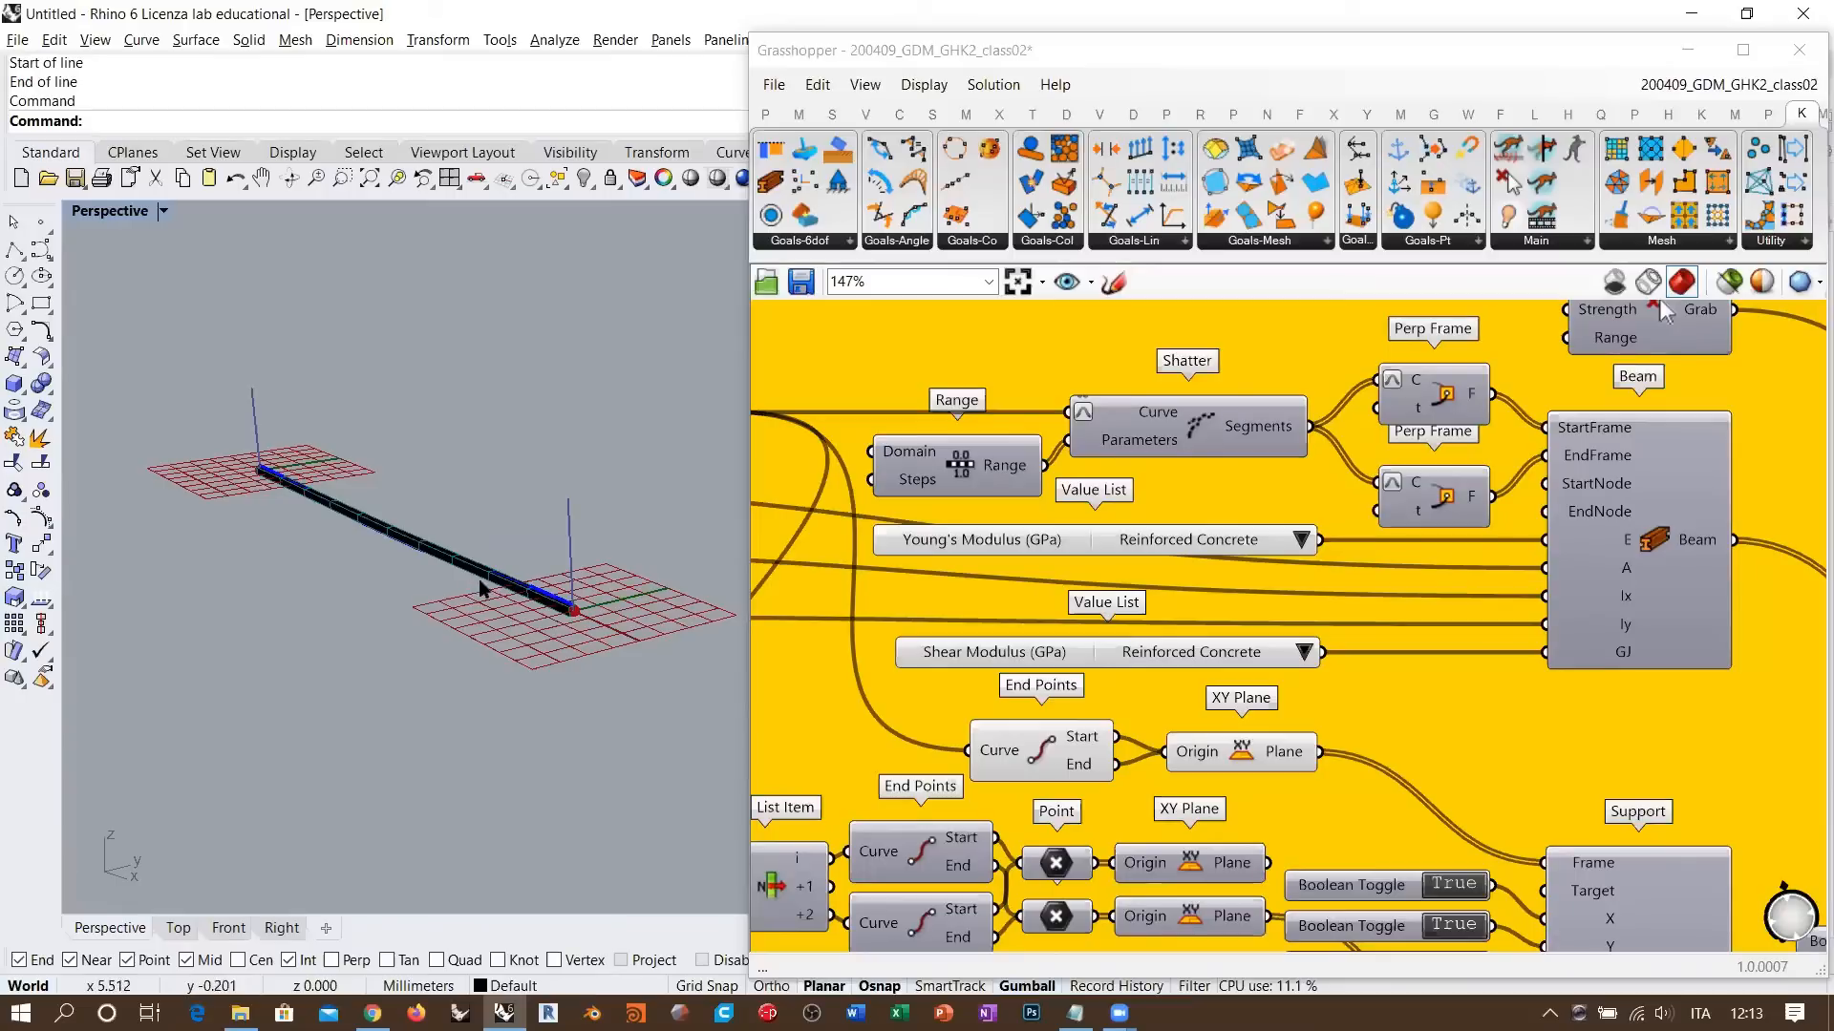
- Review the canvas around the running solver, the Grab and Beam components, and the two modulus value lists
right_click_drag(1590, 652, 1144, 571)
scroll(1144, 571, "down", 5)
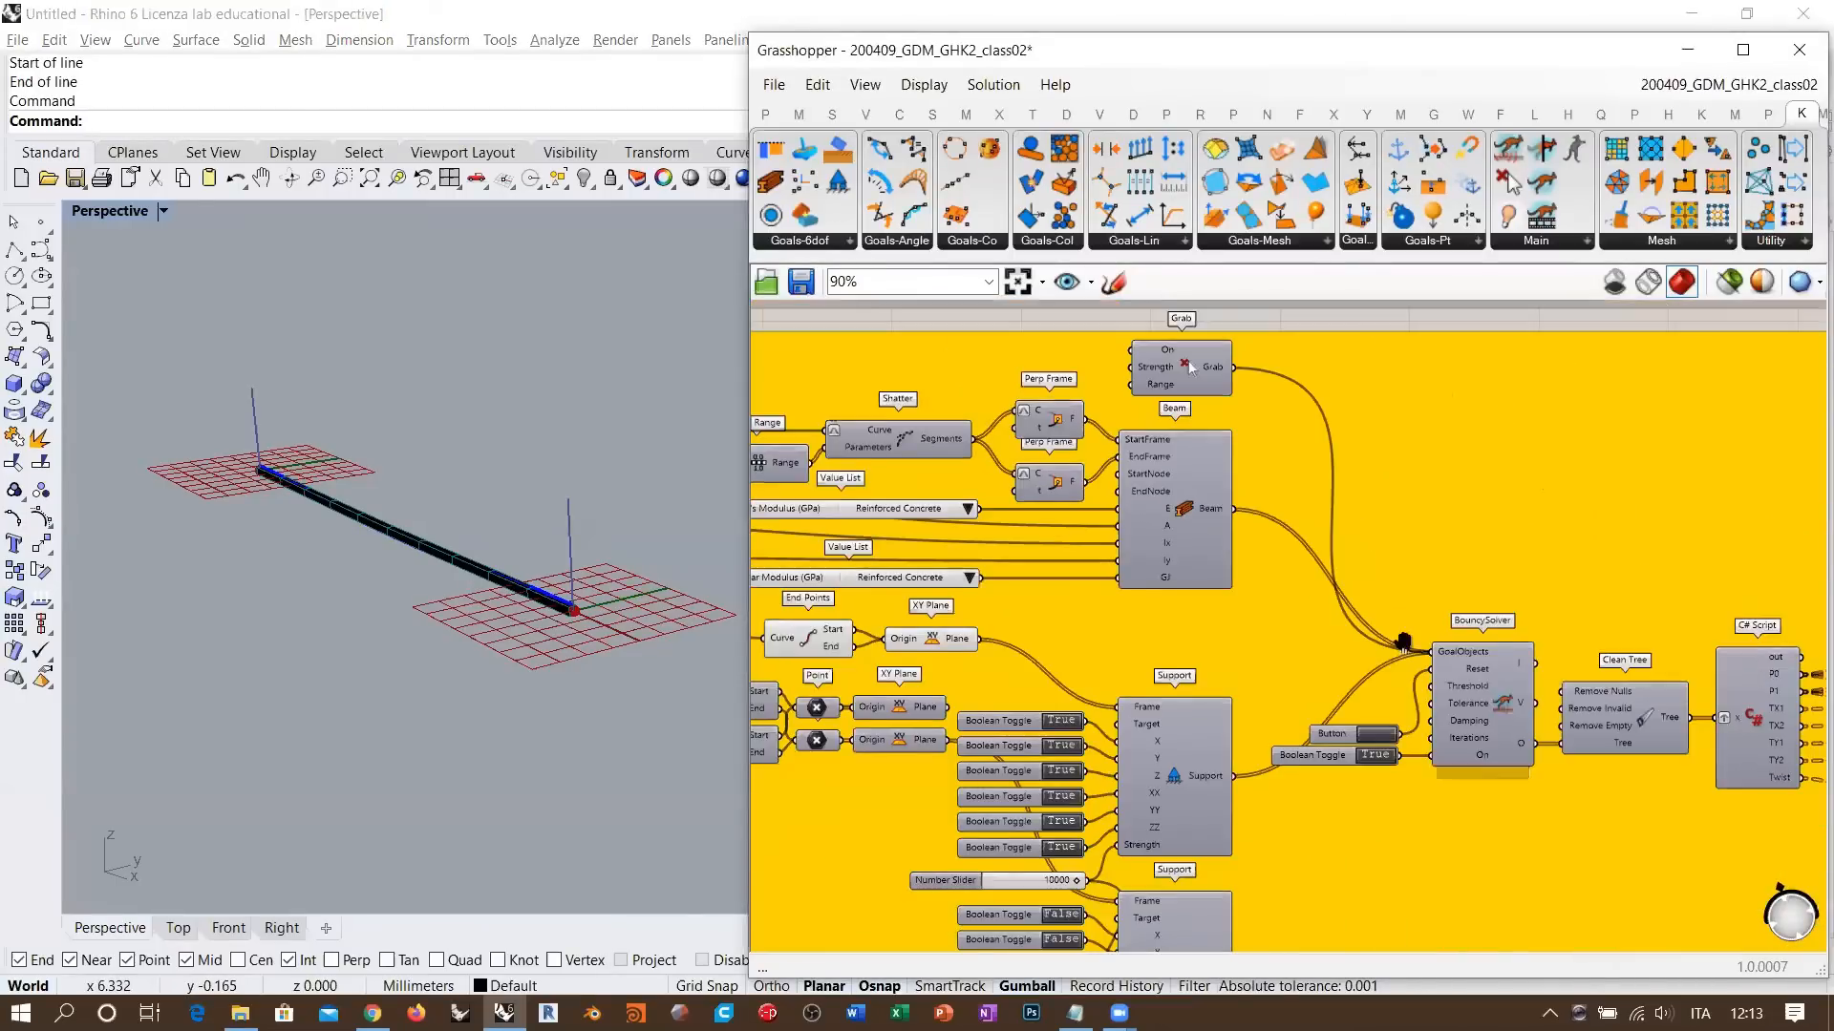
right_click_drag(1403, 637, 1247, 642)
right_click_drag(884, 549, 1219, 588)
scroll(1070, 568, "up", 5)
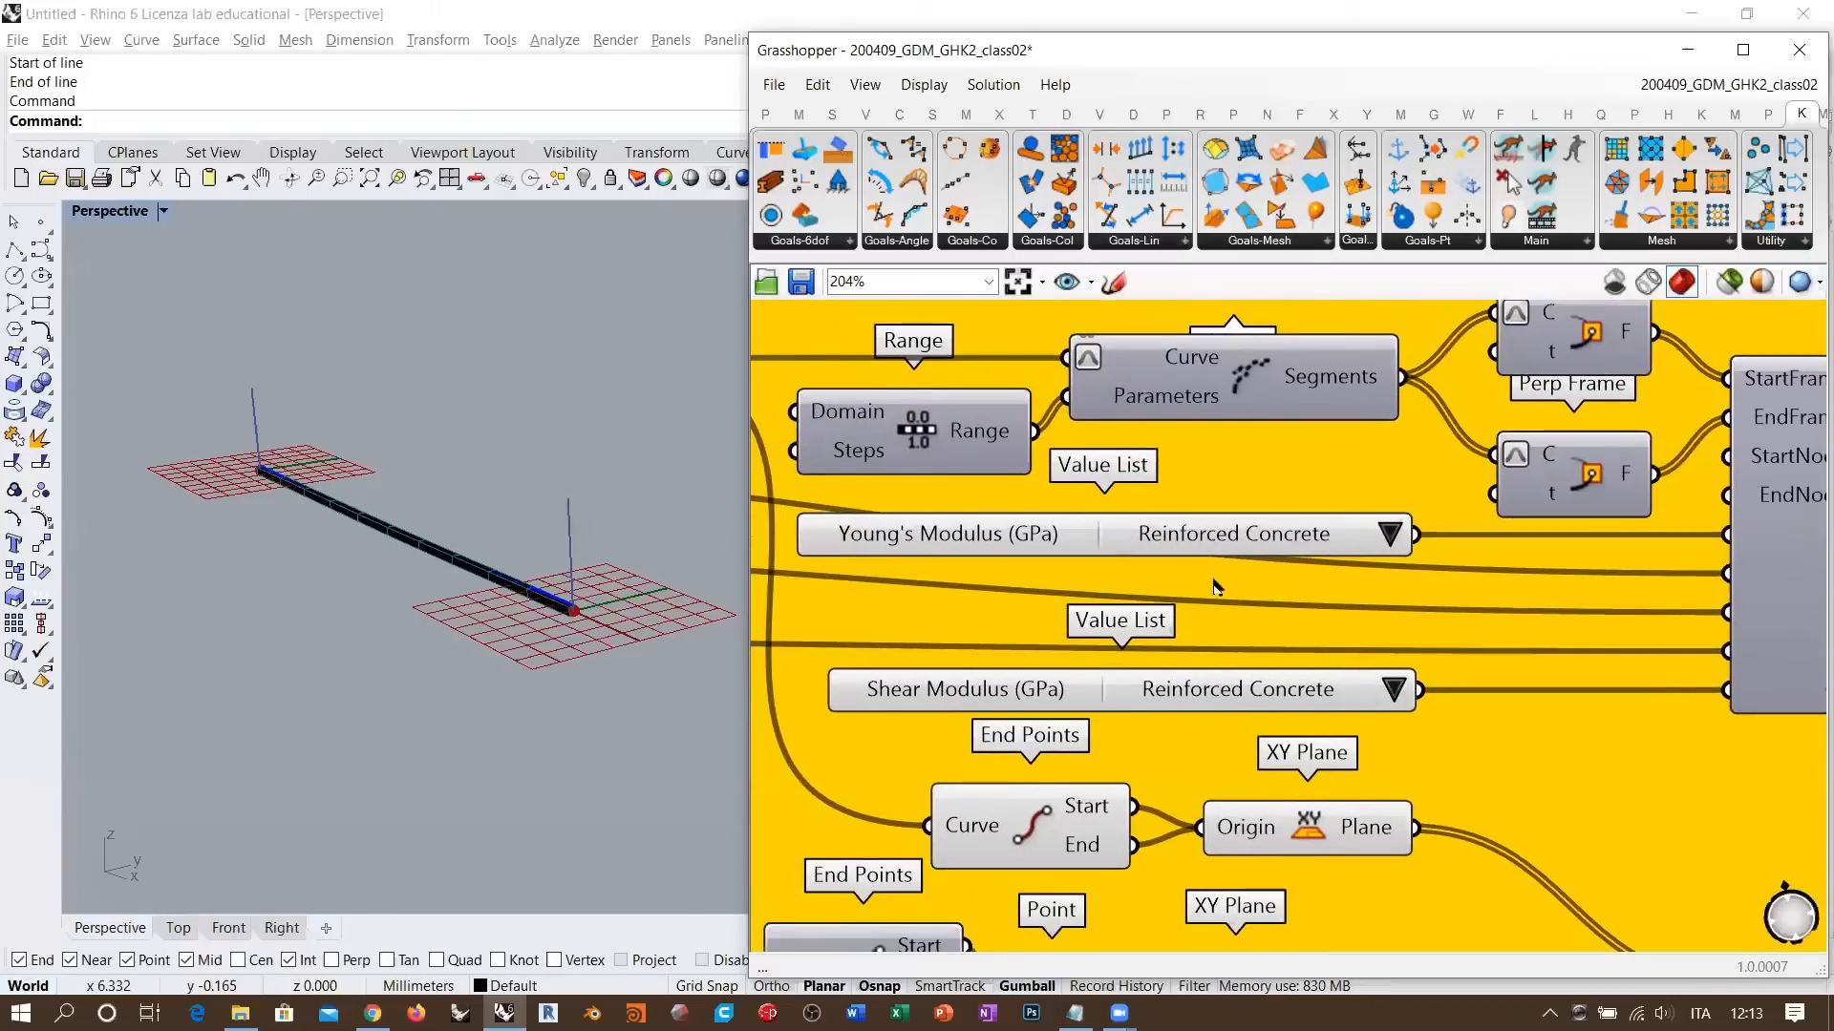
scroll(1246, 610, "down", 4)
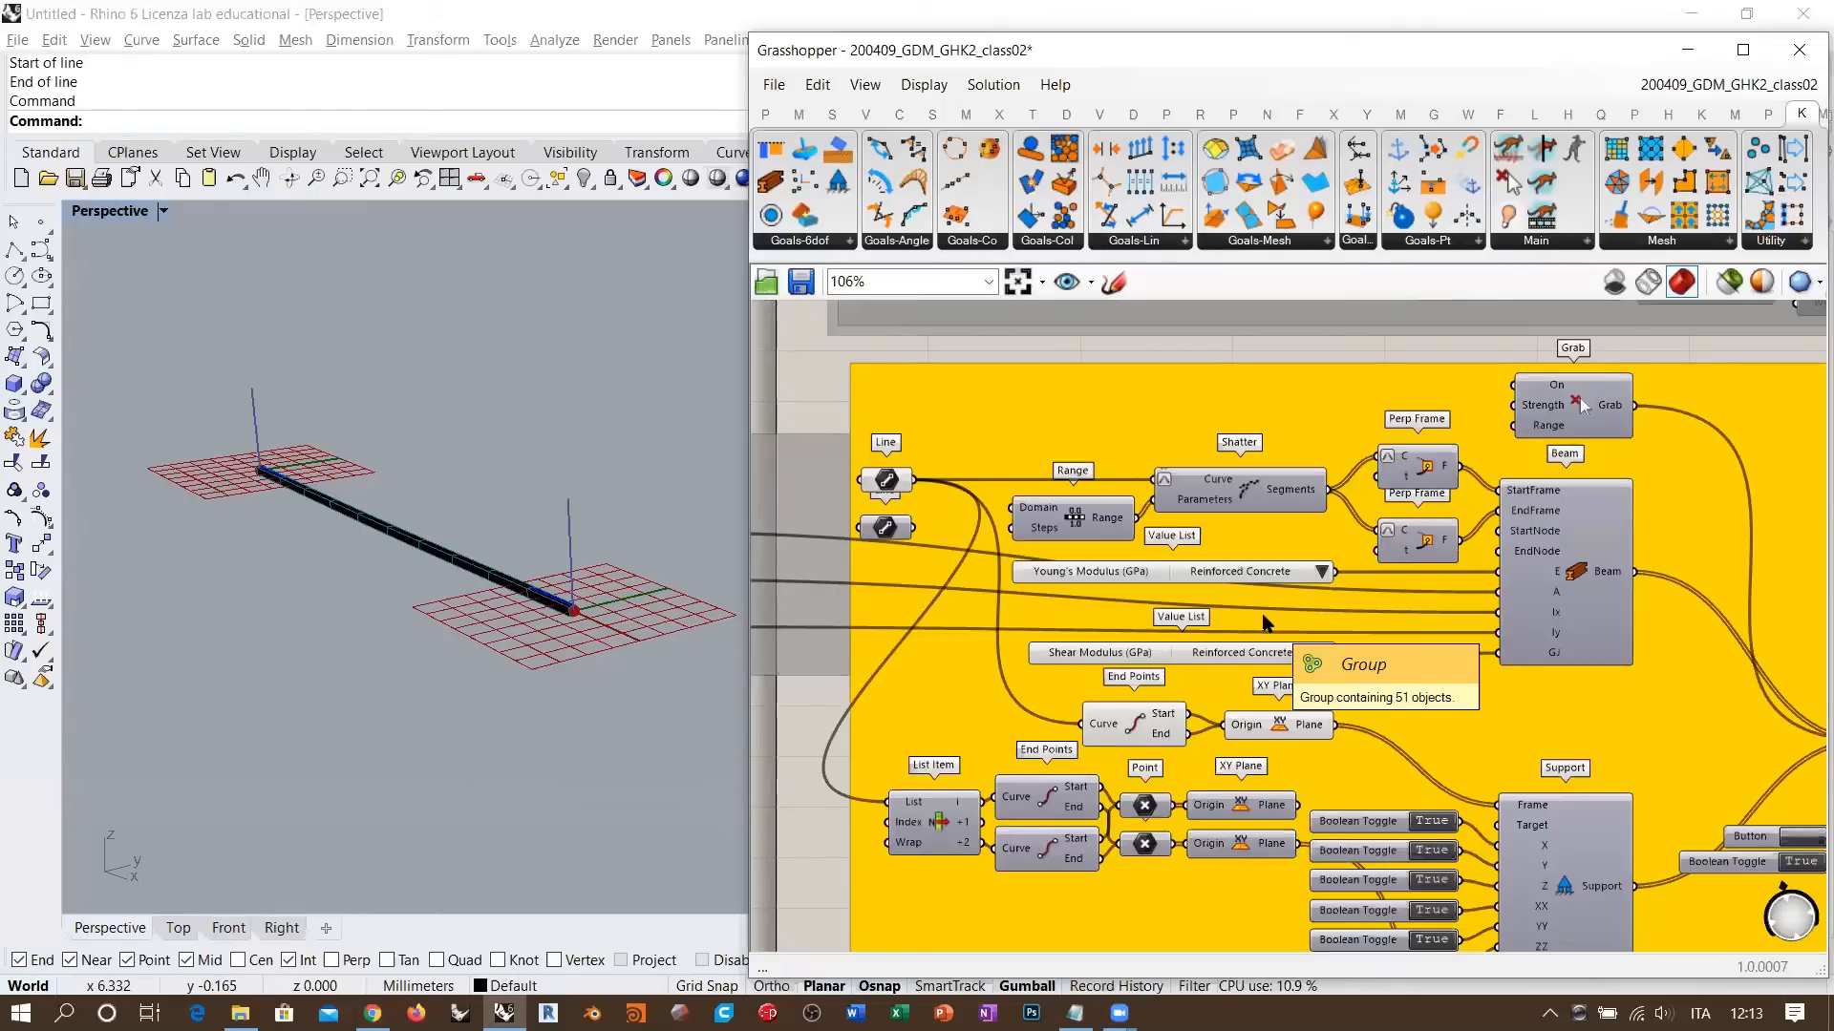
scroll(1270, 619, "down", 3)
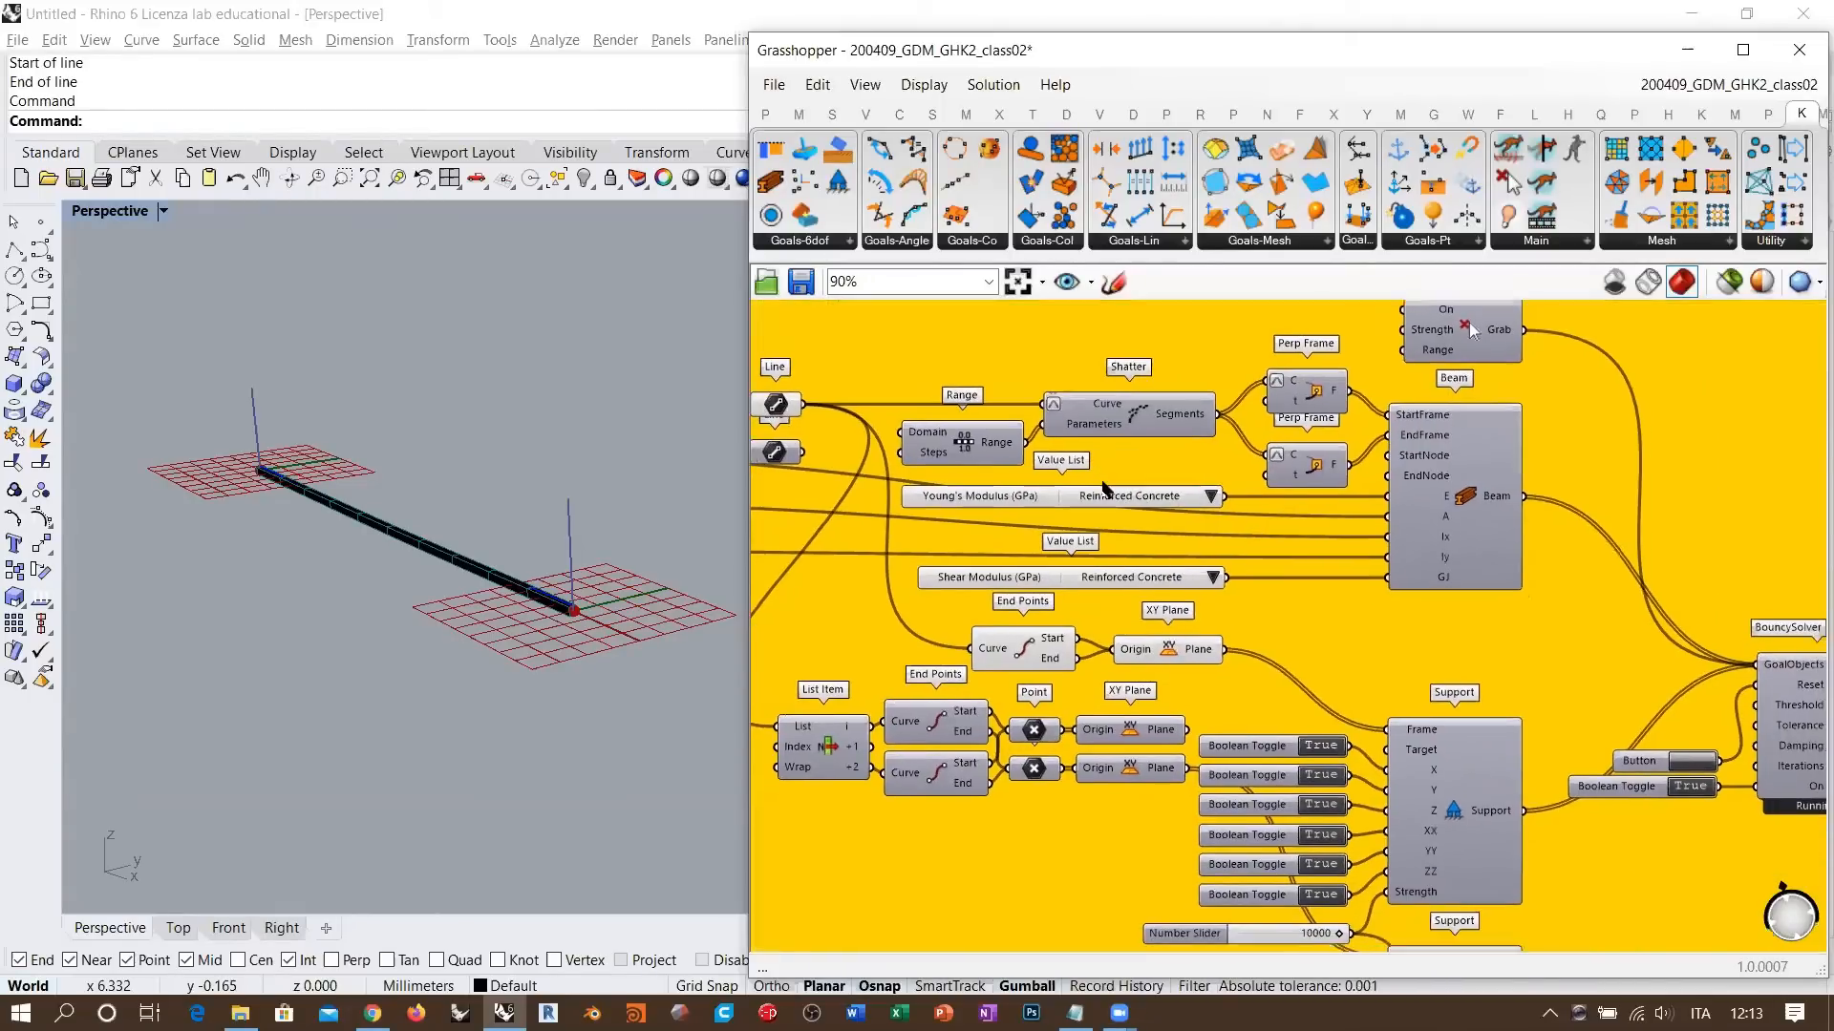
scroll(1206, 566, "down", 2)
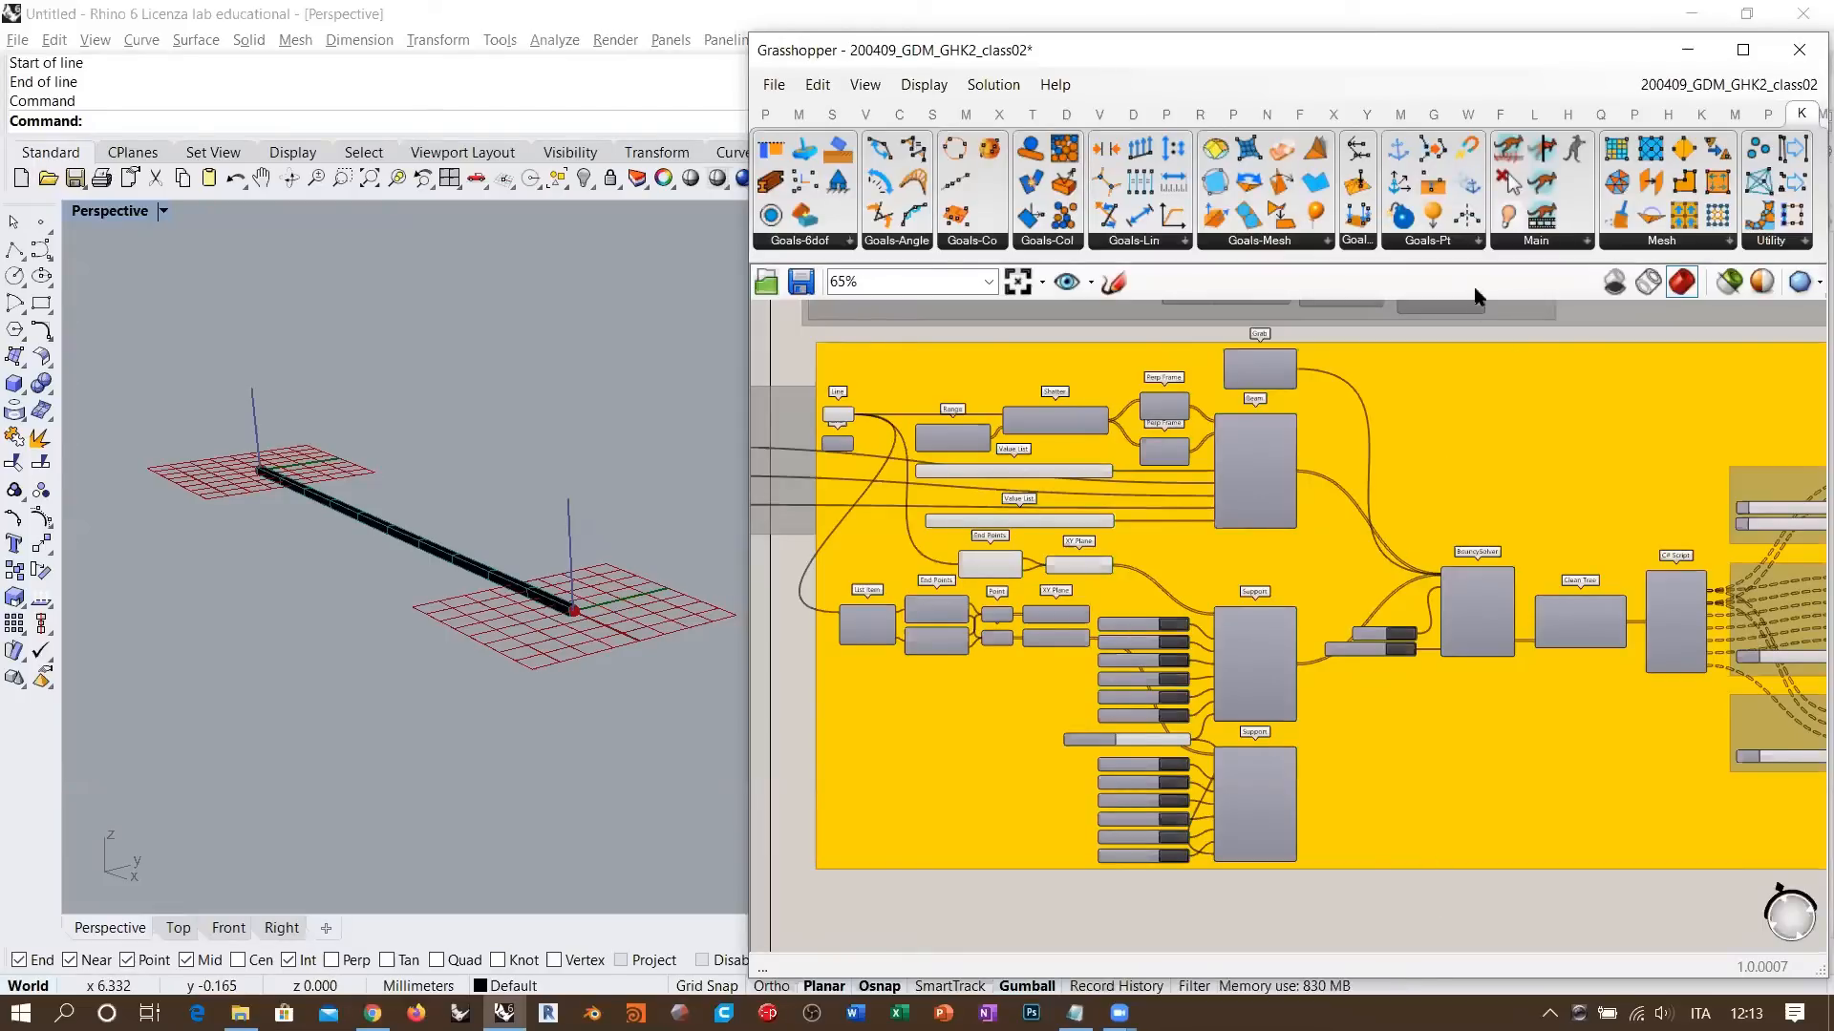
- Add a Kangaroo Load goal component to the canvas beside the beam definition, below the List Item component
left_click_drag(1433, 218, 791, 702)
scroll(1038, 732, "up", 5)
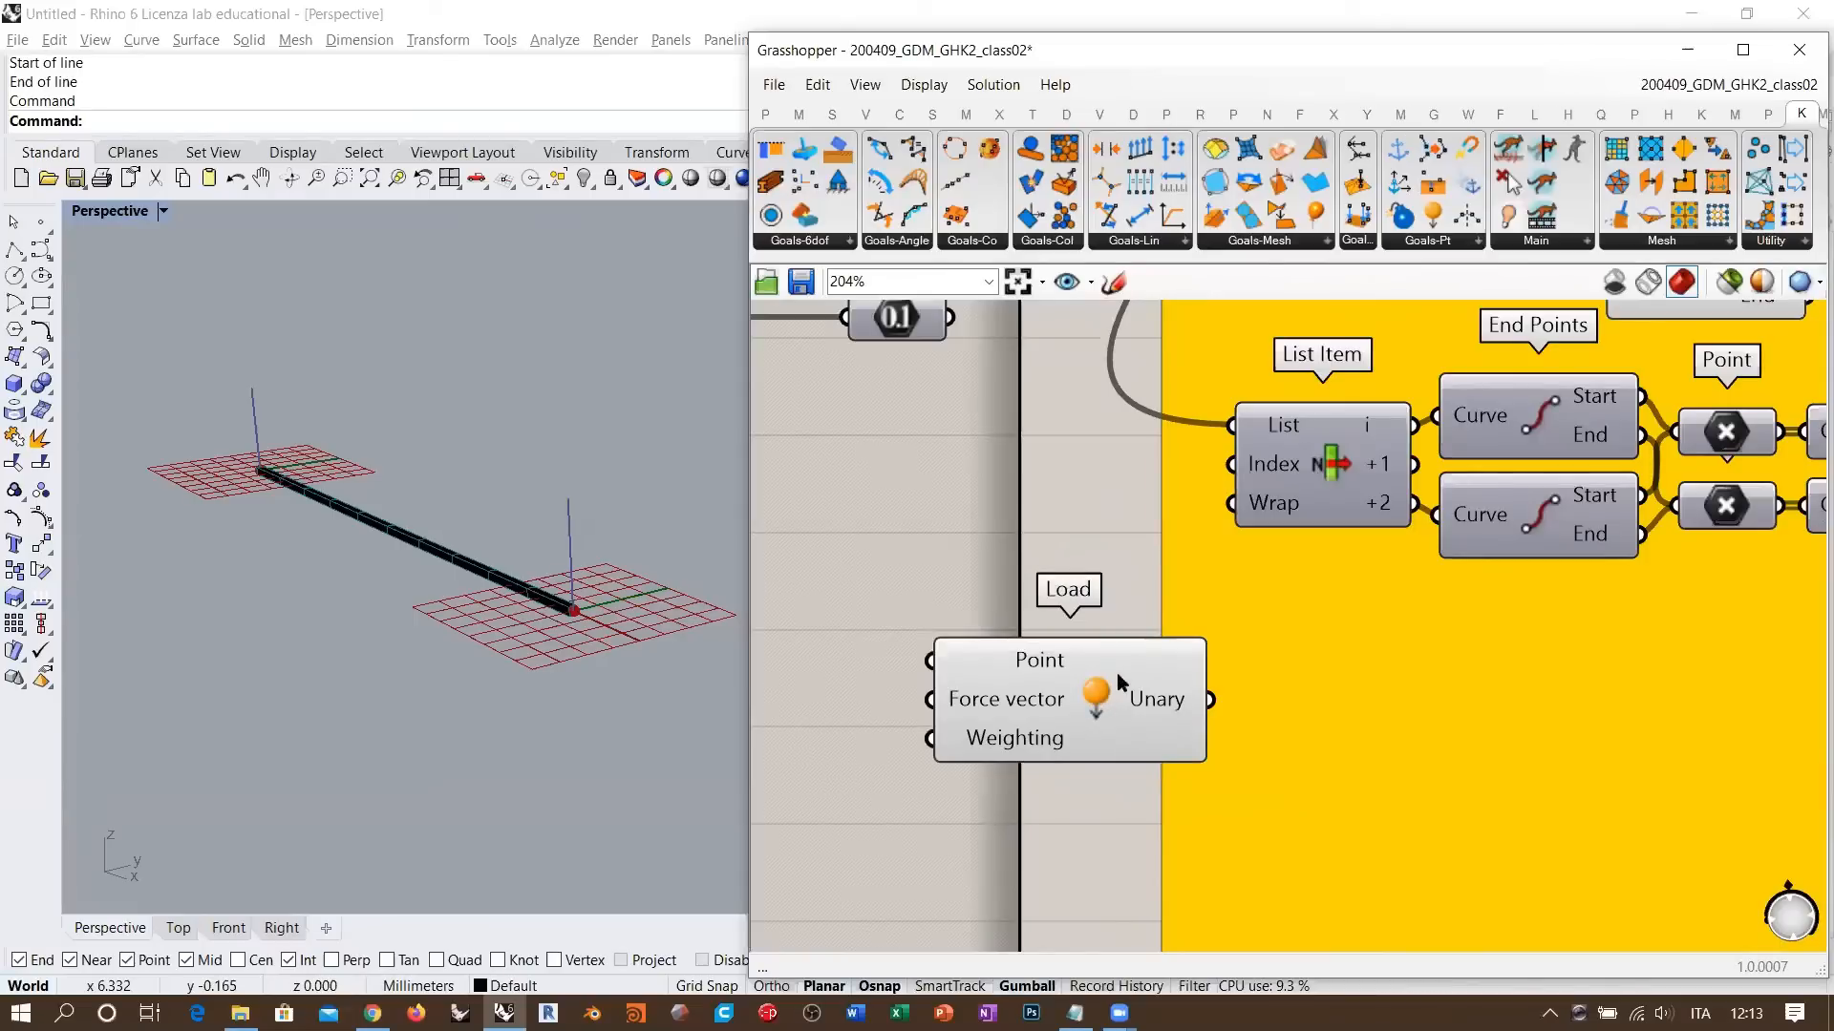
left_click_drag(1099, 697, 1127, 731)
left_click(924, 450)
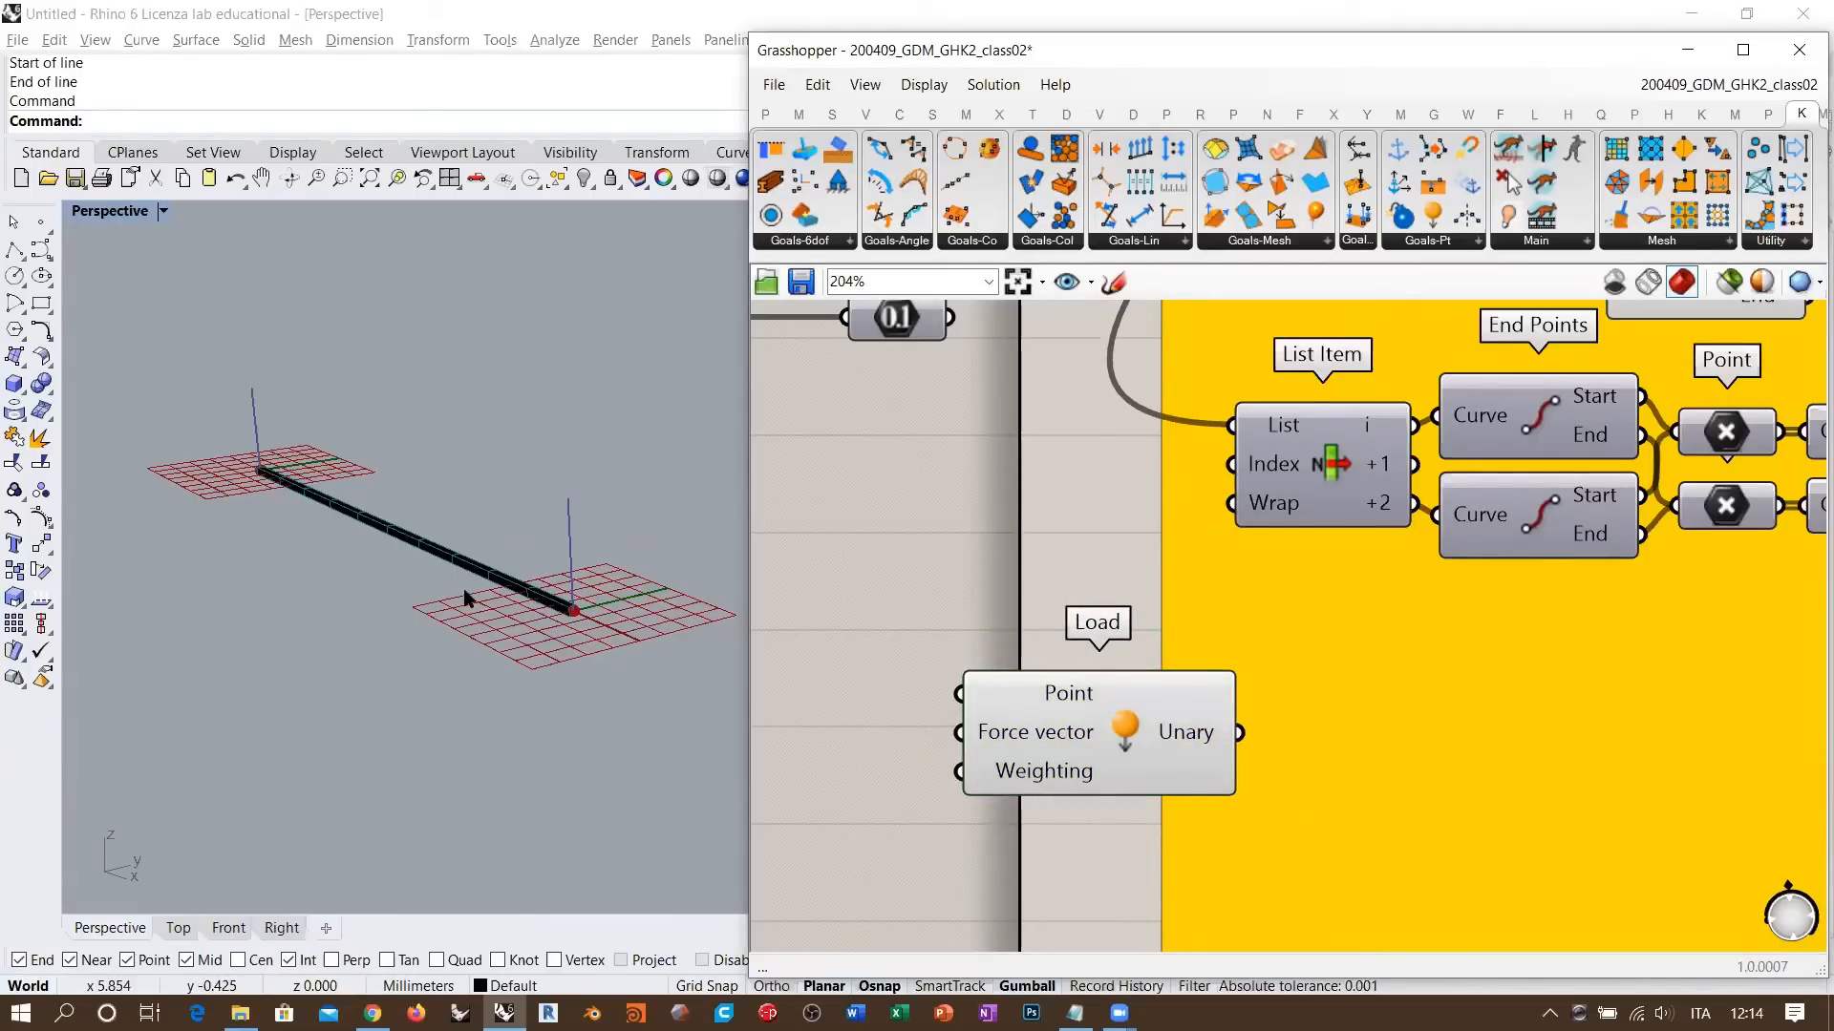
- Examine the running beam's bending and moment display from several angles, and review the supports and BouncySolver on the canvas
right_click_drag(491, 600, 371, 528)
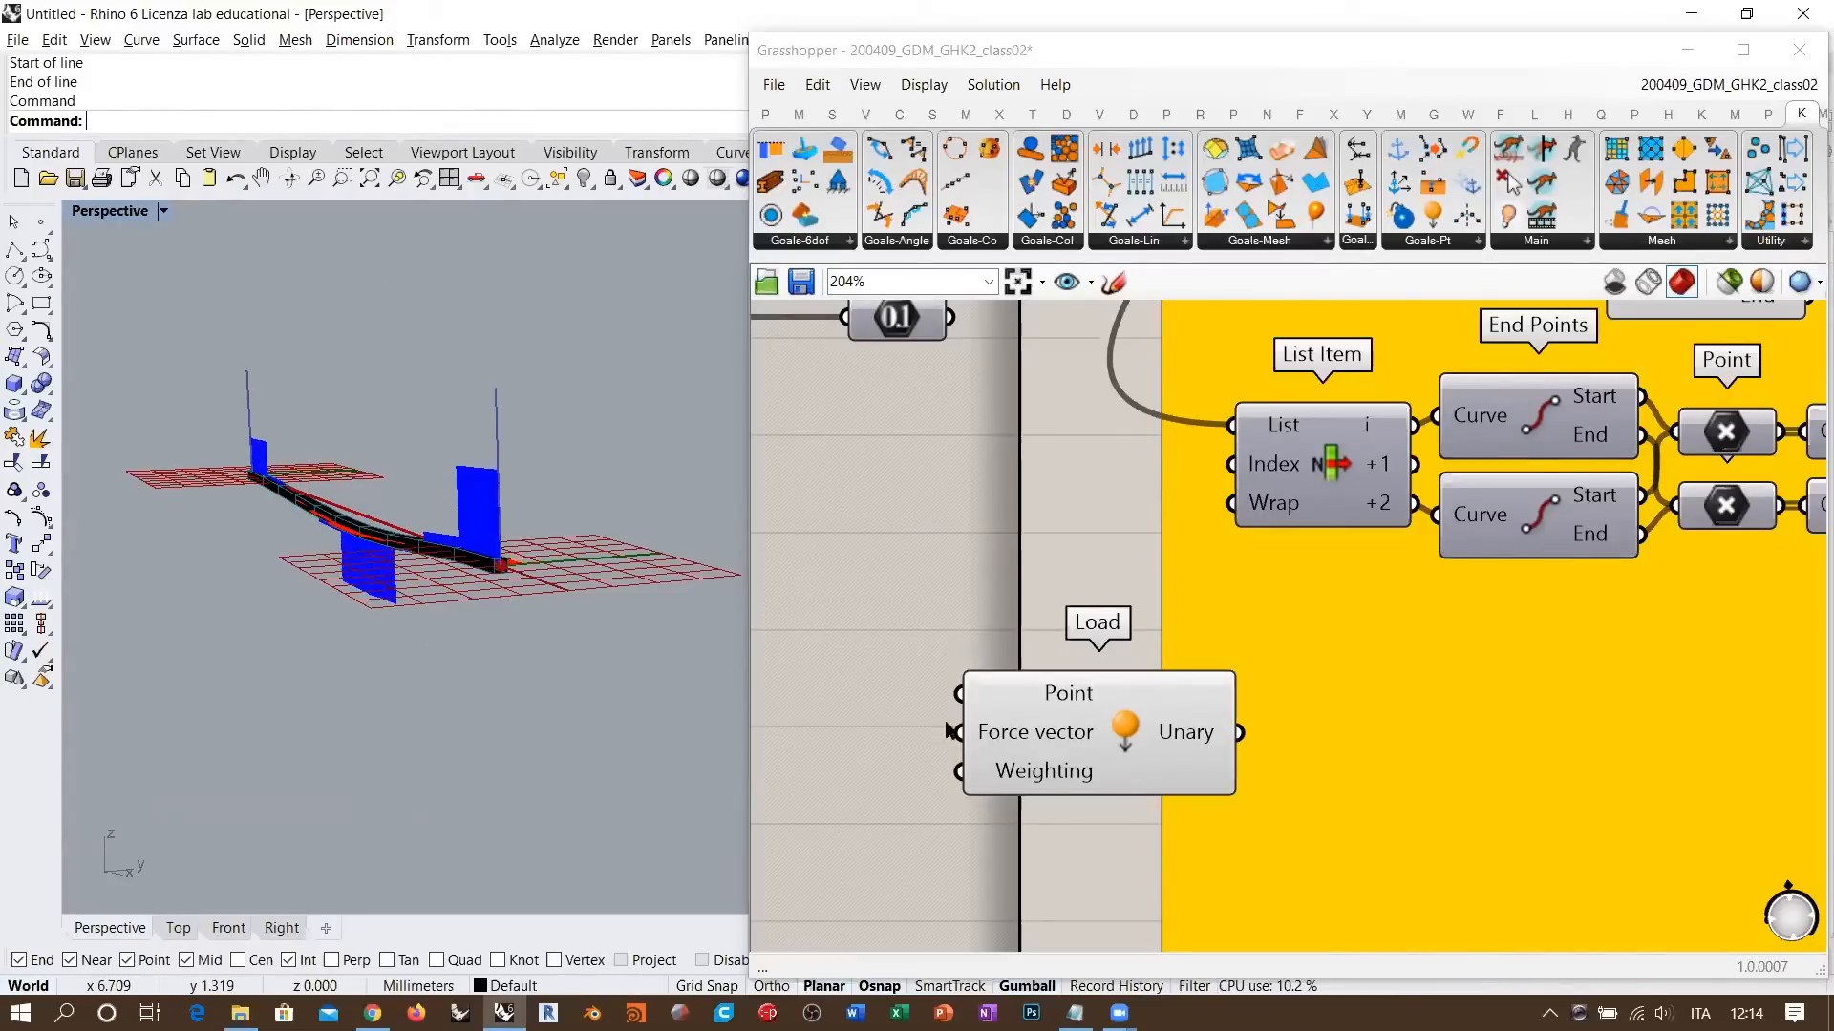
mouse_move(1039, 740)
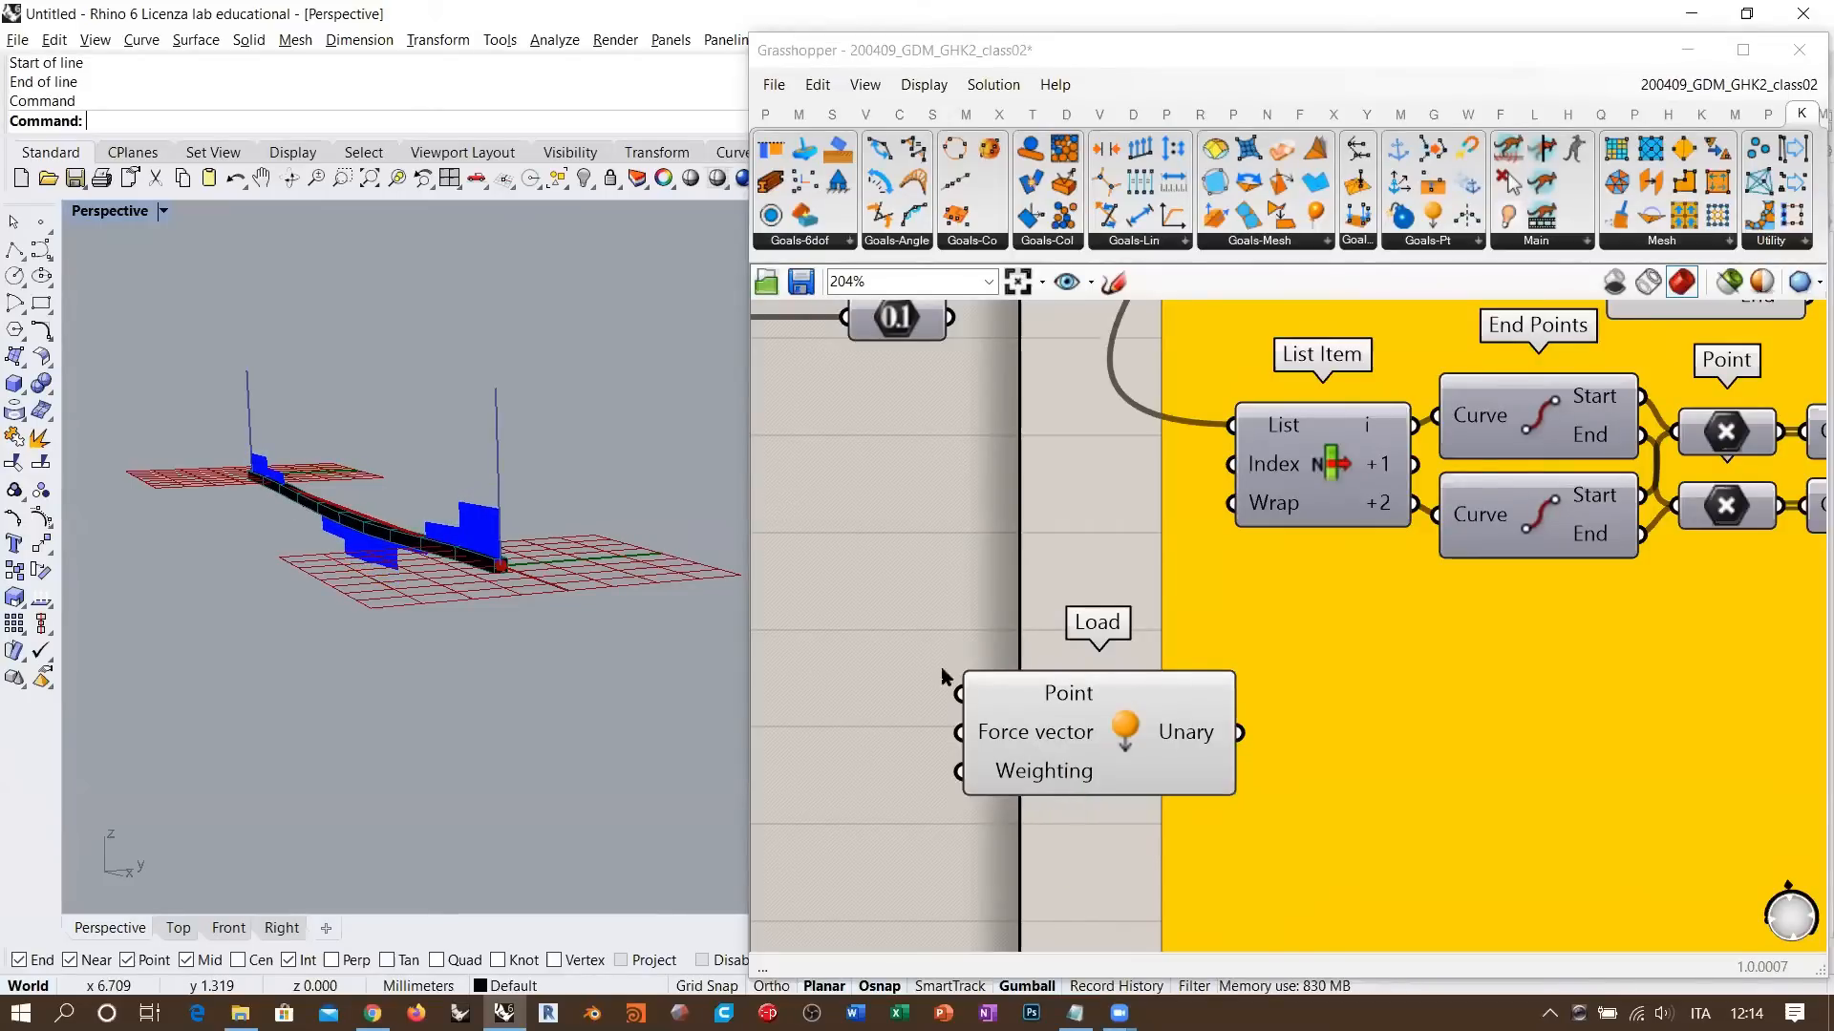
right_click_drag(669, 611, 441, 607)
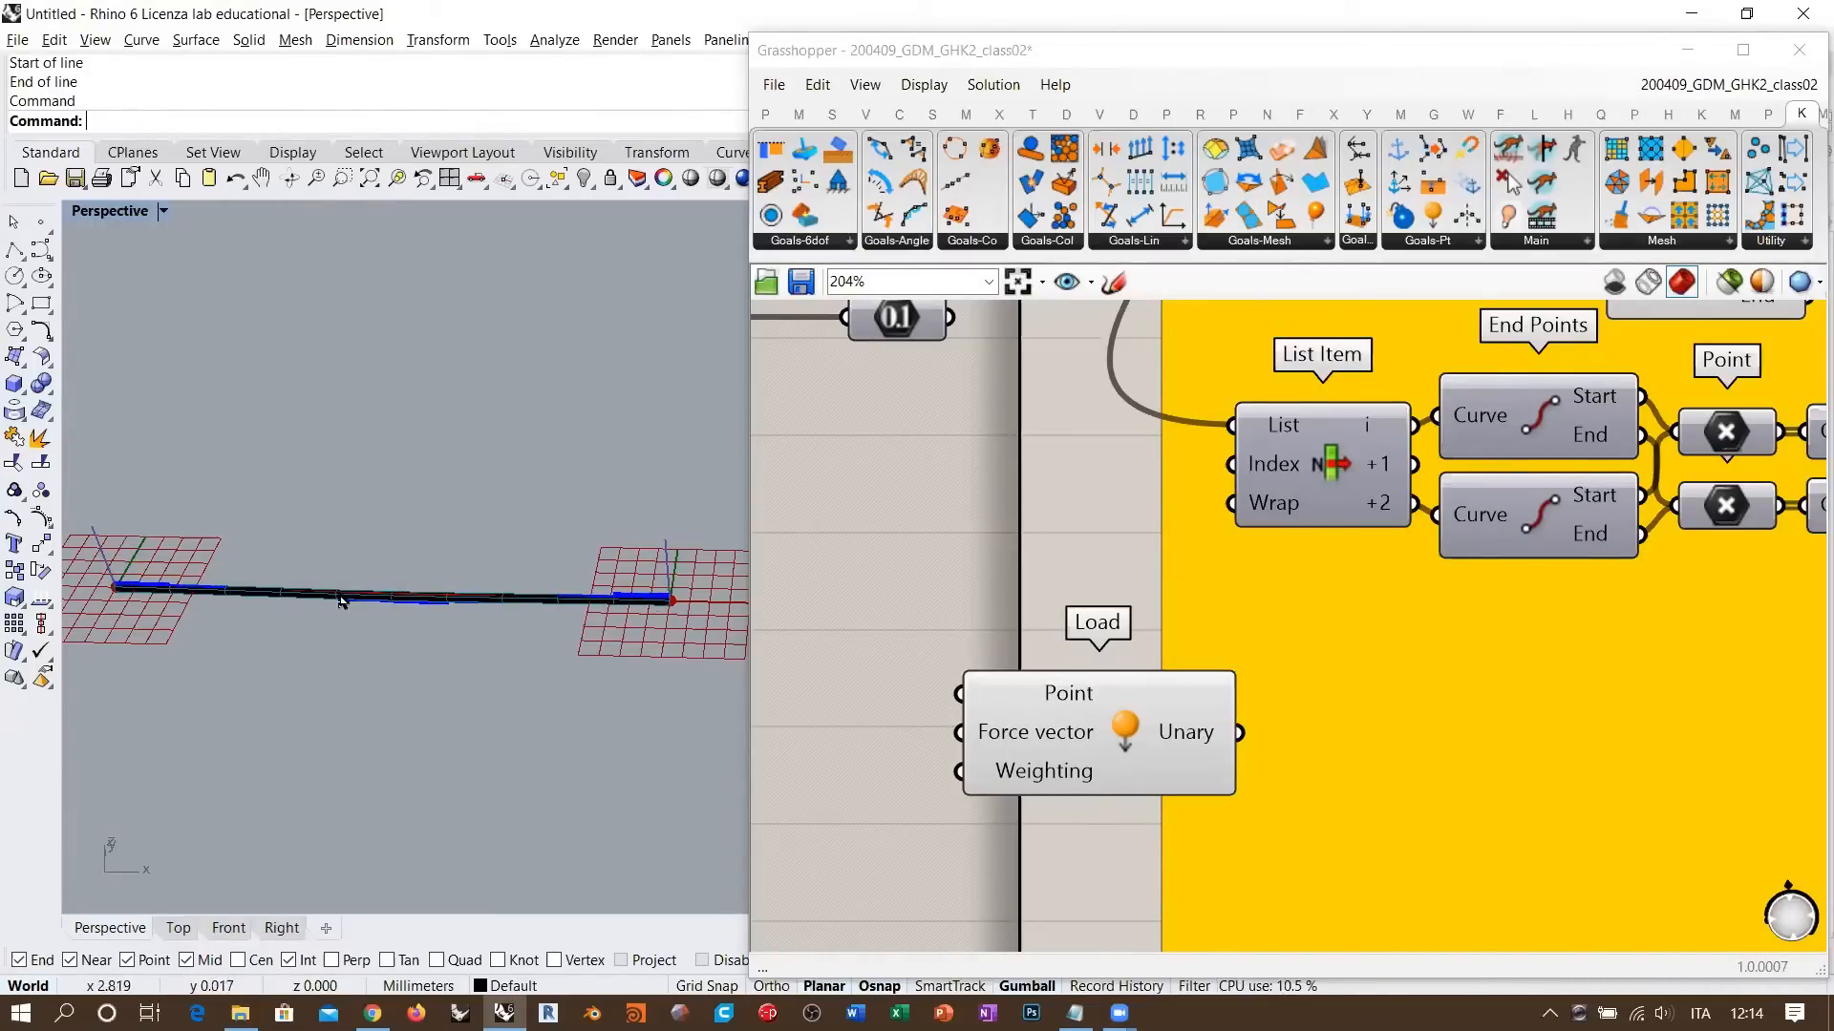
right_click_drag(389, 655, 468, 612)
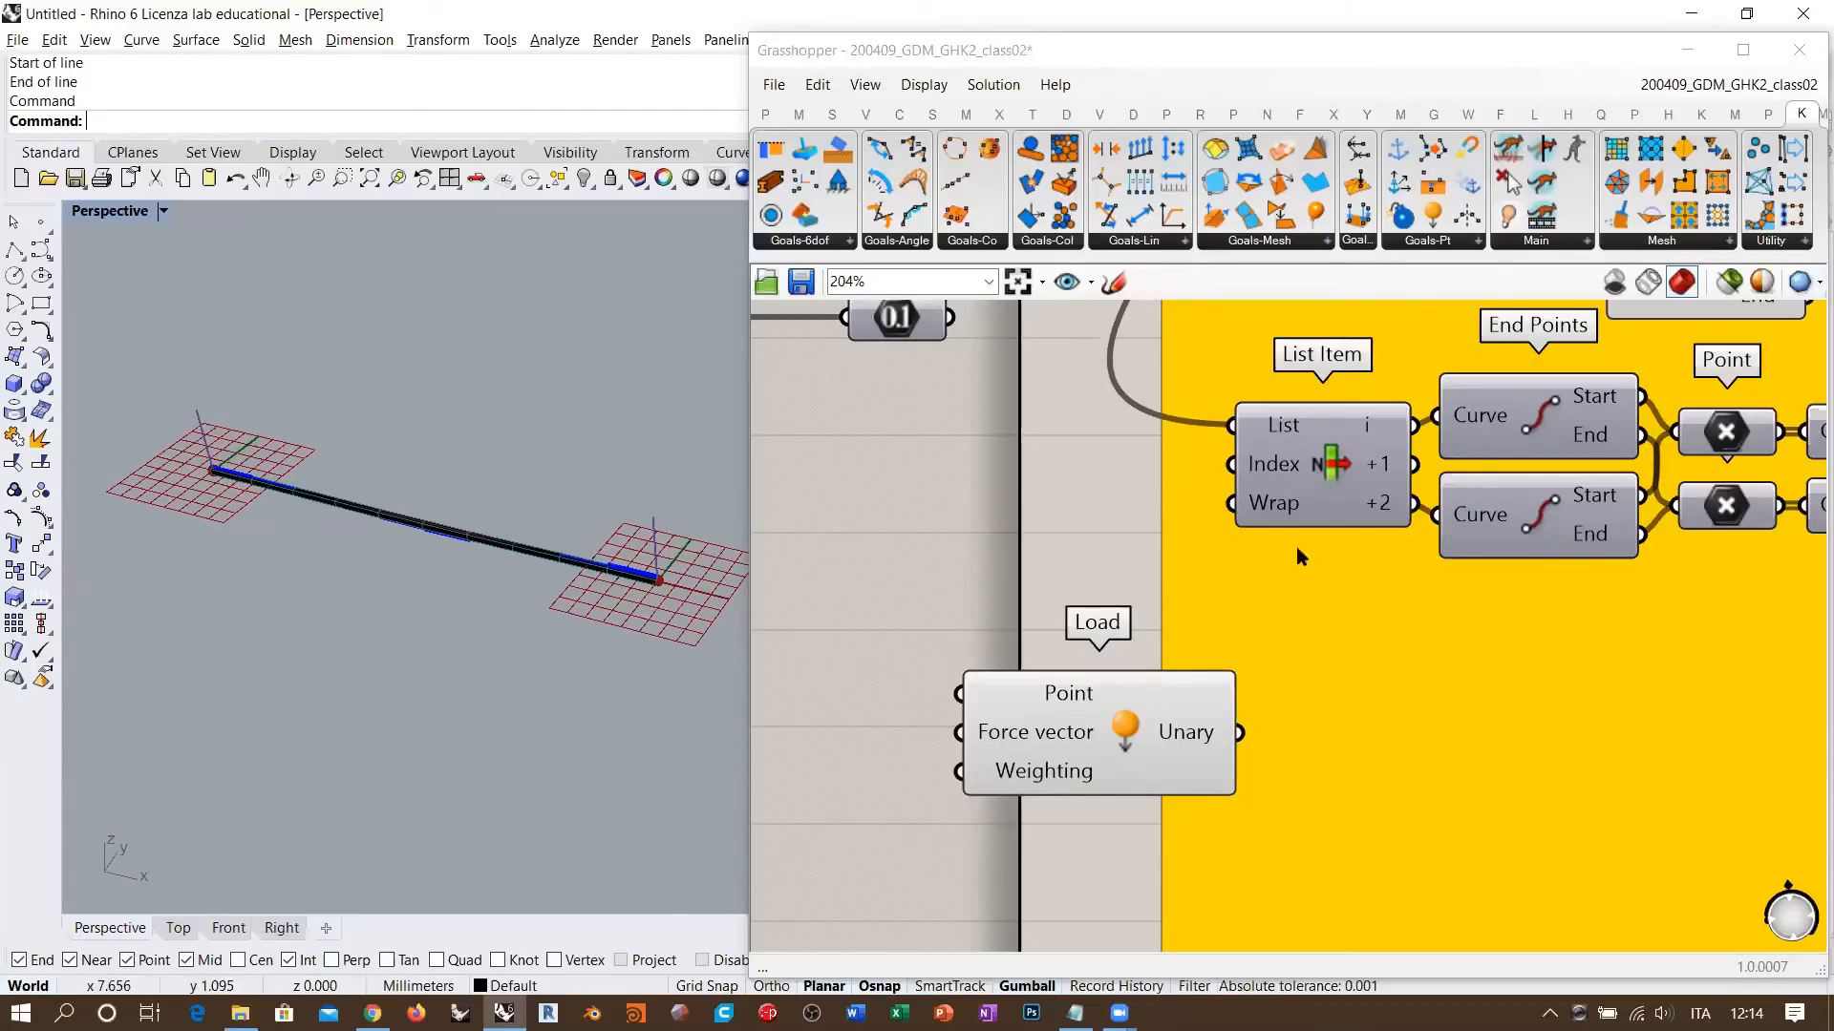
right_click_drag(419, 554, 304, 544)
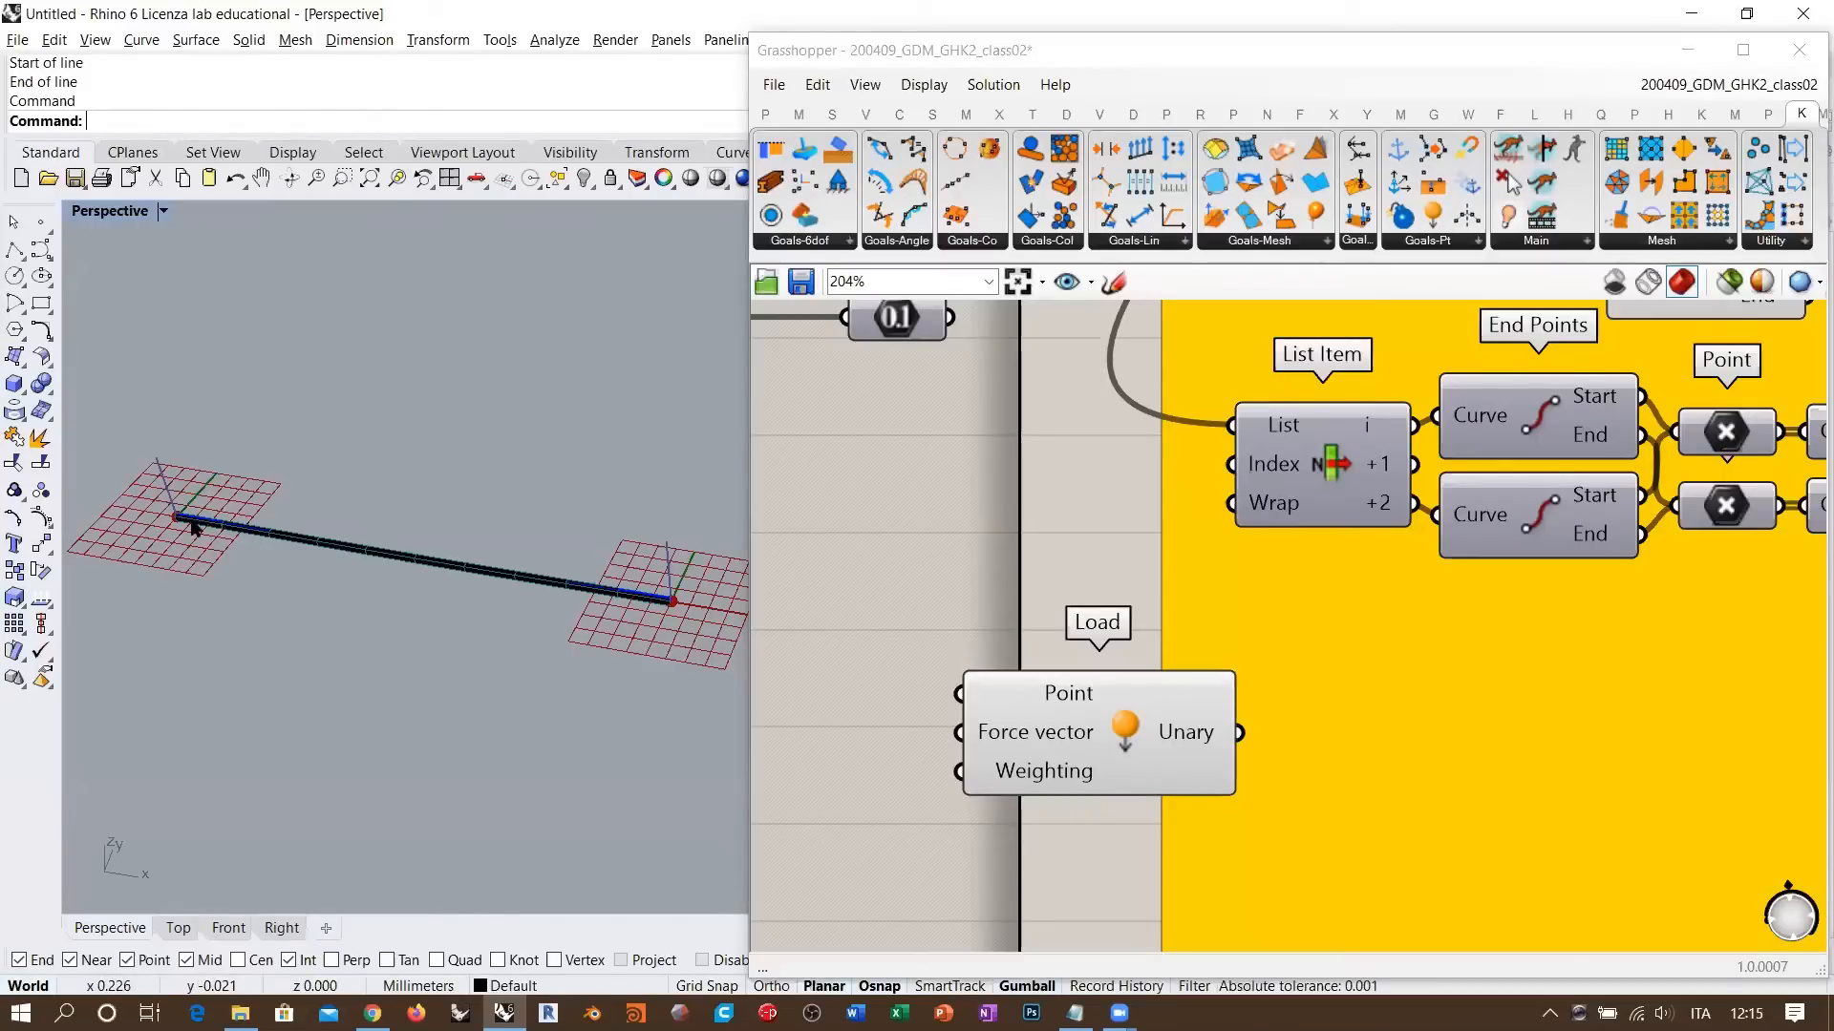
scroll(1146, 642, "down", 6)
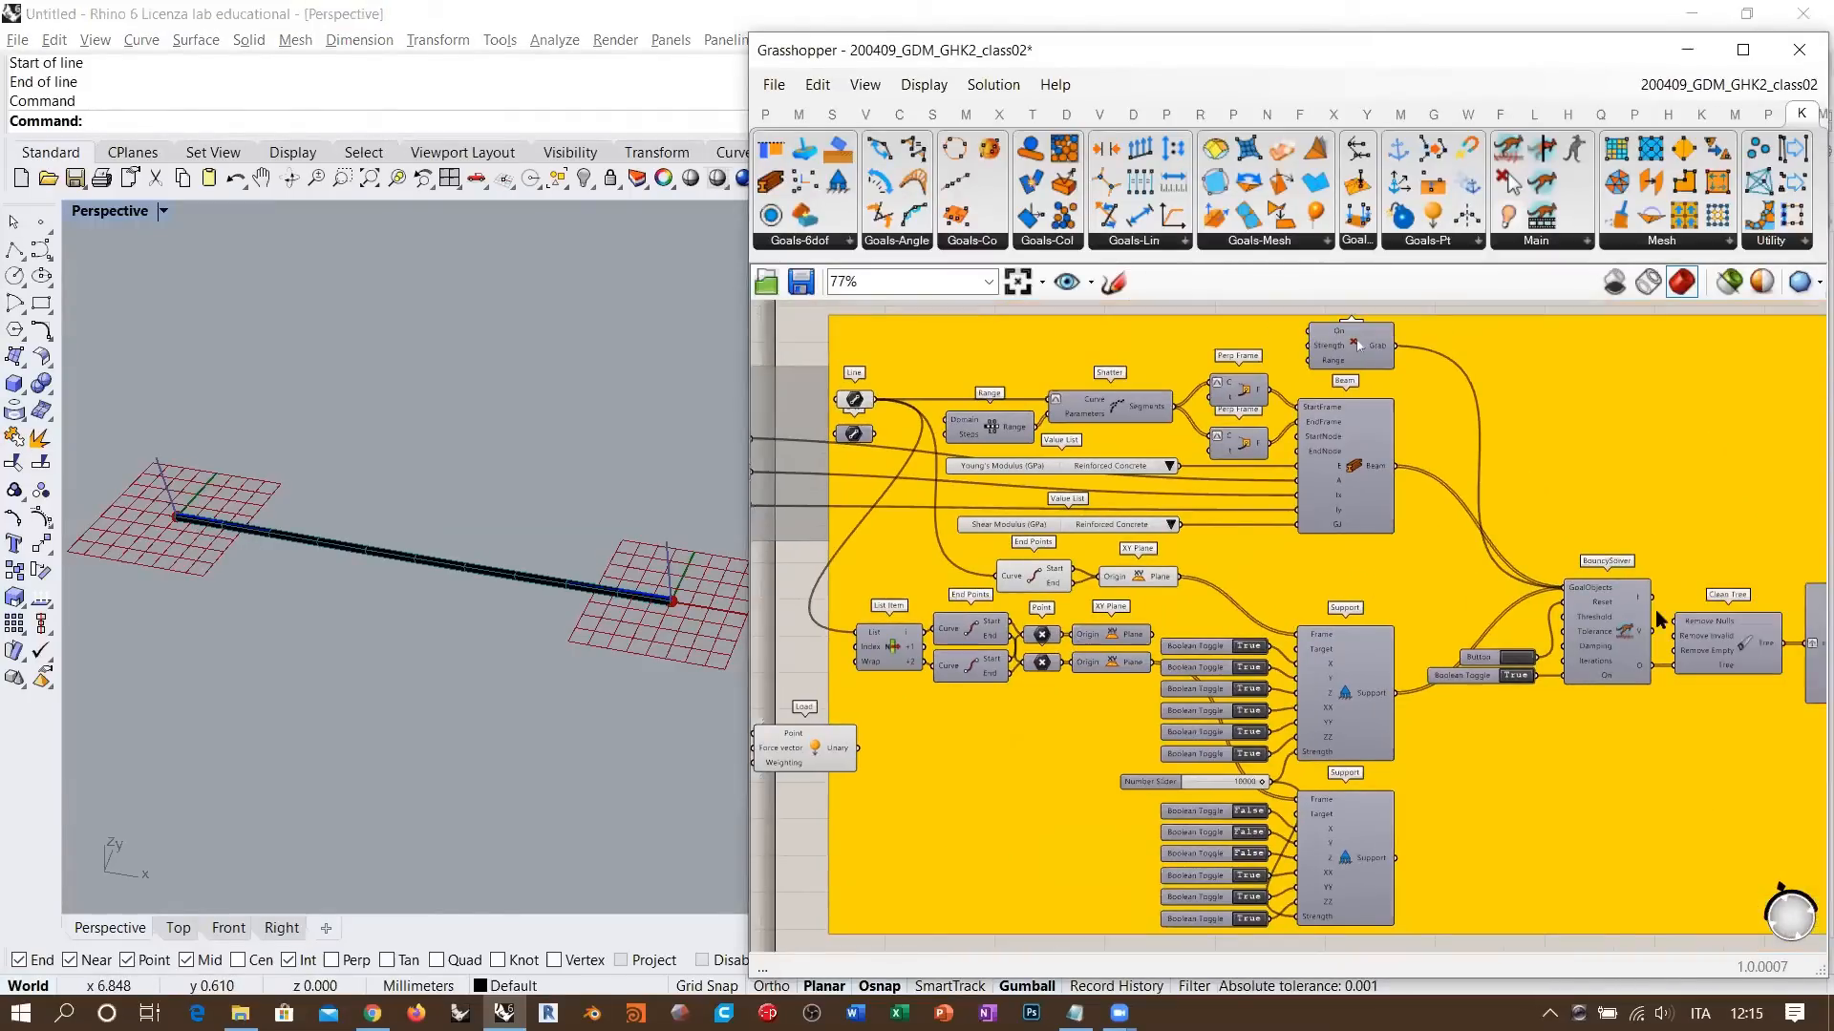
right_click_drag(1659, 622, 1477, 576)
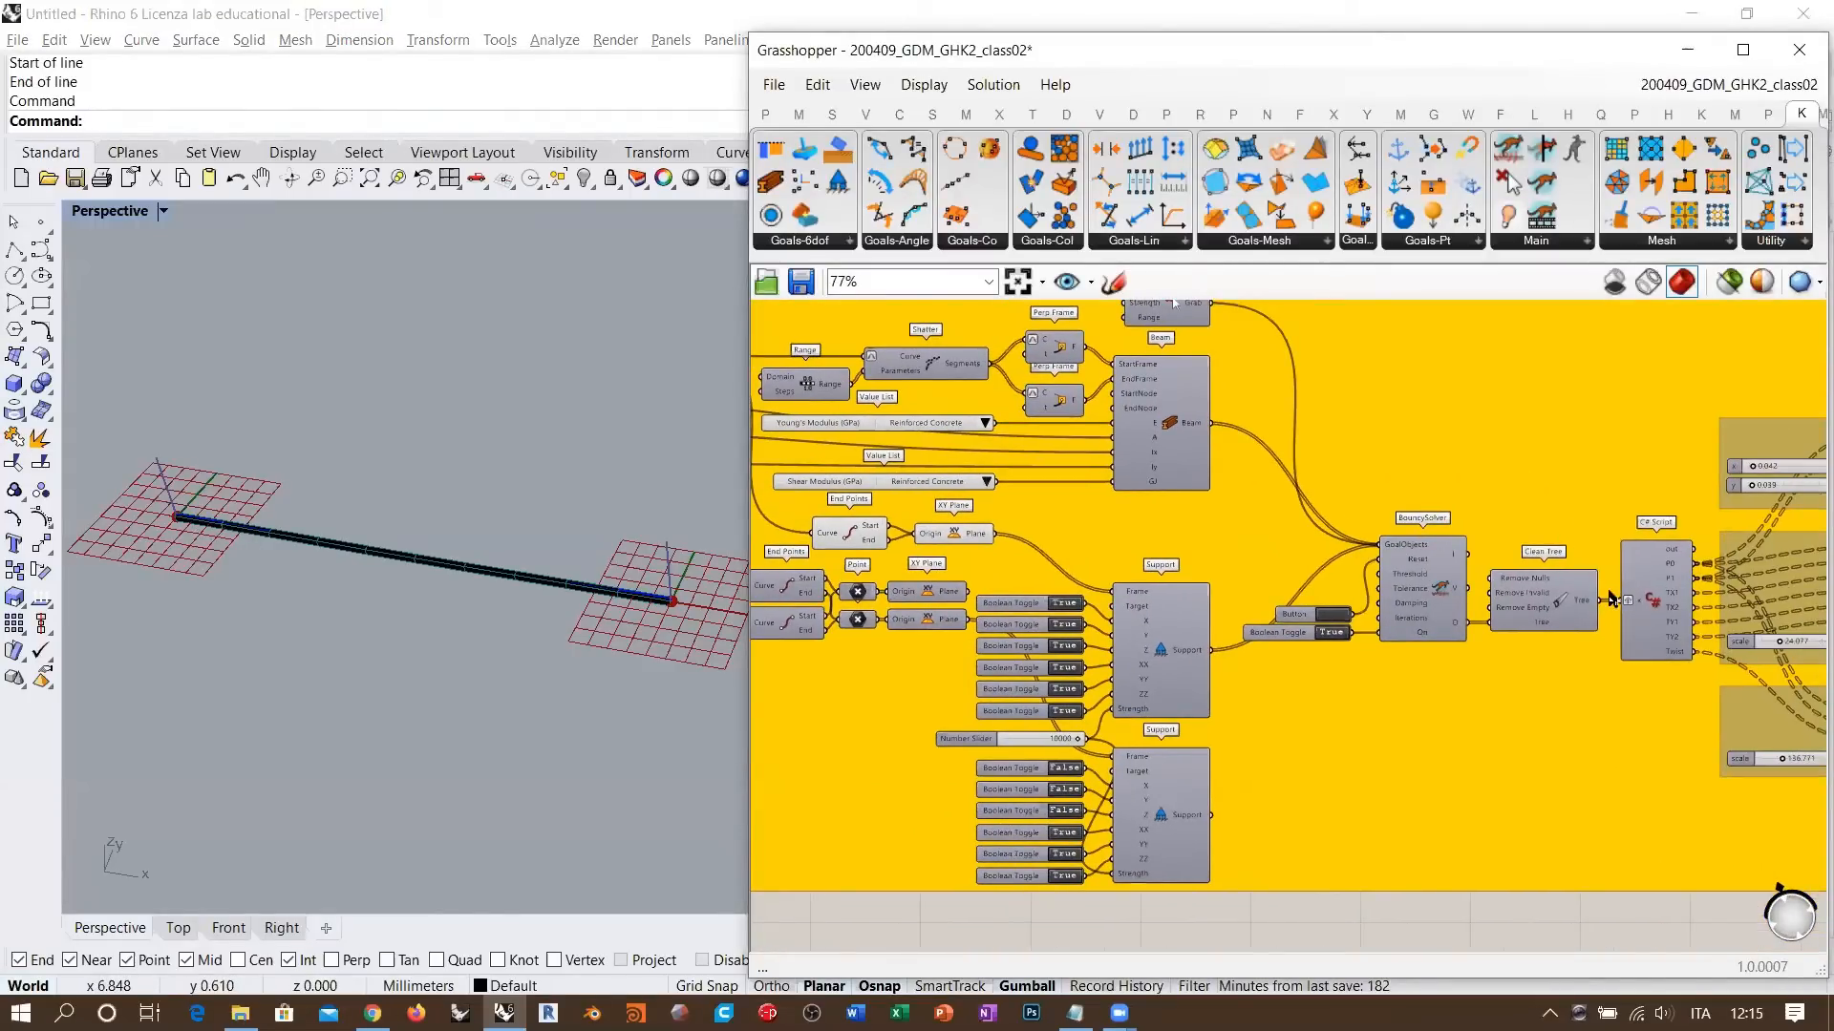
right_click_drag(610, 597, 299, 499)
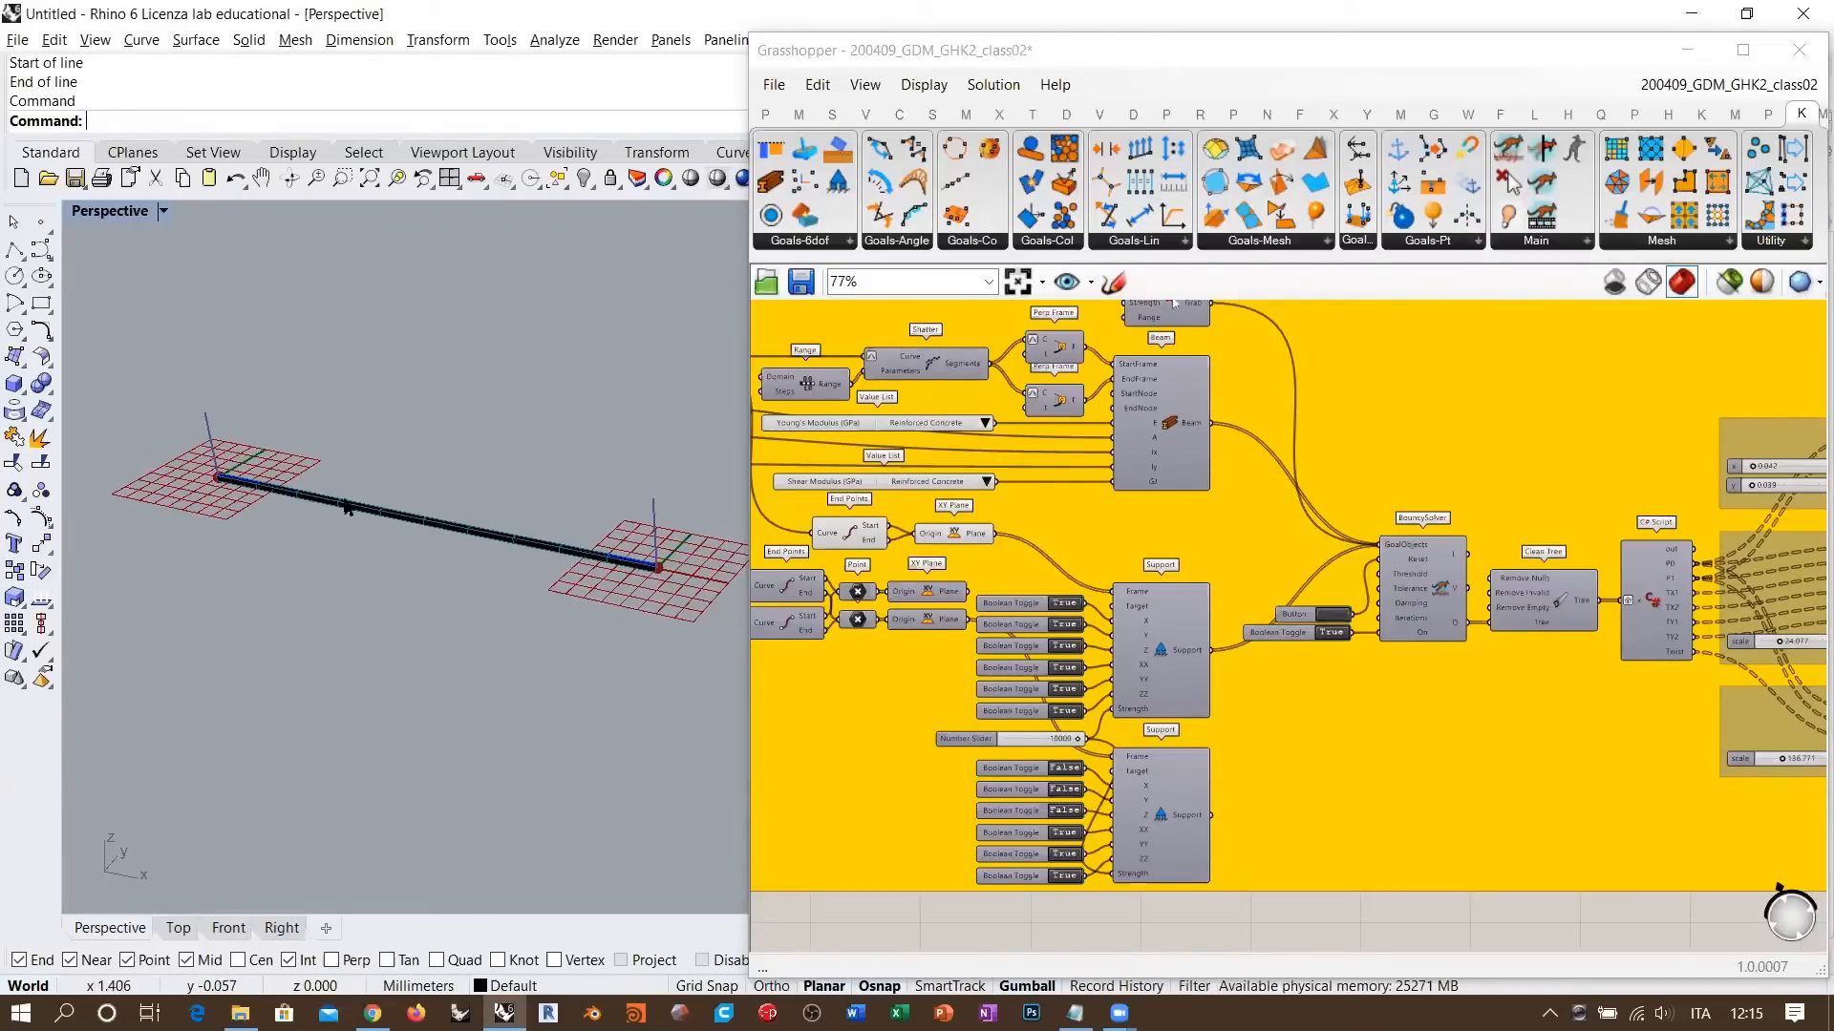
right_click_drag(325, 523, 373, 478)
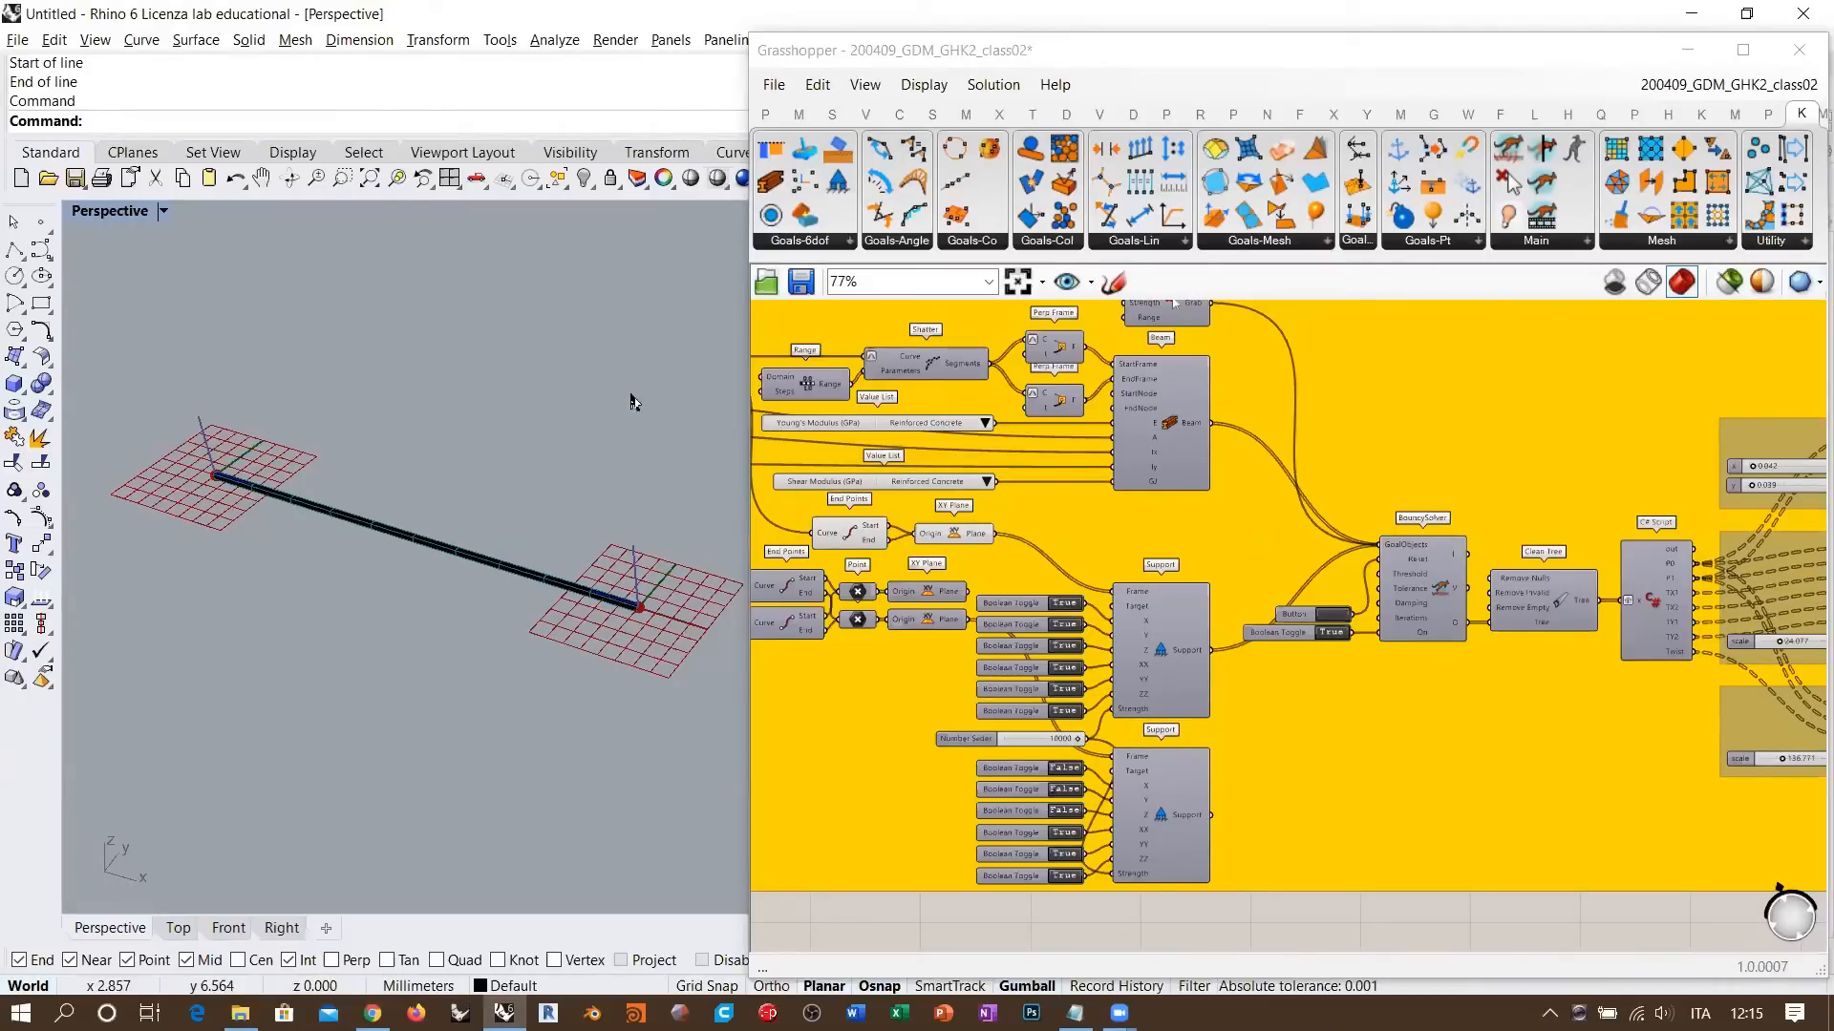
right_click_drag(625, 411, 604, 427)
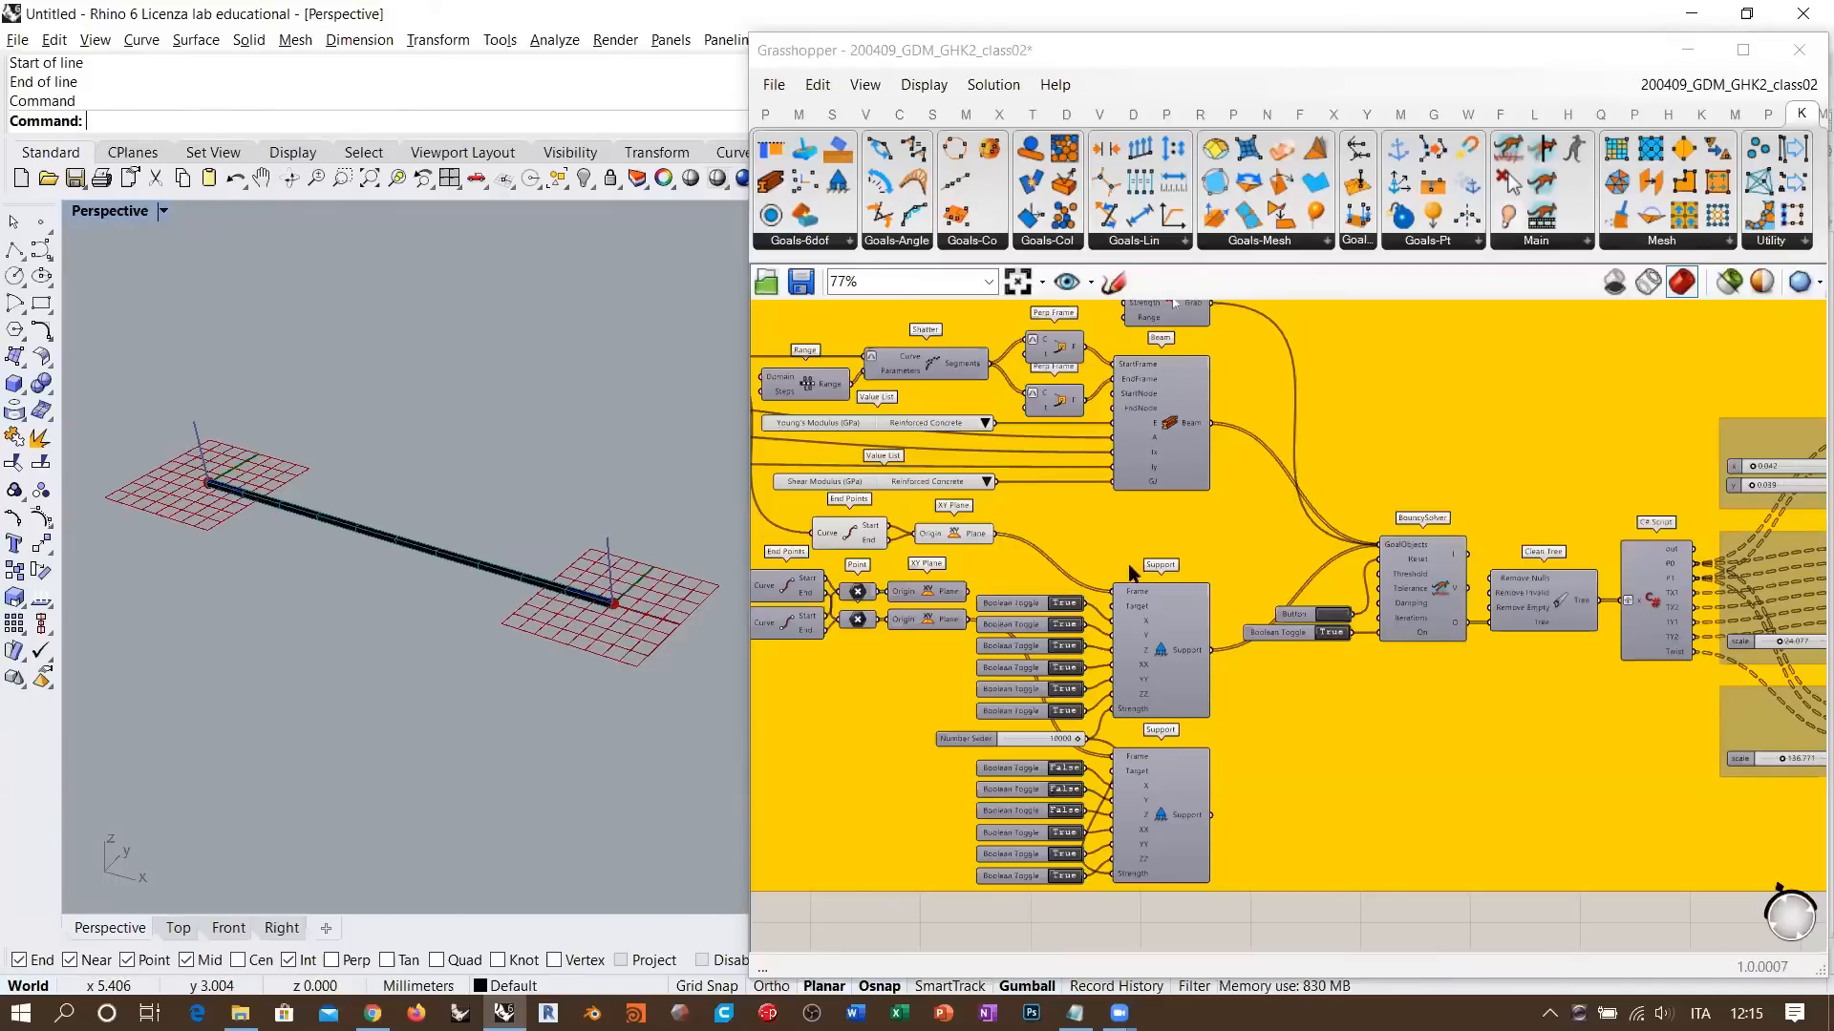
right_click_drag(1363, 642, 1305, 646)
scroll(1305, 646, "up", 4)
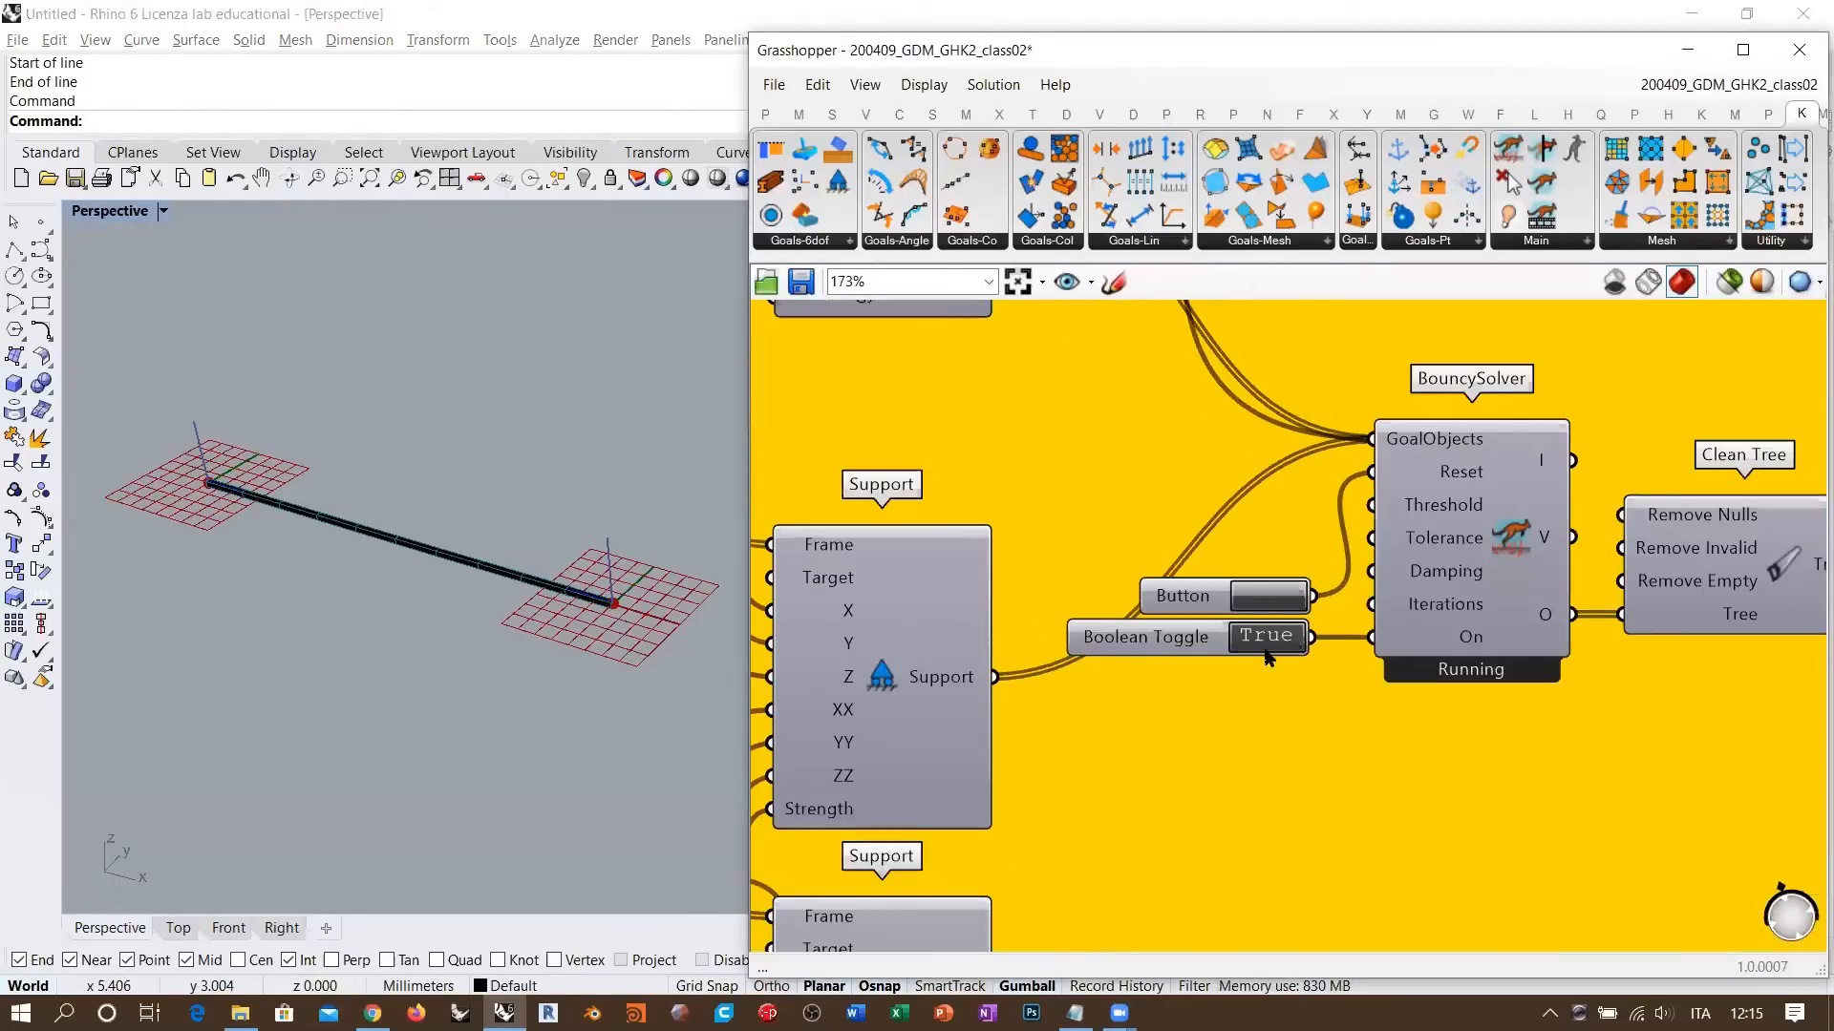
scroll(1094, 564, "down", 4)
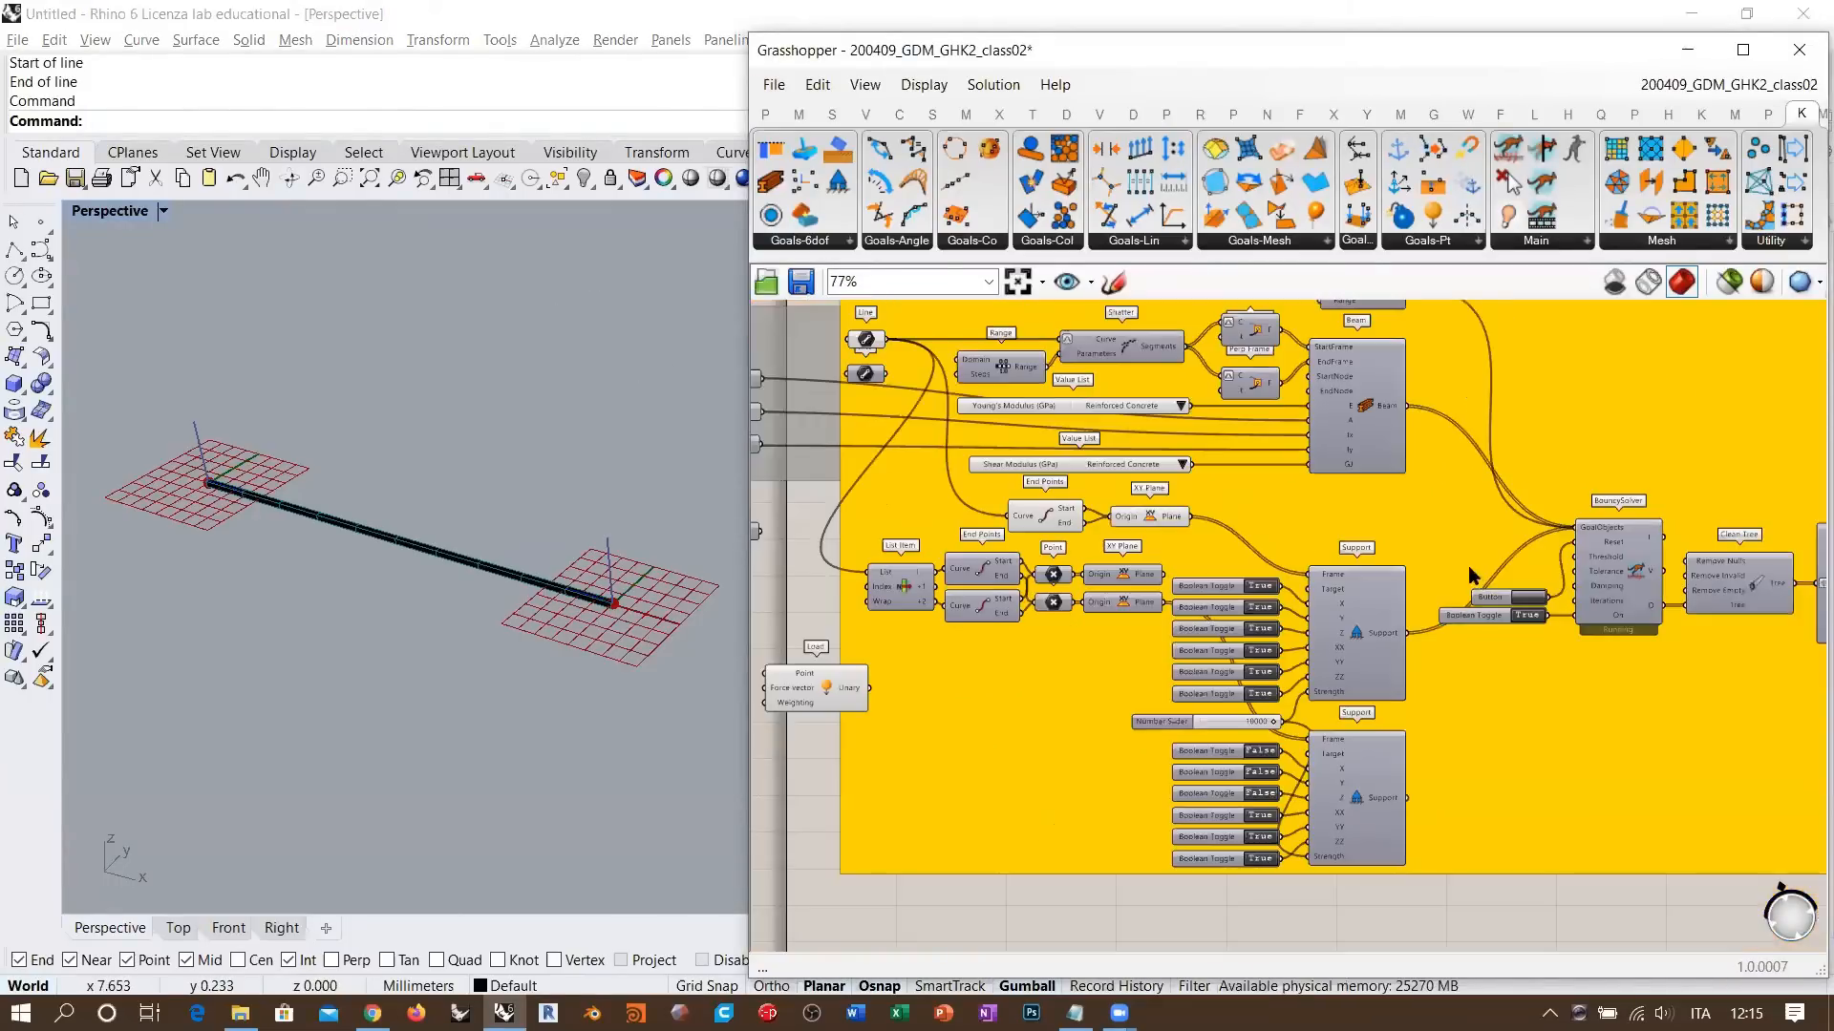
- Move the Load component onto the empty canvas below the yellow group
scroll(964, 652, "up", 3)
left_click_drag(980, 645, 1184, 684)
left_click(936, 657)
scroll(1223, 680, "up", 1)
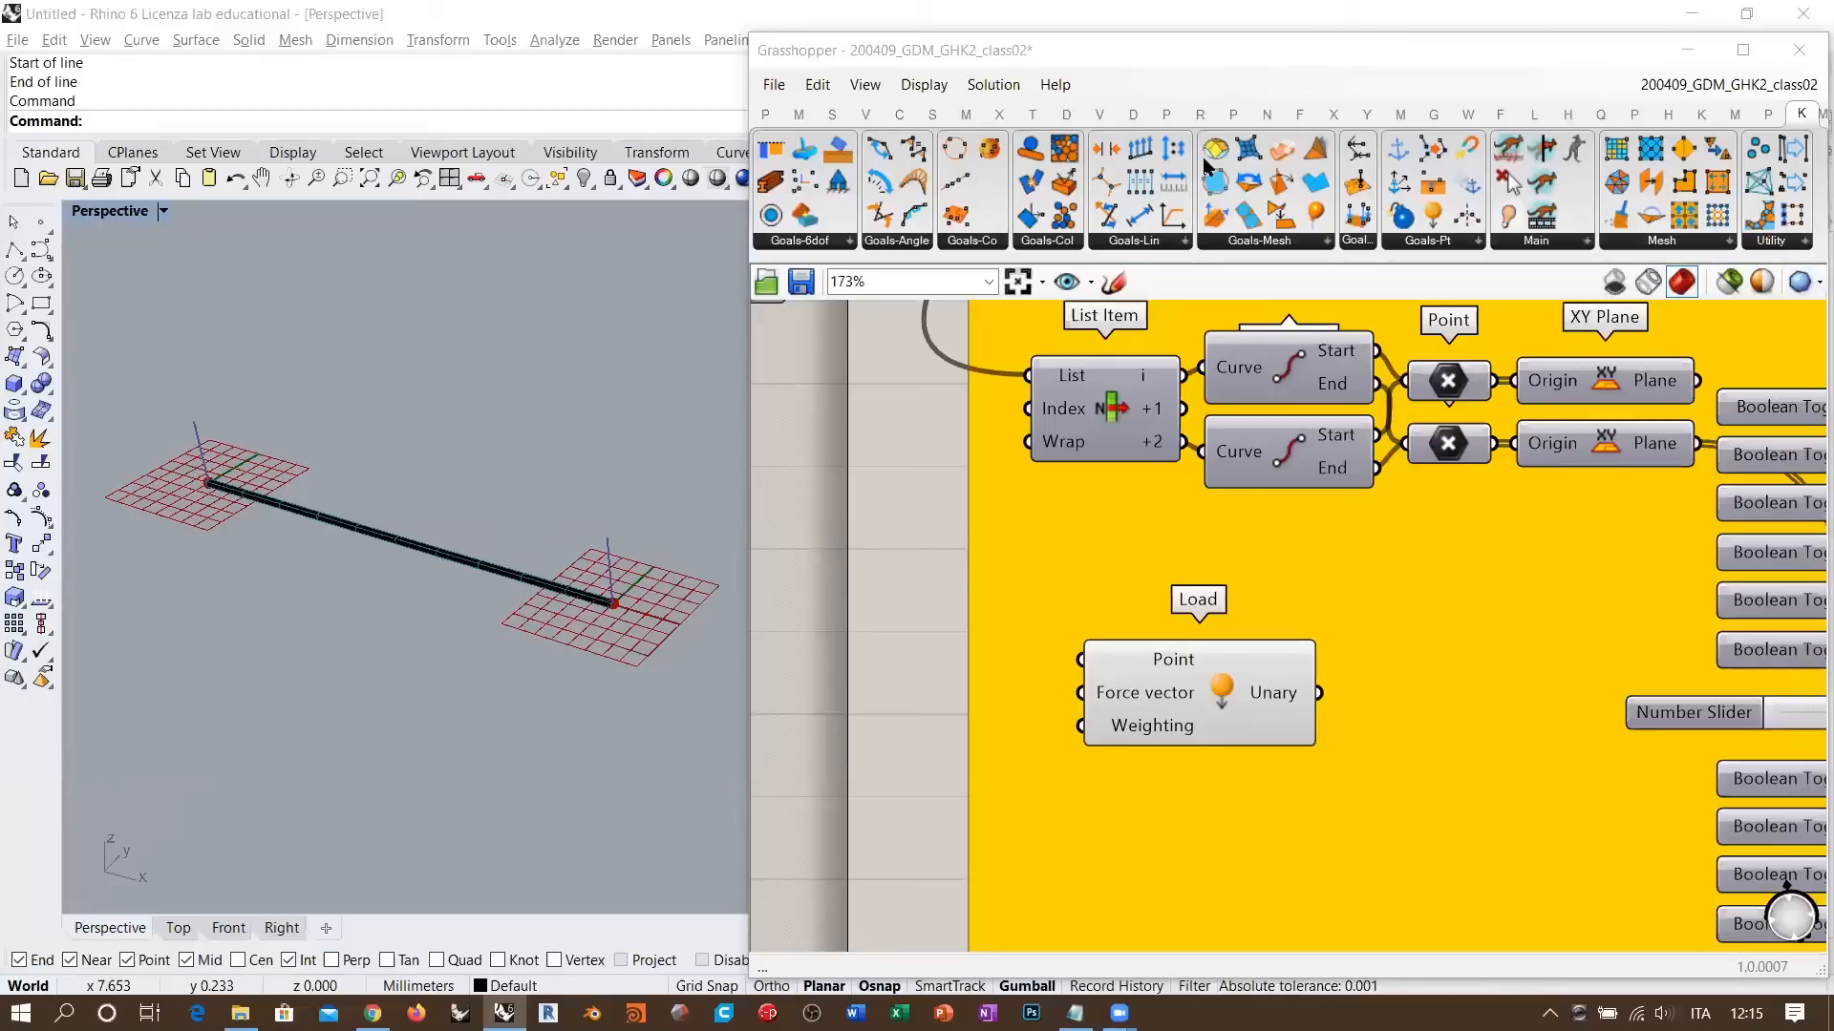
scroll(1074, 508, "down", 2)
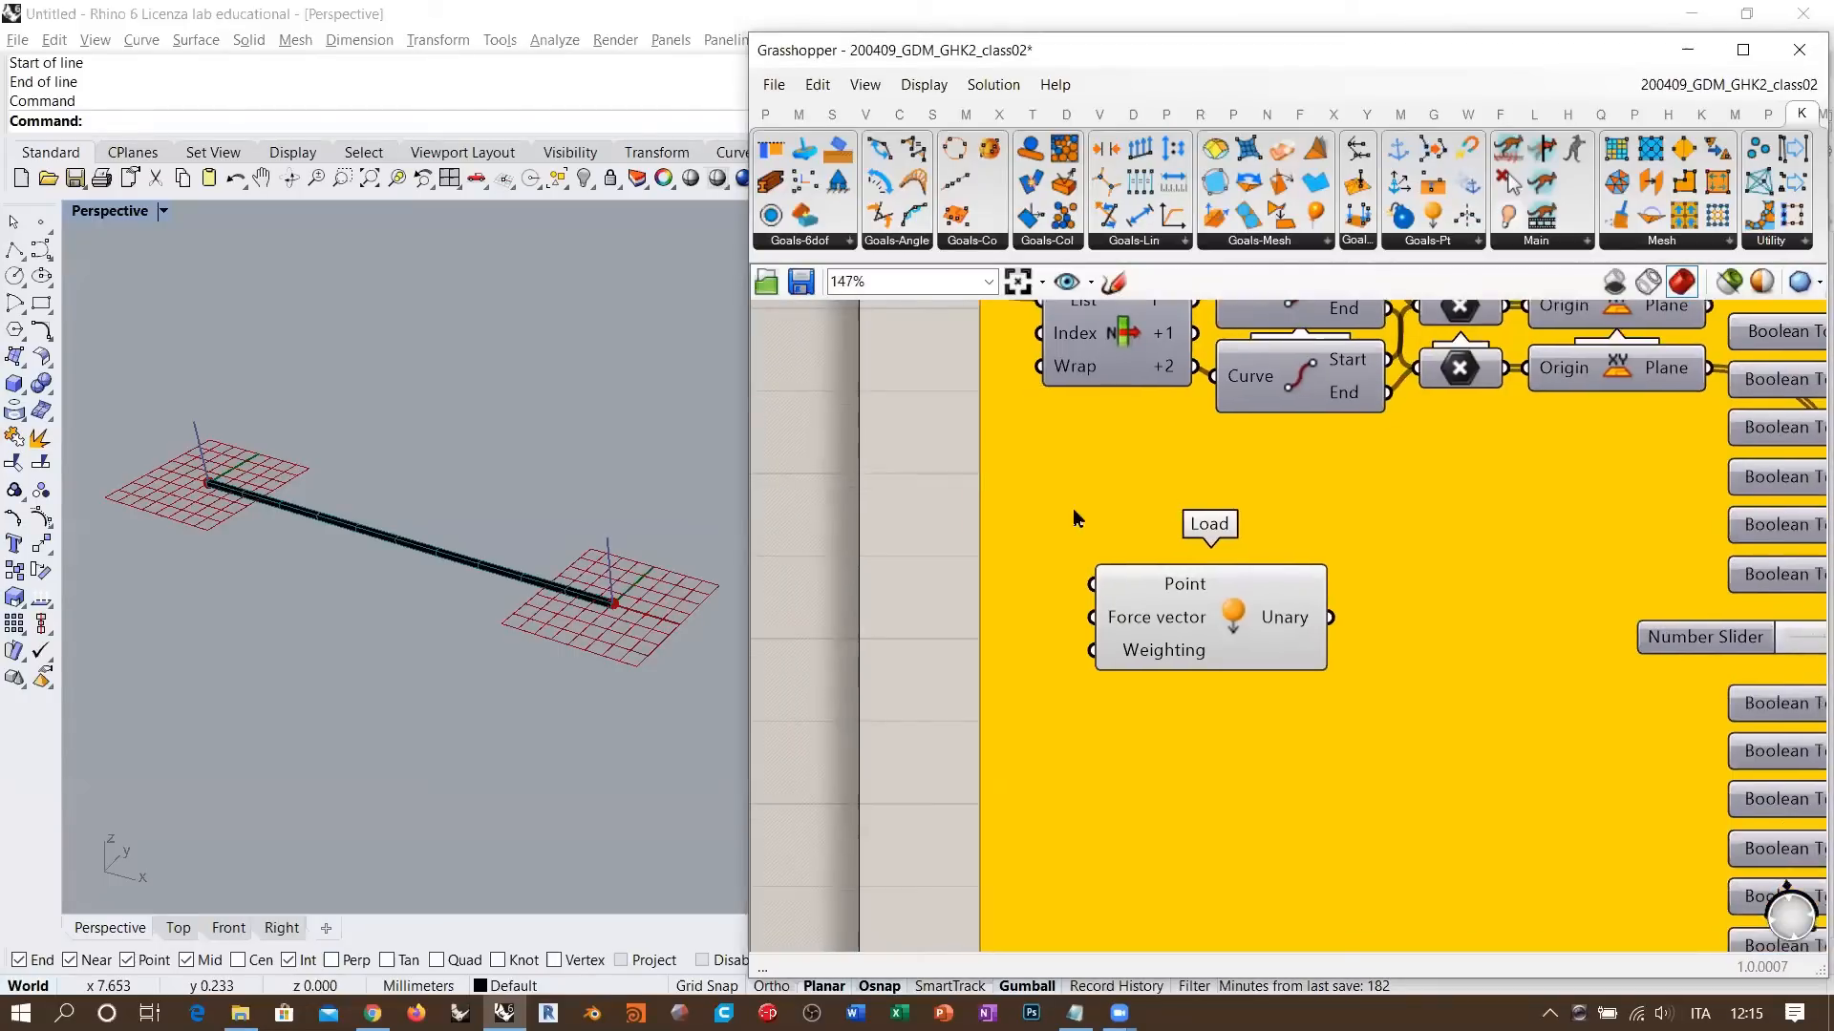
right_click_drag(511, 546, 499, 513)
right_click_drag(1167, 604, 1163, 623)
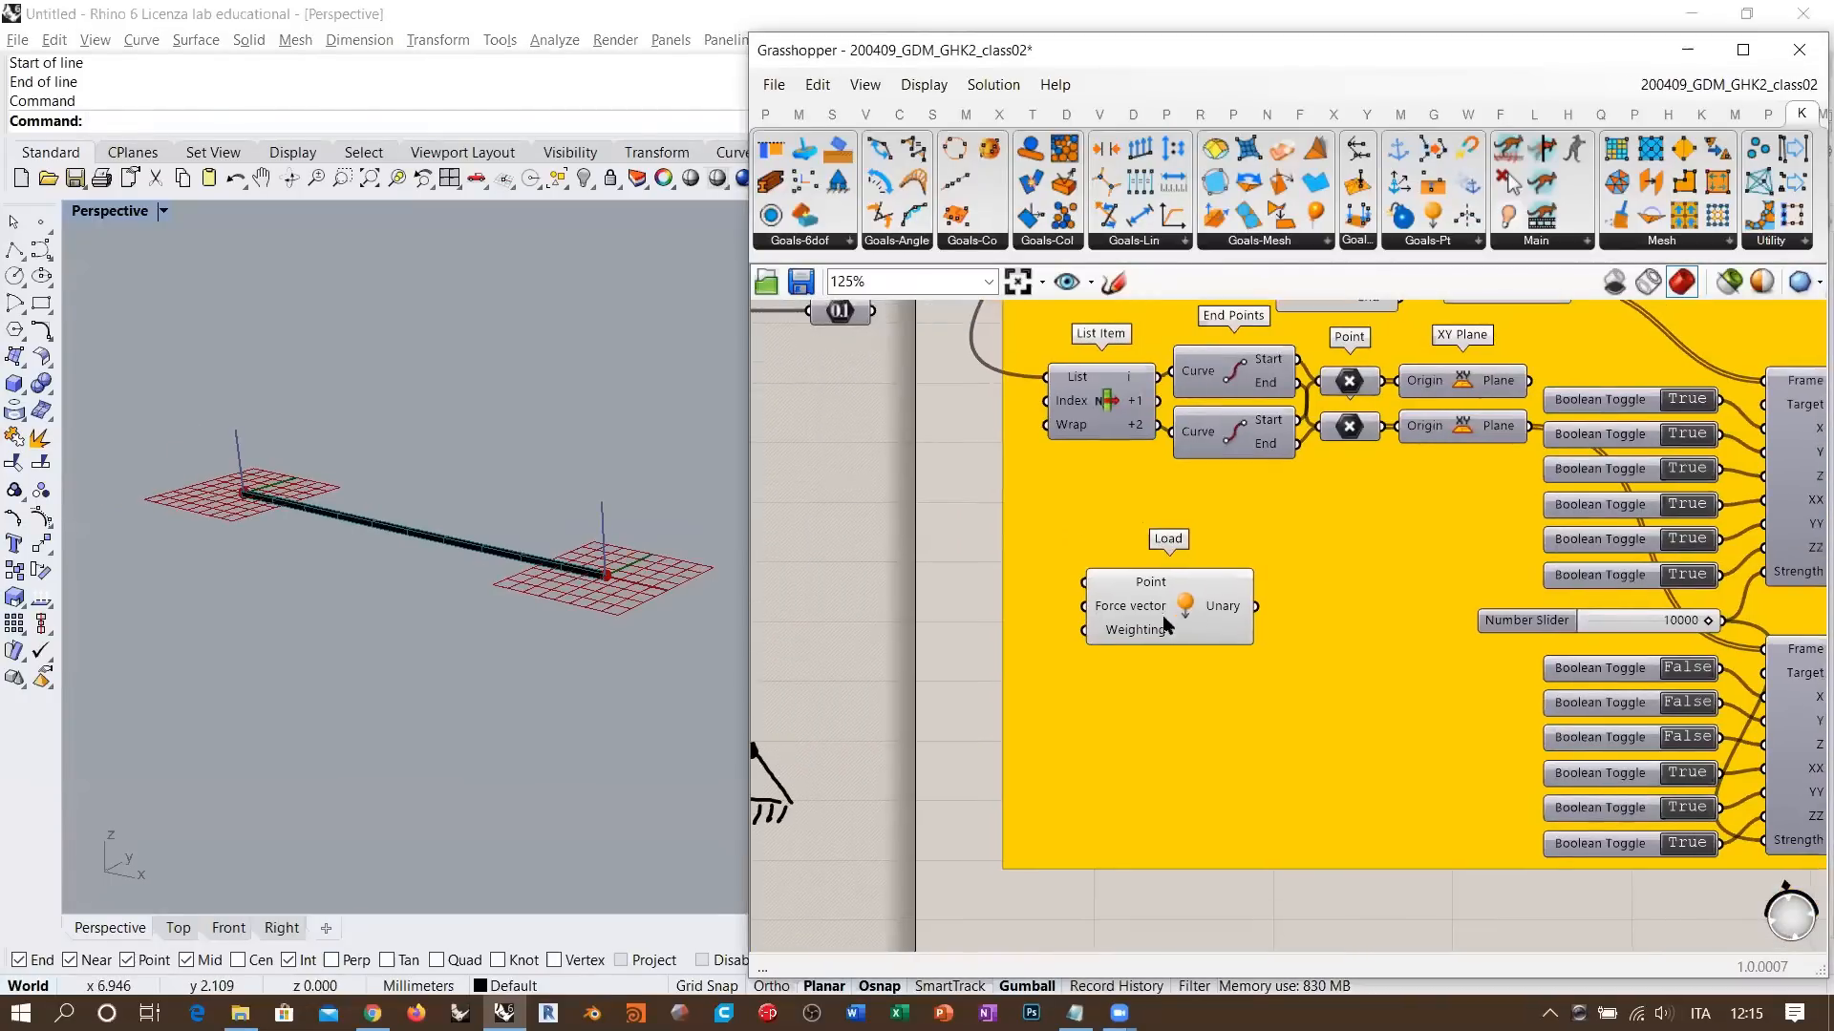
right_click(1182, 618)
right_click(1067, 509)
scroll(1046, 530, "down", 3)
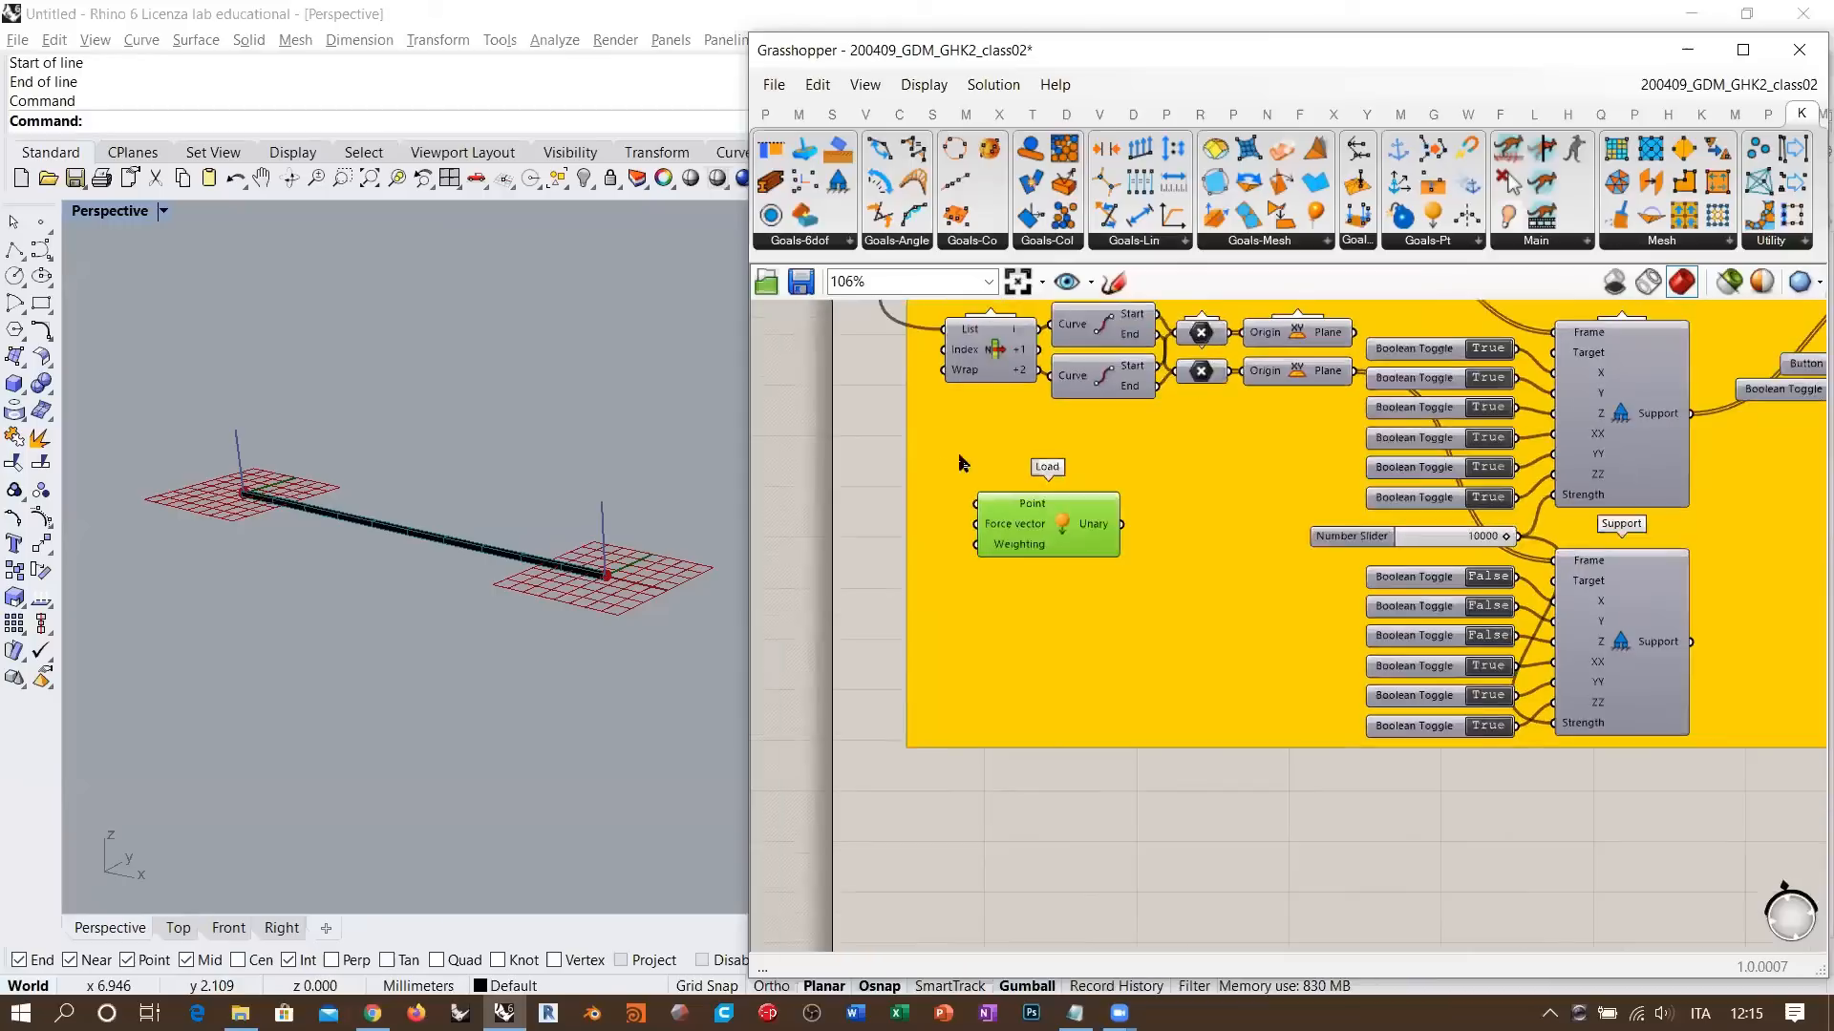
left_click_drag(1039, 521, 1182, 758)
scroll(1200, 673, "up", 4)
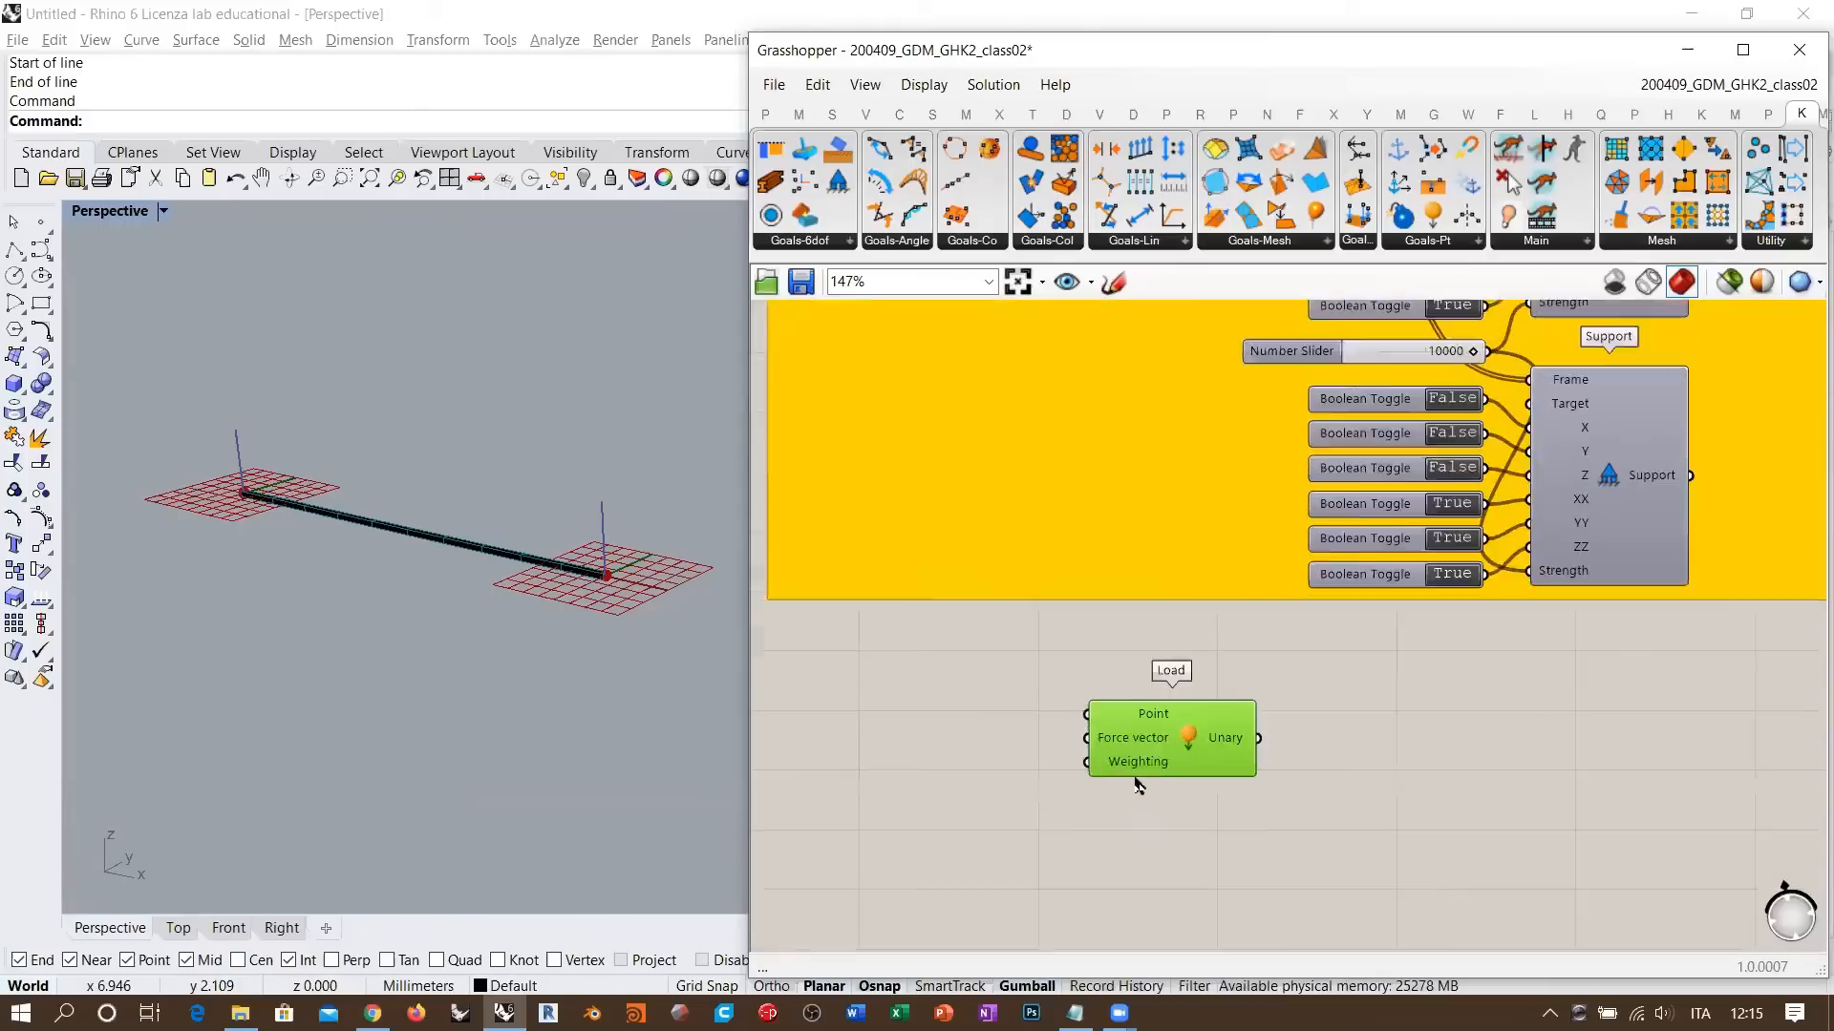
- Add a Scribble below the Load component and set its text to Homework
double_click(1201, 672)
type("scr")
left_click(1155, 647)
double_click(1200, 681)
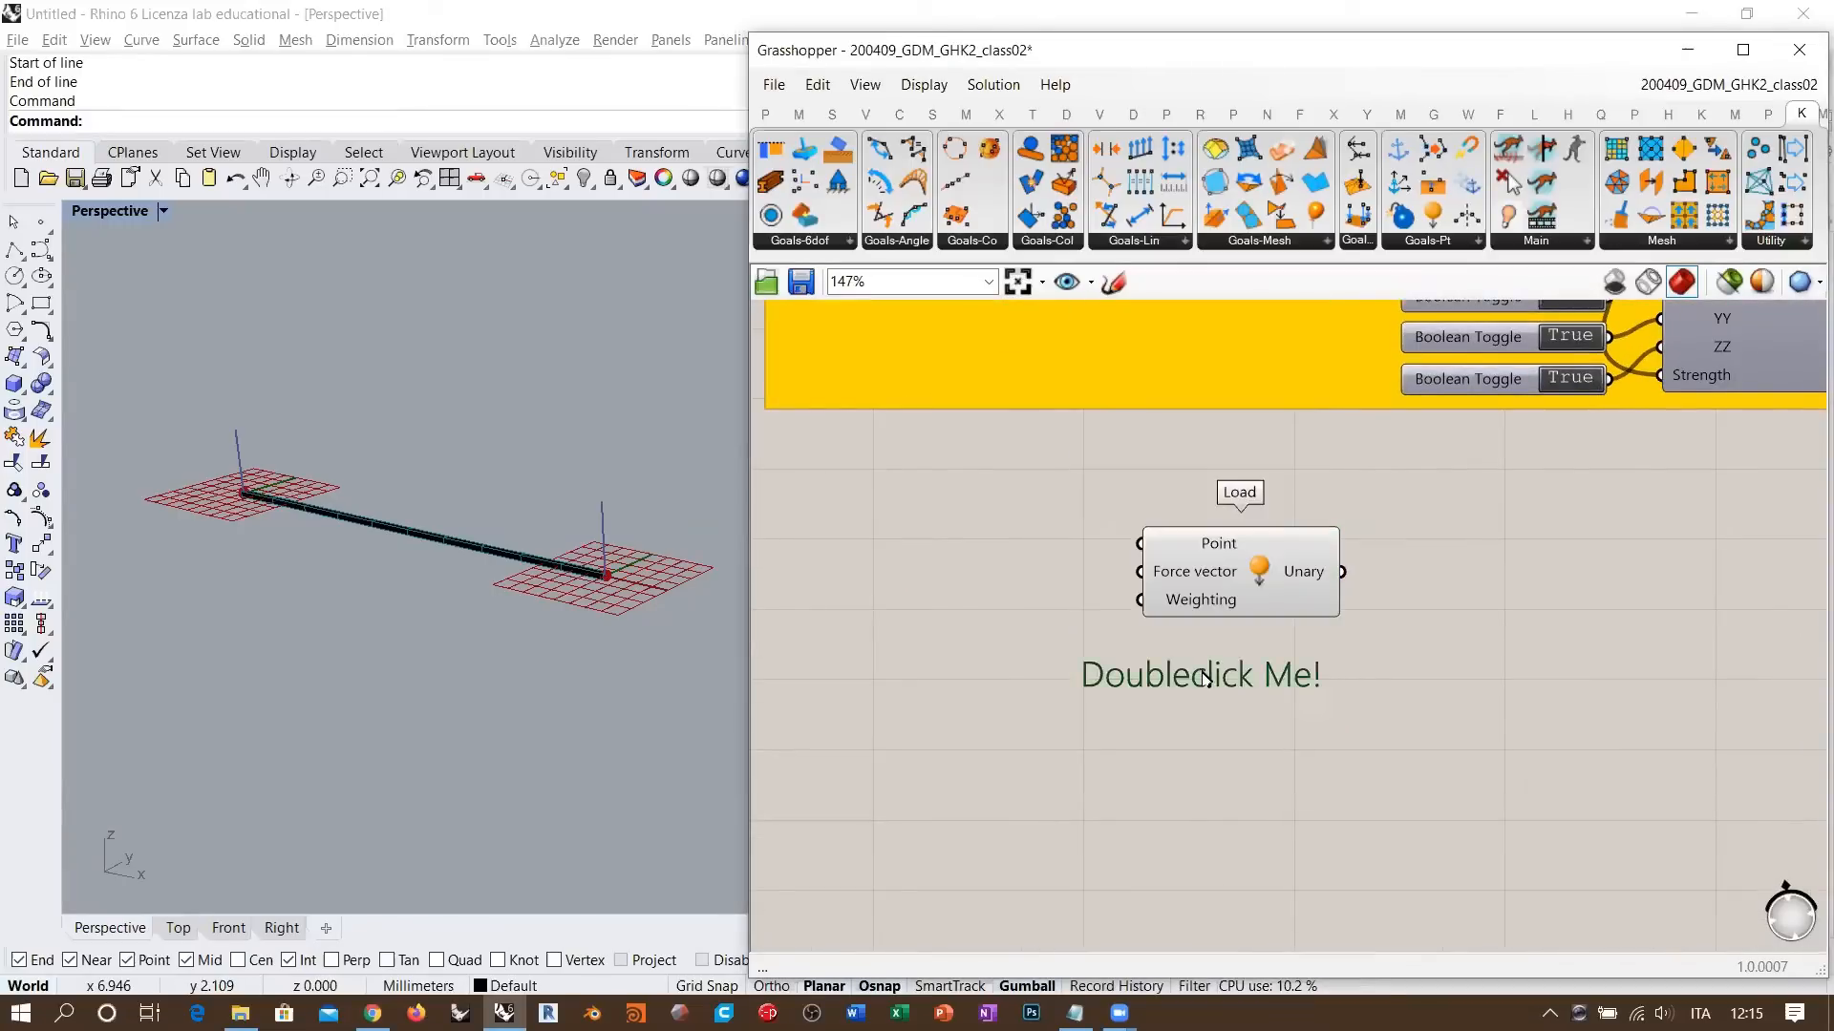
key("ctrl+a")
type("Homewo")
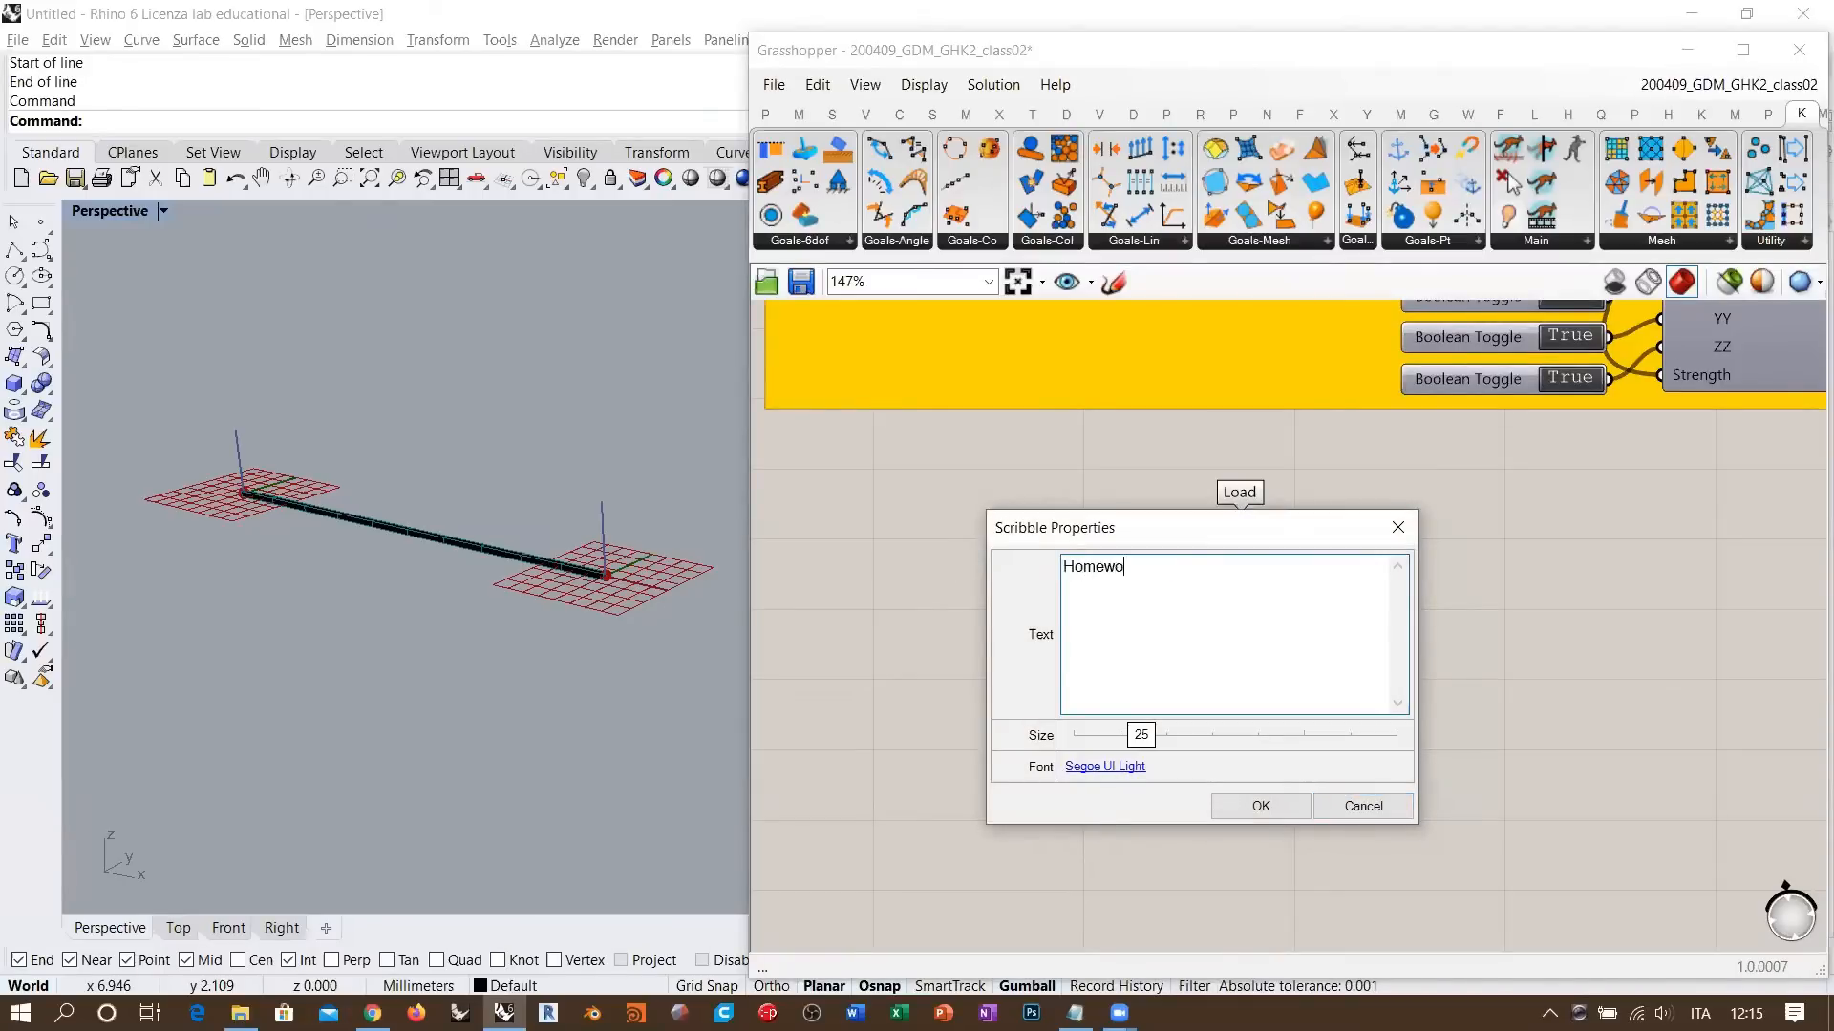
left_click(1256, 800)
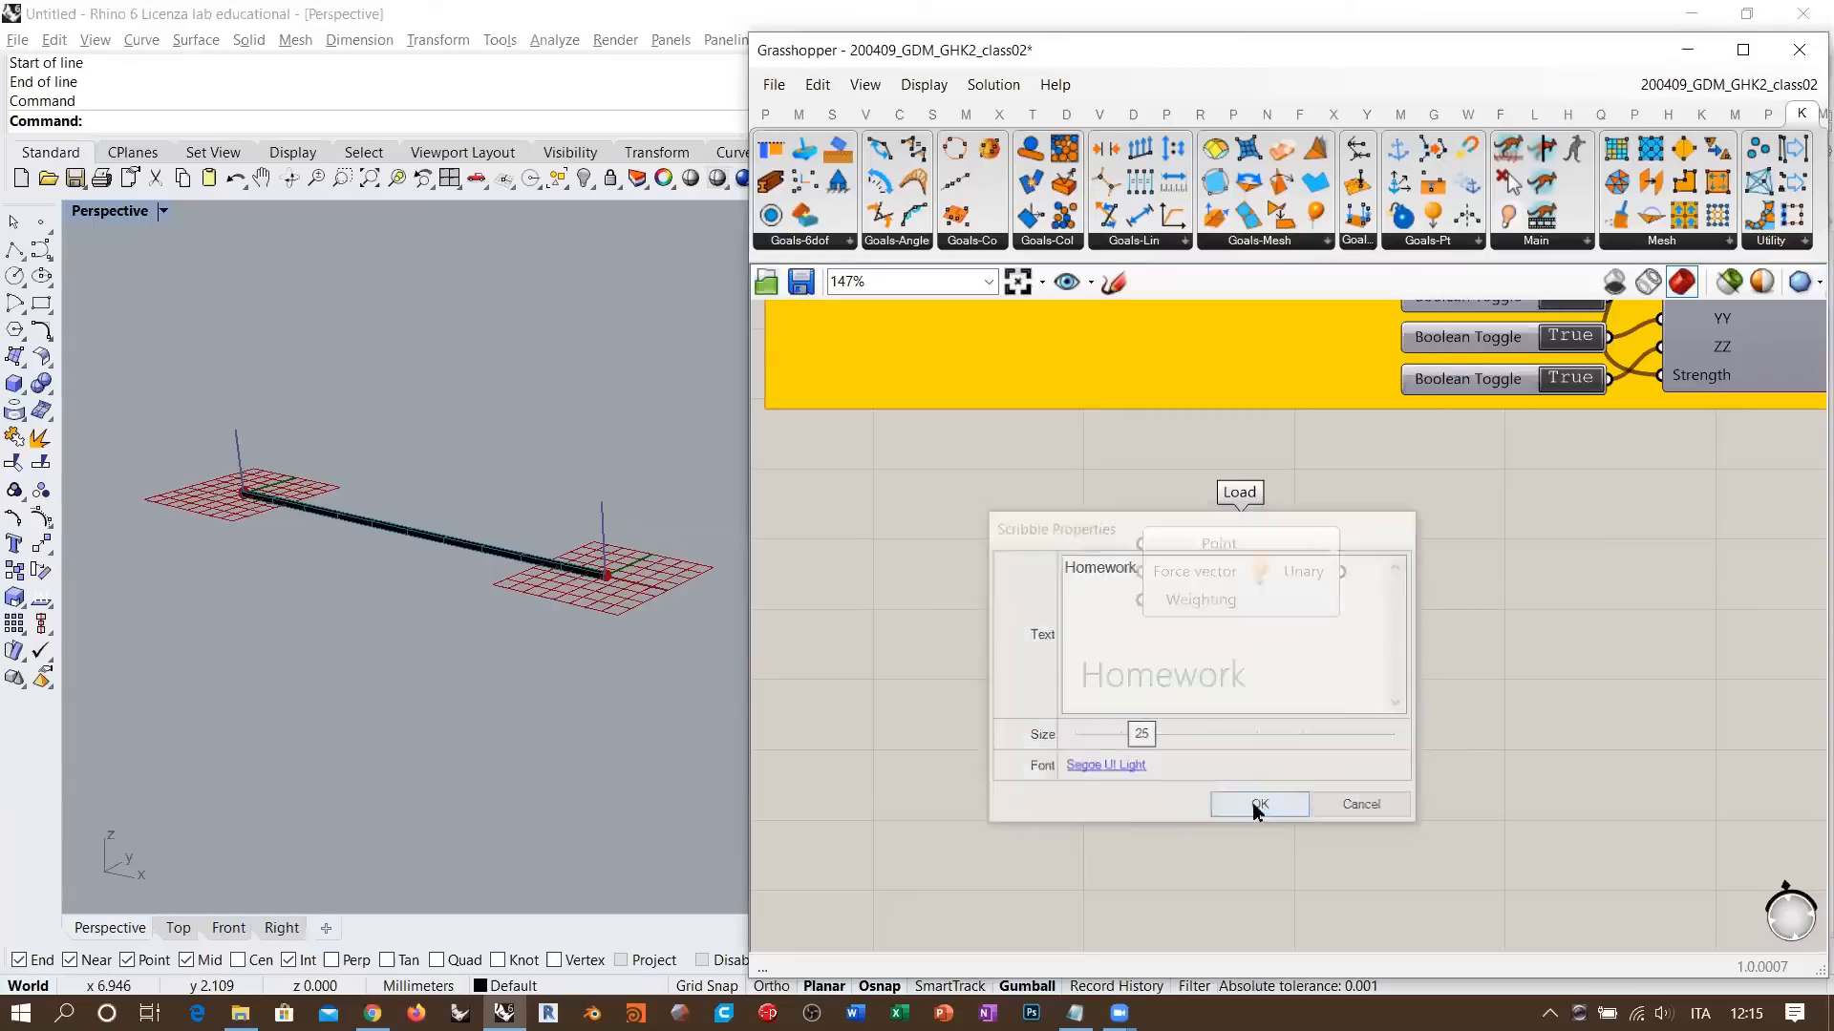
- Place the Homework label directly under the Load component and group the two together
left_click_drag(1191, 688, 1273, 659)
left_click_drag(1381, 702, 1041, 489)
key("ctrl+g")
- Colour the Homework group bright, fully opaque red
right_click(1360, 648)
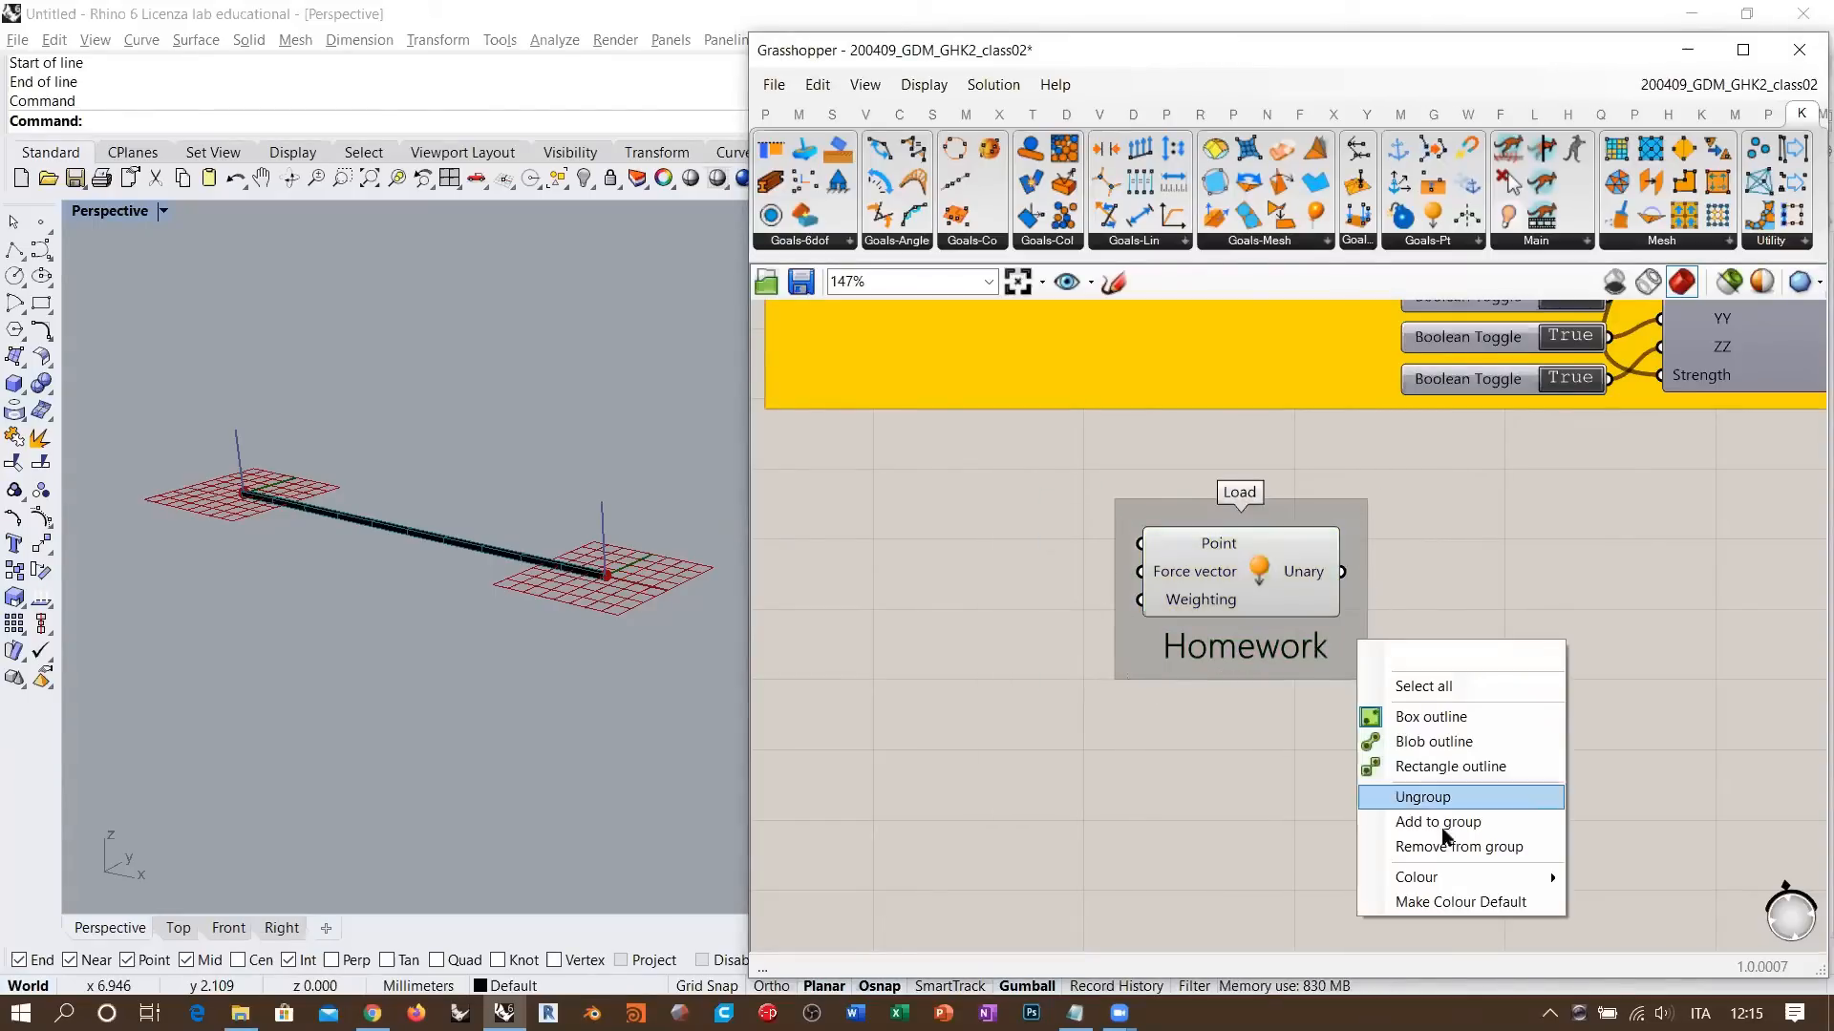
mouse_move(1416, 877)
left_click_drag(1203, 751, 1056, 665)
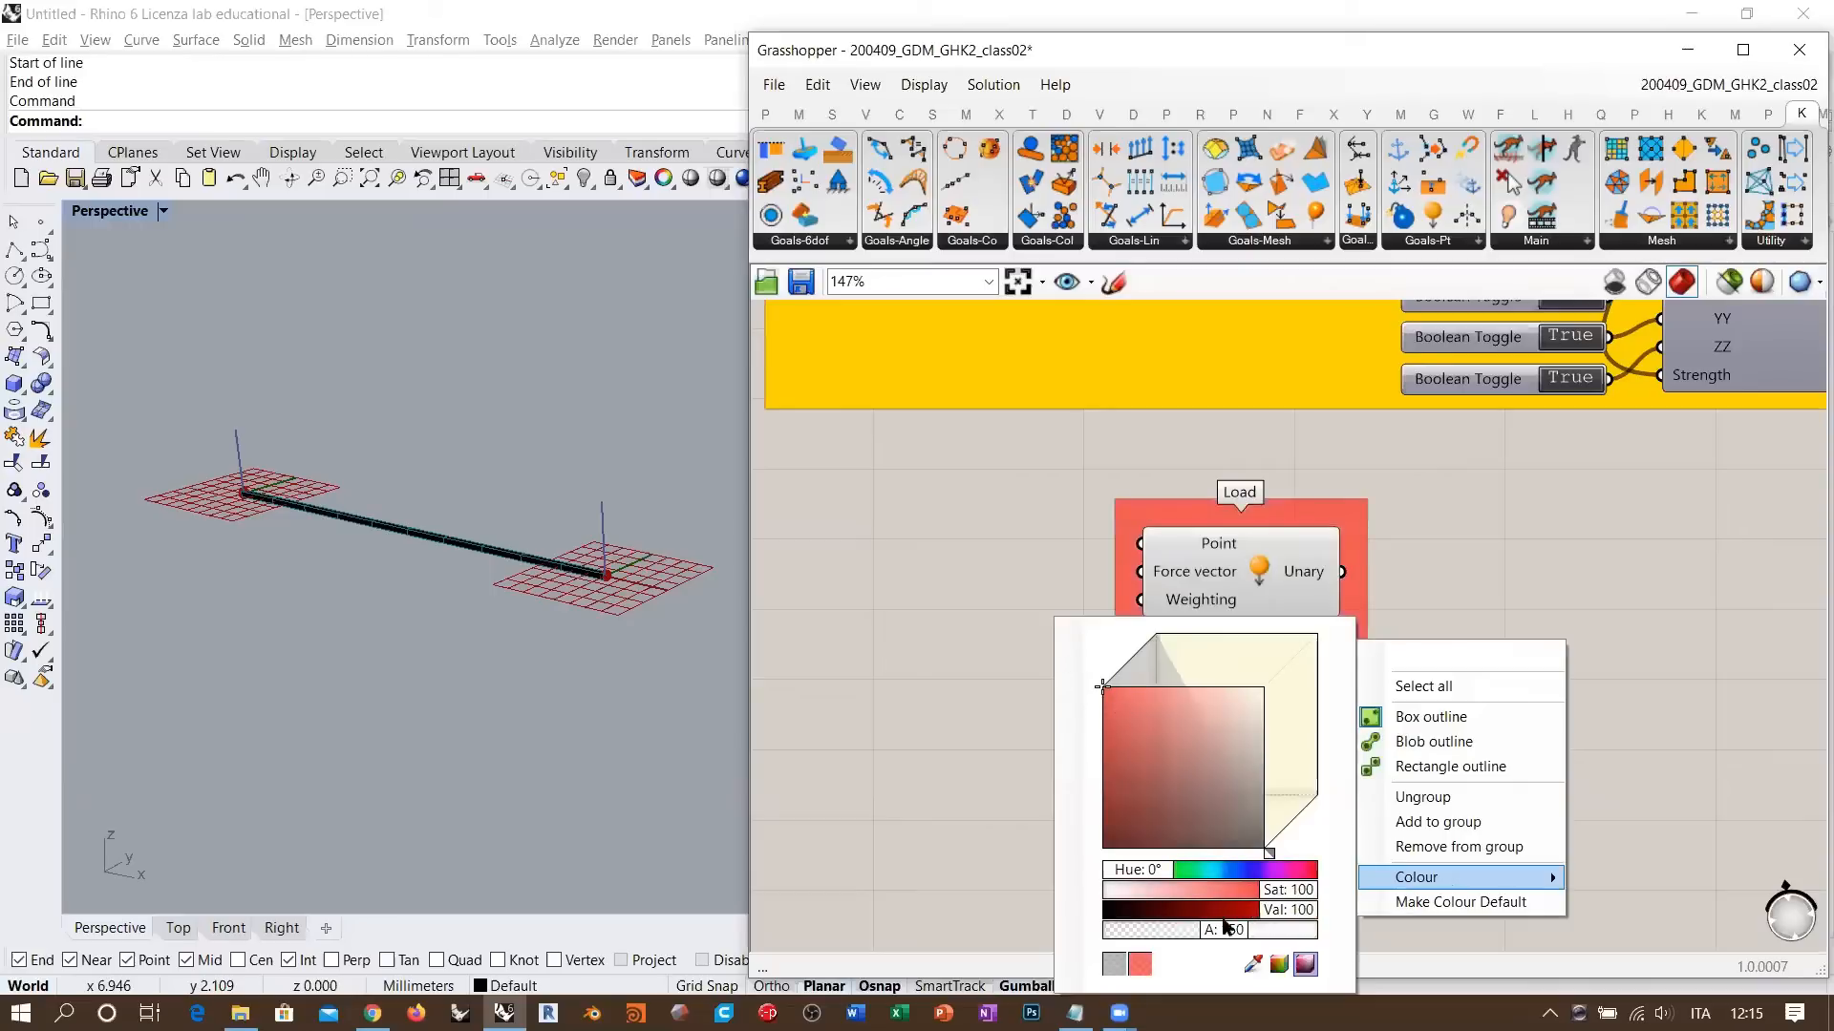
left_click_drag(1223, 923, 1348, 936)
left_click(923, 607)
- Move the red Homework group under the starting corner of the yellow group
scroll(1211, 659, "down", 5)
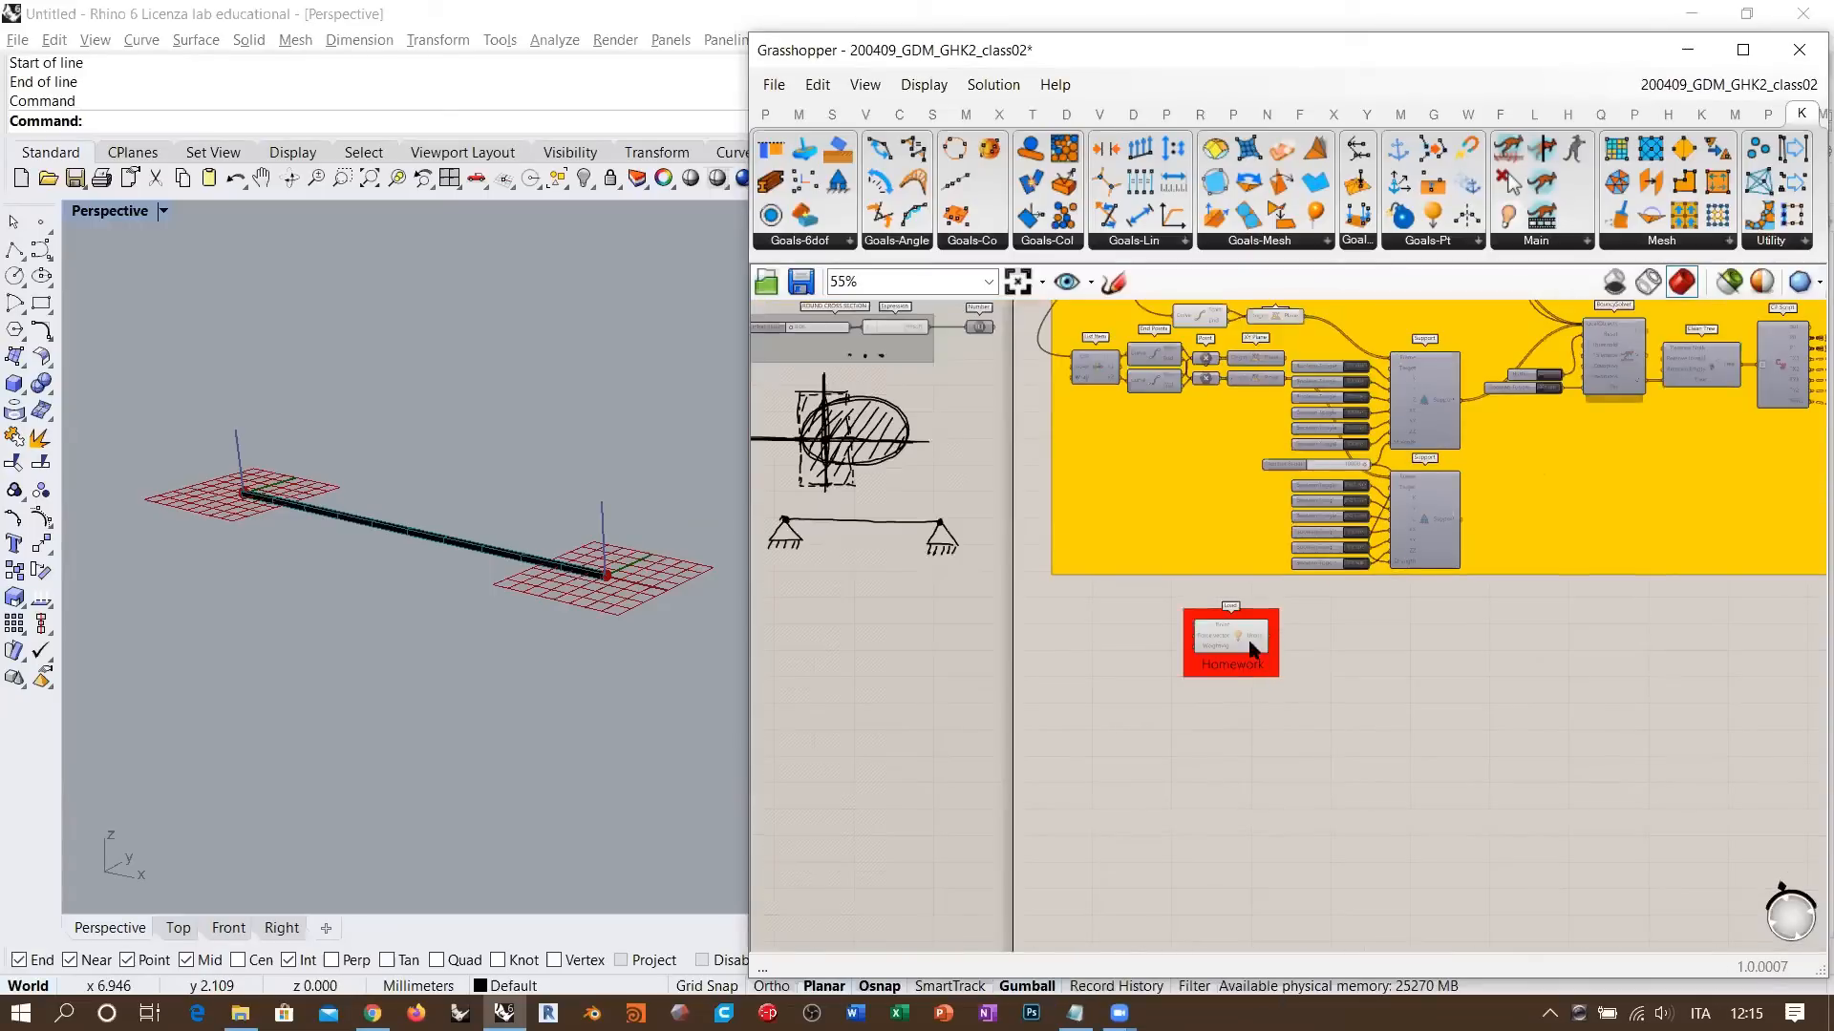
left_click_drag(1272, 653, 1140, 633)
left_click(1135, 583)
- Pause the BouncySolver by setting its Boolean Toggle to False
right_click_drag(1226, 421, 1097, 613)
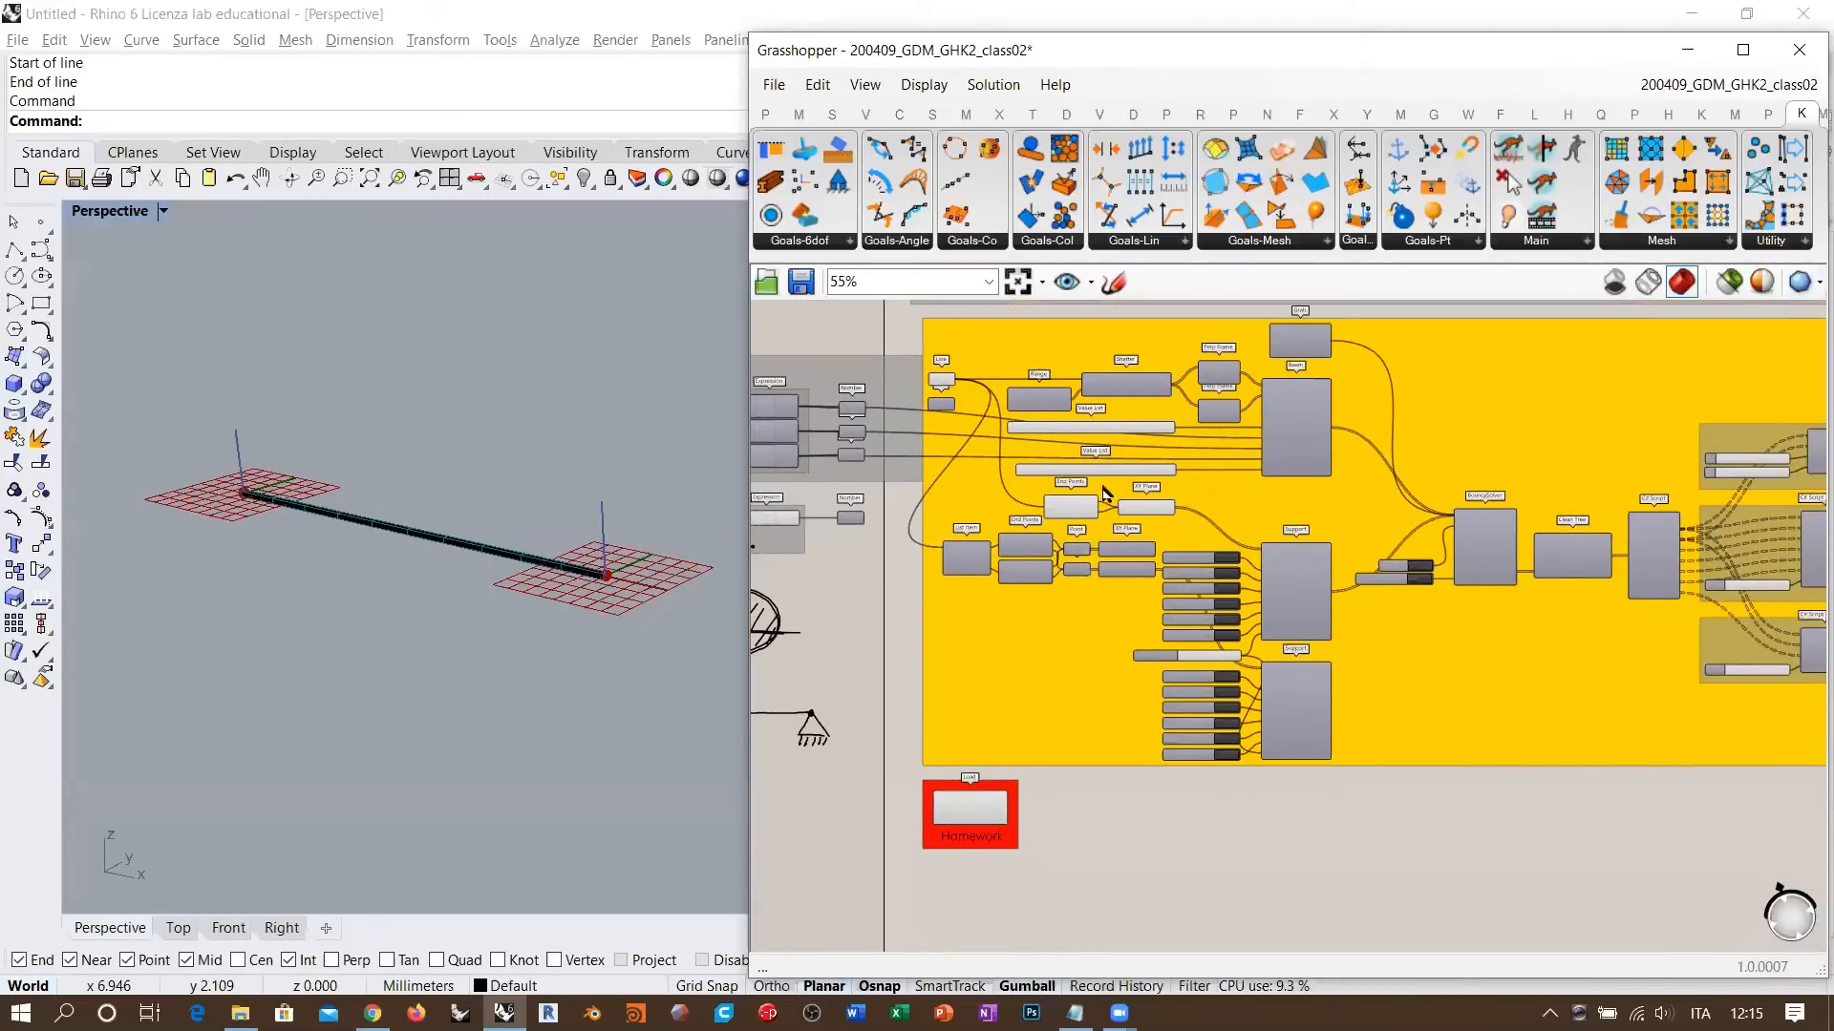
scroll(1501, 571, "up", 5)
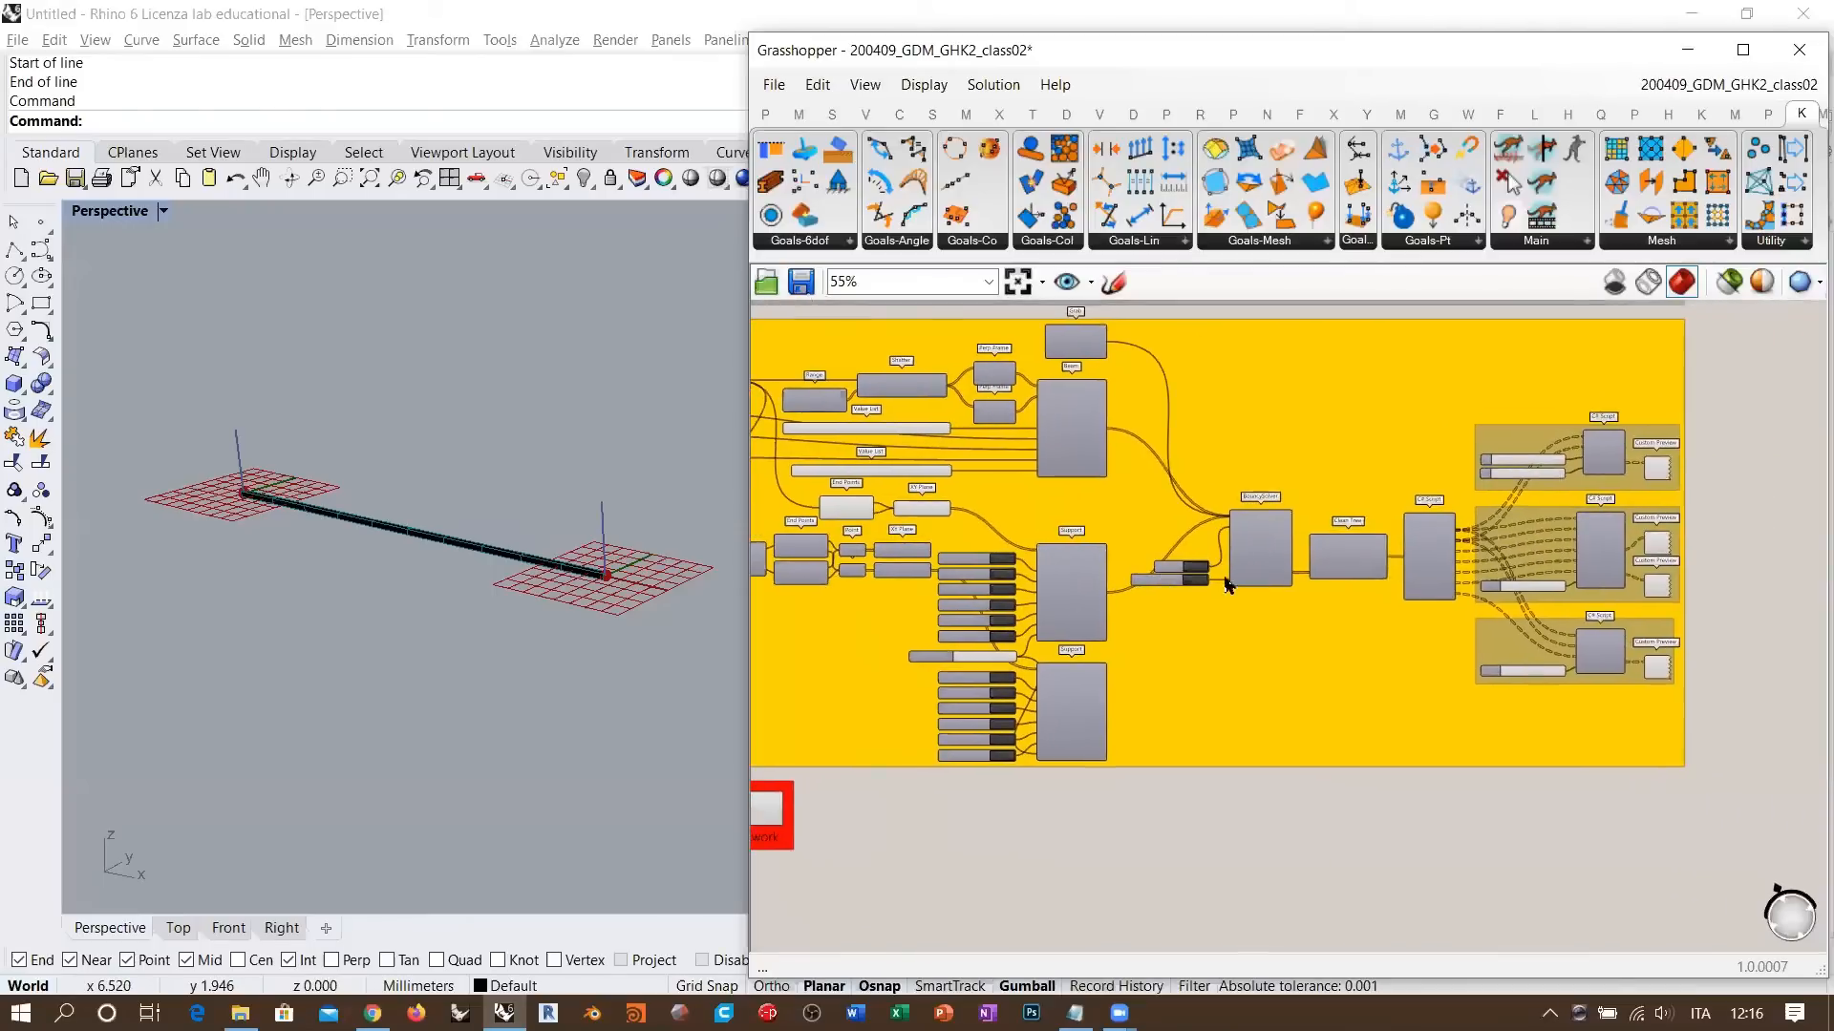
double_click(1158, 614)
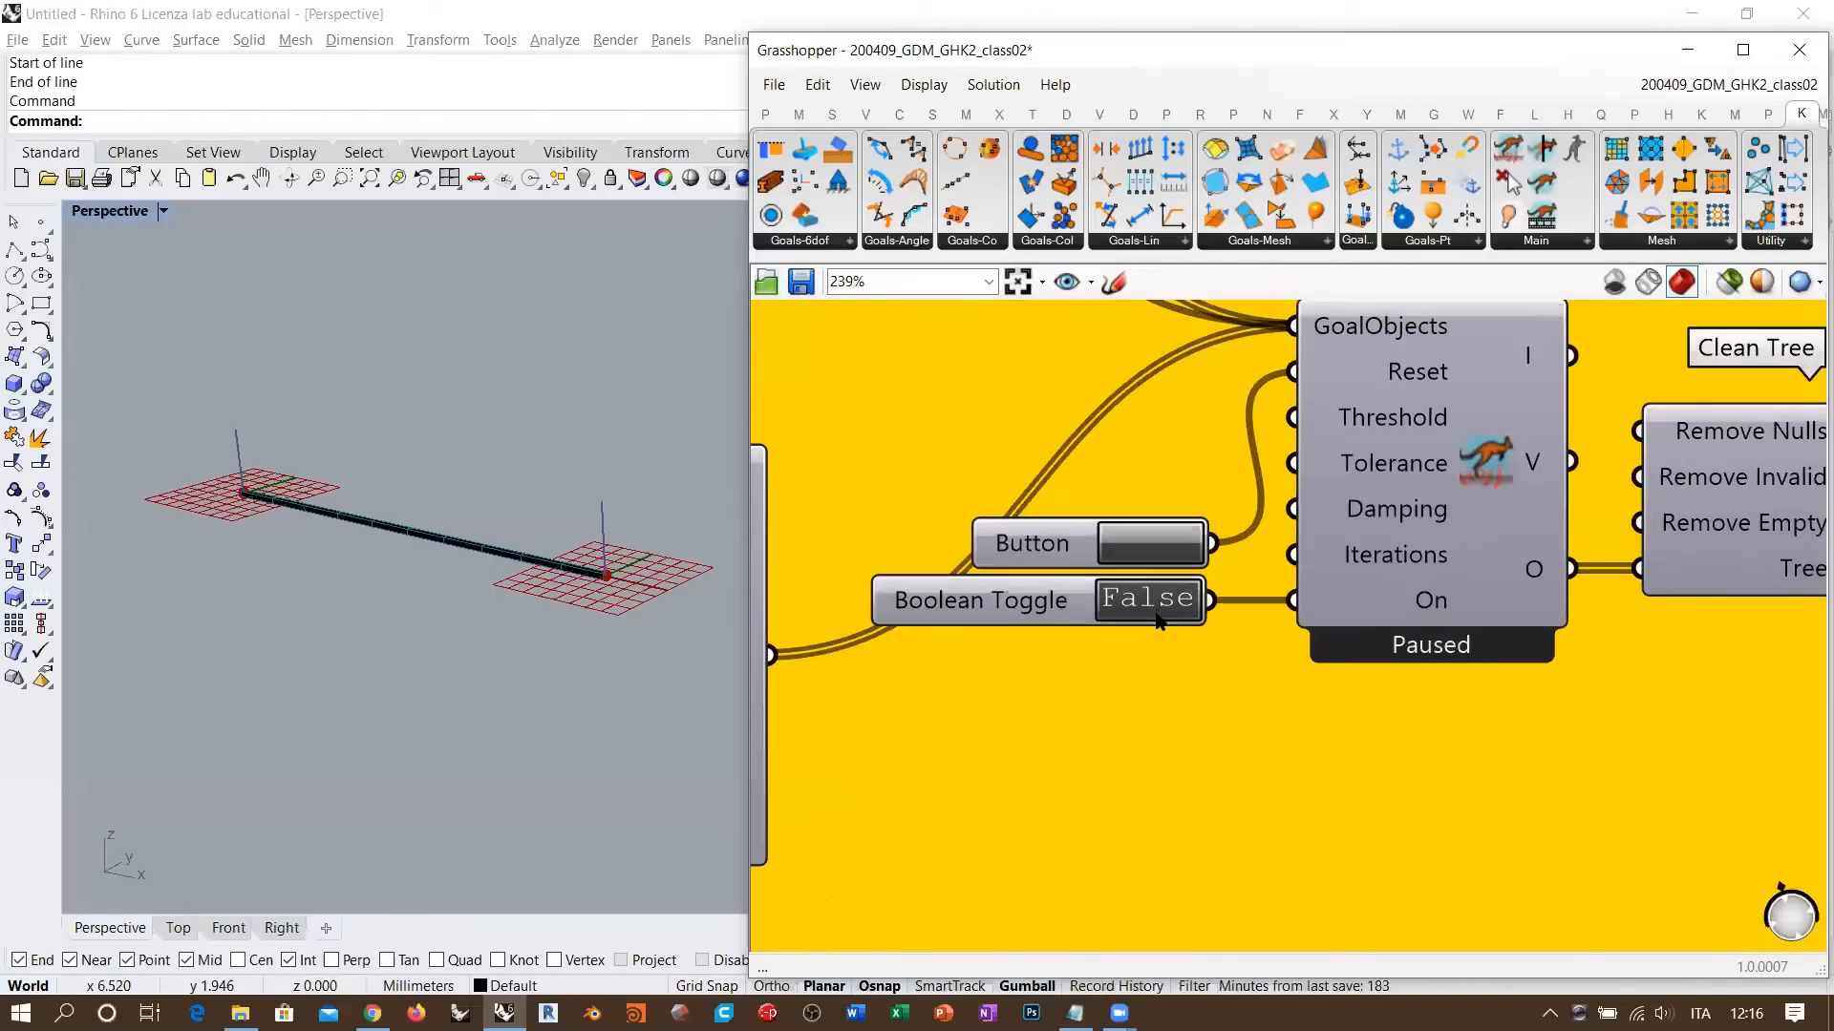
- Disable the Grab, Beam, BouncySolver, Clean Tree and C# Script components together with their display groups
scroll(1361, 600, "down", 8)
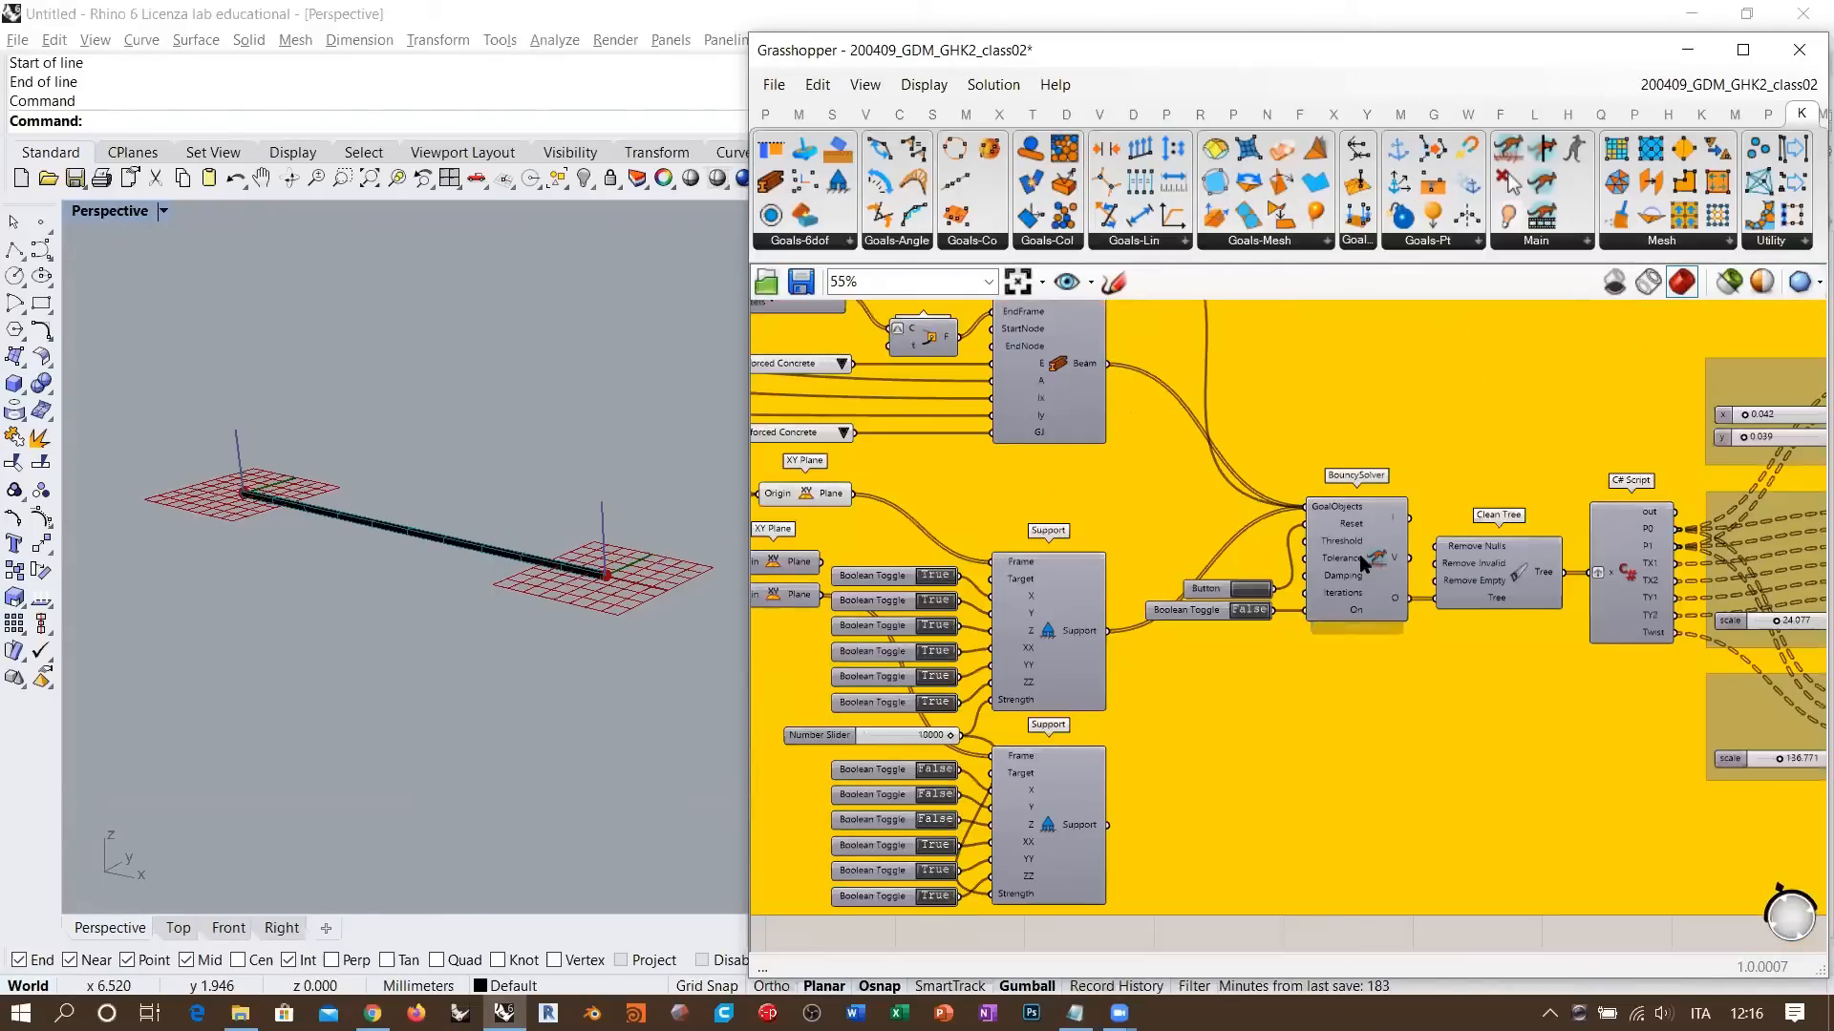
left_click_drag(1727, 402, 1228, 734)
left_click_drag(1769, 794, 1324, 510)
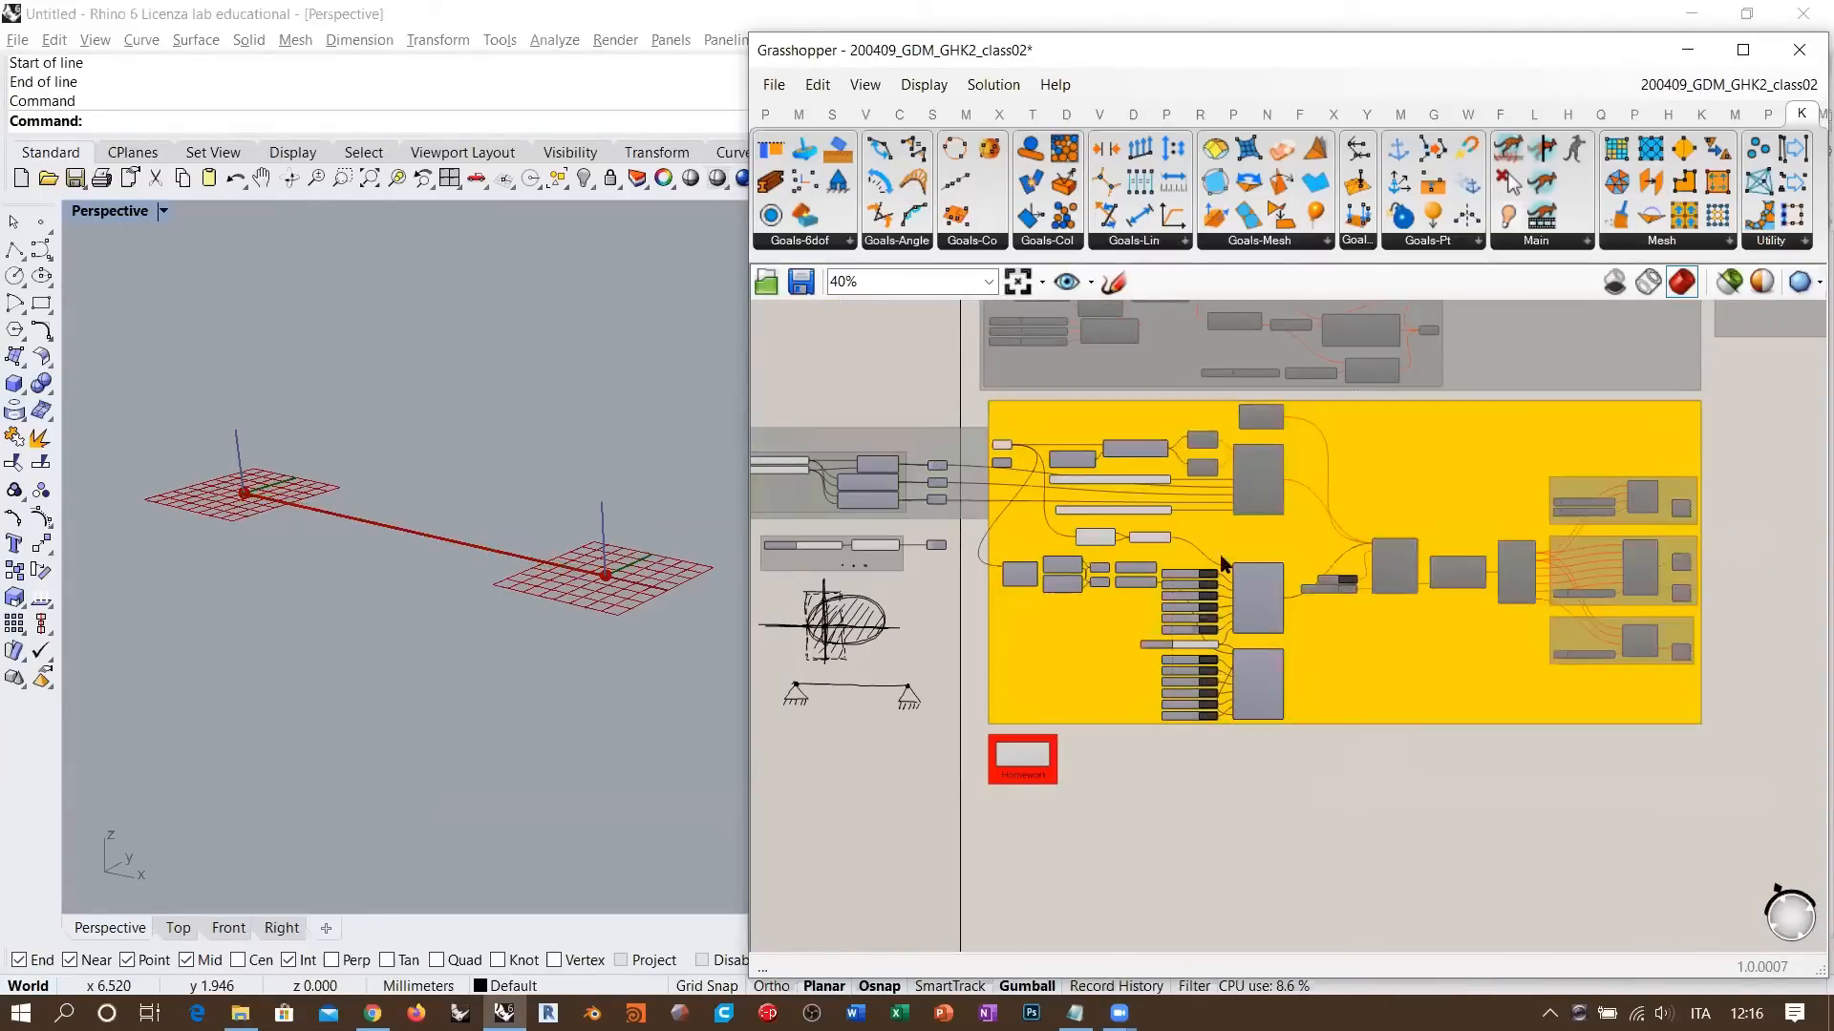
- Disable the Range, Shatter, both modulus value lists and the three Number parameters feeding the Beam
scroll(1280, 497, "up", 5)
left_click_drag(1041, 355, 1607, 680)
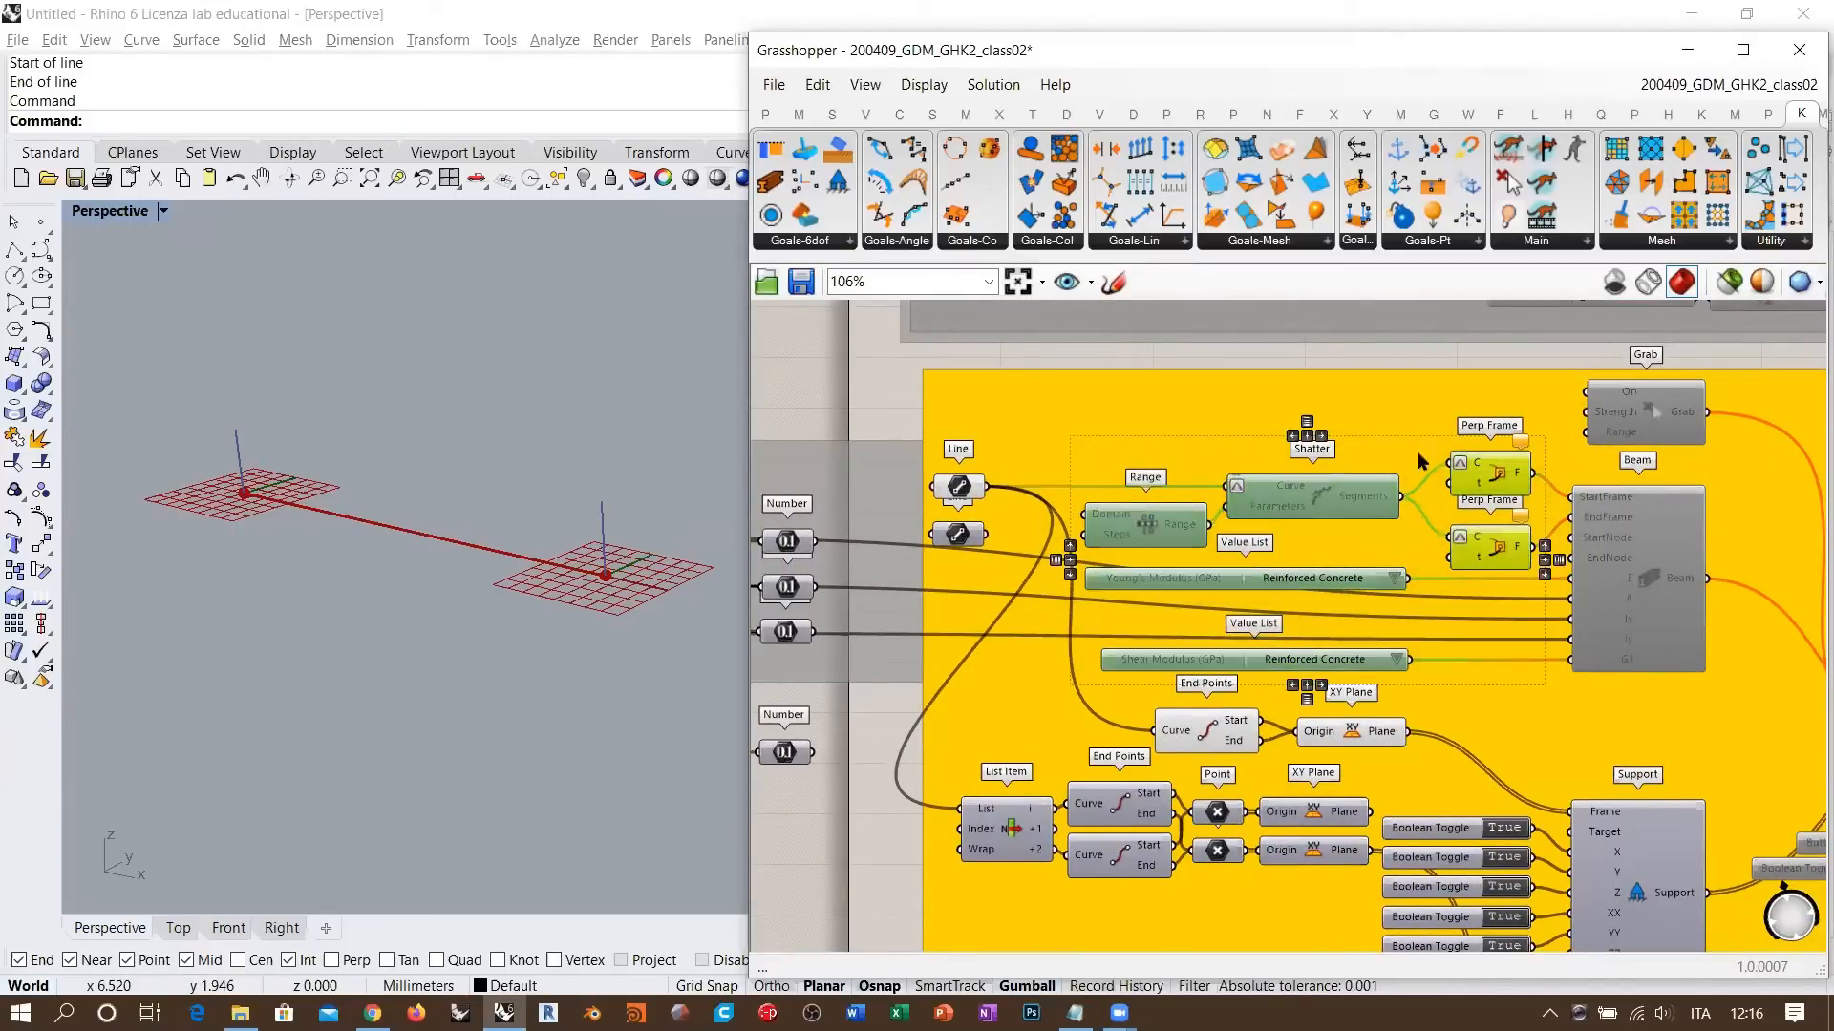
right_click_drag(1260, 464, 1486, 470)
scroll(1486, 470, "down", 3)
left_click_drag(1210, 409, 842, 600)
left_click(1337, 542)
right_click_drag(1337, 542, 1088, 561)
scroll(1347, 544, "up", 2)
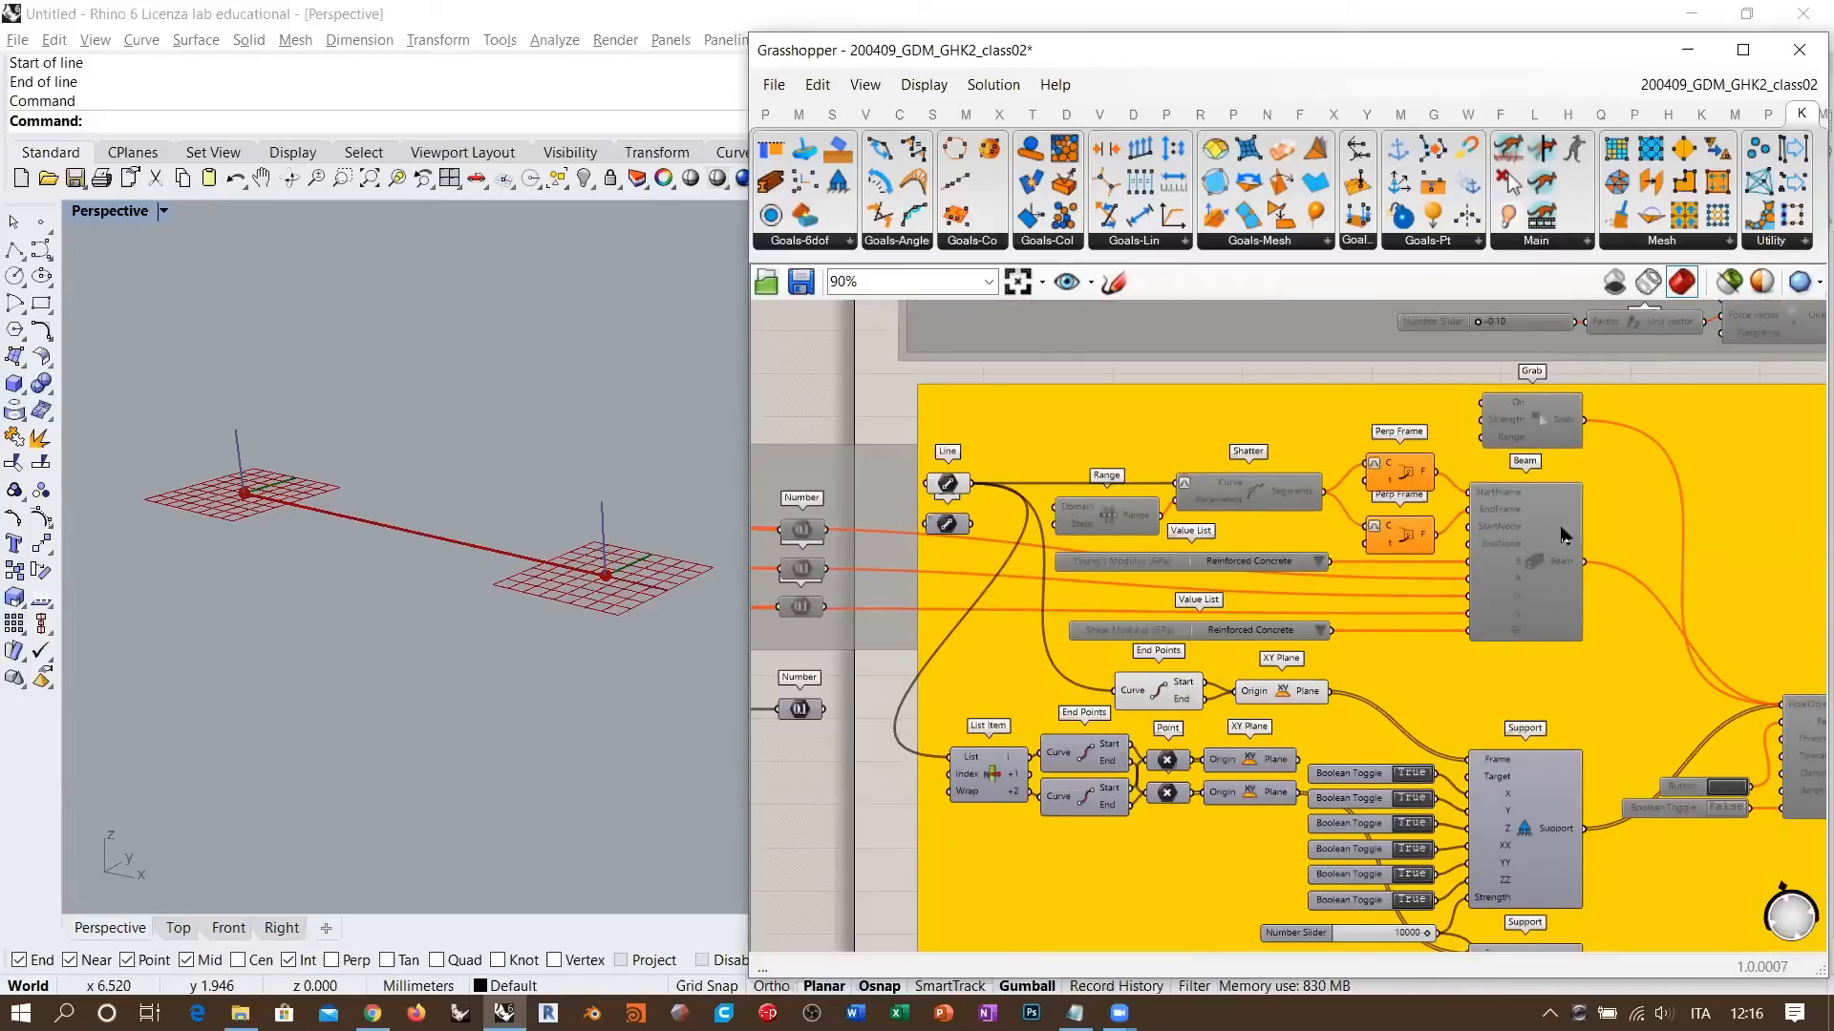
- Disable the two Perp Frame components that feed the Beam's start and end frames
scroll(1308, 420, "up", 3)
left_click(1481, 497)
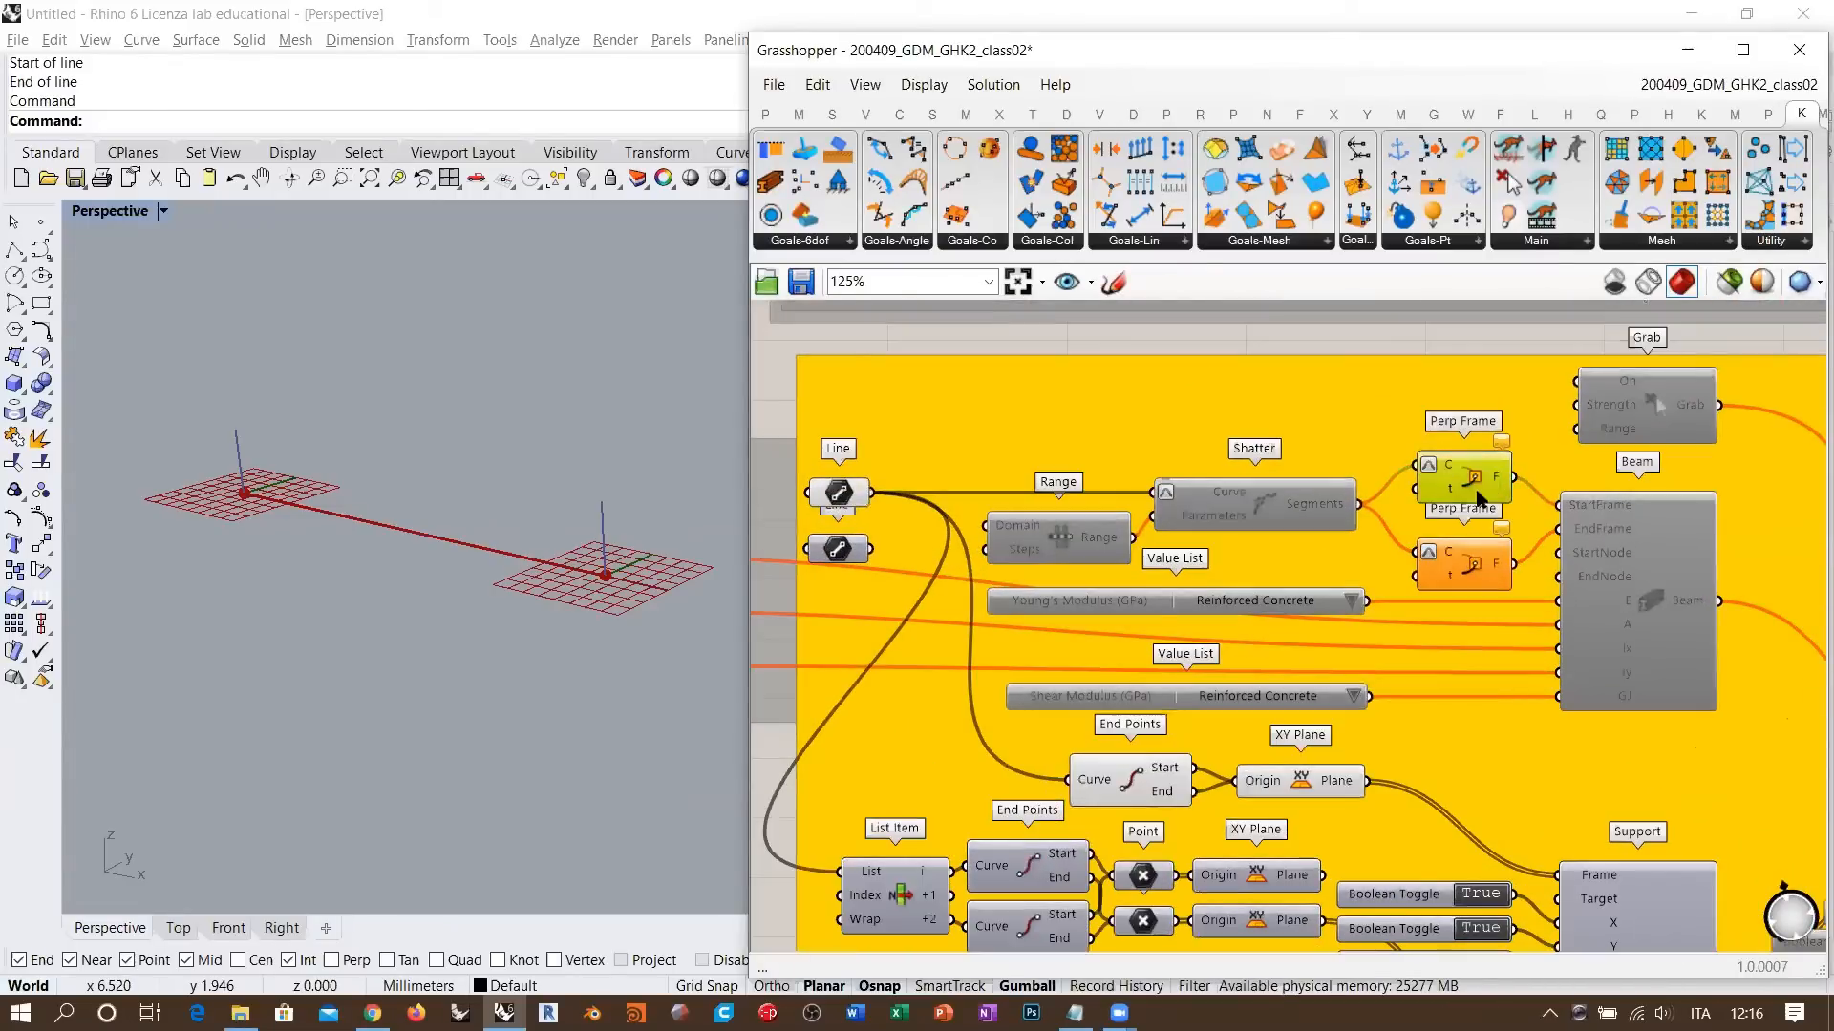
left_click(1490, 576, "shift")
key("ctrl+e")
right_click_drag(1261, 481, 1409, 484)
left_click(886, 372)
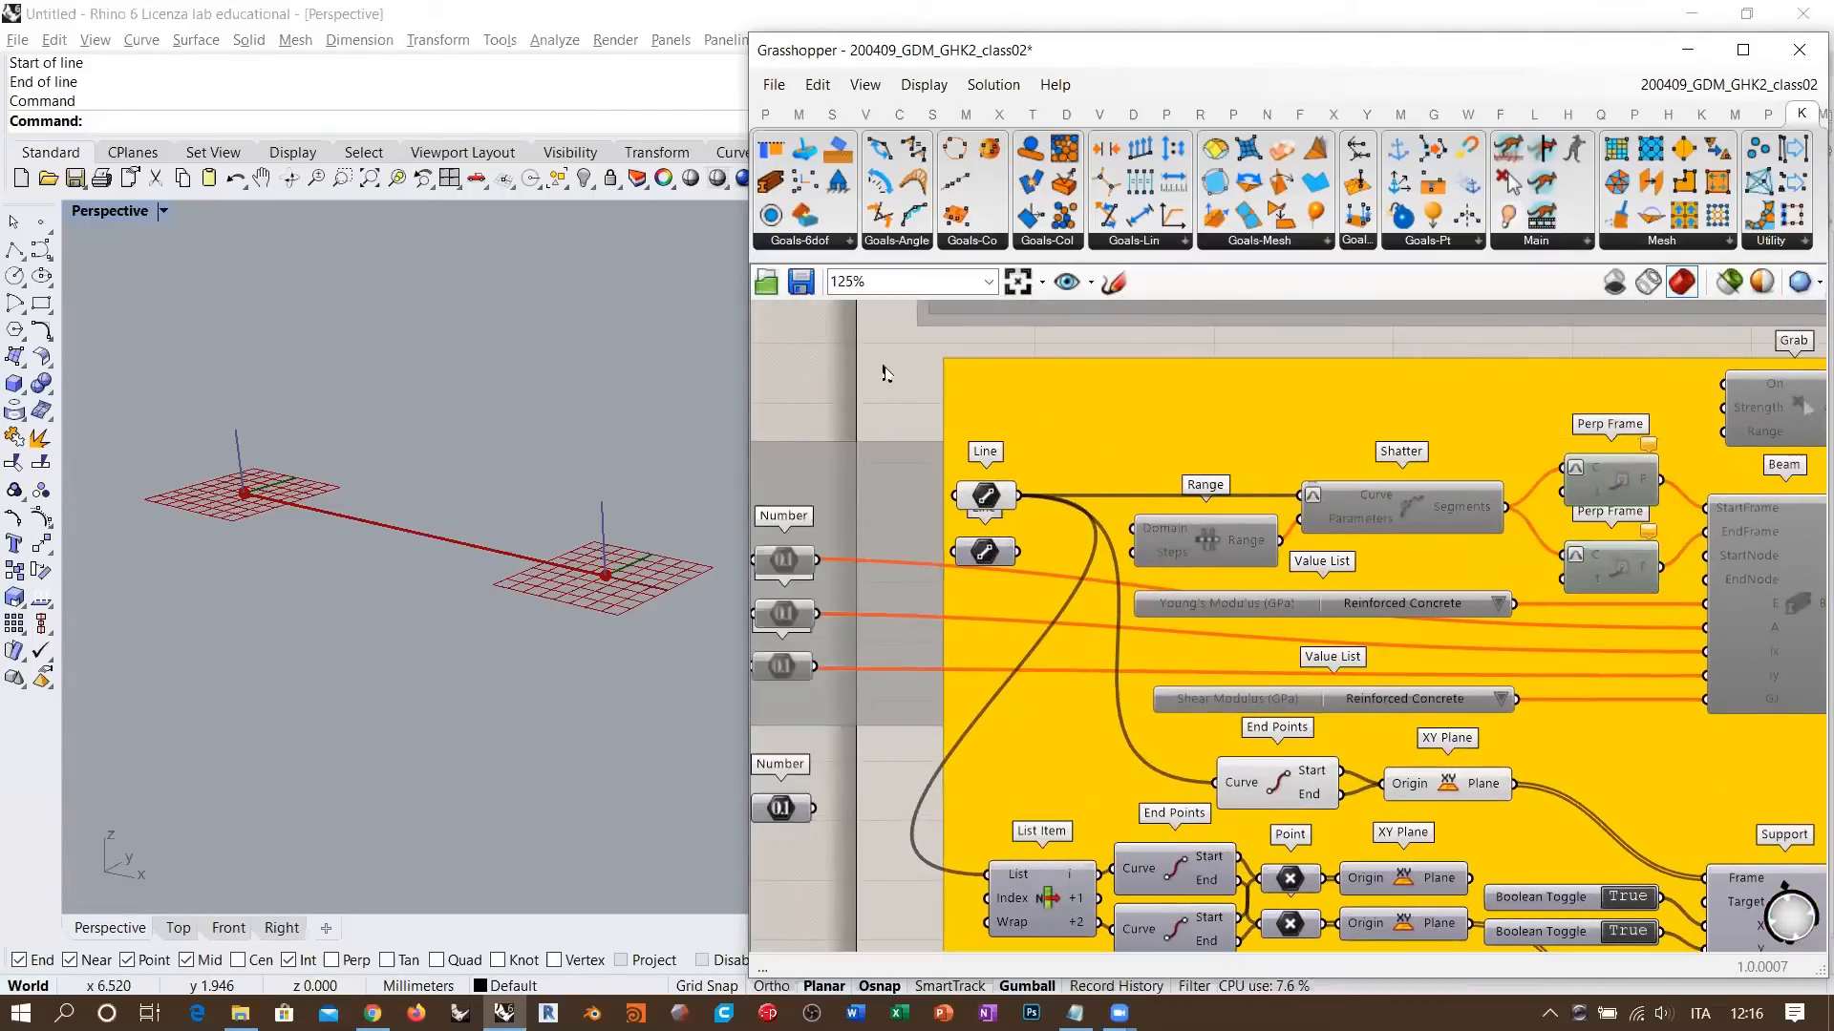
right_click_drag(1080, 549, 1092, 507)
scroll(503, 653, "down", 2)
right_click_drag(483, 557, 593, 668)
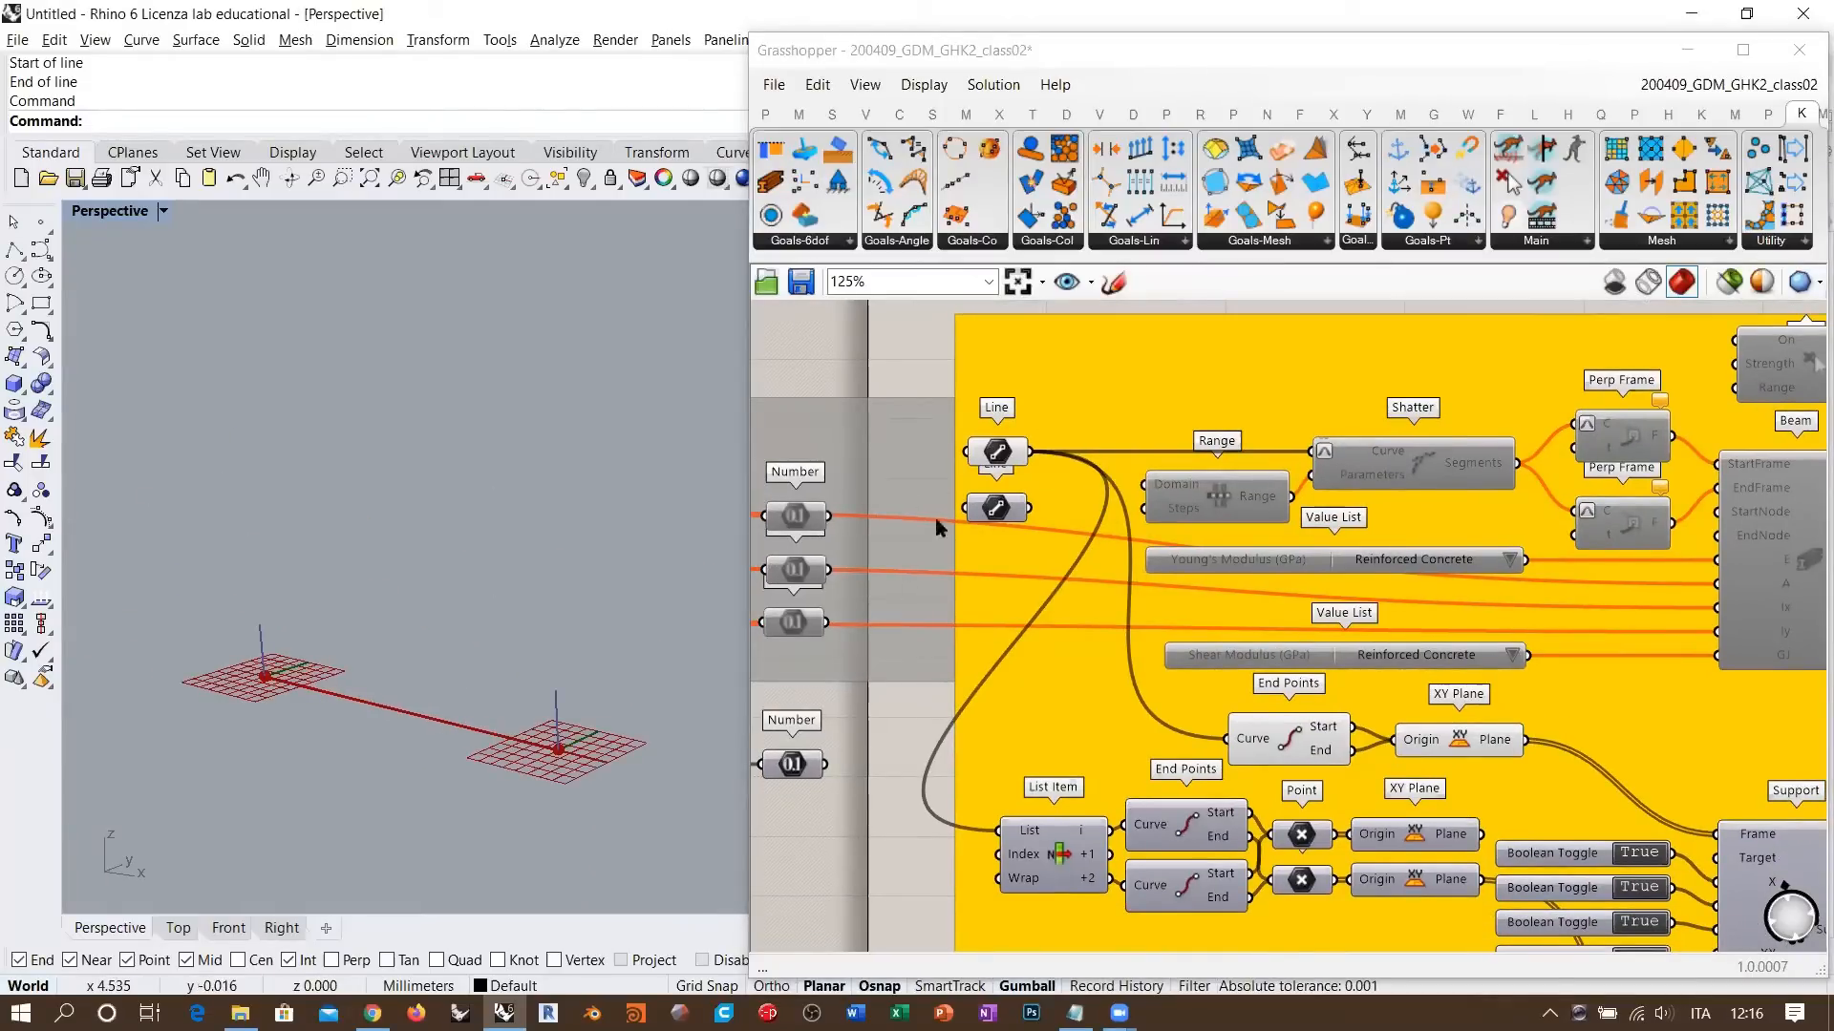
- Show the preview of the portal-frame Line parameter and hide the preview of the beam's Line parameter
left_click(996, 507)
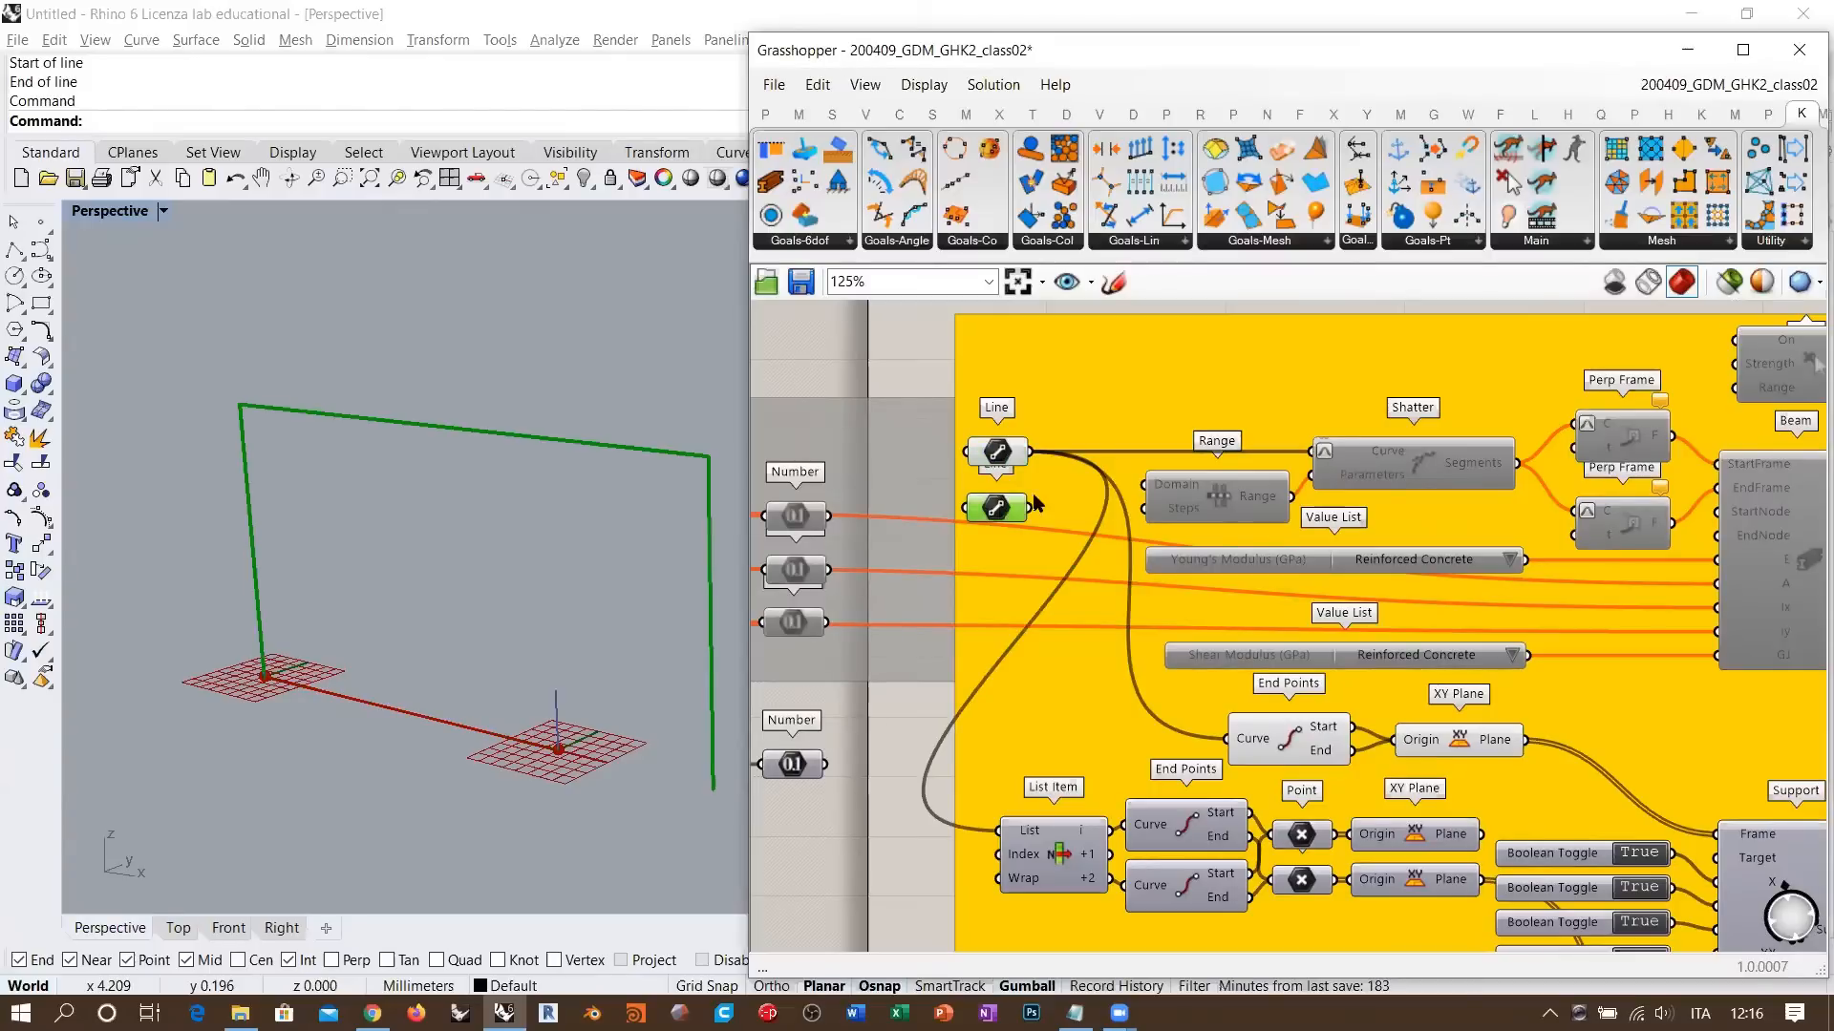
right_click_drag(632, 561, 578, 572, "shift")
left_click(998, 461)
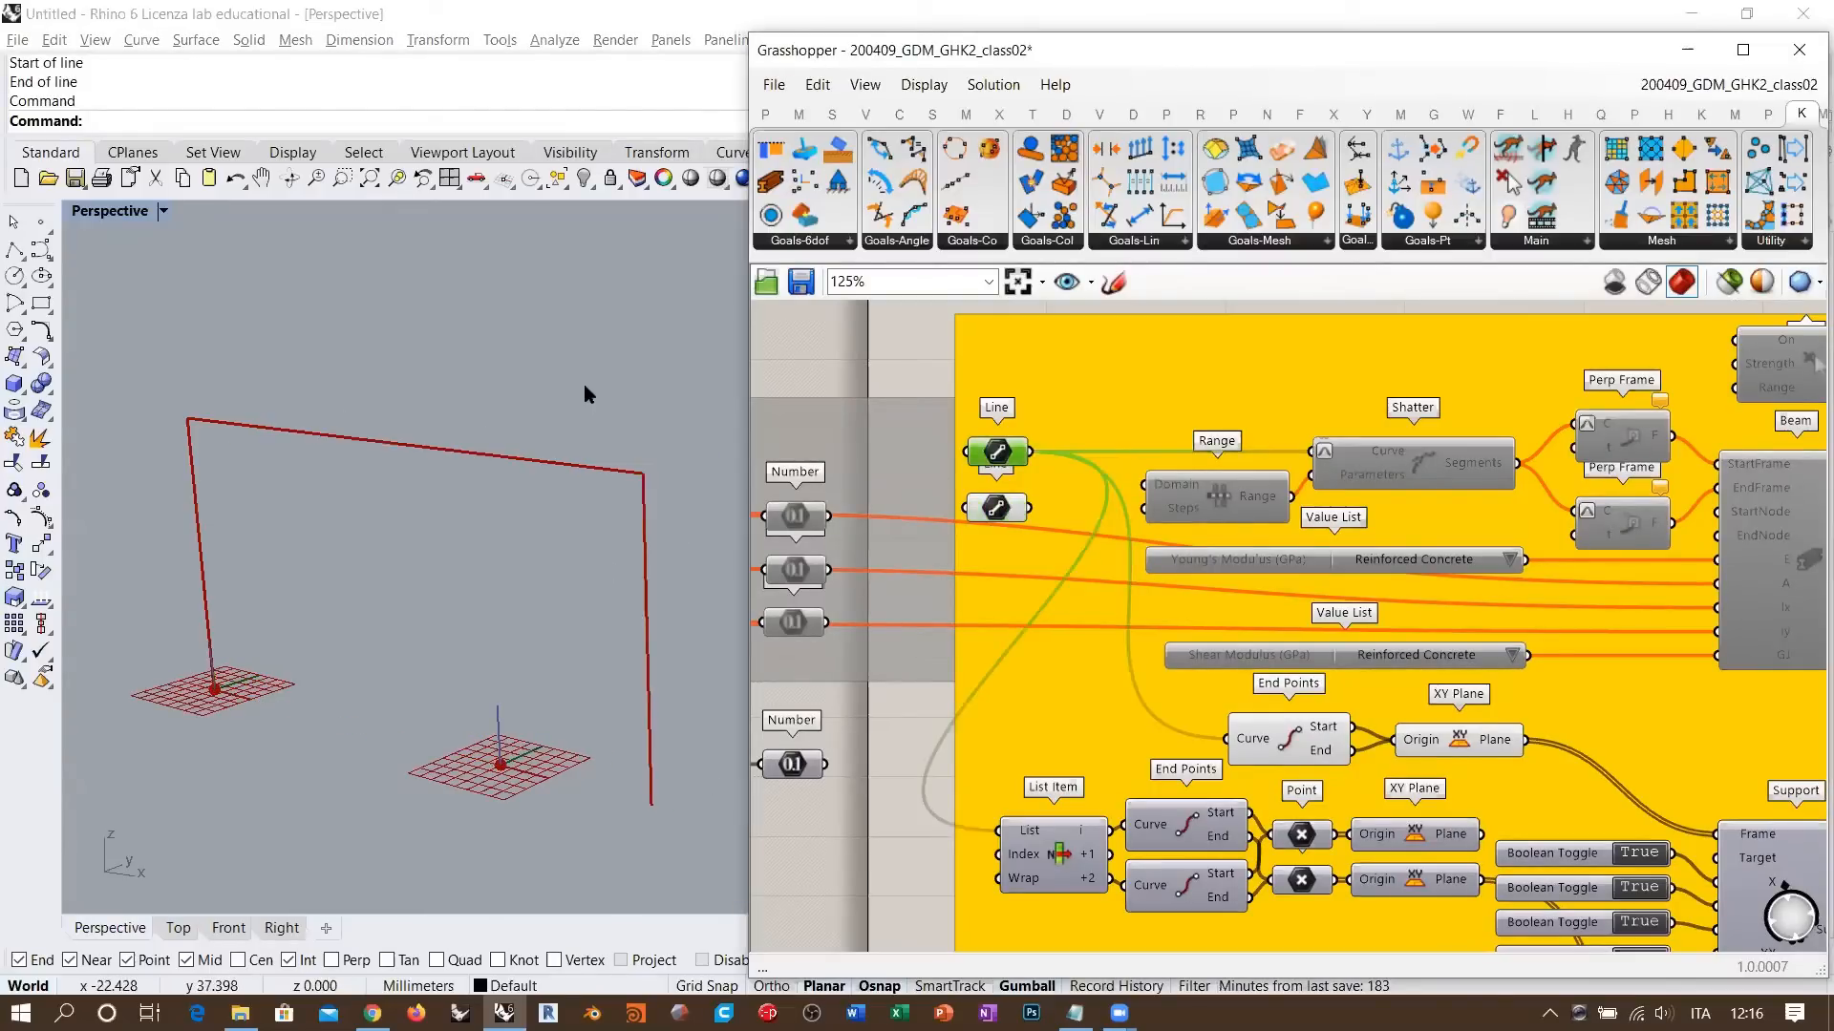
right_click_drag(583, 445, 557, 449, "shift")
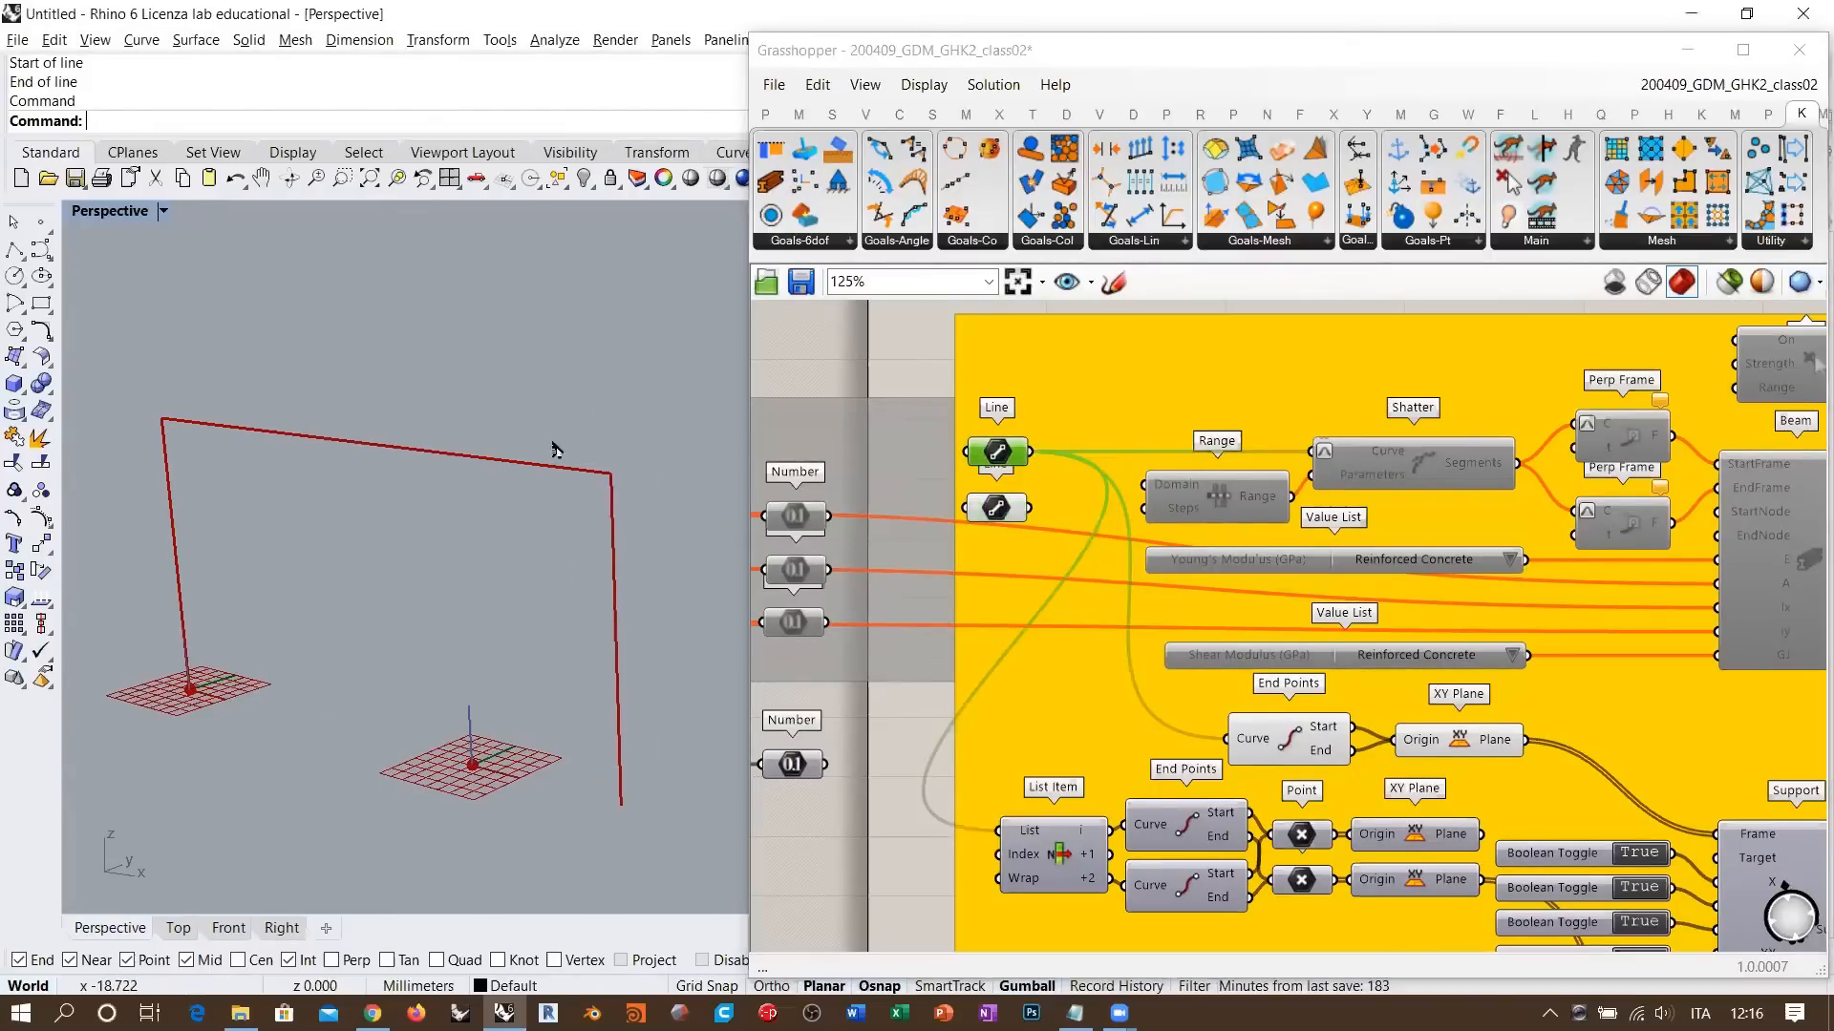
left_click(873, 367)
- Move the portal-frame Line parameter to a free area of the yellow group and remove it from that group
scroll(1051, 535, "down", 4)
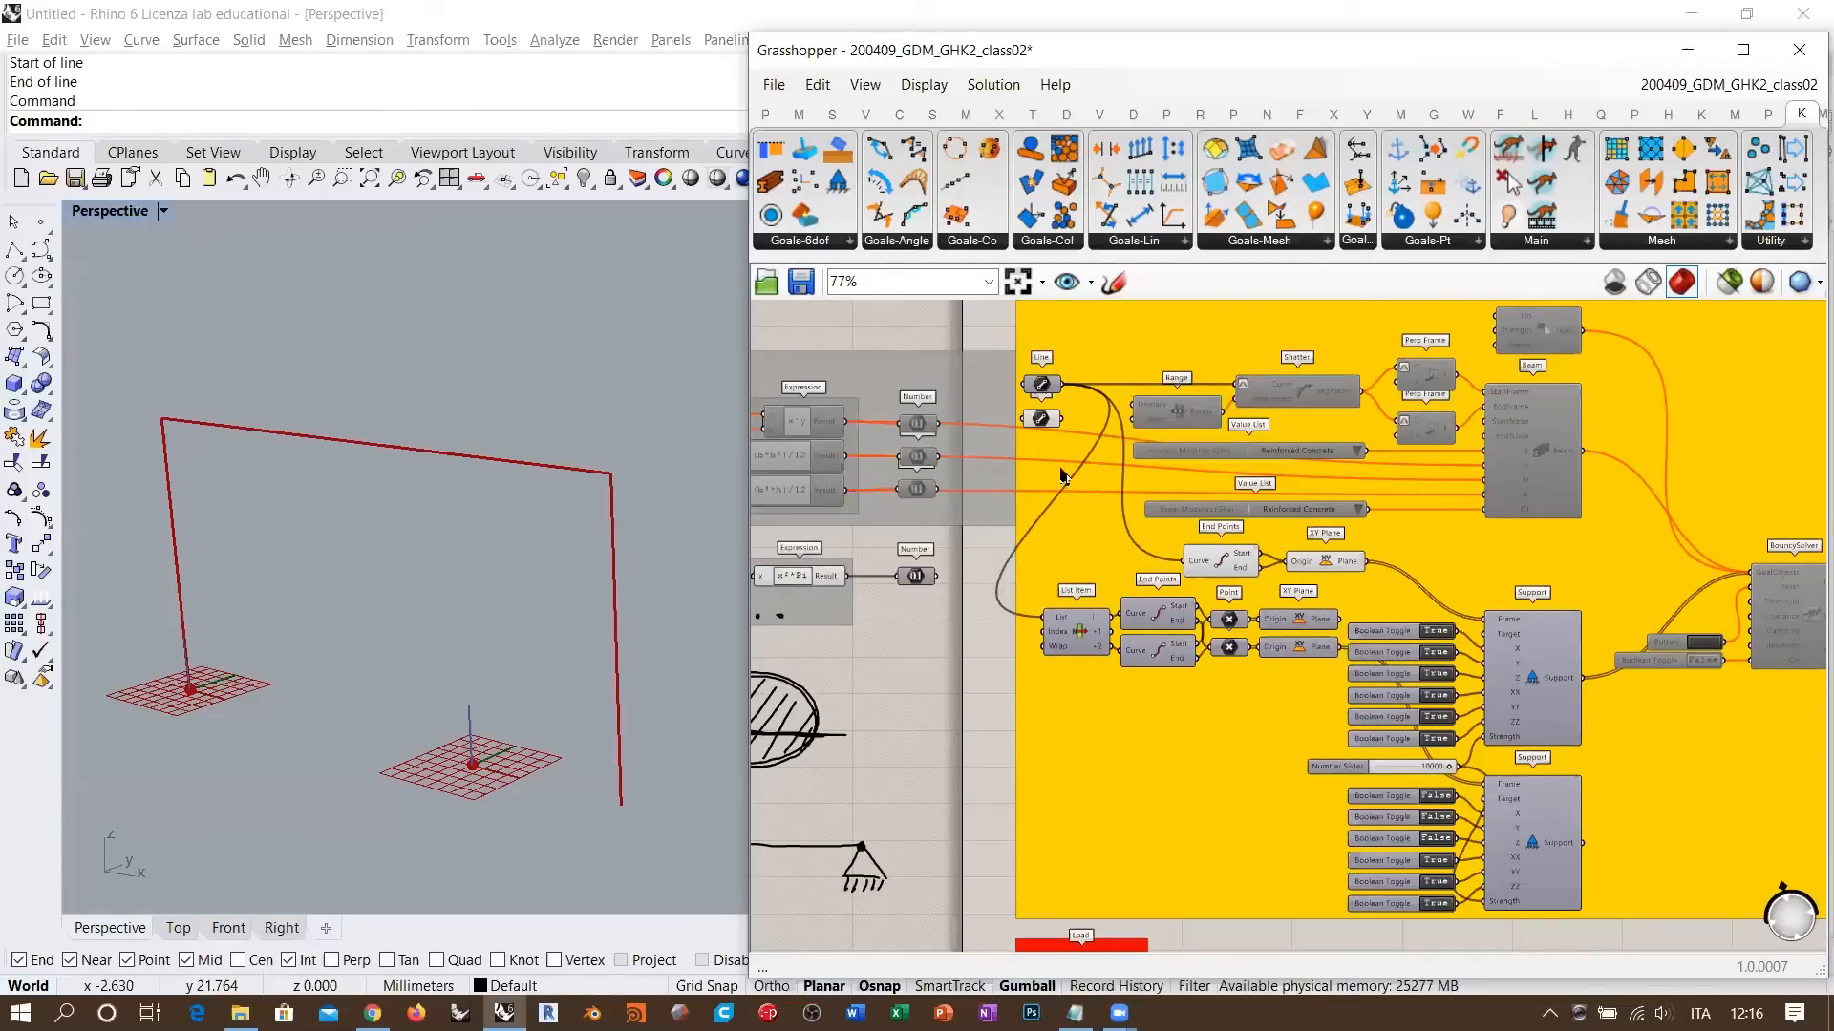
right_click_drag(1062, 521, 1017, 431)
scroll(1014, 429, "down", 4)
left_click_drag(998, 370, 1060, 590)
right_click(1079, 608)
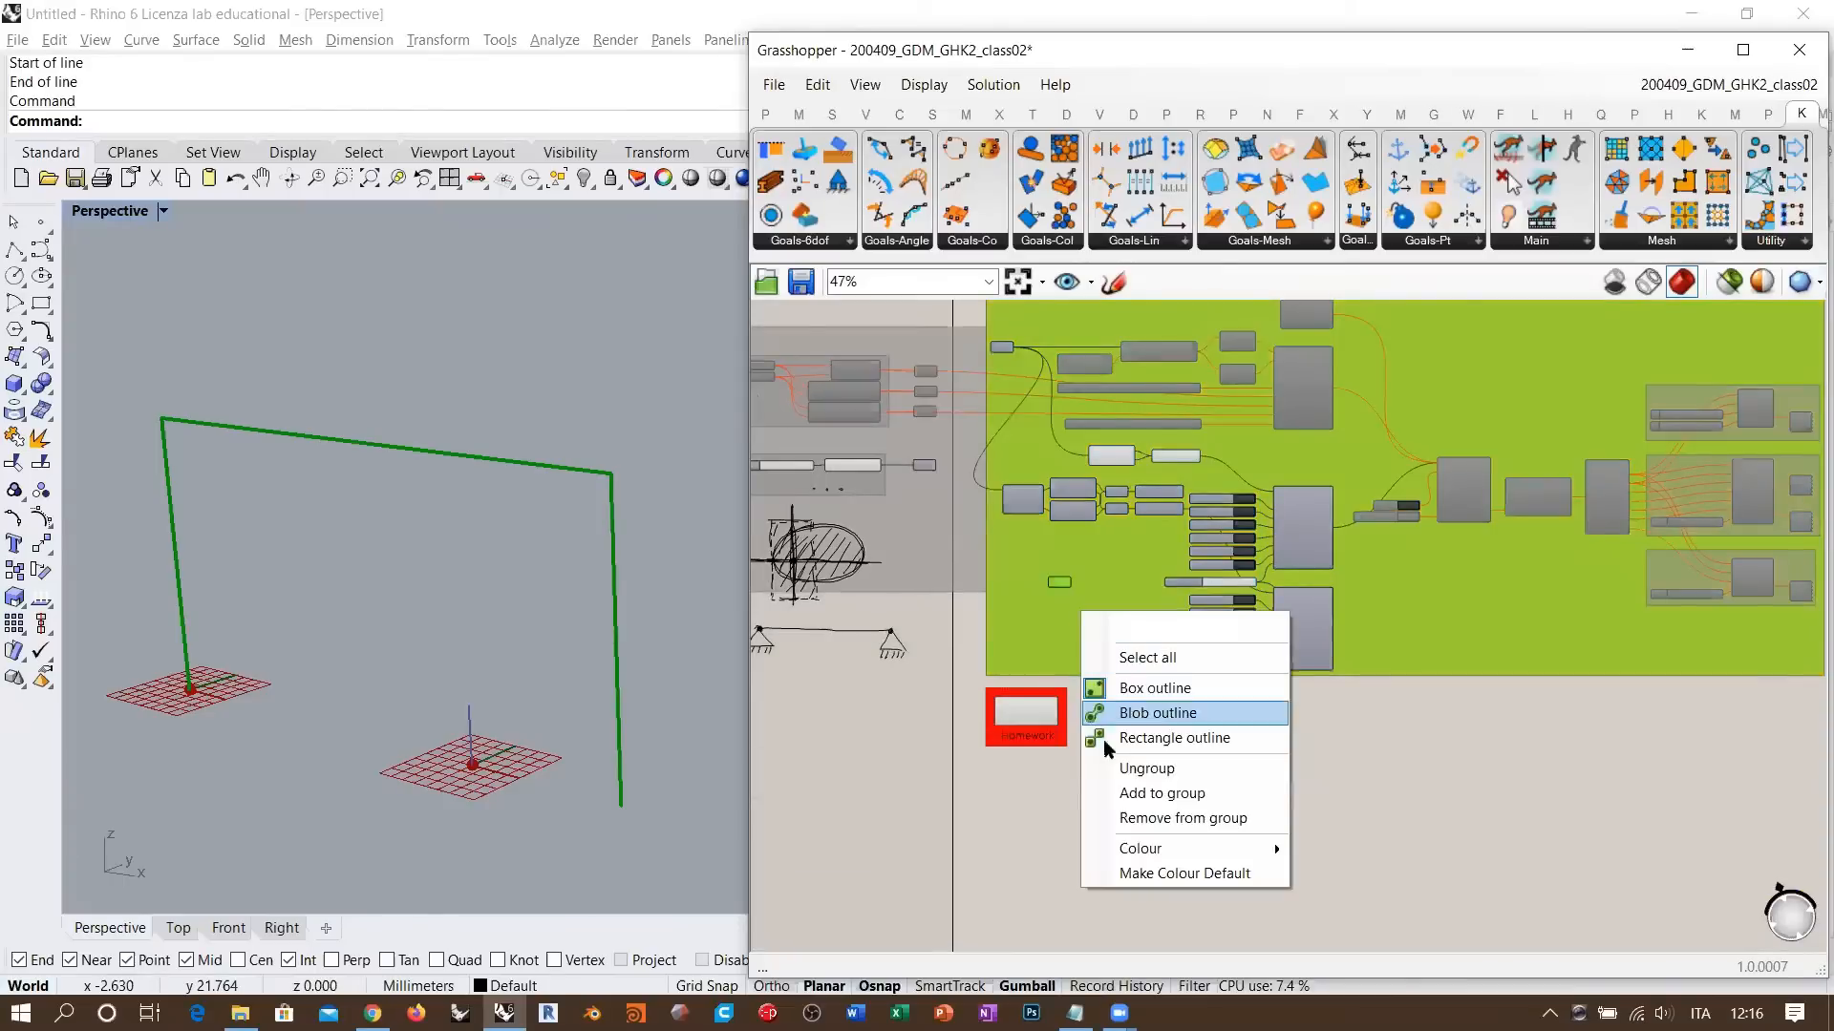
left_click(1165, 819)
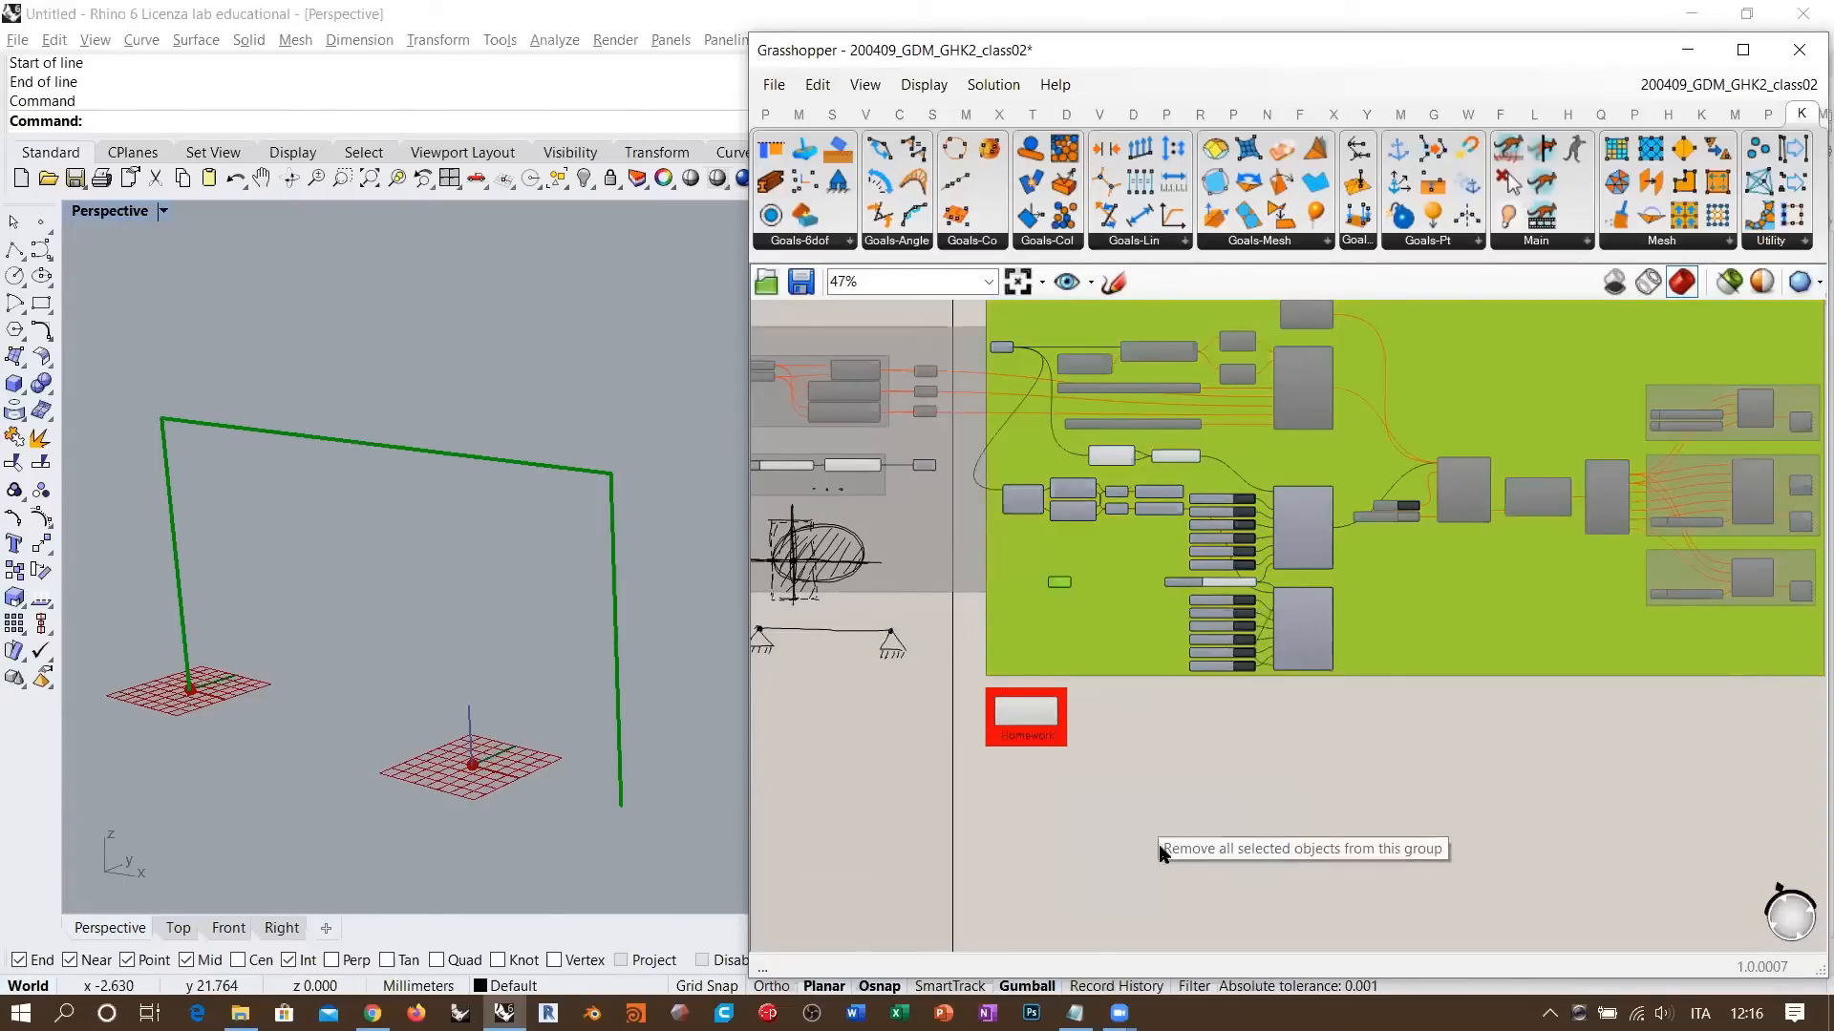
- Try to move the portal-frame Line parameter below the yellow group, then undo the move
left_click(1136, 685)
left_click_drag(1062, 594, 1215, 793)
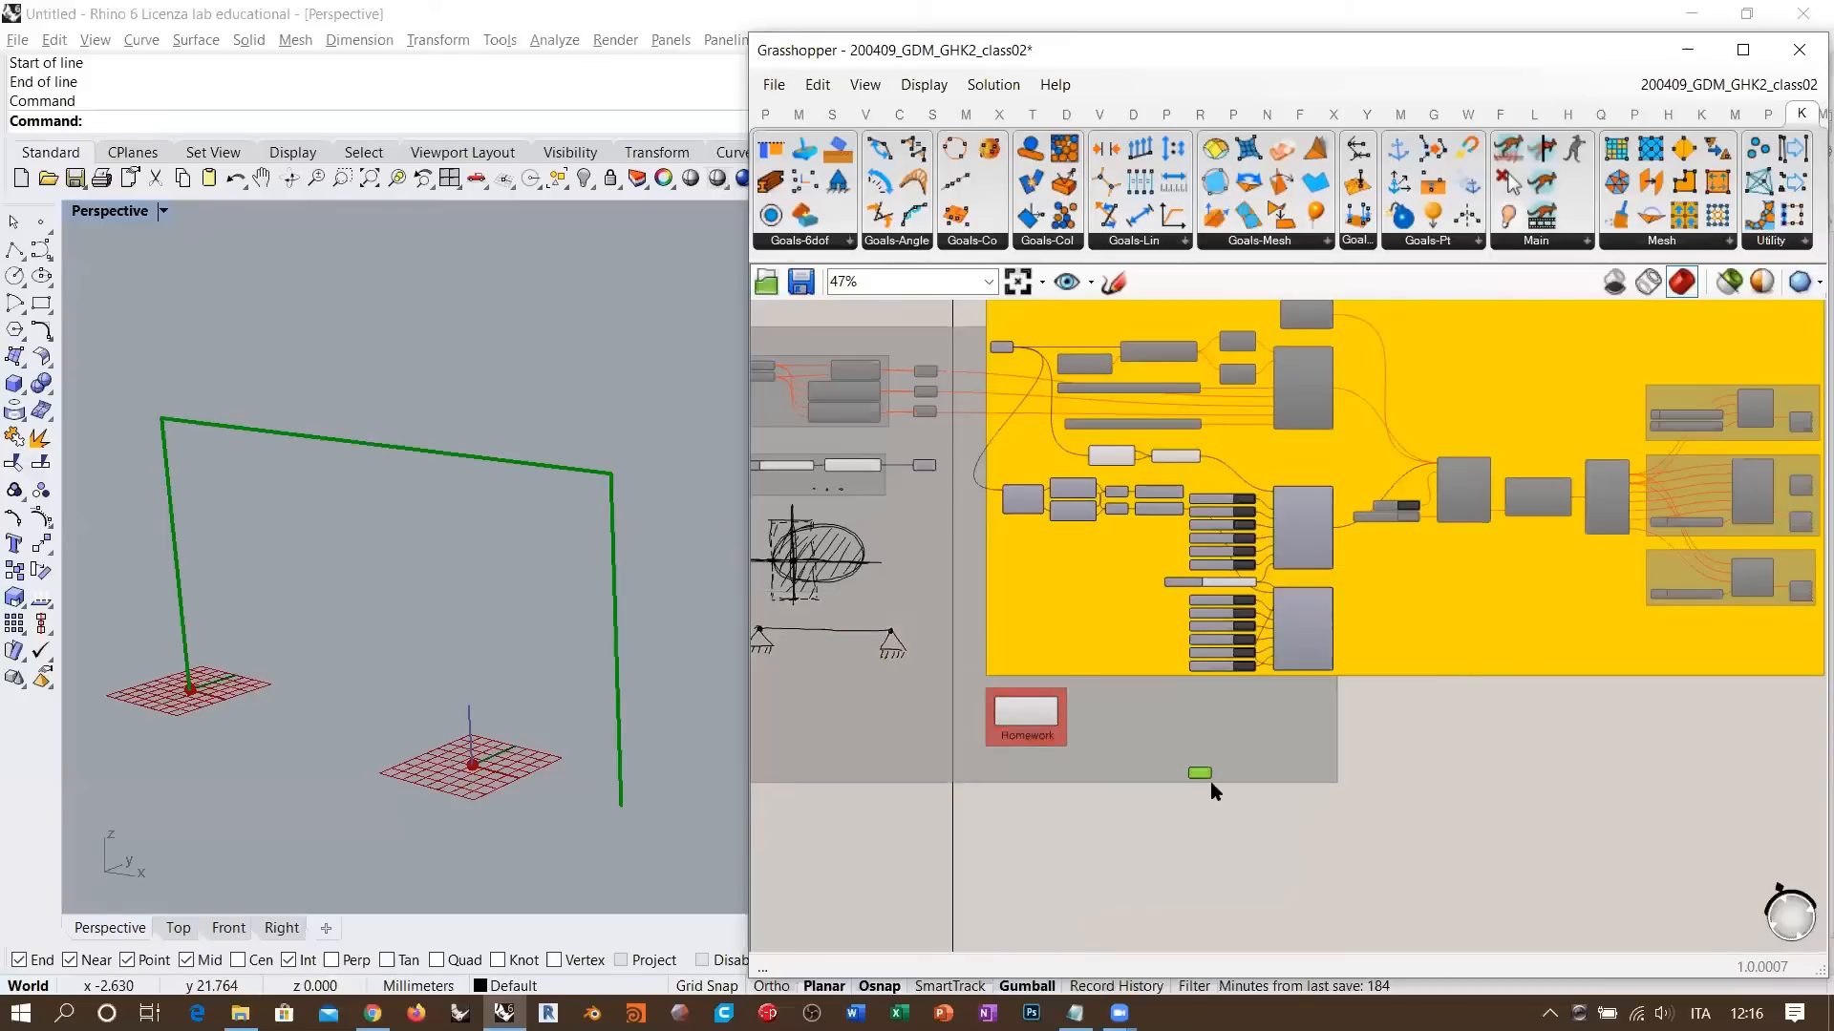
left_click(1214, 839)
key("ctrl+z")
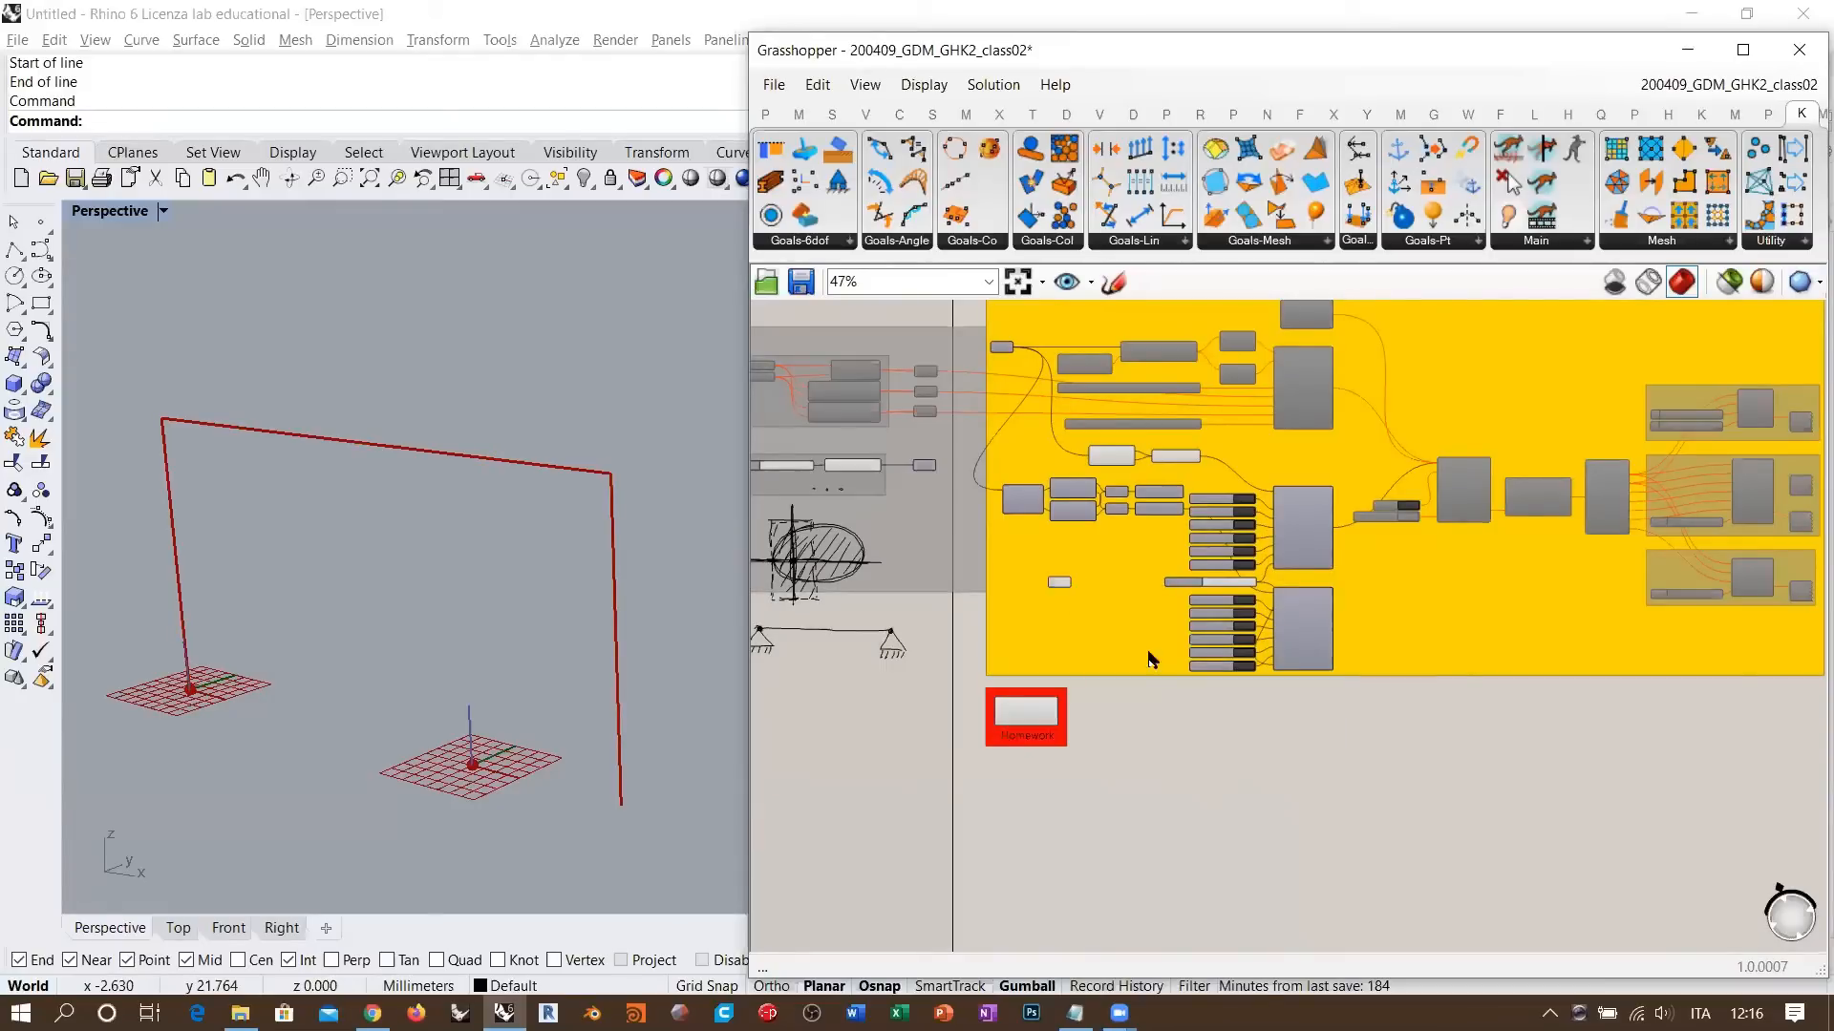
- Remove the portal-frame Line parameter from both the yellow group and the neighbouring grey group
left_click(1085, 621)
right_click(1085, 621)
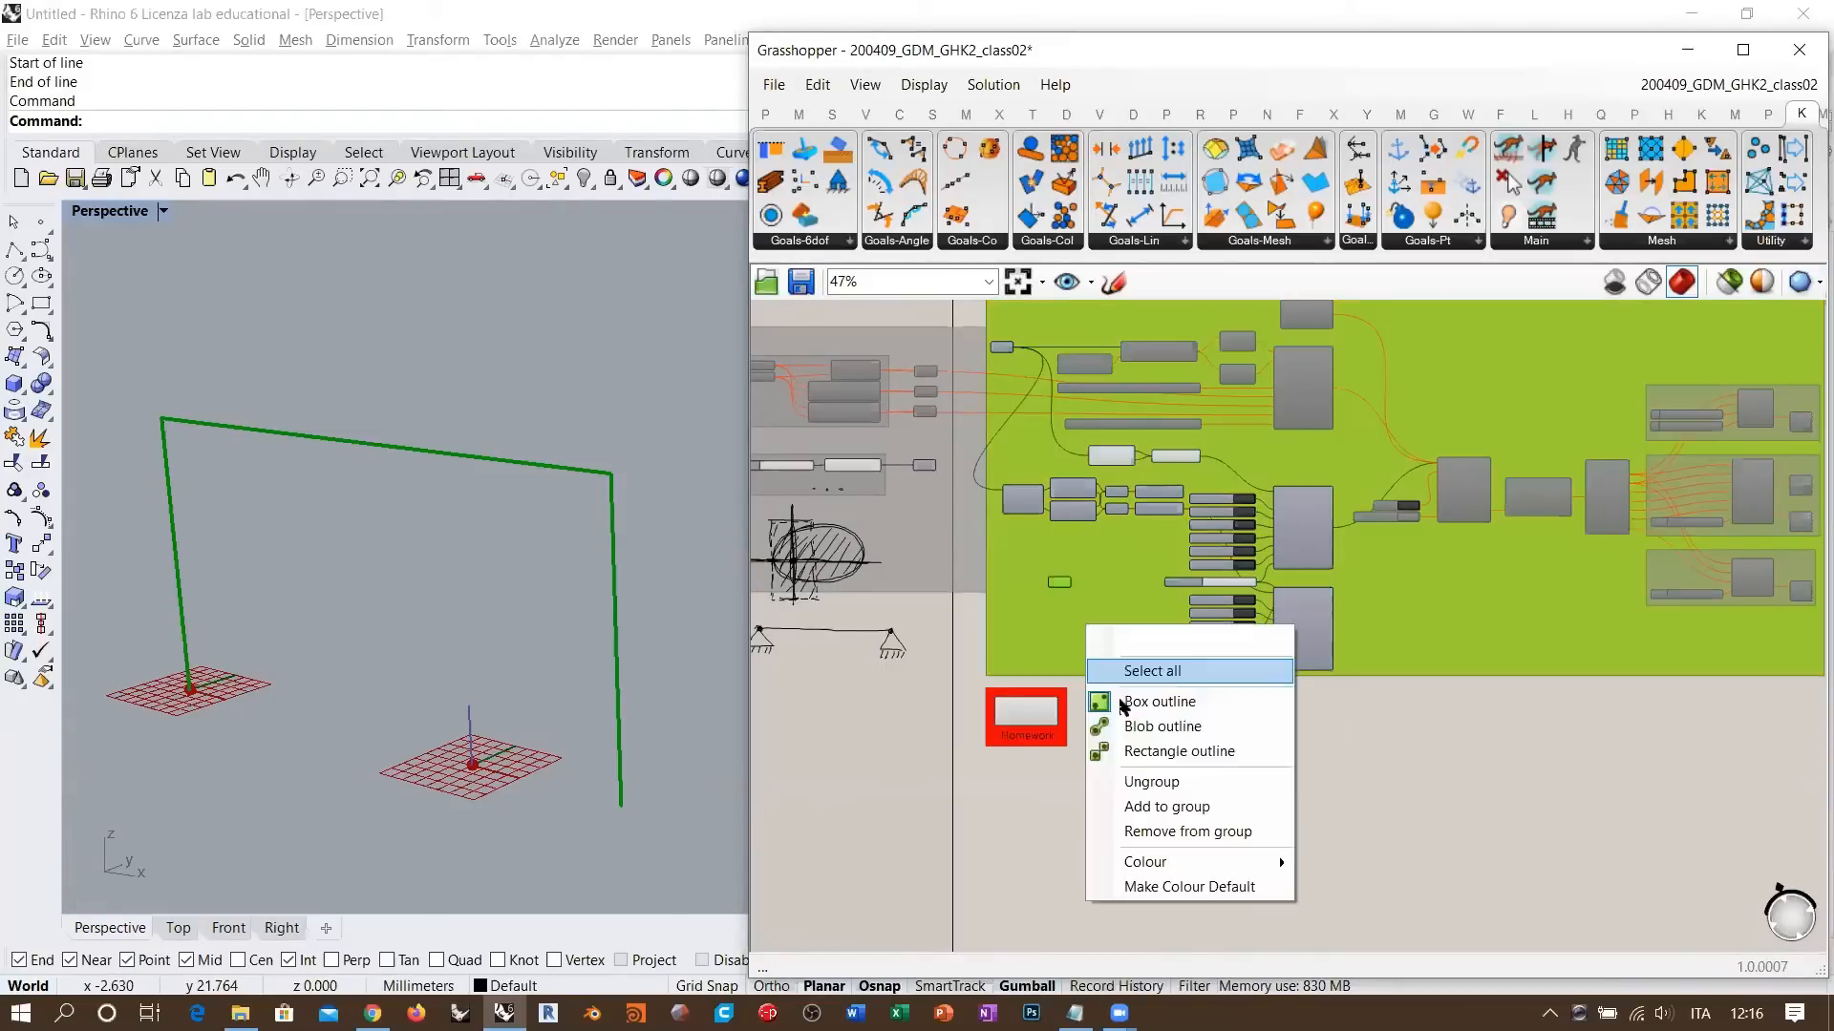
left_click(1123, 836)
left_click(1117, 829)
left_click(1052, 584)
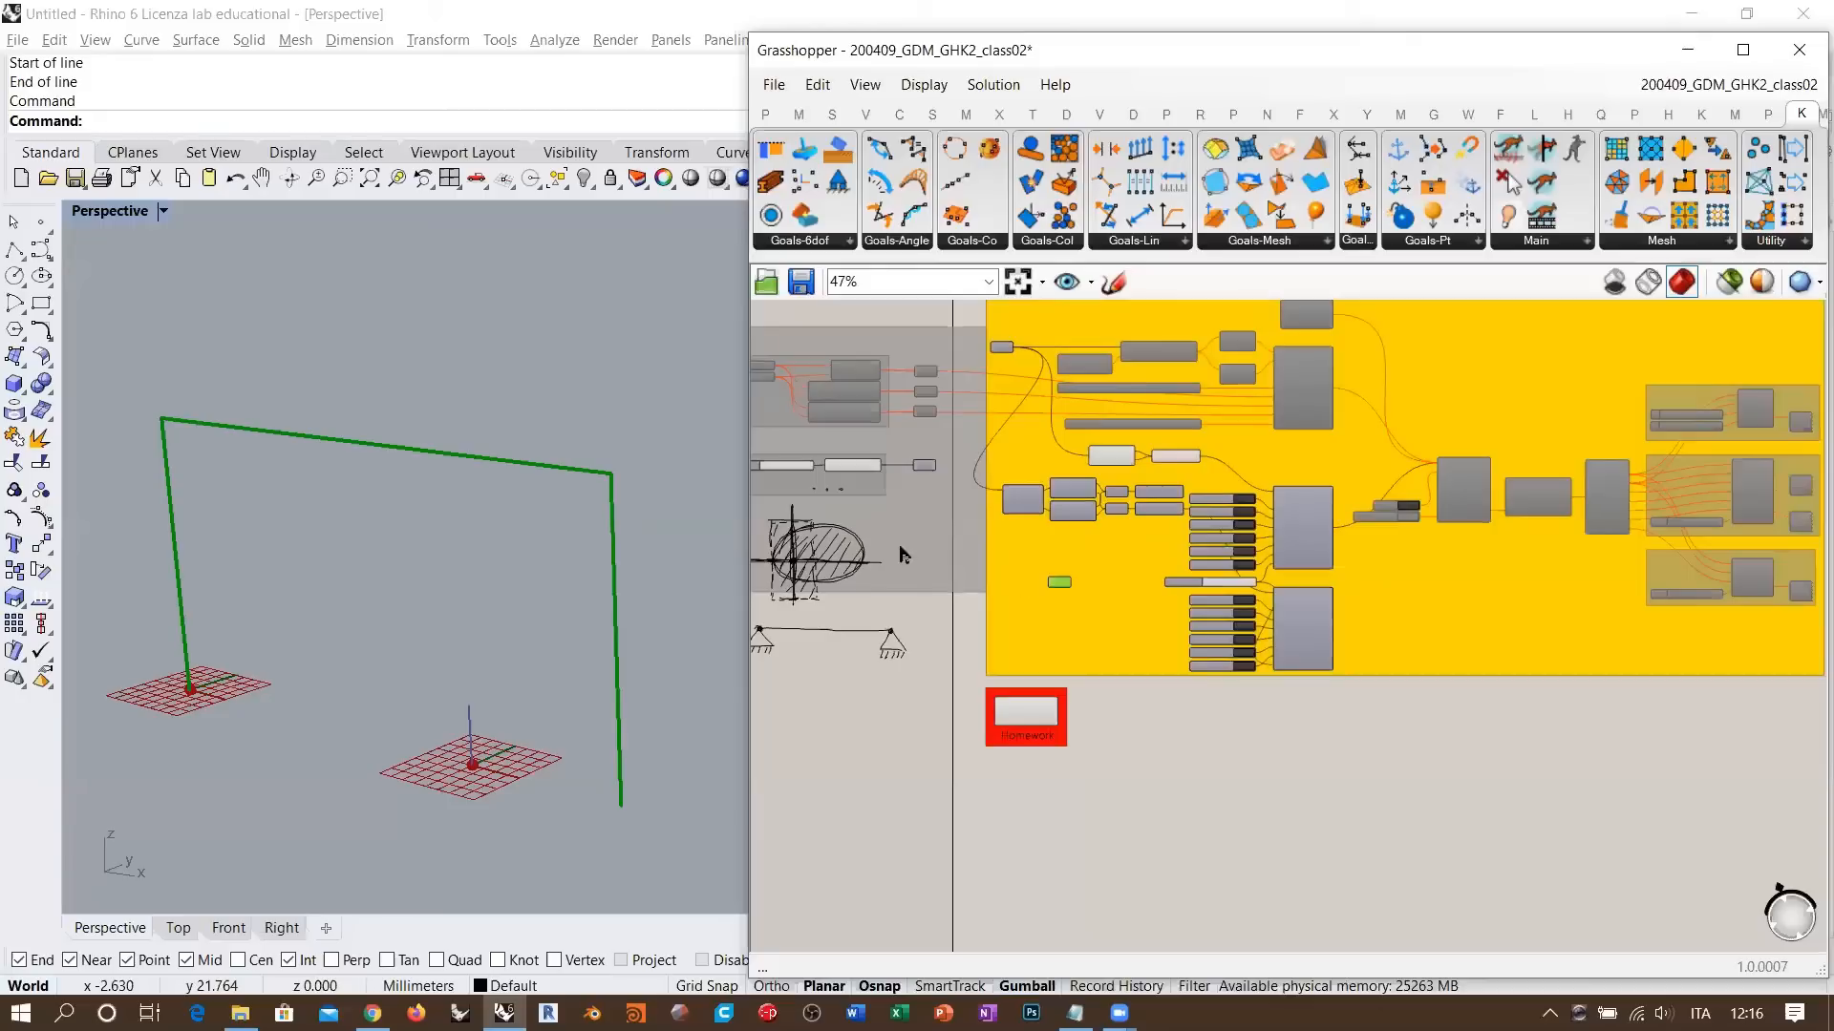
left_click(901, 547, "shift")
right_click(900, 548)
left_click(972, 756)
left_click(1246, 810)
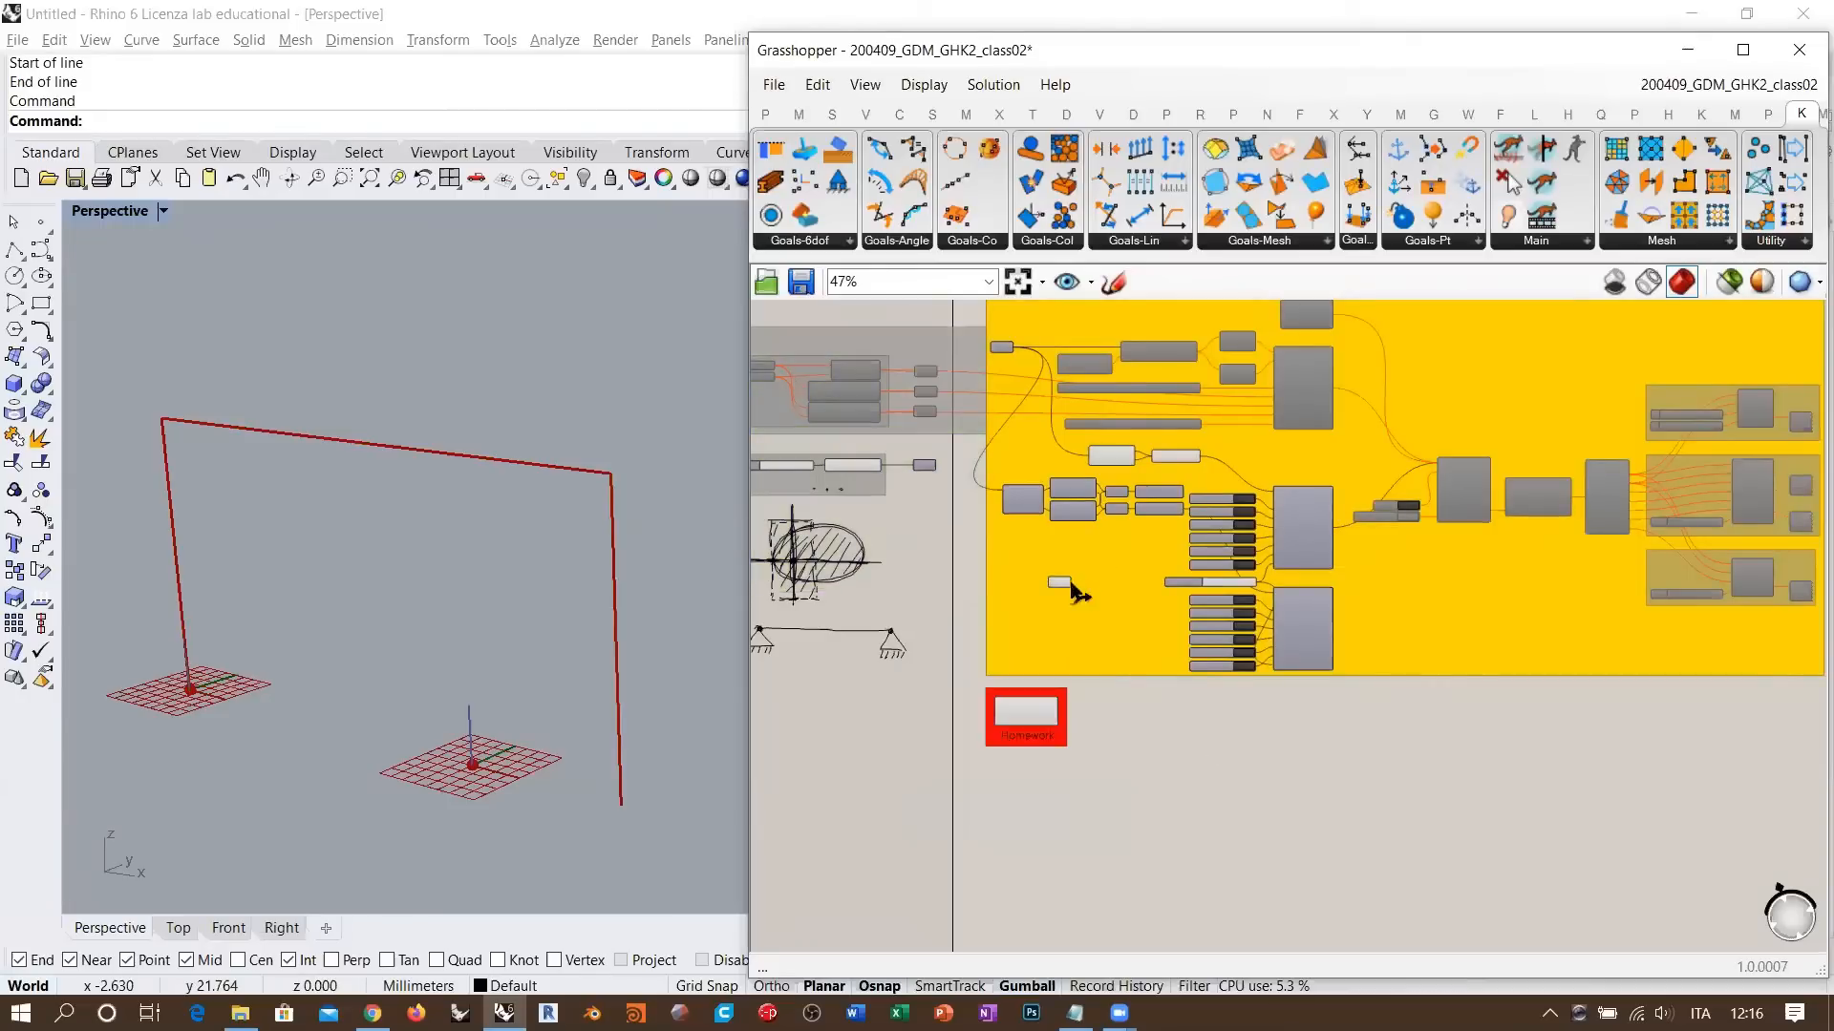
- Place the portal-frame Line parameter on the empty canvas below the yellow group
left_click_drag(1068, 585, 1190, 789)
right_click_drag(1275, 859, 1048, 556)
scroll(1084, 594, "up", 5)
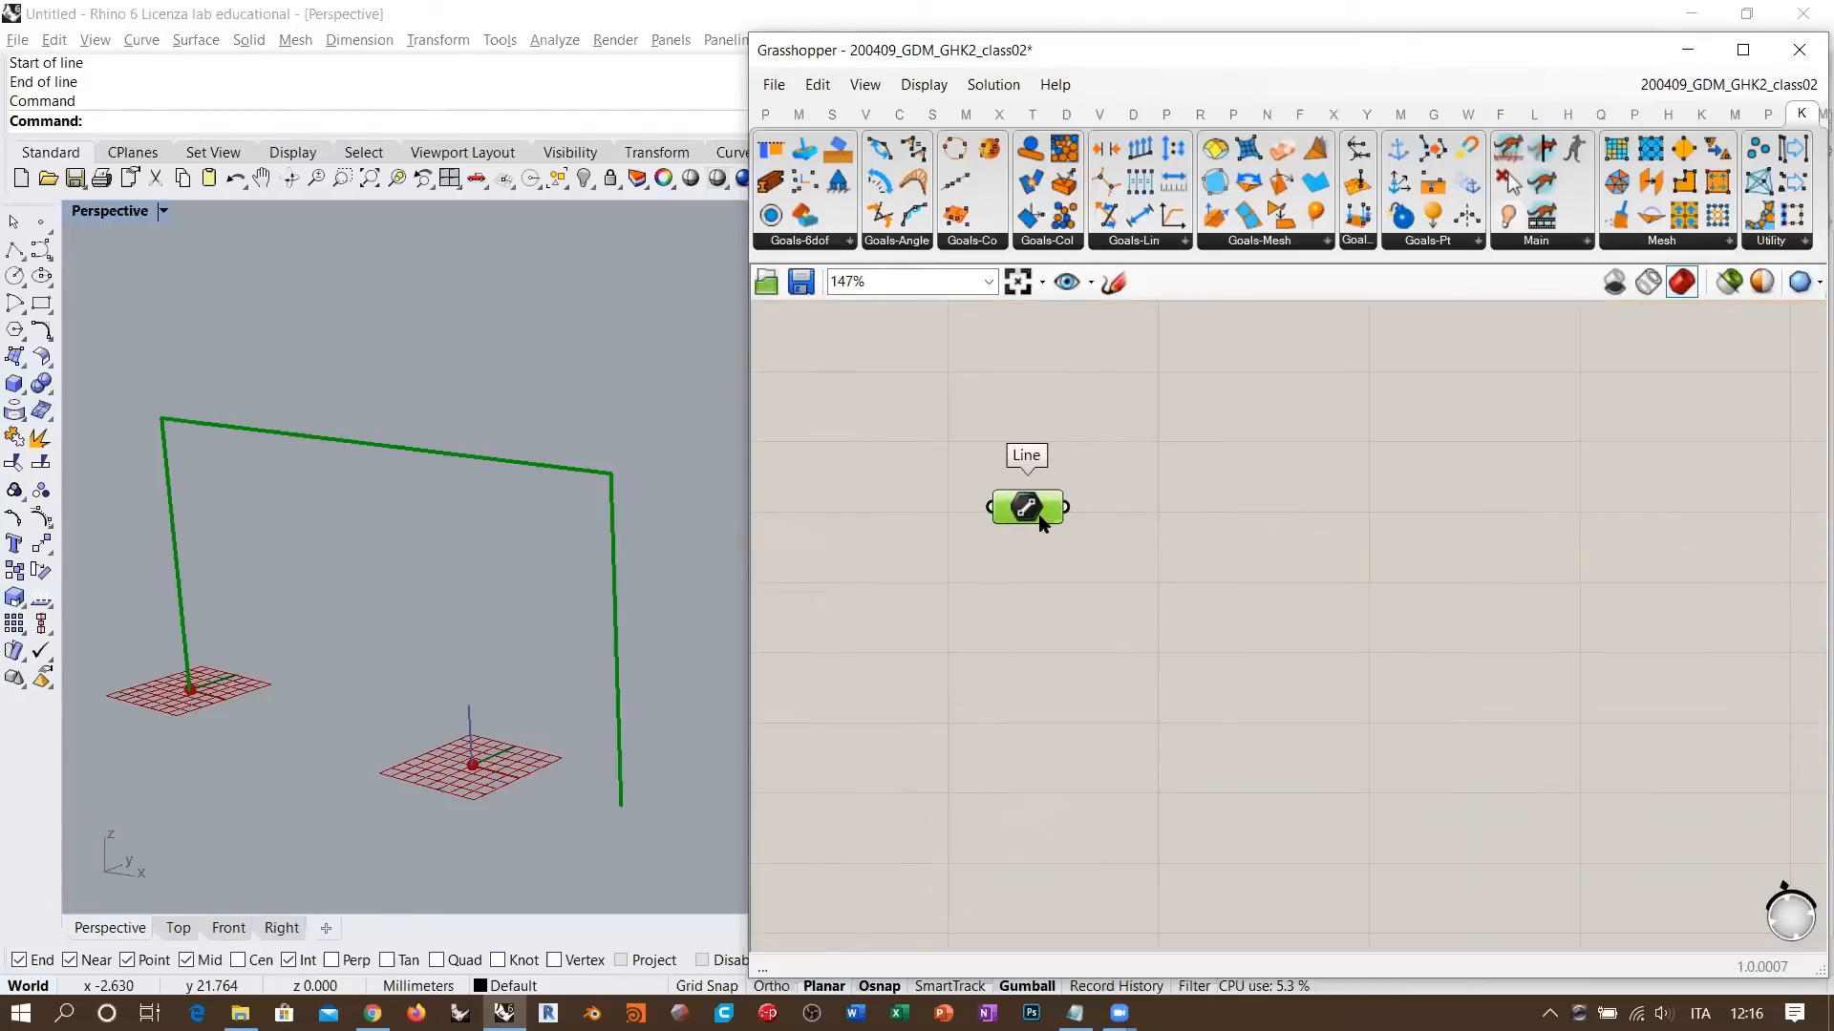
left_click_drag(1018, 500, 998, 468)
left_click(1062, 520)
right_click_drag(619, 588, 622, 570, "shift")
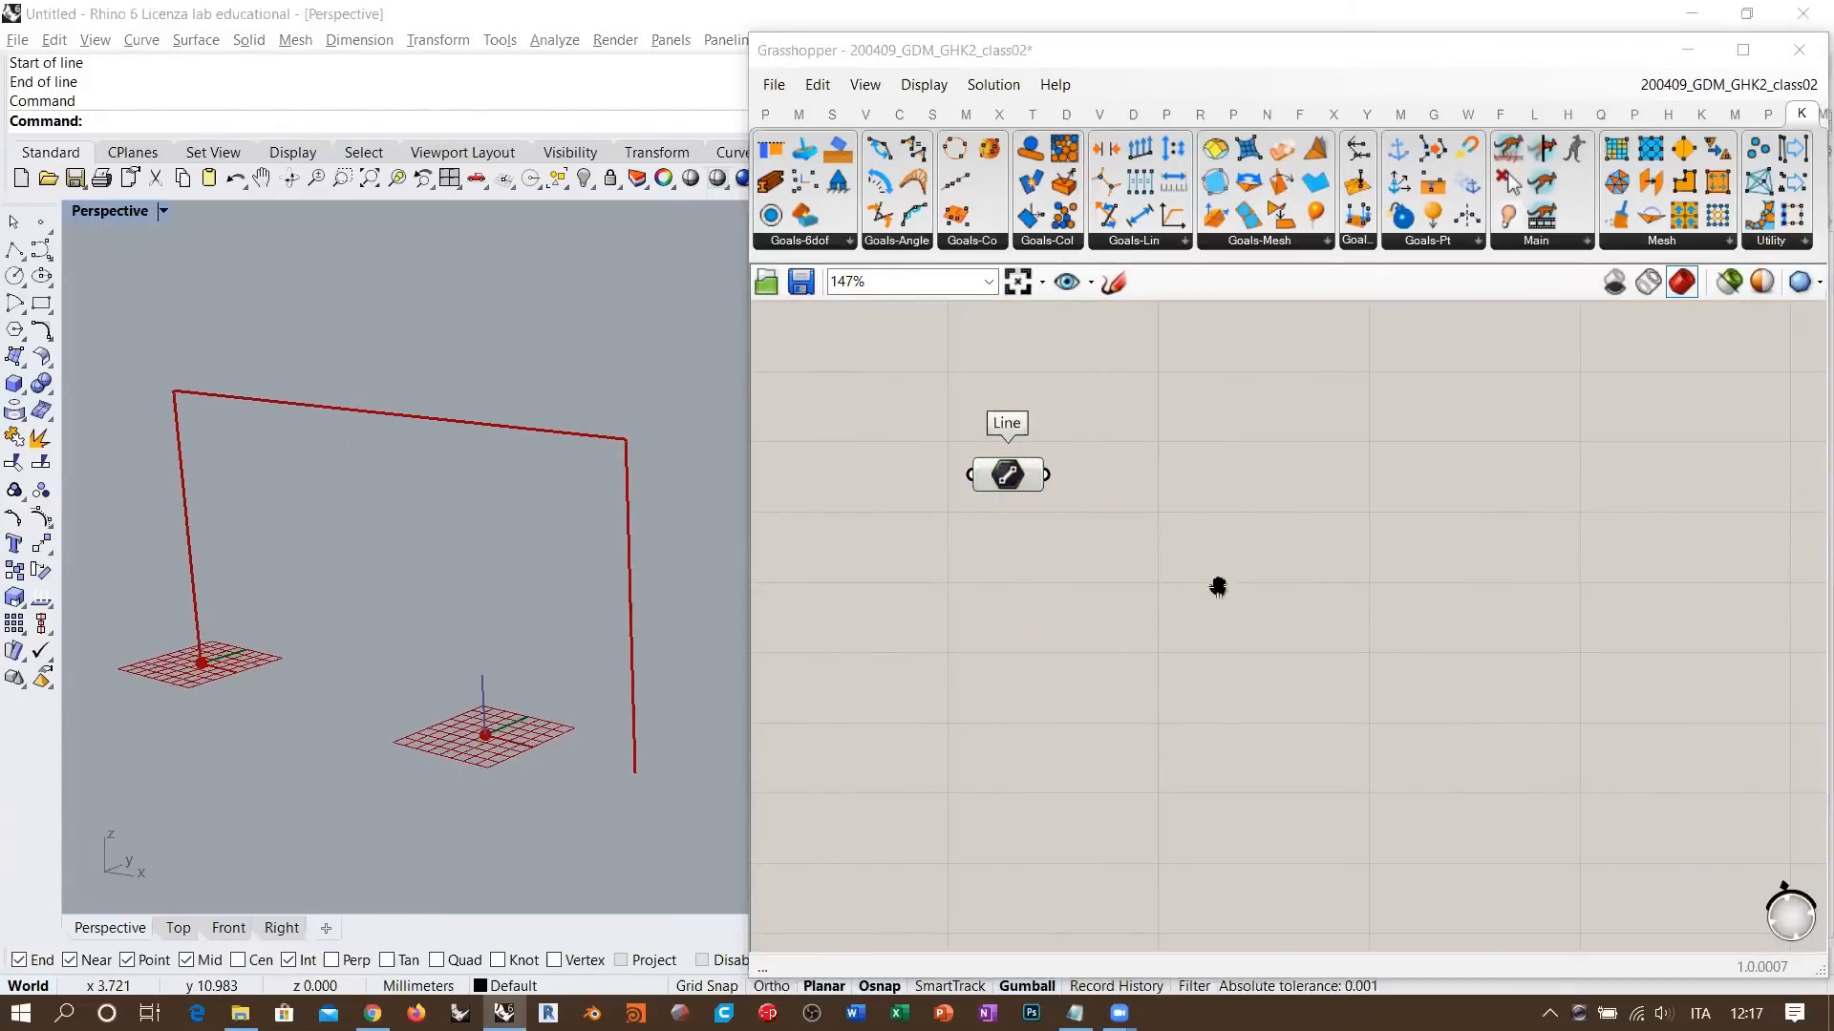
- Hide the previews of the End Points and XY Plane components that feed the upper Support
scroll(1194, 630, "down", 4)
right_click_drag(1213, 667, 1238, 724)
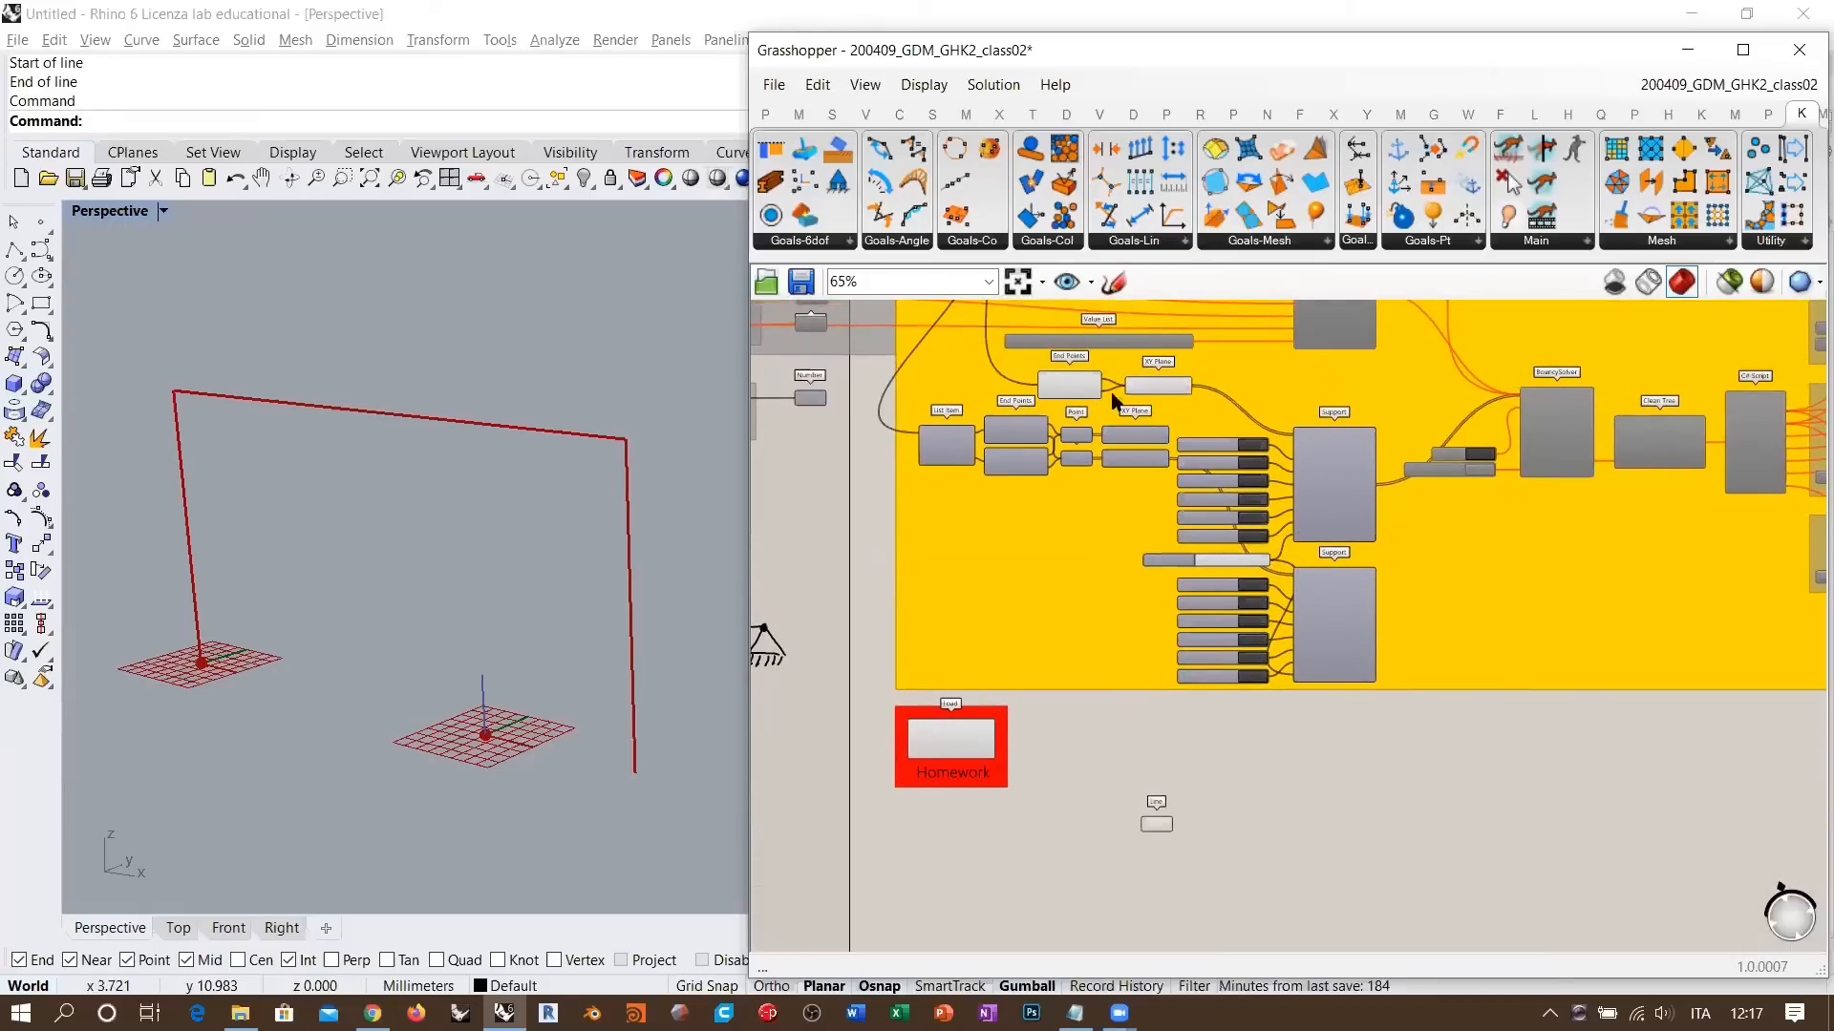
left_click(1079, 392)
key("ctrl+q")
left_click(1150, 389)
key("ctrl+q")
left_click(1229, 805)
right_click_drag(1173, 793, 1184, 664)
scroll(1180, 661, "up", 5)
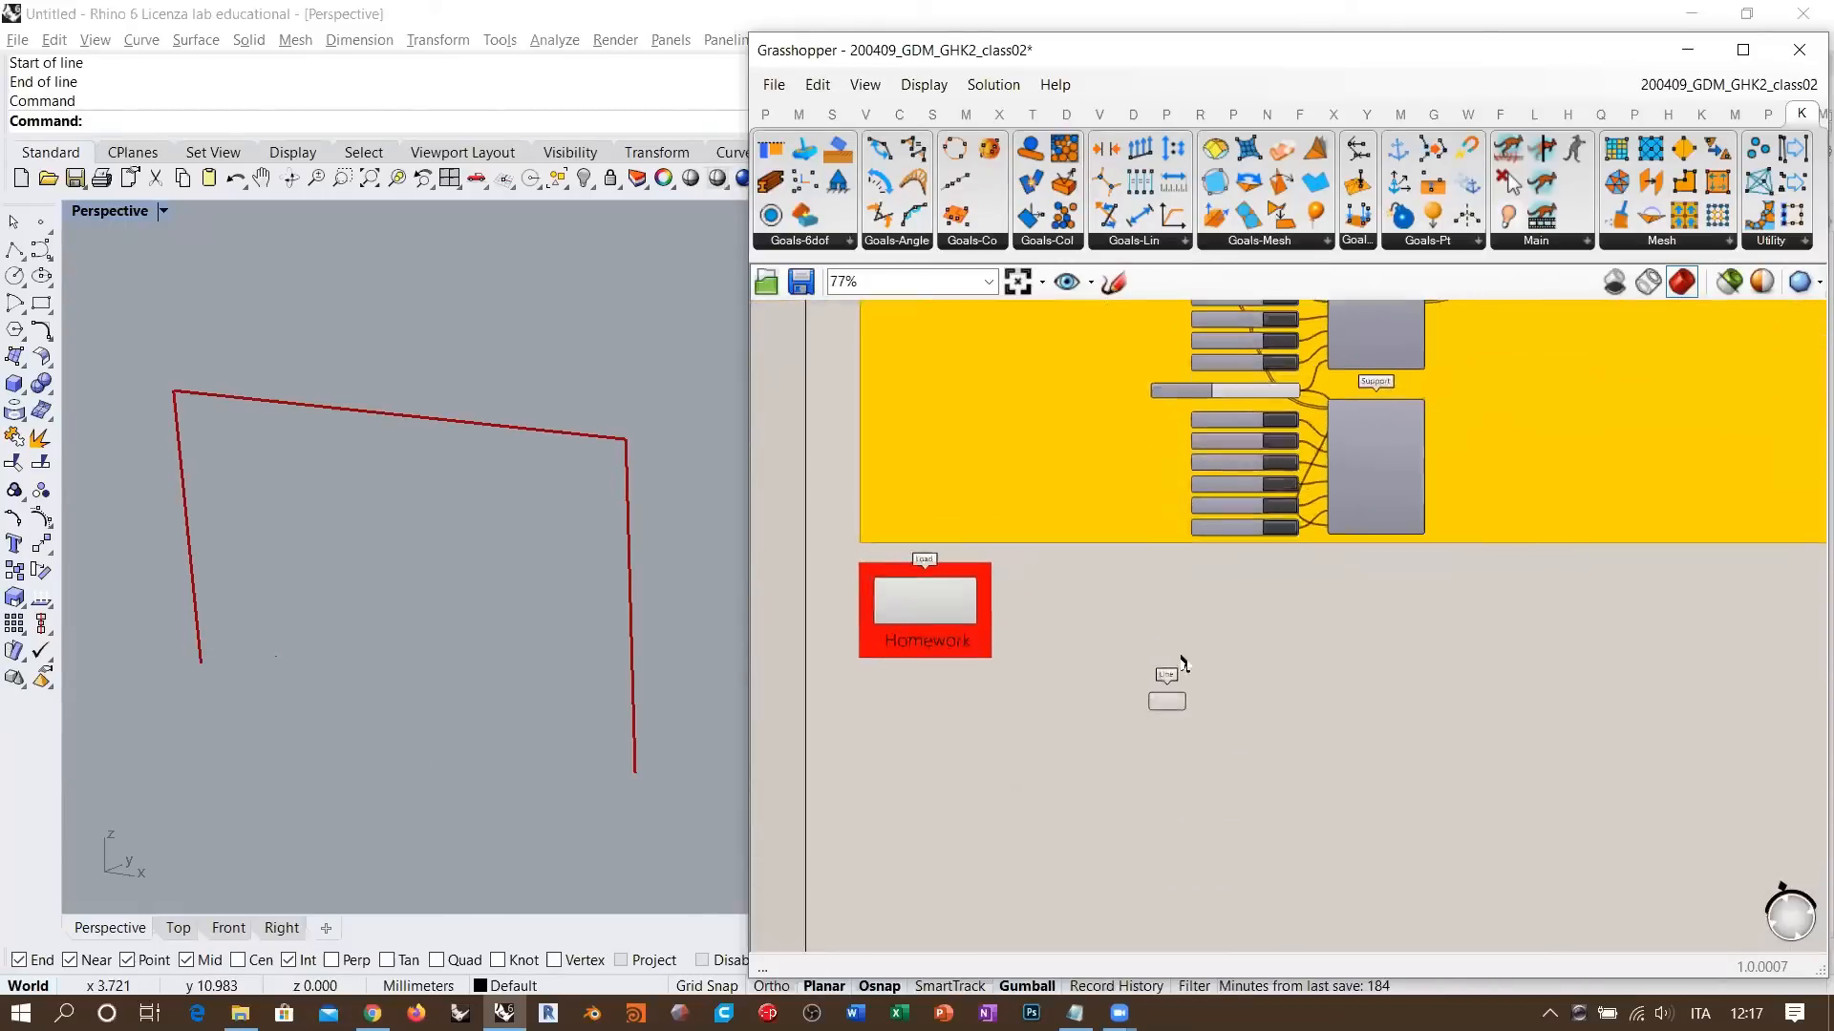
- Examine the portal frame in the Perspective view and the line segments stored in its Line parameter
left_click_drag(1164, 754, 1073, 686)
right_click_drag(637, 571, 568, 565)
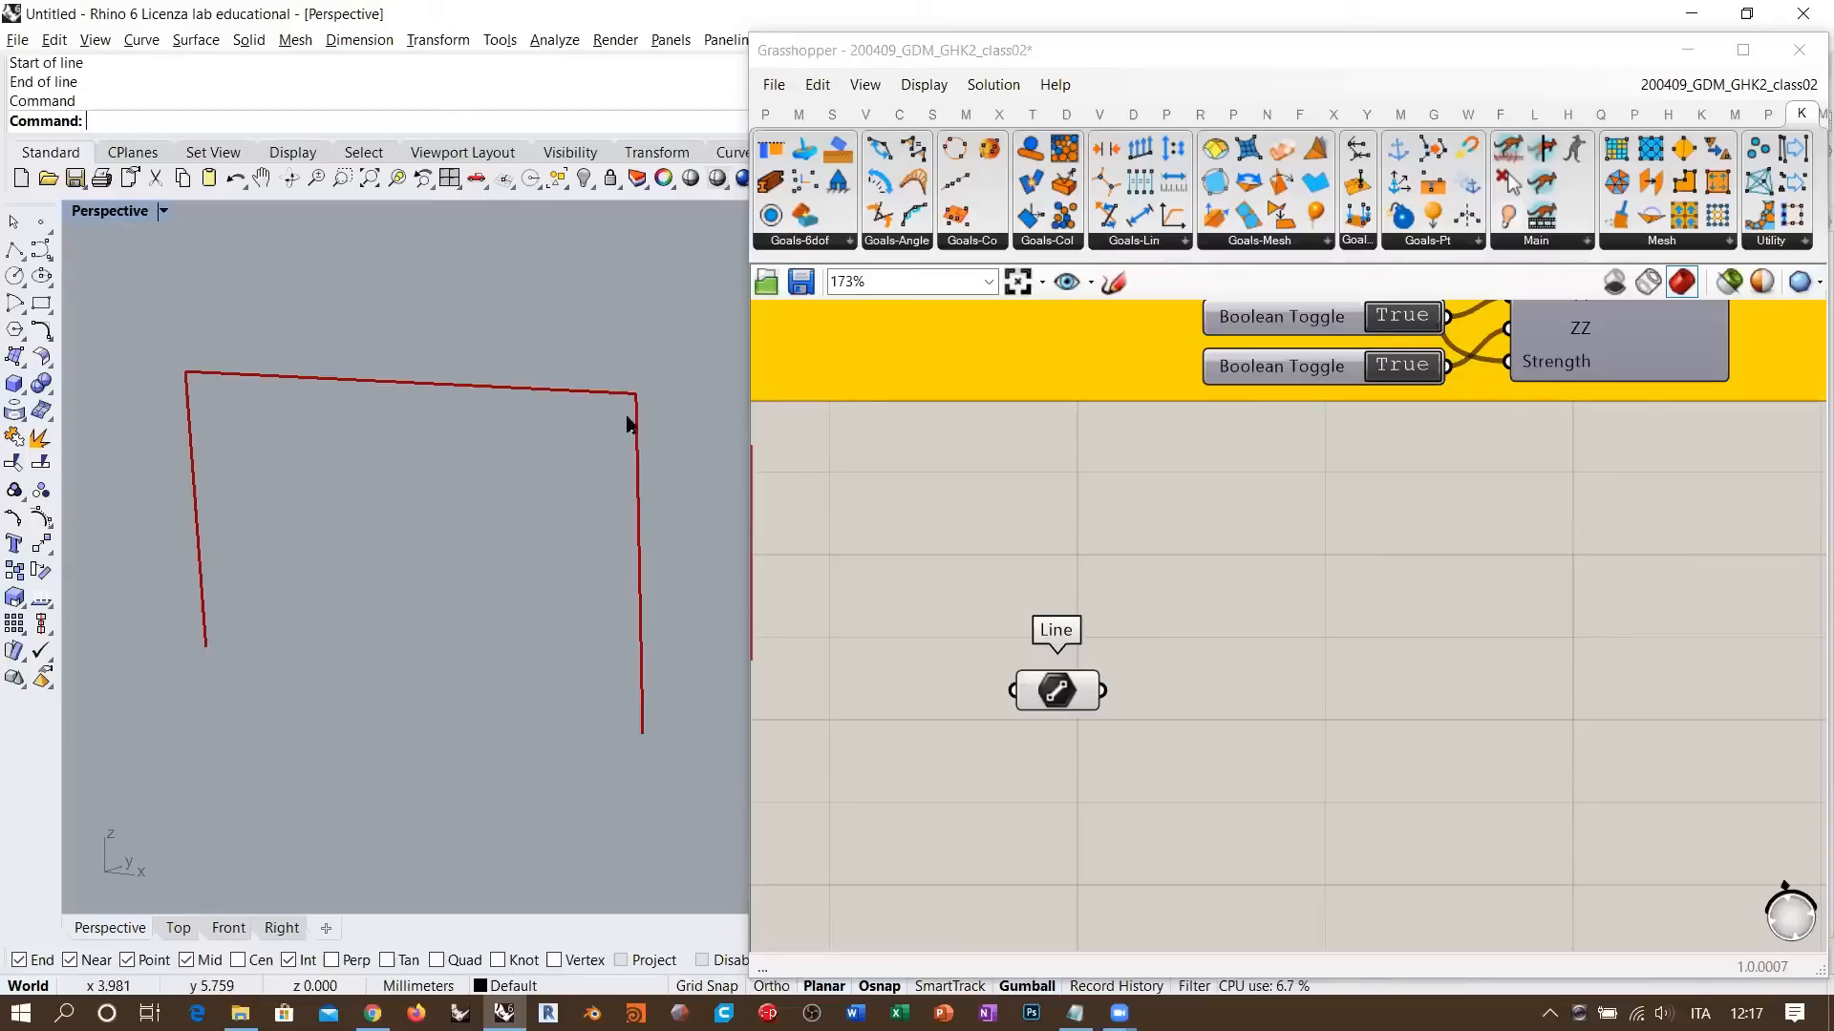
right_click_drag(581, 462, 581, 462)
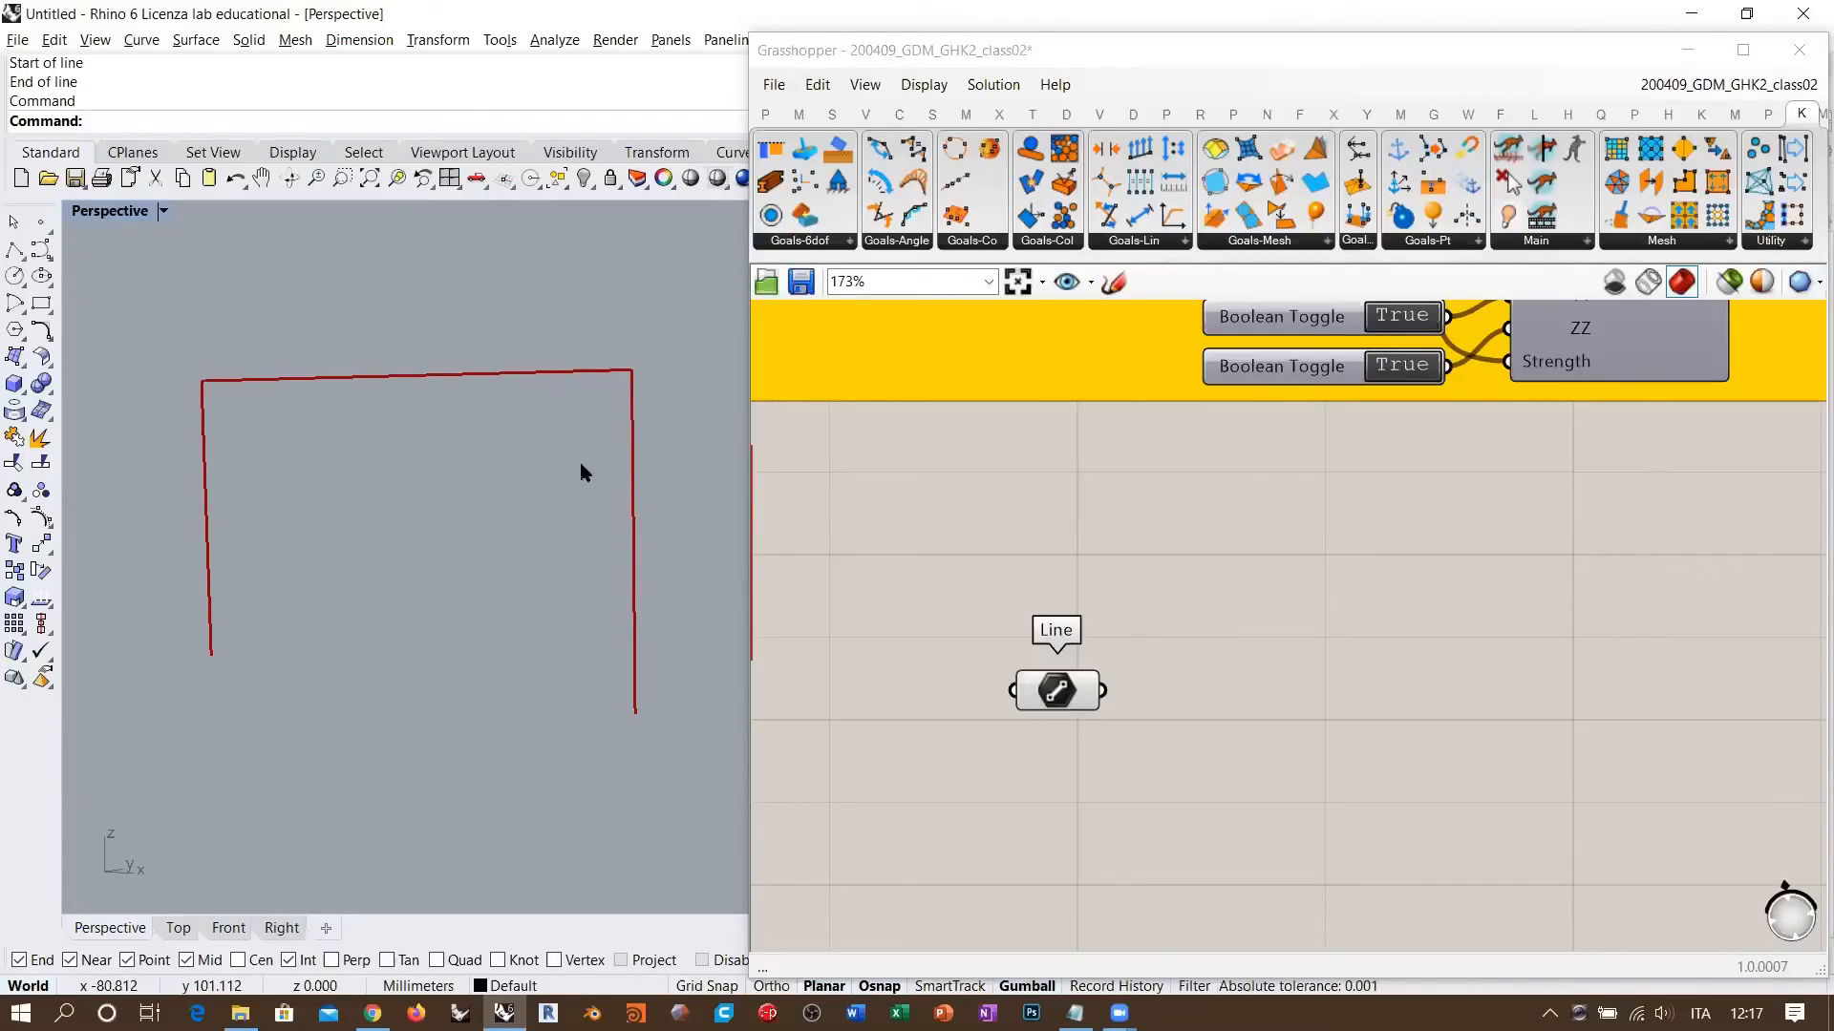
right_click_drag(435, 570, 520, 562)
right_click_drag(1205, 645, 1123, 568)
left_click_drag(991, 620, 982, 585)
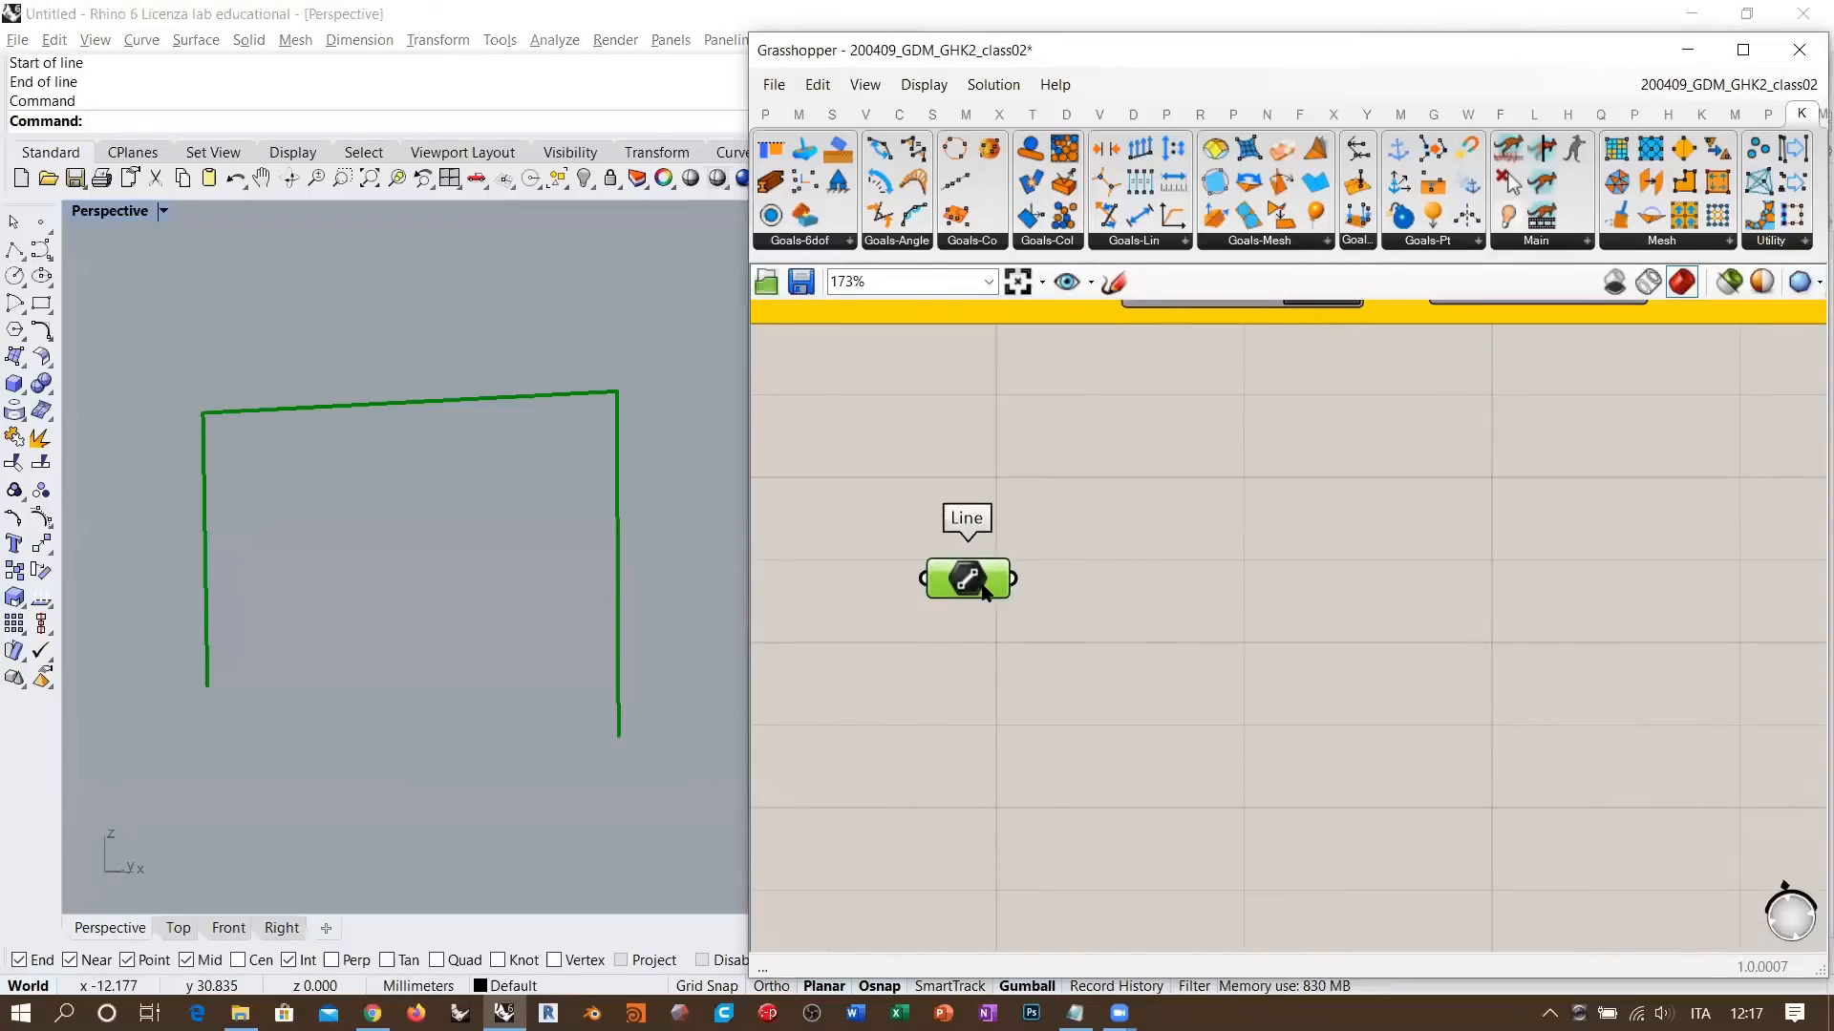
mouse_move(982, 584)
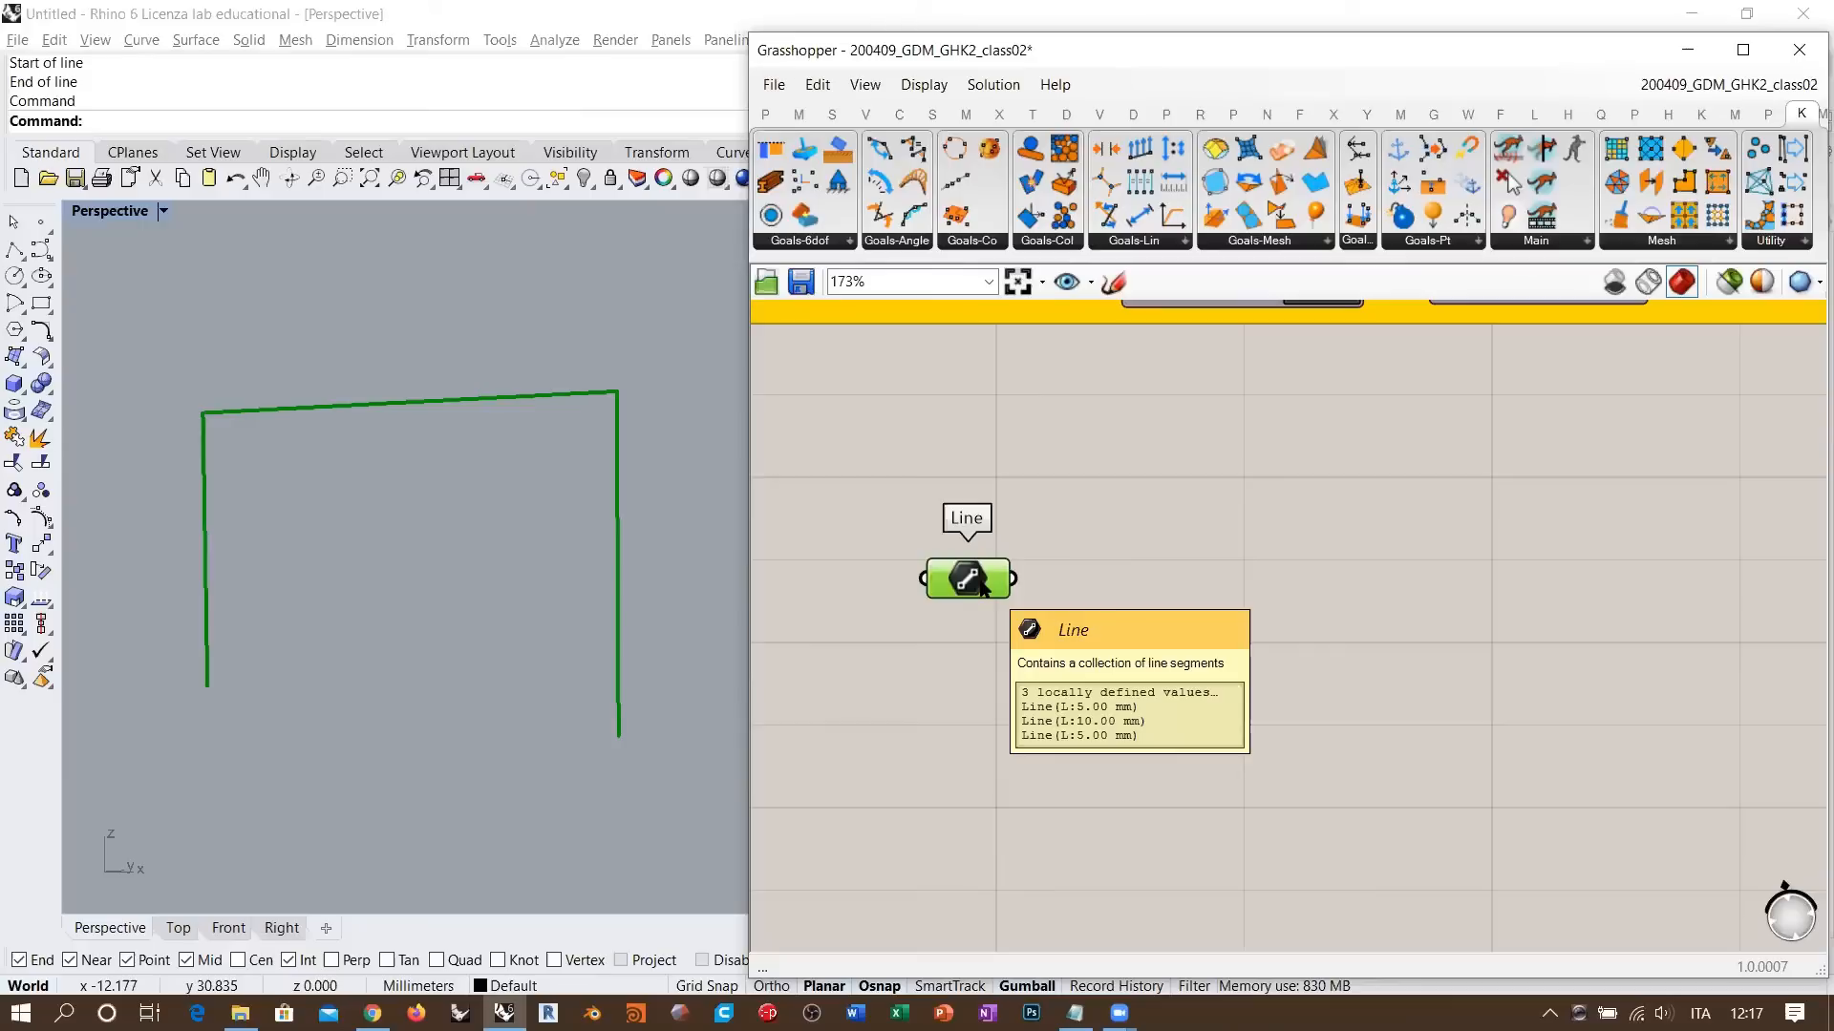
- Display the portal frame close up in Rhino's Front view
left_click(229, 927)
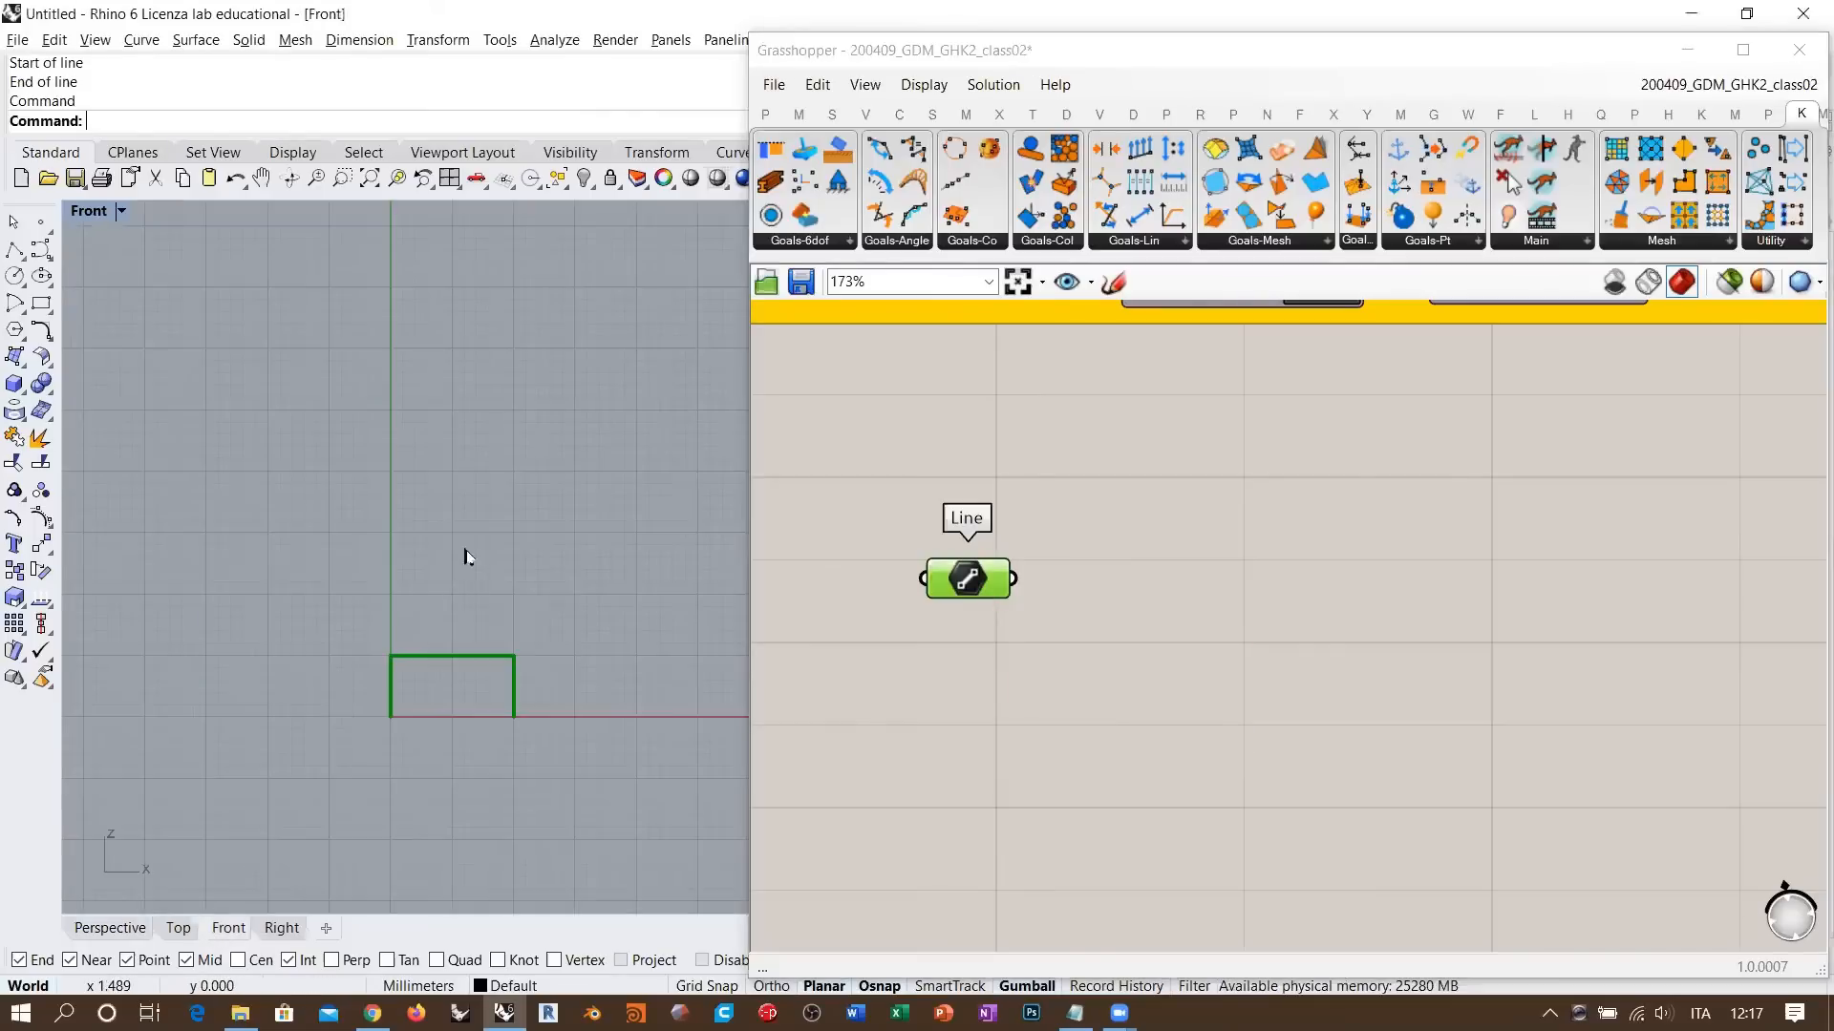
scroll(360, 647, "up", 5)
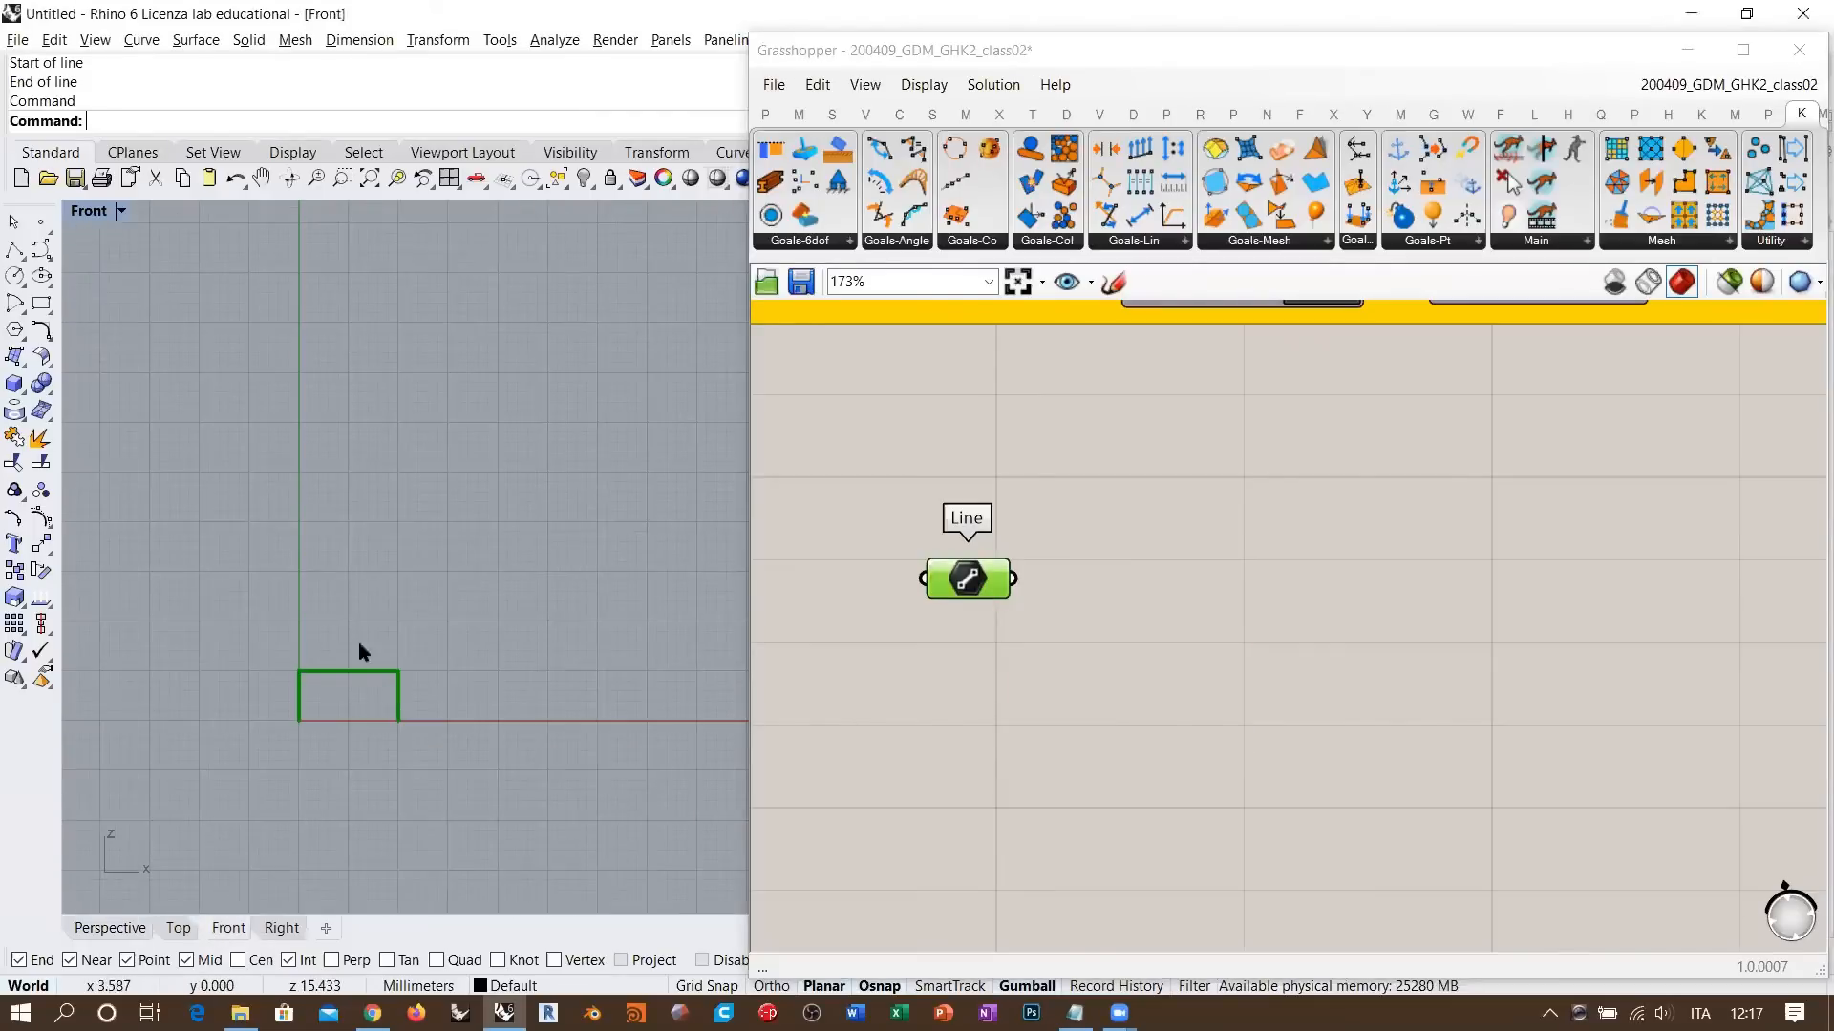
left_click(1251, 570)
right_click_drag(484, 522, 476, 509)
left_click_drag(980, 594, 963, 565)
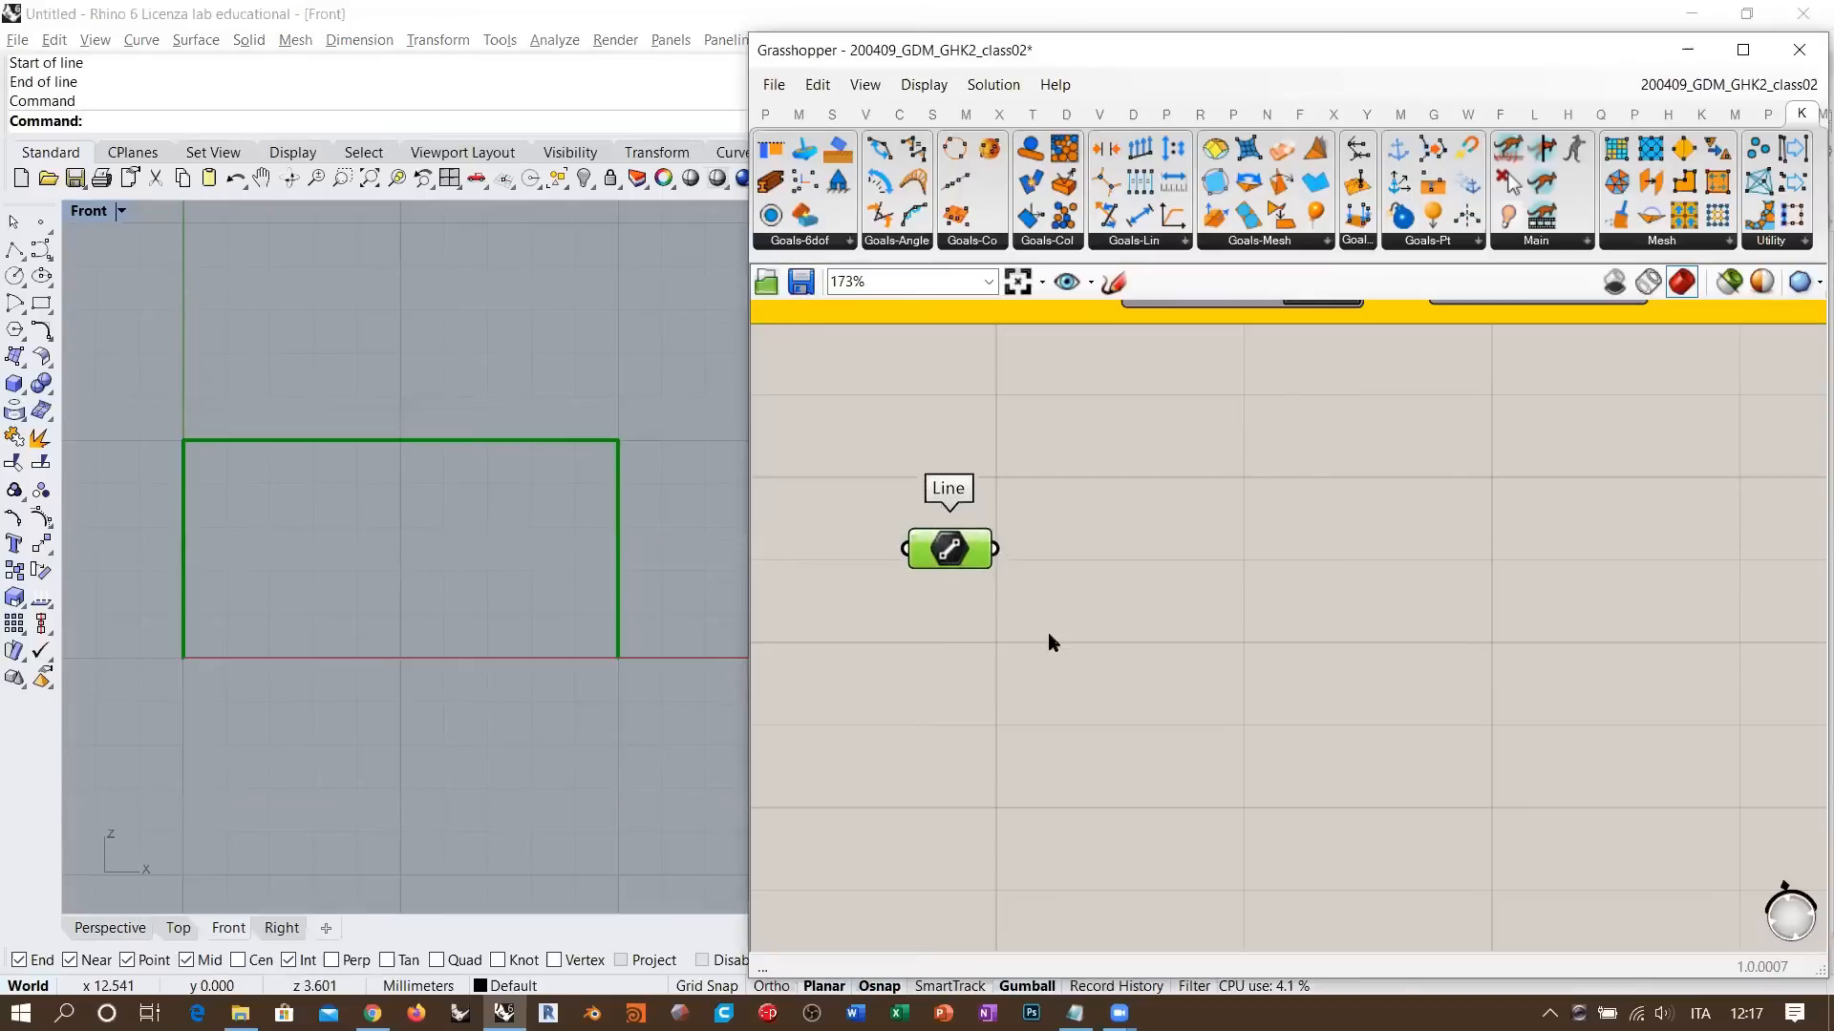
left_click(880, 582)
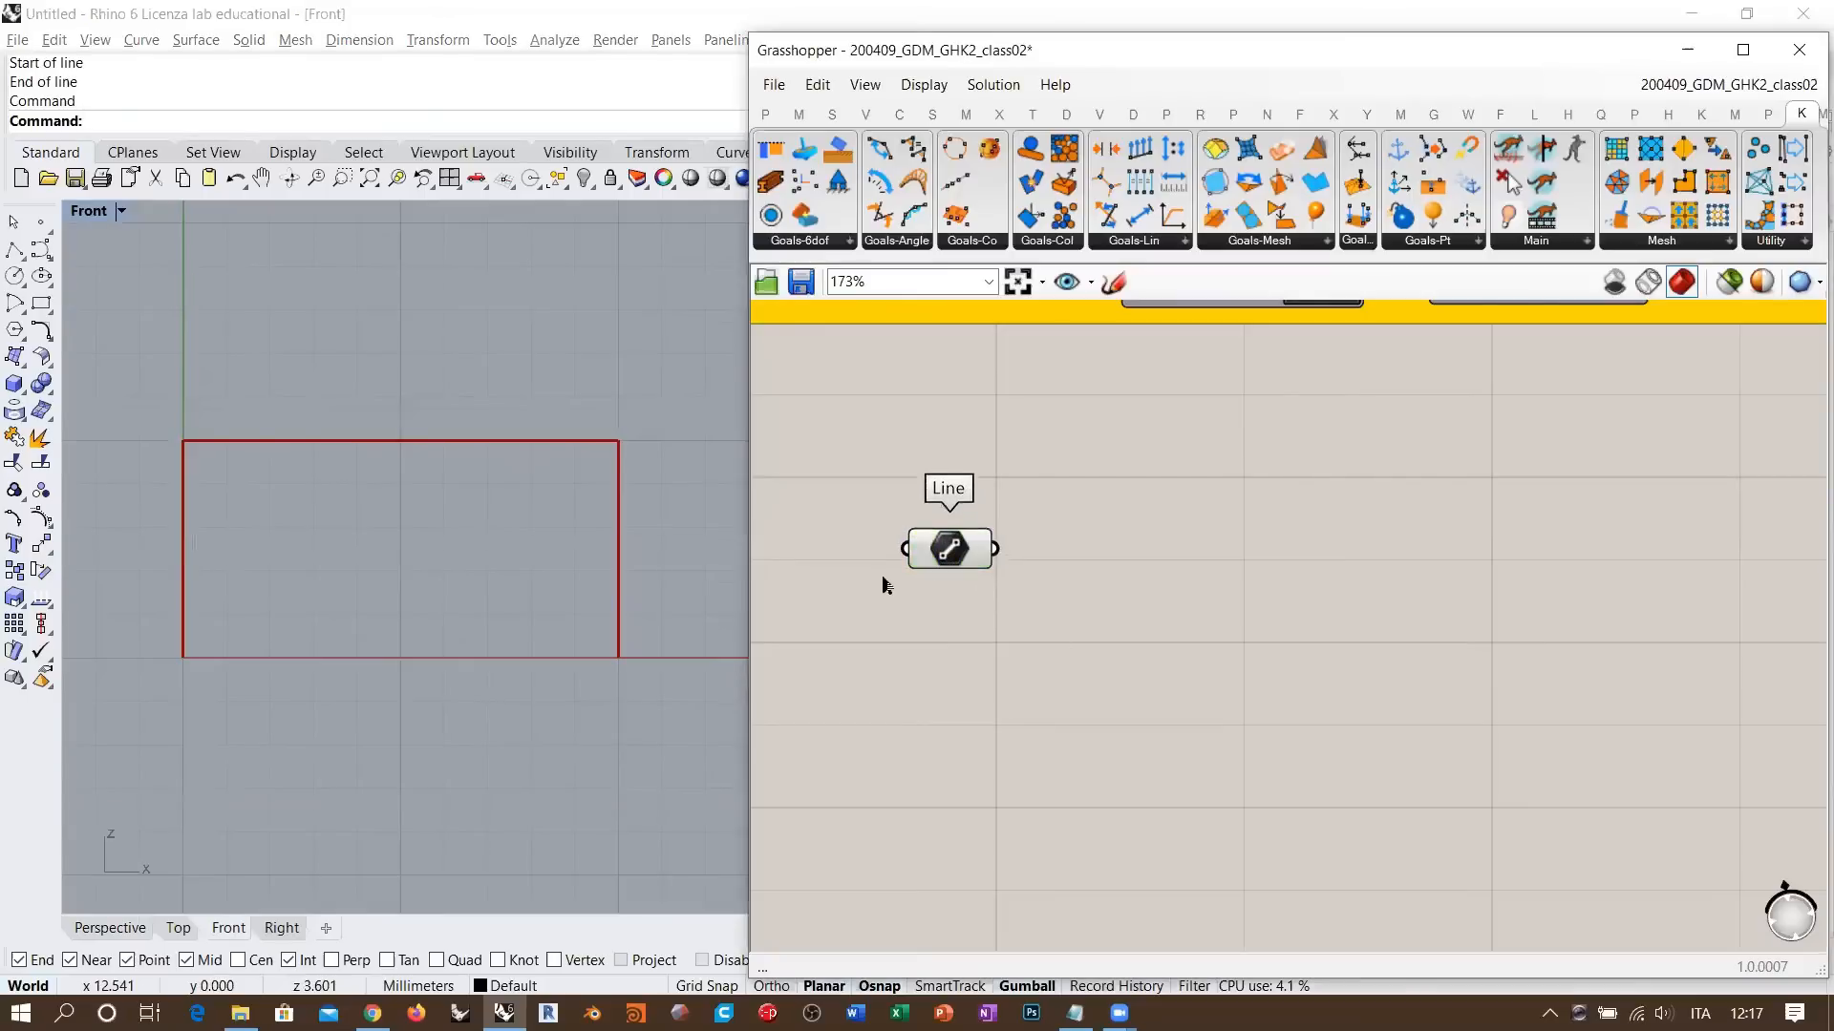
- Sketch a portal frame on the canvas with hatched fixed supports under both columns and circles at the upper joints
left_click(1114, 283)
mouse_move(1257, 766)
left_mouse_down()
mouse_move(1245, 616)
mouse_move(1385, 576)
mouse_move(1614, 583)
mouse_move(1610, 766)
left_mouse_up()
mouse_move(1257, 766)
left_mouse_down()
mouse_move(1214, 796)
mouse_move(1258, 800)
left_mouse_up()
left_click_drag(1275, 772, 1283, 796)
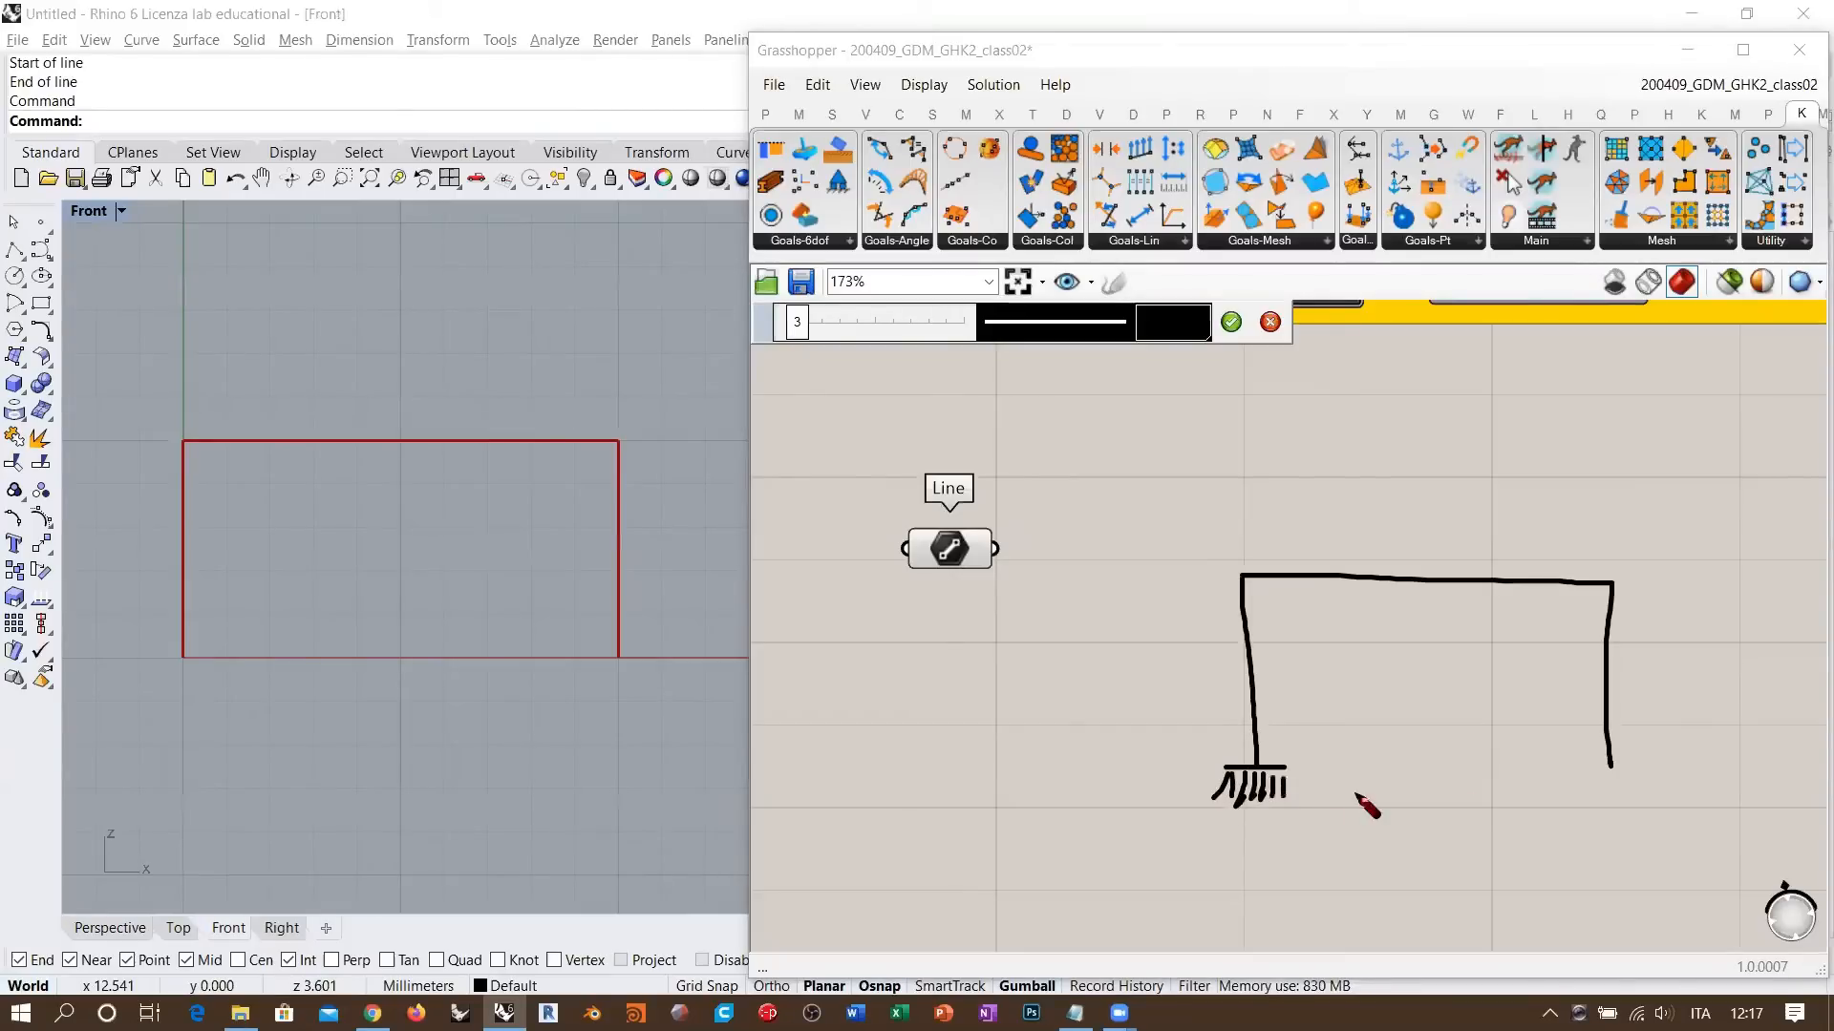
mouse_move(1578, 772)
left_mouse_down()
mouse_move(1654, 772)
mouse_move(1588, 802)
left_mouse_up()
mouse_move(1615, 779)
left_mouse_down()
mouse_move(1602, 803)
mouse_move(1622, 798)
left_mouse_up()
mouse_move(1635, 786)
left_mouse_down()
mouse_move(1643, 808)
mouse_move(1576, 804)
left_mouse_up()
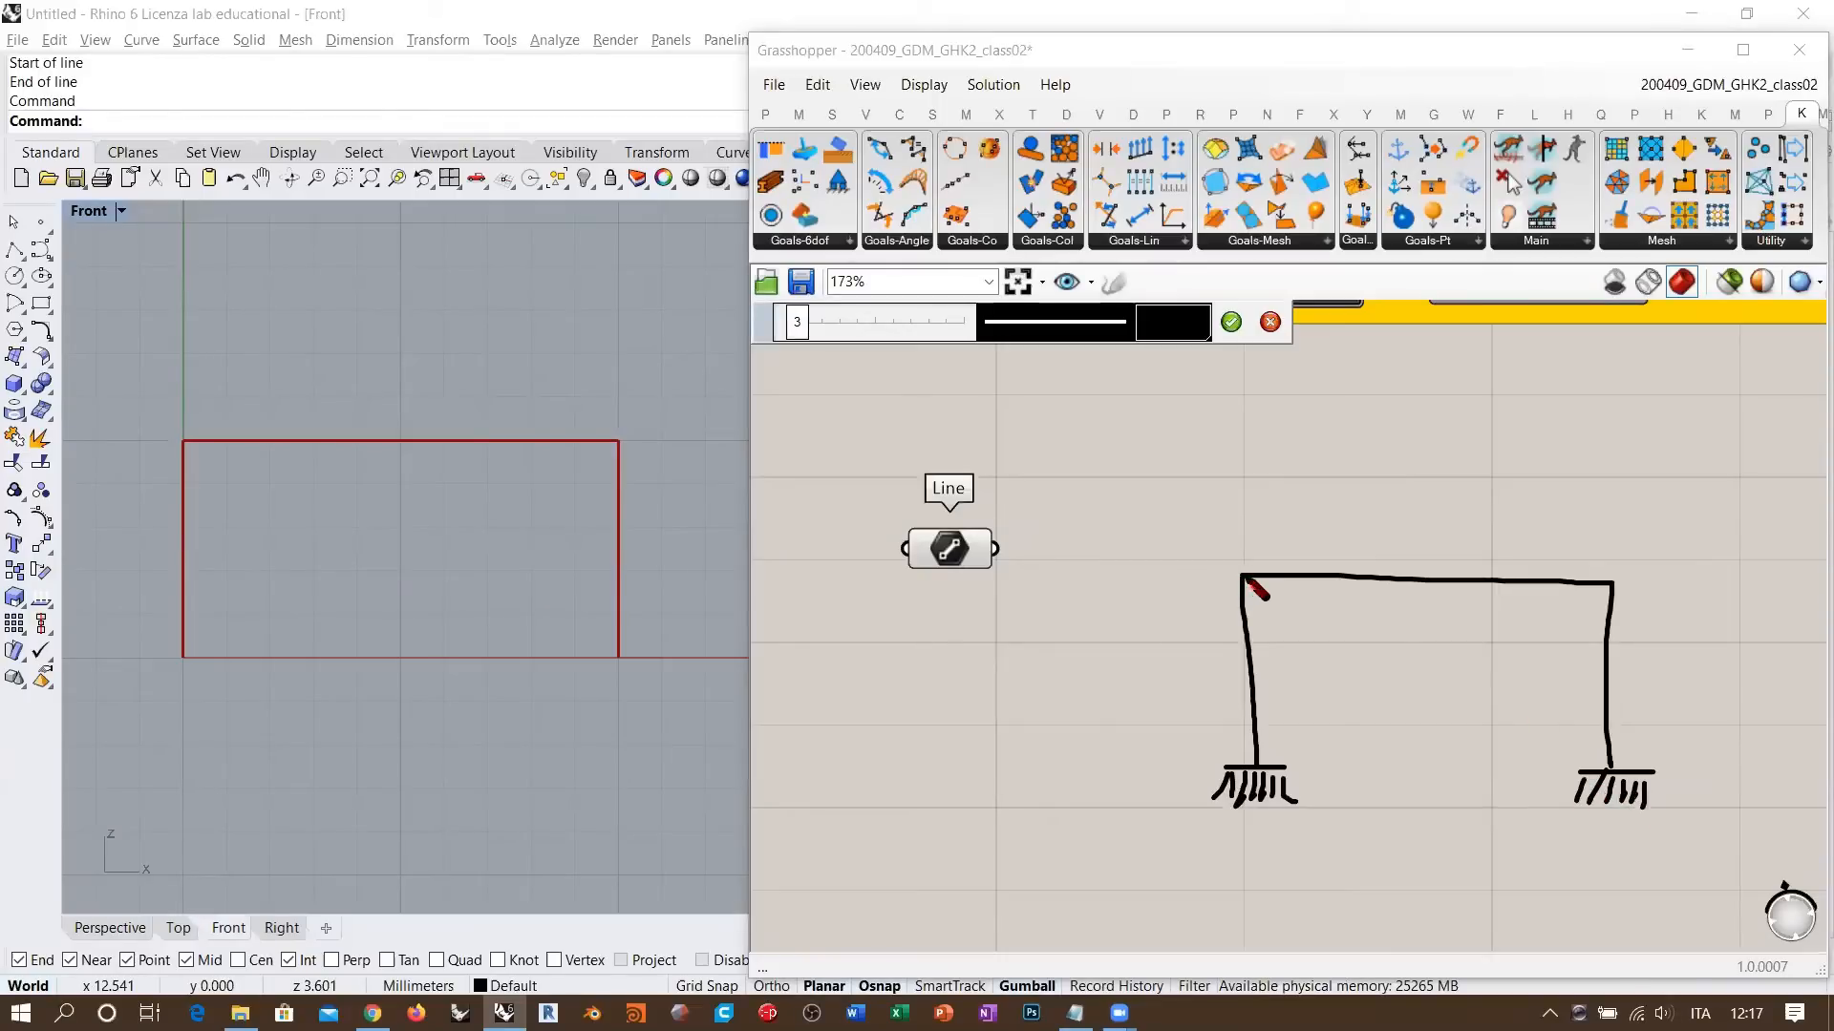
left_click_drag(1238, 579, 1251, 574)
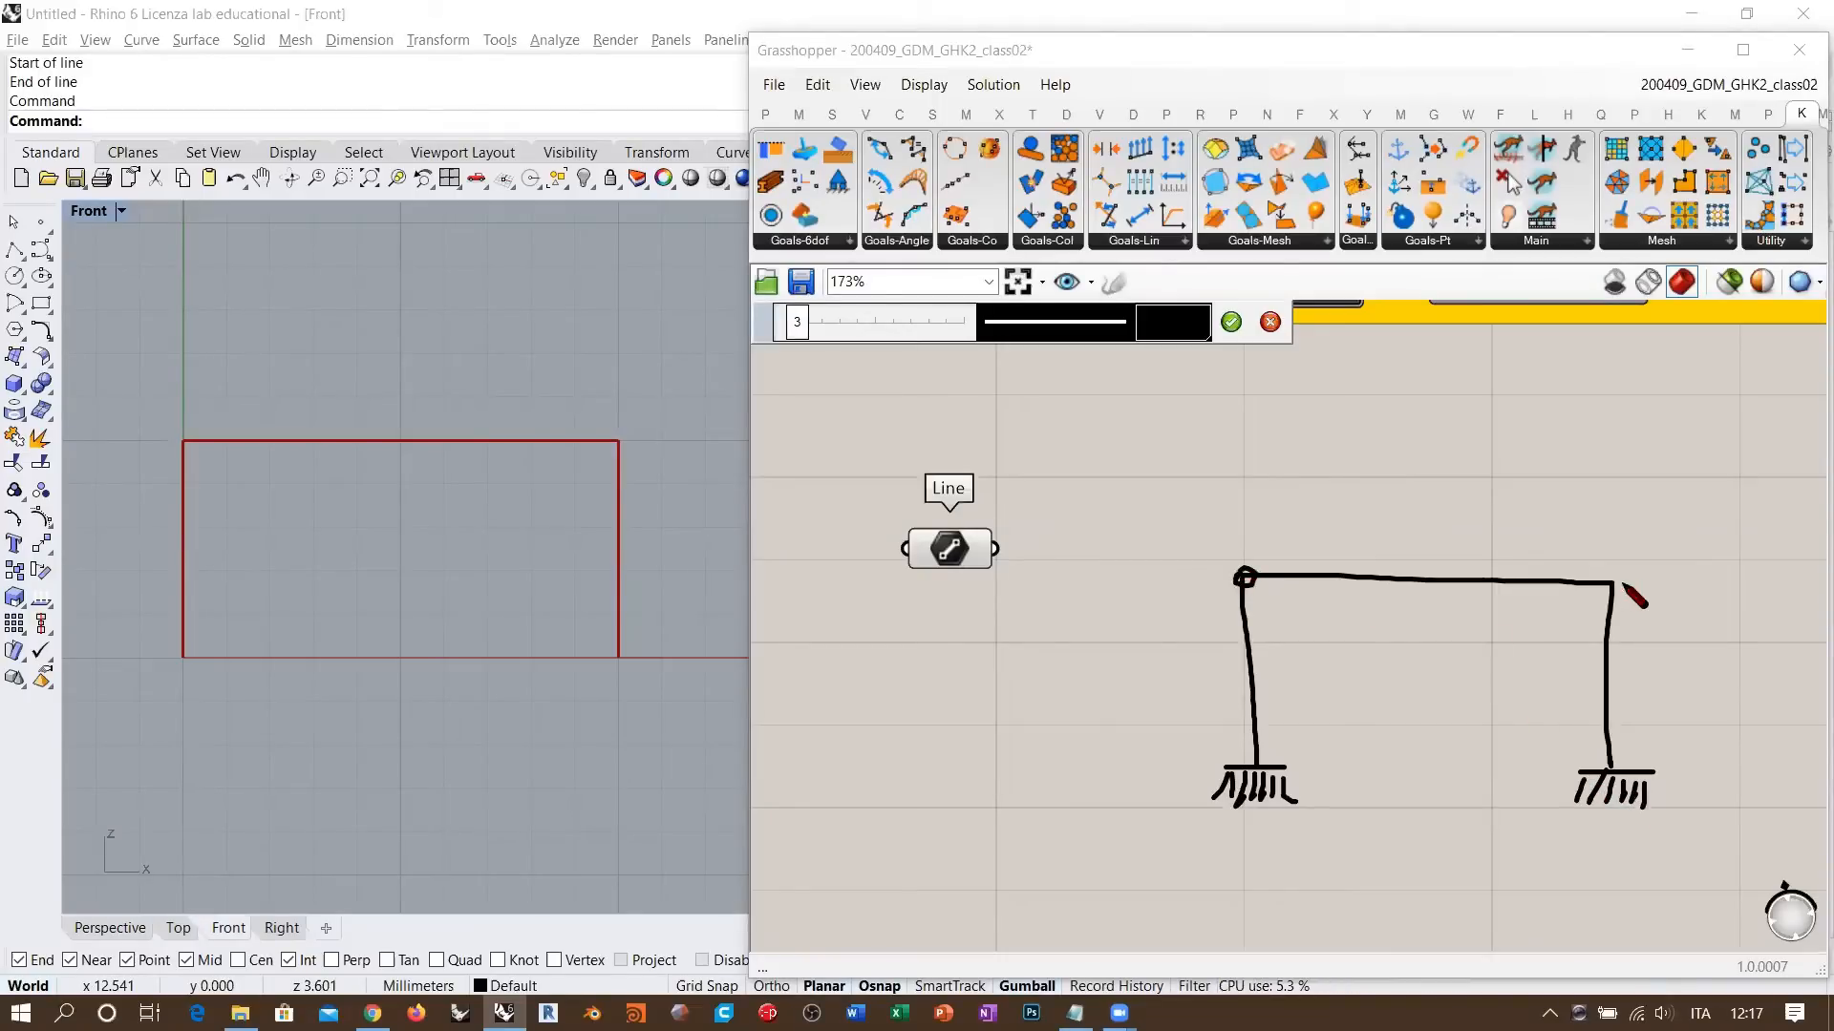
left_click_drag(1613, 577, 1614, 577)
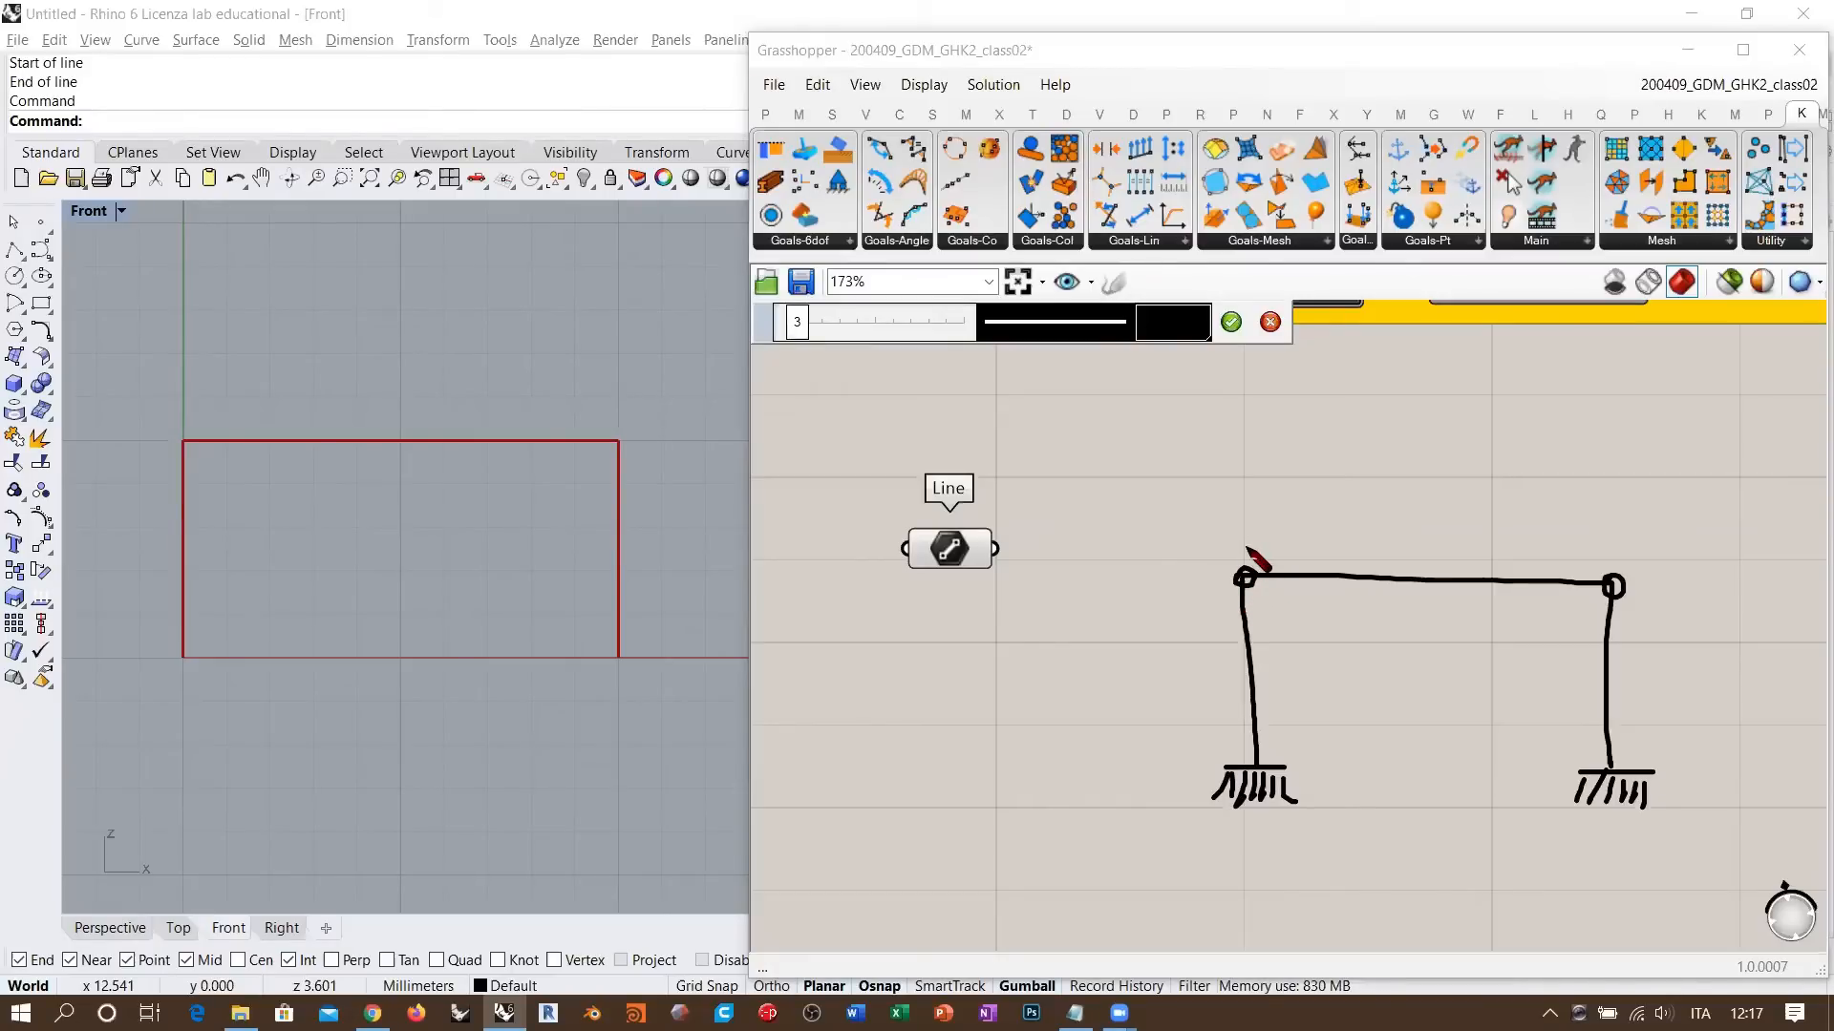
- Draw three axis strokes above each upper joint of the sketched frame and rotation arcs around the left joint's axes
left_click_drag(1247, 550, 1246, 497)
left_click_drag(1329, 561, 1241, 557)
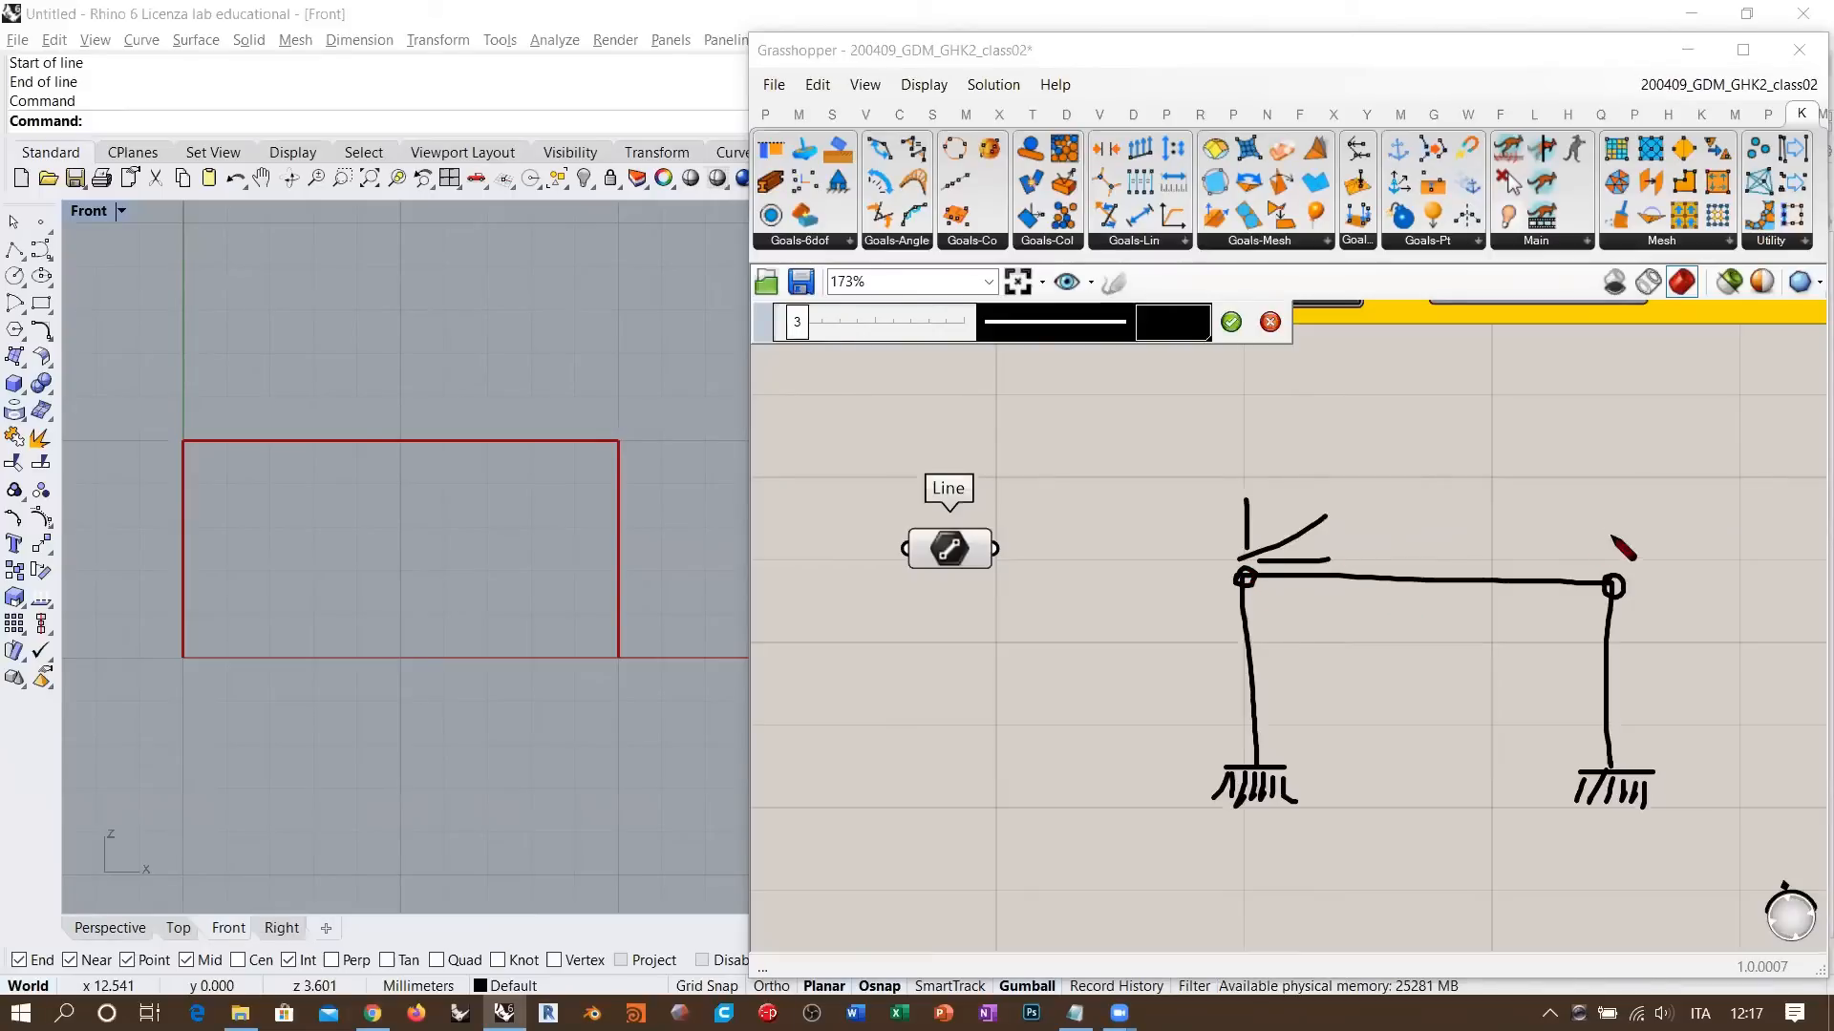
left_click_drag(1617, 561, 1669, 559)
left_click_drag(1608, 499, 1610, 536)
left_click_drag(1652, 518, 1625, 550)
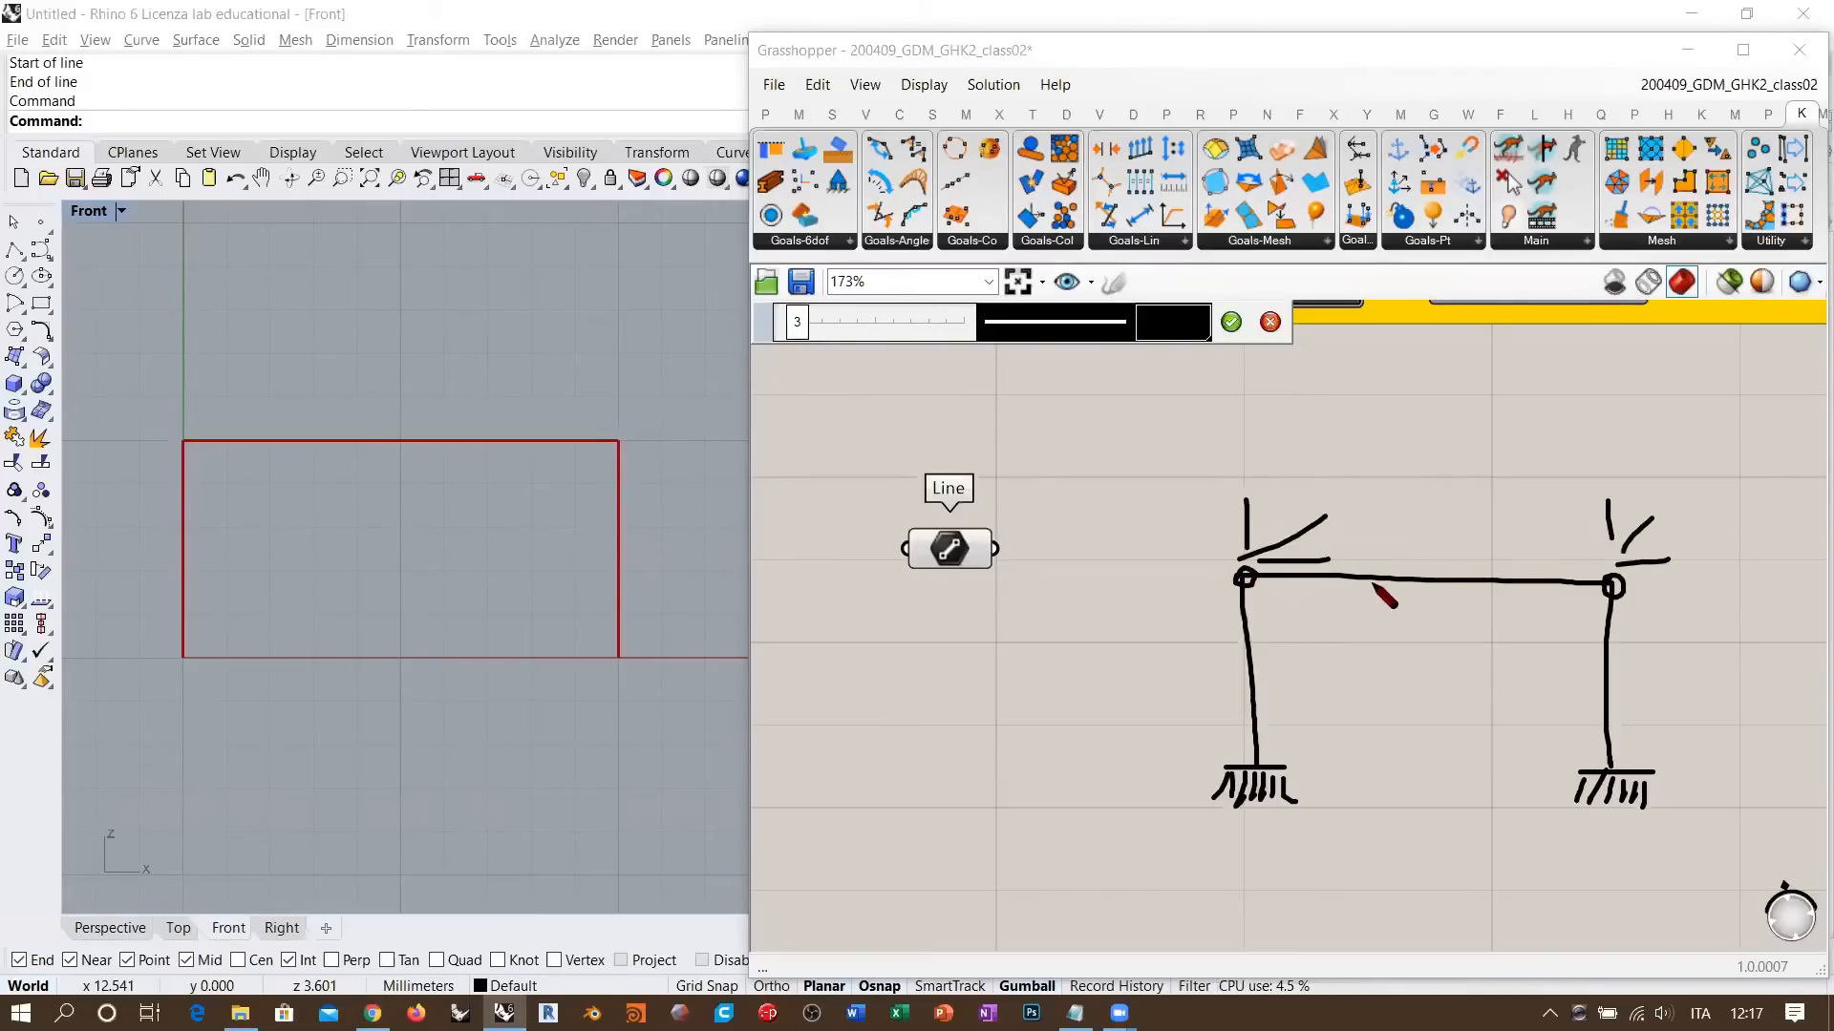
left_click_drag(1300, 571, 1293, 580)
left_click_drag(1244, 507, 1227, 531)
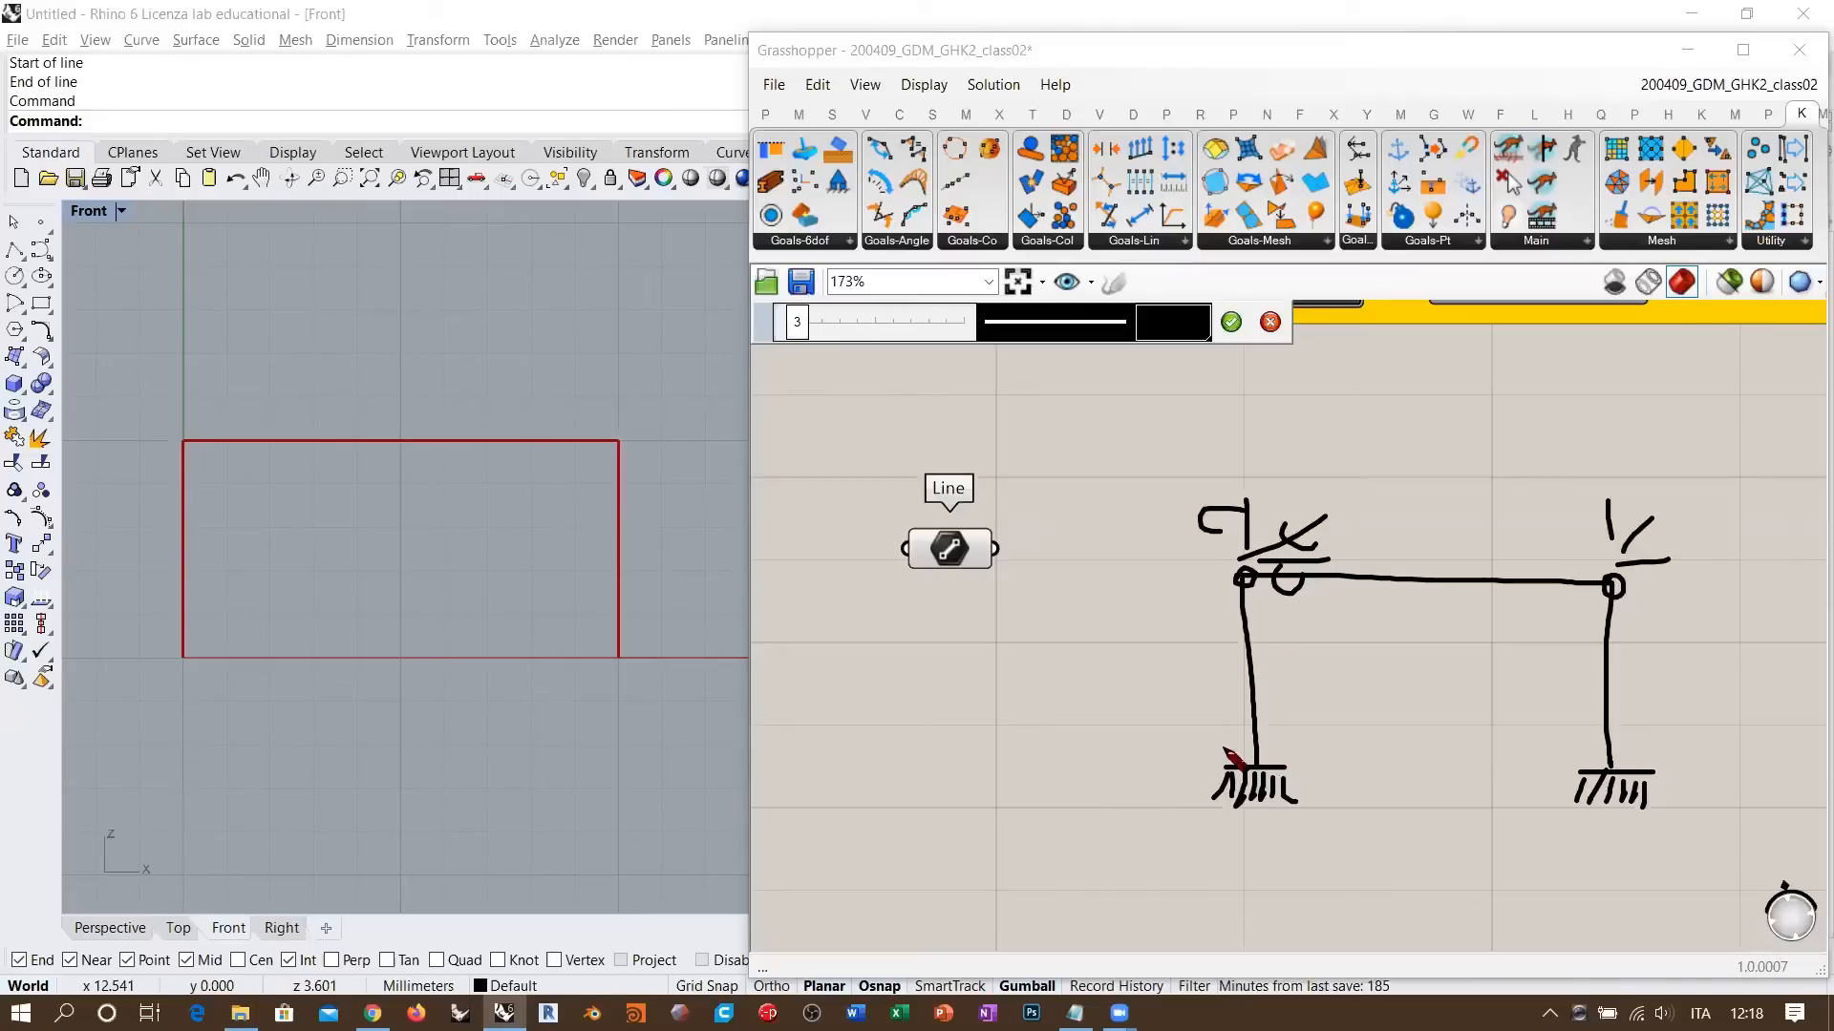
- Label both sketched columns with S at the base and E at the top, and accept the sketch
left_click_drag(1216, 742, 1196, 740)
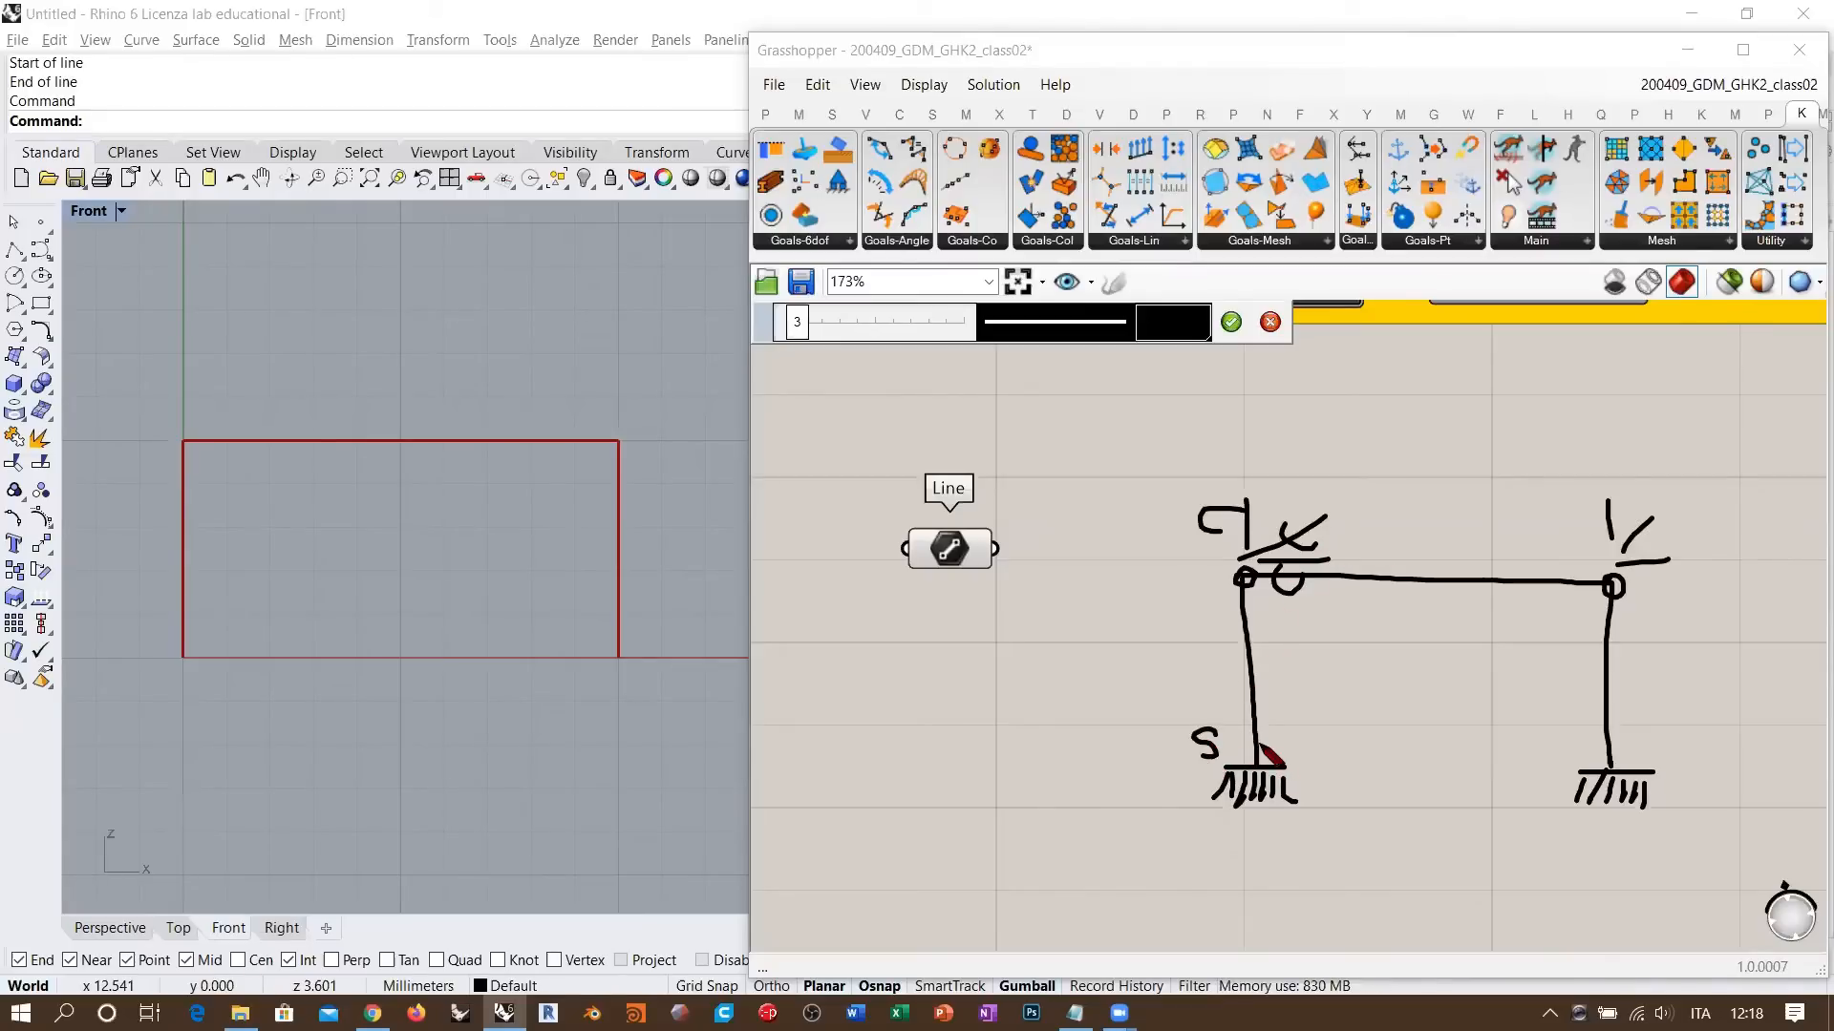
mouse_move(1179, 587)
left_mouse_down()
mouse_move(1201, 586)
mouse_move(1206, 609)
left_mouse_up()
left_click_drag(1662, 732, 1629, 767)
mouse_move(1648, 623)
left_mouse_down()
mouse_move(1673, 602)
mouse_move(1660, 615)
left_mouse_up()
left_click_drag(1642, 628, 1672, 631)
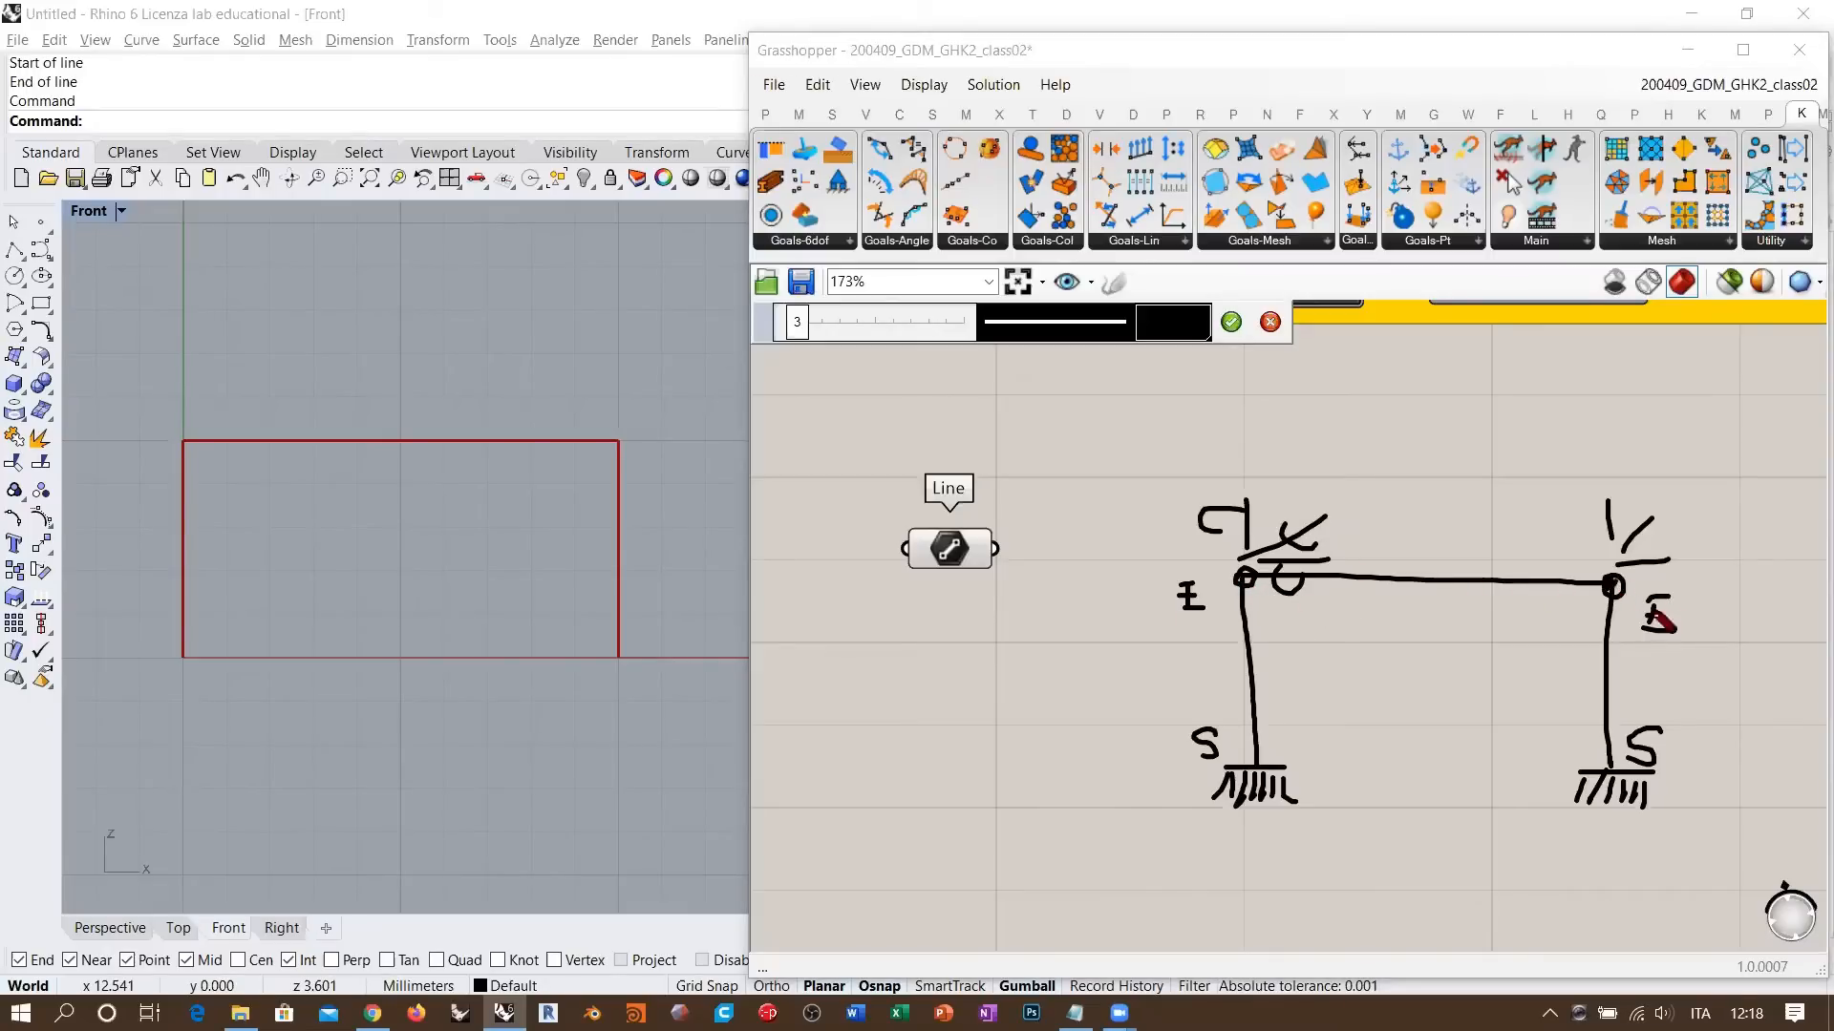
left_click(1232, 323)
- Move the portal frame sketch directly below the red Homework group
scroll(1476, 553, "down", 3)
left_click_drag(1406, 599, 1104, 659)
left_click(1314, 594)
right_click_drag(1301, 614, 1228, 525)
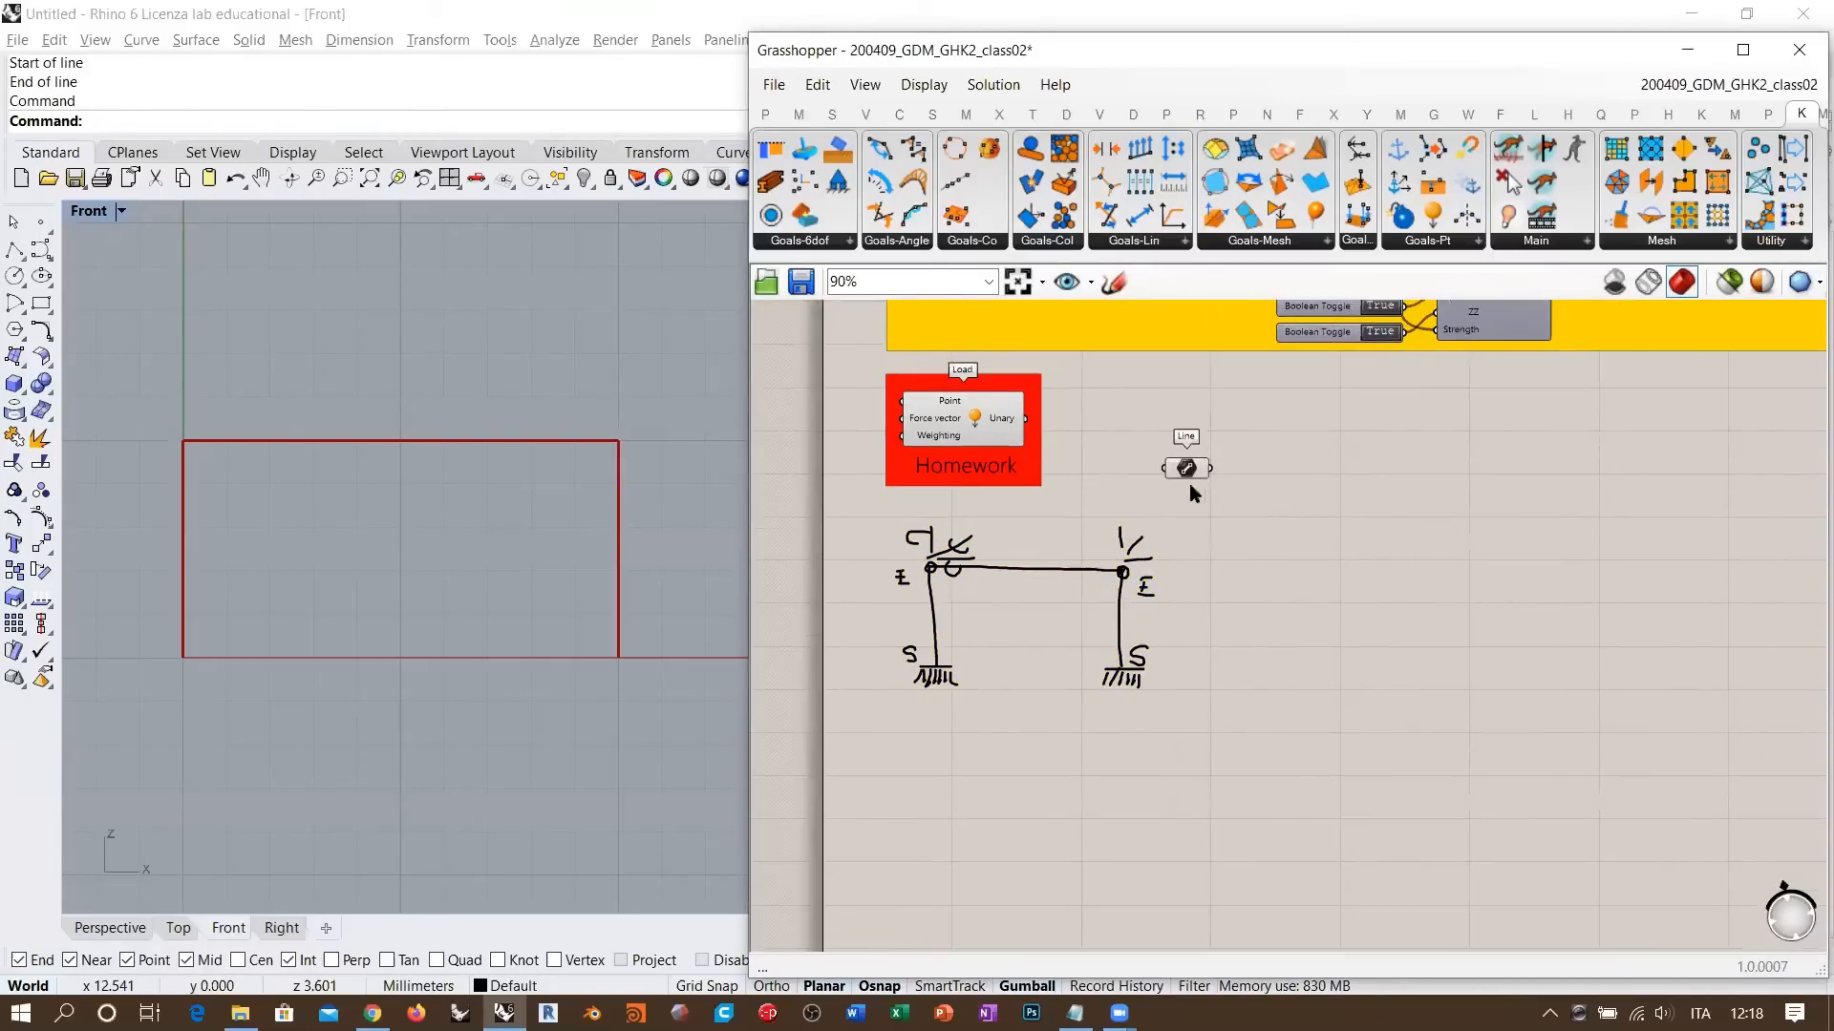
- Place the portal-frame Line parameter just to the right of the frame sketch
left_click_drag(1192, 474, 1219, 561)
scroll(1290, 670, "up", 3)
left_click(1289, 672)
left_click(1302, 573)
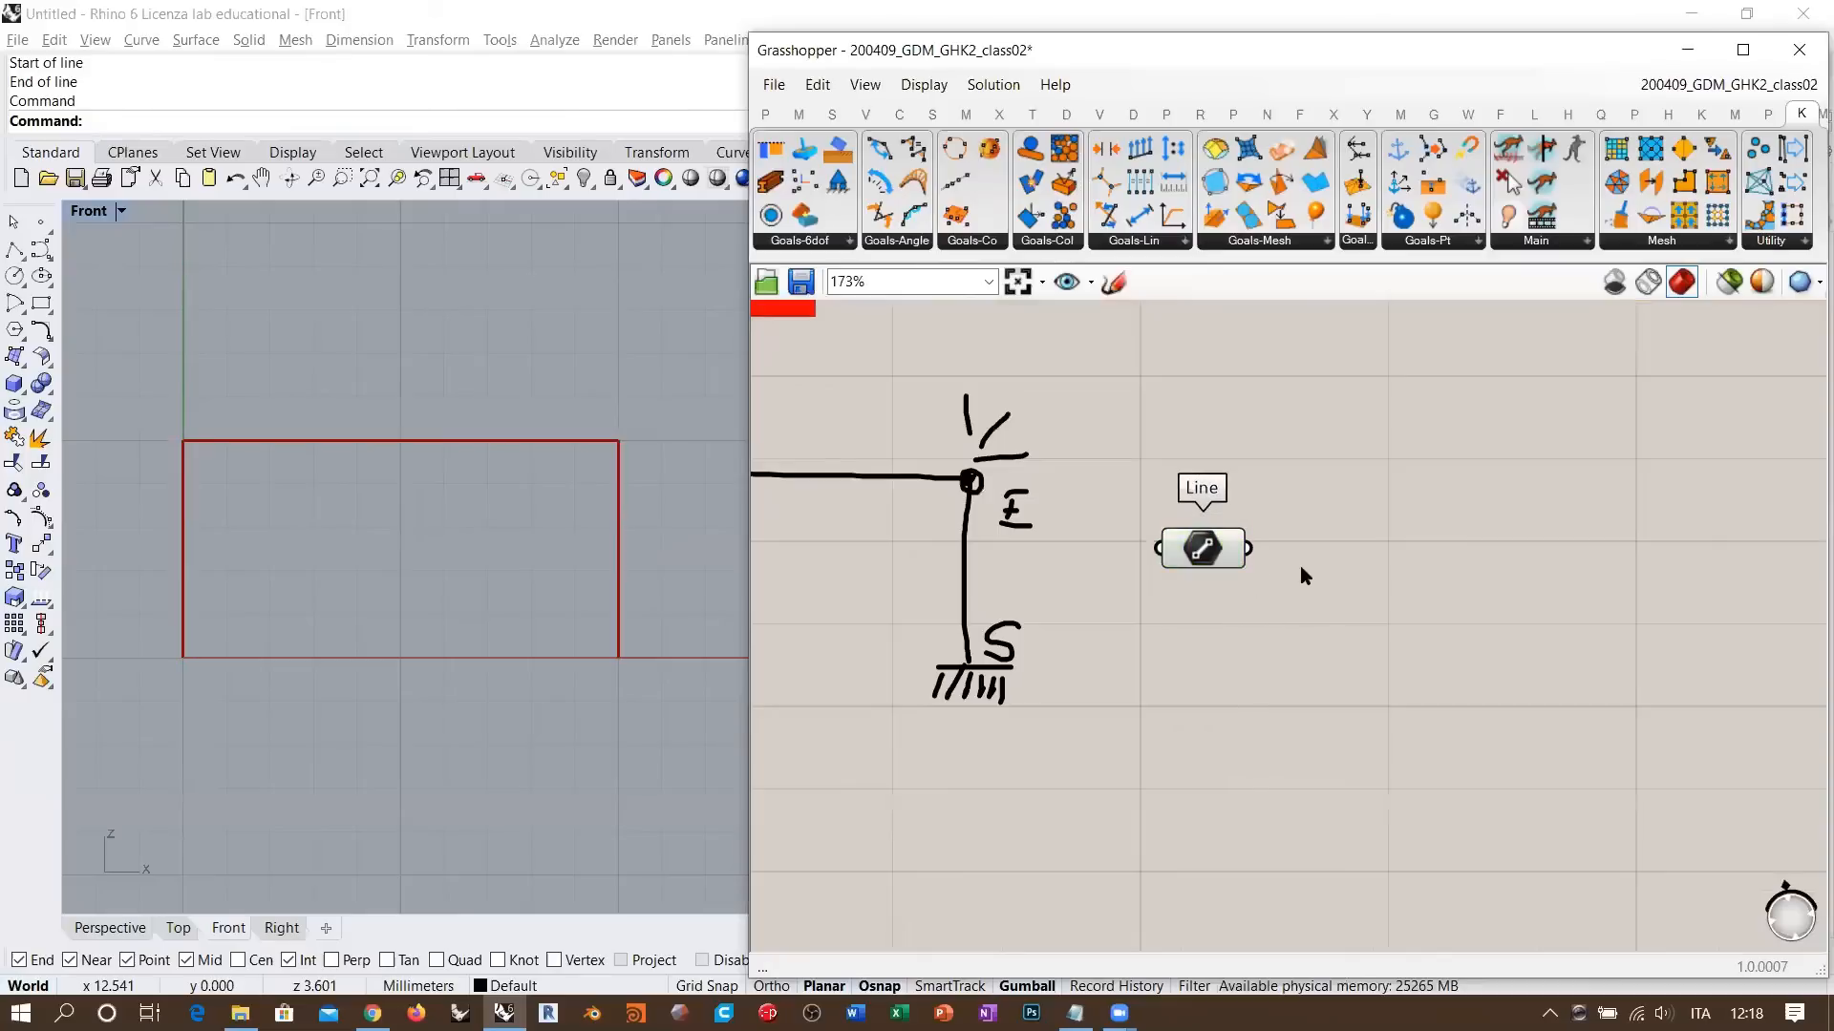
right_click_drag(1375, 538, 1360, 544)
left_click_drag(1158, 561, 1167, 567)
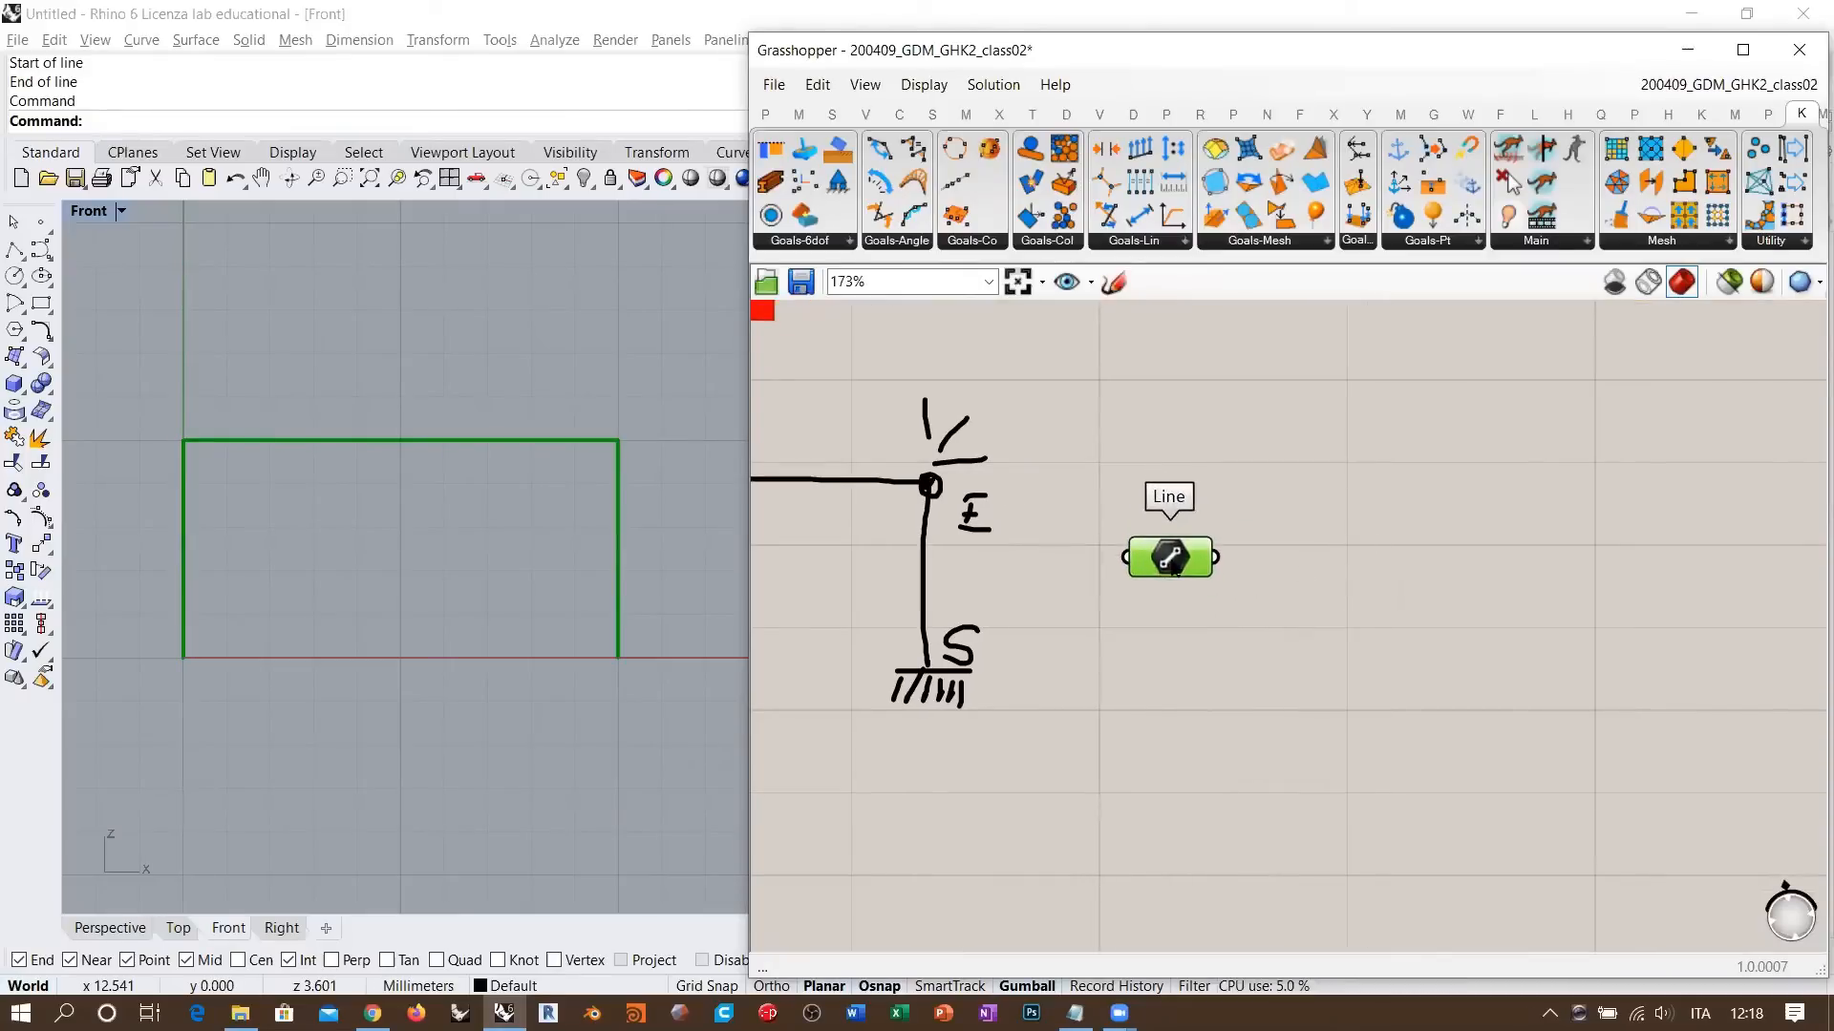
- Check the Line parameter's contents, and bake its portal-frame lines into Rhino on the Default layer with default attributes
left_click(1360, 609)
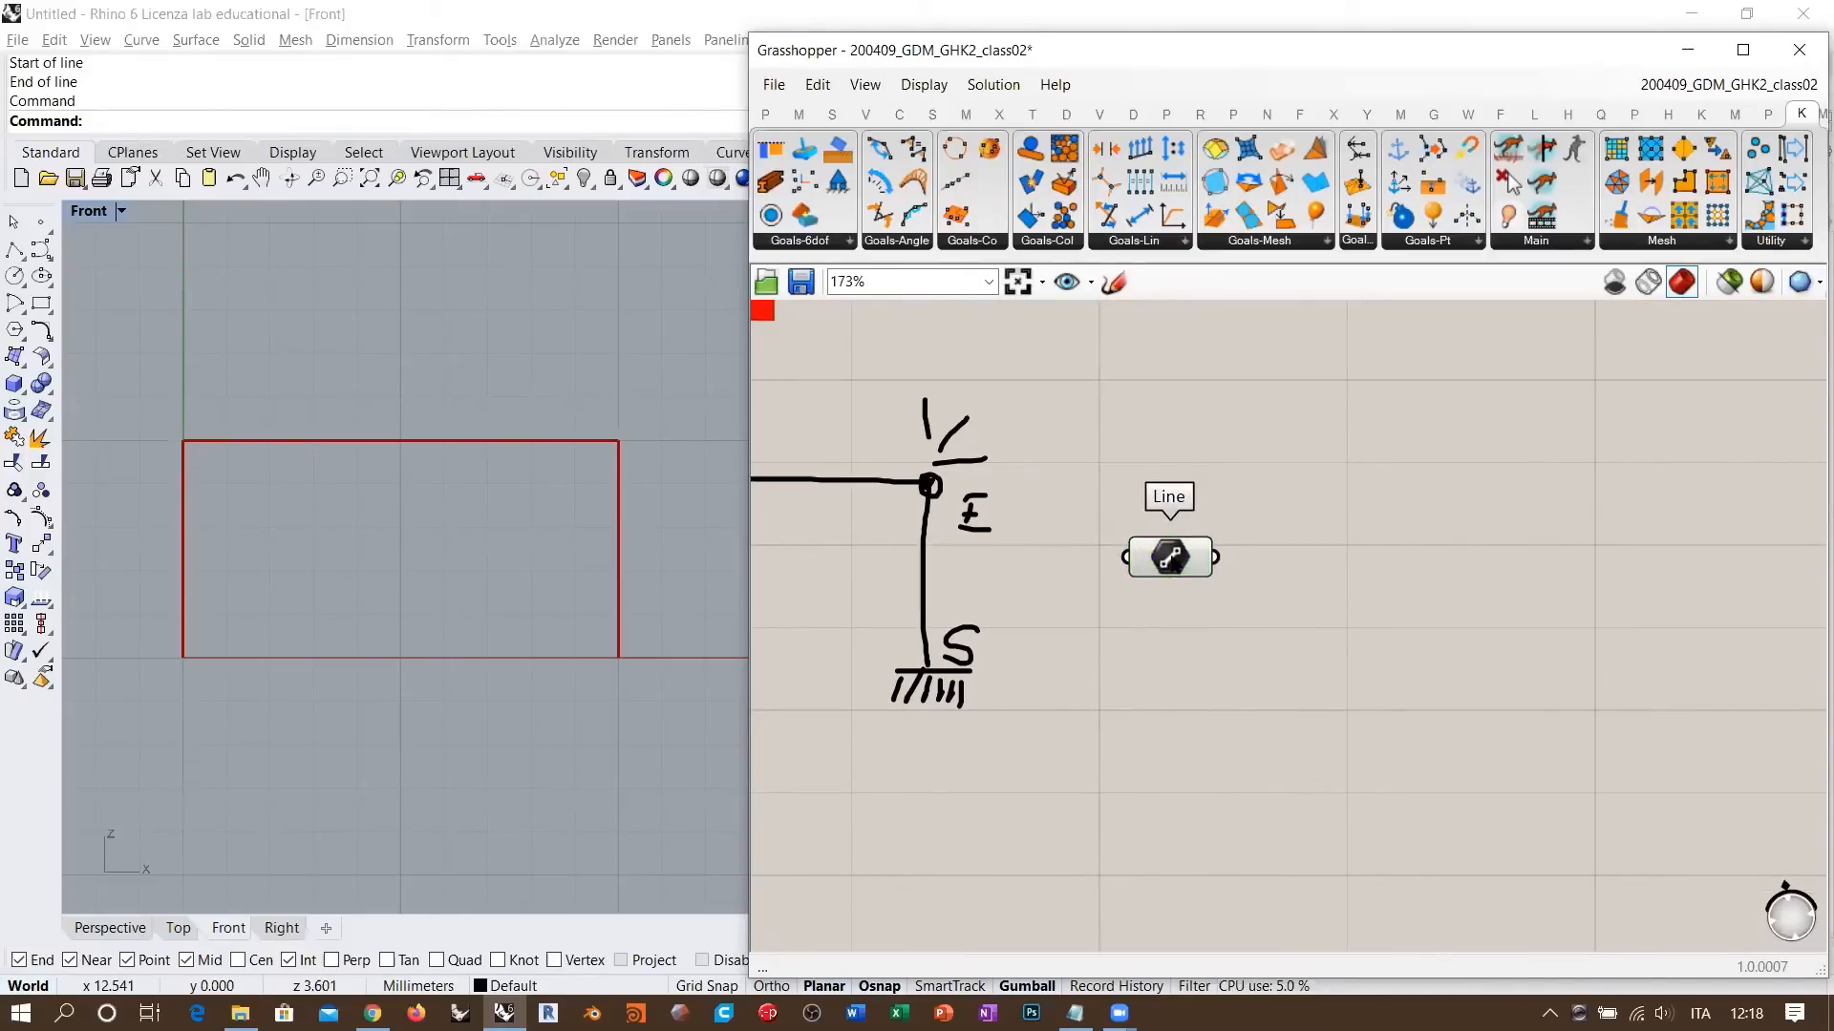
mouse_move(1175, 561)
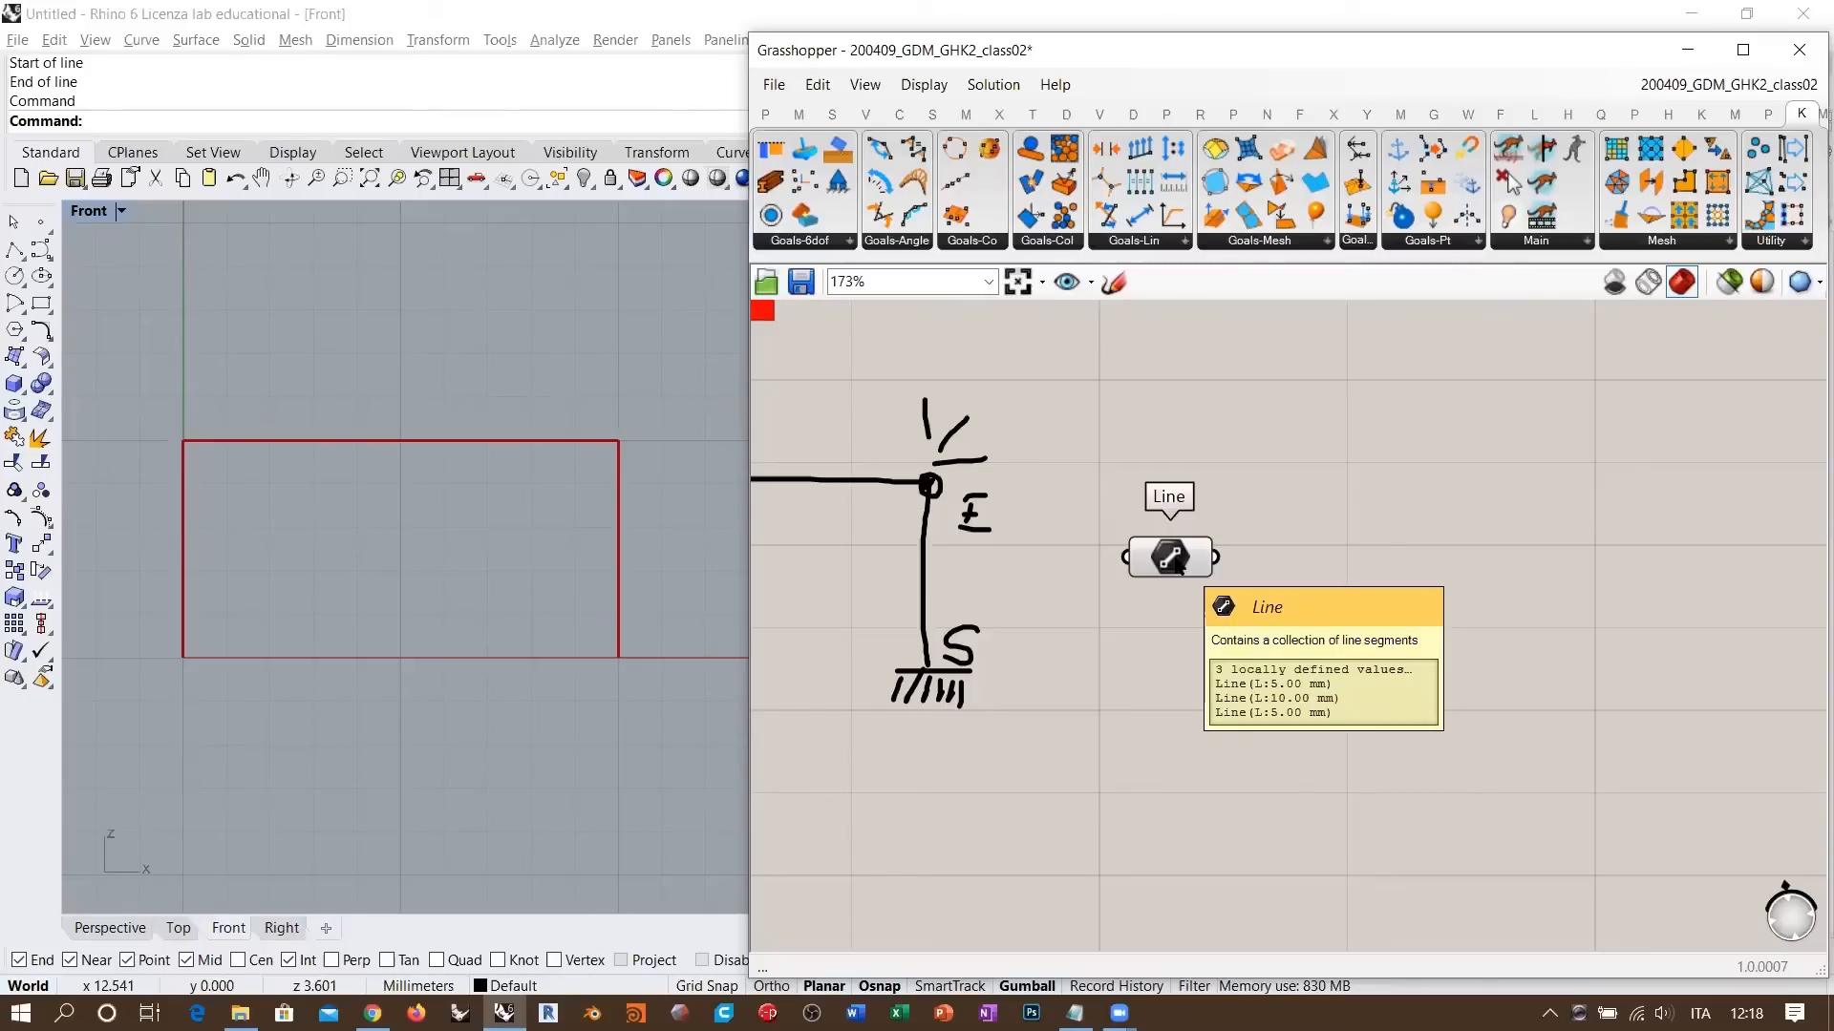
right_click(1177, 563)
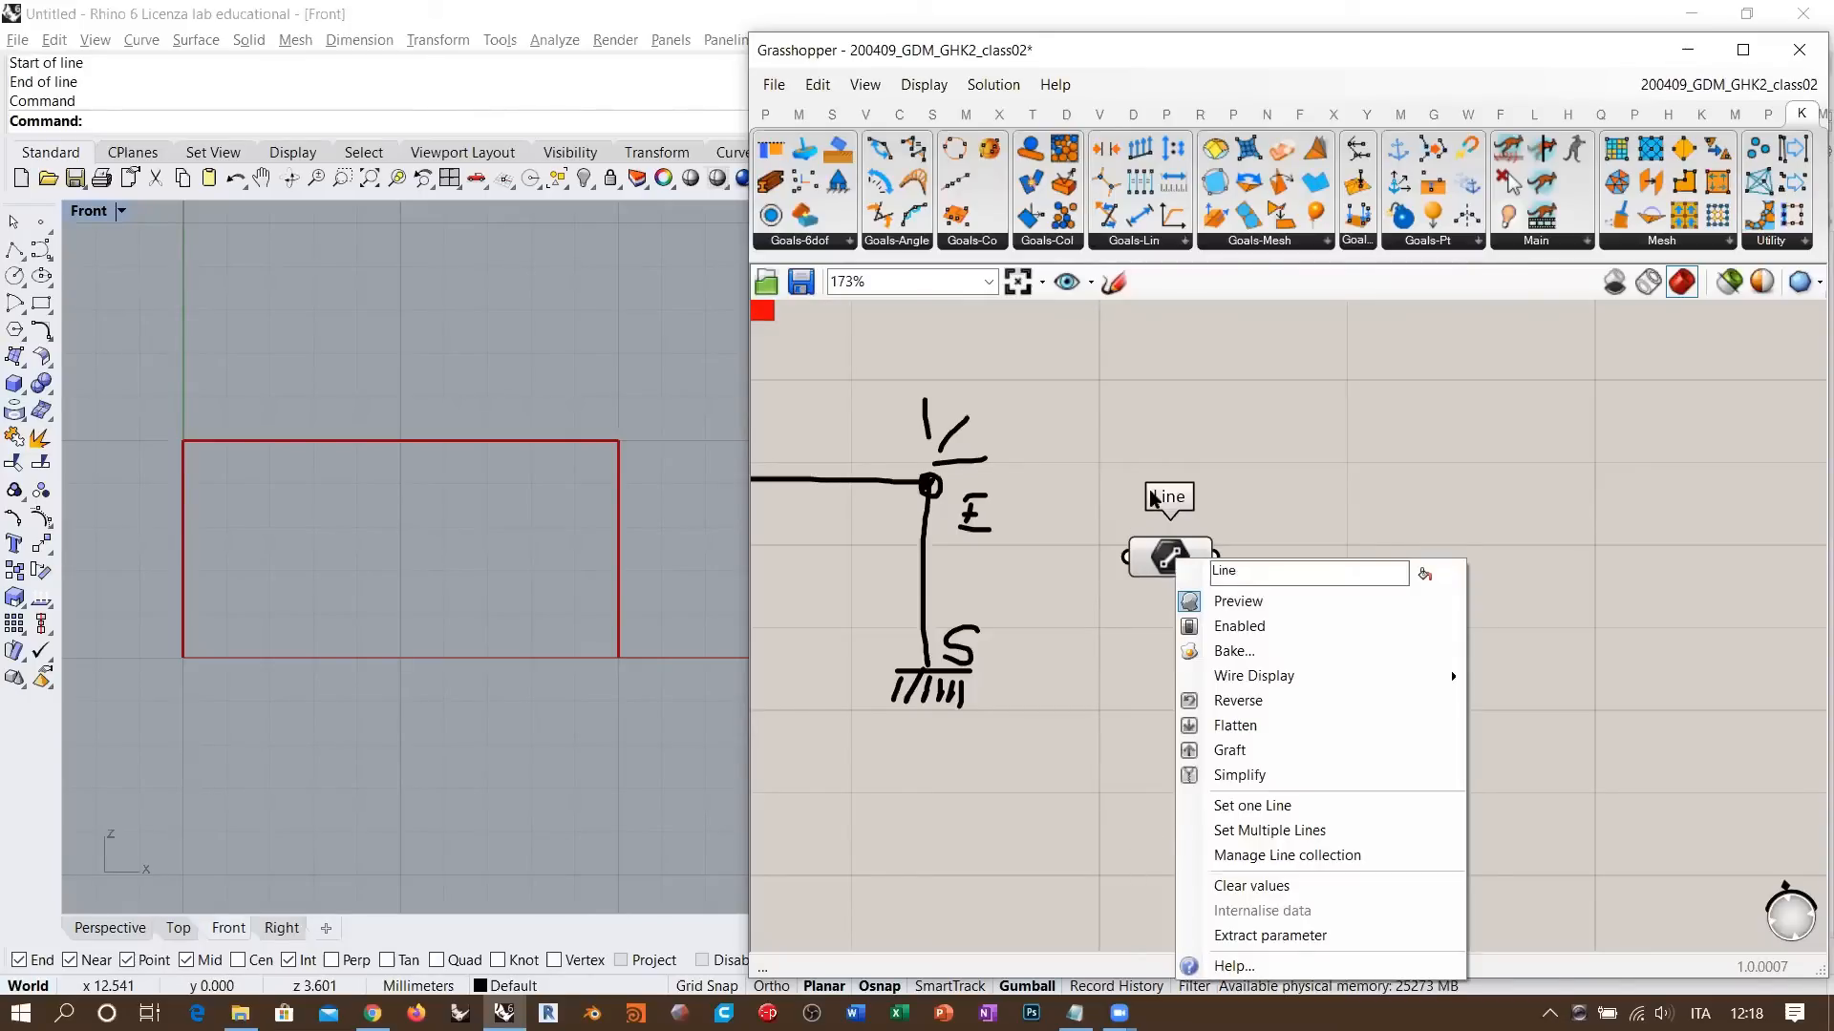
left_click(1163, 562)
left_click(1254, 631)
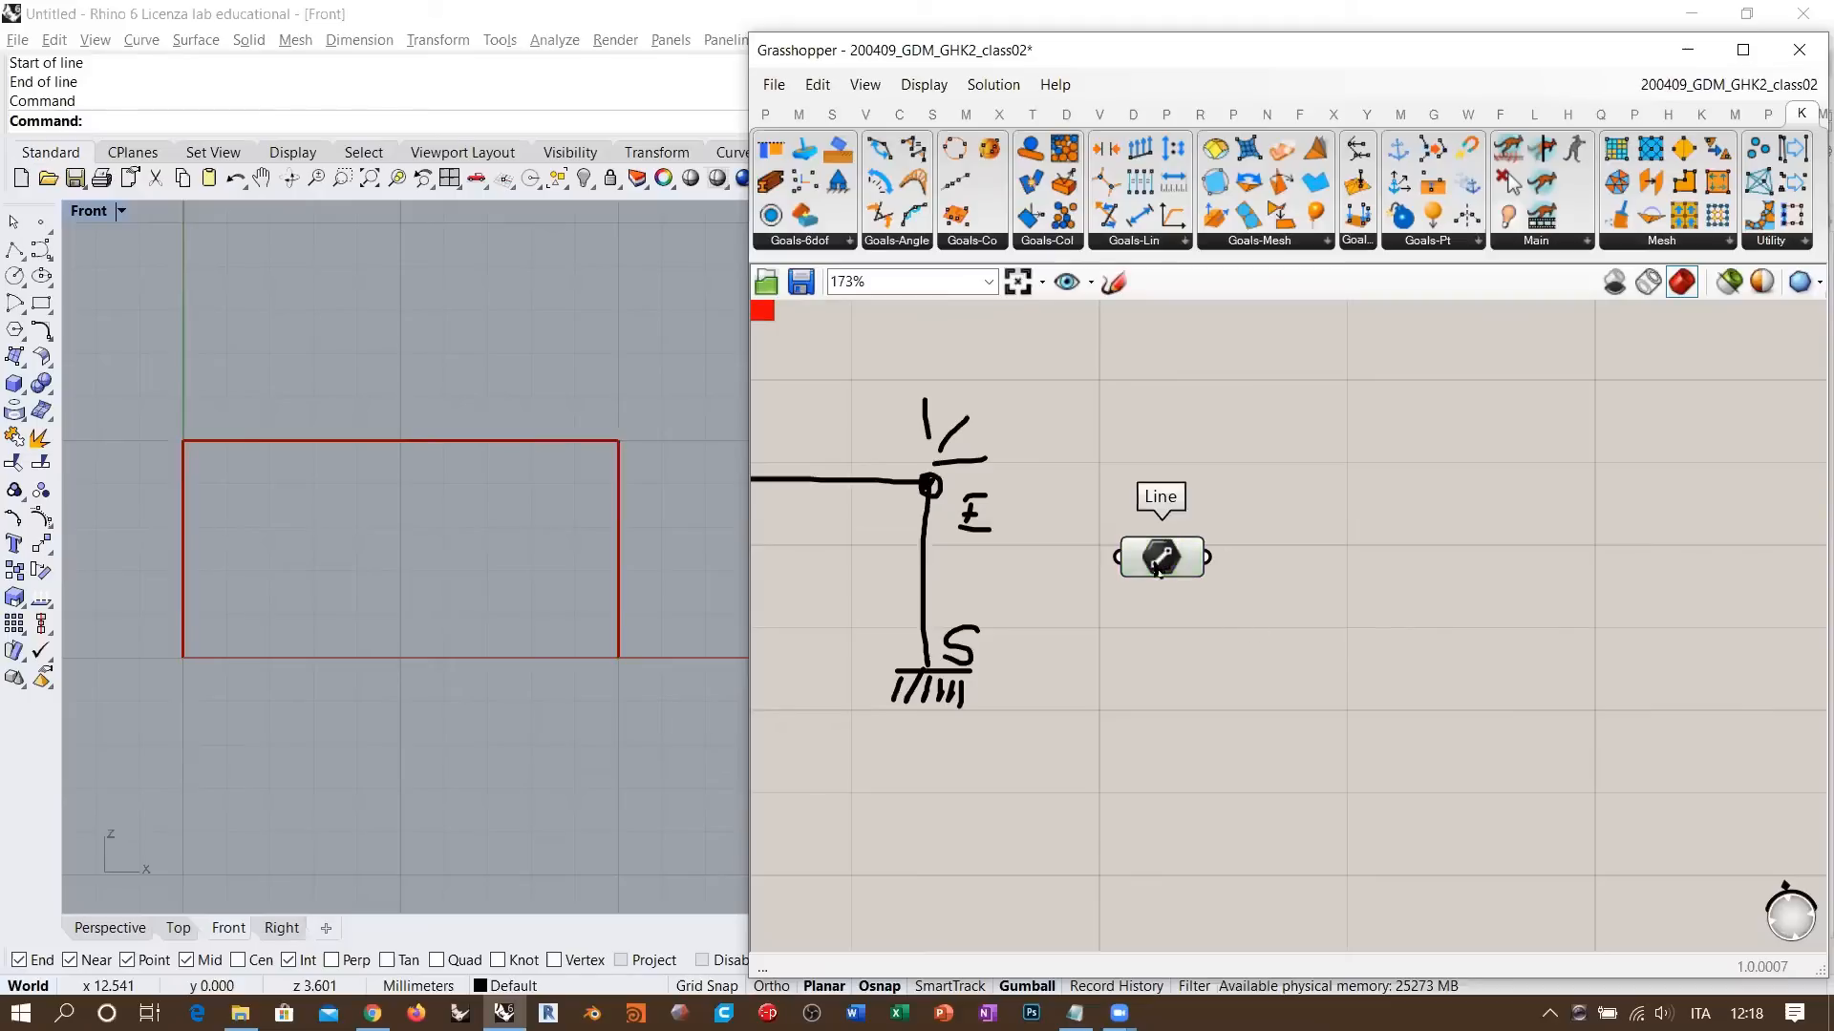
right_click_drag(618, 564, 600, 582)
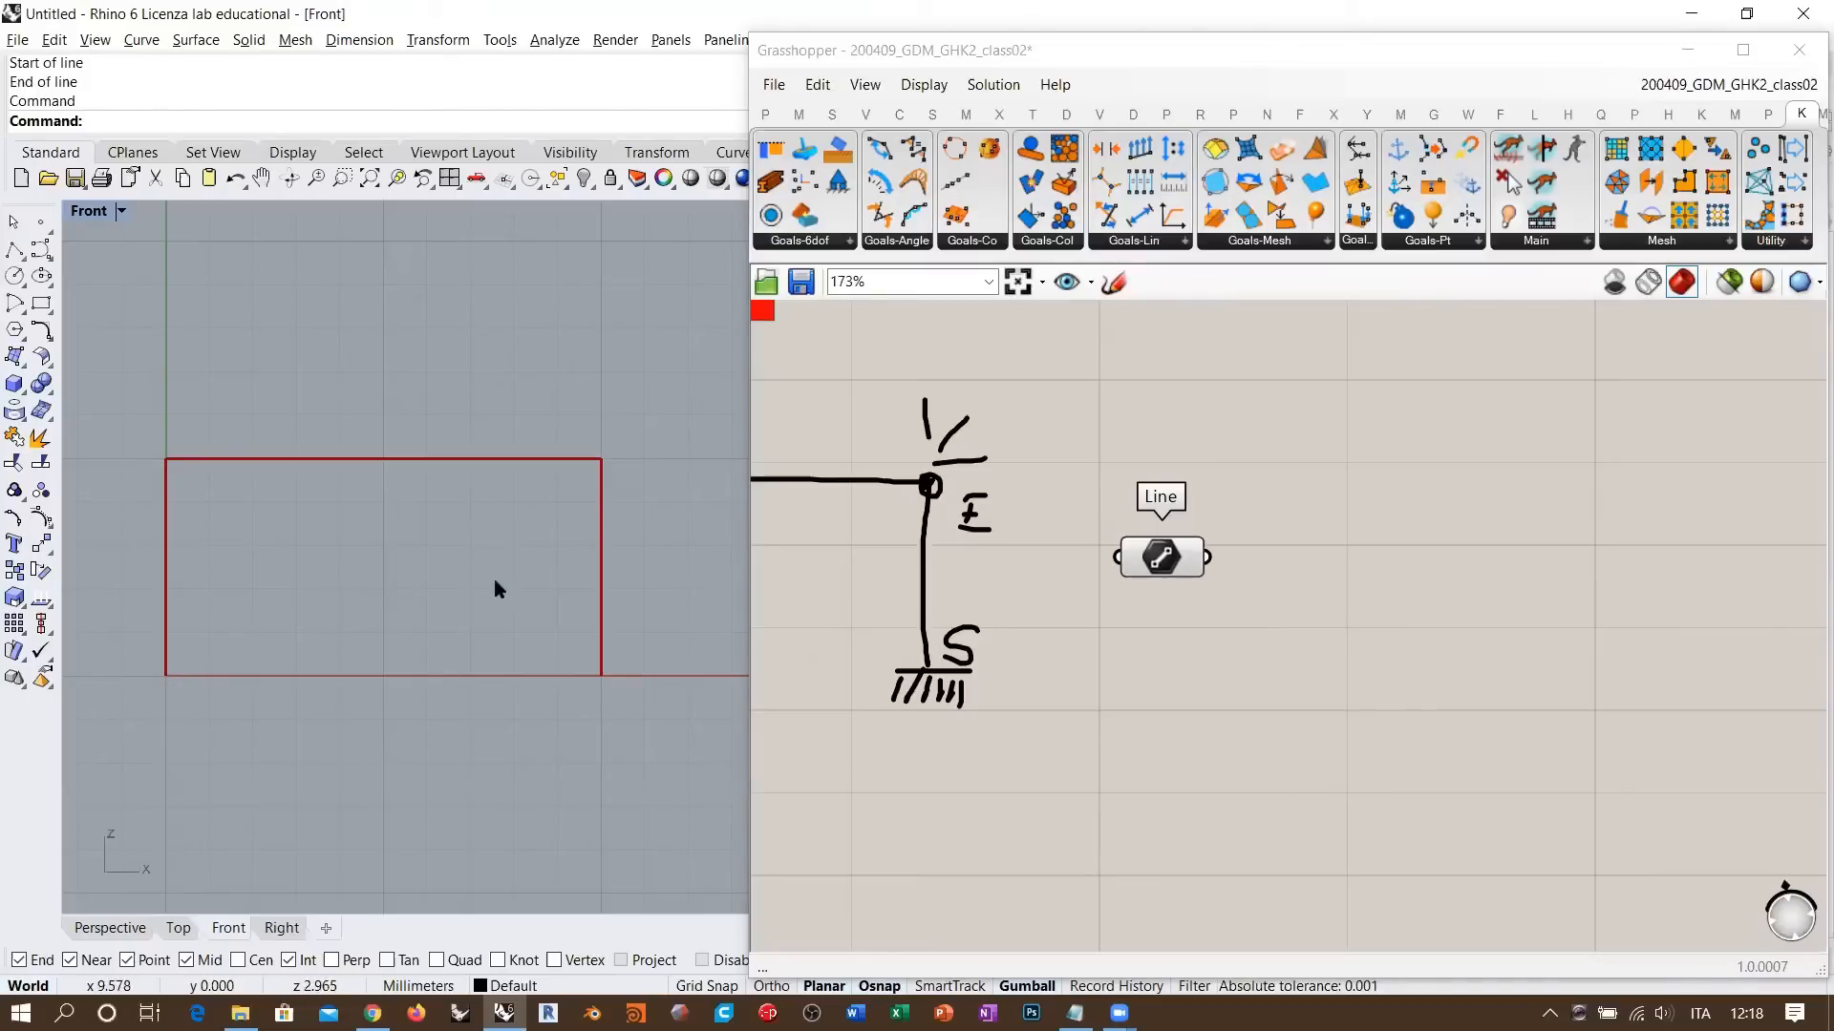
right_click(1156, 560)
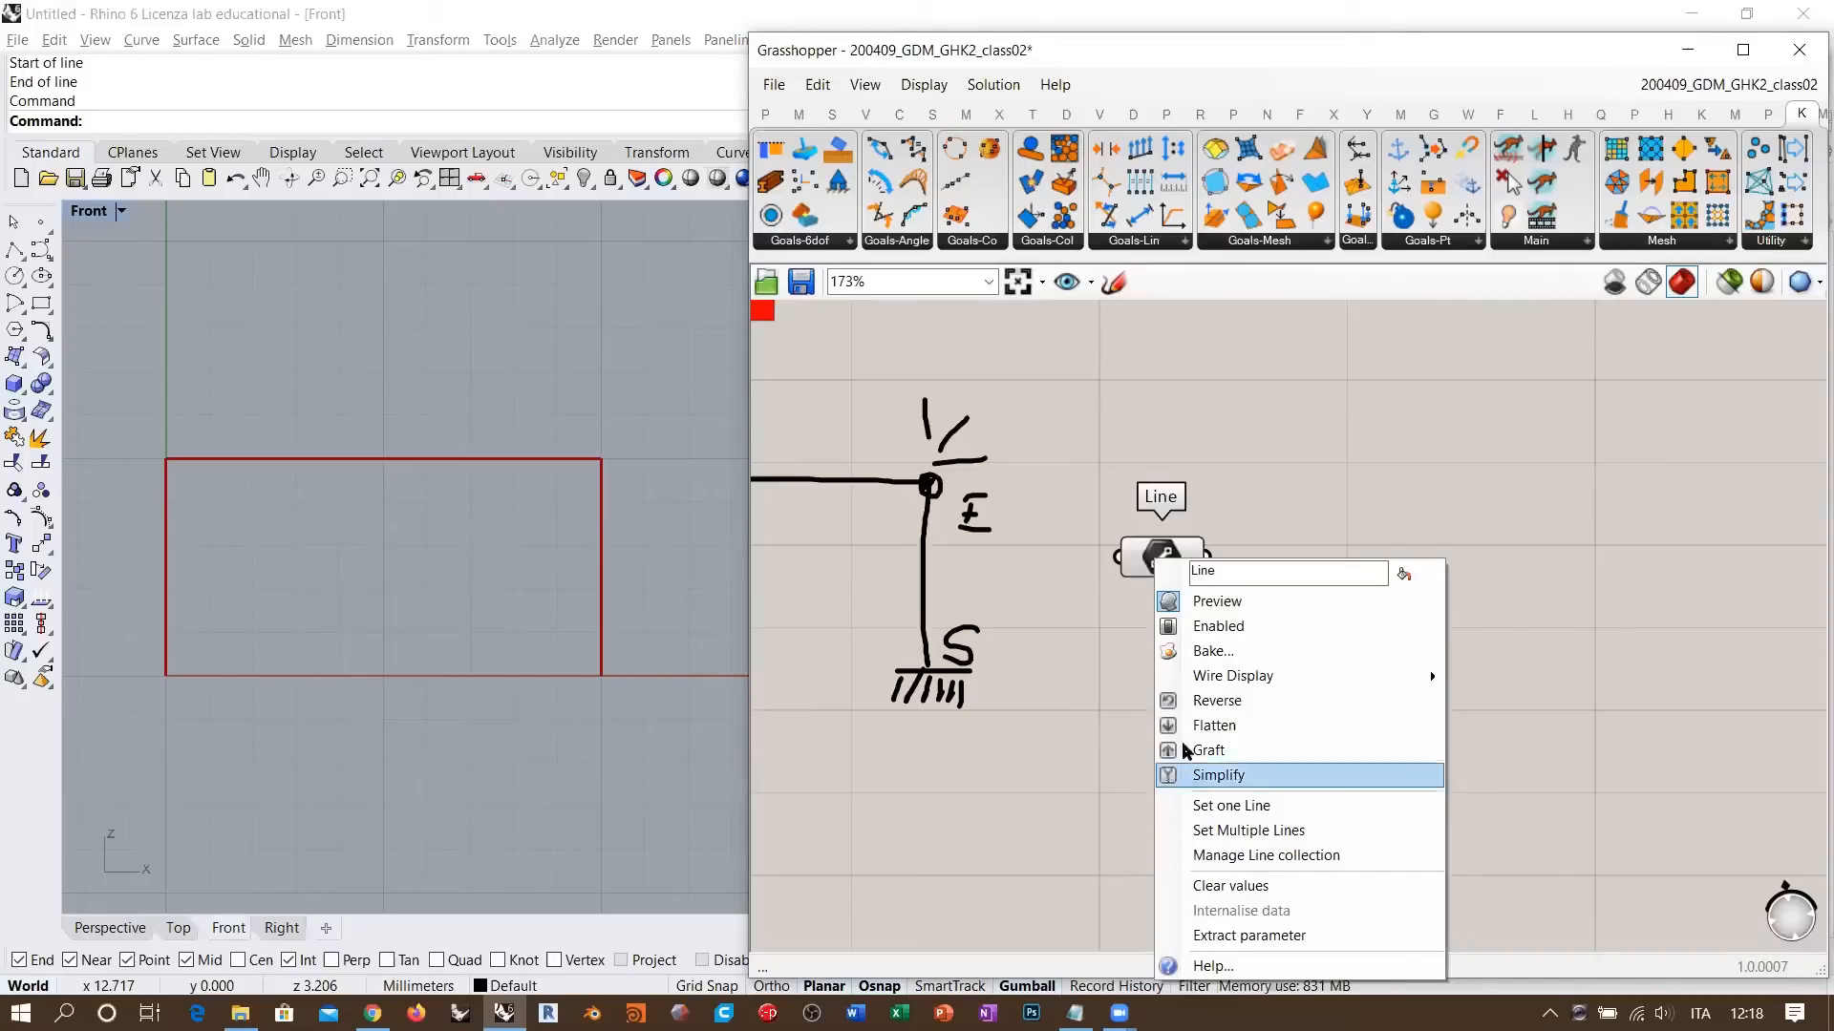
left_click(1213, 650)
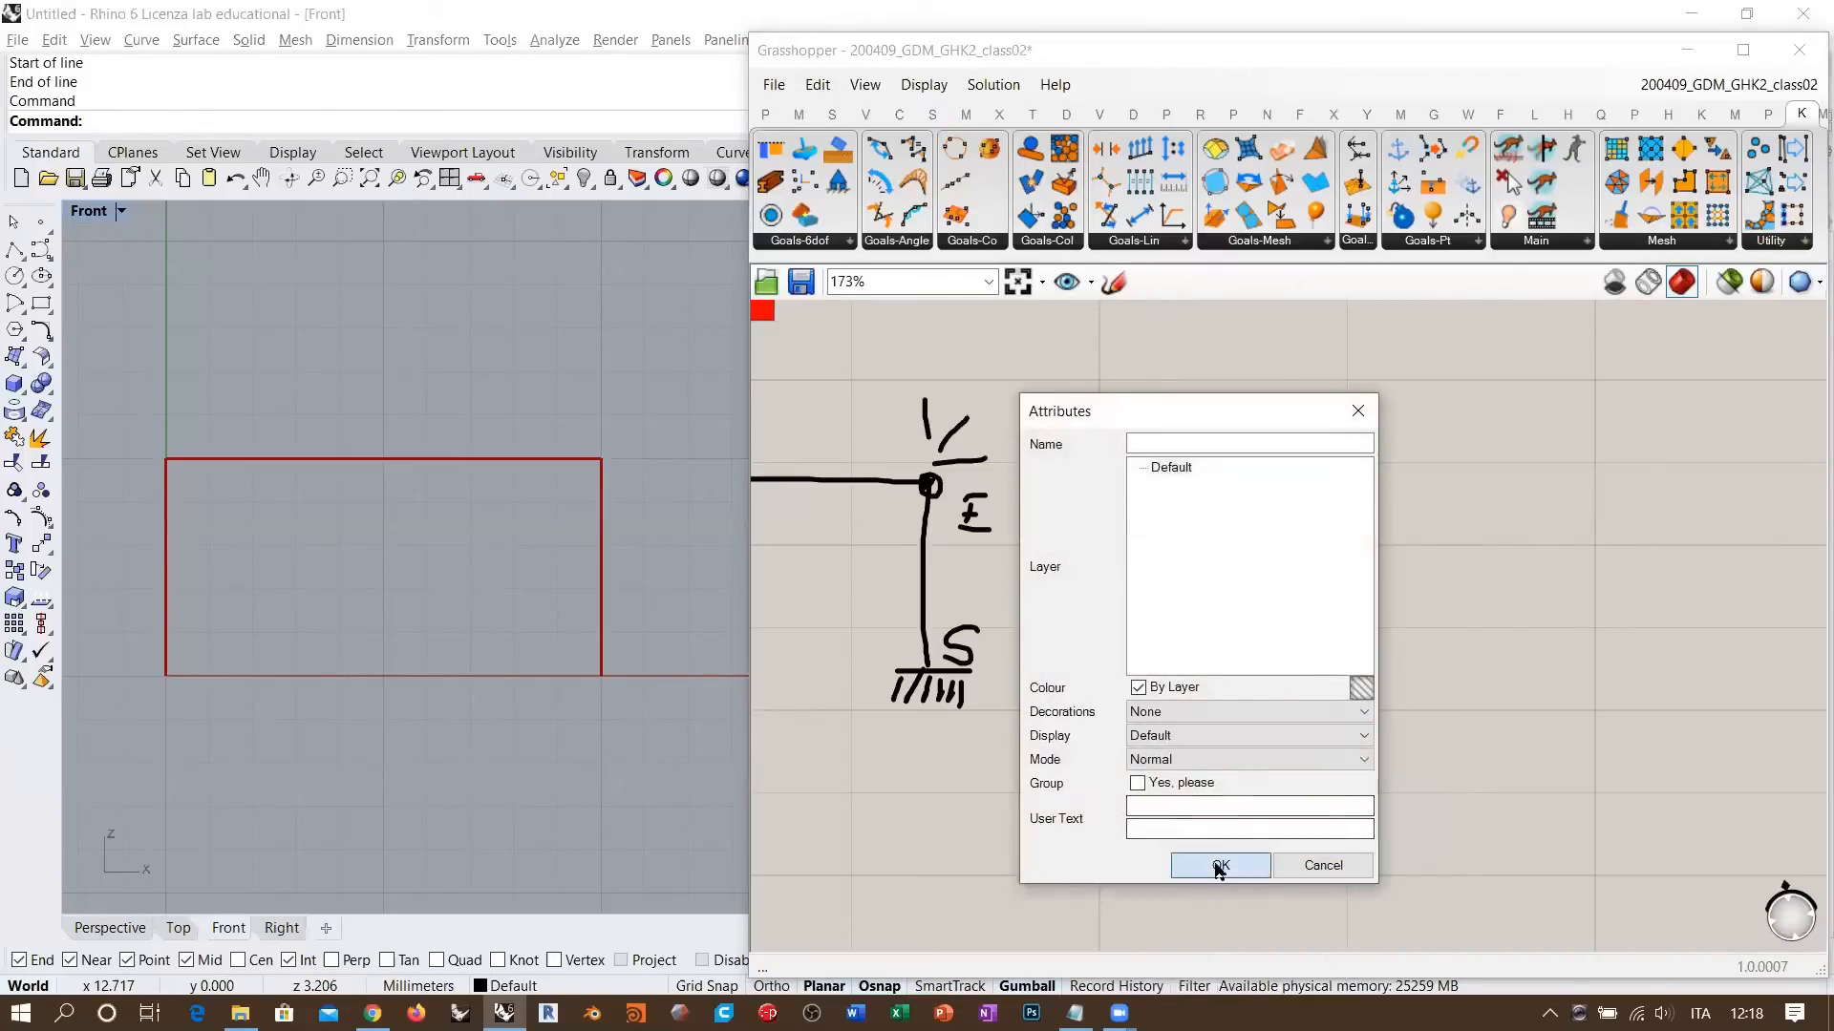
left_click(1221, 864)
right_click_drag(562, 448, 573, 409)
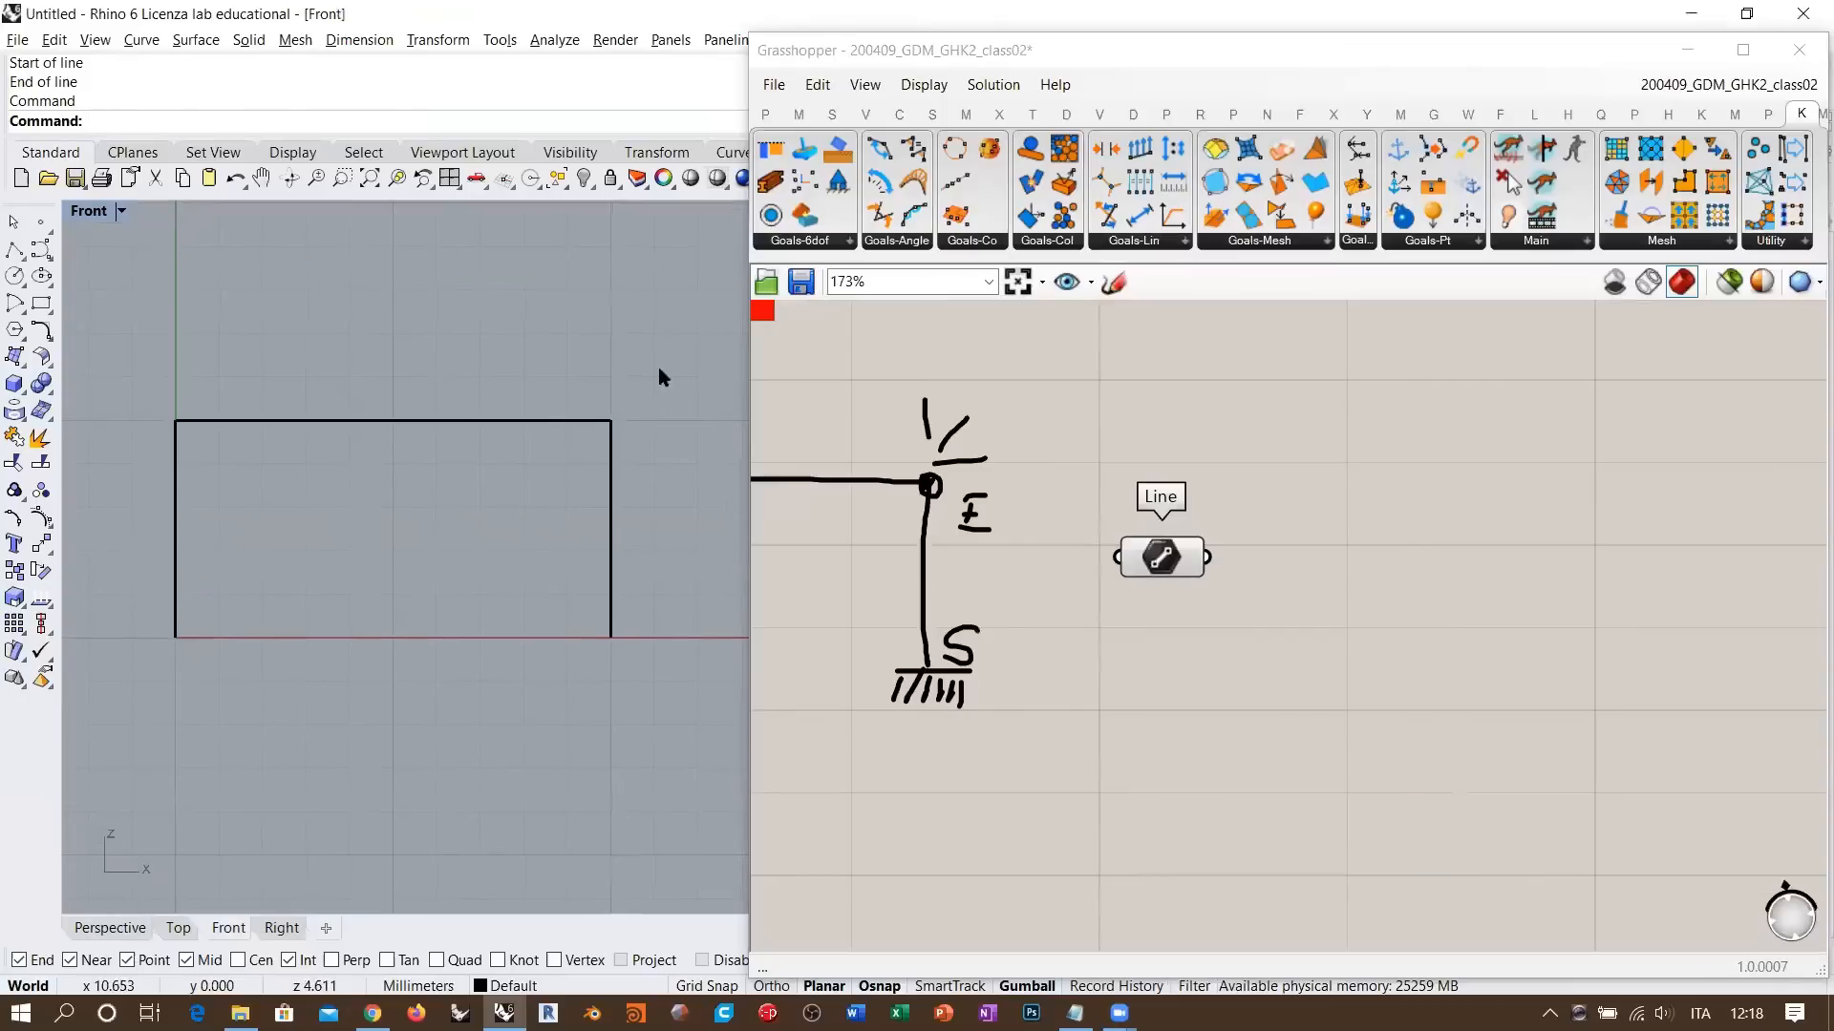
- Examine the directions of the three baked frame lines in the Front view with the Dir command
left_click_drag(659, 373, 174, 648)
left_click(42, 600)
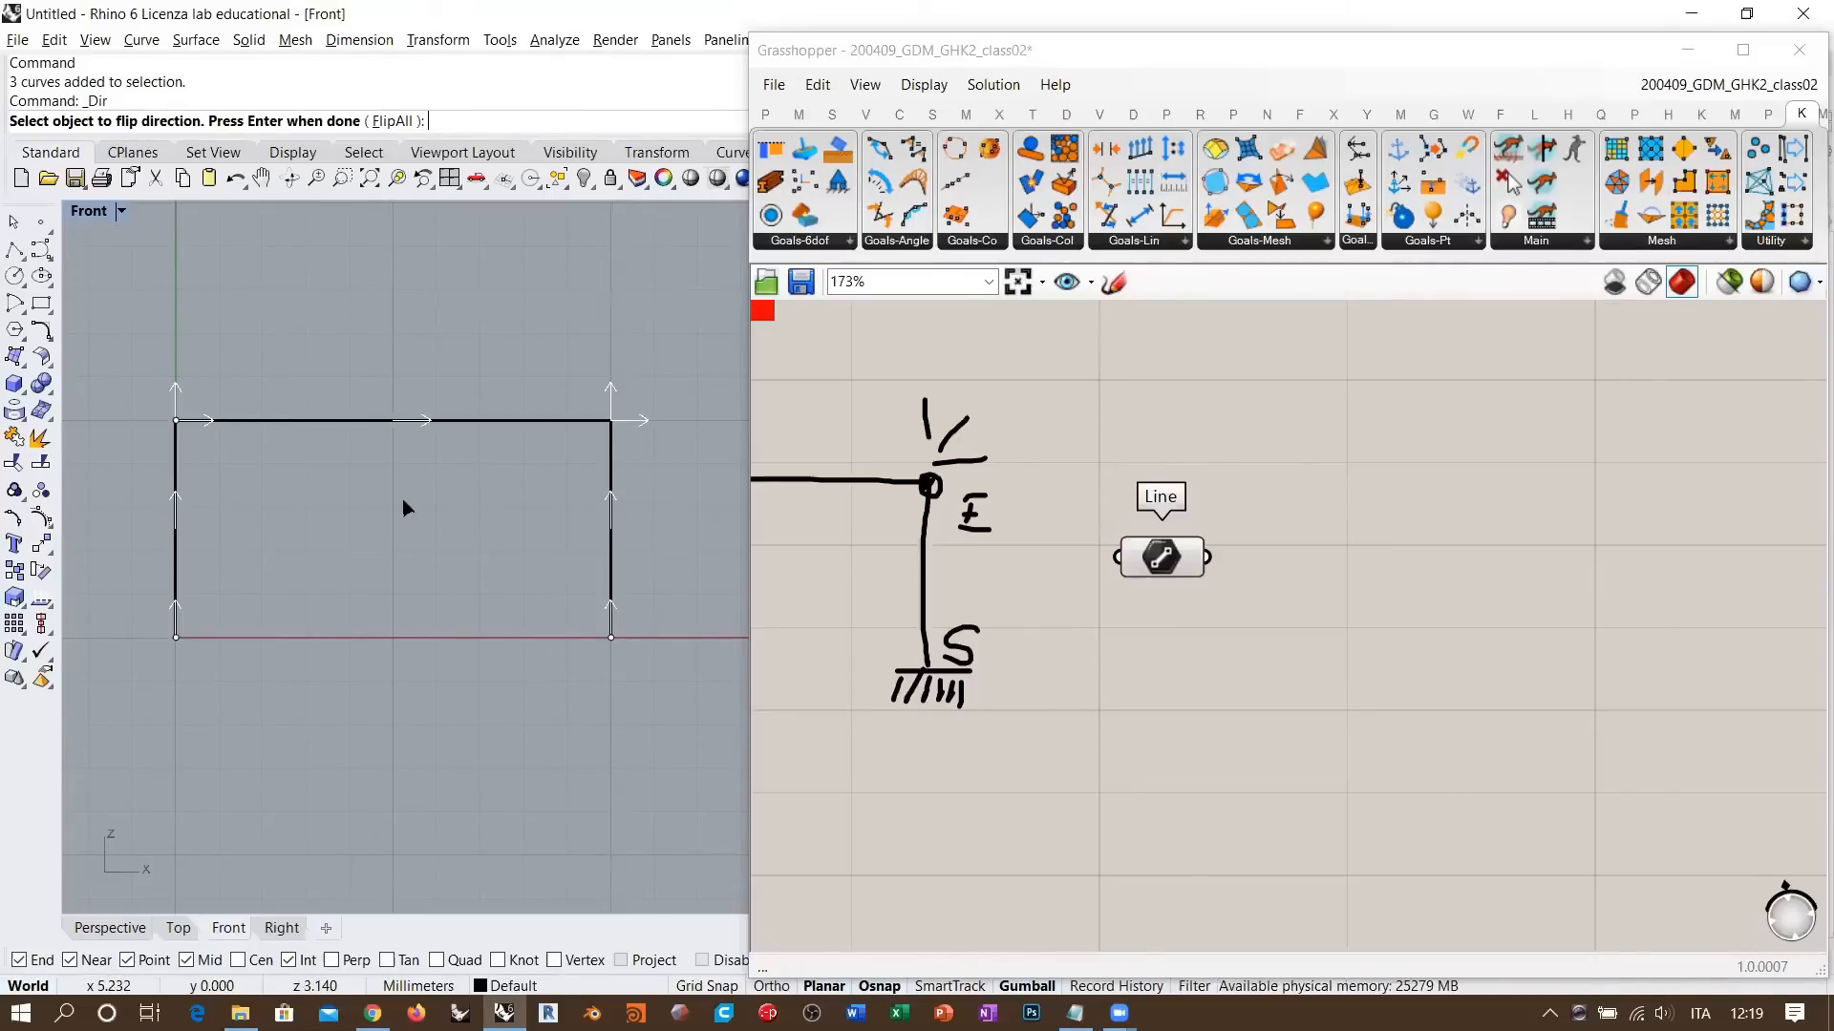
key("Return")
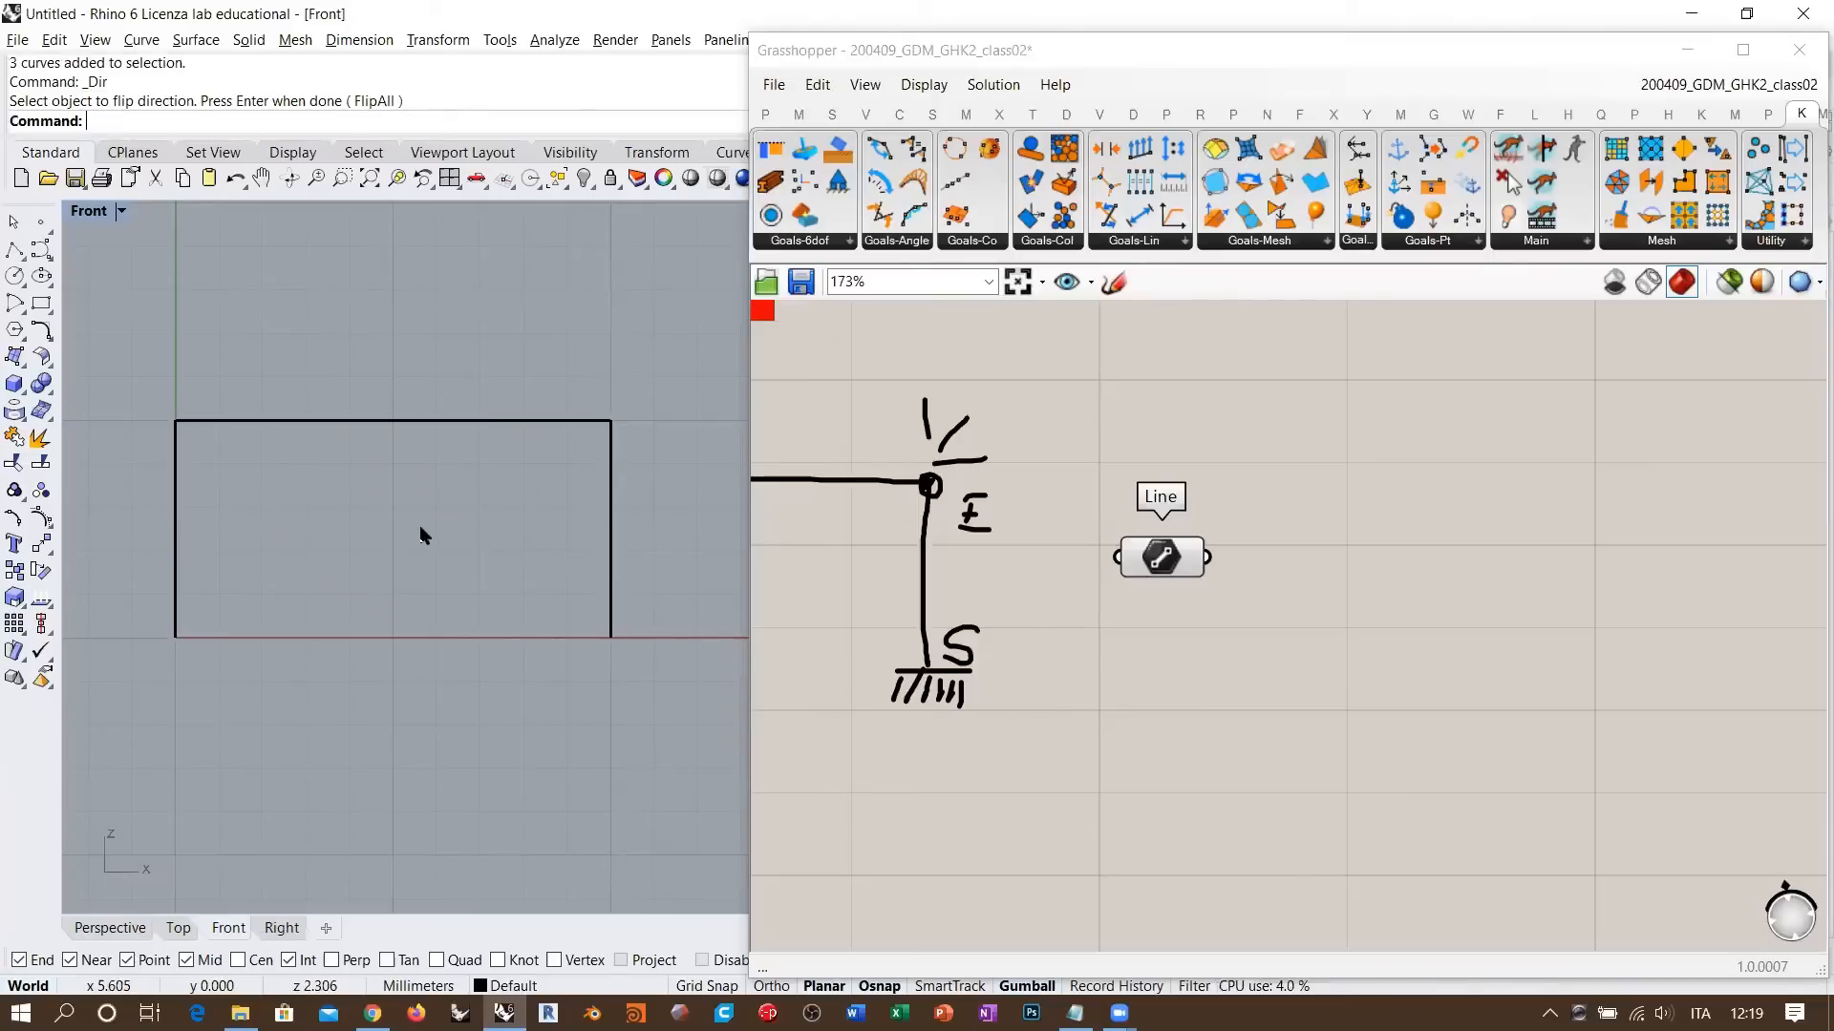
- Add a Dispatch component below and beside the Line parameter, with the frame lines feeding its List input
right_click_drag(1161, 559, 1085, 554)
left_click_drag(1086, 554, 1073, 549)
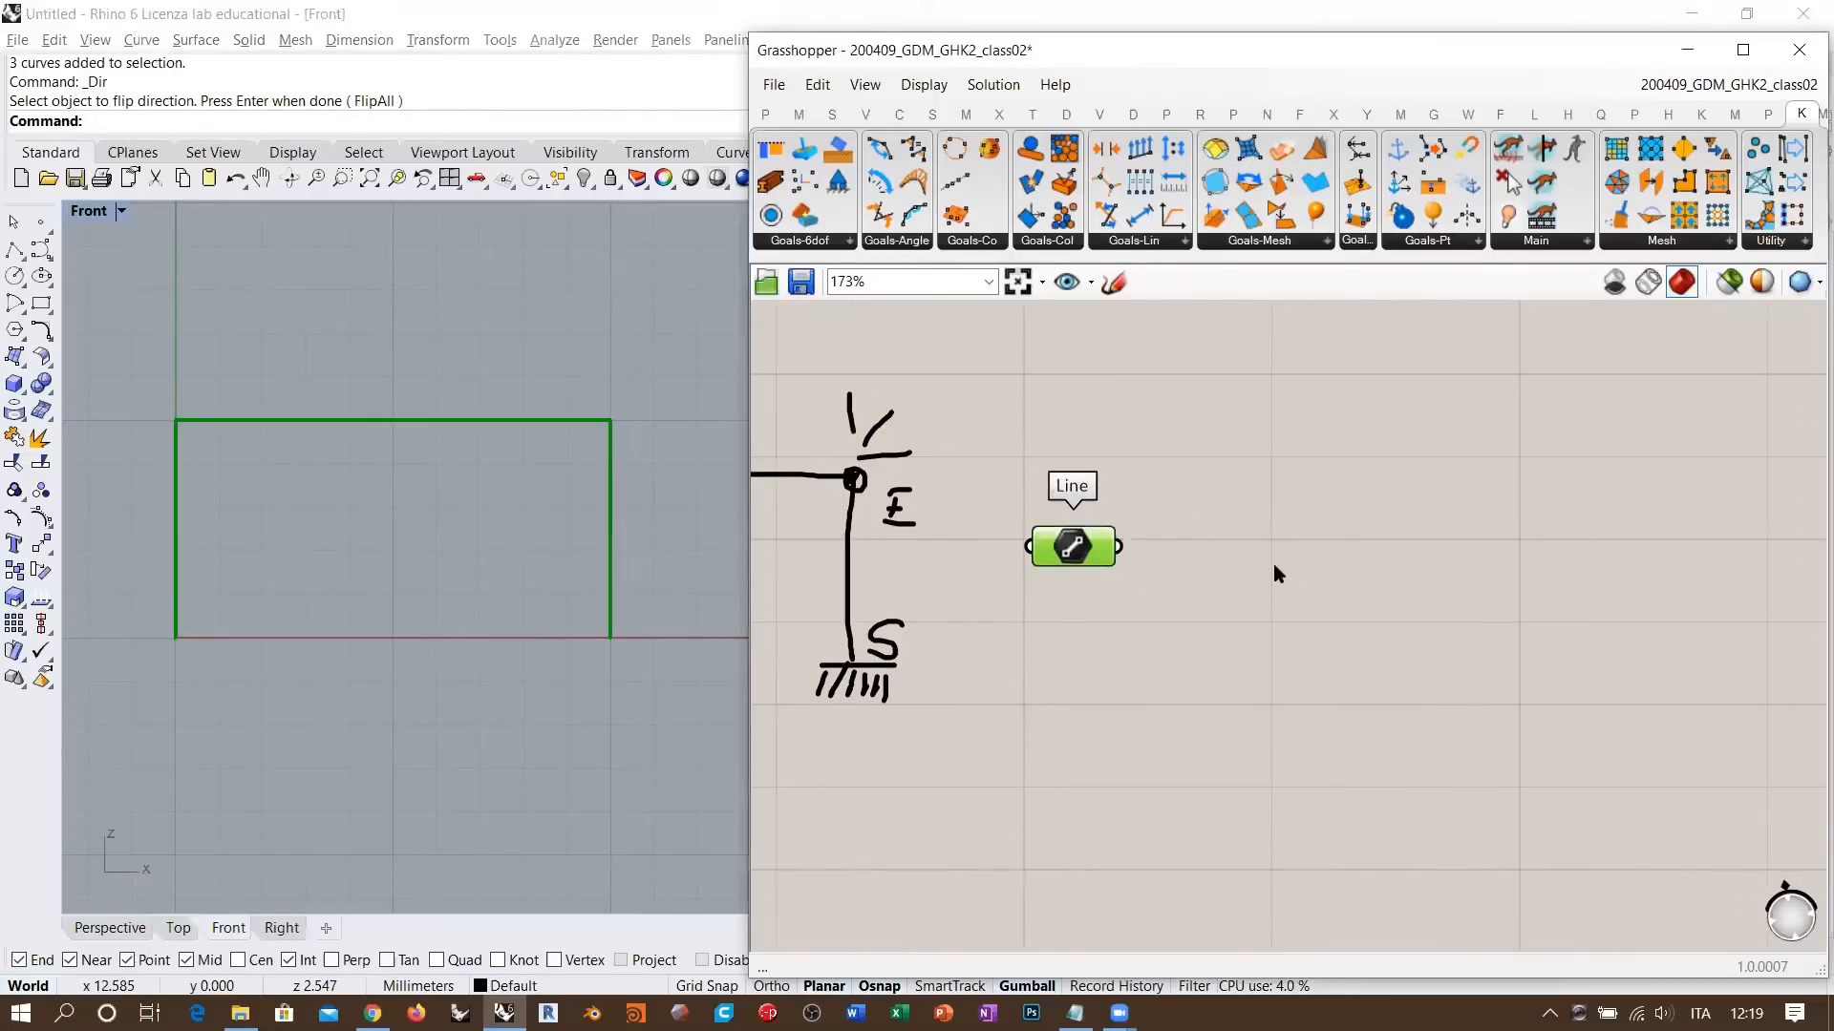
double_click(1274, 564)
left_click(1247, 623)
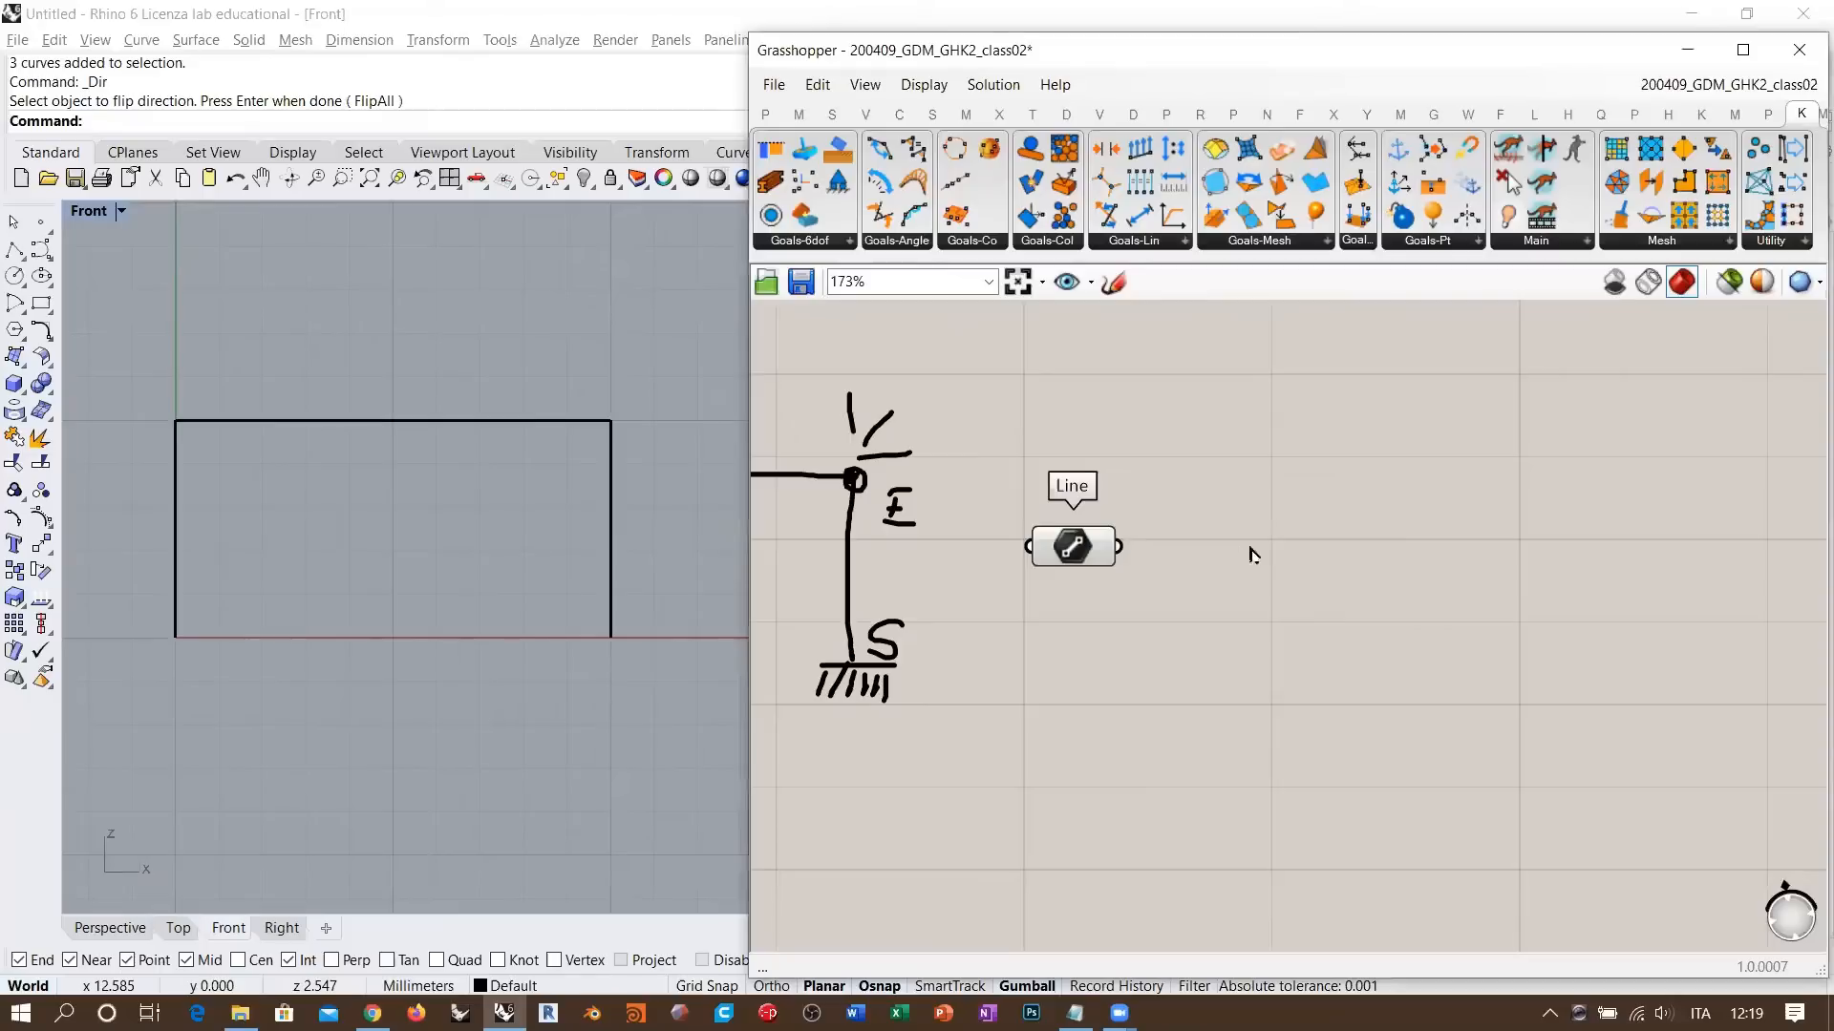
double_click(1263, 554)
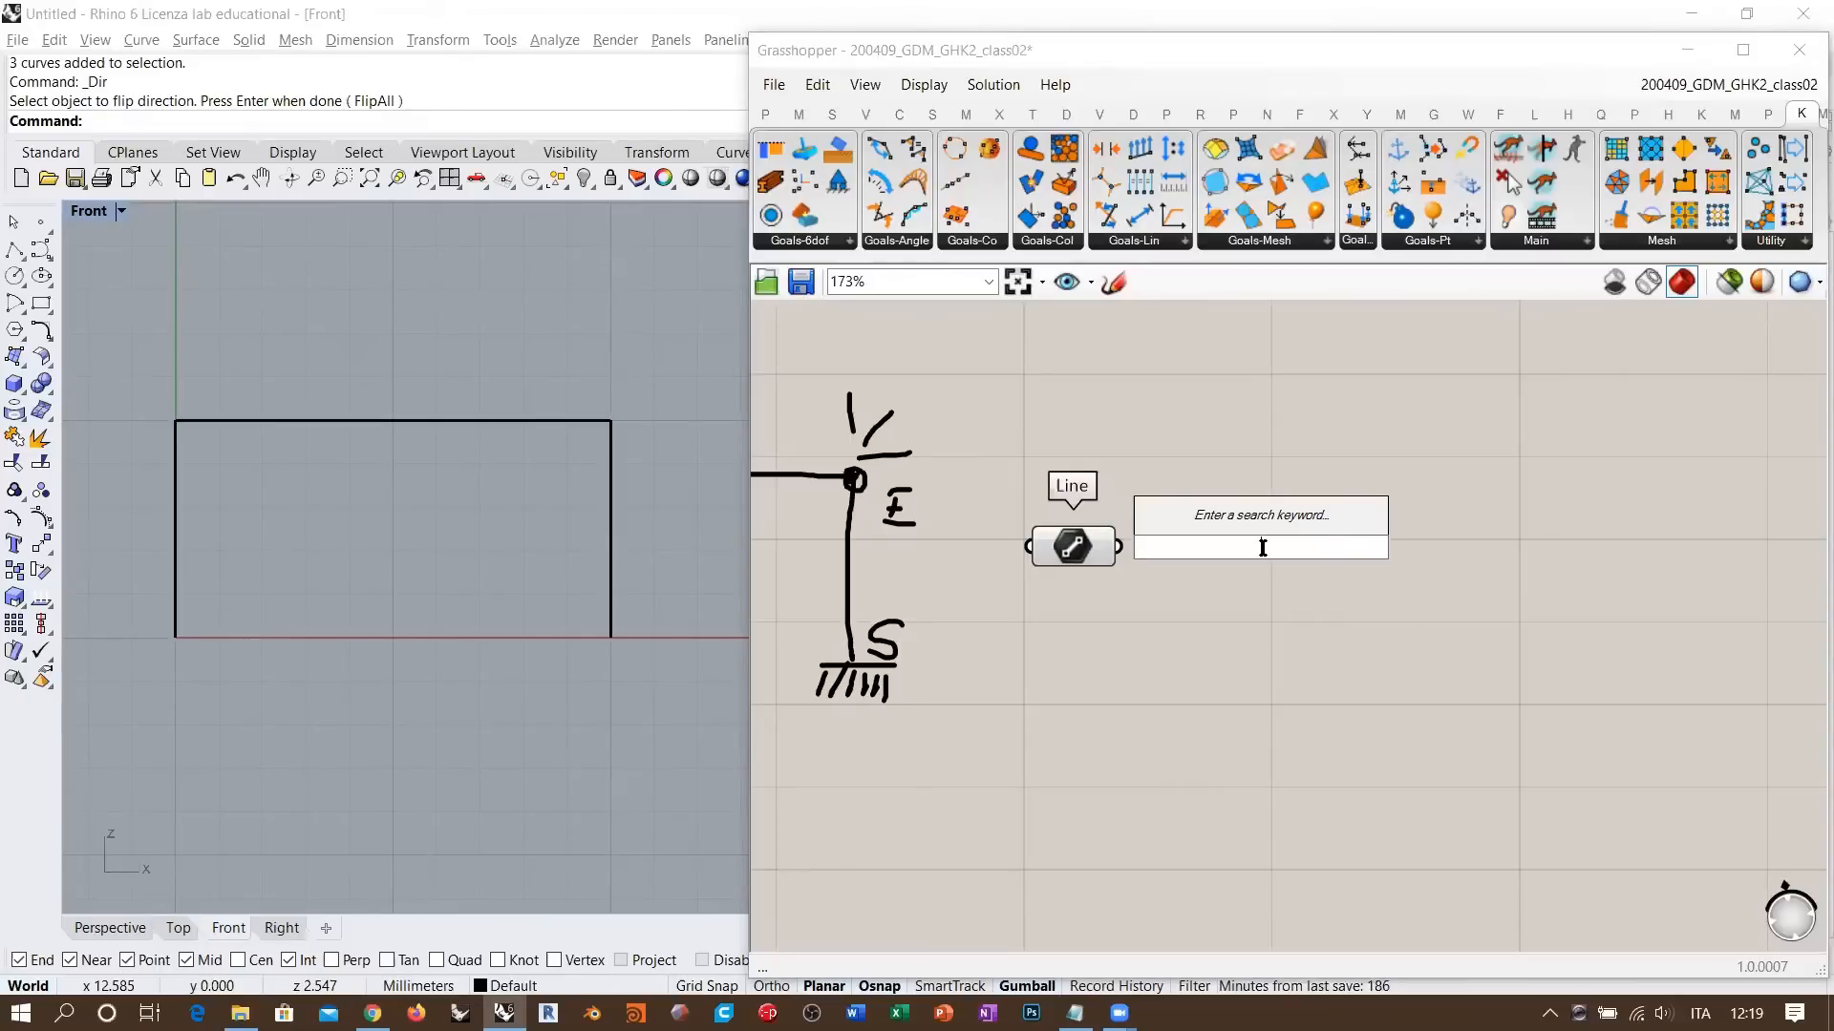
type("disp")
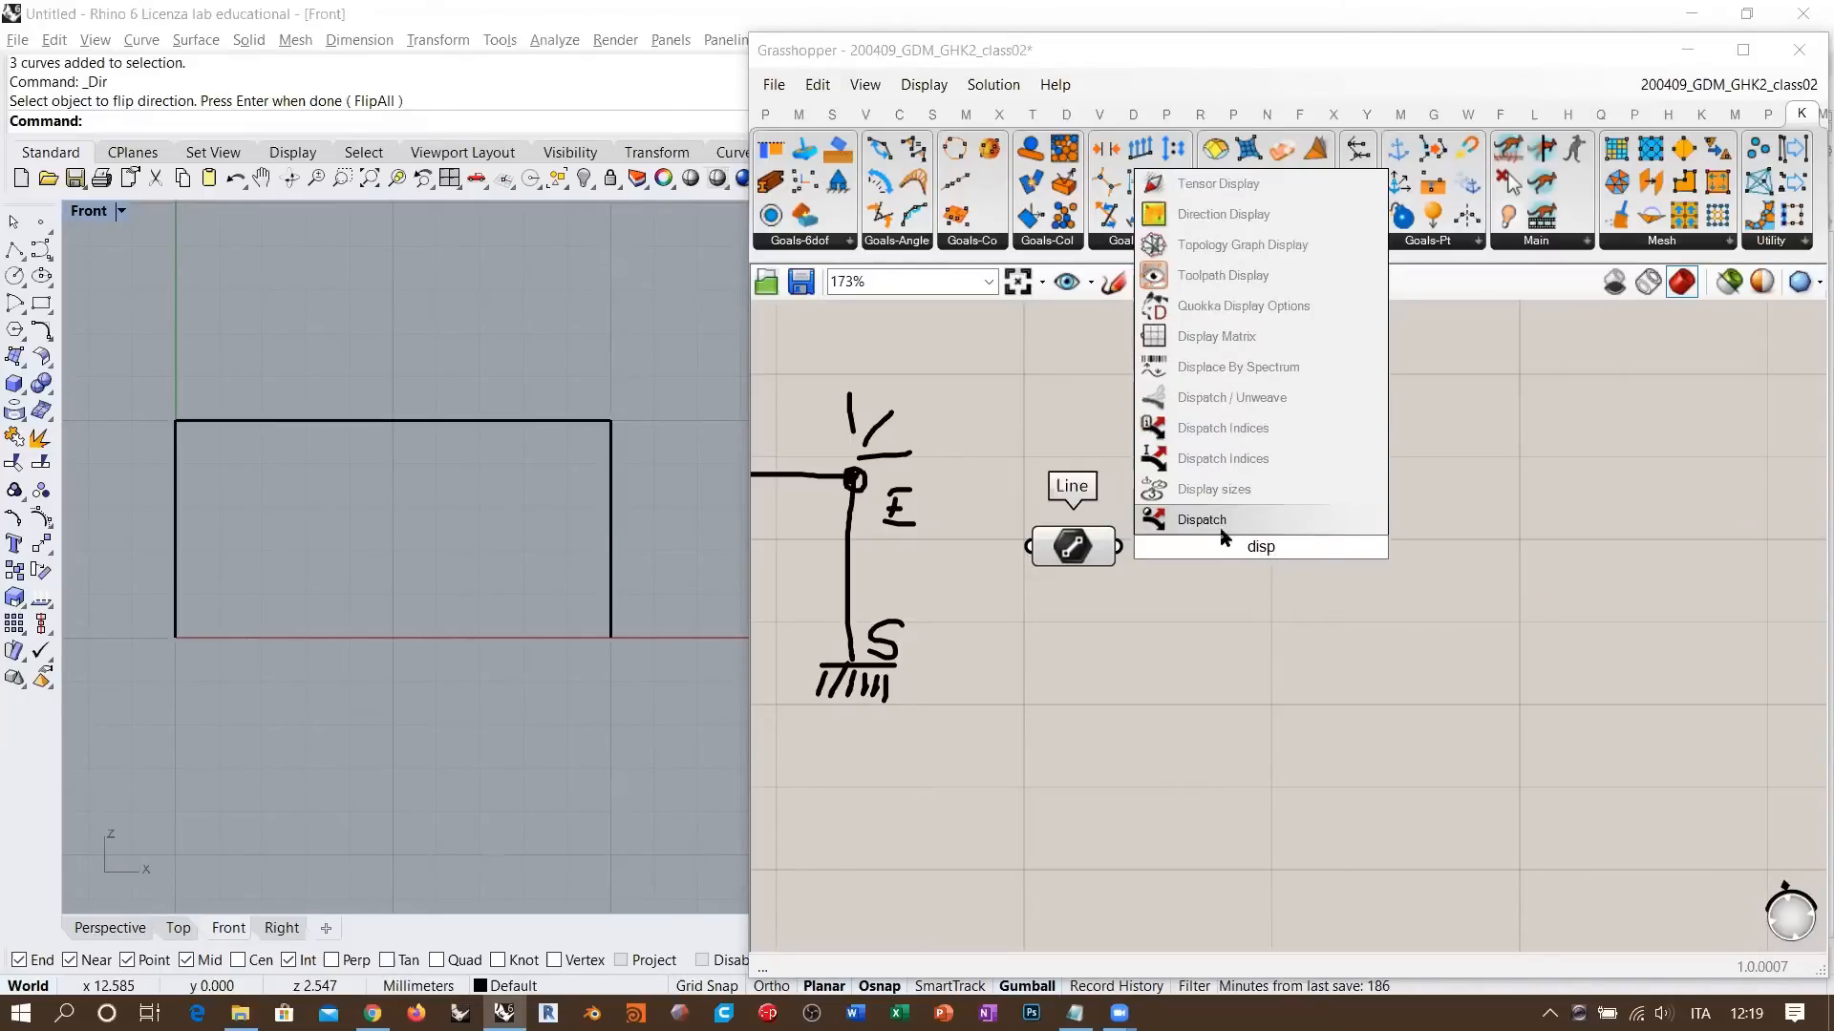
left_click(1221, 527)
left_click_drag(1118, 547, 1134, 531)
left_click_drag(1249, 550, 1291, 670)
left_click(1281, 527)
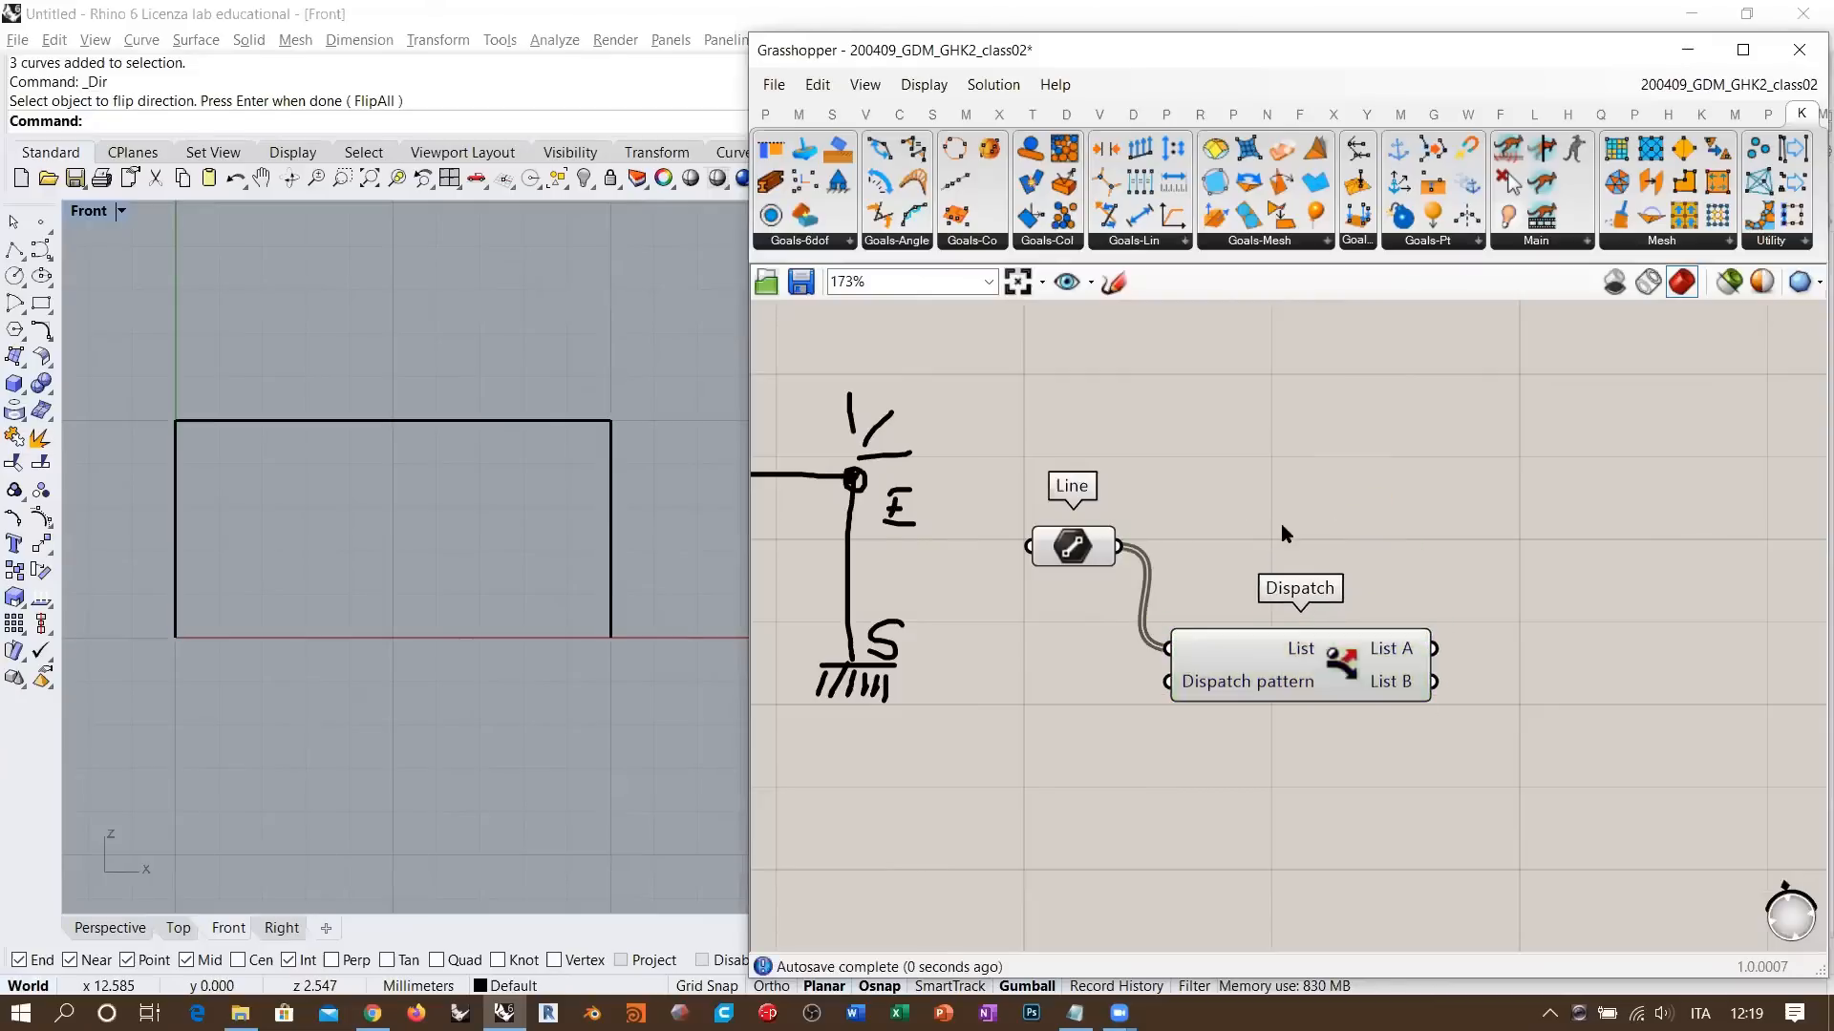
- Delete the baked frame lines from the Rhino model, and inspect how Dispatch splits the lines between List A and List B
mouse_move(1393, 655)
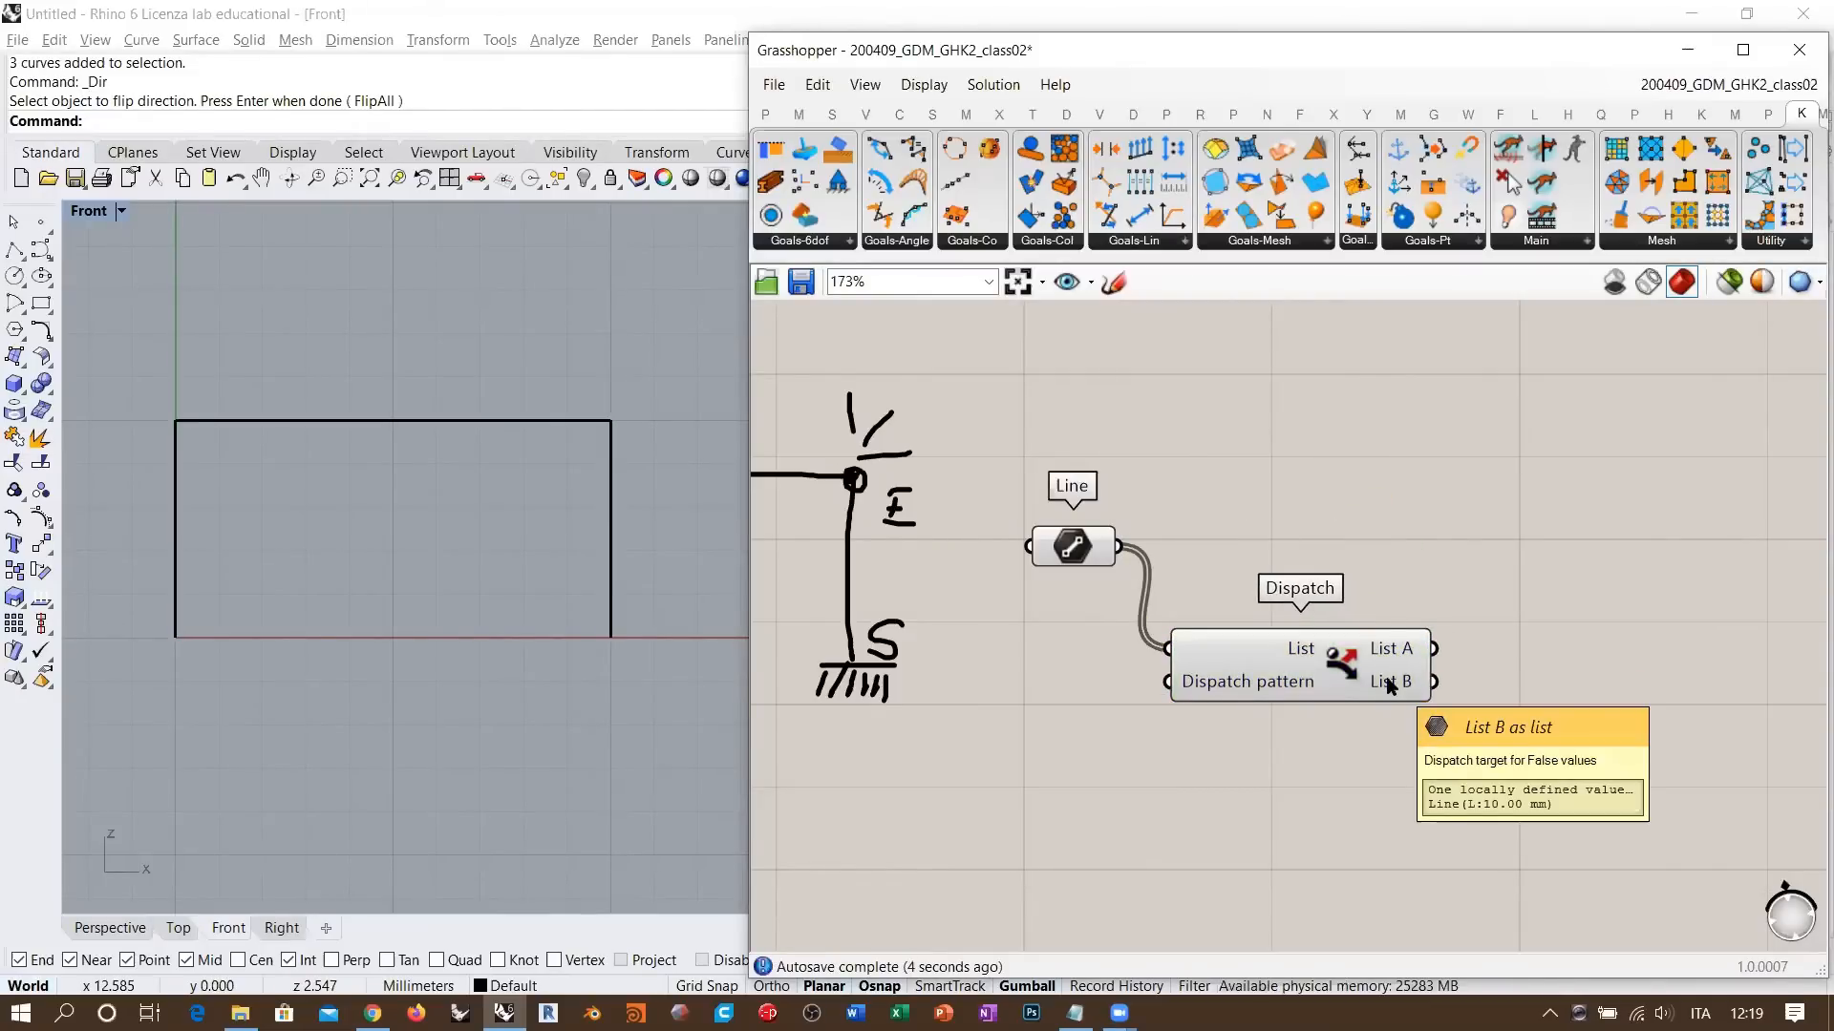
left_click_drag(649, 401, 138, 588)
key("Delete")
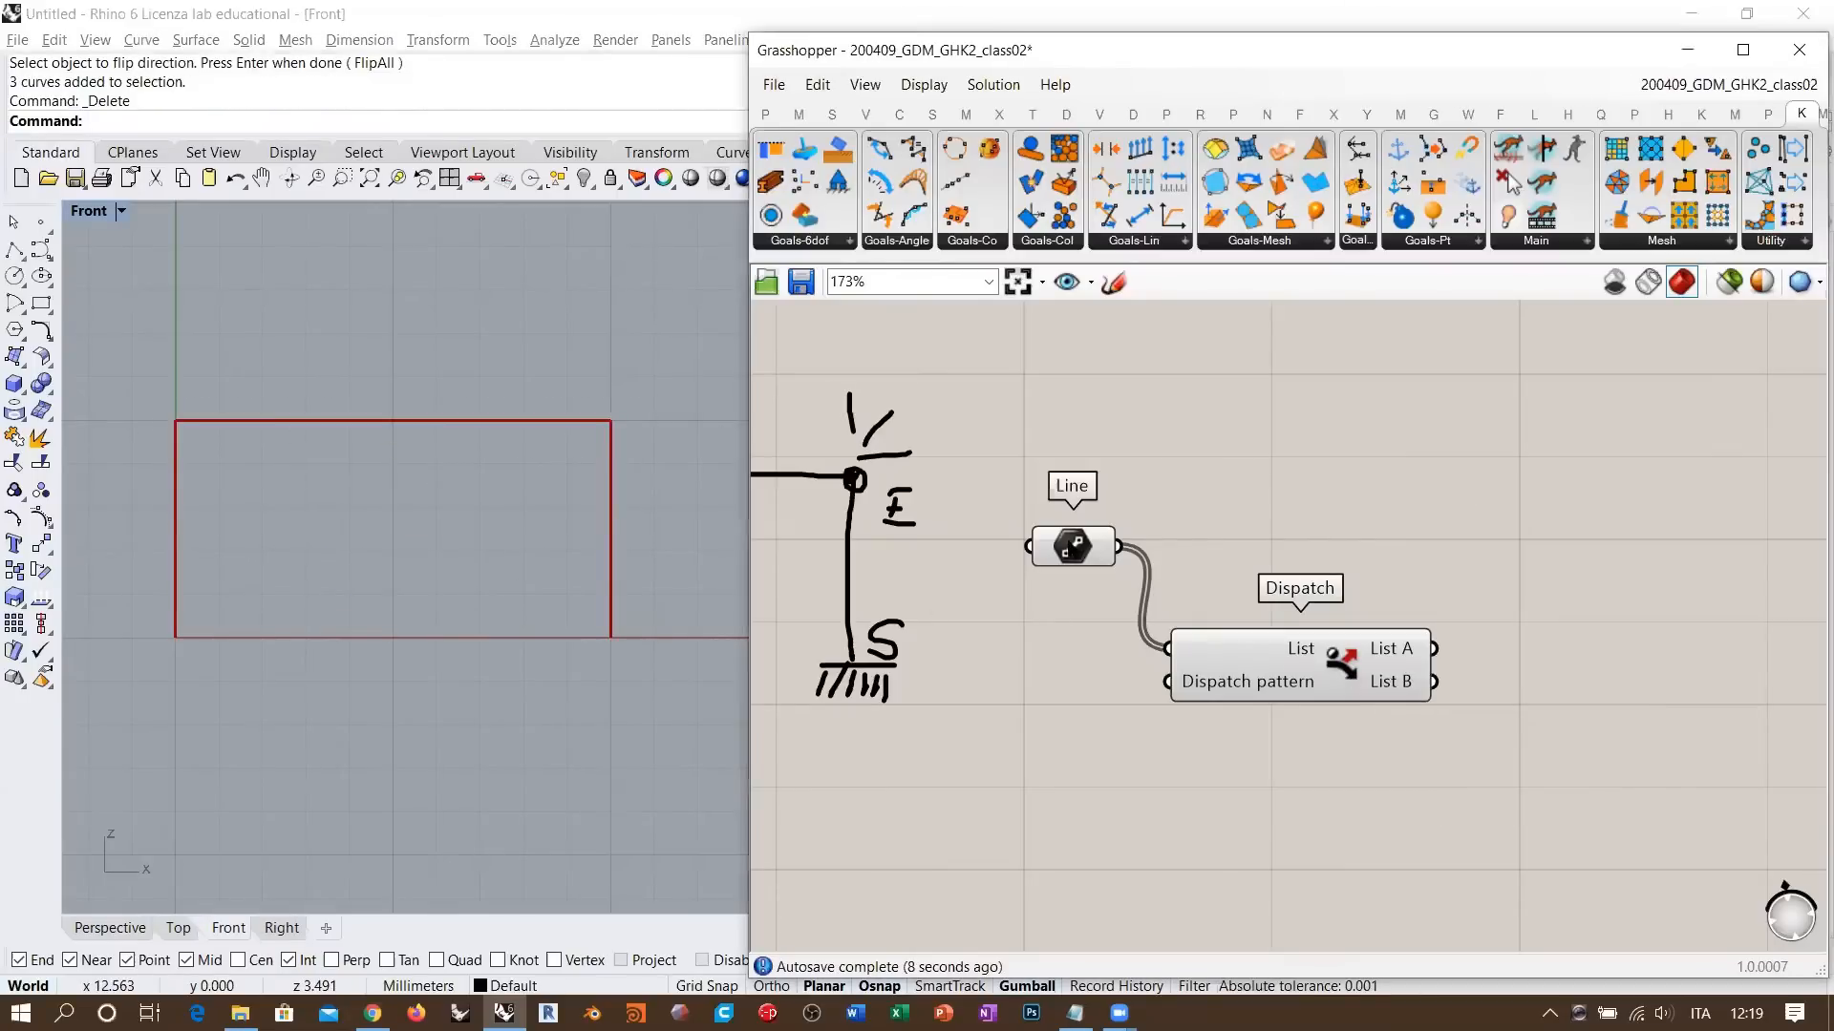
mouse_move(1072, 549)
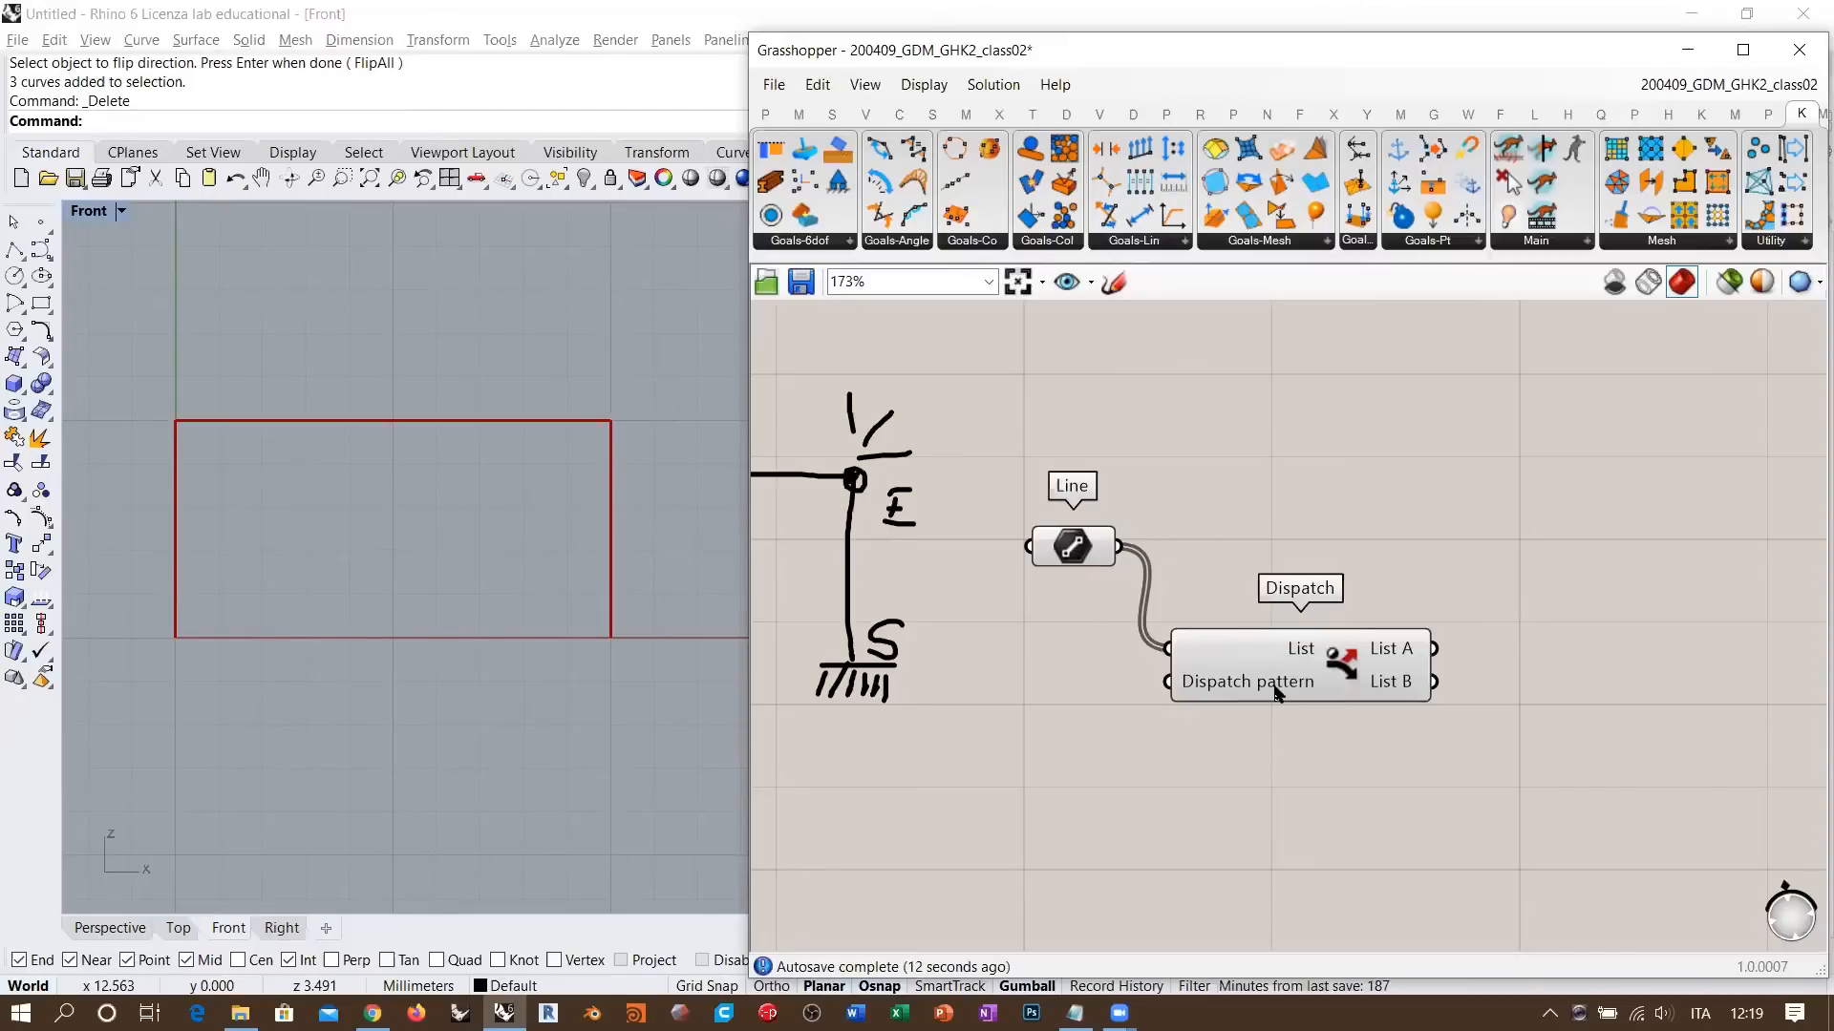
mouse_move(1276, 692)
mouse_move(1404, 695)
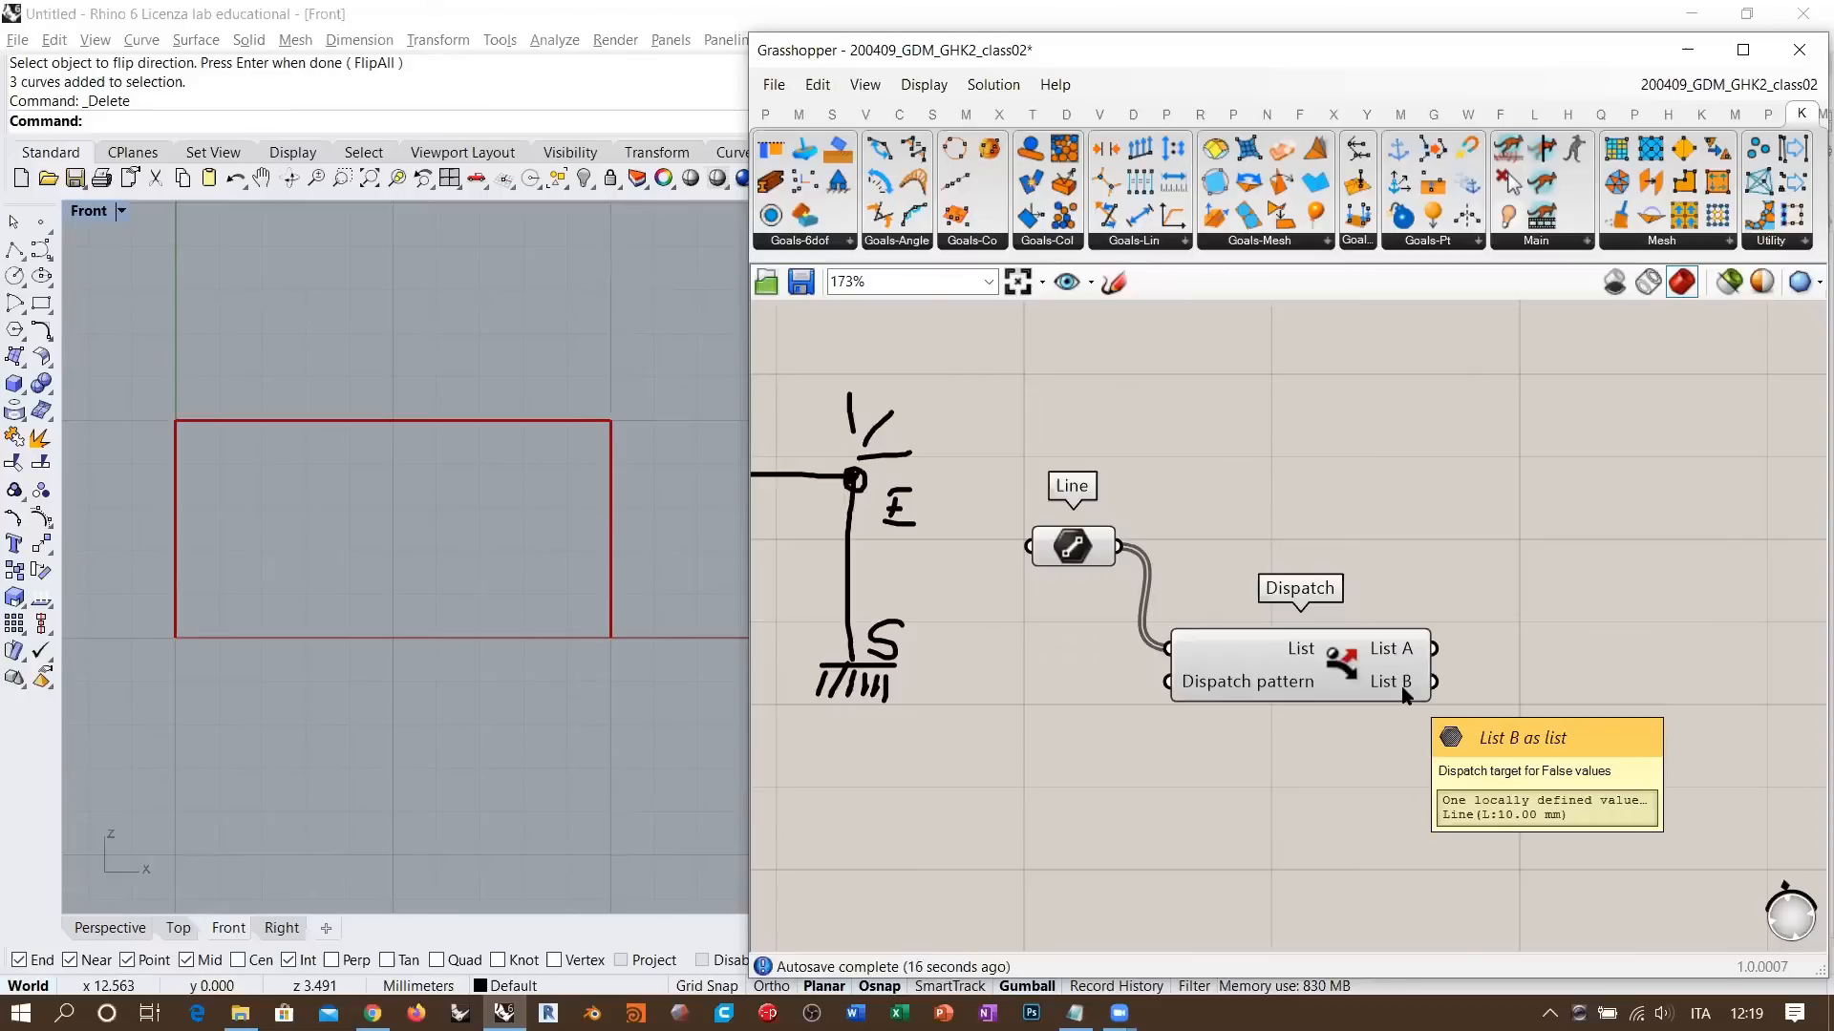
- Add an End Points component fed by Dispatch's List A output, and align the two components
right_click_drag(1405, 694, 1140, 675)
double_click(1337, 619)
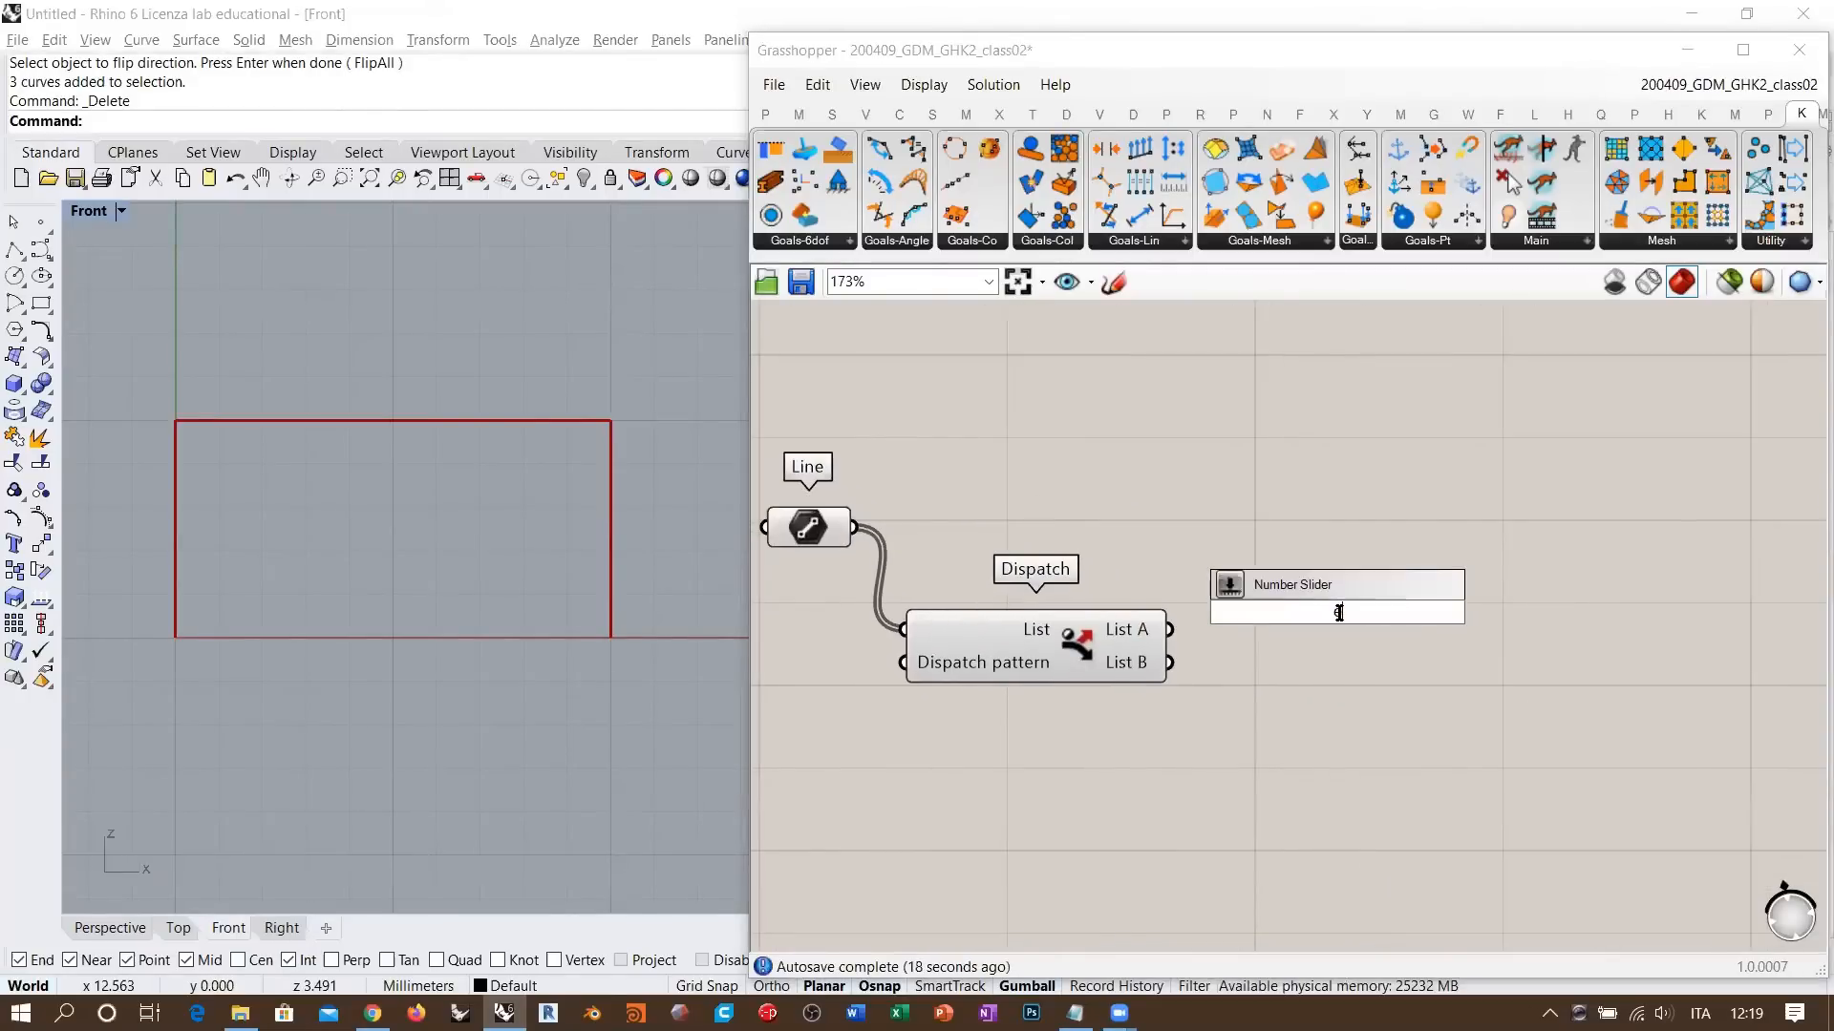
type("end")
key("Return")
left_click_drag(1170, 629, 1249, 611)
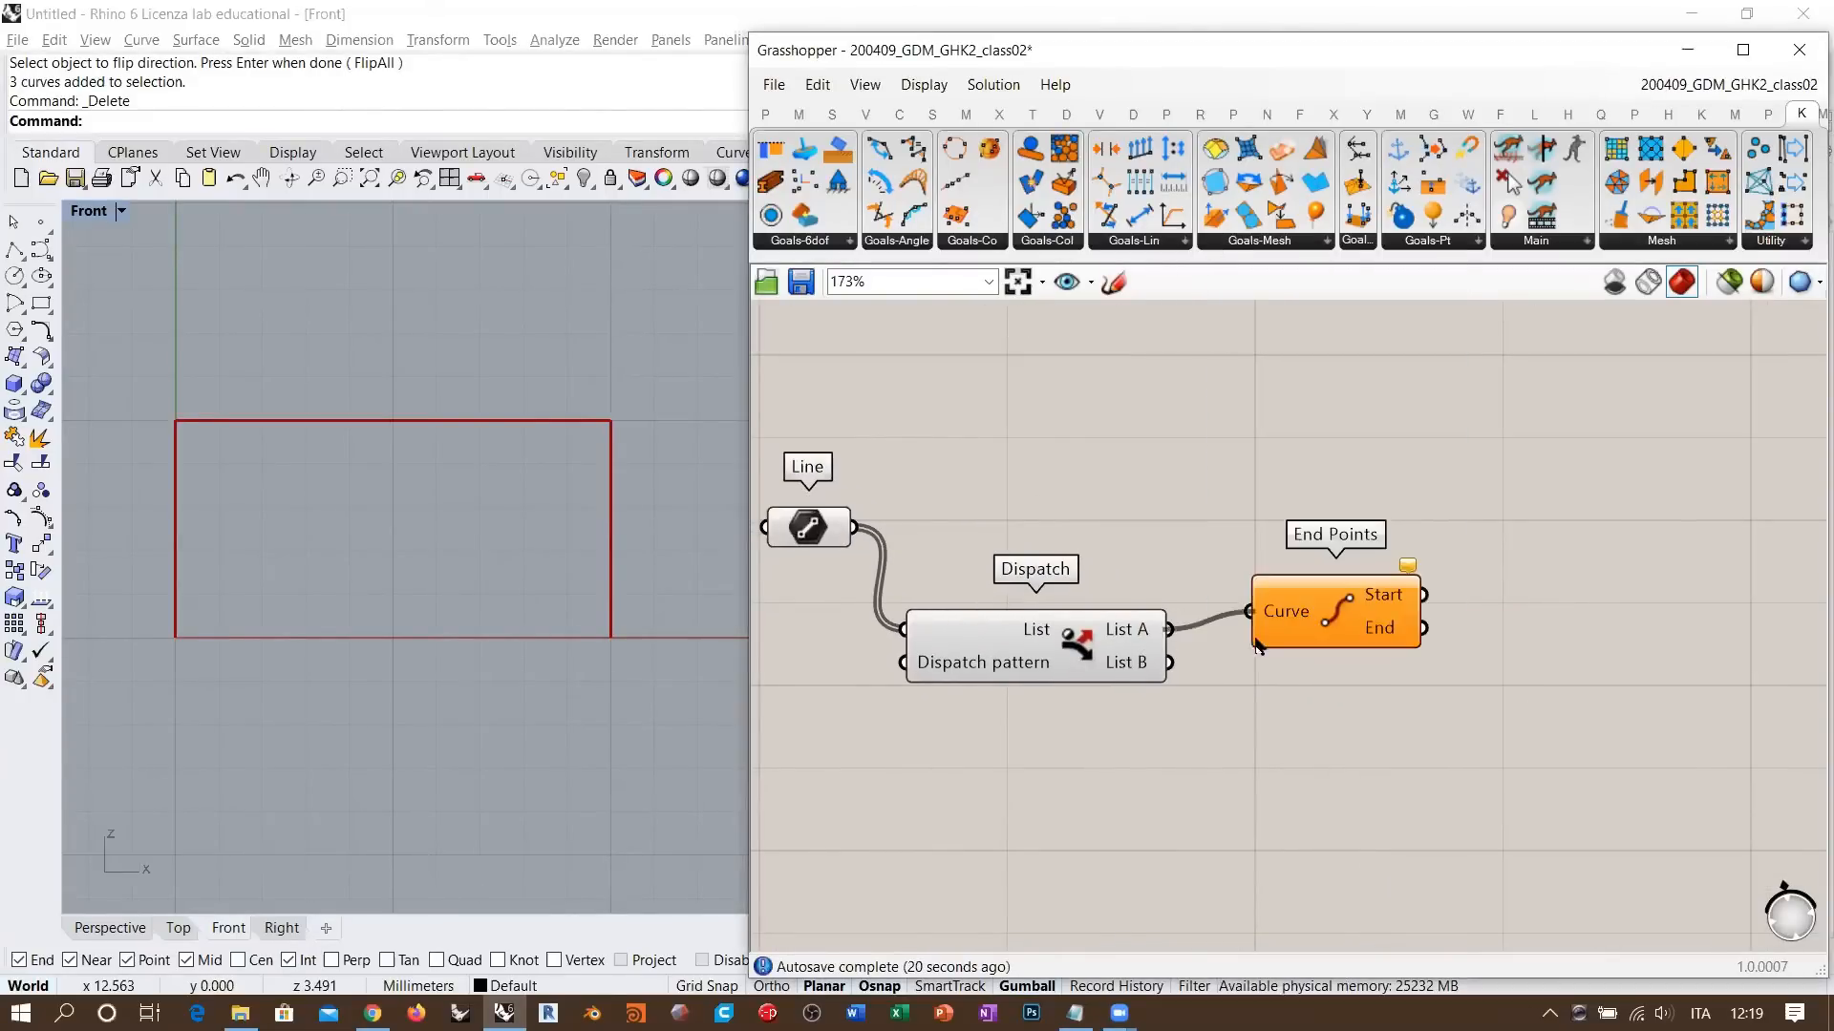
left_click_drag(1070, 655, 1069, 627)
left_click(1284, 683)
left_click_drag(1370, 628, 1330, 627)
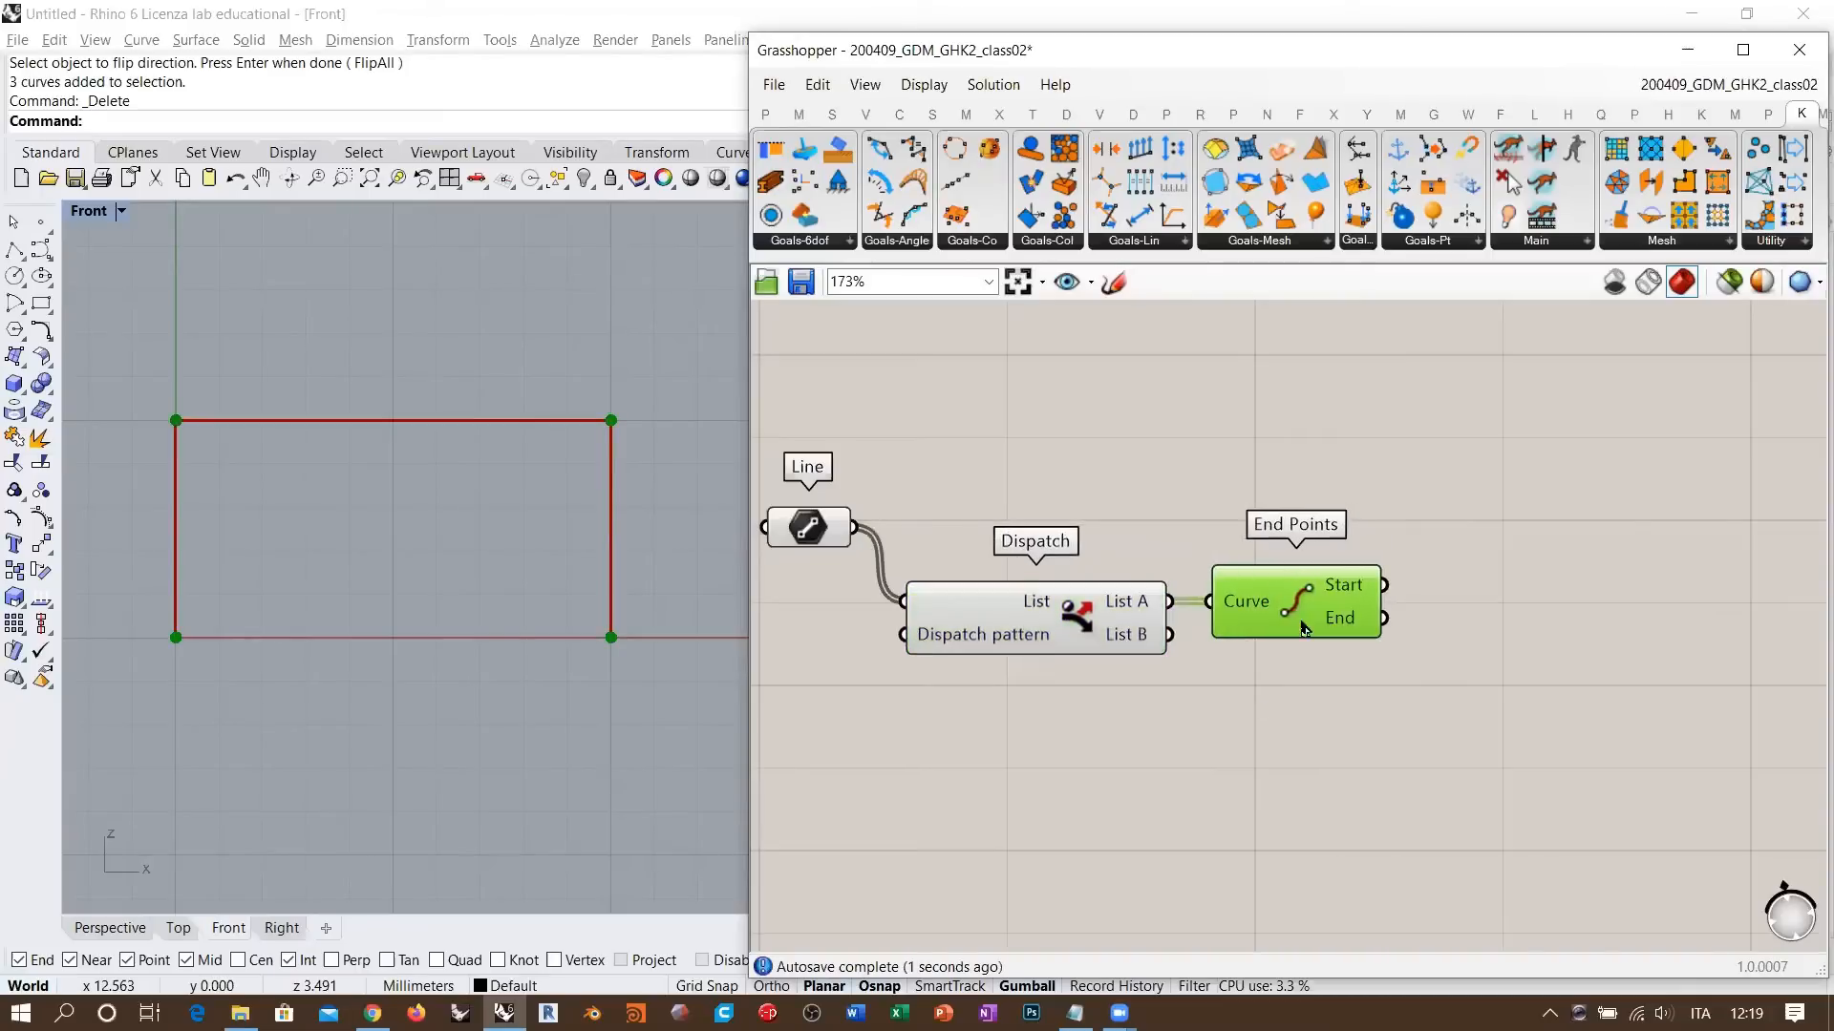
- Add a Point parameter and connect it to the Start output of End Points
double_click(1514, 586)
type("Point")
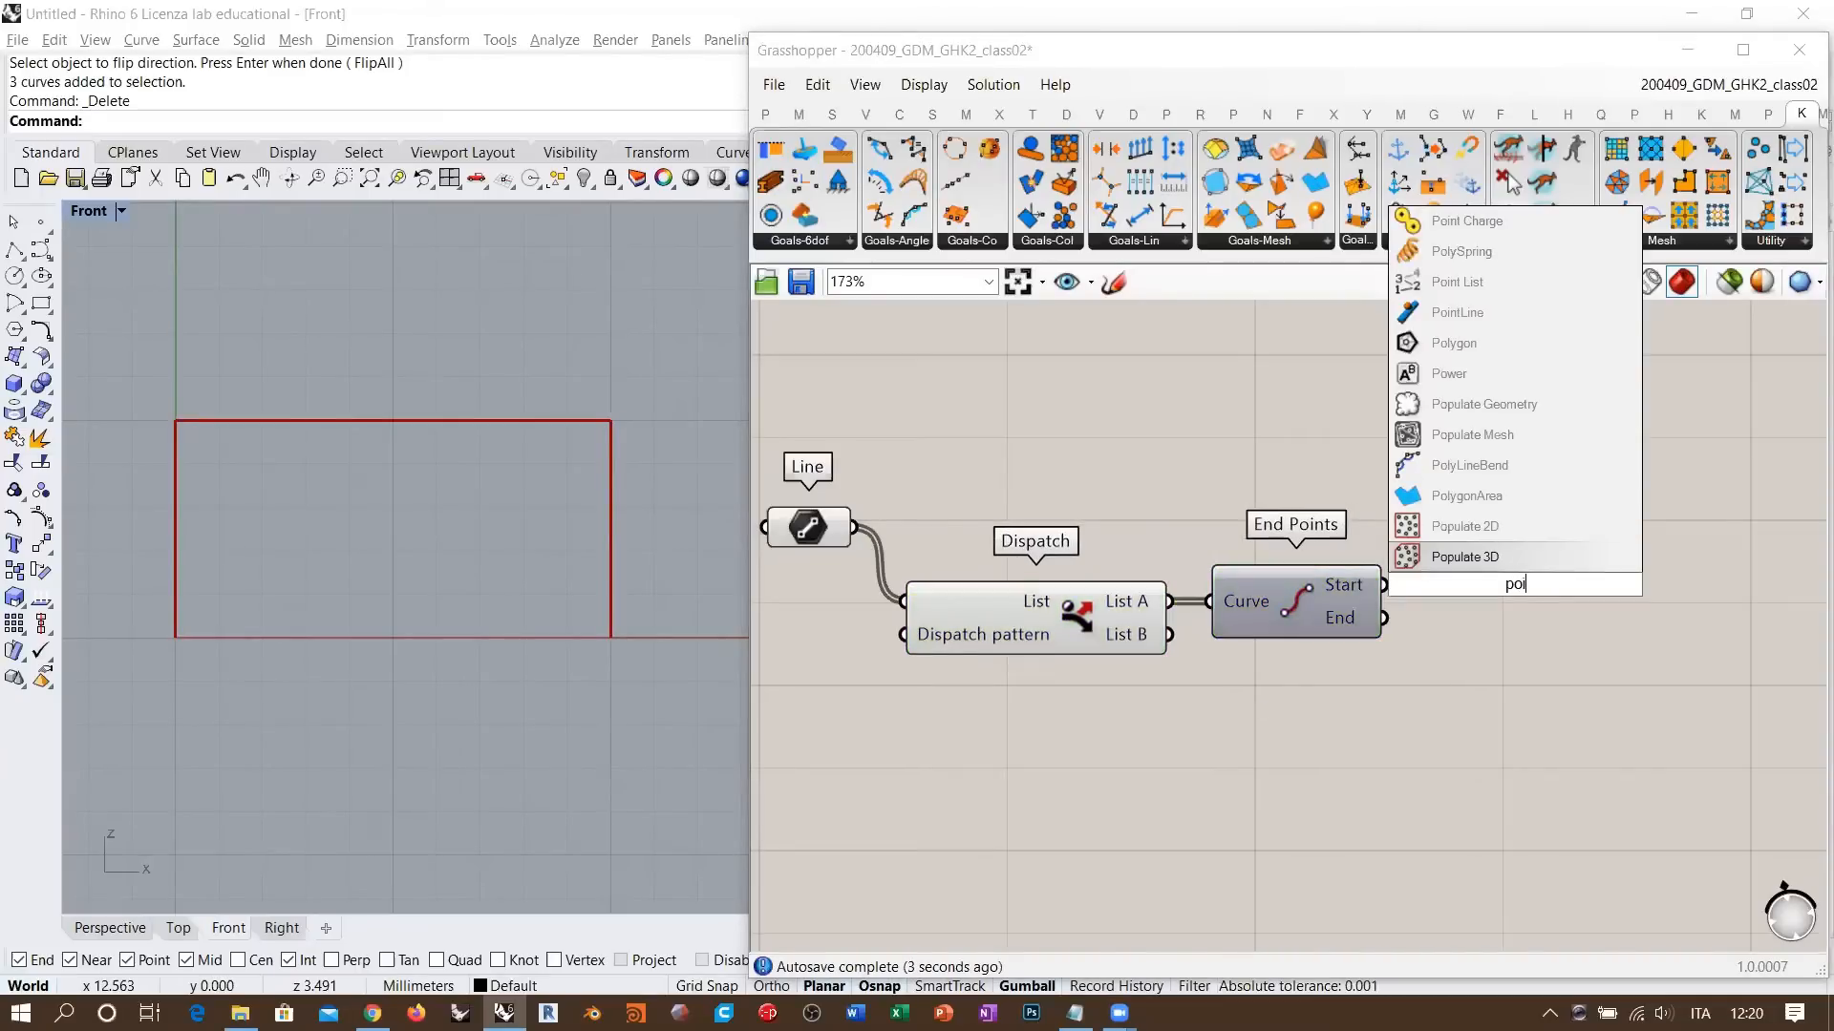
key("Return")
left_click_drag(1383, 585, 1471, 587)
left_click(1414, 688)
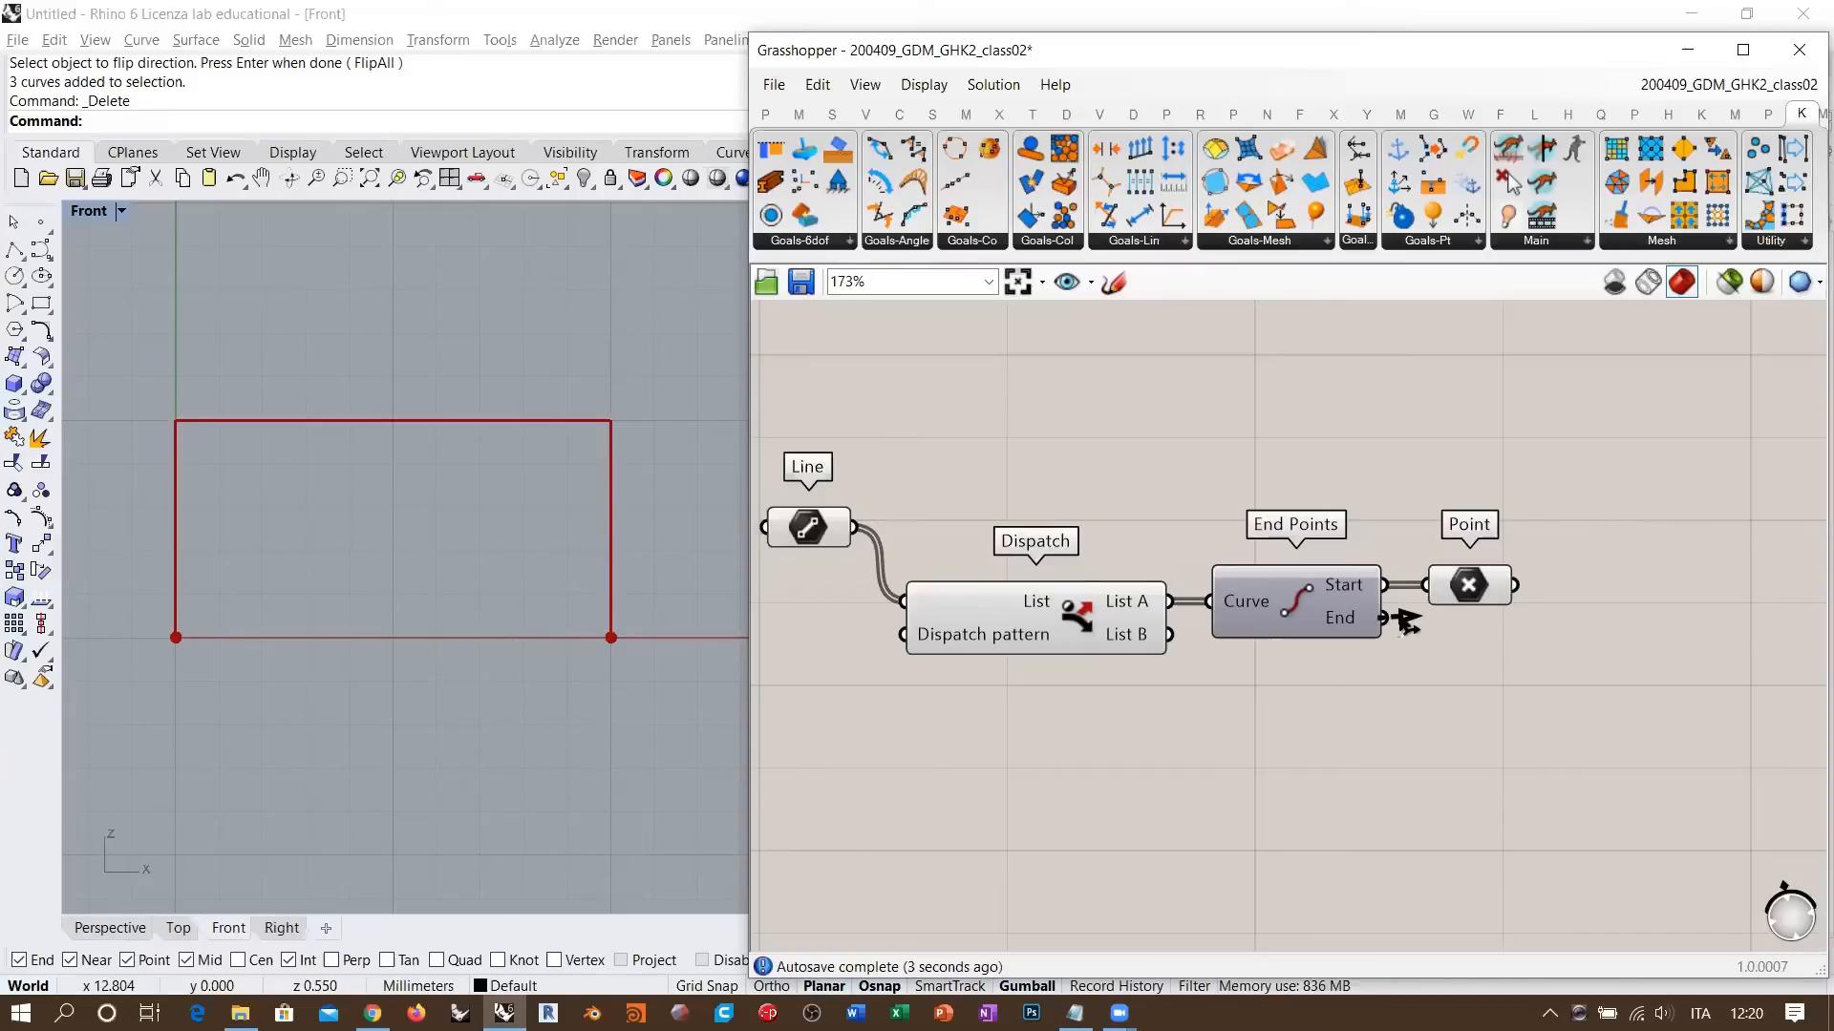
- Duplicate the Point parameter for the End output of End Points, and align the two Point parameters vertically
left_click_drag(1470, 591, 1430, 657, "alt")
left_click(1327, 675)
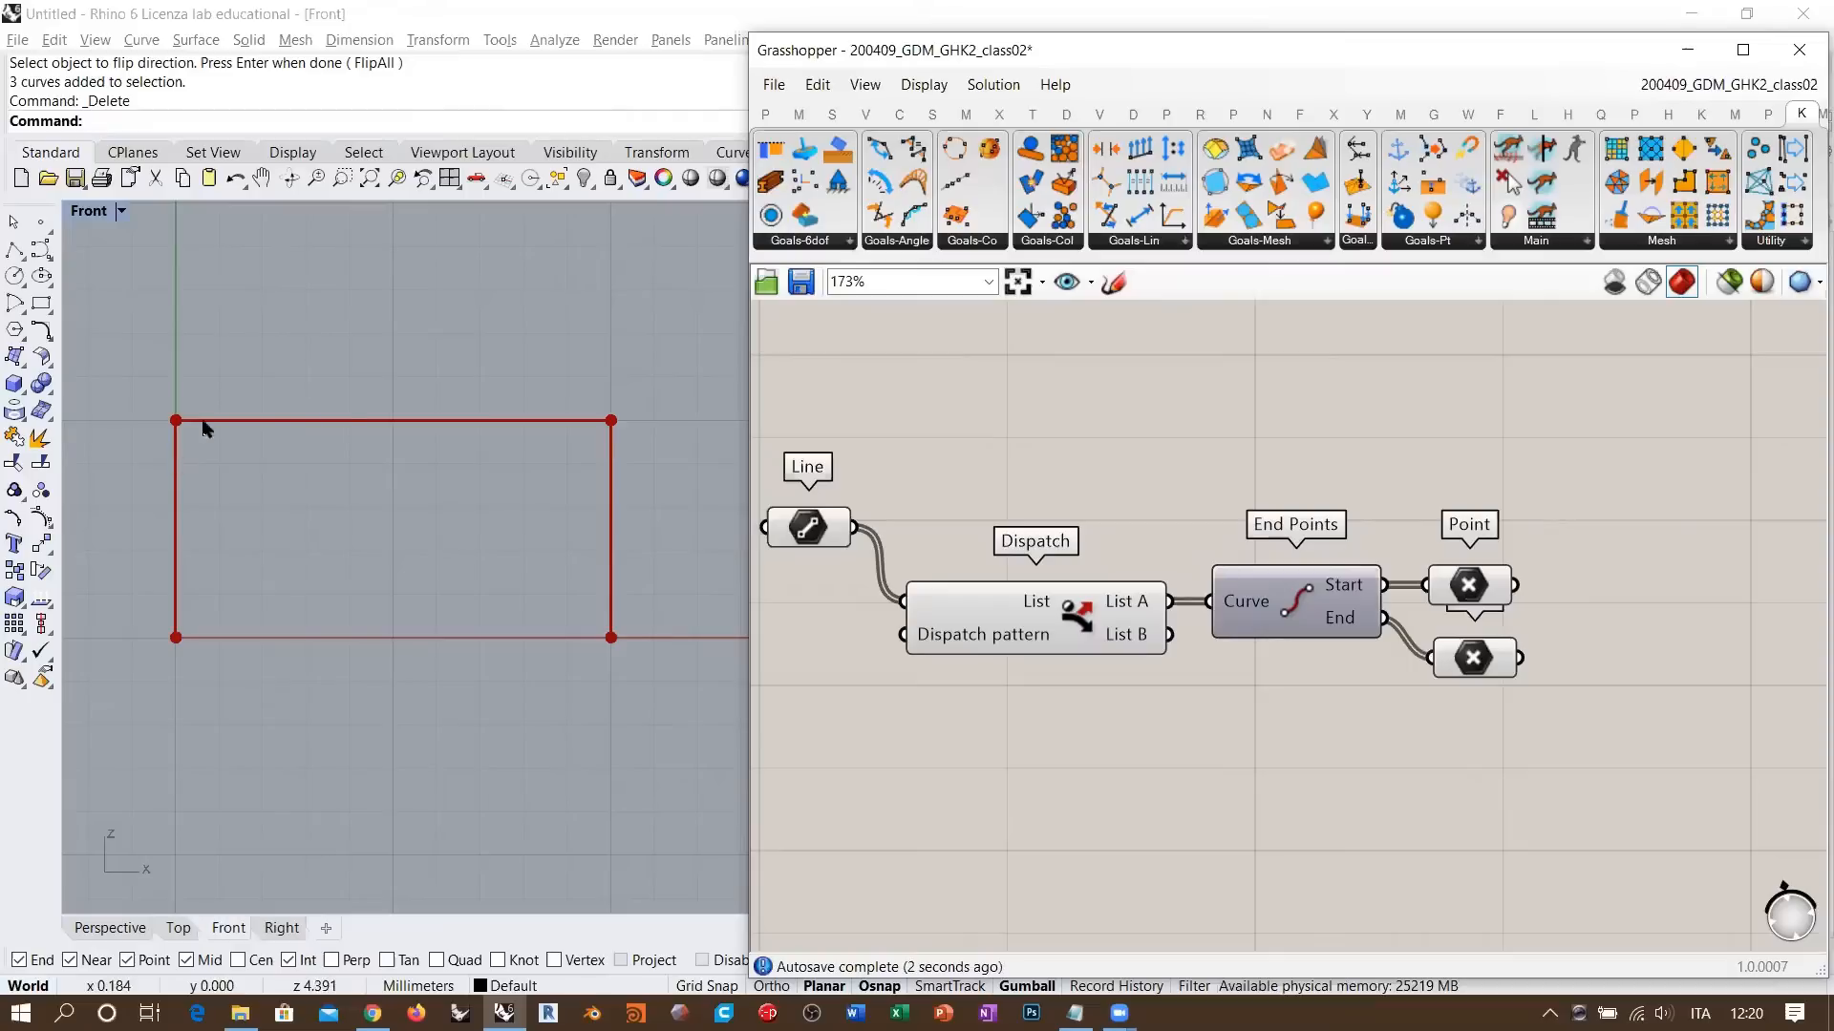
left_click_drag(1487, 594, 1491, 571)
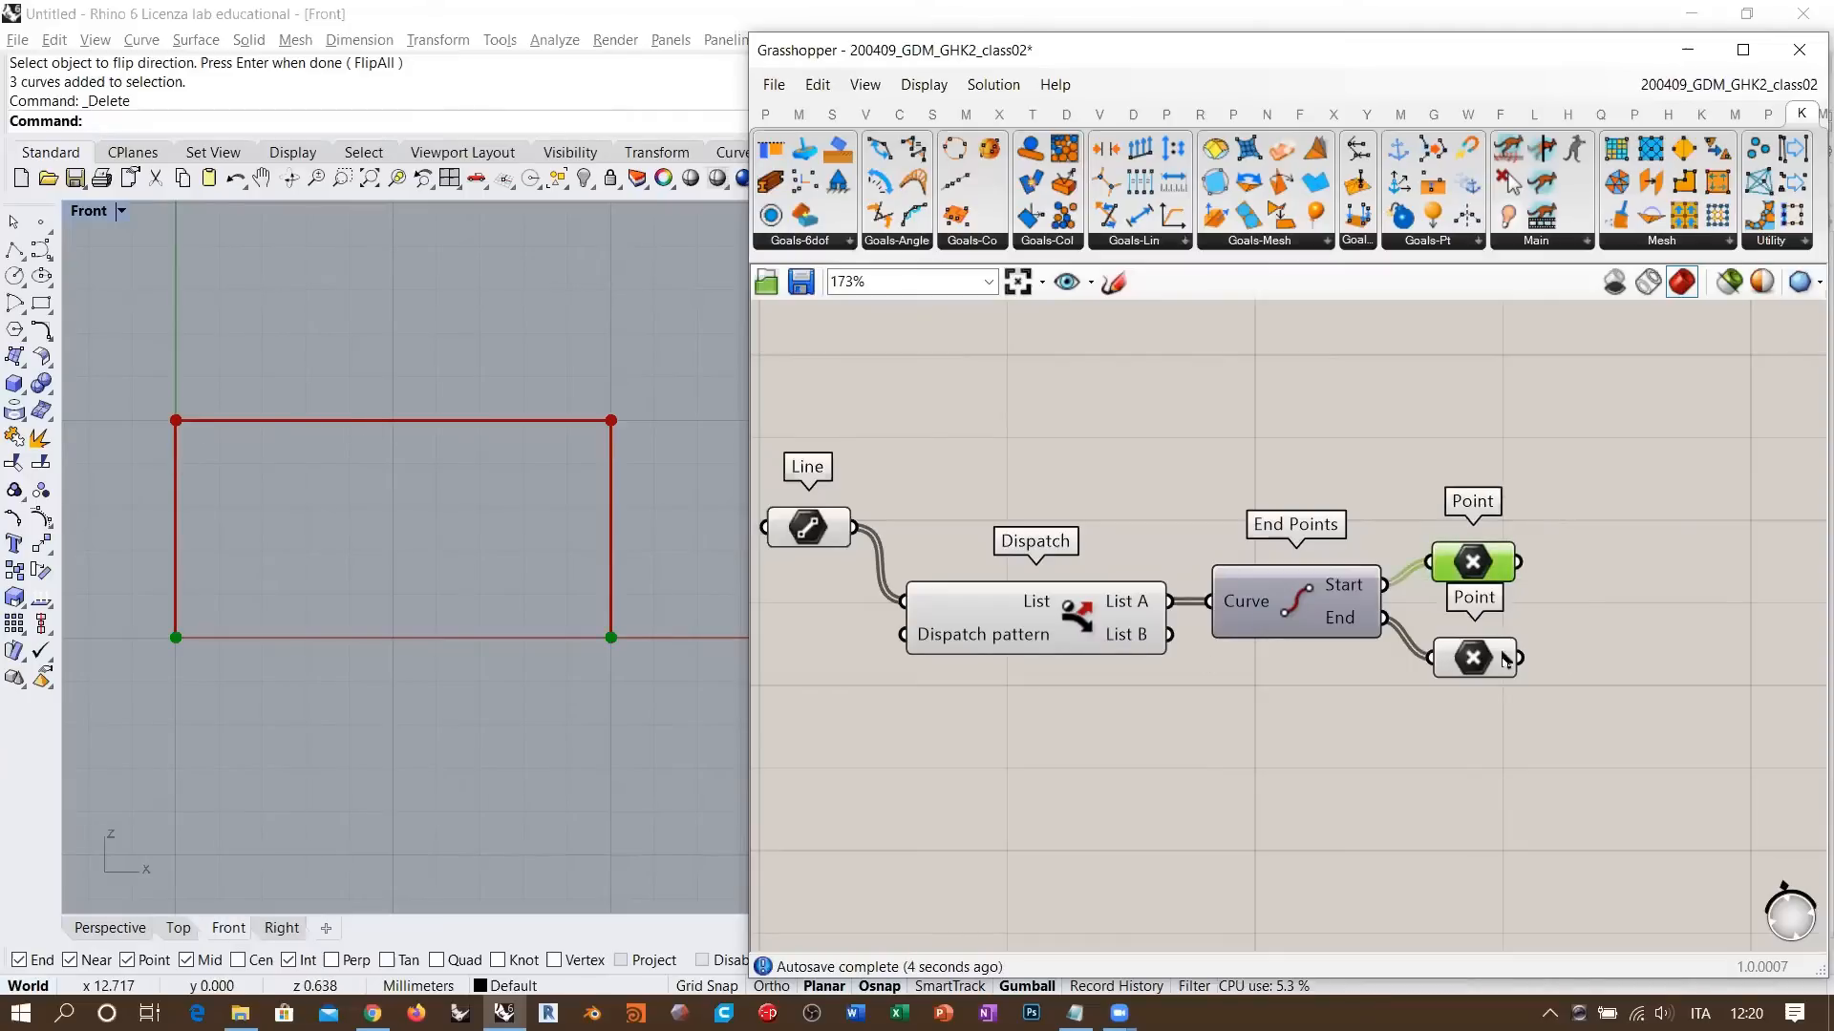
left_click_drag(1487, 663, 1476, 667)
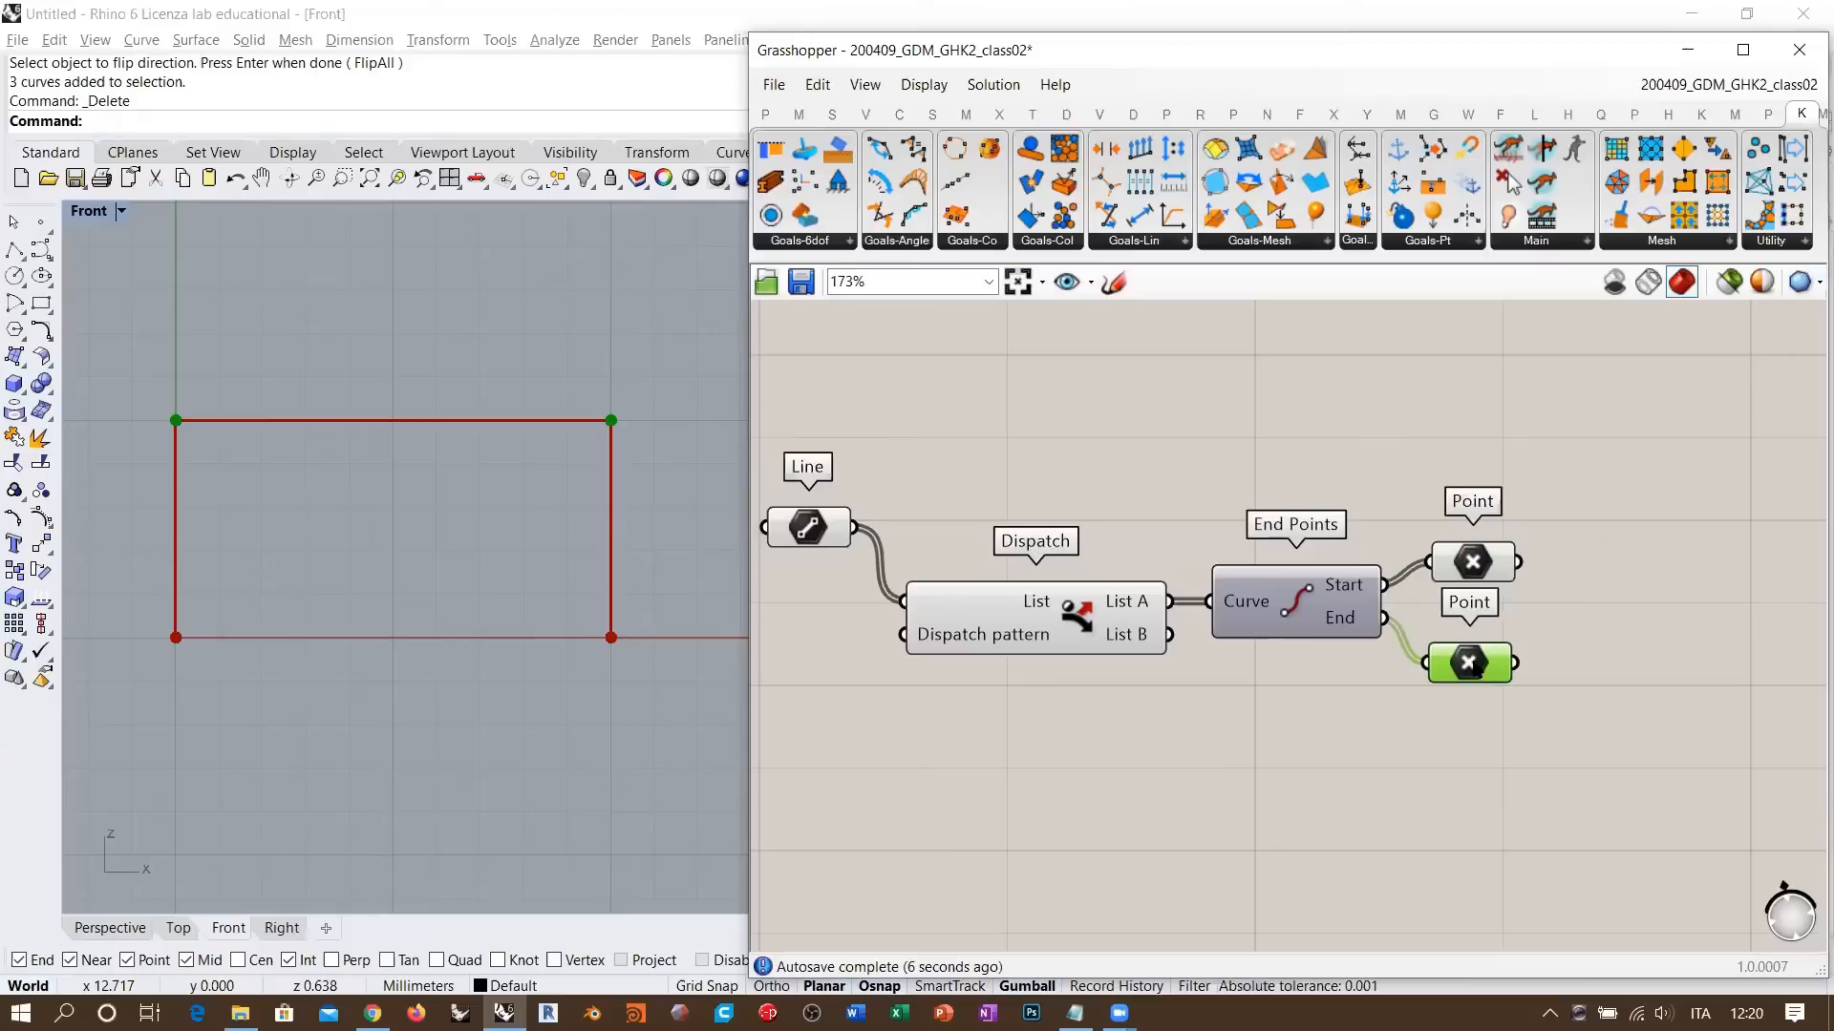
left_click(1585, 597)
left_click_drag(1479, 565, 1475, 560)
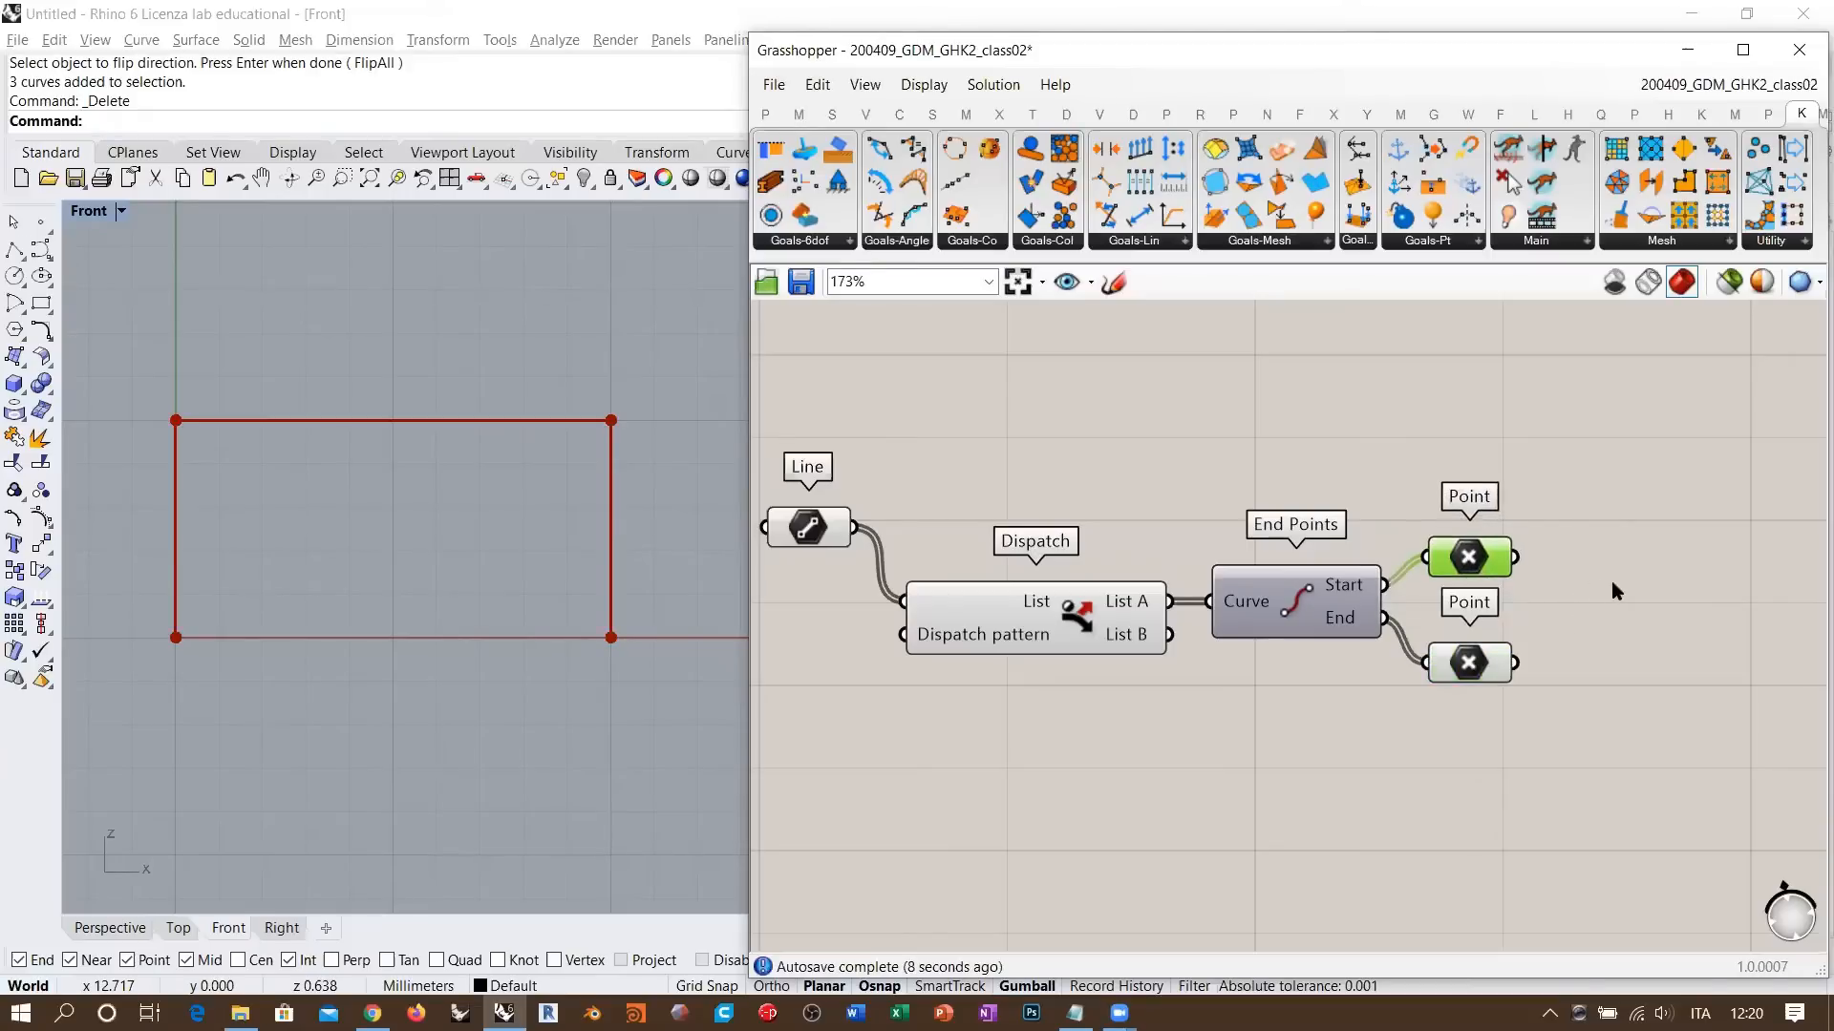
left_click(1612, 581)
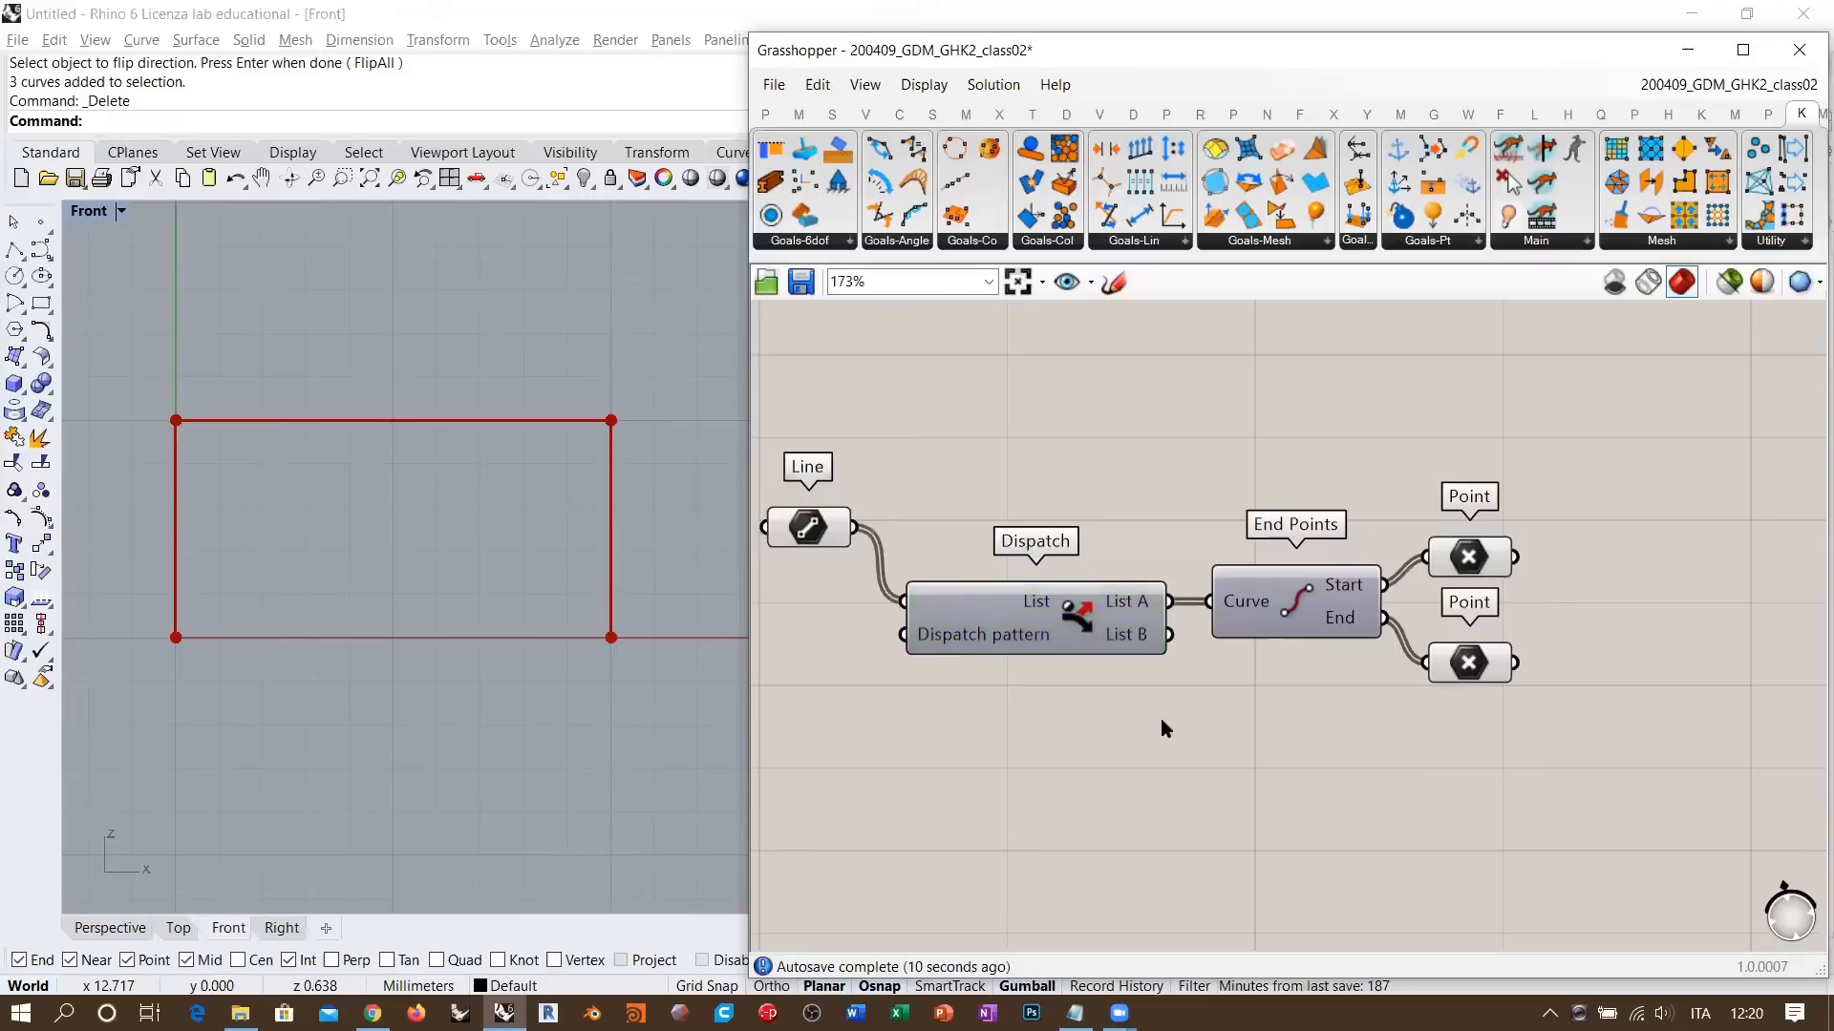
- Move the Dispatch, End Points and both Point components together farther below the Line parameter
right_click_drag(1509, 643, 1280, 612)
scroll(1452, 658, "down", 3)
left_click_drag(1334, 682, 965, 520)
left_click_drag(1141, 608, 1088, 699)
left_click(1337, 659)
- Place a Kangaroo 6dof Support component to the right of the two Point parameters
right_click_drag(1232, 529, 1094, 404)
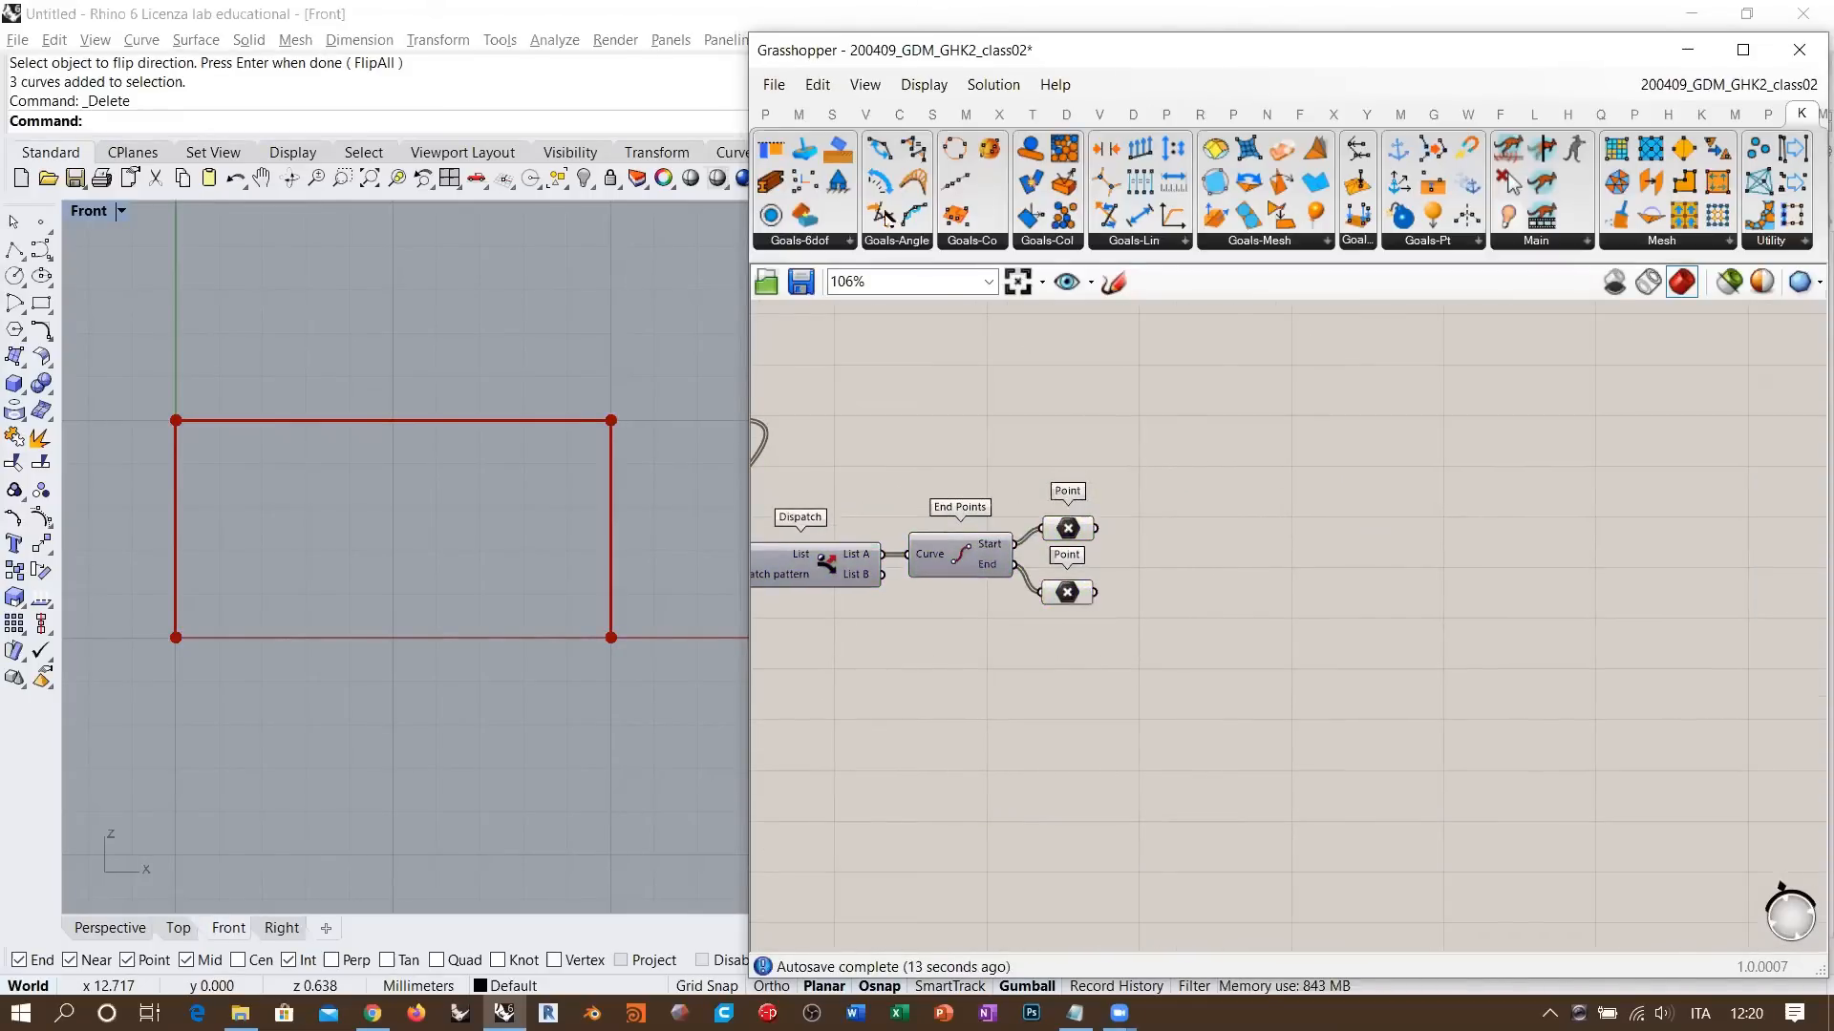
left_click_drag(837, 180, 1332, 523)
scroll(1217, 505, "up", 4)
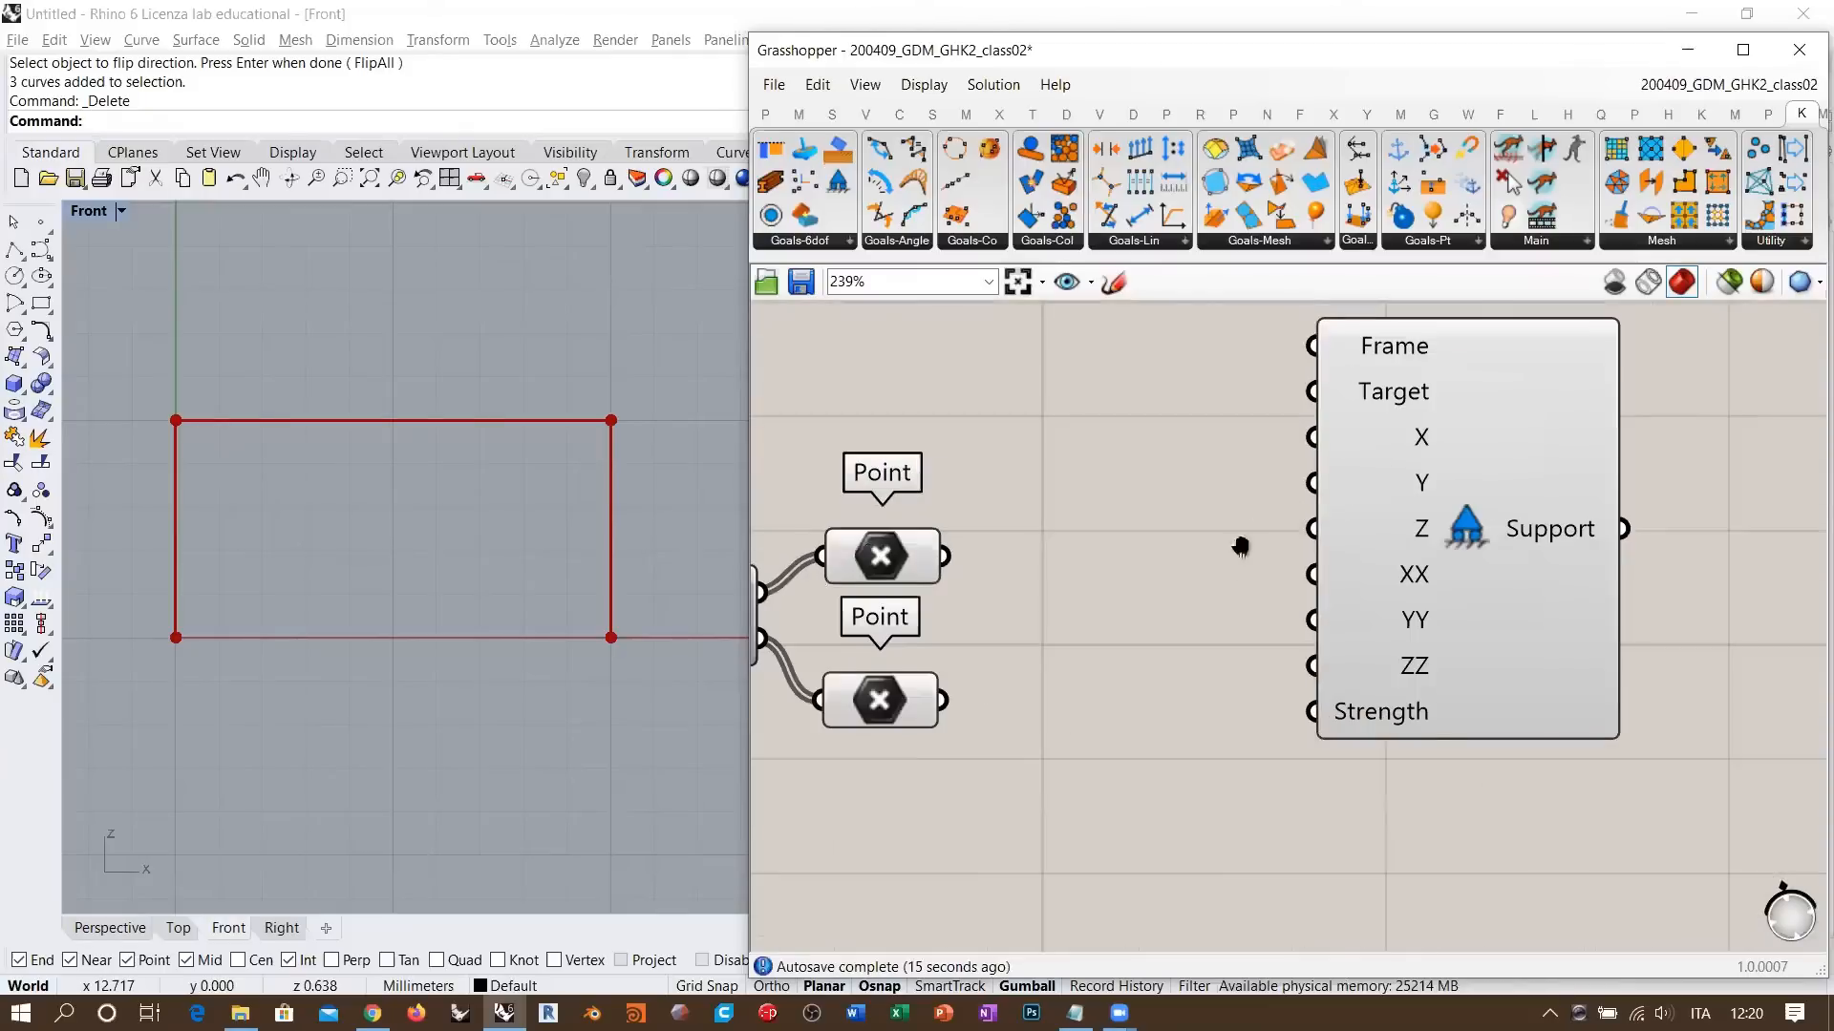
right_click_drag(1241, 546, 1292, 662)
- Try feeding the column start points directly into the Support component's Frame input
left_click_drag(932, 671, 1367, 462)
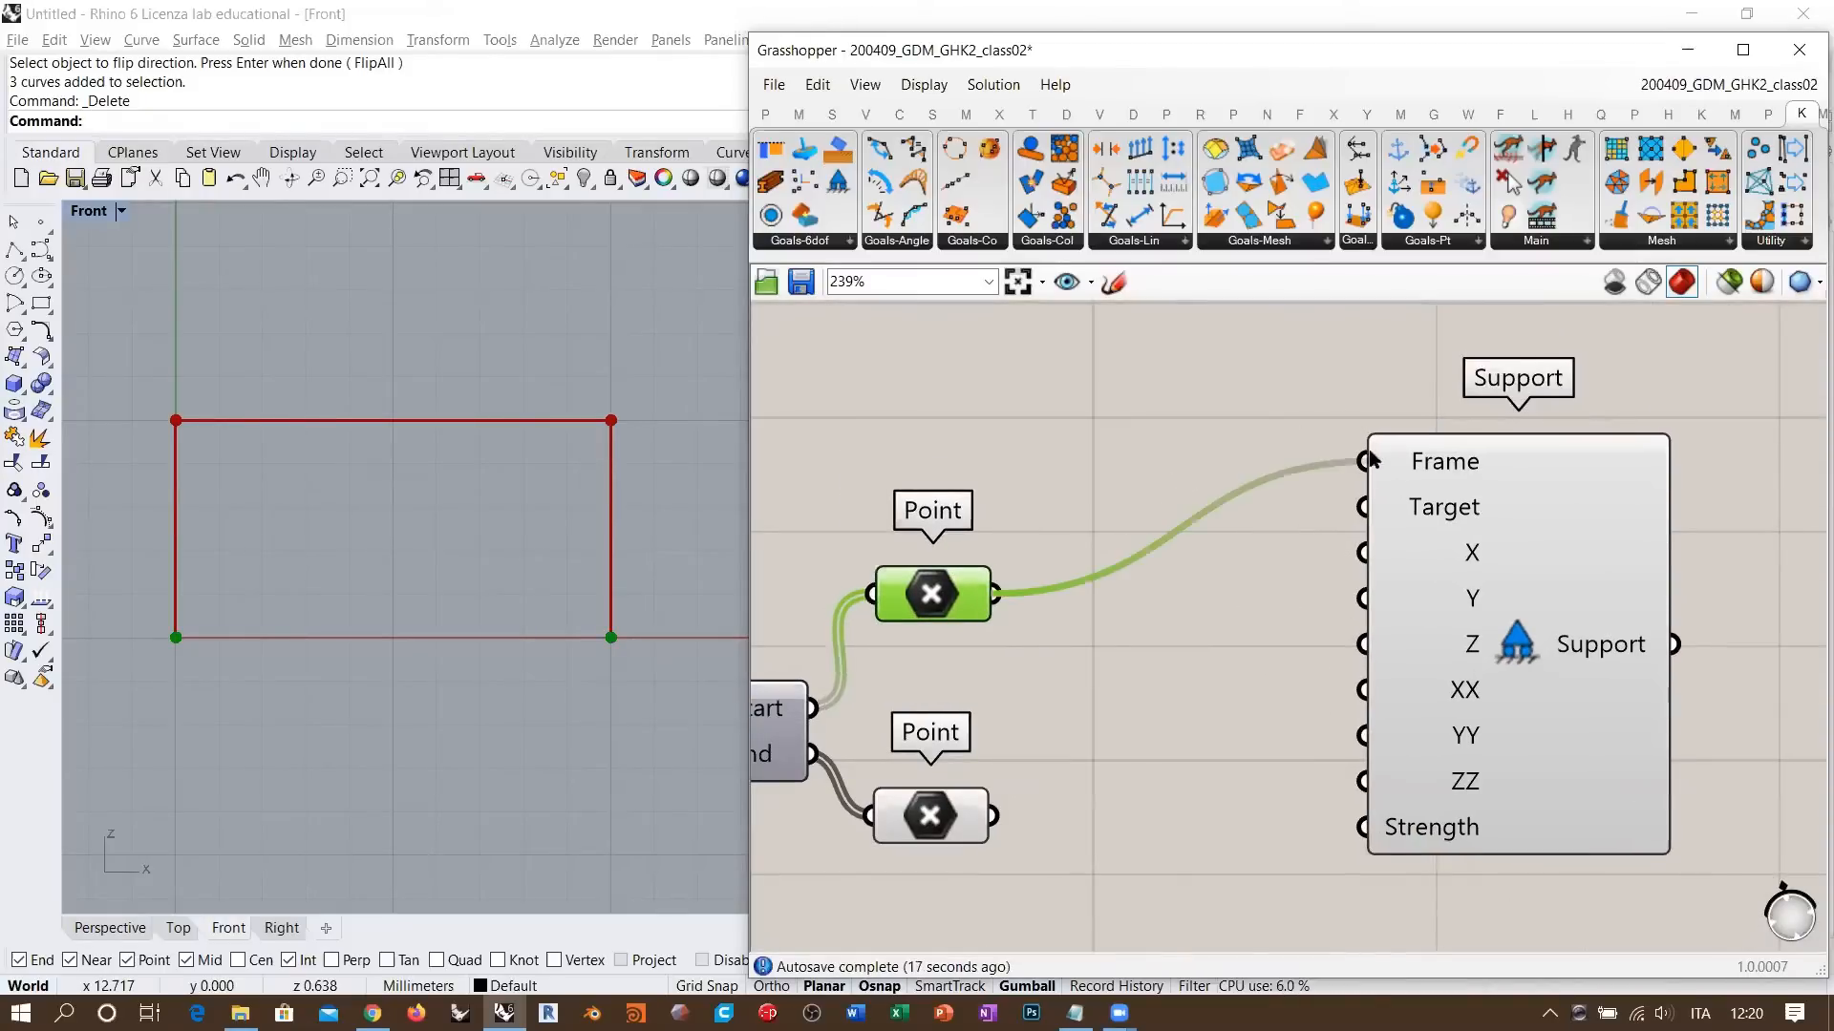
left_click_drag(1528, 536, 1549, 645)
left_click(1201, 649)
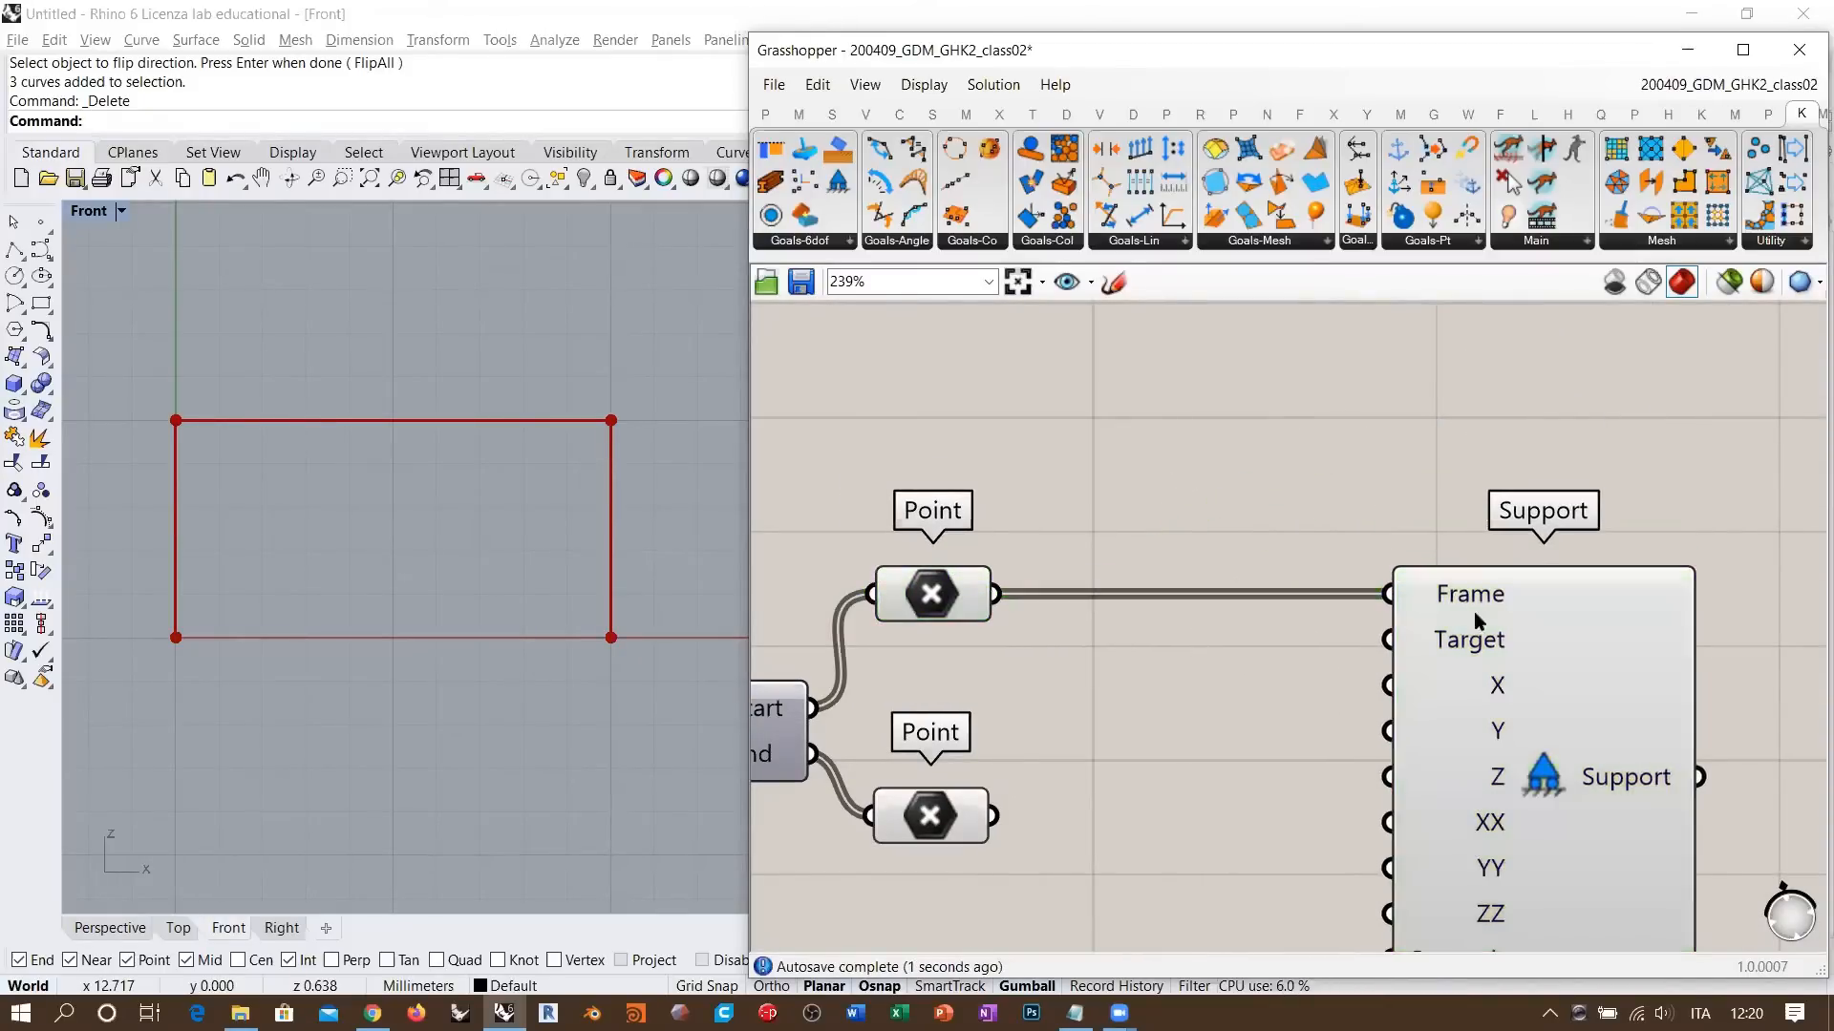
left_click(1479, 619)
left_click_drag(993, 594, 1387, 594, "ctrl")
left_click(1195, 720)
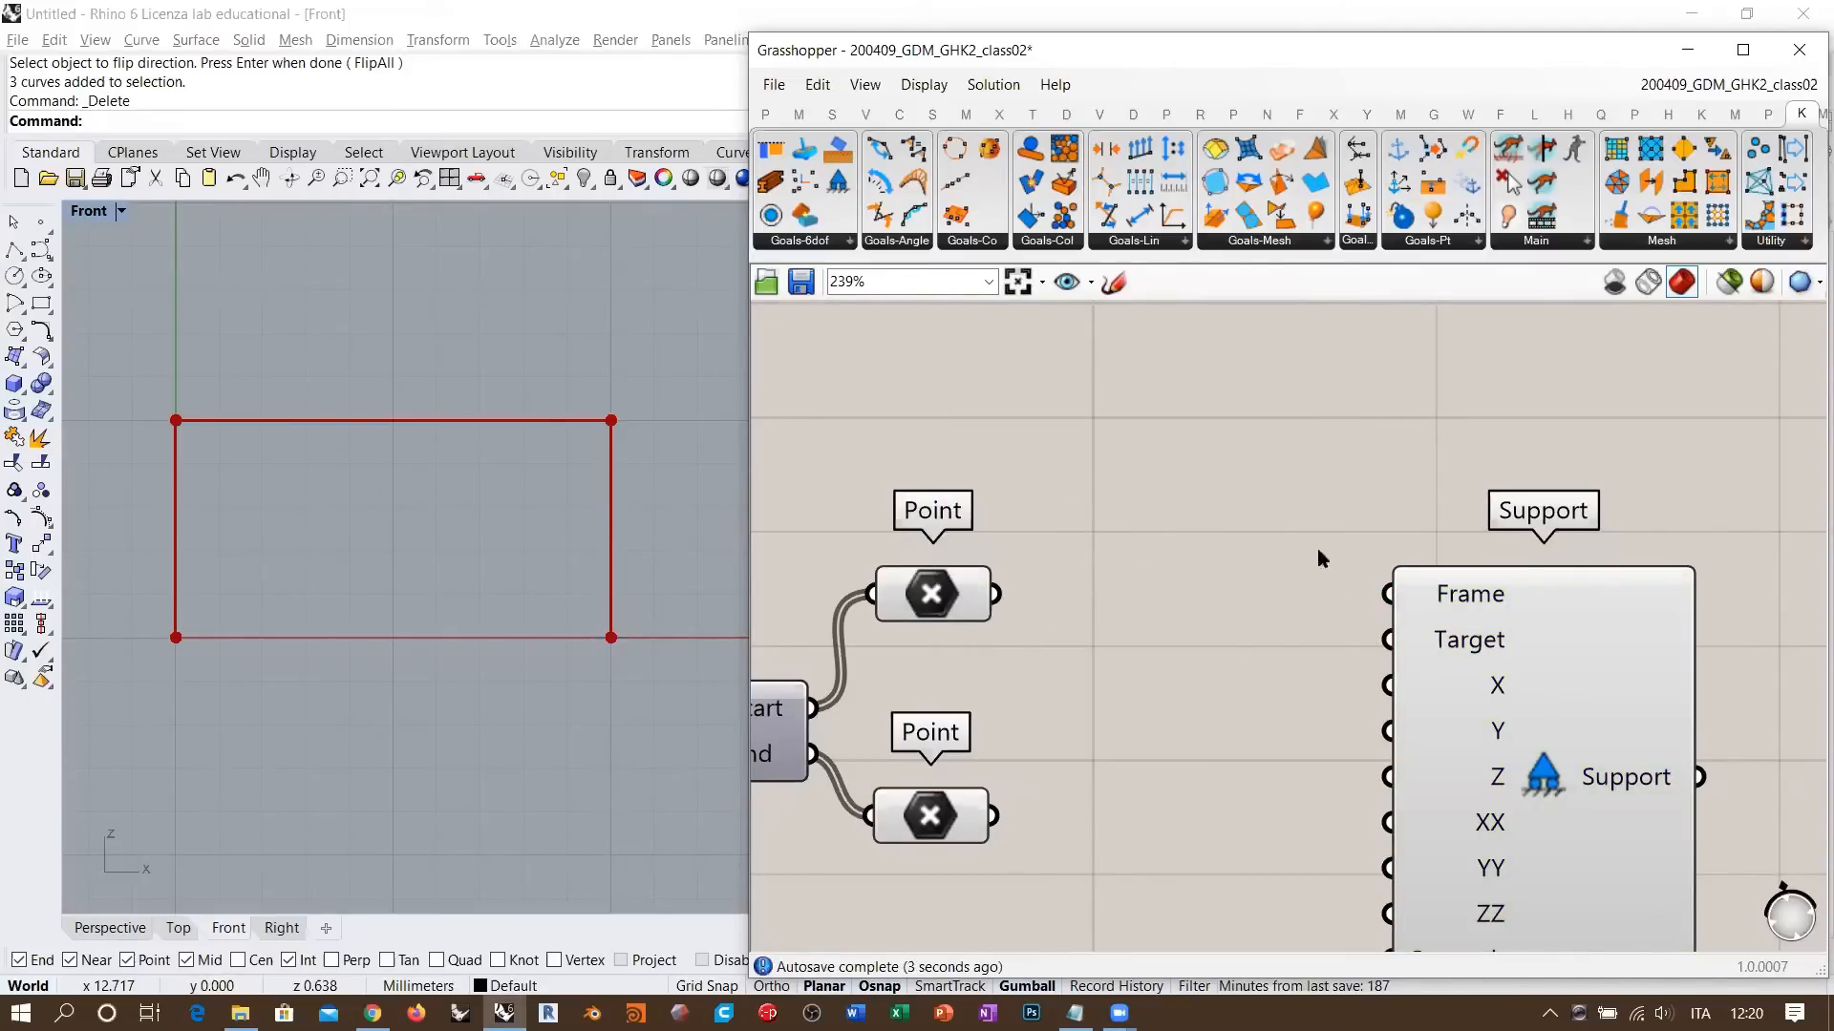
- Move the Support component farther right to leave more space beside the Point parameters
right_click_drag(1244, 586, 1211, 425)
left_click_drag(1469, 565, 1627, 566)
left_click(1208, 557)
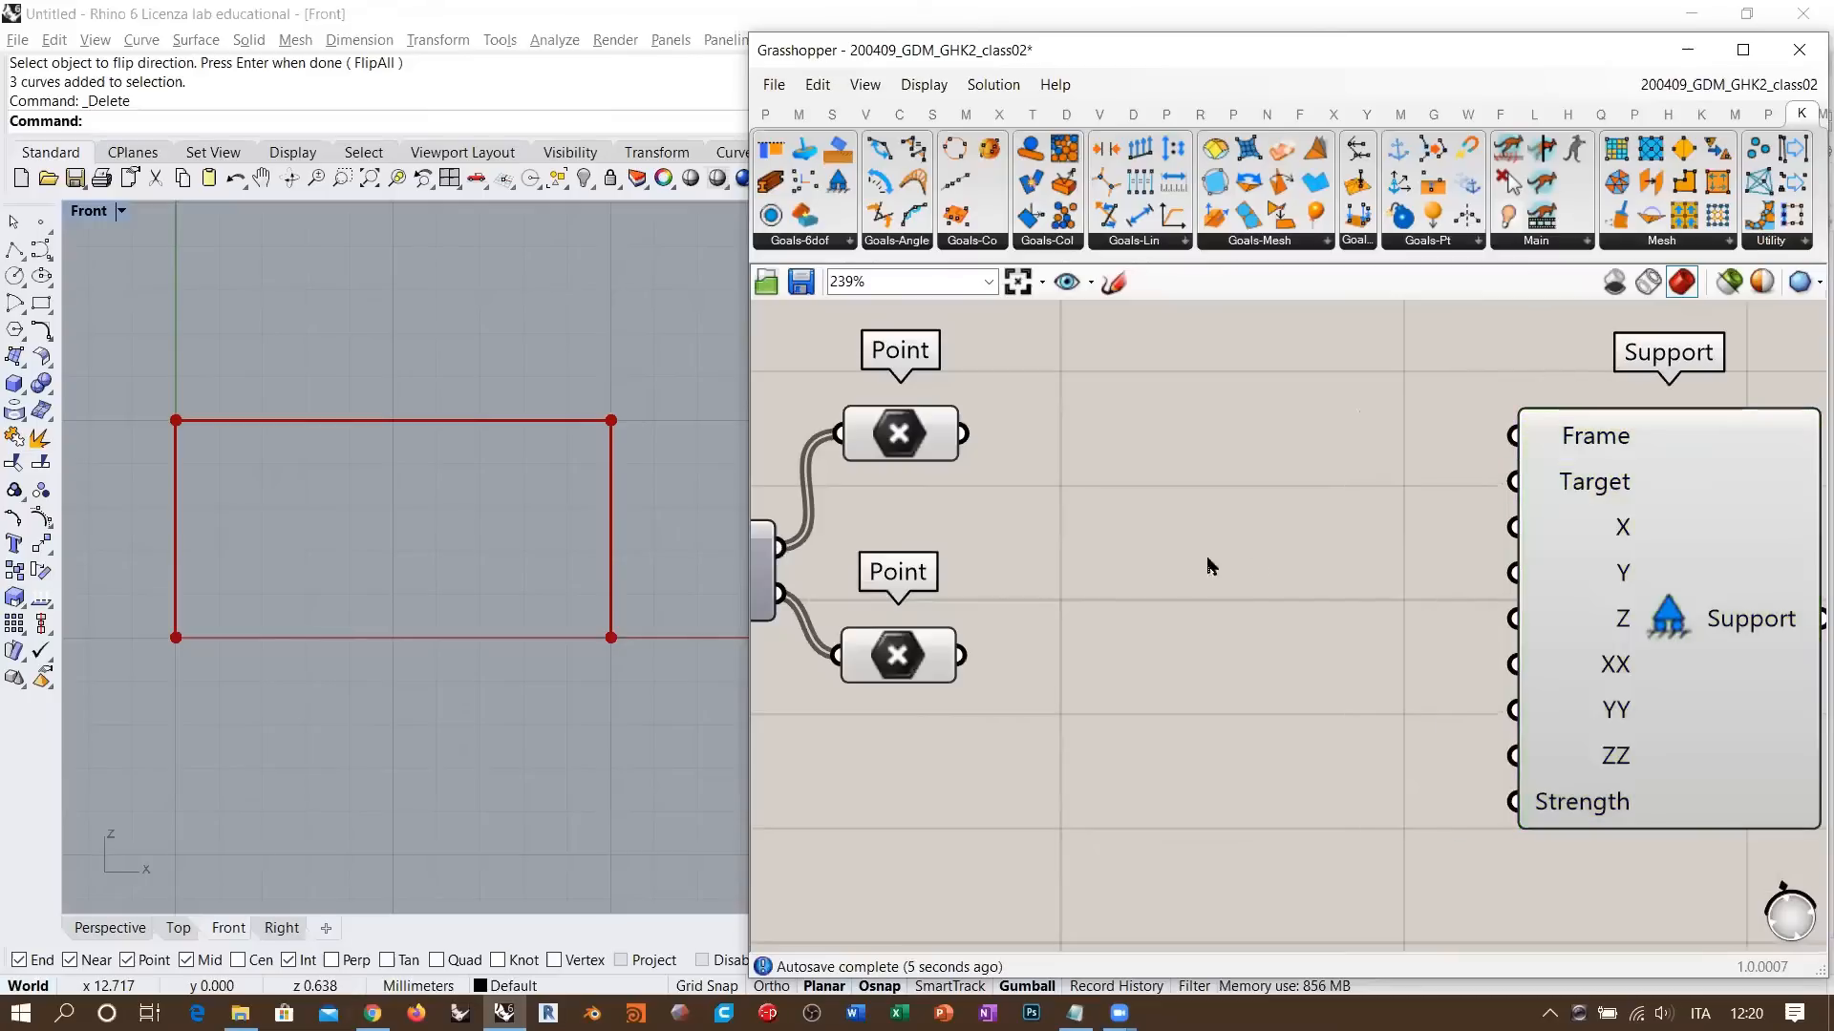
- Move the Point parameter for the column end points slightly lower and show the frame in an orbited Perspective viewport
left_click_drag(914, 657, 931, 723)
left_click(1060, 542)
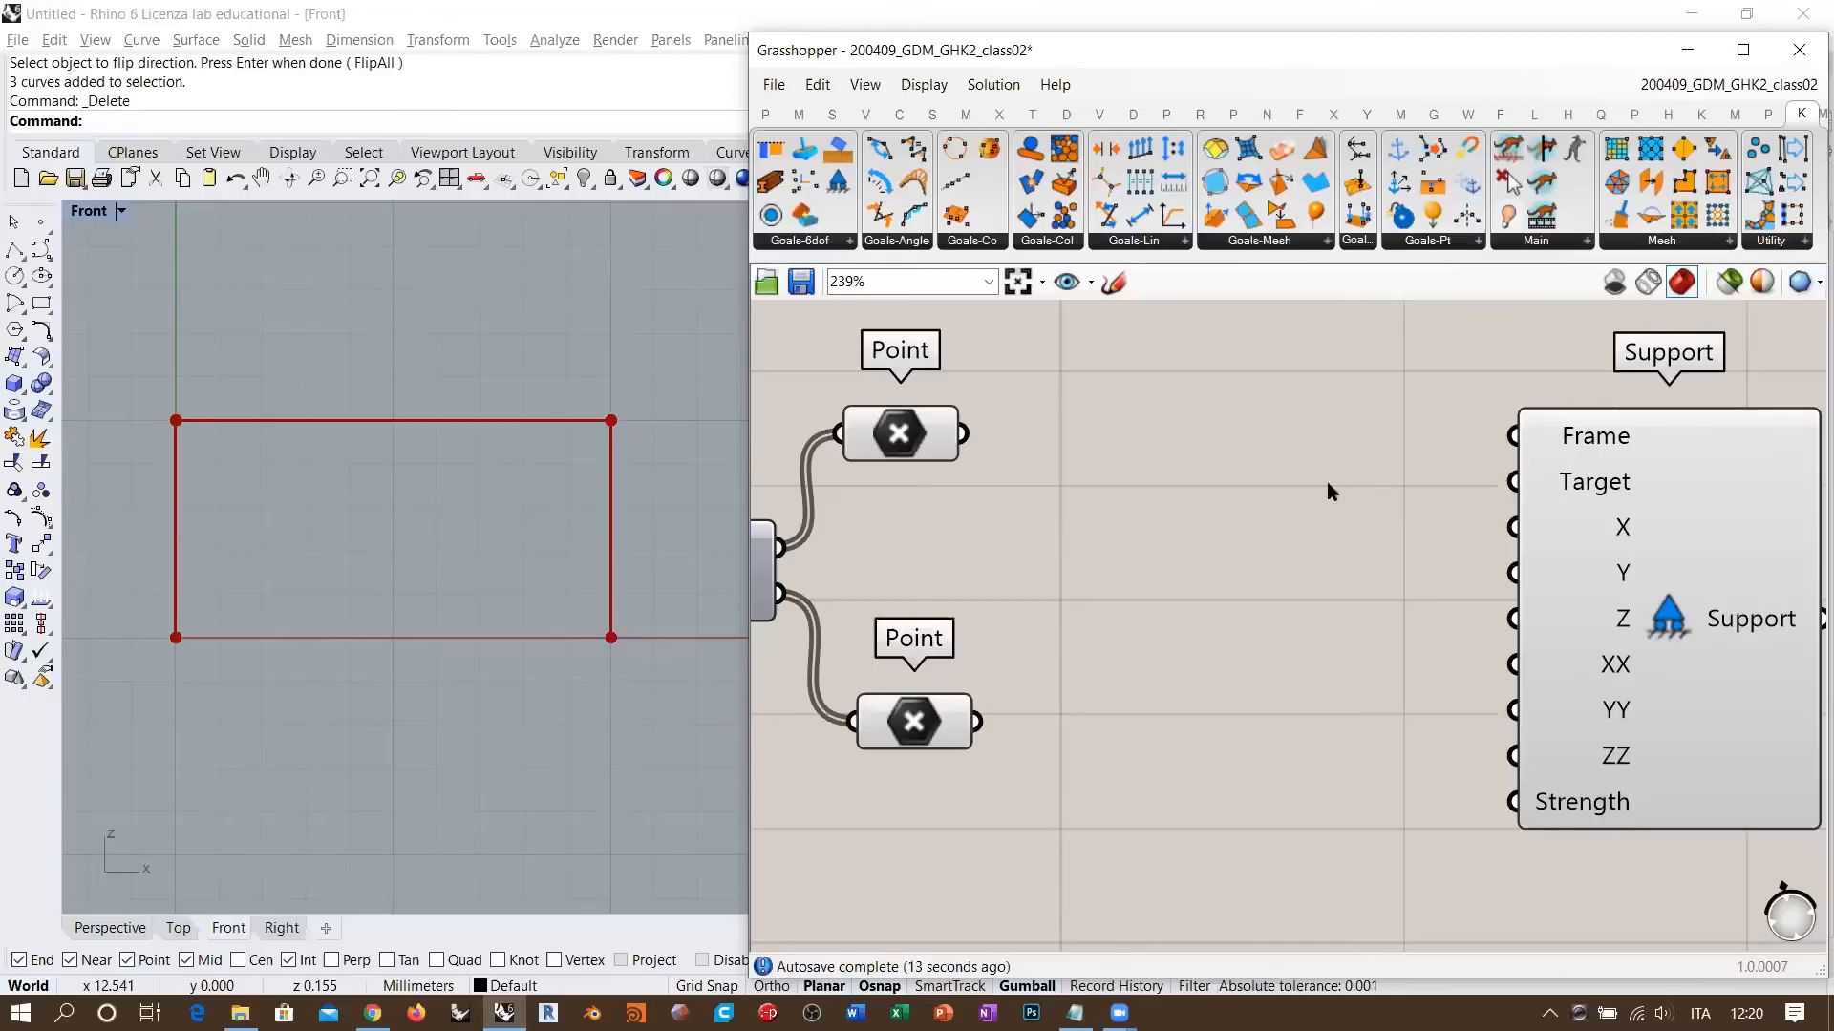
left_click(117, 924)
right_click_drag(329, 690, 489, 664)
right_click_drag(373, 621, 473, 644)
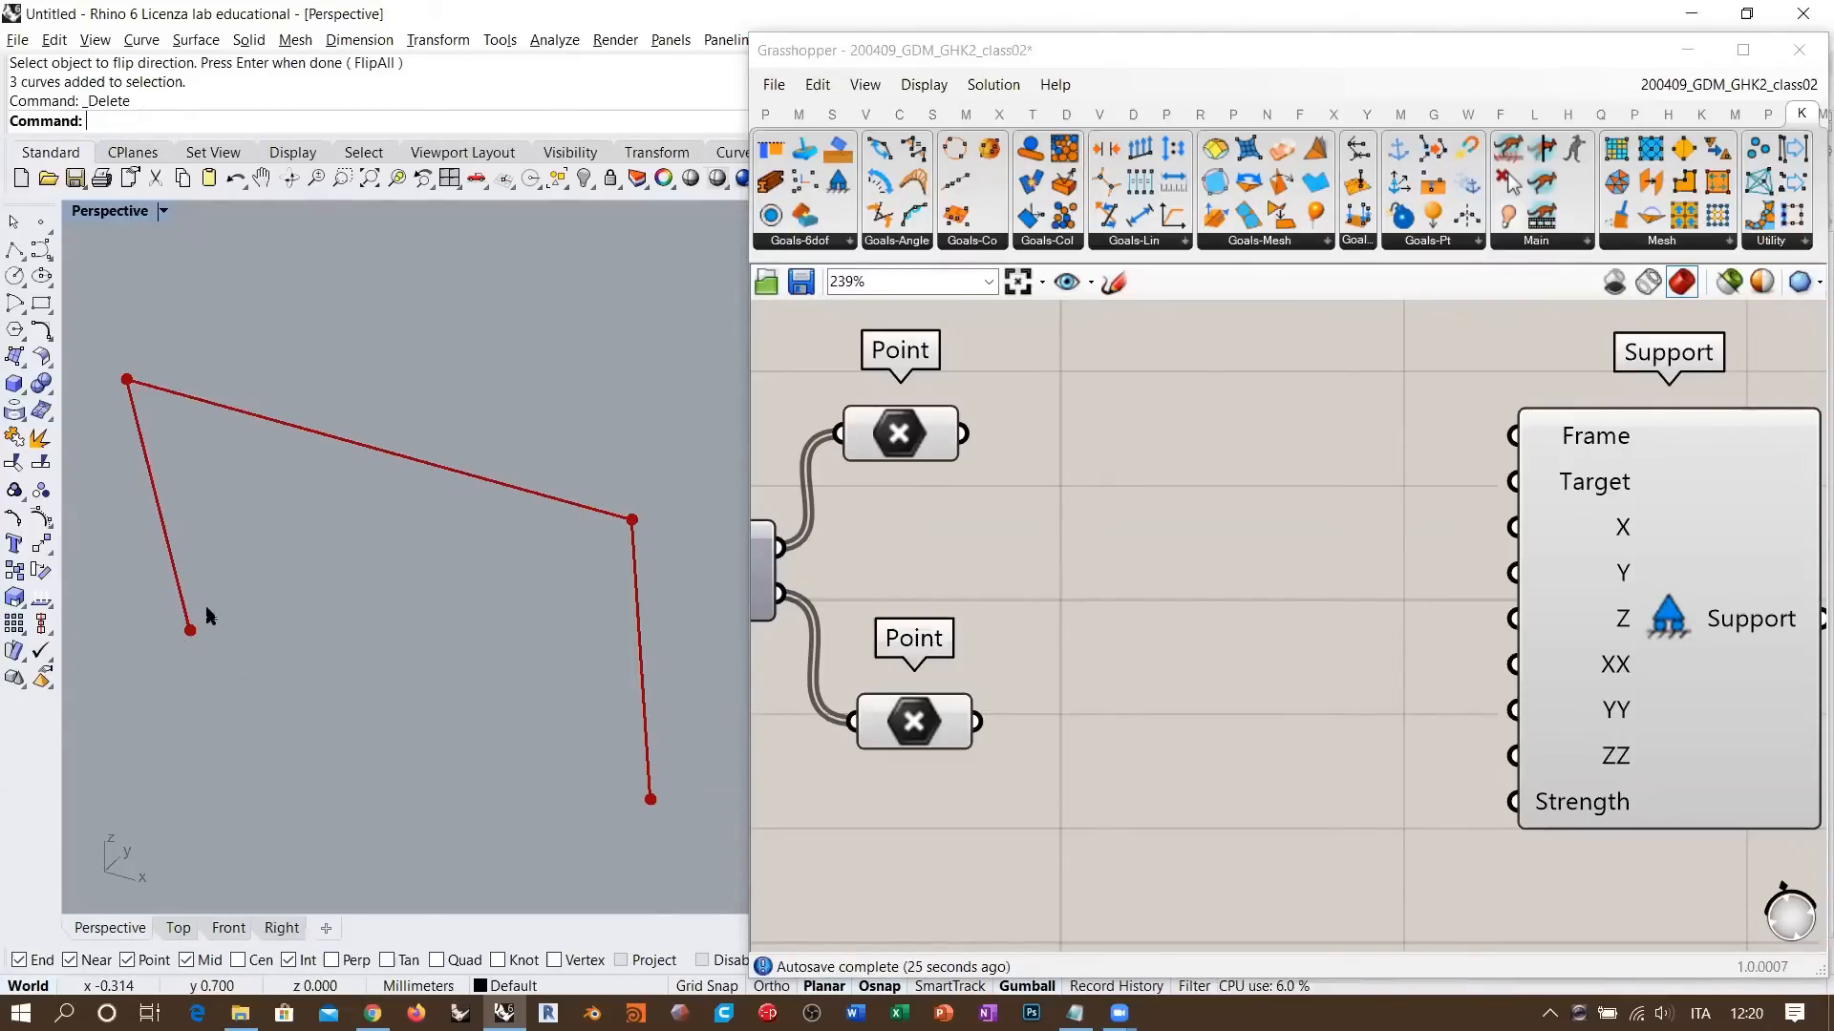
- Highlight the points held by the column start Point parameter in the Perspective viewport
left_click_drag(962, 435, 1404, 432)
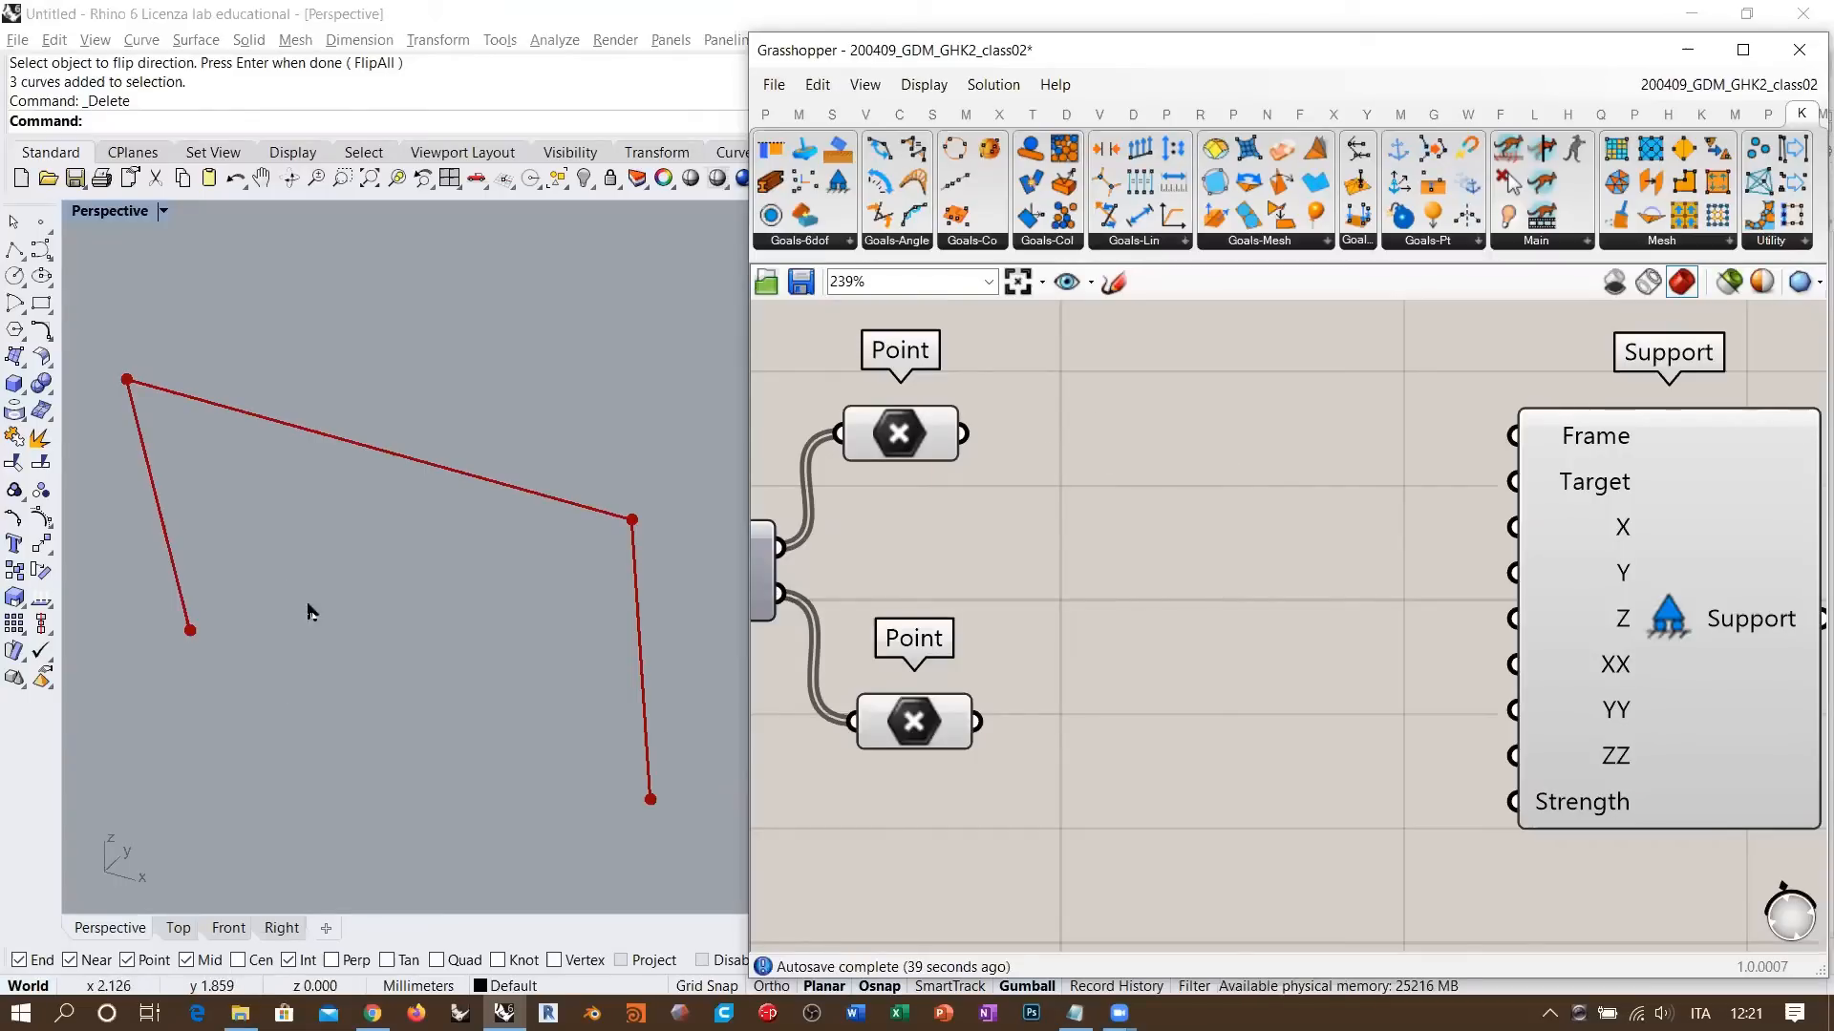
left_click(908, 446)
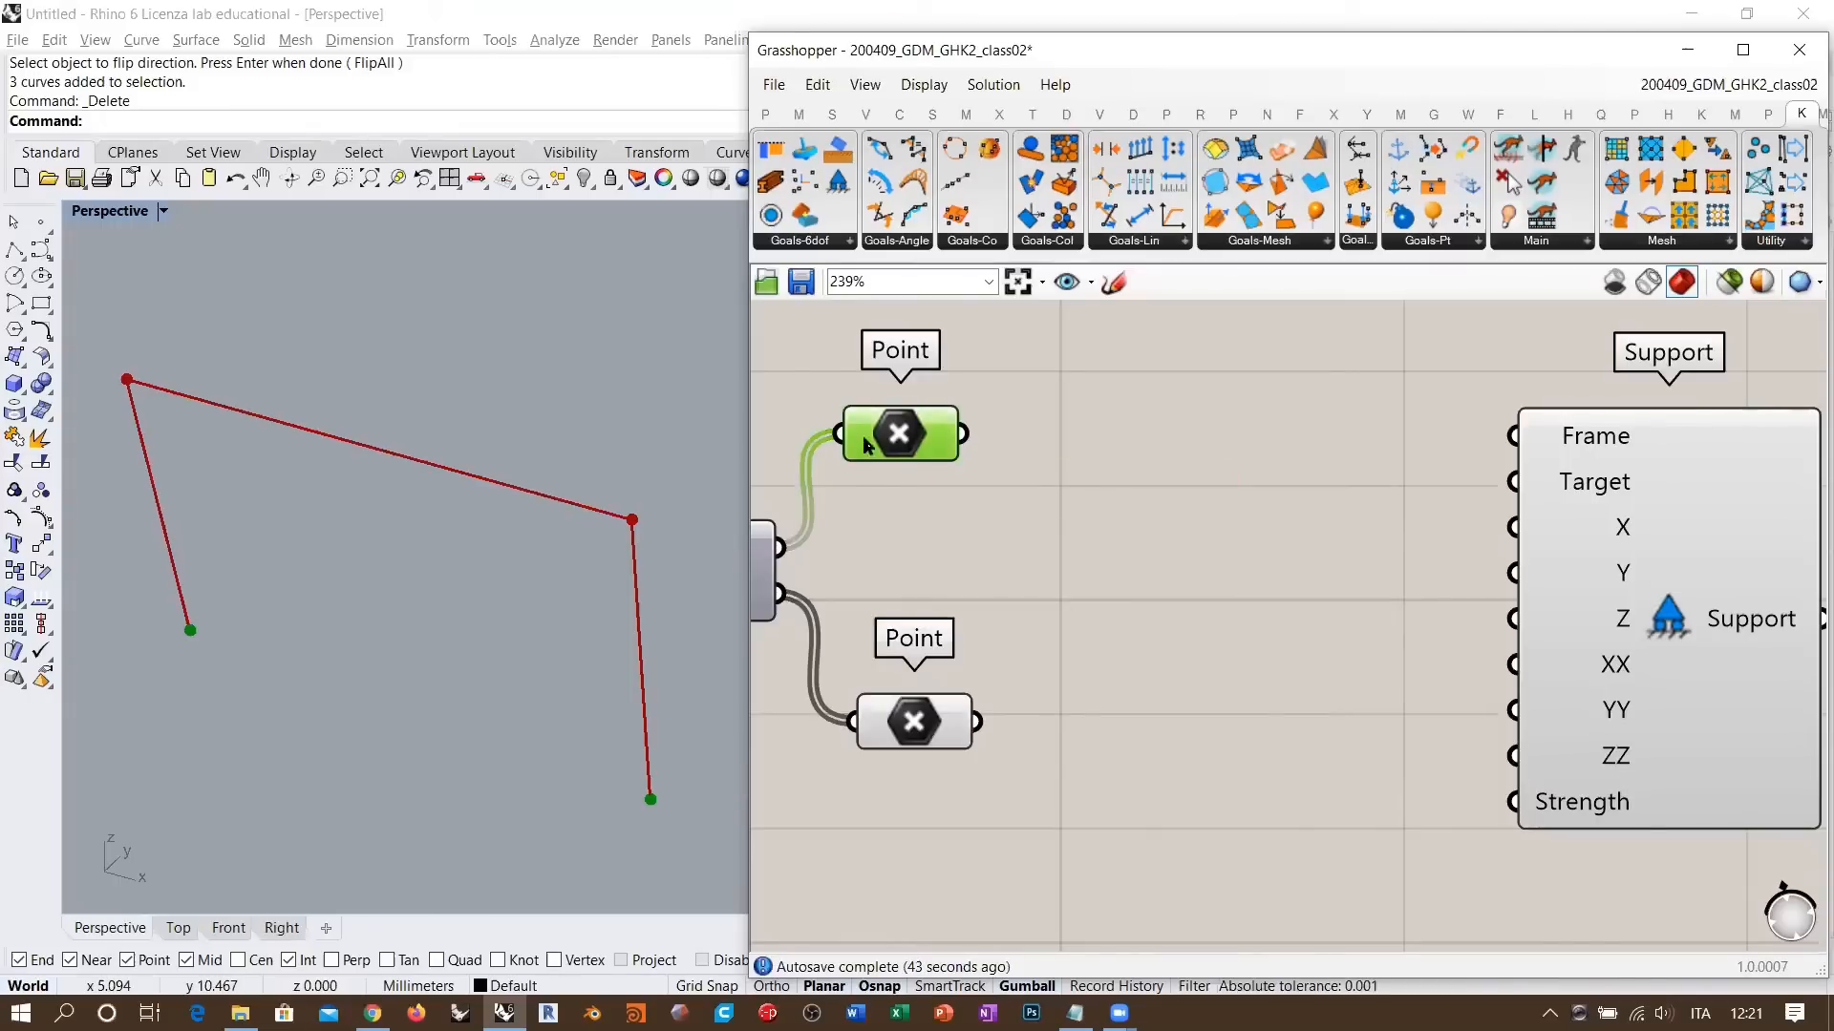
left_click(915, 511)
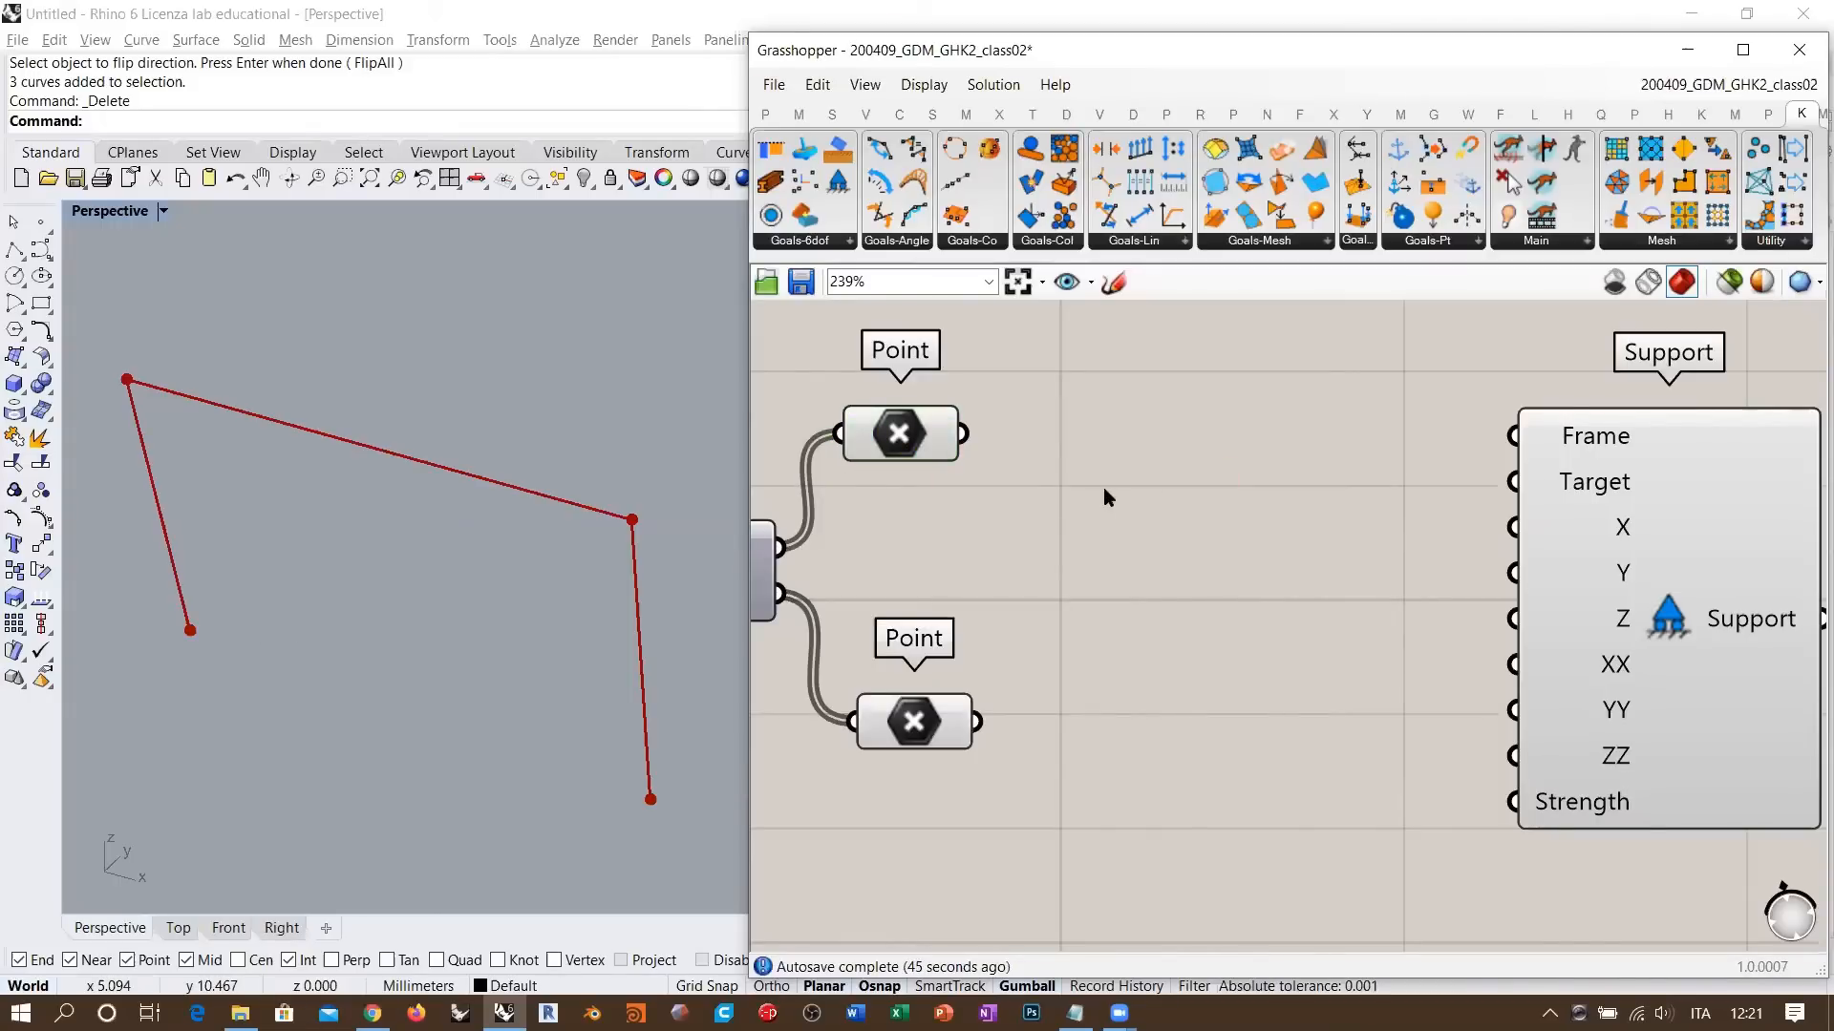
- Place an XY Plane with the column start points as origins and connect its planes to the Support's Frame input
double_click(1103, 487)
type("xy")
key("Return")
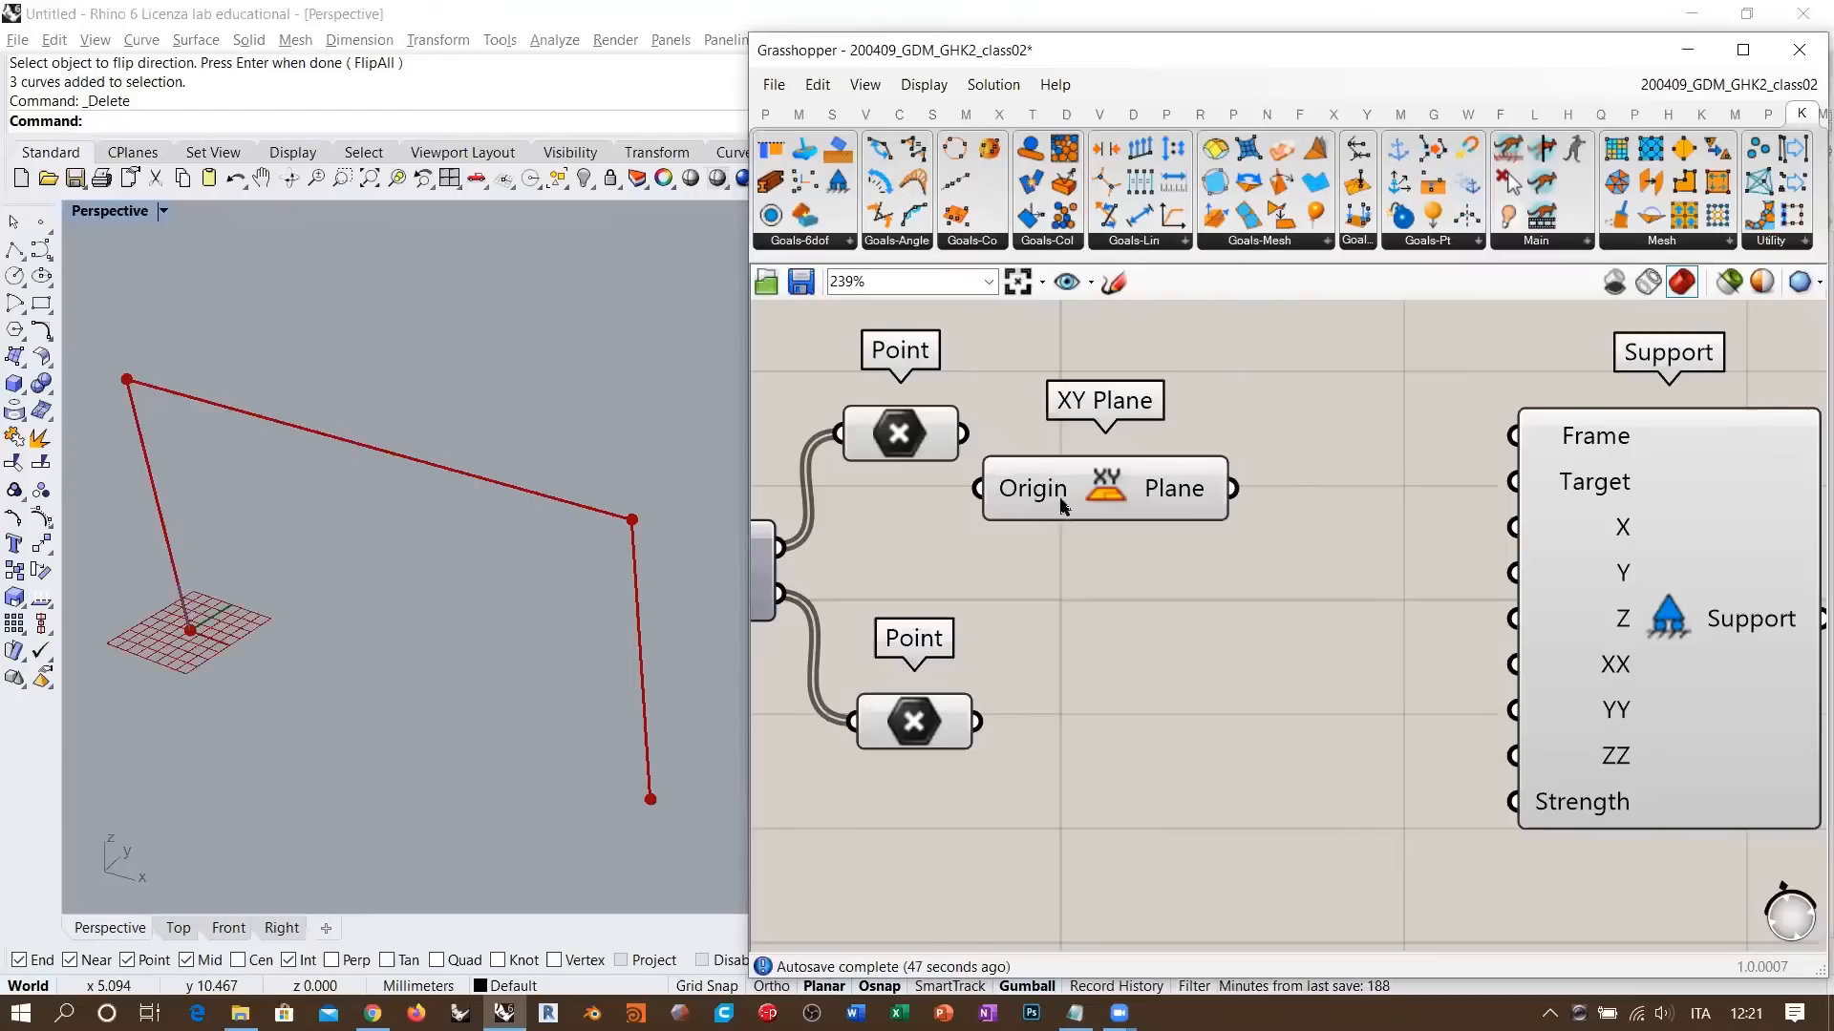
left_click_drag(1068, 494, 1113, 439)
left_click(1173, 528)
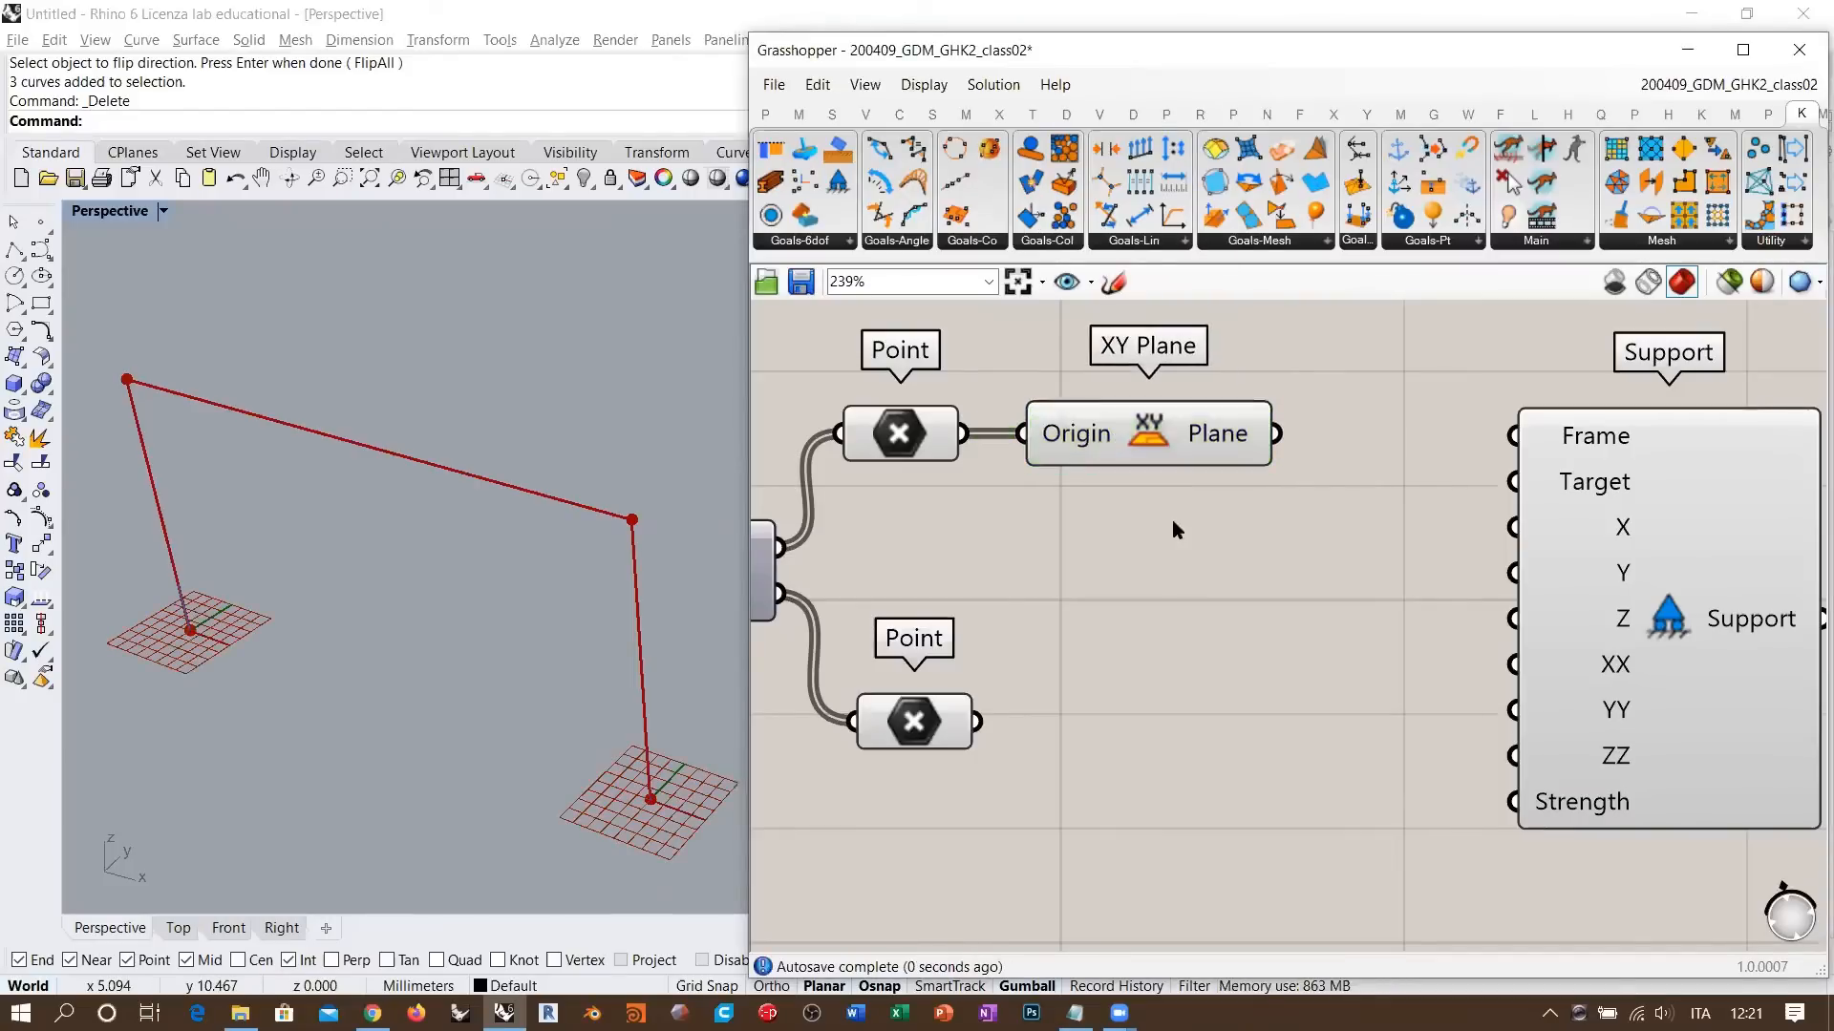
right_click_drag(622, 682, 414, 618)
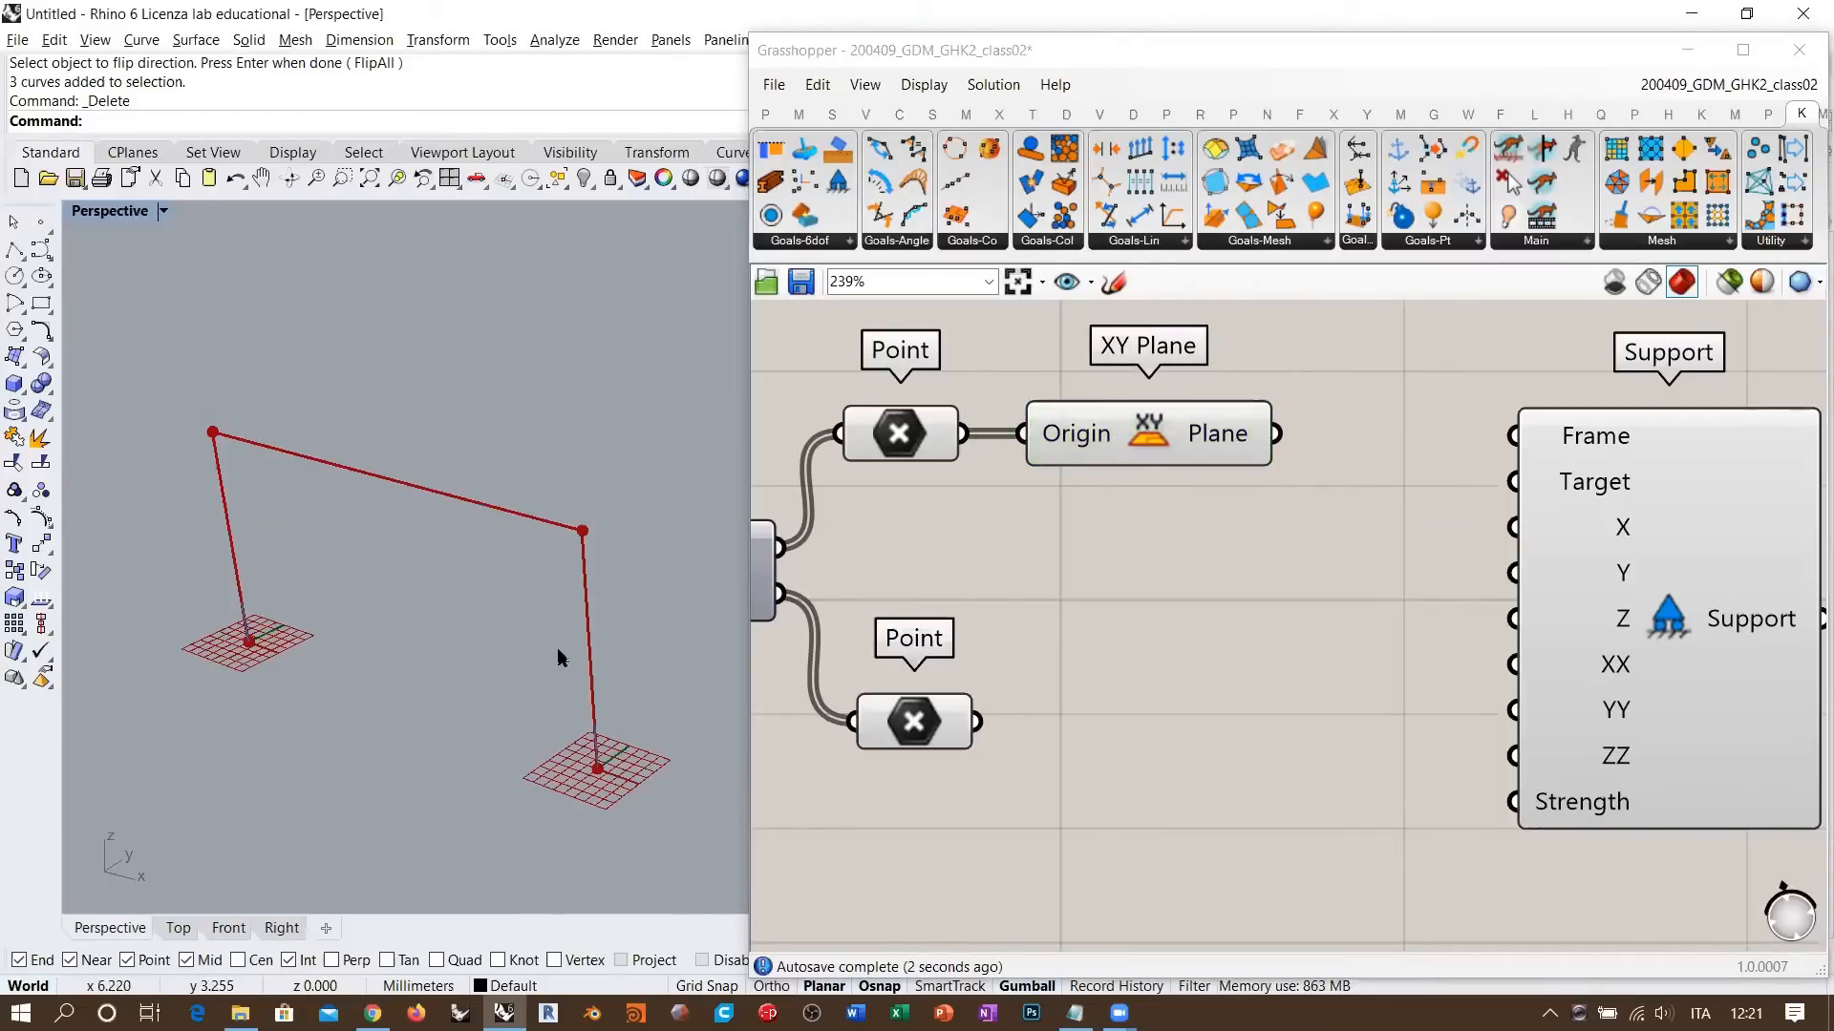
right_click_drag(560, 655, 524, 644)
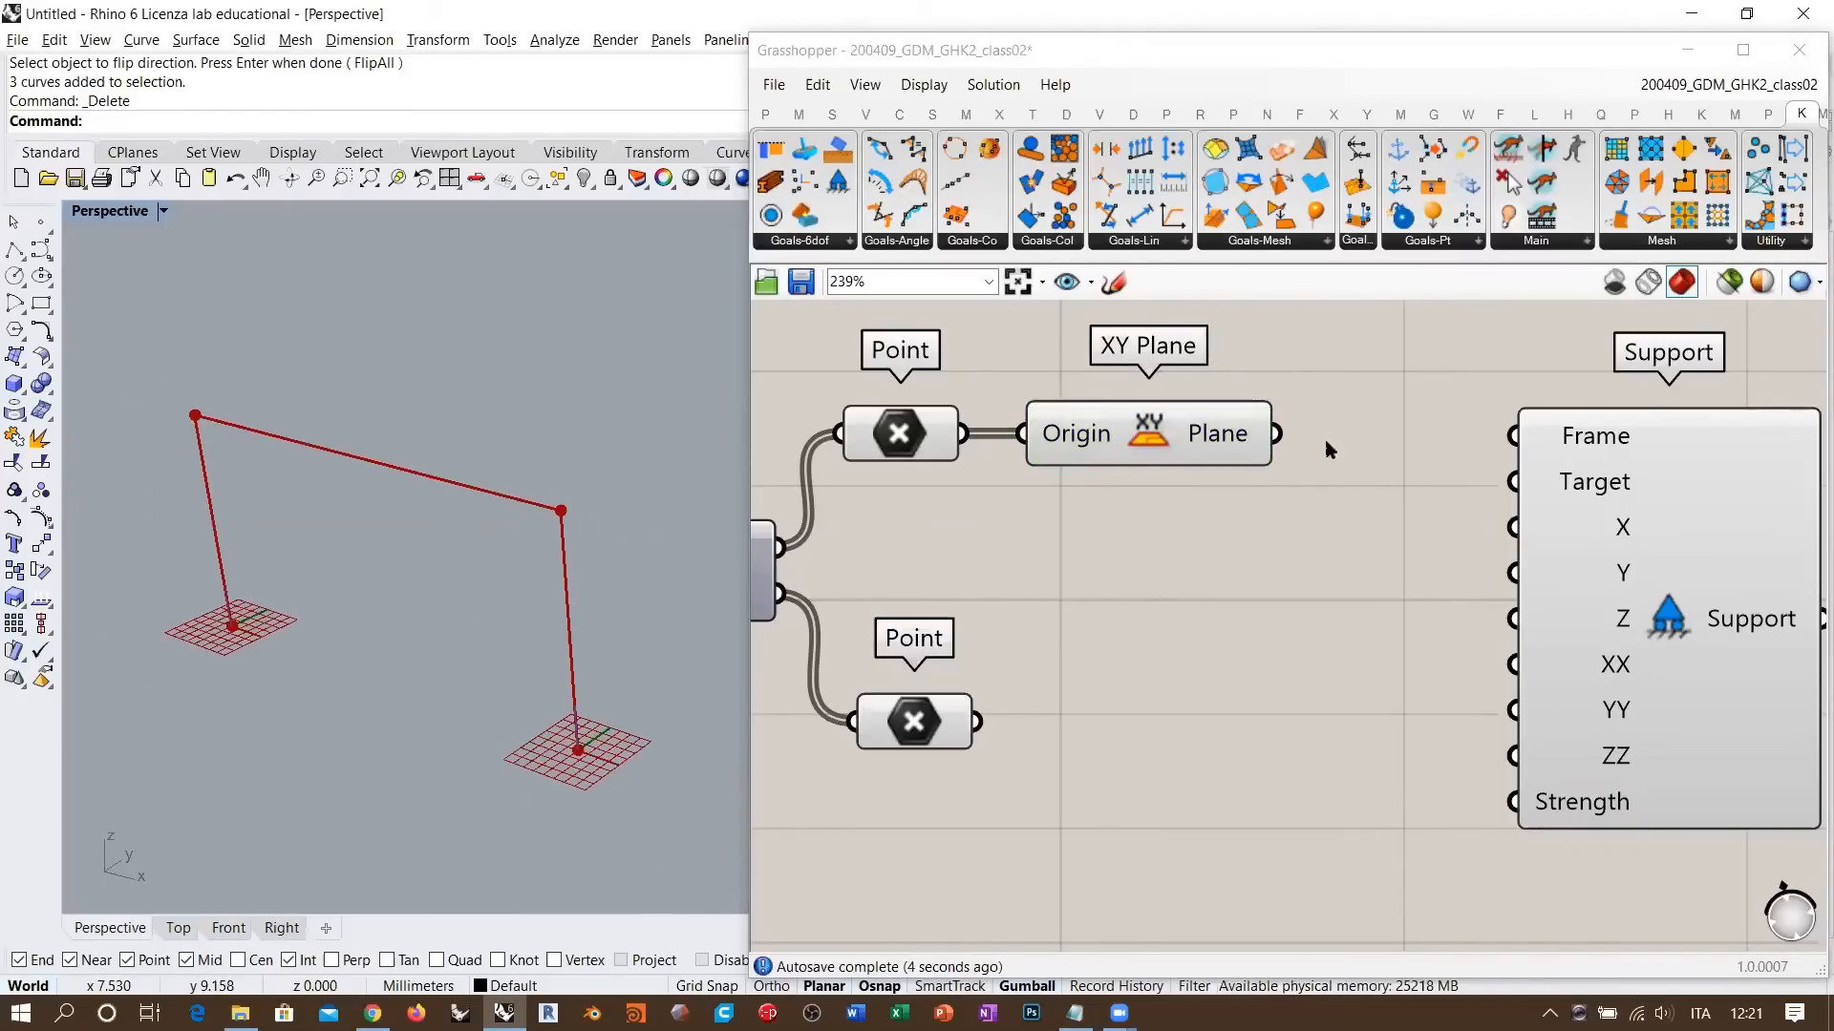
left_click_drag(1276, 433, 1512, 435)
scroll(1251, 564, "down", 2)
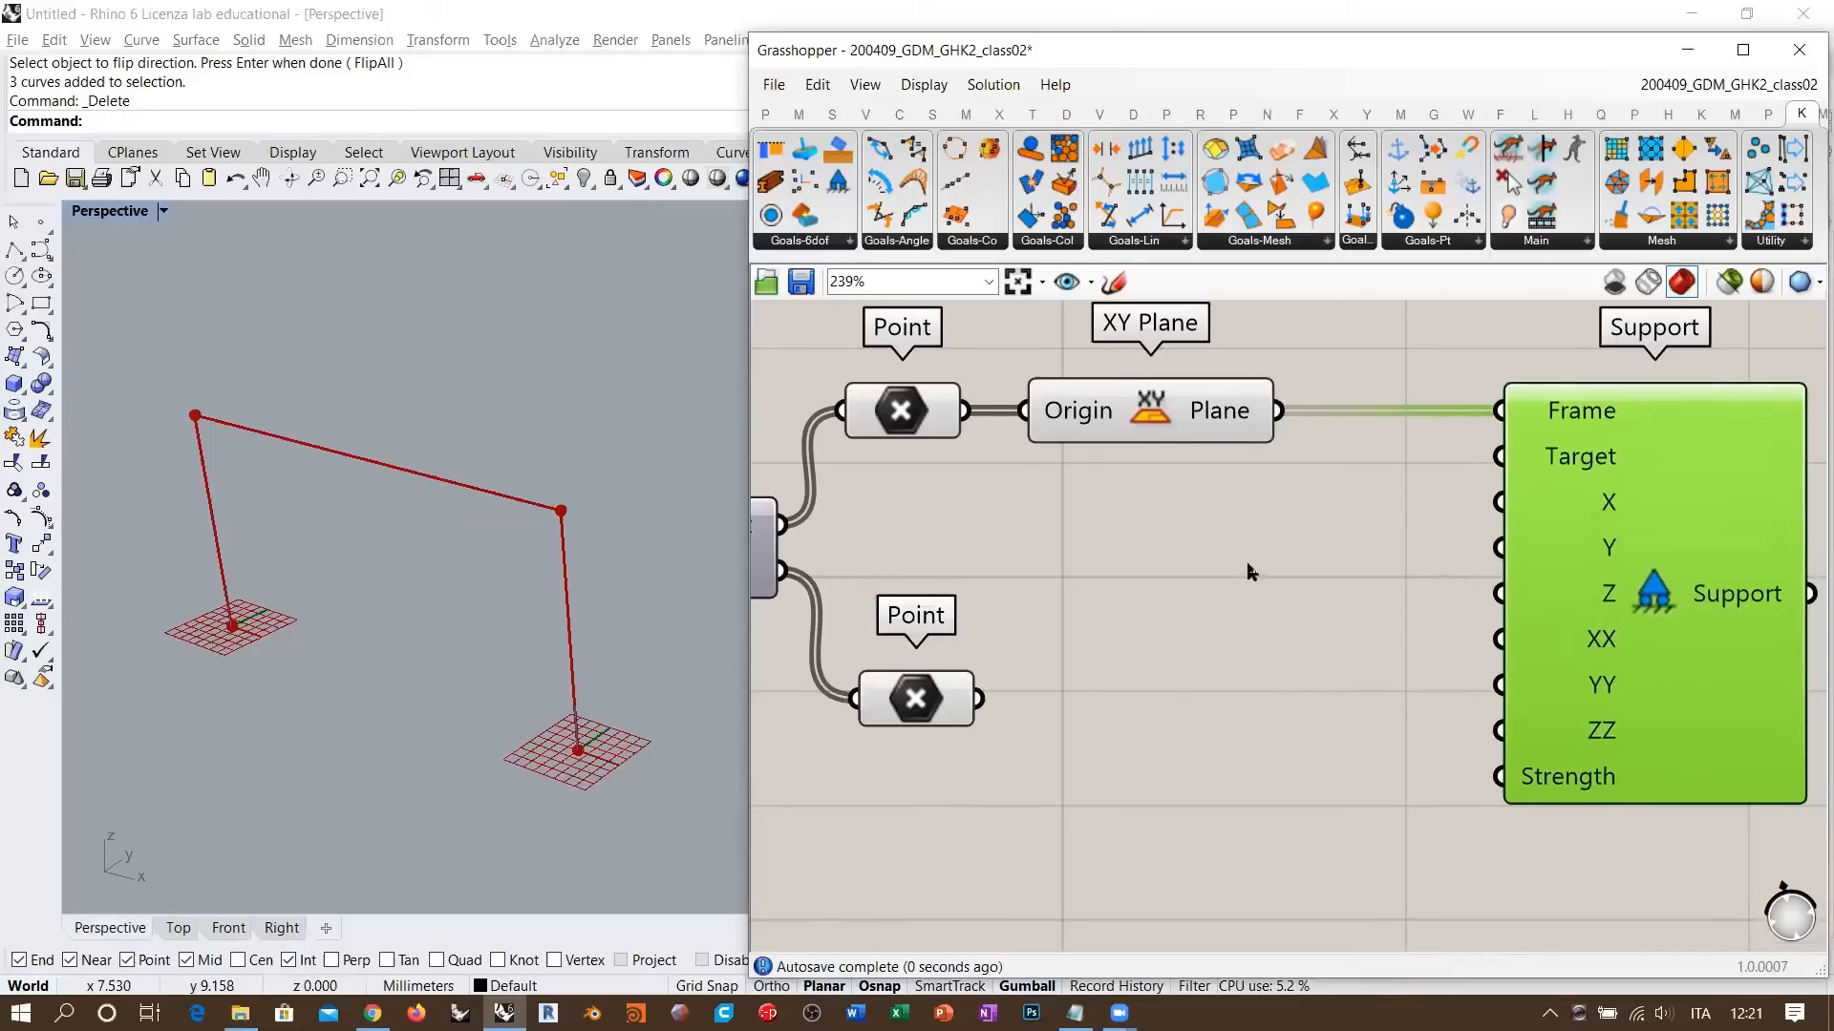
- Place a Boolean Toggle below the XY Plane component and set it to True
scroll(1503, 571, "up", 1)
scroll(1510, 554, "down", 3)
scroll(1528, 506, "up", 3)
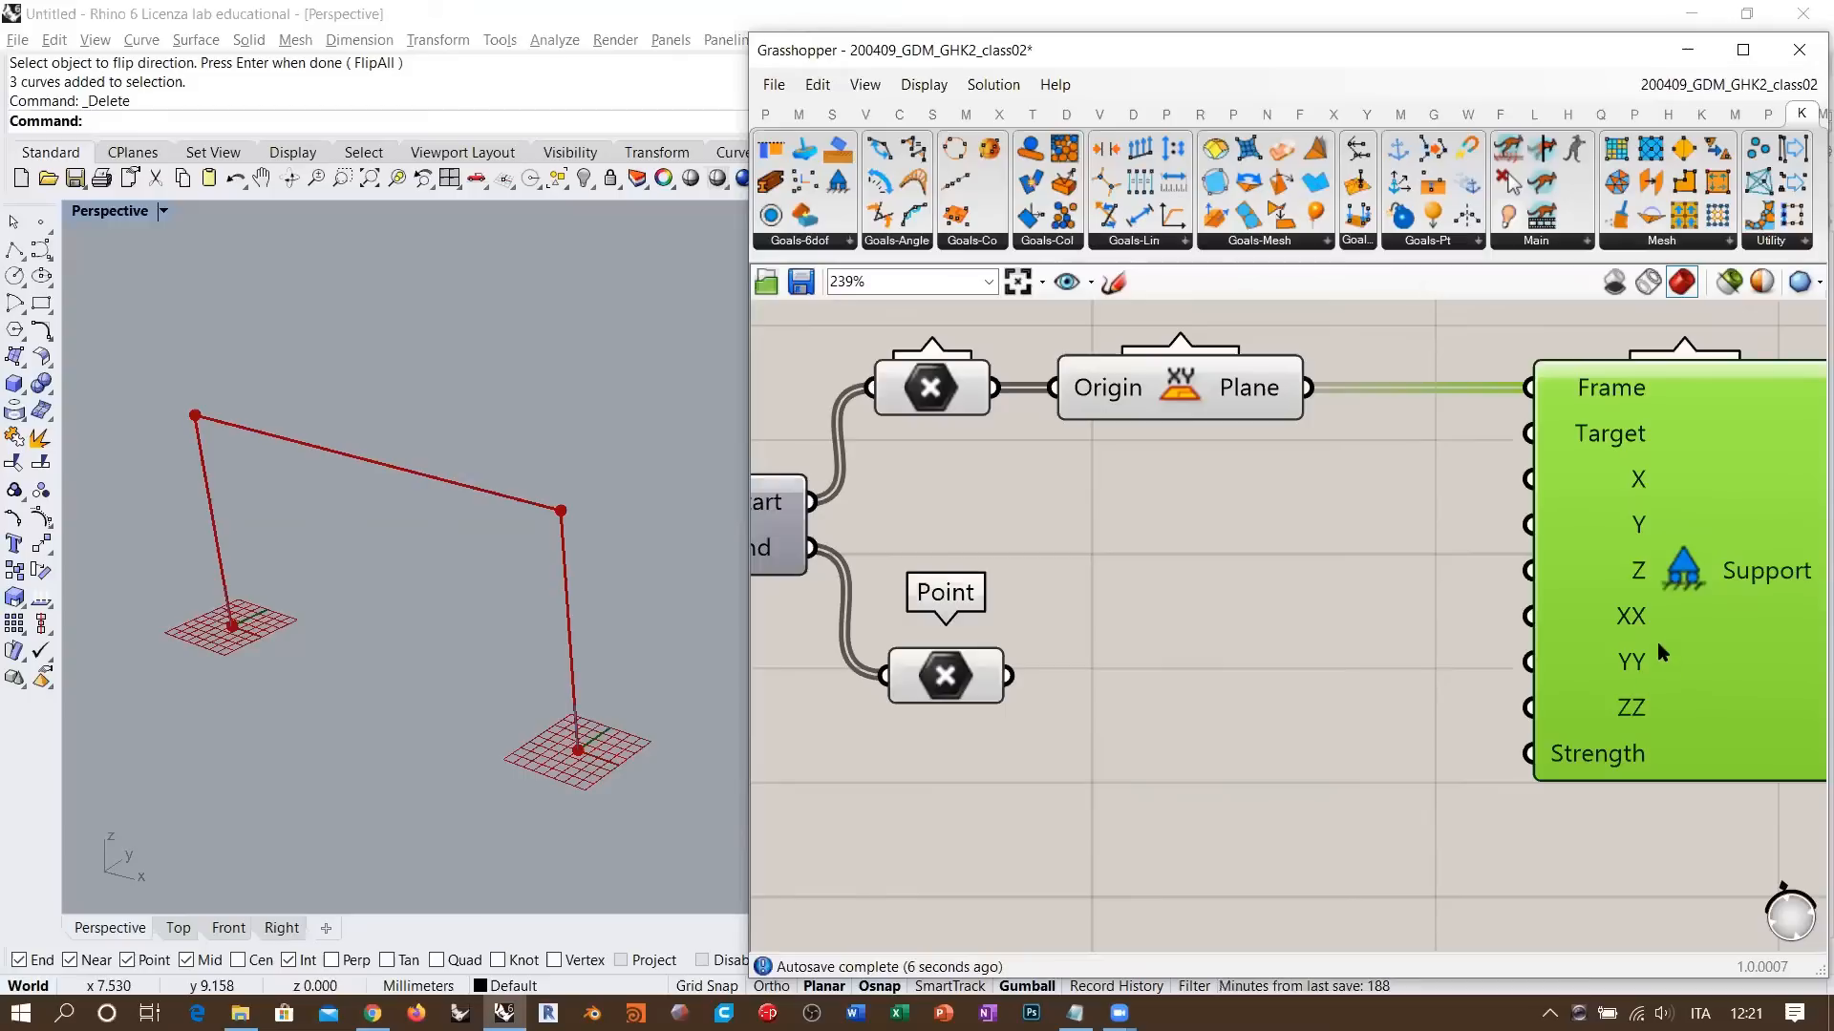
double_click(1260, 539)
type("tog")
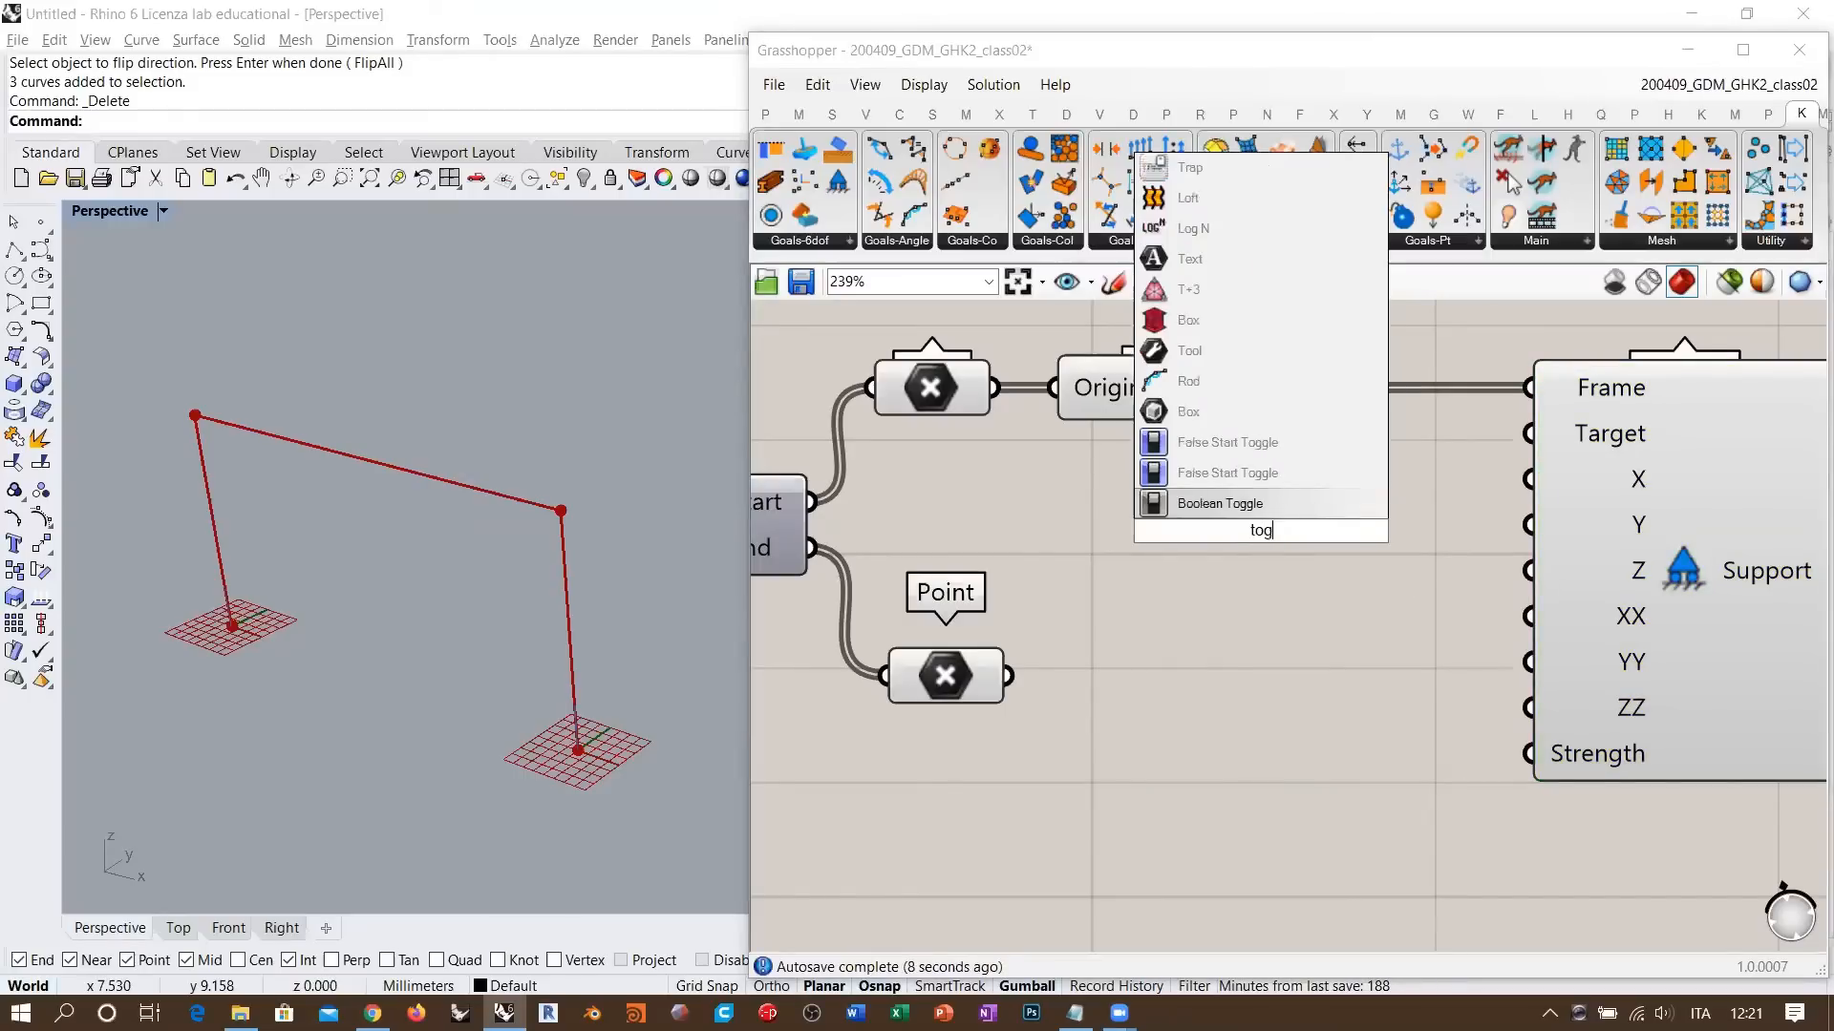
left_click(1211, 507)
left_click_drag(1246, 533, 1218, 484)
left_click(1256, 558)
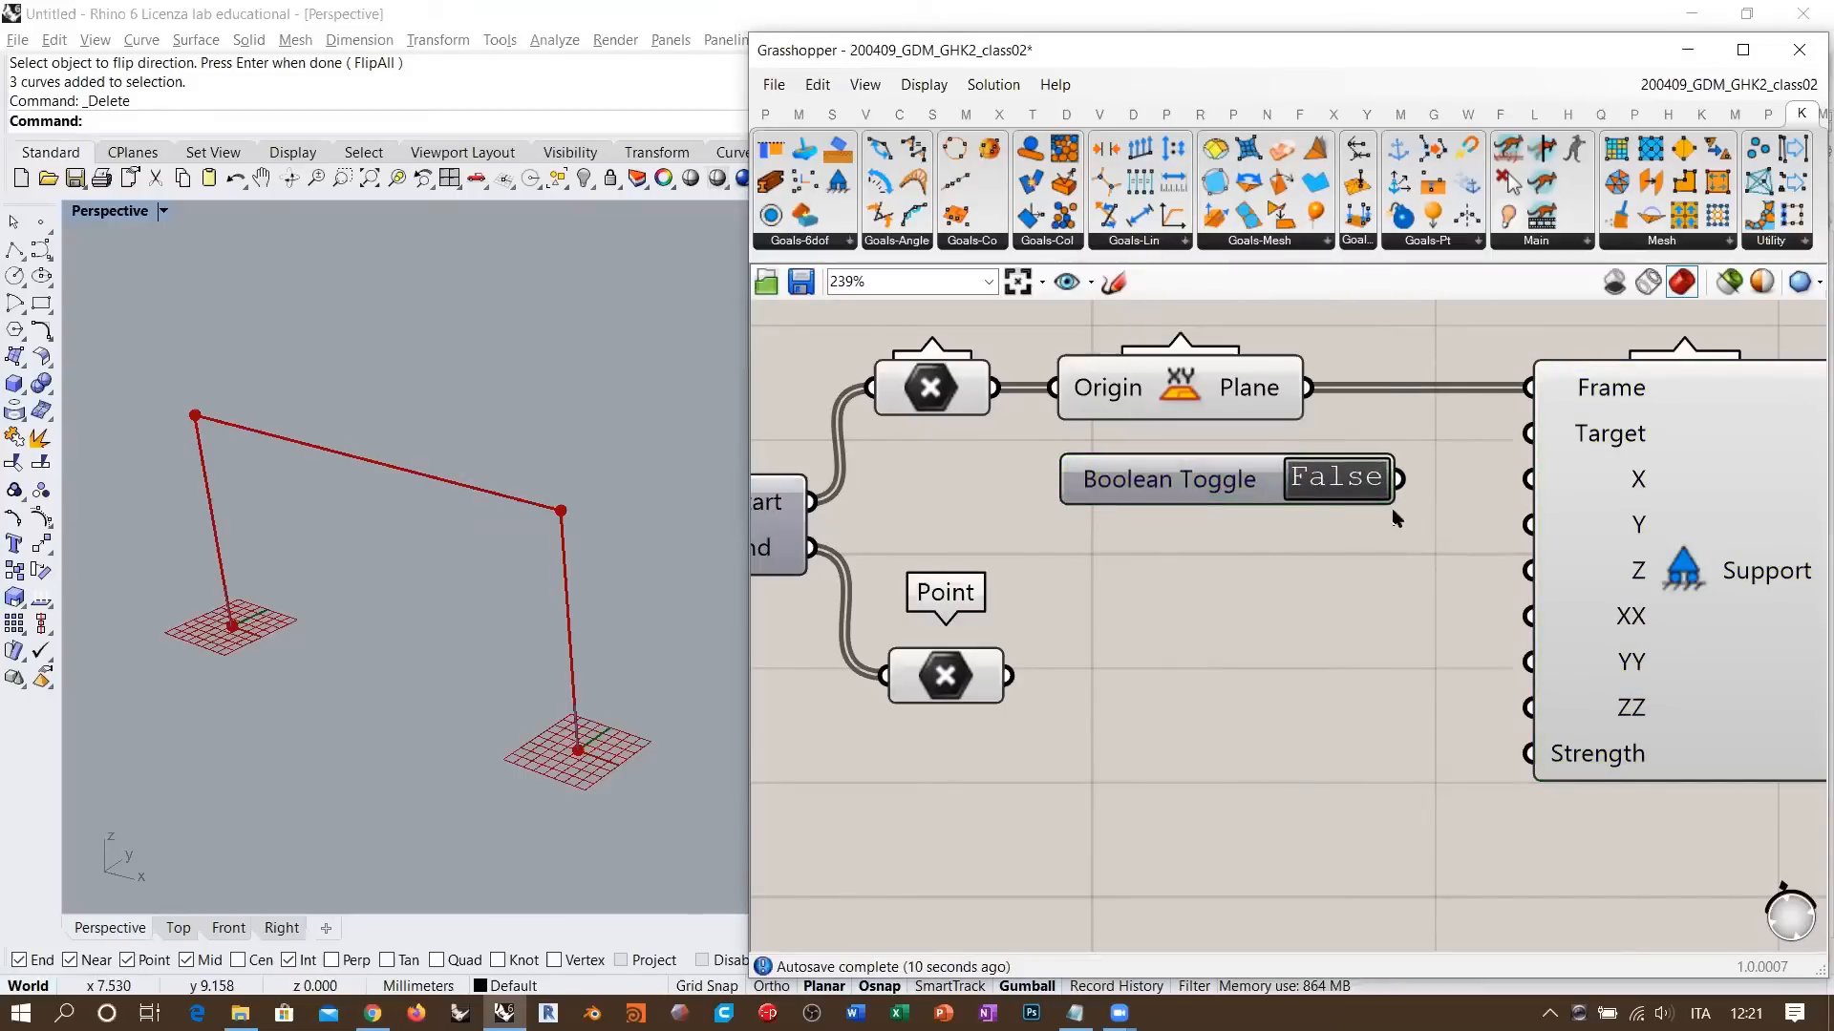
double_click(1335, 479)
right_click_drag(1422, 581, 1394, 579)
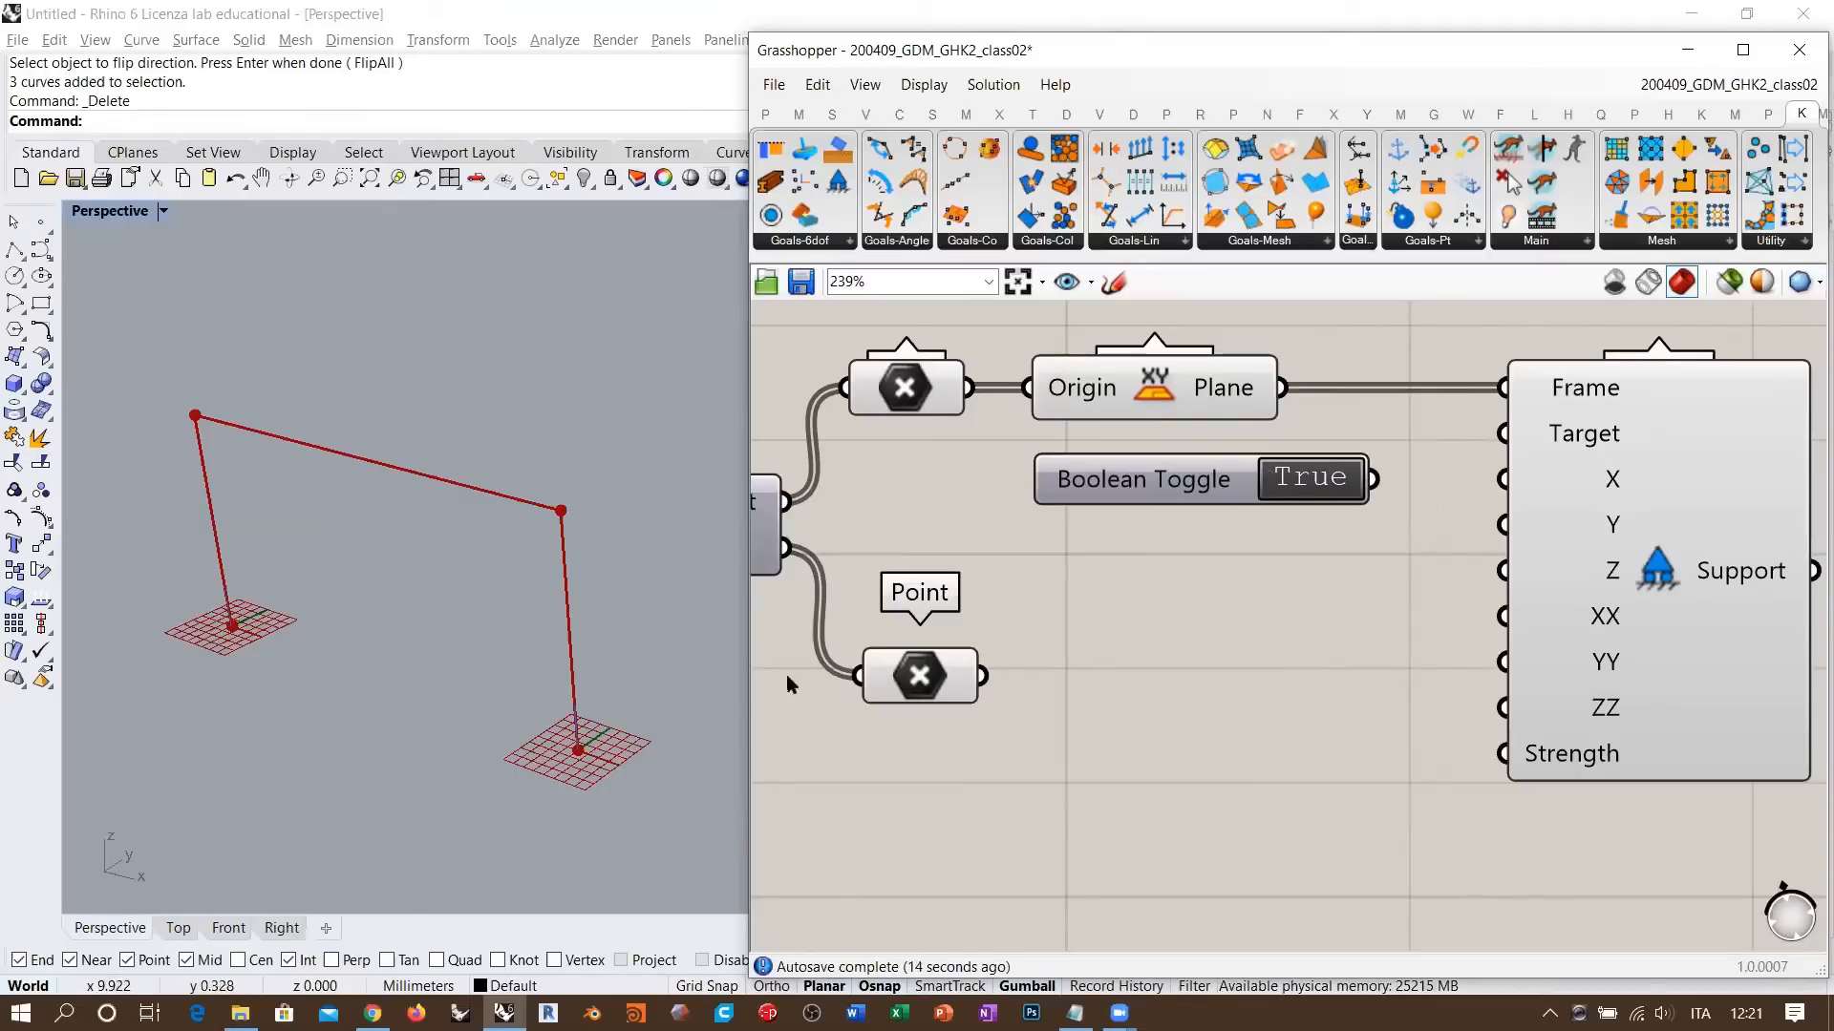
- Make five copies of the True Boolean Toggle and place the last copy level with the Support's Strength input
left_click(1203, 494)
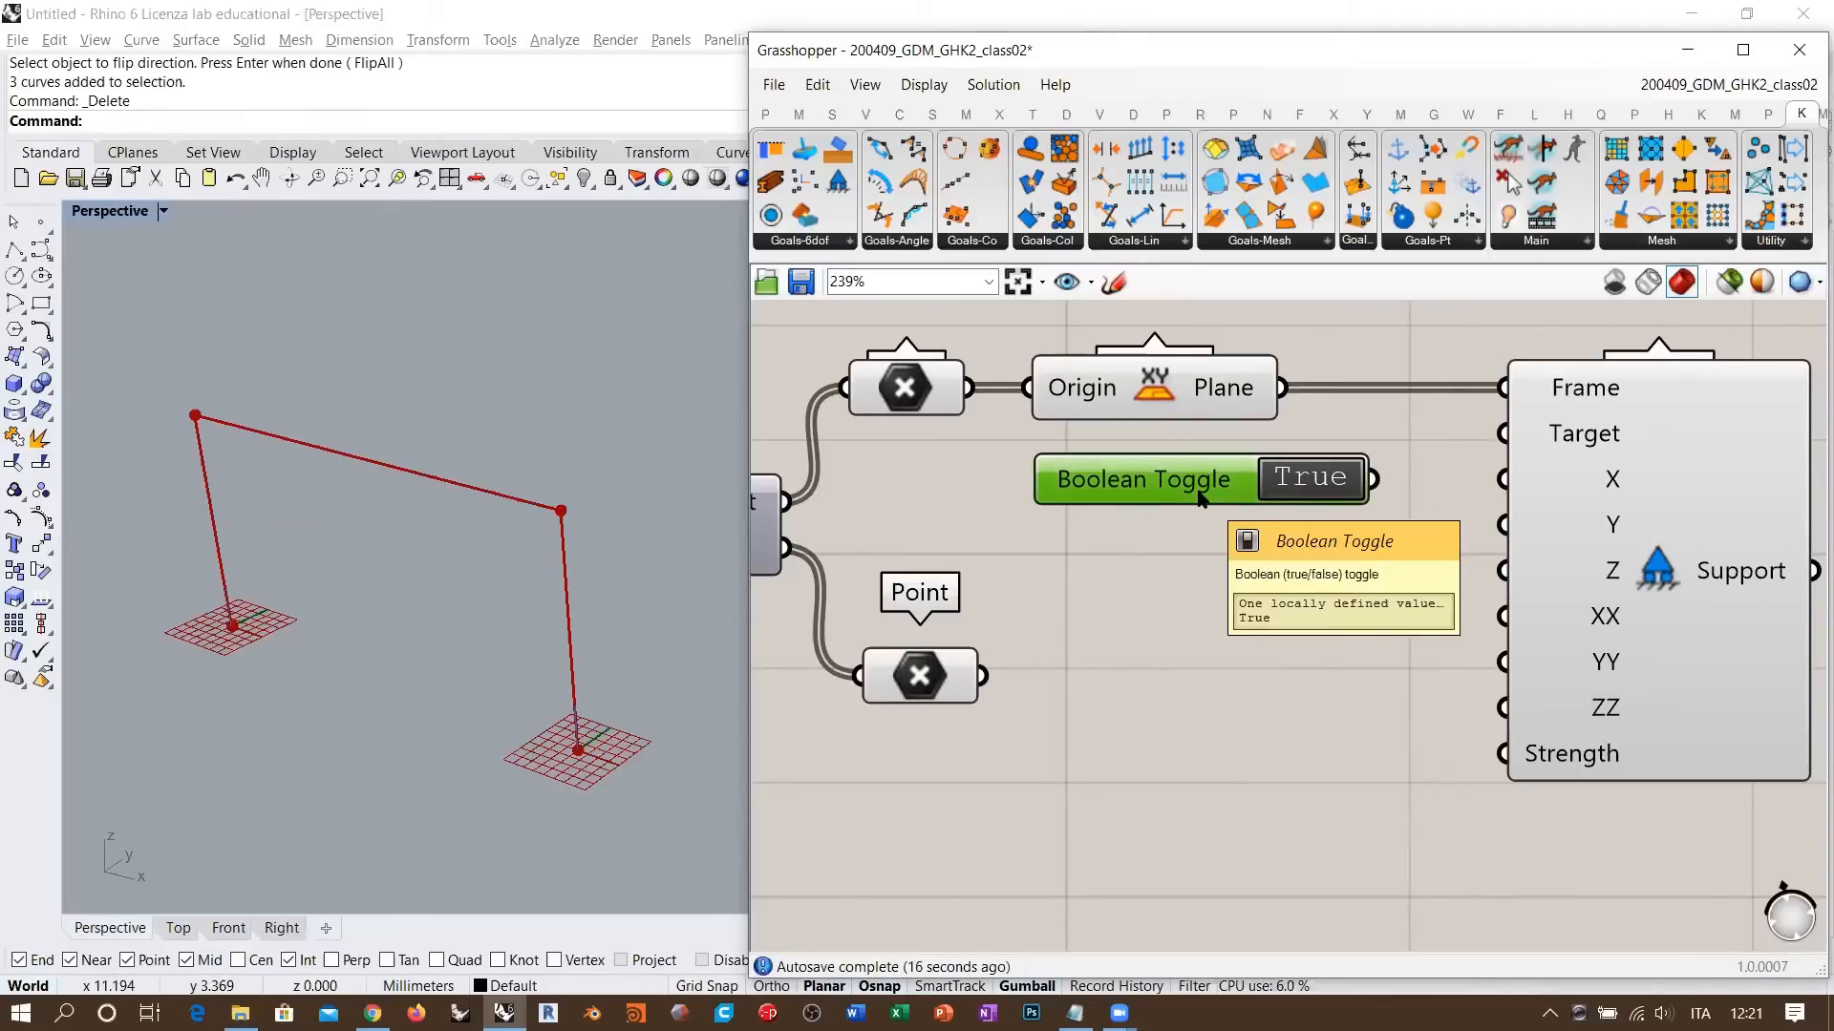
key("ctrl+v")
key("ctrl+v")
key("ctrl+v")
key("ctrl+v")
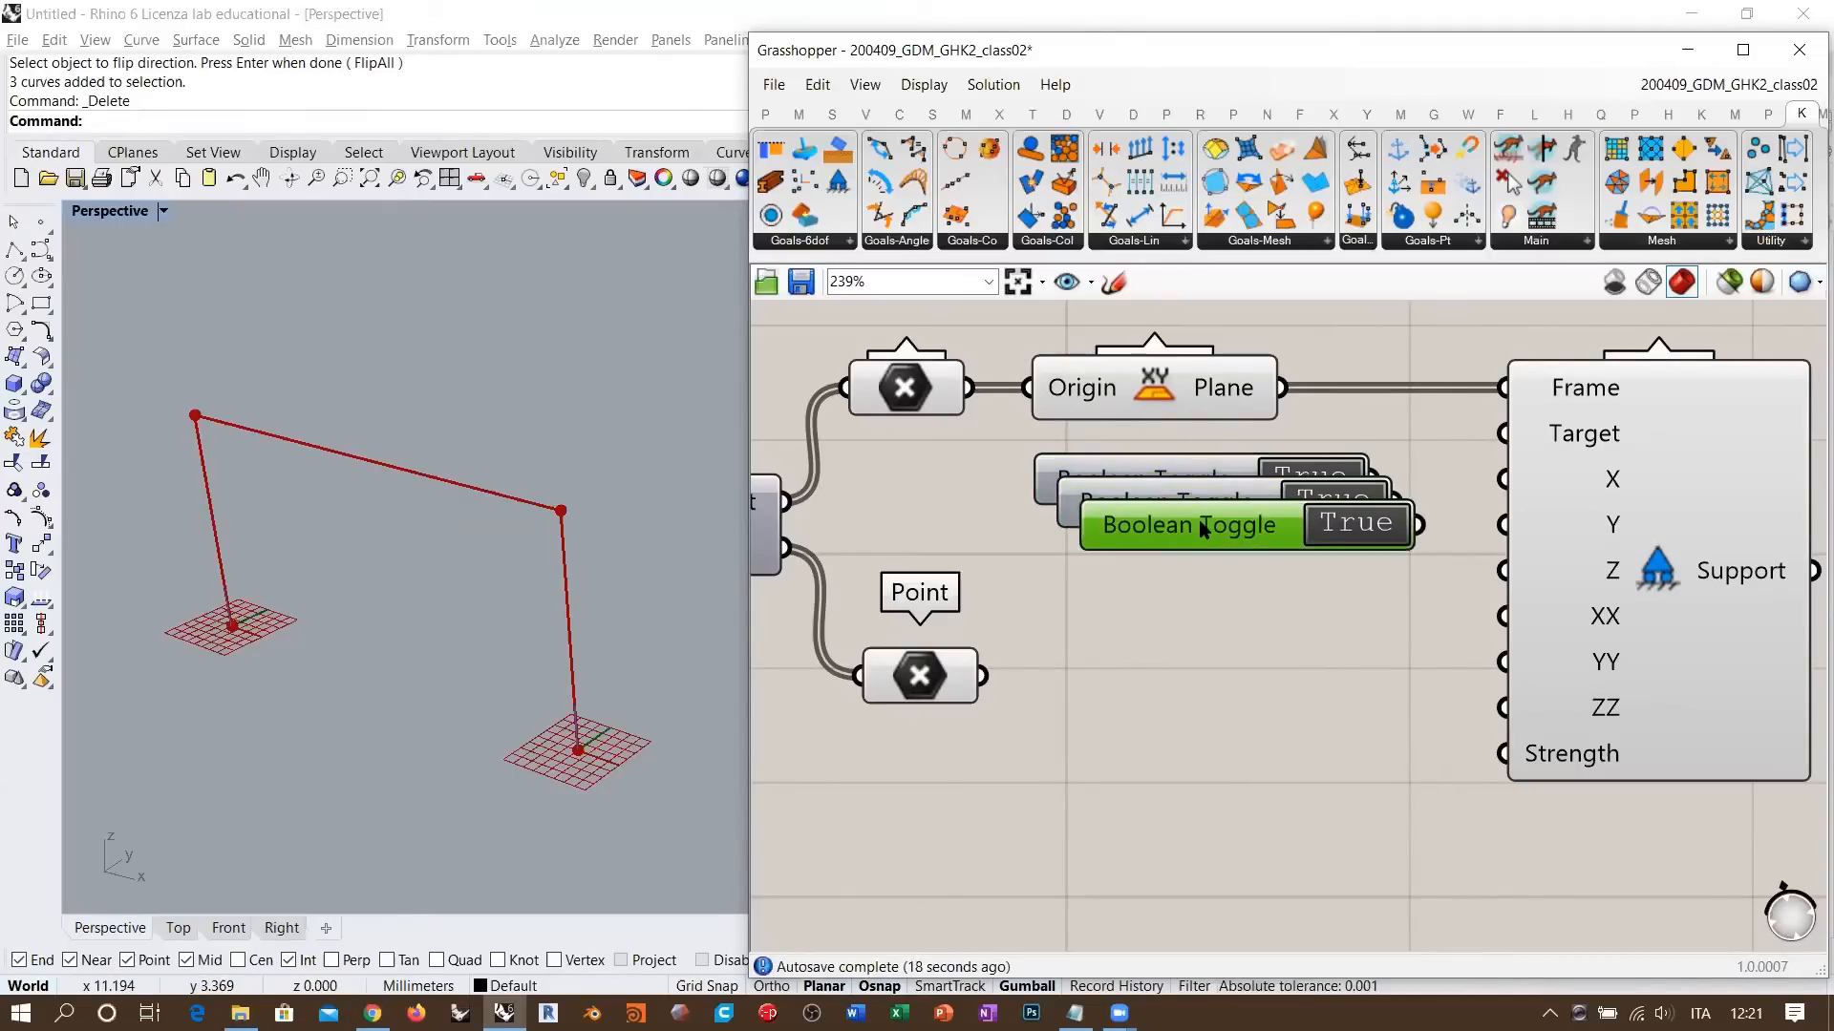
key("ctrl+v")
left_click_drag(1318, 587, 1228, 758)
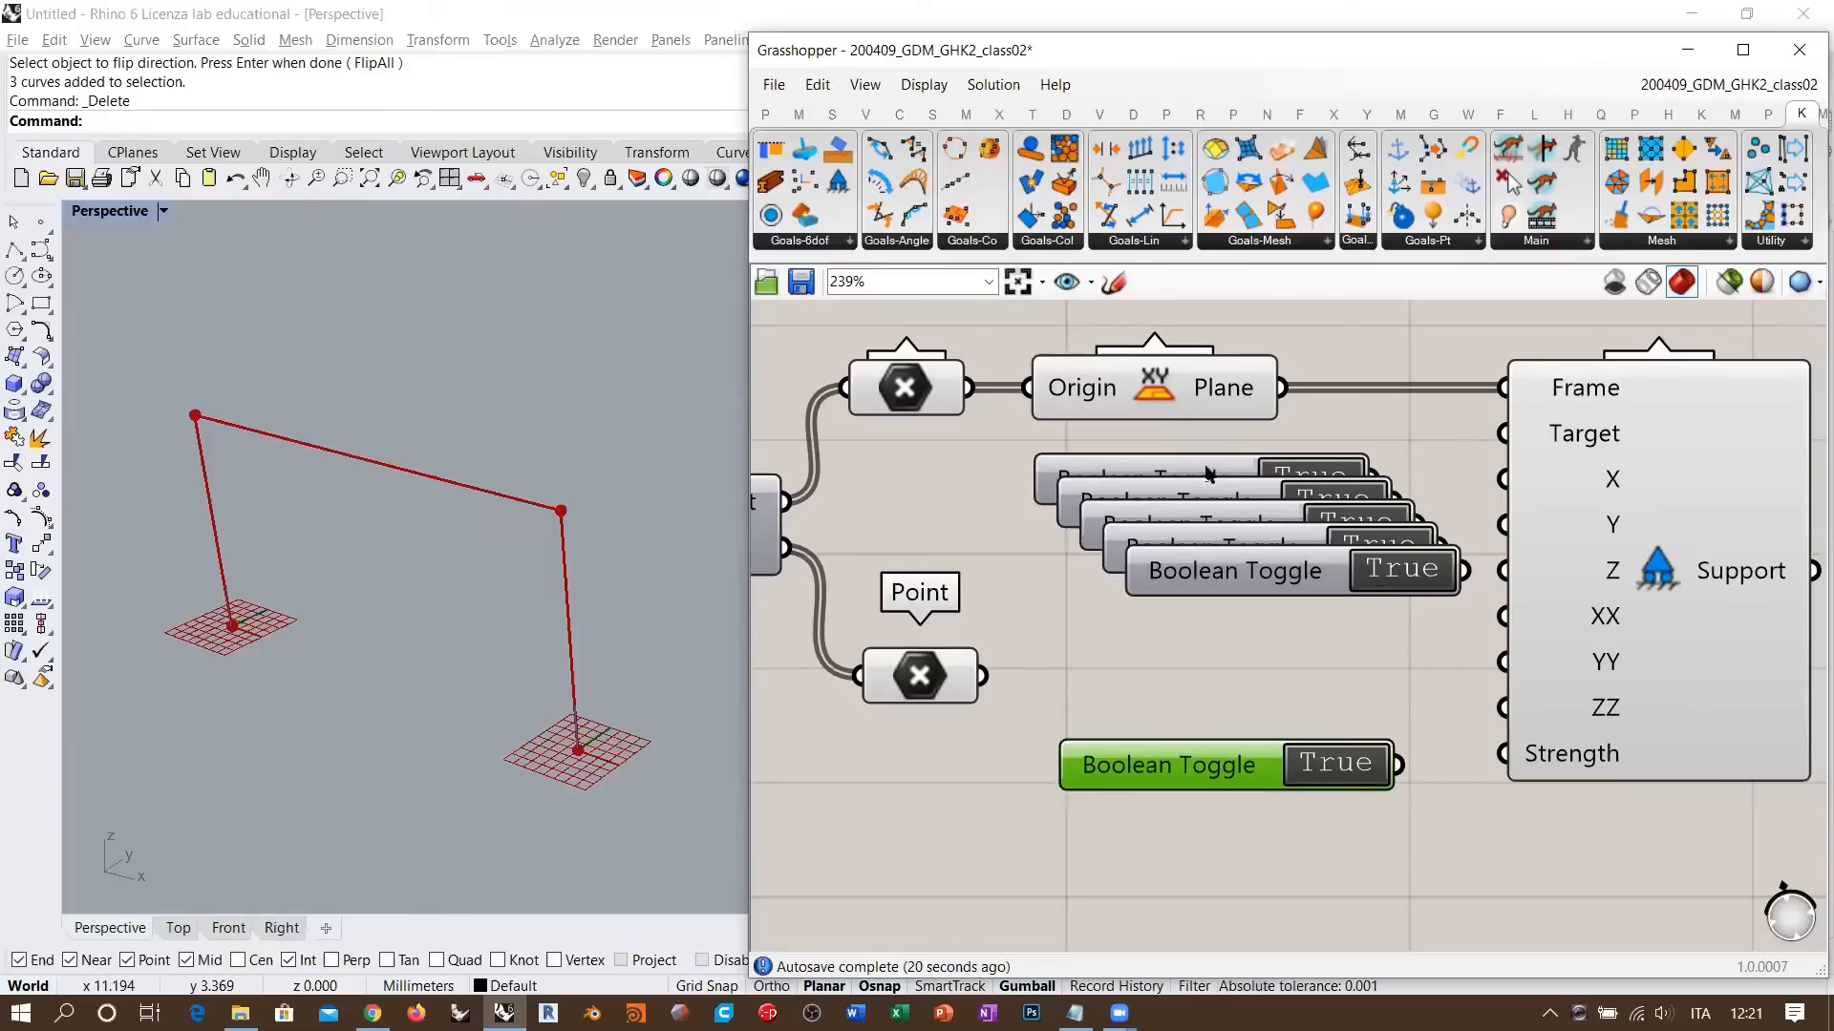
- Align the six Boolean Toggles in one column and distribute them evenly in height
left_click_drag(1205, 466, 1214, 447)
left_click_drag(1427, 870, 1184, 443)
left_click(1238, 421)
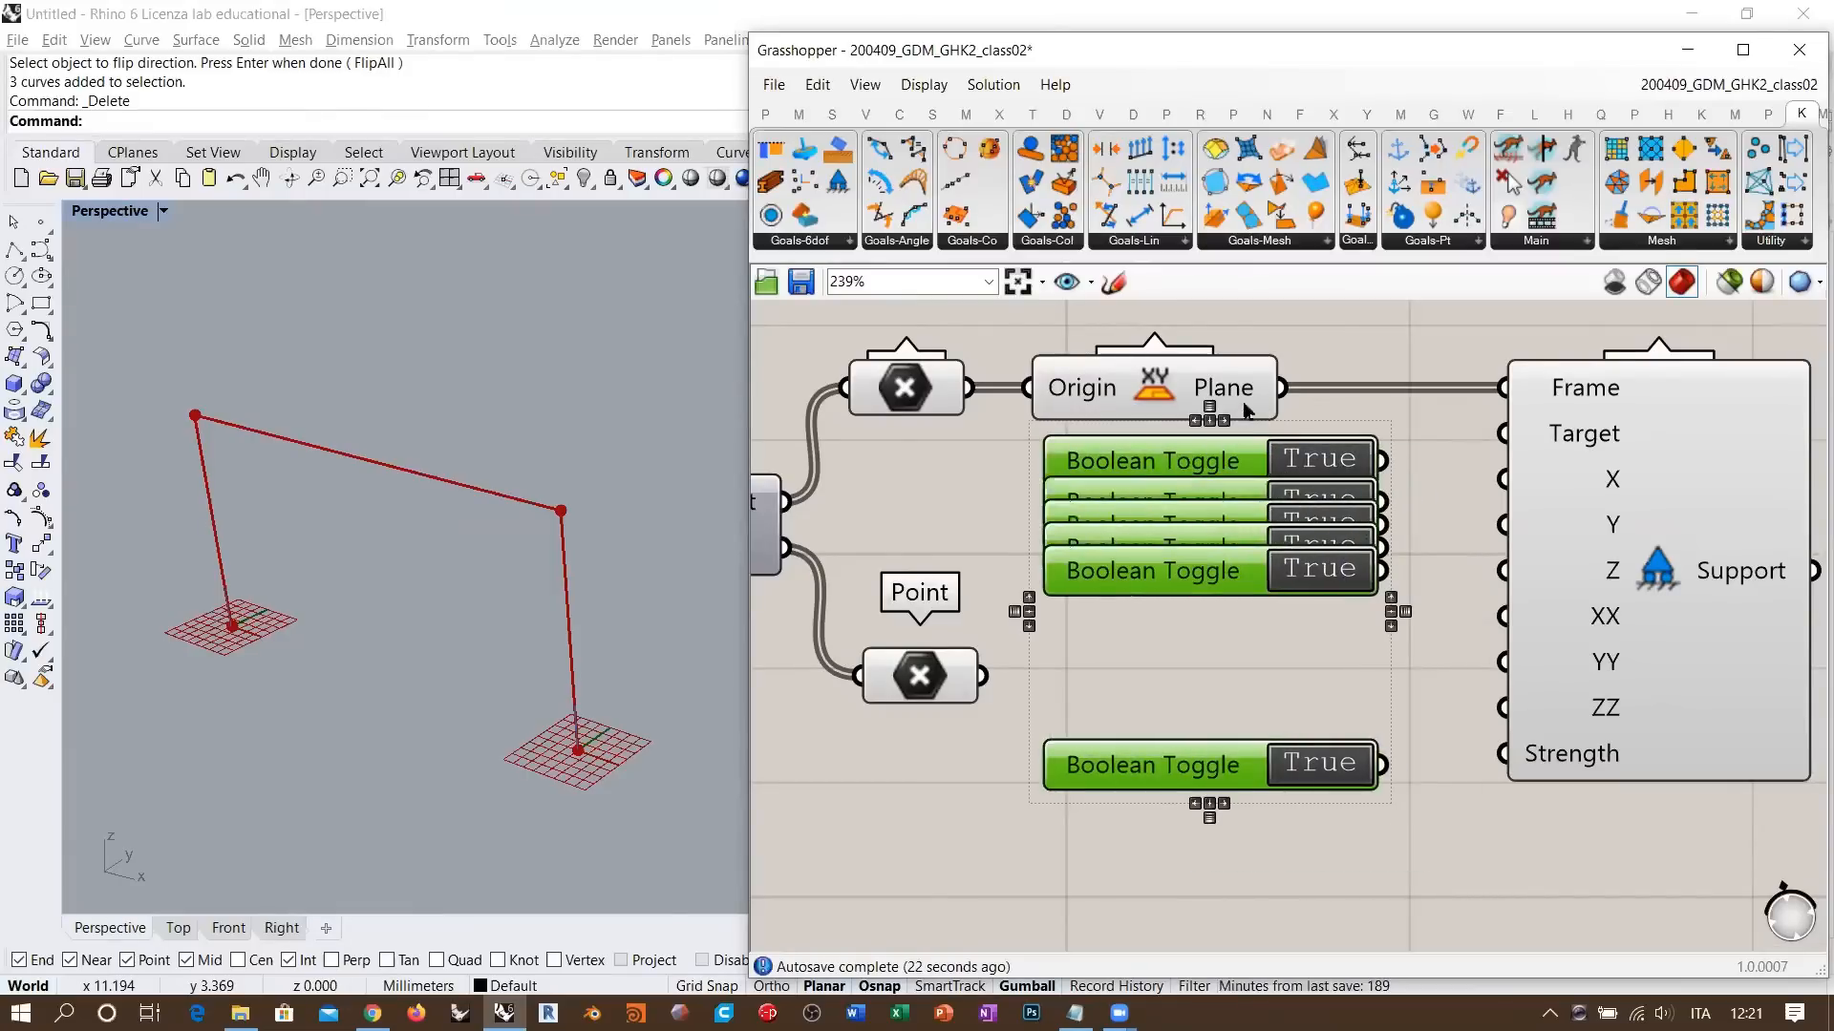
left_click(1210, 408)
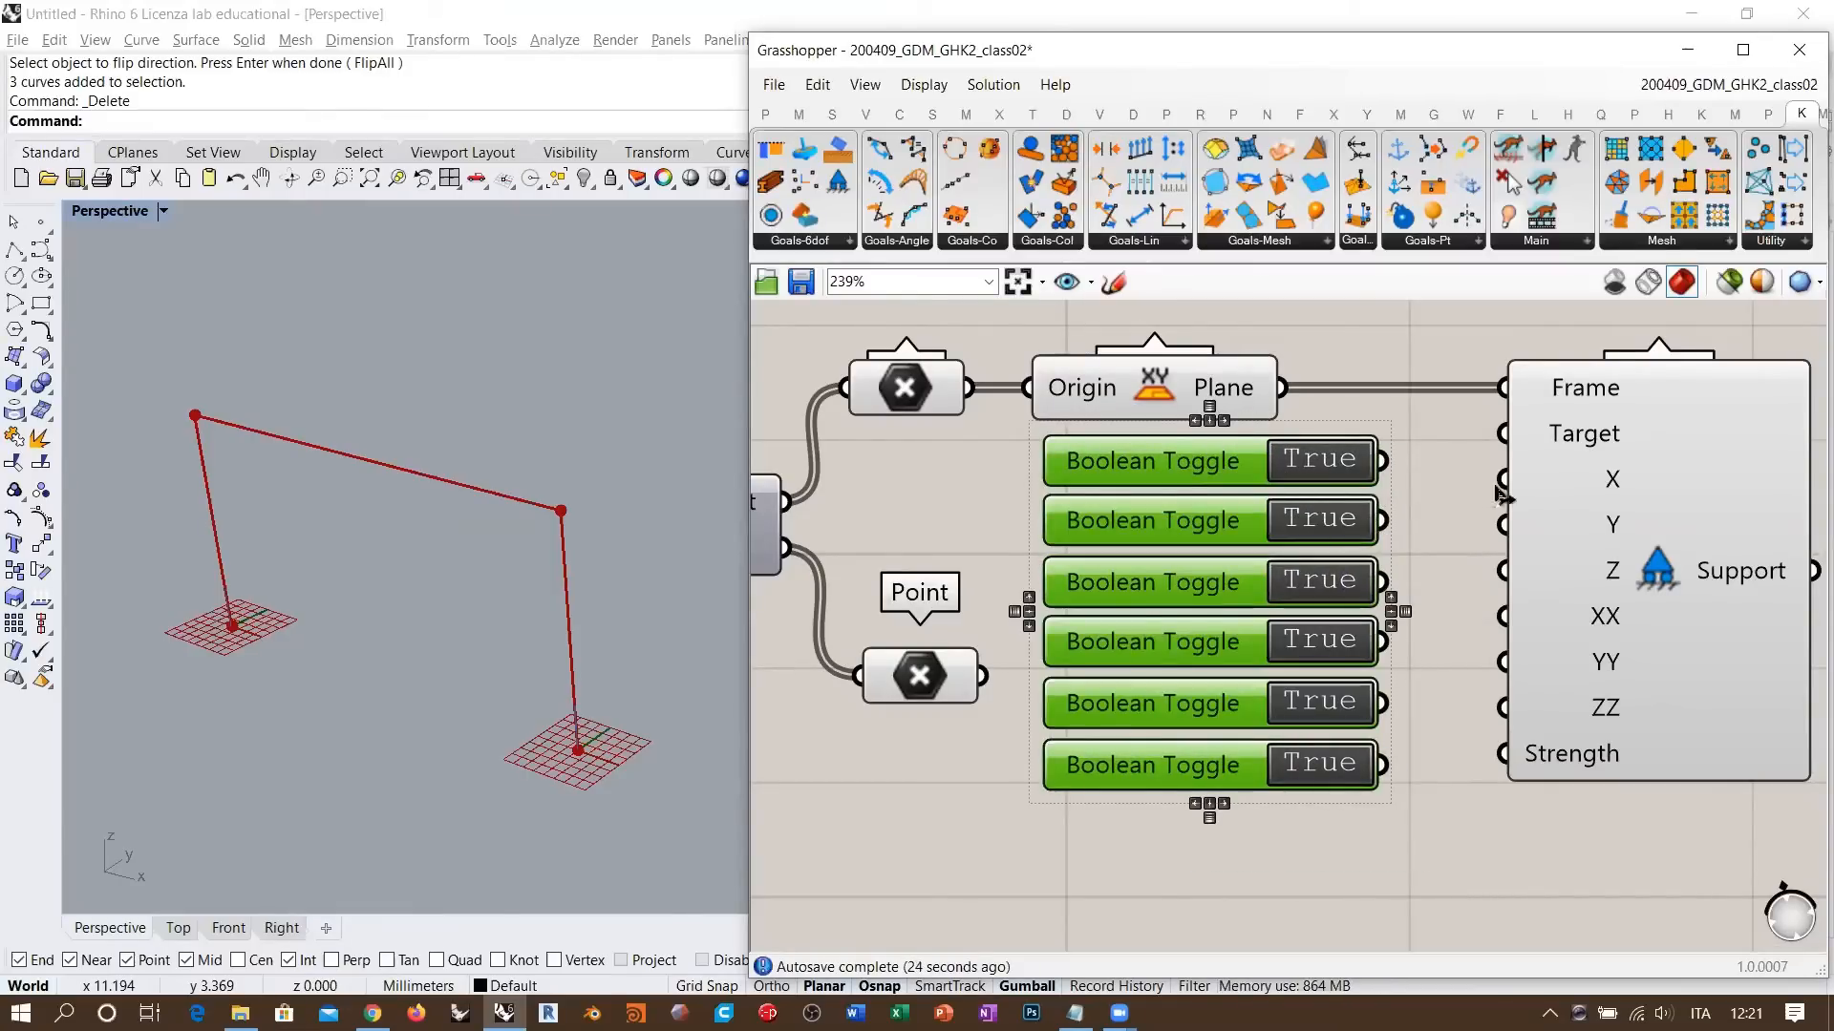
- Connect the six toggles in order to the Support's X, Y, Z, XX, YY and ZZ inputs
left_click_drag(1503, 479, 1503, 525)
left_click_drag(1384, 582, 1382, 764)
left_click(1462, 646)
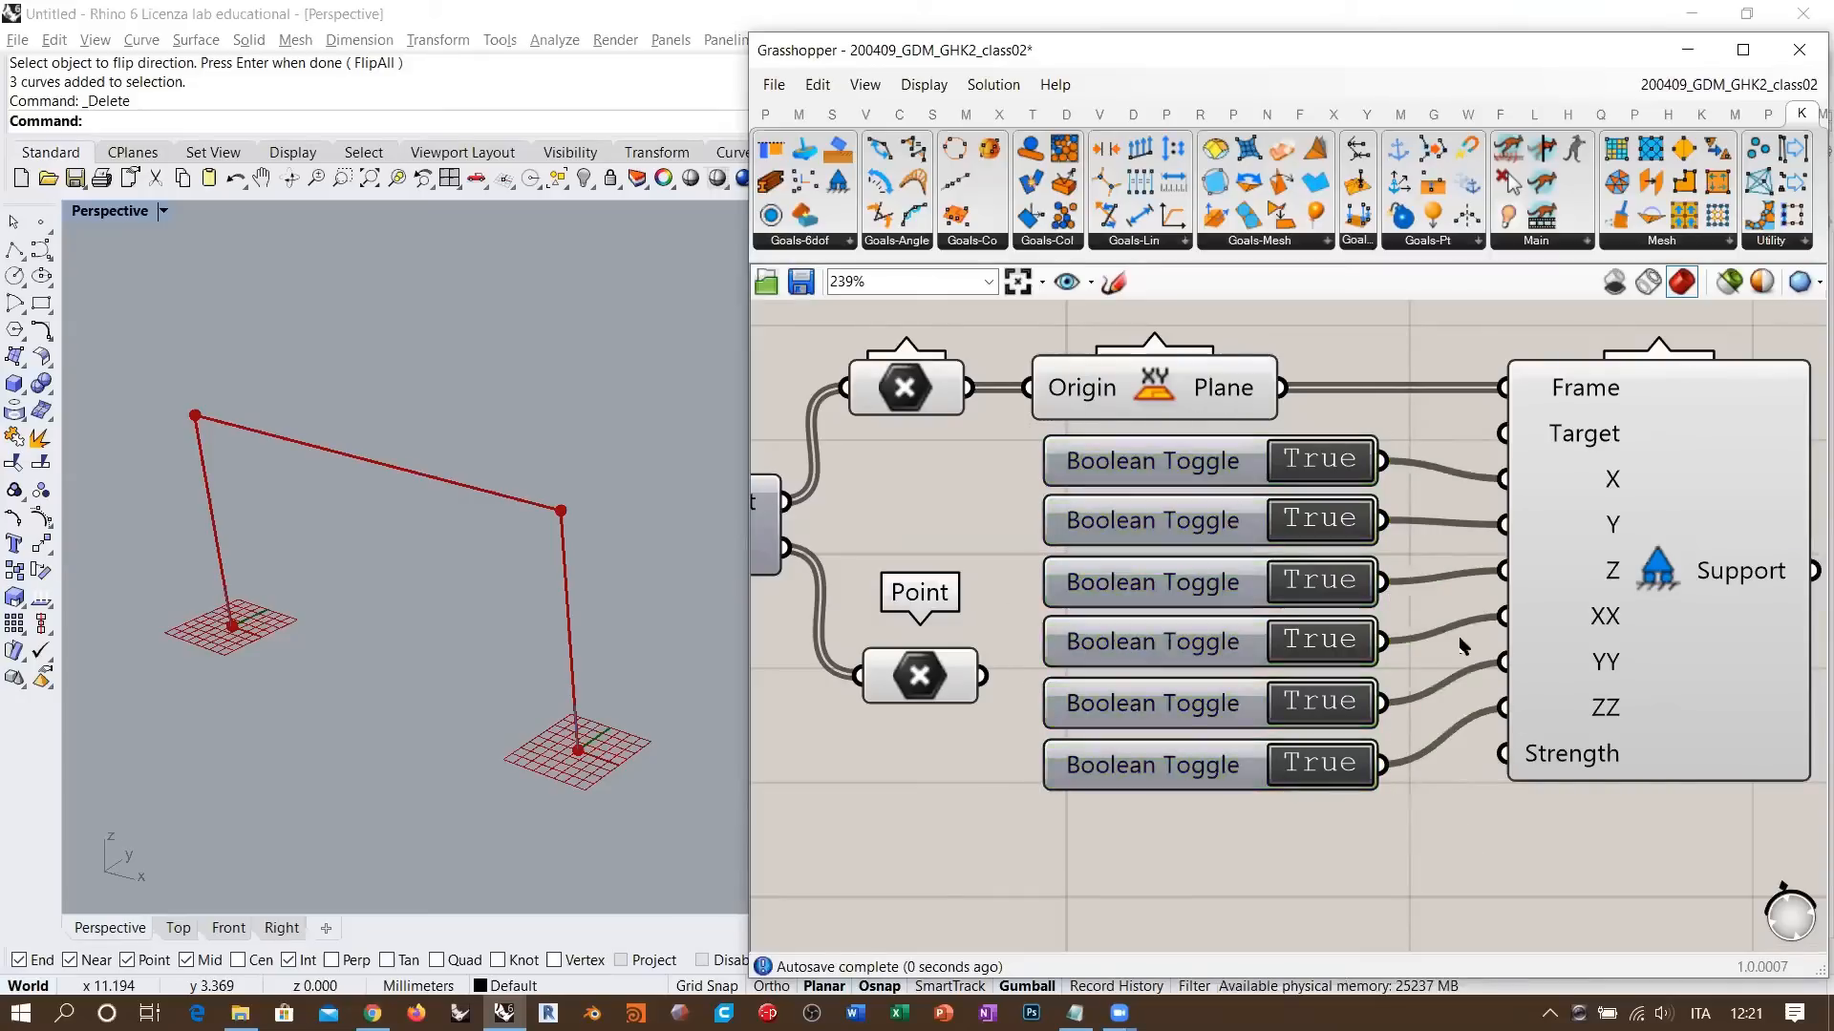
- Add a panel containing 1000 and connect it to the Support's Strength input
scroll(1612, 573, "down", 2)
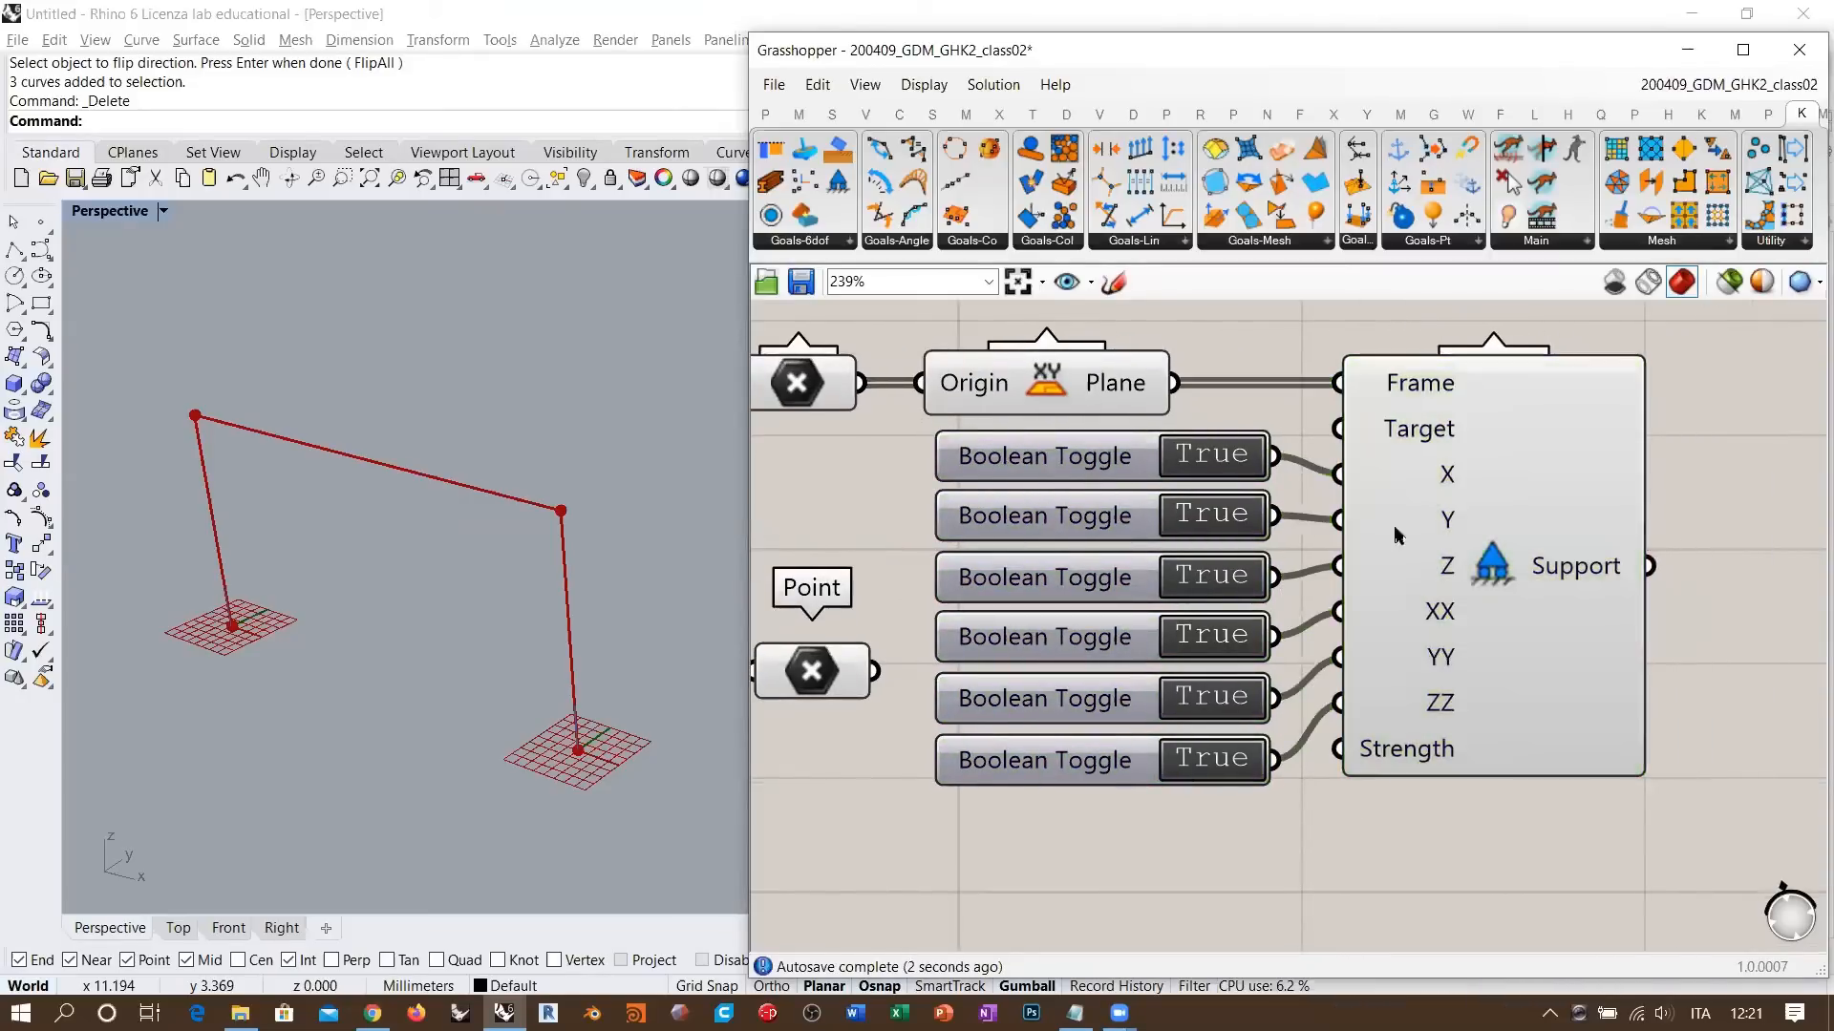
right_click_drag(1382, 734, 1433, 687)
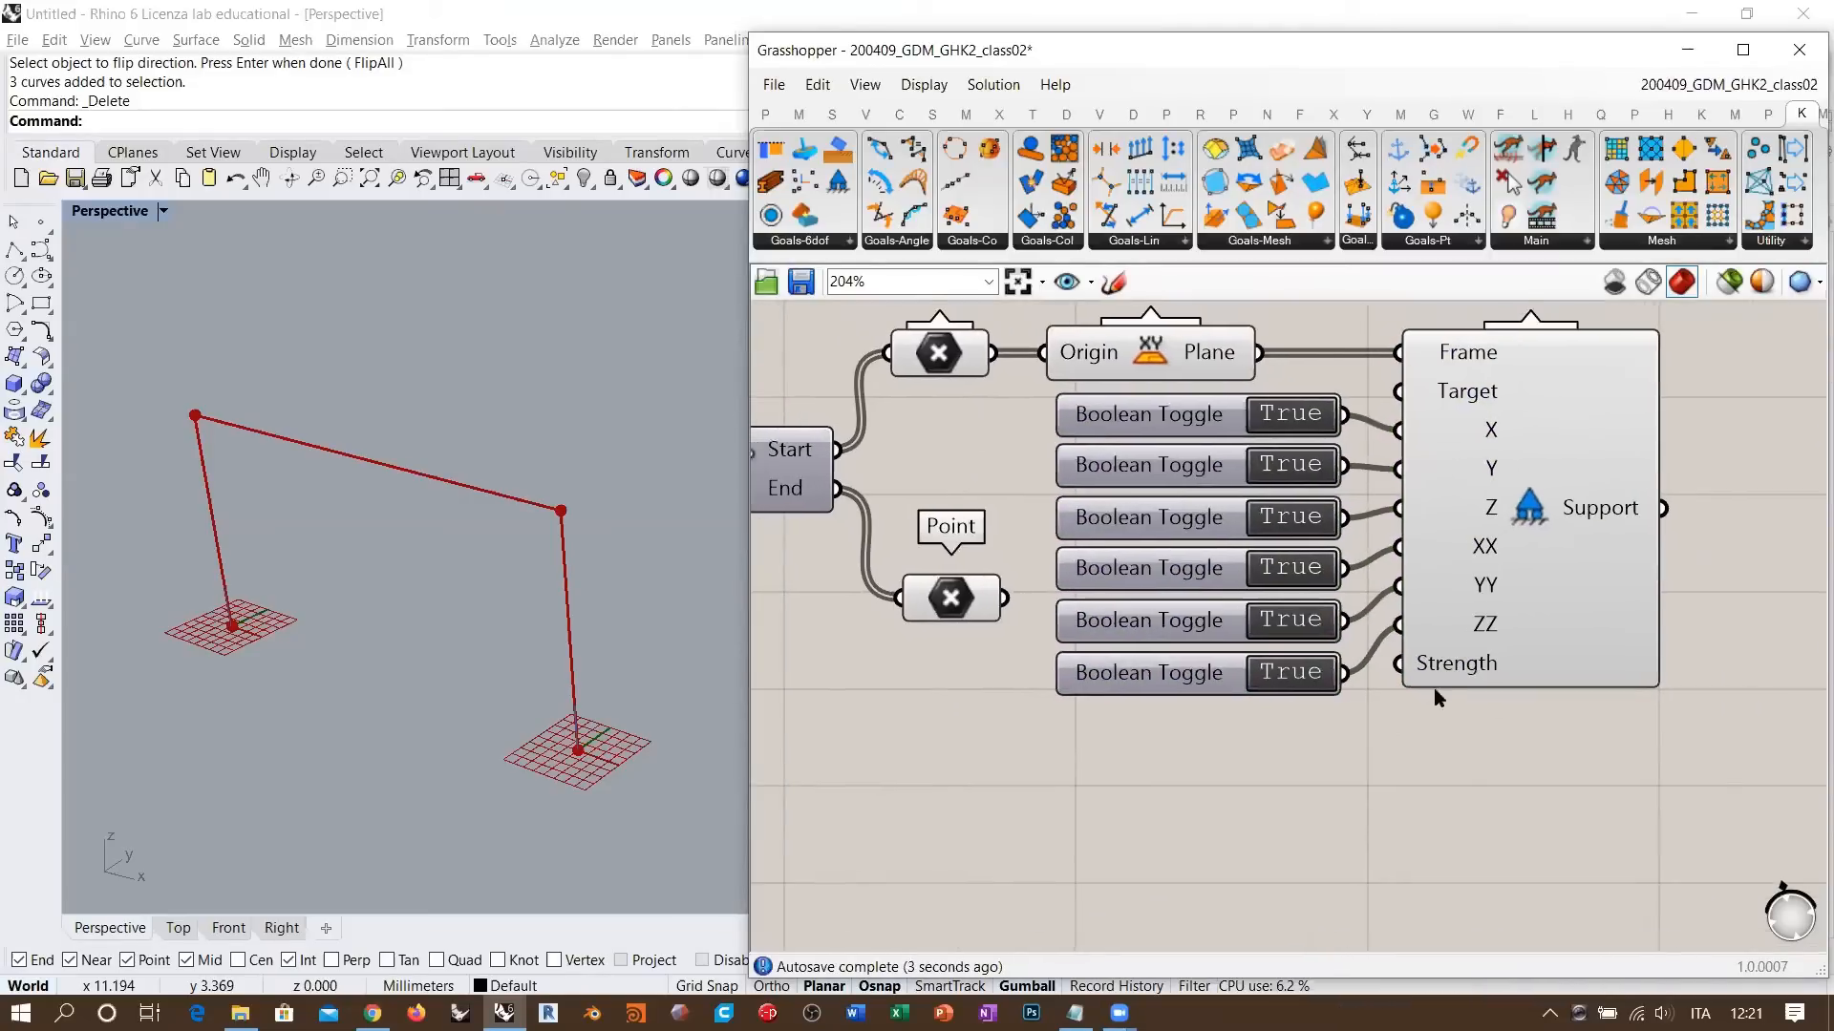
double_click(1292, 766)
type("\"100")
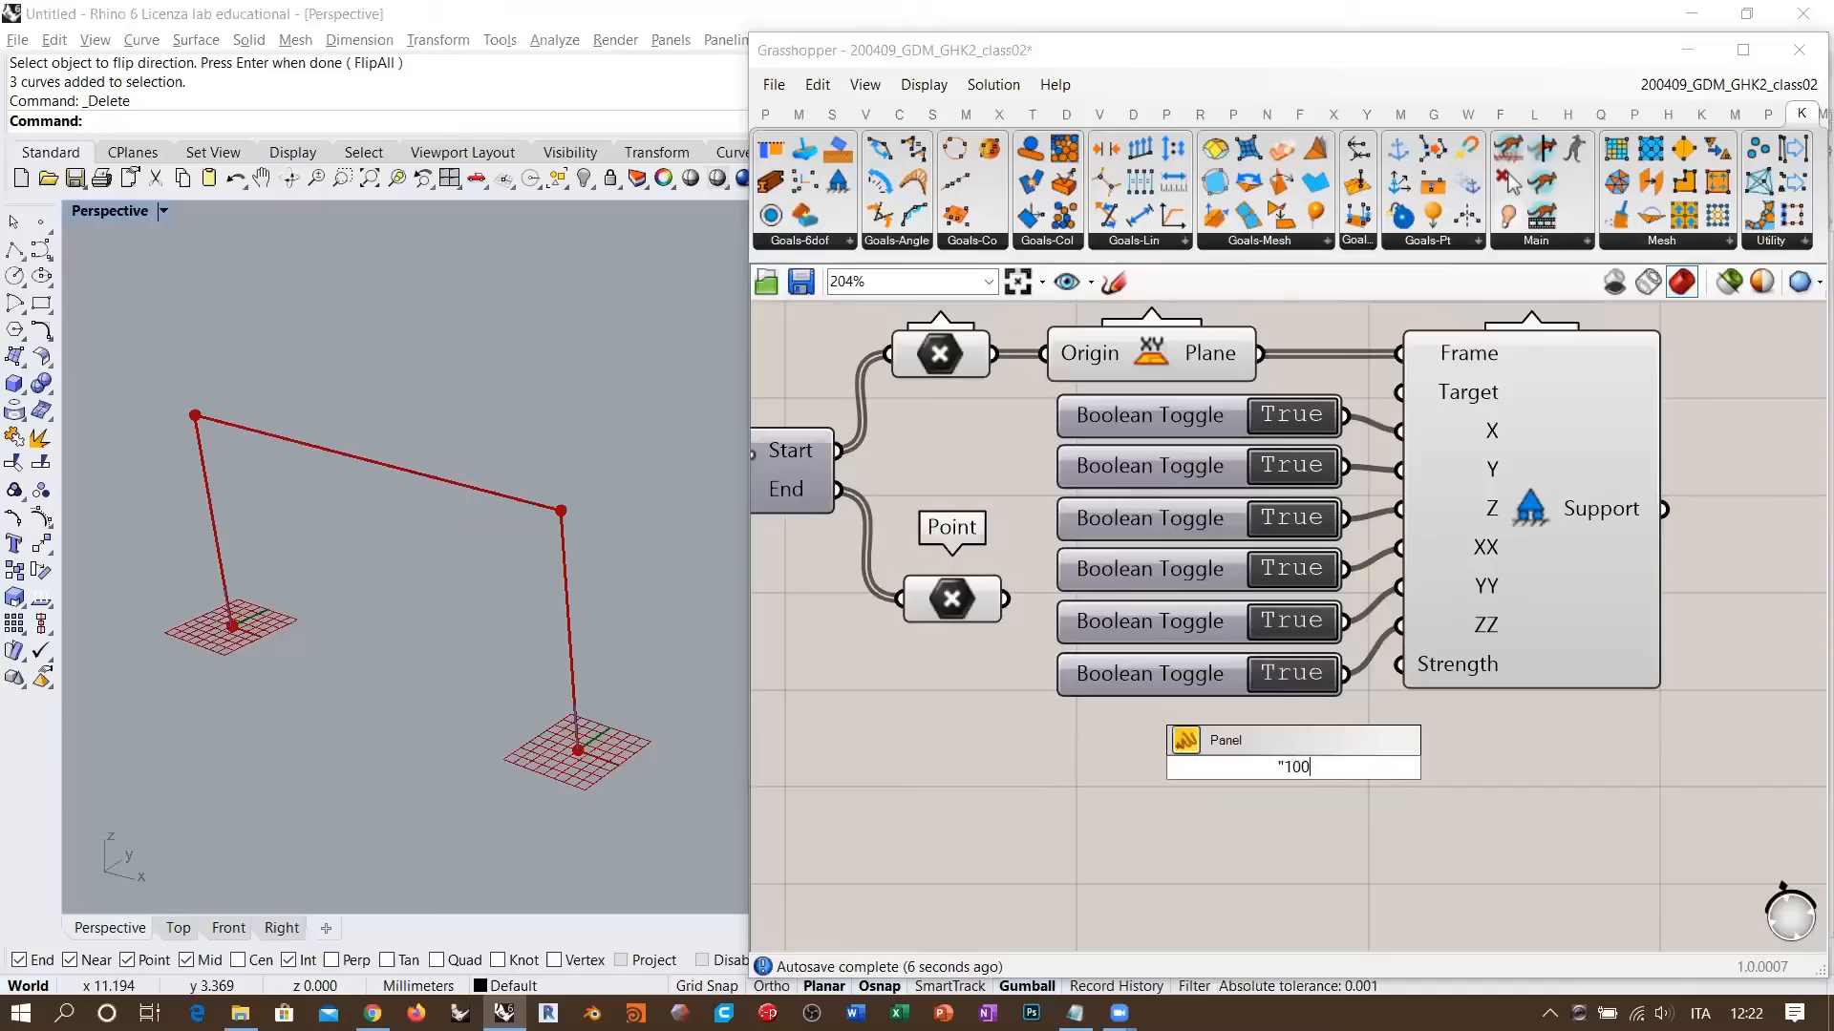
type("0")
key("Return")
mouse_move(1289, 755)
left_mouse_down()
mouse_move(1287, 735)
mouse_move(1423, 698)
mouse_move(1401, 666)
left_mouse_up()
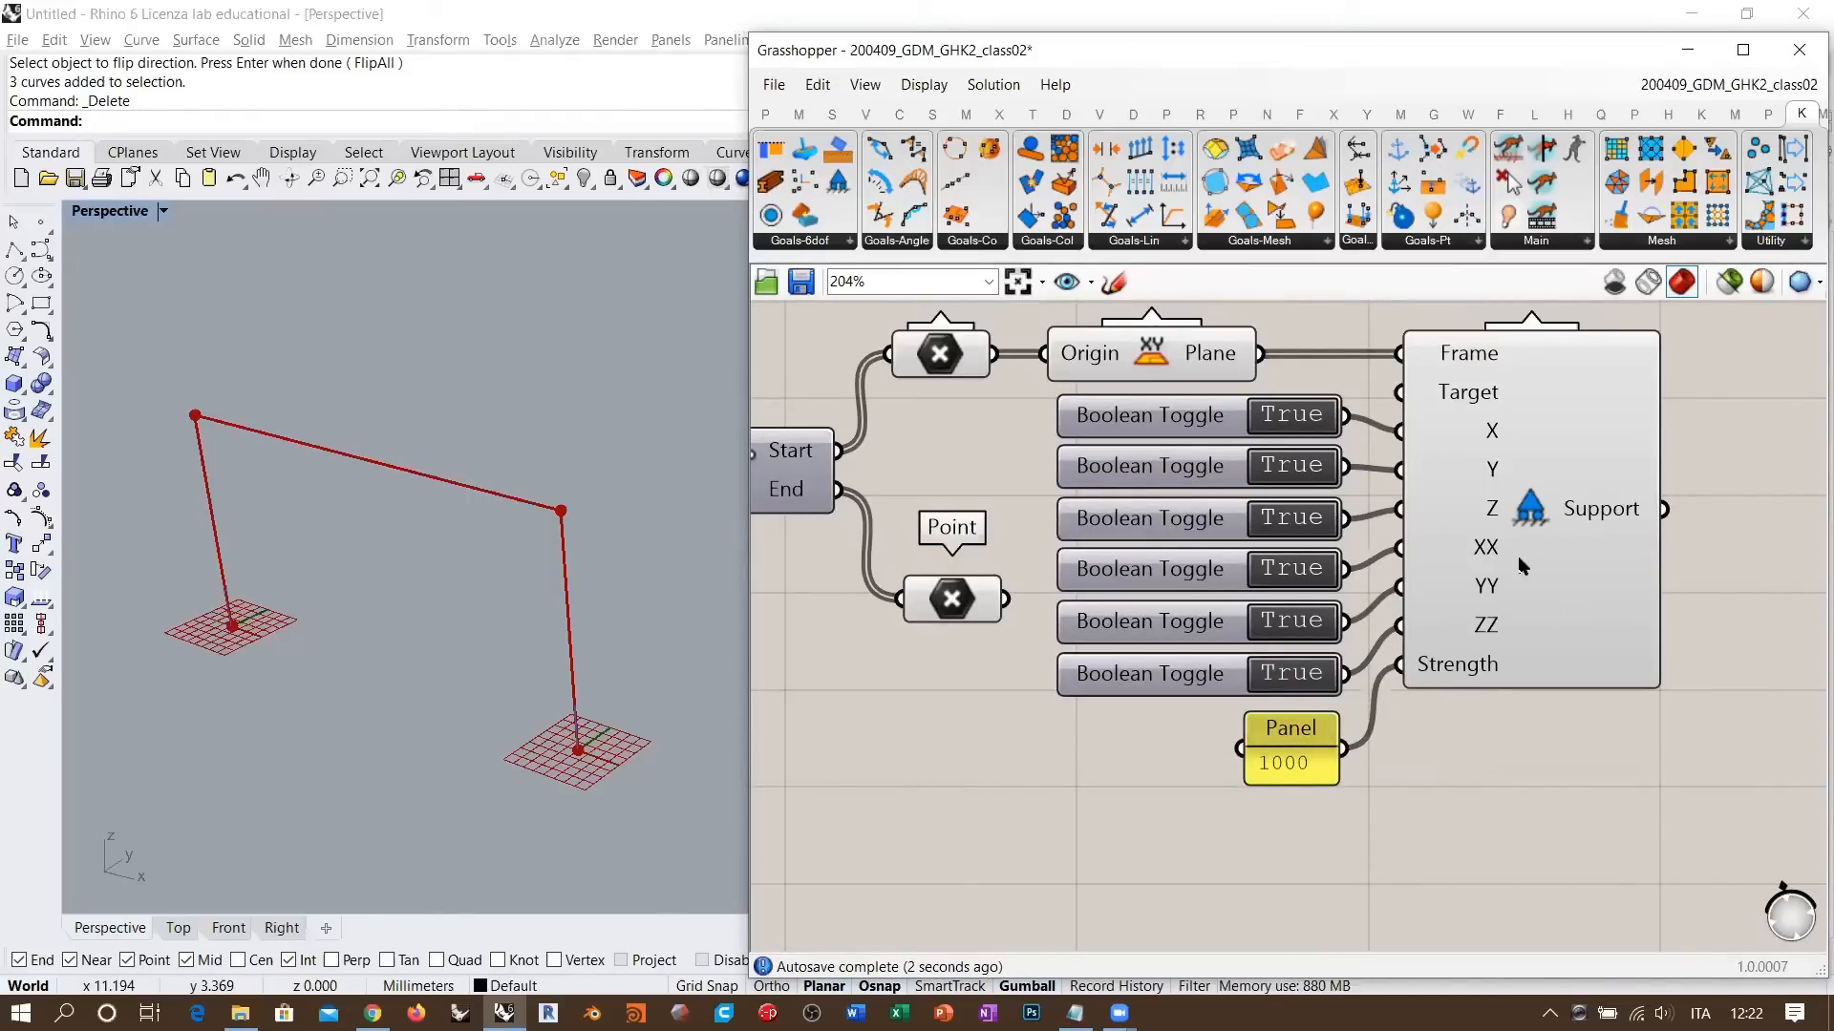
- Move the column end Point parameter down below the support group to make room for a second one
right_click_drag(1423, 503, 1465, 505)
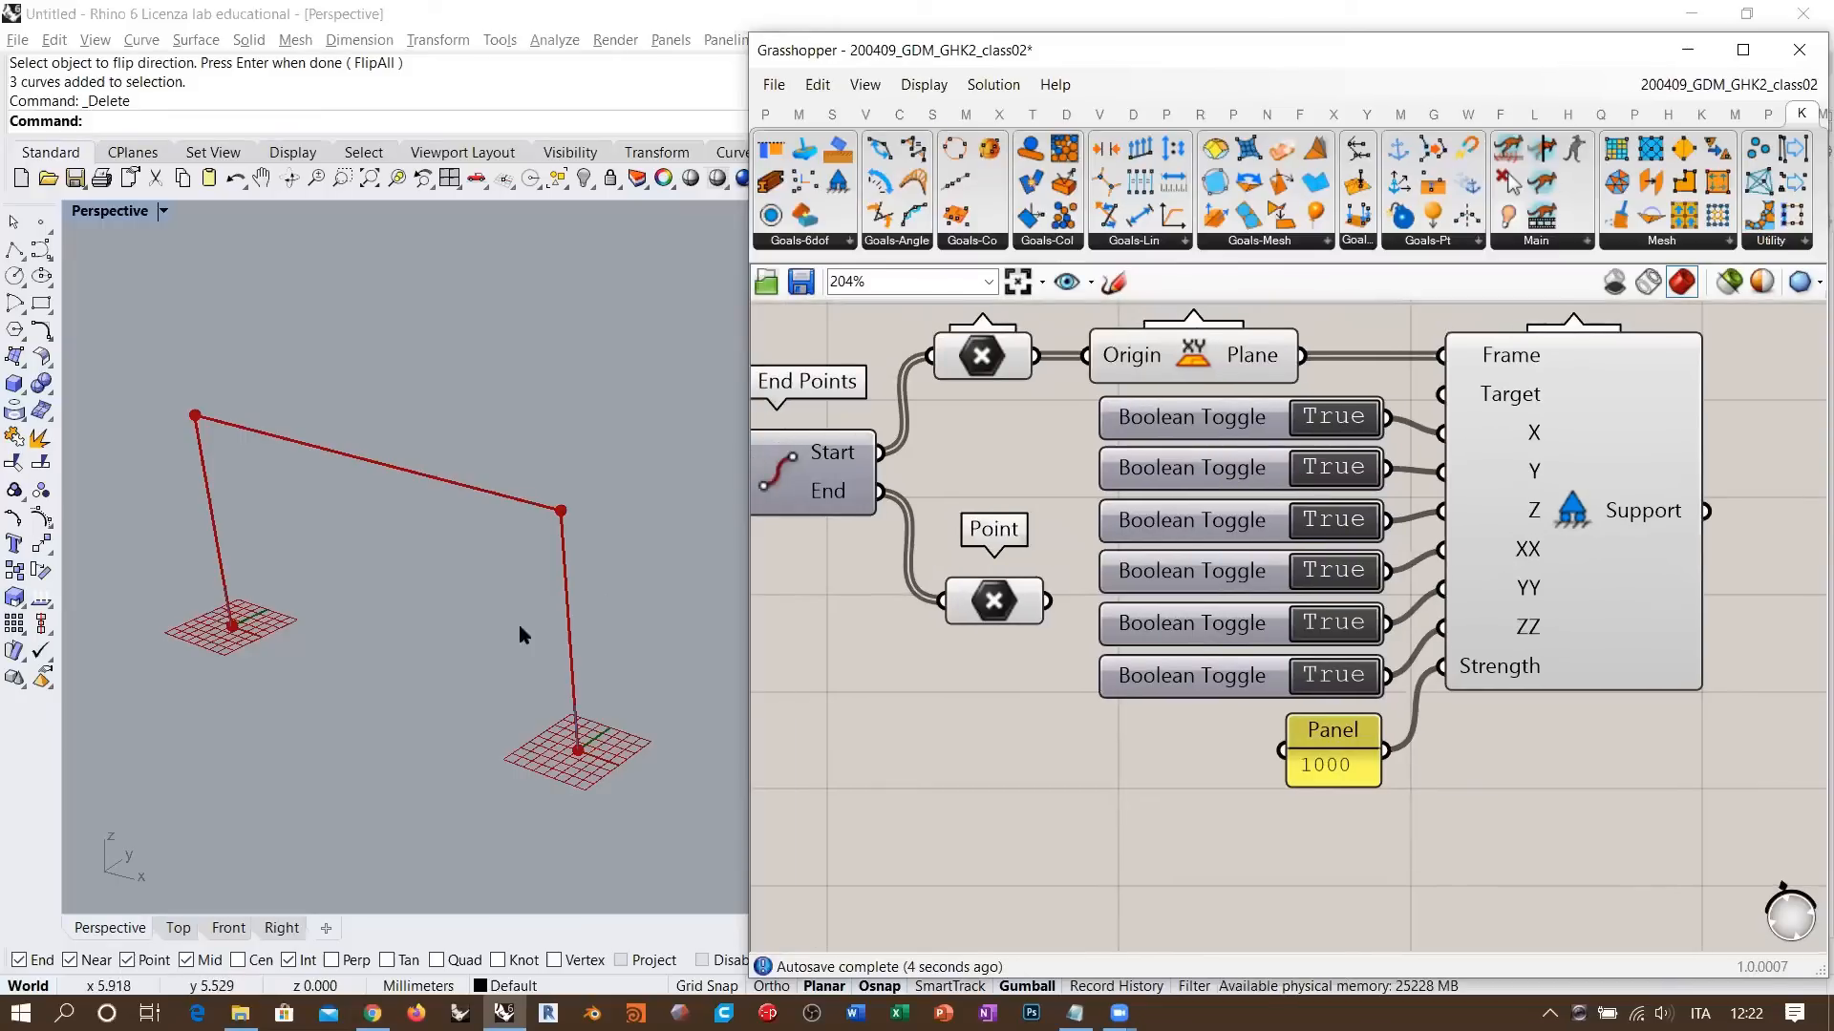
scroll(1084, 535, "down", 3)
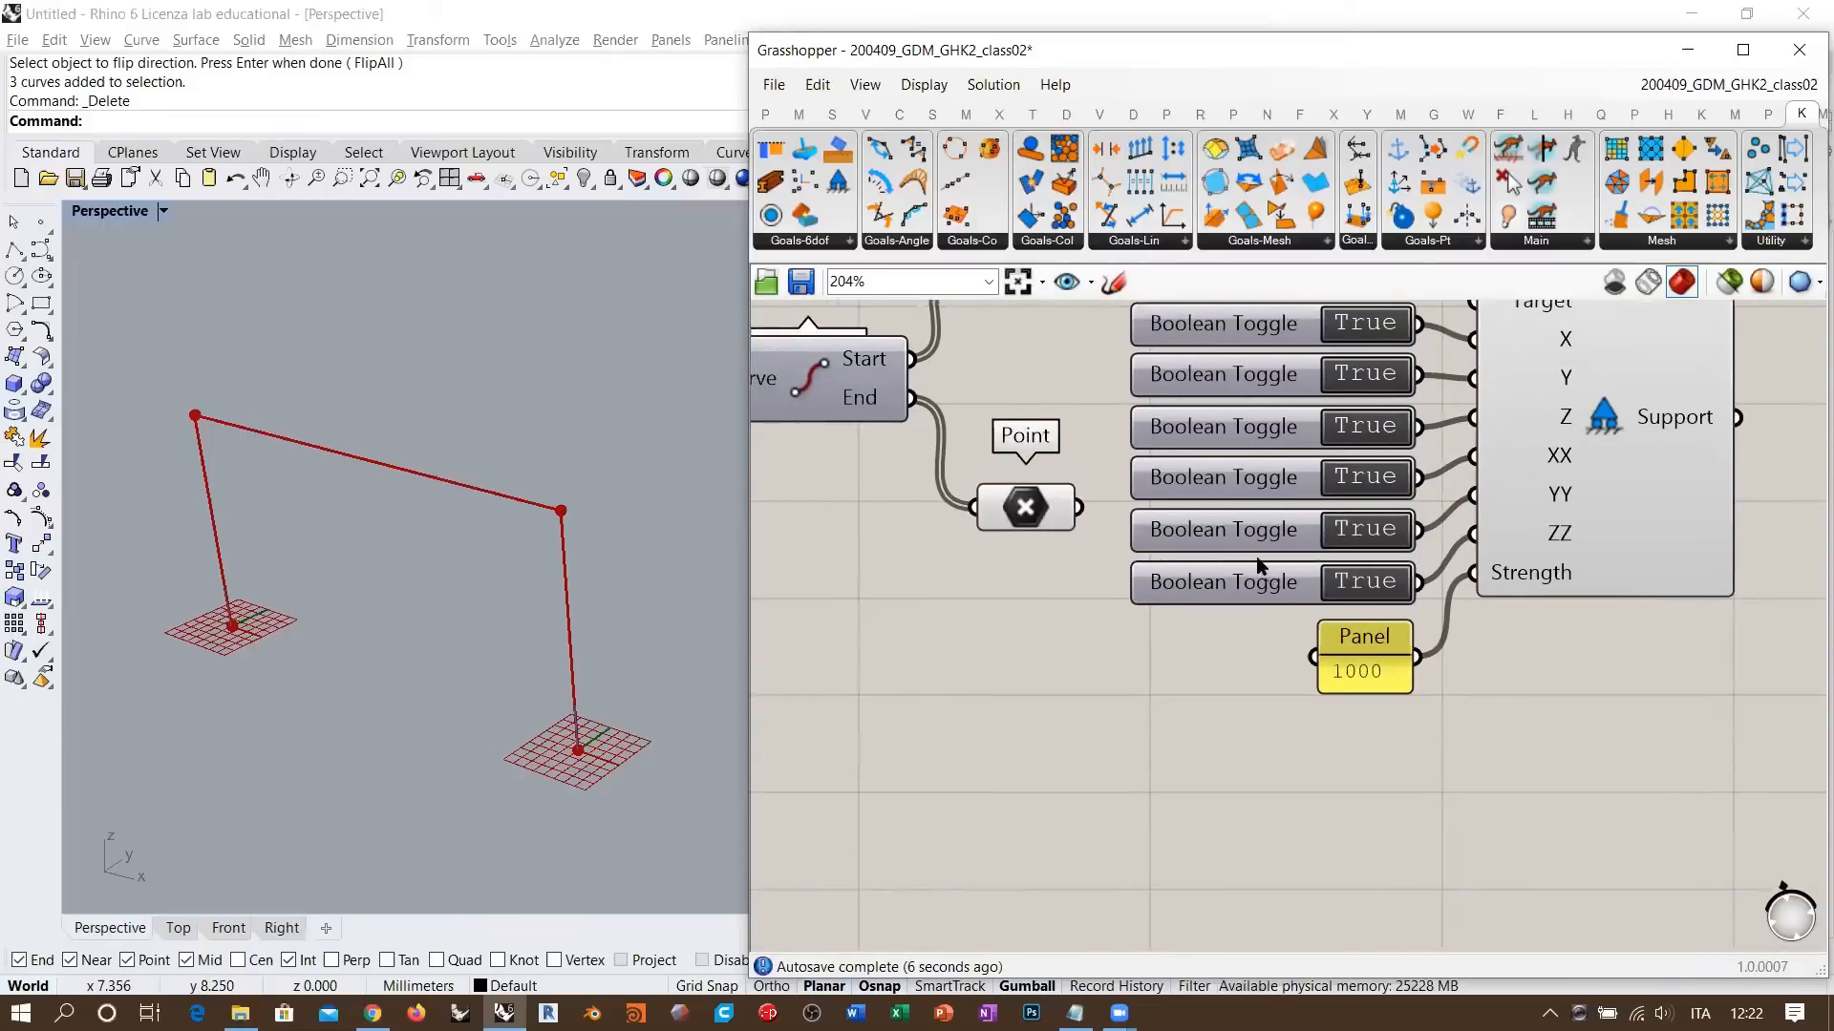
left_click_drag(1087, 540, 1084, 770)
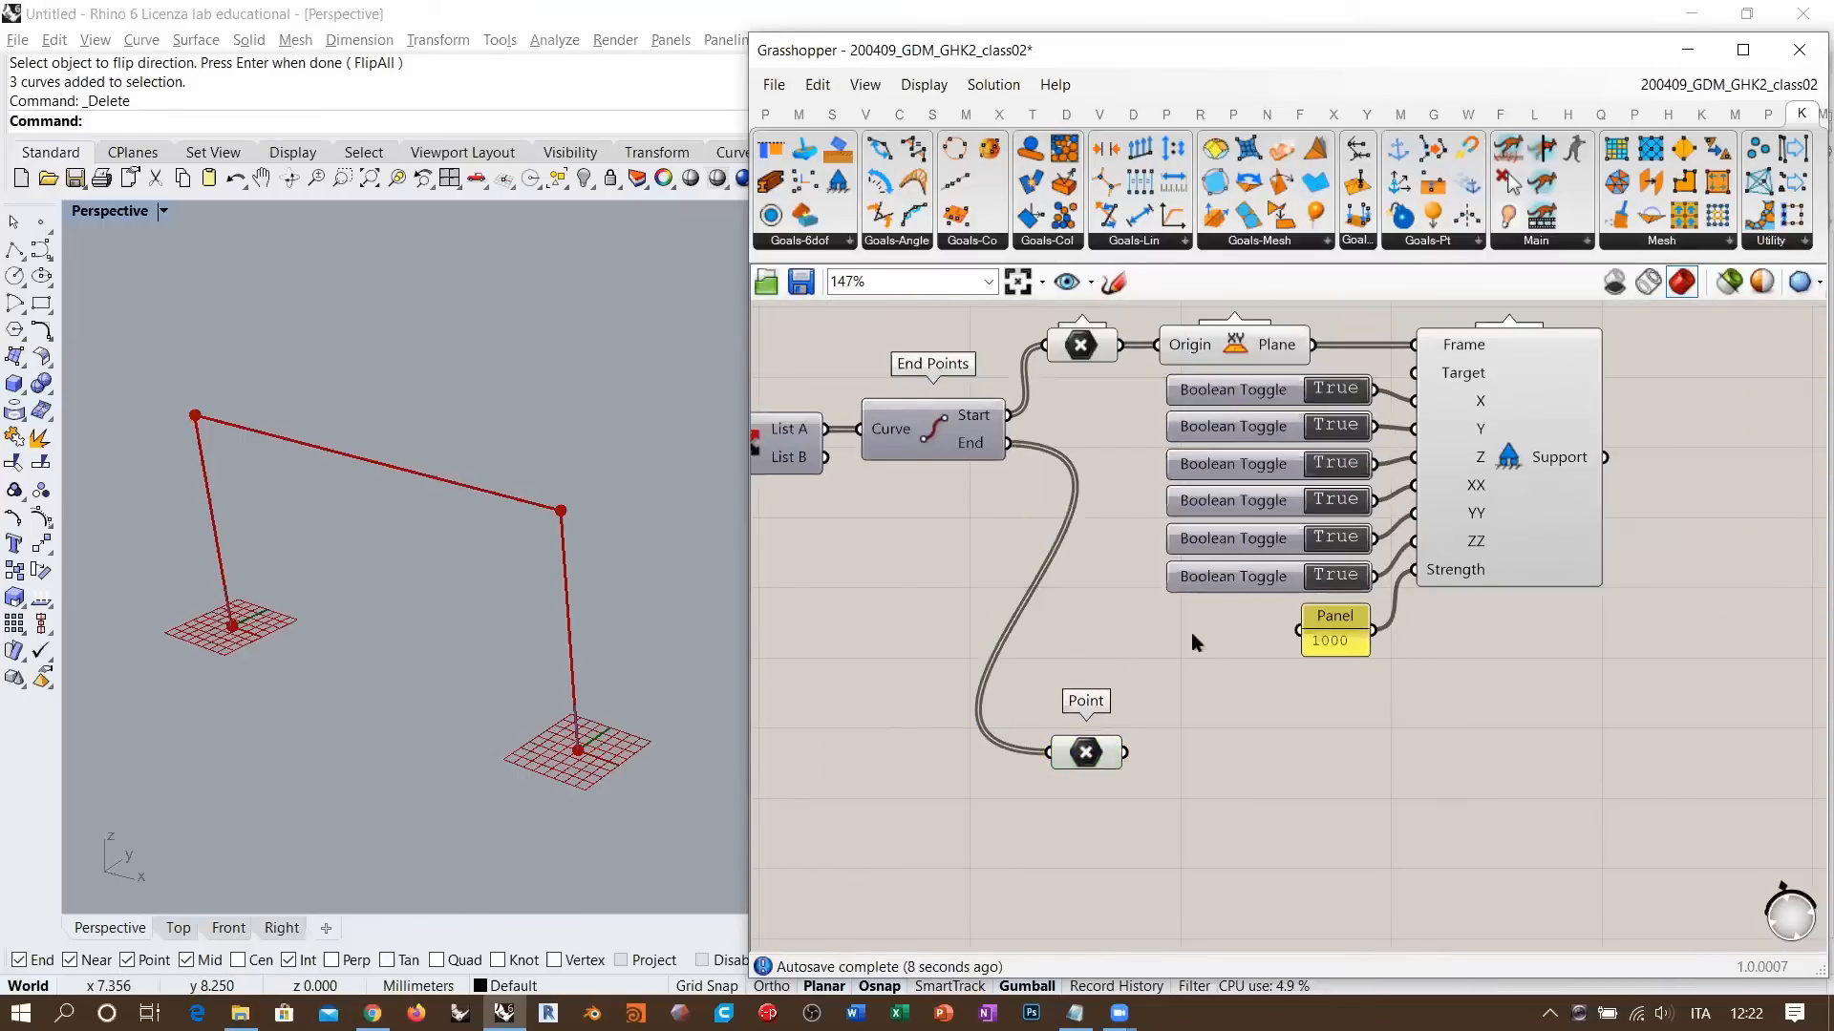
- Duplicate the XY Plane, toggles, panel and Support below the originals, and feed the copied plane's Origin from the column end points
left_click_drag(1557, 665, 1150, 320)
left_click_drag(1540, 444, 1539, 796, "alt")
left_click(1682, 653)
right_click_drag(1300, 716, 1252, 560)
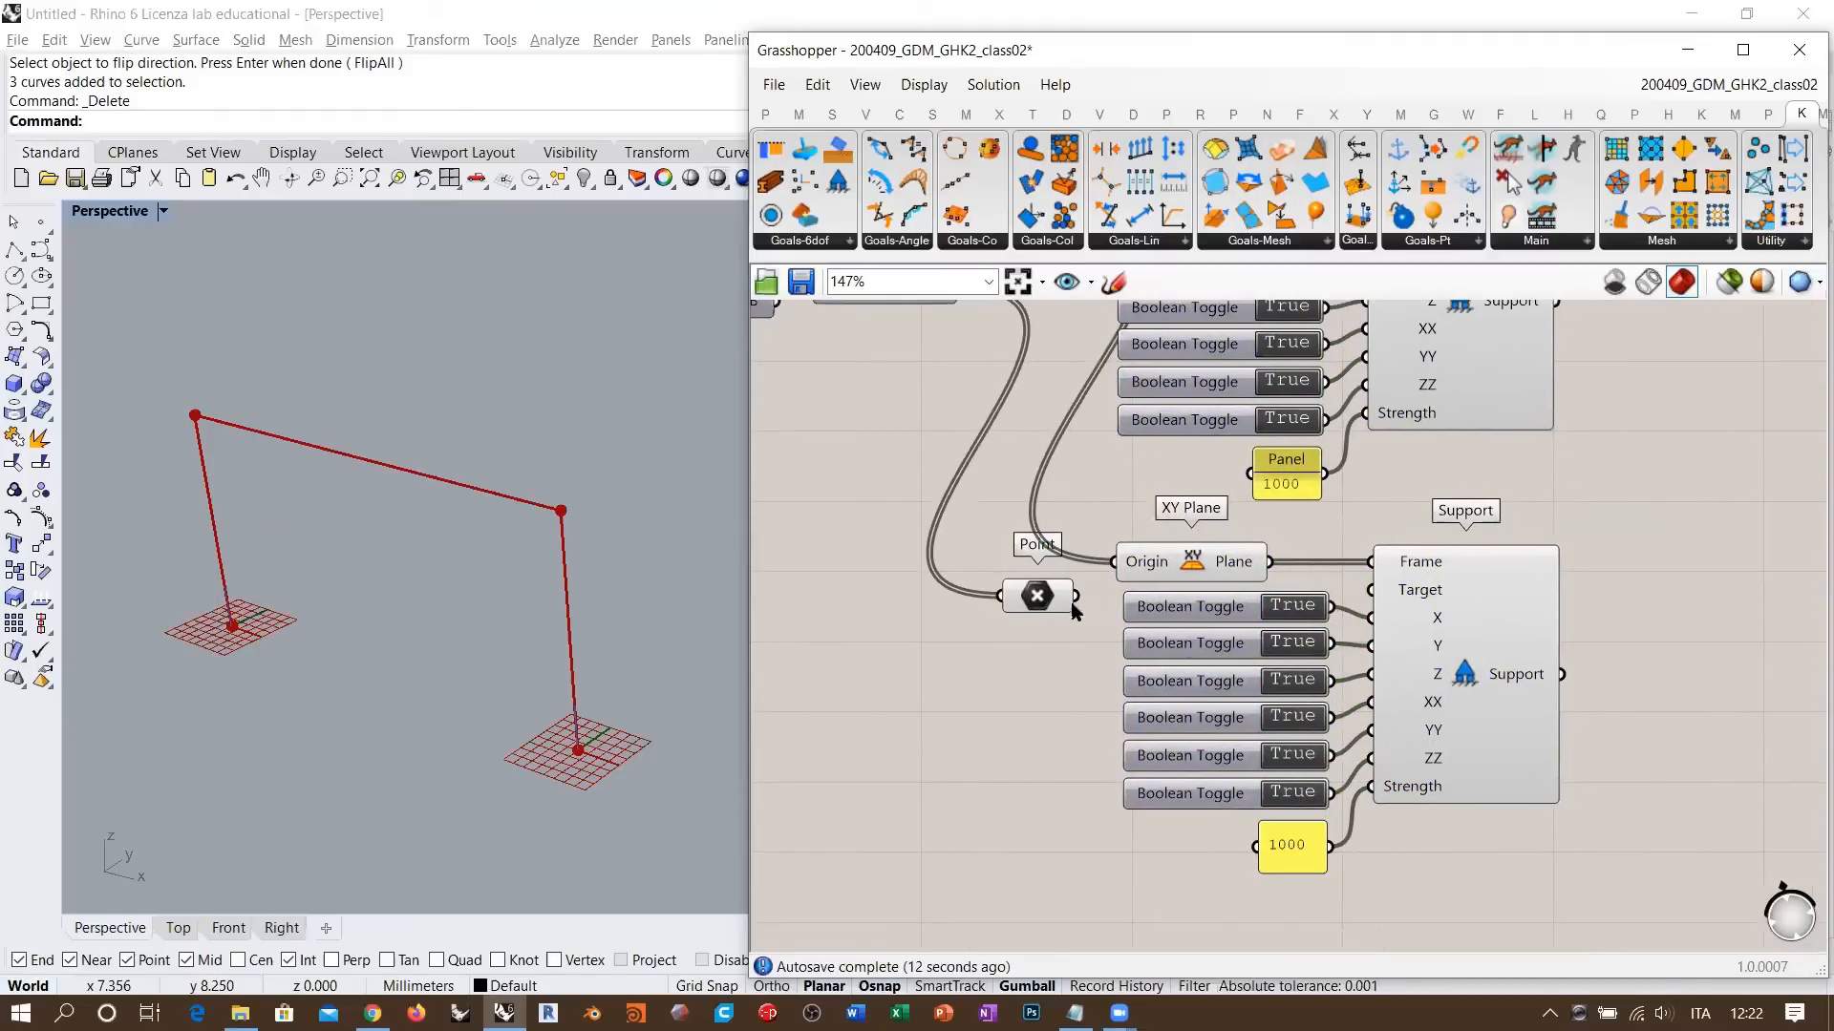
left_click_drag(1074, 599, 1145, 563)
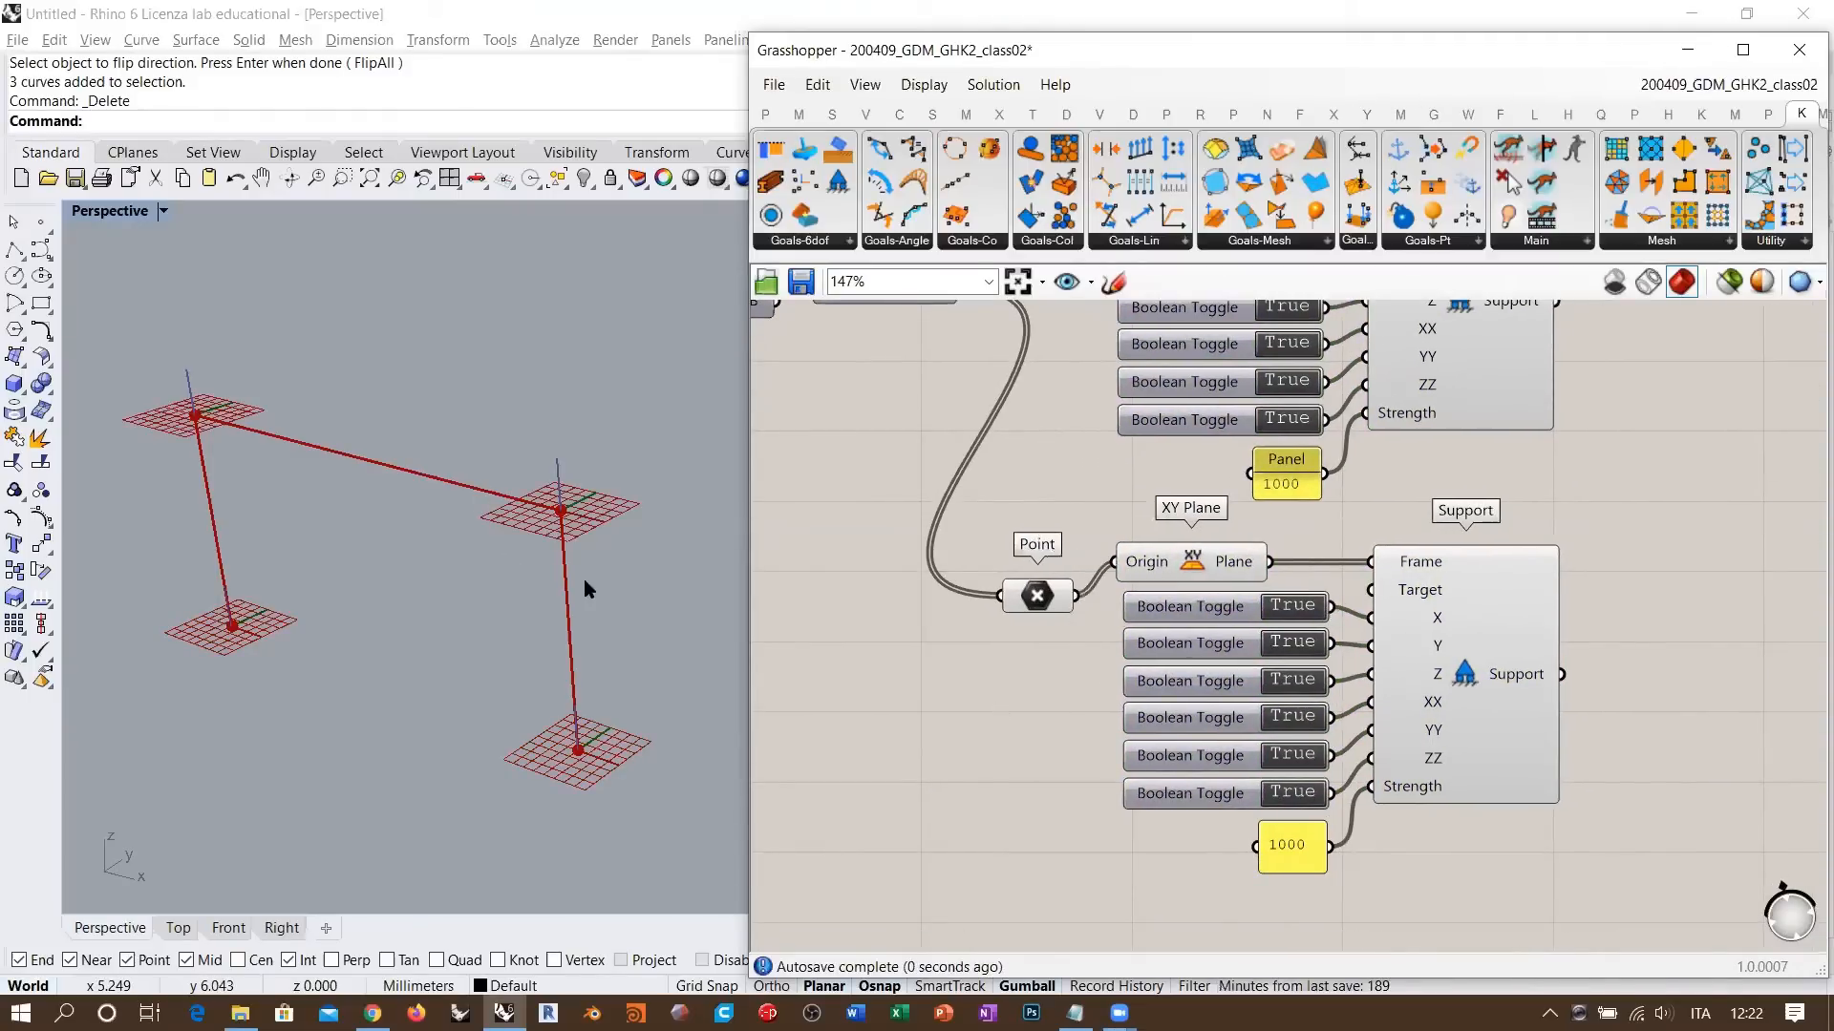
left_click_drag(1041, 599, 1043, 565)
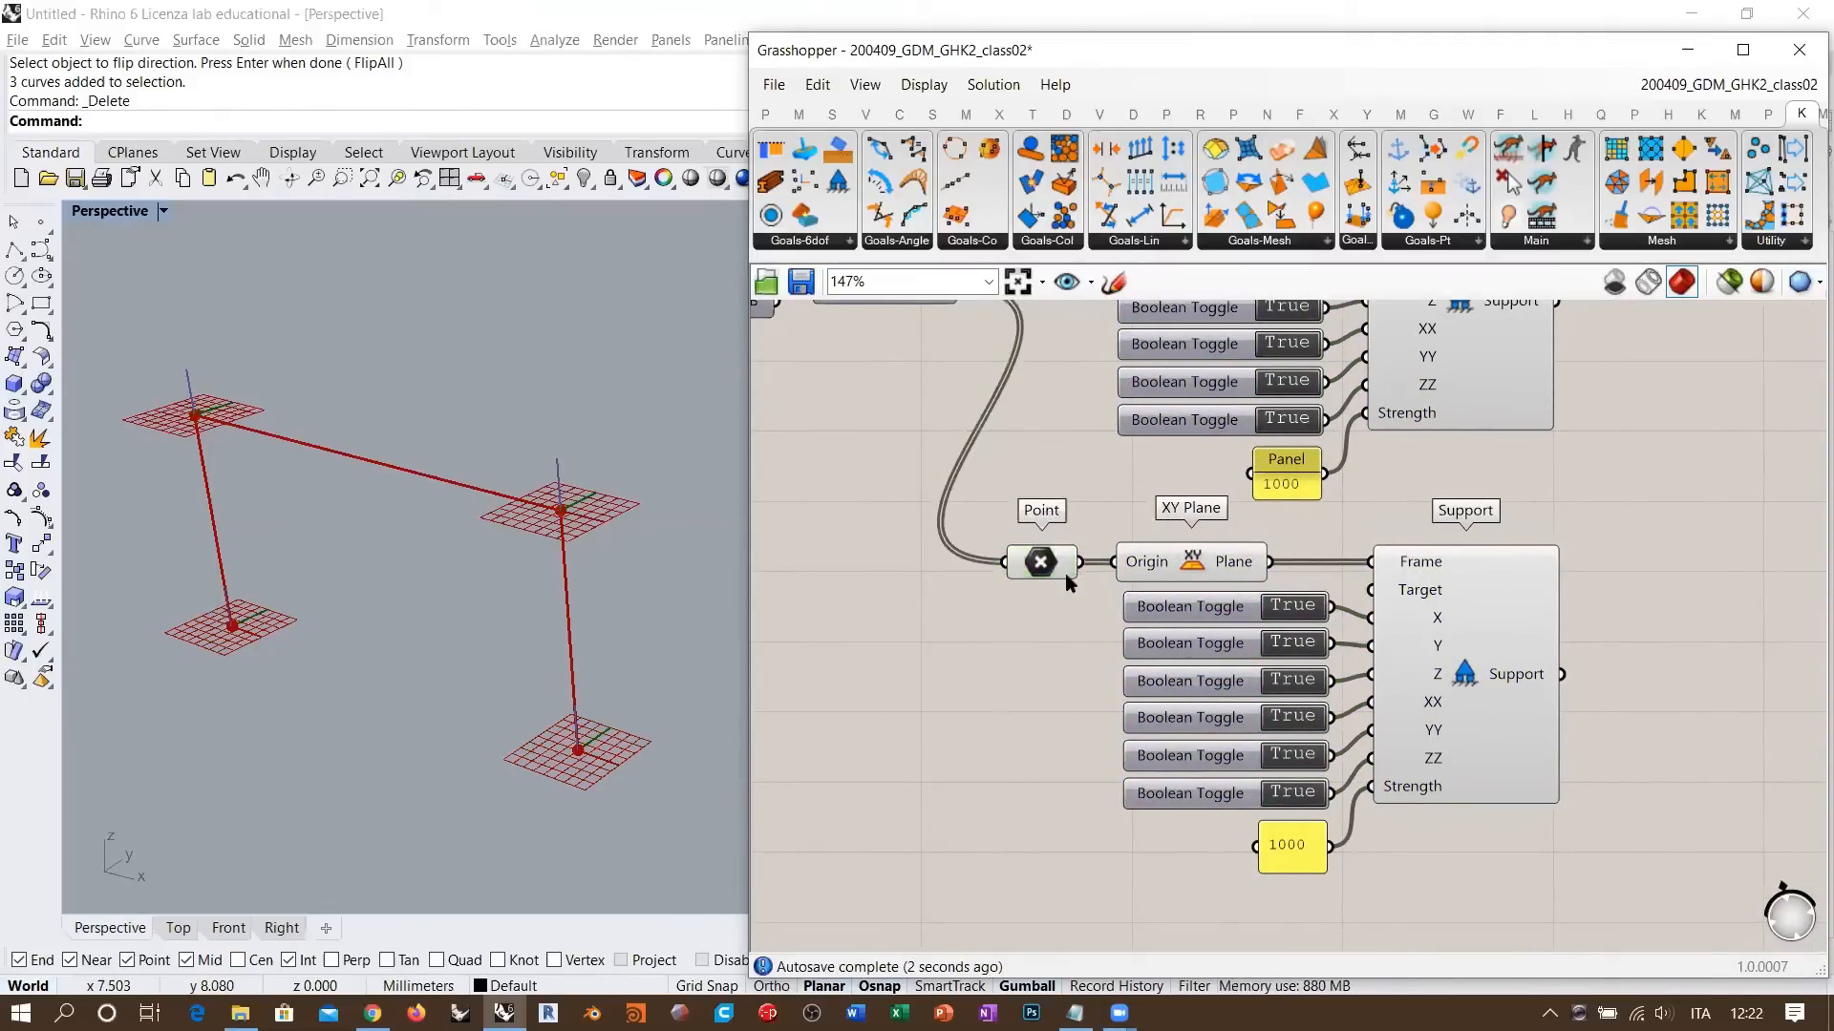
- Set the X, Y and Z toggles of the column-top Support to False
scroll(1190, 563, "up", 1)
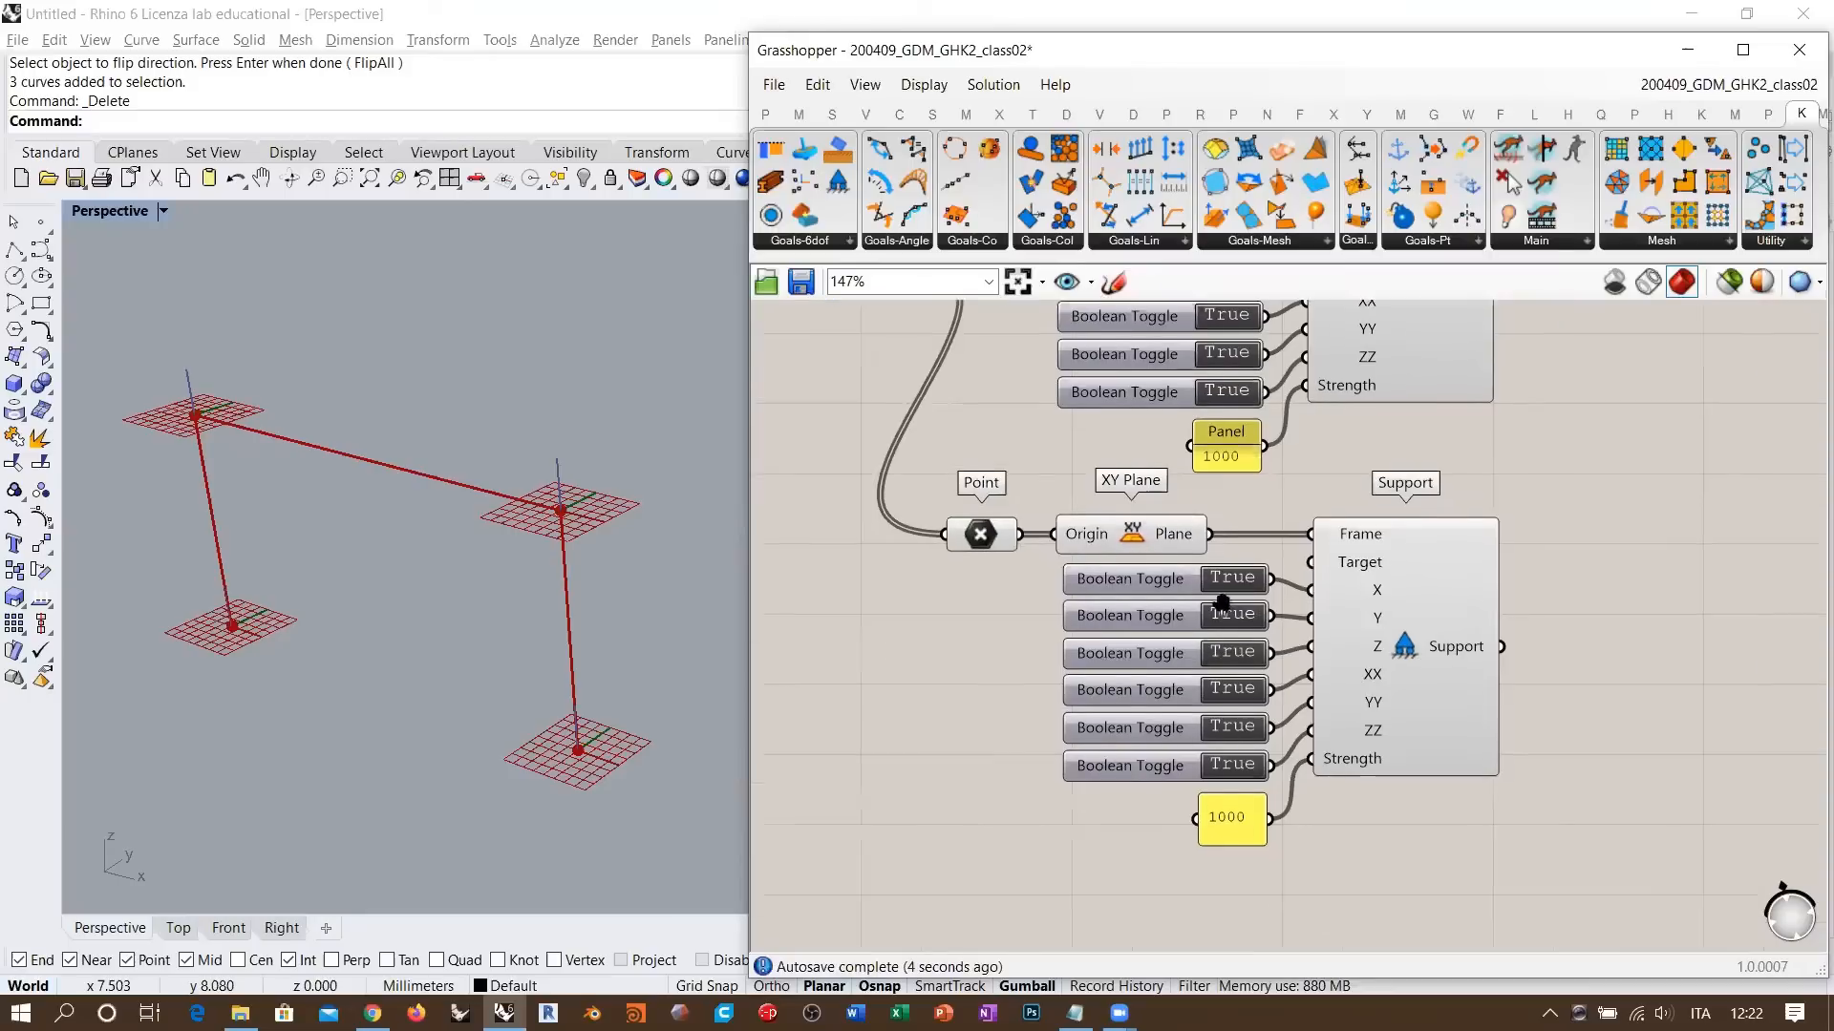
scroll(1175, 547, "up", 1)
scroll(1174, 547, "up", 2)
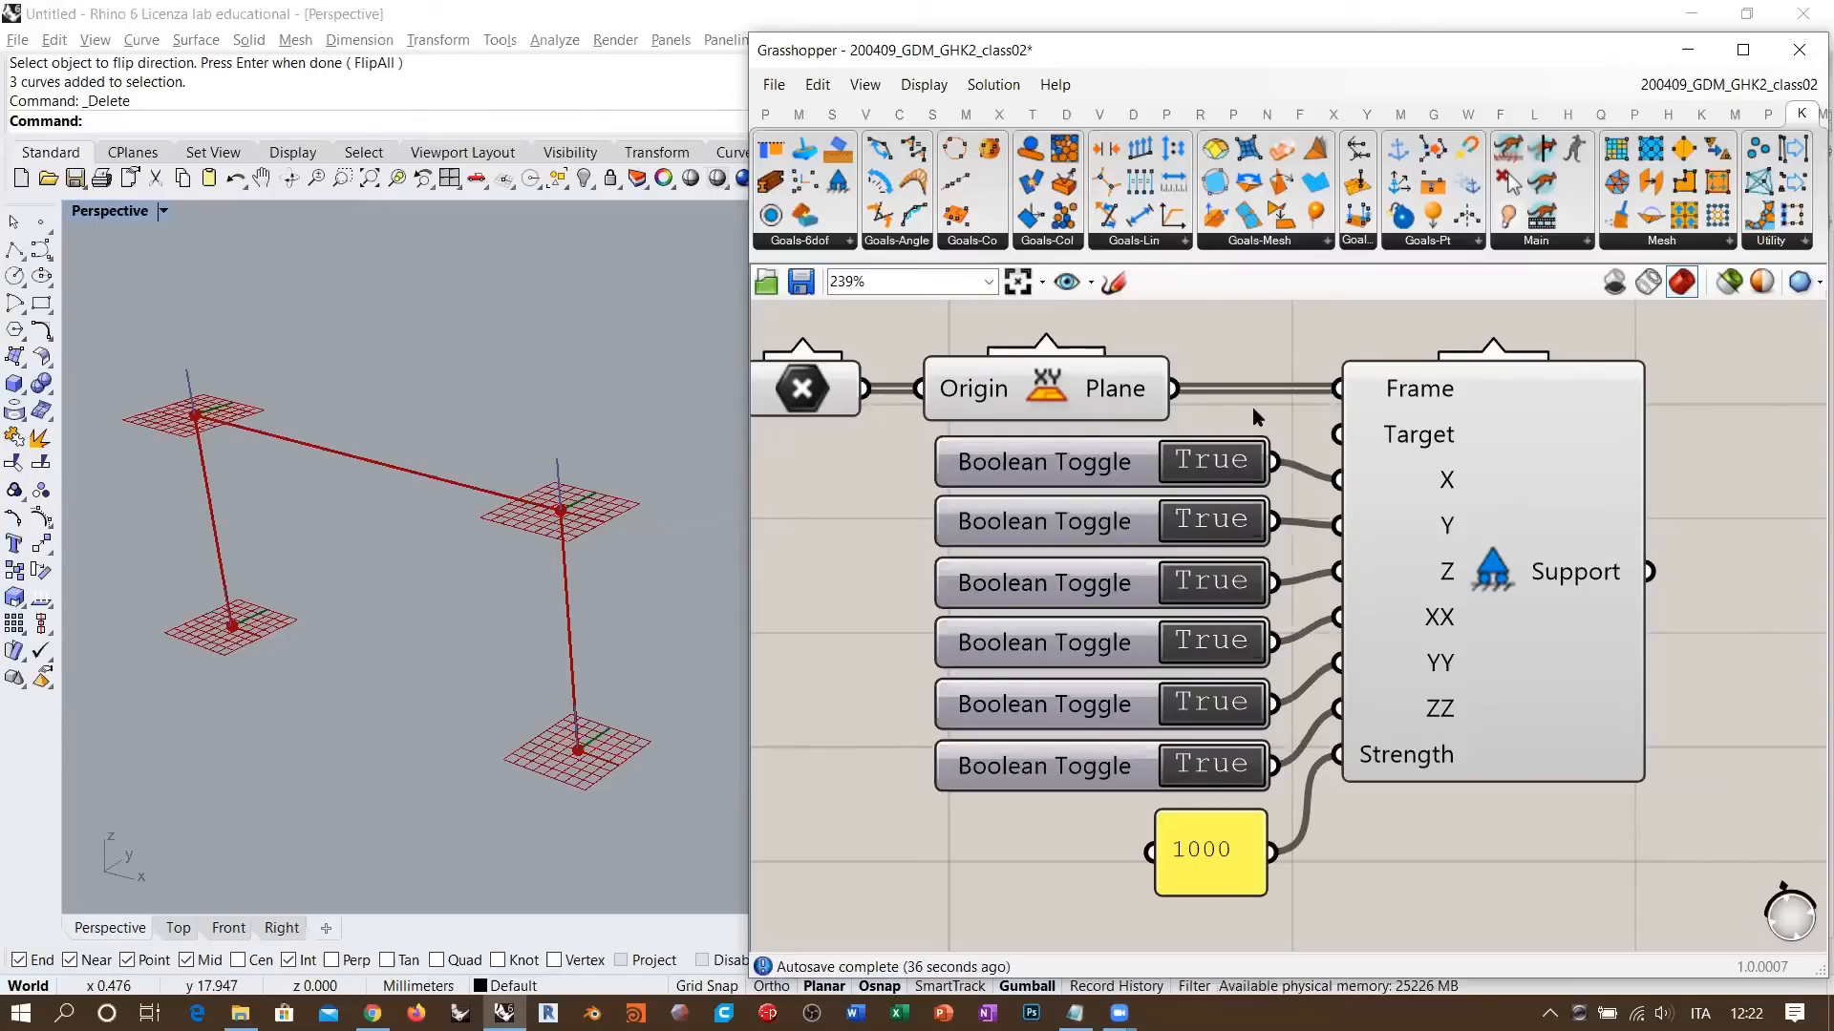
right_click_drag(1354, 502, 1346, 493)
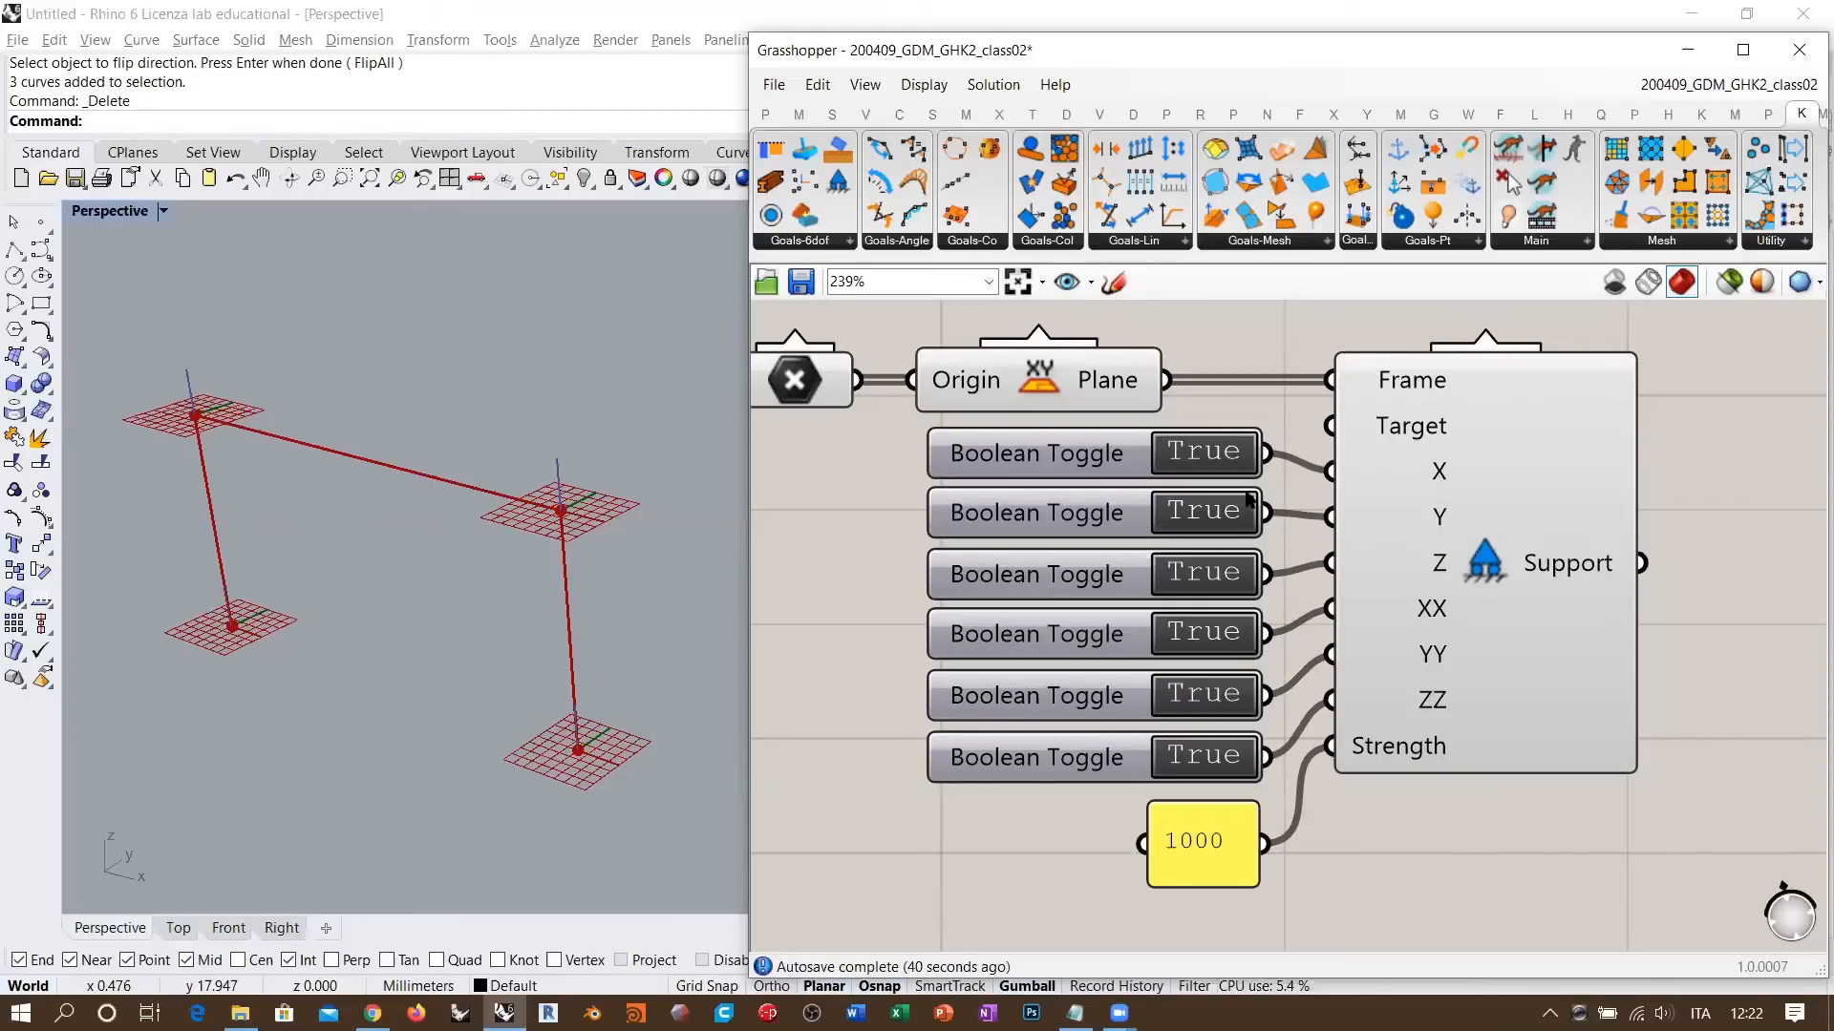
double_click(1210, 461)
double_click(1205, 513)
double_click(1206, 572)
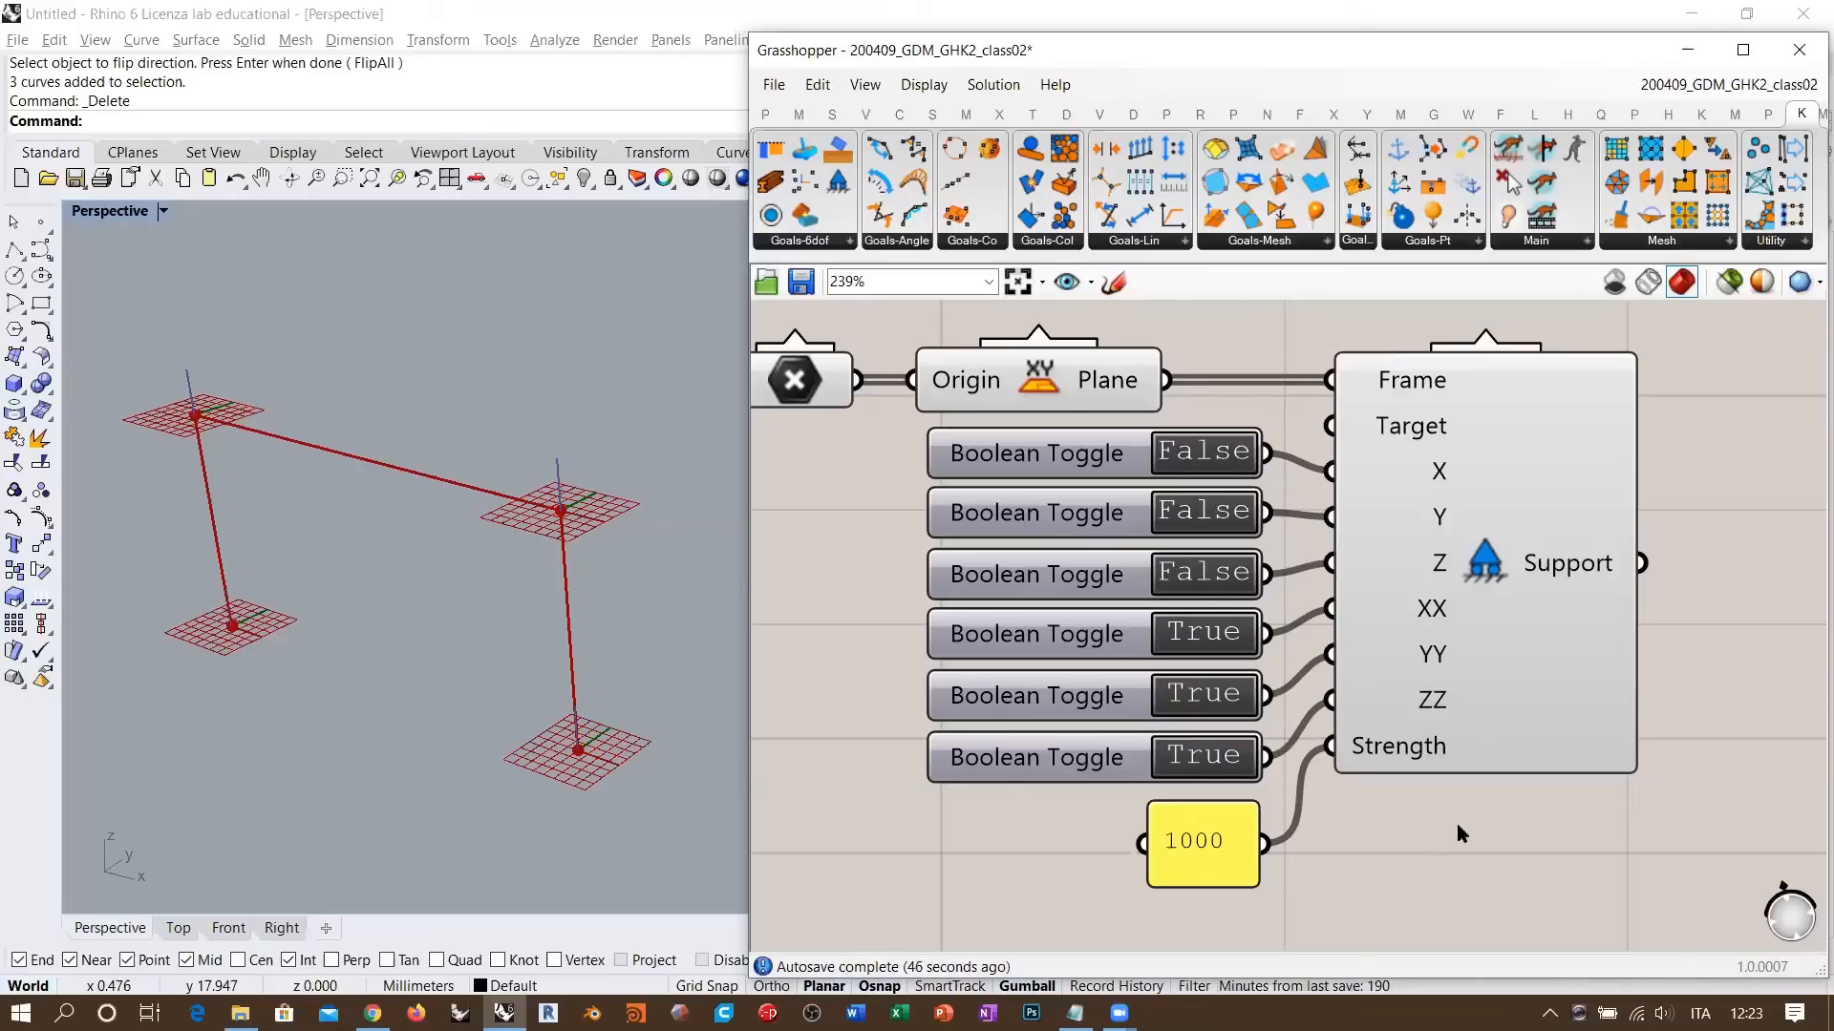
scroll(1274, 555, "down", 4)
mouse_move(1341, 475)
right_mouse_down()
mouse_move(1274, 555)
mouse_move(1311, 557)
mouse_move(1276, 653)
right_mouse_up()
right_click_drag(1294, 530, 1360, 599)
right_click_drag(980, 554, 1251, 564)
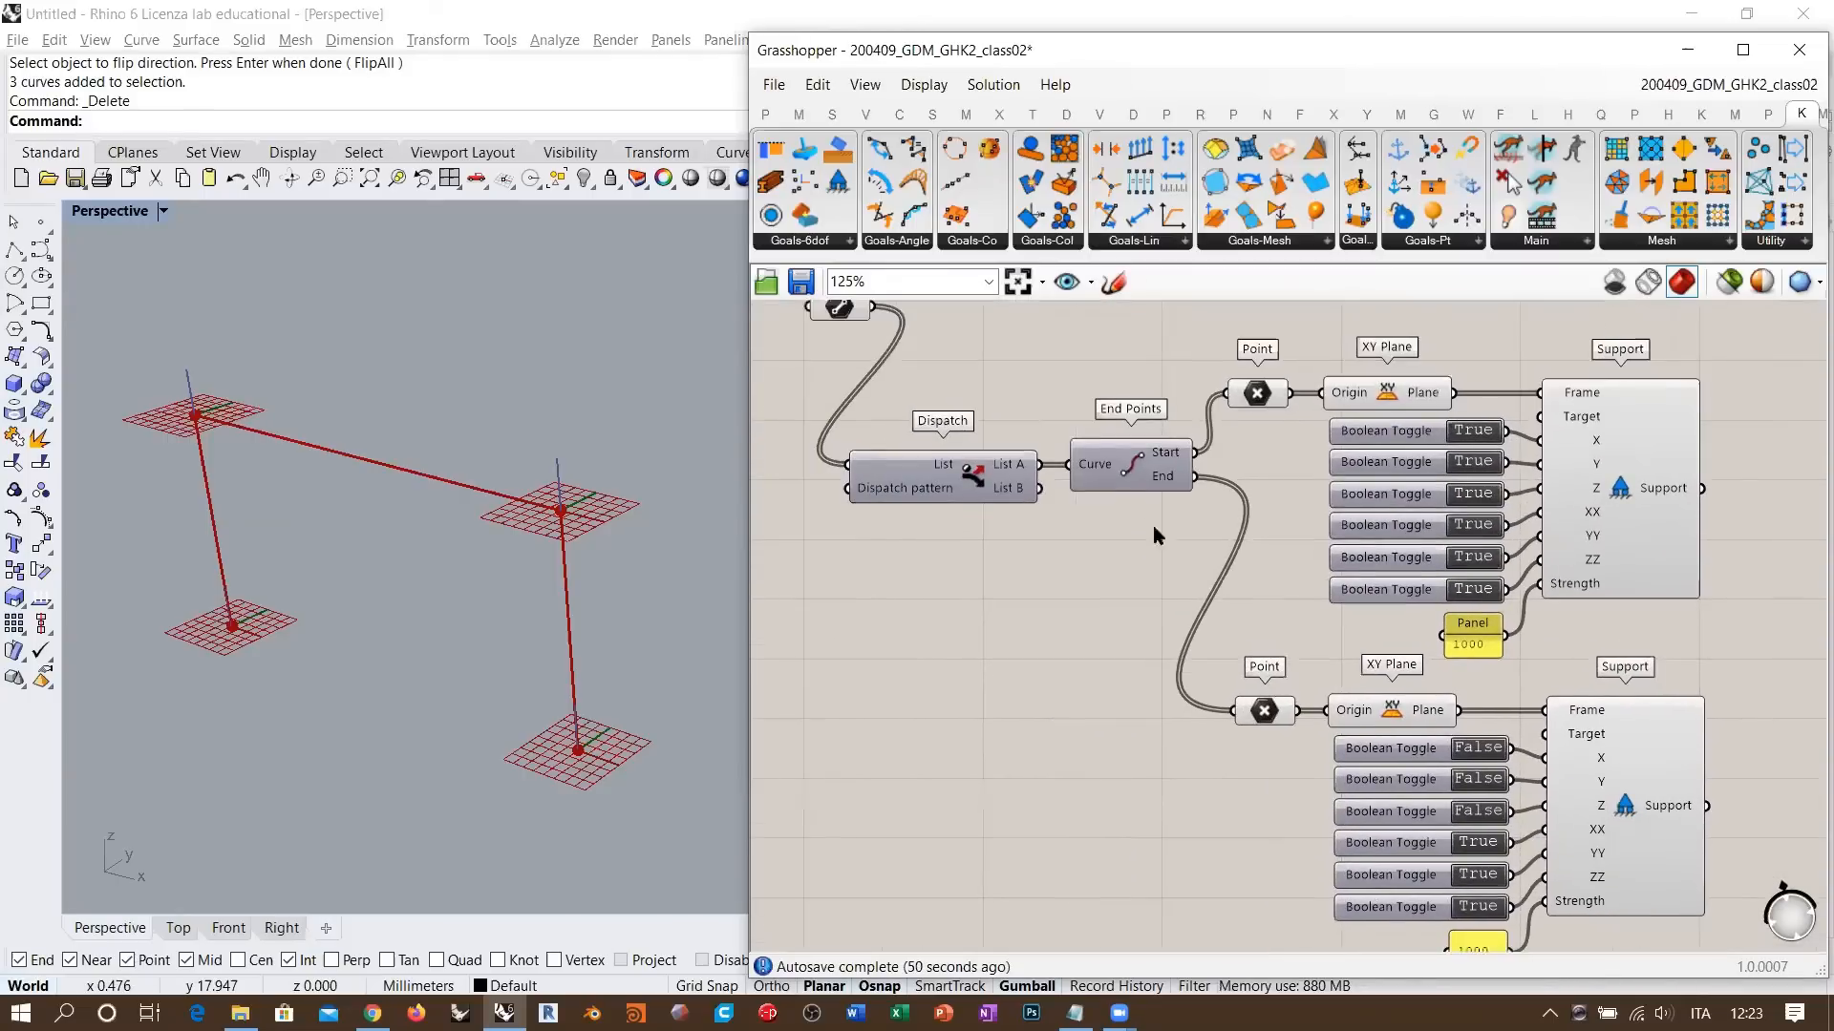
- Move the Dispatch and End Points components down so they sit midway between the two column Point parameters
mouse_move(1119, 525)
left_mouse_down()
mouse_move(1033, 464)
mouse_move(921, 428)
left_mouse_up()
left_click_drag(1152, 467, 1152, 548)
left_click(1107, 444)
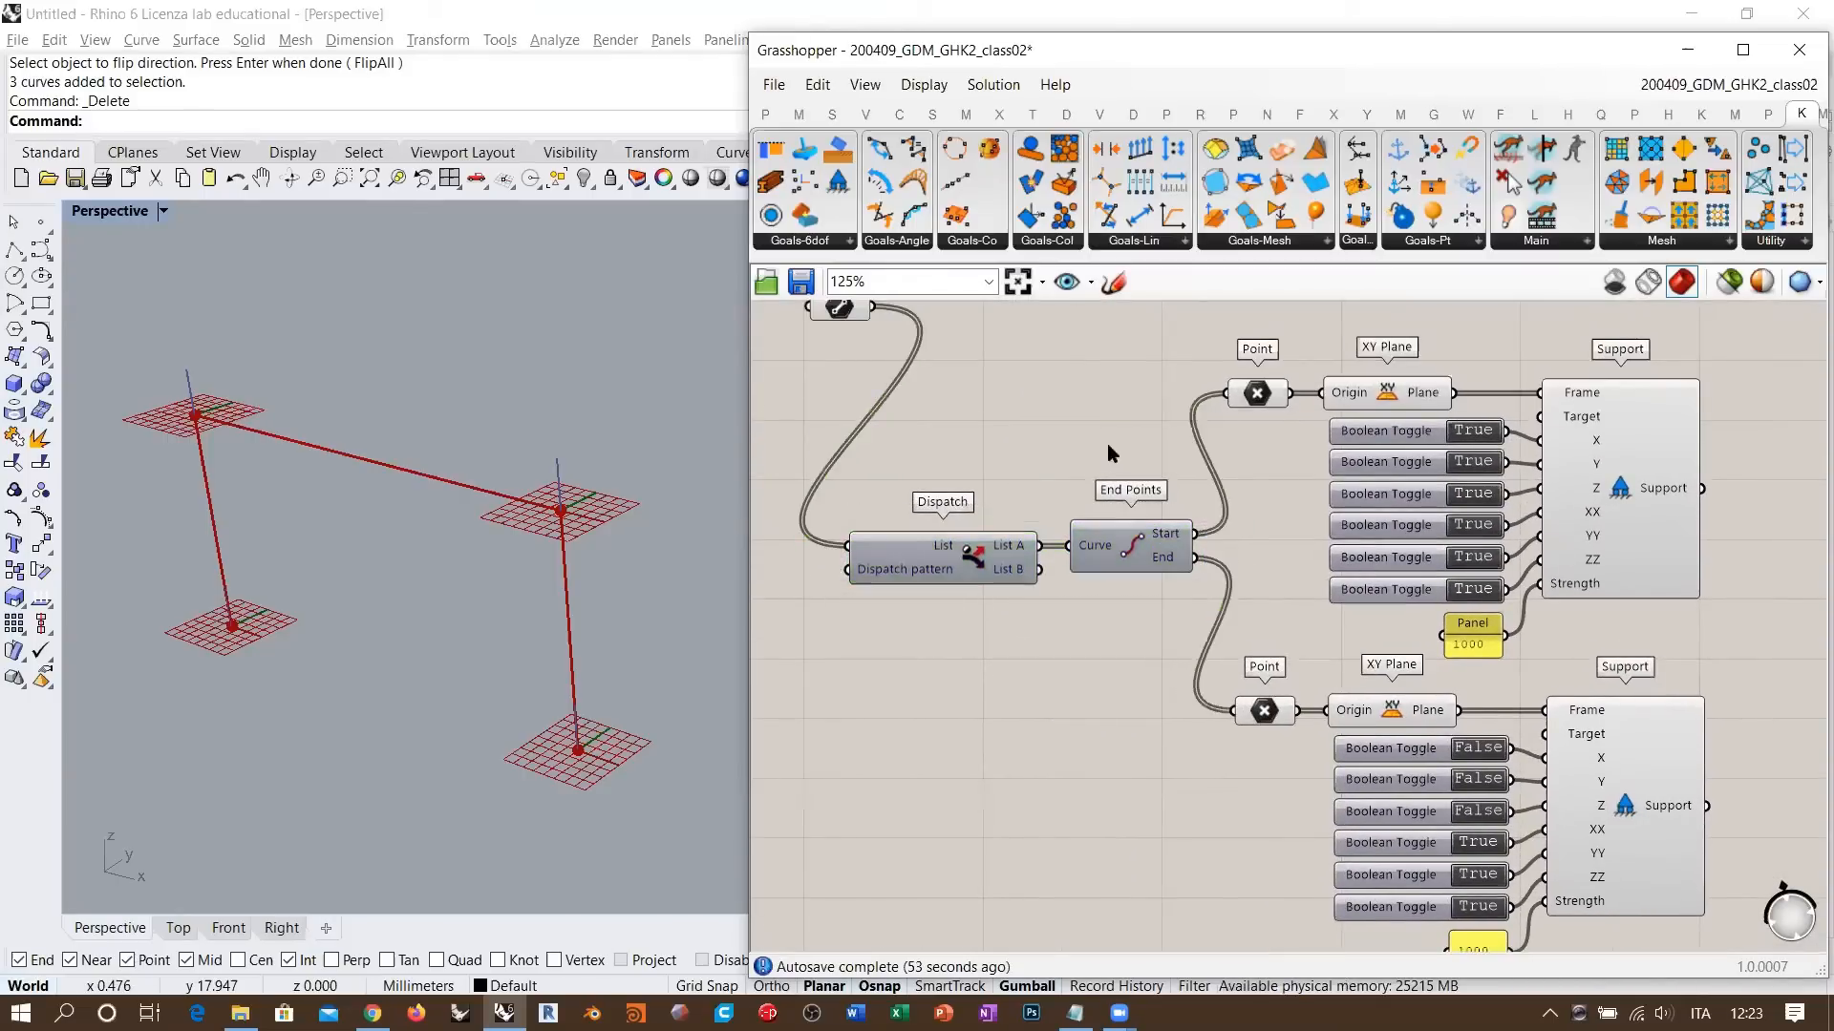
- Arrange the Line parameter and portal-frame sketch beside the column support components and group the whole set
right_click_drag(1383, 395, 1186, 557)
scroll(1189, 564, "down", 4)
left_click_drag(1427, 808, 927, 492)
right_click_drag(927, 492, 1224, 473)
mouse_move(1180, 484)
left_mouse_down()
mouse_move(1176, 566)
mouse_move(1370, 677)
left_mouse_up()
left_click_drag(1239, 511, 1206, 618)
left_click(1413, 497)
left_click_drag(1636, 498, 1137, 799)
key("ctrl+g")
left_click(1163, 542)
- Remove the outer group surrounding the rectangular cross-section components while keeping the components themselves
right_click_drag(1161, 535, 1137, 649)
scroll(1292, 650, "down", 3)
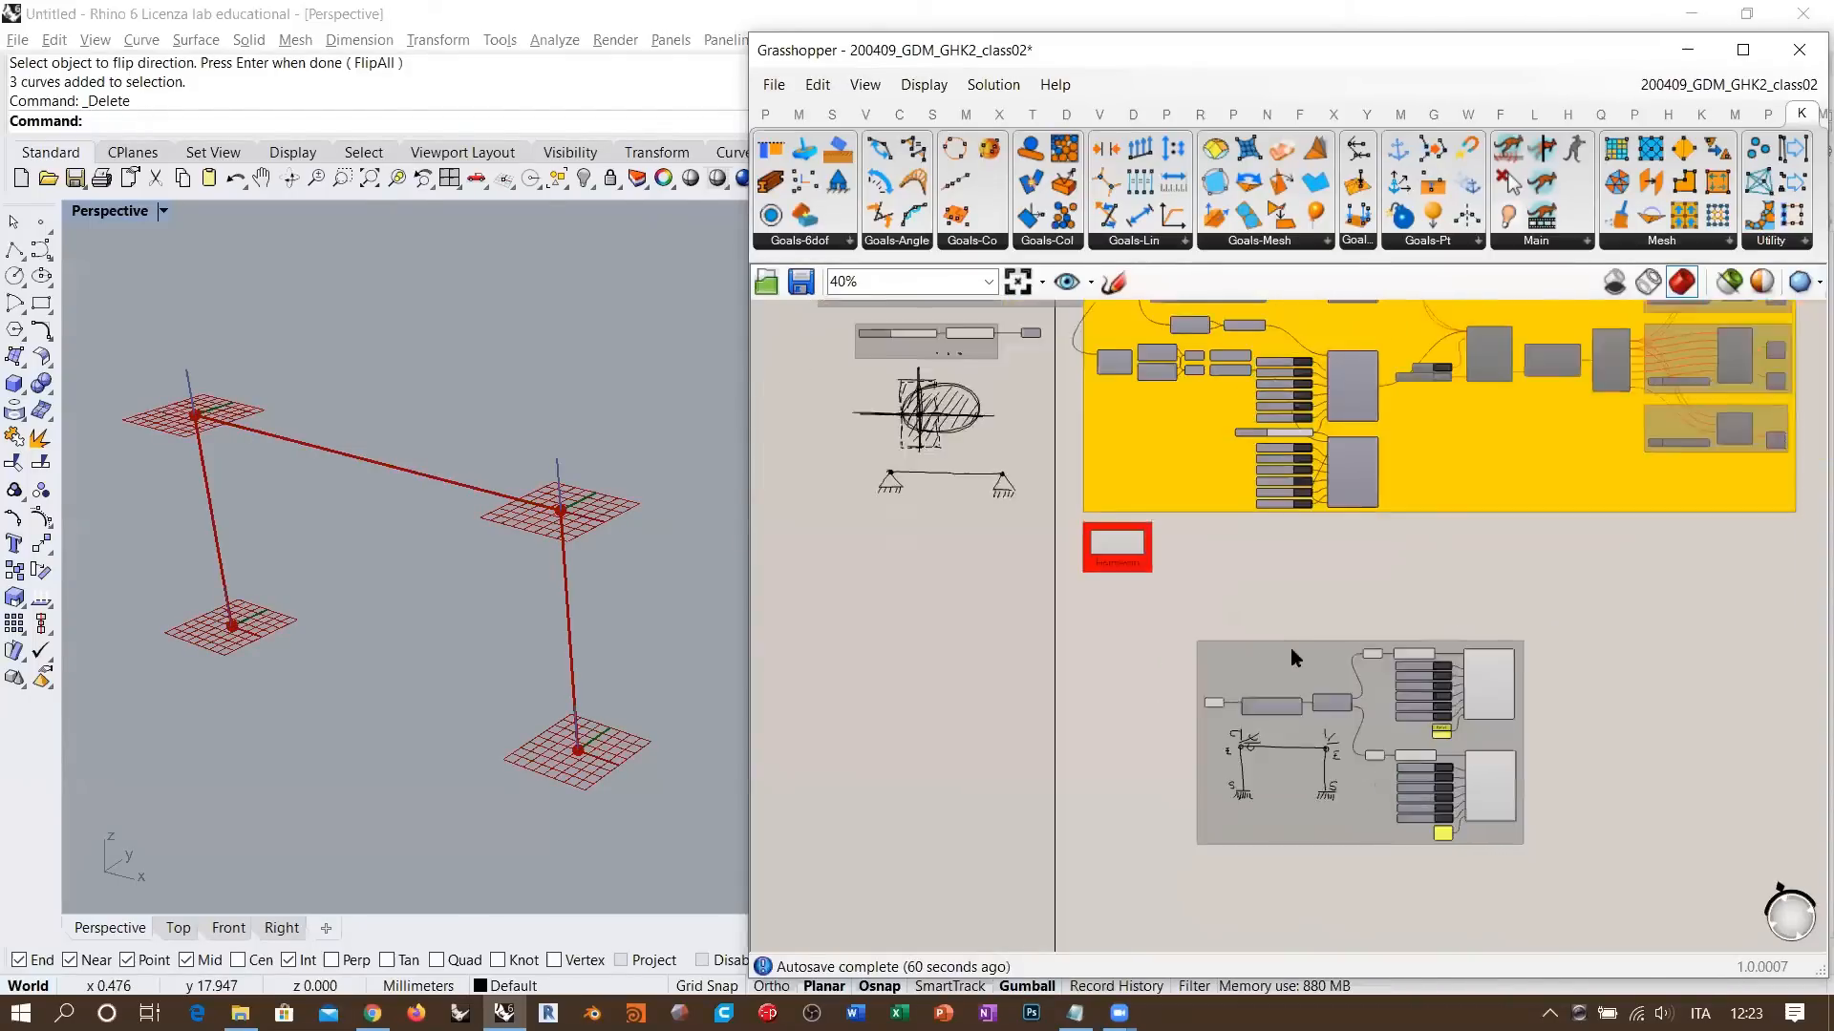
right_click_drag(1293, 573, 1318, 644)
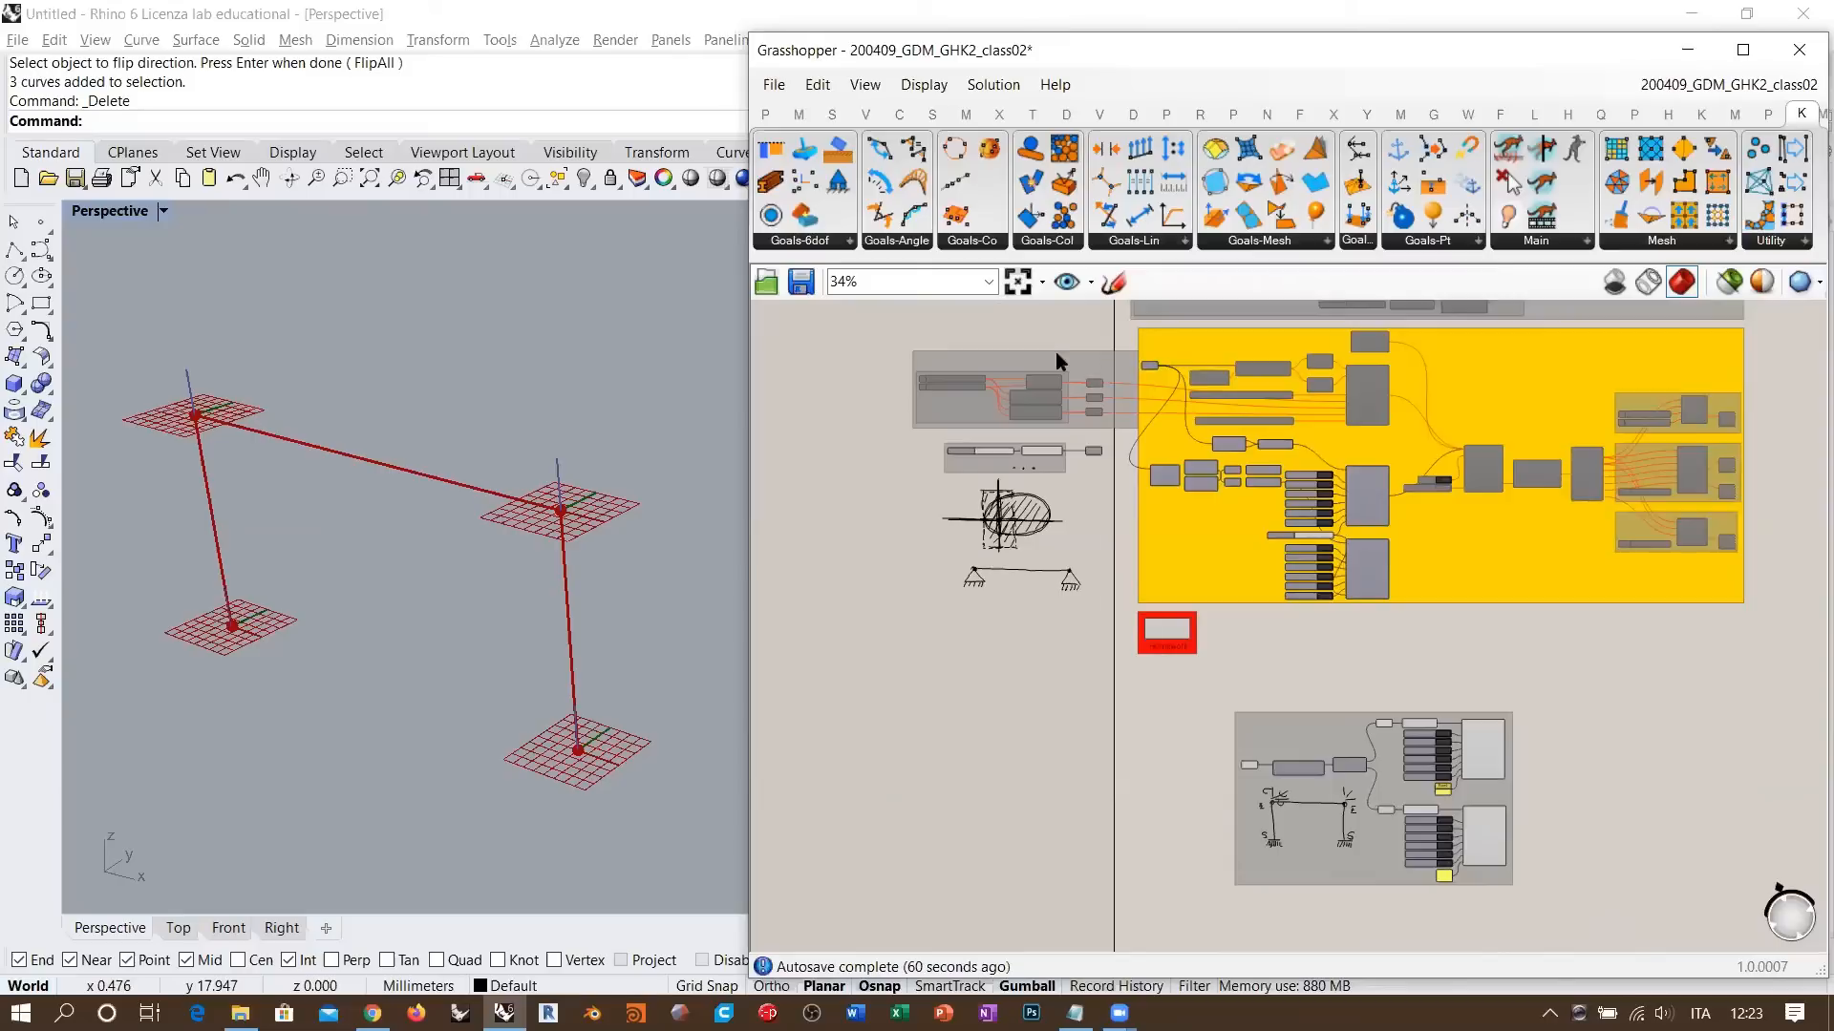
scroll(1057, 357, "up", 7)
right_click_drag(1135, 384, 1217, 427)
scroll(1216, 430, "down", 1)
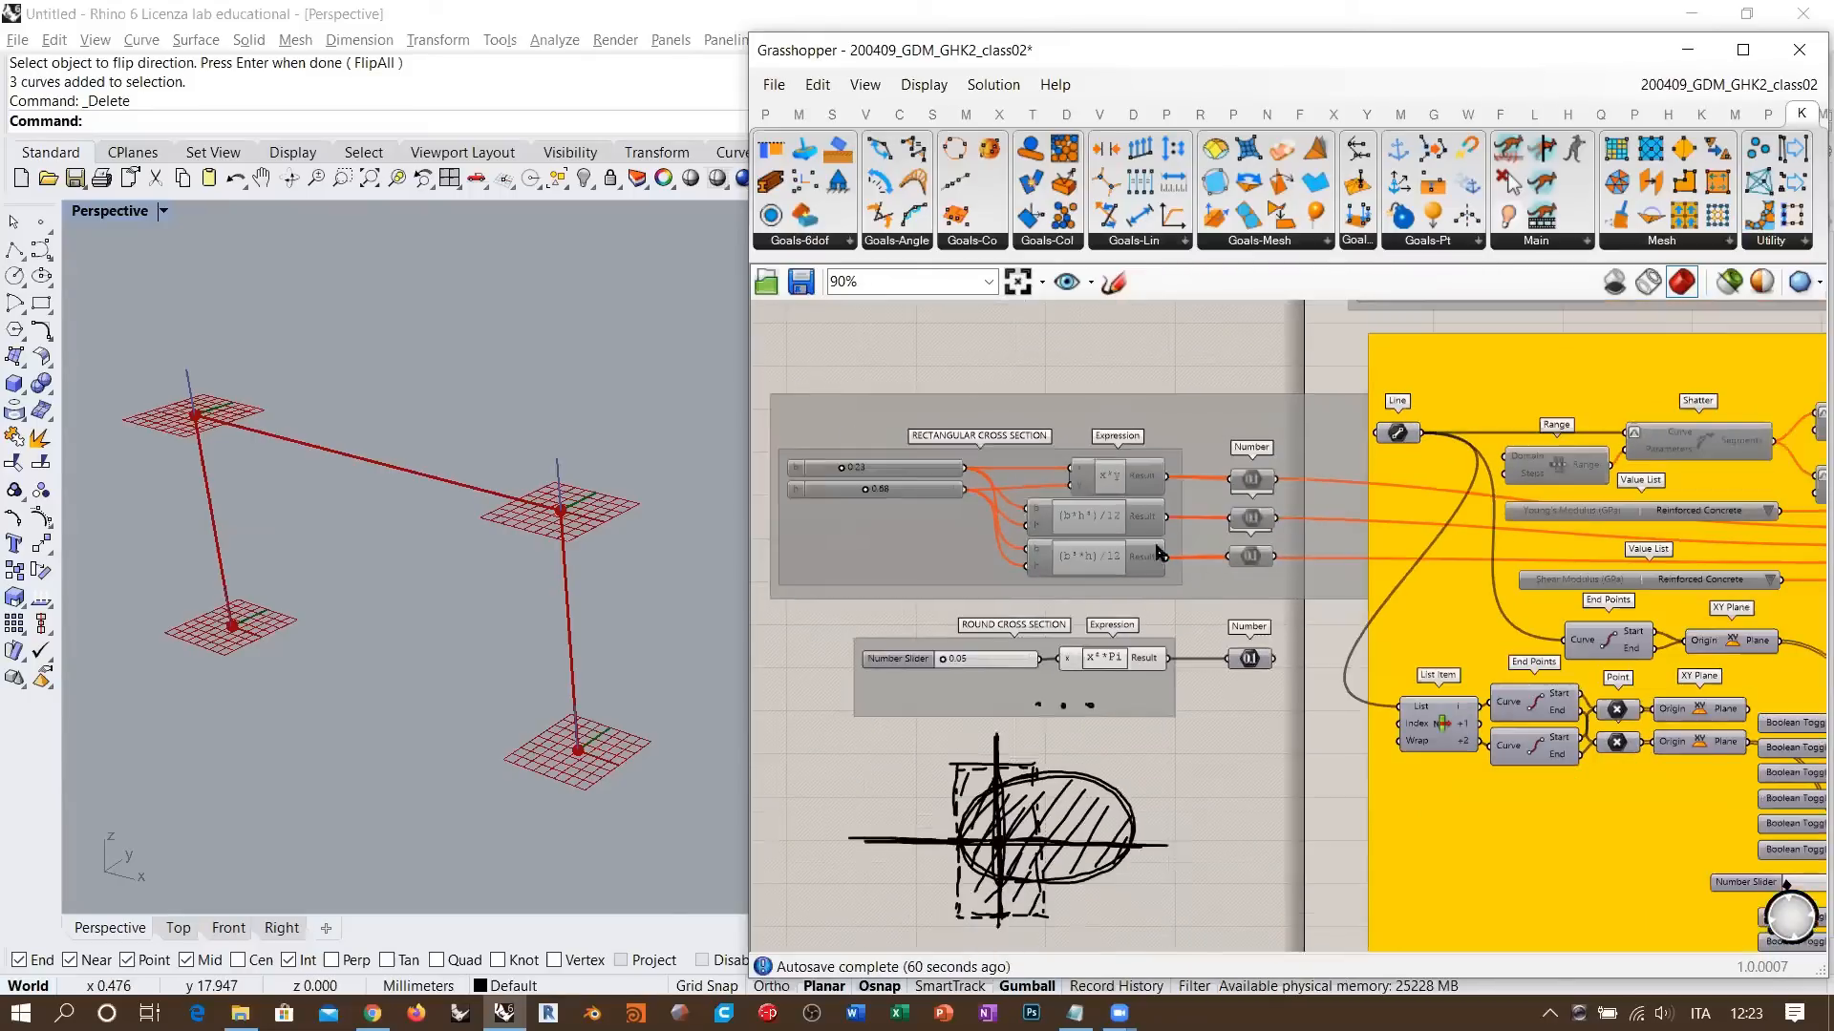
left_click(1285, 415)
key("Delete")
- Remove the yellow group around the beam definition while keeping its components
right_click_drag(1343, 498, 1121, 420)
scroll(1149, 415, "down", 6)
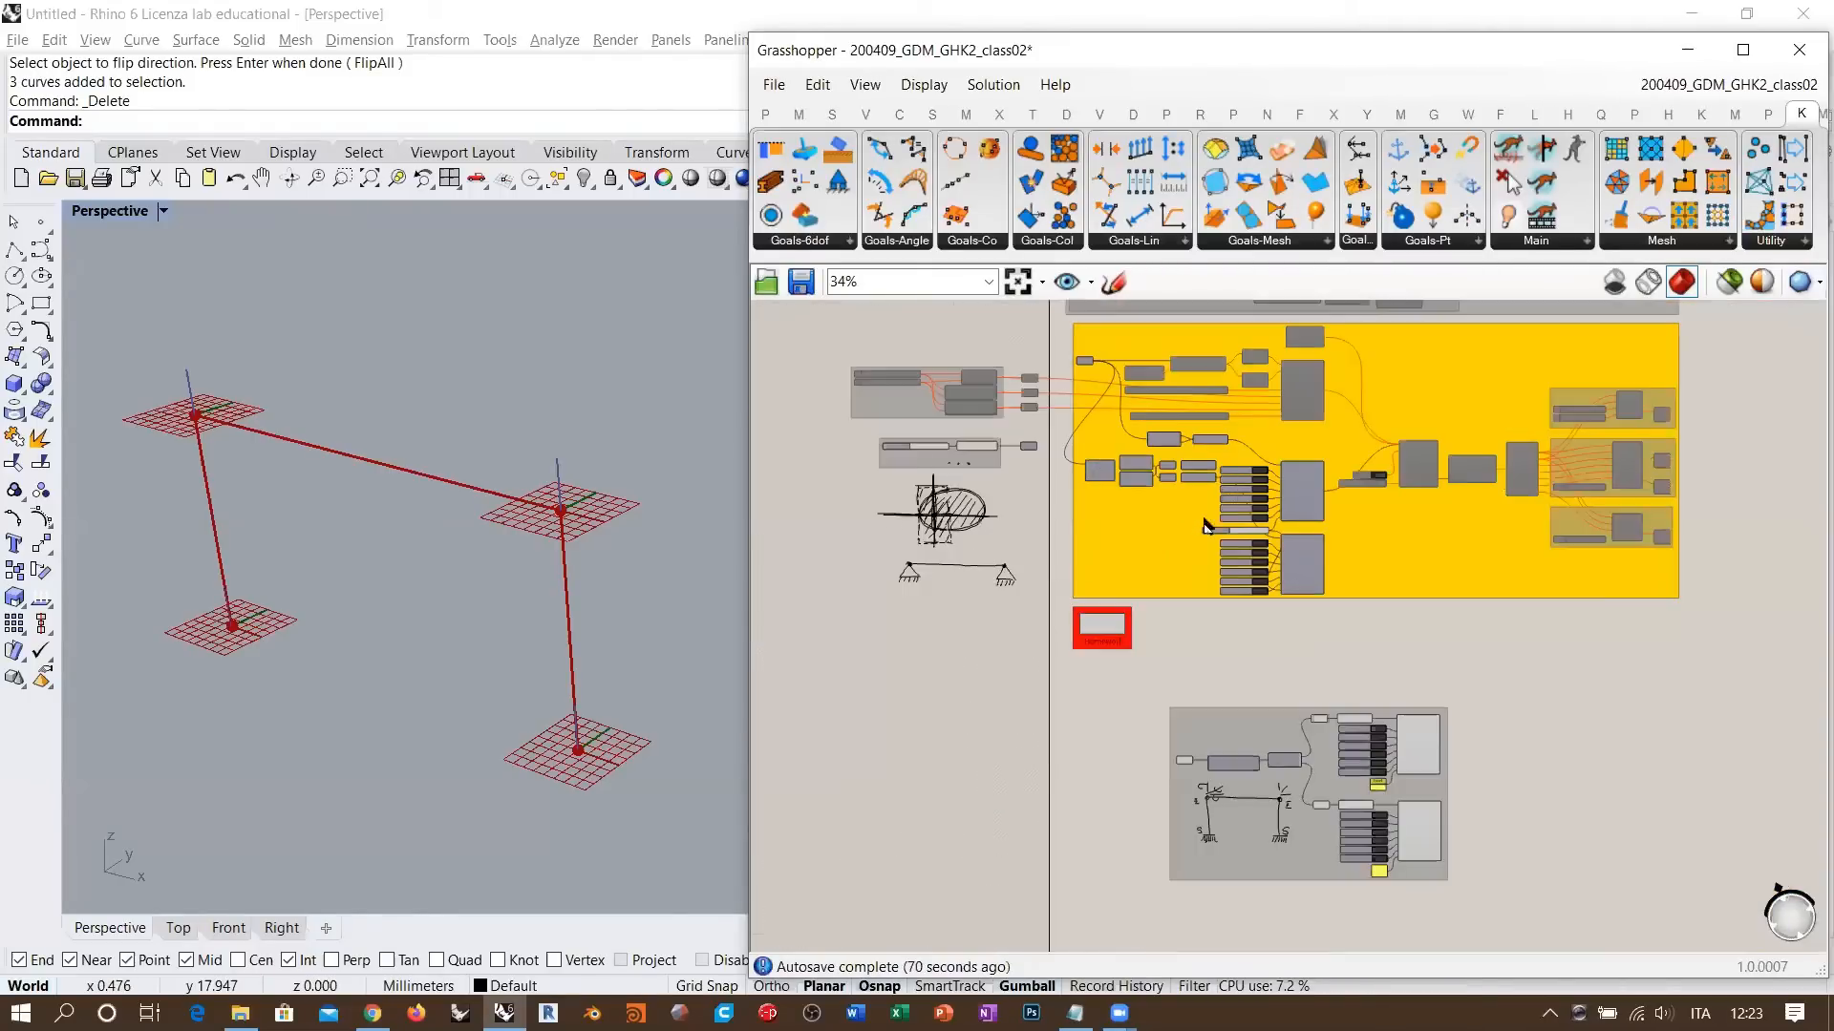
left_click(1172, 520)
key("Delete")
- Move the red-grouped panel from below the beam definition to the empty canvas beyond the result groups
right_click_drag(1230, 499, 1011, 577)
scroll(1199, 610, "up", 3)
scroll(1010, 578, "down", 3)
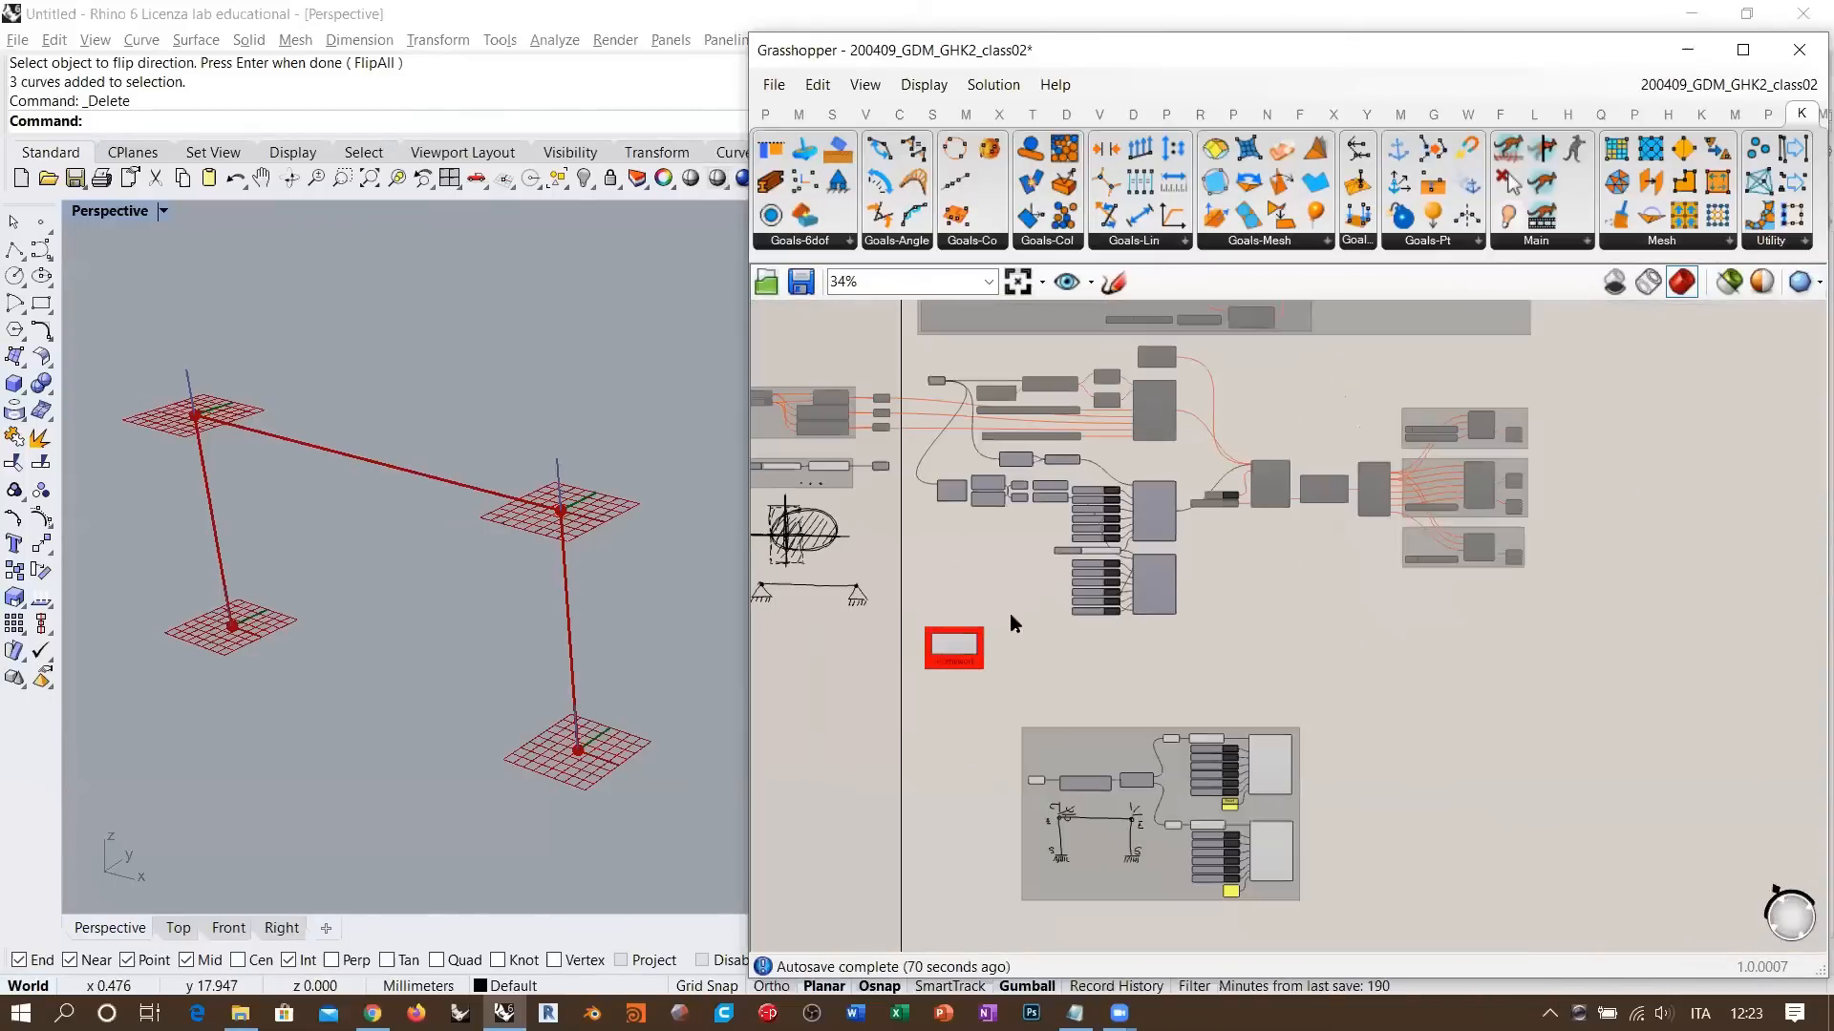
left_click_drag(952, 645, 1676, 477)
left_click(1641, 595)
- Examine the beam part of the definition, from Shatter and Perp Frame to the Beam and Grab goals
right_click_drag(1159, 447, 1286, 482)
scroll(1258, 438, "up", 2)
scroll(1240, 447, "up", 1)
right_click_drag(1235, 407, 1375, 459)
scroll(1373, 441, "up", 5)
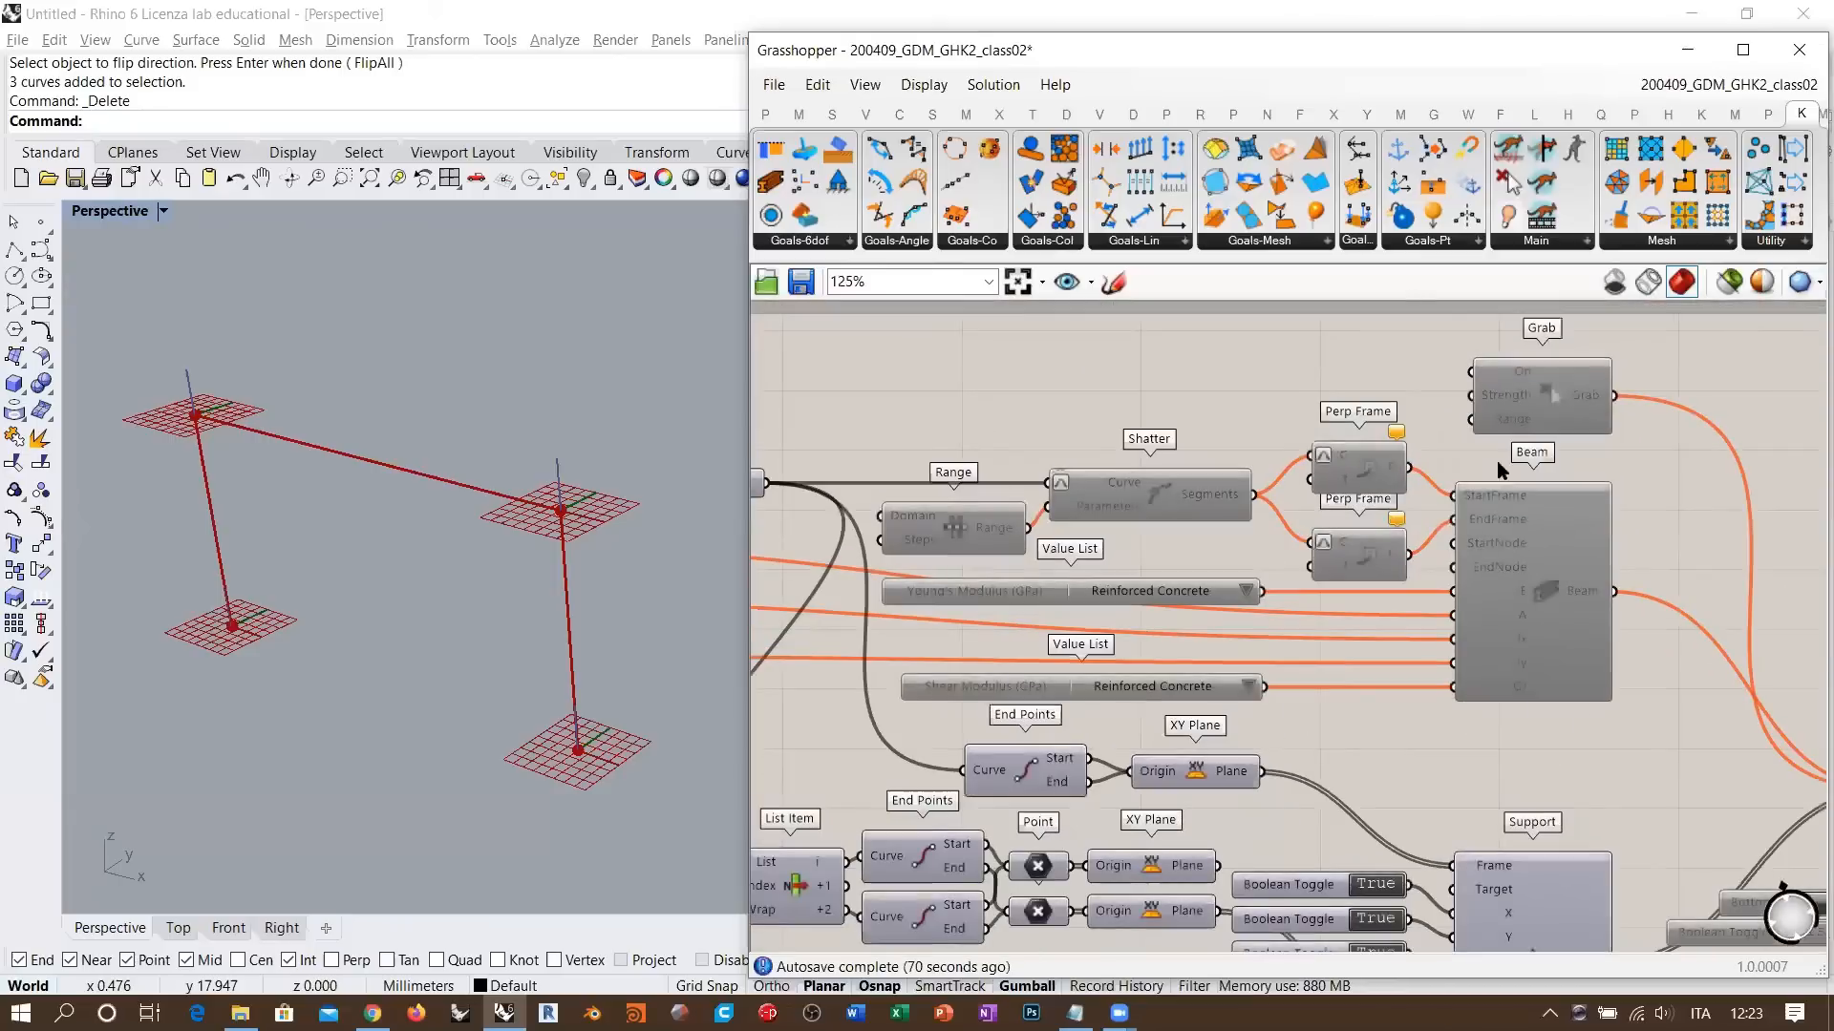
scroll(1471, 432, "down", 2)
right_click_drag(1494, 593, 1491, 554)
scroll(1495, 551, "down", 1)
right_click_drag(1461, 445, 1467, 479)
left_click_drag(1605, 392, 1029, 608)
right_click_drag(1565, 732, 1463, 576)
left_click(1393, 497)
scroll(1382, 489, "down", 2)
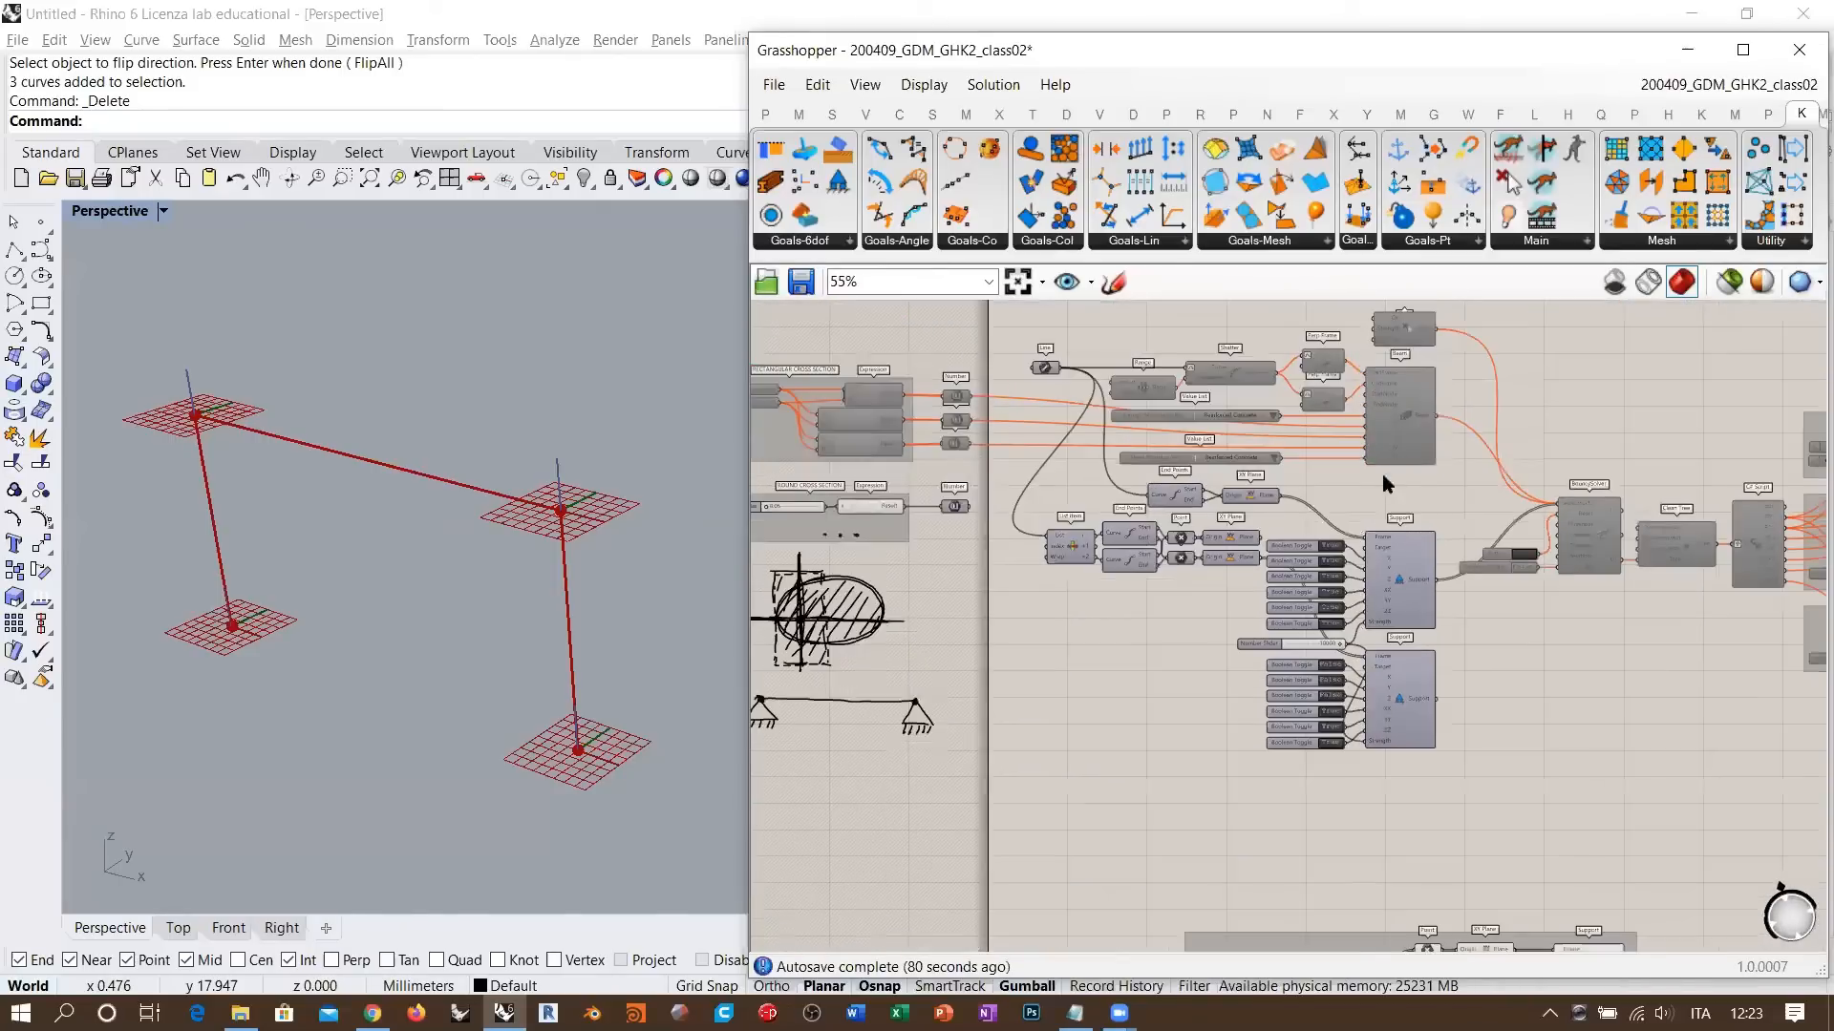
- Move both Supports with their End Points, planes, toggles and slider down, away from the Beam component
right_click_drag(1400, 505, 1383, 474)
left_click_drag(1414, 450, 1008, 747)
left_click_drag(1383, 527, 1383, 650)
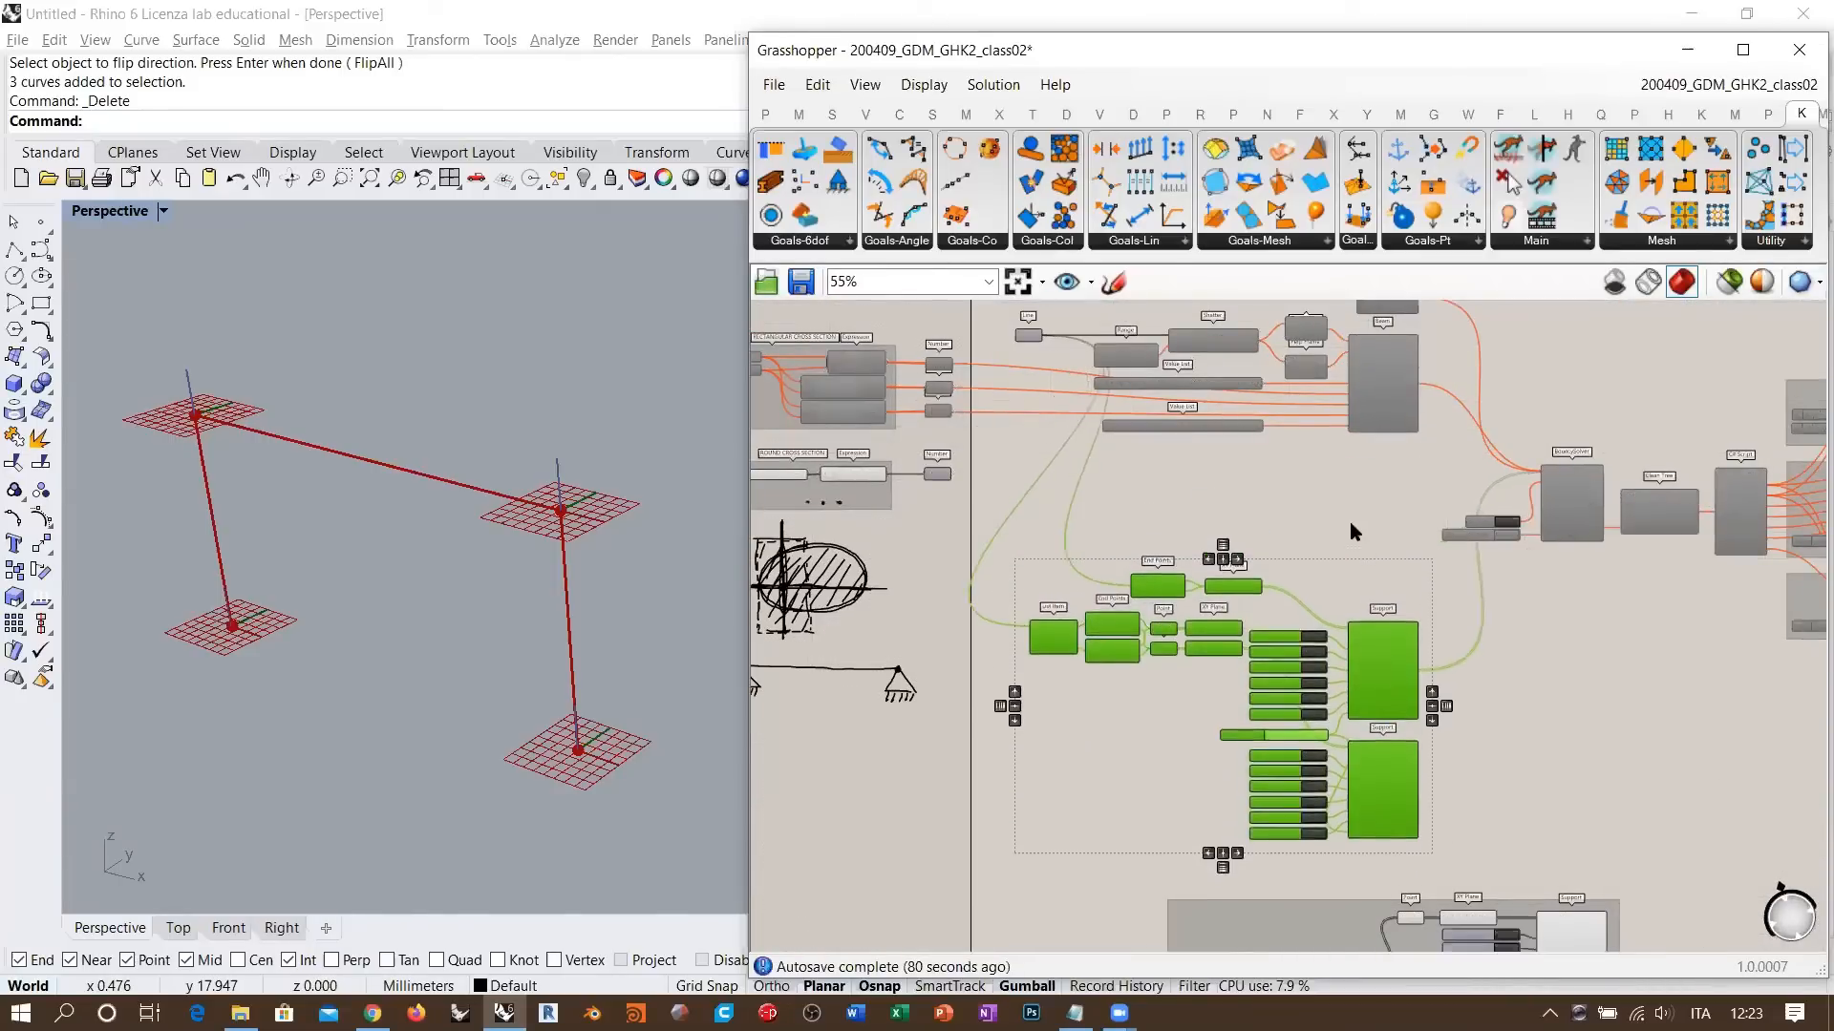
left_click(1350, 521)
- Rearrange the upper End Points, XY Plane, toggles and Support into a compact row with the plane level with the Frame input
scroll(1206, 581, "up", 5)
left_click_drag(1119, 599, 1107, 443)
left_click_drag(1267, 601, 1239, 444)
left_click_drag(1605, 622, 1232, 941)
left_click_drag(1538, 810, 1410, 576)
left_click(1318, 442)
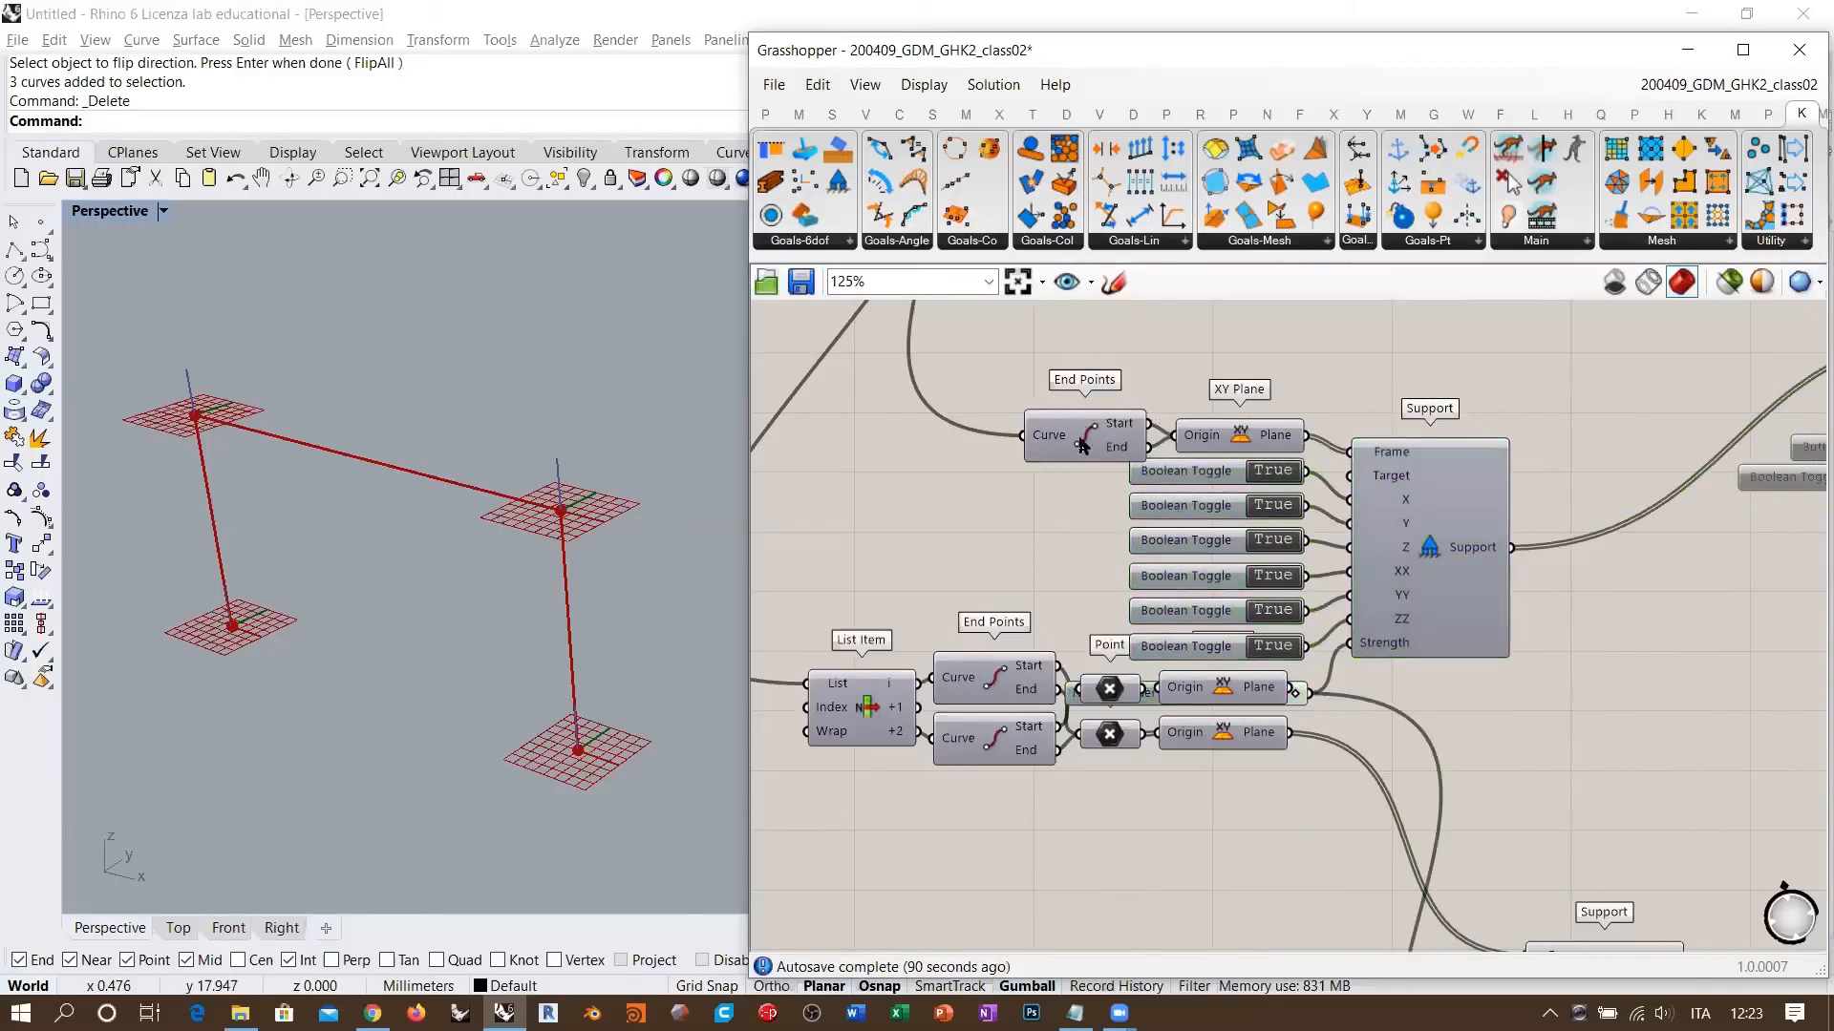
left_click_drag(1084, 441, 1055, 430)
left_click(1206, 369)
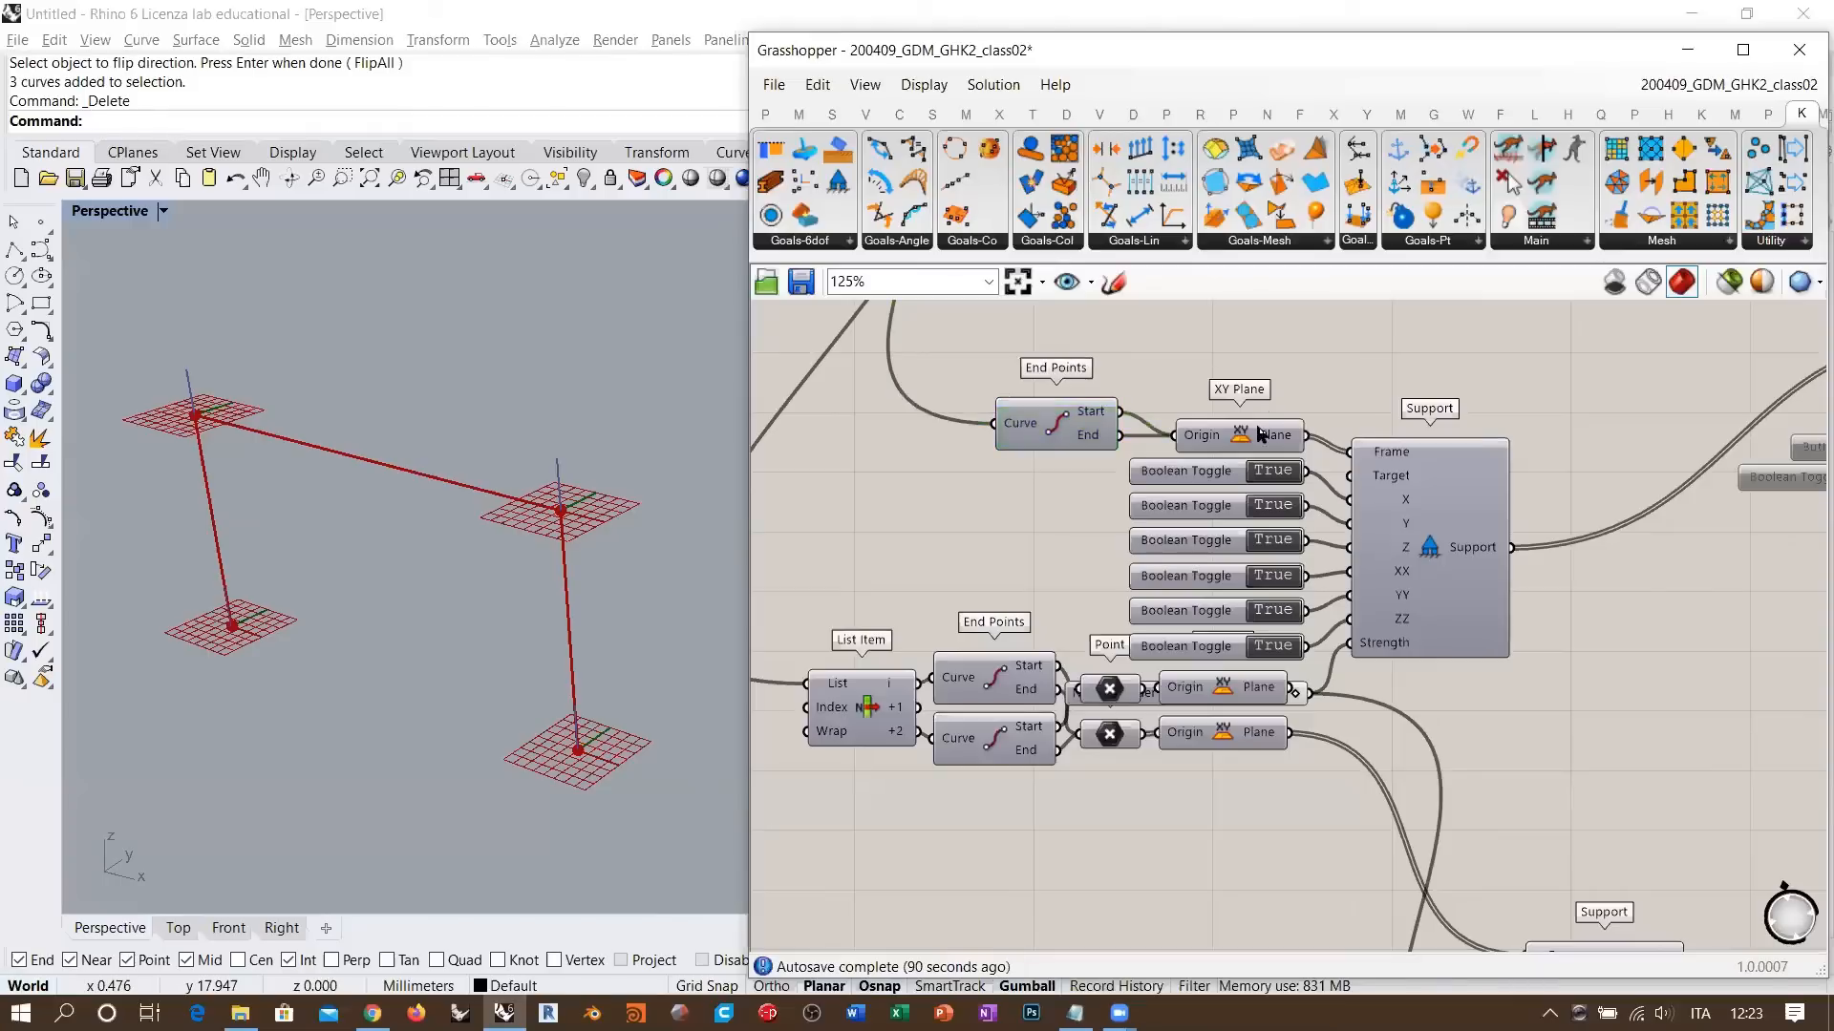
left_click(1258, 433)
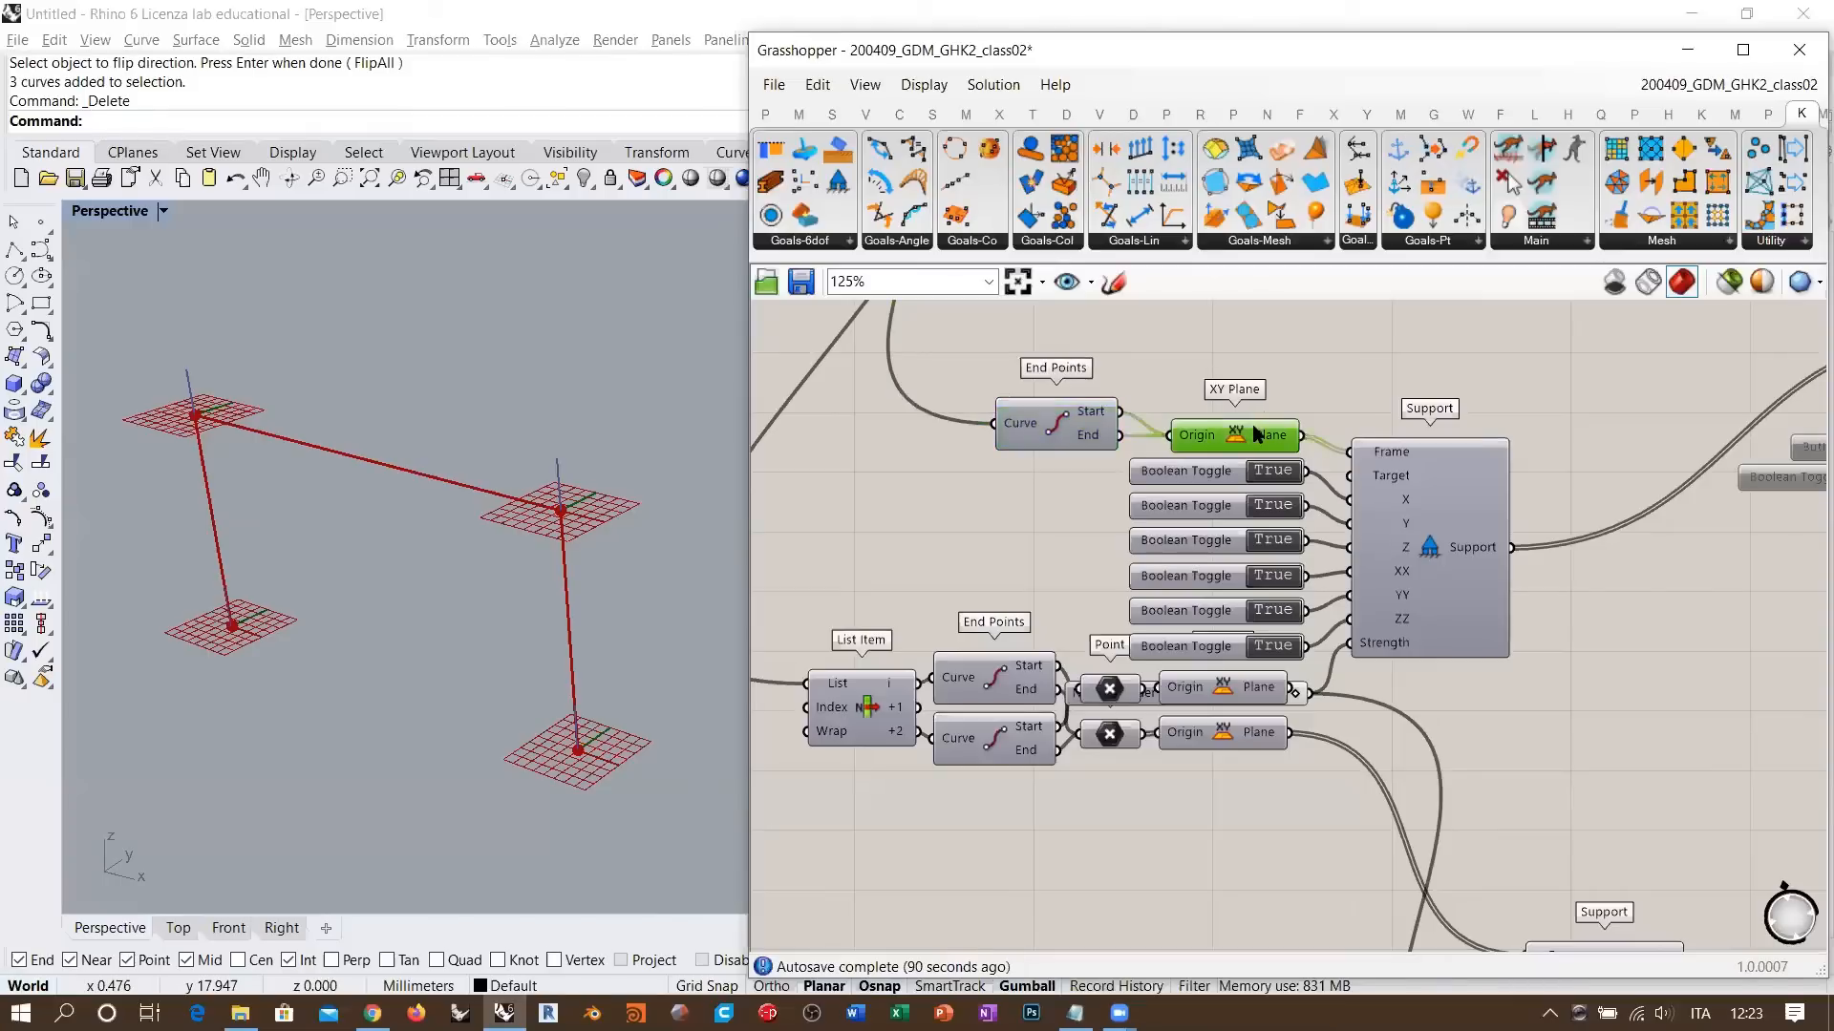
left_click(1352, 381)
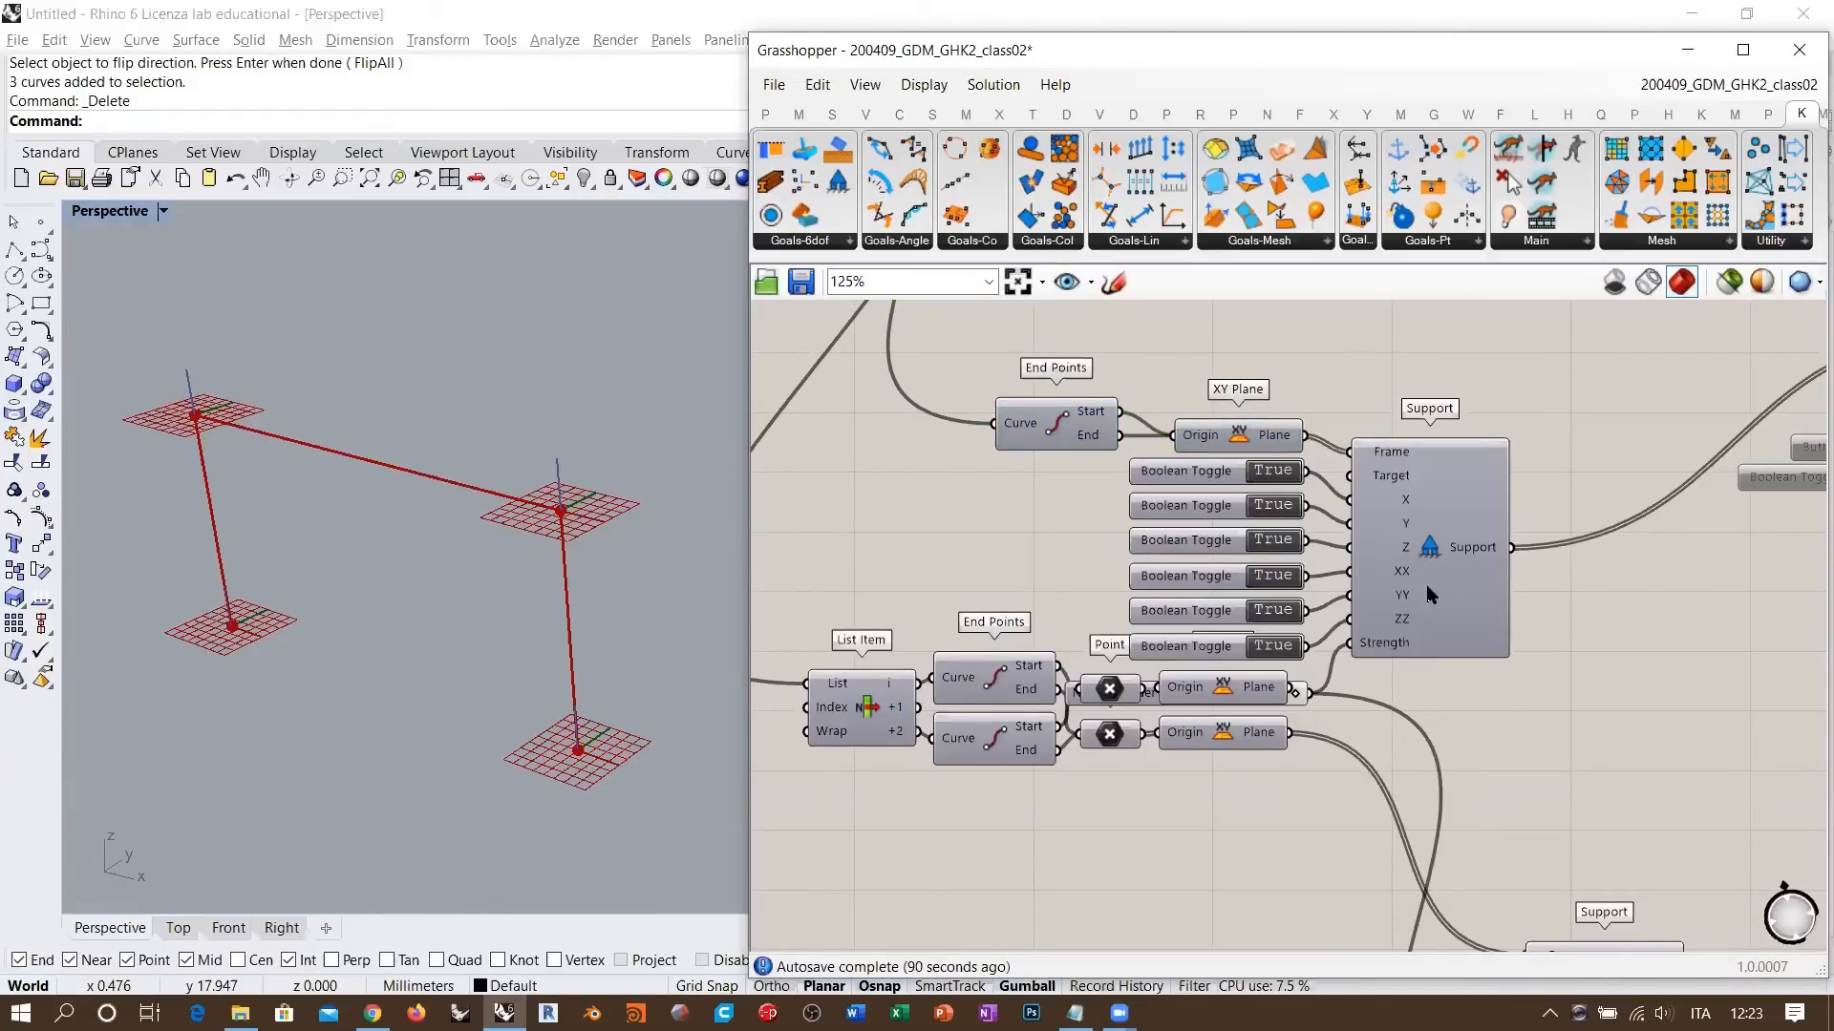
- Delete the List Item together with its two End Points, two Point parameters and two XY Planes
right_click_drag(1369, 562, 1440, 492)
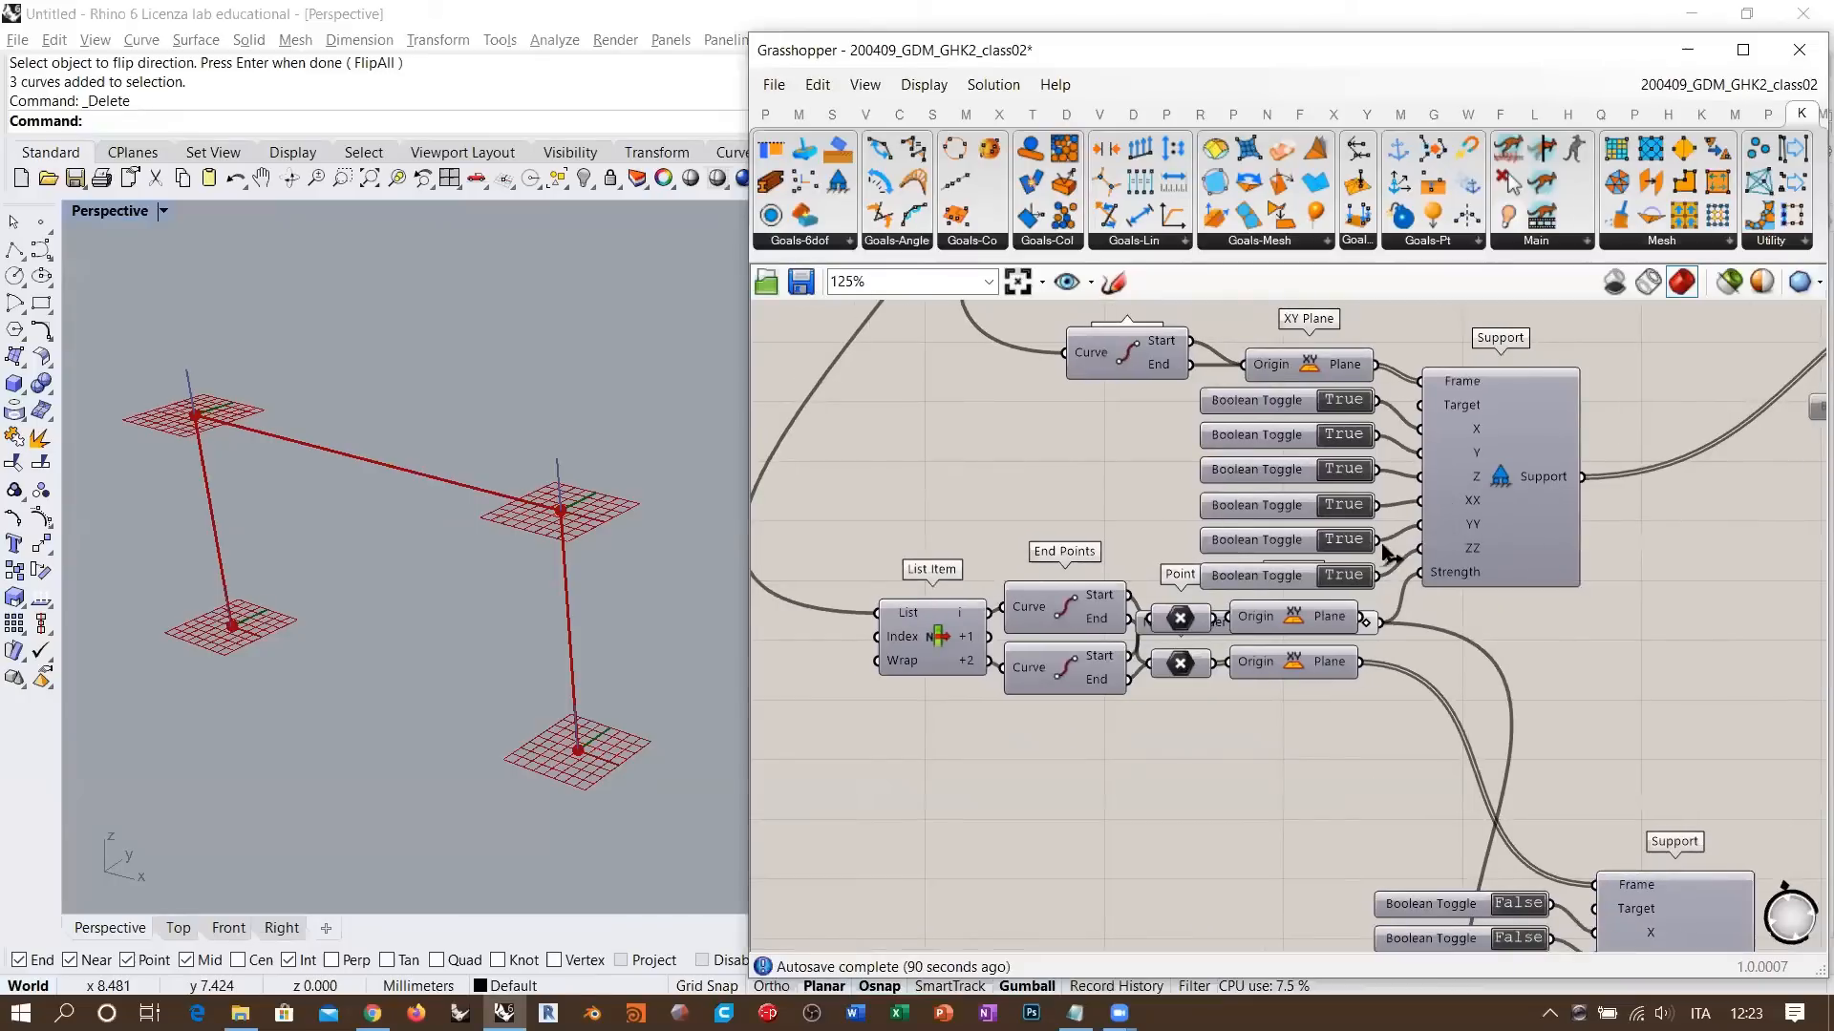
left_click(936, 638)
left_click(1062, 613, "shift")
left_click(1068, 664, "shift")
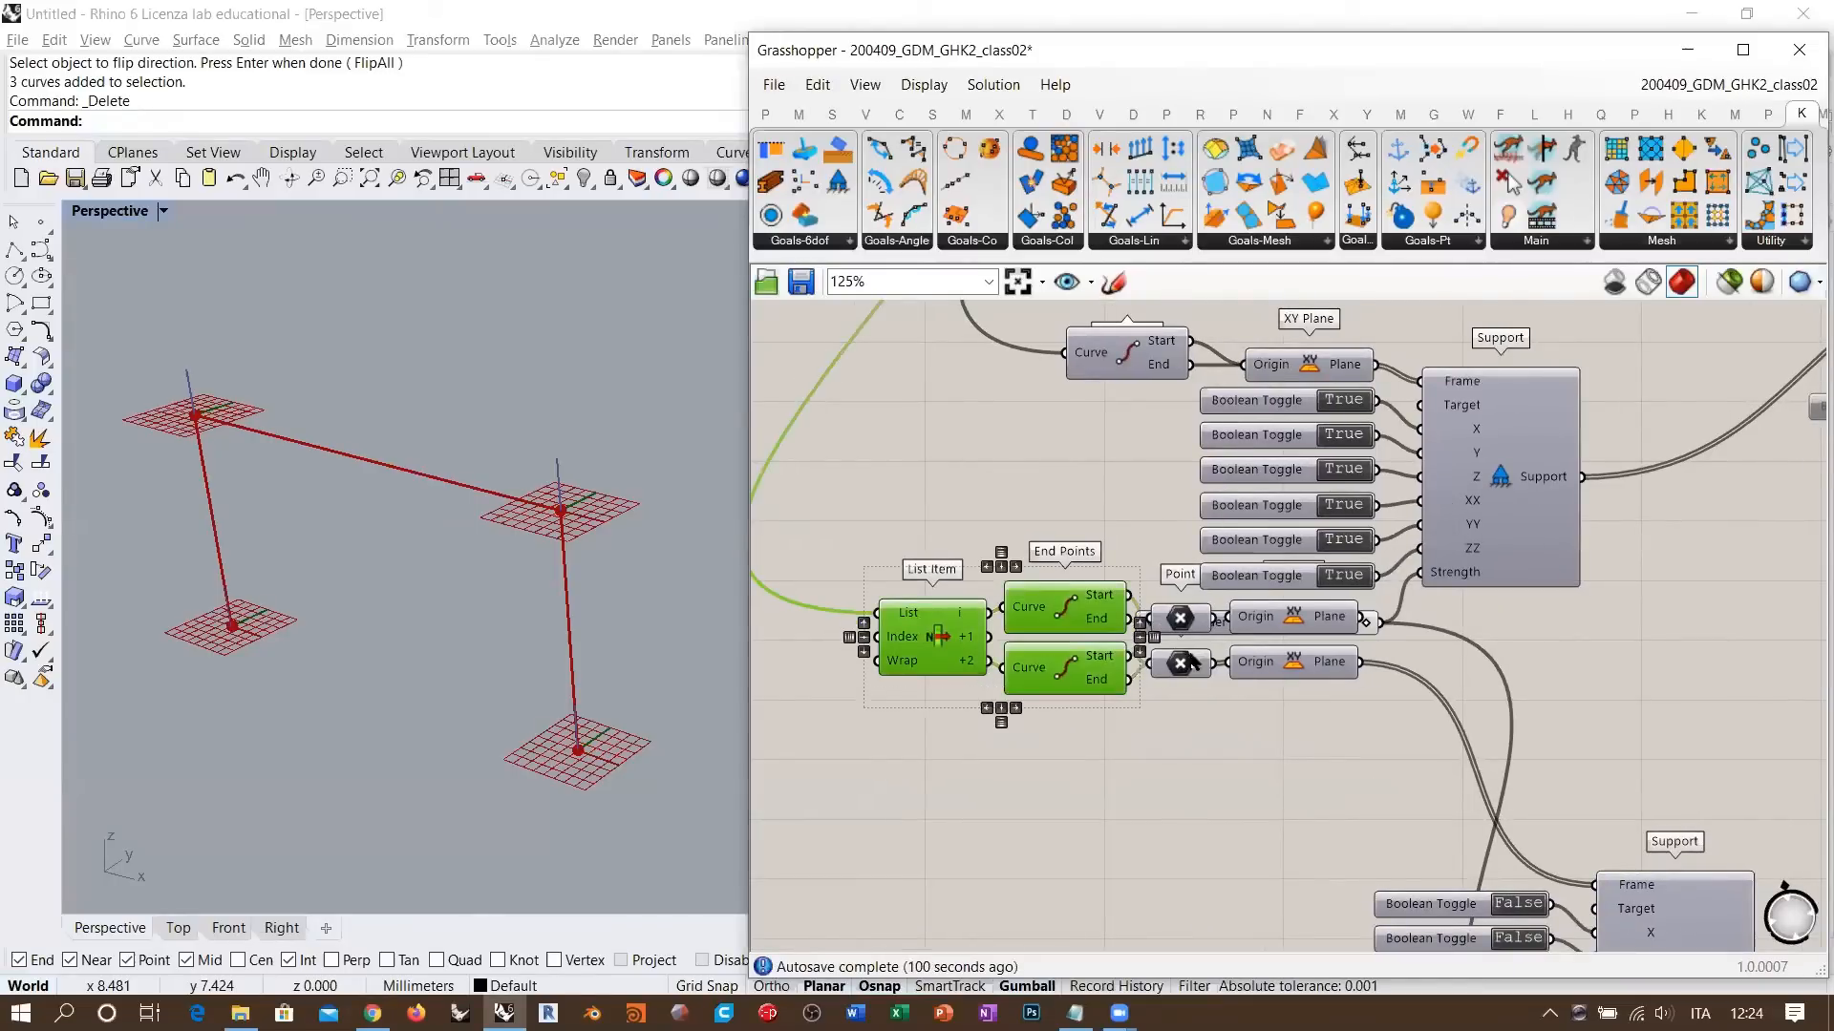
left_click(1190, 659, "shift")
left_click(1194, 619, "shift")
left_click(1292, 622, "shift")
left_click(1289, 659, "shift")
left_click_drag(1268, 655, 1225, 775)
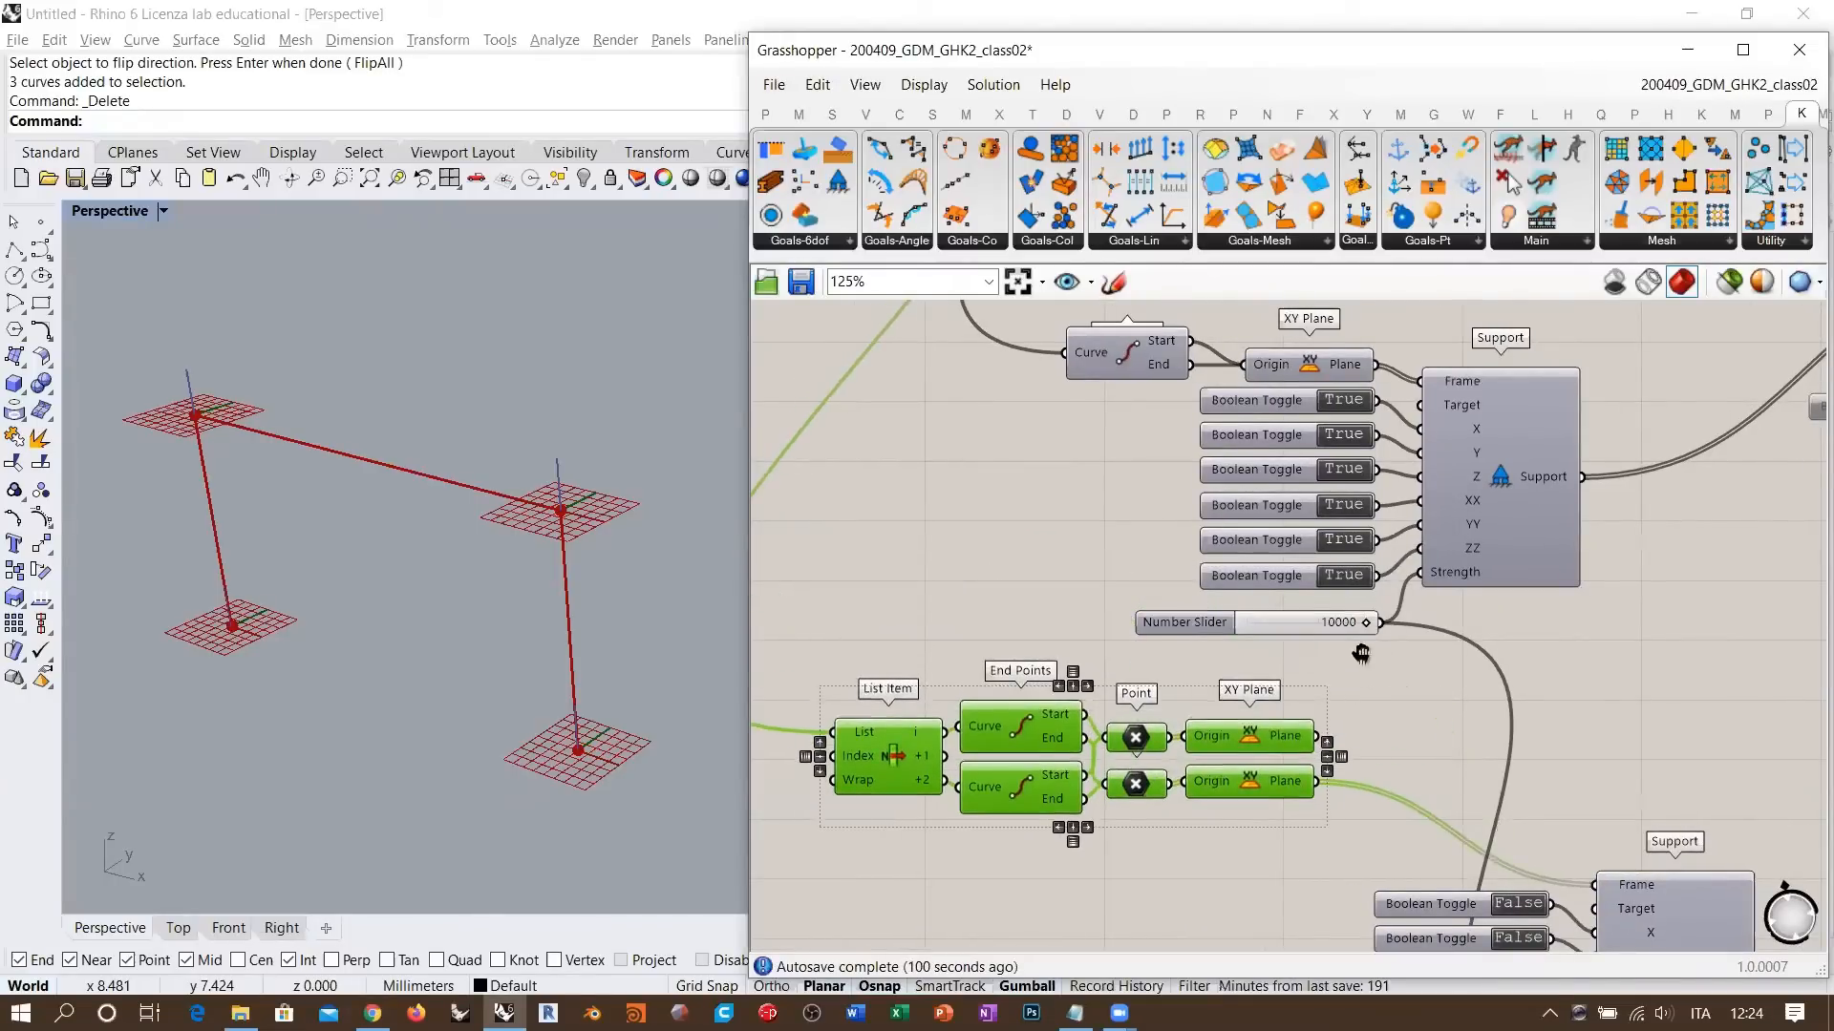
right_click_drag(1363, 654, 1355, 602)
key("Delete")
- Delete the leftover second Support and its six Boolean Toggles from the original beam definition
right_click_drag(1465, 711, 1343, 514)
left_click_drag(1564, 559, 1278, 871)
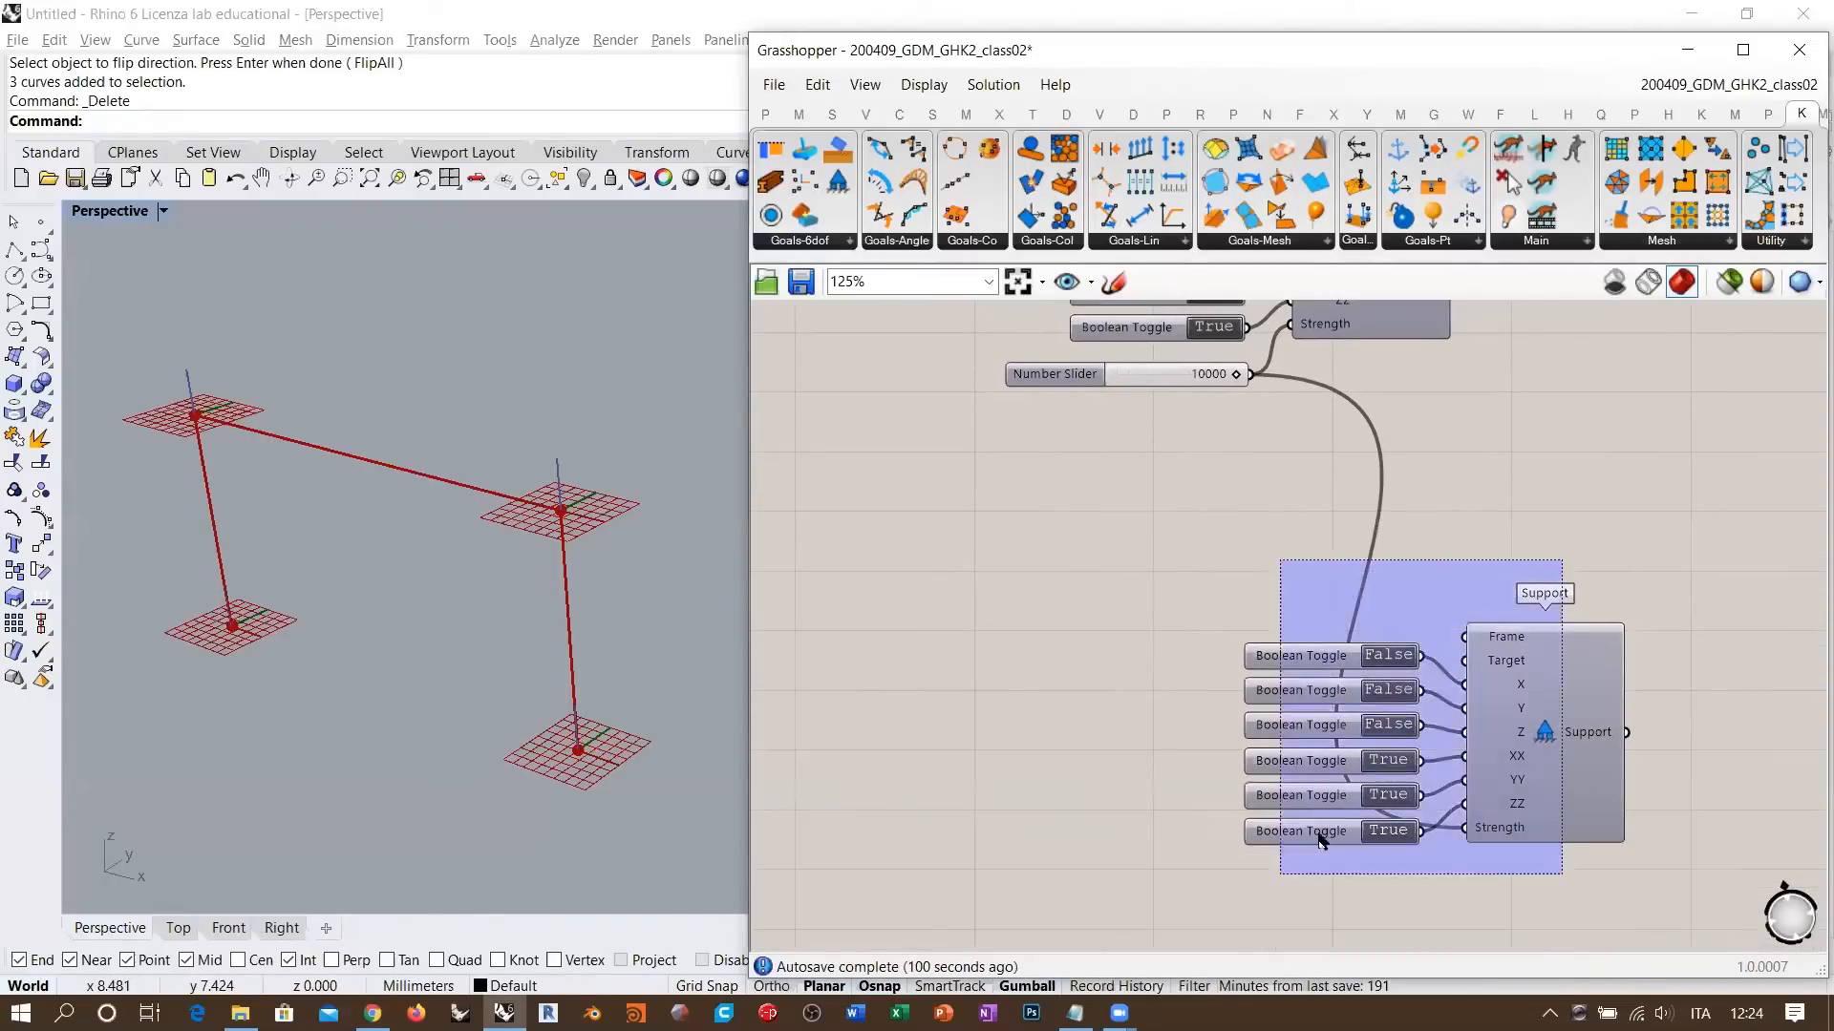
scroll(1355, 786, "down", 4)
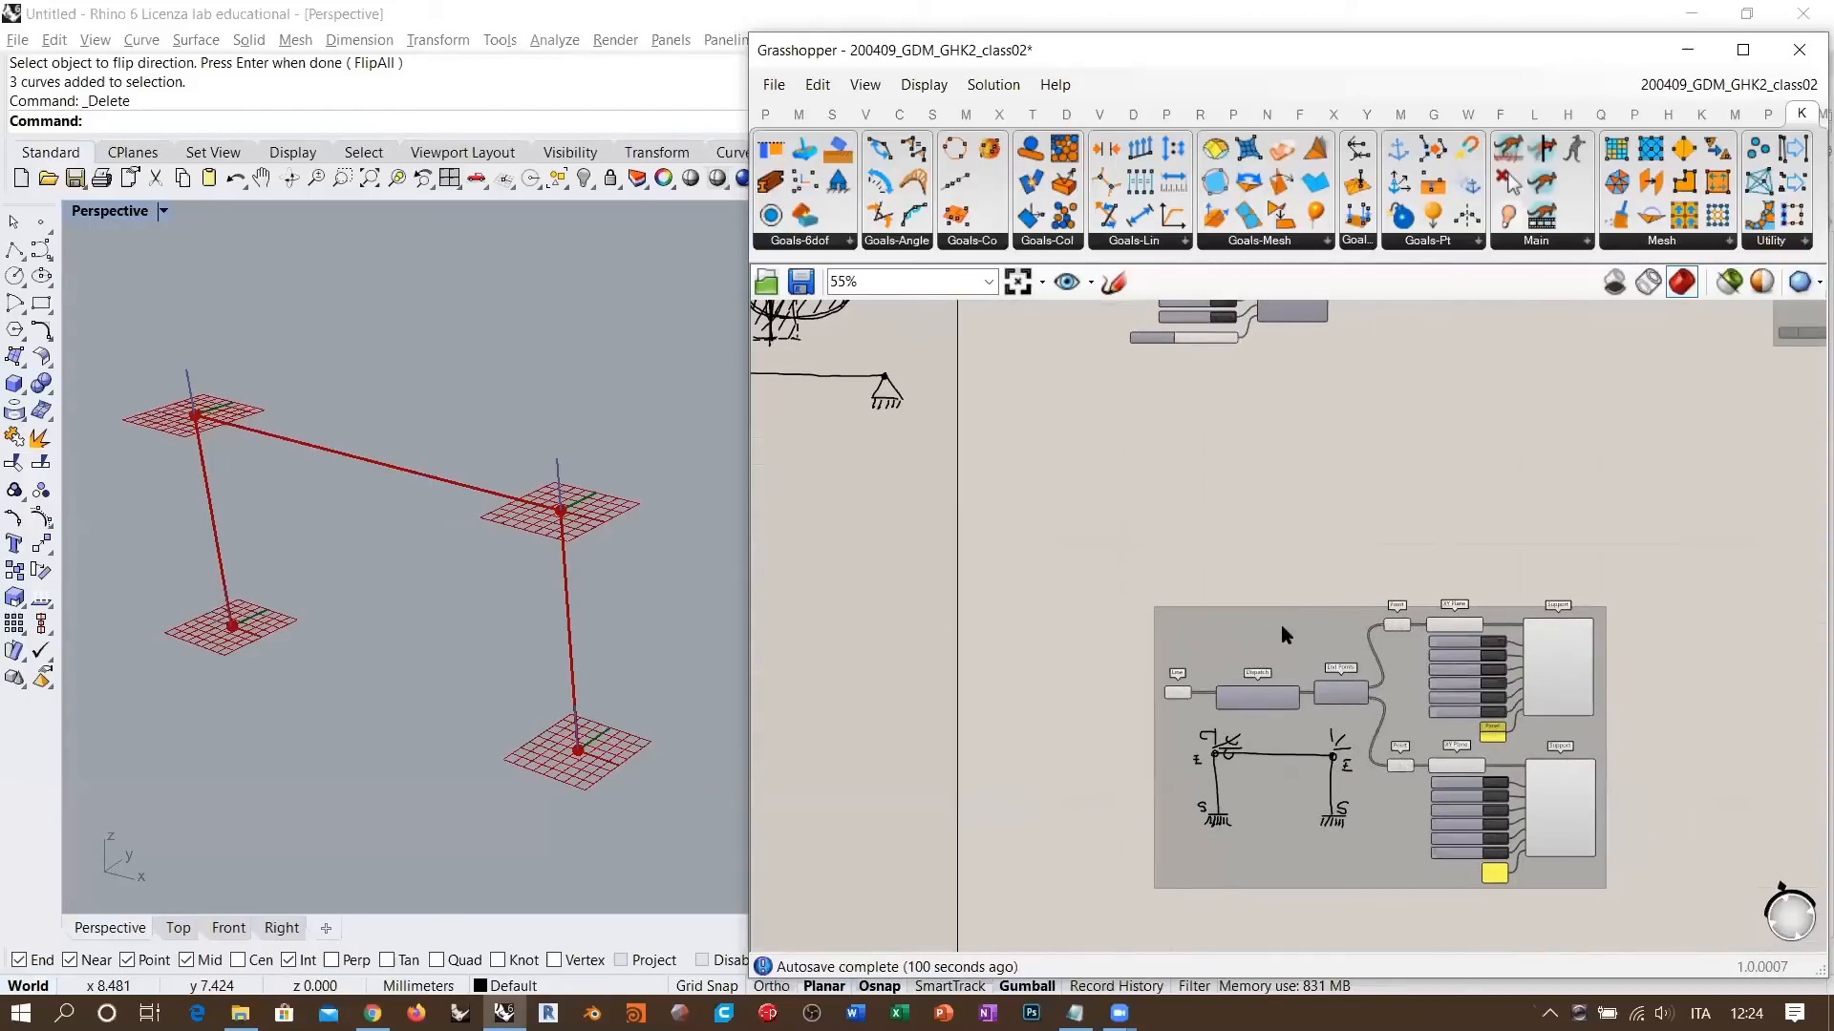
- Move the column support group up to sit directly beneath the remaining beam Support
left_click_drag(1288, 659, 1148, 426)
right_click_drag(1172, 500, 1214, 700)
right_click_drag(1249, 716, 1272, 748)
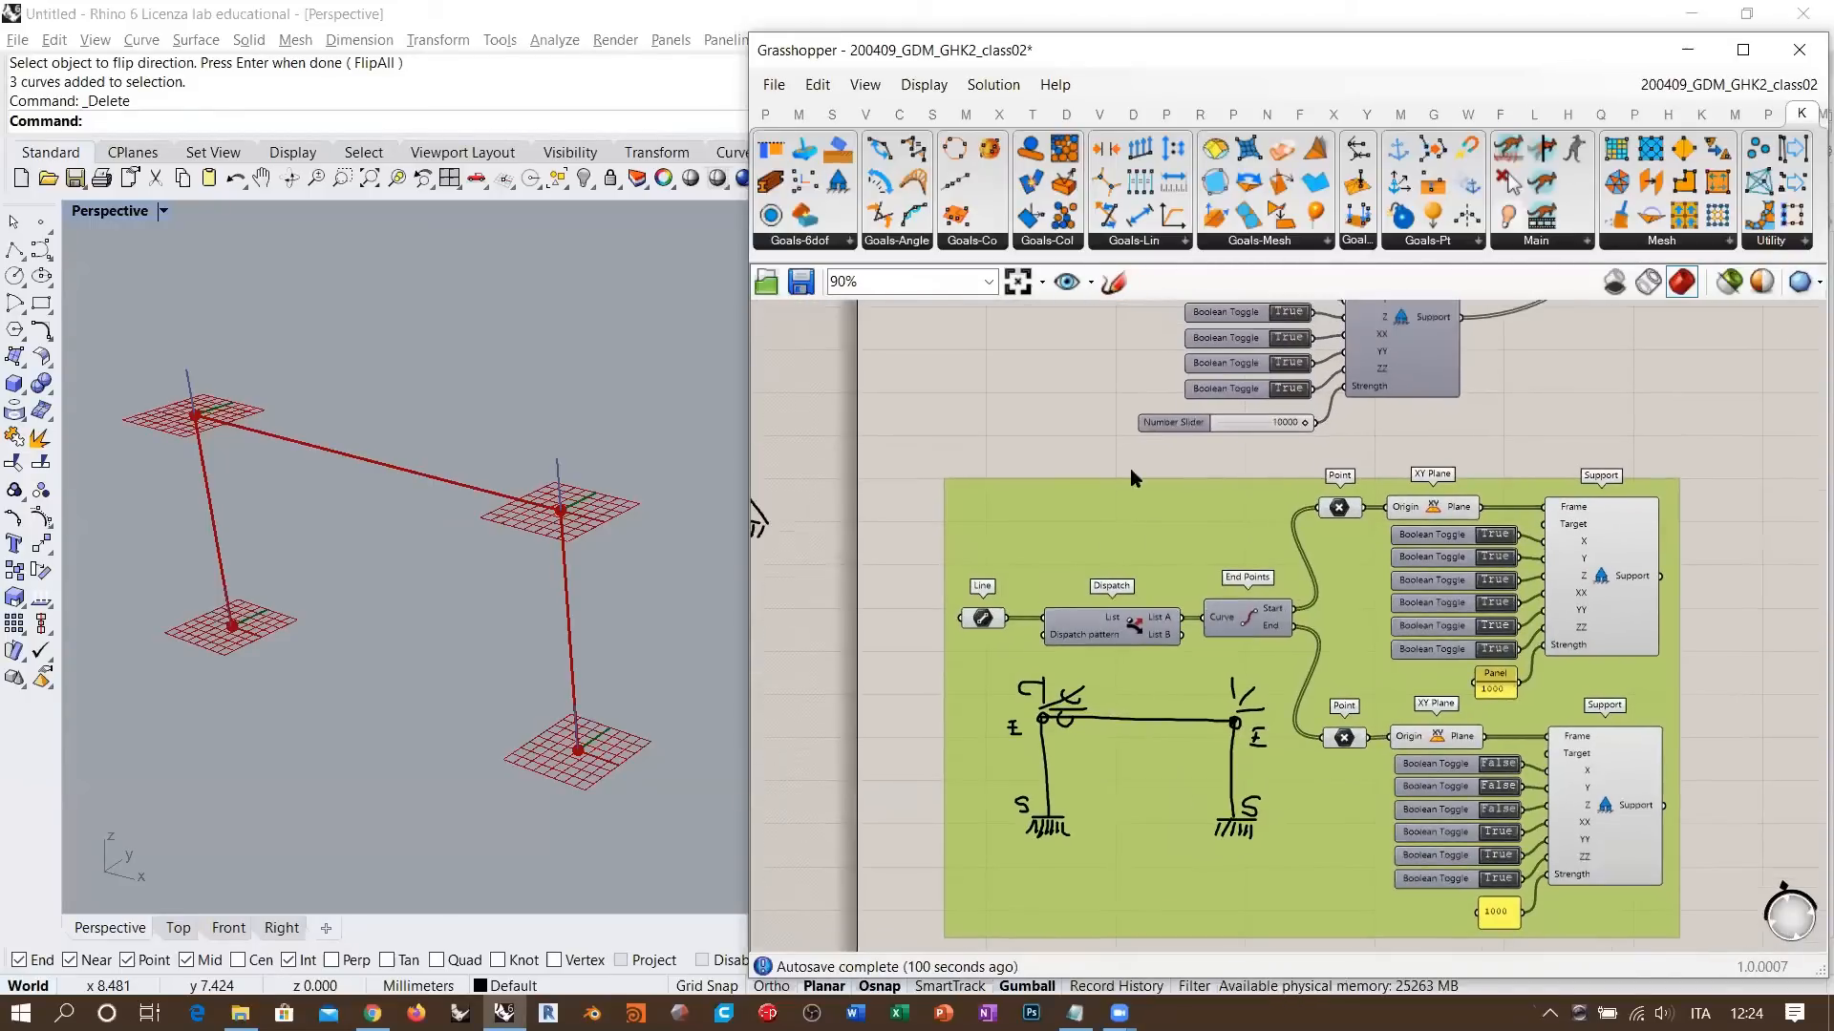
scroll(1141, 585, "down", 2)
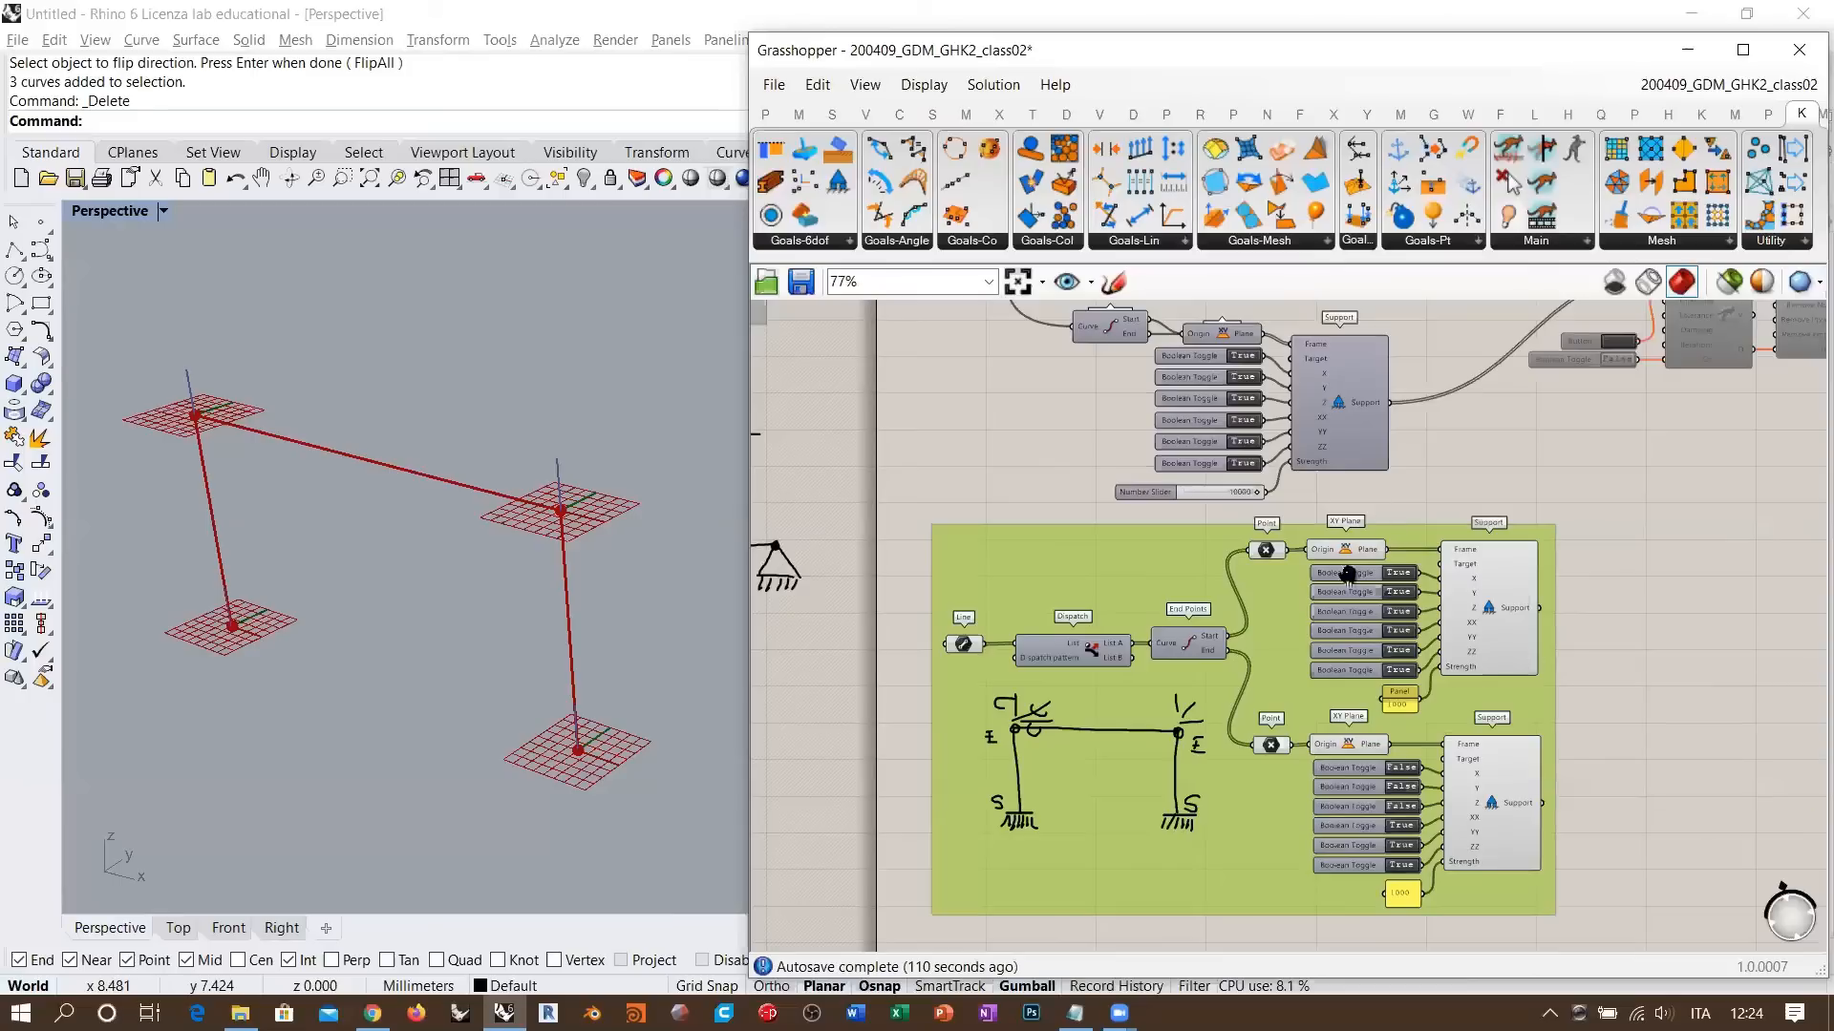
scroll(1317, 587, "up", 1)
right_click_drag(1372, 590, 1380, 661)
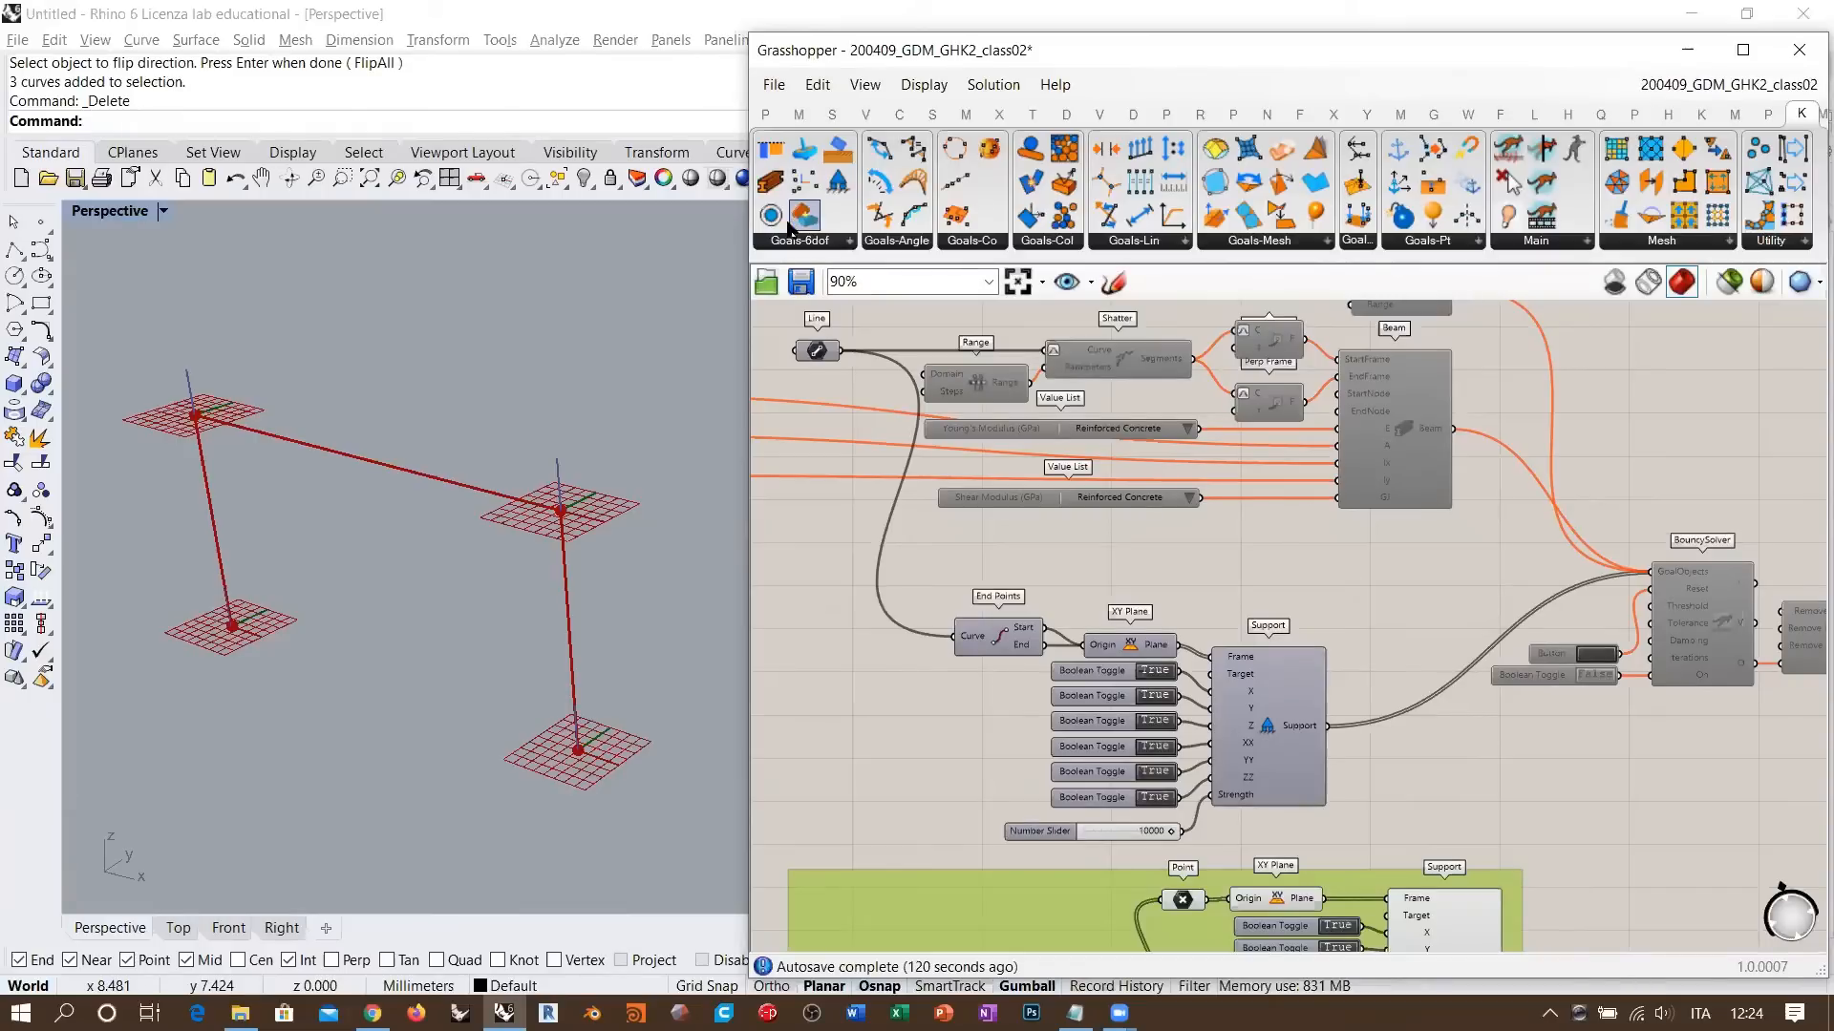
- Move the BouncySolver, its controls and the result groups farther away from the Supports to free up space
right_click_drag(1404, 674, 1297, 581)
scroll(1372, 458, "down", 4)
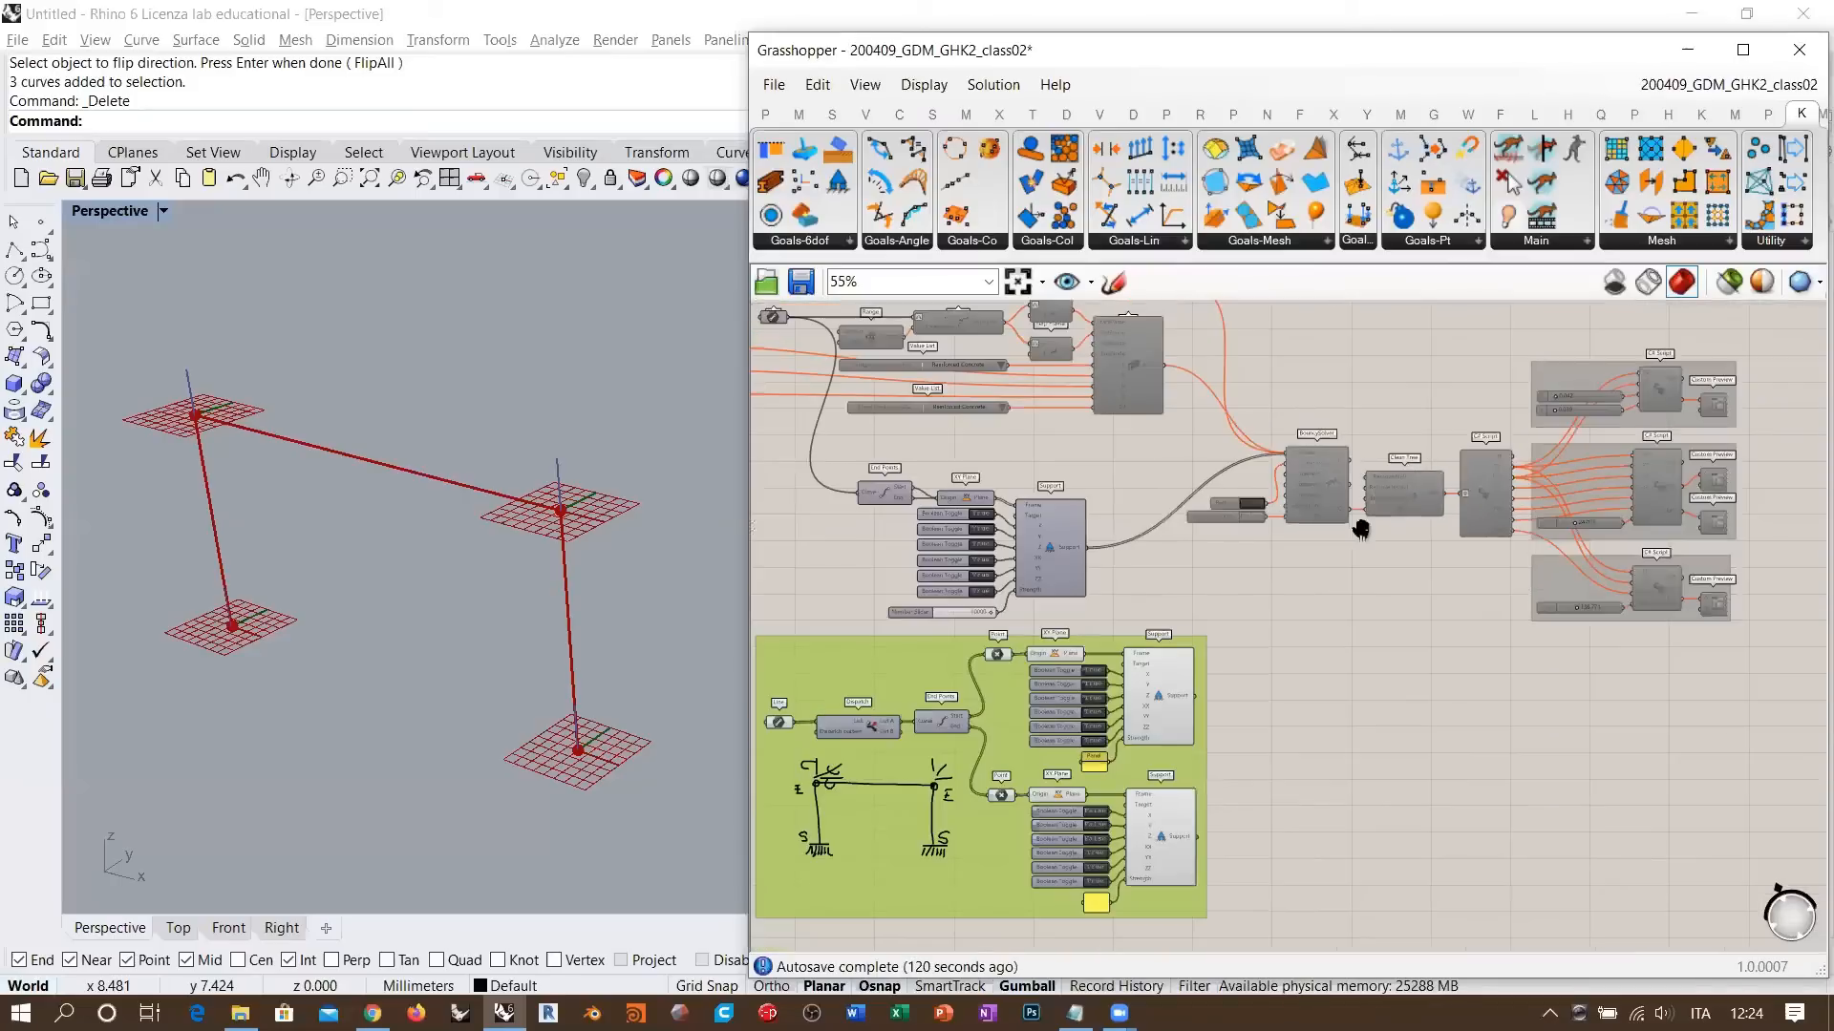
left_click_drag(1701, 413, 1172, 700)
- Examine how the Grab, Beam and Support goals feed the BouncySolver and where the column Supports sit
scroll(1227, 562, "up", 6)
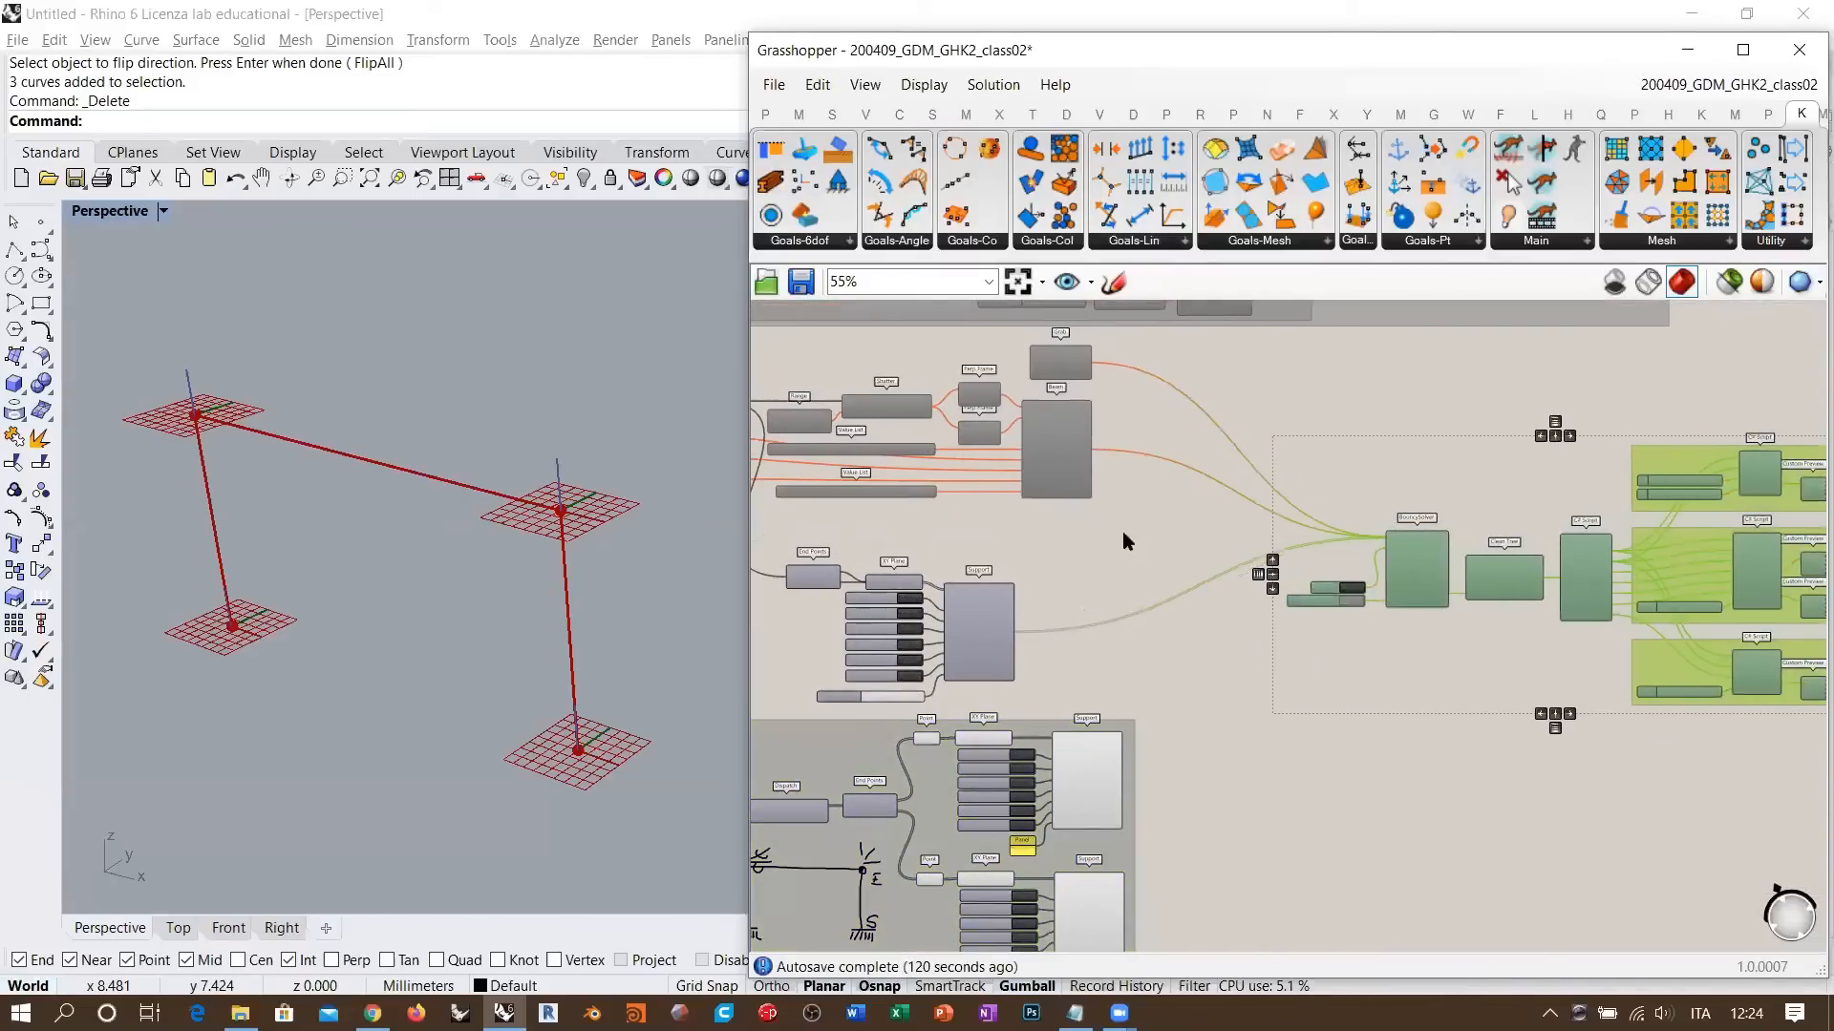
right_click_drag(1226, 560, 1298, 674)
scroll(1300, 666, "down", 1)
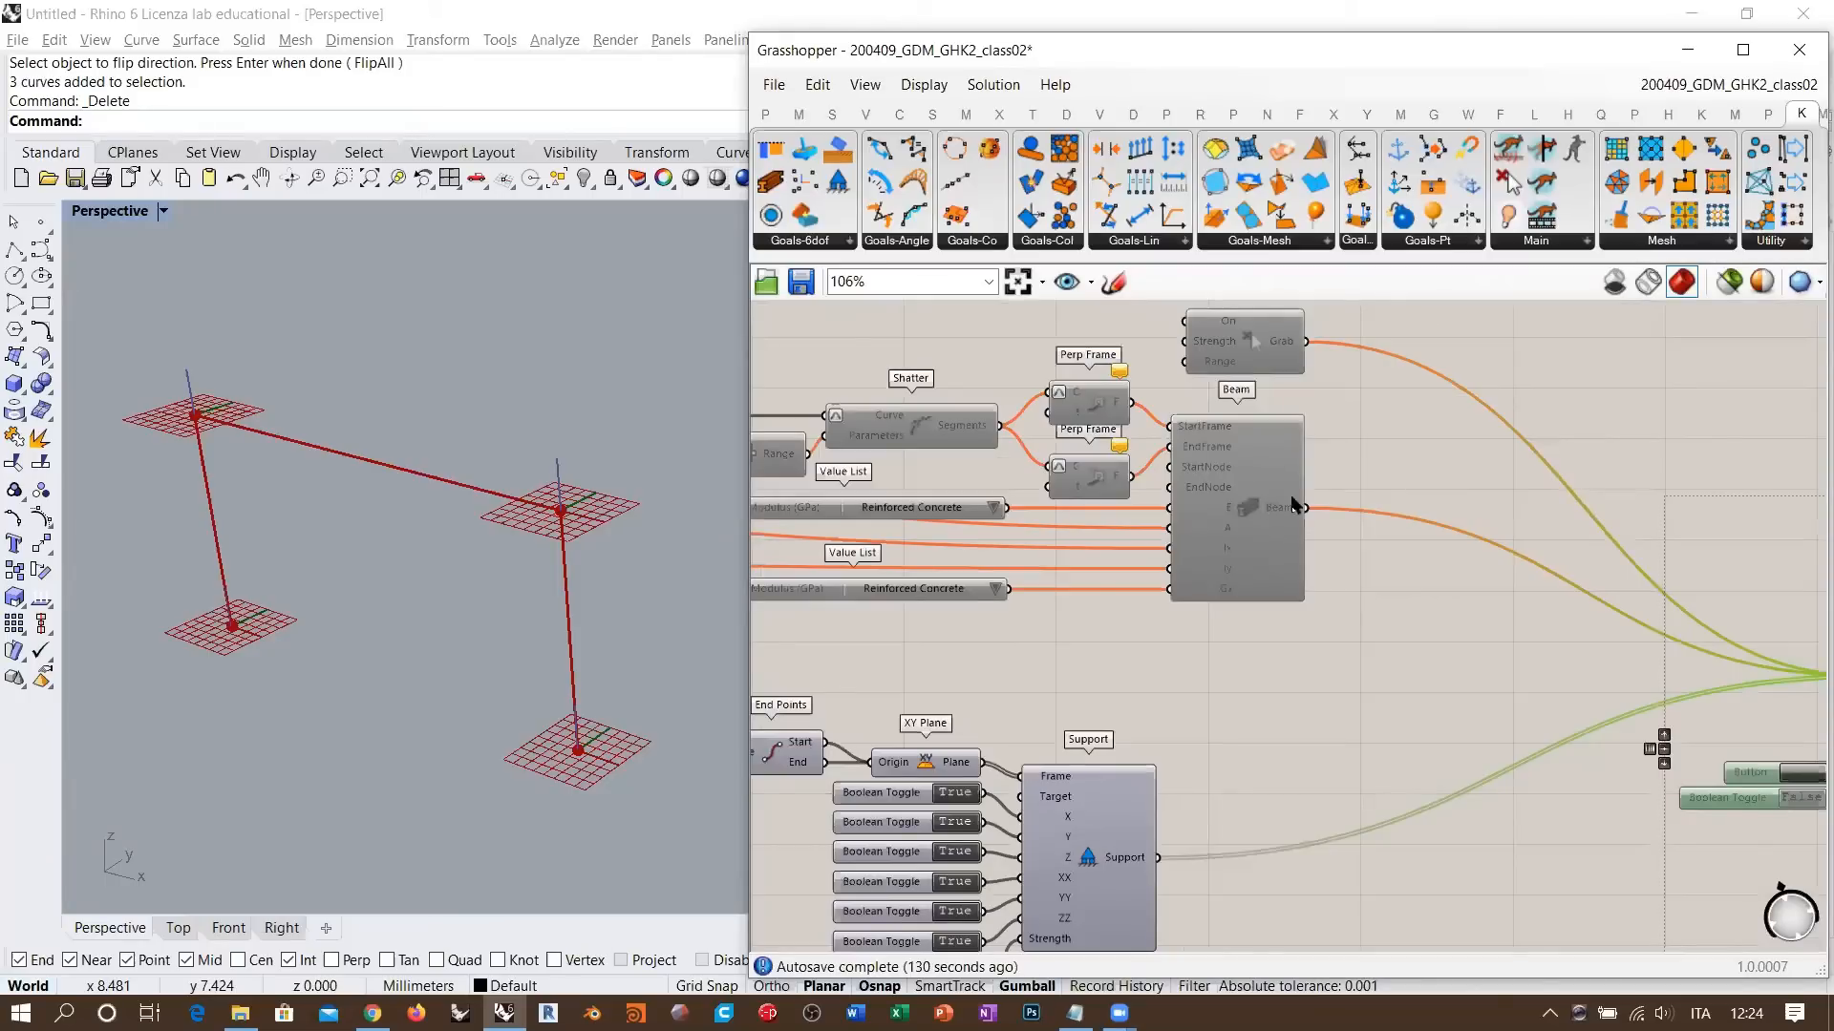
right_click_drag(1202, 489, 1414, 524)
right_click_drag(1598, 669, 1228, 609)
right_click_drag(1141, 424, 1164, 522)
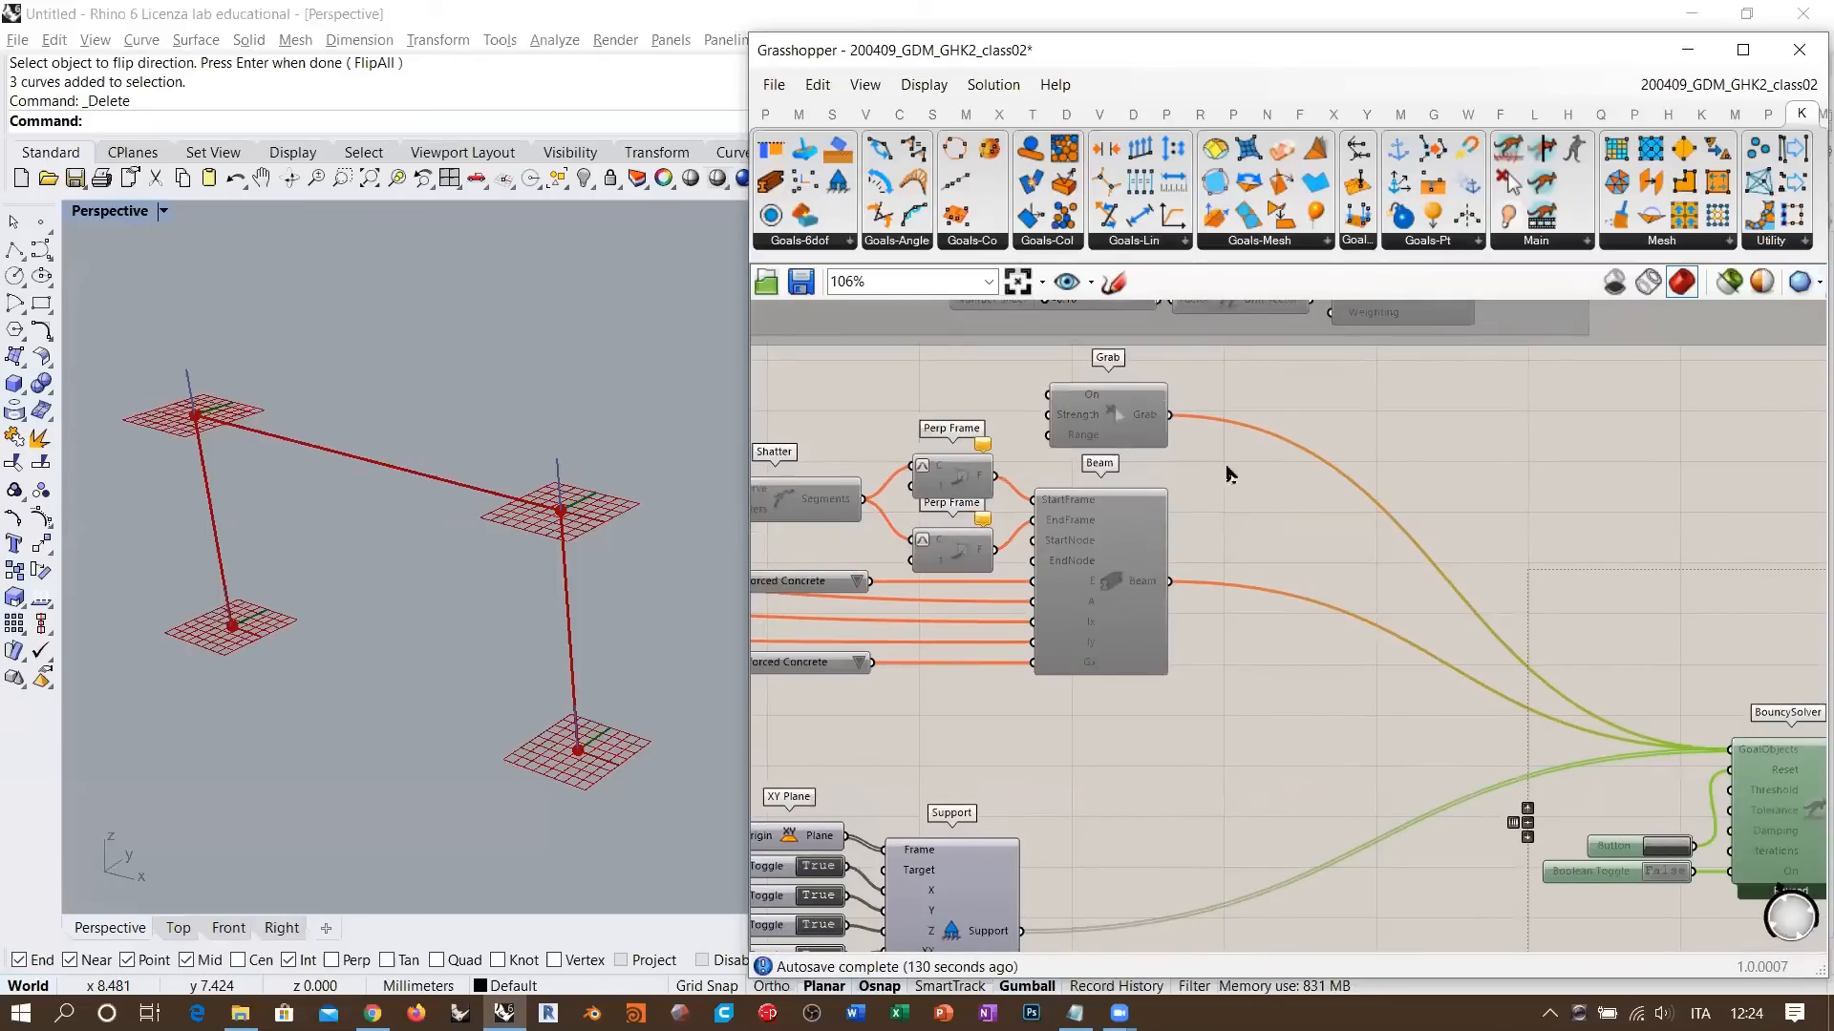
right_click_drag(1197, 817, 1194, 447)
right_click_drag(1194, 770, 1246, 724)
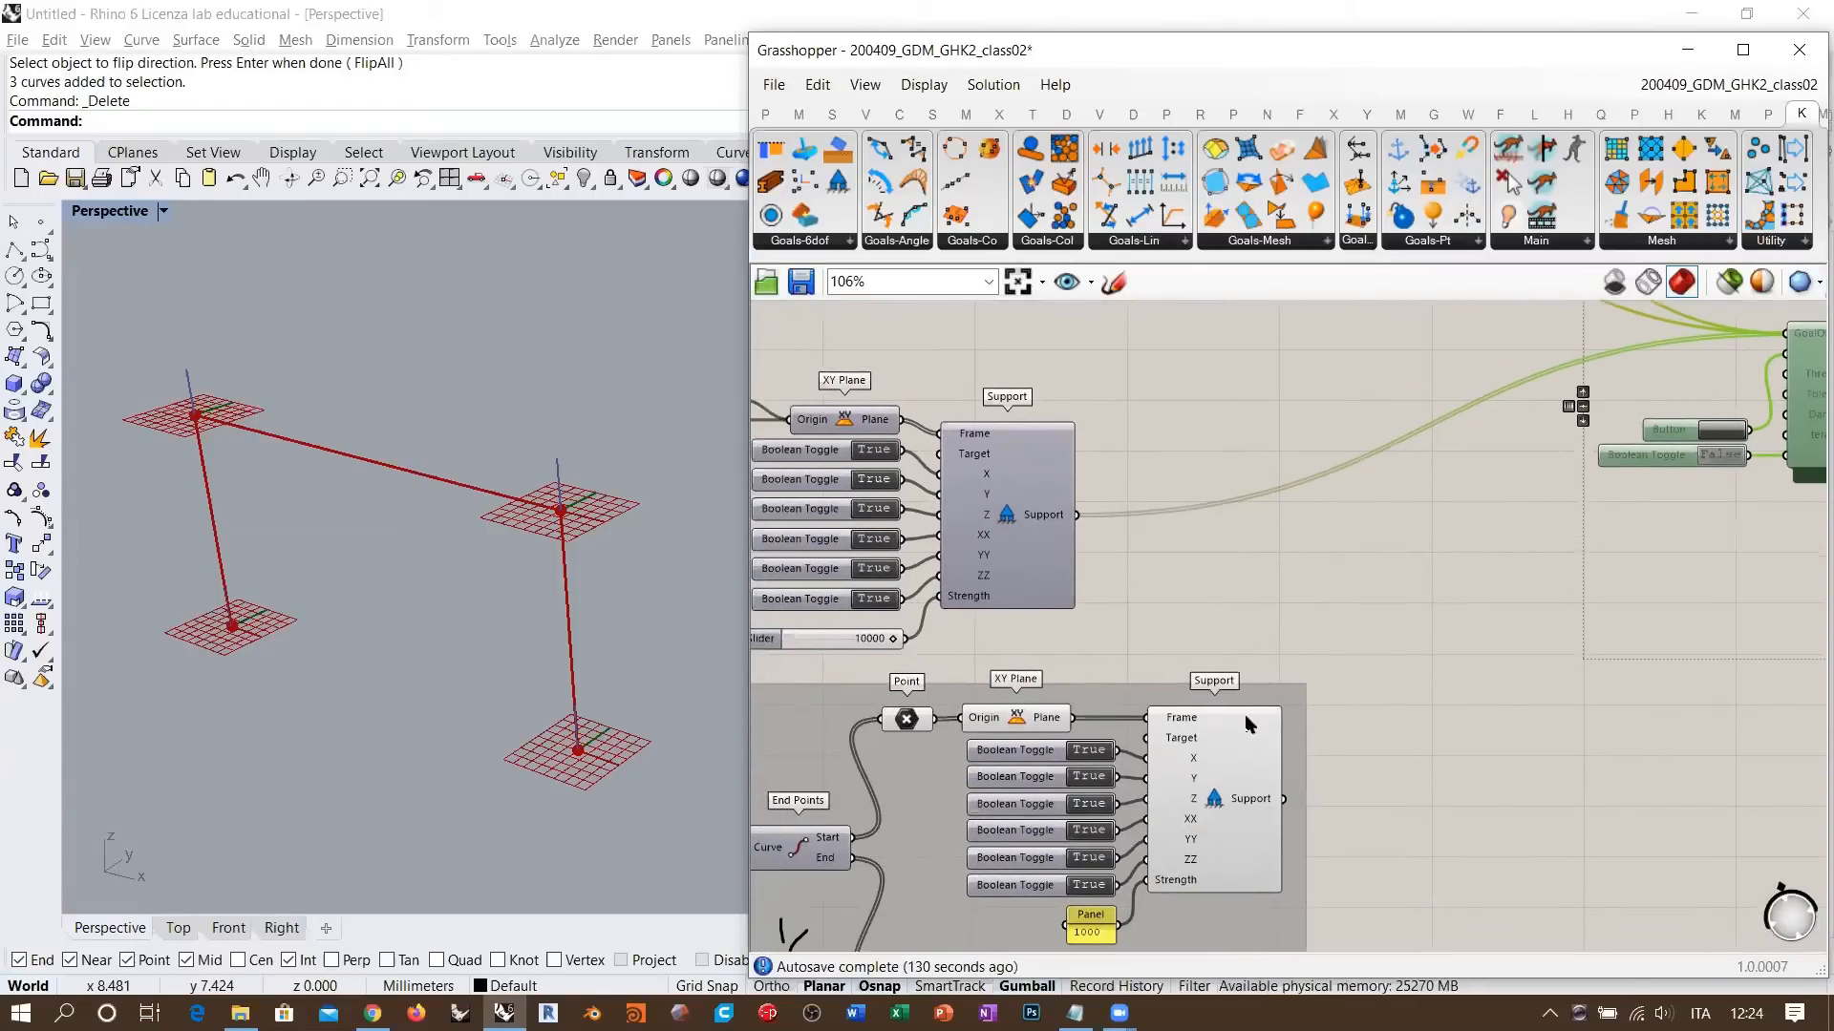
- Turn off the preview of both column Support components
right_click_drag(1012, 520, 1094, 504)
left_click(1095, 504)
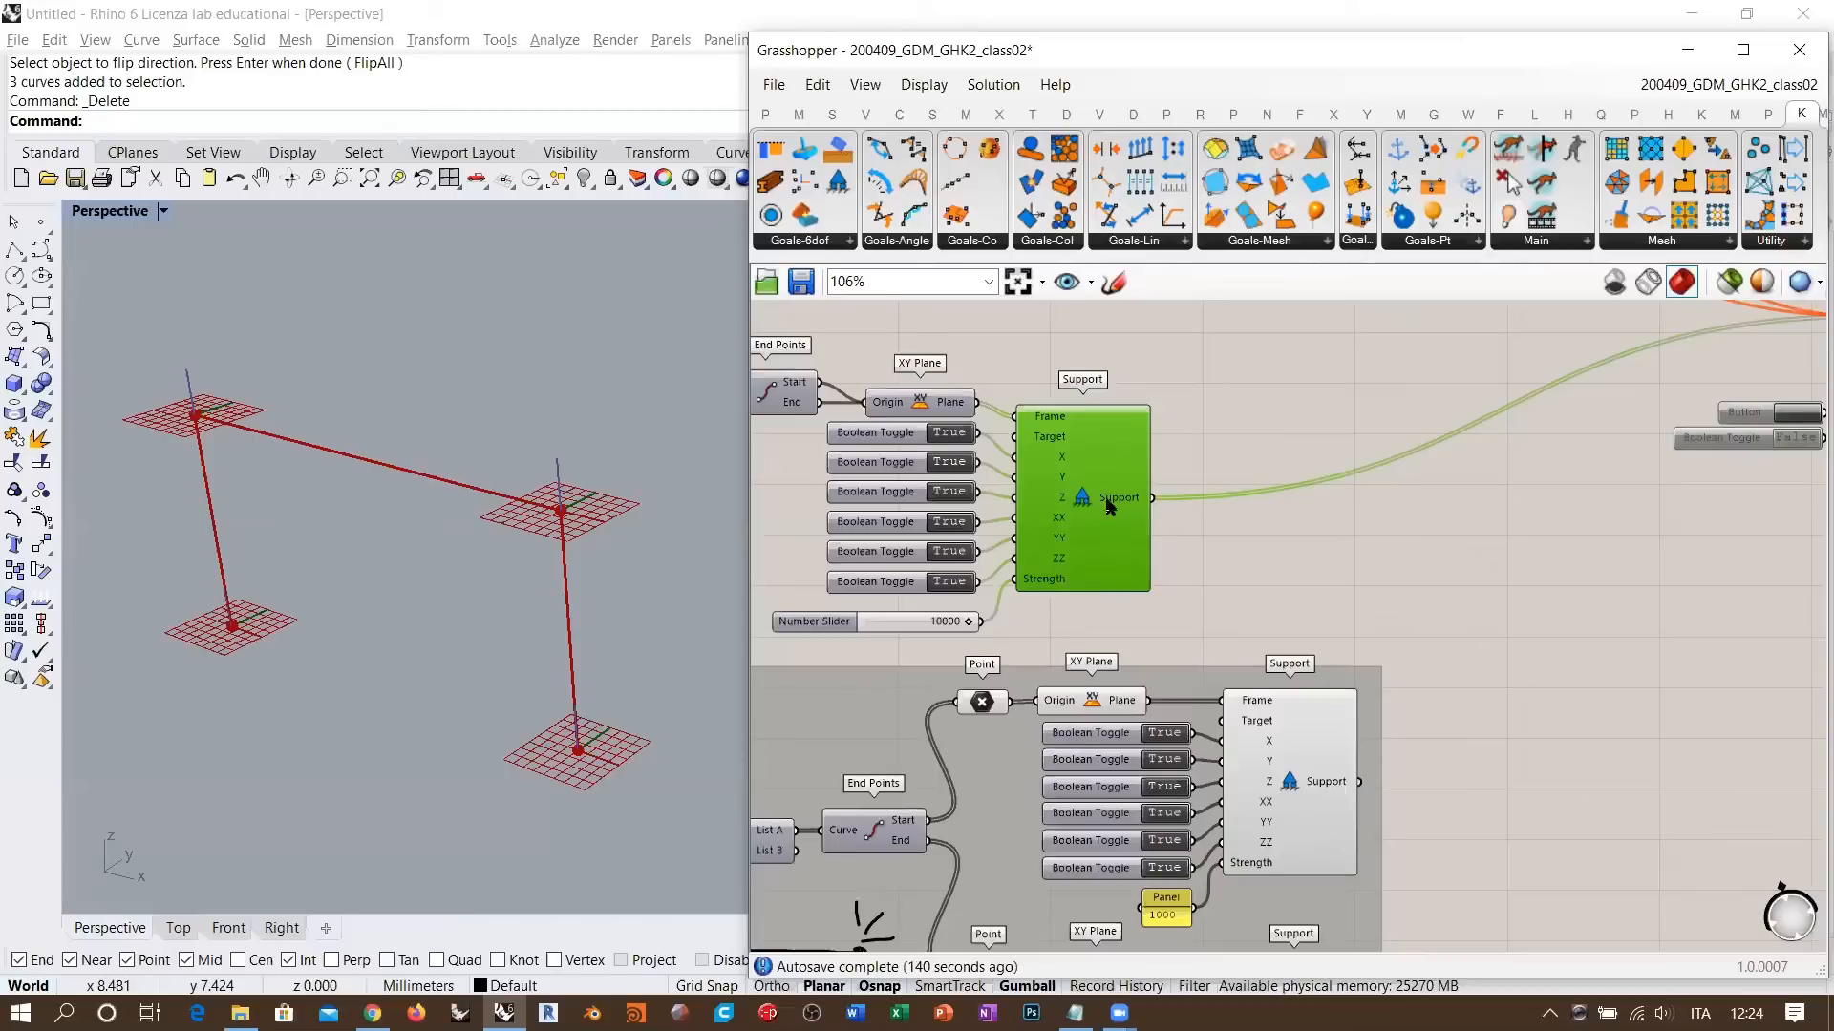
right_click_drag(1273, 766, 1194, 482)
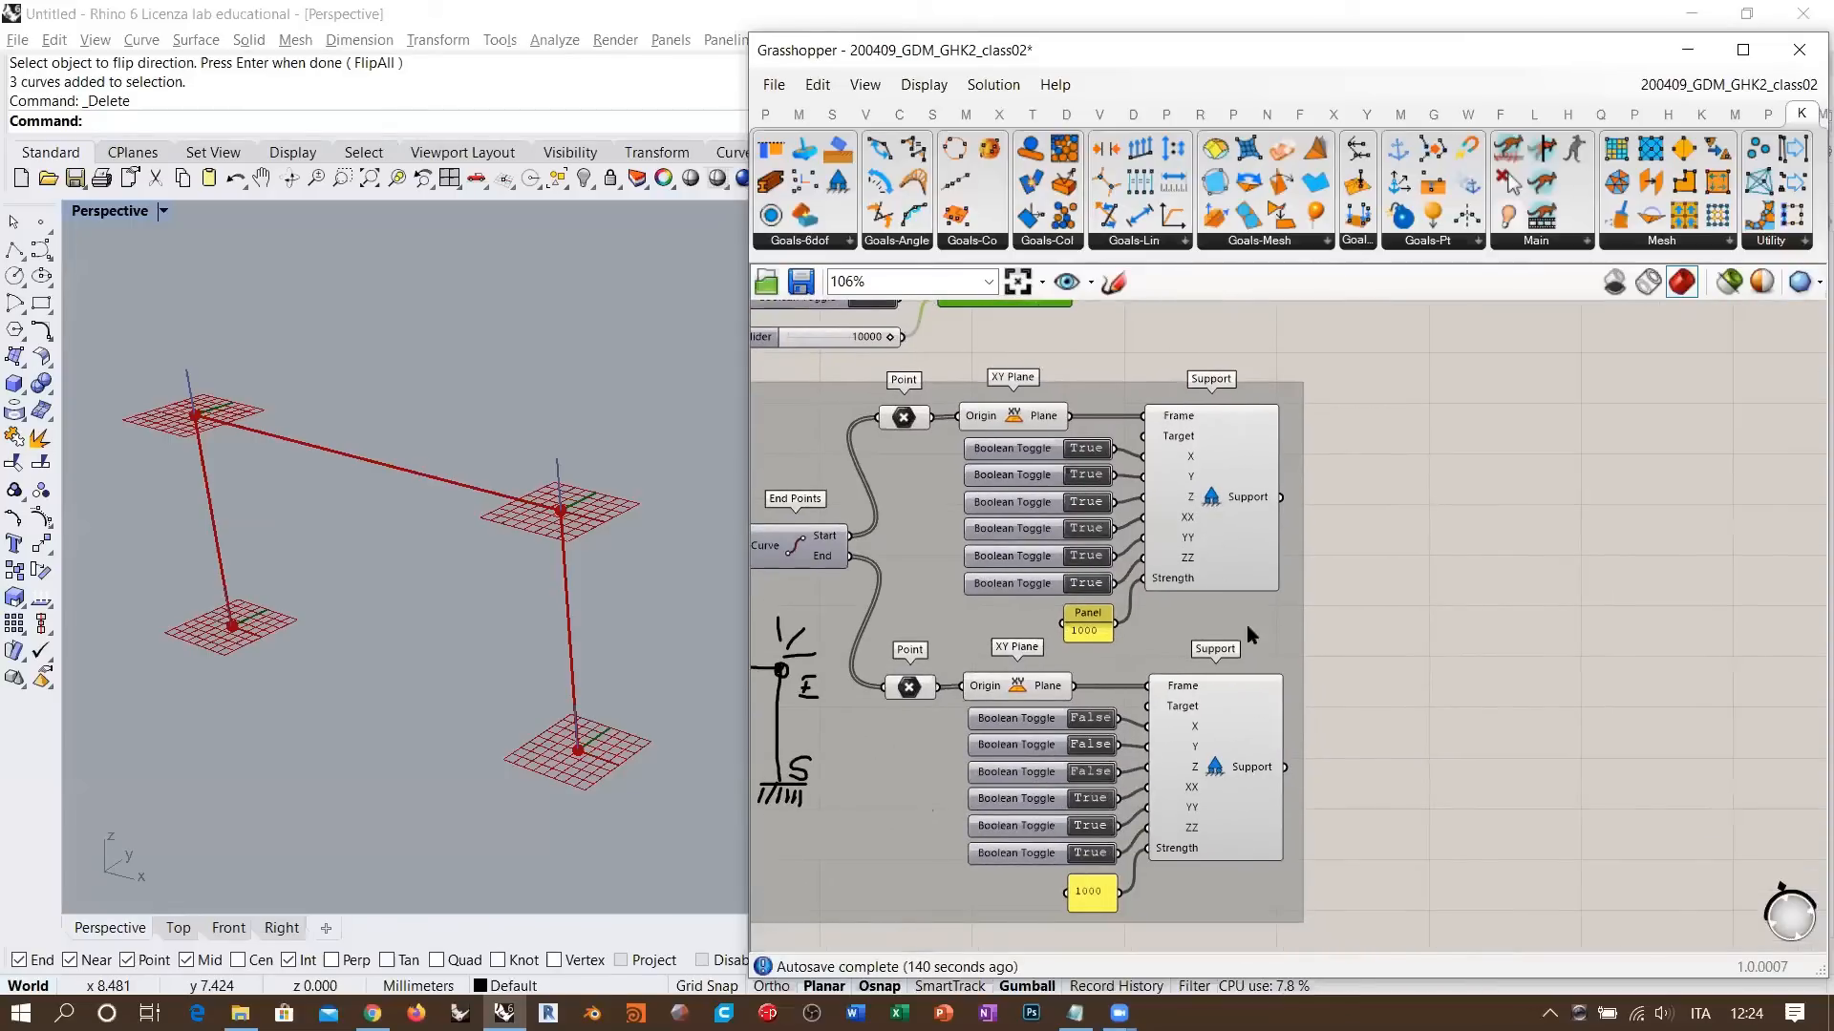
left_click(1246, 745)
left_click(1217, 521)
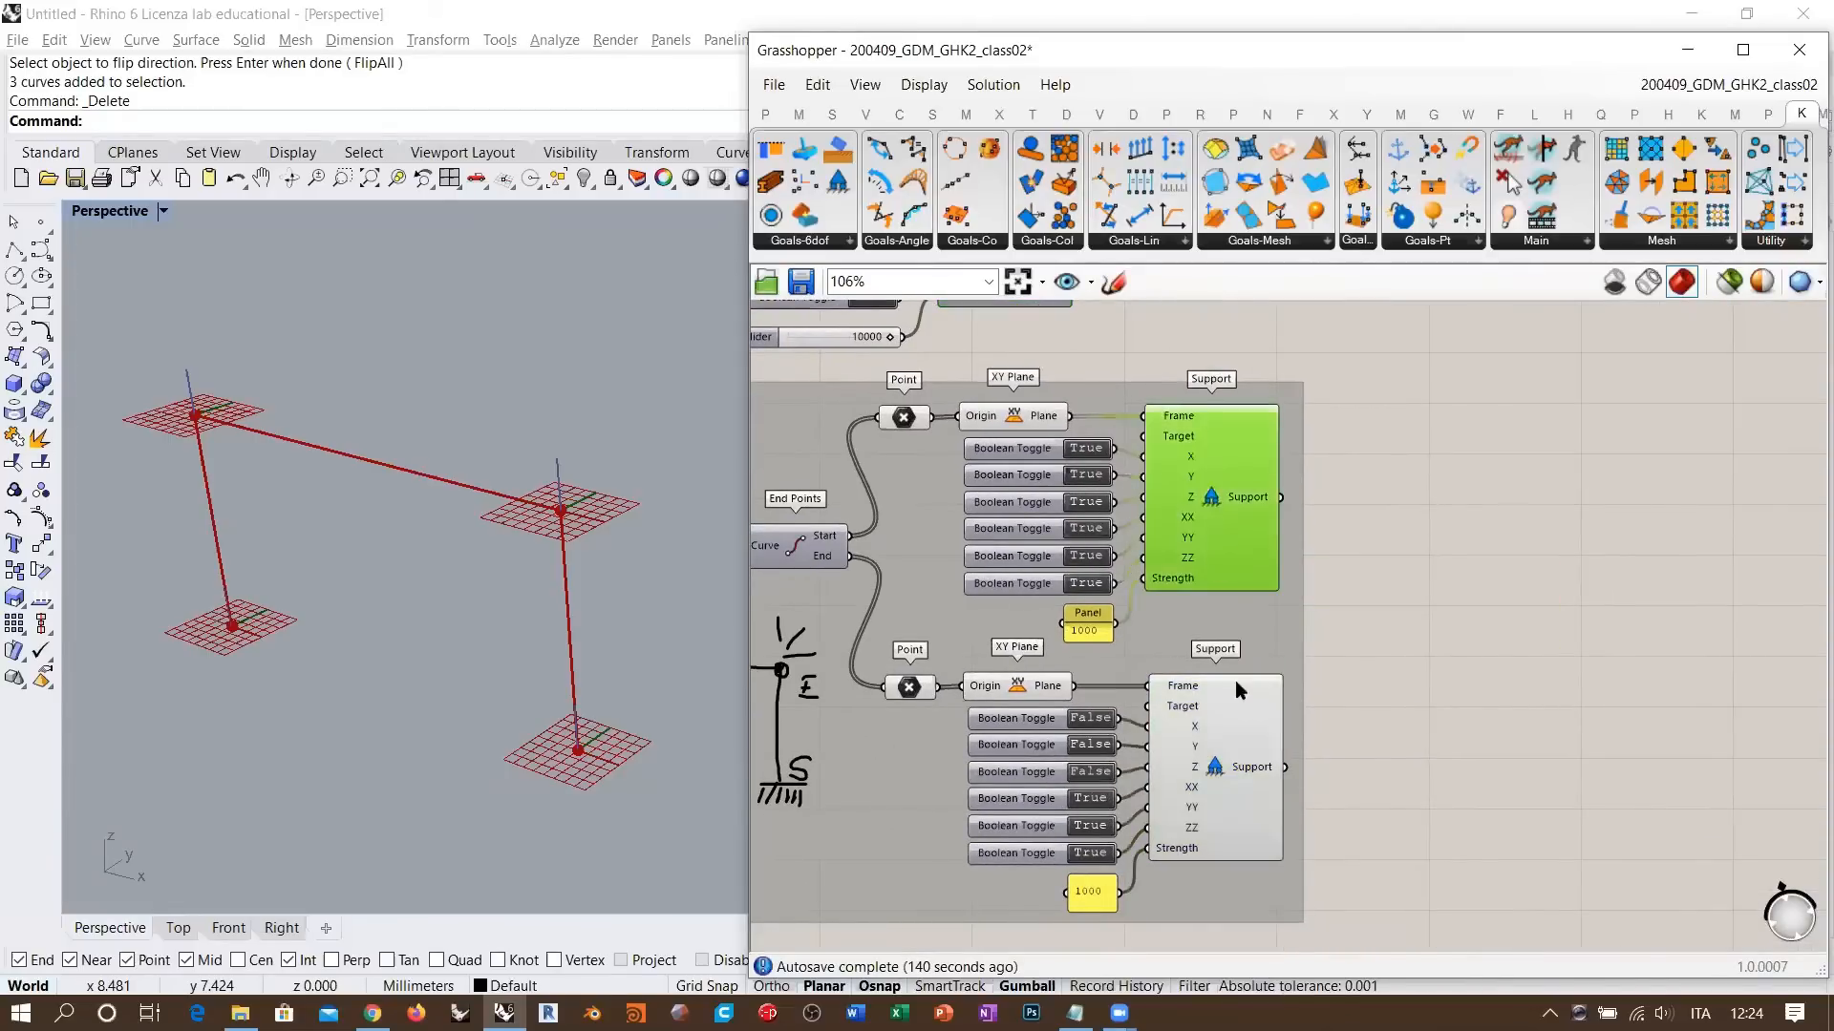
left_click(1237, 689, "shift")
key("ctrl+q")
- Add a Data parameter beside the column group and connect both column Support outputs to it
left_click(1350, 580)
right_click_drag(1428, 554, 1325, 593)
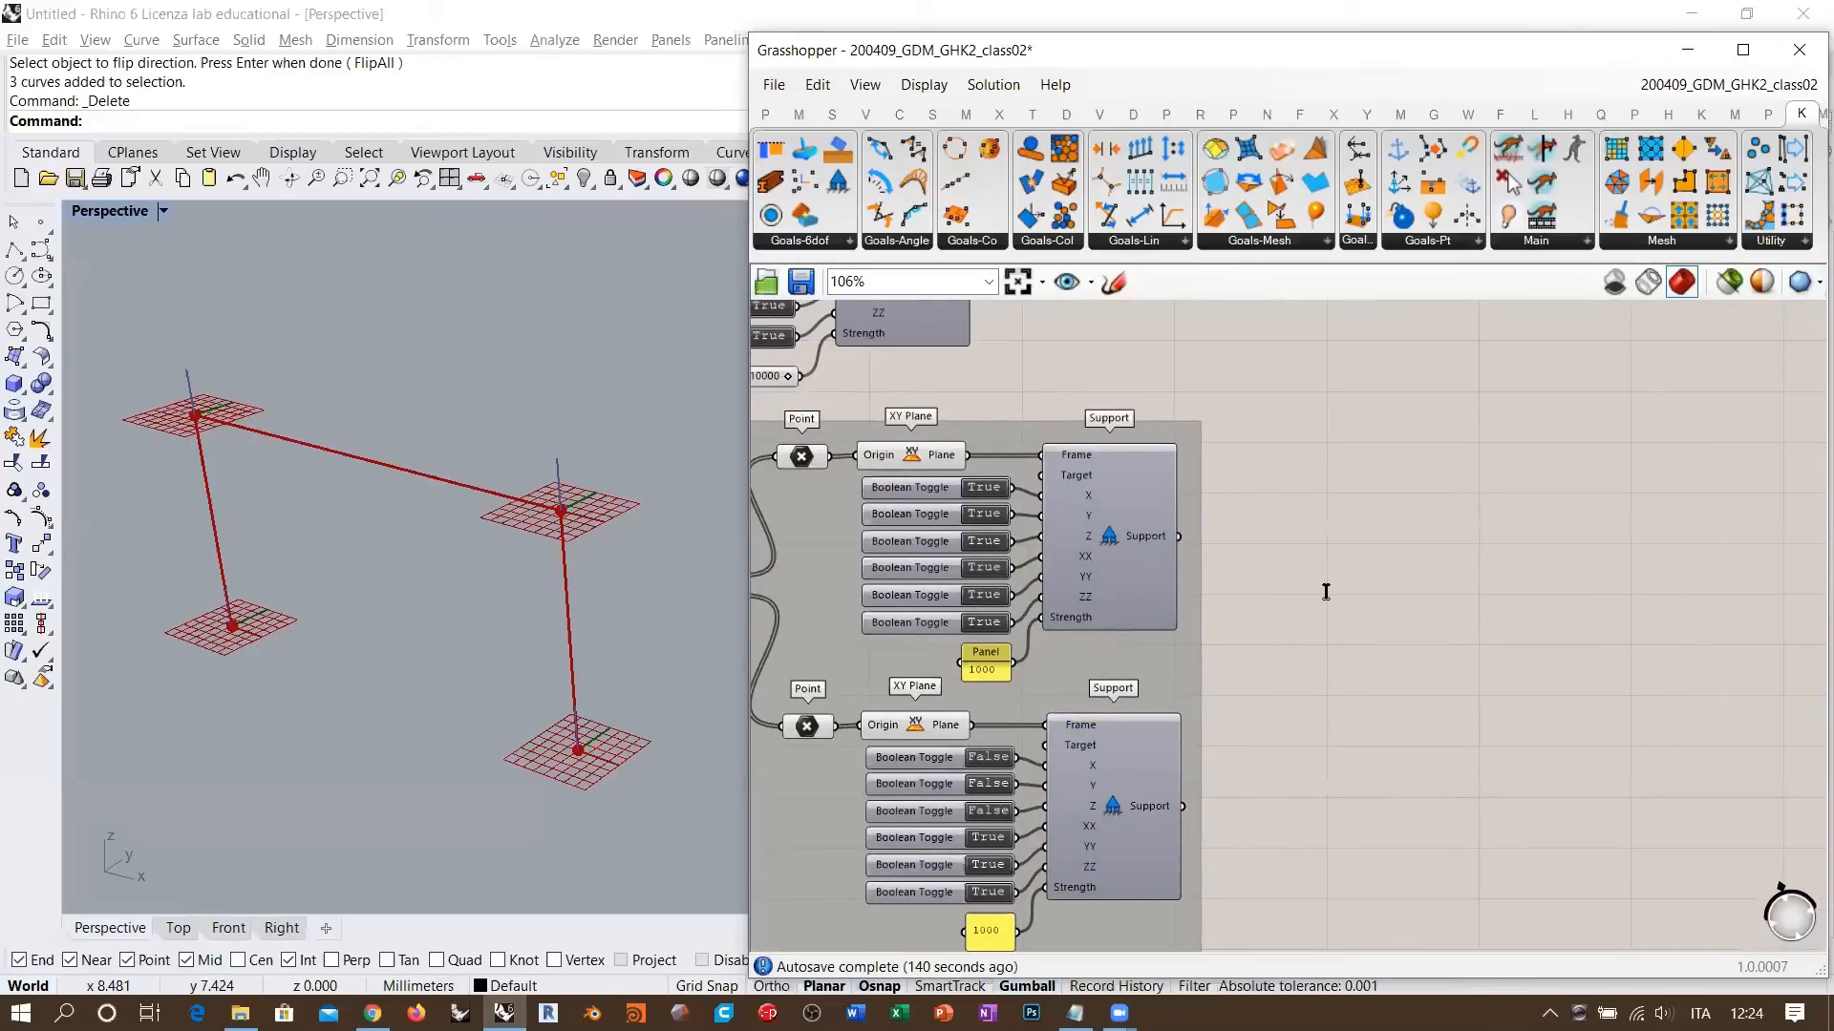
double_click(1326, 592)
type("da")
left_click(1271, 571)
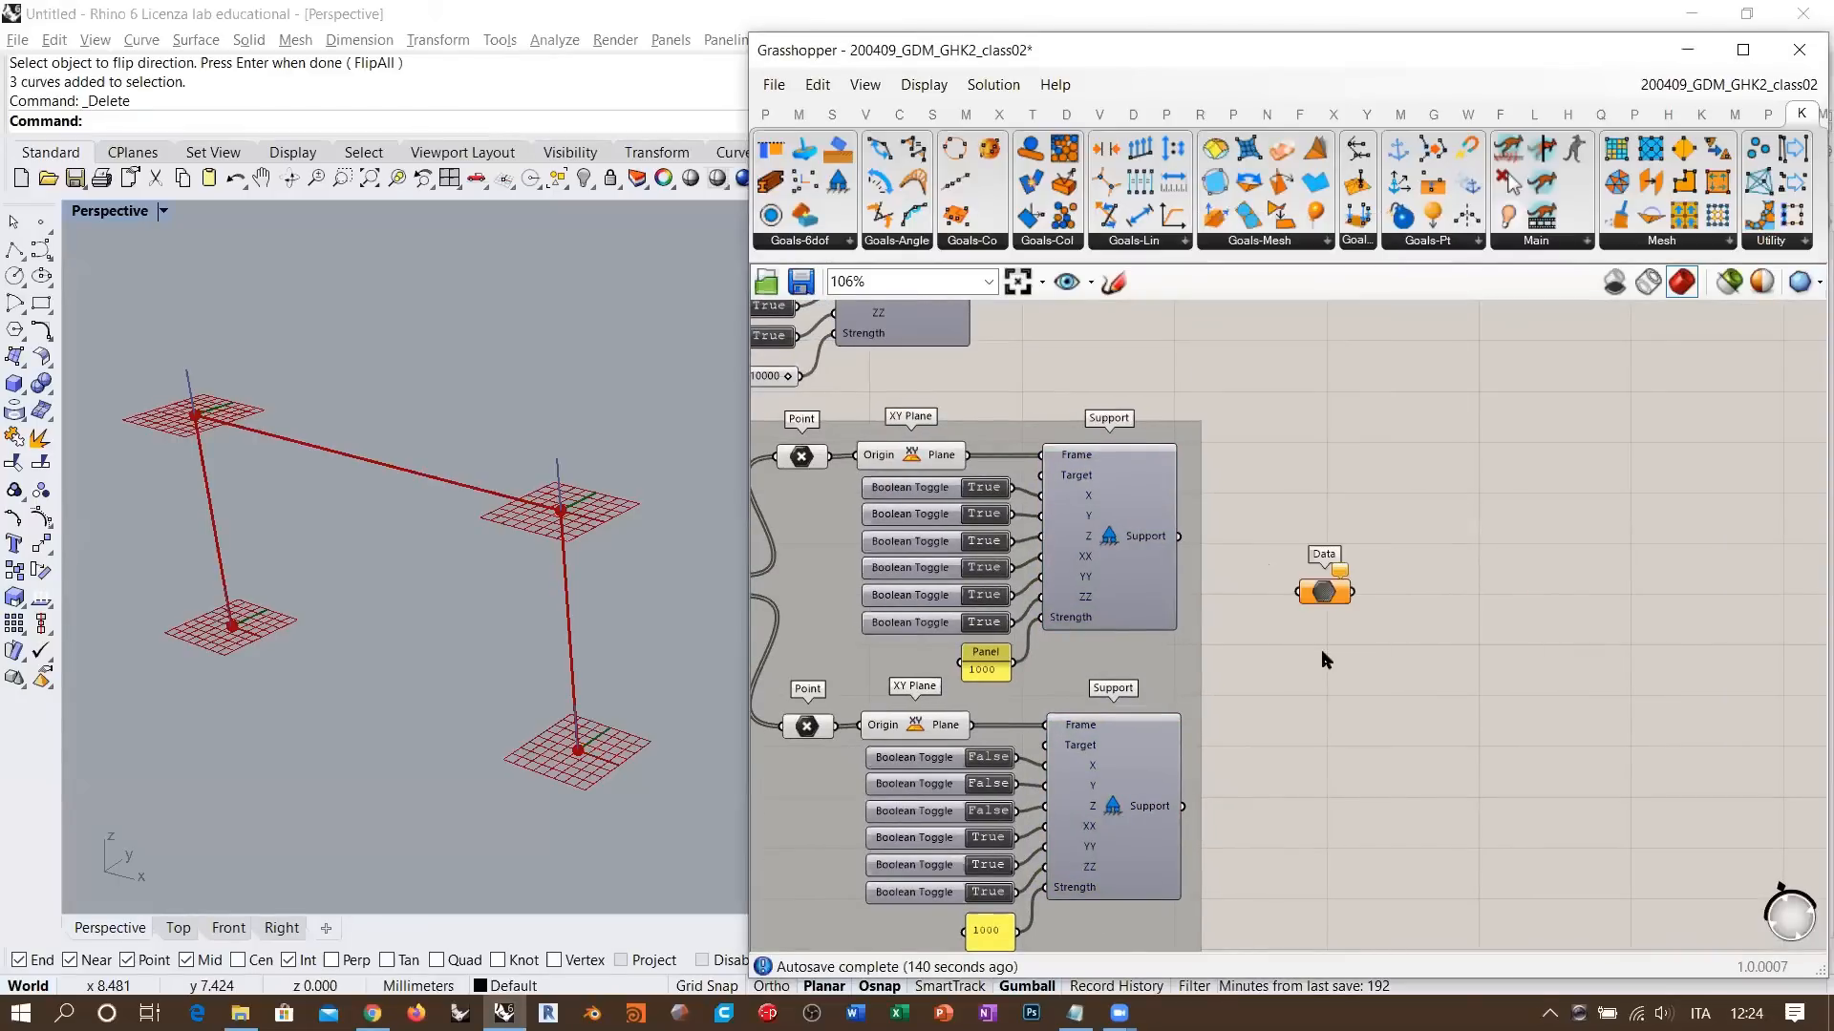
left_click_drag(1181, 537, 1297, 592)
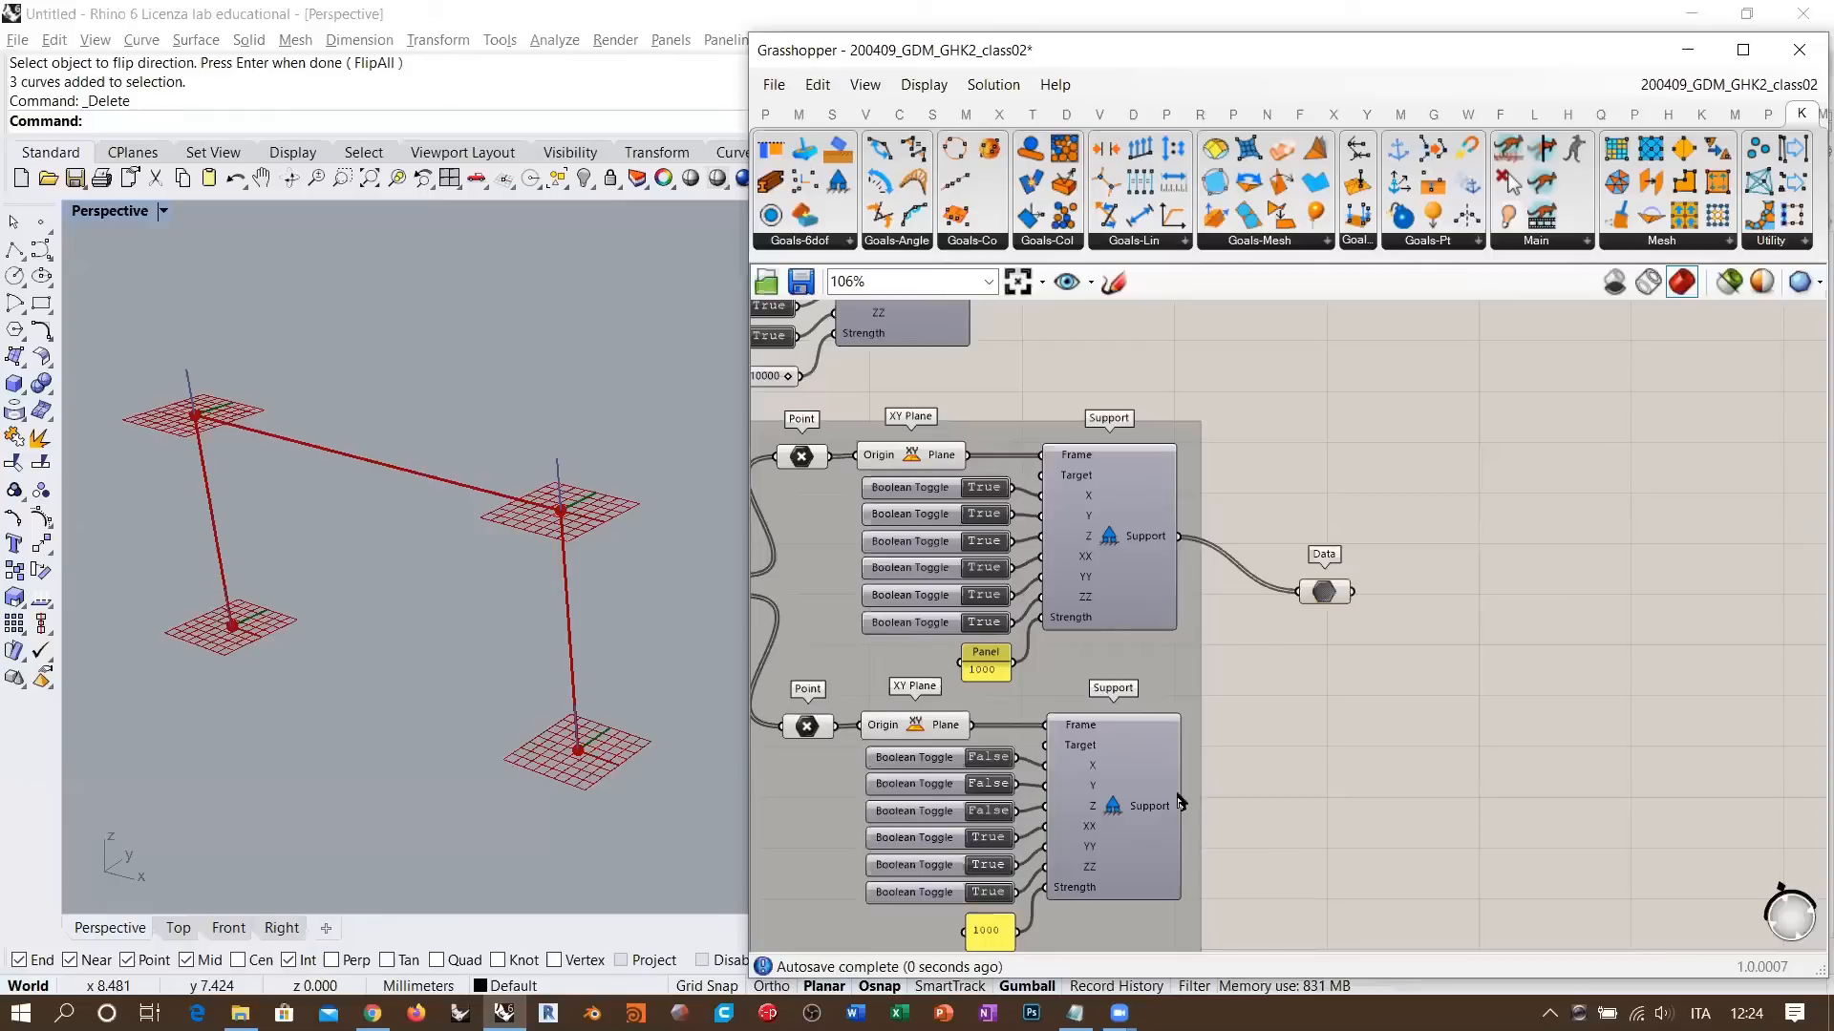
left_click_drag(1184, 806, 1298, 593)
right_click_drag(1300, 676, 1360, 785)
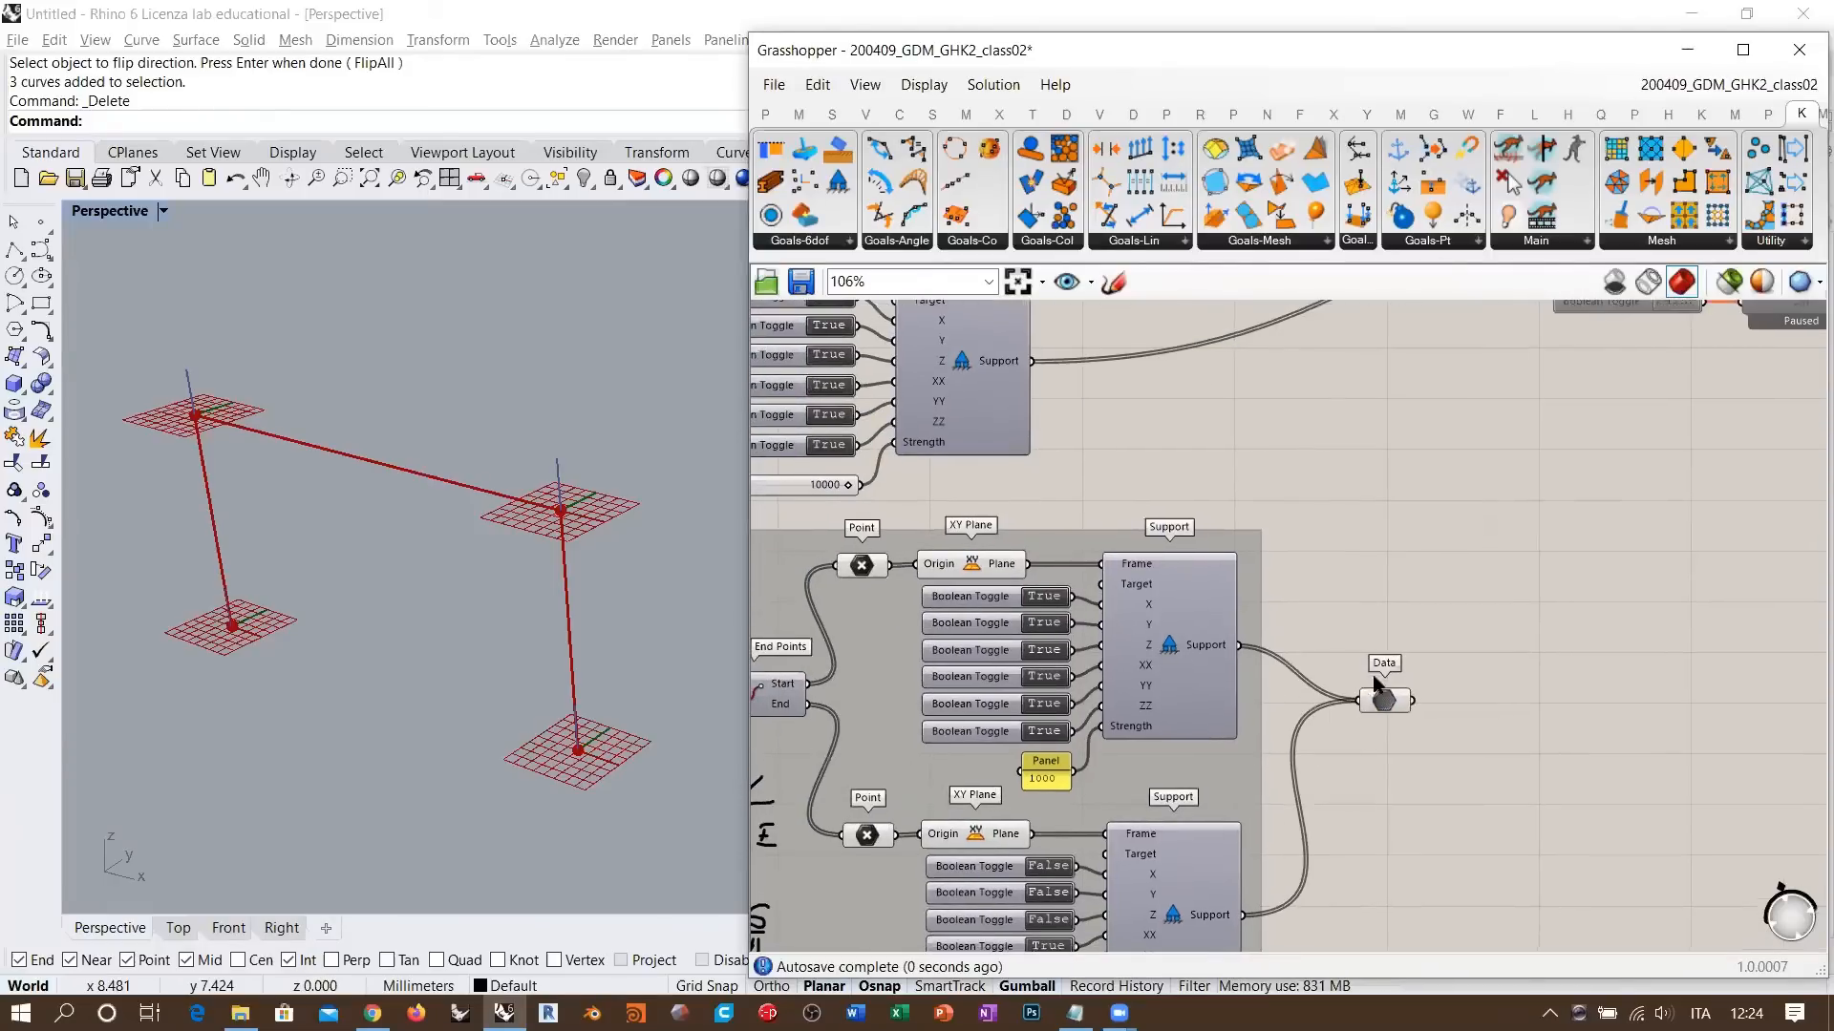
left_click_drag(1372, 697, 1358, 643)
right_click_drag(1371, 622, 1377, 760)
- Duplicate the Data parameter next to the beam Support and feed the copy from that Support's output
key("ctrl+c")
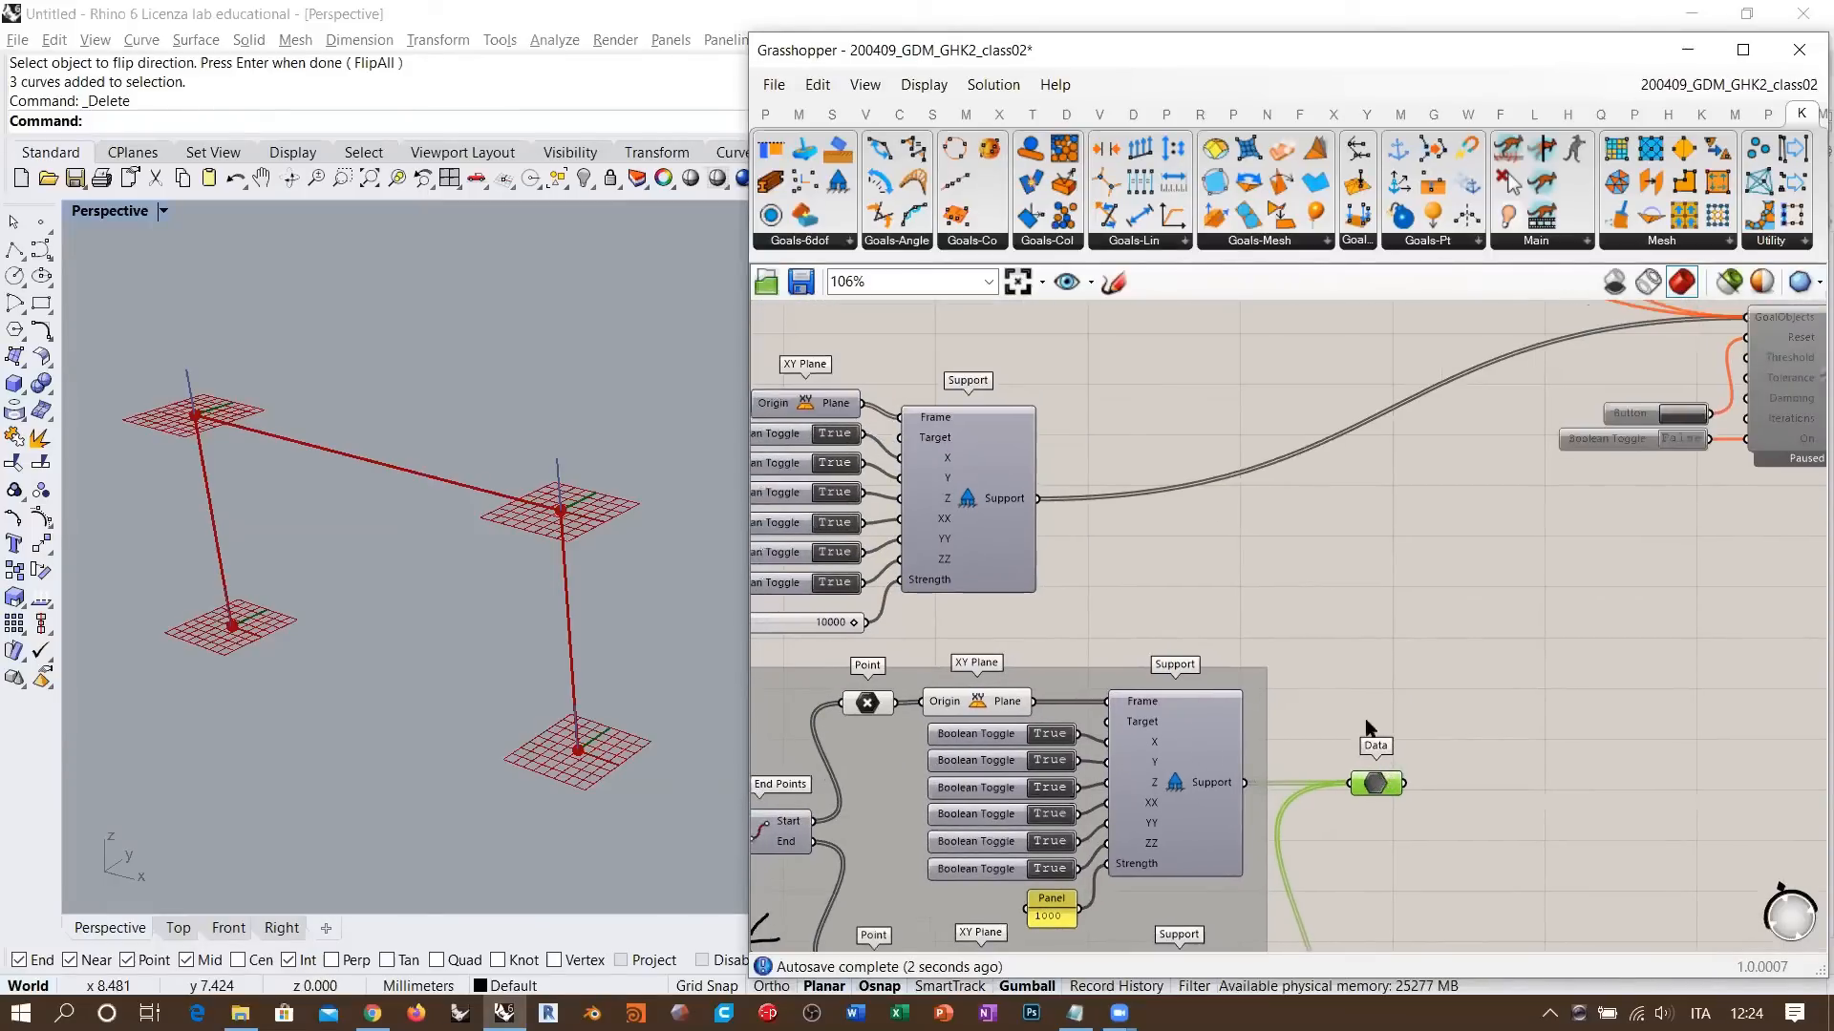
key("ctrl+v")
left_click(1064, 520)
left_click_drag(1041, 506, 1362, 503)
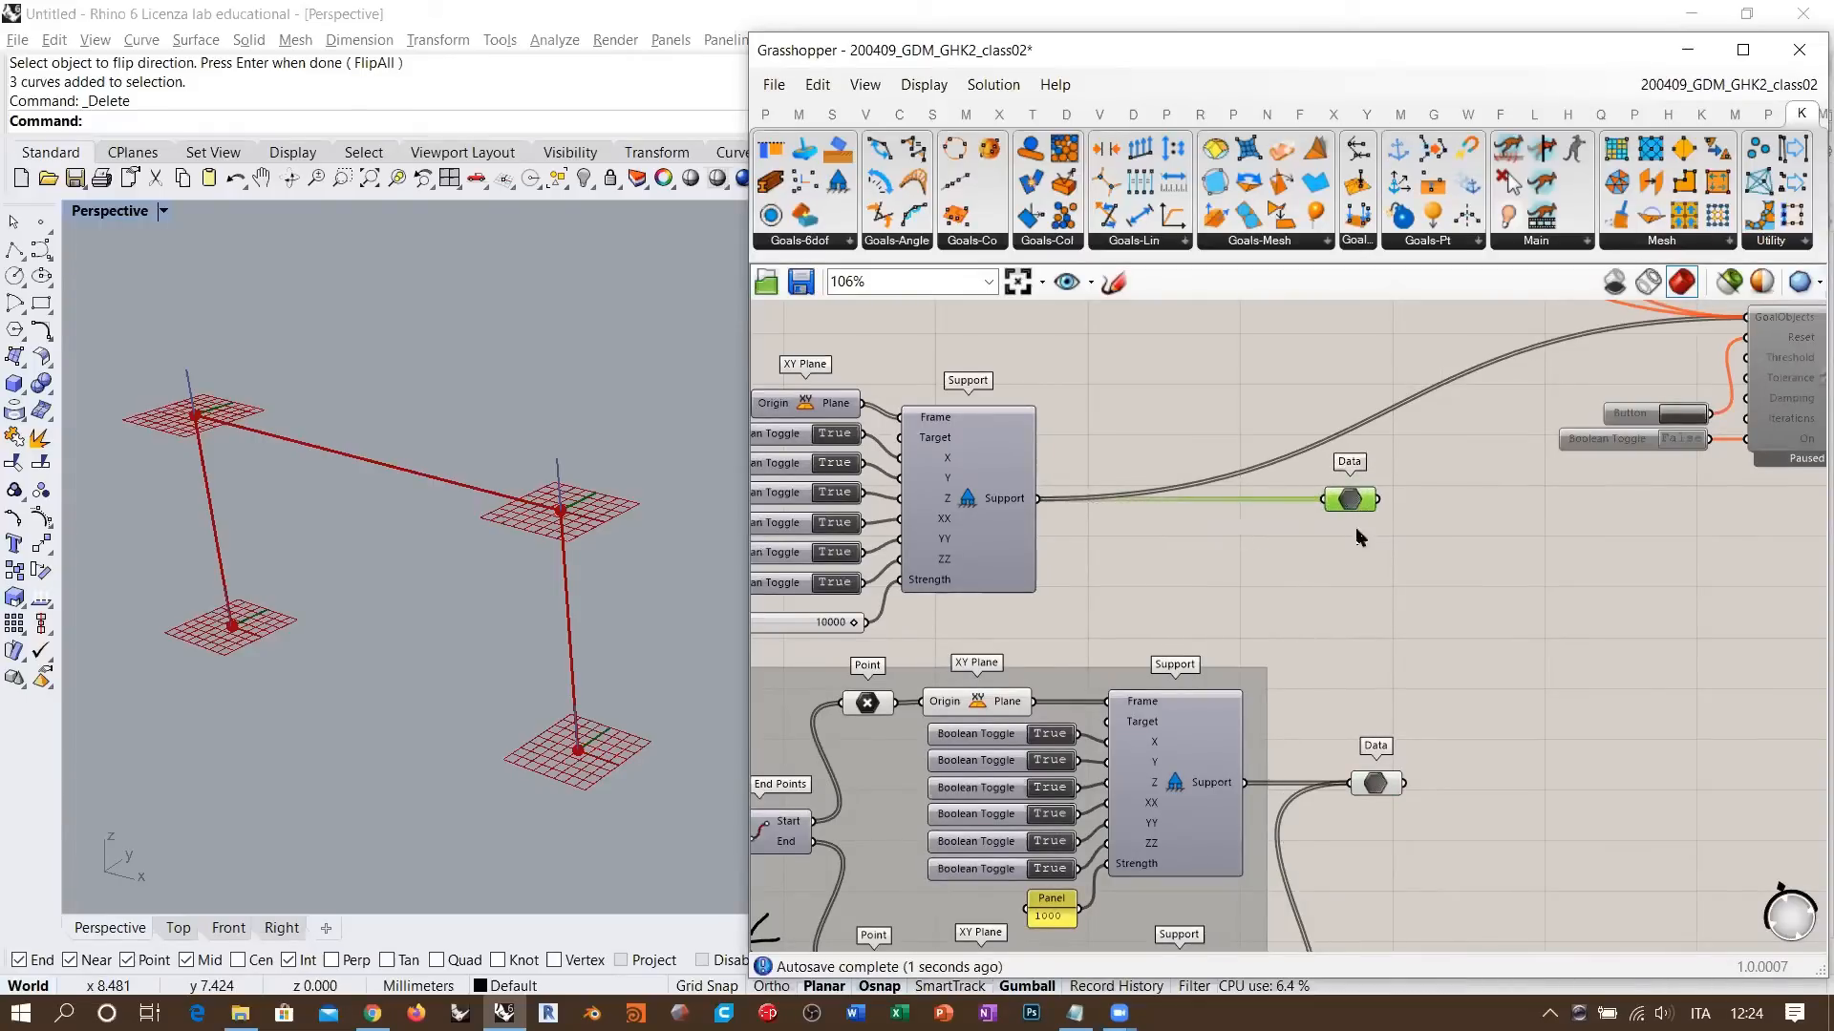
- Move the column supports' Data parameter directly beneath the beam support's Data parameter
left_click_drag(1377, 785, 1350, 573)
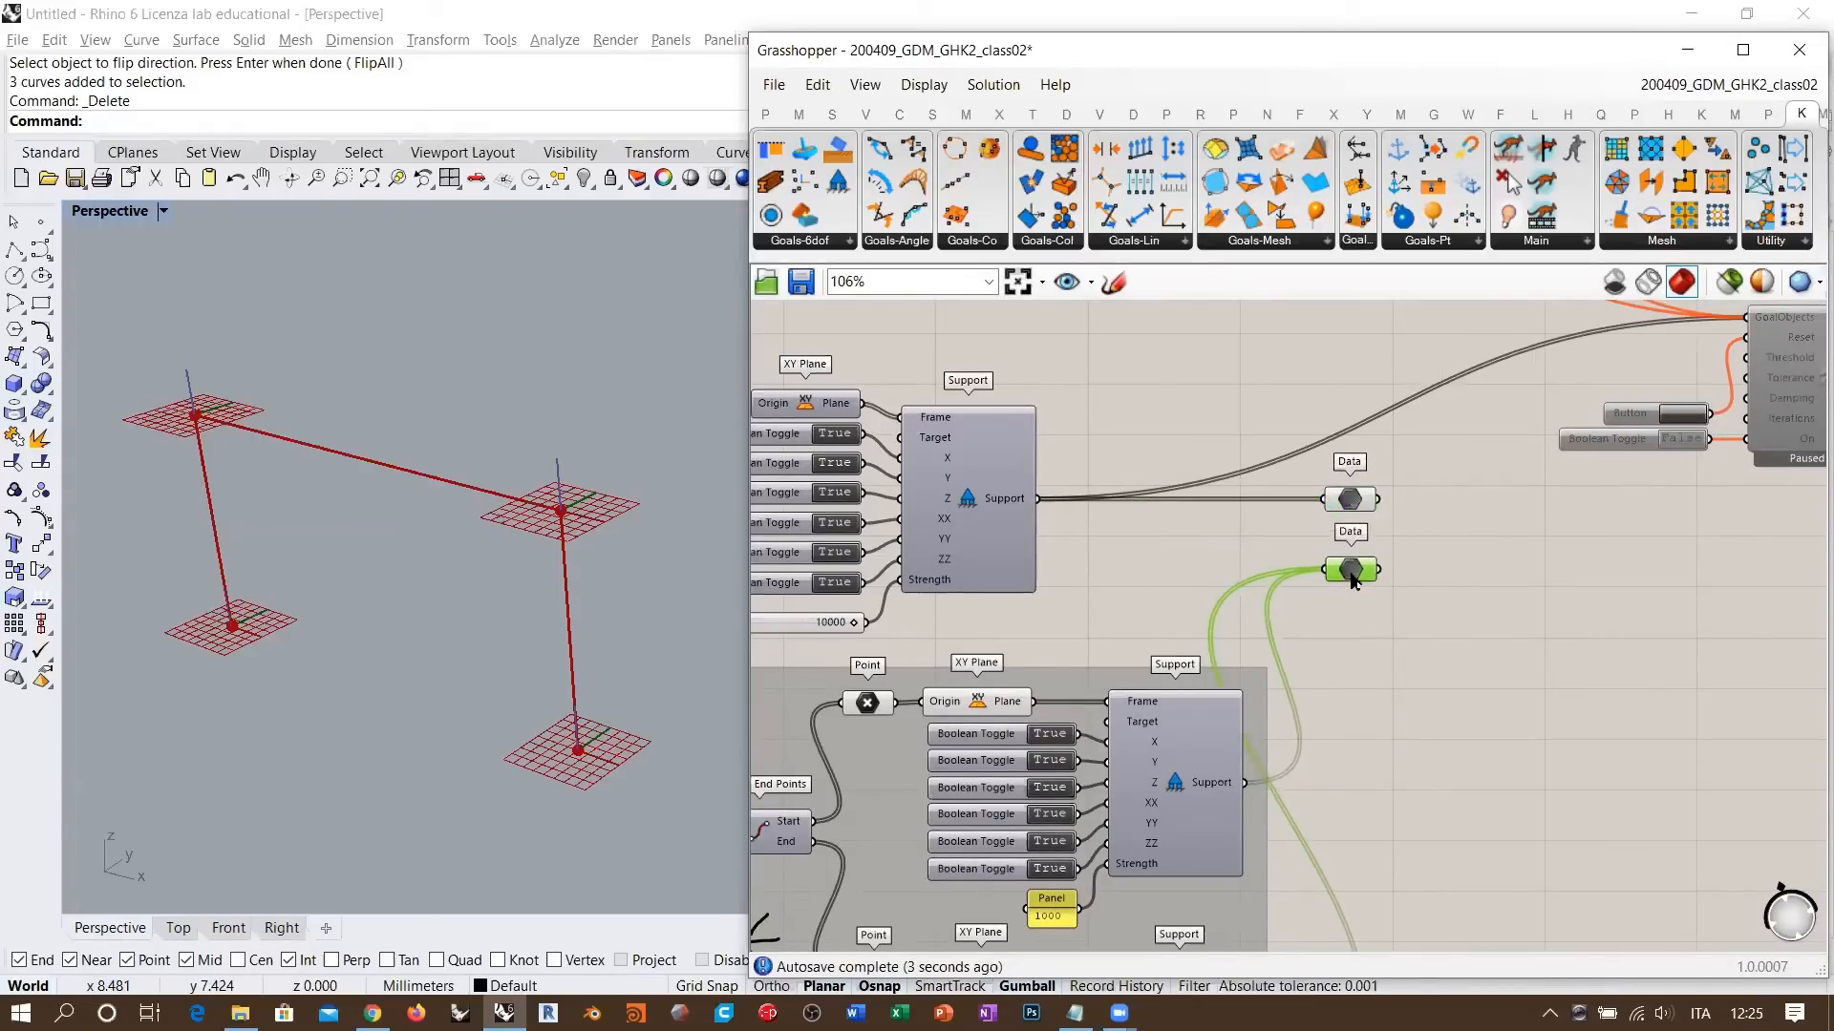
left_click(1403, 538)
right_click_drag(1402, 487, 1470, 535)
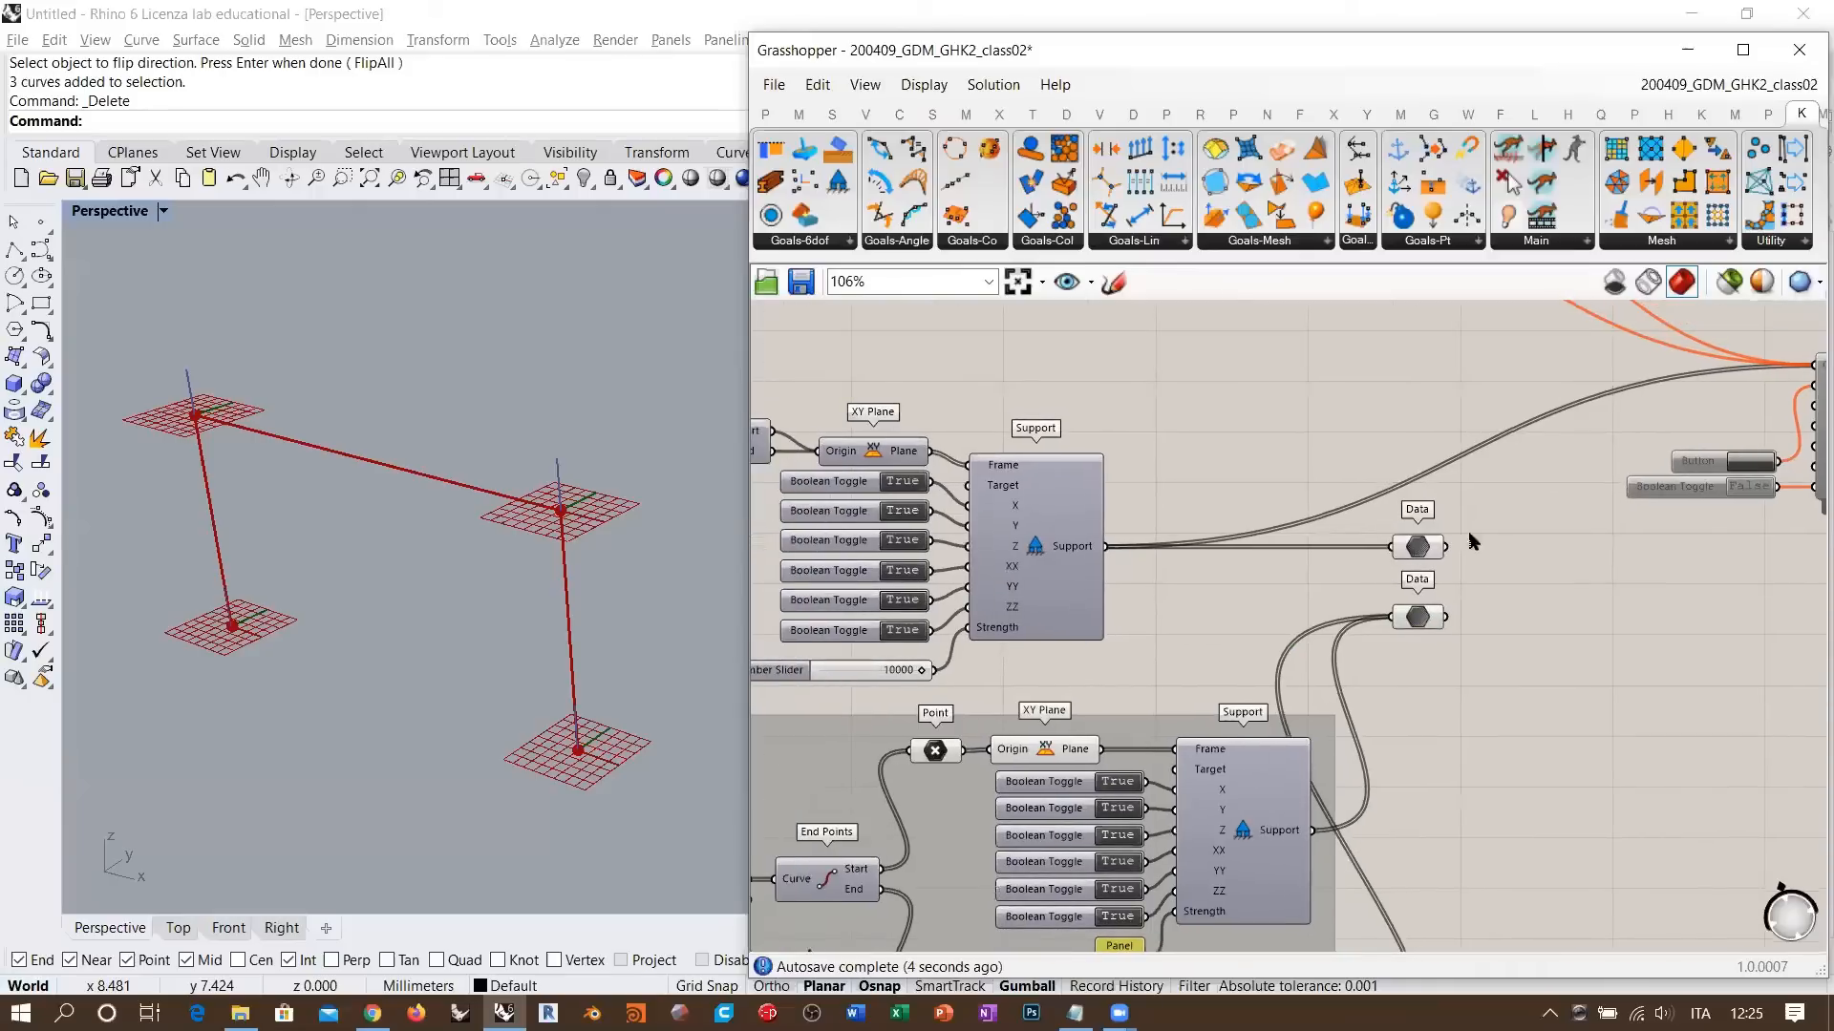
left_click(1423, 550)
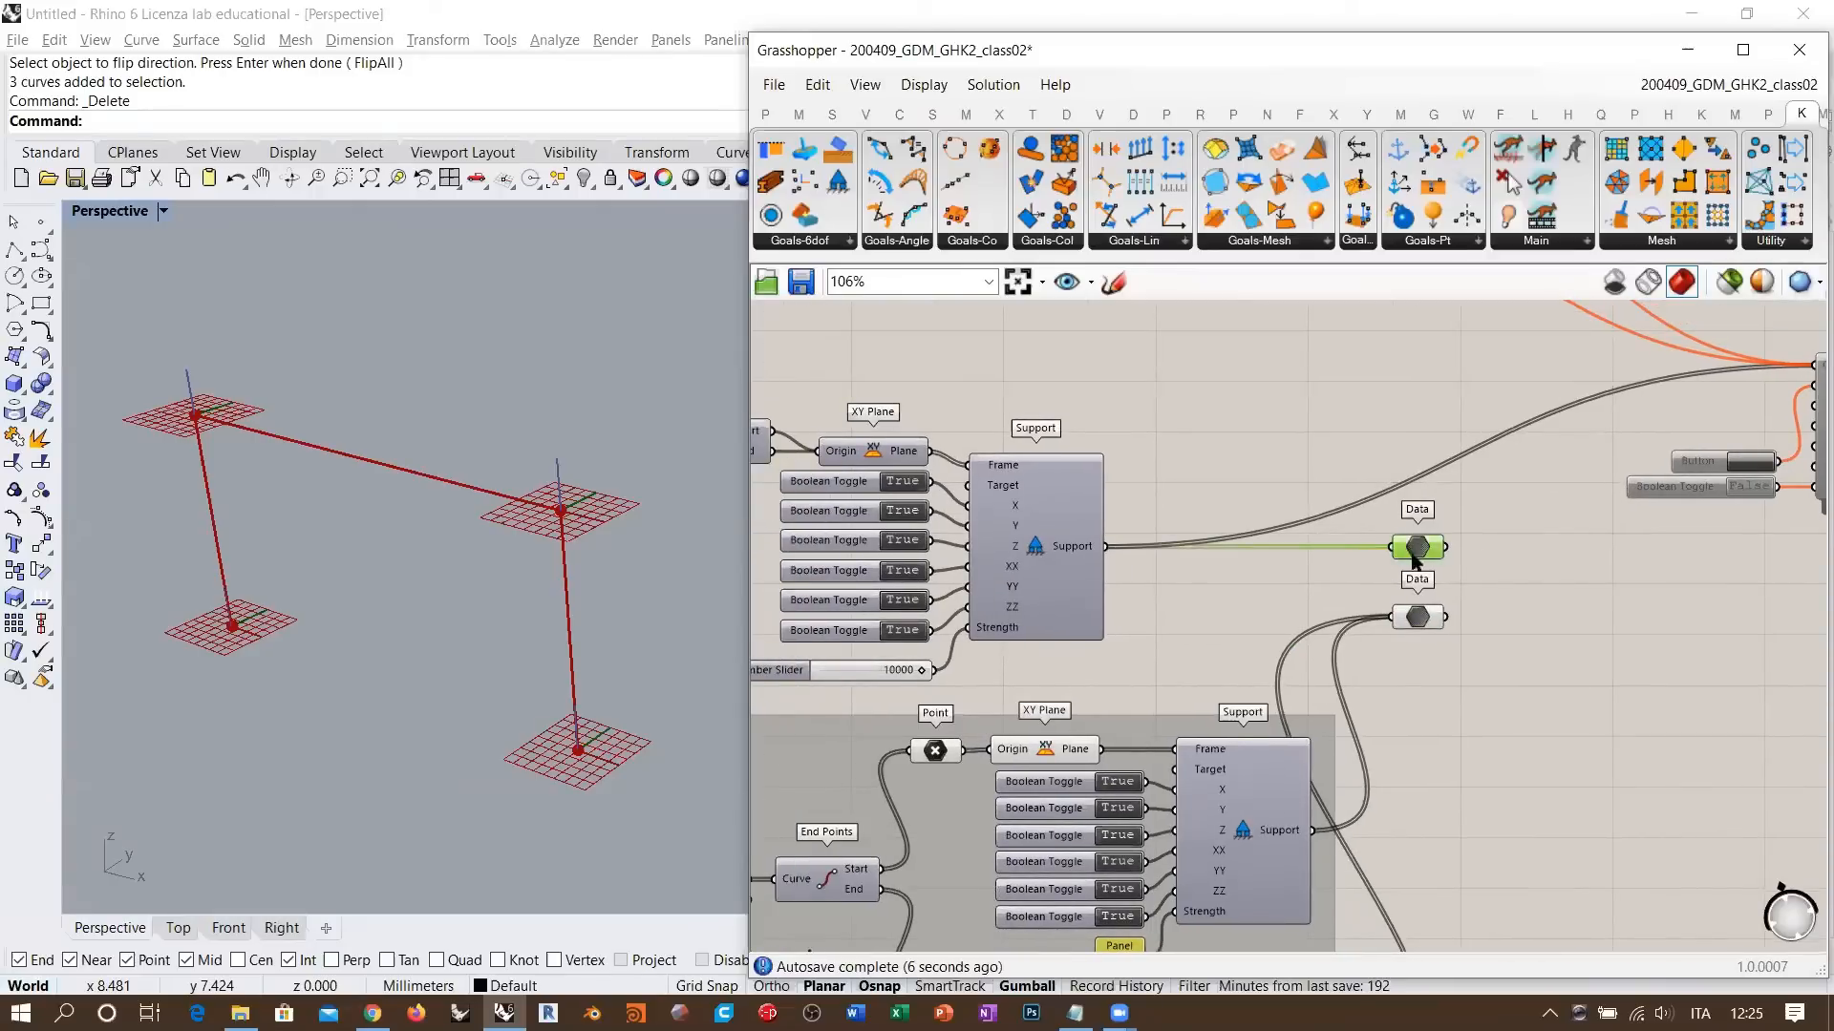
left_click(1417, 619)
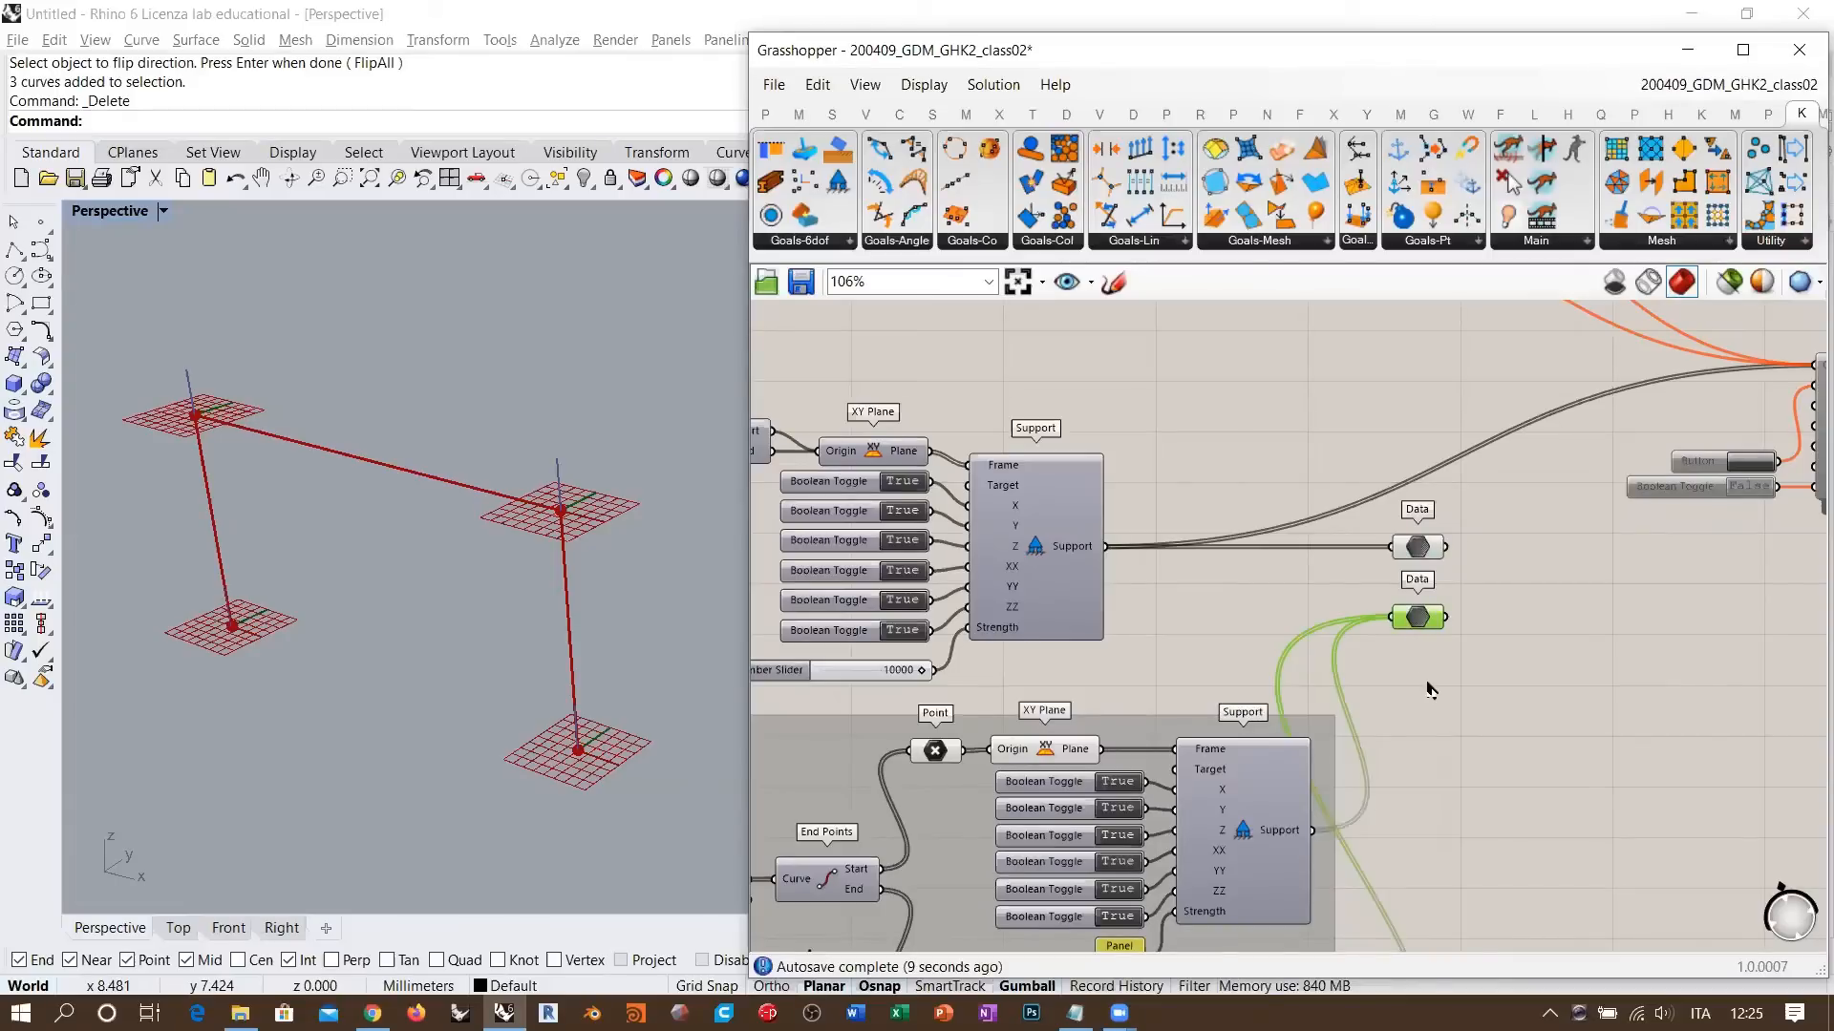
right_click_drag(1395, 527, 1345, 654)
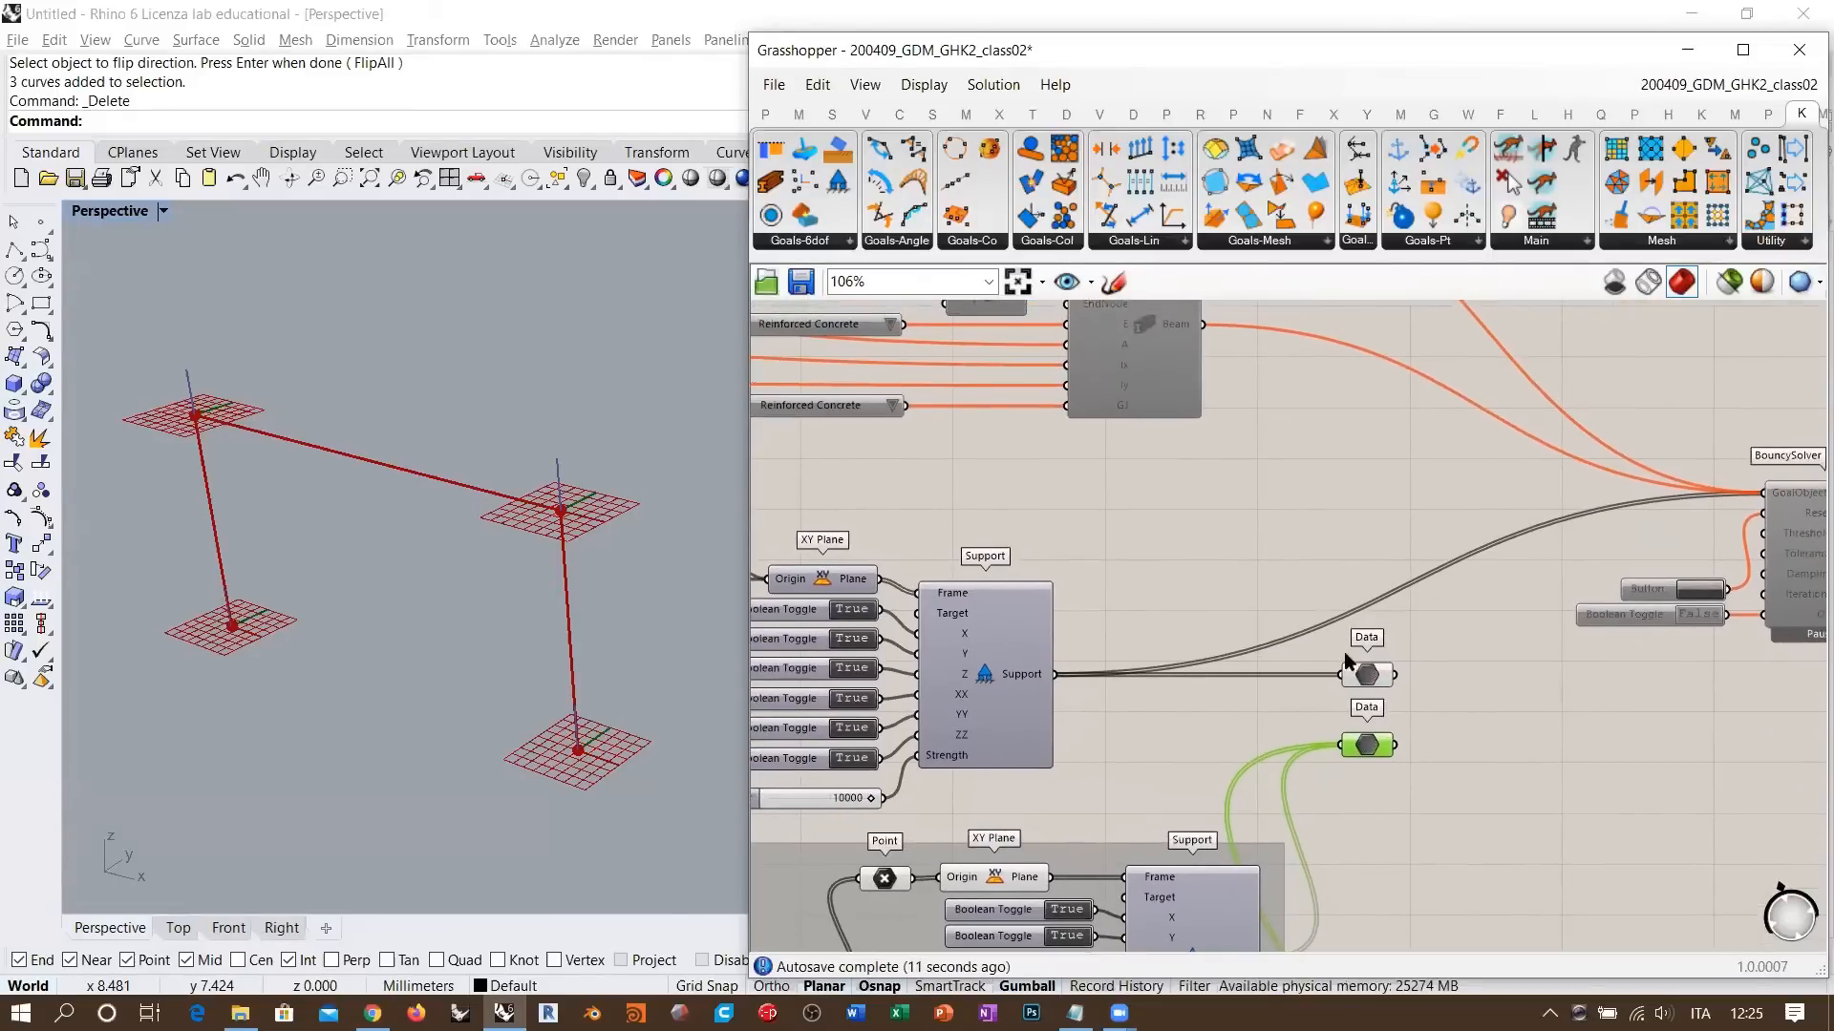
right_click_drag(1473, 616, 1373, 600)
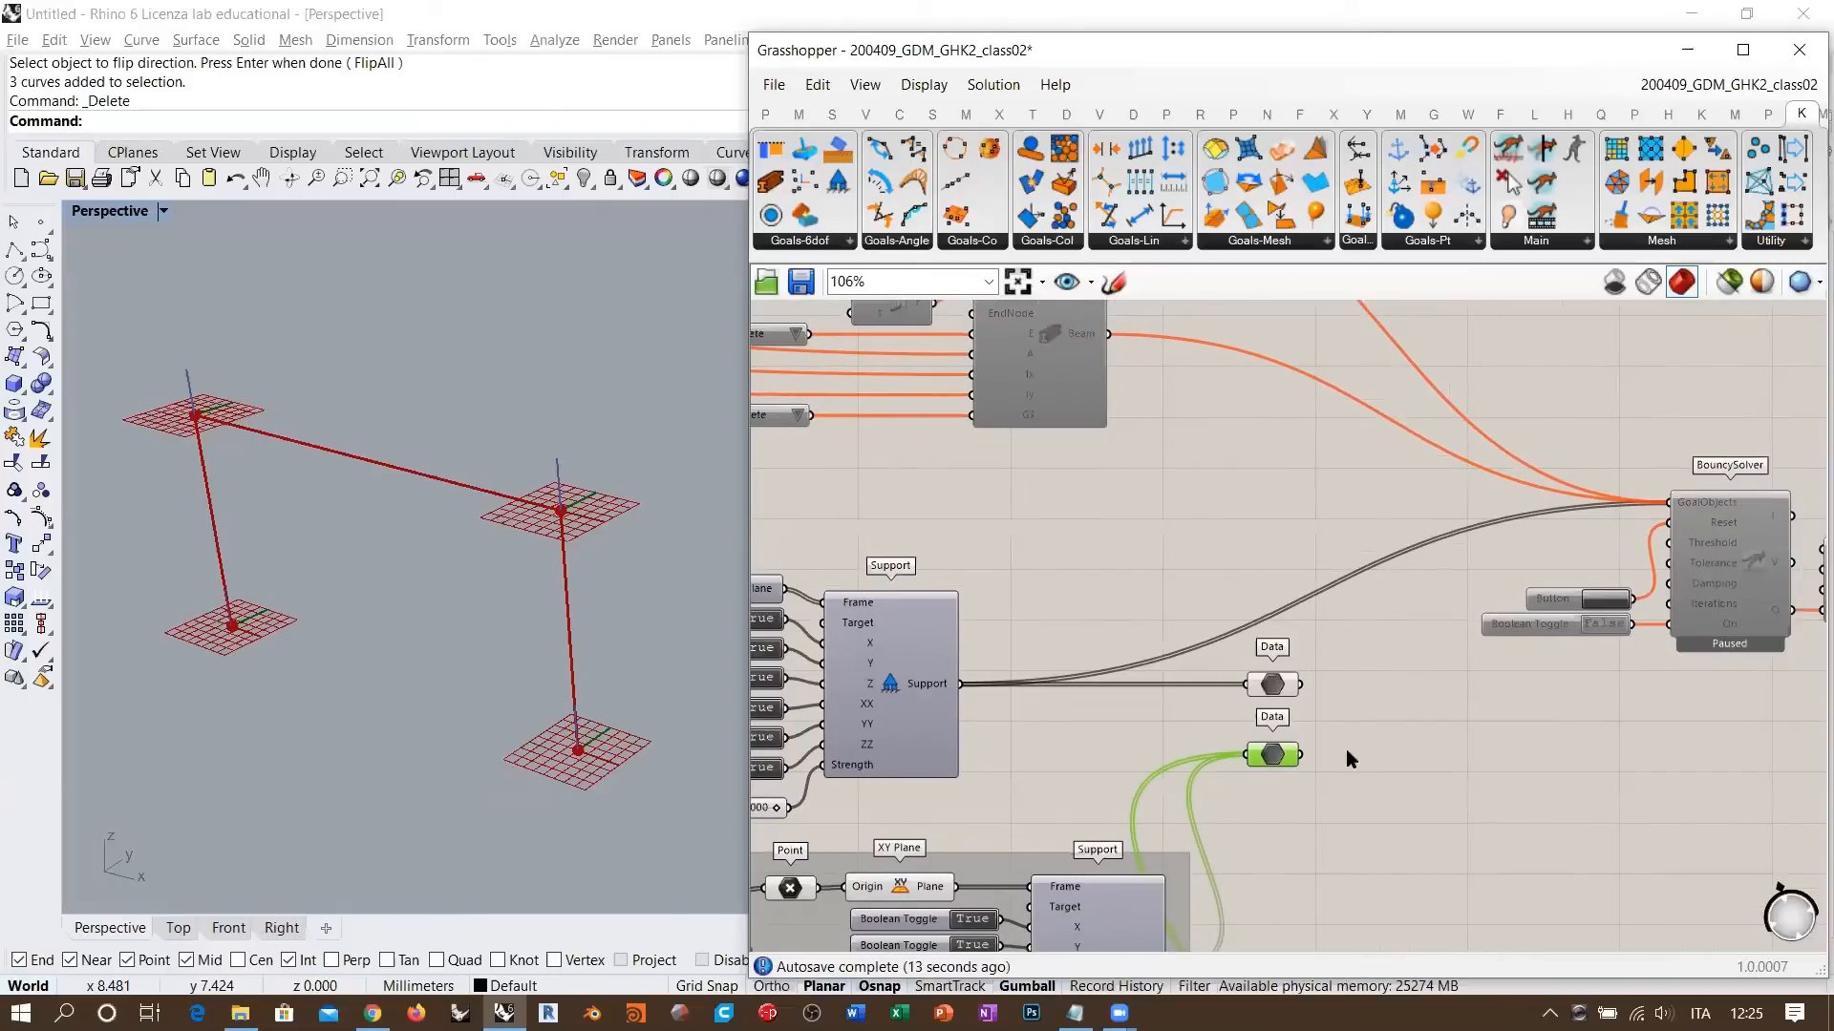
- Add a third Data parameter beside the two support Data parameters and feed it from the beam support's Data
double_click(1384, 667)
type("data")
key("Return")
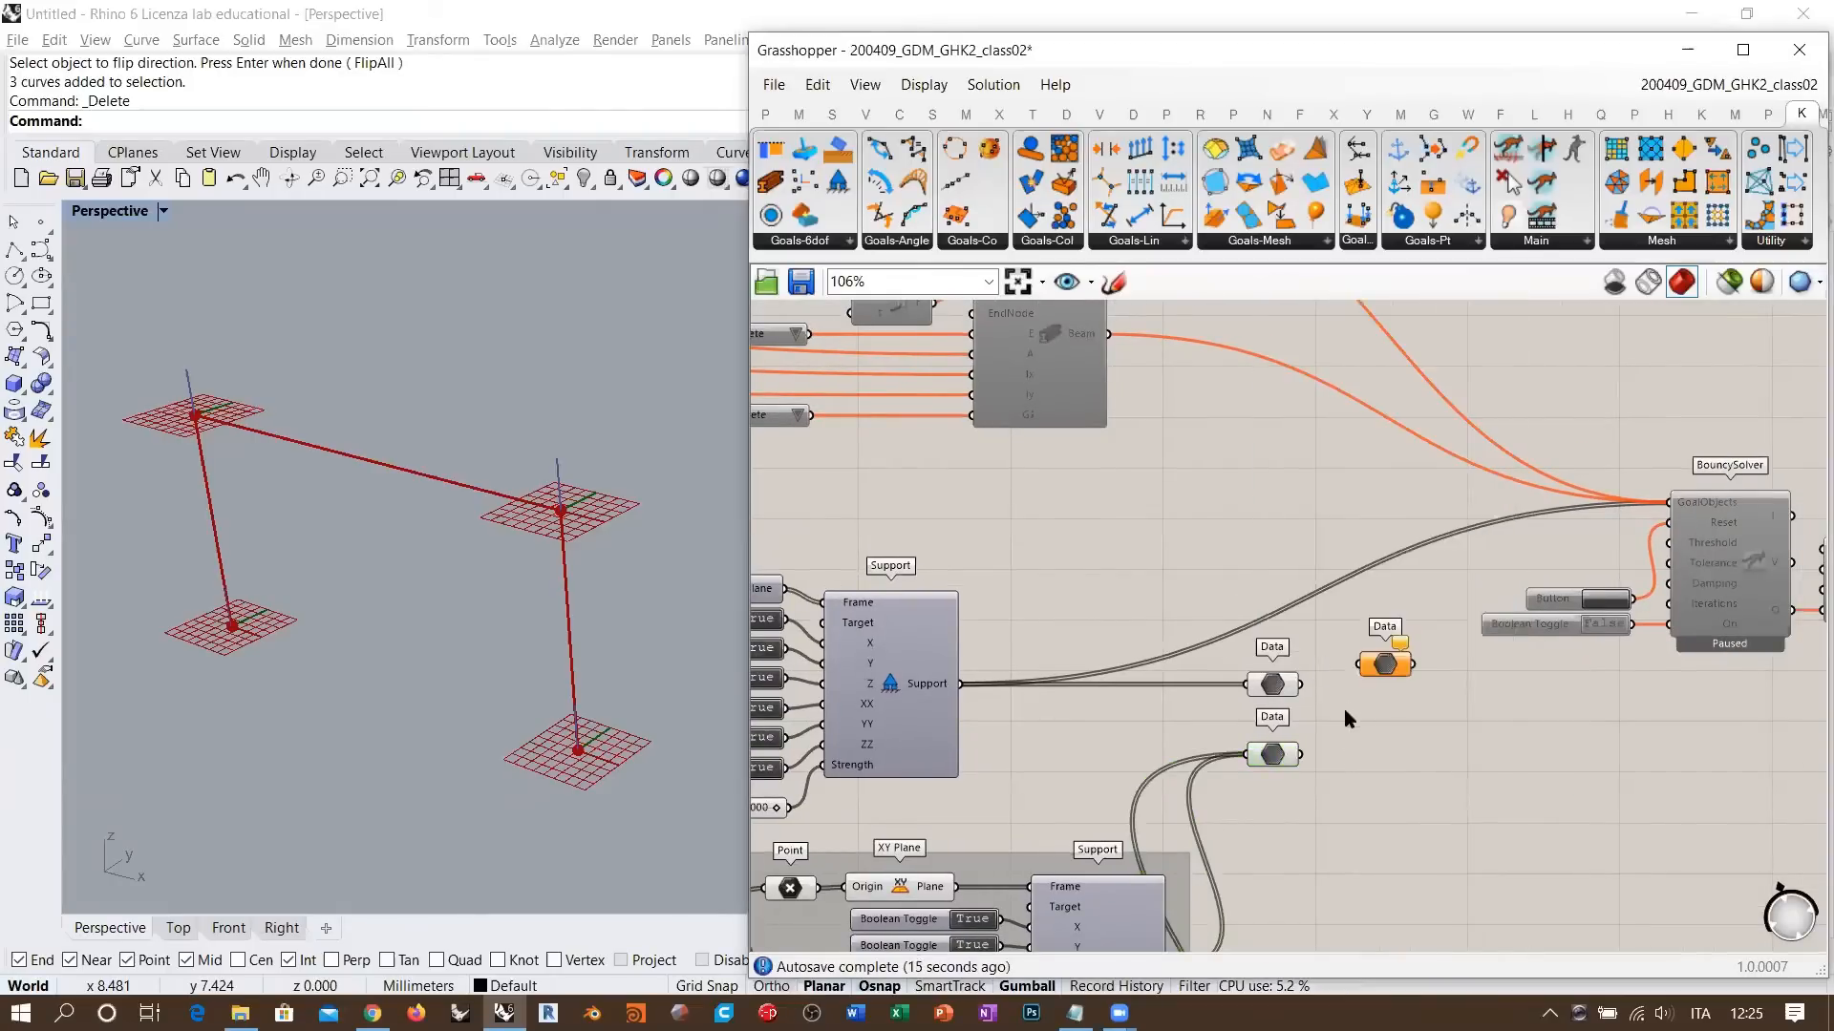
left_click_drag(1301, 685, 1357, 668)
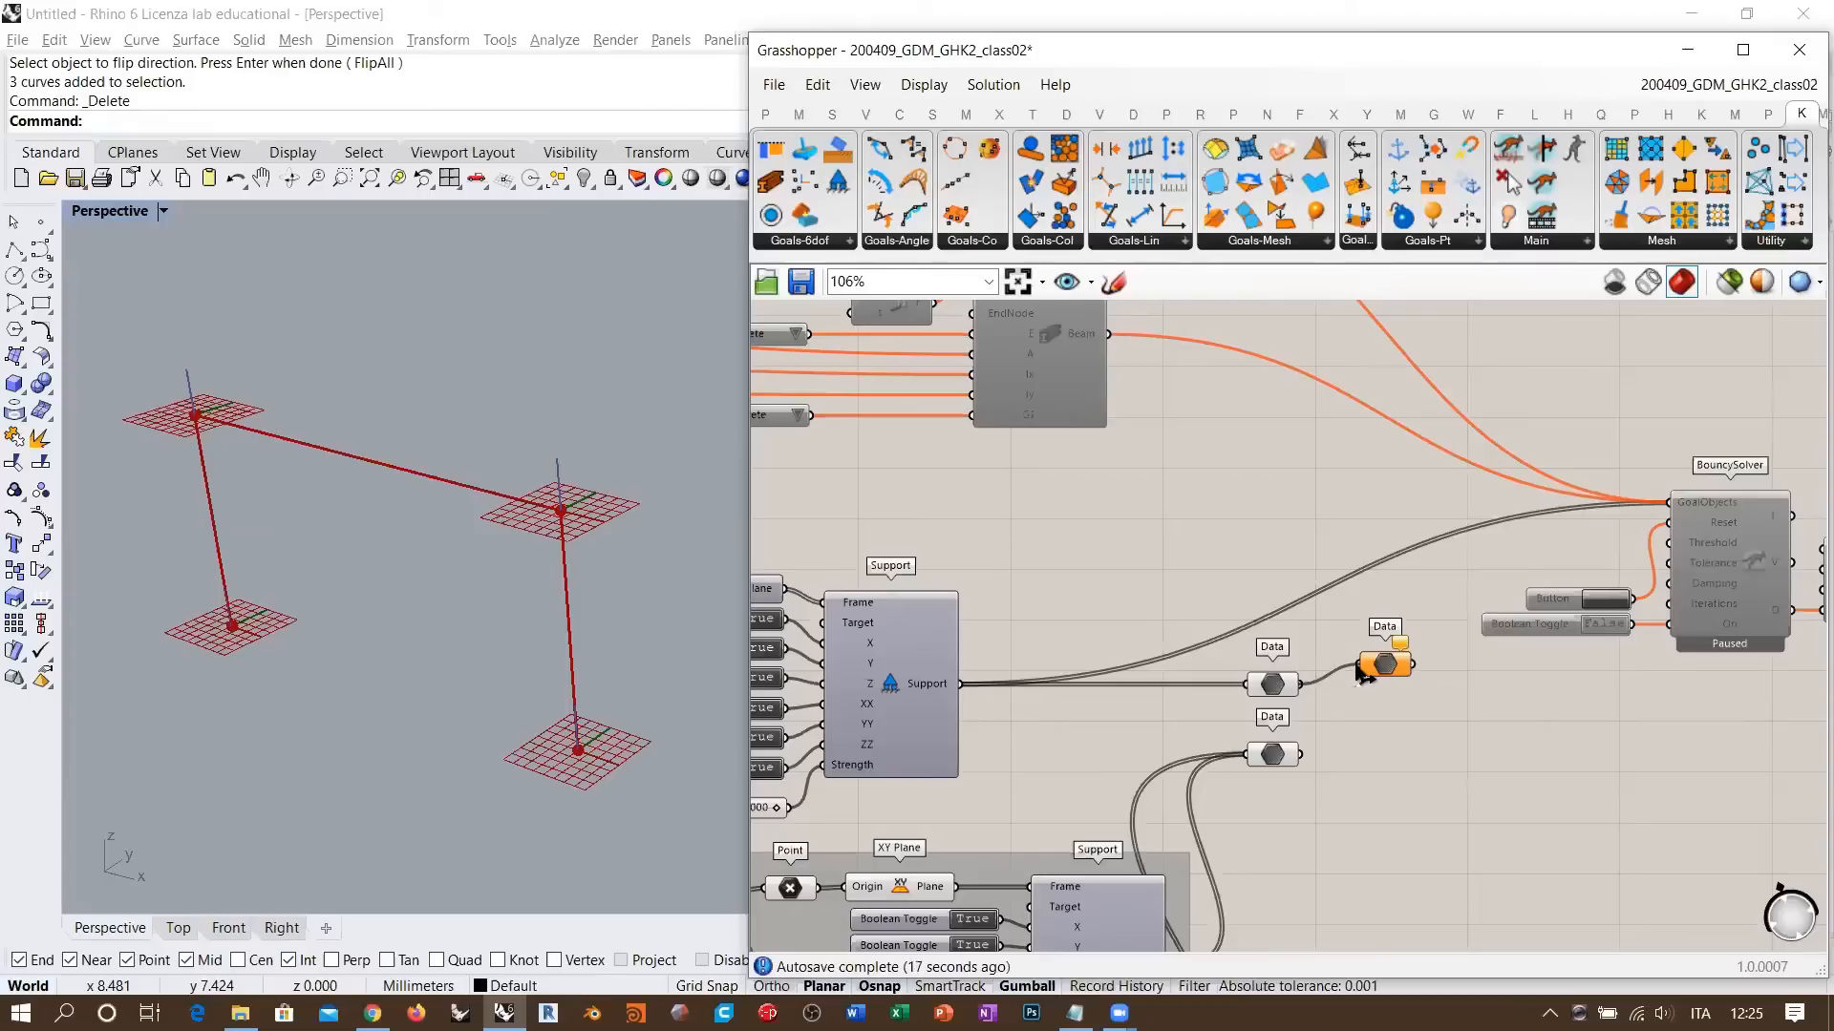
left_click(1365, 718)
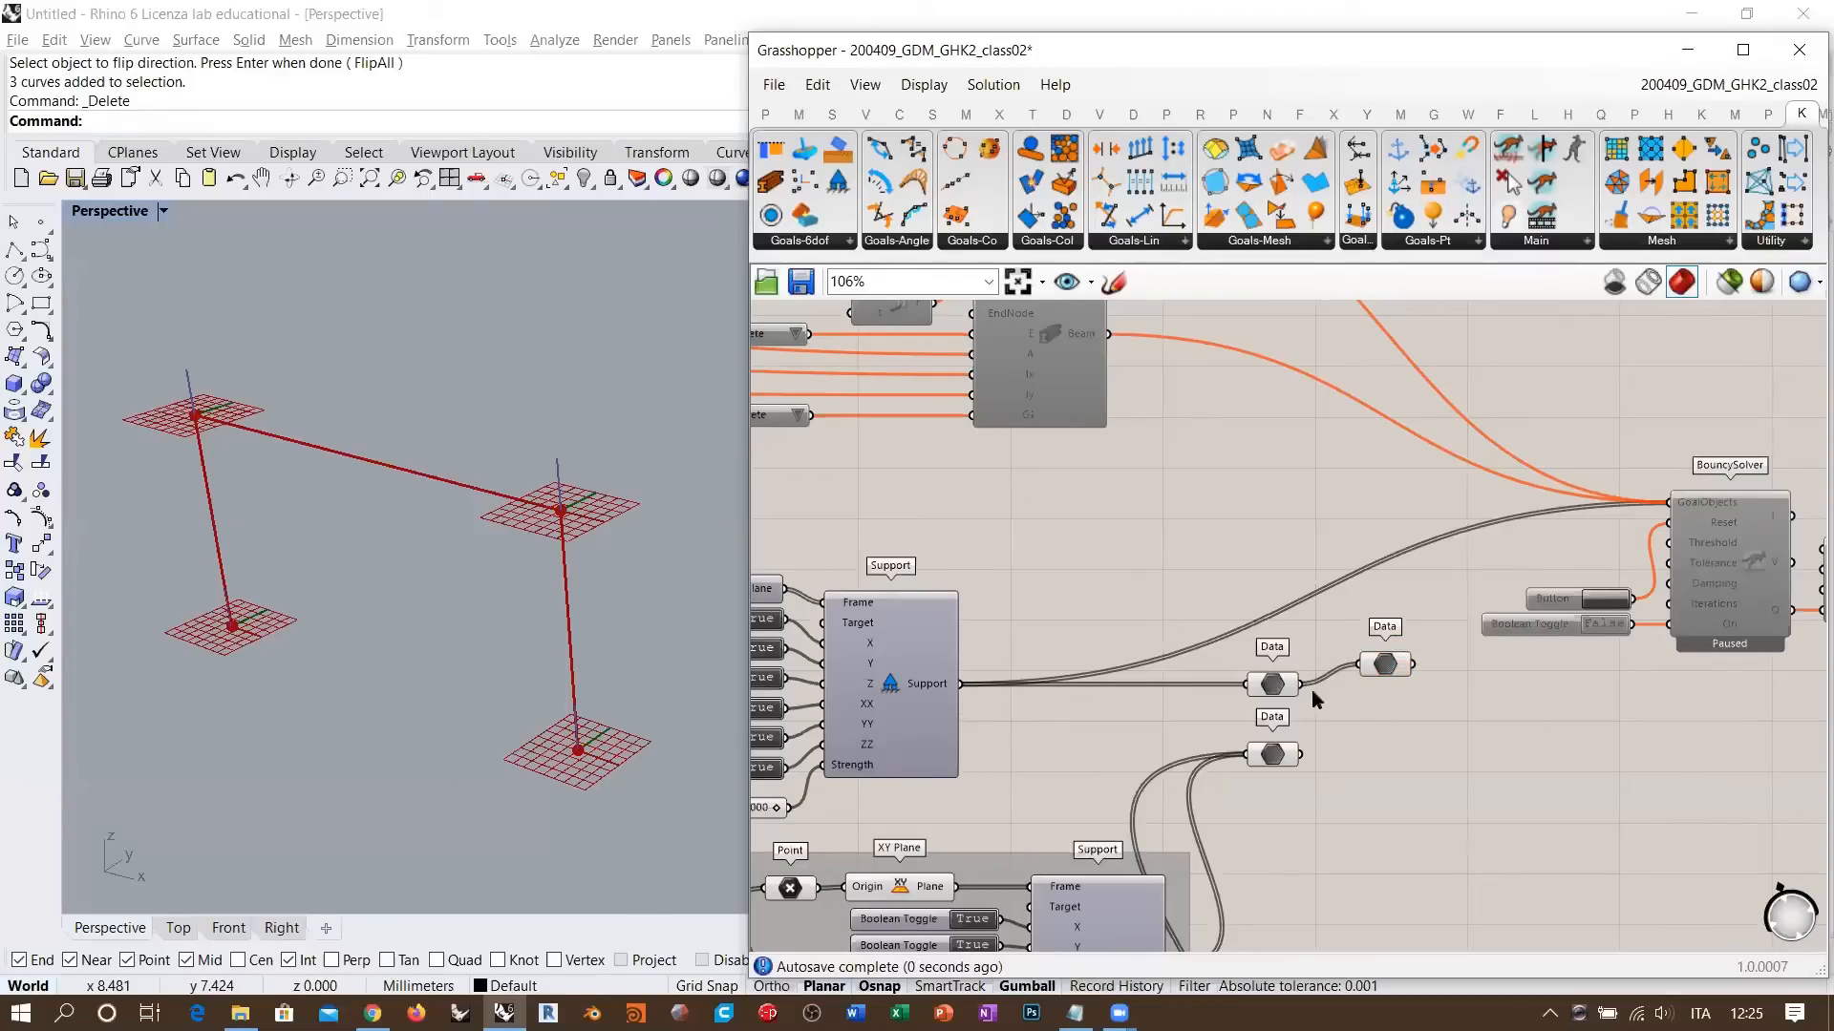
- Reroute the beam Support's connection to the BouncySolver's GoalObjects through the third Data parameter and group the three Data parameters
left_click_drag(964, 684, 1668, 503, "ctrl")
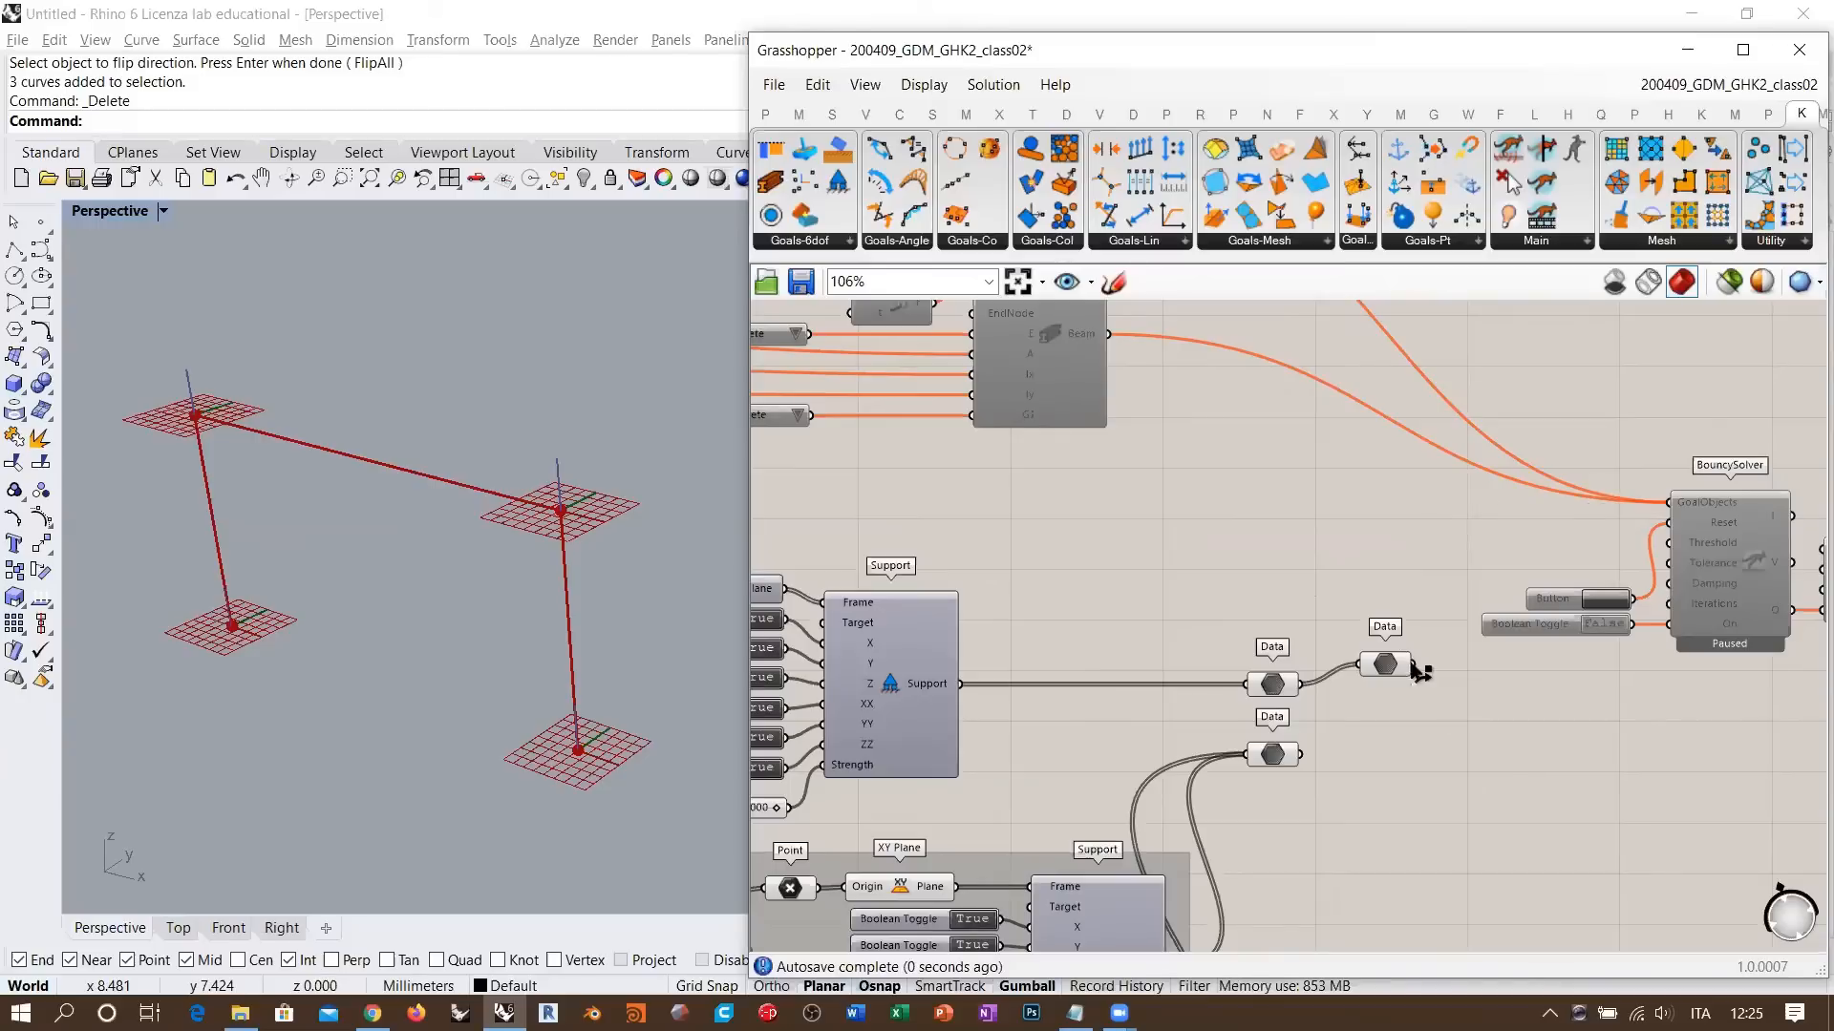
left_click_drag(1413, 664, 1352, 720)
left_click_drag(1373, 636, 1245, 791)
key("ctrl+g")
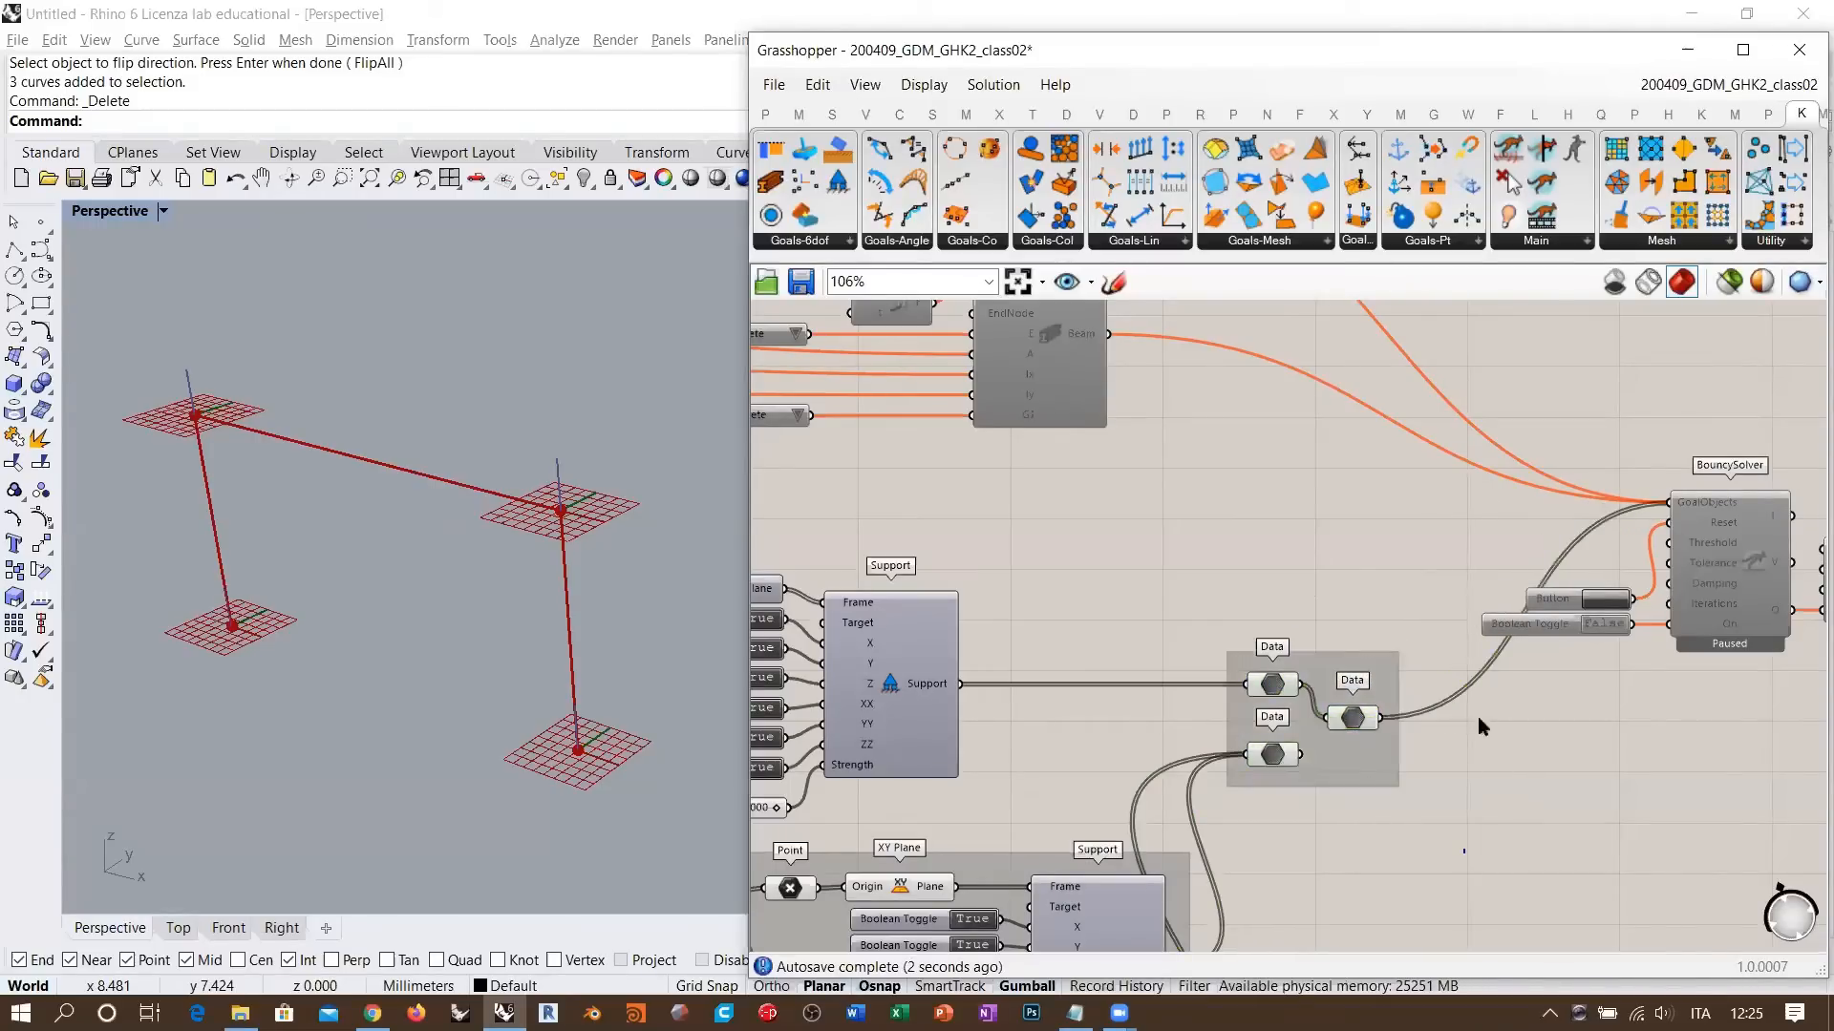
- Switch the third Data parameter's source to the column supports' Data in place of the beam support's Data
scroll(1335, 735, "up", 5)
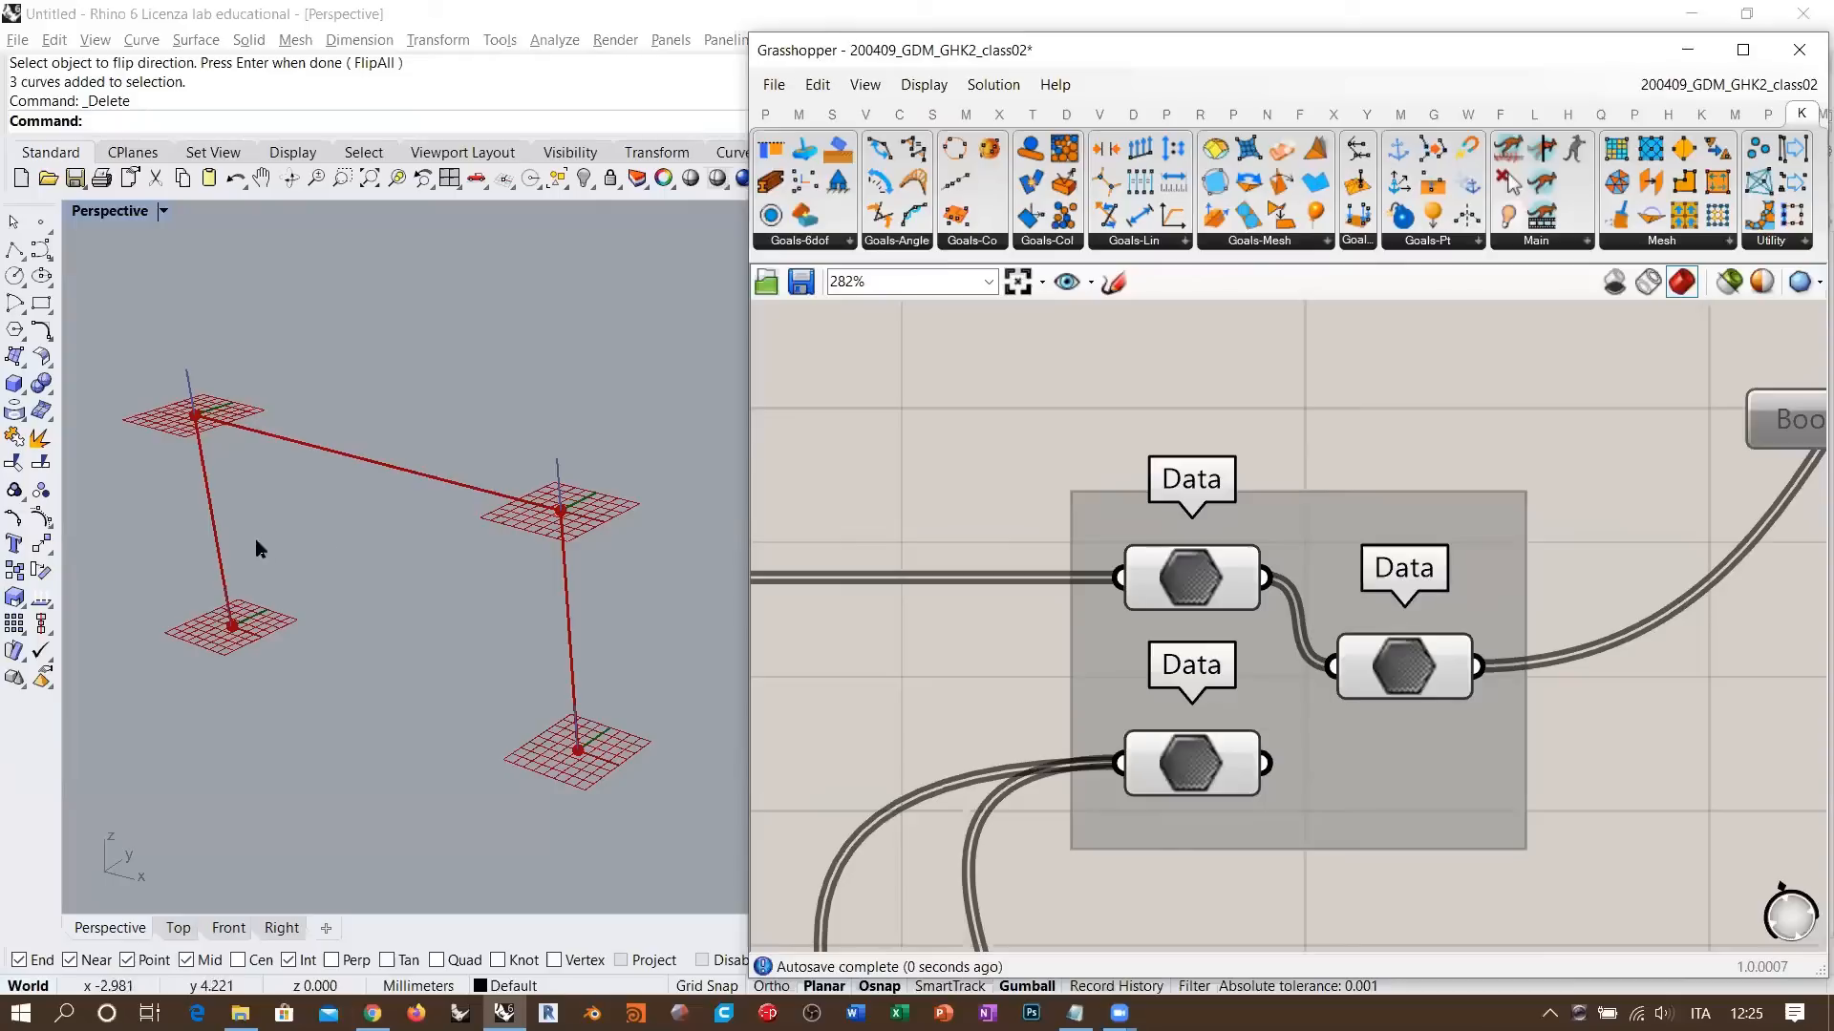
left_click_drag(1266, 764, 1332, 666)
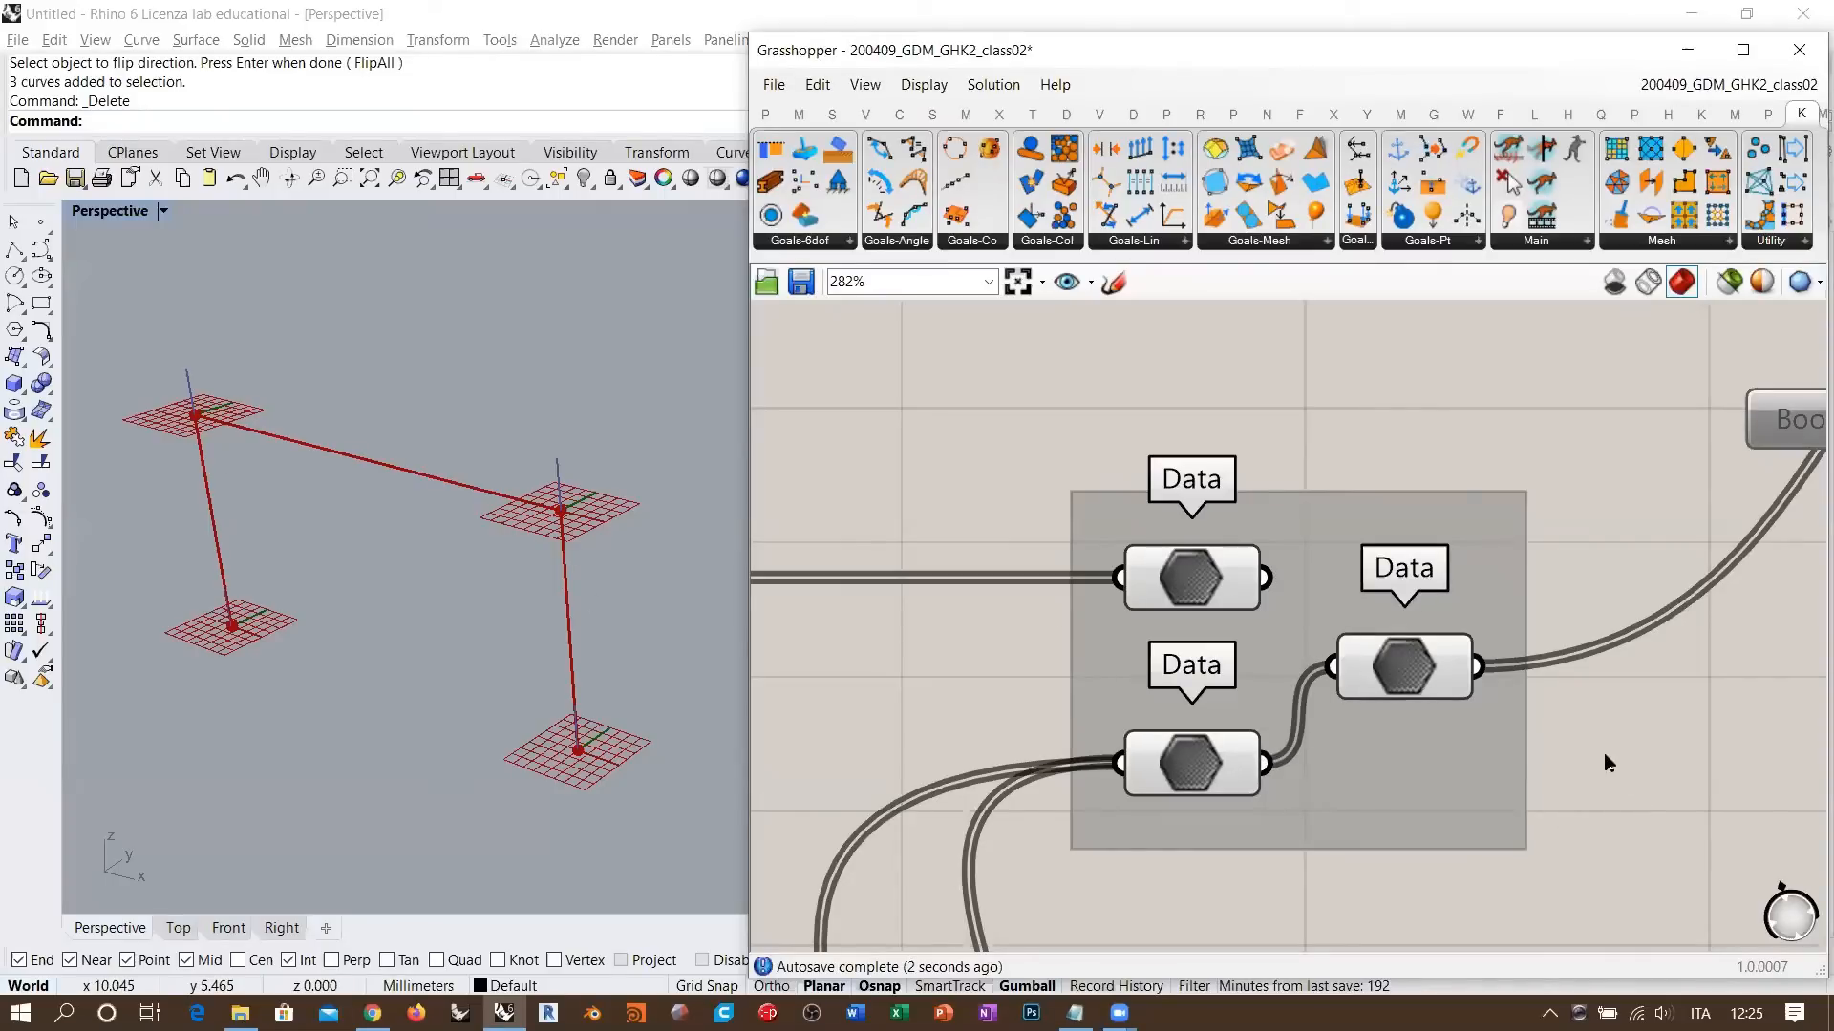
- Compare the new support selector group with the earlier goal selector group and check its two source Data parameters
scroll(1605, 764, "down", 8)
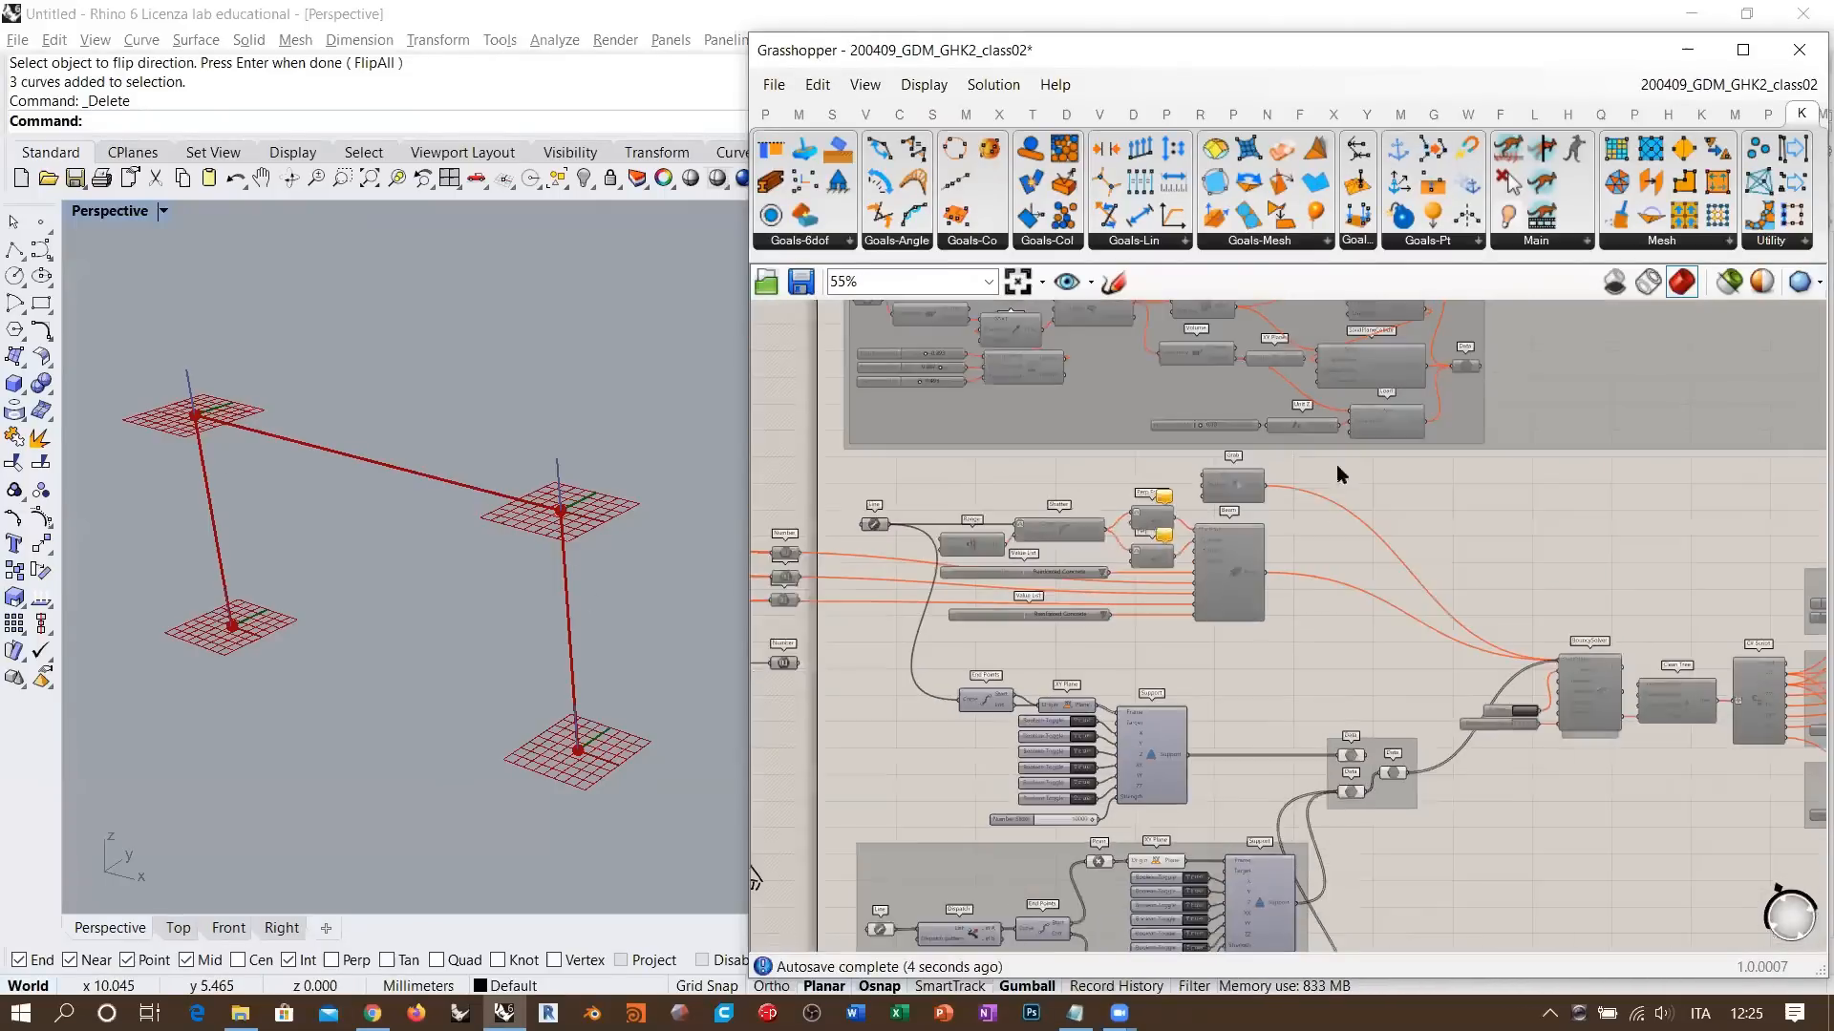
right_click_drag(1377, 330, 1408, 754)
scroll(1449, 523, "down", 1)
right_click_drag(1654, 405, 1516, 619)
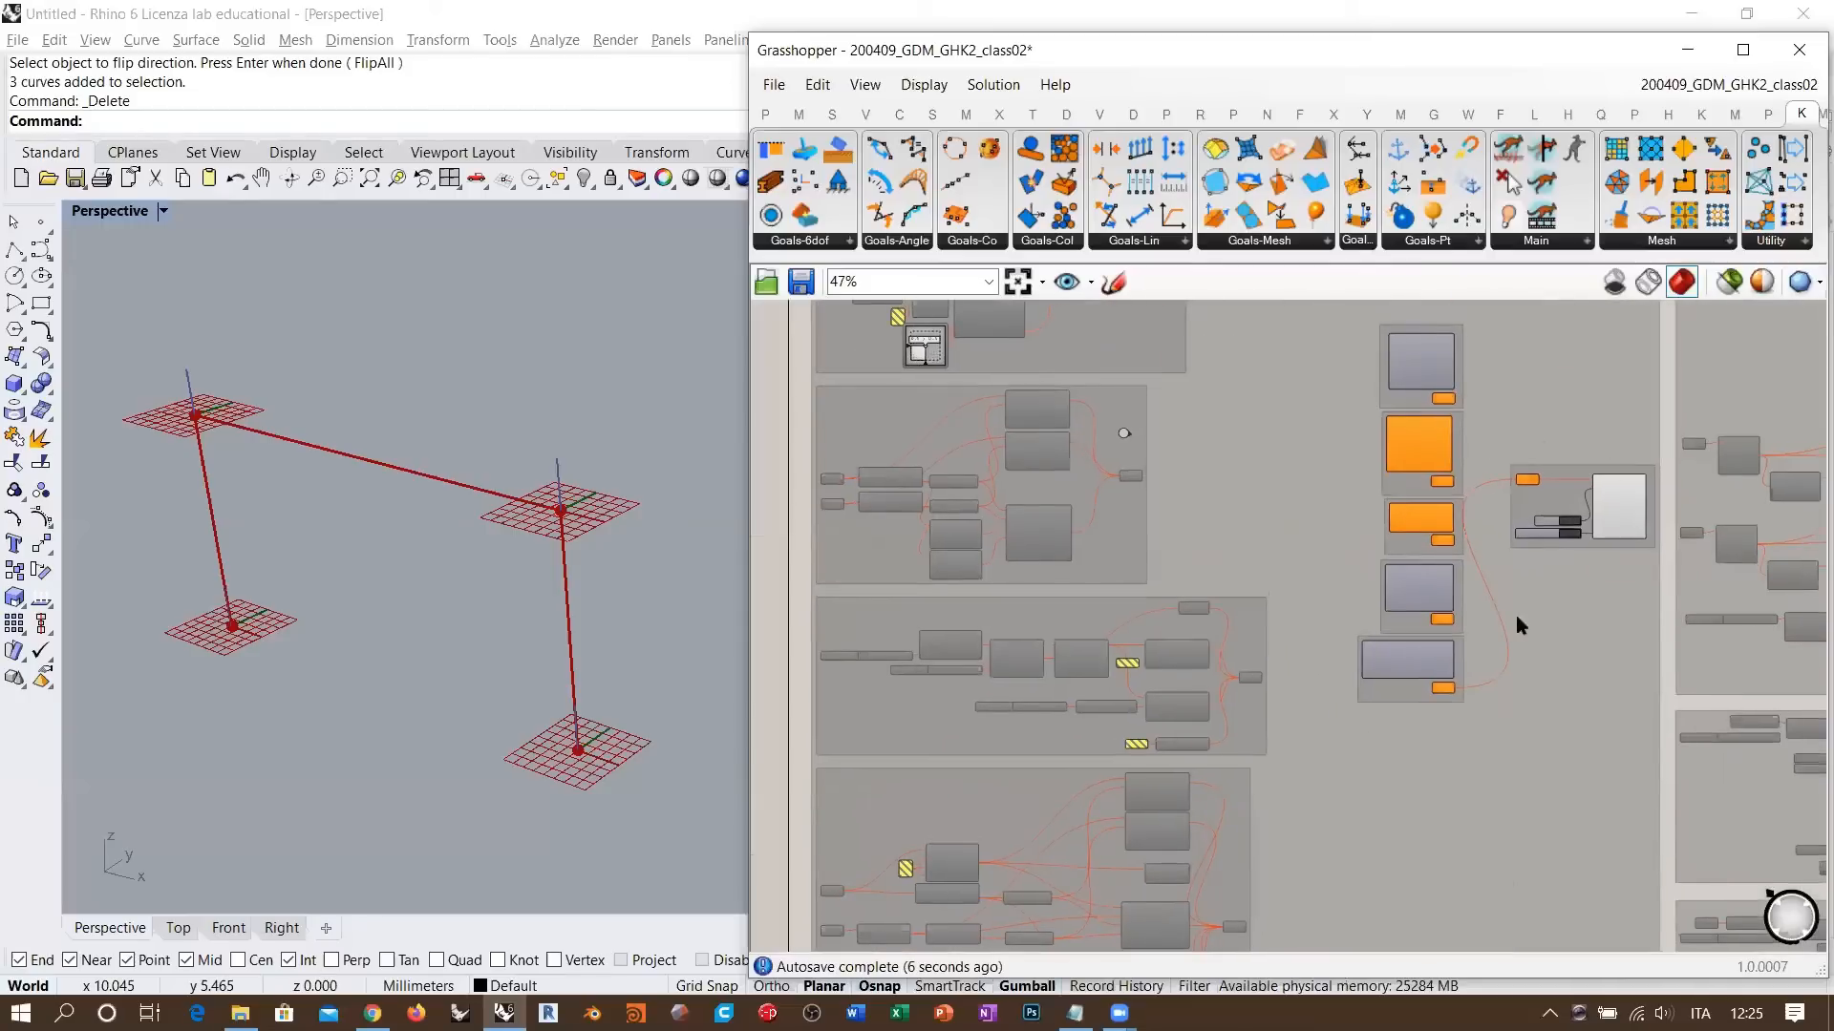
right_click_drag(1300, 941, 1314, 395)
right_click_drag(1291, 587, 1323, 405)
scroll(1408, 650, "up", 4)
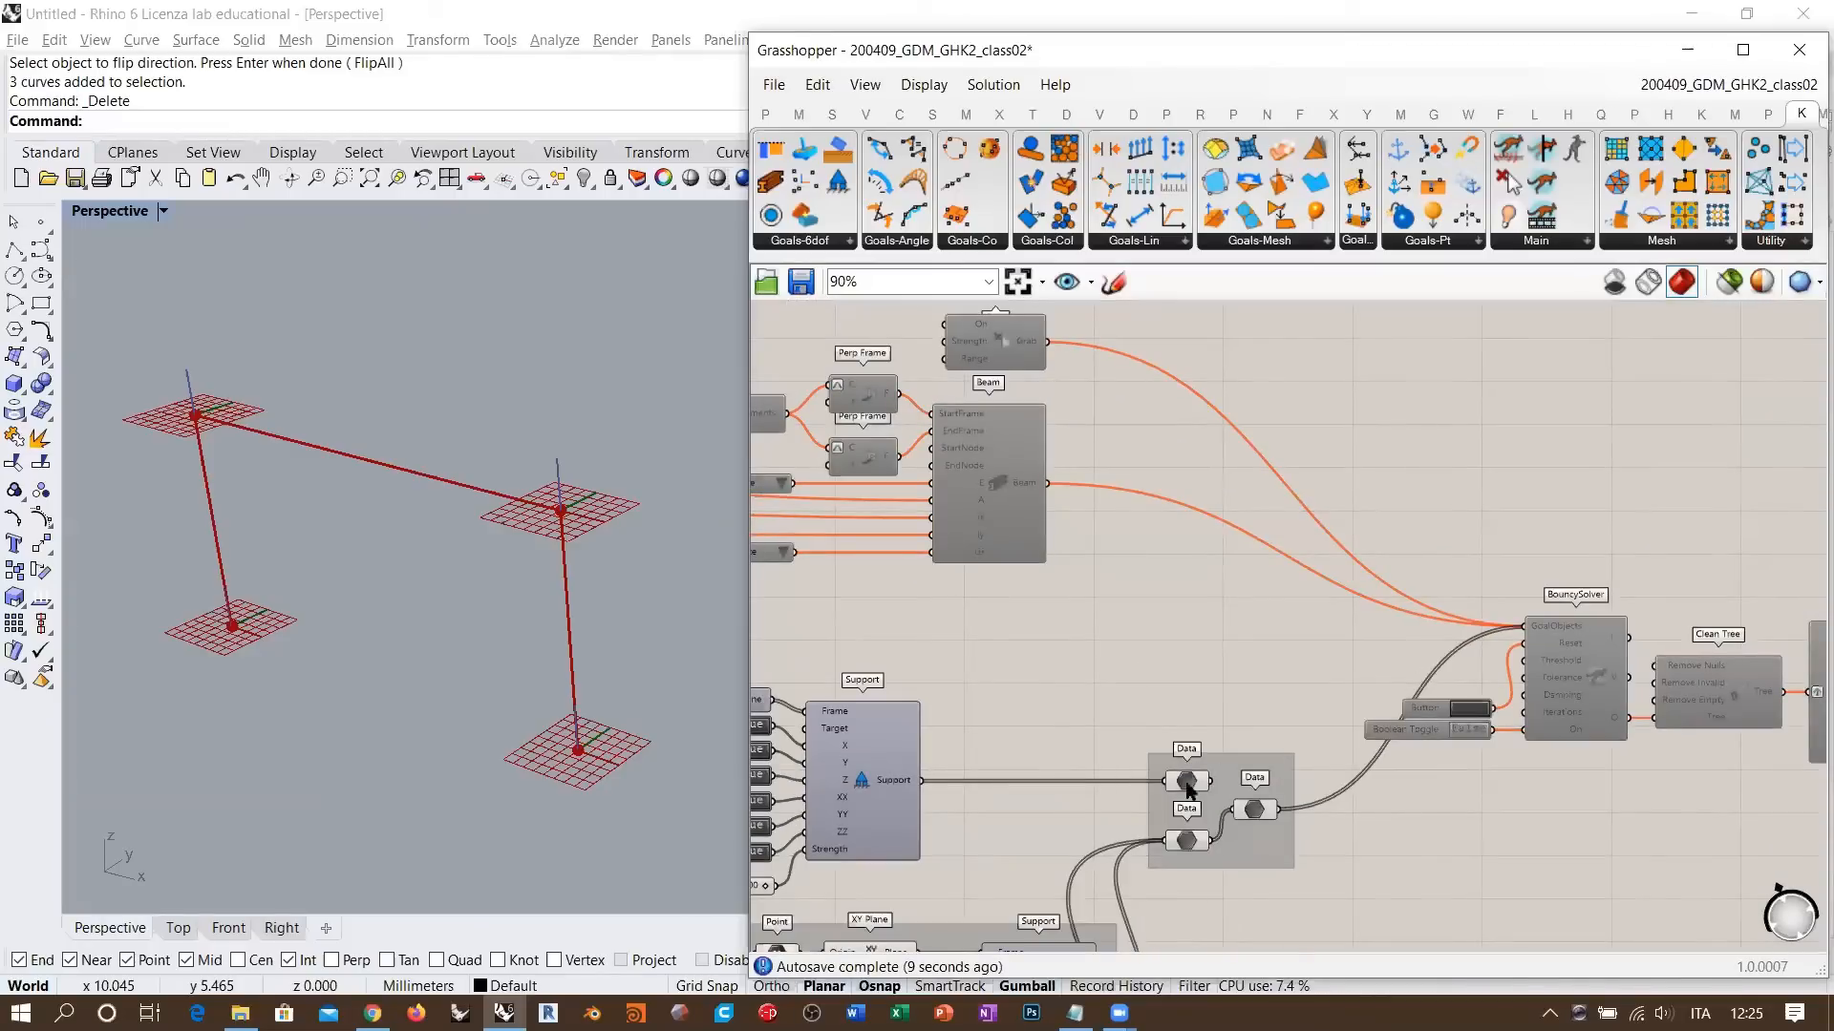
right_click_drag(1208, 814, 1414, 698)
scroll(1402, 665, "down", 1)
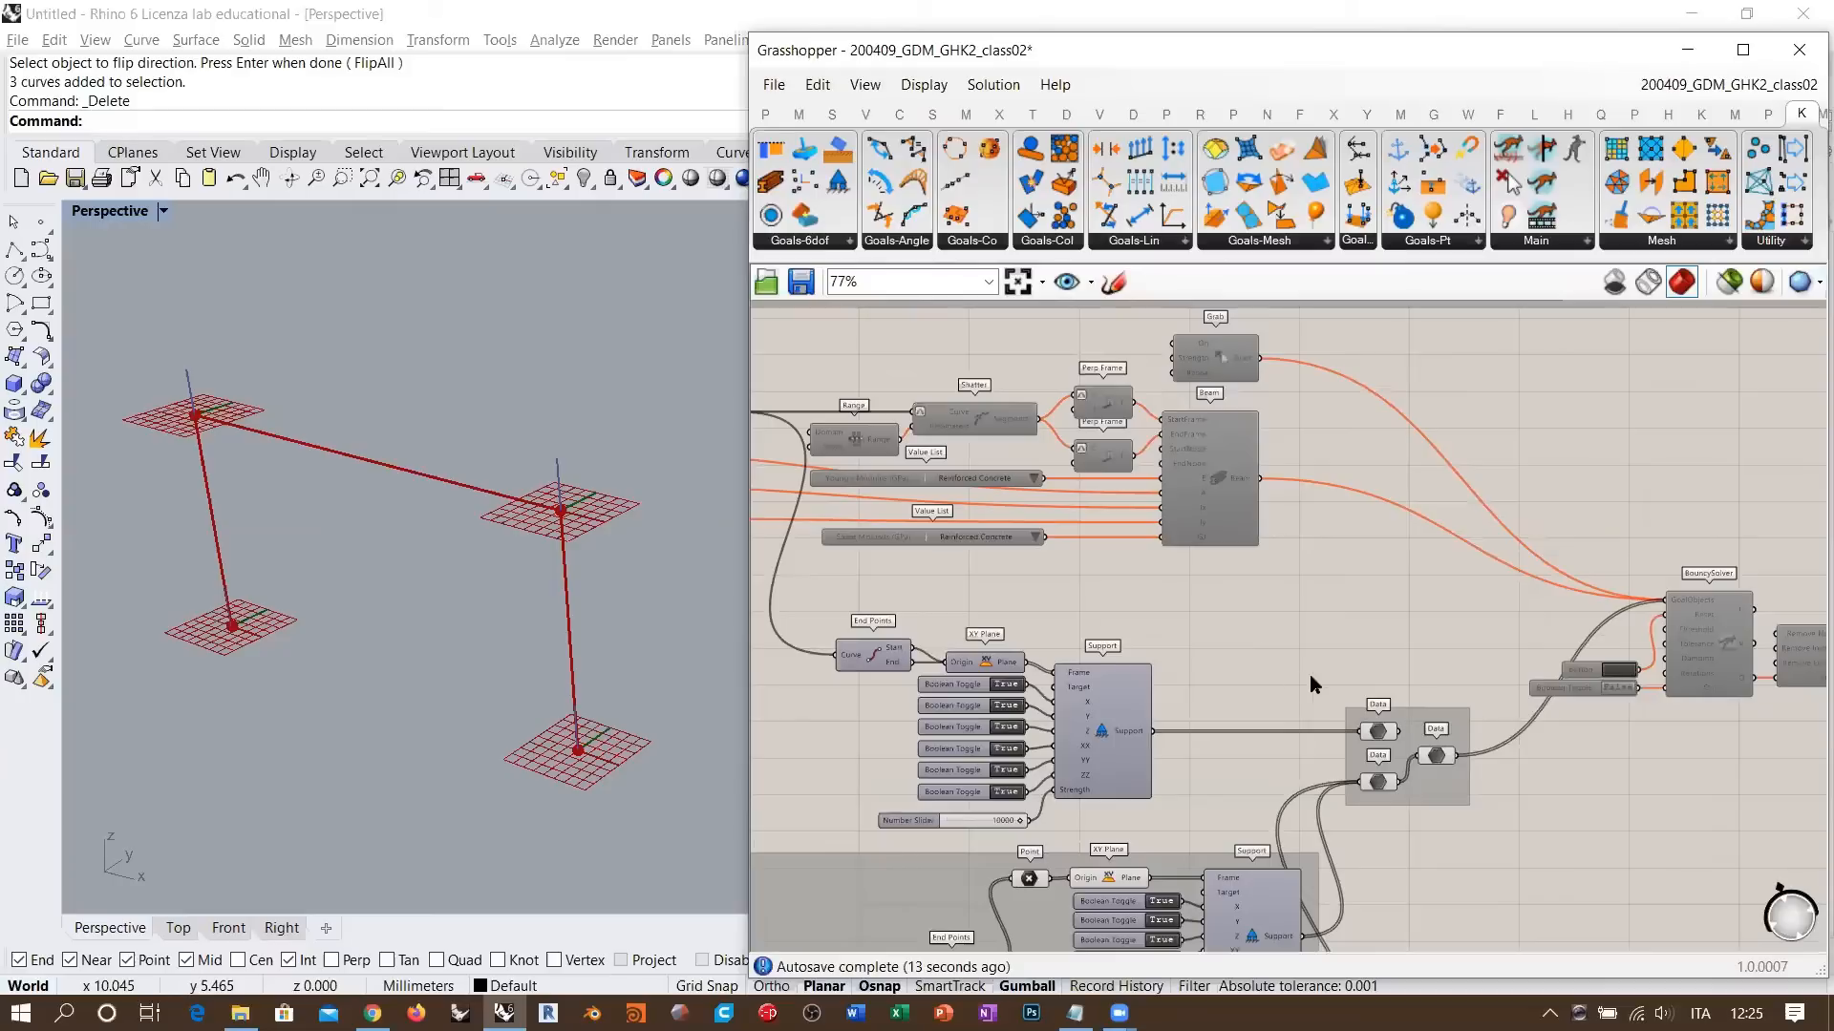
scroll(1383, 790, "up", 3)
left_click(1378, 705)
left_click(1376, 775, "shift")
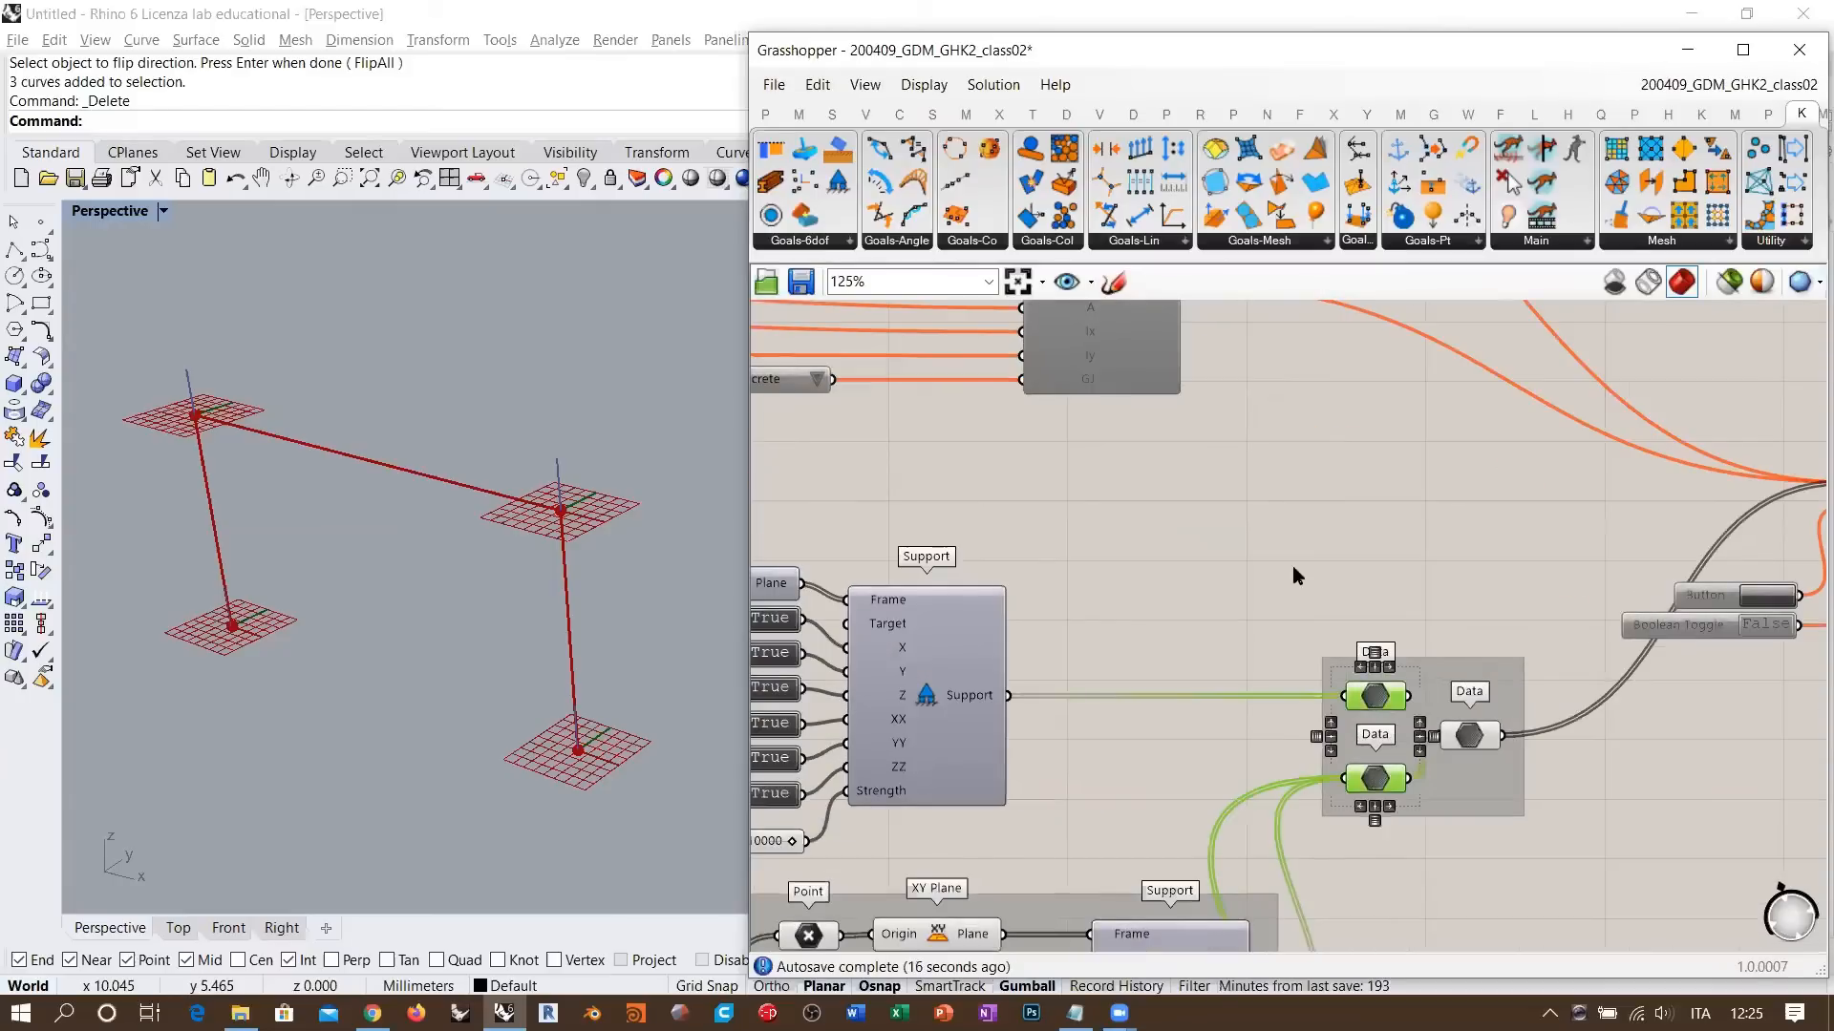
left_click(1290, 604)
scroll(1183, 437, "down", 3)
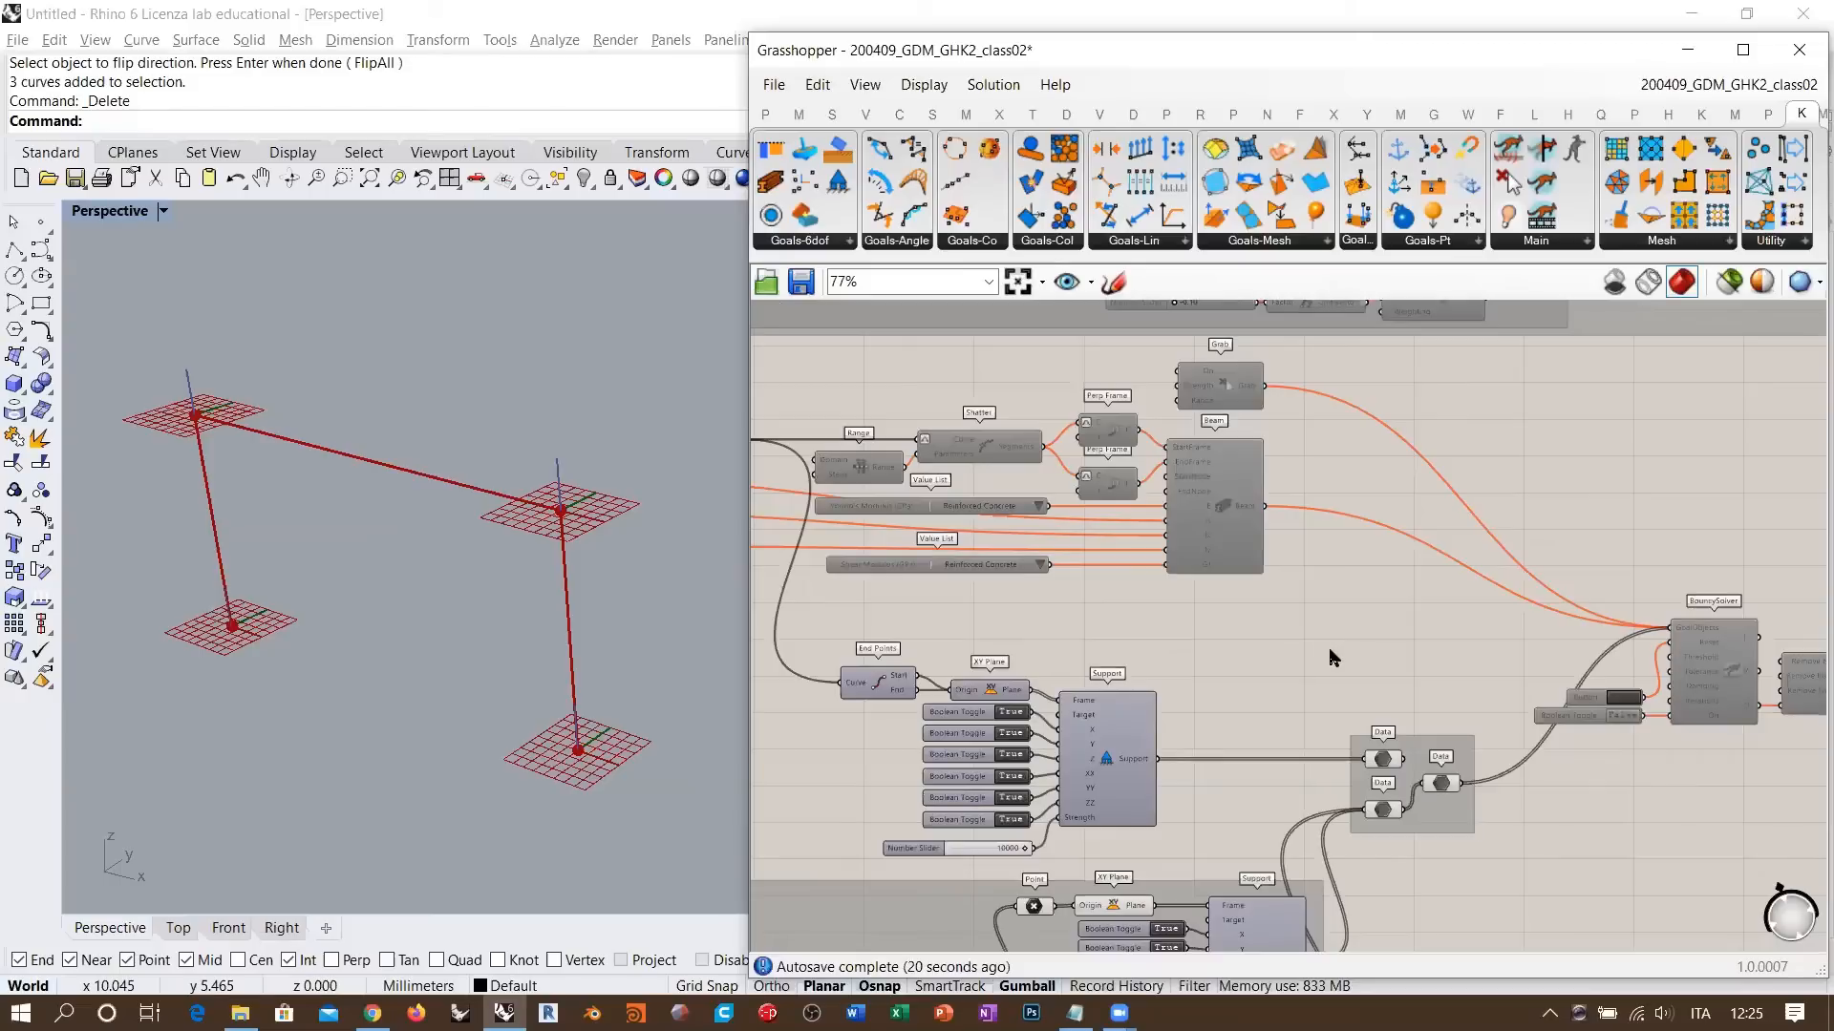
- Preview and disable the single Line parameter that feeds the beam's Shatter and End Points components
right_click_drag(1175, 653, 1368, 599)
scroll(1368, 600, "down", 2)
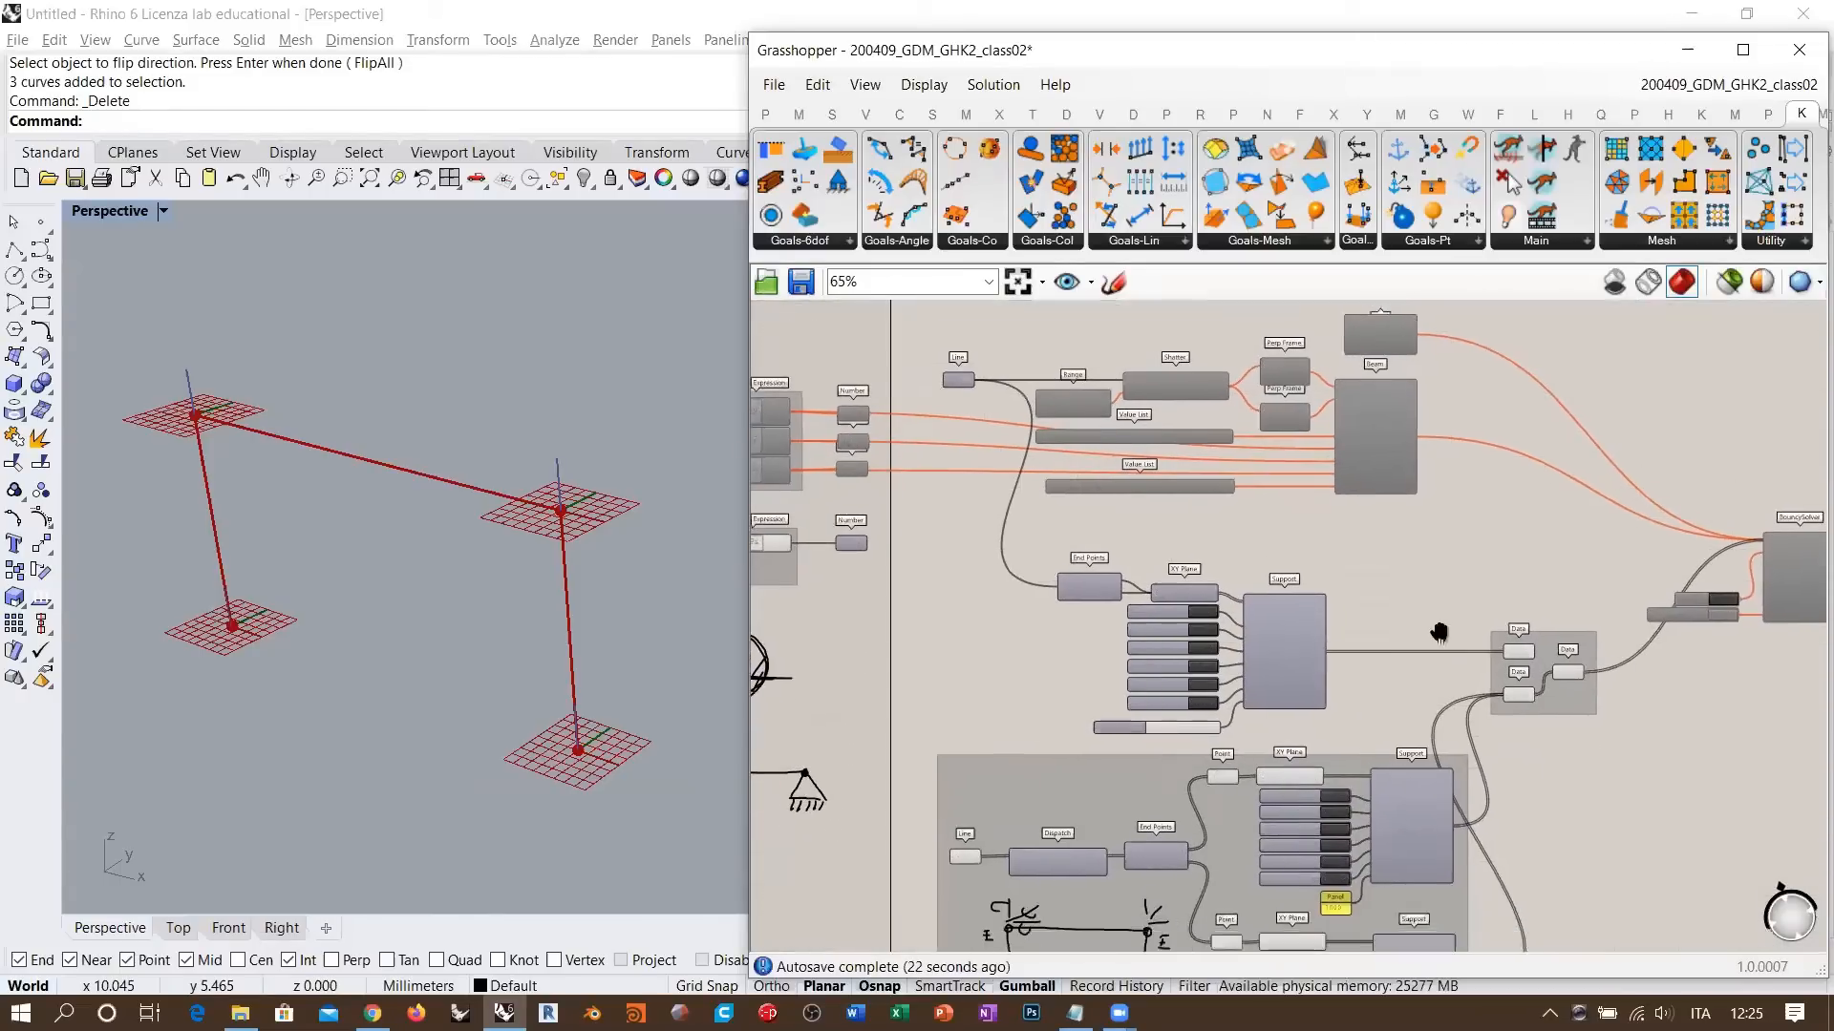
right_click_drag(1086, 559, 1167, 565)
scroll(1041, 401, "up", 3)
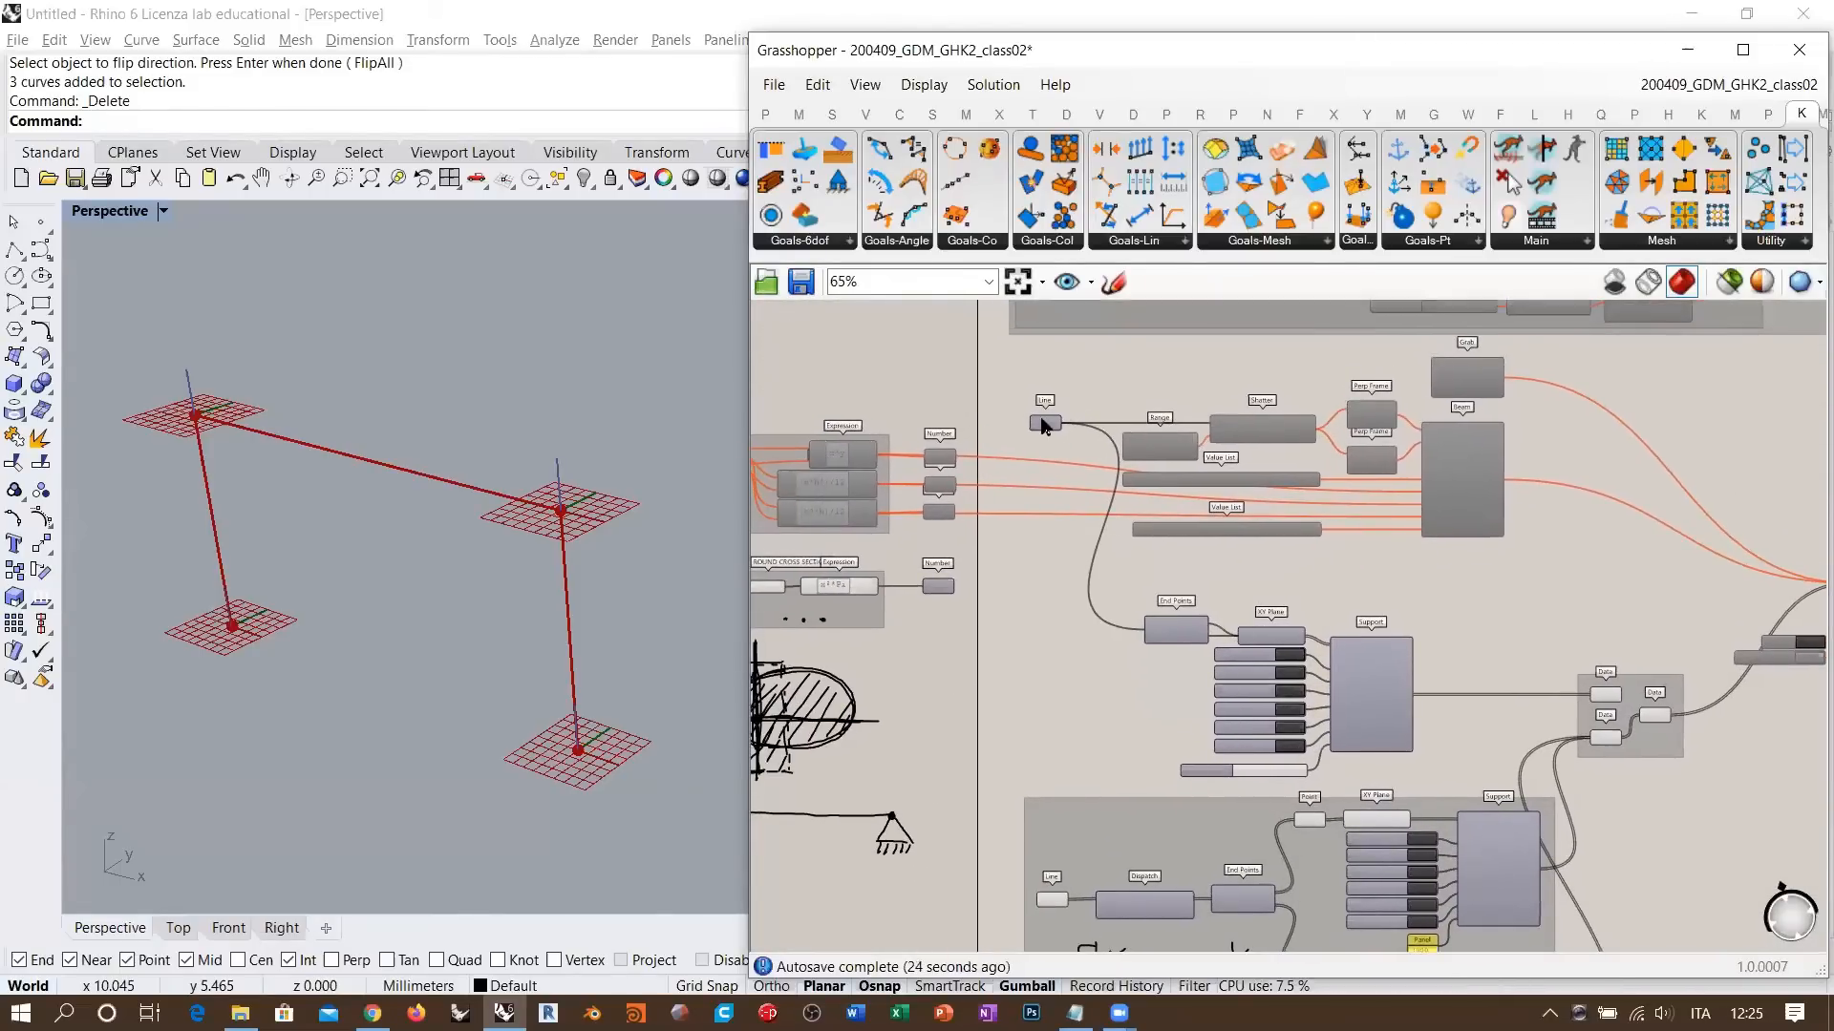
left_click(1047, 425)
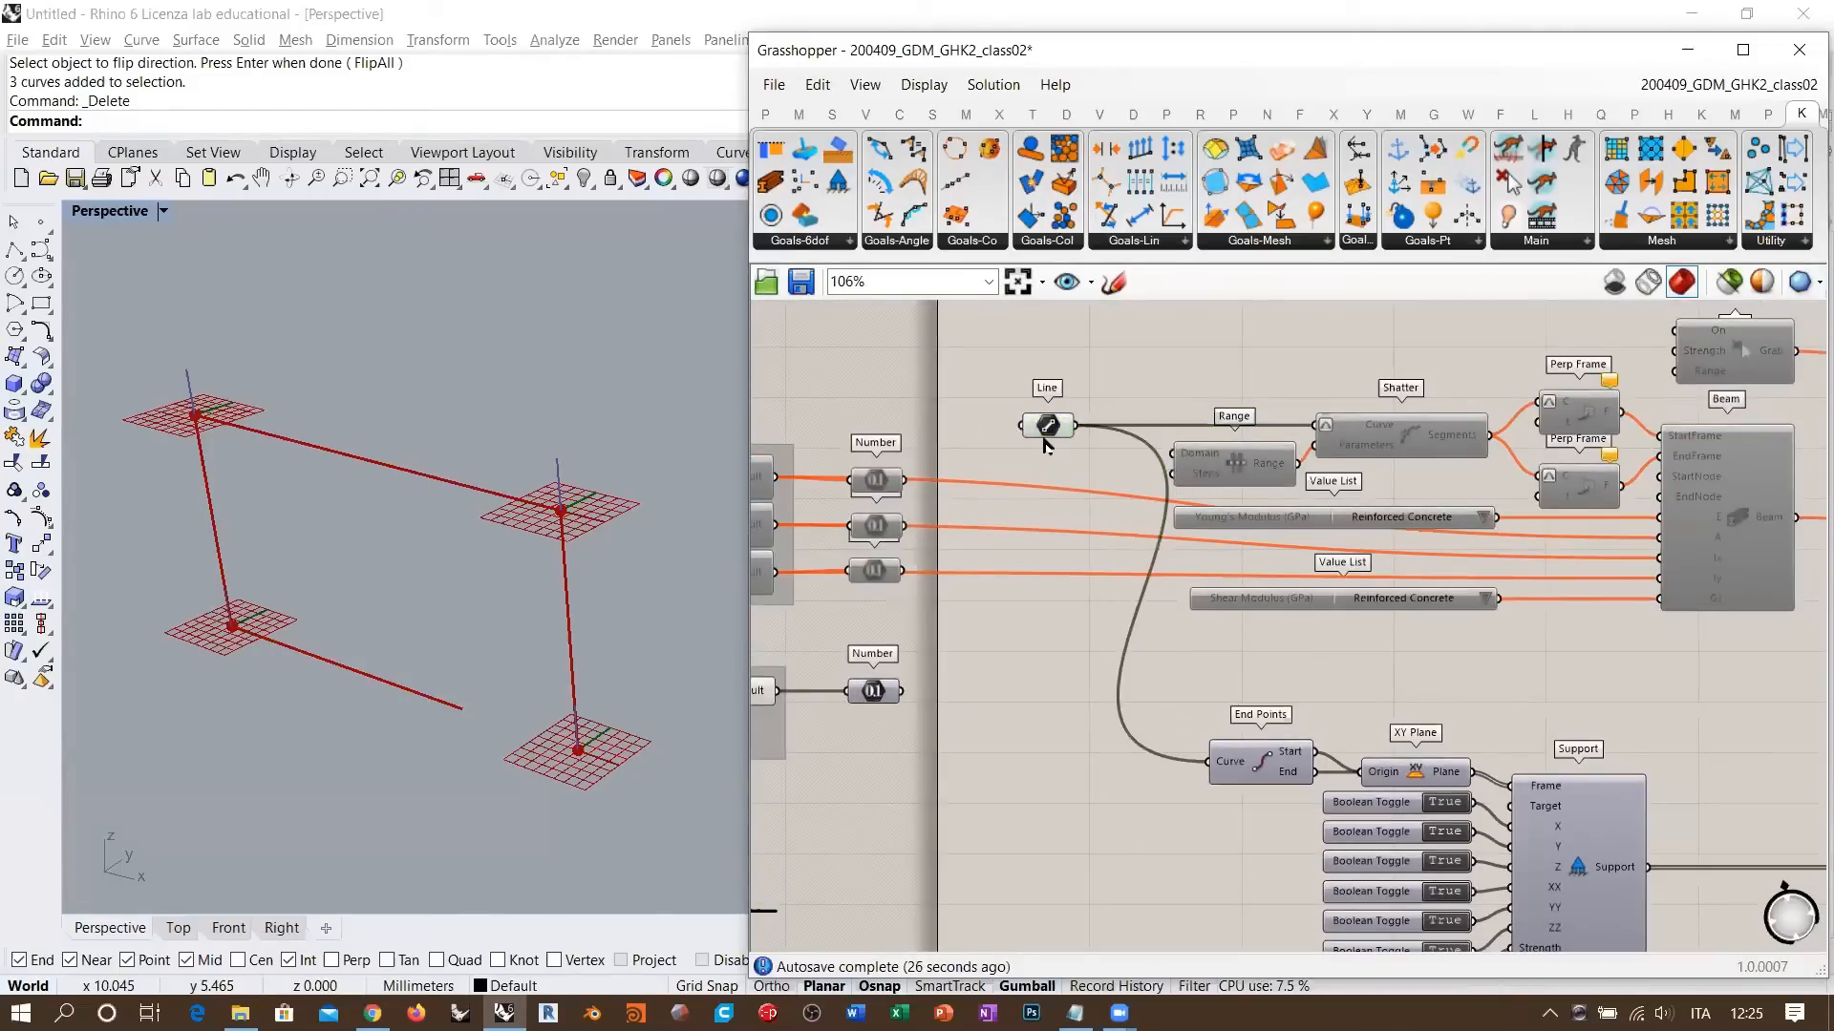
left_click(1047, 430)
key("ctrl+e")
left_click(1053, 569)
scroll(1212, 456, "down", 2)
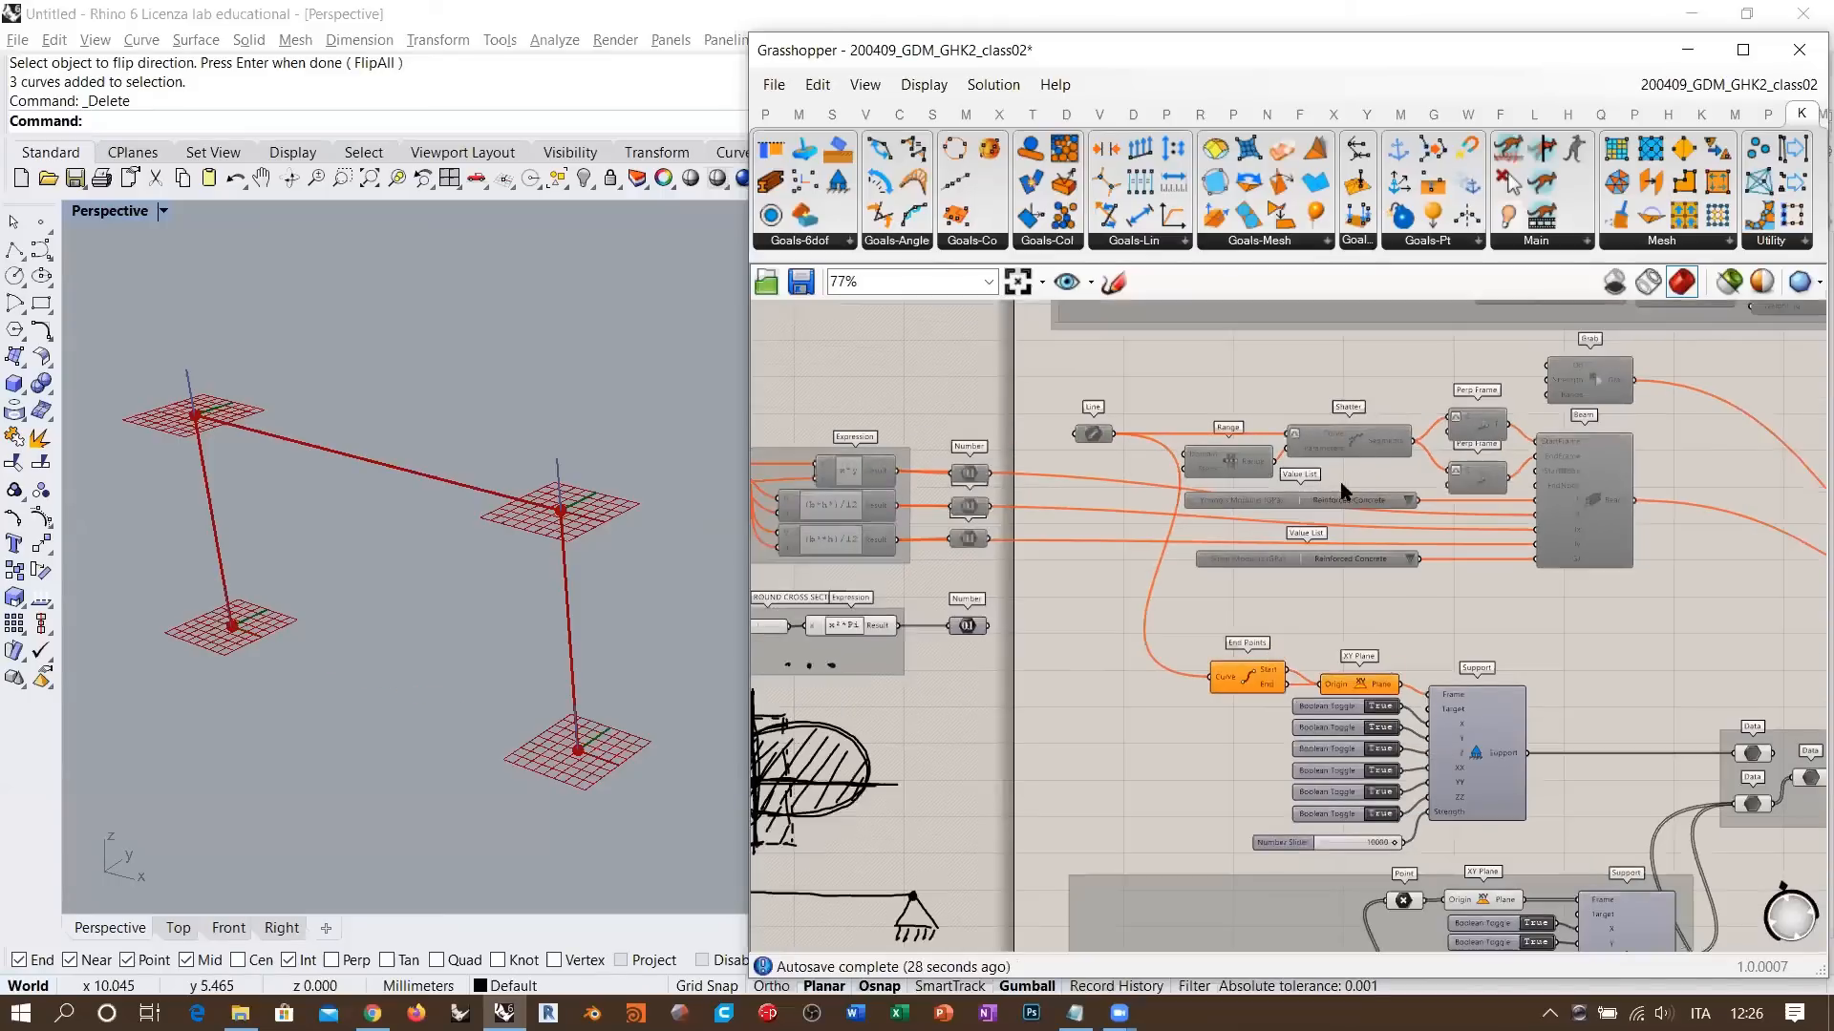
- Try feeding Shatter's Curve input from the column group's Line parameter, and restore the beam Line's connection
right_click_drag(1241, 715, 1219, 580)
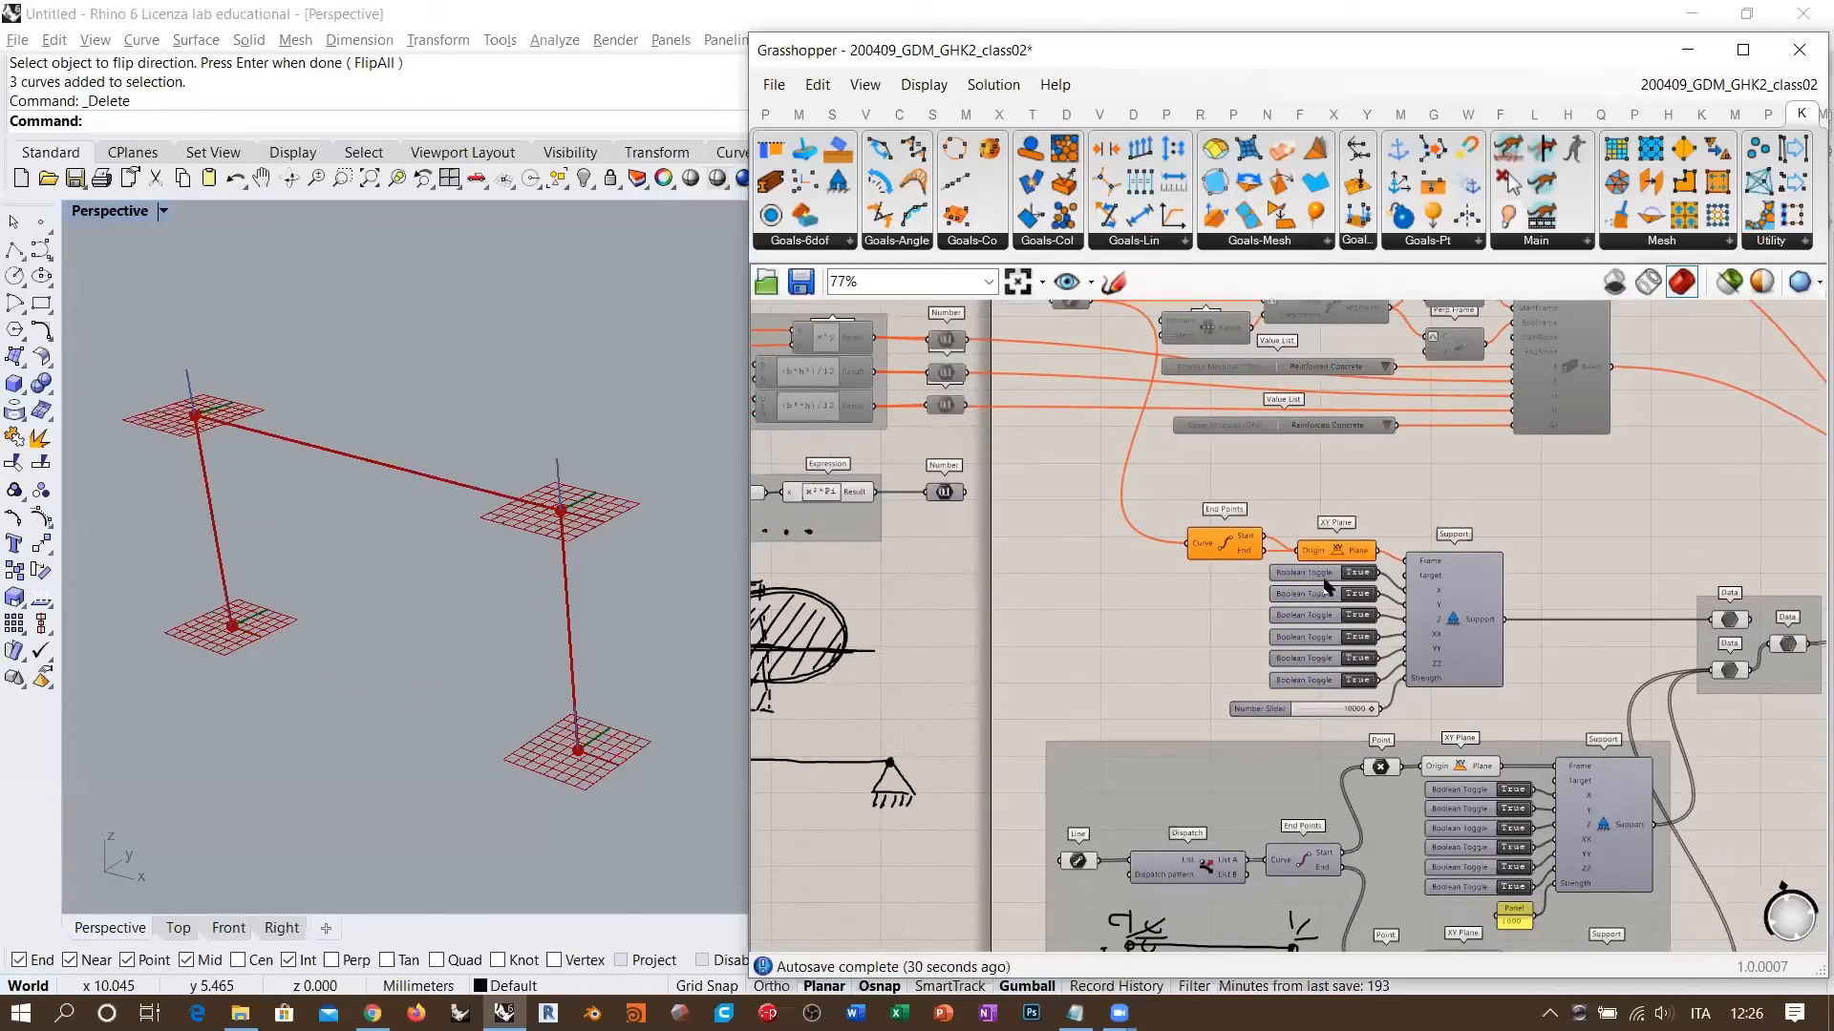
left_click(1079, 862)
right_click_drag(1176, 337, 1127, 547)
scroll(1136, 535, "up", 5)
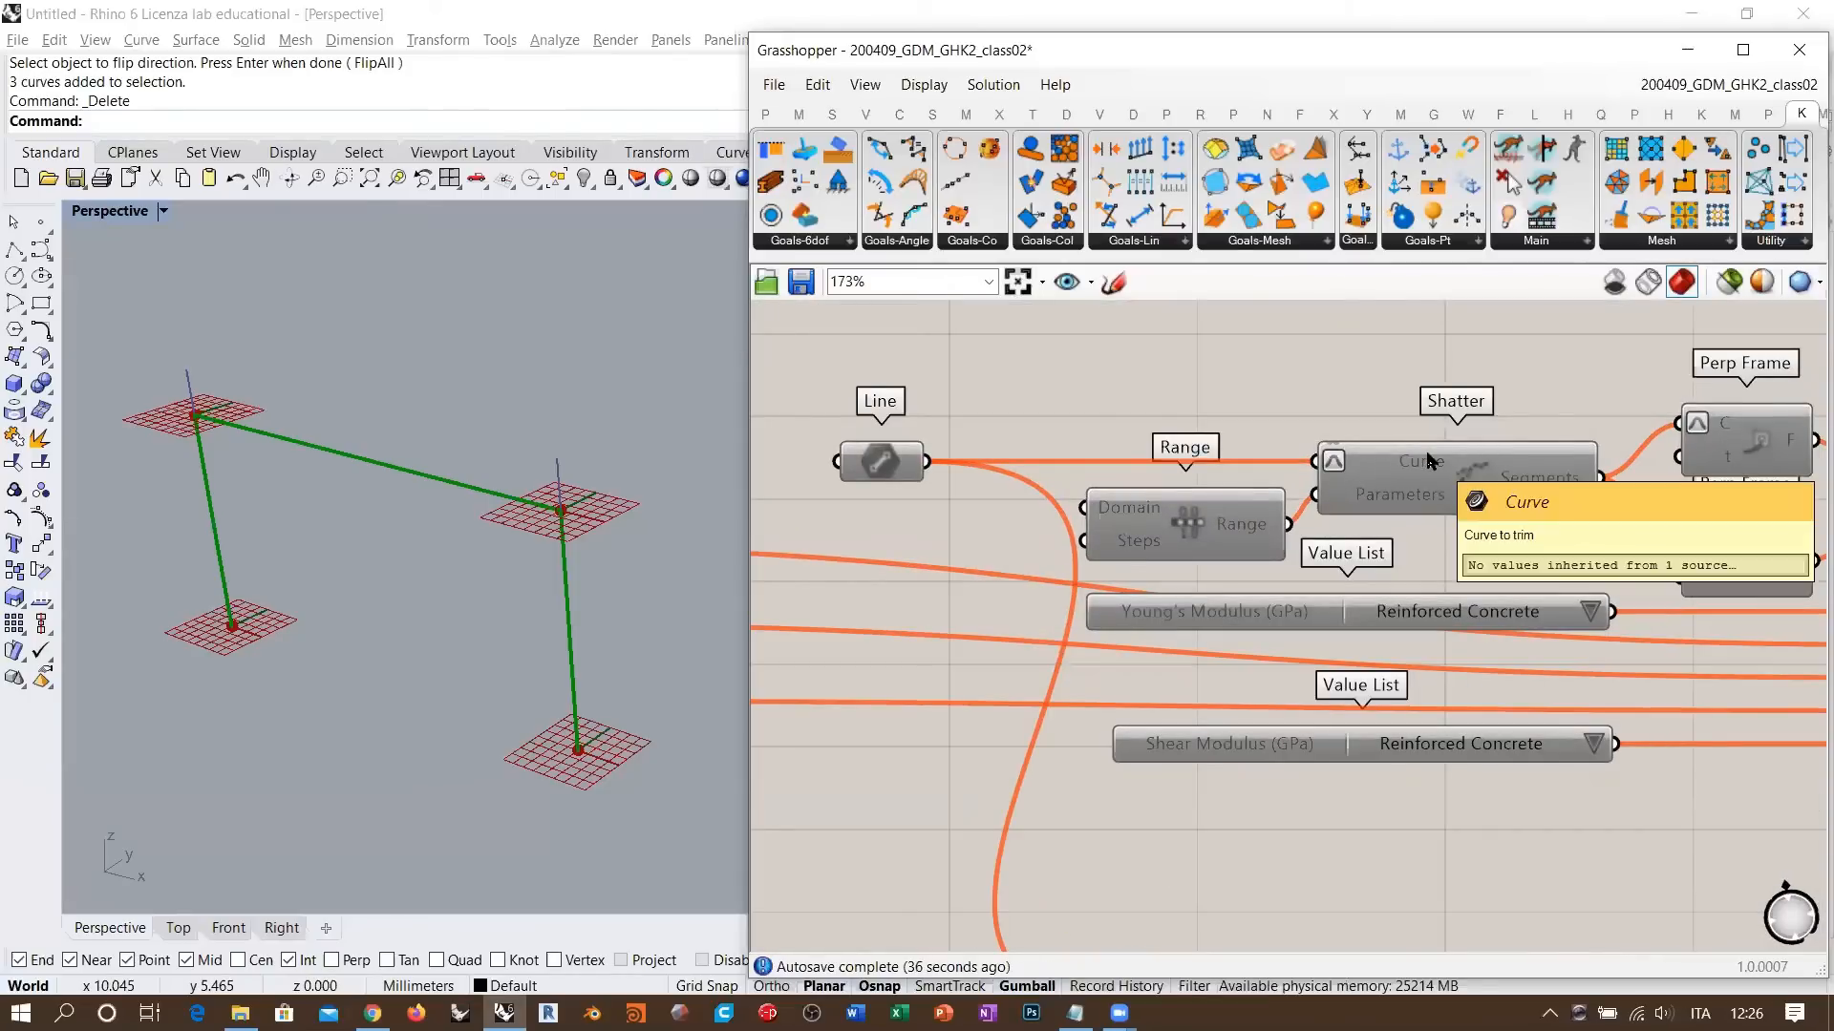
scroll(1174, 659, "down", 5)
scroll(1167, 723, "up", 2)
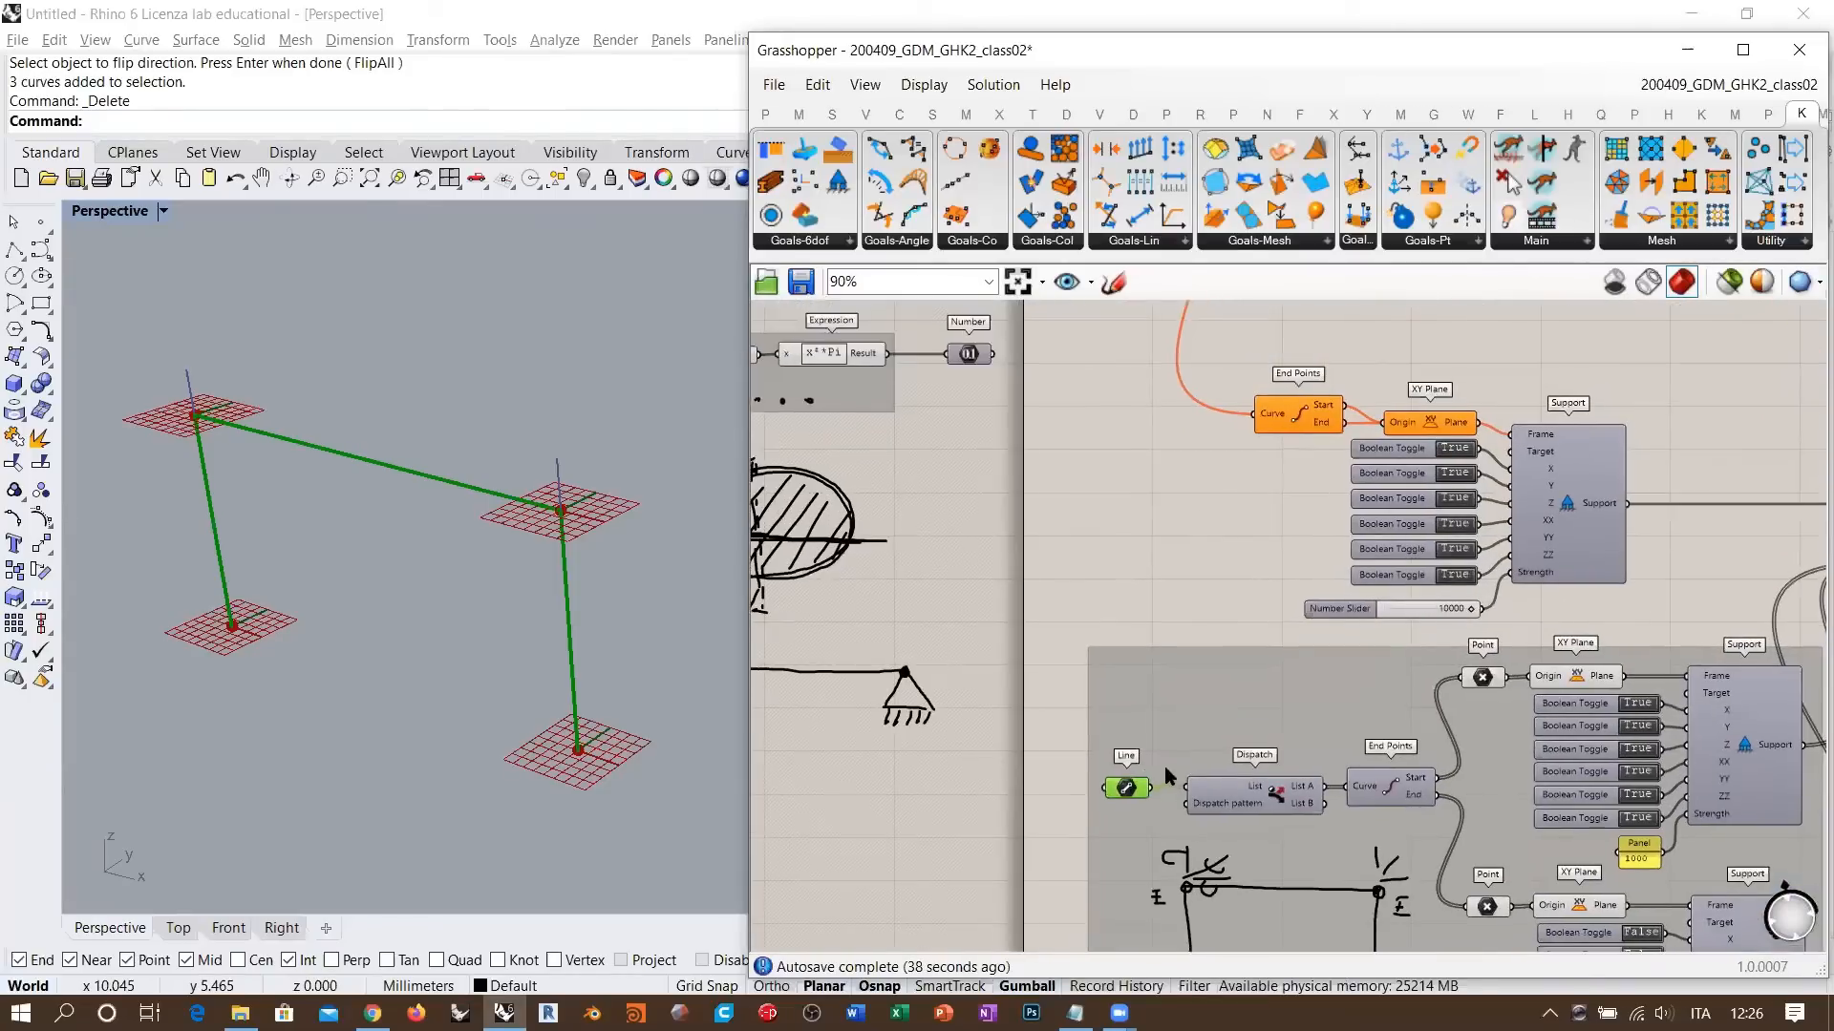
left_click_drag(1153, 790, 1352, 491)
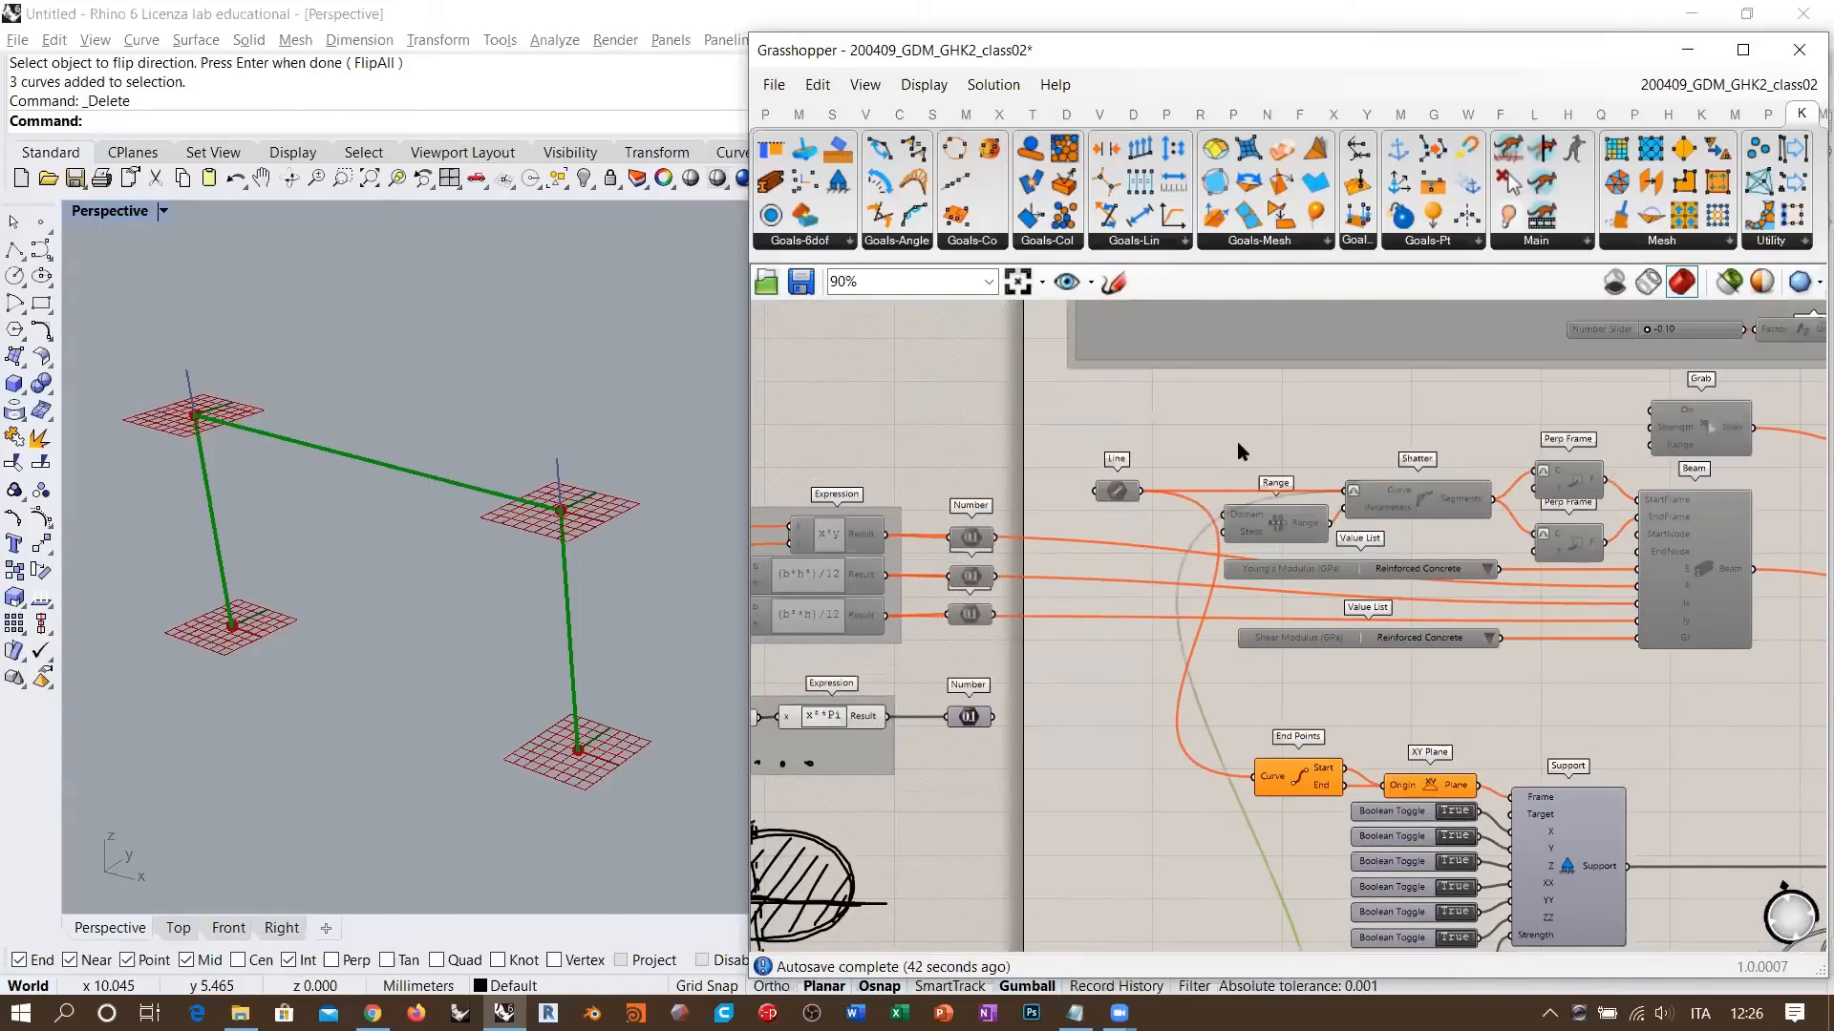
scroll(1167, 456, "up", 3)
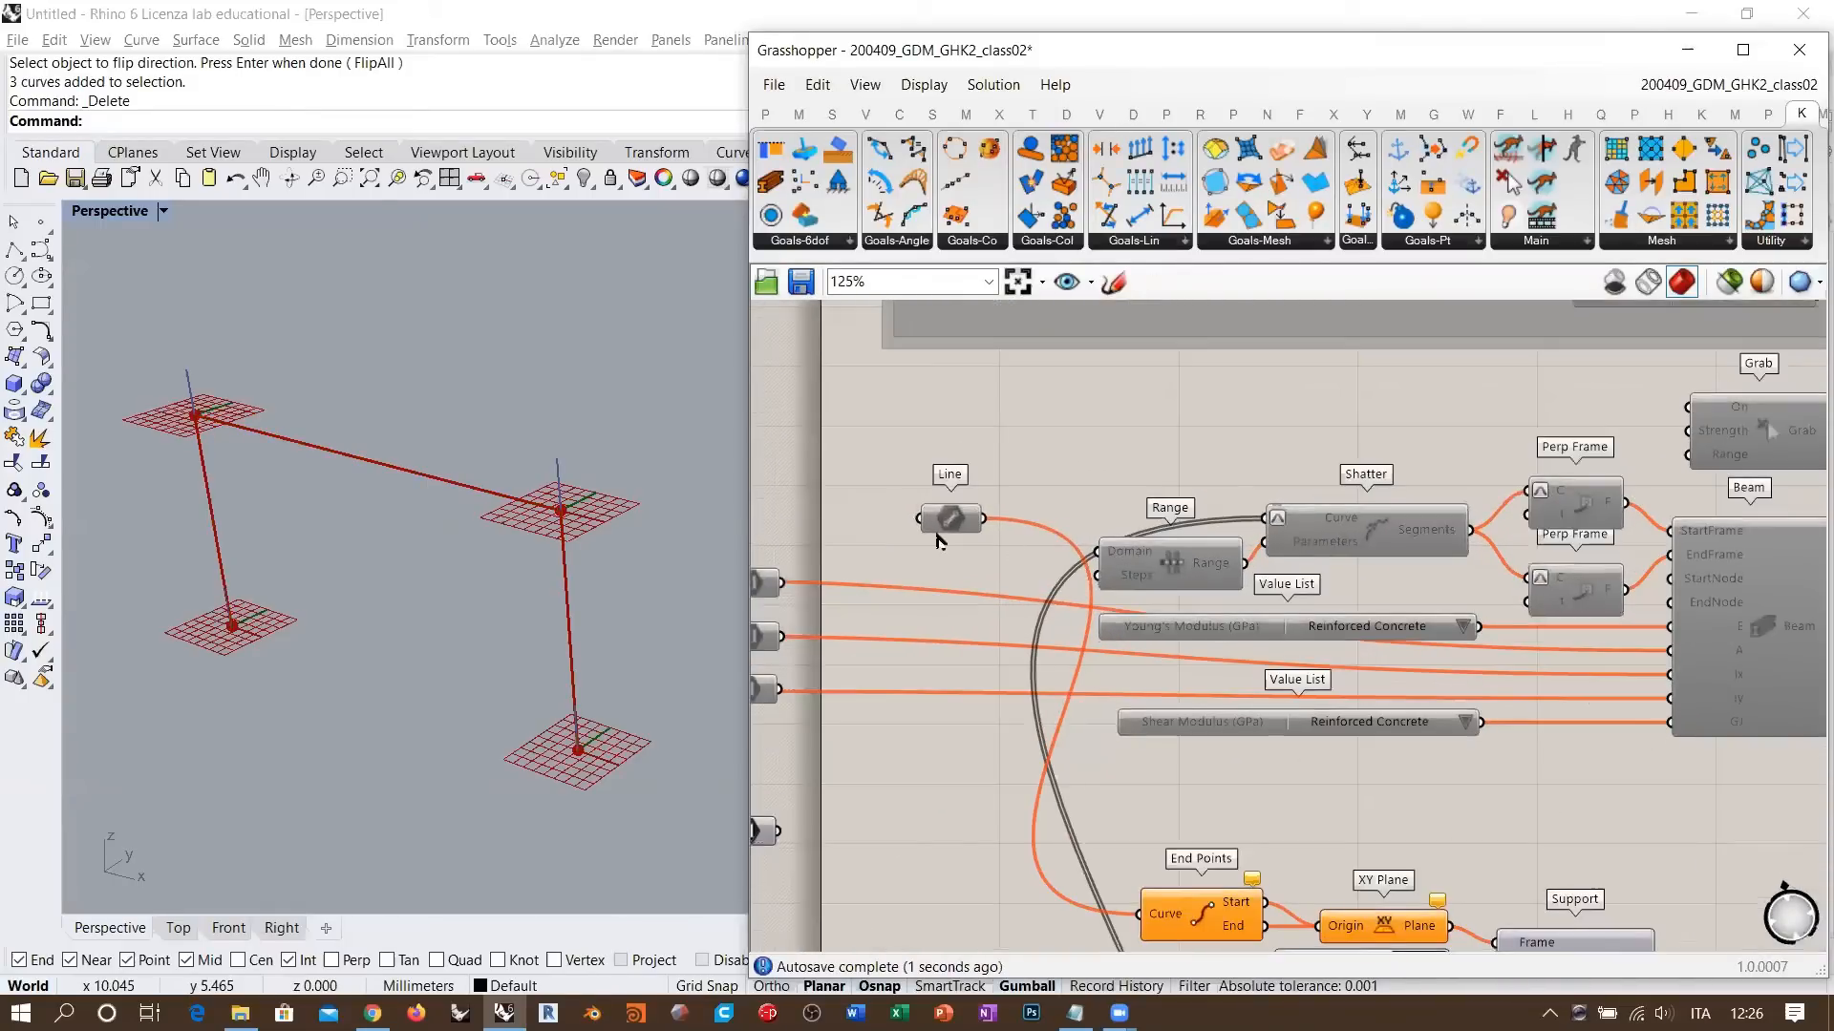
mouse_move(950, 528)
left_mouse_down()
mouse_move(946, 622)
mouse_move(926, 512)
mouse_move(950, 518)
left_mouse_up()
left_click(1109, 459)
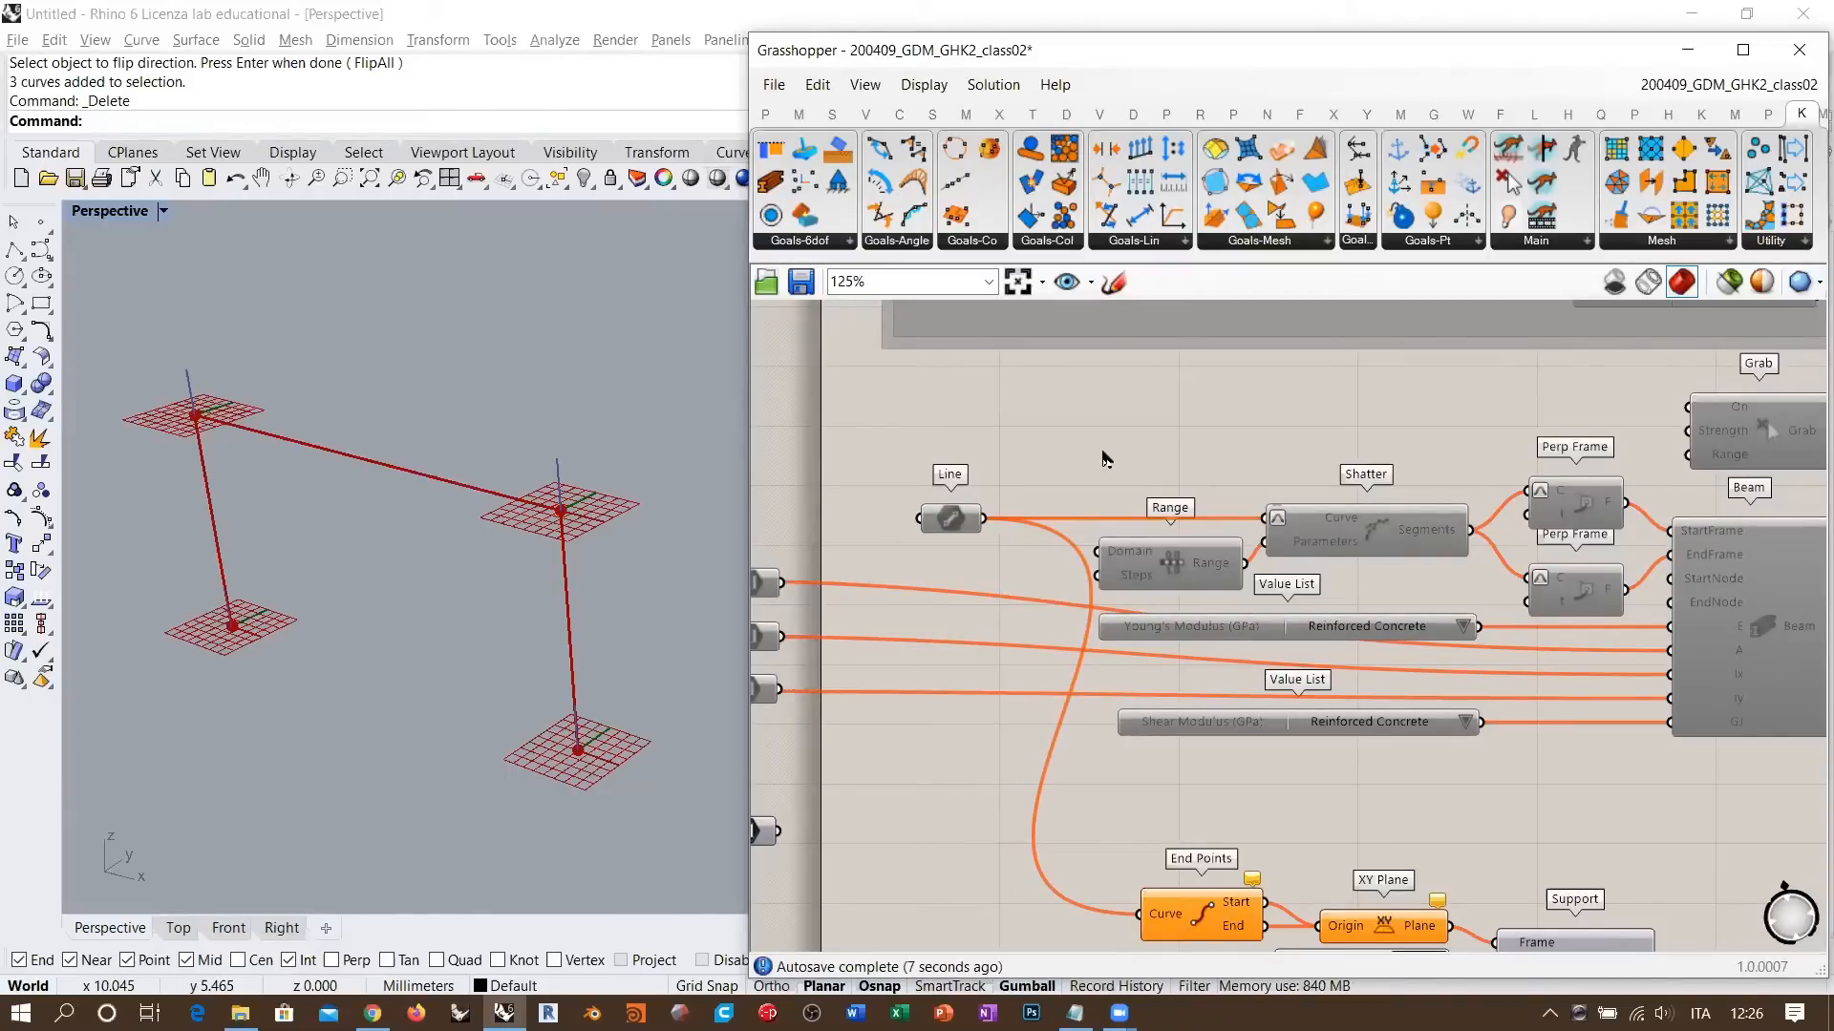
- Connect the column group's Line parameter to Shatter's Curve input in place of the beam Line
scroll(1100, 459, "down", 3)
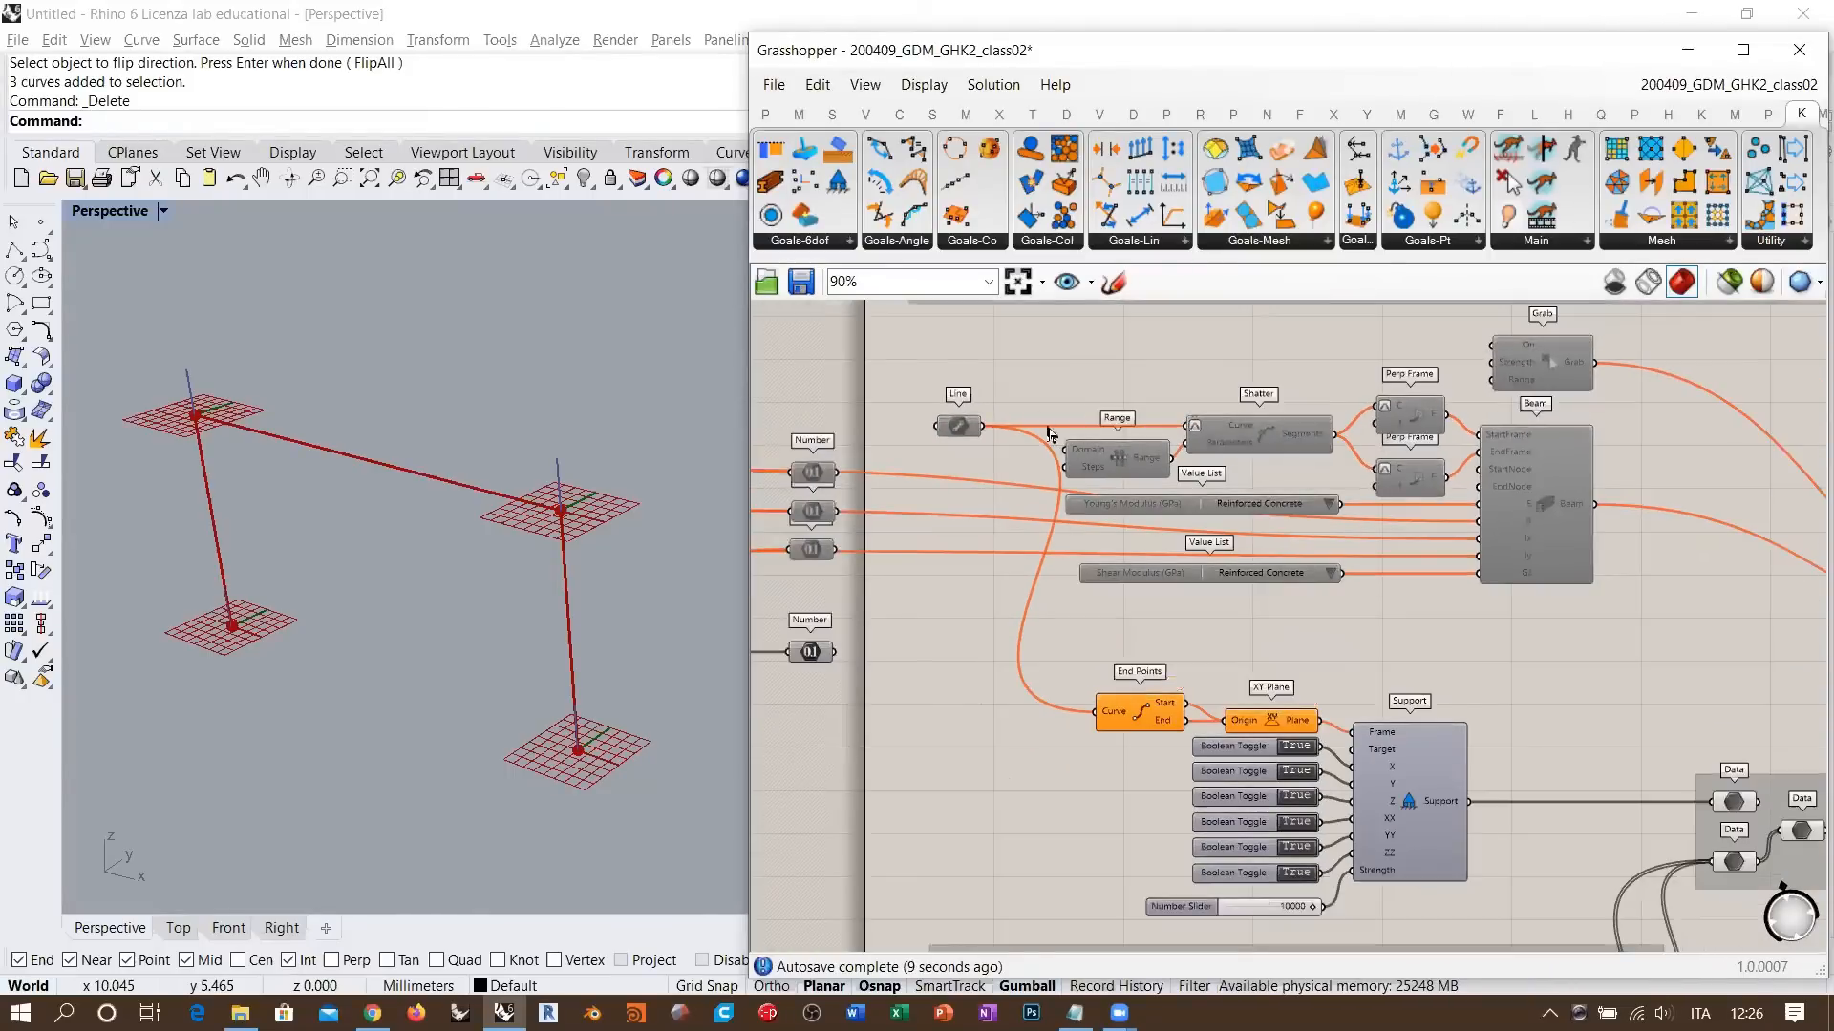
right_click_drag(1083, 527, 1081, 463)
scroll(1081, 464, "down", 1)
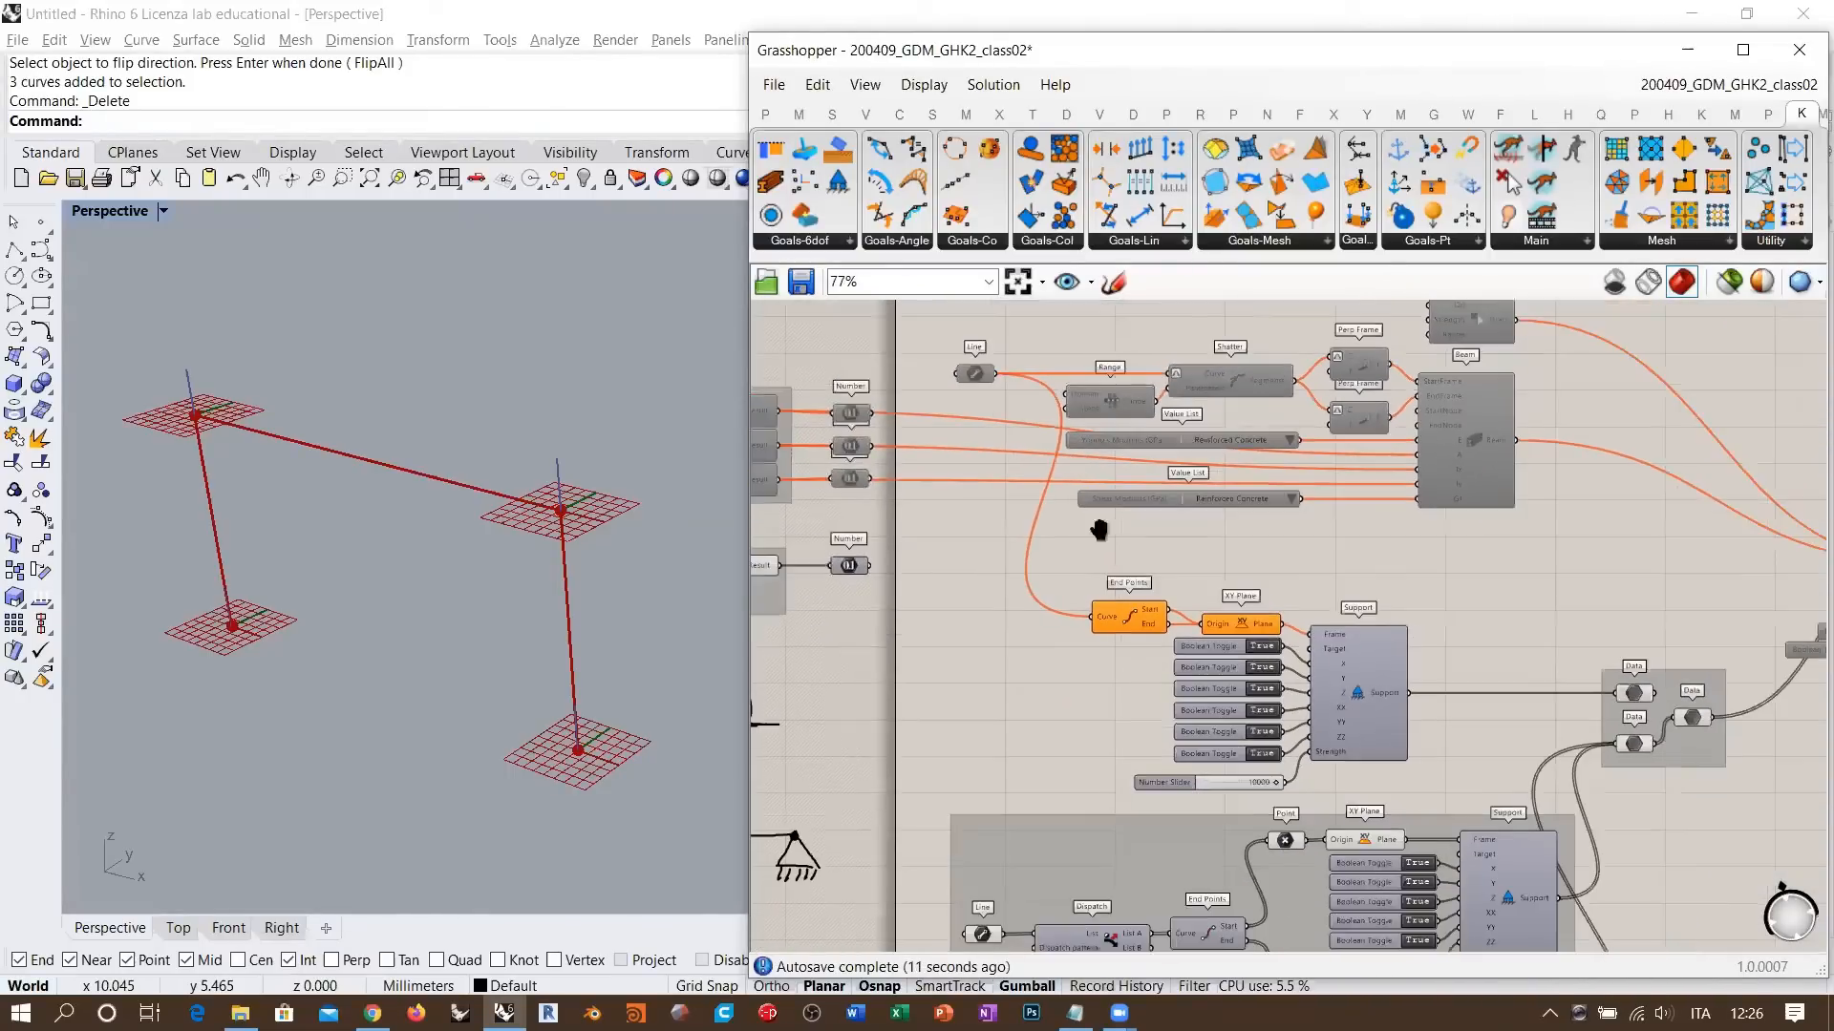
right_click_drag(1097, 528, 1084, 471)
left_click_drag(990, 883, 1158, 323)
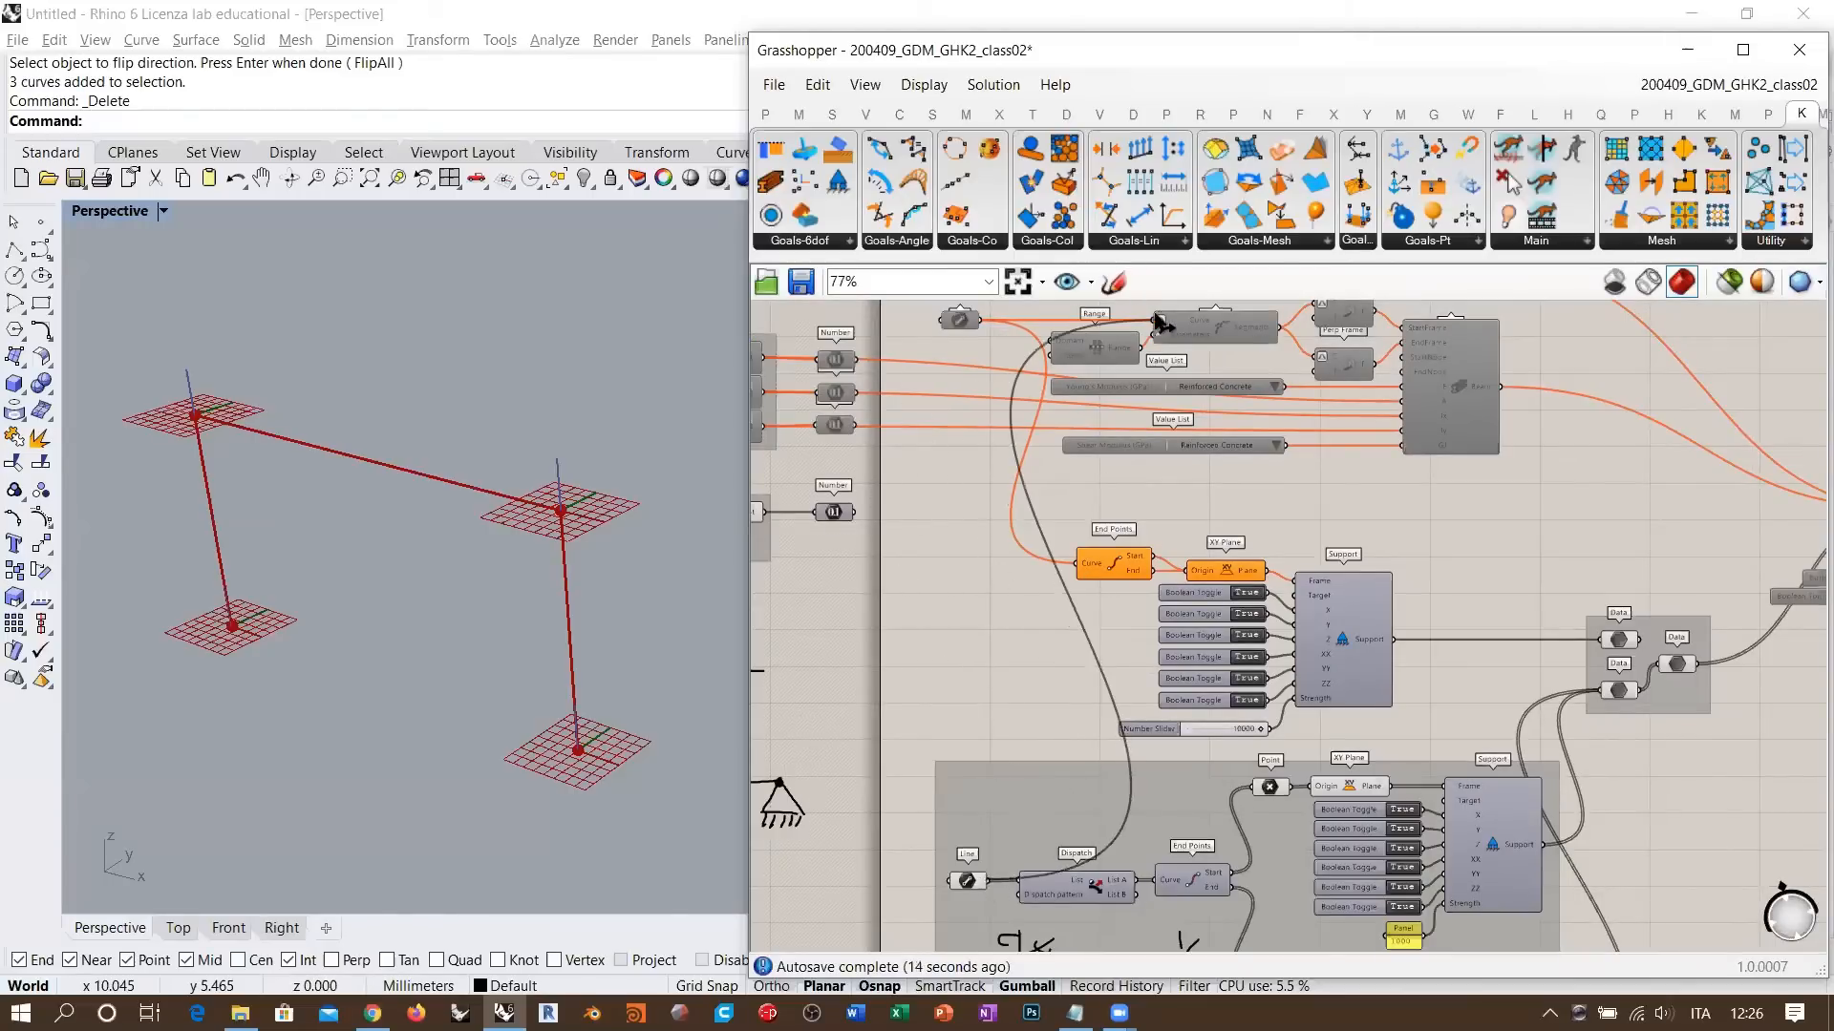
right_click_drag(1112, 450, 1113, 488)
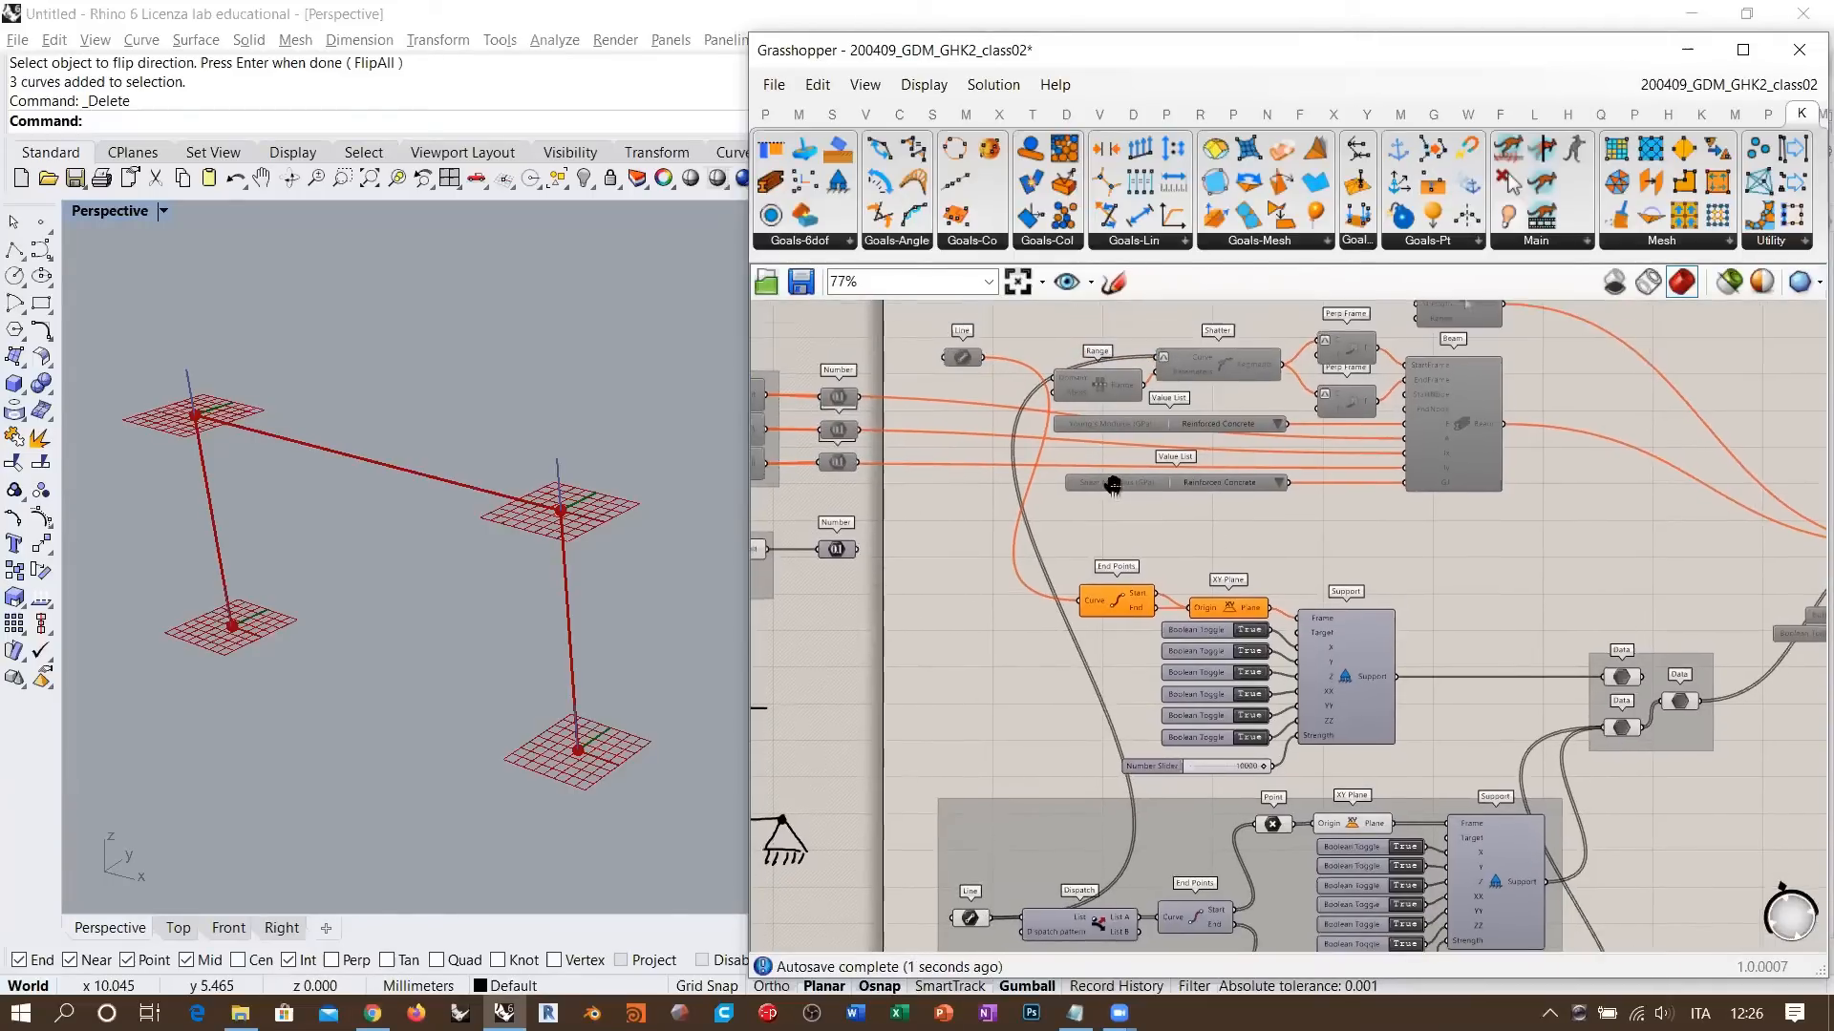
mouse_move(963, 358)
left_mouse_down()
mouse_move(977, 591)
mouse_move(1015, 598)
mouse_move(953, 345)
left_mouse_up()
right_click_drag(991, 731, 948, 606)
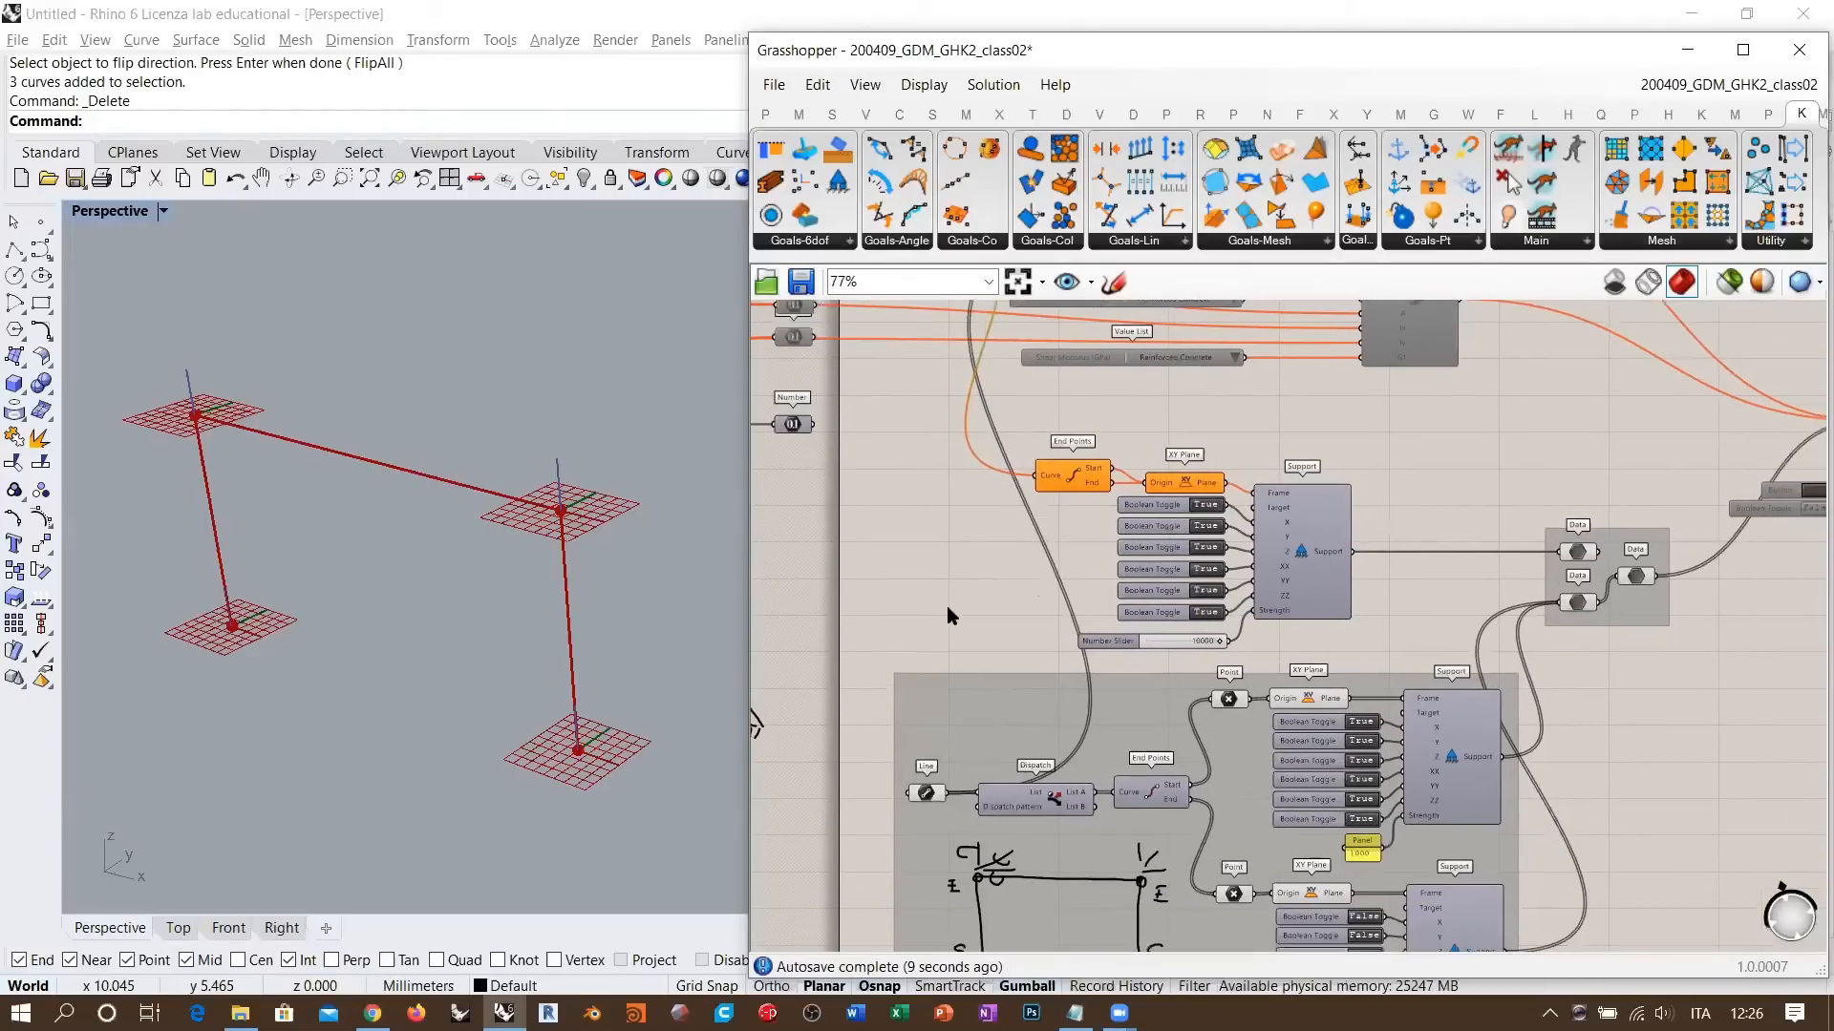
right_click_drag(1068, 360, 1080, 585)
scroll(1193, 489, "up", 1)
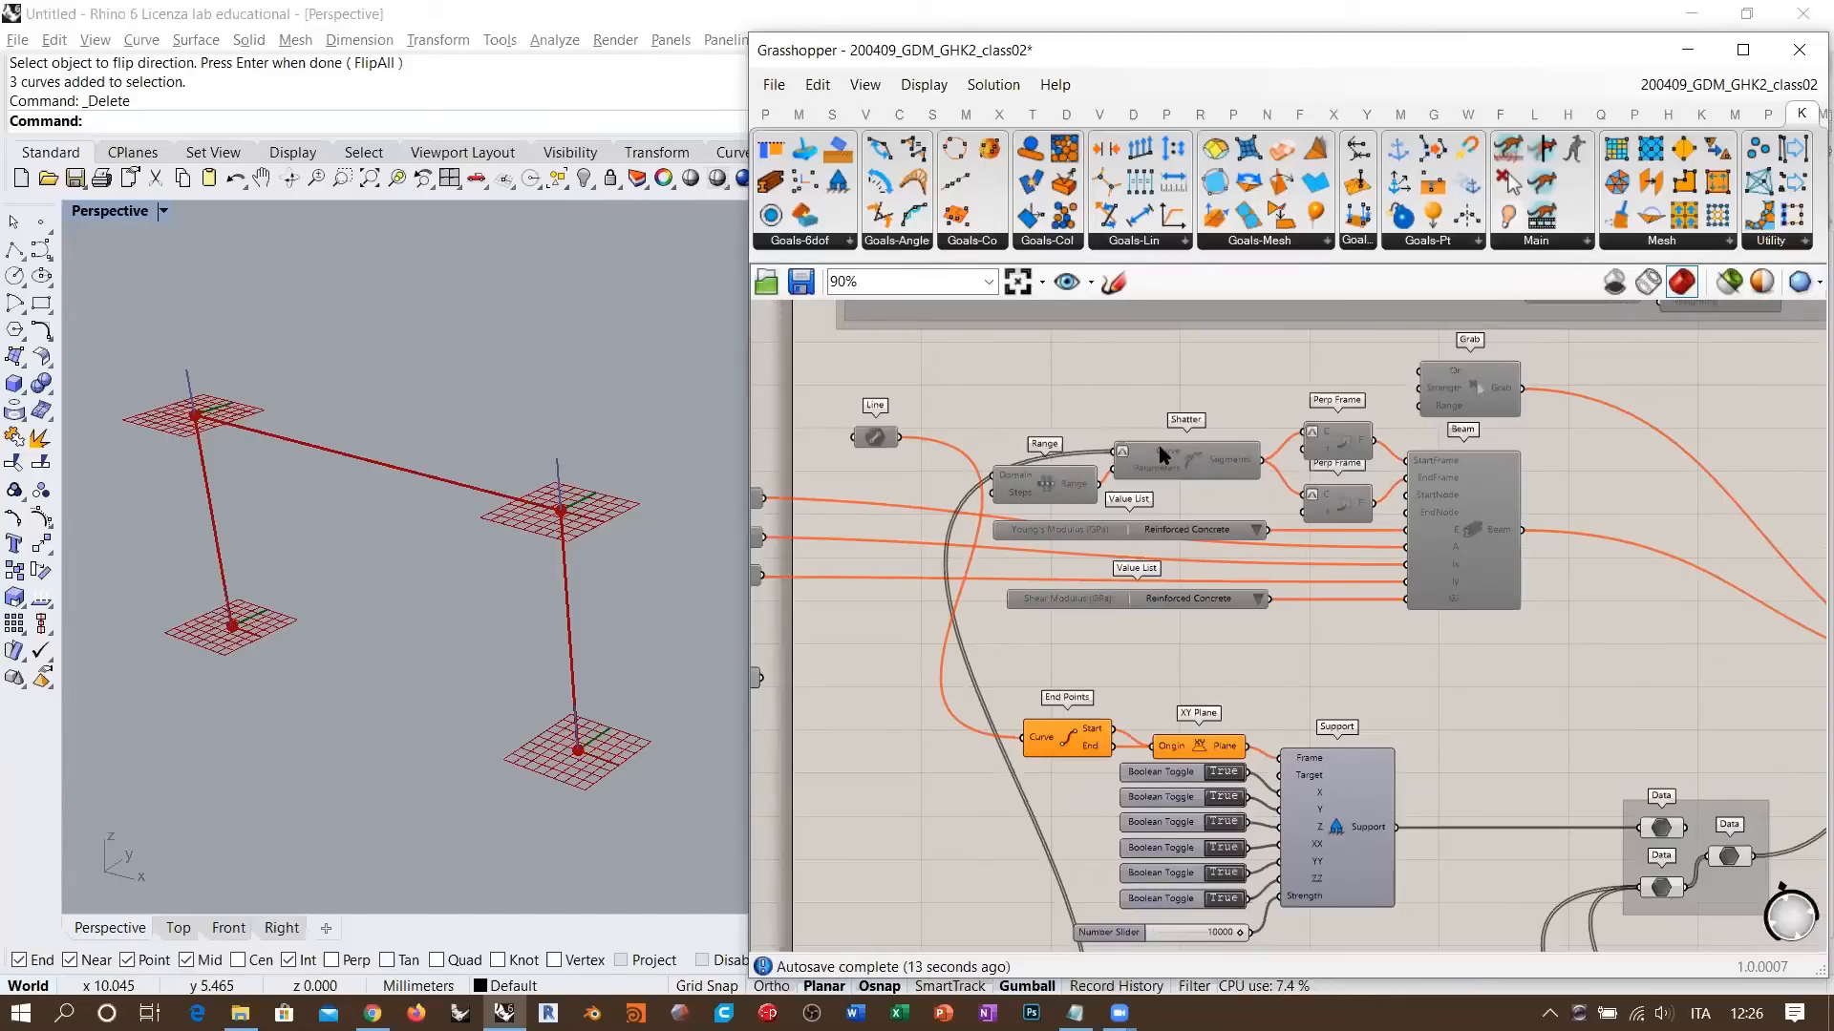
- Examine the chain from the cross-section numbers and Shatter through the Perp Frames and Beam to the BouncySolver
scroll(1110, 460, "up", 4)
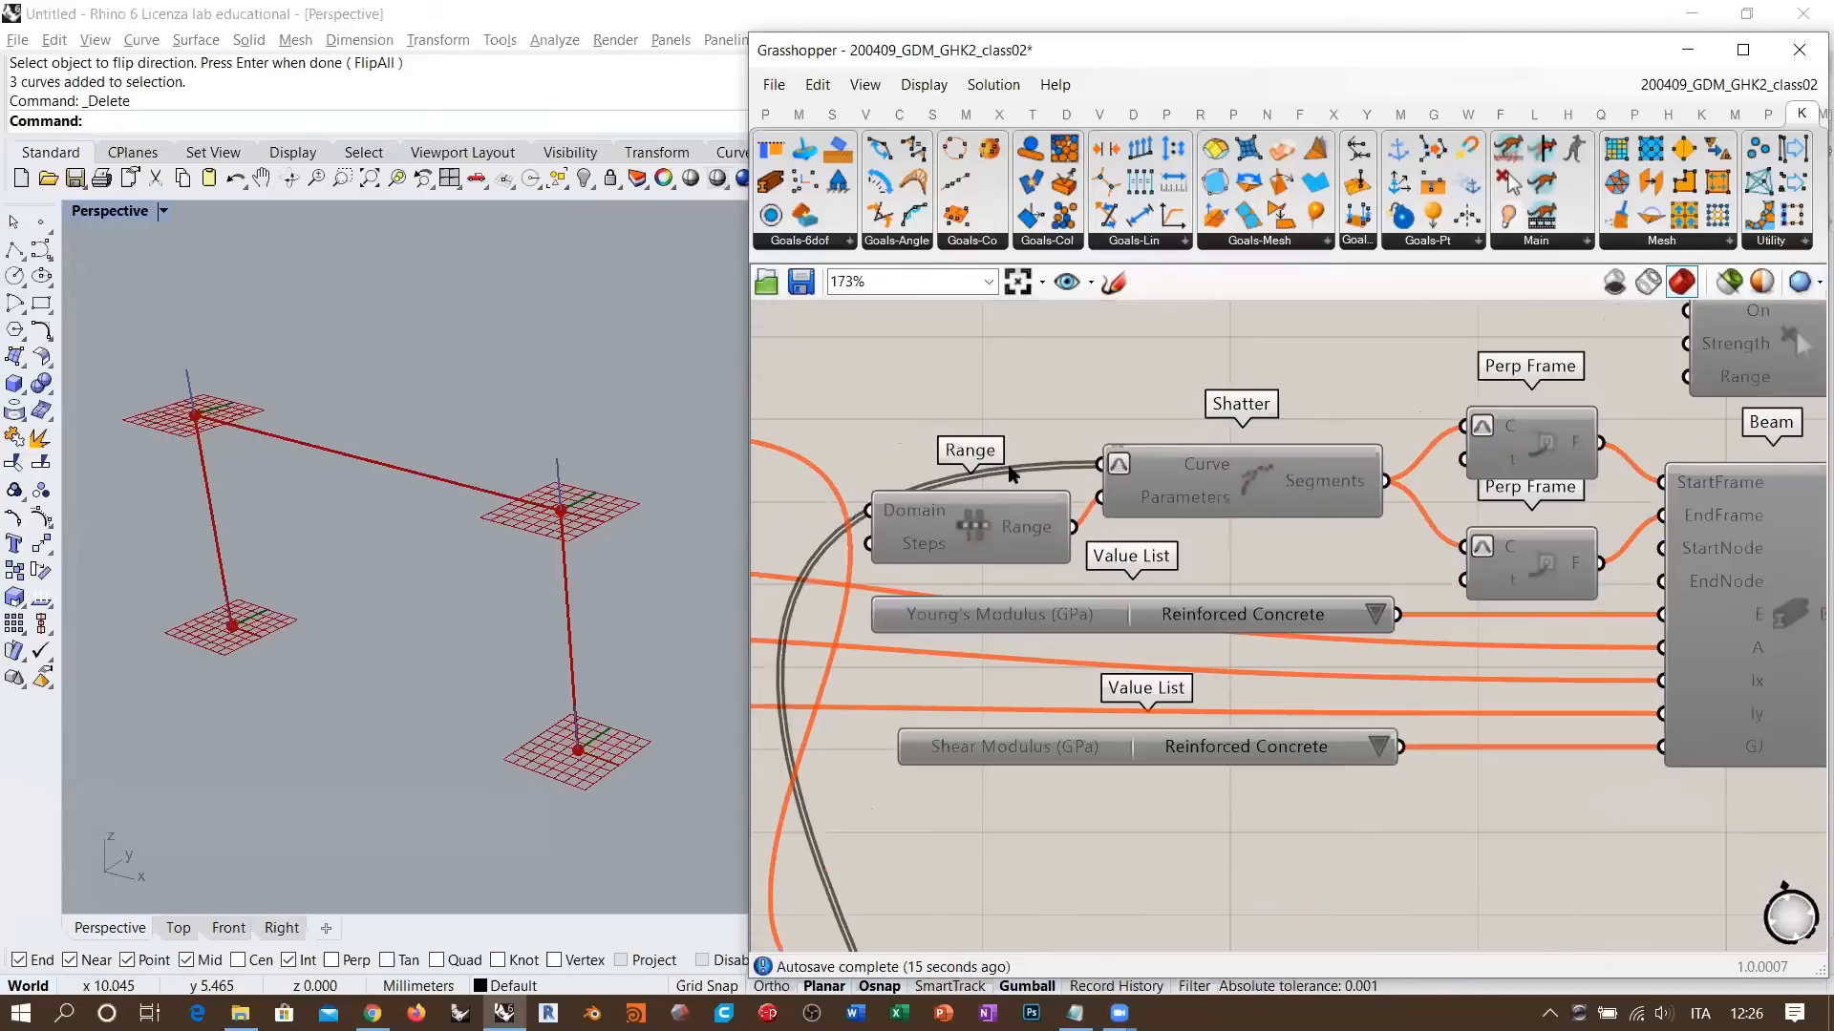
scroll(1117, 460, "down", 2)
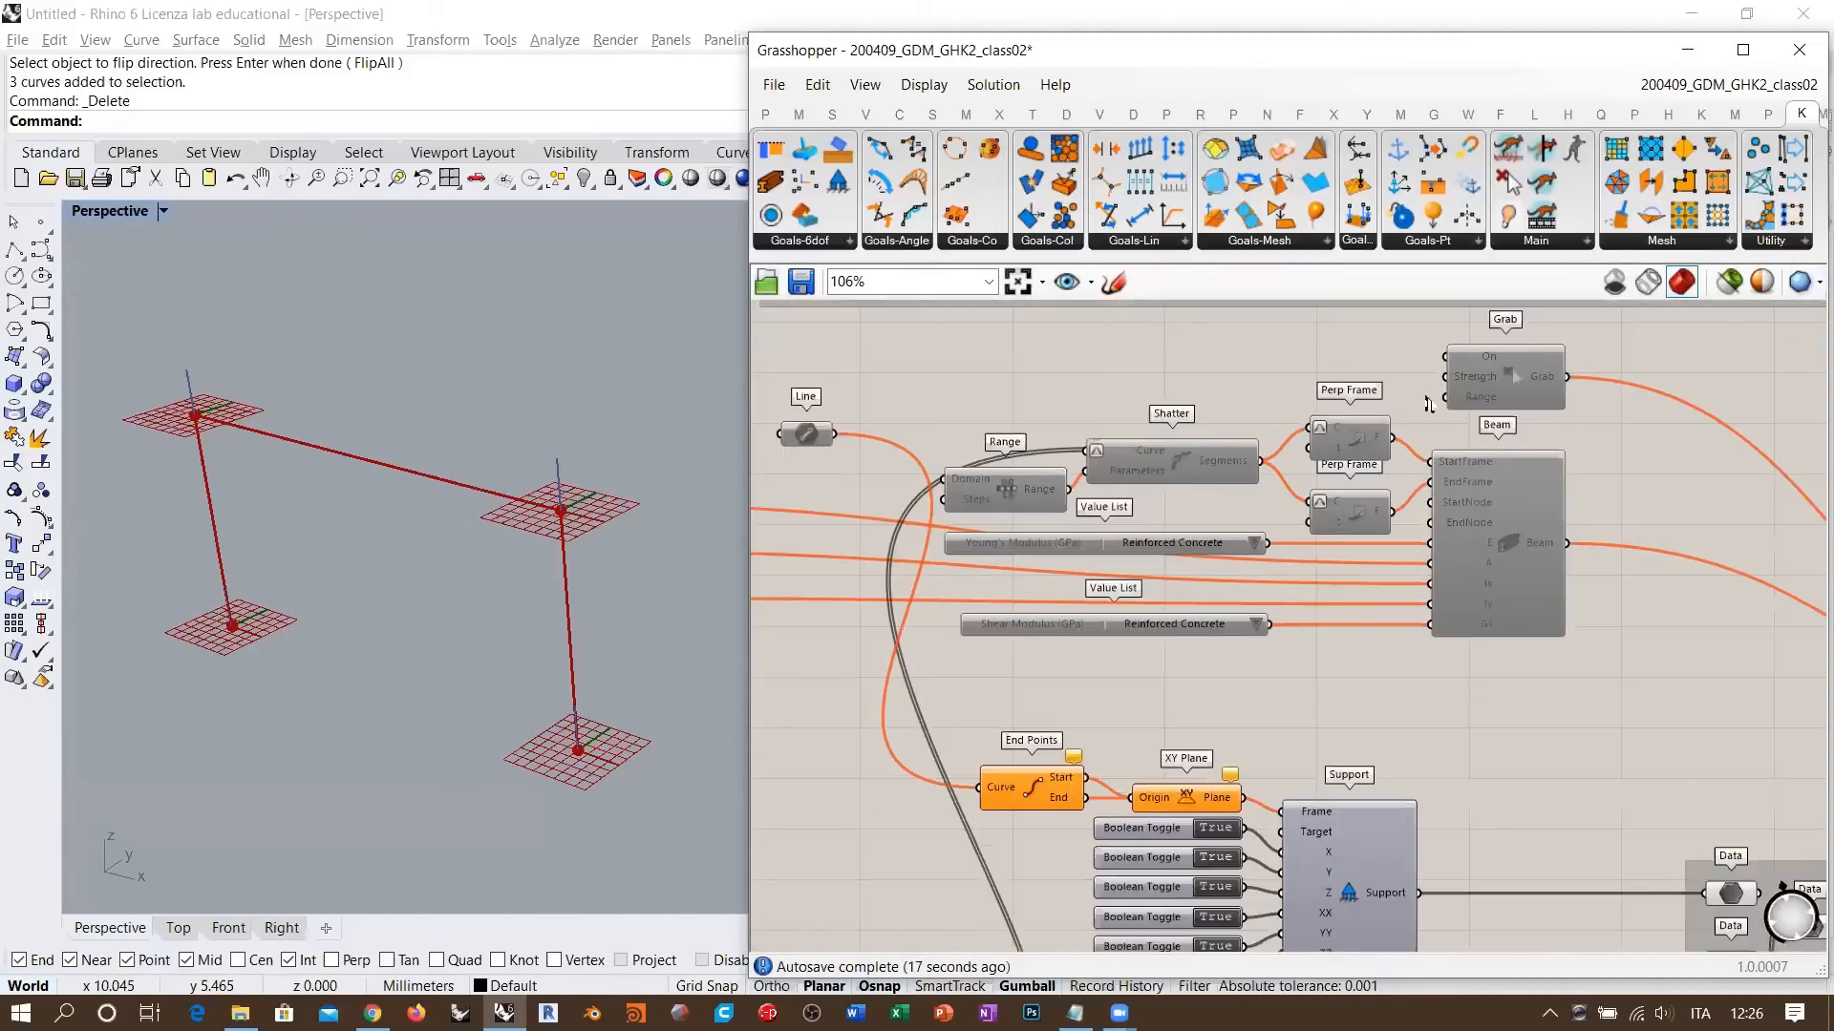
scroll(1034, 627, "down", 2)
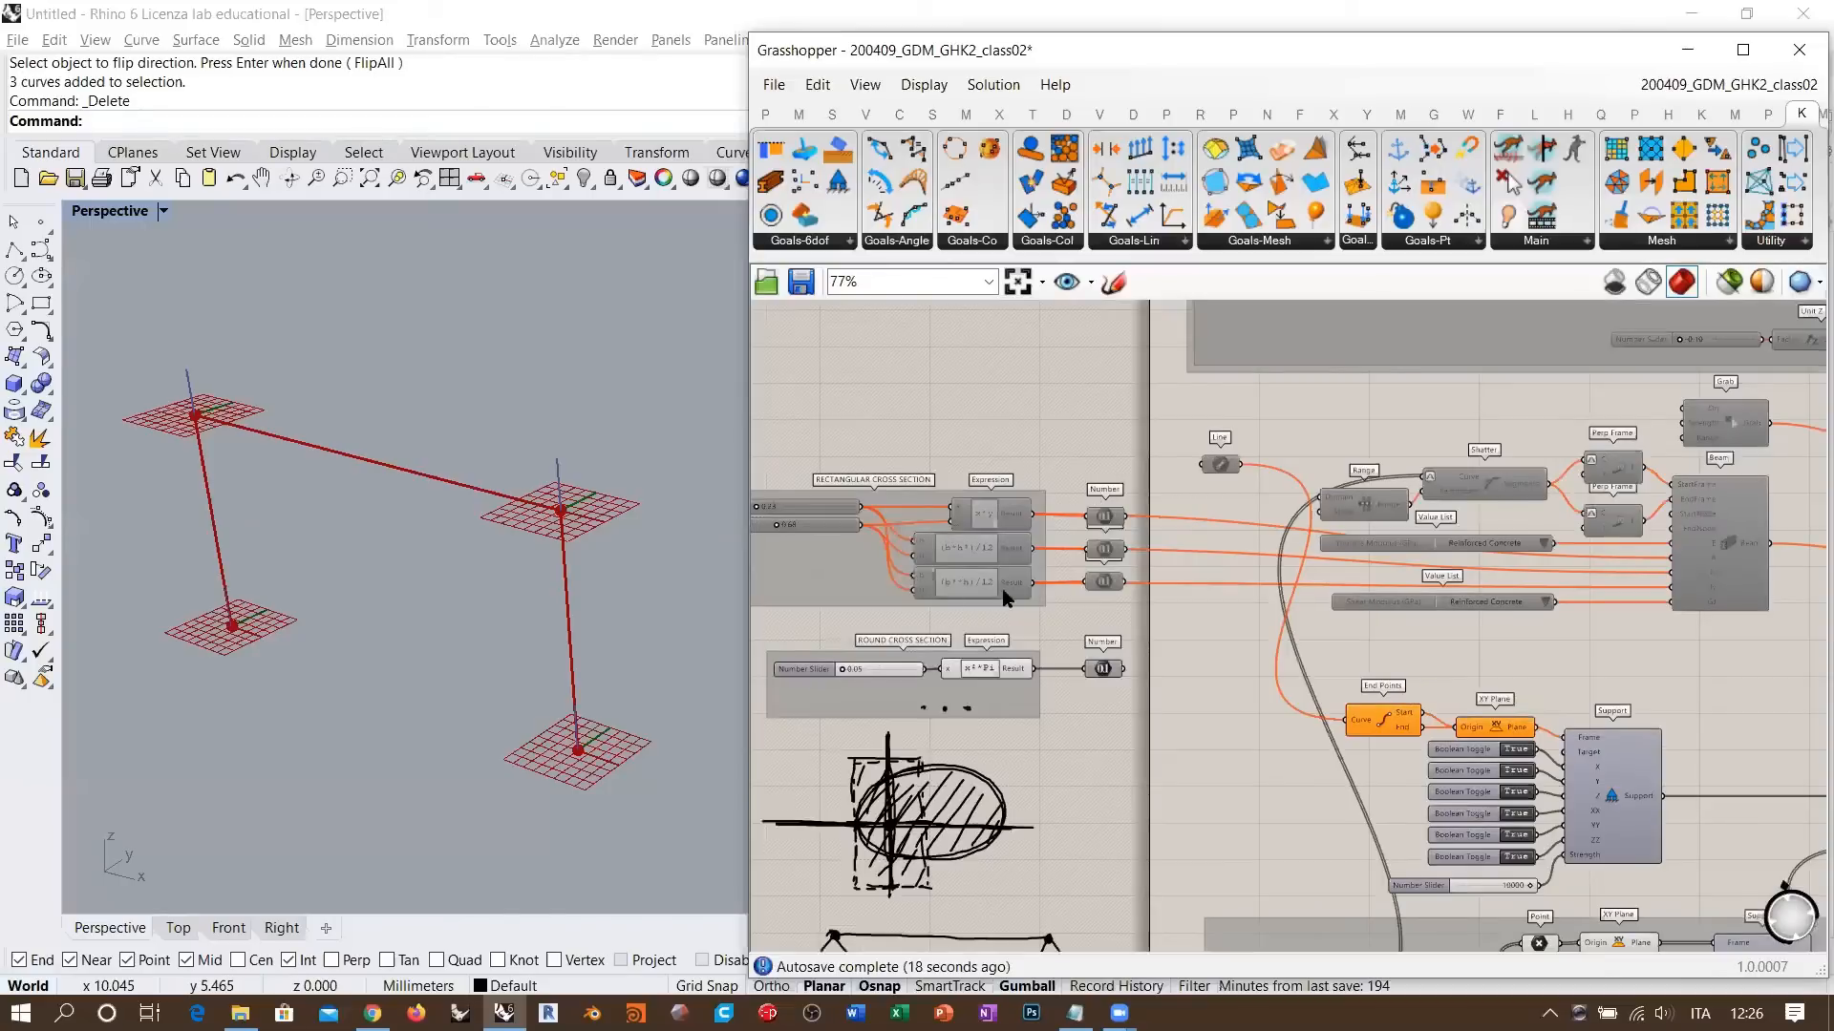
right_click_drag(1554, 557, 849, 628)
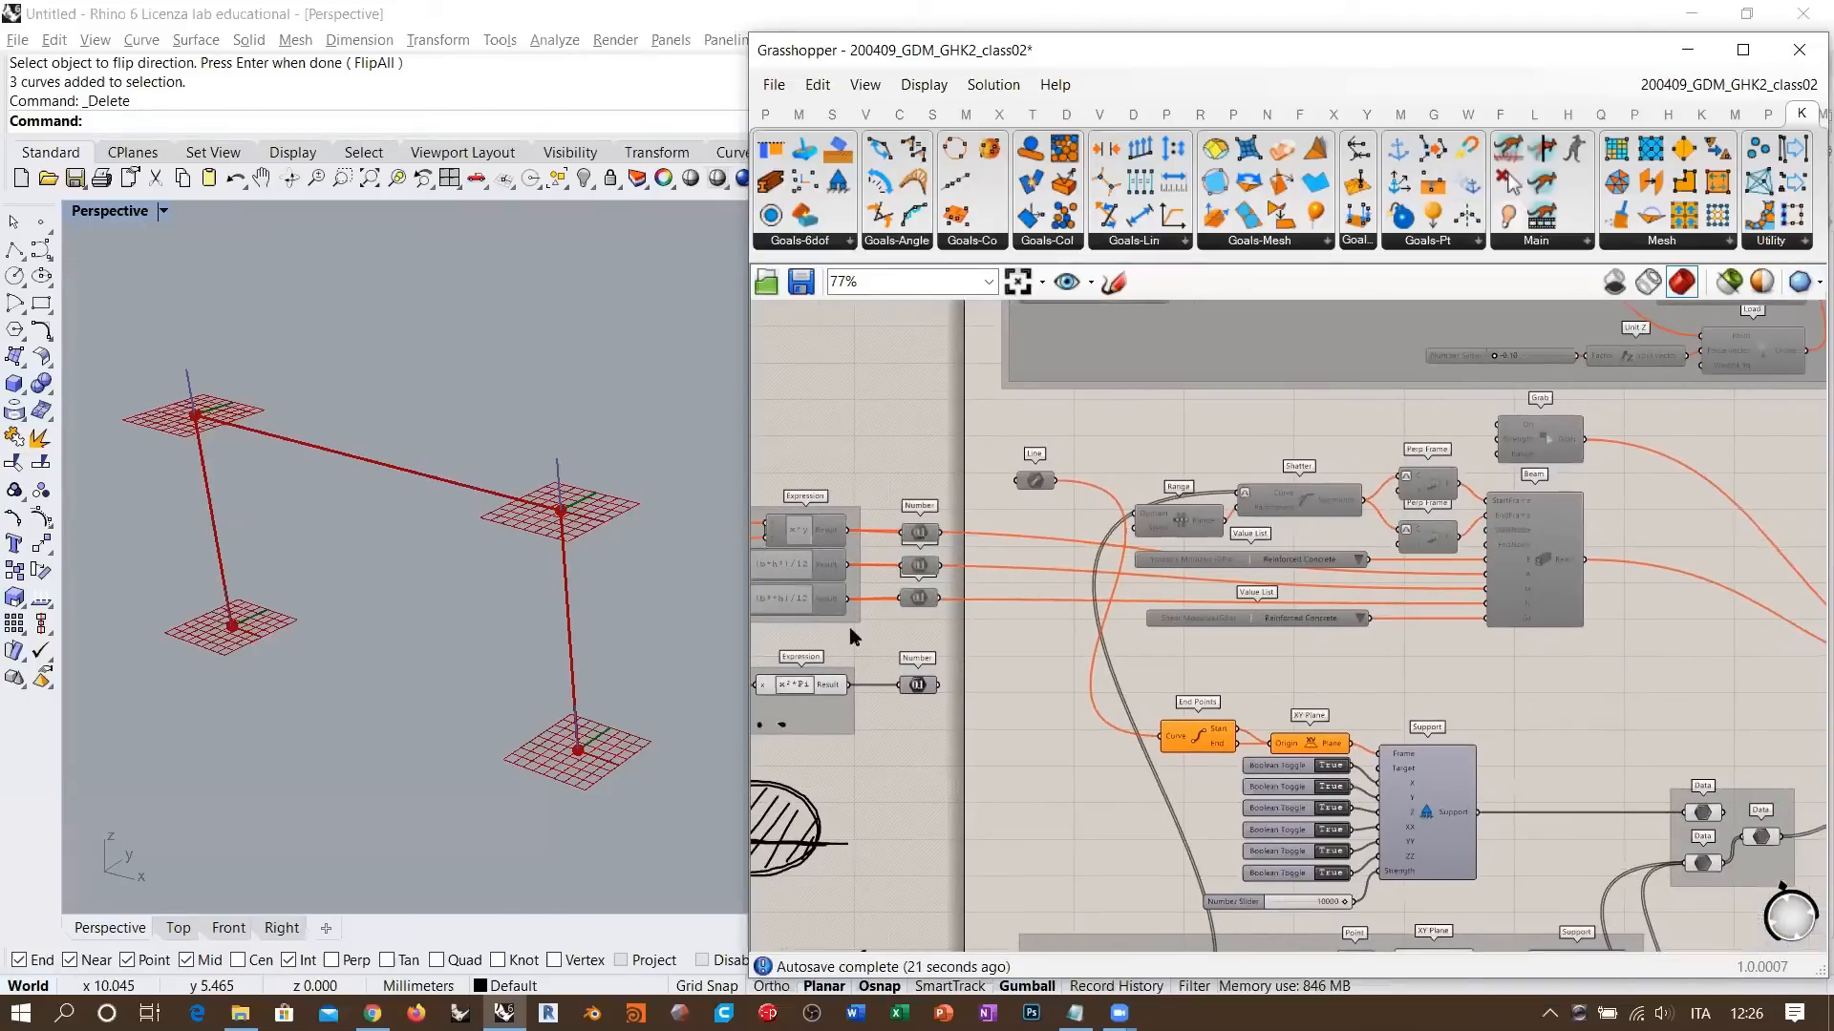
scroll(1489, 540, "up", 3)
right_click_drag(1524, 523, 1427, 577)
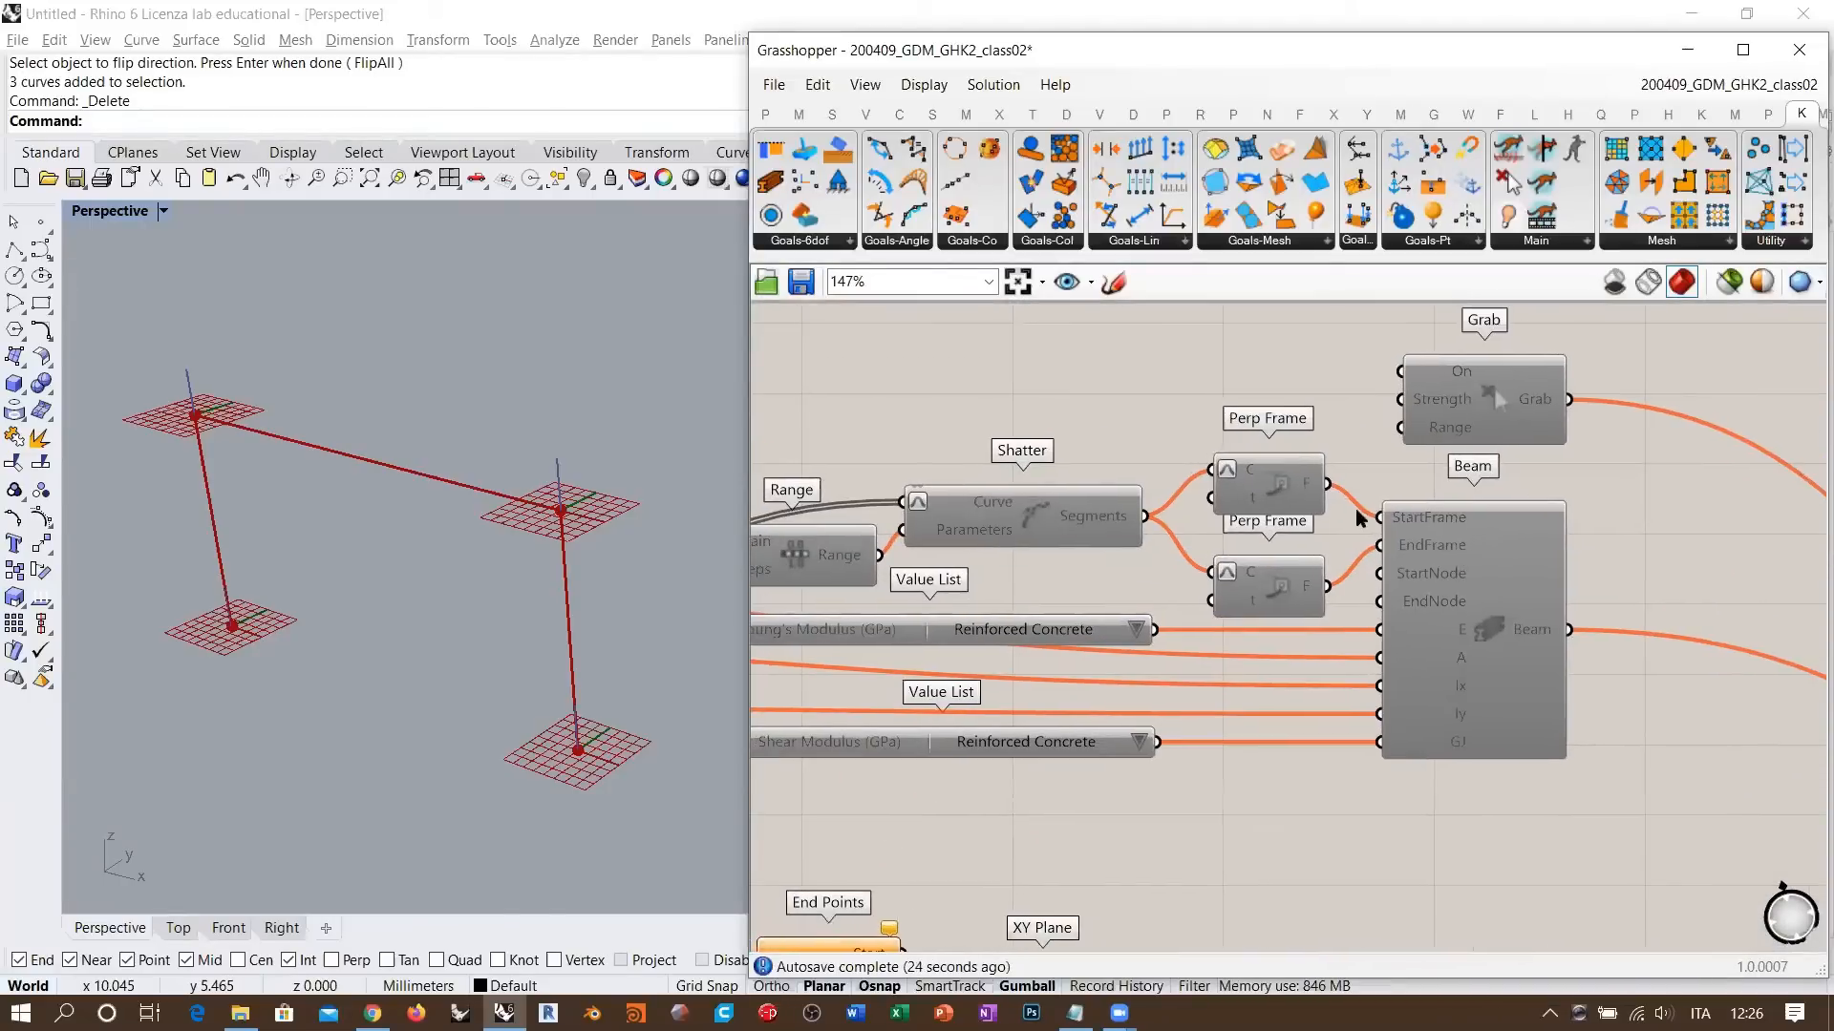
scroll(1361, 513, "down", 2)
right_click_drag(1524, 614, 1465, 590)
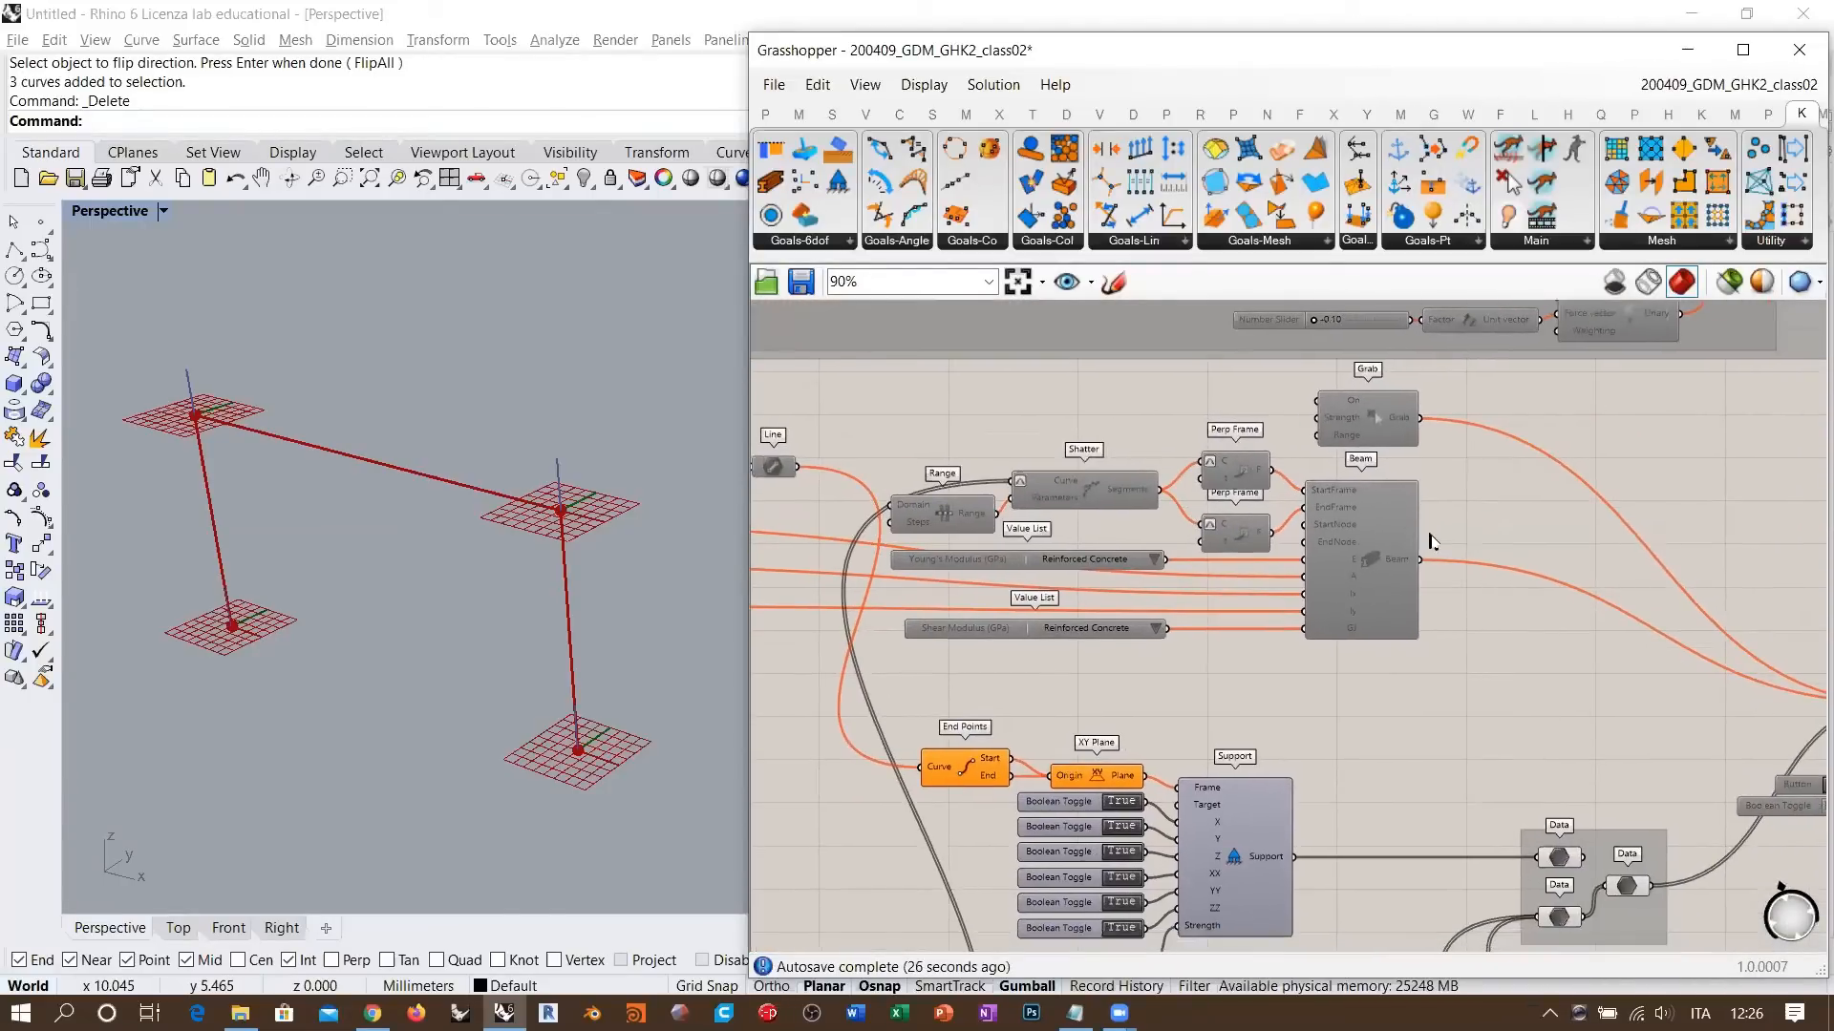
scroll(1325, 506, "down", 1)
scroll(1241, 506, "down", 2)
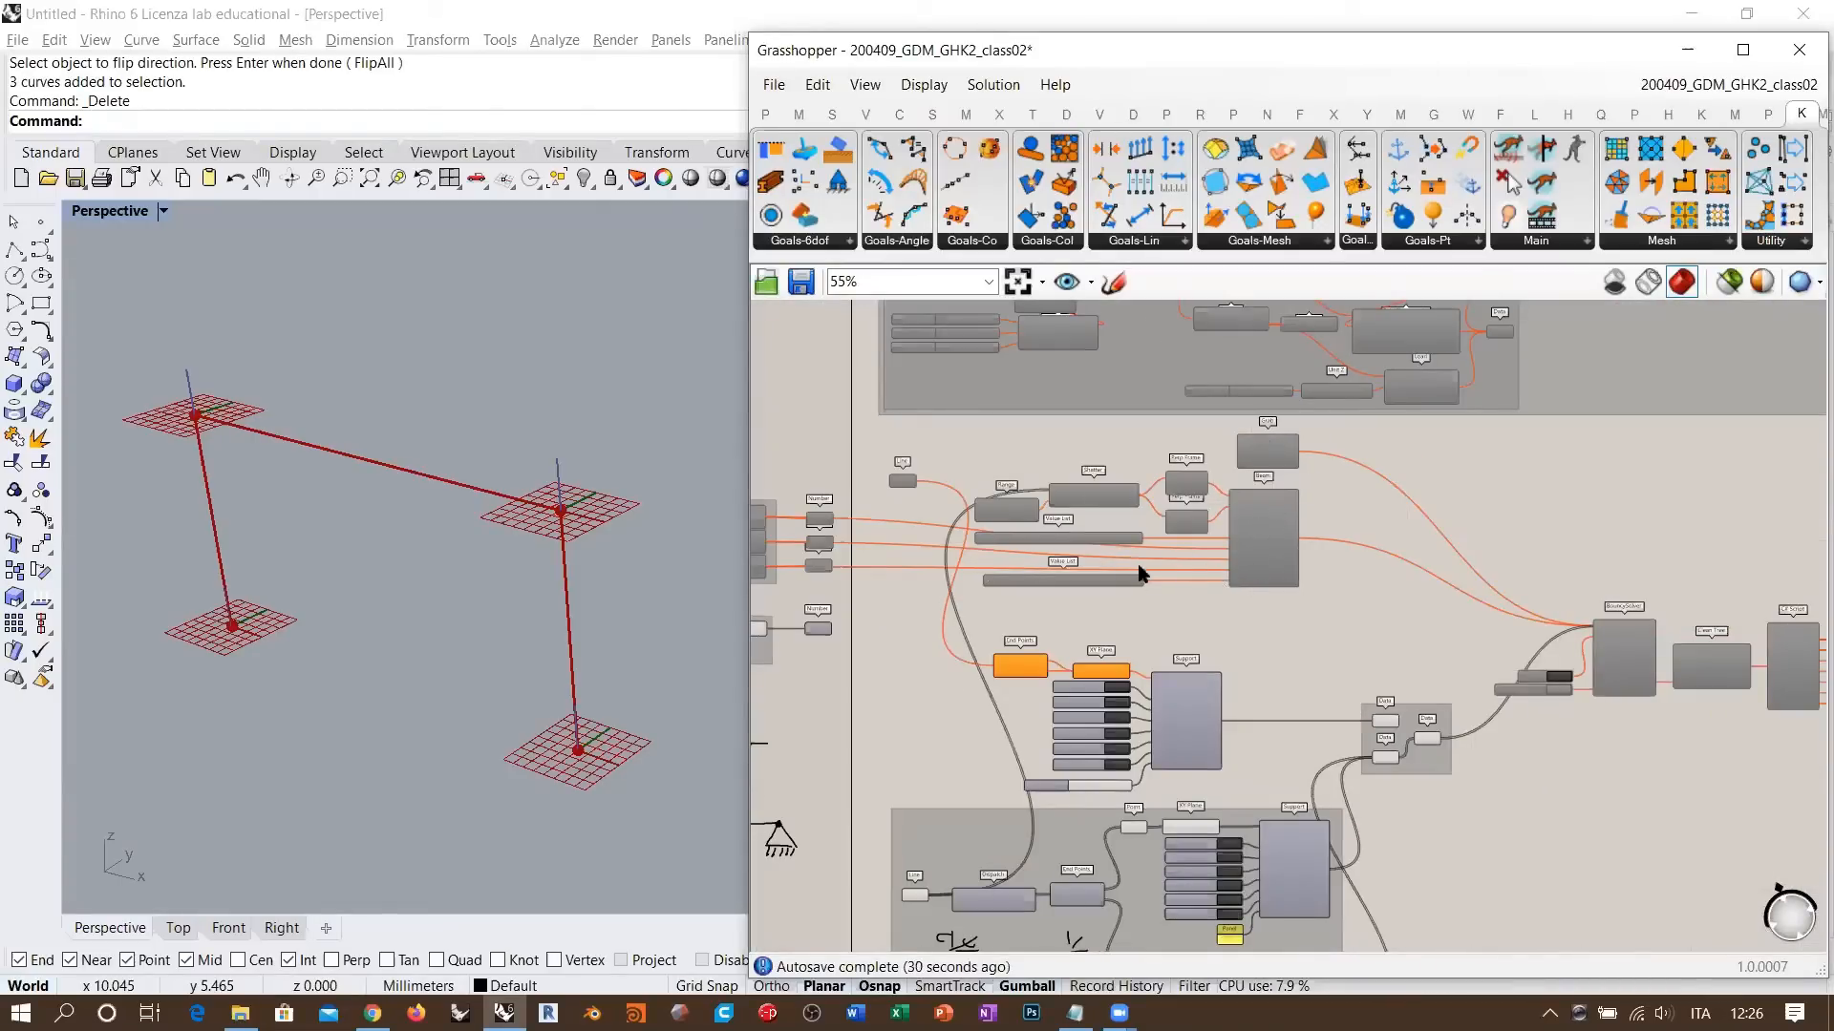
scroll(1313, 594, "down", 2)
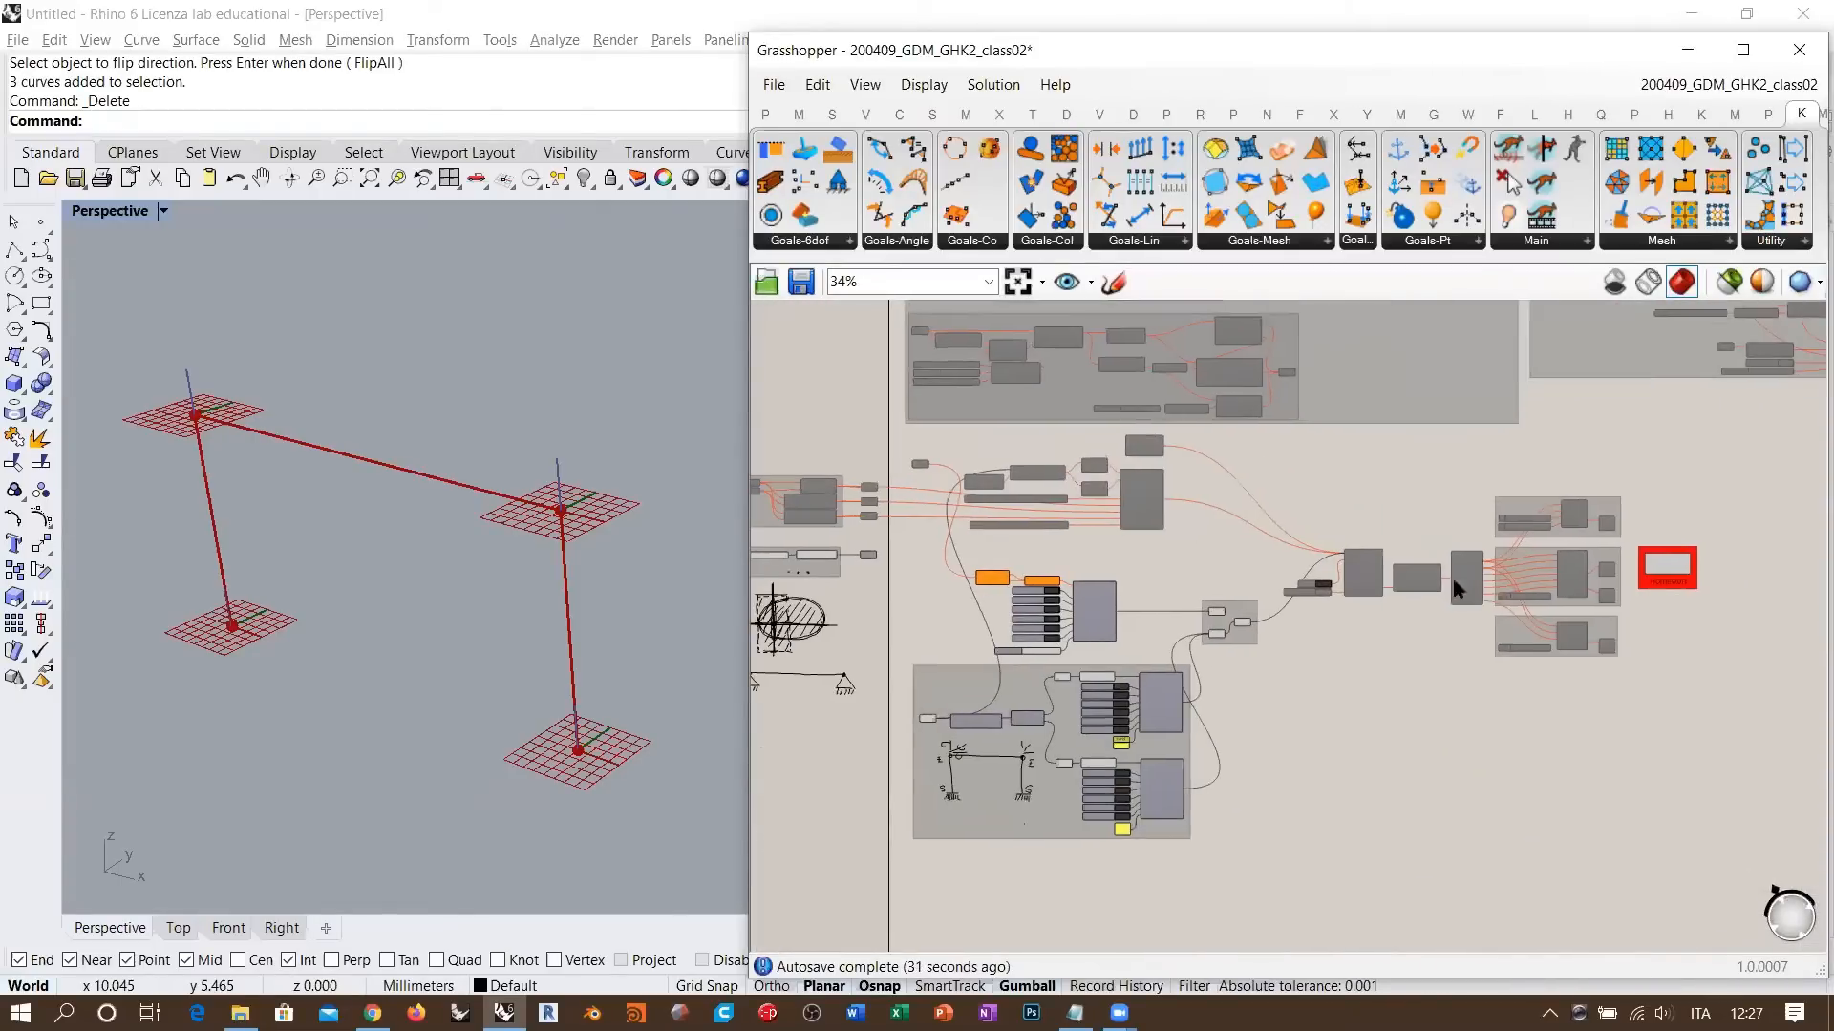
- Enable the BouncySolver with its button and toggle, together with the downstream components and result groups
left_click_drag(1509, 547, 1287, 719)
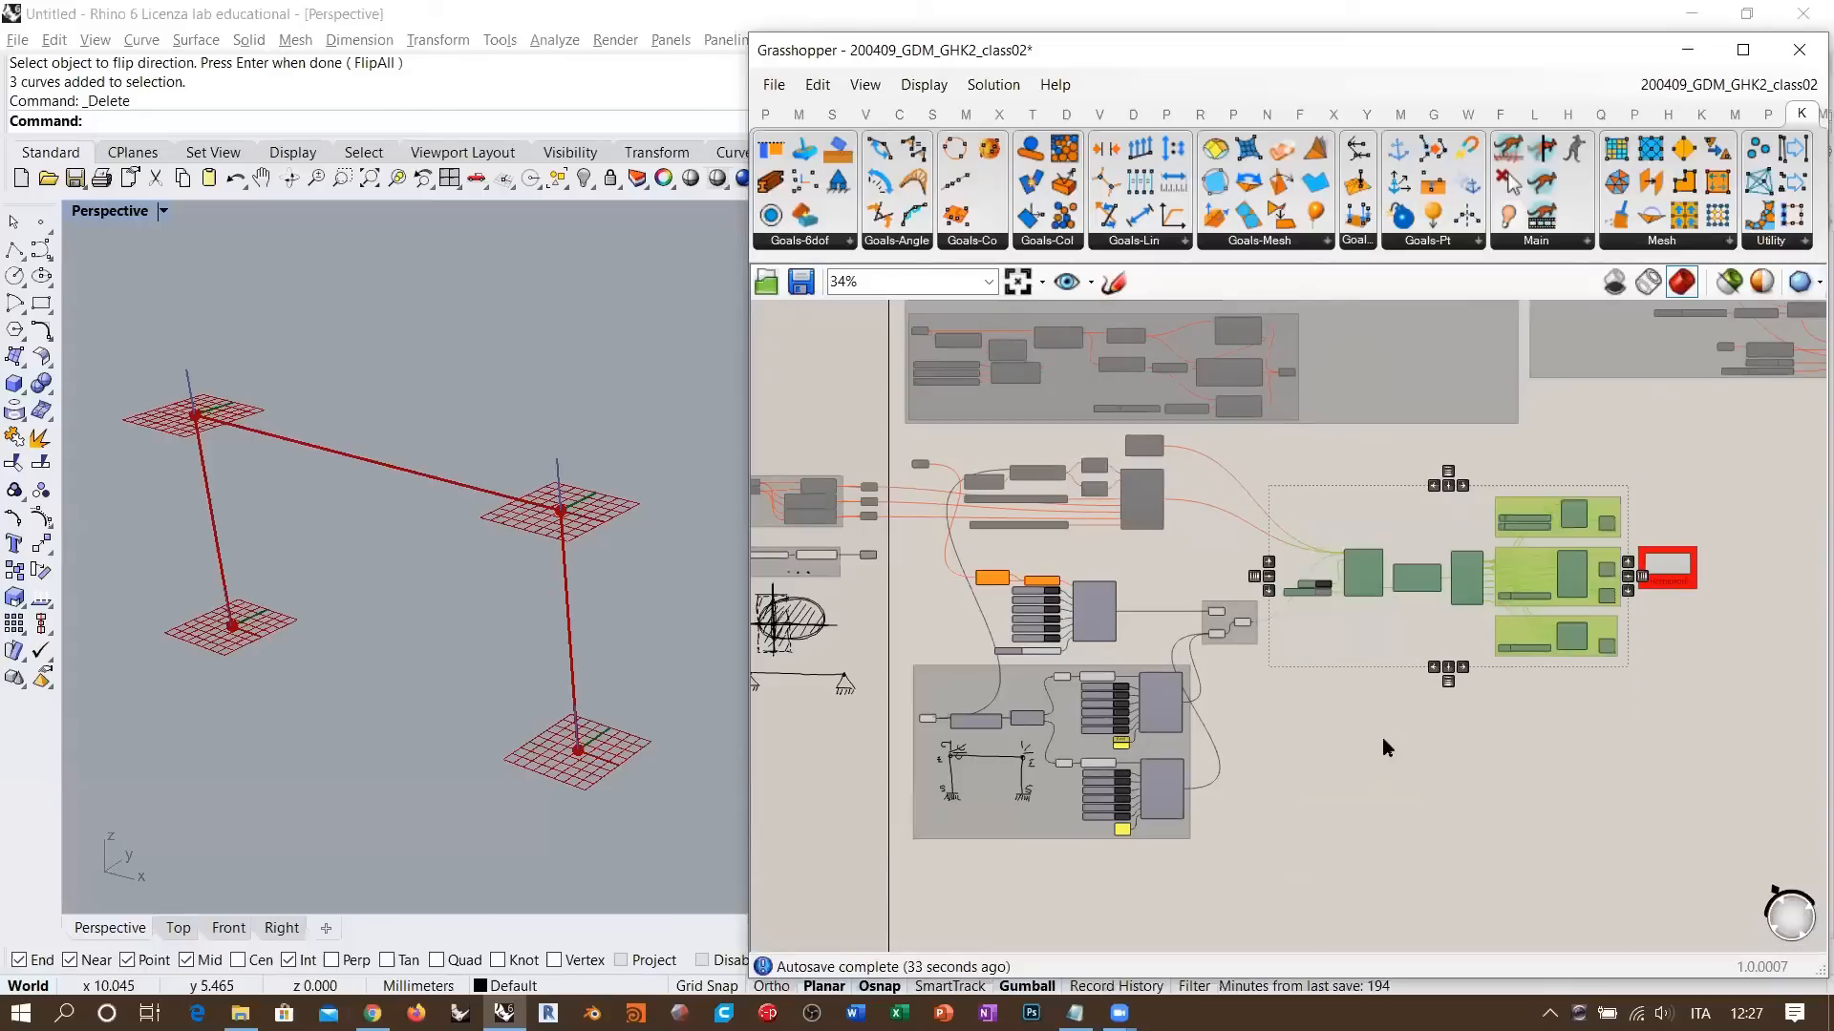
key("ctrl+e")
left_click(1385, 748)
- Enable the Range, Shatter, Perp Frame, Beam and Grab components and the two Reinforced Concrete value lists
right_click_drag(1121, 547, 1126, 547)
scroll(1126, 548, "up", 5)
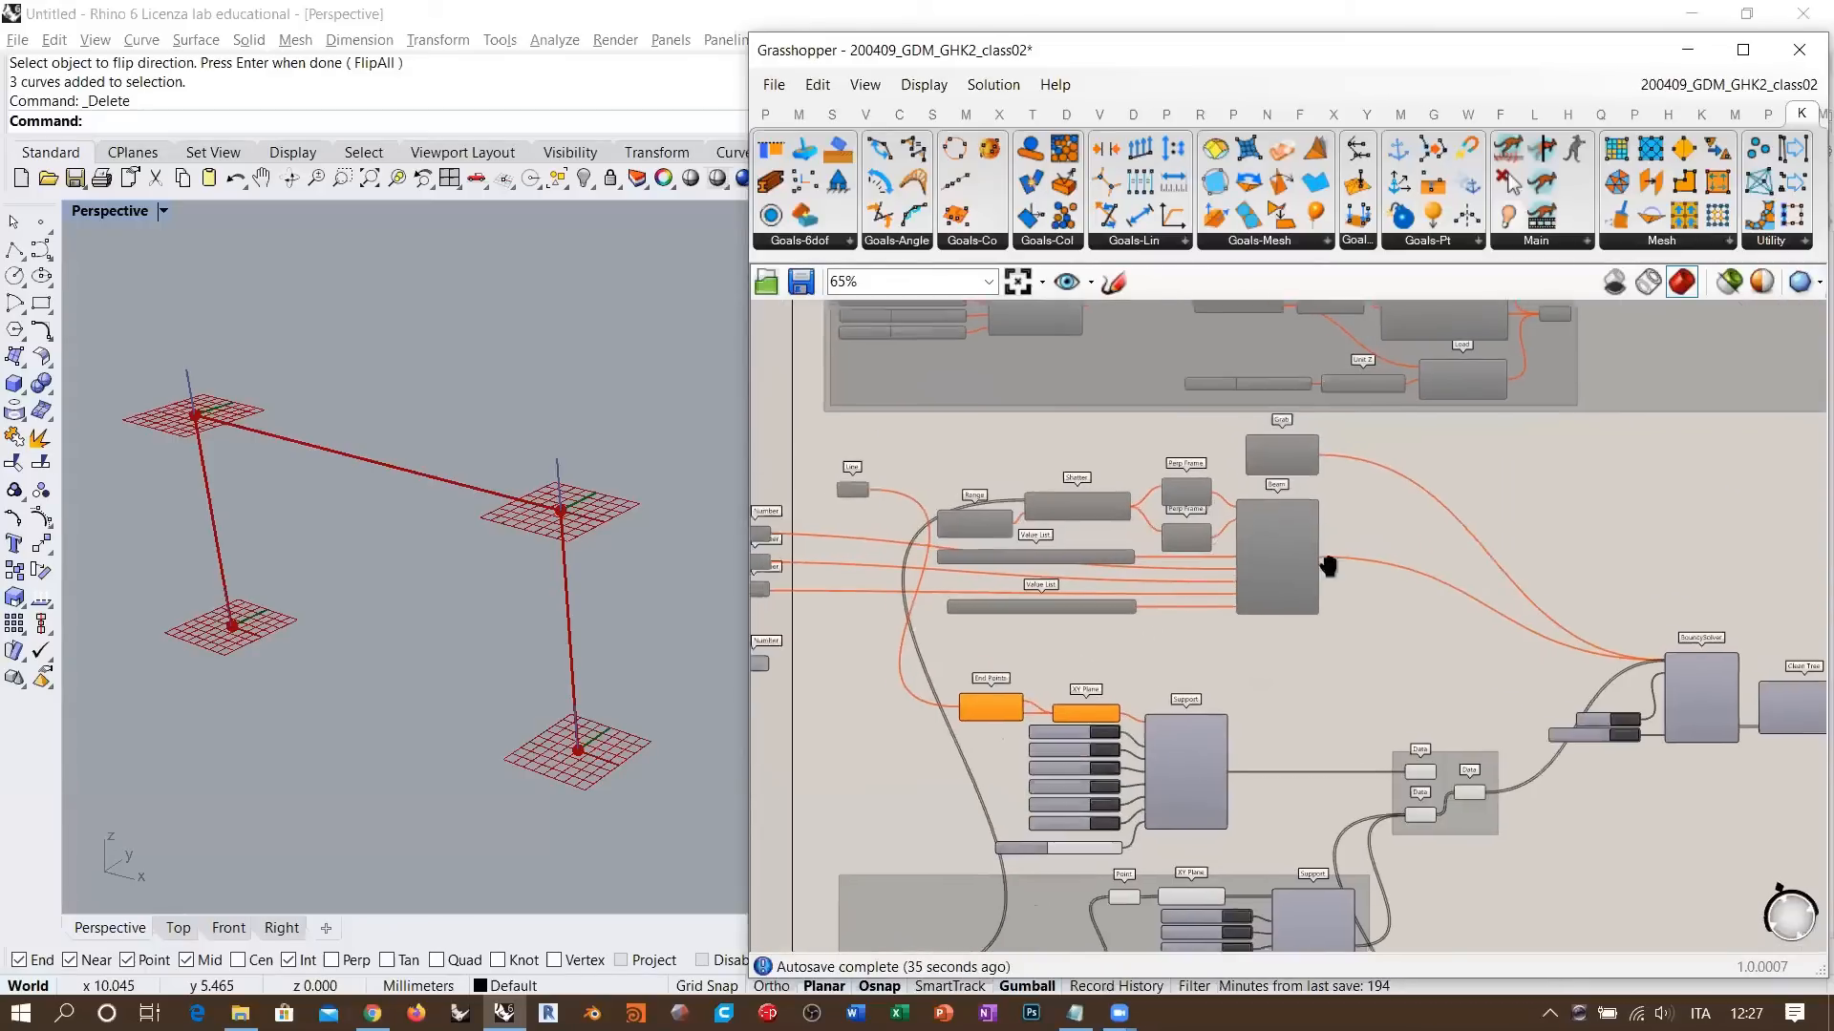
left_click_drag(1108, 589, 840, 724)
key("ctrl+e")
left_click(1217, 714)
scroll(1196, 594, "down", 3)
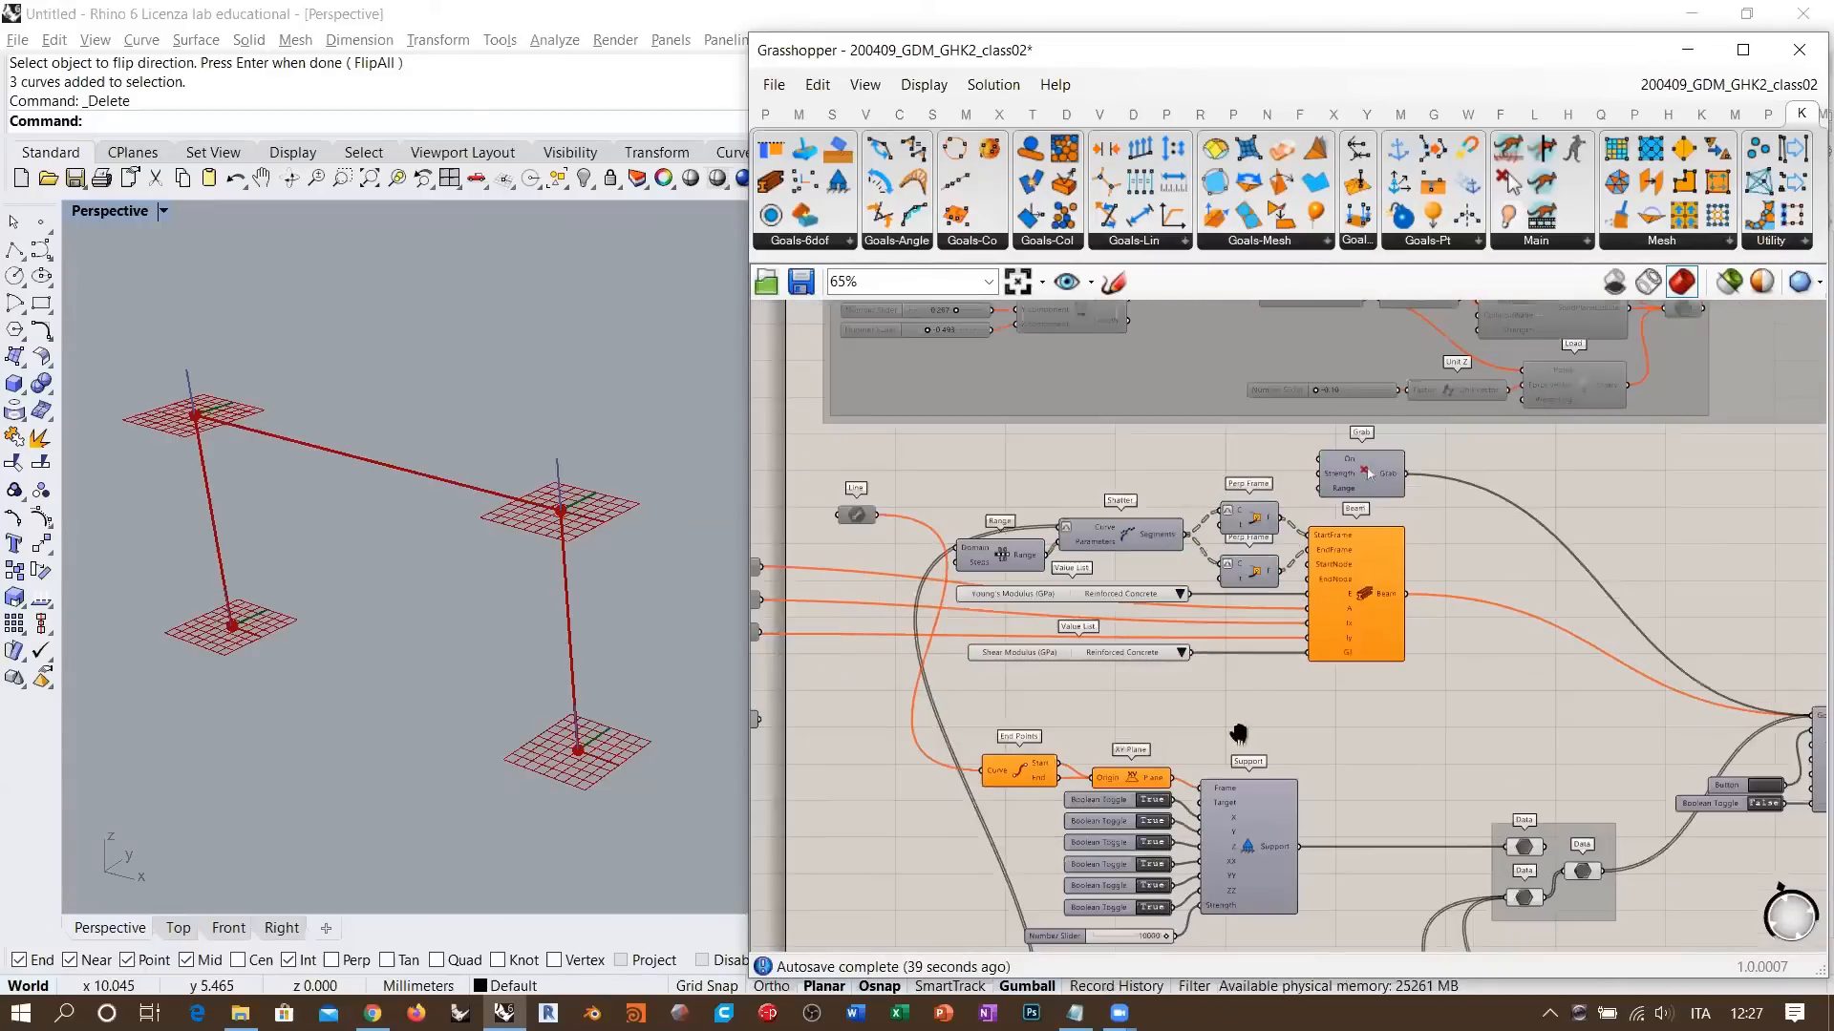
- Enable the rectangular cross-section group and its three Number parameters that feed the Beam
scroll(1186, 558, "up", 1)
right_click_drag(816, 537, 1266, 507)
left_click_drag(1287, 435, 868, 600)
key("ctrl+e")
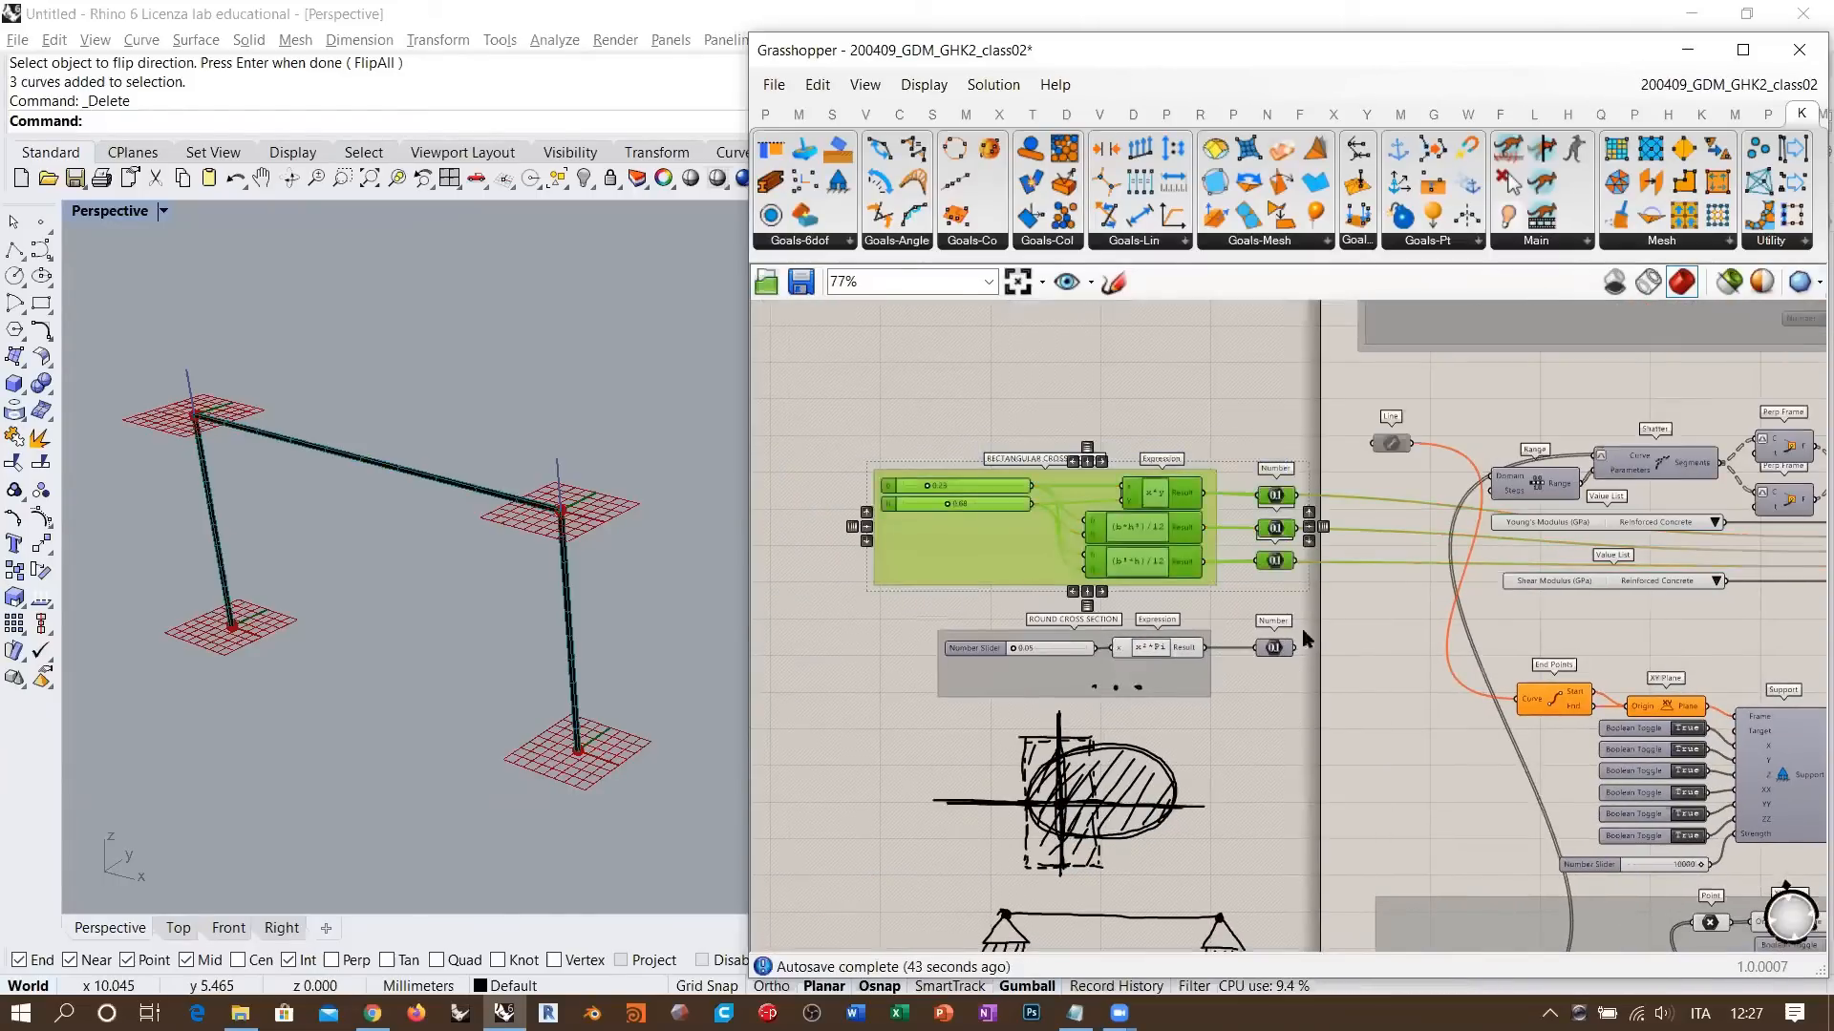
left_click(1303, 628)
- Examine the connections of the enabled Beam and of both support setups through the selector group to the BouncySolver
right_click_drag(1312, 632, 1128, 625)
scroll(1194, 525, "down", 1)
scroll(1189, 521, "down", 1)
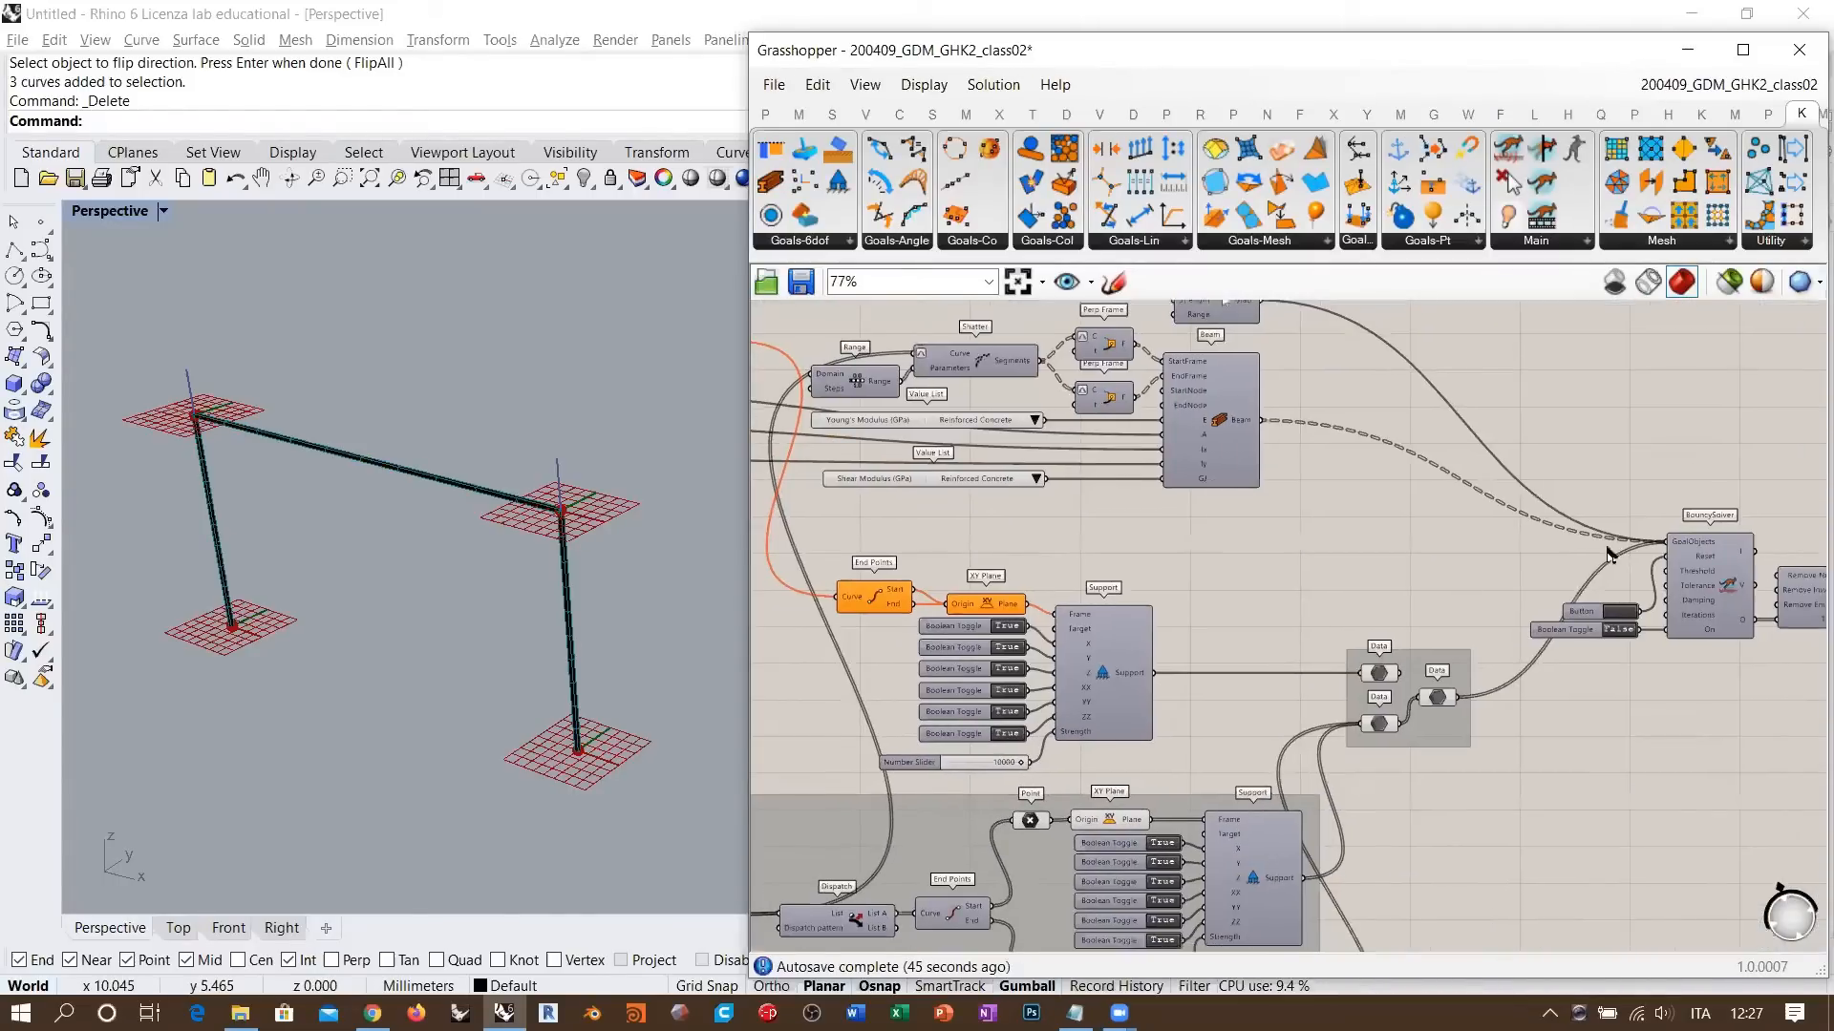
scroll(1611, 553, "down", 1)
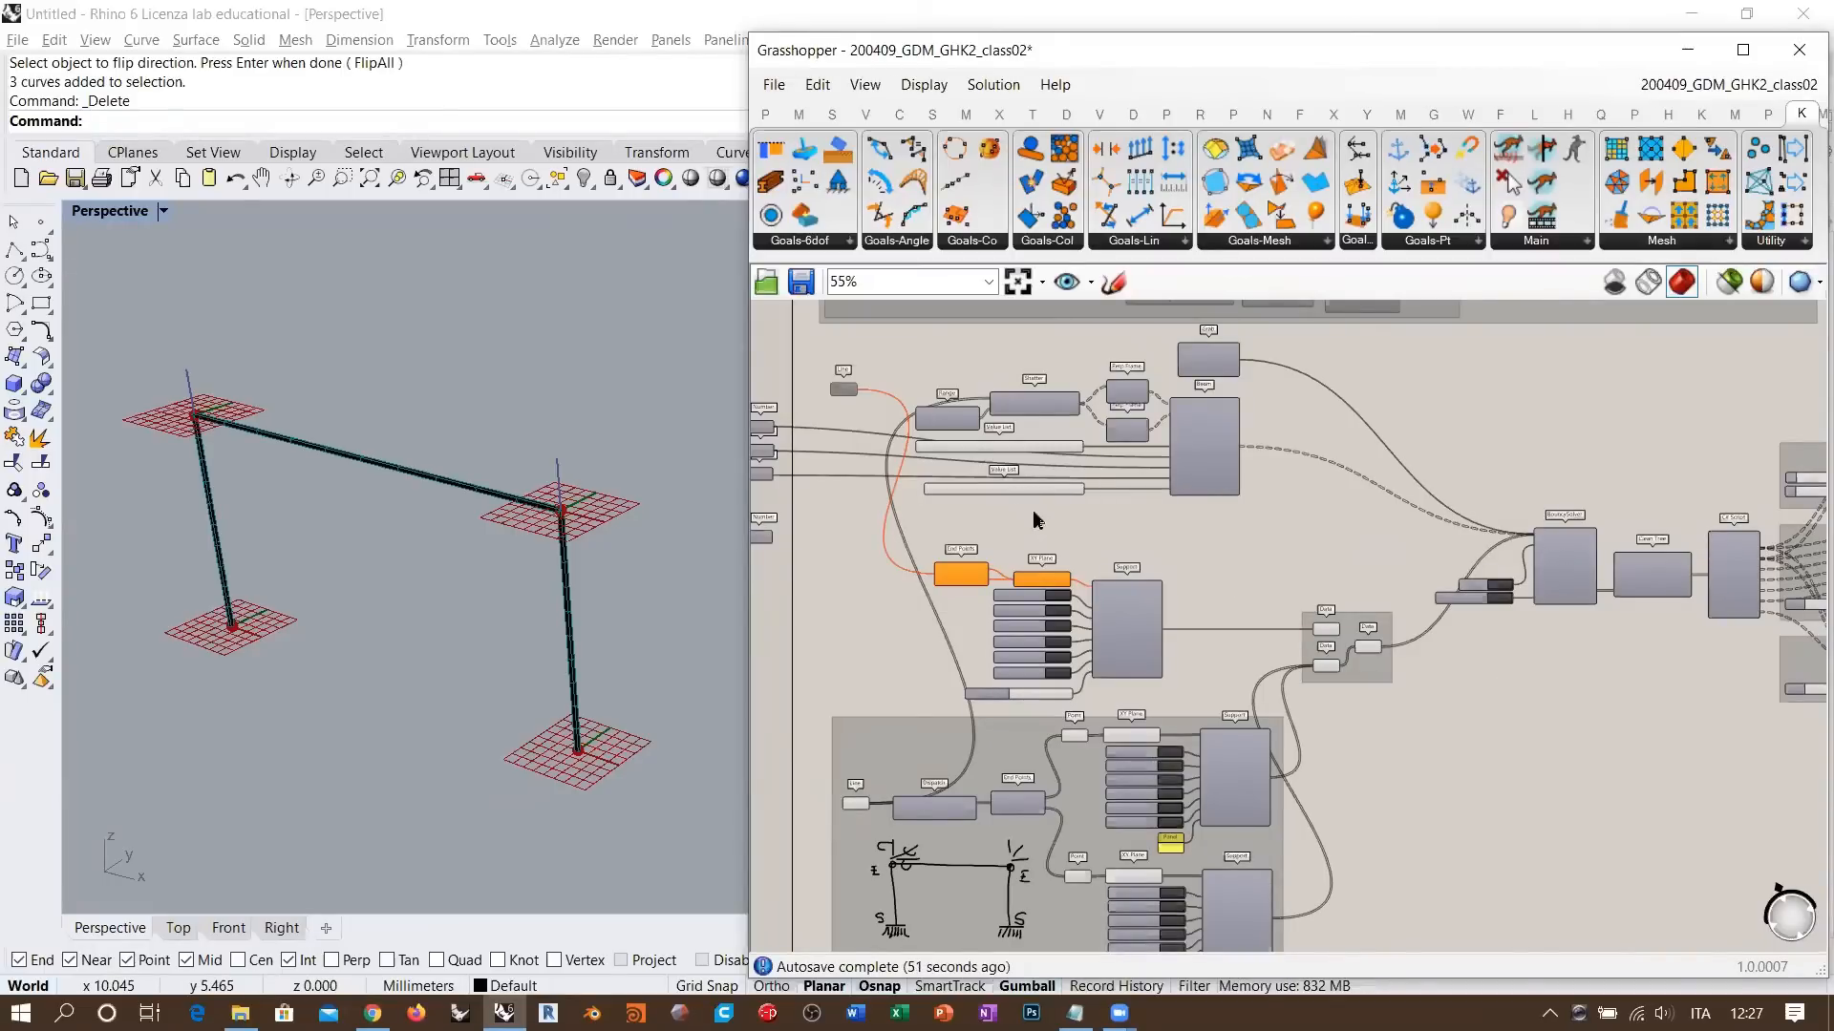
right_click_drag(1063, 527, 1159, 519)
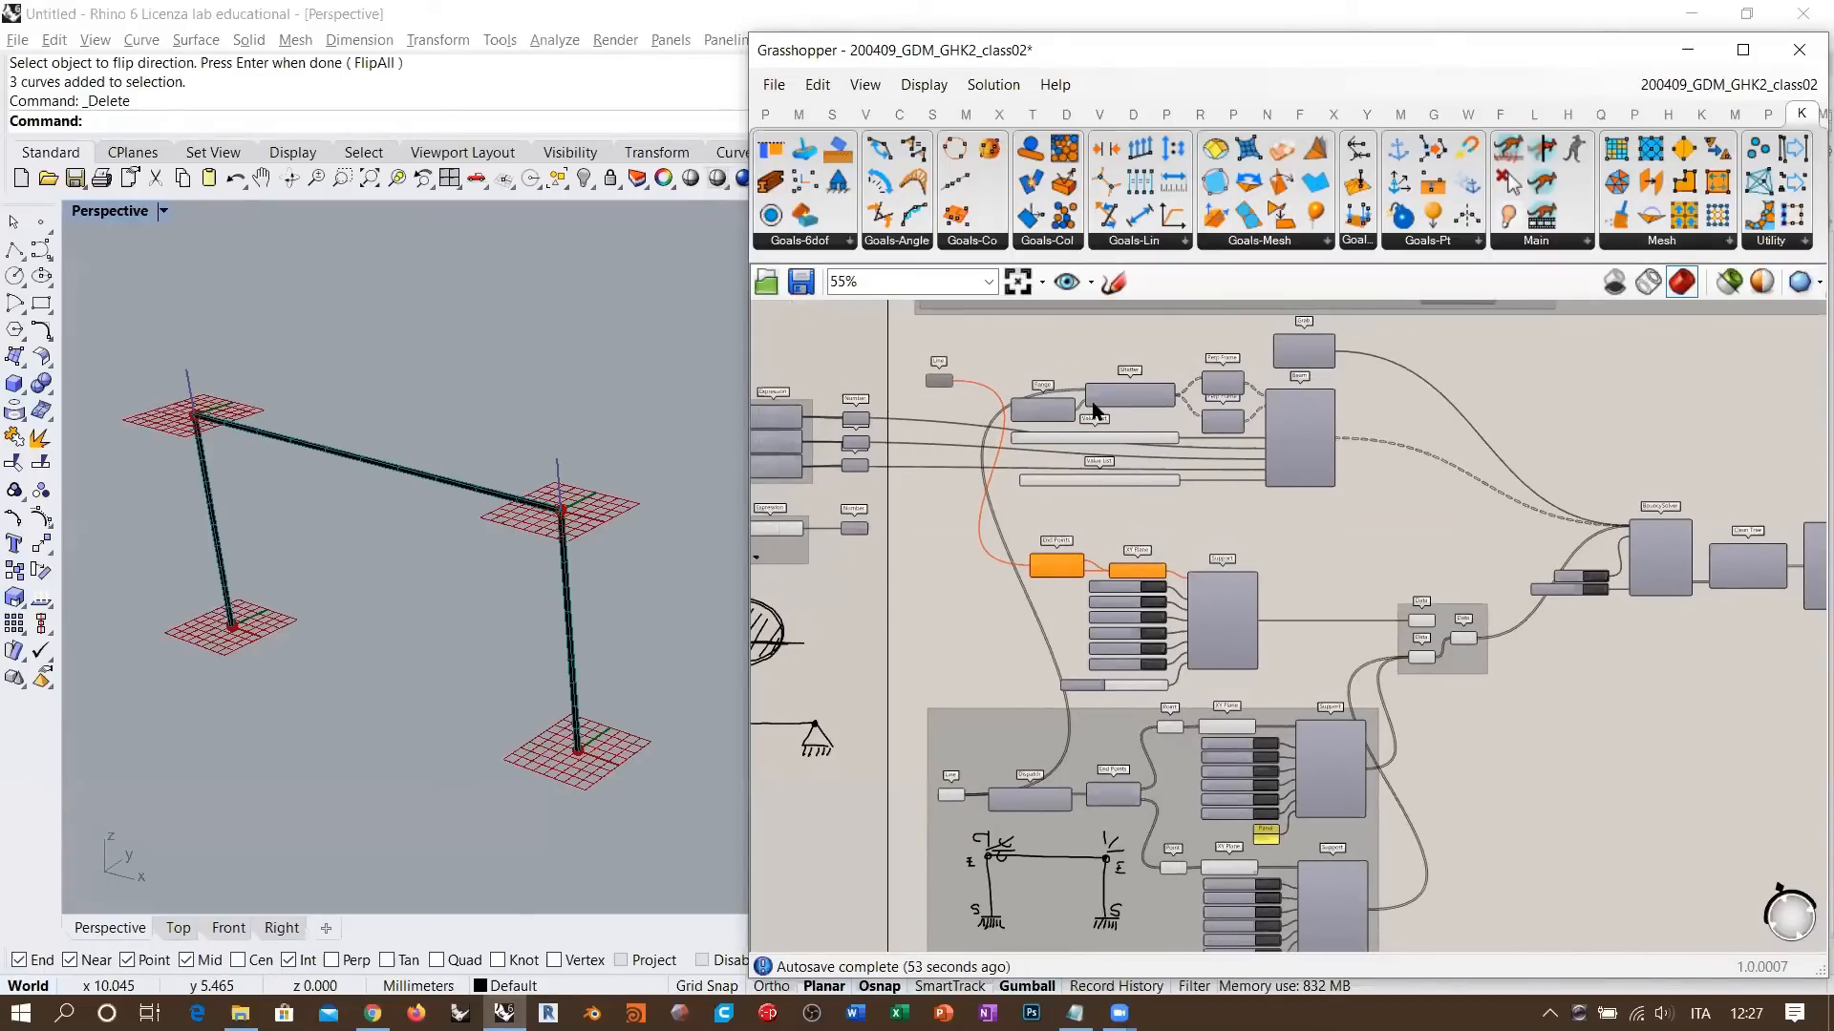
scroll(1094, 408, "up", 2)
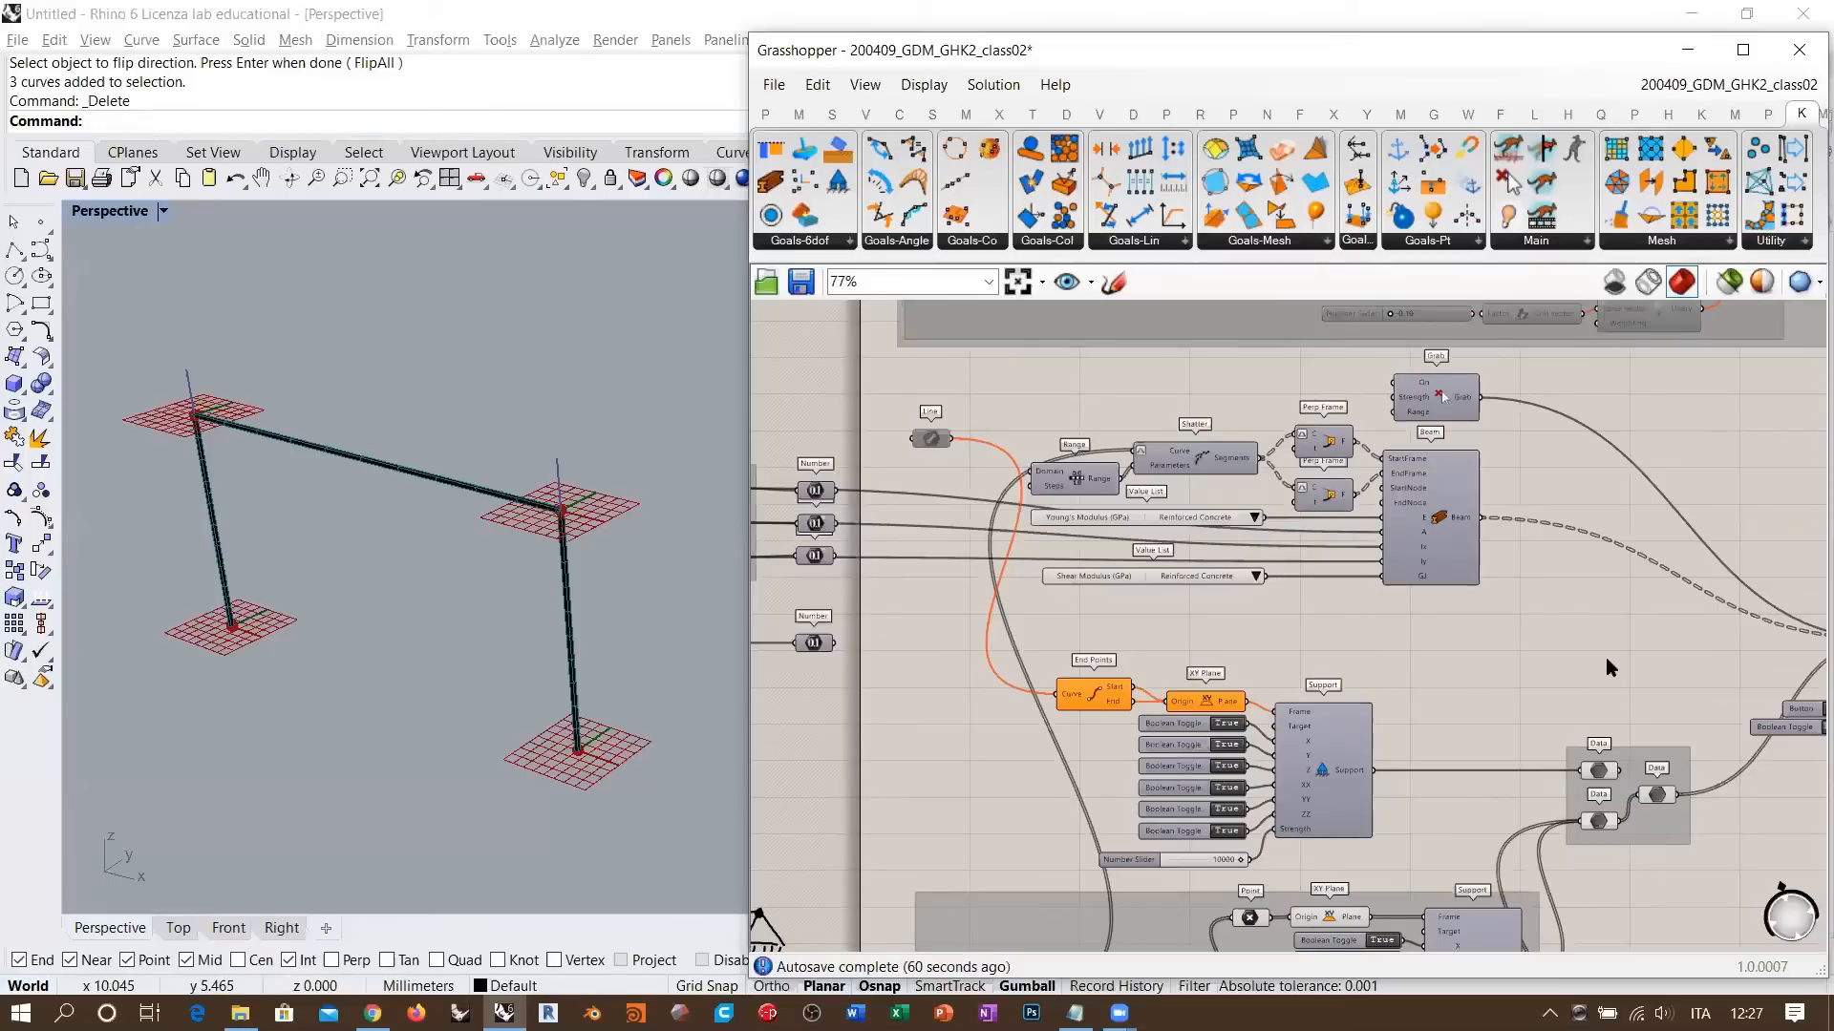
right_click_drag(1607, 666, 1553, 659)
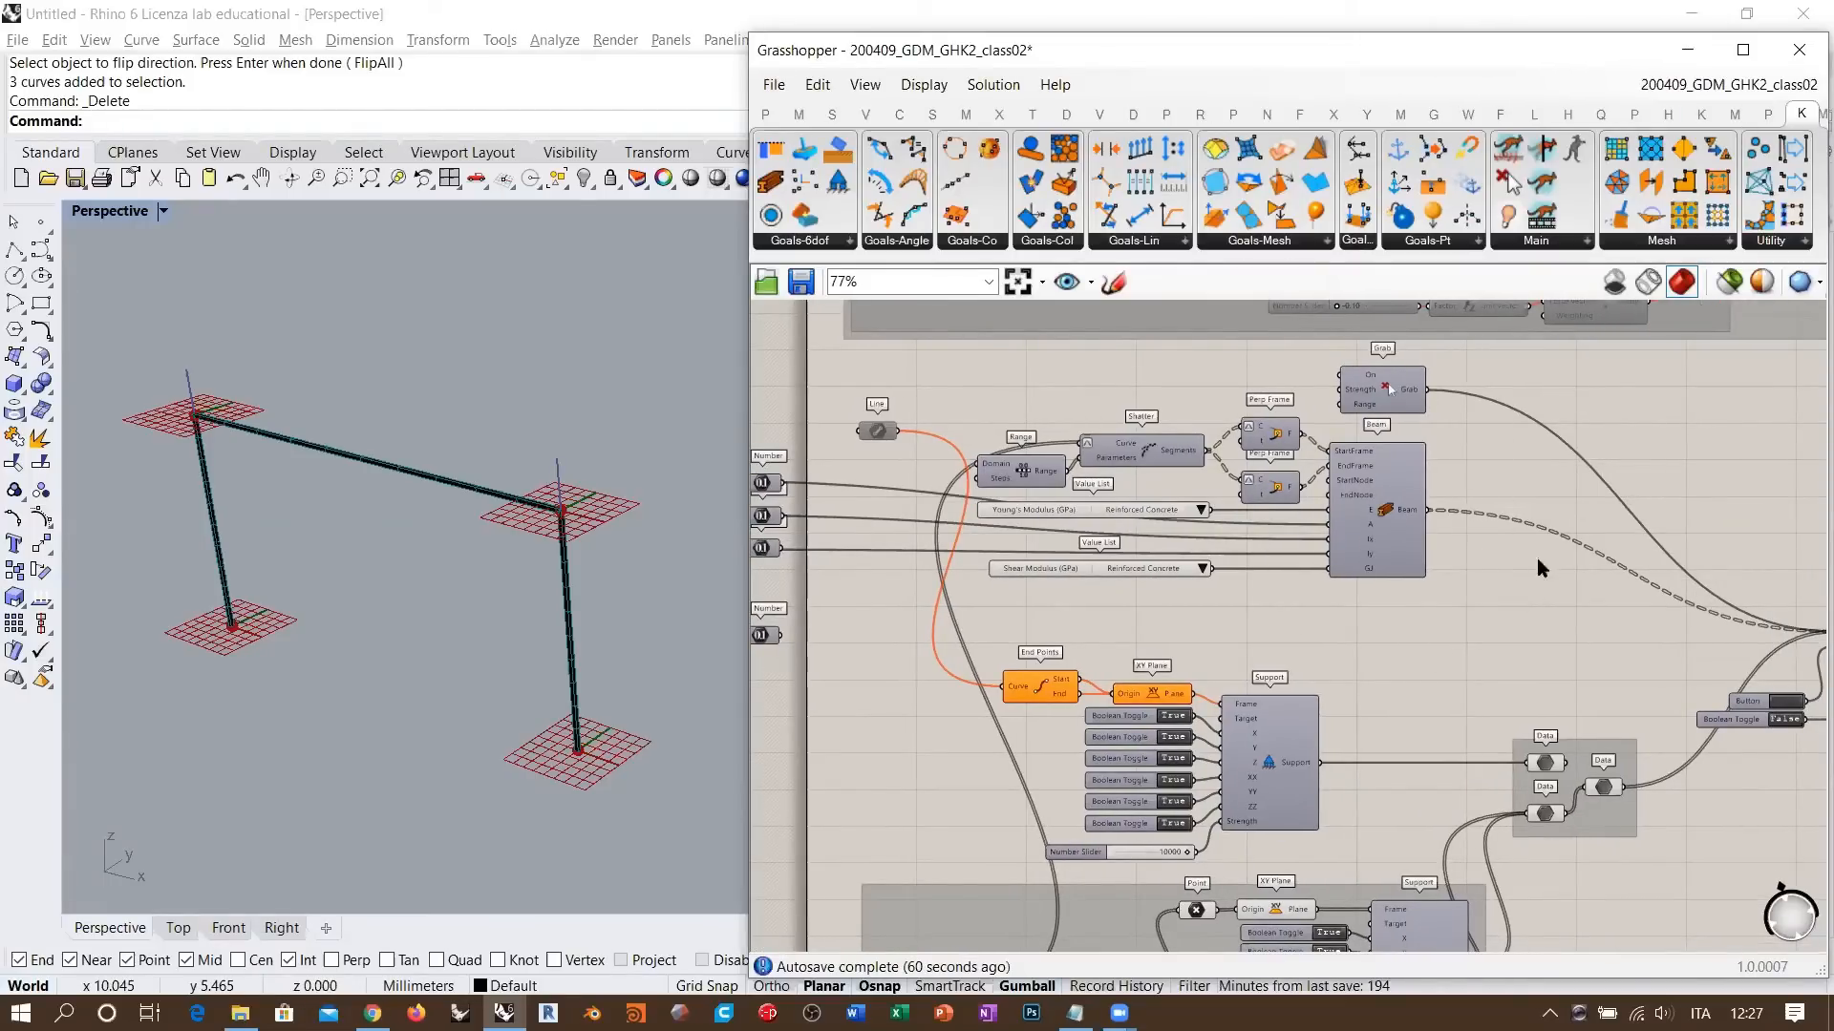
right_click_drag(1389, 596, 1386, 405)
right_click_drag(1251, 841, 1332, 779)
right_click_drag(1191, 431, 1261, 764)
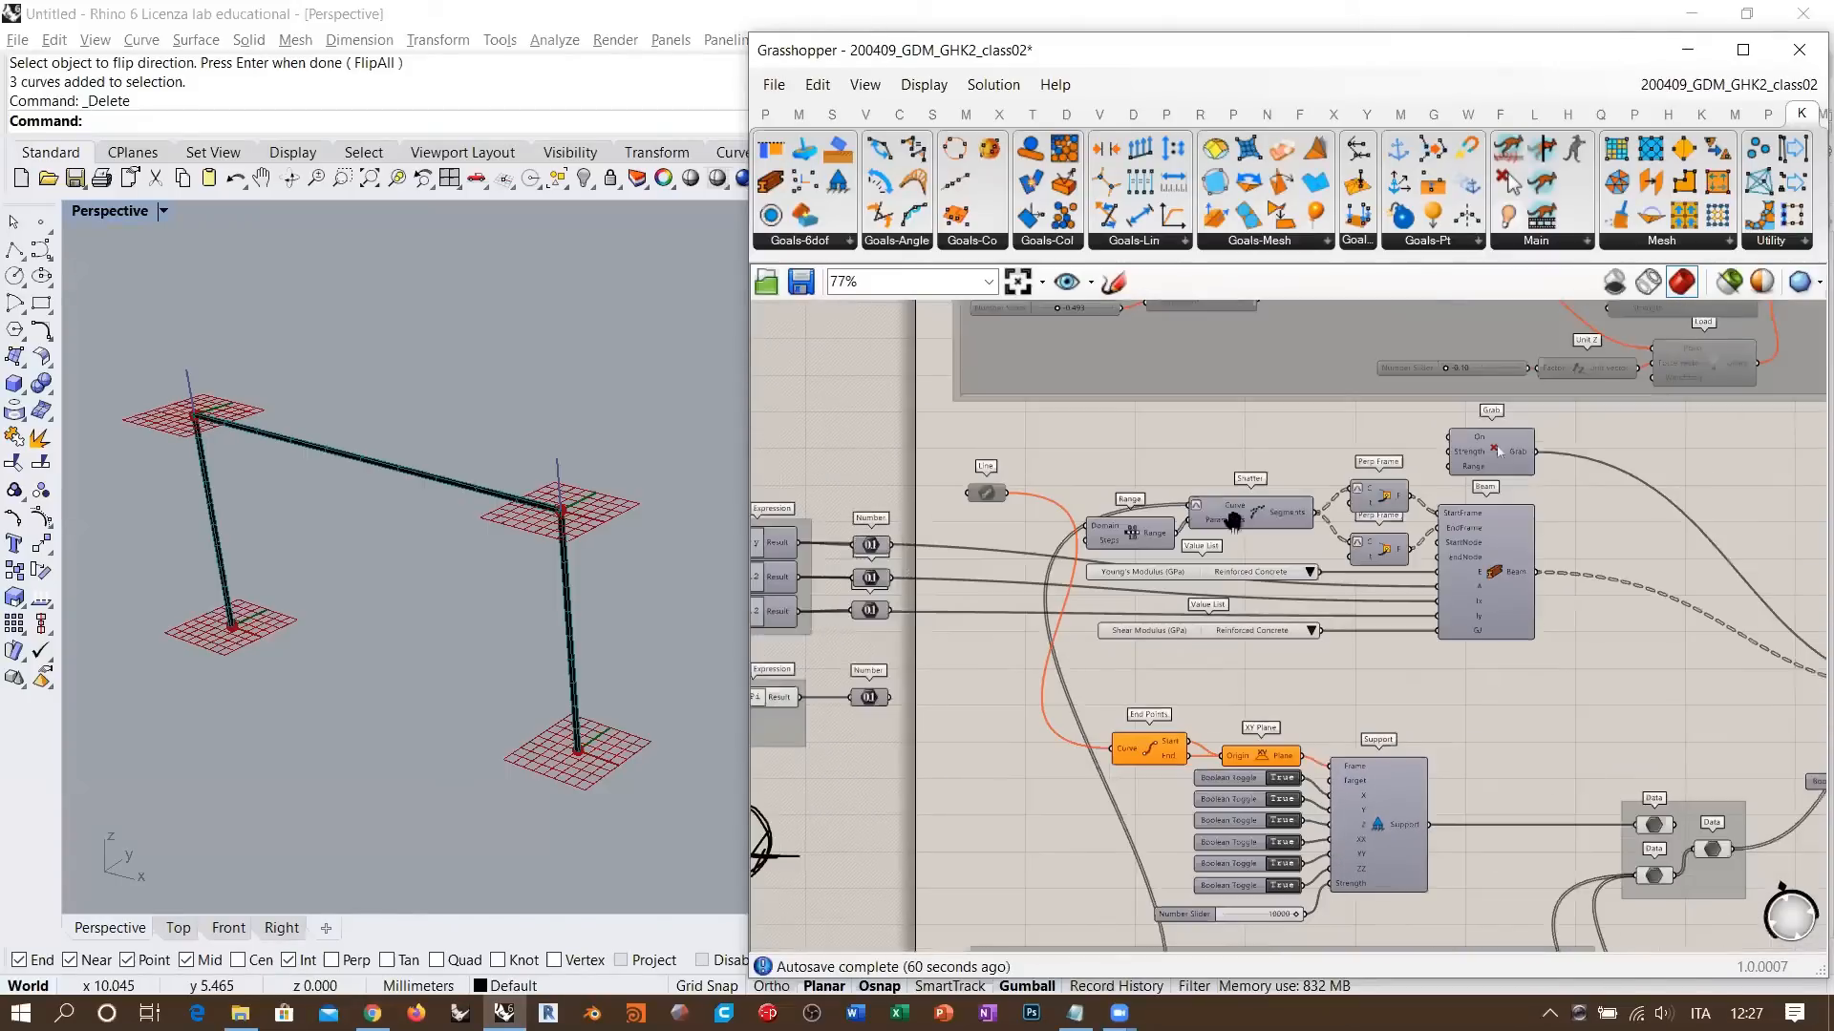
right_click_drag(1232, 522, 1252, 586)
- Inspect the data in Shatter's Curve input and Segments output
scroll(1222, 582, "up", 5)
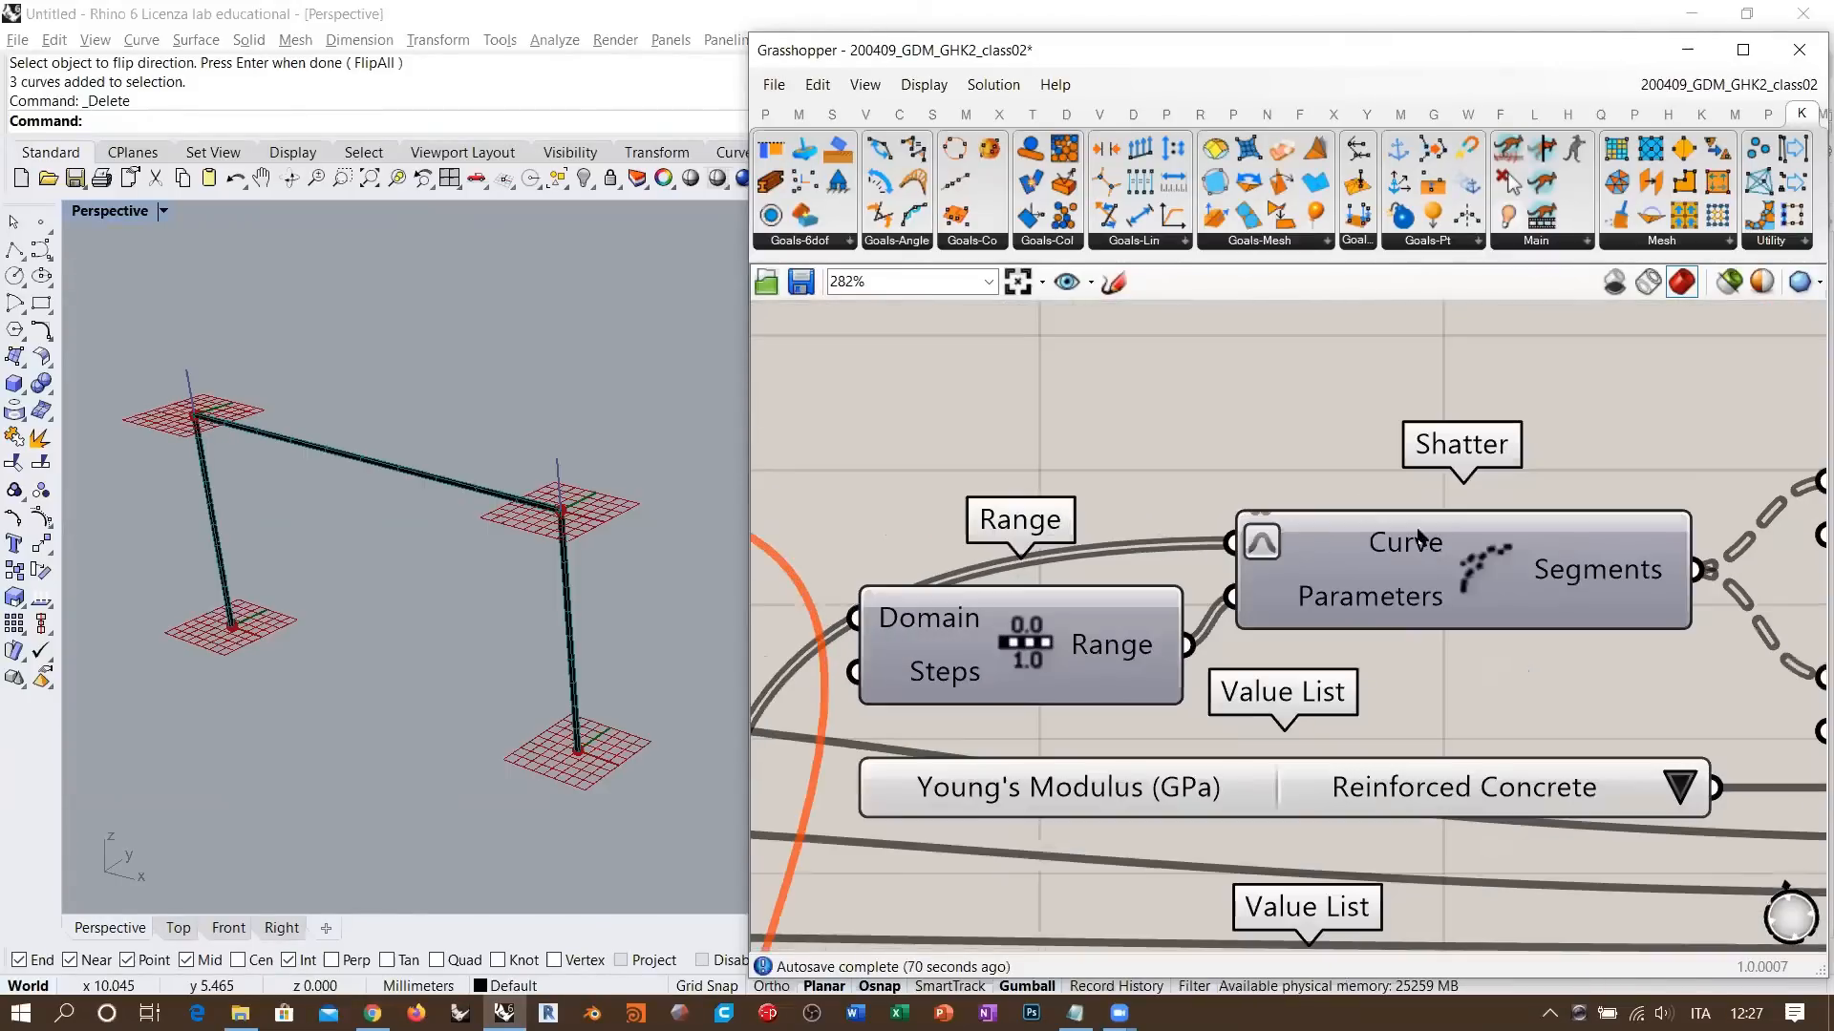
mouse_move(1404, 546)
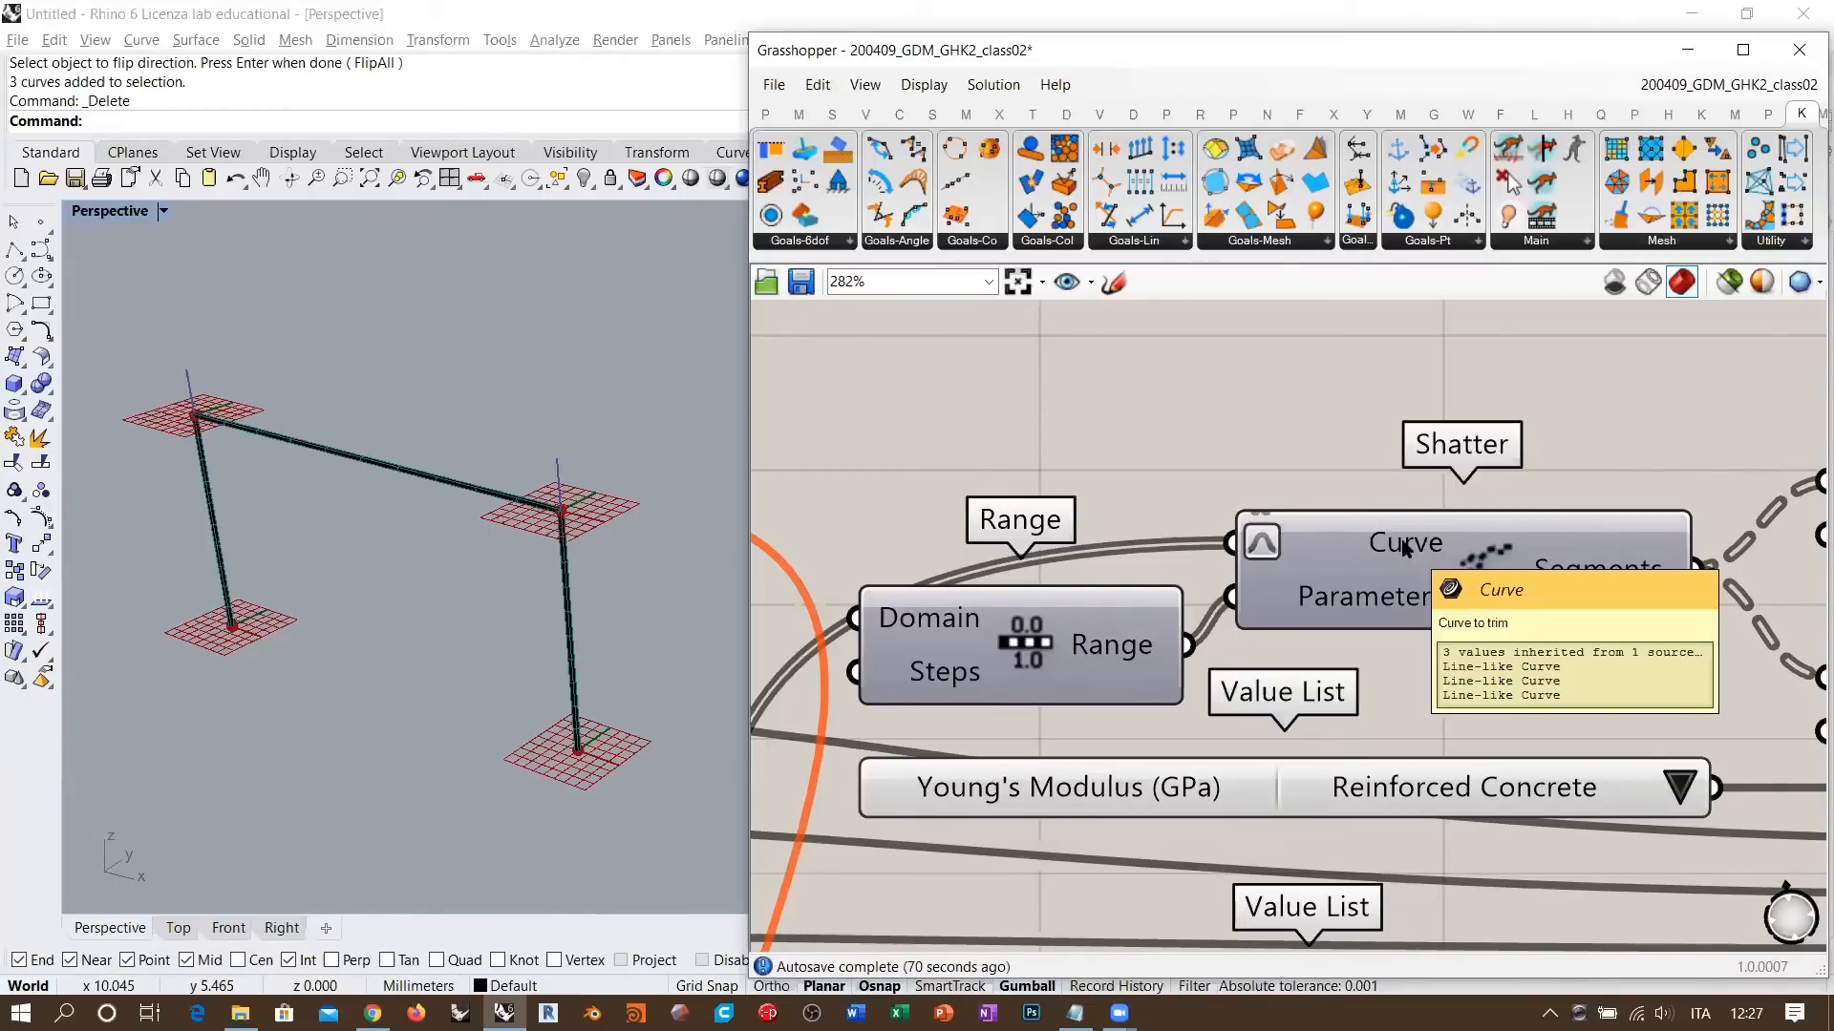
right_click_drag(1601, 577, 1175, 533)
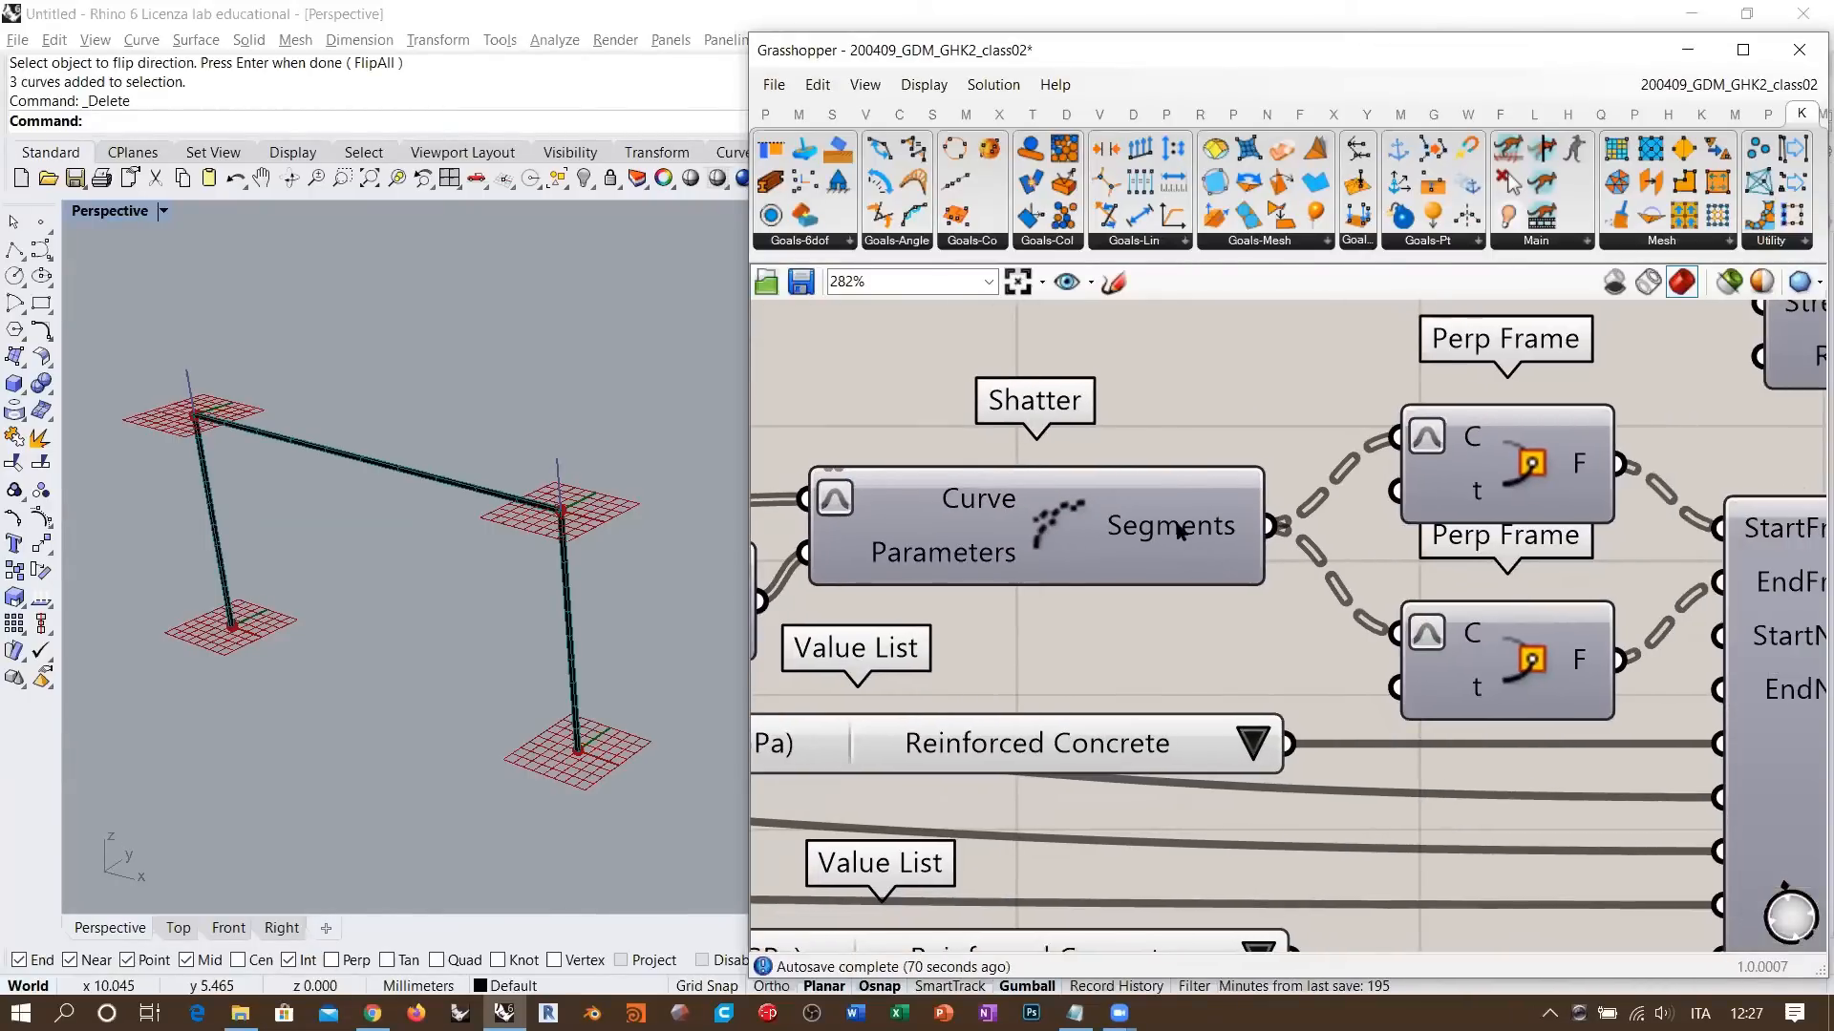
mouse_move(1169, 533)
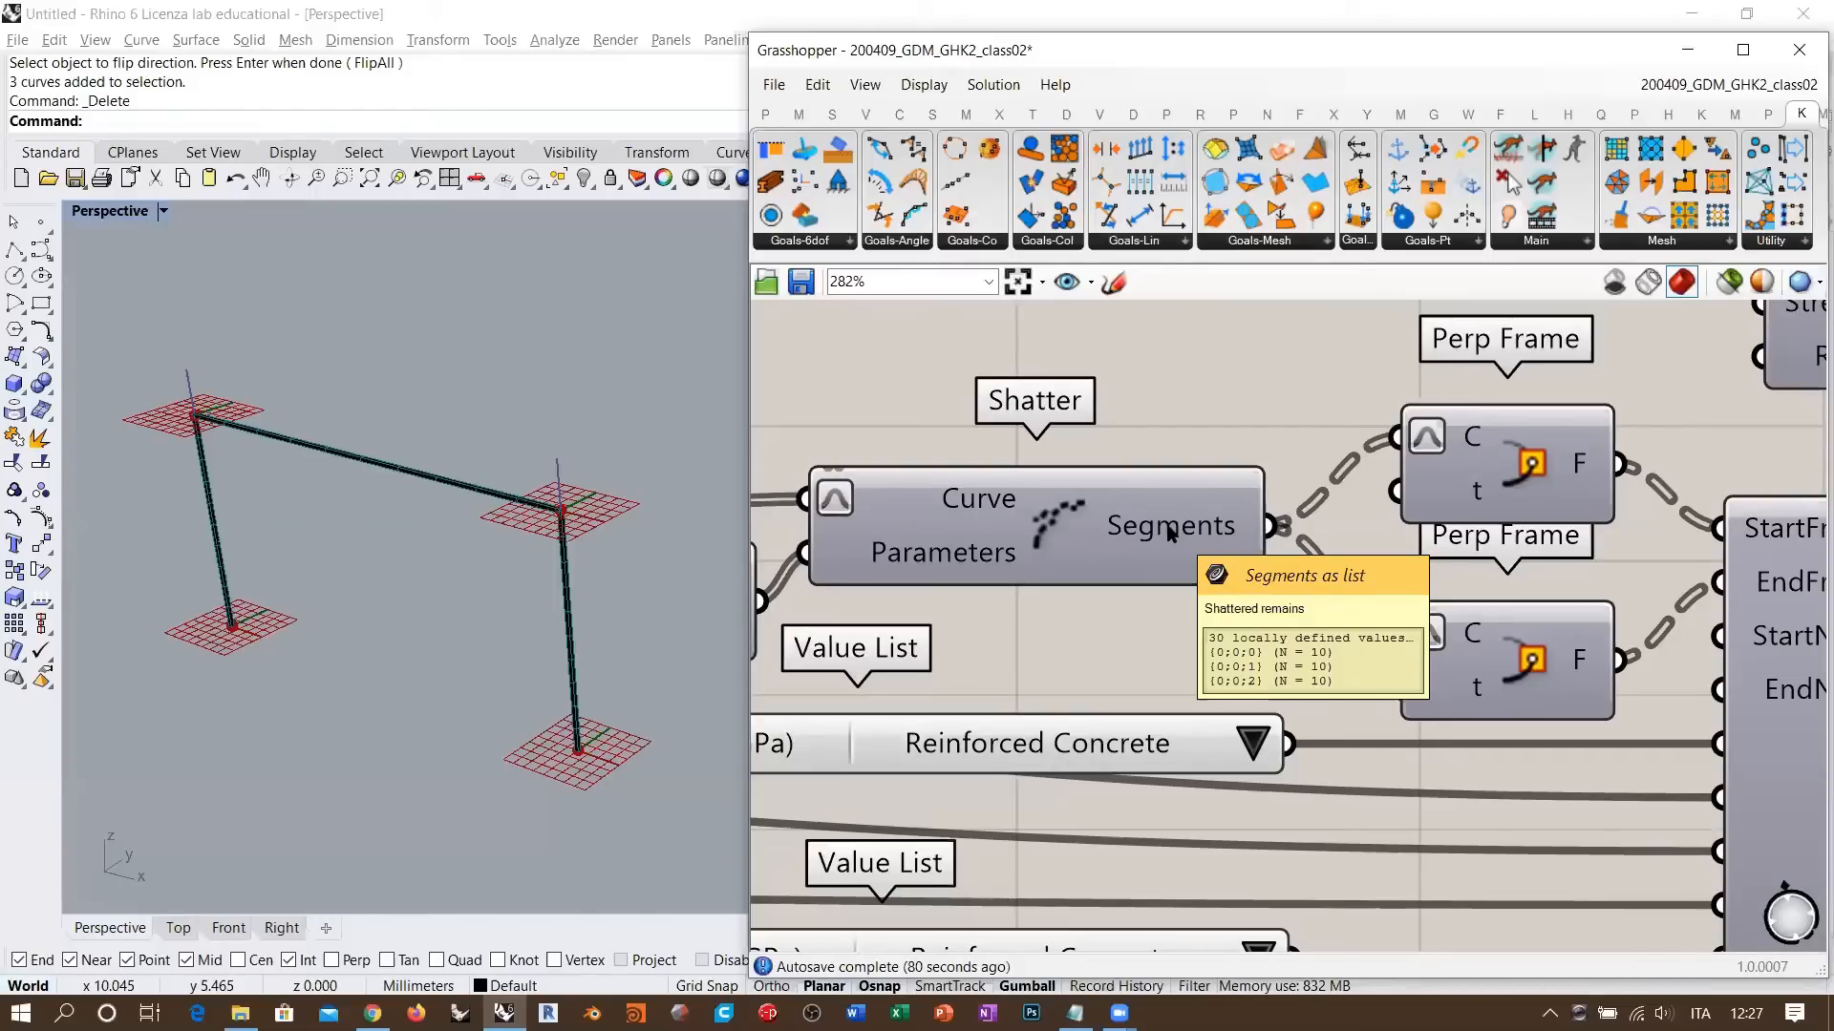
- Show the previews of both Perp Frame components to examine the planes along the portal frame, and hide them again
right_click_drag(1389, 531, 1239, 563)
left_click(1388, 506)
key("ctrl+q")
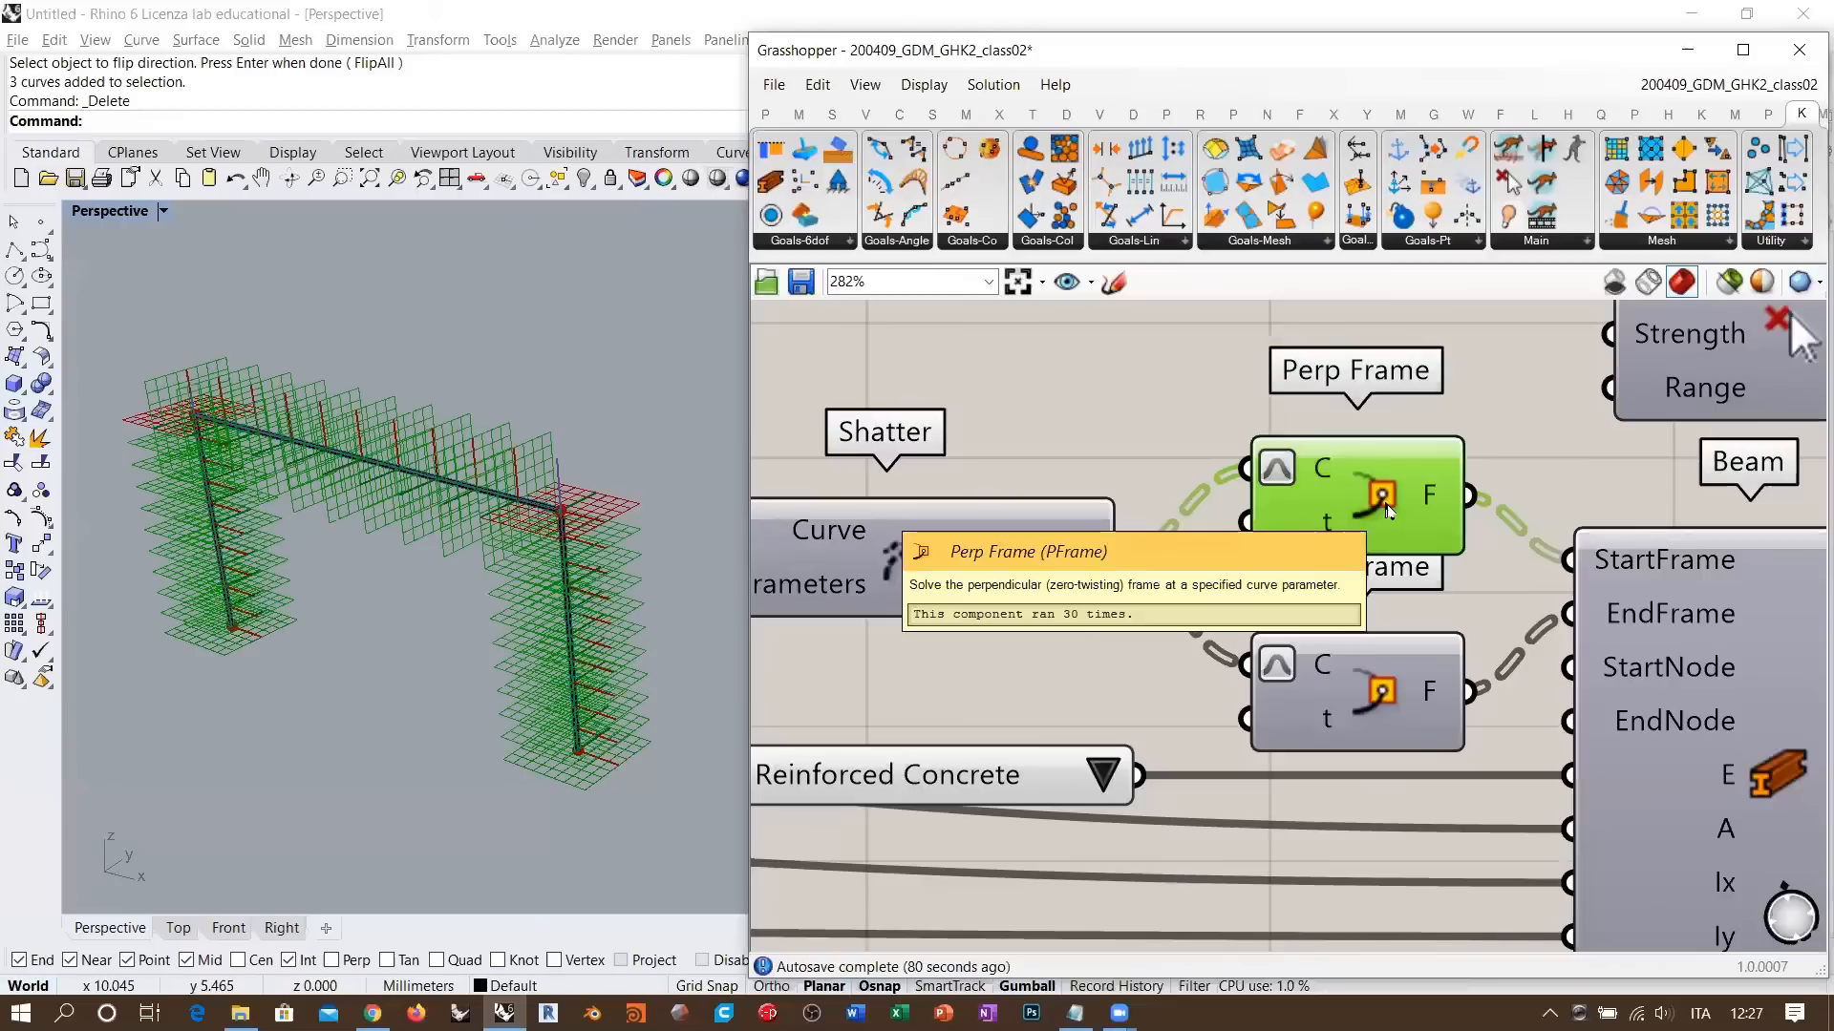
left_click(1123, 506)
left_click(1355, 678)
key("ctrl+q")
left_click(1139, 433)
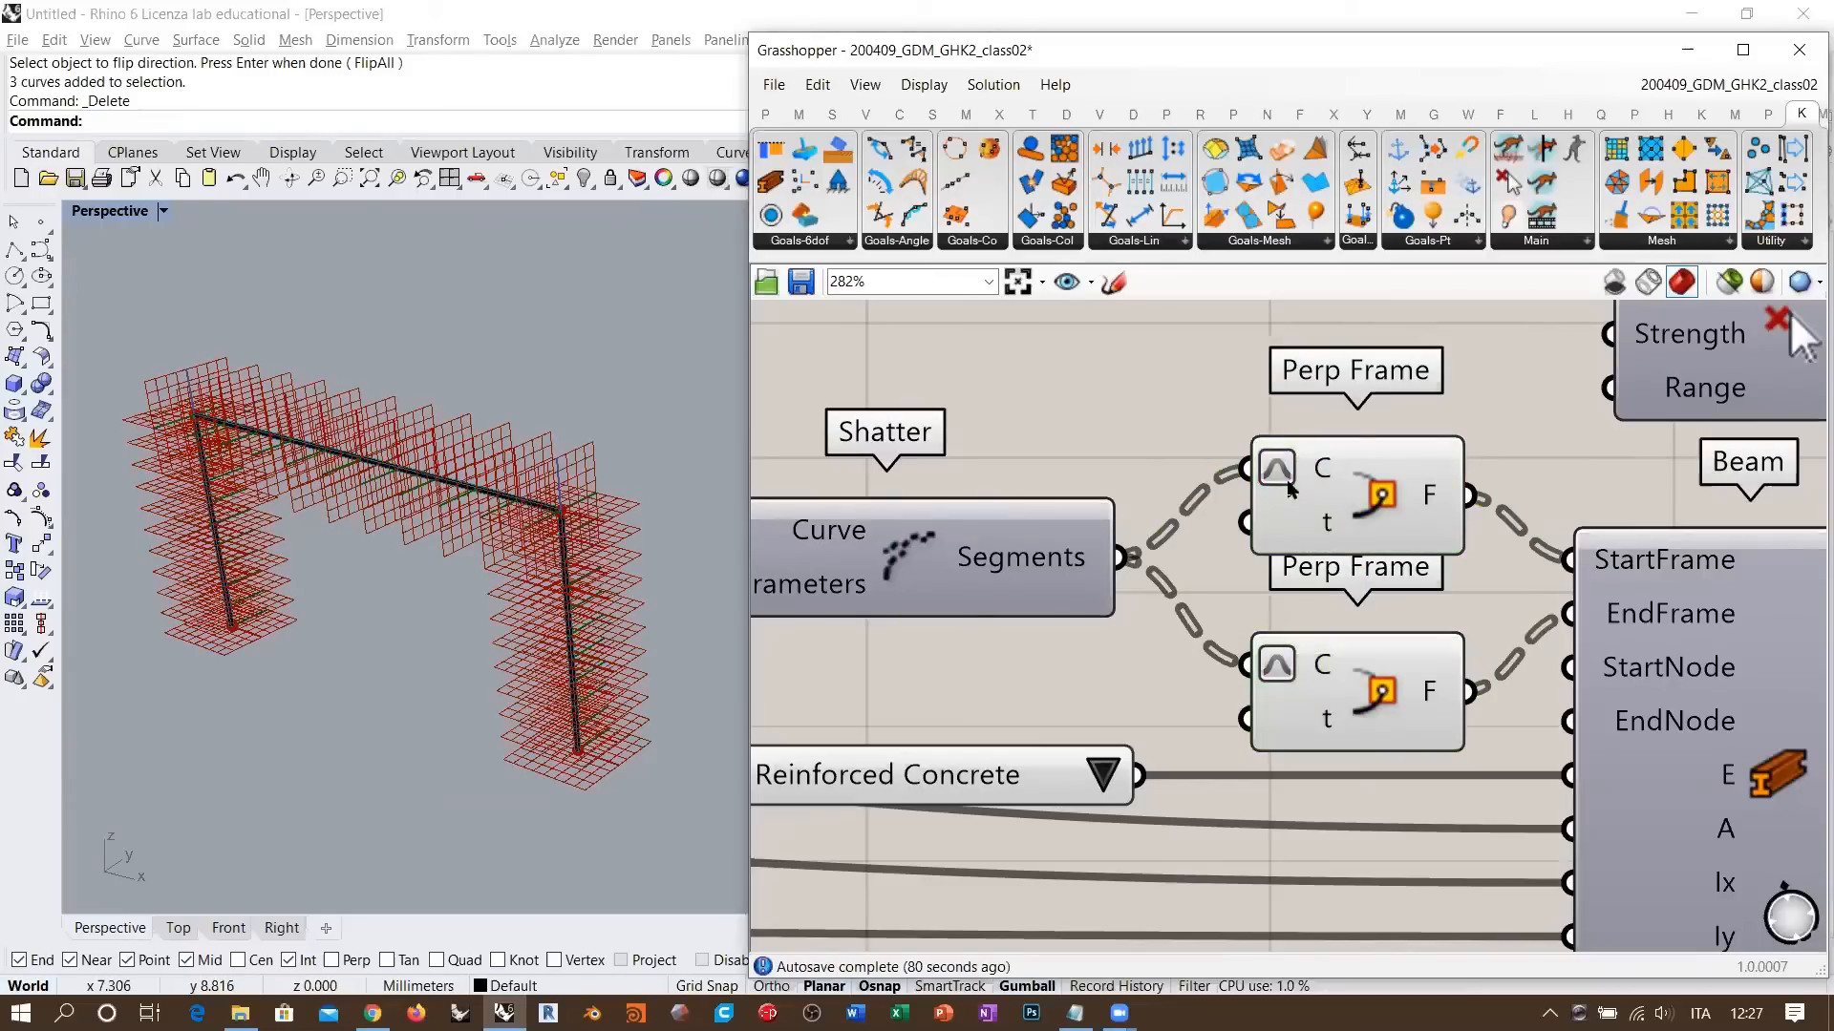
right_click_drag(400, 623, 474, 519)
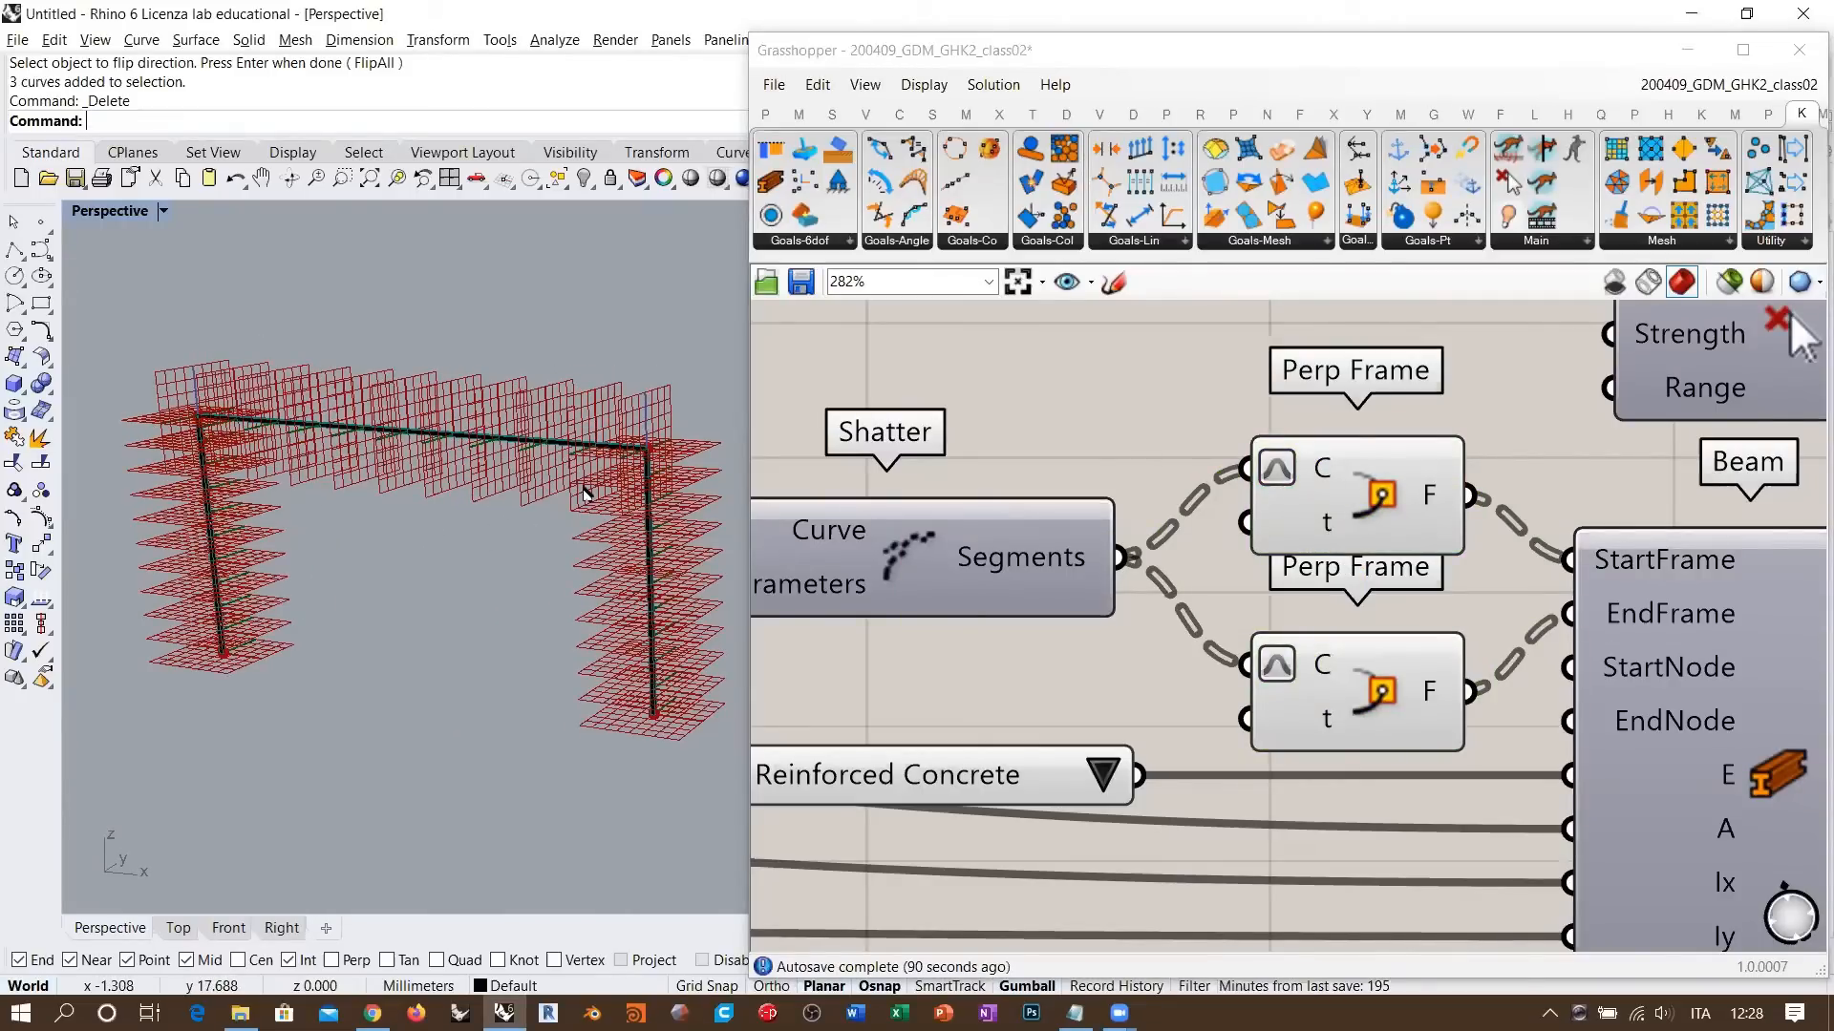
right_click_drag(584, 494, 233, 655)
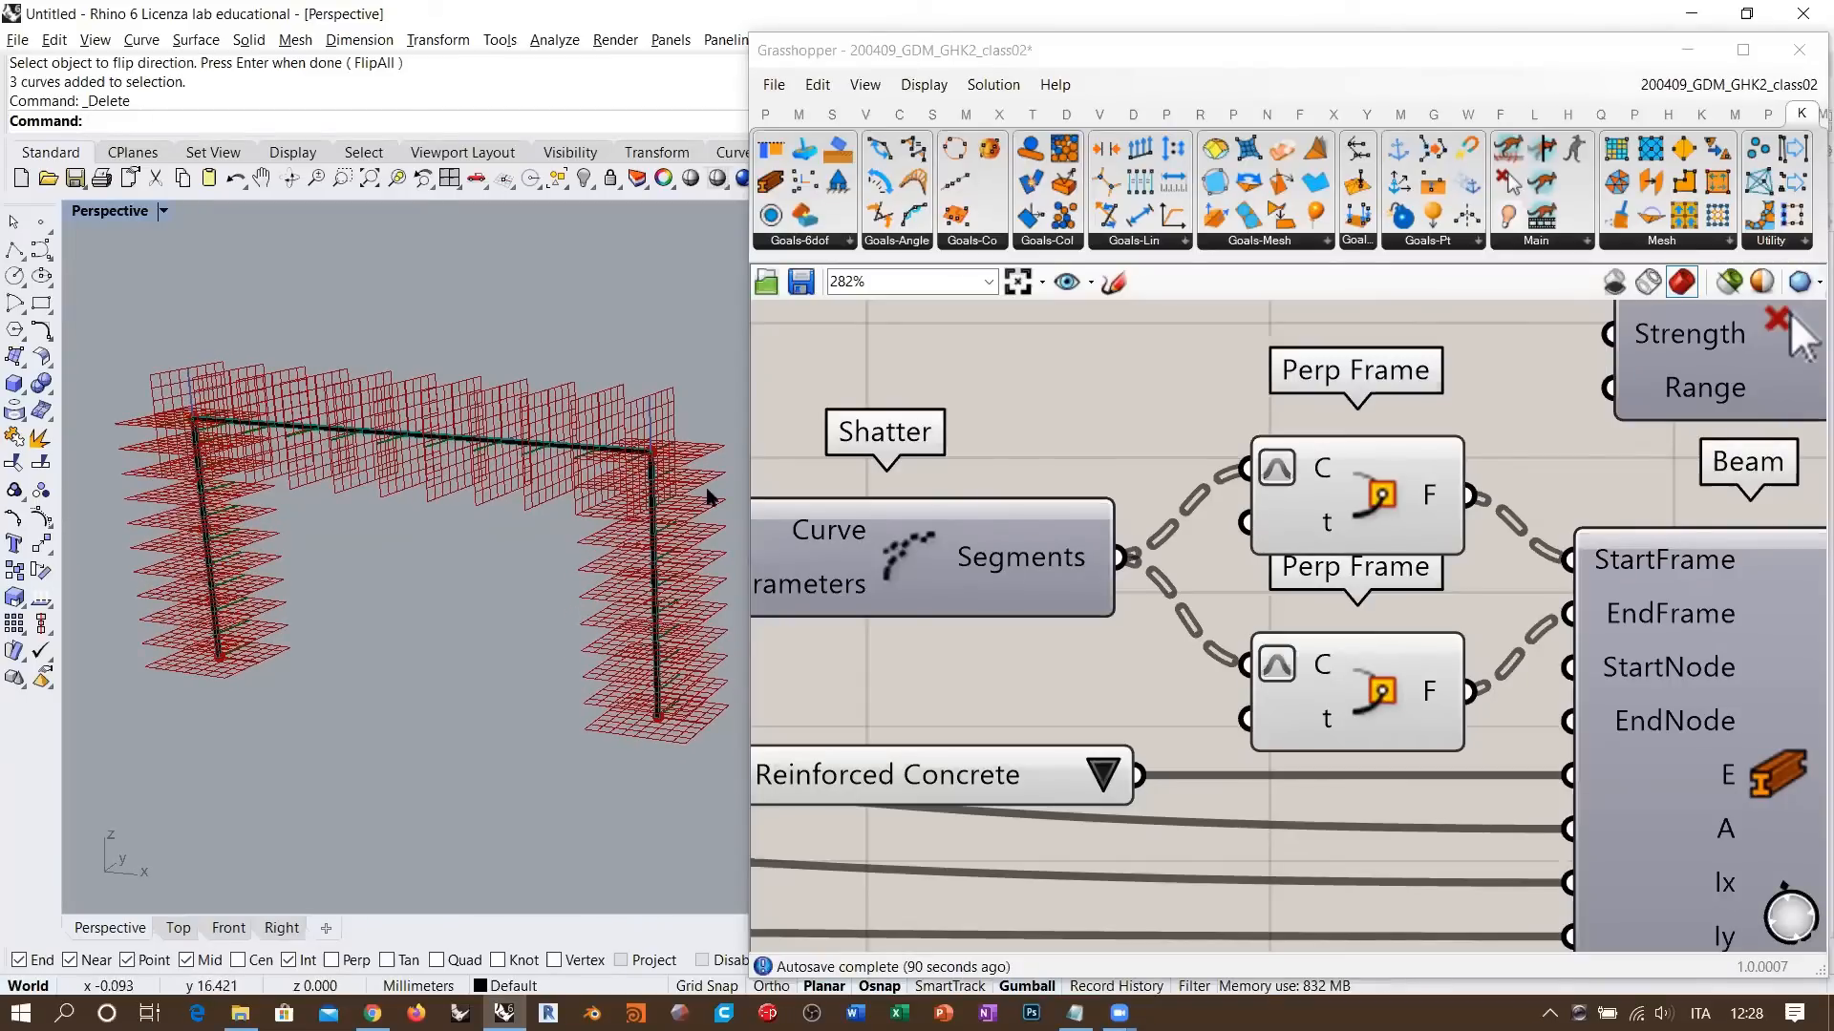
left_click(1349, 503)
left_click(1351, 671, "shift")
key("ctrl+q")
- Inspect the data structure in the Beam component's StartFrame input
right_click_drag(1633, 561, 1412, 524)
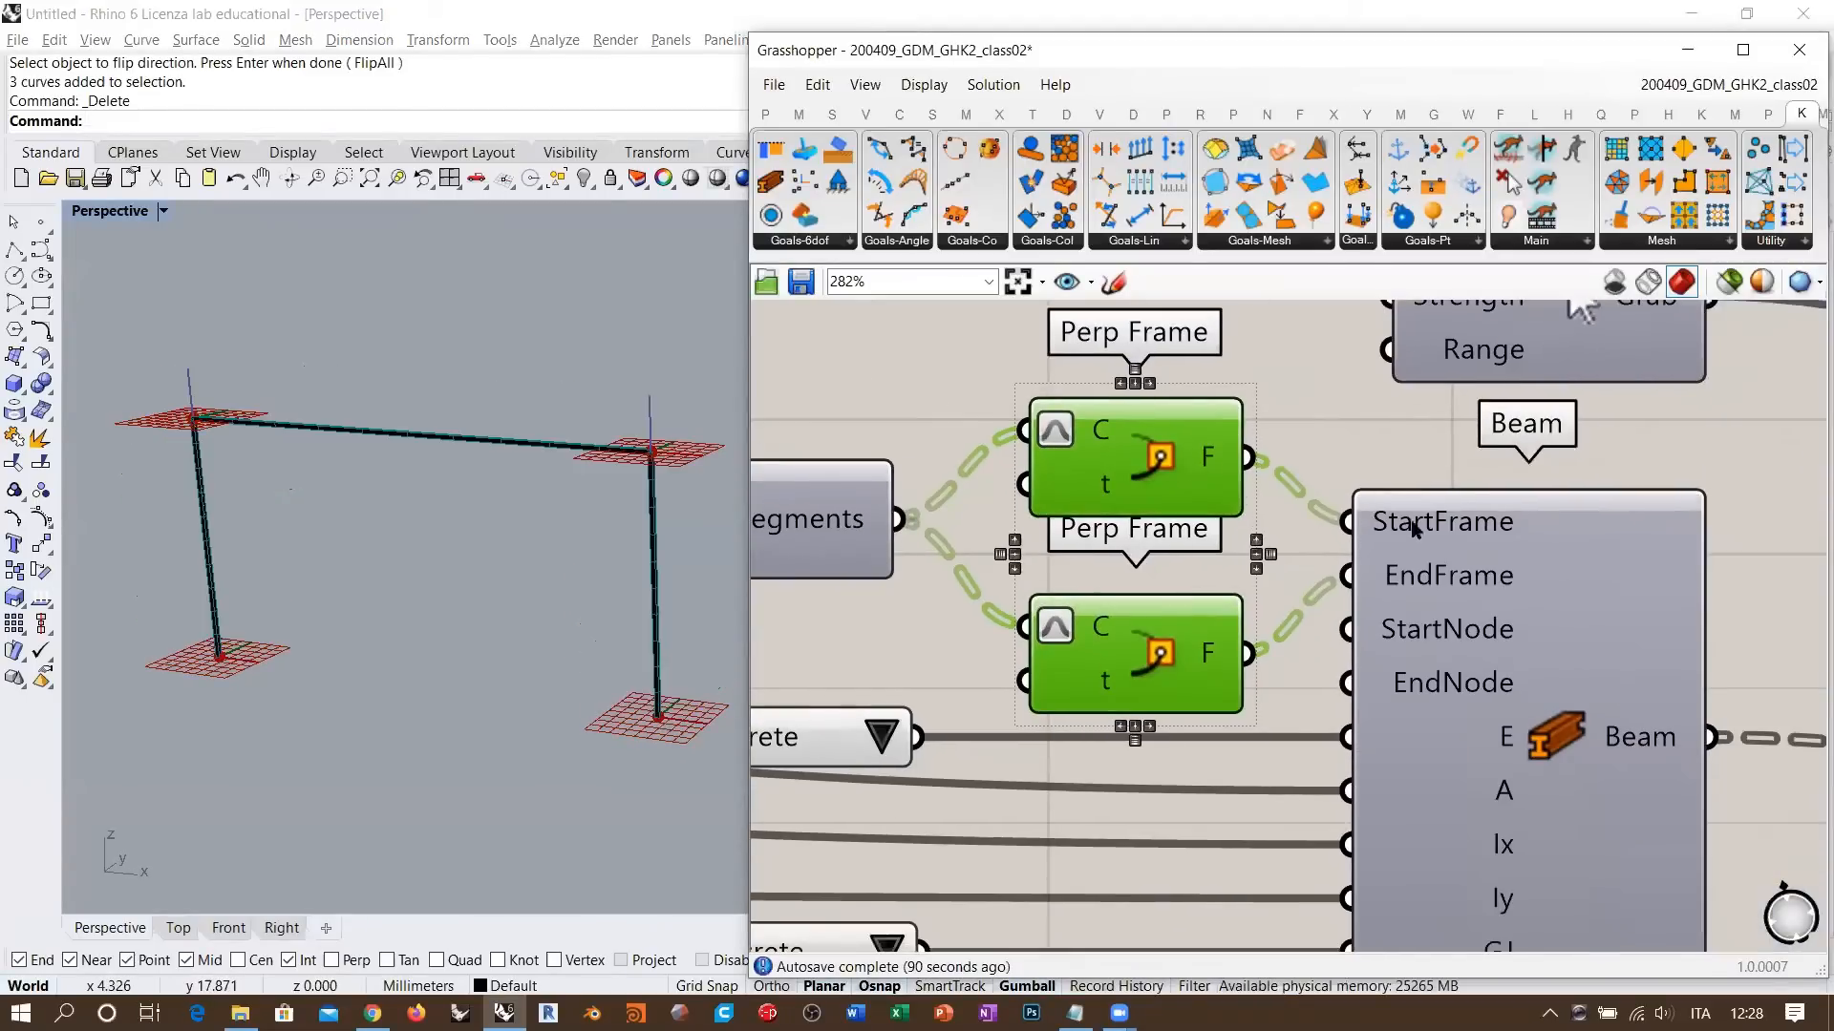
left_click(1423, 445)
mouse_move(1440, 529)
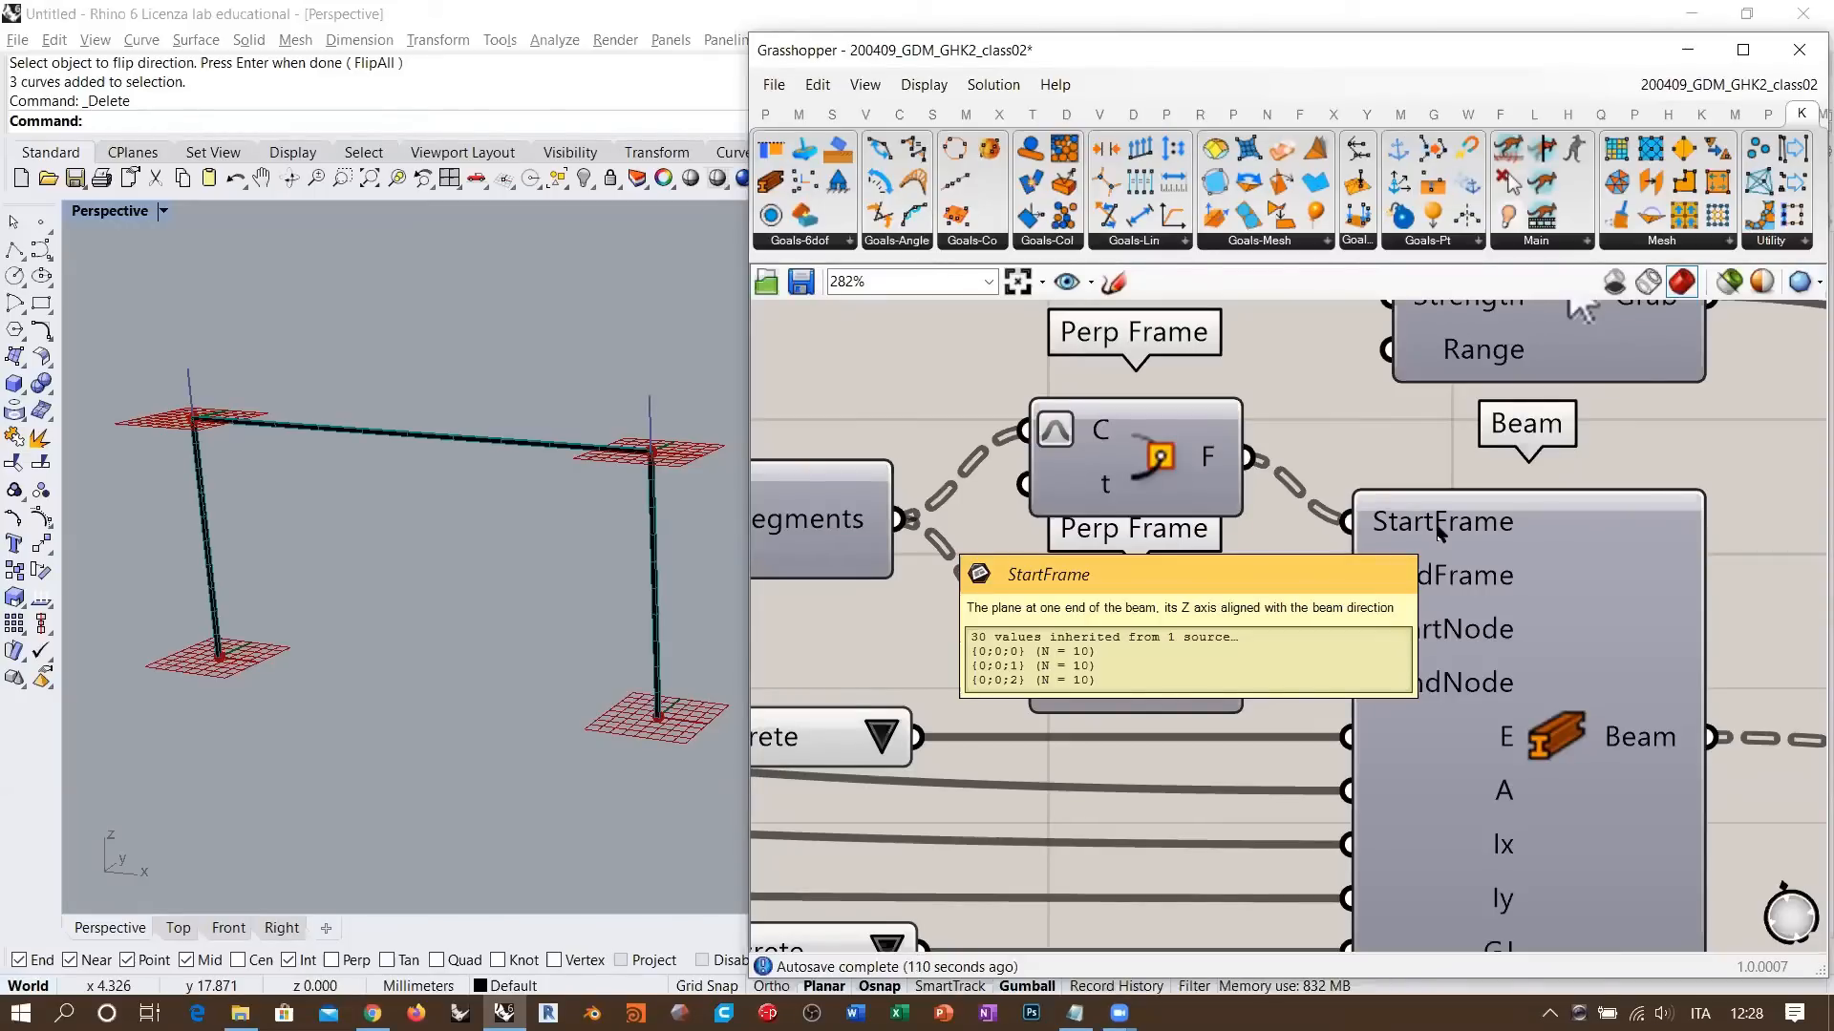
scroll(1370, 463, "down", 3)
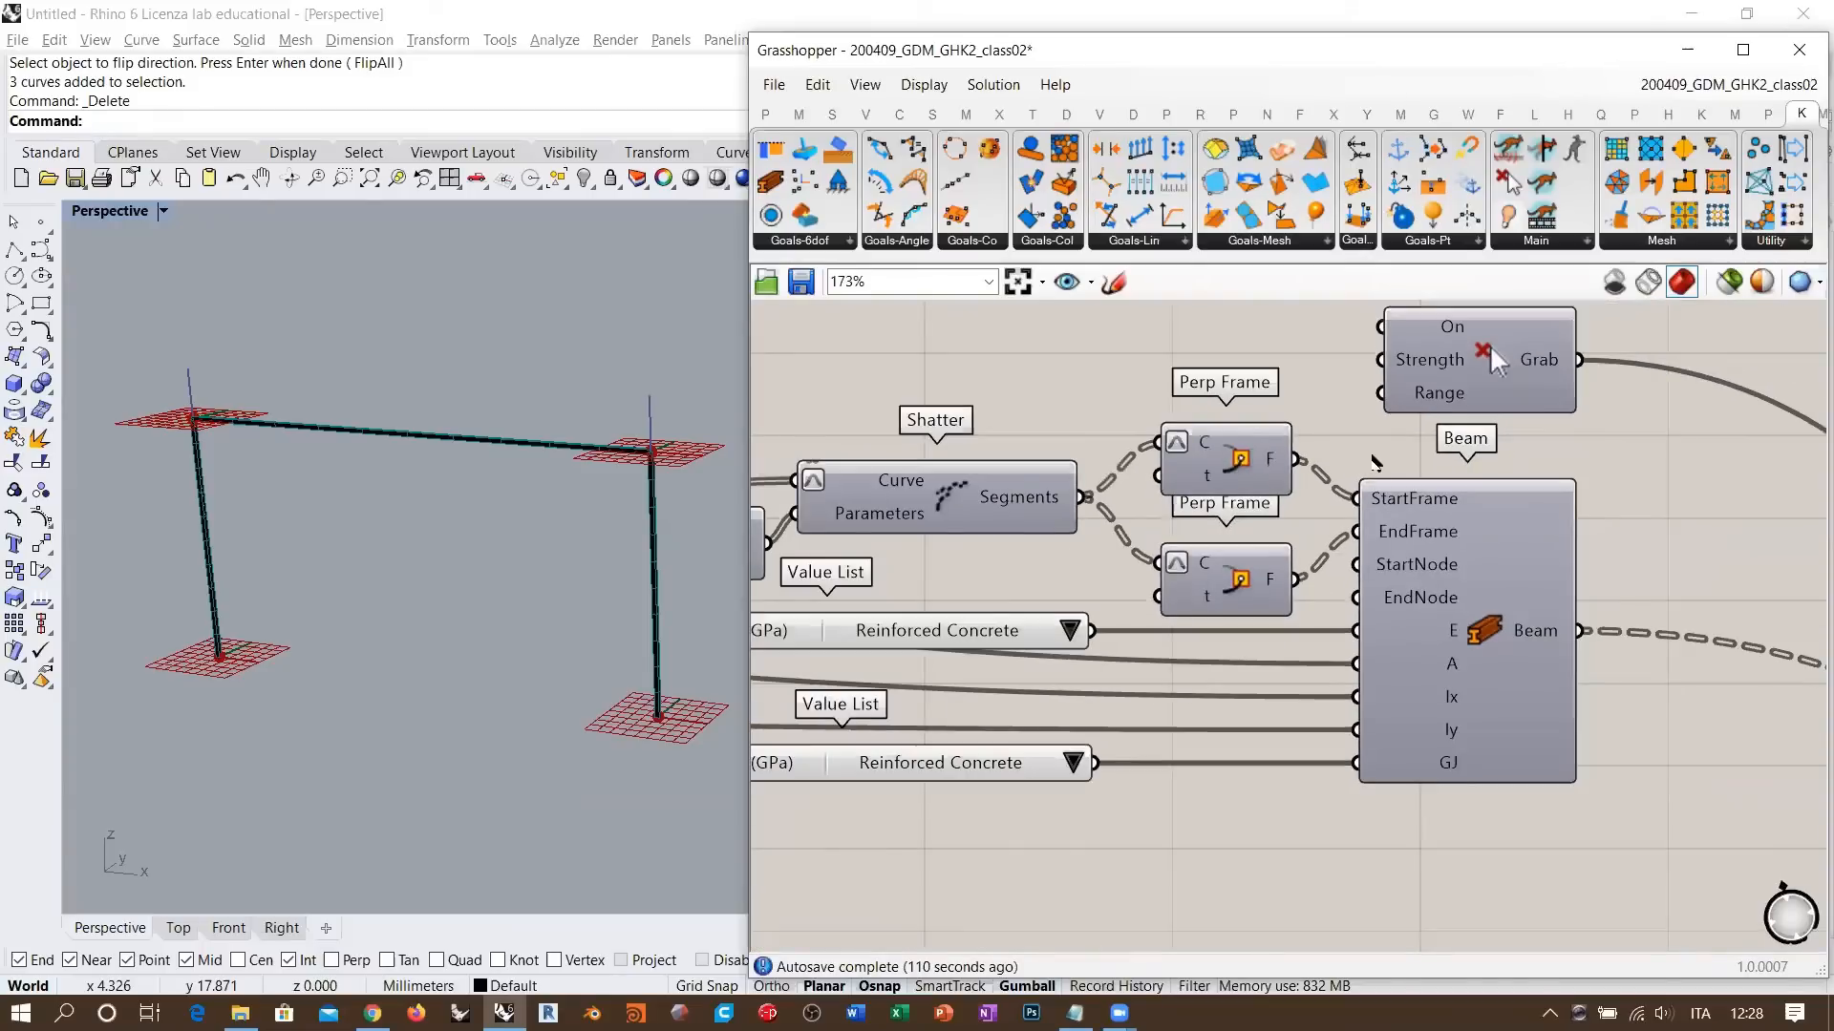
- Review the inputs from Shatter to the Beam and select the Beam component to check it against the portal frame
right_click_drag(1218, 673, 1366, 597)
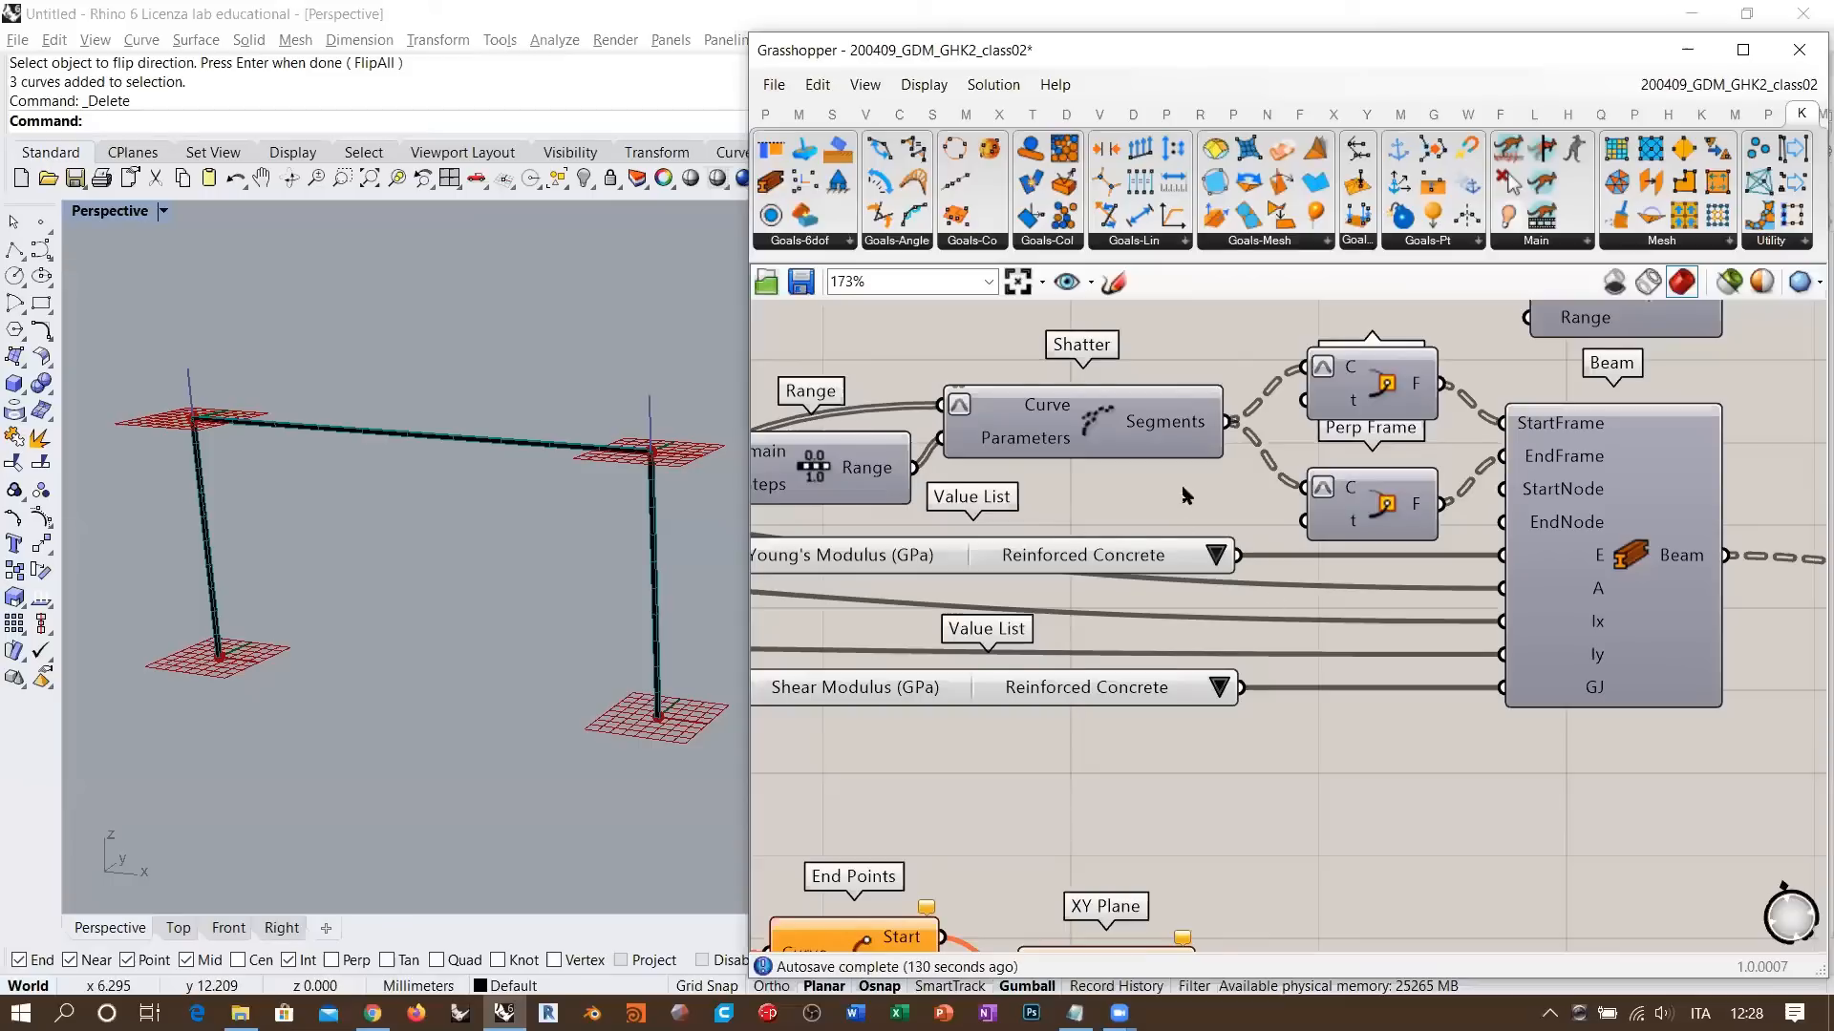
scroll(1184, 496, "down", 3)
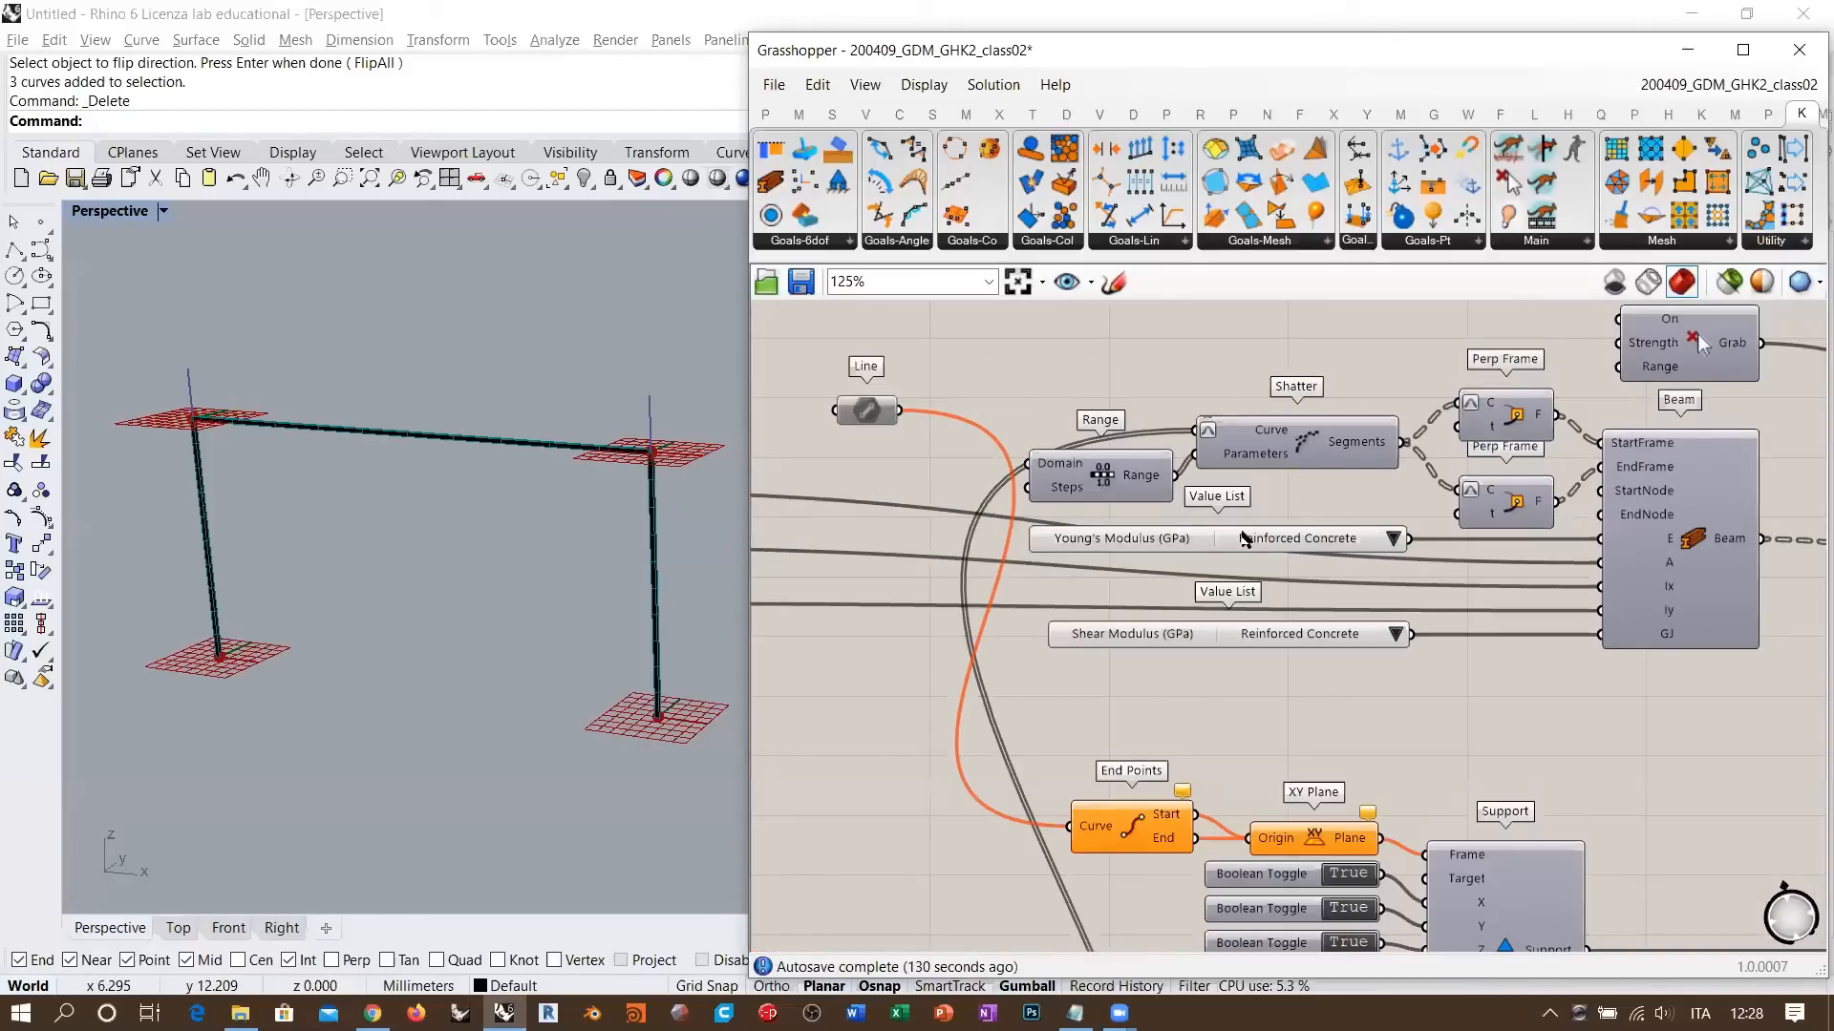
right_click_drag(1724, 536, 1651, 568)
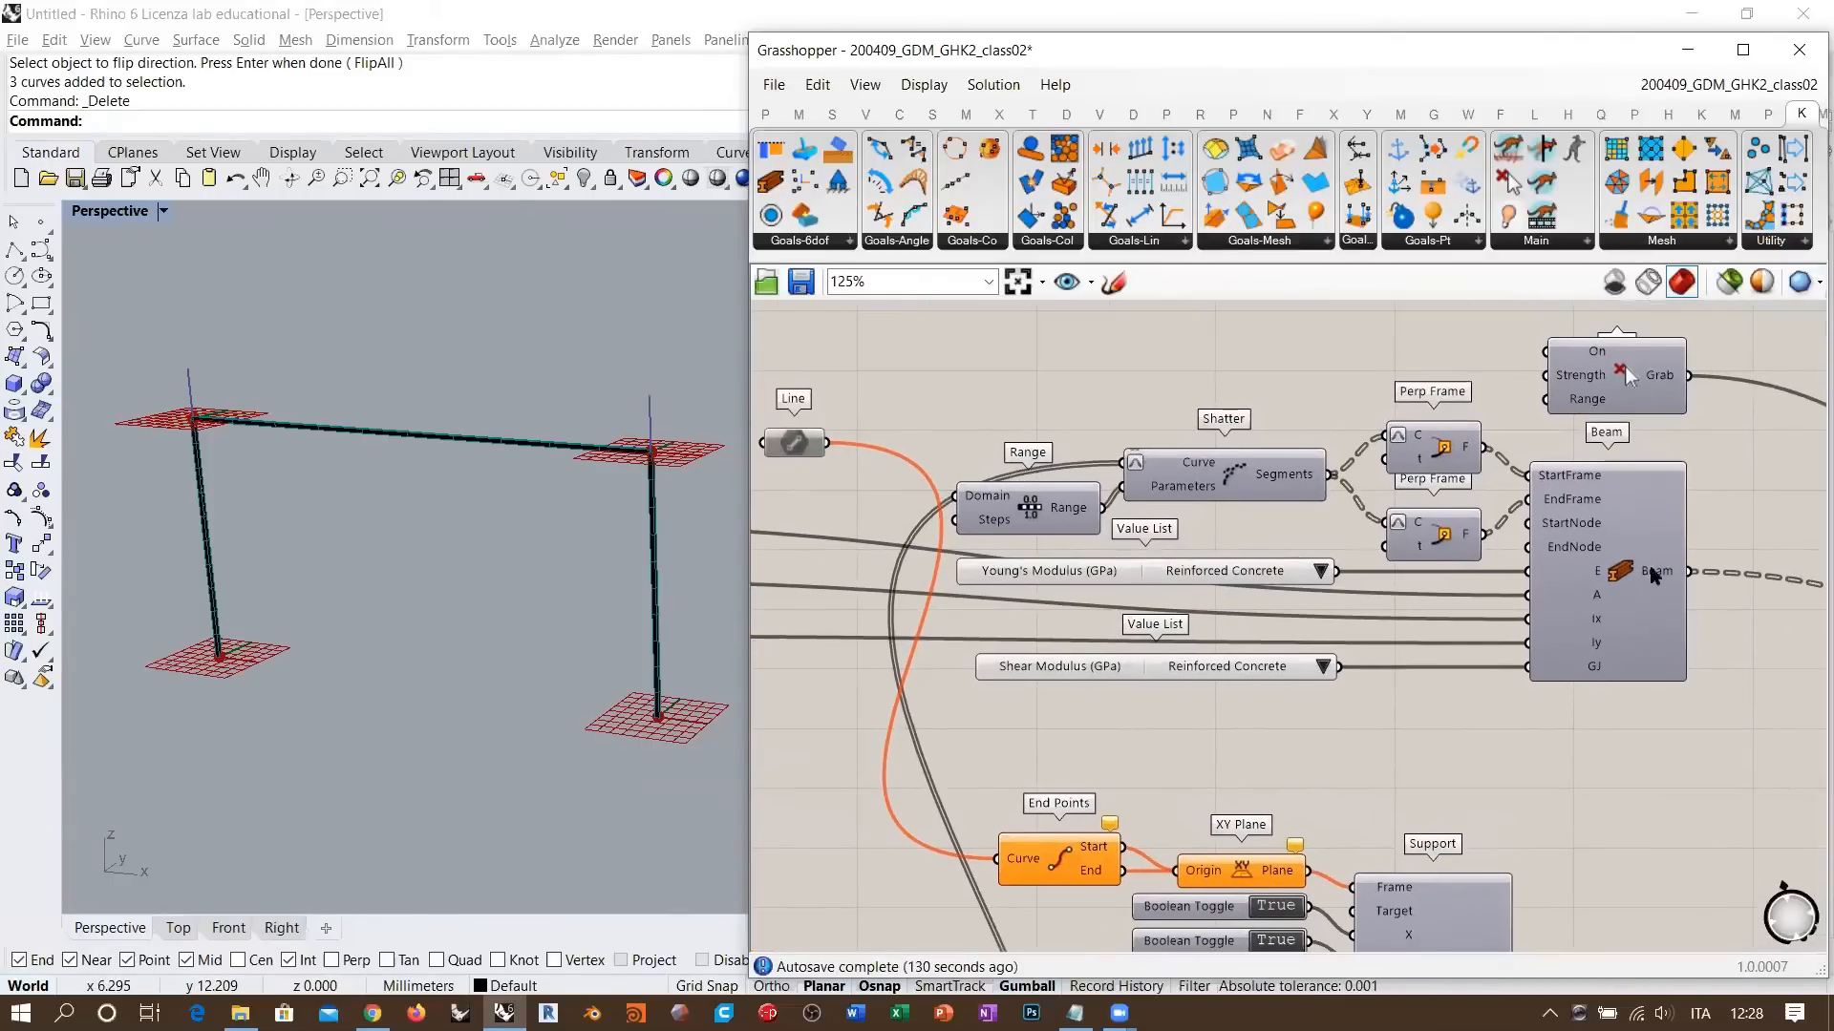
left_click(1652, 572)
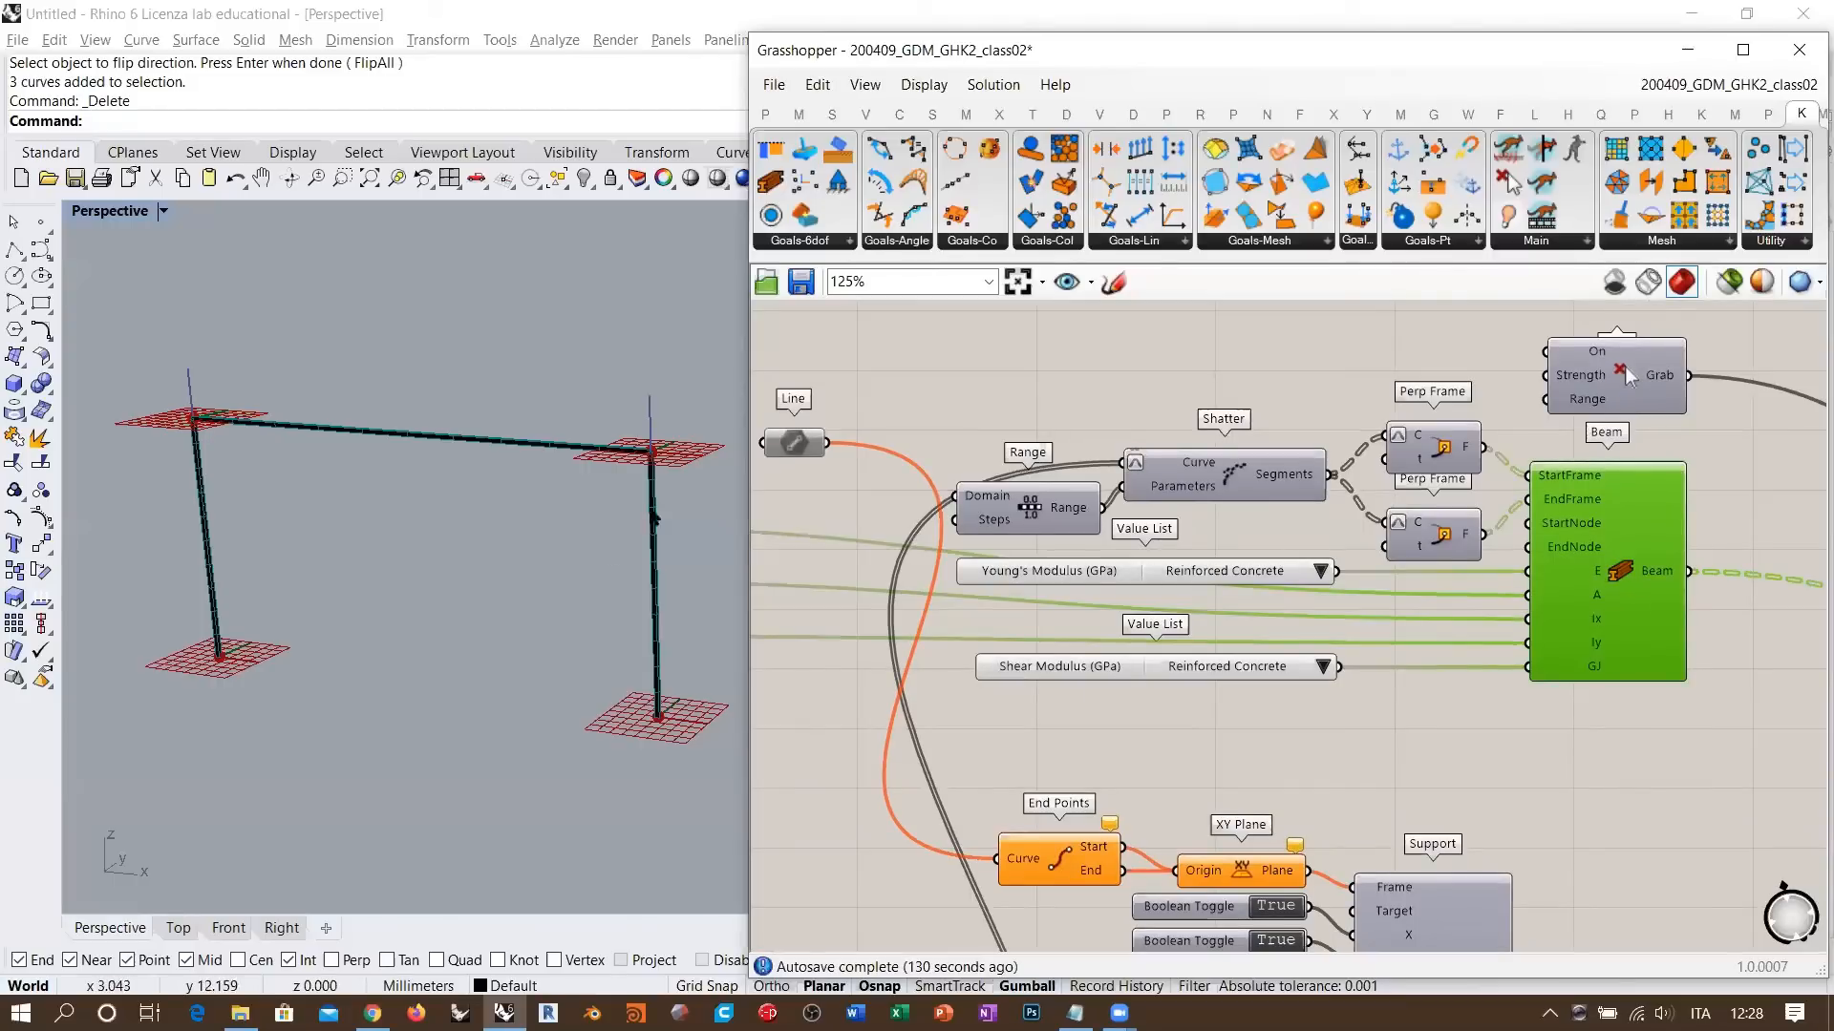
left_click(1487, 580)
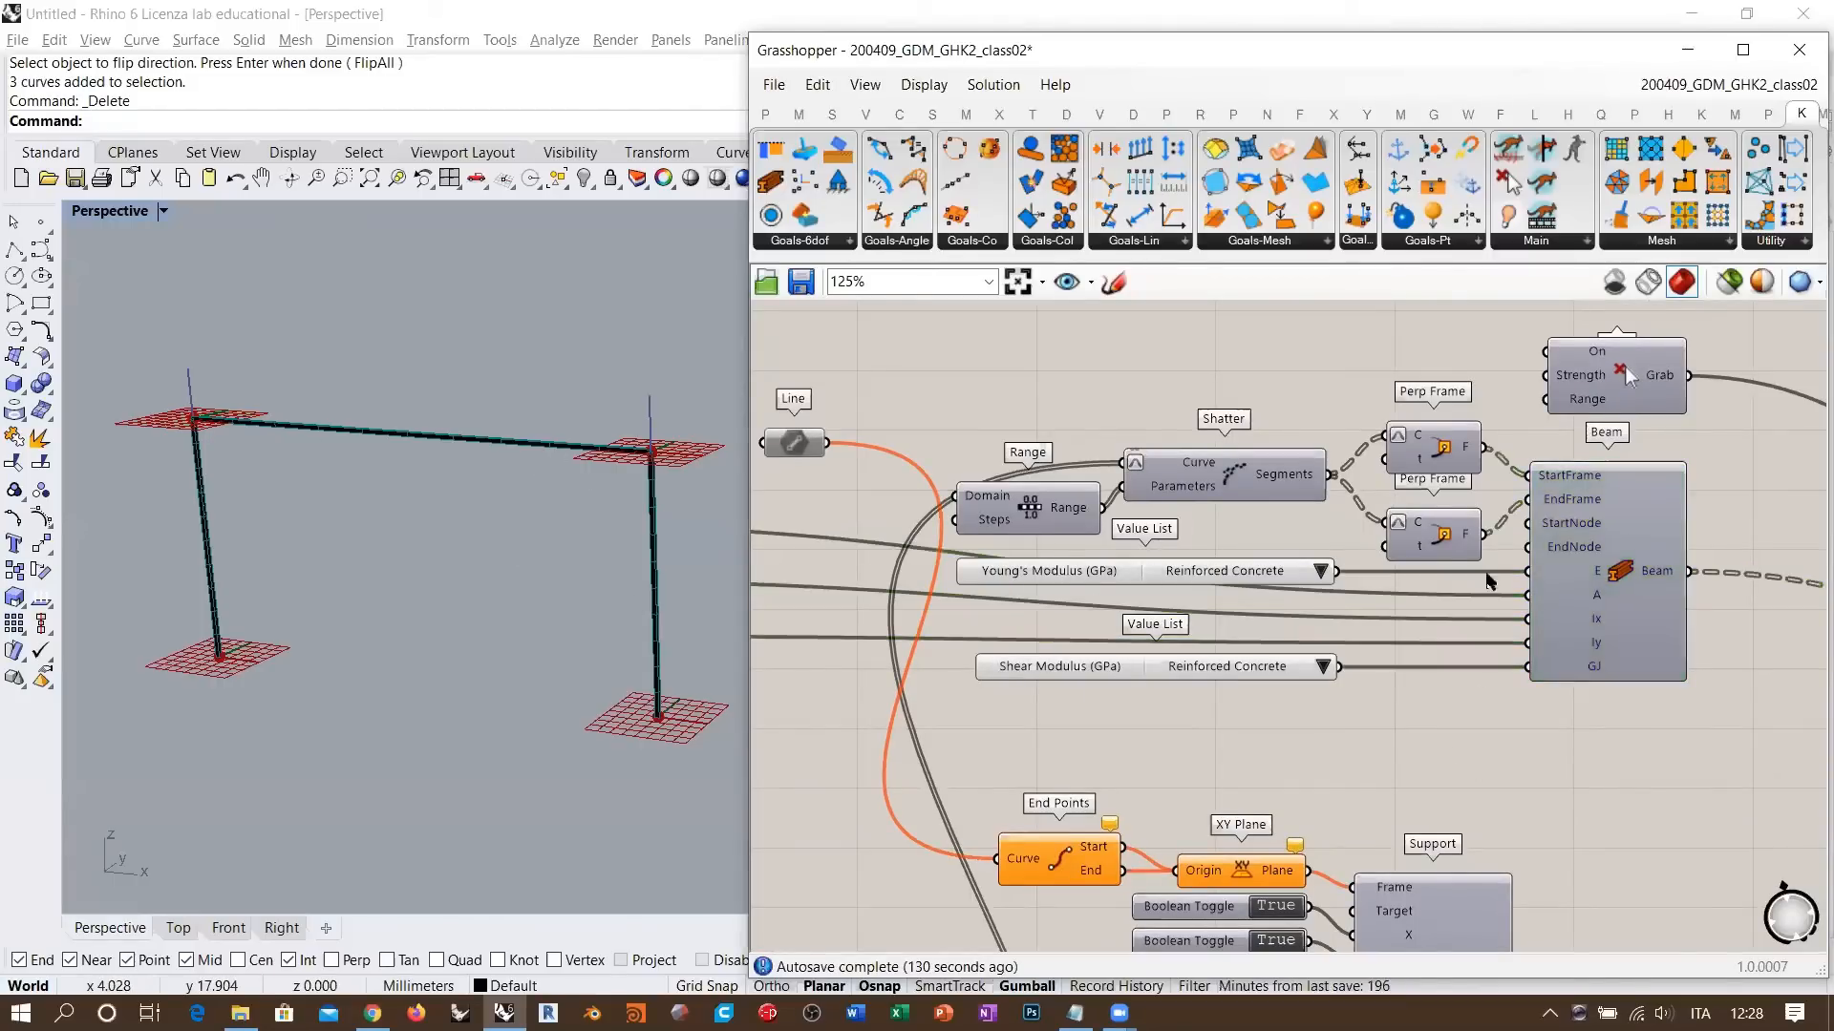
- Highlight the column group's Line parameter that feeds Dispatch and Shatter to check its lines in the viewport
right_click_drag(1277, 786, 1375, 552)
scroll(1375, 552, "down", 1)
right_click_drag(1112, 766, 1106, 543)
left_click(968, 831)
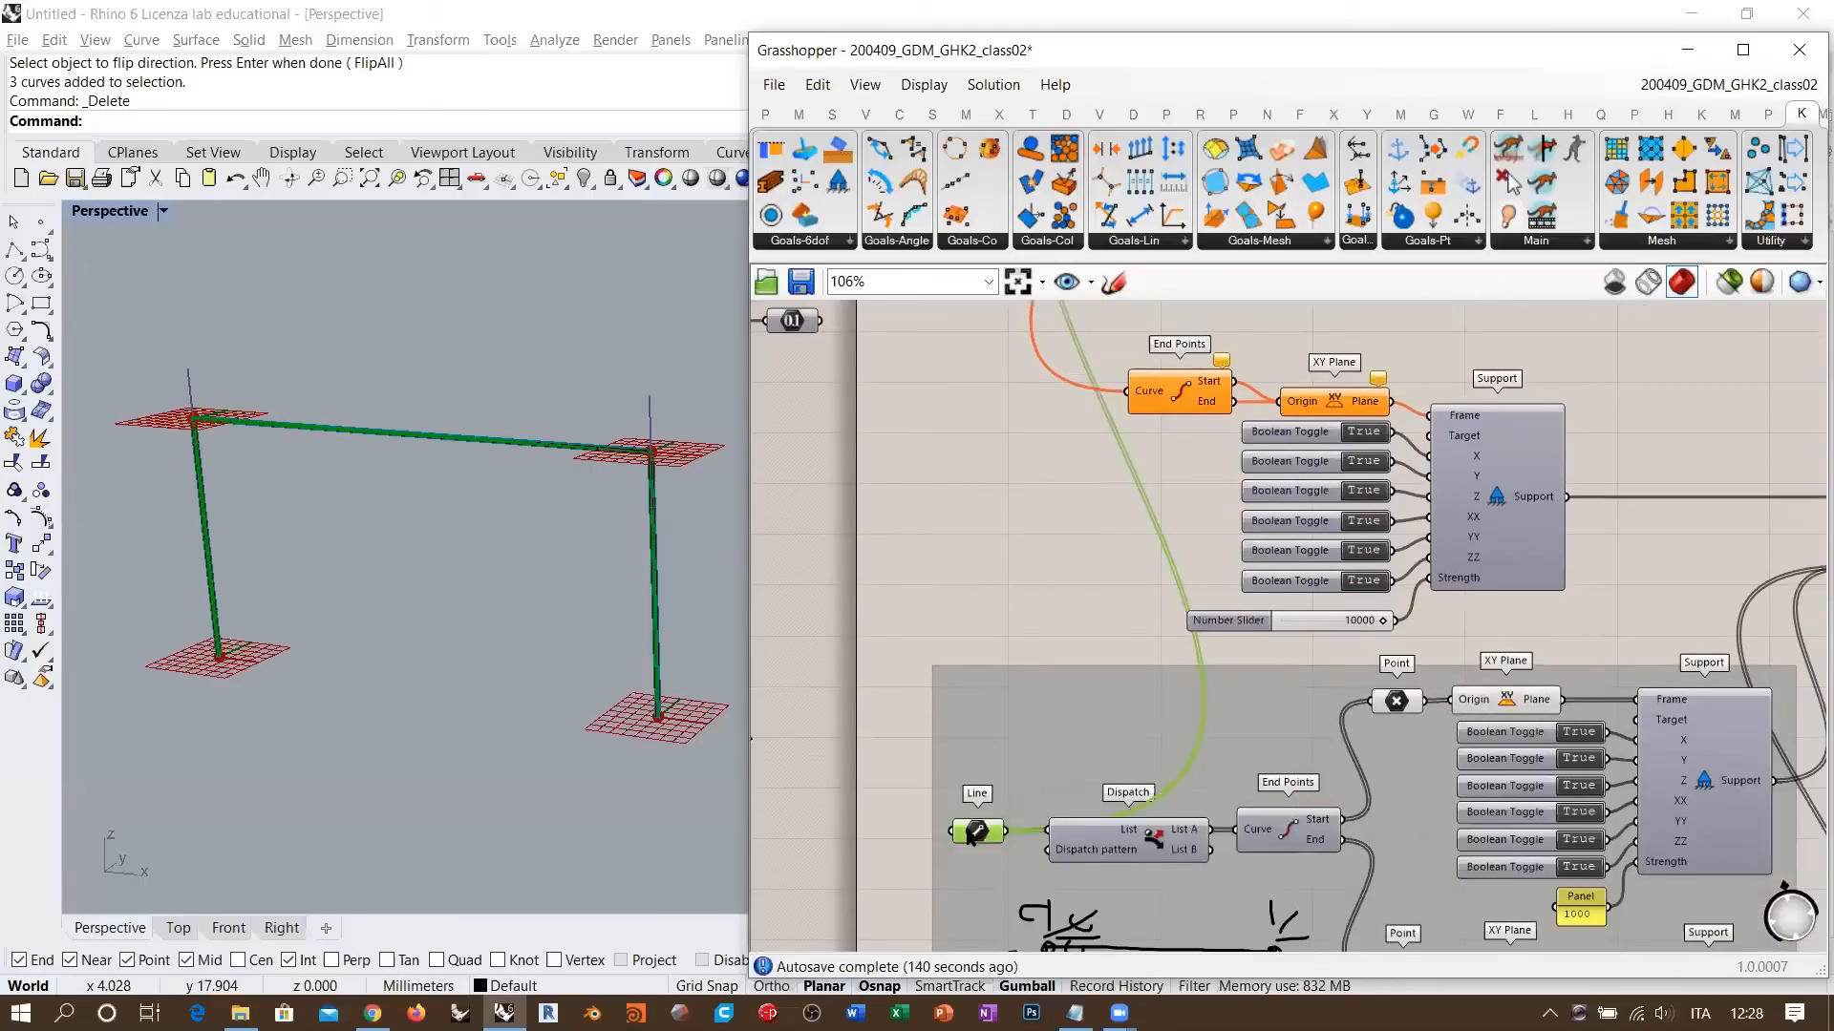
- Review the Beam component's inputs and trace them back to the rectangular and round cross-section groups
right_click_drag(1236, 308, 1131, 585)
left_click(1433, 612)
right_click_drag(1433, 611, 1323, 783)
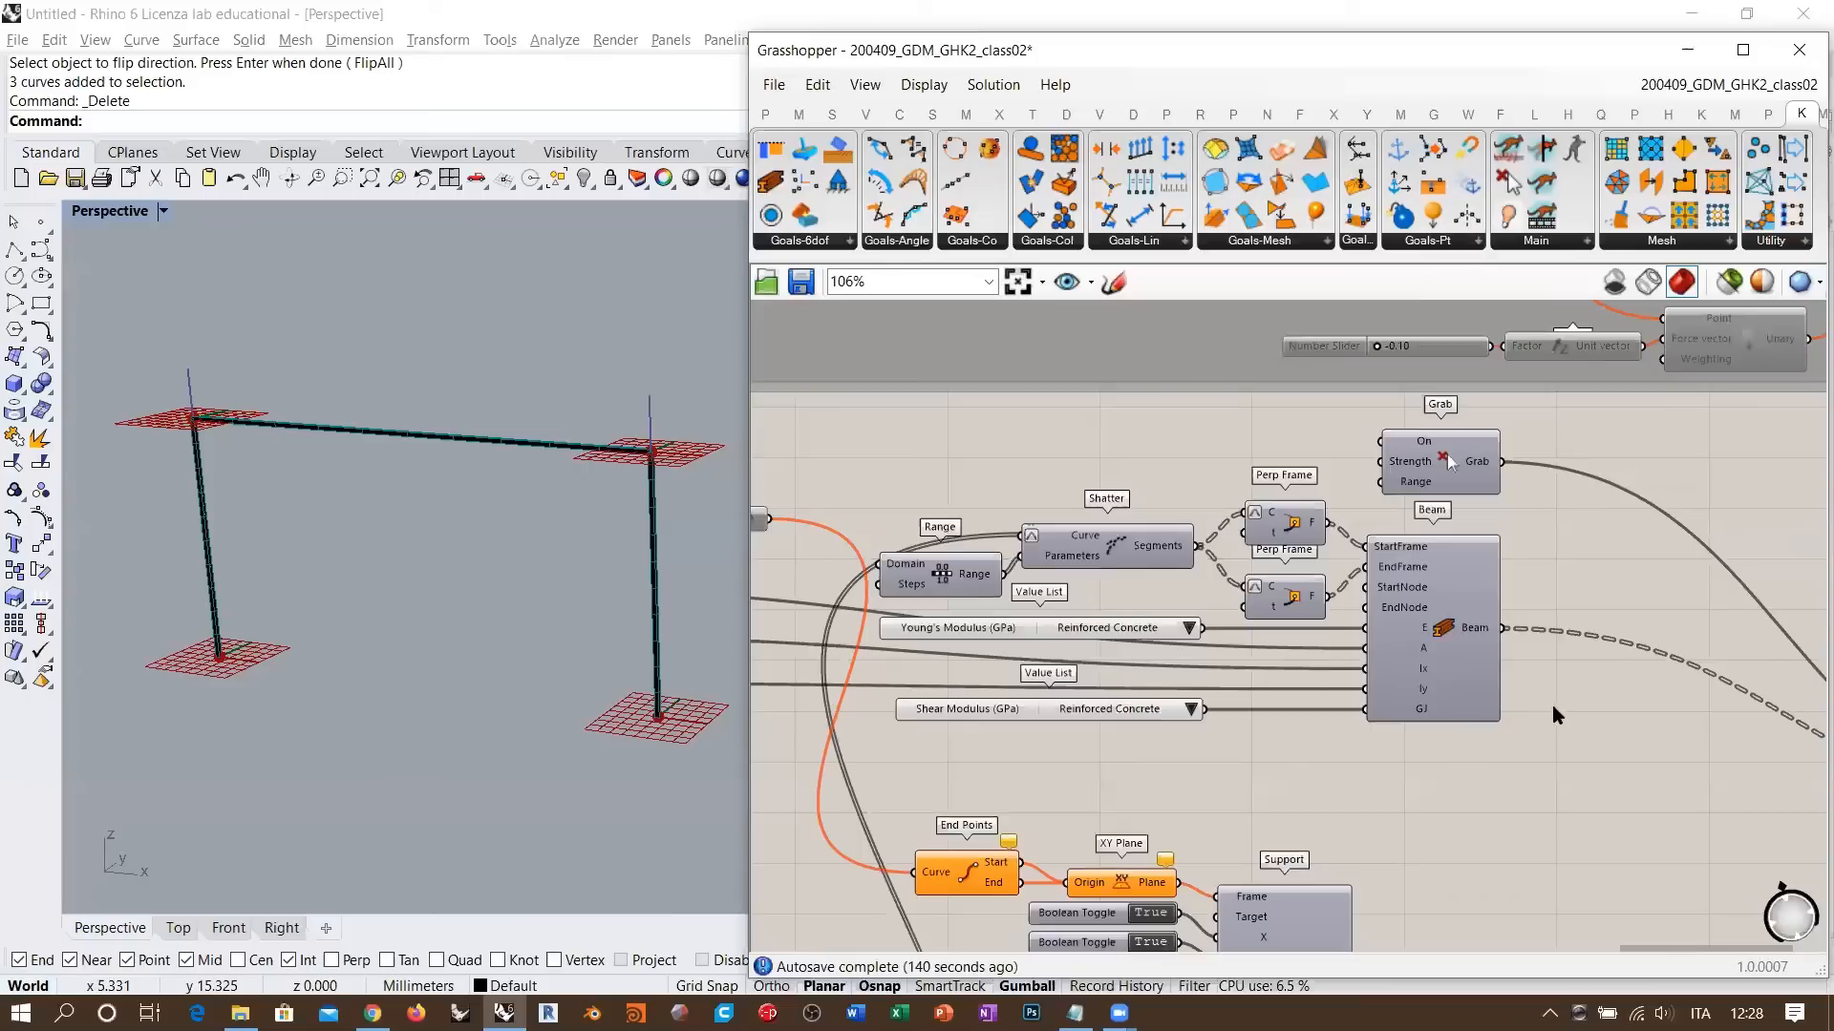
right_click_drag(1266, 645, 1561, 581)
scroll(1351, 580, "up", 2)
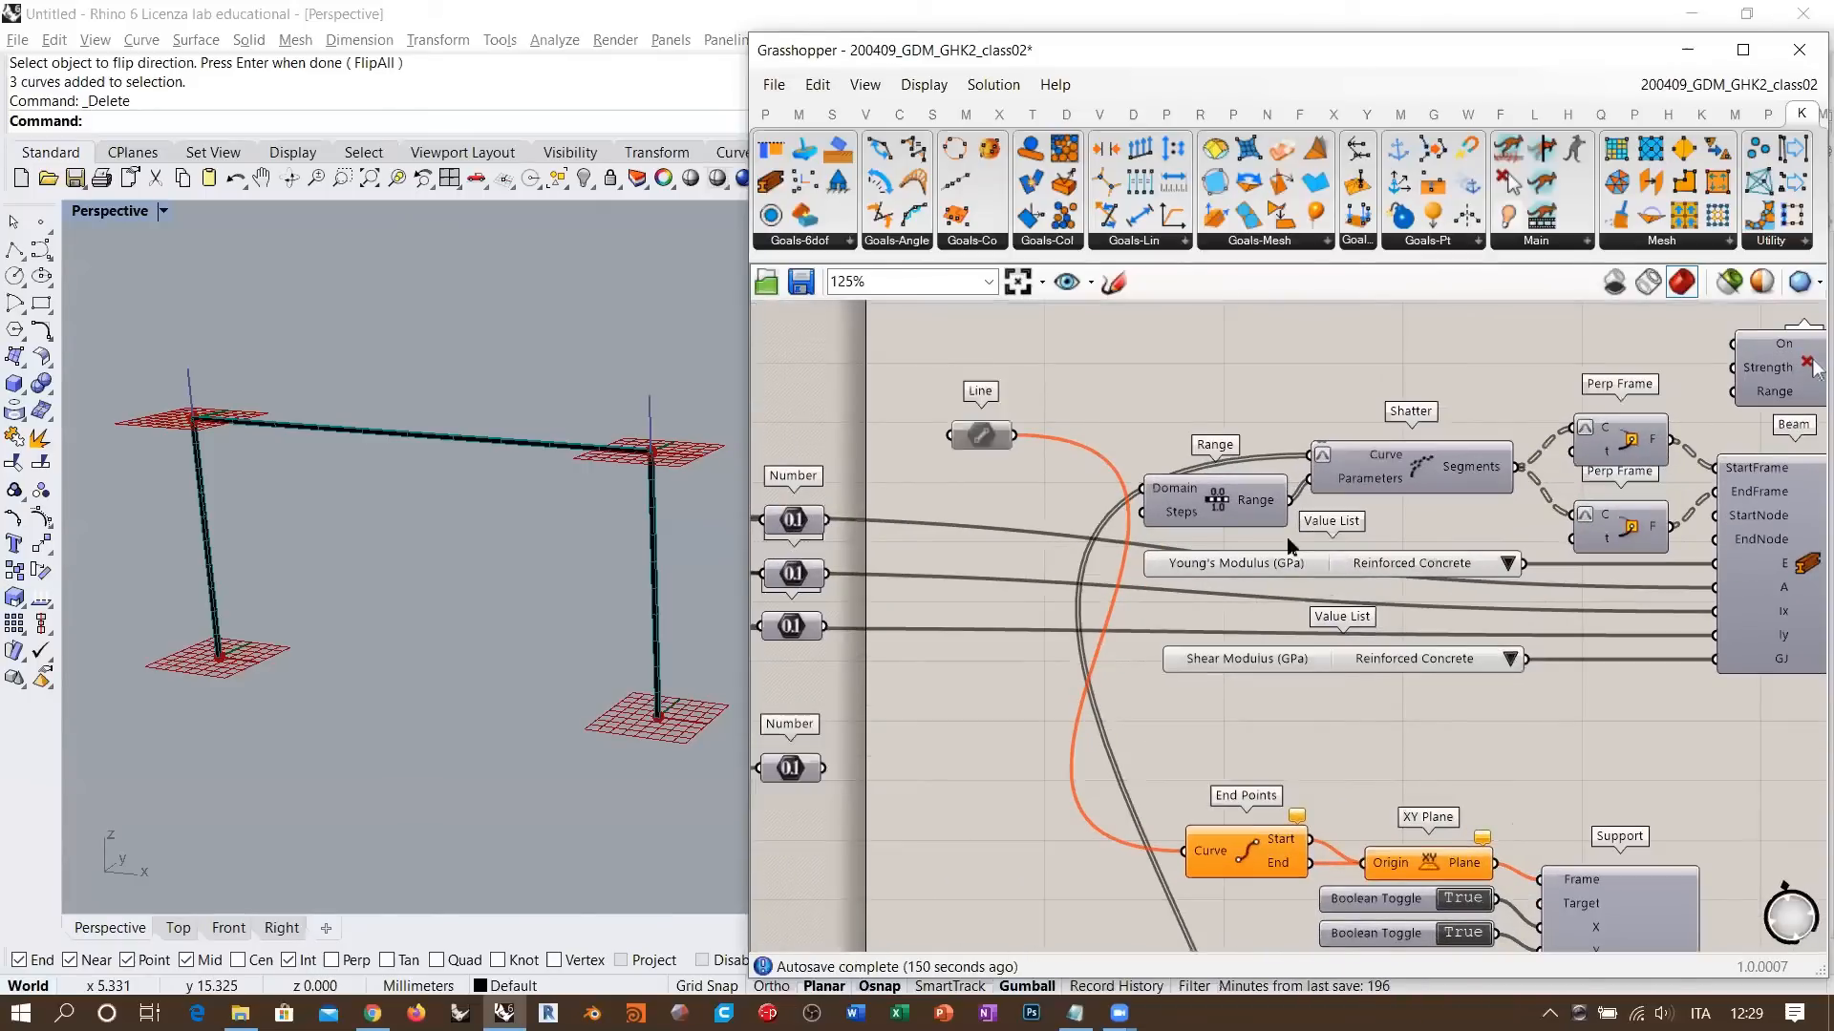
right_click_drag(836, 578, 1322, 590)
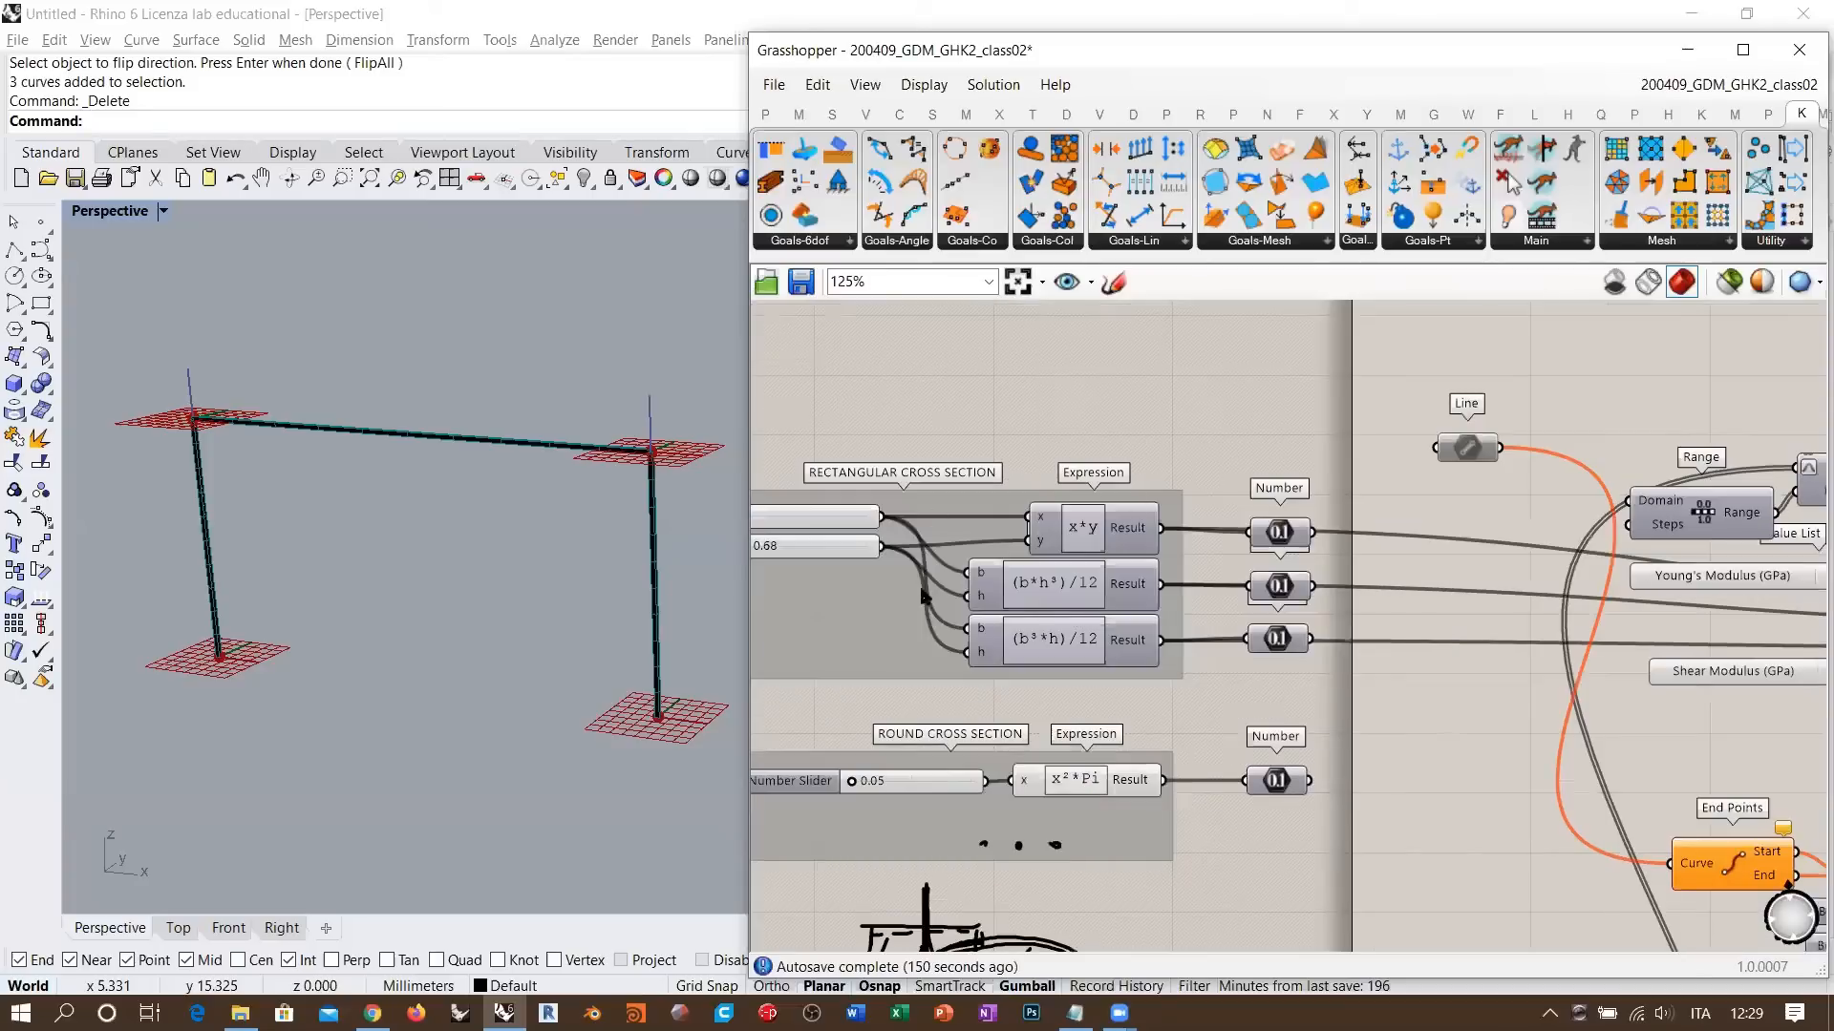
scroll(1110, 472, "down", 4)
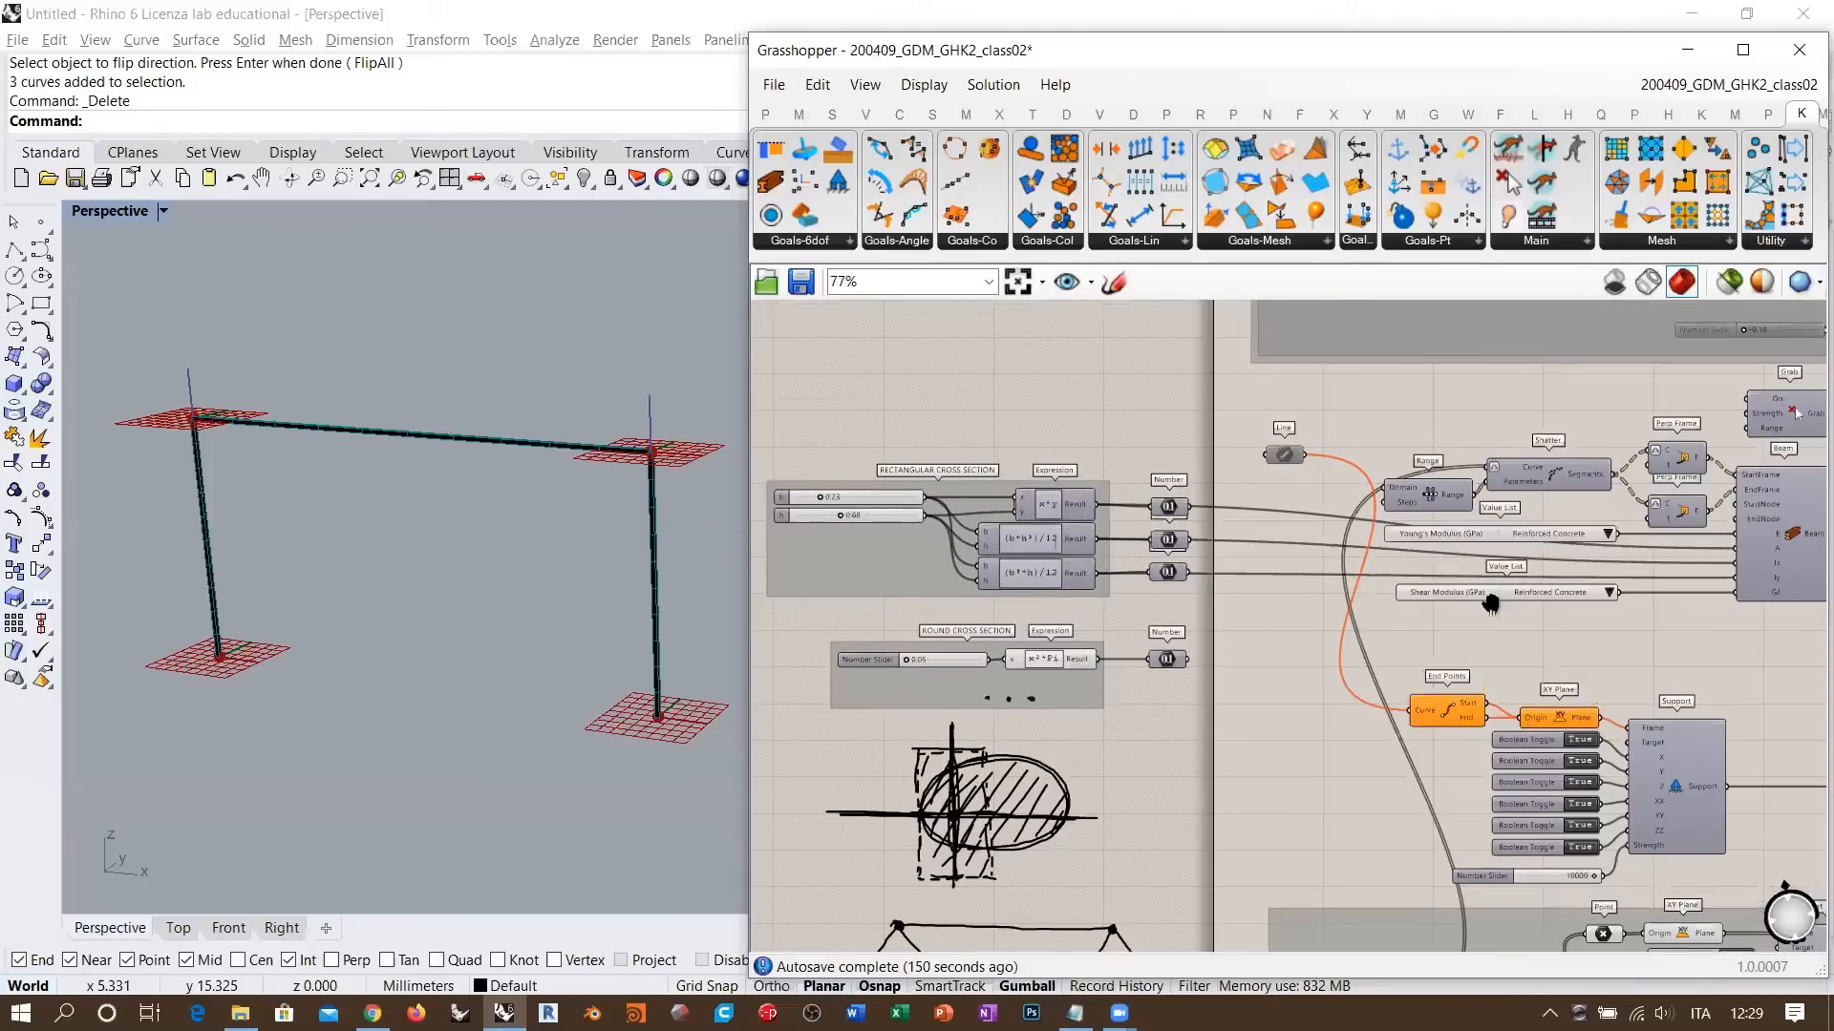
right_click_drag(1220, 571, 994, 579)
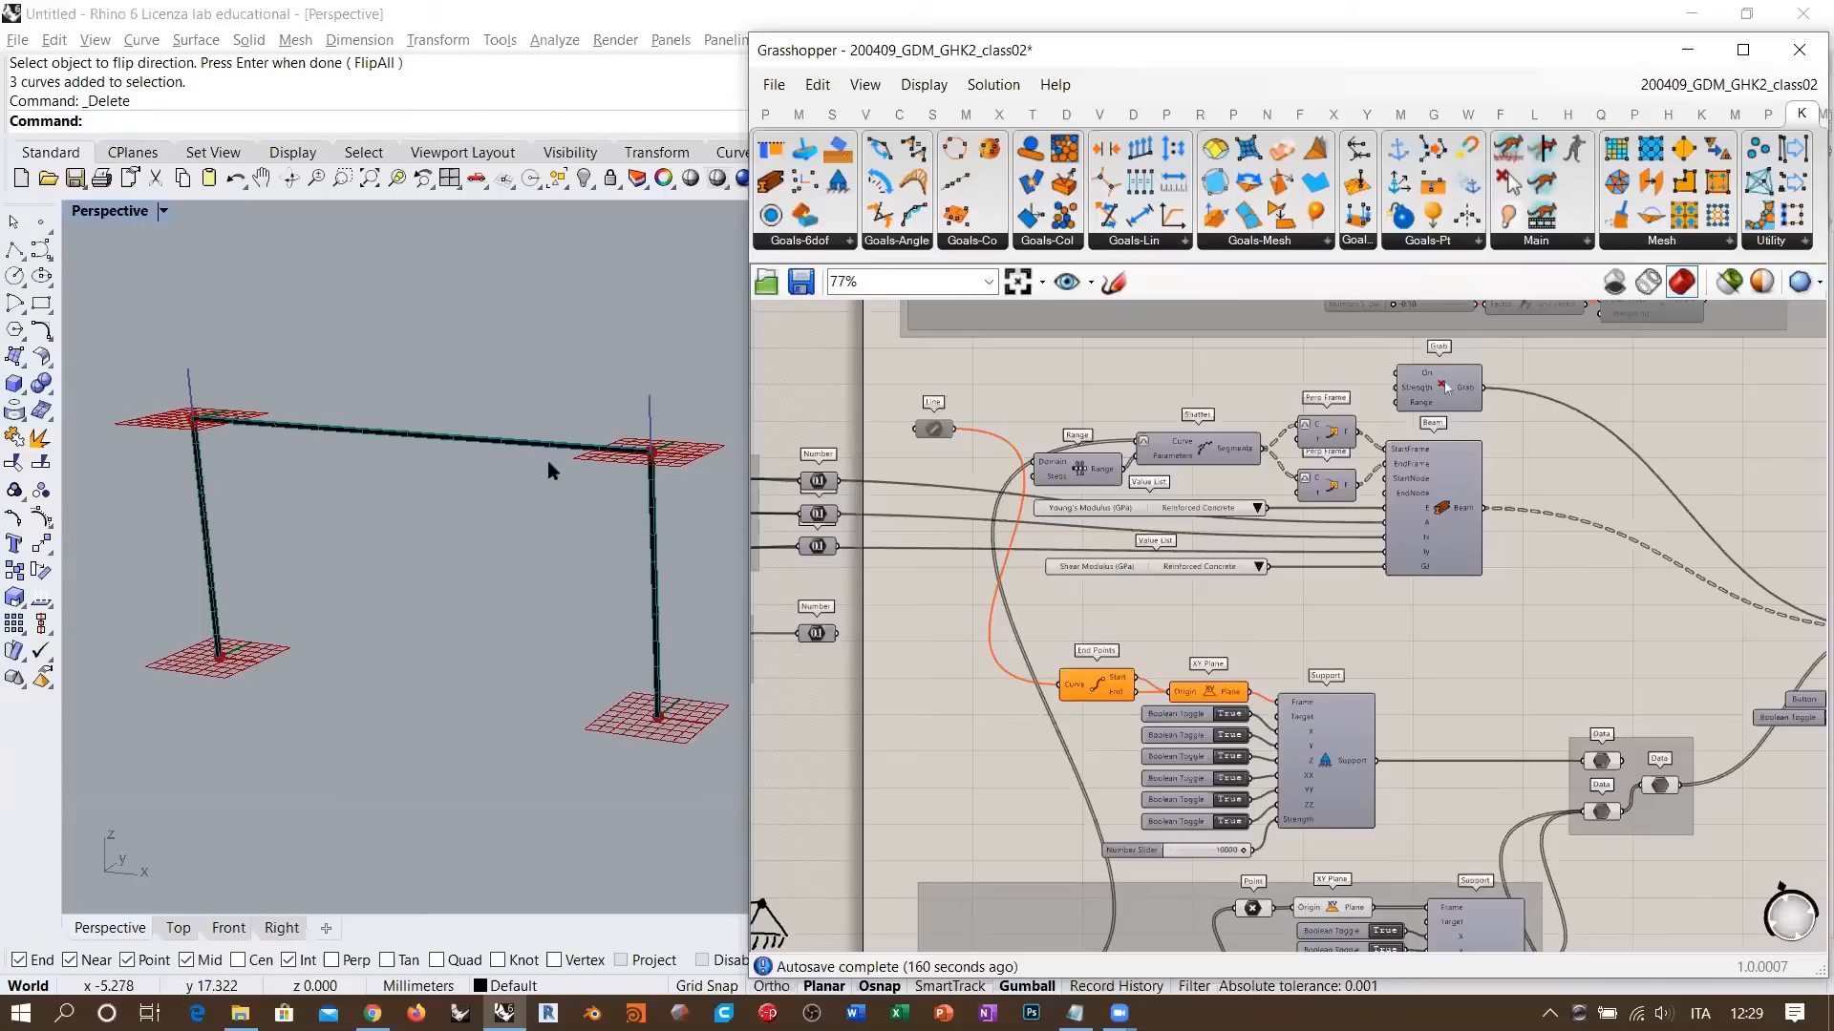
- Reset the BouncySolver and set its On toggle to True
right_click_drag(1531, 632, 1070, 540)
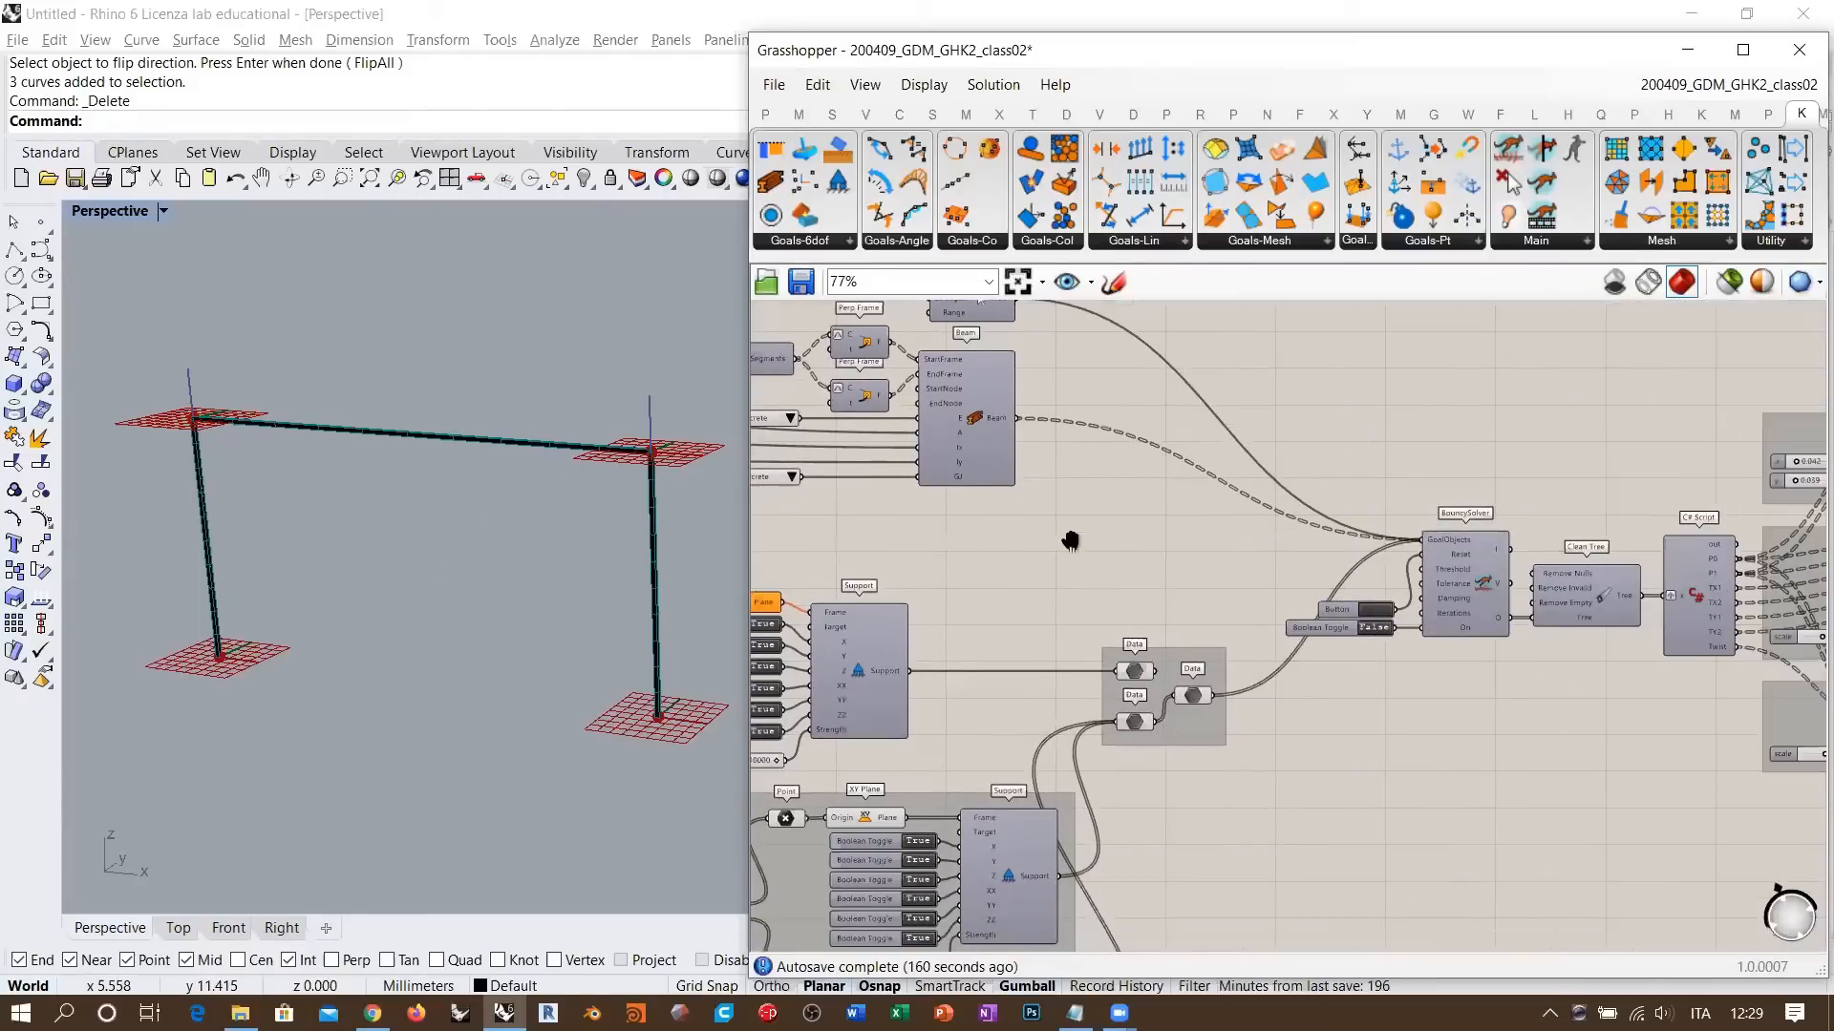
scroll(1433, 632, "up", 3)
left_click(1322, 603)
left_click(1322, 603)
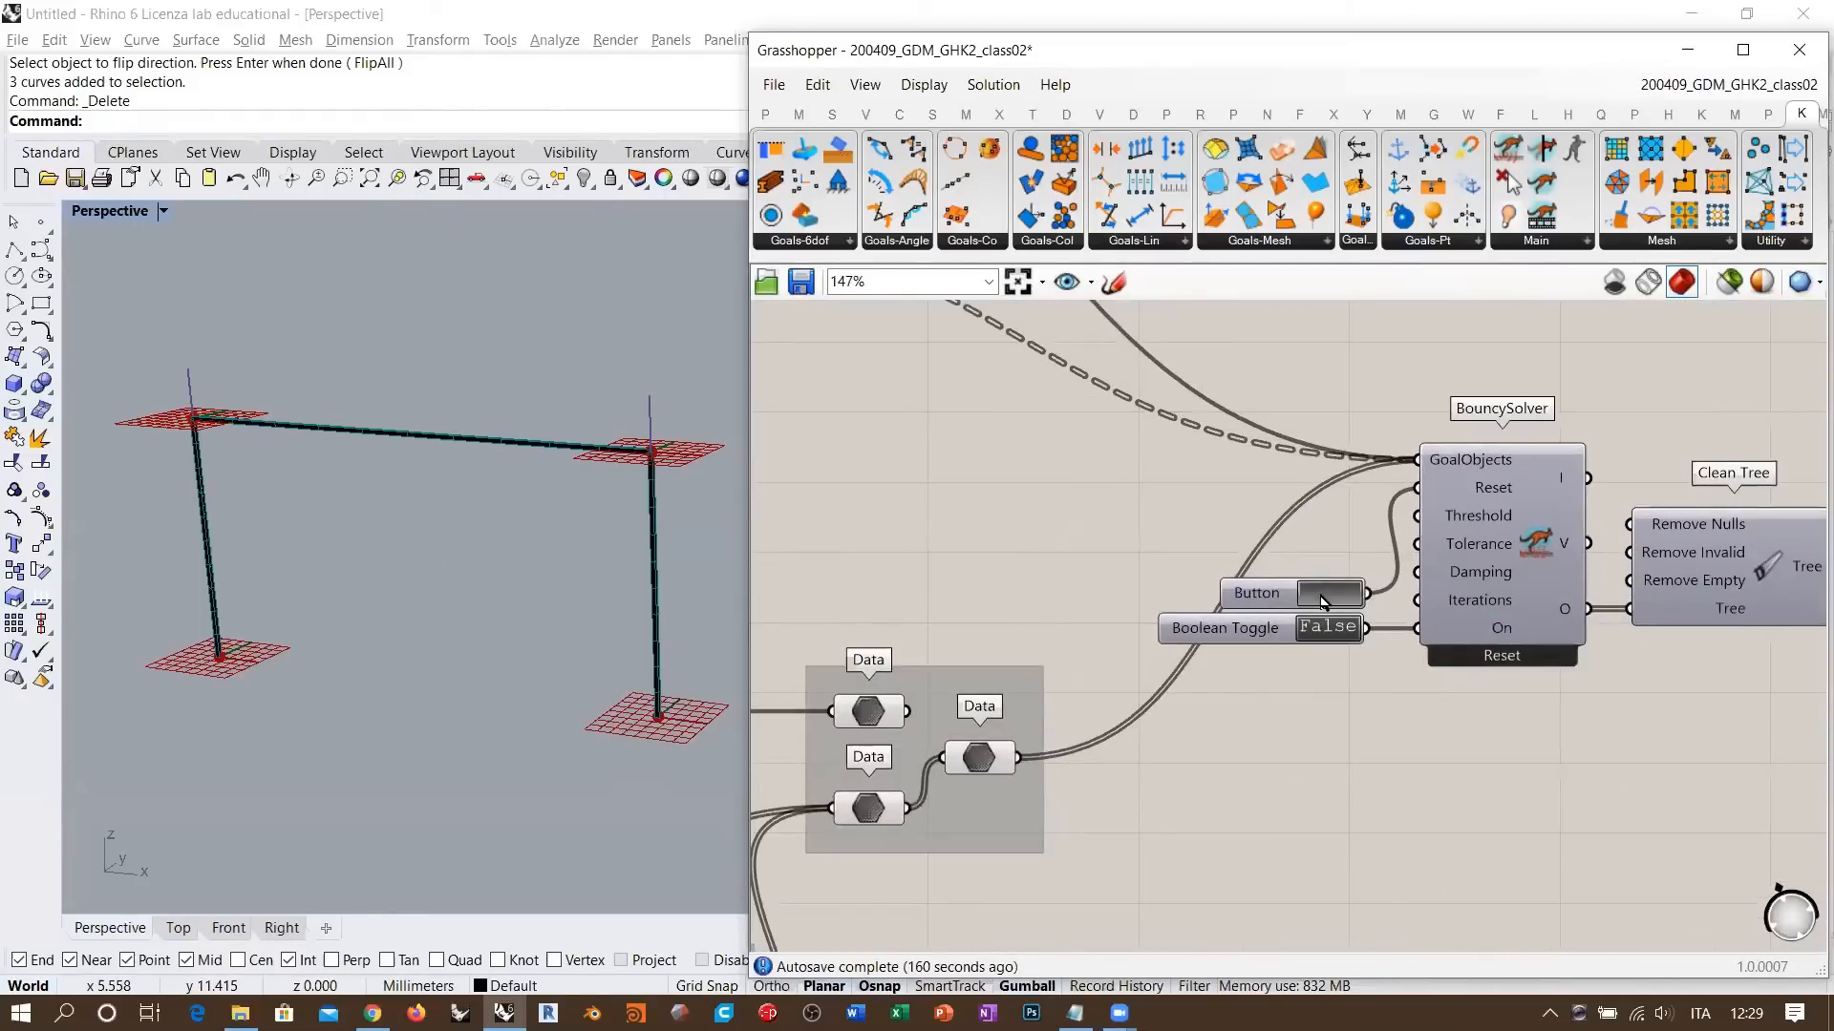
scroll(1187, 573, "down", 4)
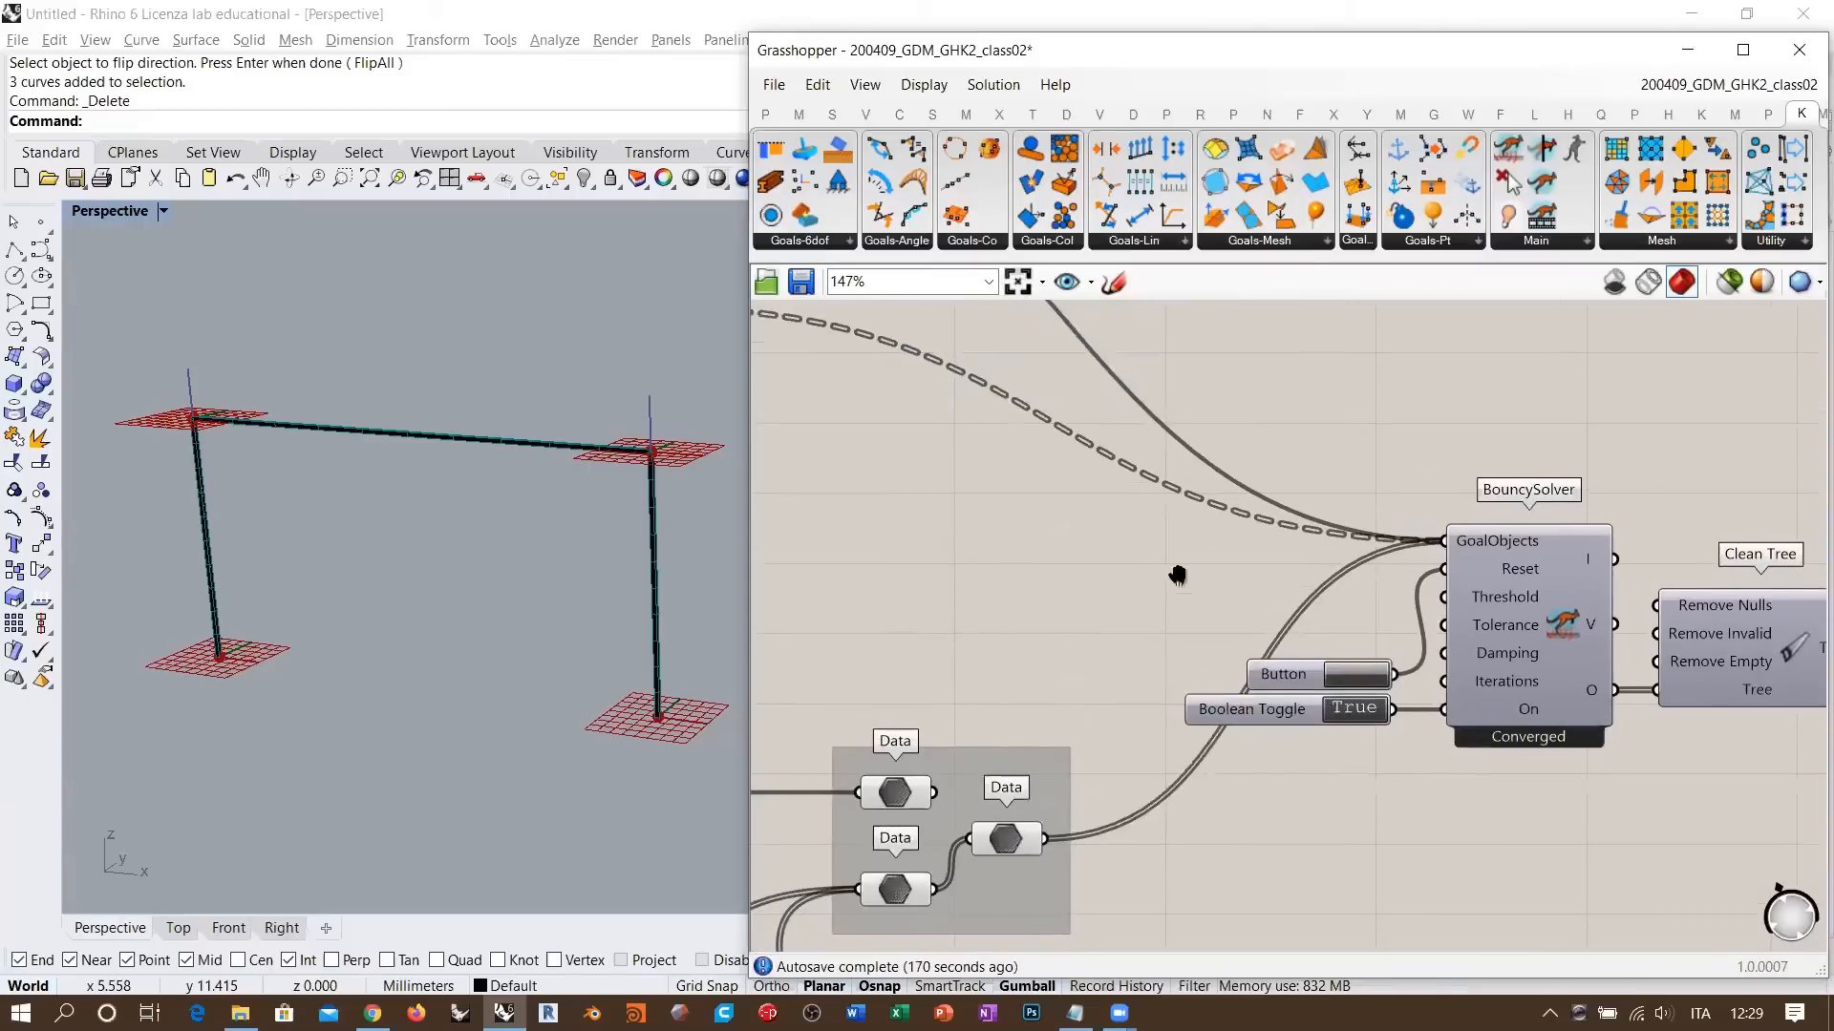
- Pull the portal frame at several points with the Grab goal to examine its deformation and coloured force diagrams from different angles
right_click_drag(574, 490, 468, 436)
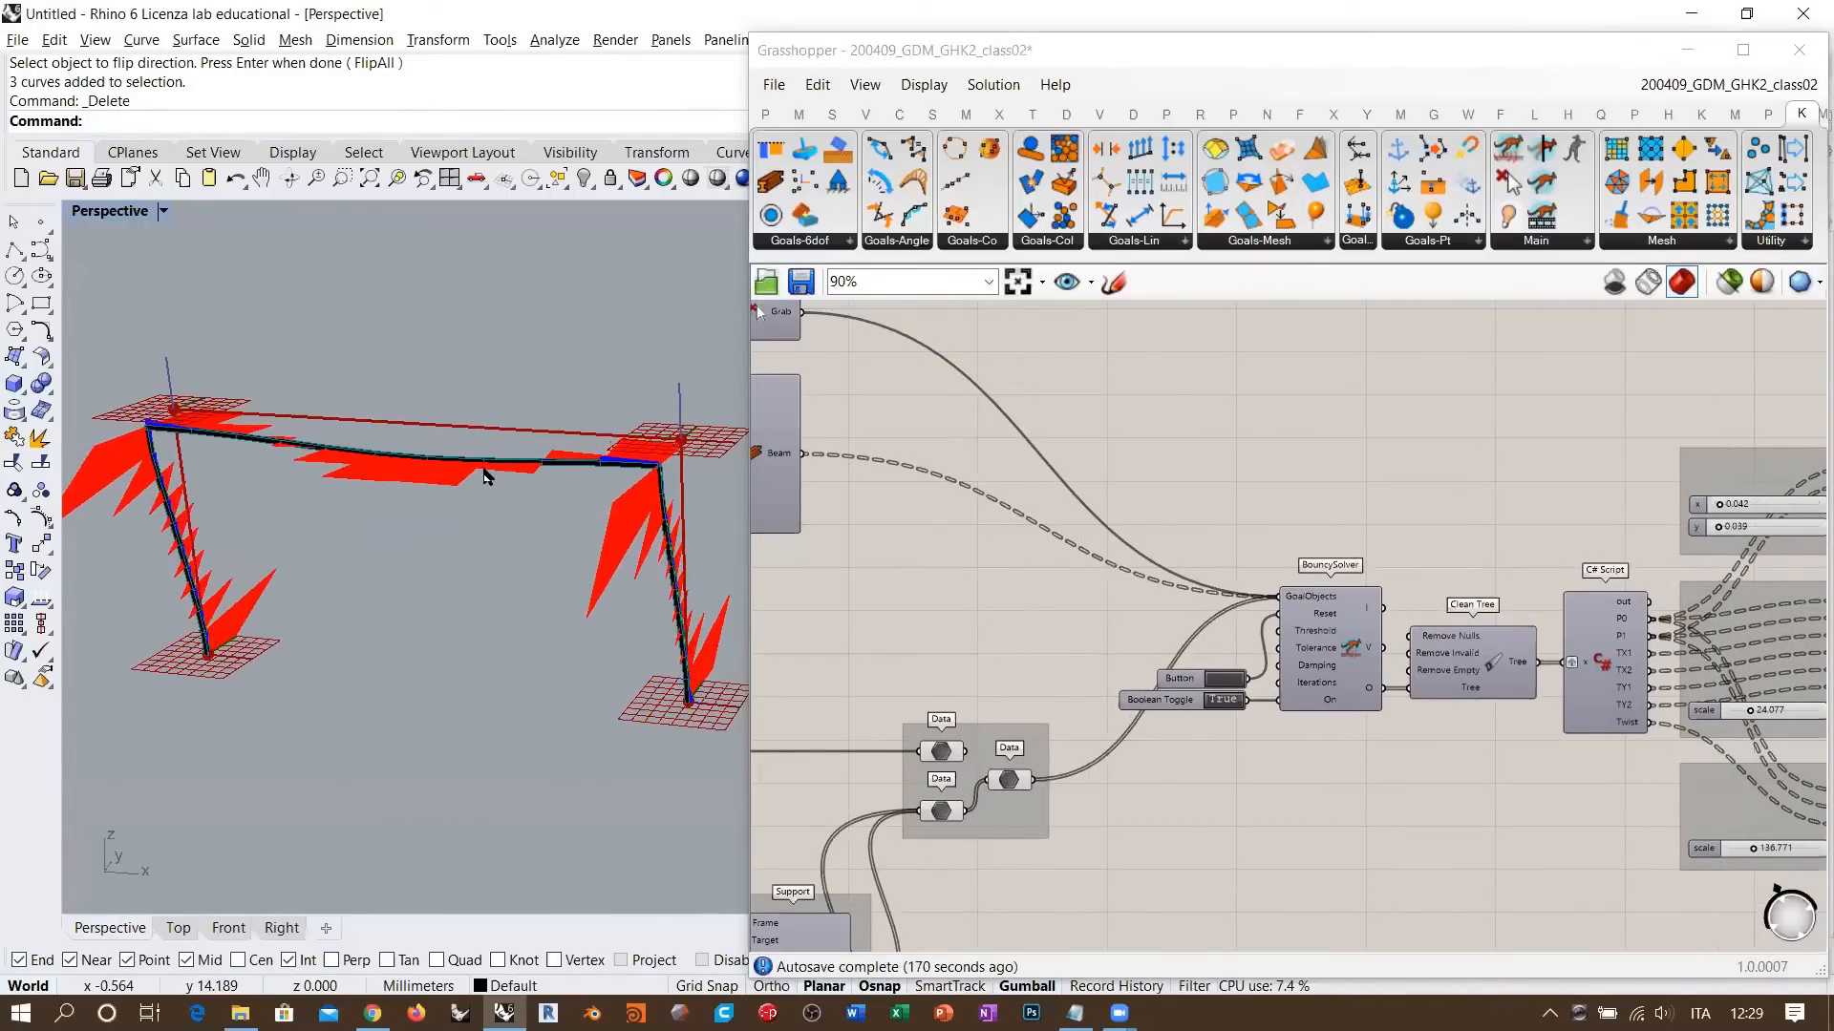
right_click_drag(697, 491, 605, 494)
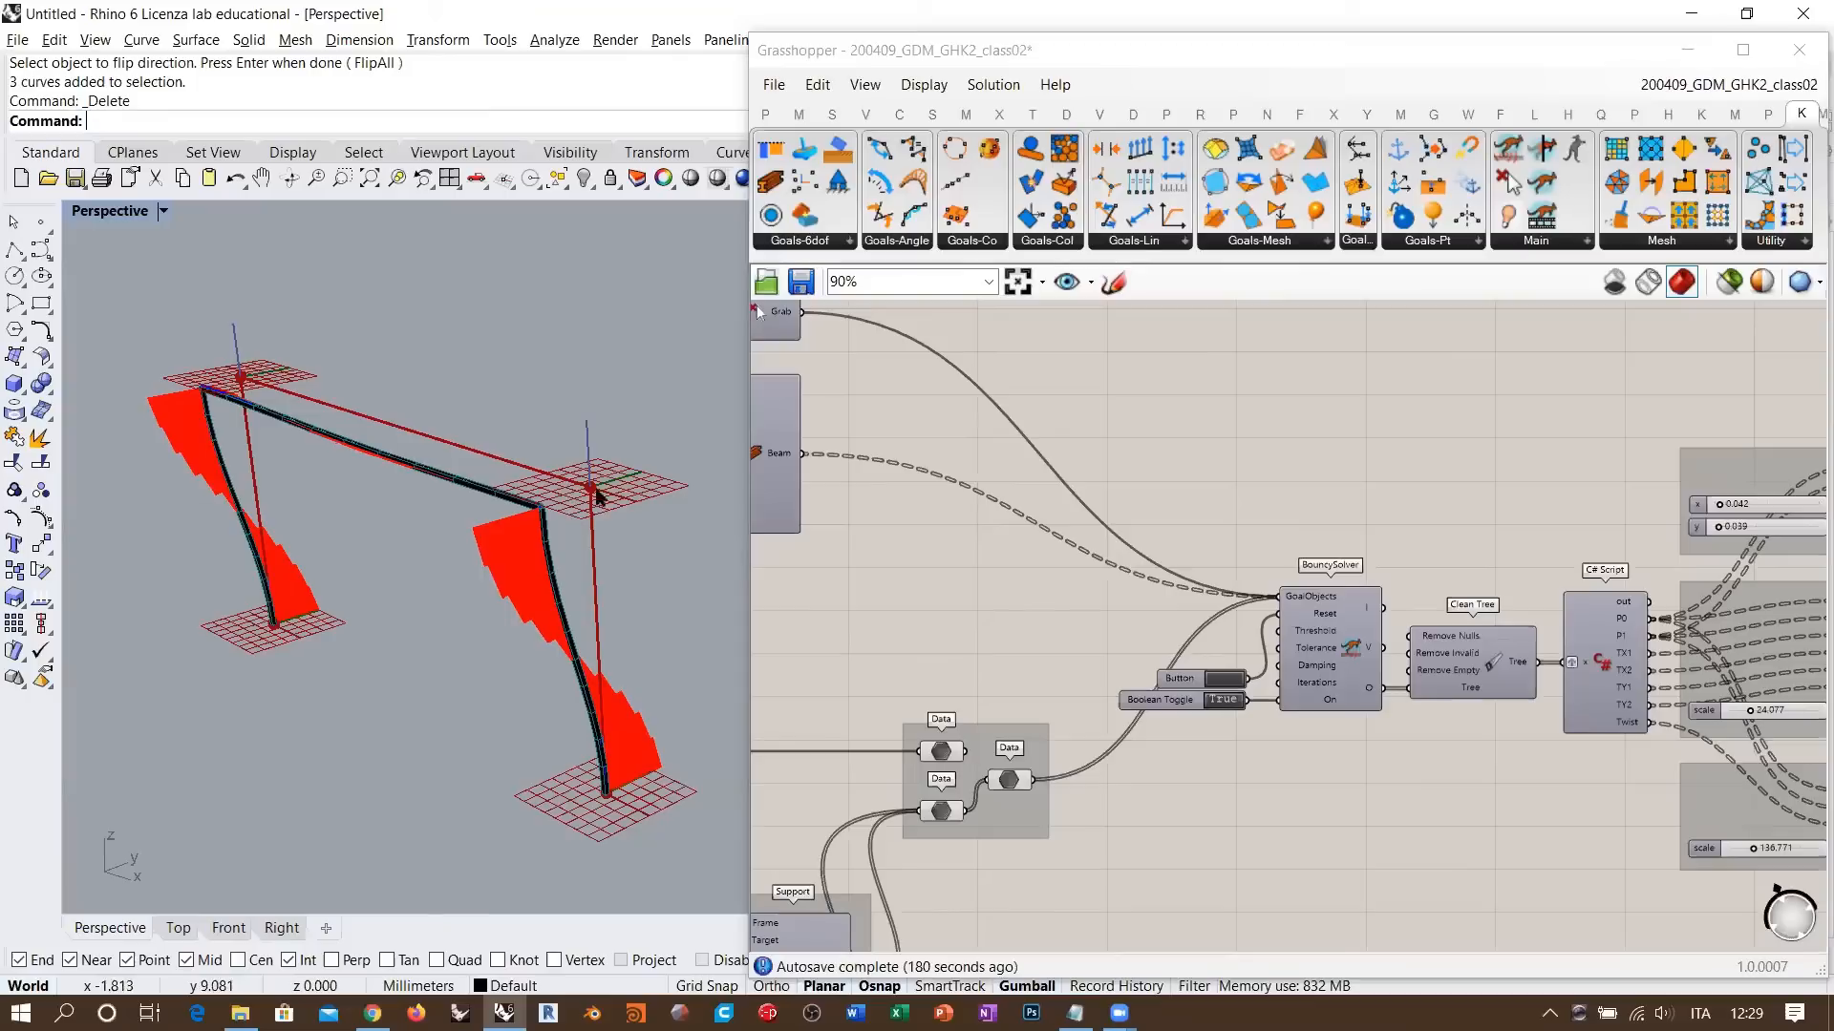
right_click_drag(476, 613, 575, 565)
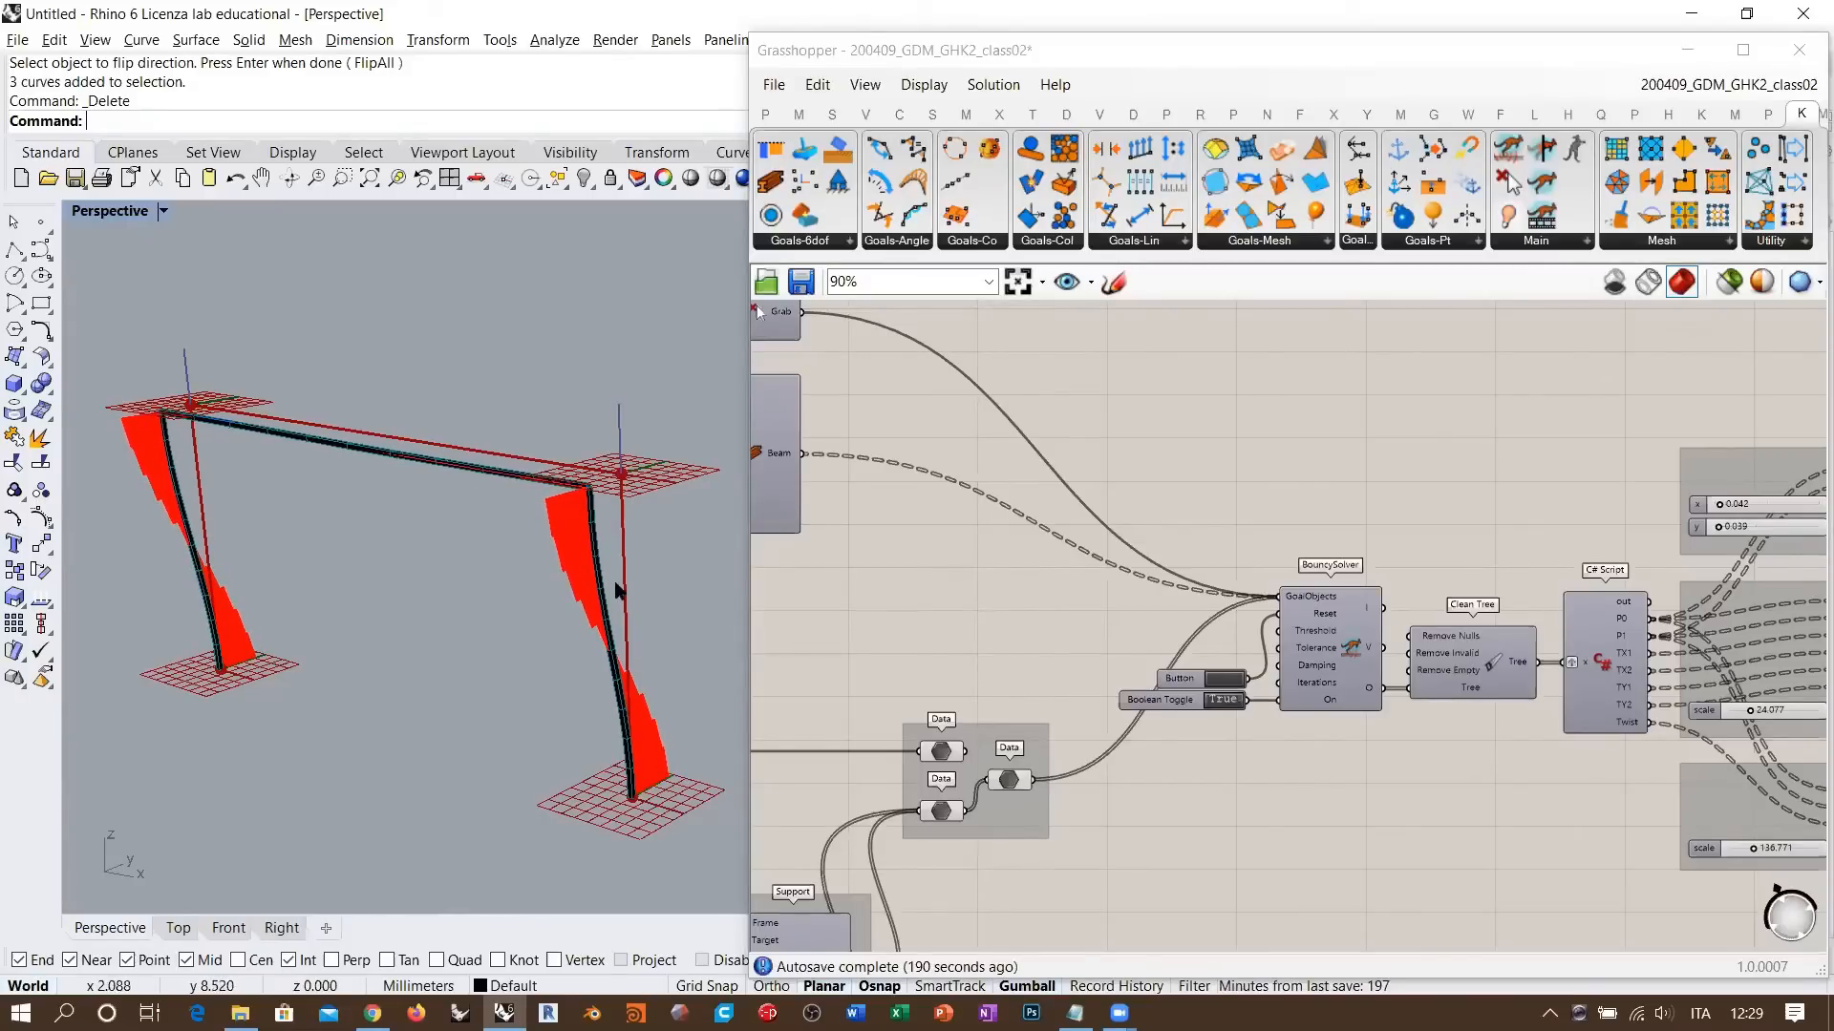
right_click_drag(578, 561, 621, 592)
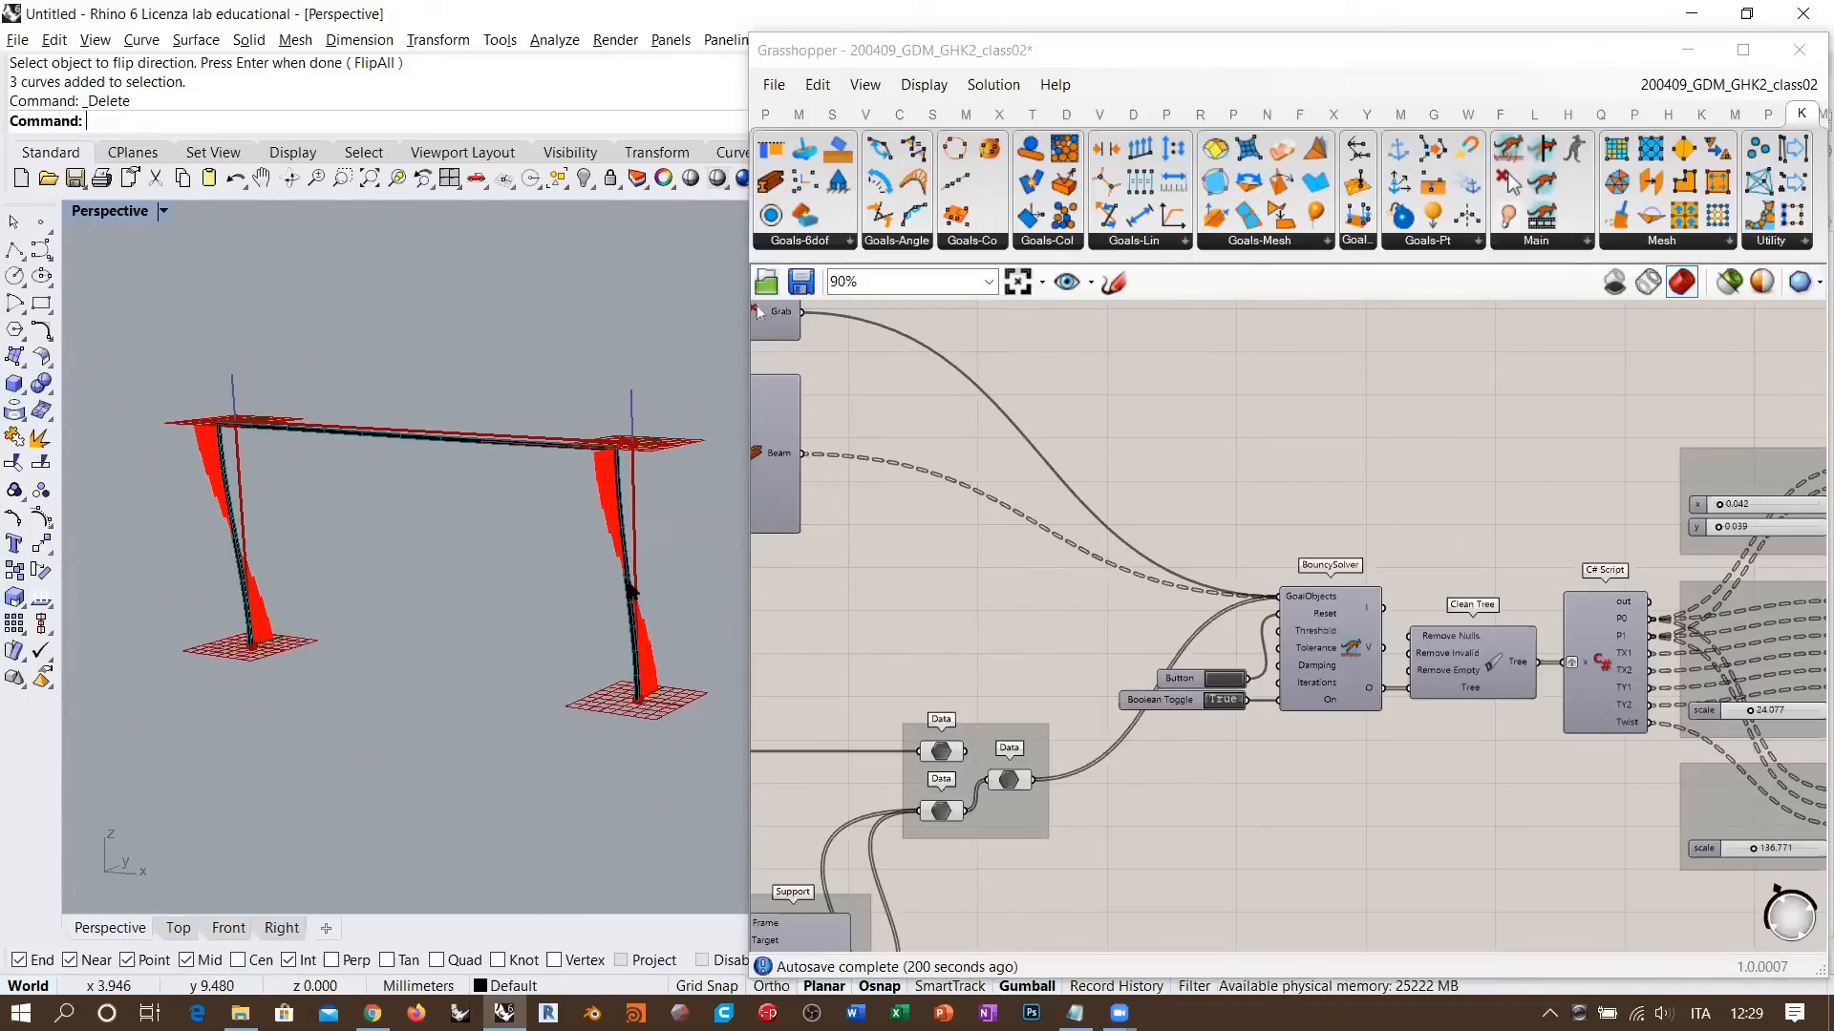
left_click_drag(627, 583, 607, 487, "alt")
right_click_drag(604, 485, 483, 476)
left_click_drag(483, 450, 512, 382, "alt")
right_click_drag(477, 496, 456, 444)
left_click_drag(378, 431, 345, 501, "alt")
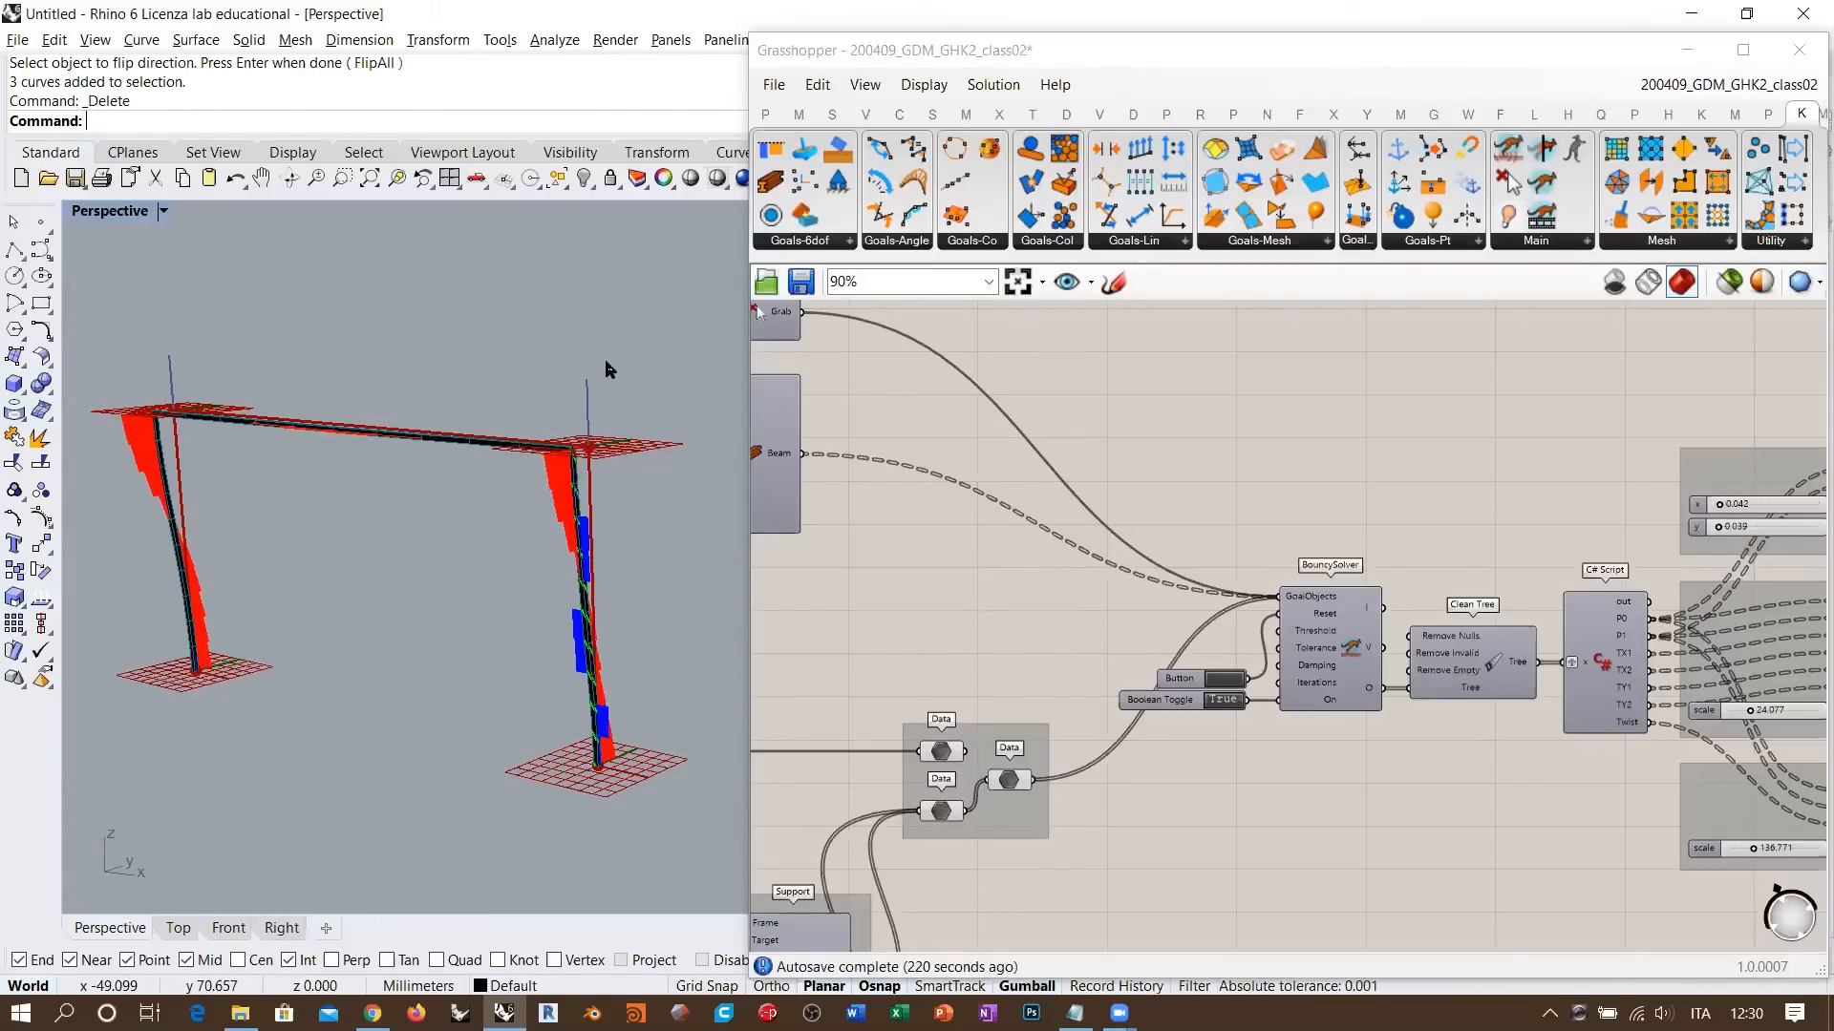
- Examine the Load component in the red Homework group and compare it with a frontal view of the portal frame
left_click(1188, 462)
scroll(1188, 462, "down", 5)
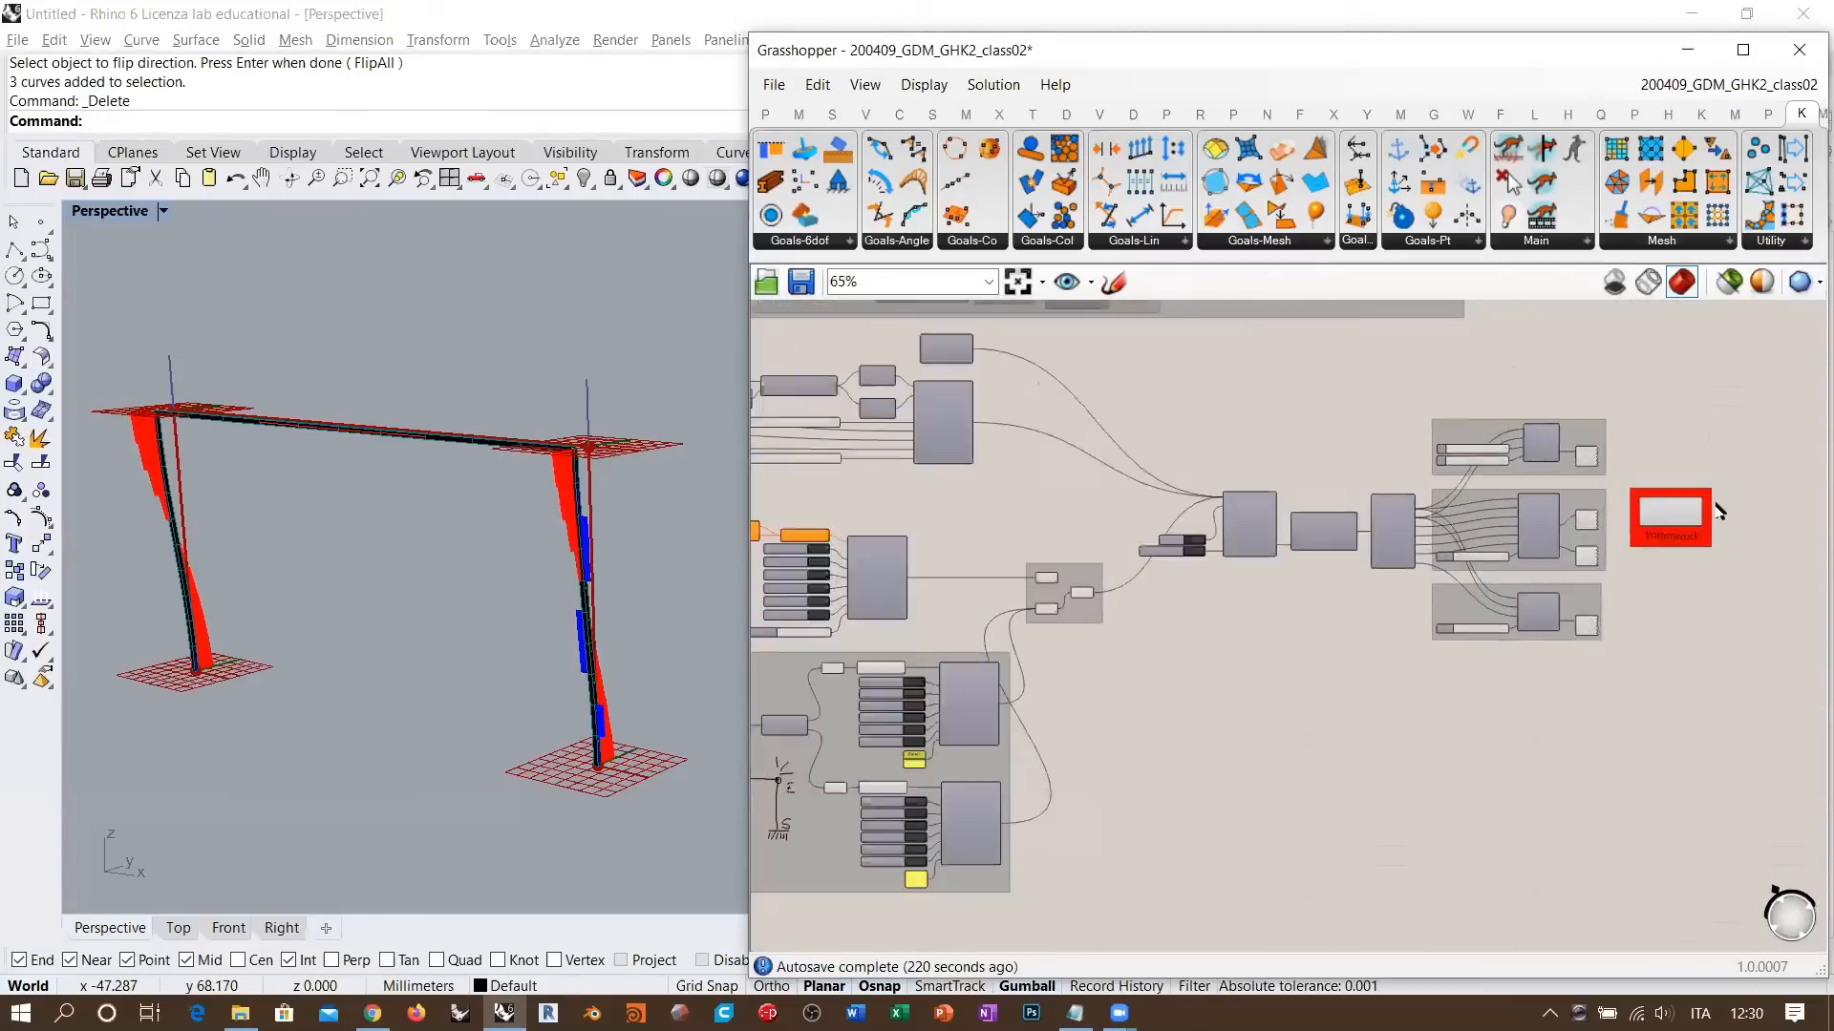
scroll(1553, 549, "up", 8)
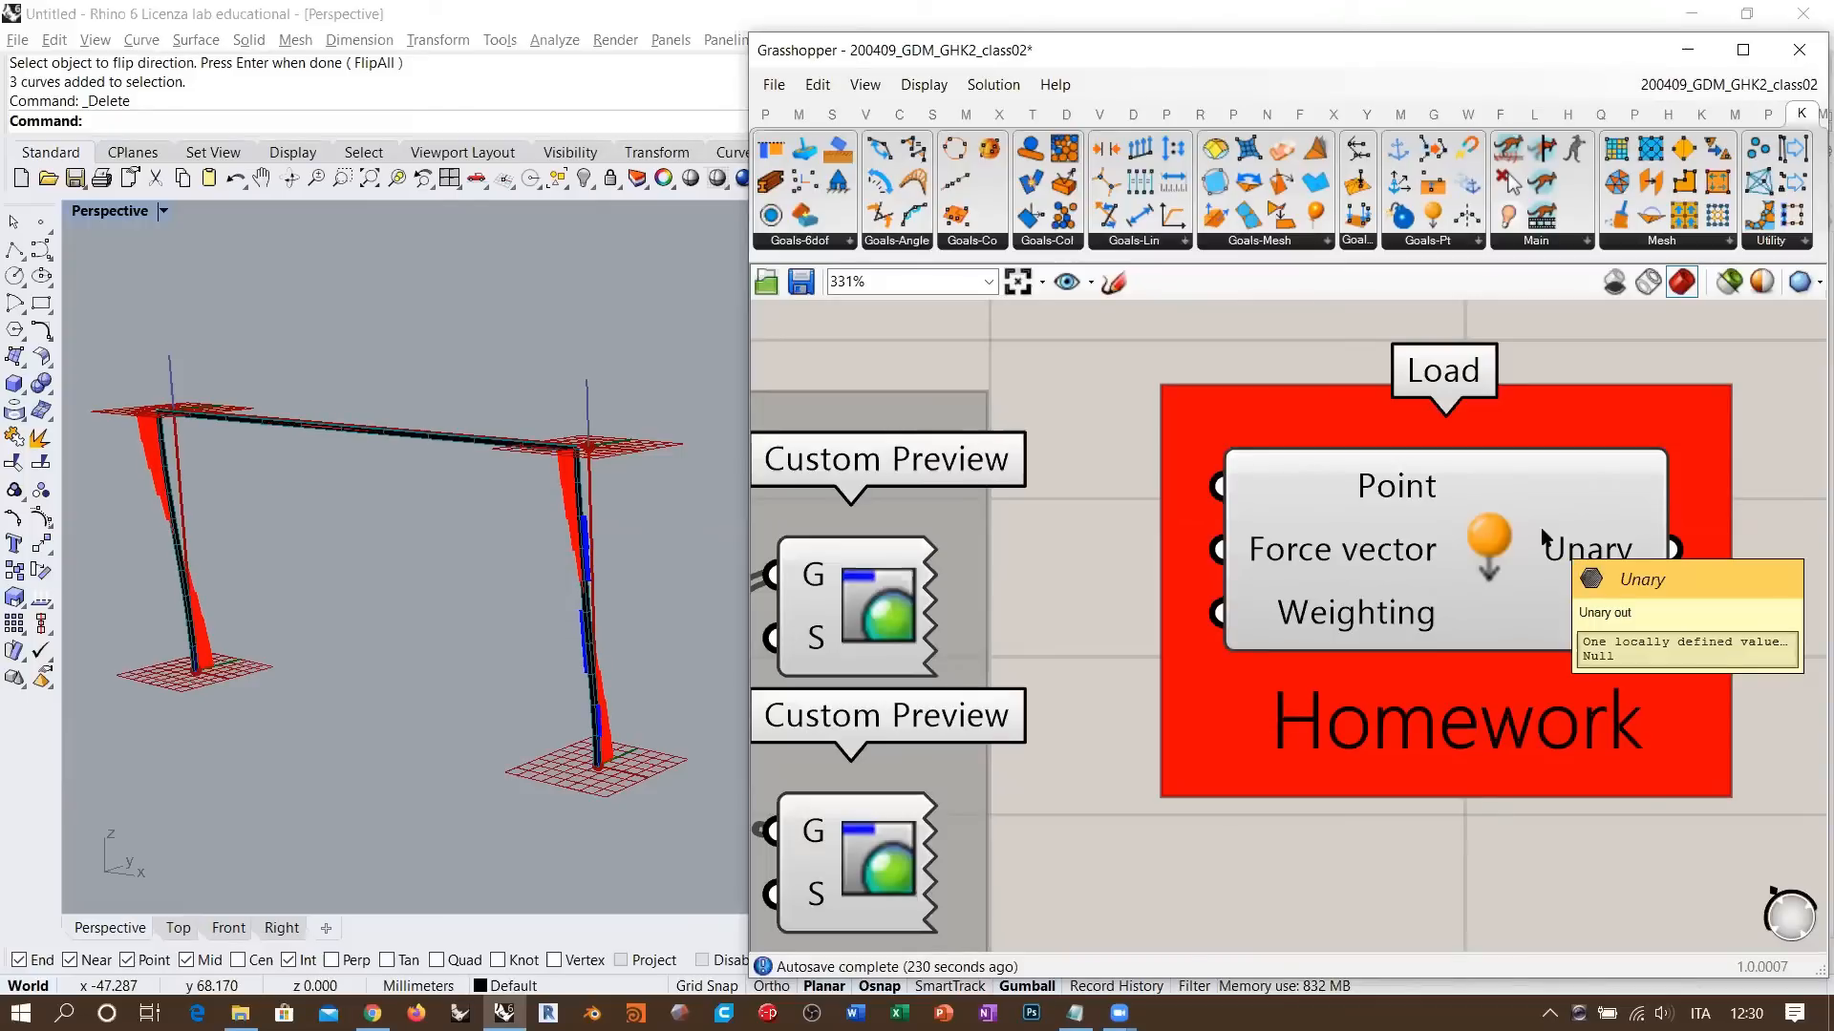
right_click_drag(515, 520, 320, 459)
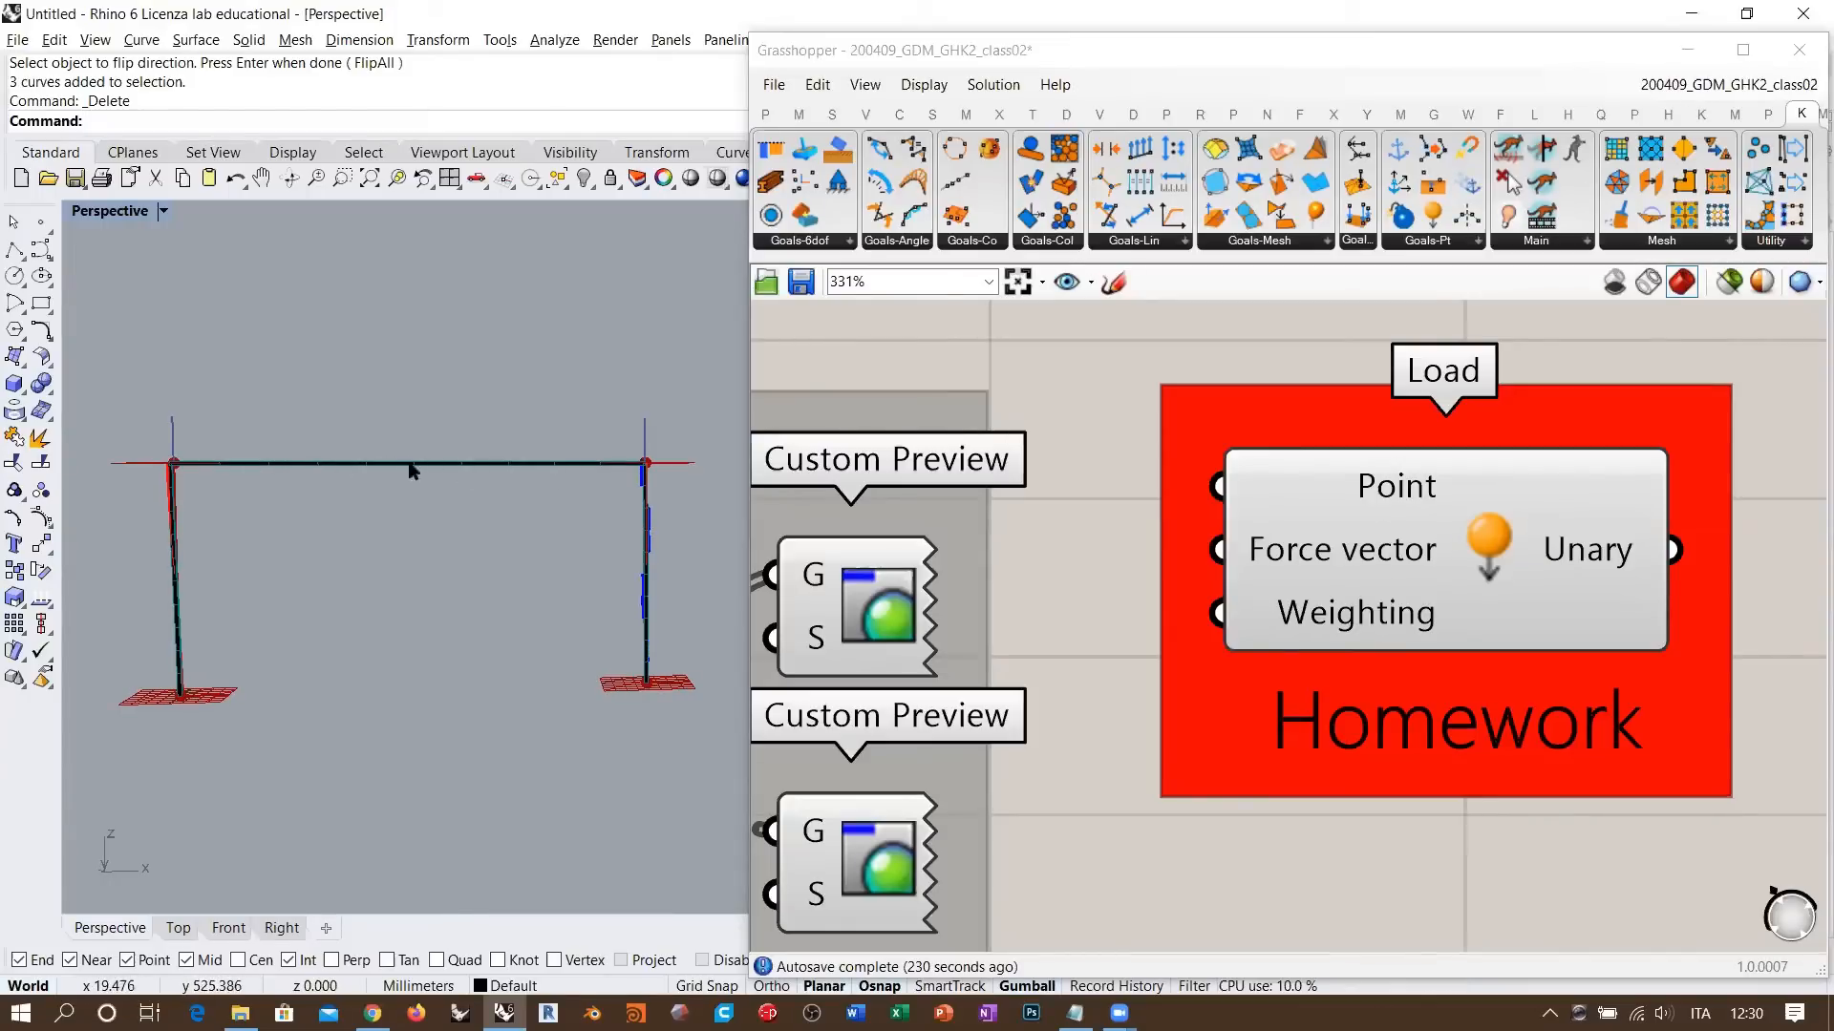
right_click_drag(1291, 771, 1318, 492)
scroll(1318, 494, "down", 6)
right_click_drag(1316, 594, 1666, 434)
right_click_drag(1469, 569, 1607, 638)
right_click_drag(1471, 535, 962, 653)
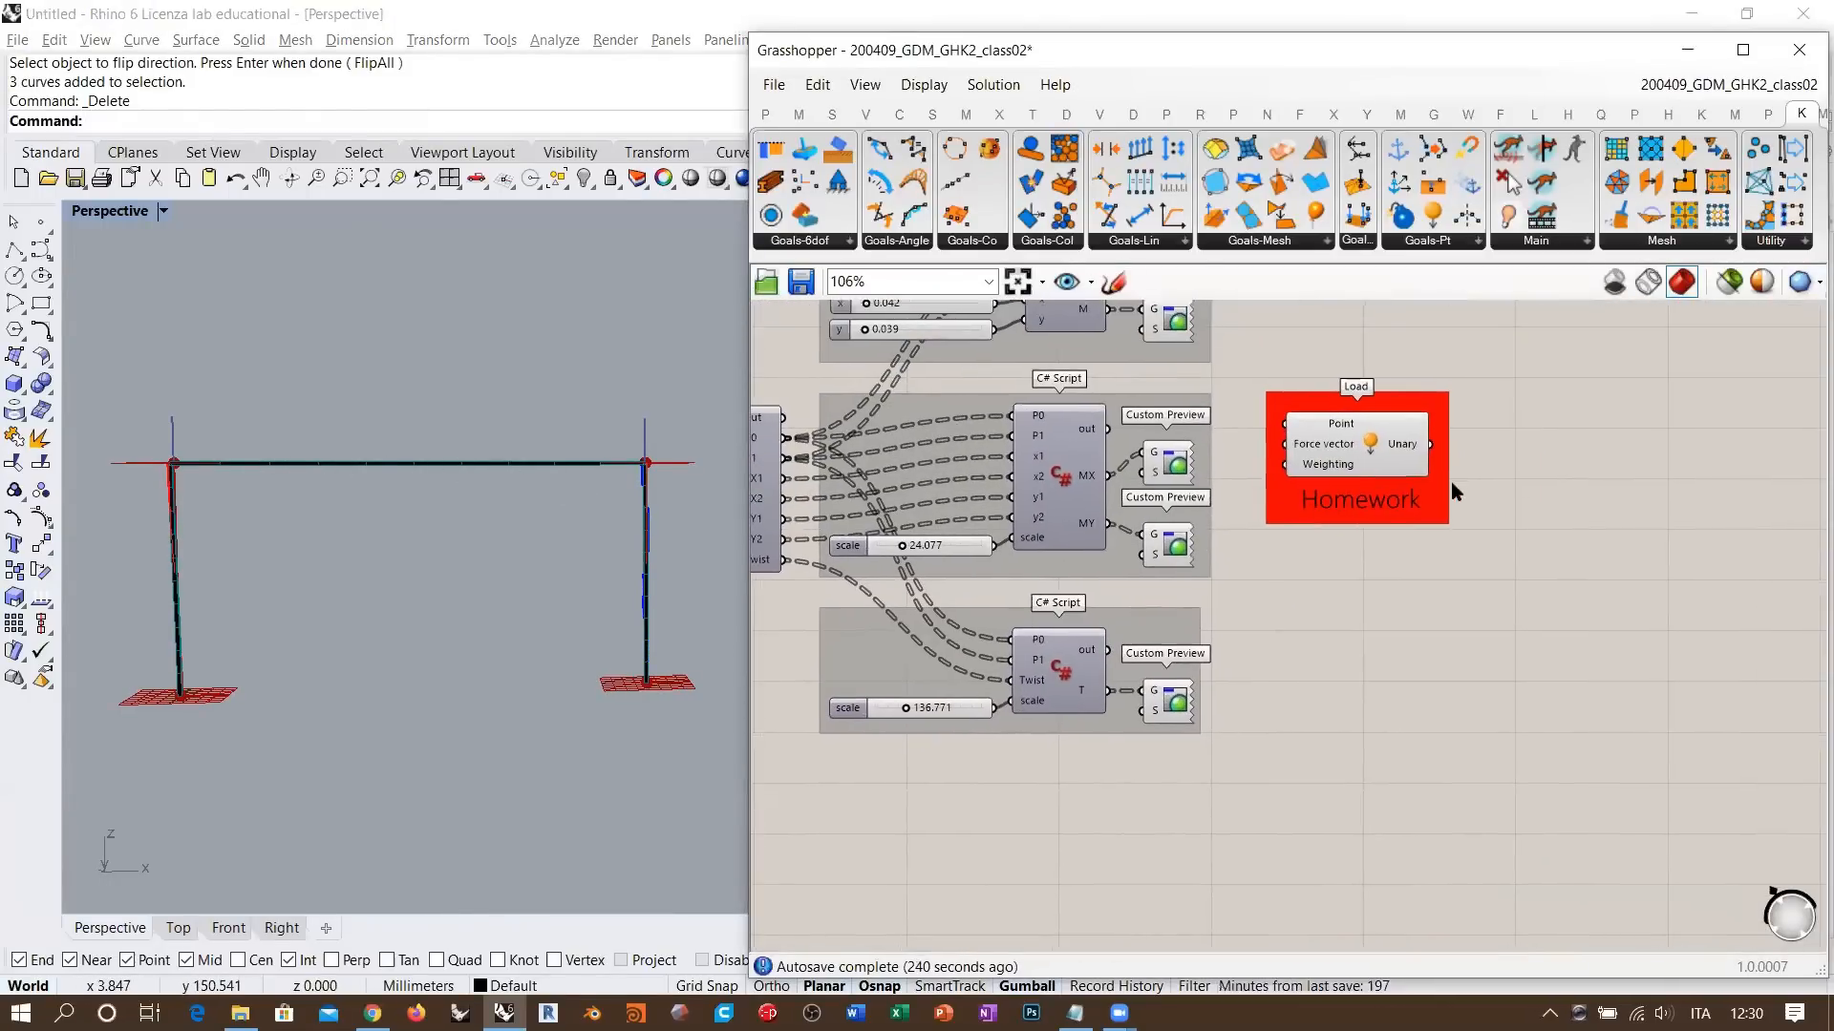
- Sketch a portal frame with hatched fixed supports under both columns on the empty canvas beside the Homework group
scroll(1452, 483, "up", 3)
right_click_drag(1451, 483, 1151, 592)
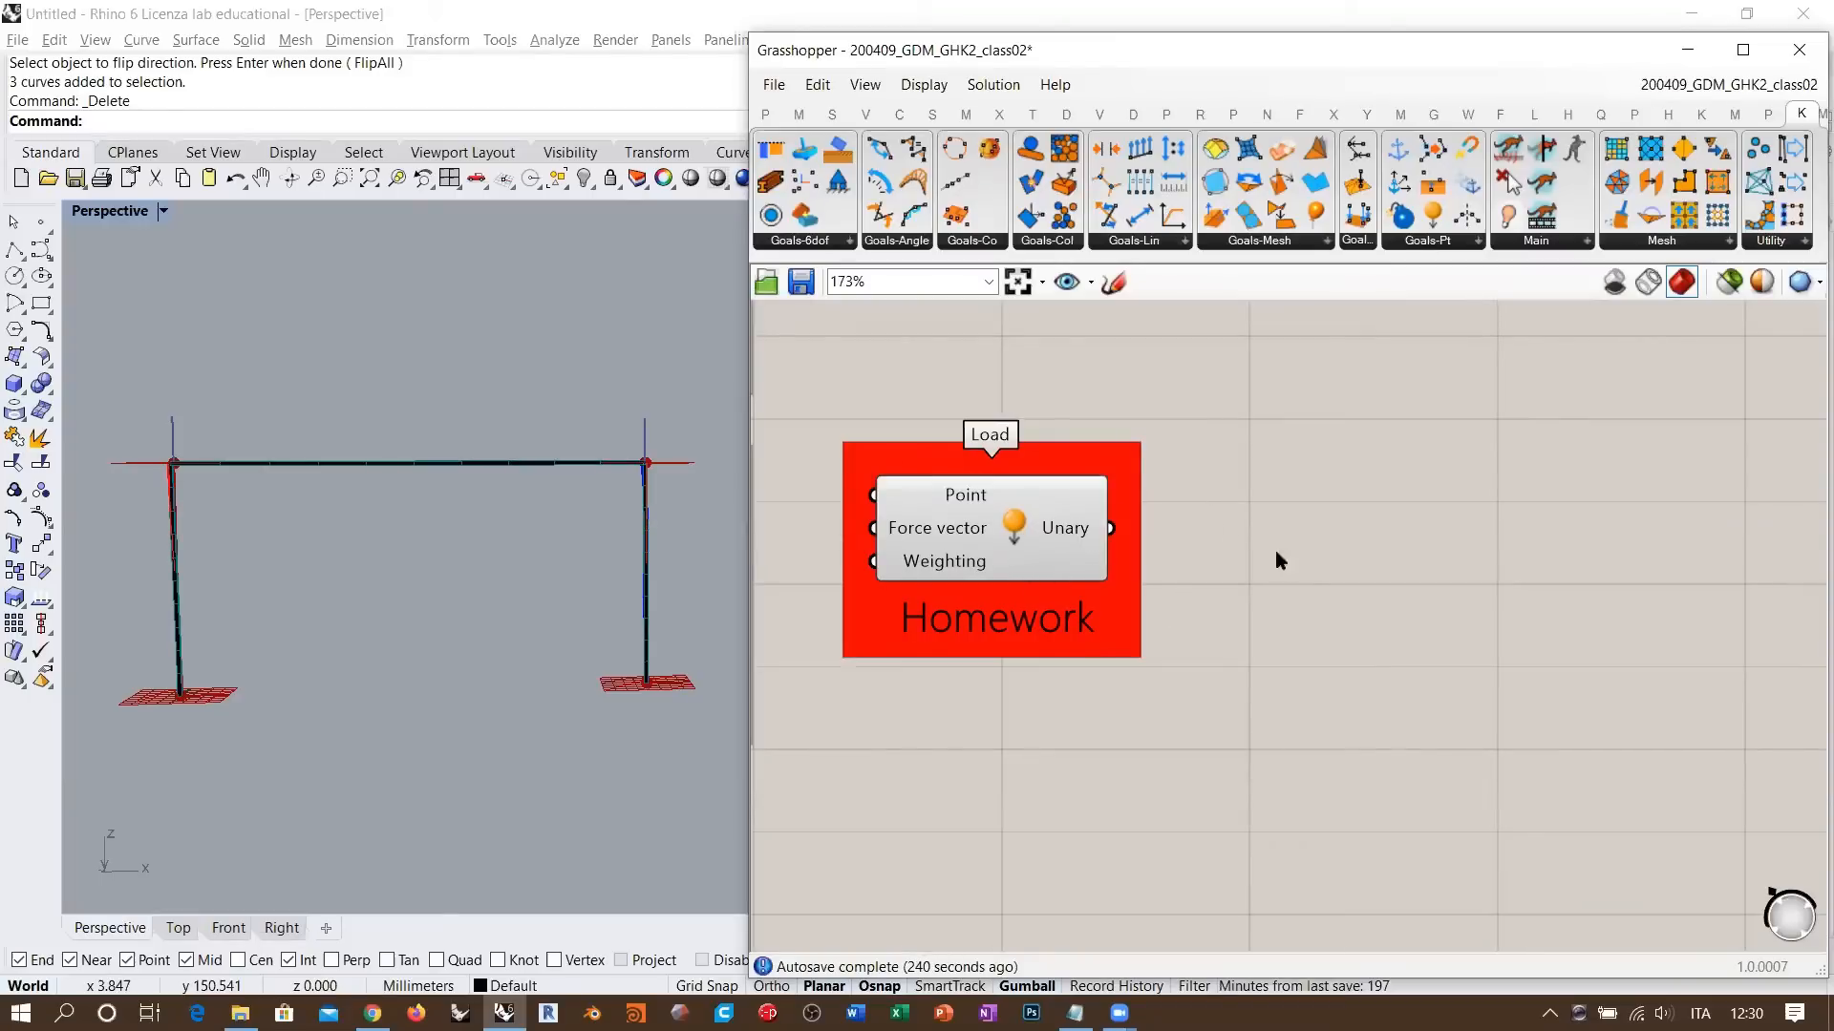
right_click_drag(1275, 552, 1239, 458)
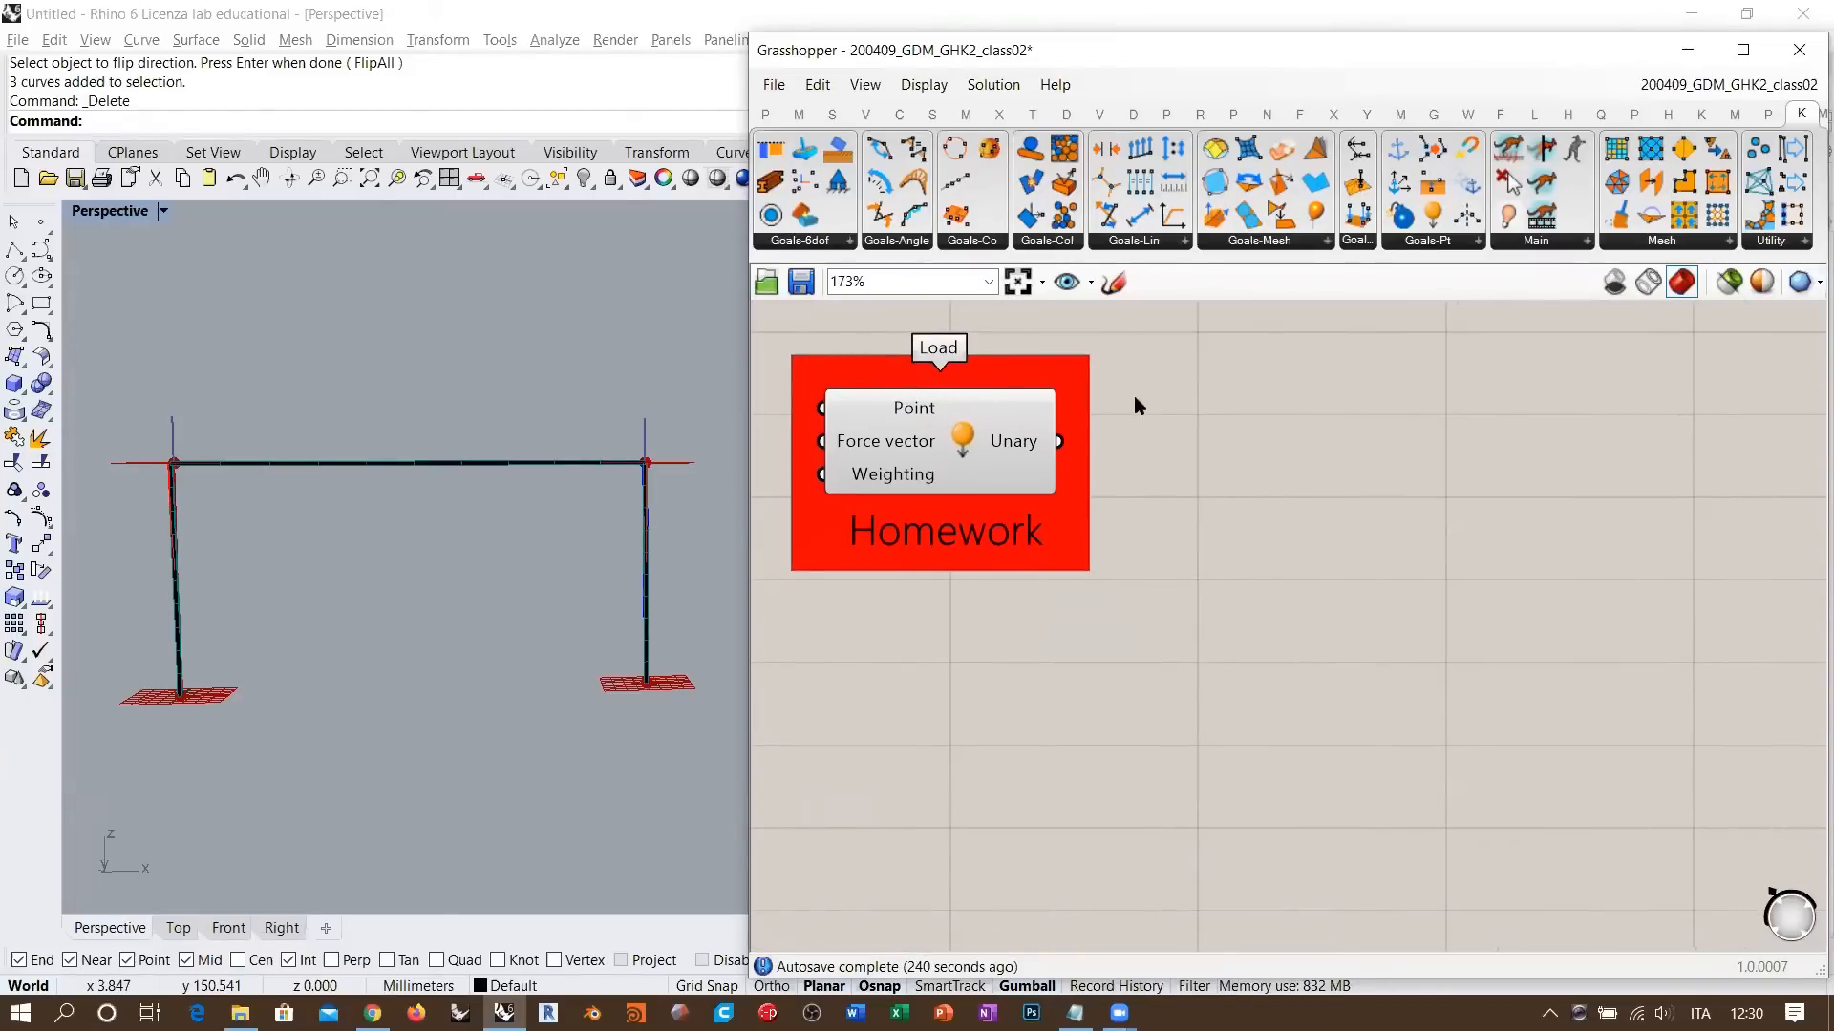
left_click(1115, 284)
mouse_move(1221, 718)
left_mouse_down()
mouse_move(1351, 714)
mouse_move(1278, 524)
mouse_move(1273, 444)
mouse_move(1745, 440)
mouse_move(1756, 718)
mouse_move(1685, 722)
left_mouse_up()
mouse_move(1232, 723)
left_mouse_down()
mouse_move(1213, 766)
mouse_move(1268, 766)
left_mouse_up()
left_click_drag(1314, 721, 1297, 756)
left_click_drag(1356, 723, 1341, 768)
left_click_drag(1697, 726, 1686, 760)
mouse_move(1719, 726)
left_mouse_down()
mouse_move(1705, 765)
mouse_move(1762, 762)
left_mouse_up()
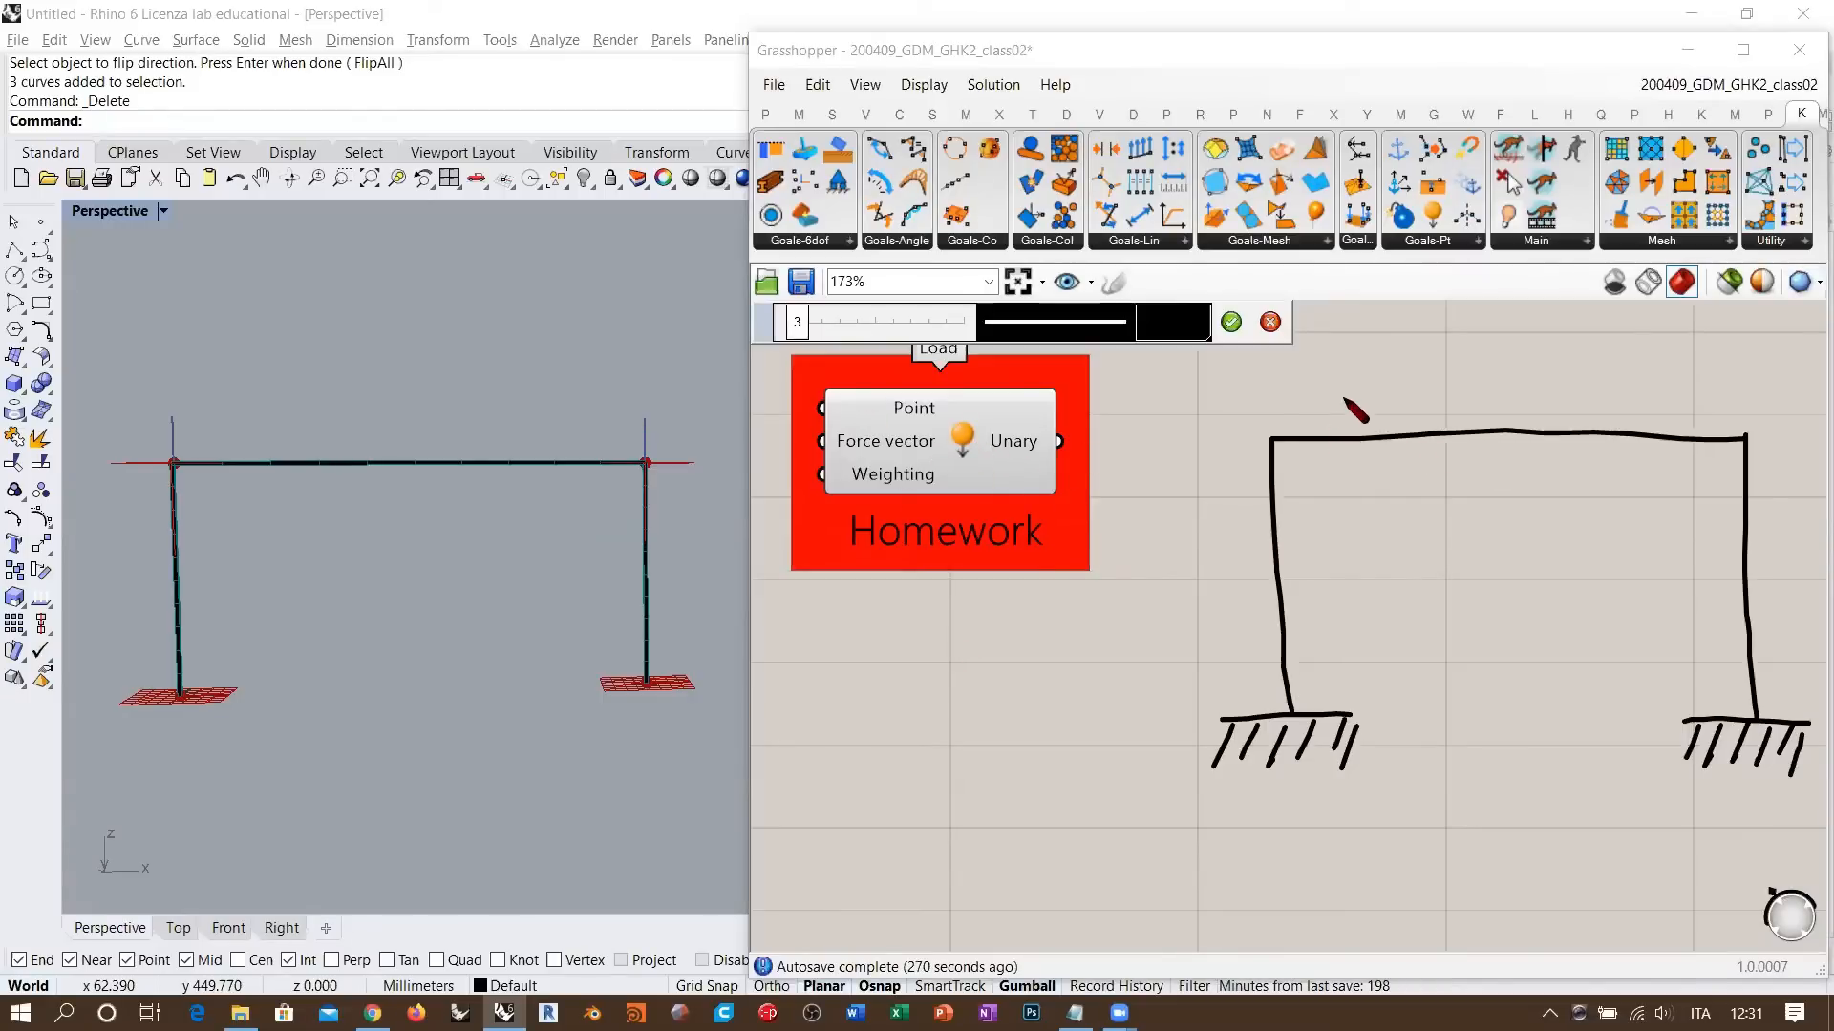
- Sketch a distributed load with downward arrows above the frame's beam and mark its extent with a line beneath the beam
mouse_move(1333, 380)
left_mouse_down()
mouse_move(1333, 410)
mouse_move(1583, 371)
mouse_move(1686, 401)
mouse_move(1686, 417)
mouse_move(1339, 410)
mouse_move(1423, 409)
left_mouse_up()
mouse_move(1452, 380)
left_mouse_down()
mouse_move(1451, 409)
mouse_move(1483, 420)
mouse_move(1548, 414)
left_mouse_up()
left_click_drag(1575, 378, 1577, 412)
mouse_move(1604, 377)
left_mouse_down()
mouse_move(1606, 409)
mouse_move(1663, 411)
left_mouse_up()
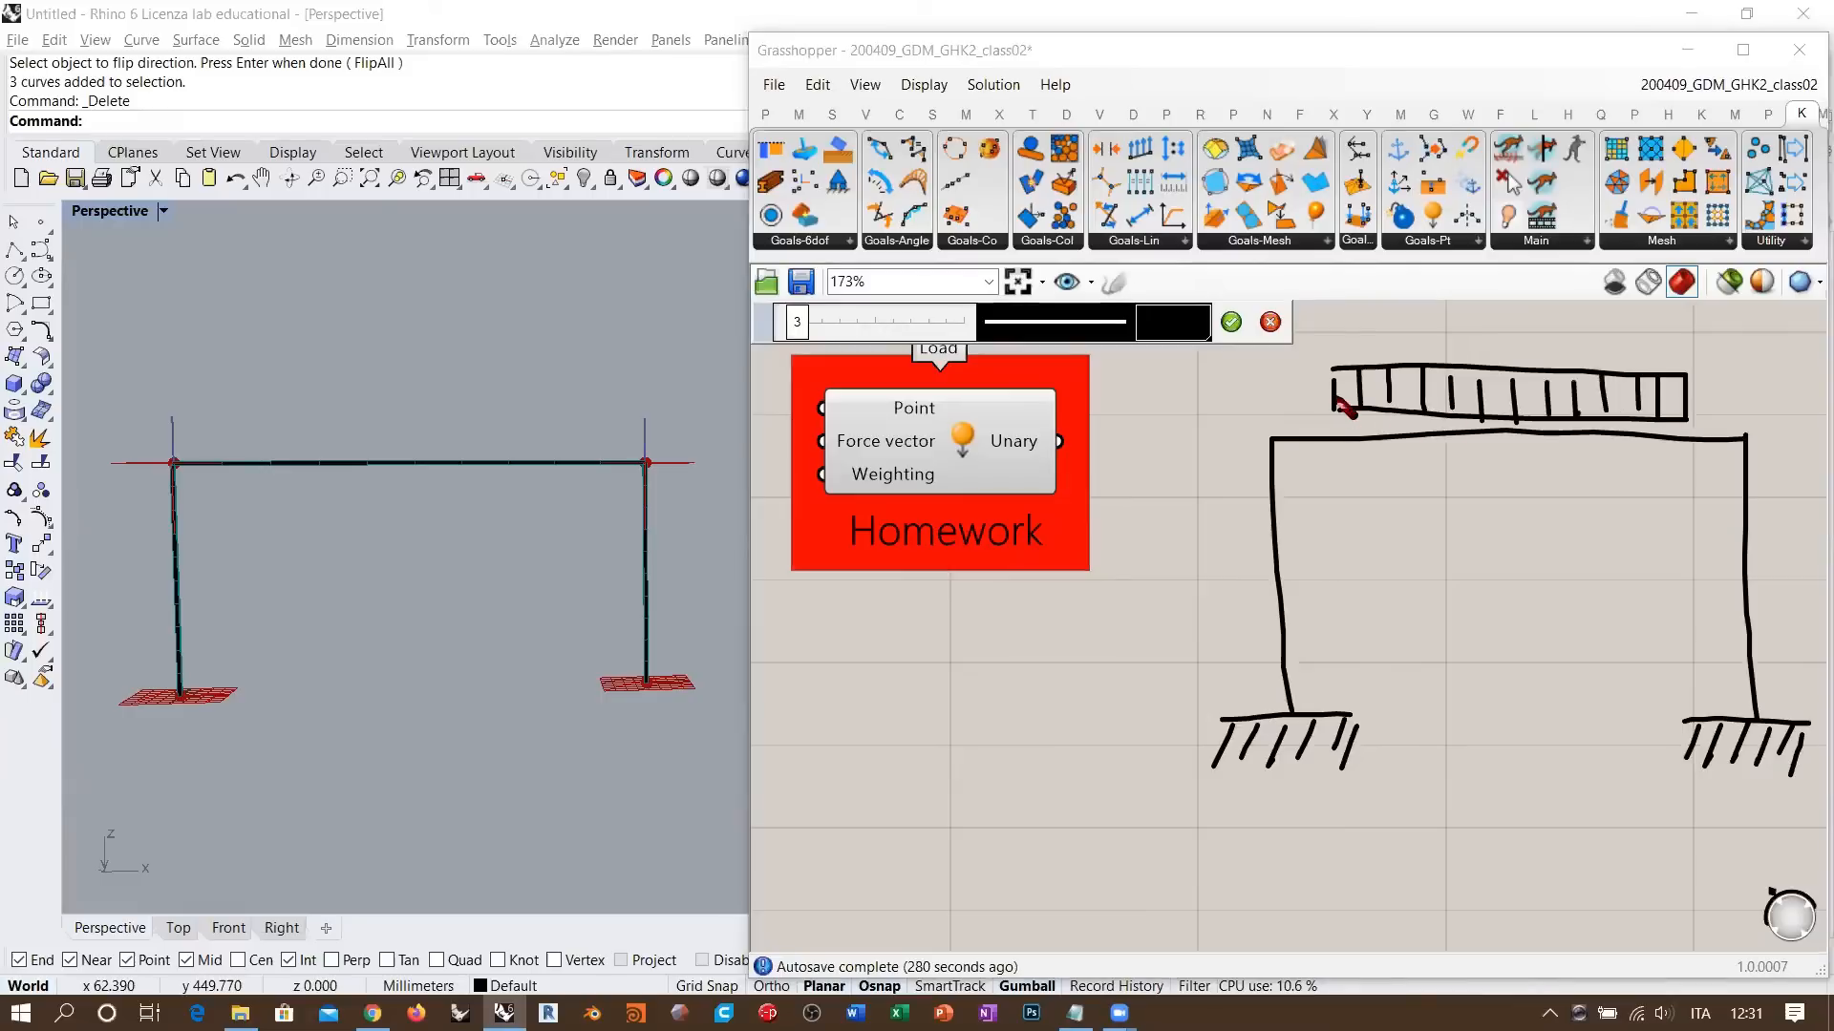
mouse_move(1327, 392)
left_mouse_down()
mouse_move(1336, 407)
mouse_move(1347, 394)
left_mouse_up()
mouse_move(1349, 389)
left_mouse_down()
mouse_move(1672, 427)
mouse_move(1699, 402)
left_mouse_up()
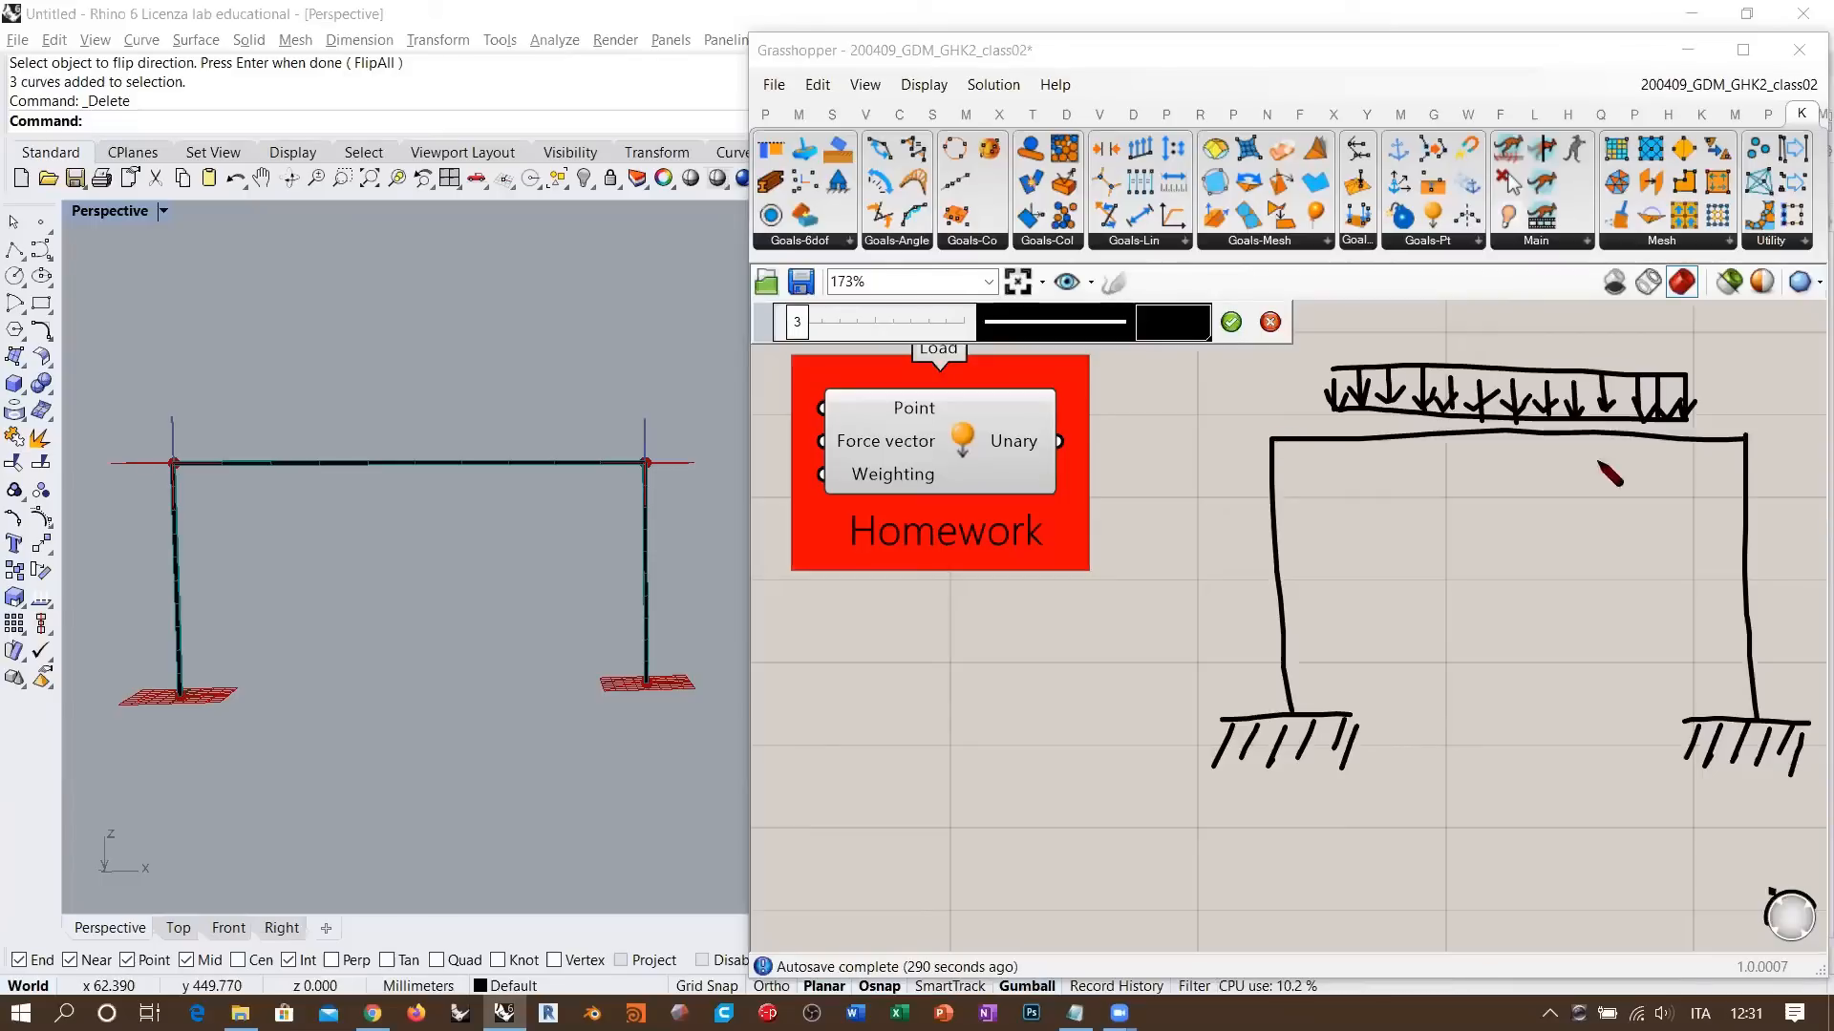
left_click_drag(1332, 466, 1688, 485)
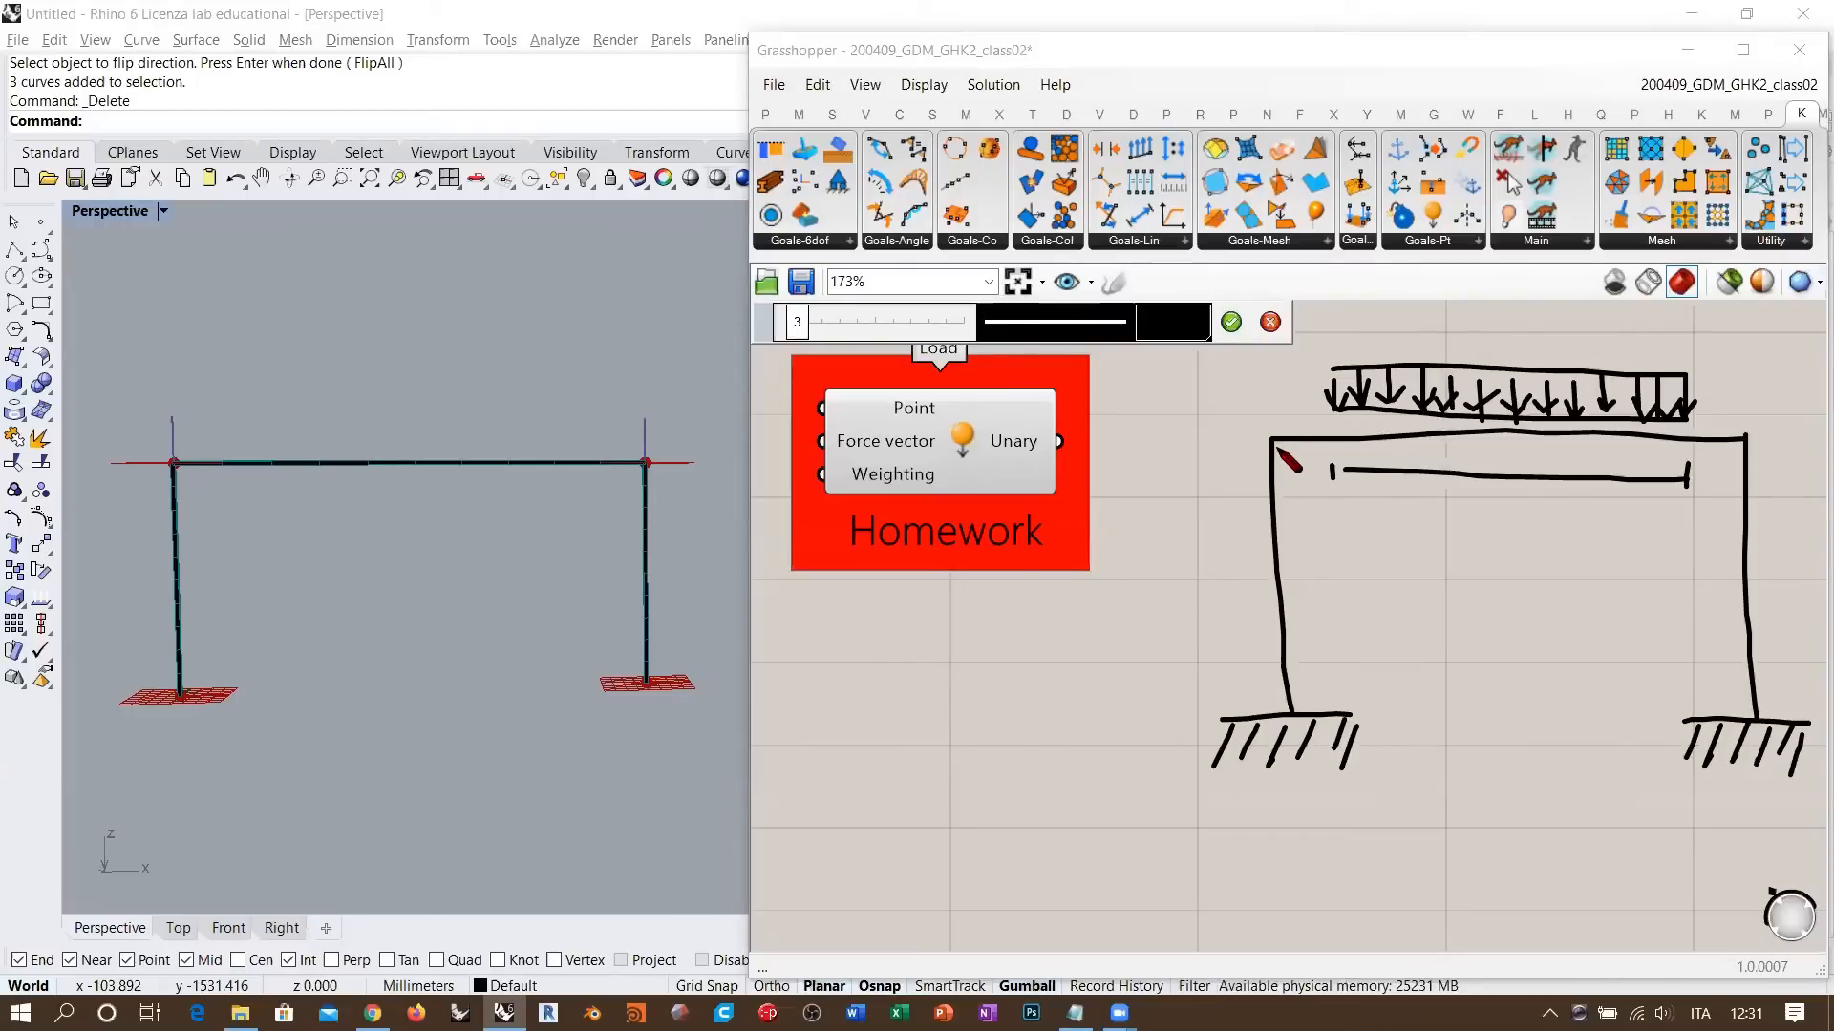
- Sketch the deflected shape of the beam and both columns over the frame, and commit the sketch to the canvas
mouse_move(1294, 450)
left_mouse_down()
mouse_move(1511, 500)
mouse_move(1733, 445)
left_mouse_up()
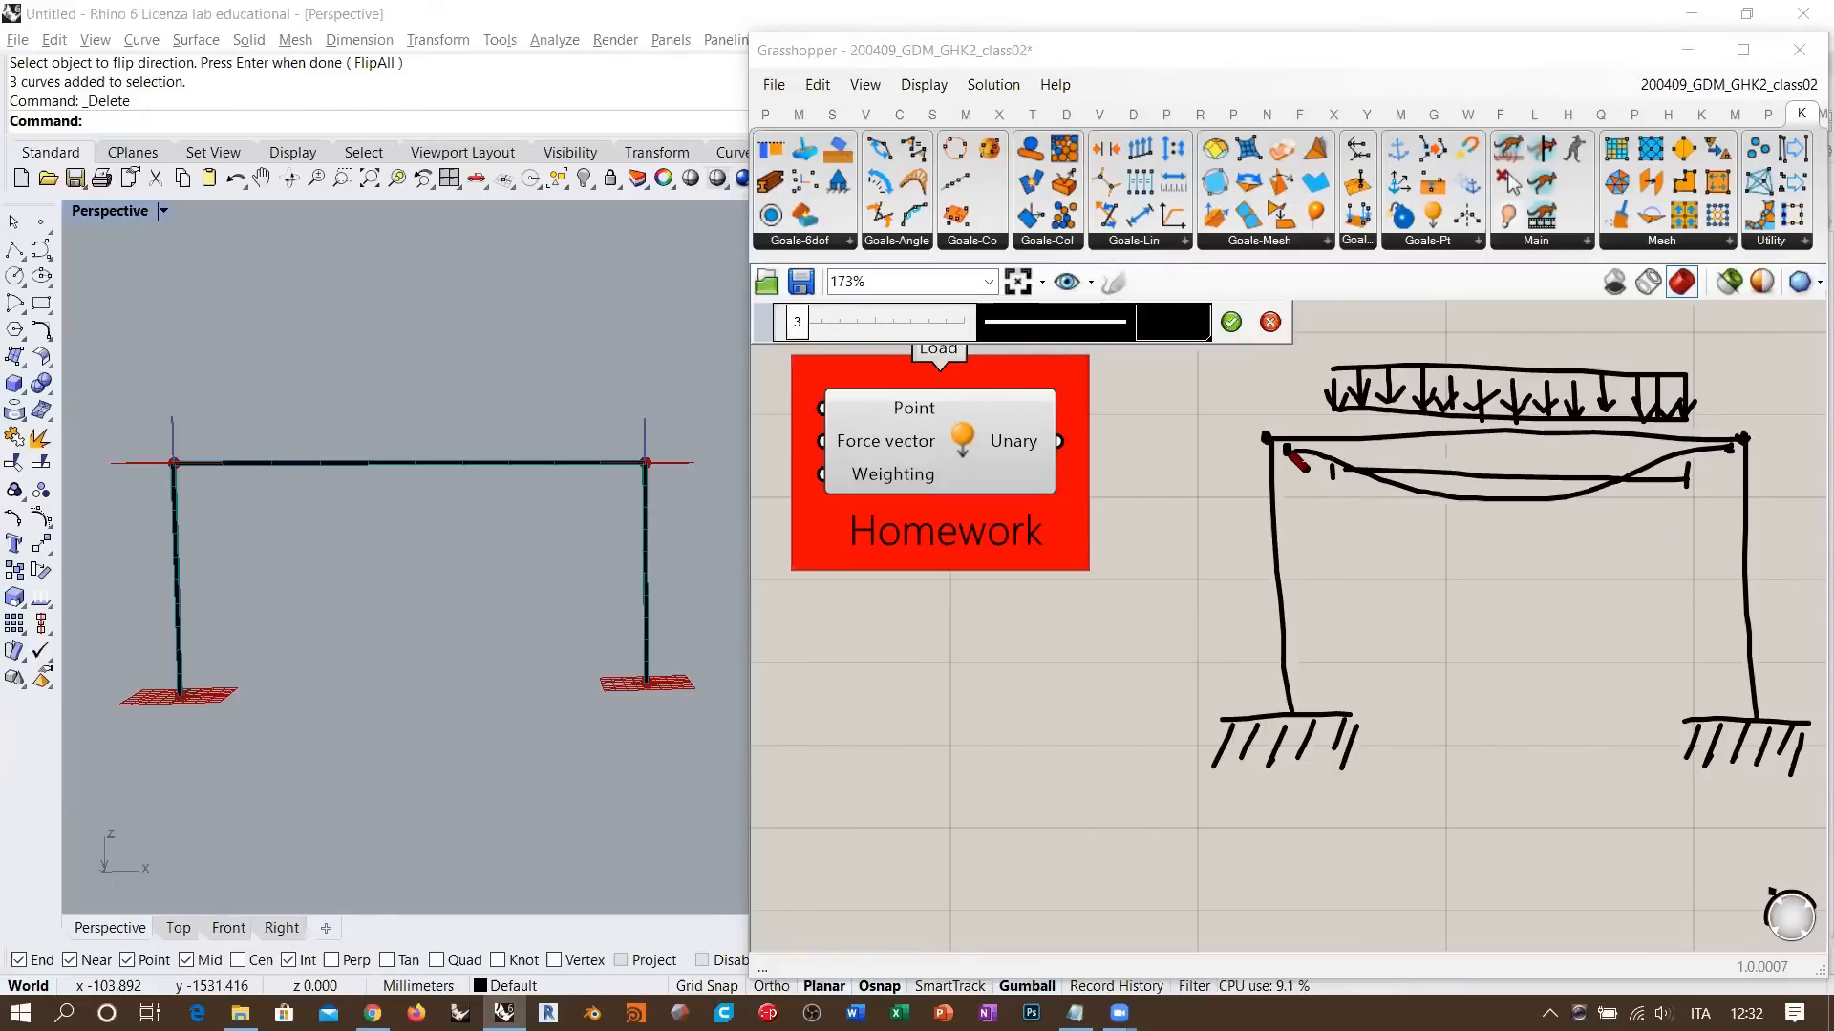
mouse_move(1287, 452)
left_mouse_down()
mouse_move(1260, 559)
mouse_move(1287, 708)
left_mouse_up()
left_click_drag(1734, 445, 1757, 723)
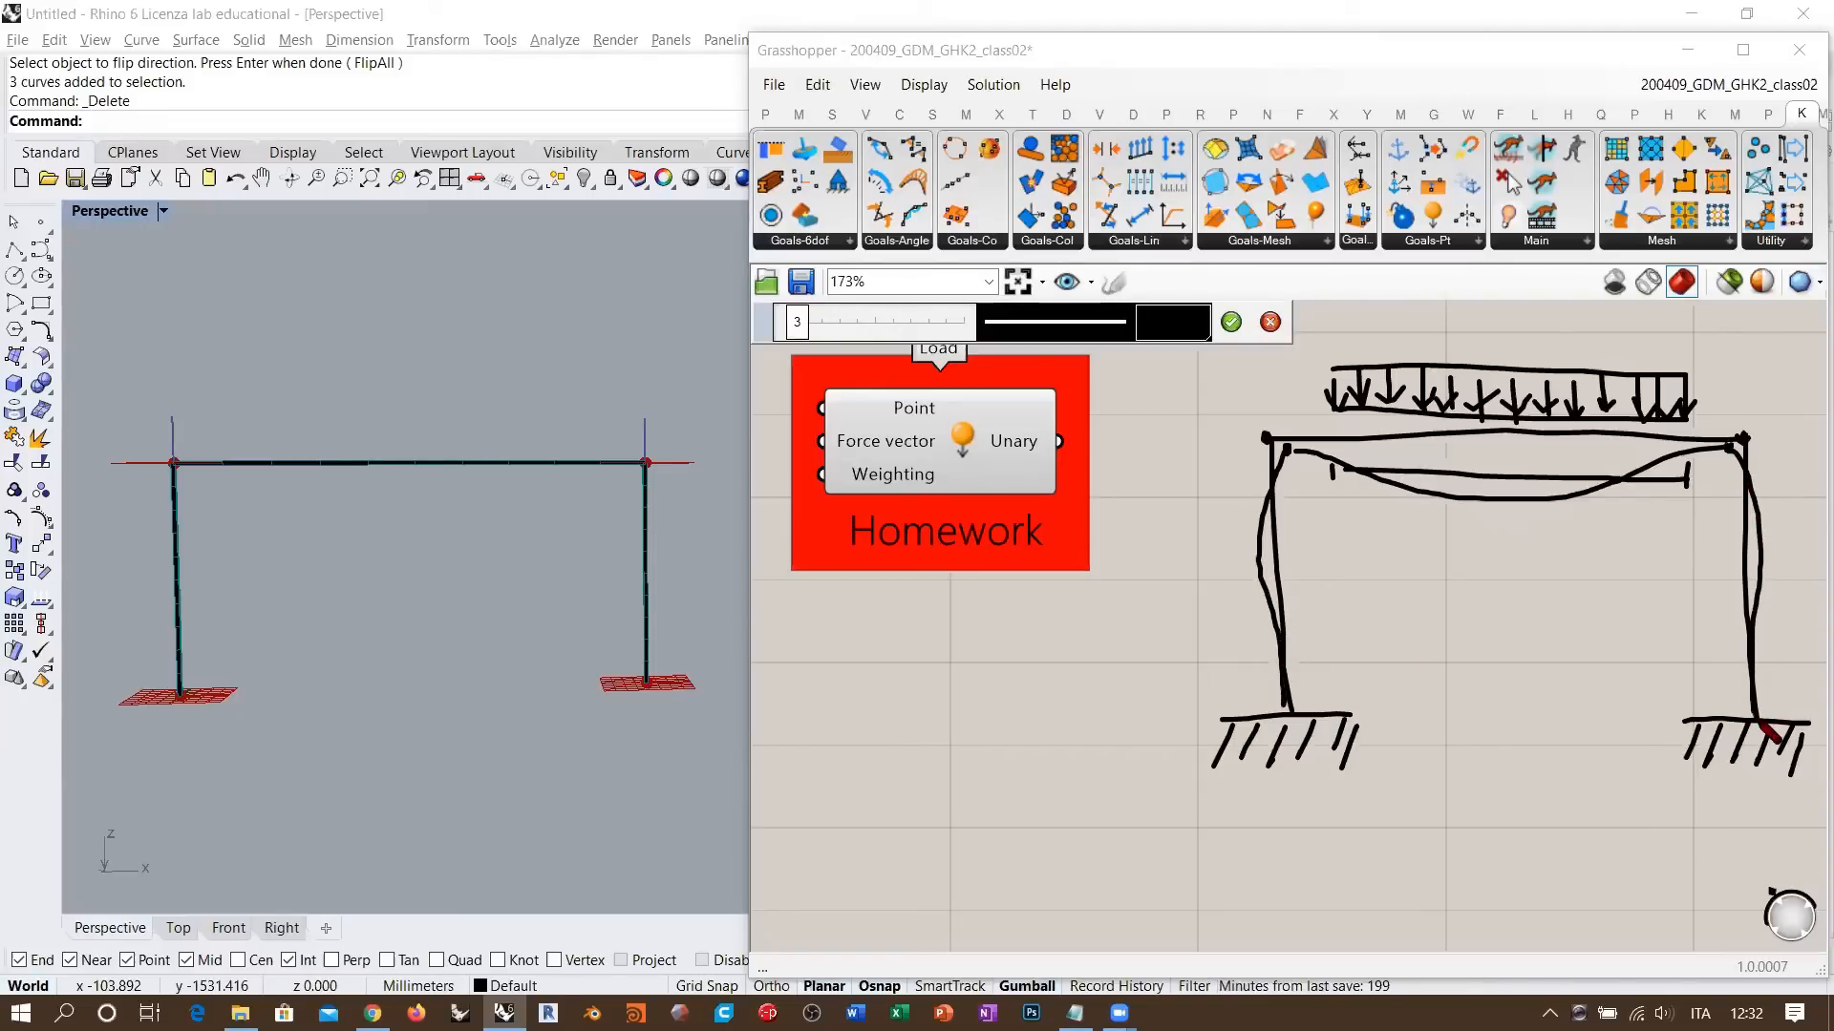
left_click(1231, 321)
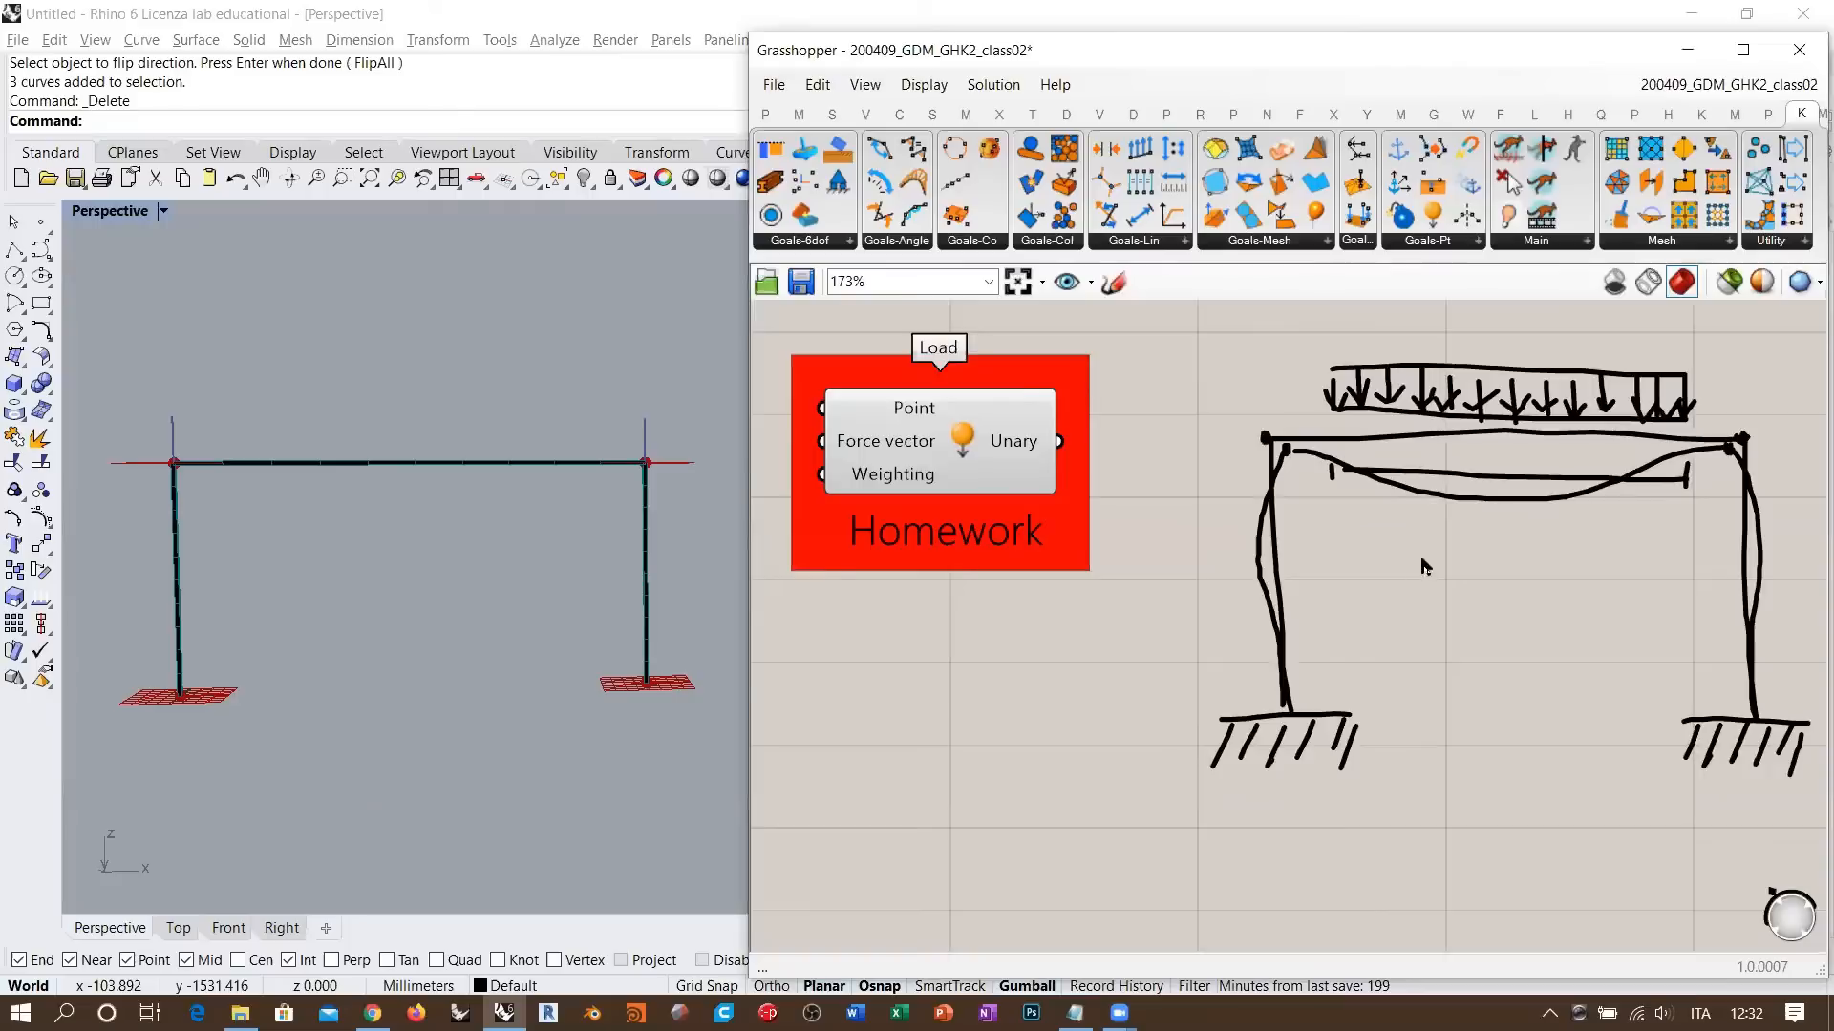
- Move the portal-frame sketch directly below the Homework group
scroll(1423, 566, "down", 2)
right_click_drag(1475, 561, 1581, 492)
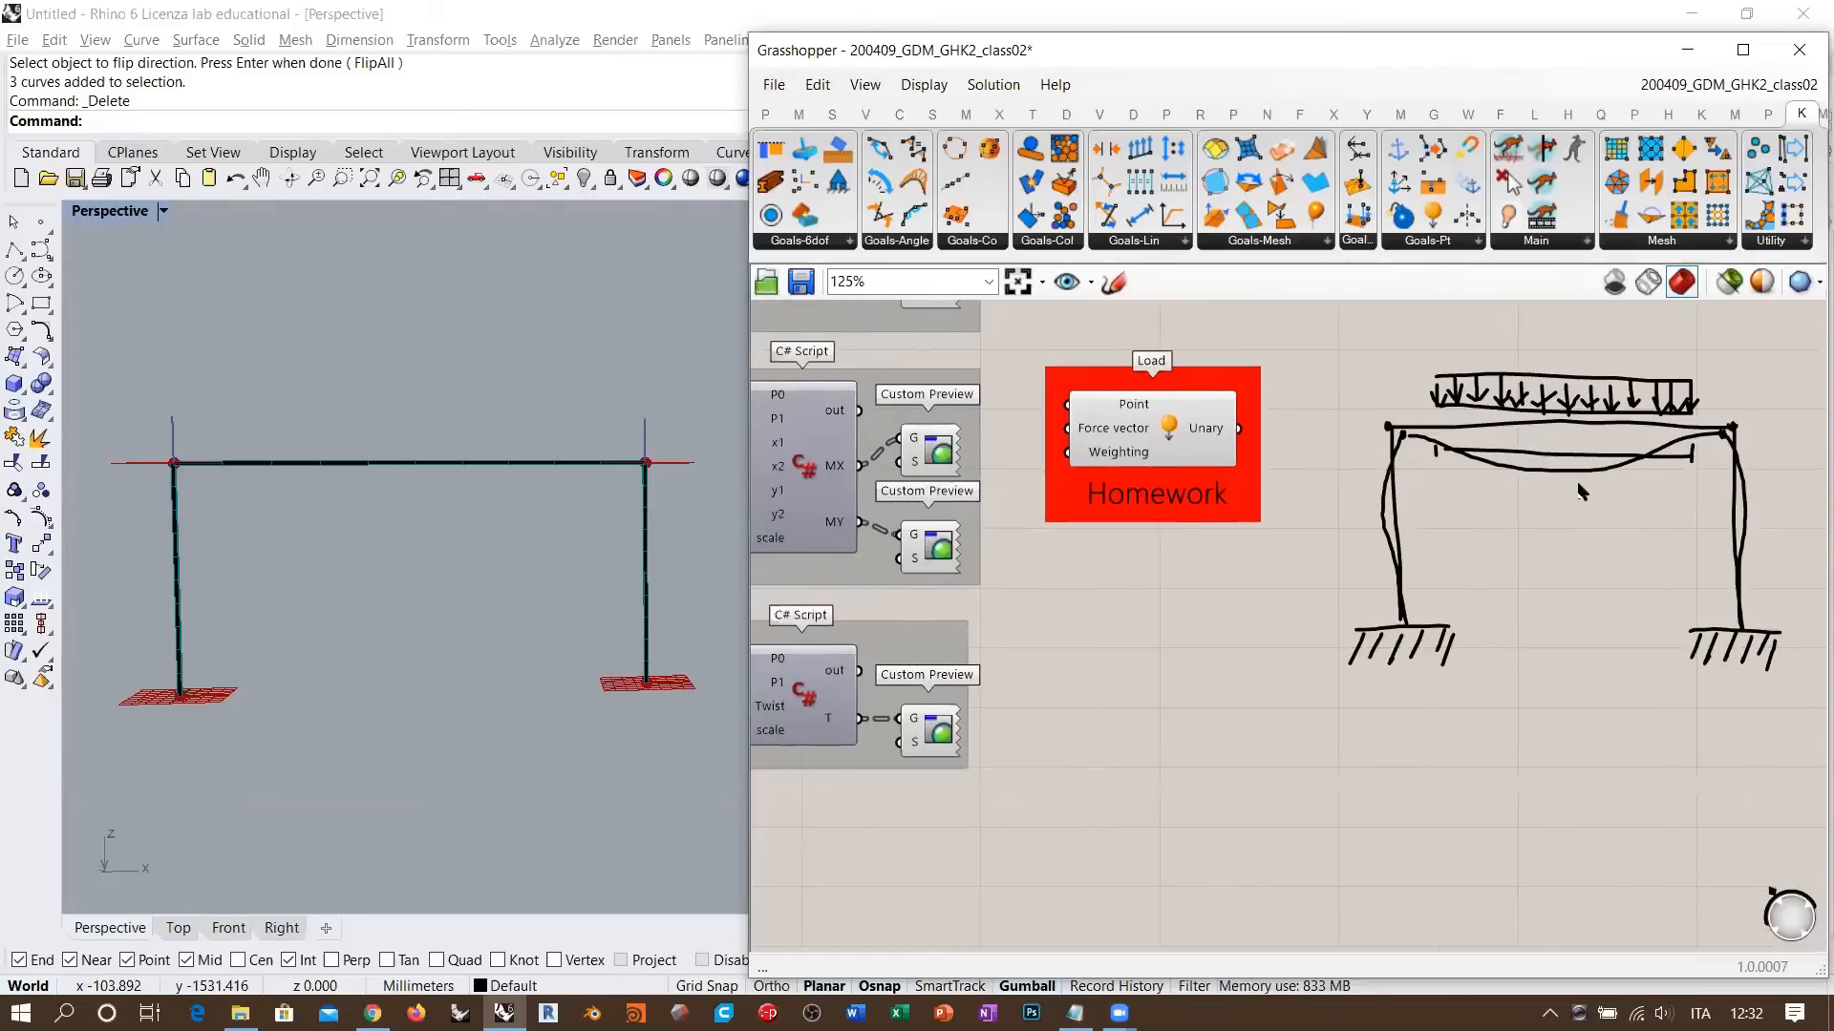
scroll(1581, 492, "down", 2)
left_click_drag(1581, 441, 1407, 554)
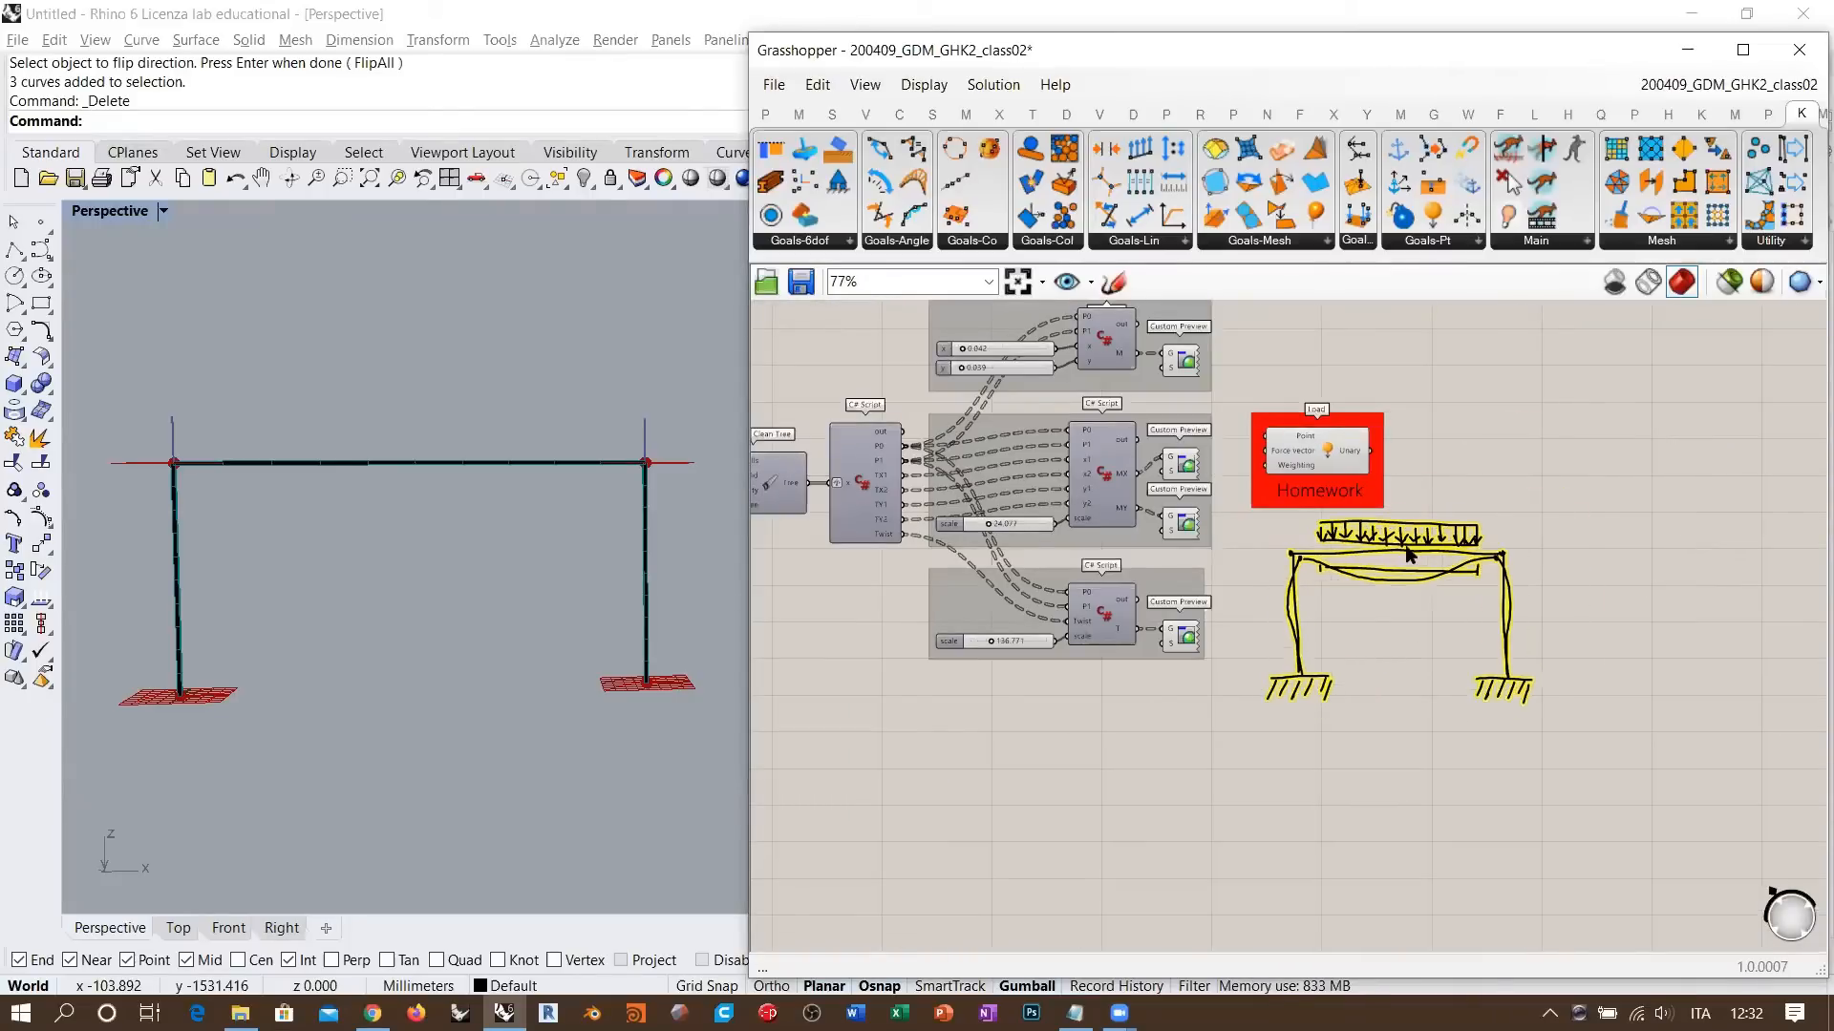
left_click(1522, 483)
scroll(1509, 515, "up", 4)
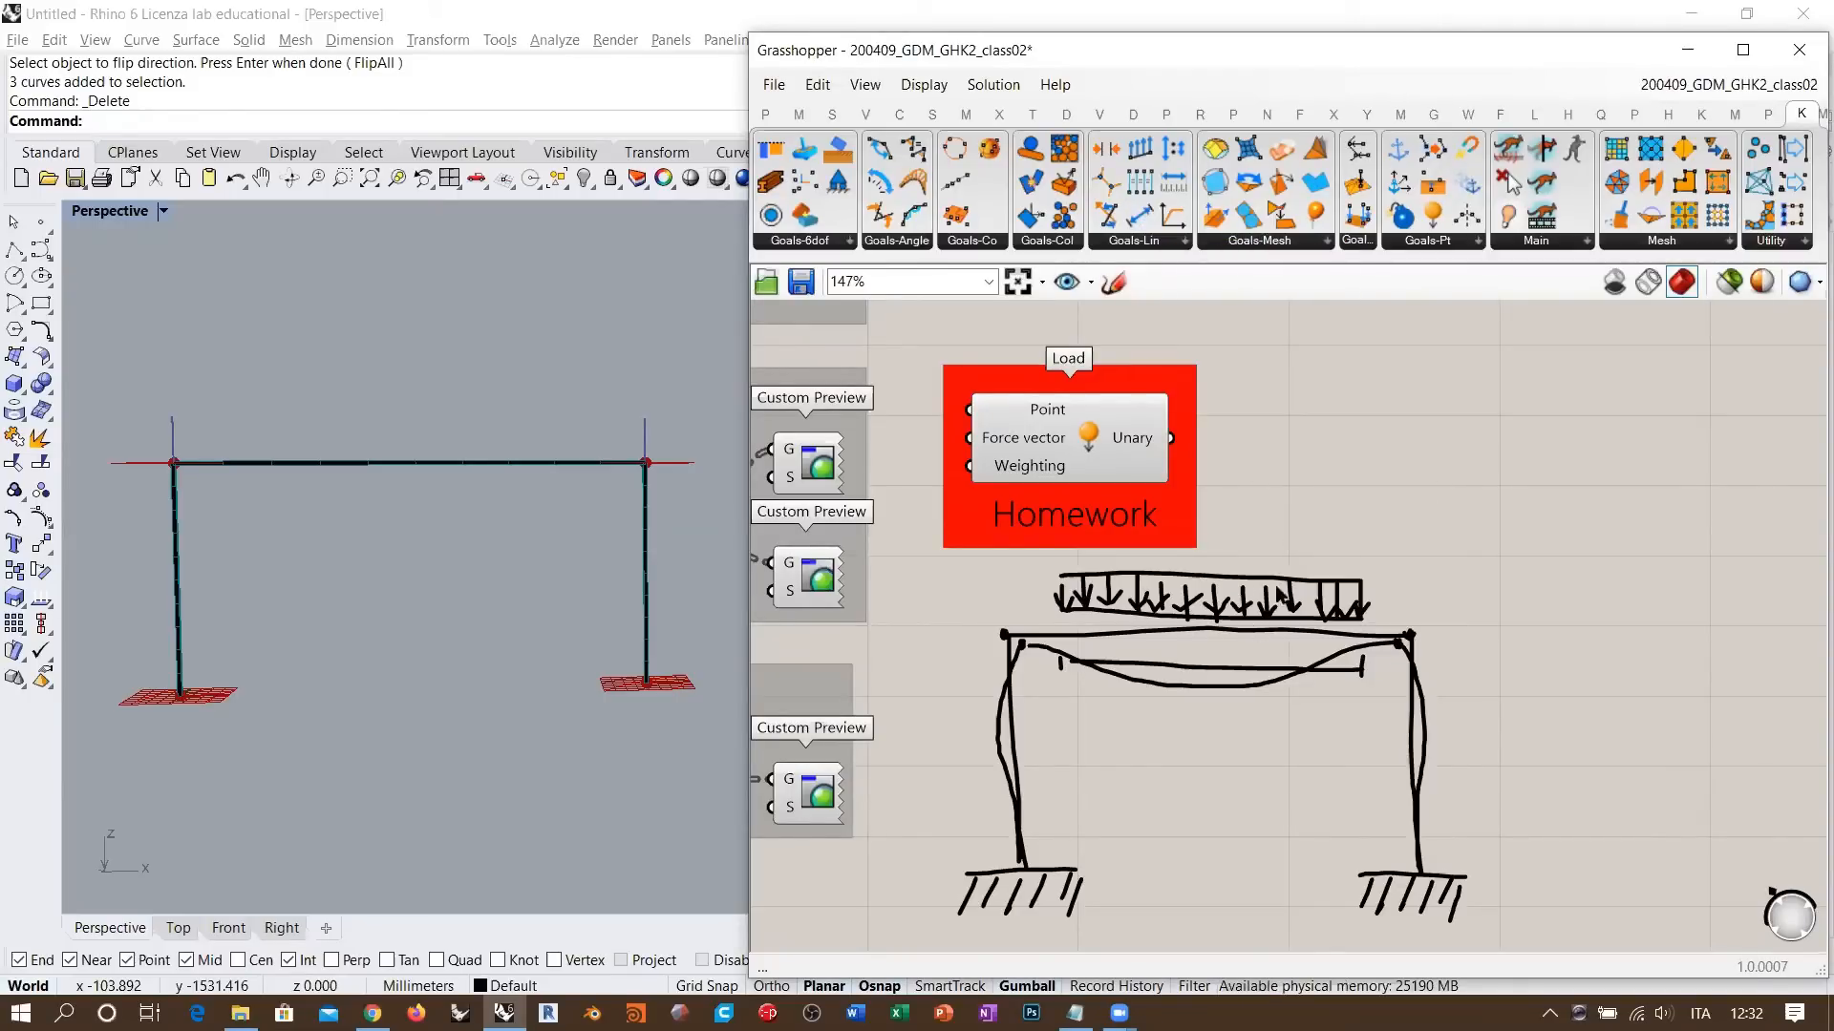
scroll(1385, 478, "up", 3)
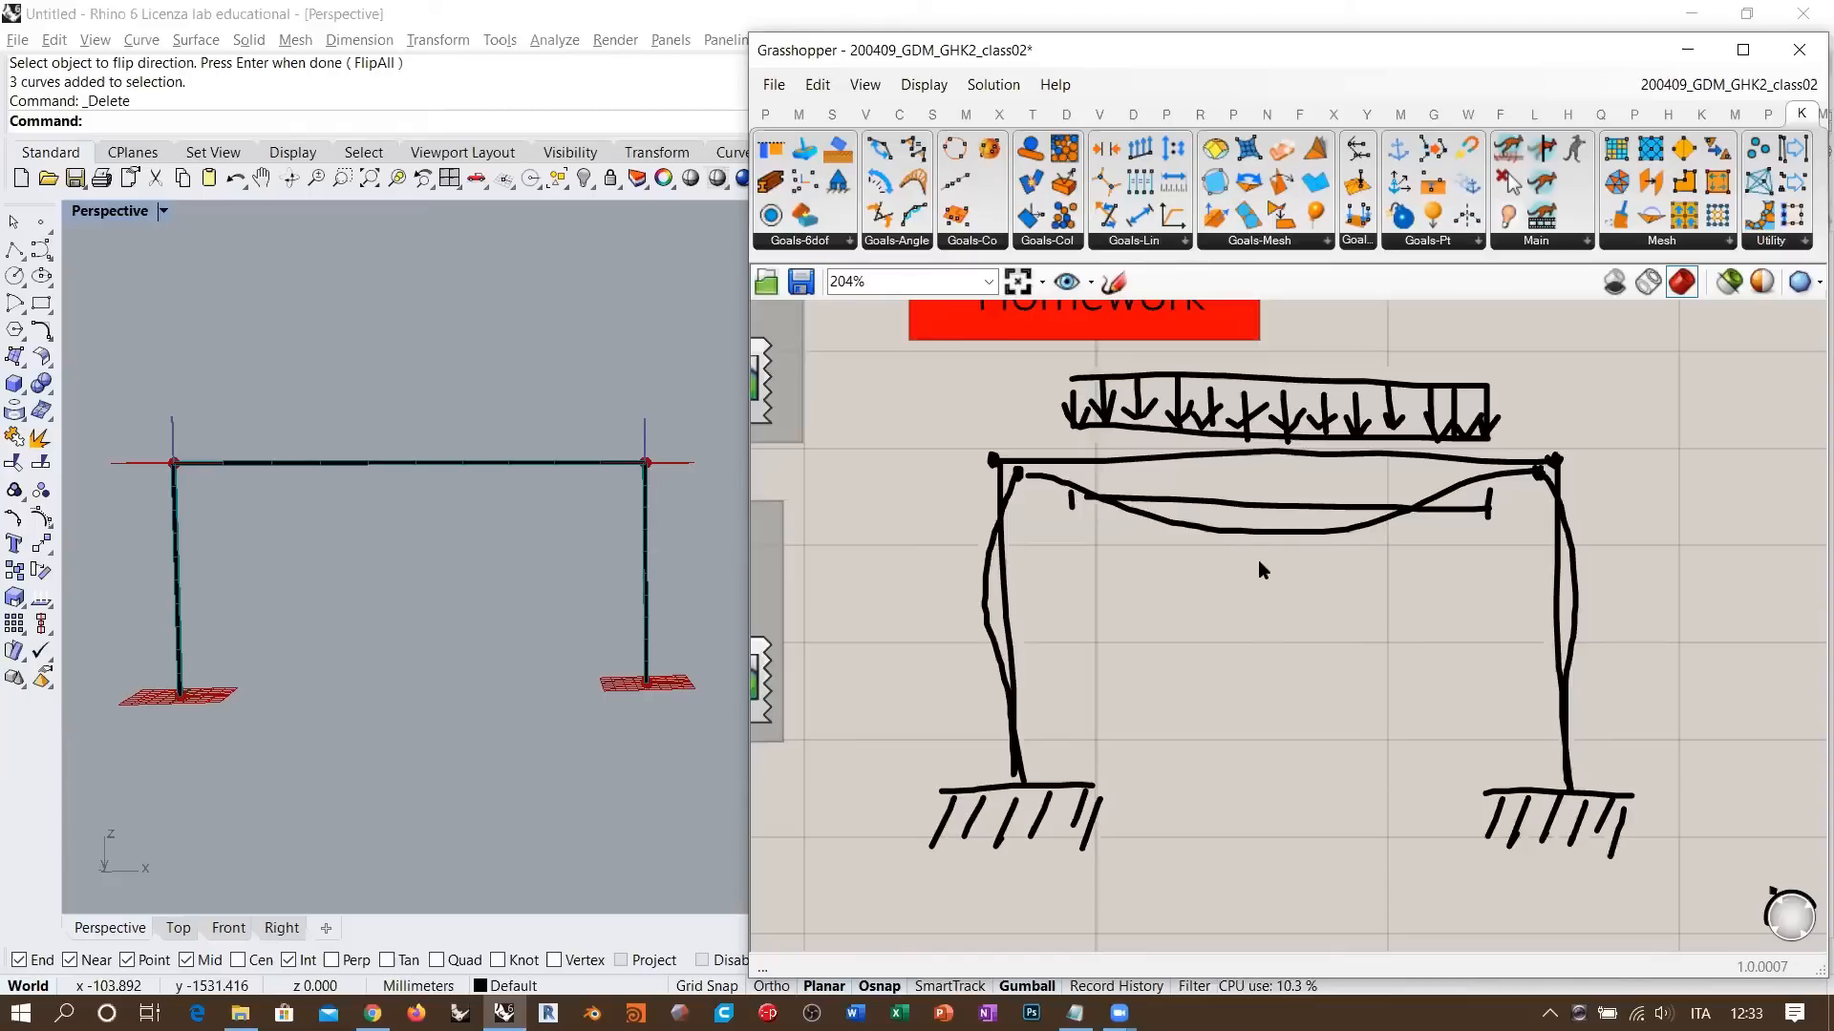
scroll(1408, 564, "down", 5)
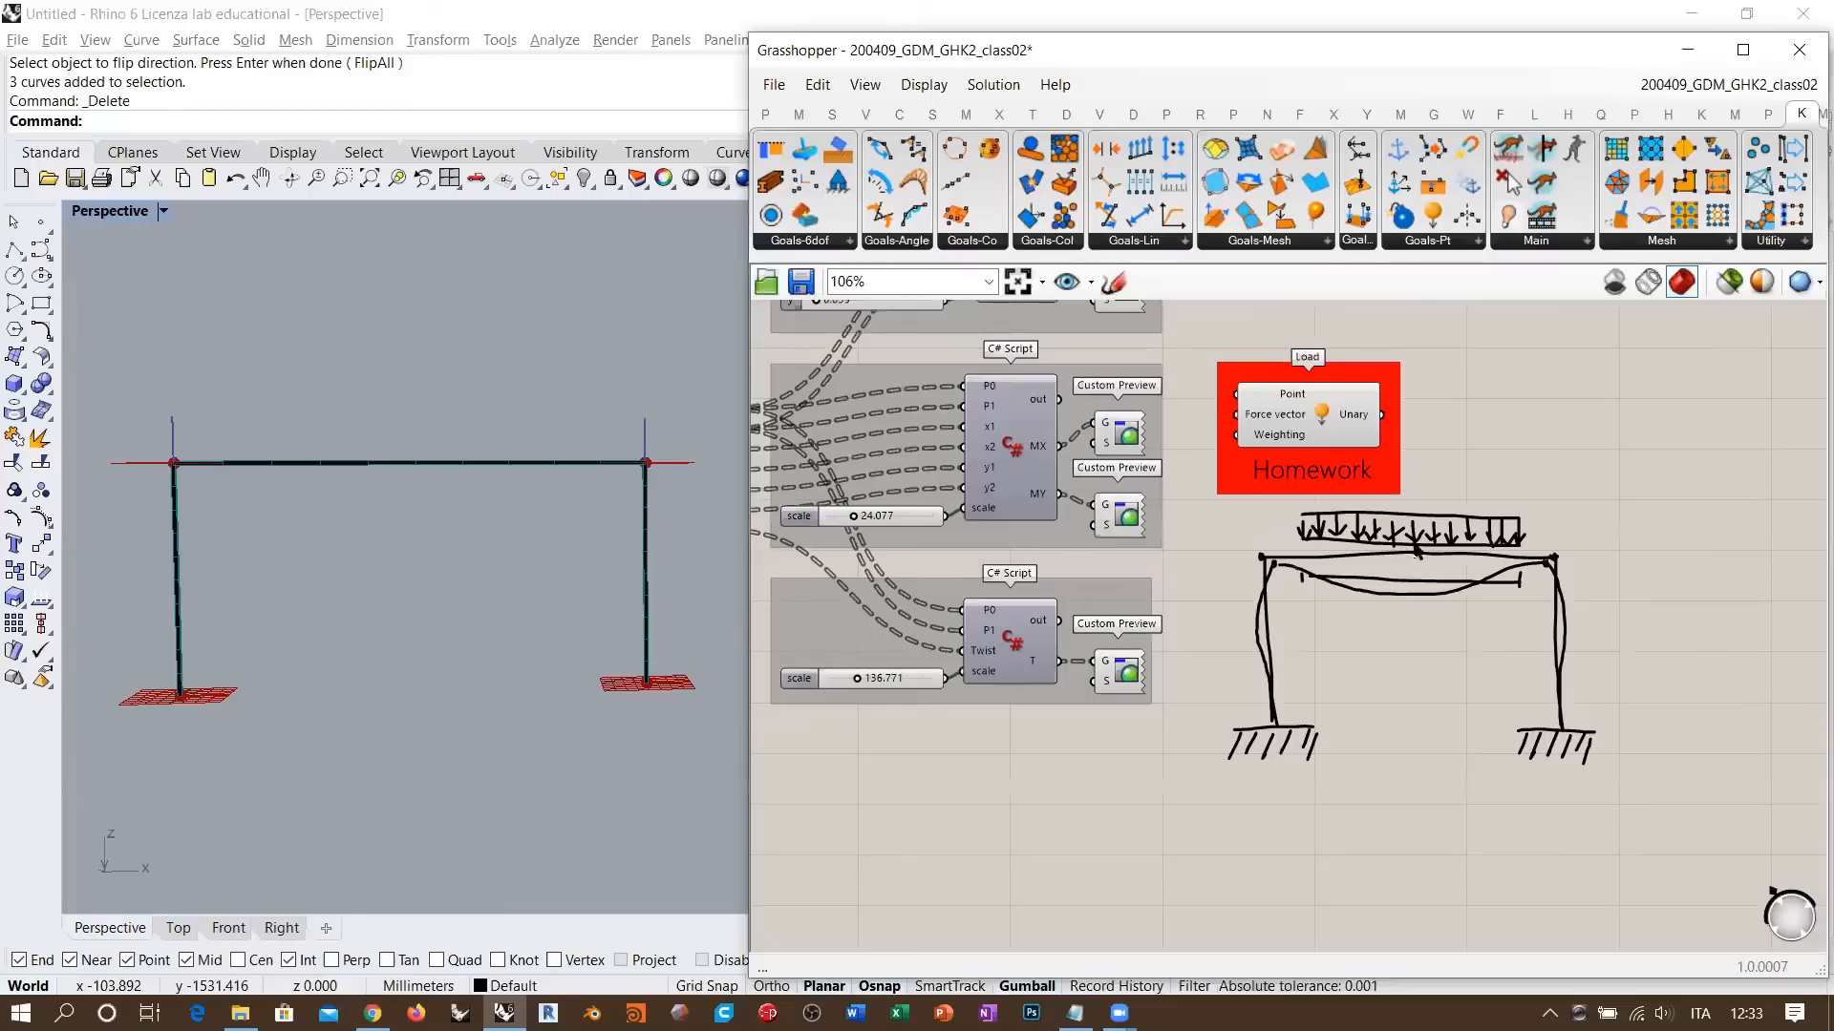
left_click_drag(1405, 550, 1397, 543)
left_click(1613, 492)
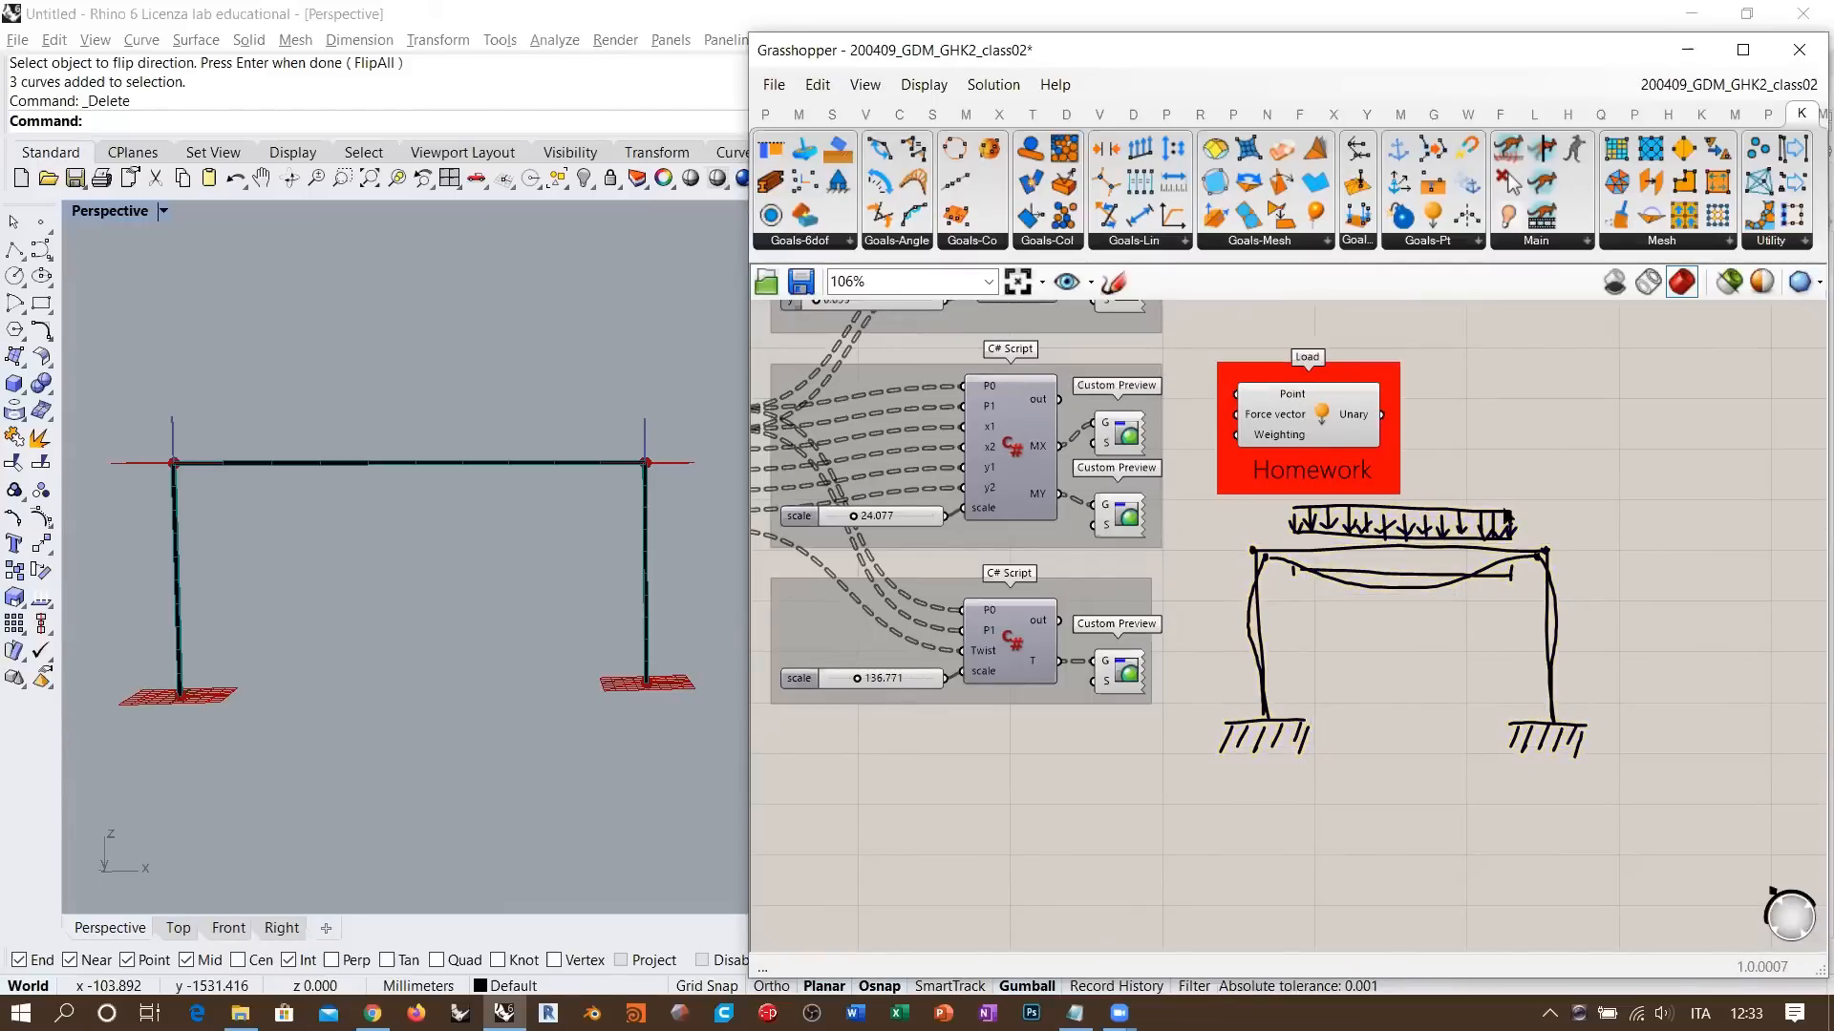
- Add the portal-frame sketch to the Homework group and centre the Load component above it
scroll(1503, 506, "up", 2)
right_click_drag(1472, 549, 1380, 600)
left_click(1364, 614)
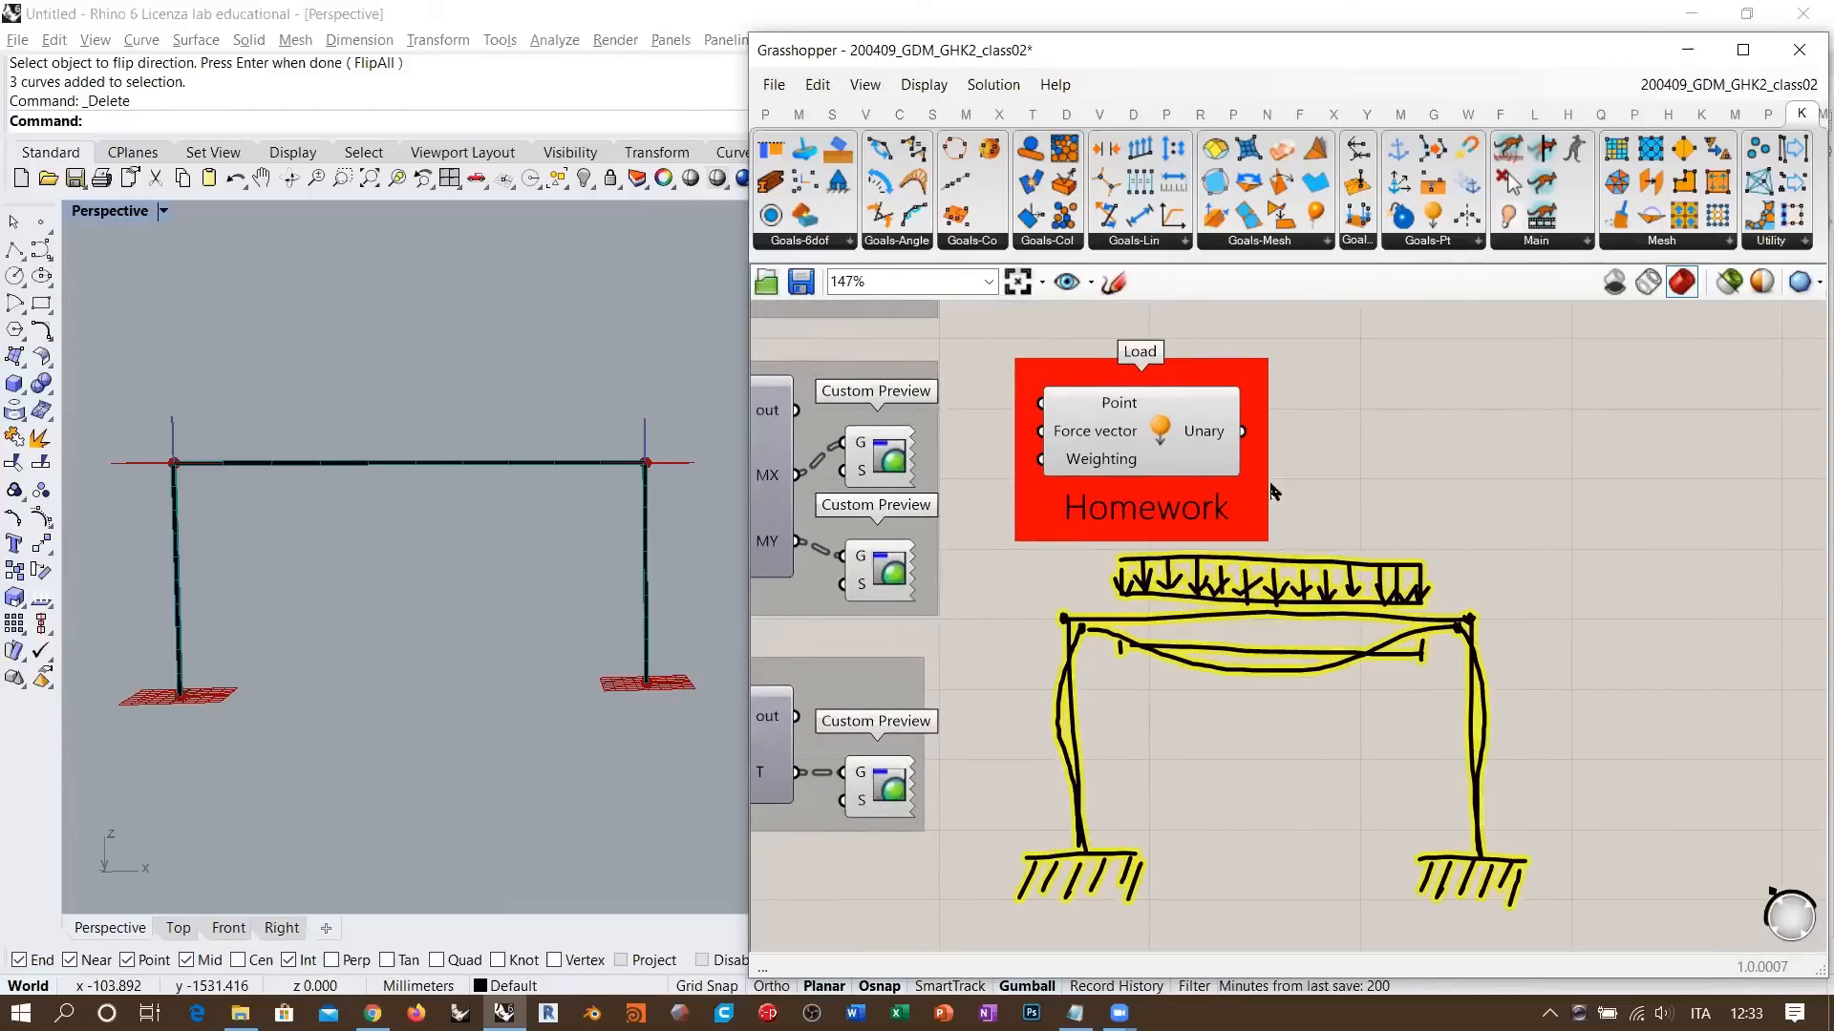
right_click(1252, 494)
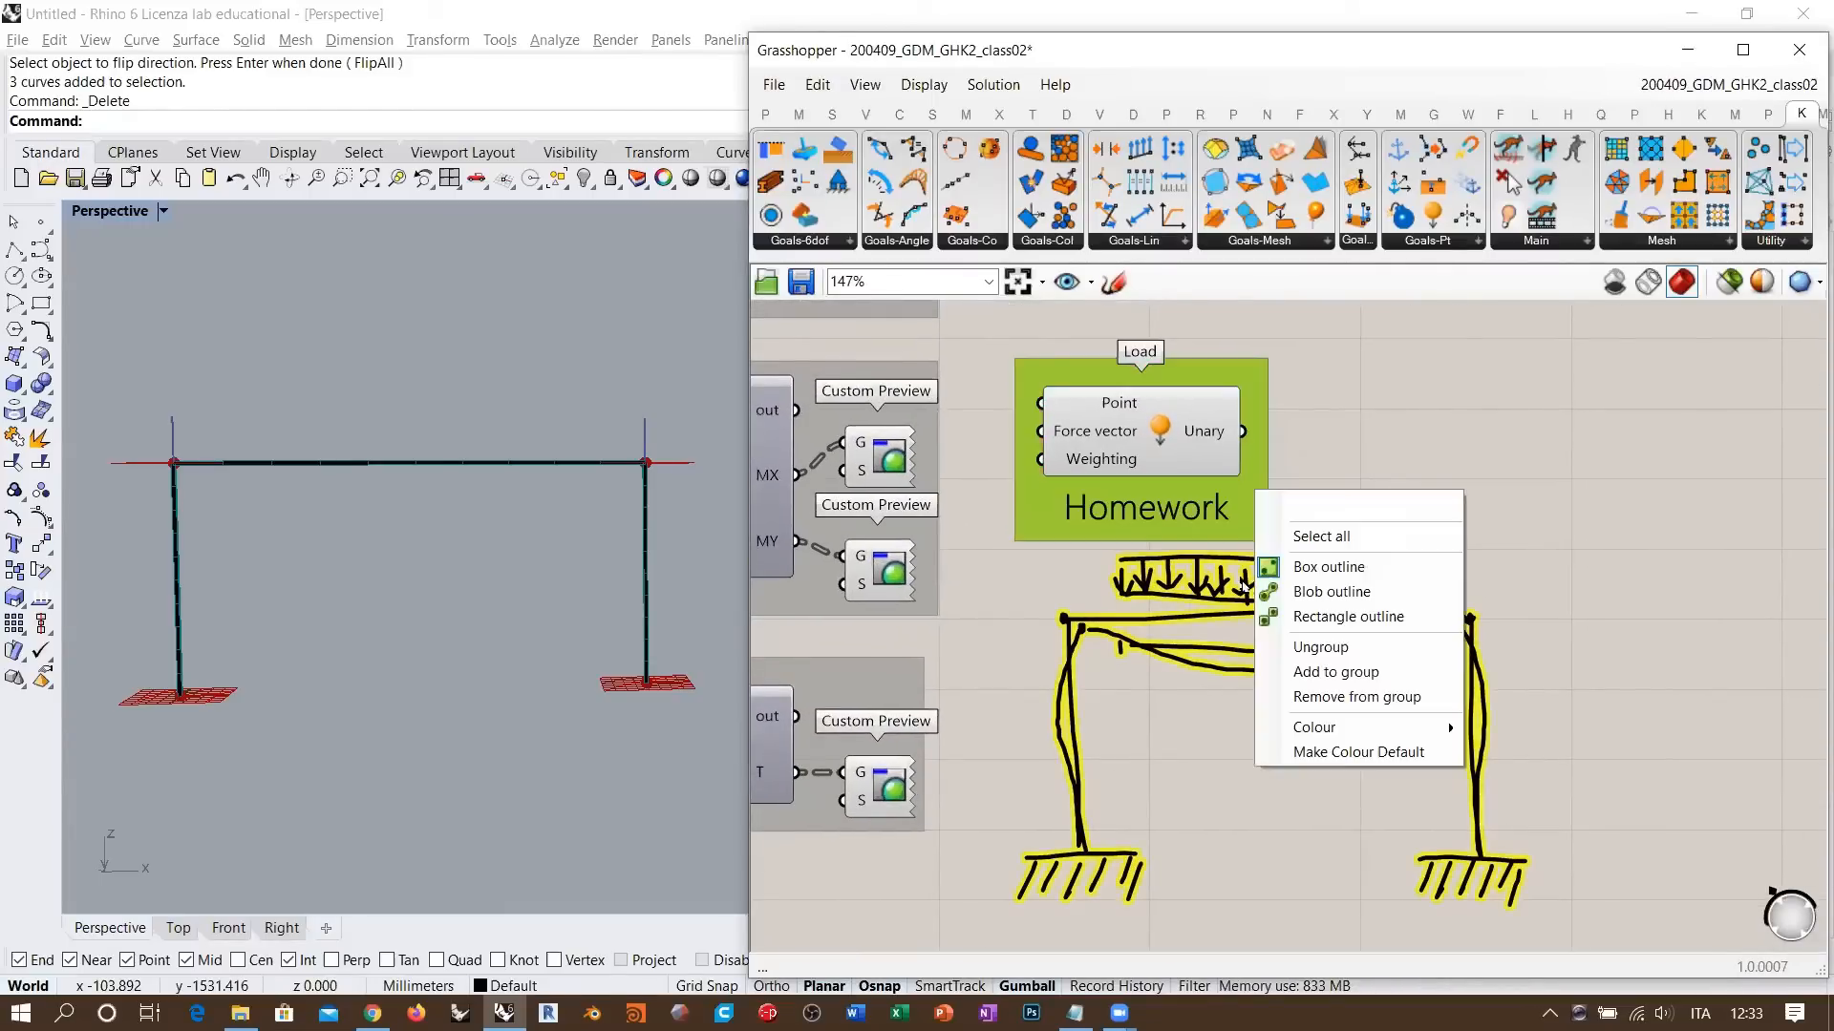
left_click(1335, 675)
left_click_drag(1163, 443, 1288, 449)
left_click(1614, 487)
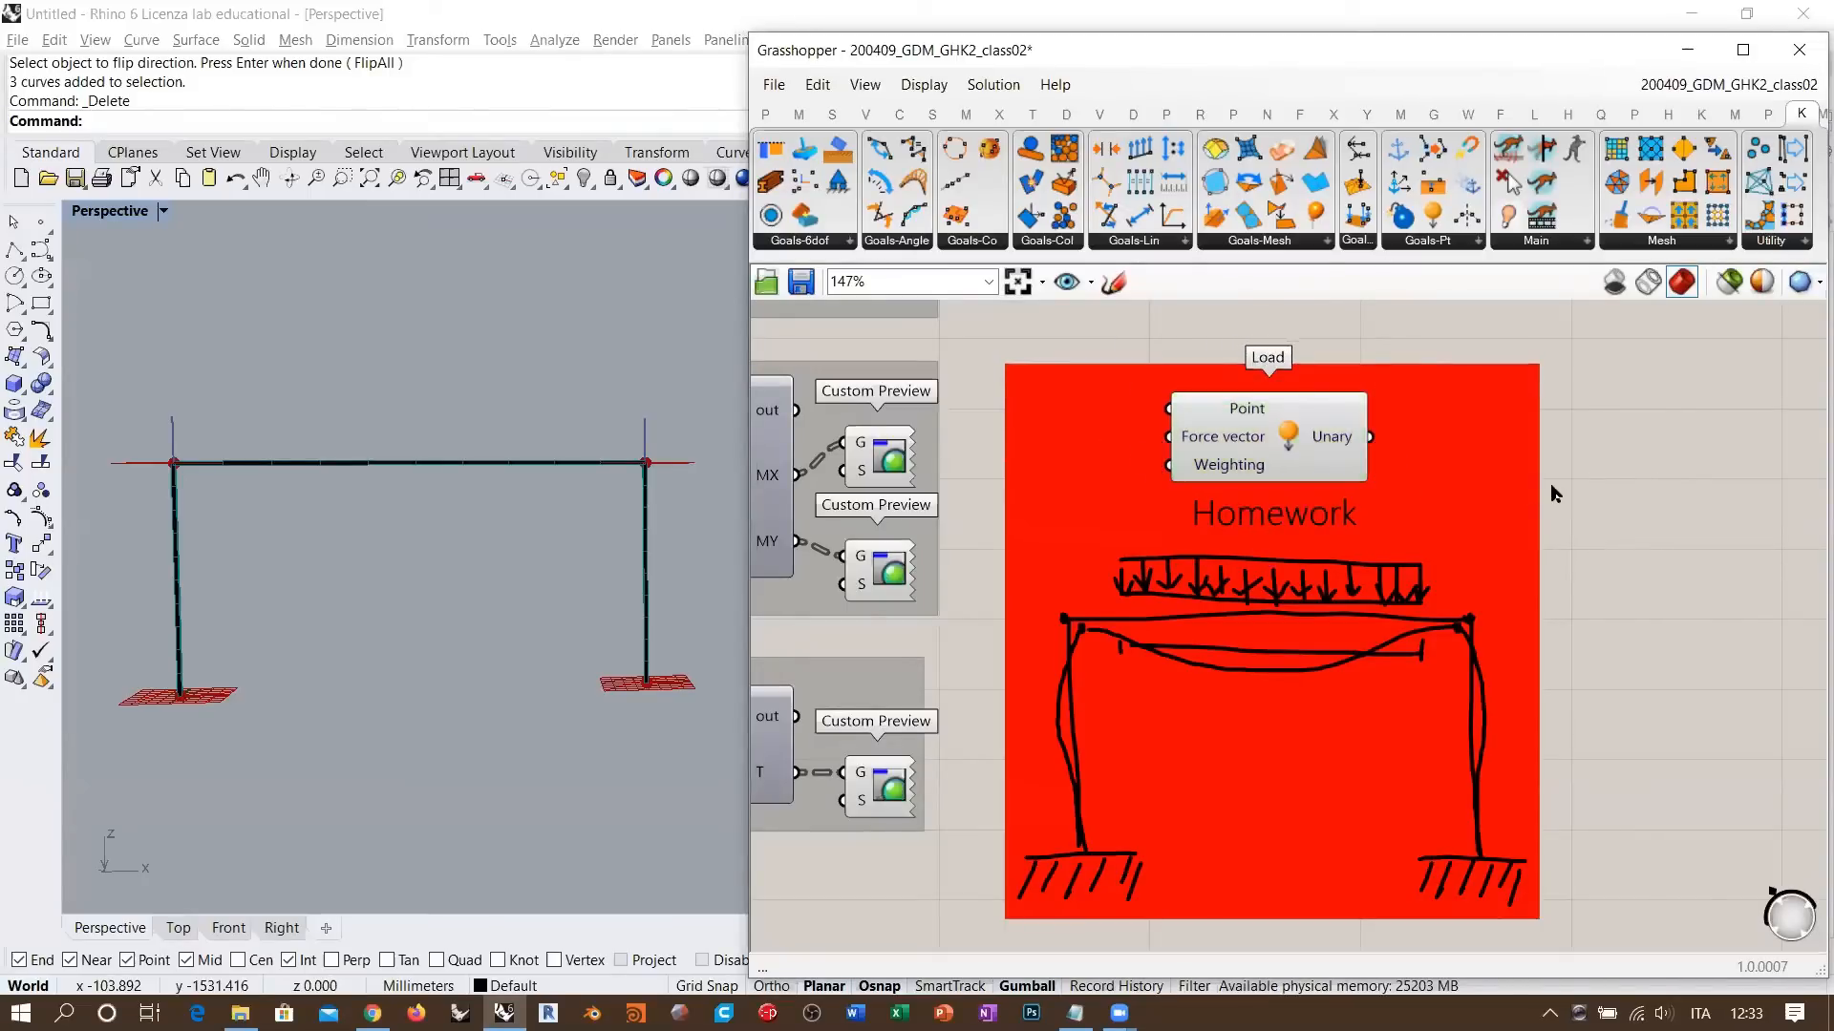
- Examine the homework sketch of a portal frame under distributed load together with its Load component
scroll(1552, 492, "down", 4)
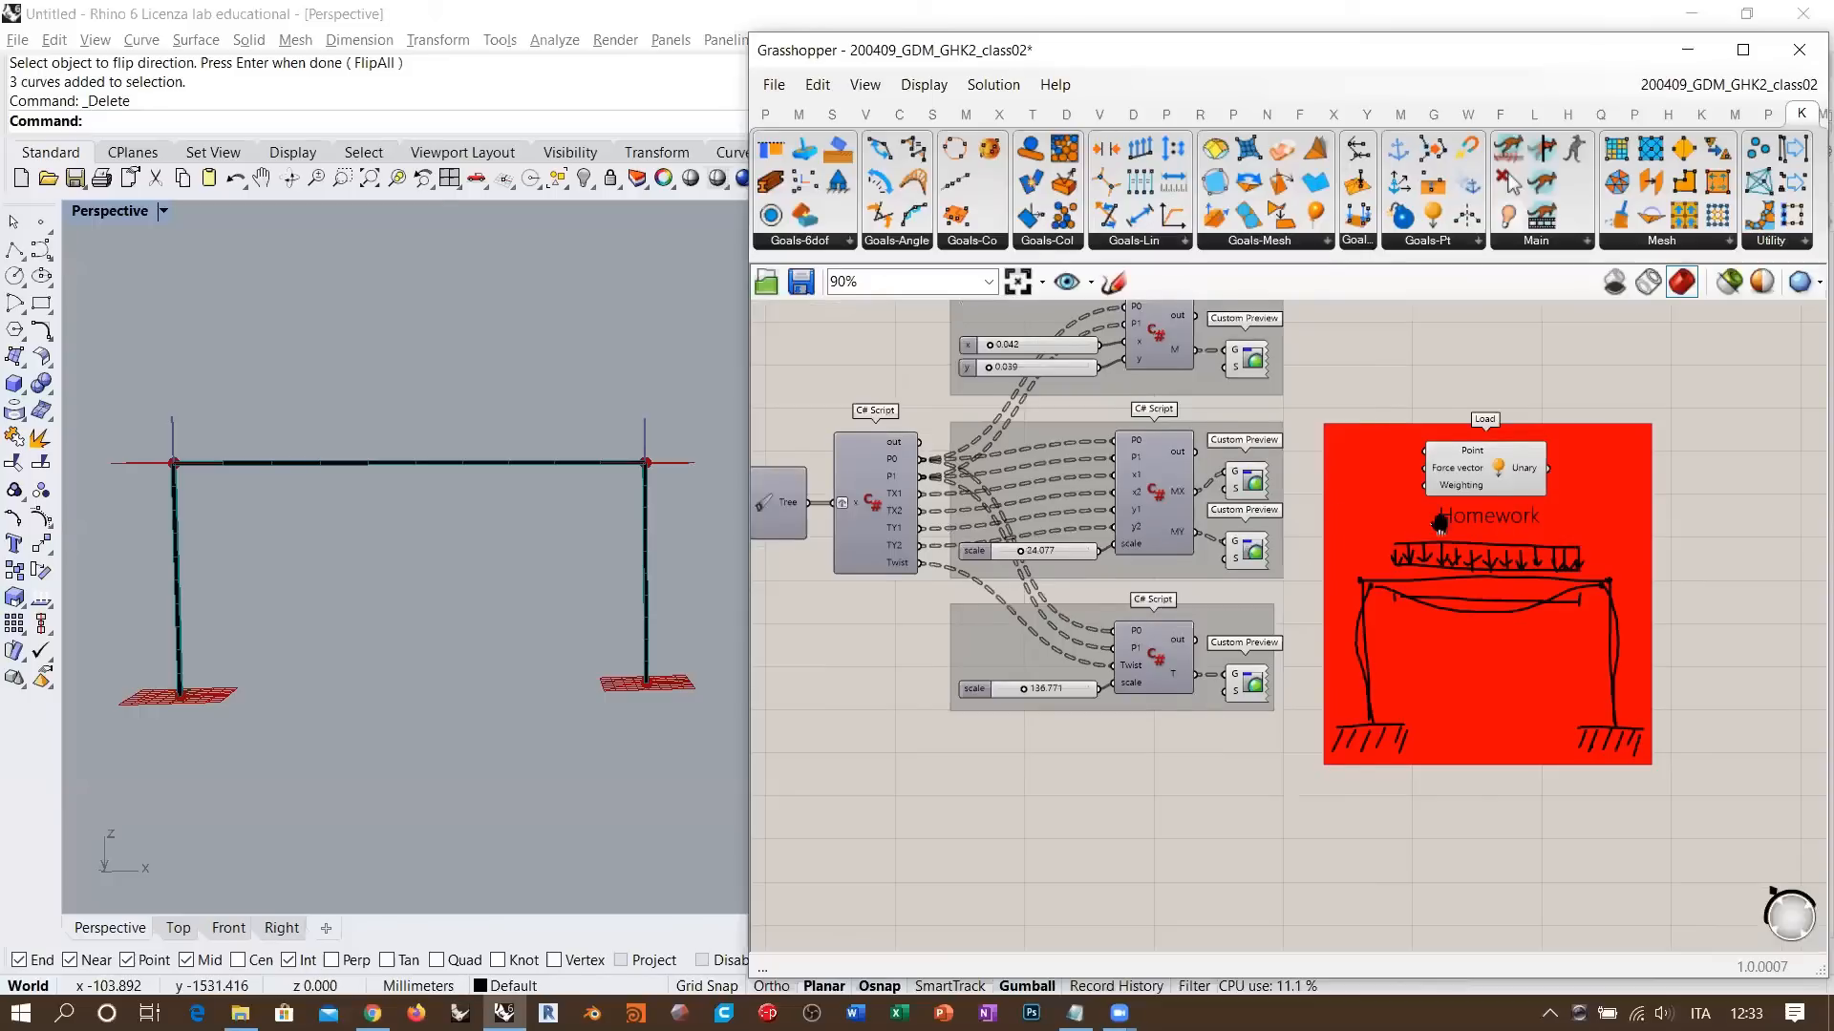
right_click_drag(1337, 506, 1440, 525)
left_click_drag(1452, 510, 1444, 508)
left_click(1444, 405)
right_click_drag(1557, 506, 1446, 484)
scroll(1374, 478, "up", 1)
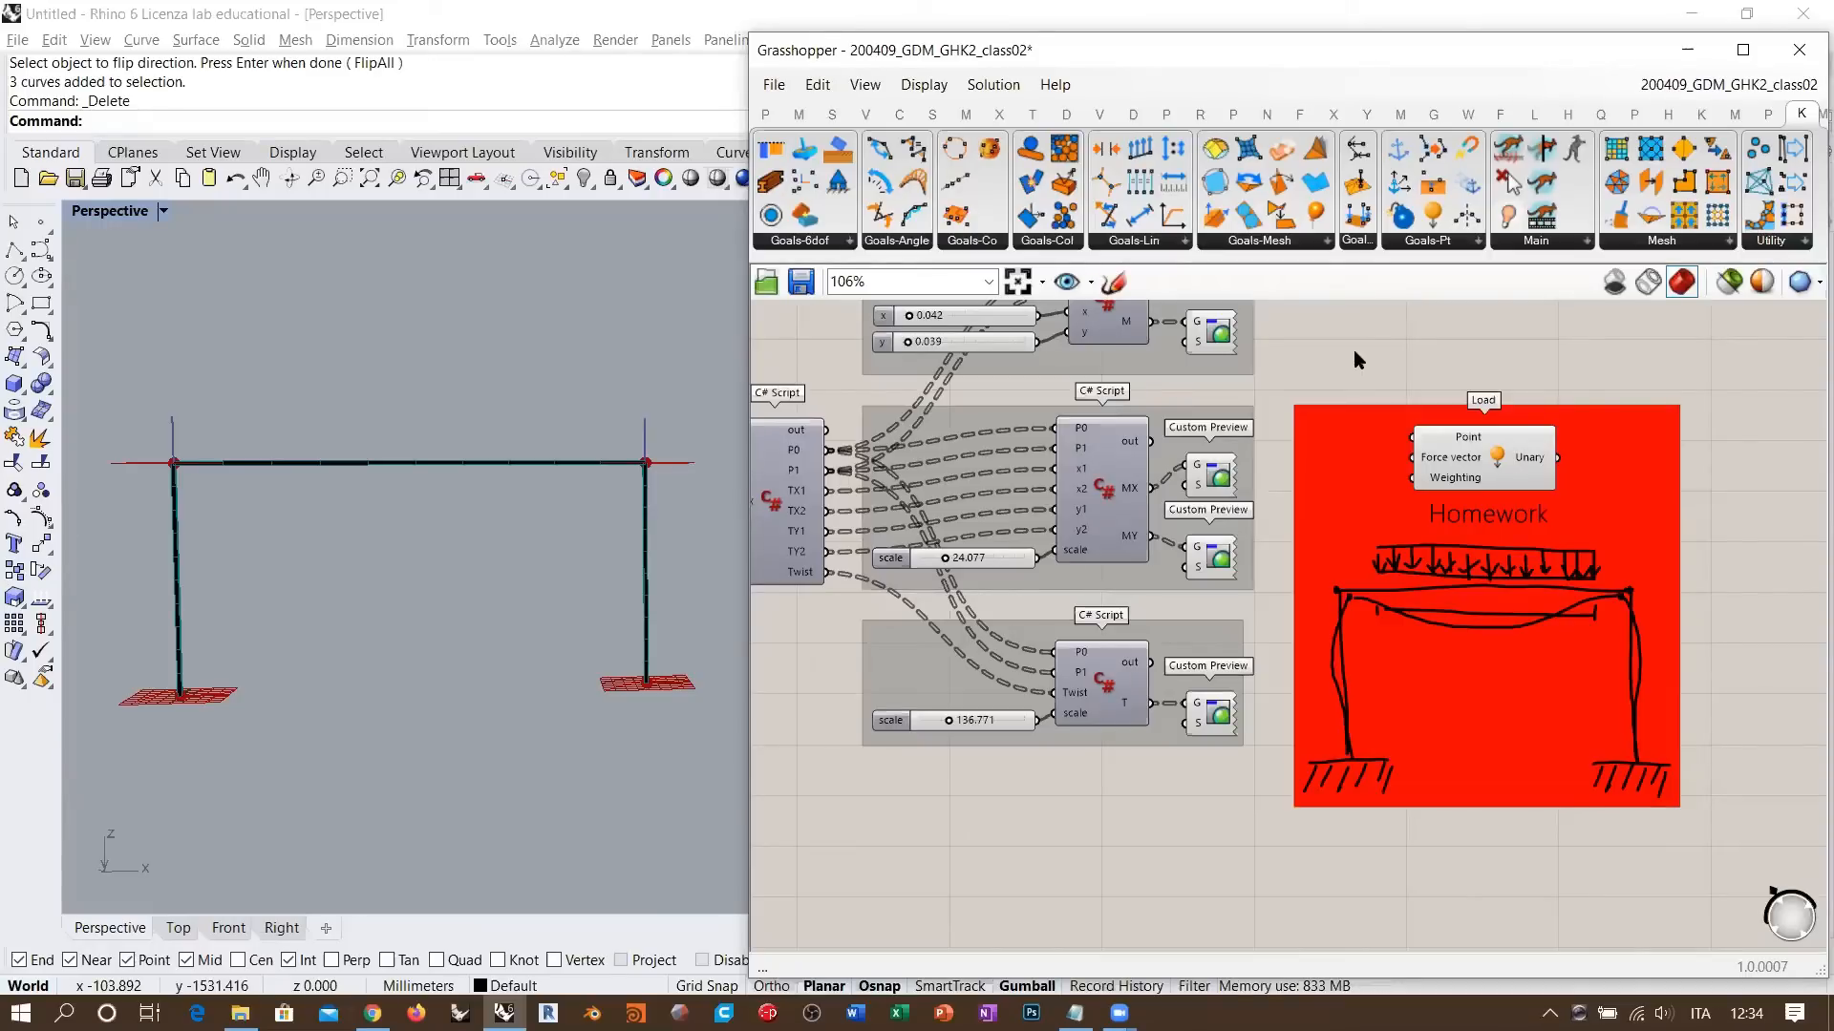
left_click(1161, 241)
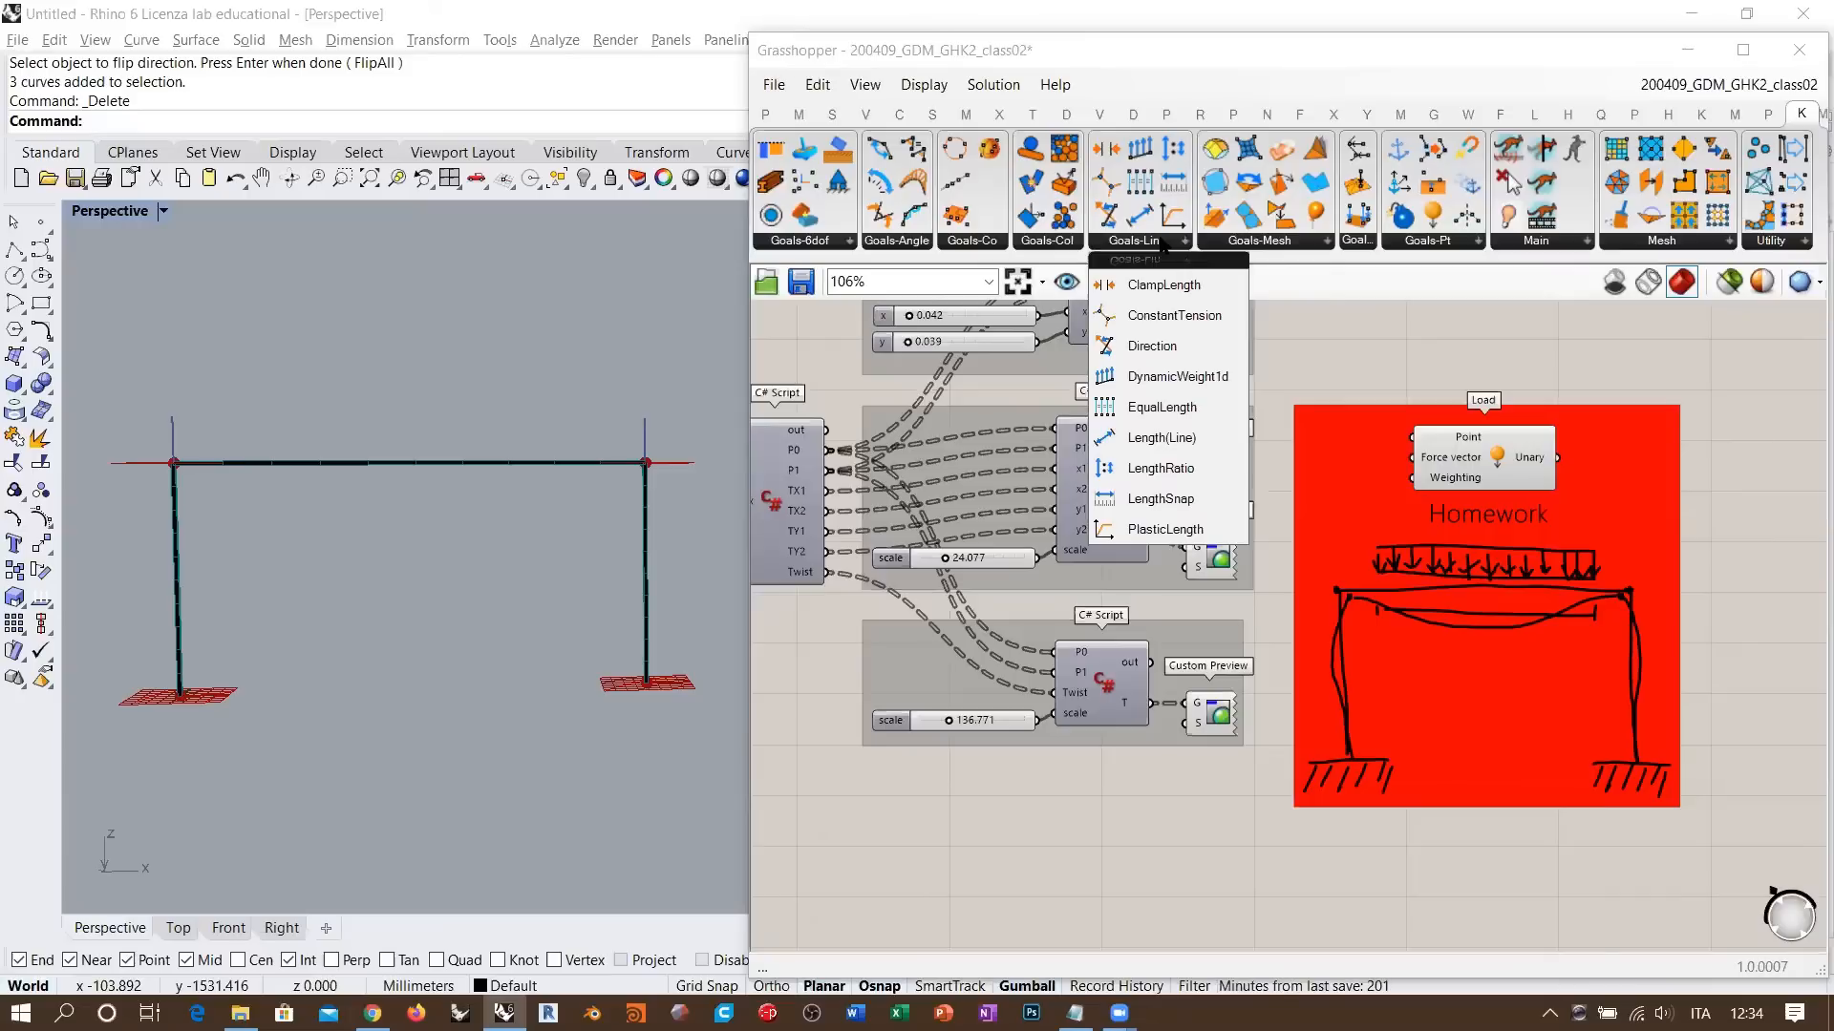
- Examine how the Range and Shatter components divide the frame's lines into segments for the Beam component
right_click_drag(1324, 423, 1539, 549)
scroll(1538, 549, "down", 3)
right_click_drag(1203, 559, 1449, 583)
scroll(1471, 583, "down", 1)
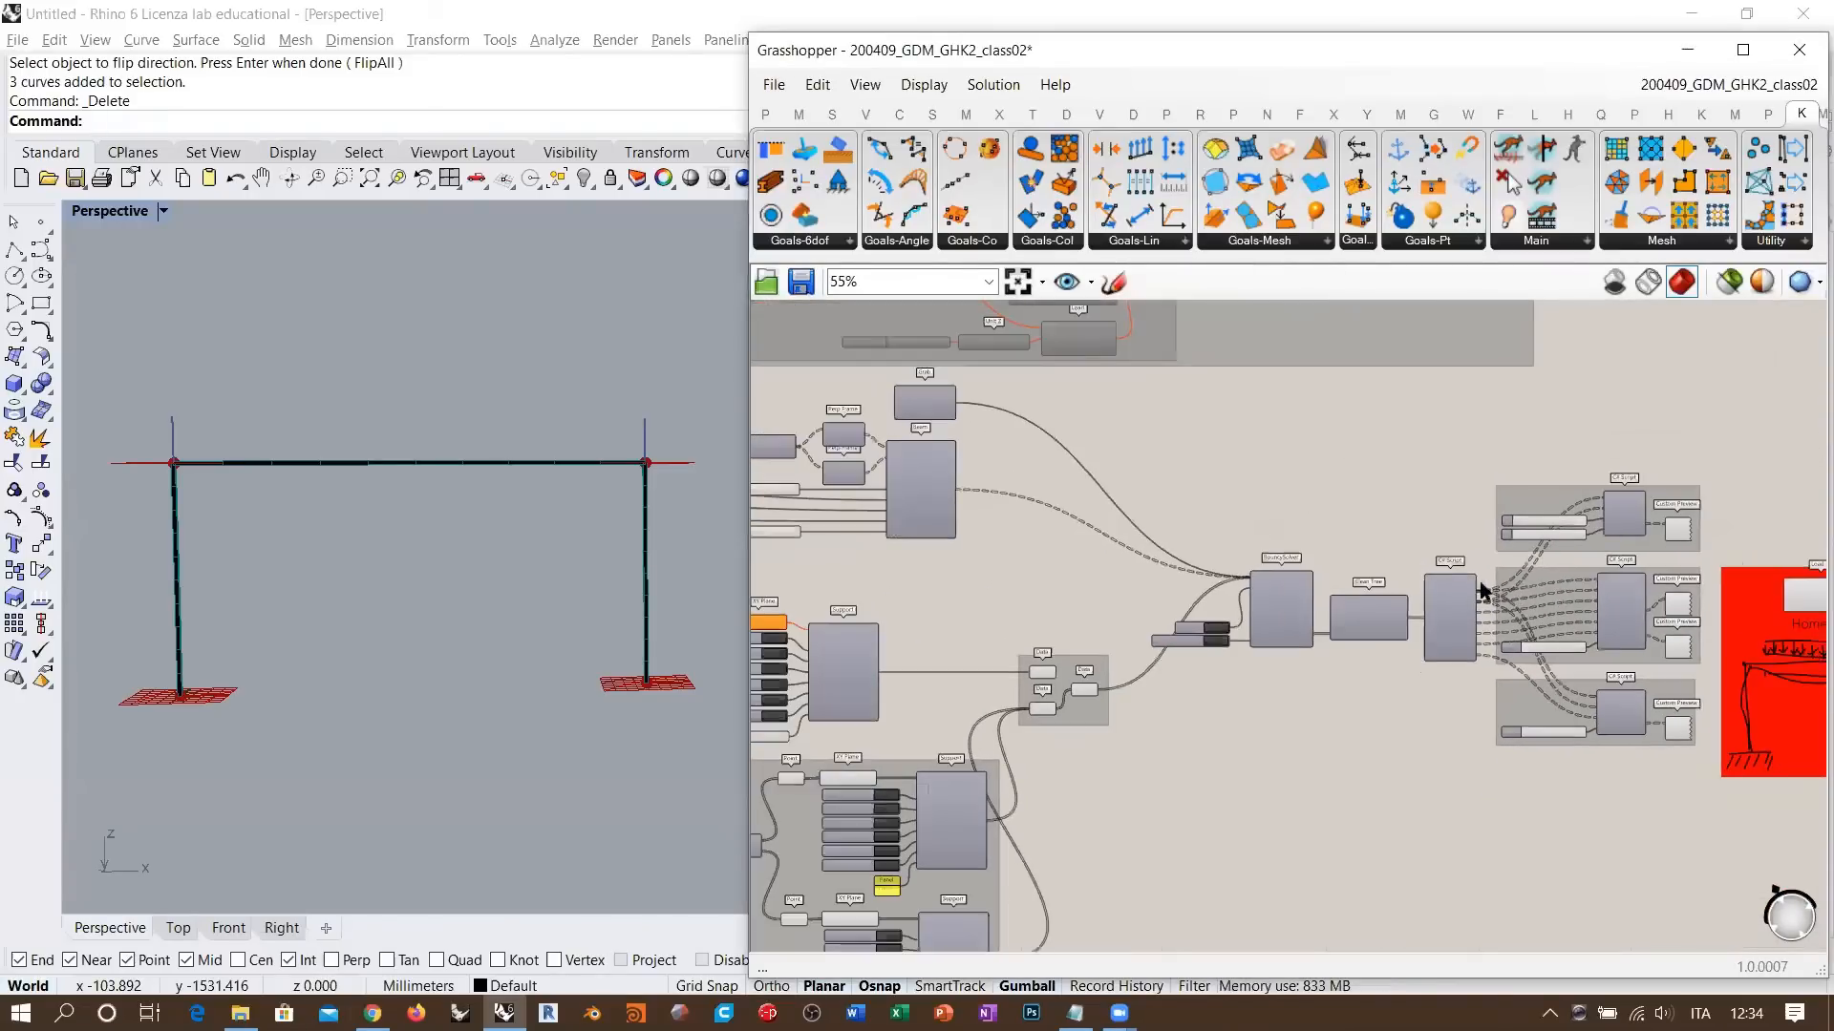
right_click_drag(991, 484, 1414, 521)
scroll(1176, 489, "up", 2)
scroll(1176, 493, "up", 4)
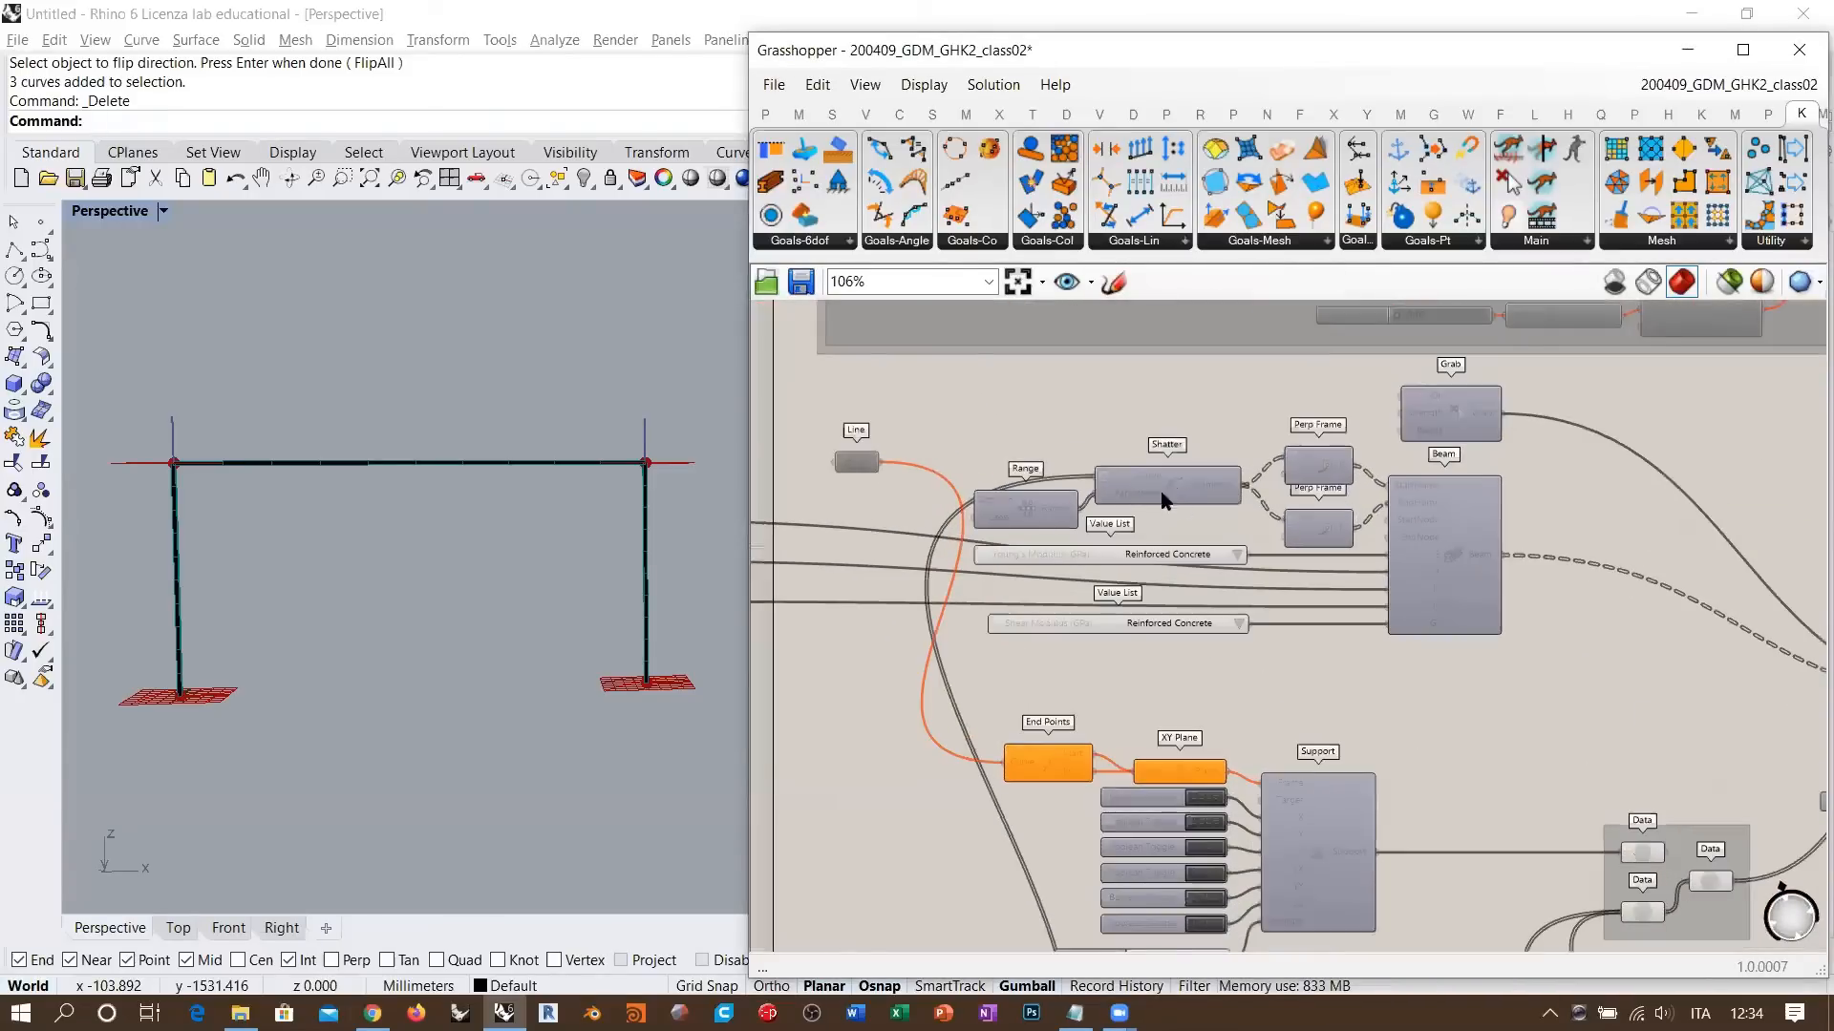
left_click(1020, 596)
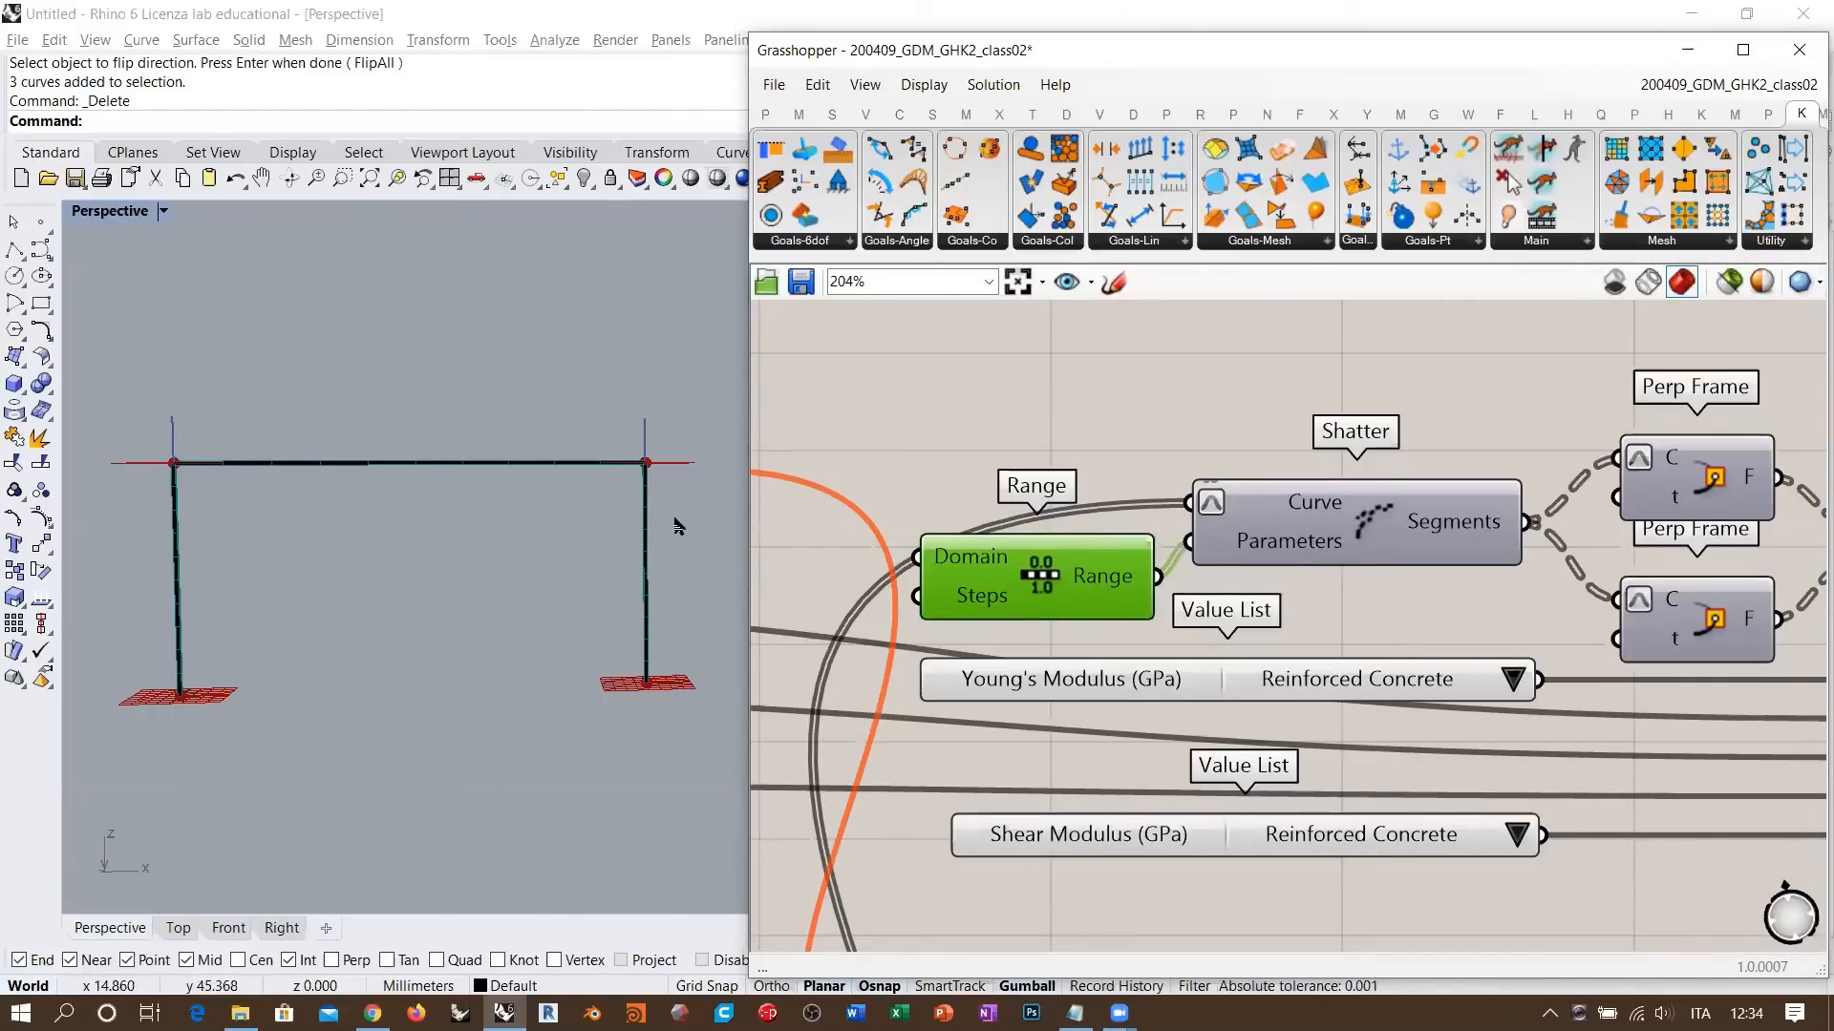
left_click(1146, 400)
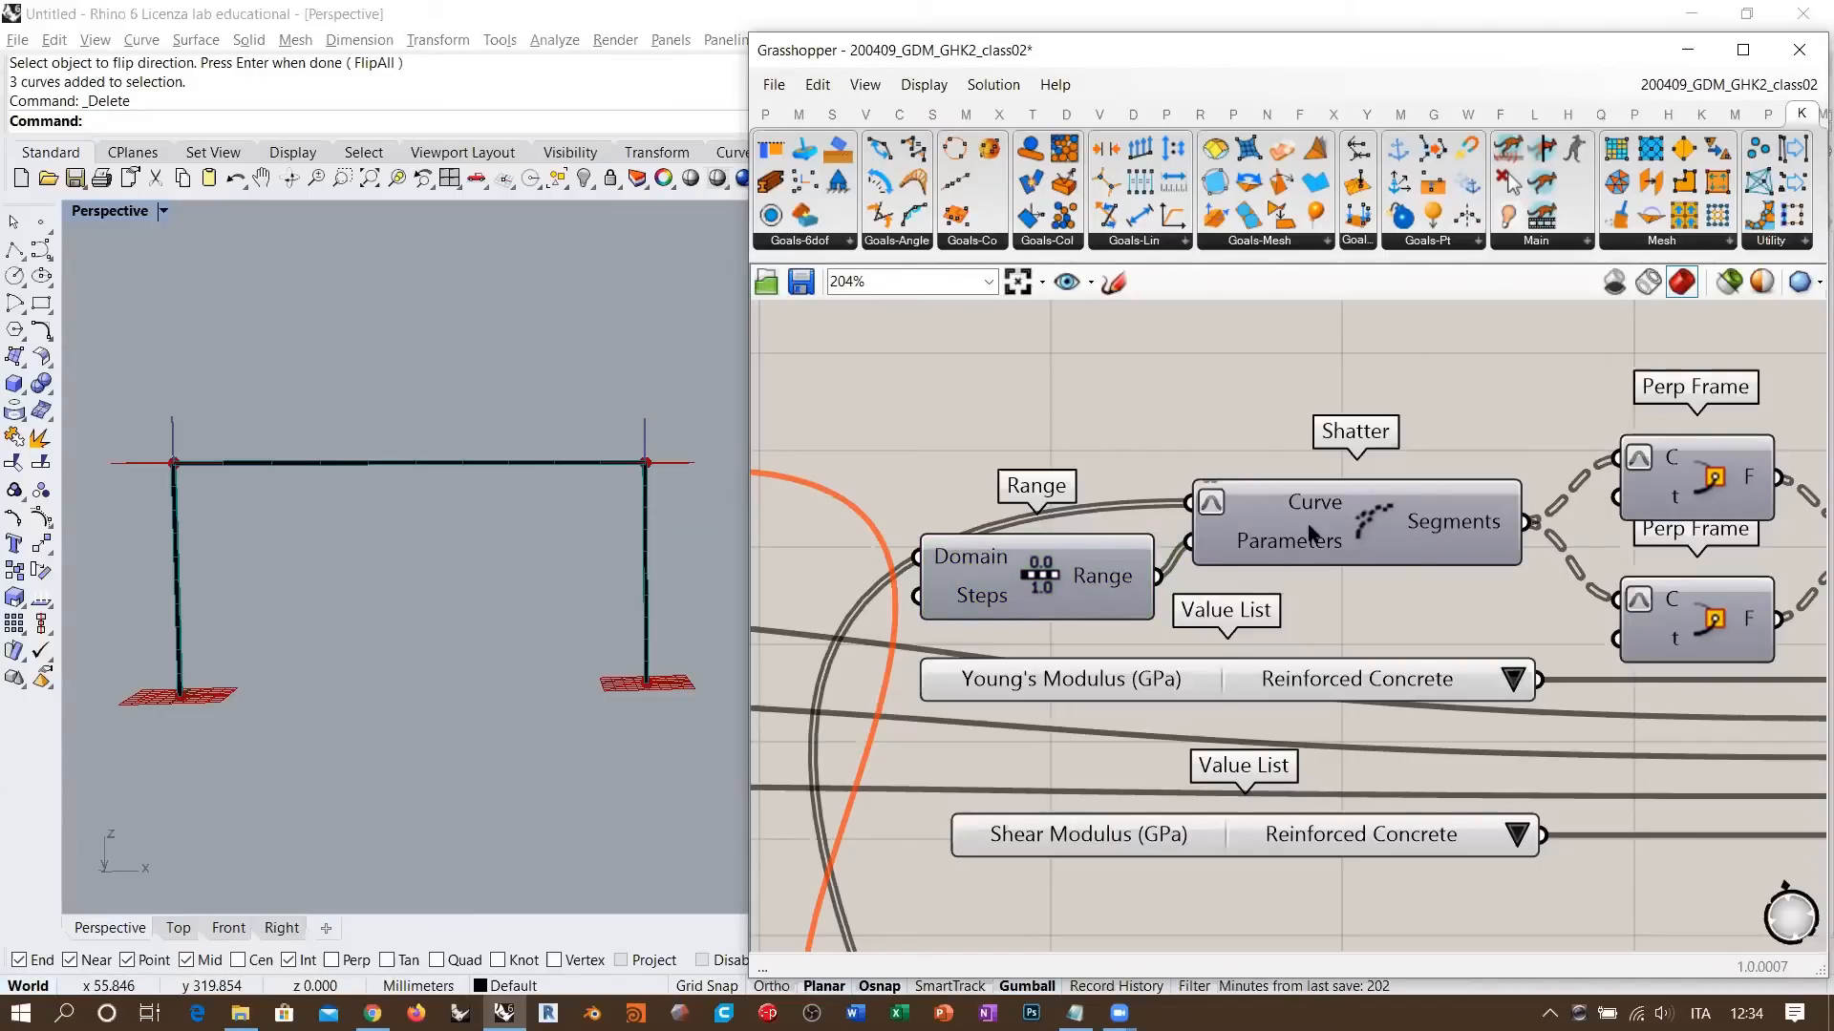
right_click_drag(1399, 564, 1220, 494)
scroll(1220, 495, "down", 2)
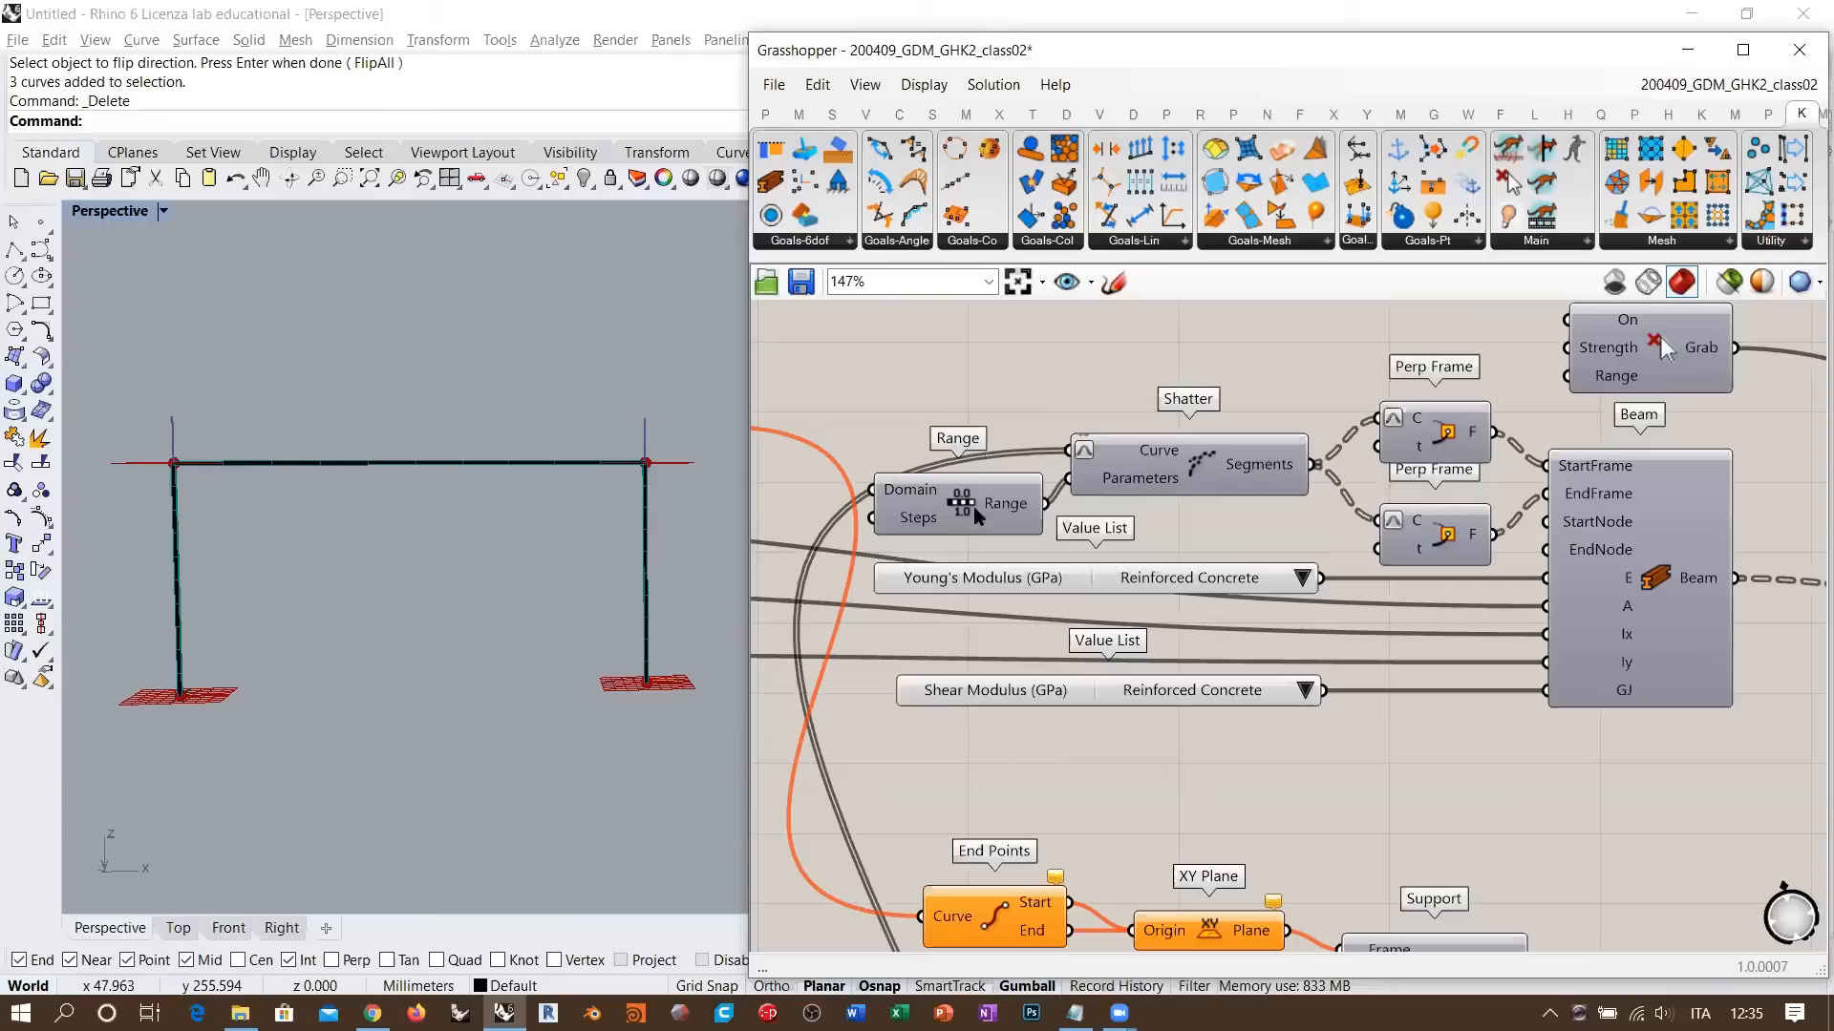
left_click(1187, 454)
left_click(981, 509)
left_click_drag(1073, 375, 912, 541)
left_click(1031, 389)
right_click_drag(524, 523, 522, 505)
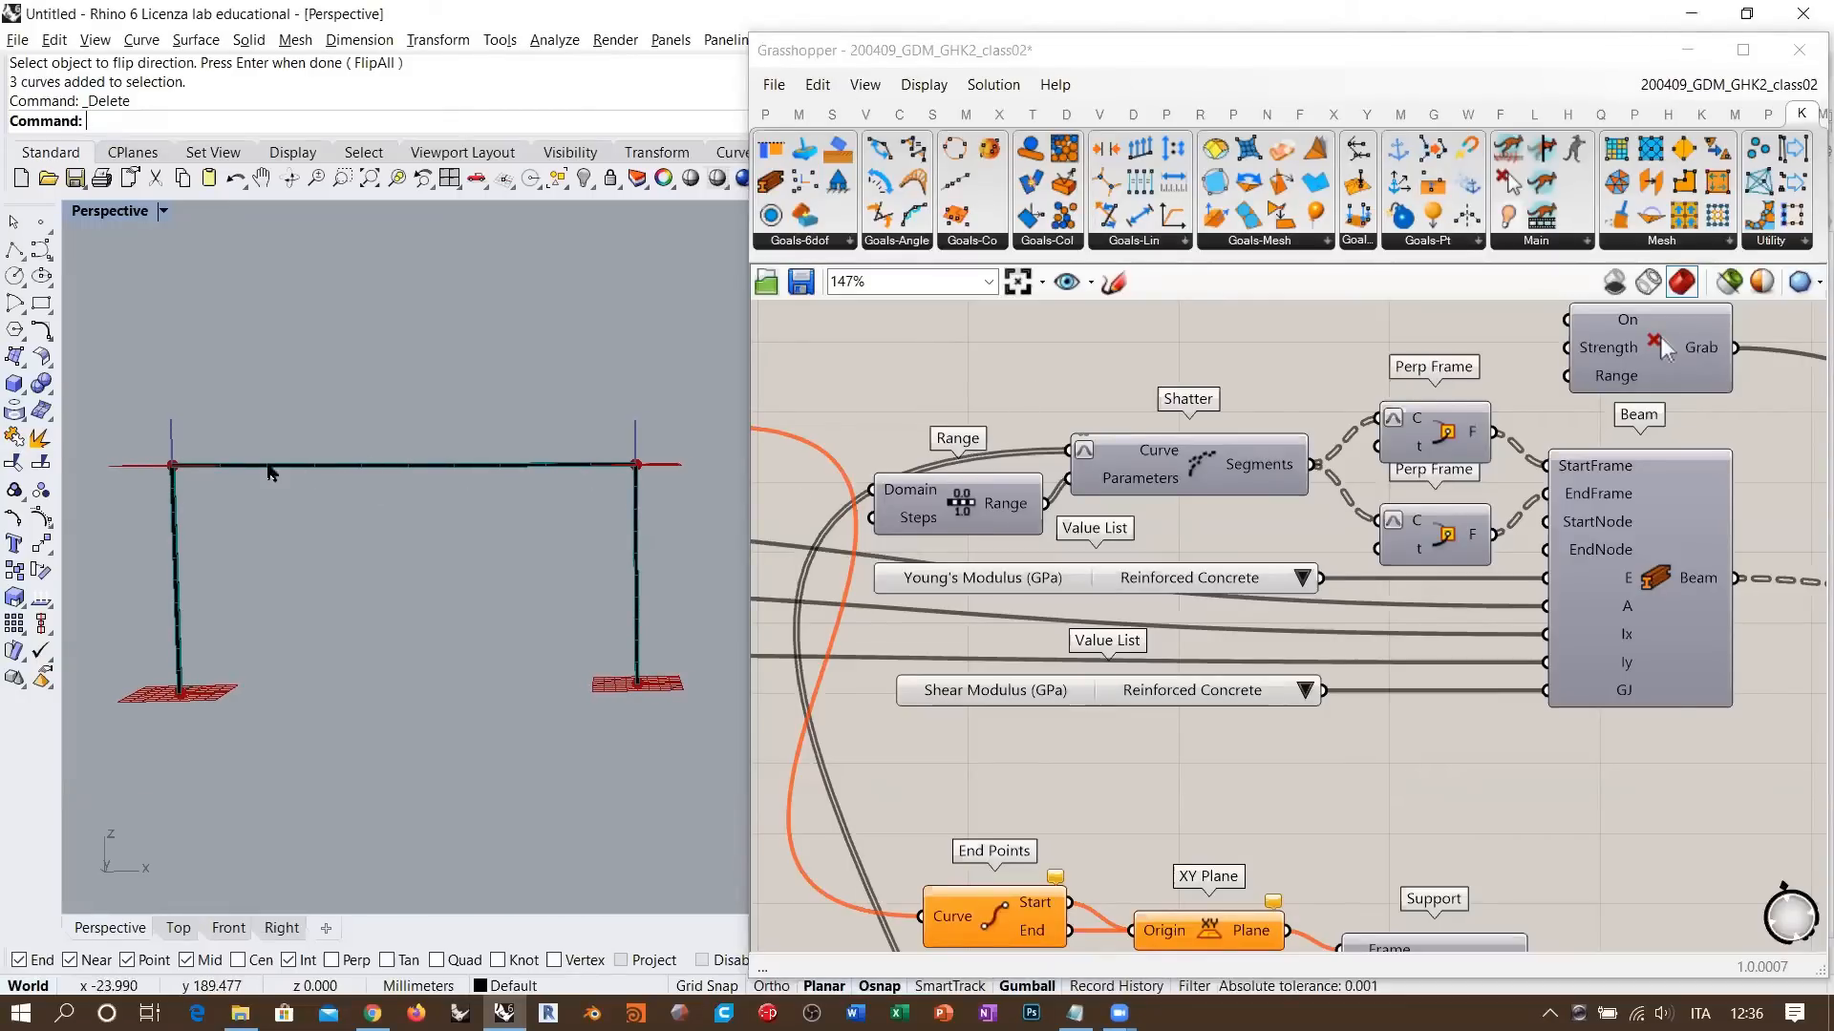
scroll(1084, 479, "down", 2)
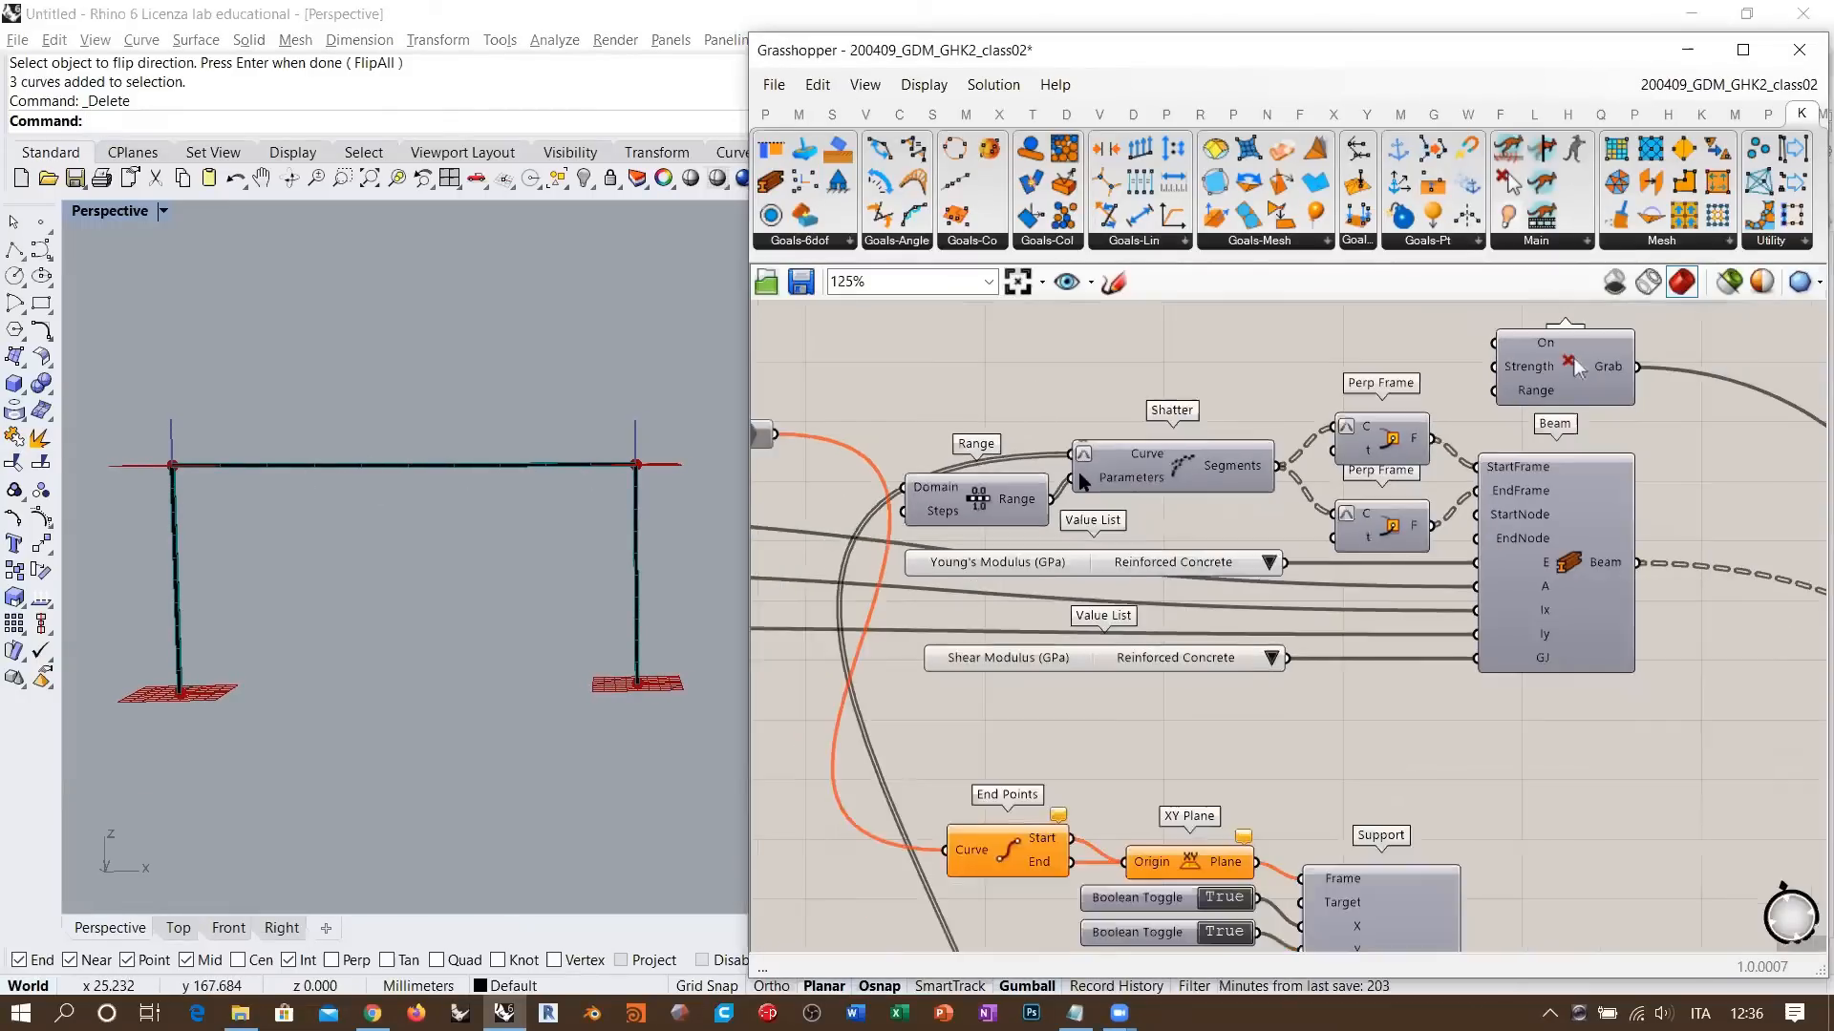
left_click_drag(1176, 427, 1019, 489)
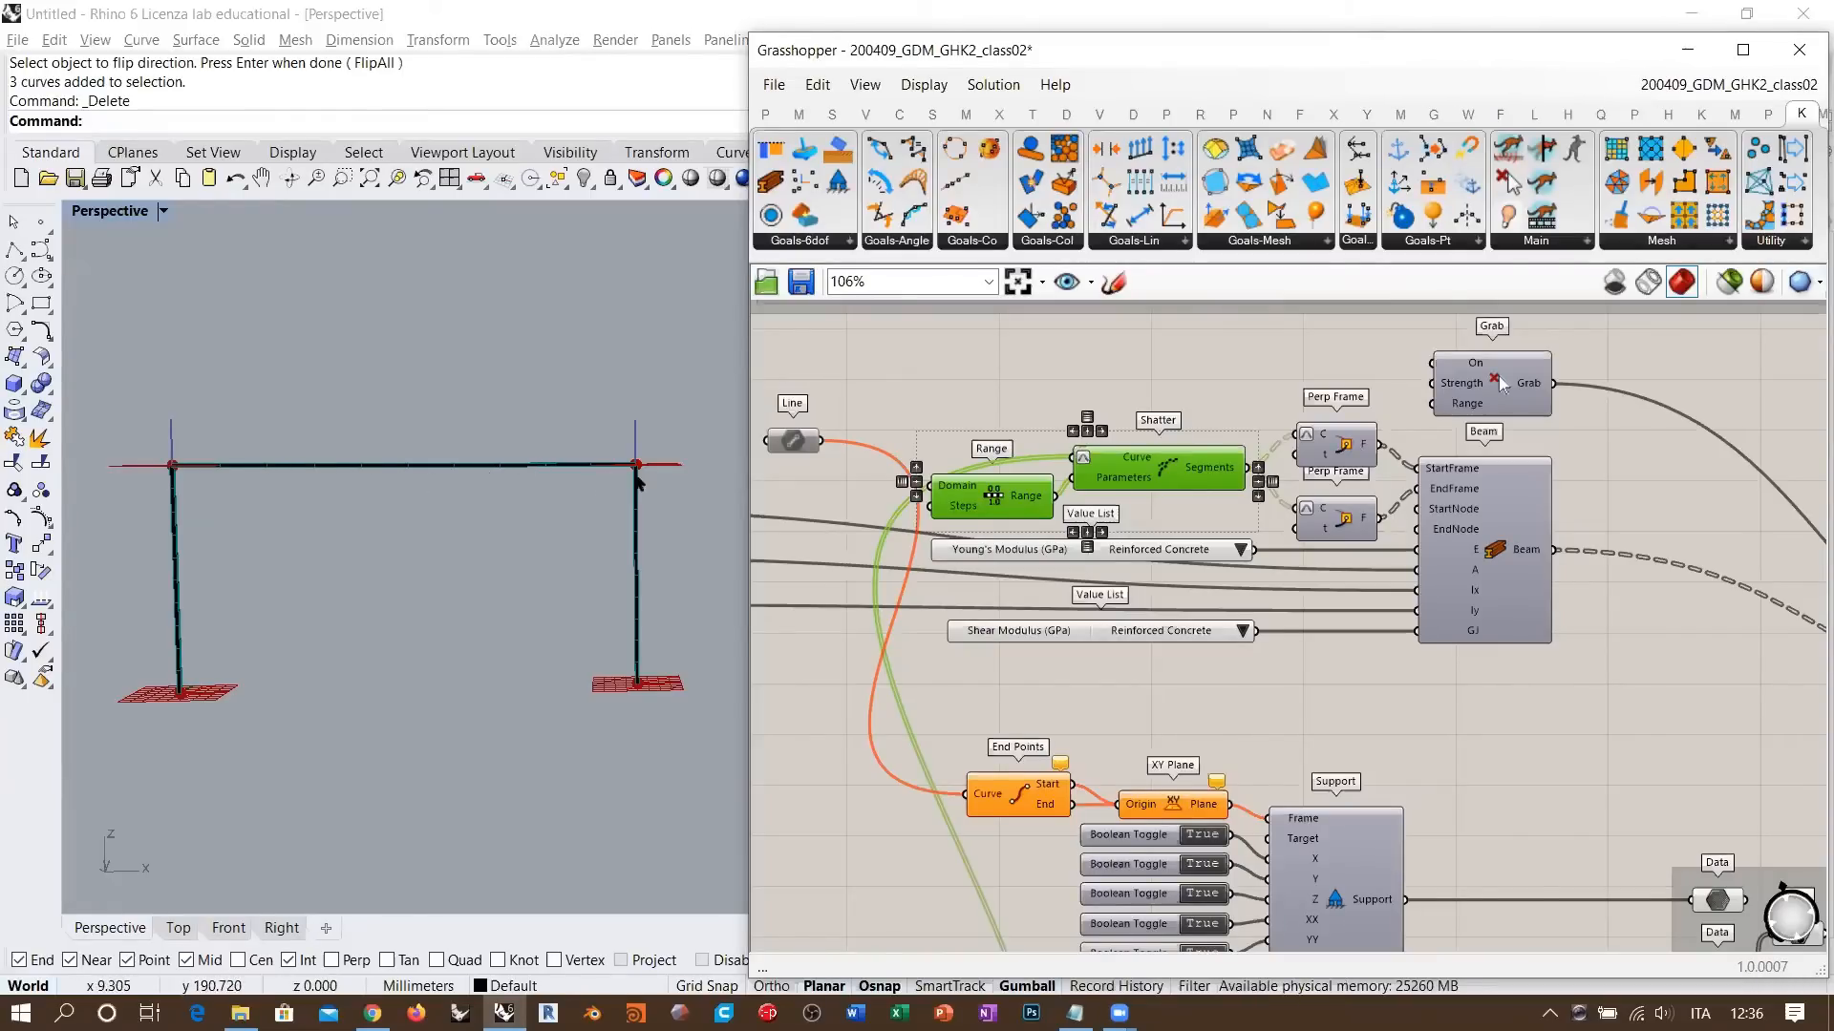
left_click(927, 397)
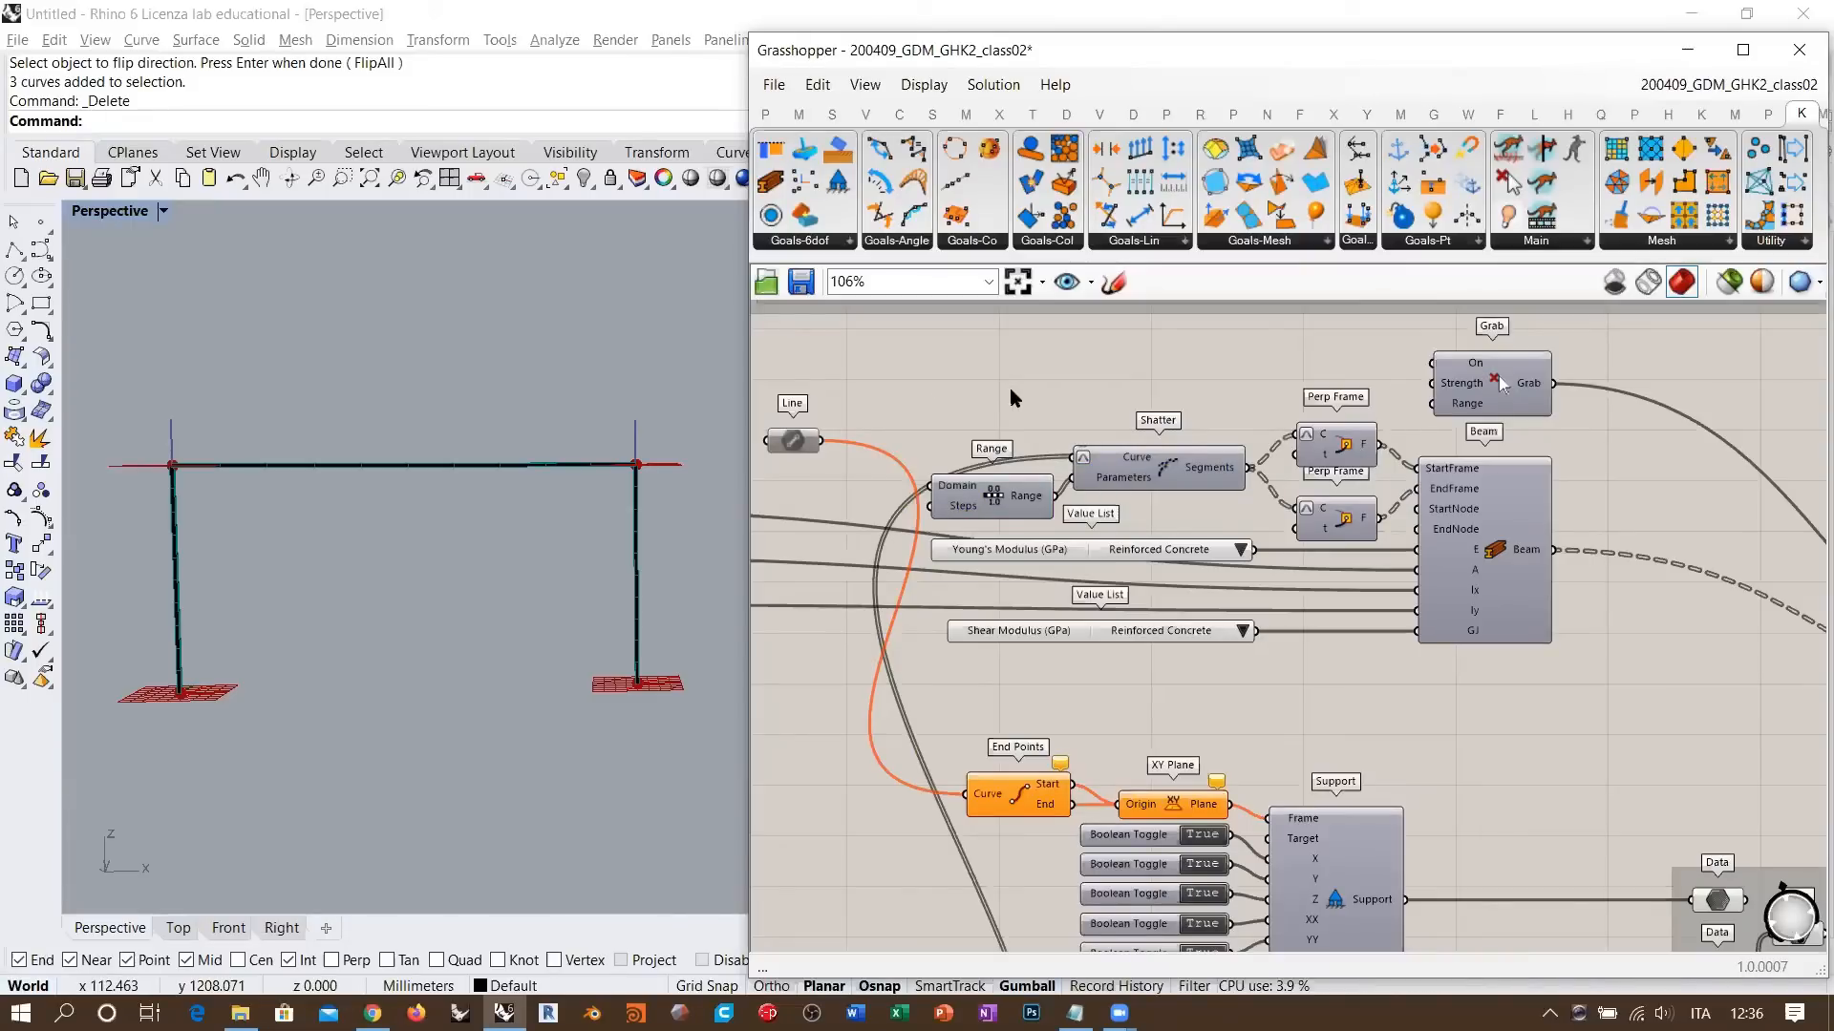
- Inspect the portal frame in the Rhino viewport and the Load component's force vector input in the homework group
right_click_drag(1383, 617, 1097, 547)
scroll(1097, 547, "down", 3)
right_click_drag(1516, 625, 1255, 587)
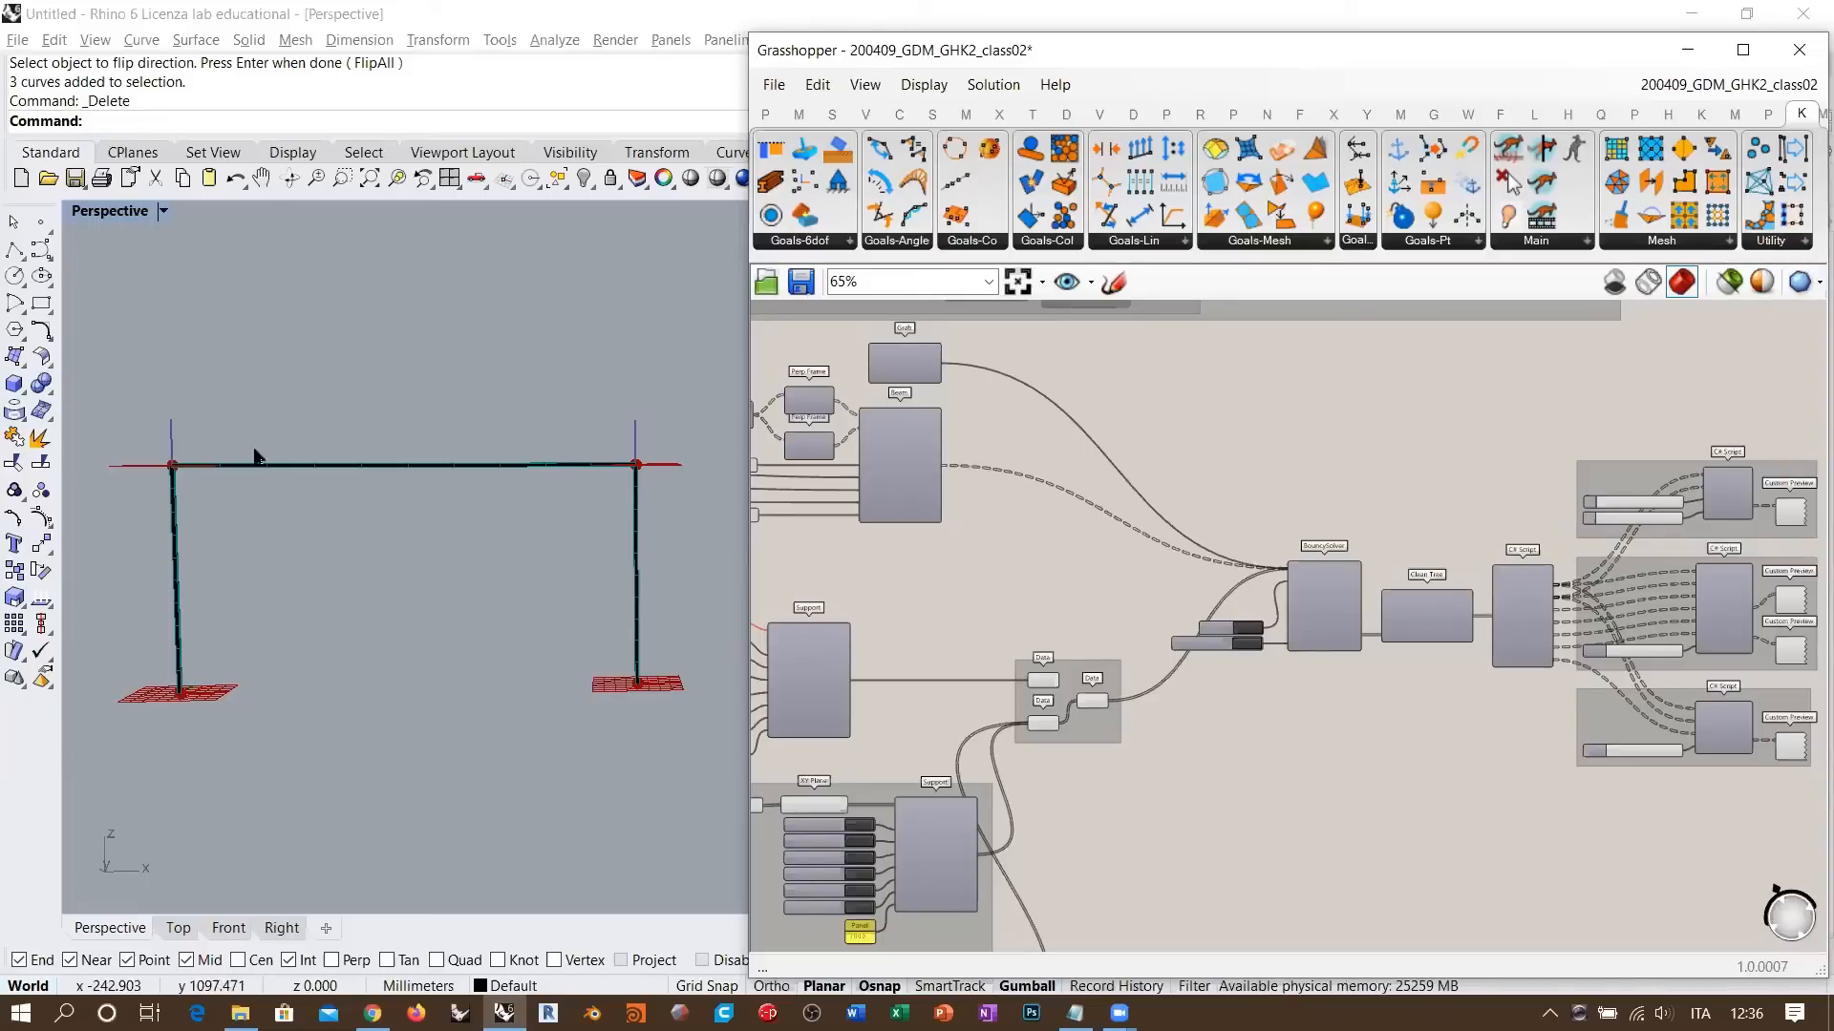
right_click_drag(573, 506, 564, 525)
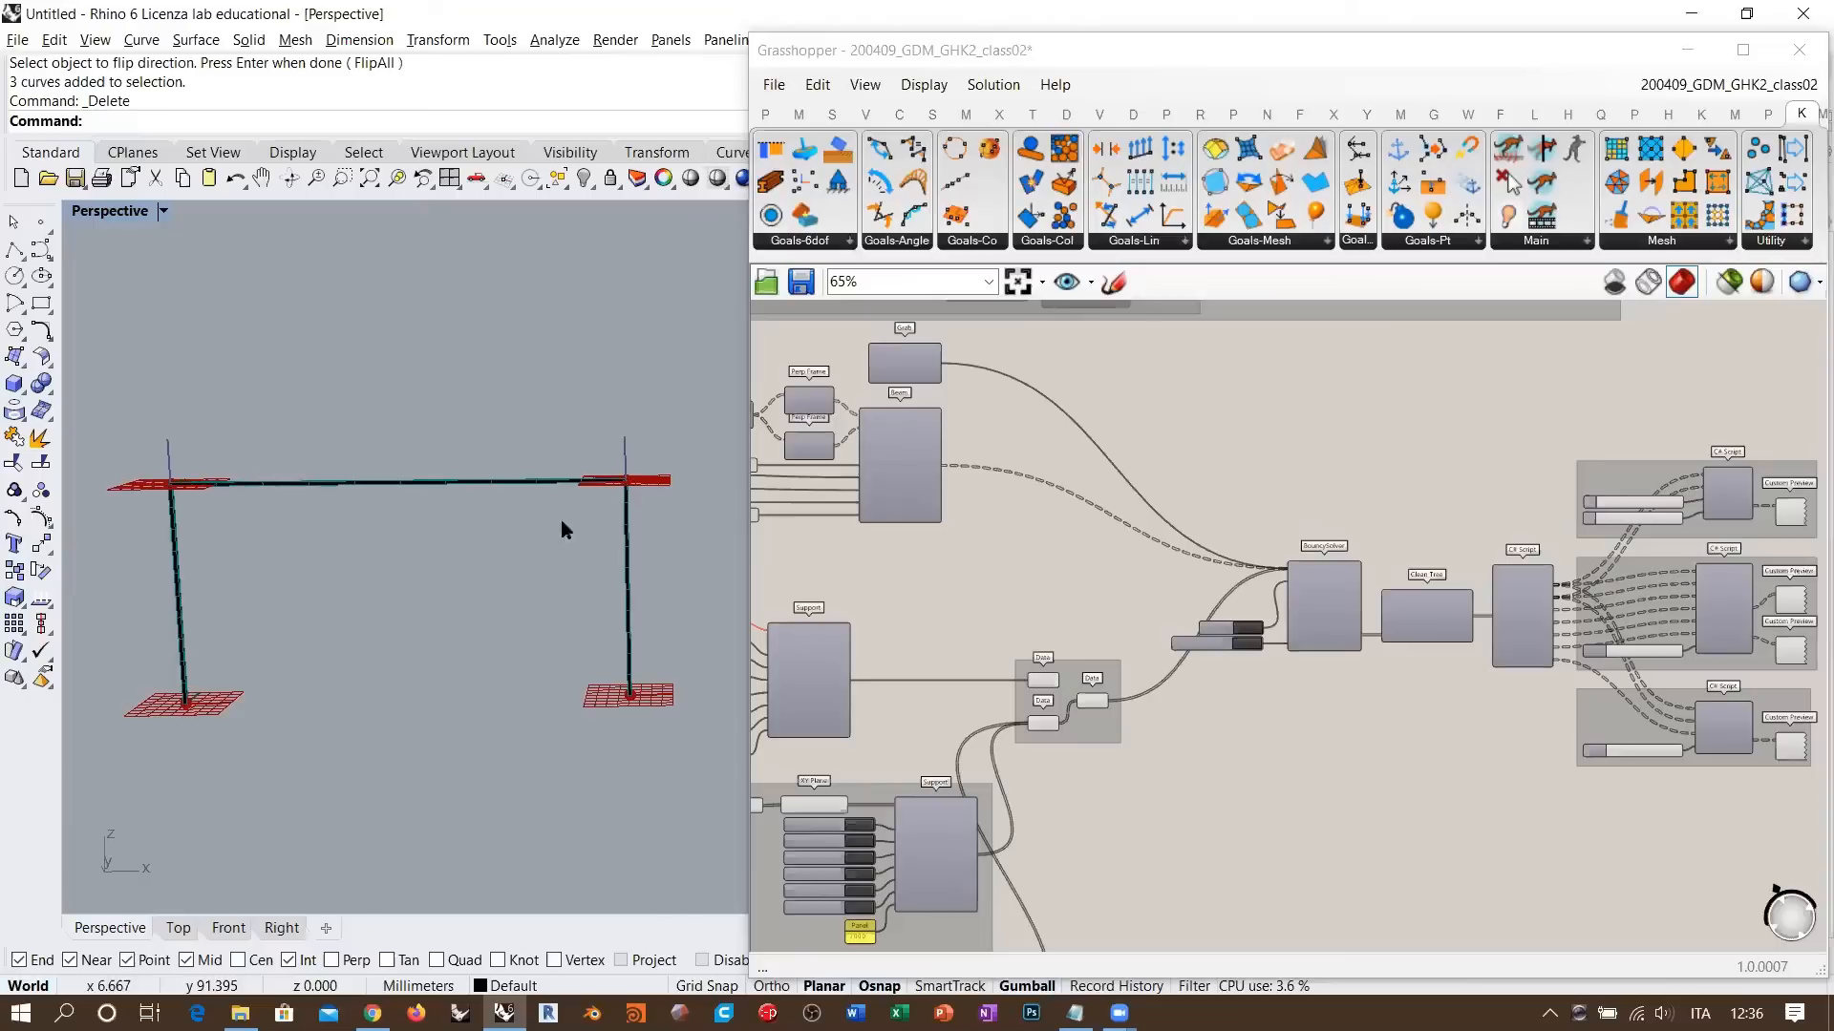
right_click_drag(1375, 642, 854, 549)
scroll(1406, 588, "up", 5)
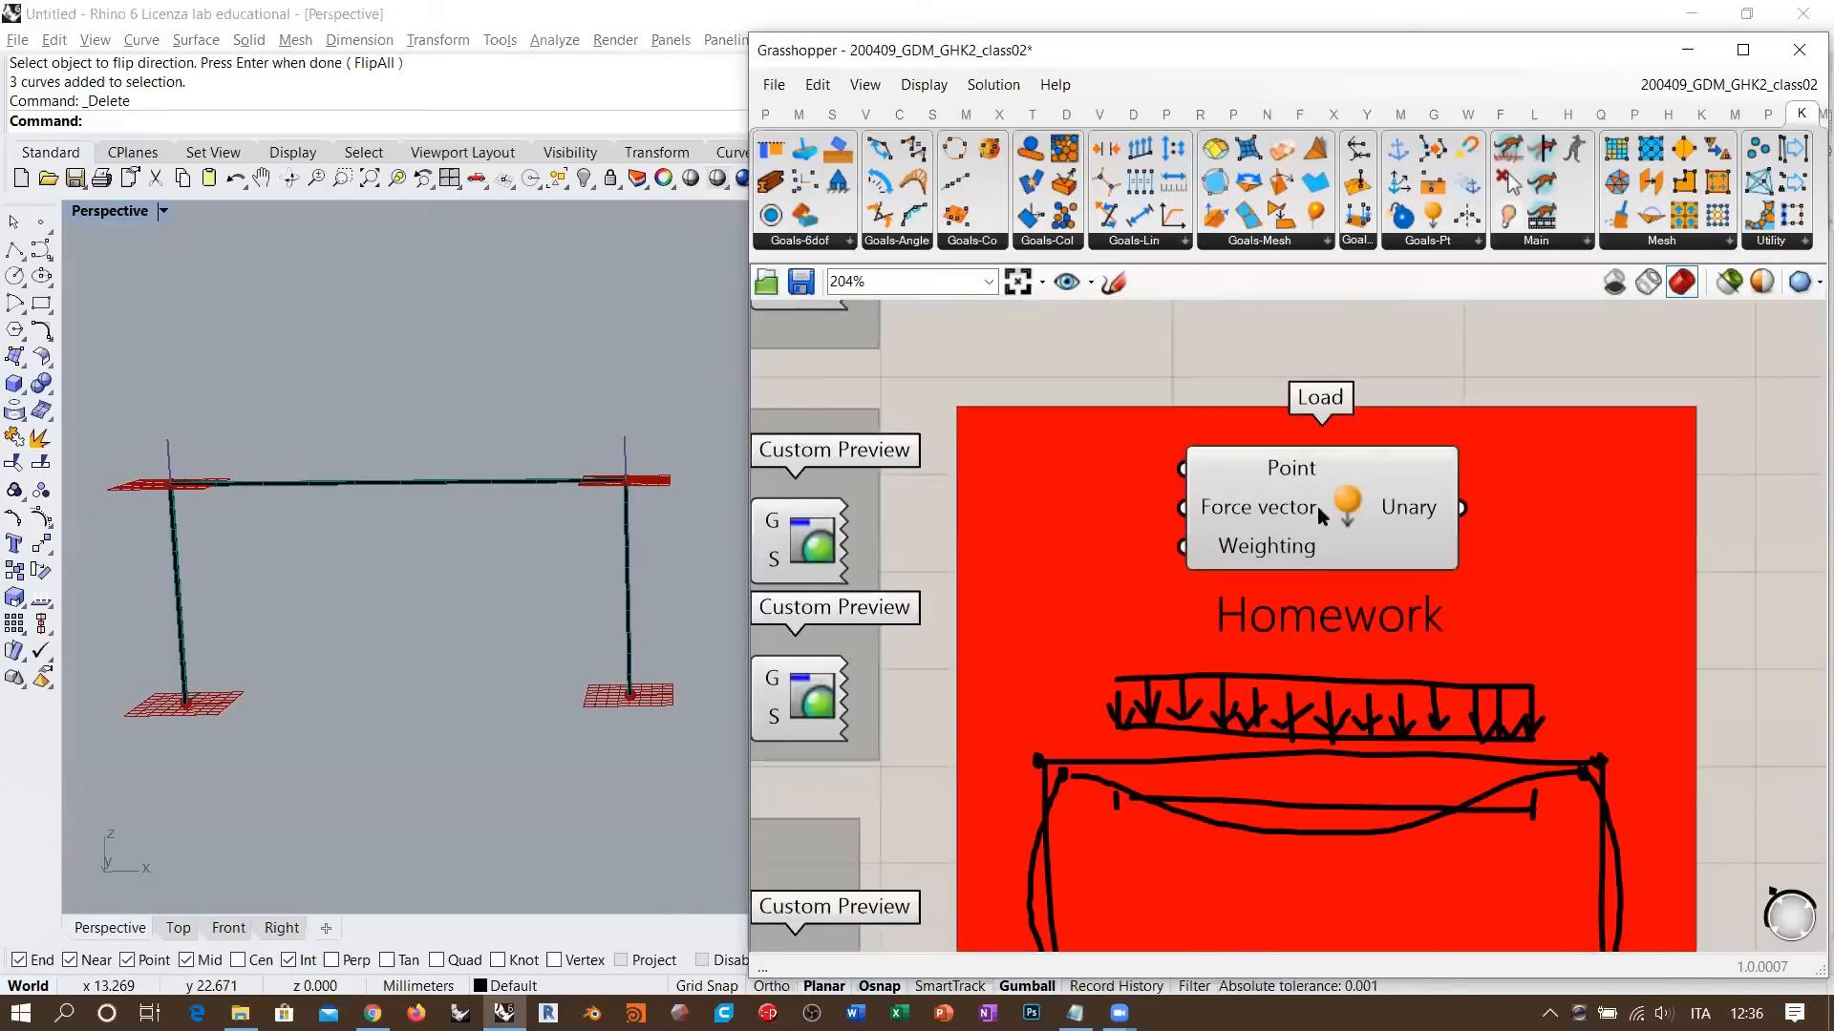
- Add an Evaluate Curve component above the Shatter component
scroll(1464, 603, "down", 3)
right_click_drag(1093, 597, 1810, 630)
right_click_drag(1007, 544, 1576, 645)
right_click_drag(1003, 544, 1474, 651)
right_click_drag(919, 520, 1241, 612)
scroll(1242, 609, "up", 4)
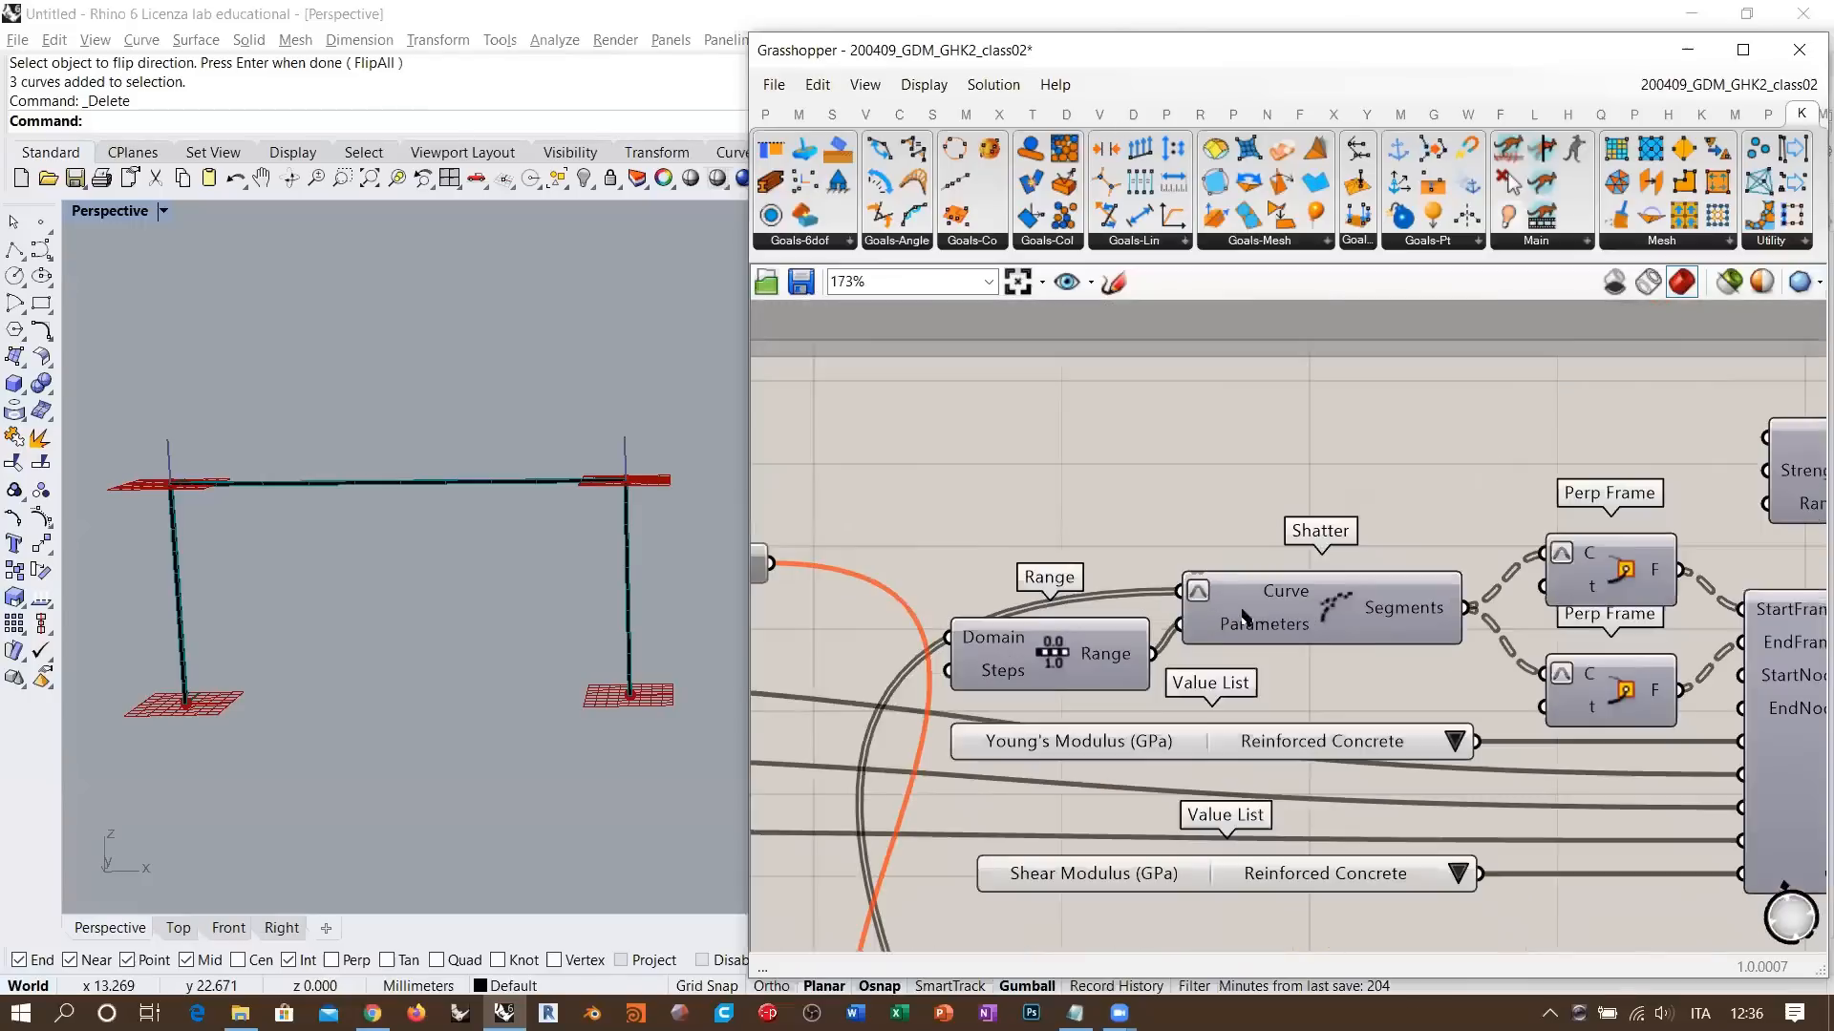
left_click(1394, 601)
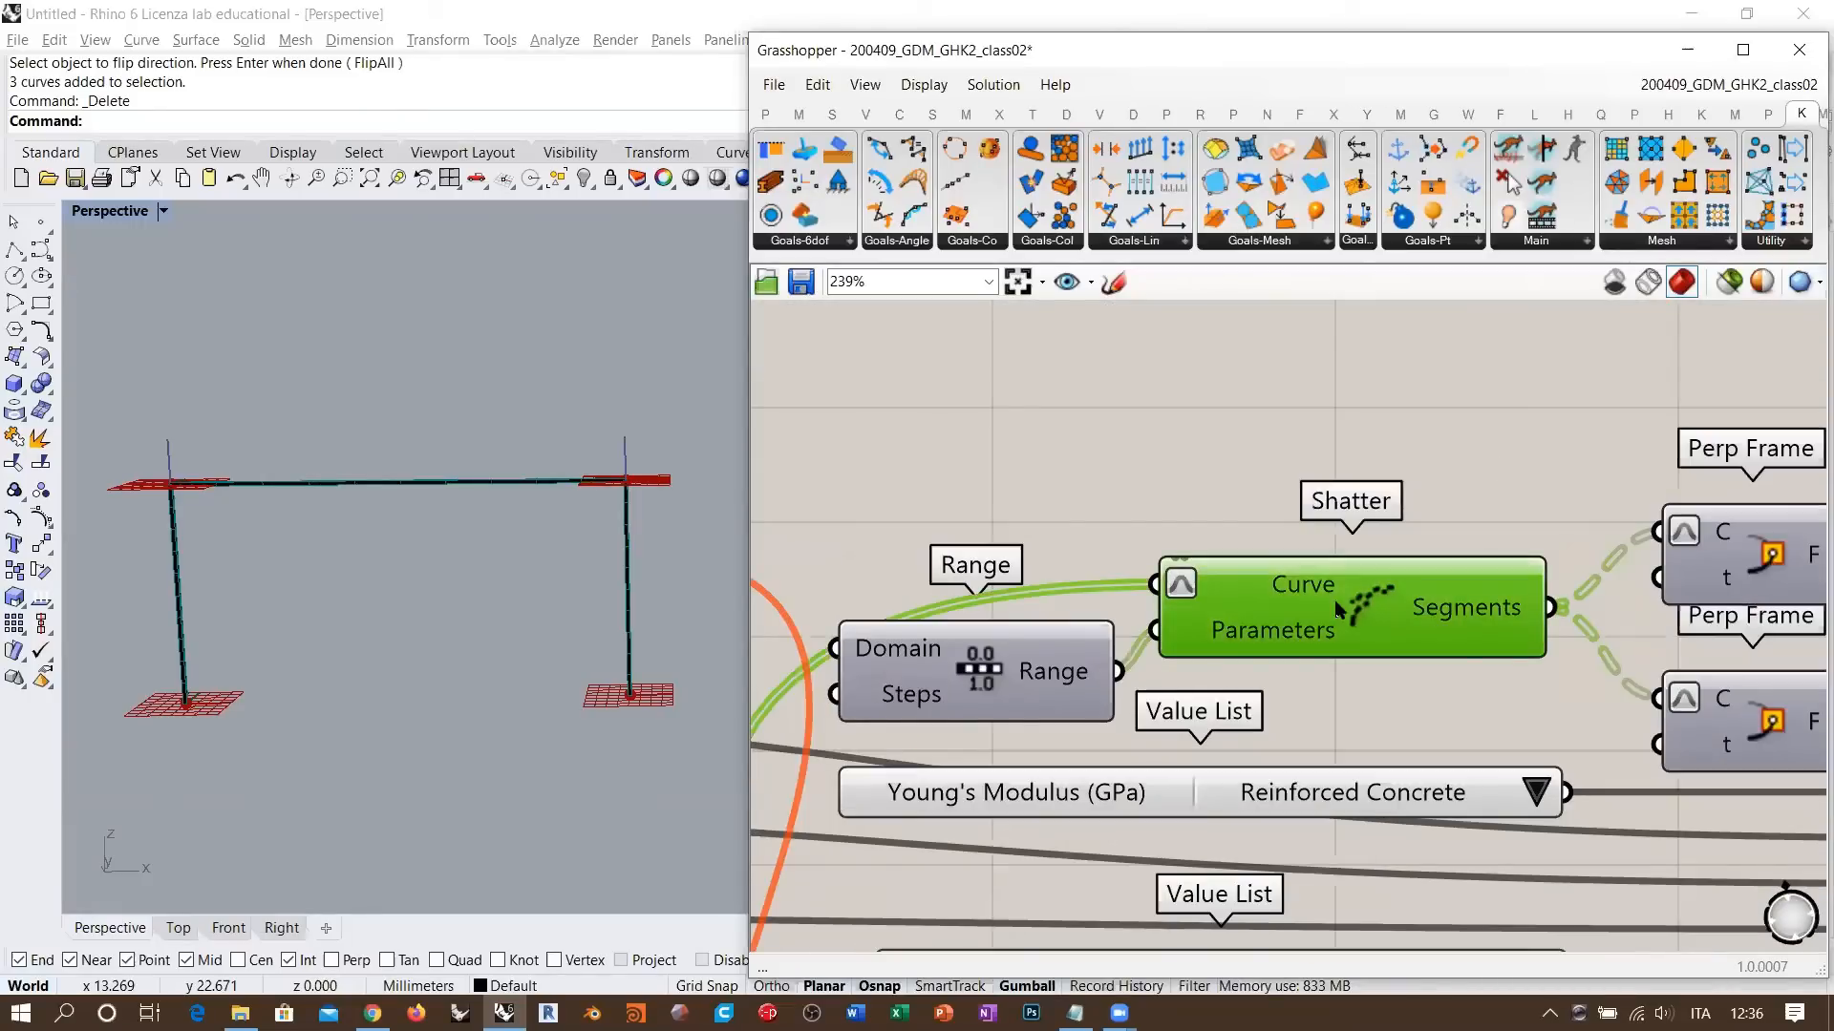
scroll(1248, 497, "down", 2)
double_click(1301, 518)
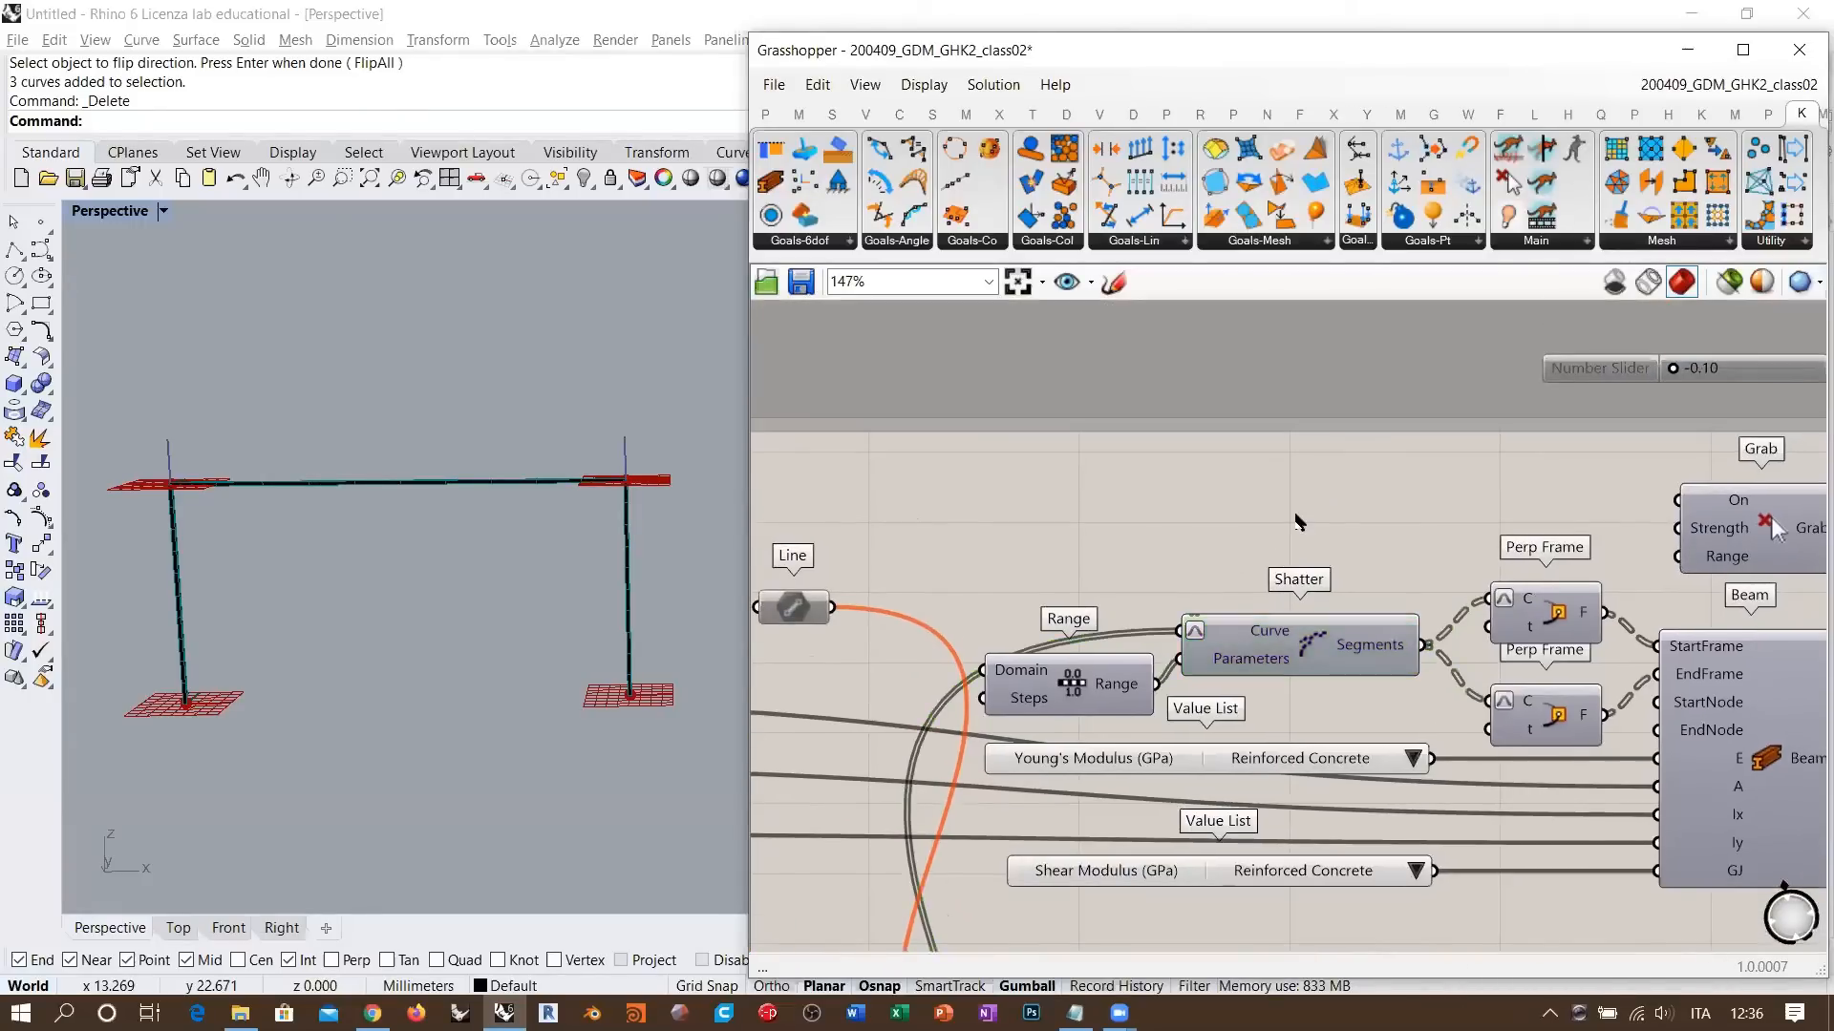
type("eva")
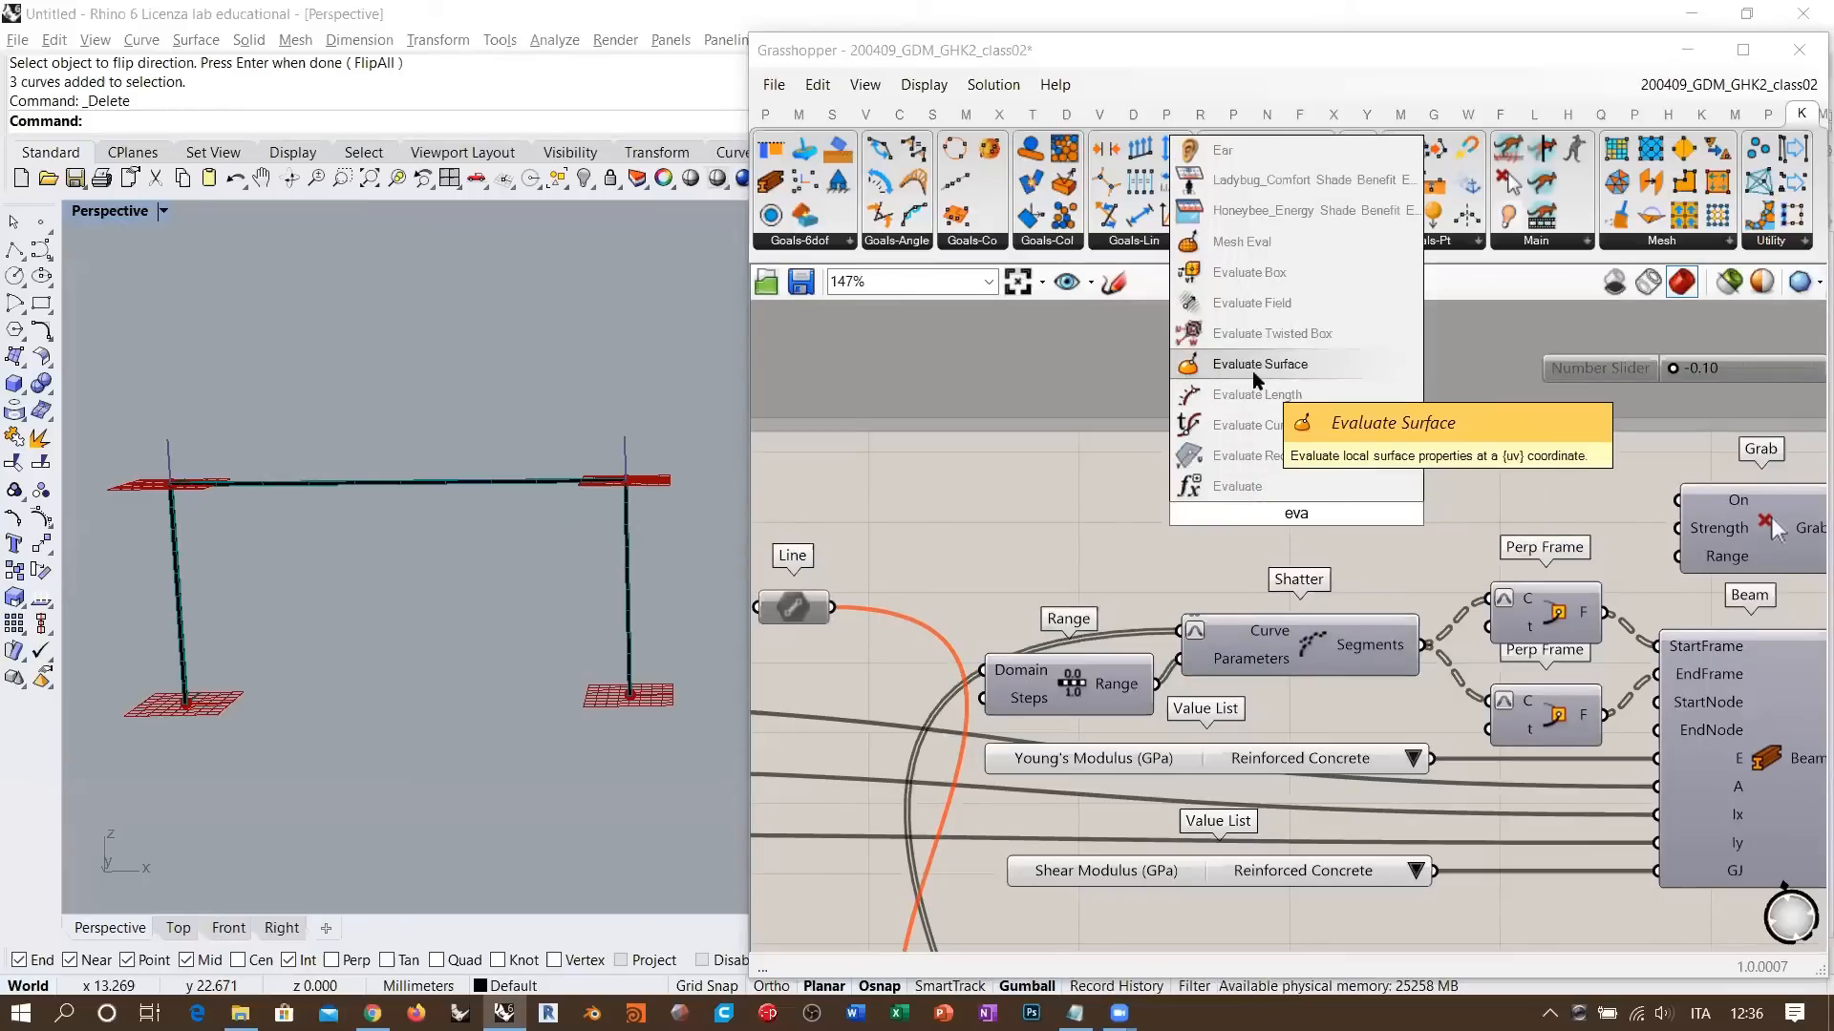
left_click(1254, 425)
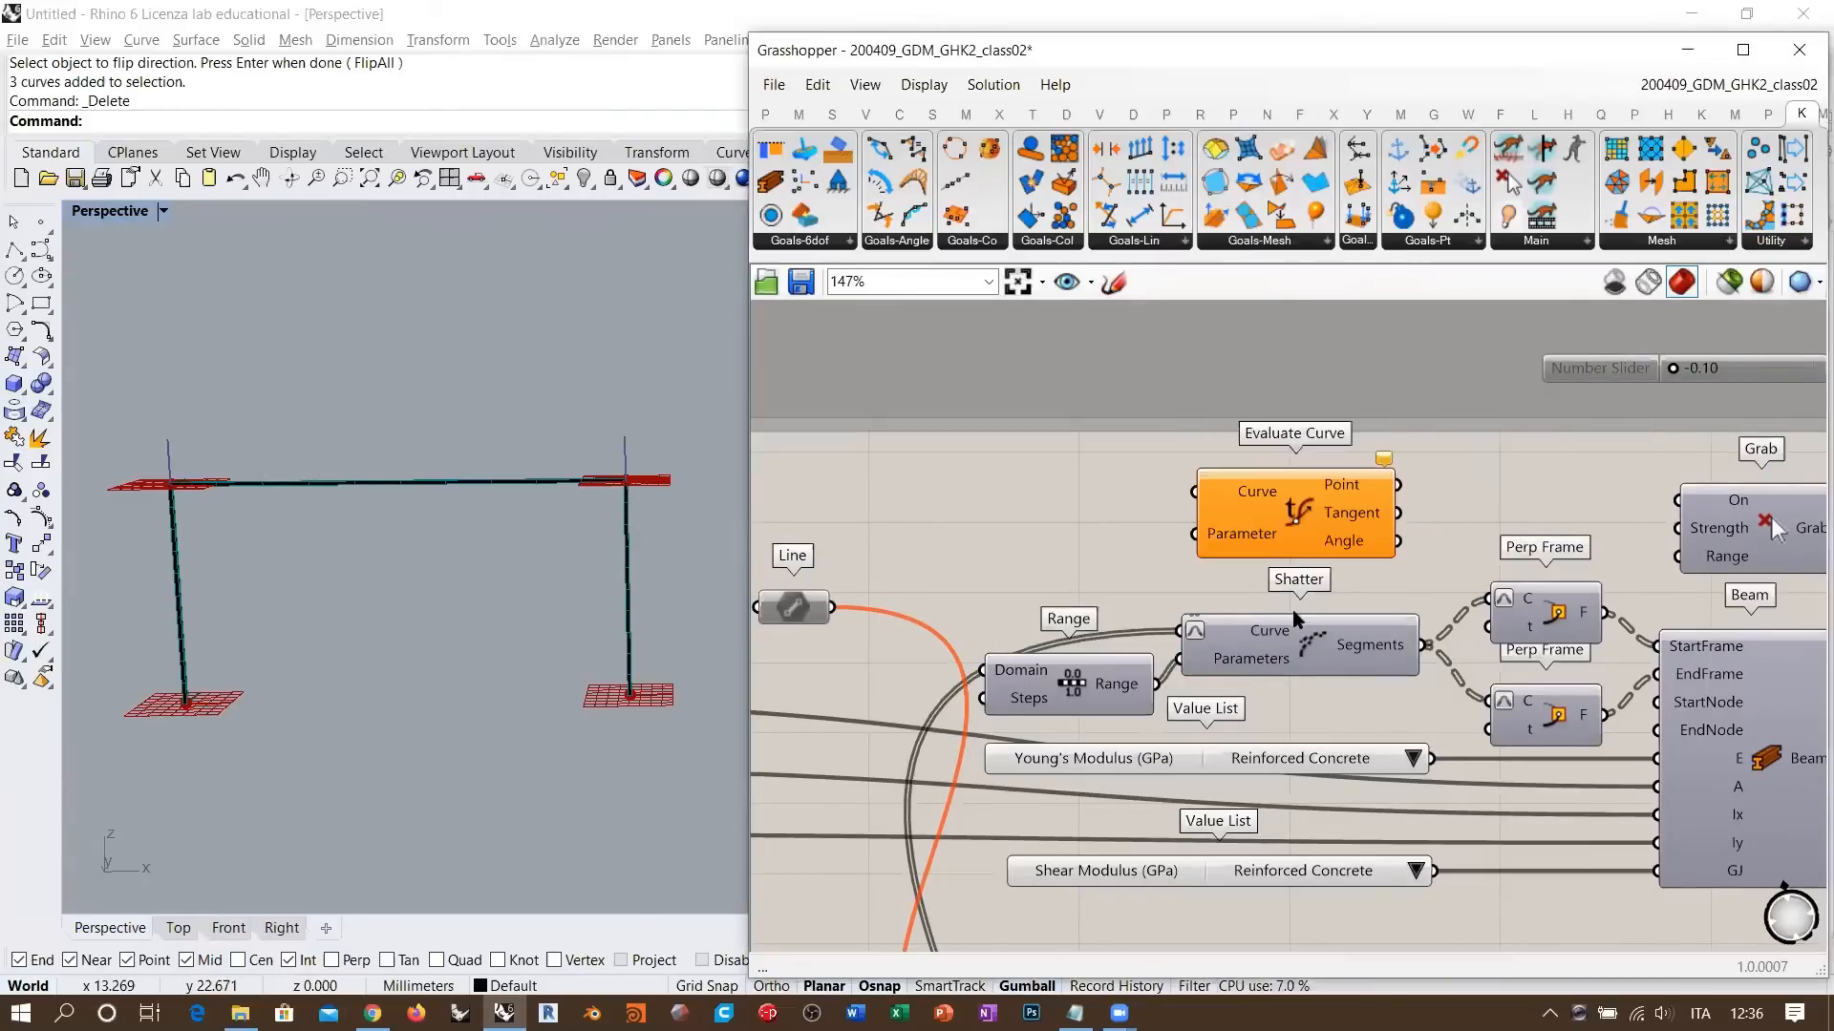
- Connect the dispatched frame lines to Evaluate Curve's Curve input and remove the mistaken Range connection from it
left_click_drag(1194, 492, 1156, 684)
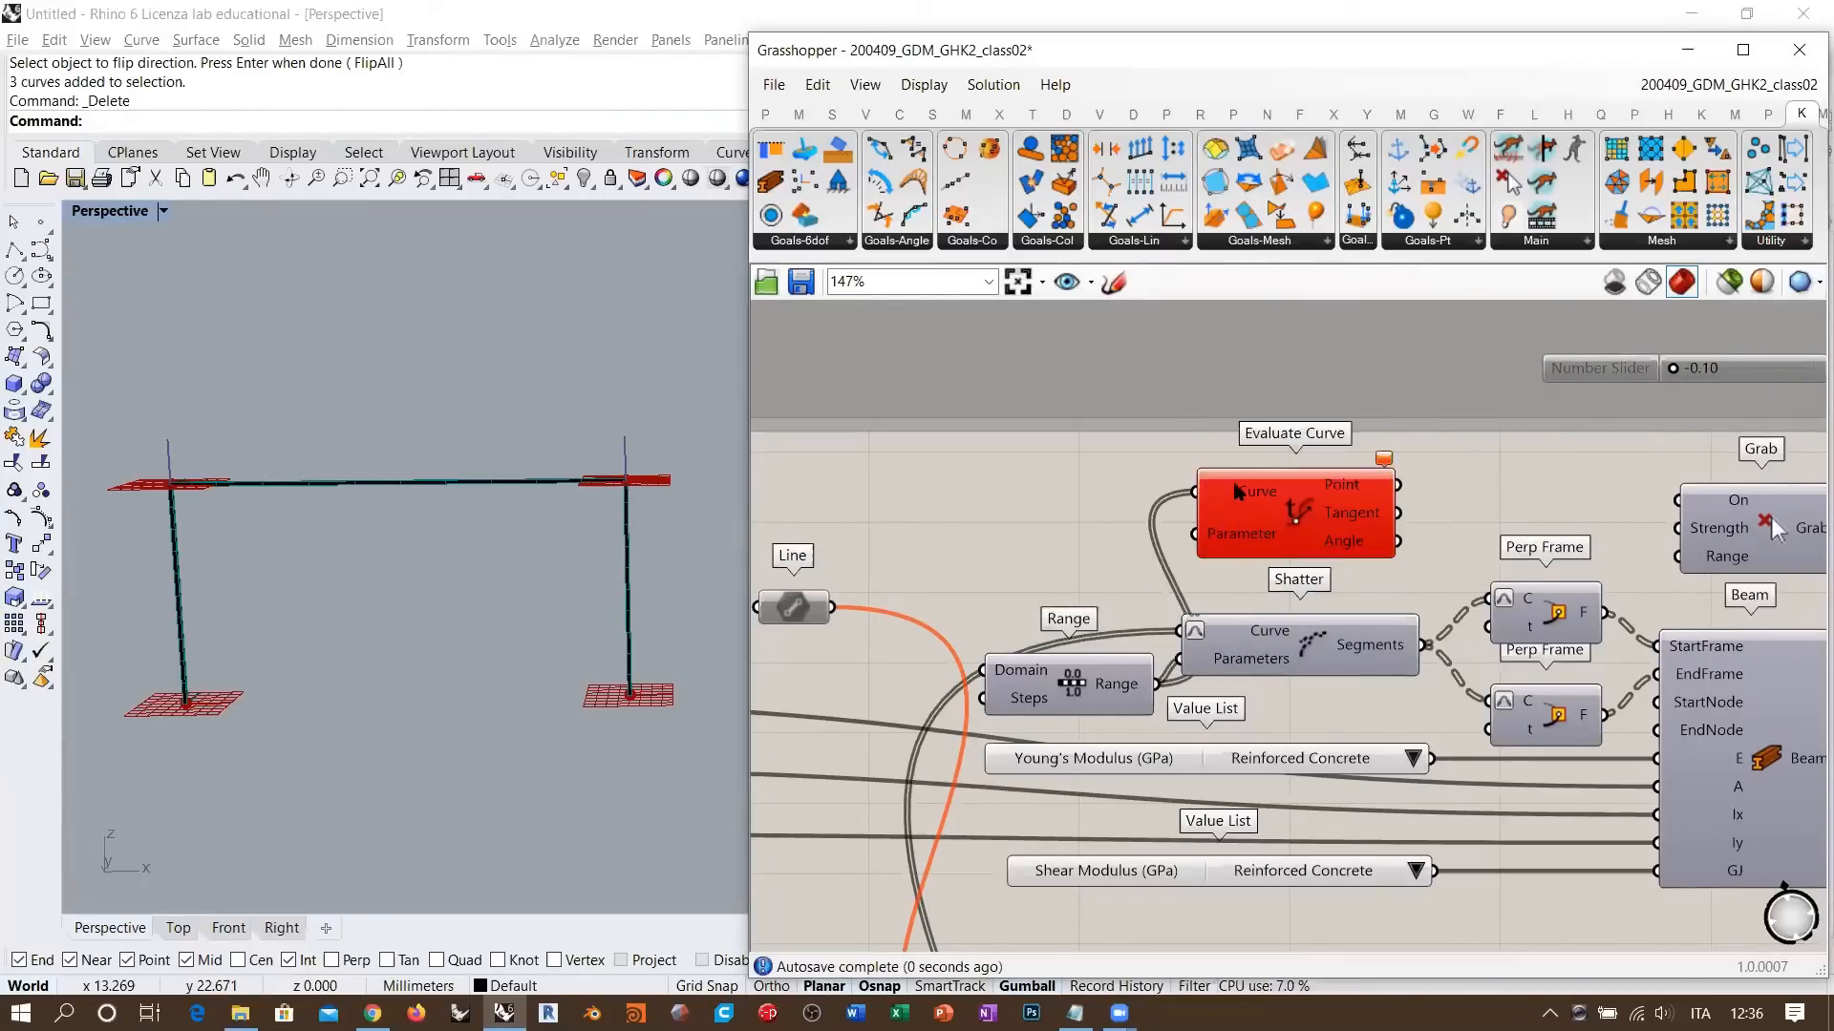
left_click_drag(1258, 528, 1226, 540)
scroll(1001, 594, "down", 5)
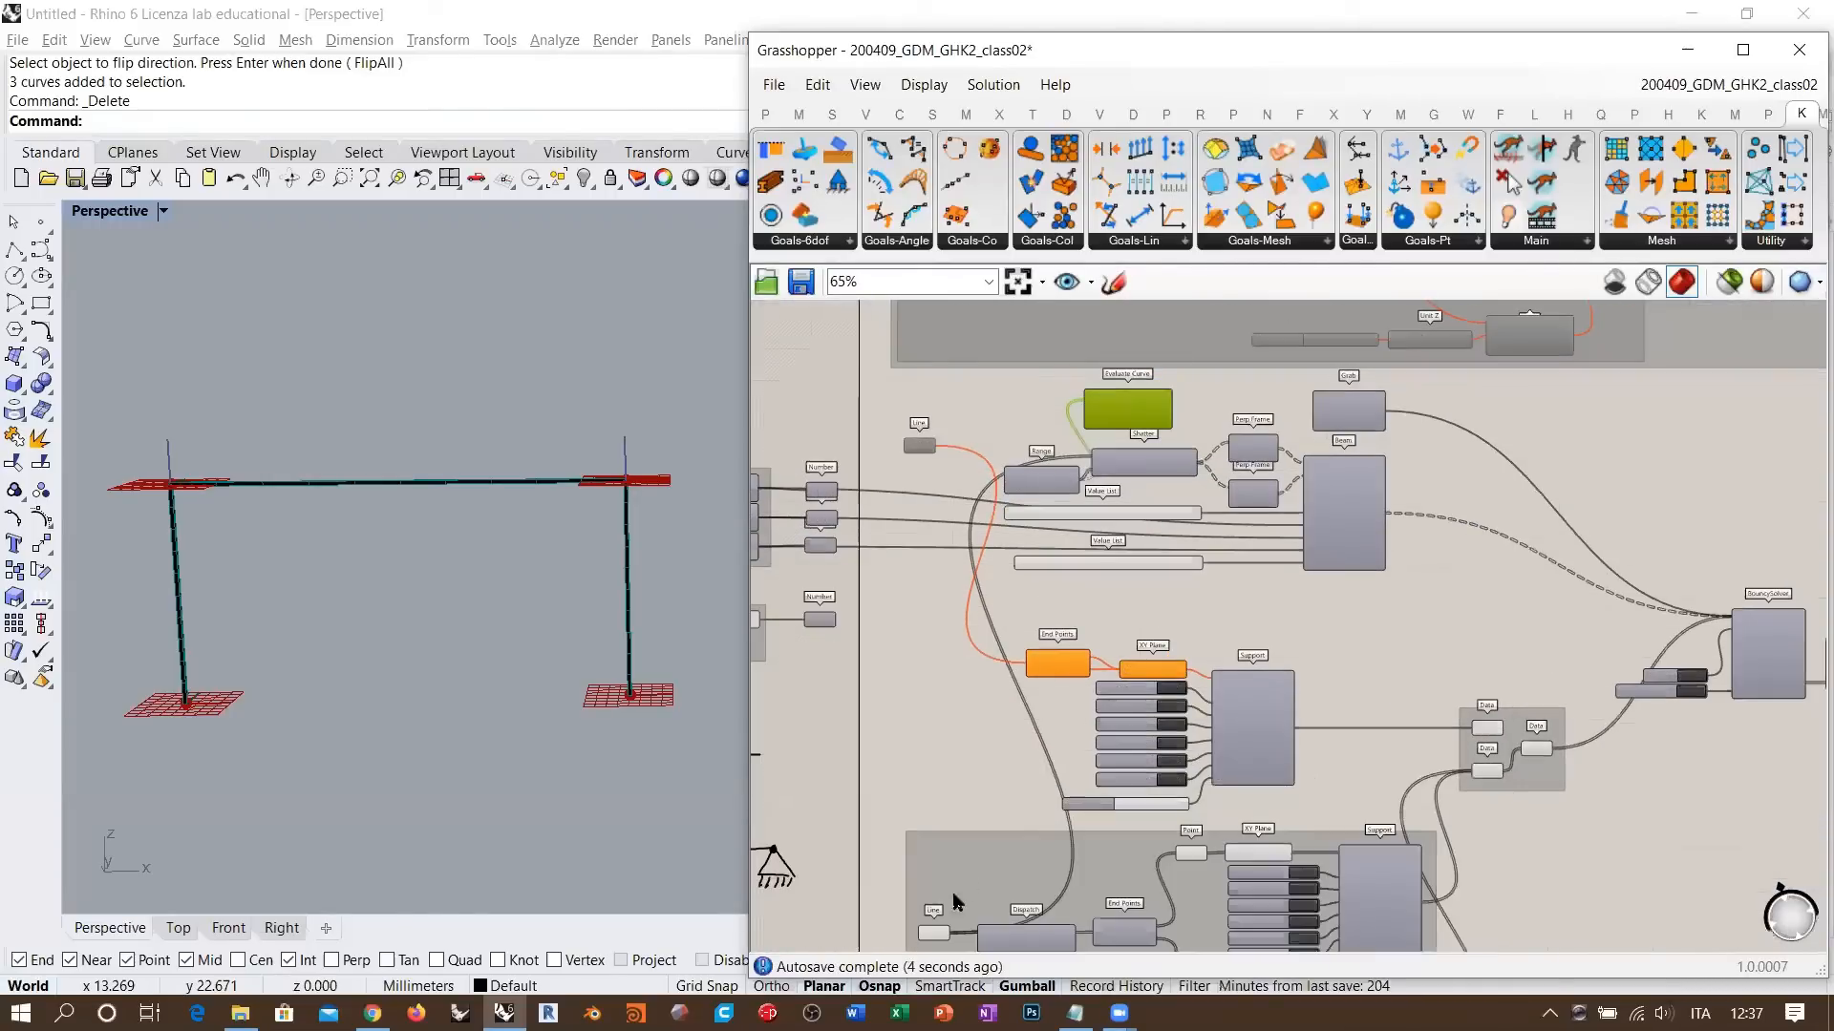
scroll(1098, 420, "up", 5)
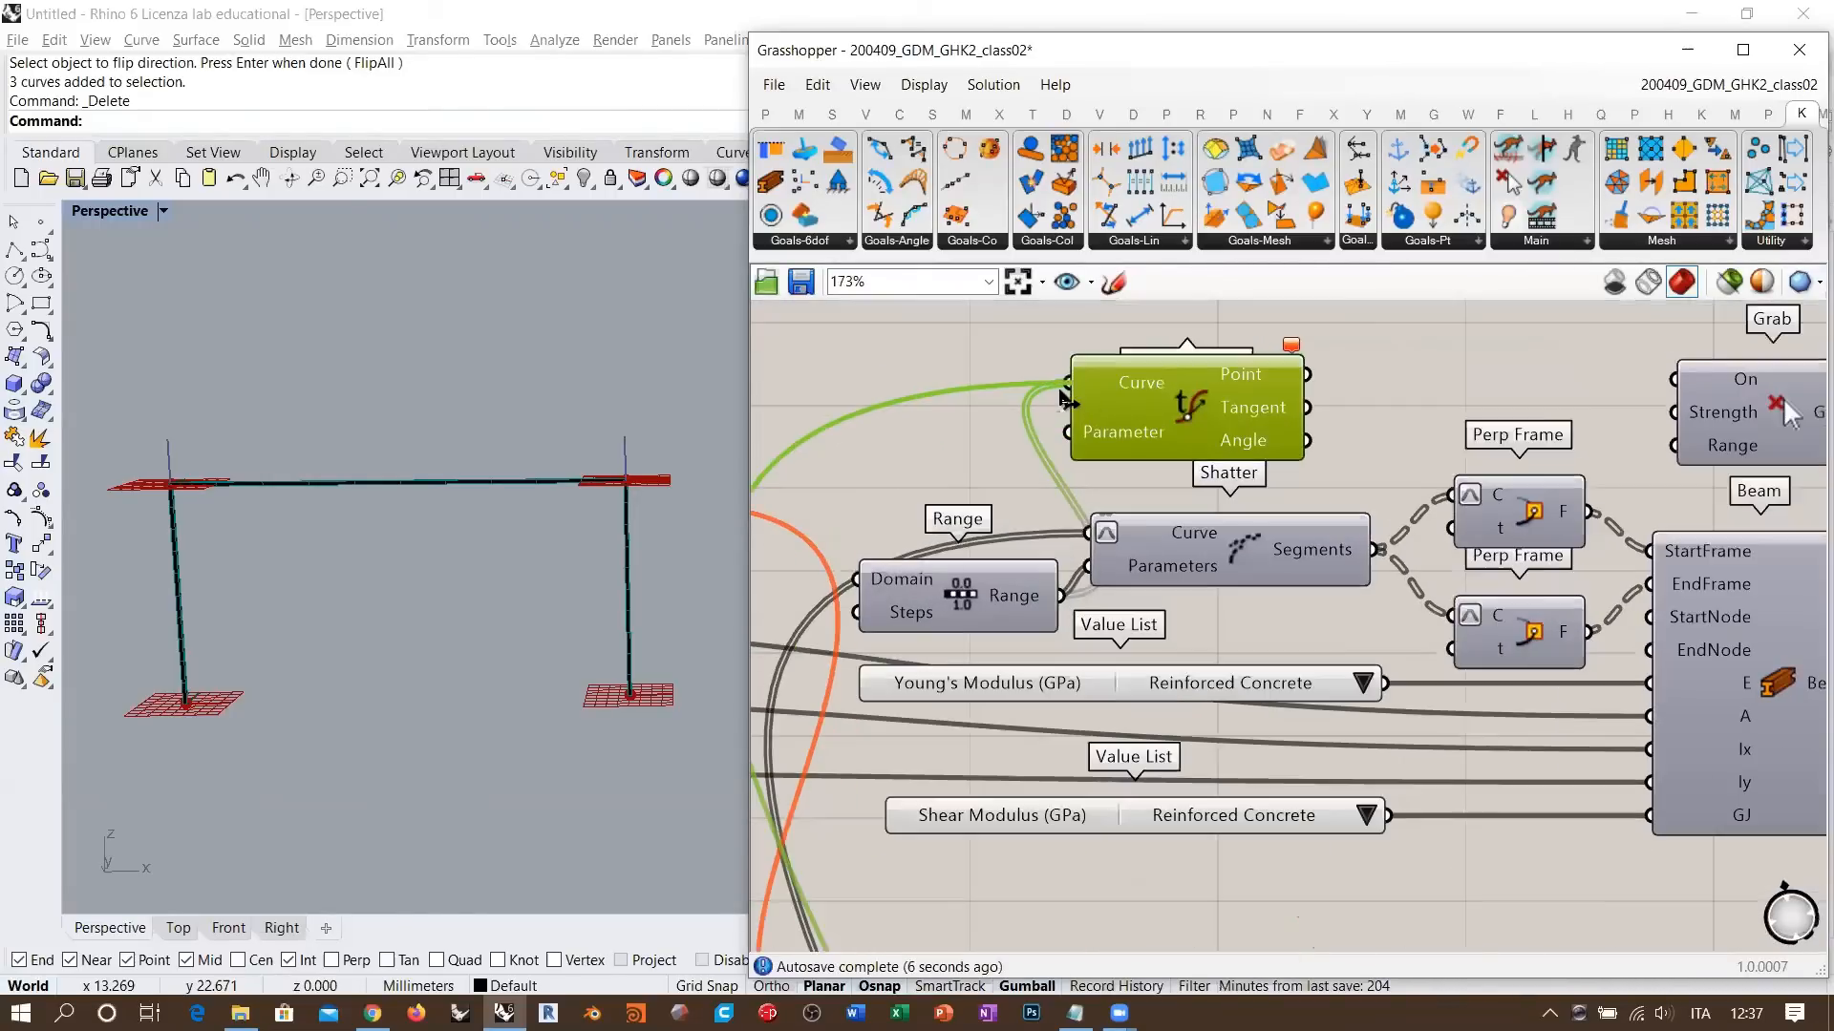
left_click(1031, 449)
right_click_drag(1037, 455, 1086, 501)
- Reparameterize Evaluate Curve's Curve input and connect the Range output to its Parameter input
right_click(1177, 427)
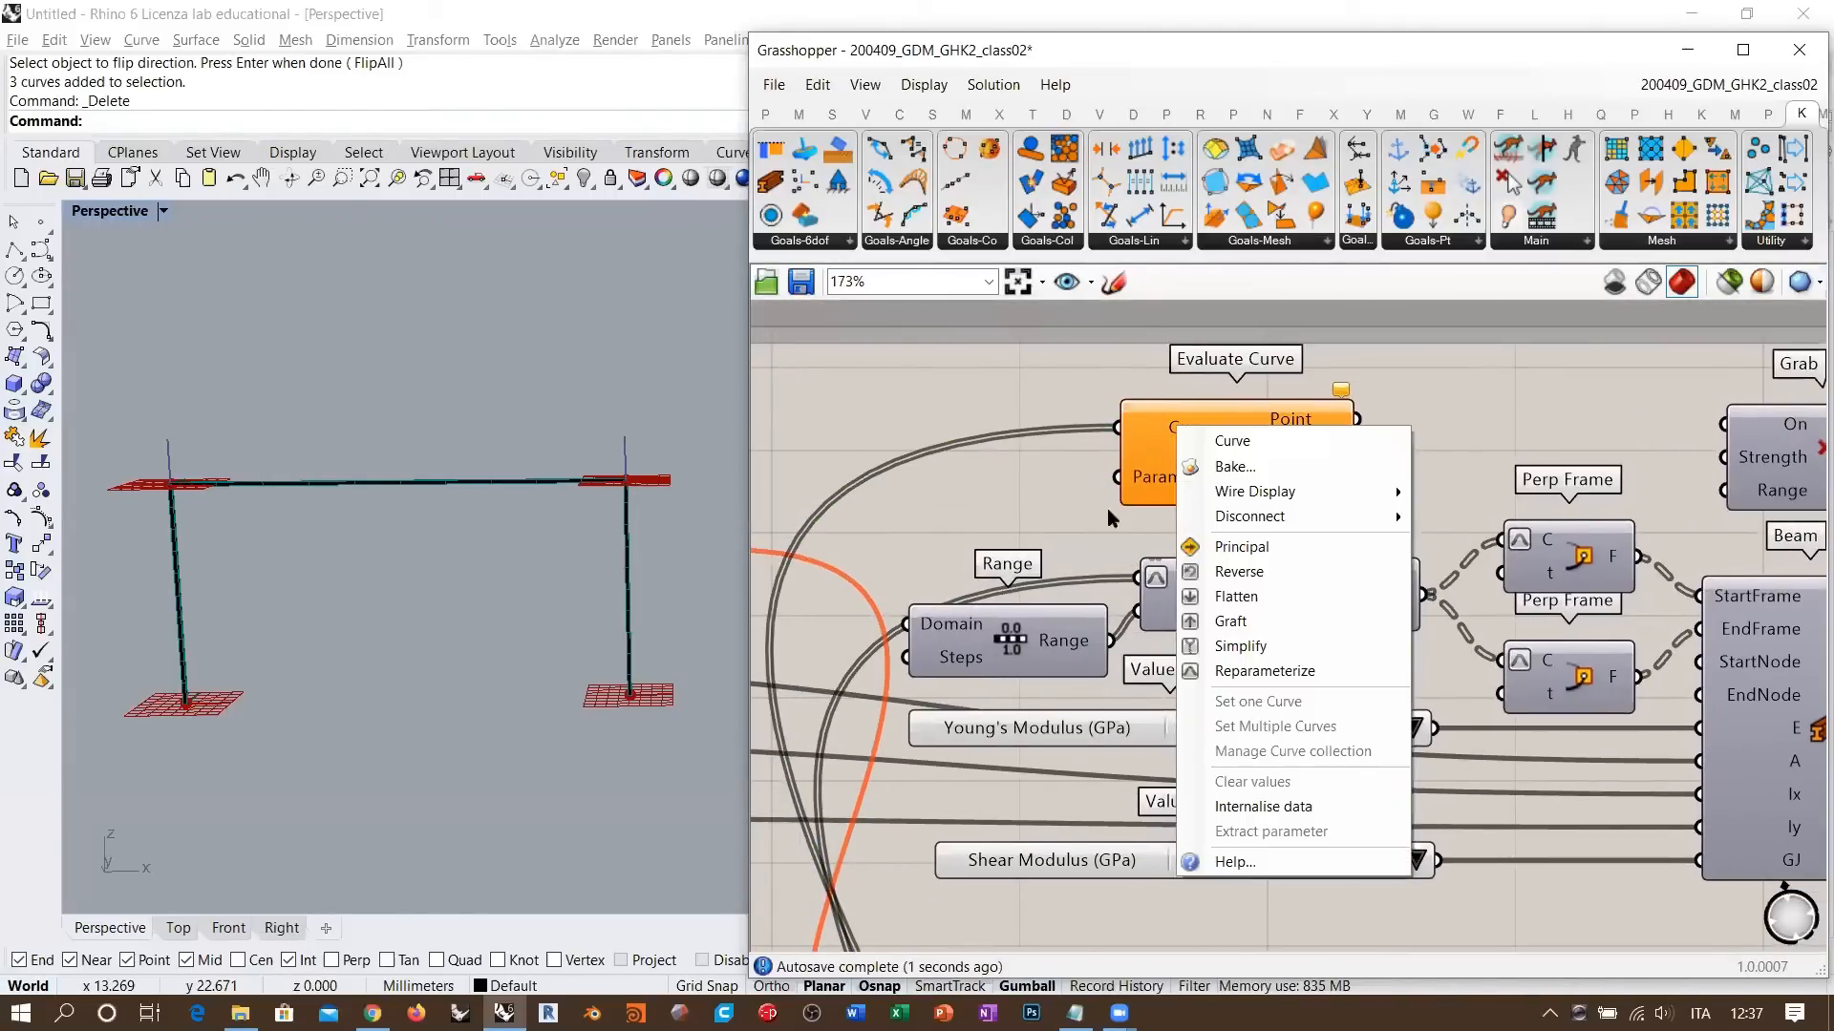
left_click(1220, 671)
scroll(1166, 471, "up", 3)
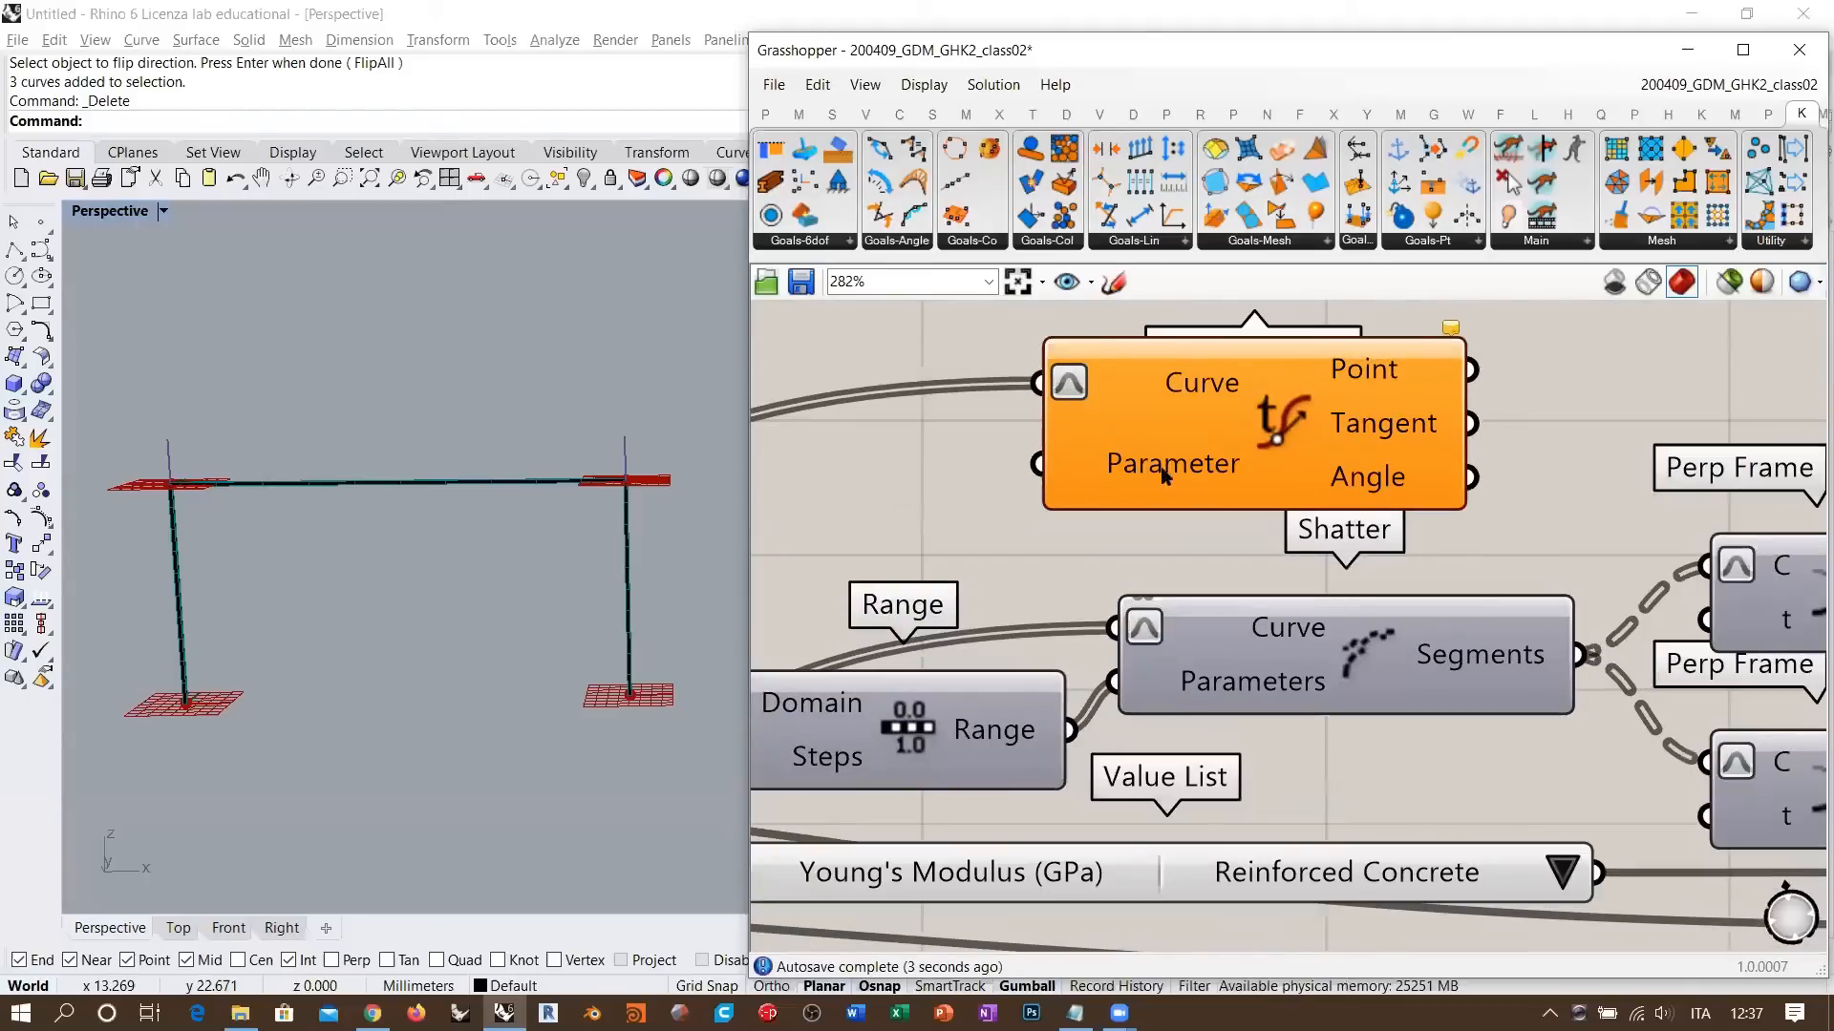
right_click_drag(1182, 392, 1246, 493)
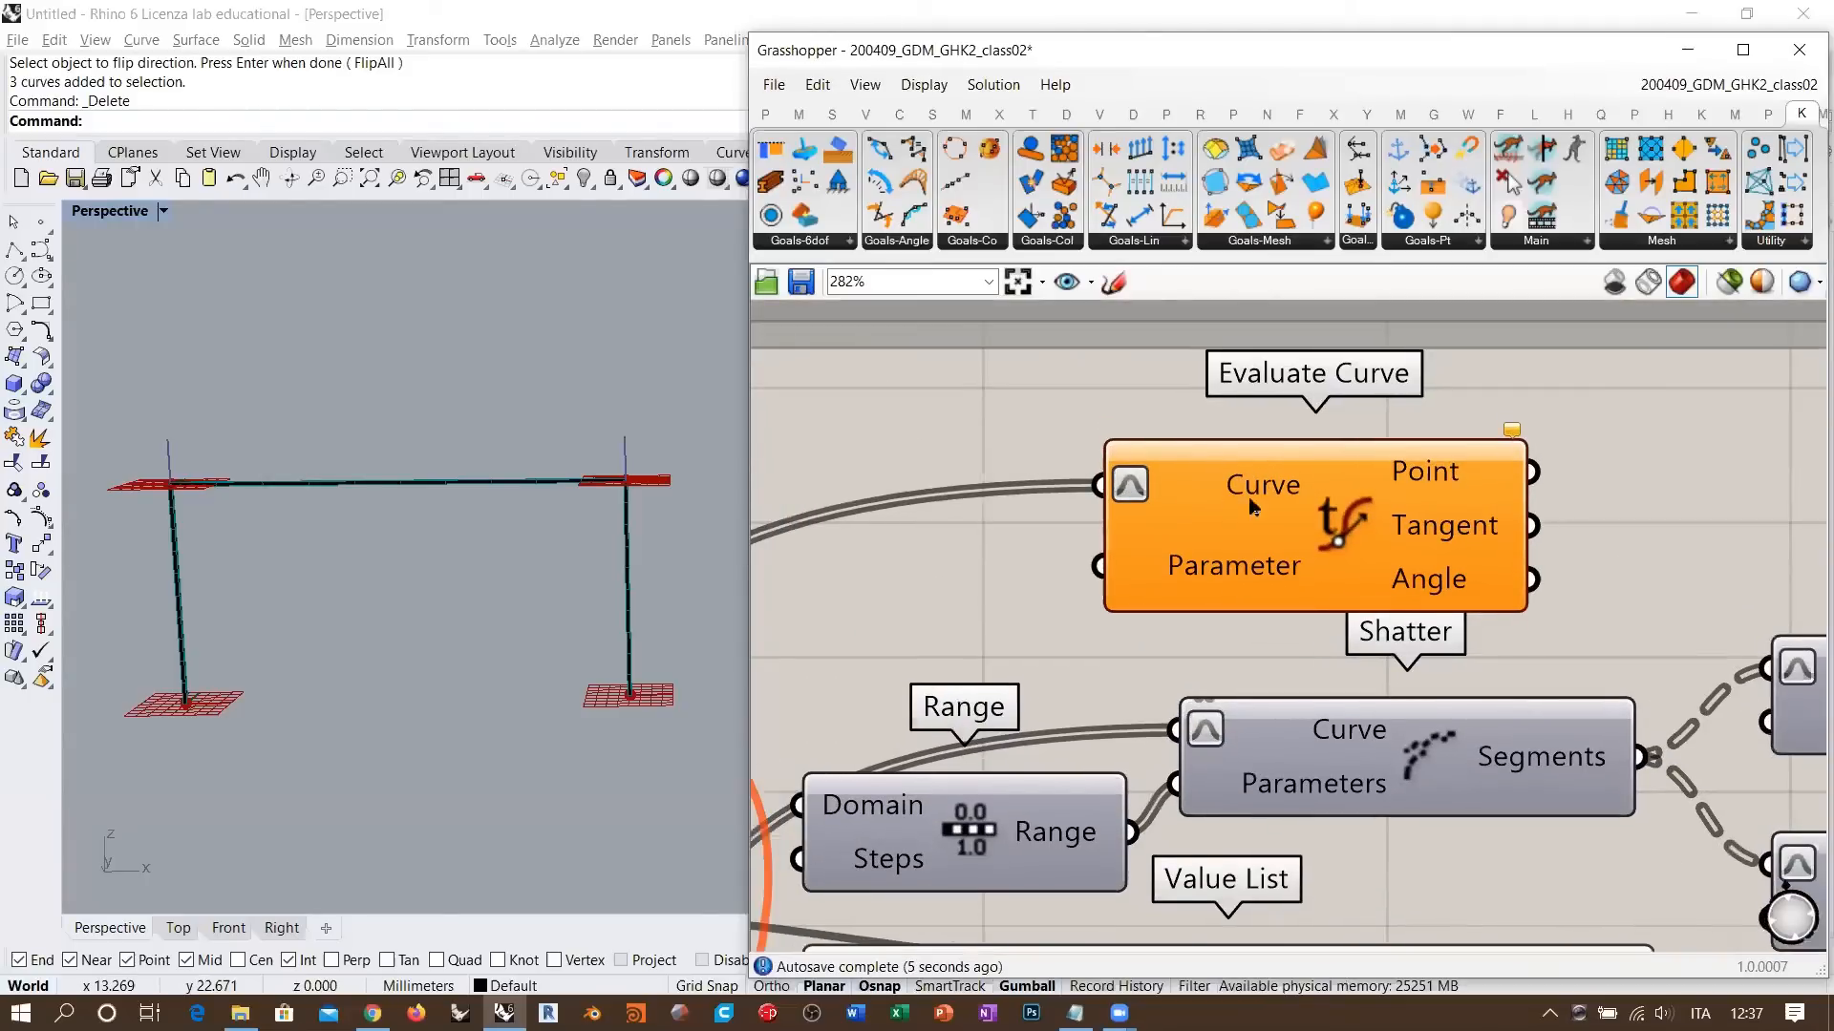
right_click_drag(1136, 571, 1252, 567)
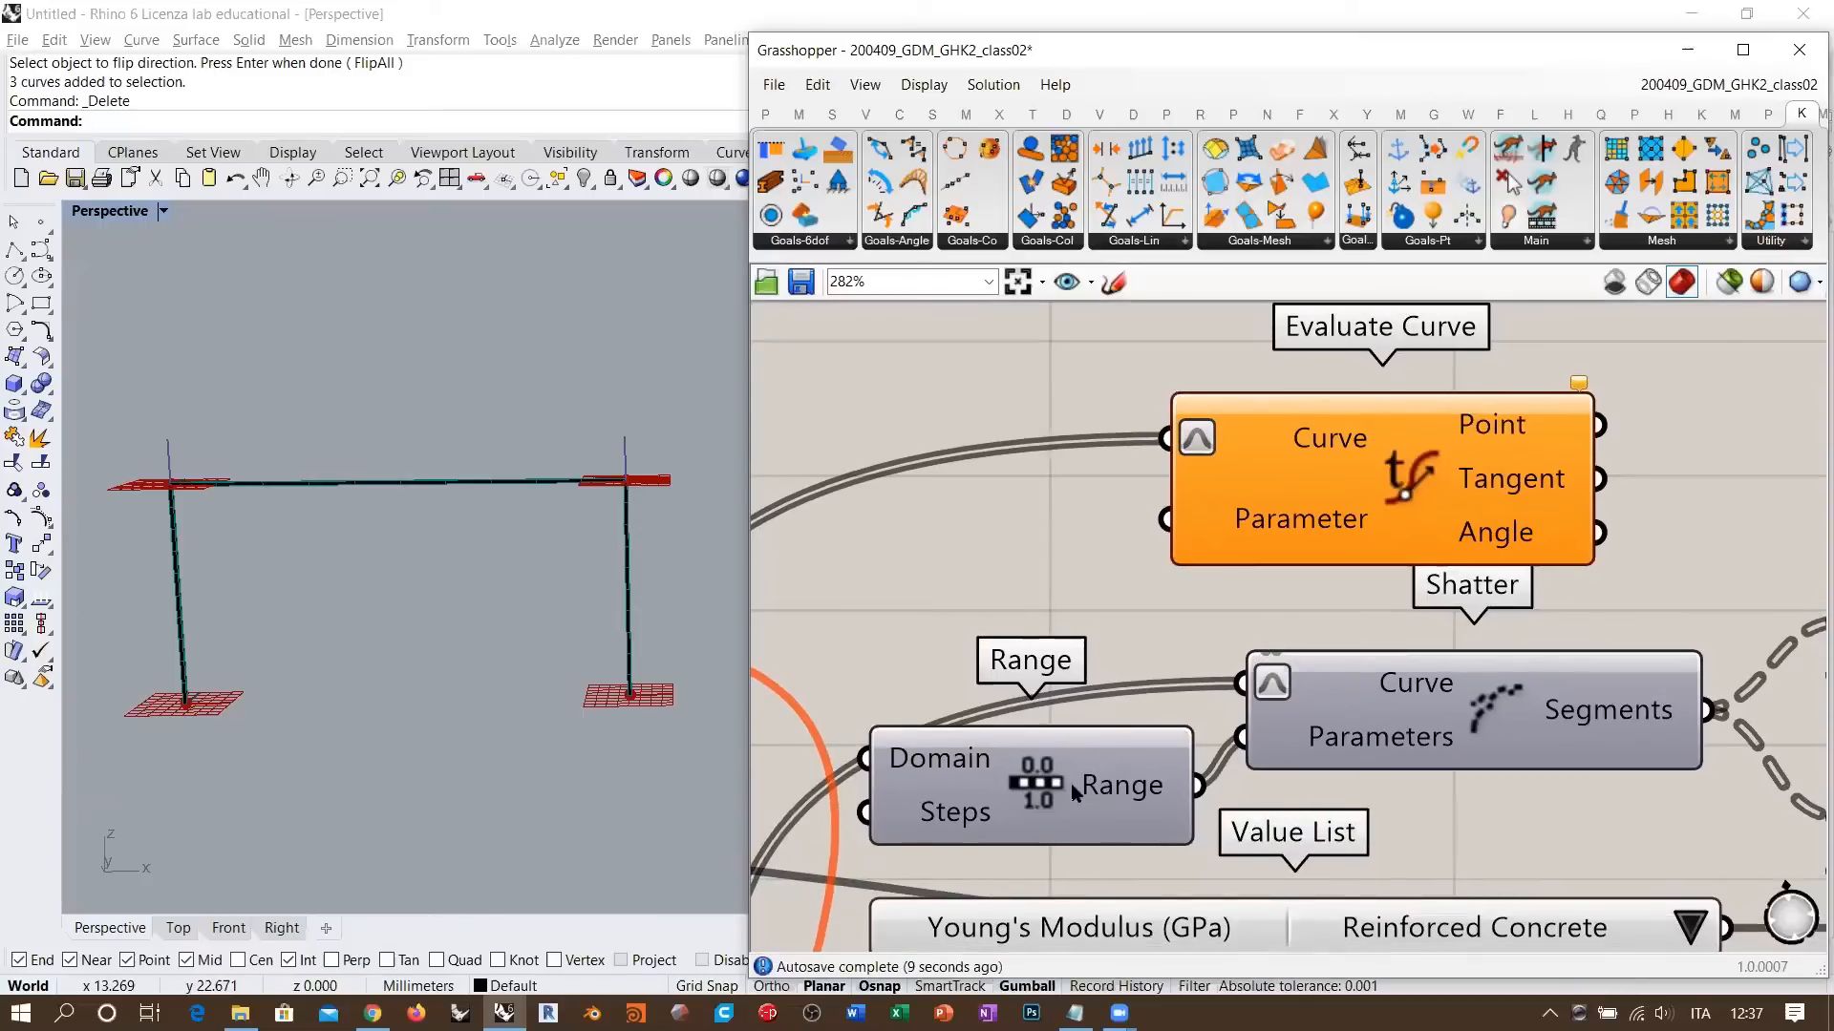
left_click_drag(1071, 787, 1058, 787)
left_click(1020, 575)
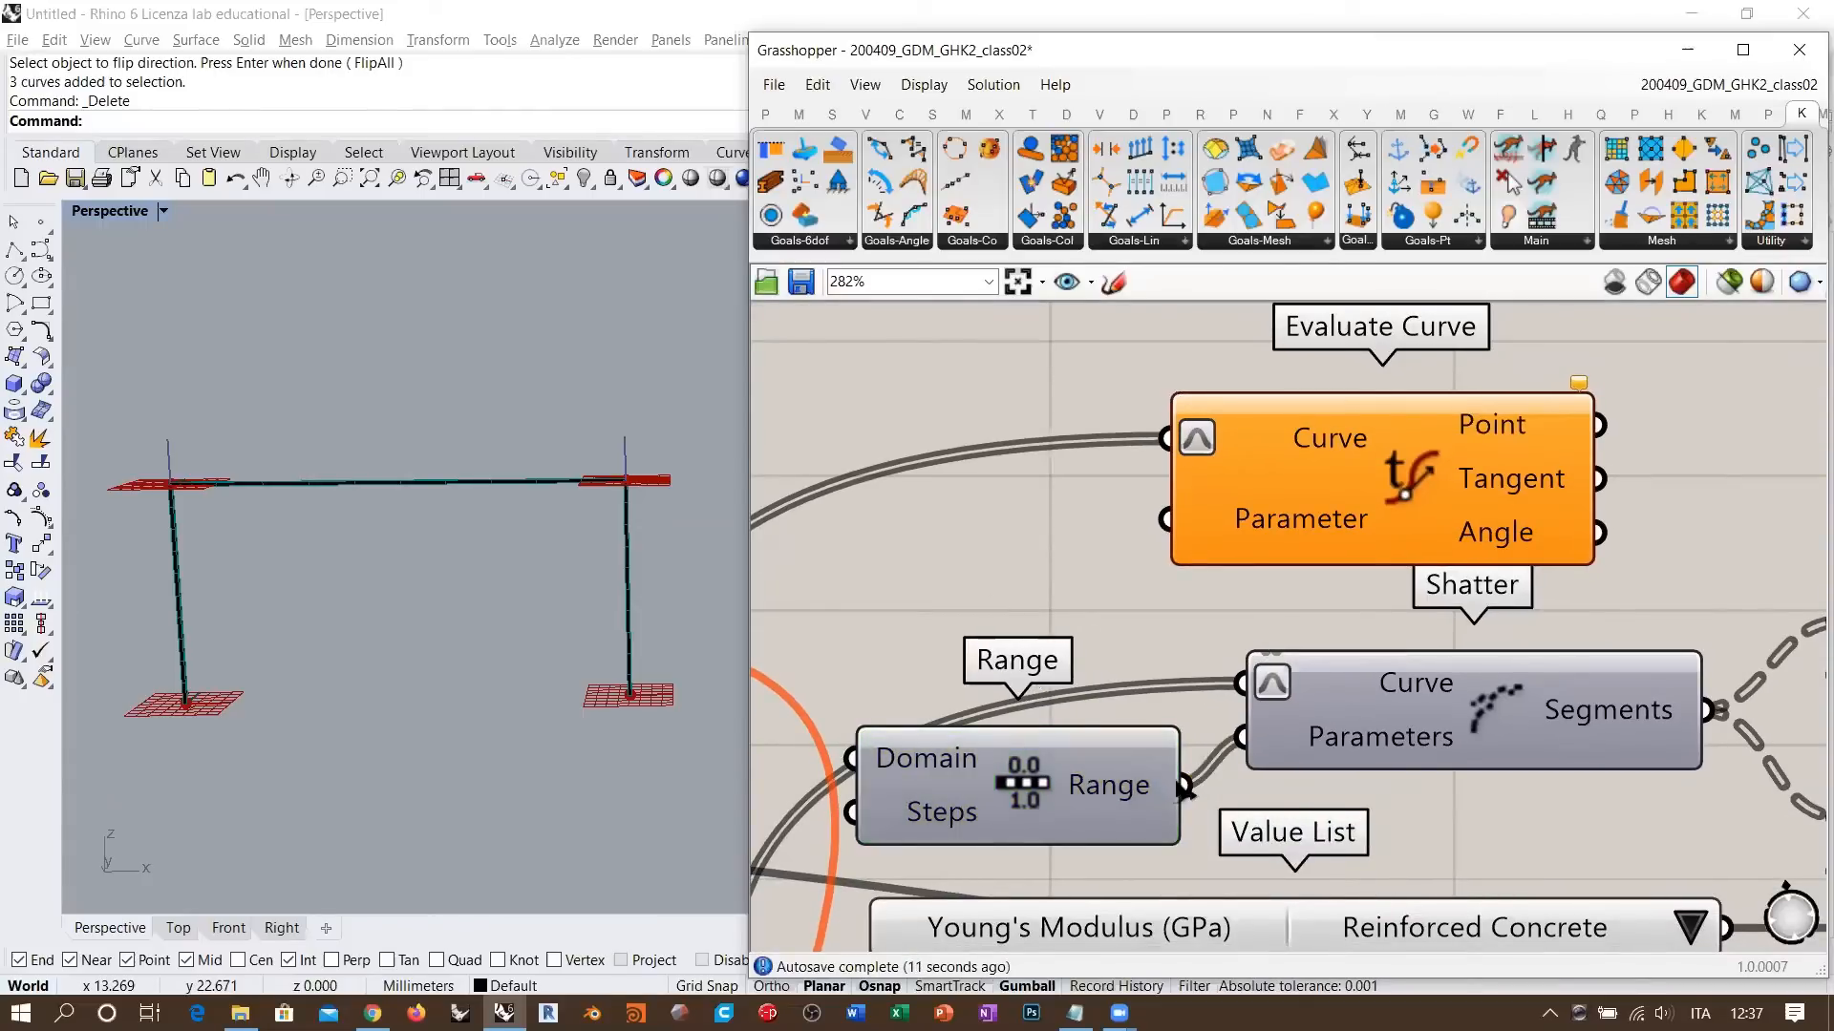
left_click_drag(1184, 785, 1169, 521)
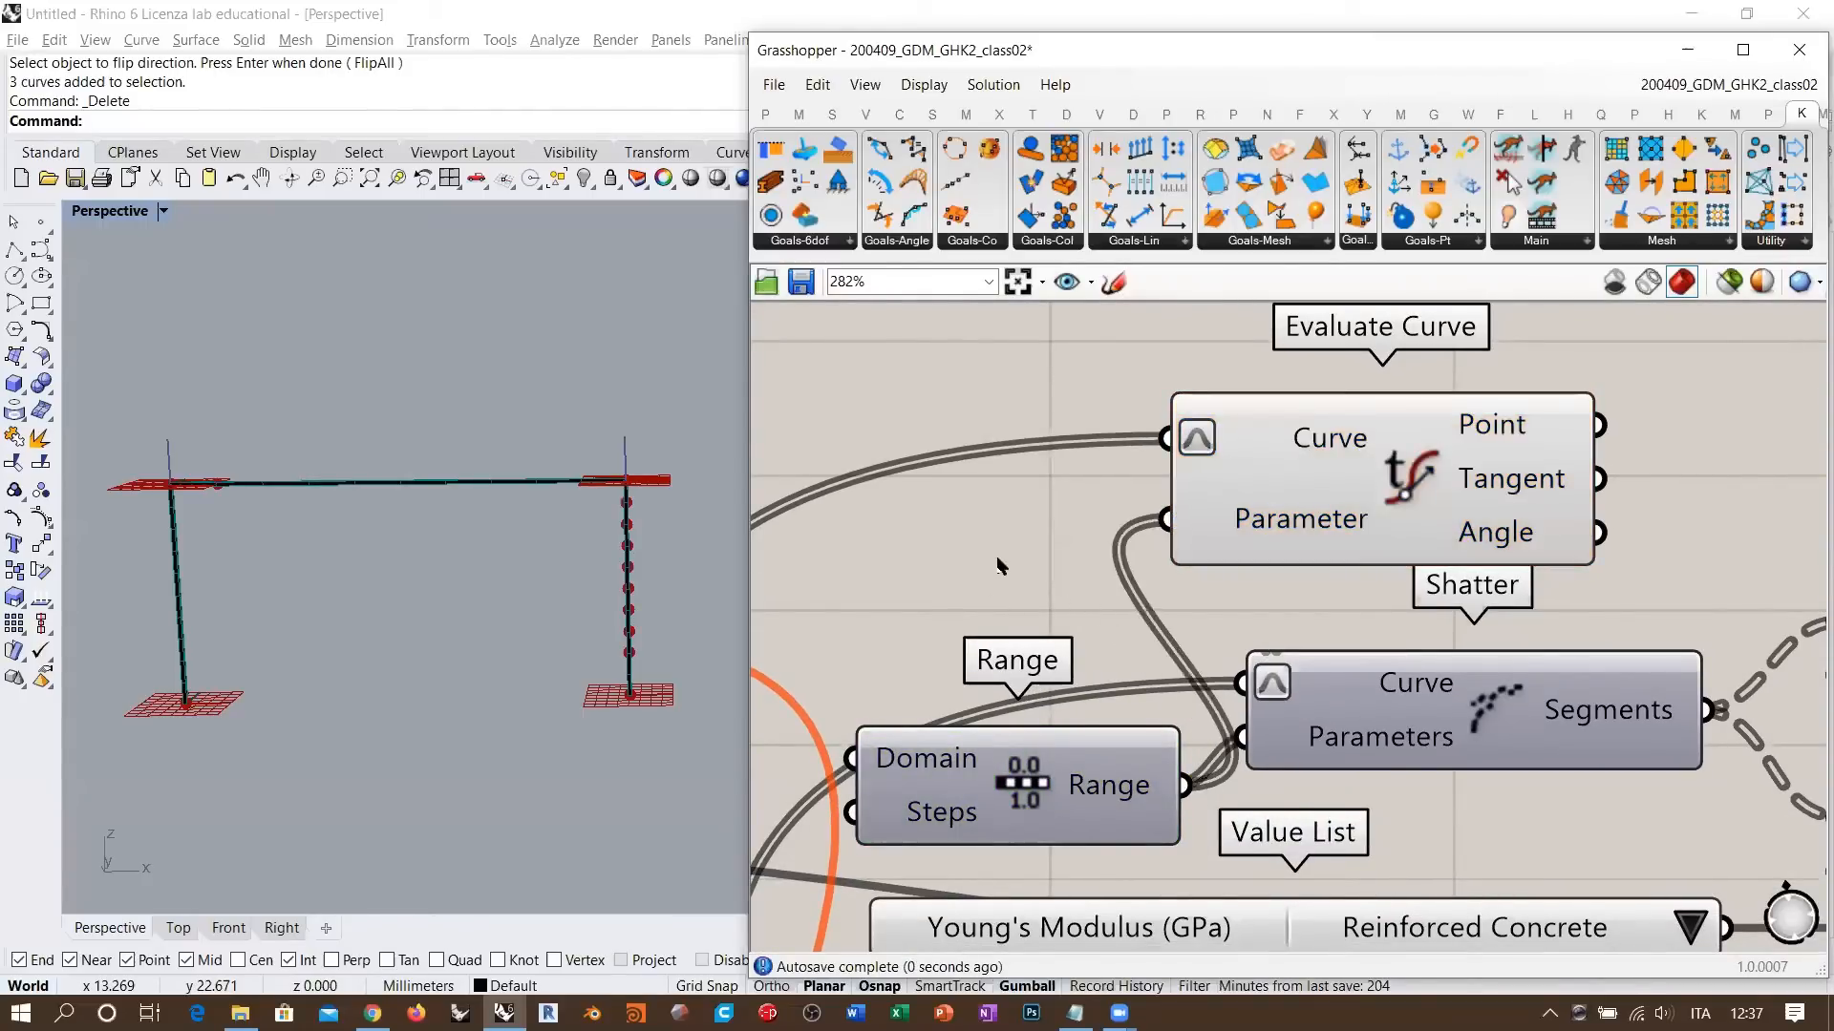
right_click_drag(545, 570, 507, 539)
- Set the Boolean Toggle controlling the Kangaroo solver's On input to False
scroll(959, 452, "down", 8)
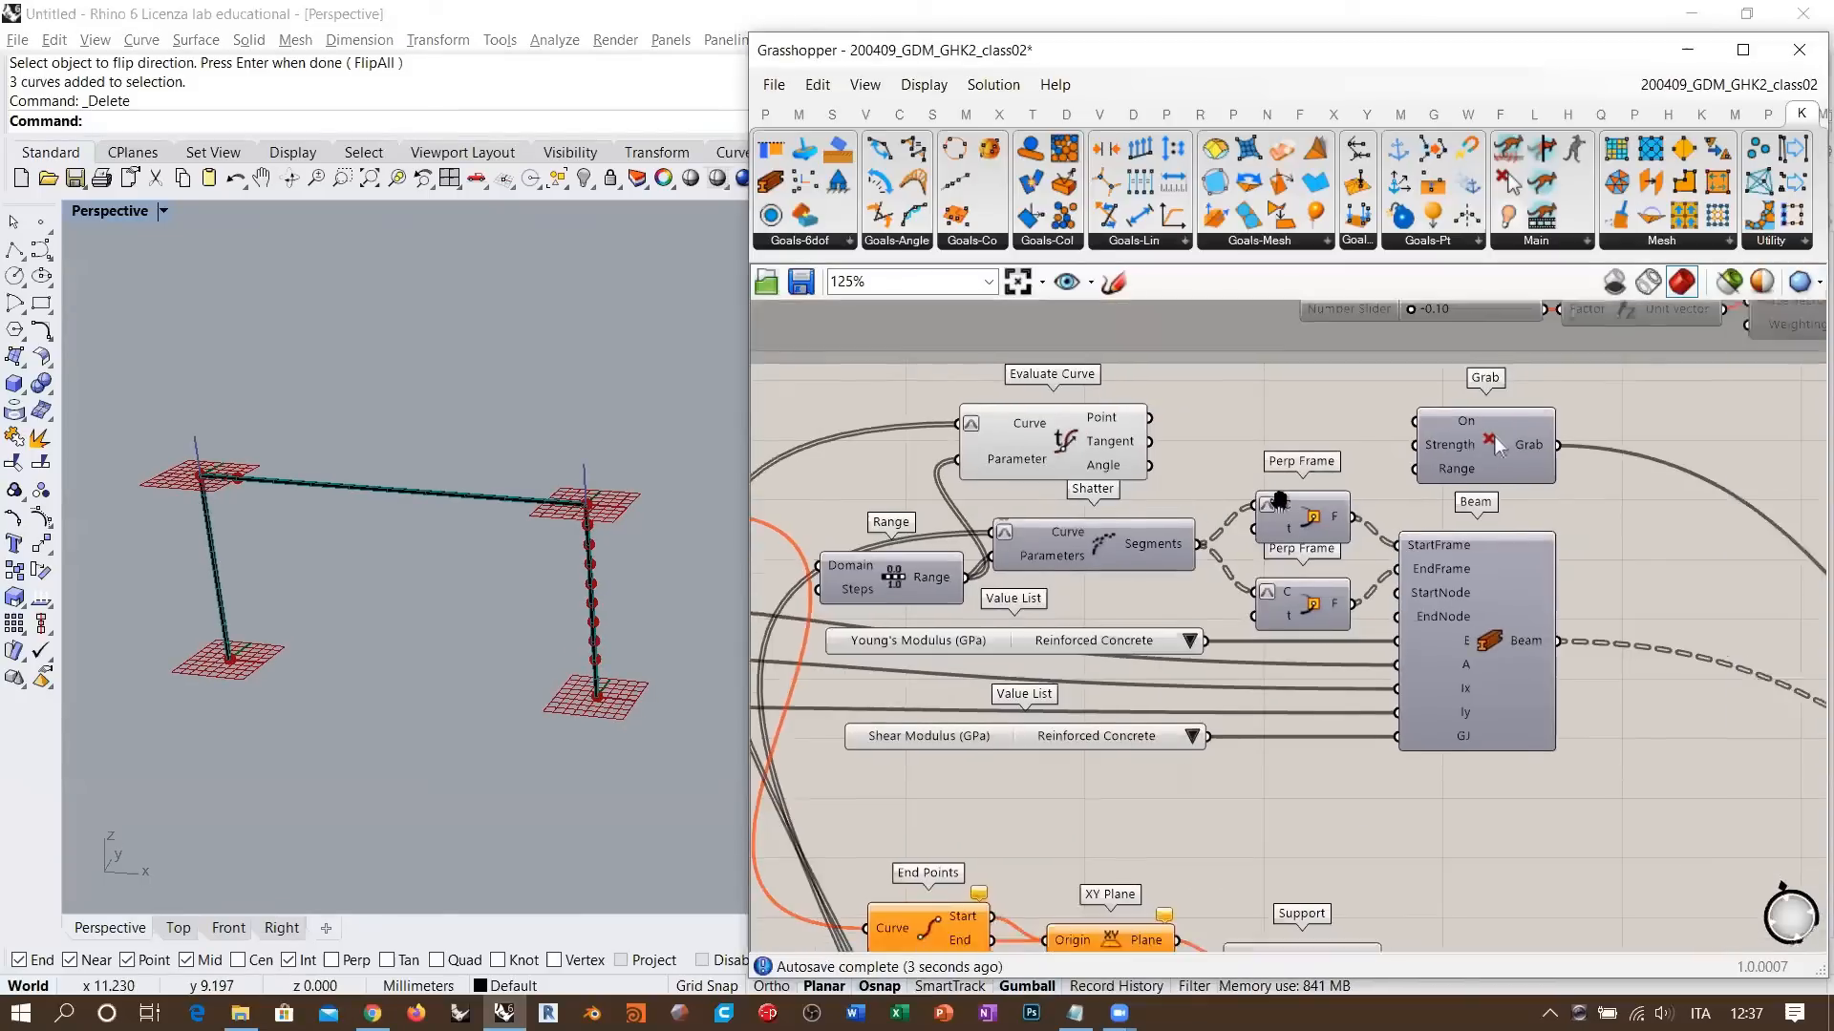
scroll(1567, 707, "up", 8)
double_click(1236, 595)
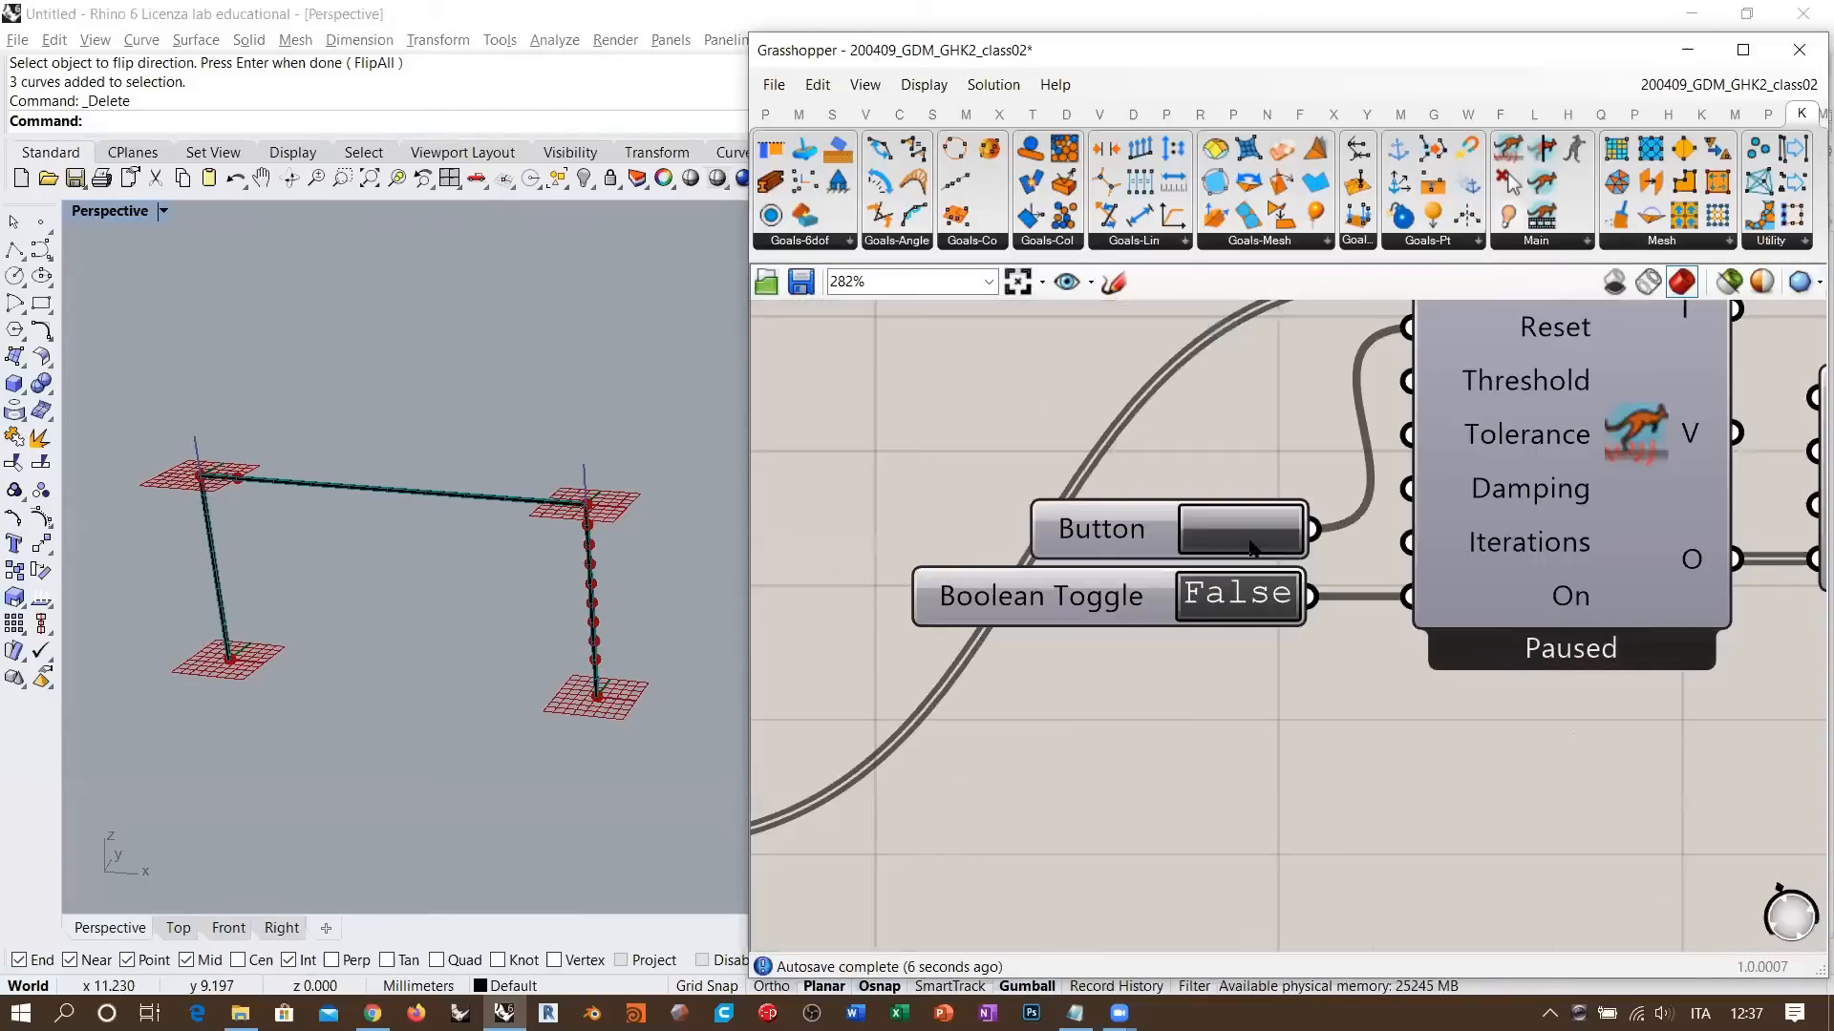
- Turn off the preview of the four Custom Preview components at the end of the script branches
scroll(1251, 535, "down", 7)
right_click_drag(1767, 554, 1189, 567)
scroll(1189, 568, "down", 2)
left_click_drag(1340, 735, 1339, 739)
key("ctrl+q")
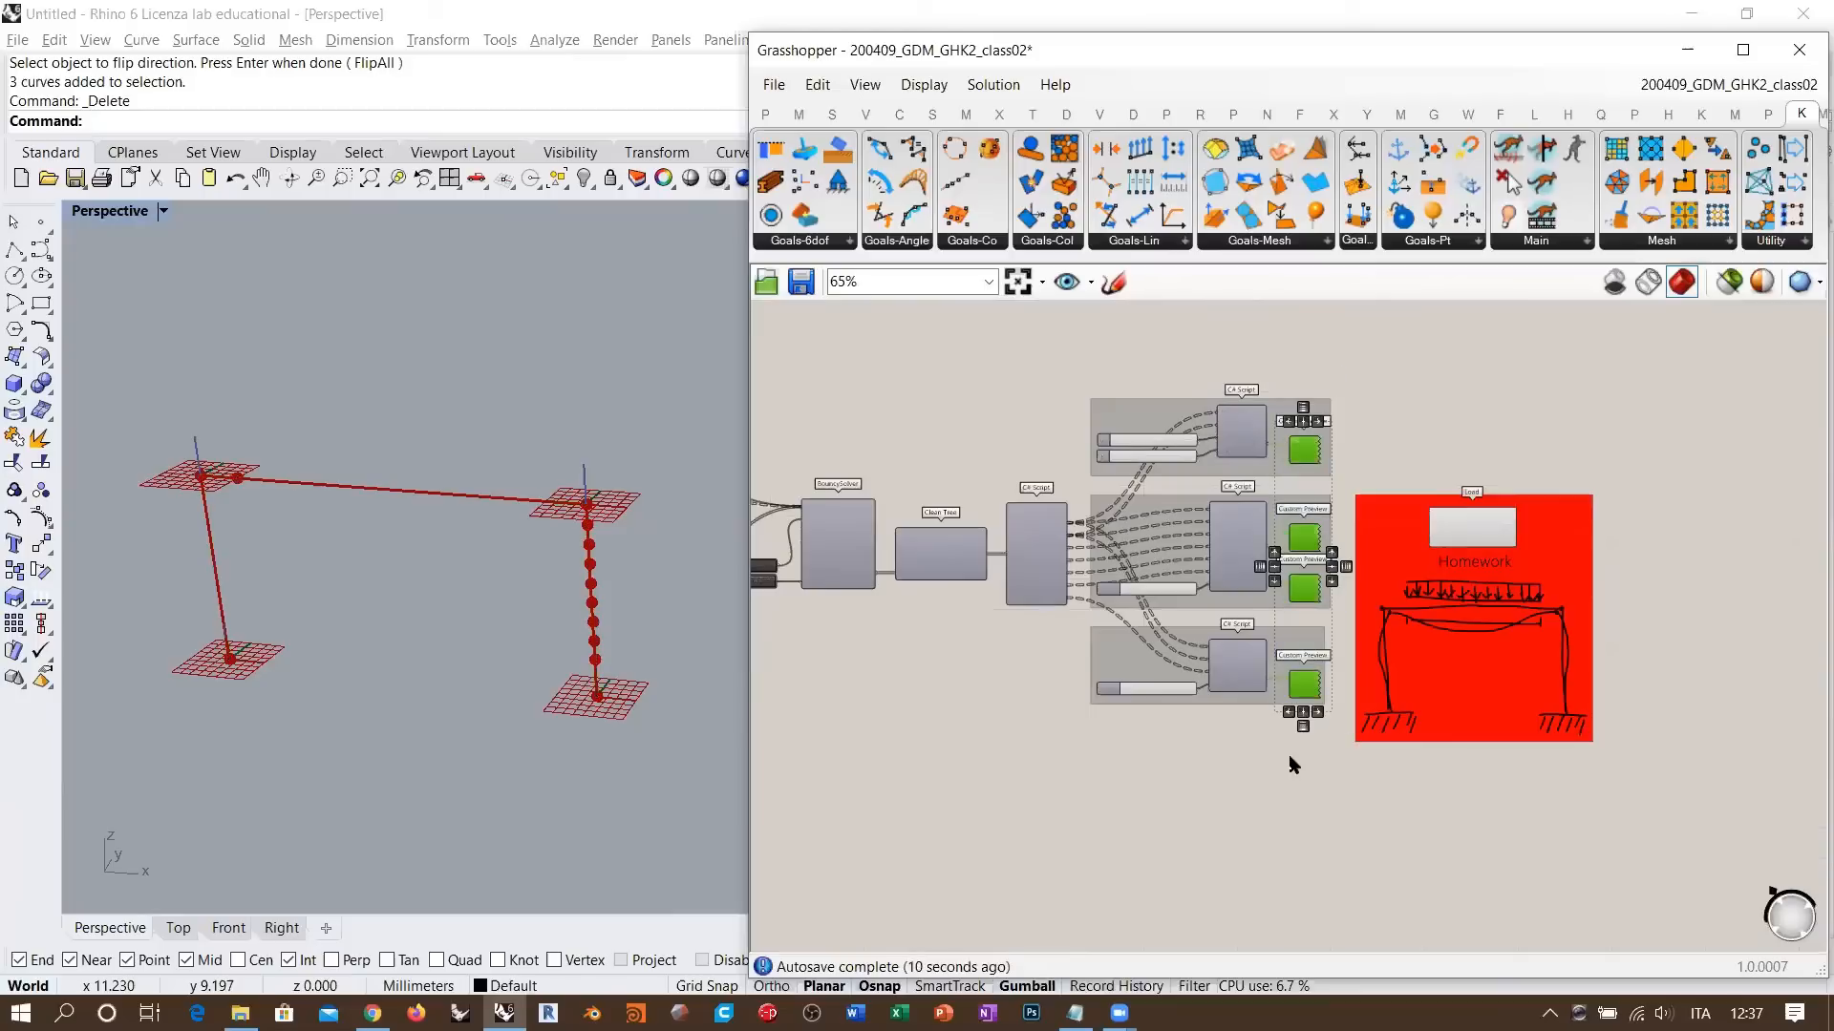
left_click(1289, 764)
- Inspect the Shatter component's Segments output and the curves supplied to its Curve input
right_click_drag(1299, 627, 1681, 652)
right_click_drag(856, 607, 1246, 606)
scroll(1212, 405, "up", 5)
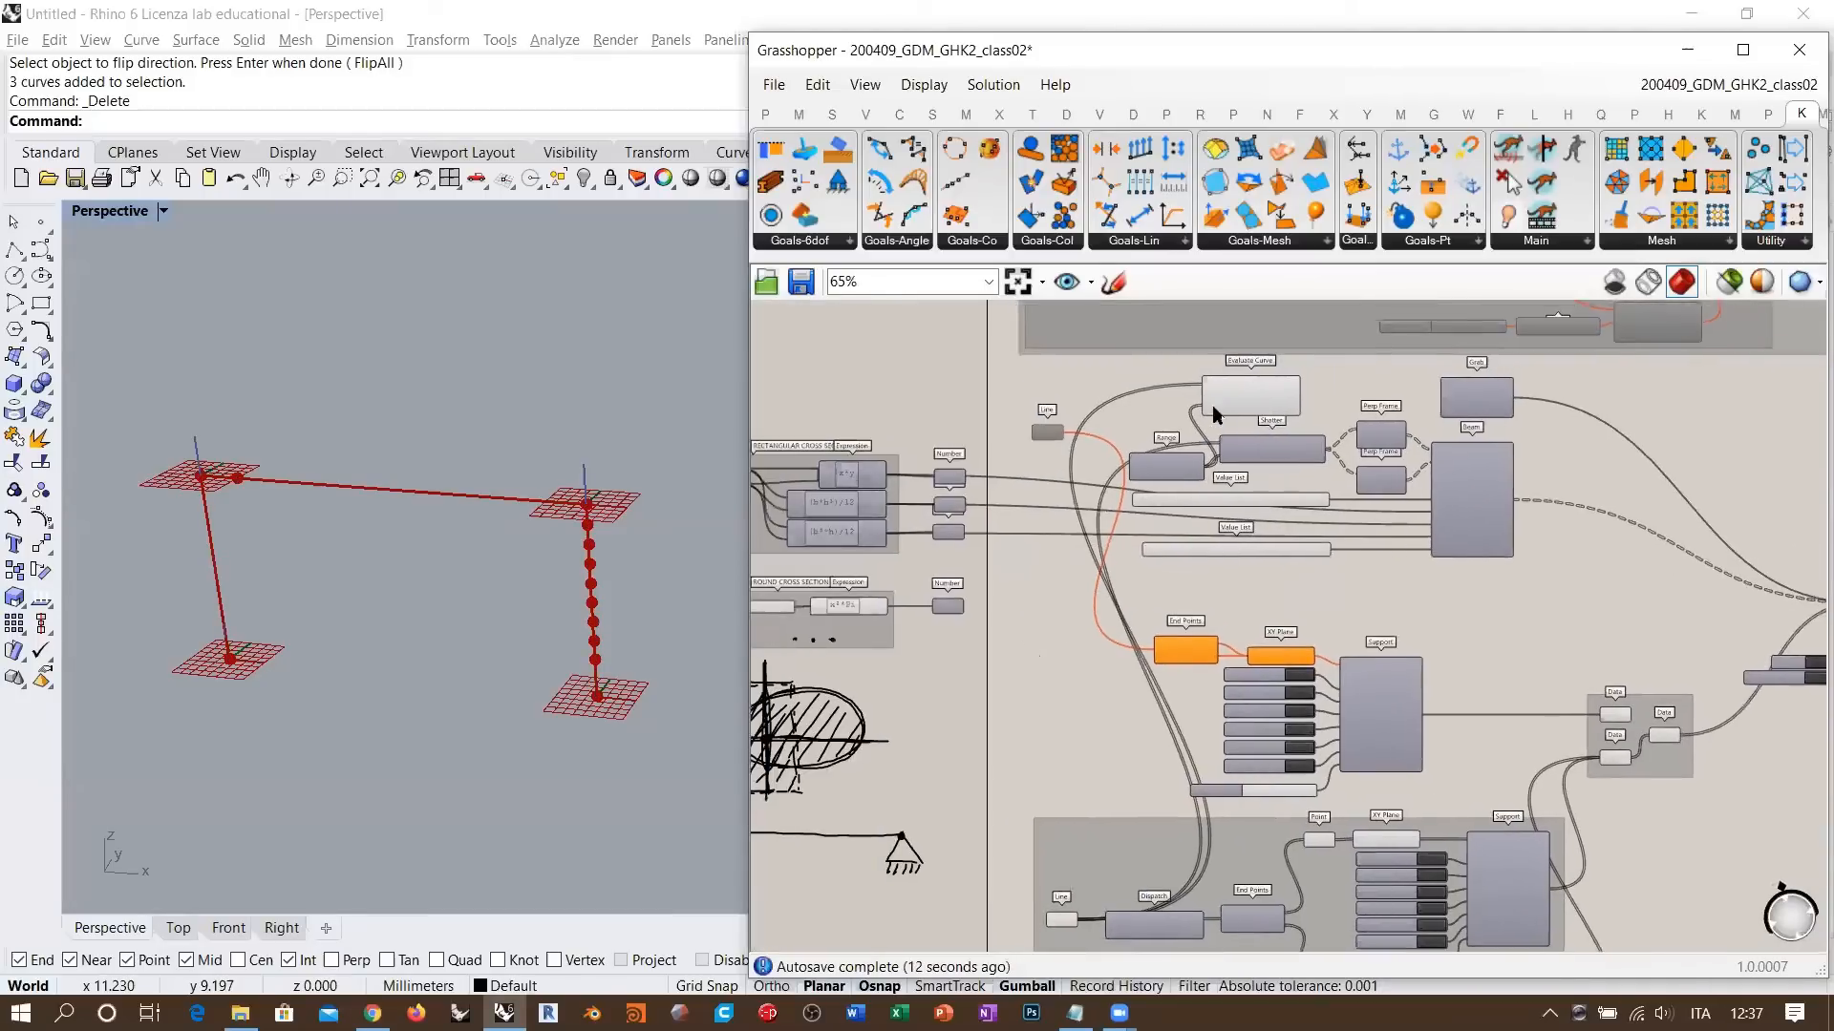
scroll(1338, 649, "up", 1)
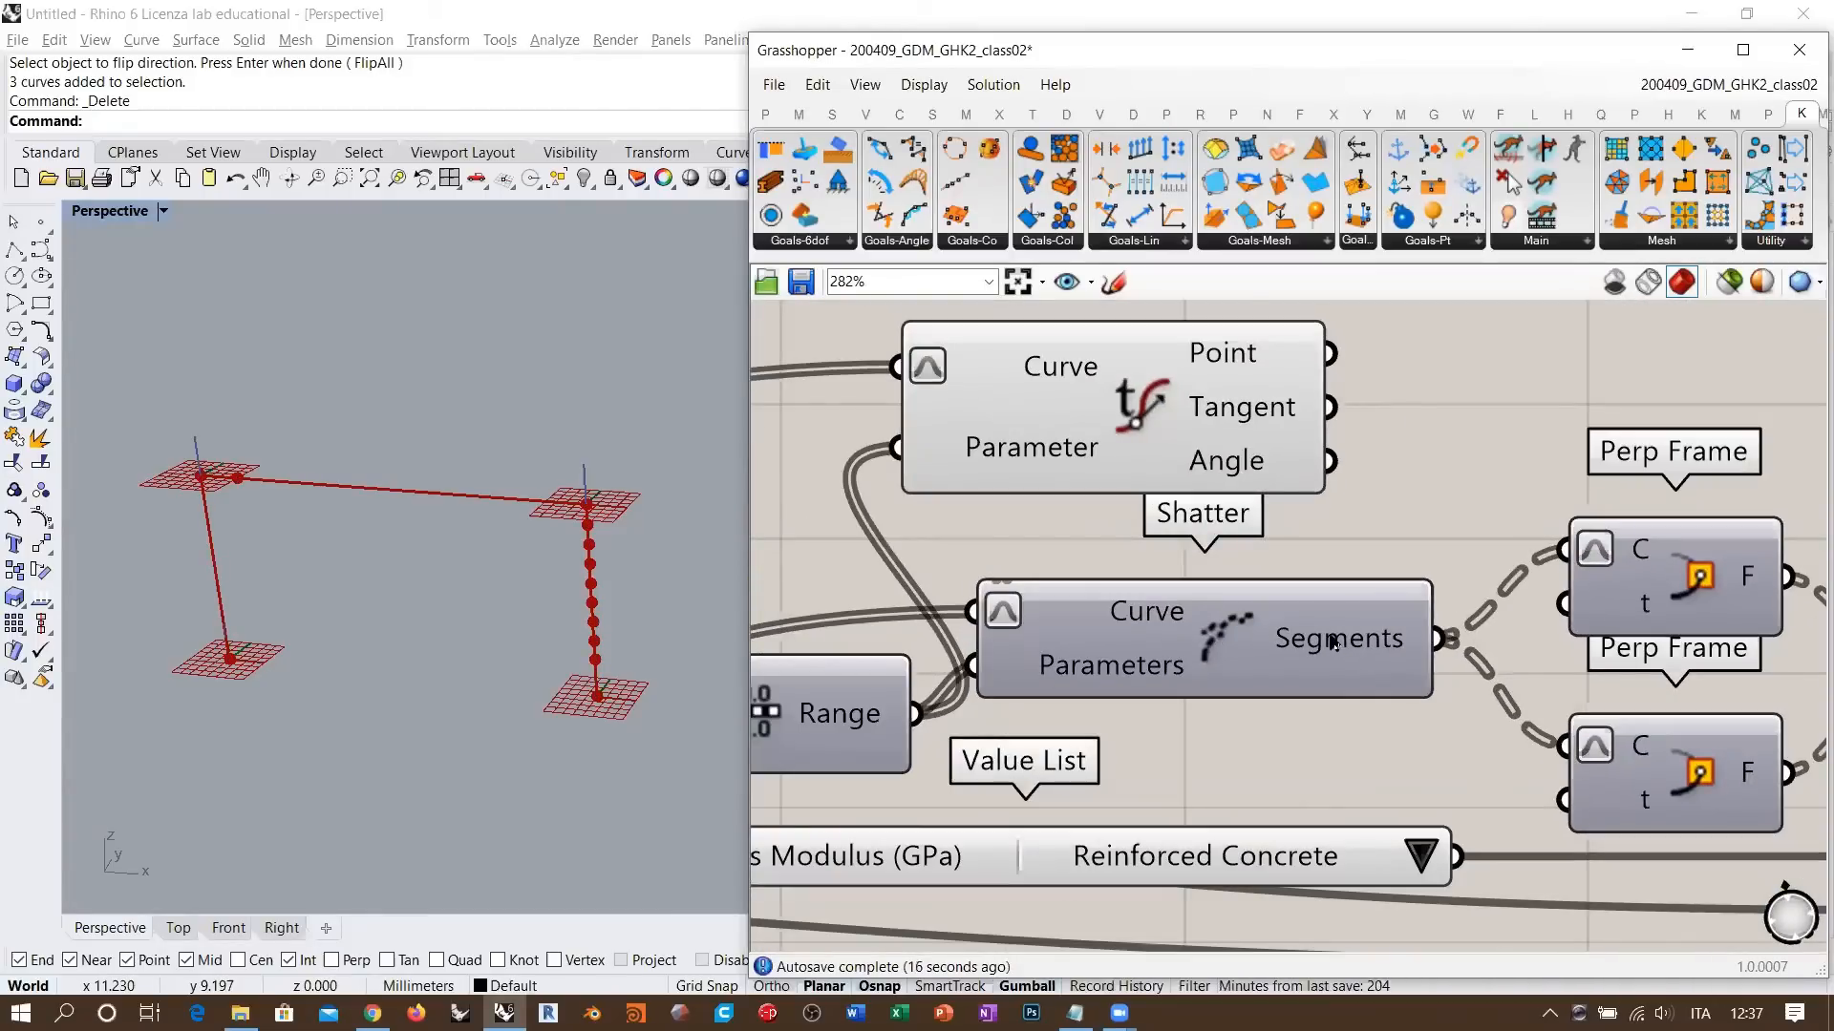
mouse_move(1338, 646)
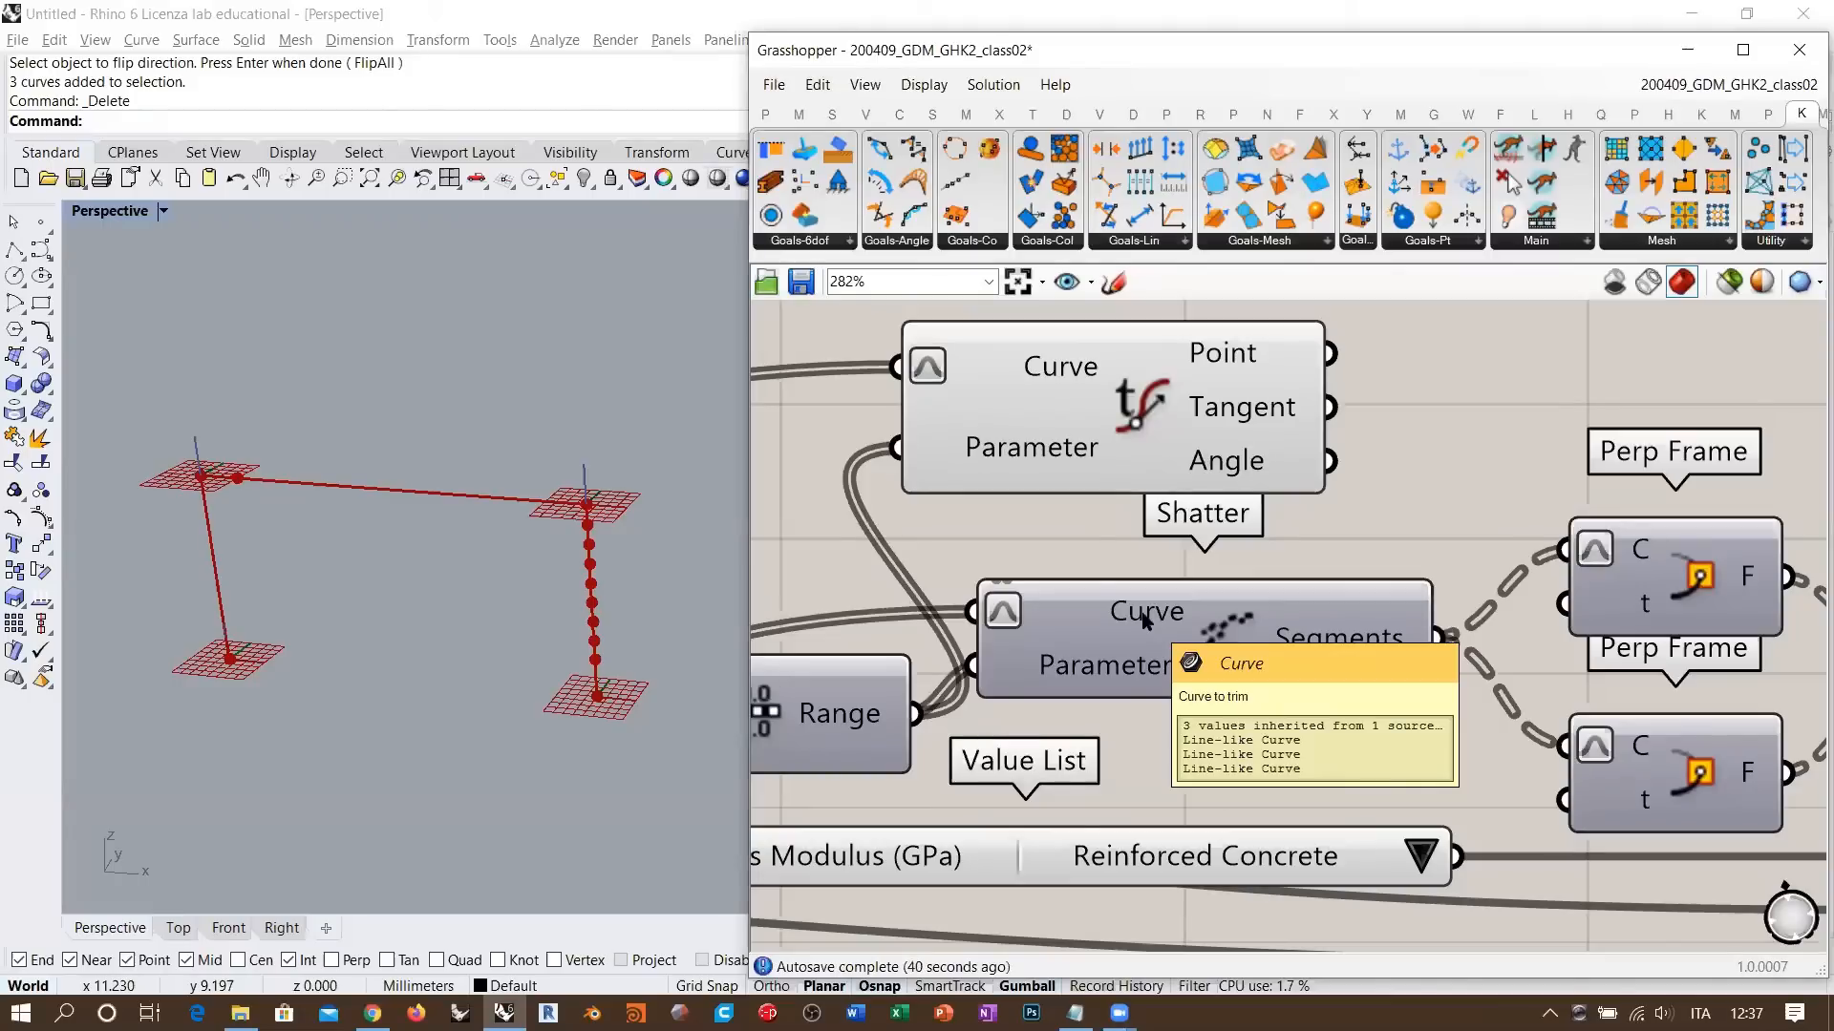
- Examine the values supplied to Evaluate Curve's Parameter input and the points it generates along the frame
right_click_drag(1245, 522, 1442, 635)
left_click_drag(1361, 520, 1404, 511)
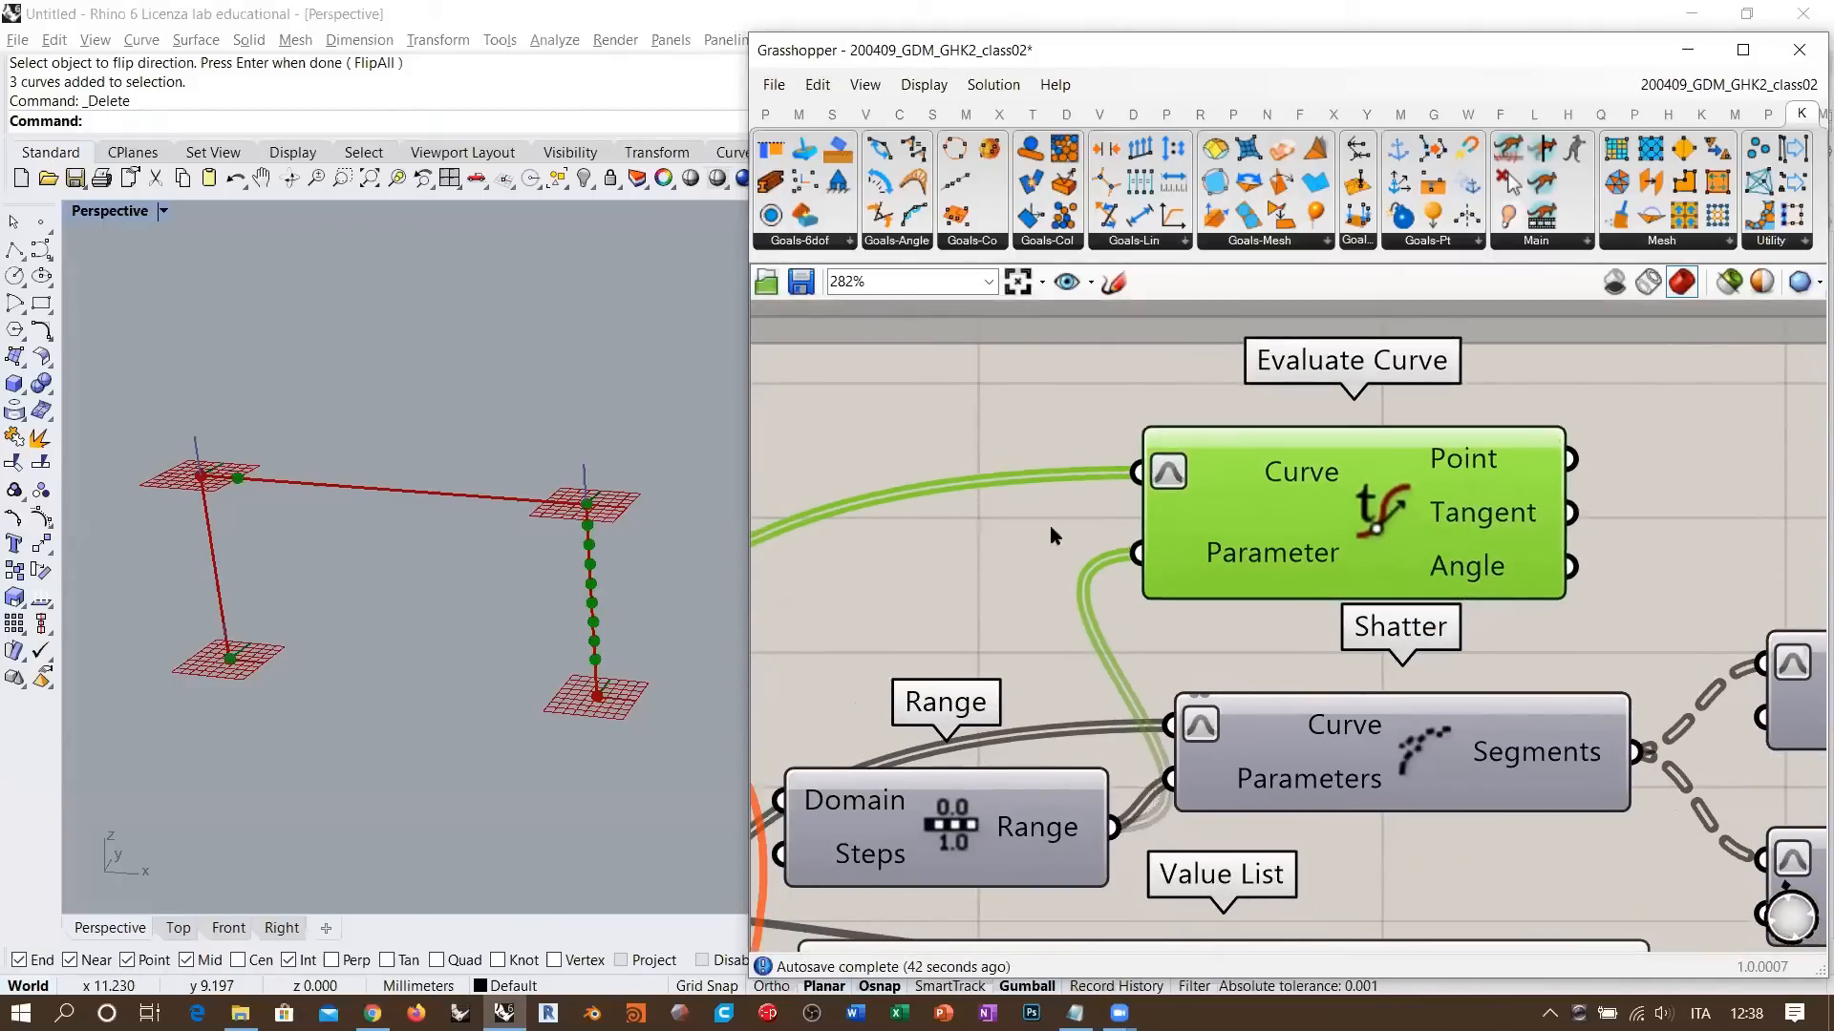
left_click(1025, 552)
mouse_move(1297, 476)
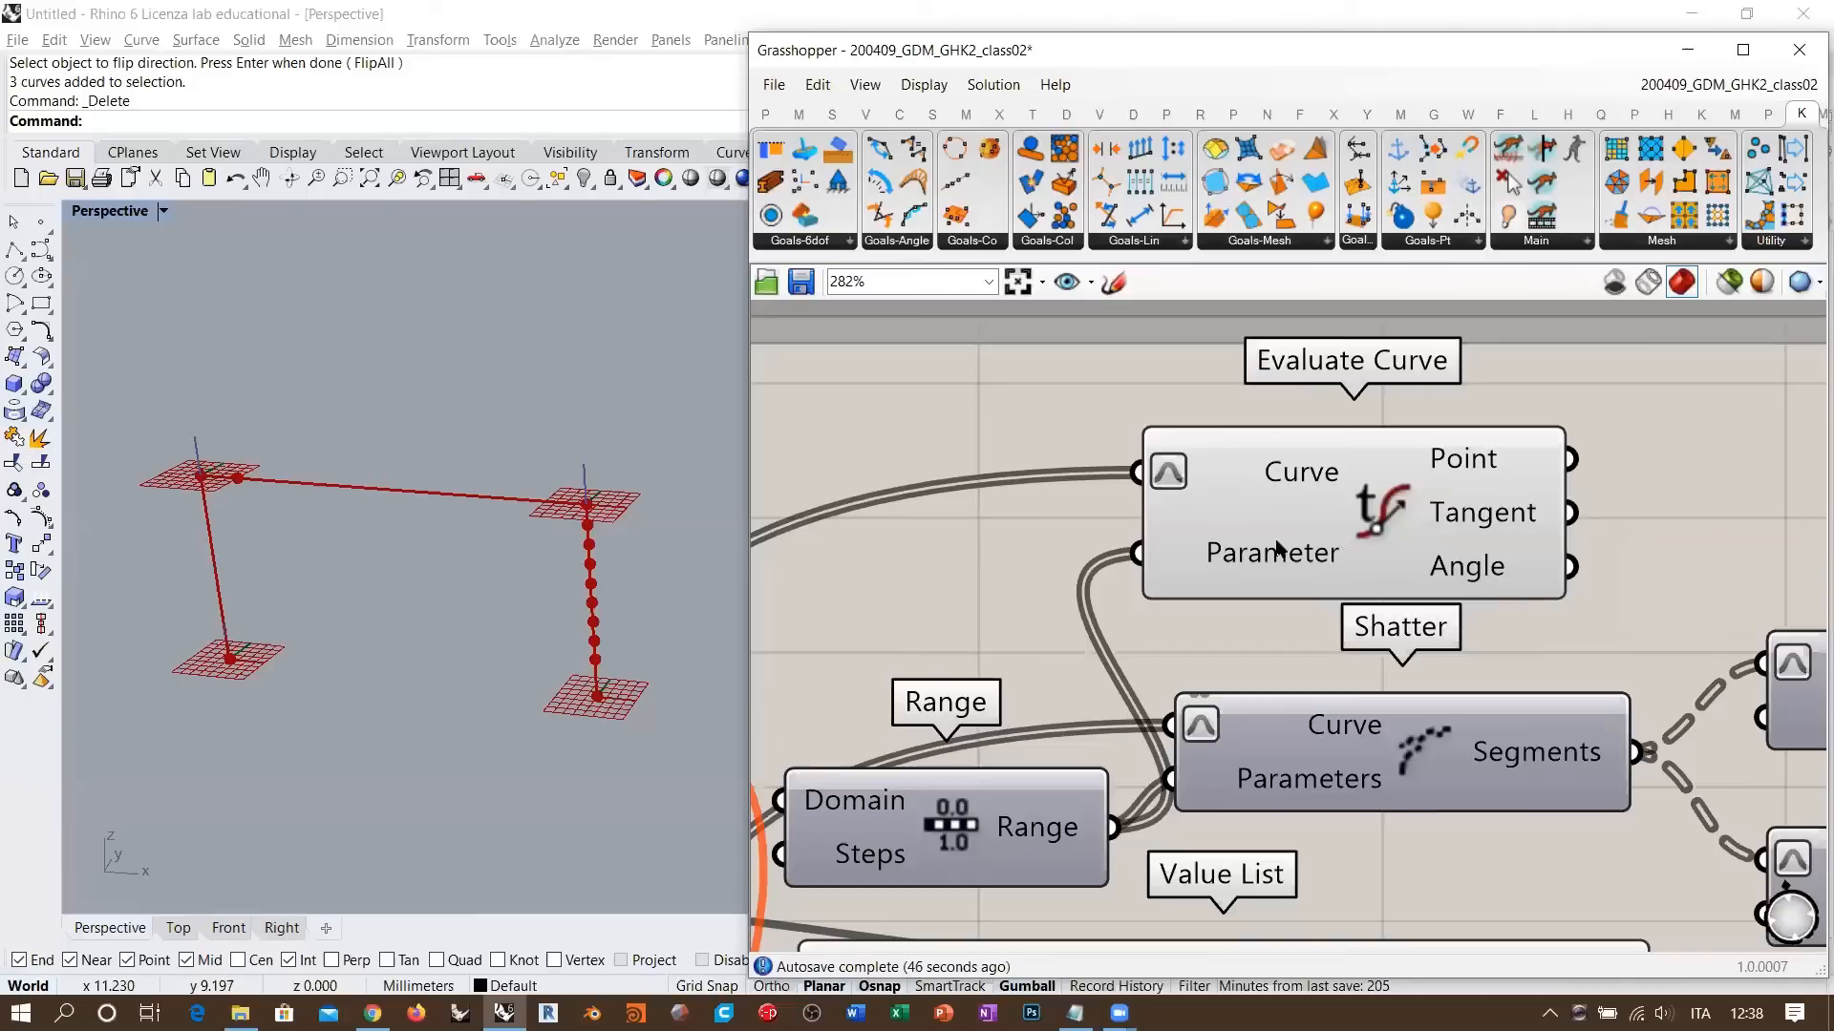
mouse_move(1277, 550)
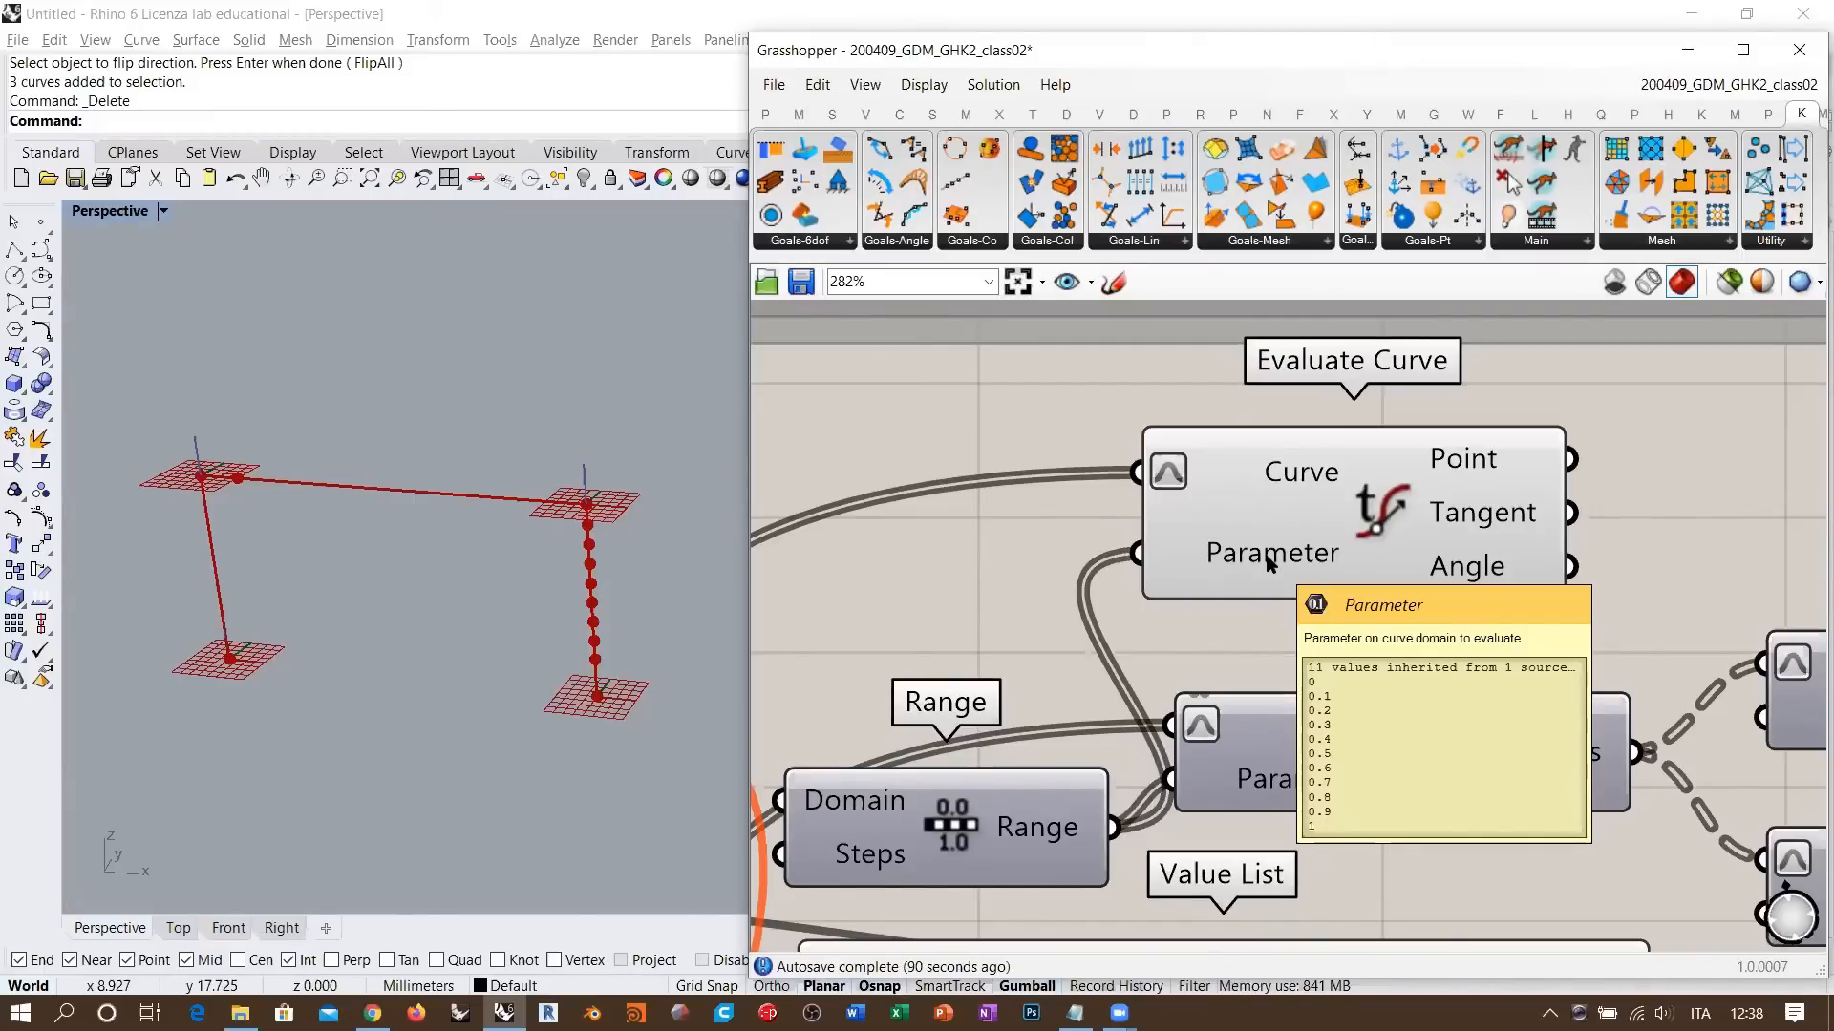
left_click(1366, 511)
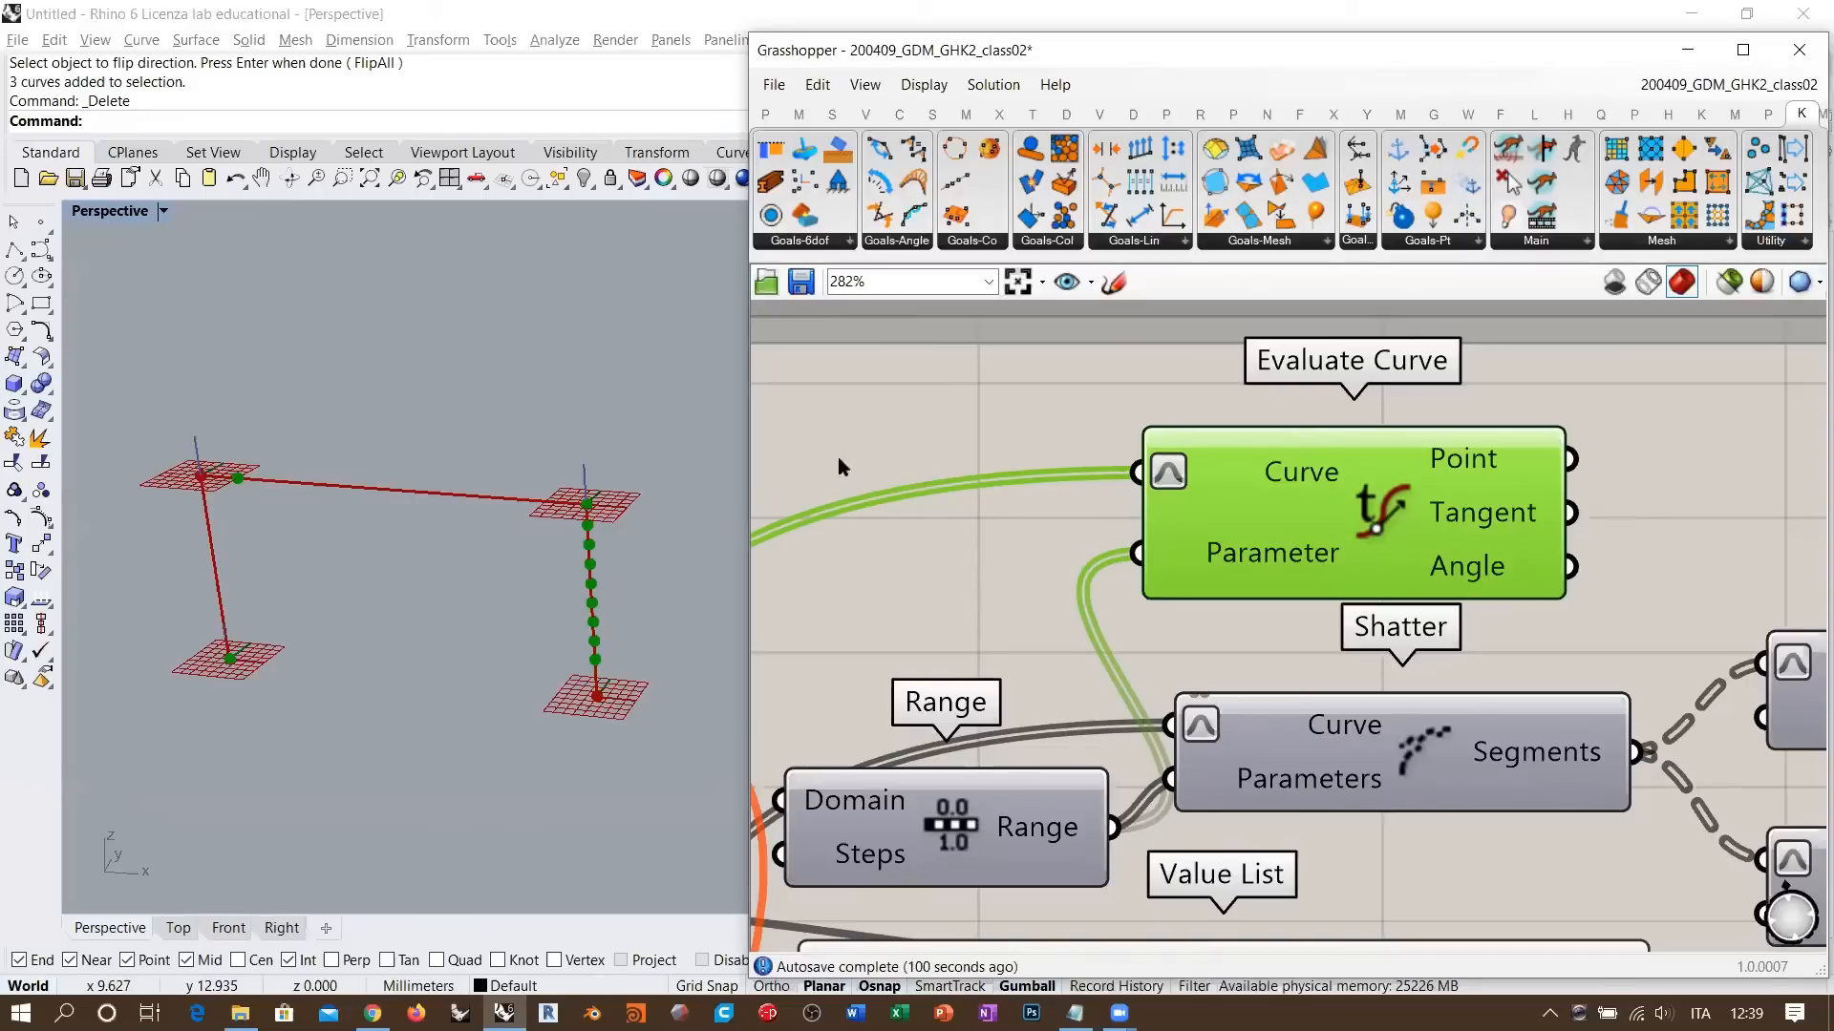
left_click(876, 430)
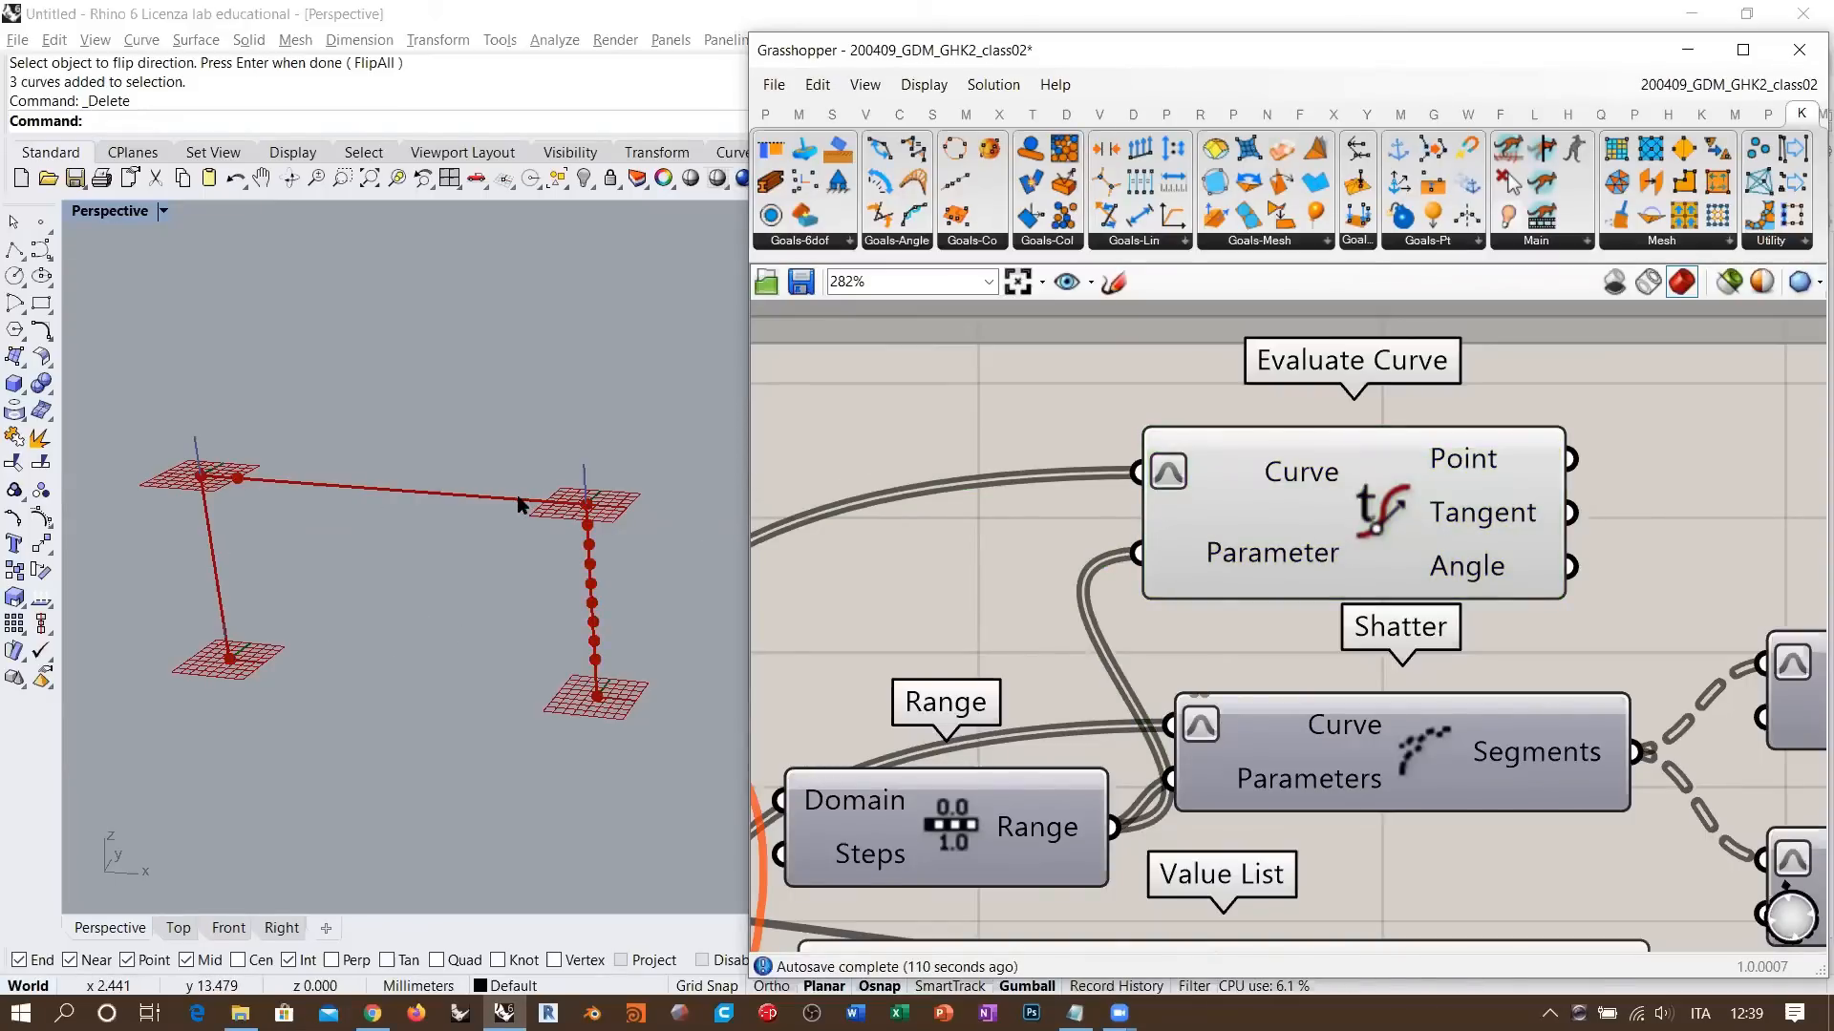
- Move the Evaluate Curve component below the Shear Modulus value list, just above End Points and XY Plane
scroll(1219, 541, "down", 4)
scroll(1289, 484, "up", 3)
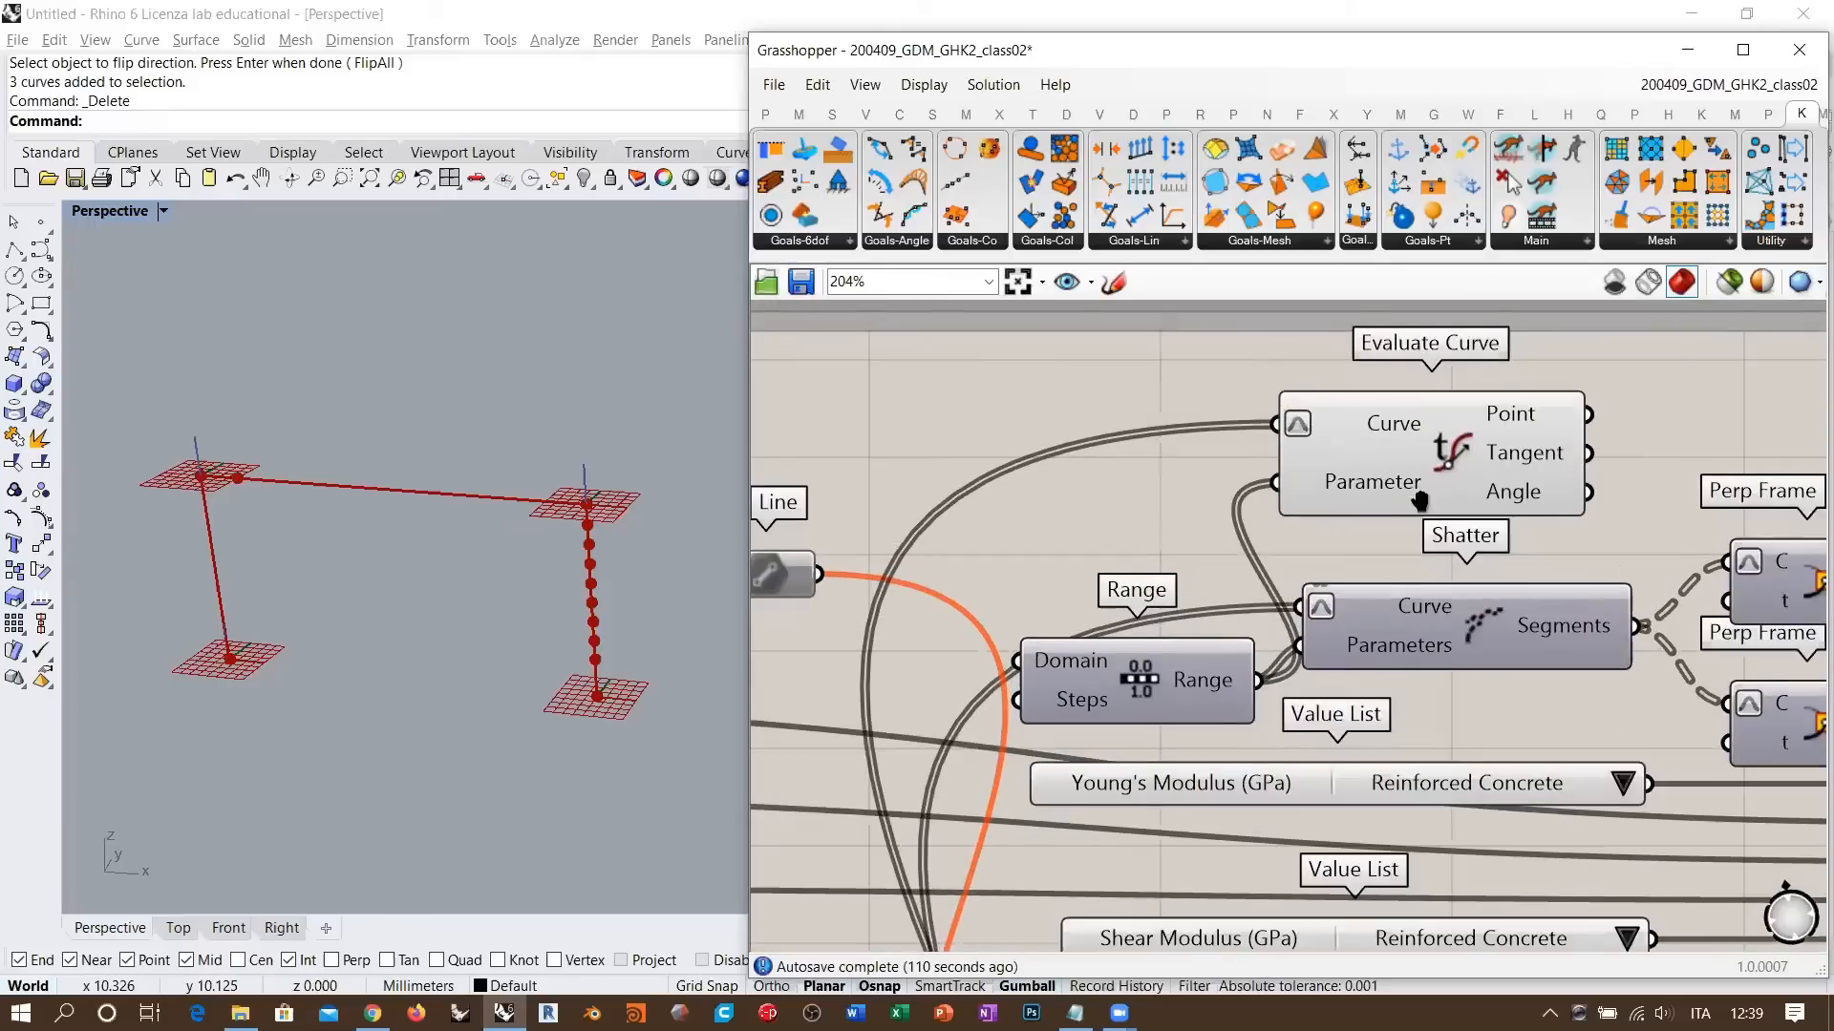
scroll(1420, 500, "down", 4)
left_click(1092, 751)
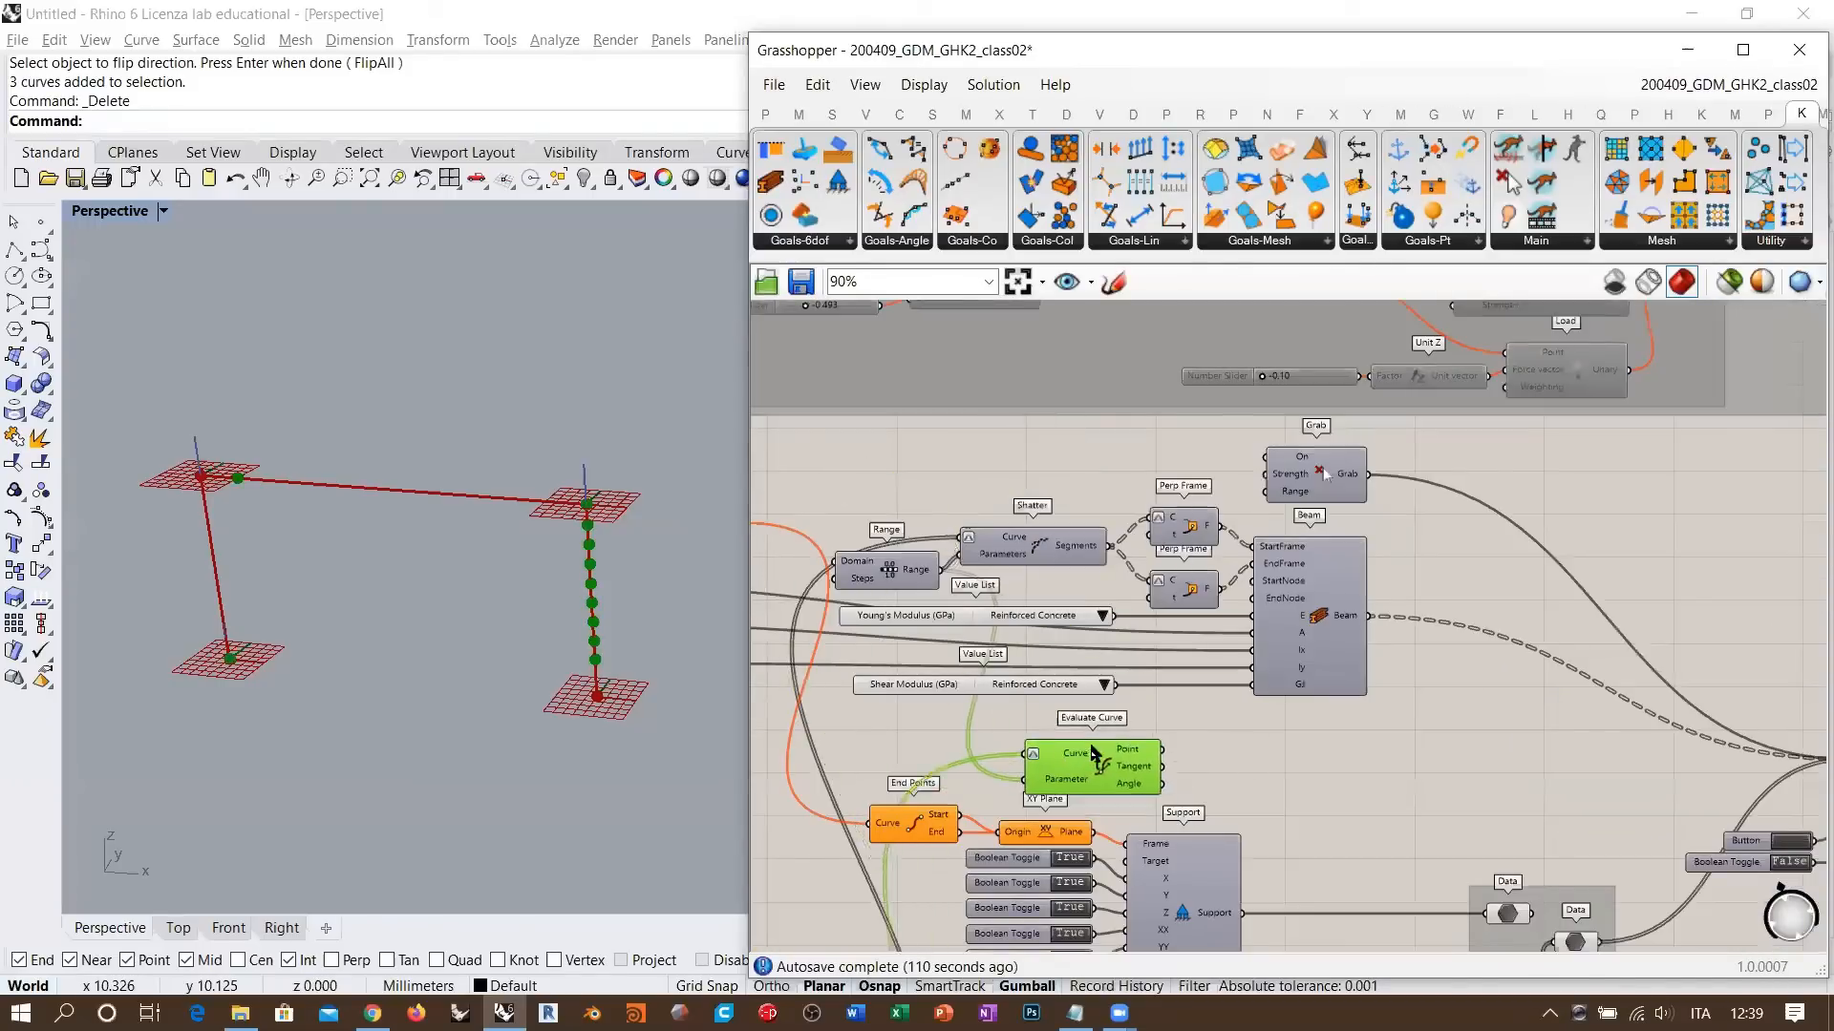
left_click(1280, 755)
- Add a Dispatch component between the Shear Modulus value list and End Points, just before Evaluate Curve
scroll(1284, 750, "up", 2)
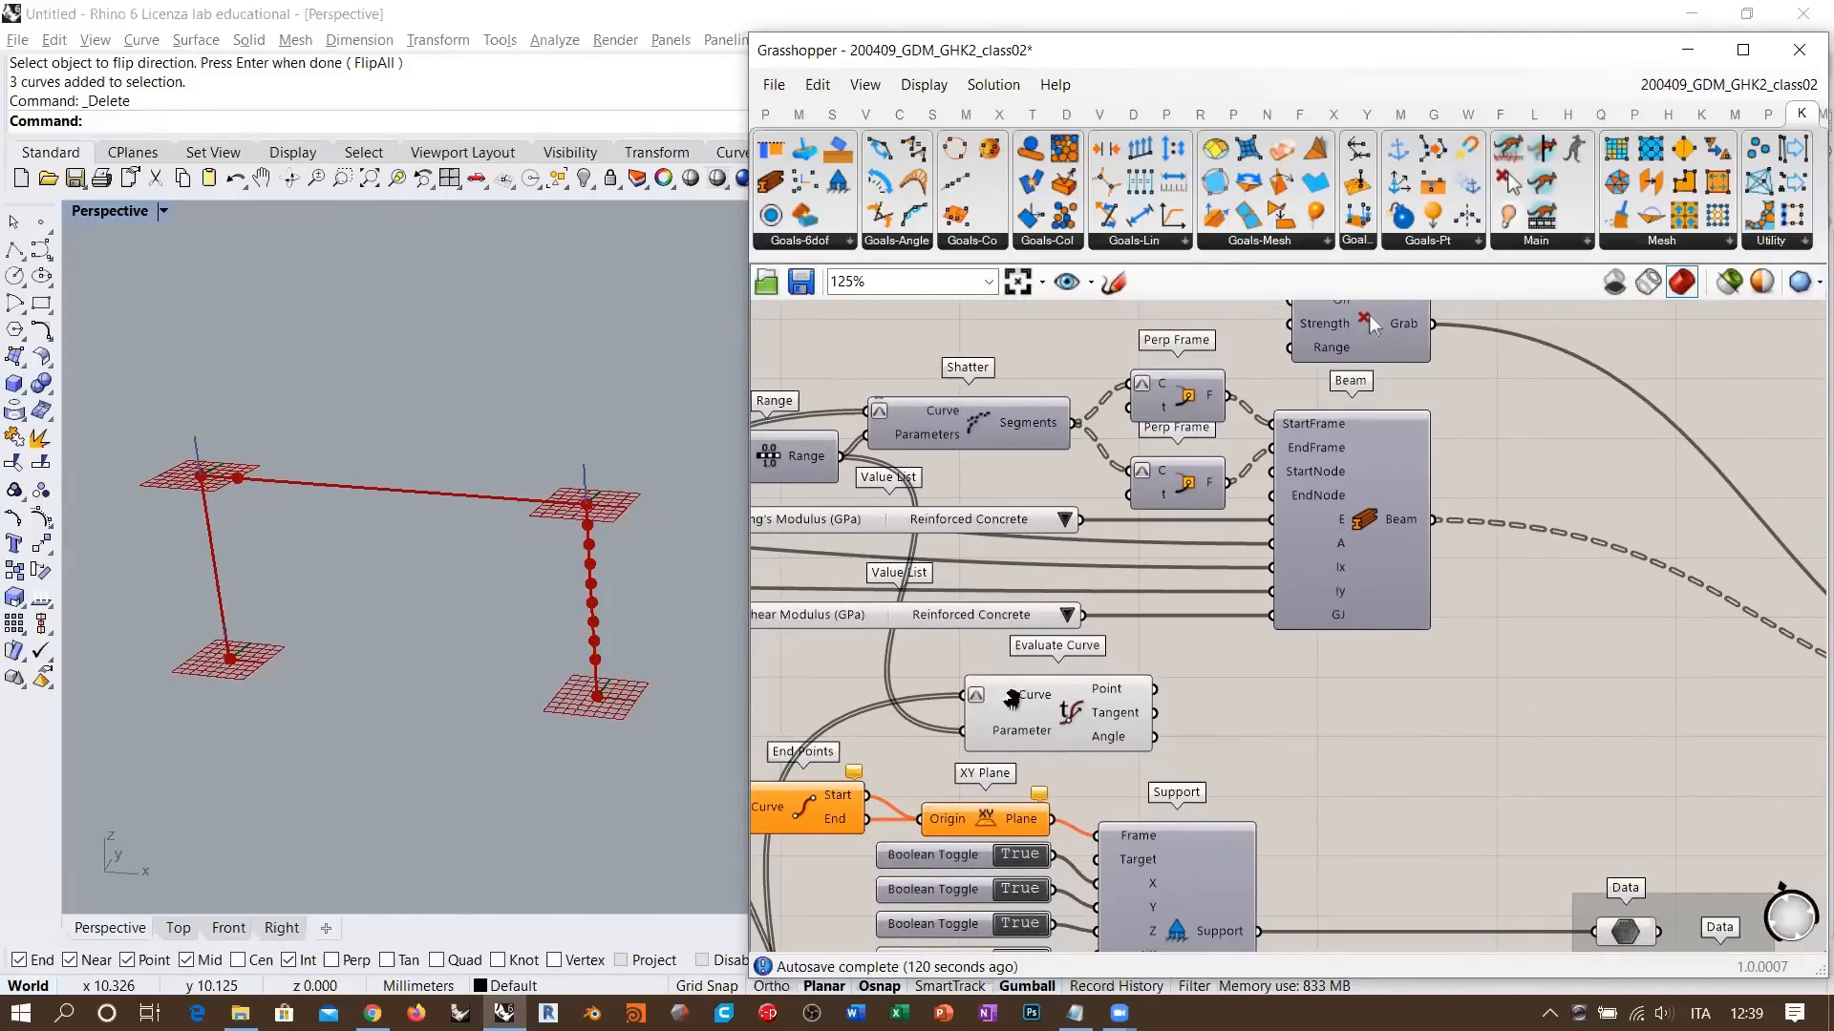
scroll(1362, 728, "up", 2)
right_click_drag(1148, 638, 1304, 633)
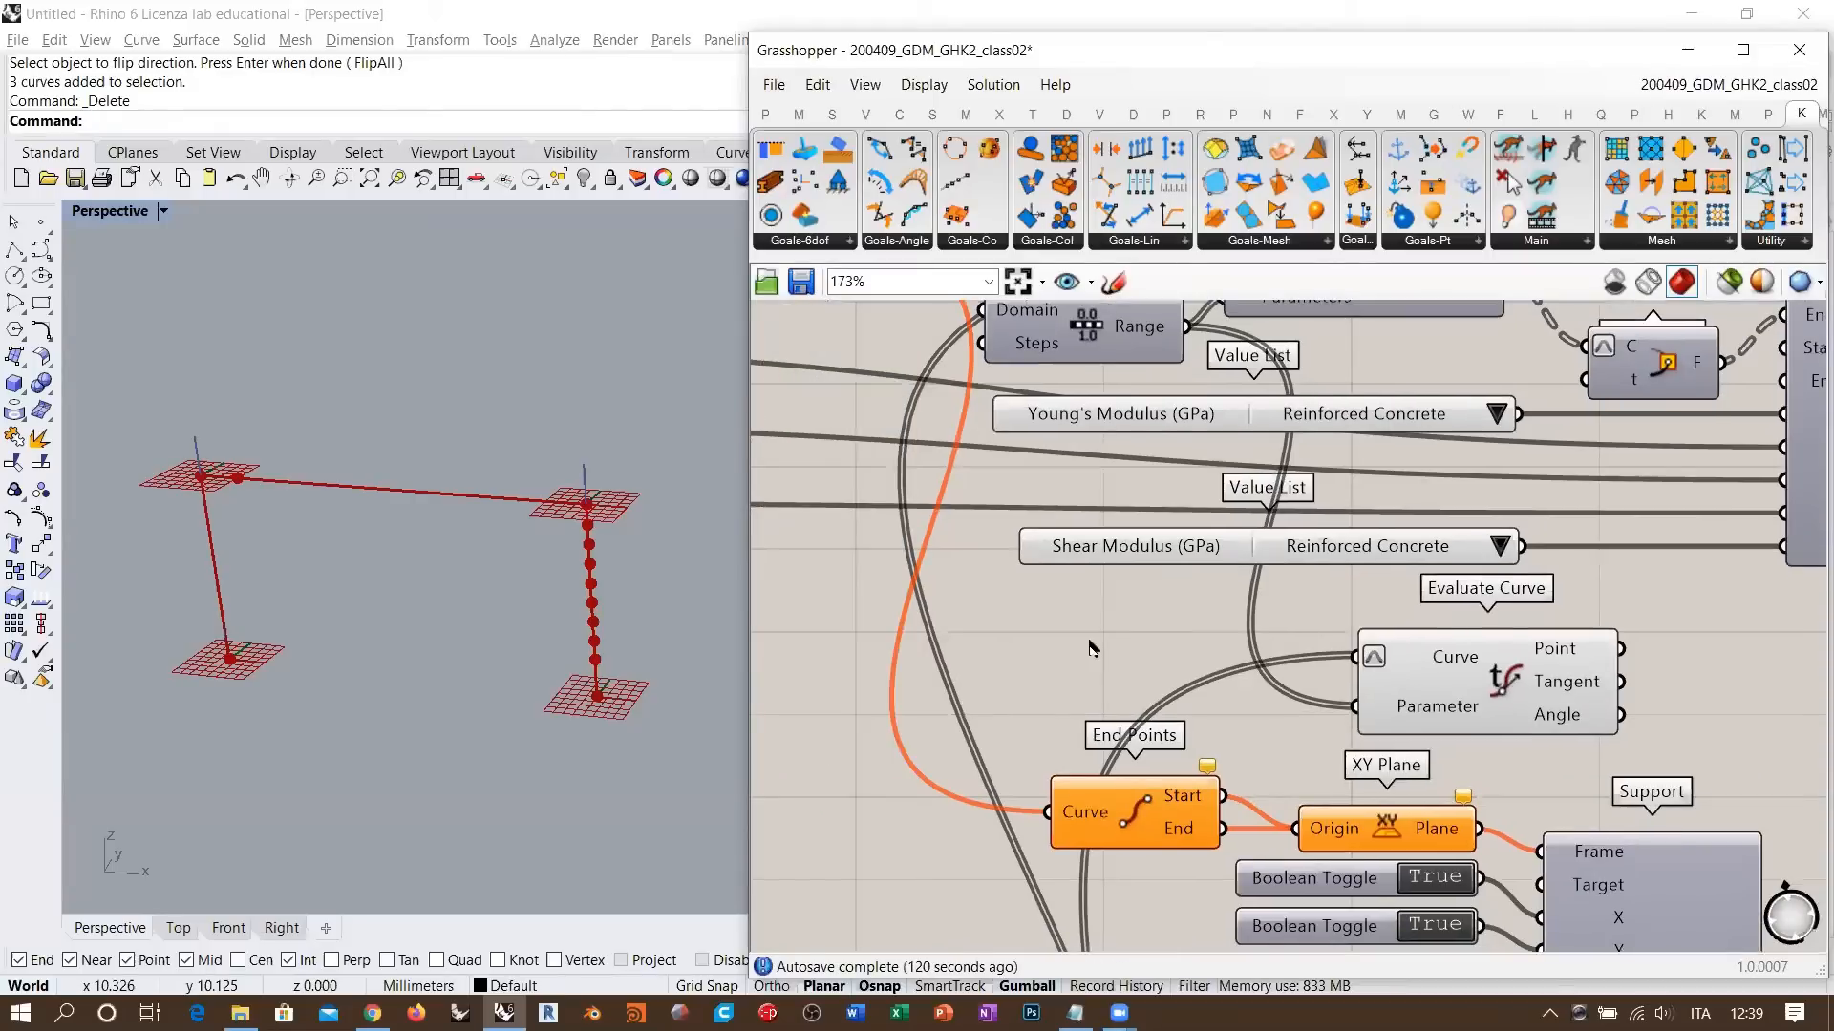
double_click(1091, 639)
type("disp")
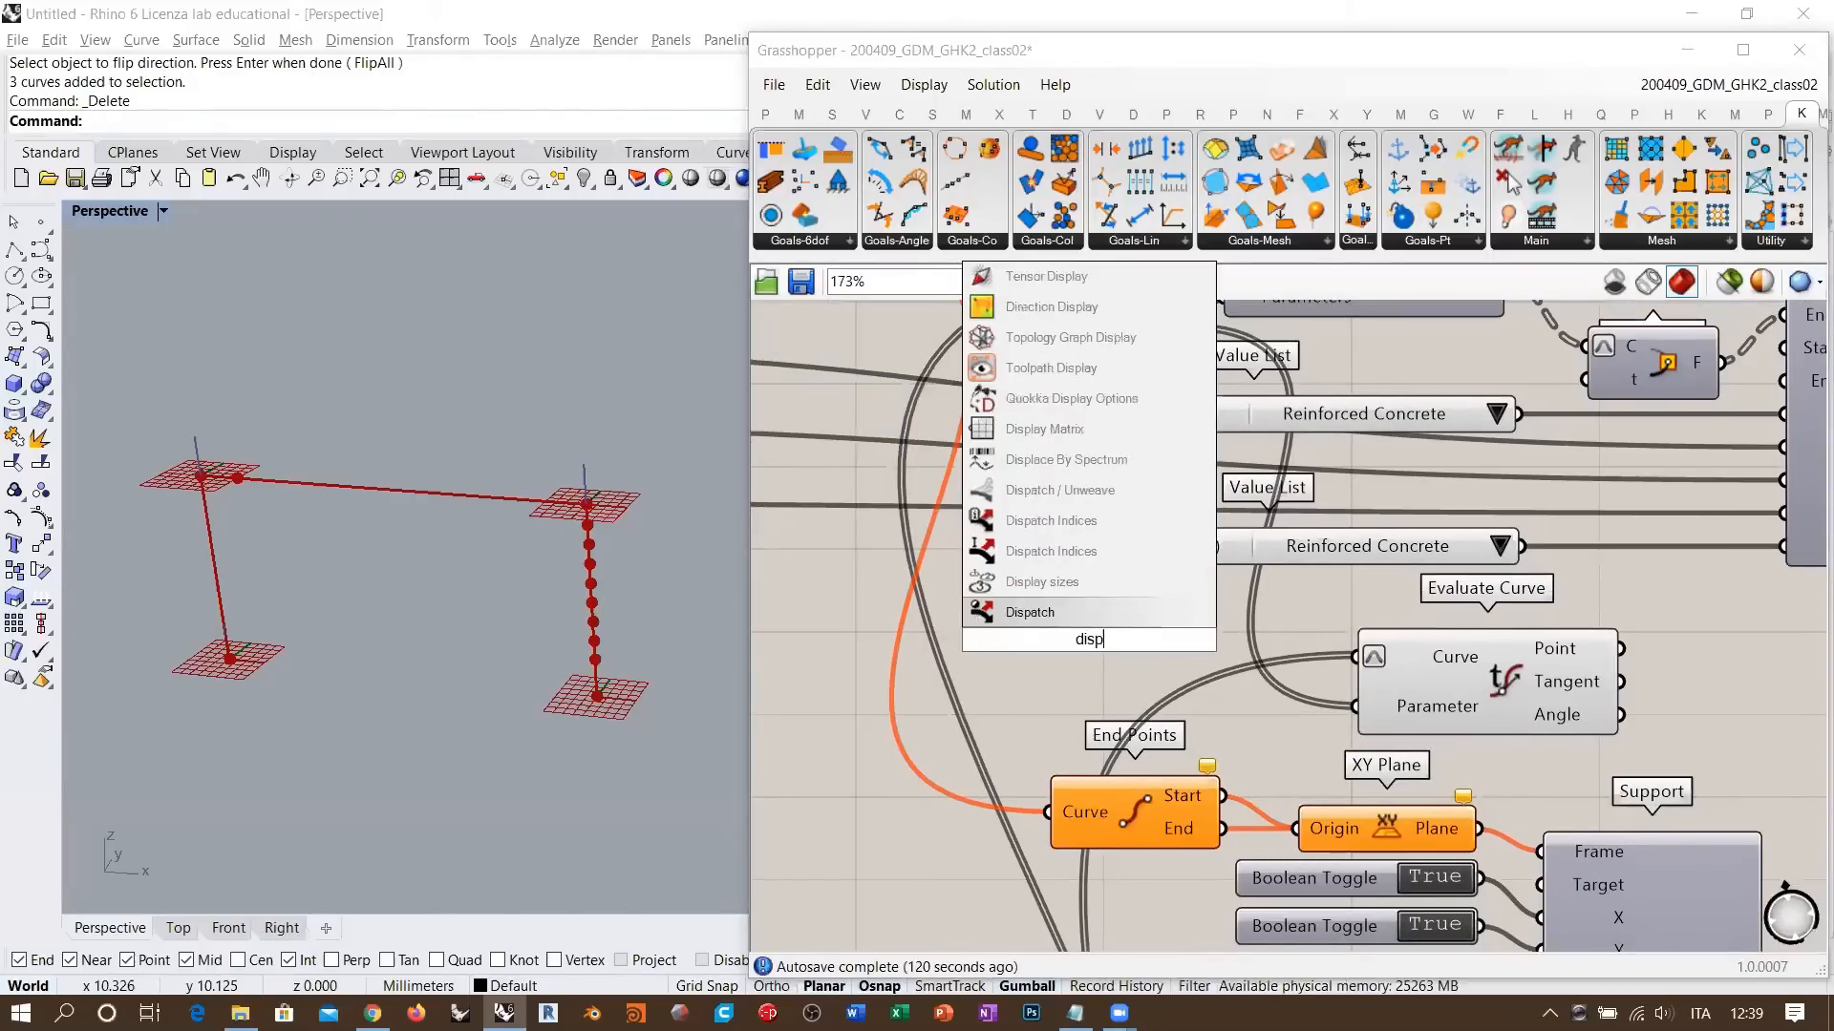
left_click(1073, 617)
left_click_drag(1128, 636, 1156, 643)
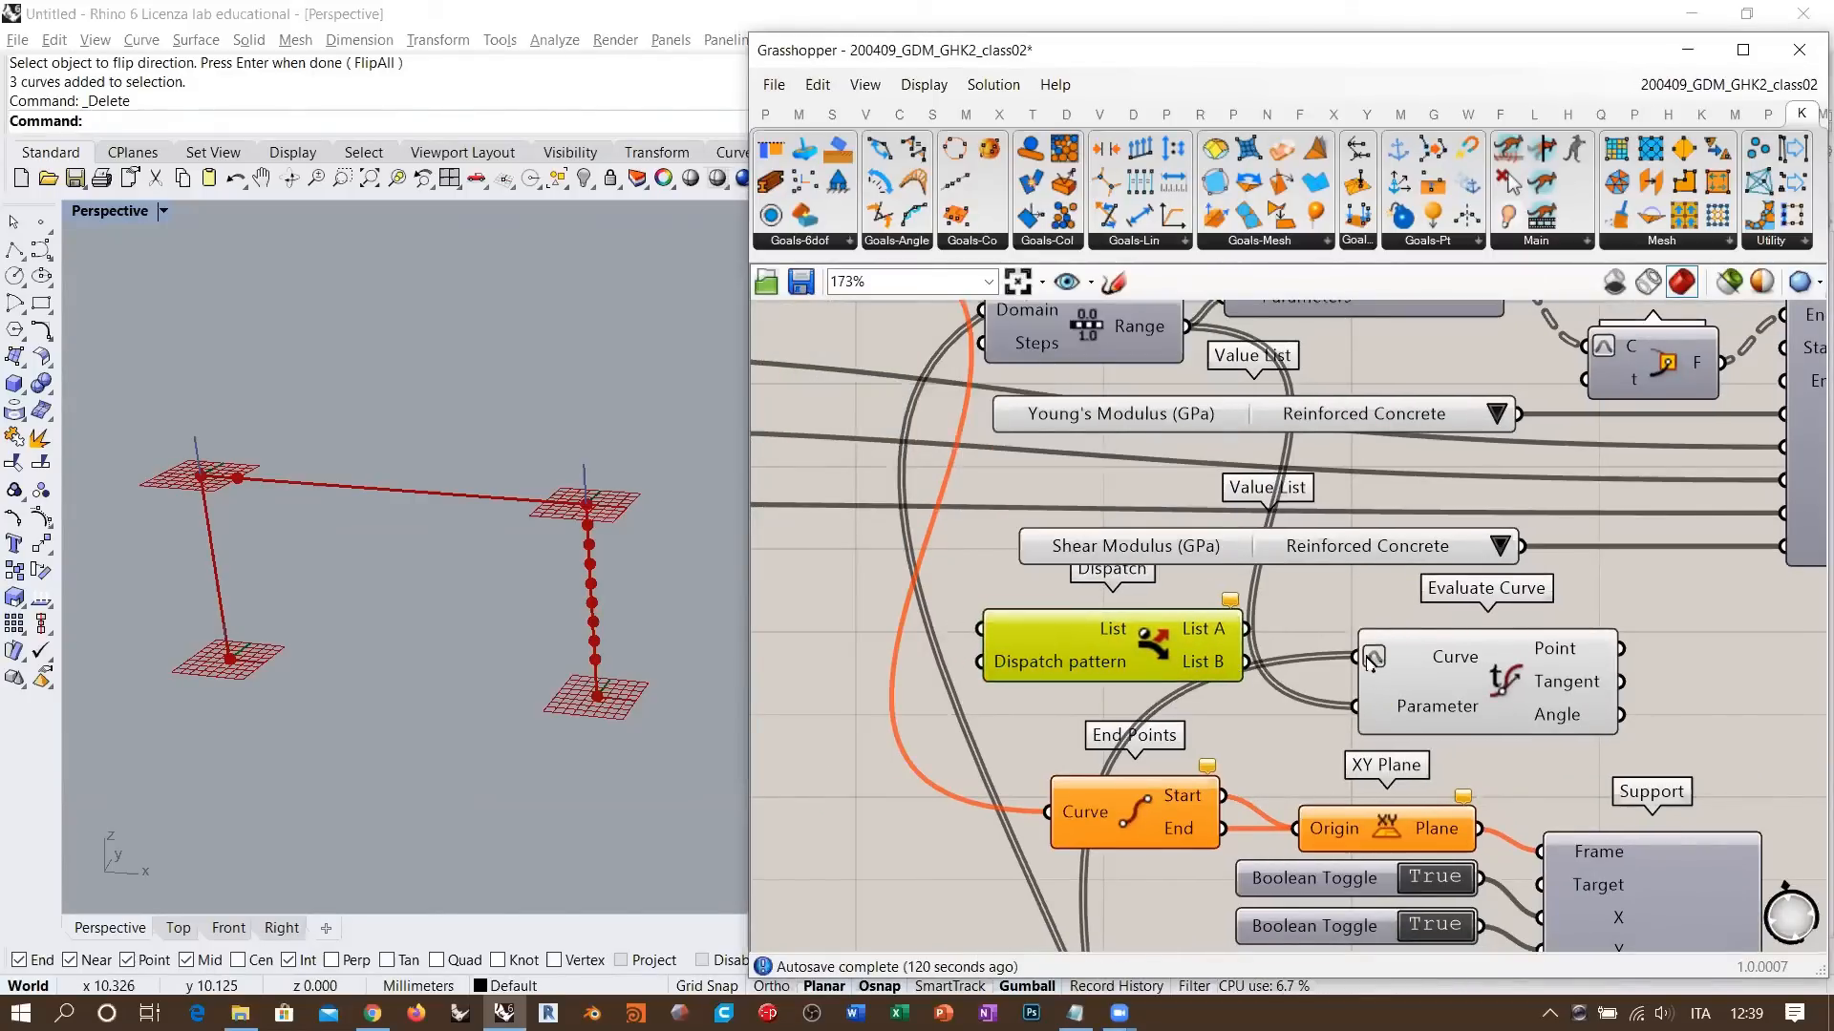
- Reroute the curves feeding Evaluate Curve through Dispatch's List input and List B output, and turn off Dispatch's preview
left_click_drag(1354, 657, 959, 632, "ctrl+shift")
key("ctrl+q")
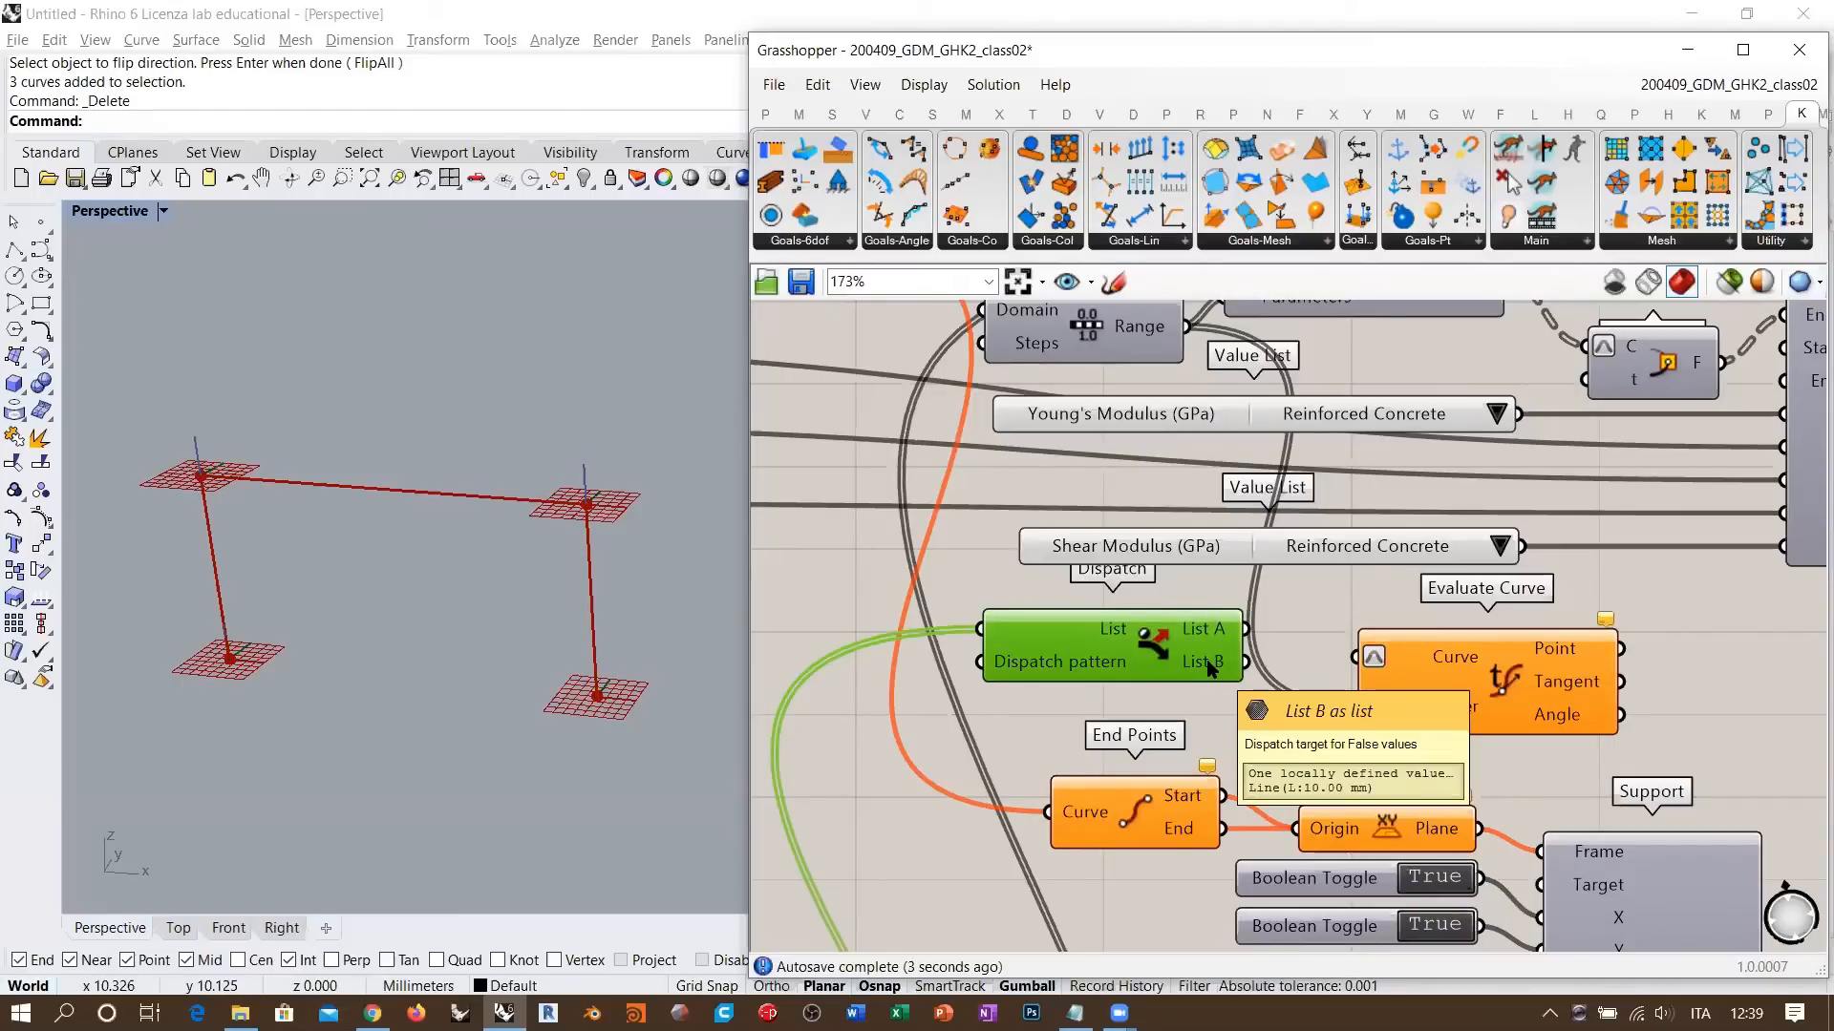
left_click_drag(1211, 668, 1354, 657)
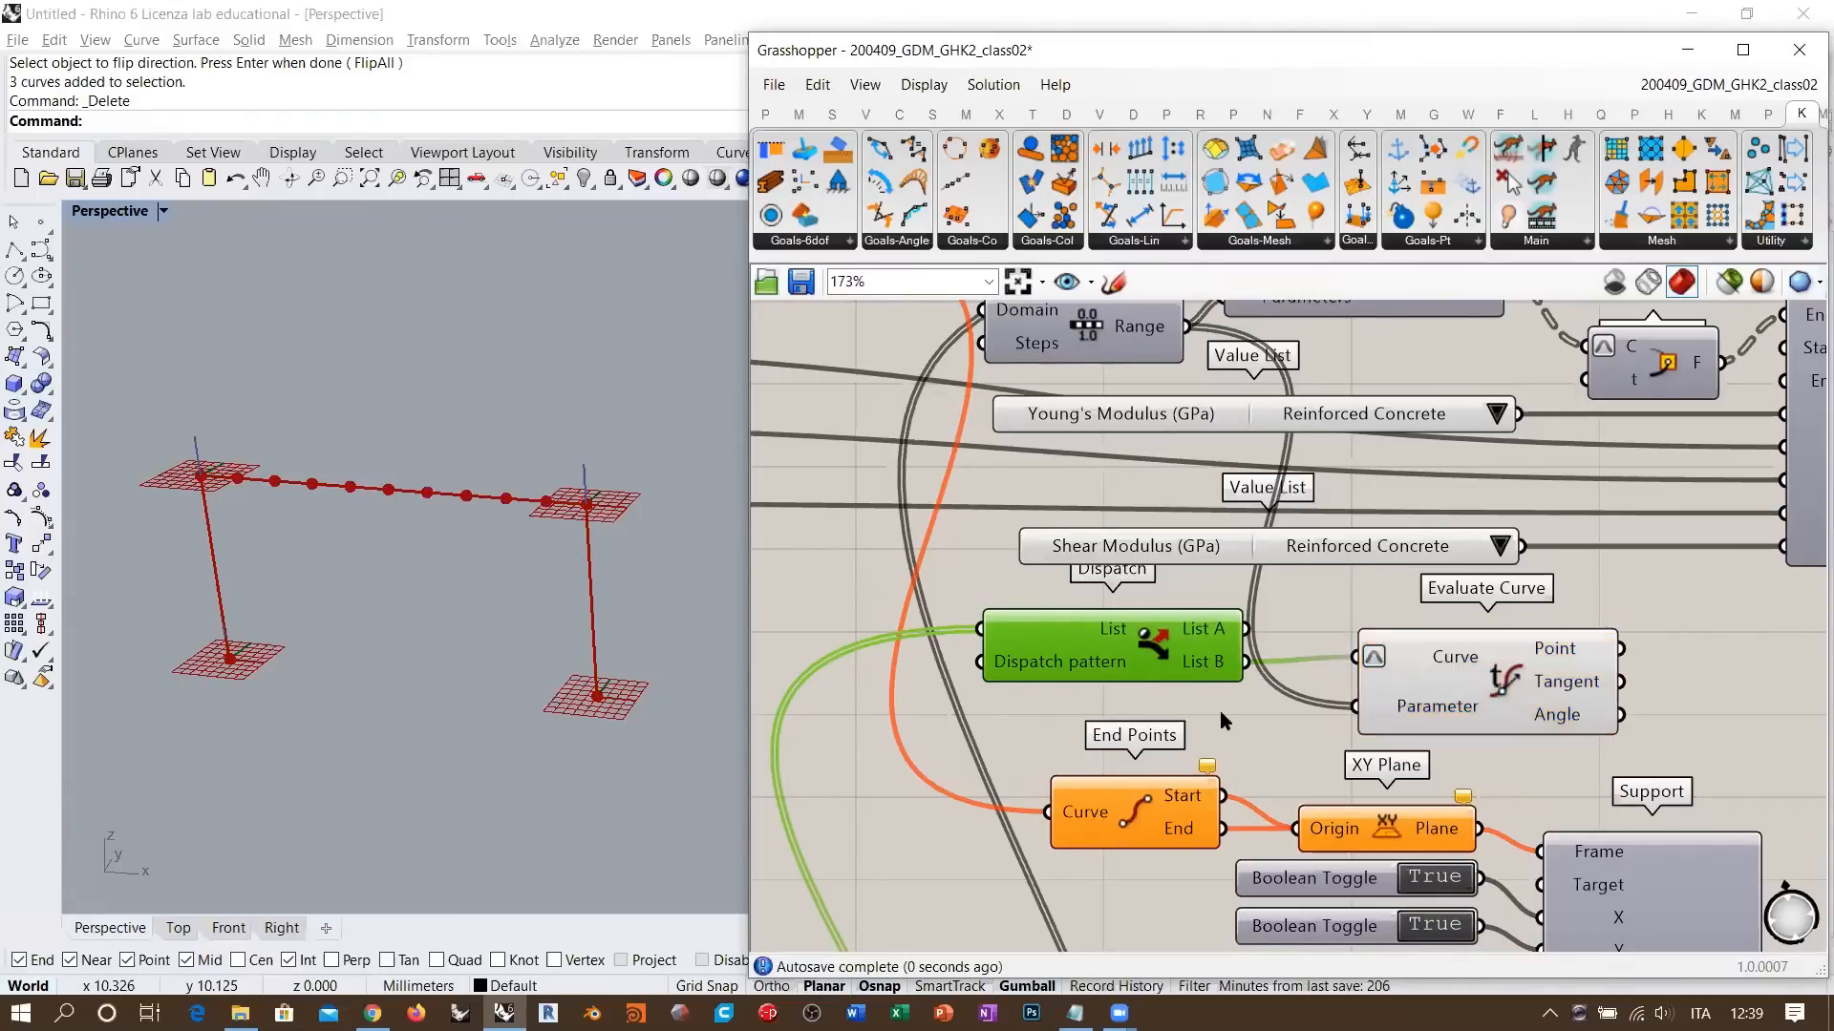
left_click(1218, 710)
left_click_drag(1157, 649, 1193, 645)
left_click(1309, 739)
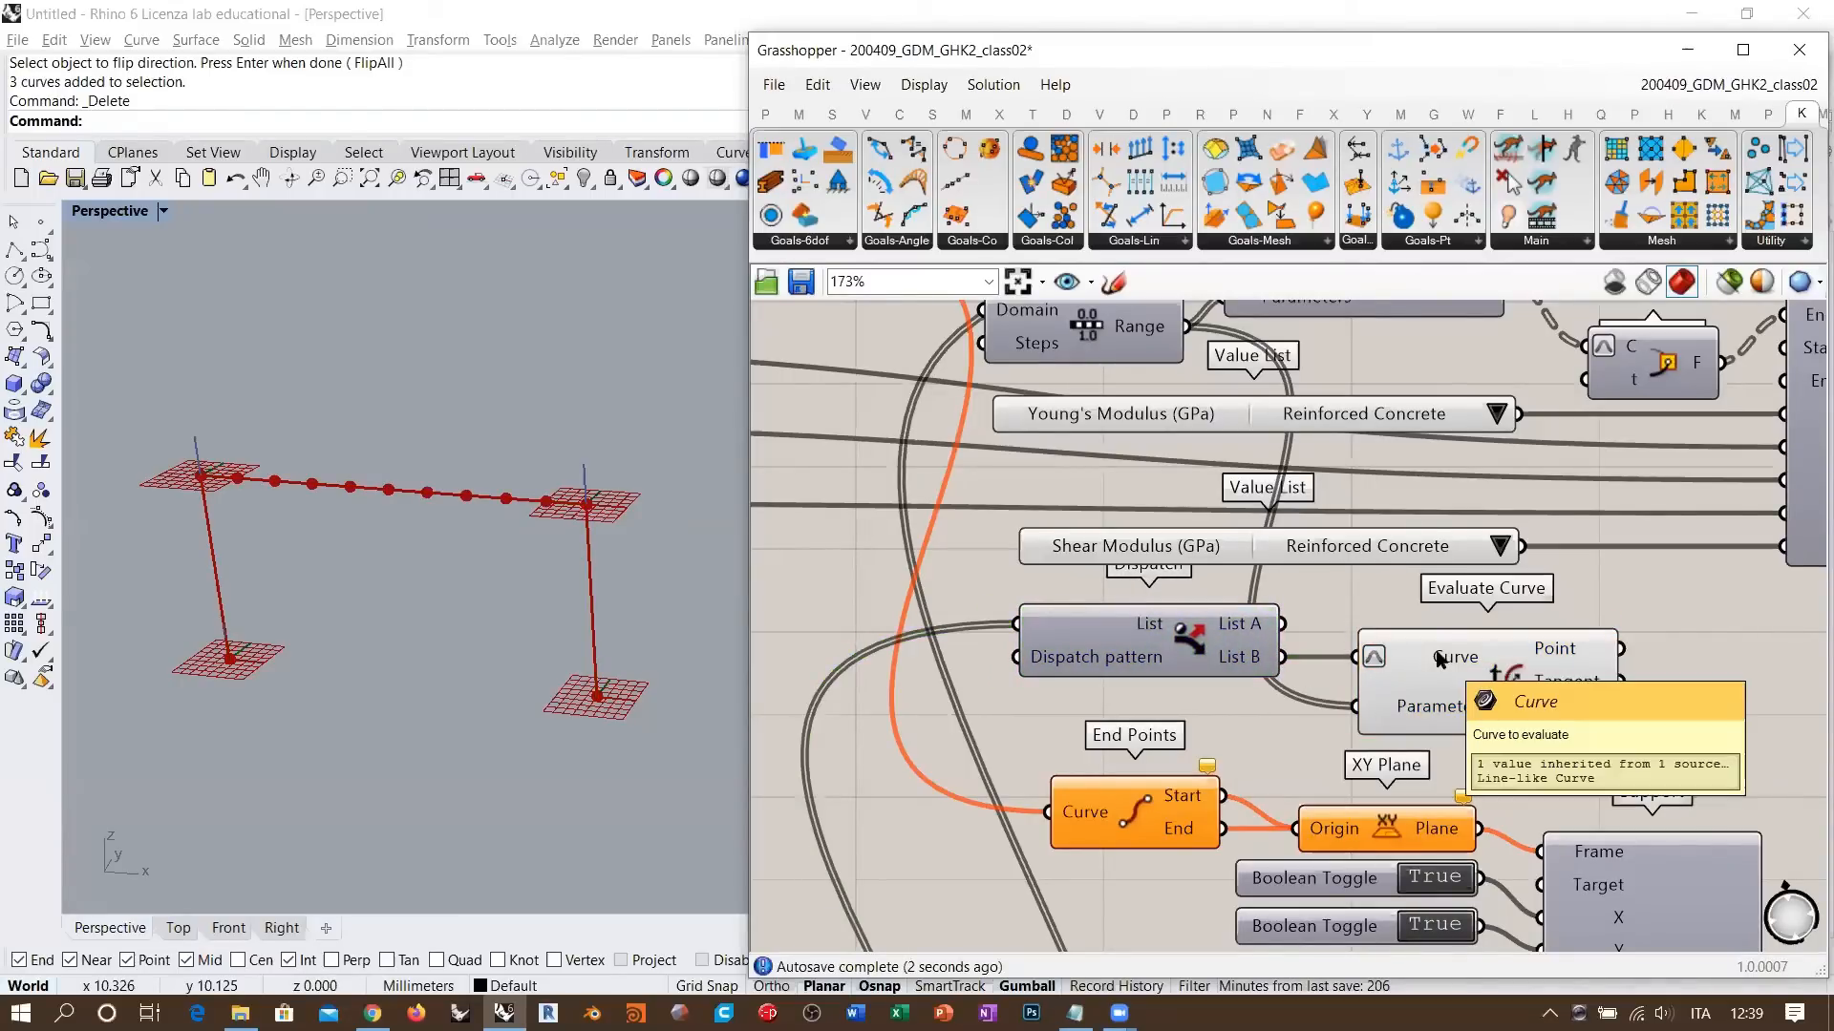
mouse_move(1411, 706)
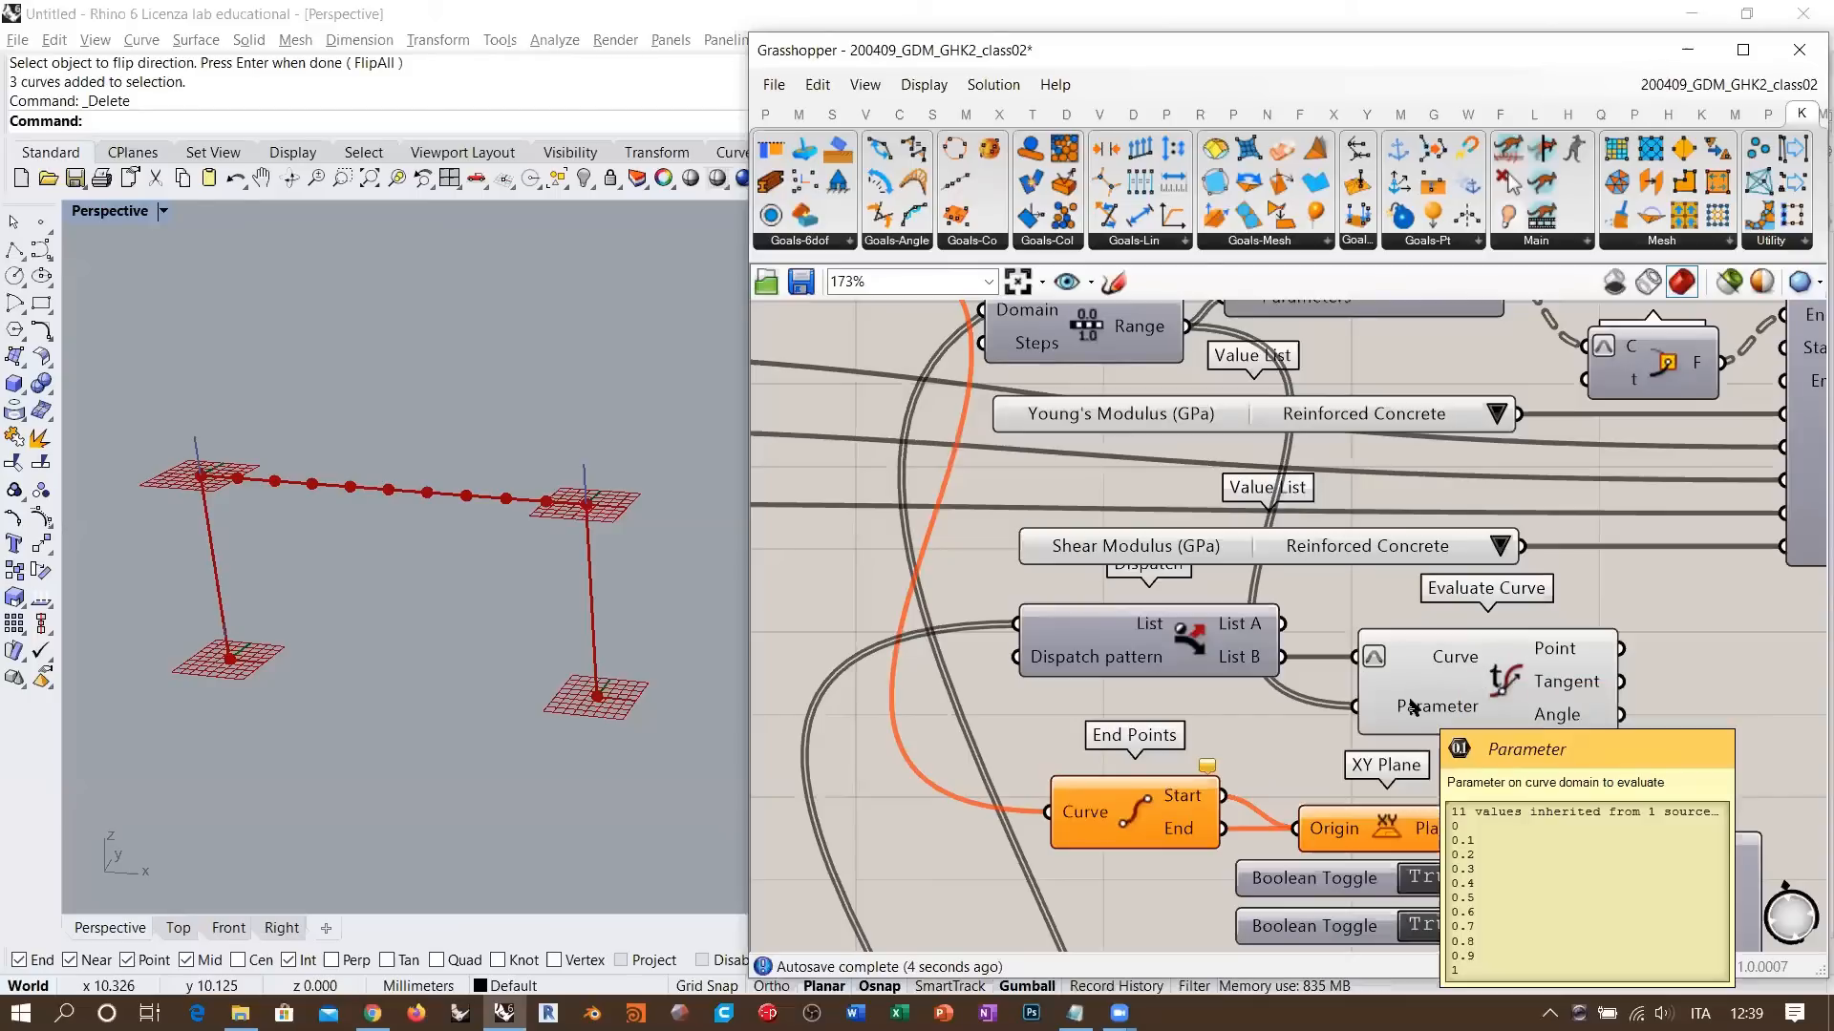
left_click(1433, 705)
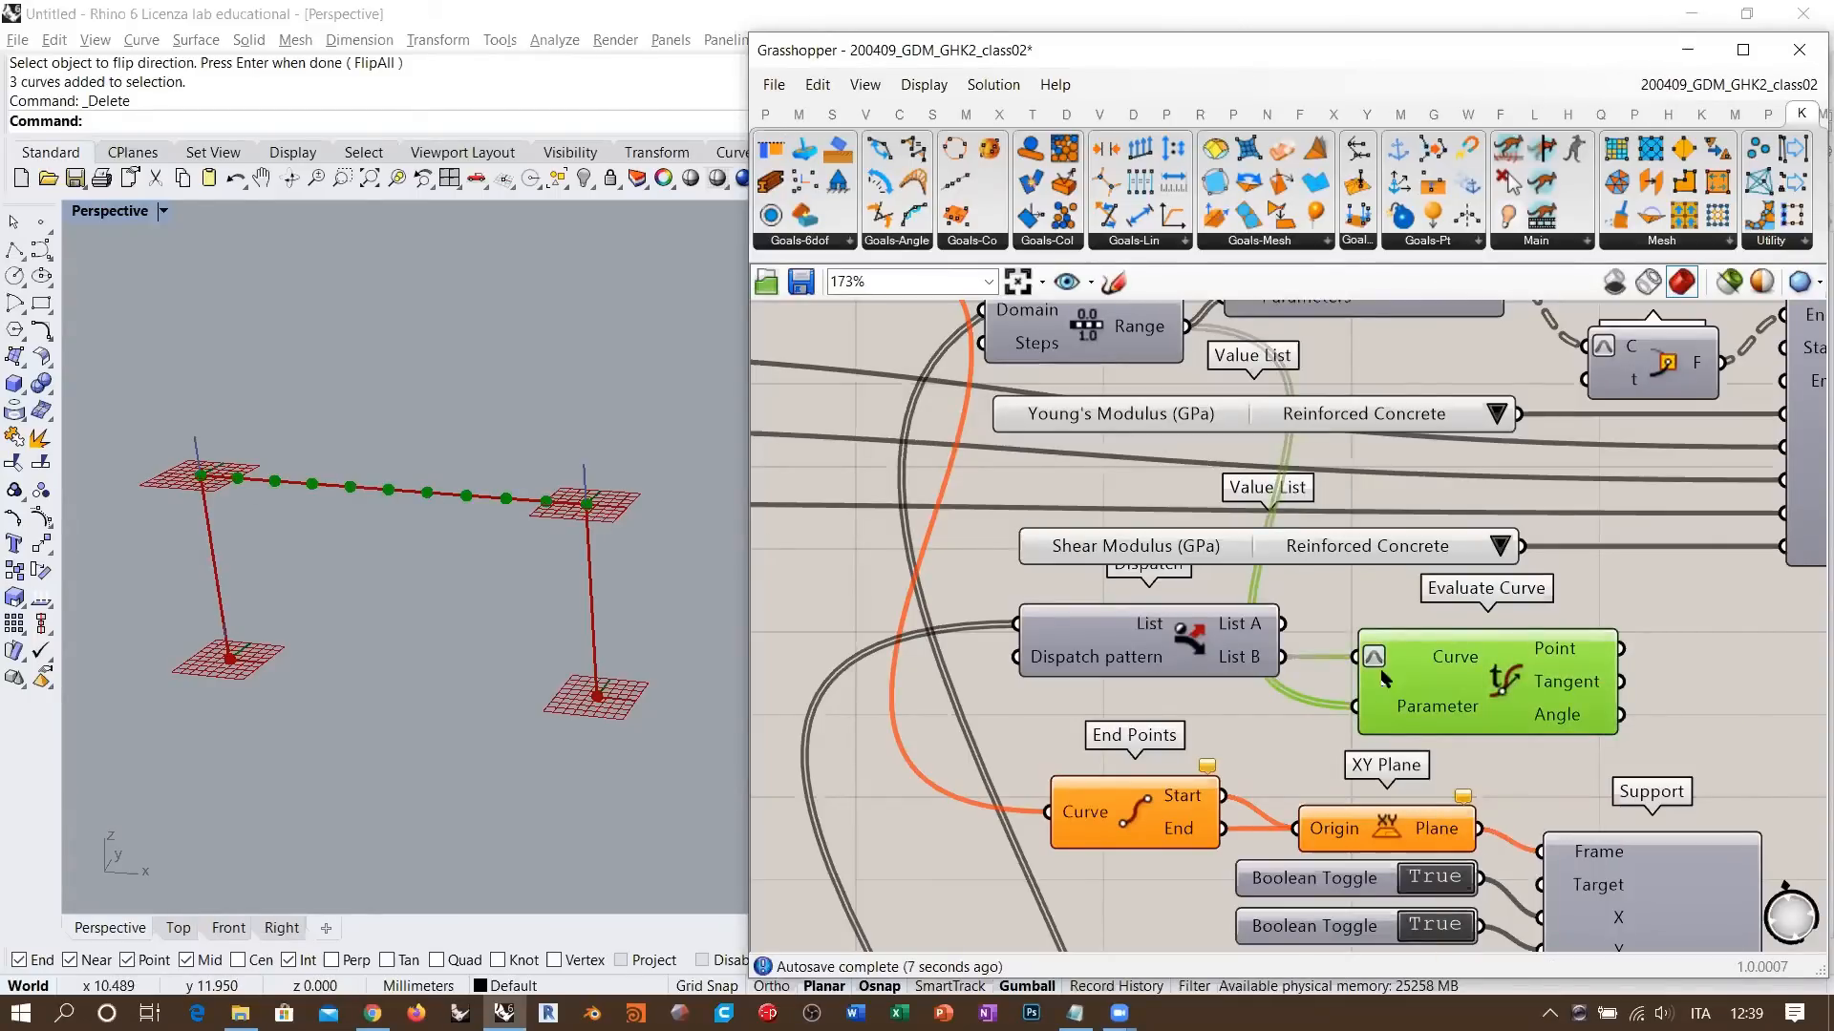
left_click(1659, 674)
- Add a Cull Index component after Evaluate Curve and connect the Point output to its List input
right_click_drag(1534, 651, 1323, 620)
mouse_move(1344, 626)
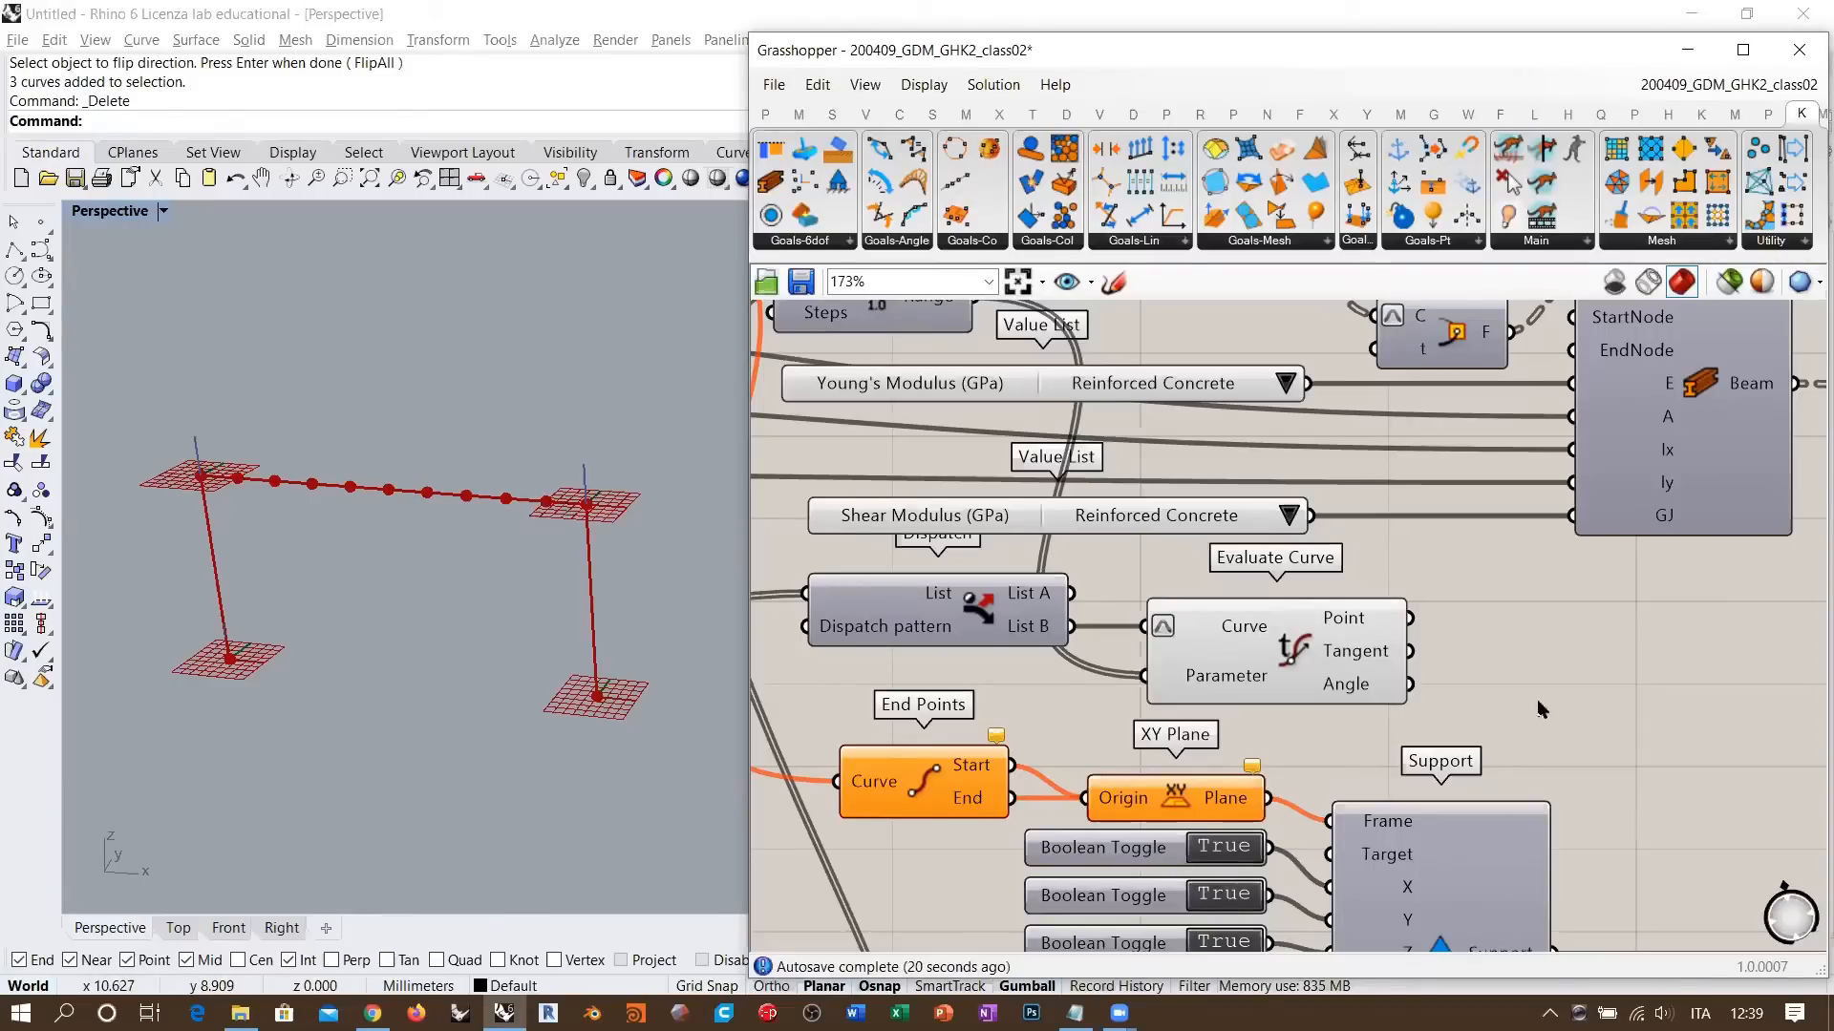
double_click(1578, 658)
type("cull")
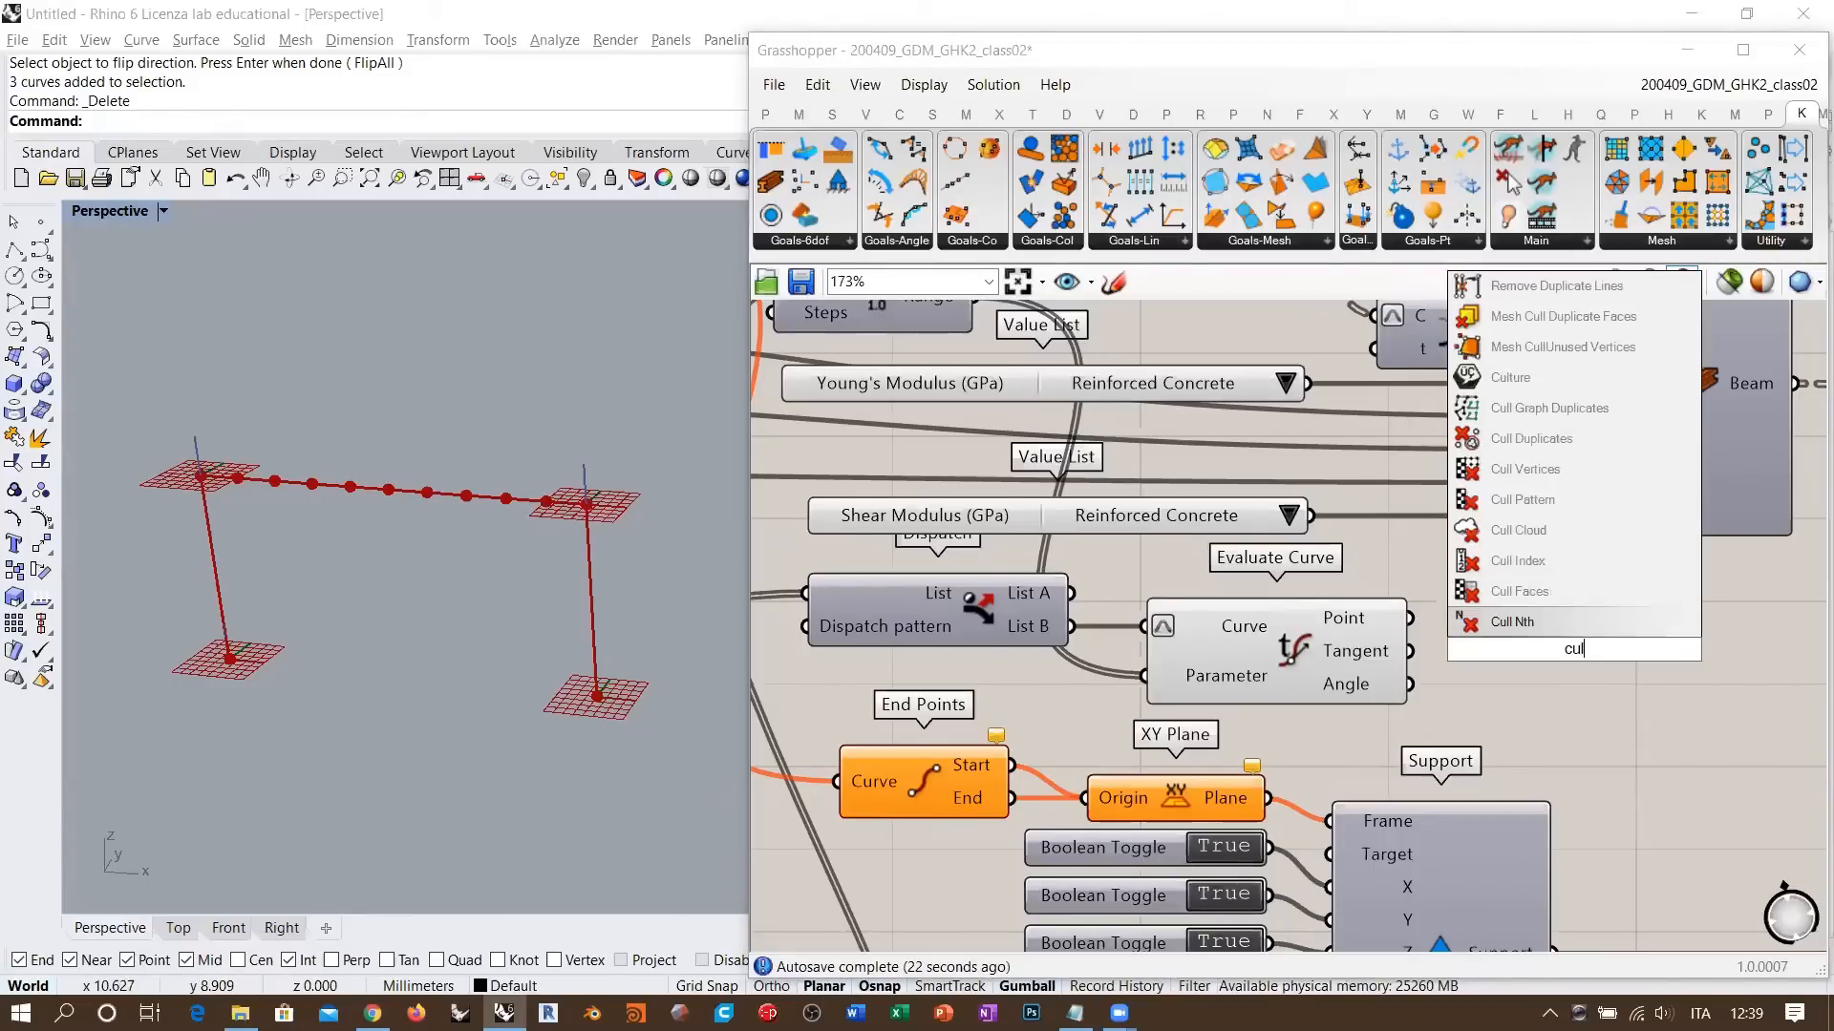
left_click(1519, 560)
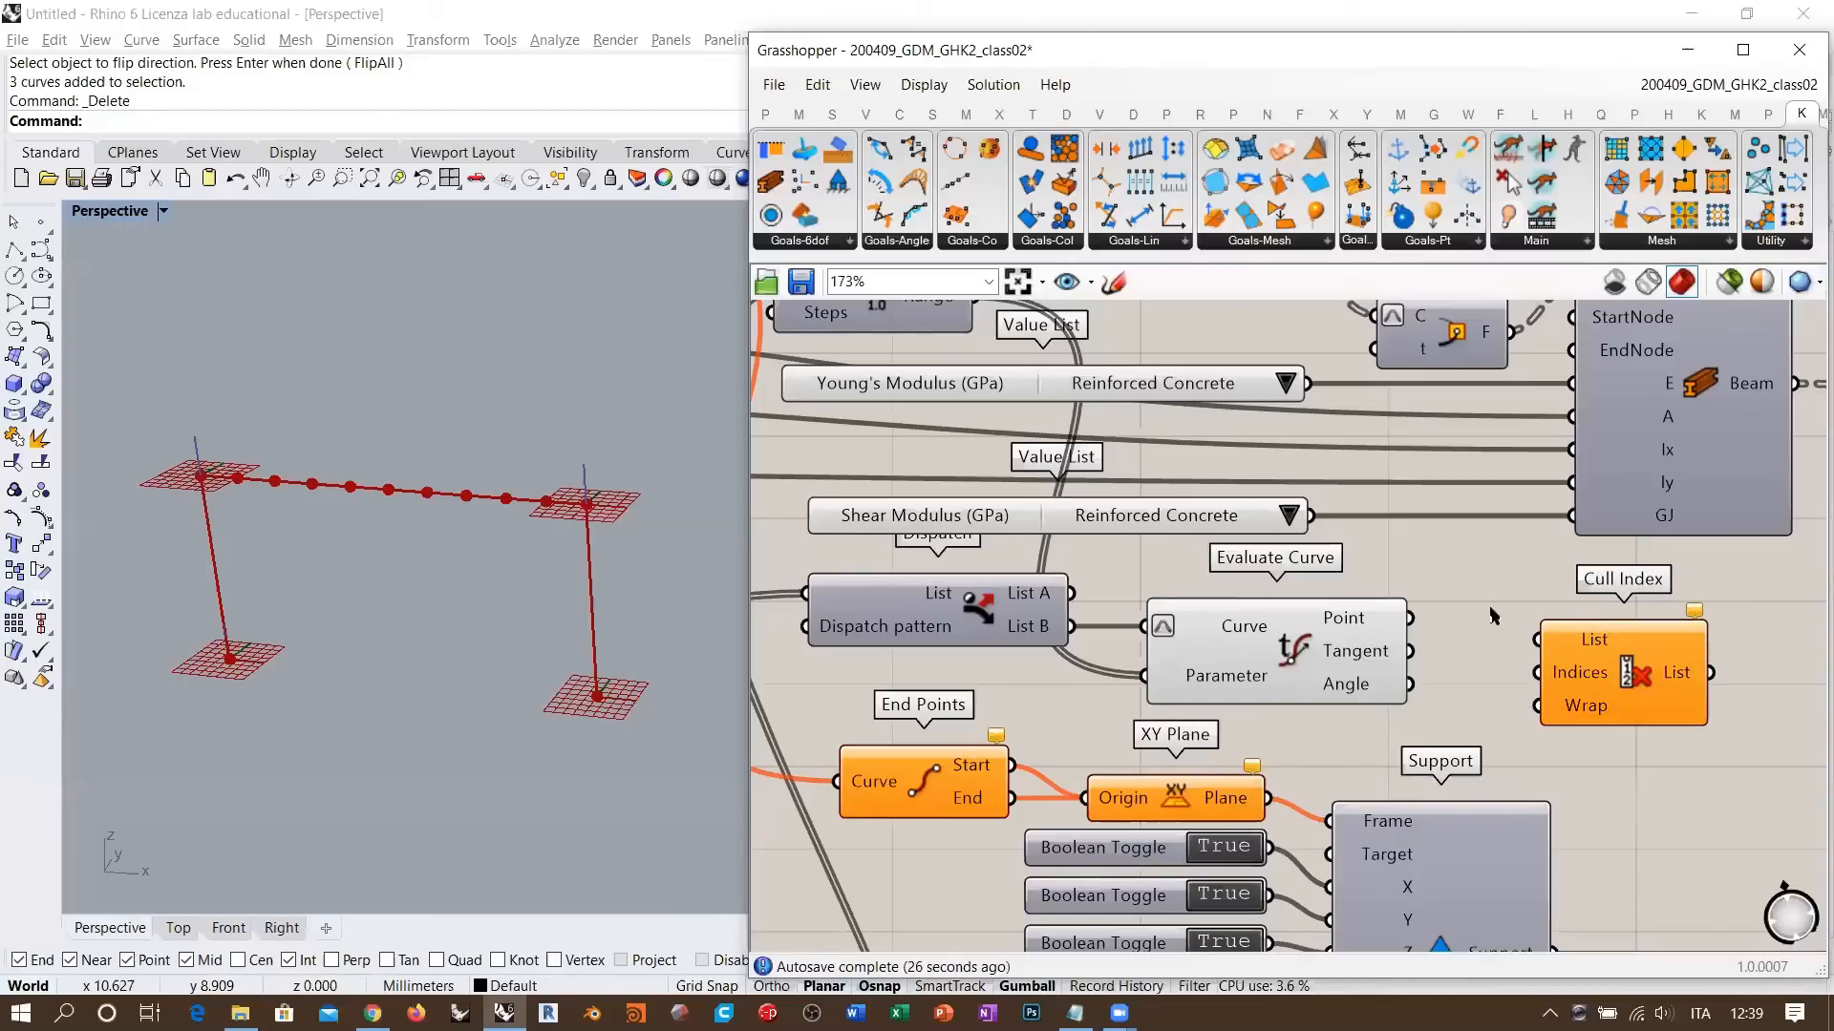
left_click_drag(1410, 618, 1604, 642)
left_click(1300, 638)
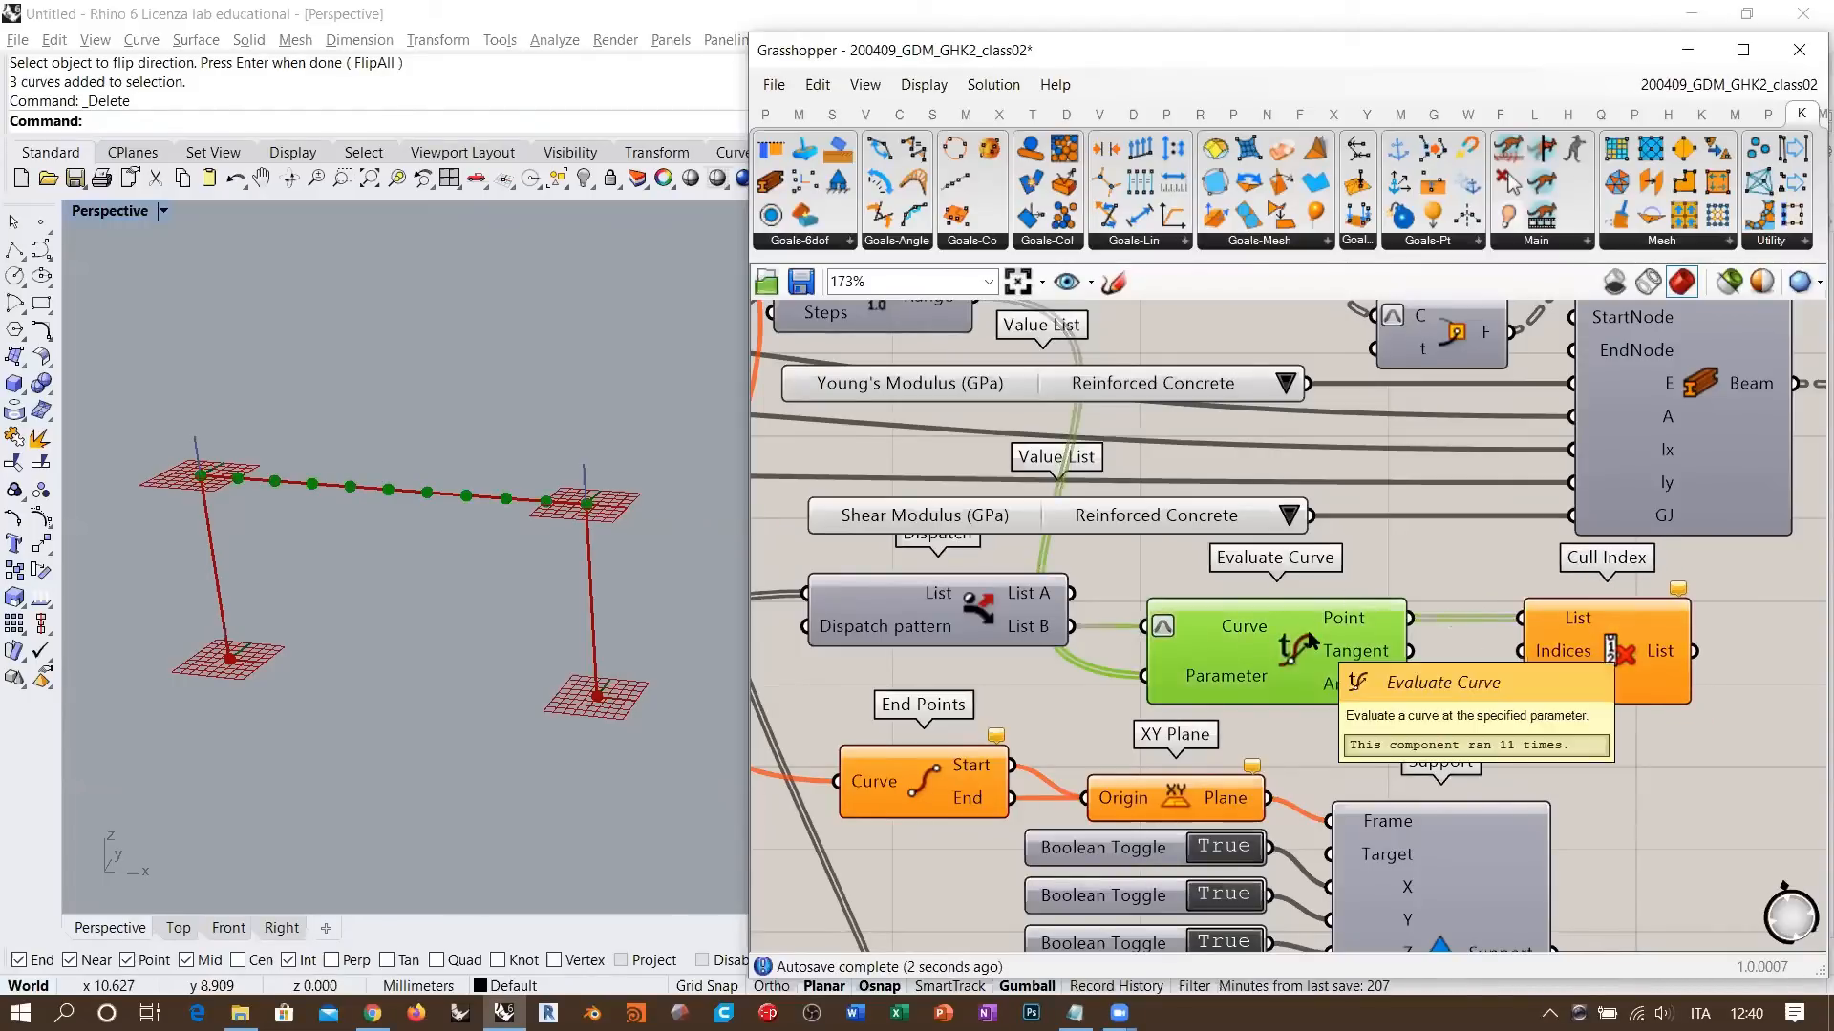
- Connect Evaluate Curve's Point output to a new Panel and enlarge the Panel to list every point with its index
right_click_drag(1450, 655, 1287, 570)
double_click(1567, 703)
type("Panel")
key("Return")
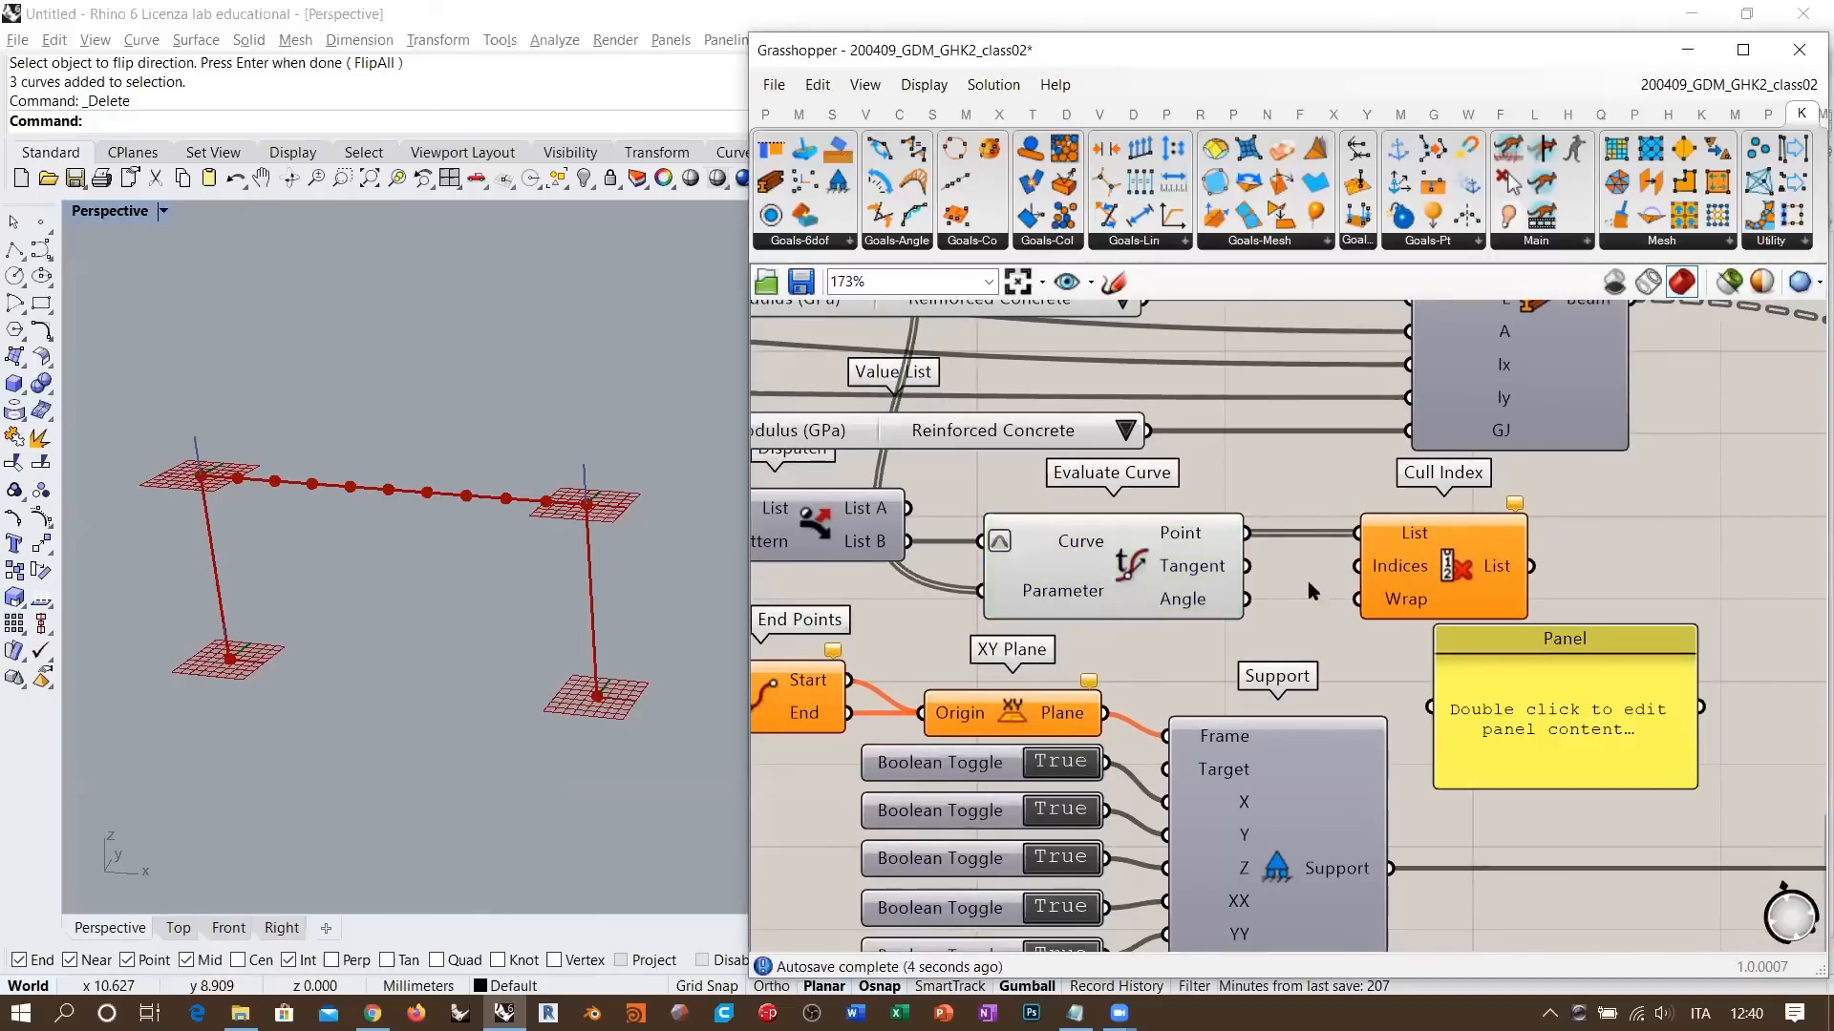
left_click_drag(1245, 533, 1430, 706)
right_click_drag(1570, 757, 1413, 529)
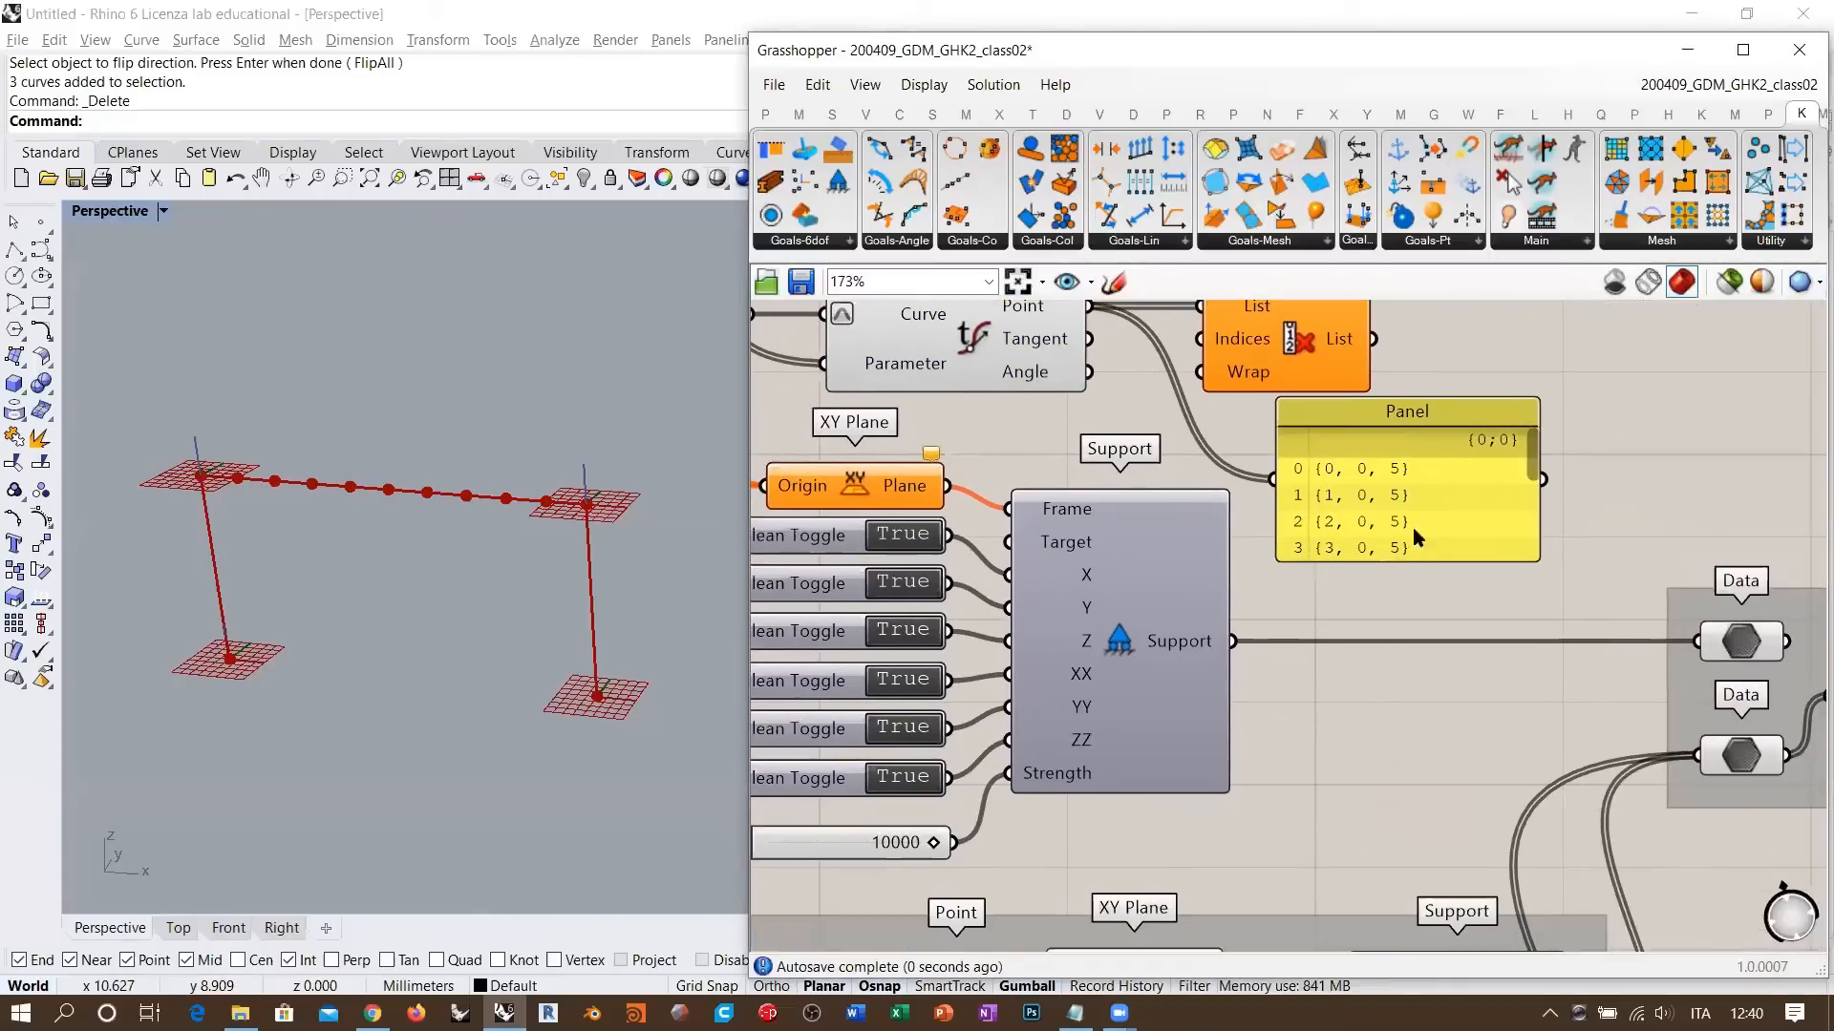
left_click_drag(1430, 561, 1430, 845)
scroll(1351, 520, "up", 3)
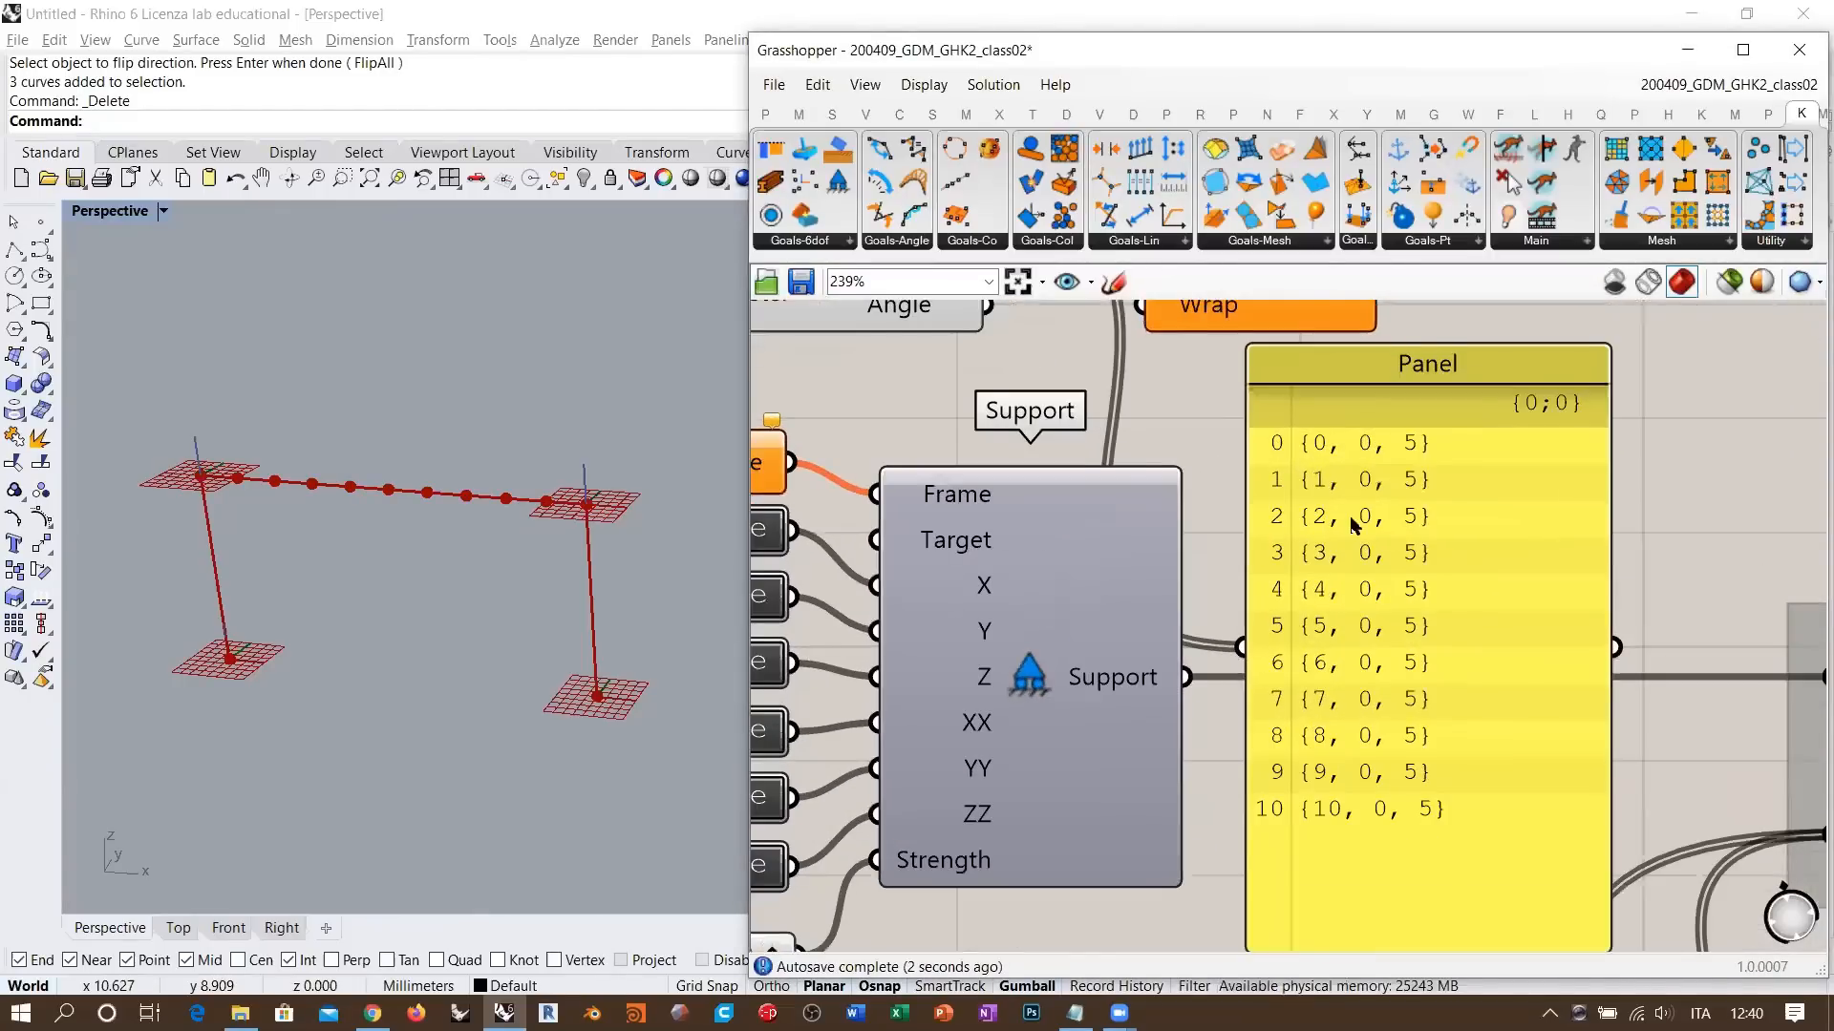
right_click_drag(1311, 504, 1327, 572)
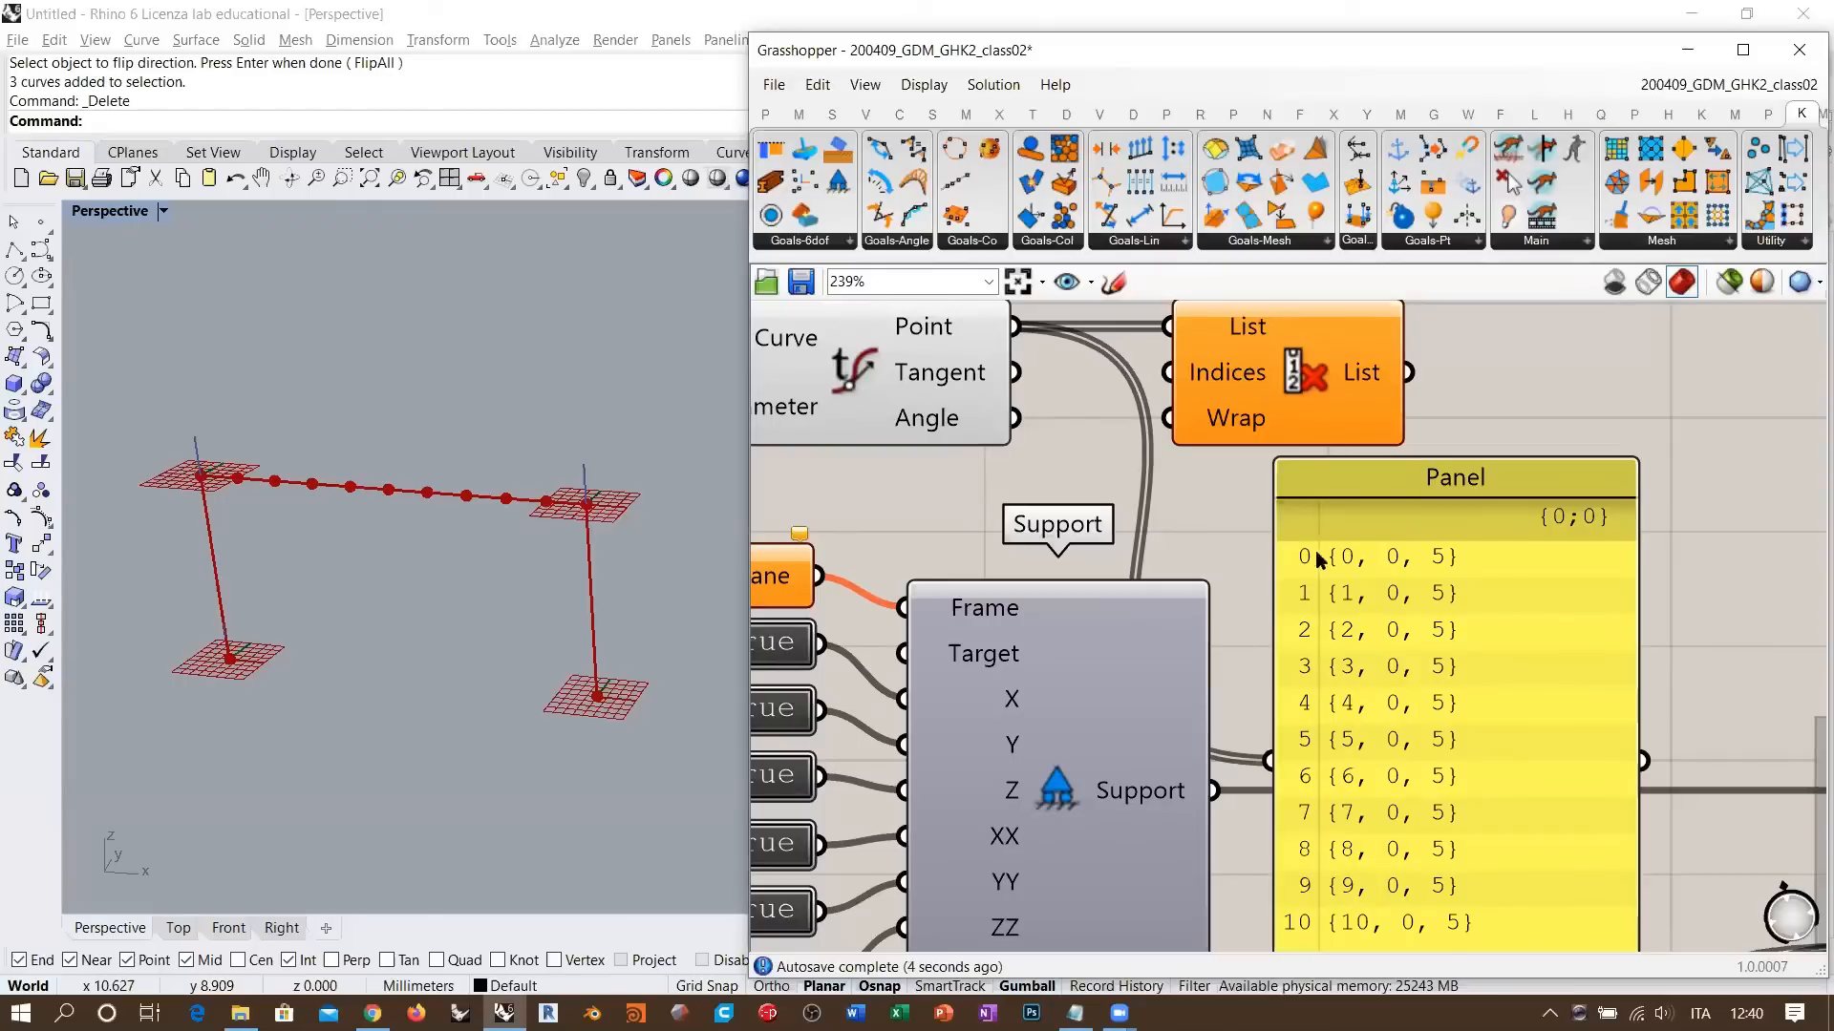
right_click_drag(1315, 590, 1329, 523)
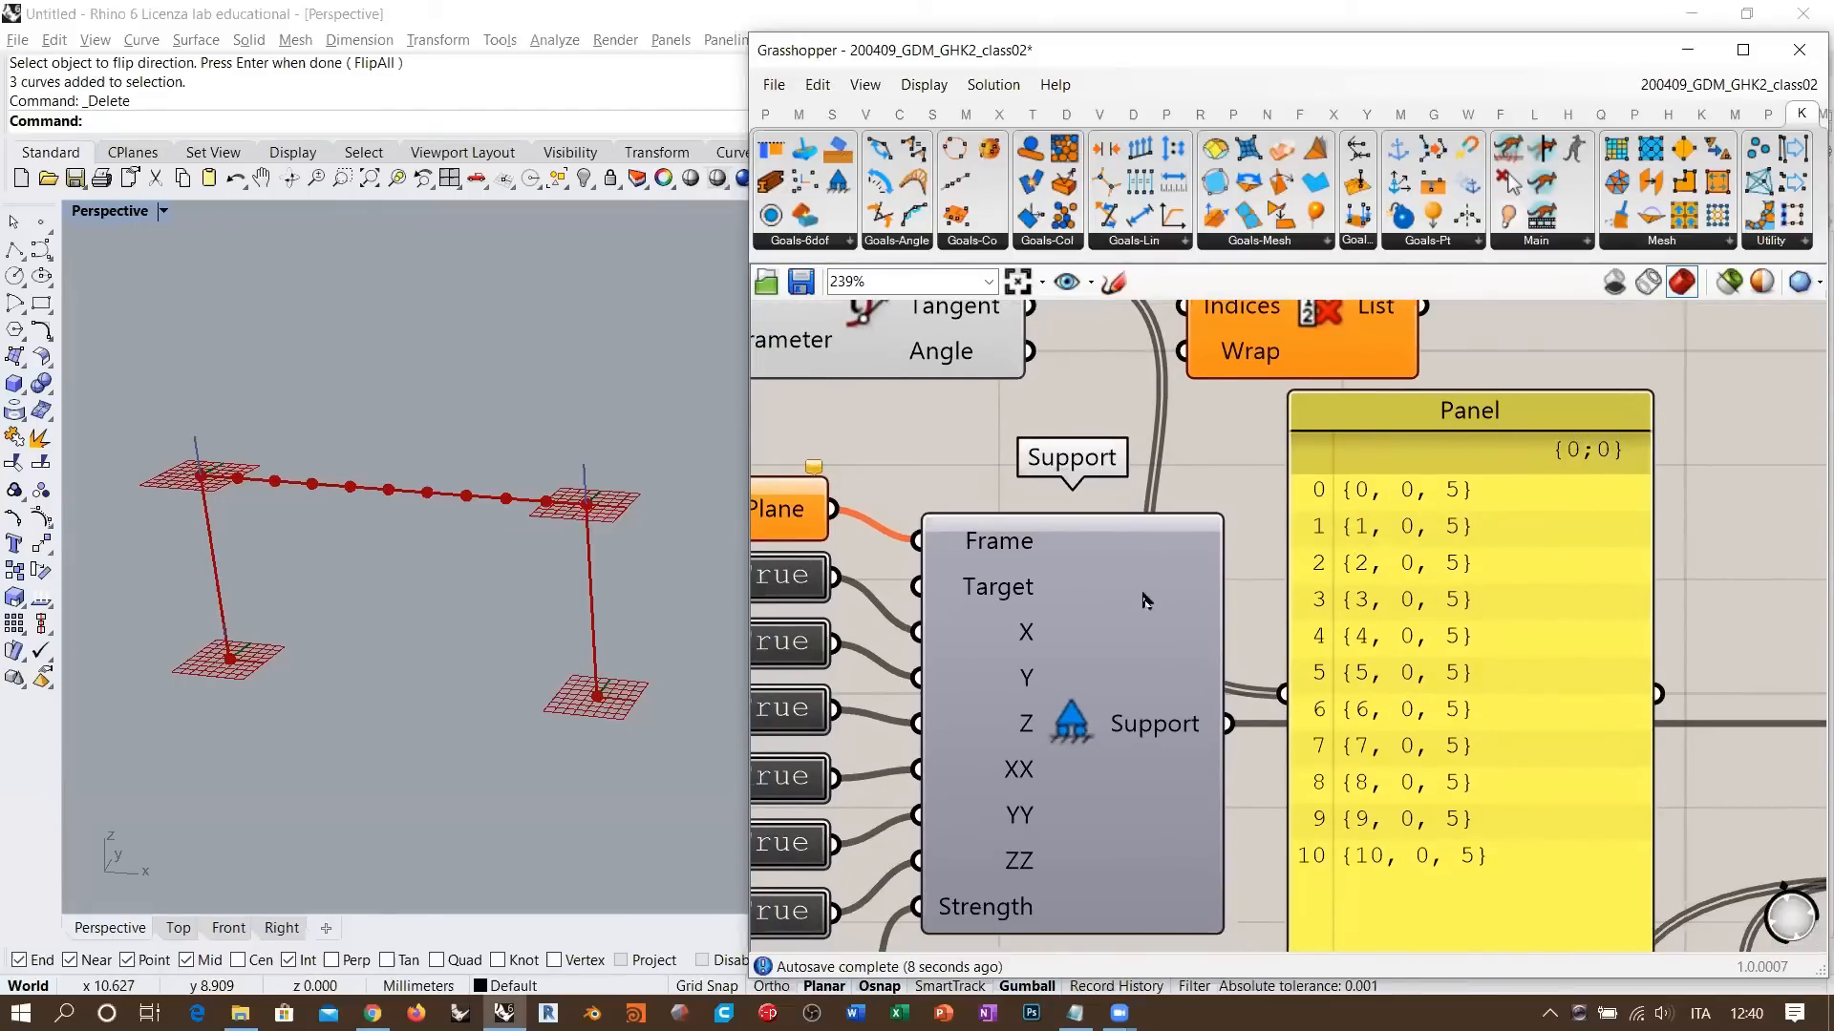
- Add a Number Slider set to 10 and connect it to Range's Steps input
scroll(1145, 599, "down", 4)
right_click_drag(977, 486, 1222, 670)
scroll(1201, 488, "up", 5)
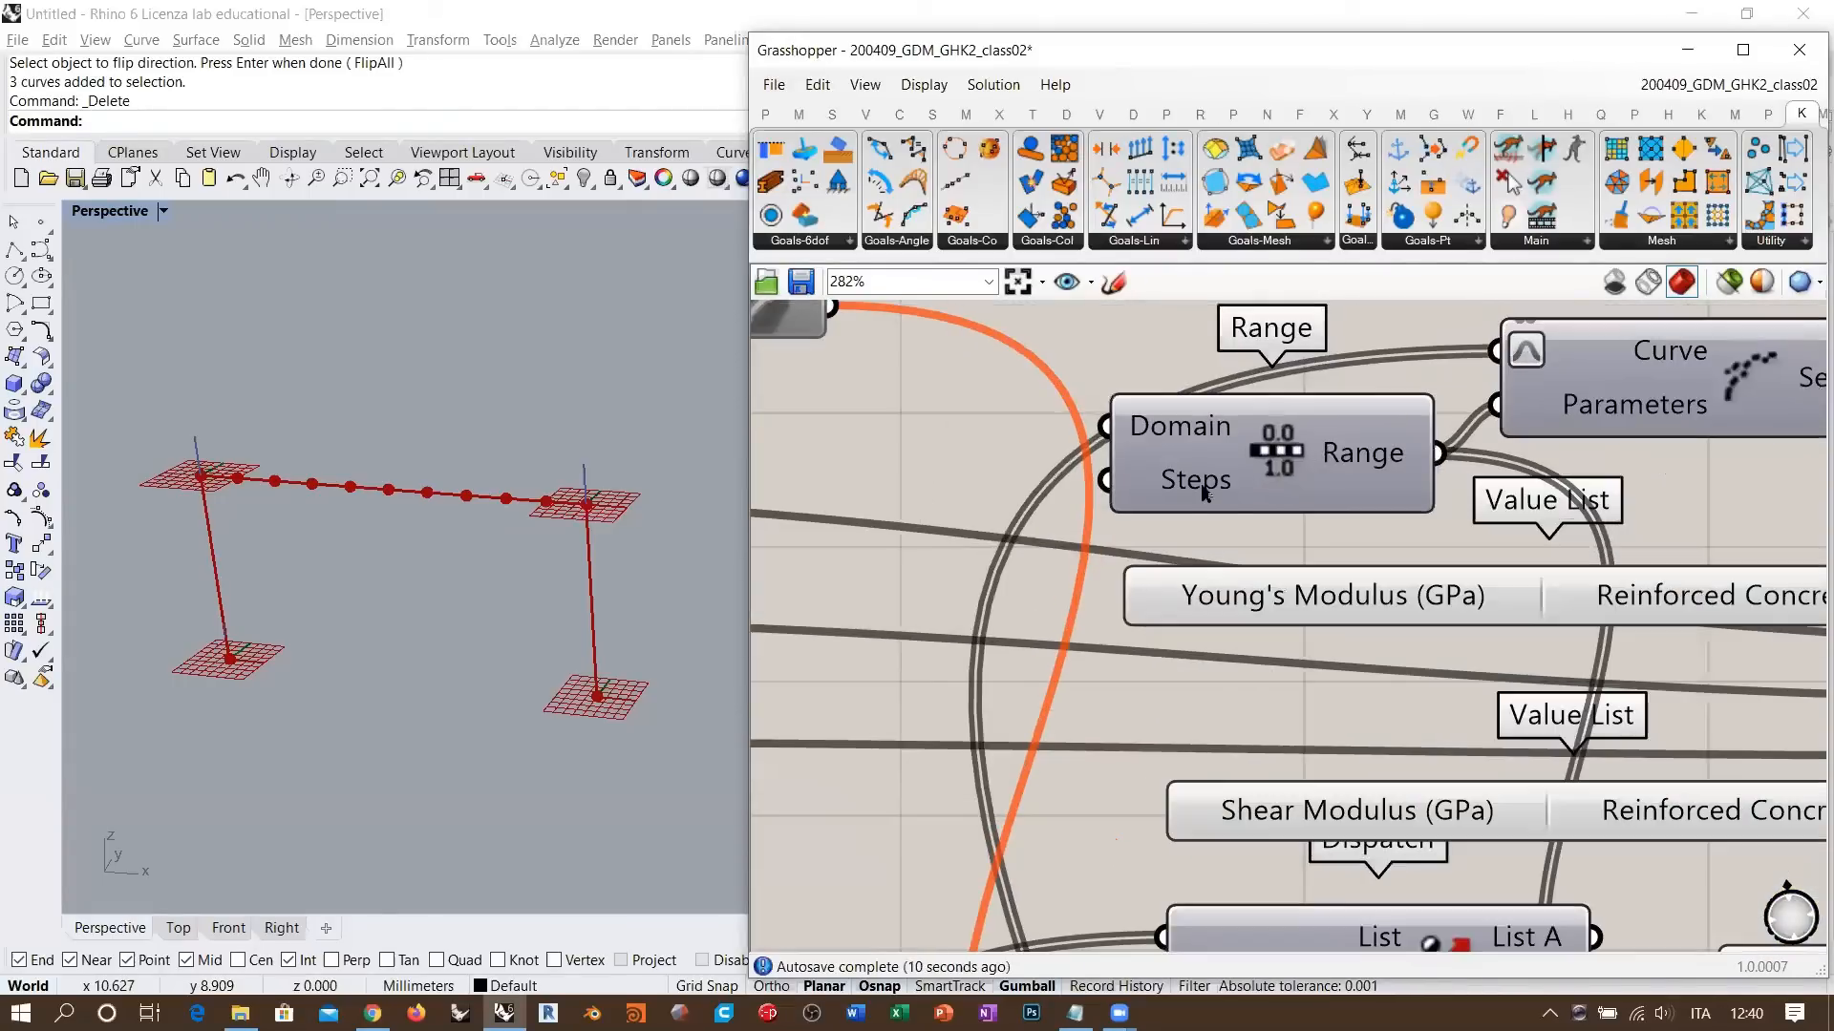
mouse_move(1203, 493)
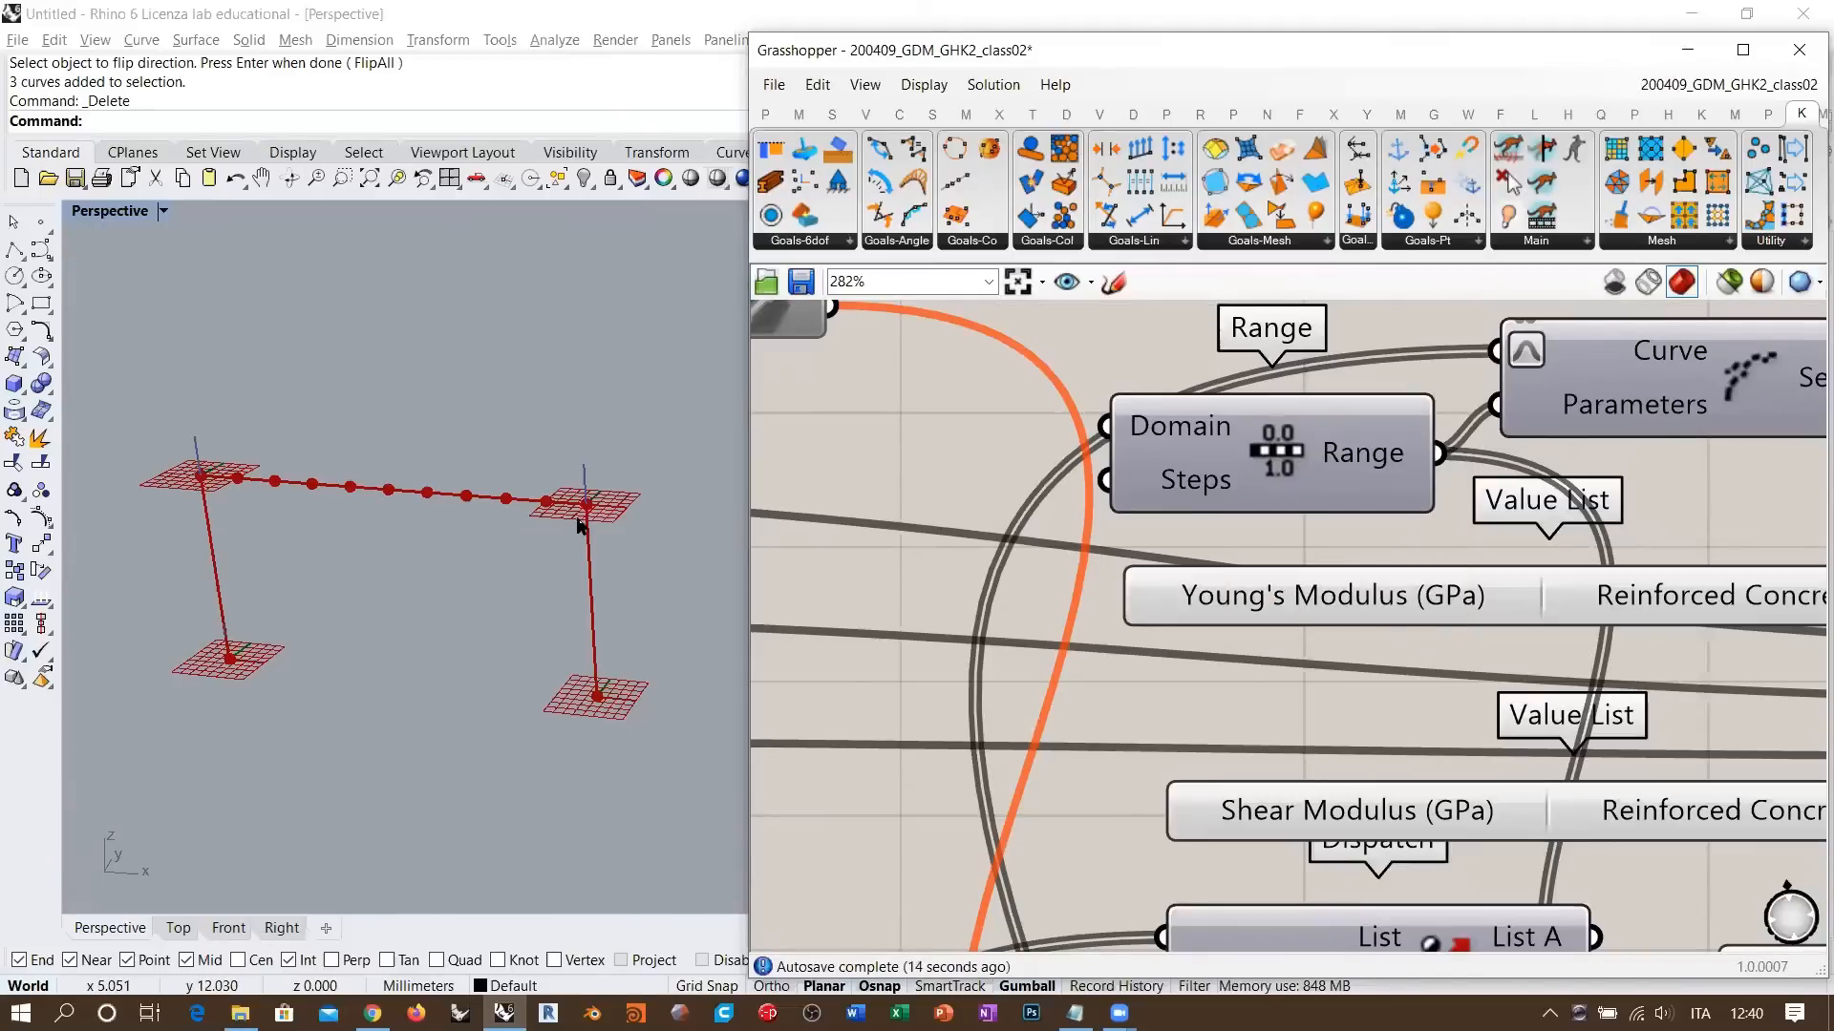
right_click_drag(1006, 468, 1093, 532)
double_click(1091, 530)
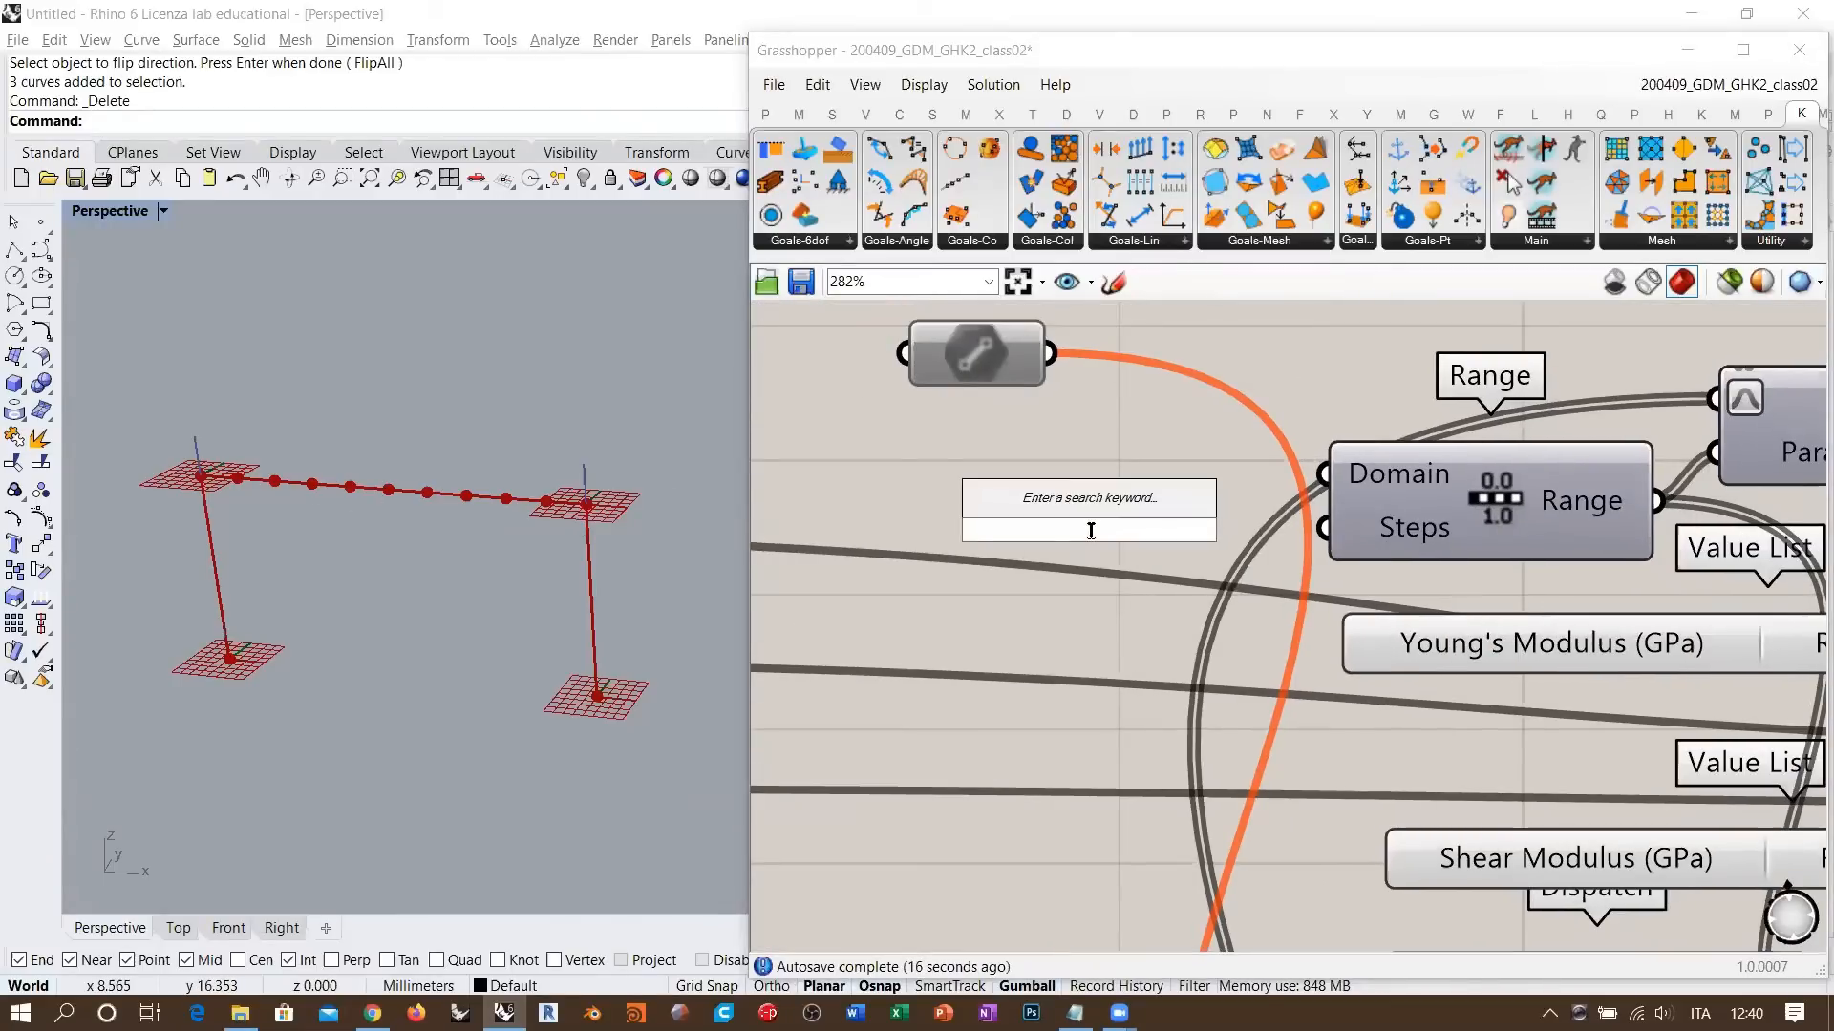
type("11")
key("Return")
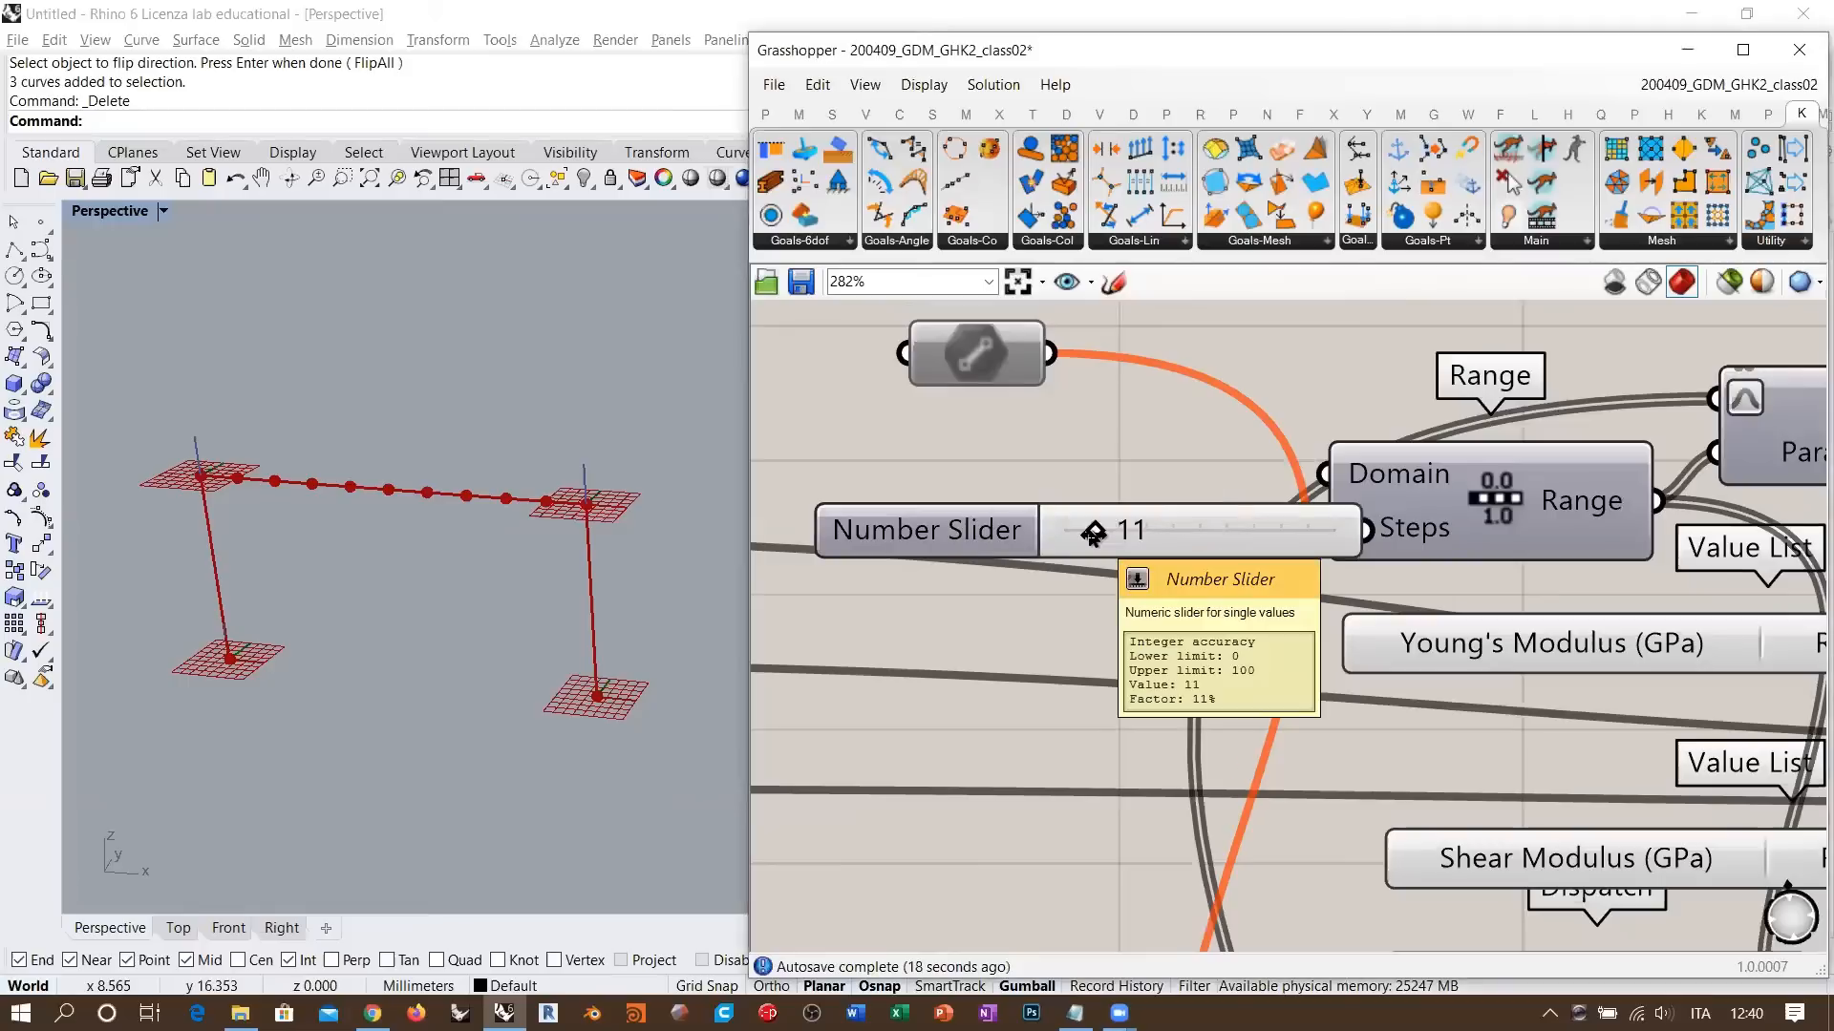
double_click(1135, 533)
type("10")
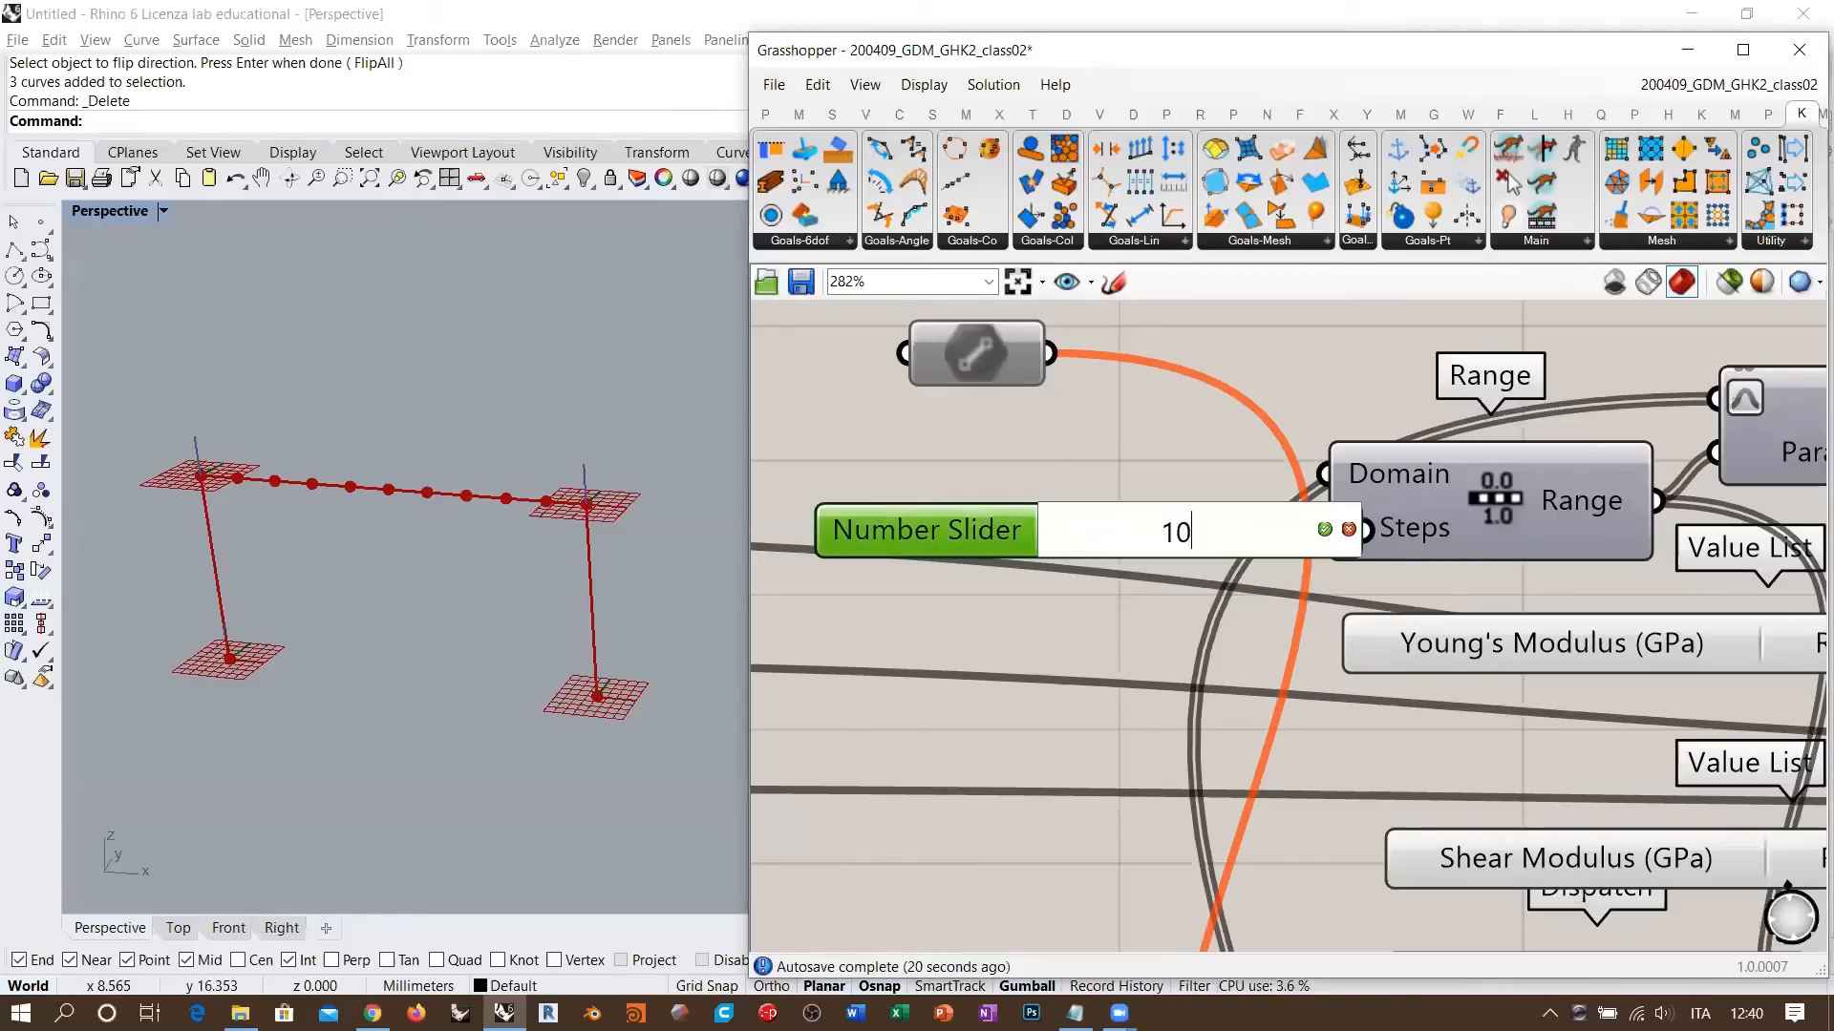
key("Return")
left_click_drag(1213, 521, 1099, 519)
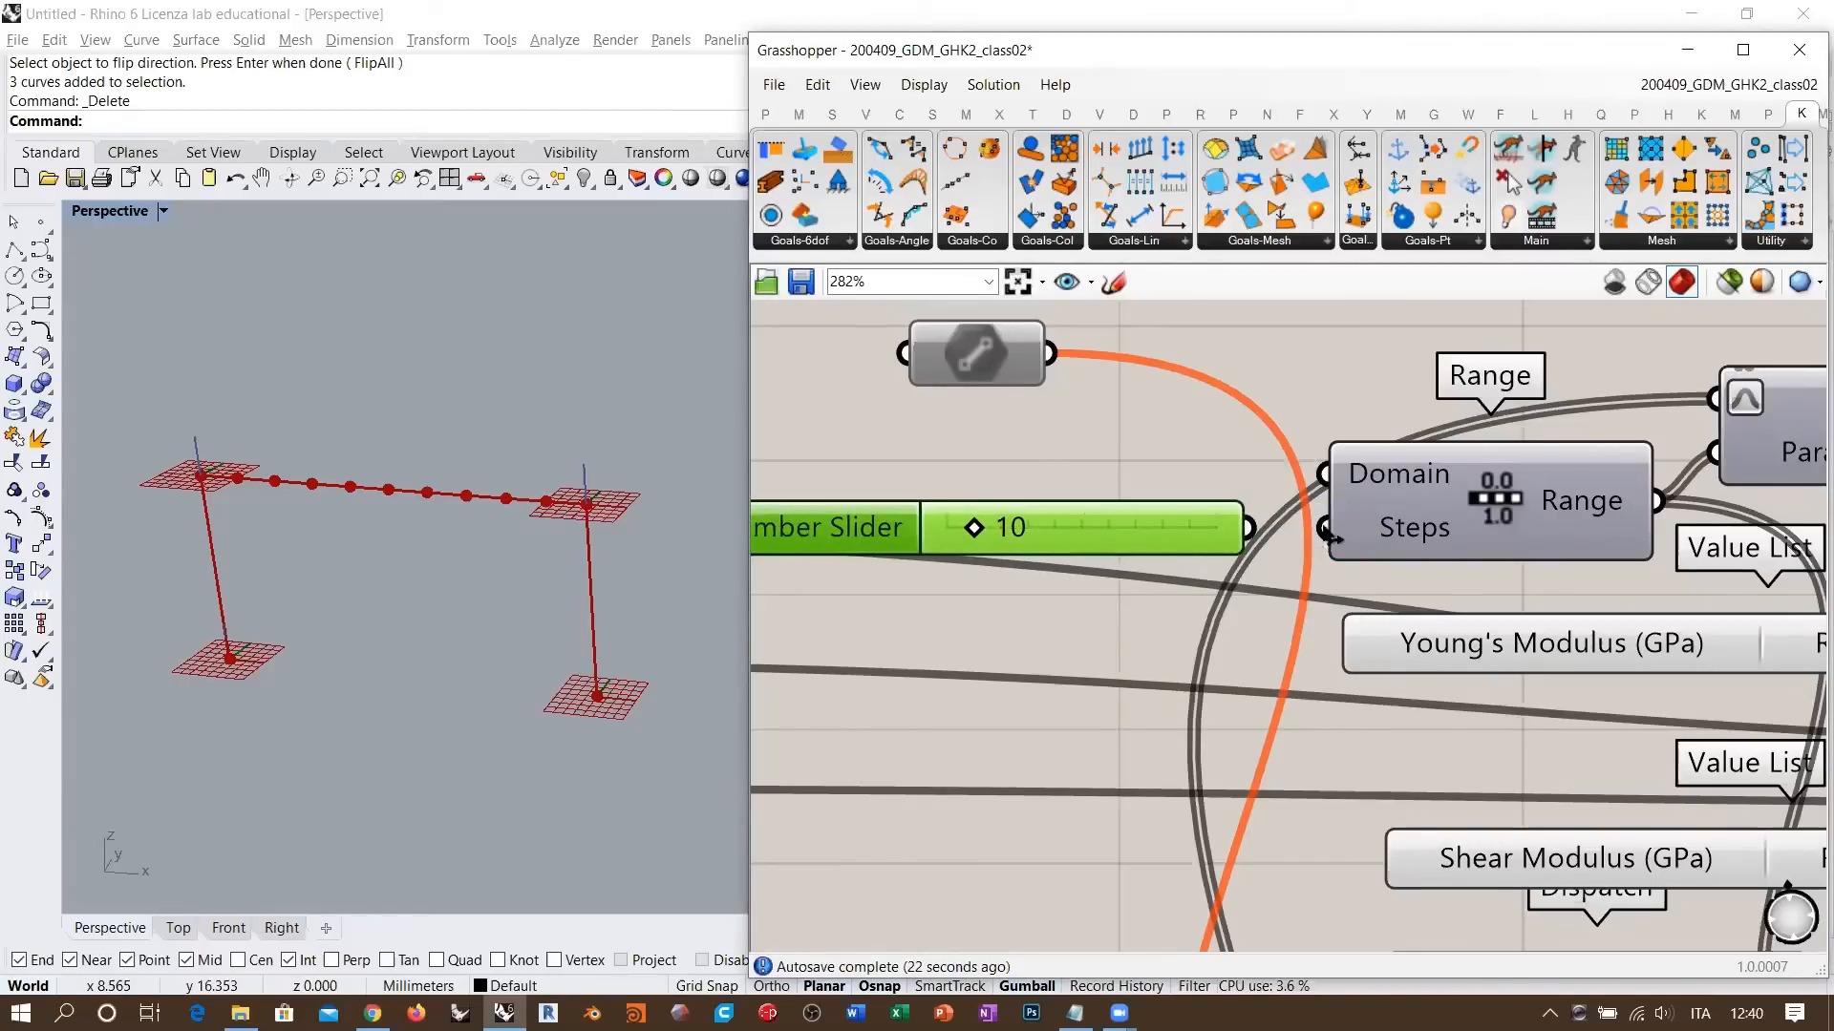
- Add a small Panel containing 0 before Cull Index and connect it to the Indices input
scroll(1085, 443, "down", 5)
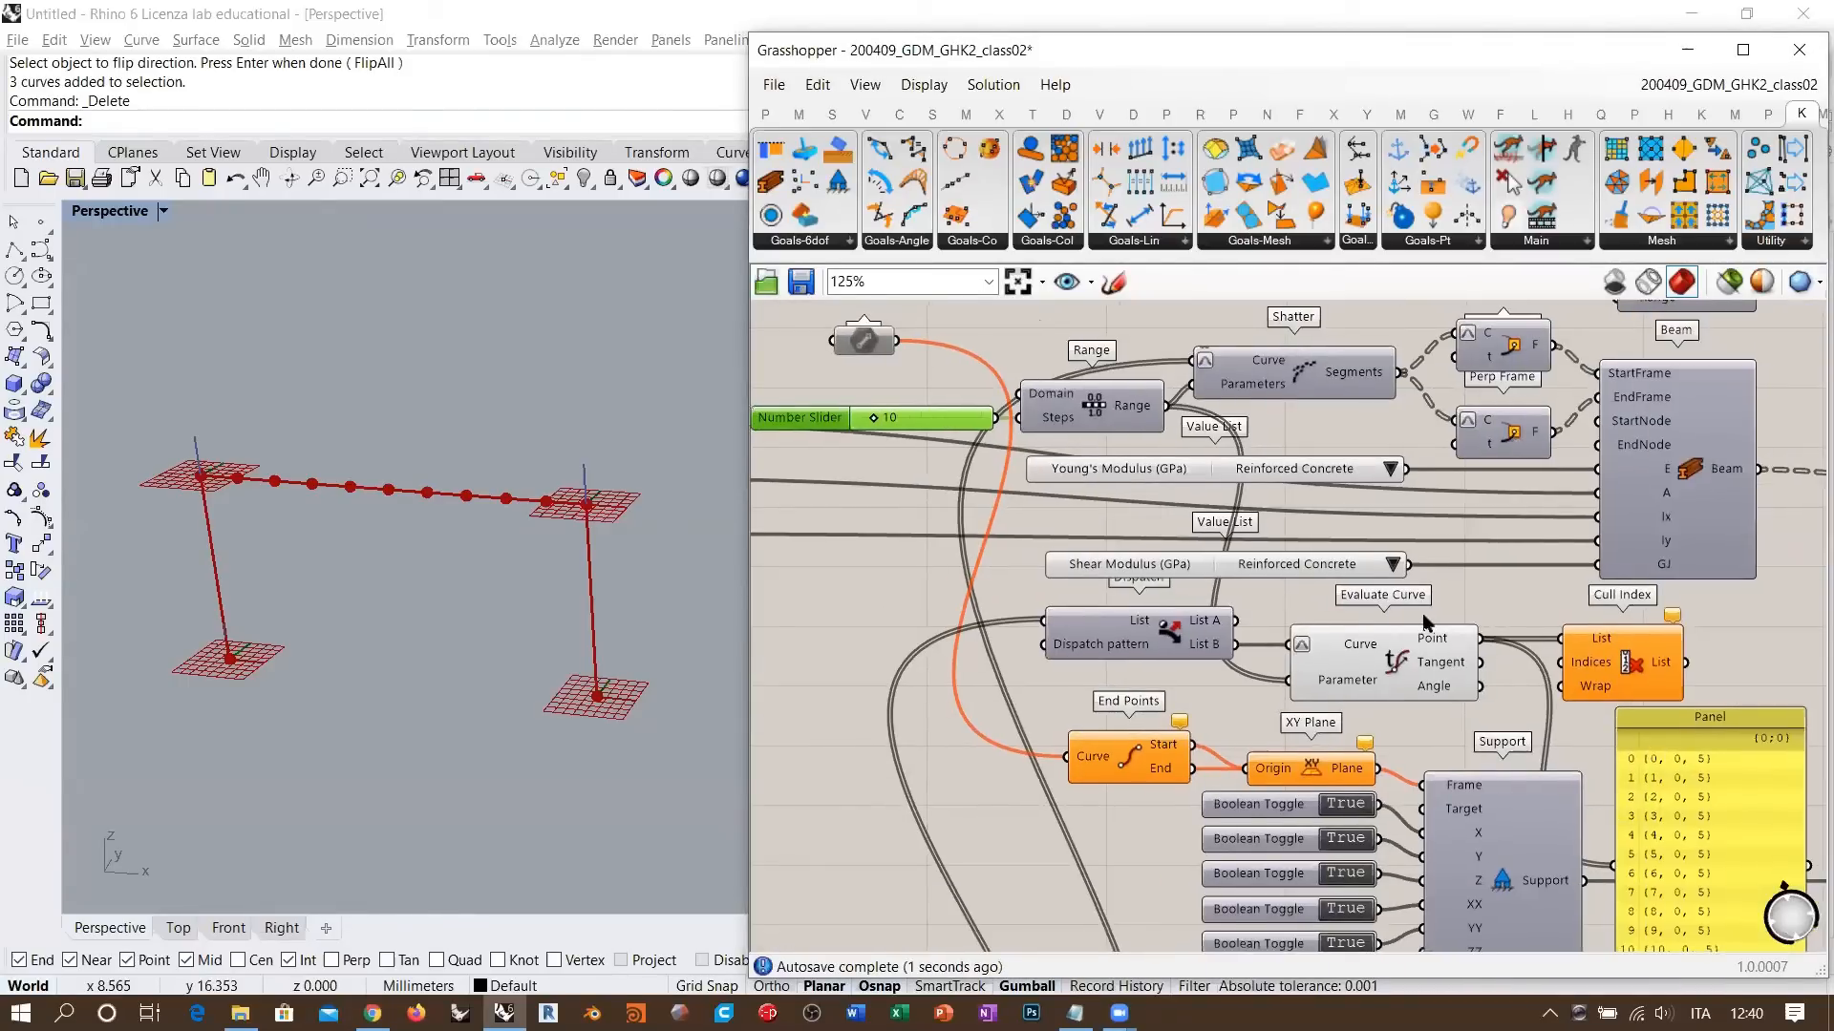
left_click(1526, 600)
scroll(1525, 600, "up", 5)
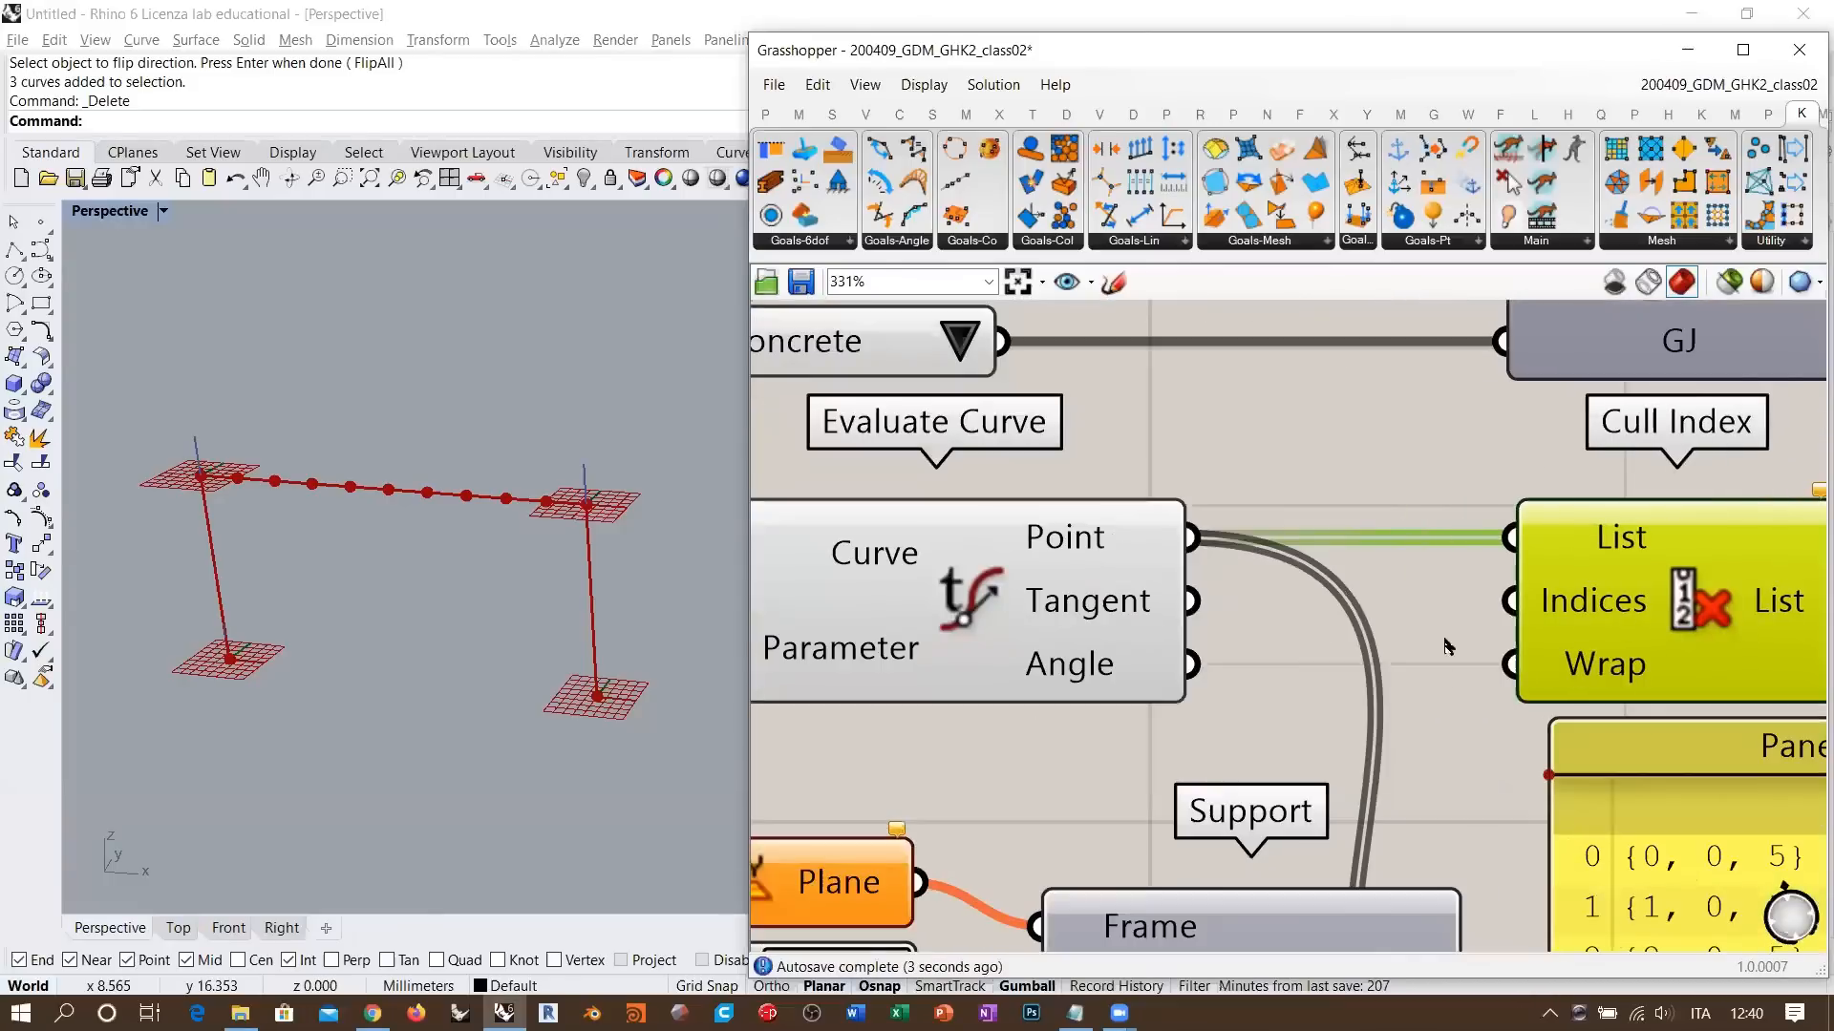
double_click(1449, 639)
type("panel")
key("Return")
scroll(1423, 628, "down", 2)
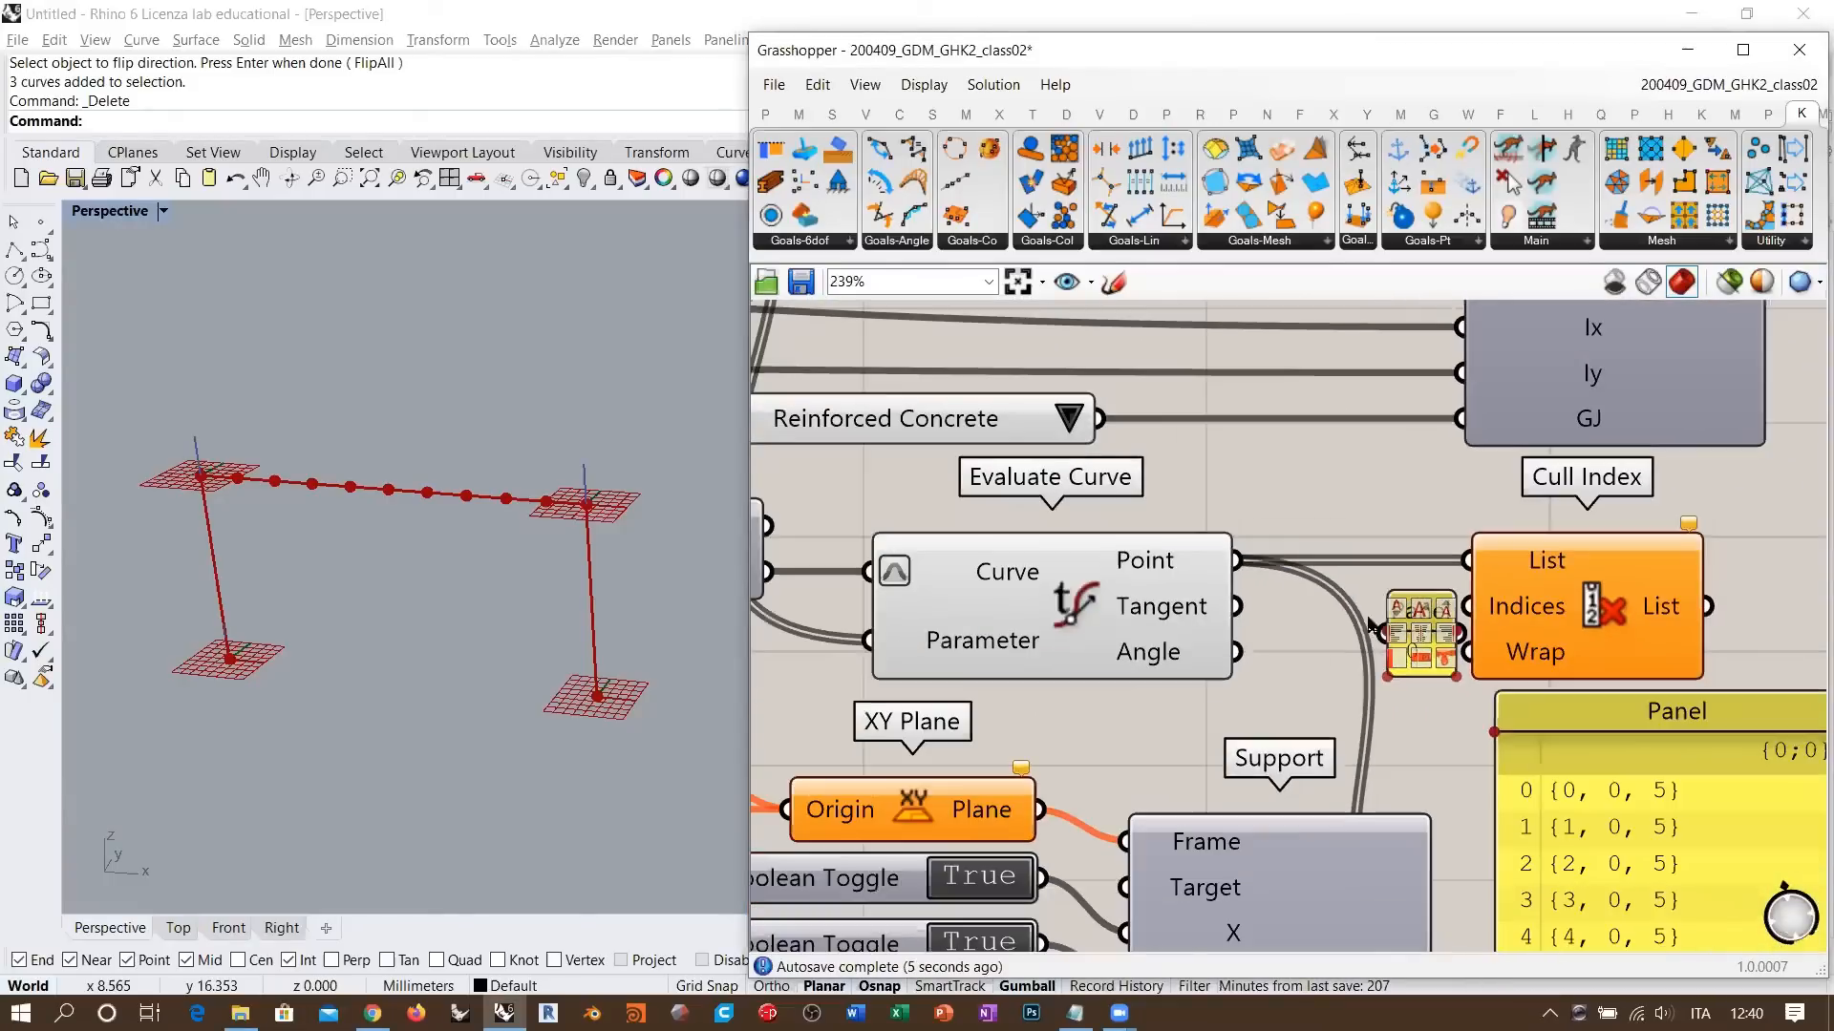
left_click_drag(1420, 625, 1466, 606)
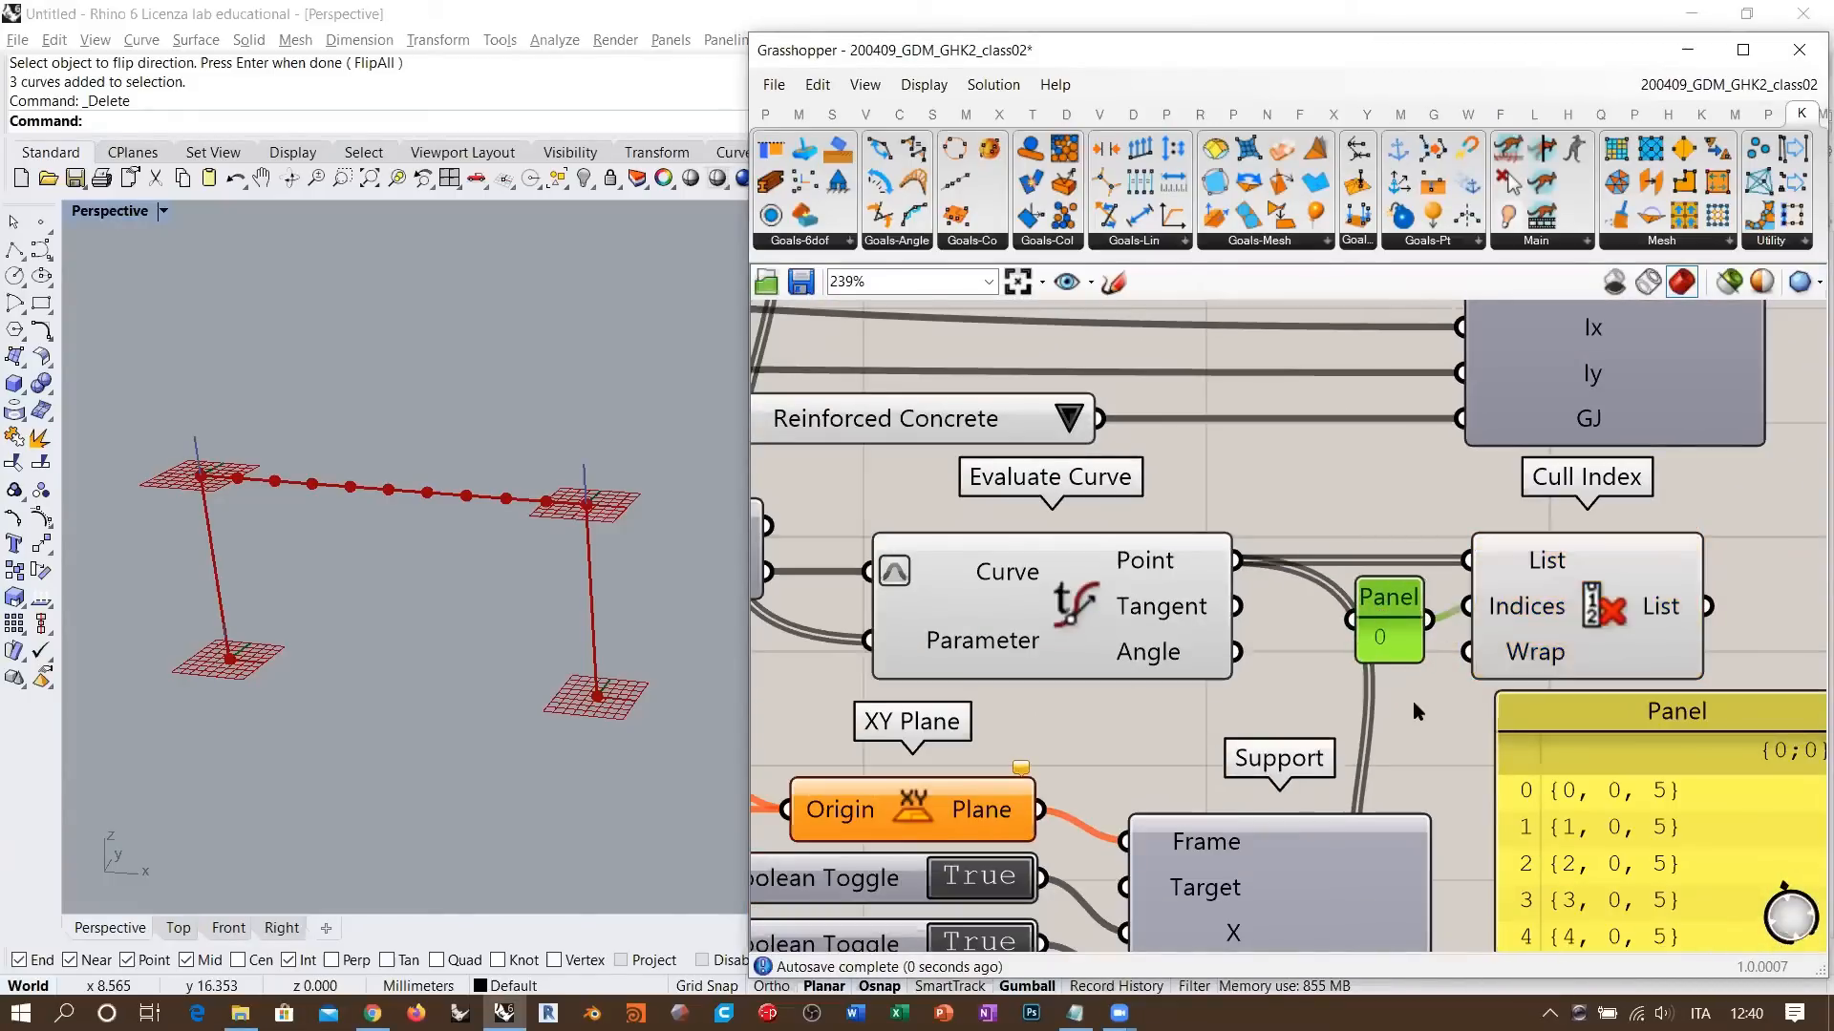
- Connect the division-count Number Slider set to 10 to Cull Index's Indices input, keeping the Panel containing 0 connected
left_click(1410, 705)
scroll(1484, 631, "down", 3)
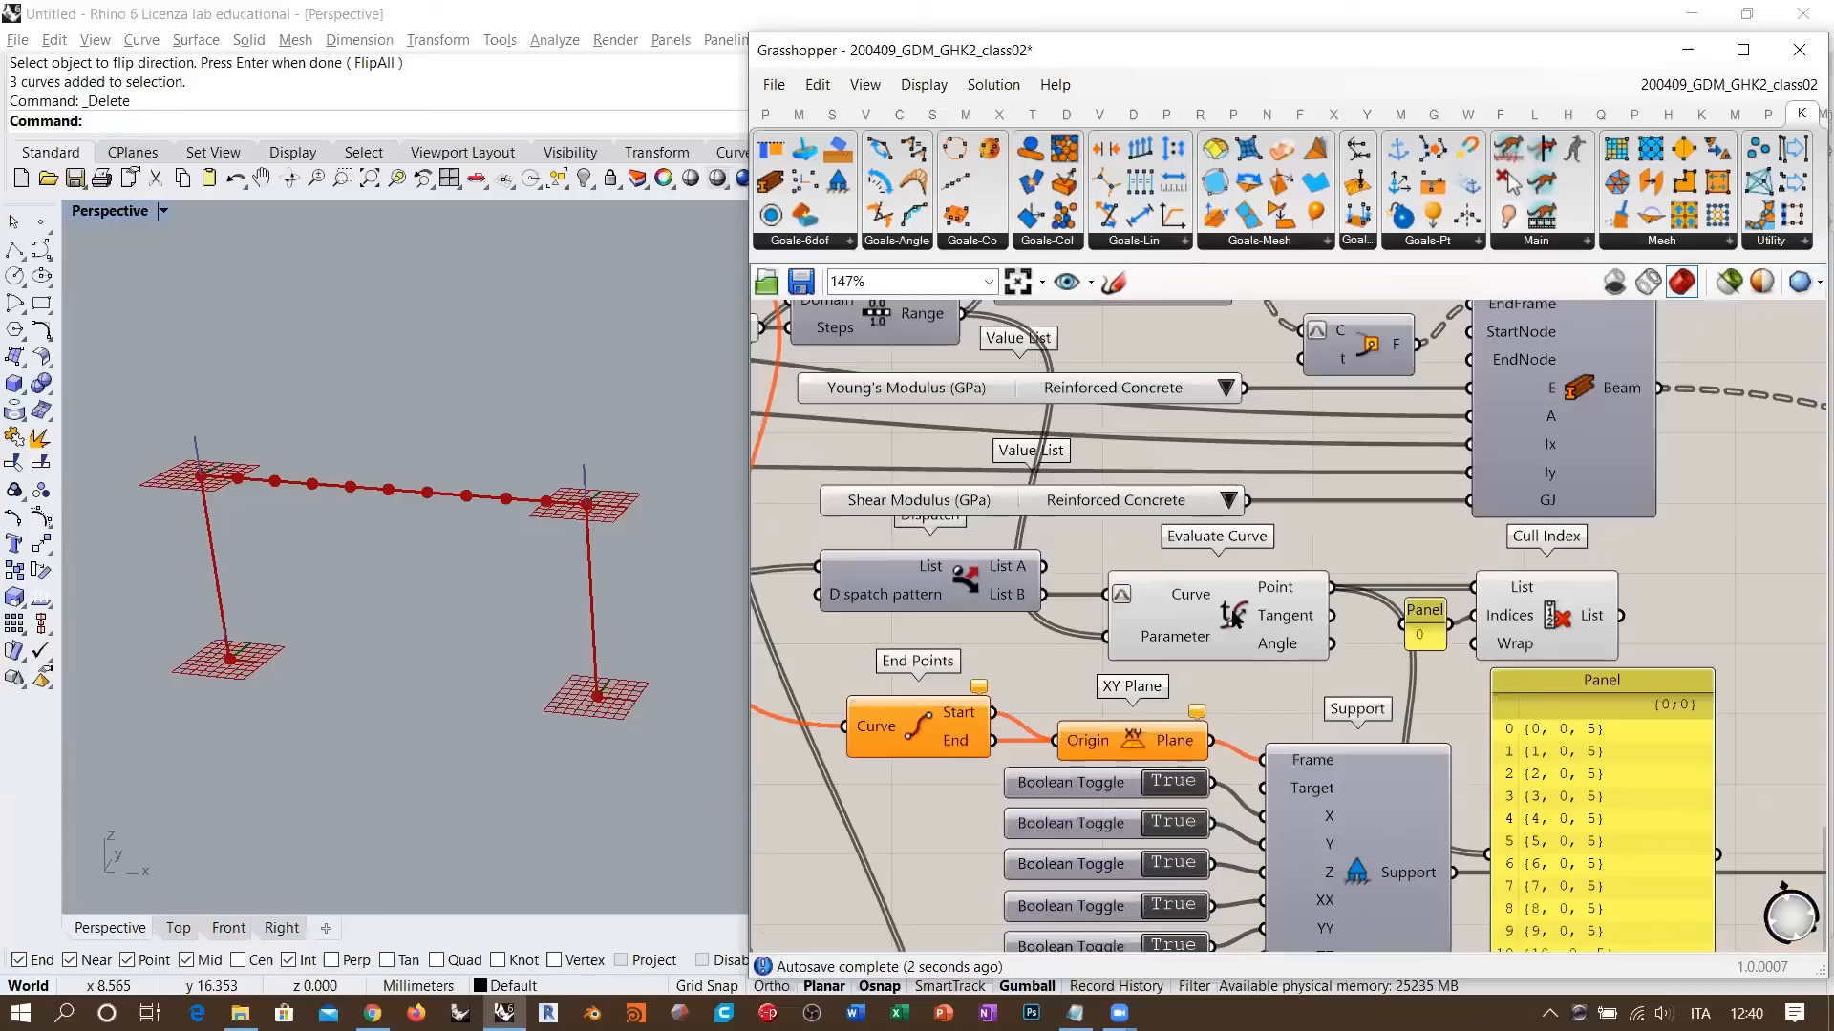
left_click(1236, 615)
right_click_drag(1386, 599, 1445, 617)
scroll(1449, 609, "down", 3)
scroll(1181, 368, "up", 1)
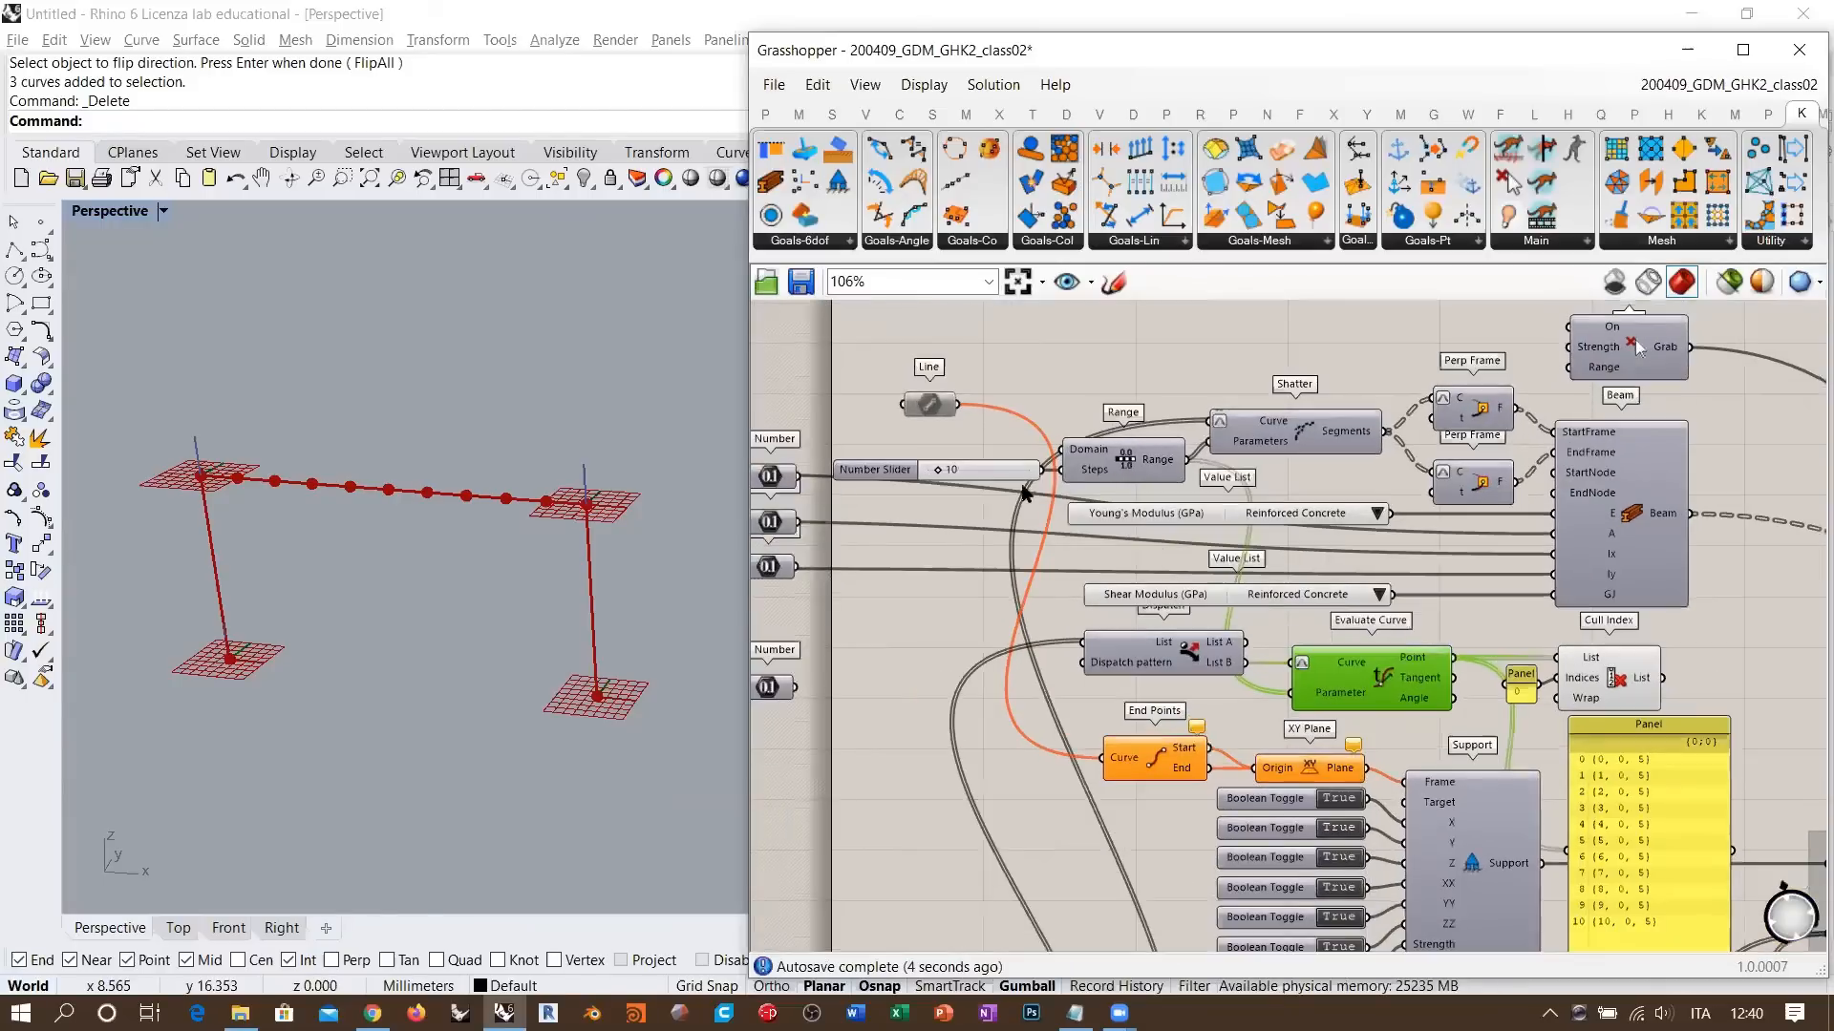
left_click_drag(1048, 480, 1559, 685)
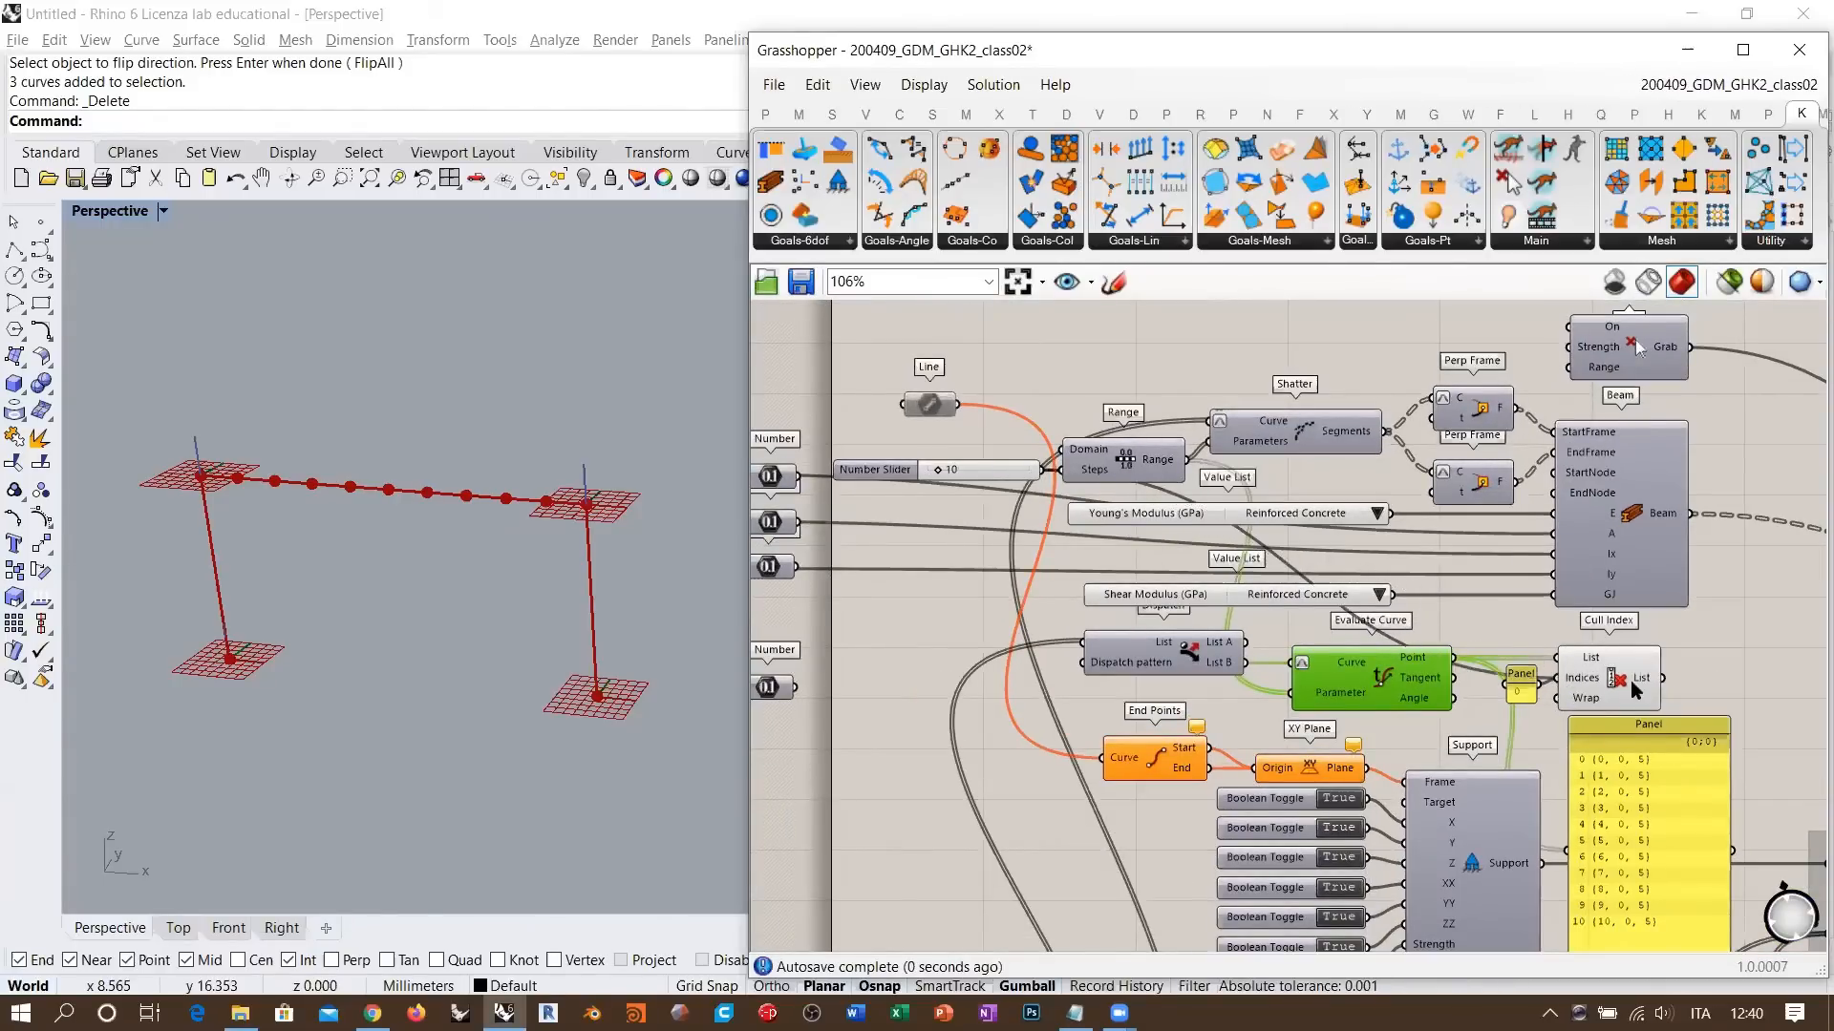
scroll(1613, 684, "up", 4)
left_click(1464, 619)
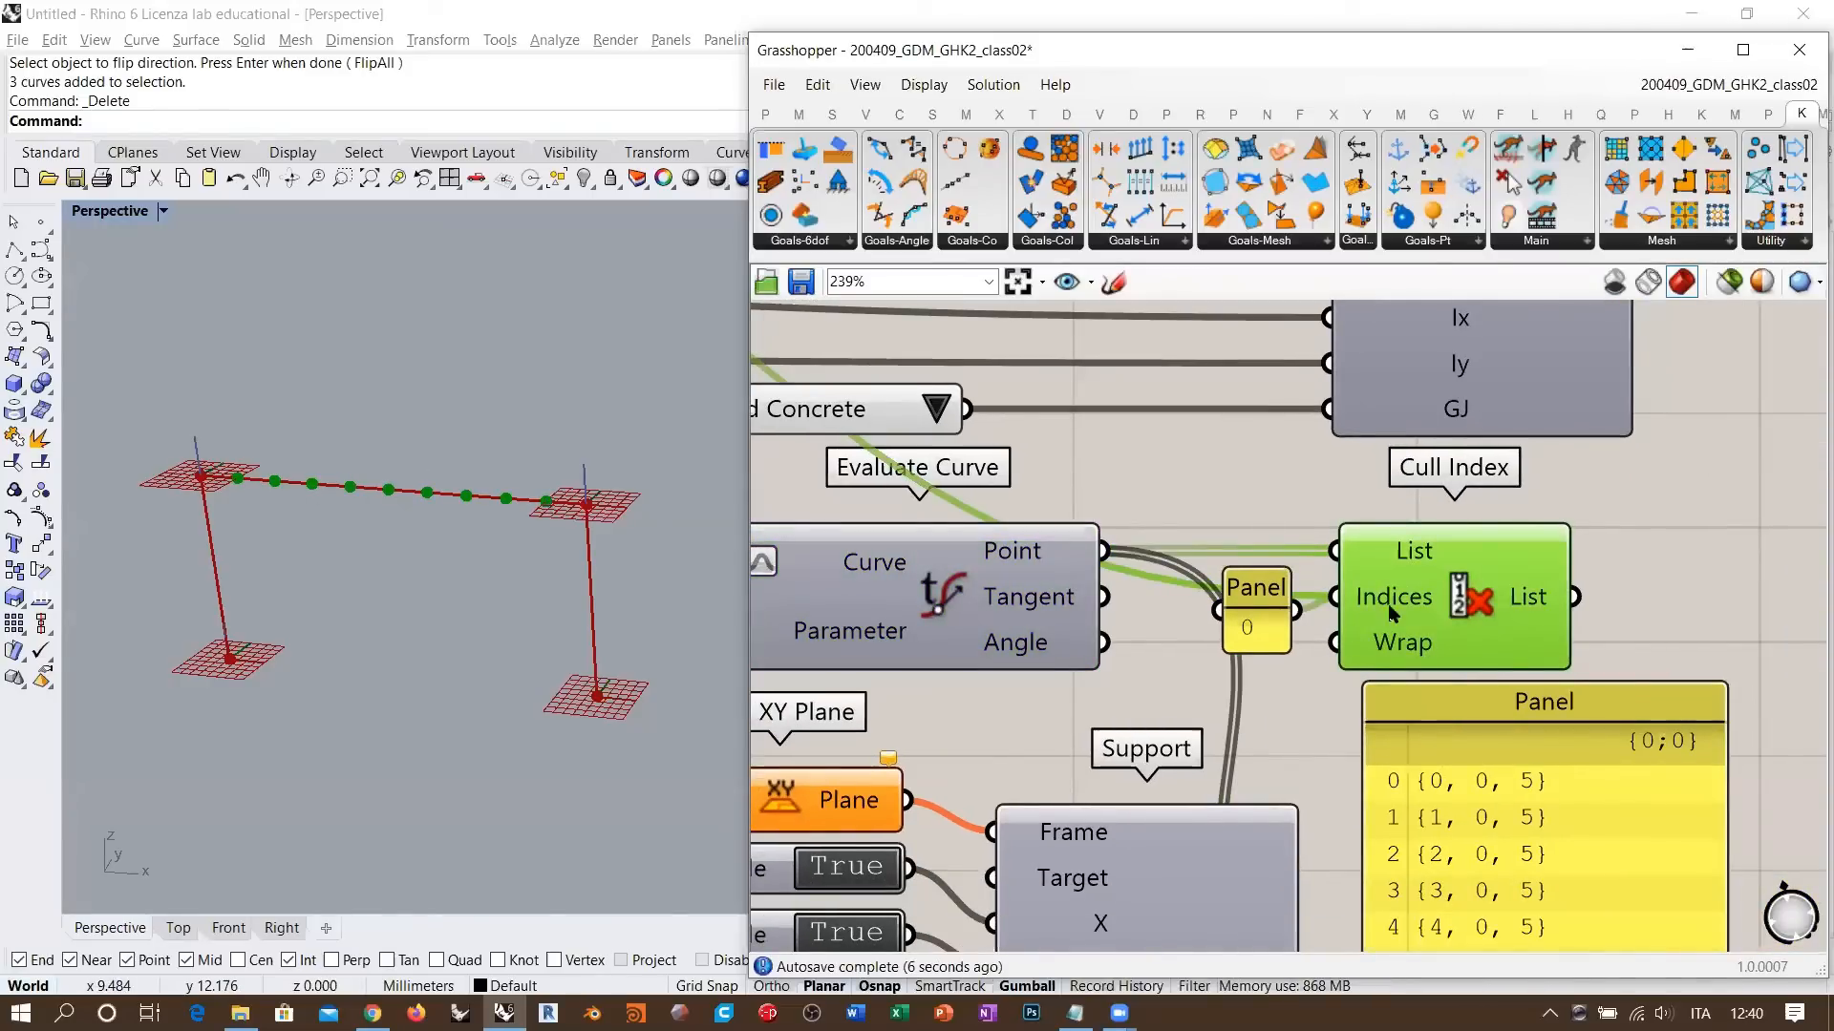
- Delete the Panel listing the points and move the 0 Panel, Cull Index and Dispatch closer to Evaluate Curve
scroll(1365, 602, "down", 3)
left_click(1407, 729)
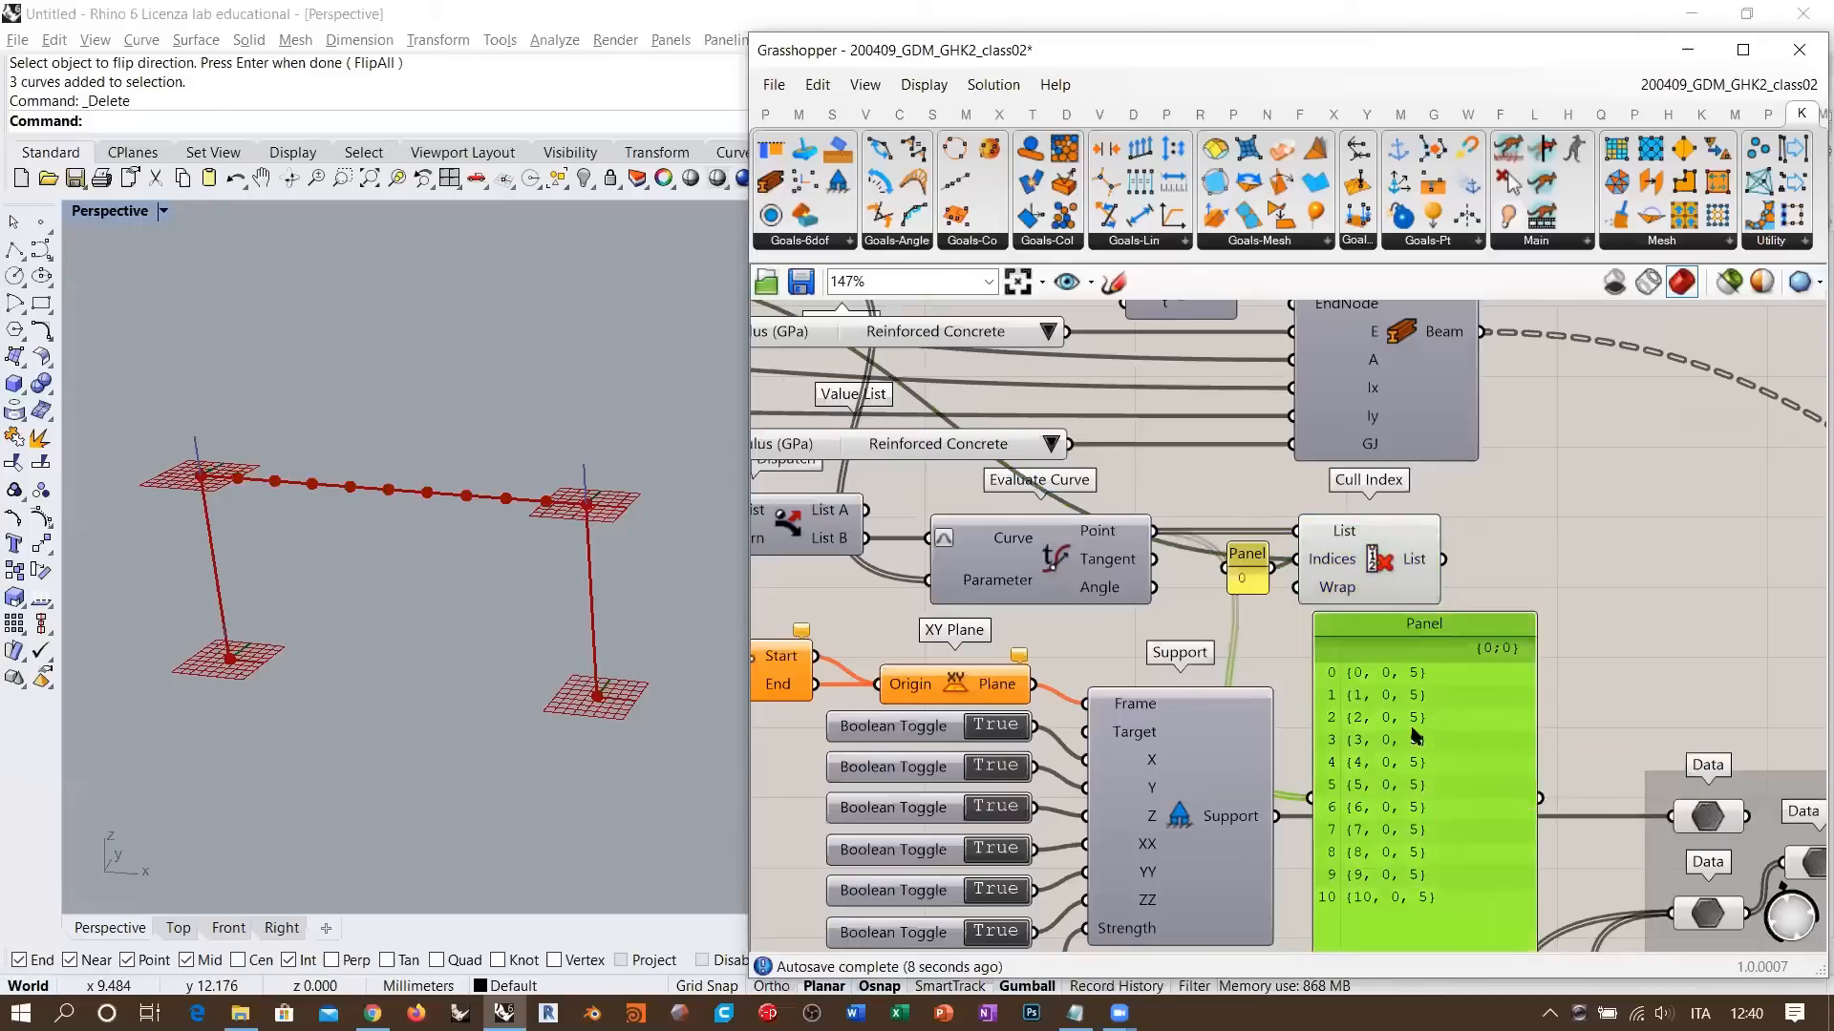
key("Delete")
left_click_drag(1403, 633, 1246, 559)
left_click_drag(1375, 567, 1337, 567)
left_click(1506, 588)
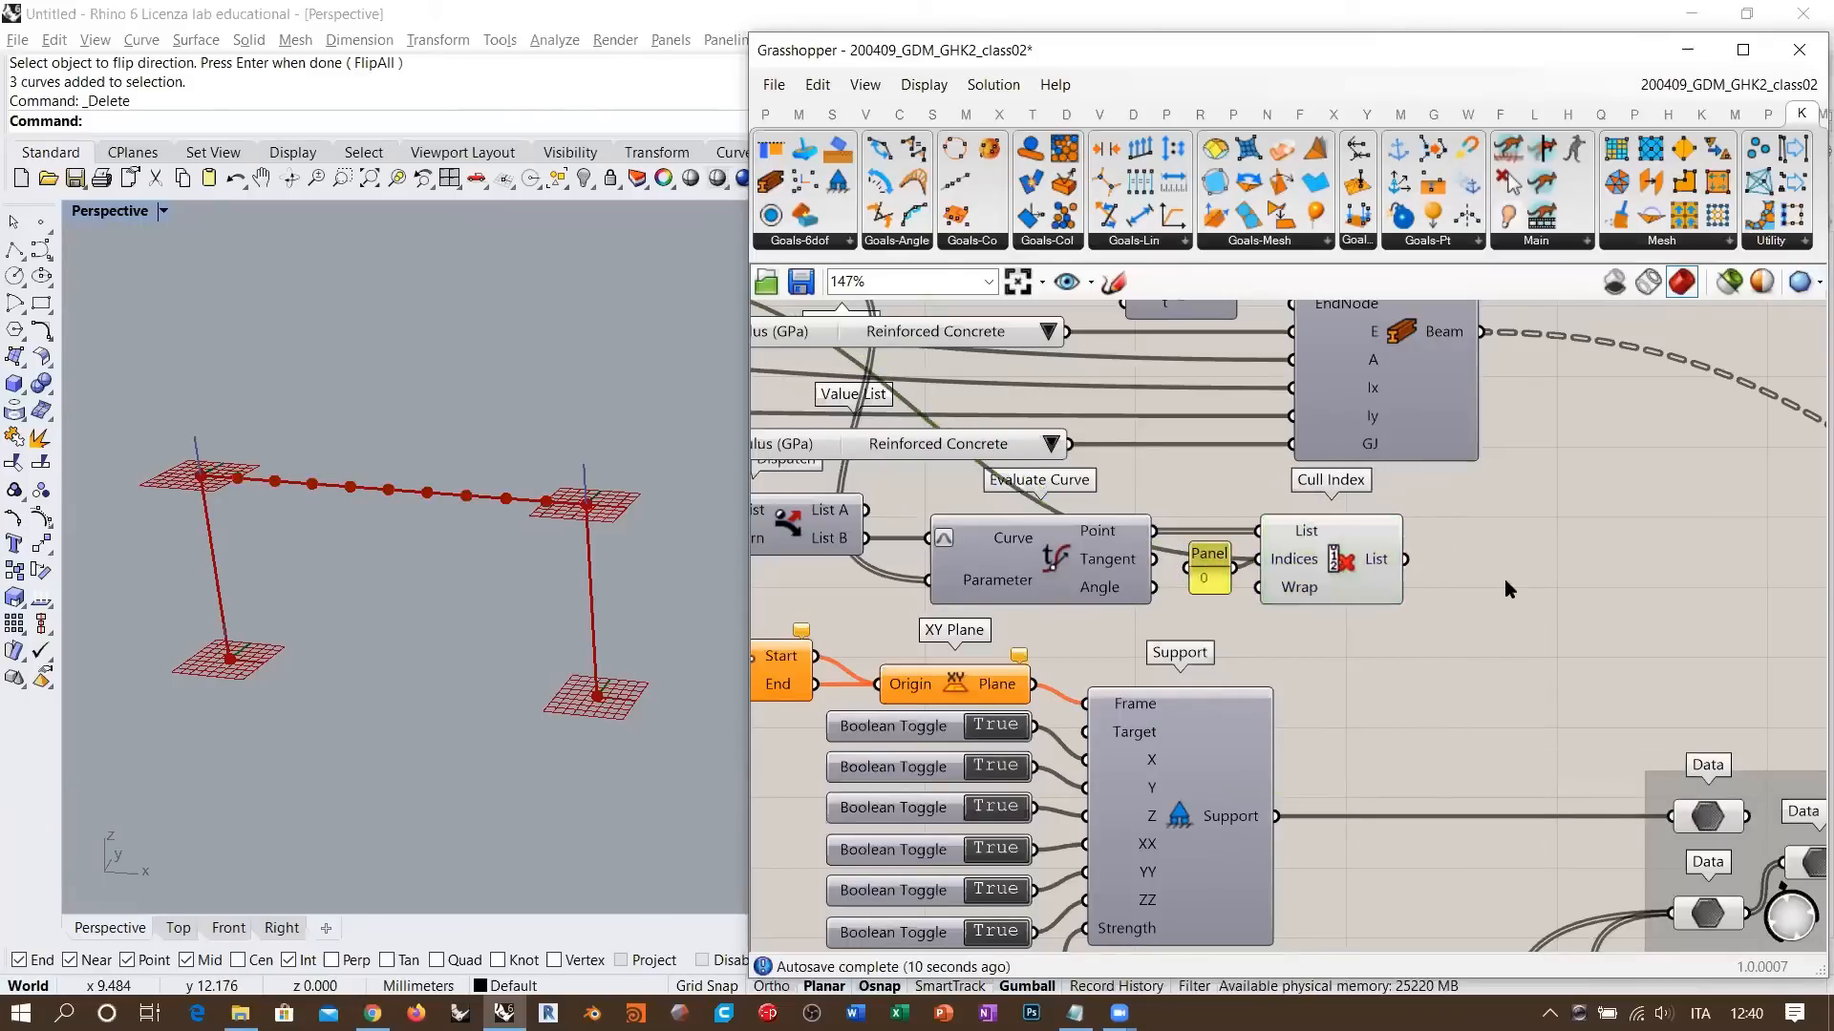
right_click_drag(1167, 570, 1365, 568)
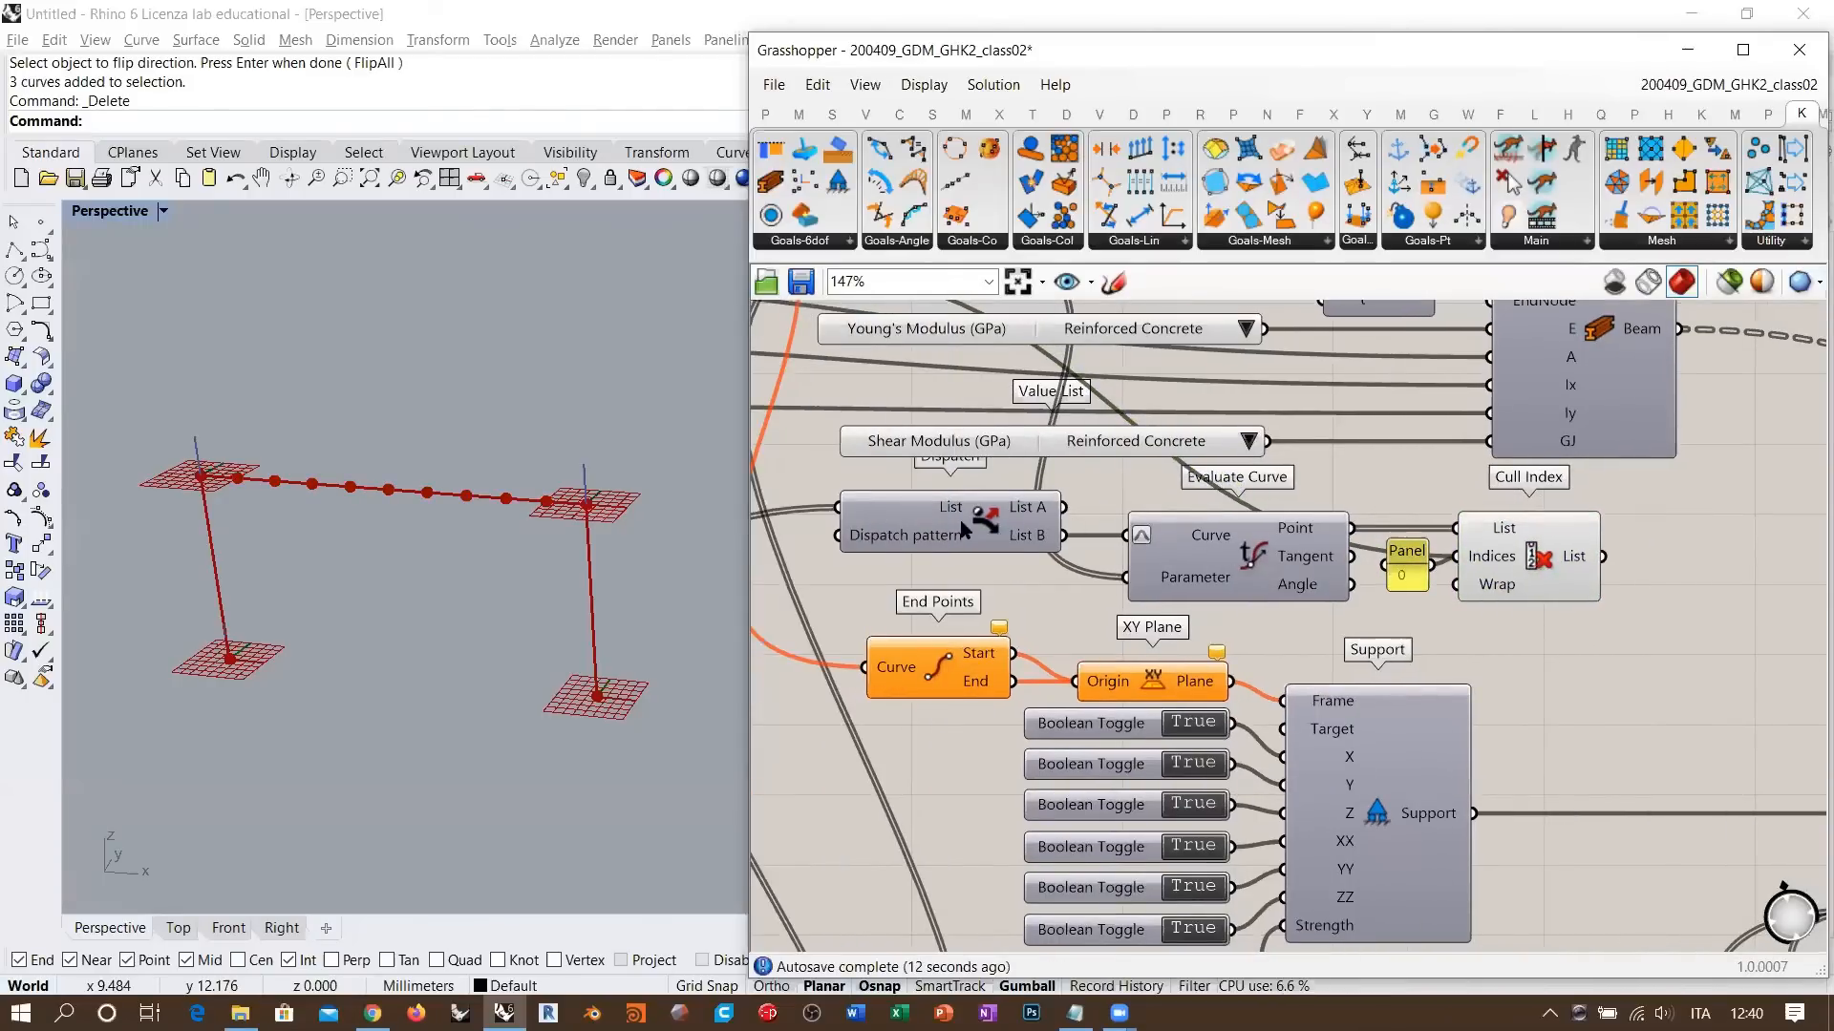
left_click_drag(984, 525, 1013, 525)
left_click(1107, 612)
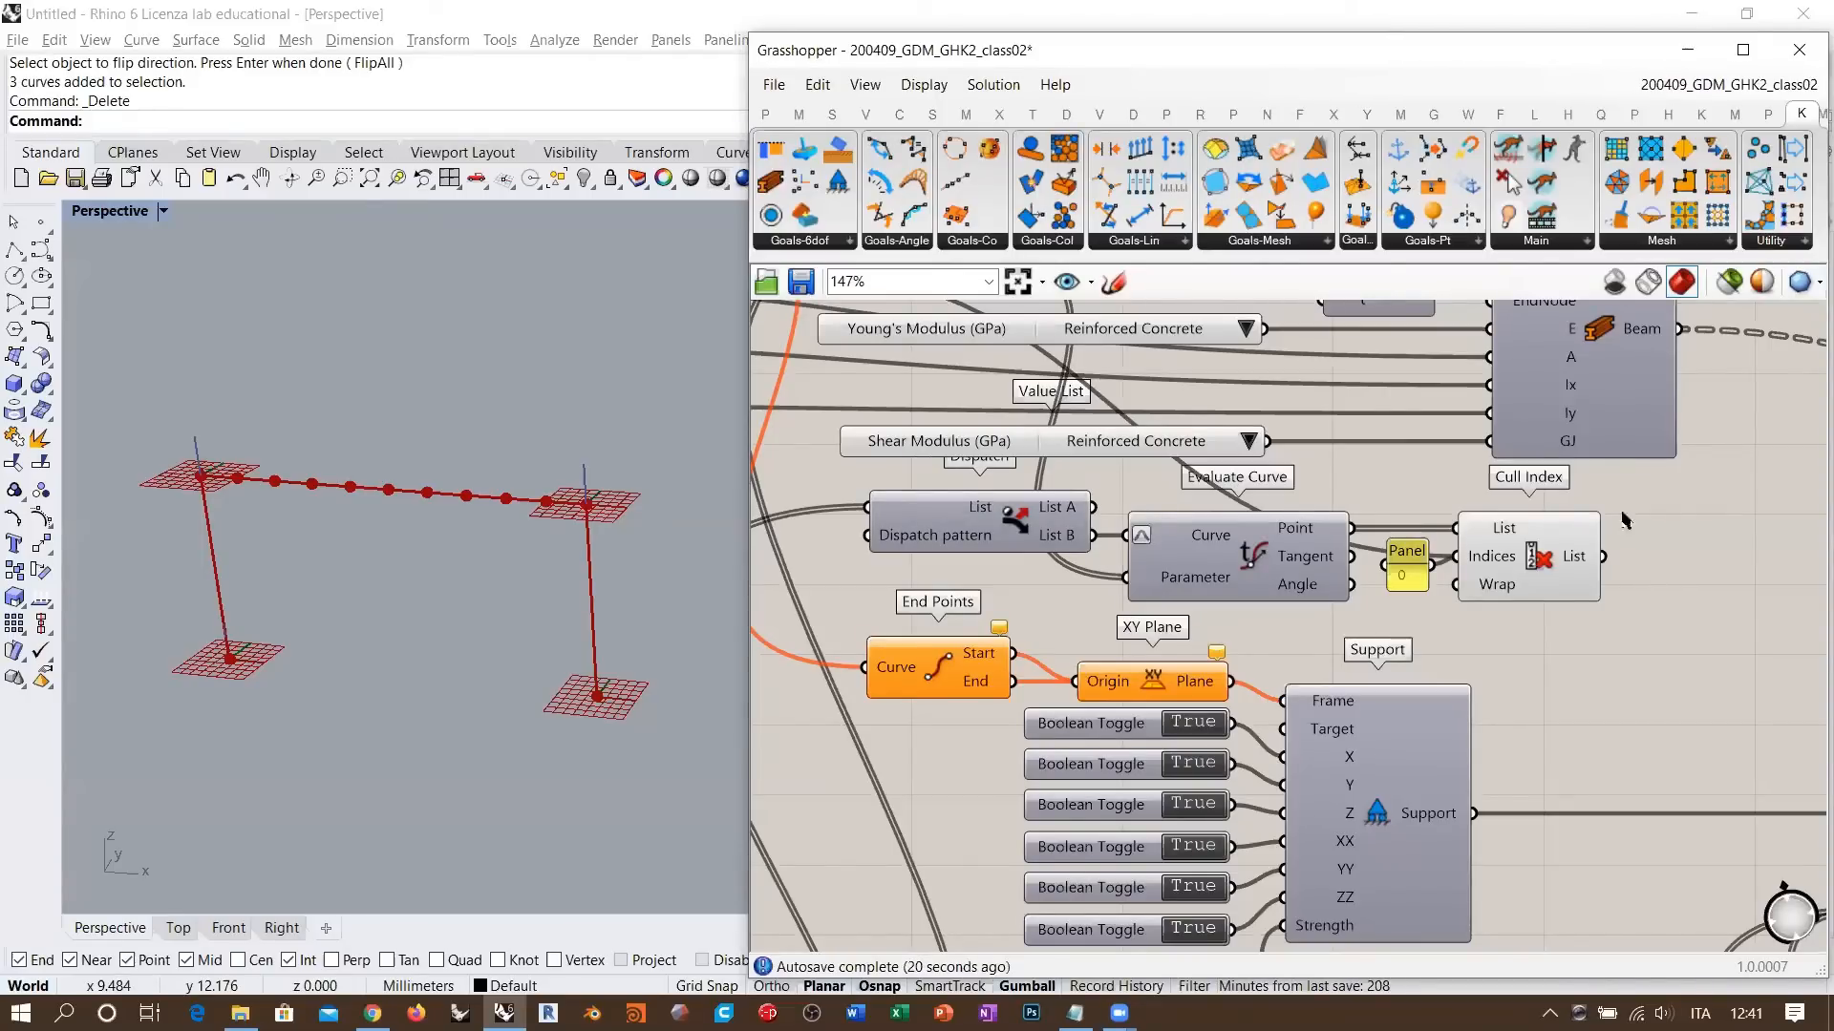
- Examine how the culled point list relates to the Homework group, inspecting the Load component's Point, Force vector and Weighting inputs
right_click_drag(1611, 559, 1528, 584)
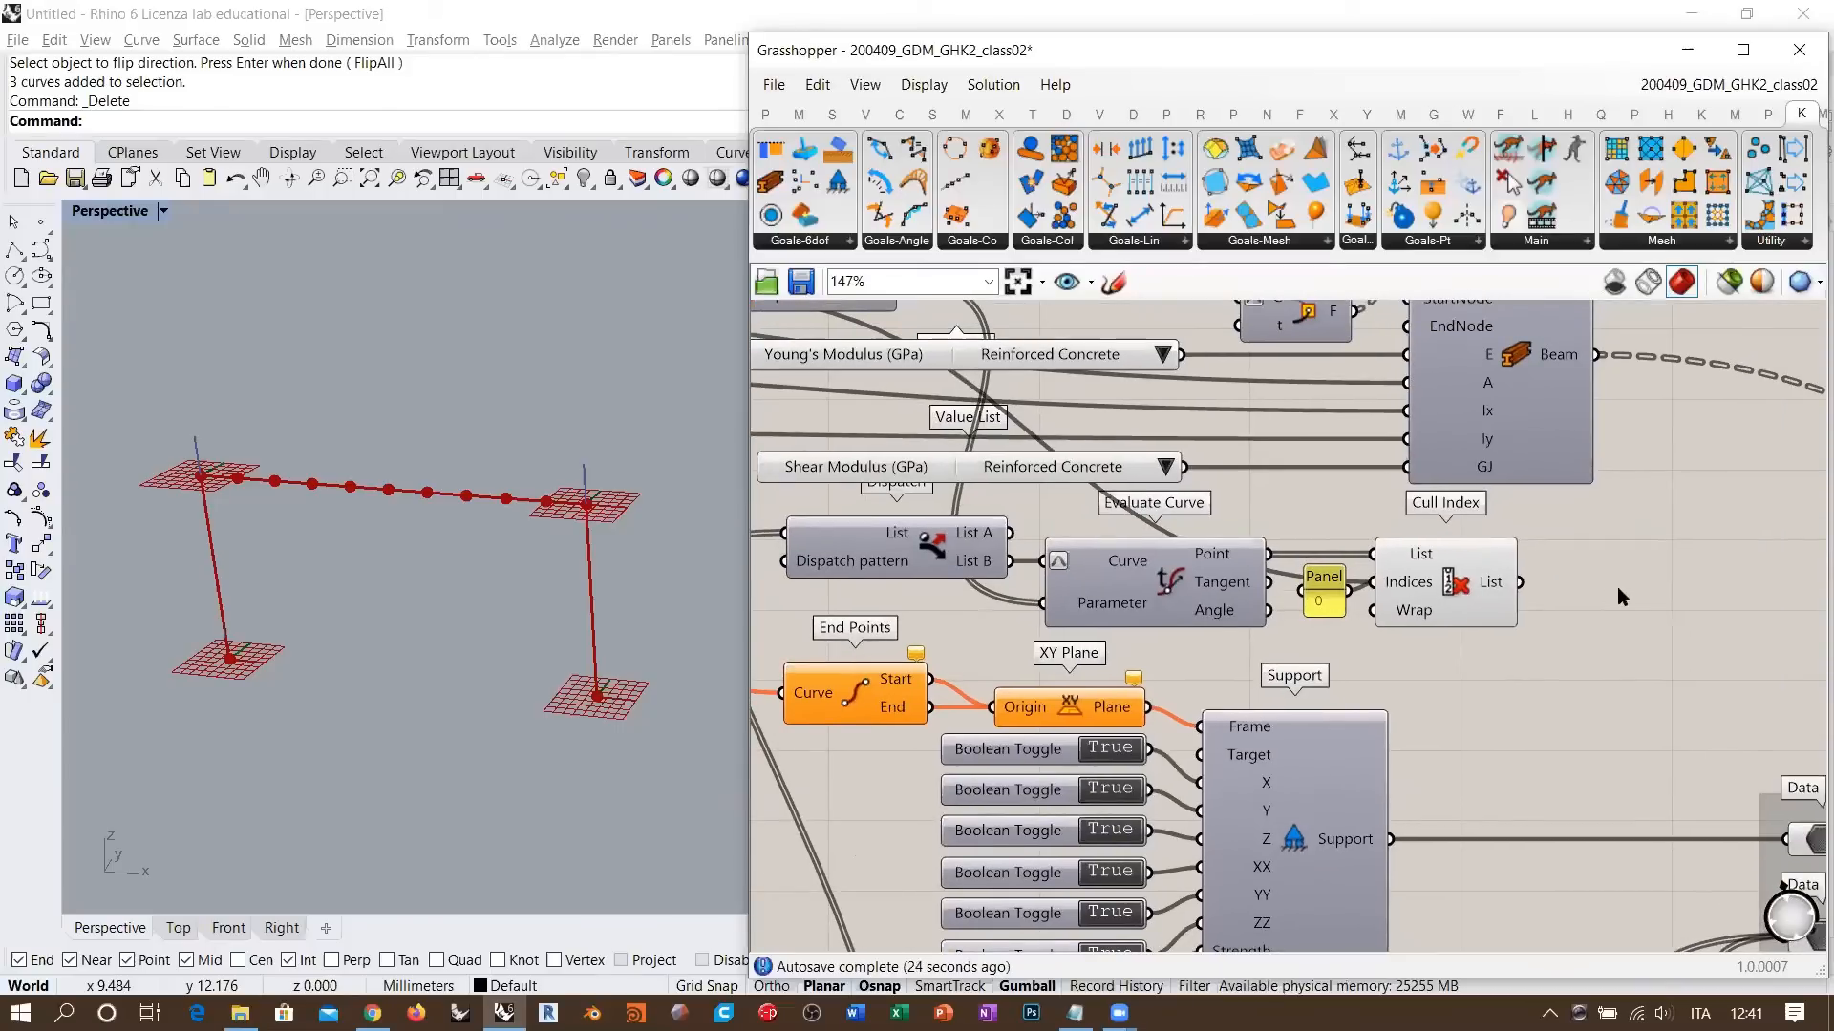
left_click_drag(1573, 521, 792, 620)
left_click(1545, 697)
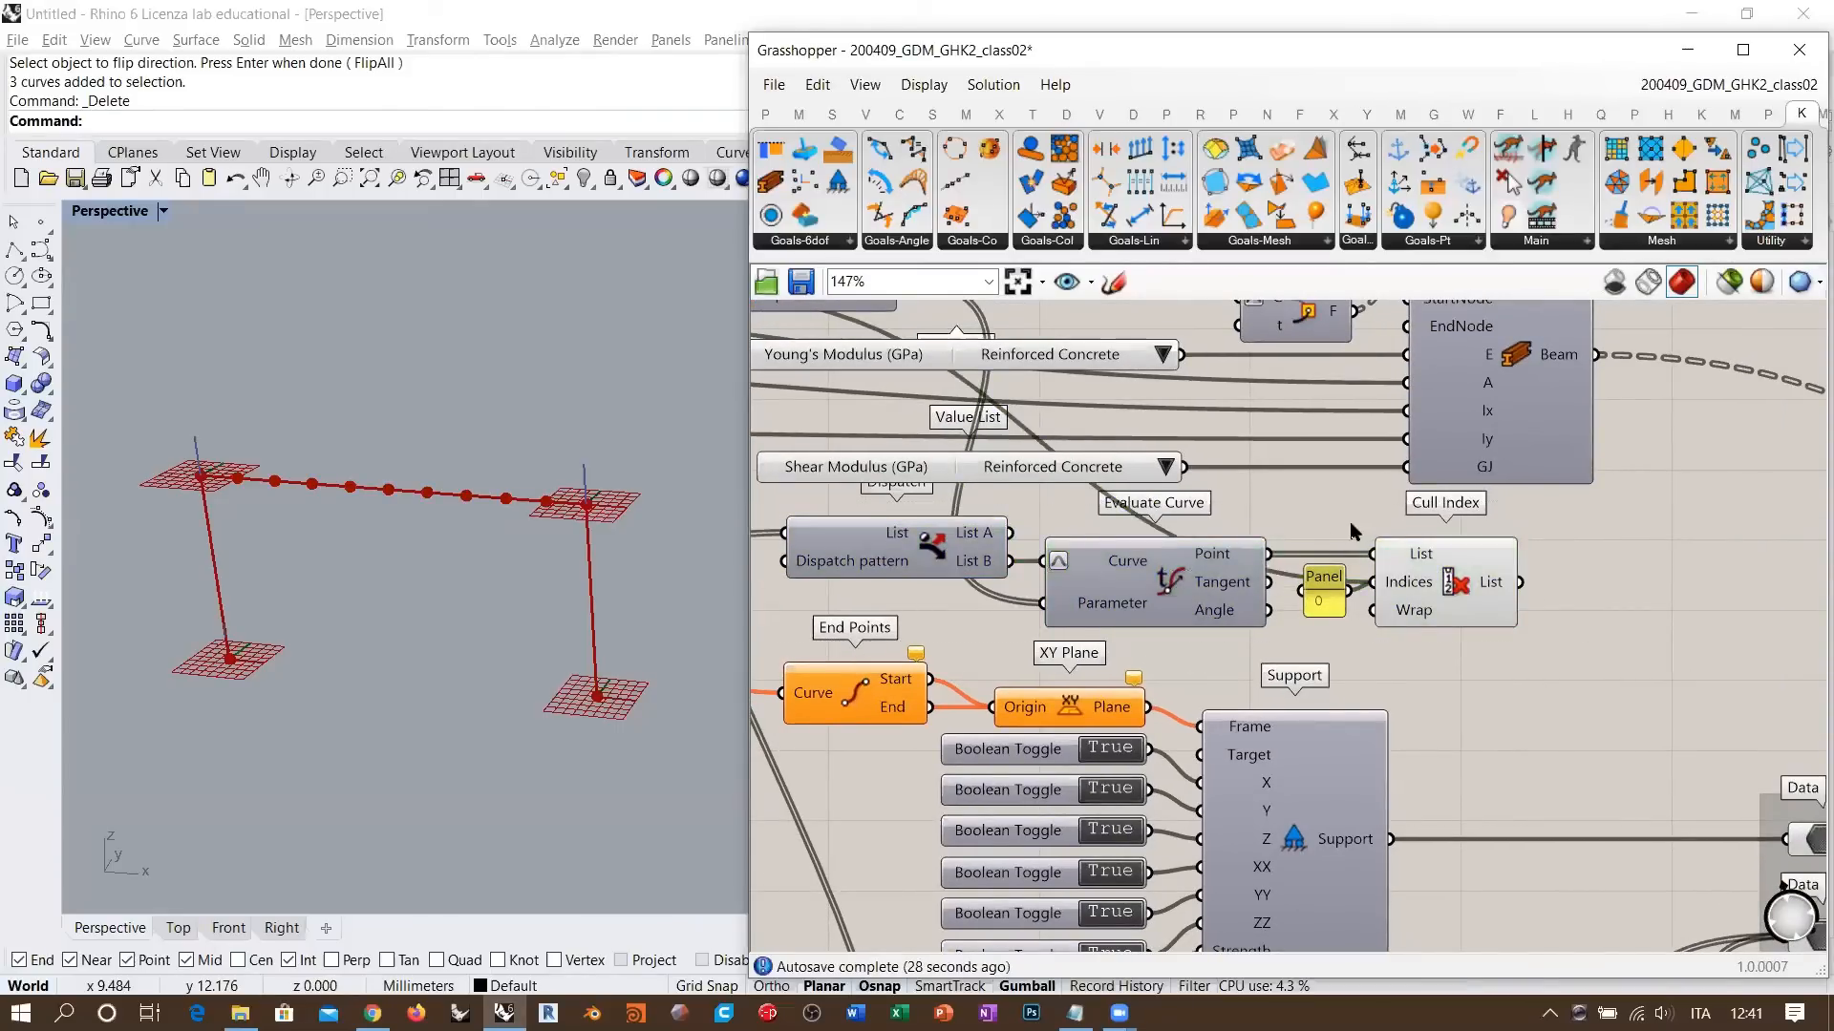
scroll(1394, 552, "down", 3)
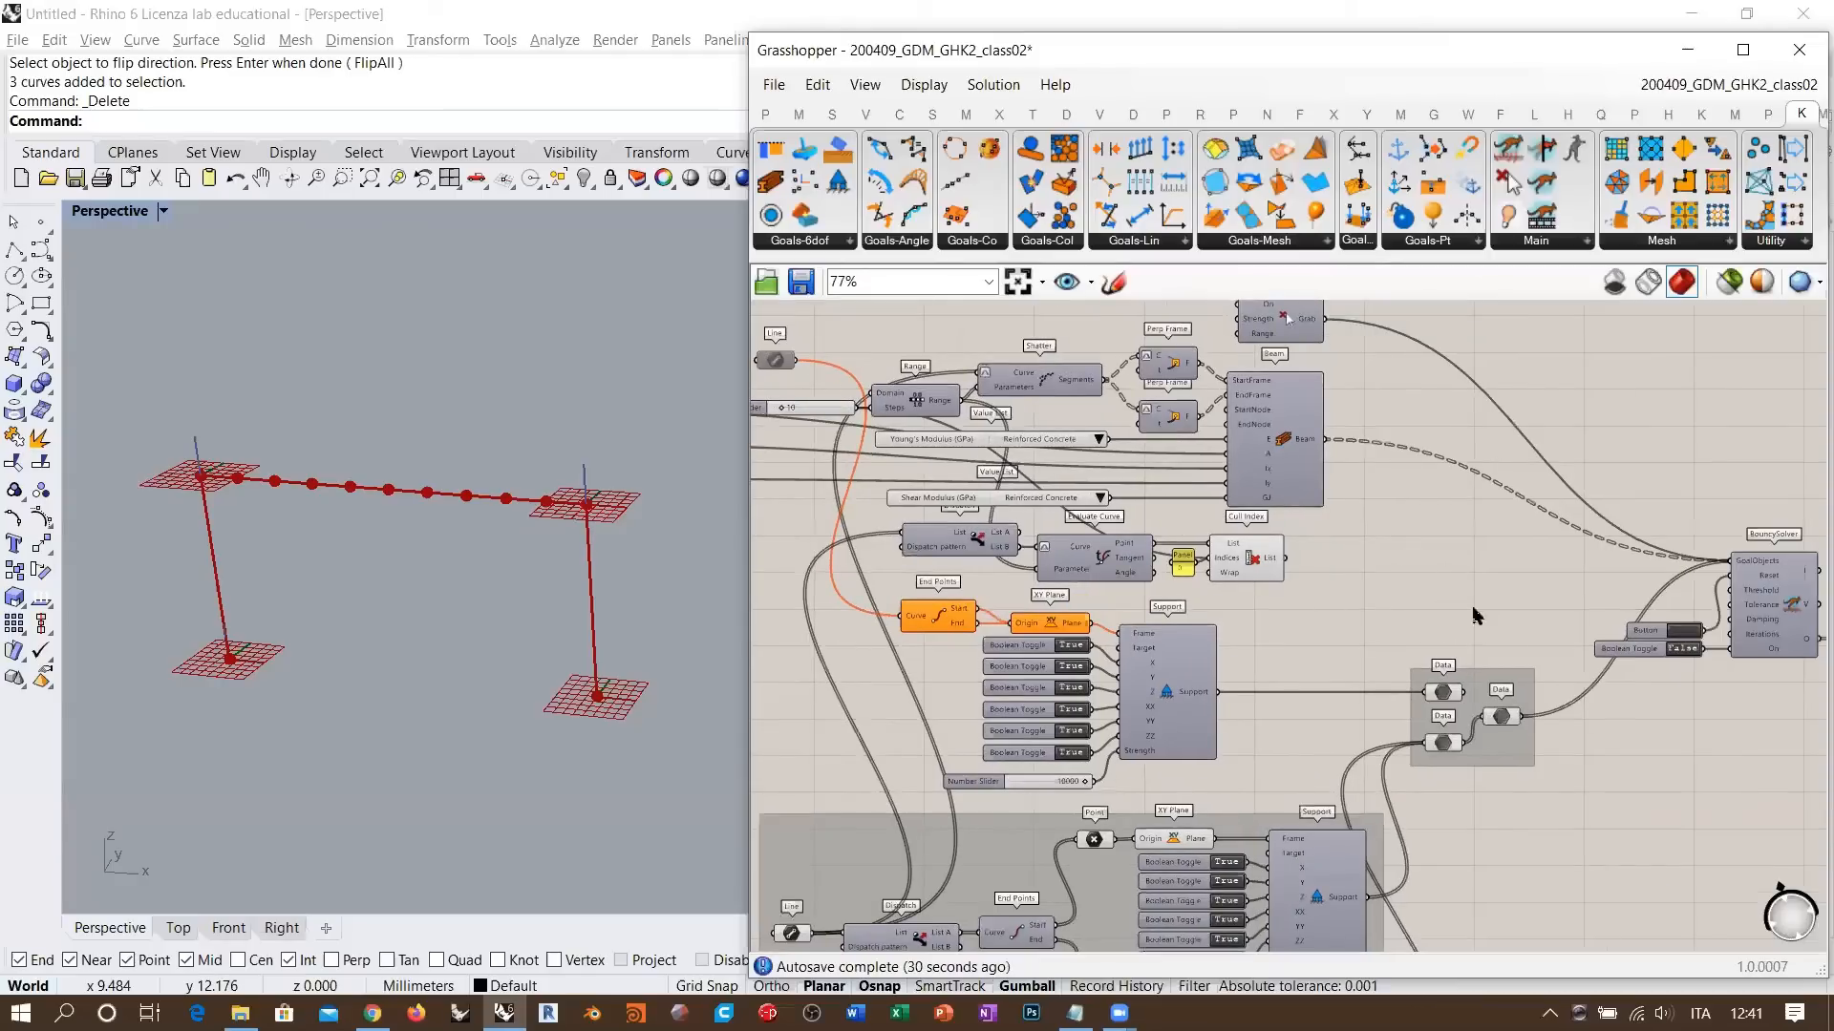
right_click_drag(1475, 611, 1123, 569)
scroll(1227, 580, "down", 2)
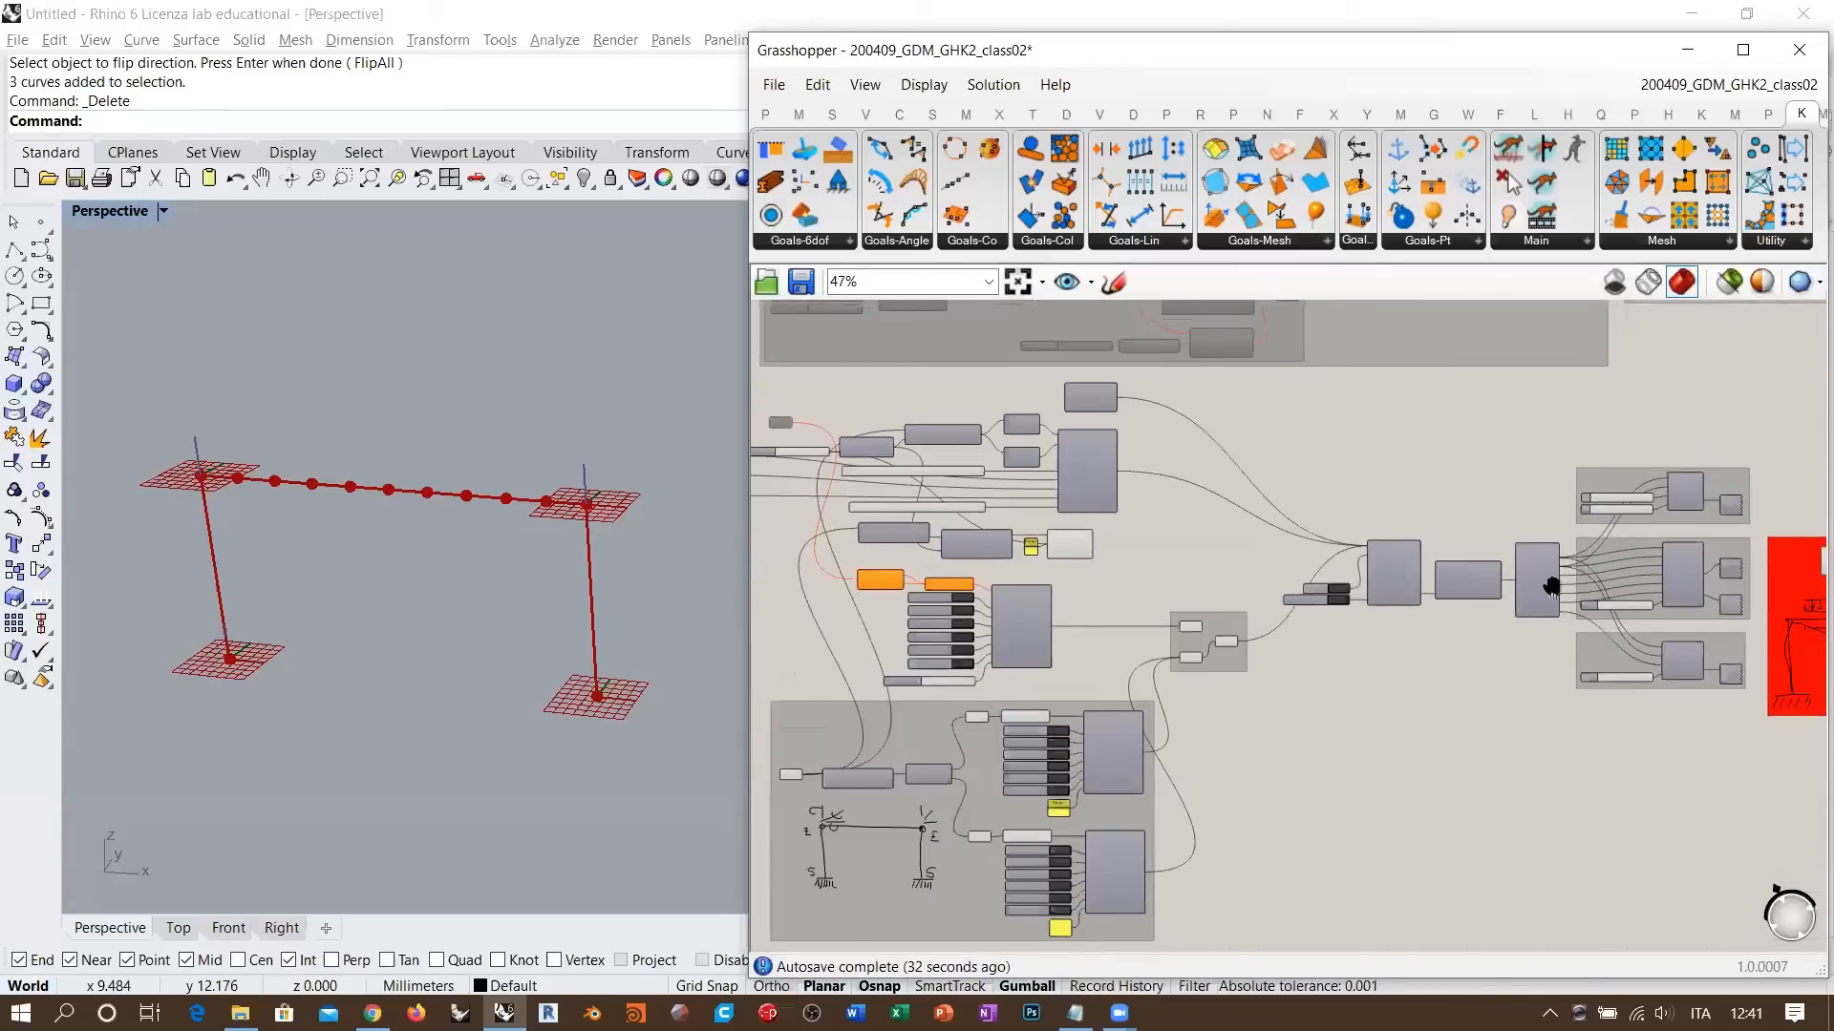
scroll(1633, 573, "up", 3)
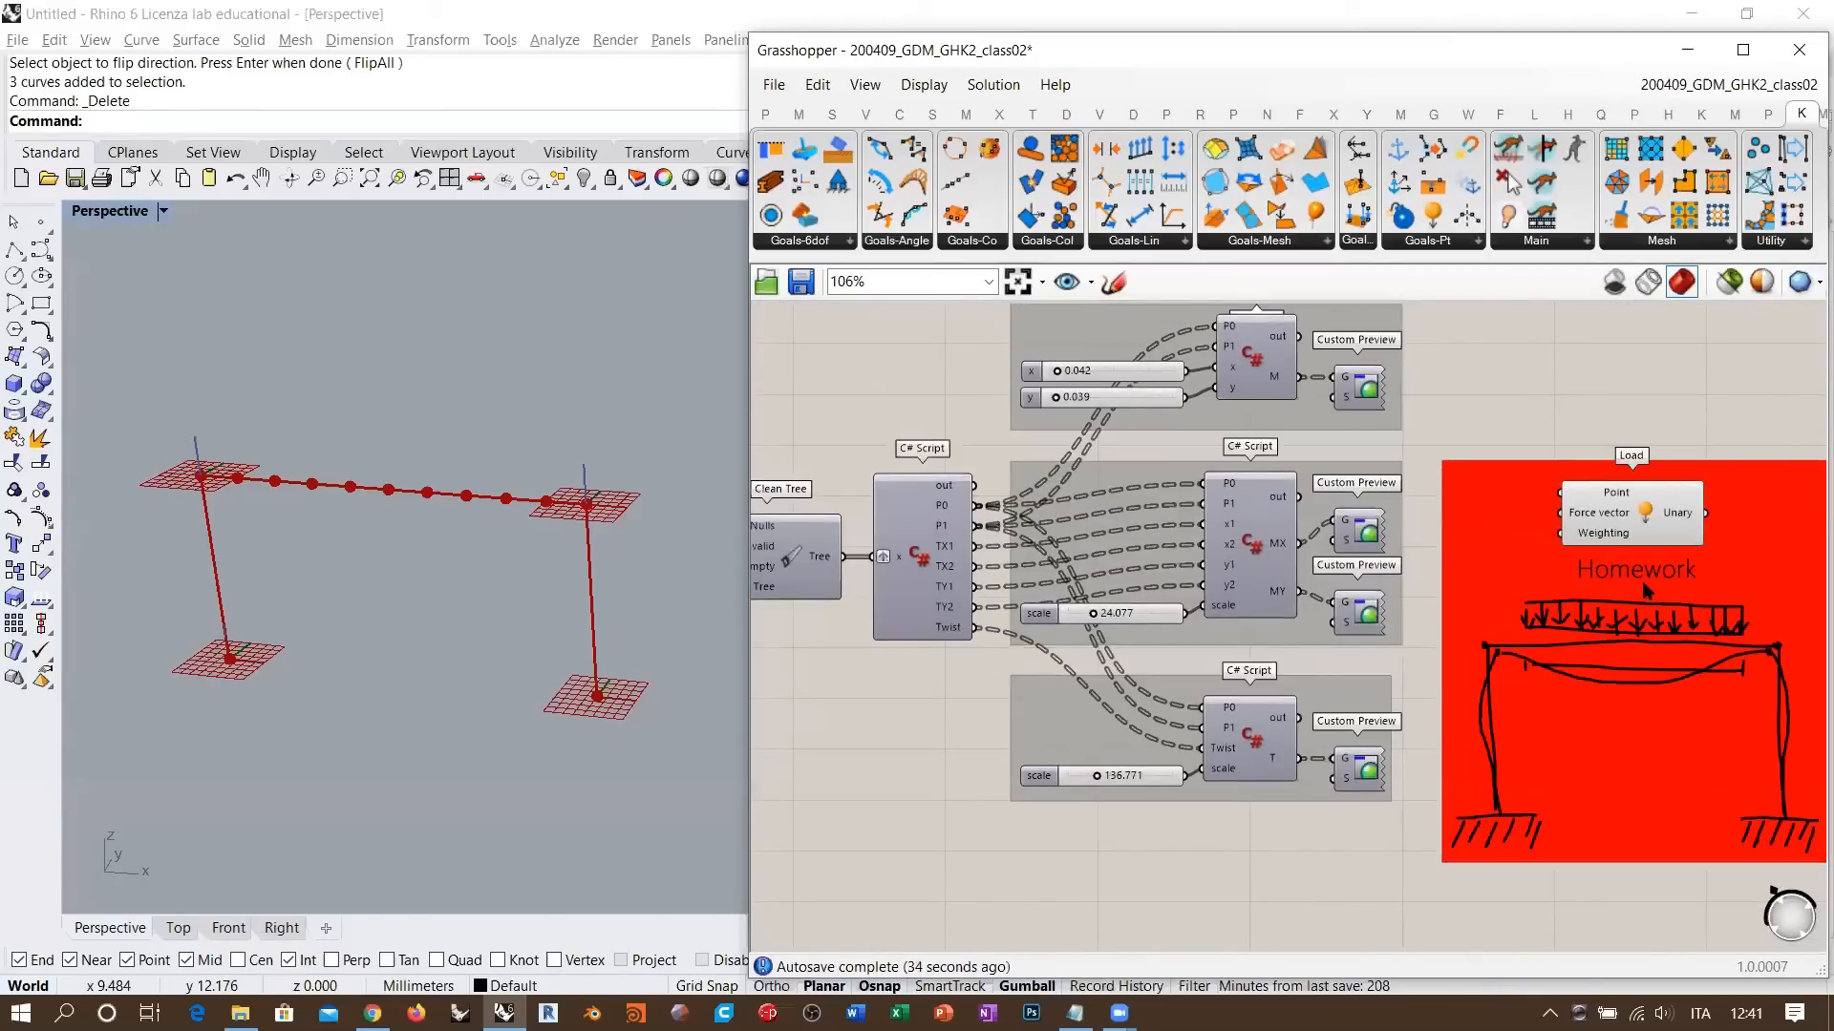
scroll(1708, 601, "down", 3)
right_click_drag(1283, 553, 1609, 552)
right_click_drag(1372, 550, 1328, 537)
scroll(981, 484, "up", 6)
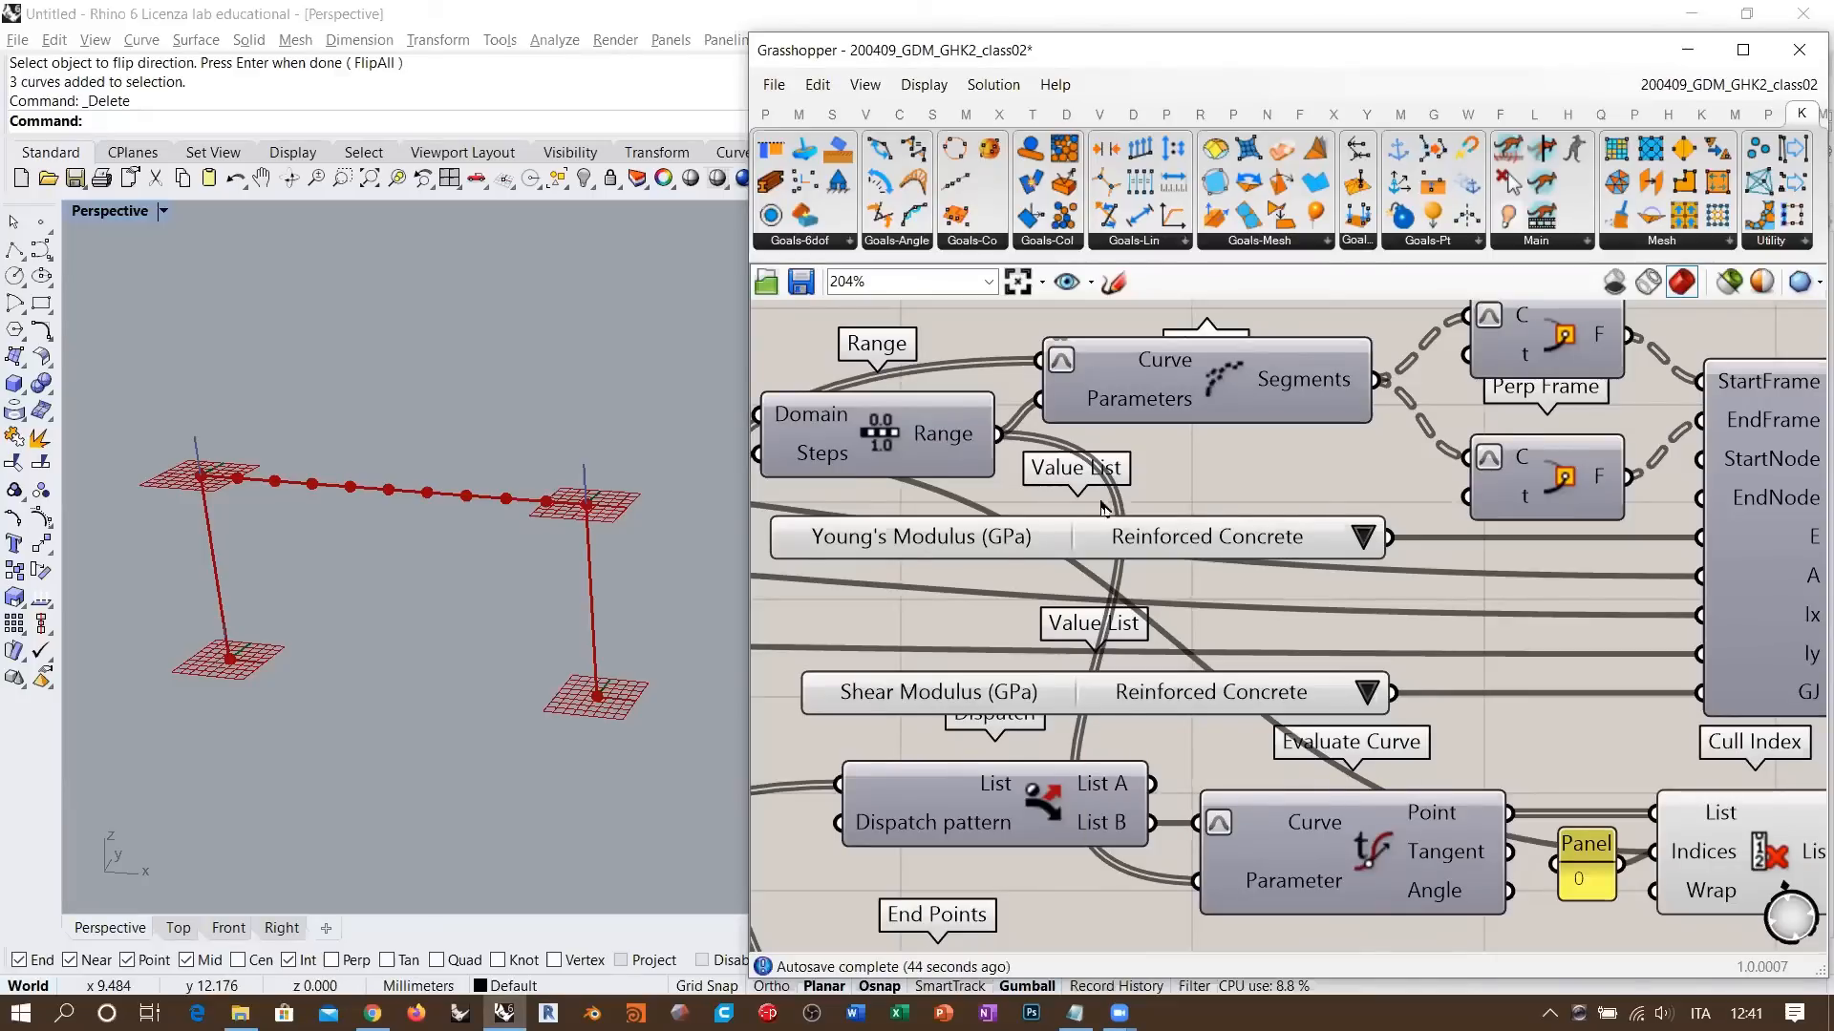
scroll(1312, 491, "down", 3)
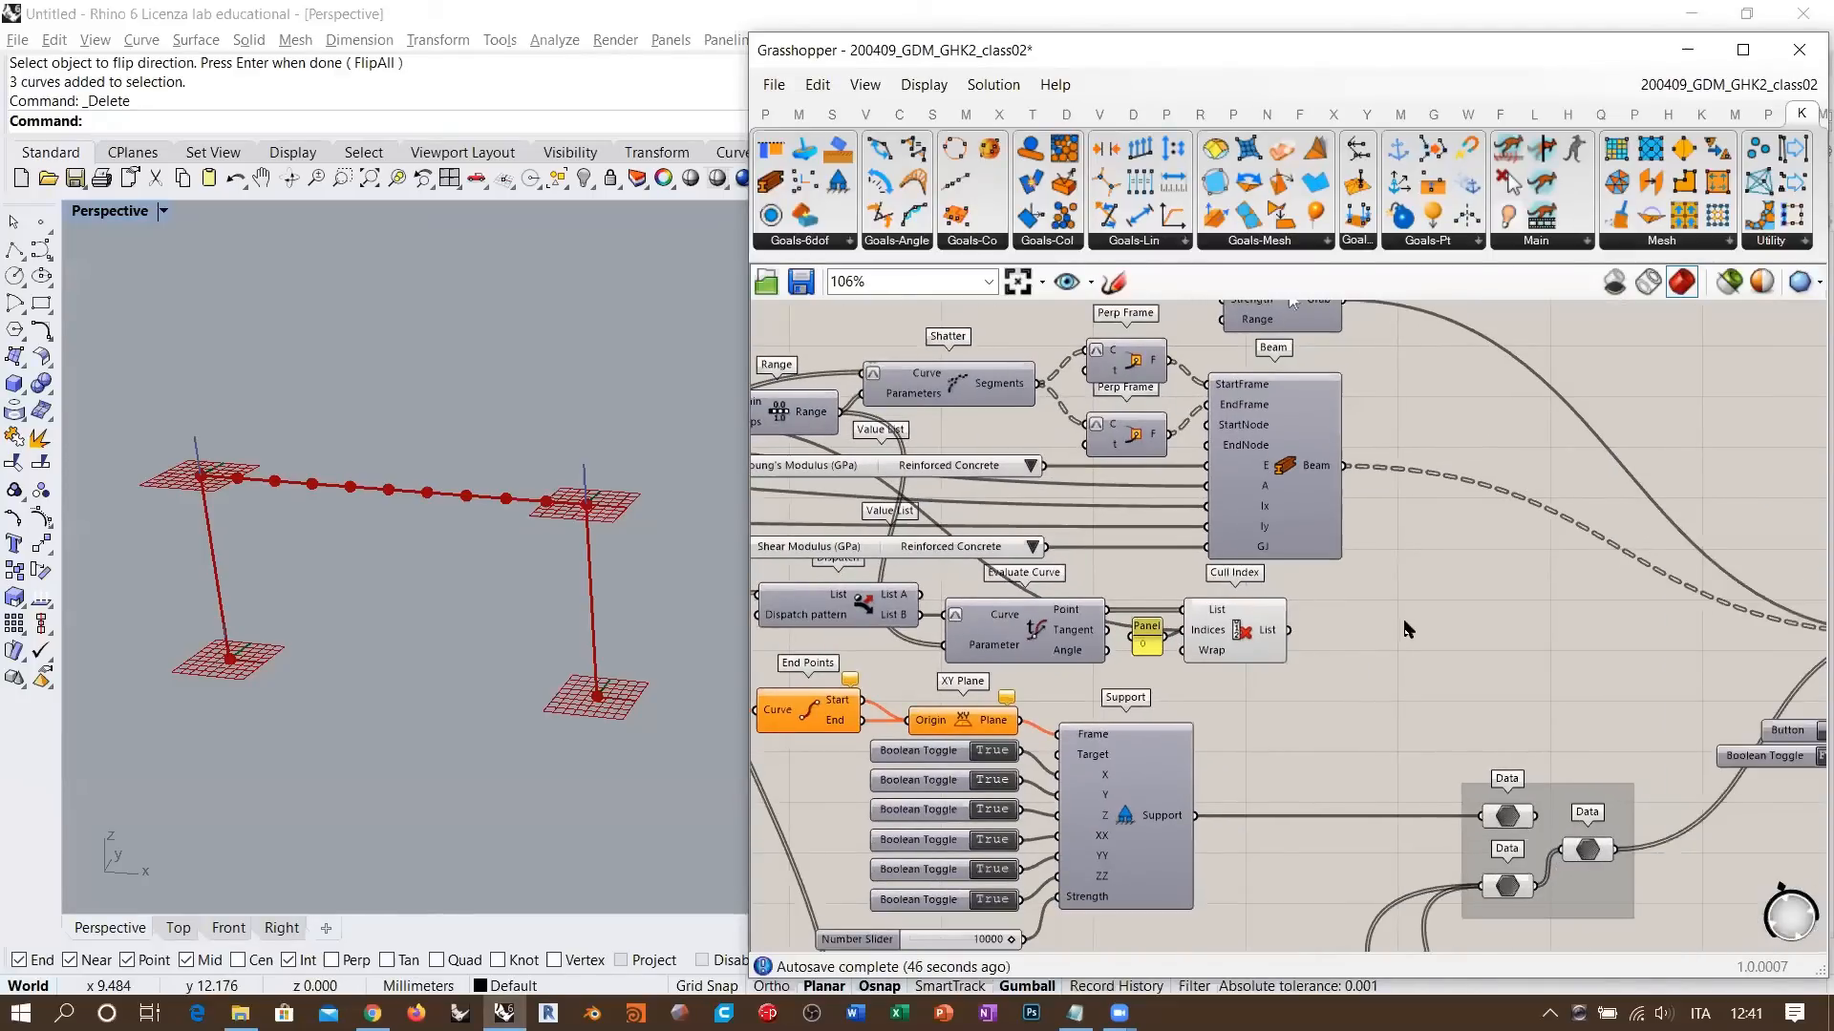
right_click_drag(1529, 598, 793, 544)
right_click_drag(1745, 621, 1048, 588)
scroll(1614, 558, "up", 5)
scroll(1403, 565, "up", 2)
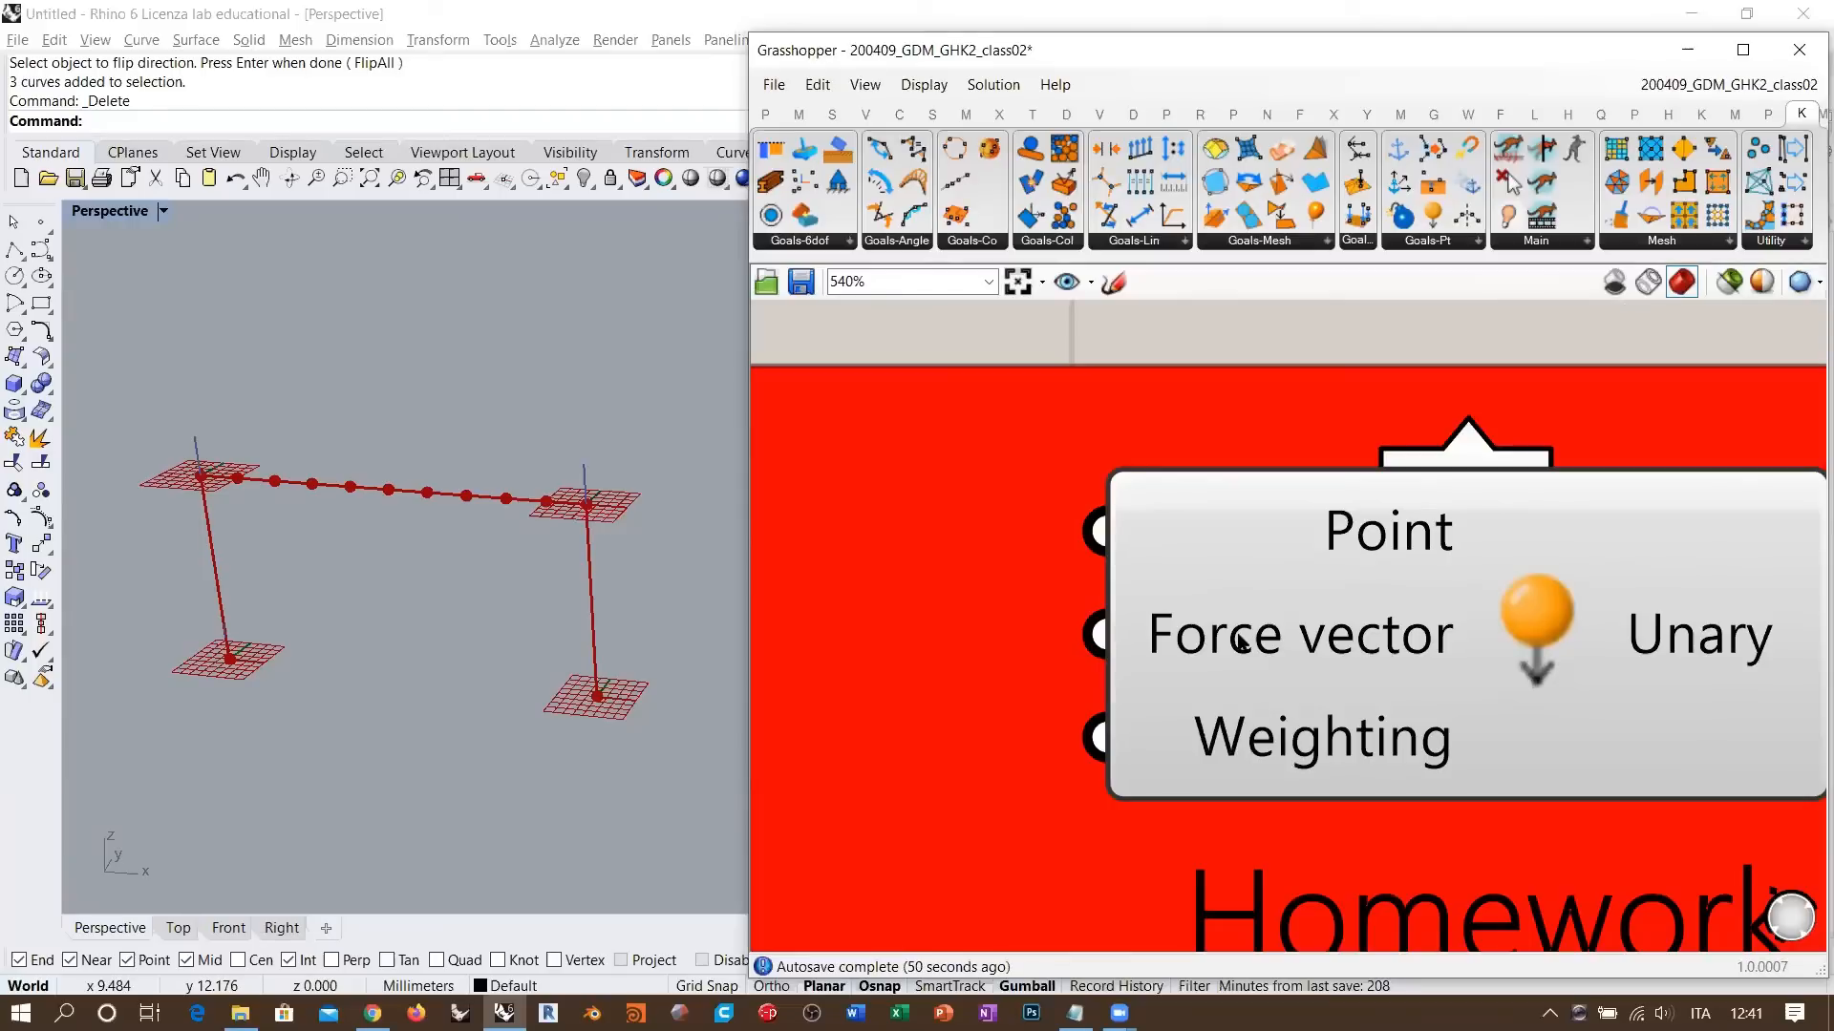
mouse_move(1239, 643)
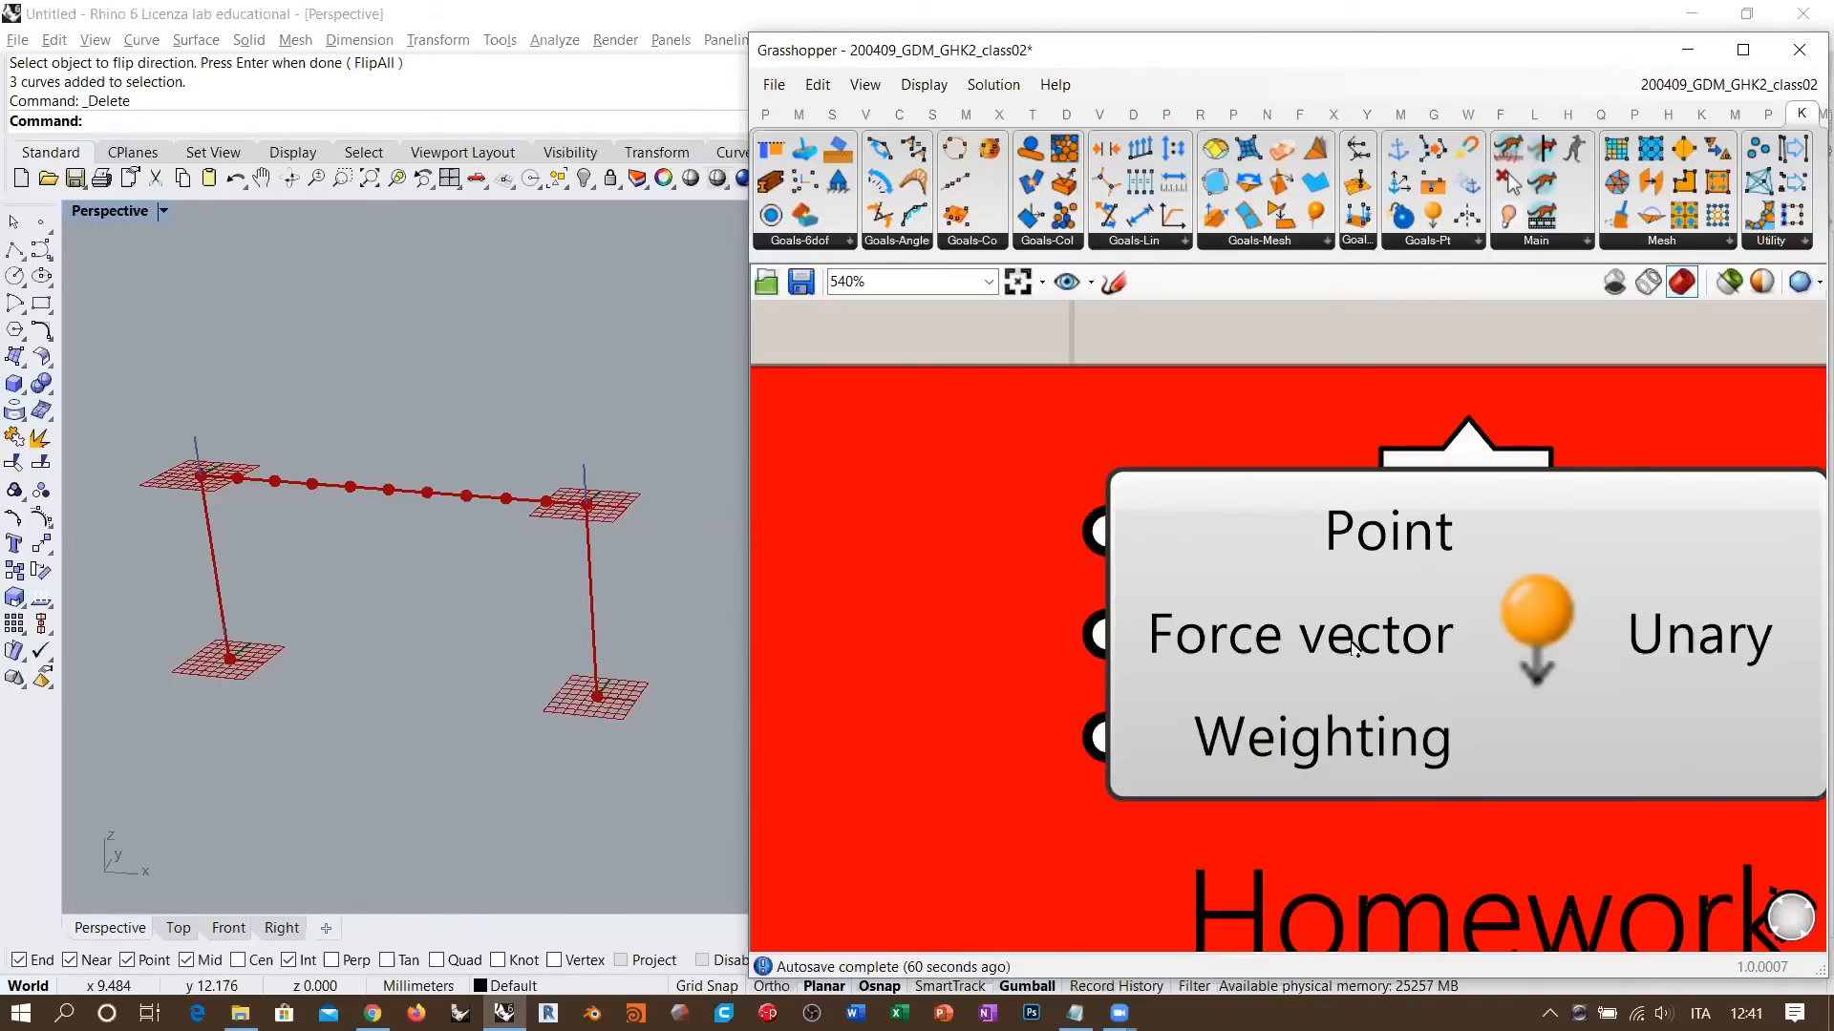
- Review the definition from the result C# scripts back to the Dispatch, Evaluate Curve and Cull Index chain
scroll(1398, 533, "down", 9)
right_click_drag(1131, 591, 1442, 612)
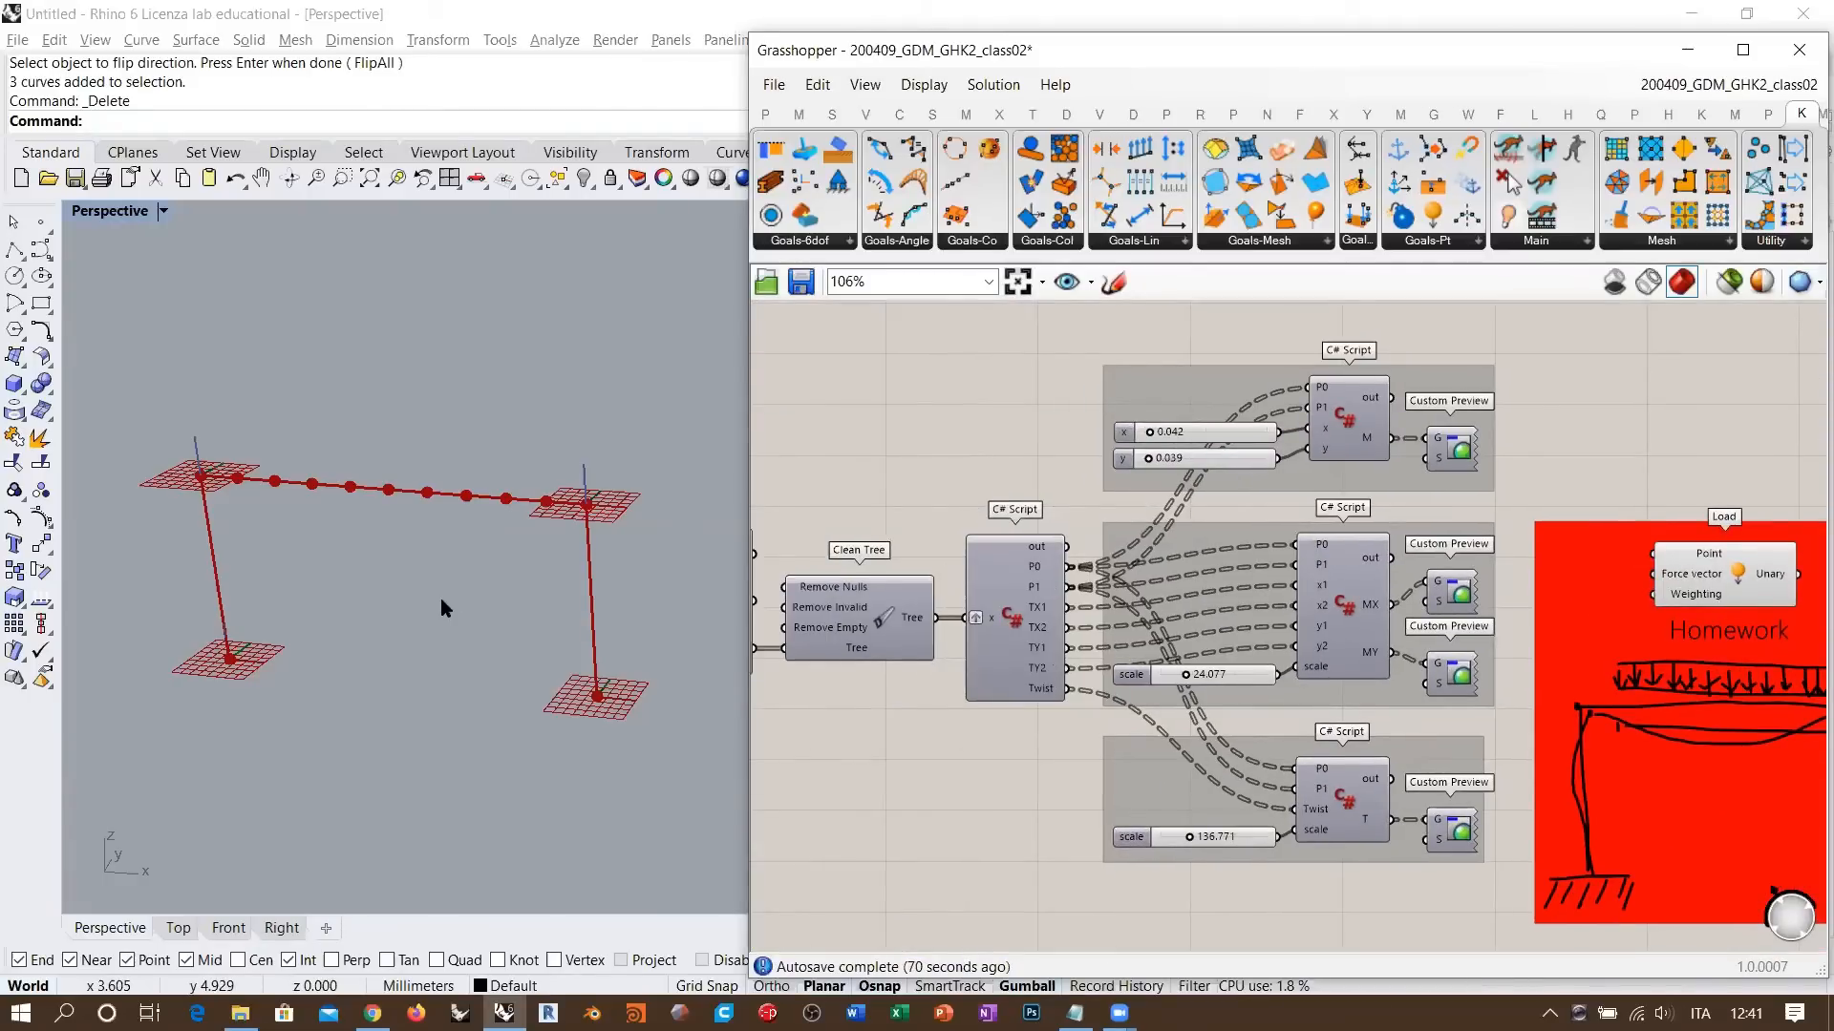
right_click_drag(831, 606, 1282, 611)
right_click_drag(1075, 598, 1431, 637)
right_click_drag(1156, 598, 1631, 593)
scroll(1274, 522, "down", 2)
scroll(1108, 579, "up", 2)
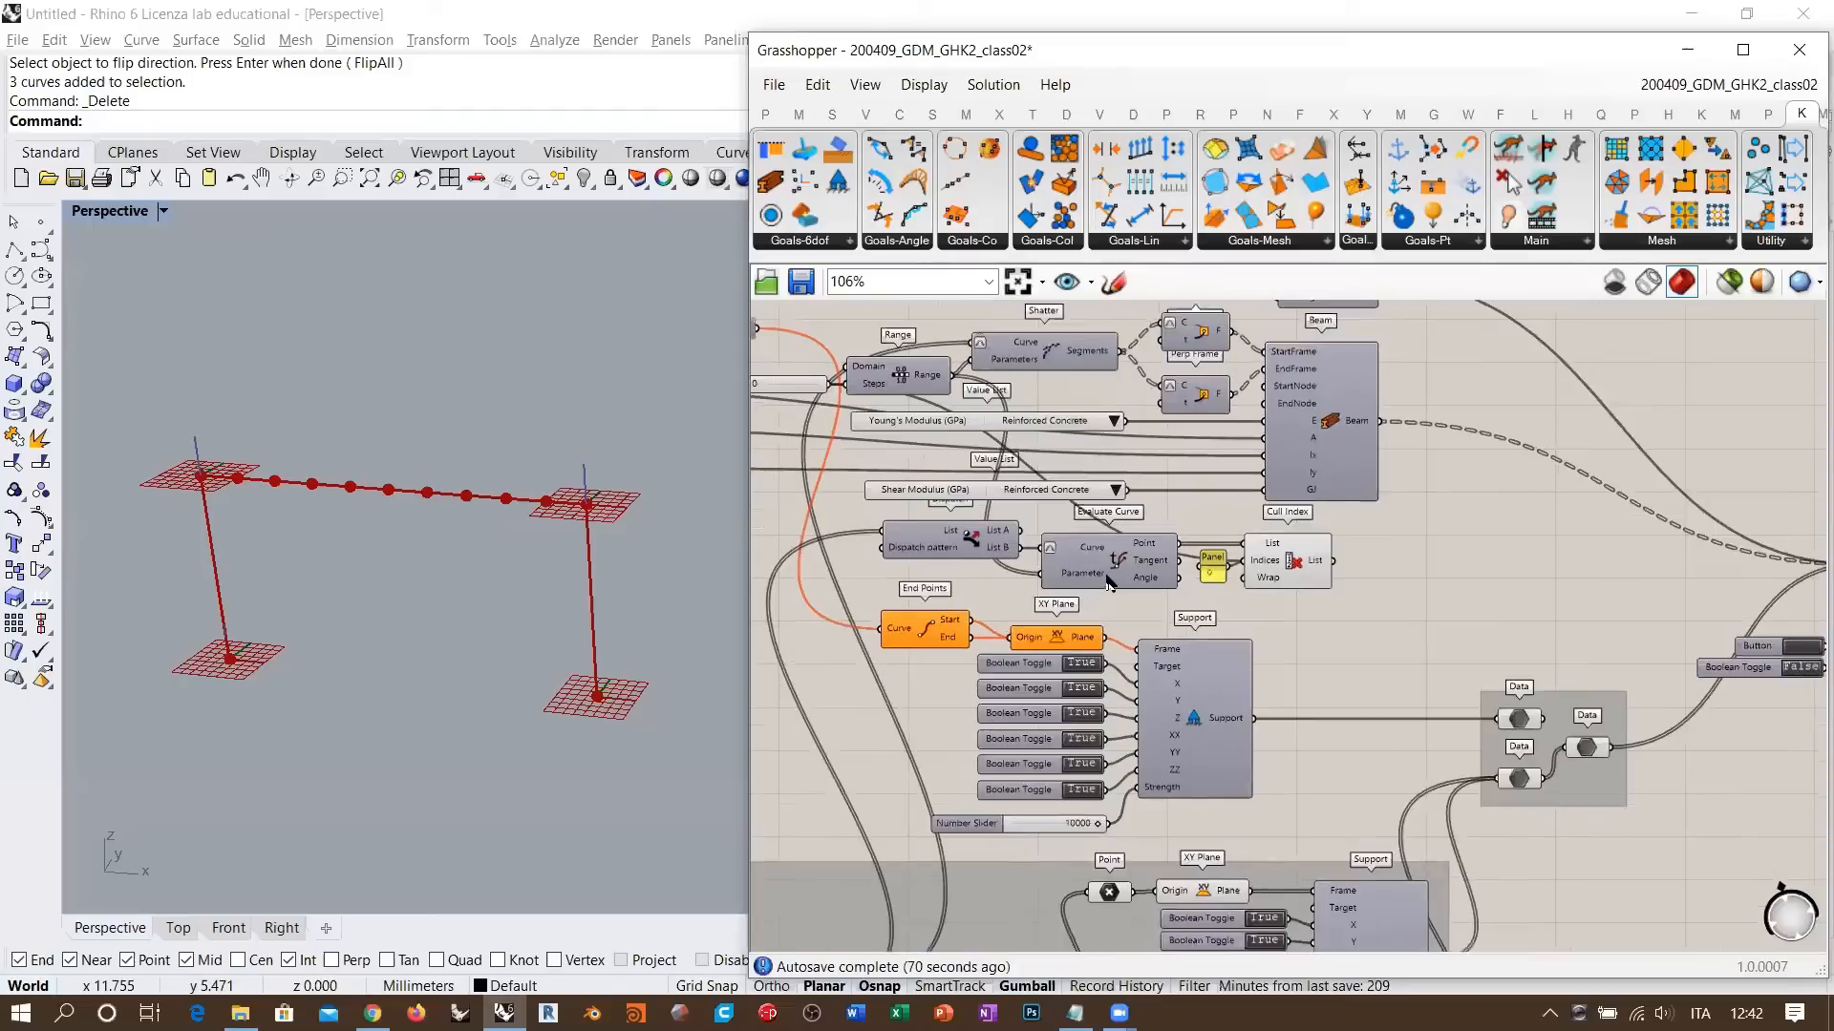
scroll(1108, 581, "up", 1)
right_click_drag(1325, 622, 1527, 684)
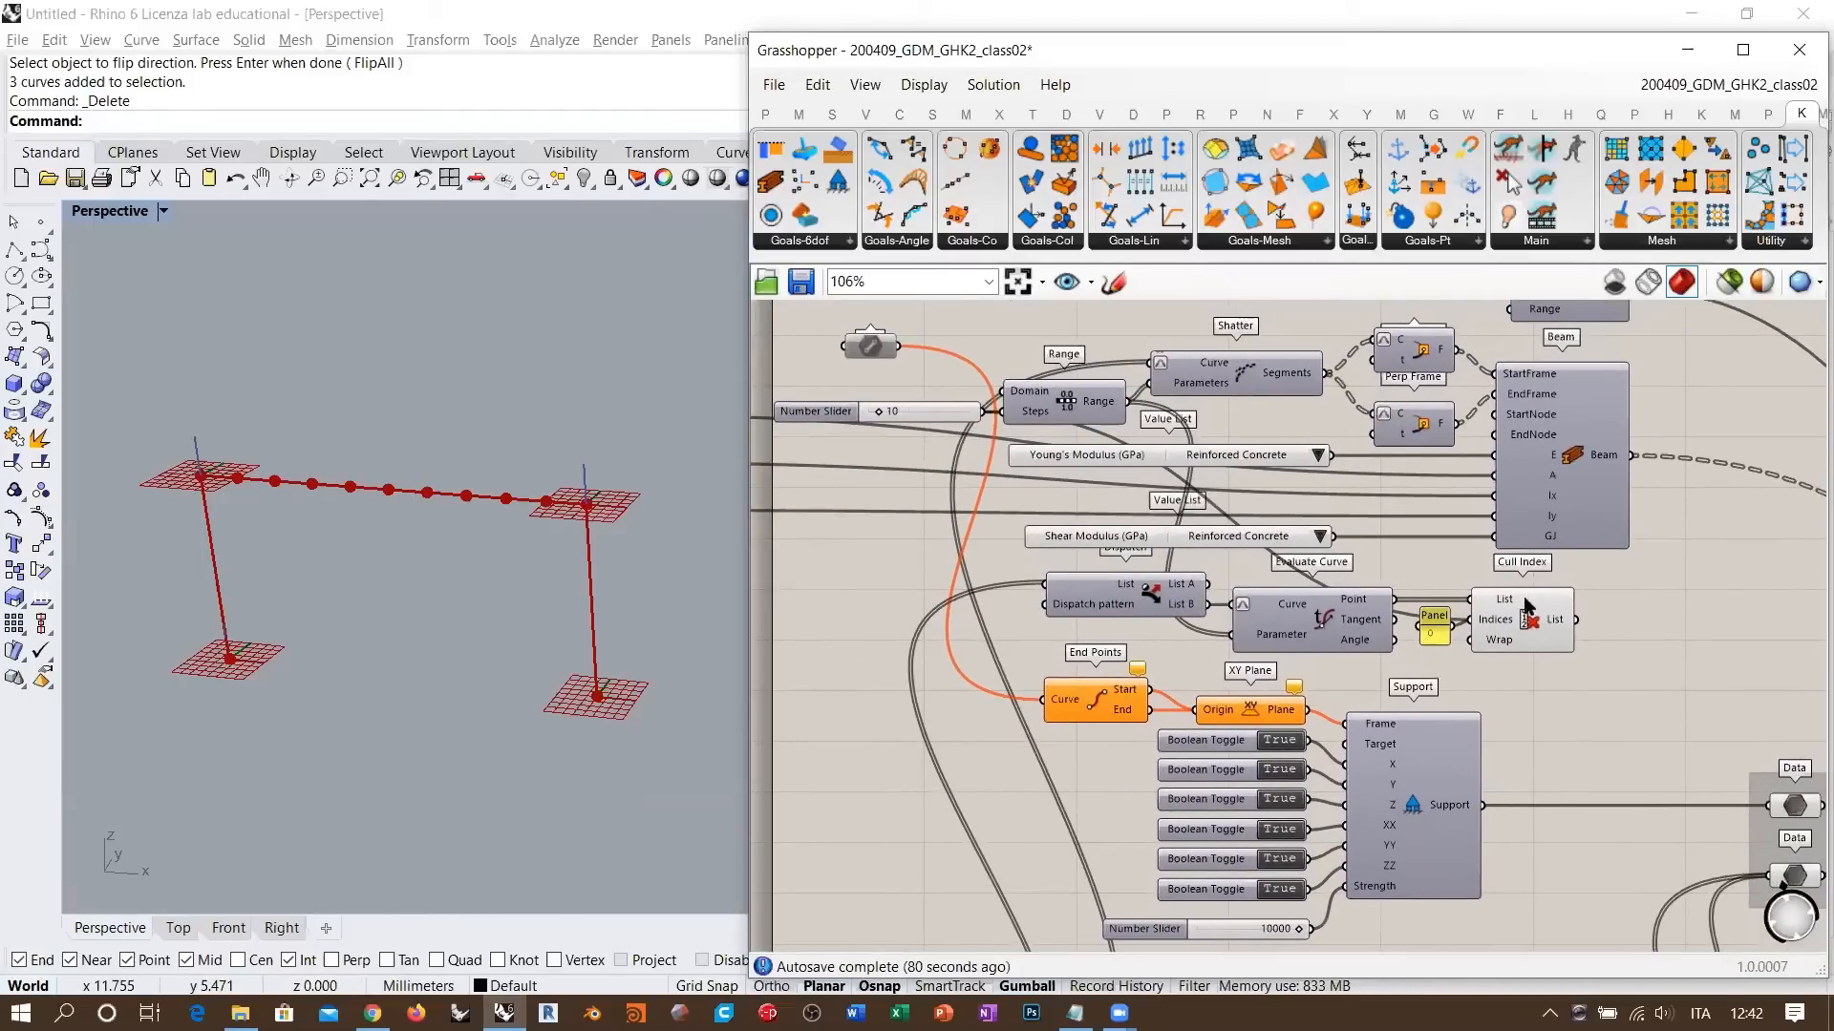
right_click_drag(1542, 613, 1284, 570)
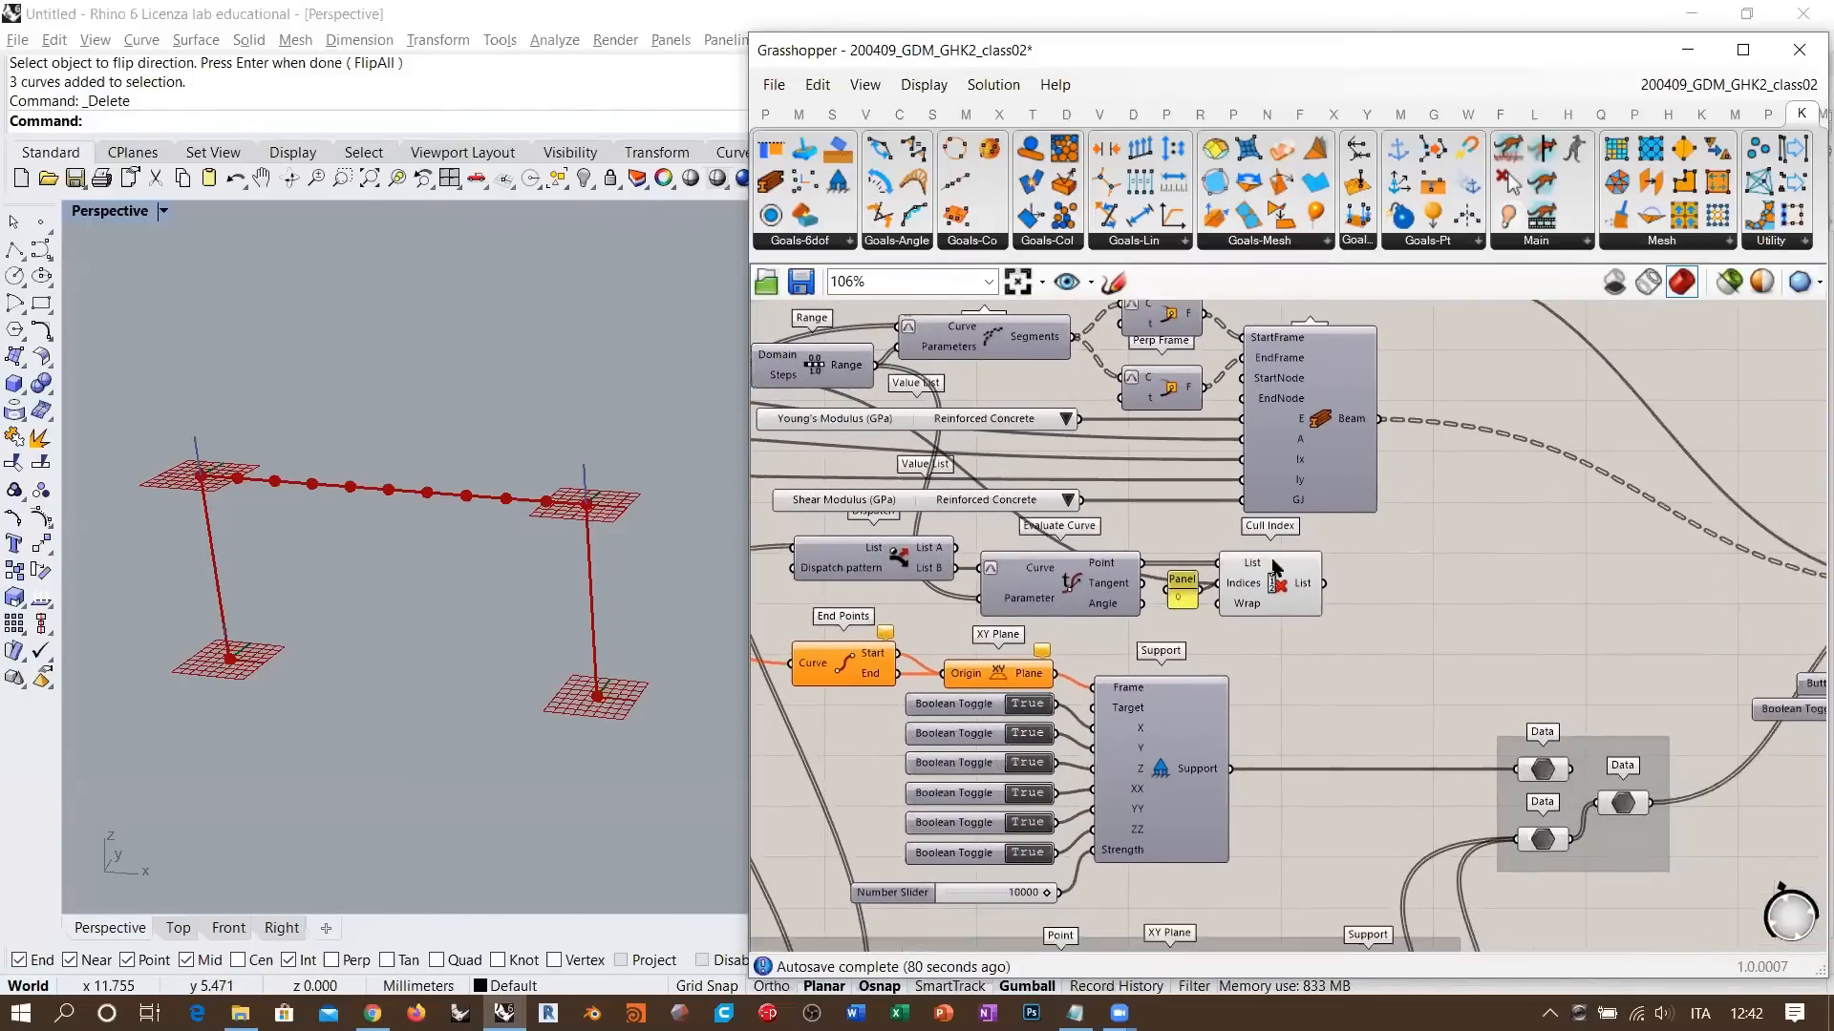
scroll(1187, 537, "down", 2)
scroll(1187, 537, "down", 1)
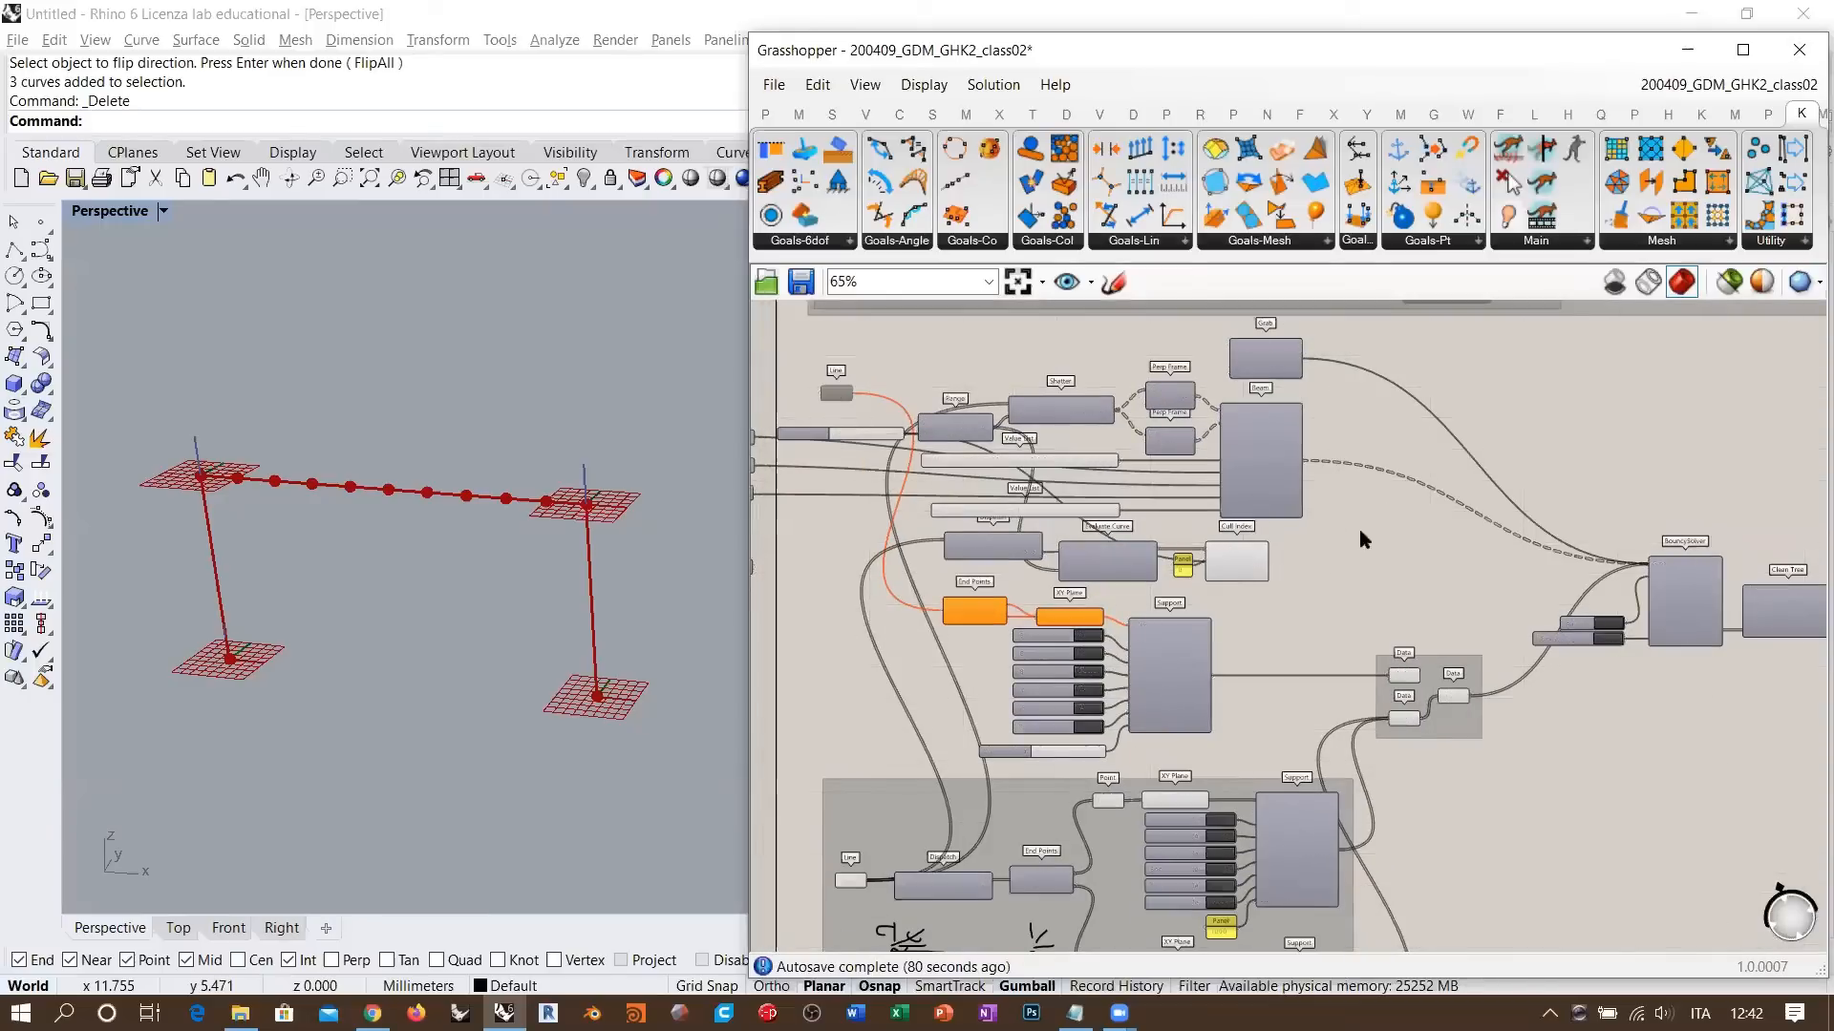
scroll(1263, 551, "up", 5)
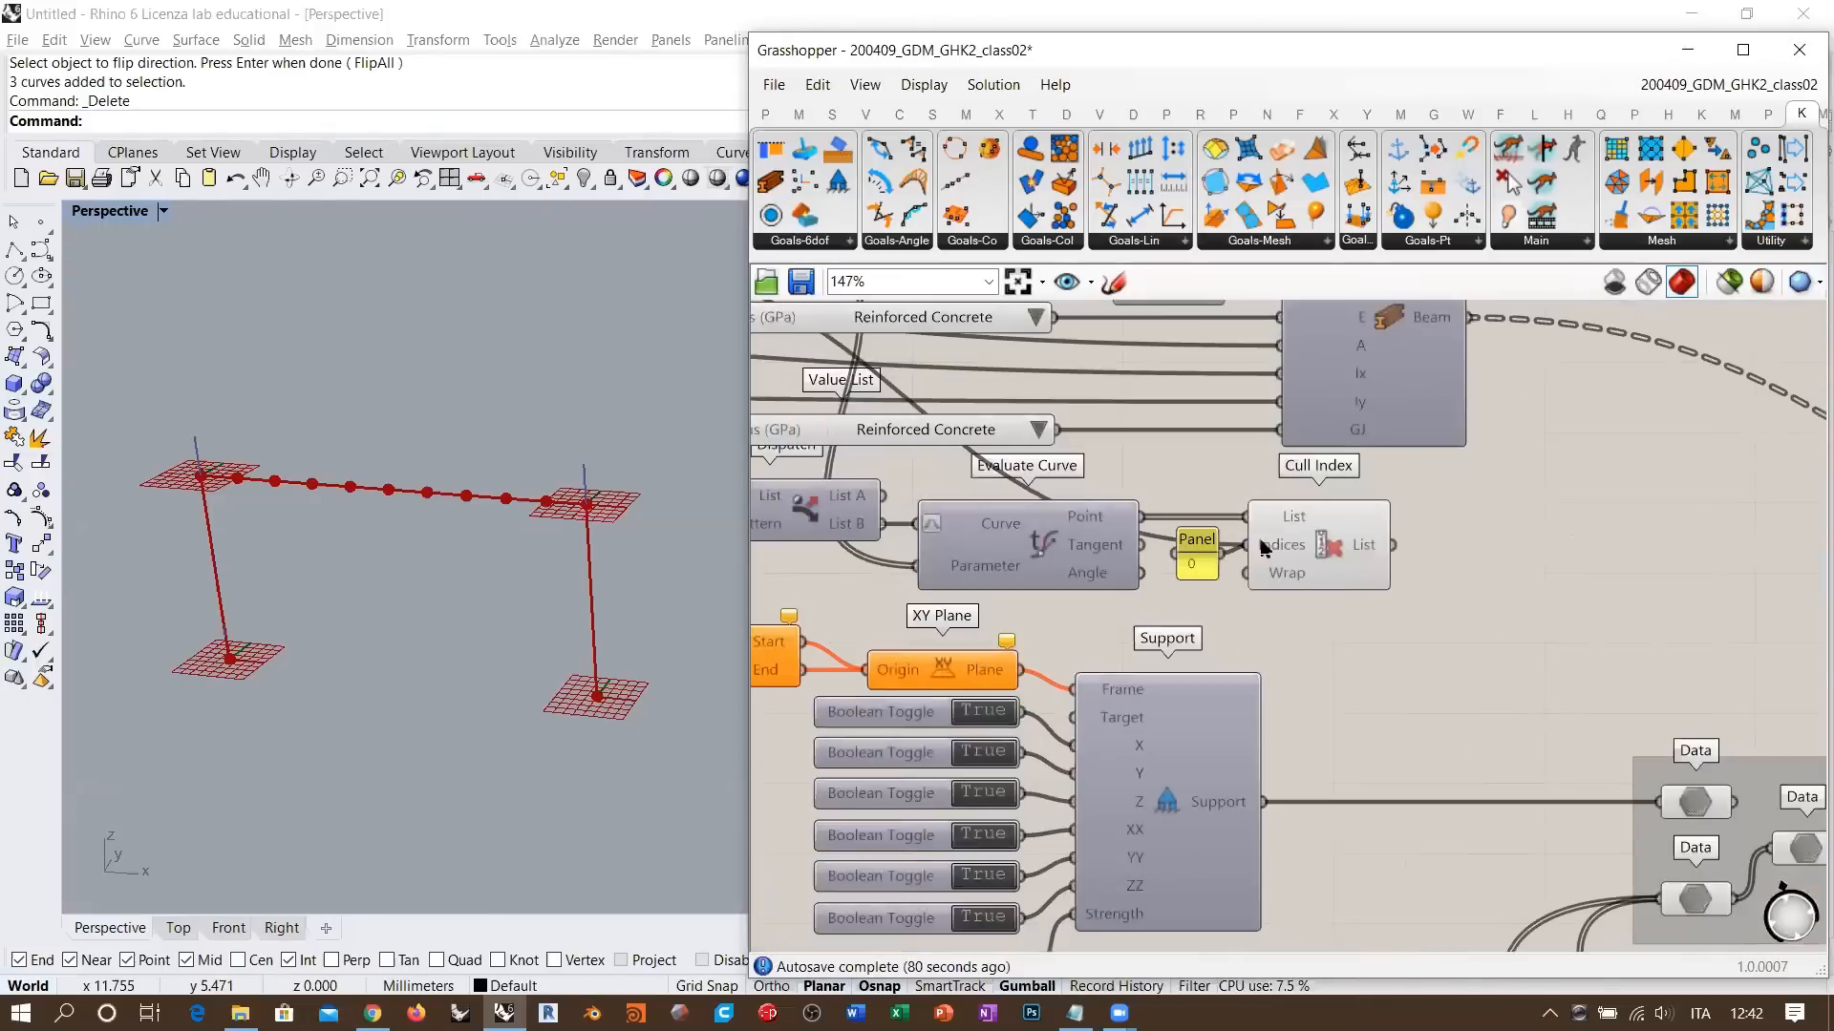
- Group the Dispatch, Evaluate Curve, 0 Panel and Cull Index components above the End Points chain
left_click_drag(1526, 498, 914, 597)
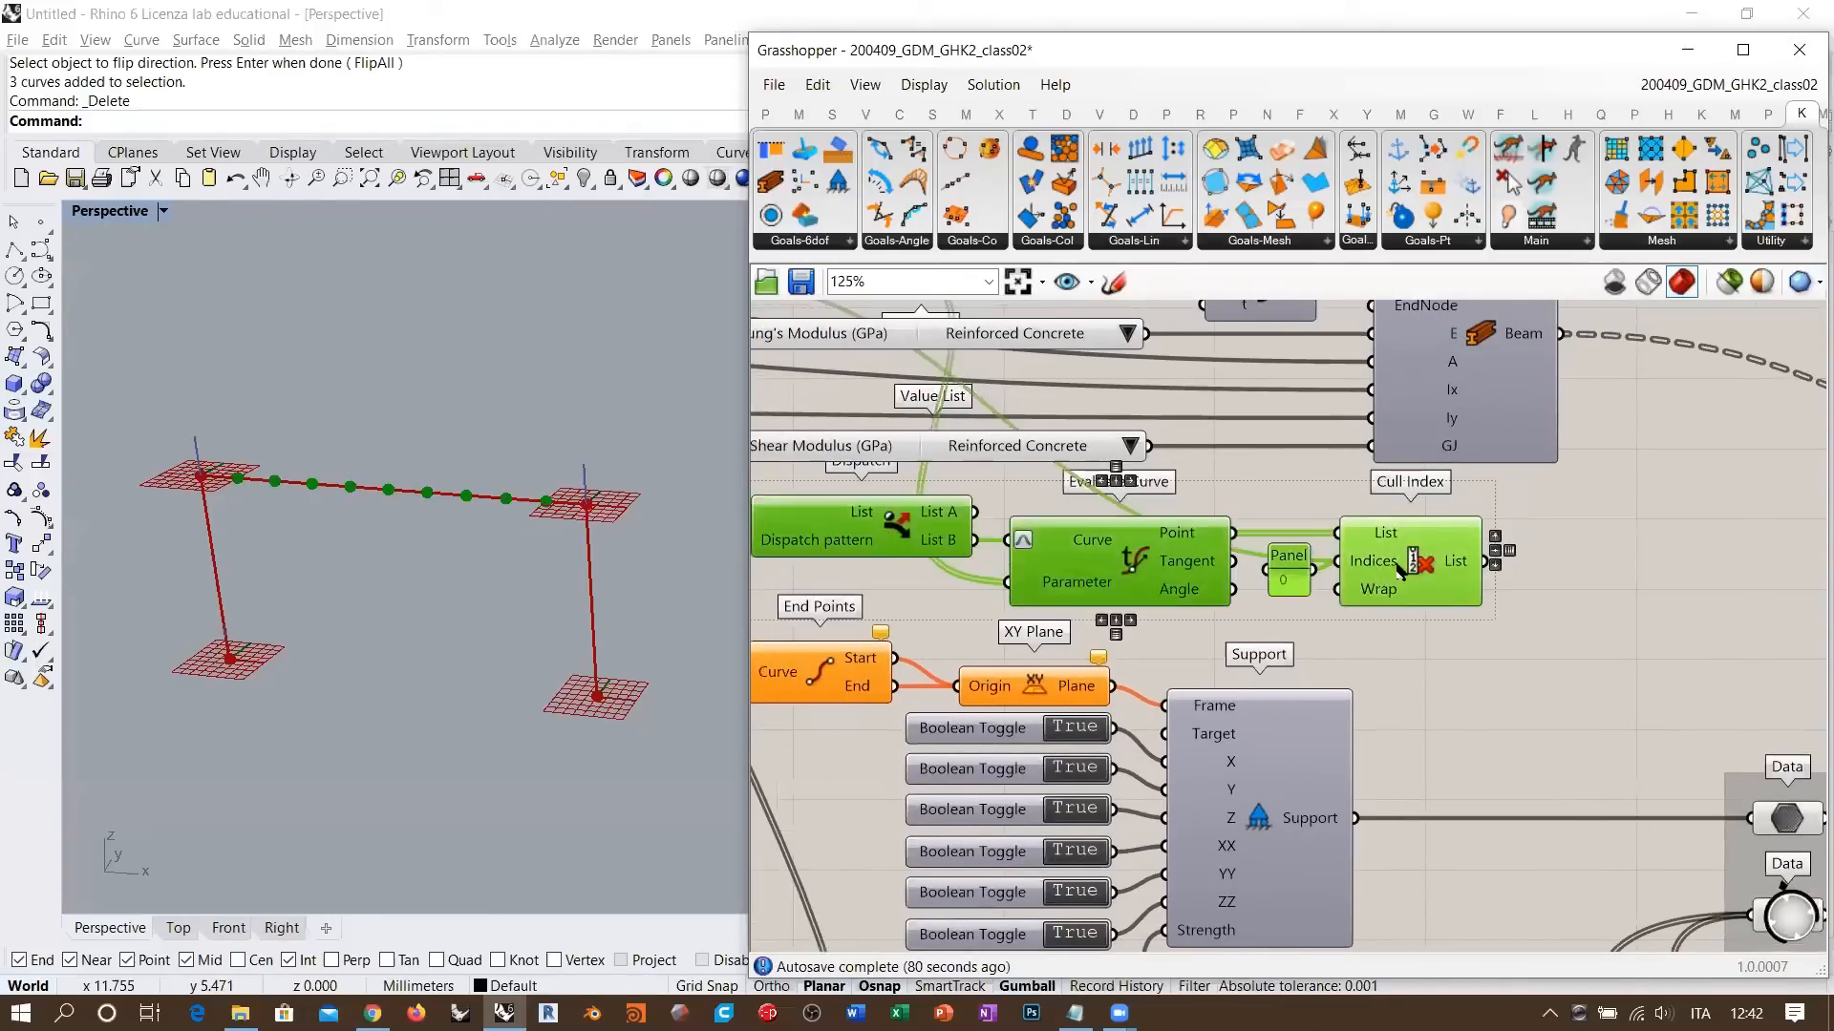
scroll(1386, 565, "down", 2)
left_click(1467, 588)
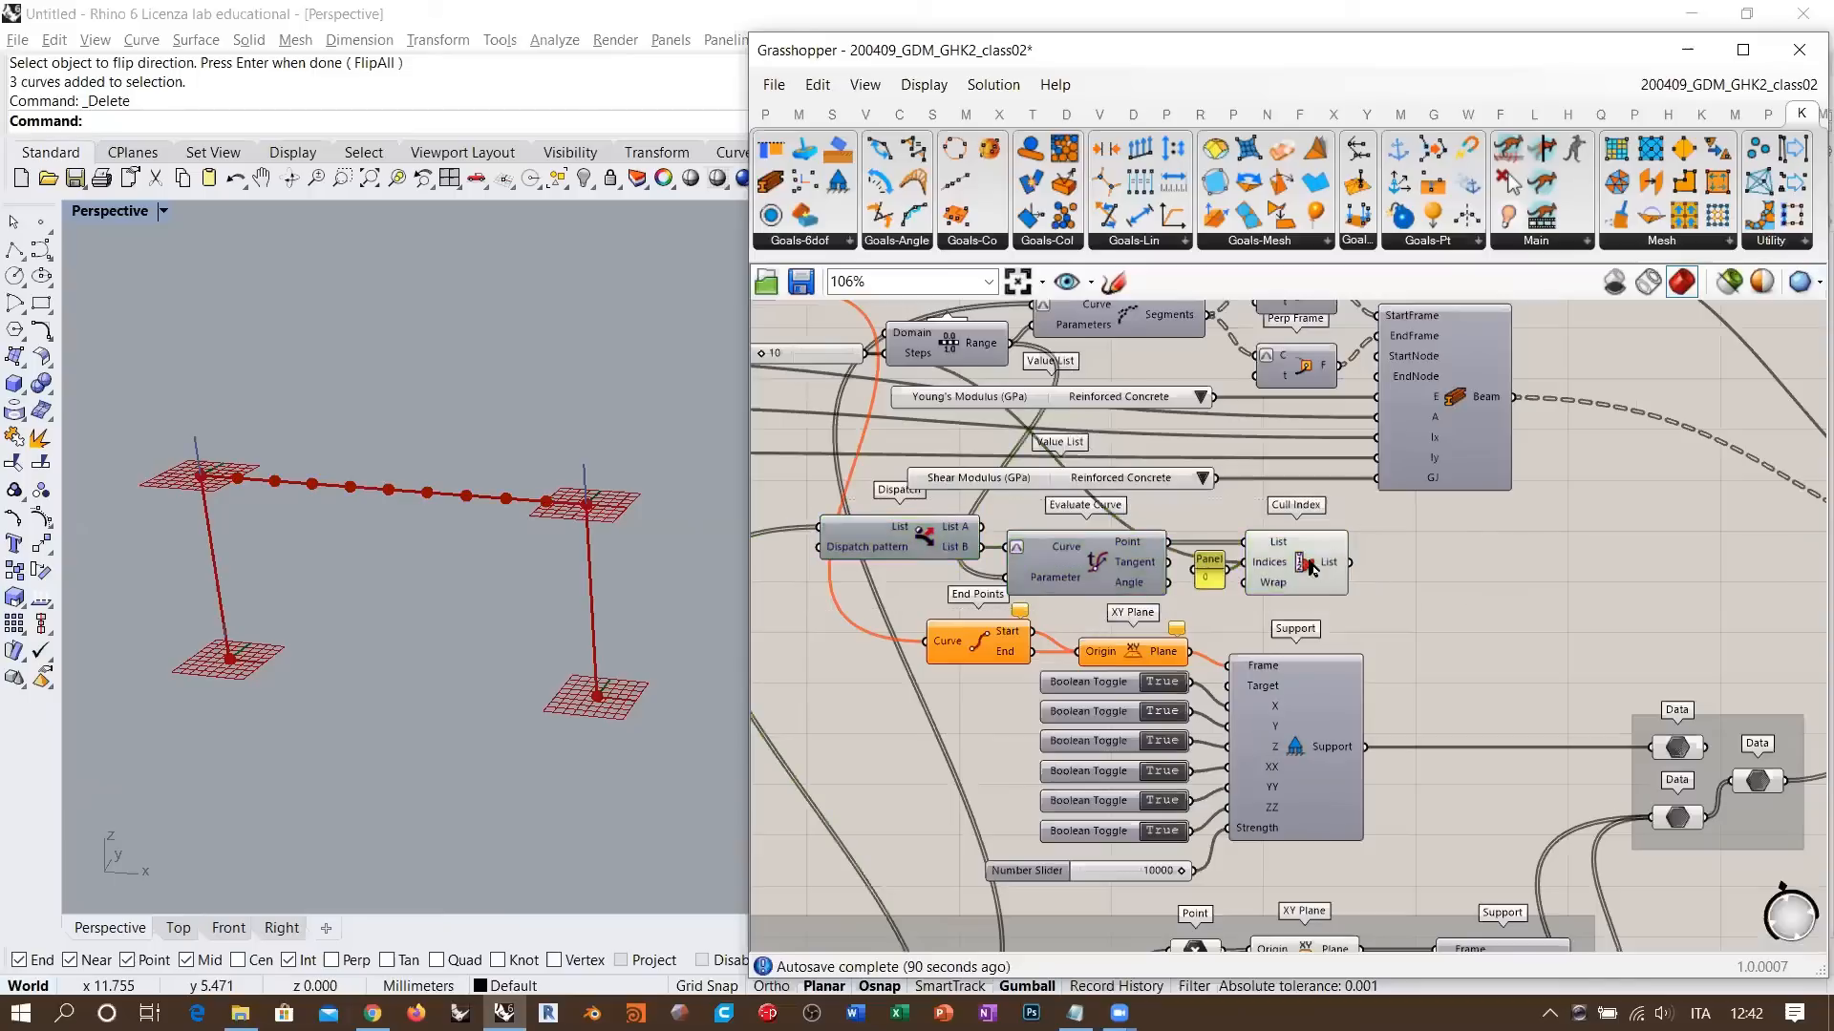
left_click_drag(1375, 516, 760, 584)
key("ctrl+g")
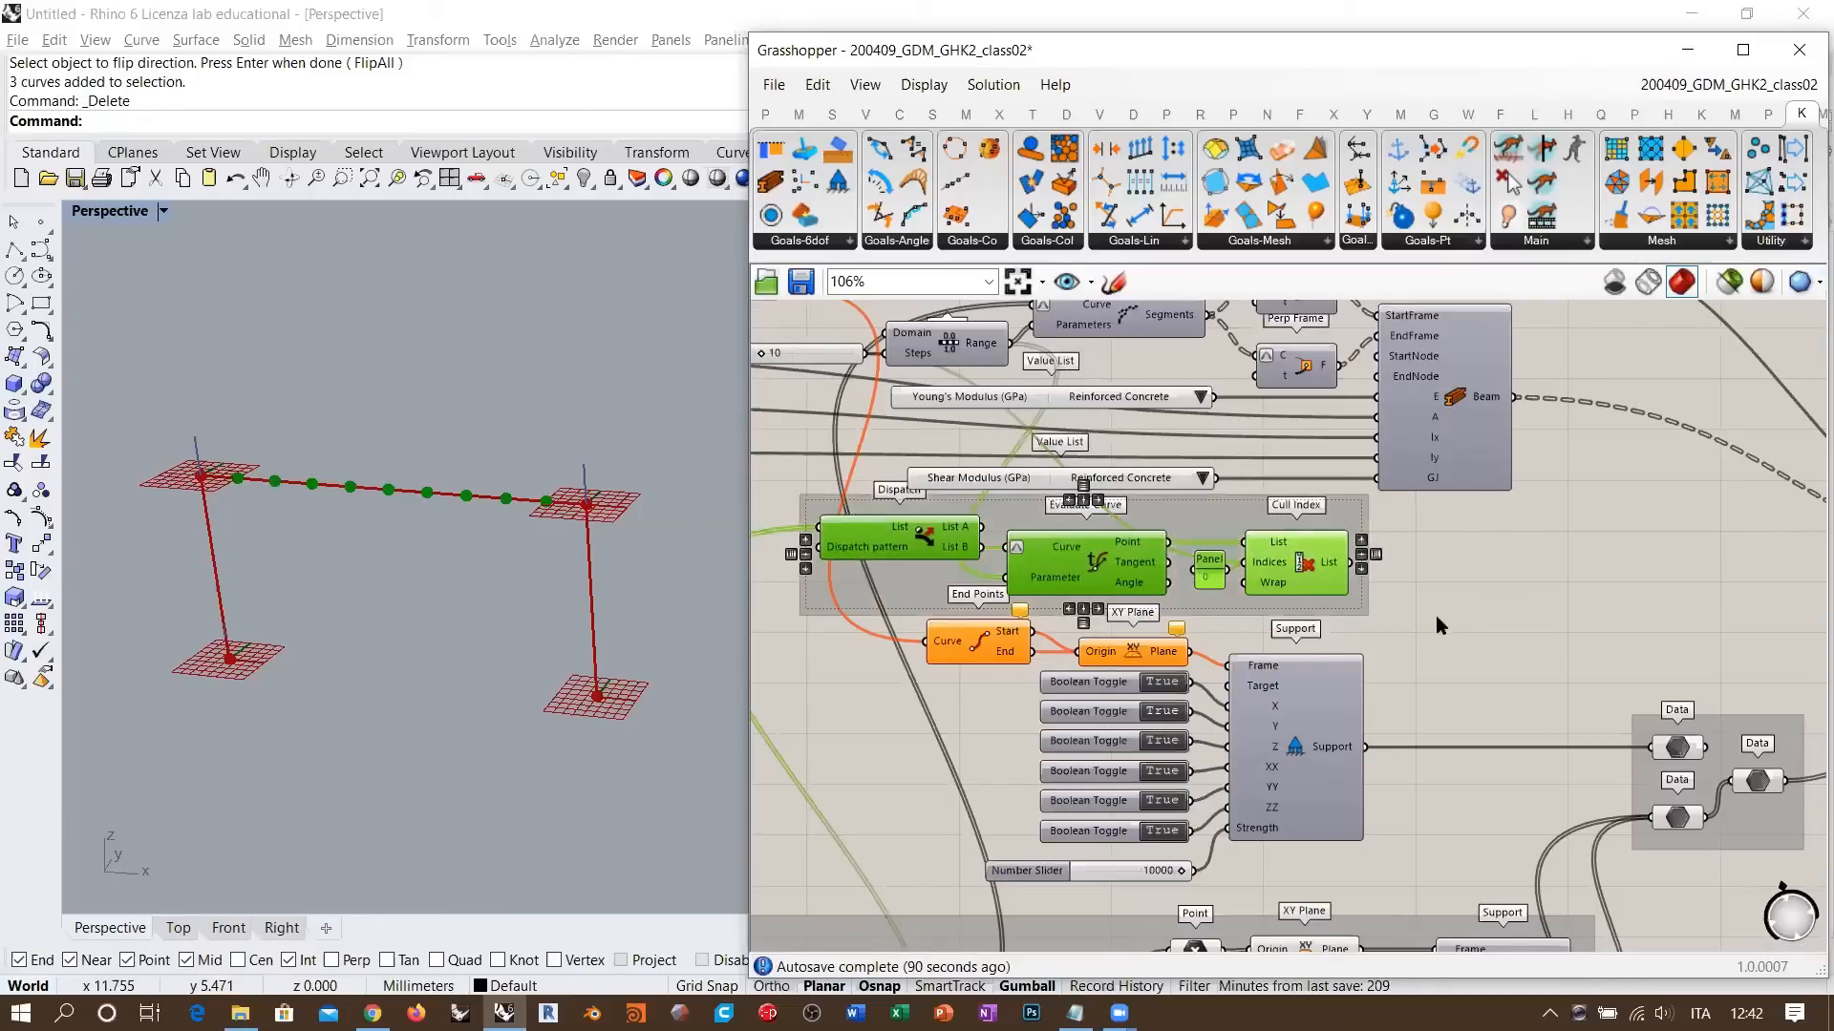
left_click(1436, 622)
- Set the colour of the point-culling group to fully opaque bright red
right_click(867, 582)
mouse_move(983, 813)
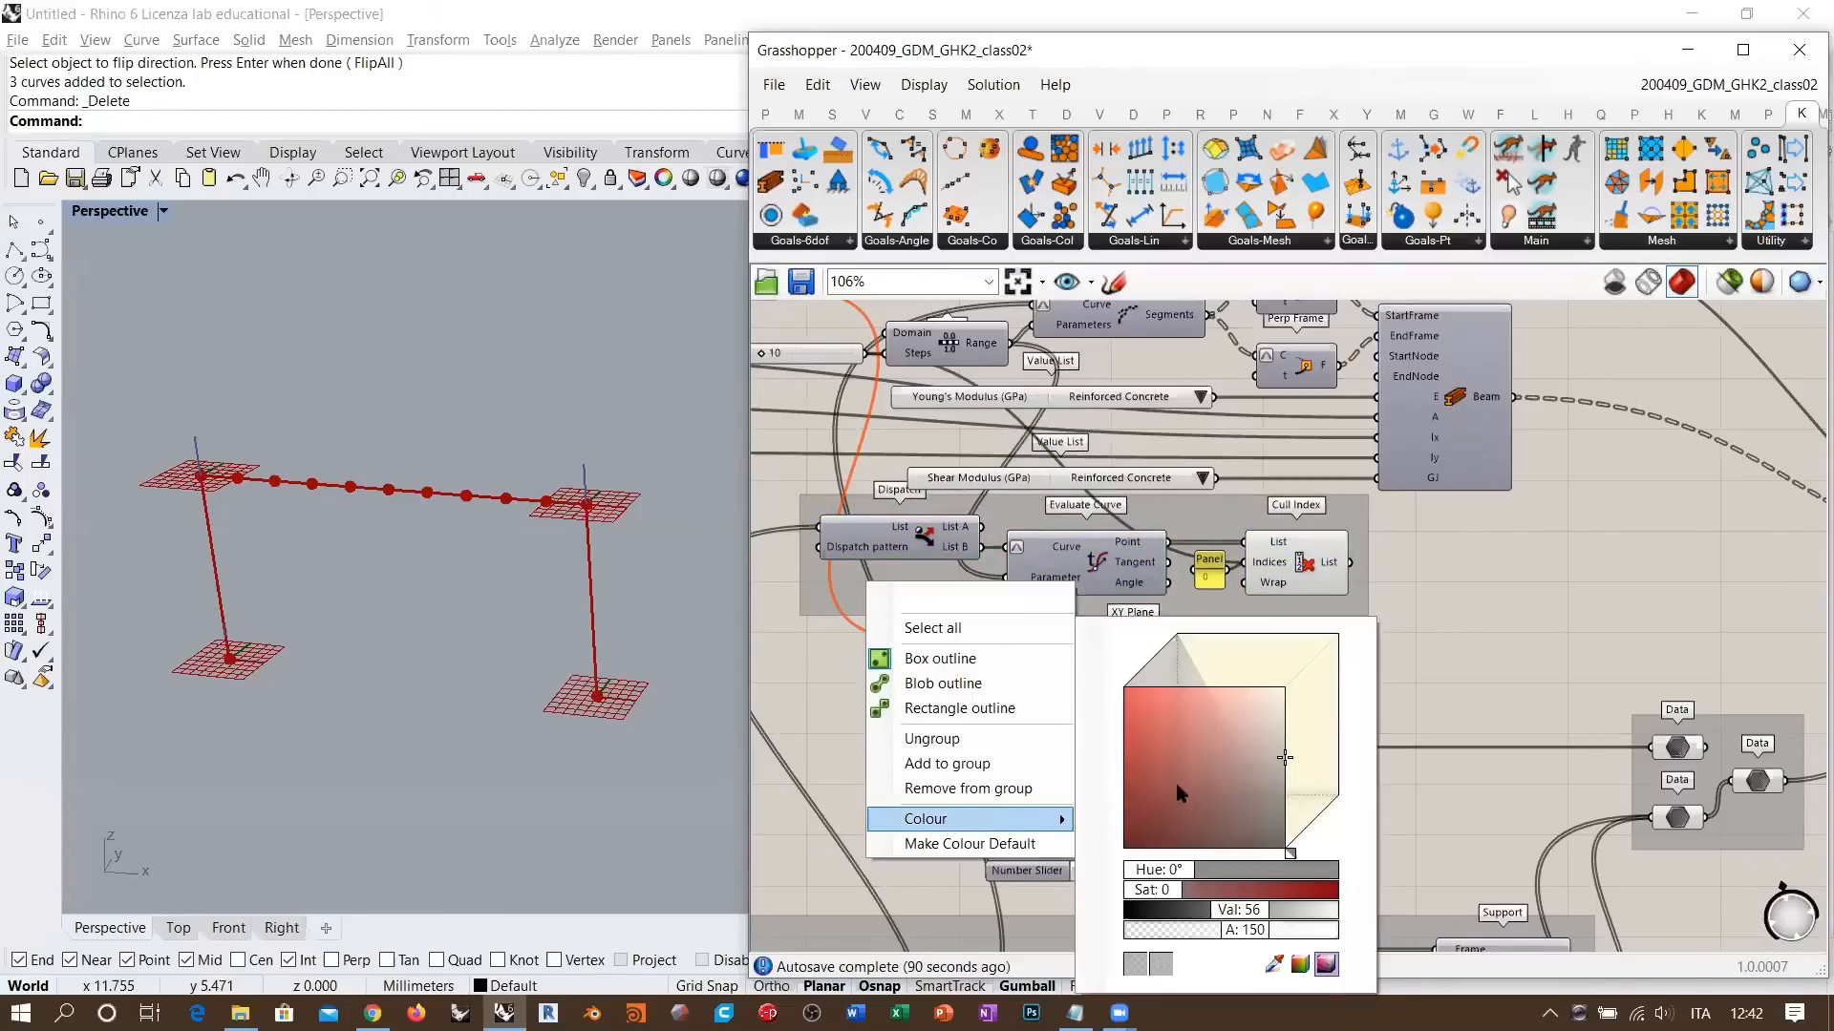
left_click_drag(1176, 783, 1091, 682)
left_click_drag(1230, 939, 1367, 938)
left_click(1506, 623)
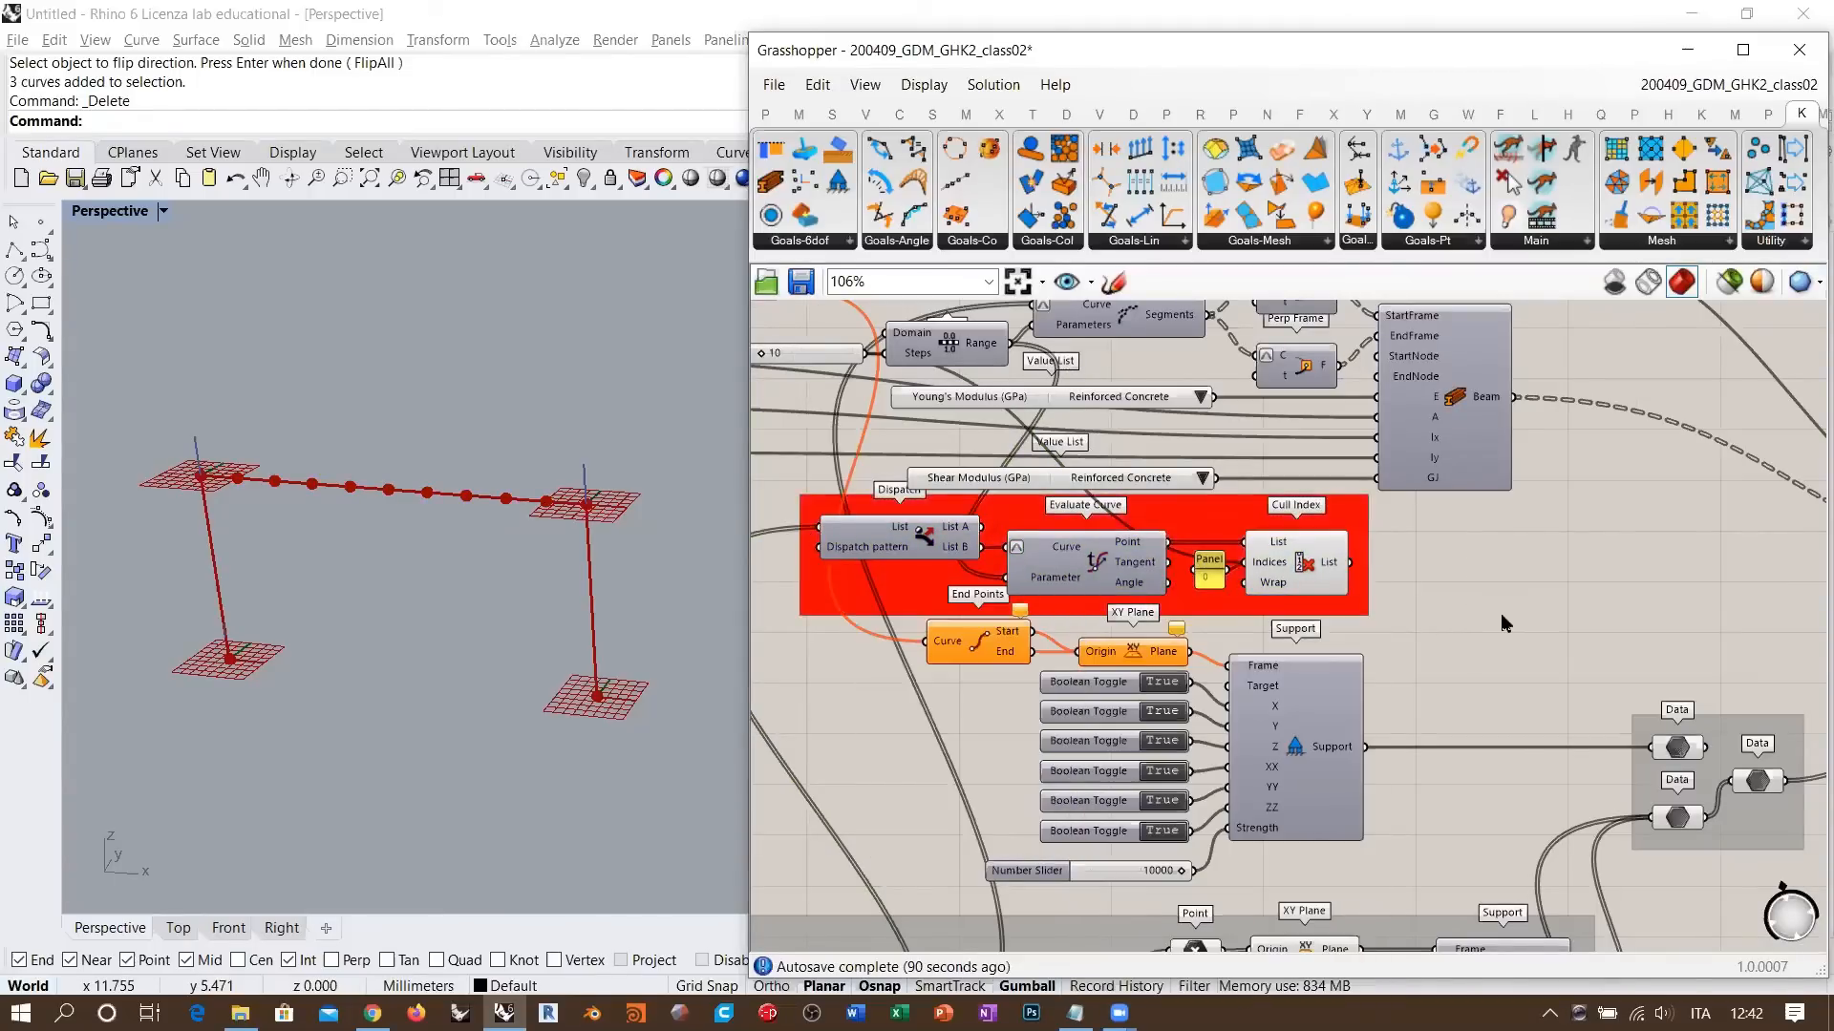
- Move the End Points, XY Plane and Support chain with its toggles and slider, plus the Data components, slightly down, clear of the red group
right_click_drag(1181, 697, 1145, 653)
left_click_drag(1347, 588, 871, 842)
left_click_drag(1717, 647, 1590, 800, "shift")
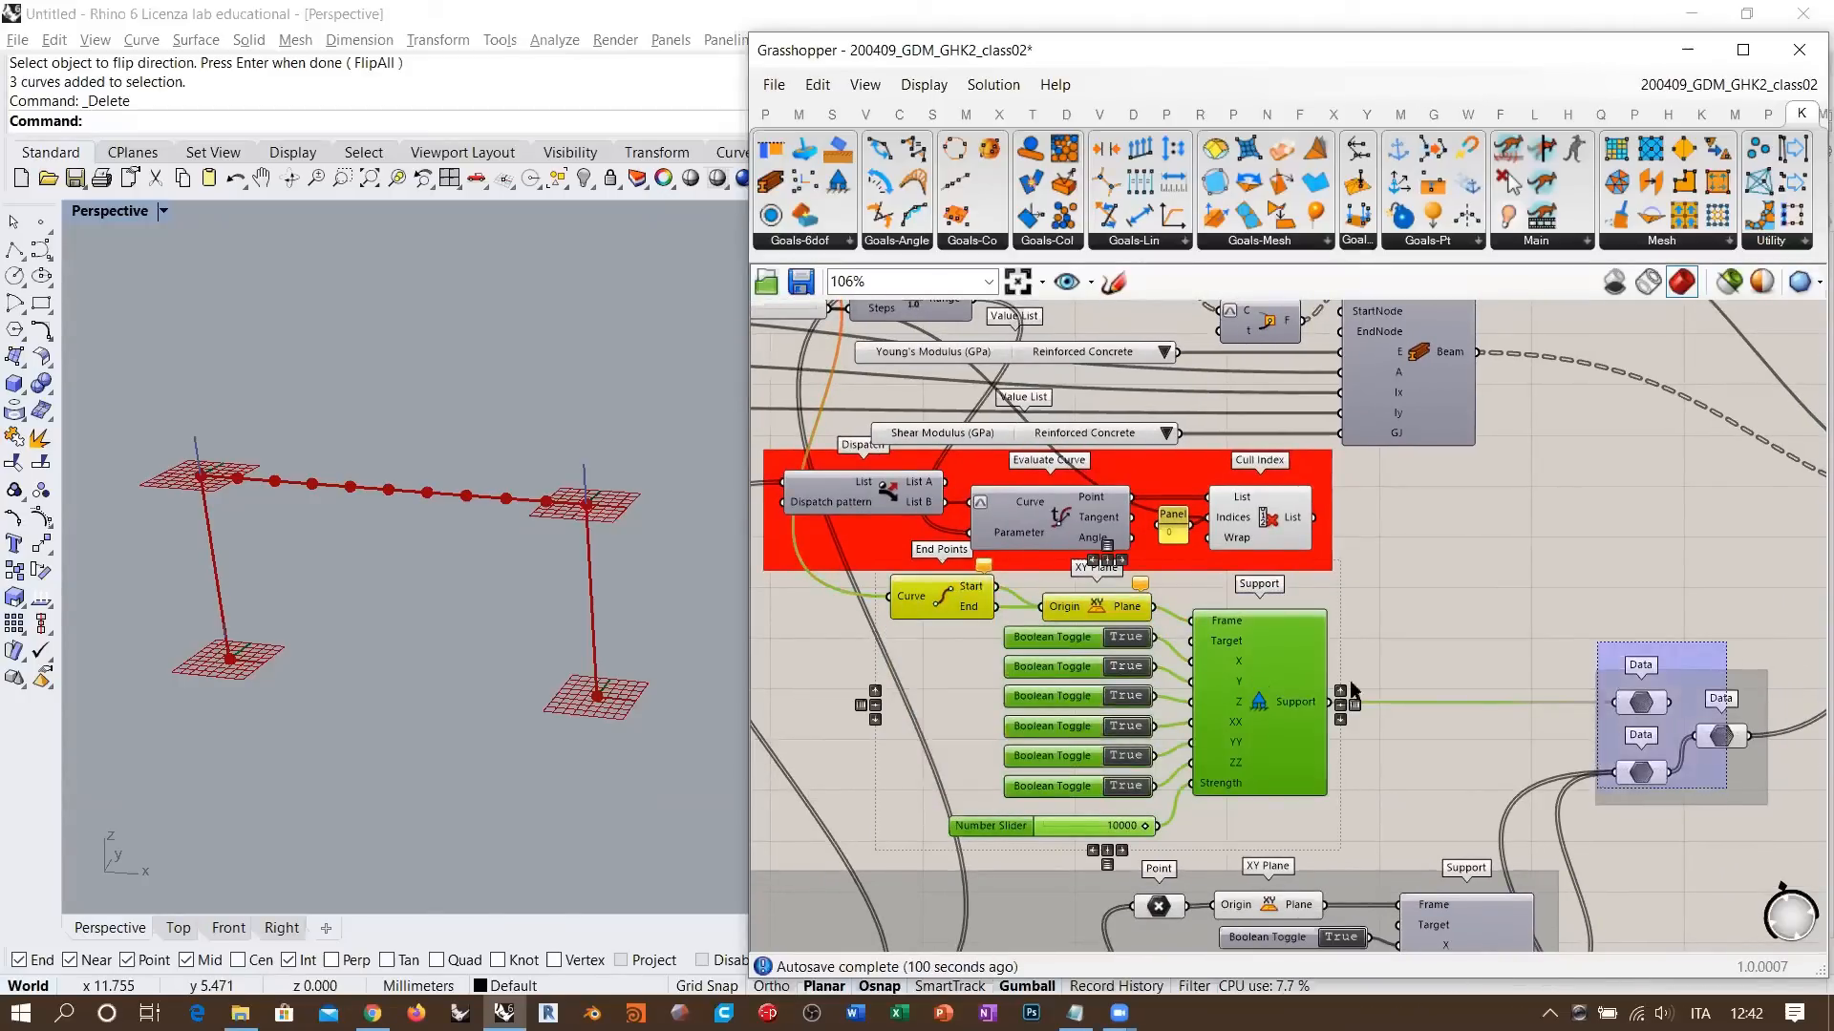
left_click_drag(1268, 653, 1280, 675)
left_click(1481, 601)
- Widen the Grasshopper window and remove the red groups around the point-culling chain and the Homework sketch, keeping their contents
scroll(896, 589, "down", 3)
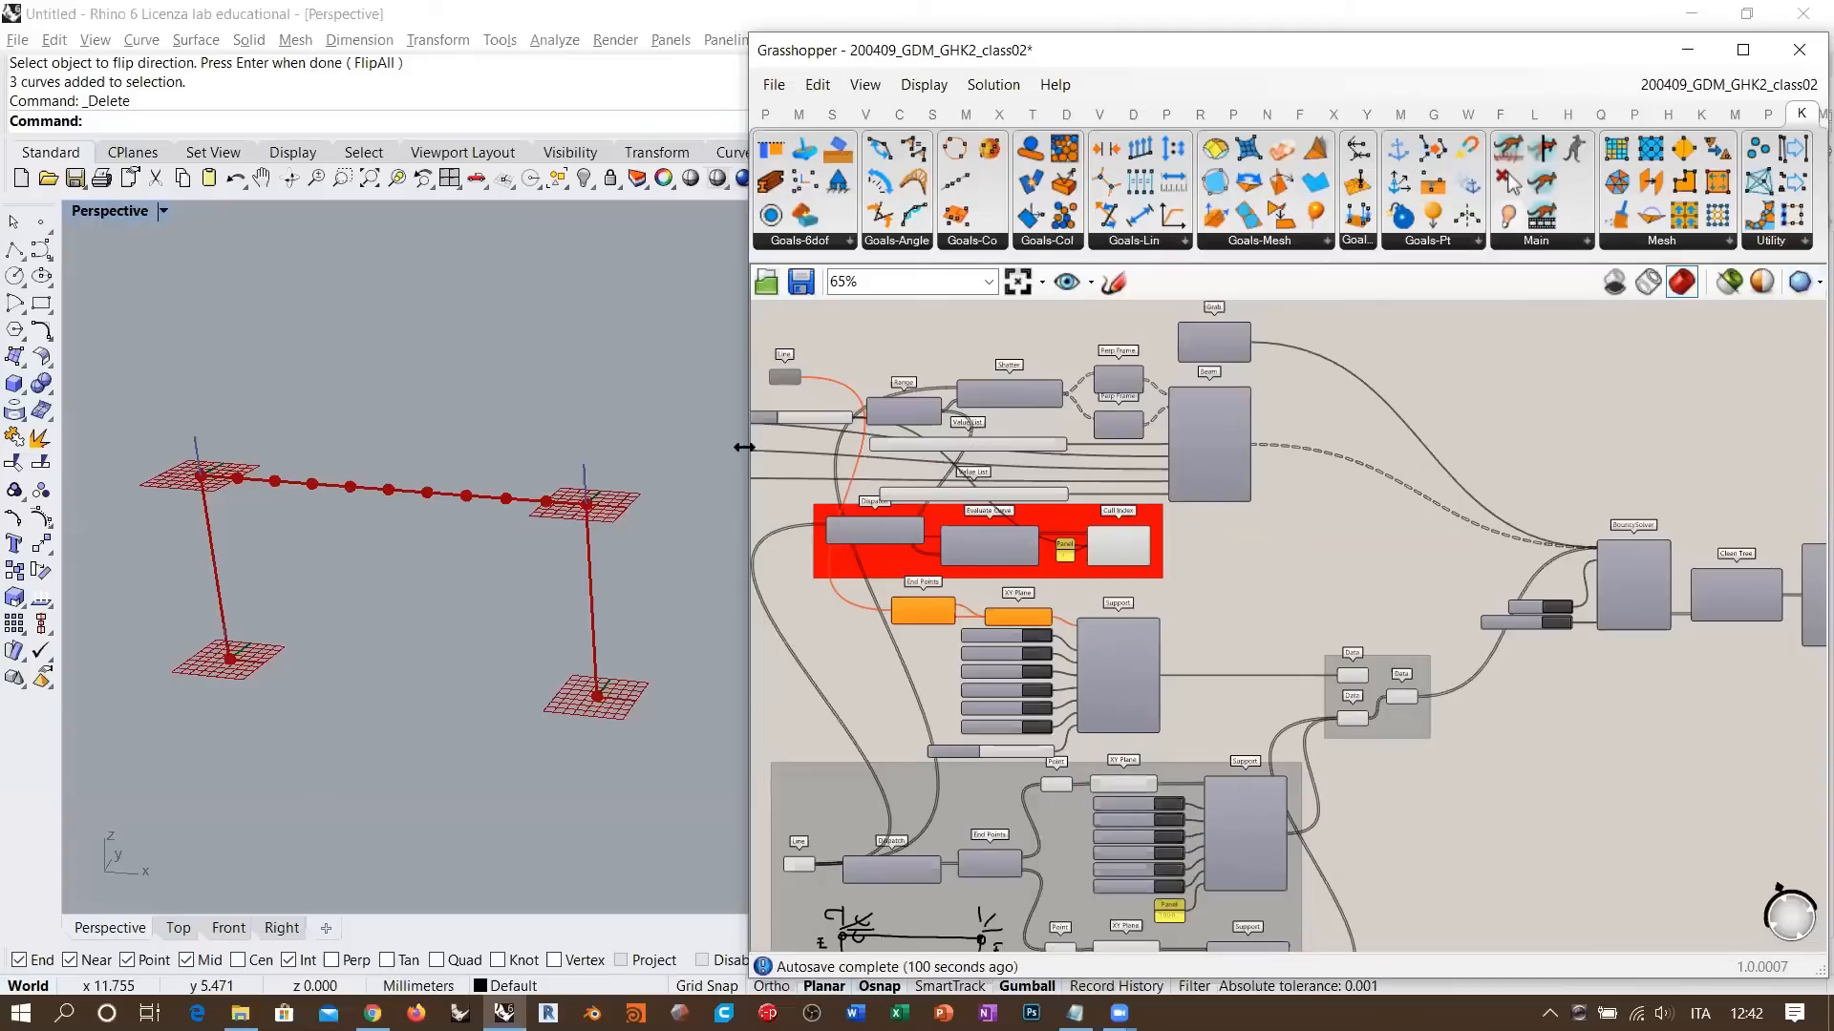
left_click_drag(743, 447, 303, 449)
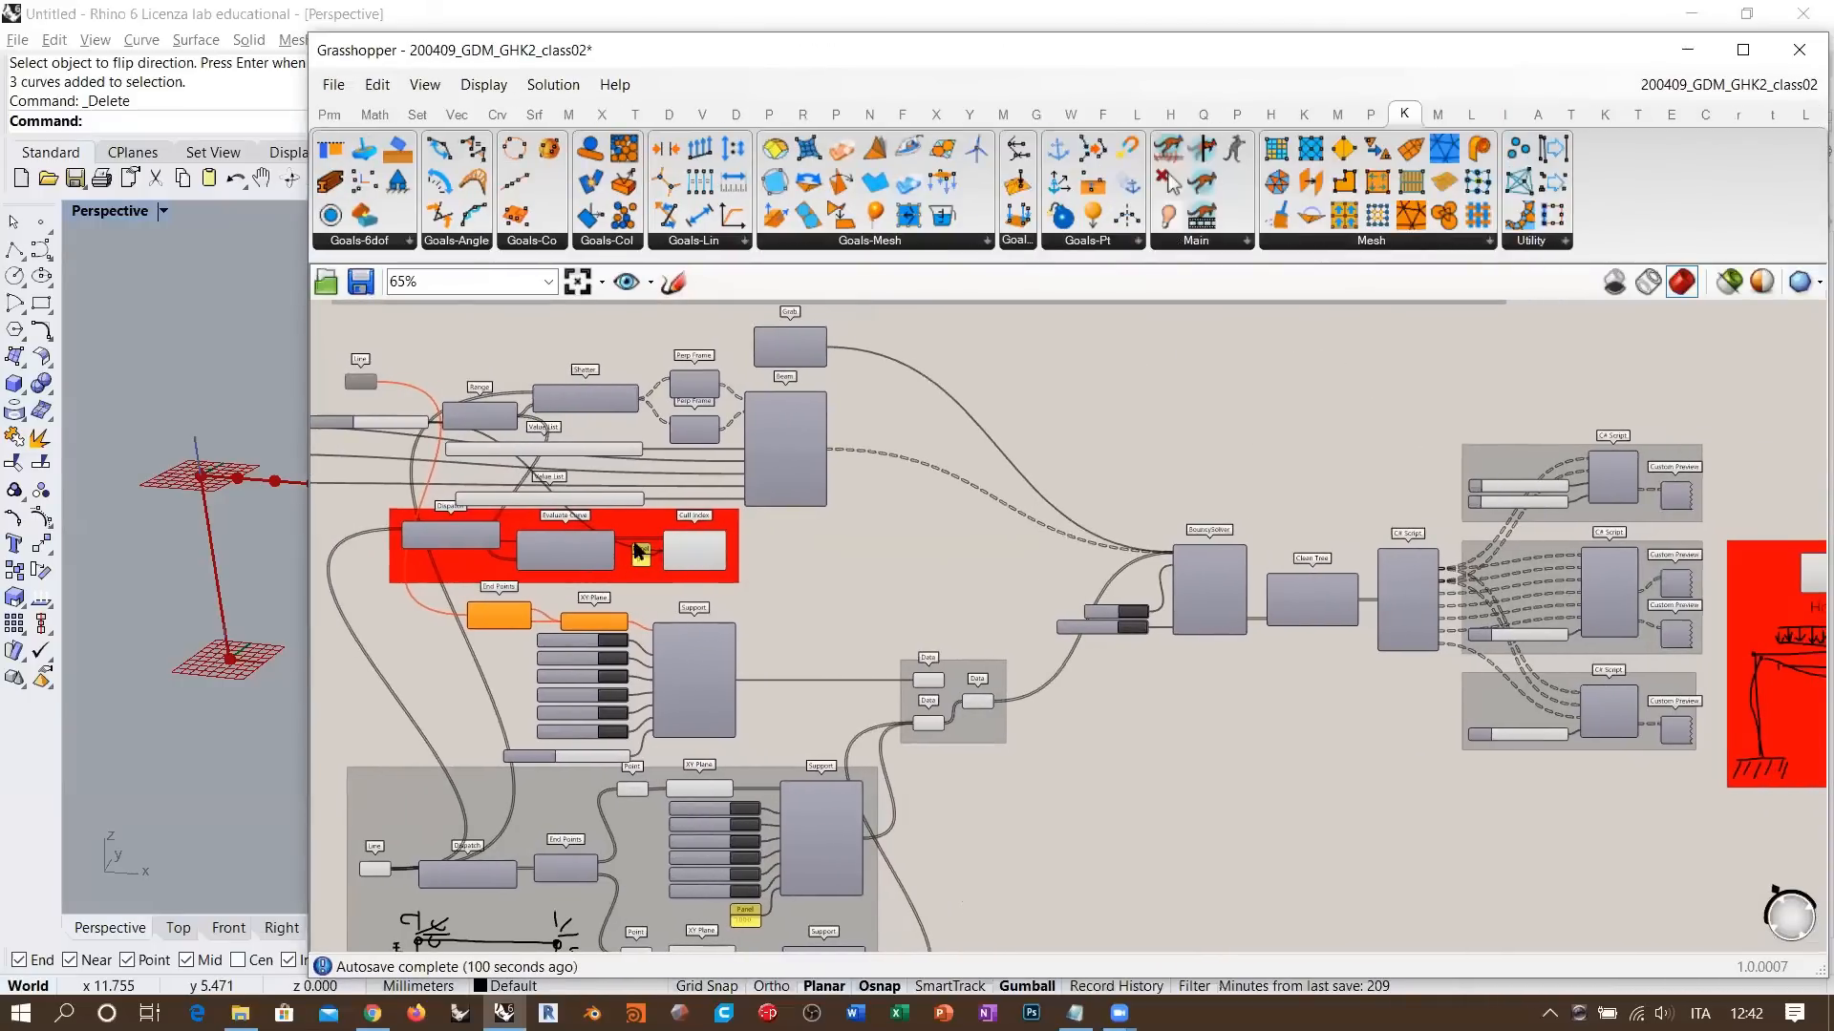
left_click(723, 517)
key("Delete")
right_click_drag(1795, 644, 1477, 641)
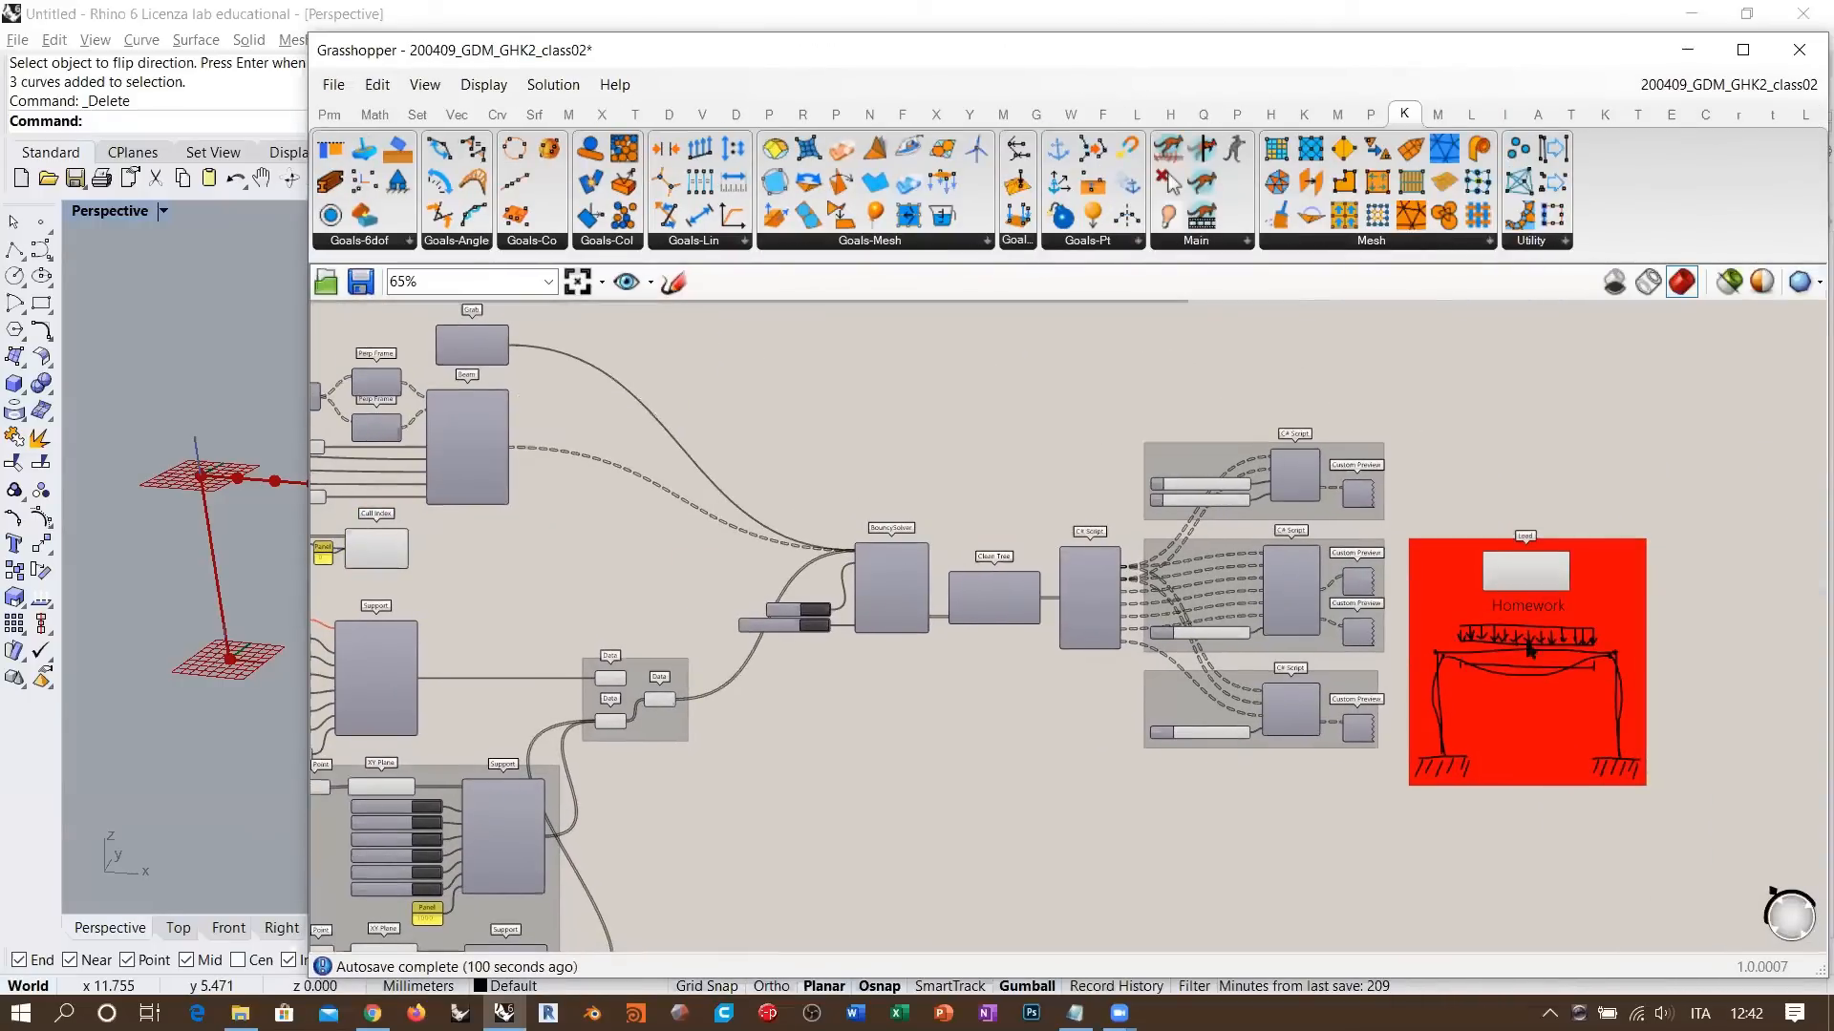
left_click(1501, 706)
key("Delete")
right_click_drag(1106, 617, 1347, 610)
right_click_drag(718, 552, 804, 548)
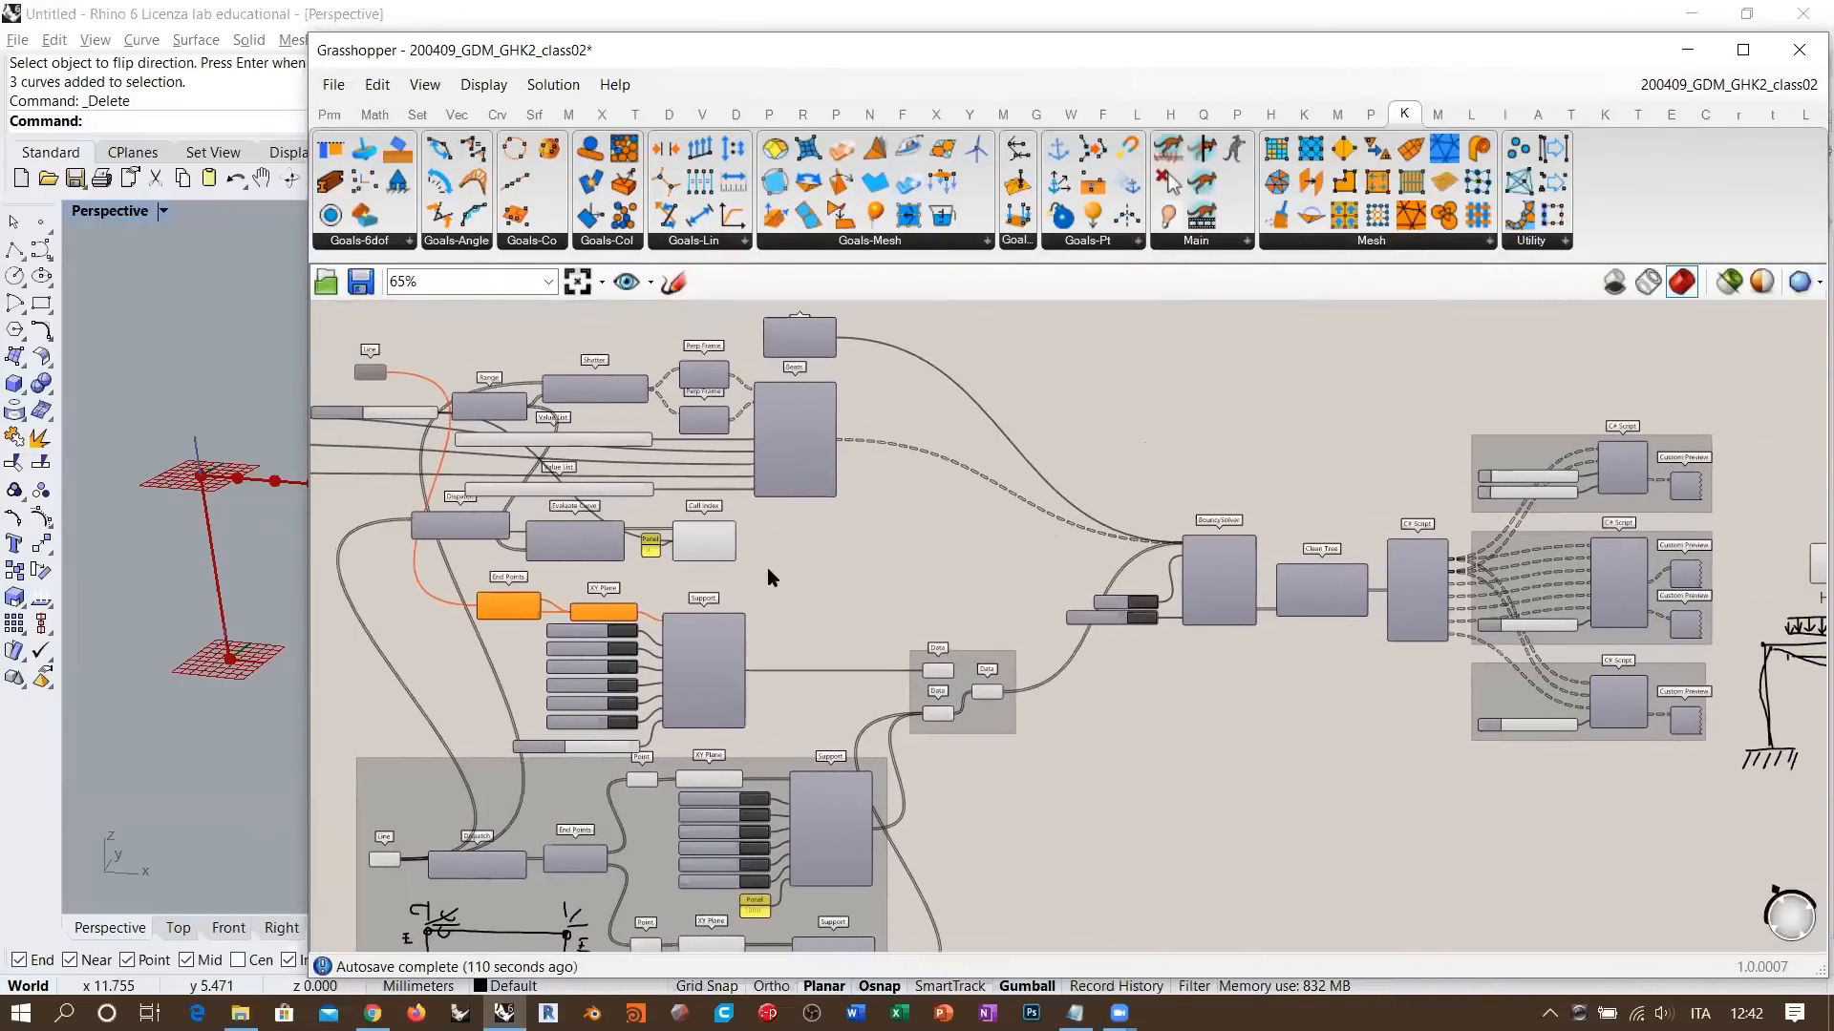
- Put the Dispatch, Evaluate Curve, 0 Panel and Cull Index chain into one group with the Load component and Homework sketch
left_click_drag(766, 570, 433, 503)
right_click_drag(1576, 573, 1121, 528)
left_click_drag(1530, 427, 1292, 754, "shift")
key("ctrl+g")
right_click_drag(774, 732, 919, 735)
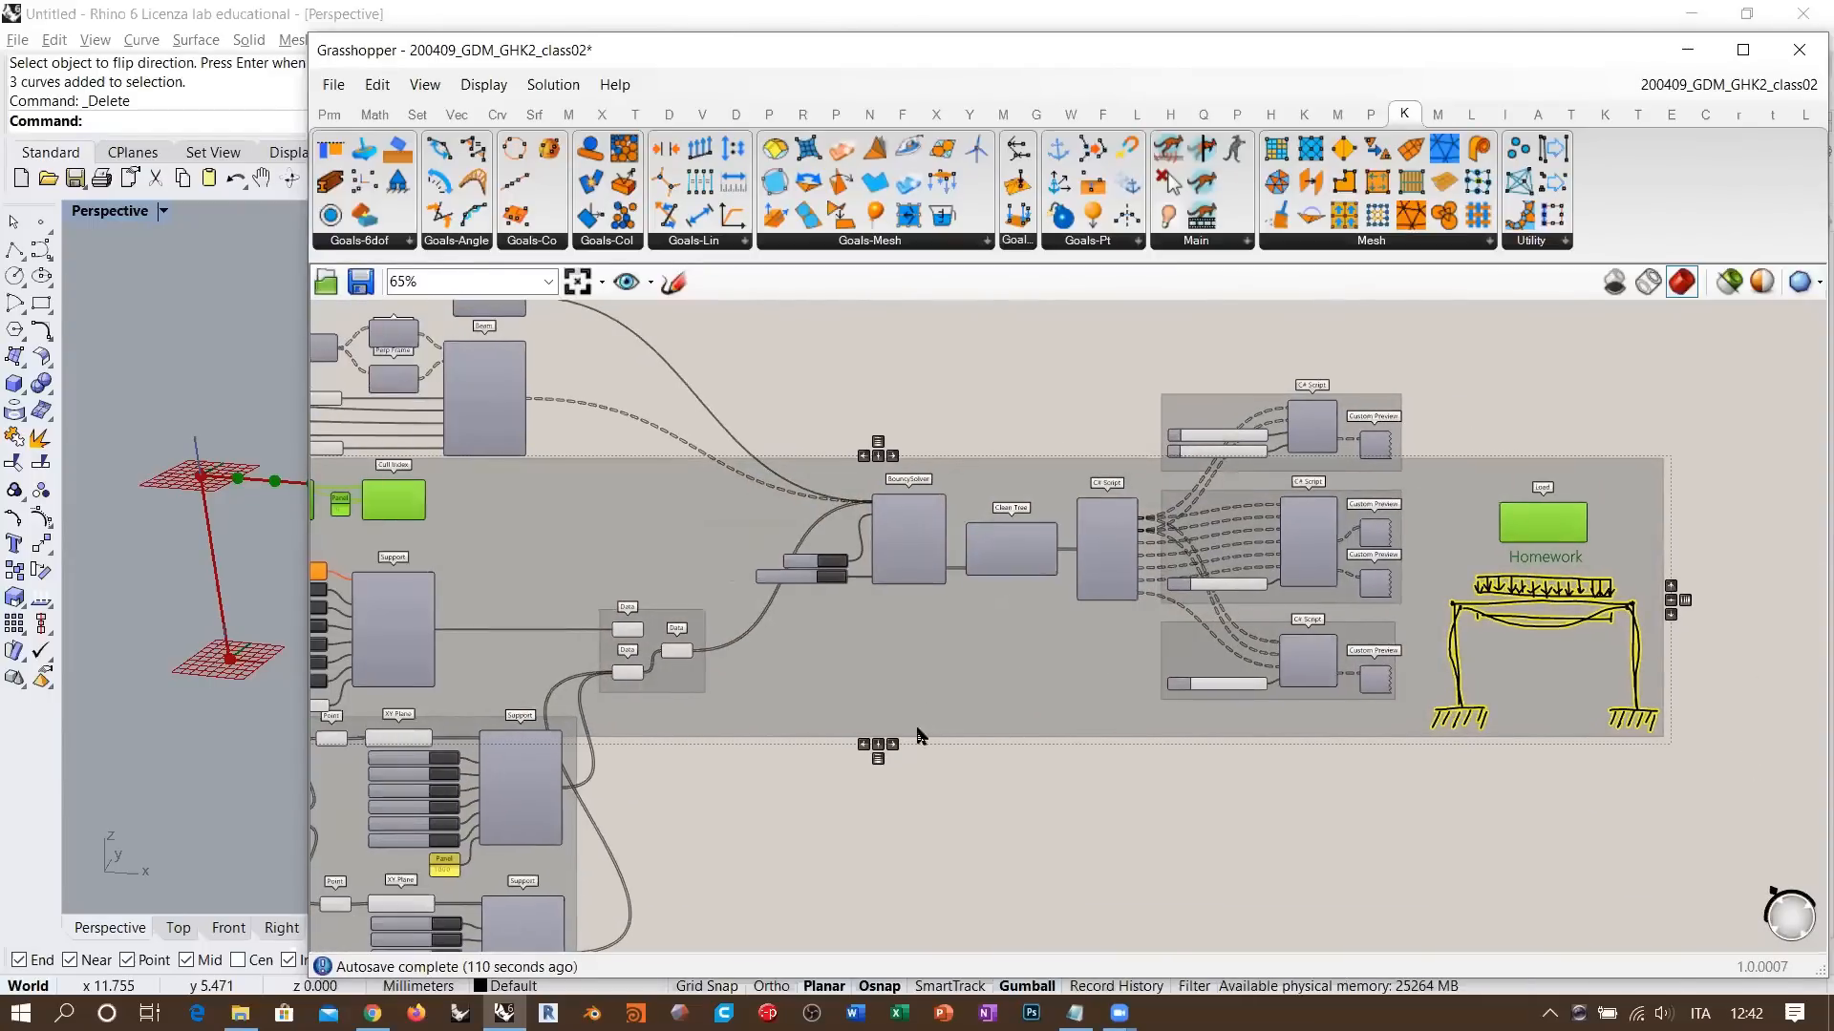
double_click(913, 655)
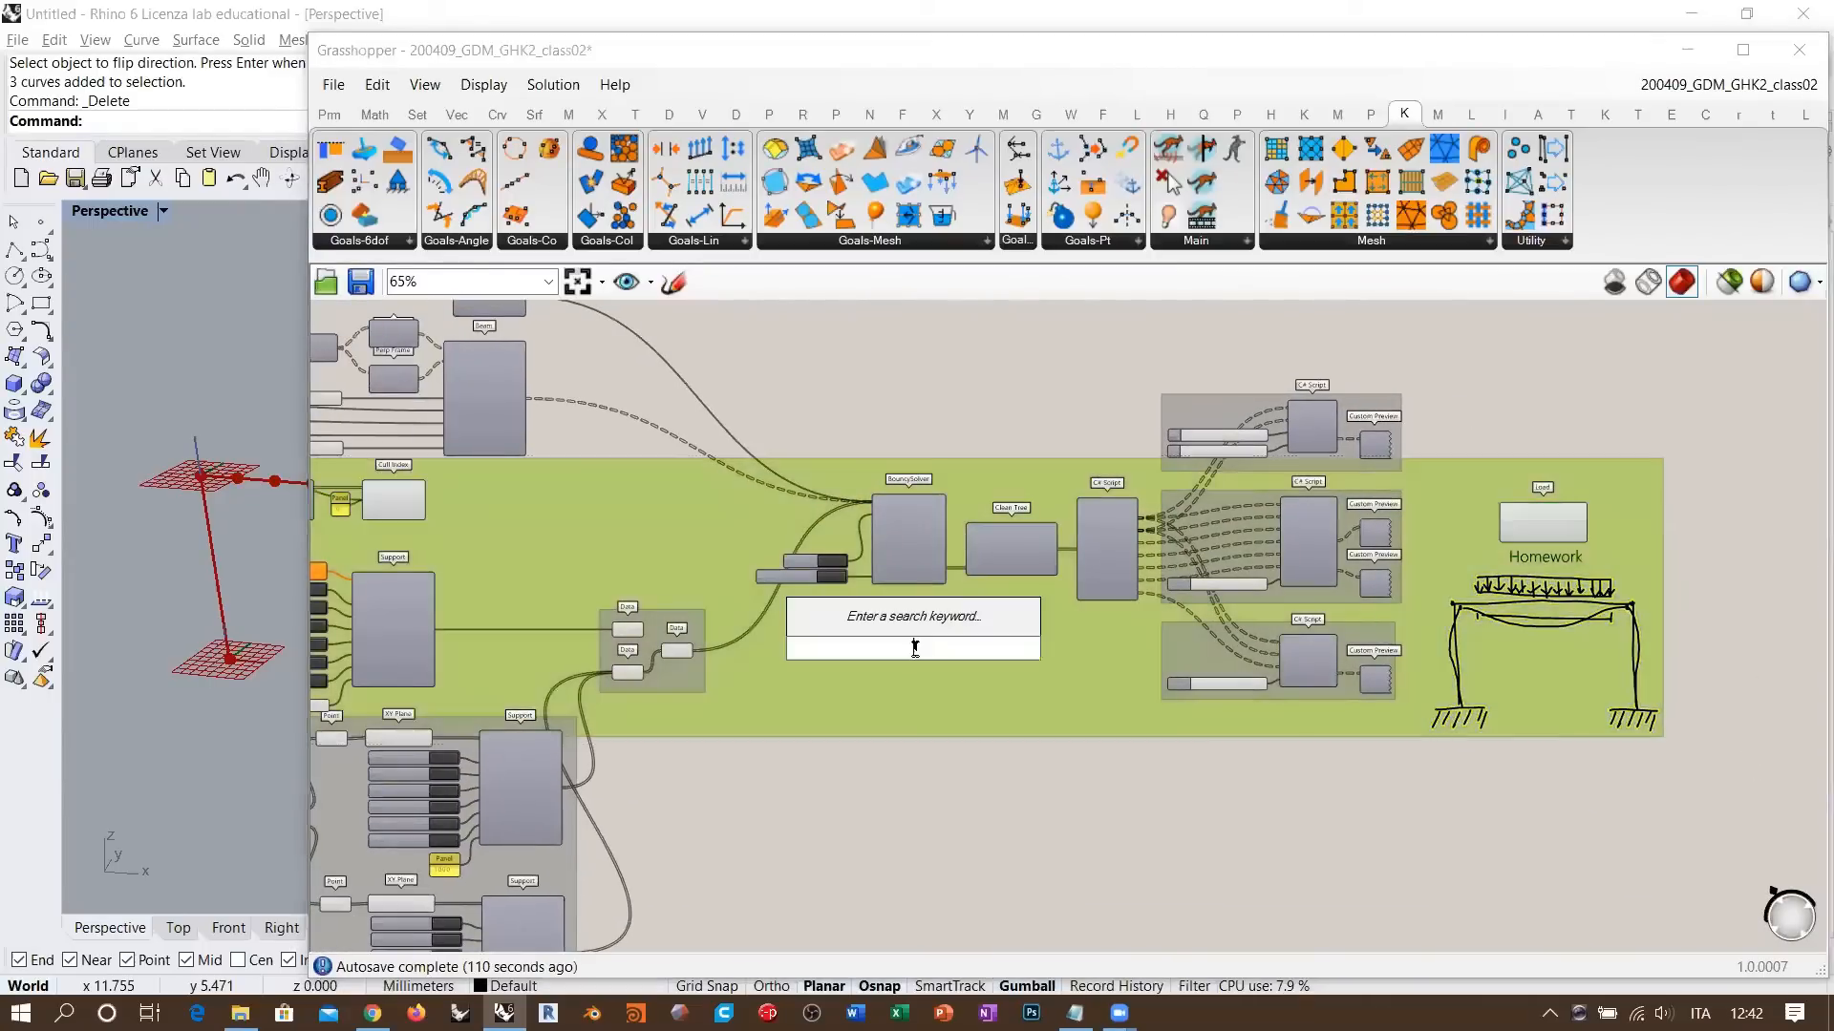
- Try the Blob outline on the group holding the point-culling chain, Load component and Homework sketch, and set it to Rectangle outline
right_click(660, 542)
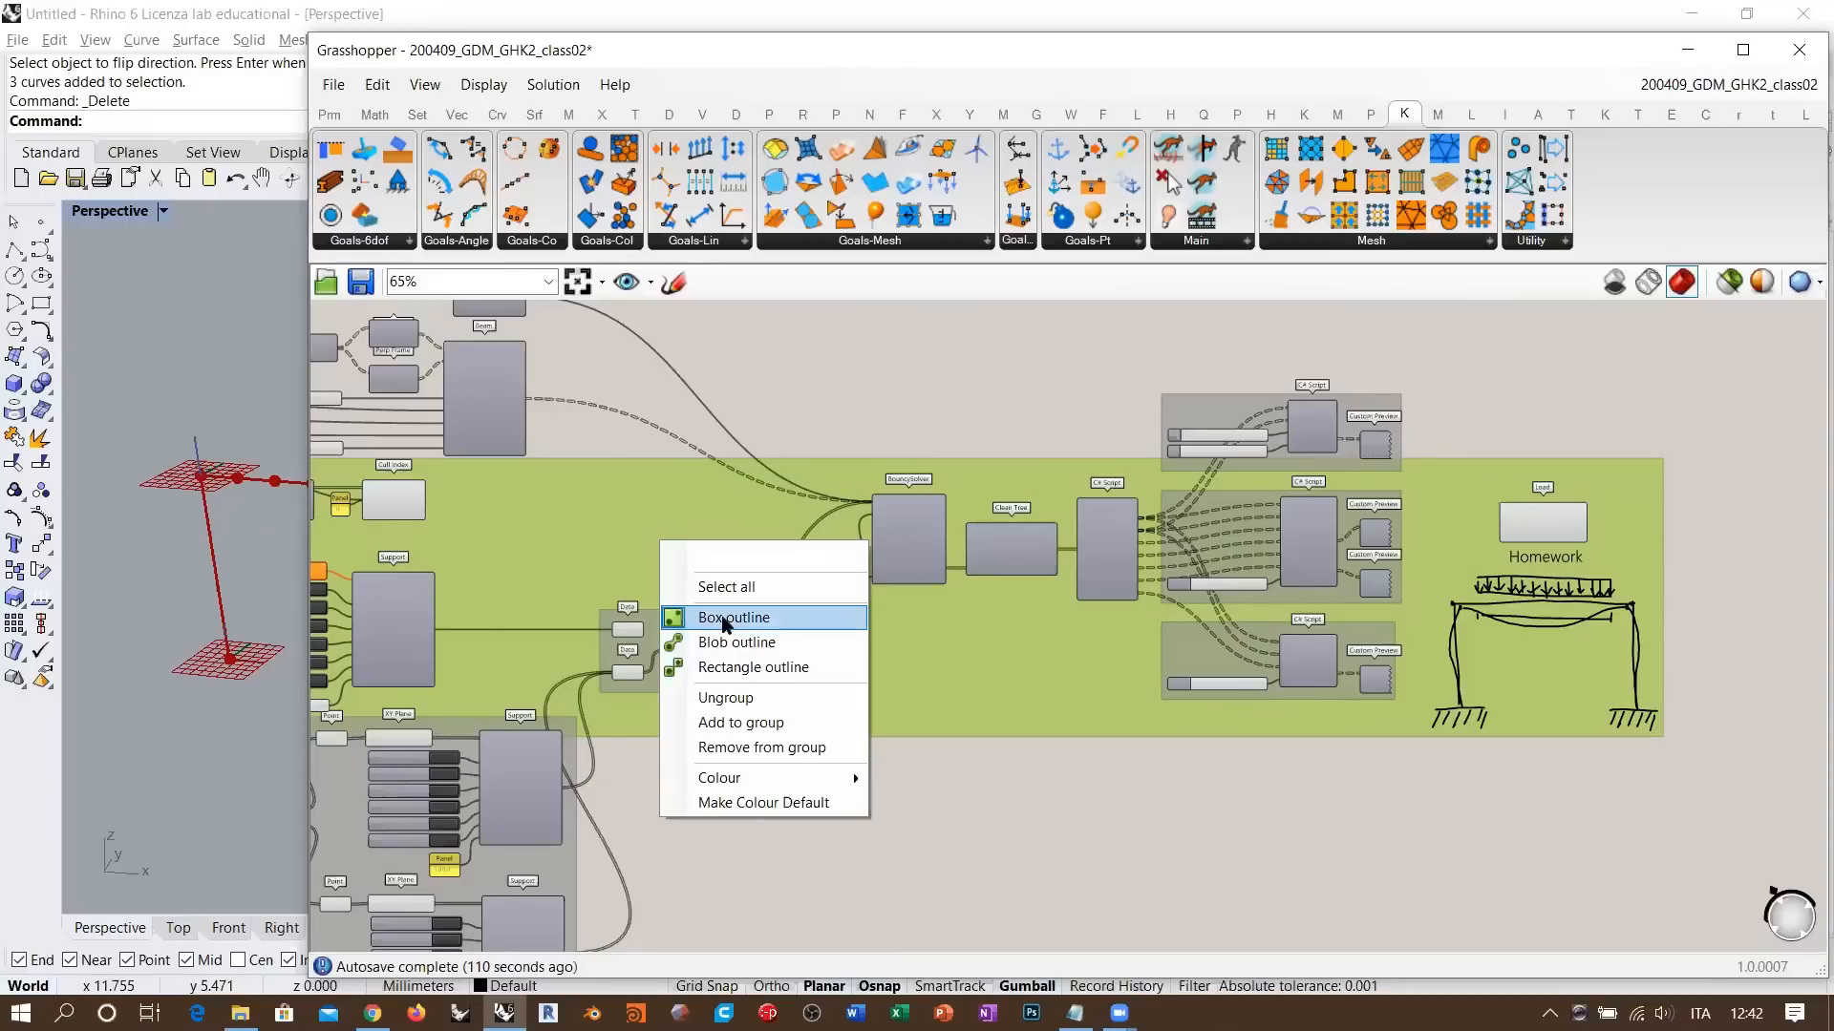
left_click(736, 642)
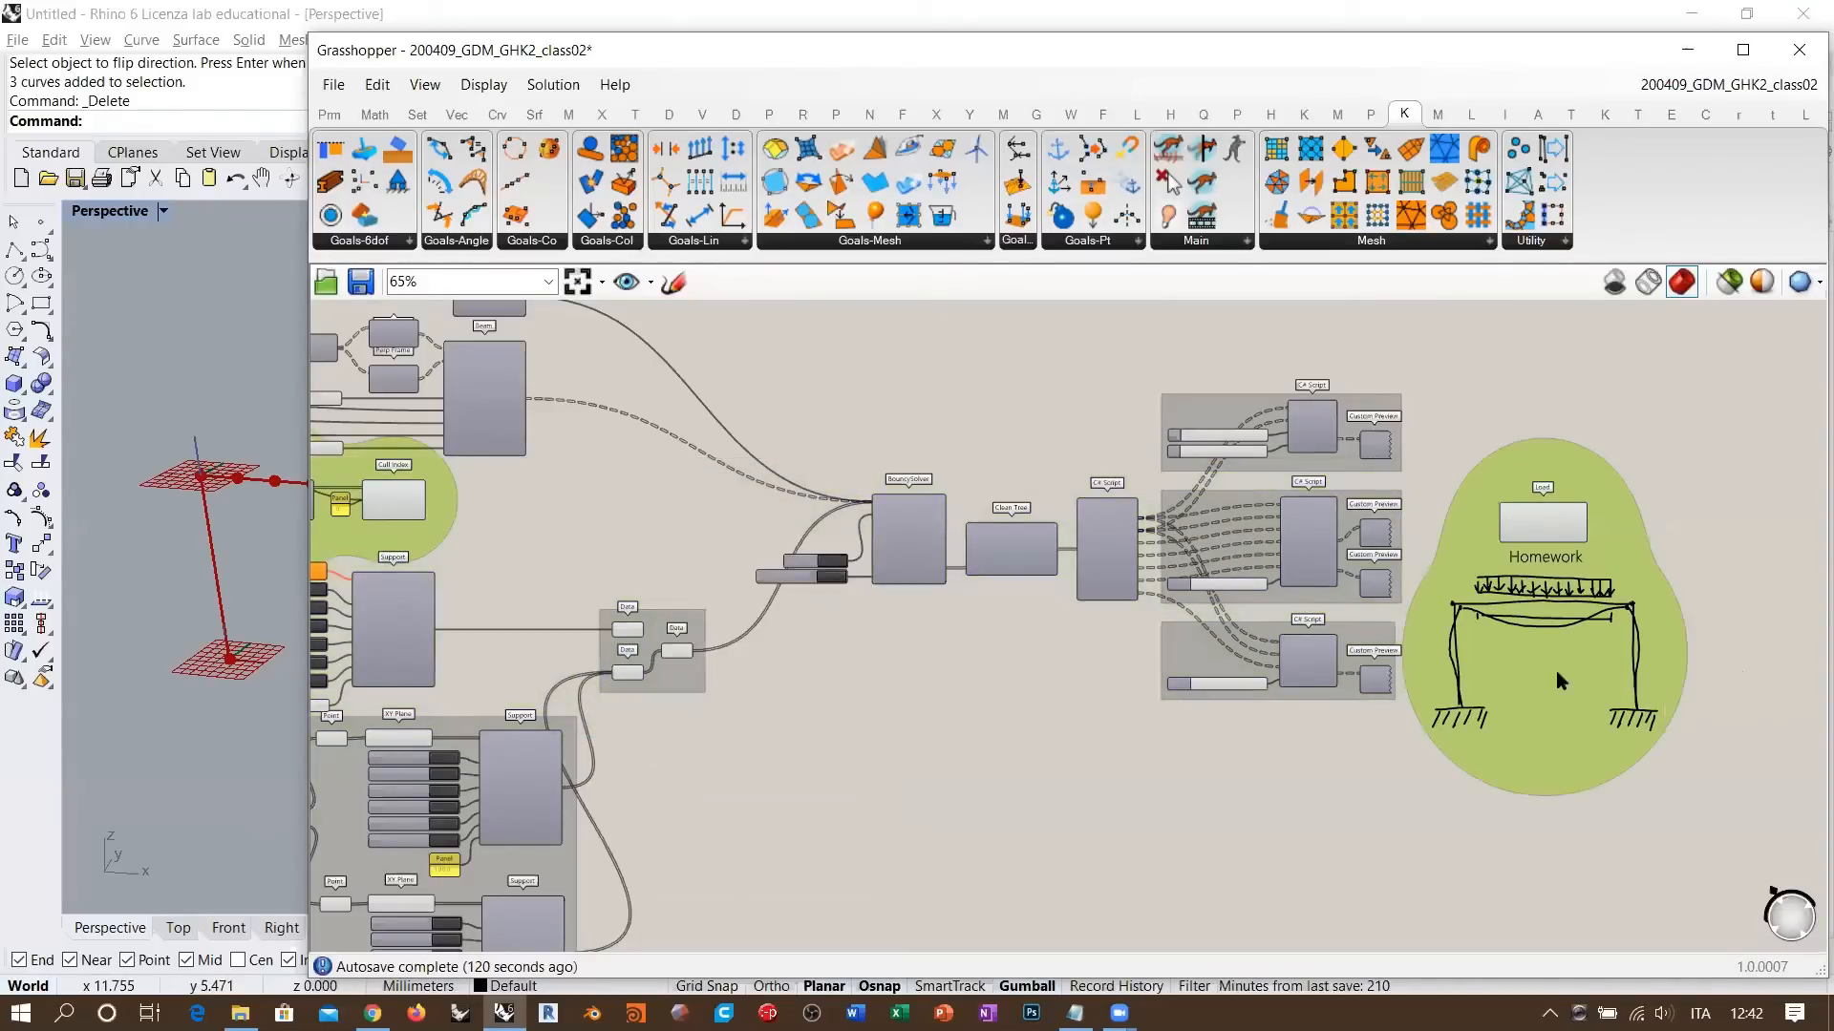
right_click_drag(1079, 608, 1275, 635)
right_click_drag(1667, 686, 1524, 658)
right_click(1623, 669)
left_click(1714, 794)
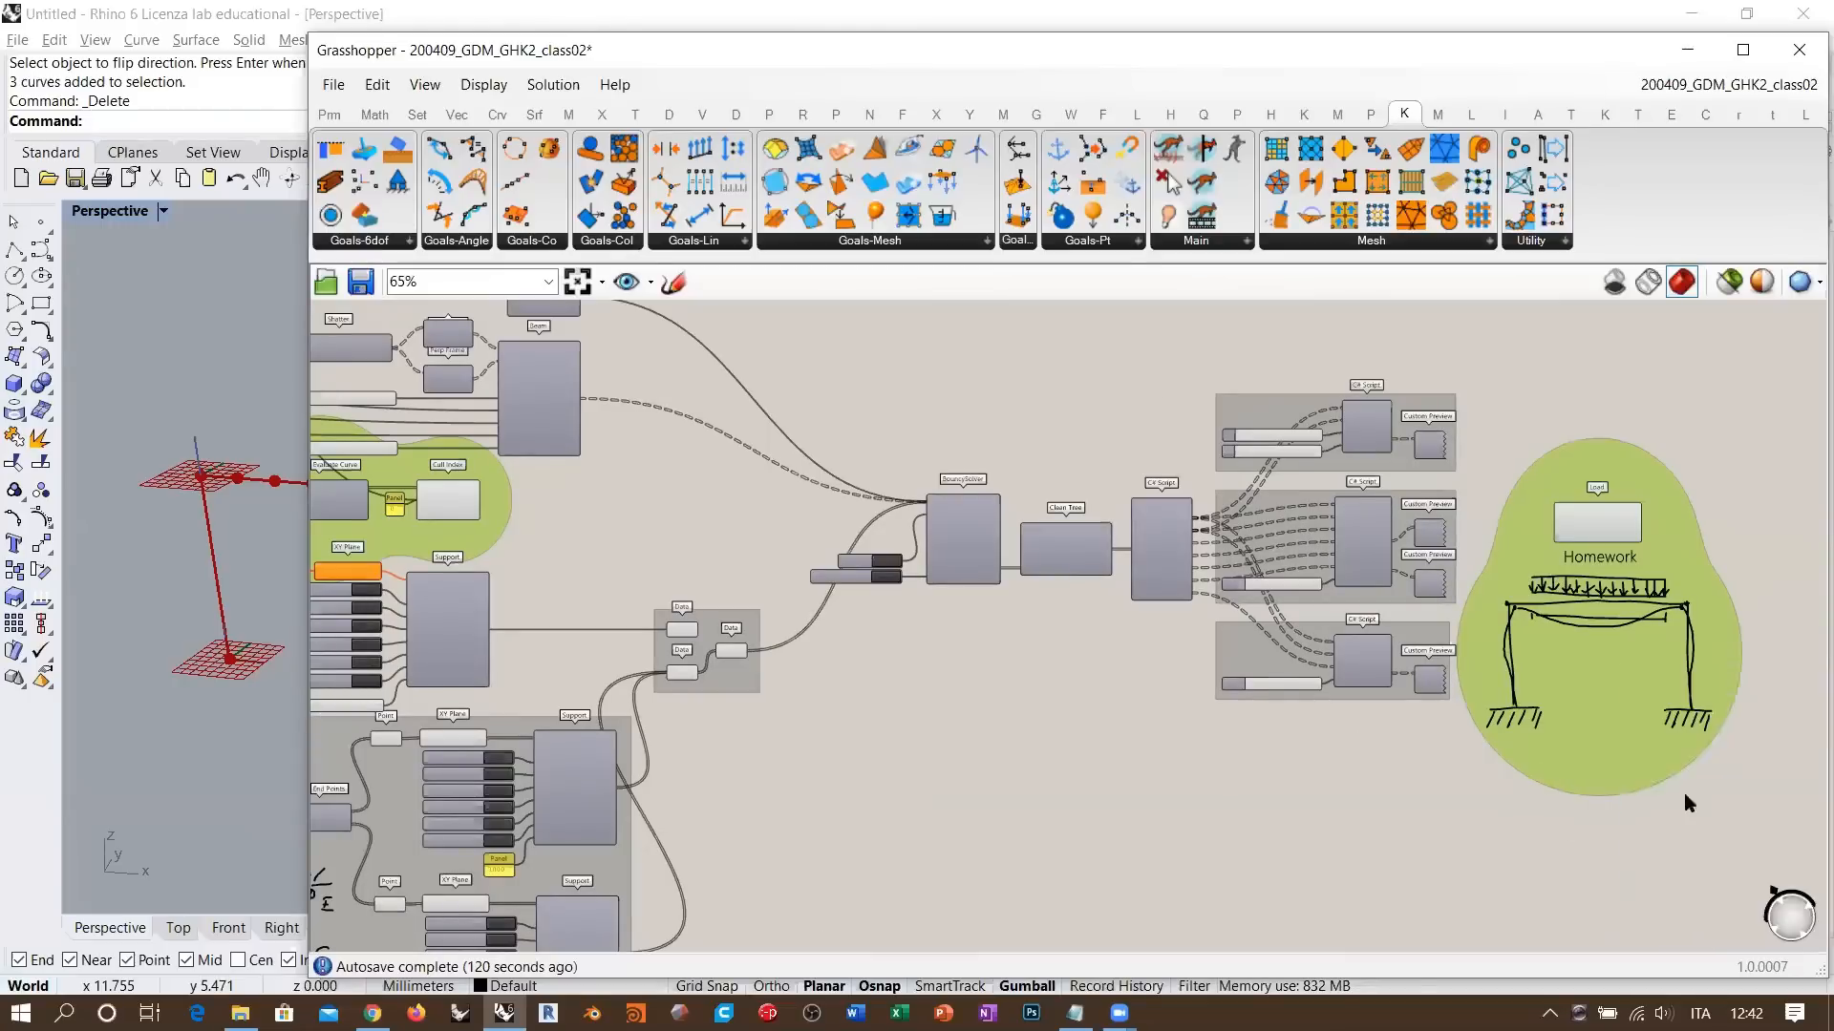
- Recolour the shared group around the culling chain, Load component and Homework sketch to opaque bright red
left_click(1522, 813)
right_click_drag(960, 599, 1403, 620)
left_click(898, 559)
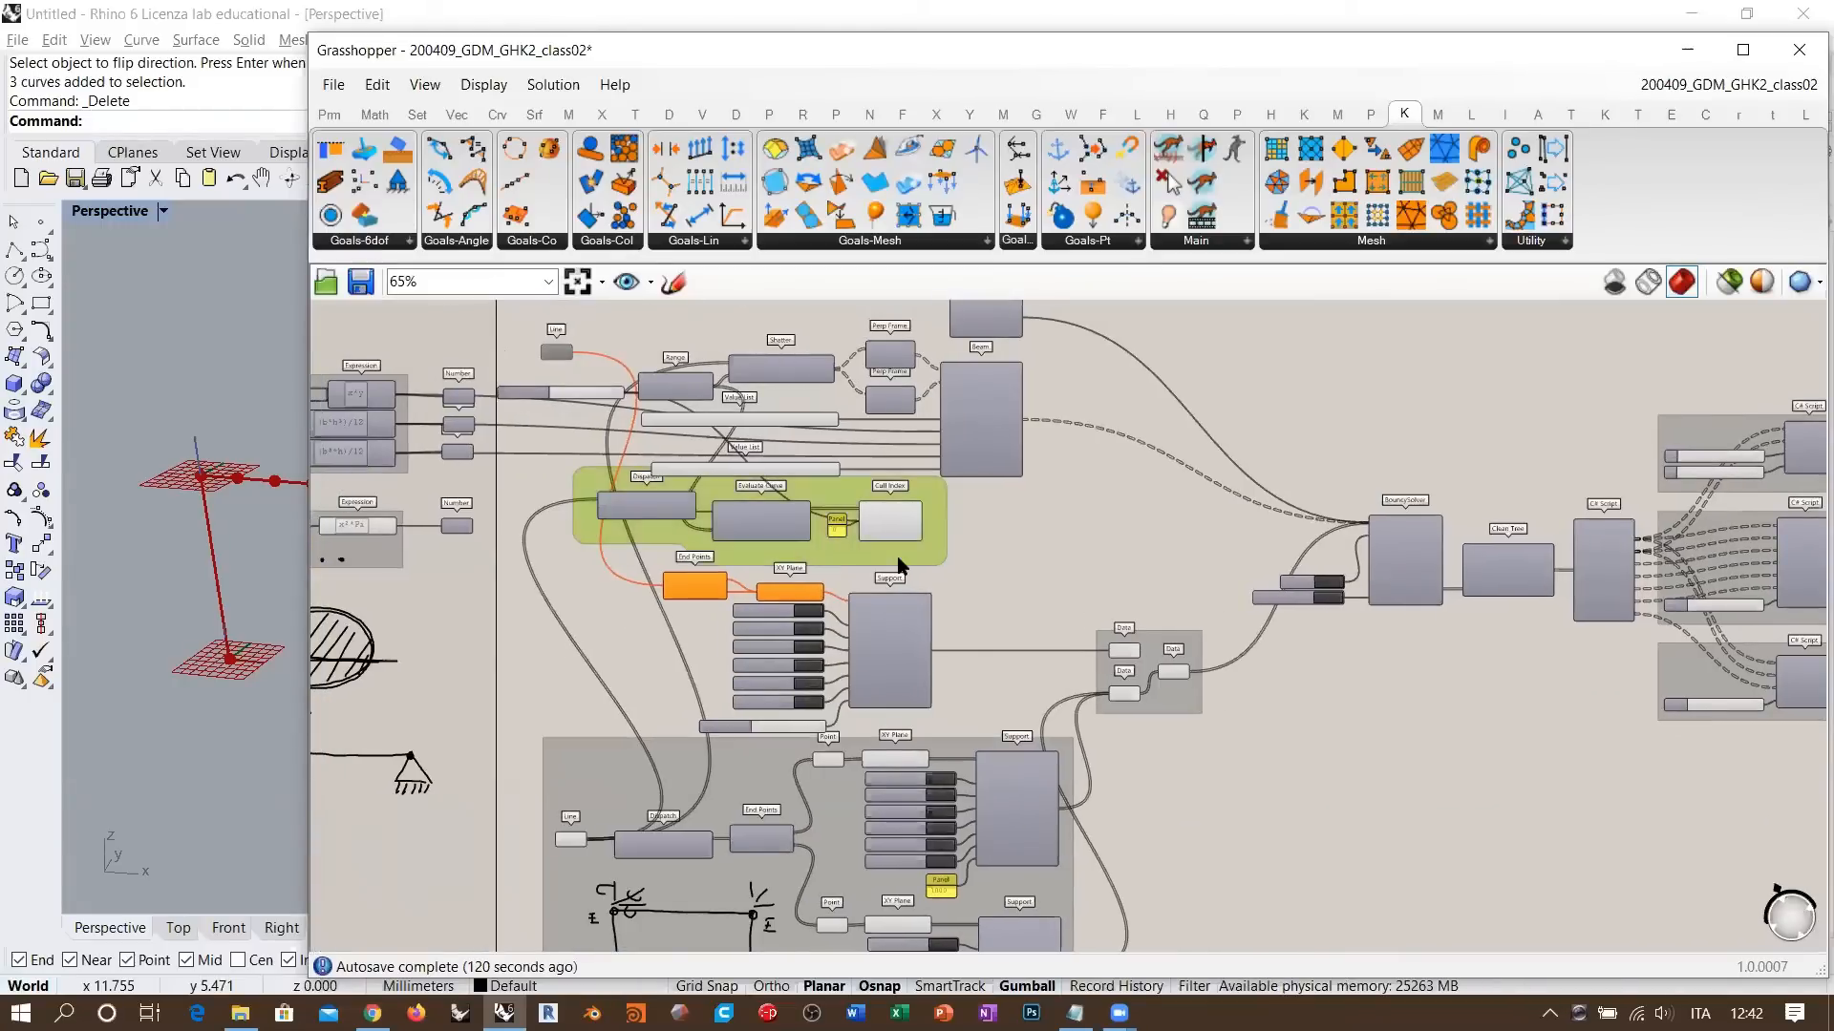
right_click(898, 560)
mouse_move(1032, 800)
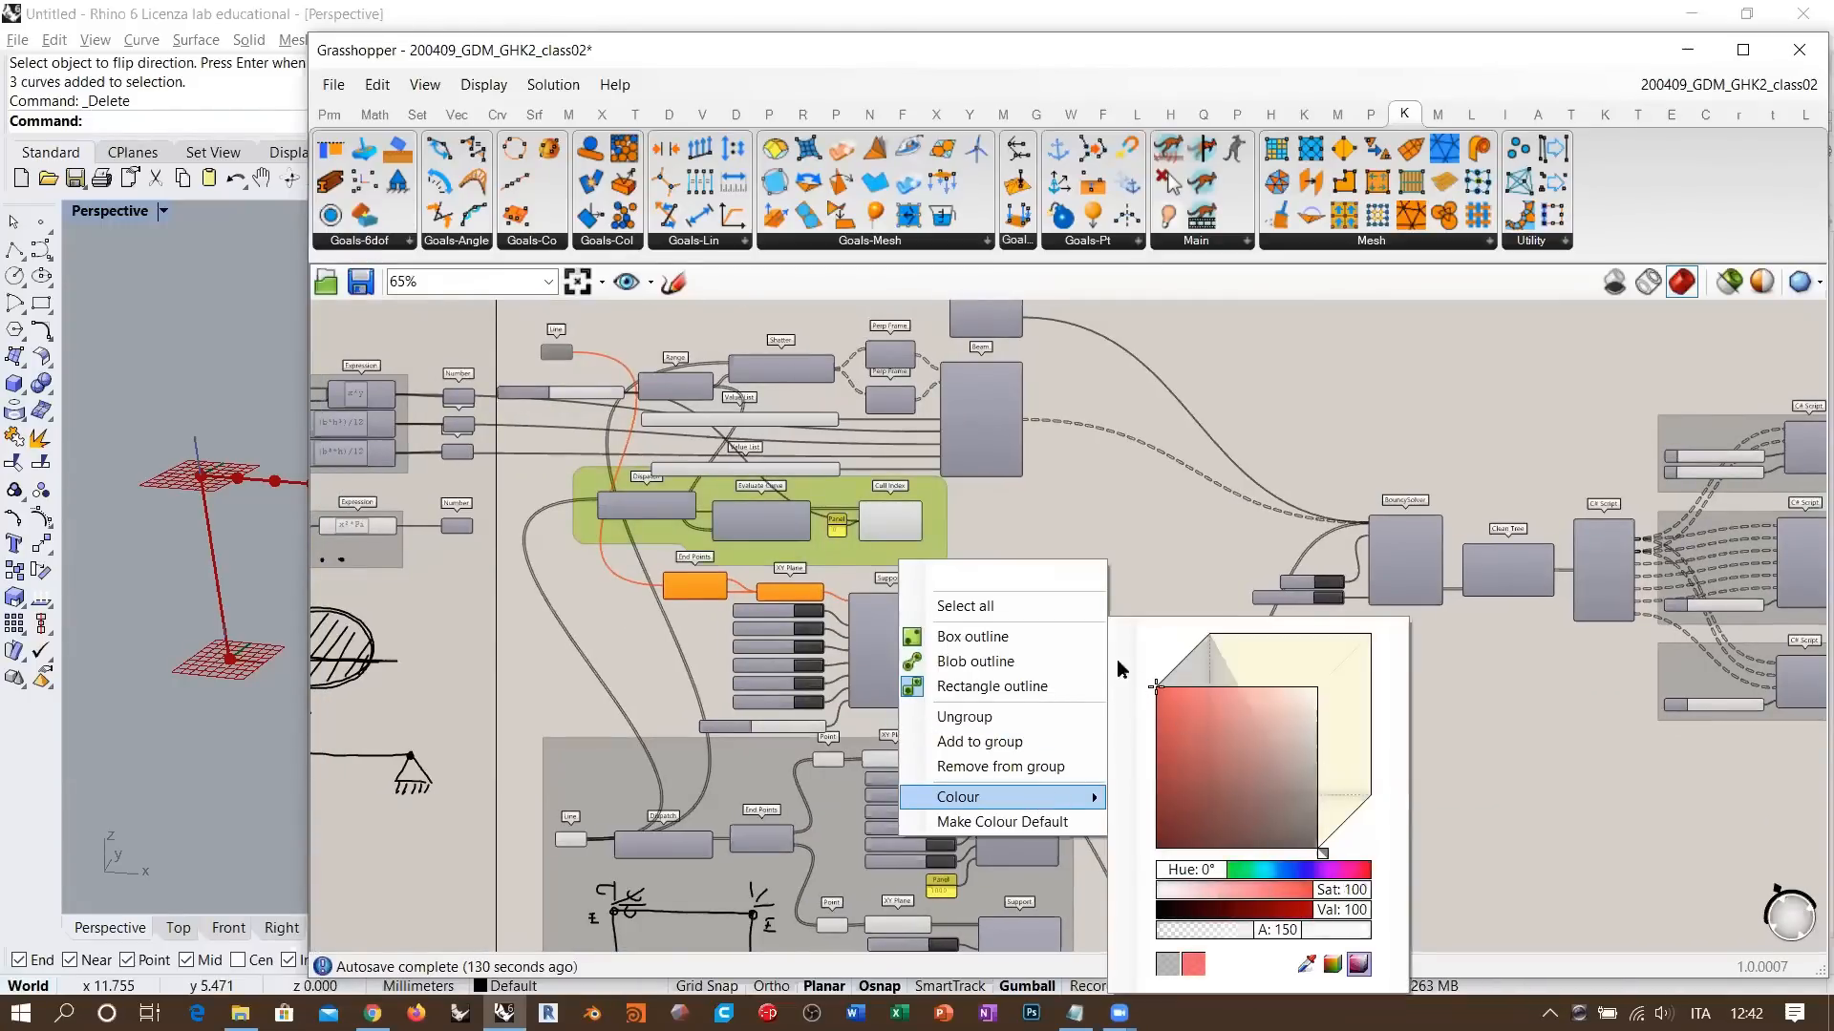
left_click(1570, 756)
right_click_drag(1570, 757, 1098, 657)
scroll(1110, 666, "down", 2)
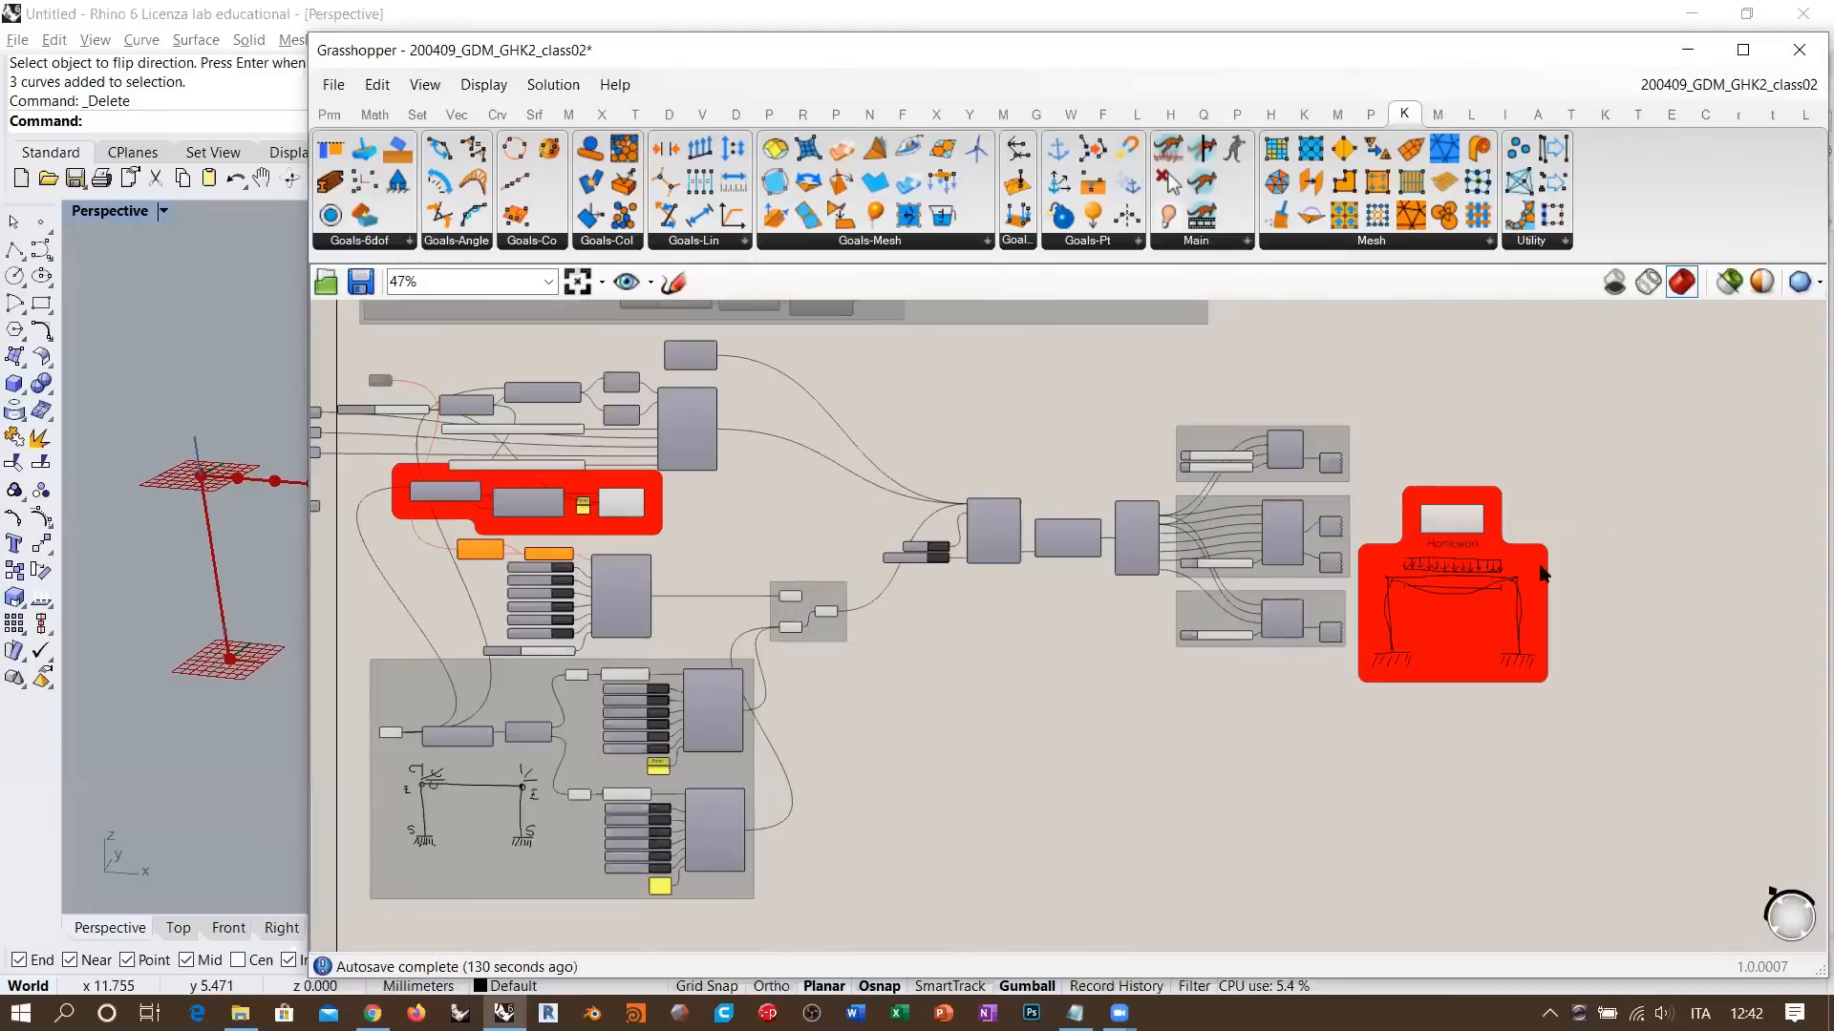
left_click(653, 511)
left_click(984, 594)
right_click_drag(984, 594, 1125, 649)
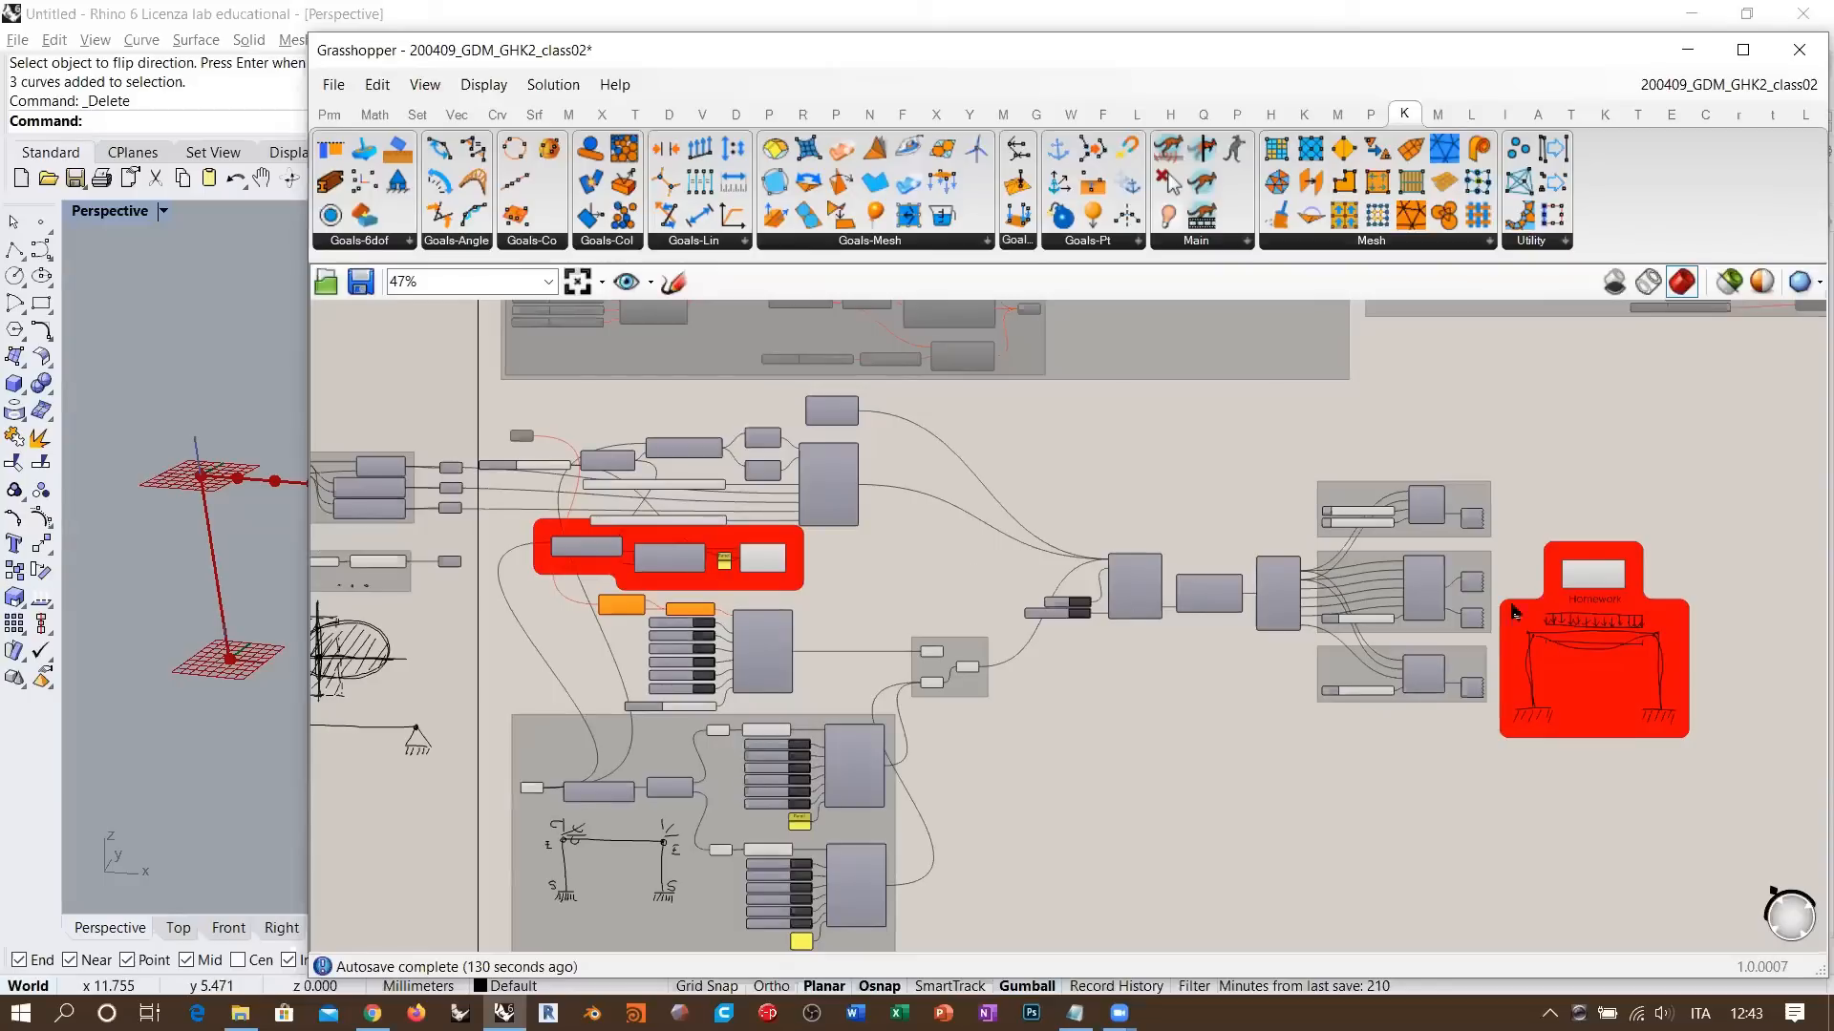
- Narrow the Grasshopper window to roughly half the screen to expose Rhino's Perspective viewport
scroll(570, 541, "up", 5)
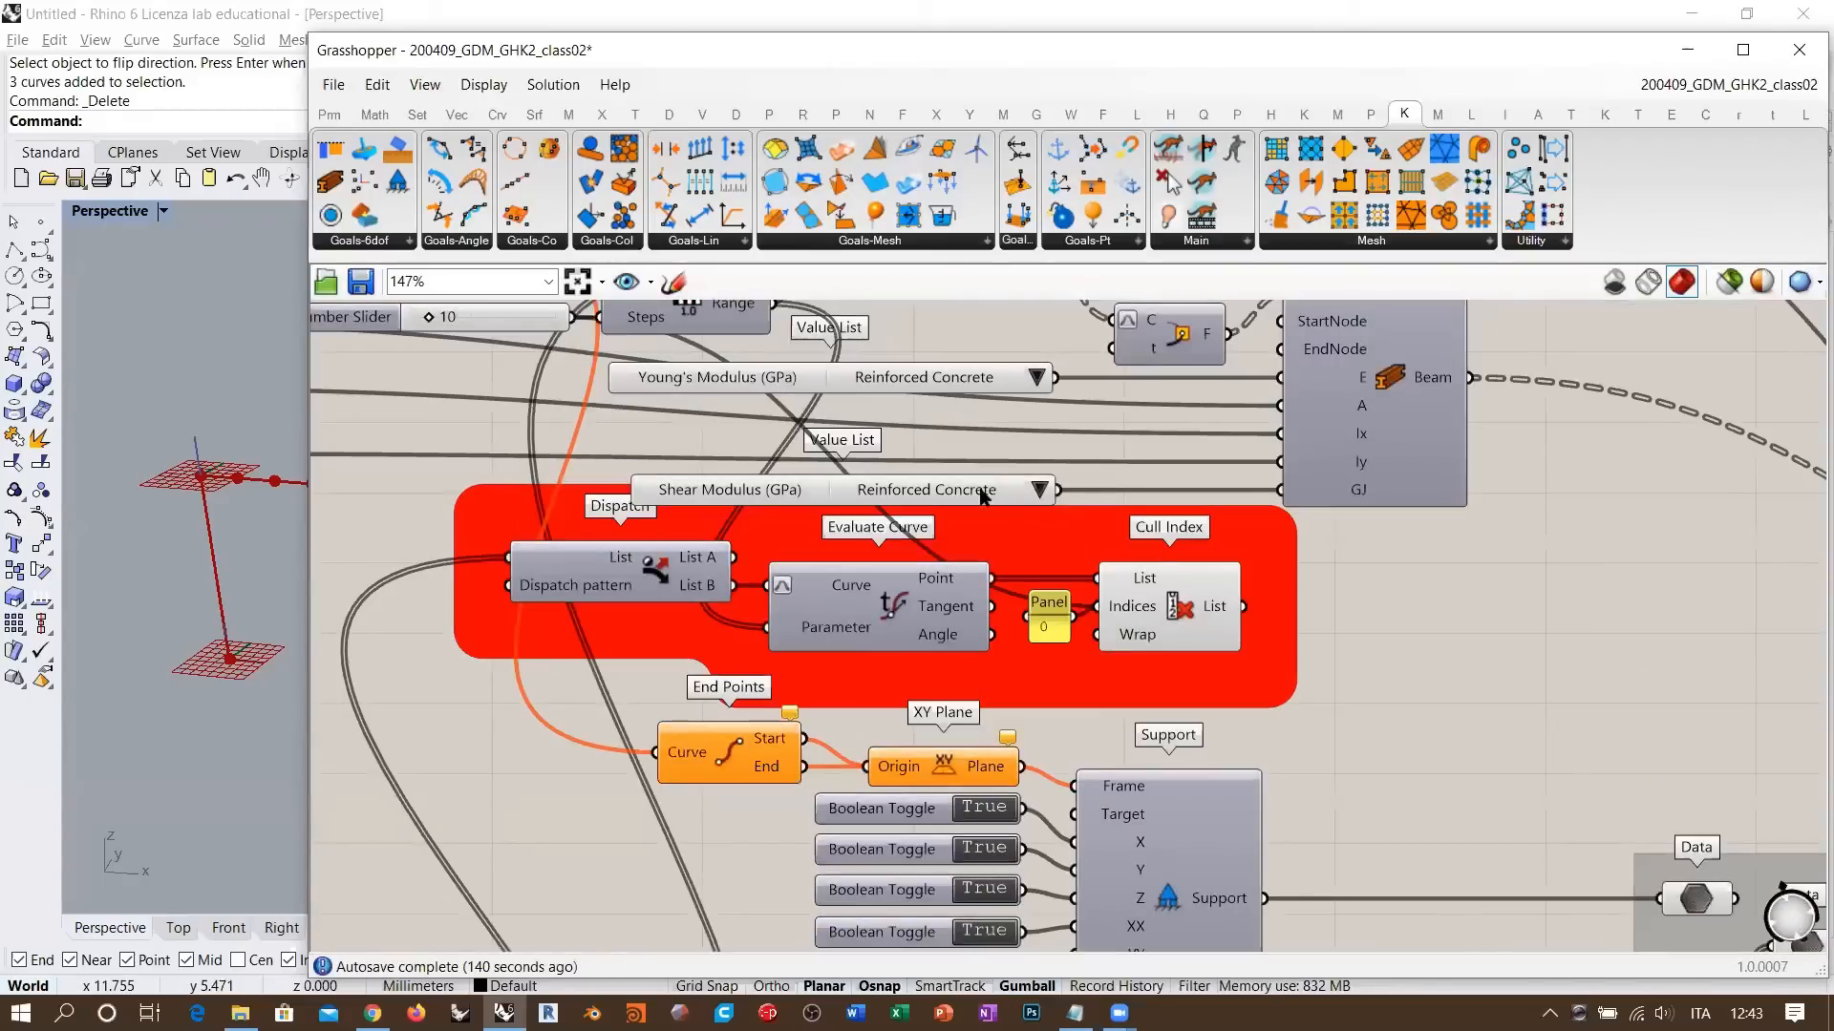
scroll(931, 424, "down", 5)
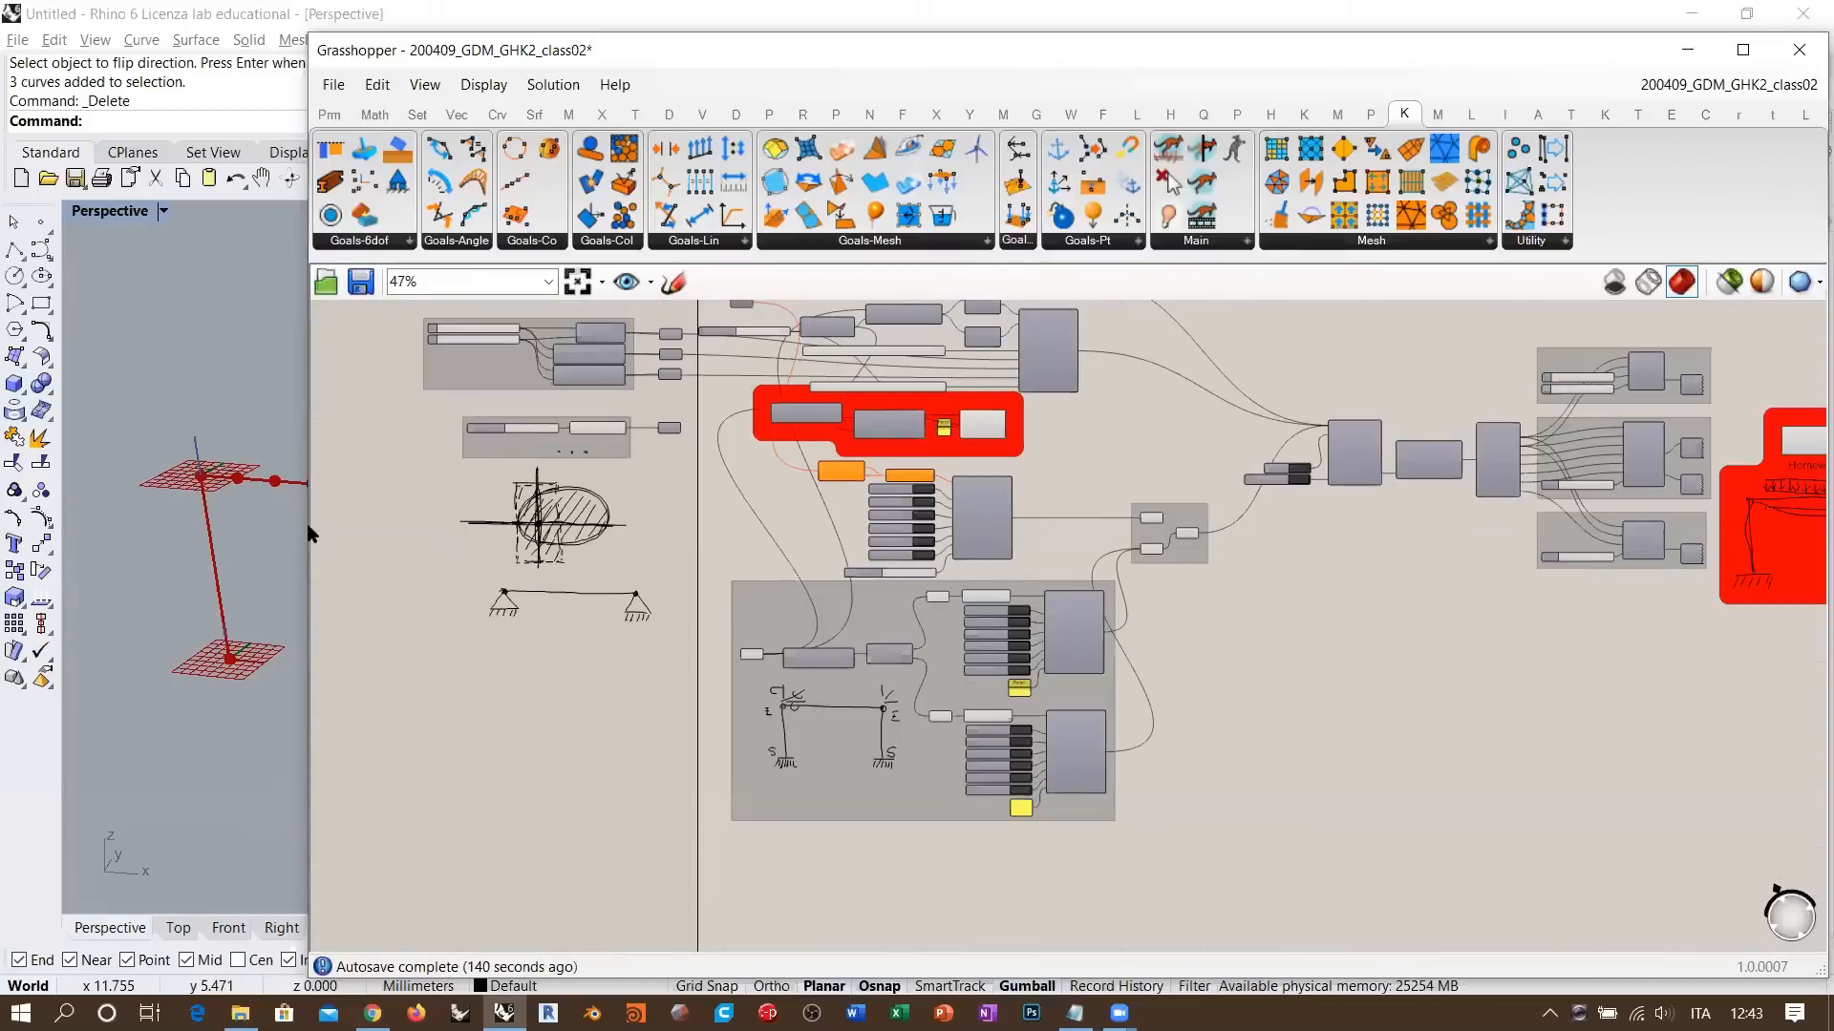
left_click_drag(309, 533, 835, 573)
- Examine the portal frame in the Perspective viewport and the overall definition with its red homework group
scroll(489, 597, "up", 5)
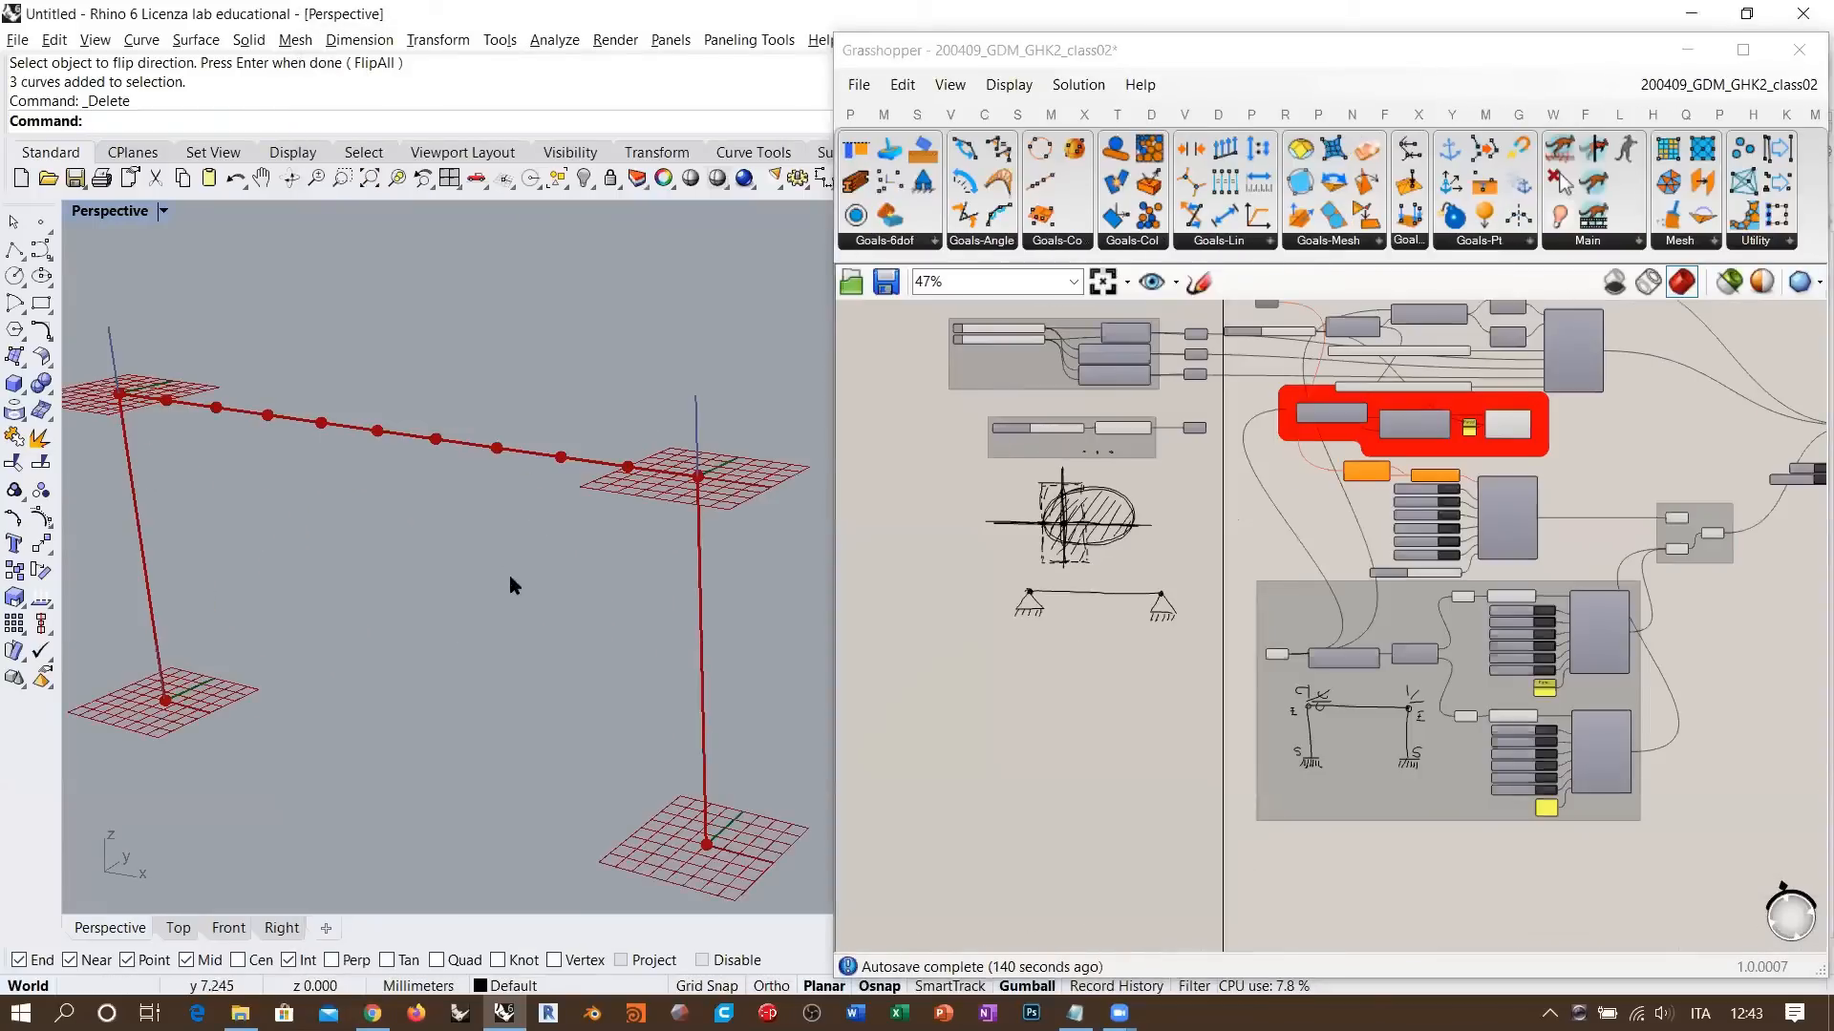
right_click_drag(510, 578, 506, 588)
right_click_drag(1294, 692, 1177, 803)
scroll(1110, 664, "down", 2)
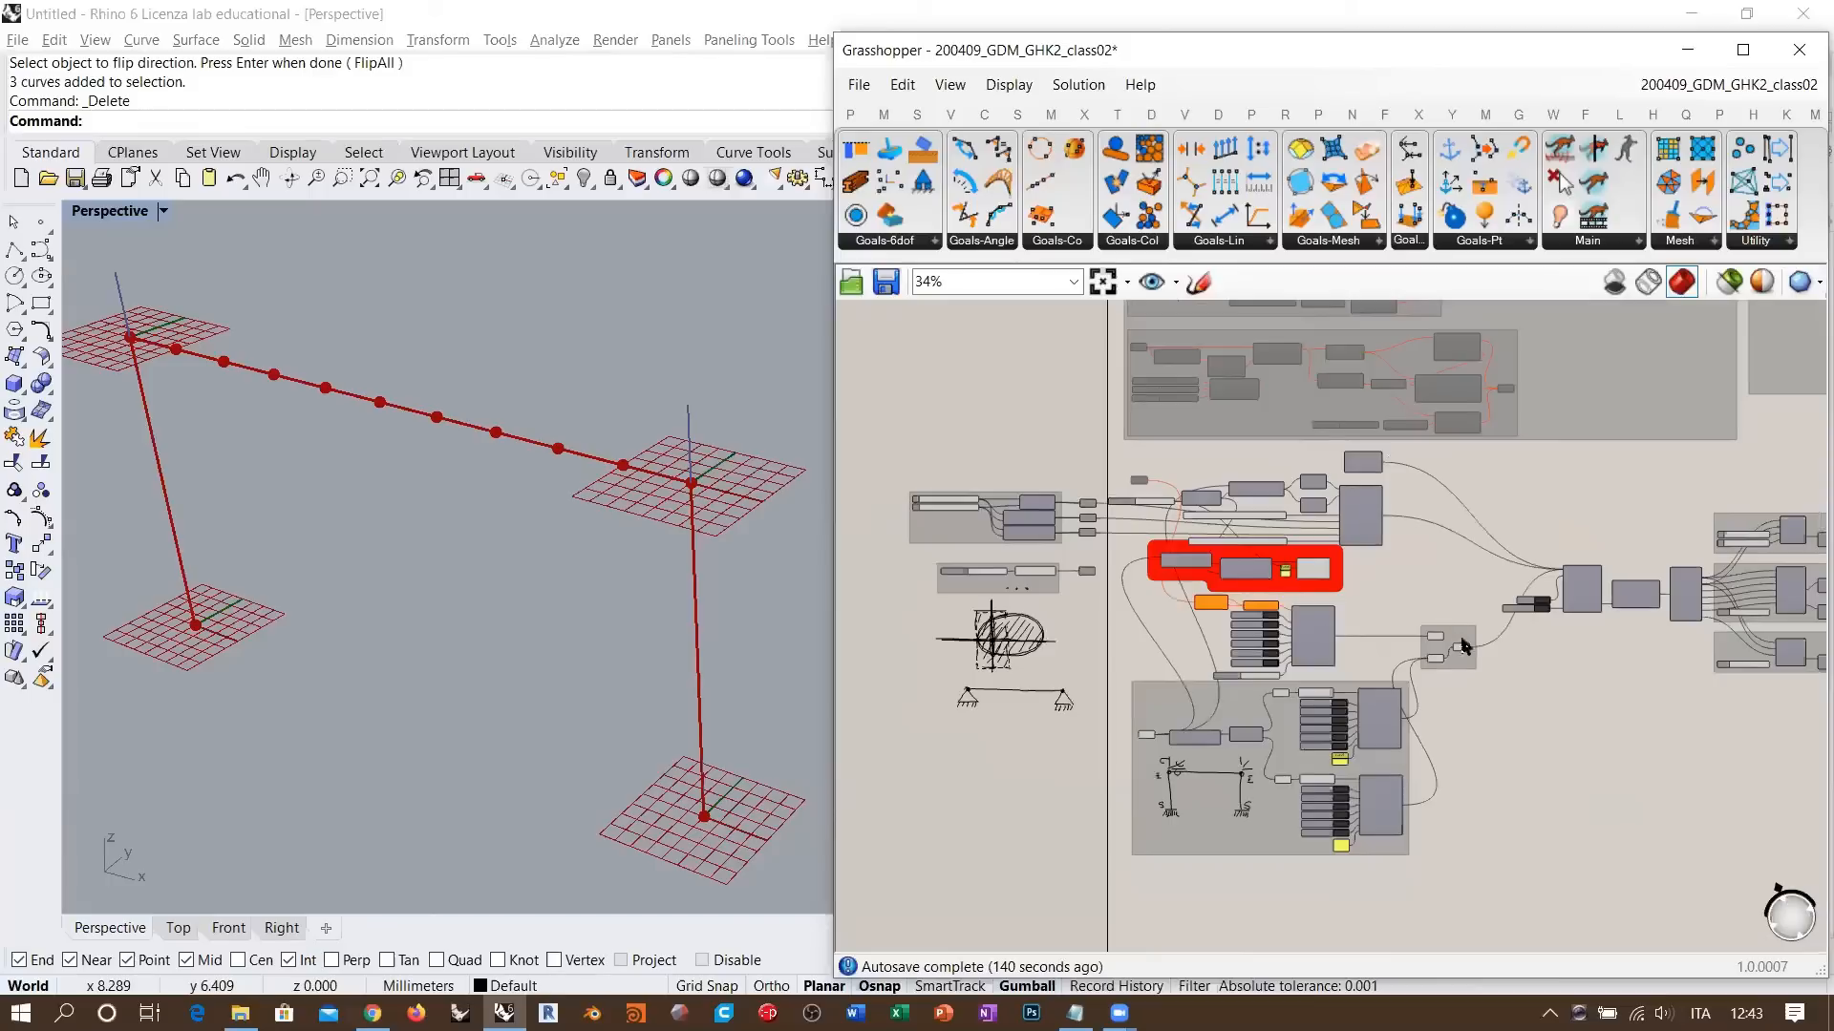
right_click_drag(626, 551, 611, 535)
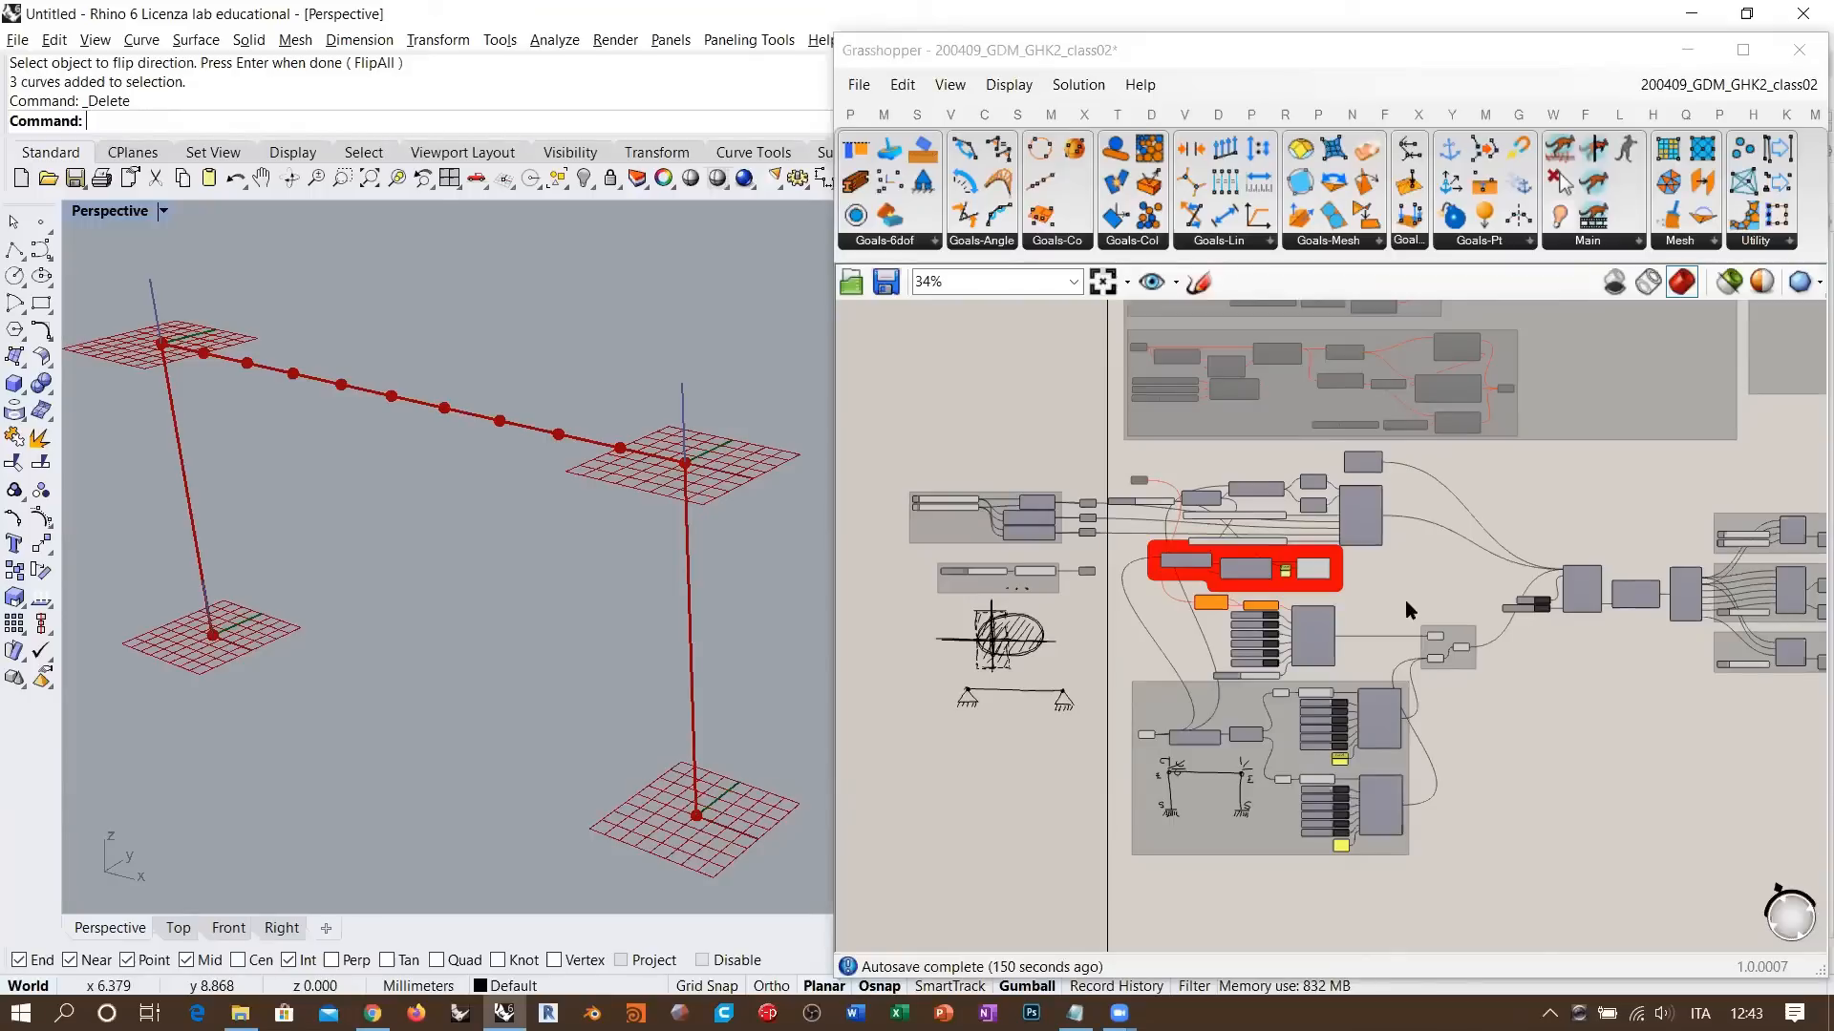
scroll(484, 480, "down", 4)
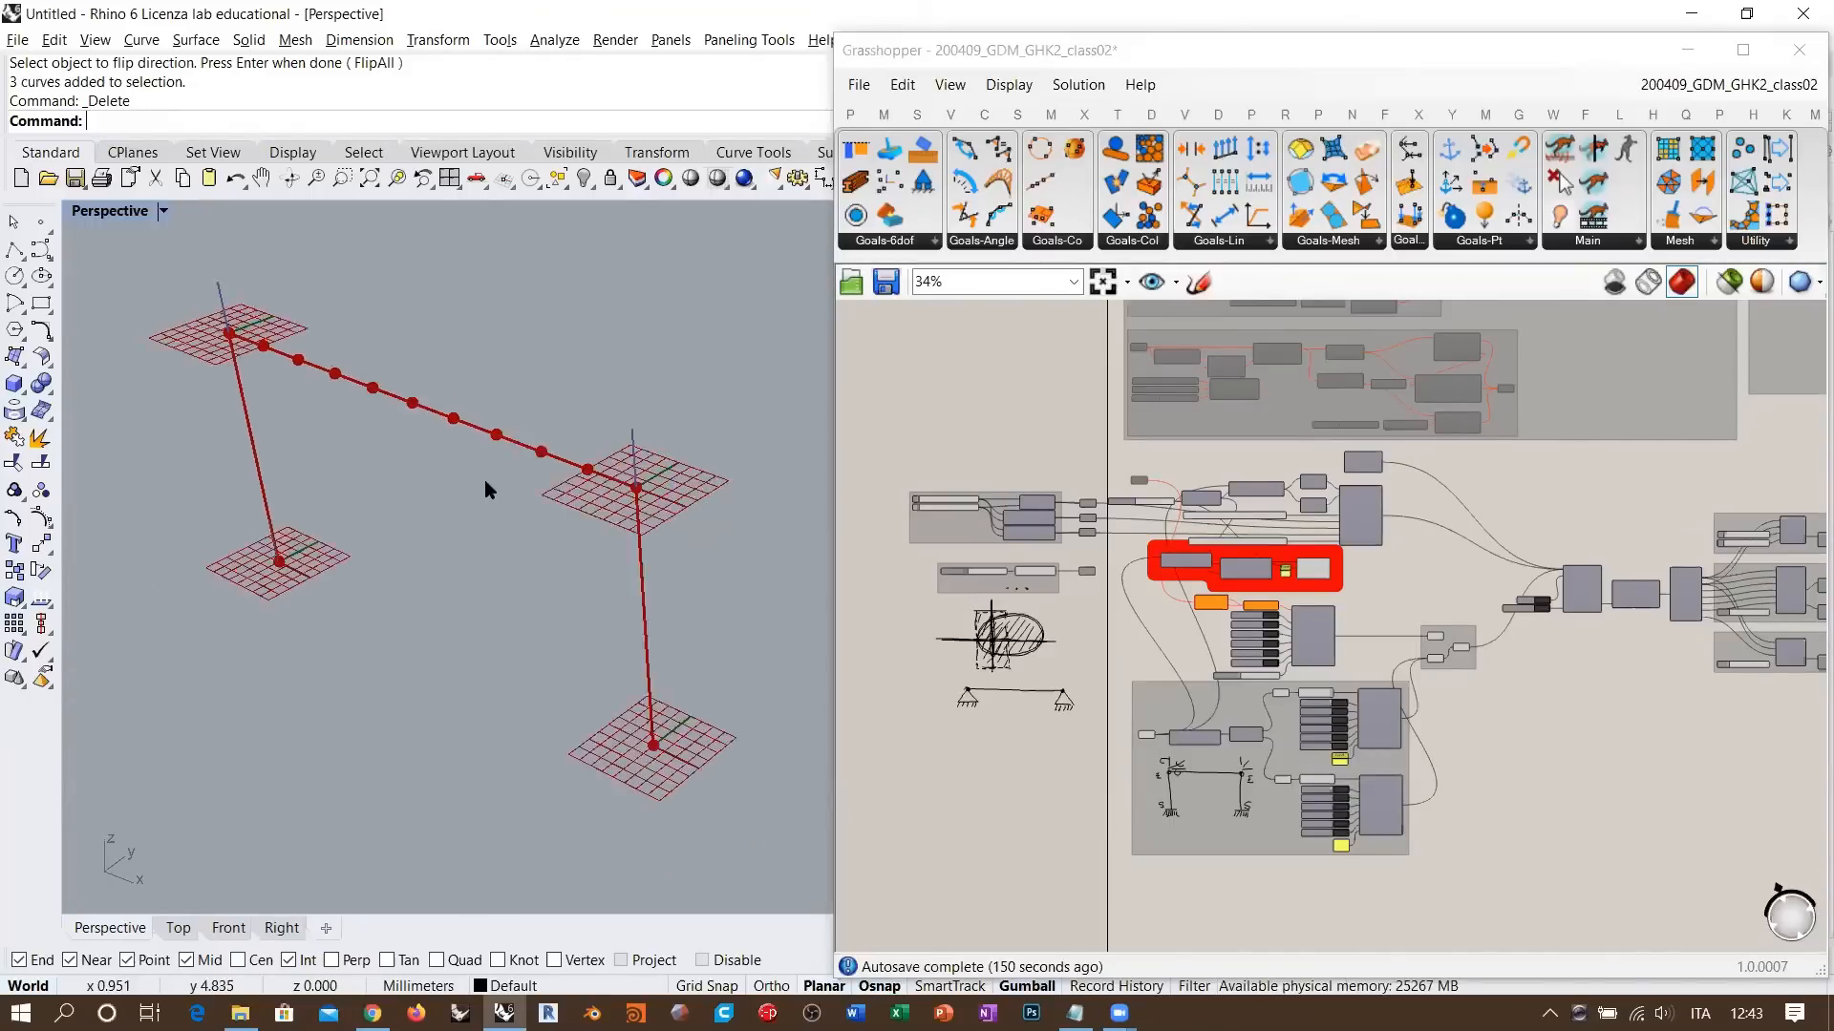
right_click_drag(523, 540, 537, 539)
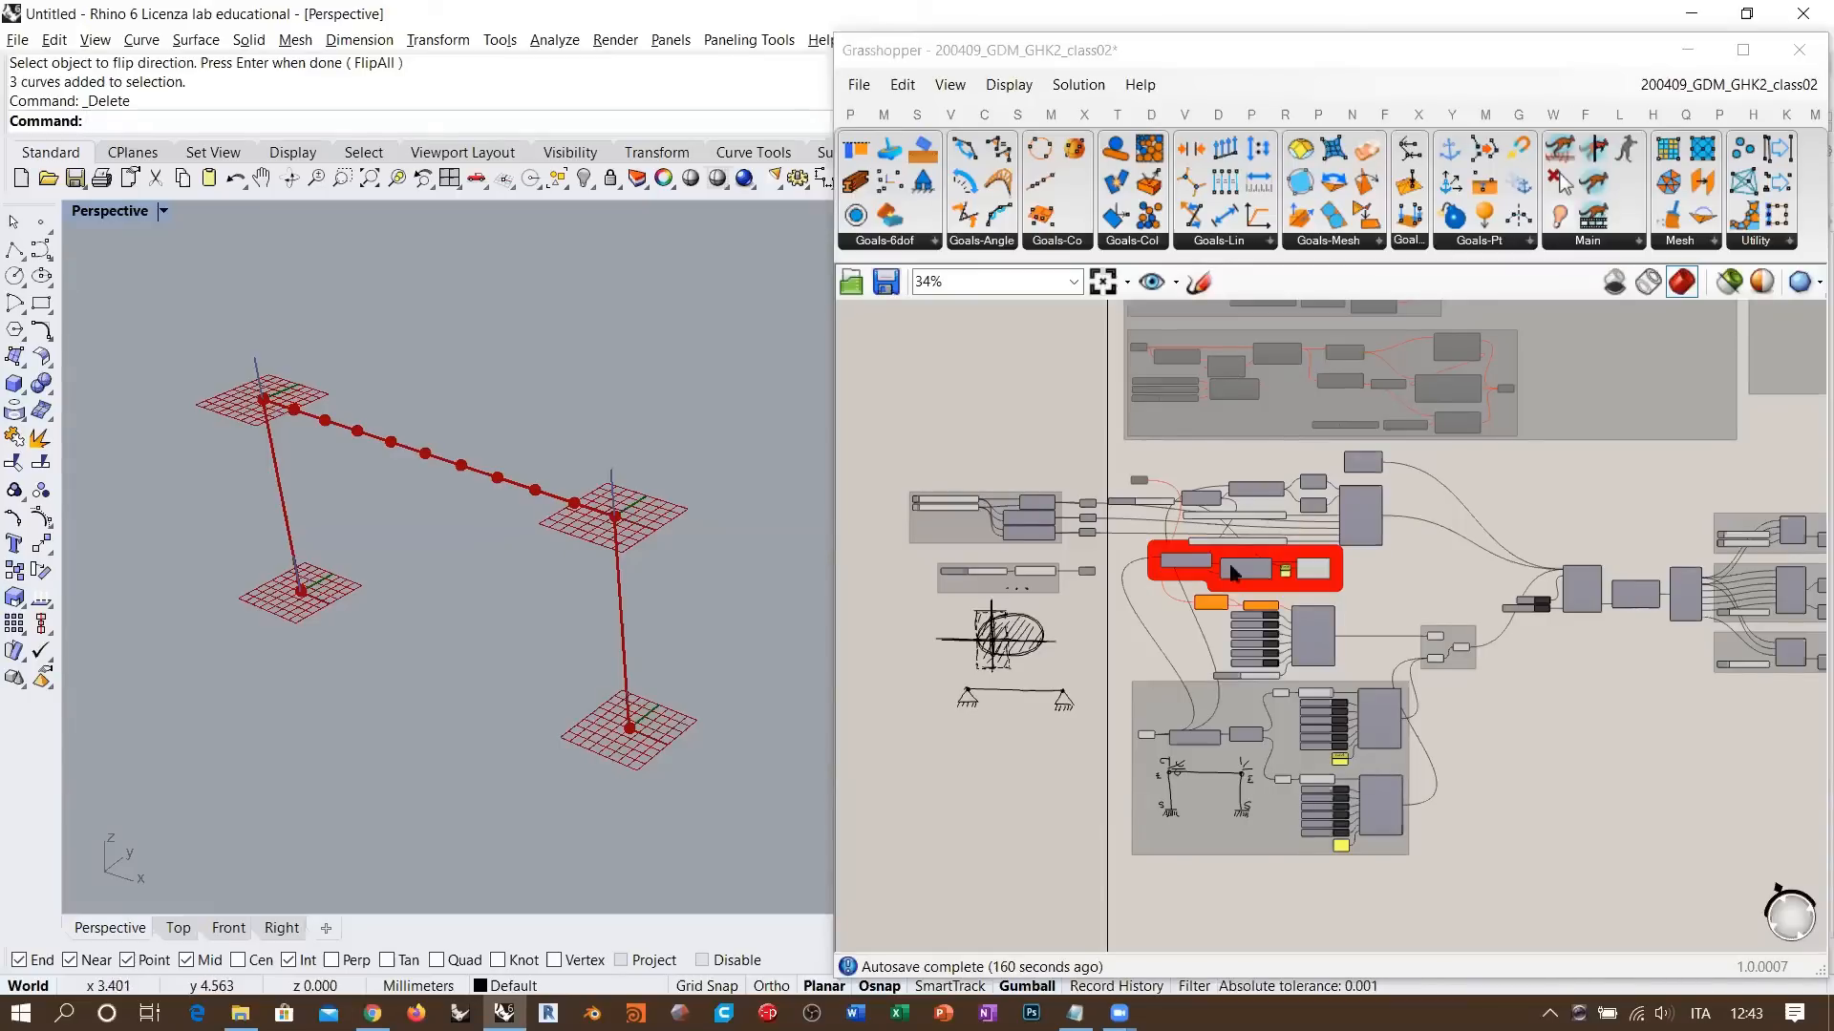
scroll(1414, 609, "down", 2)
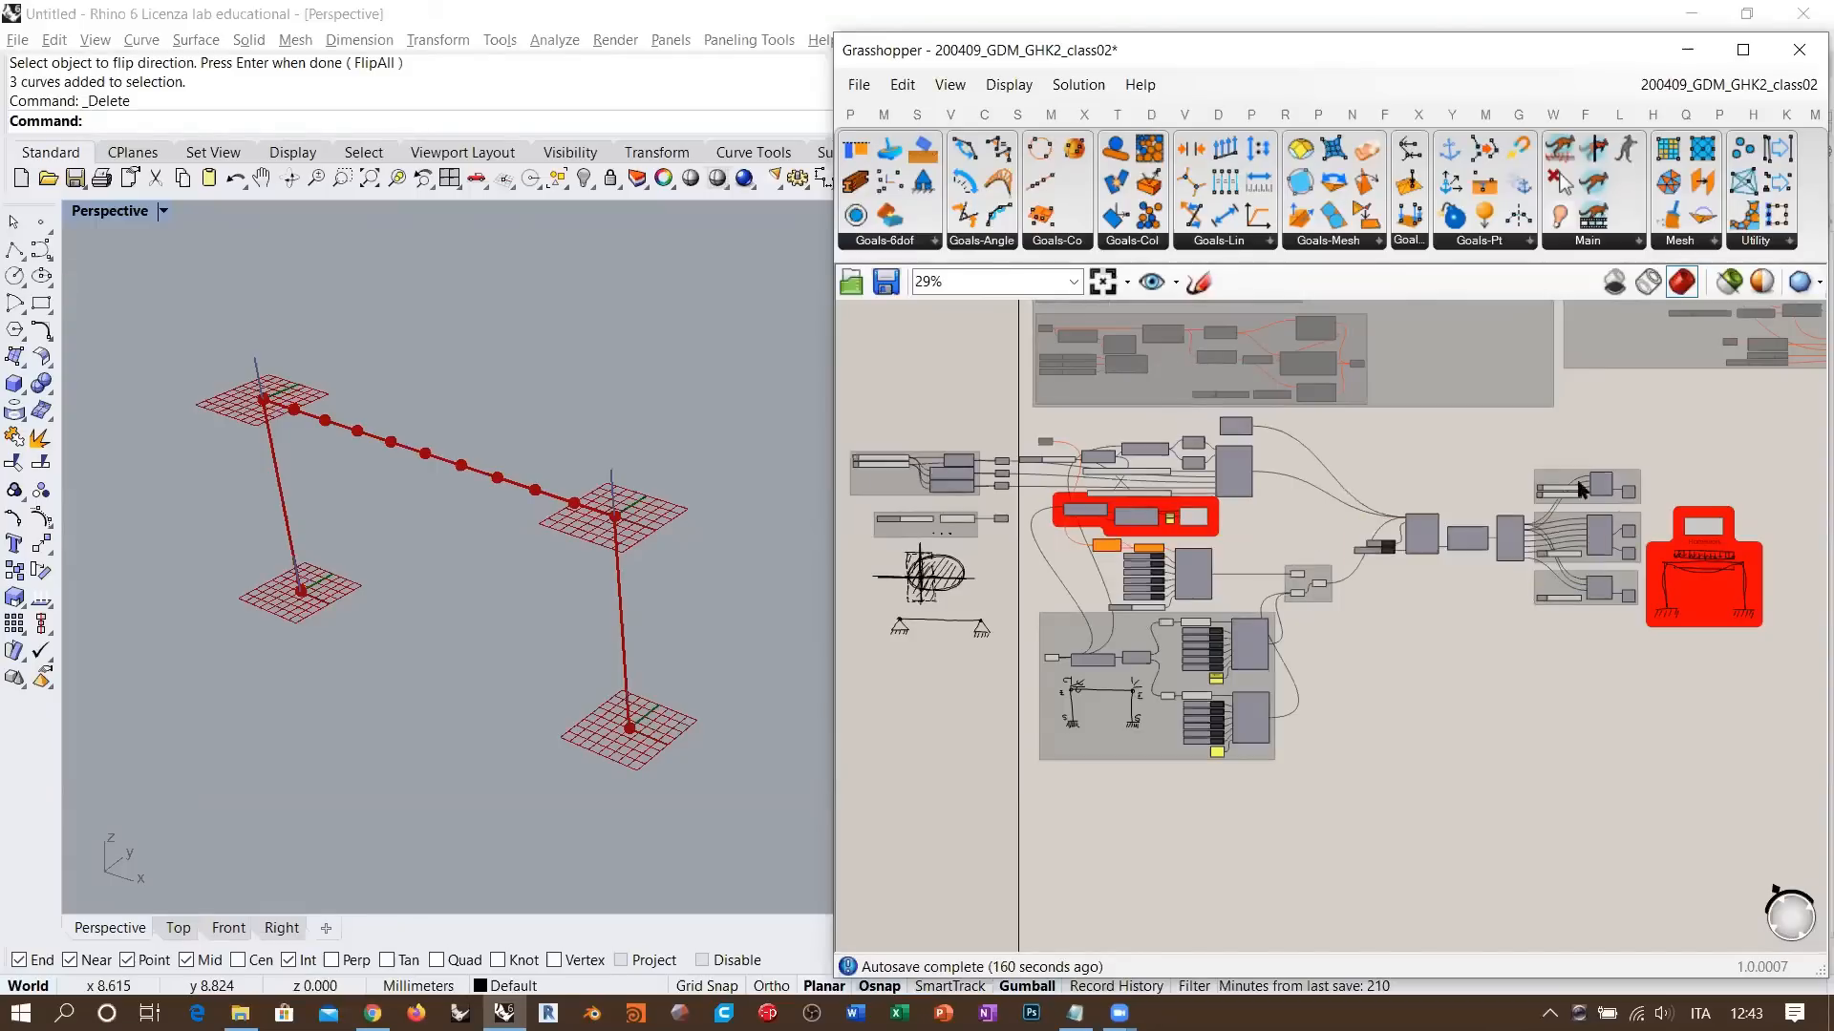
scroll(1360, 502, "down", 2)
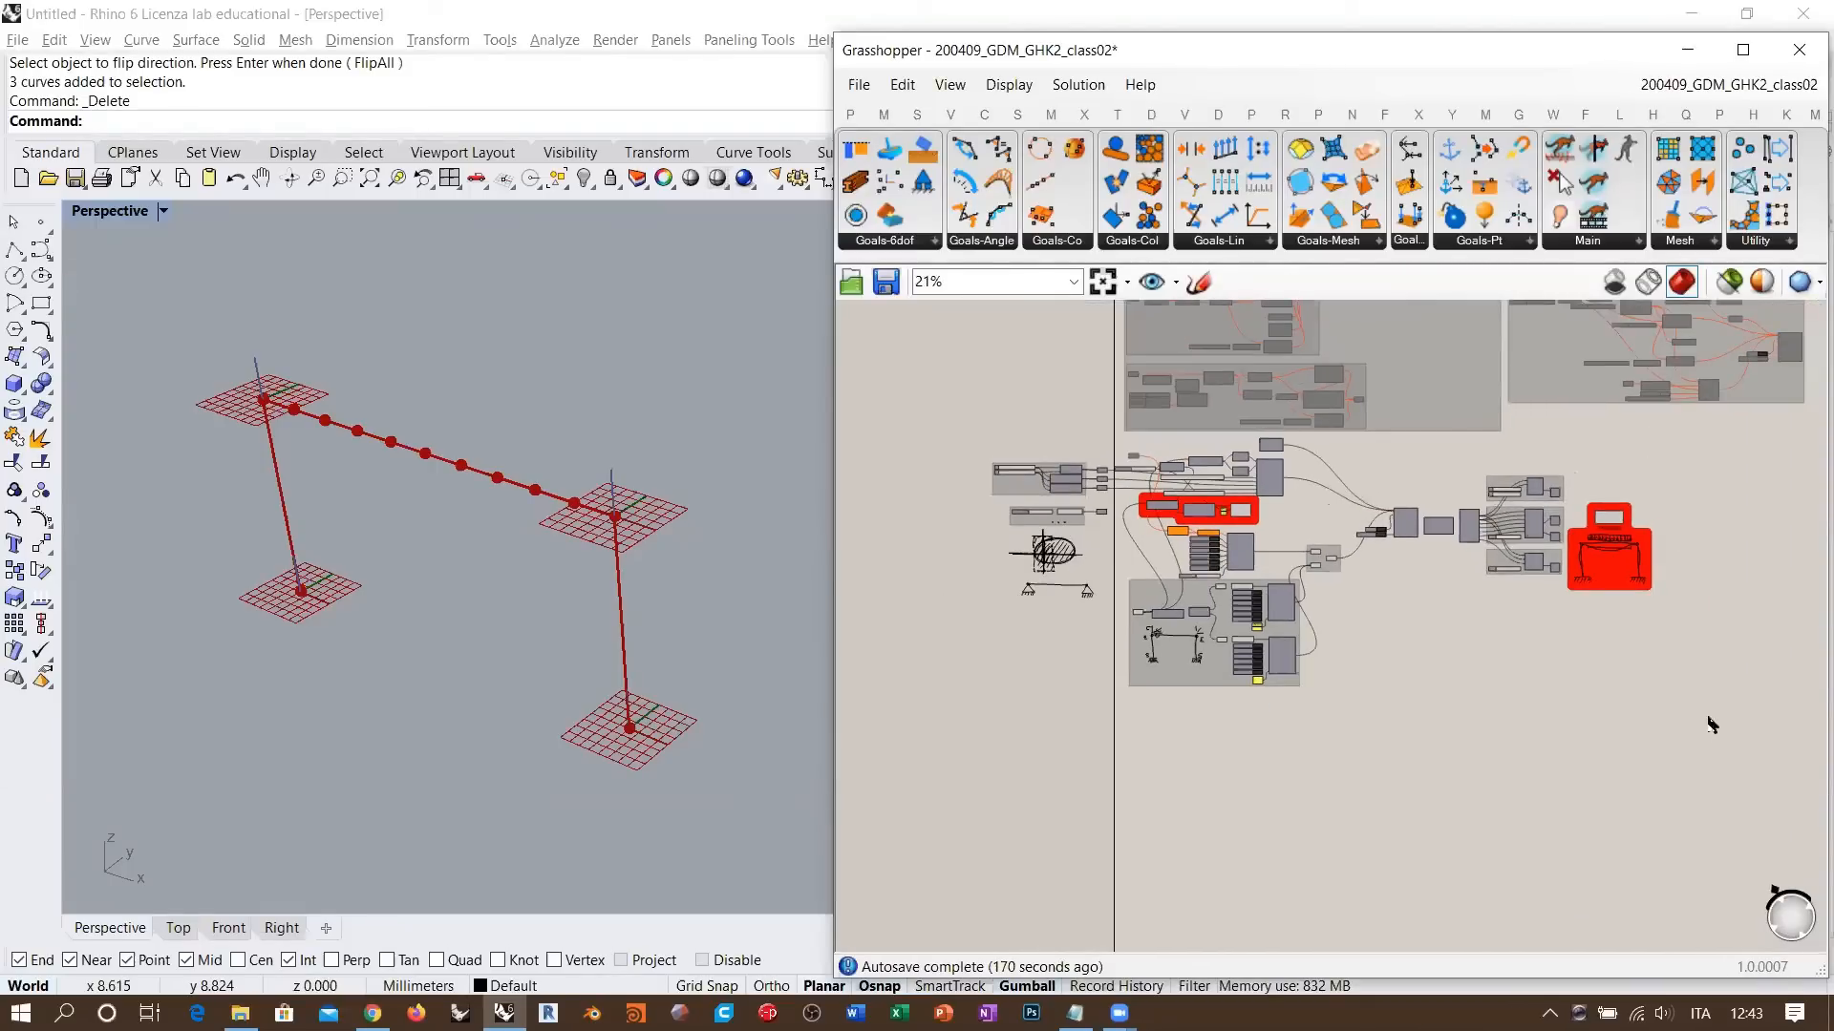
left_click_drag(1704, 718, 952, 444)
scroll(1138, 473, "up", 5)
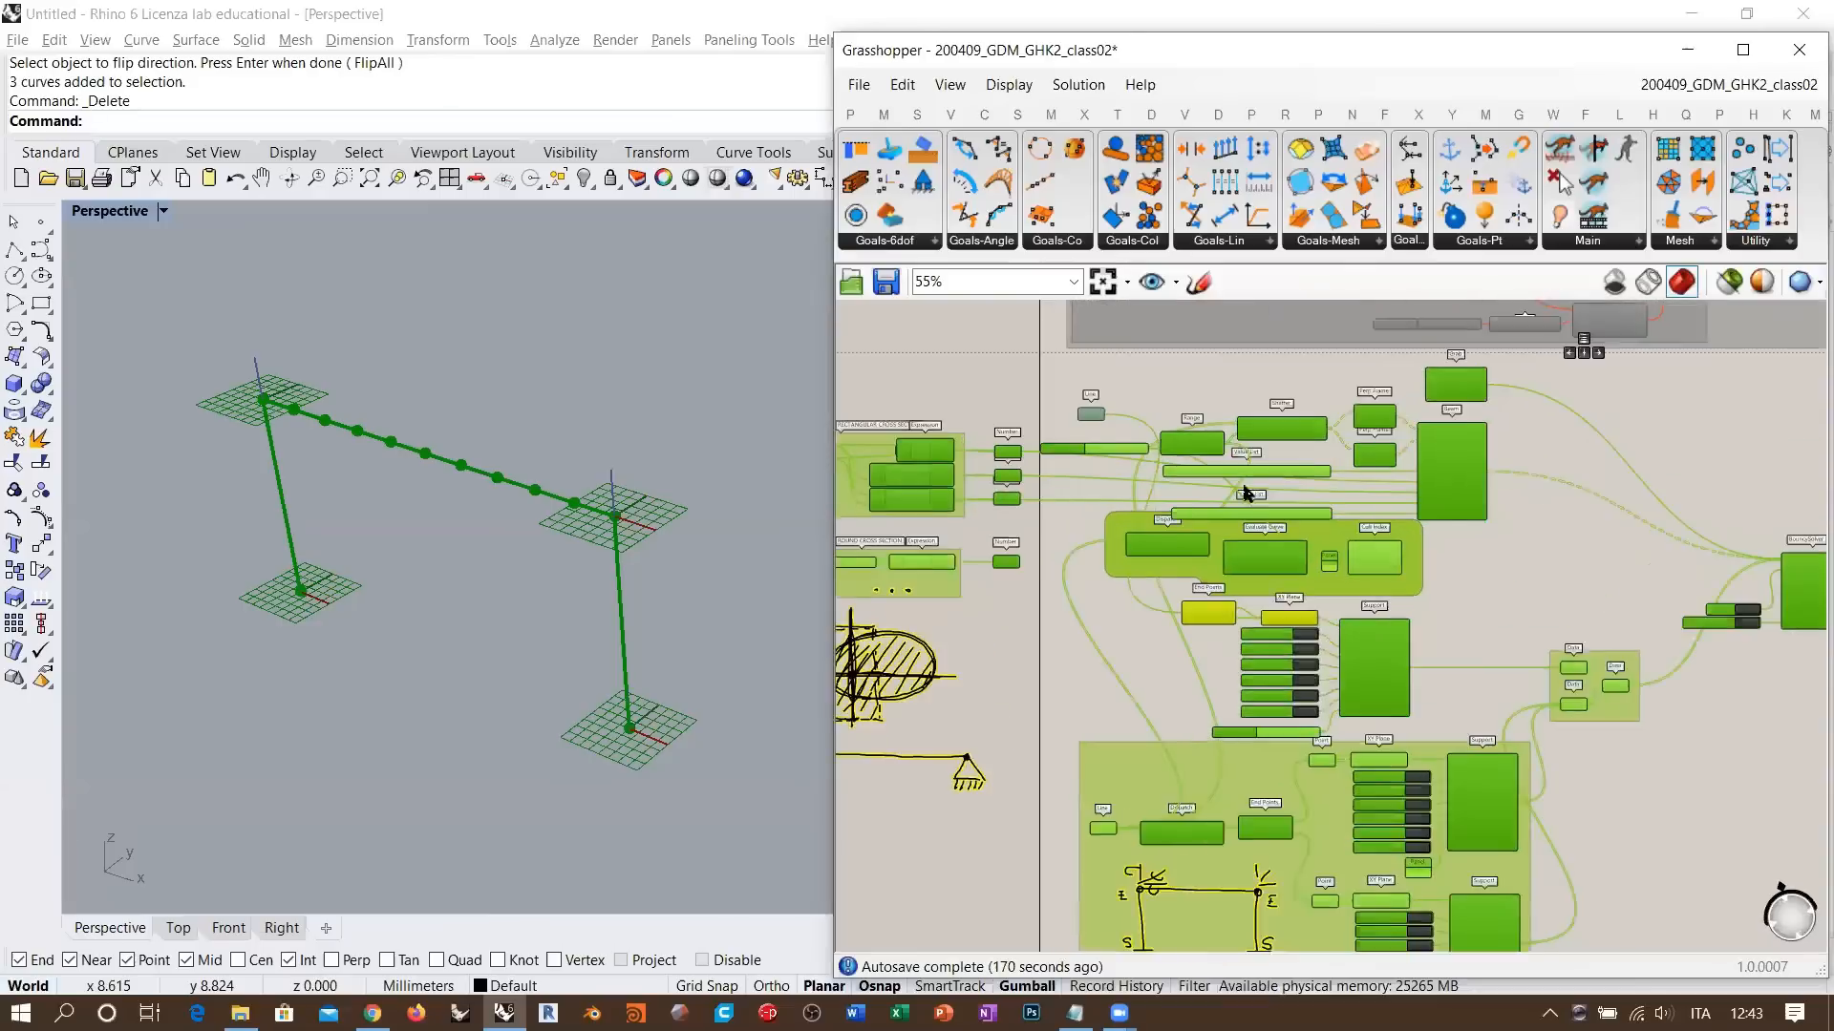
left_click(1091, 392)
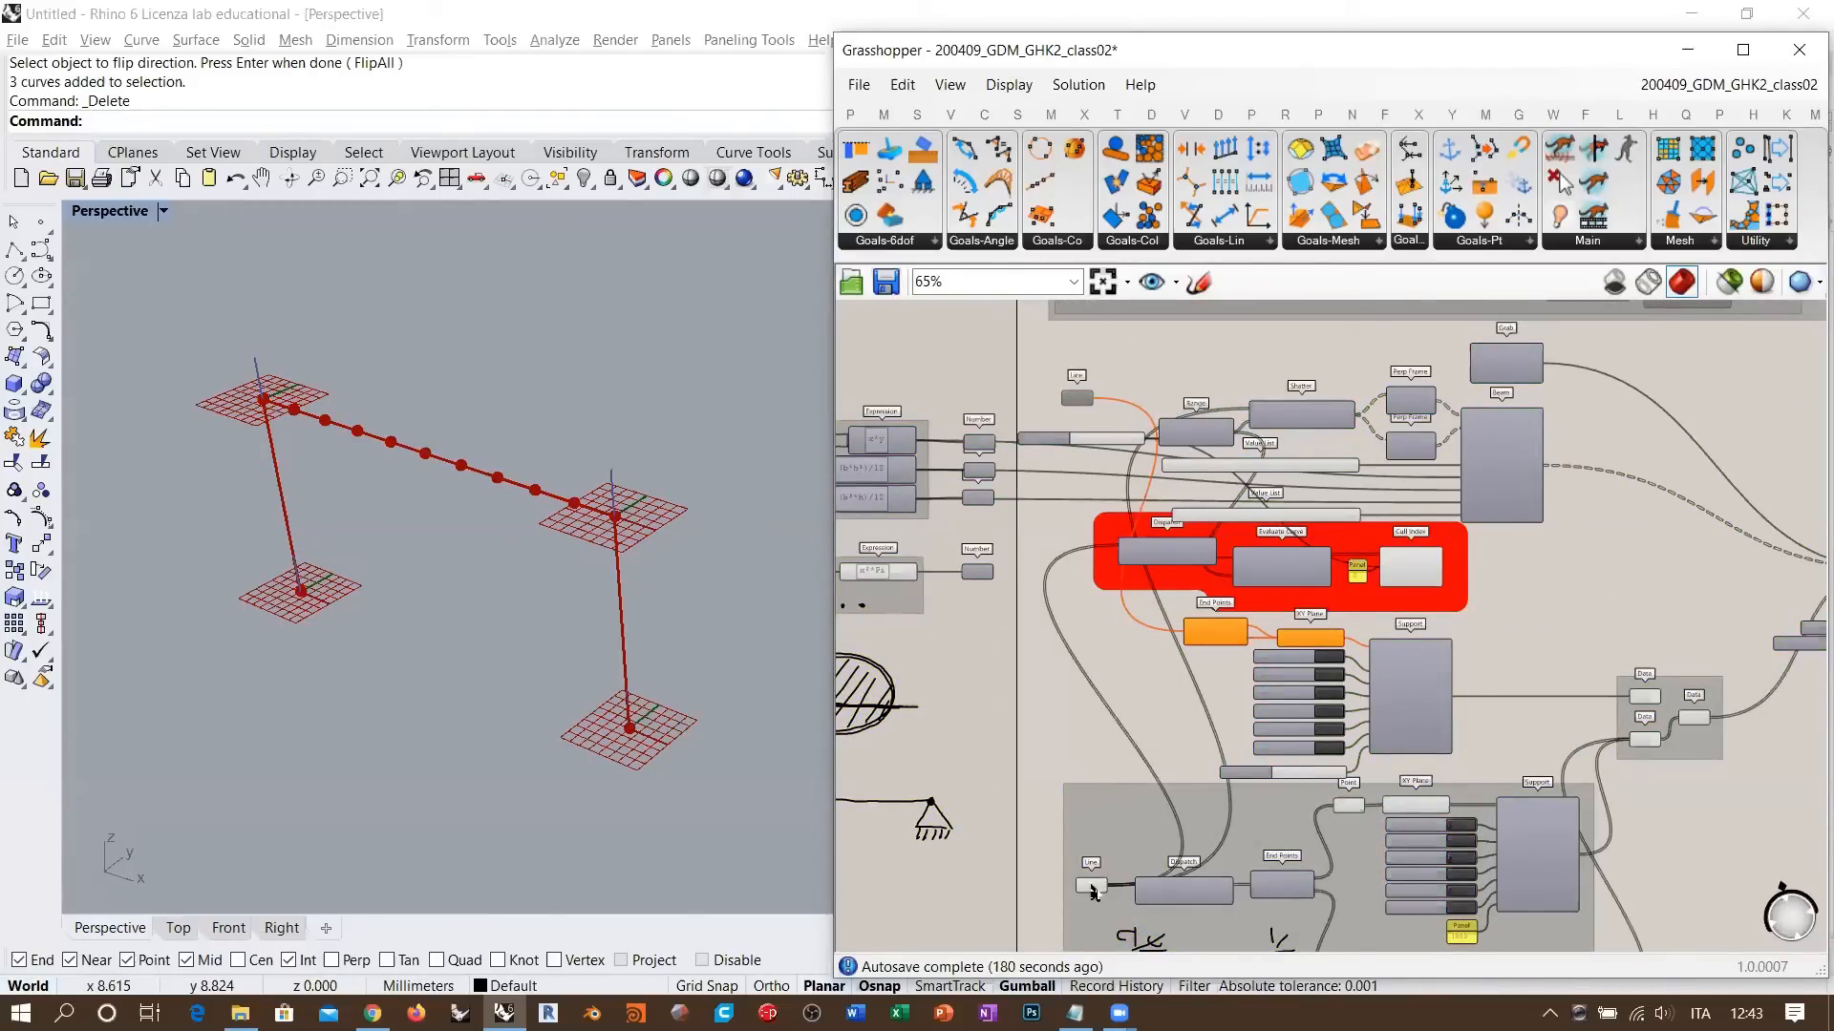
left_click(1705, 751)
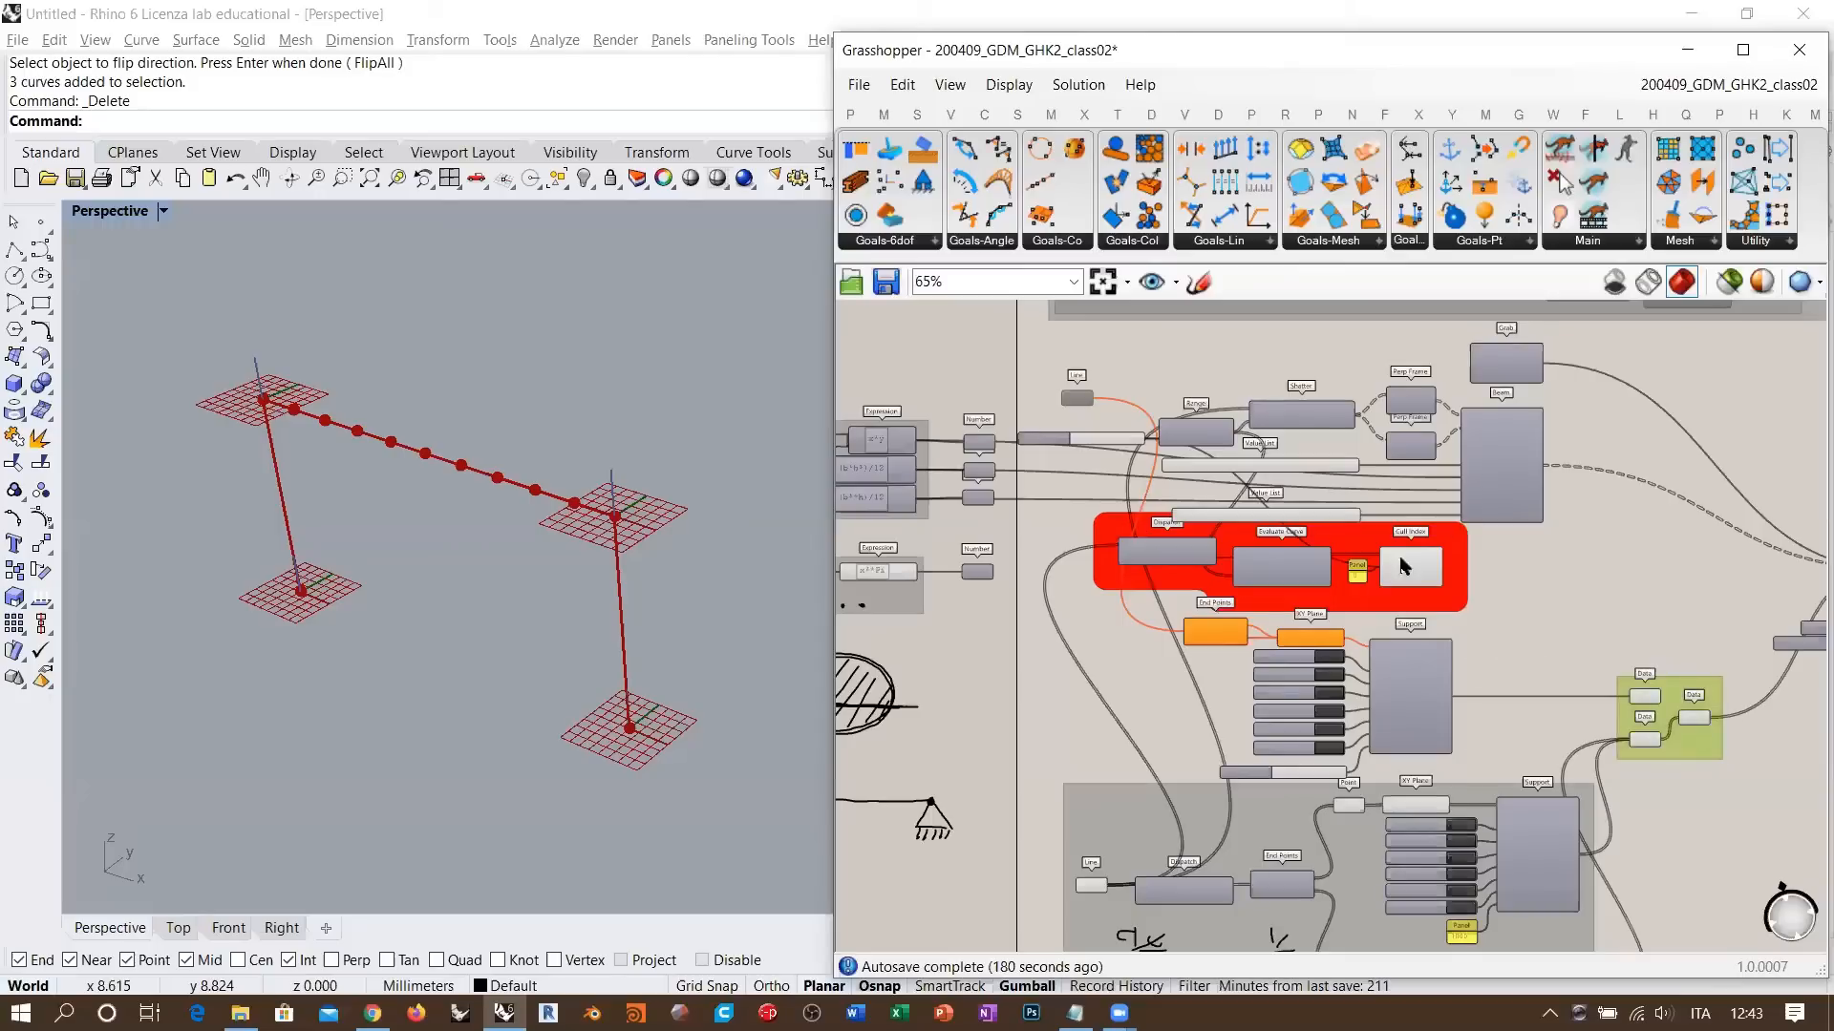
left_click(974, 366)
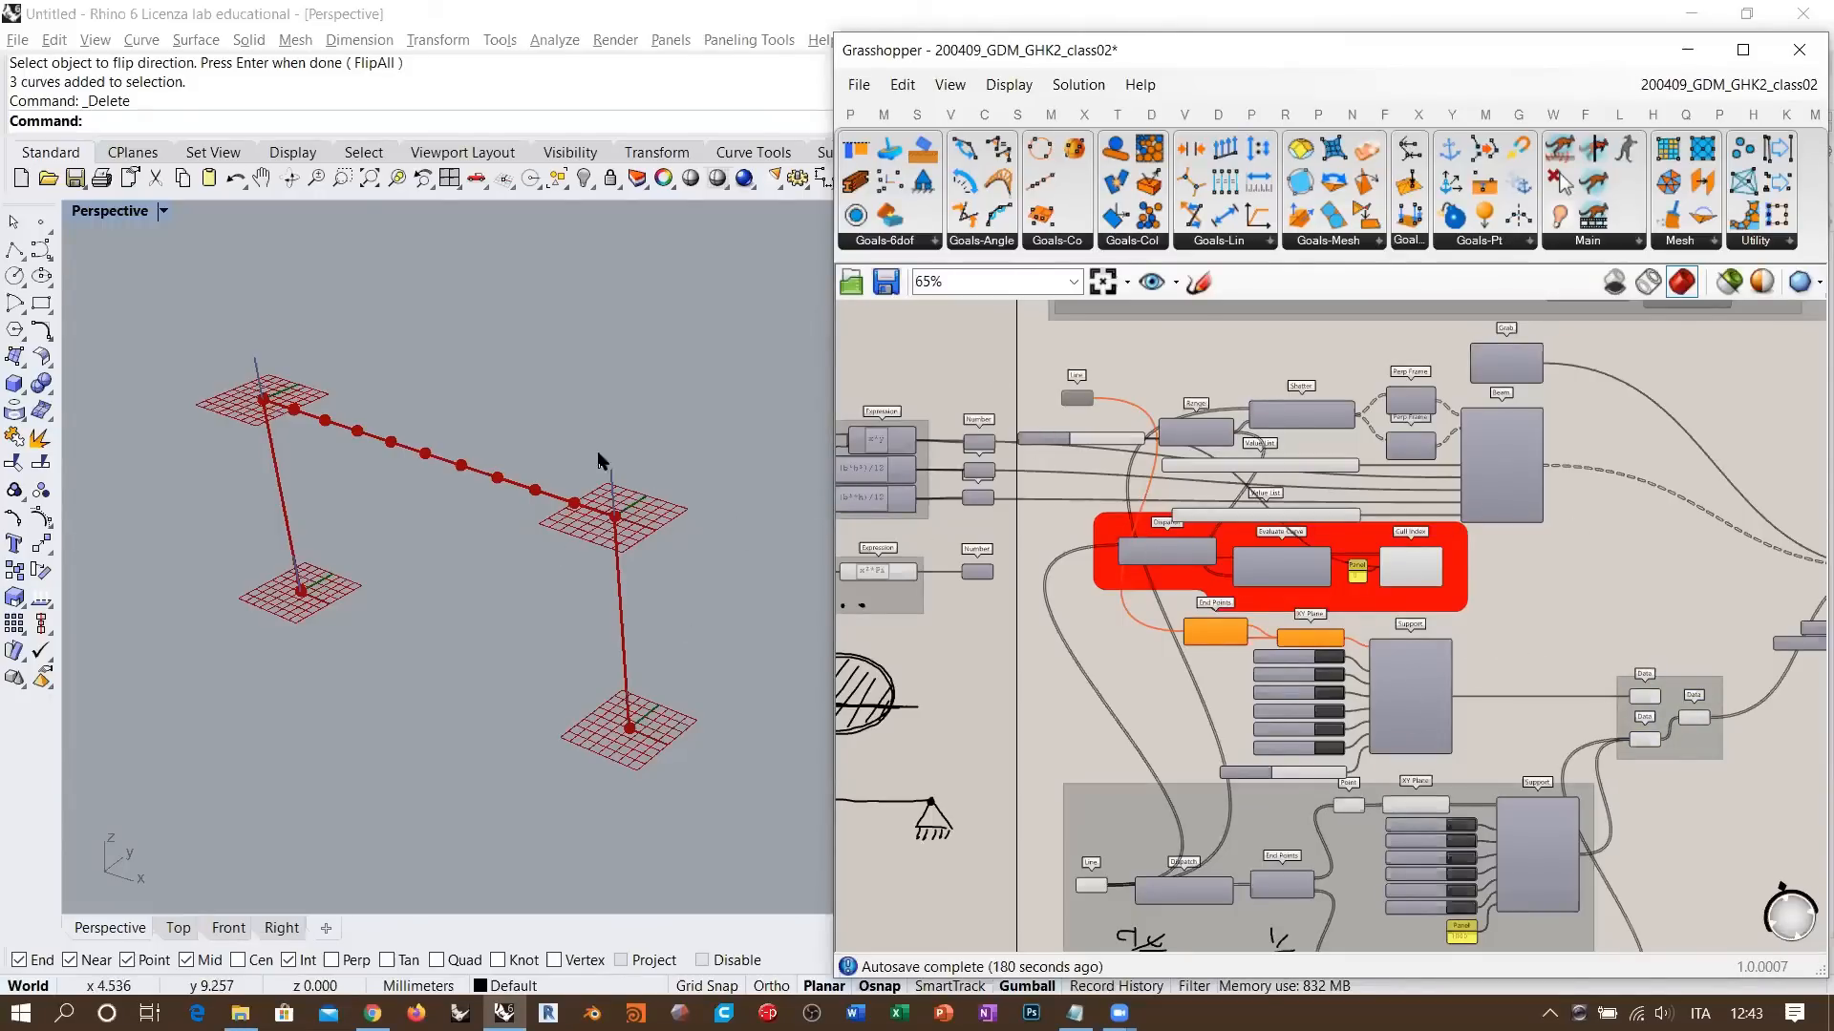
scroll(1370, 524, "down", 5)
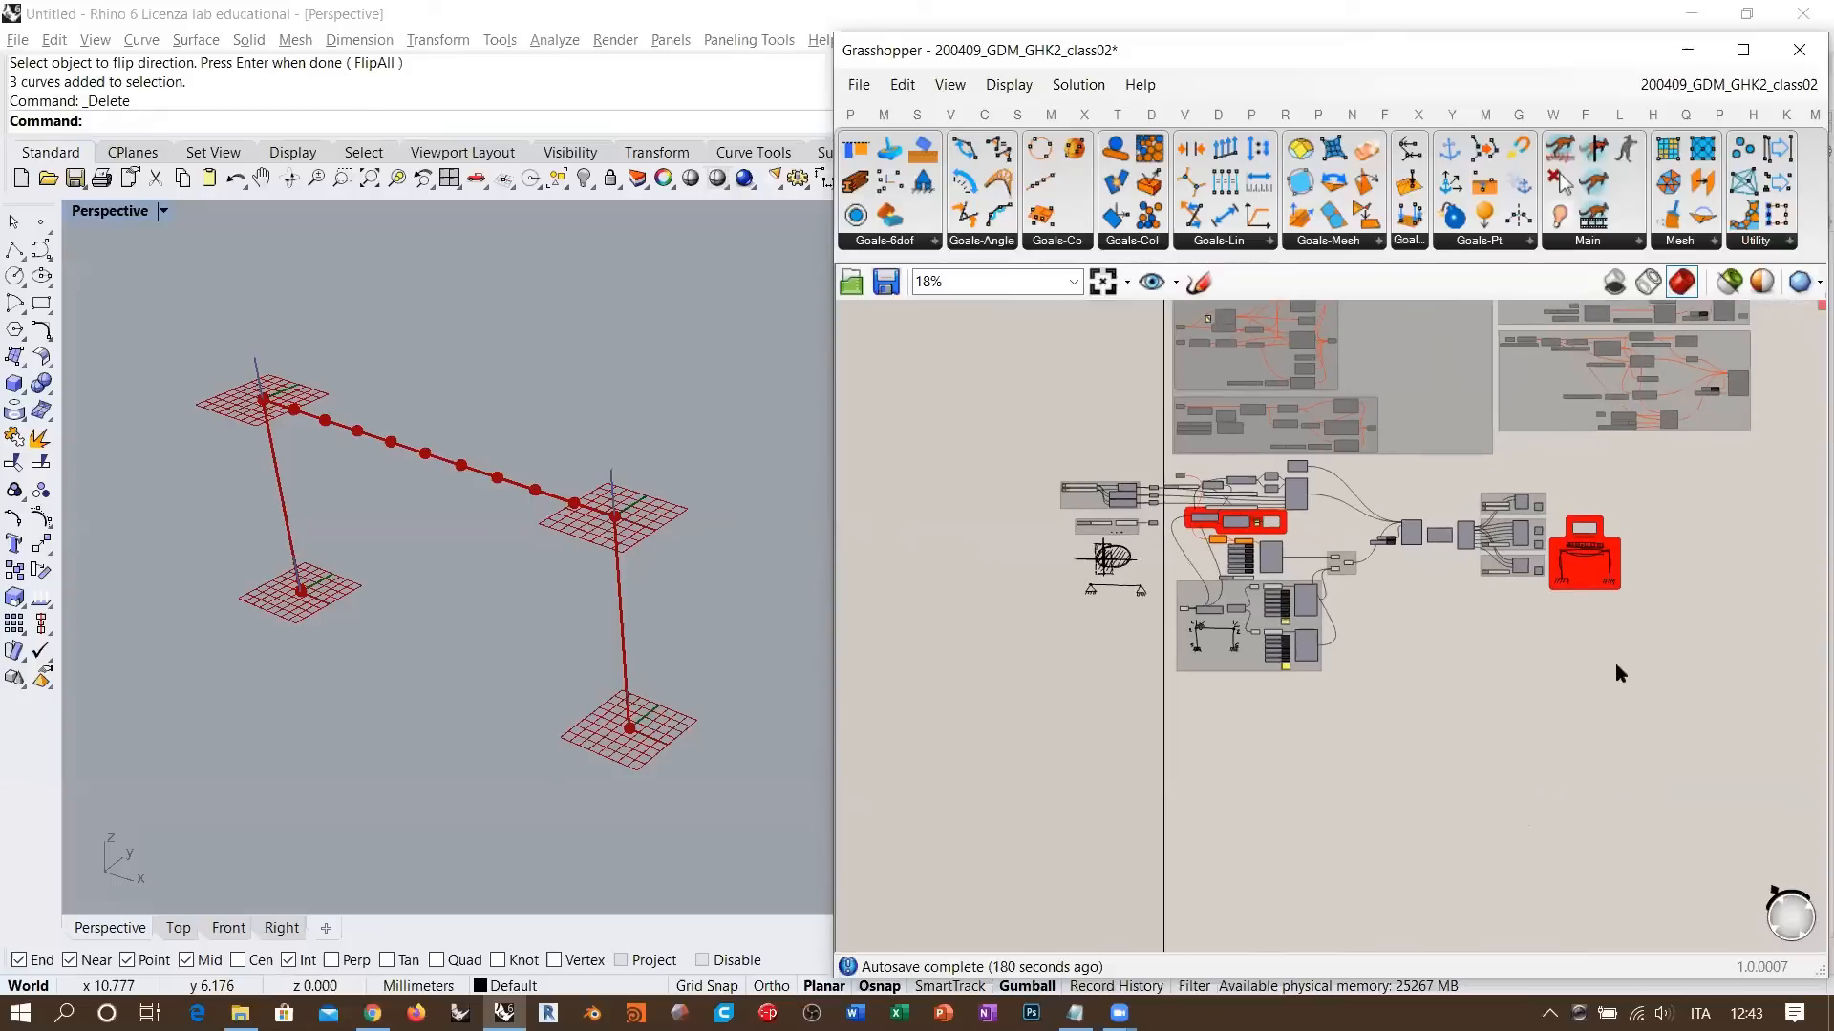
left_click_drag(1653, 723, 937, 457)
scroll(1392, 563, "up", 10)
left_click(1394, 564)
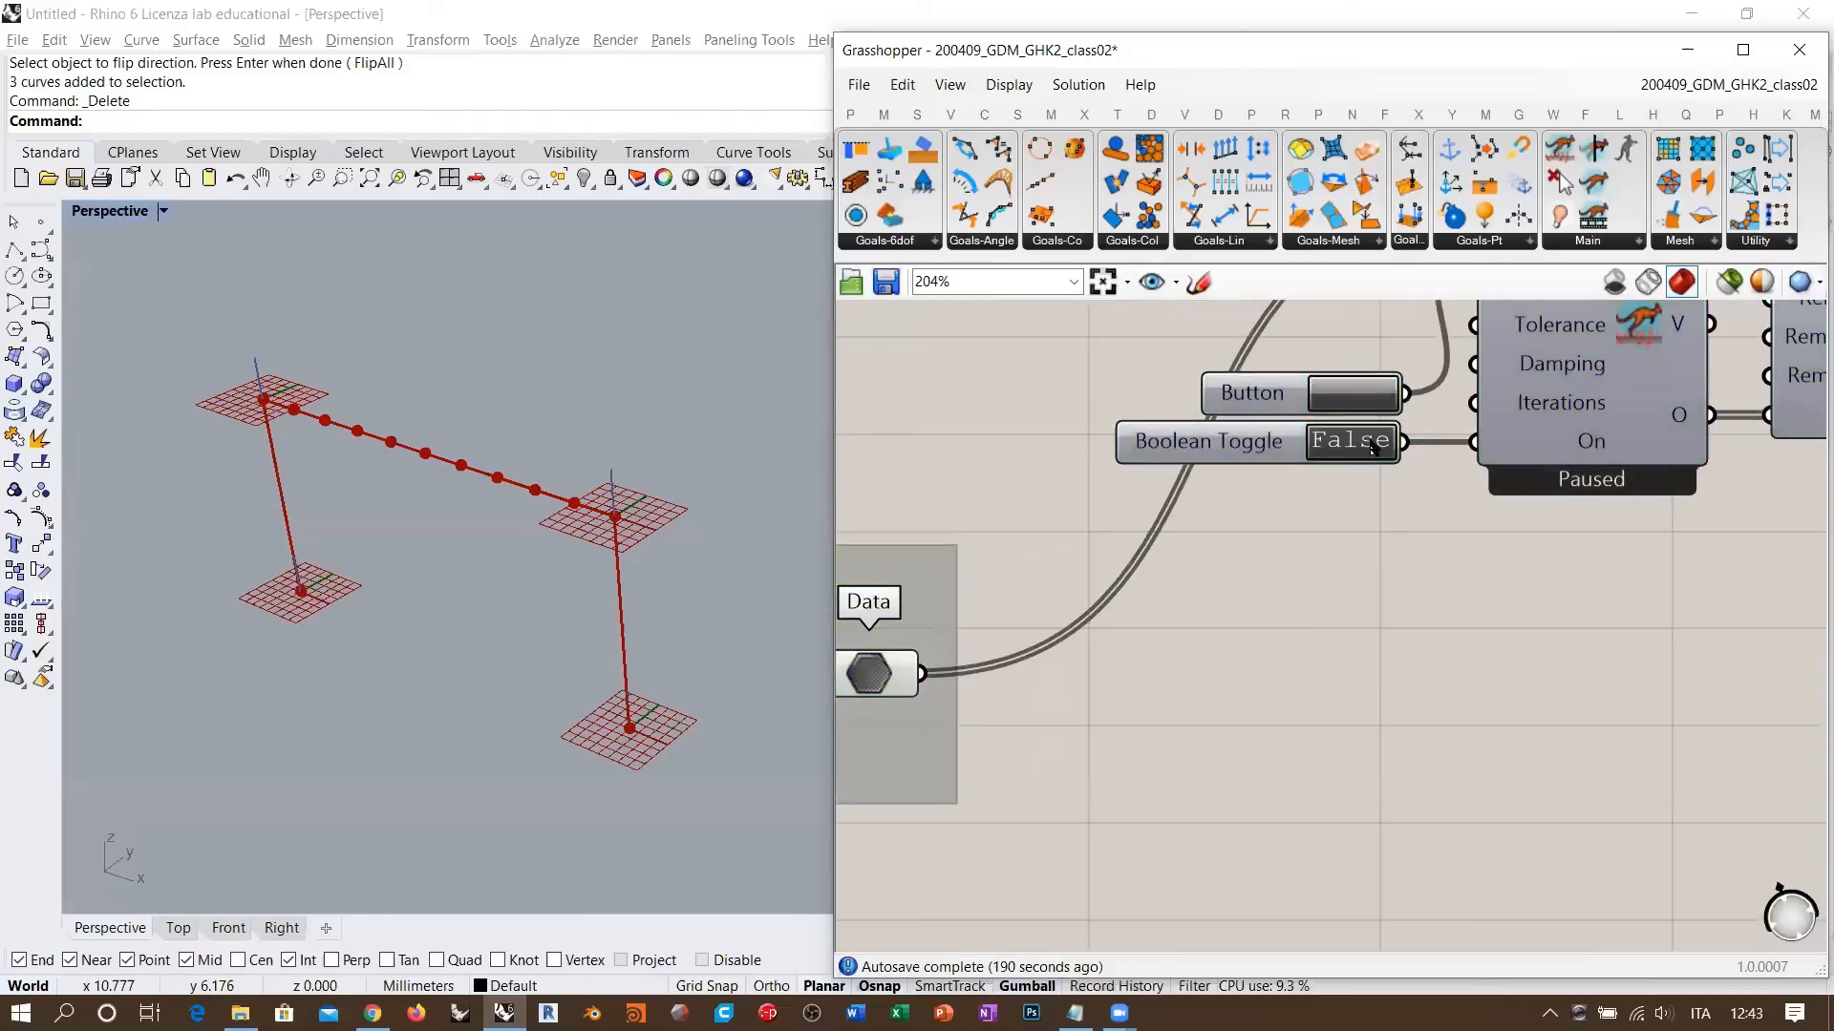
scroll(1403, 571, "down", 4)
scroll(1418, 575, "down", 2)
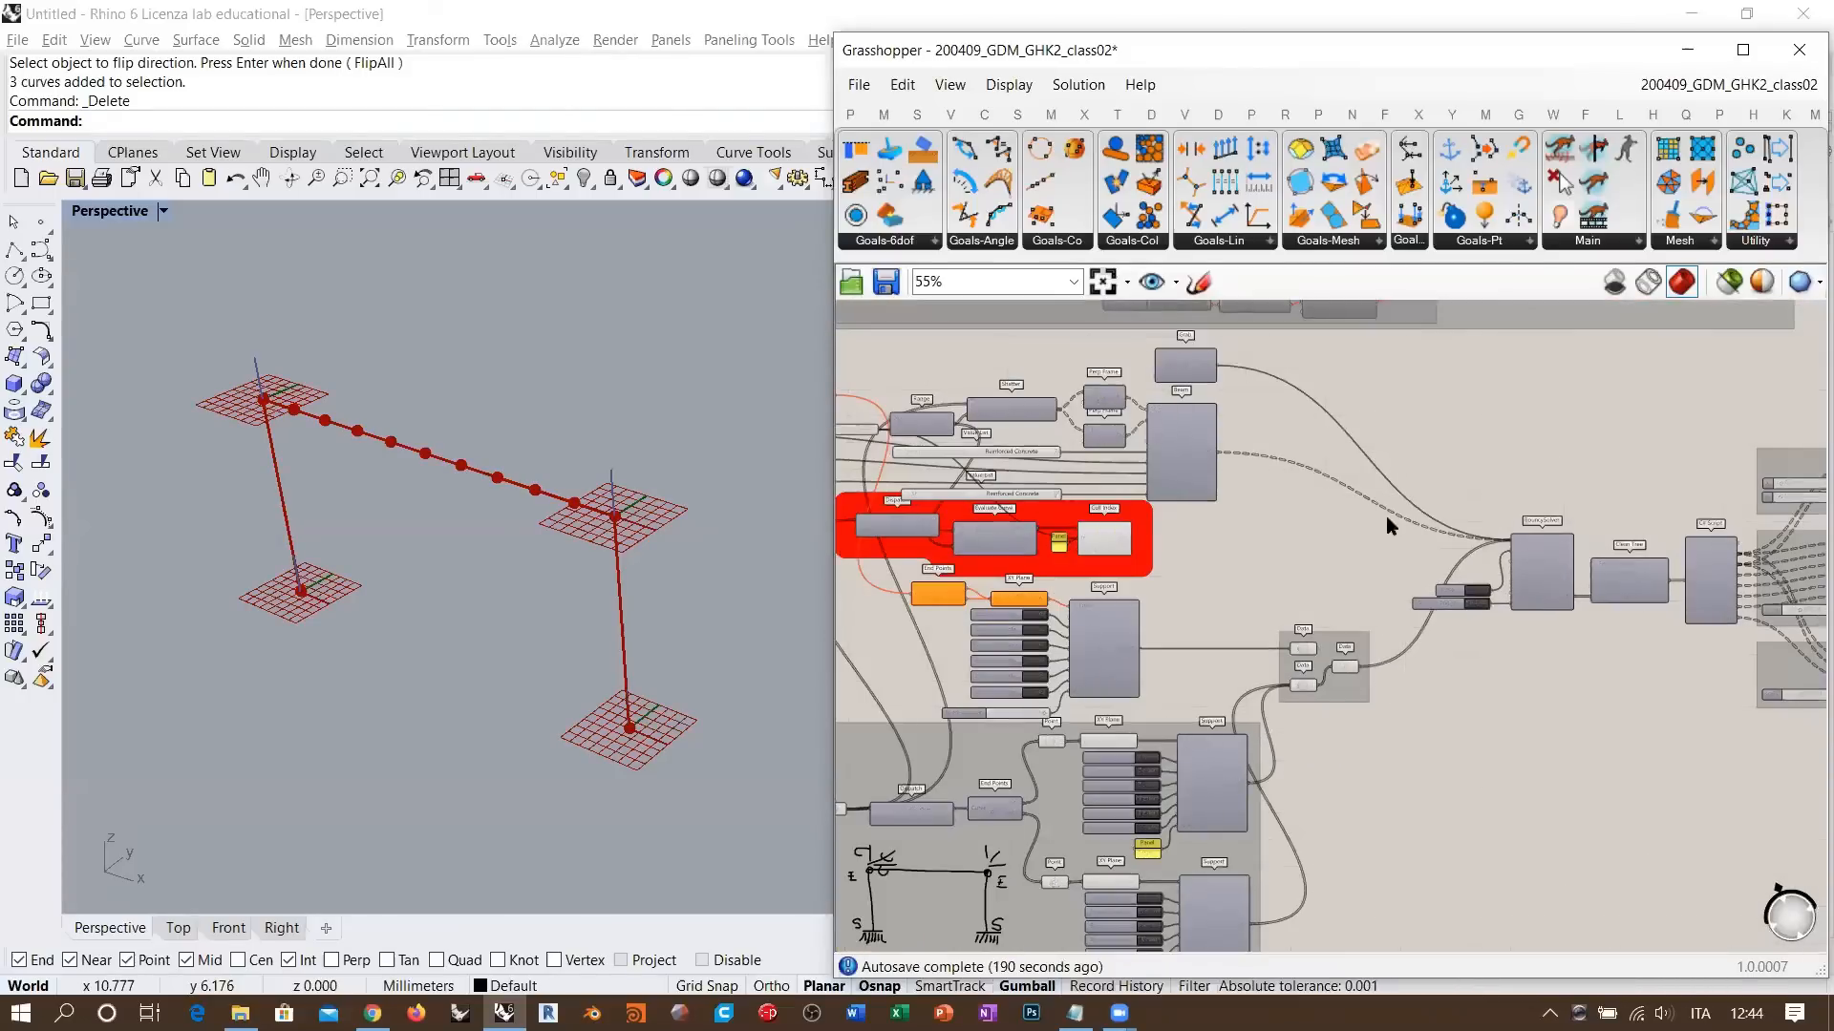
- Select the Beam component, both Reinforced Concrete value lists, and the rectangular cross-section group with its b and h sliders and expressions
right_click_drag(1173, 466, 1438, 511)
left_click(1440, 510)
scroll(1309, 507, "up", 4)
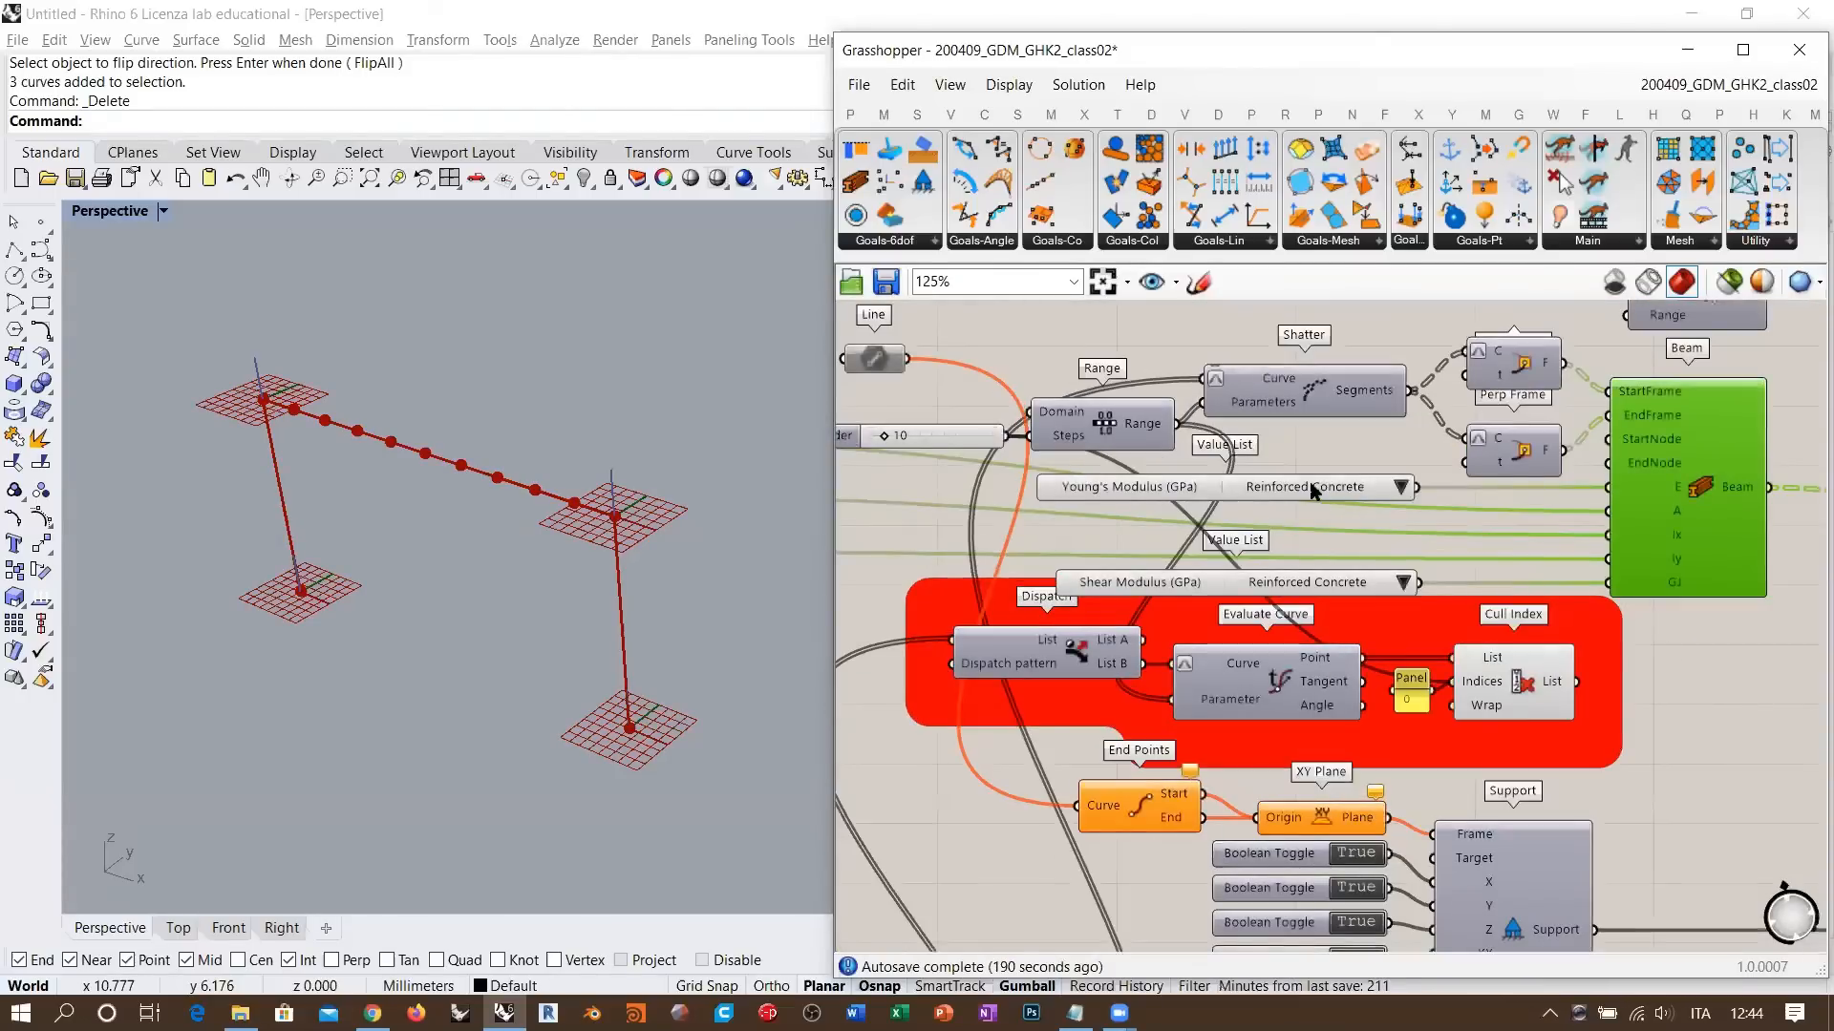
left_click(1311, 492, "shift")
left_click(1309, 583, "shift")
right_click_drag(1285, 554, 1520, 567)
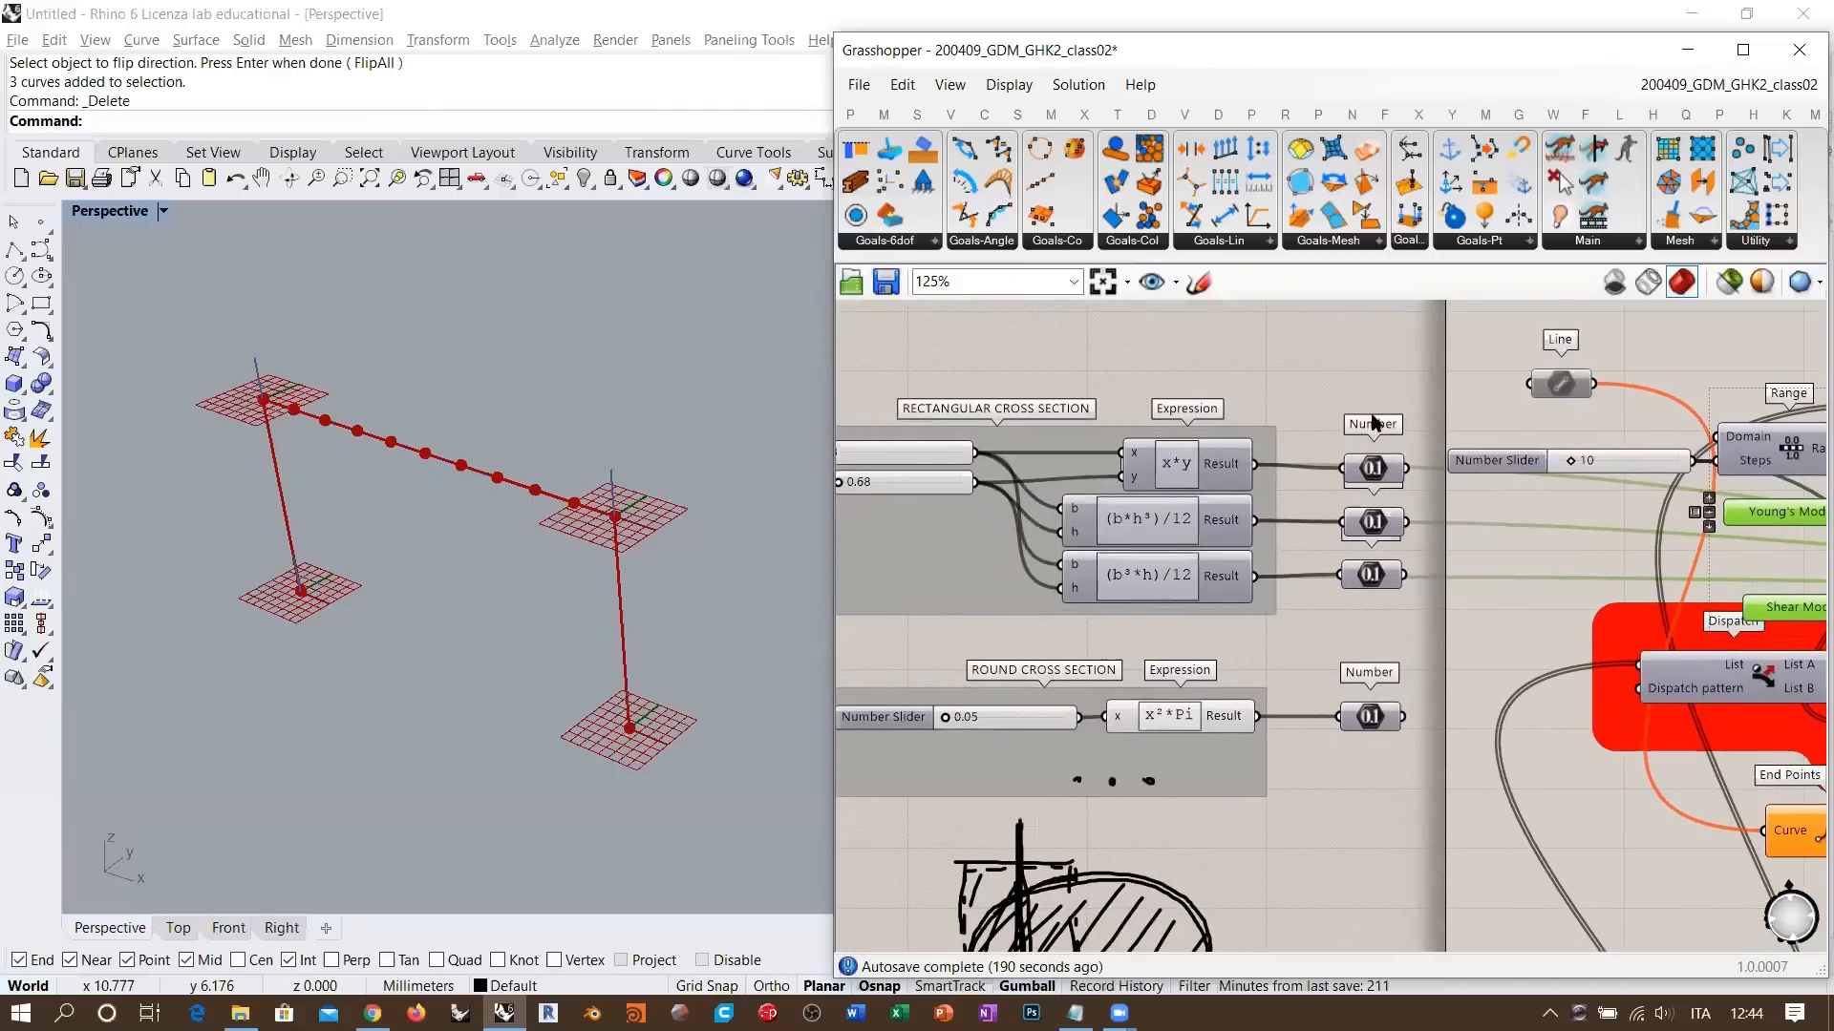
right_click_drag(1445, 459, 1568, 469)
left_click_drag(1335, 387, 926, 614)
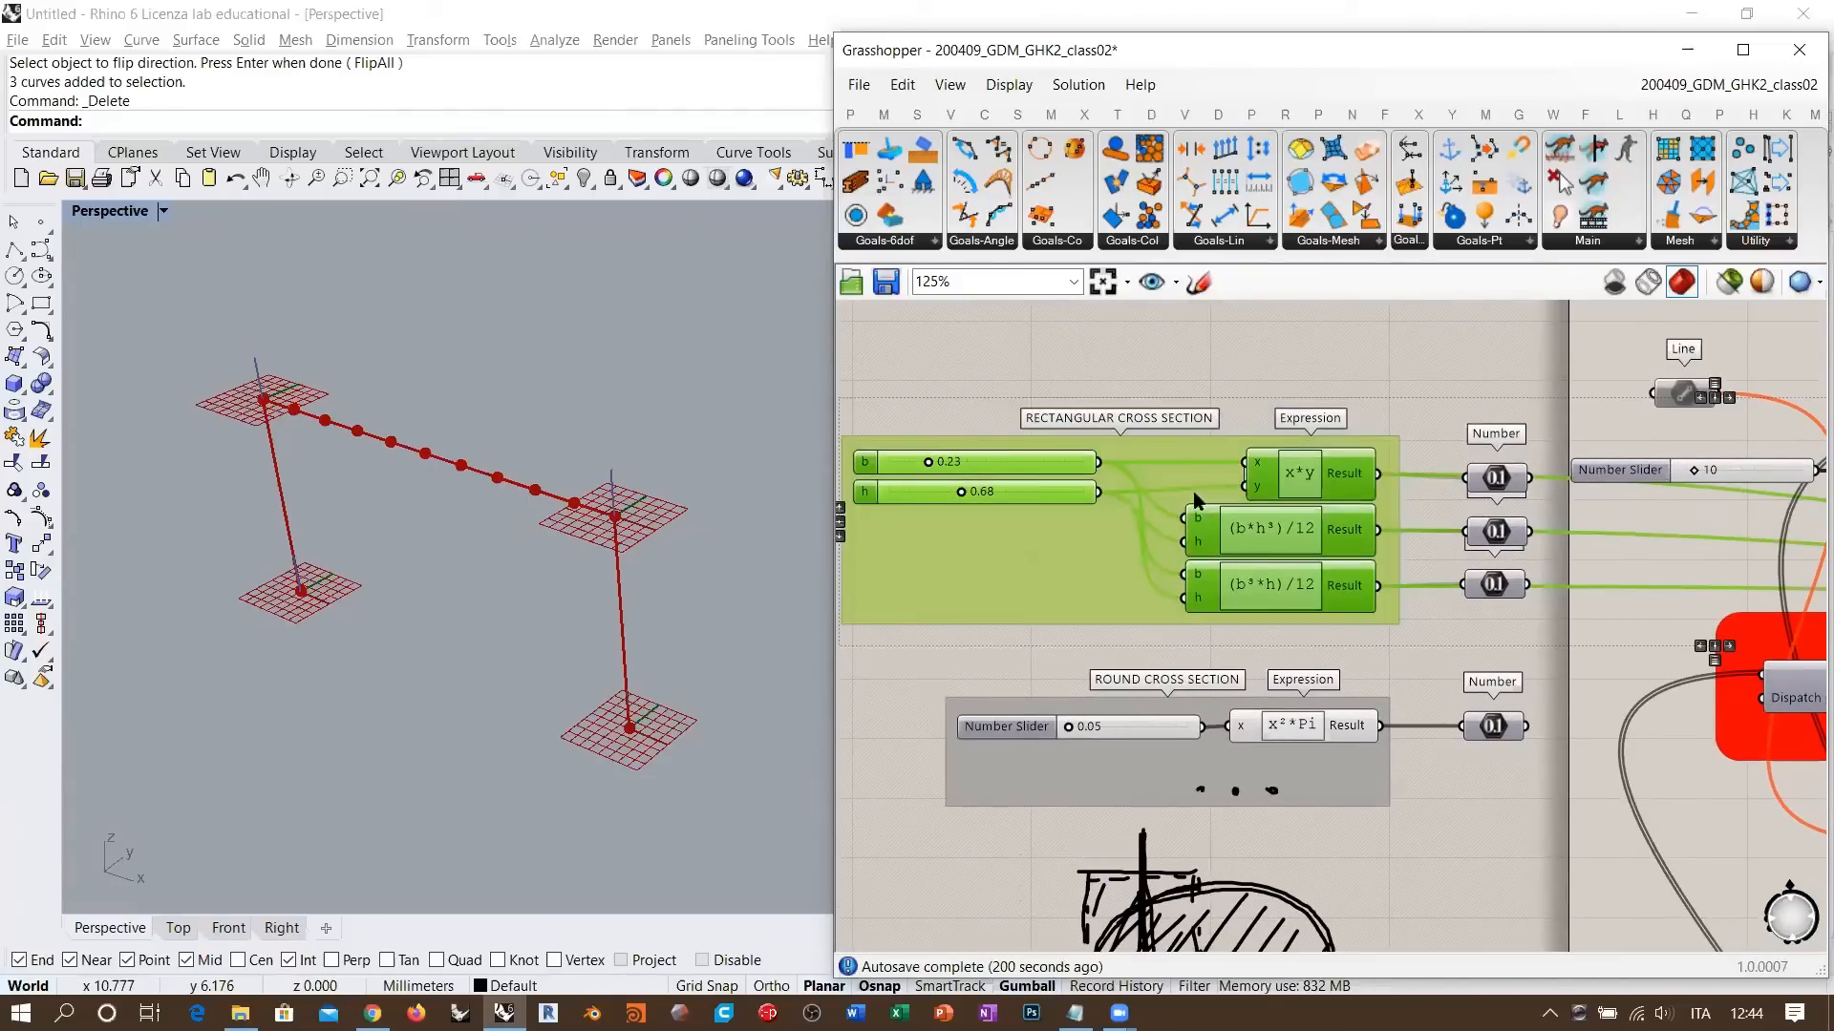
- Add the Line component above the Number Slider set to 10 to the selection
scroll(1043, 465, "down", 2)
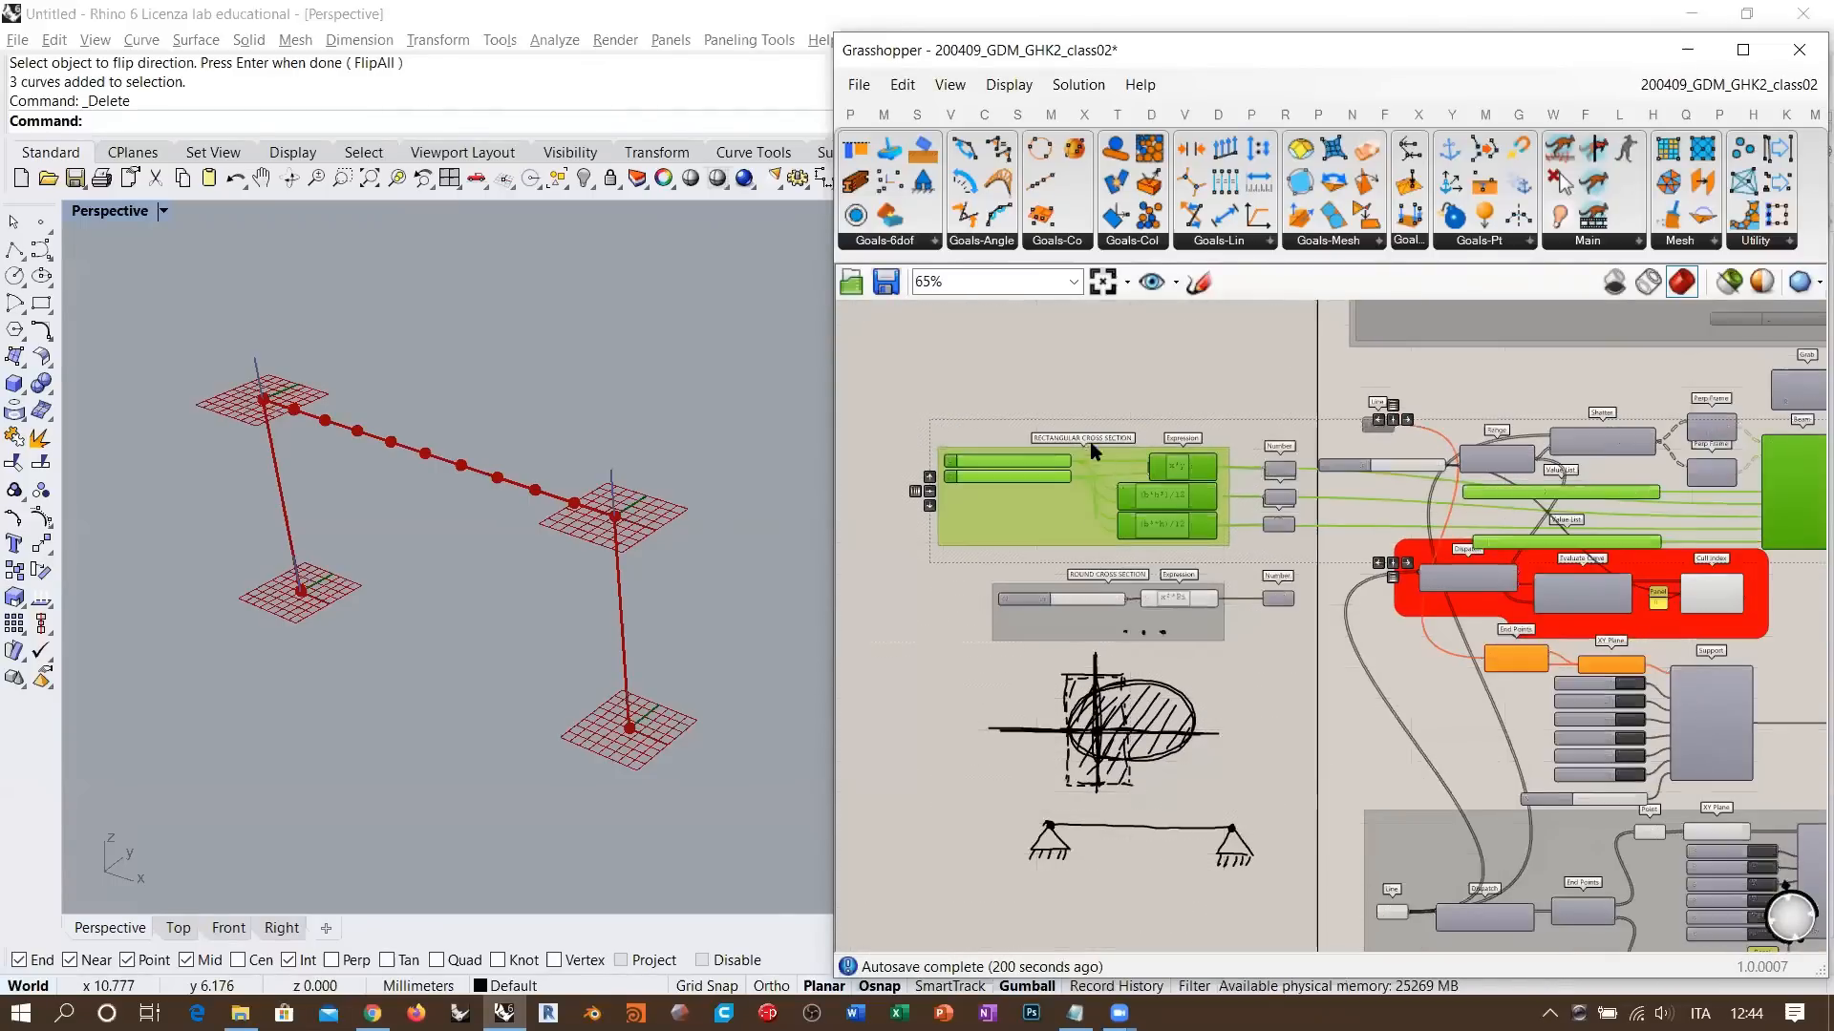
scroll(1194, 496, "right", 5)
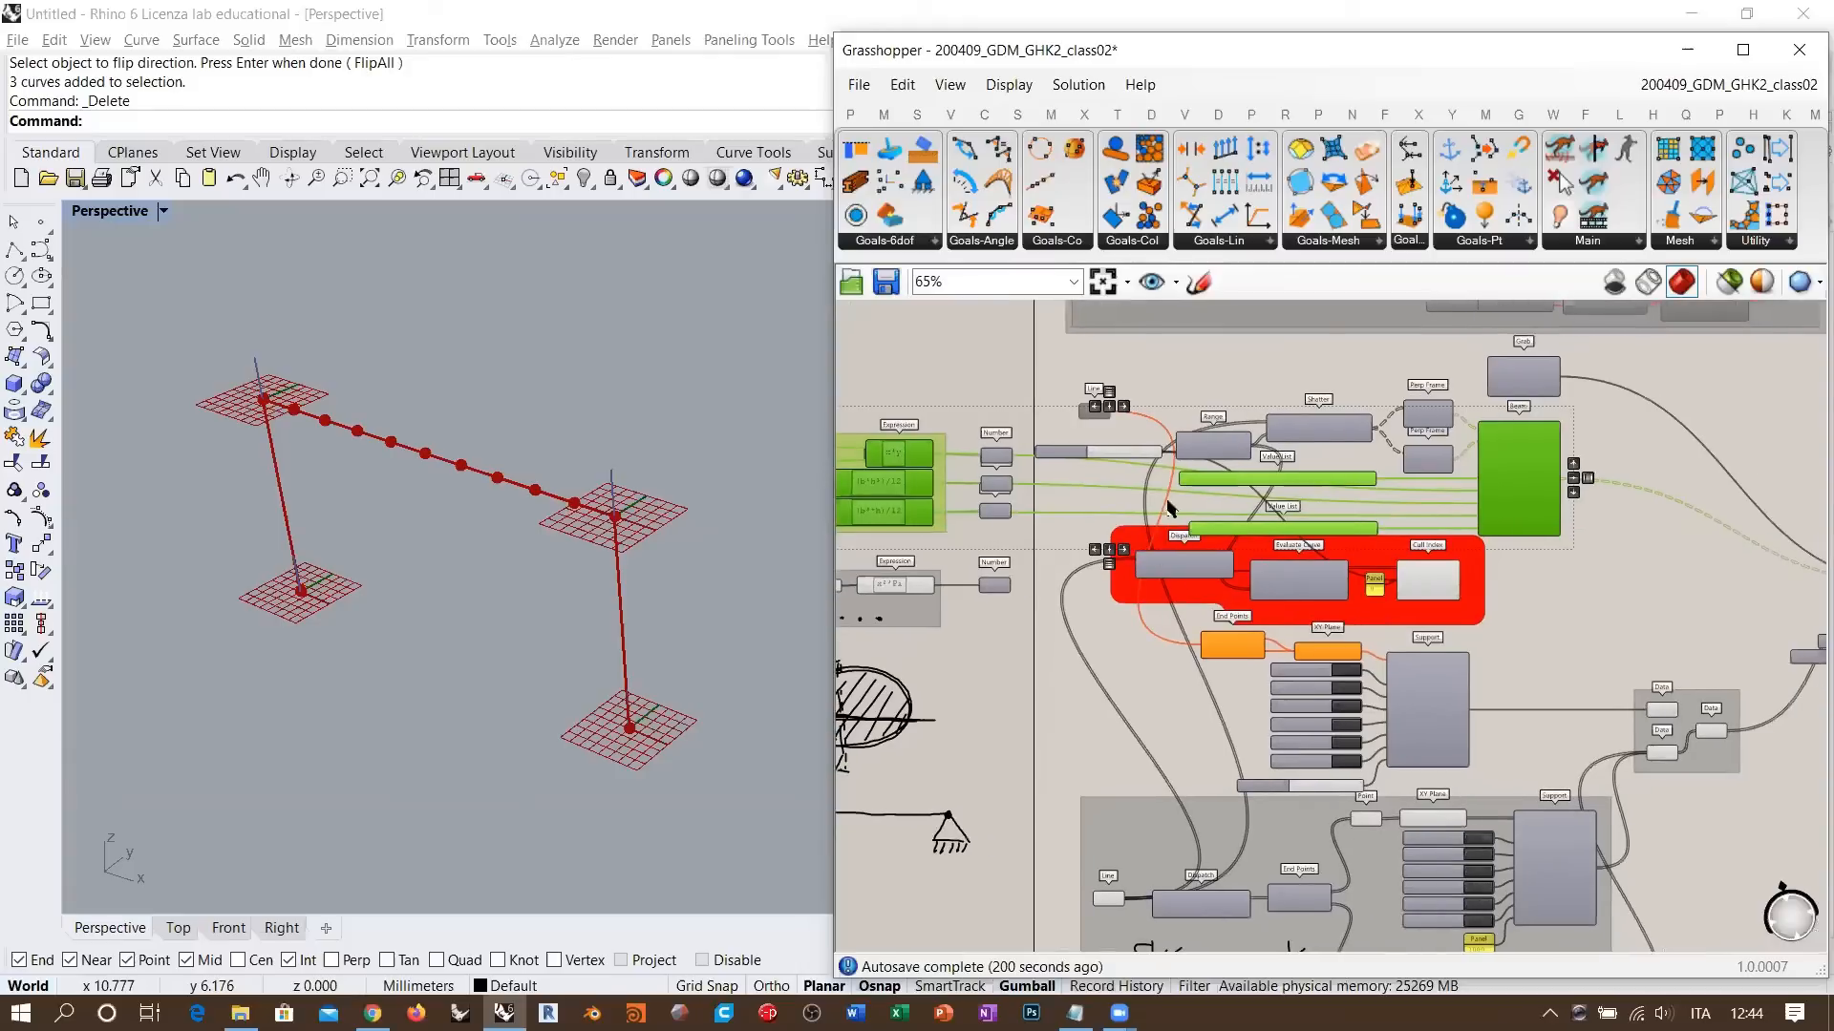
scroll(1396, 436, "up", 3)
scroll(1469, 499, "up", 2)
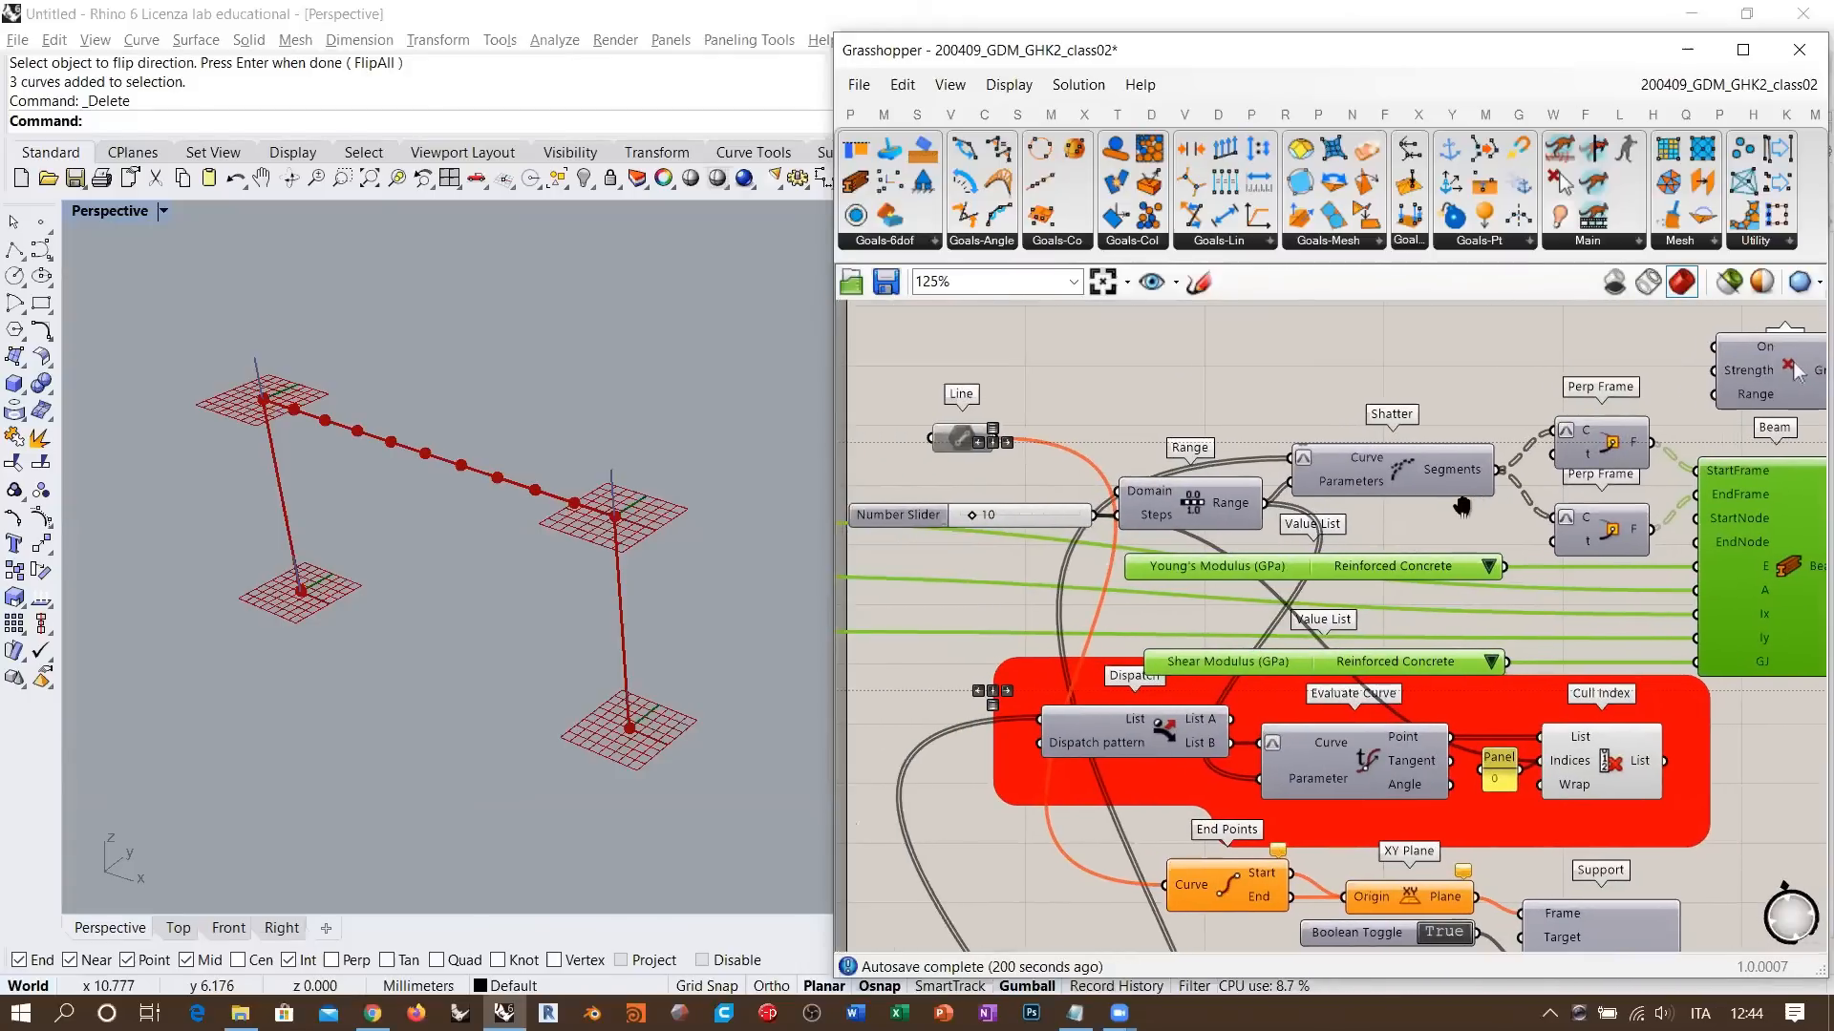
right_click_drag(1469, 498, 1525, 488)
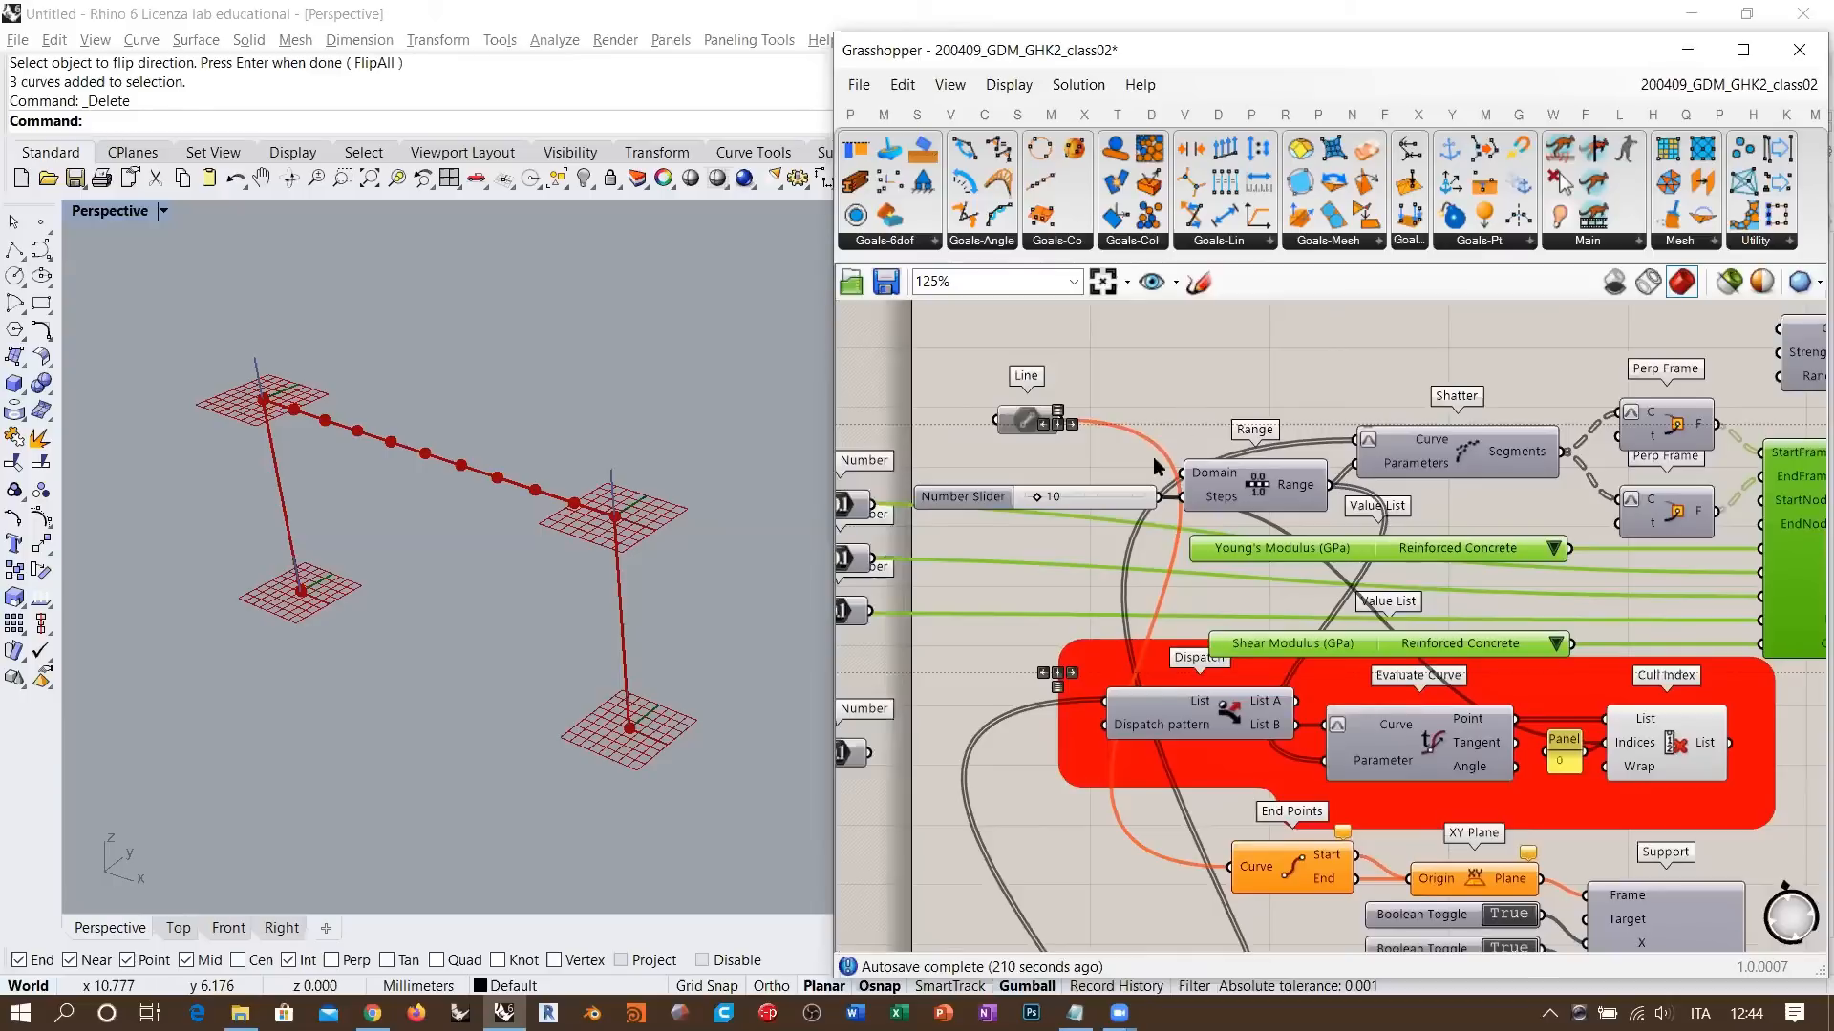
left_click(1025, 413)
right_click_drag(1307, 497, 1206, 475)
scroll(1285, 501, "down", 1)
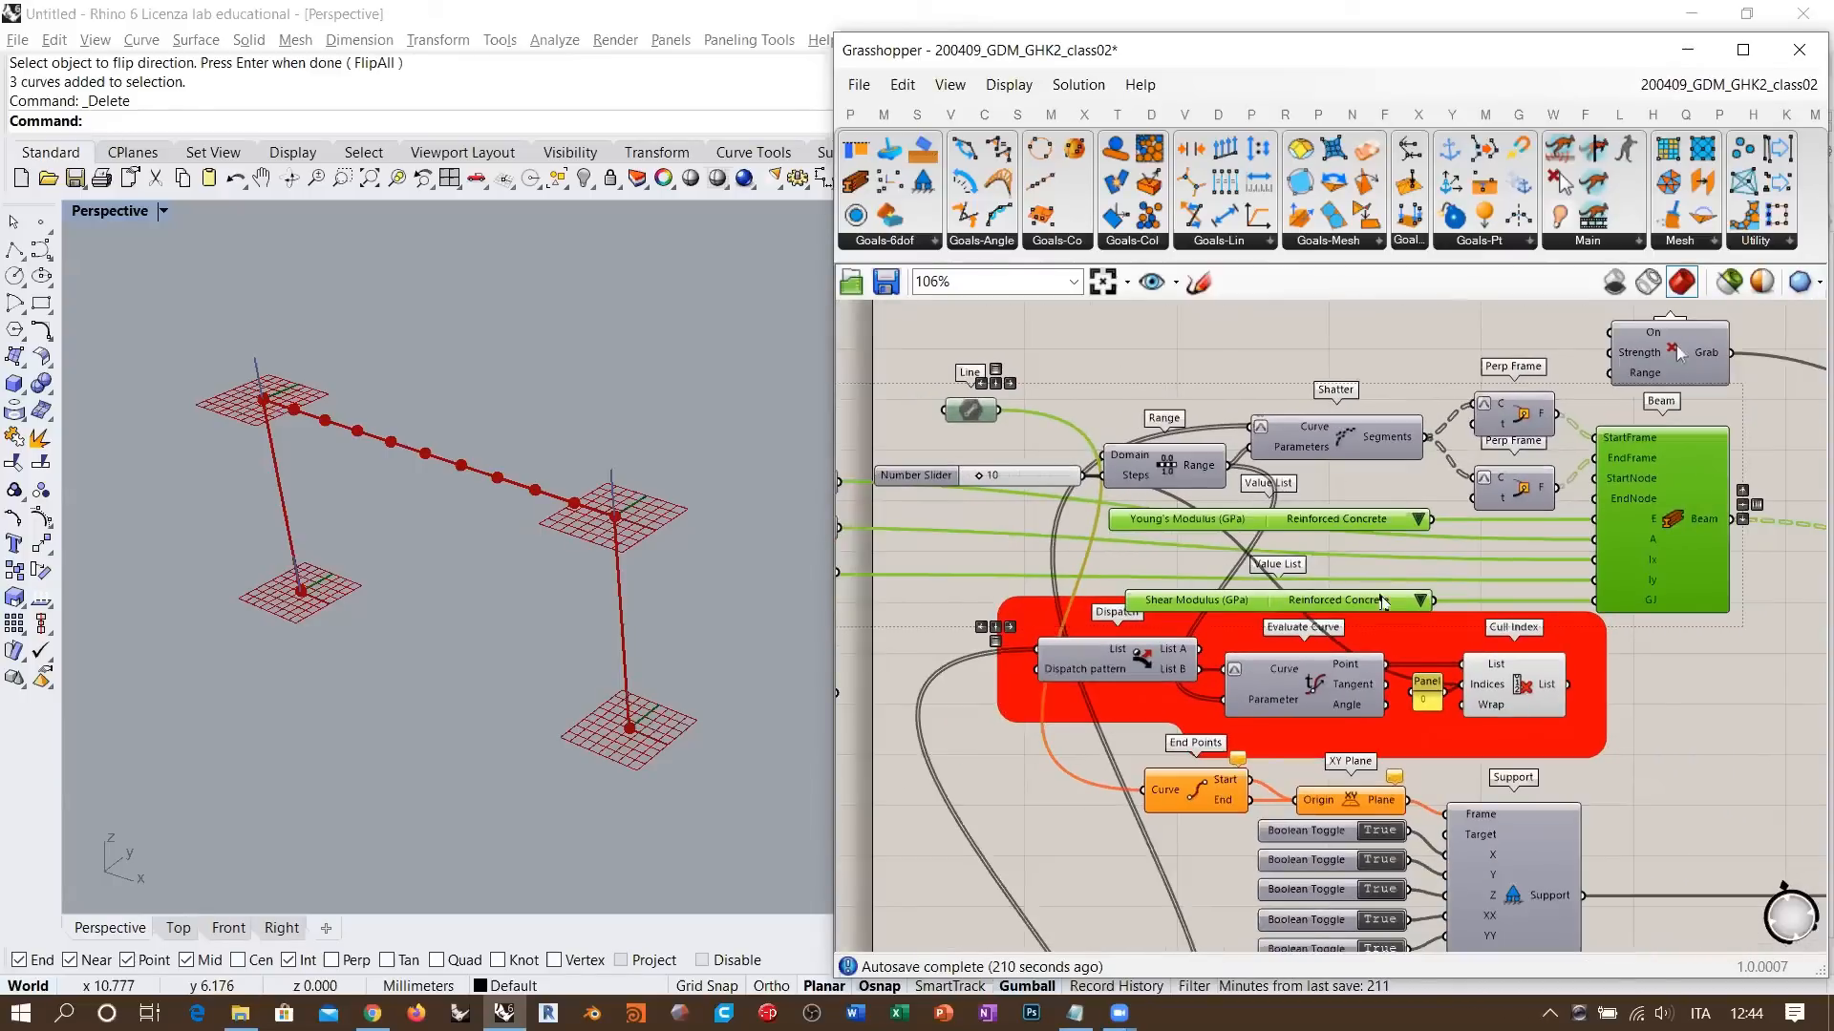
- Extend the selection with the End Points, XY Plane and Support chain and the slider, Range, Shatter and Perp Frame components
right_click_drag(1379, 593, 1351, 480)
left_click_drag(1603, 664, 1119, 925)
right_click_drag(1500, 713, 1468, 591)
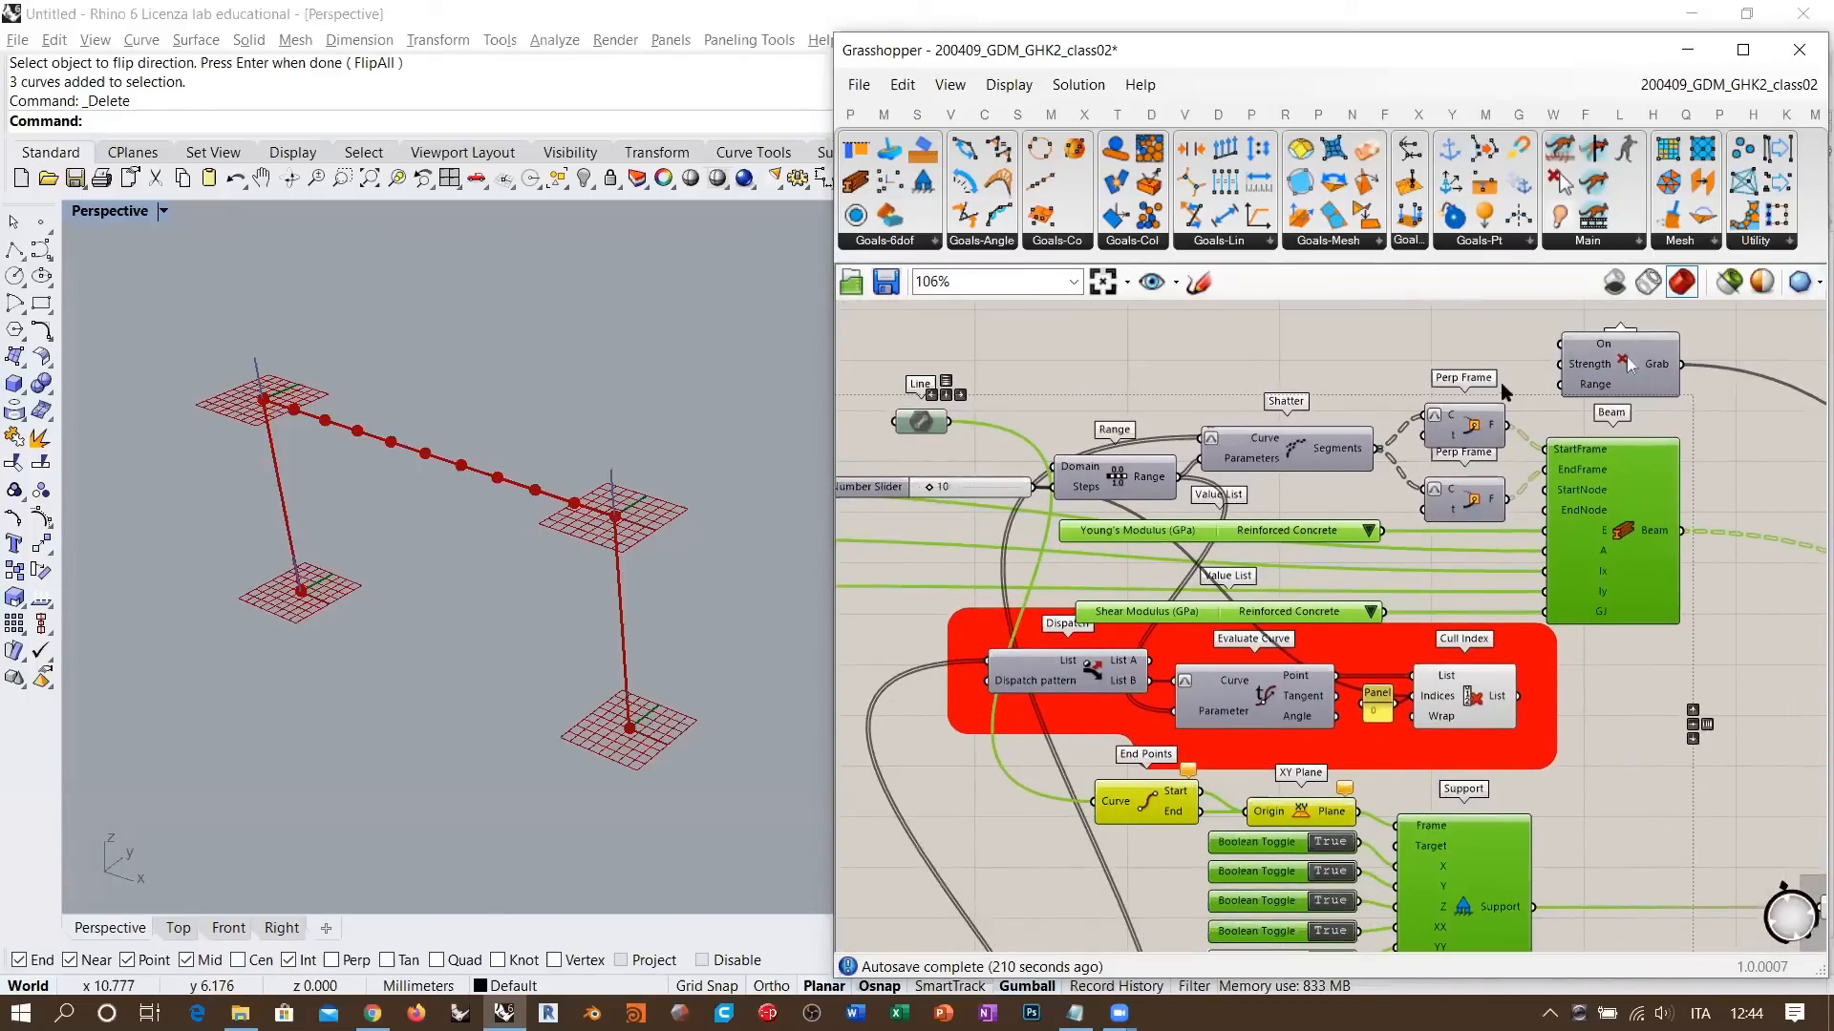
left_click_drag(1504, 382, 998, 530)
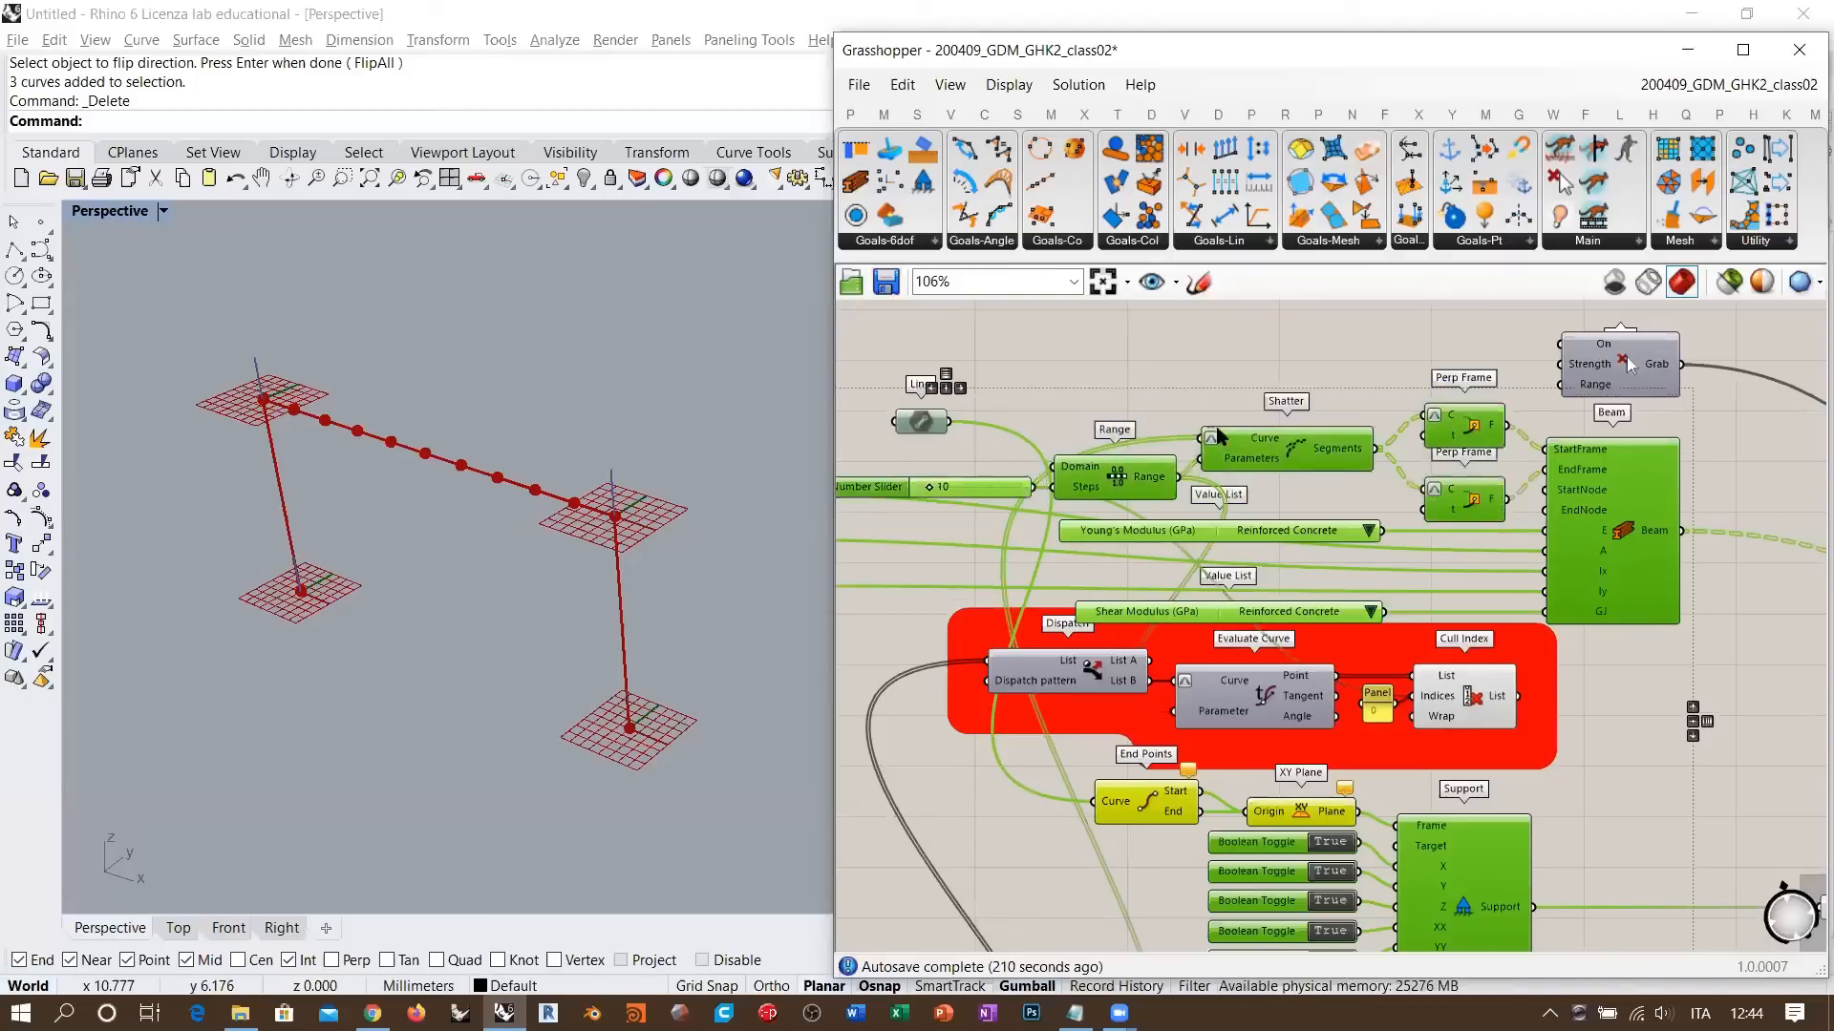
- Add the BouncySolver with its button and toggle, Clean Tree, C# Script and the three Custom Preview groups to the selection
scroll(1218, 435, "down", 4)
right_click_drag(1302, 586, 1218, 540)
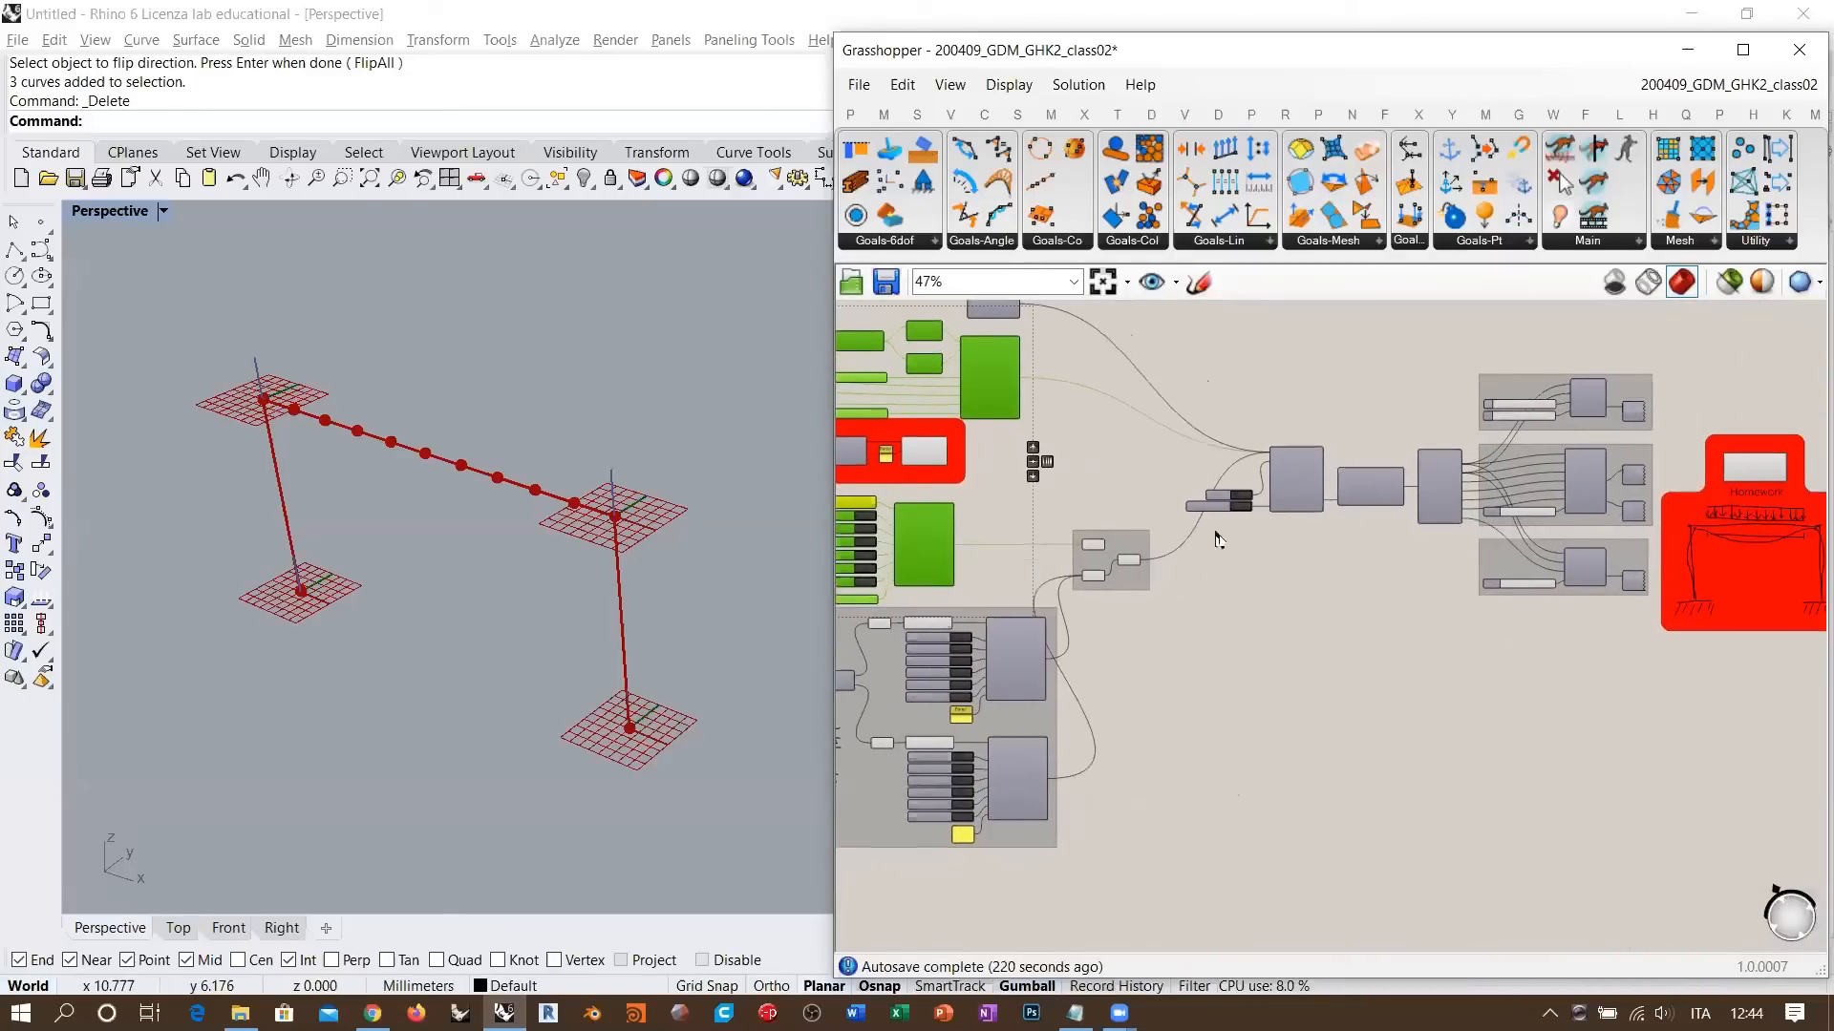
scroll(1217, 540, "down", 1)
left_click_drag(1575, 373, 1185, 631, "shift")
scroll(1460, 488, "down", 2)
right_click_drag(1272, 539, 1356, 548)
scroll(1356, 548, "up", 1)
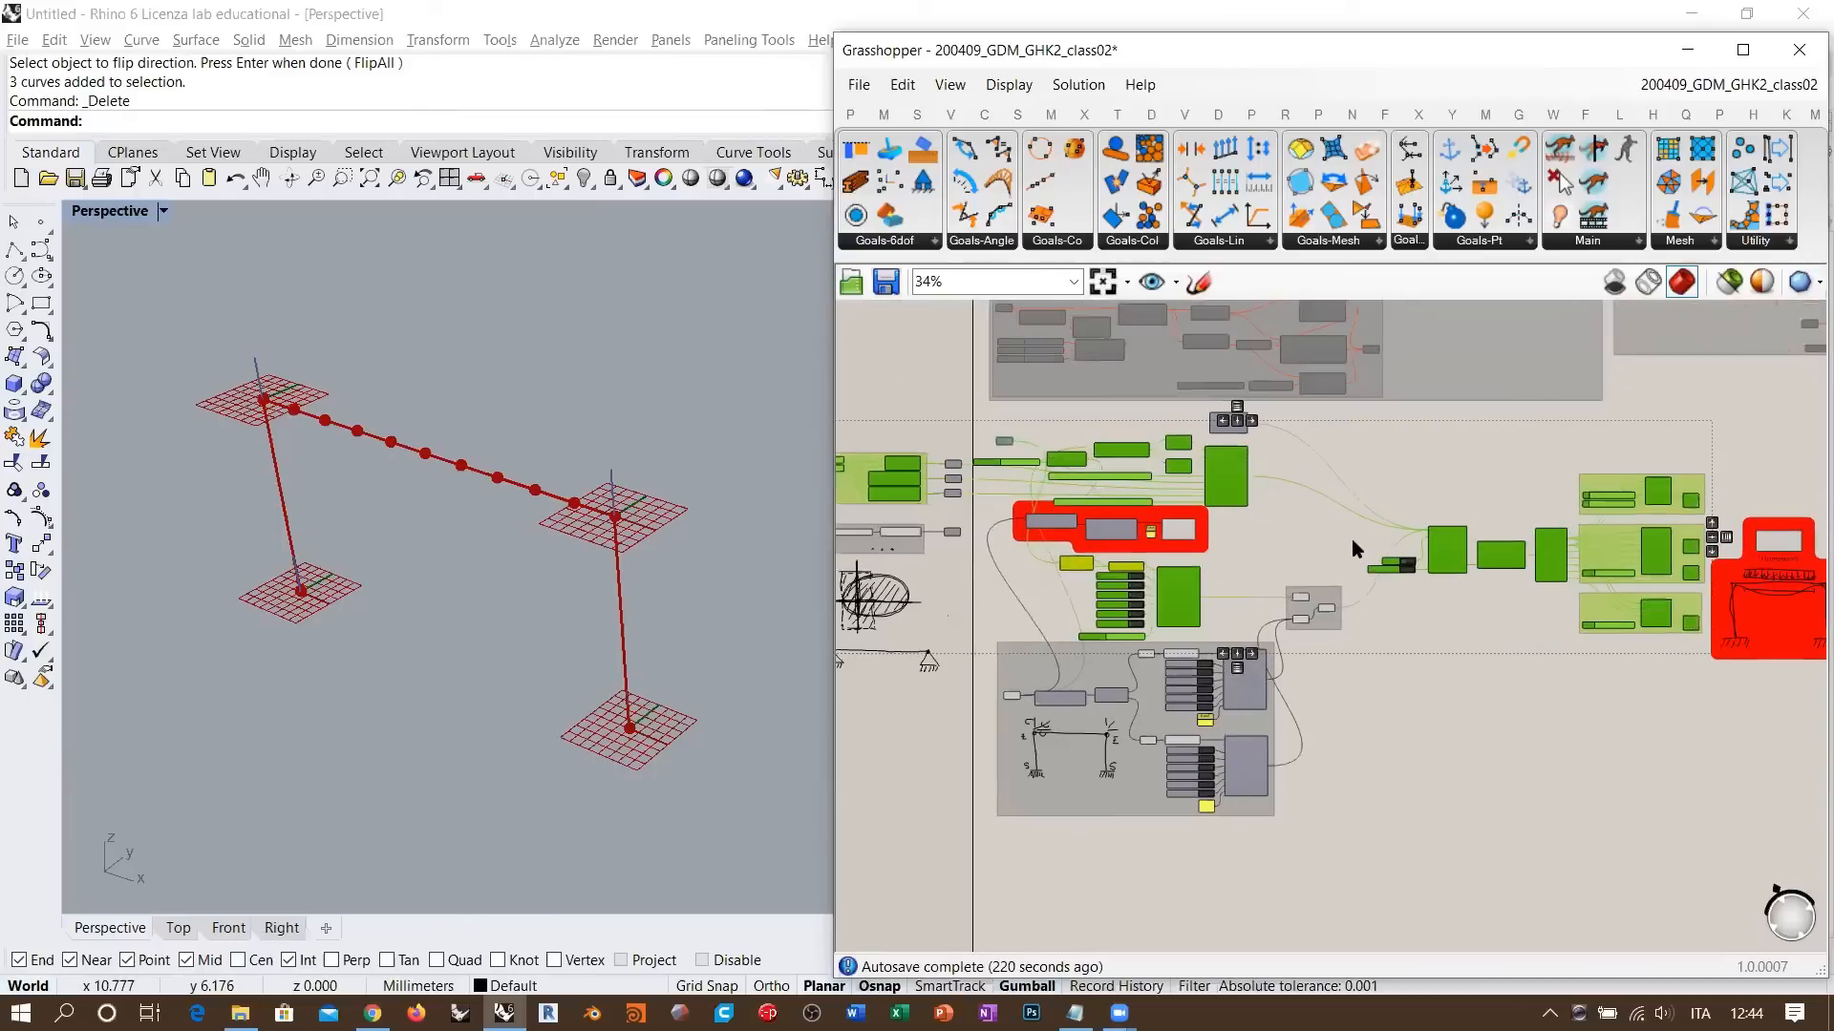
- Duplicate the selected beam chain and place the copy below the portal-frame definition
key("ctrl+e")
right_click_drag(1437, 612, 1454, 568)
key("ctrl+v")
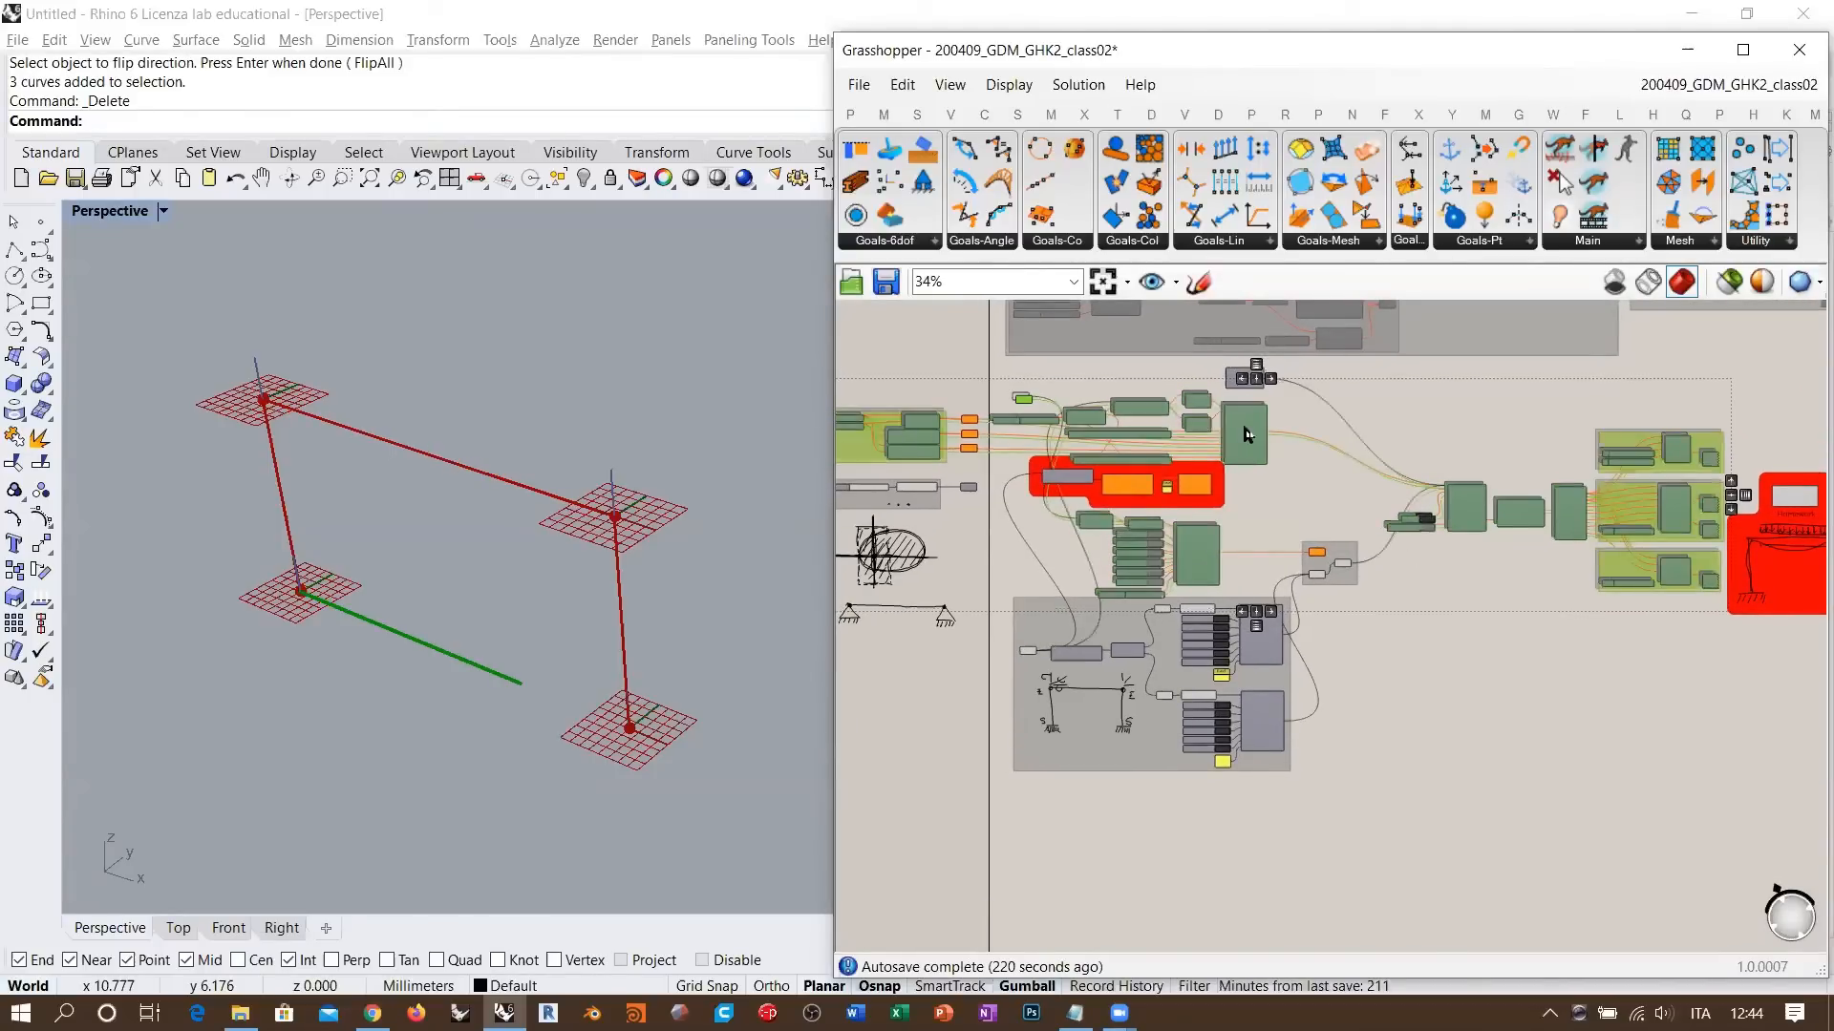
left_click_drag(1245, 429, 1249, 907)
right_click_drag(1251, 880, 1330, 665)
right_click_drag(1413, 449, 1389, 504)
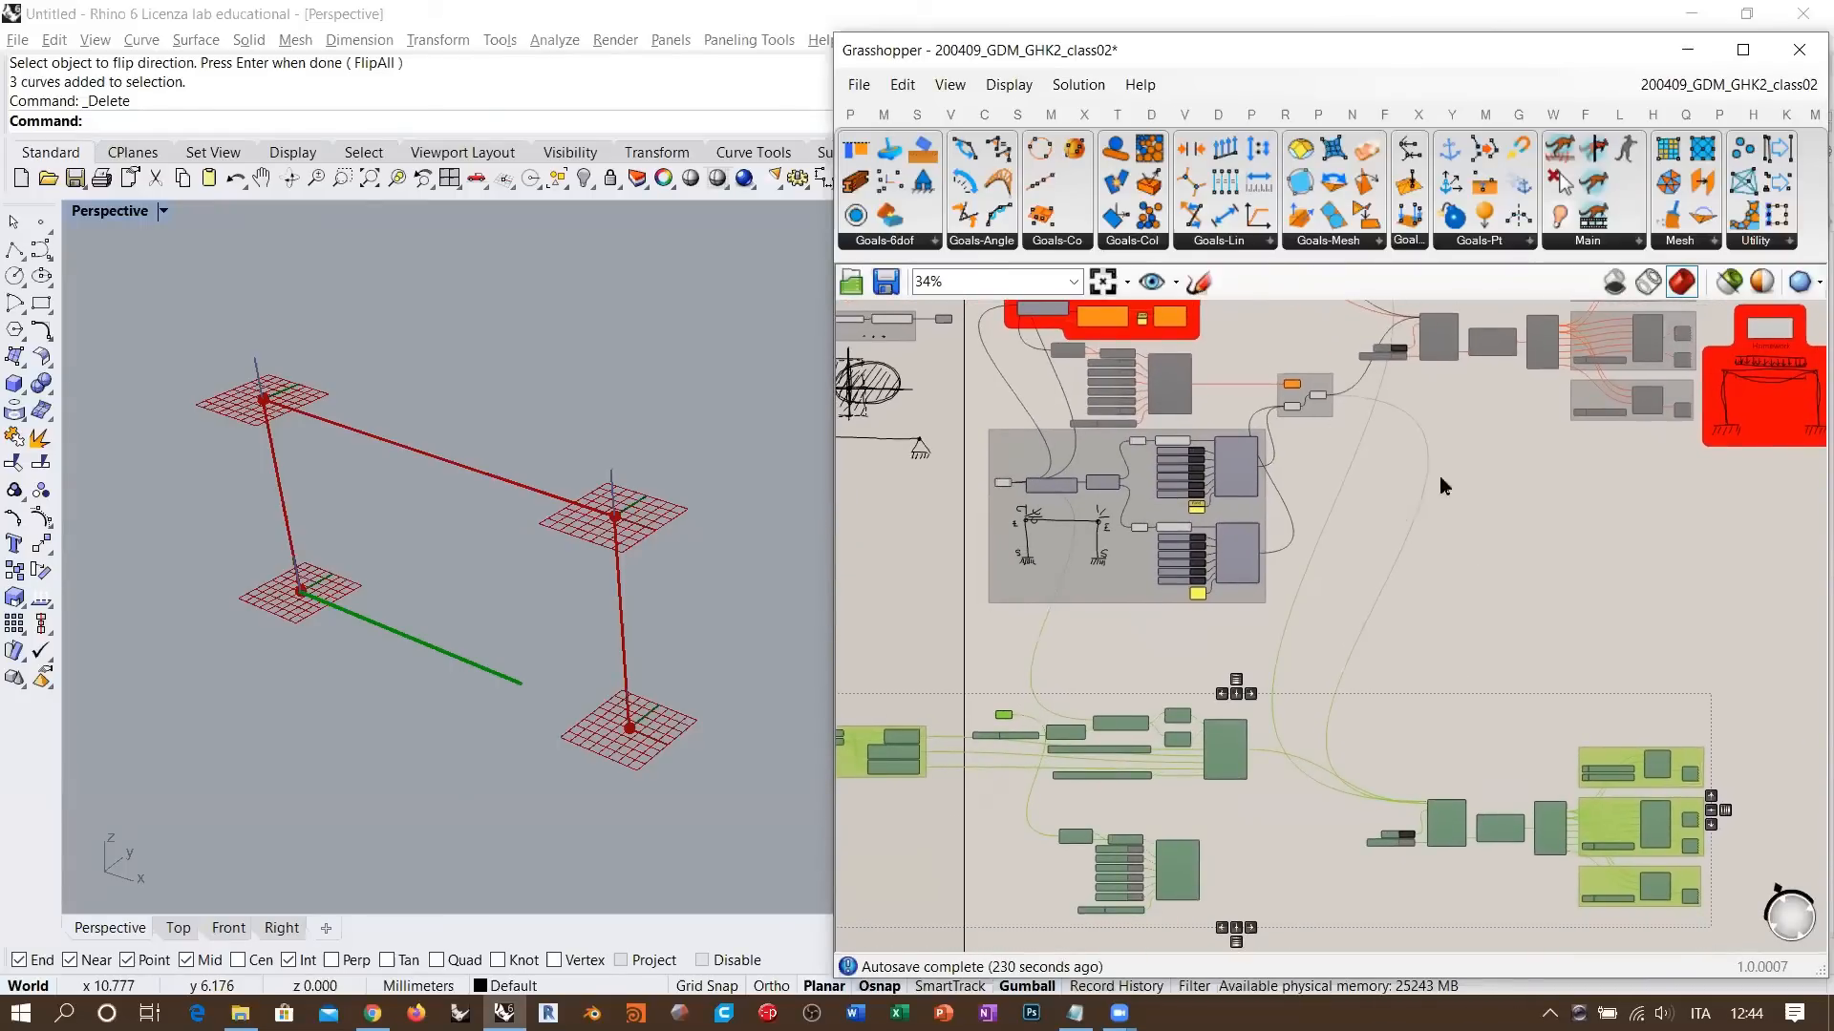
left_click(1377, 458)
- Disconnect the grouped Data parameter's merged supports from the GoalObjects input of the copied BouncySolver
scroll(1191, 499, "up", 5)
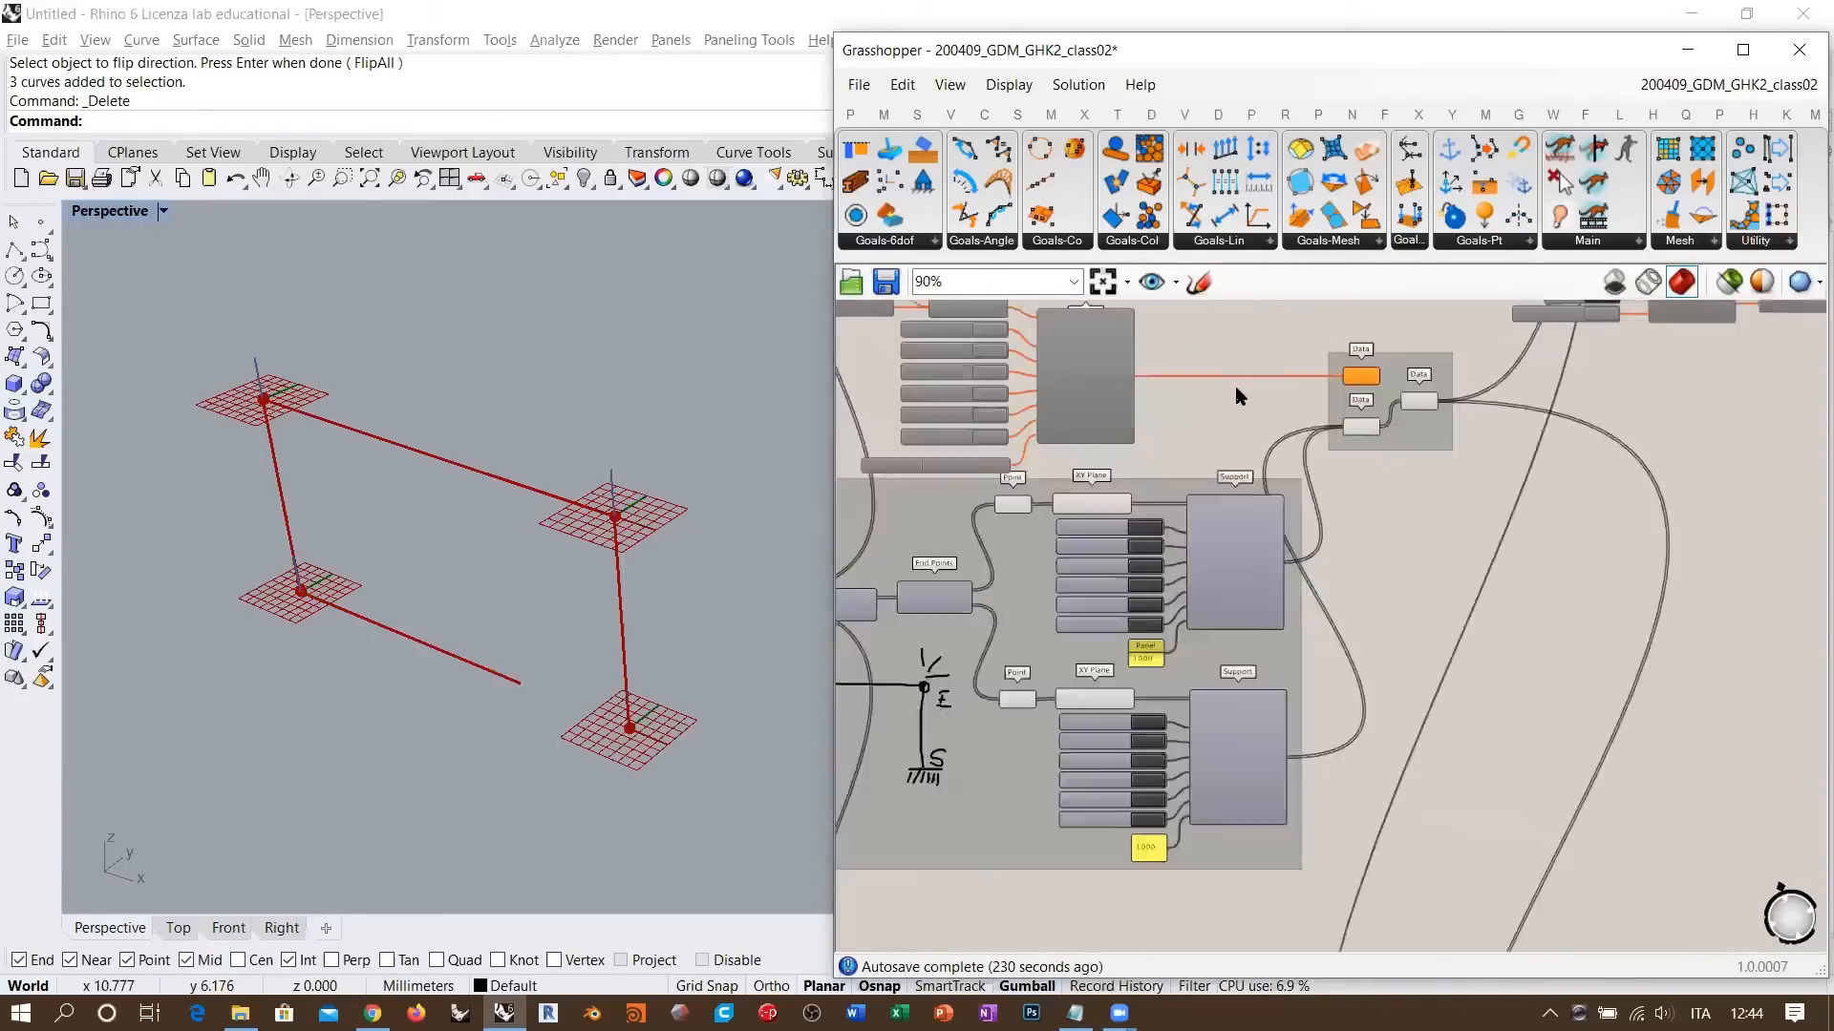
right_click_drag(1262, 659, 1289, 306)
right_click_drag(1298, 778, 1281, 359)
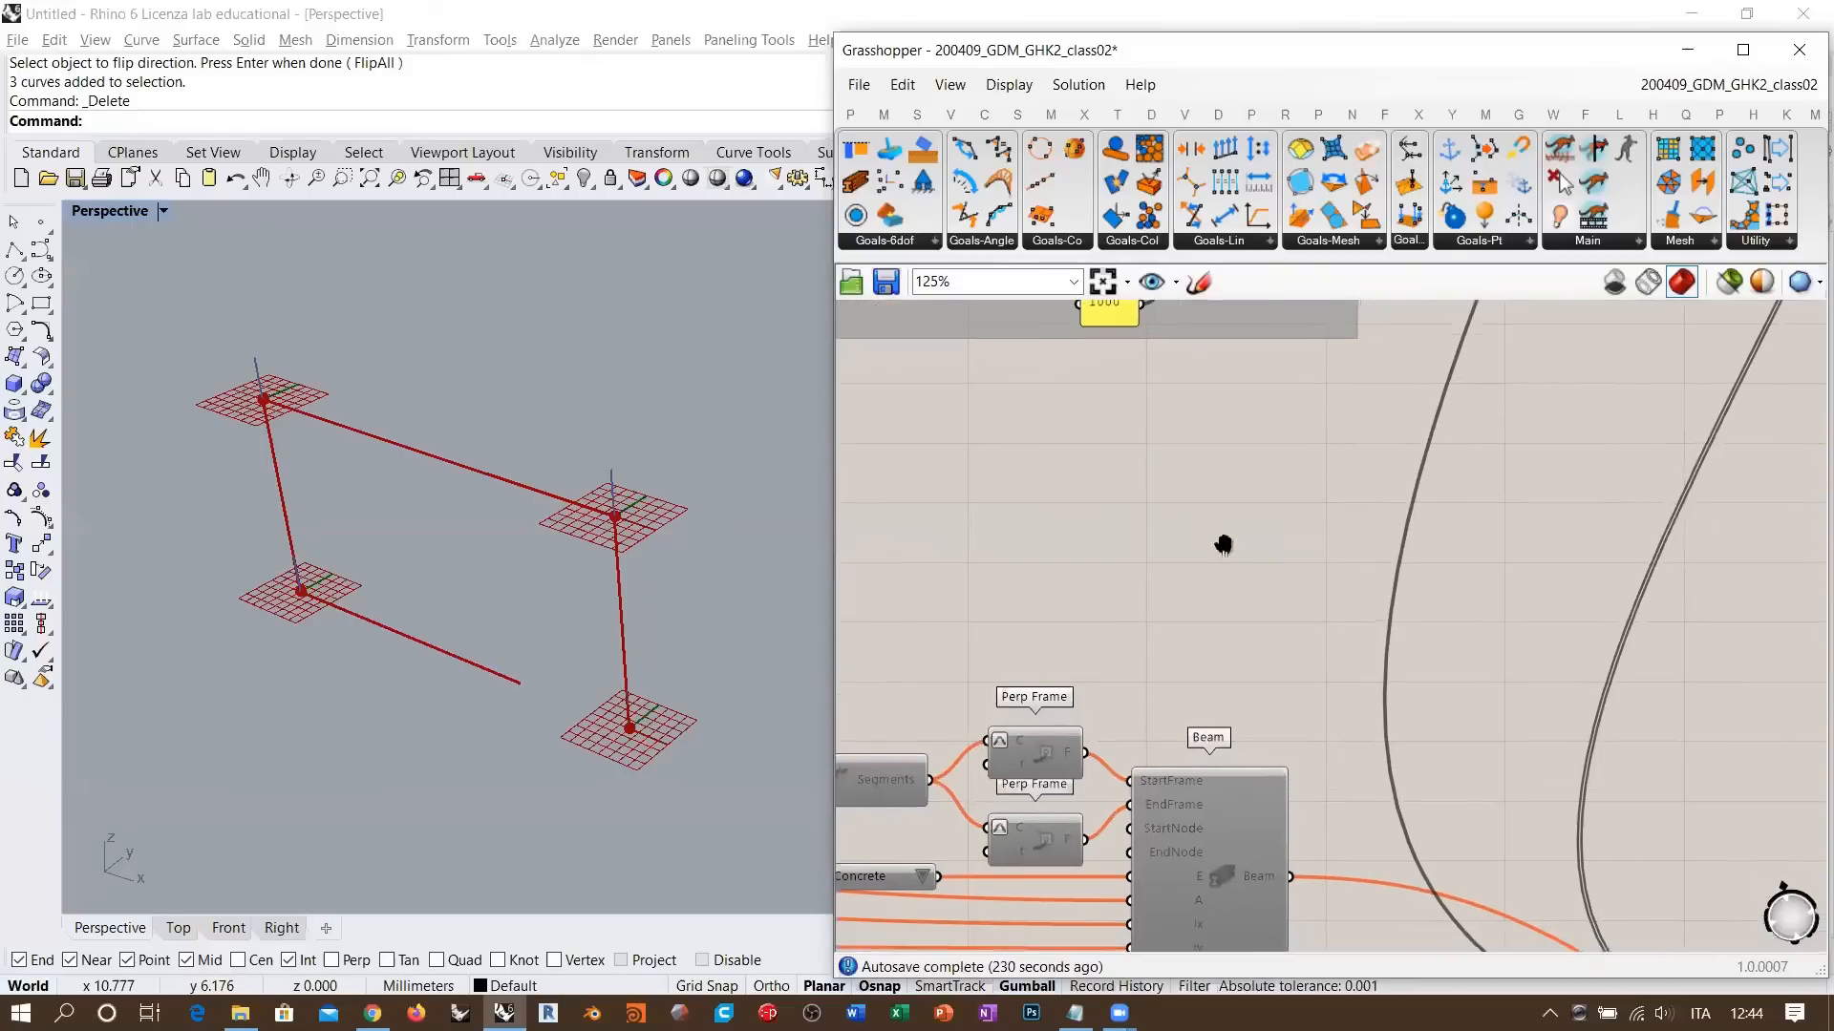
right_click_drag(1219, 544, 1108, 306)
scroll(1215, 507, "down", 2)
right_click_drag(1343, 521, 1302, 436)
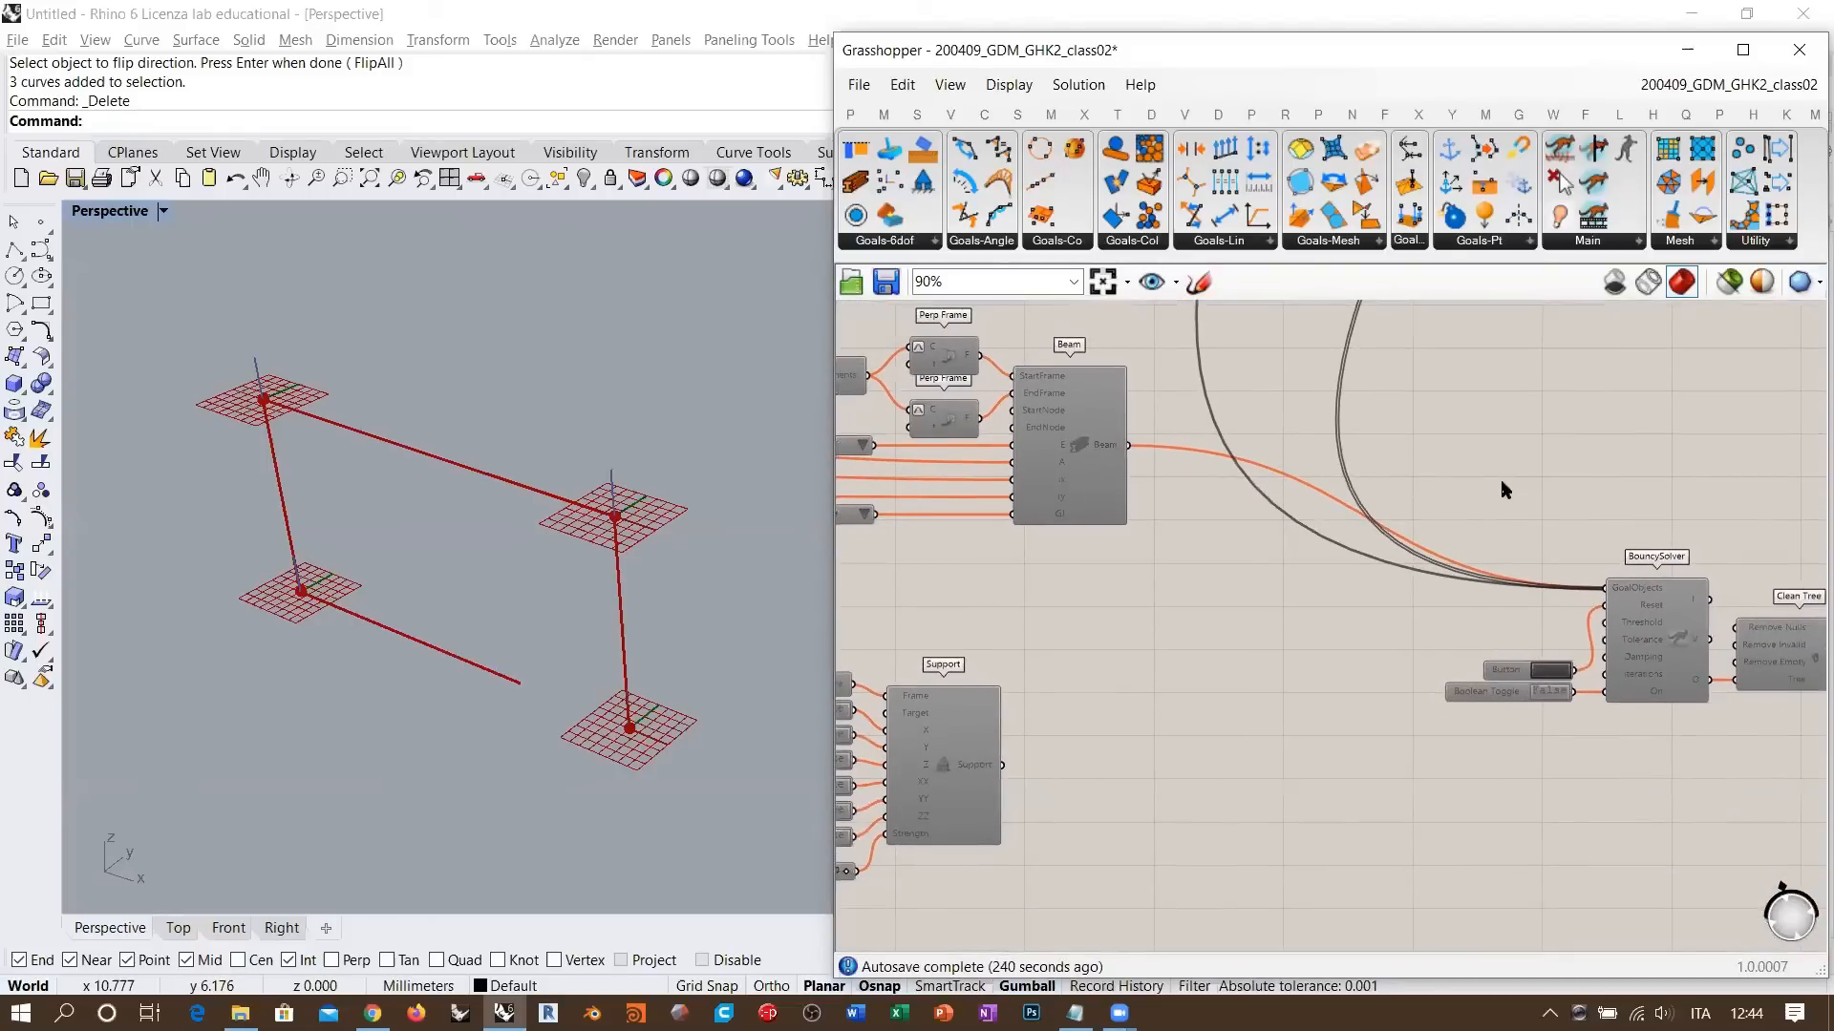
scroll(1321, 537, "down", 2)
right_click_drag(1302, 352, 1194, 770)
scroll(1199, 753, "down", 2)
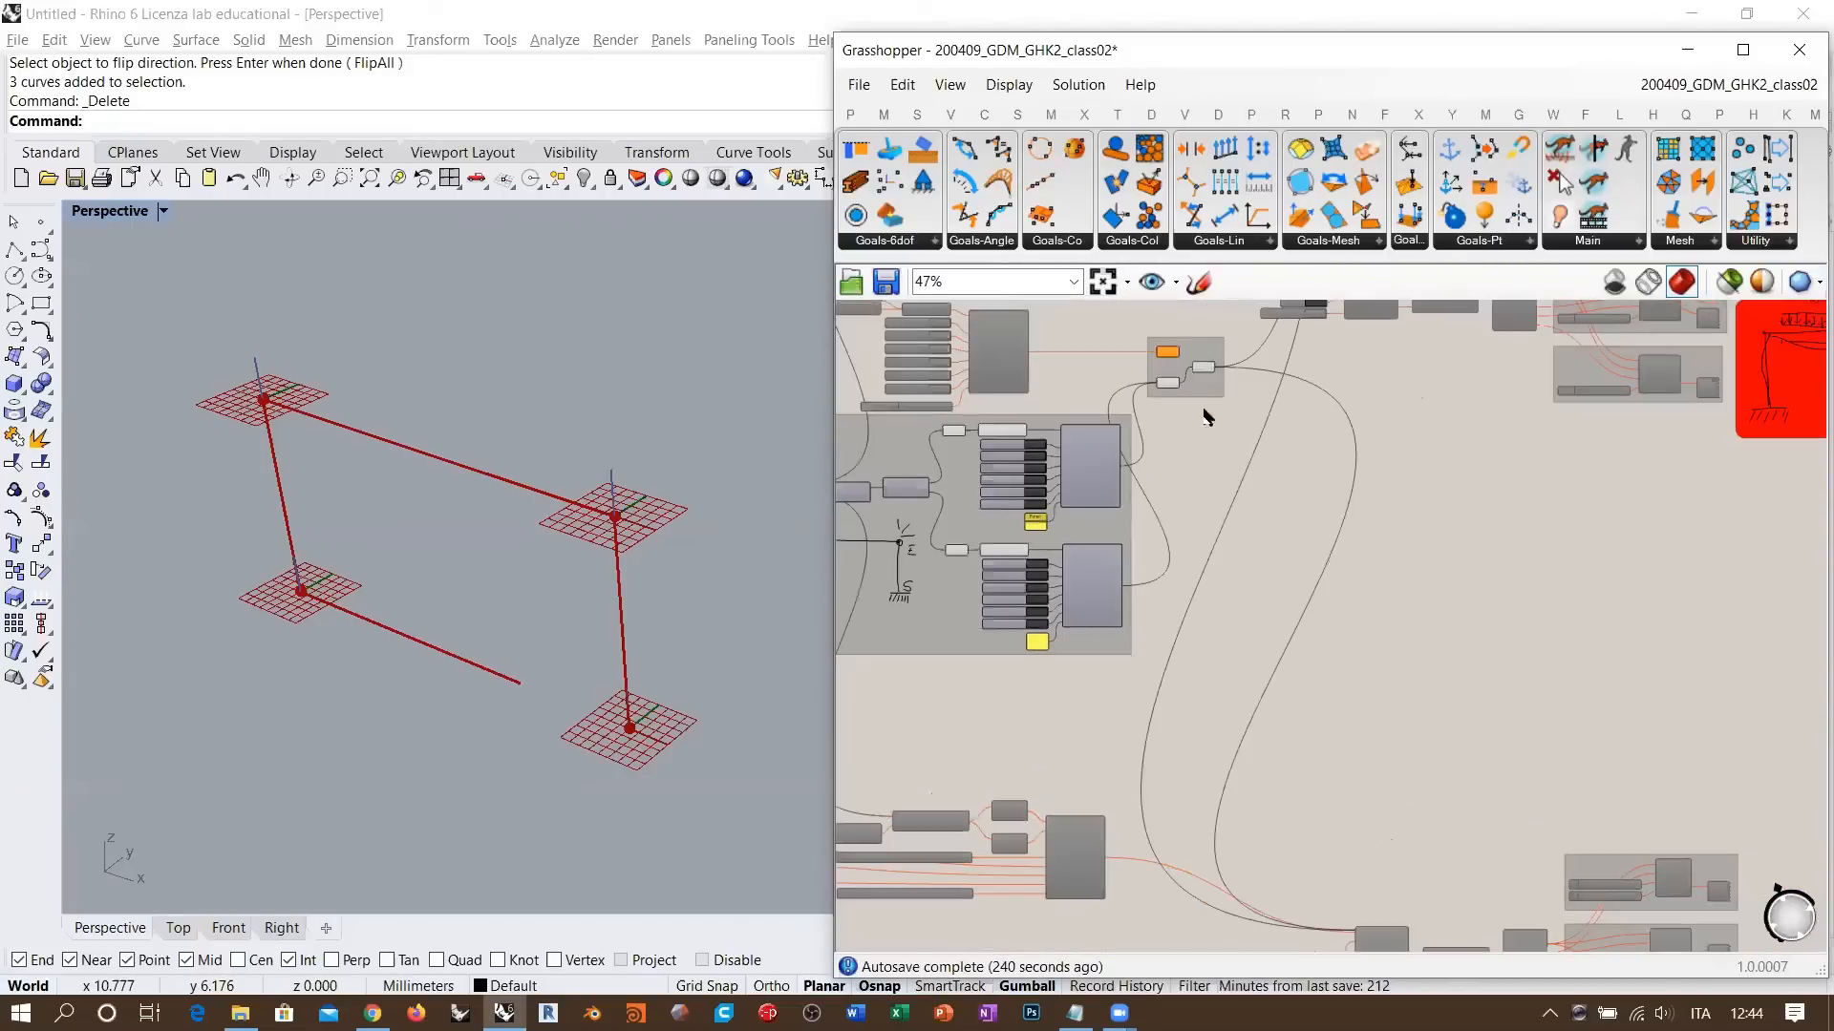
left_click_drag(1211, 370, 1368, 934)
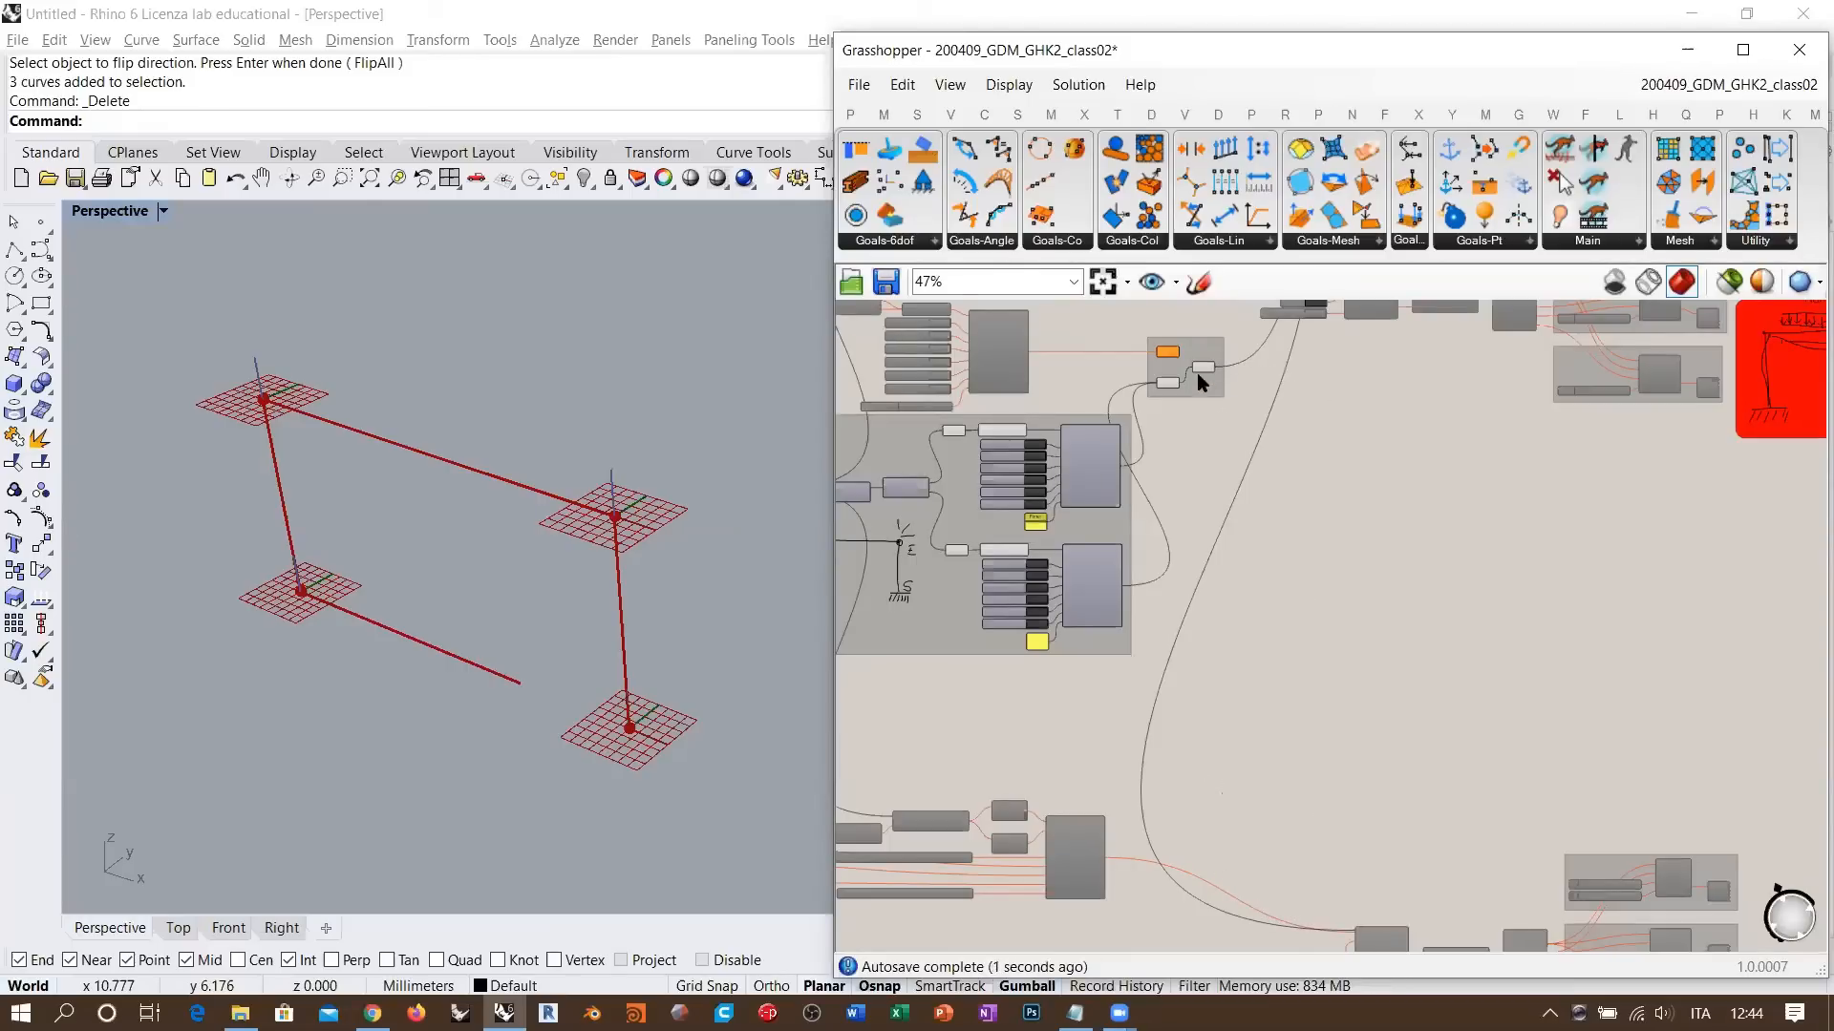
- Disconnect the original Grab component from the copied BouncySolver's GoalObjects input
right_click_drag(1276, 397, 1346, 611)
scroll(1045, 357, "up", 6)
scroll(1077, 381, "down", 7)
scroll(1480, 623, "up", 8)
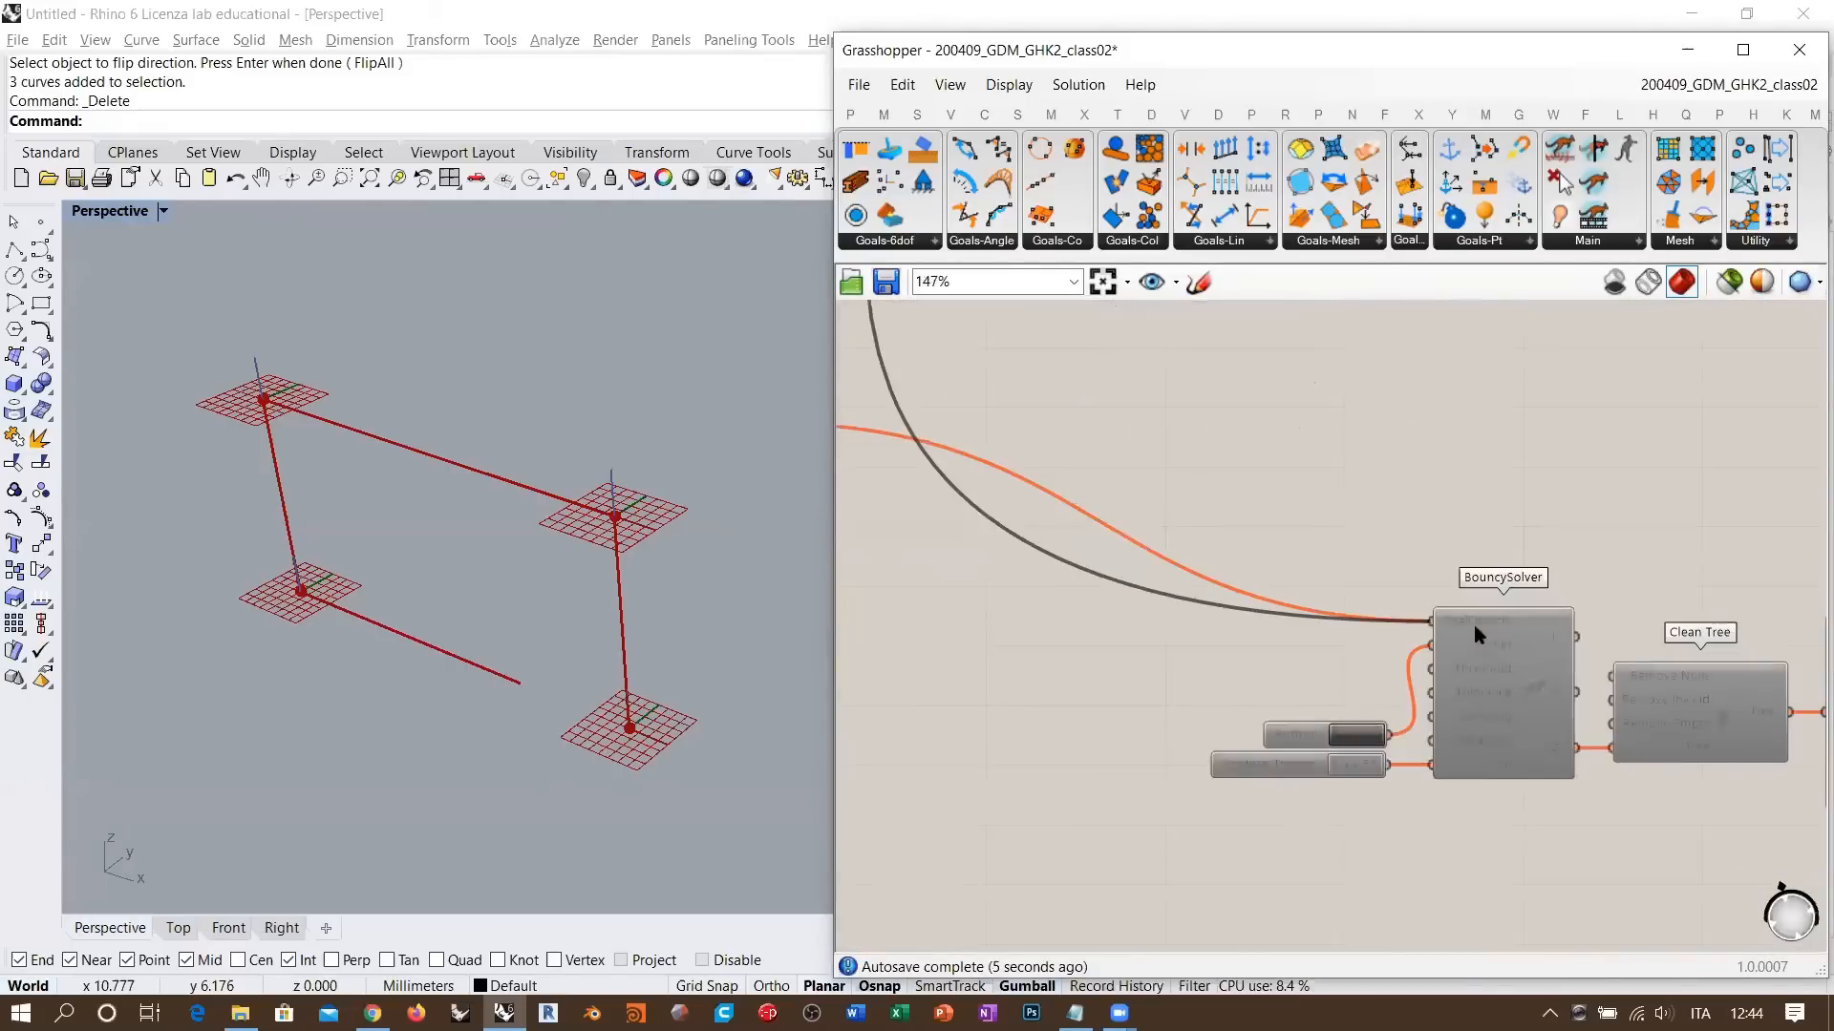
right_click(1477, 617)
mouse_move(1490, 659)
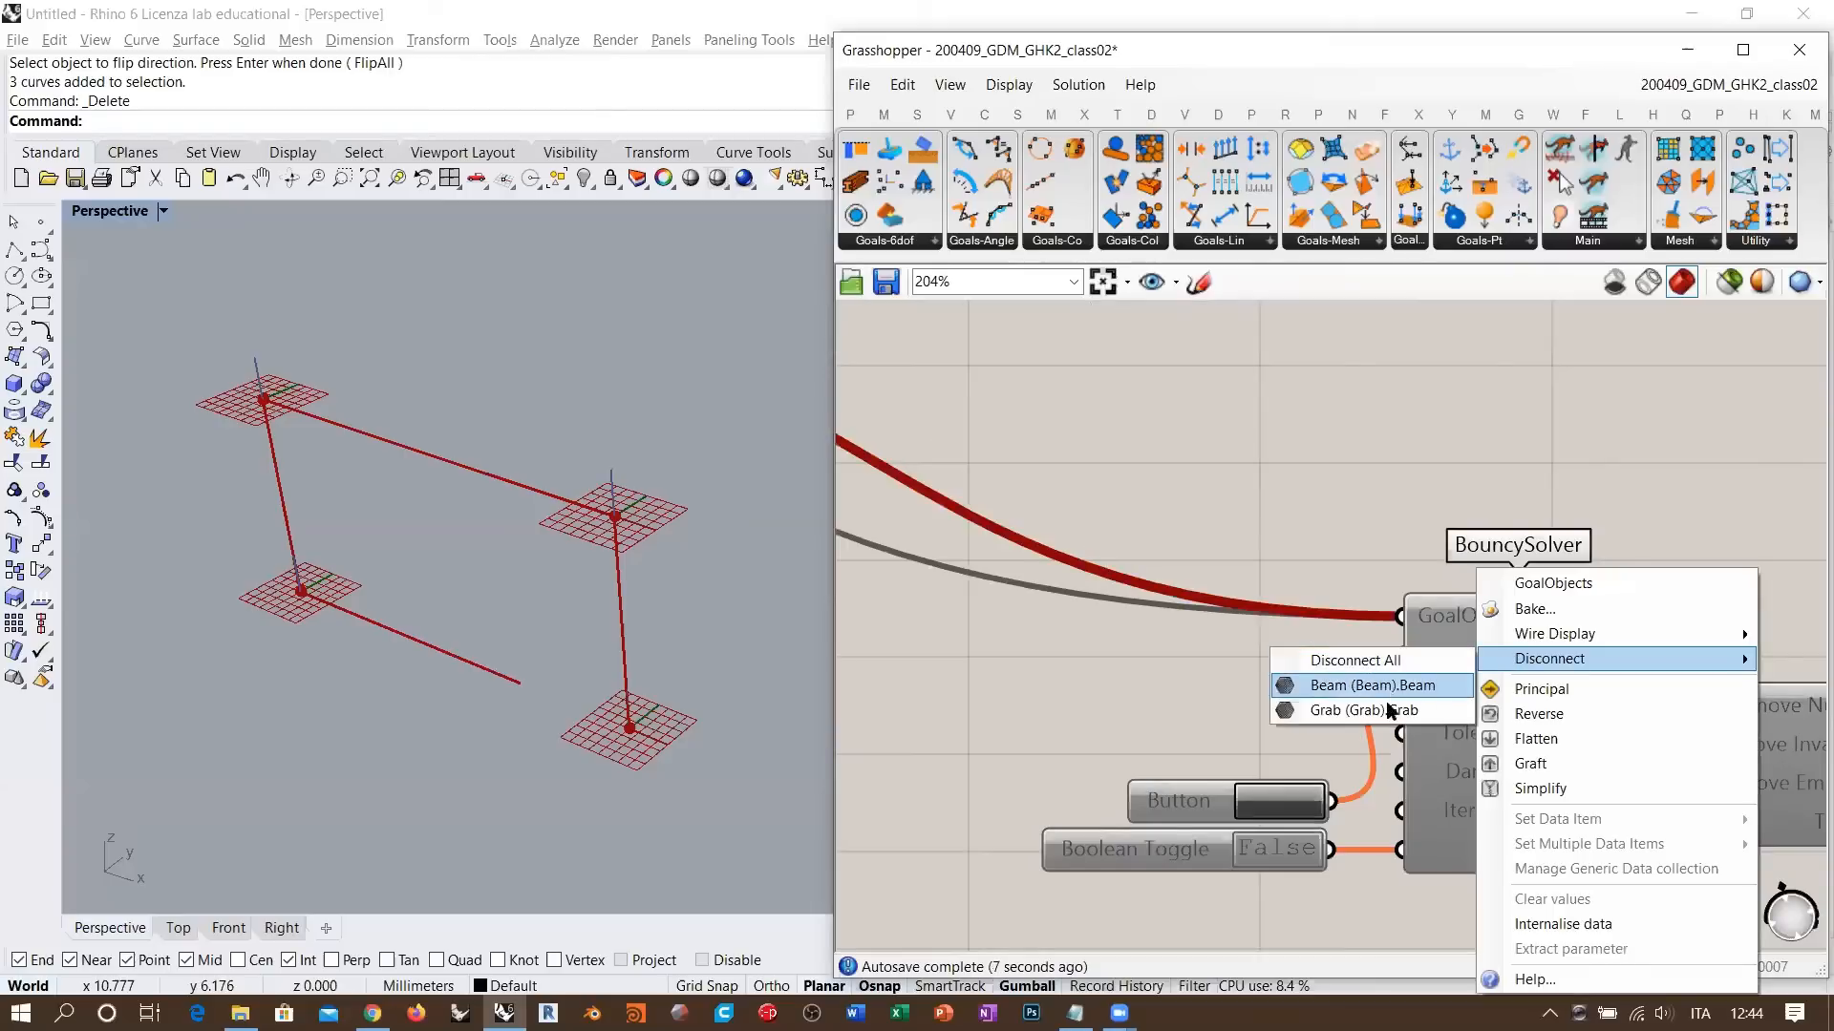
left_click(1337, 685)
- Connect the copied Support to the BouncySolver's GoalObjects and add a Grab component wired to the same input
scroll(1385, 635, "down", 6)
scroll(1333, 608, "up", 3)
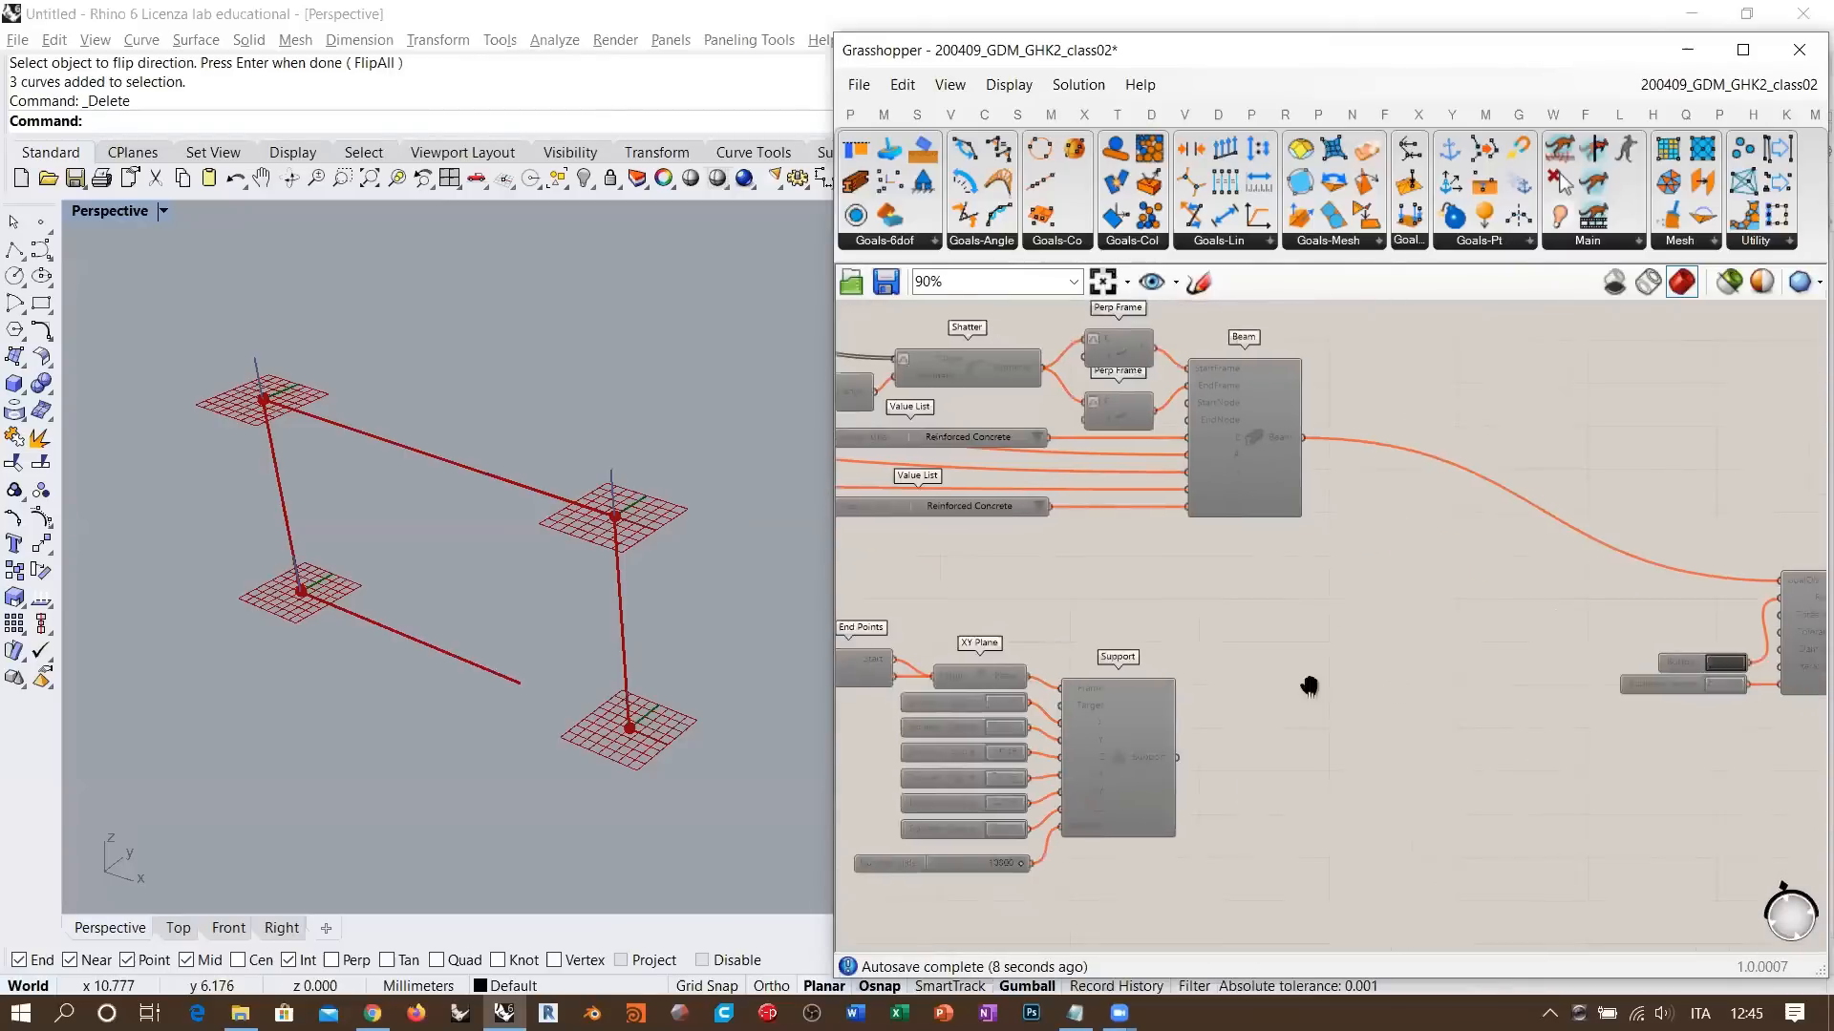
left_click_drag(1014, 747, 1614, 567, "shift")
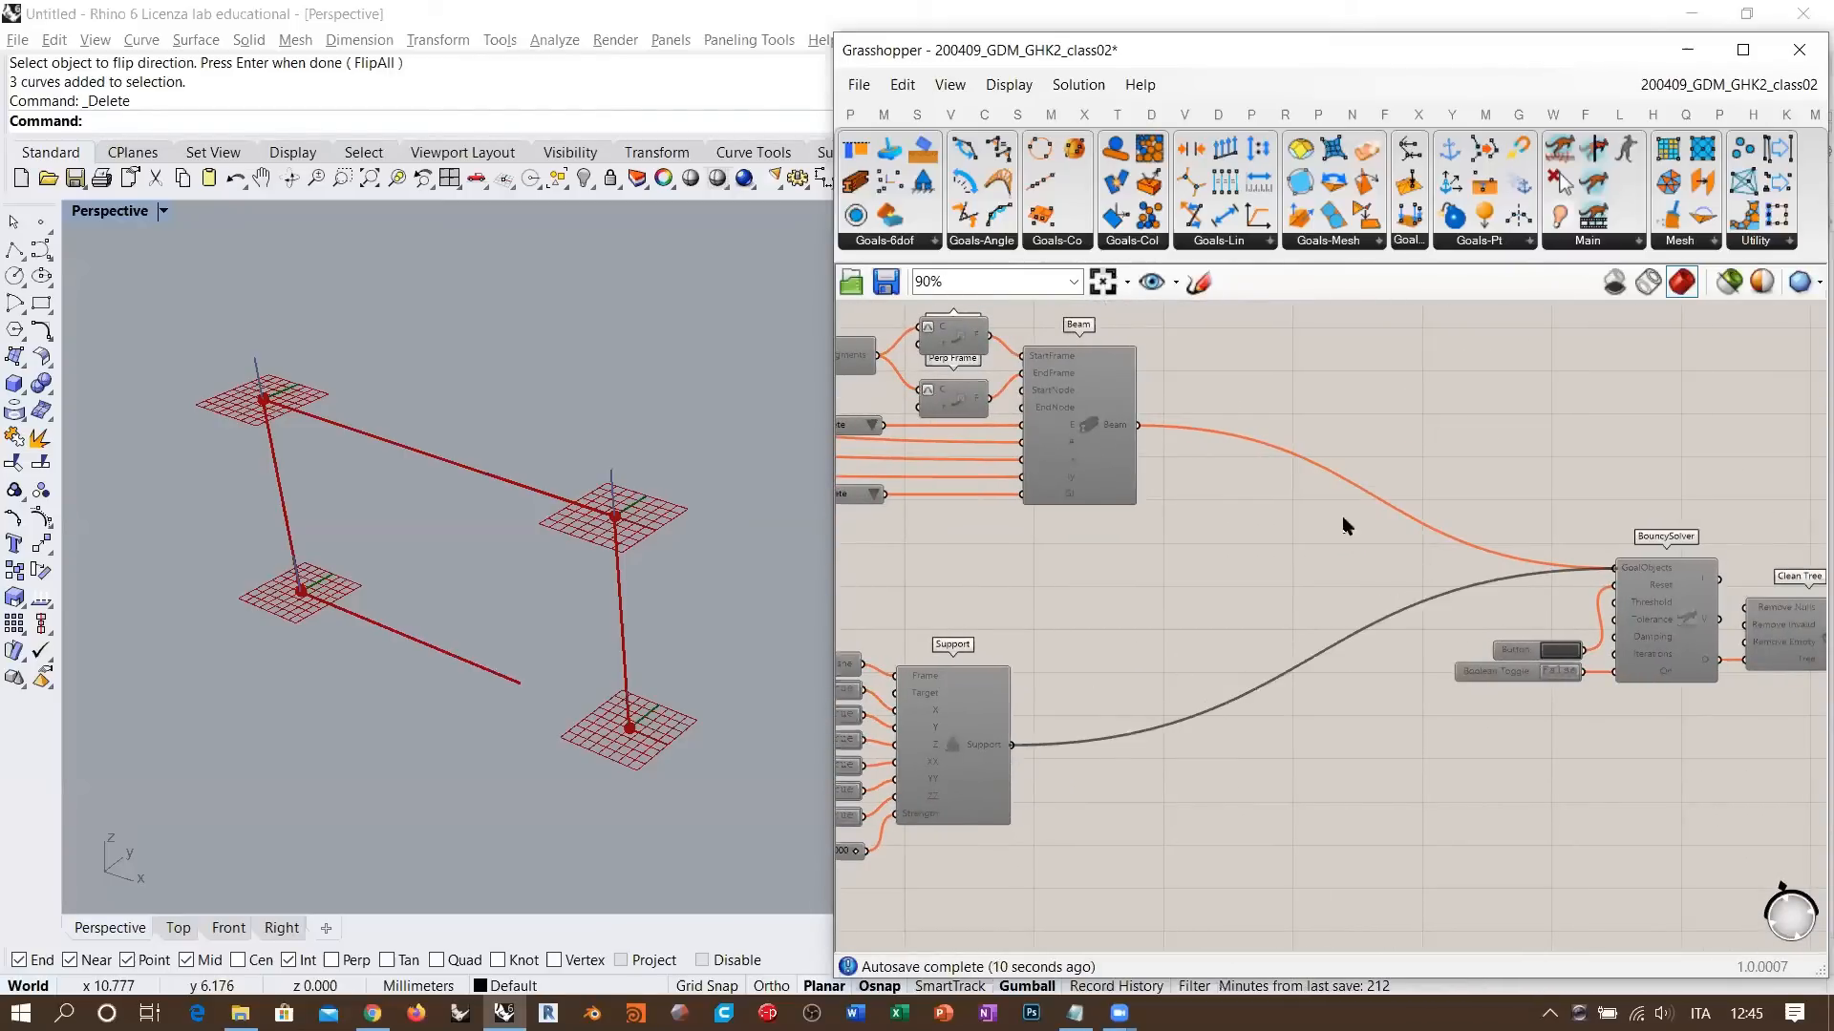
left_click_drag(1560, 182, 1614, 567)
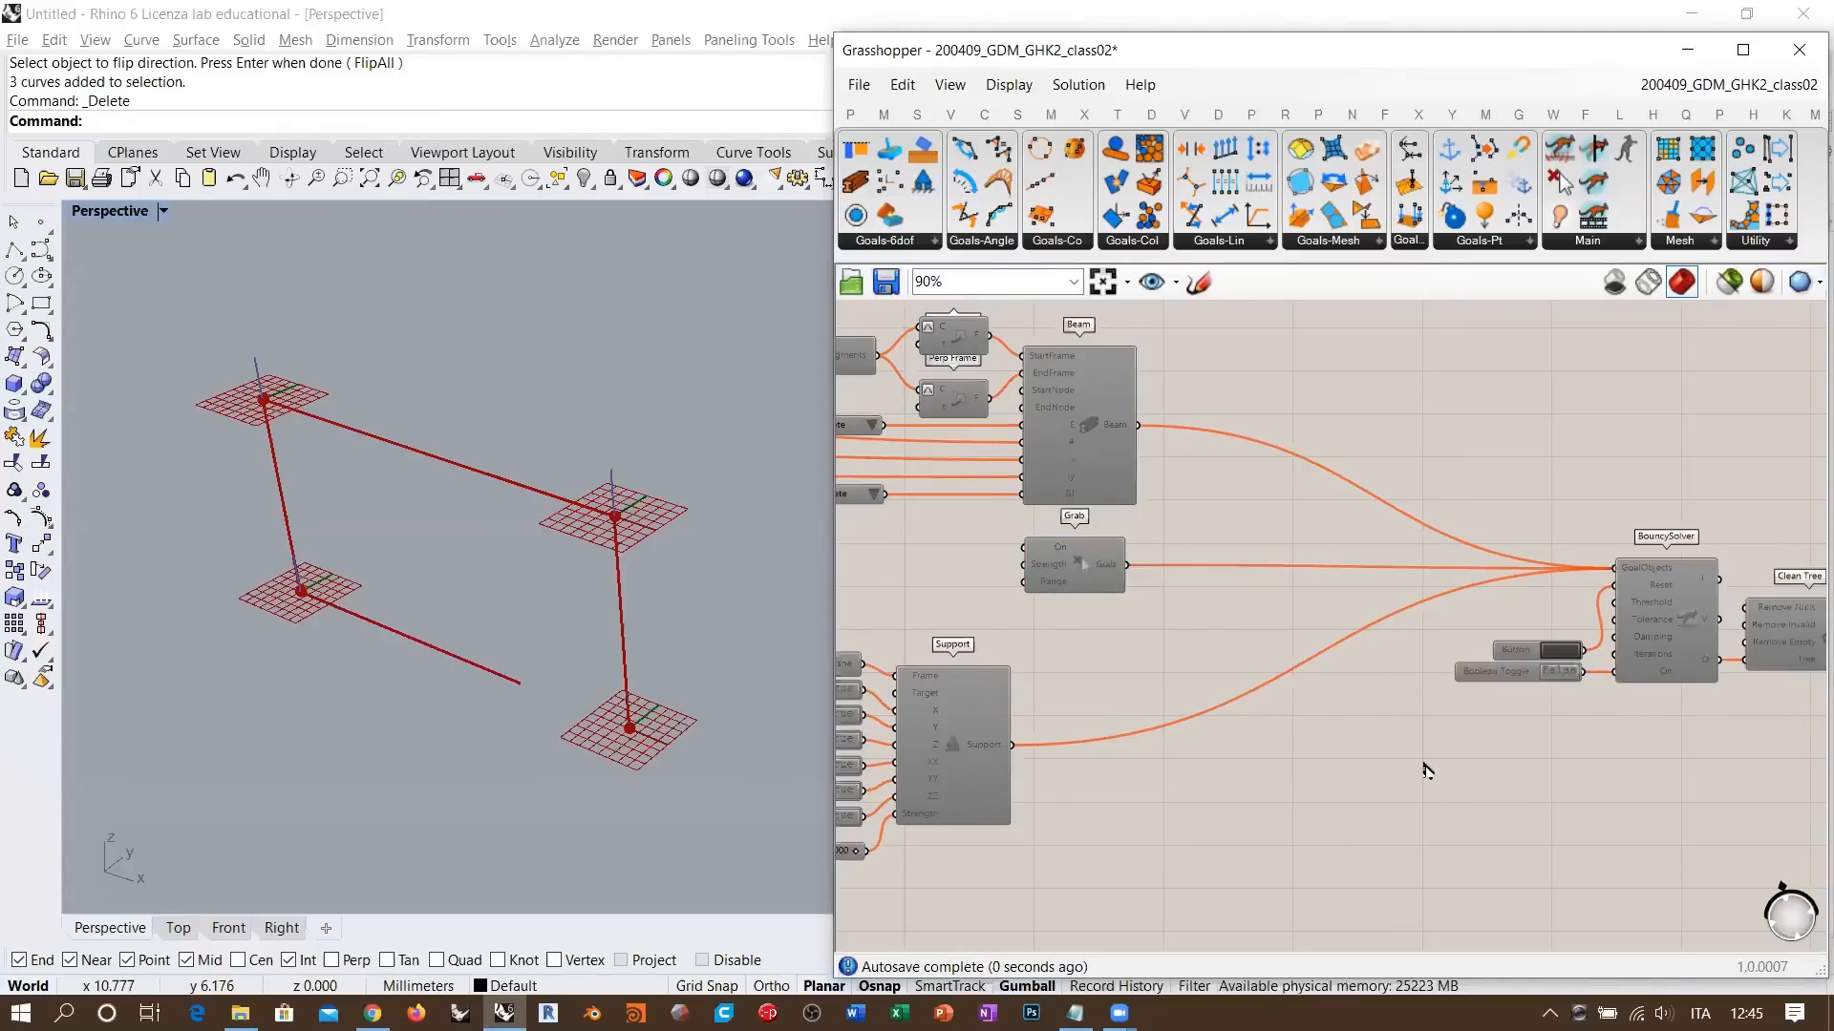
- Replace the copied Shatter's Curve input with the copied Line parameter
scroll(1459, 624, "down", 4)
right_click_drag(1035, 535, 1142, 559)
scroll(1142, 556, "up", 3)
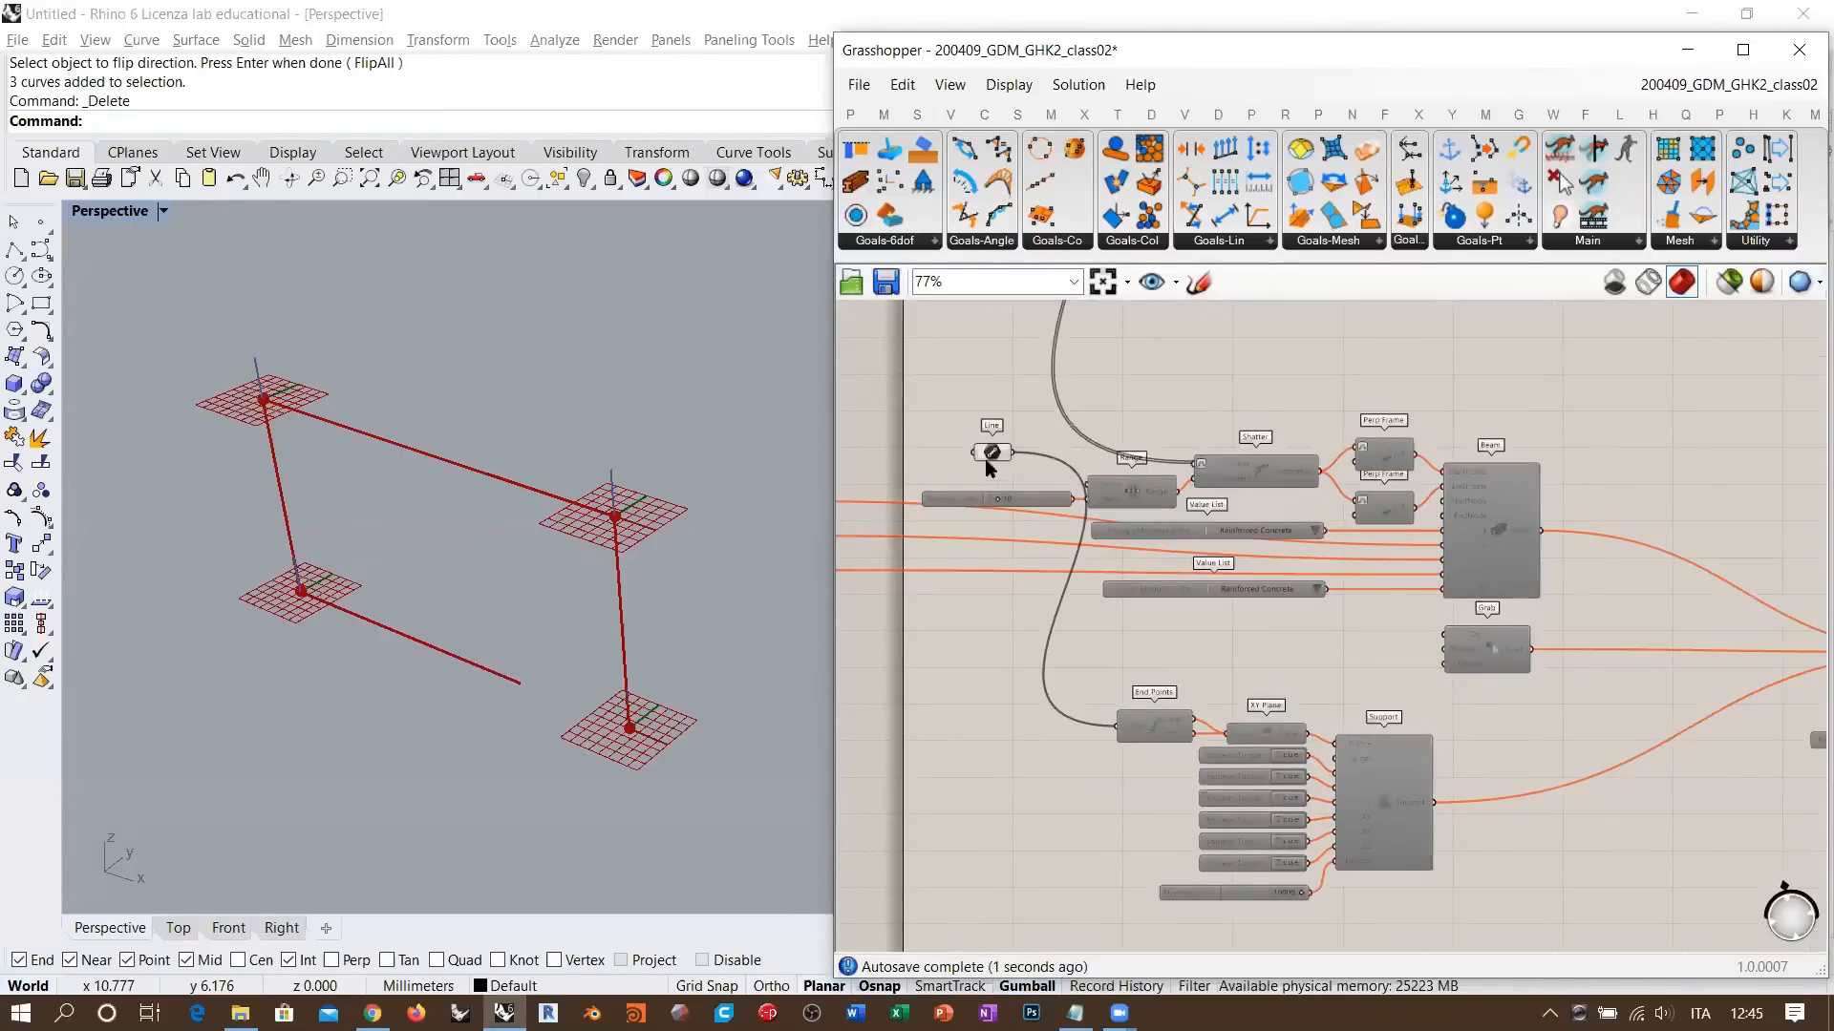
left_click_drag(1088, 446, 1193, 464)
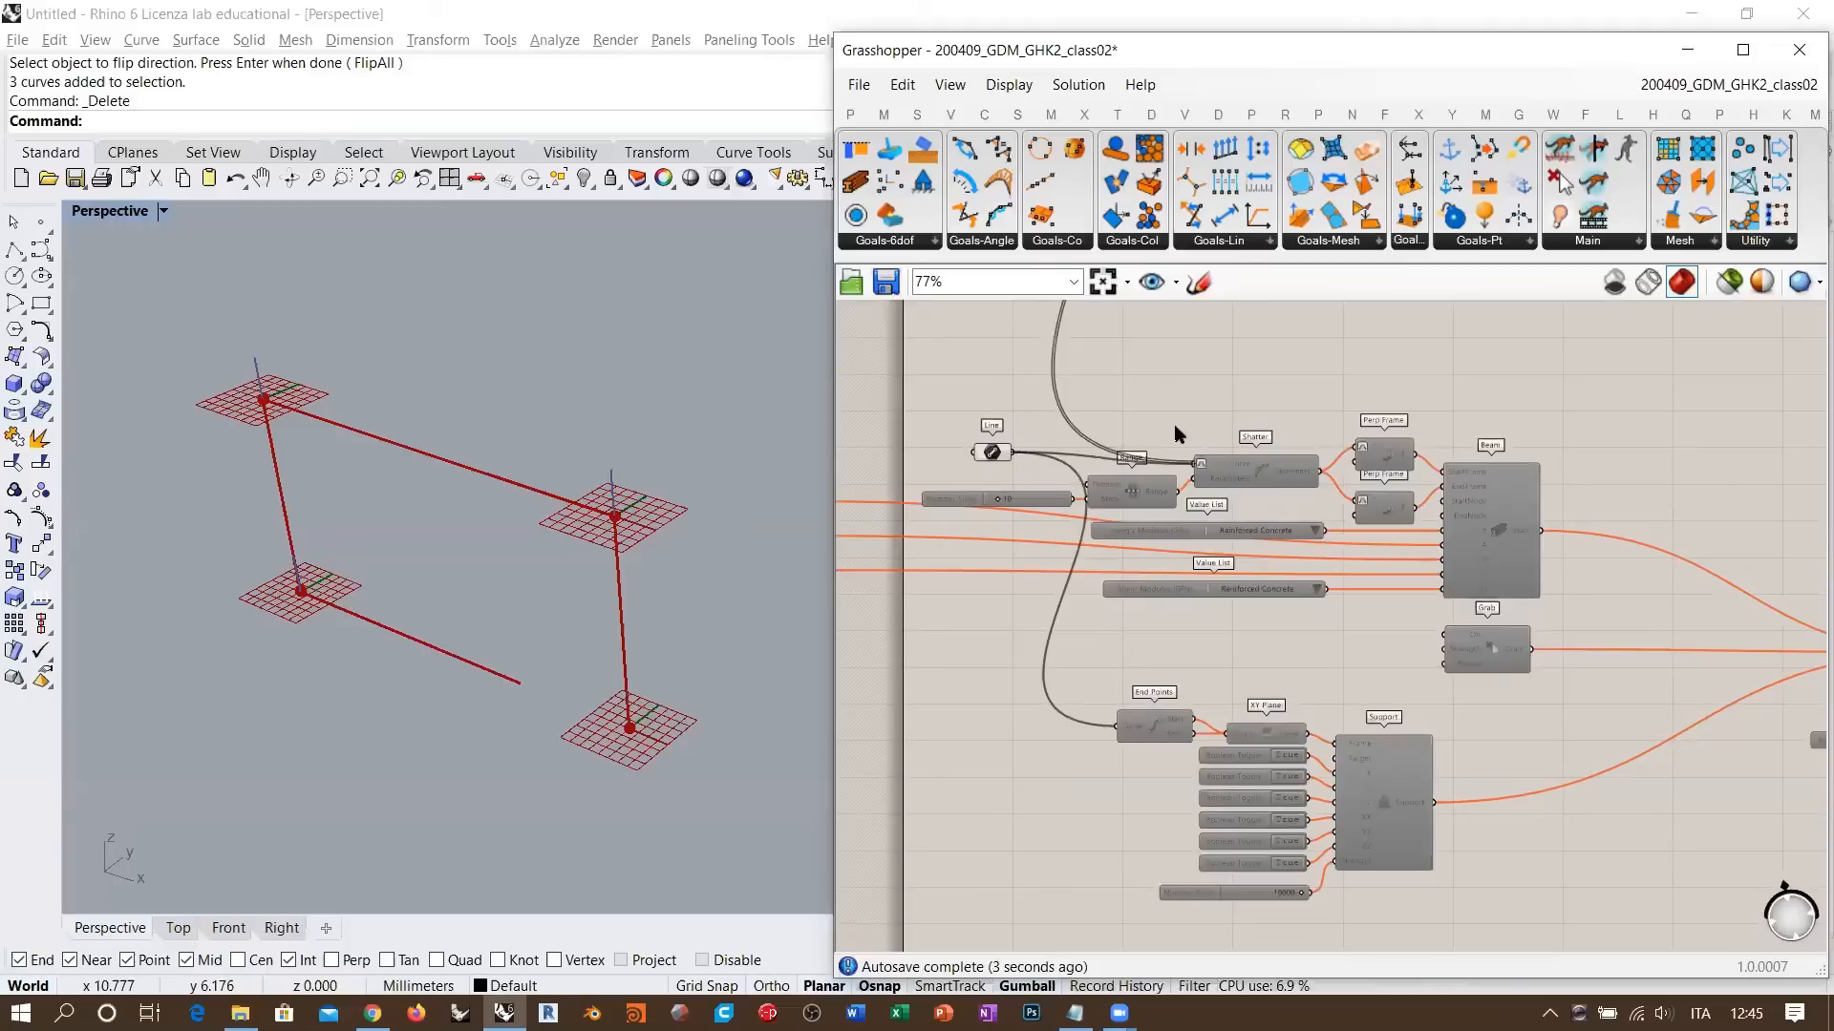
left_click_drag(992, 454, 994, 465)
scroll(1206, 444, "down", 3)
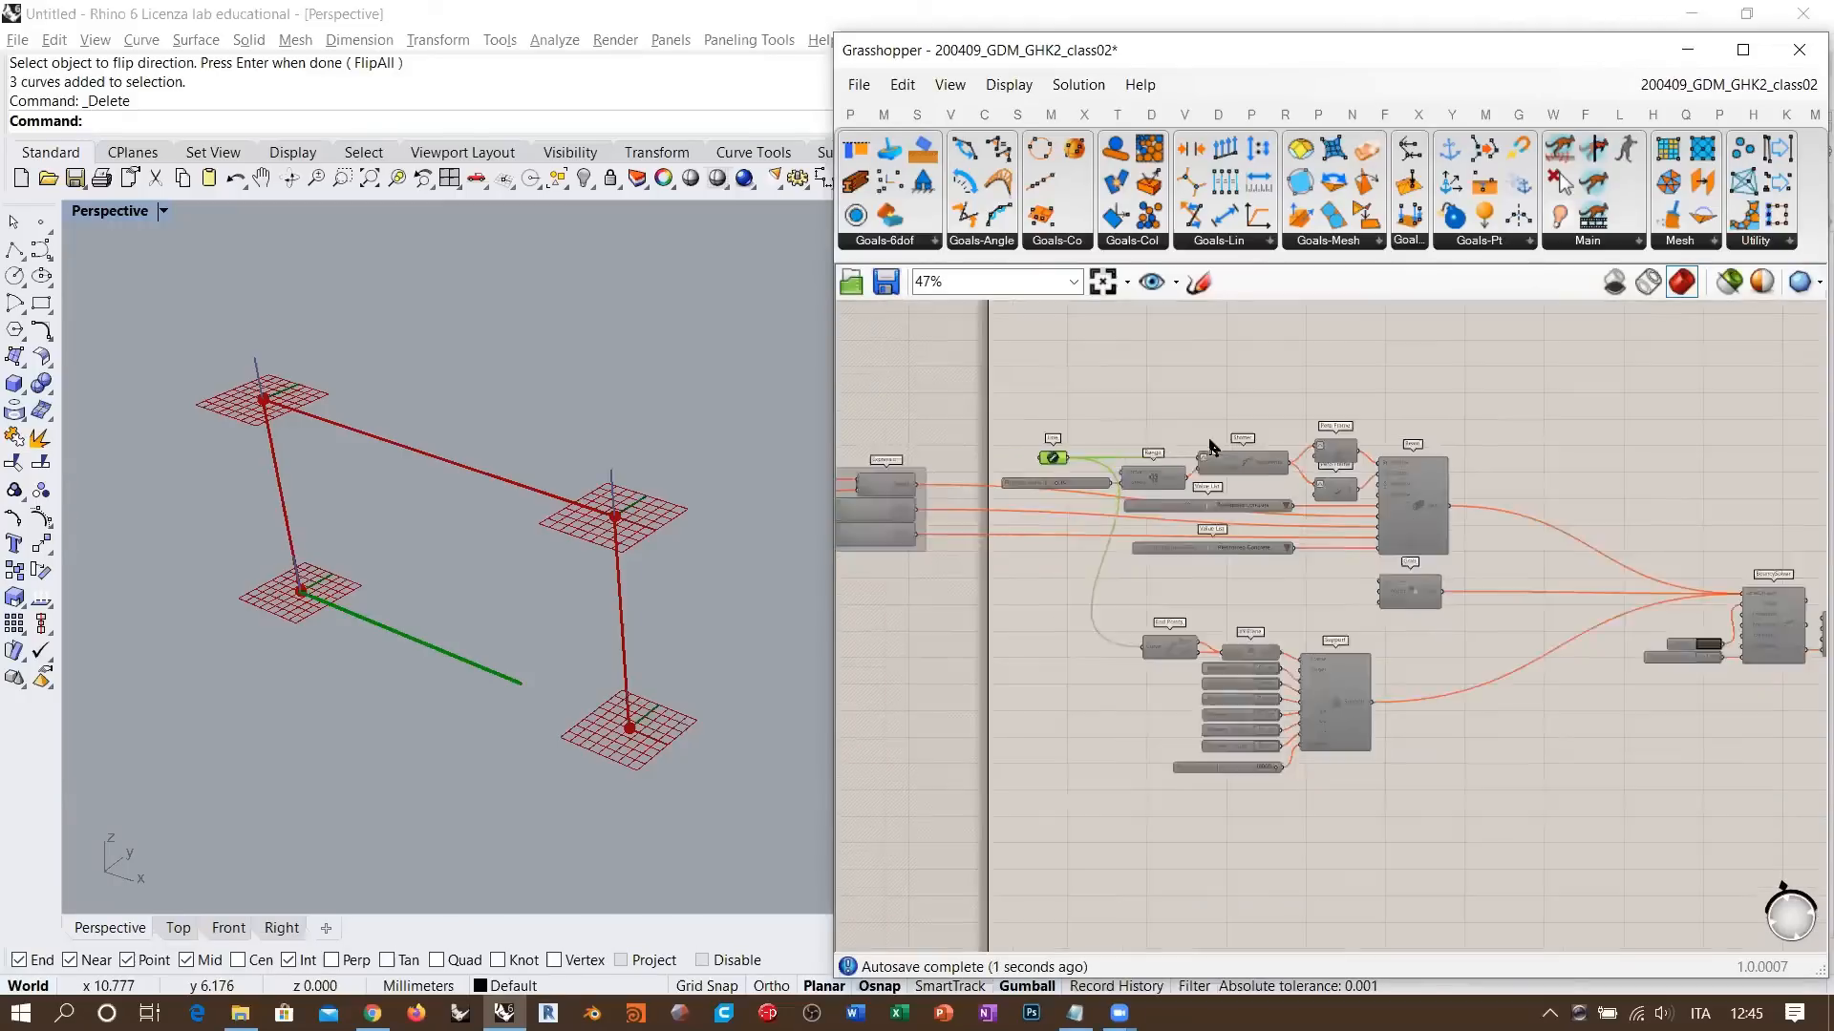
- Make room before the copied Beam by lowering the Shear Modulus list and raising the Line, Shatter, Perp Frame and Young's Modulus row
right_click_drag(1073, 462, 1132, 475)
scroll(1316, 549, "up", 3)
left_click_drag(1287, 548, 1281, 589)
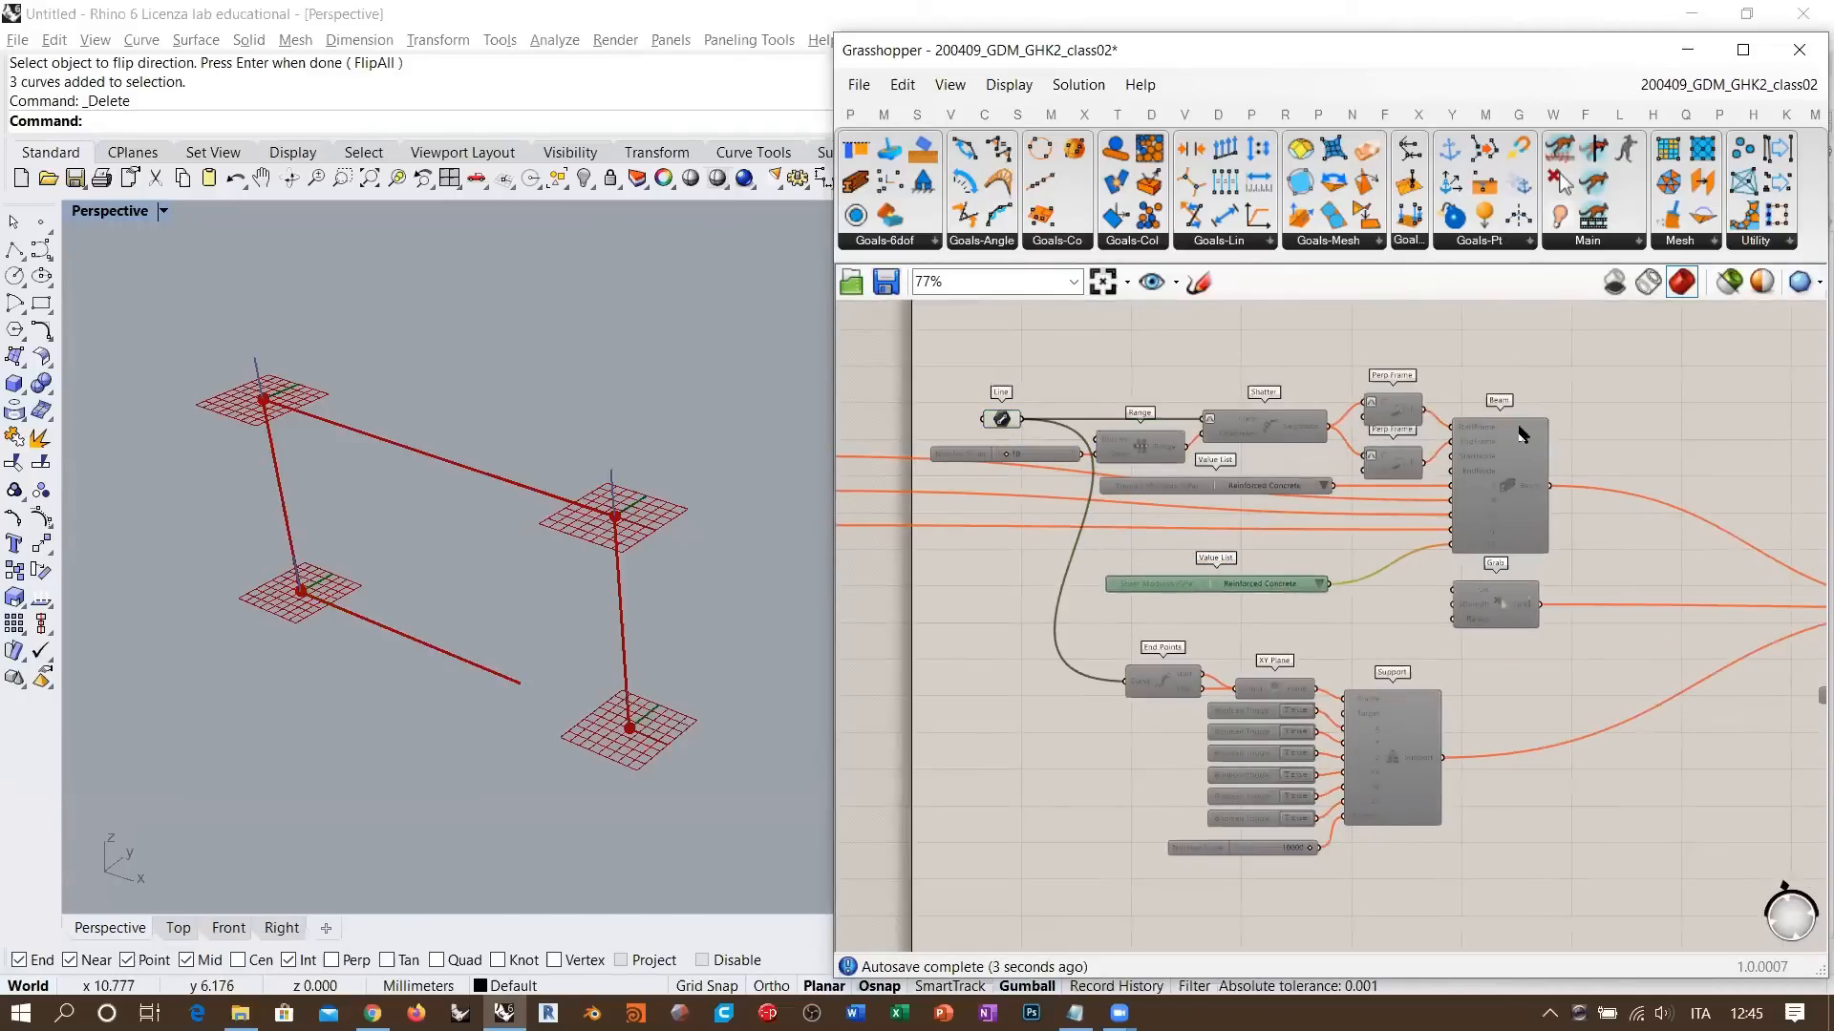
left_click_drag(1547, 376, 987, 514)
mouse_move(1472, 492)
left_mouse_down()
mouse_move(1476, 435)
mouse_move(1496, 509)
left_mouse_up()
left_click(1627, 471)
- Move the copied rectangular cross-section group between the two Reinforced Concrete value lists
right_click_drag(1099, 505, 1599, 531)
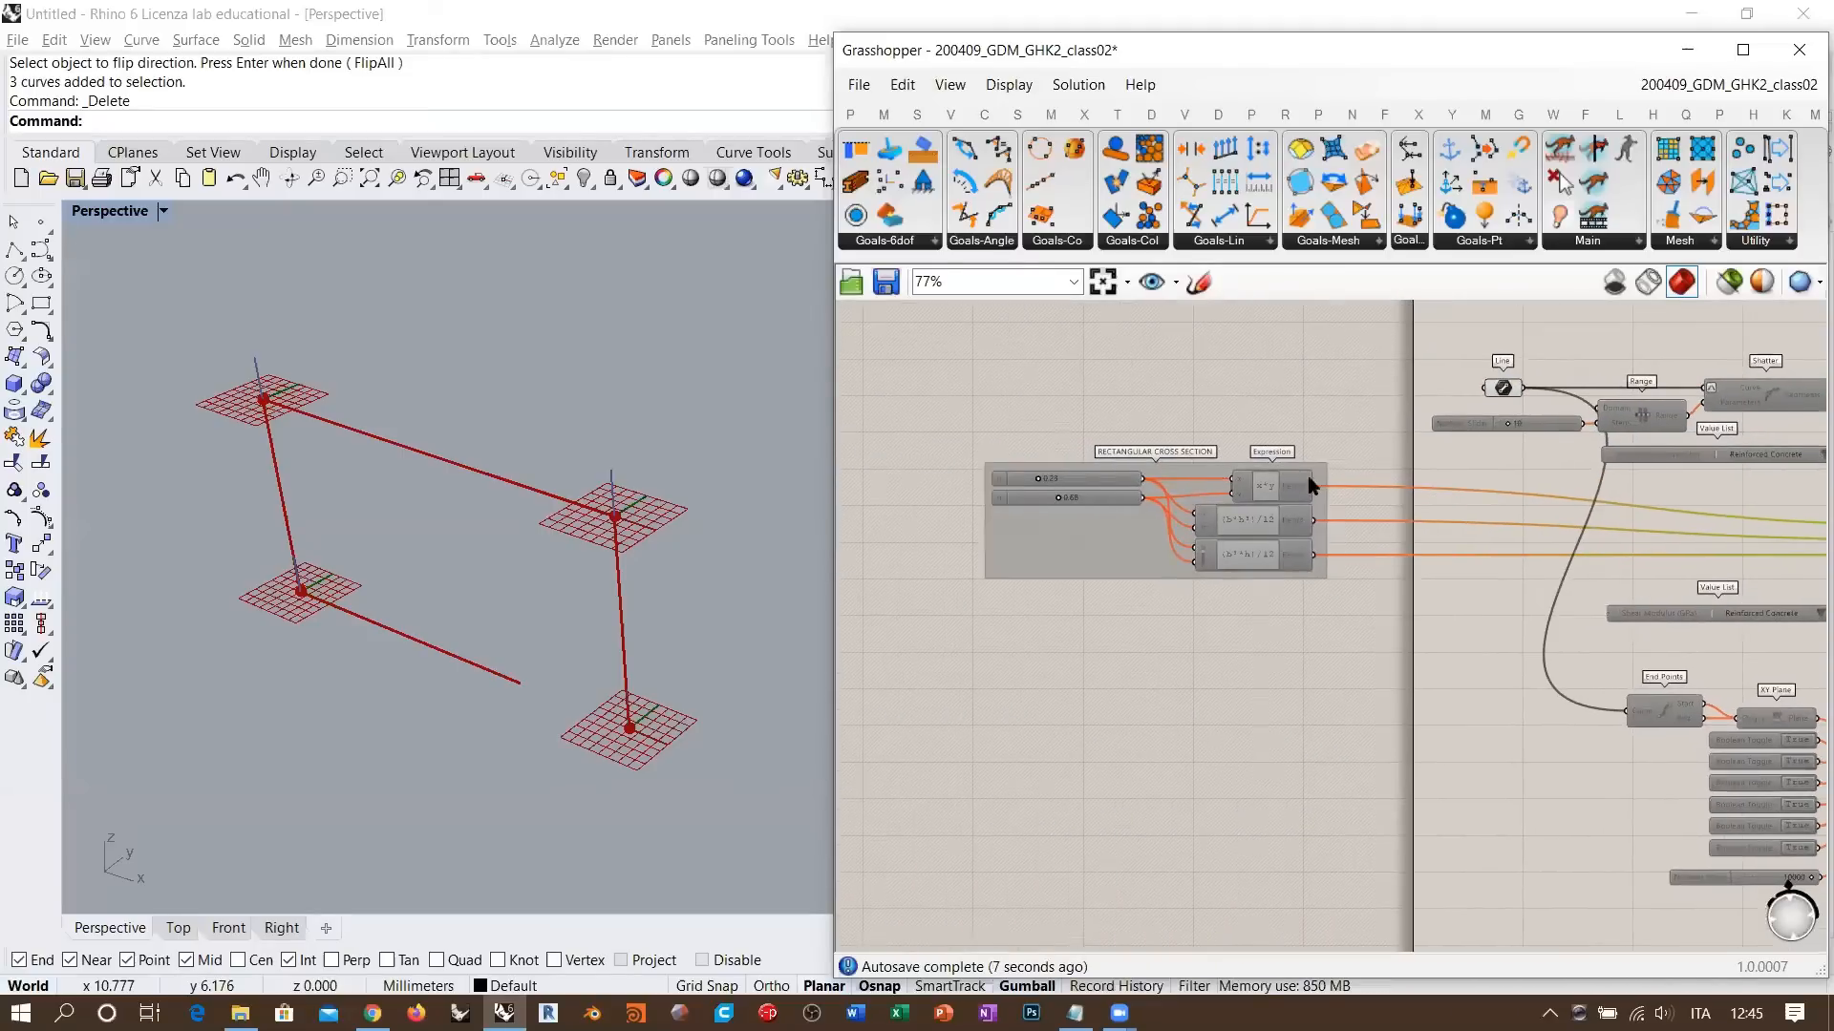
left_click(1171, 562)
right_click_drag(1173, 561, 965, 536)
left_click_drag(906, 513, 1419, 523)
left_click(1132, 594)
right_click_drag(1513, 554, 1358, 599)
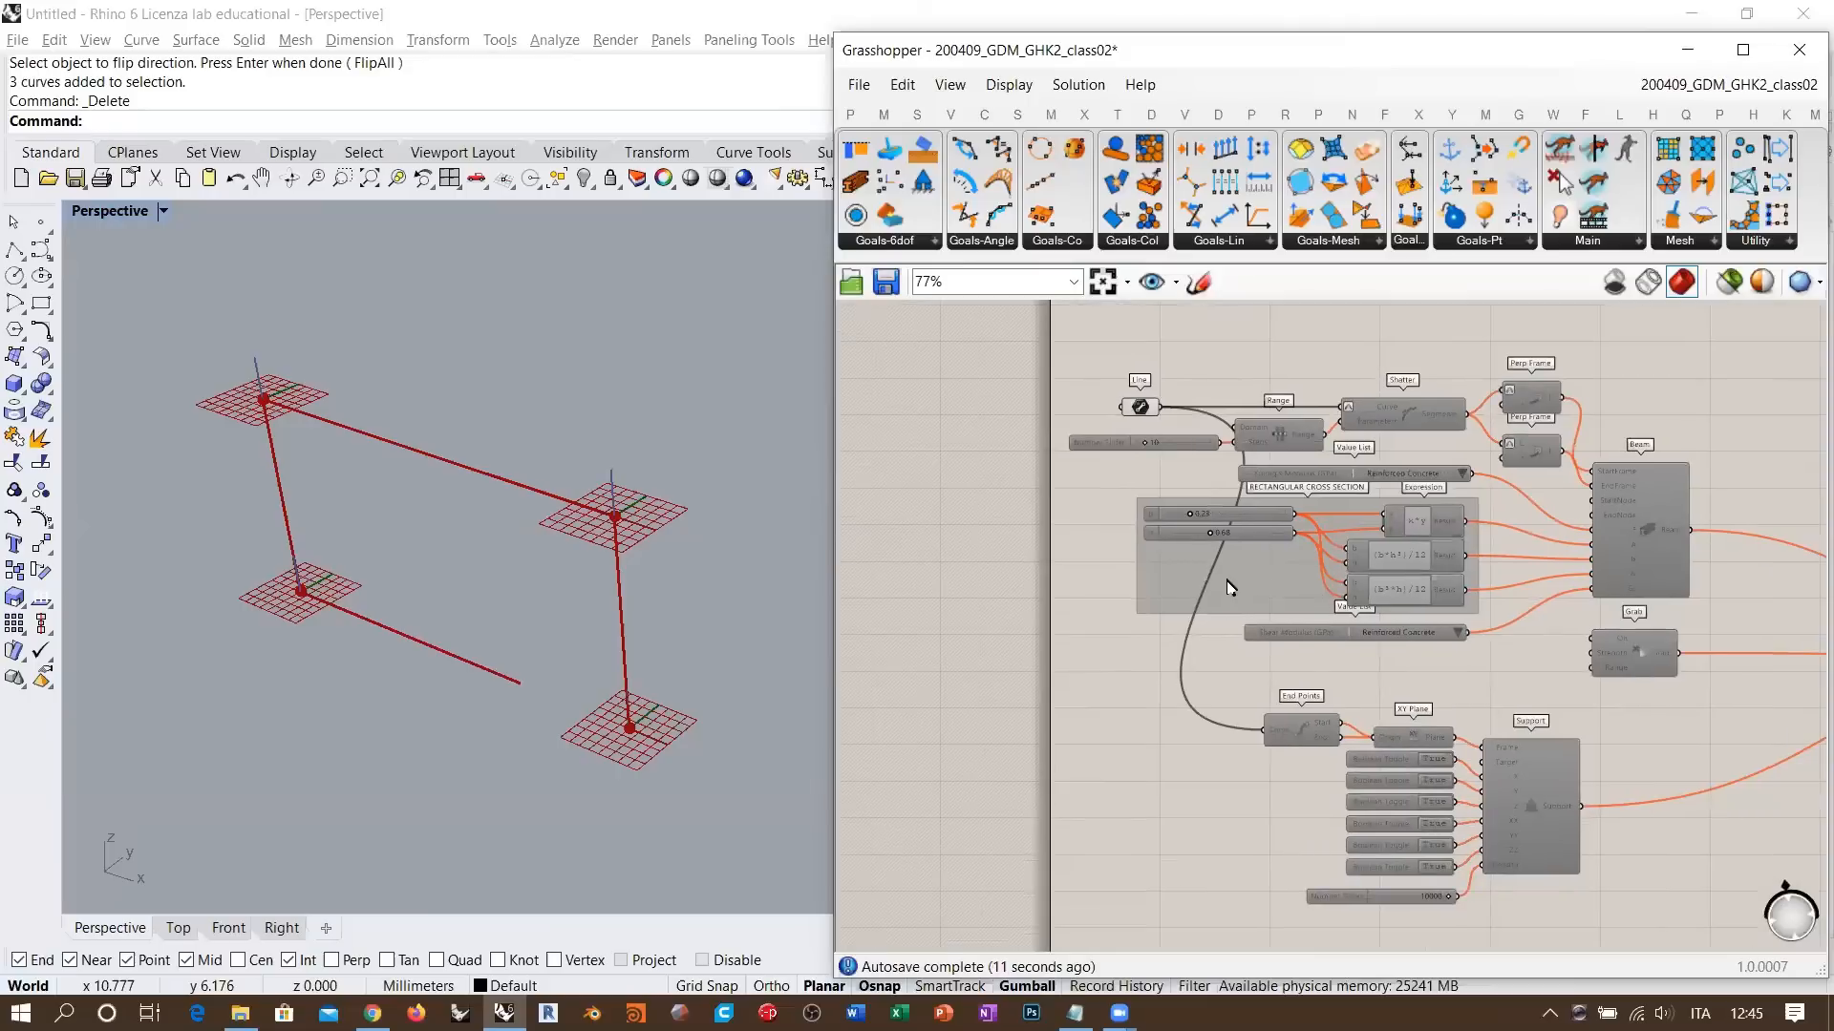
- Remove the group around the copied rectangular cross-section components, keeping its sliders and expressions
left_click(1228, 585)
key("Delete")
- Move the copied End Points, XY Plane and Support chain with its toggles and slider closer beneath the Beam and Grab components
right_click_drag(1438, 516, 1176, 520)
scroll(1174, 516, "down", 1)
right_click_drag(1342, 685, 1232, 634)
left_click_drag(972, 625, 1256, 808)
left_click_drag(1214, 687, 1297, 663)
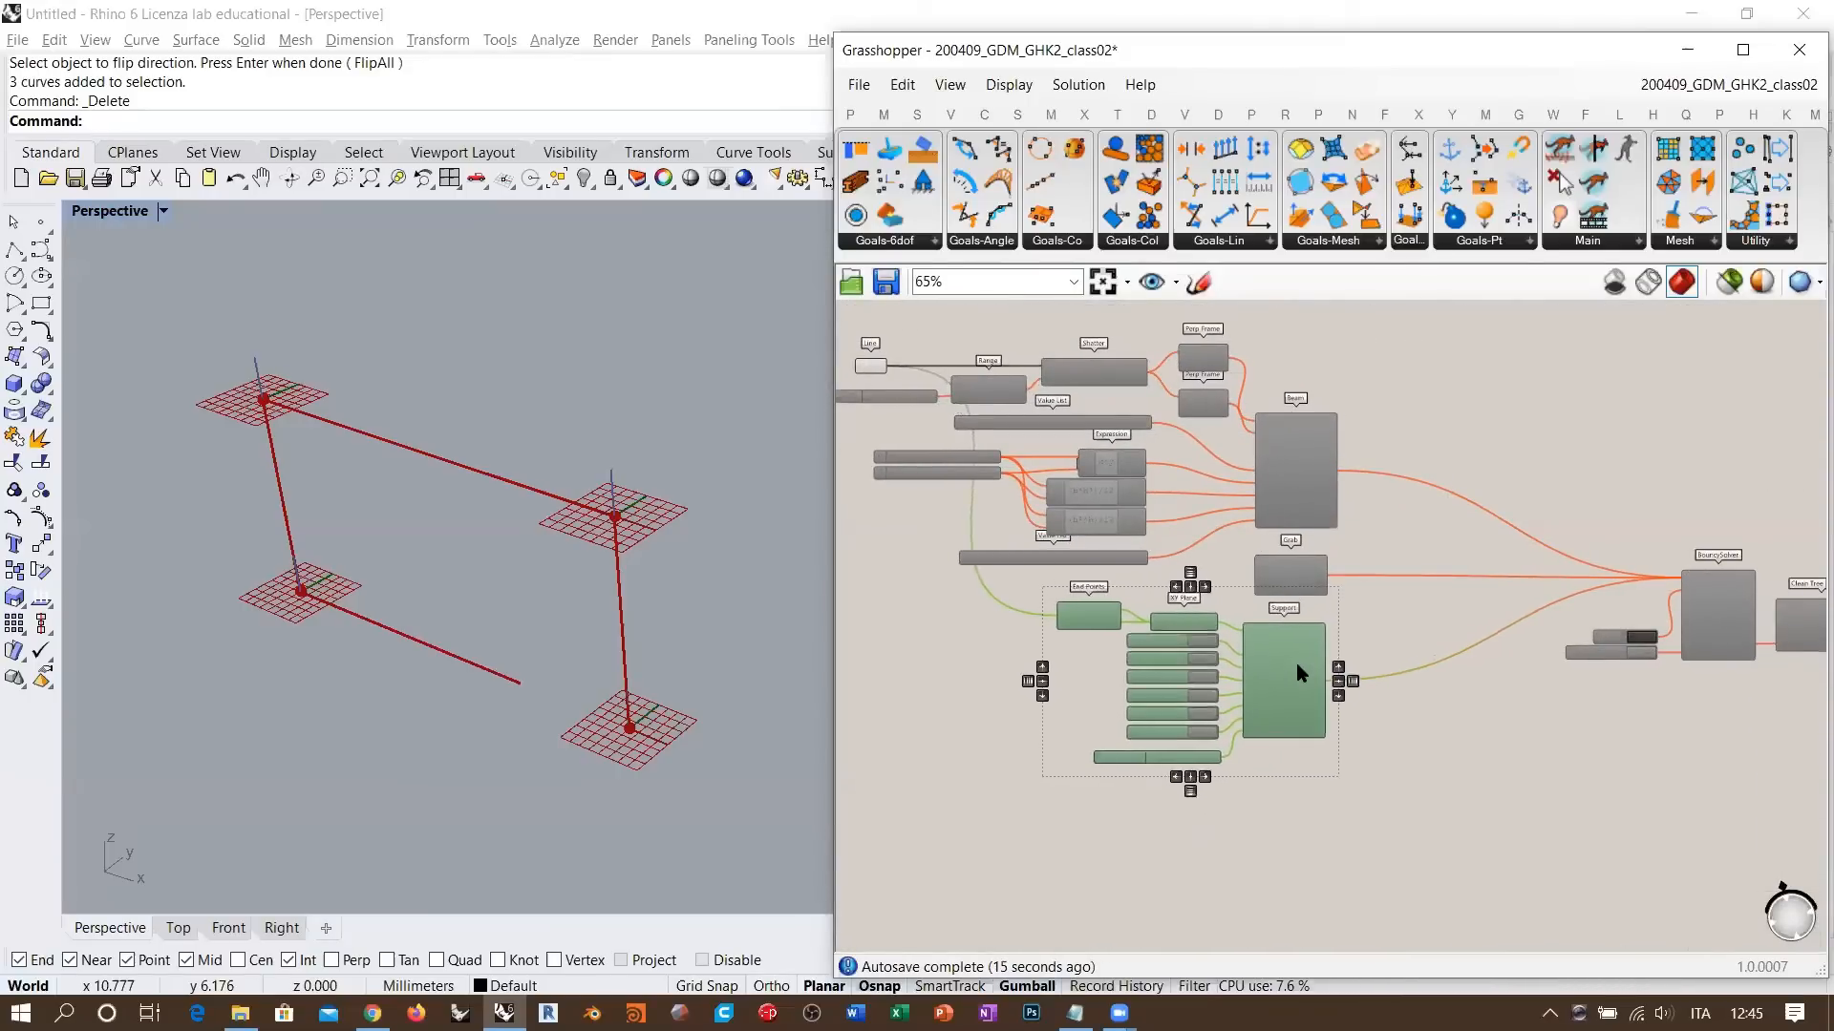
left_click(1626, 576)
- Move the copied BouncySolver, Clean Tree, C# Script and Custom Preview groups closer to the Beam and Support components
right_click_drag(1566, 621, 1259, 563)
right_click_drag(1560, 524, 1356, 566)
scroll(1360, 573, "down", 2)
left_click_drag(1604, 438, 1093, 755)
left_click_drag(1428, 611, 1283, 602)
left_click(1182, 508)
- Select the entire original portal-frame definition, including its sketches, and disable it
right_click_drag(1322, 609, 1430, 651)
scroll(1432, 658, "up", 4)
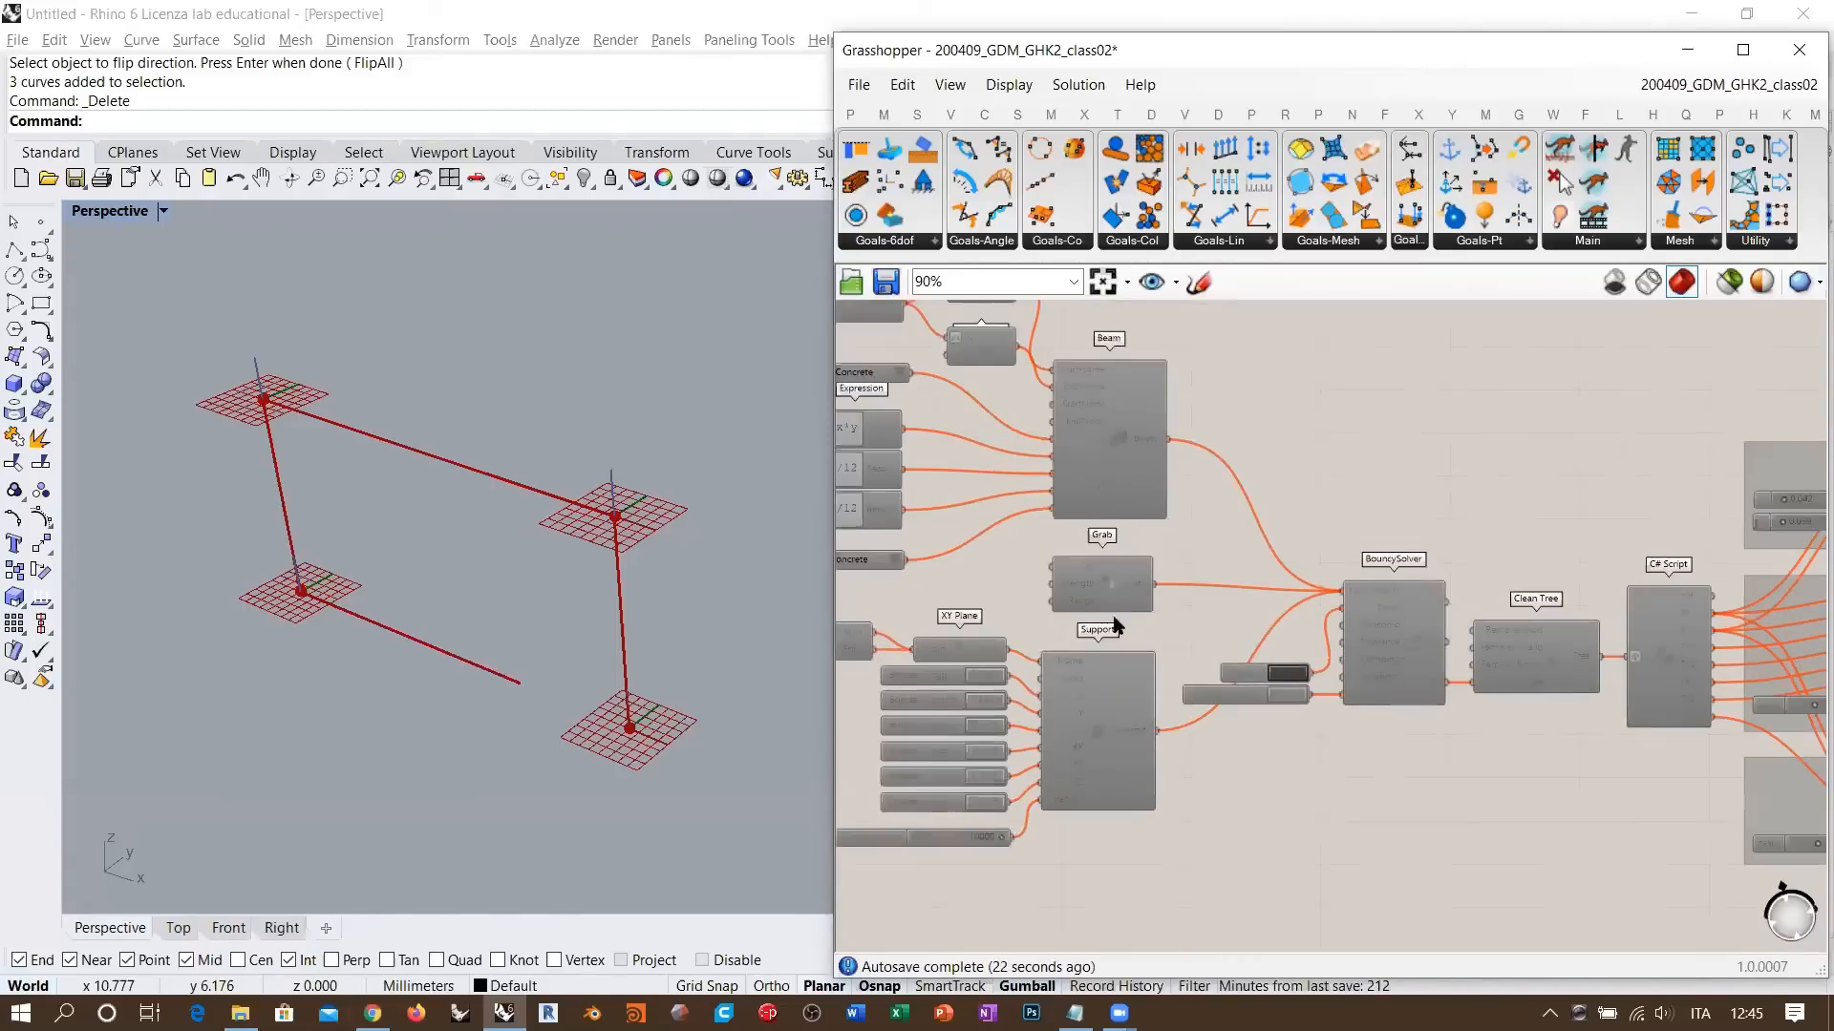
right_click_drag(1114, 627, 1367, 708)
scroll(1262, 627, "down", 3)
right_click_drag(1277, 495, 1265, 743)
scroll(1278, 735, "down", 3)
right_click_drag(1314, 404, 1290, 605)
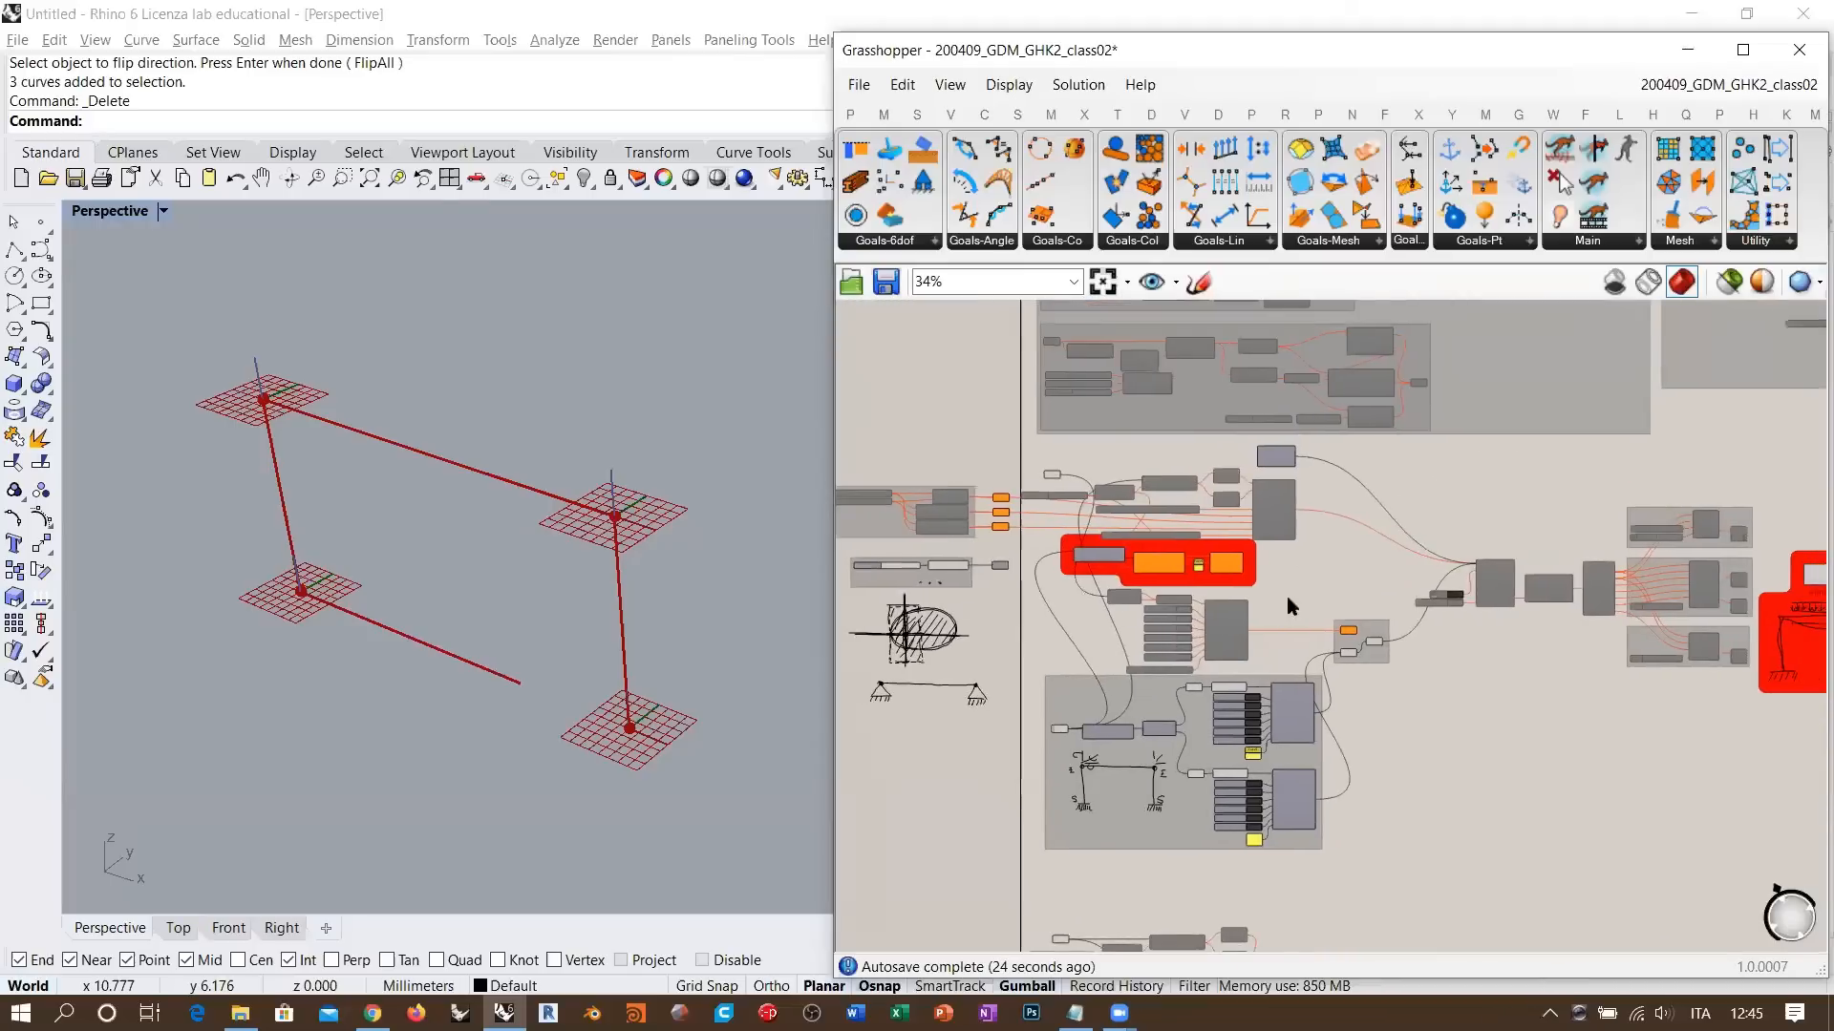
right_click_drag(1451, 569, 1391, 560)
scroll(1447, 542, "down", 1)
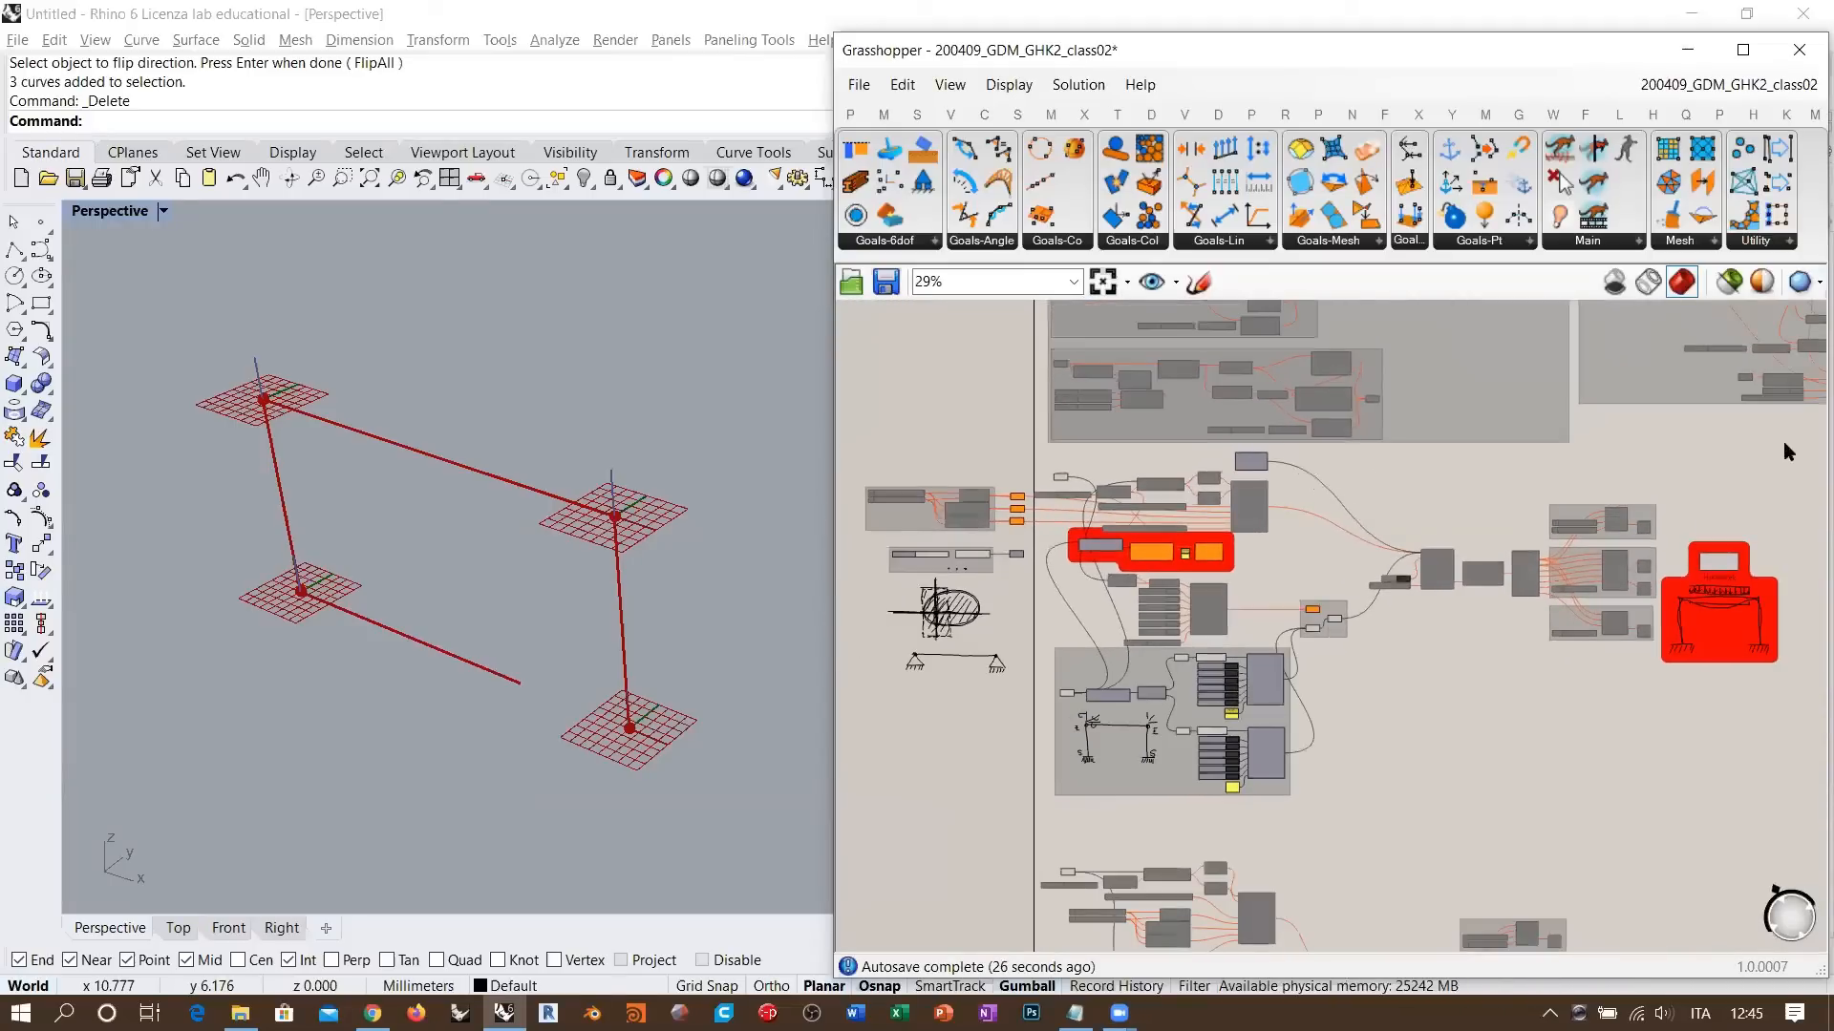
left_click_drag(1795, 460, 859, 804)
middle_click(1263, 535)
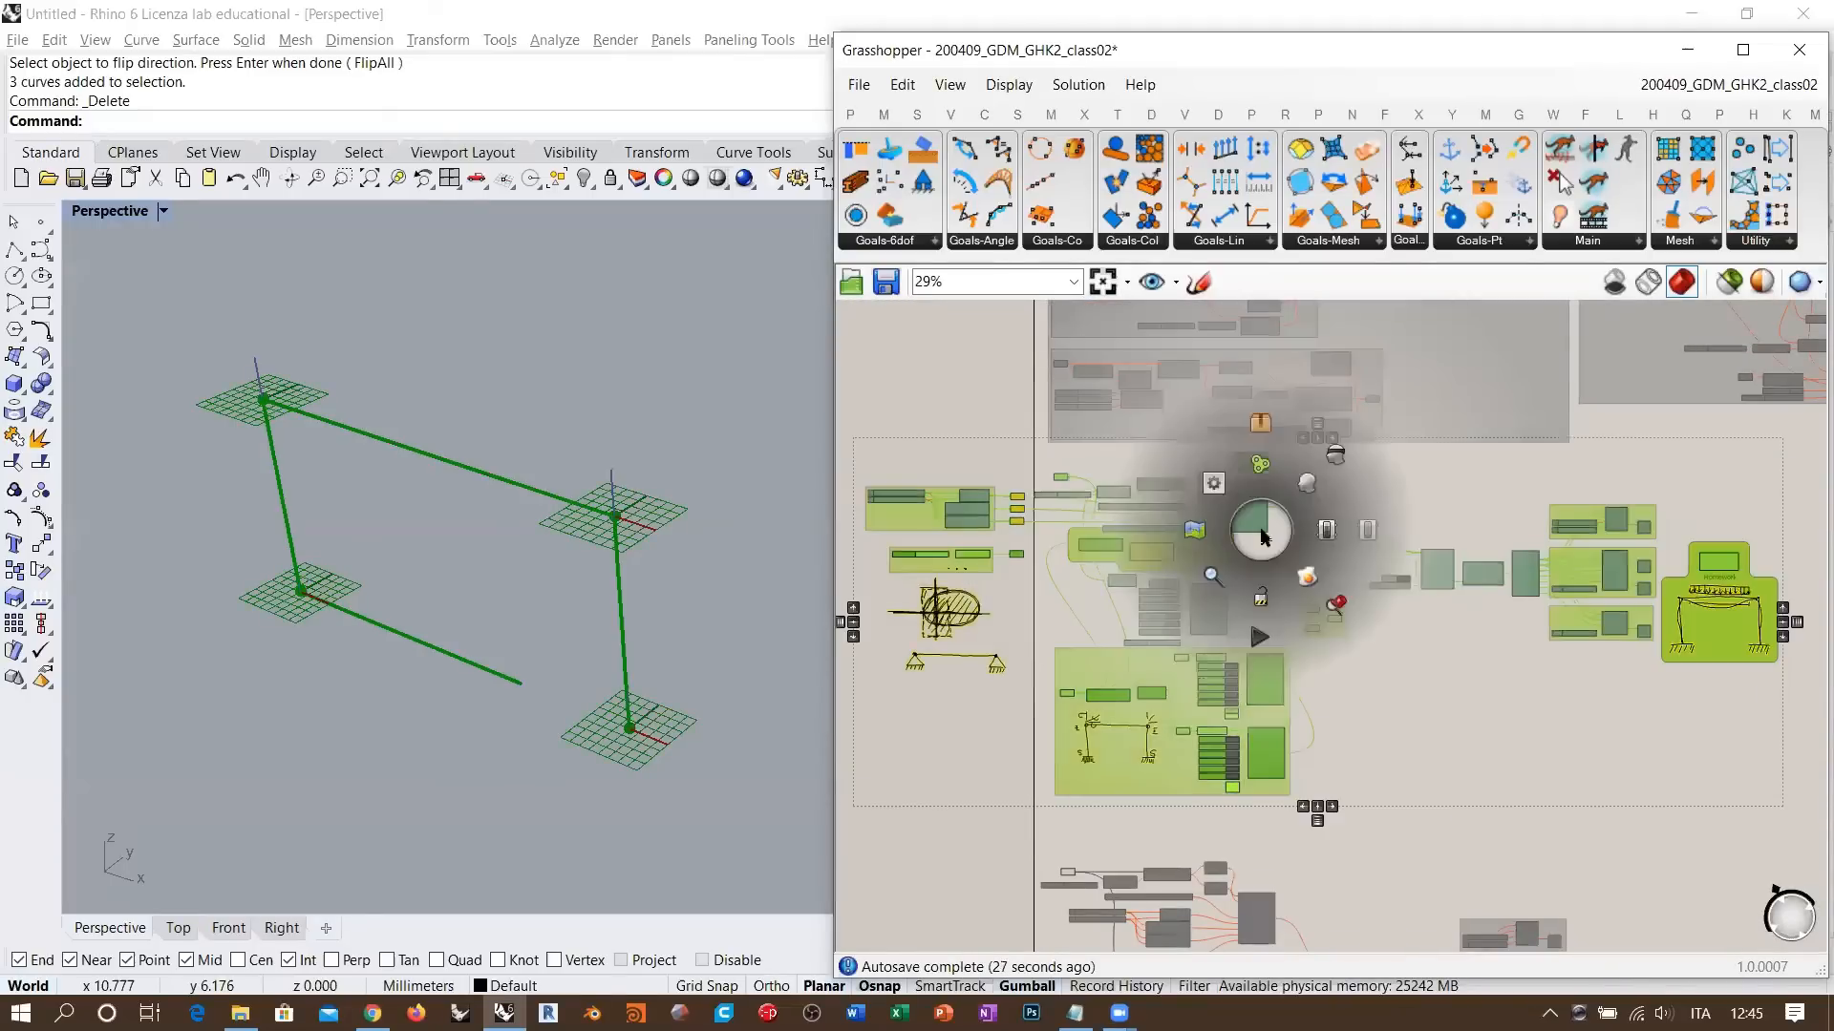
left_click(1354, 530)
left_click(1765, 490)
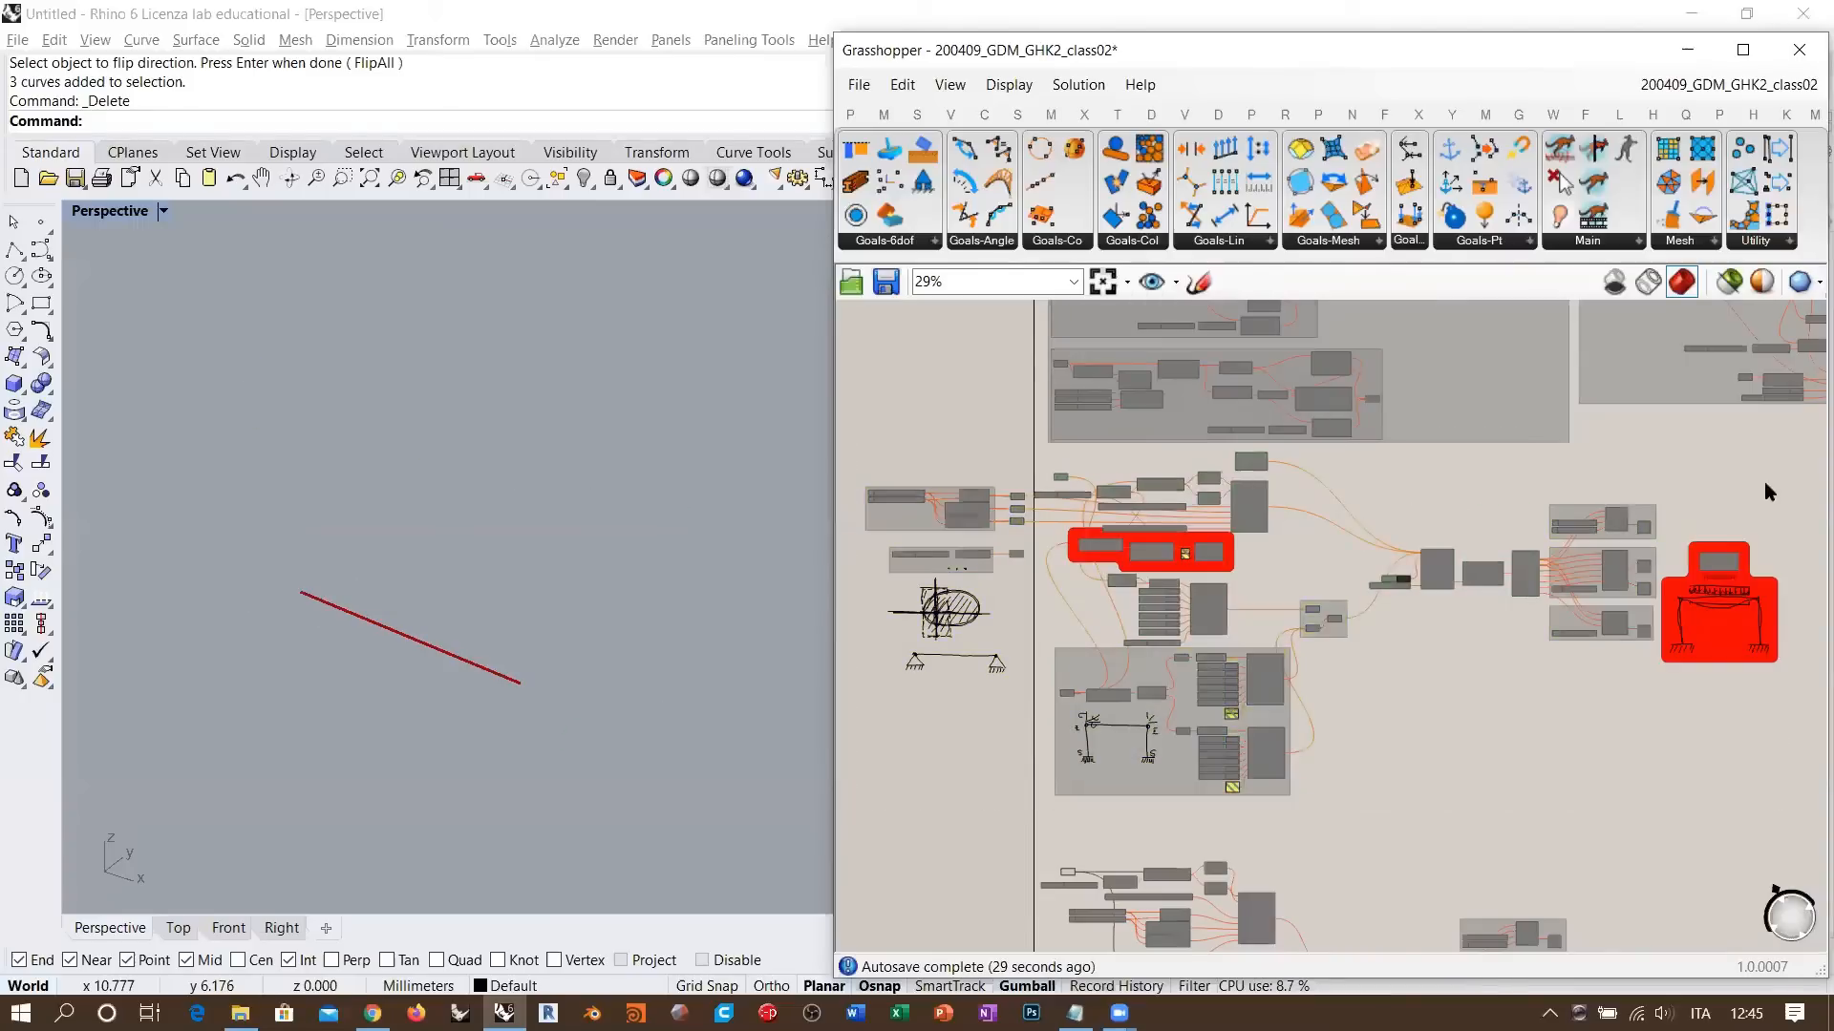
- Align the disabled portal-frame definition with the archived groups above it and enclose it in one group
left_click_drag(1793, 458, 822, 822)
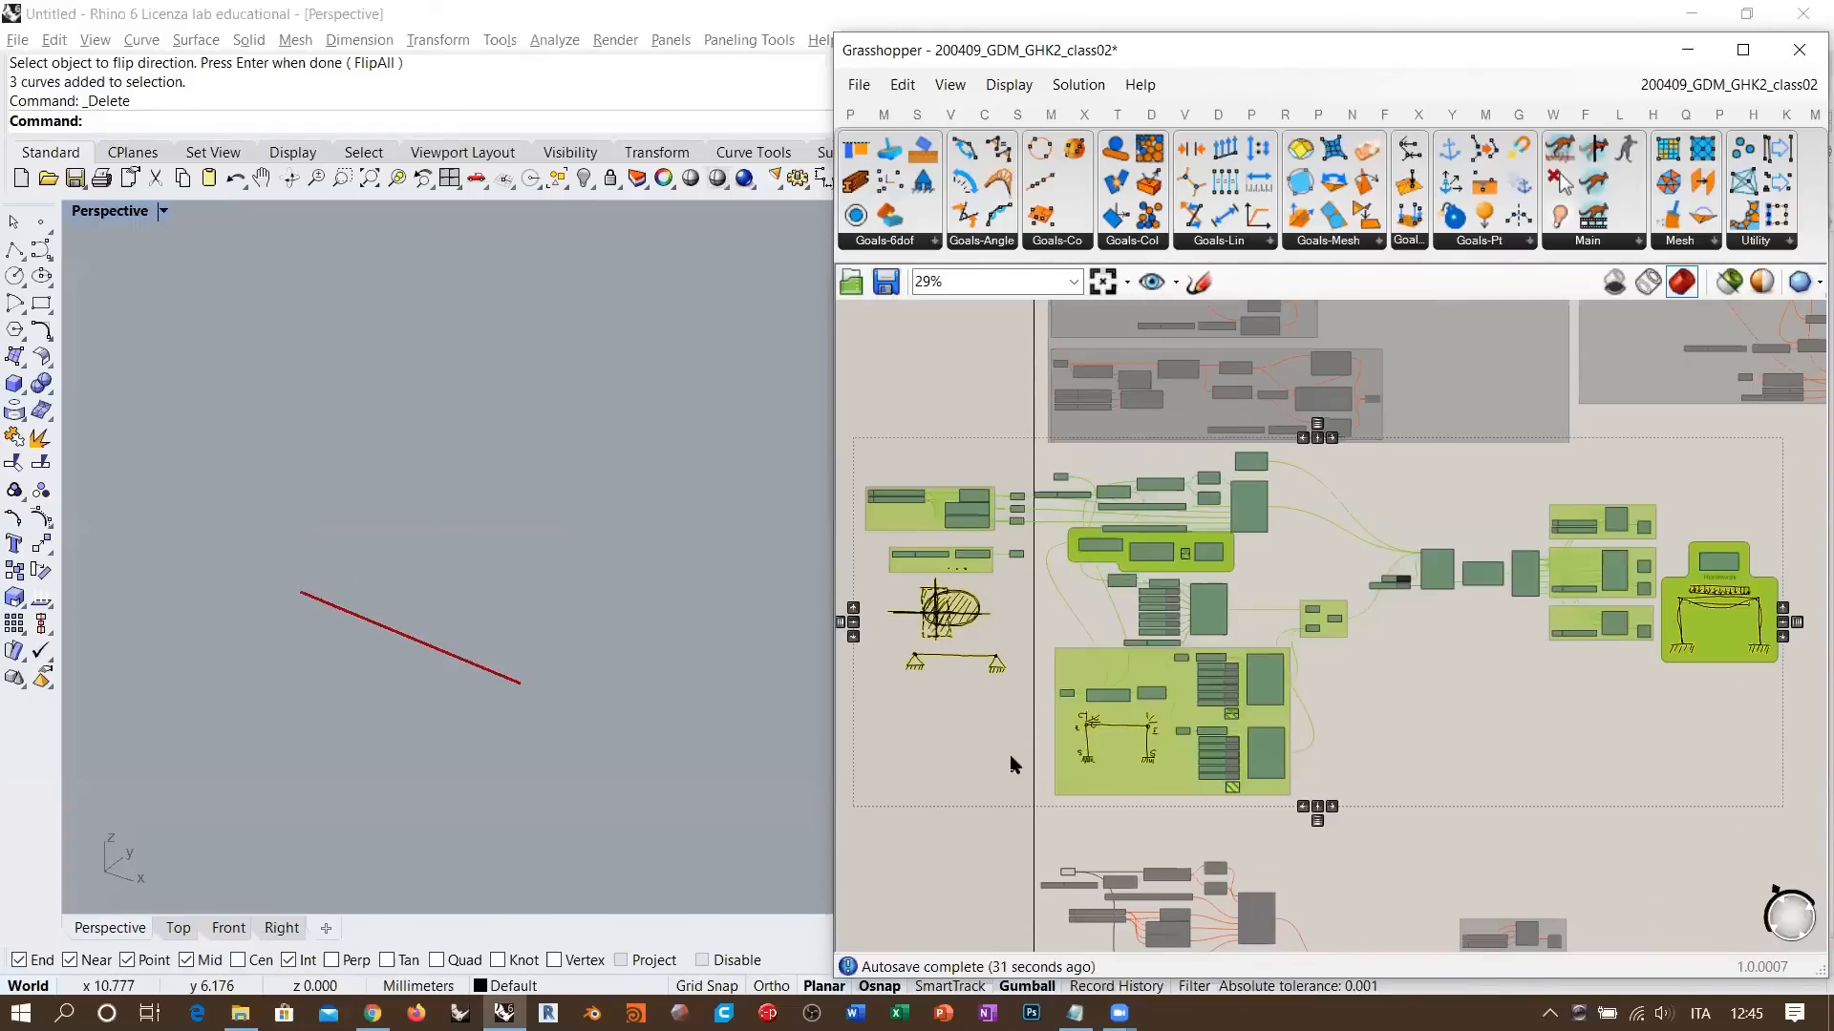
left_click_drag(933, 484, 1122, 473)
left_click(980, 495)
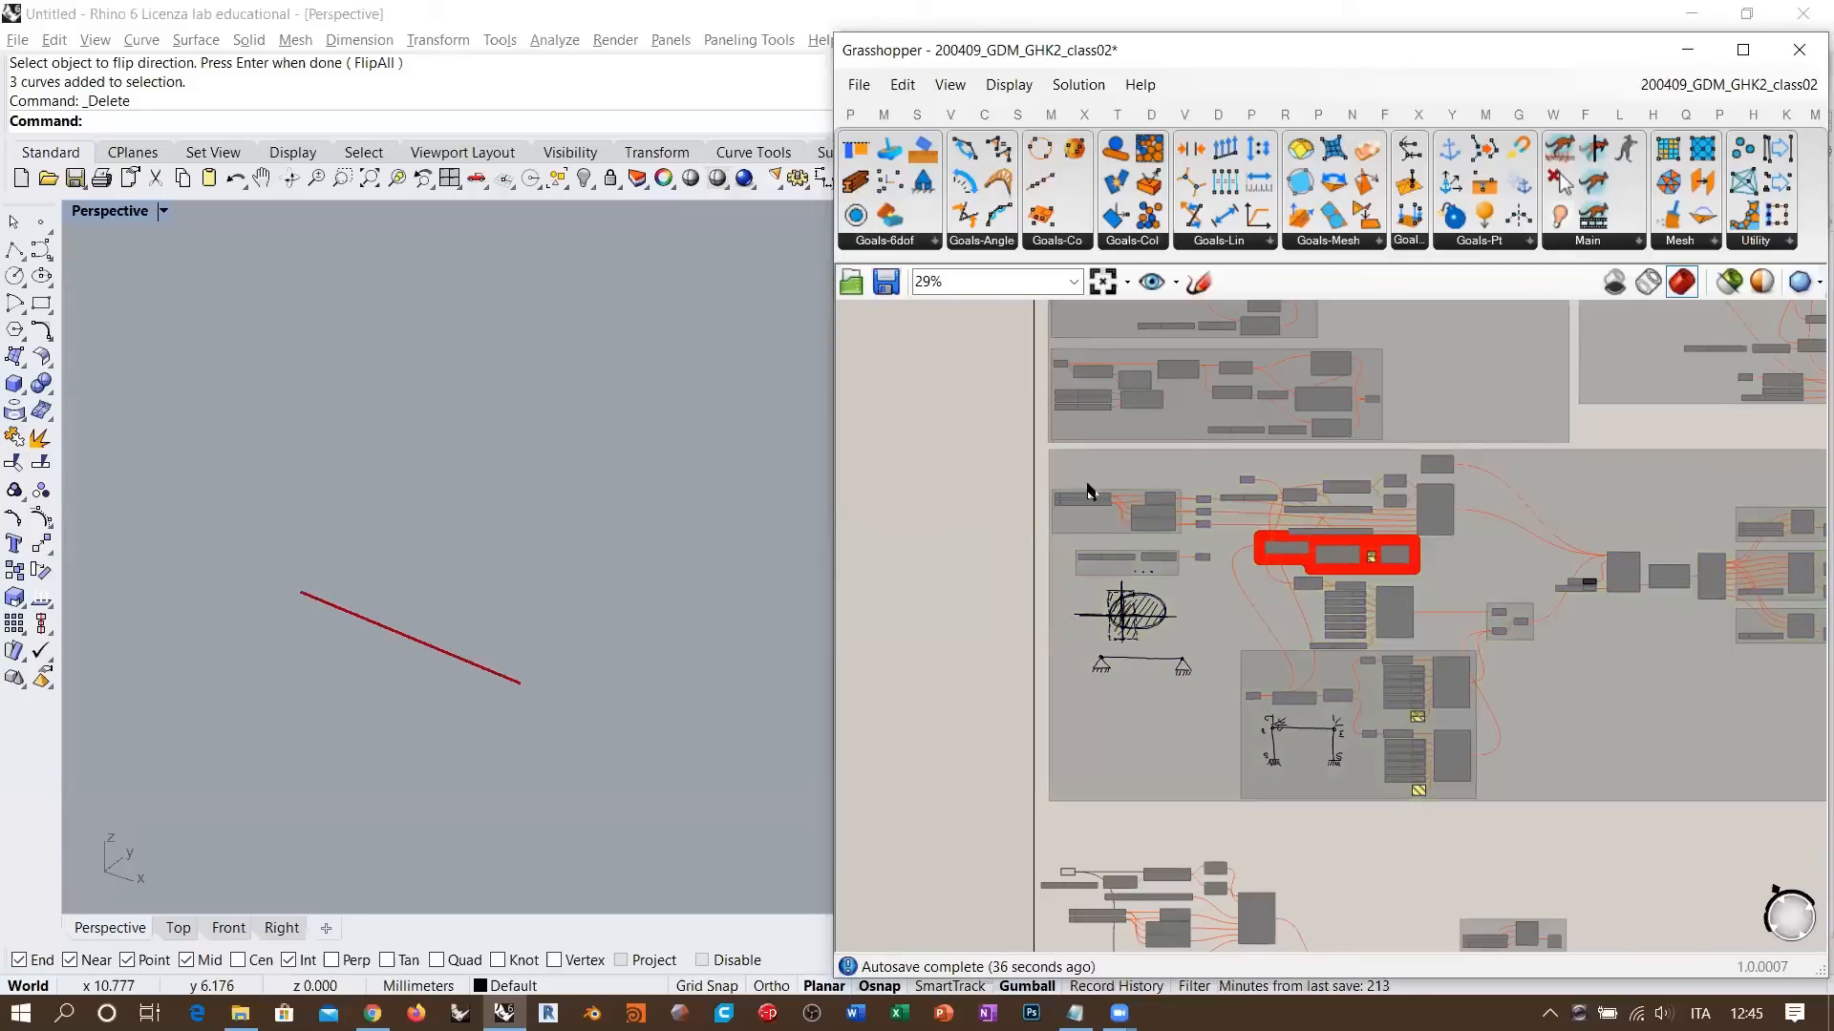
- Widen the Grasshopper window and select the copied Line parameter to highlight its beam in the viewport
scroll(1371, 639, "up", 5)
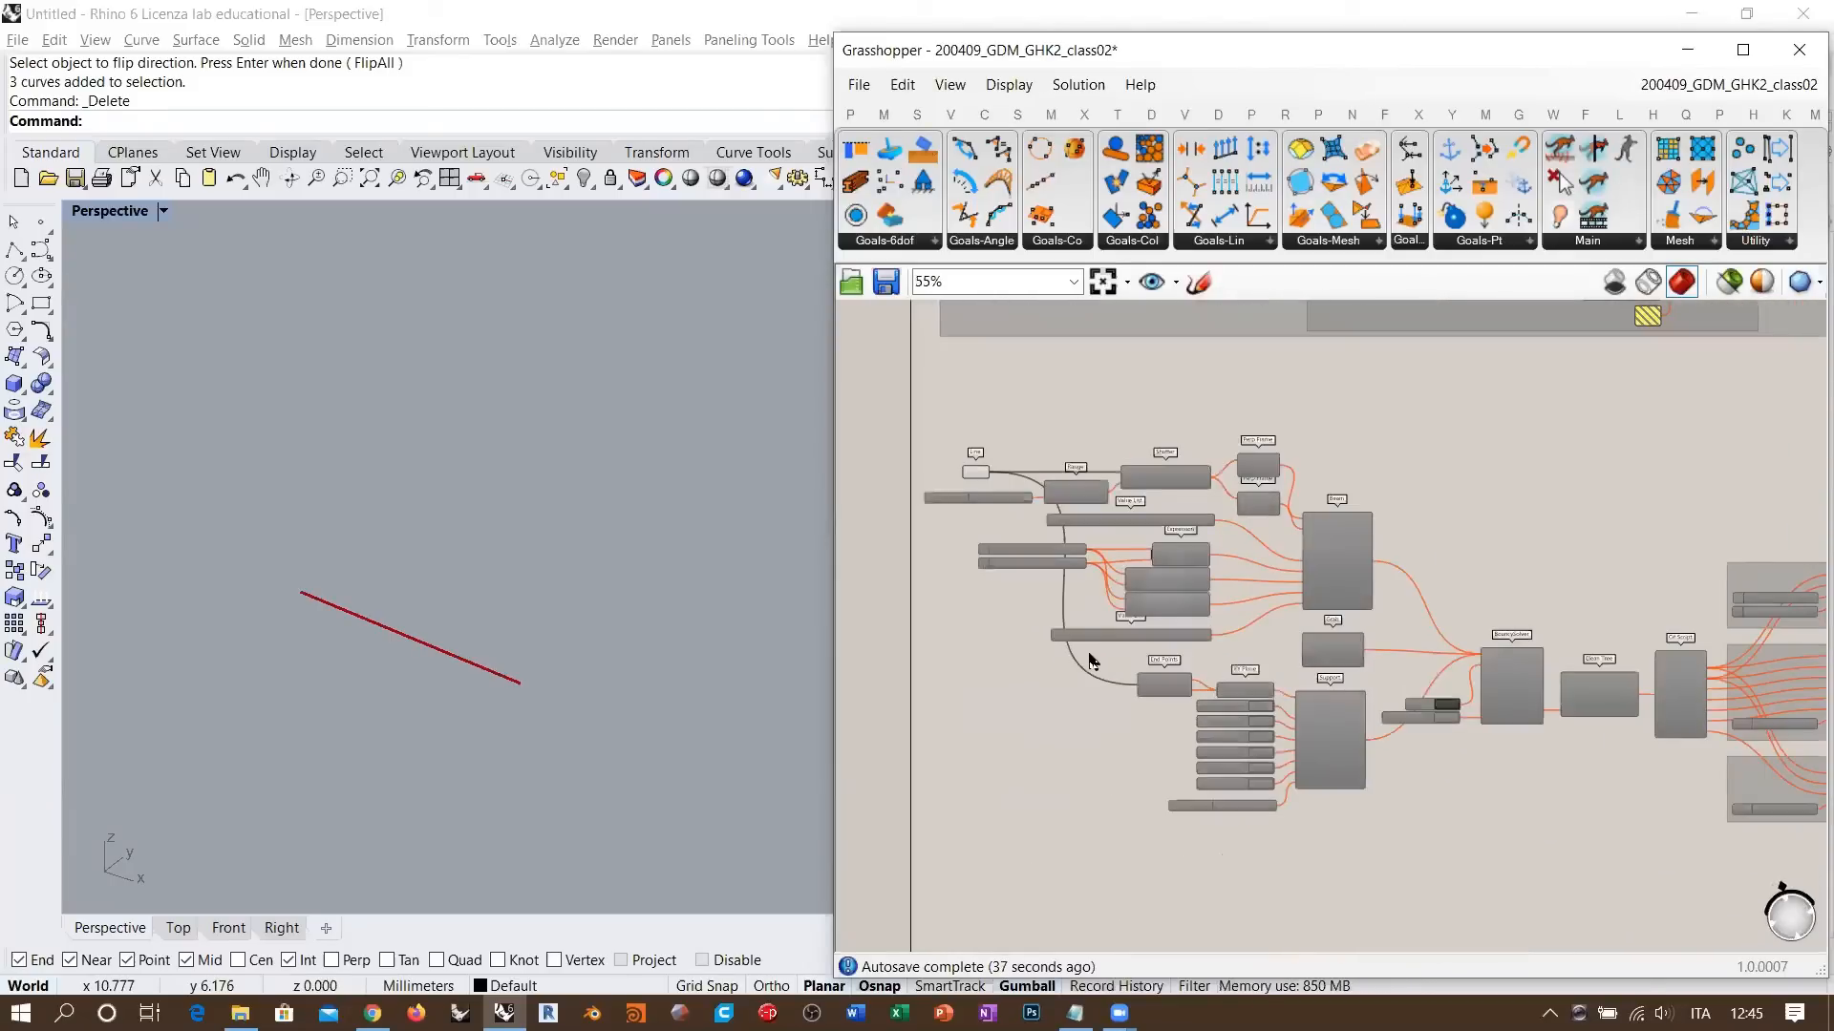
left_click_drag(832, 460, 704, 460)
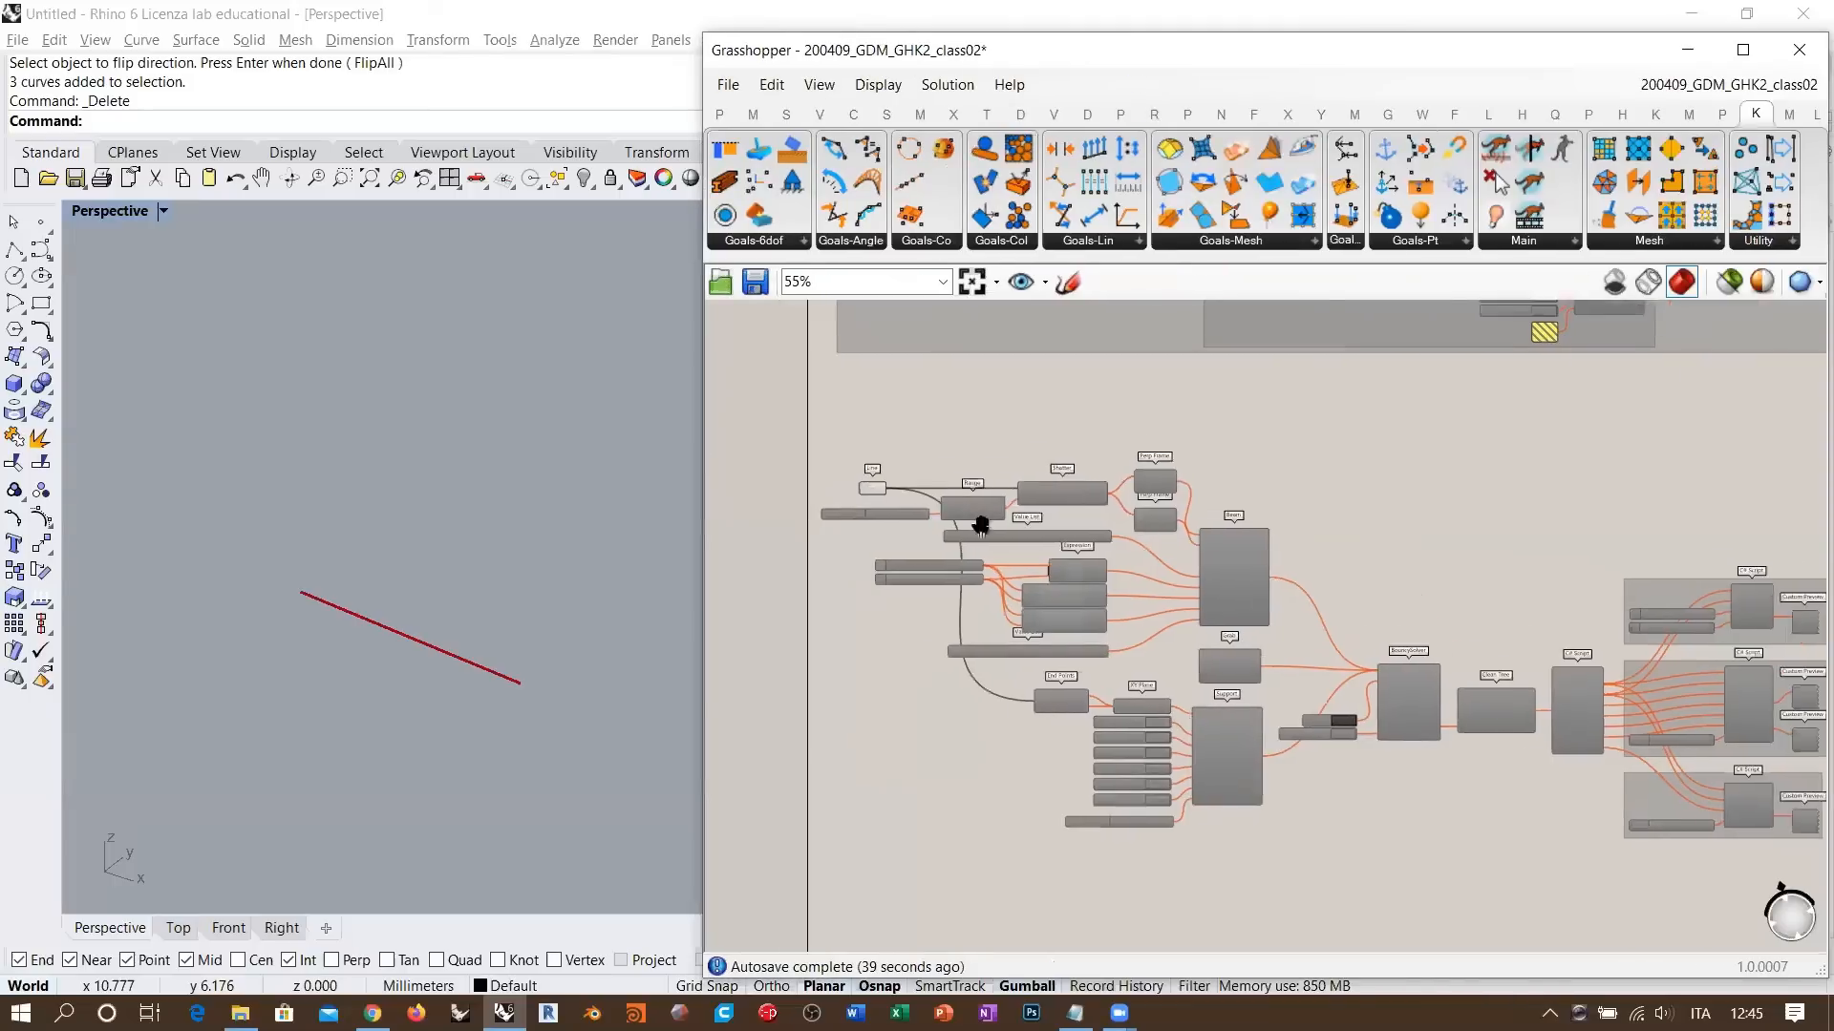
scroll(859, 507, "up", 8)
left_click(844, 504)
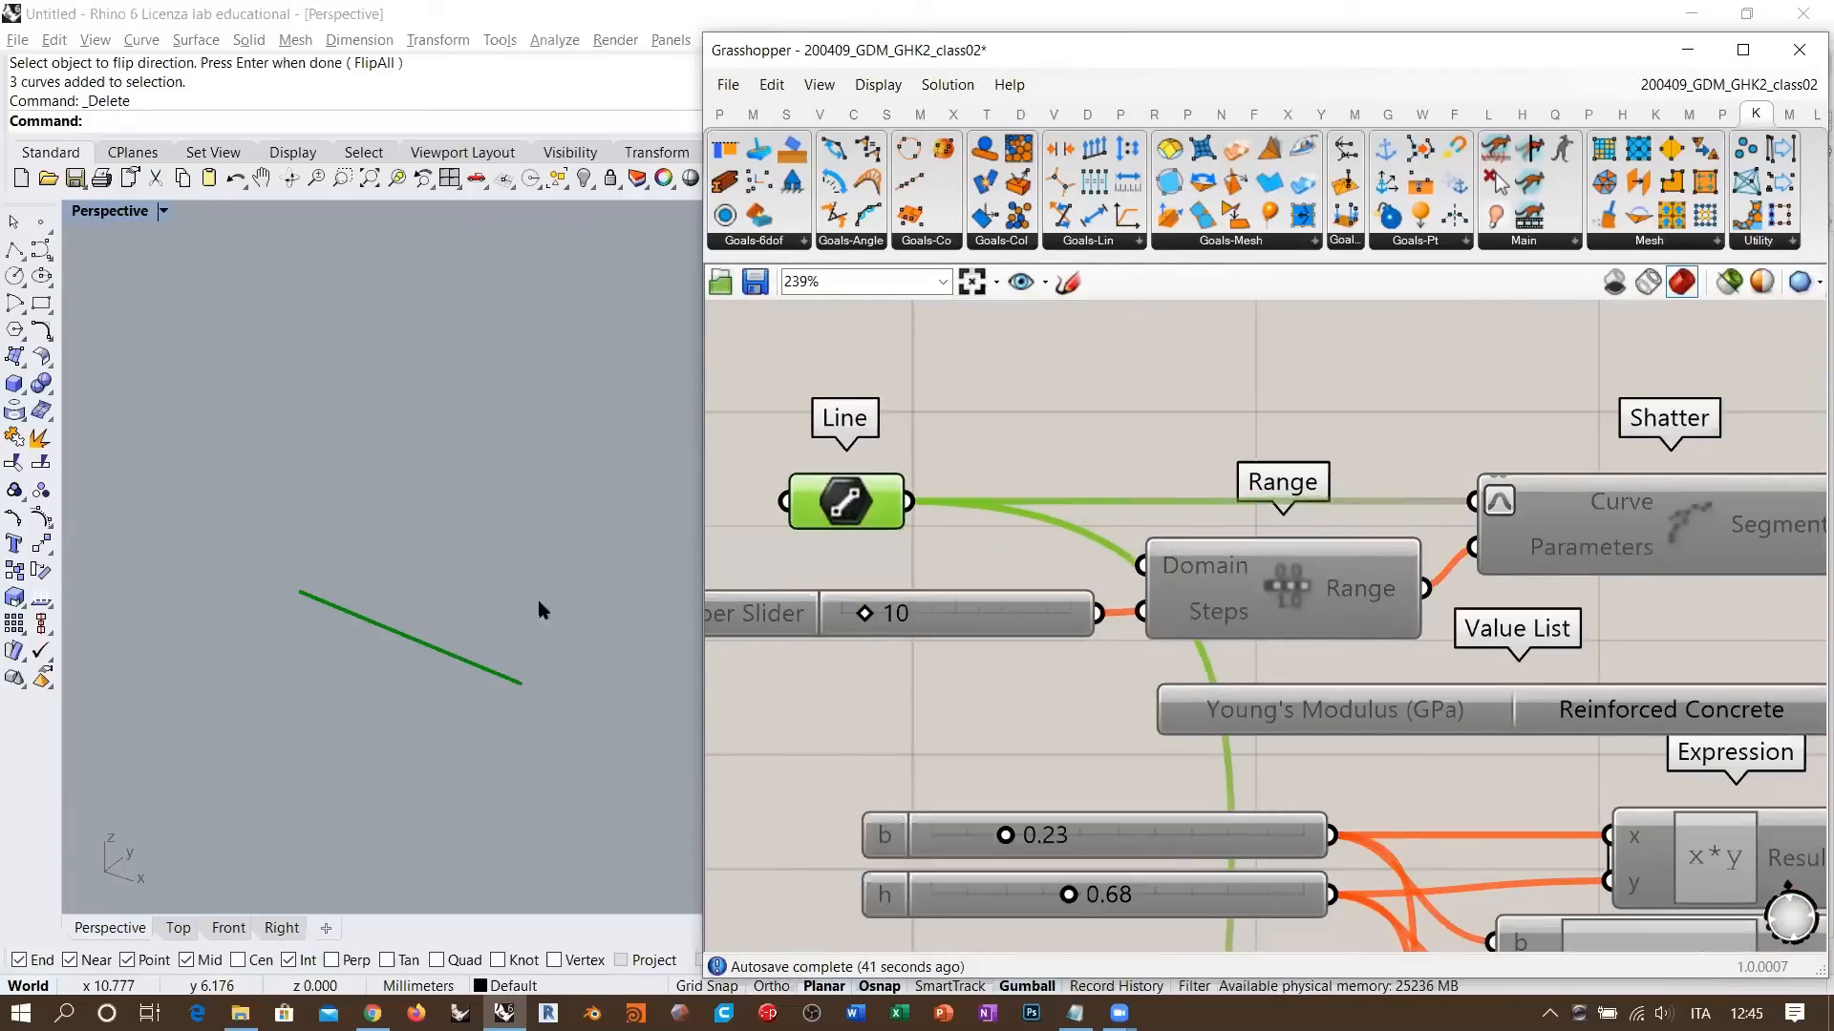
- Show the construction plane grid and axes in the Perspective viewport and view the beam line against them
left_click(481, 616)
key("F7")
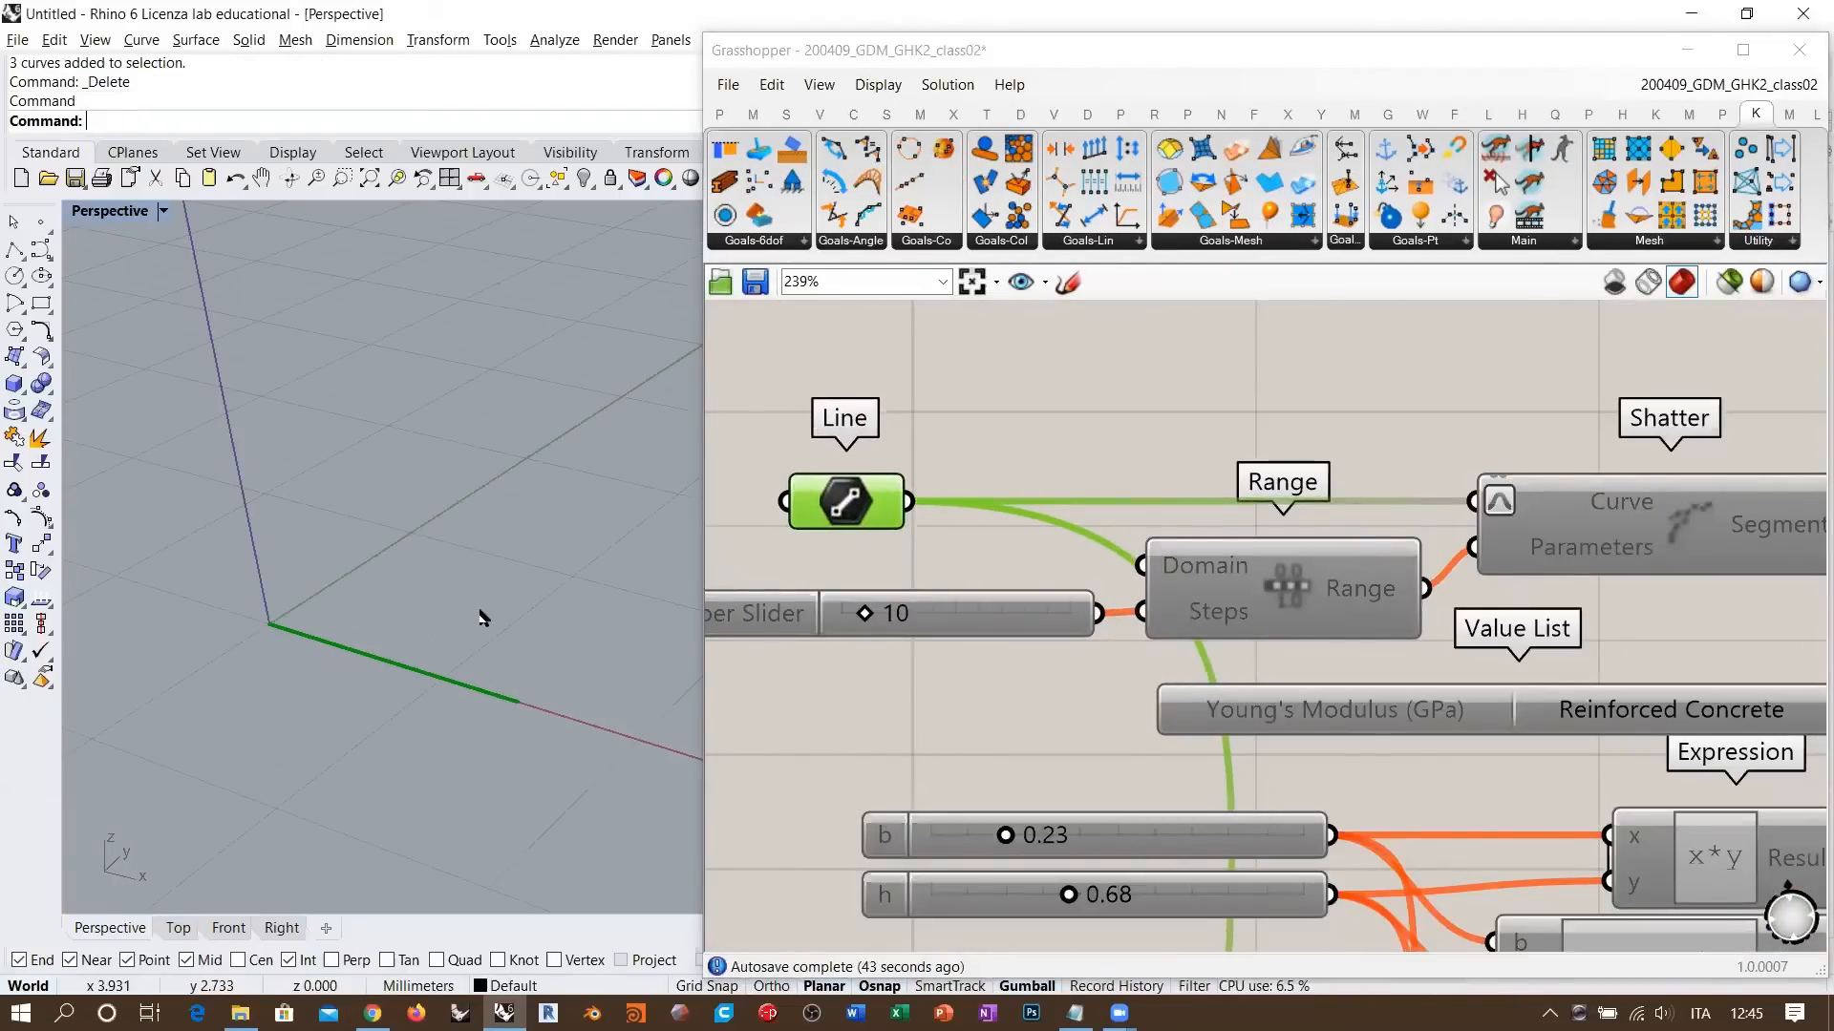
left_click(867, 663)
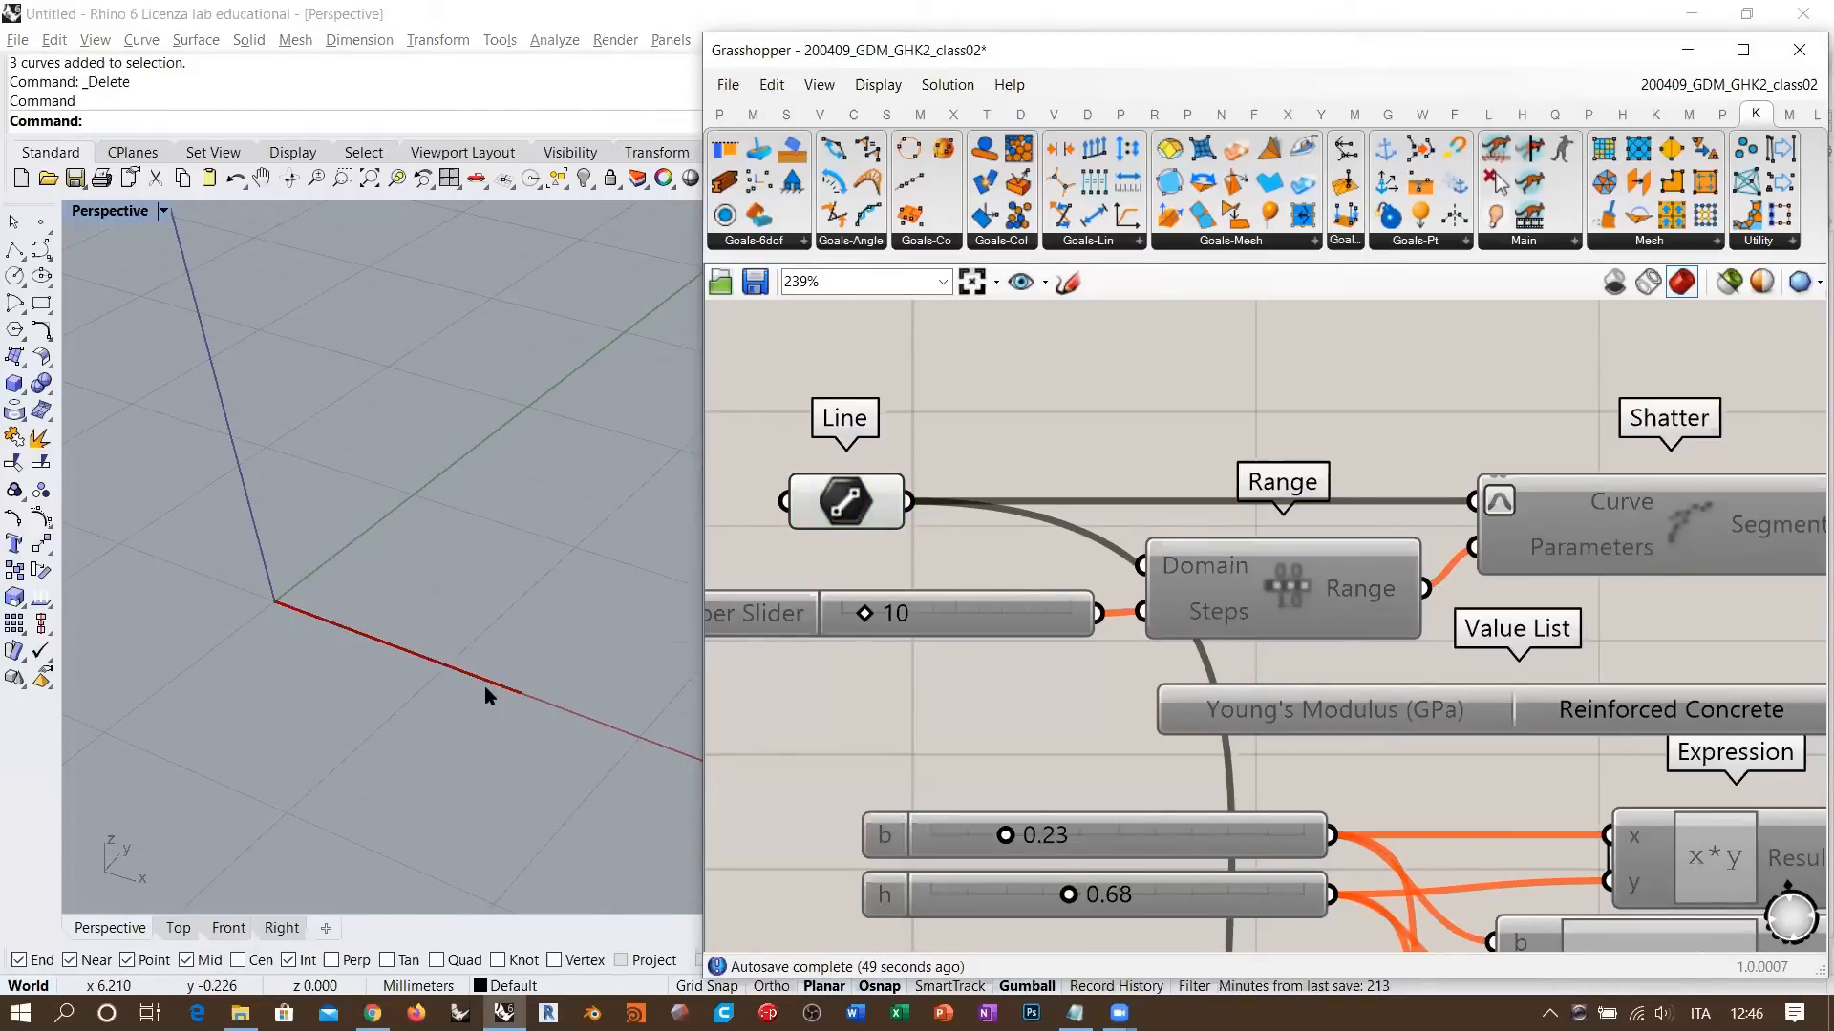
right_click_drag(484, 686, 380, 634)
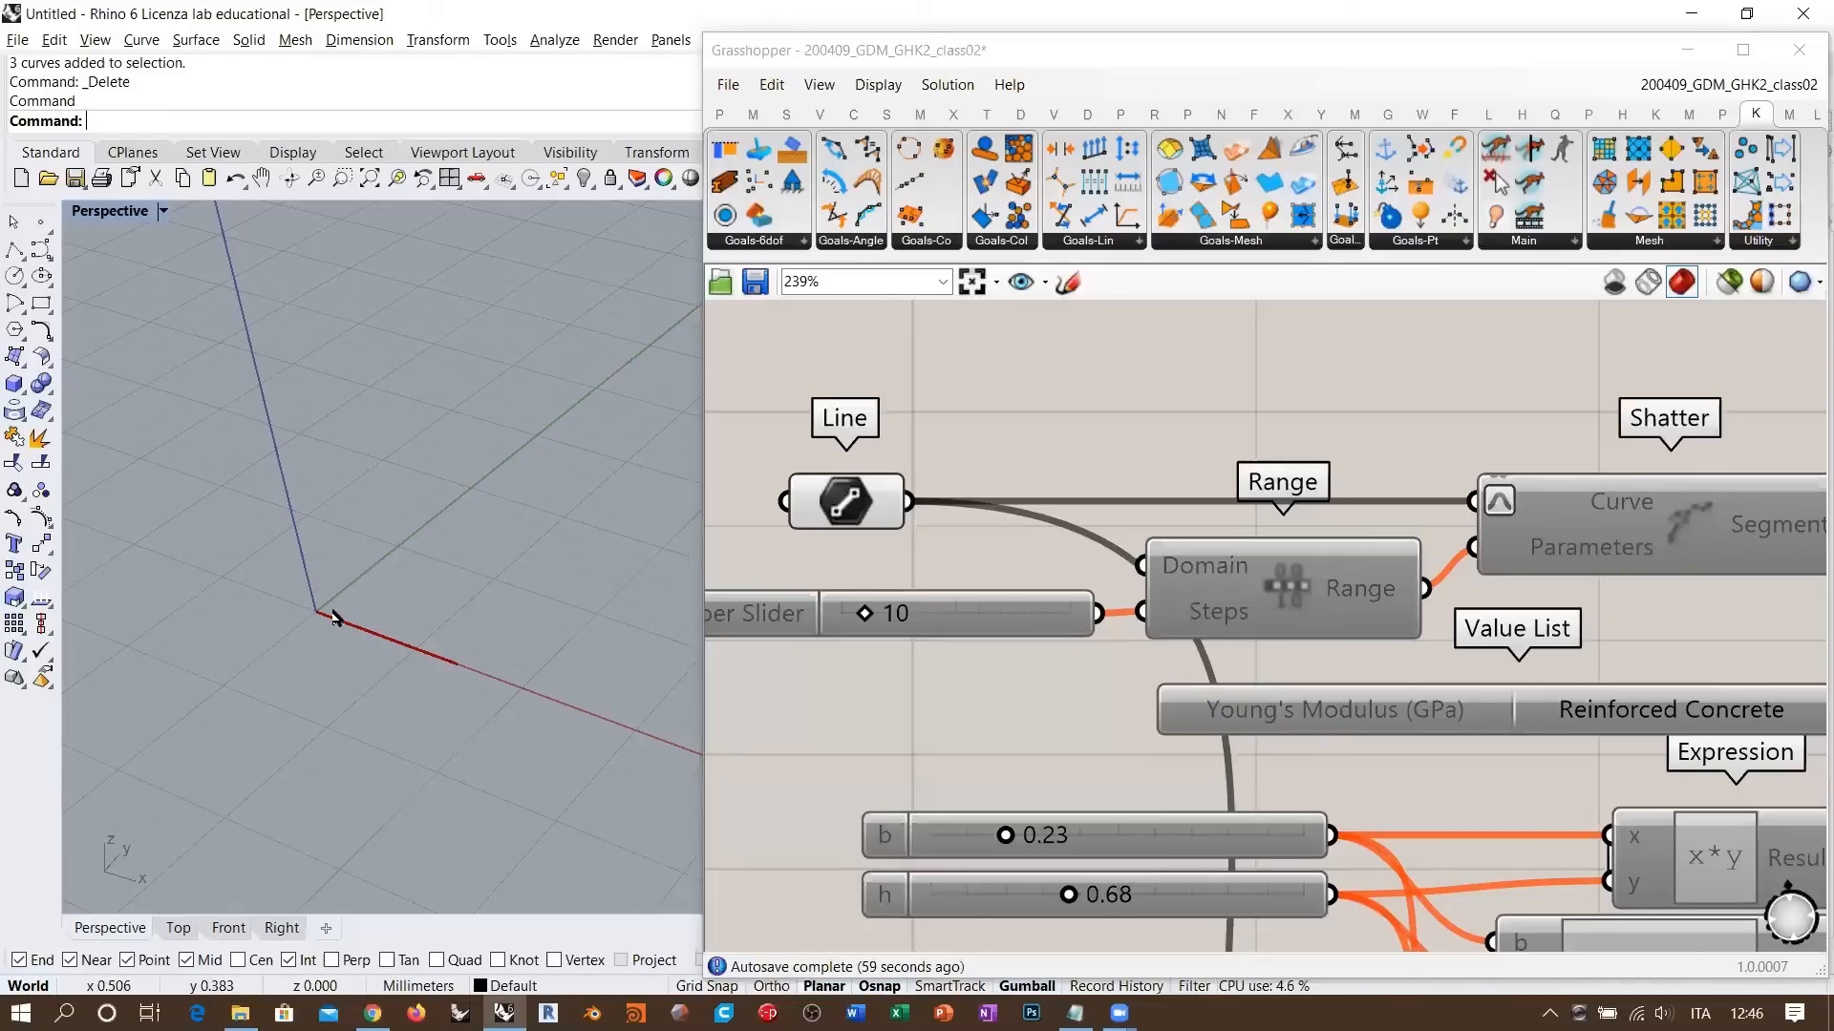
left_click(843, 509)
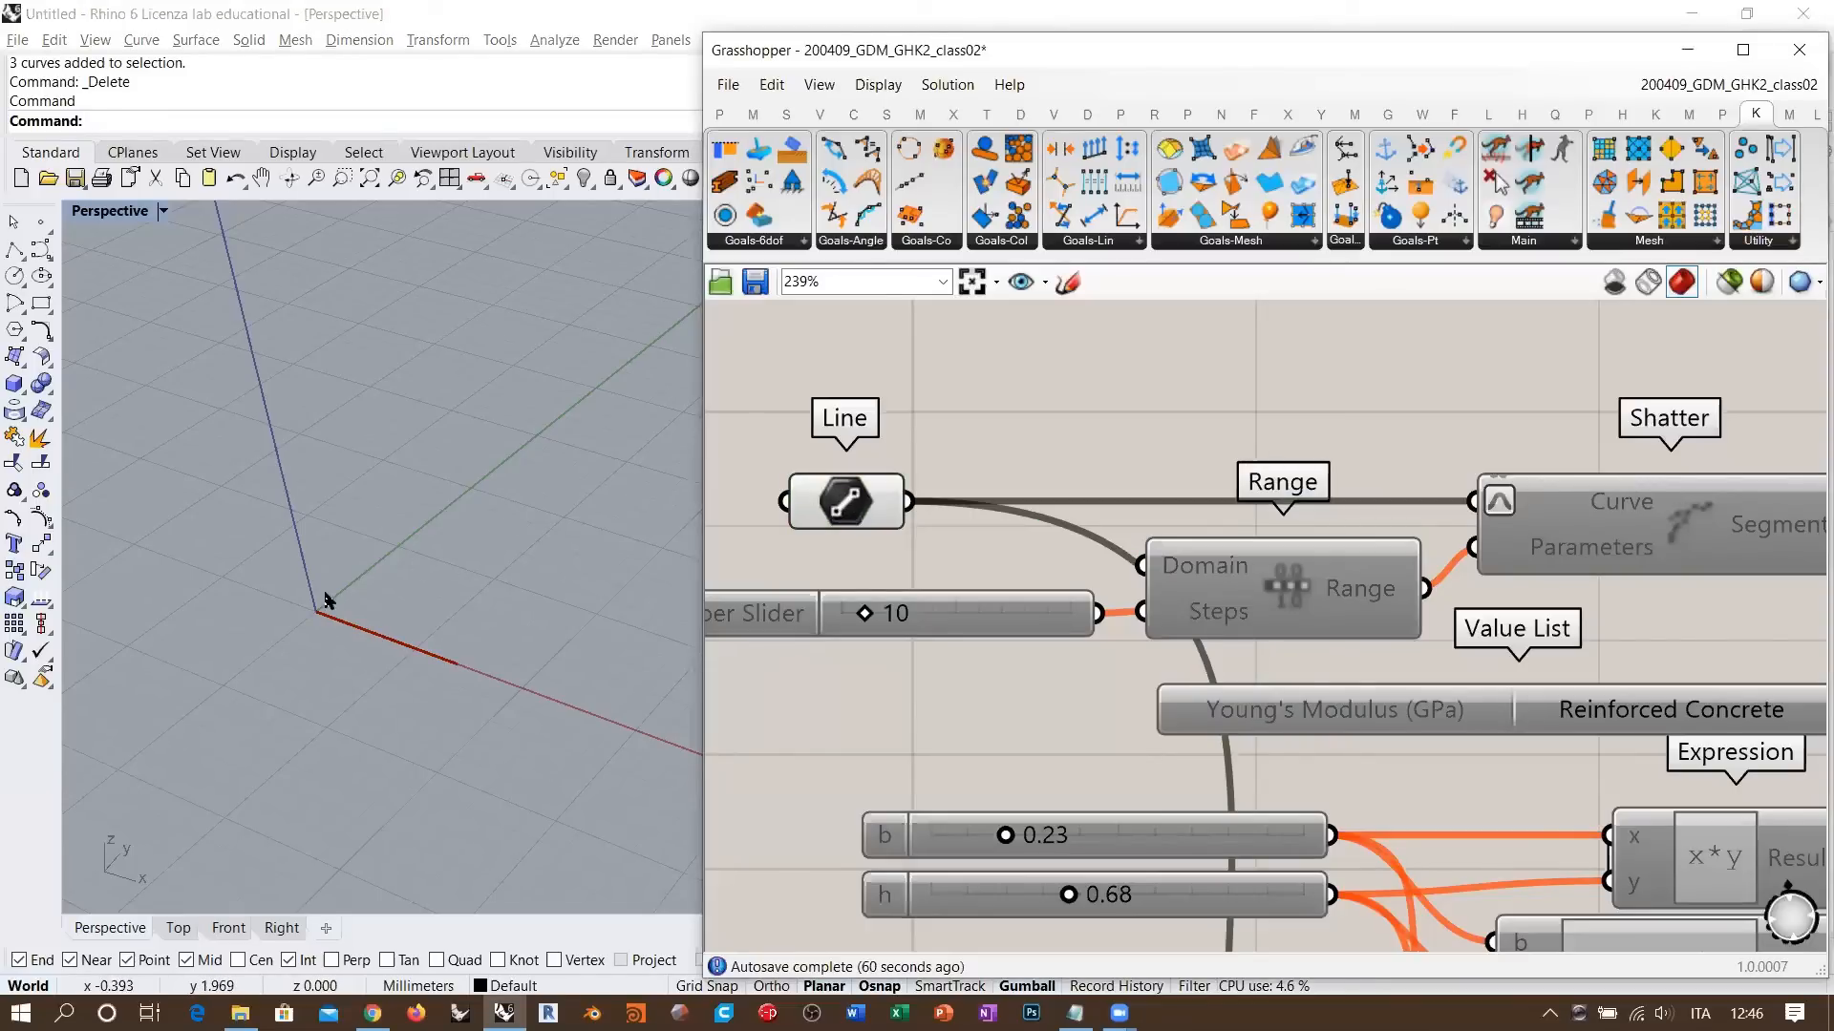
scroll(1086, 453, "down", 5)
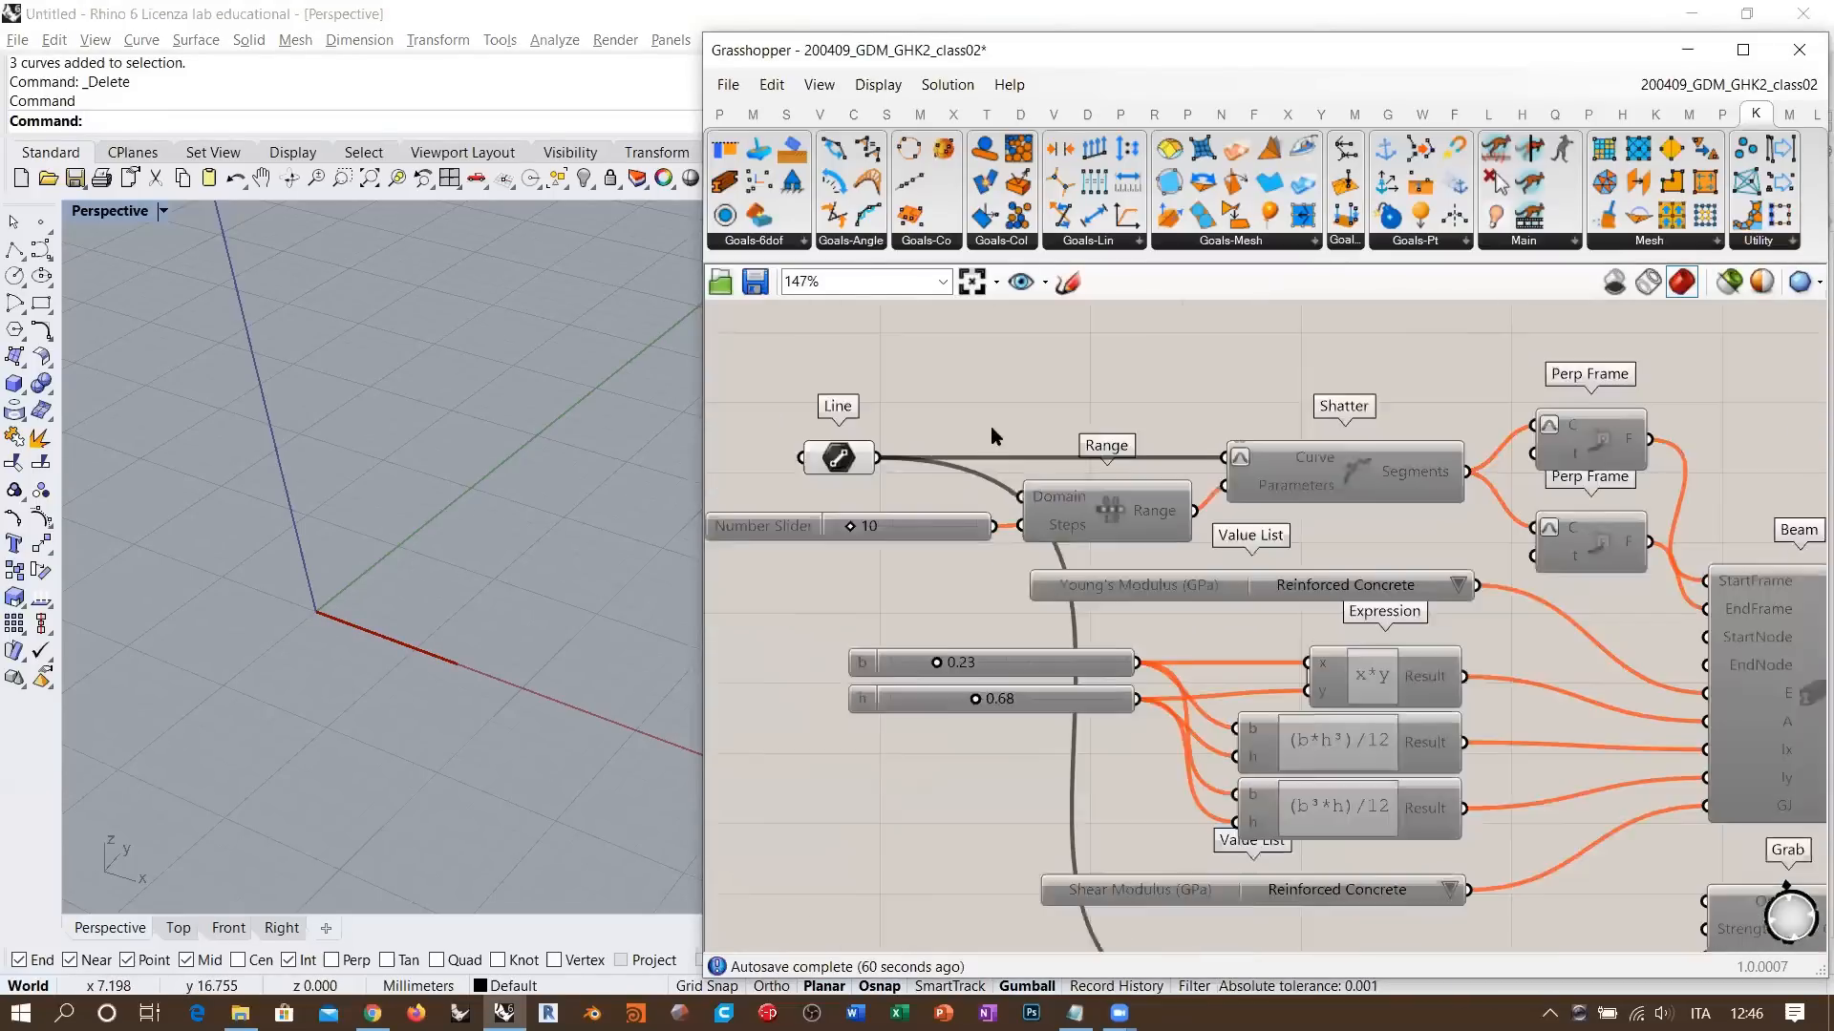
scroll(1086, 453, "down", 2)
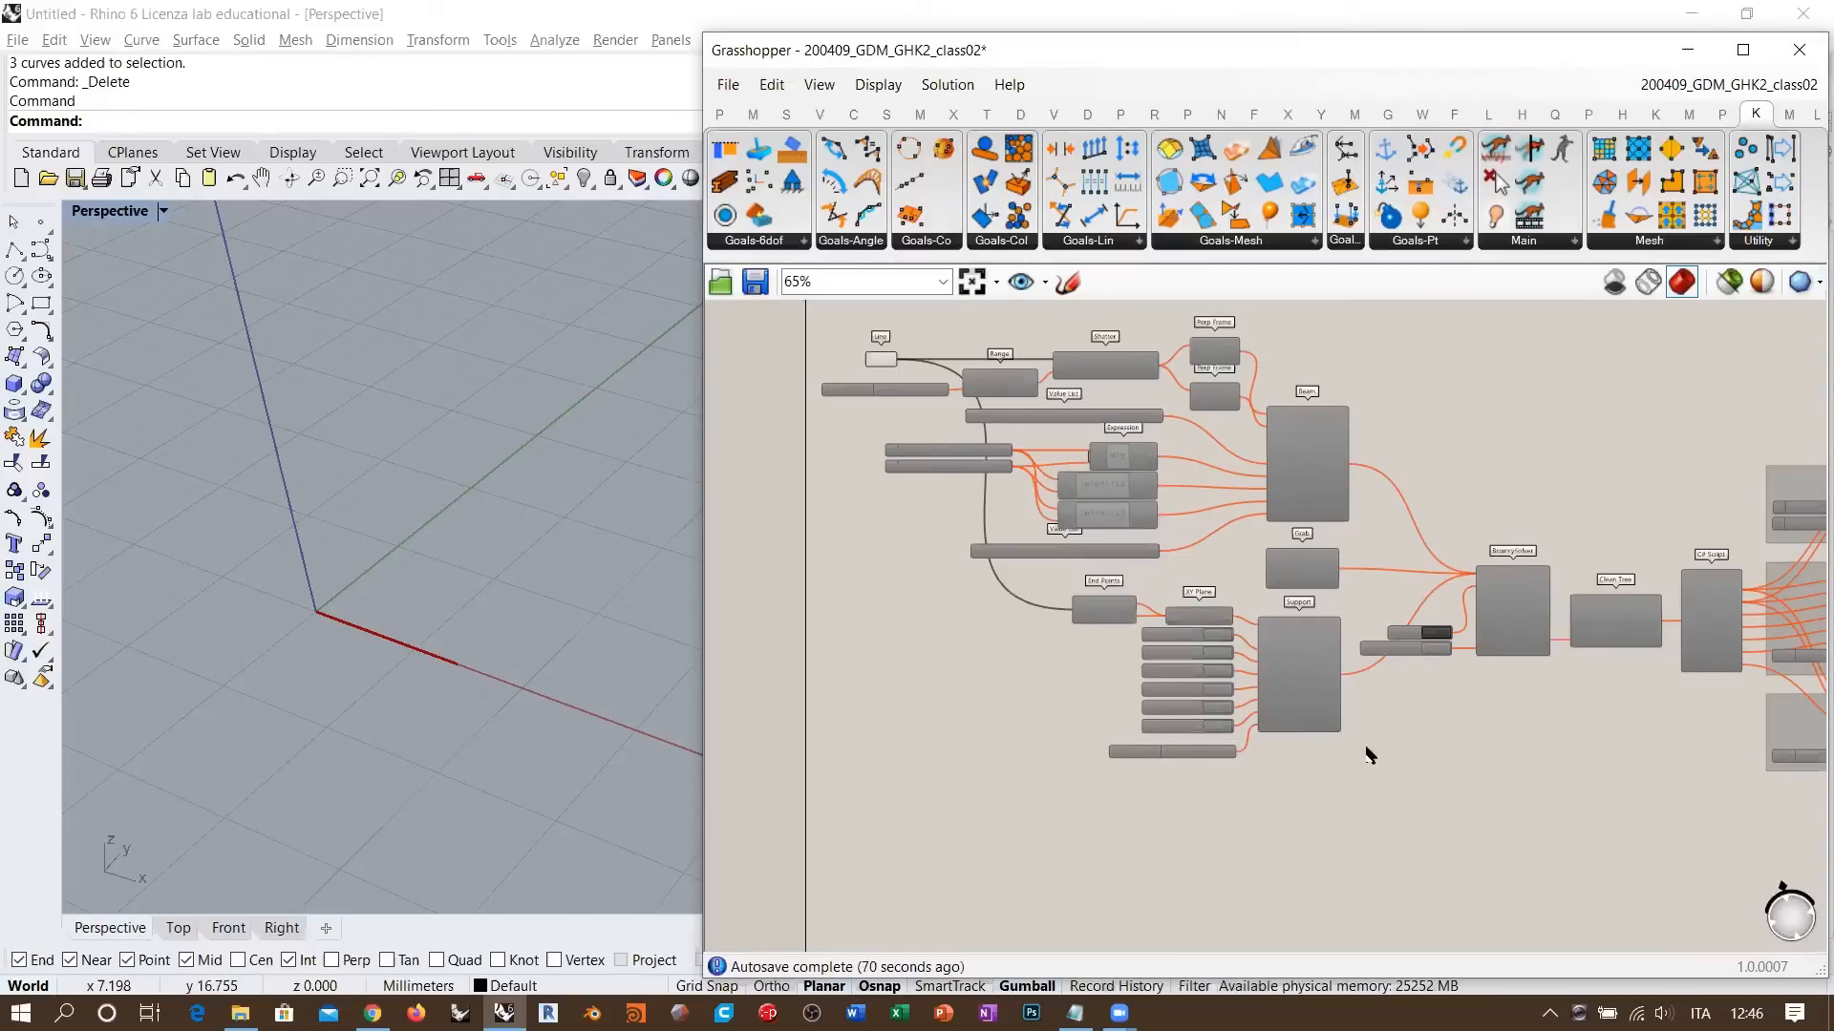
- Replace the Line parameter's geometry with a single new line drawn skewed to the X and Y axes in the Perspective viewport
right_click_drag(434, 659, 377, 659)
right_click_drag(940, 531, 1031, 690)
scroll(910, 519, "up", 7)
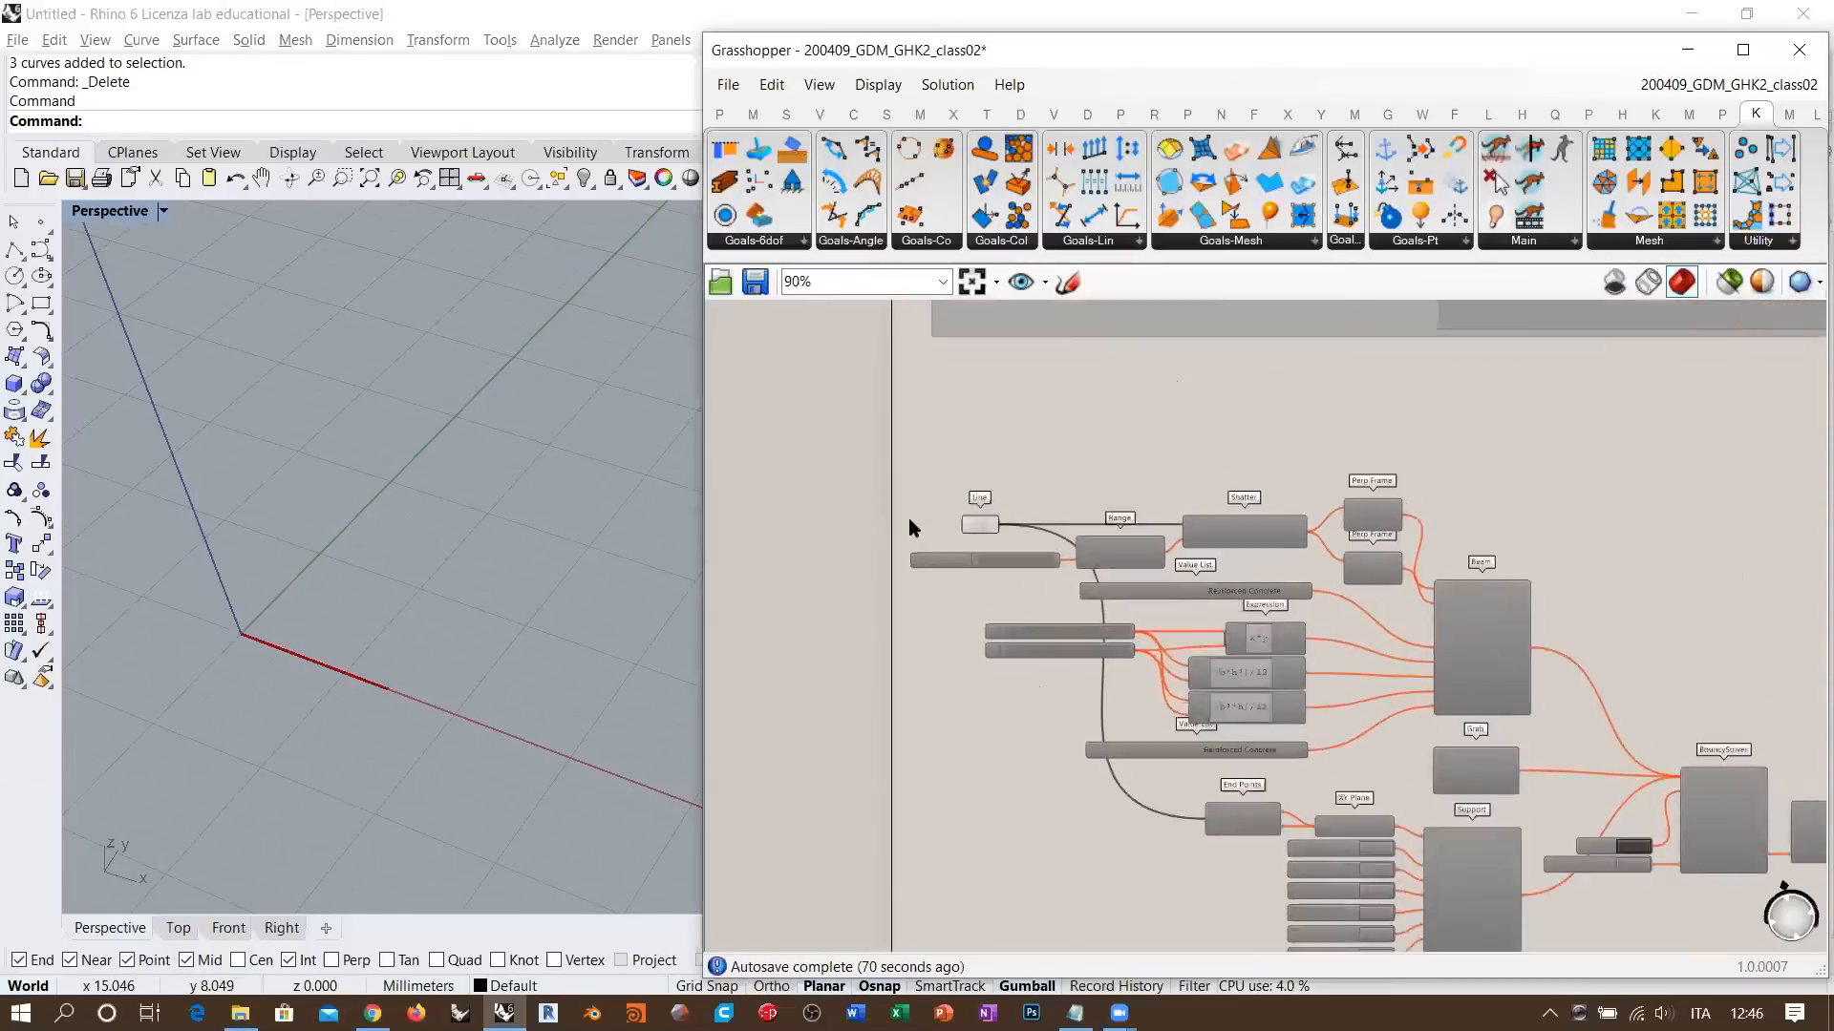
left_click(1119, 529)
right_click(1113, 533)
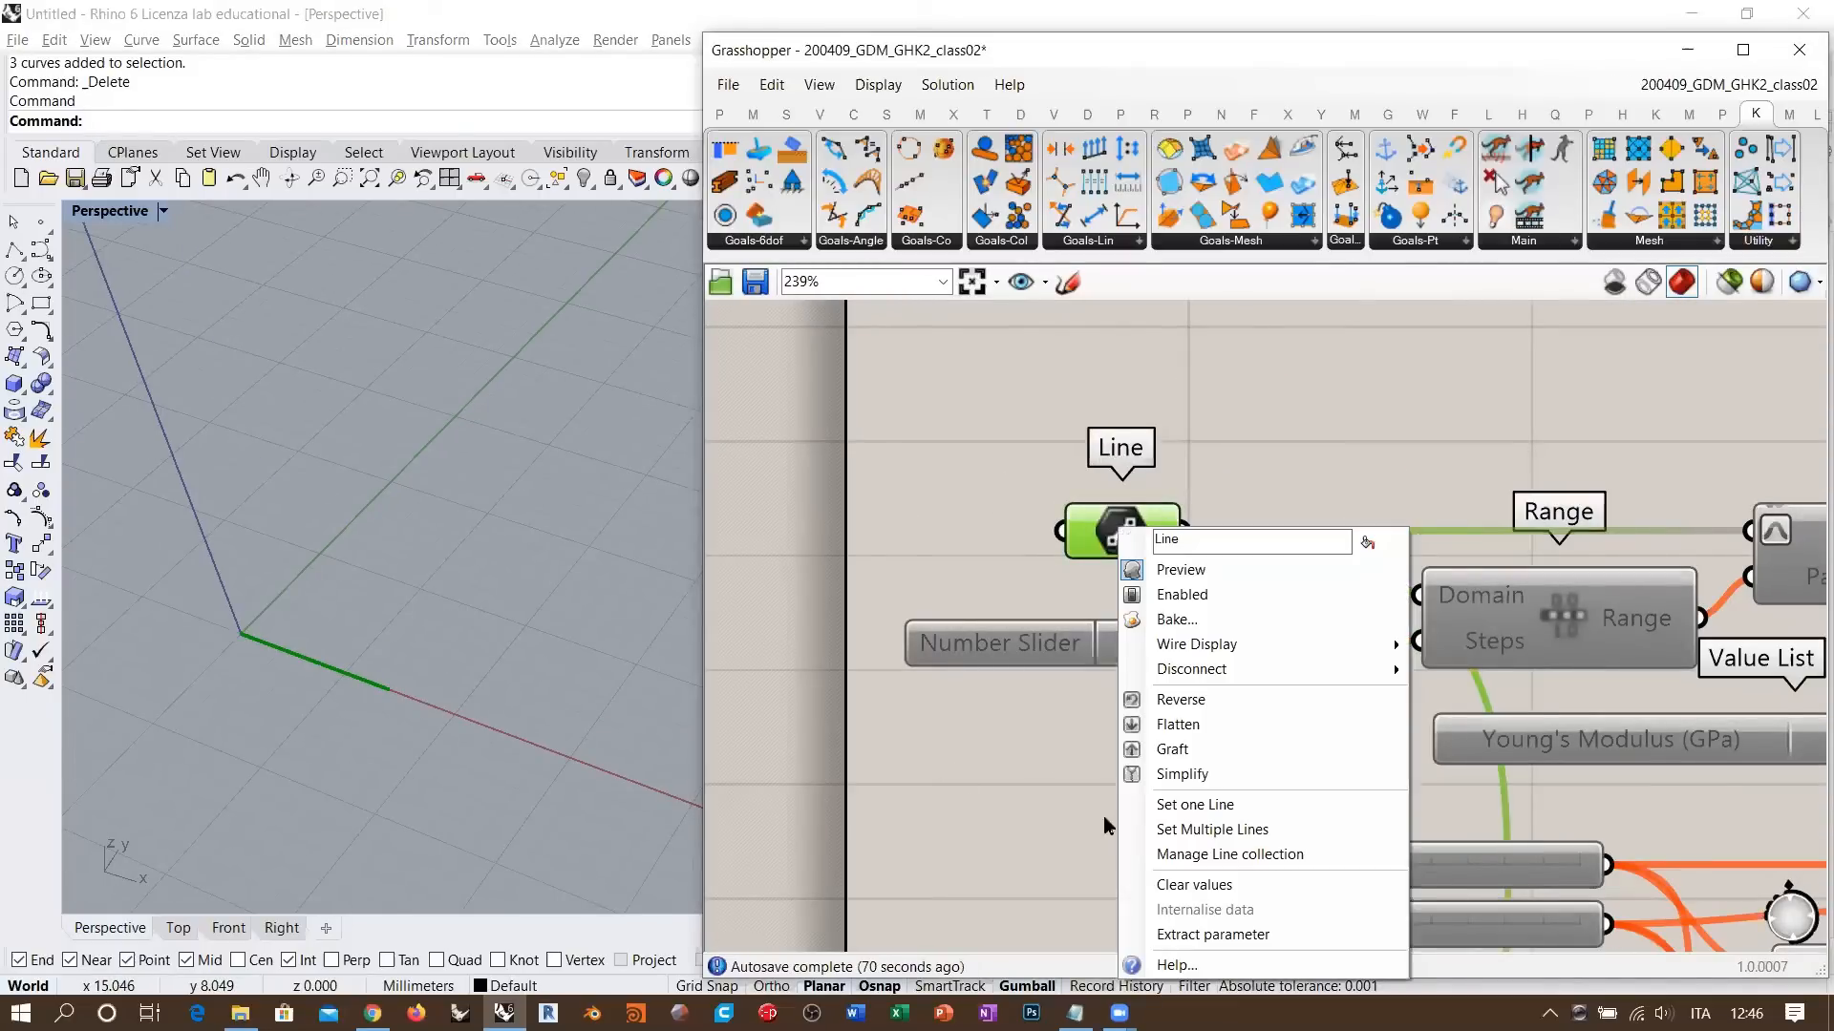
left_click(1163, 807)
left_click(350, 600)
left_click(487, 605)
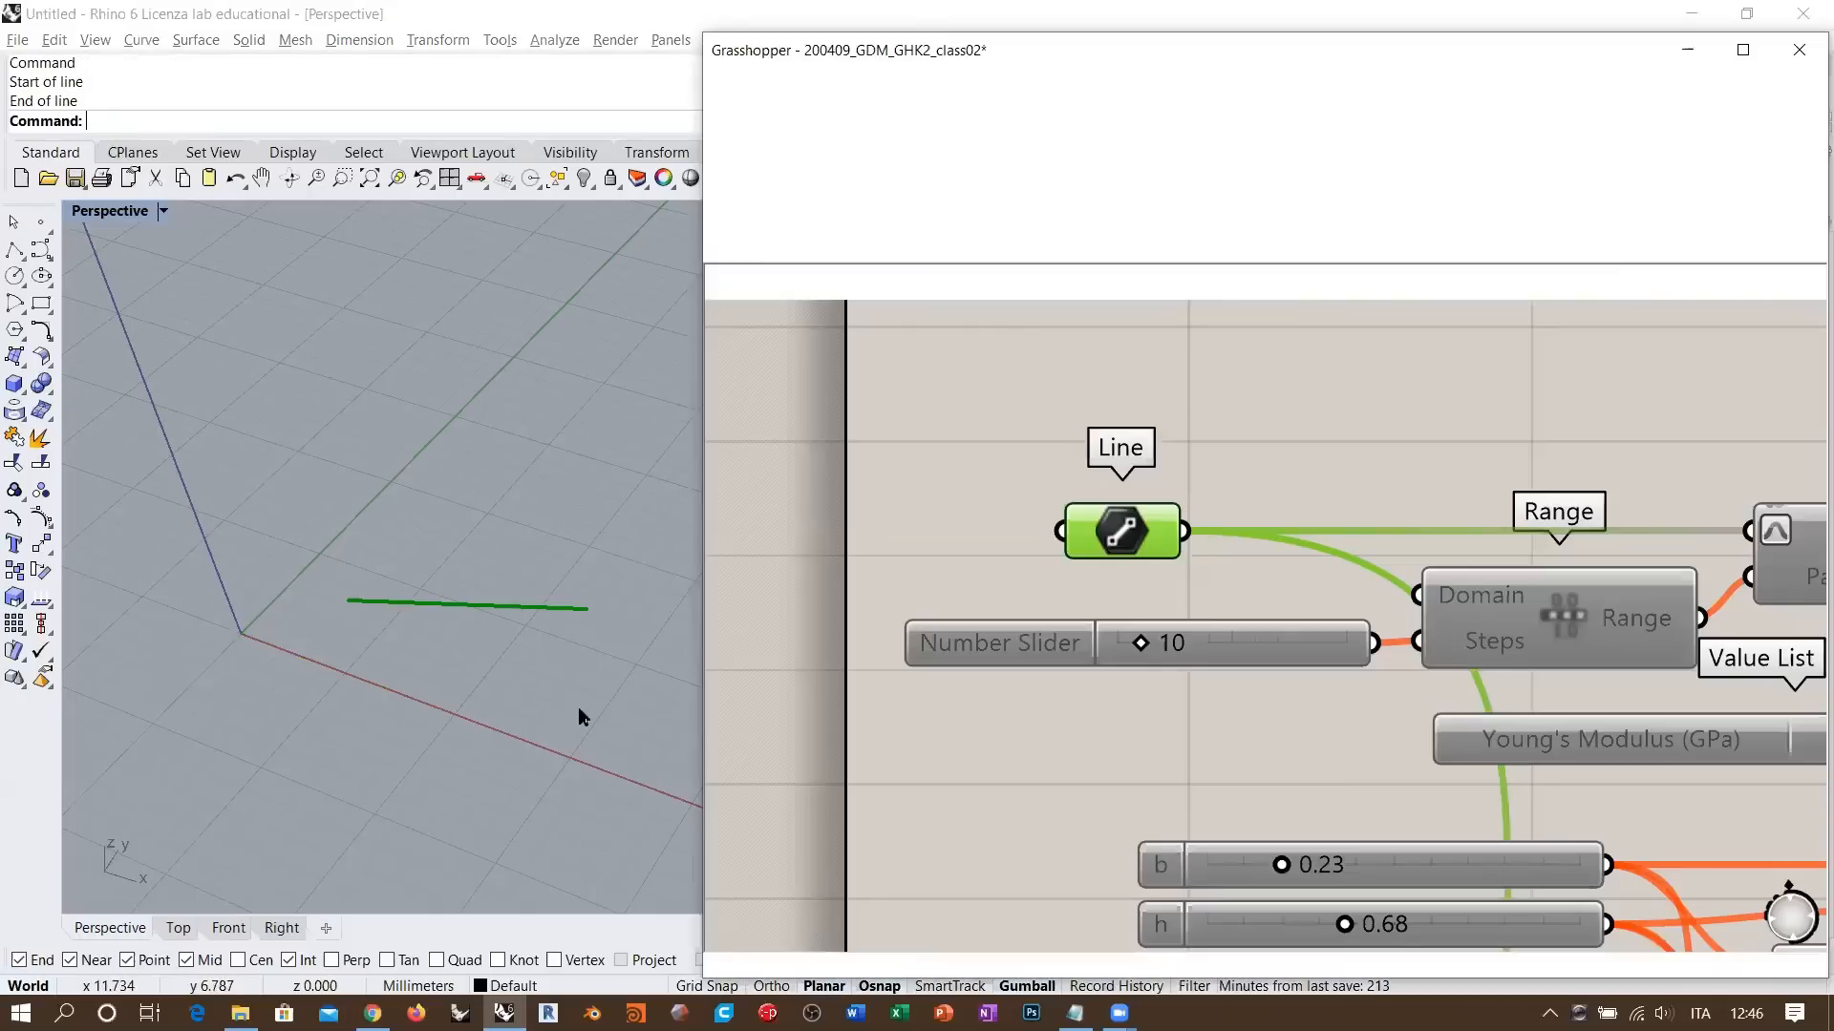
right_click_drag(593, 659, 479, 659)
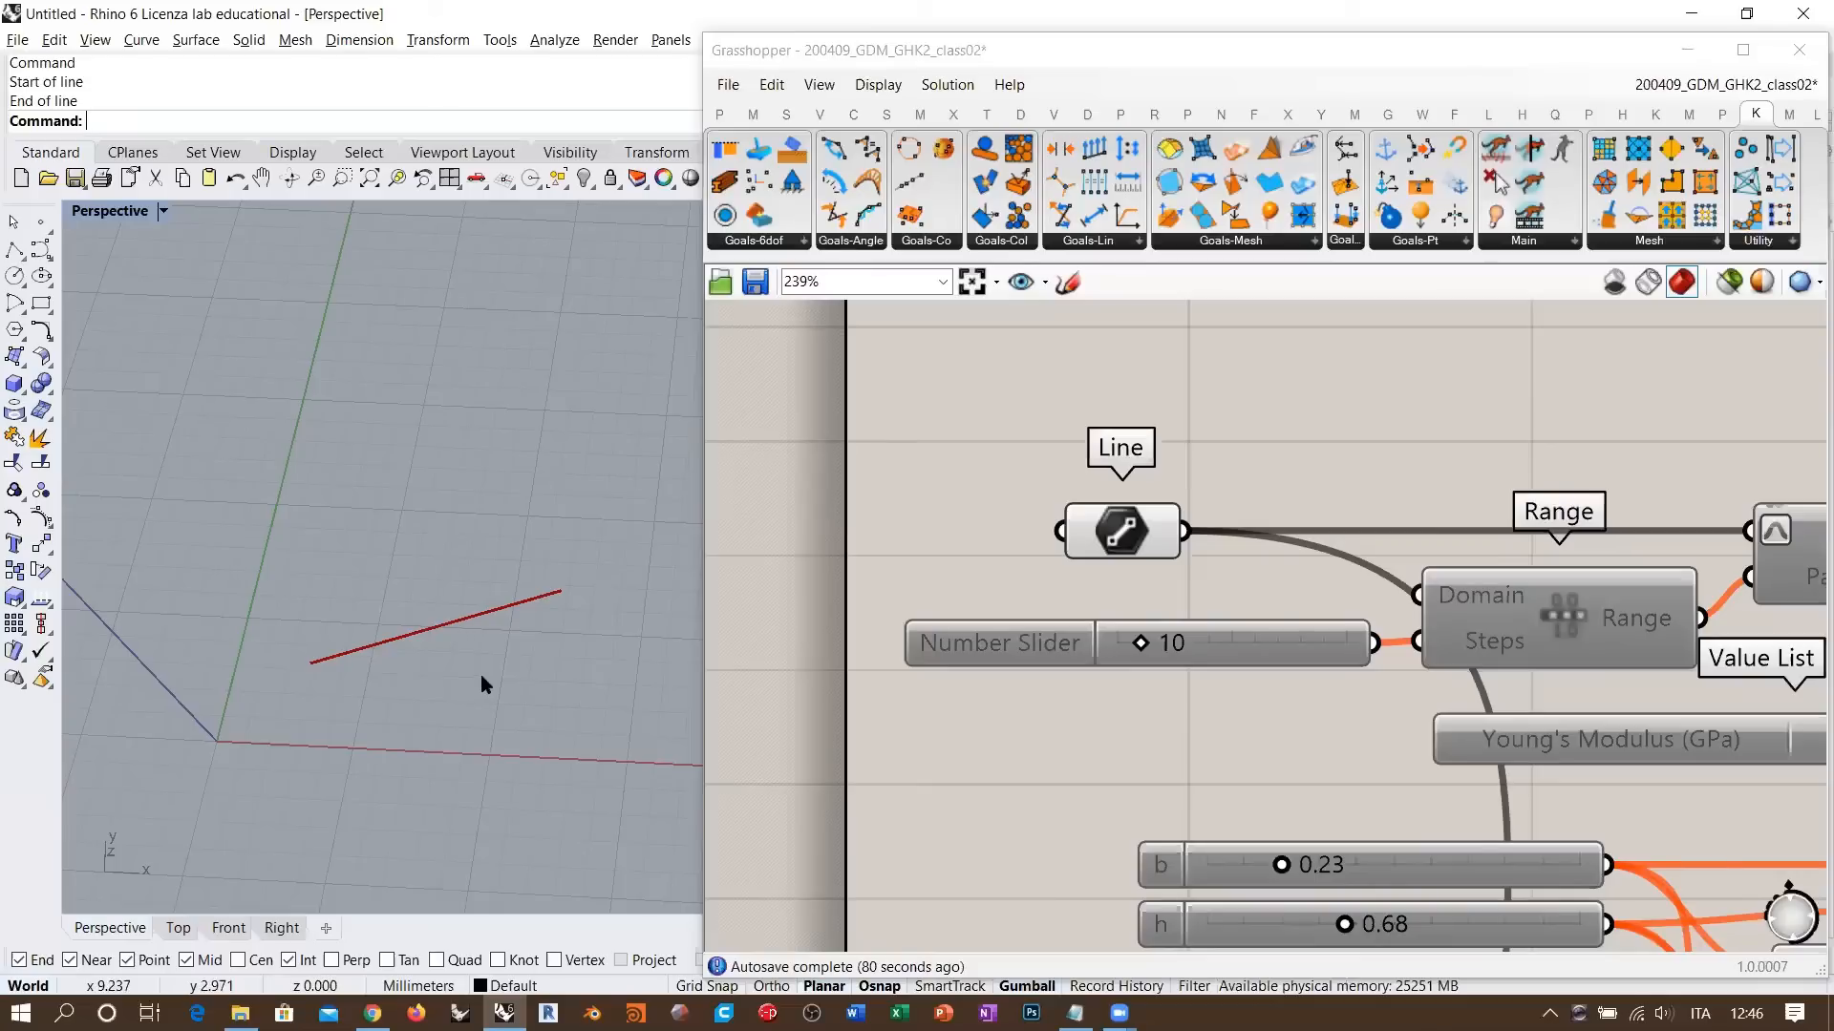
- Enable the support chain: End Points, XY Plane, the six Boolean Toggles, the strength slider and the Support component
right_click_drag(1235, 696, 1116, 477)
scroll(1036, 444, "down", 3)
right_click_drag(1330, 722, 1066, 543)
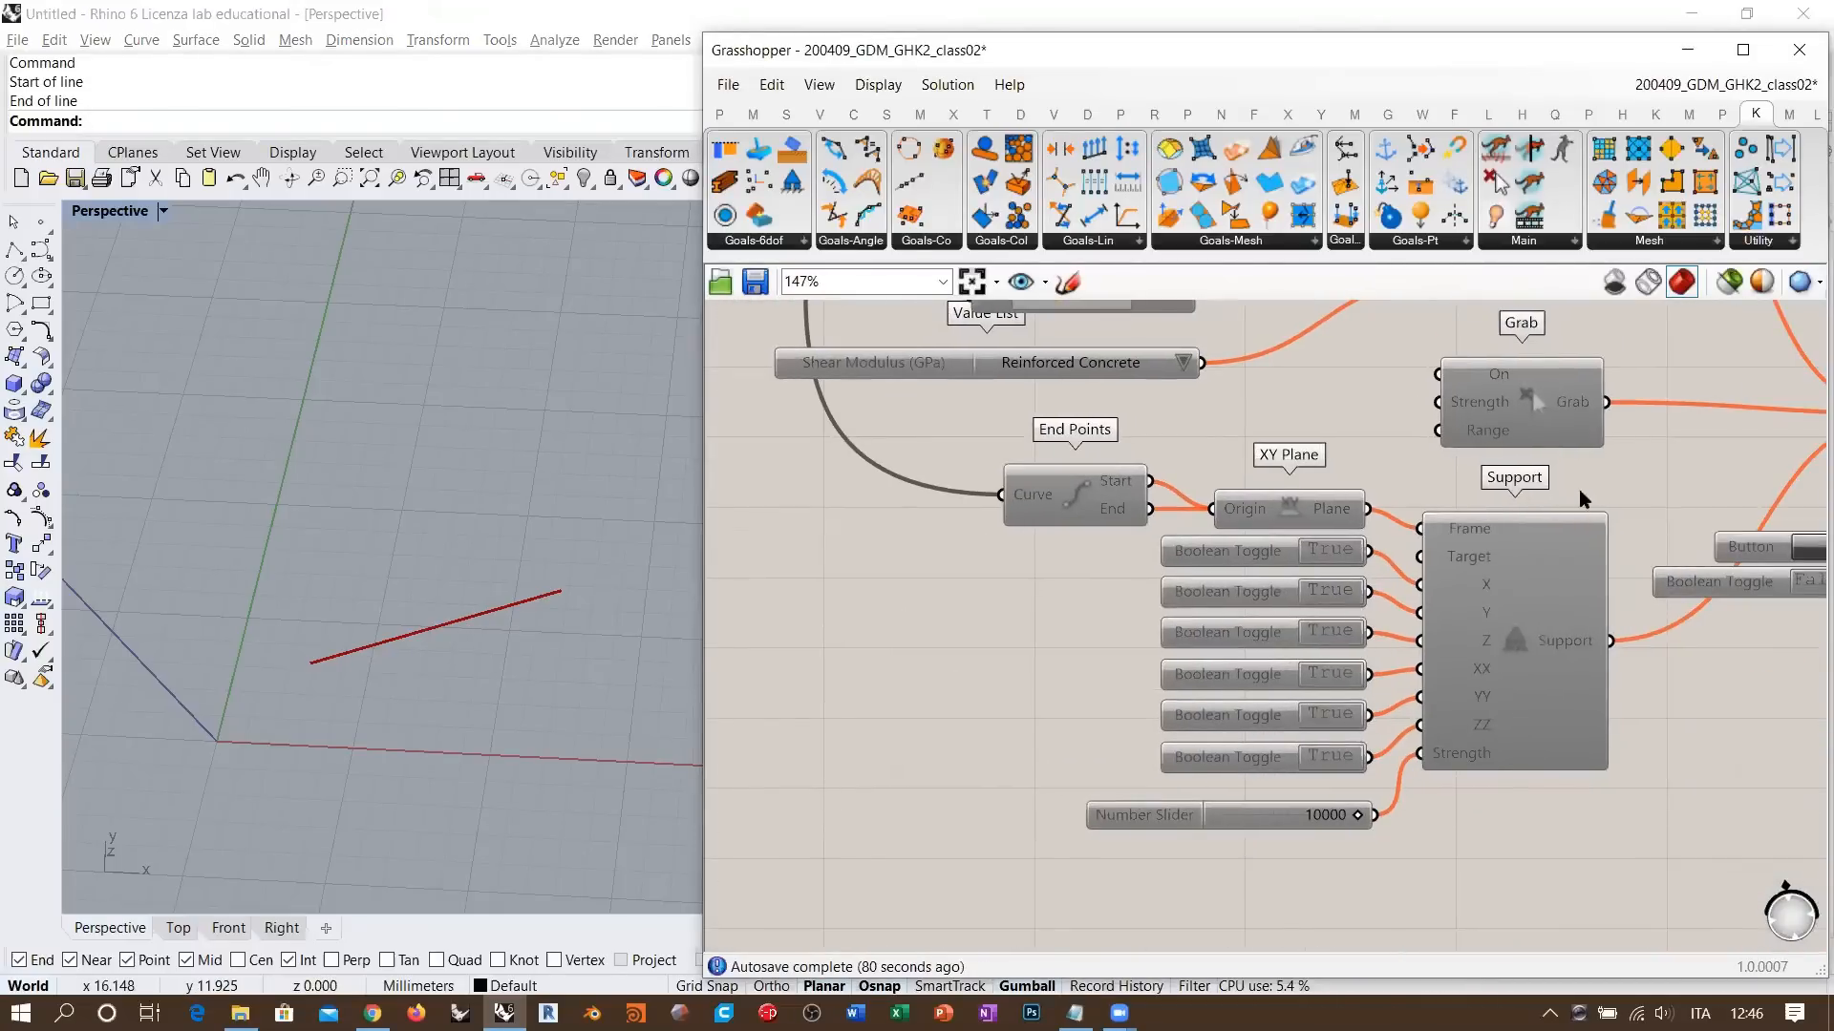
left_click_drag(1579, 489, 970, 903)
left_click(1321, 879)
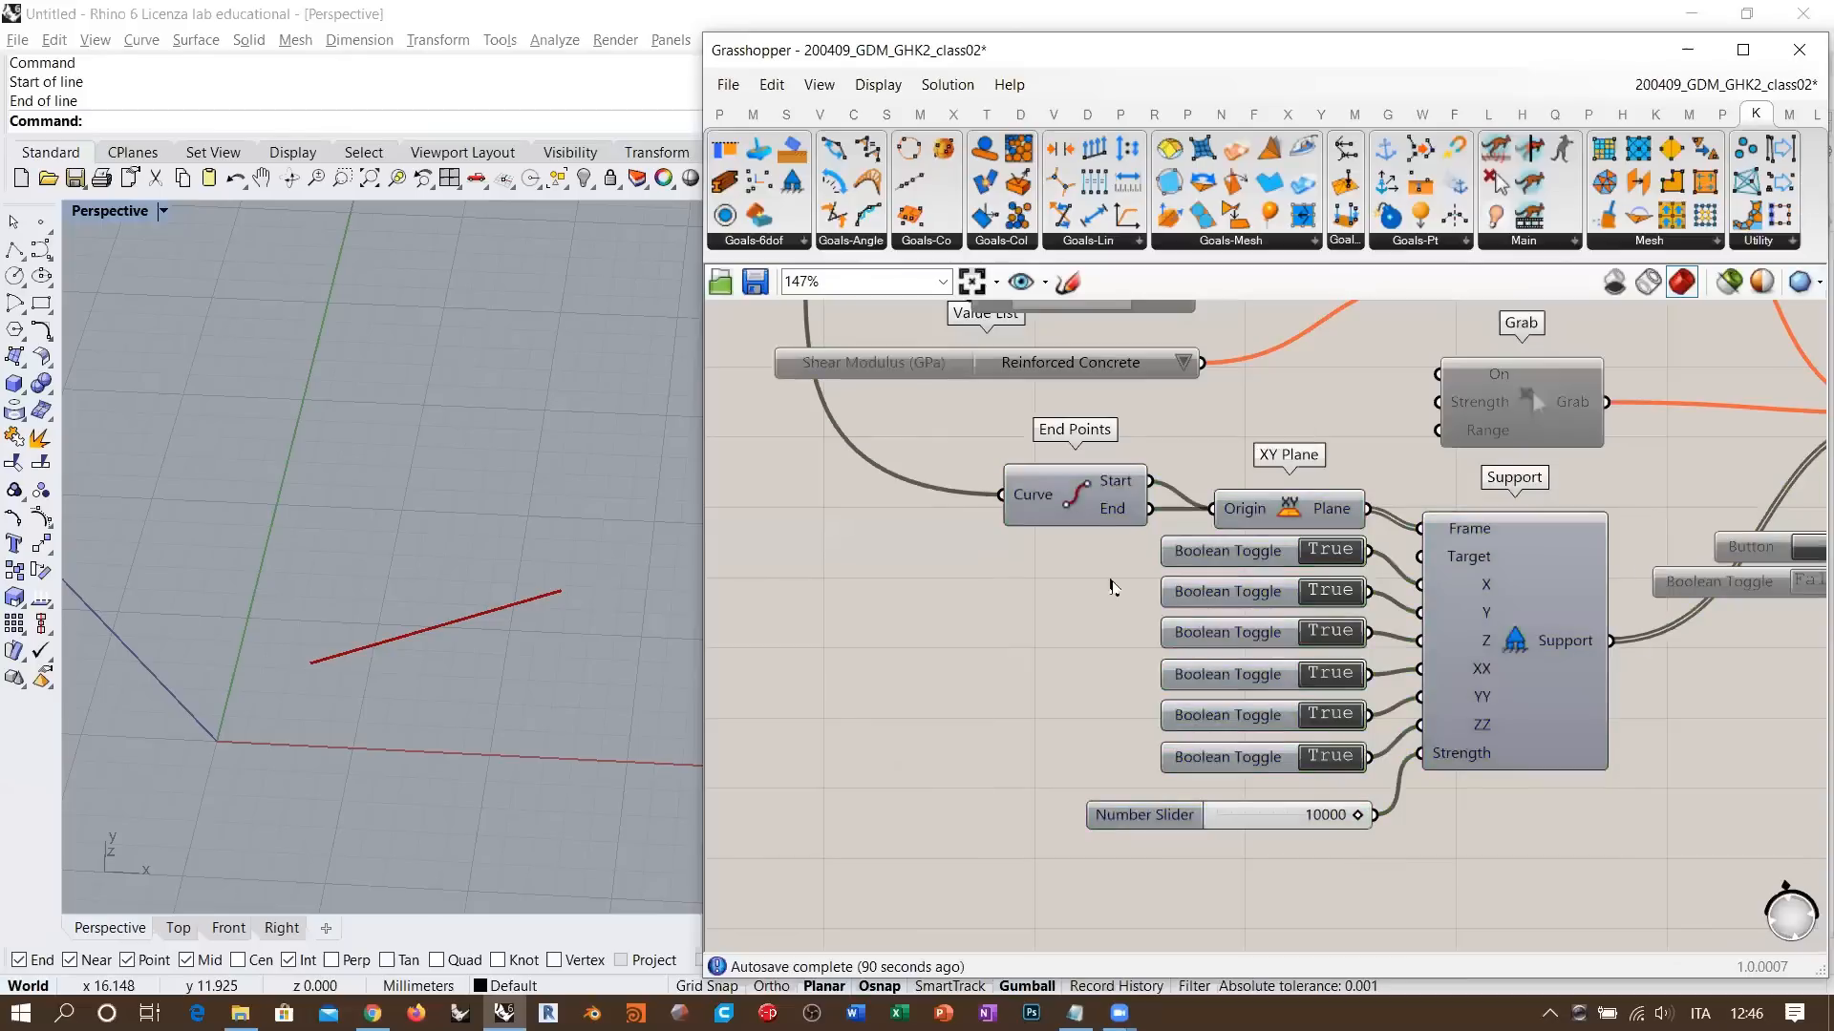
- Turn on the preview of End Points and XY Plane, and give the Rhino viewport more width
left_click(1087, 524)
left_click(1066, 619)
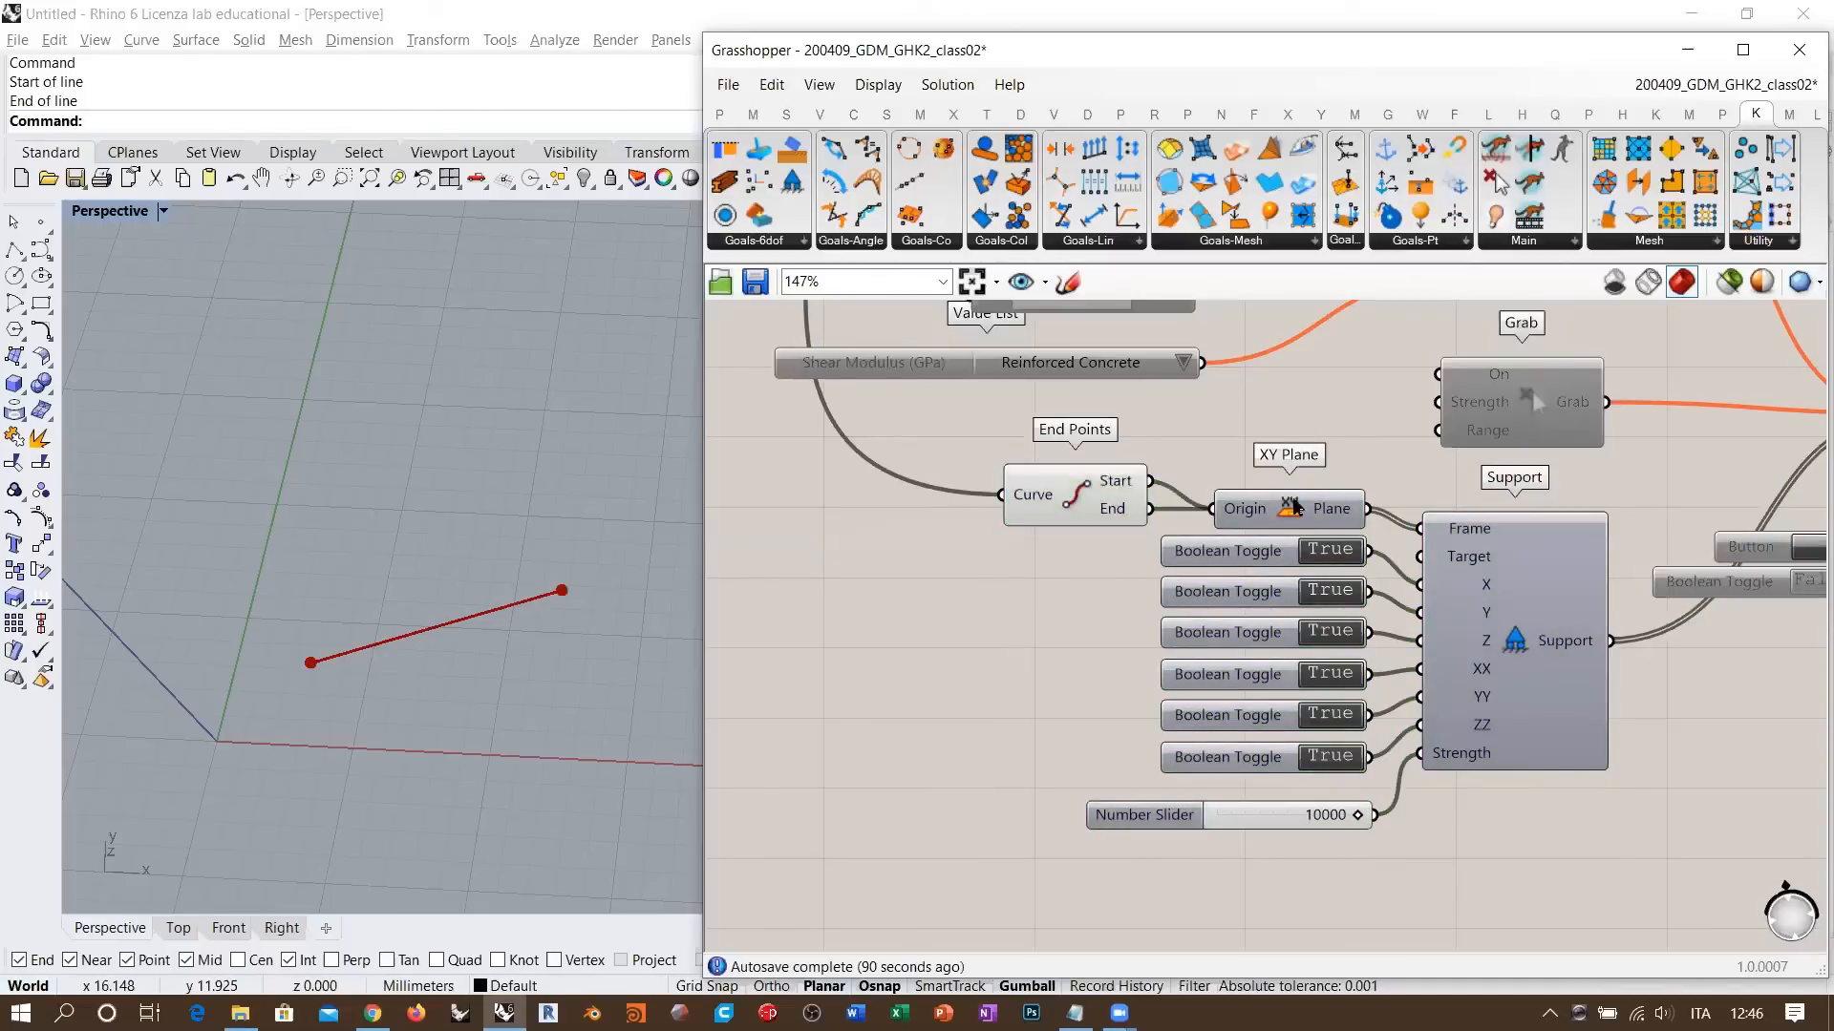
left_click(1291, 503)
left_click(969, 637)
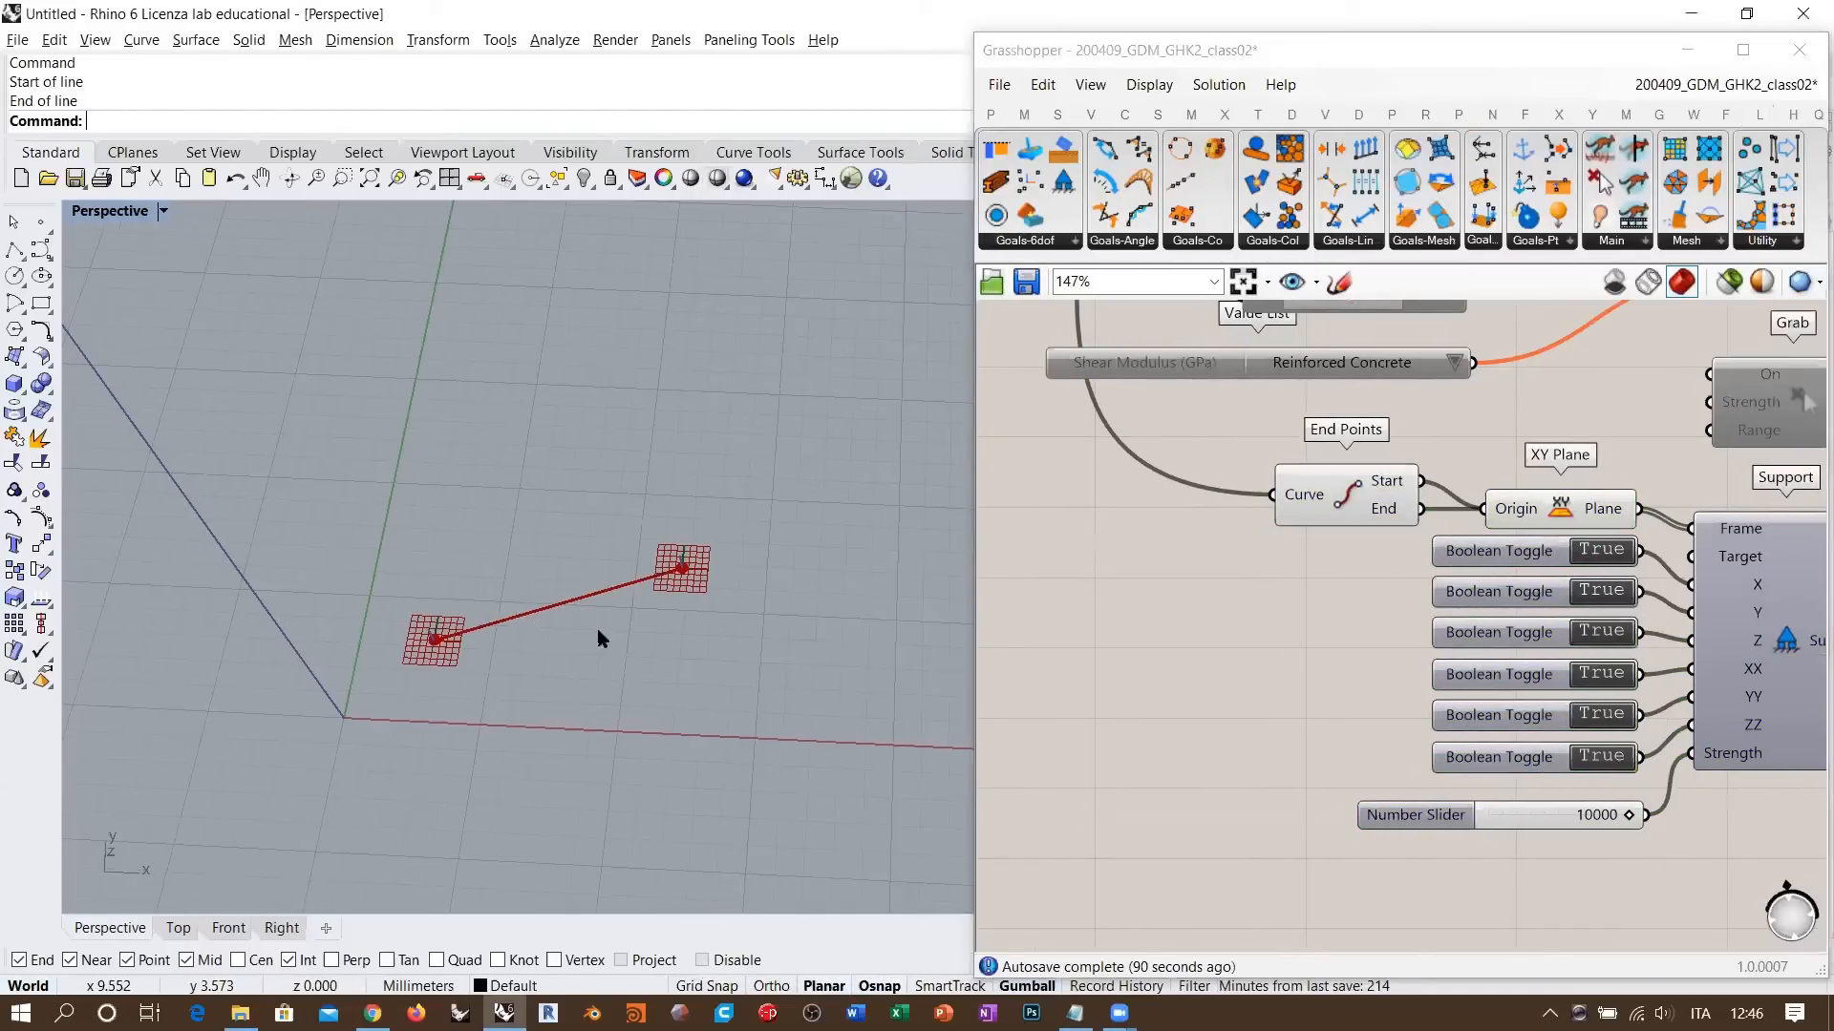
- Examine how the support planes at both beam ends are oriented relative to the skewed beam and the world axes
scroll(602, 611, "up", 5)
right_click_drag(630, 573, 673, 611)
scroll(672, 605, "down", 6)
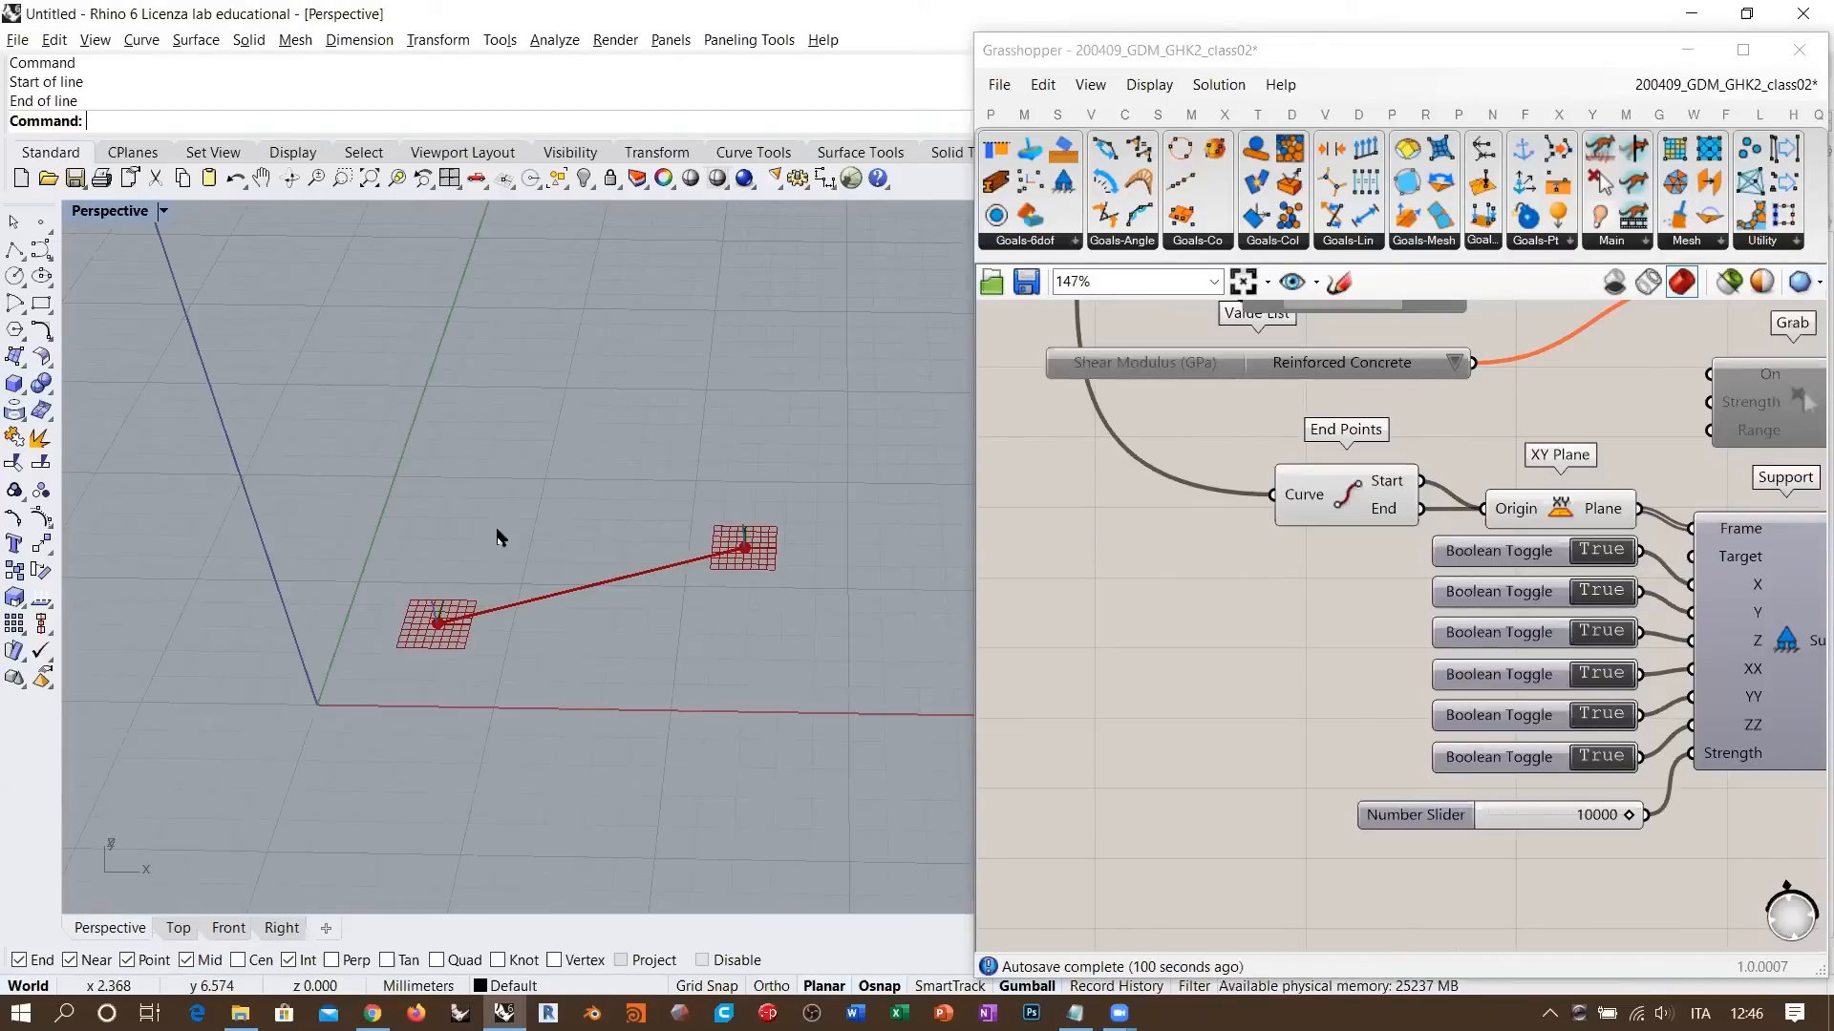
right_click_drag(494, 400, 399, 487, "shift")
right_click_drag(593, 726, 535, 726)
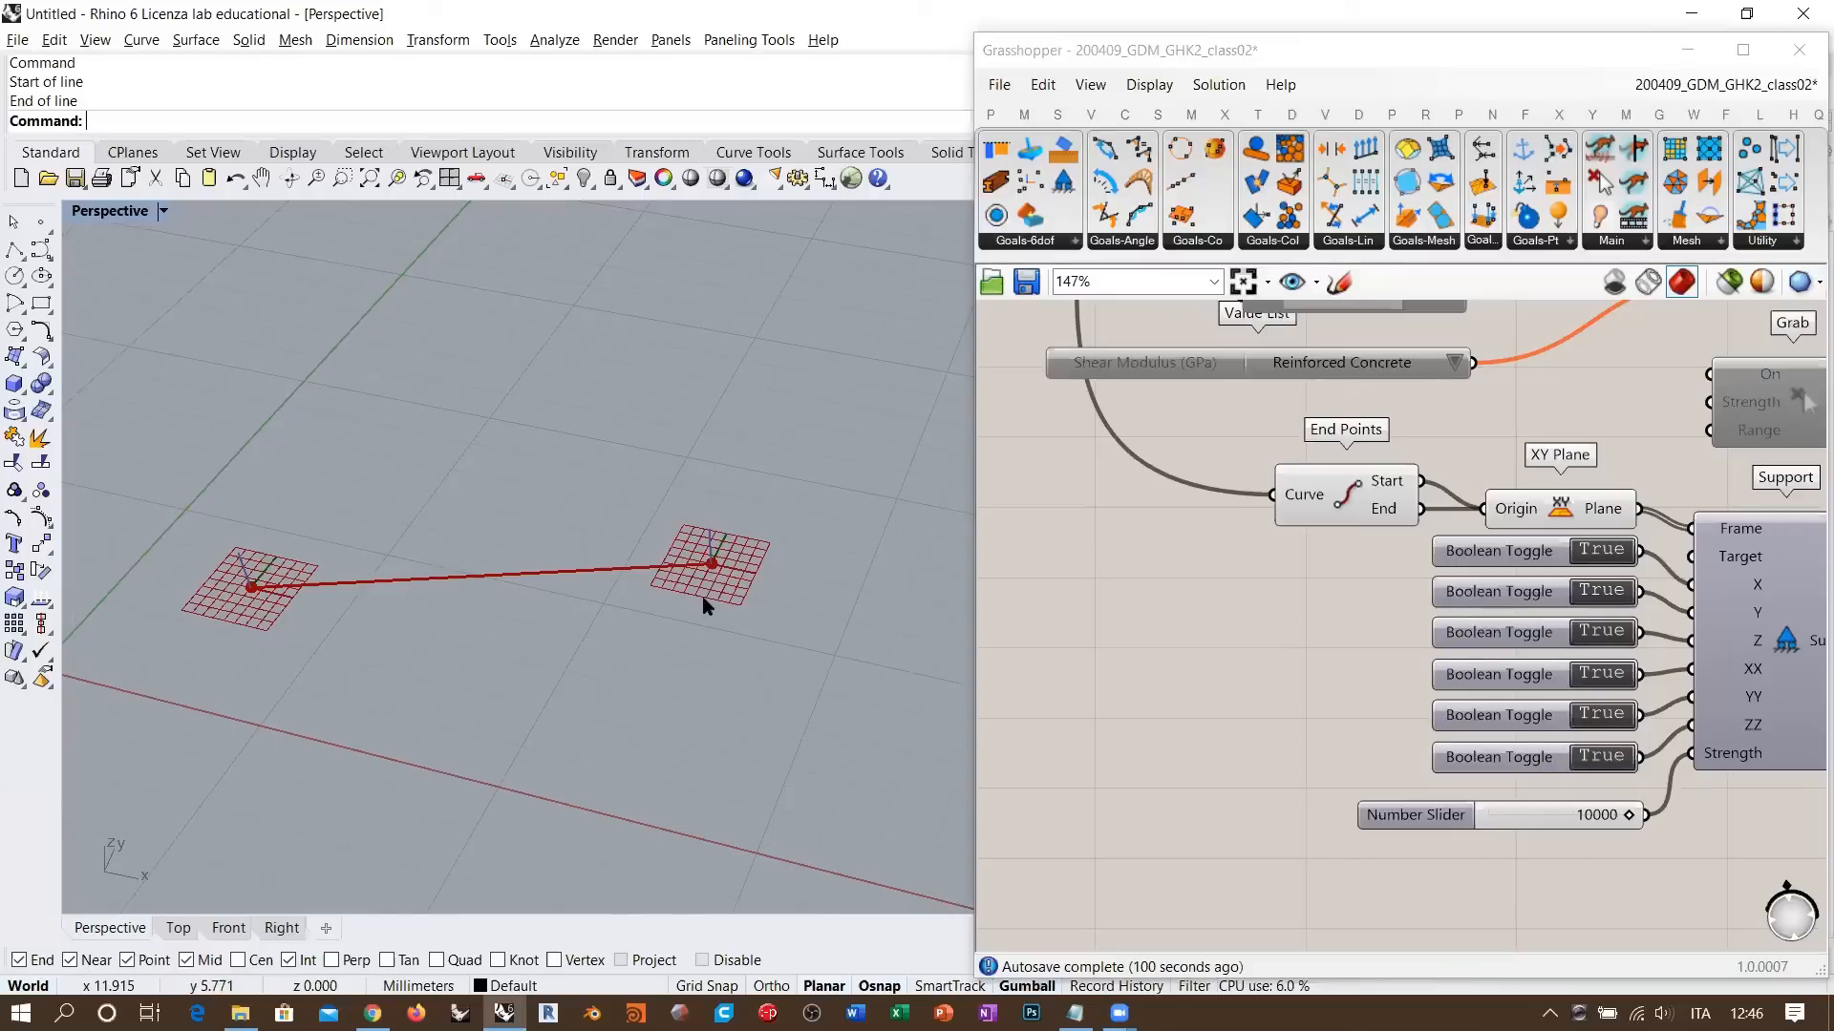
right_click_drag(701, 615, 726, 611)
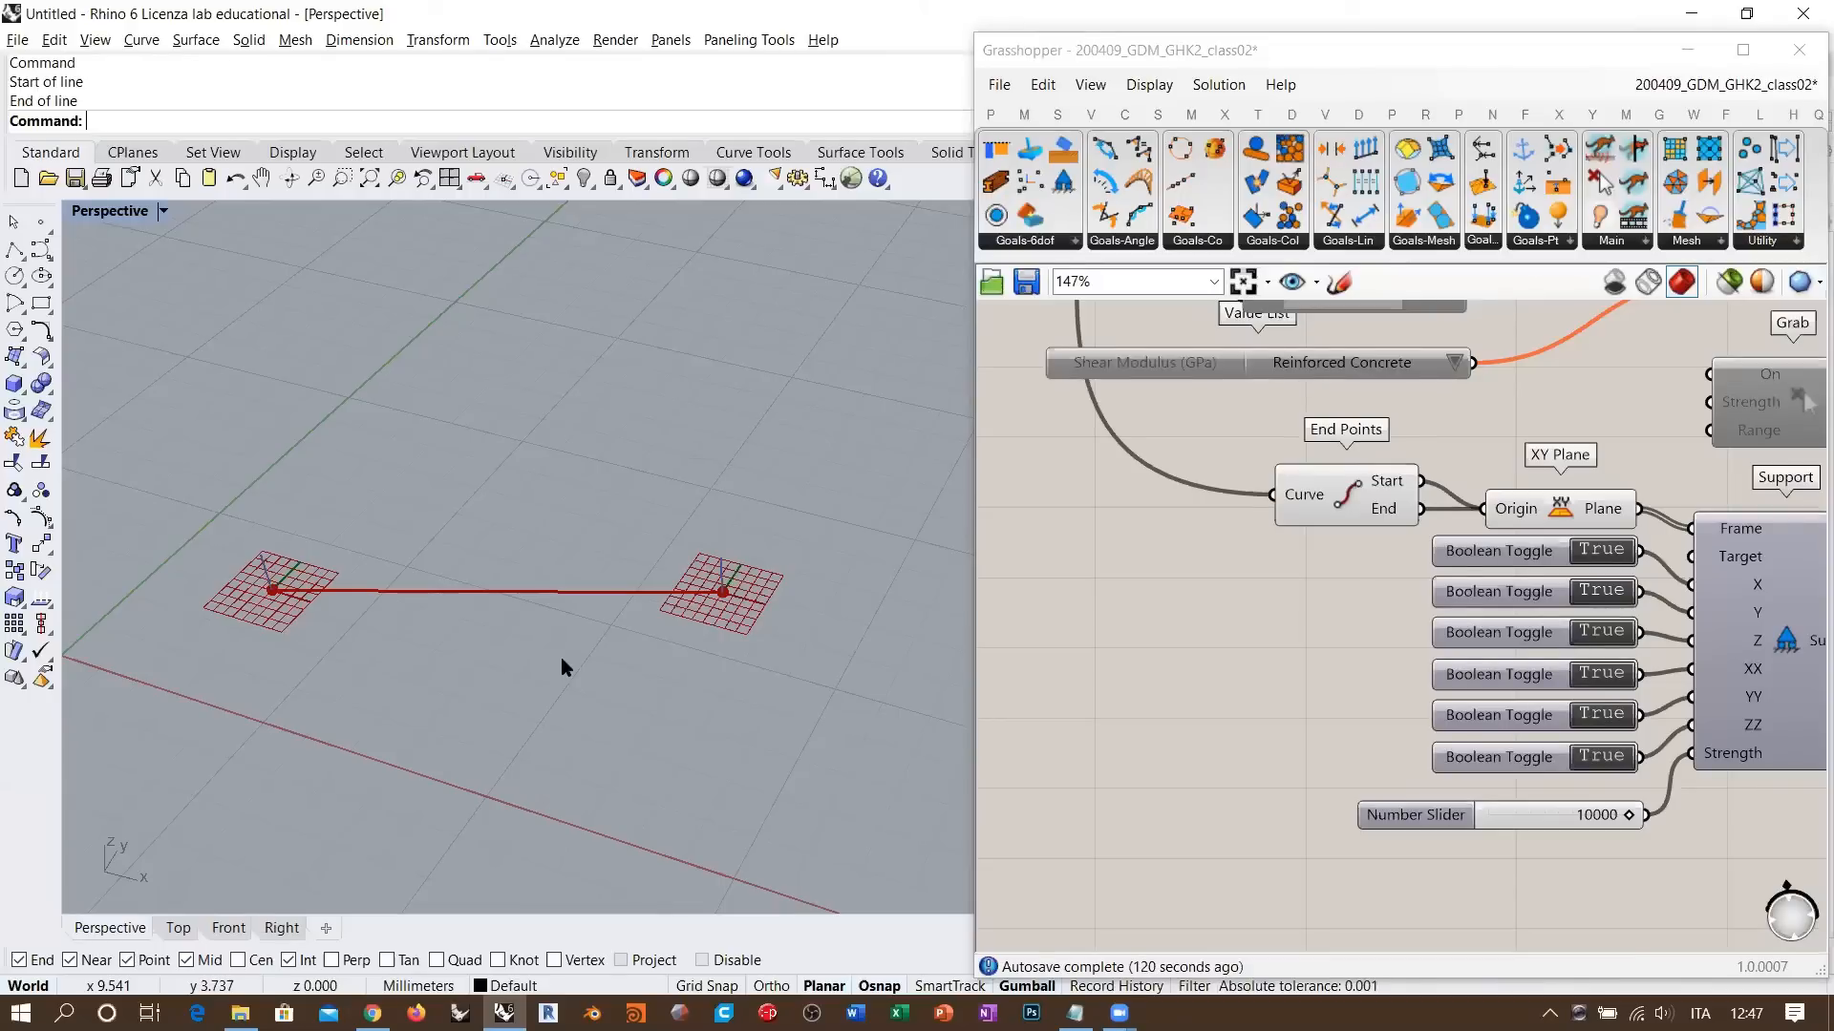
right_click_drag(643, 684, 755, 678)
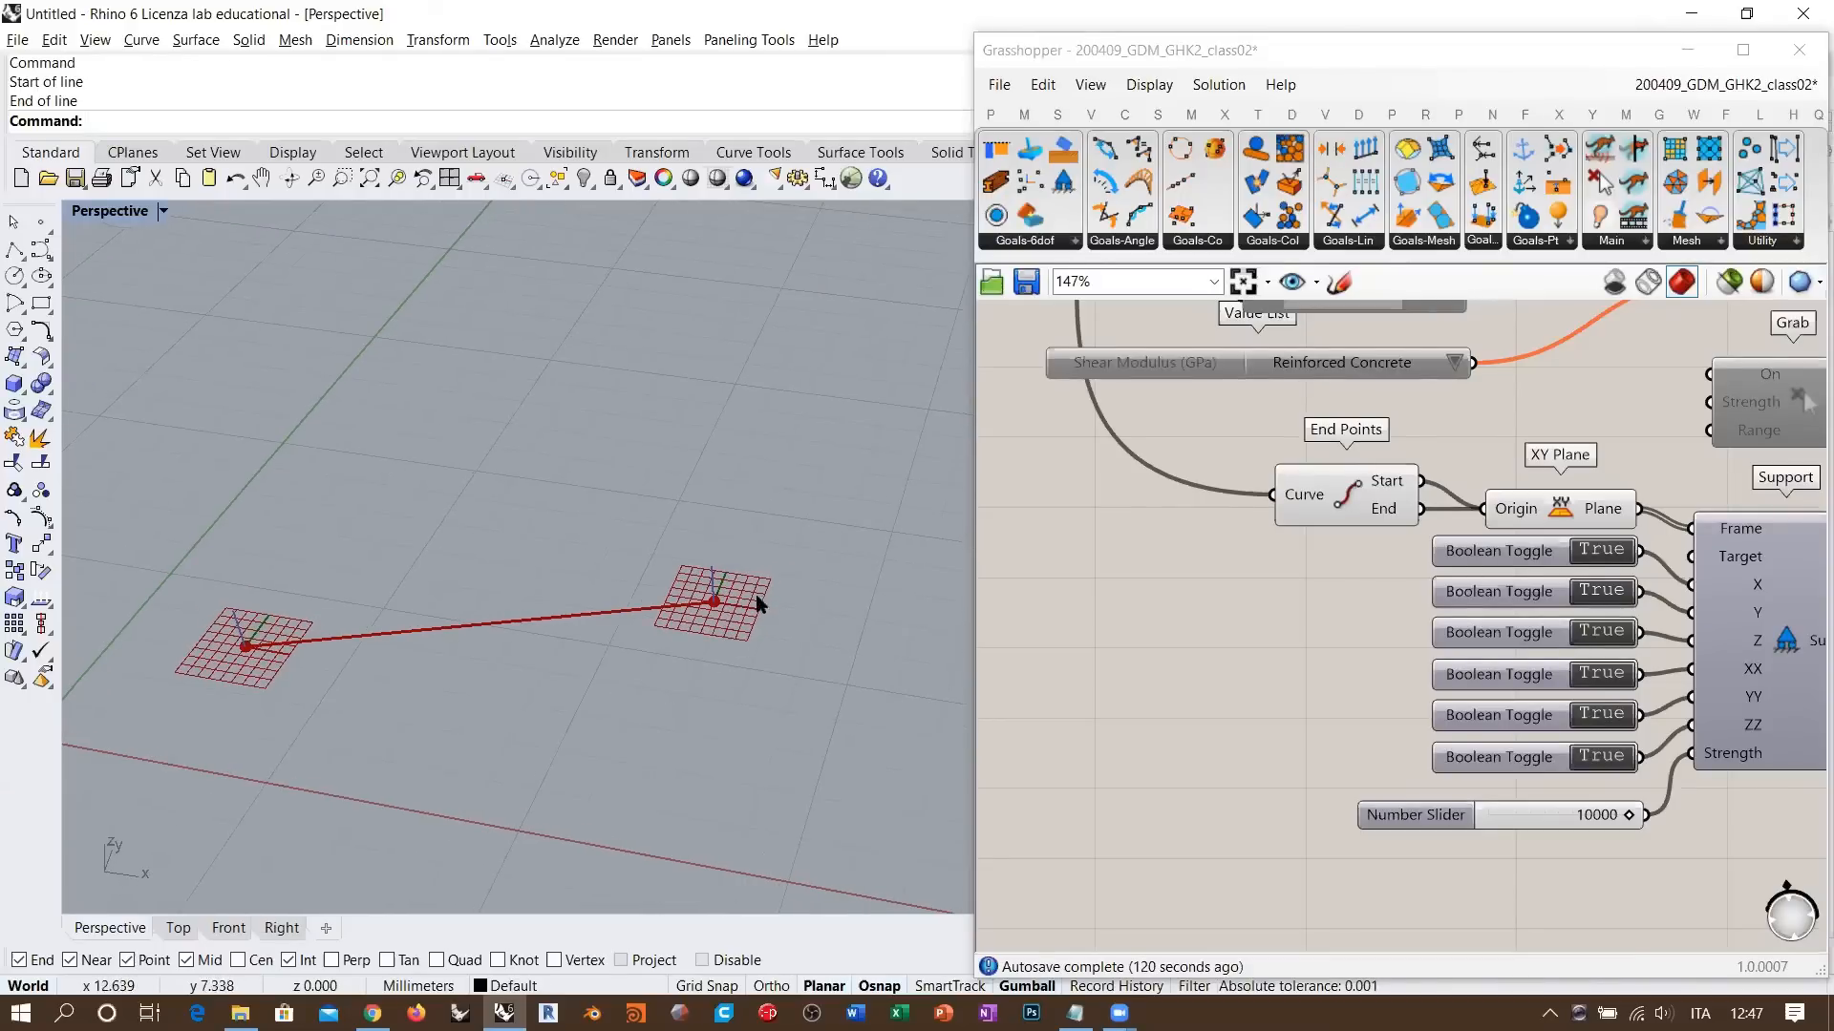
mouse_move(585, 659)
right_mouse_down()
mouse_move(614, 691)
mouse_move(652, 630)
mouse_move(511, 670)
mouse_move(450, 646)
mouse_move(616, 650)
right_mouse_up()
right_click_drag(1817, 618, 1571, 616)
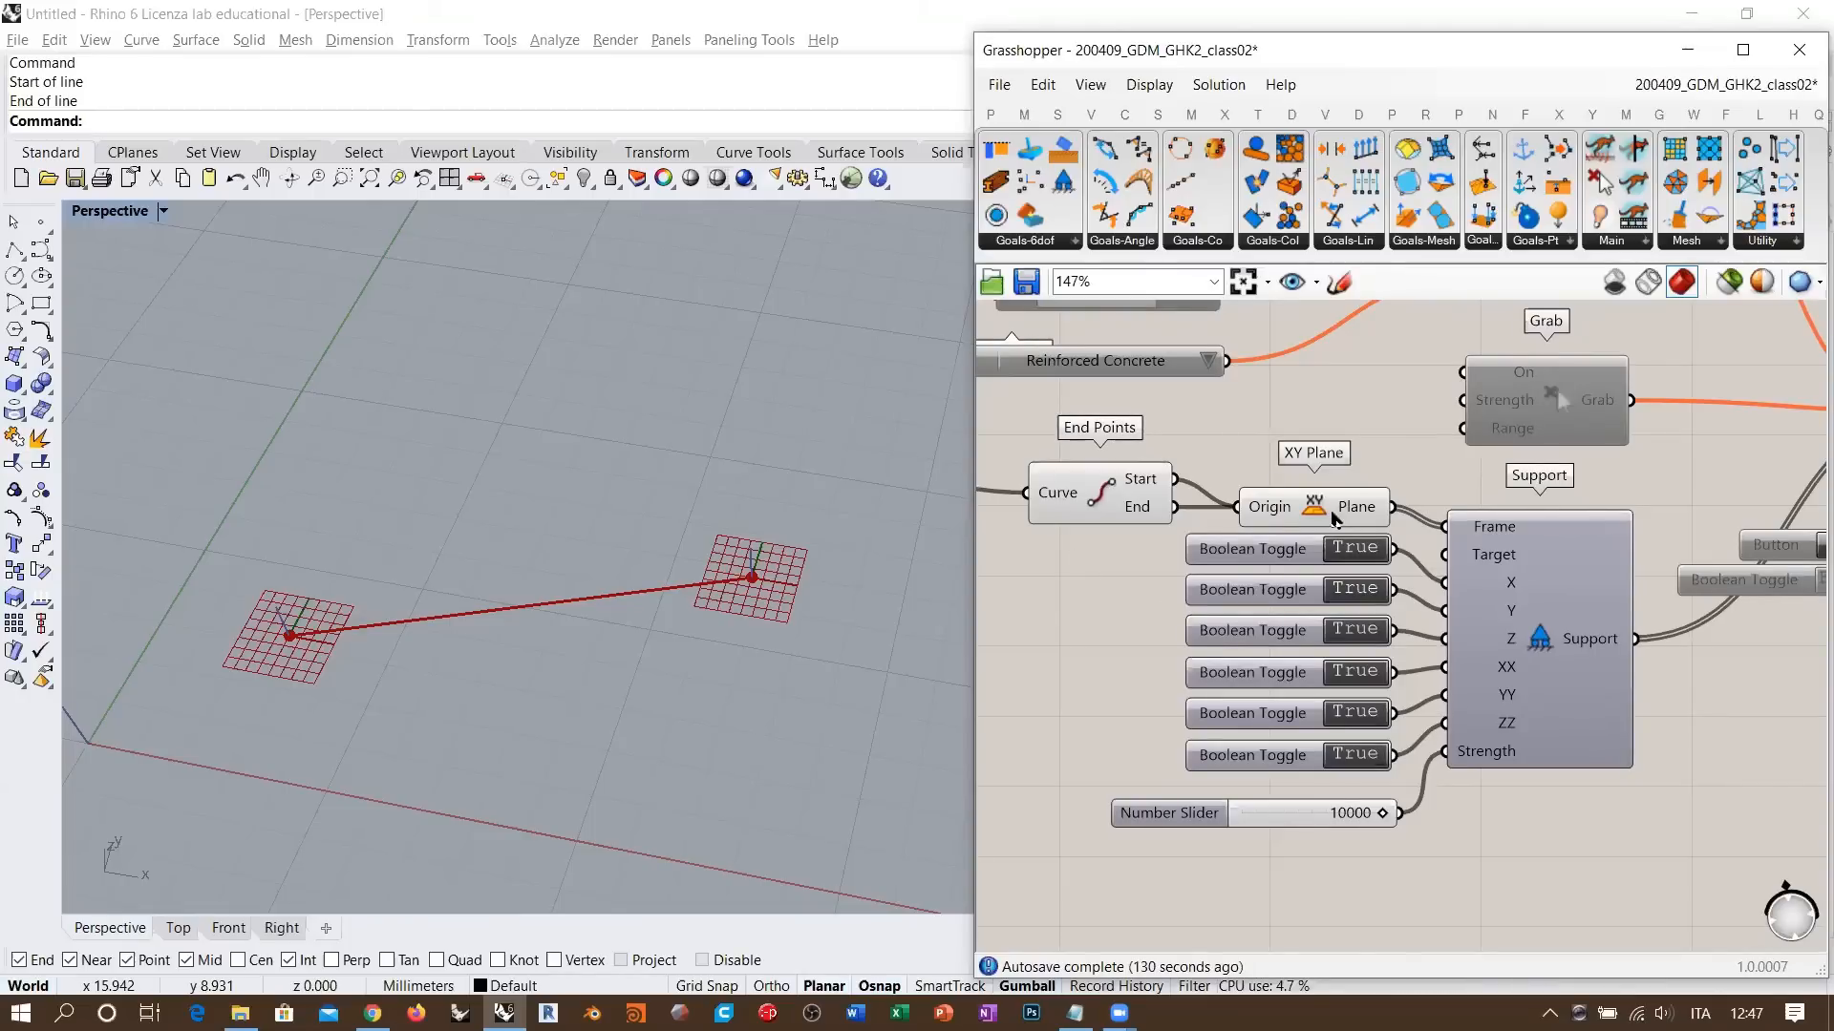
- Compare the Support component's translation and rotation inputs with the local axes of the XY planes at the beam ends
left_click(1322, 506)
left_click(1360, 441)
left_click(1325, 504)
left_click(1330, 493)
scroll(1403, 571, "up", 2)
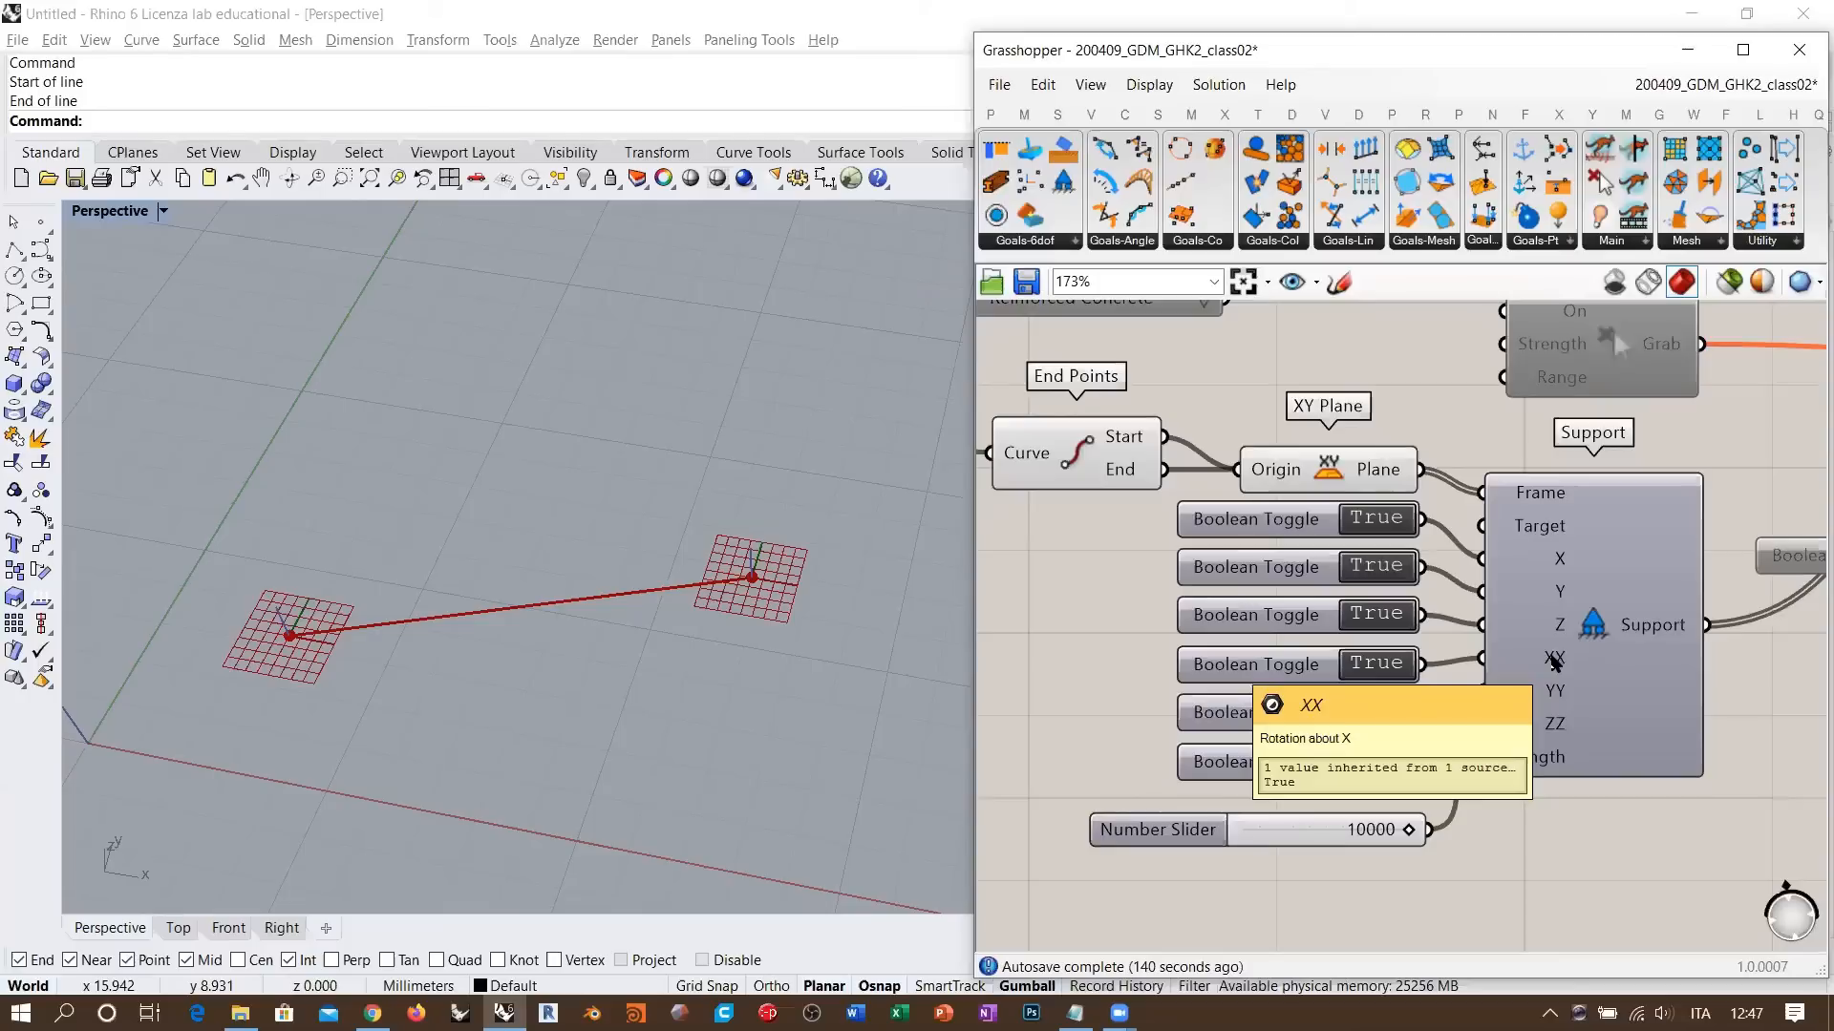
right_click_drag(730, 621, 549, 614)
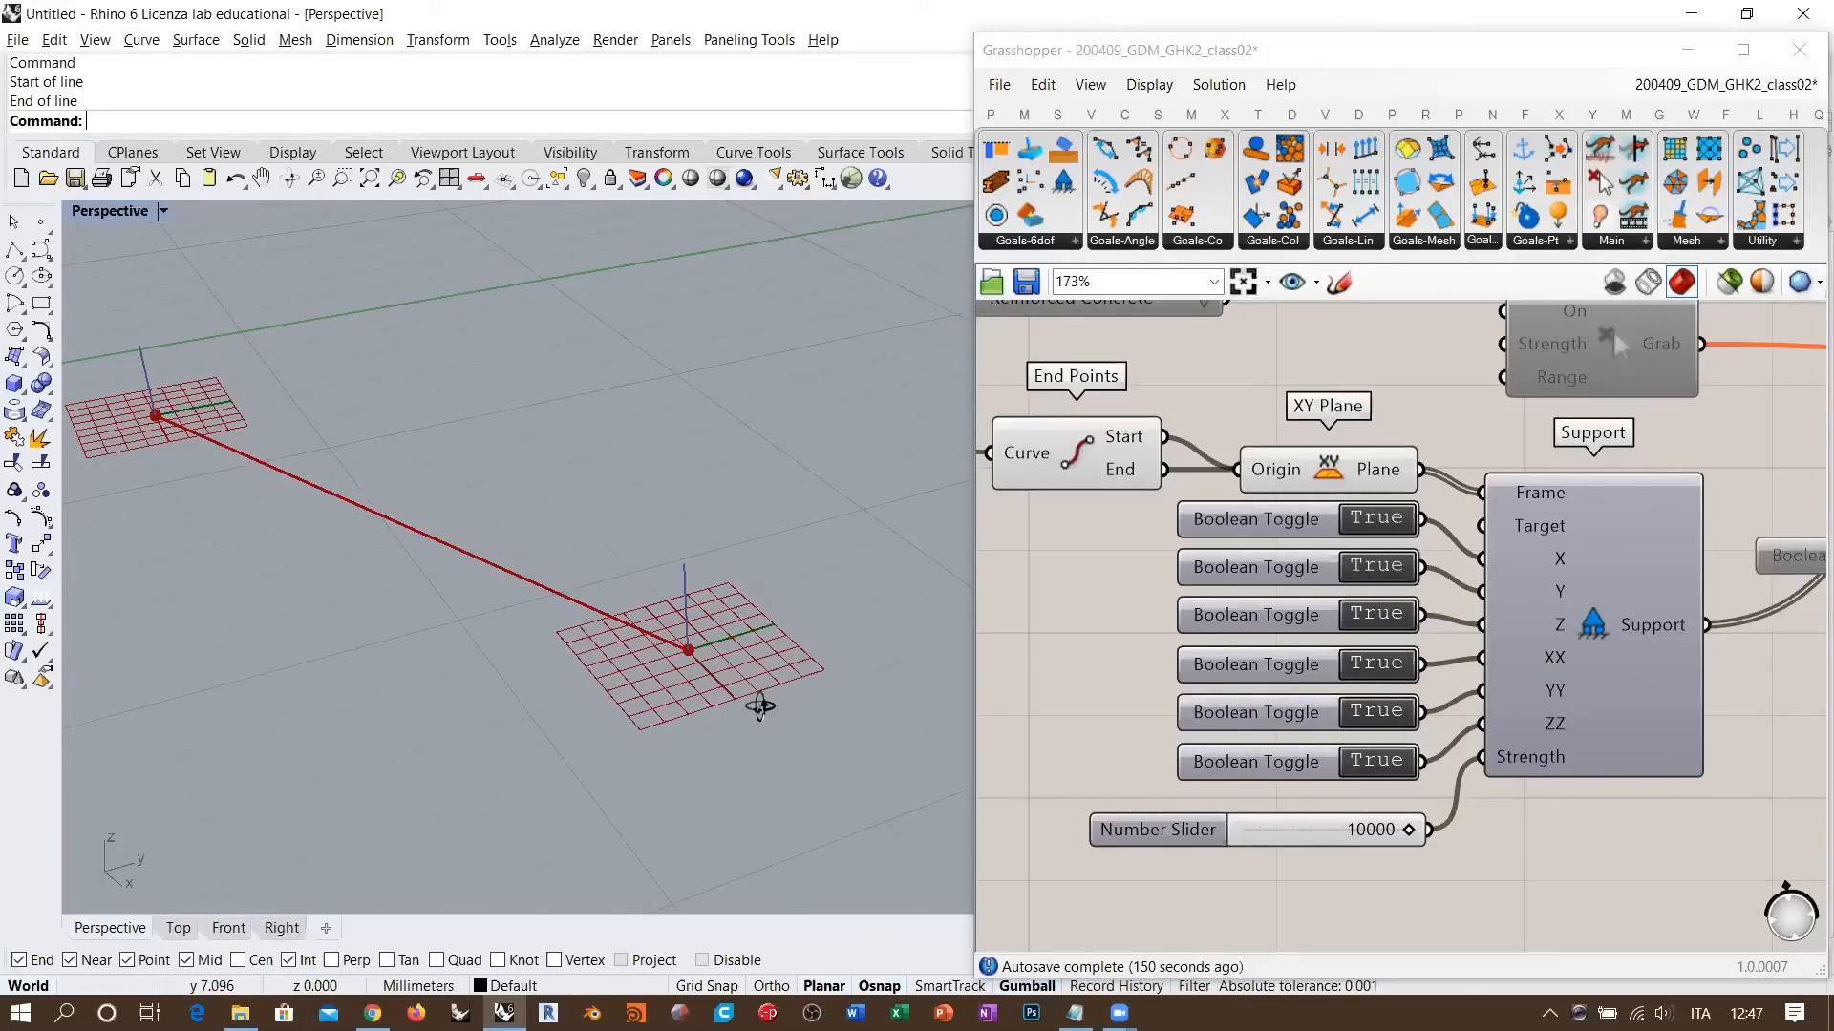
right_click_drag(760, 706, 753, 662)
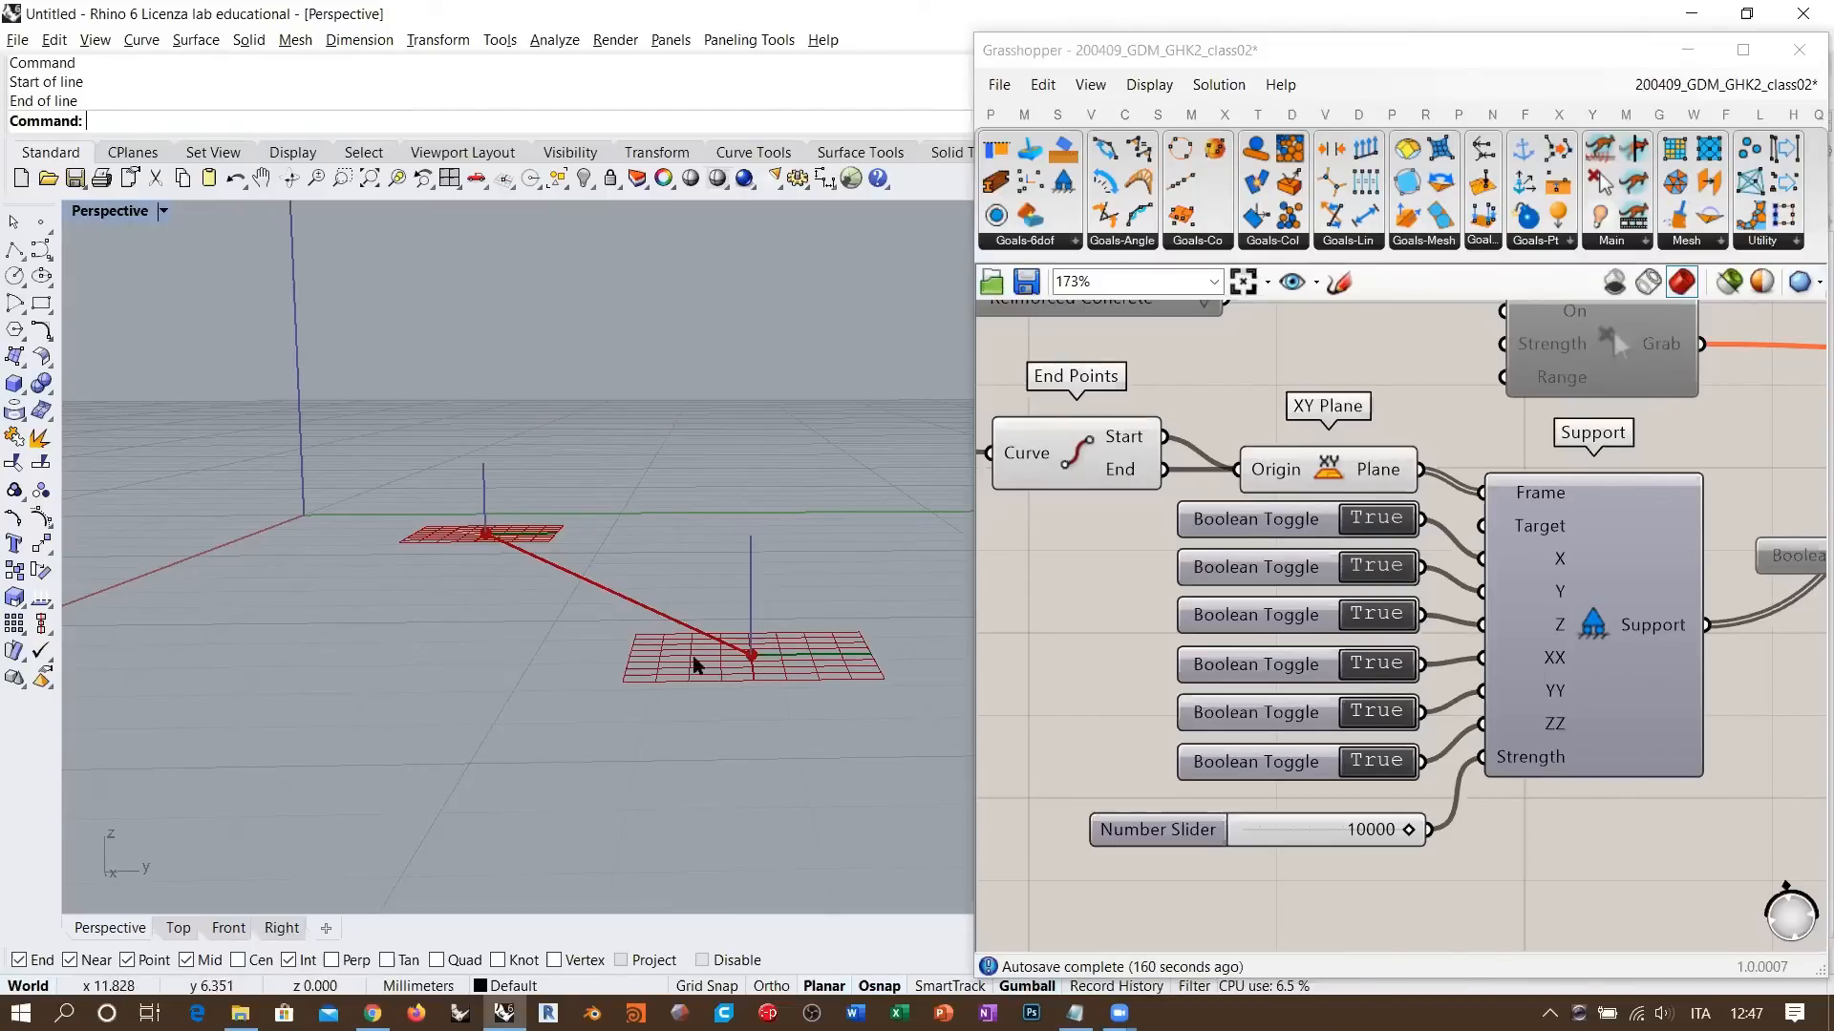
right_click_drag(540, 614, 620, 666)
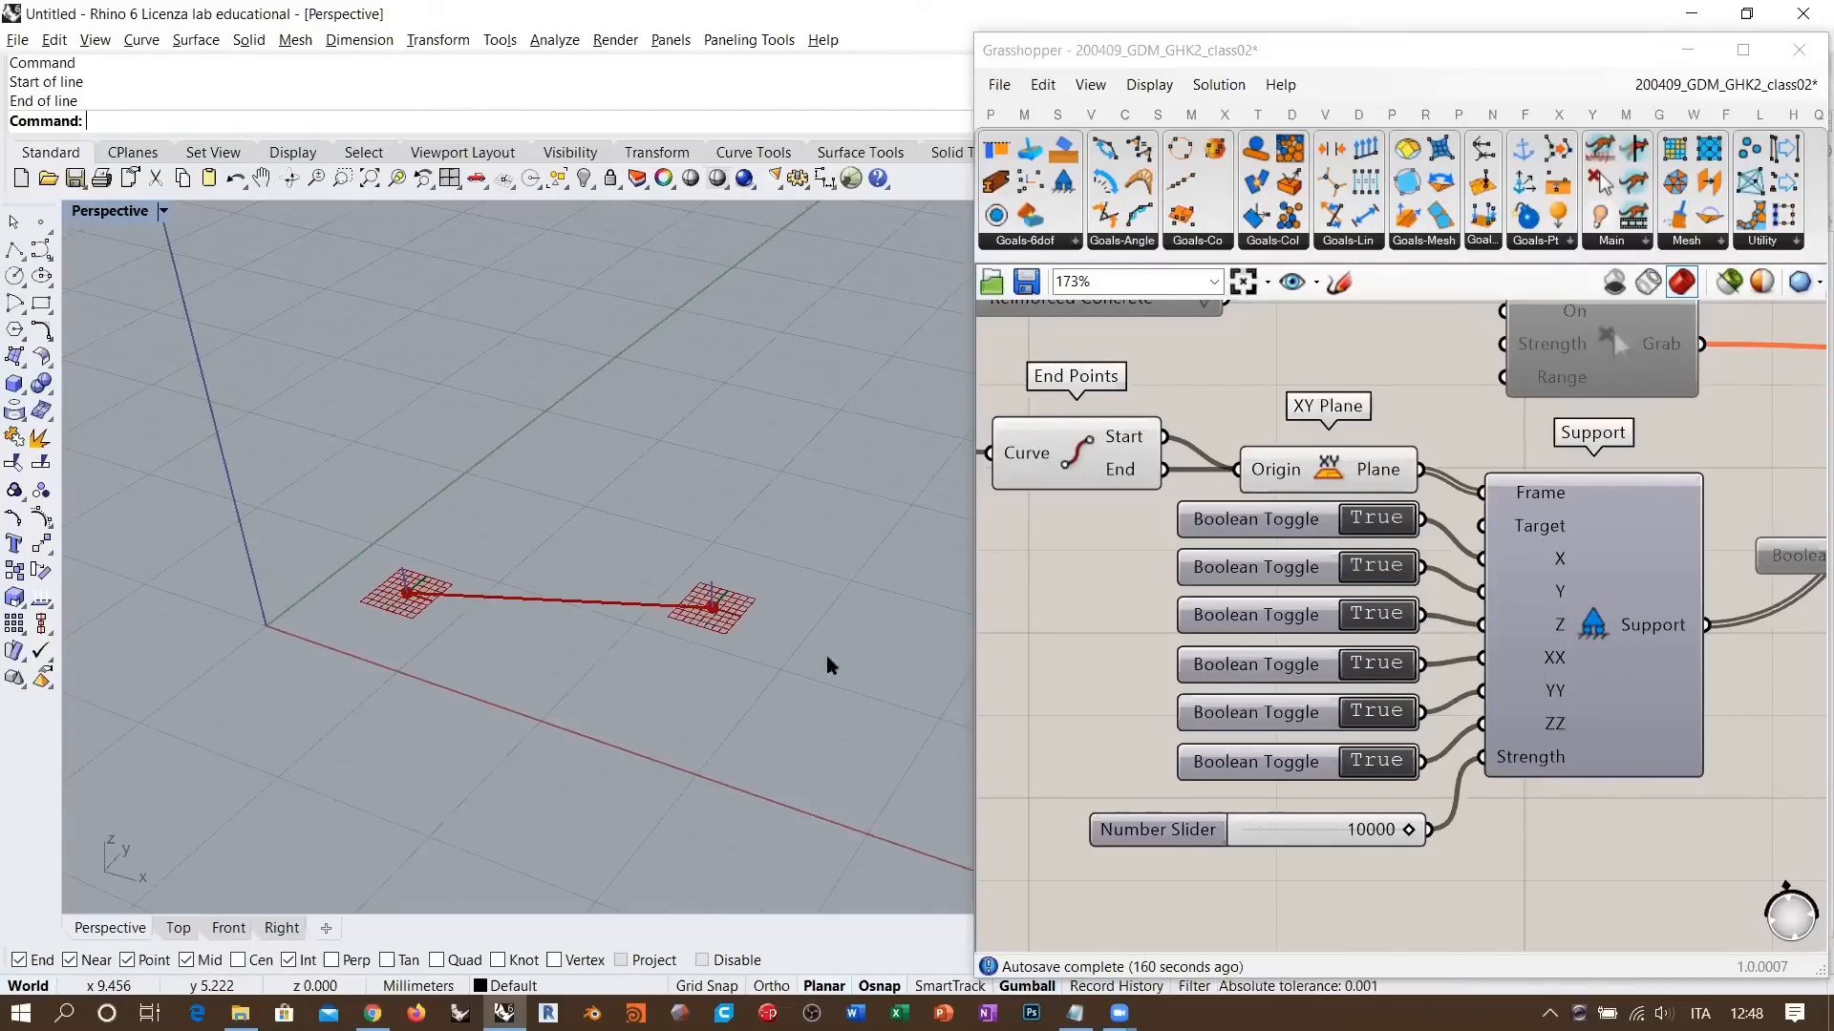
- Move the End Points component farther from XY Plane to make room on the canvas between them
right_click_drag(1314, 655, 1638, 724)
scroll(1430, 626, "down", 2)
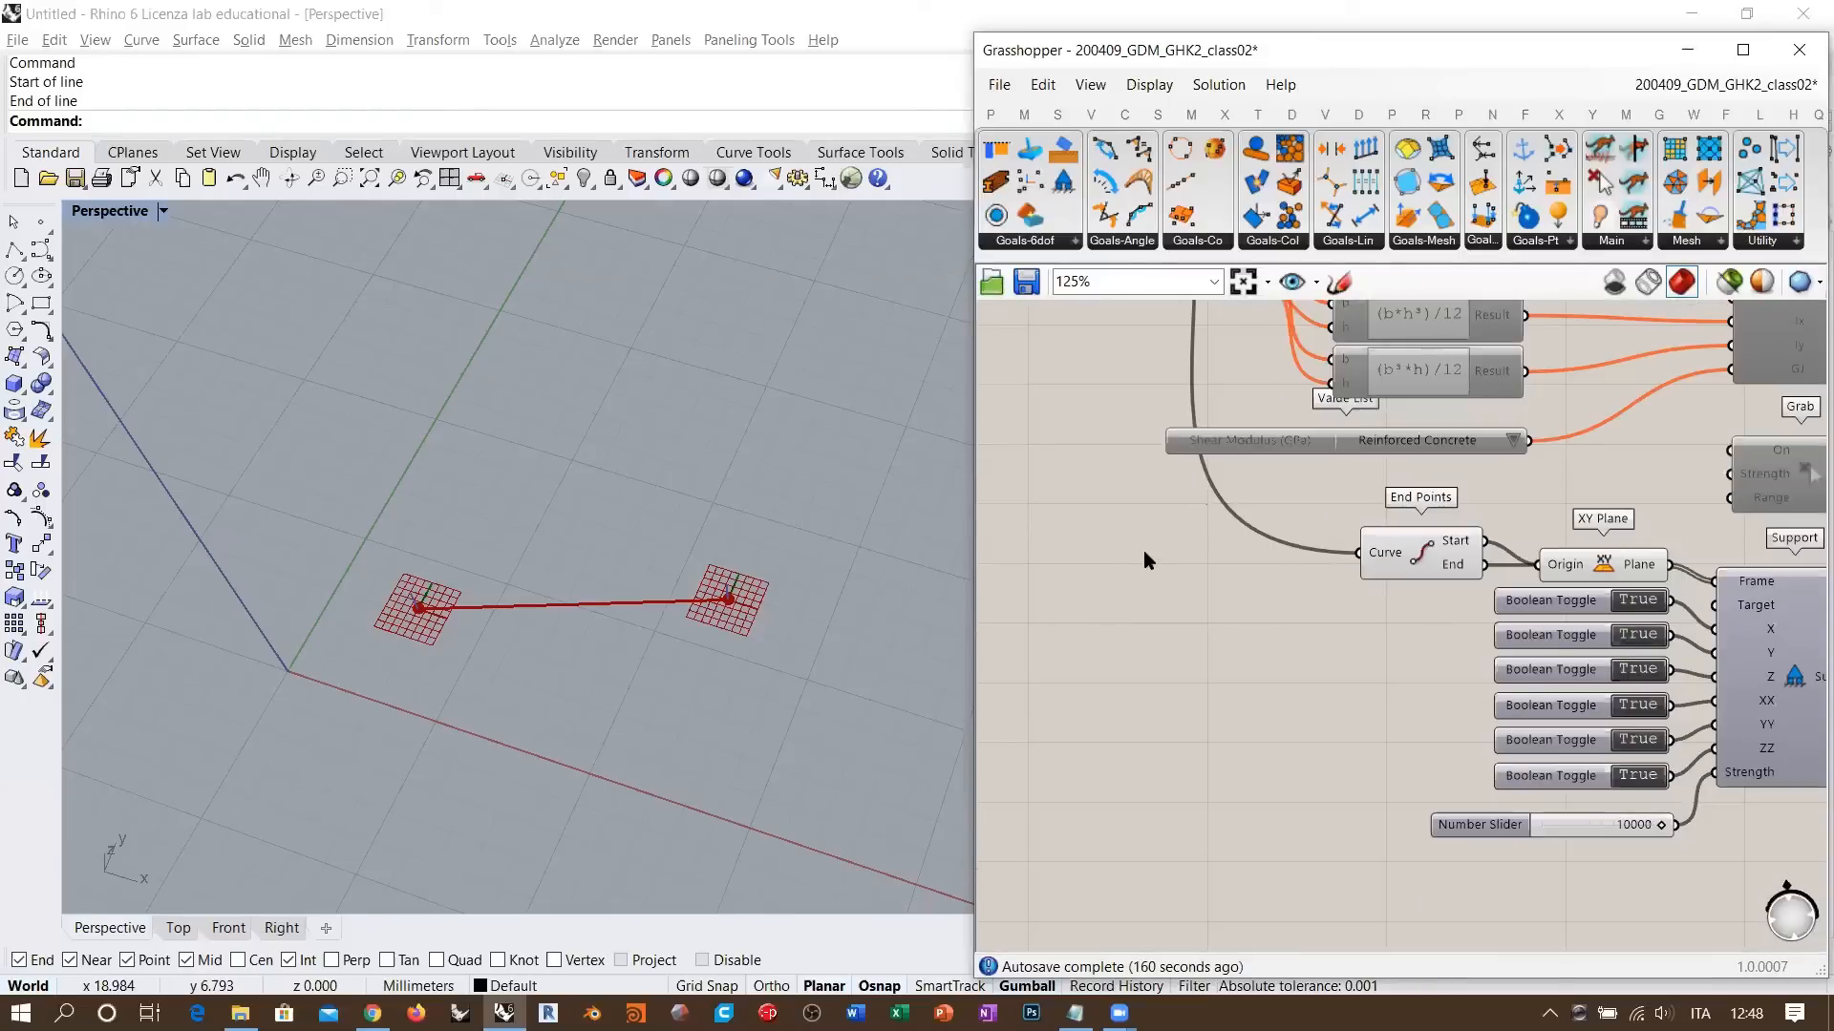
left_click_drag(1411, 560, 1172, 563)
left_click(1221, 592)
left_click(1229, 648)
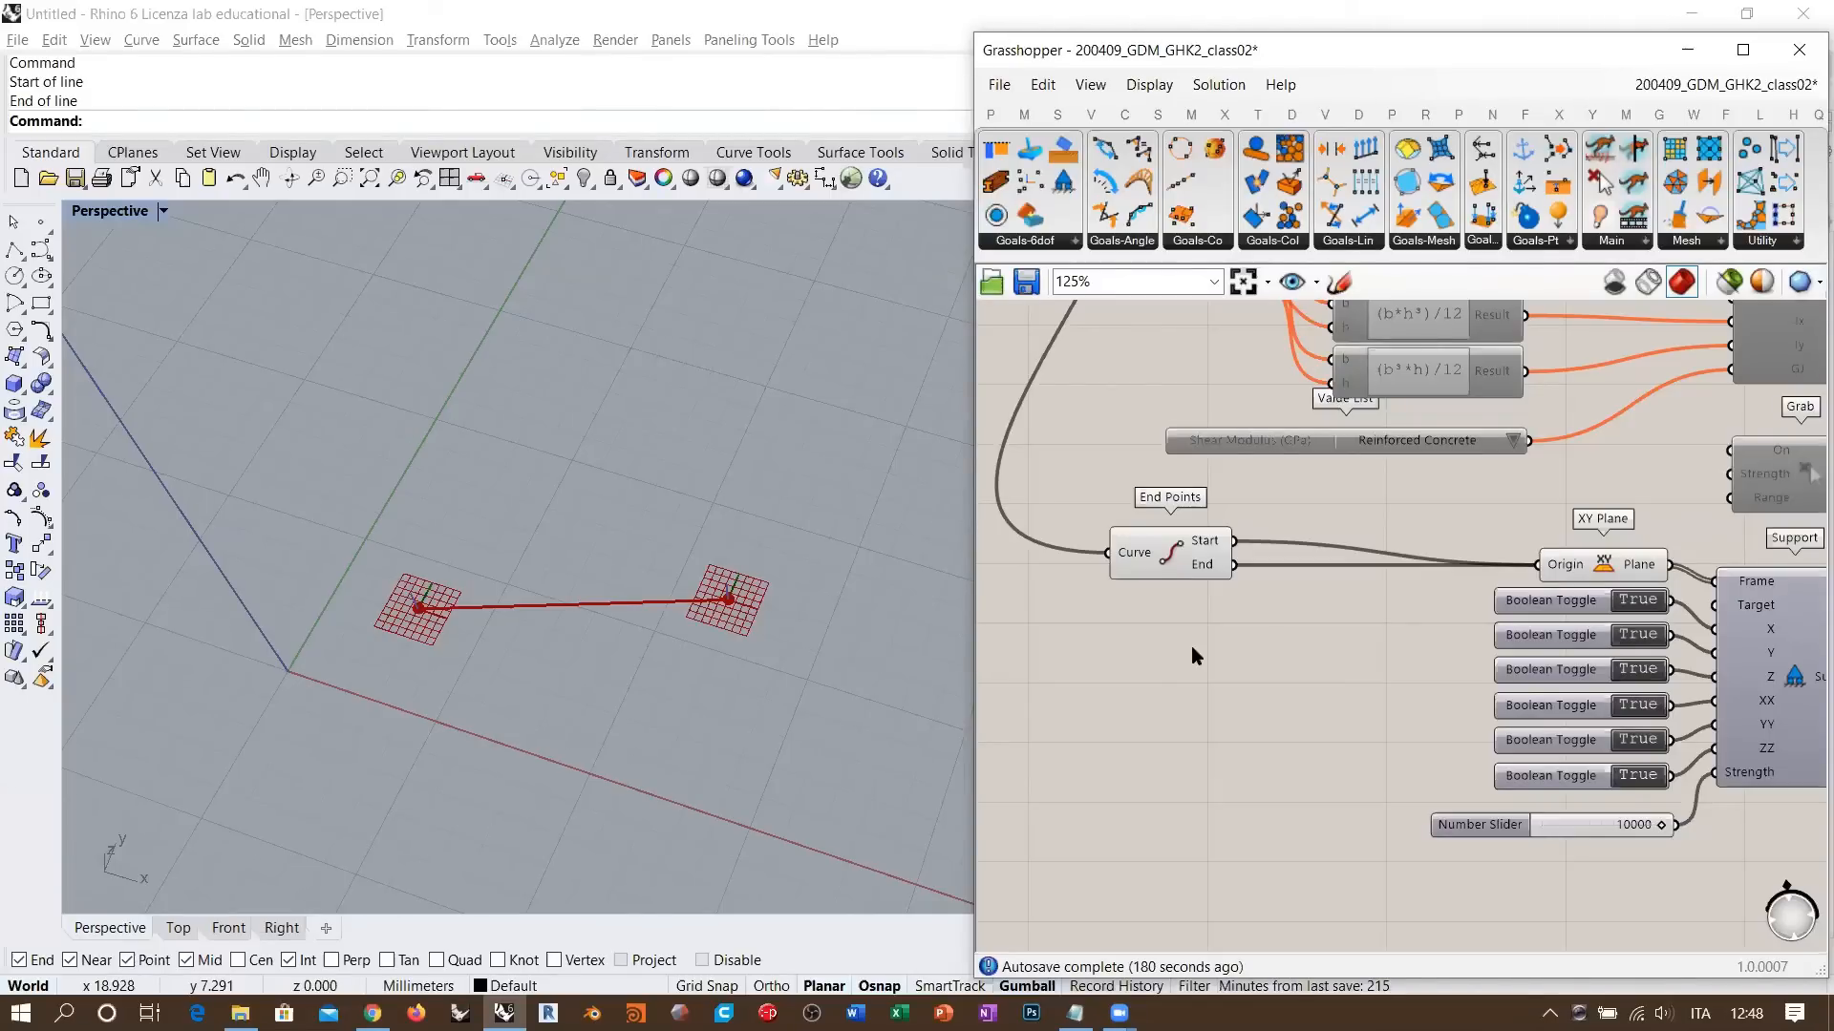
- Add an Evaluate Curve component below End Points and connect the Line parameter to its Curve input
right_click_drag(1168, 614, 1323, 600)
double_click(1324, 623)
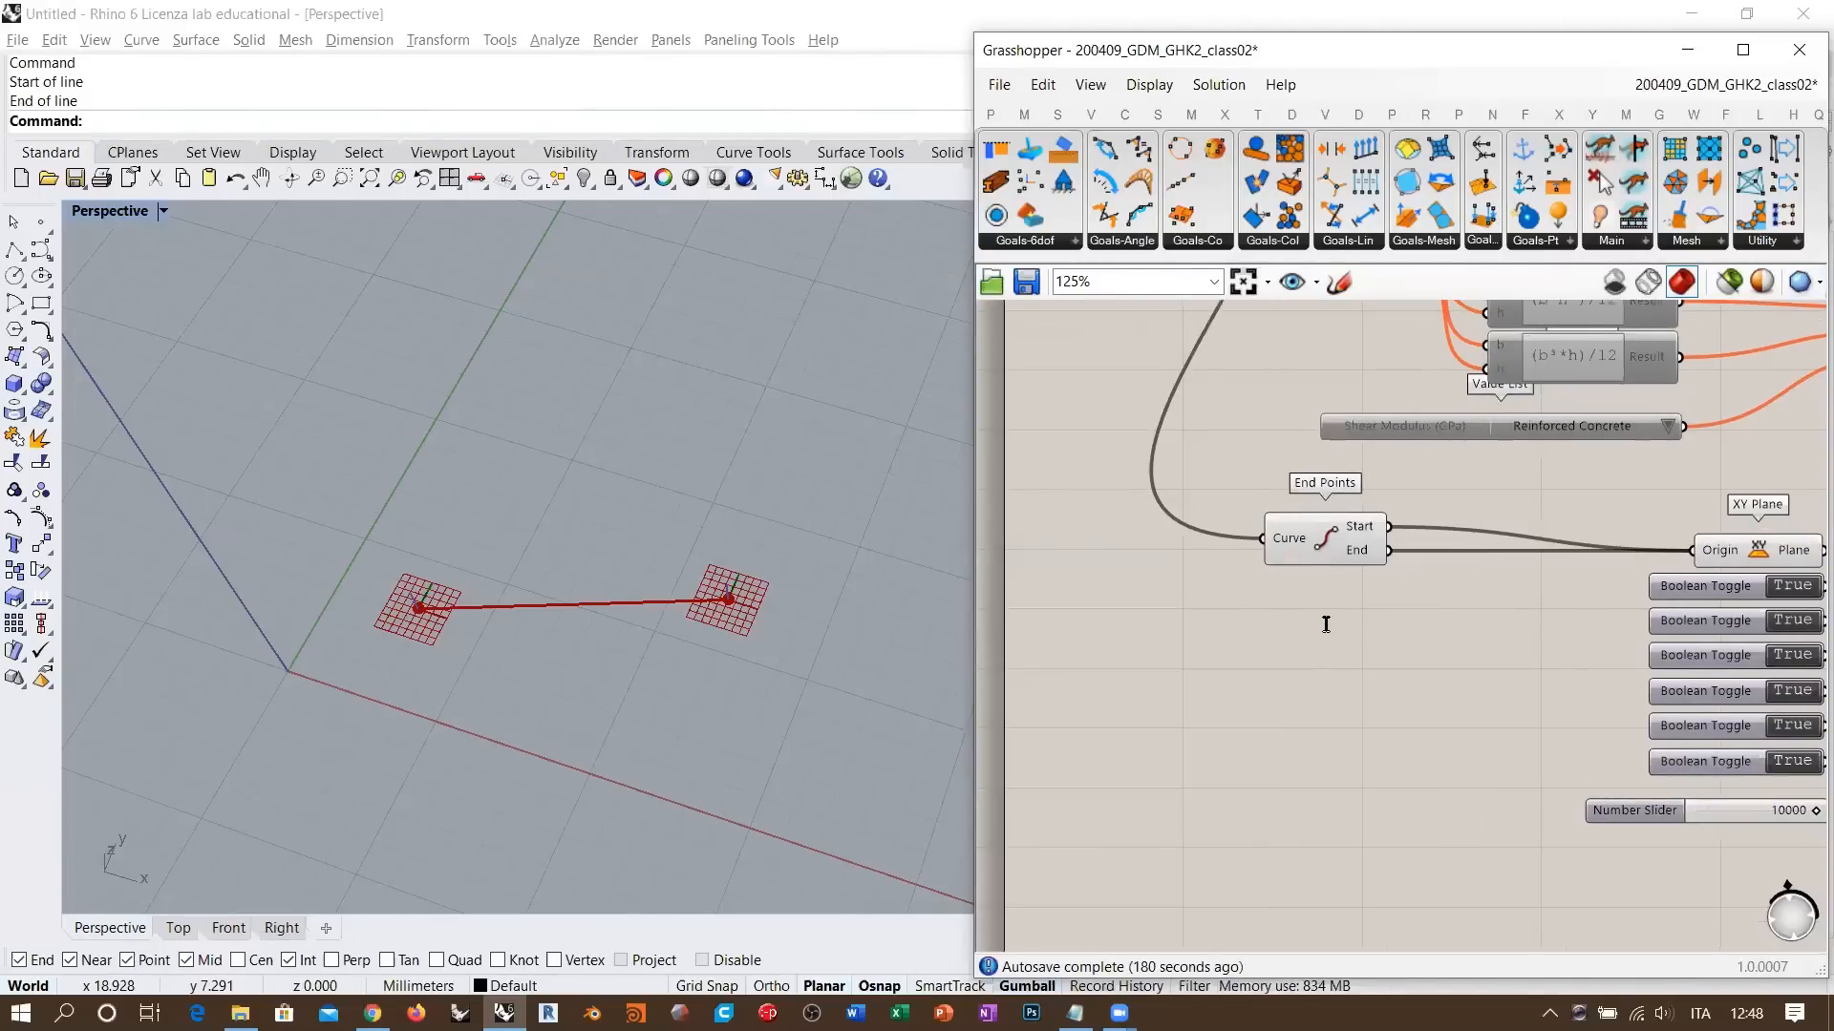
type("eva")
left_click(1274, 538)
right_click_drag(1295, 449, 1296, 767)
left_click_drag(1182, 378, 1239, 923)
- Reparameterize the Curve input of Evaluate Curve
scroll(1406, 604, "up", 4)
right_click(1407, 605)
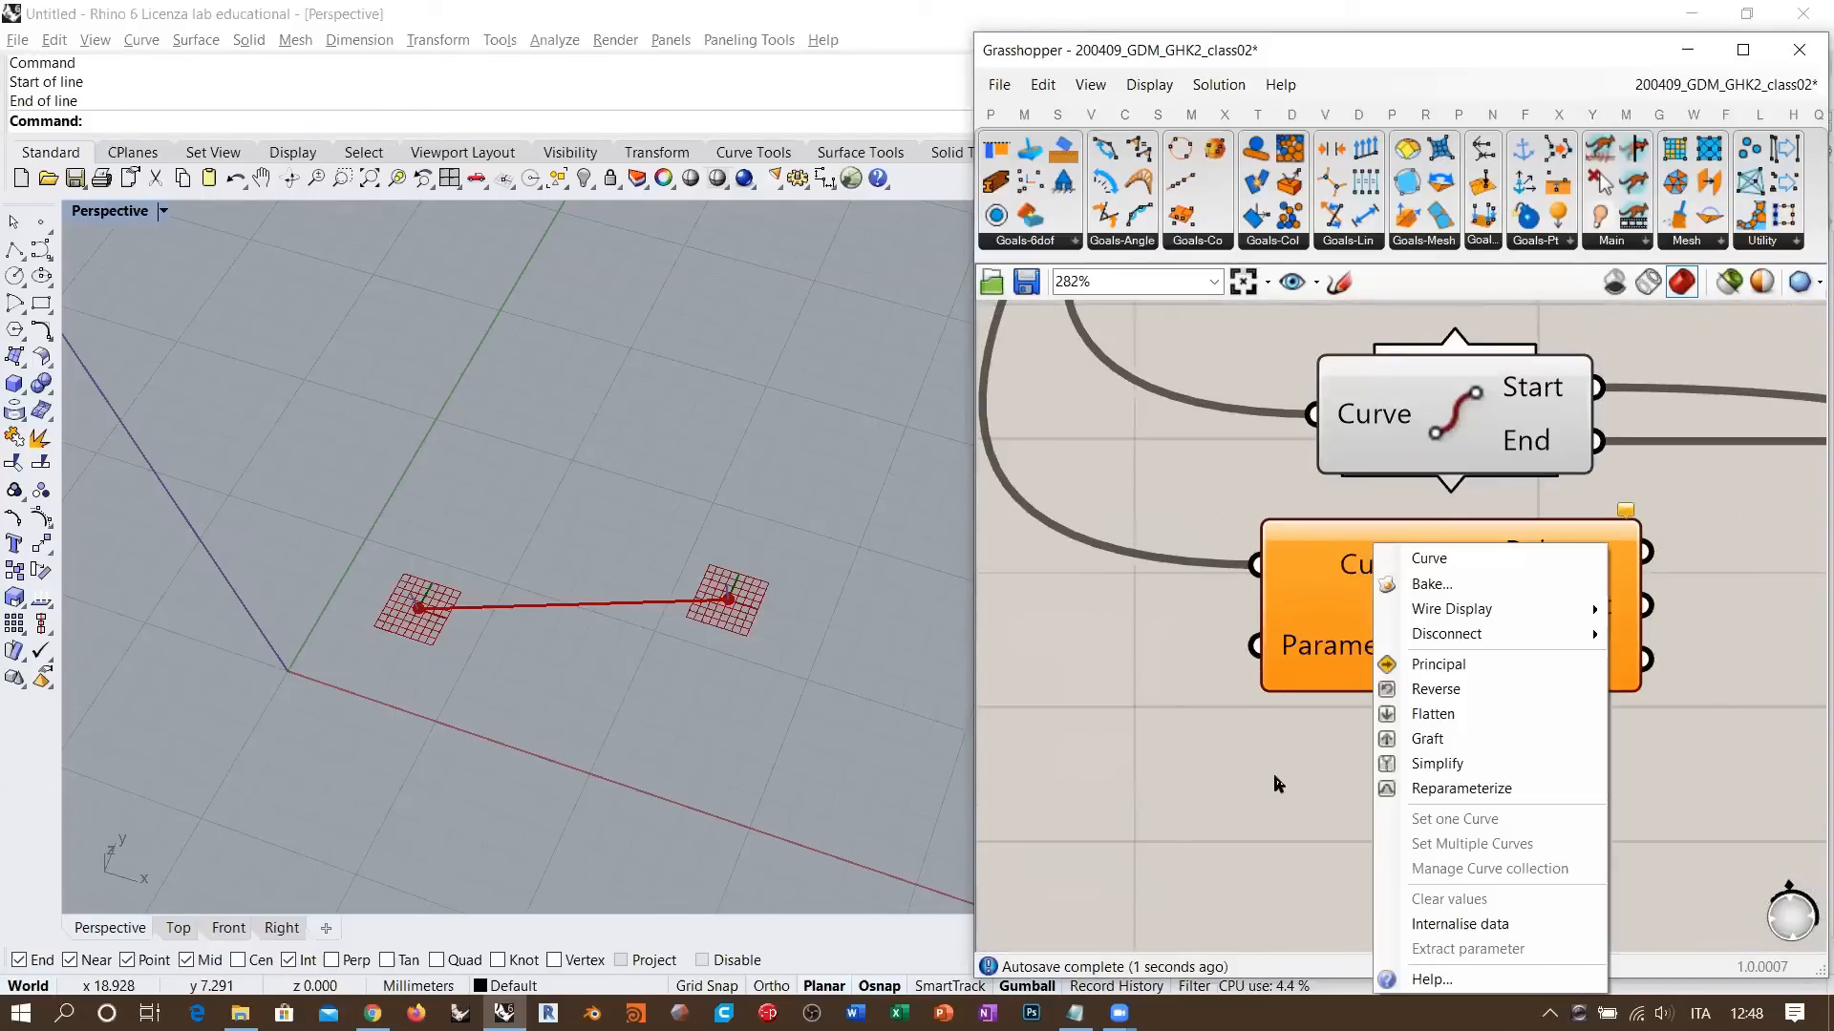
left_click(1400, 787)
left_click_drag(1385, 618, 1444, 618)
- Create a 0.000 to 1 number slider and connect it to the Parameter input of Evaluate Curve
right_click_drag(1213, 707, 1400, 724)
double_click(1306, 729)
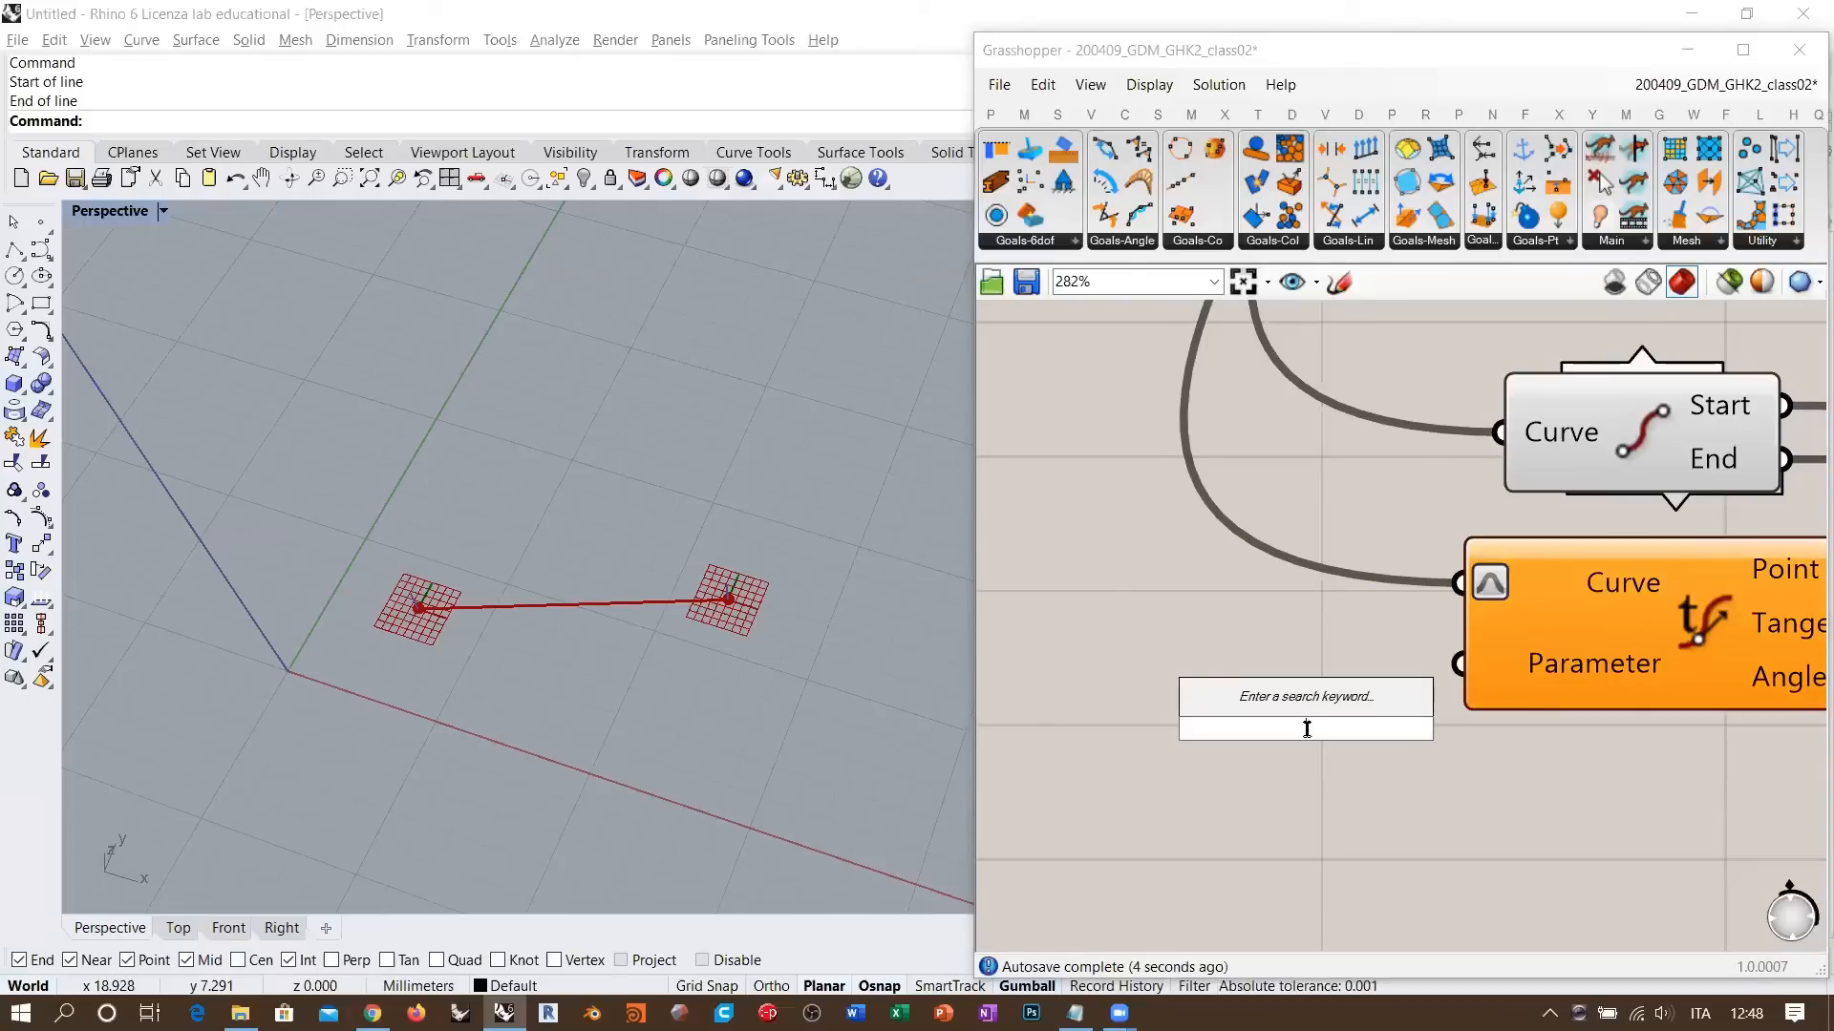
type("0.000<1")
key("Return")
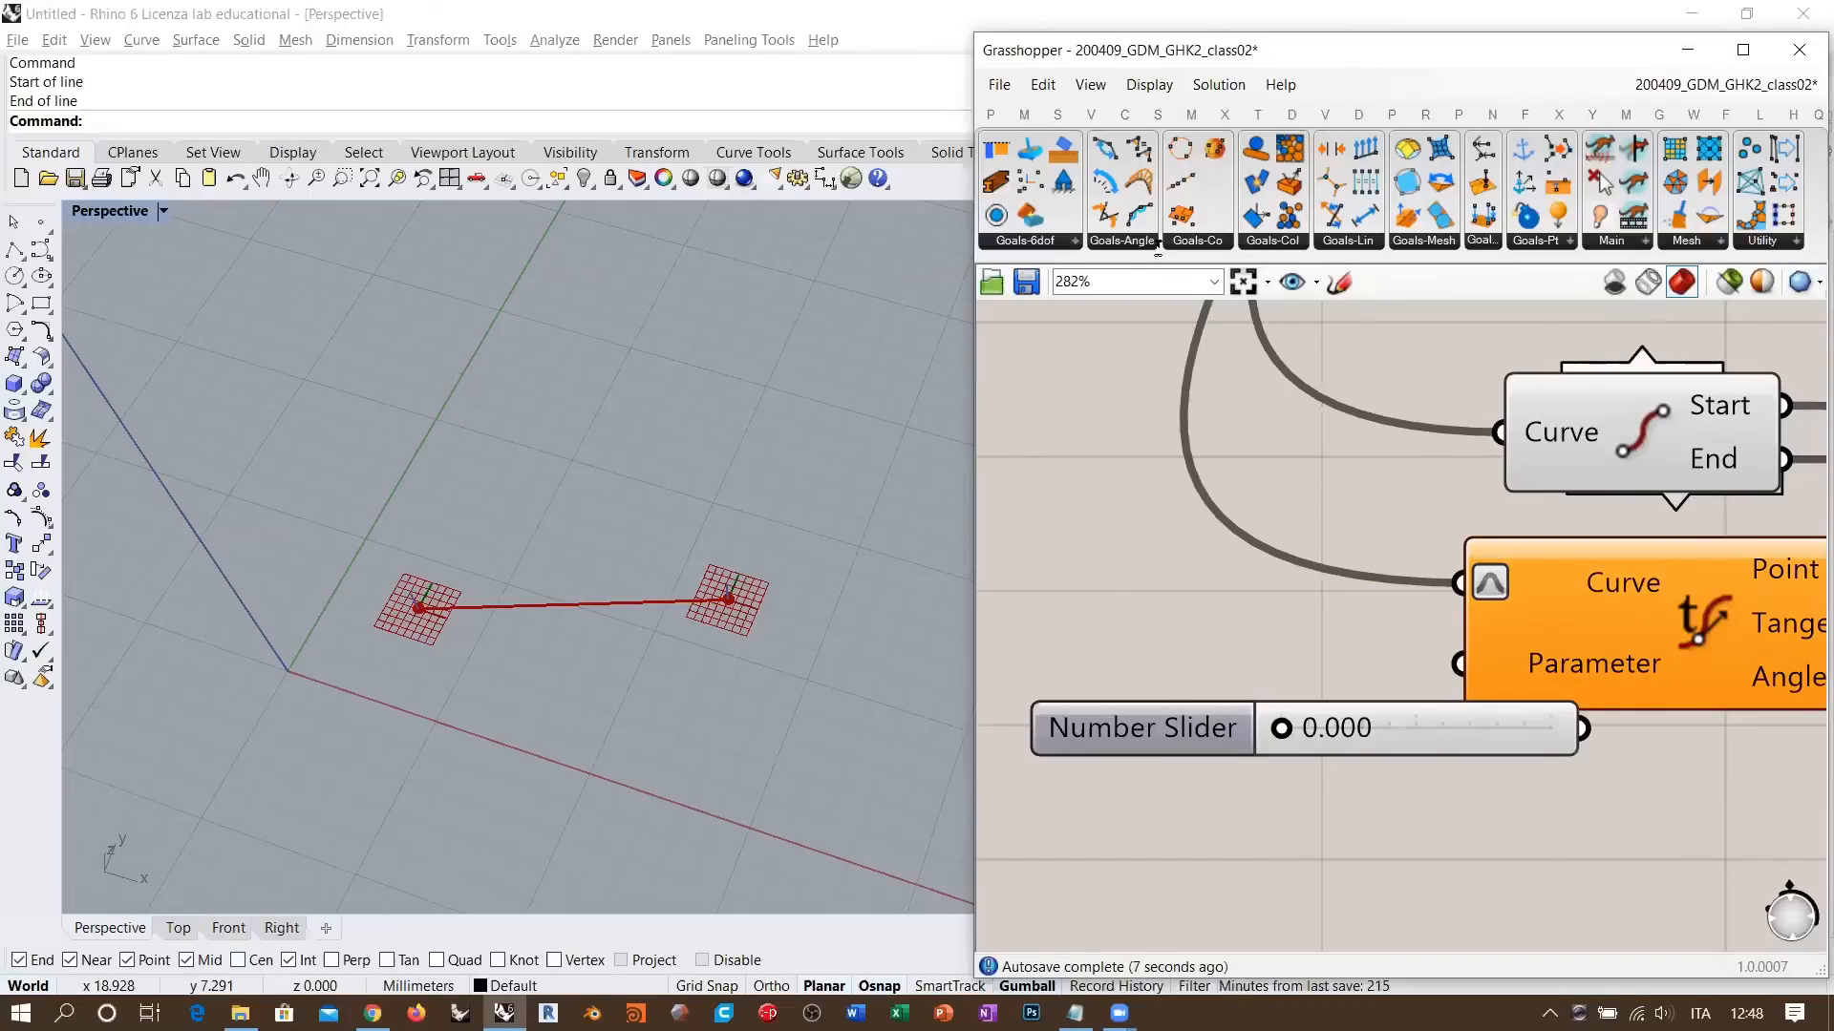
right_click_drag(1428, 643, 1568, 608)
left_click_drag(1612, 698, 1337, 635)
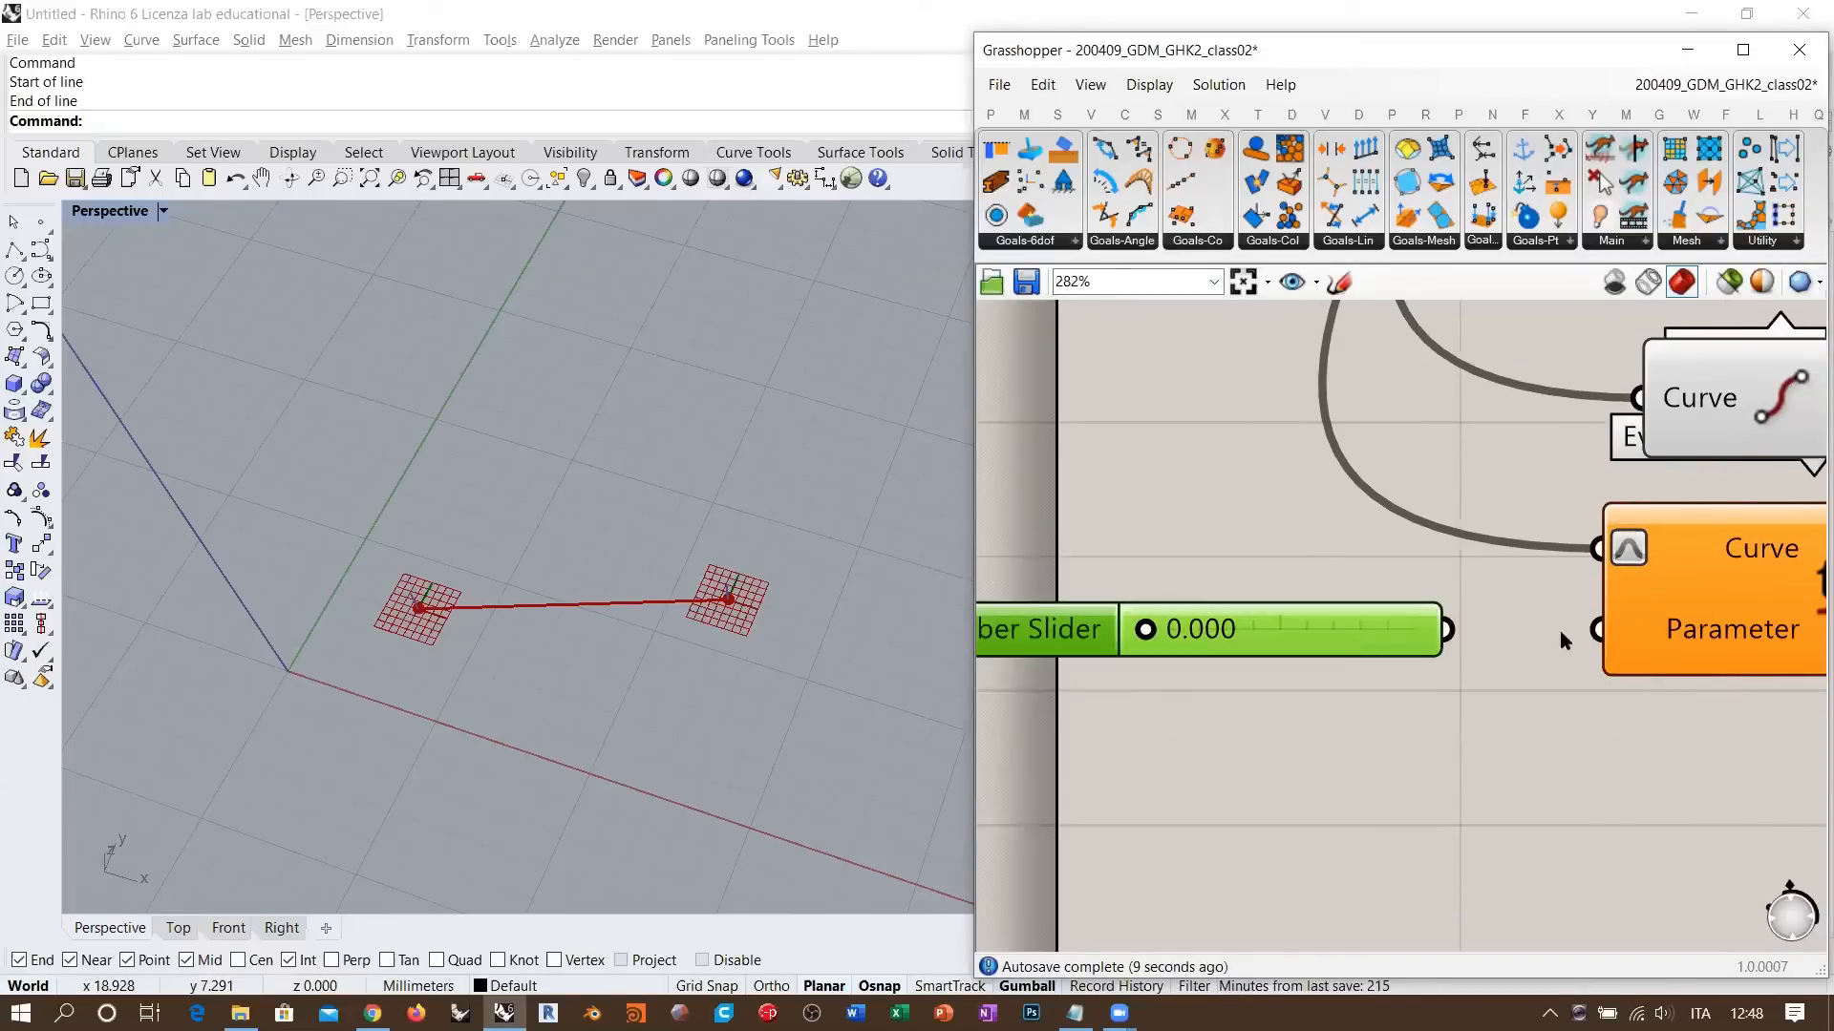
left_click(1464, 640)
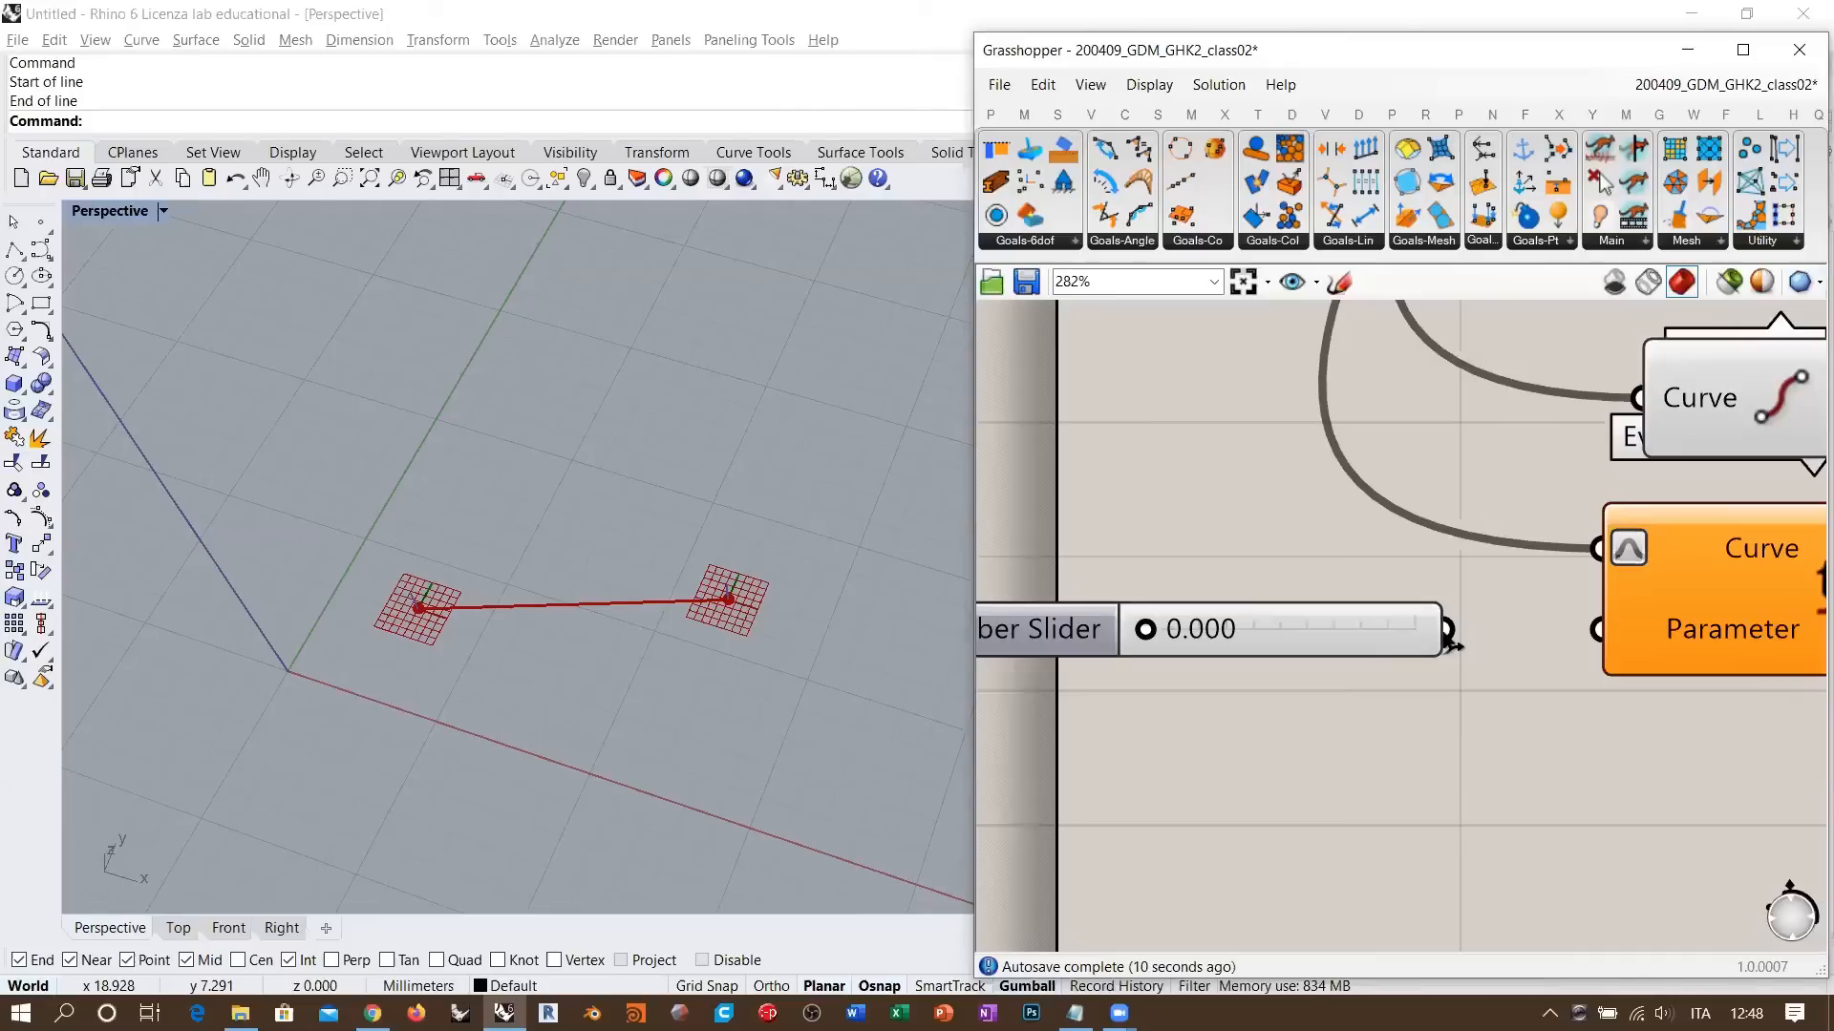
left_click_drag(1448, 637, 1596, 630)
- Turn off the preview of End Points and XY Plane
right_click_drag(1415, 651, 1215, 579)
scroll(1216, 579, "down", 3)
left_click(1184, 570)
right_click_drag(1442, 577, 1242, 579)
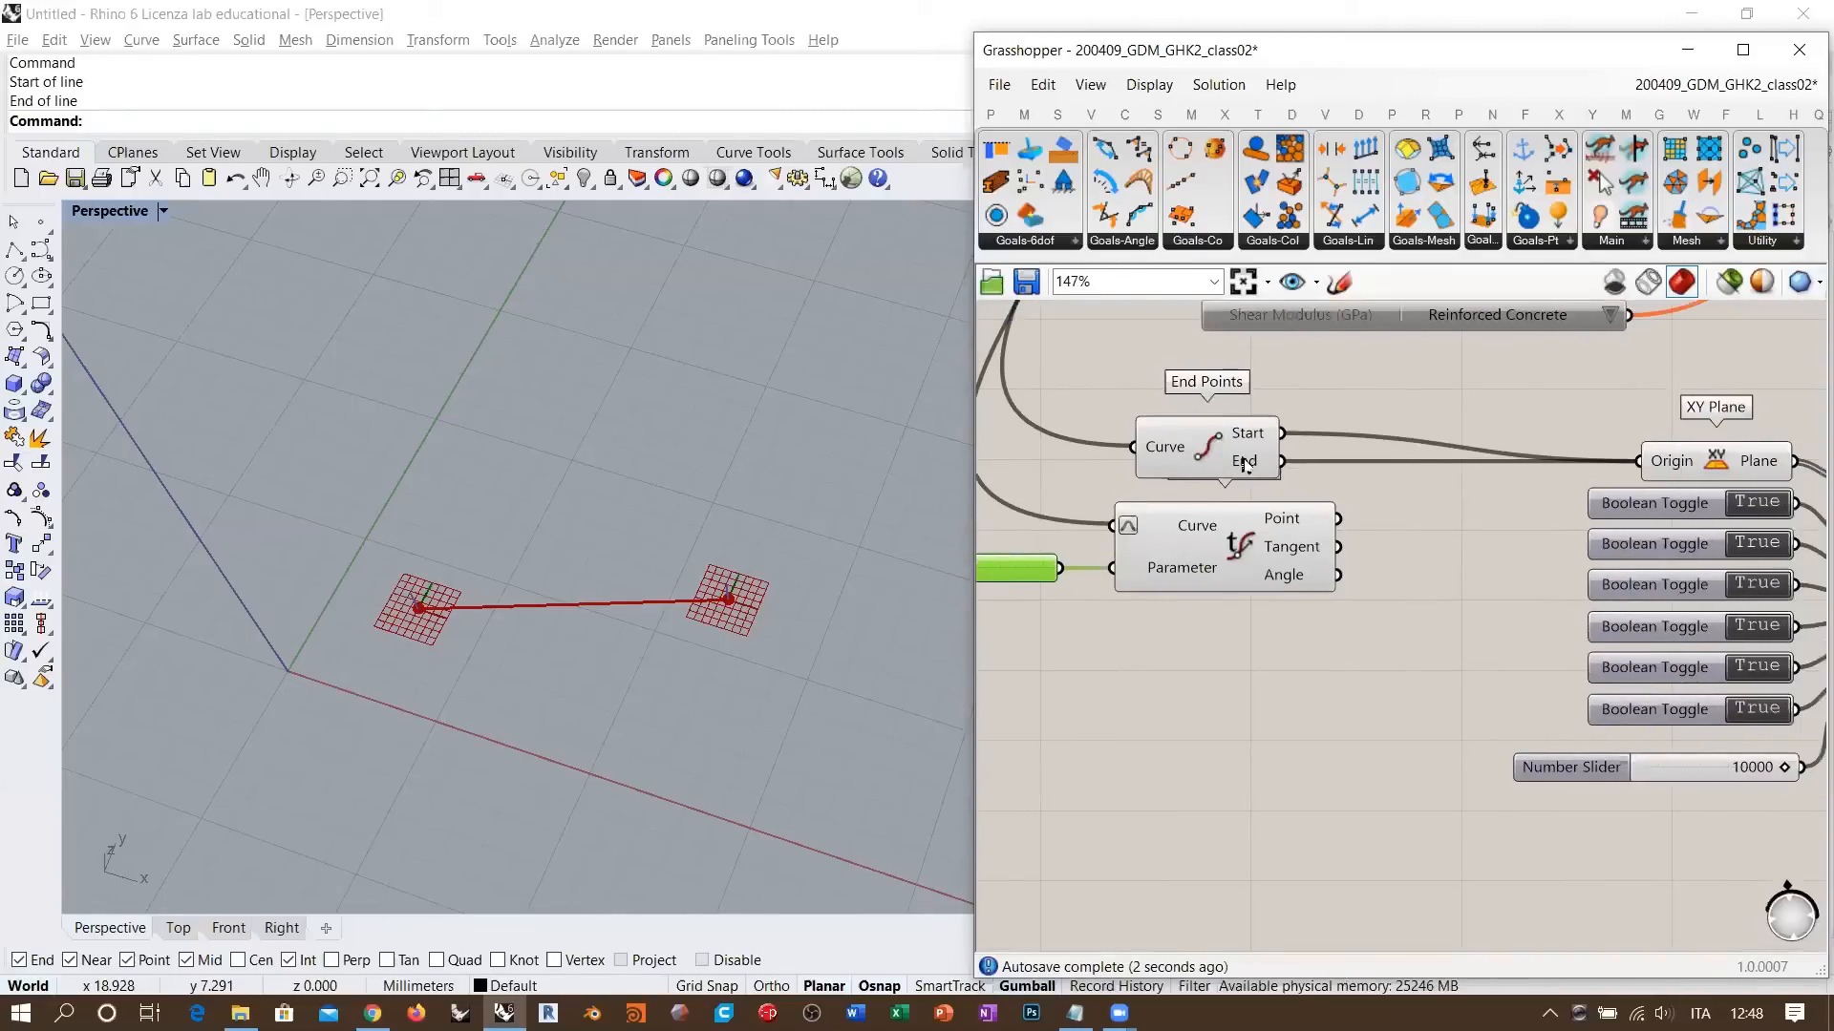
left_click(1241, 462)
left_click(1714, 464)
left_click(1621, 478)
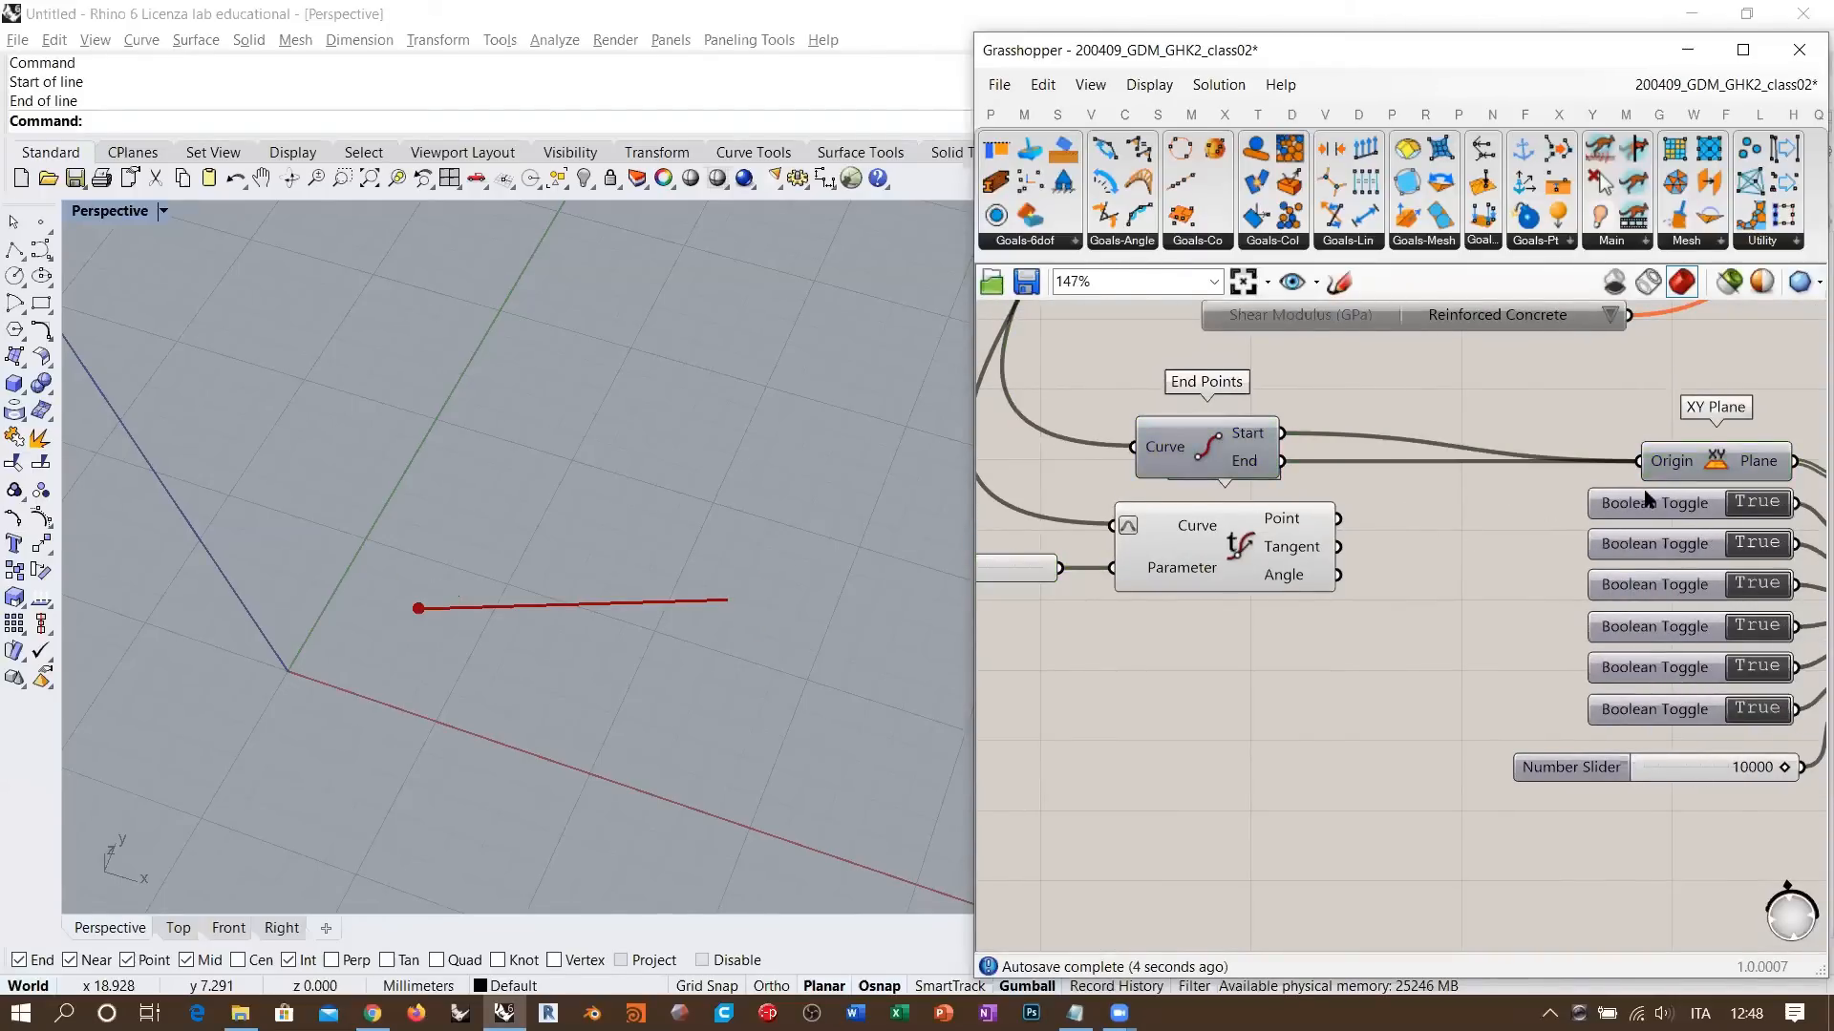
- Check the evaluated point on the beam against the Parameter slider
right_click_drag(458, 573, 636, 616)
right_click_drag(991, 580, 1263, 594)
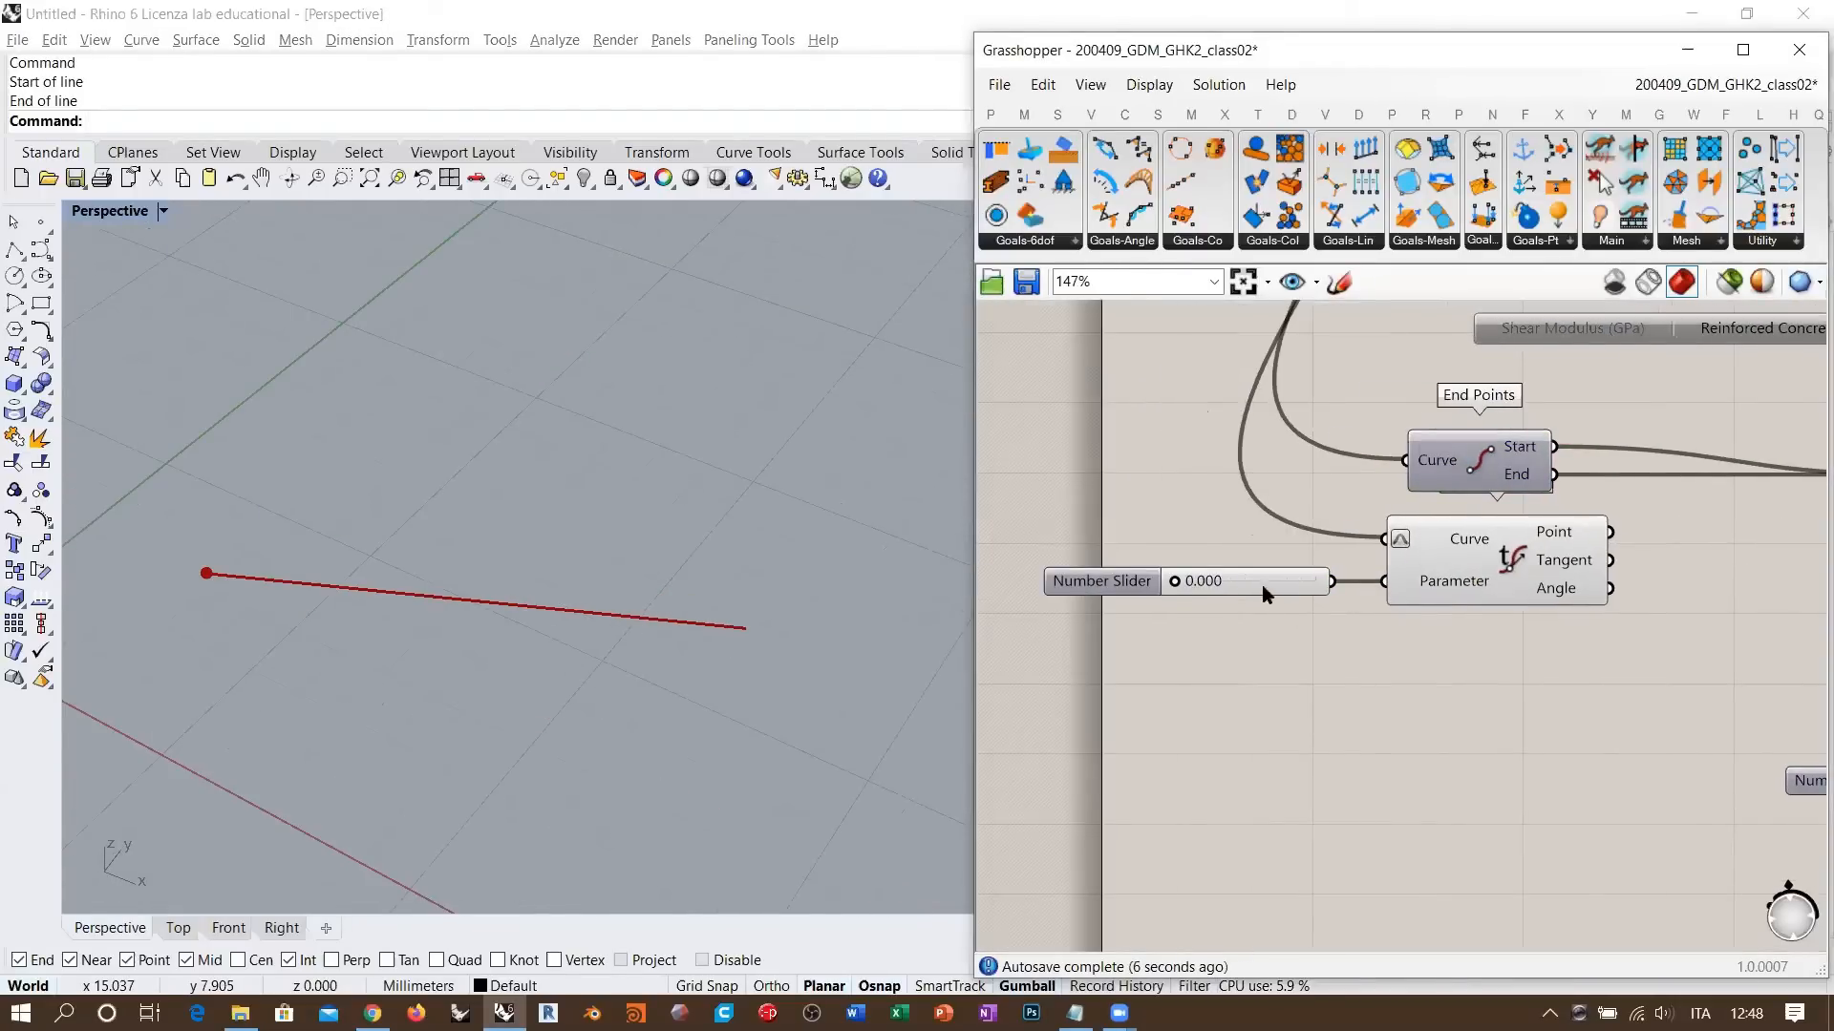
scroll(1263, 594, "up", 3)
mouse_move(1119, 579)
left_mouse_down()
mouse_move(1364, 591)
mouse_move(1108, 600)
mouse_move(1387, 593)
mouse_move(1107, 583)
left_mouse_up()
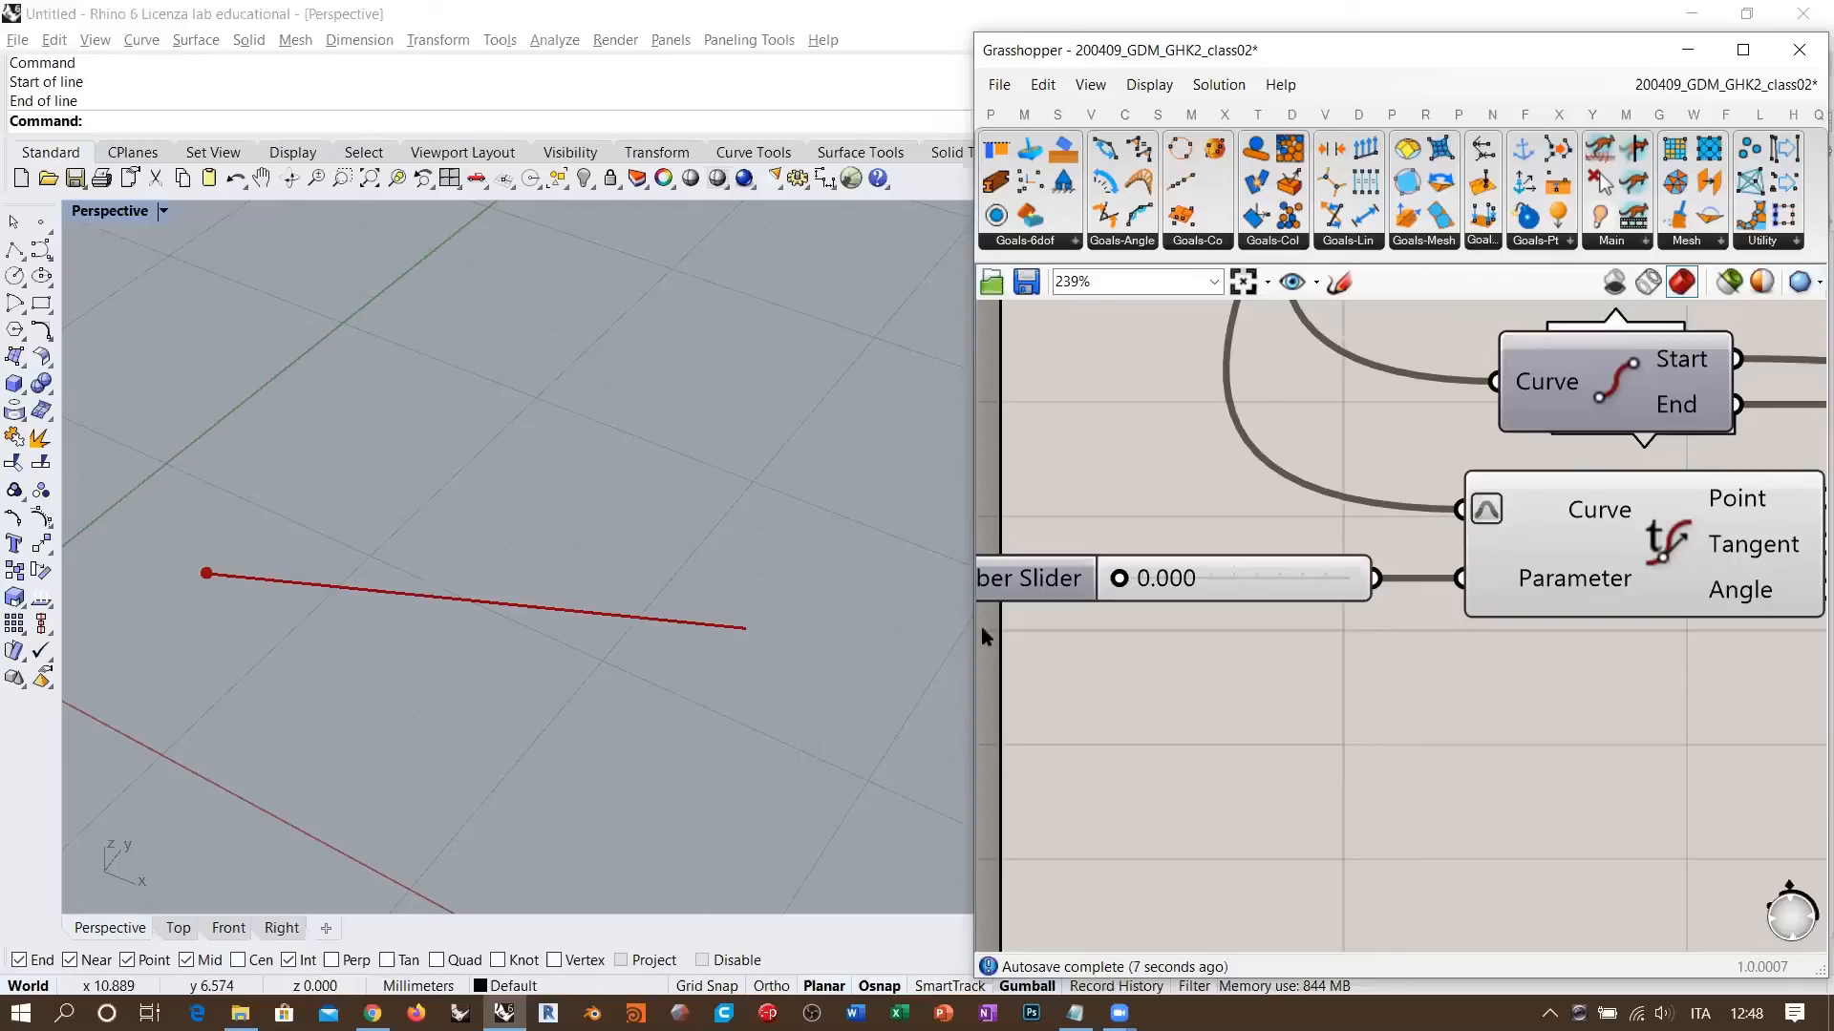
- Move the parameter slider and the Evaluate Curve component clear of End Points
right_click_drag(1524, 646, 1417, 642)
left_click_drag(1418, 640, 1213, 528)
right_click_drag(1571, 497, 1673, 379)
left_click_drag(1674, 379, 1356, 489)
left_click(1463, 616)
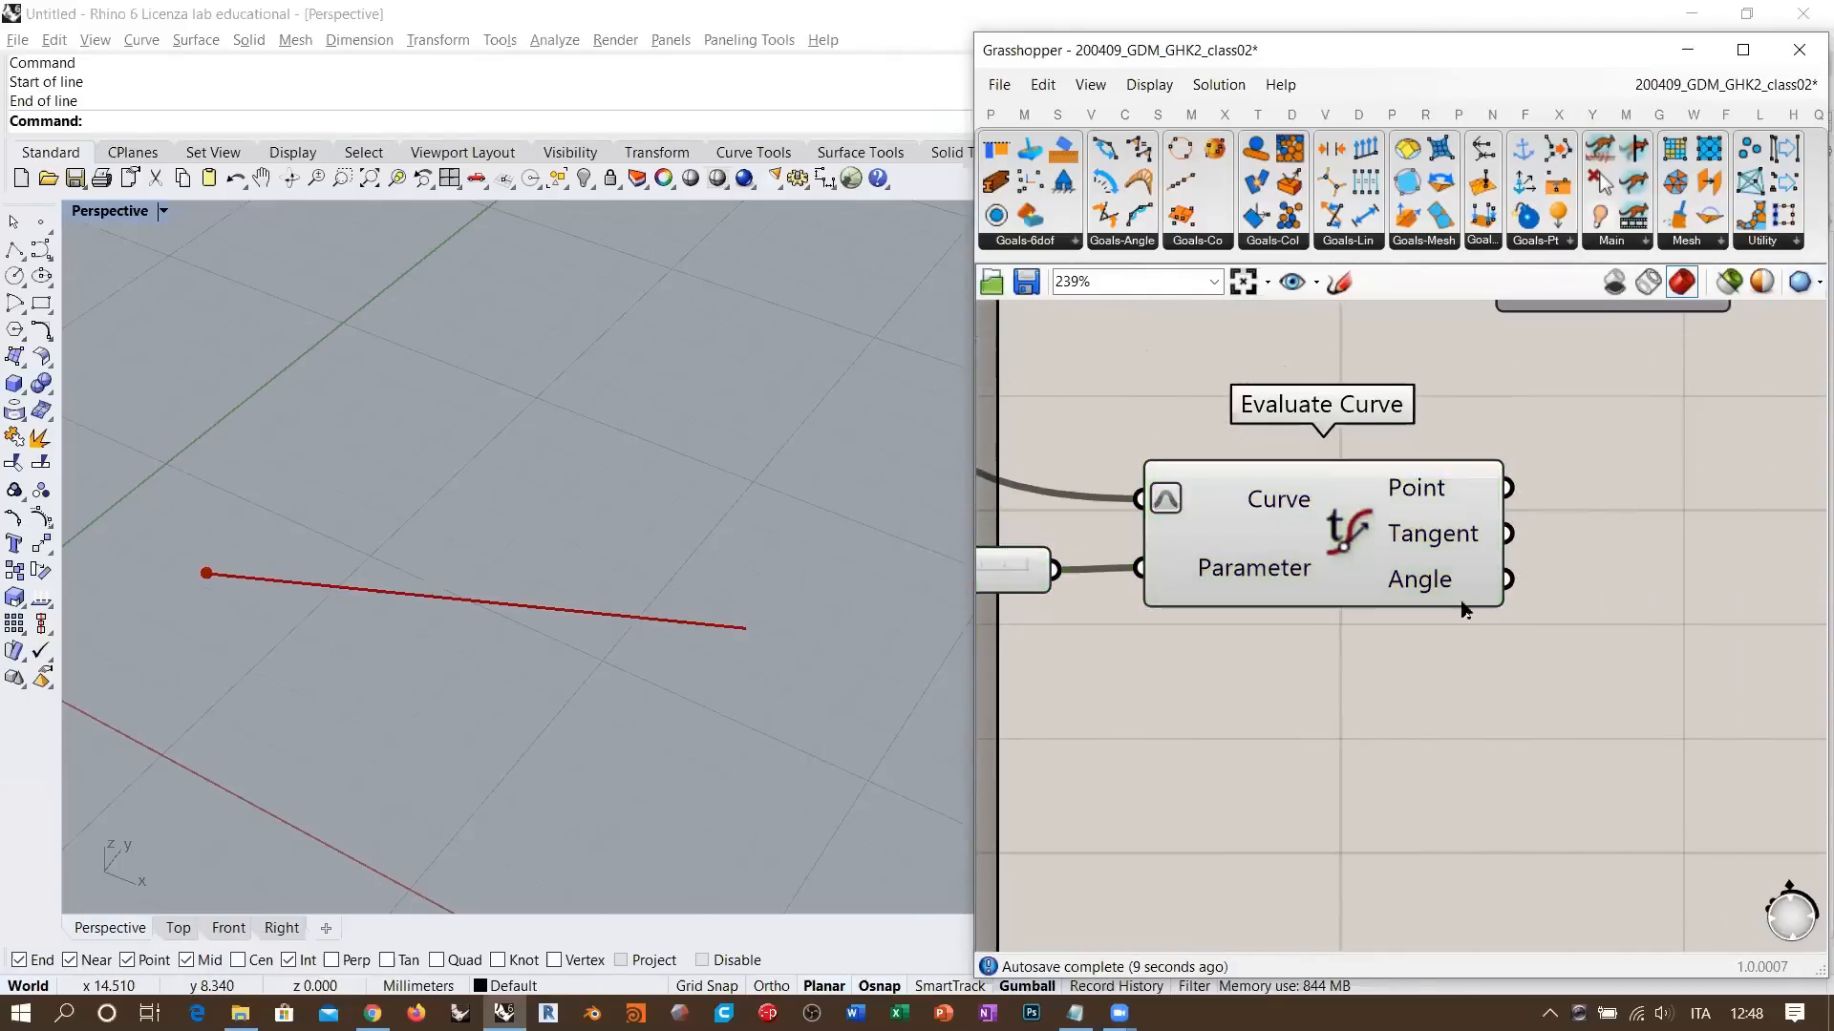
- Add a Vector Display component and connect Evaluate Curve's Point to its Anchor input and Tangent to its Vector input
right_click_drag(1463, 607, 1344, 644)
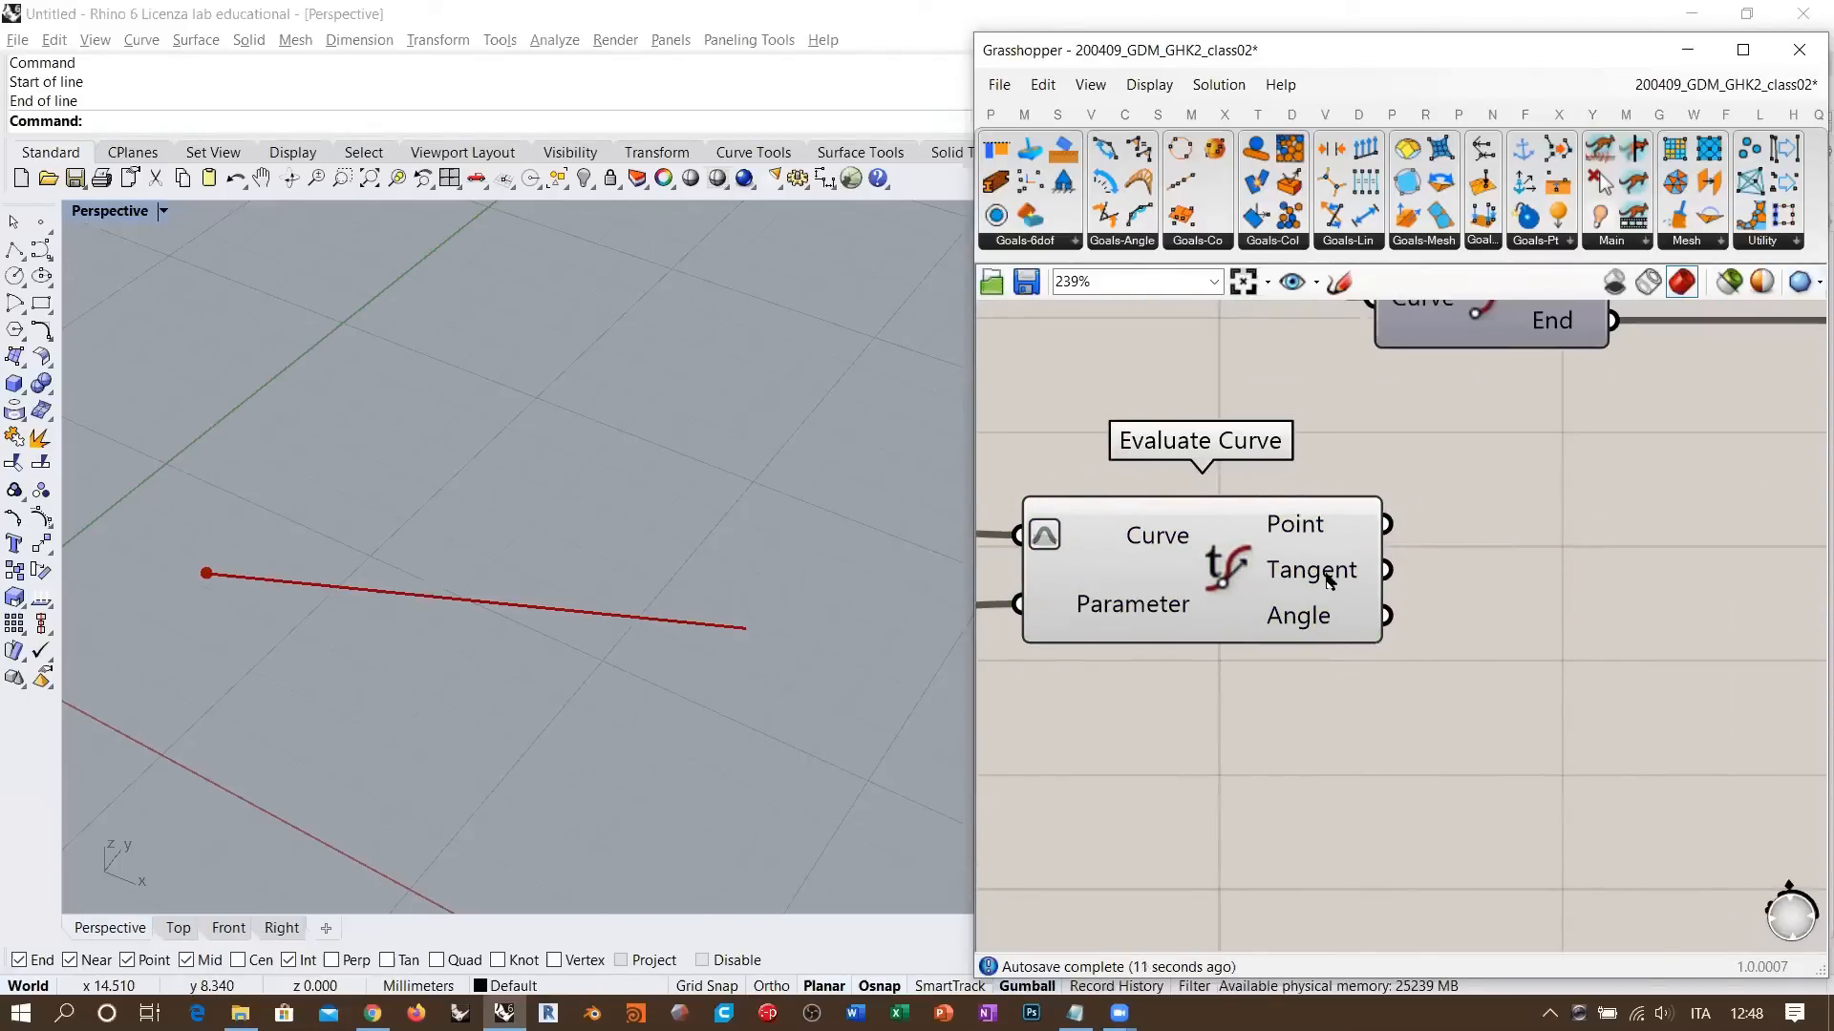
mouse_move(1331, 573)
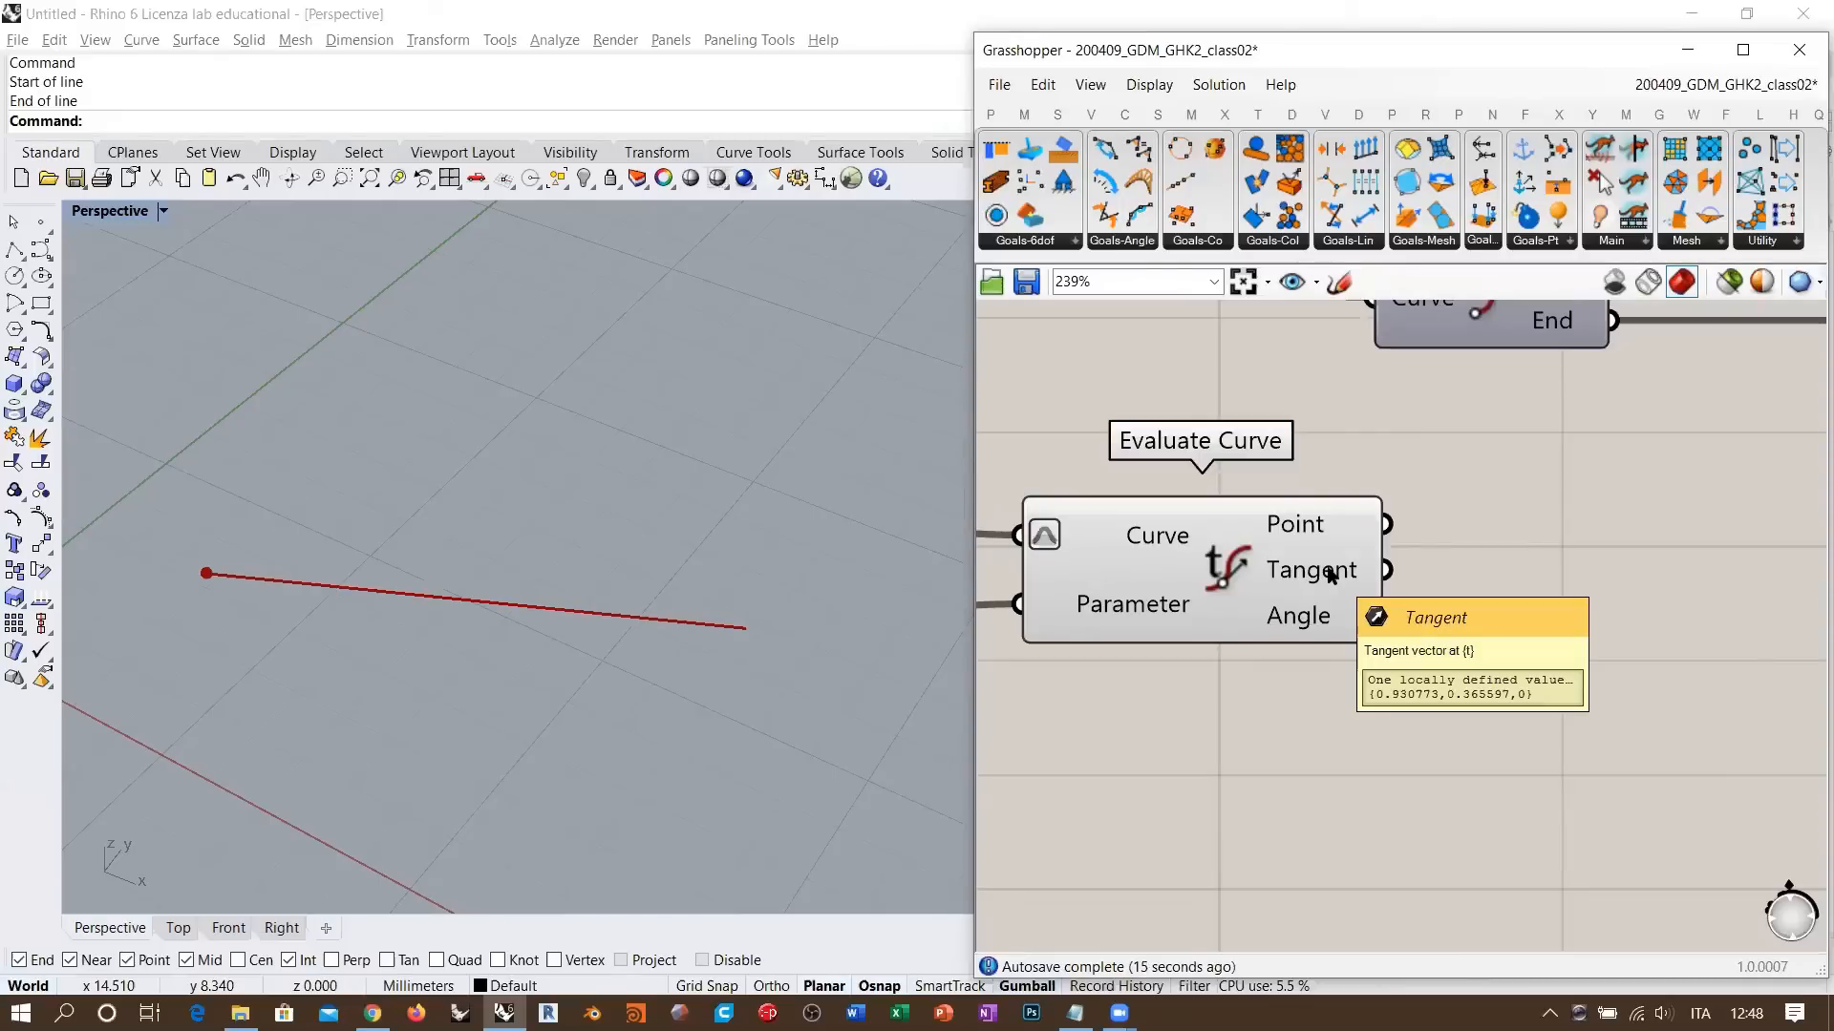
right_click_drag(1613, 607, 1495, 635)
double_click(1498, 636)
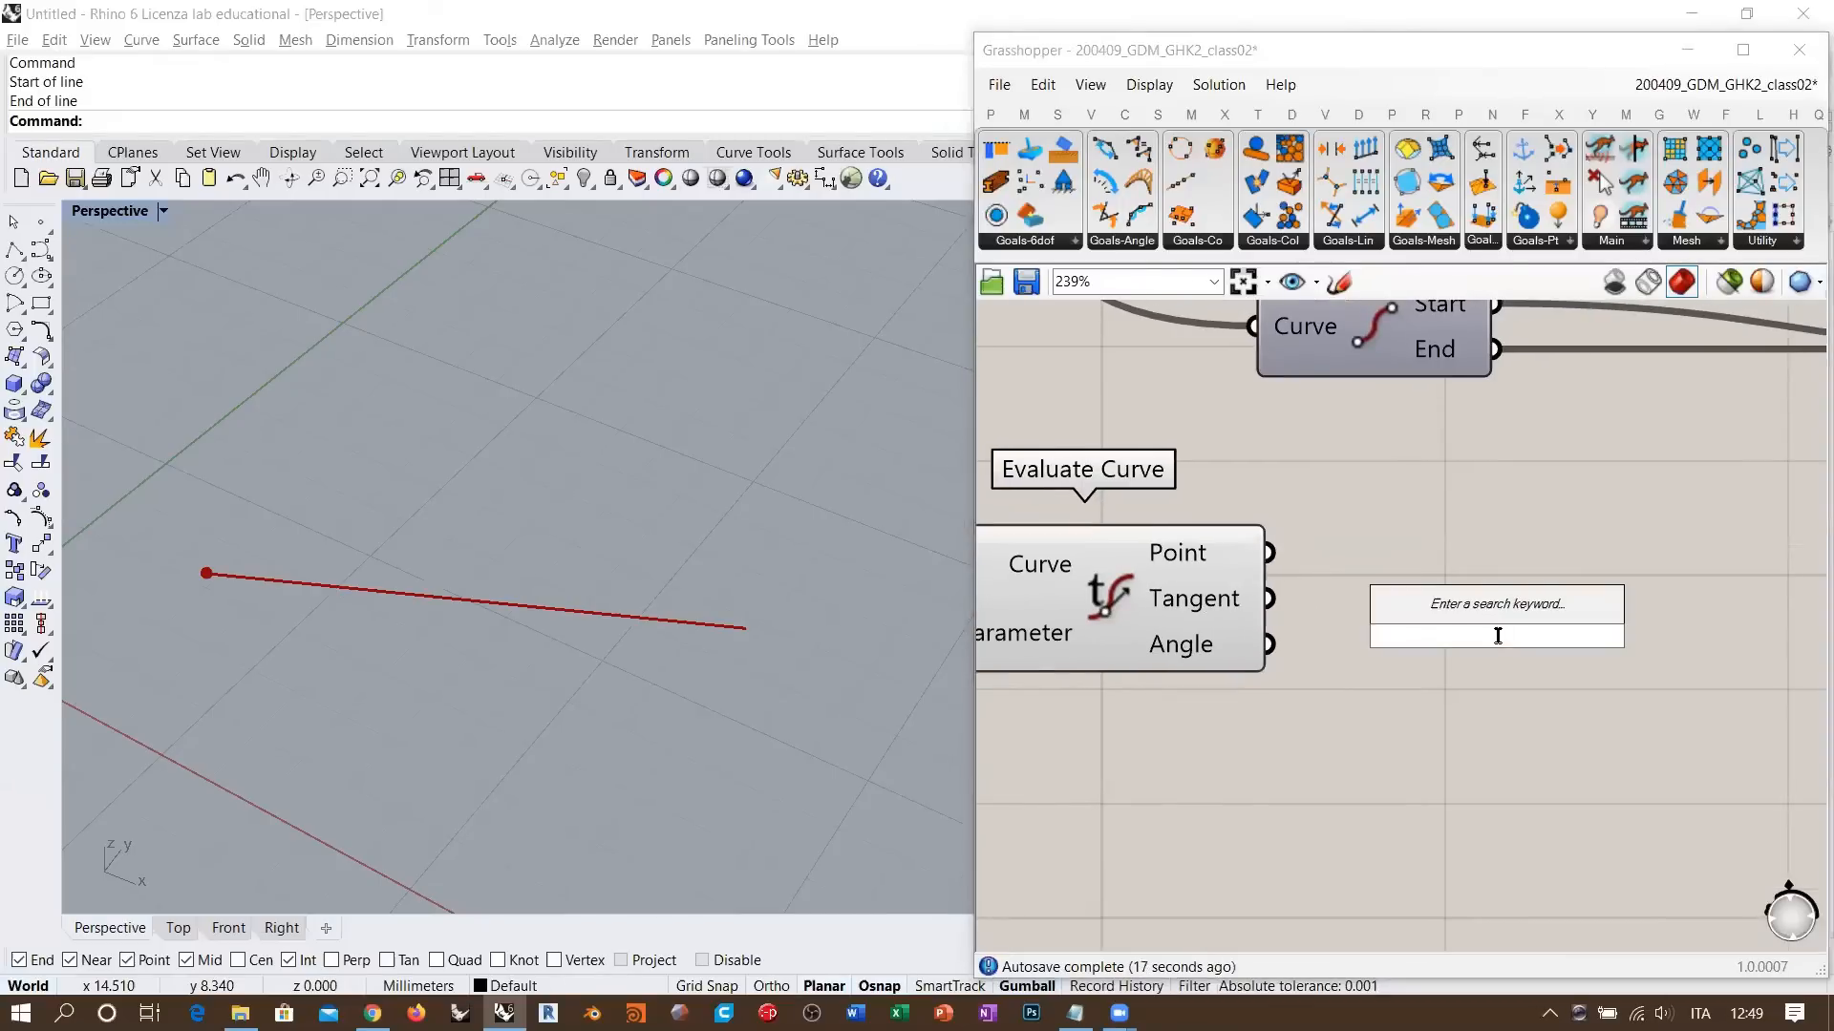
type("vector")
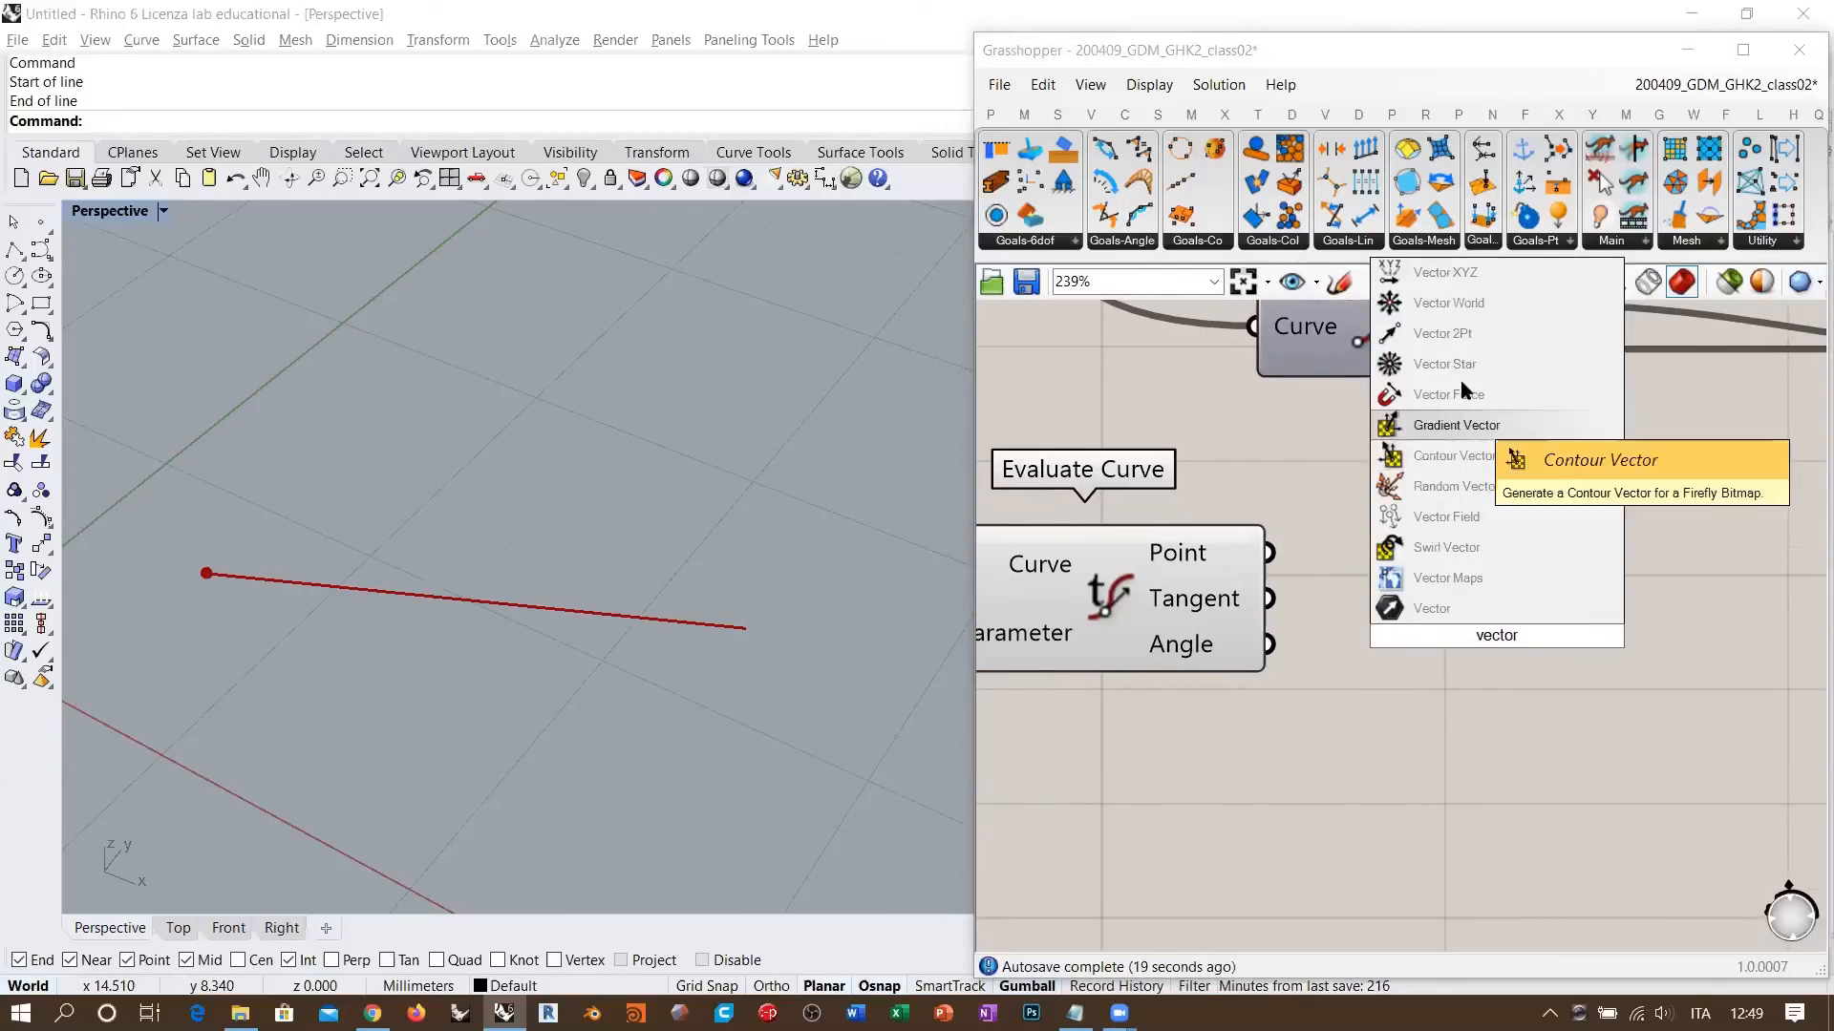
type(" d")
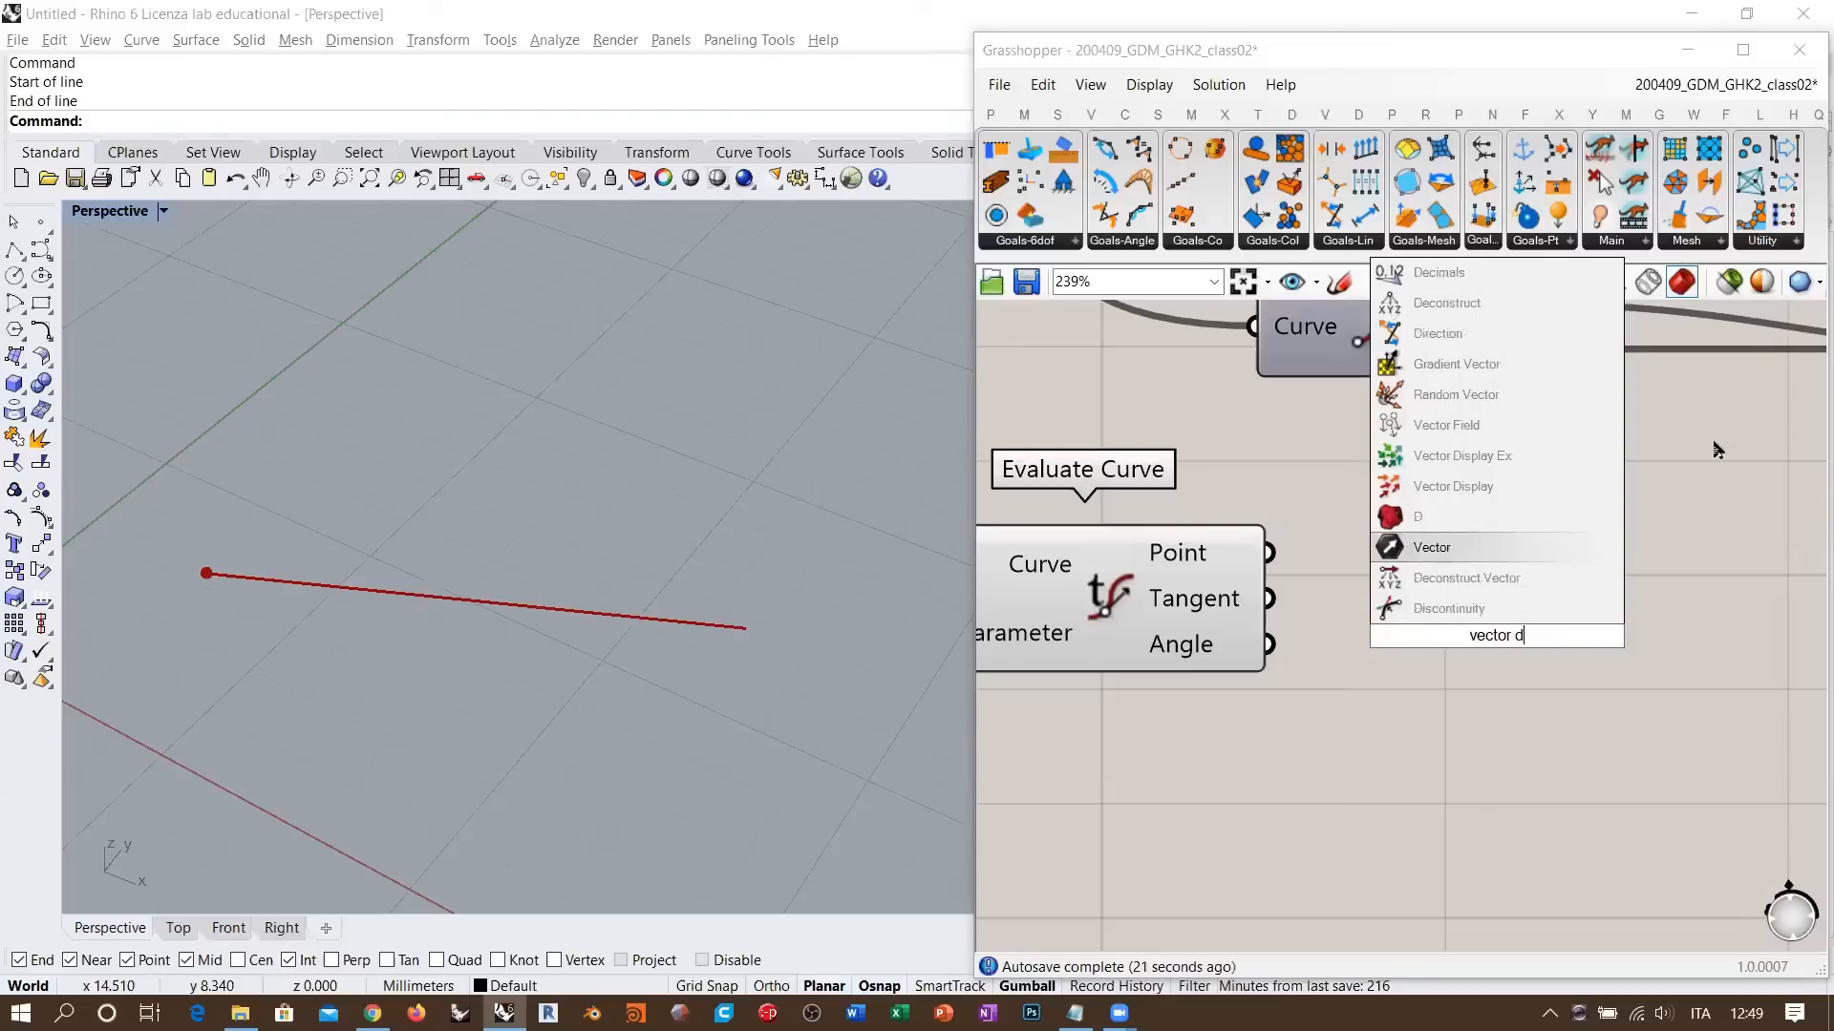
left_click(1452, 489)
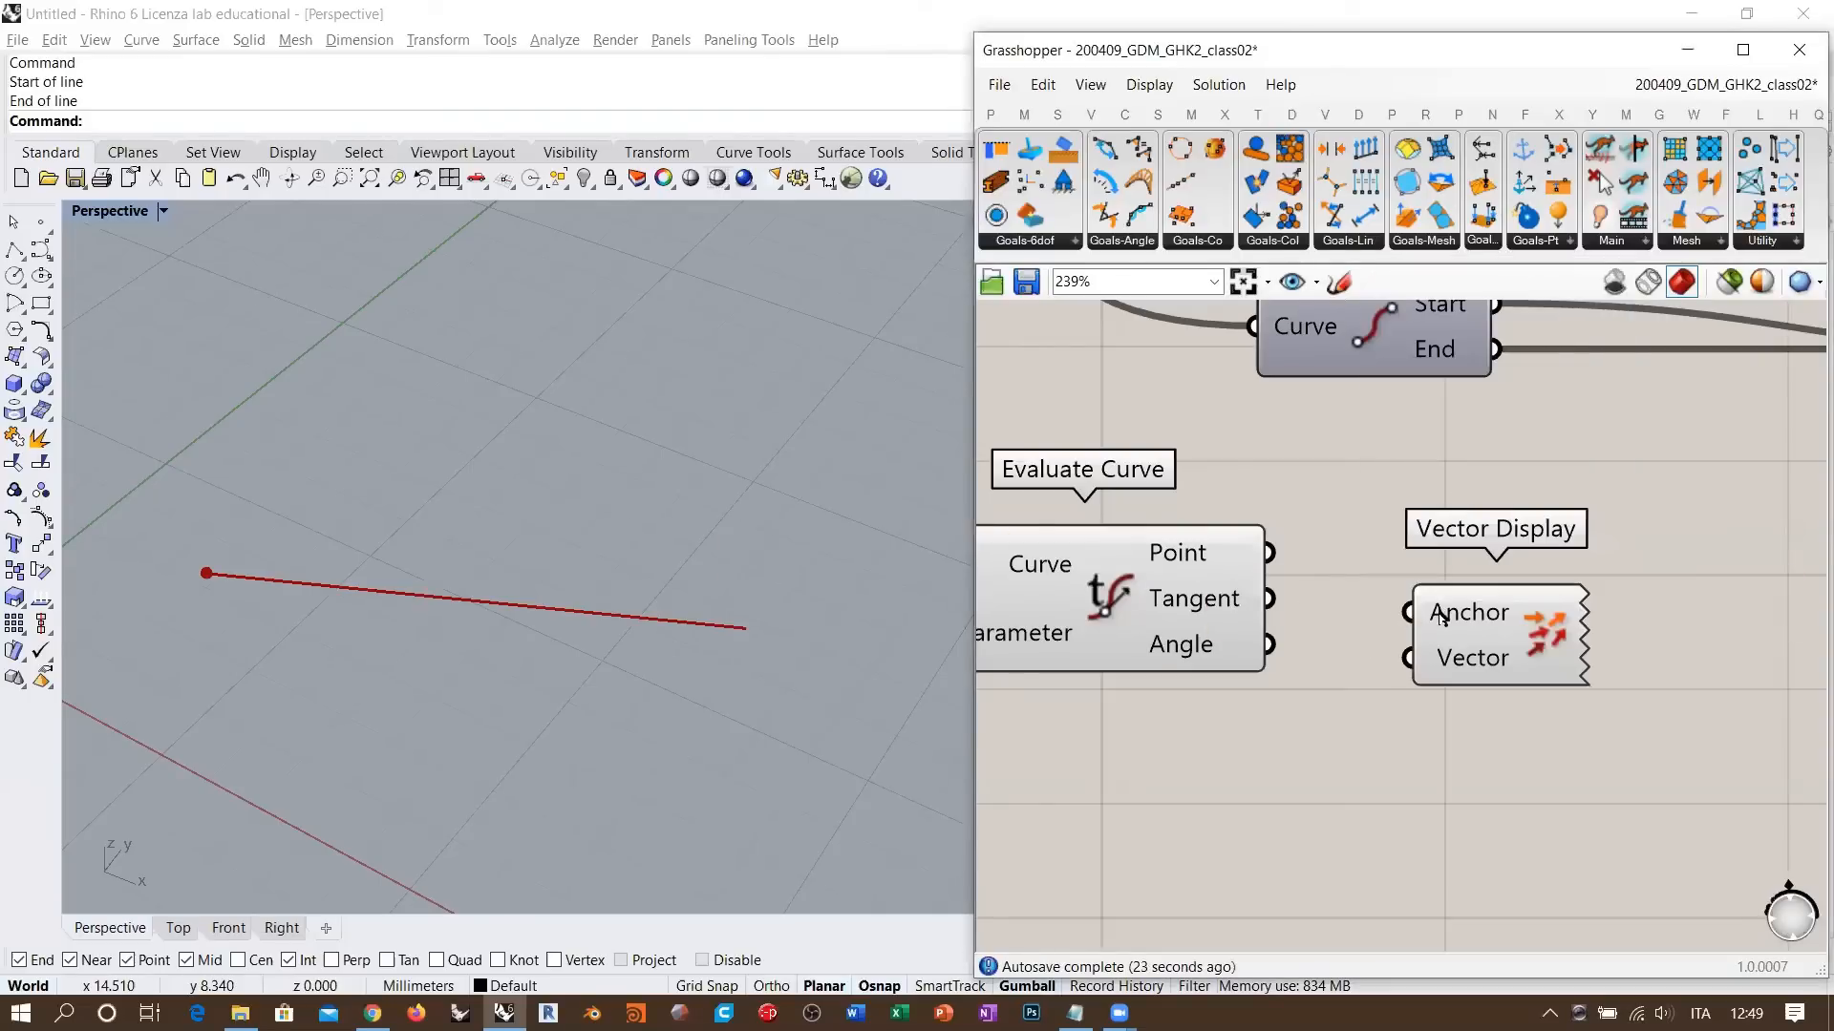
left_click_drag(1409, 659, 1407, 569)
left_click(1400, 717)
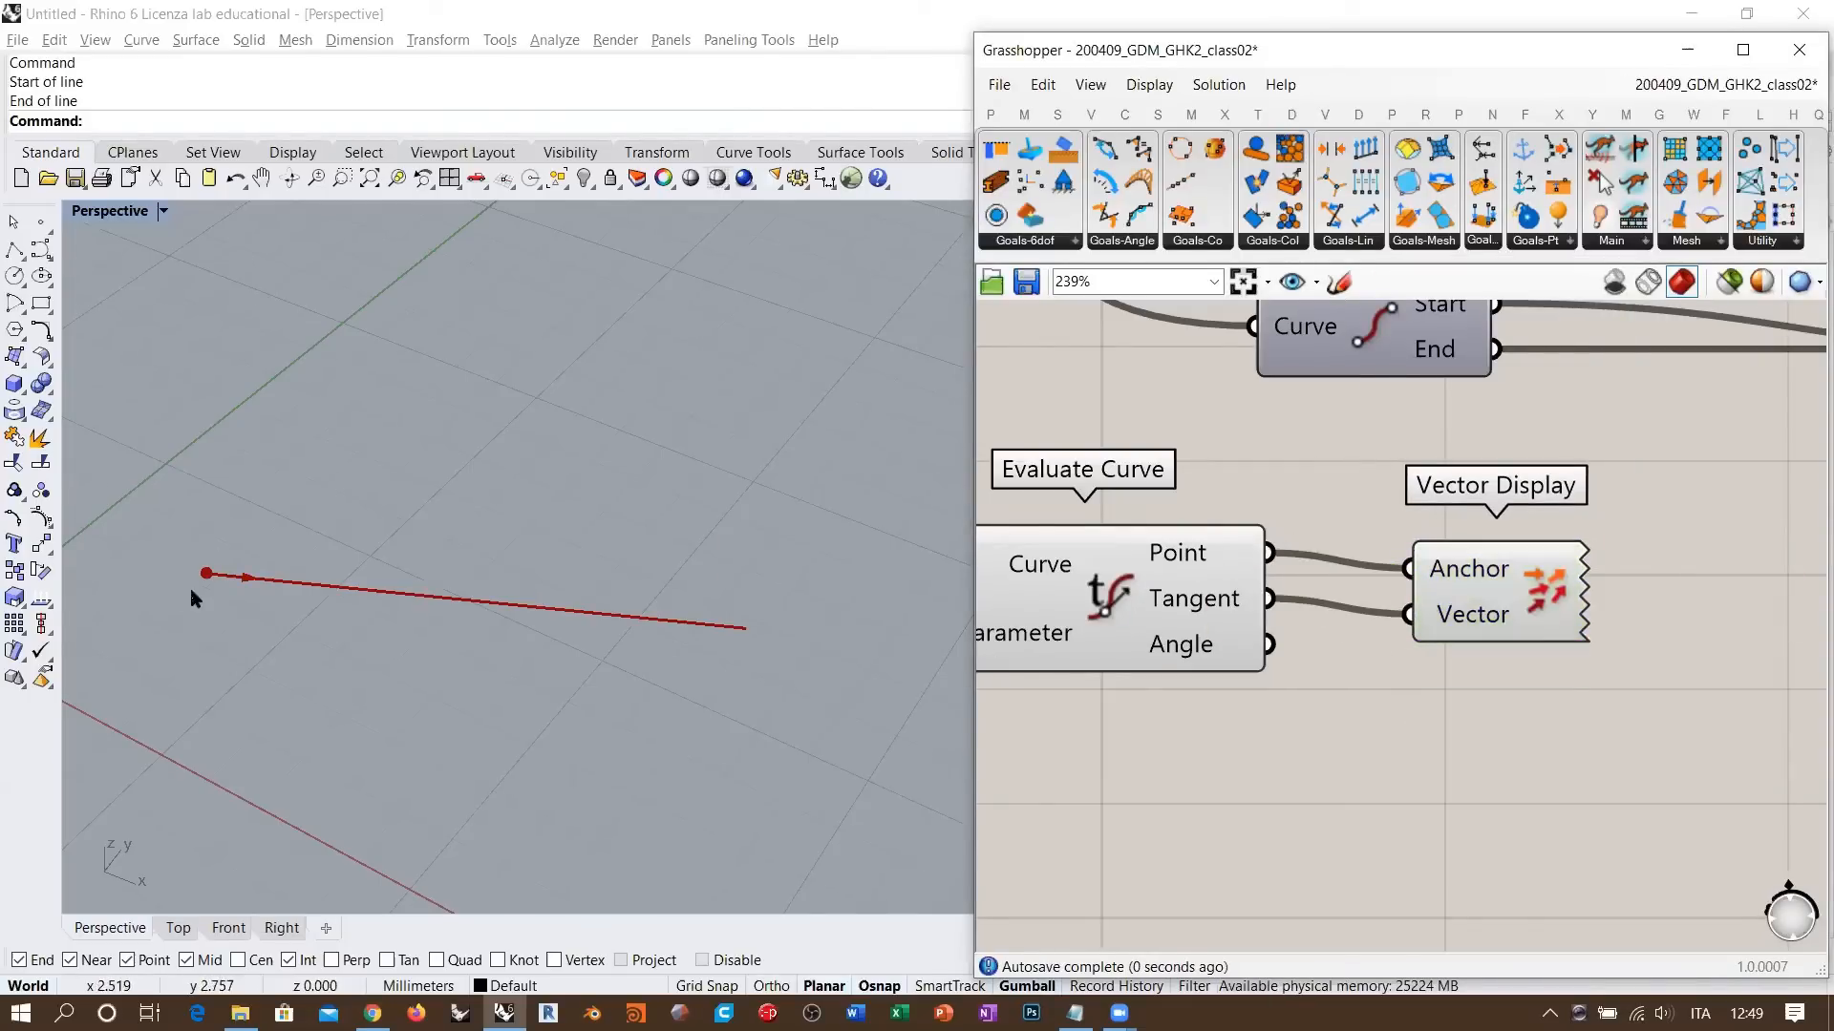
- Set the Parameter slider to 1.000 and check the tangent arrow at the beam's end
right_click_drag(196, 578, 236, 566)
scroll(236, 566, "up", 6)
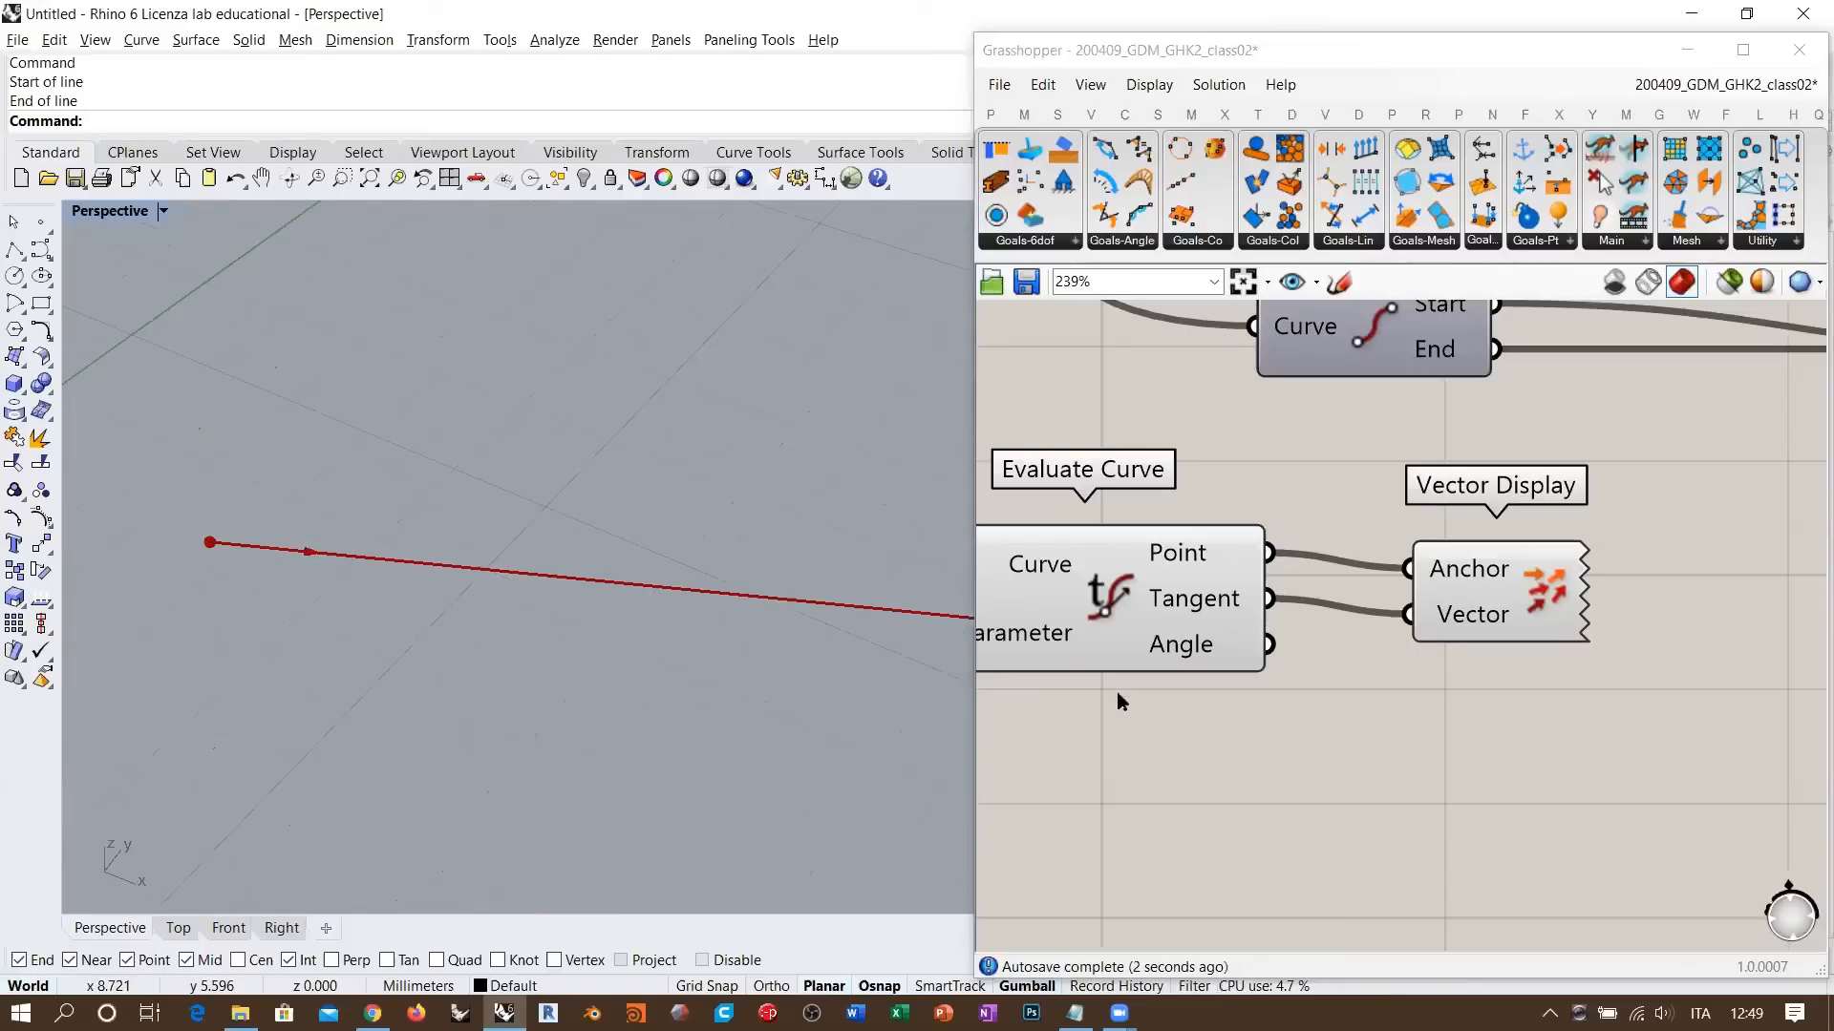
right_click_drag(1087, 649, 1322, 675)
scroll(1356, 683, "down", 2)
right_click_drag(1130, 669, 1207, 666)
left_click_drag(1037, 669, 1080, 671)
right_click_drag(417, 531, 401, 582)
left_click_drag(1085, 667, 1288, 686)
right_click_drag(749, 684, 730, 649)
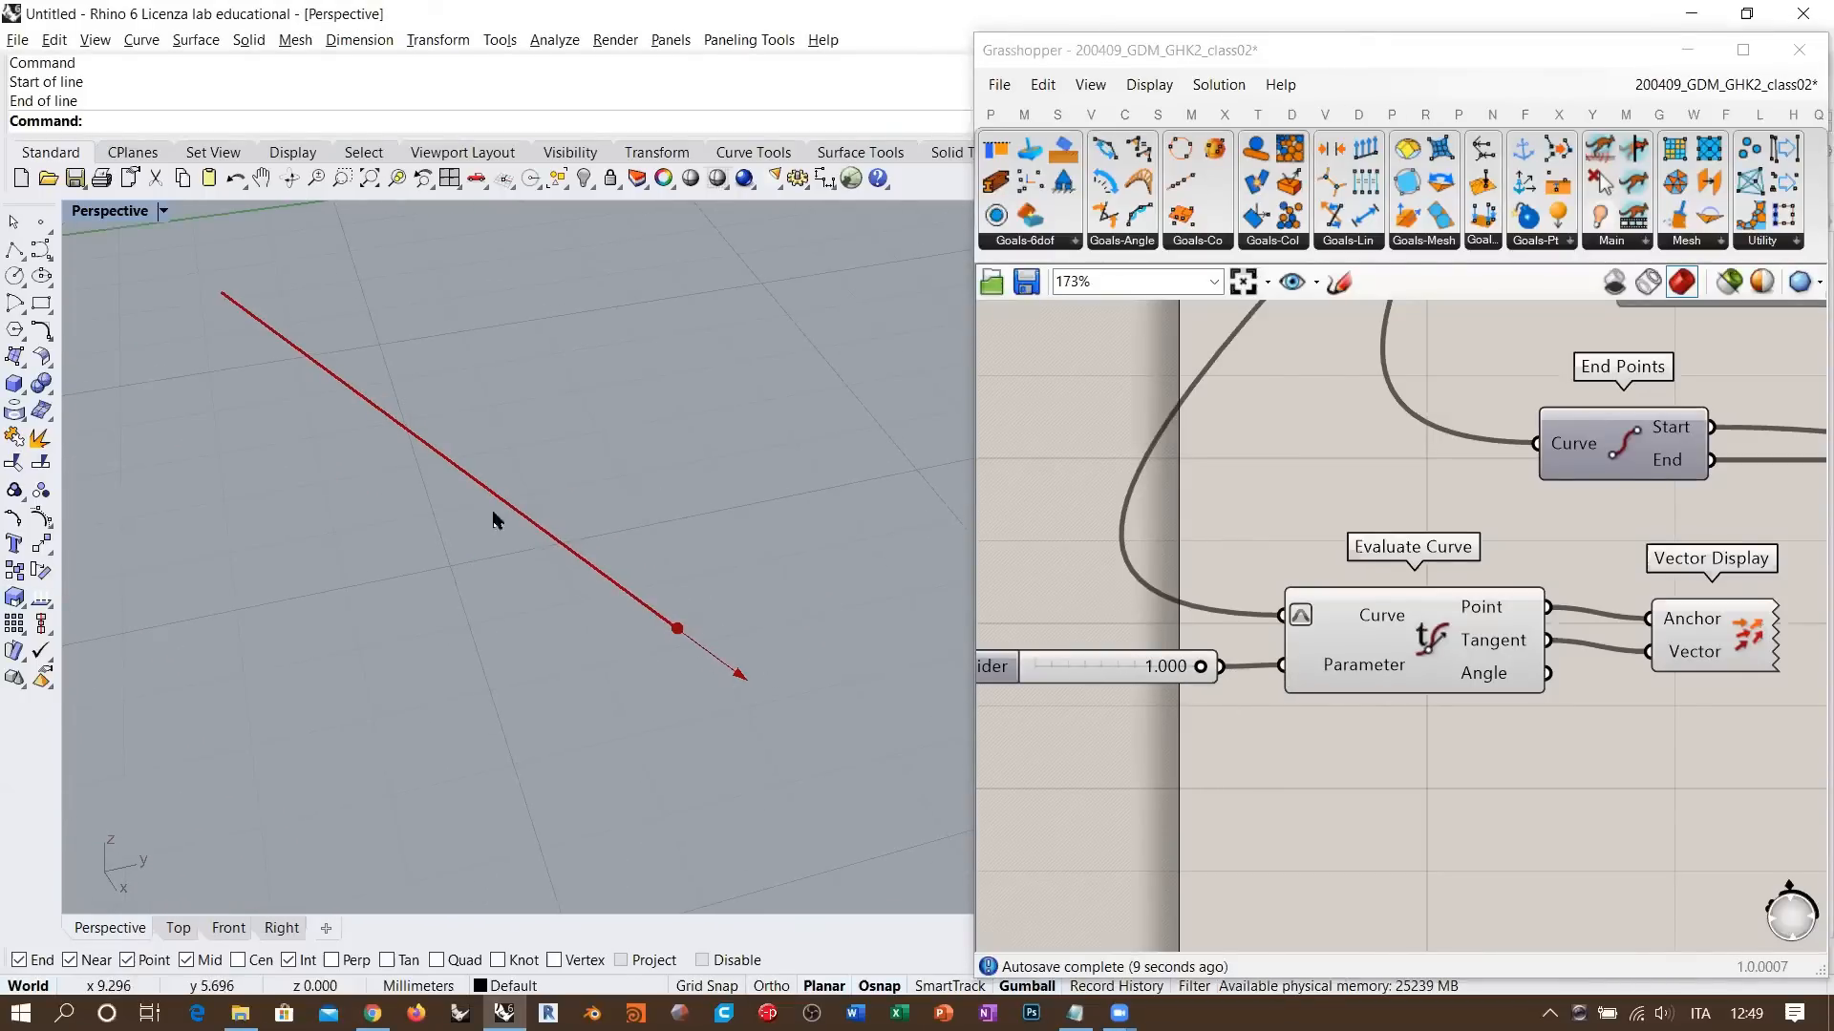
right_click_drag(1476, 774, 1461, 800)
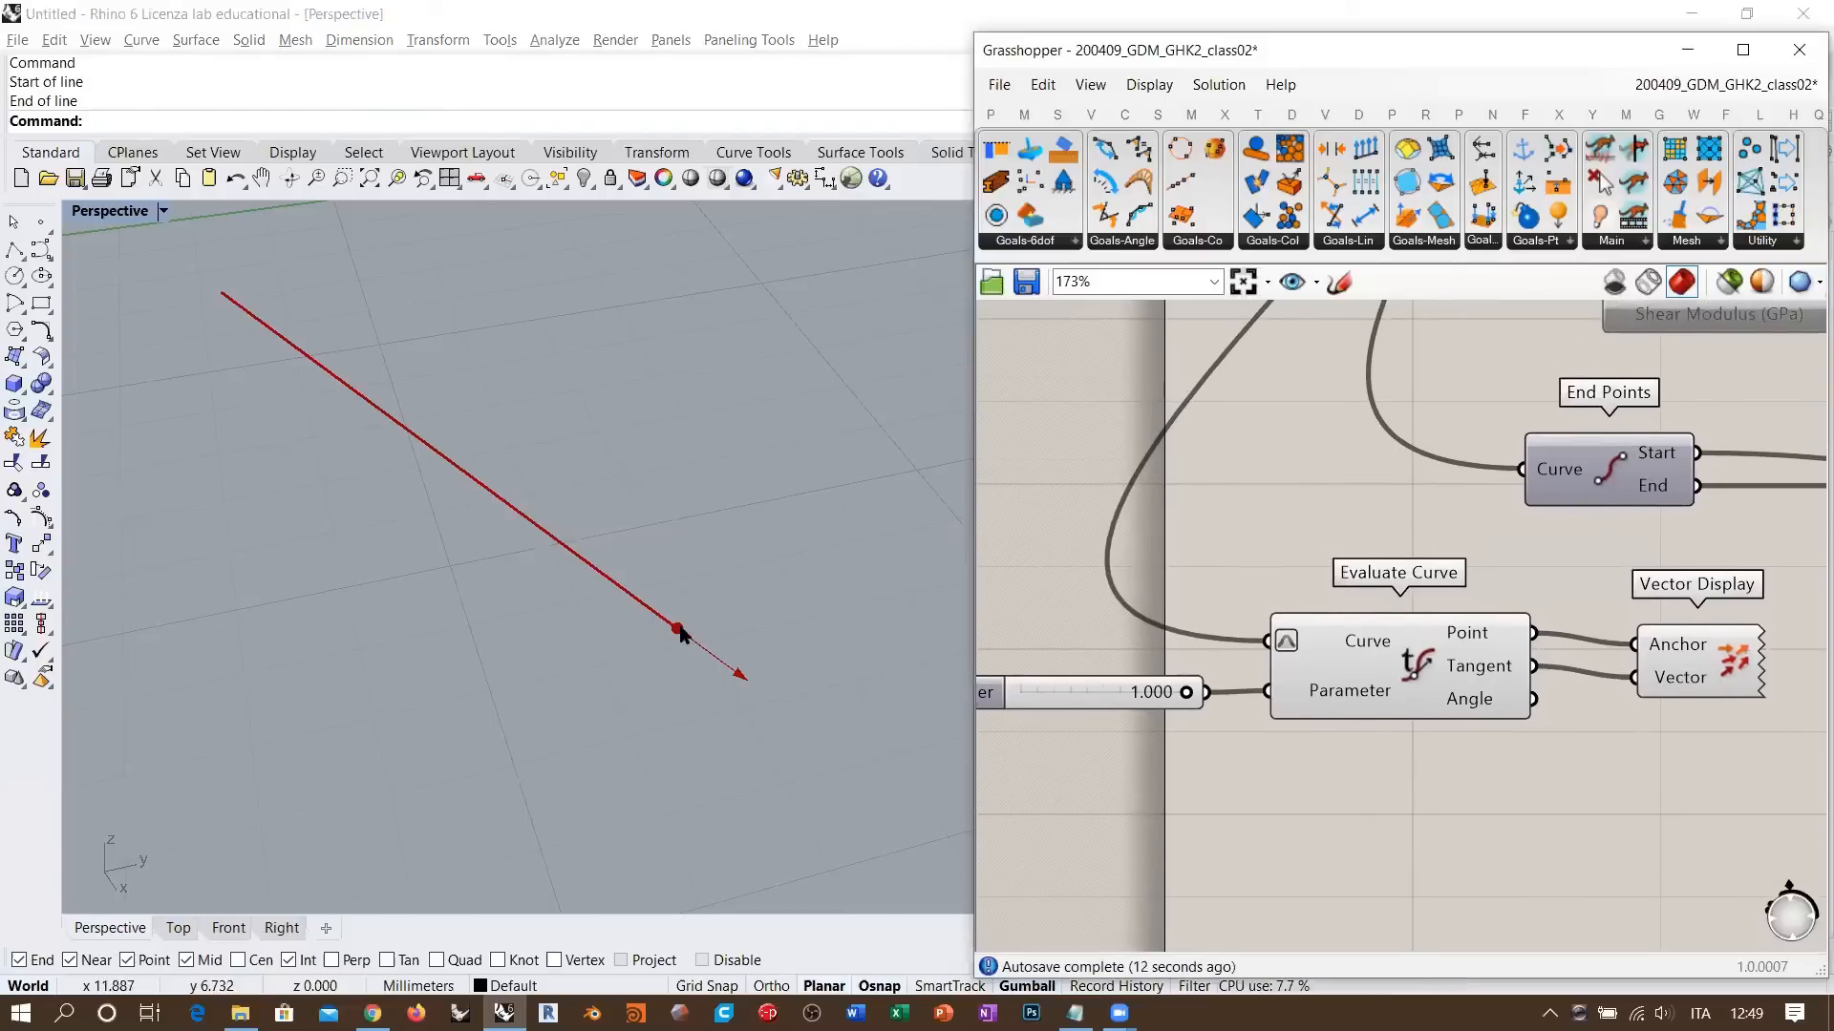
- Align Vector Display with Evaluate Curve's Point and Tangent outputs and inspect the Tangent output
right_click_drag(1566, 684, 1304, 612)
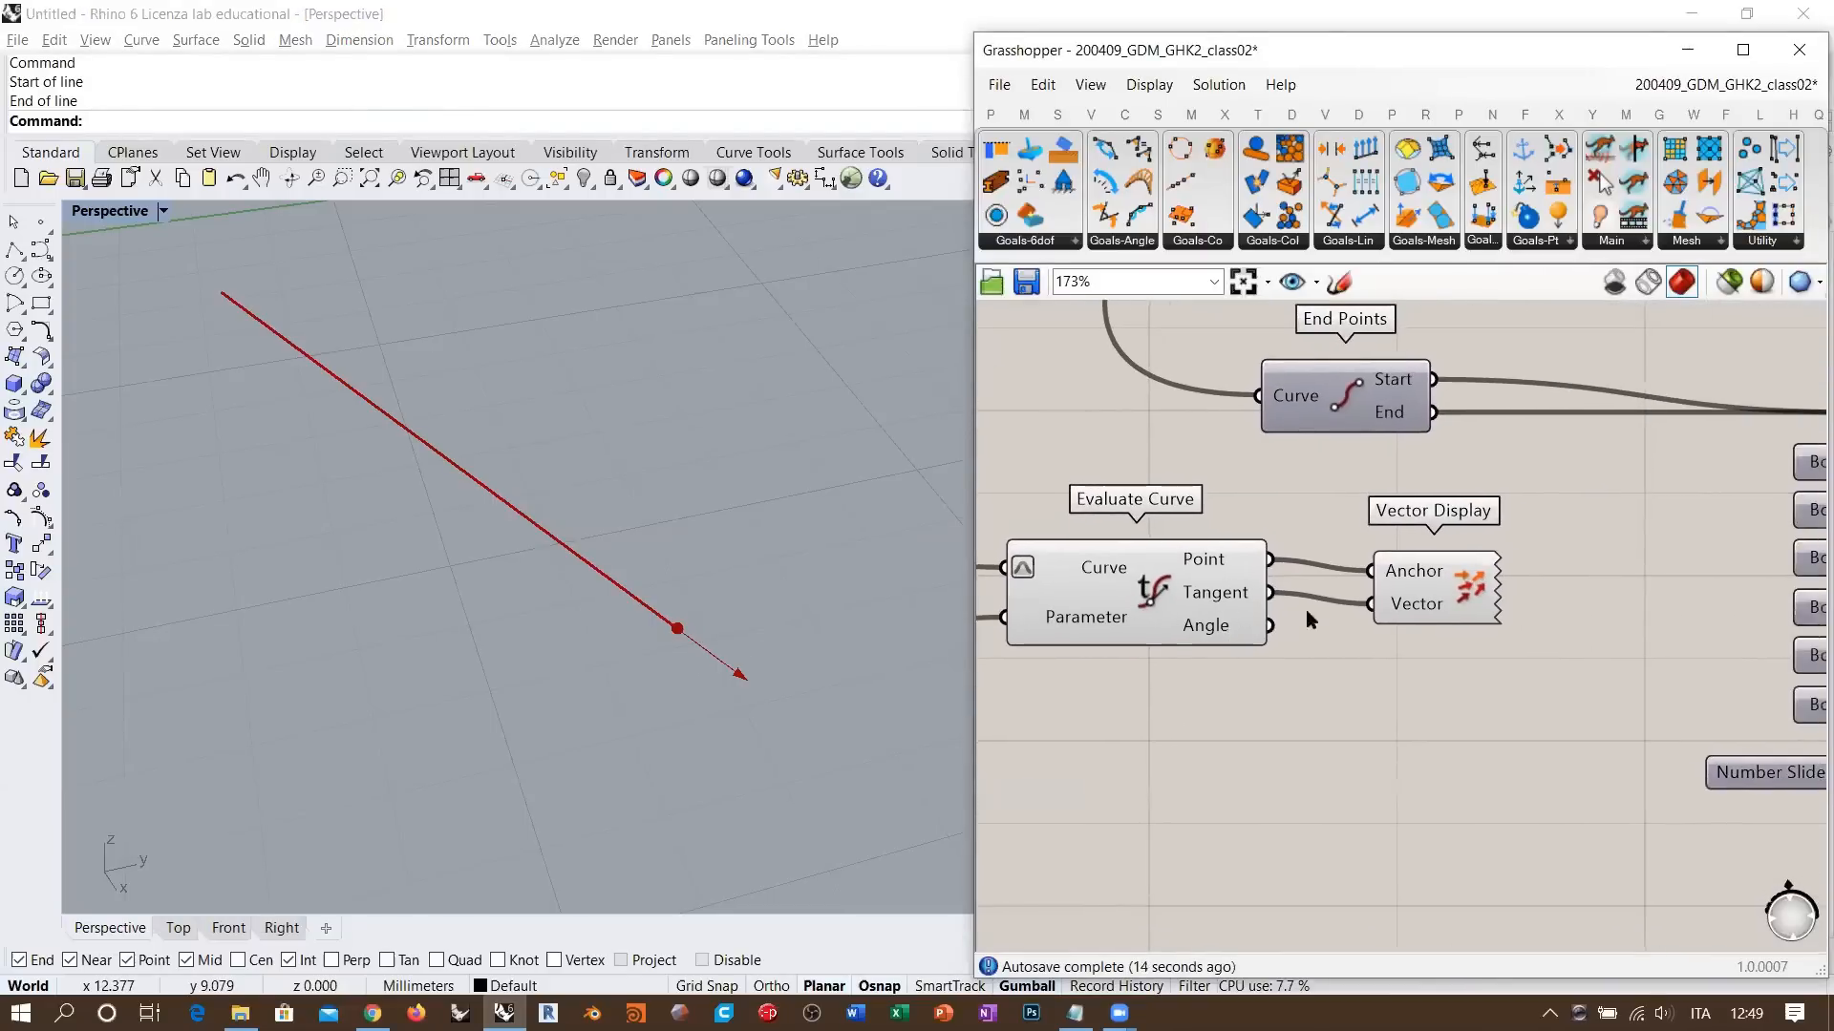
left_click_drag(1421, 591, 1466, 580)
left_click(1404, 658)
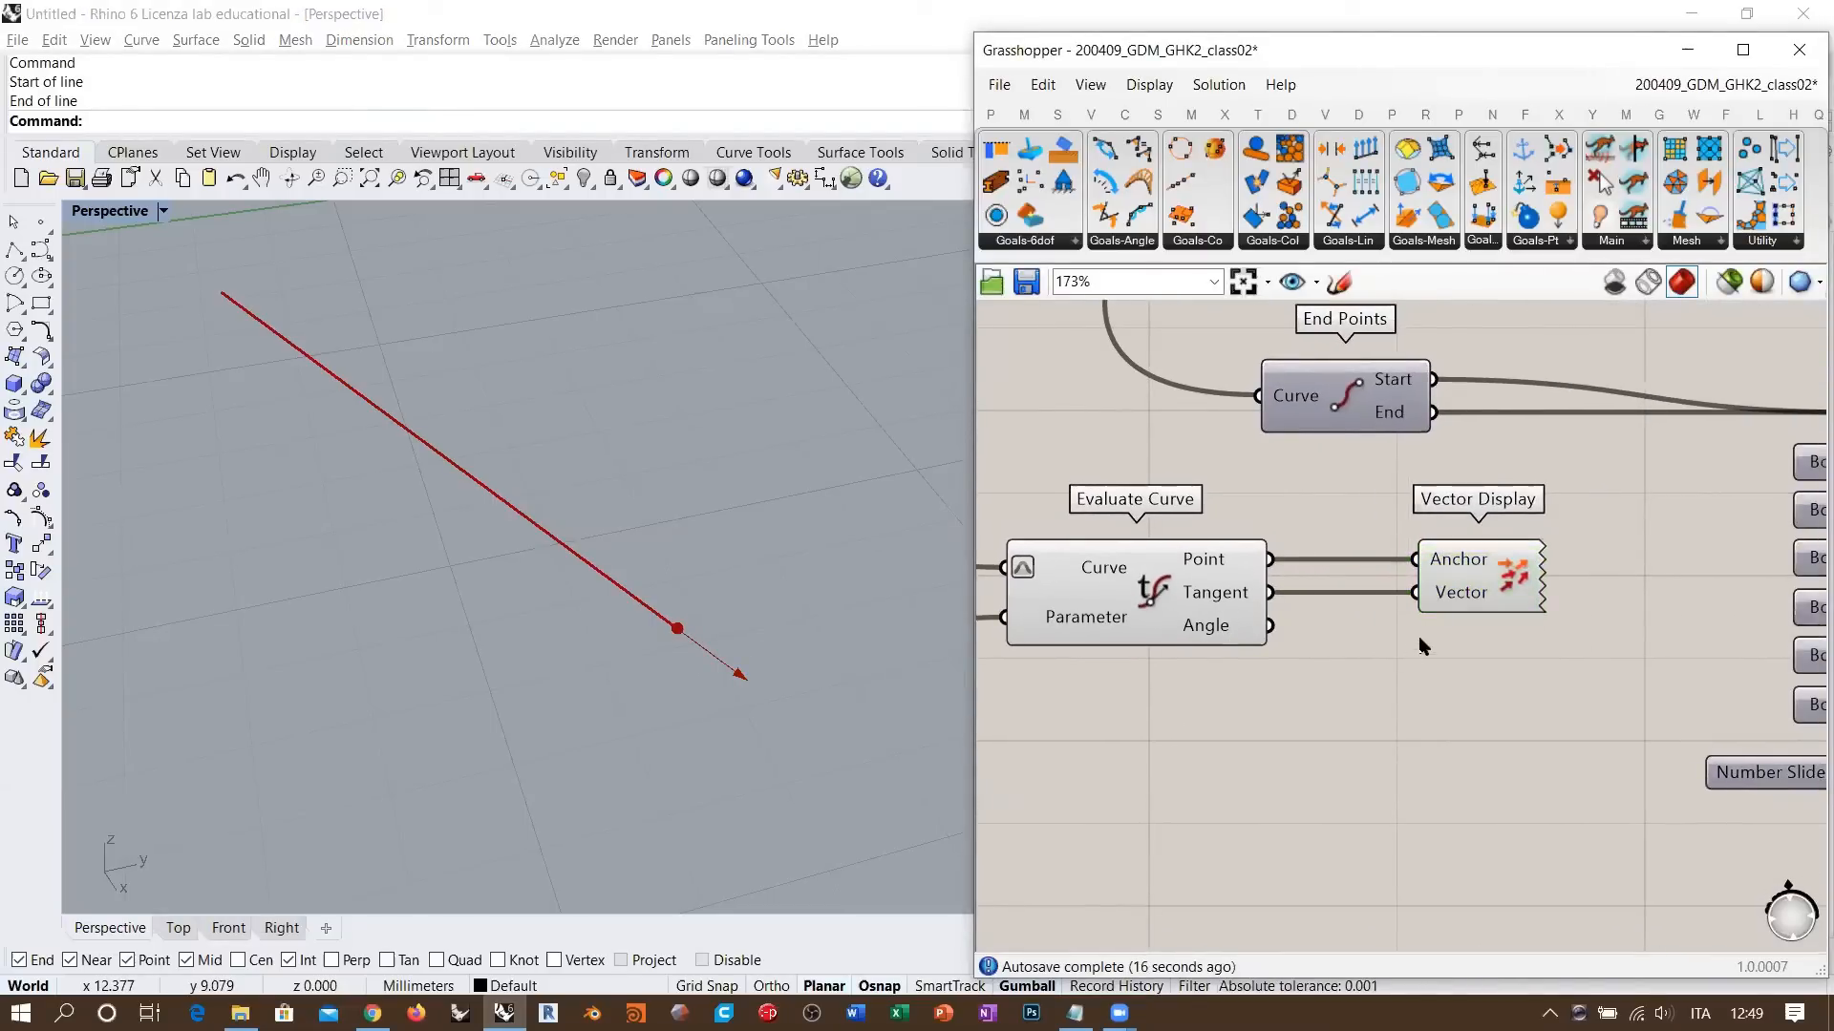
mouse_move(1233, 597)
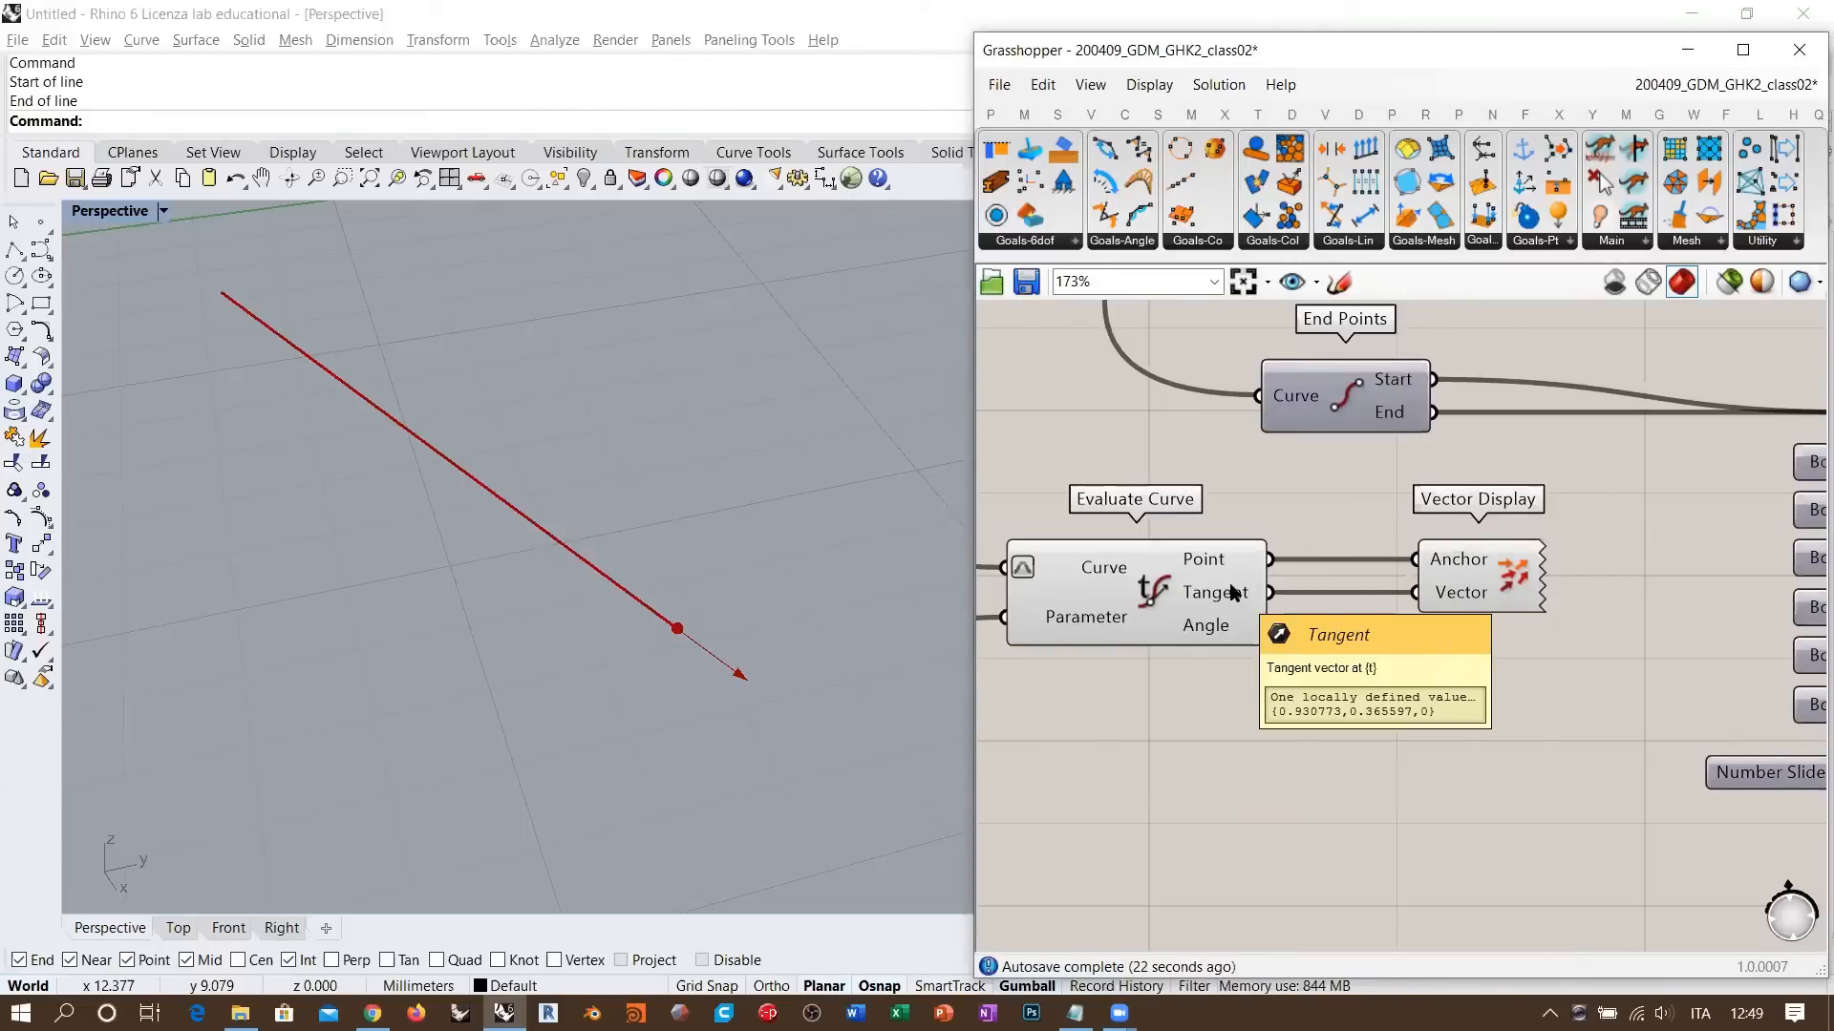
- Move Evaluate Curve and Vector Display away from End Points, then offset Vector Display to leave space for another component
right_click_drag(1367, 634, 1511, 565)
scroll(1511, 566, "down", 2)
right_click_drag(1310, 596, 1430, 552)
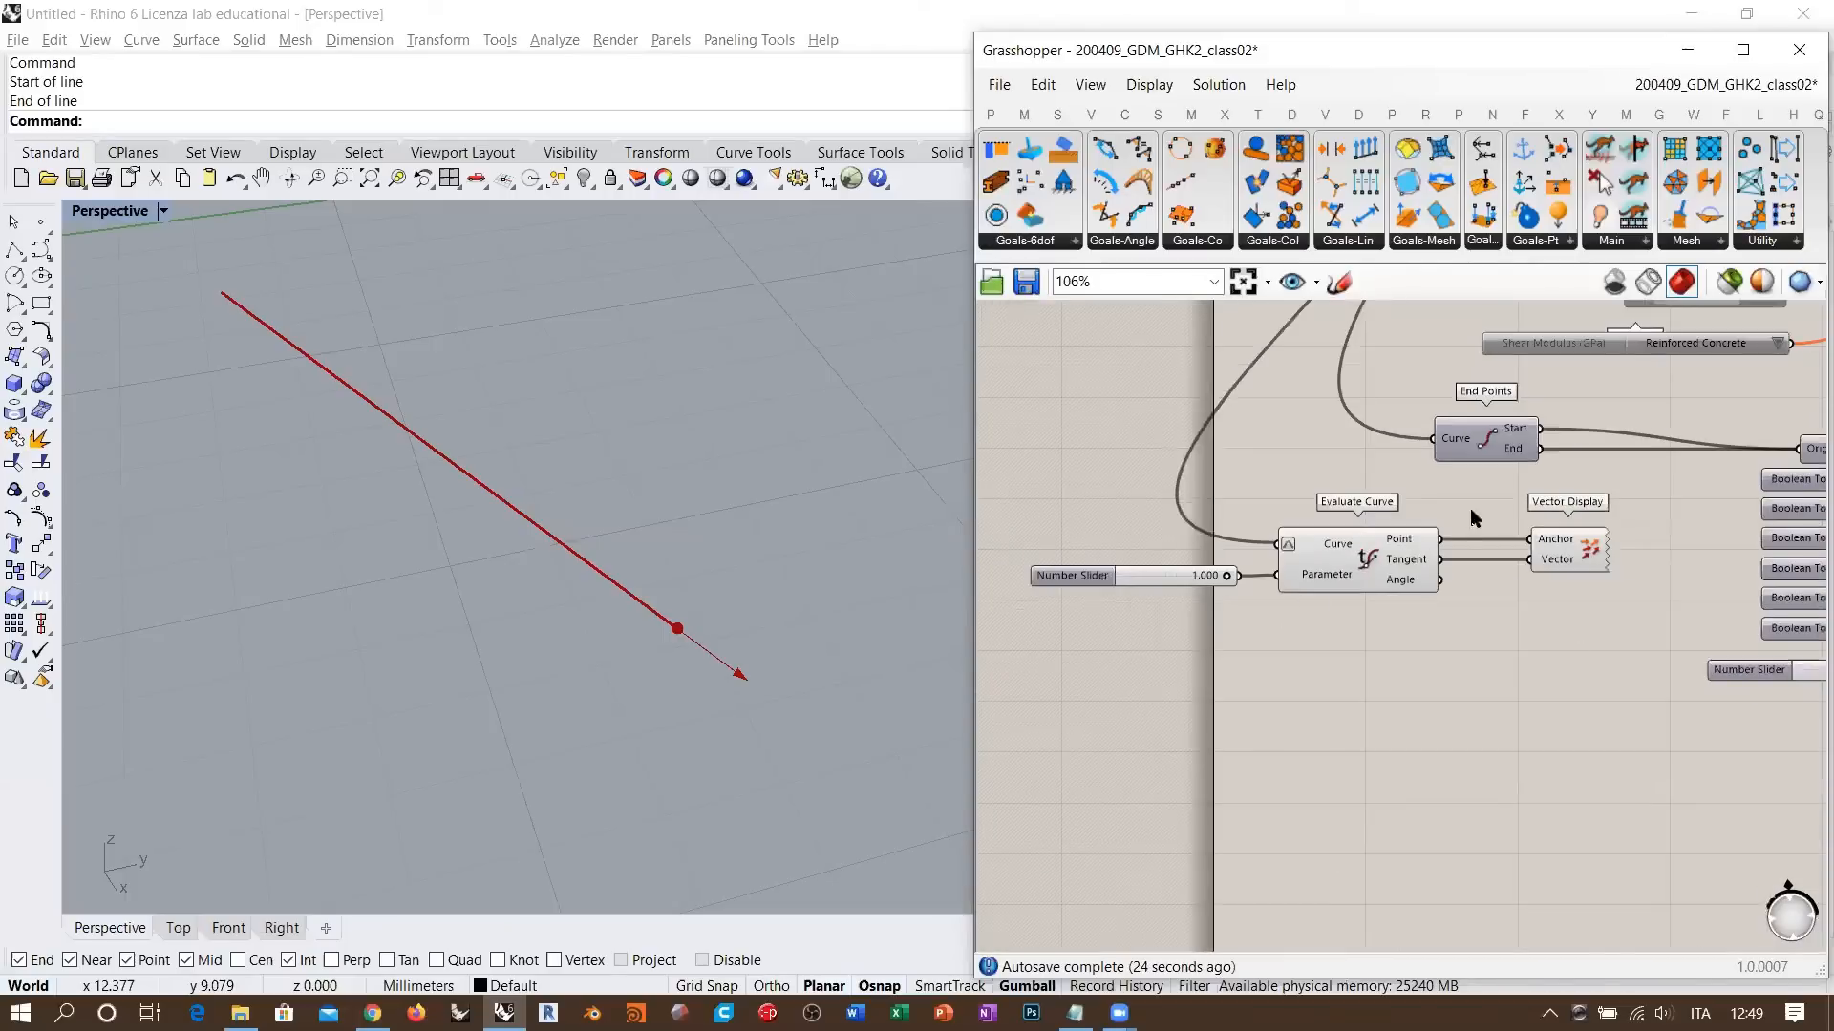
left_click_drag(1470, 508, 1154, 530)
left_click(1242, 609)
scroll(1270, 580, "up", 2)
scroll(1271, 586, "up", 1)
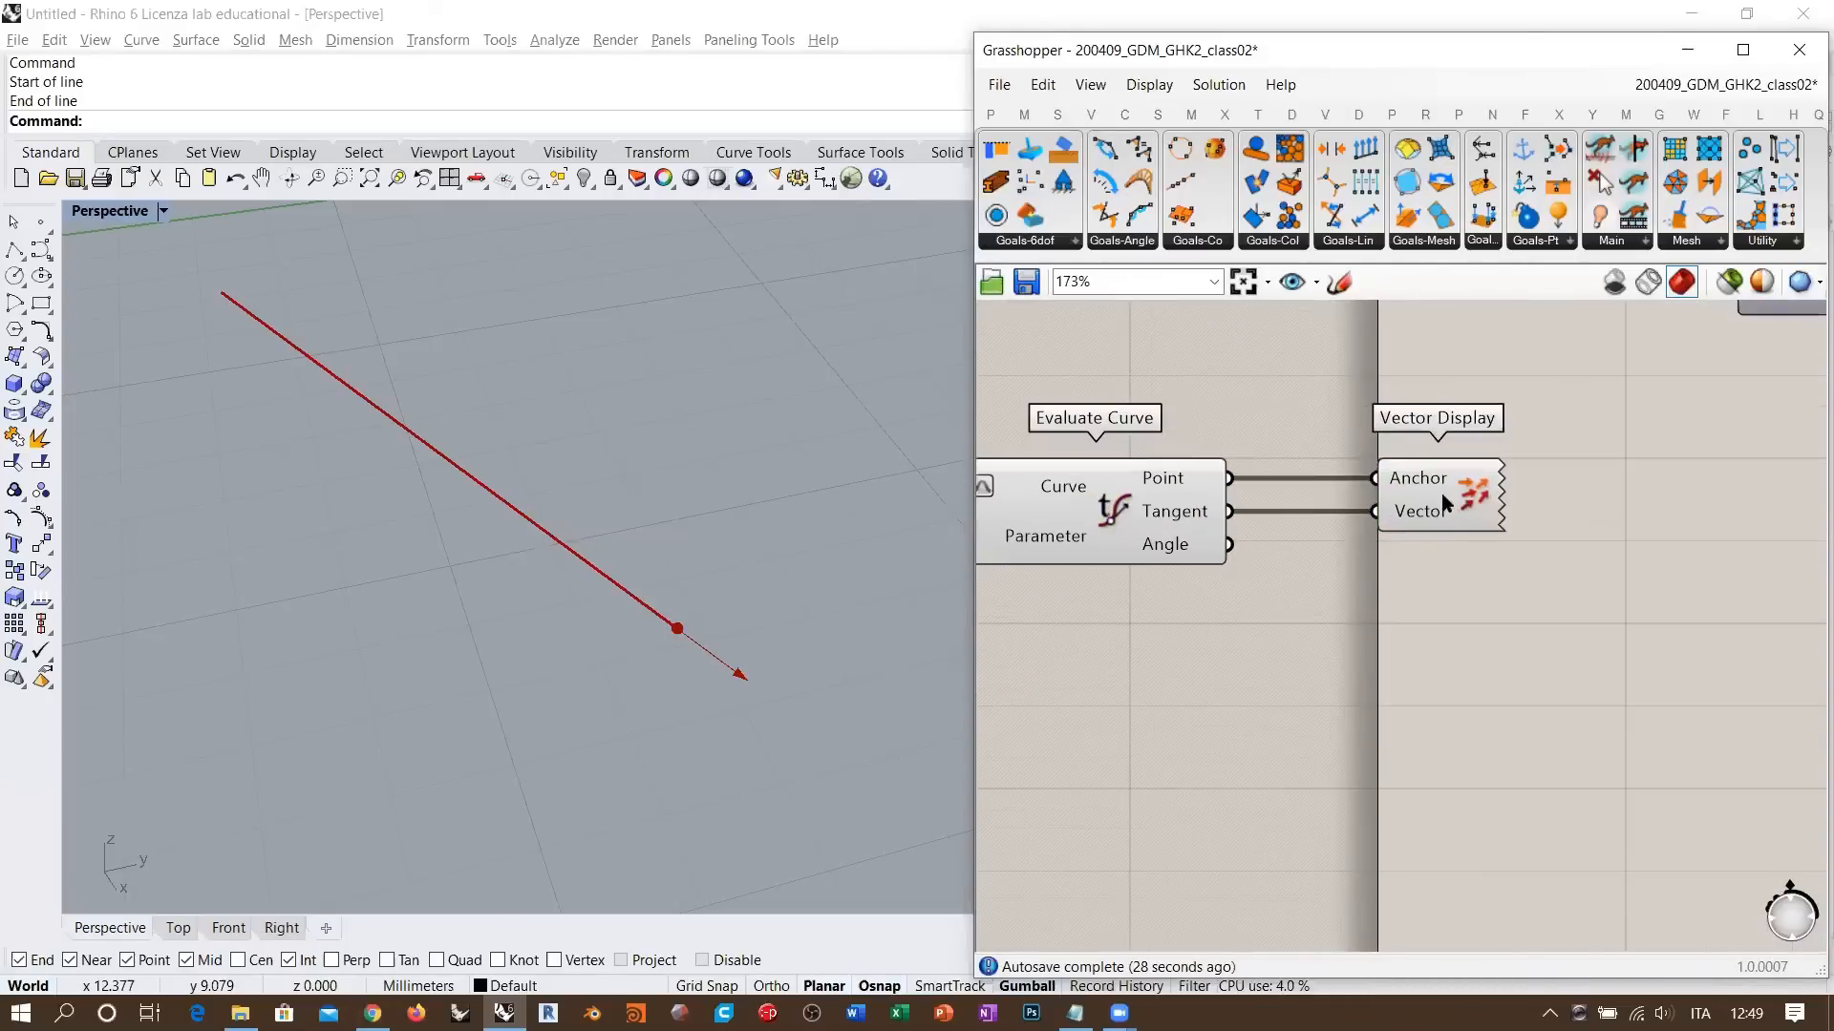
left_click_drag(1471, 492, 1573, 431)
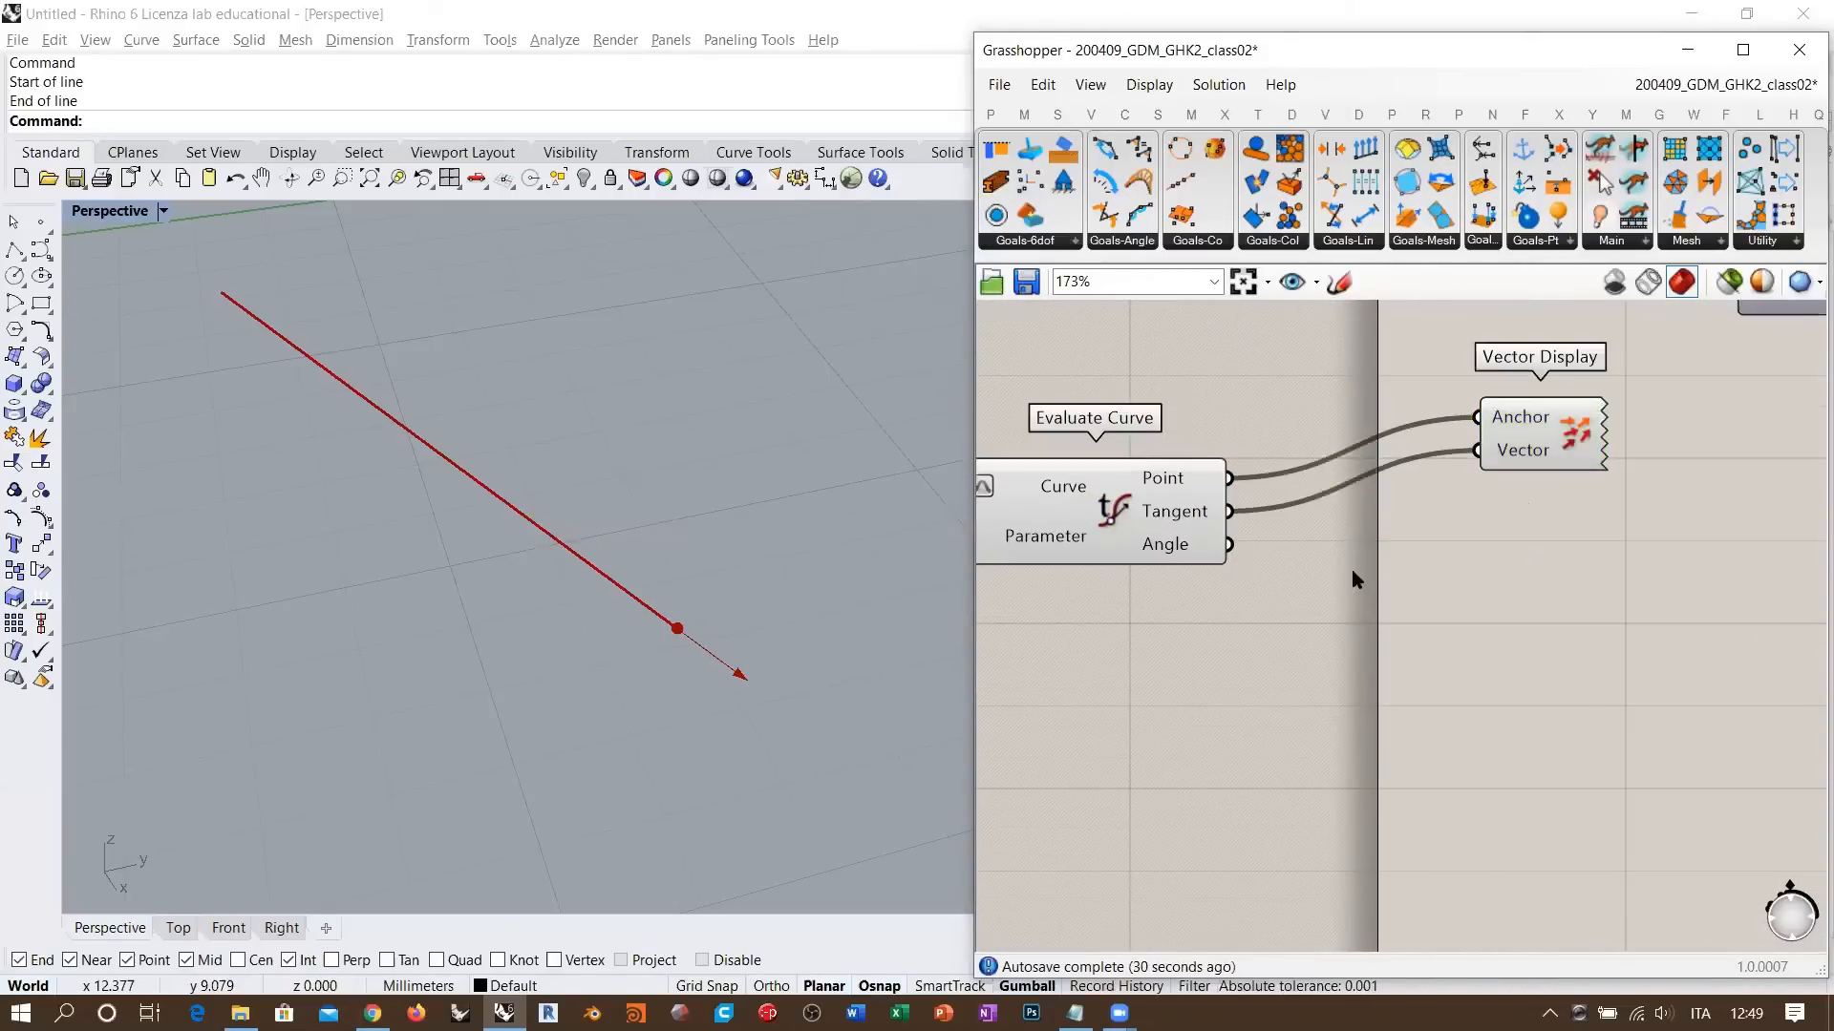
- Add a vector Rotate component below Vector Display and connect Evaluate Curve's Tangent to its Vector input
double_click(1374, 631)
type("rot")
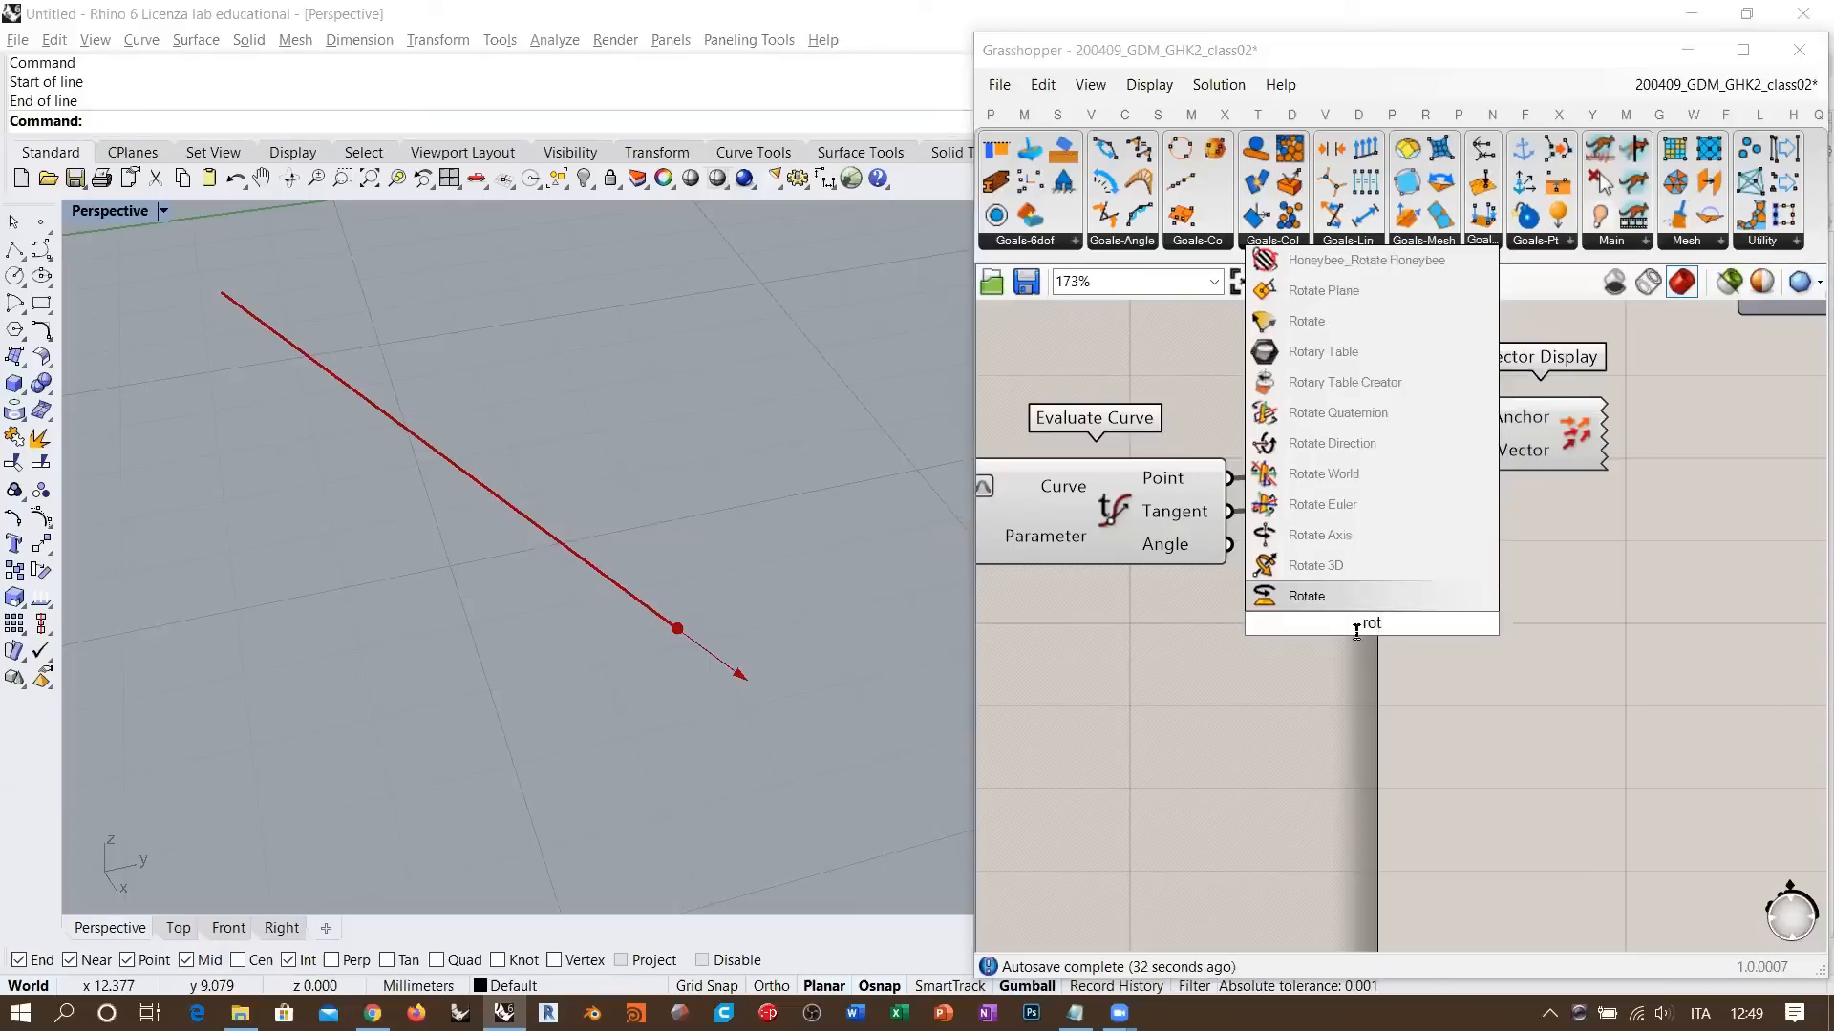
left_click(1306, 321)
left_click_drag(1372, 579, 1425, 573)
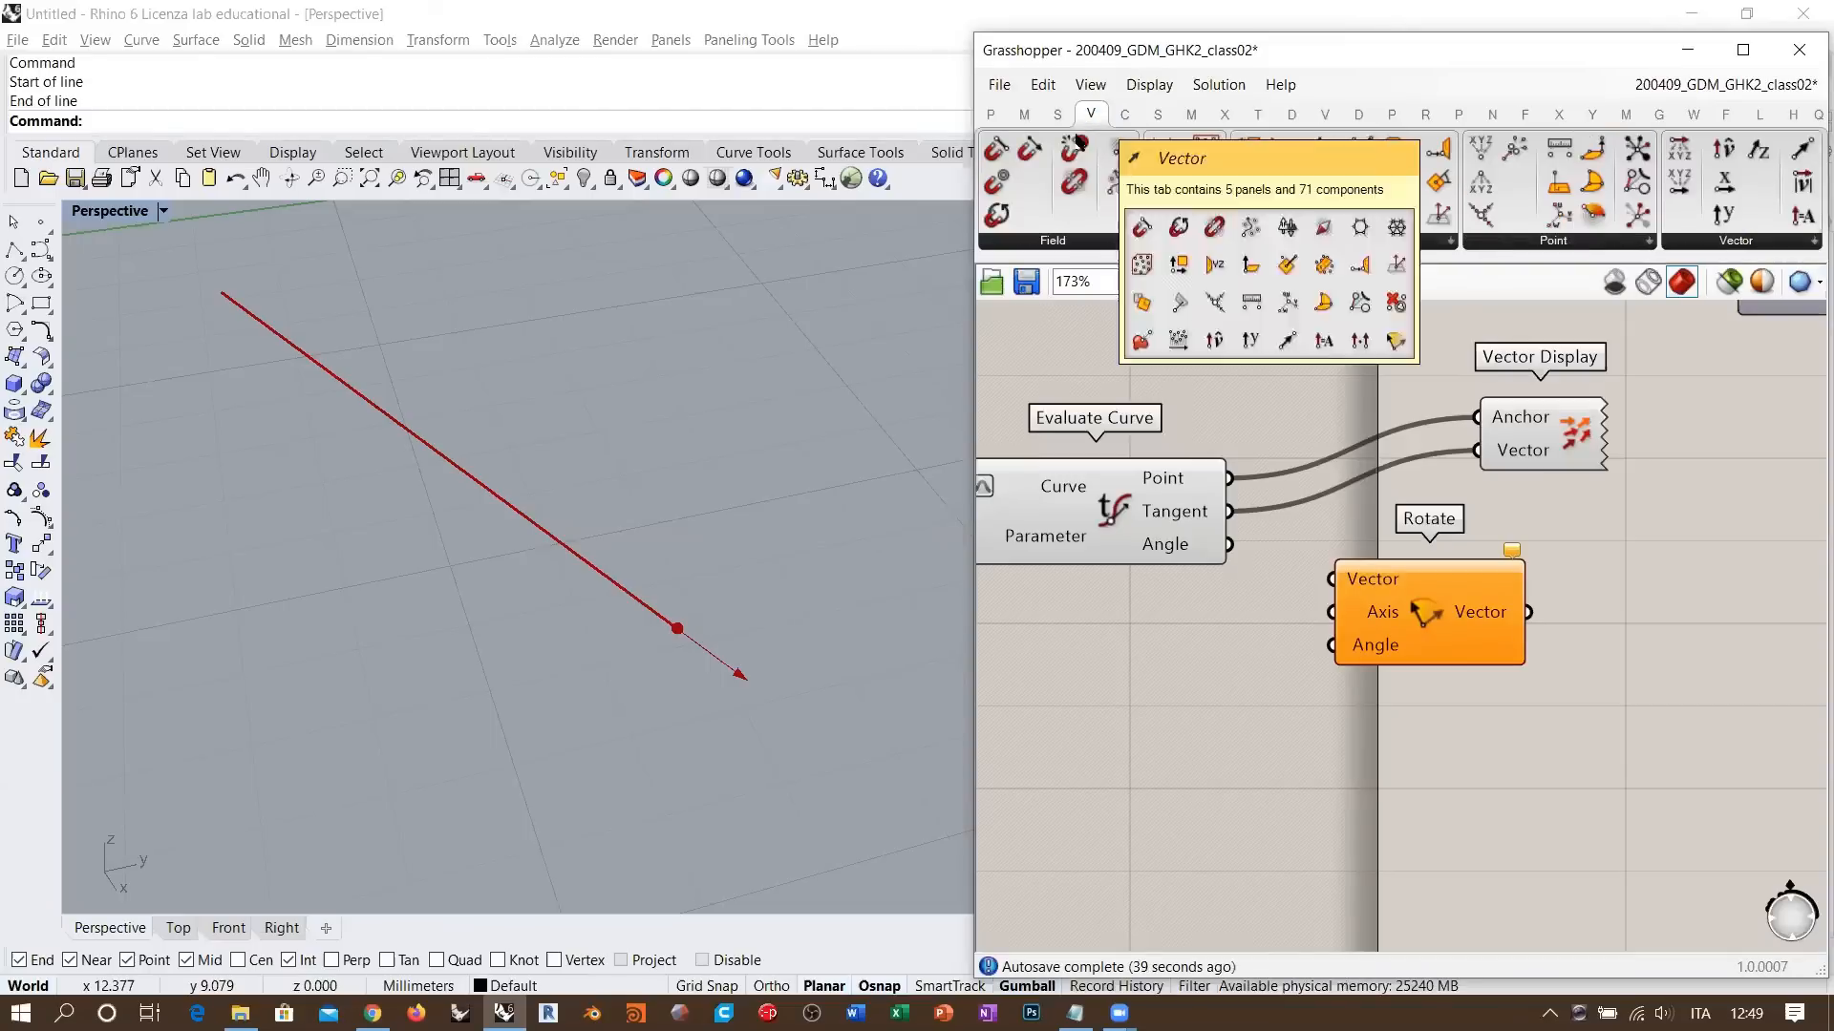
left_click(1091, 115)
left_click(1705, 242)
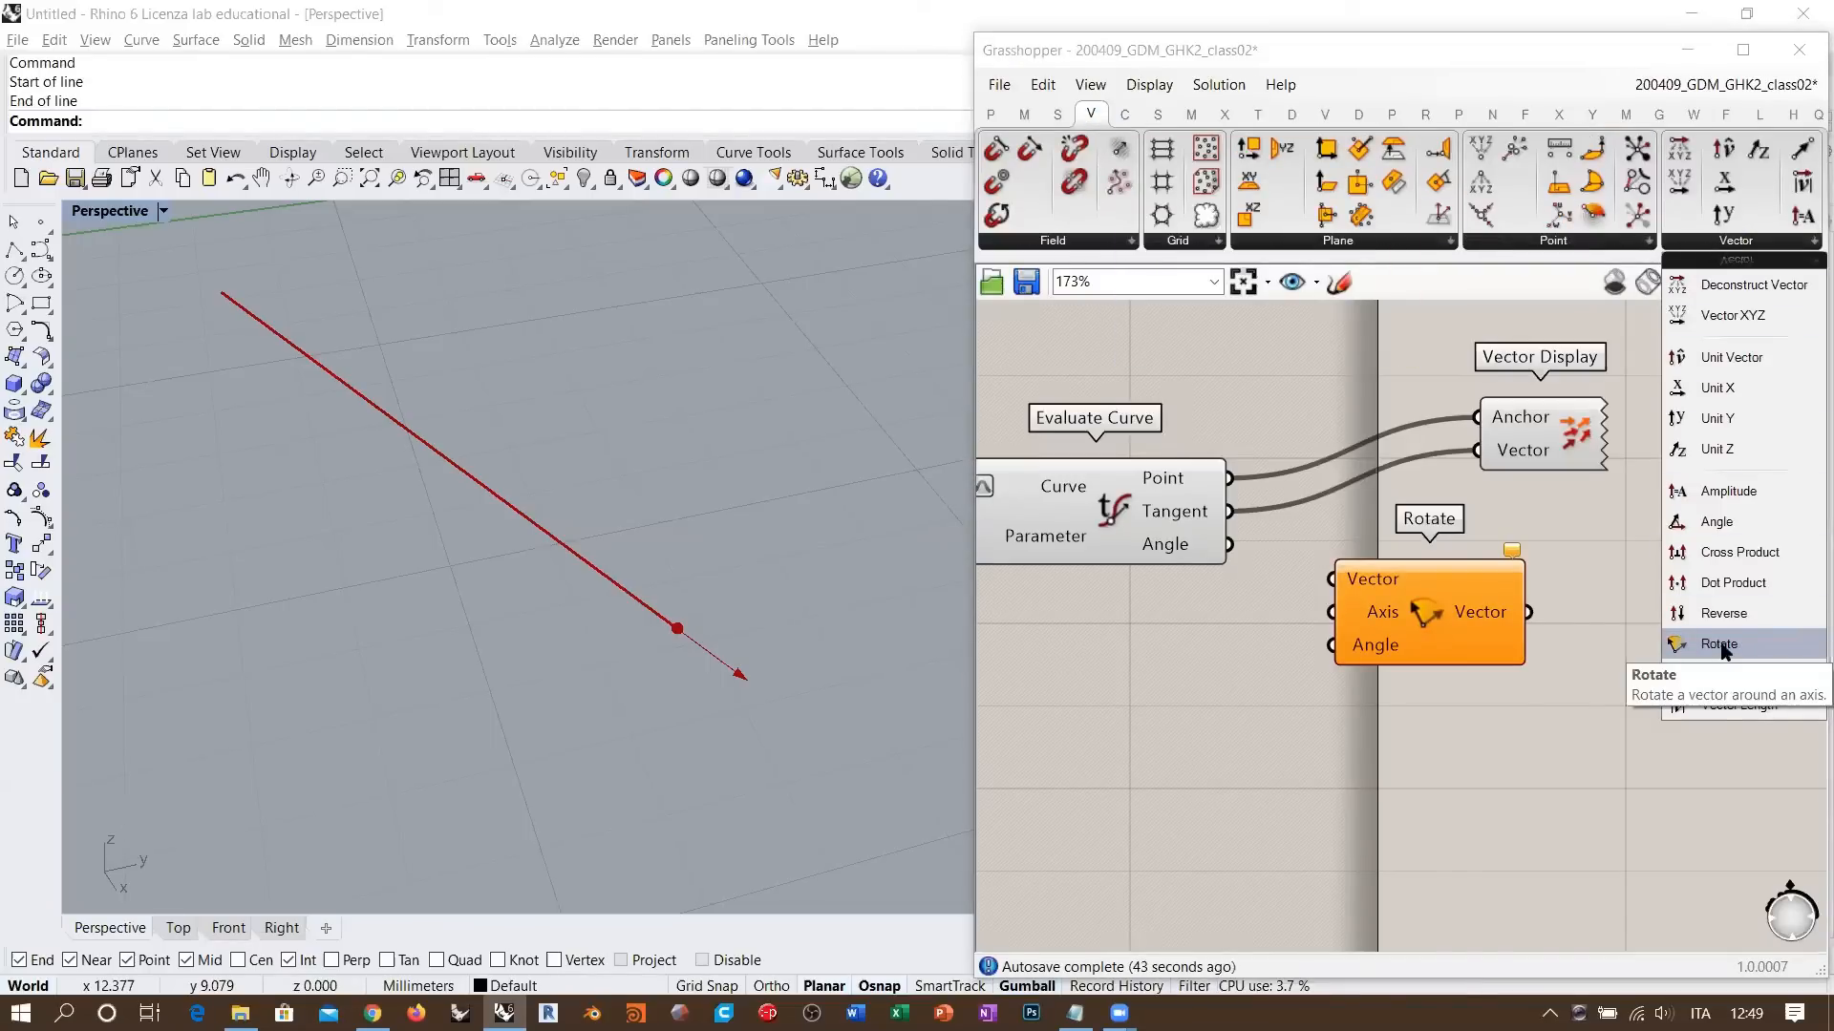
left_click_drag(1724, 649, 1411, 666)
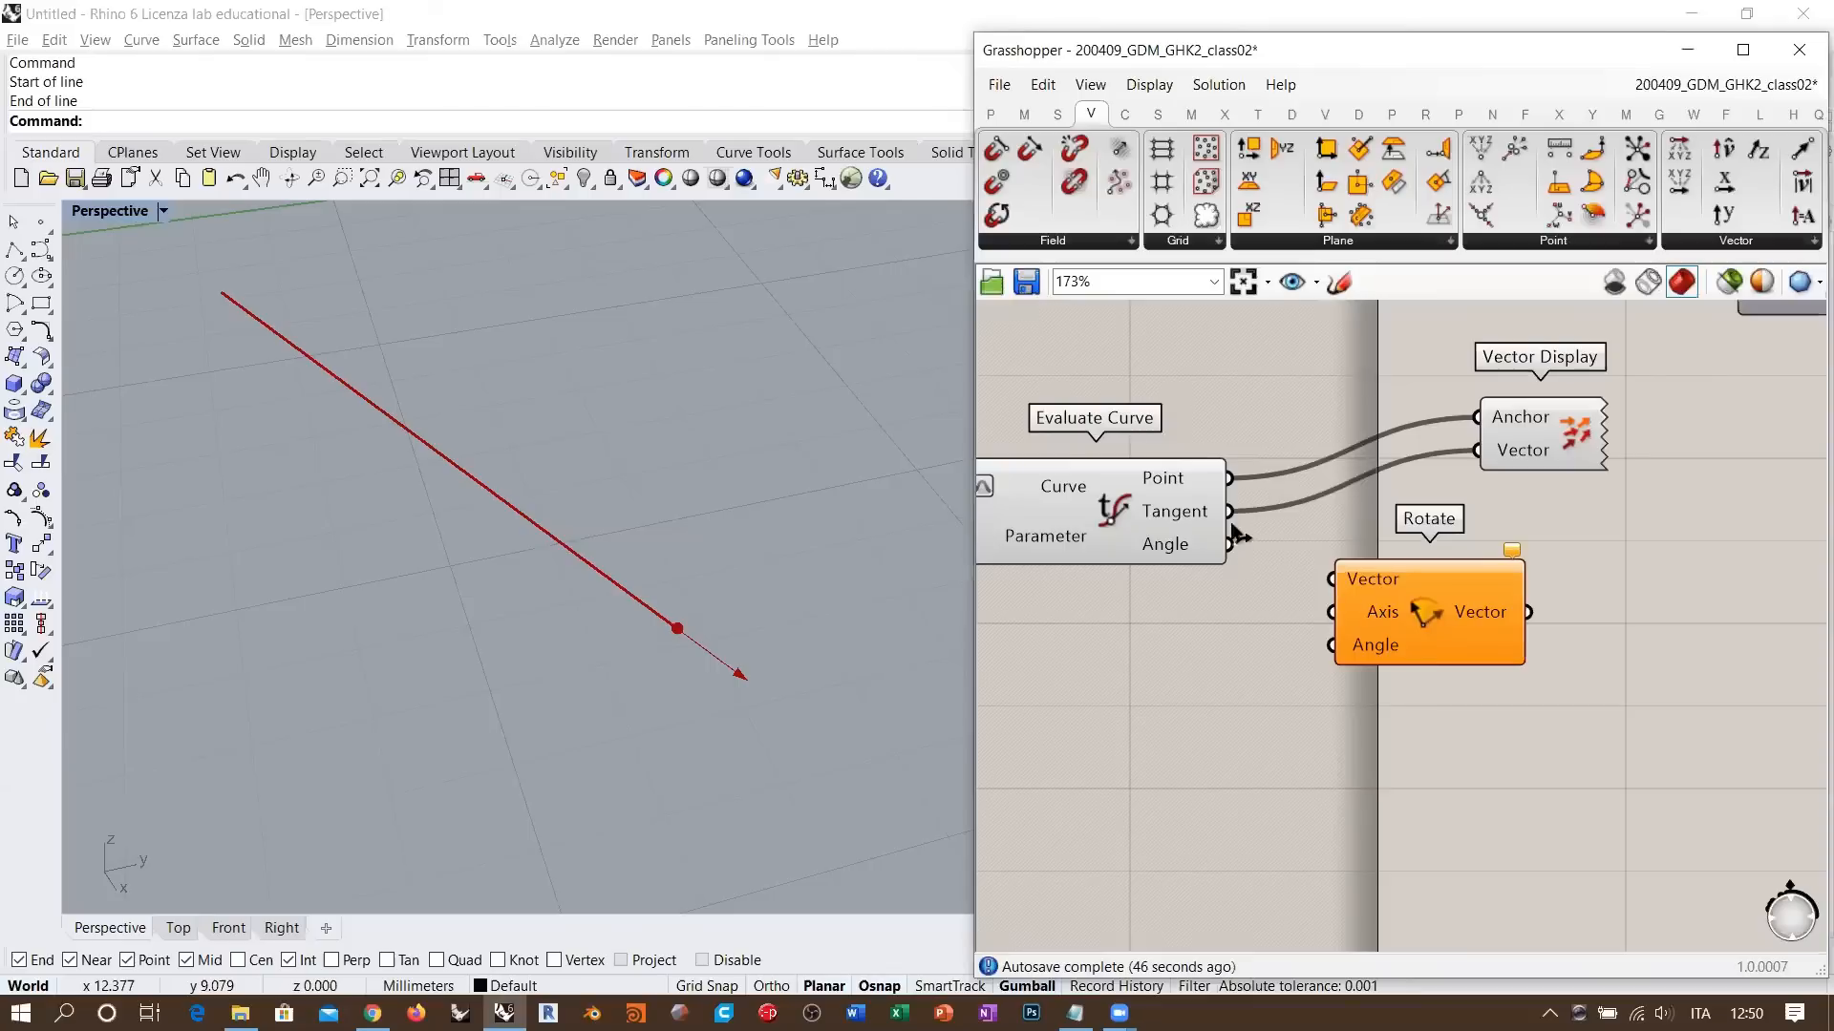
left_click_drag(1227, 512, 1339, 579)
left_click_drag(1451, 601, 1508, 603)
left_click(1311, 662)
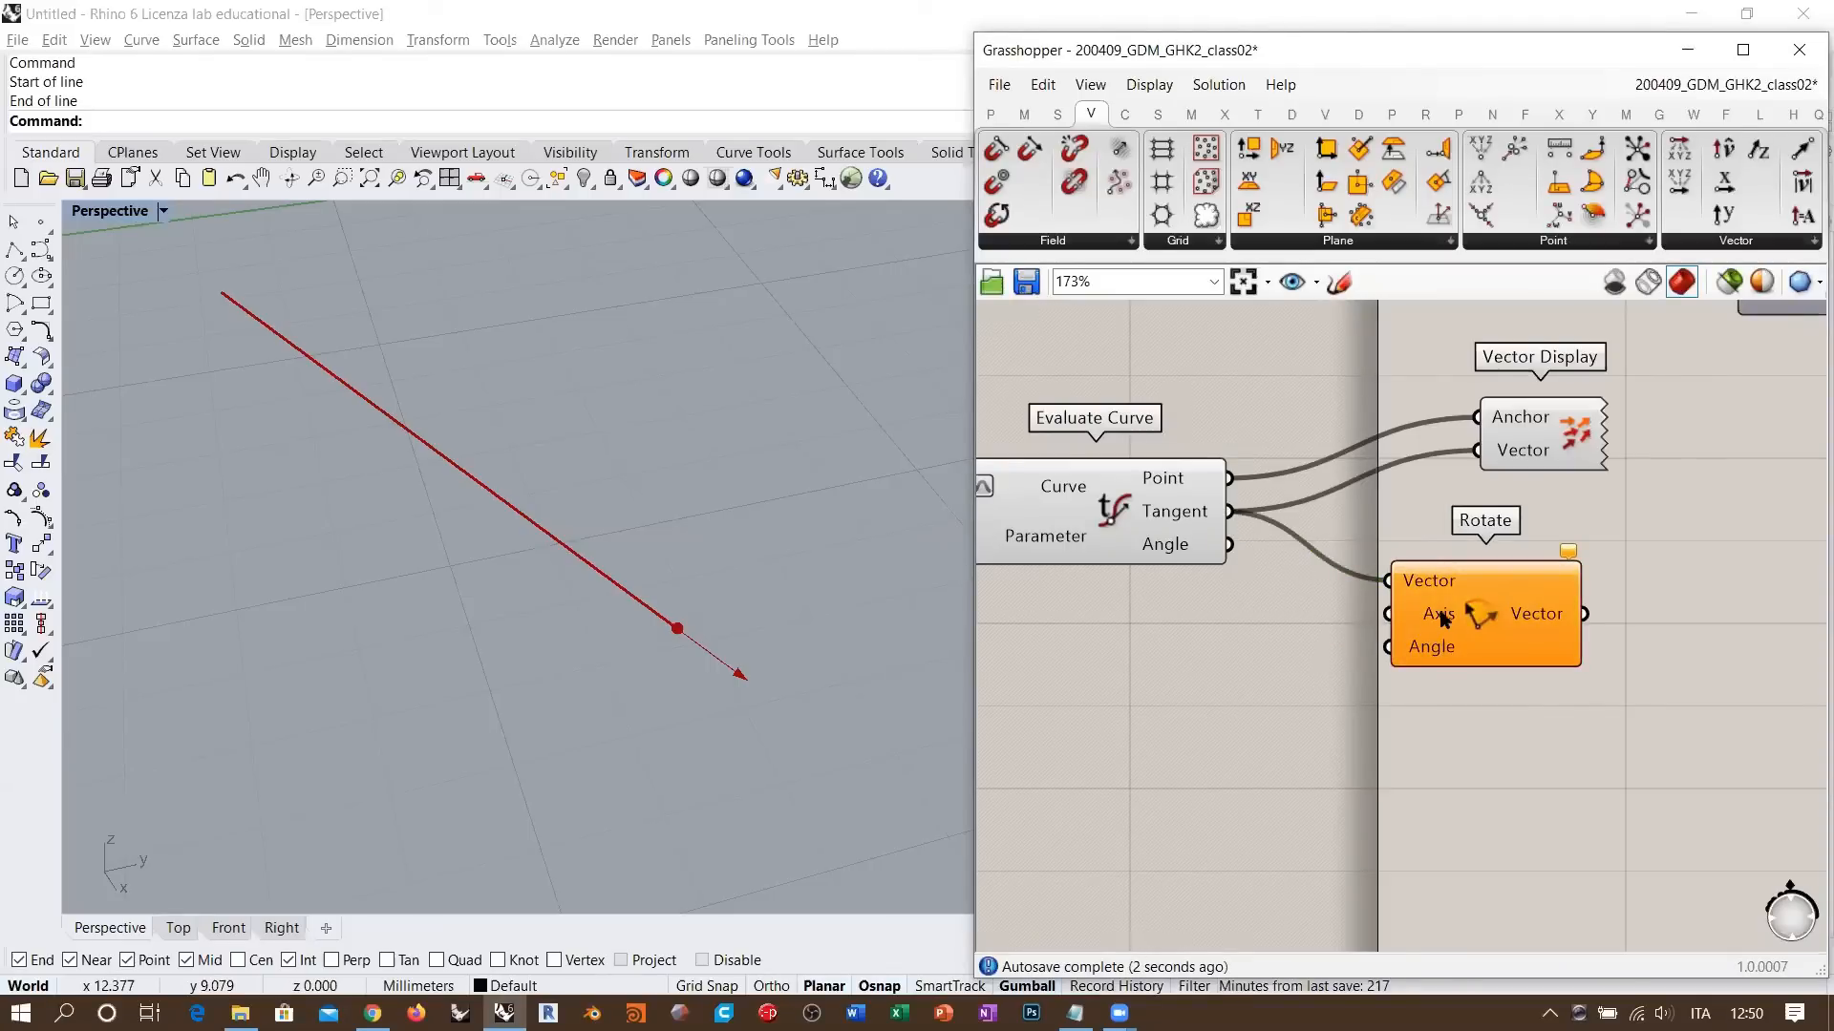
- Add a Unit Z component, connect it to Rotate's Axis input and align it below Evaluate Curve
double_click(1199, 642)
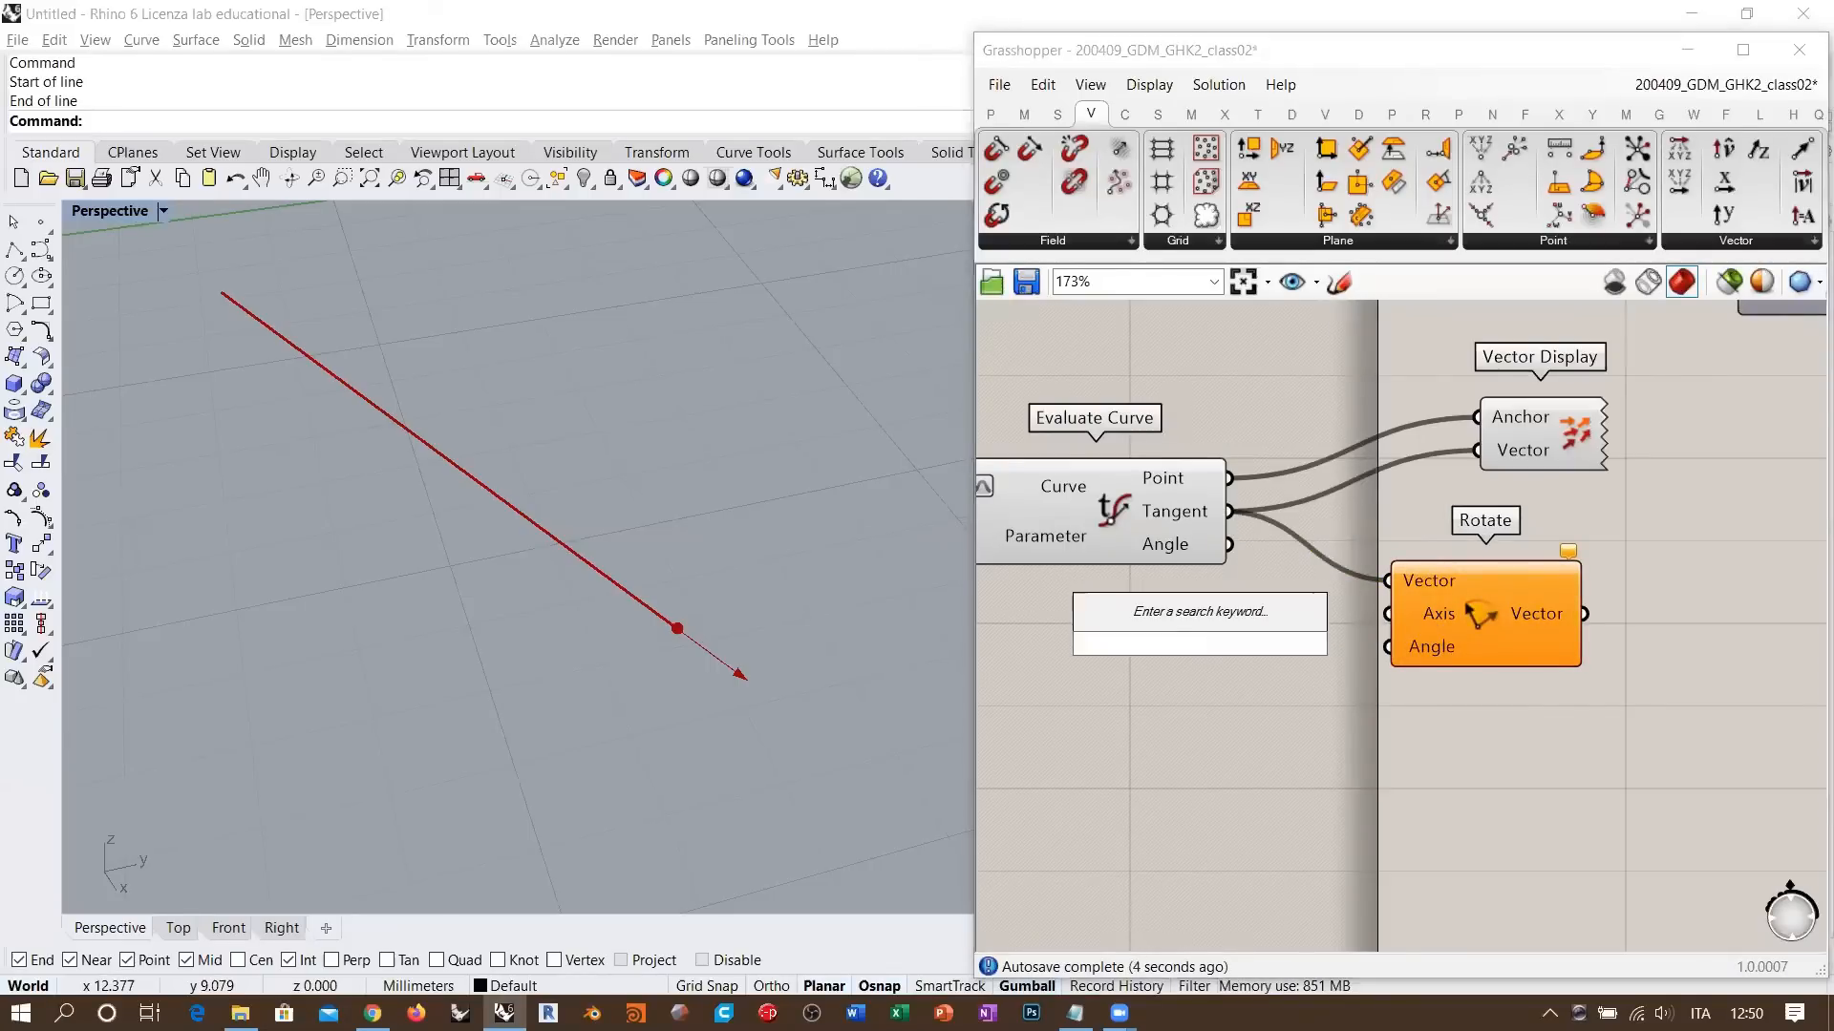
type("z")
key("Up")
key("Return")
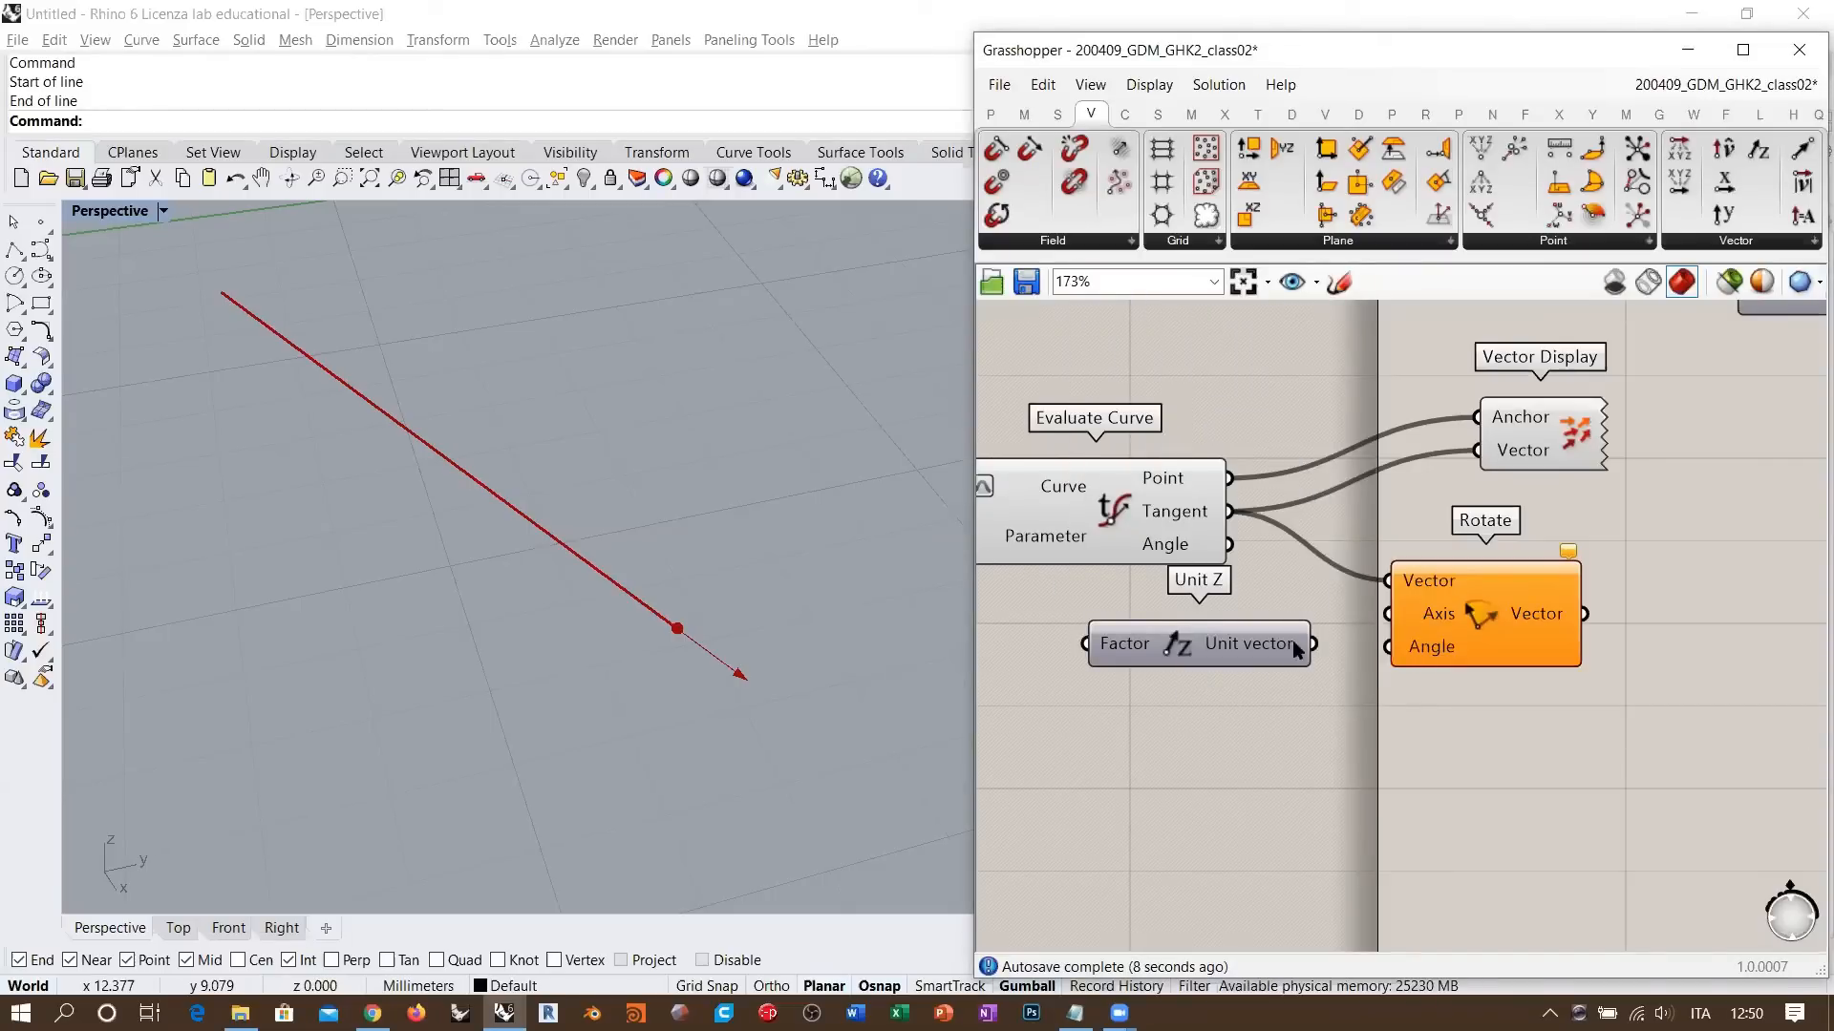
left_click_drag(1314, 645, 1417, 618)
left_click_drag(1232, 666, 1150, 636)
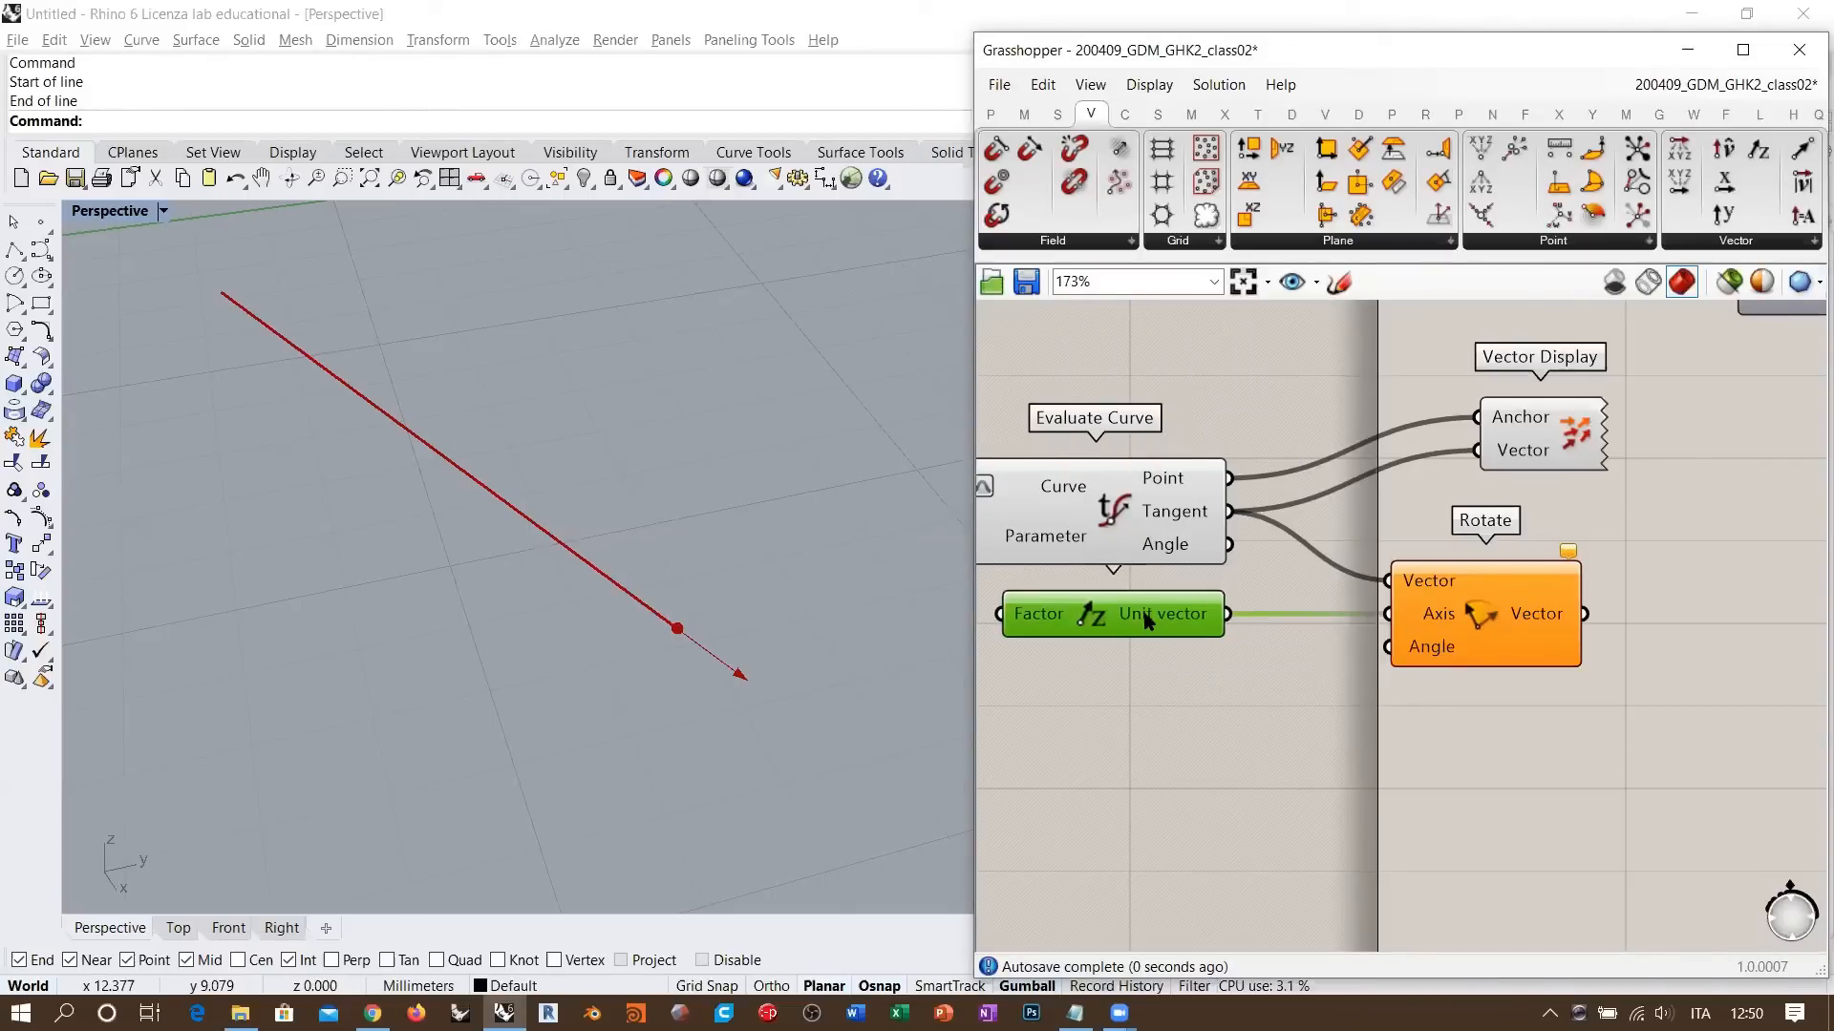
left_click(1232, 703)
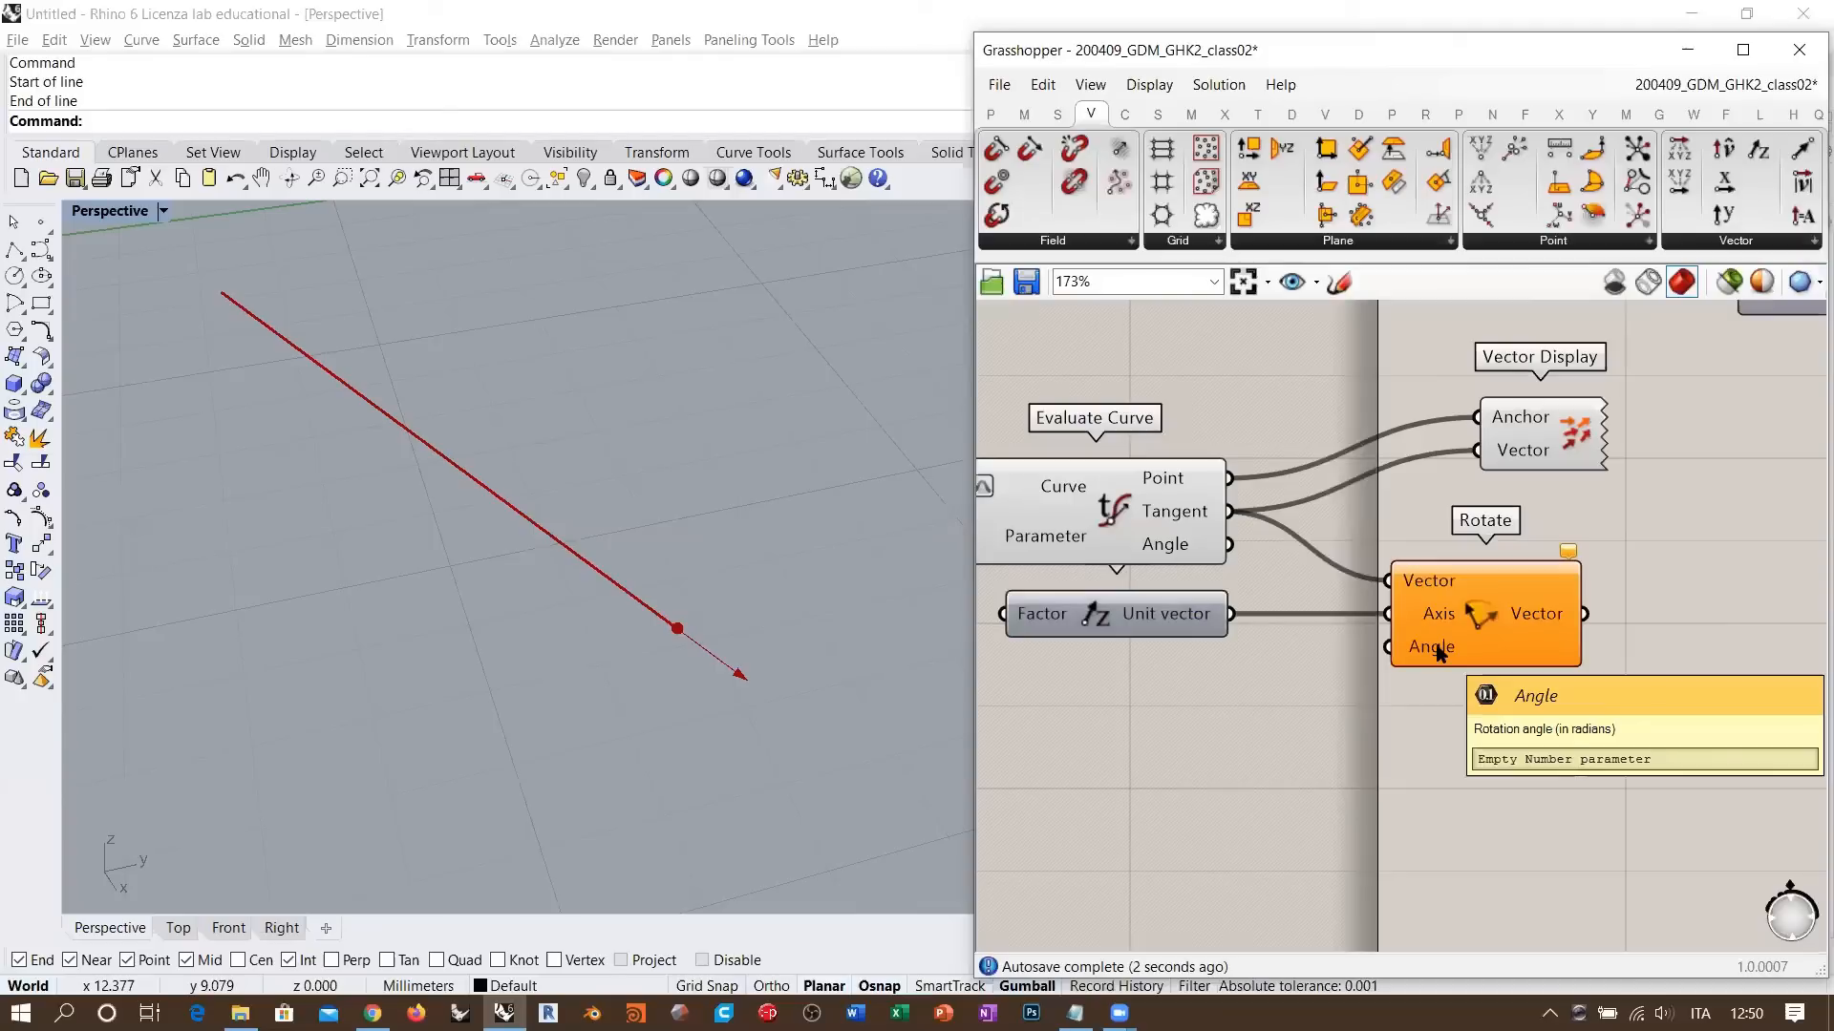
- Create a panel containing Pi/2, connect it to Rotate's Angle input and place it below Unit Z
mouse_move(732, 643)
right_mouse_down()
mouse_move(630, 602)
mouse_move(691, 571)
mouse_move(777, 643)
mouse_move(714, 616)
right_mouse_up()
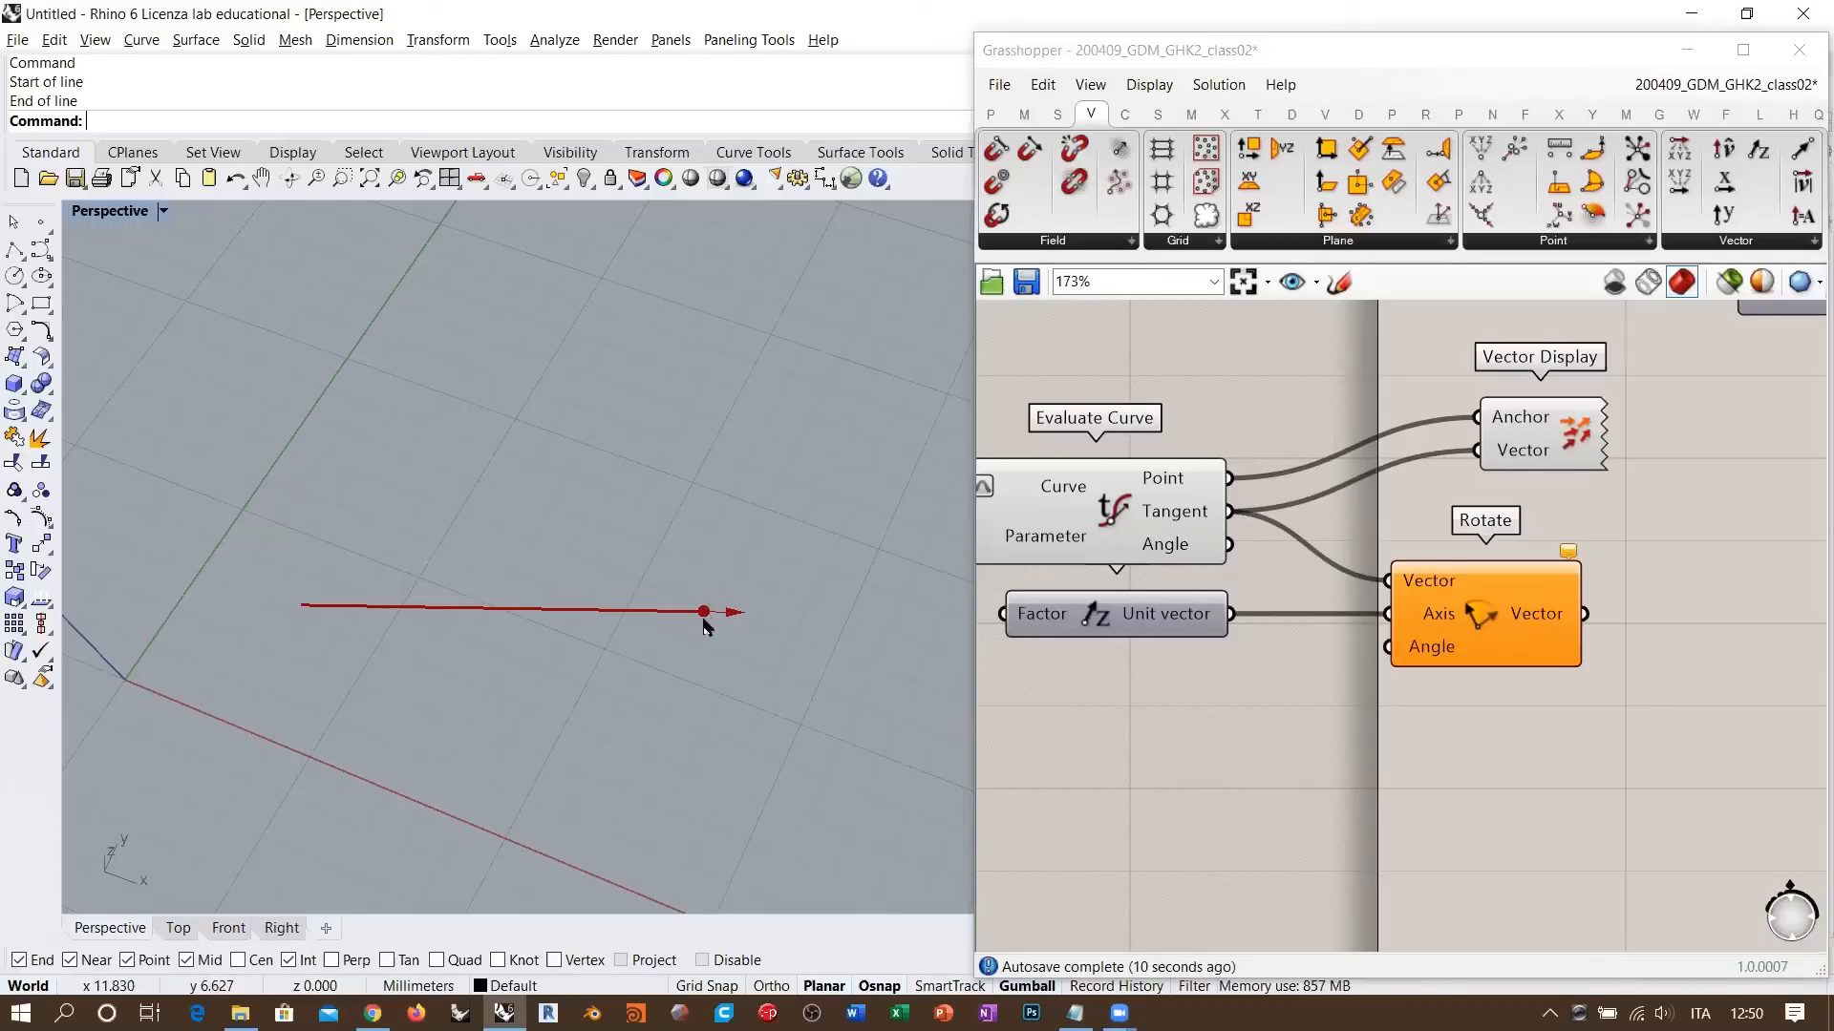
left_click(1274, 722)
double_click(1274, 728)
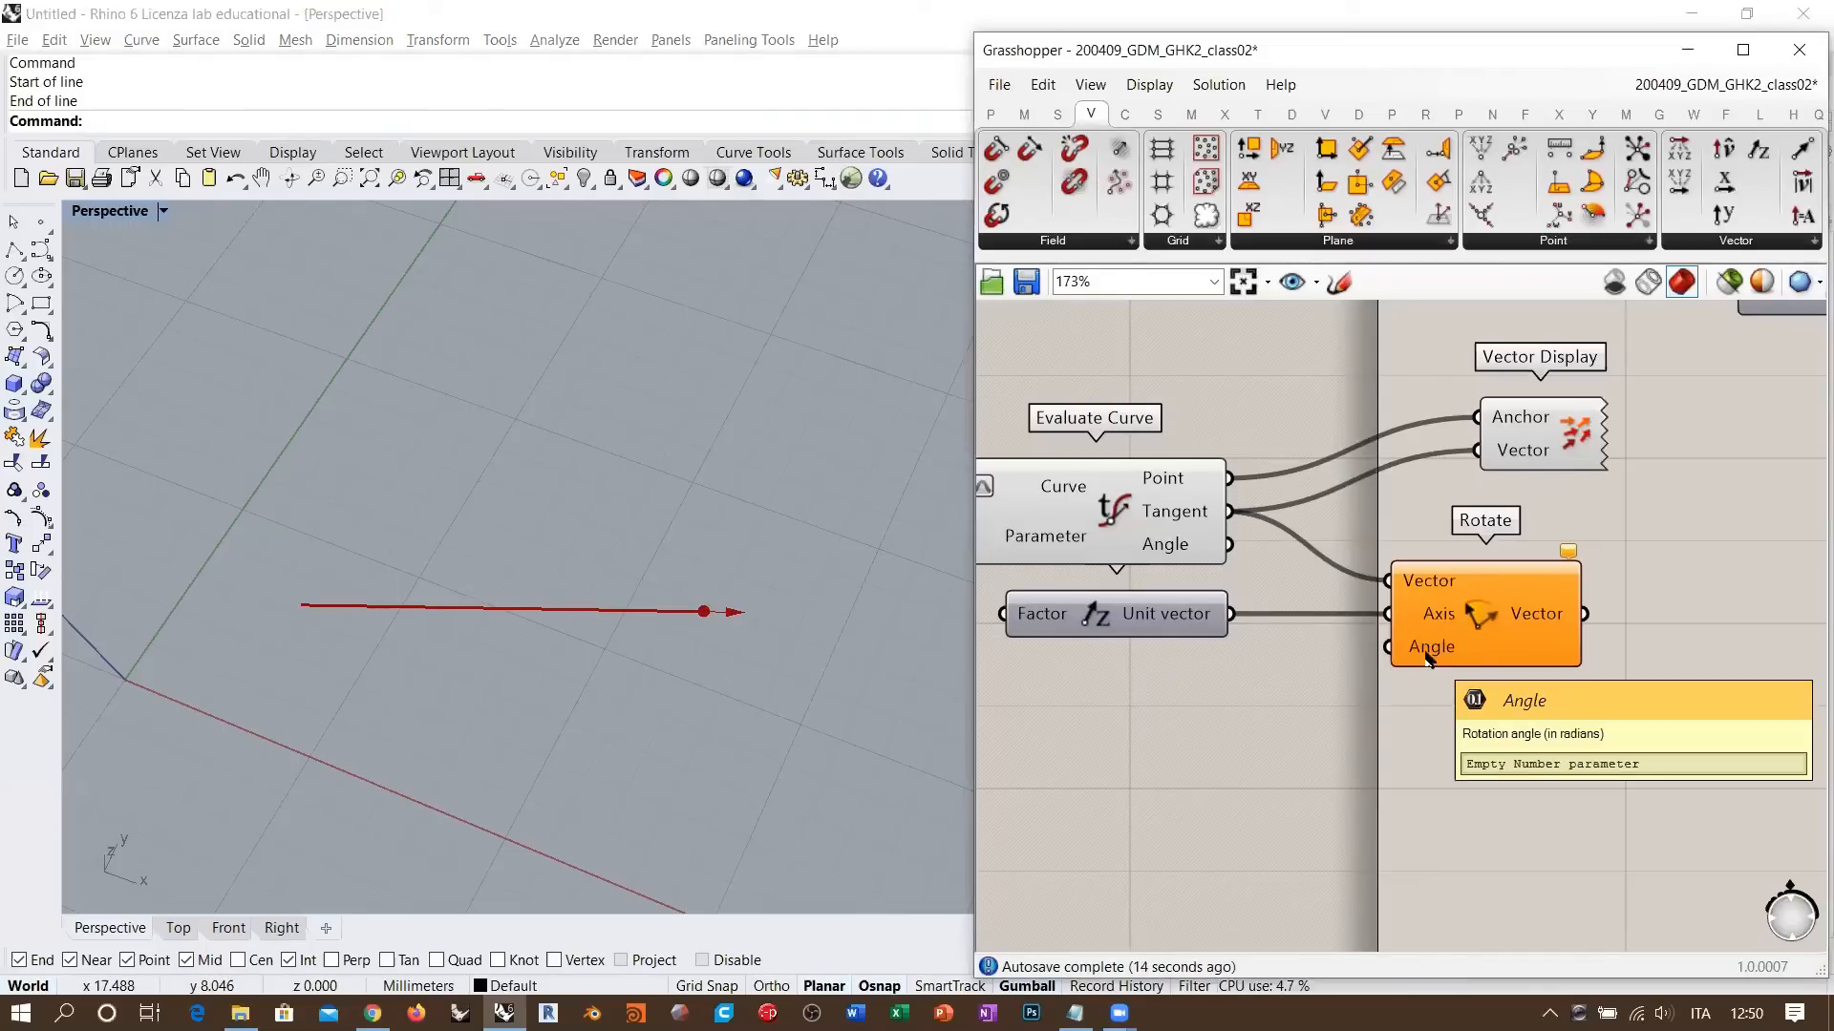
double_click(1265, 718)
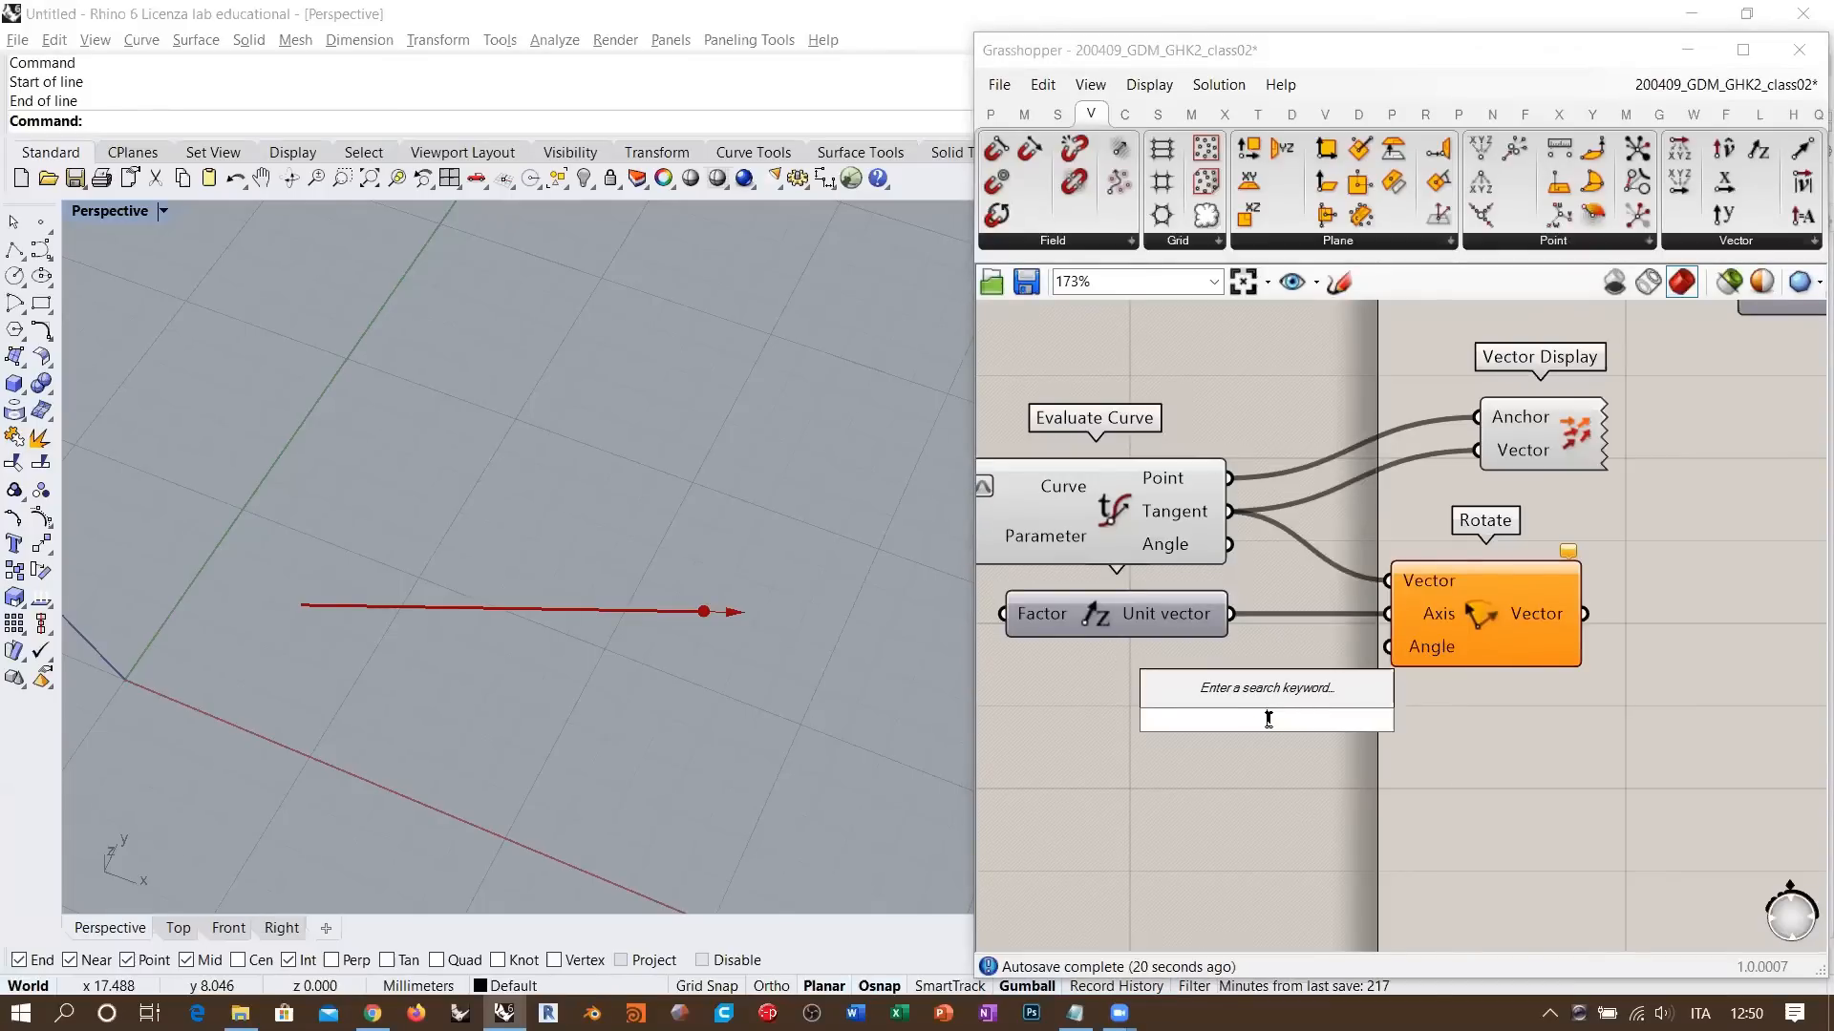
type("\"Pi")
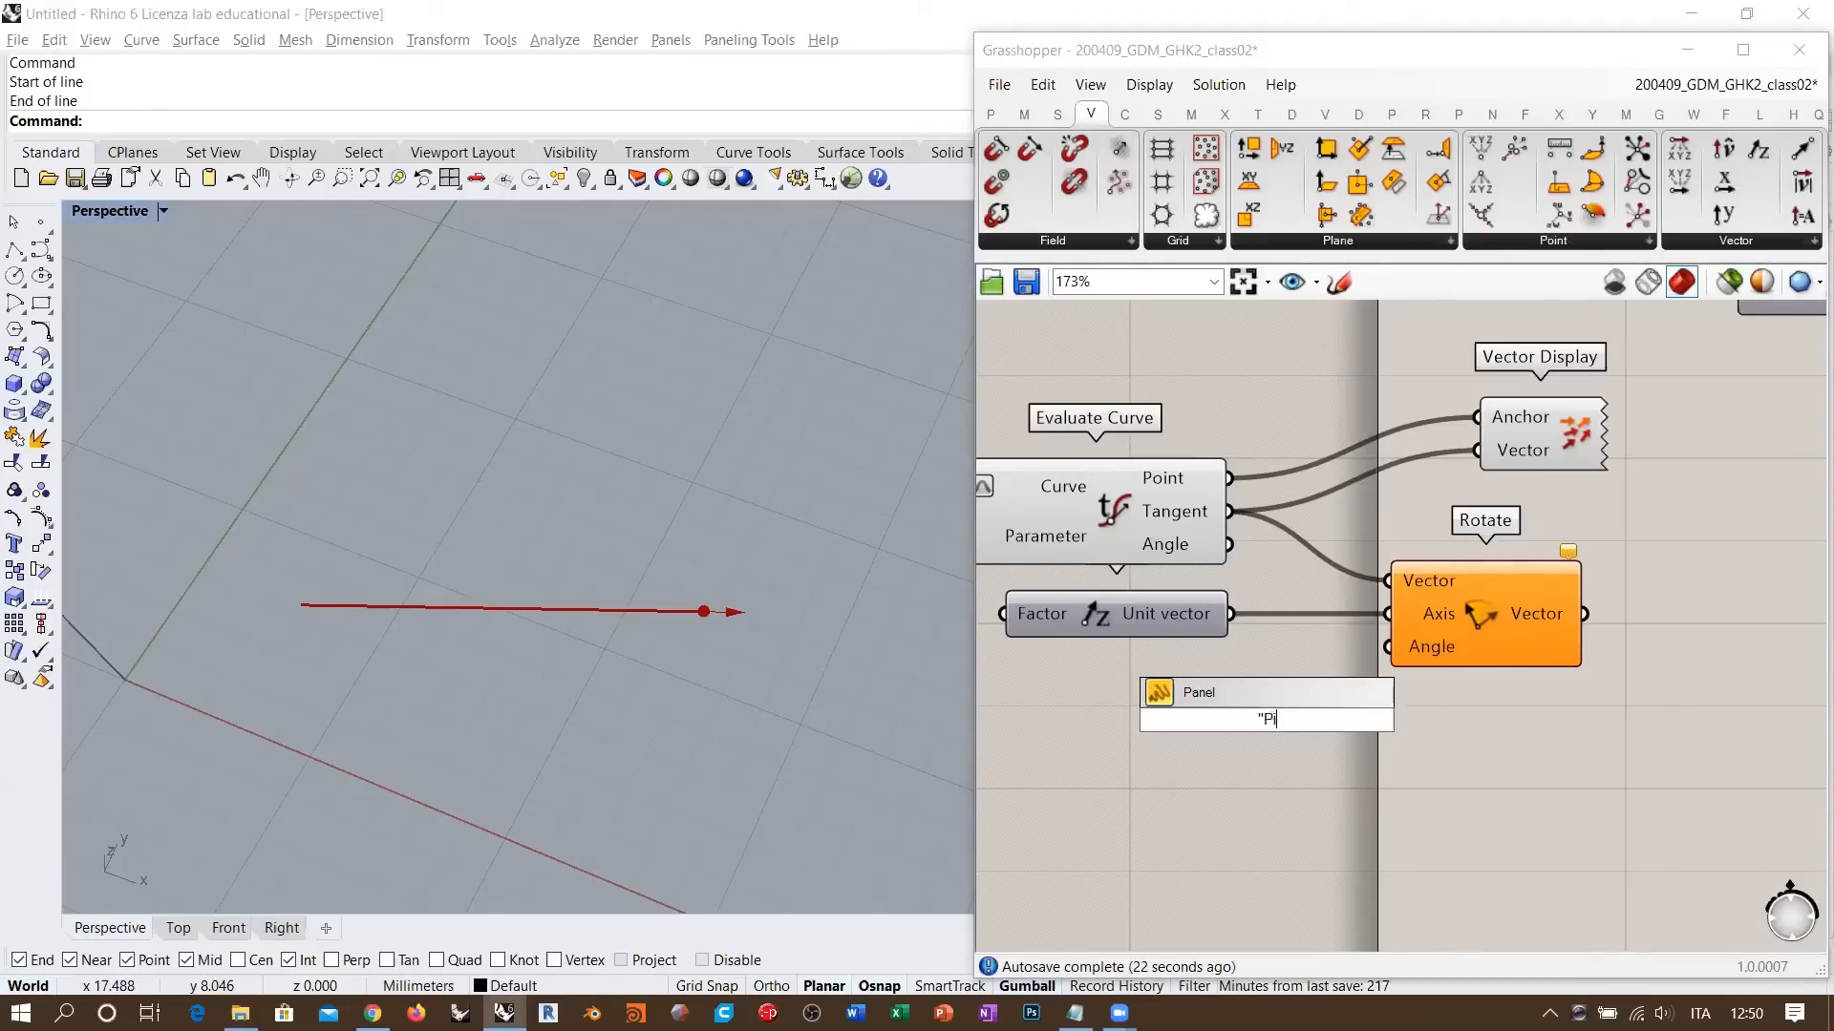
type("/2")
key("Return")
left_click_drag(1310, 718, 1388, 647)
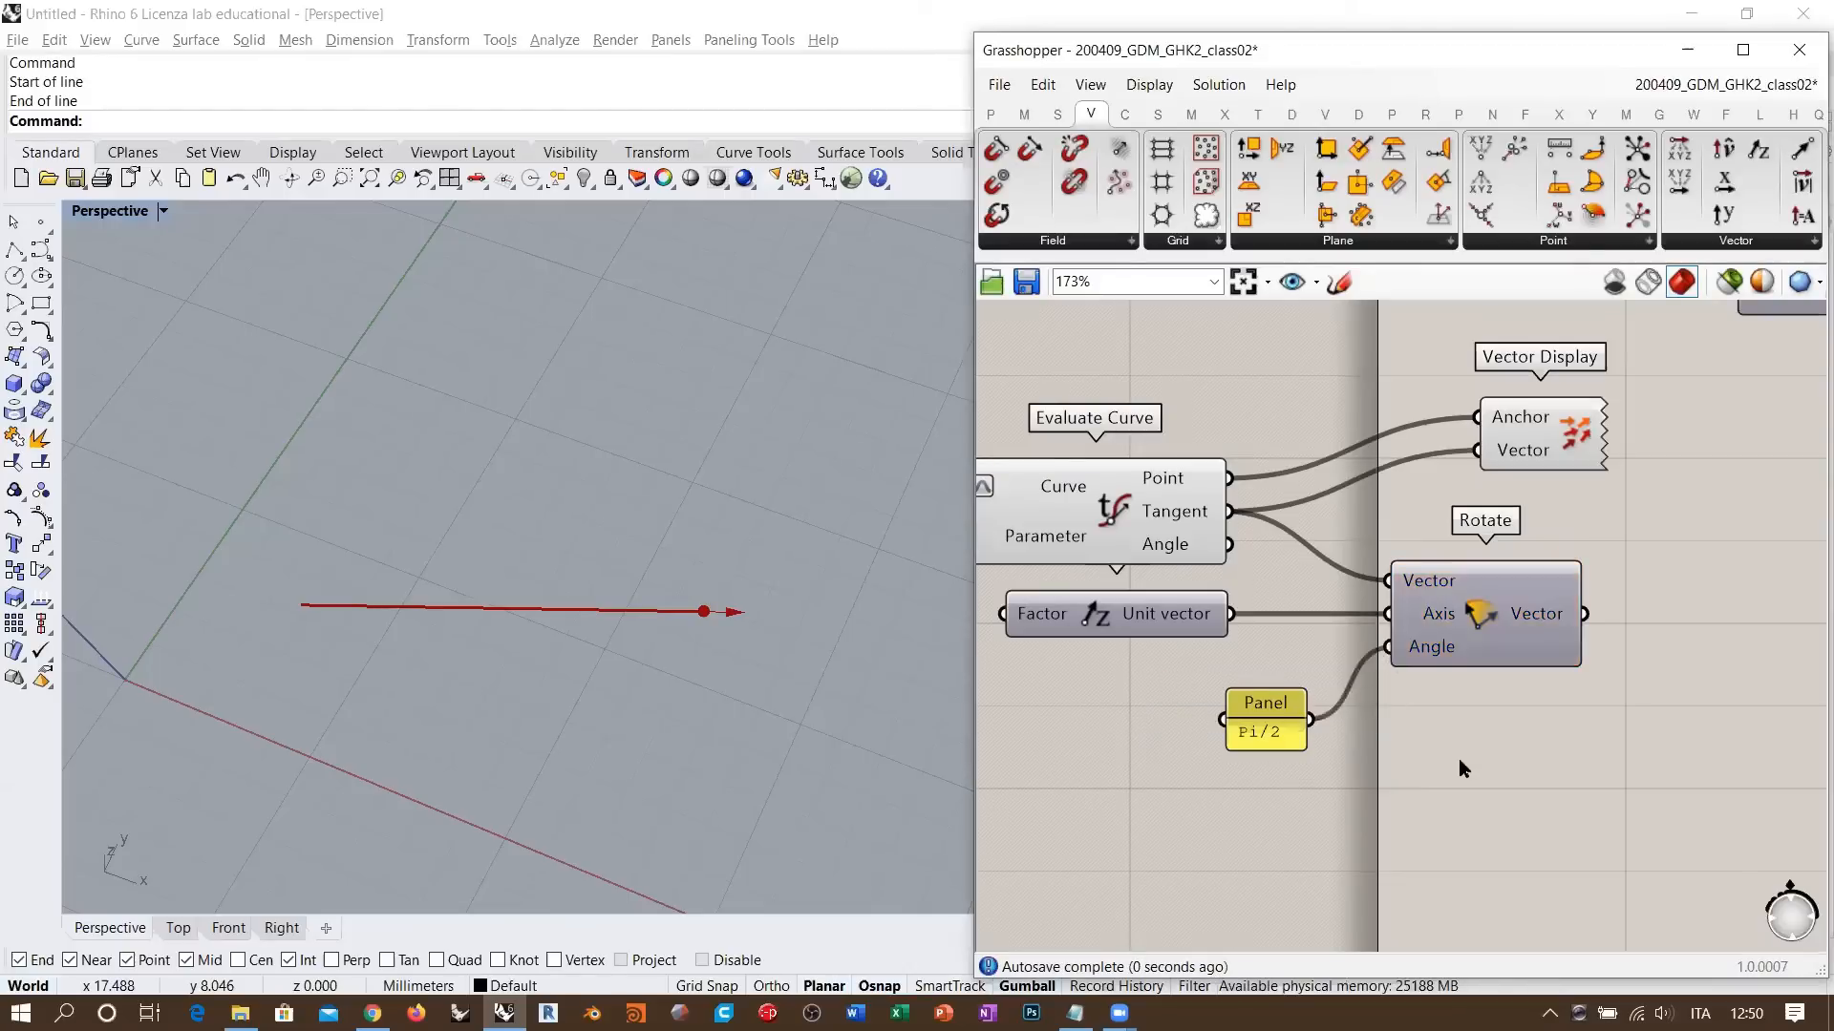
left_click_drag(1265, 705, 1188, 677)
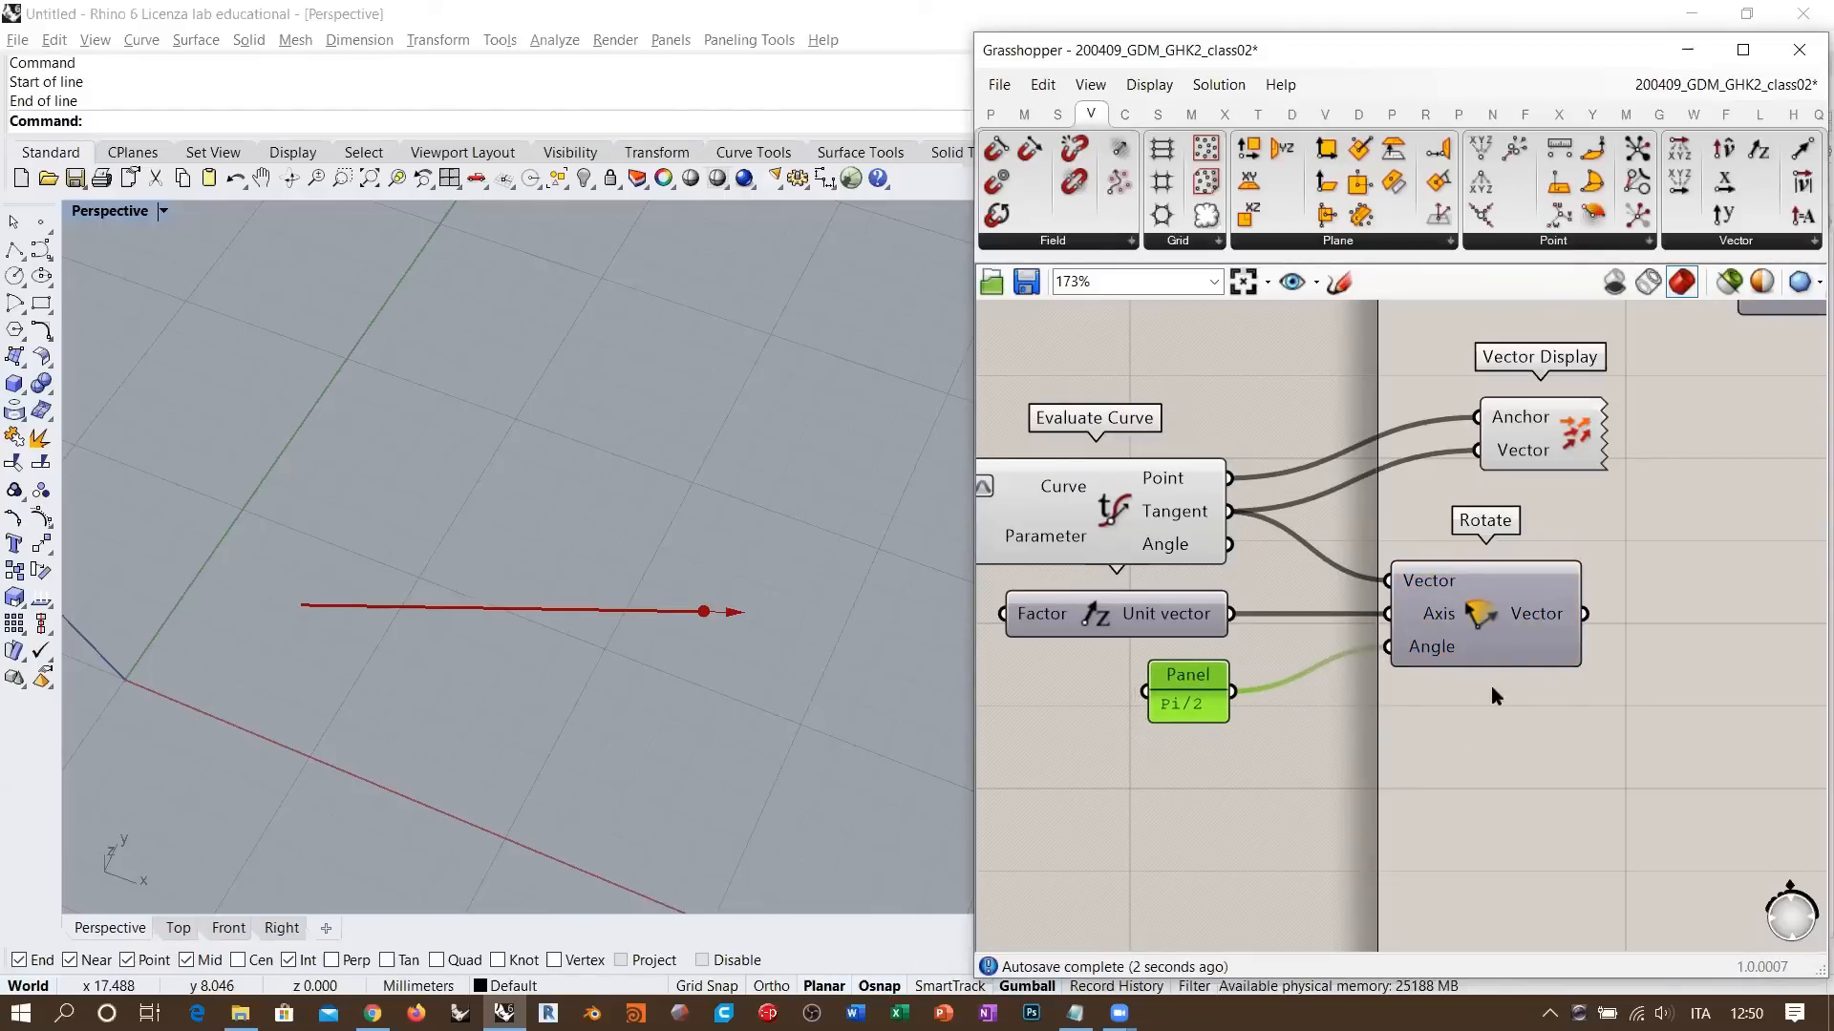
left_click(1491, 685)
right_click_drag(1514, 613, 1387, 665)
left_click_drag(1389, 672, 1347, 506)
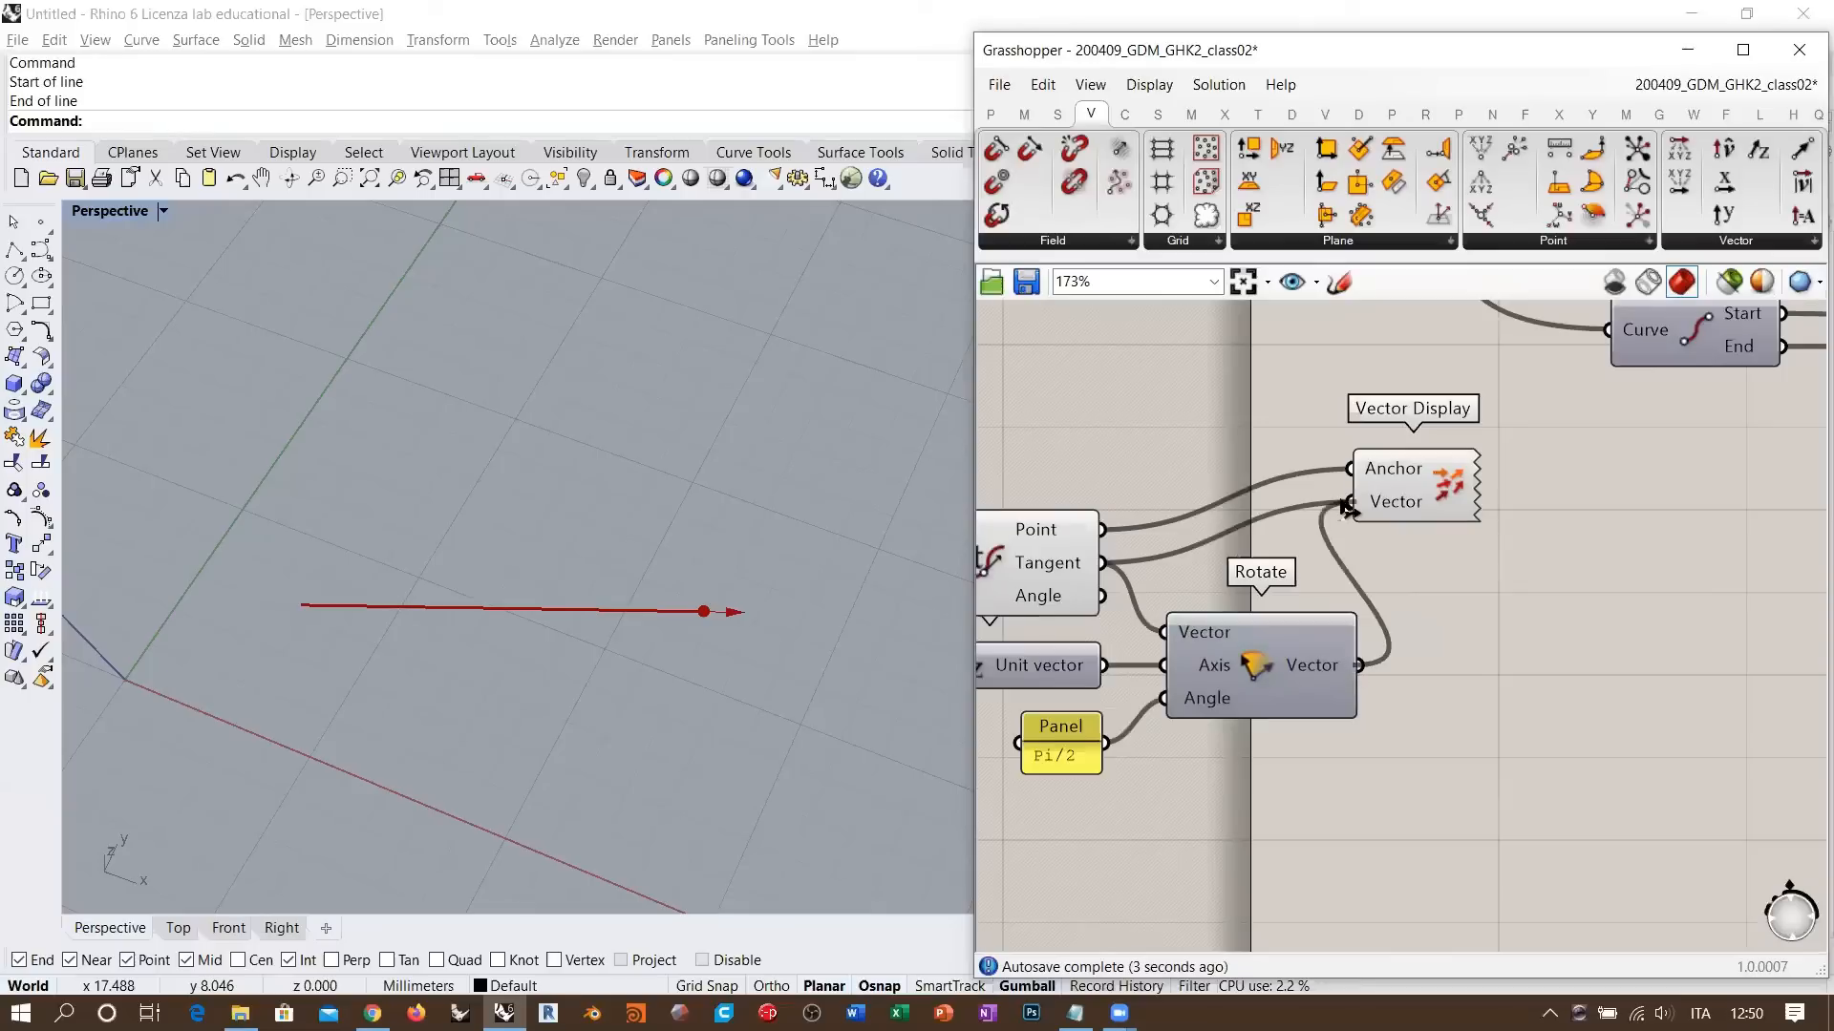
right_click_drag(704, 601, 771, 702)
right_click_drag(1193, 595, 1266, 568)
left_click_drag(1209, 554, 1429, 499)
key("ctrl+z")
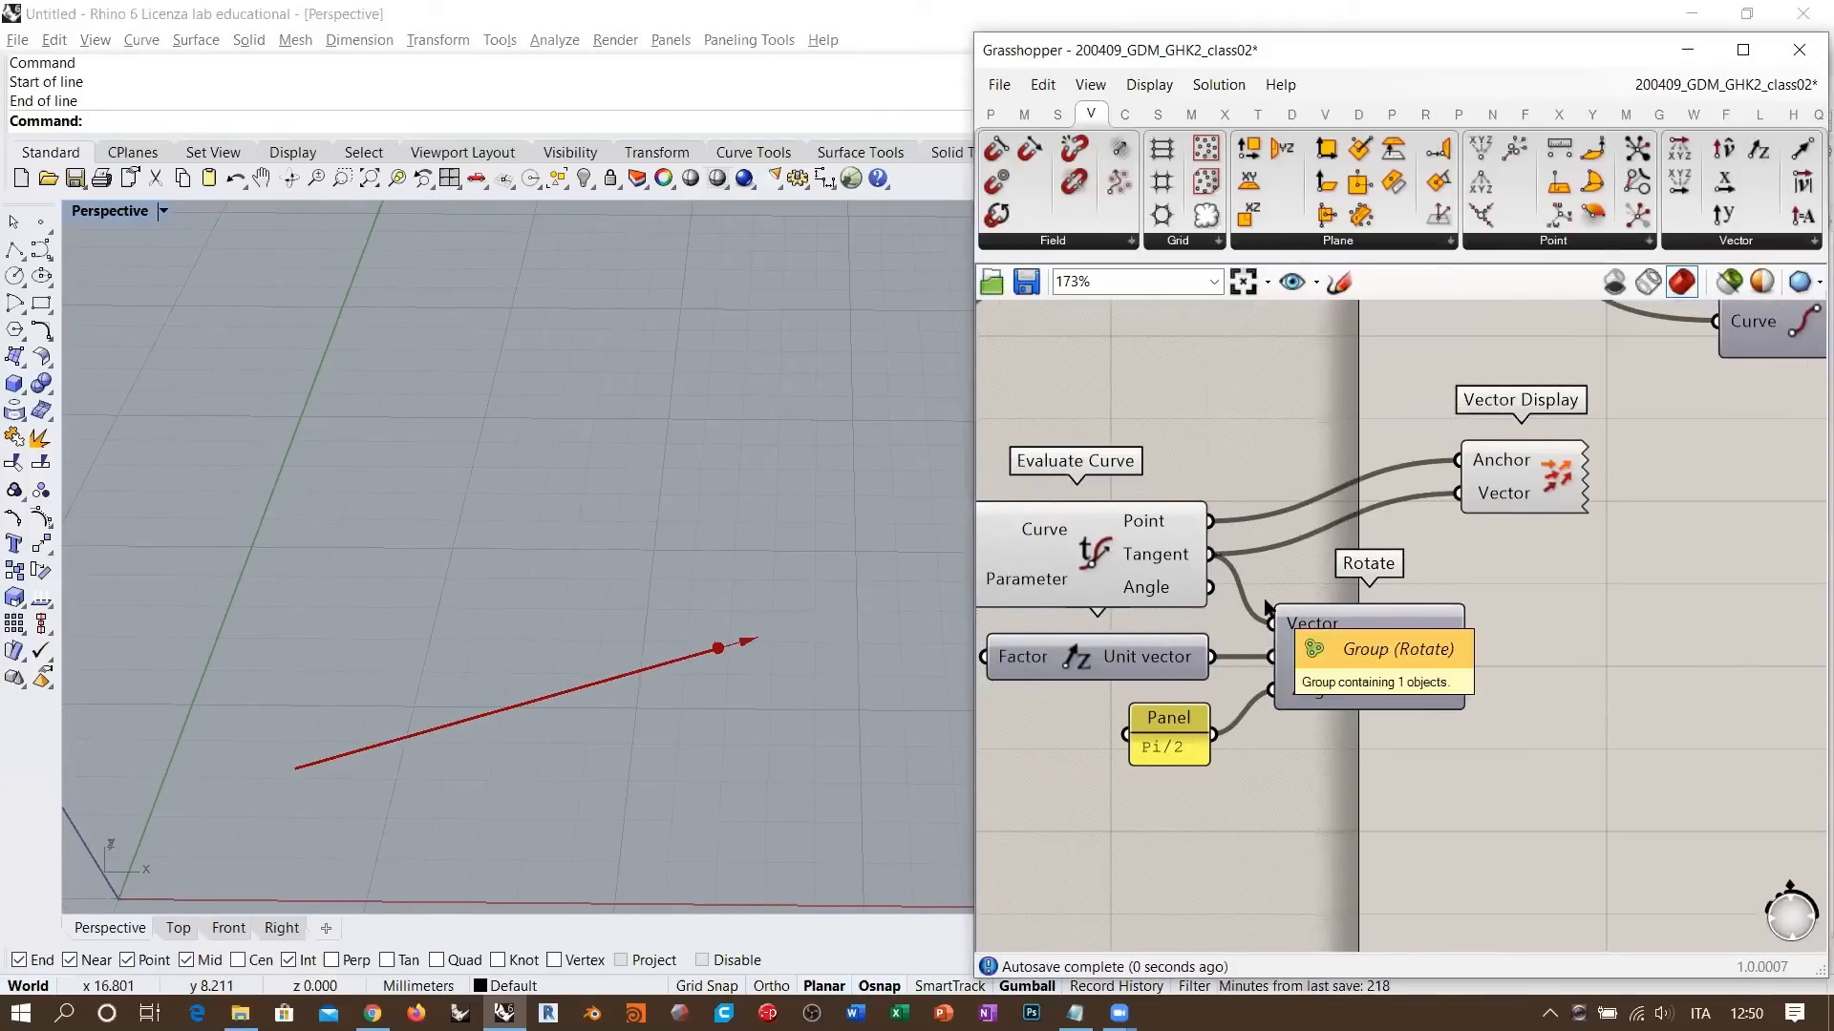
- Add Rotate's output to Vector Display's Vector input alongside the tangent and check both arrows at the beam's end
left_click_drag(1467, 657, 1467, 520)
right_click_drag(749, 659, 623, 680)
- Add a Construct Plane component beside the Rotate component and below Vector Display
right_click_drag(1628, 691, 1427, 687)
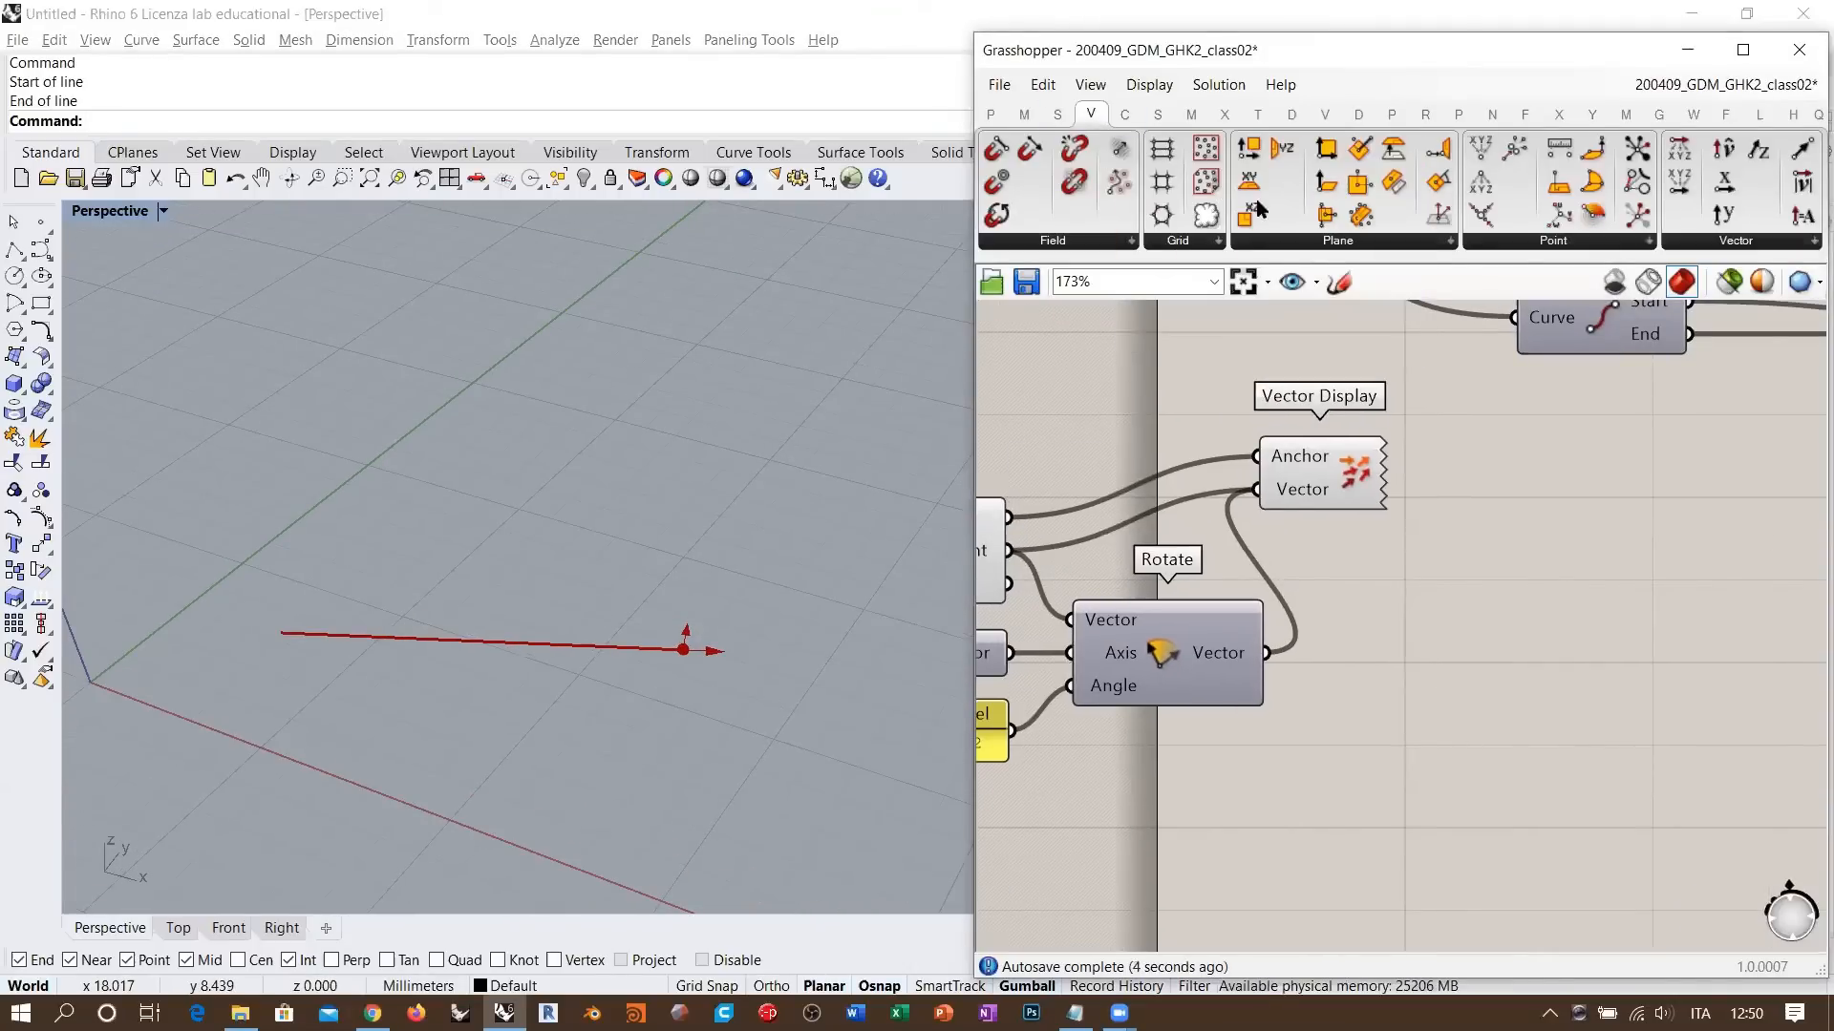
left_click(1320, 250)
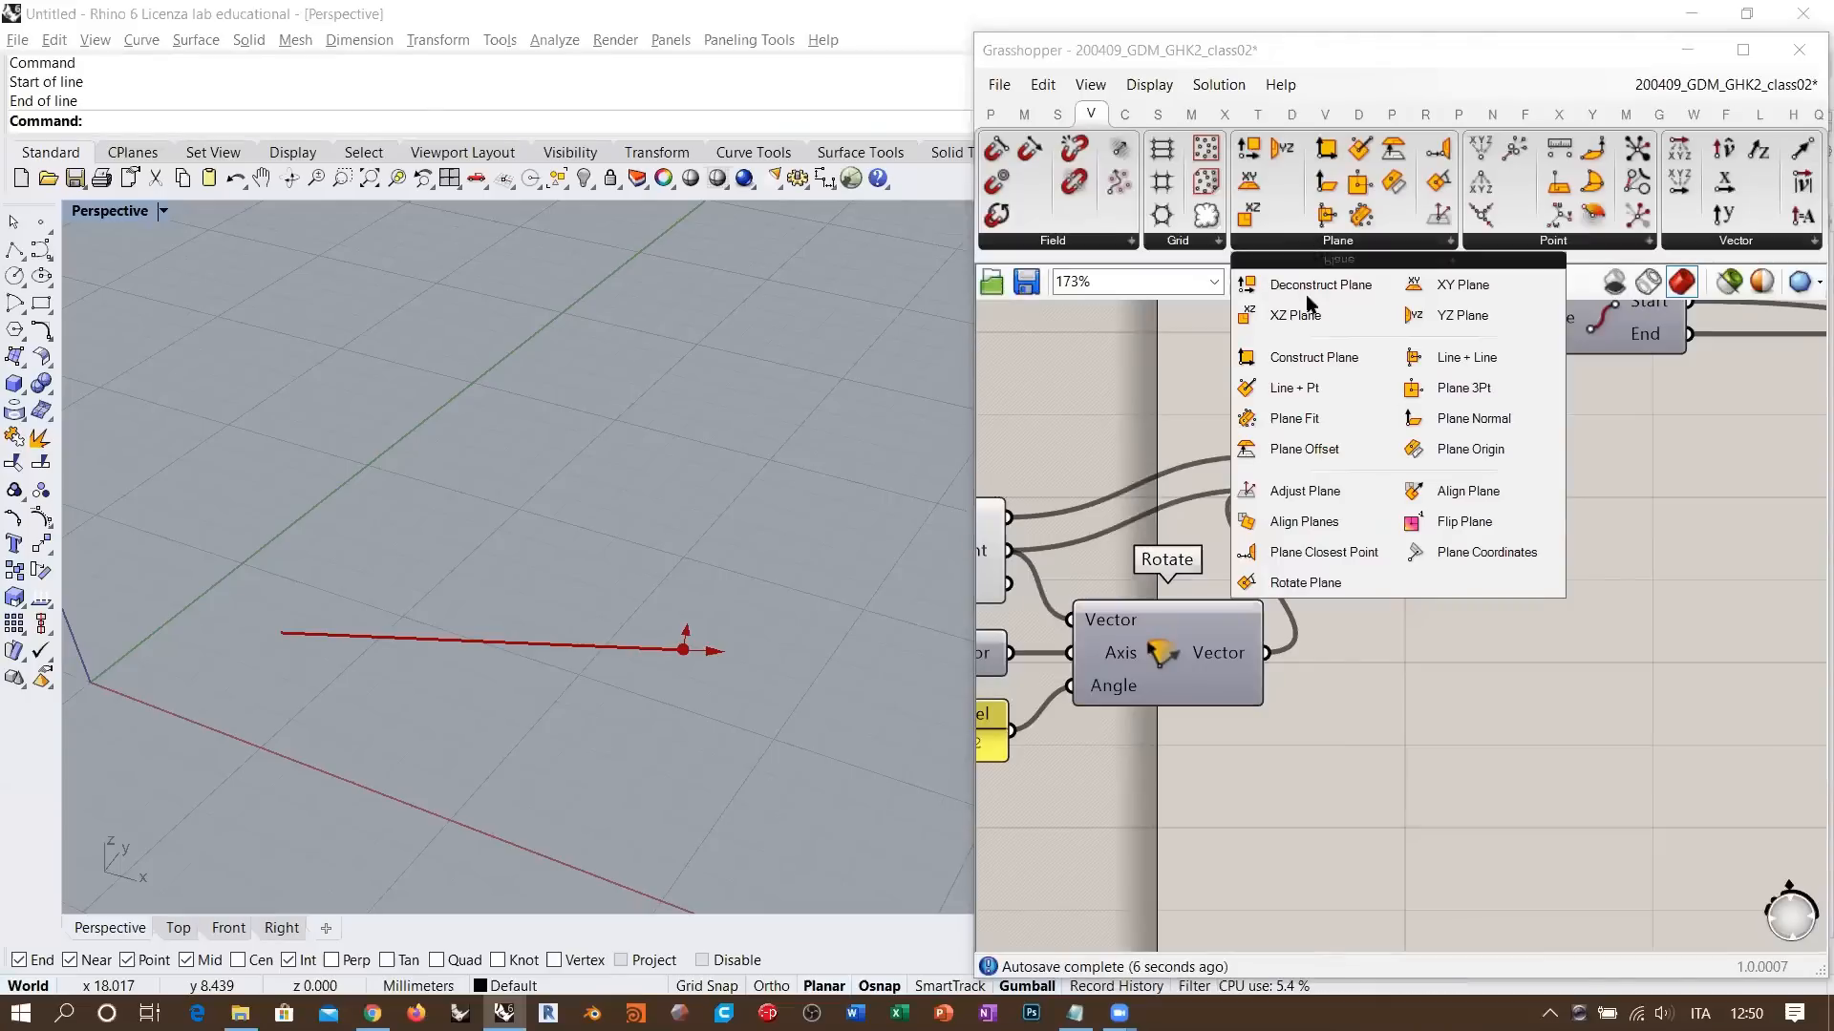
left_click_drag(1306, 361, 1509, 640)
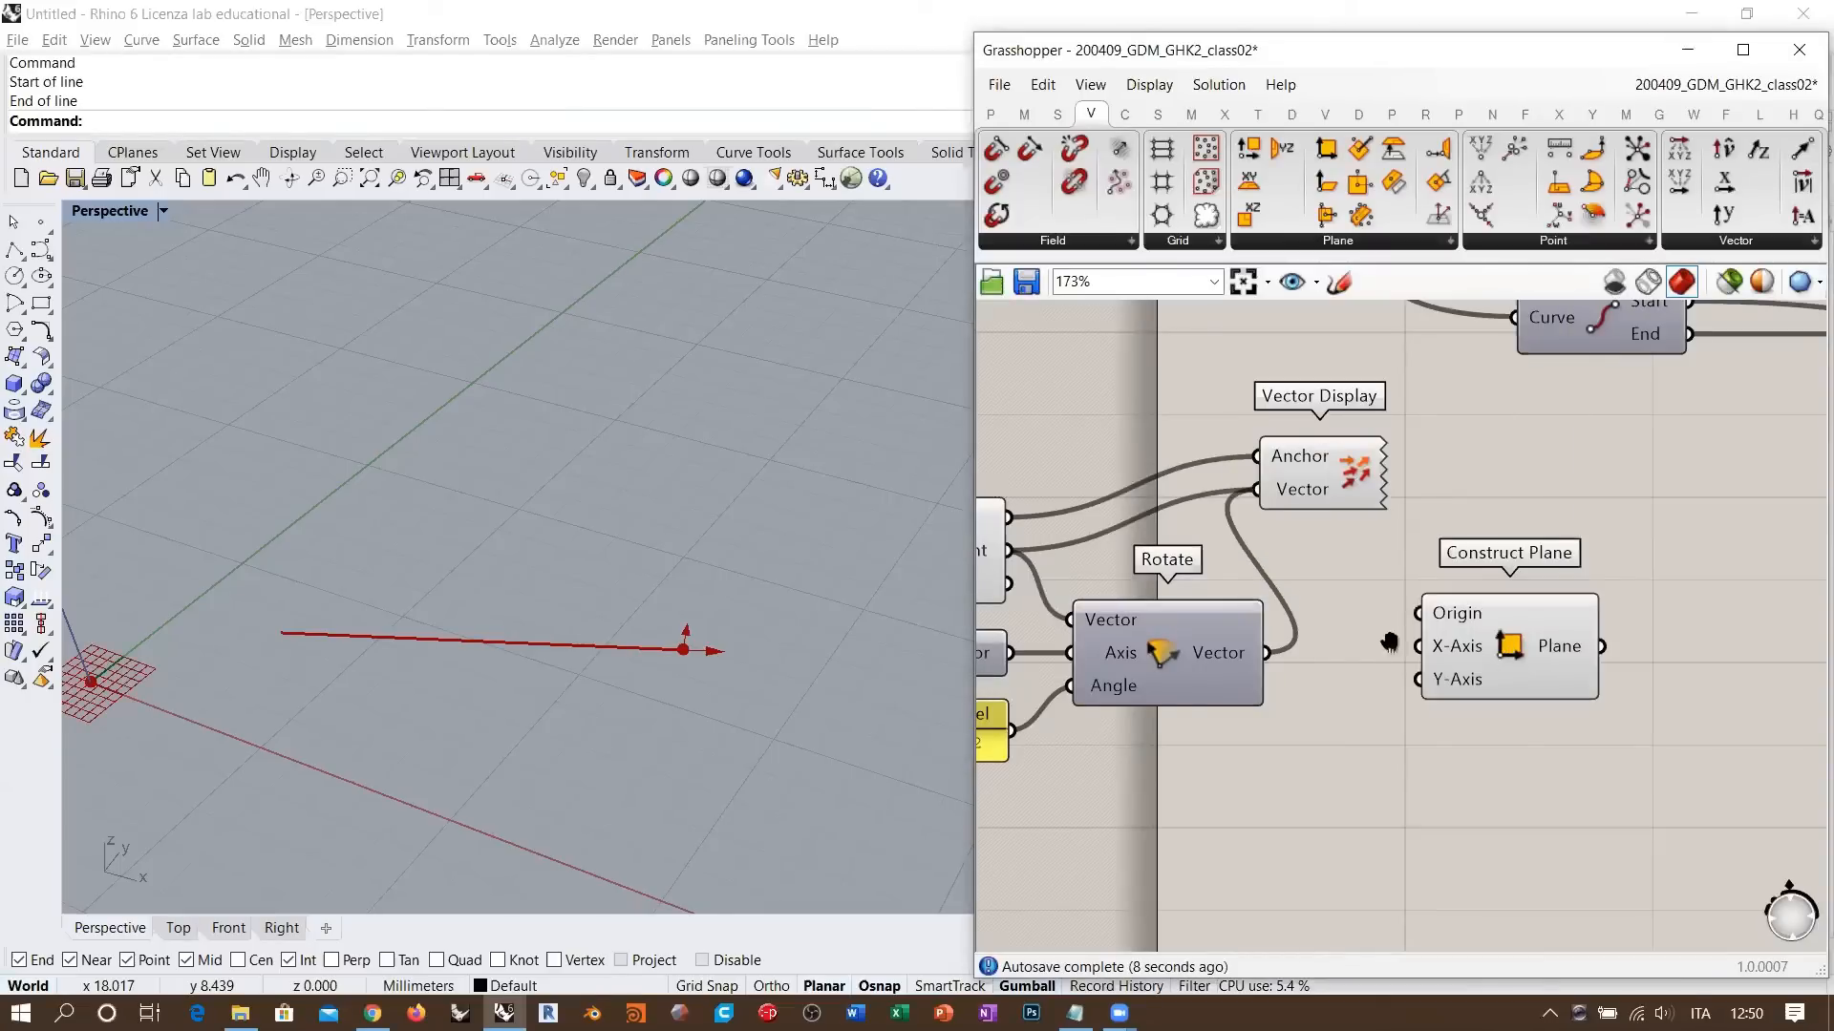
right_click_drag(1384, 643, 1510, 623)
left_click_drag(1586, 659, 1601, 656)
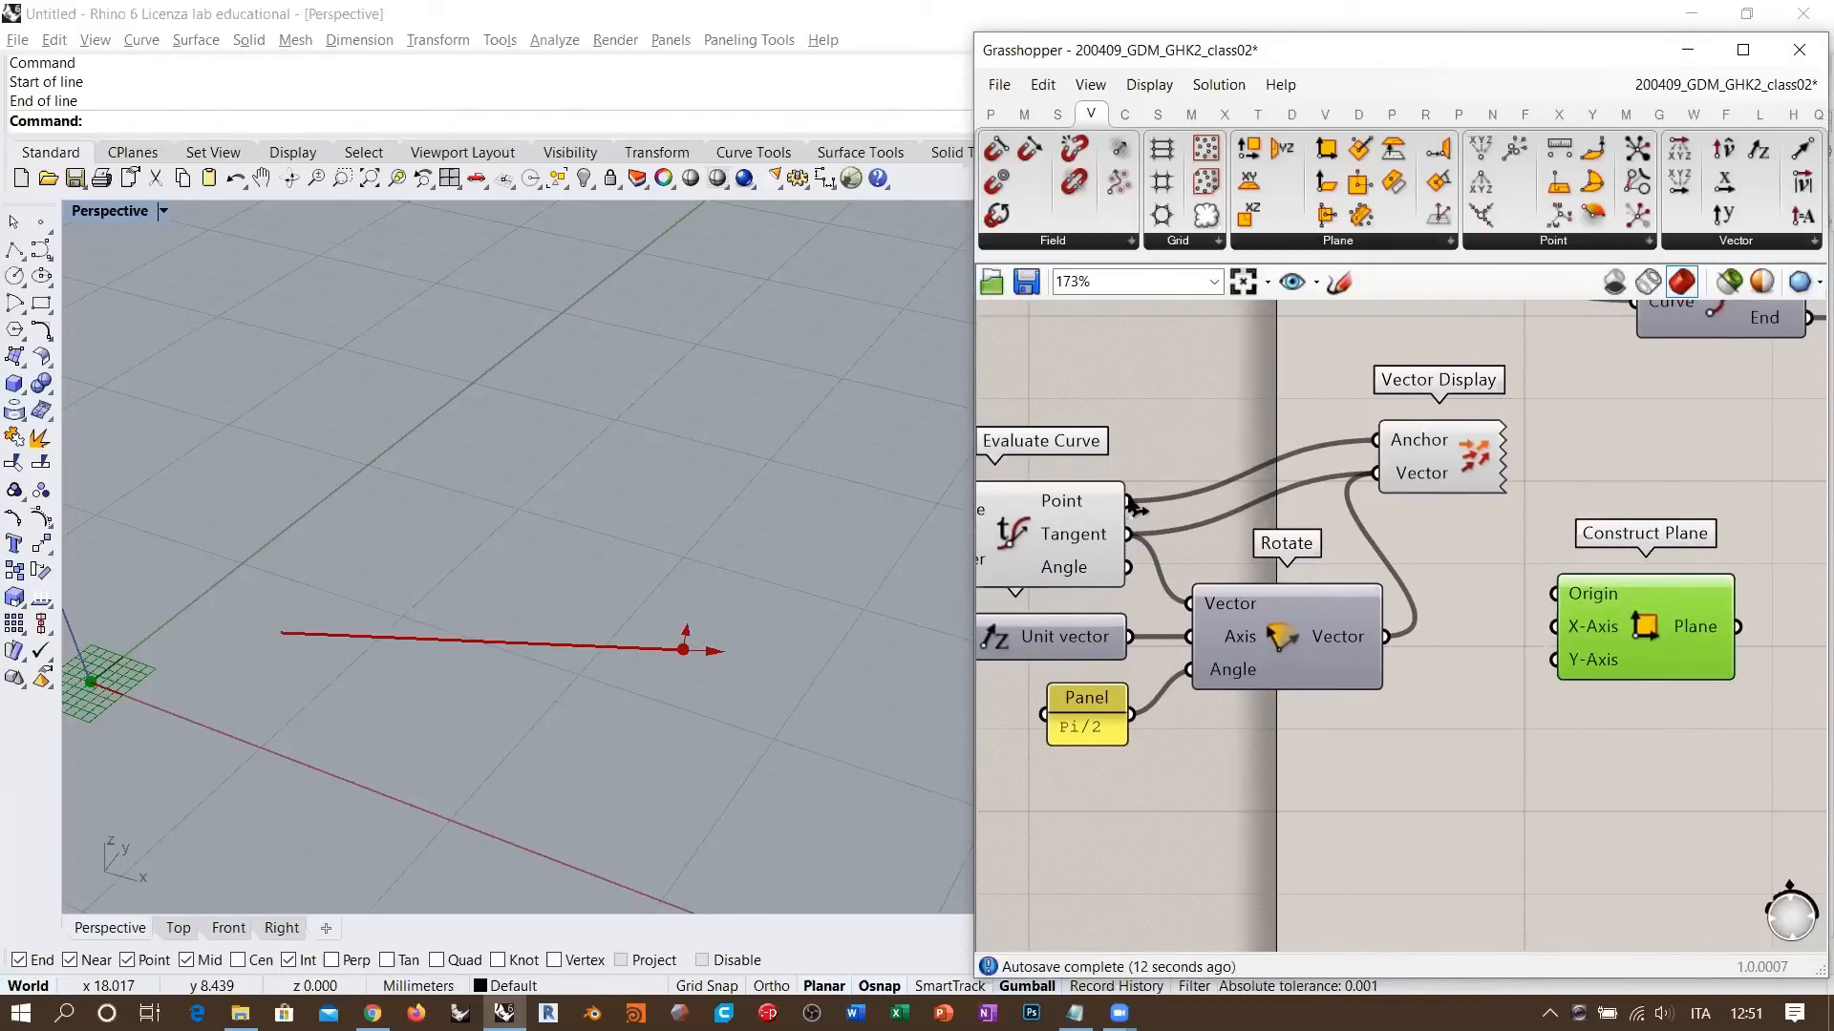
- Connect Evaluate Curve's Point to Construct Plane's Origin, its Tangent to X-Axis and Rotate's Vector to Y-Axis, and check the plane in the viewport
left_click_drag(1129, 502, 1554, 593)
left_click(1505, 674)
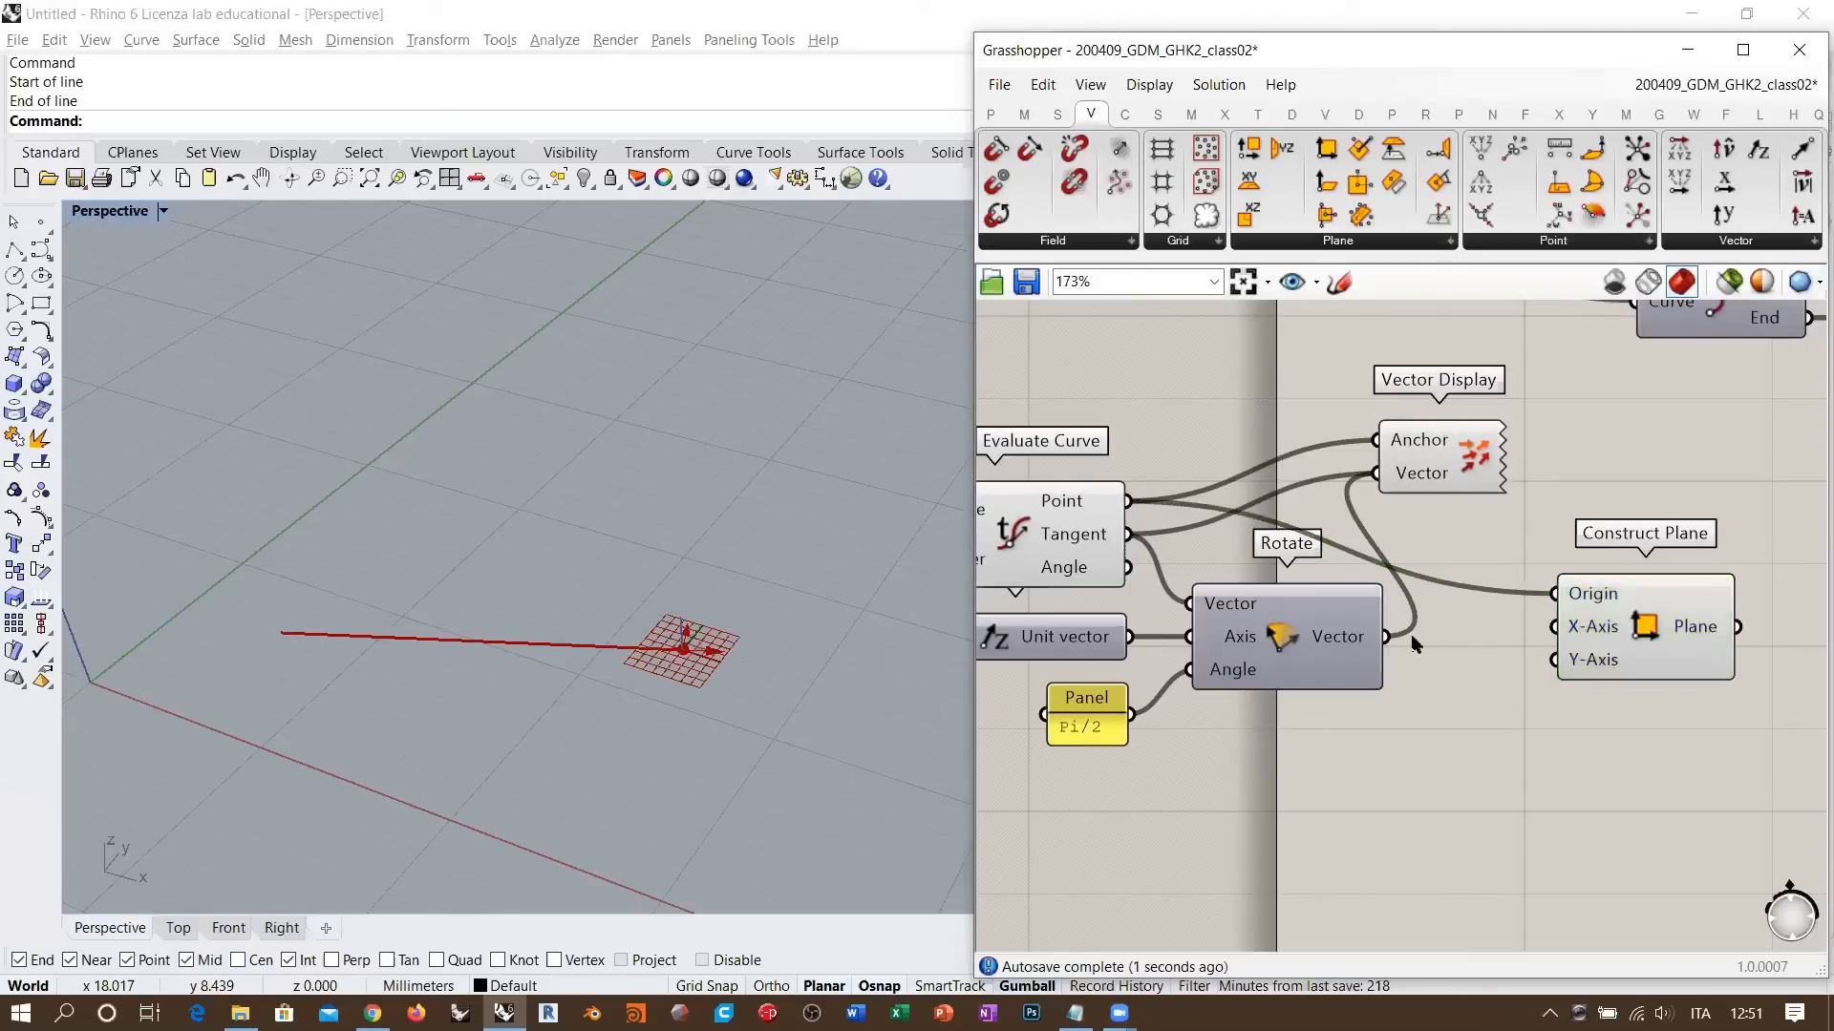
left_click_drag(1130, 534, 1554, 627)
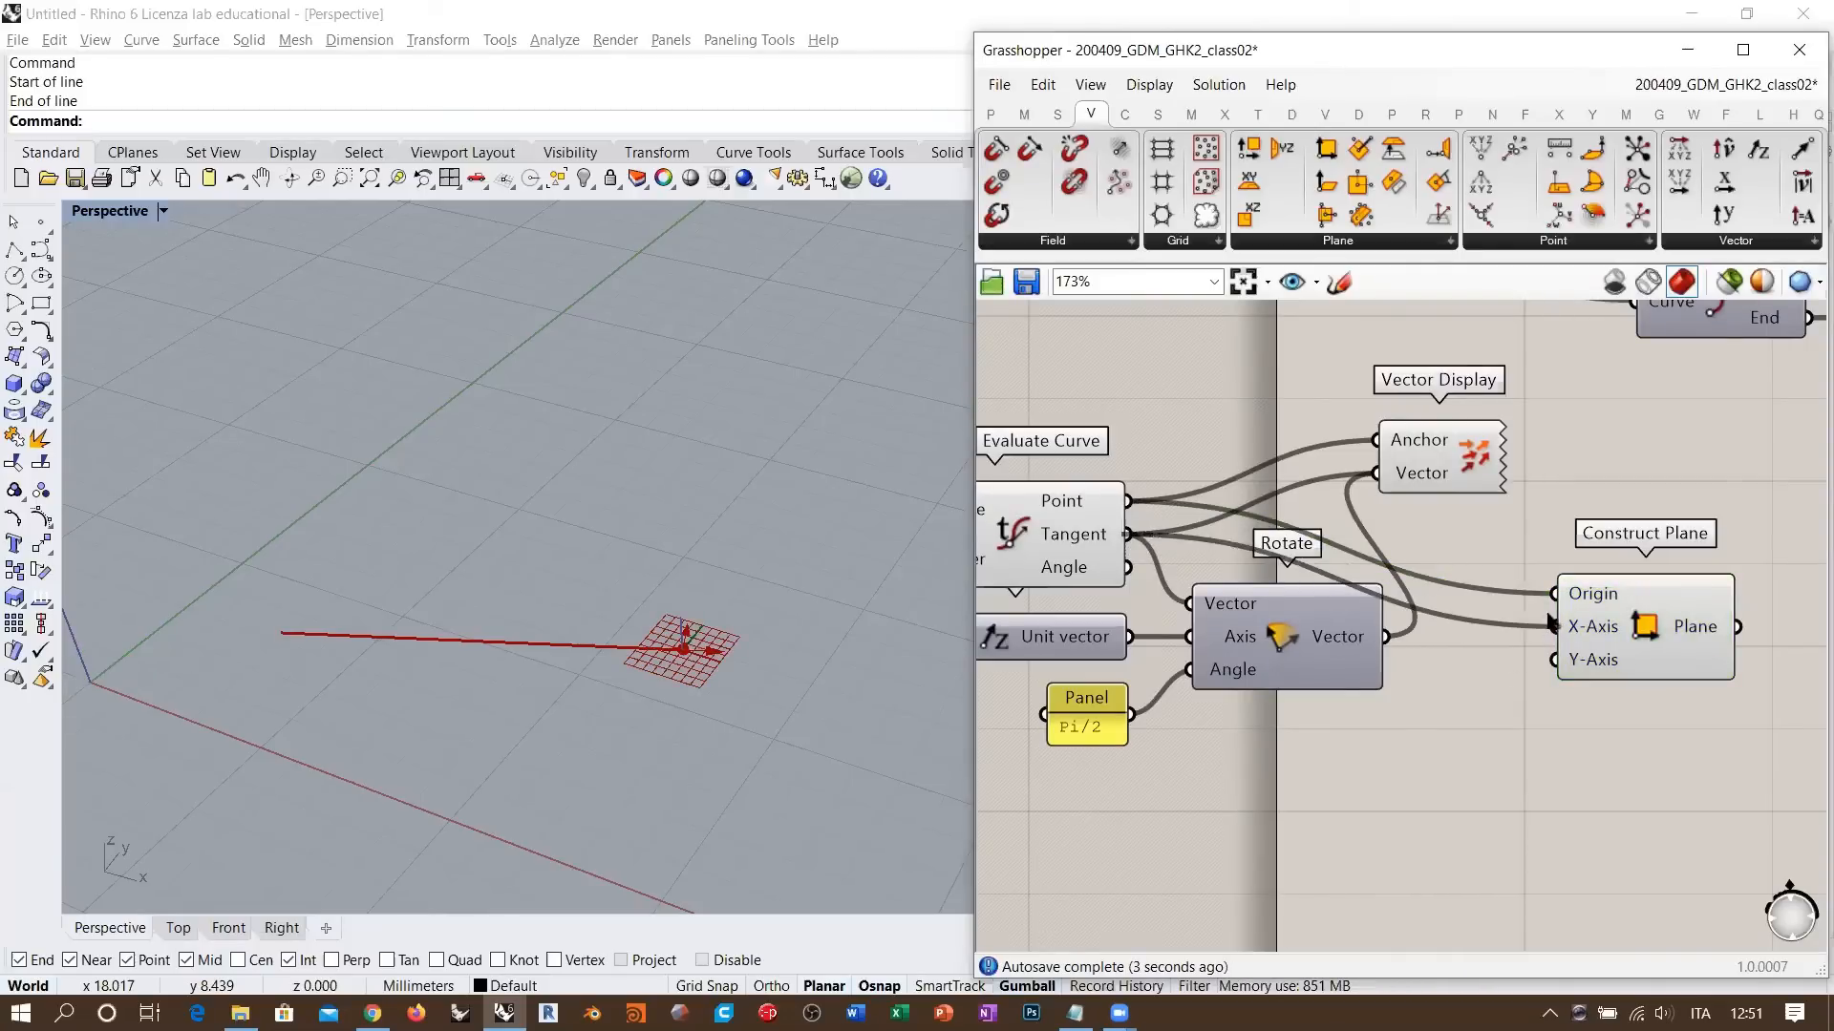
left_click_drag(1386, 638, 1567, 612)
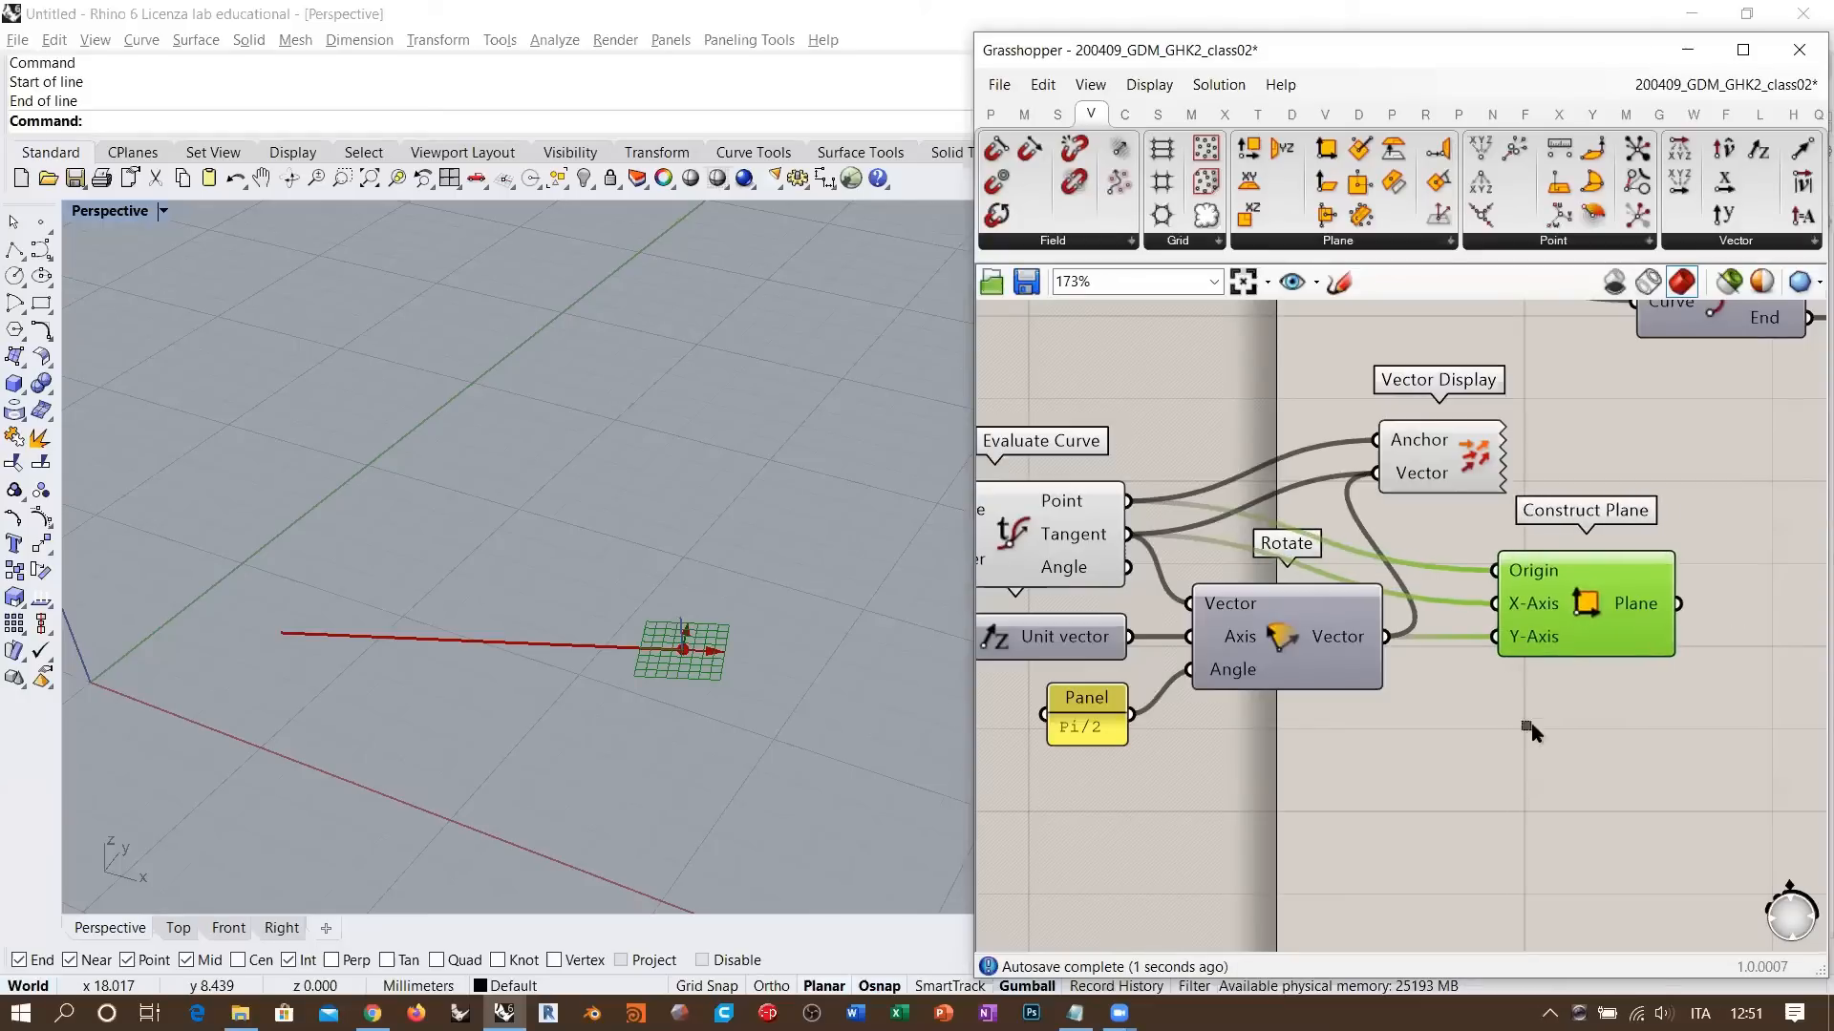
left_click(1531, 729)
right_click_drag(695, 619, 804, 740)
scroll(627, 604, "up", 6)
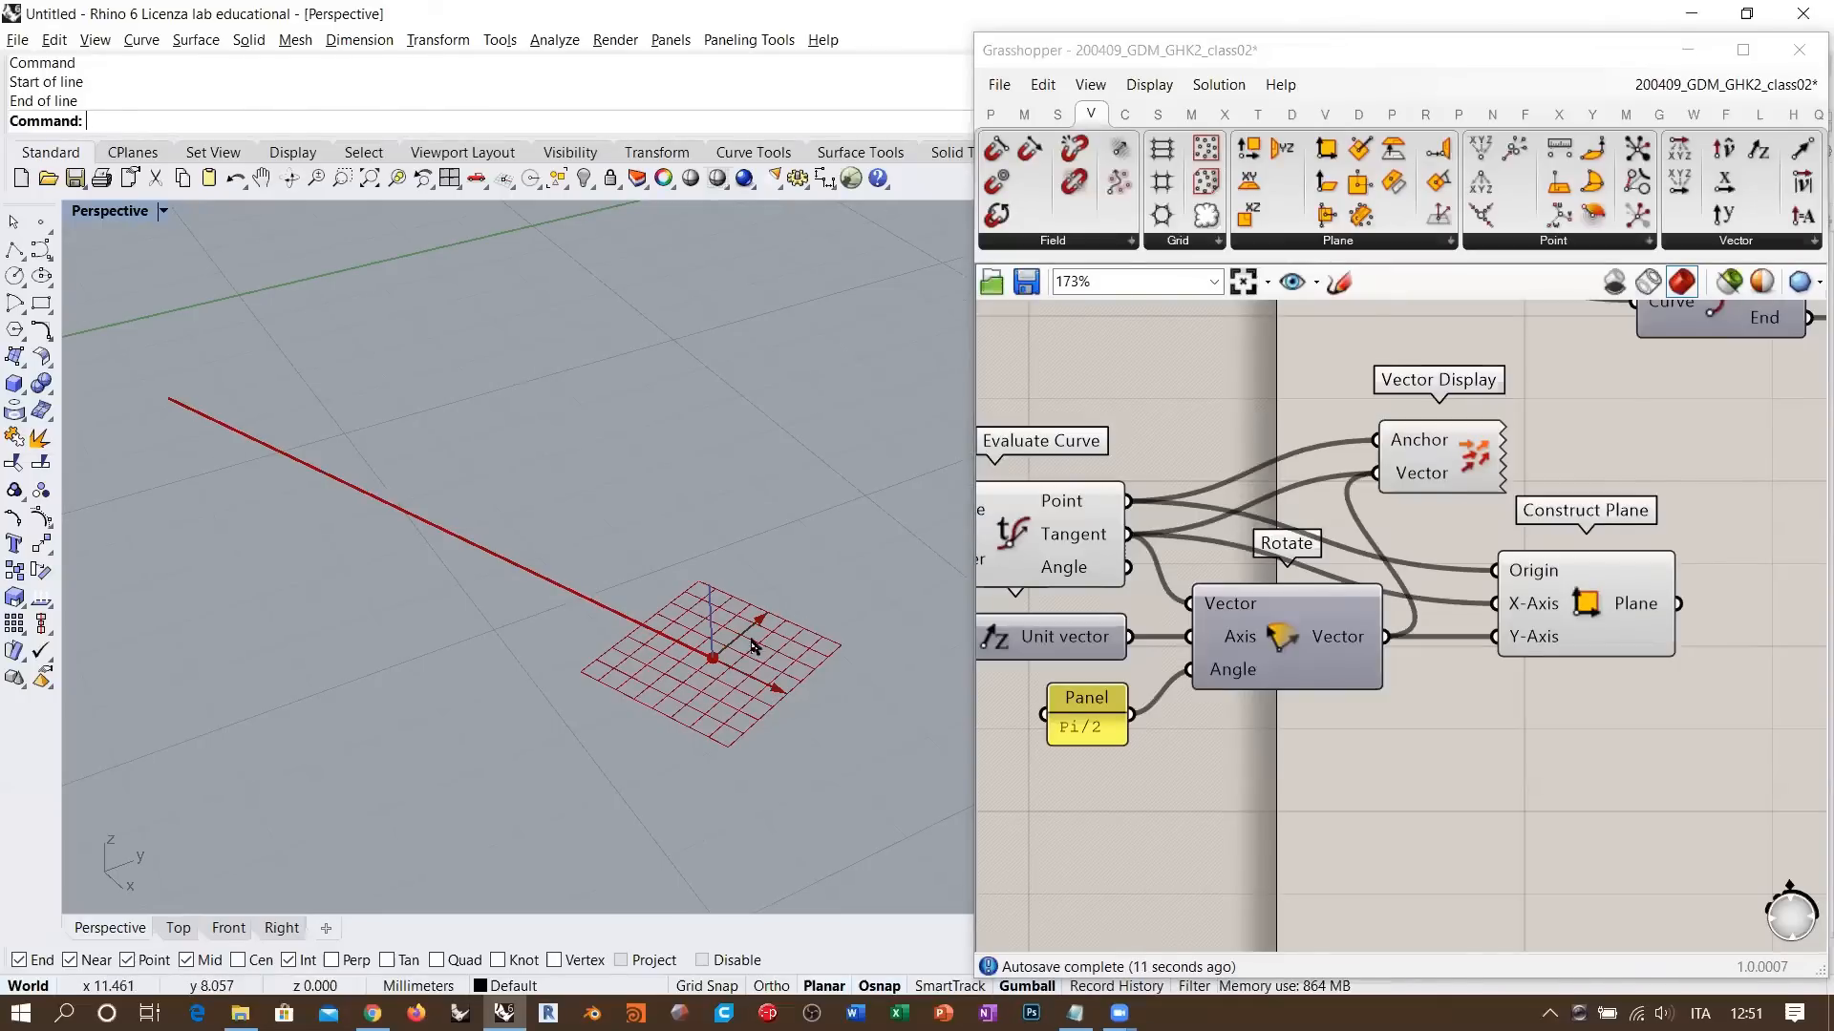
mouse_move(740, 659)
right_mouse_down()
mouse_move(709, 603)
mouse_move(662, 646)
mouse_move(702, 673)
mouse_move(706, 659)
right_mouse_up()
- Duplicate Evaluate Curve's parameter slider, set the copy to 0.000 and add it to the Parameter input to evaluate both beam ends
right_click_drag(1163, 652, 1281, 654)
left_click_drag(1263, 718, 1250, 716)
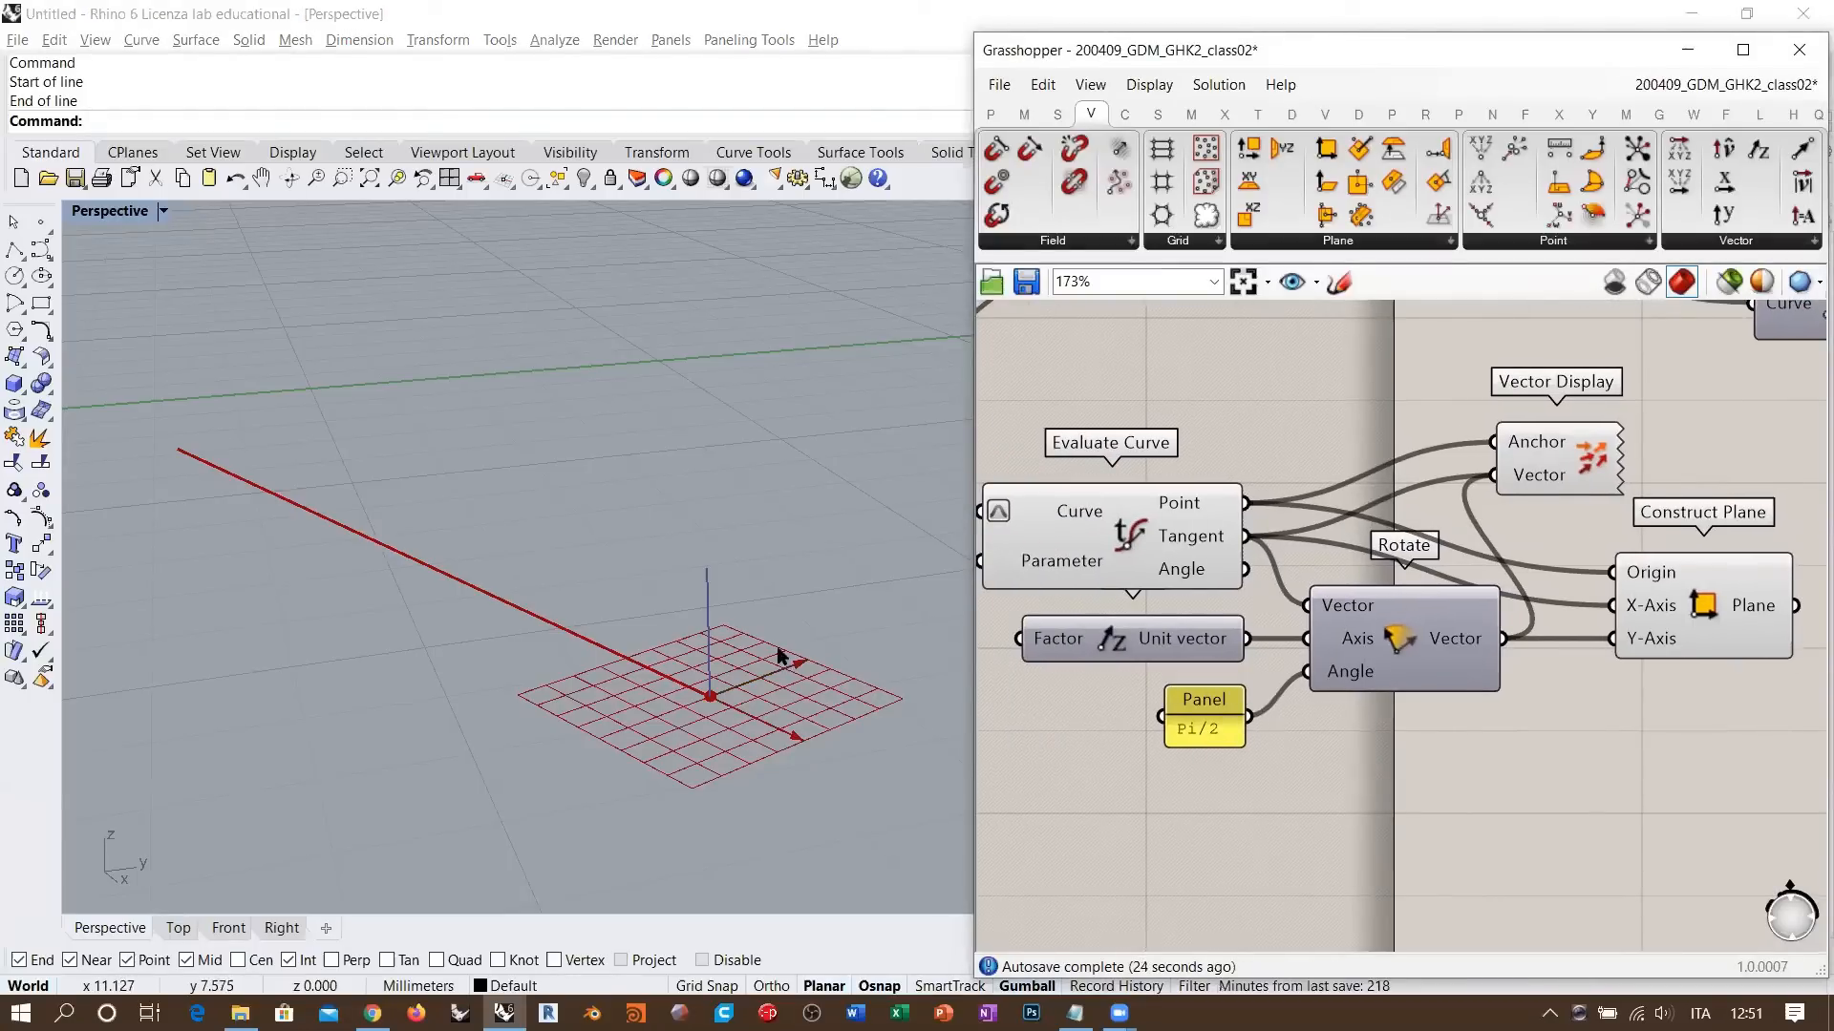
scroll(674, 626, "down", 5)
scroll(677, 630, "up", 5)
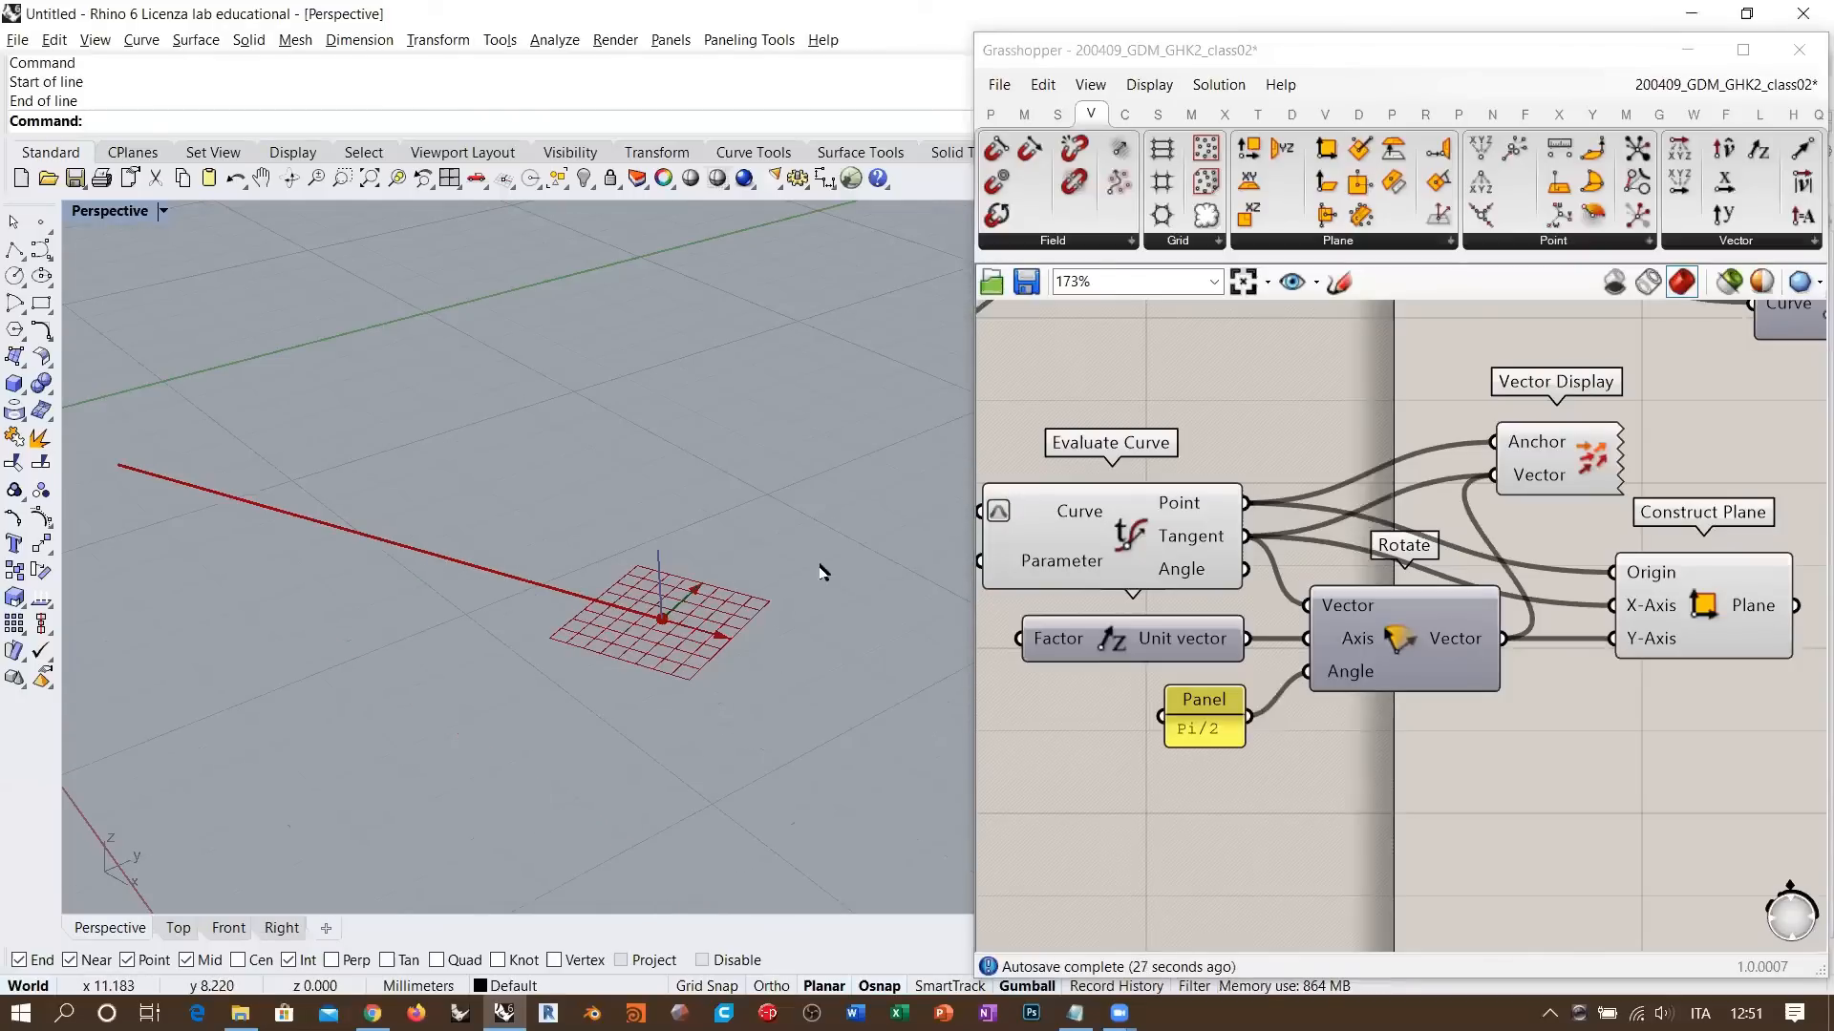
right_click_drag(1062, 697, 1363, 695)
right_click_drag(1085, 563, 1327, 589)
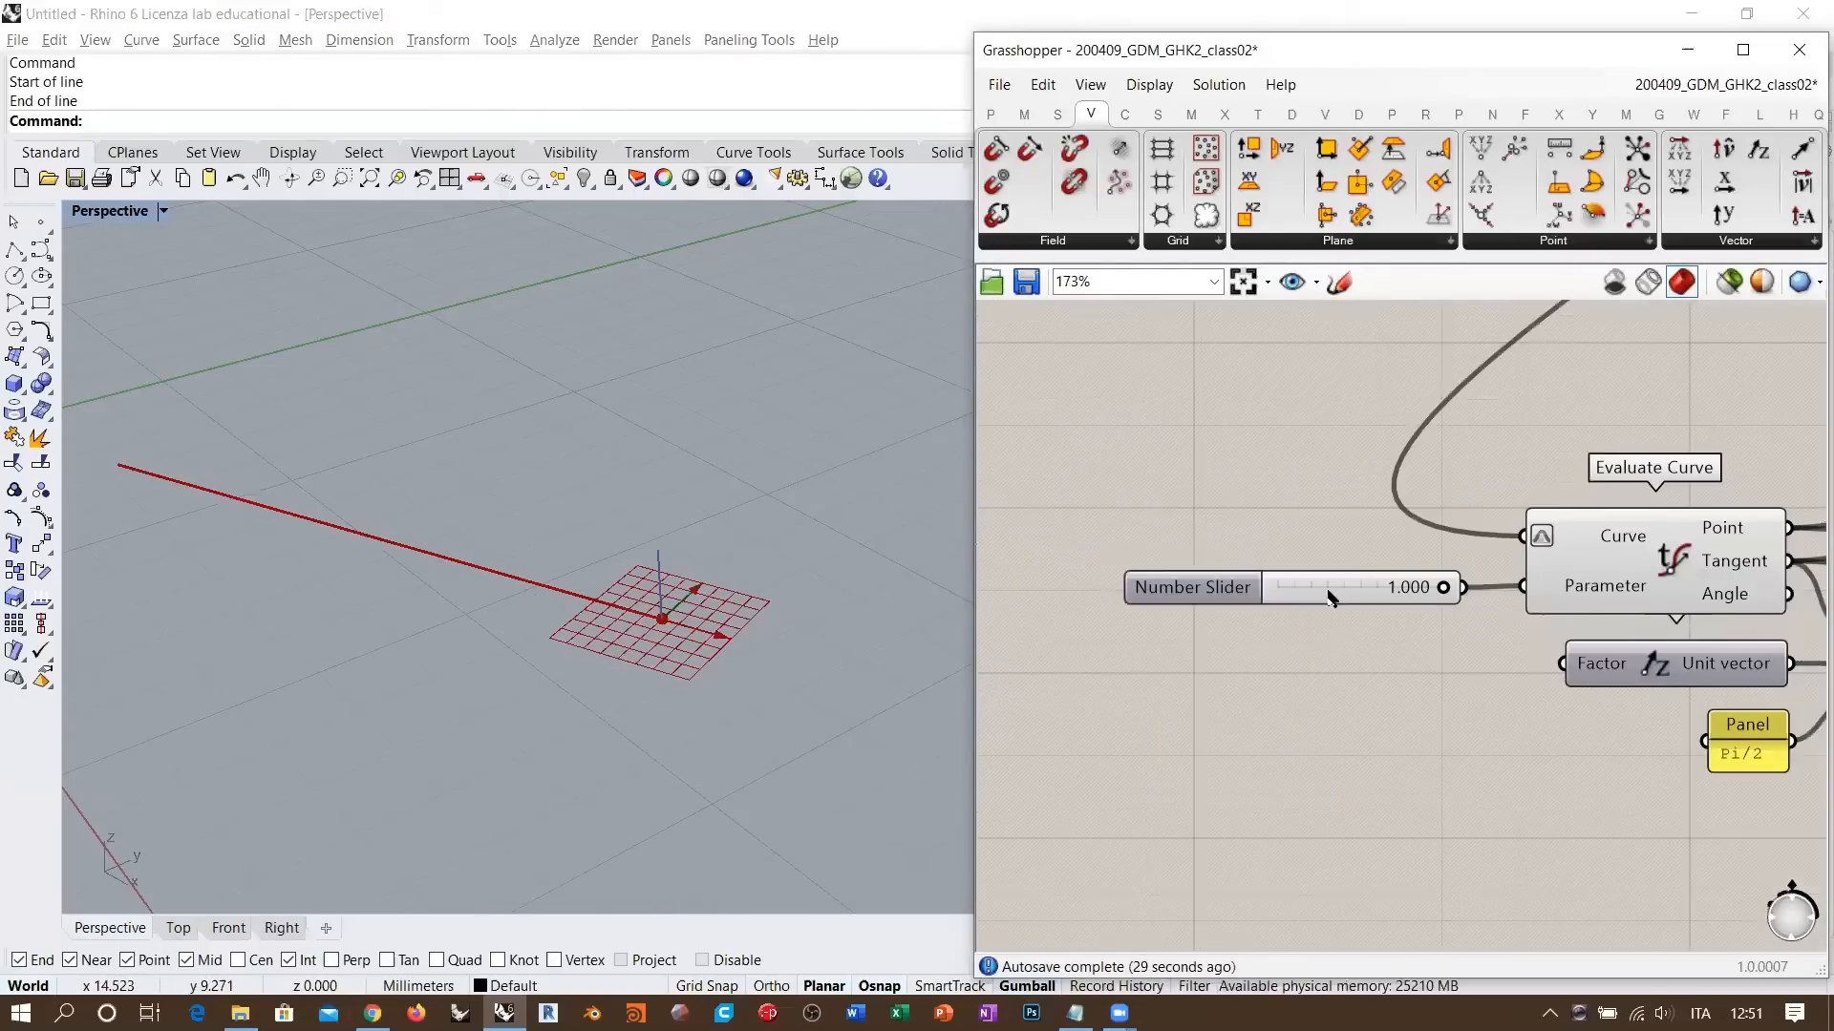
left_click_drag(1326, 589, 1330, 545, "alt")
left_click_drag(1445, 547, 1231, 551)
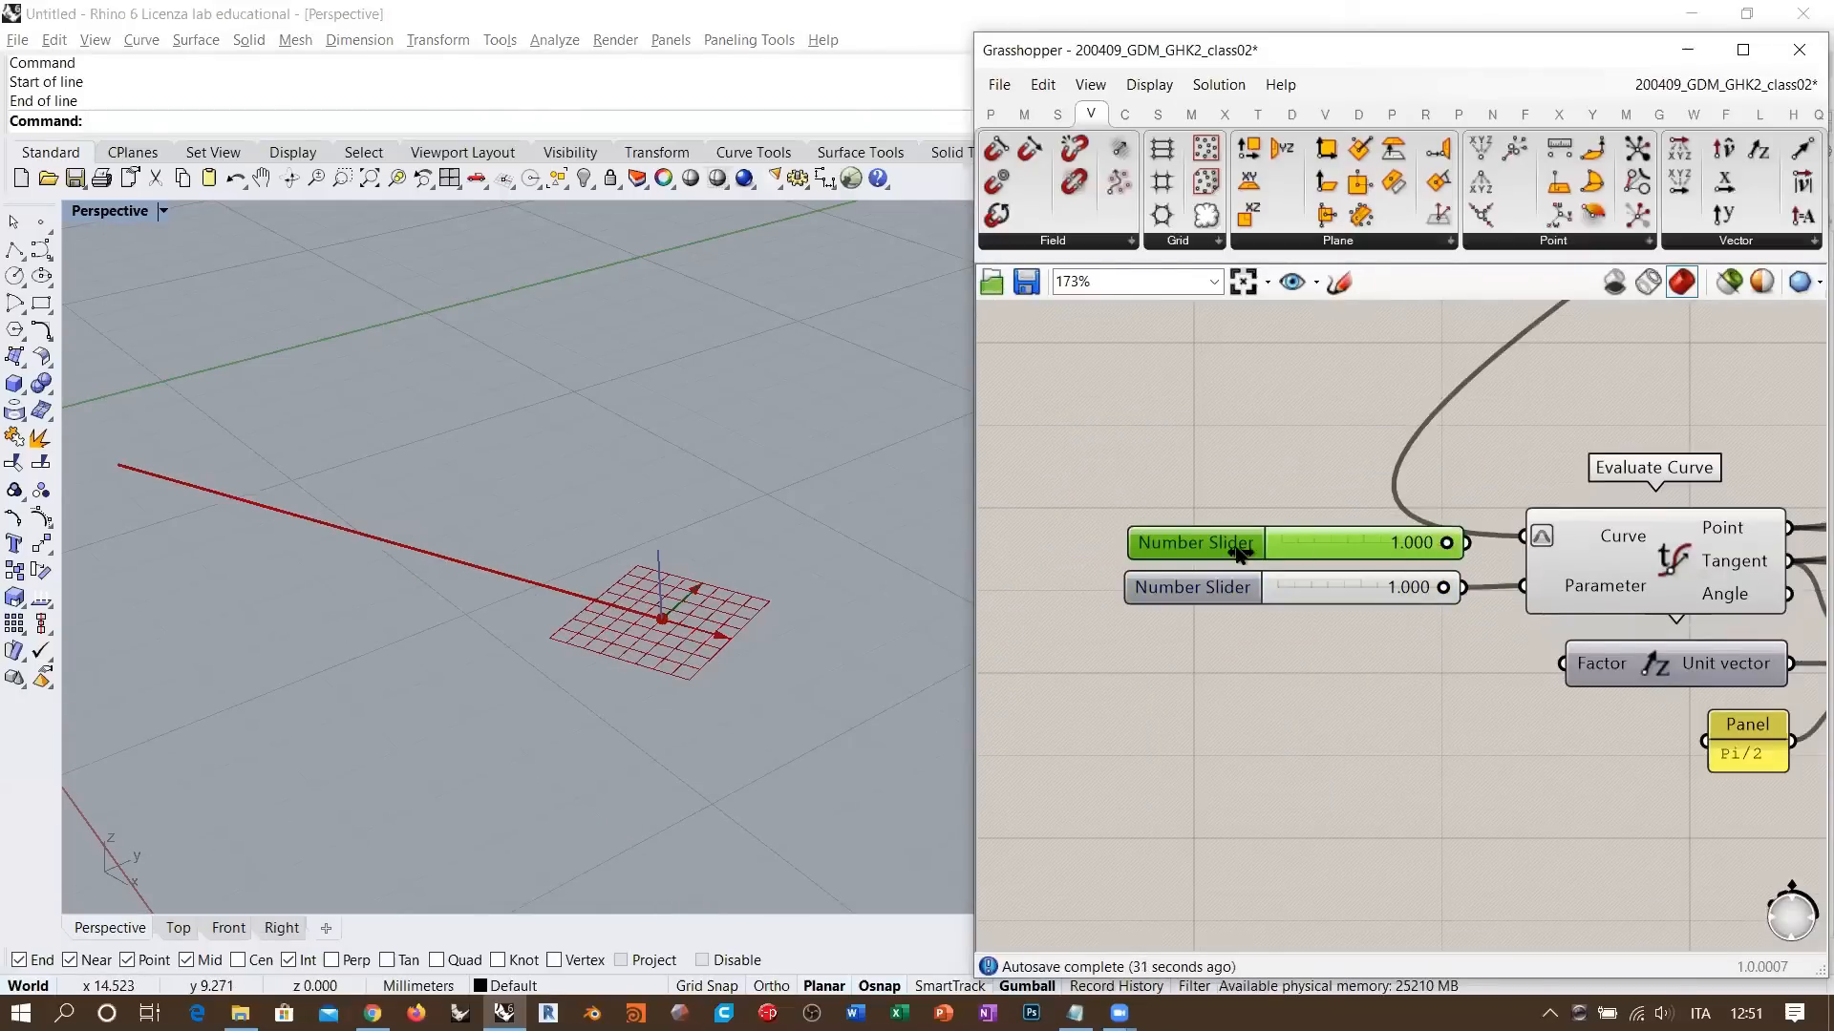
left_click_drag(1467, 545, 1554, 584)
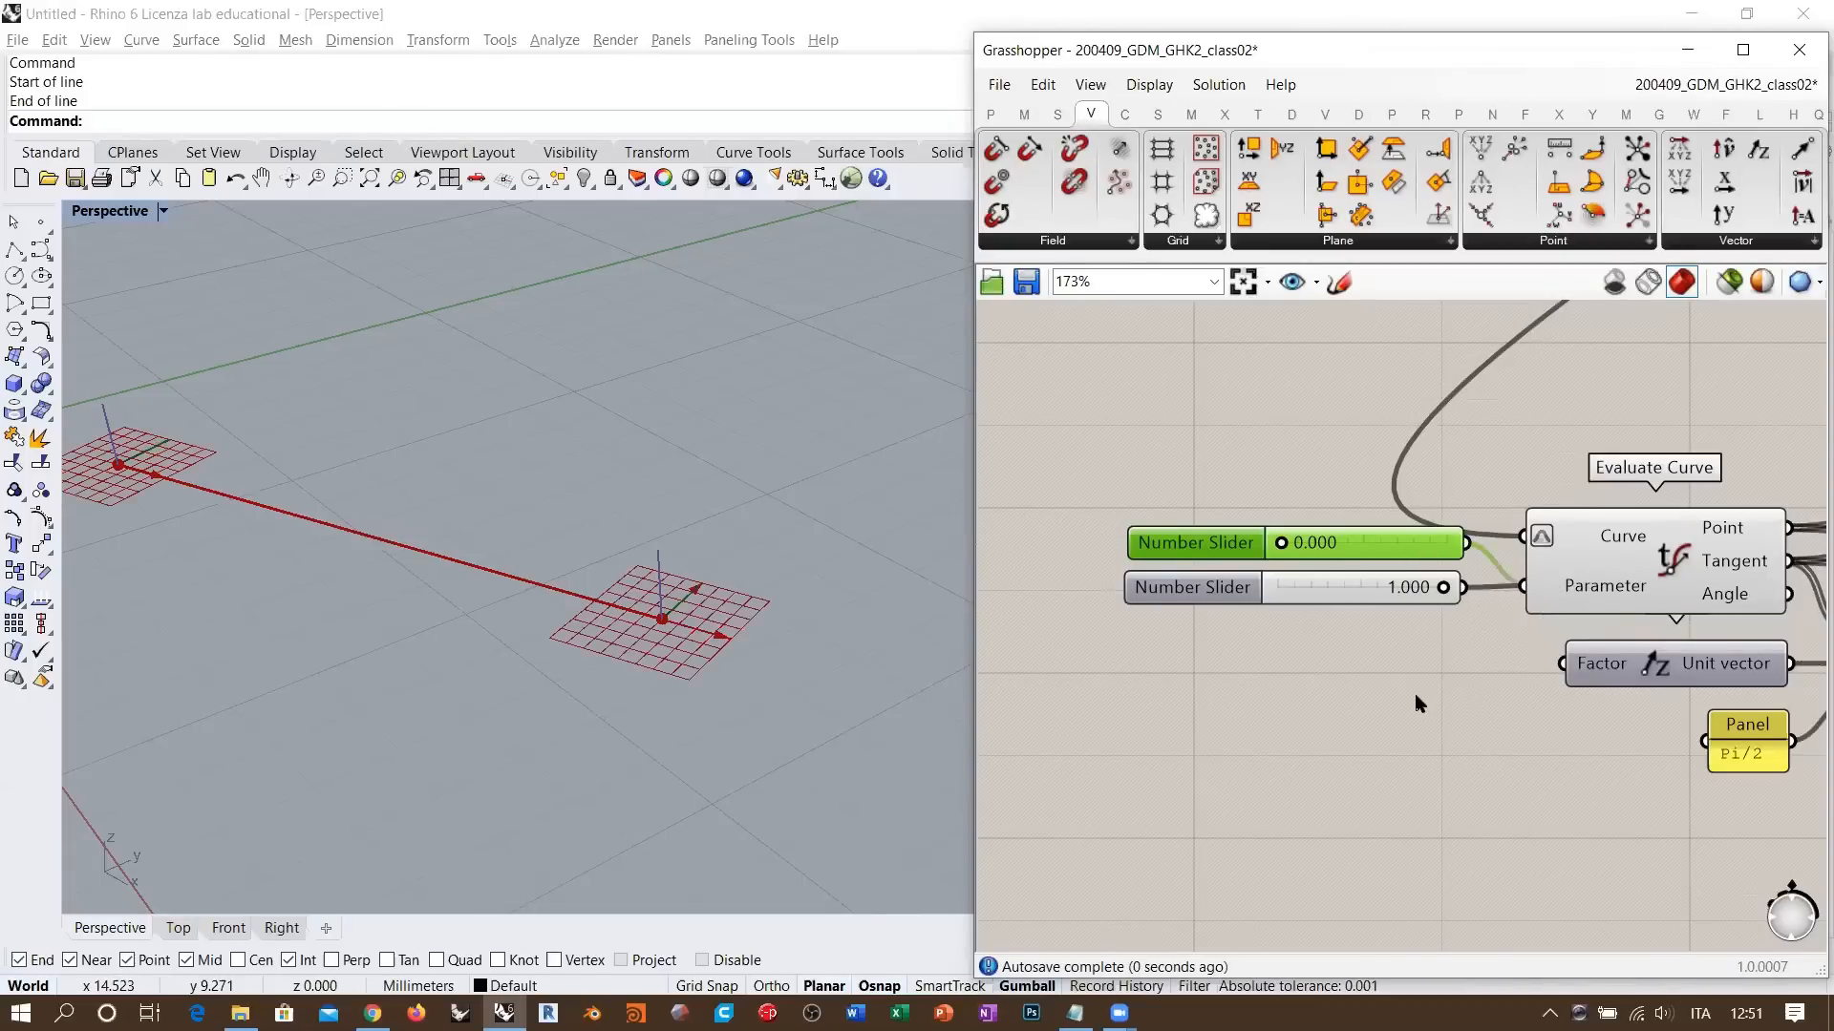
left_click(1416, 702)
right_click_drag(613, 629, 508, 581)
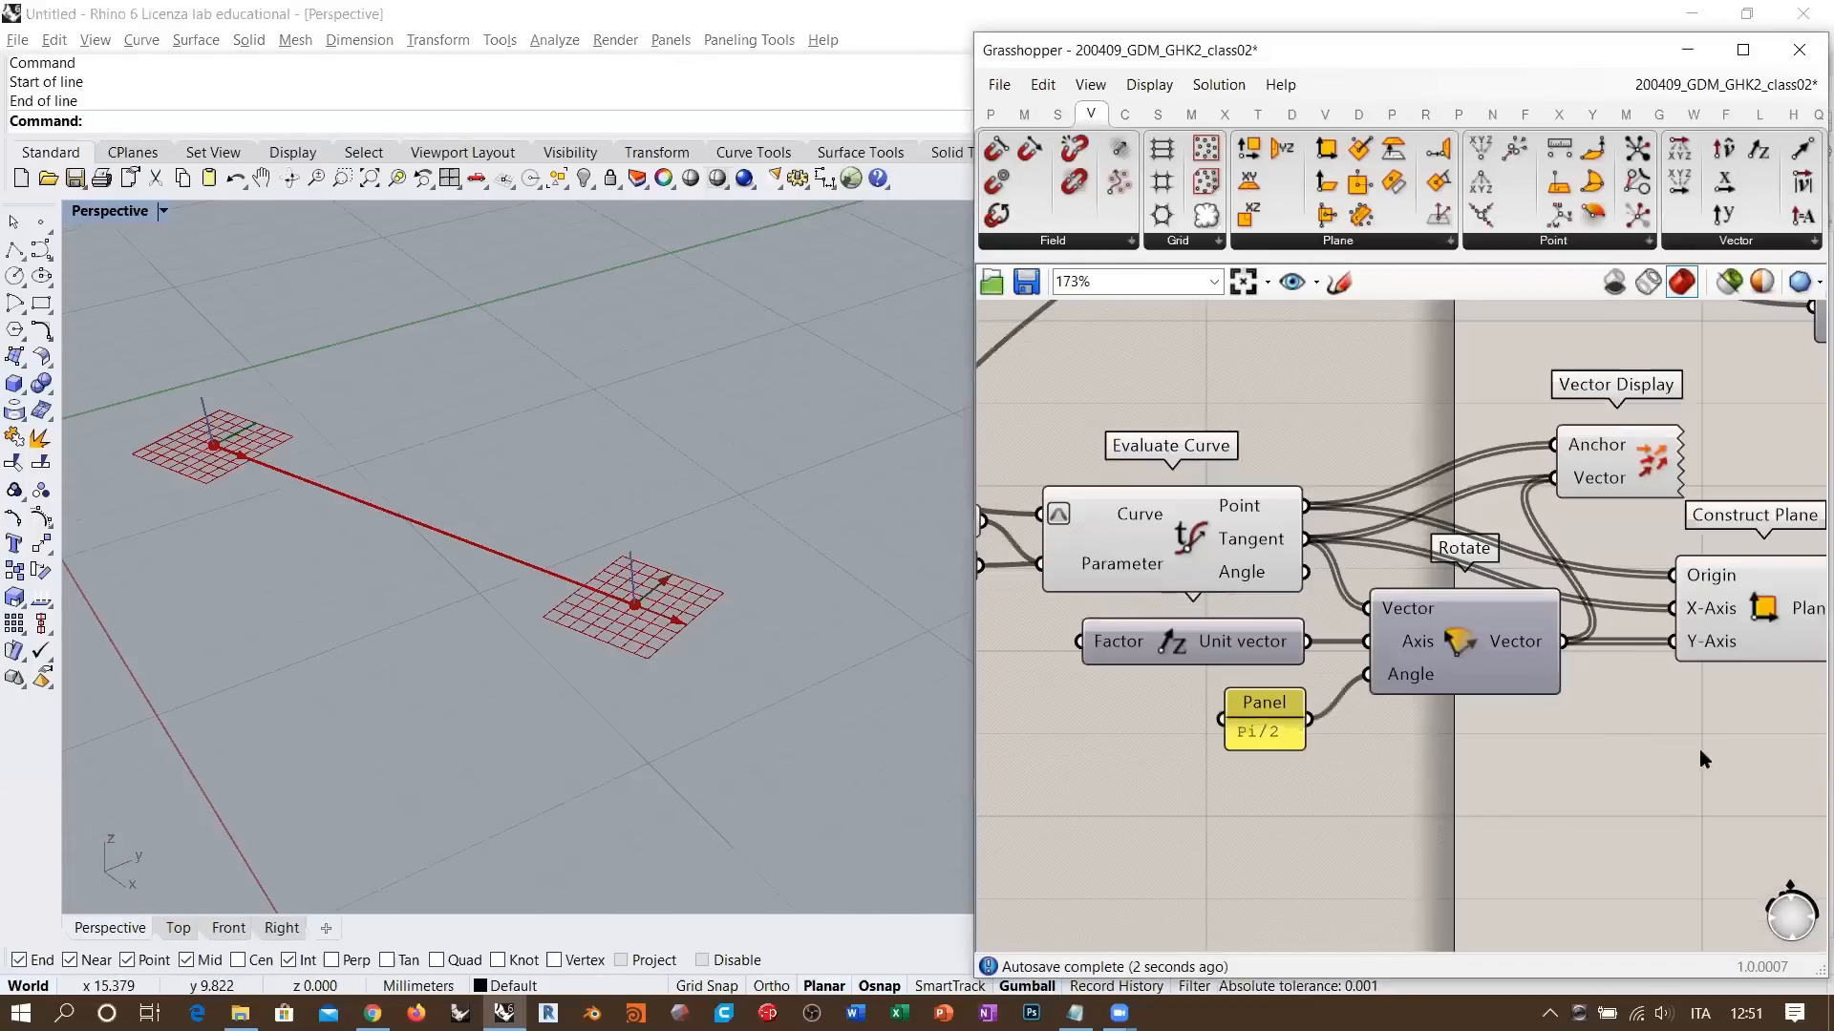
- Delete the Vector Display component and align Construct Plane horizontally with Evaluate Curve
right_click_drag(1699, 749, 1595, 675)
scroll(1594, 674, "down", 2)
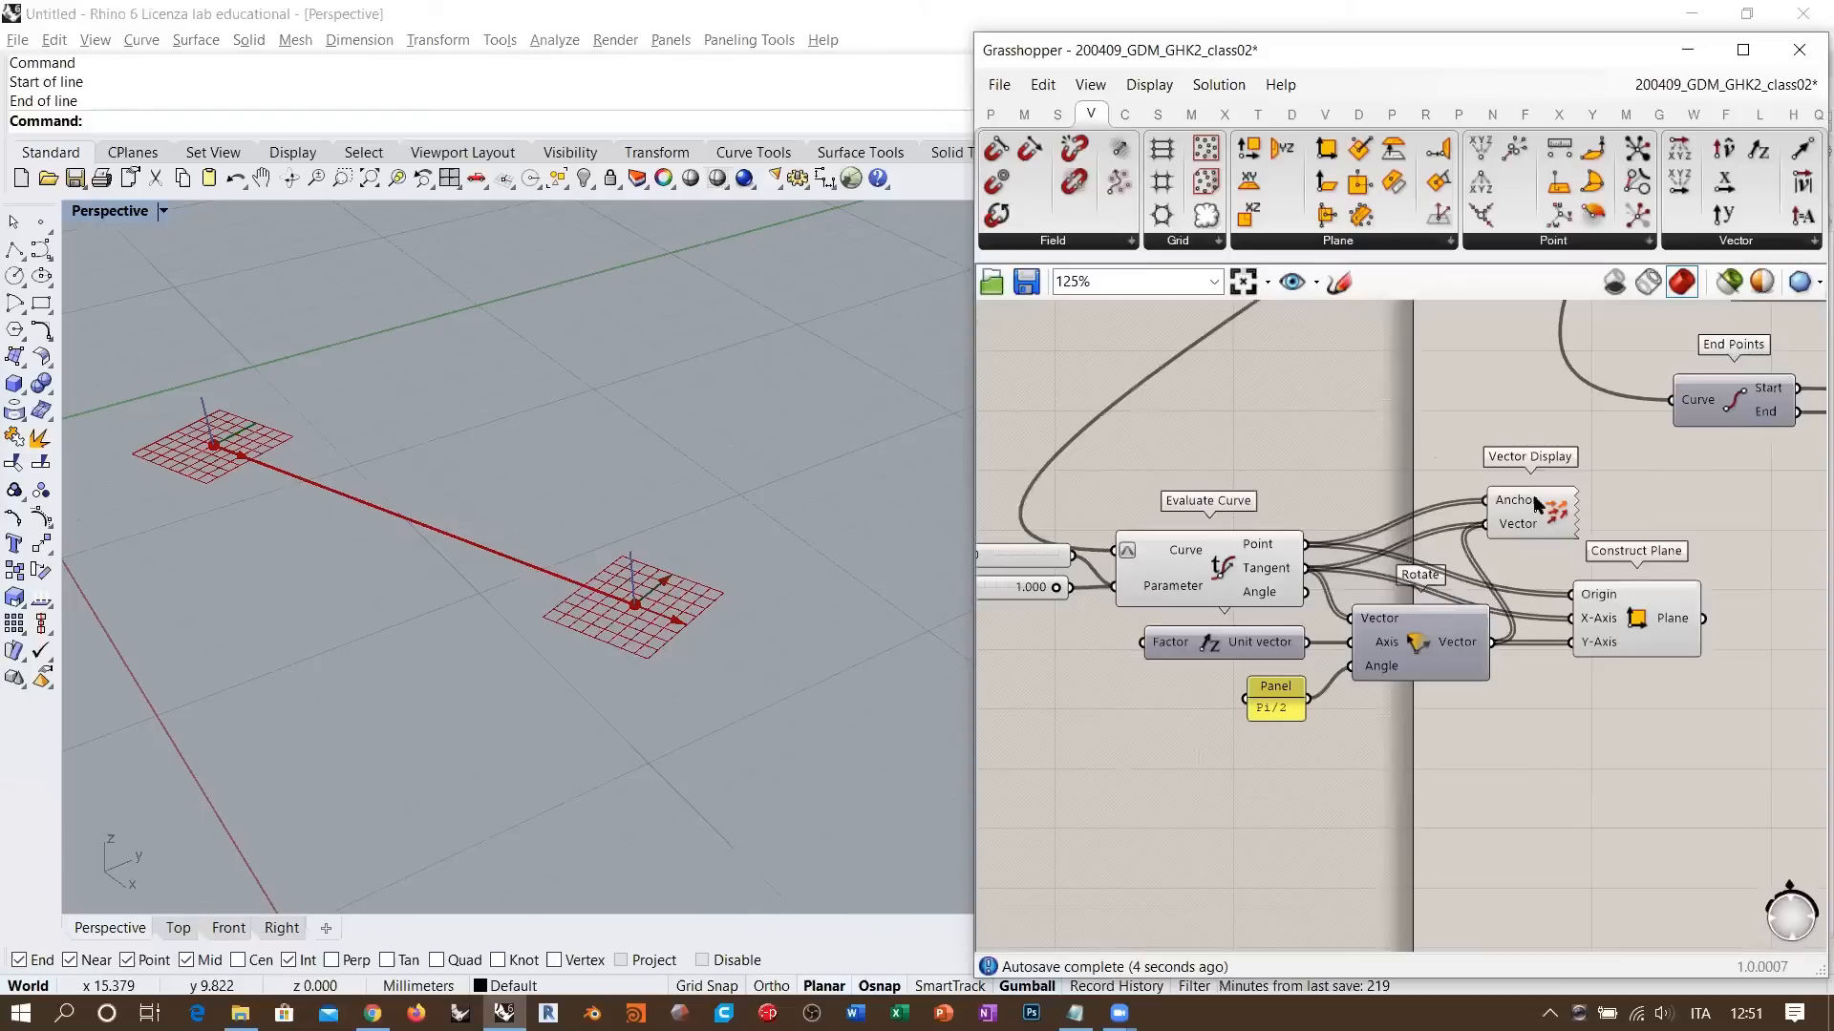
left_click(1534, 503)
key("Delete")
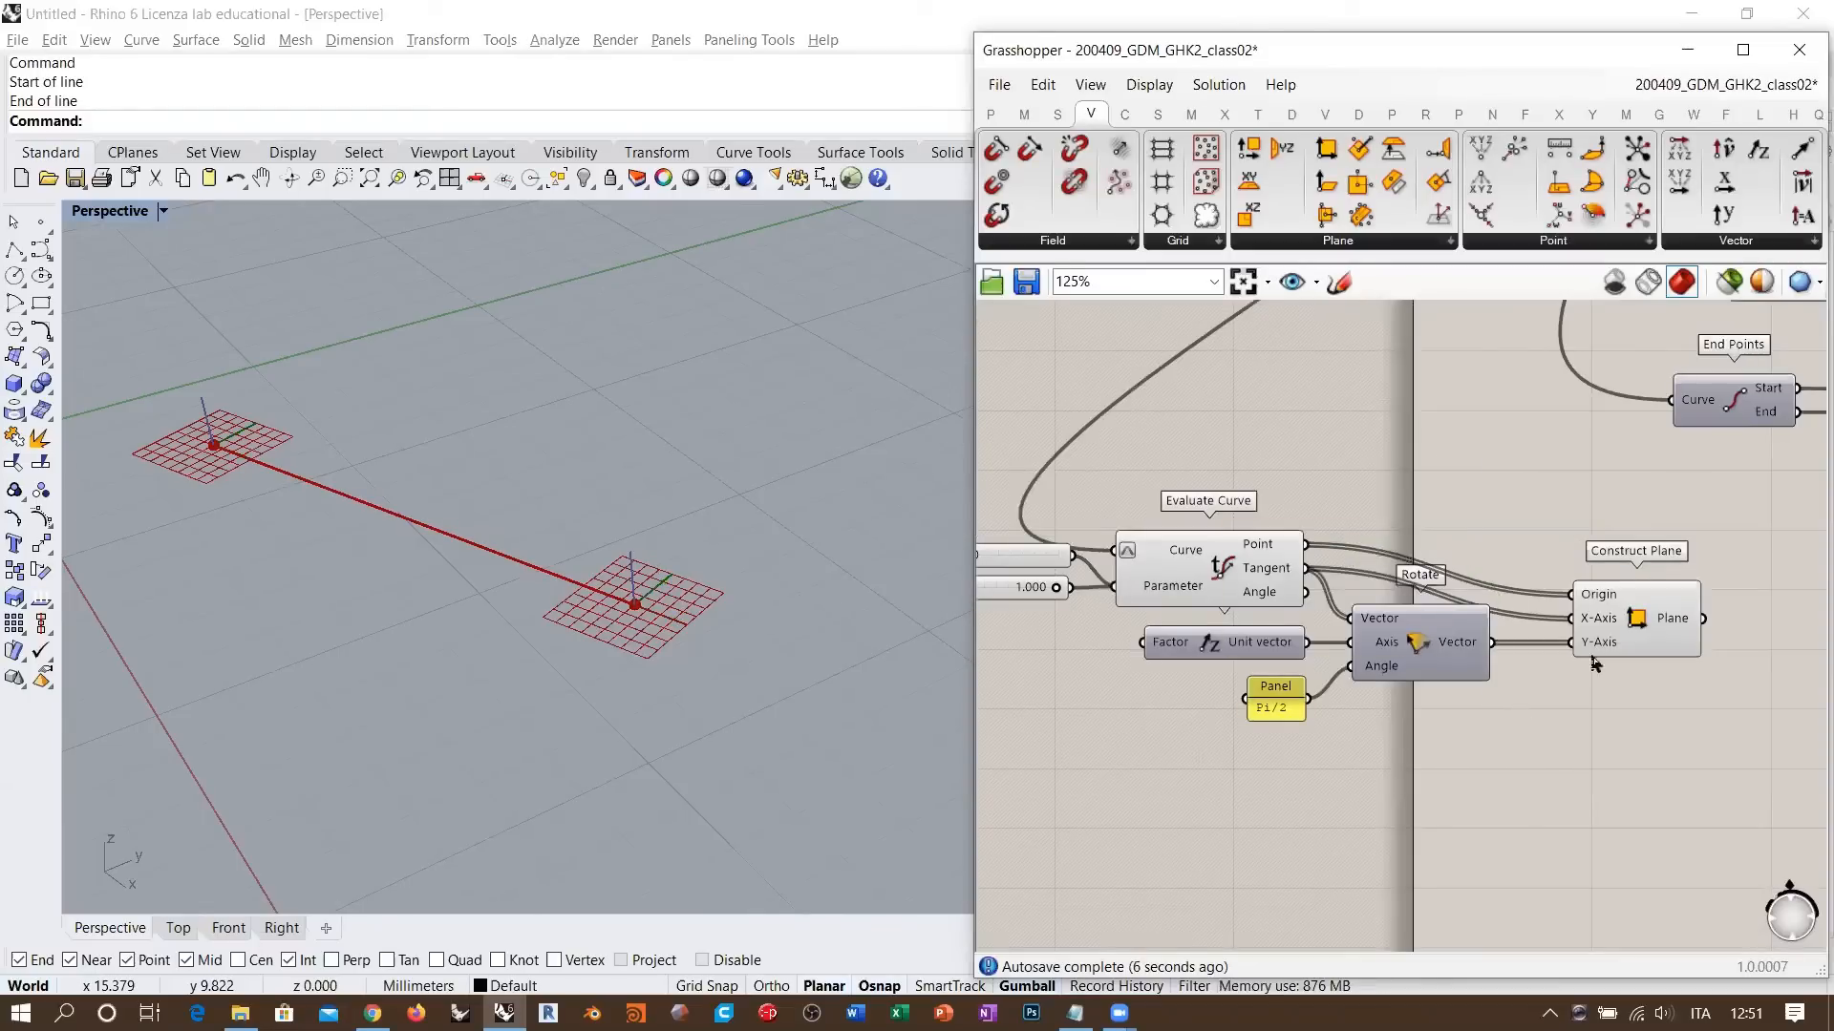
left_click_drag(1623, 623, 1584, 573)
left_click(1504, 590)
right_click_drag(707, 524, 791, 686)
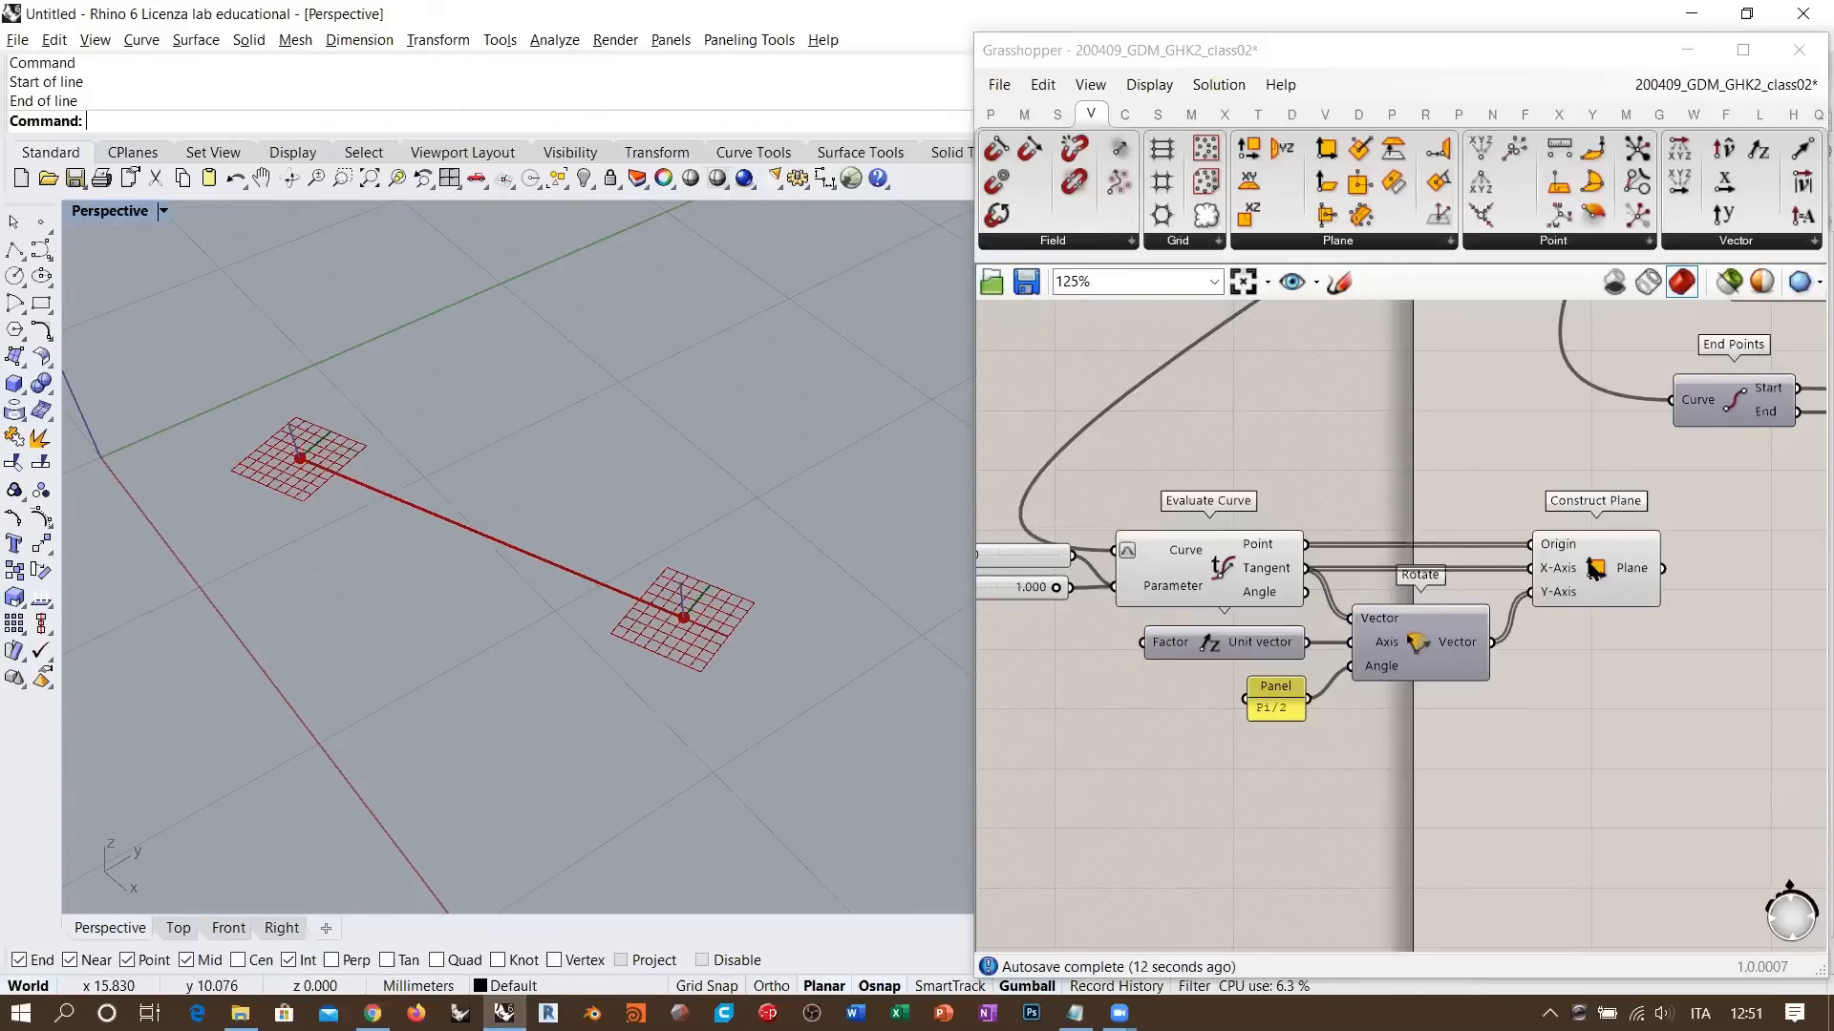
- Move XY Plane next to End Points and shift the whole plane-building component set closer to the Support component
right_click_drag(1566, 596, 1271, 634)
scroll(1377, 602, "down", 2)
scroll(1533, 549, "up", 2)
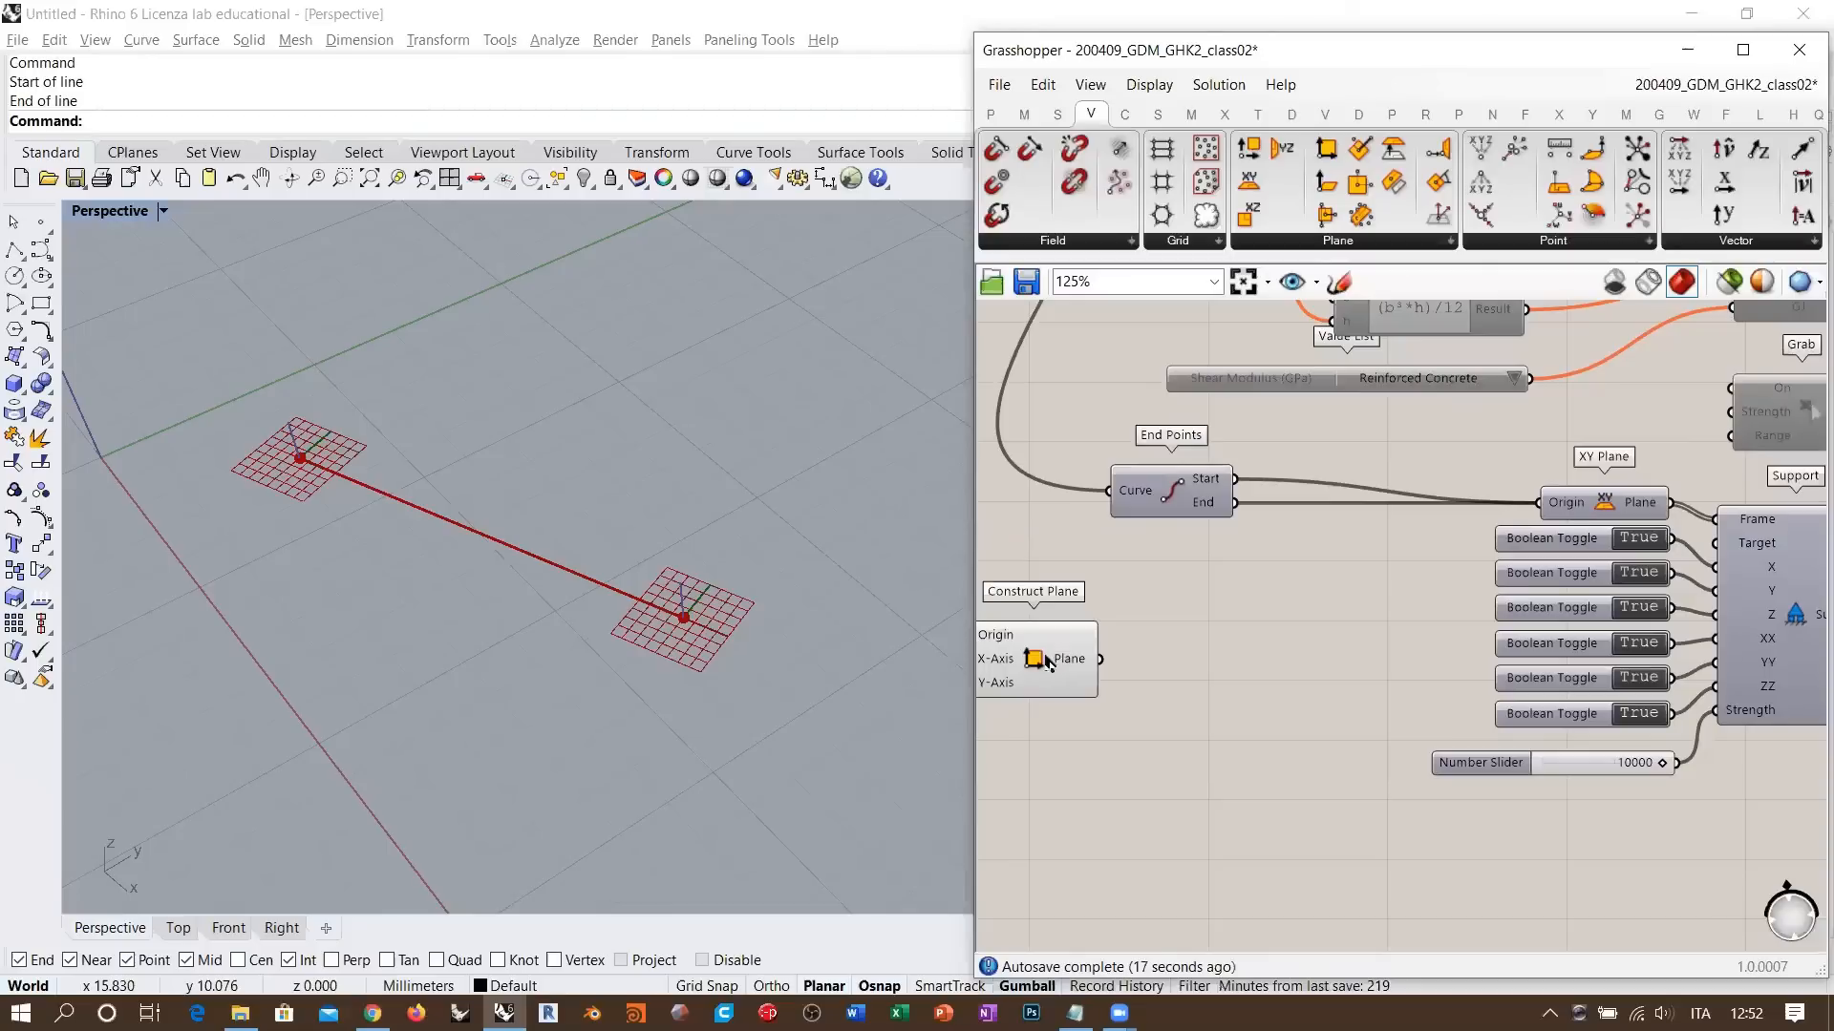
left_click_drag(1605, 502, 1331, 502)
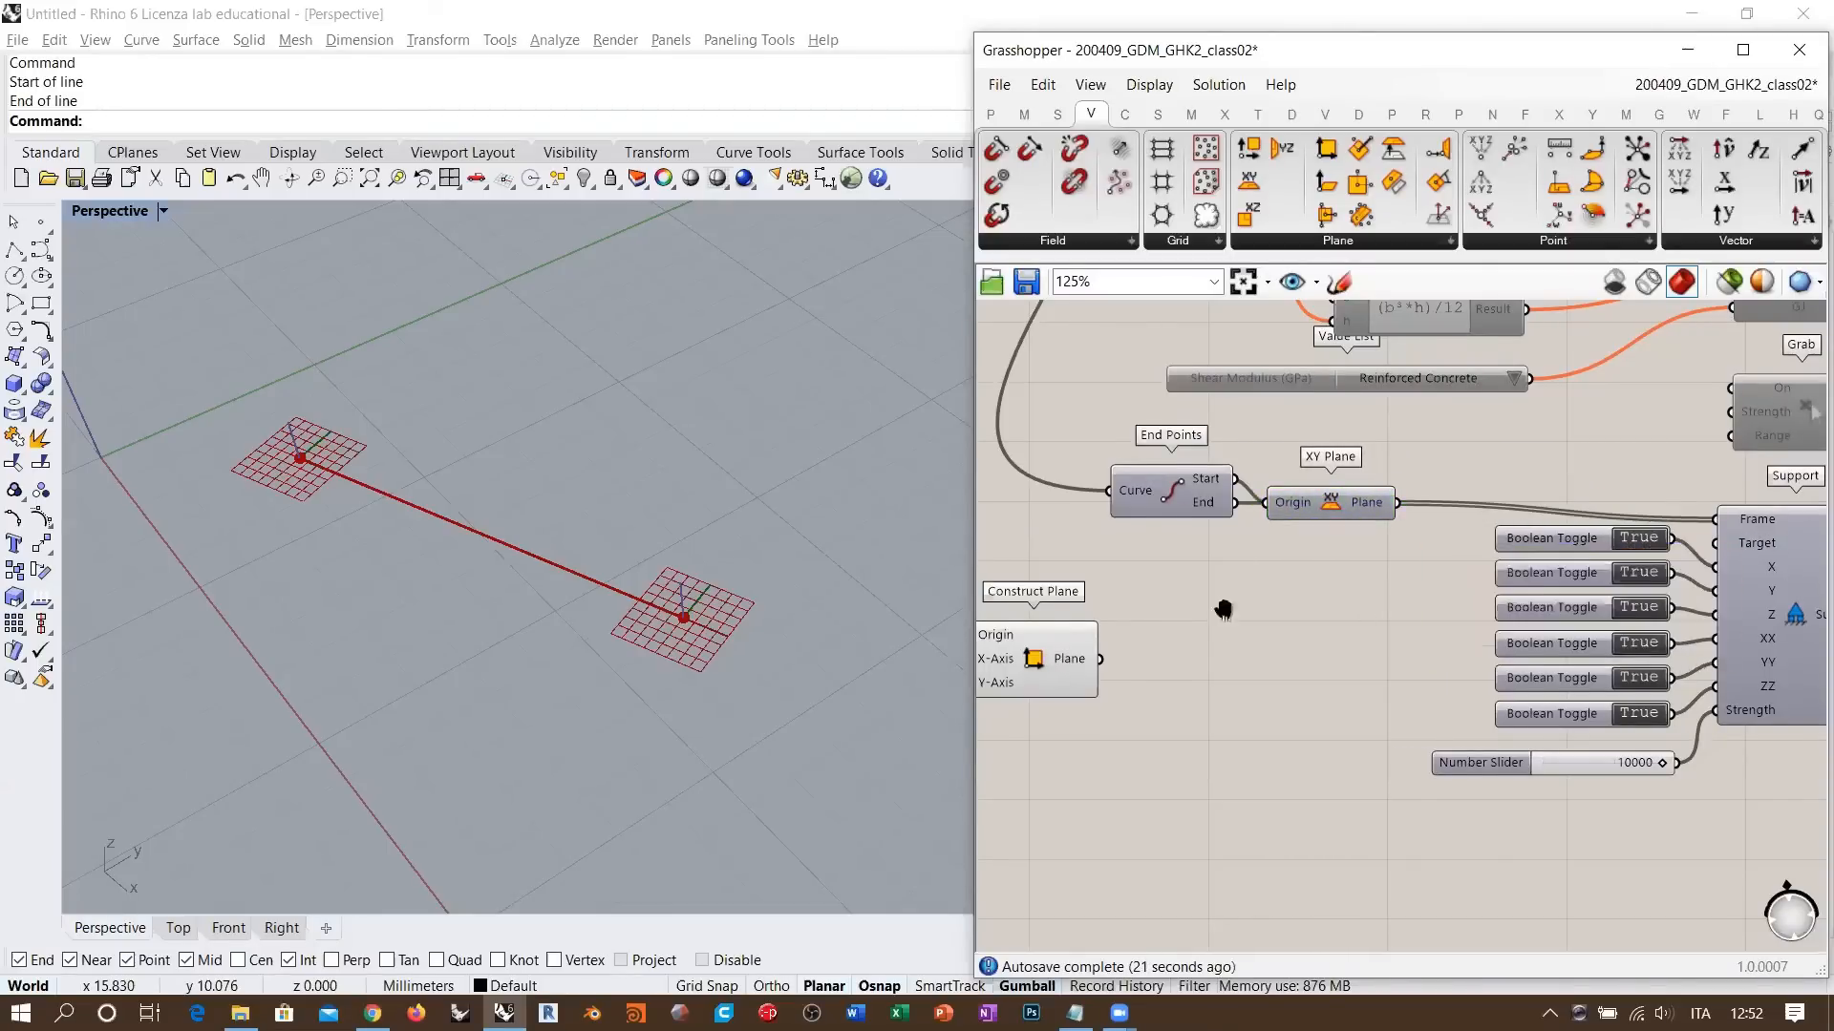
right_click_drag(1220, 610, 1437, 601)
scroll(1437, 602, "down", 3)
left_click_drag(1450, 579, 970, 718)
left_click_drag(1321, 616, 1506, 574)
left_click(1588, 612)
- Connect Construct Plane's Plane output to Support's Frame input and delete the old End Points and XY Plane components
right_click_drag(1588, 612, 1156, 694)
scroll(1173, 652, "up", 5)
left_click_drag(1115, 666, 1549, 568)
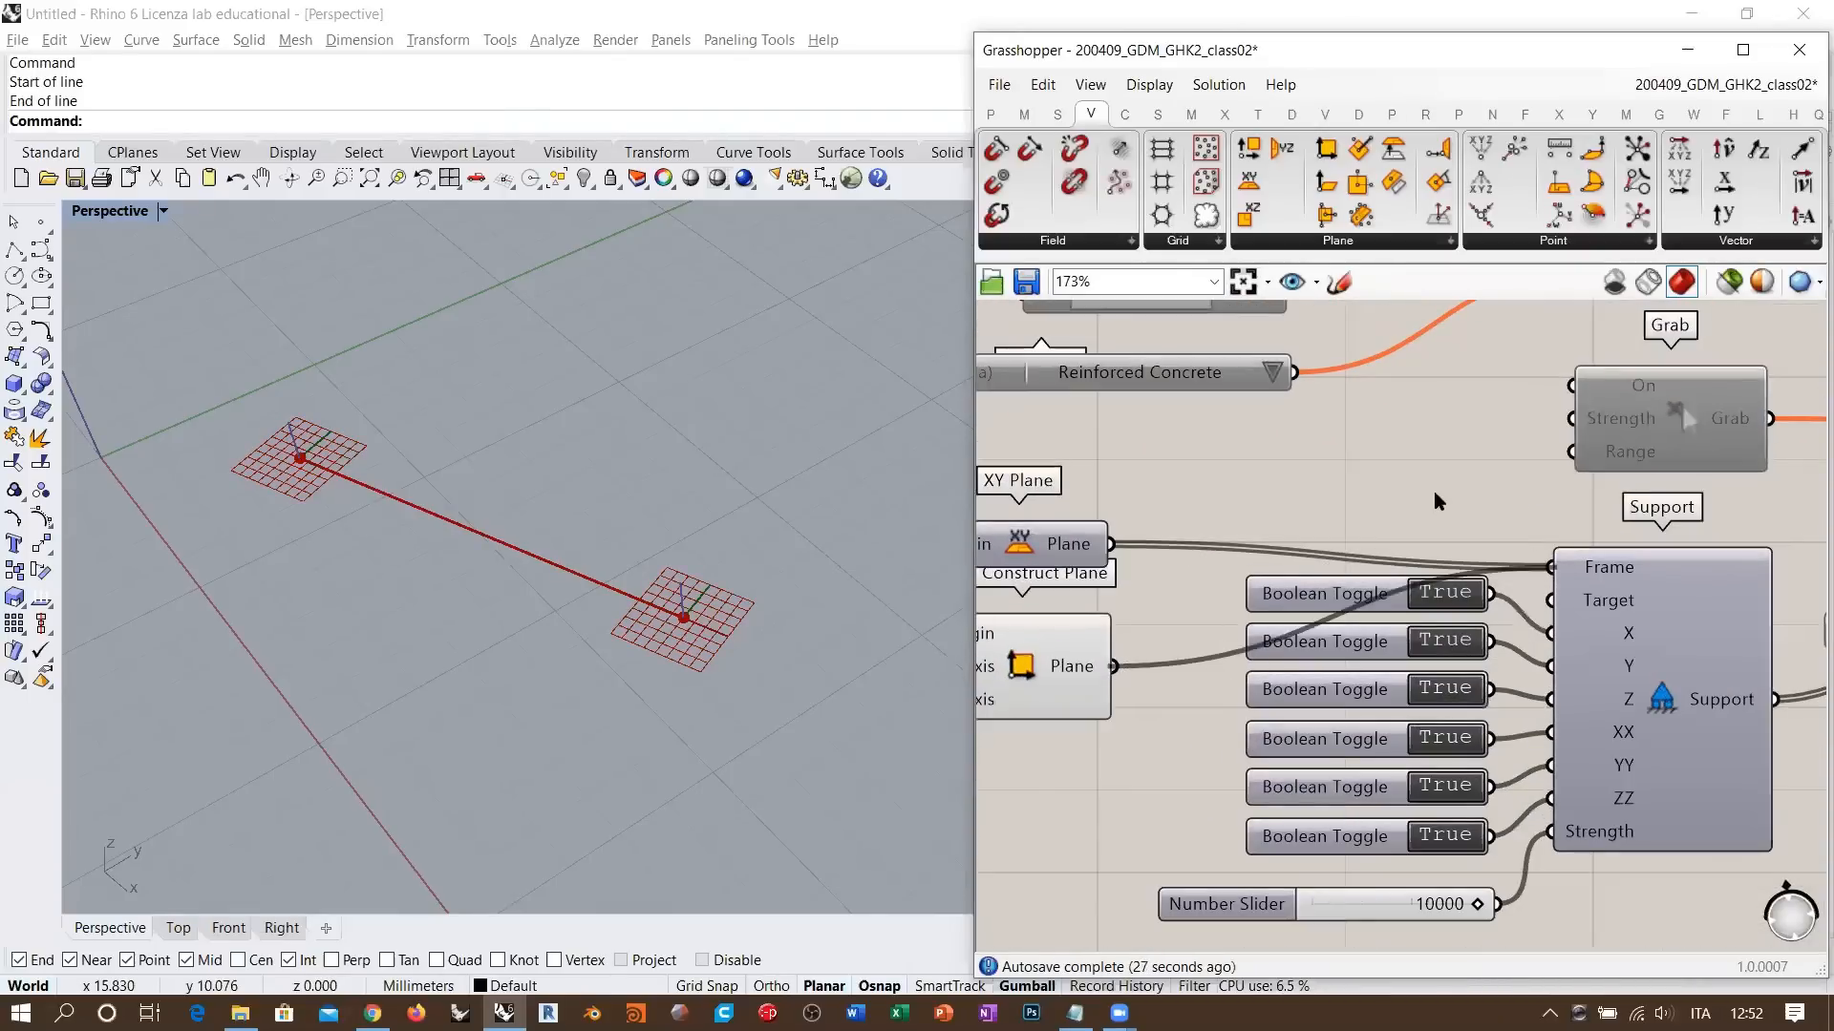
scroll(1434, 497, "down", 2)
right_click_drag(1205, 600, 1536, 614)
left_click_drag(1533, 489, 1273, 563)
key("Delete")
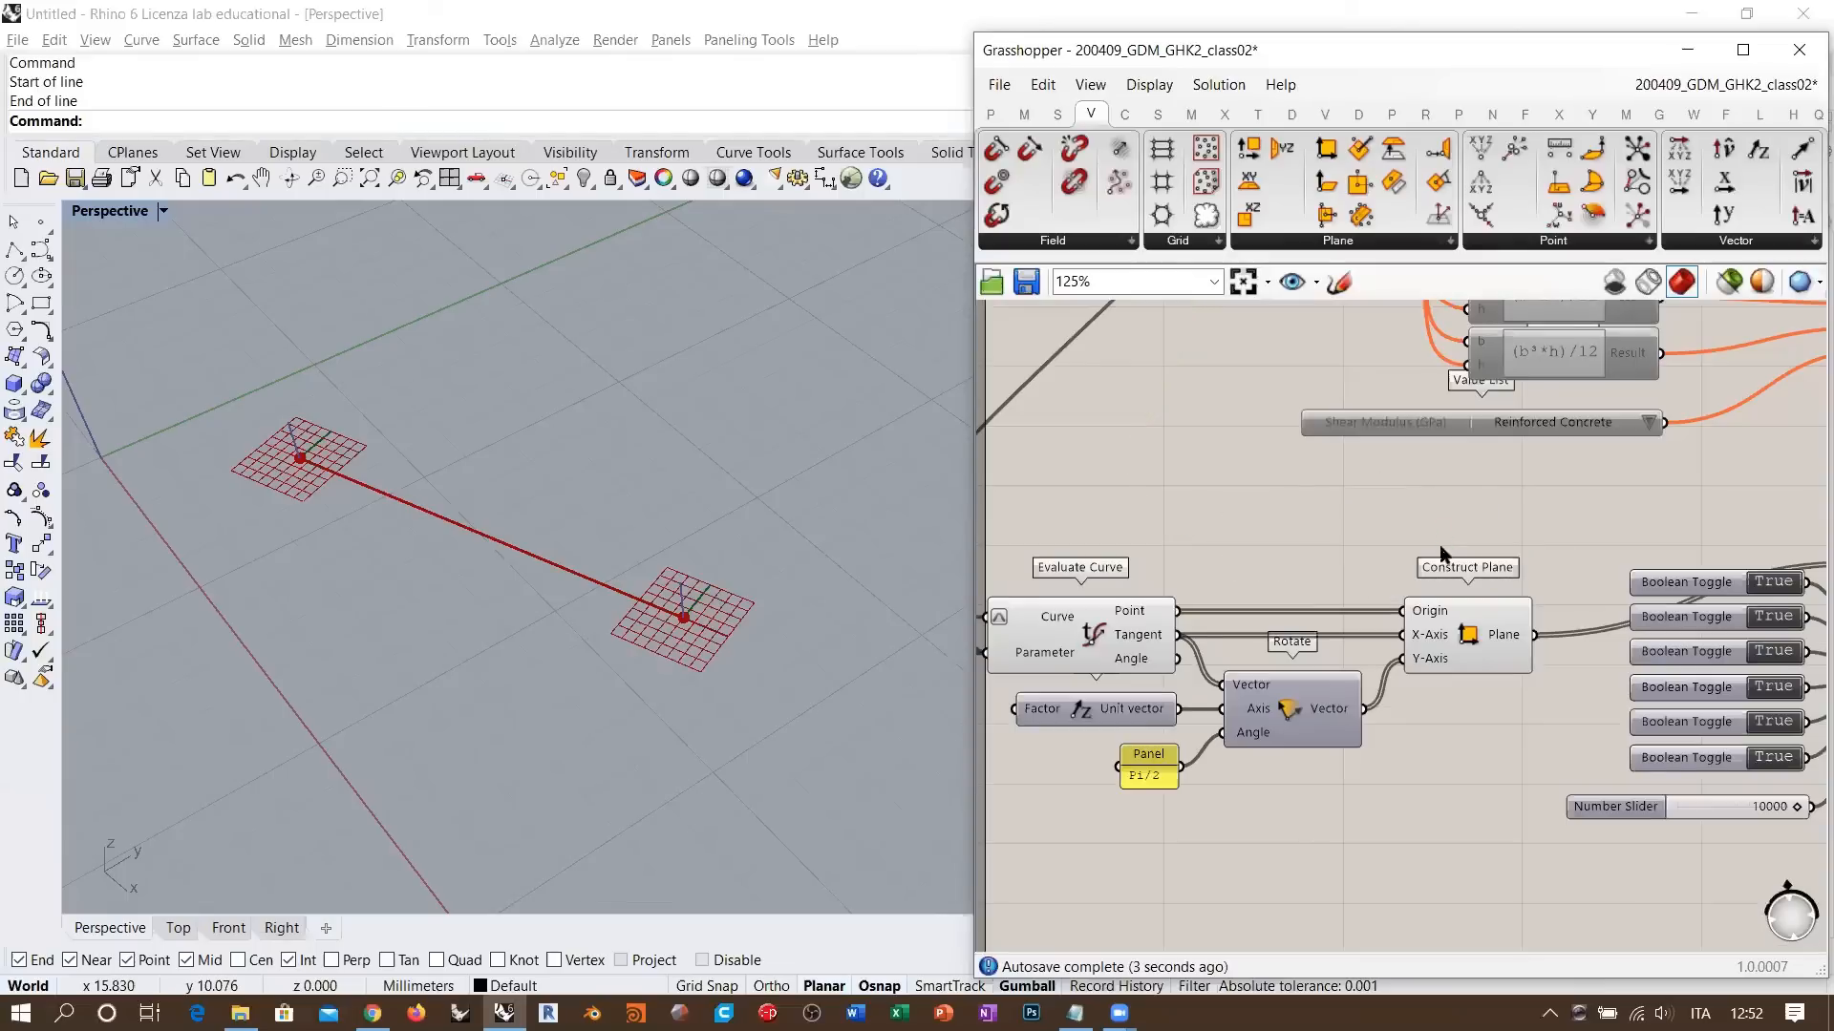
- Move the sliders, Evaluate Curve, Unit Z, Pi/2 panel, Rotate and Construct Plane together so the Plane output lines up with Support's Frame input
right_click_drag(1402, 653, 1448, 659)
scroll(1540, 579, "down", 2)
left_click_drag(1568, 547, 1027, 745)
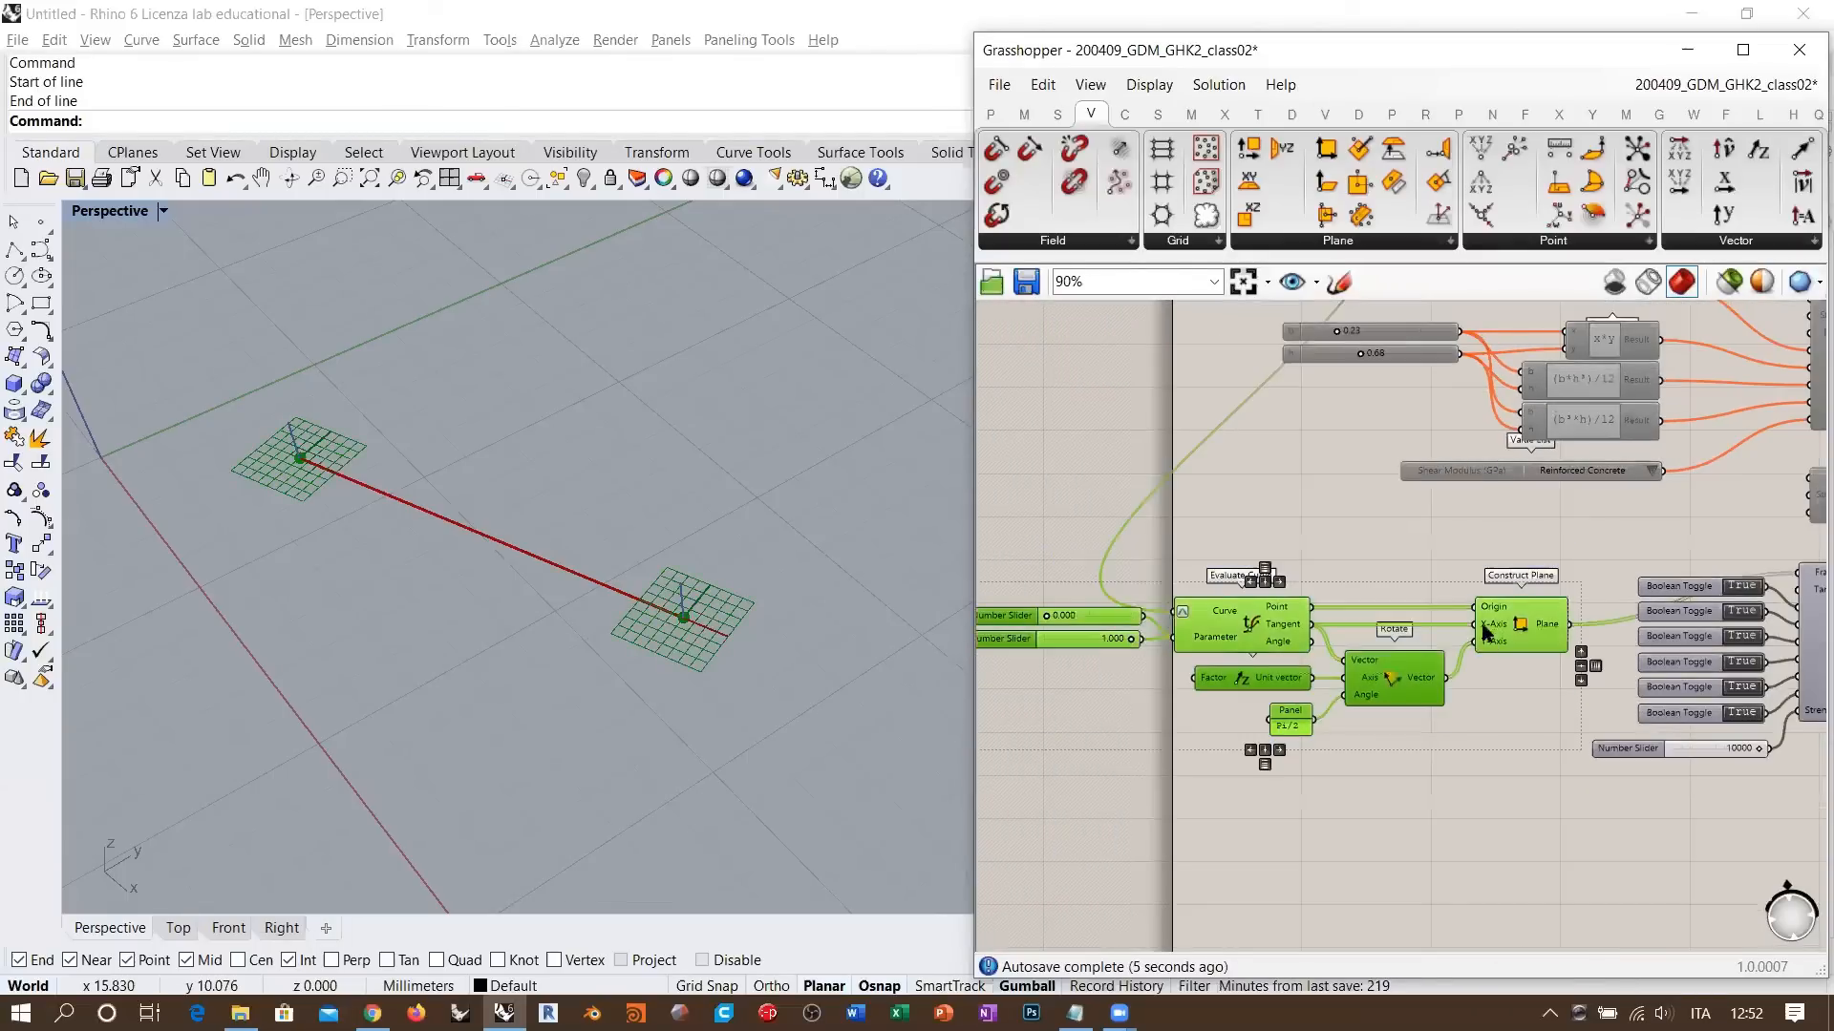
left_click_drag(1518, 619, 1560, 566)
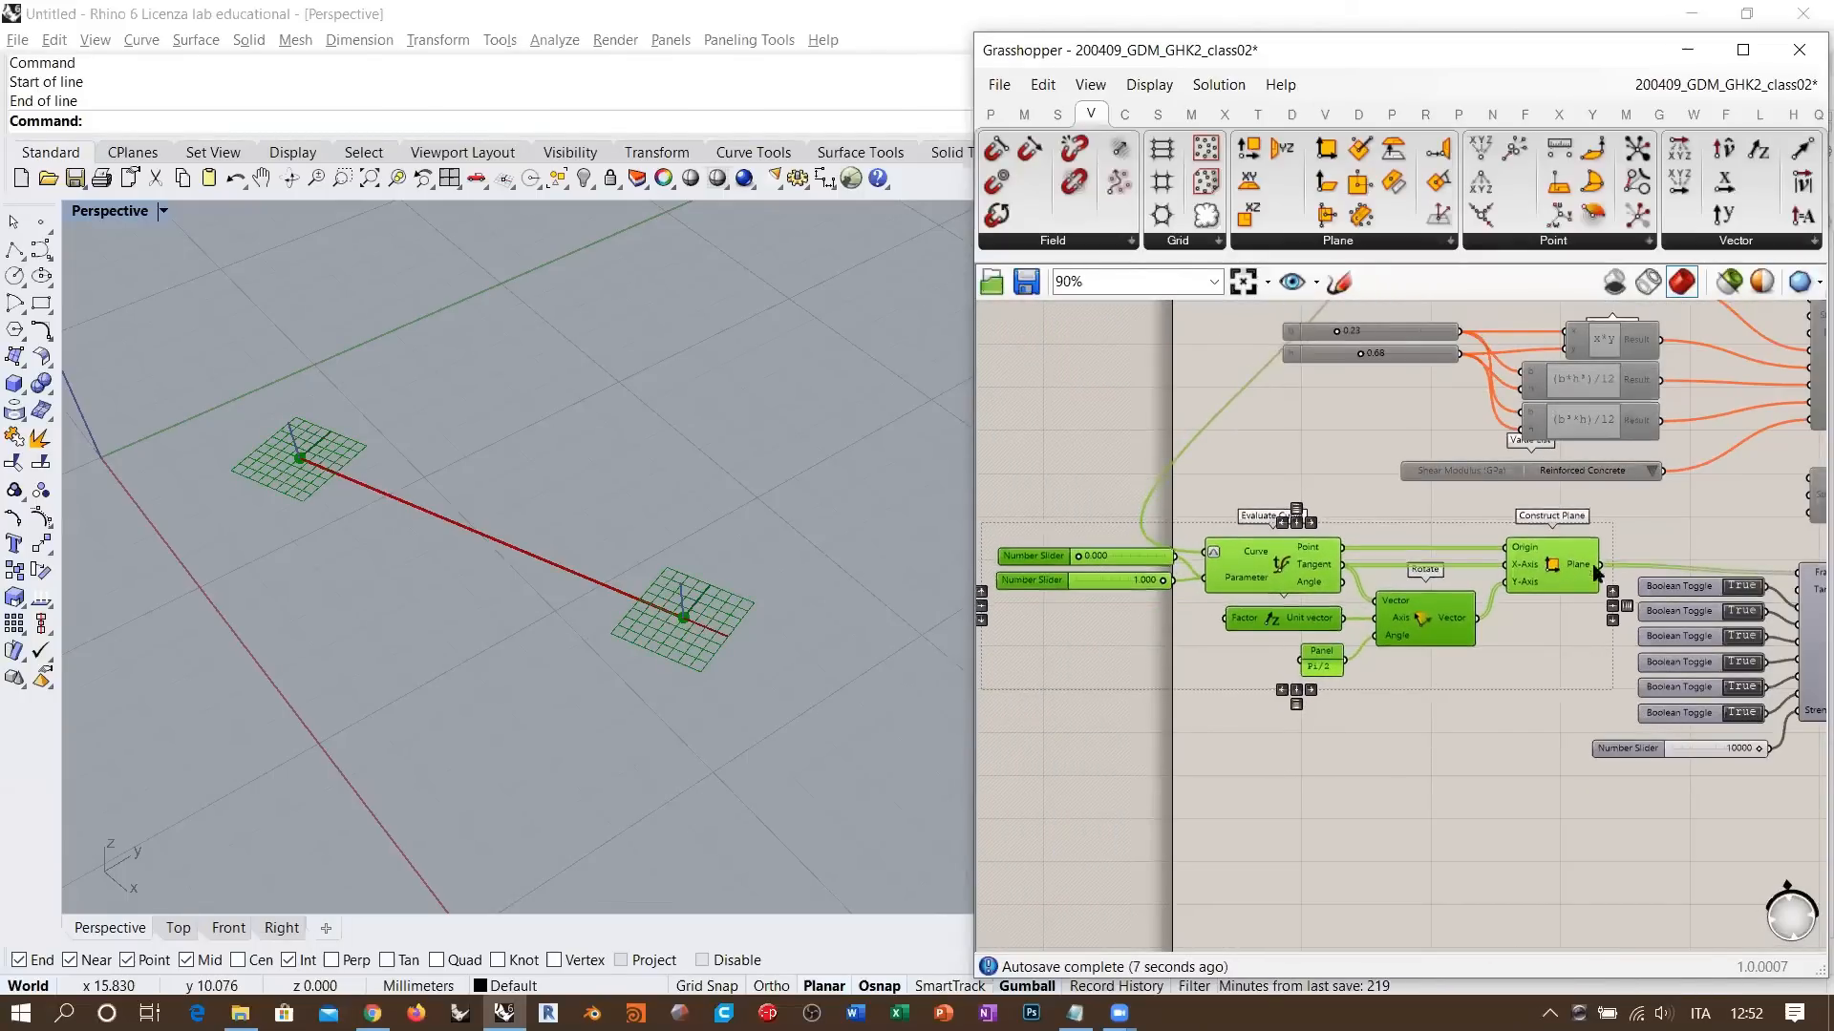
scroll(1596, 571, "up", 5)
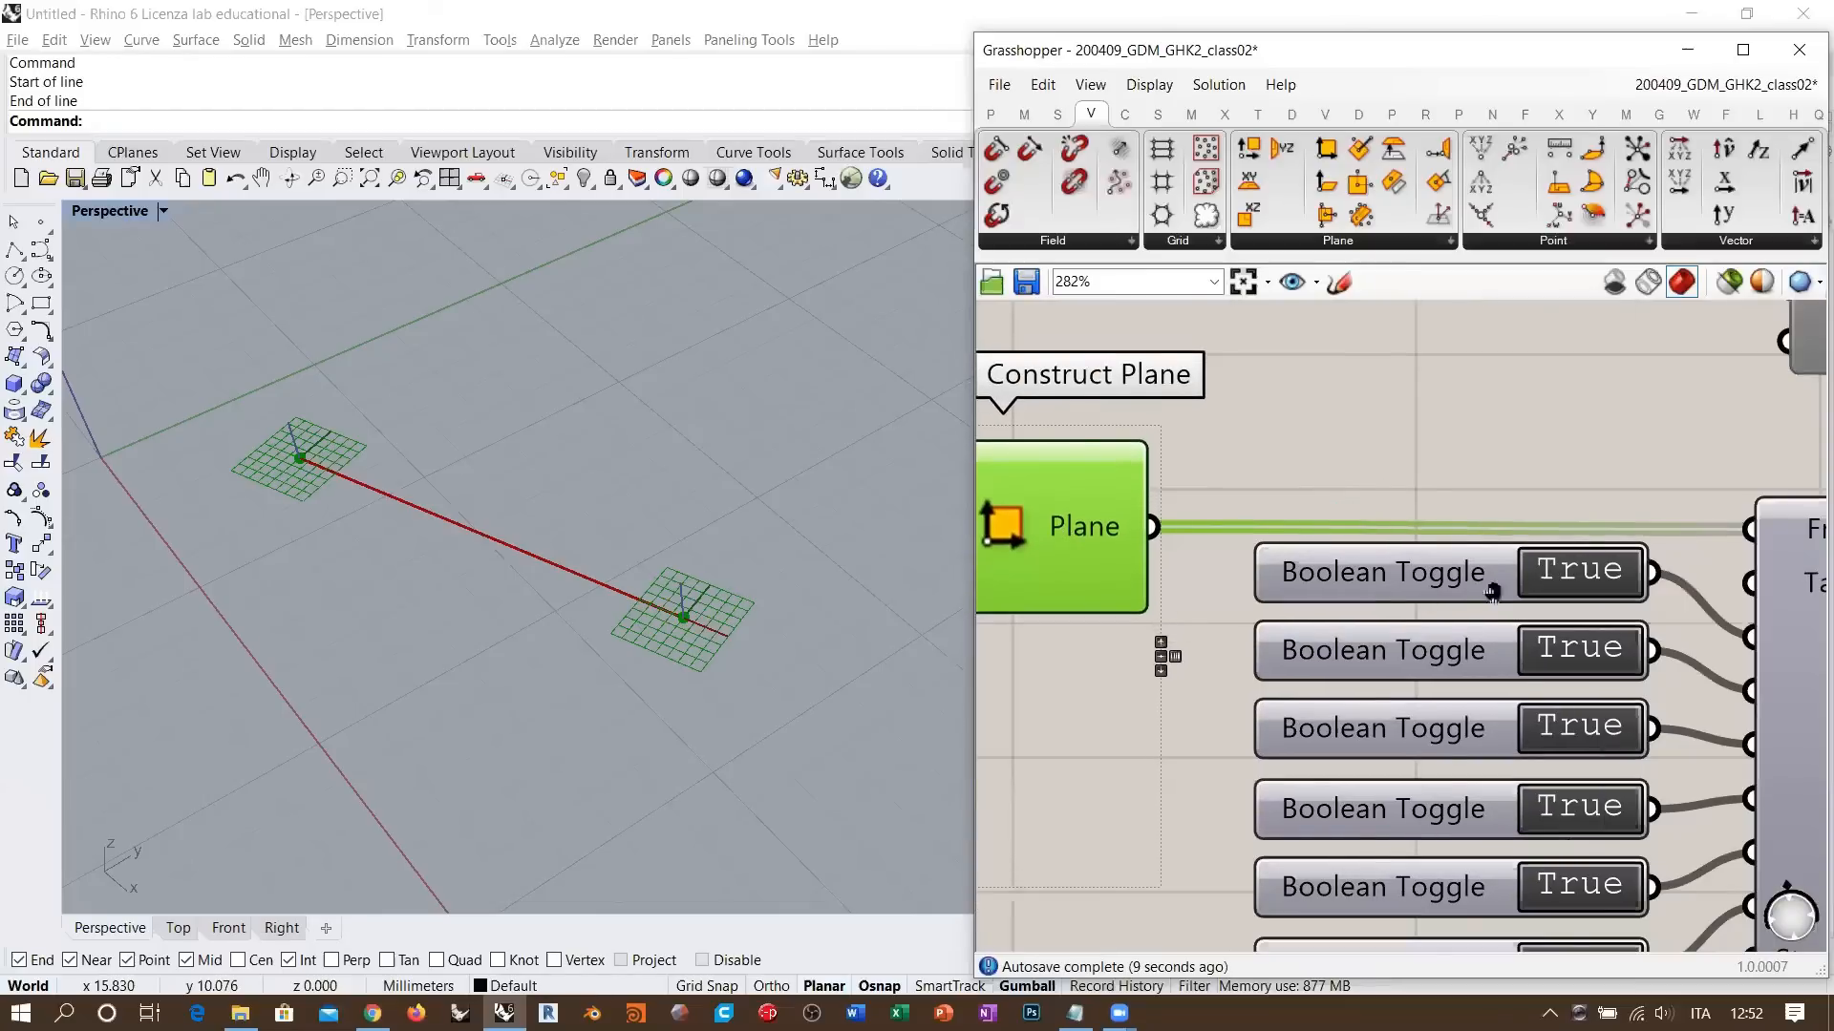
right_click_drag(1492, 593, 1676, 602)
scroll(1676, 602, "down", 5)
left_click(1474, 729)
- Set one new line in the Line parameter by picking two viewport points that give the beam a different skewed direction
right_click_drag(1013, 620, 1255, 623)
right_click_drag(1315, 311, 1240, 790)
left_click(1356, 565)
right_click(1361, 565)
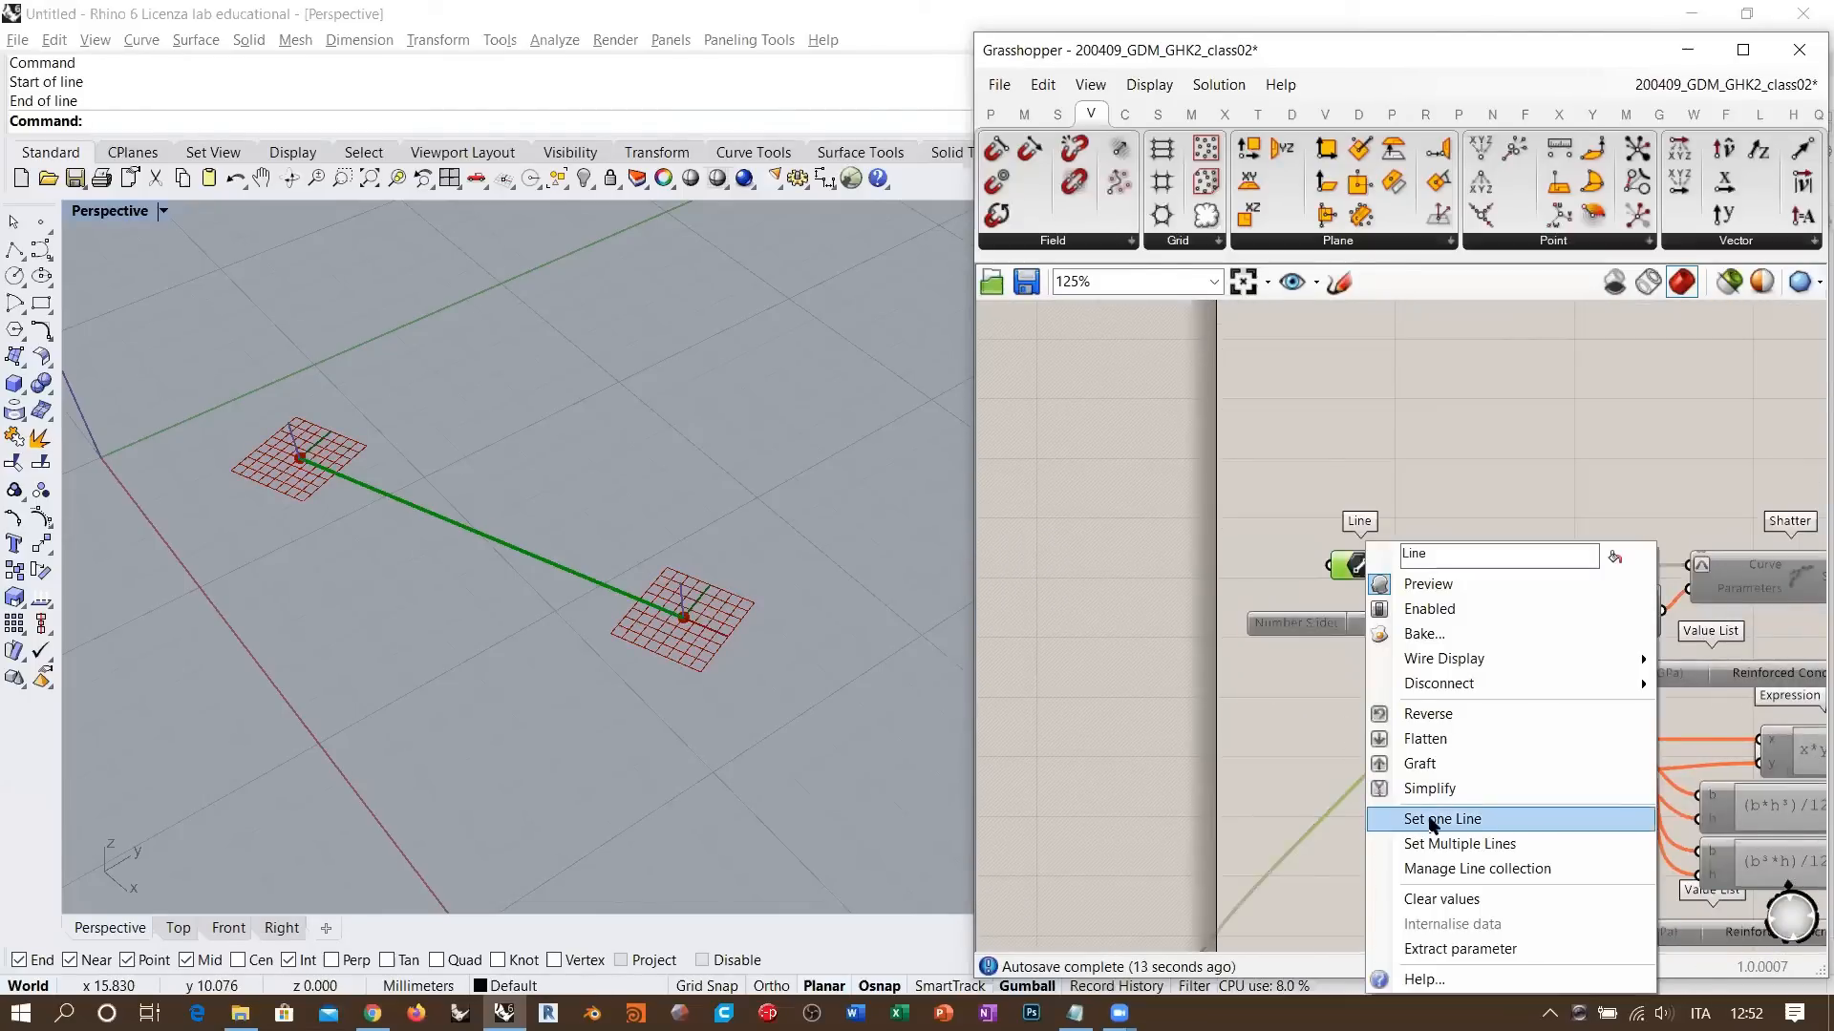
left_click(585, 343)
left_click(388, 745)
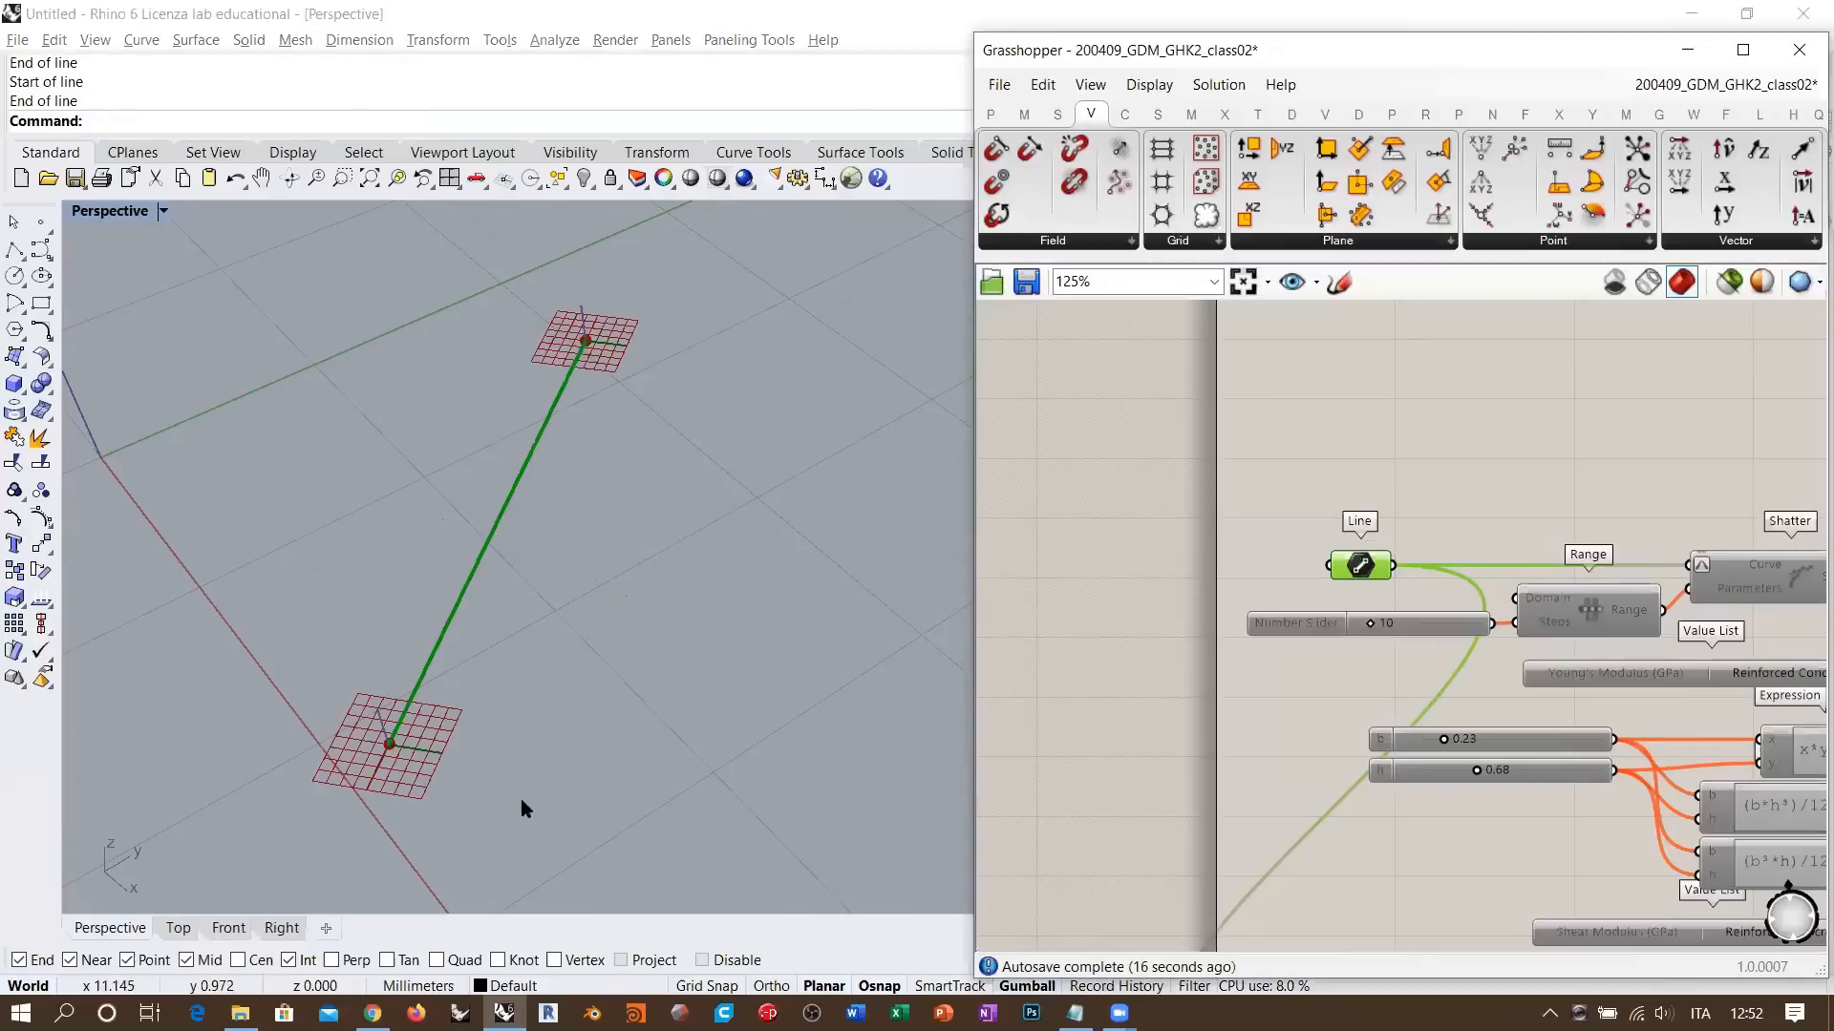
- Examine the orientation of the constructed planes at both ends of the new beam line and review the definition feeding them
mouse_move(519, 799)
right_mouse_down()
mouse_move(650, 702)
mouse_move(593, 650)
right_mouse_up()
scroll(613, 687, "down", 5)
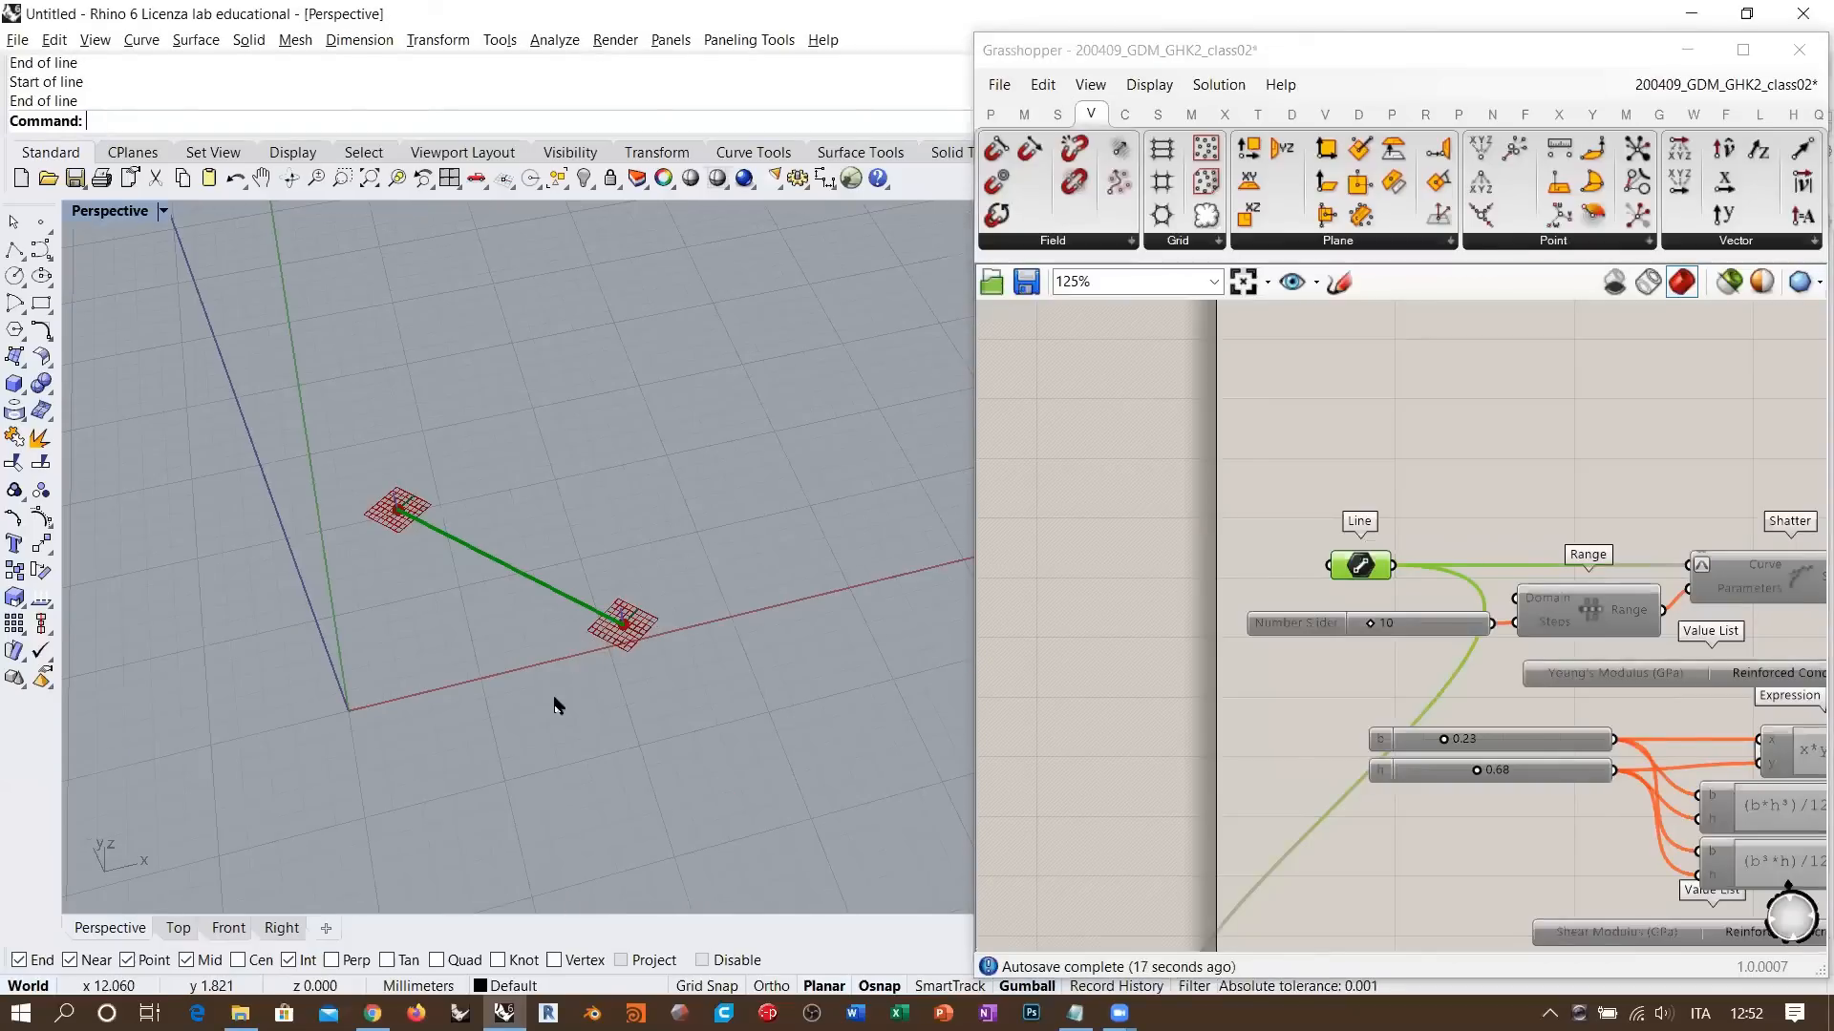
scroll(601, 650, "up", 8)
left_click(1074, 631)
right_click_drag(458, 633, 745, 620)
right_click_drag(1342, 535, 1215, 473)
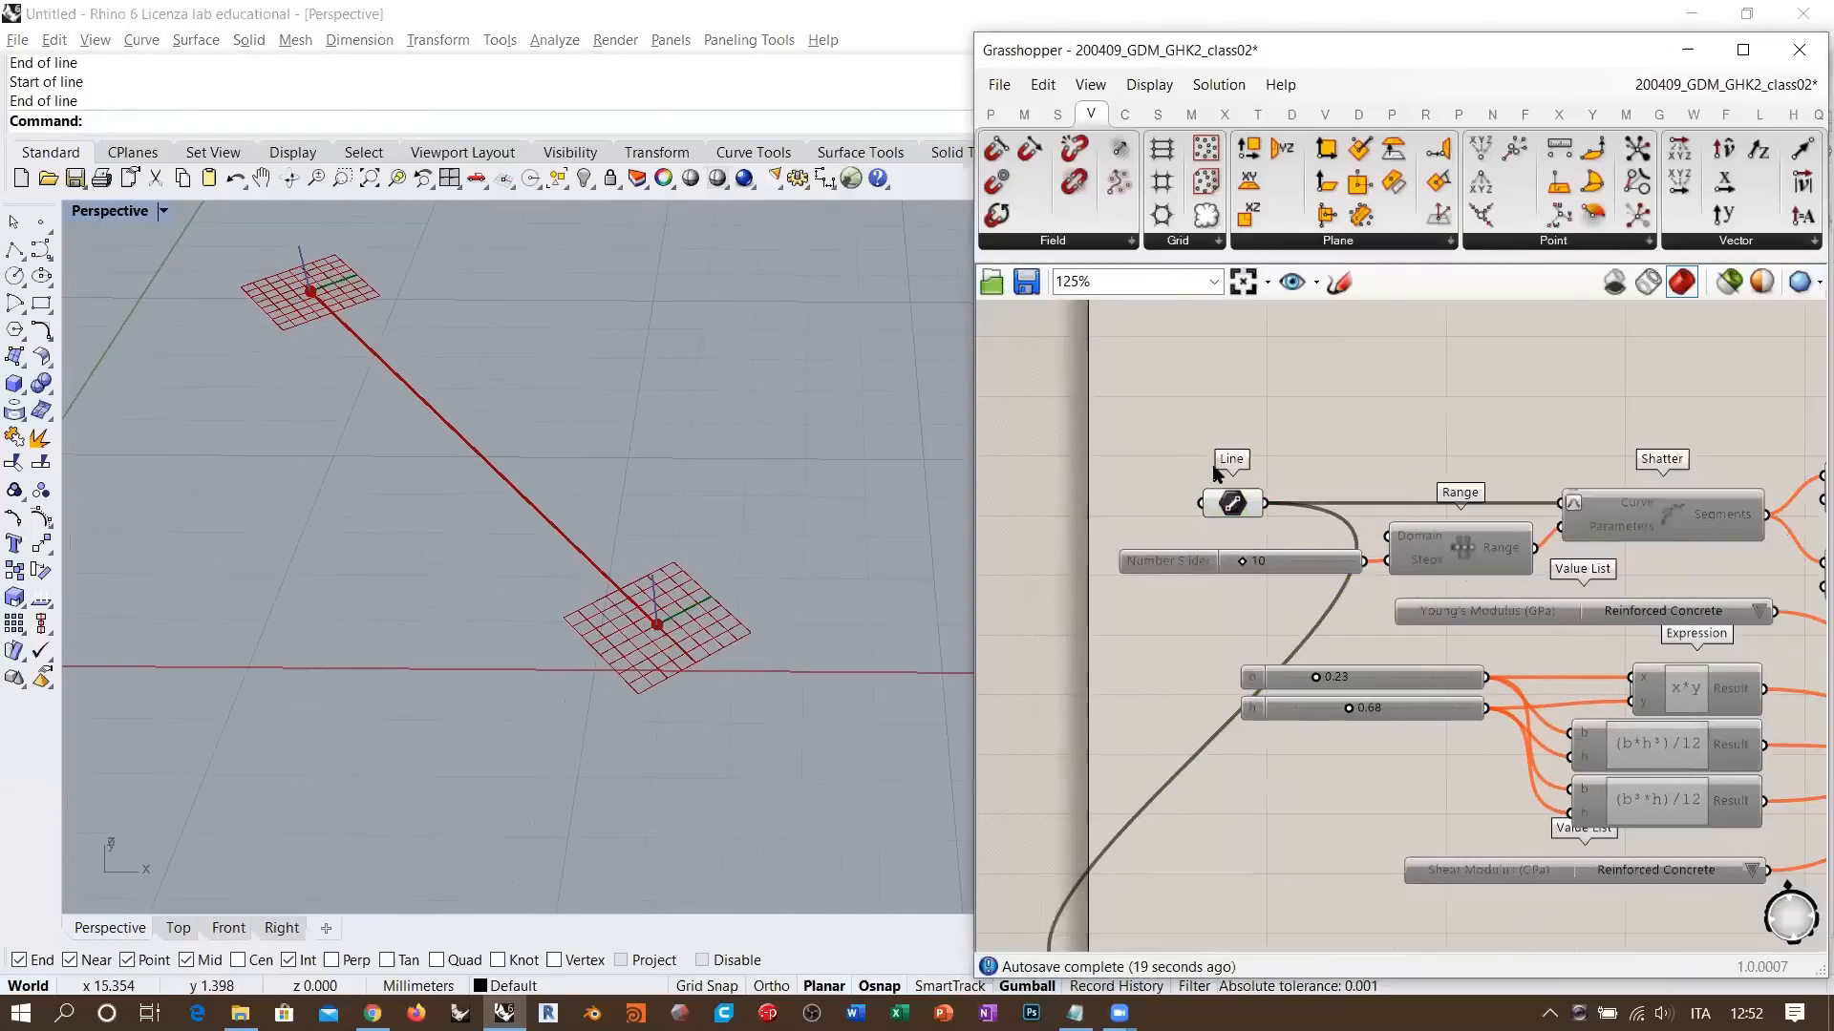
scroll(1215, 473, "down", 5)
right_click_drag(606, 430, 397, 438)
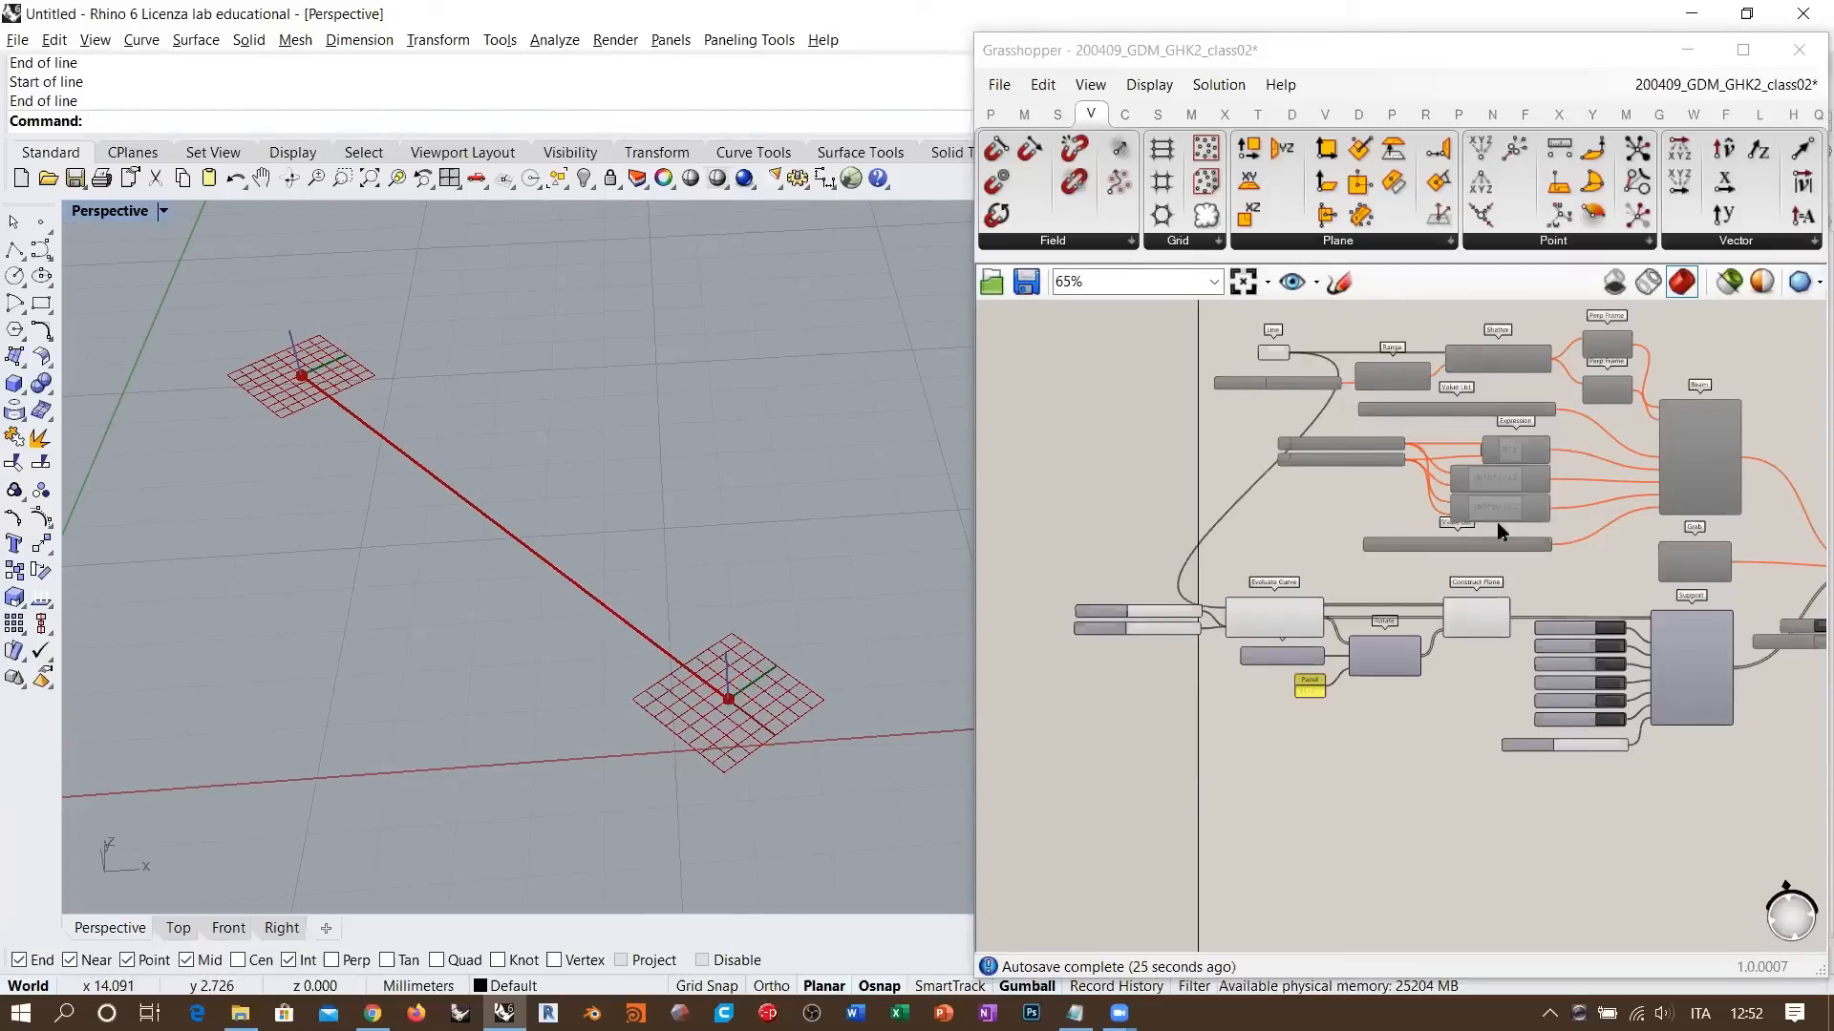
scroll(1232, 527, "up", 2)
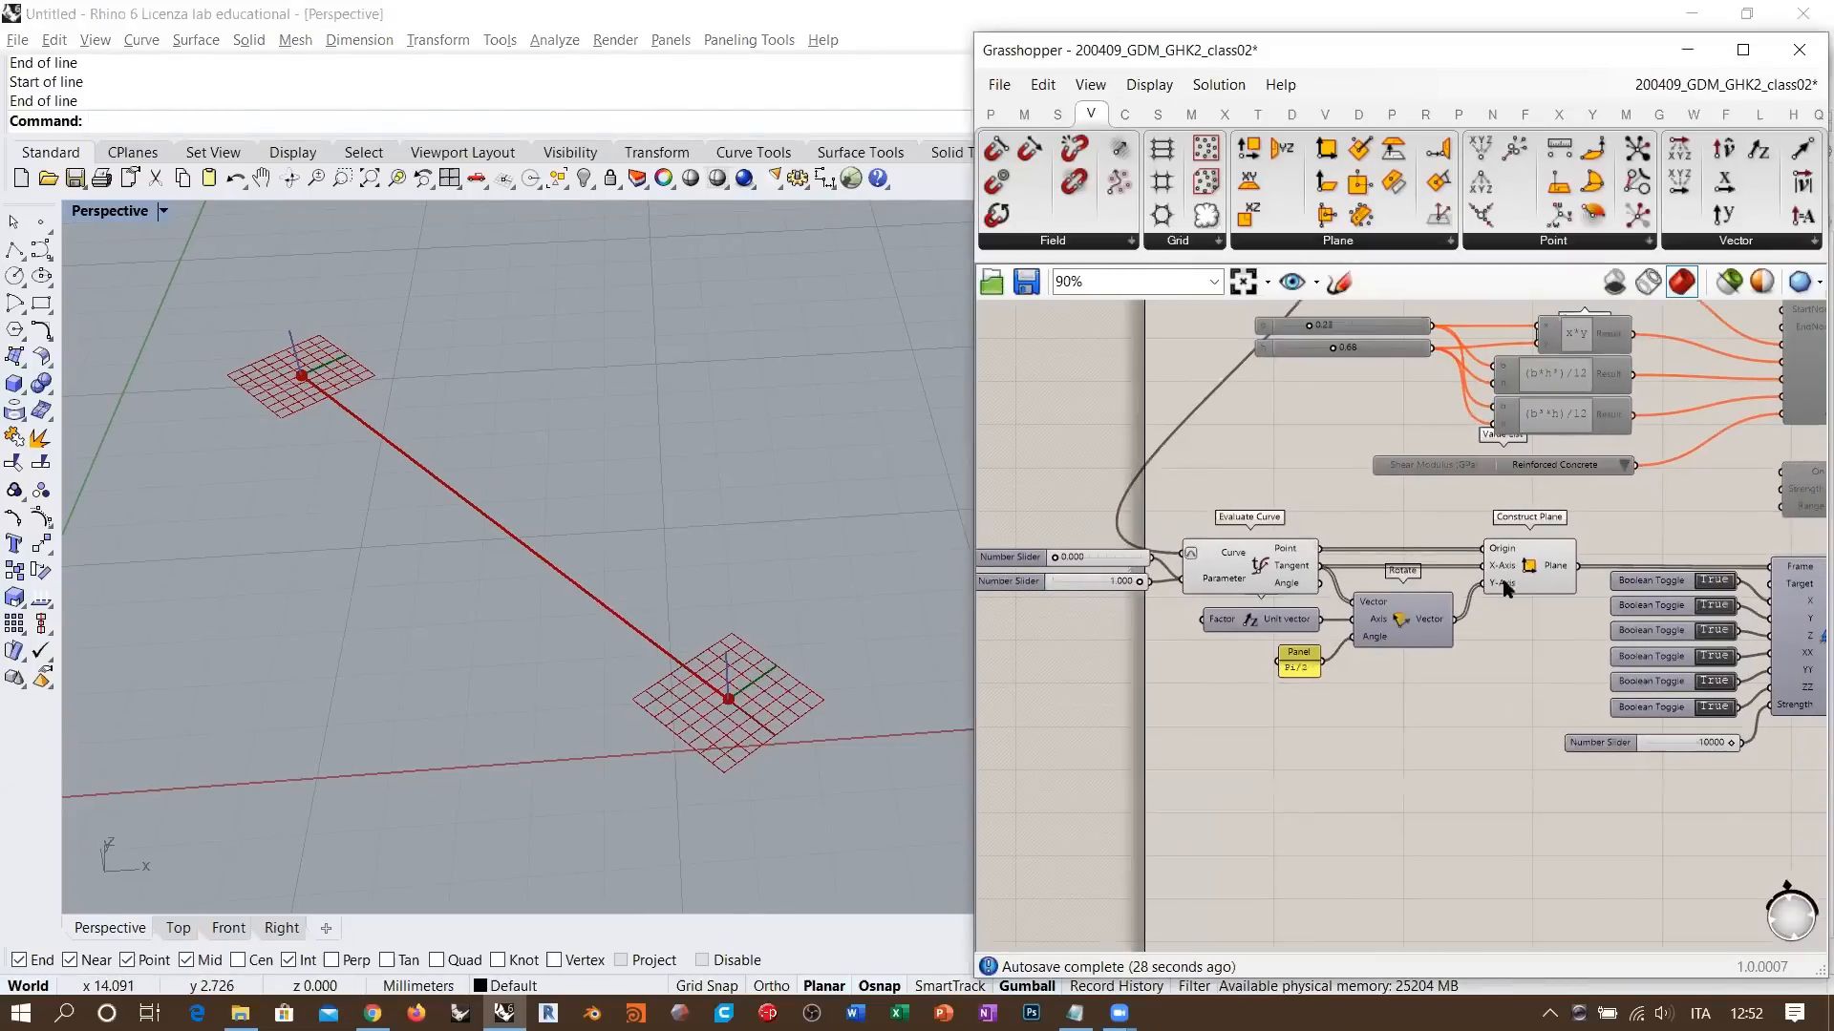
right_click_drag(1325, 493, 1176, 738)
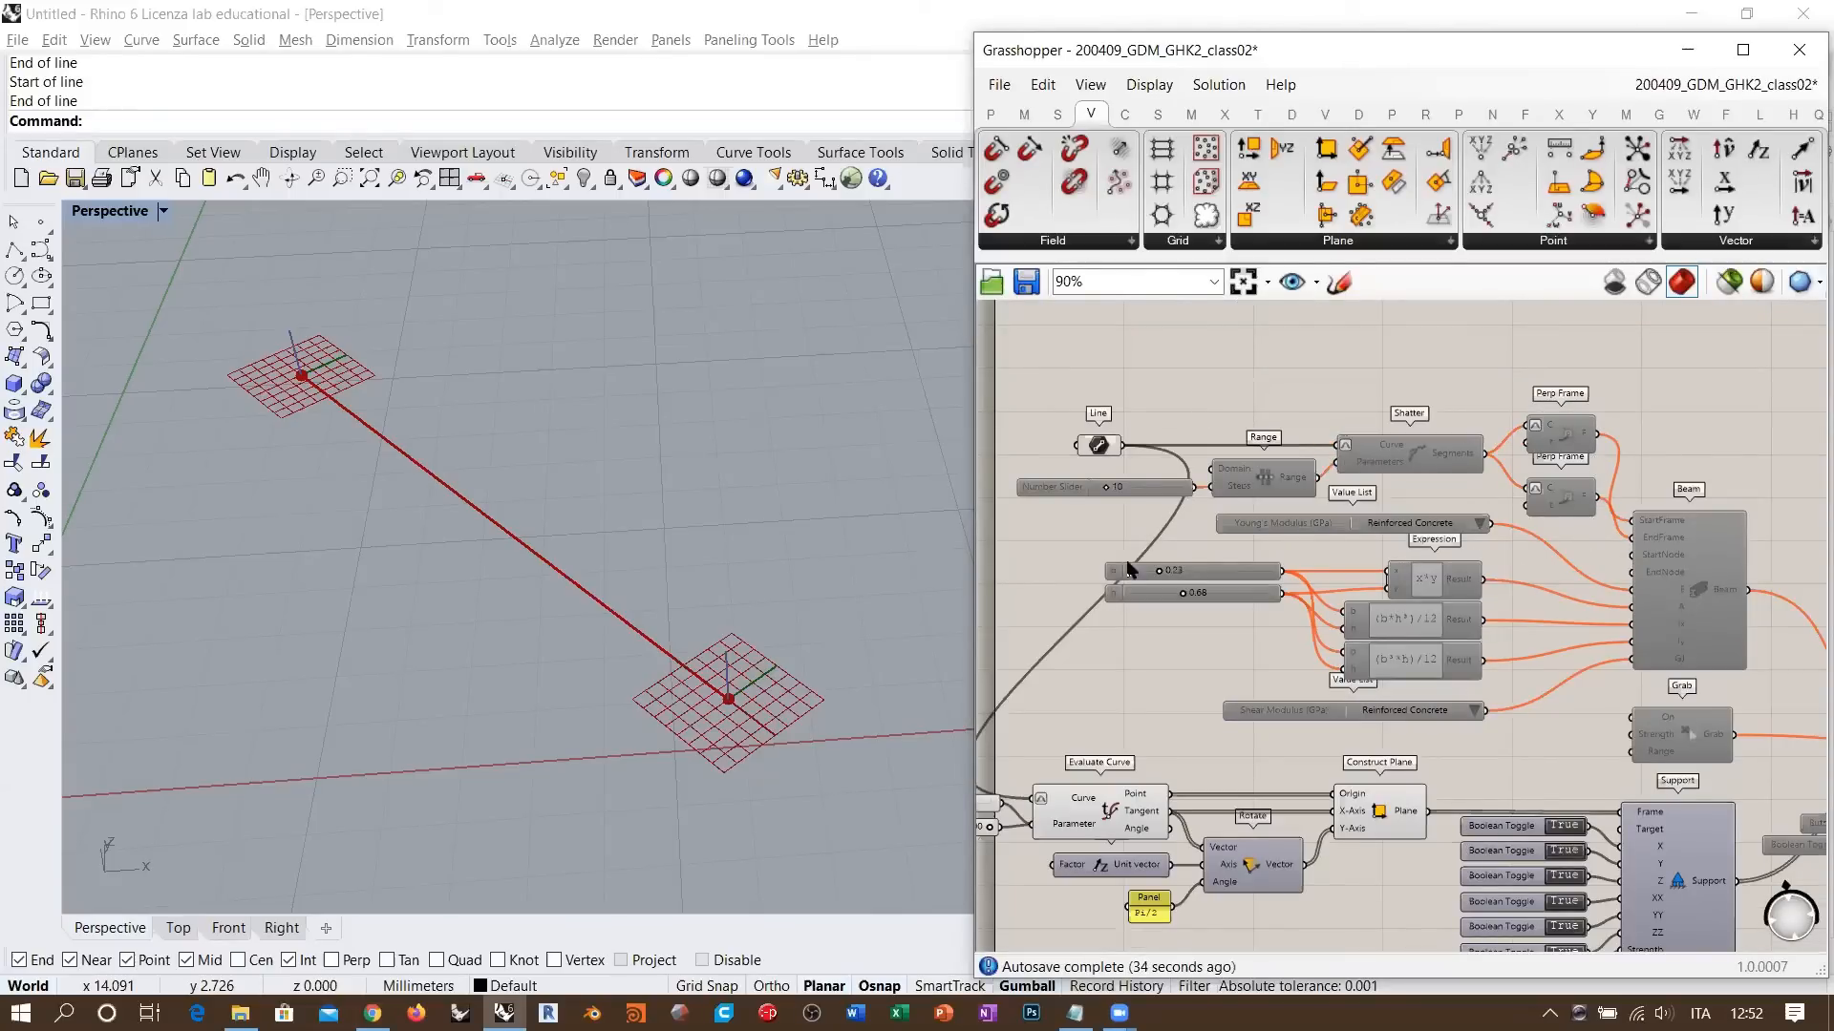
right_click_drag(630, 577, 402, 484)
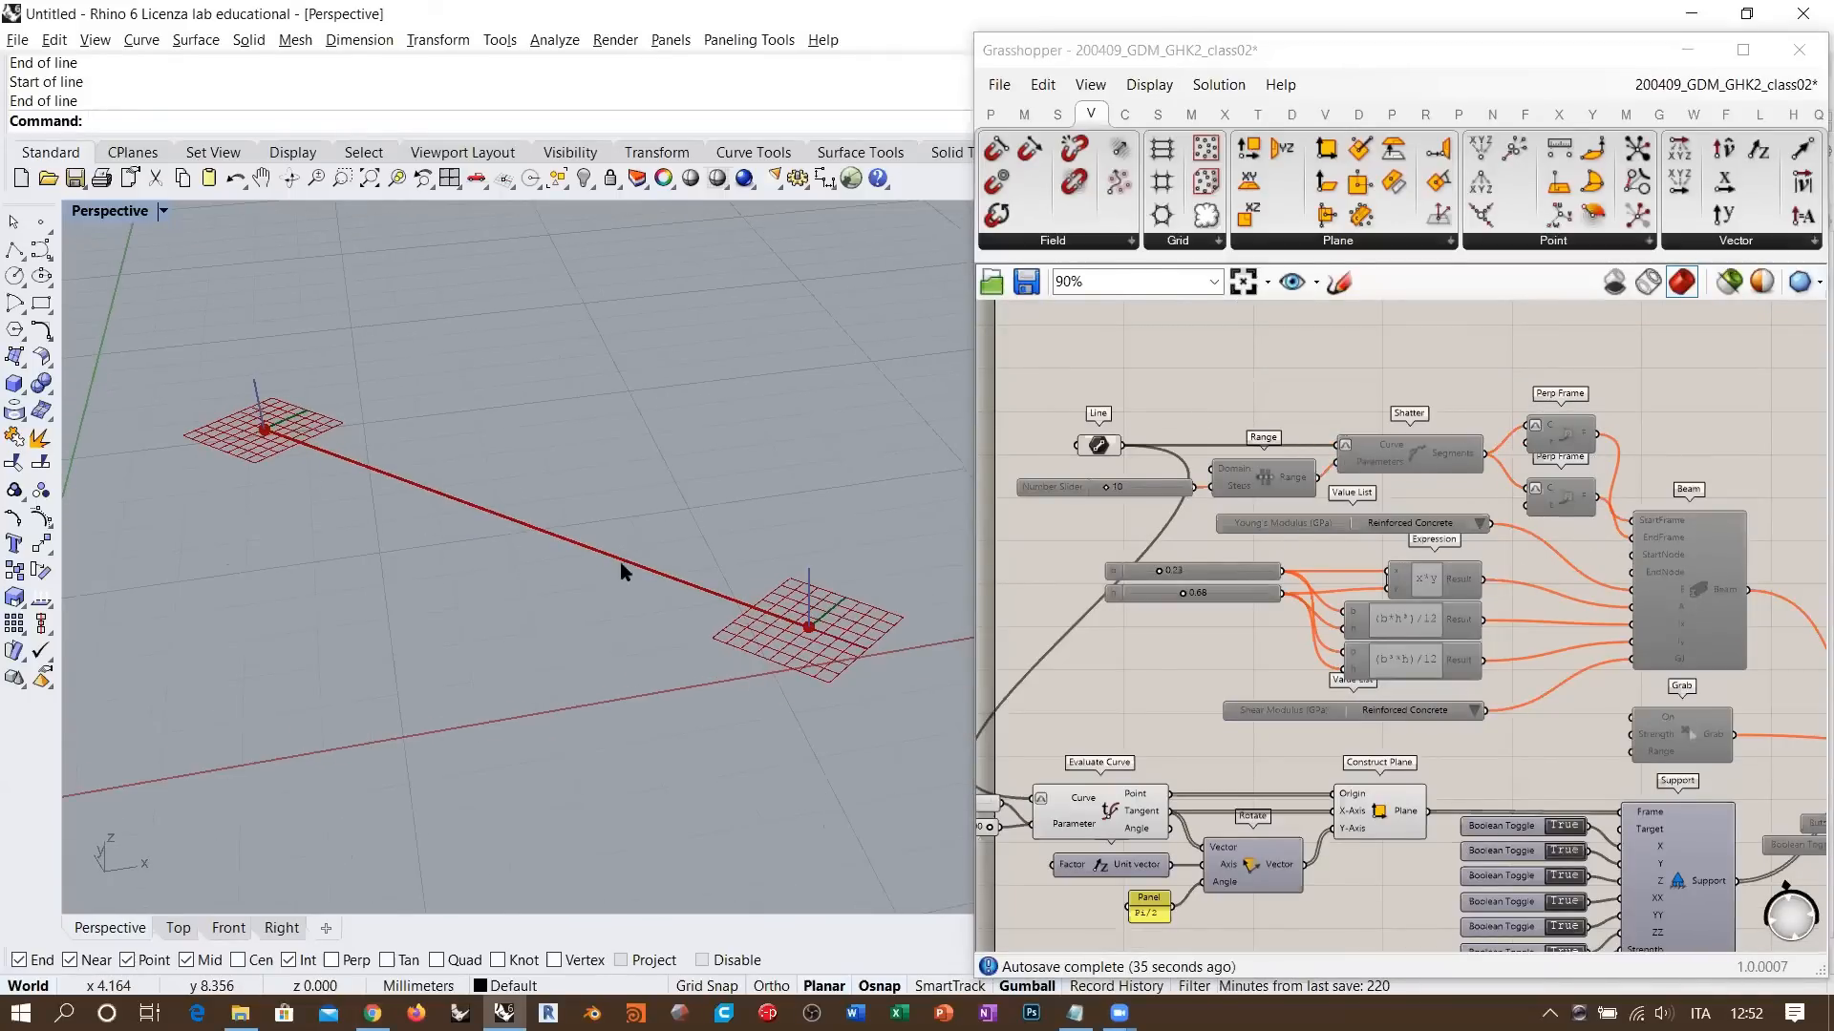
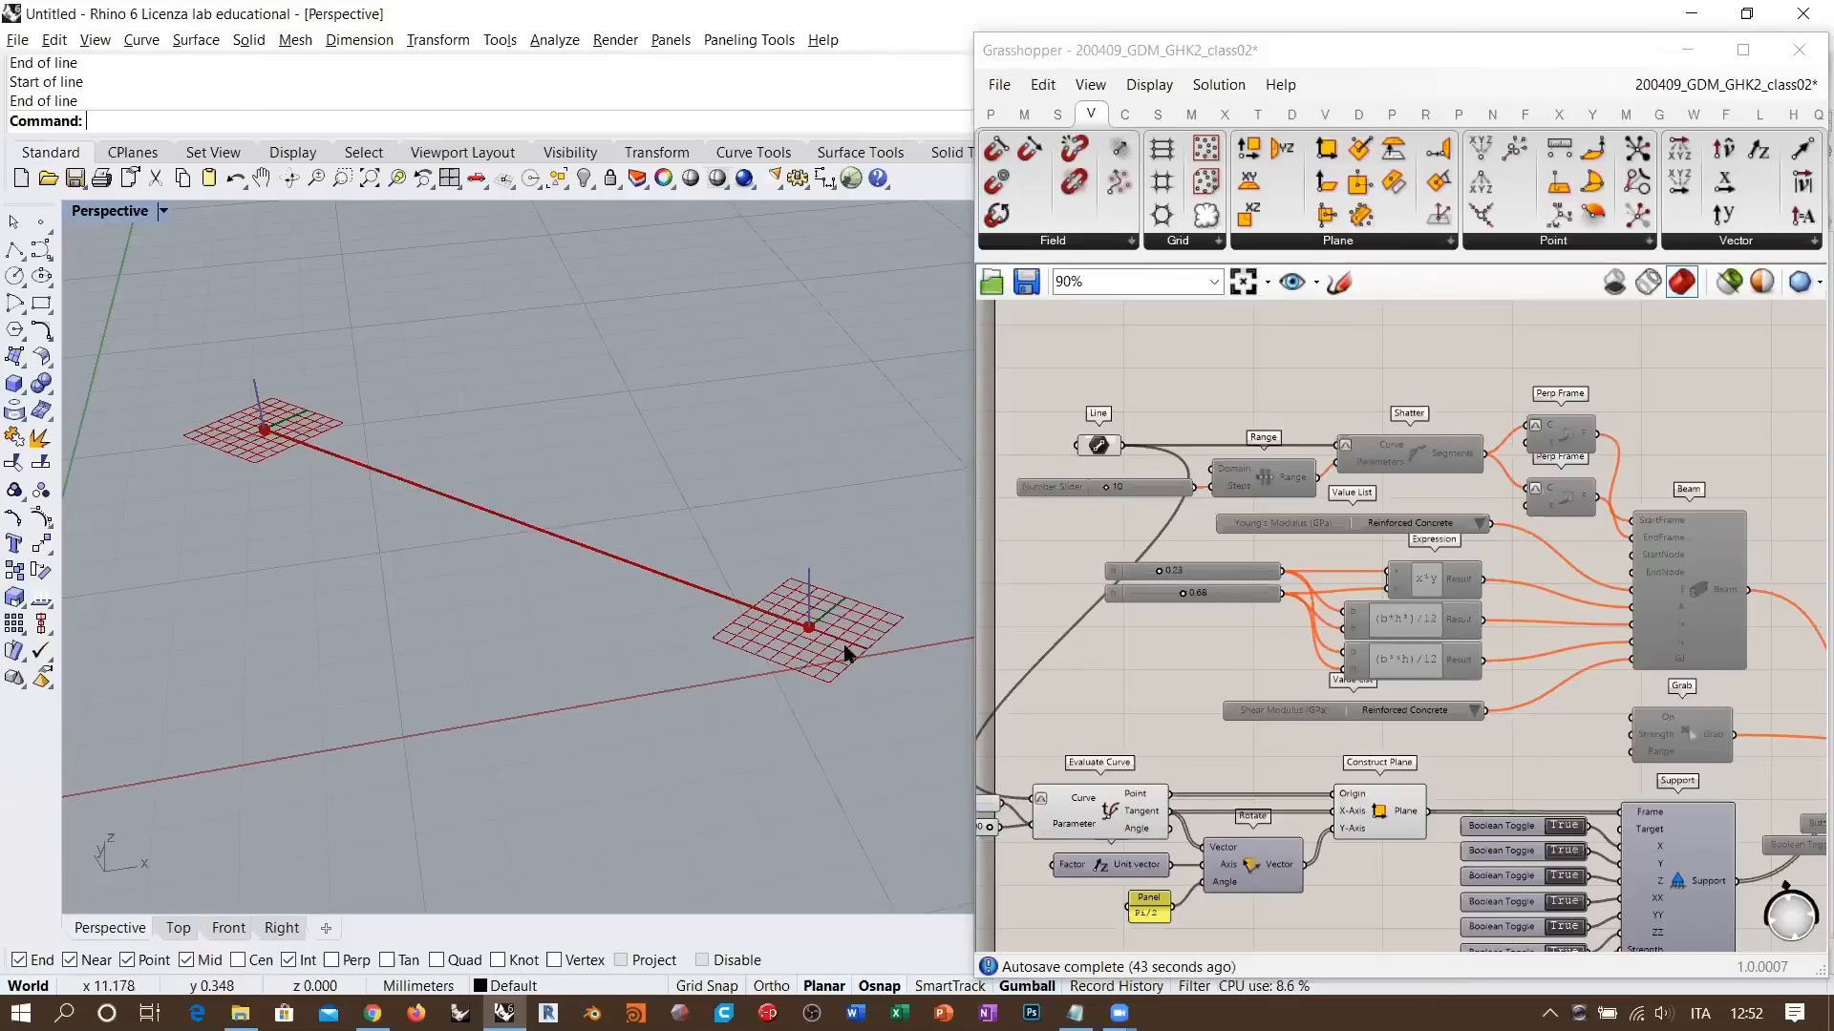
left_click(1282, 388)
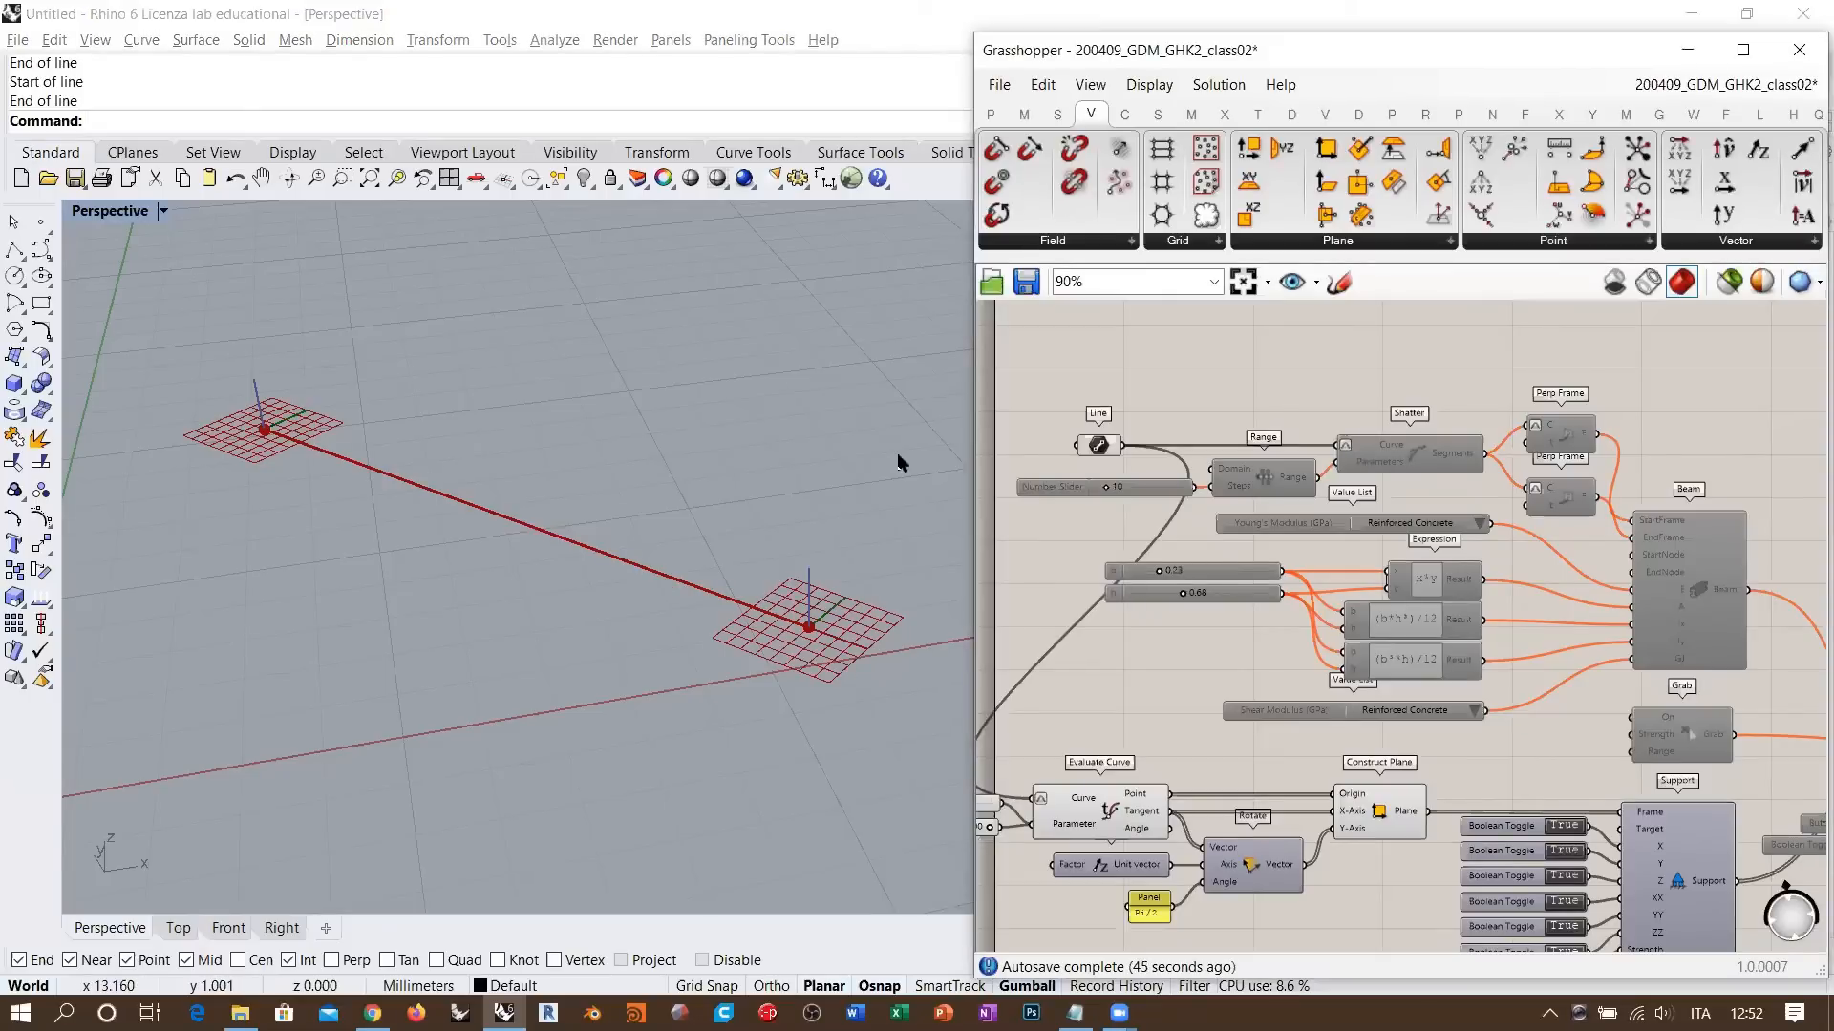
right_click_drag(807, 505, 706, 503)
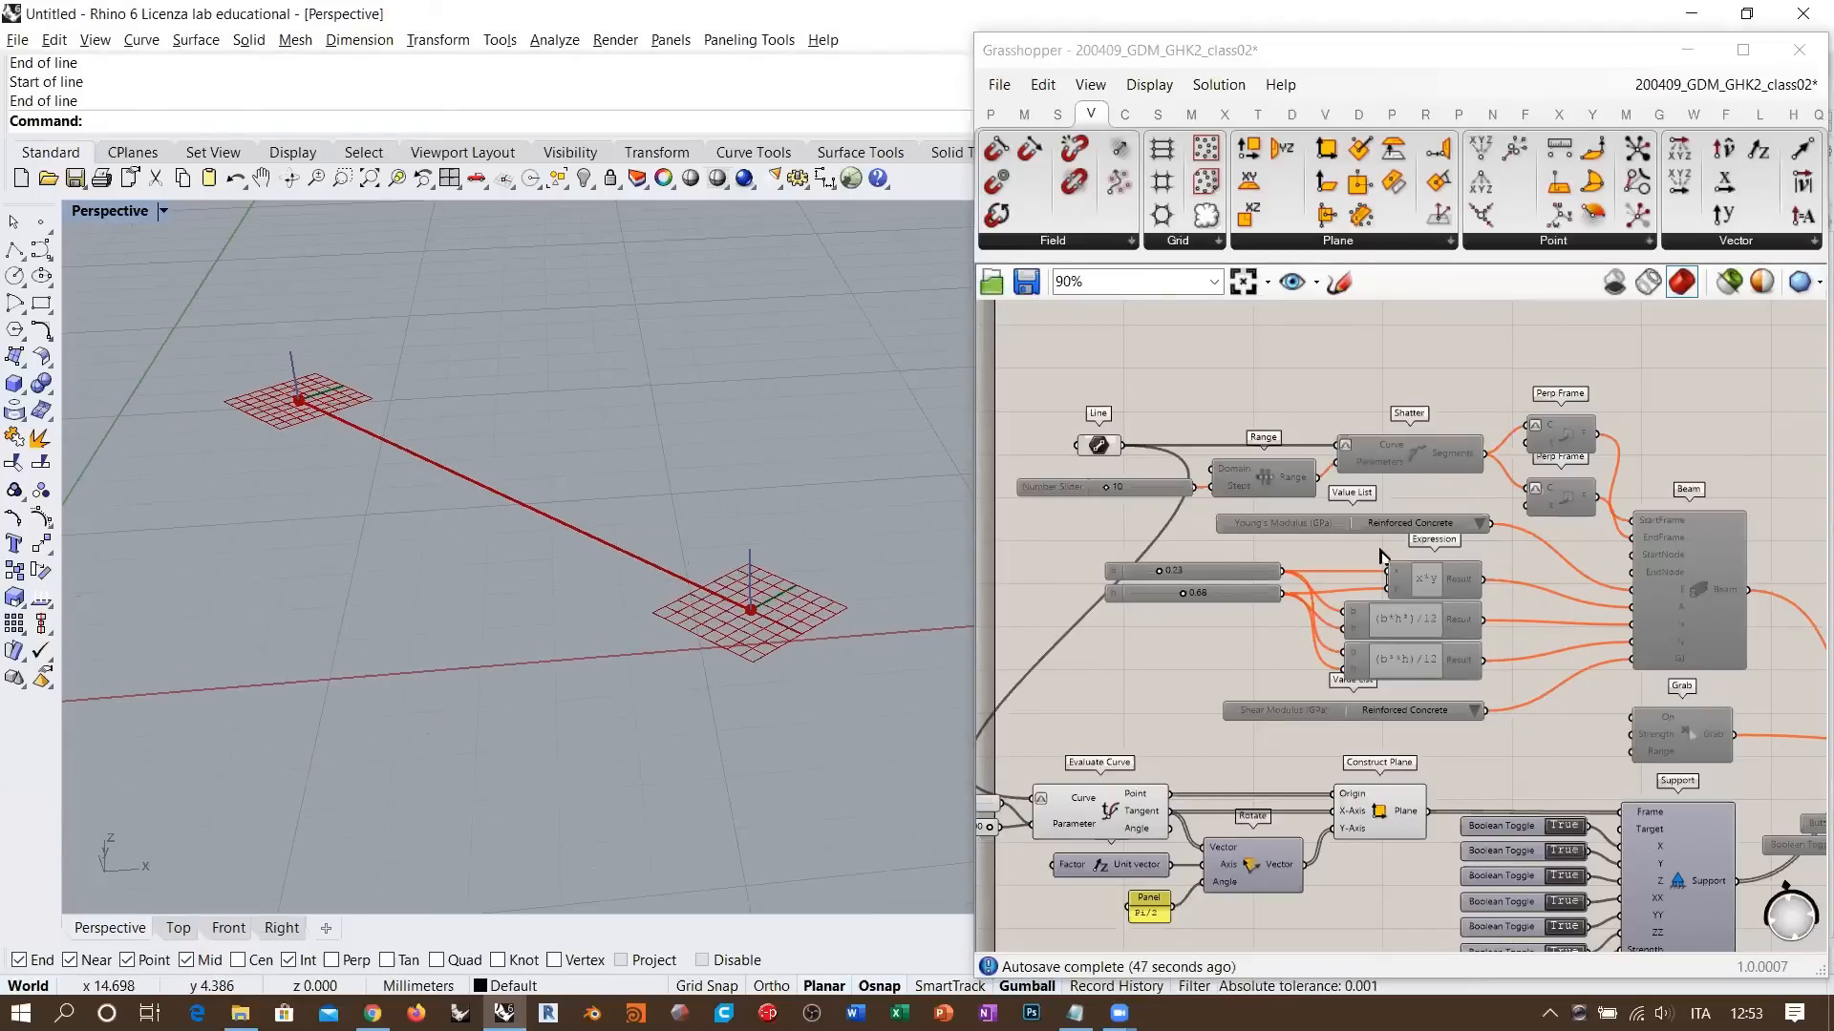
- Examine how the constructed planes feed the Support component's Frame, together with its X to ZZ toggles and Strength slider
scroll(1531, 676, "up", 3)
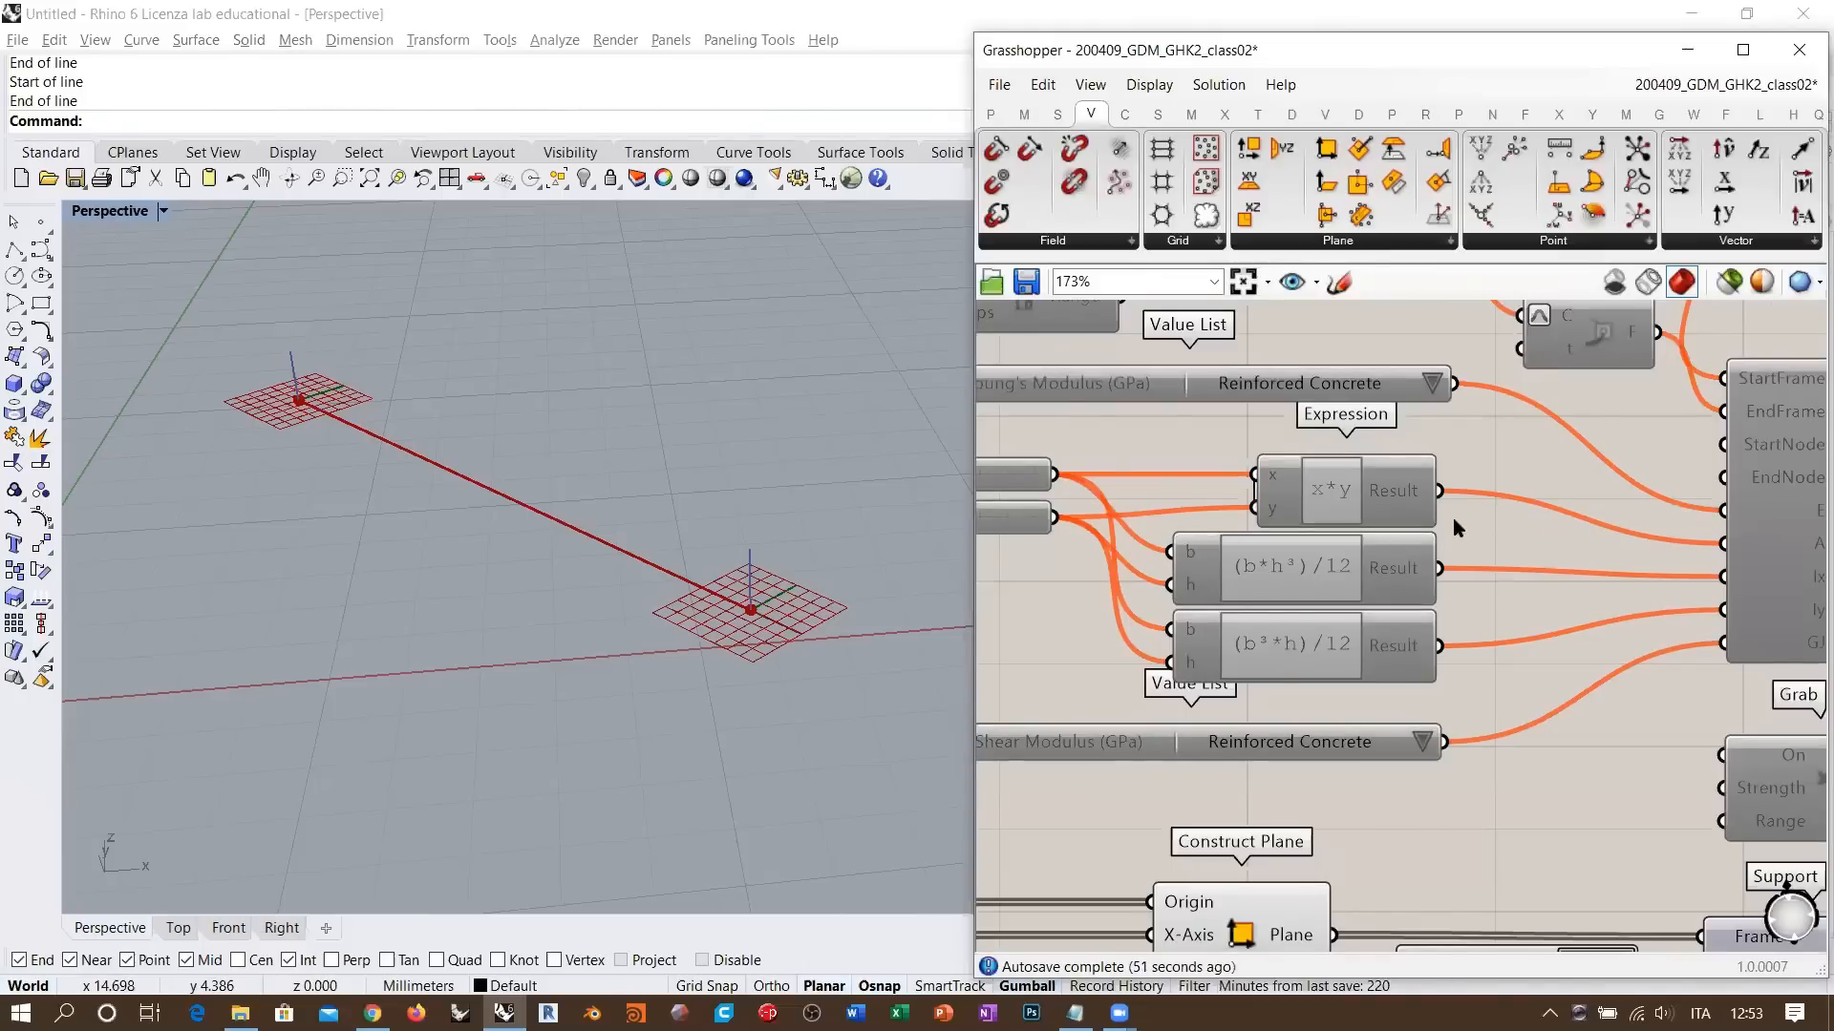
scroll(1456, 528, "down", 4)
scroll(1365, 483, "up", 4)
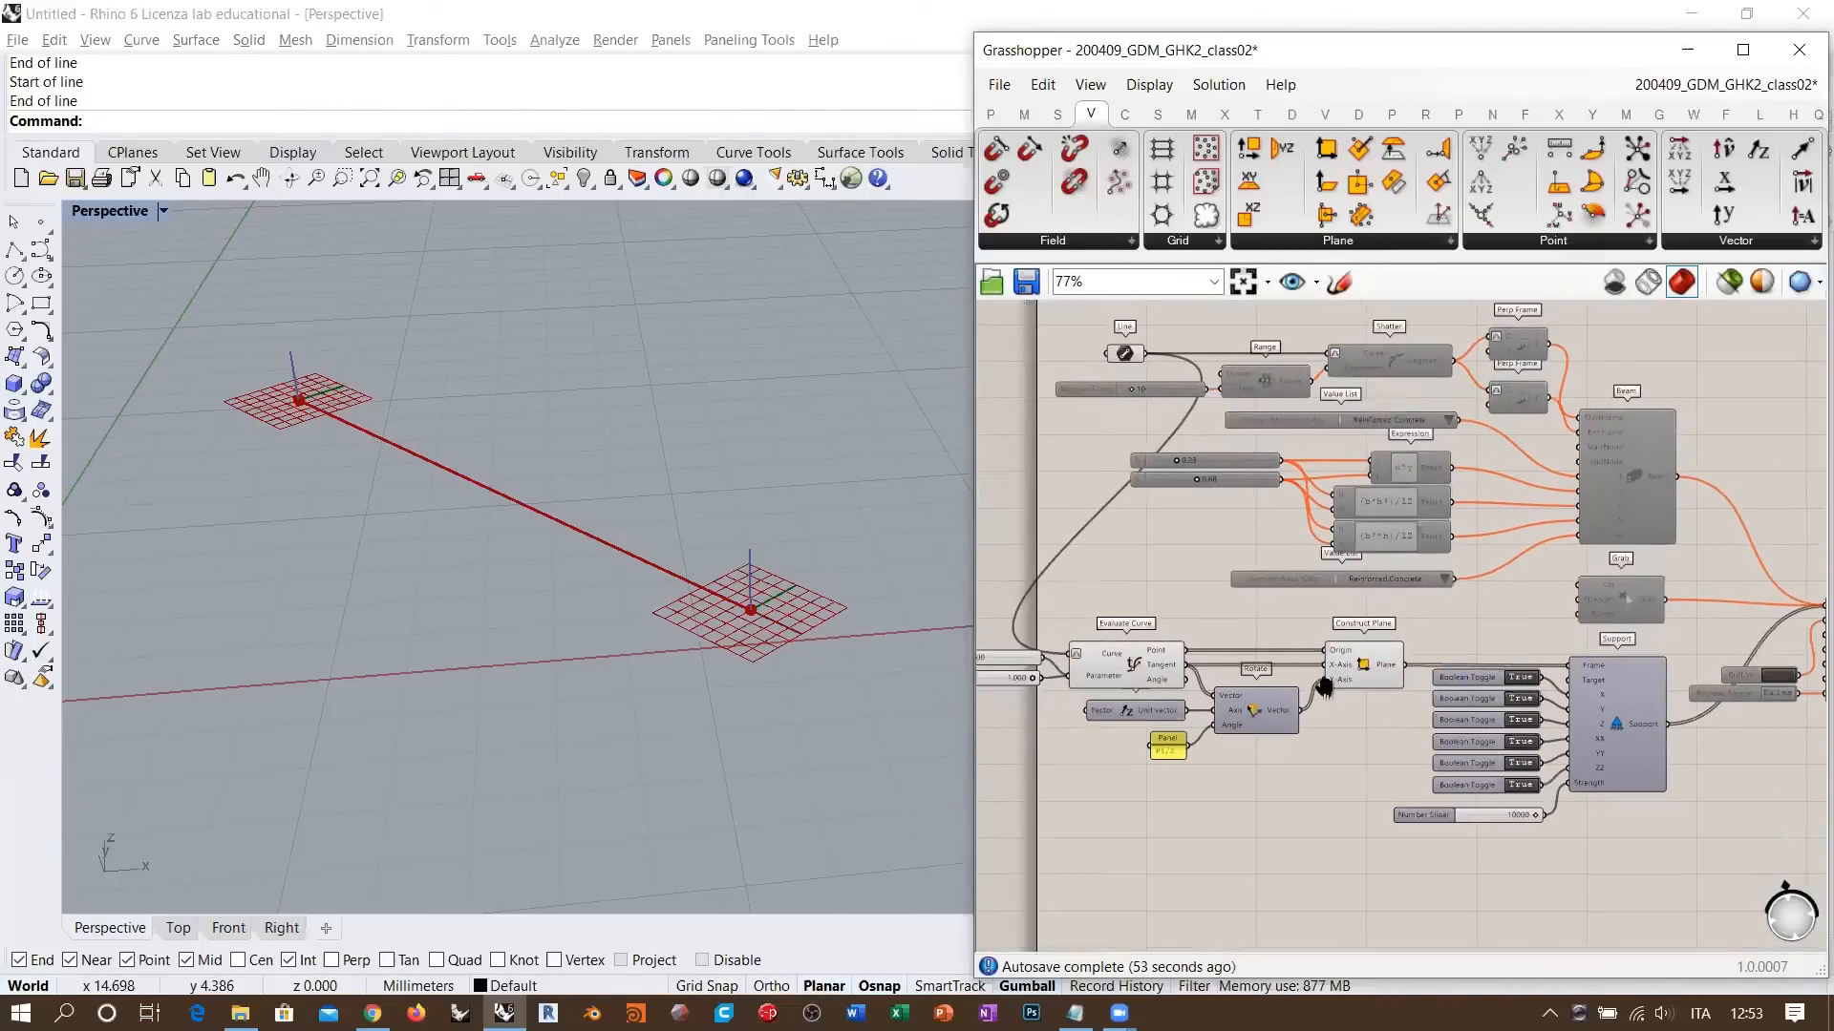
right_click_drag(1392, 535, 1562, 564)
mouse_move(1583, 502)
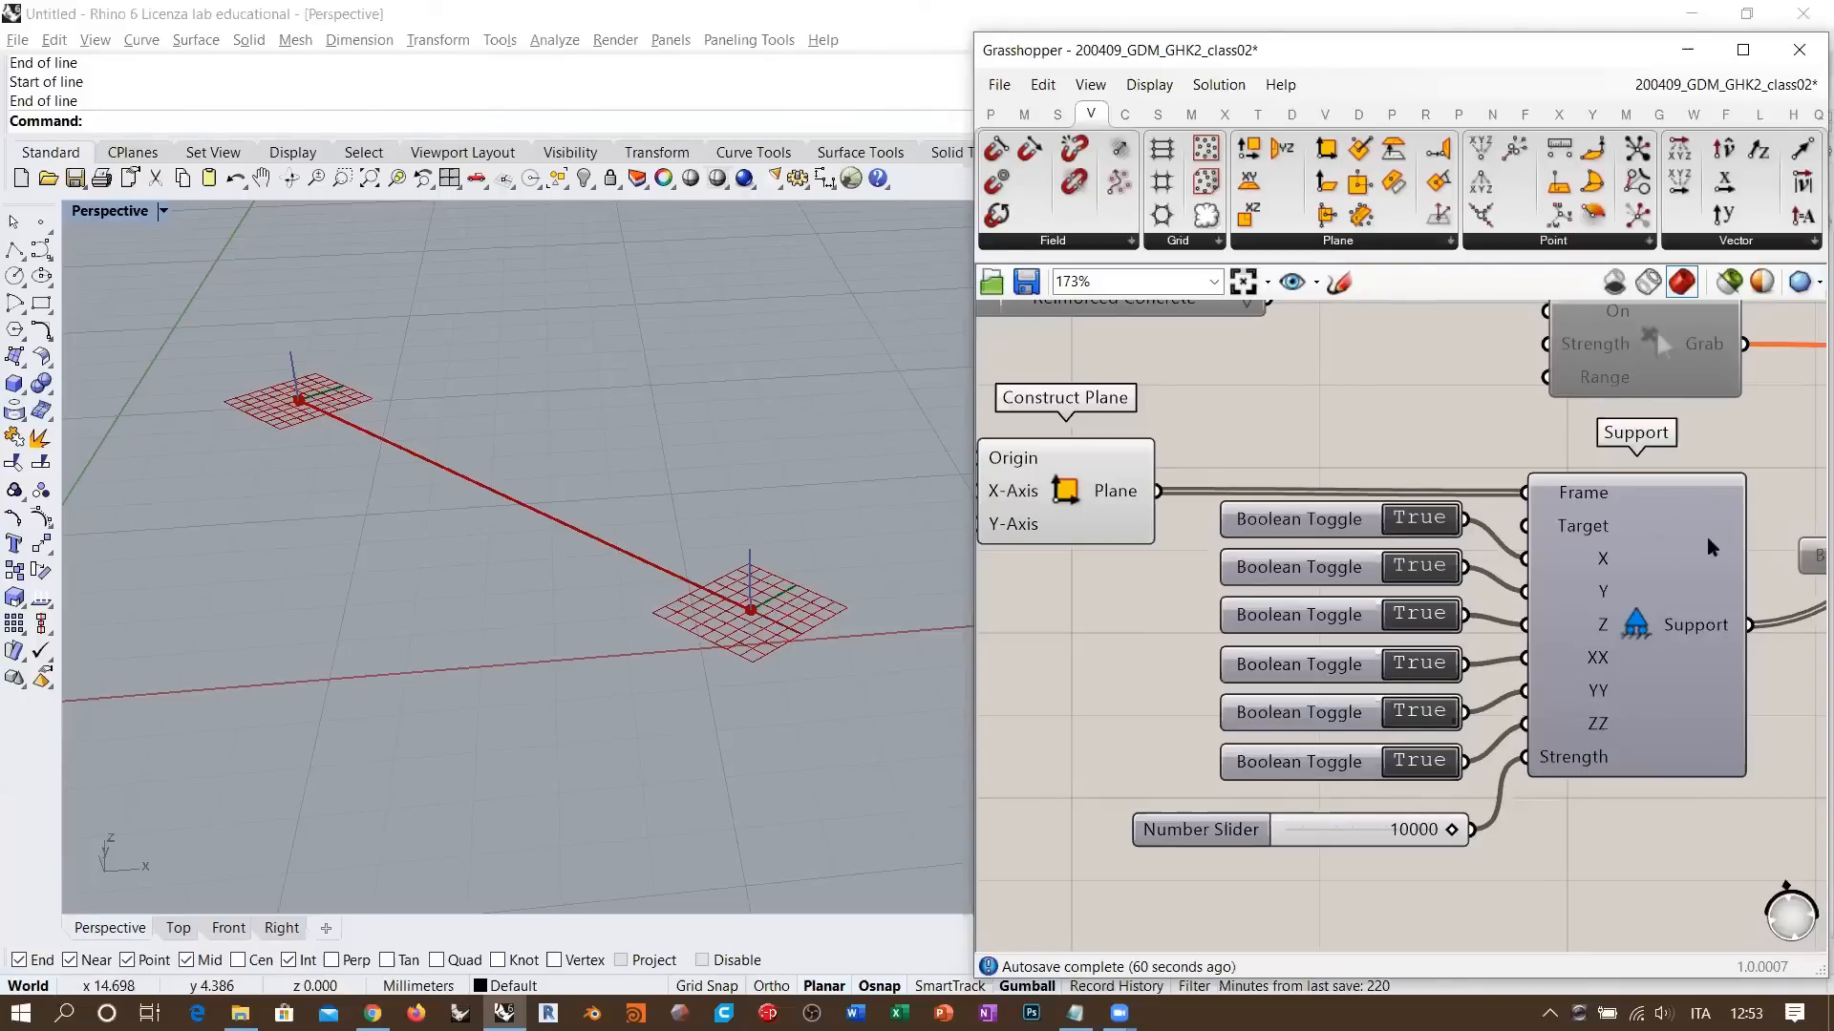
left_click(1635, 625)
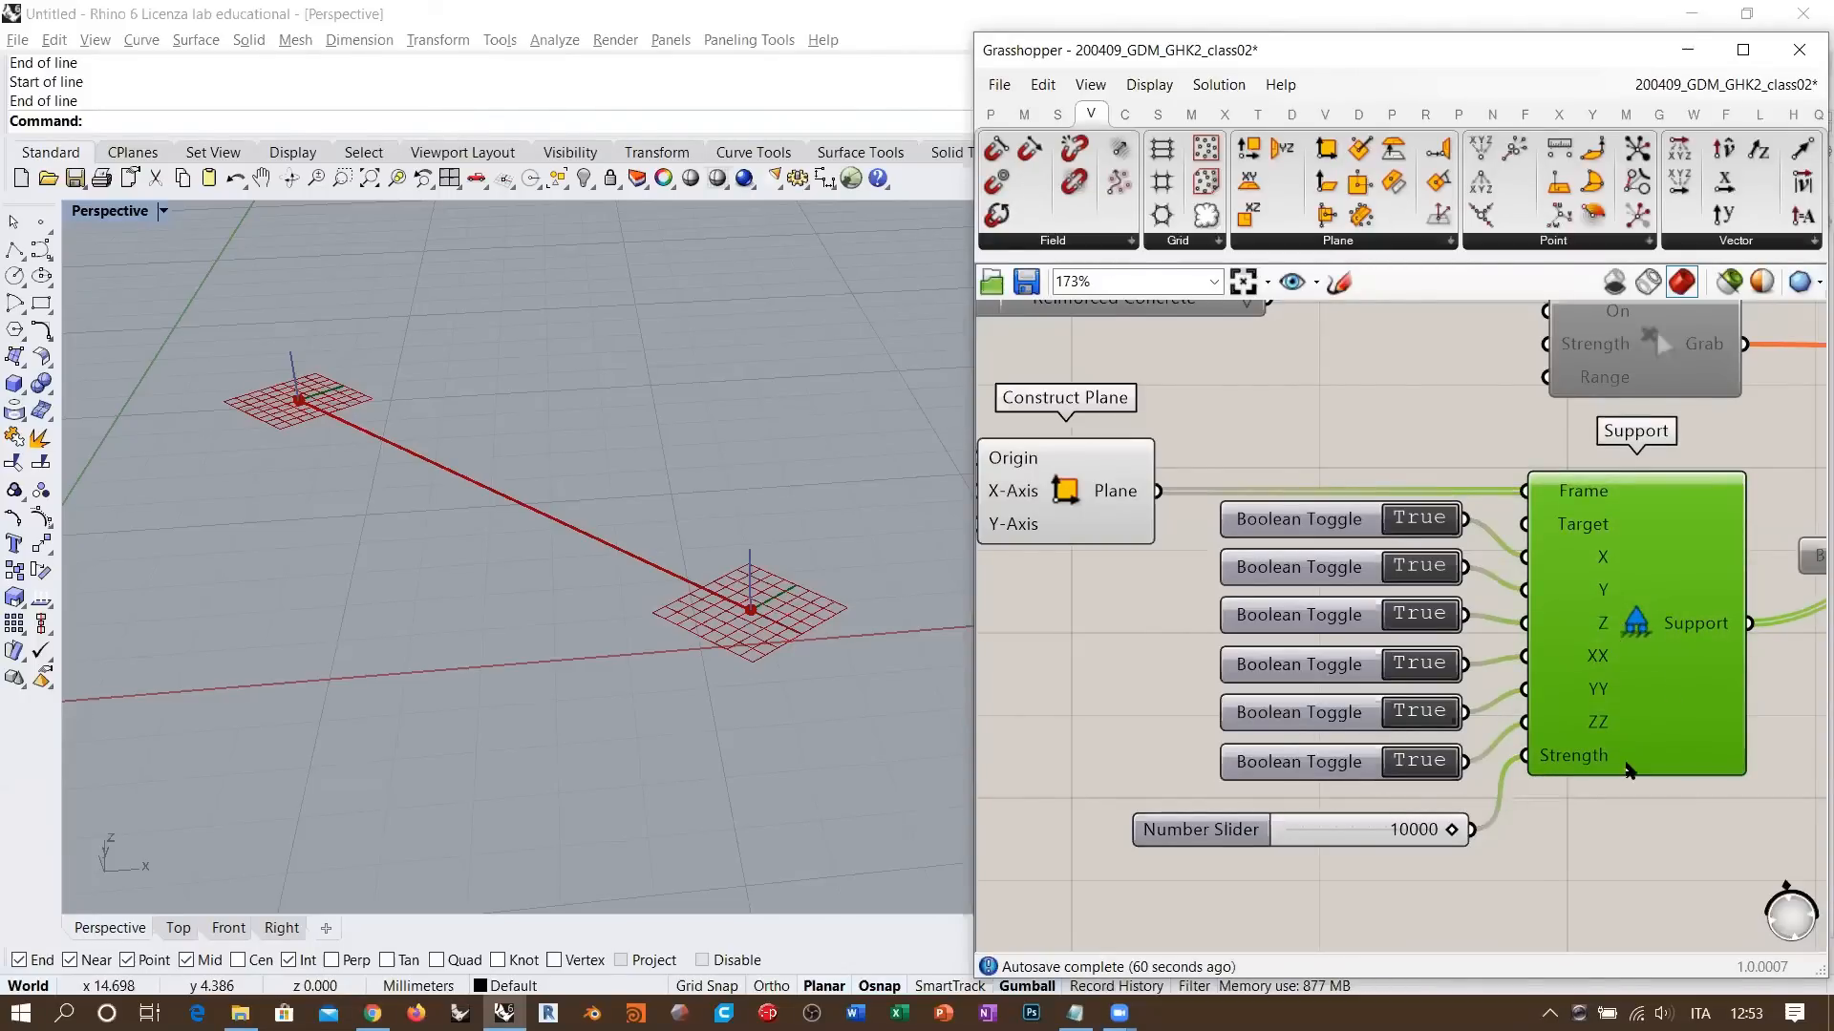
left_click(1635, 826)
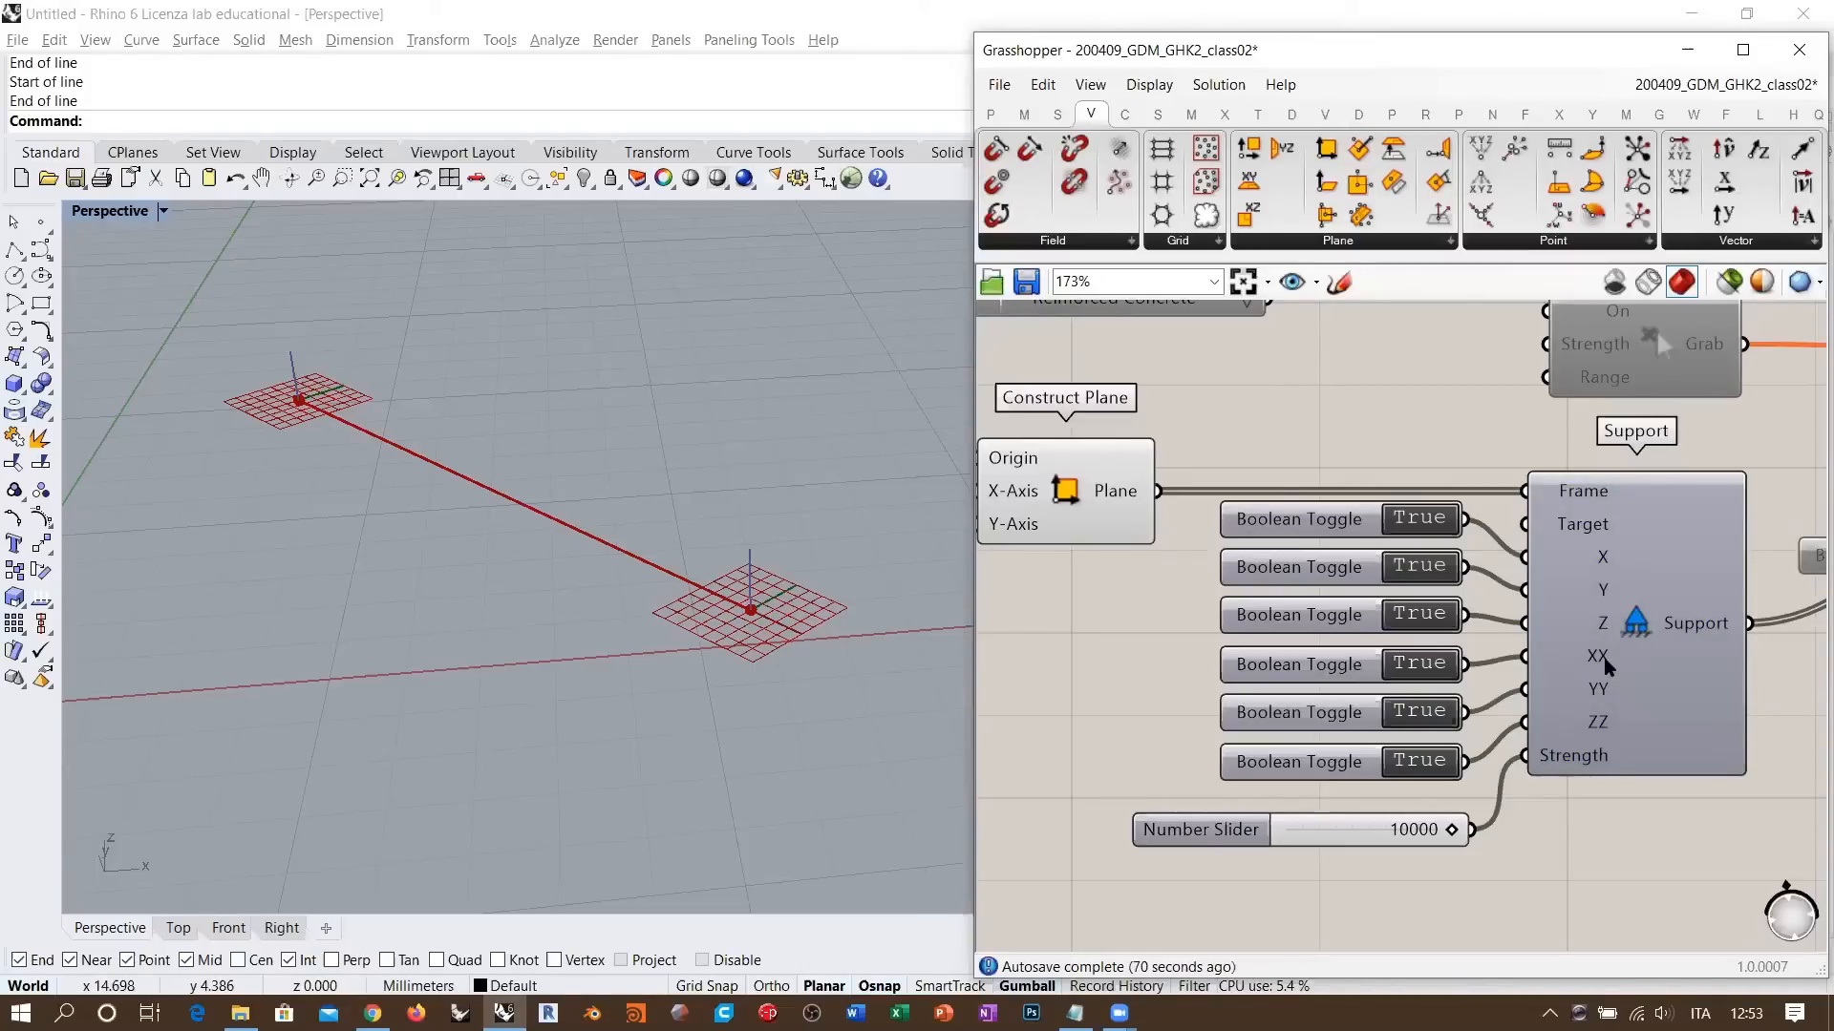
scroll(1619, 687, "down", 3)
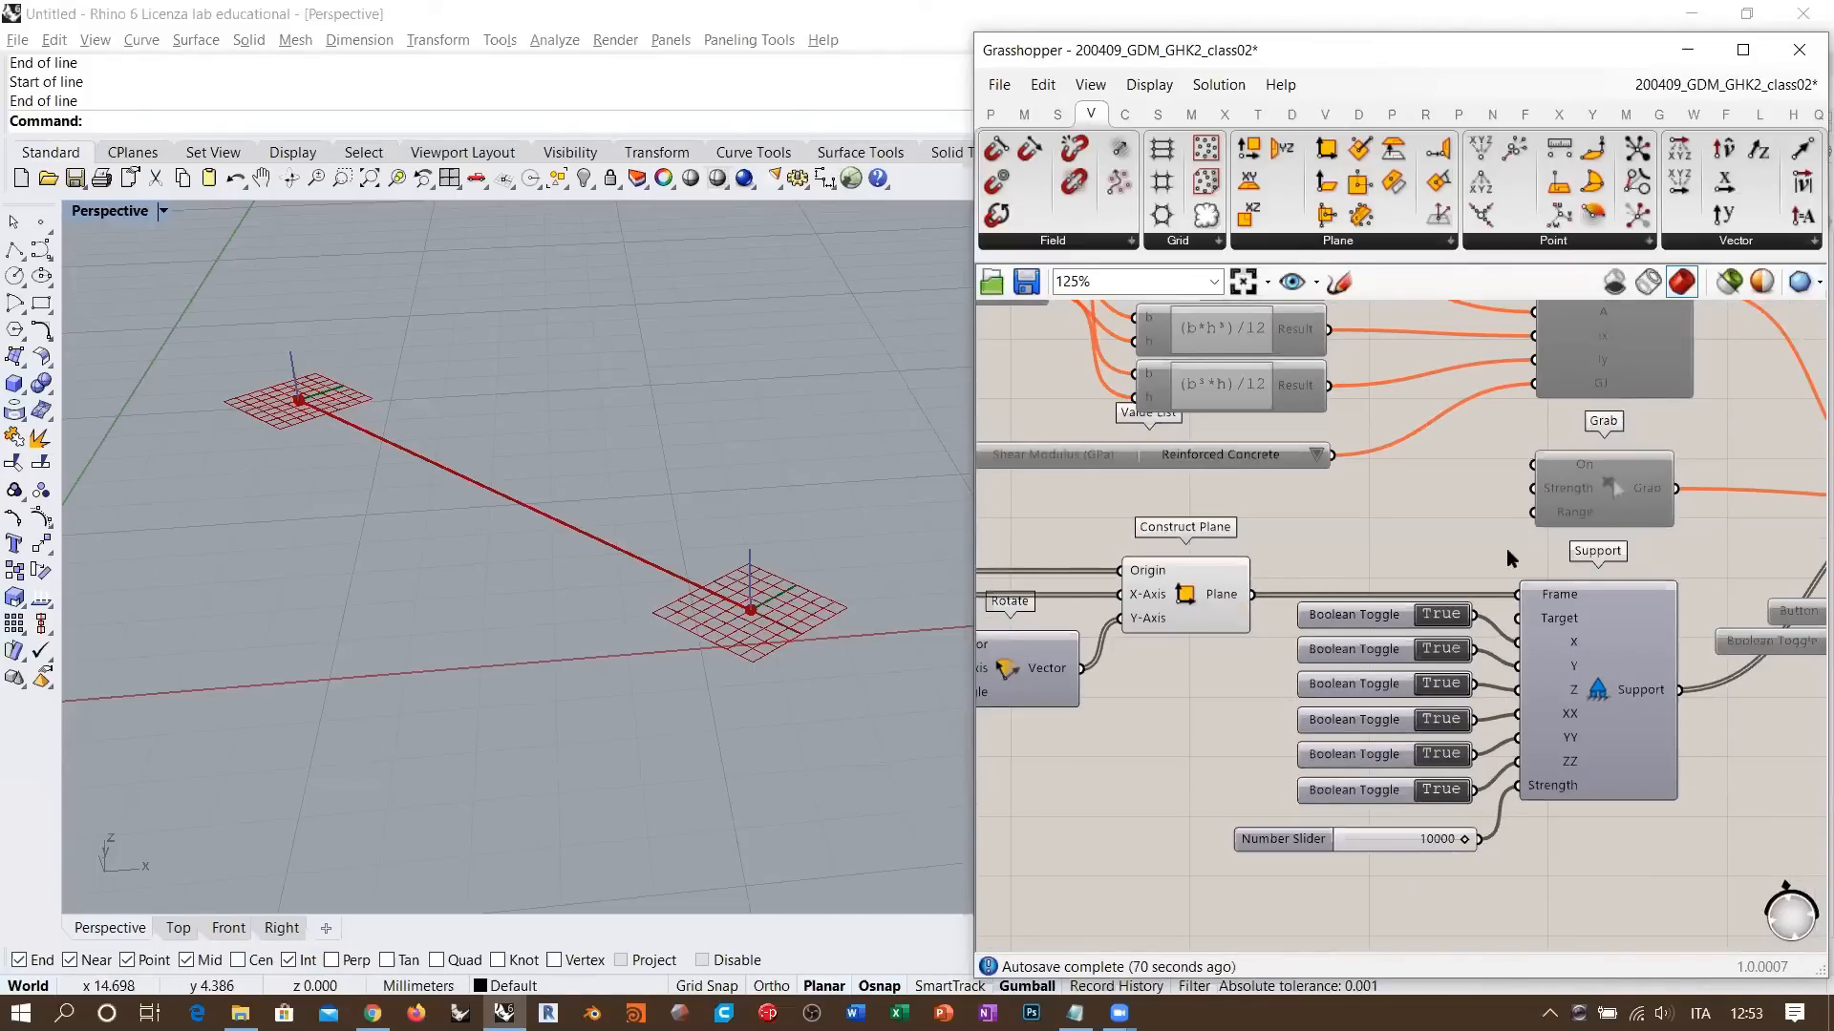
right_click_drag(1451, 450, 1433, 575)
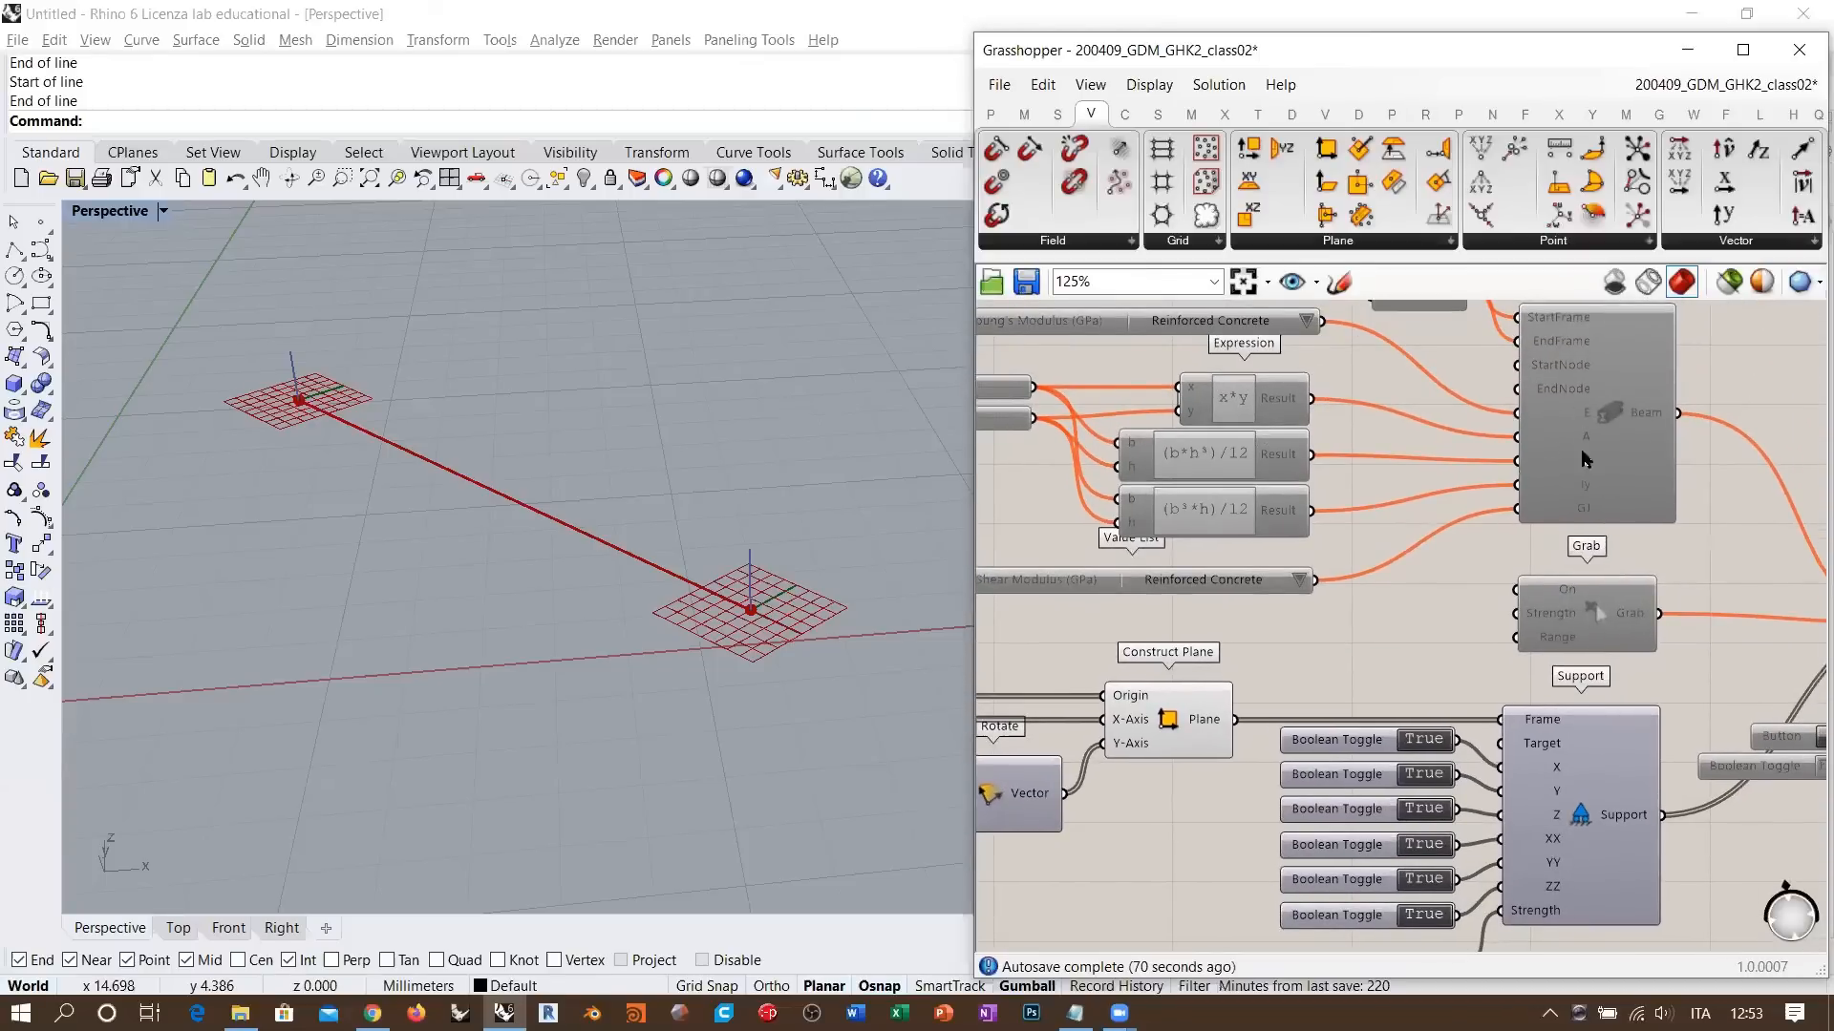
right_click_drag(1557, 840, 1526, 731)
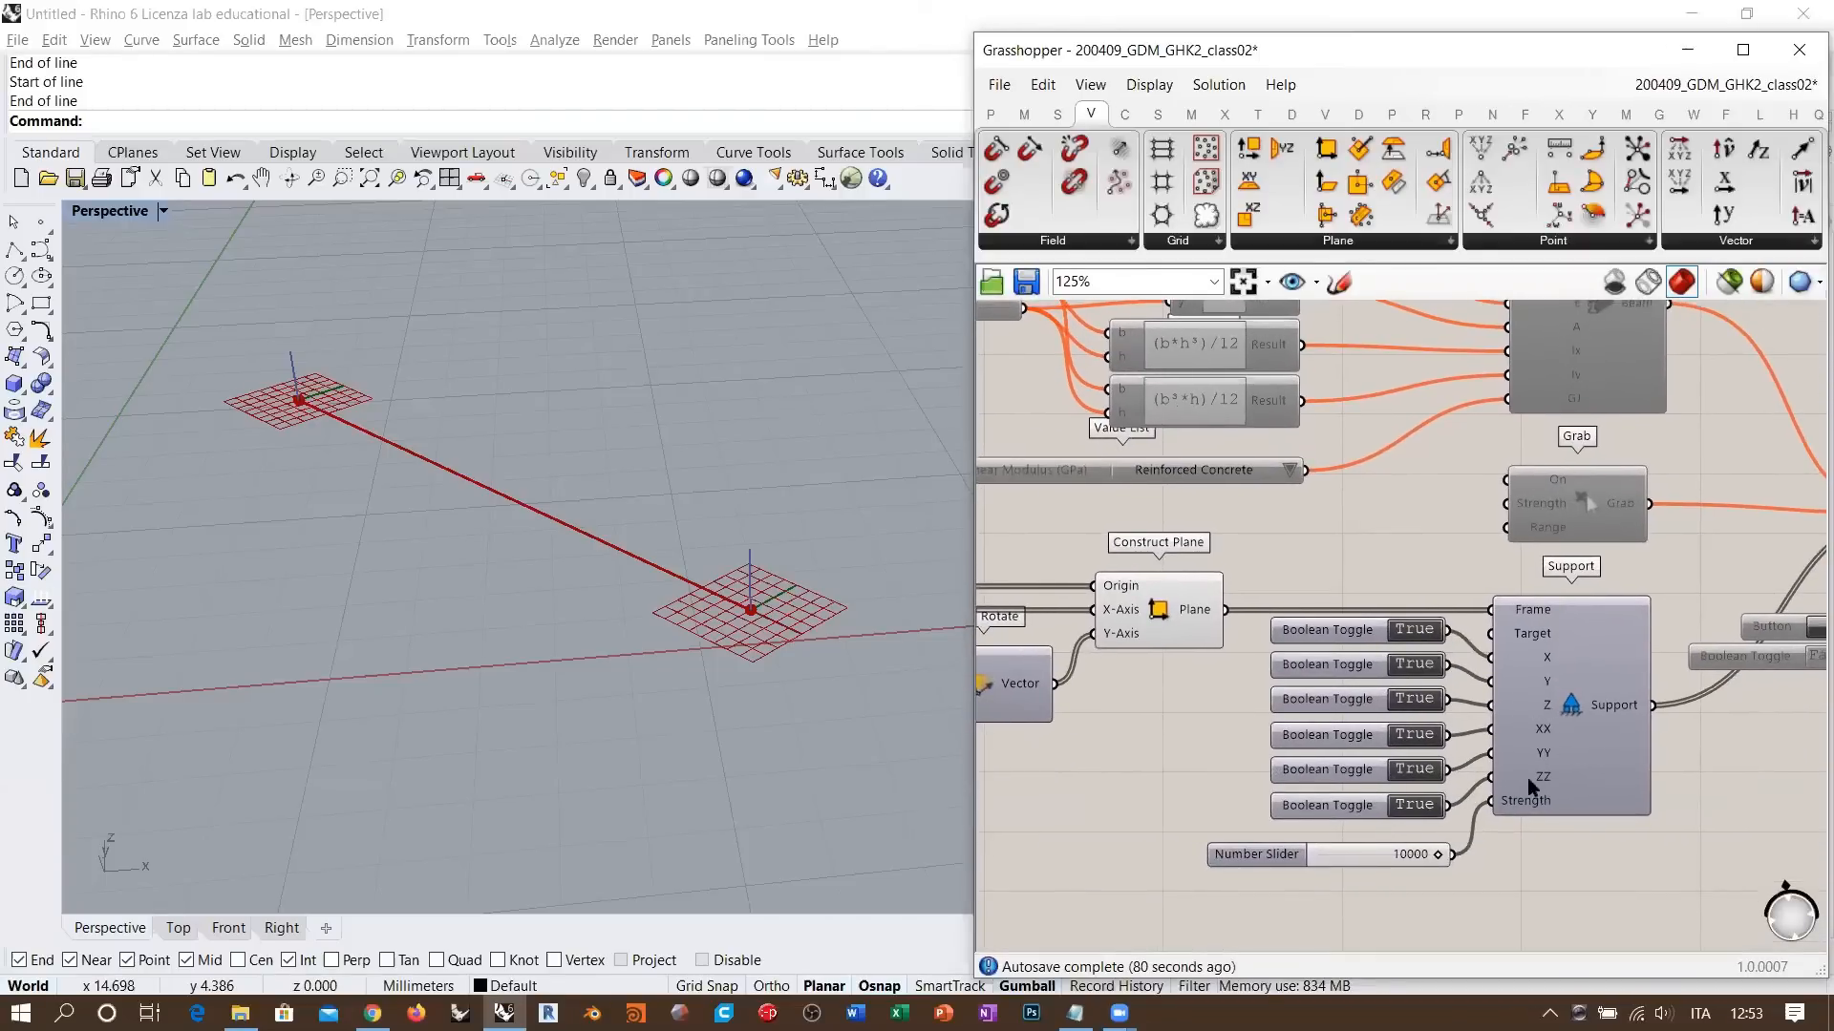
- Move the Strength number slider closer to the boolean toggles and the whole skewed-beam definition closer to the grouped definition above it
left_click_drag(1380, 858, 1373, 847)
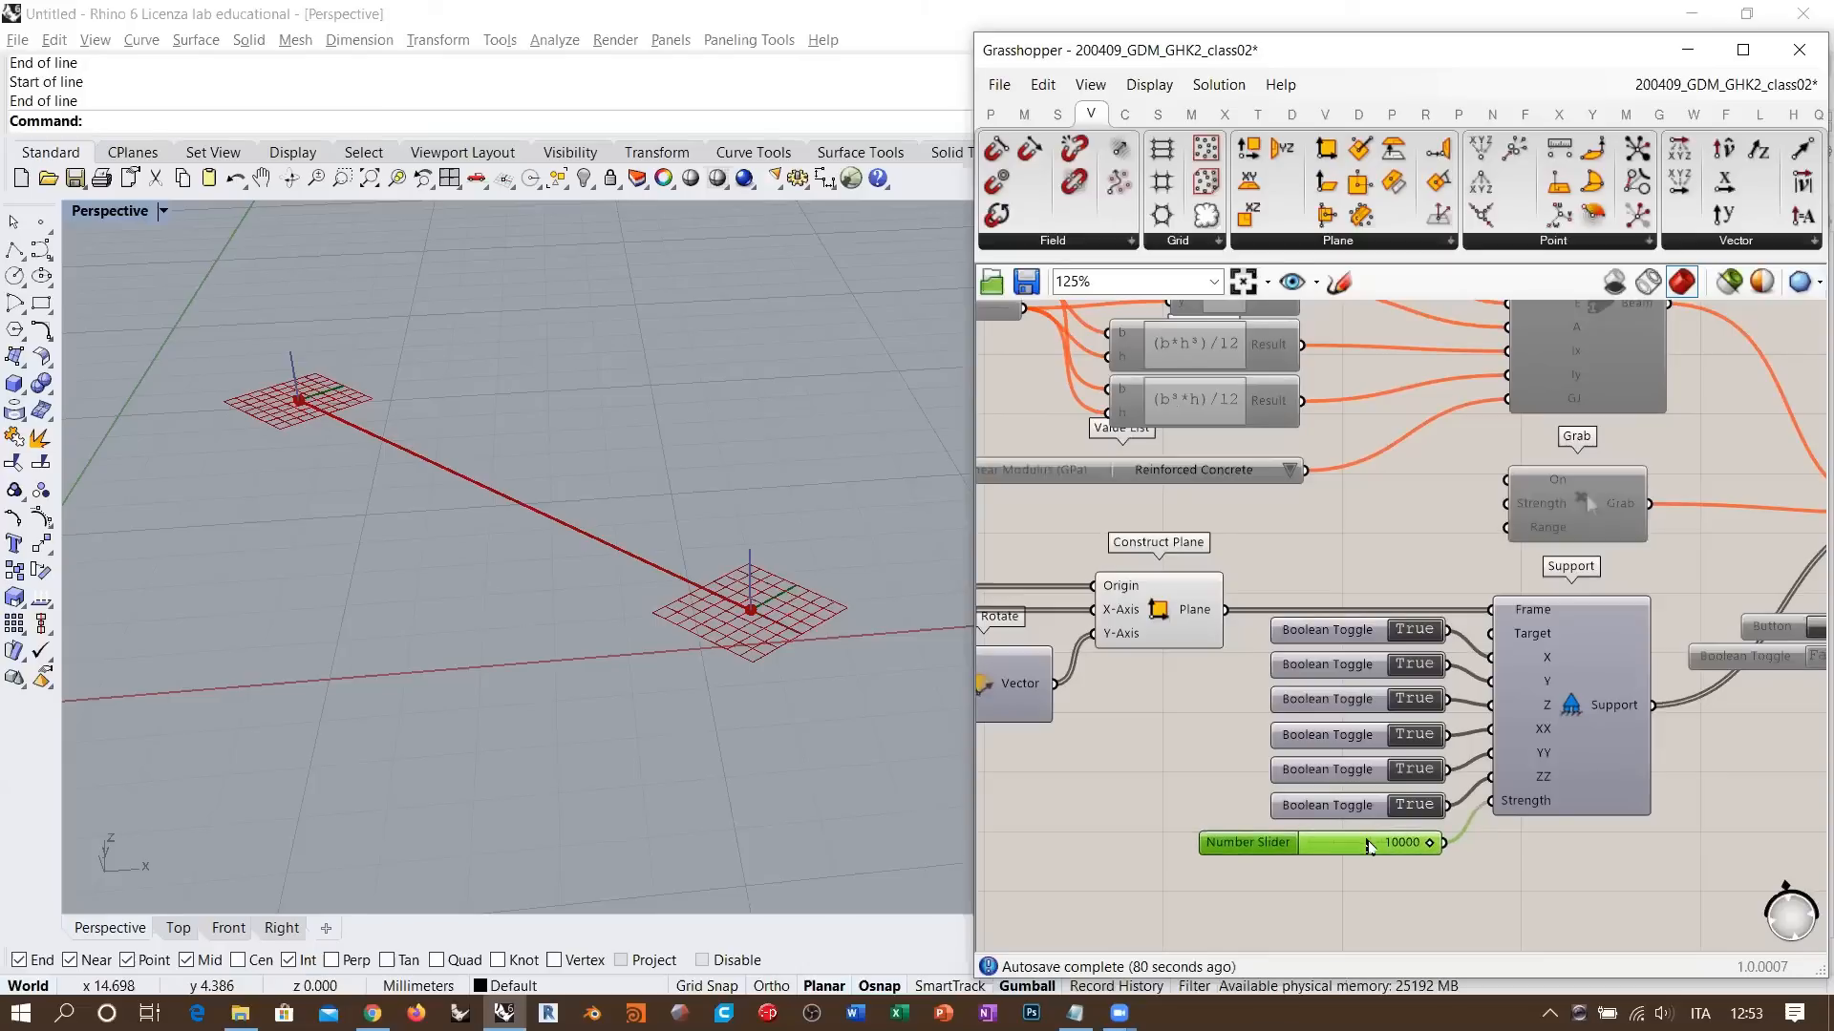
scroll(1566, 583, "down", 2)
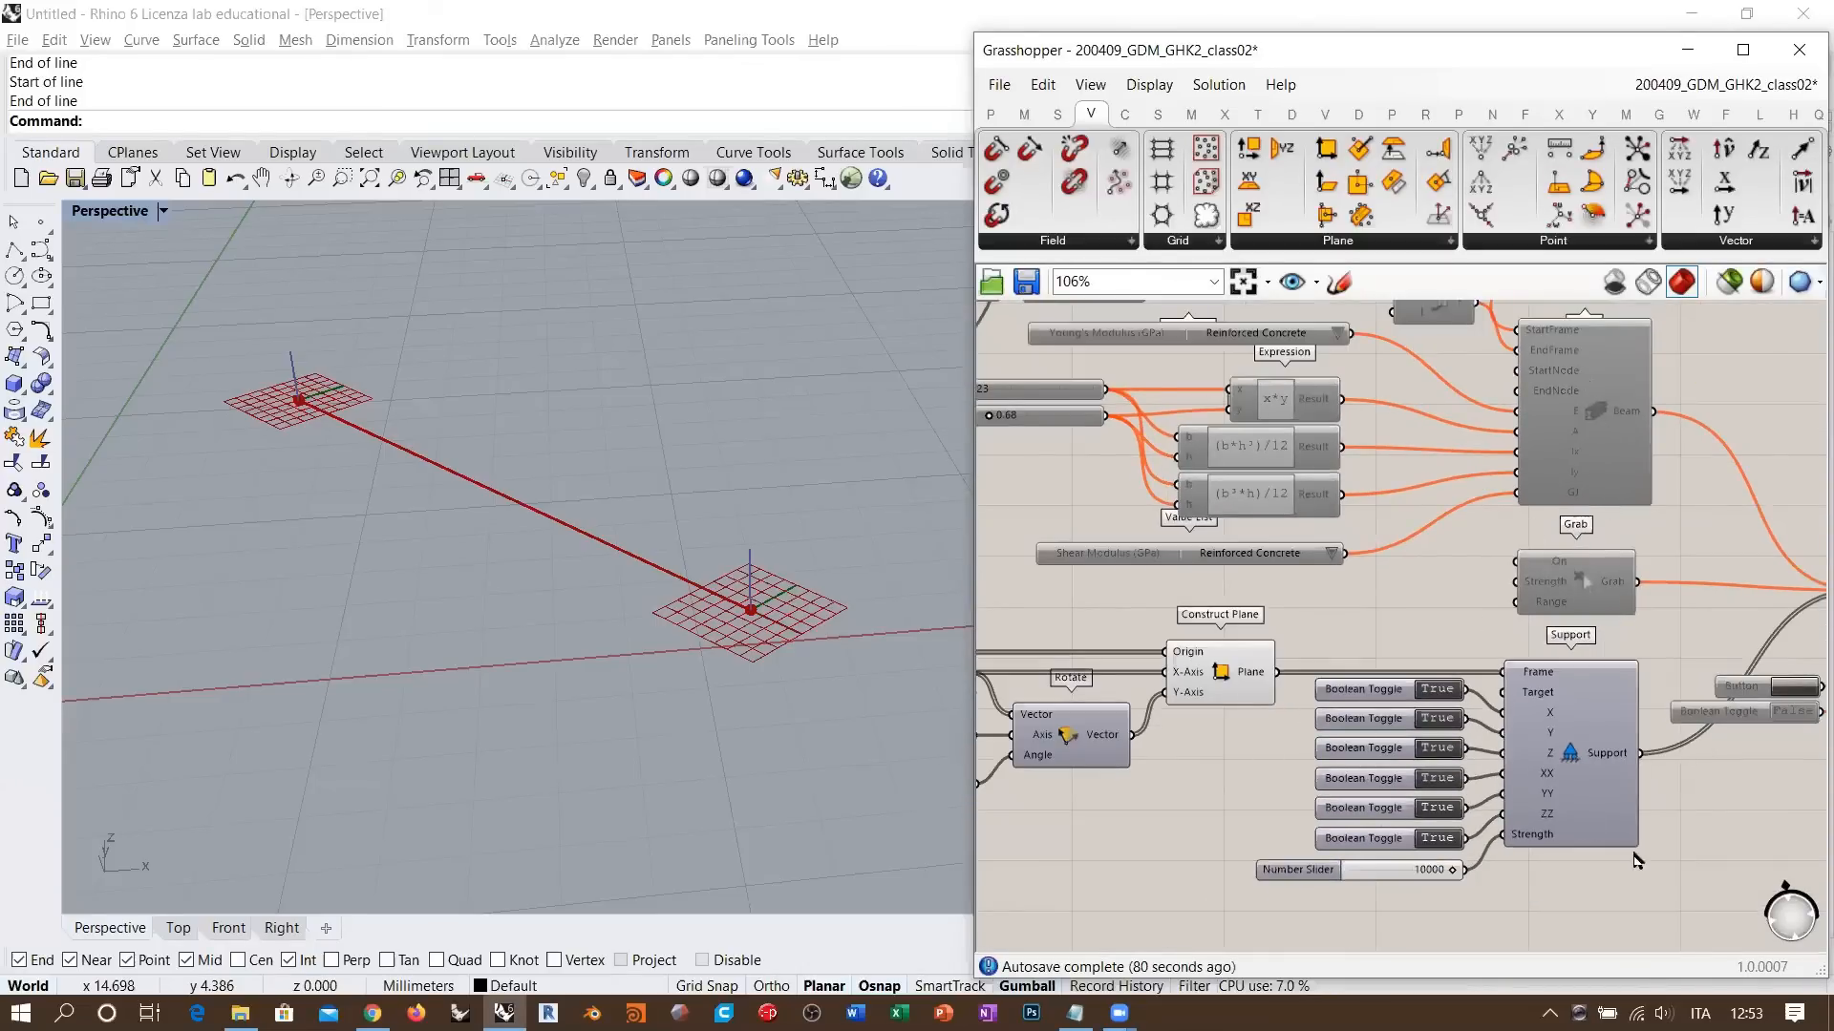
scroll(1614, 900, "down", 3)
right_click_drag(724, 508, 711, 514)
right_click_drag(599, 548, 555, 546, "shift")
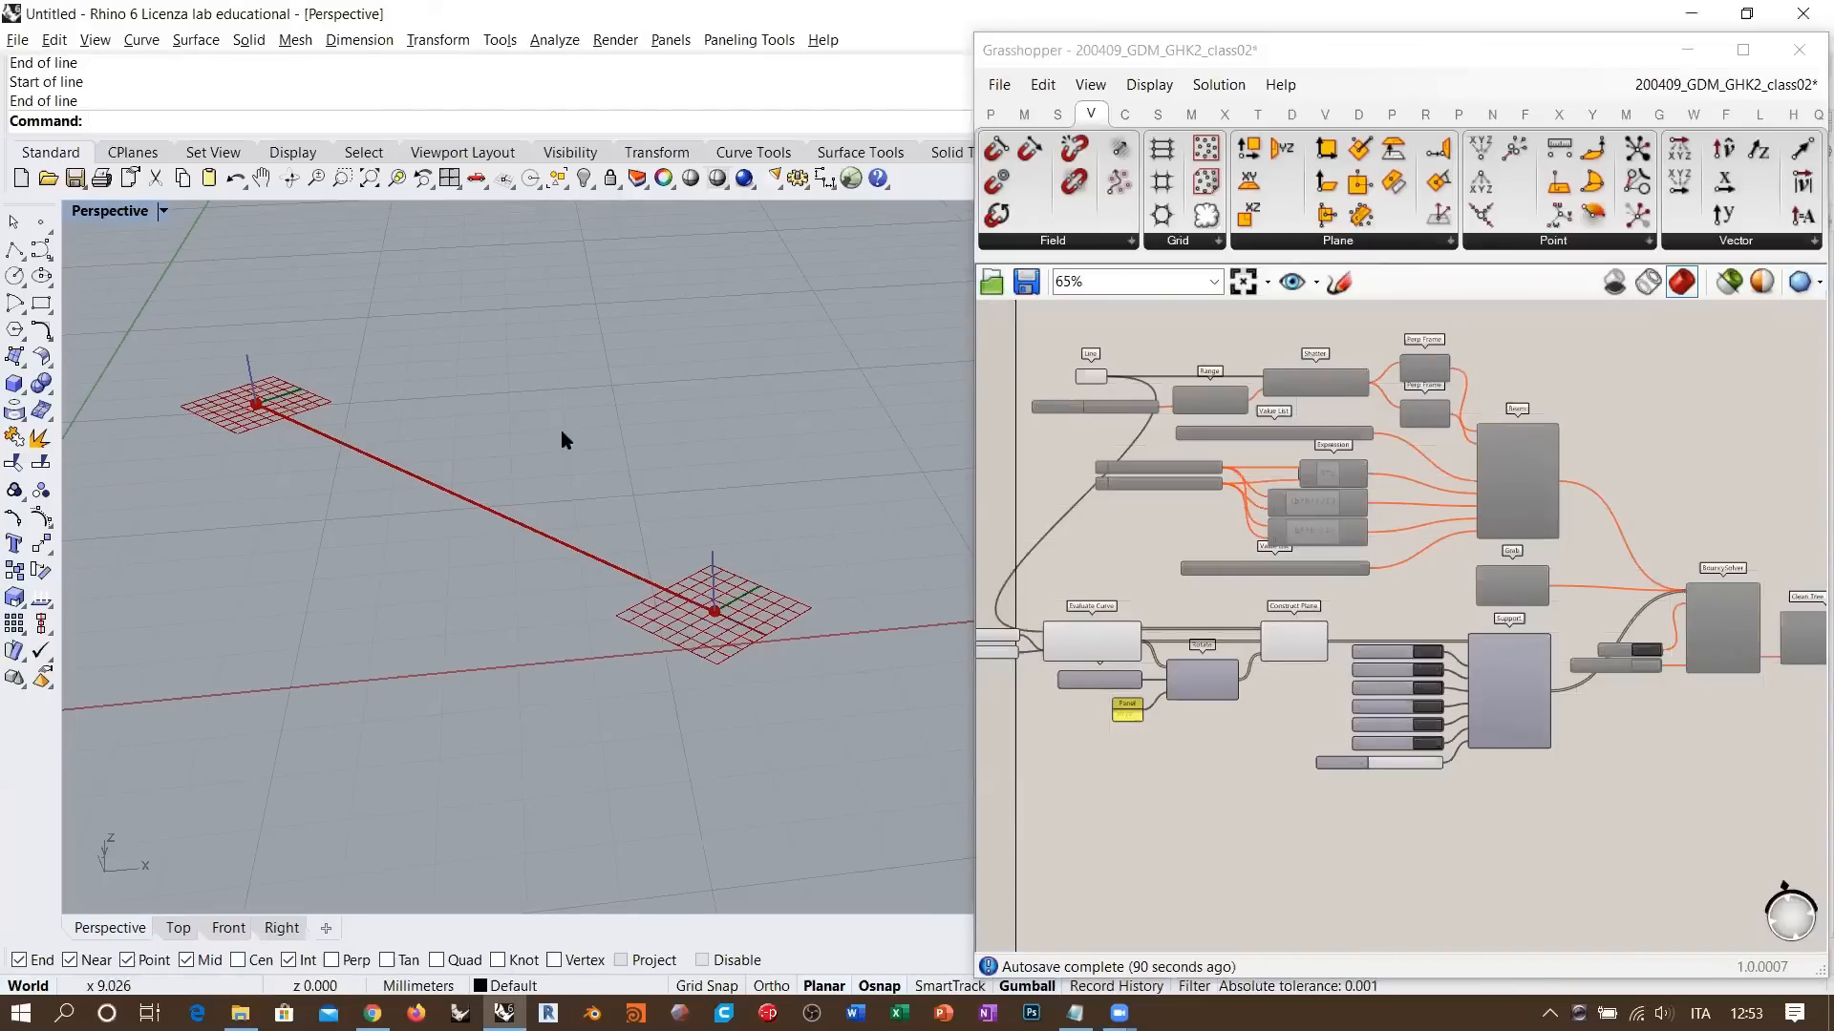
scroll(1090, 527, "down", 2)
right_click_drag(1646, 567, 1548, 545)
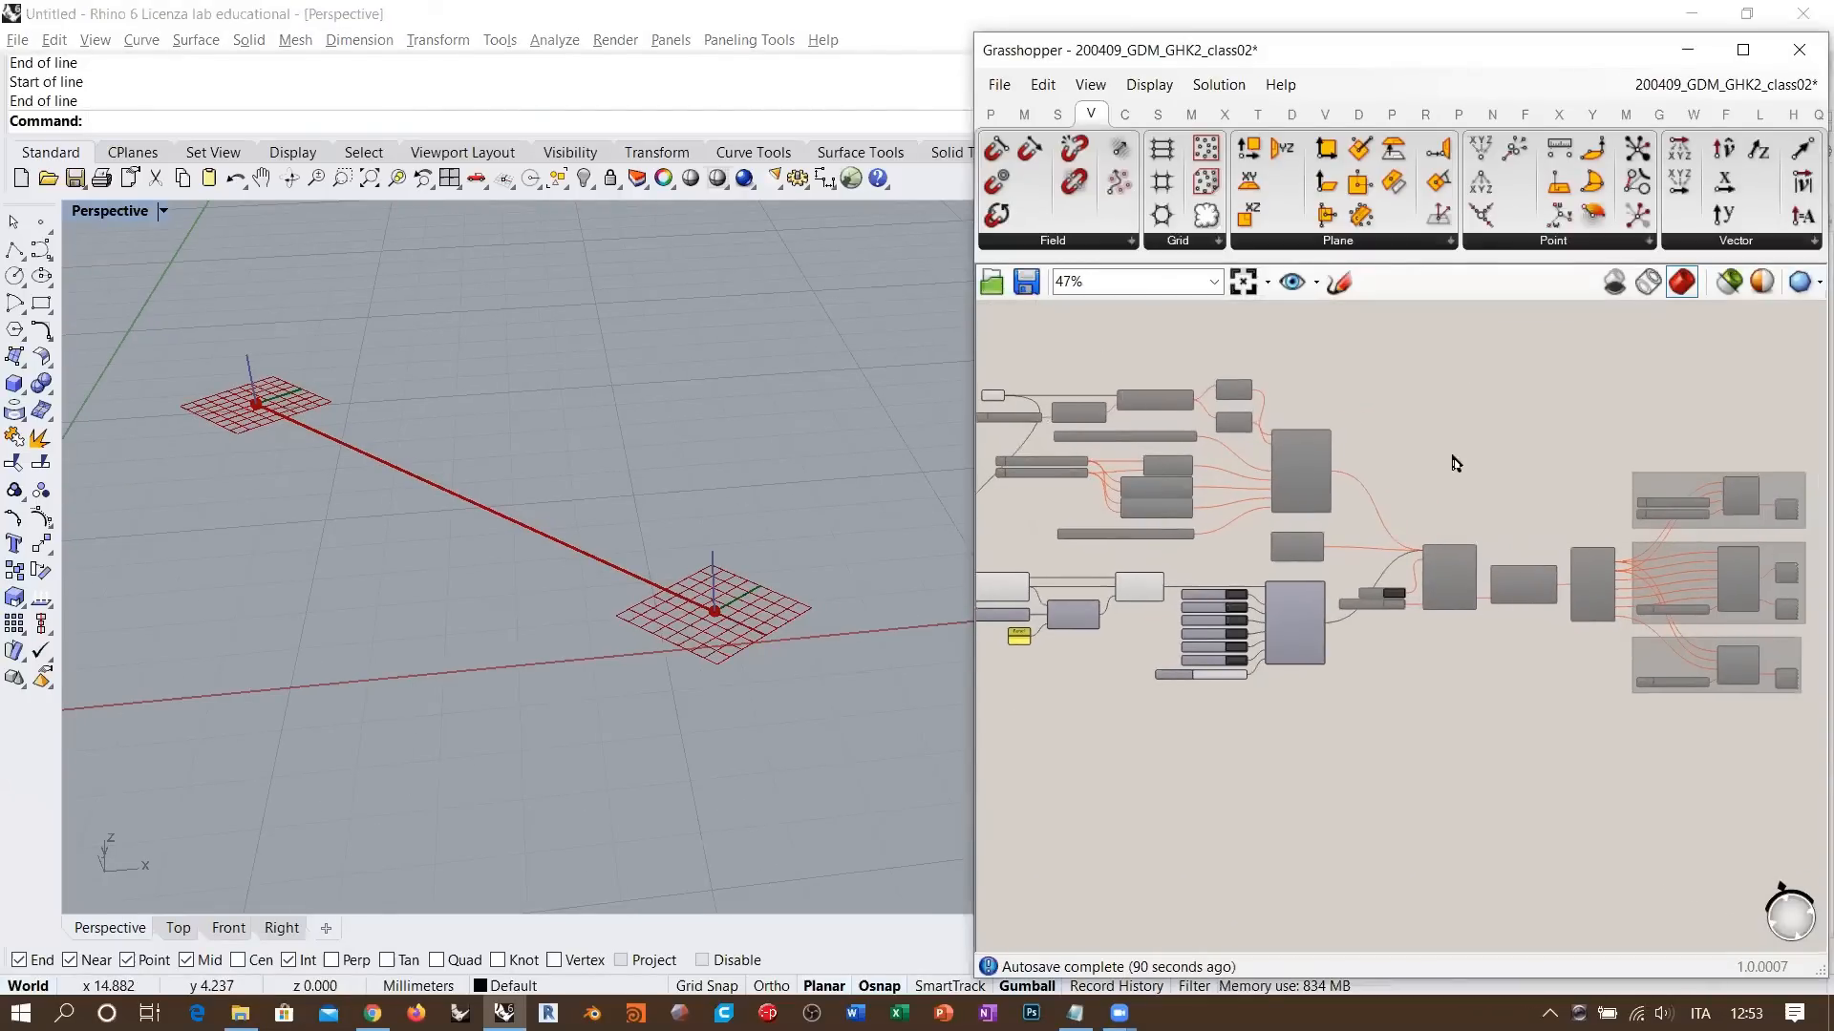
right_click_drag(1447, 419, 1472, 558)
scroll(1494, 559, "down", 2)
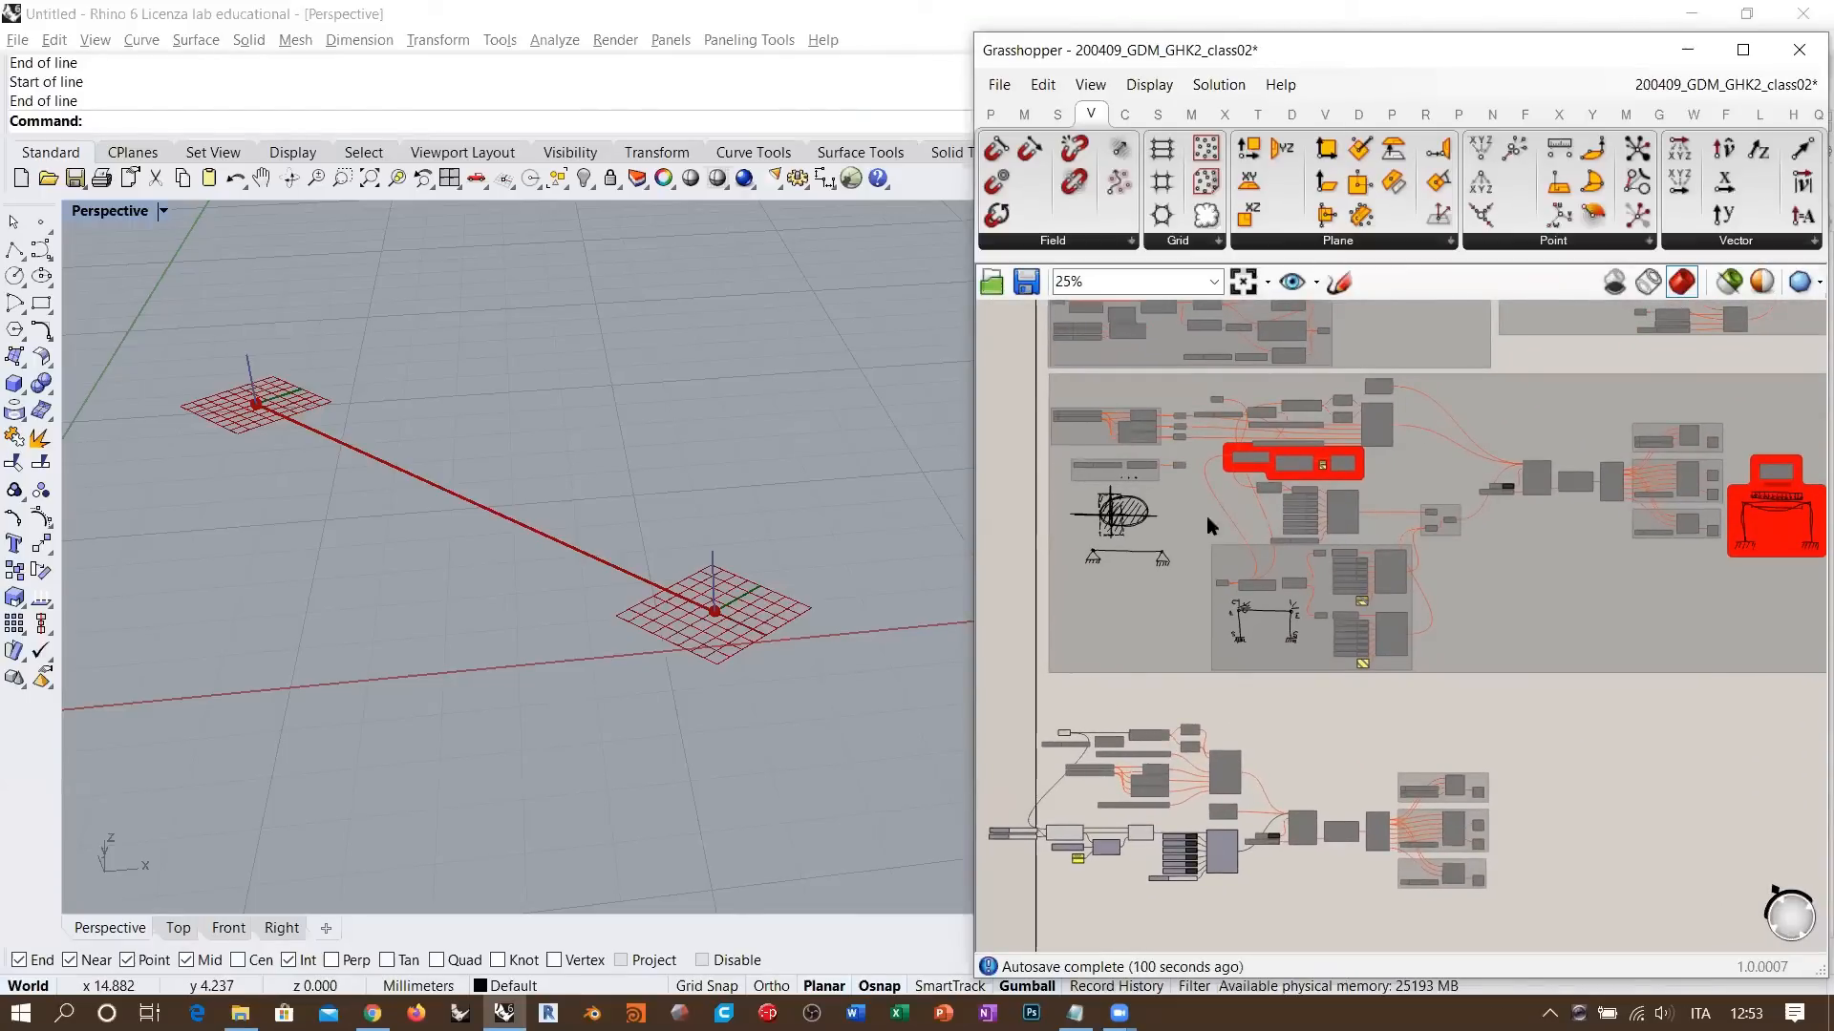
right_click_drag(1252, 670, 1330, 489)
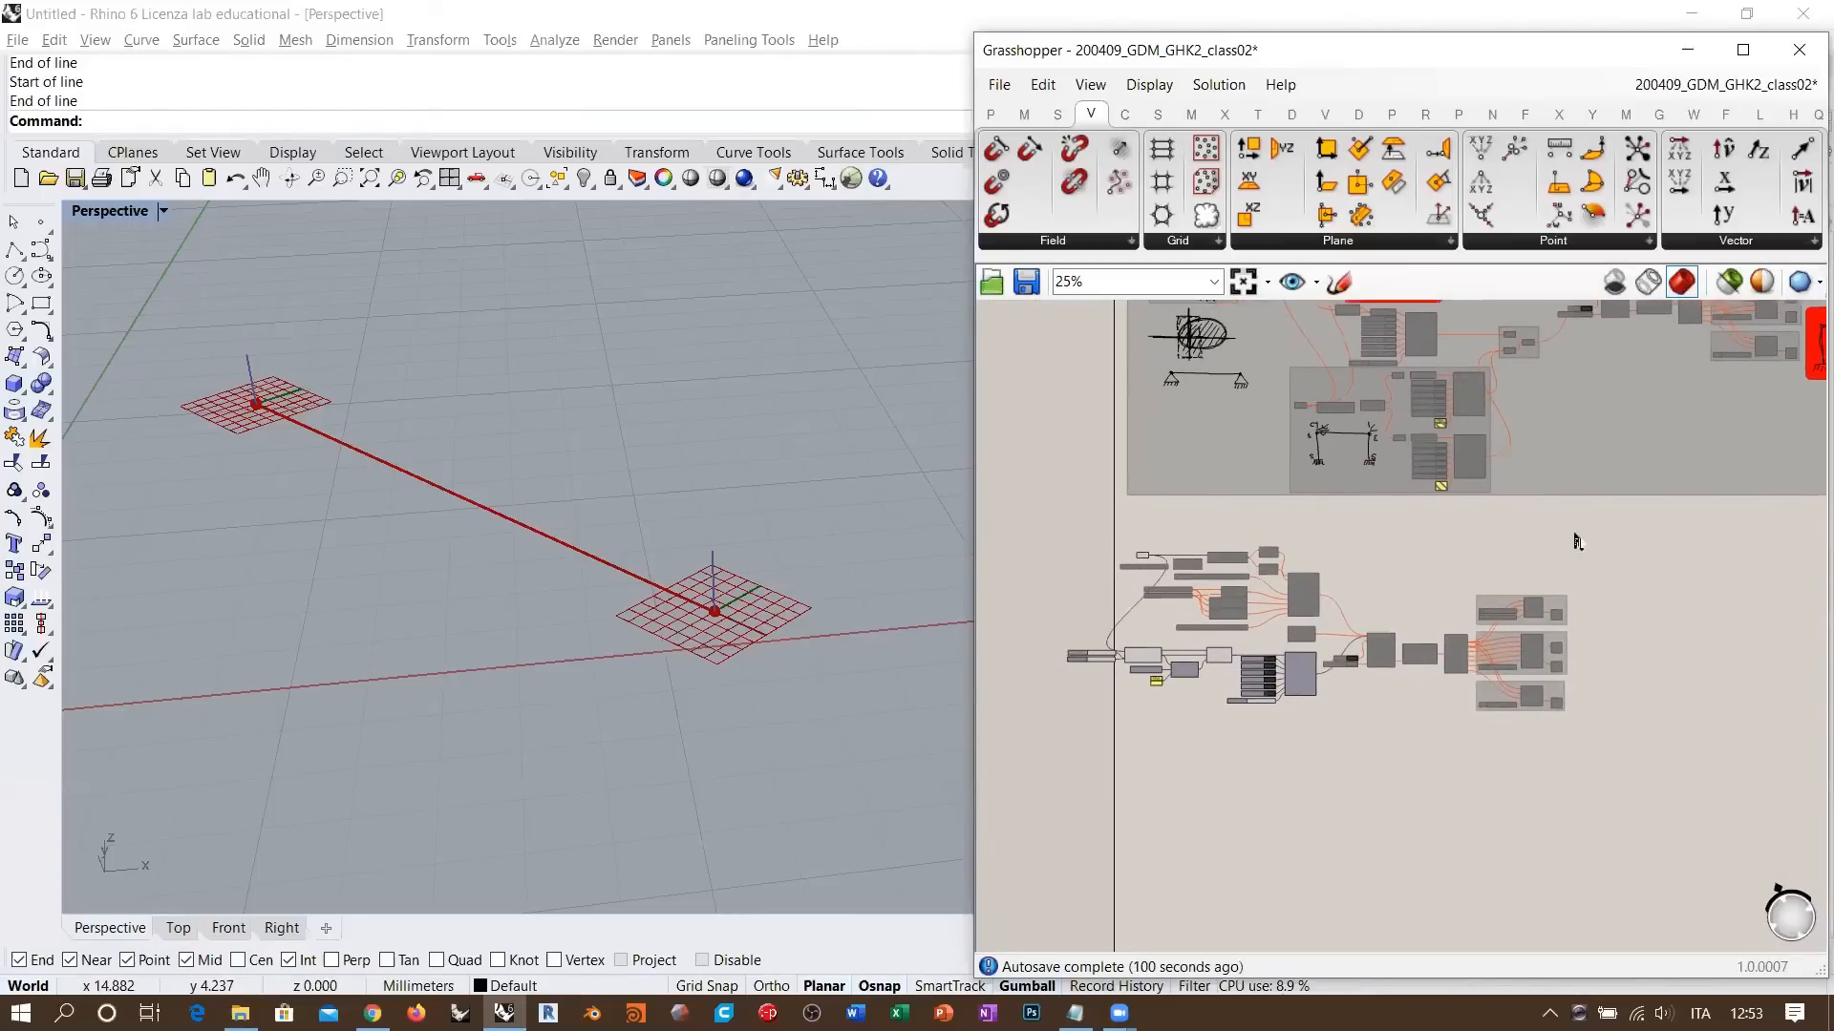
left_click_drag(1581, 534, 1003, 778)
left_click_drag(1311, 597, 1397, 559)
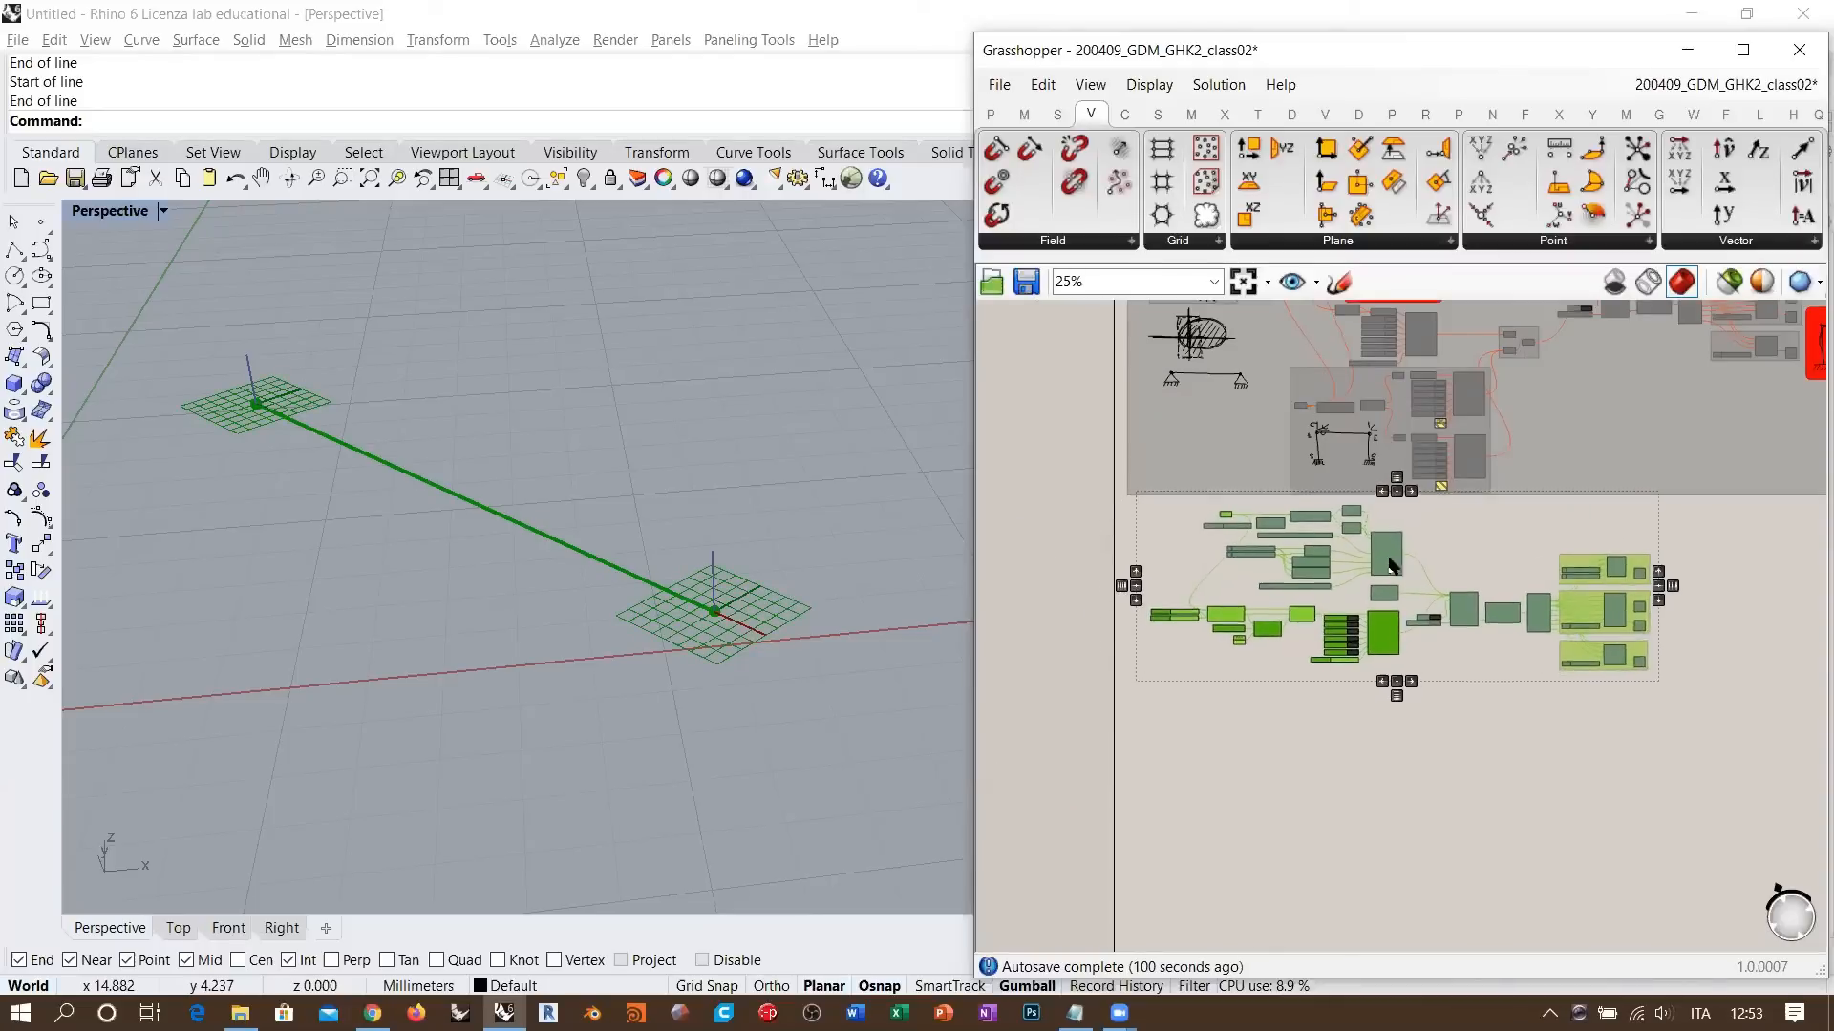
left_click(1378, 729)
- Group the parameter sliders, Evaluate Curve, Unit Z, Pi/2 panel, Rotate and Construct Plane components
scroll(1221, 615, "up", 5)
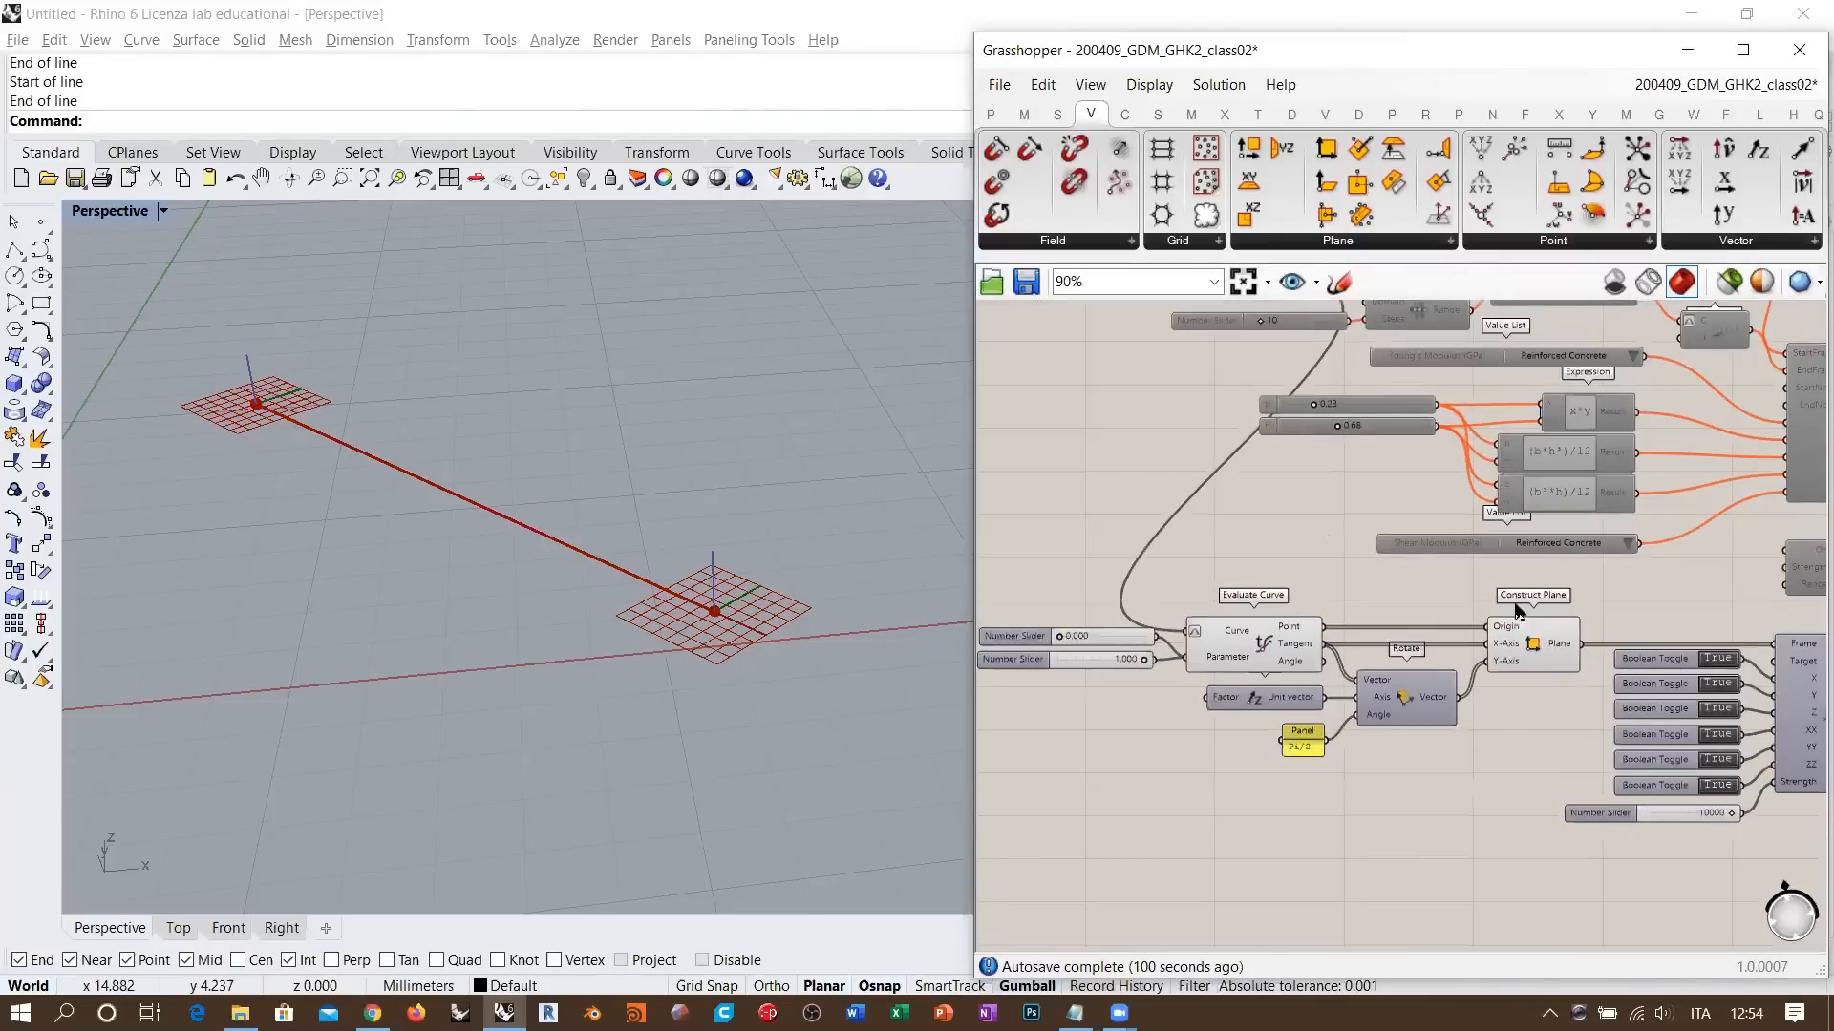
left_click_drag(1539, 582, 1083, 733)
key("ctrl+g")
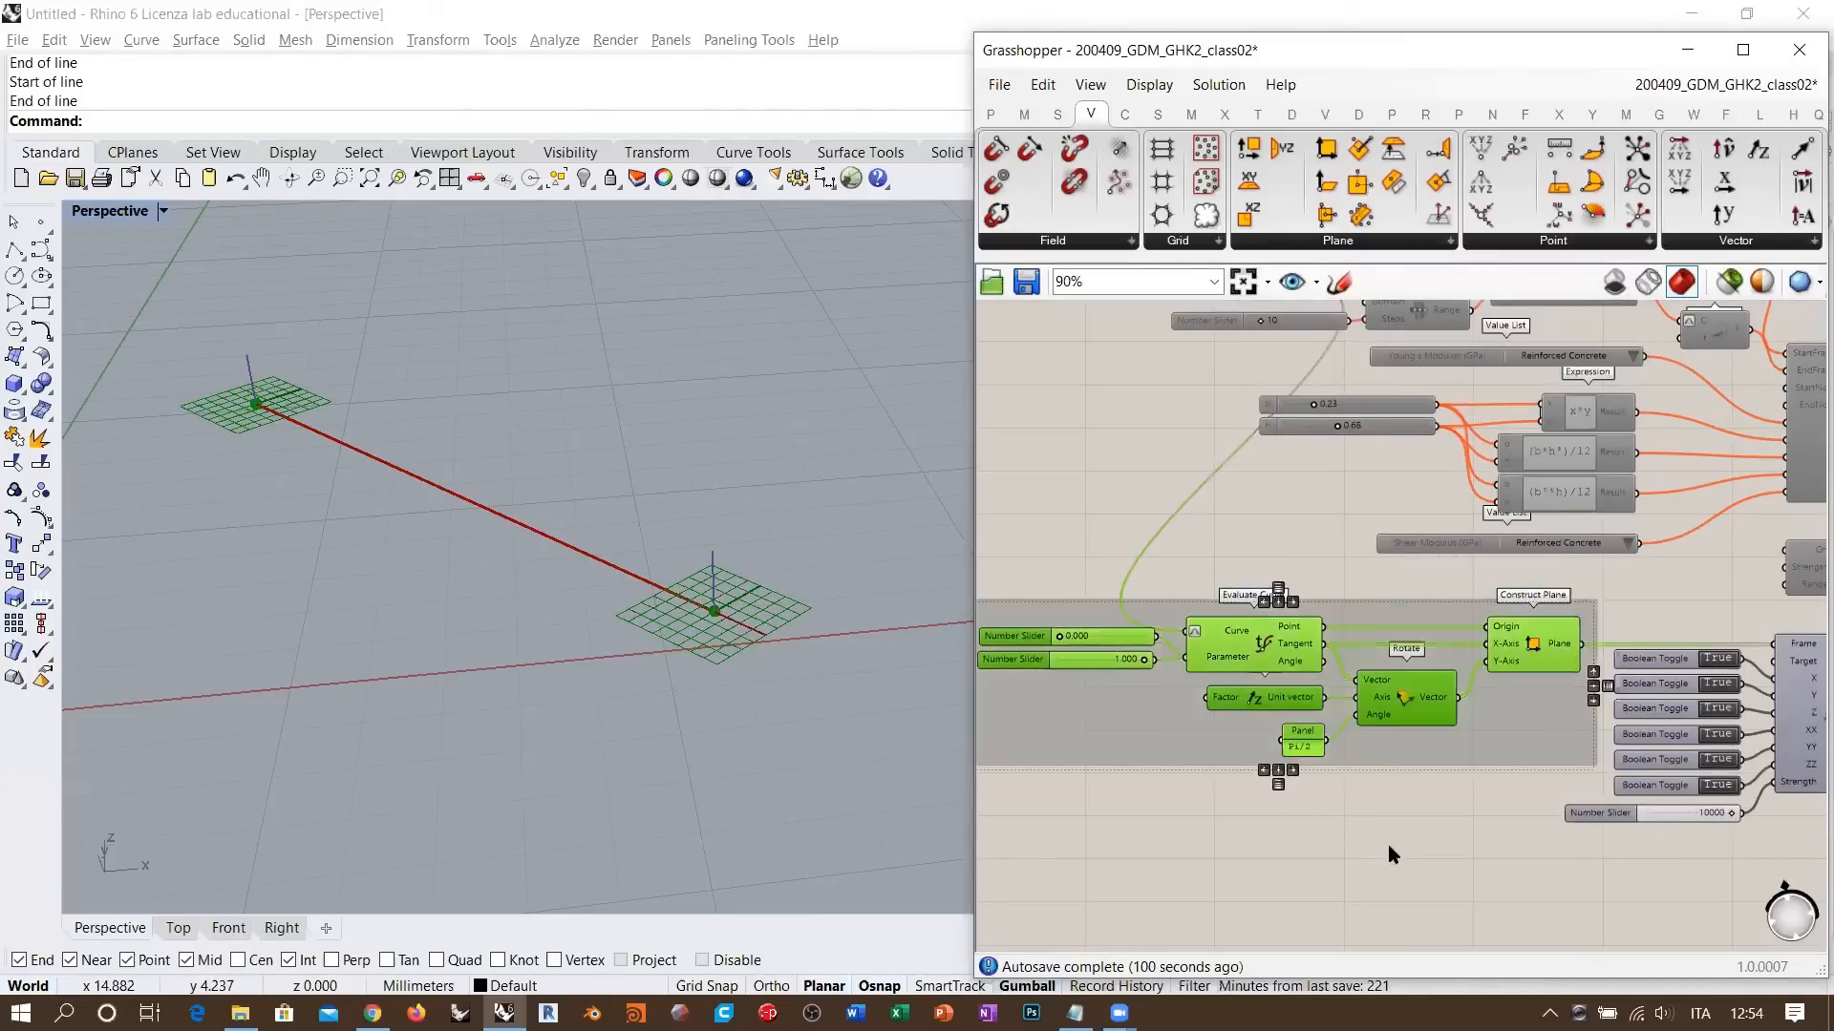
left_click(1389, 845)
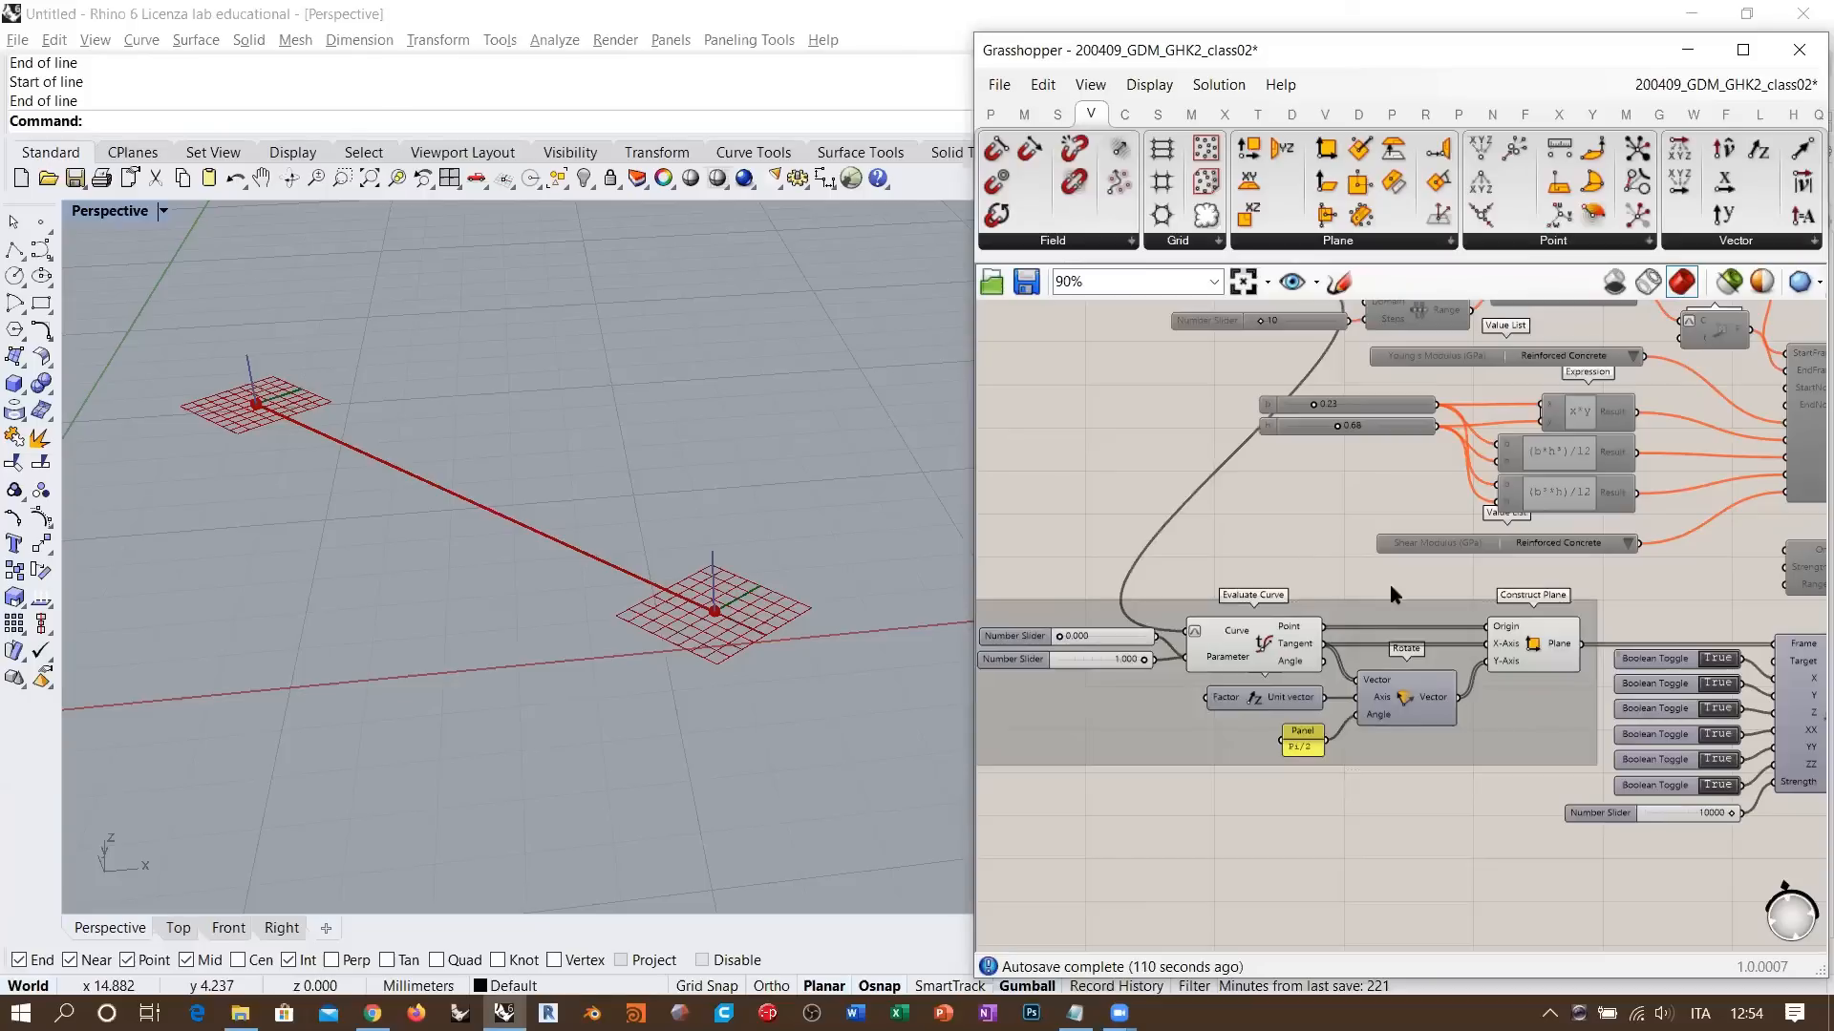
- Widen the Grasshopper window toward the Rhino viewport and orbit the model to see both beam supports
scroll(1393, 594, "down", 2)
scroll(1409, 611, "down", 2)
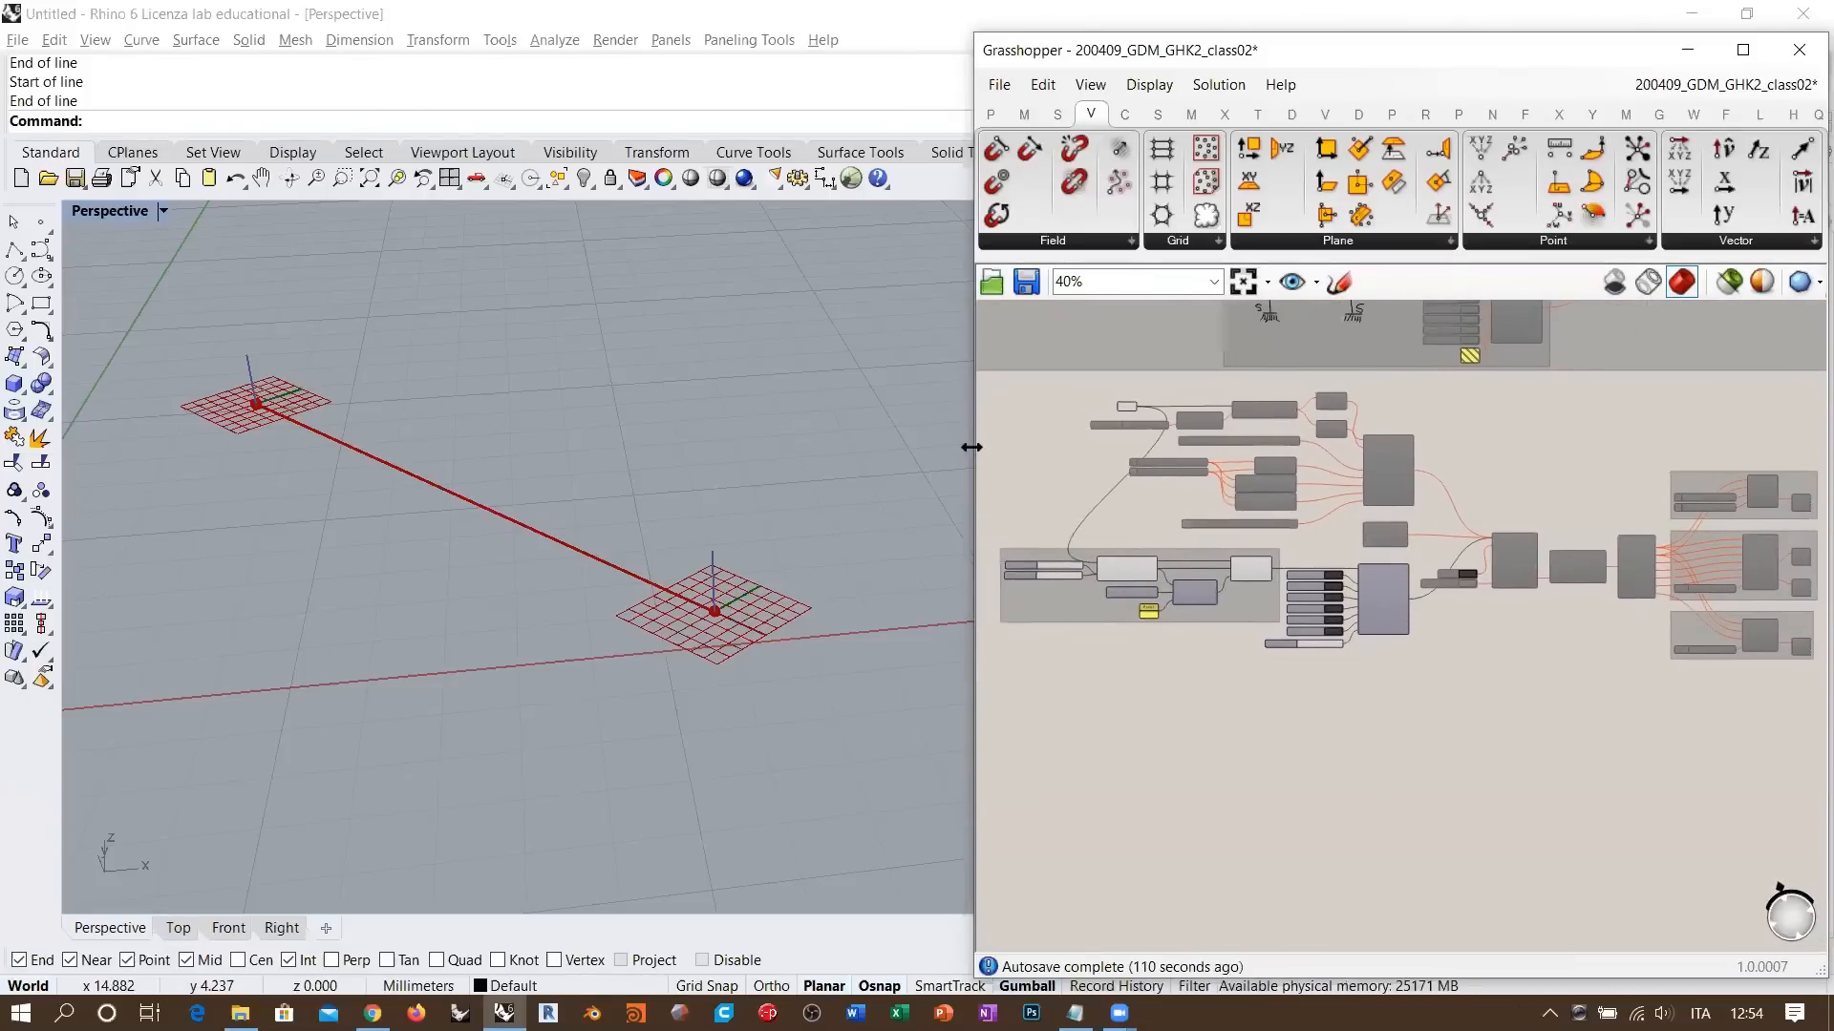
left_click_drag(971, 447, 852, 447)
right_click_drag(668, 573, 642, 664)
left_click(1068, 729)
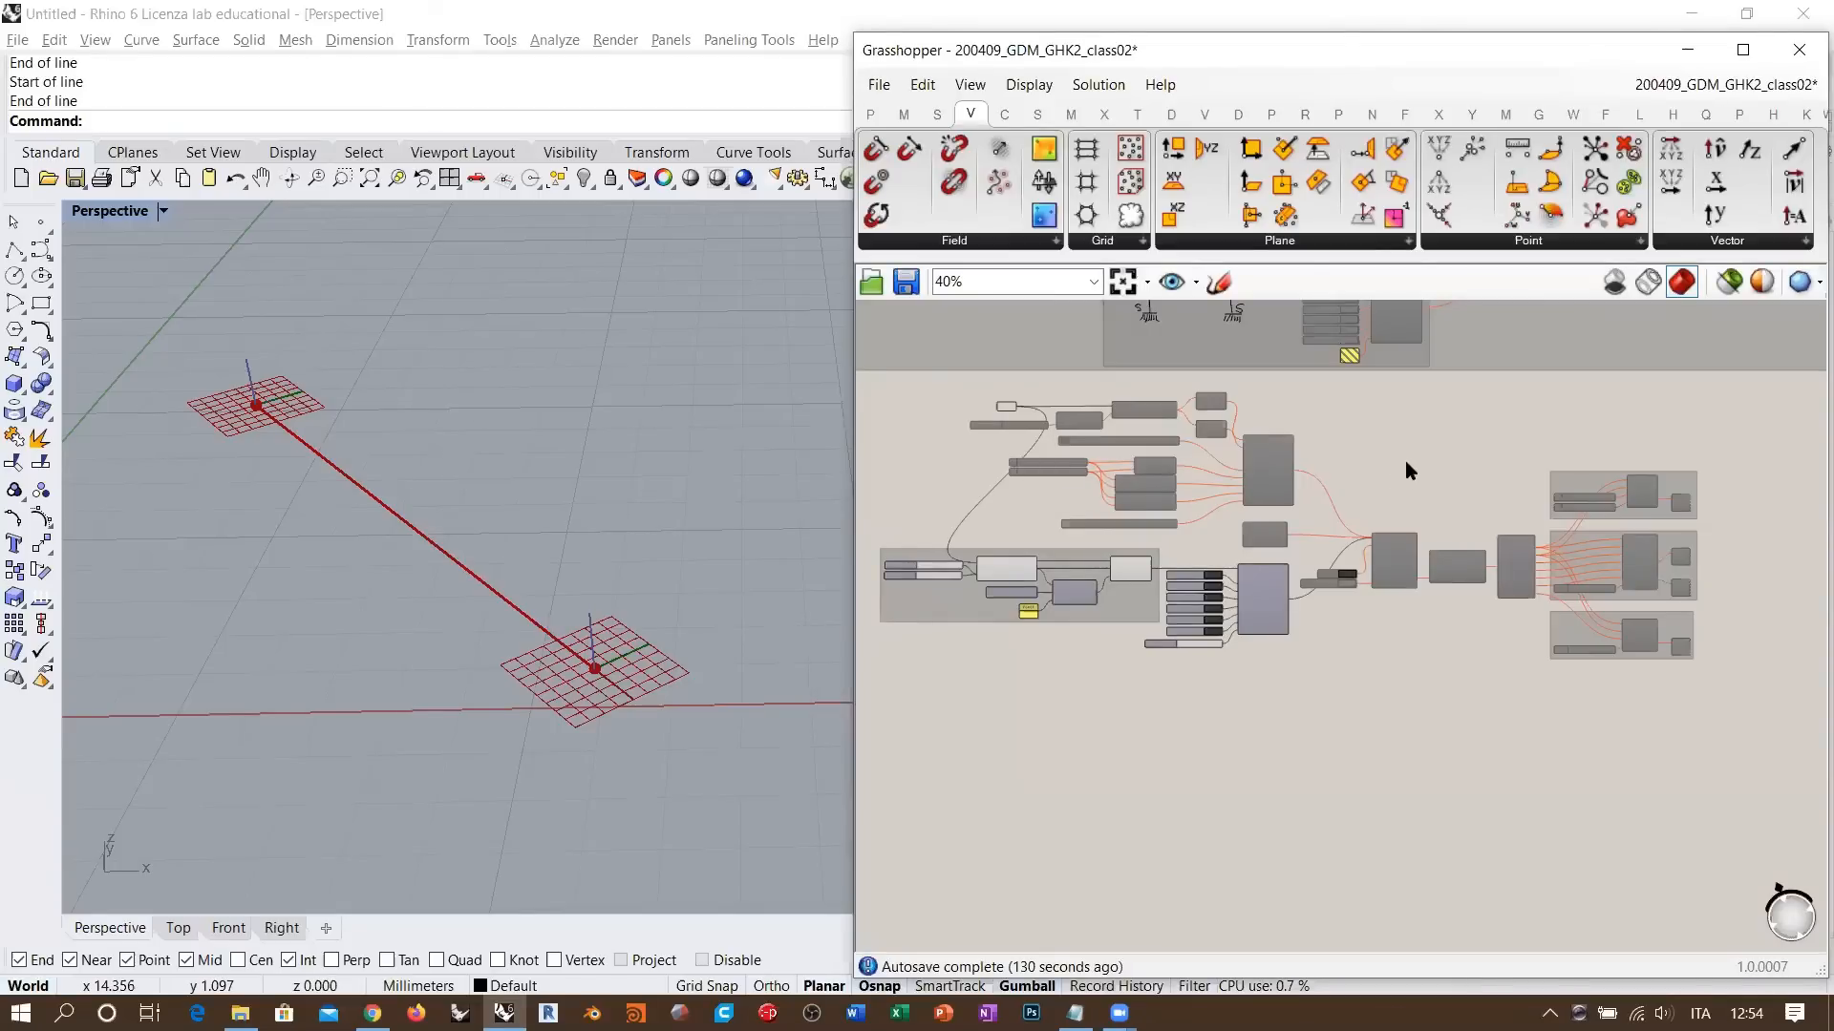
- Examine the skewed beam with its end planes in the viewport and review the Shatter and Perp Frame part of its definition
right_click_drag(1406, 461, 1449, 511)
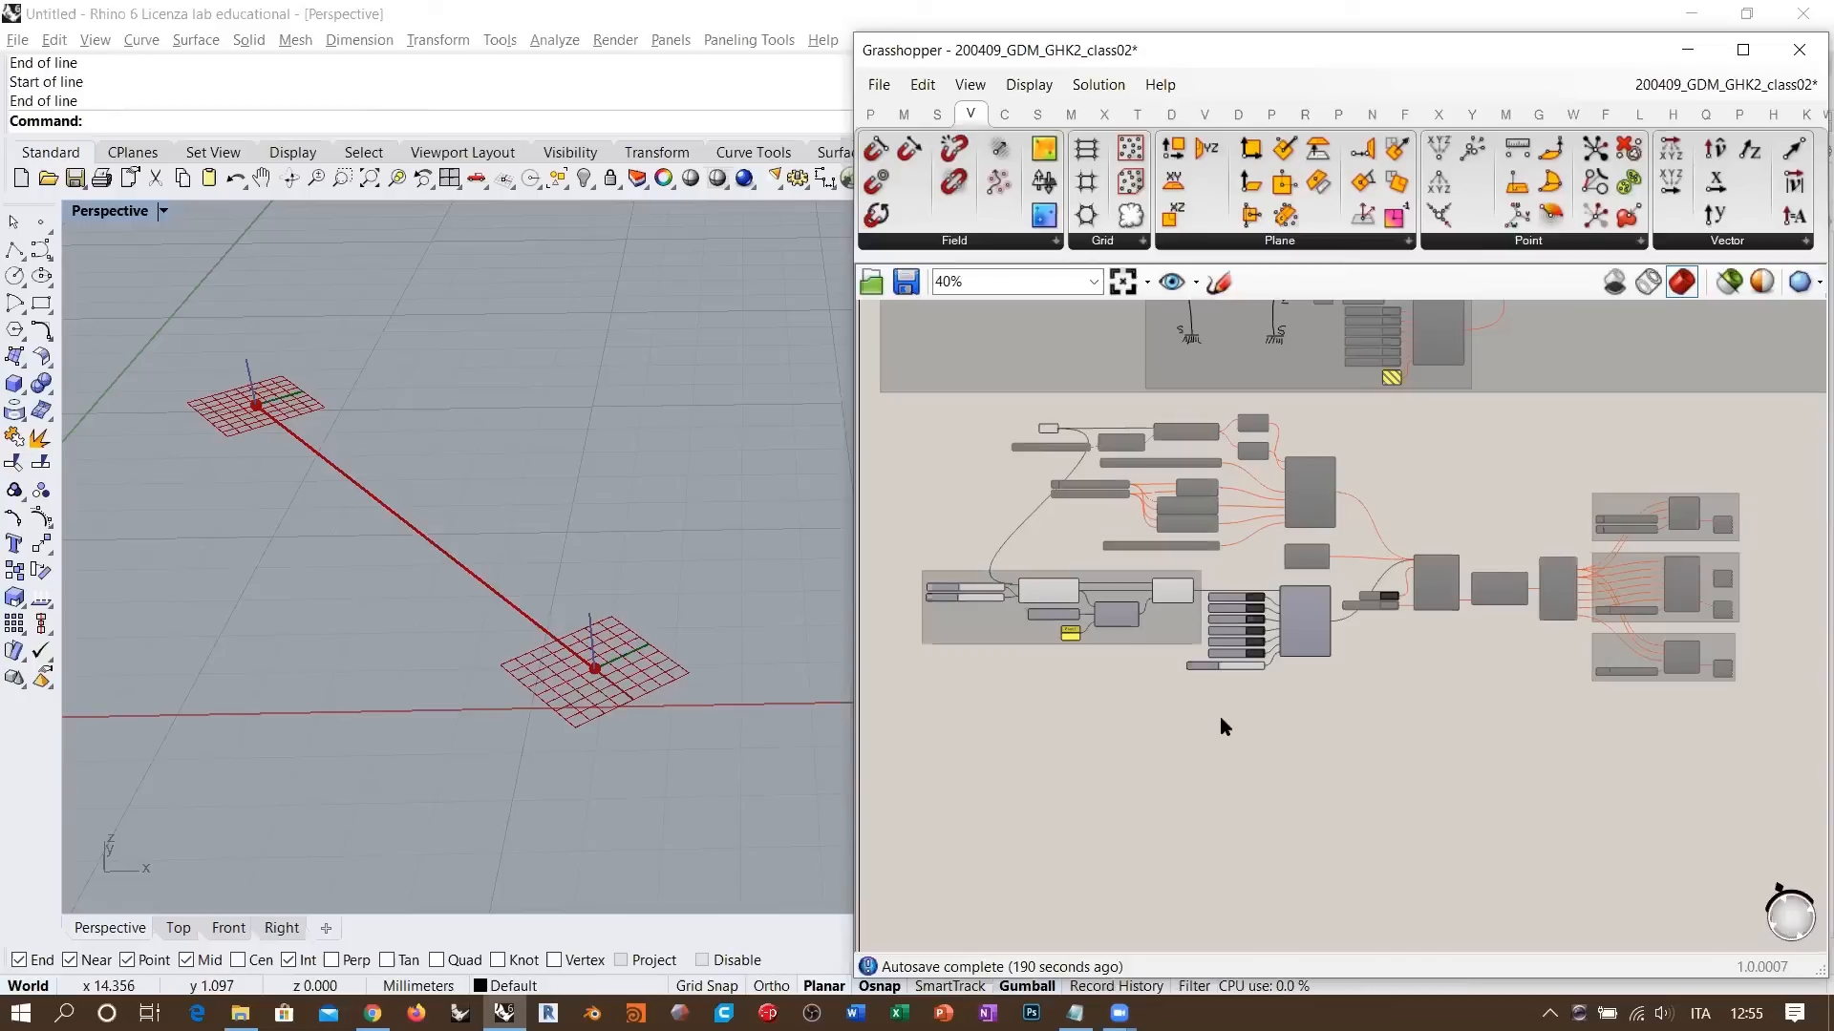
right_click_drag(565, 397, 450, 590)
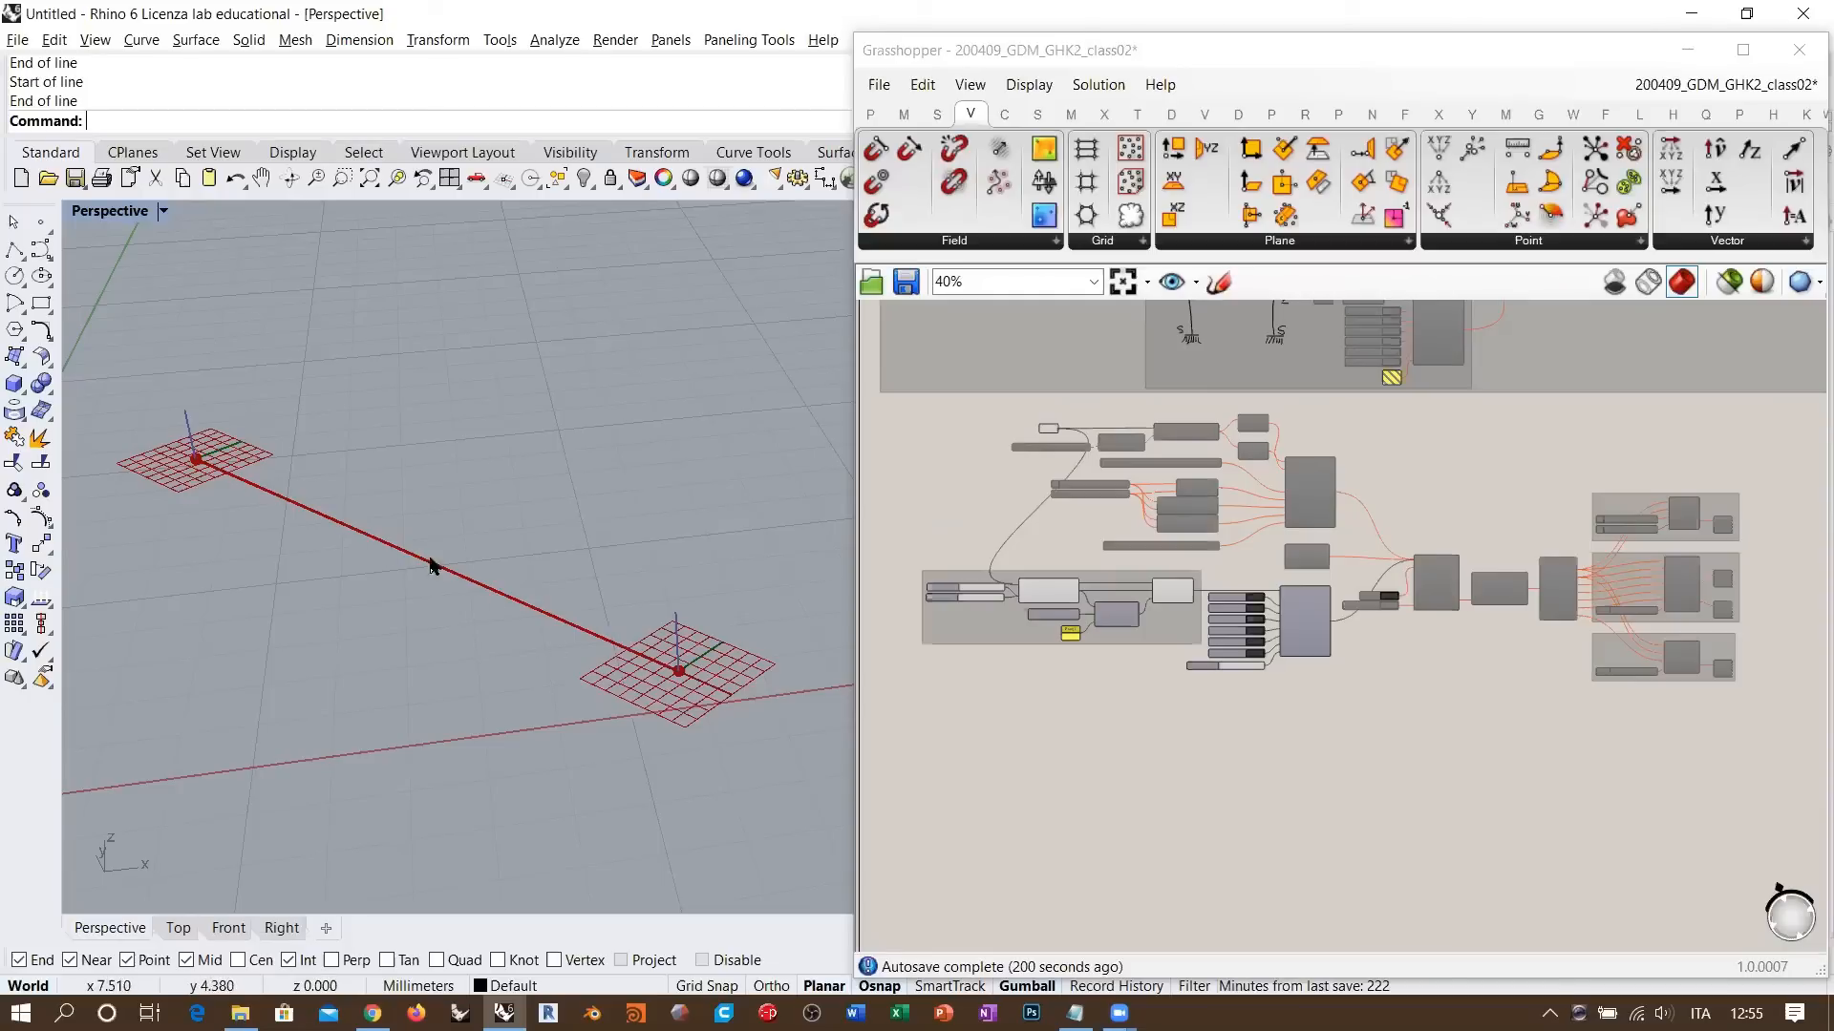
right_click_drag(369, 532, 312, 507)
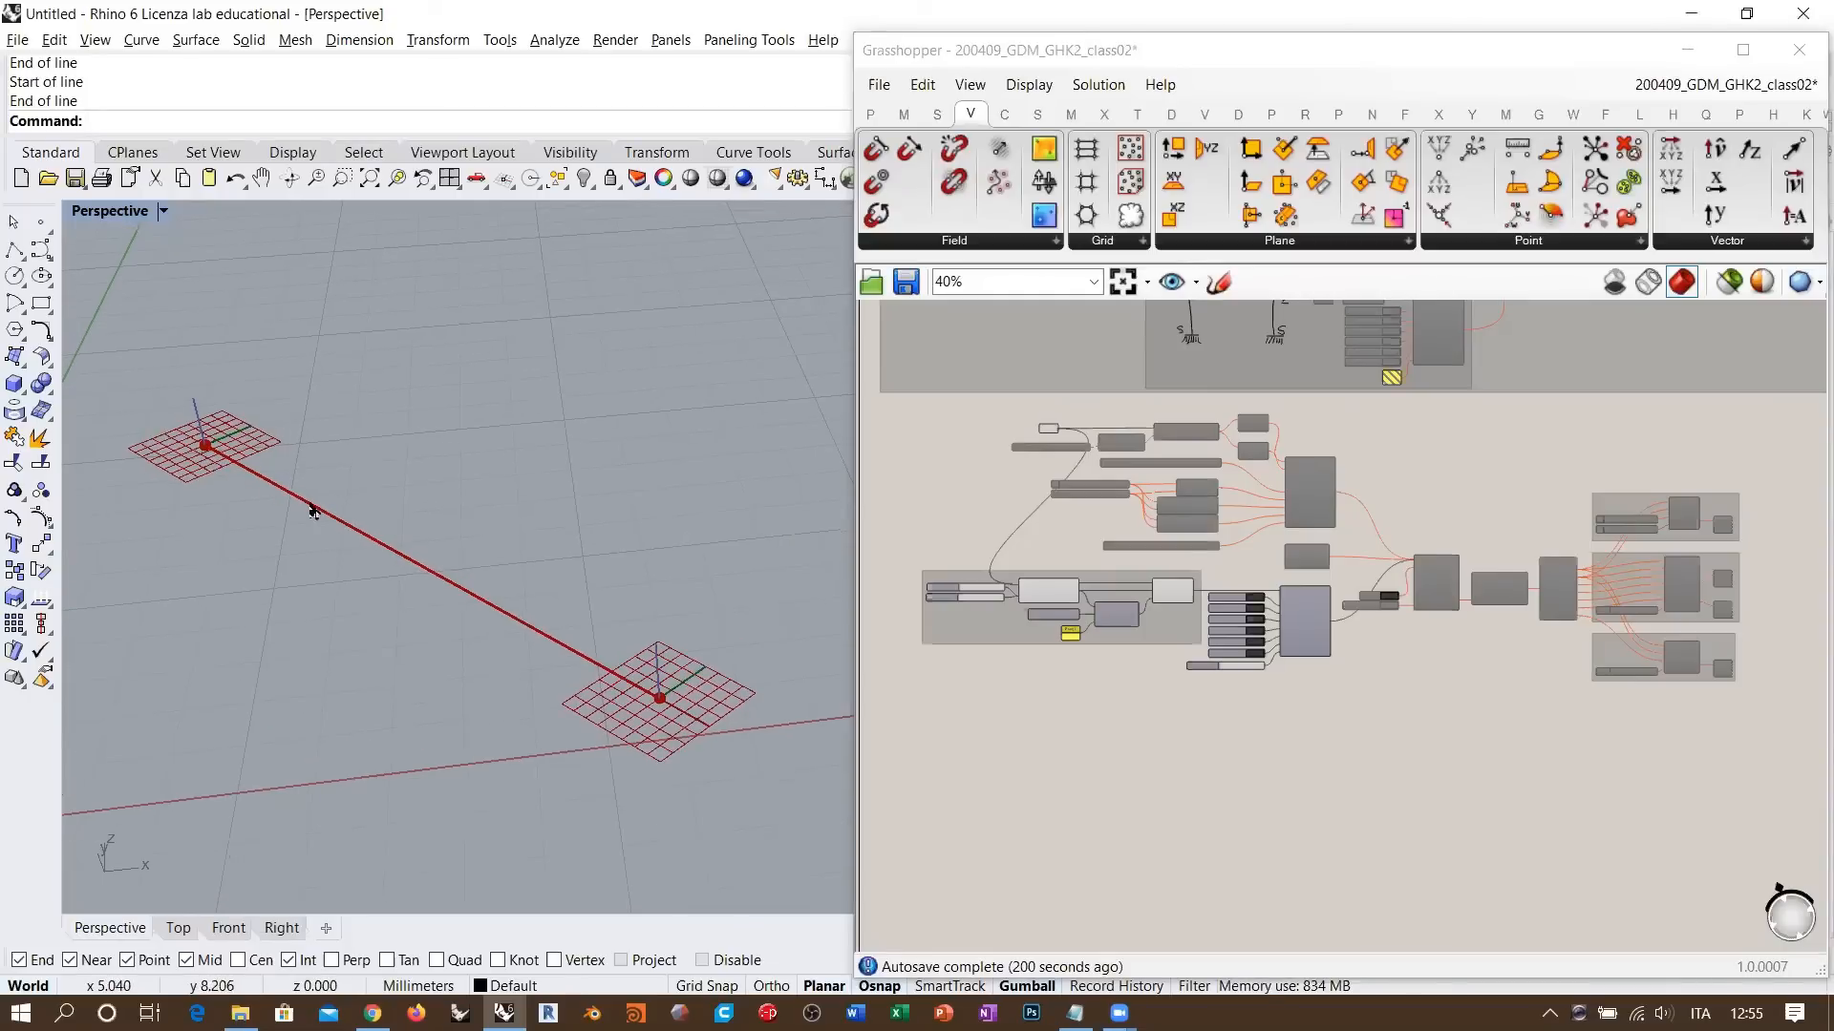
scroll(1022, 582, "up", 4)
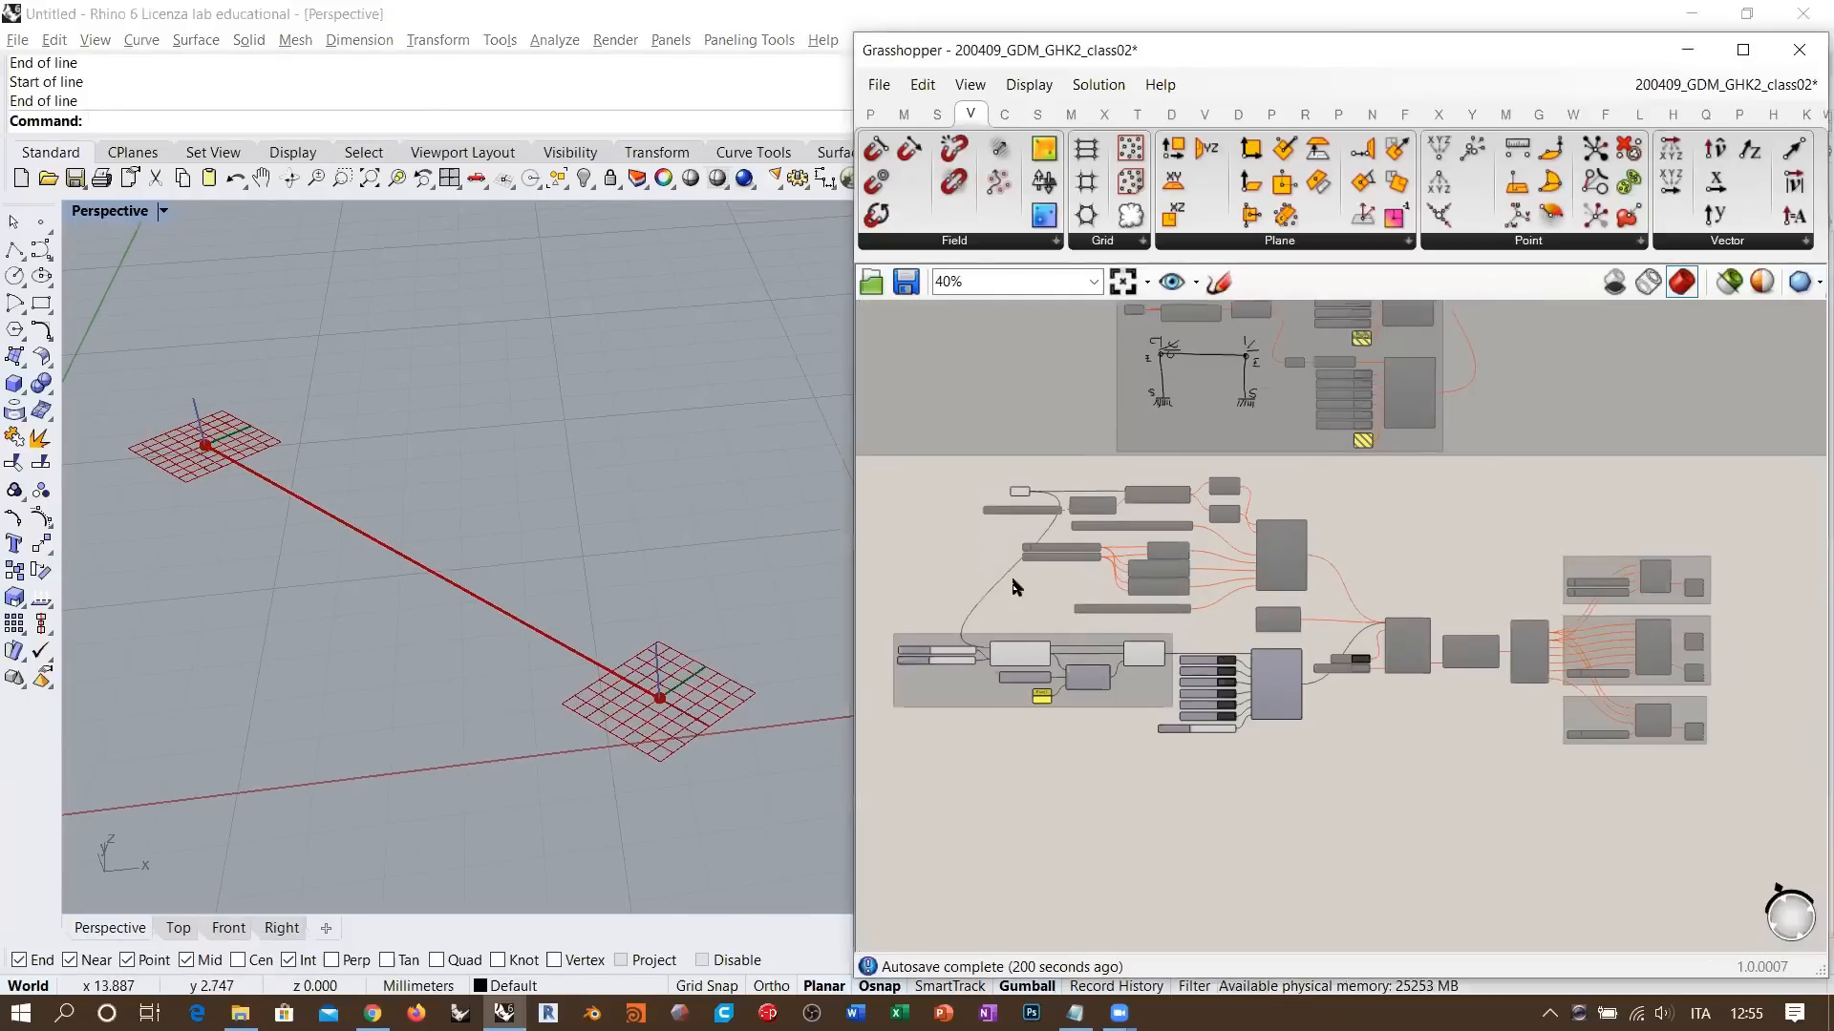
scroll(1084, 547, "up", 7)
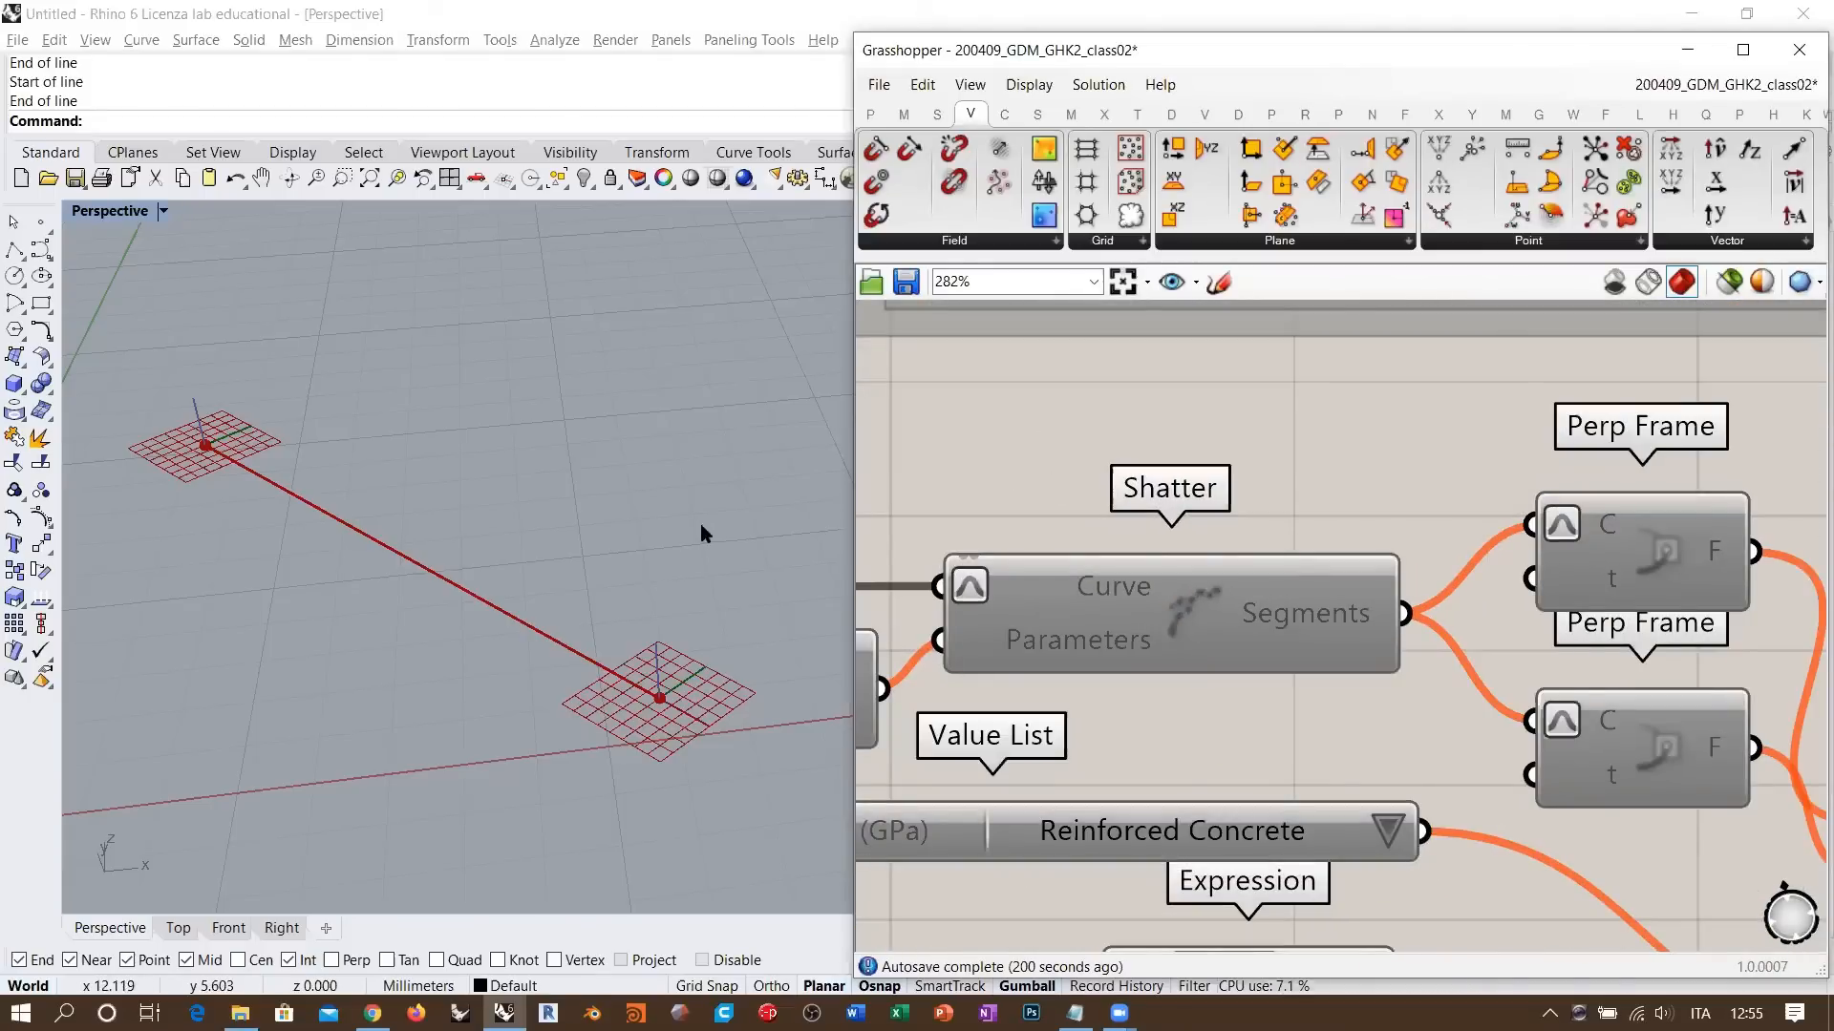
right_click_drag(701, 523, 673, 523)
scroll(673, 523, "down", 5)
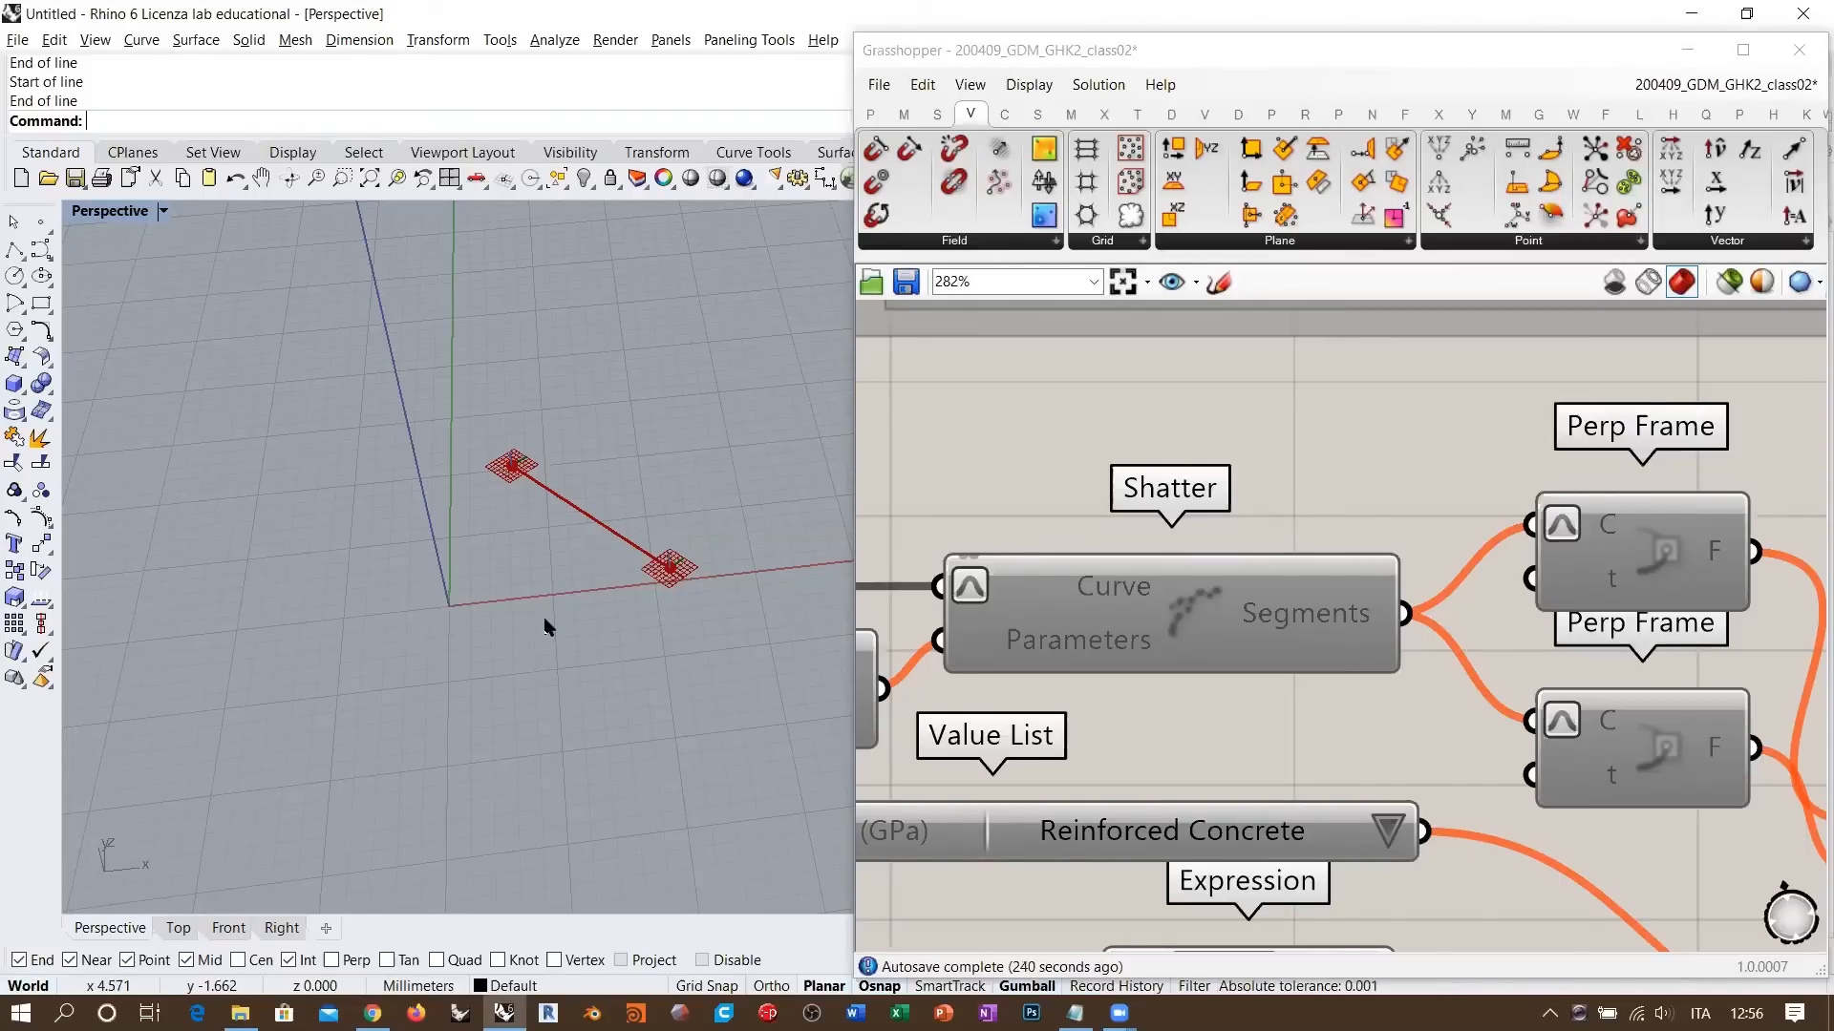
scroll(1058, 468, "down", 3)
scroll(1068, 441, "down", 8)
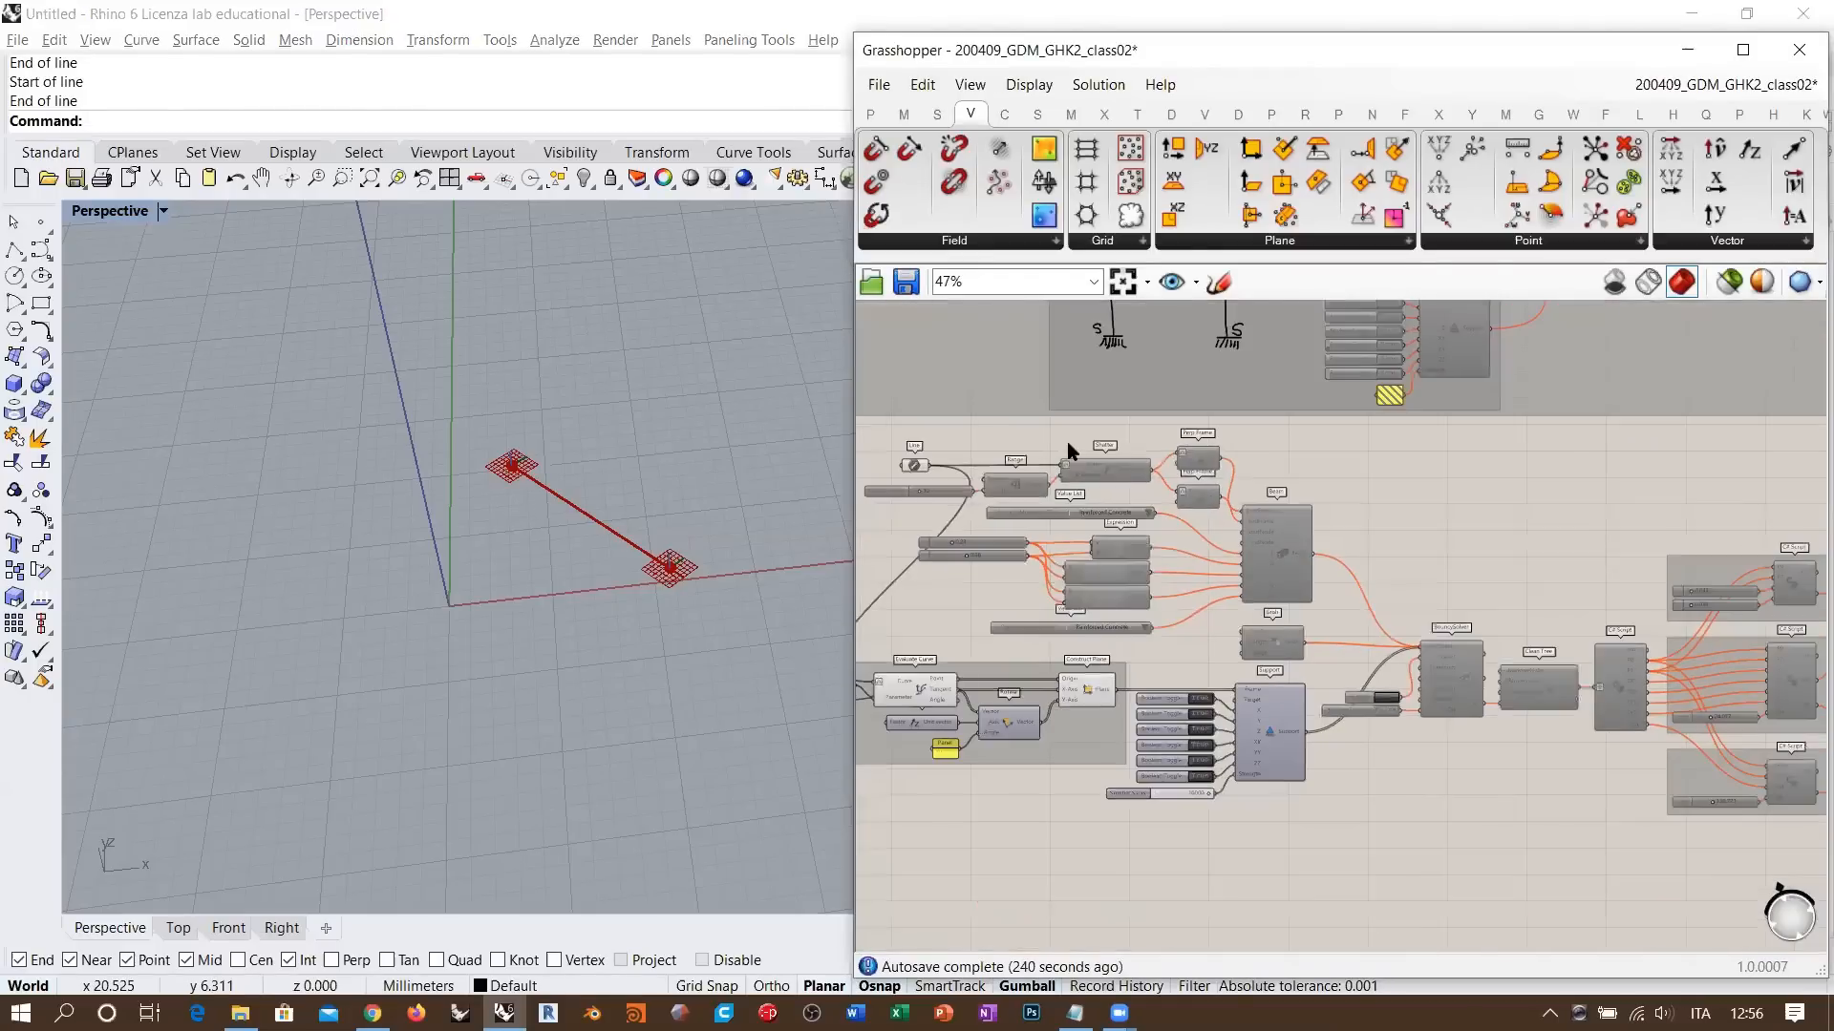
scroll(1114, 519, "down", 2)
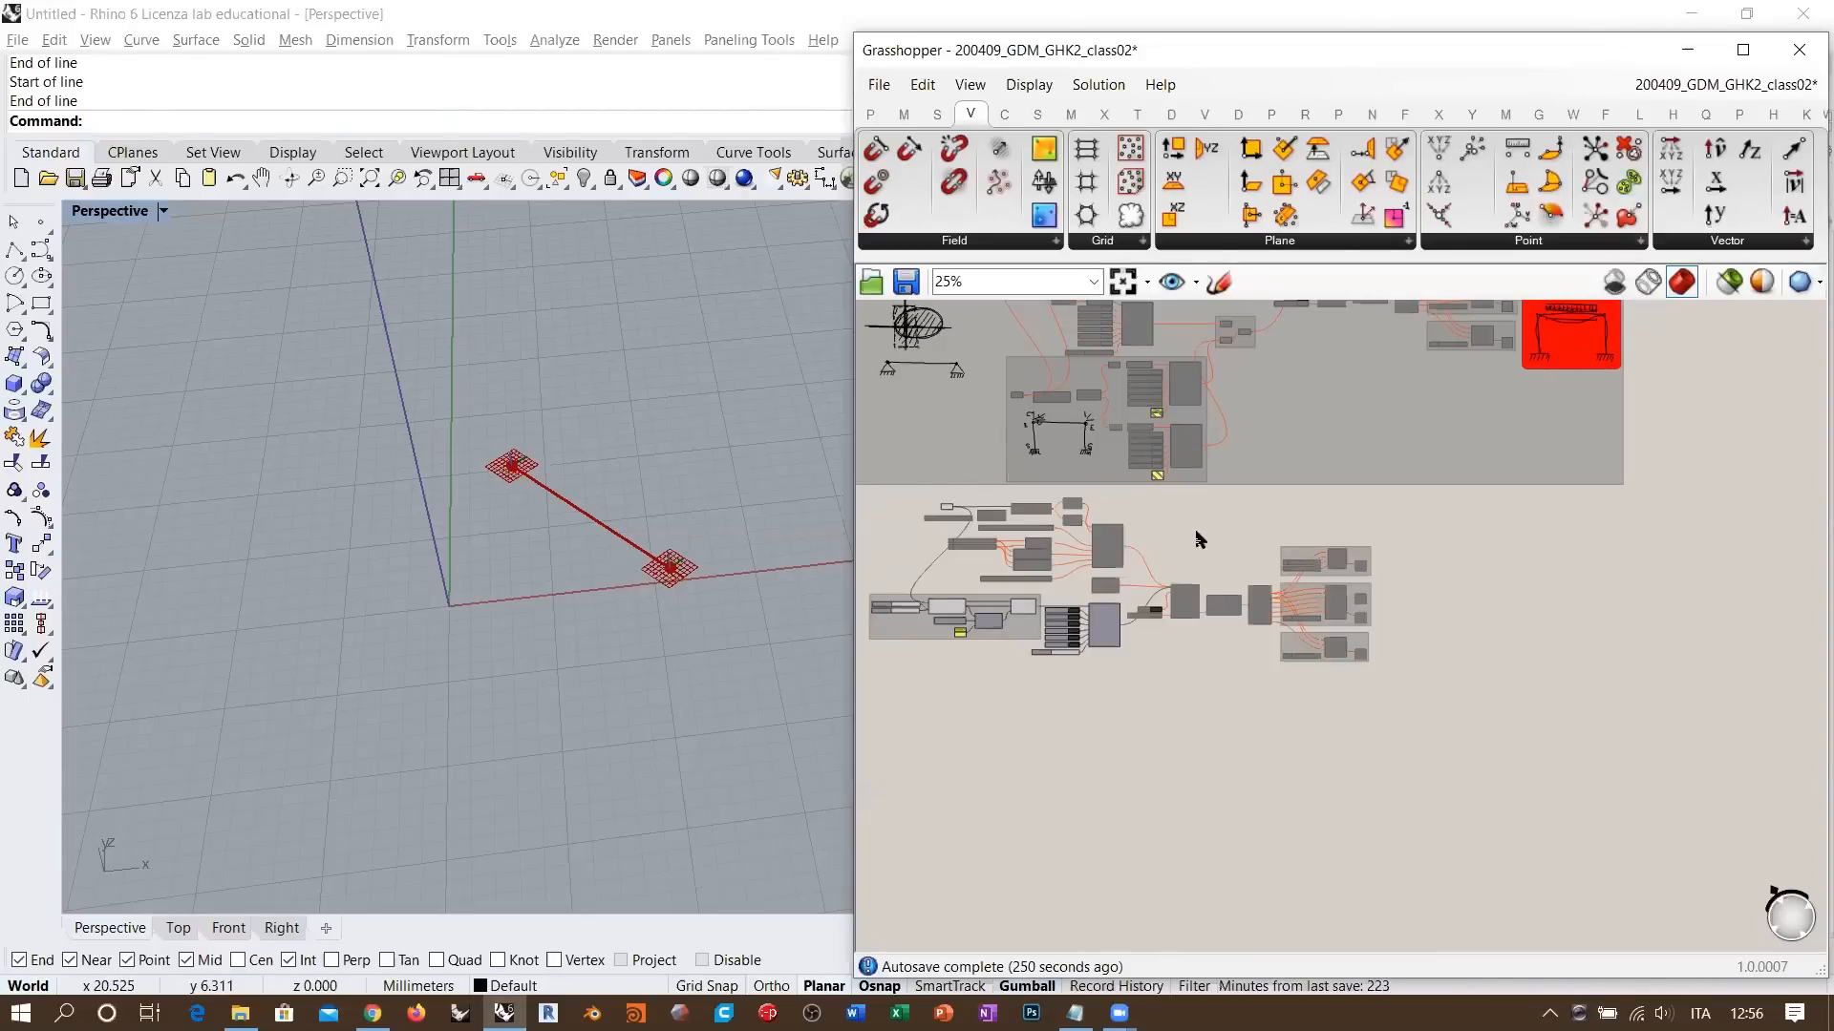
- Add a Plane Surface component on an empty canvas area below the beam definition
scroll(1120, 541, "up", 5)
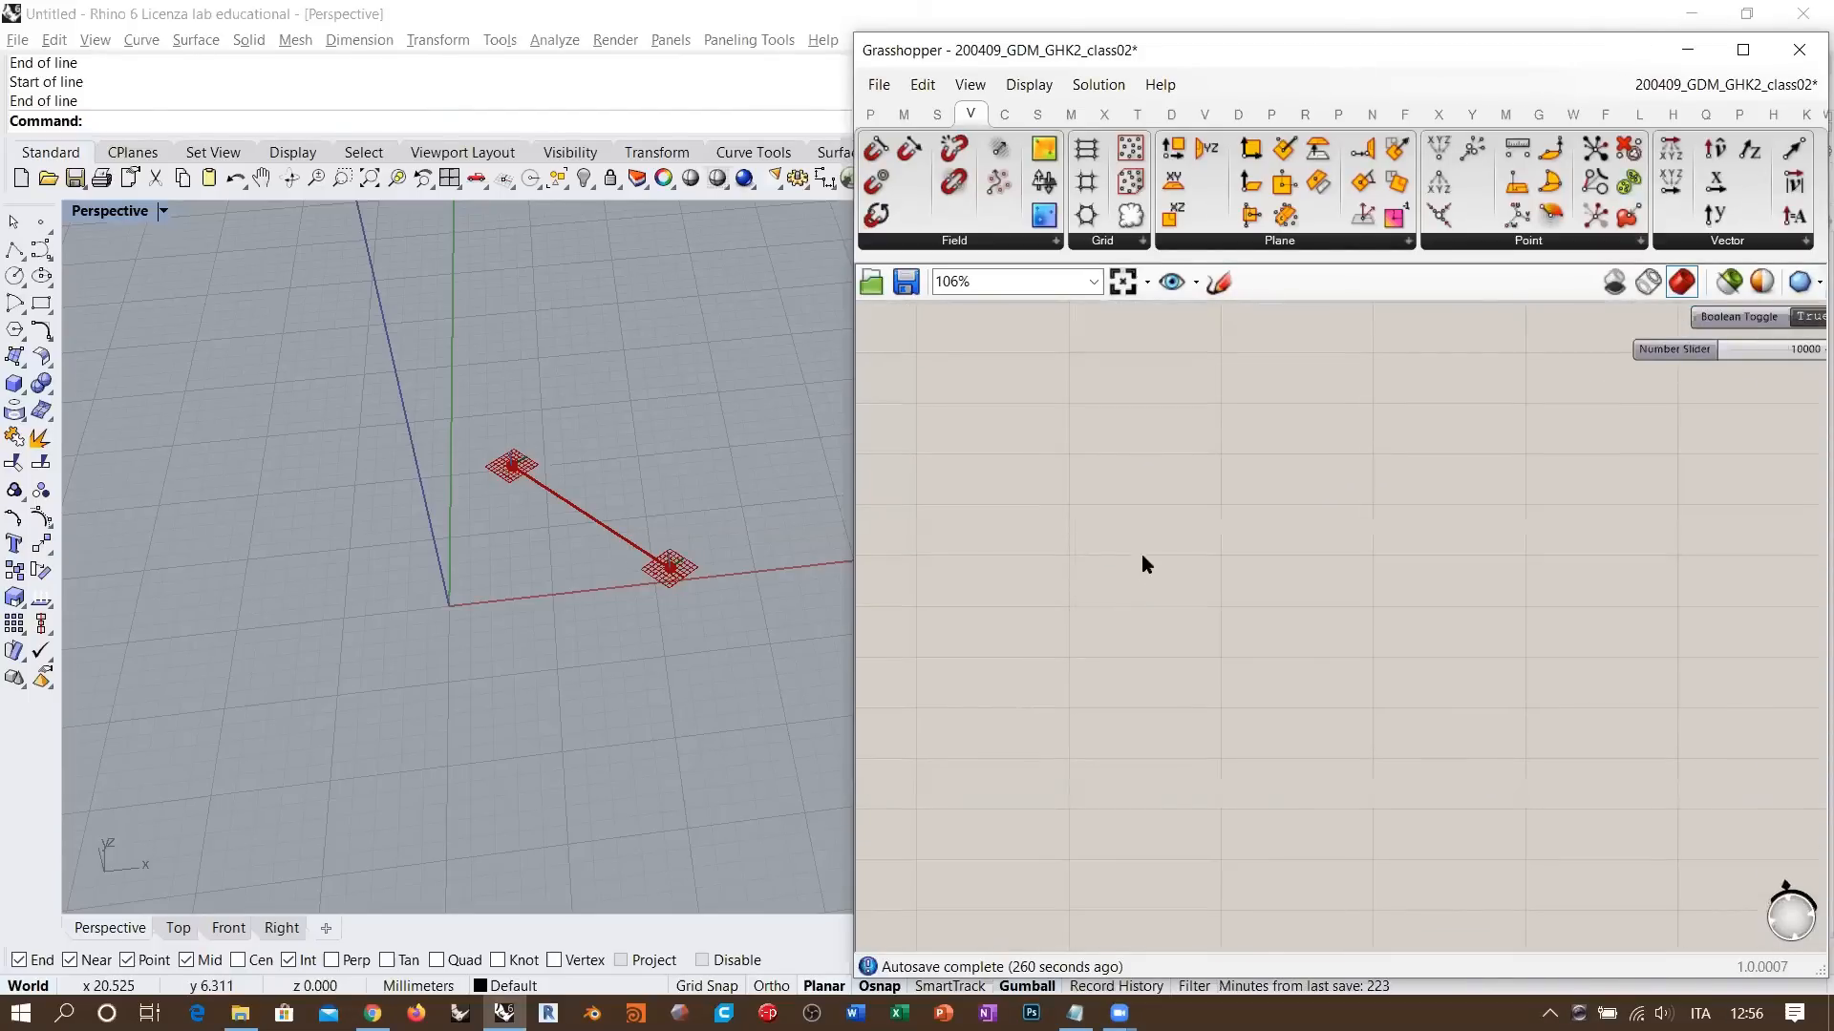
double_click(1093, 534)
type("plan")
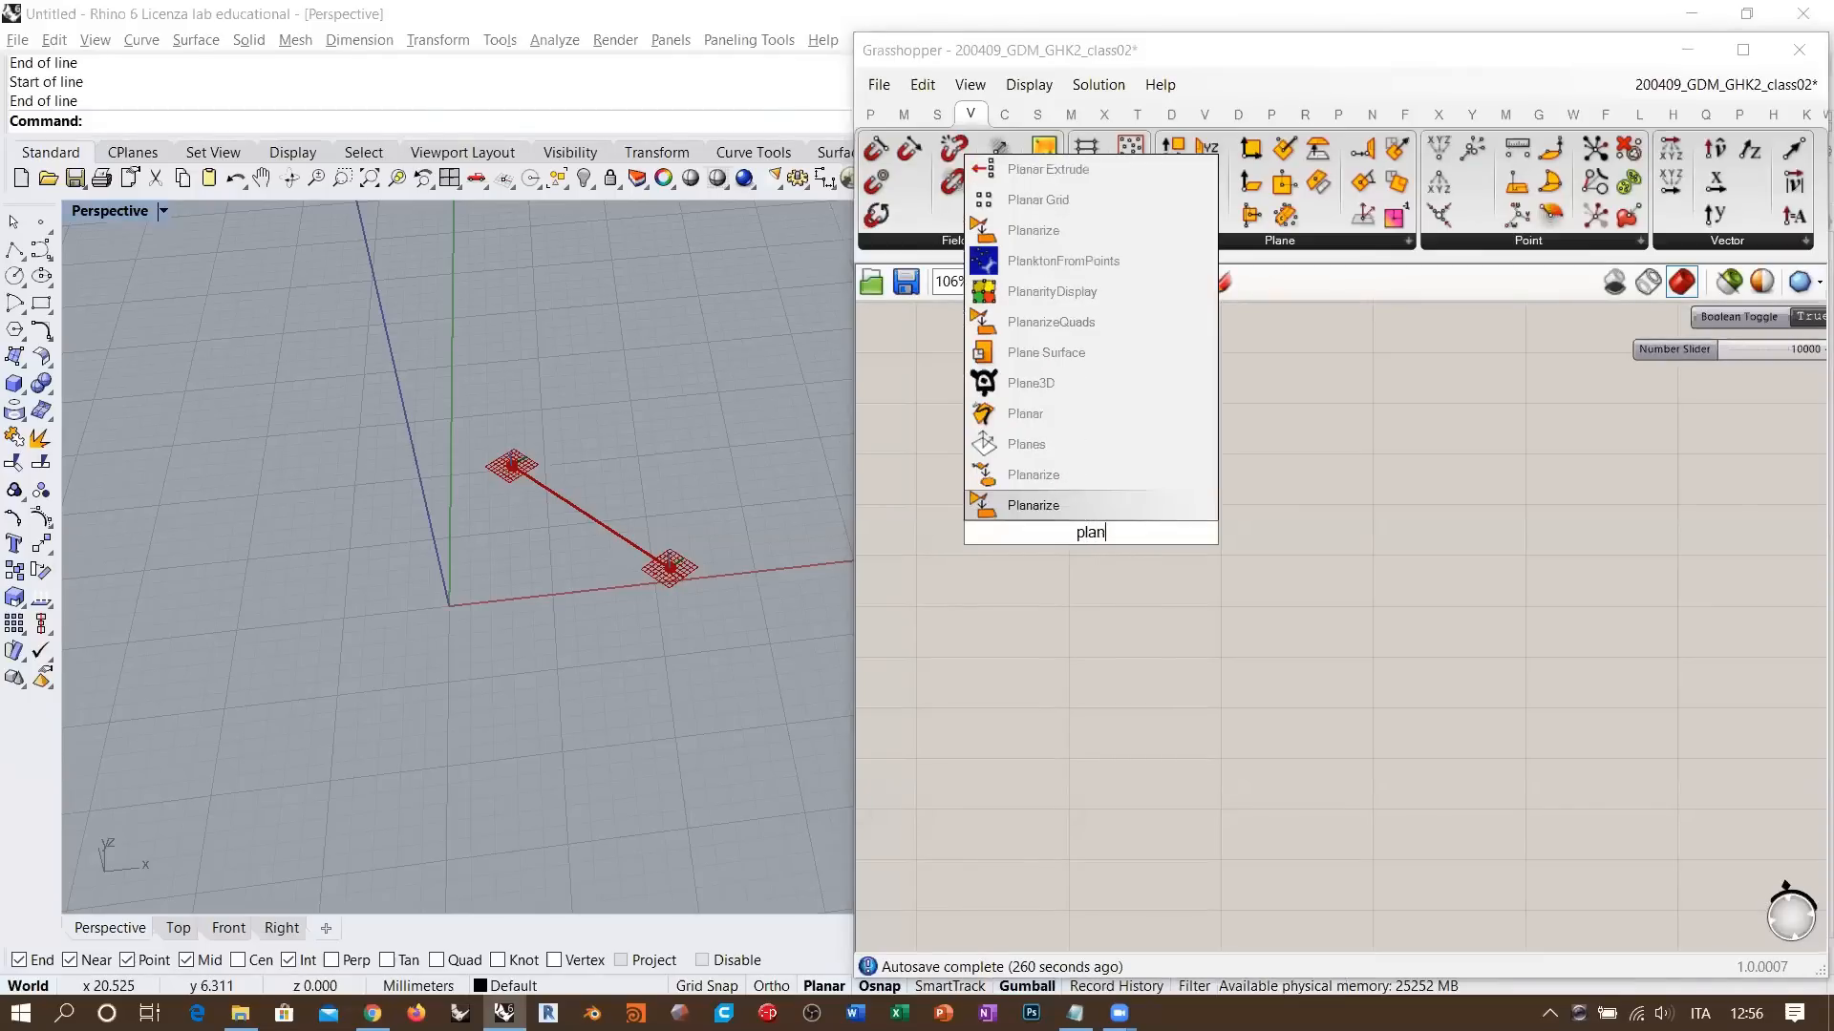
left_click(1041, 353)
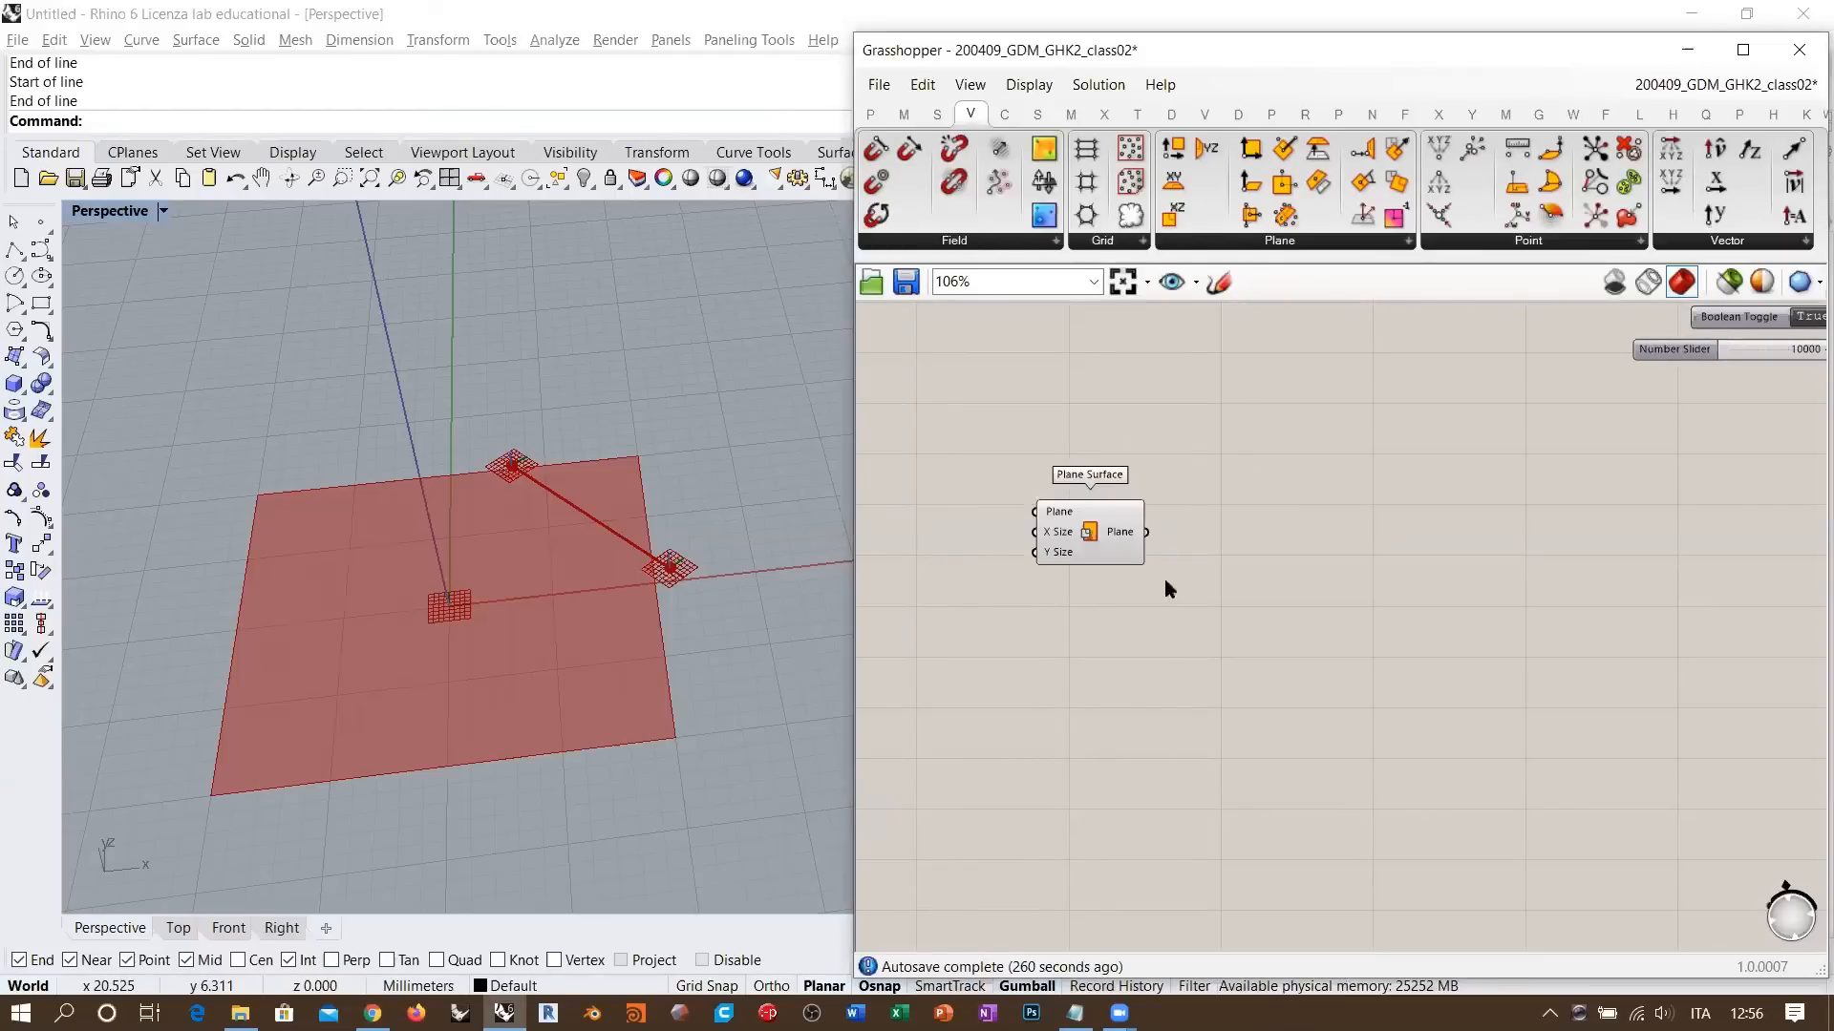
- Add a Mesh Surface component and connect Plane Surface's Plane output to its Surface input
double_click(1117, 526)
type("ms")
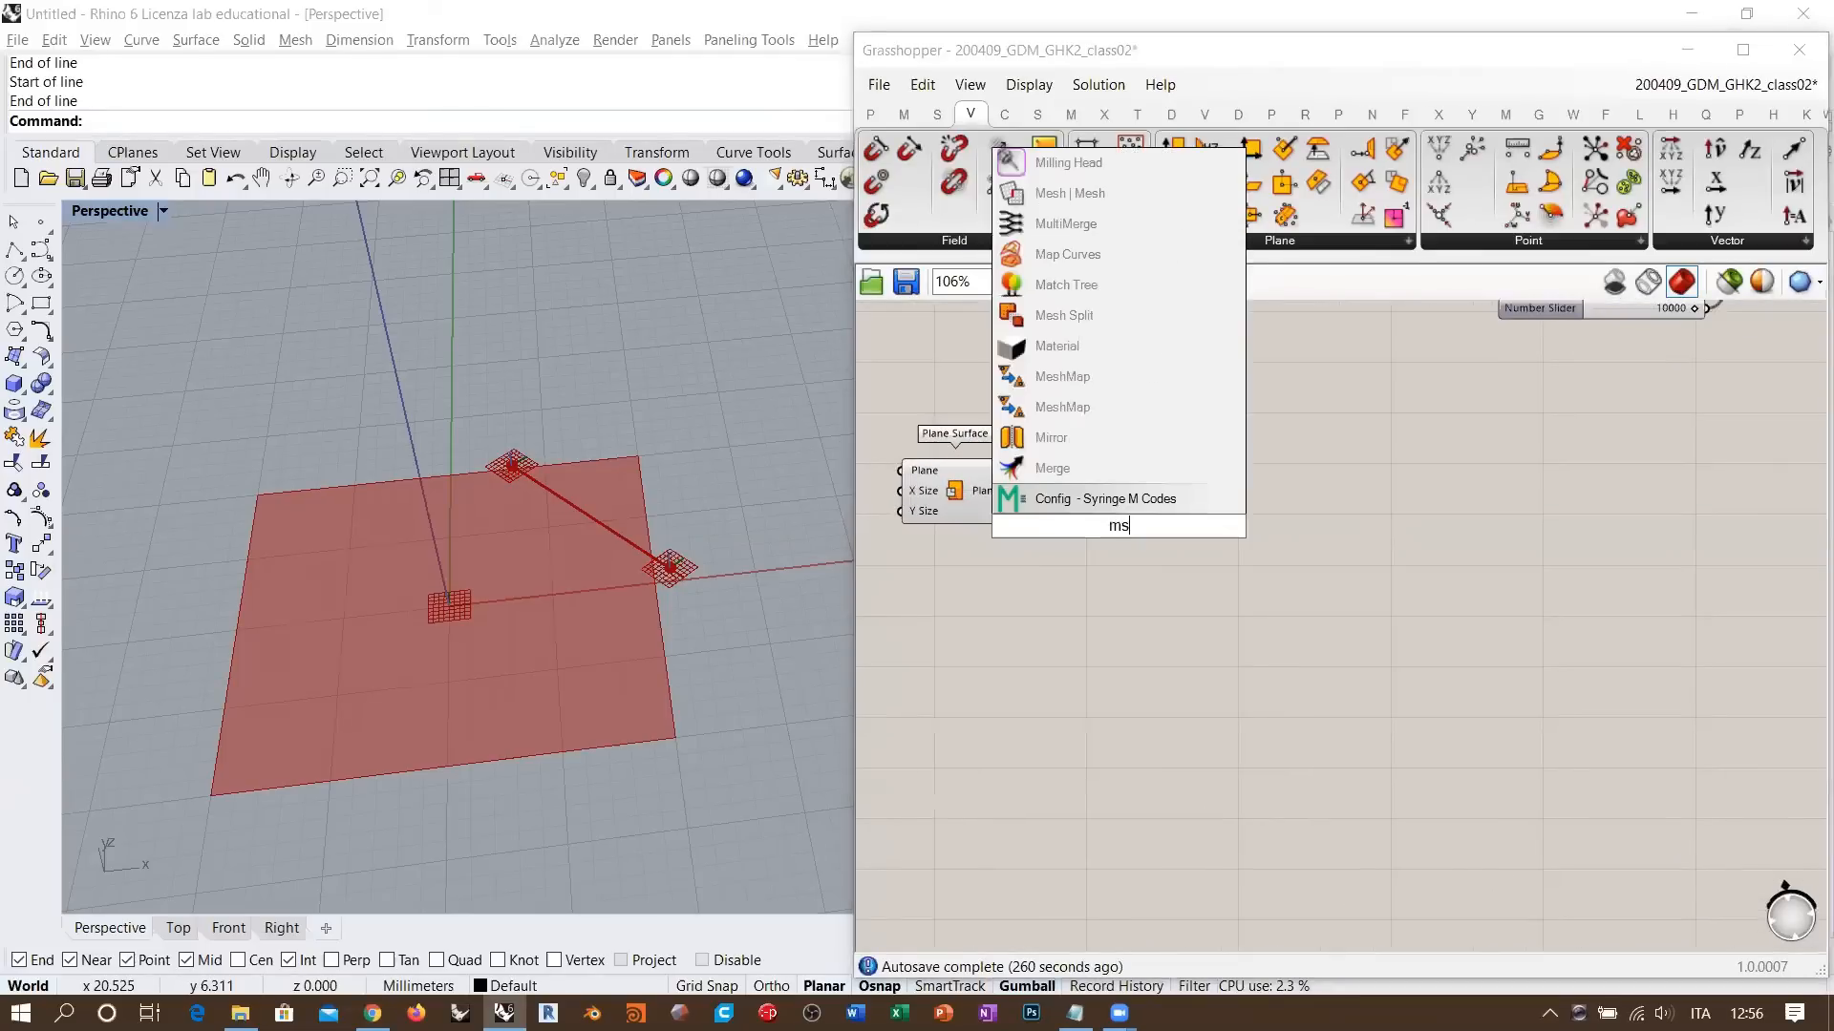
left_click(1061, 504)
left_click_drag(1009, 492, 1111, 520)
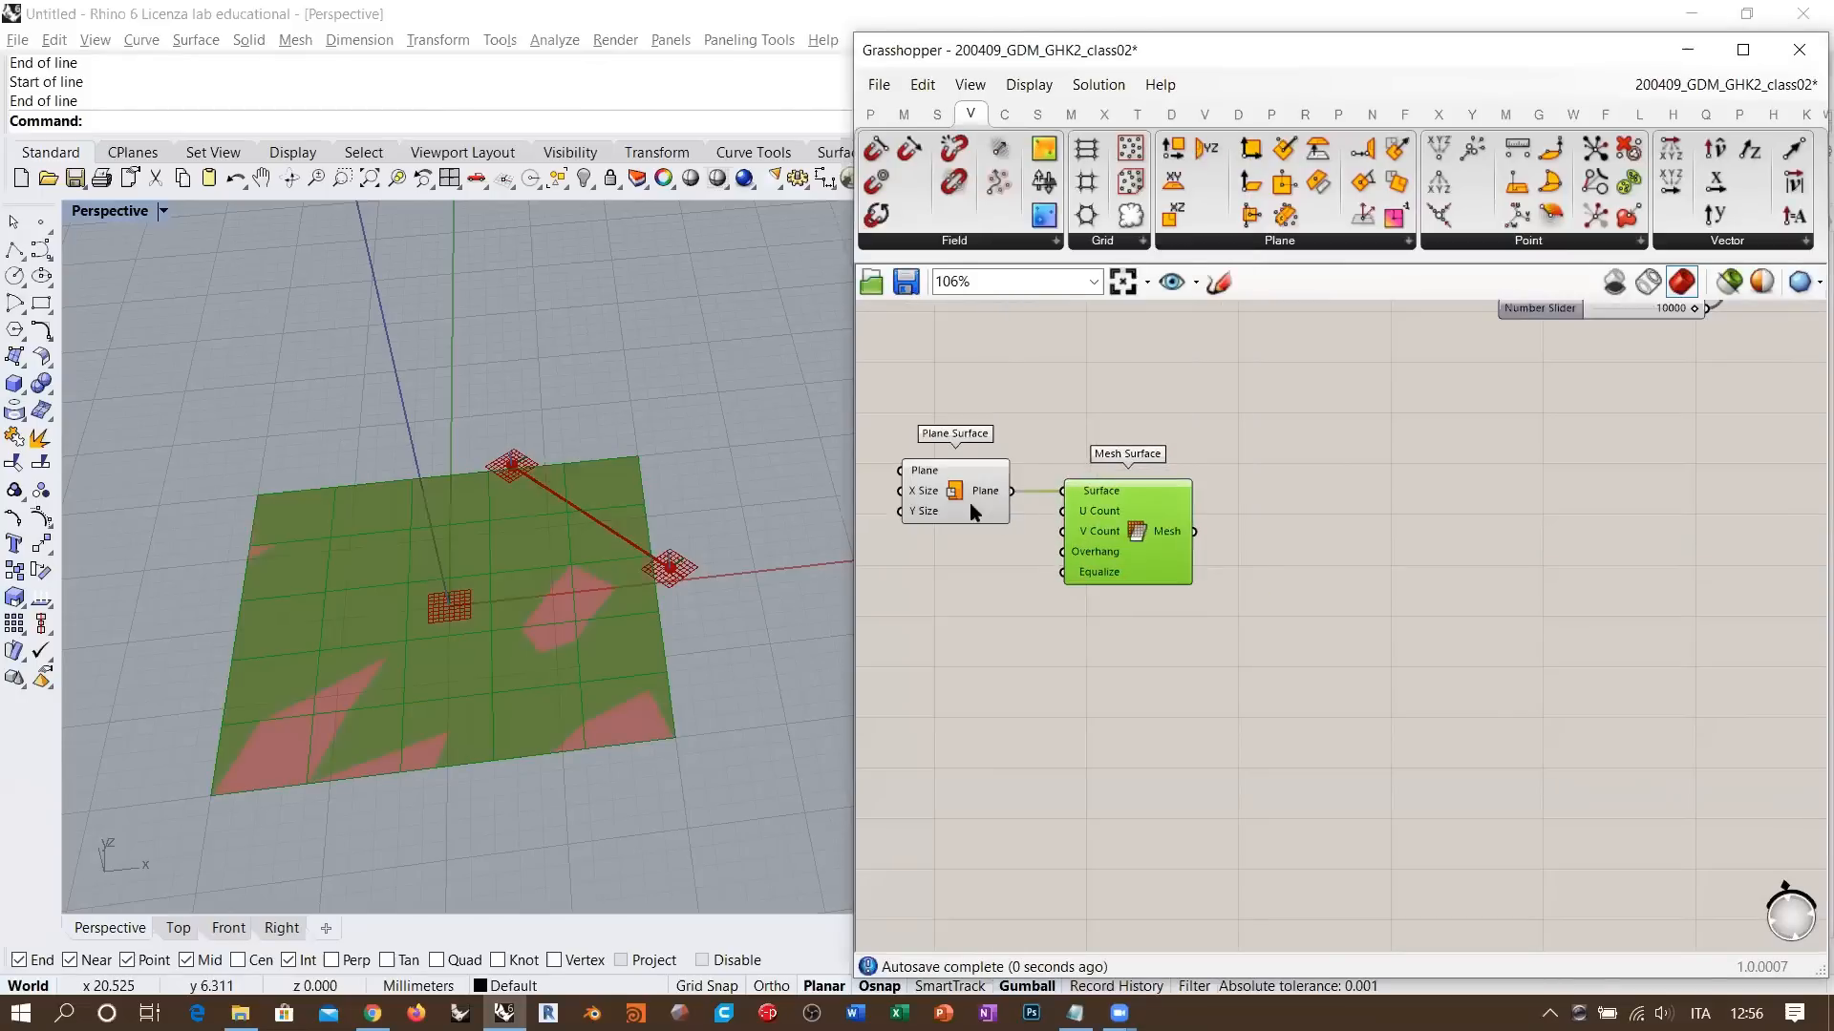
- Turn off the preview of the Plane Surface component and inspect the remaining mesh in the viewport
left_click(971, 504)
key("ctrl+q")
left_click(1048, 567)
right_click_drag(1050, 567, 1124, 537)
scroll(1123, 535, "up", 1)
right_click_drag(666, 552, 614, 582)
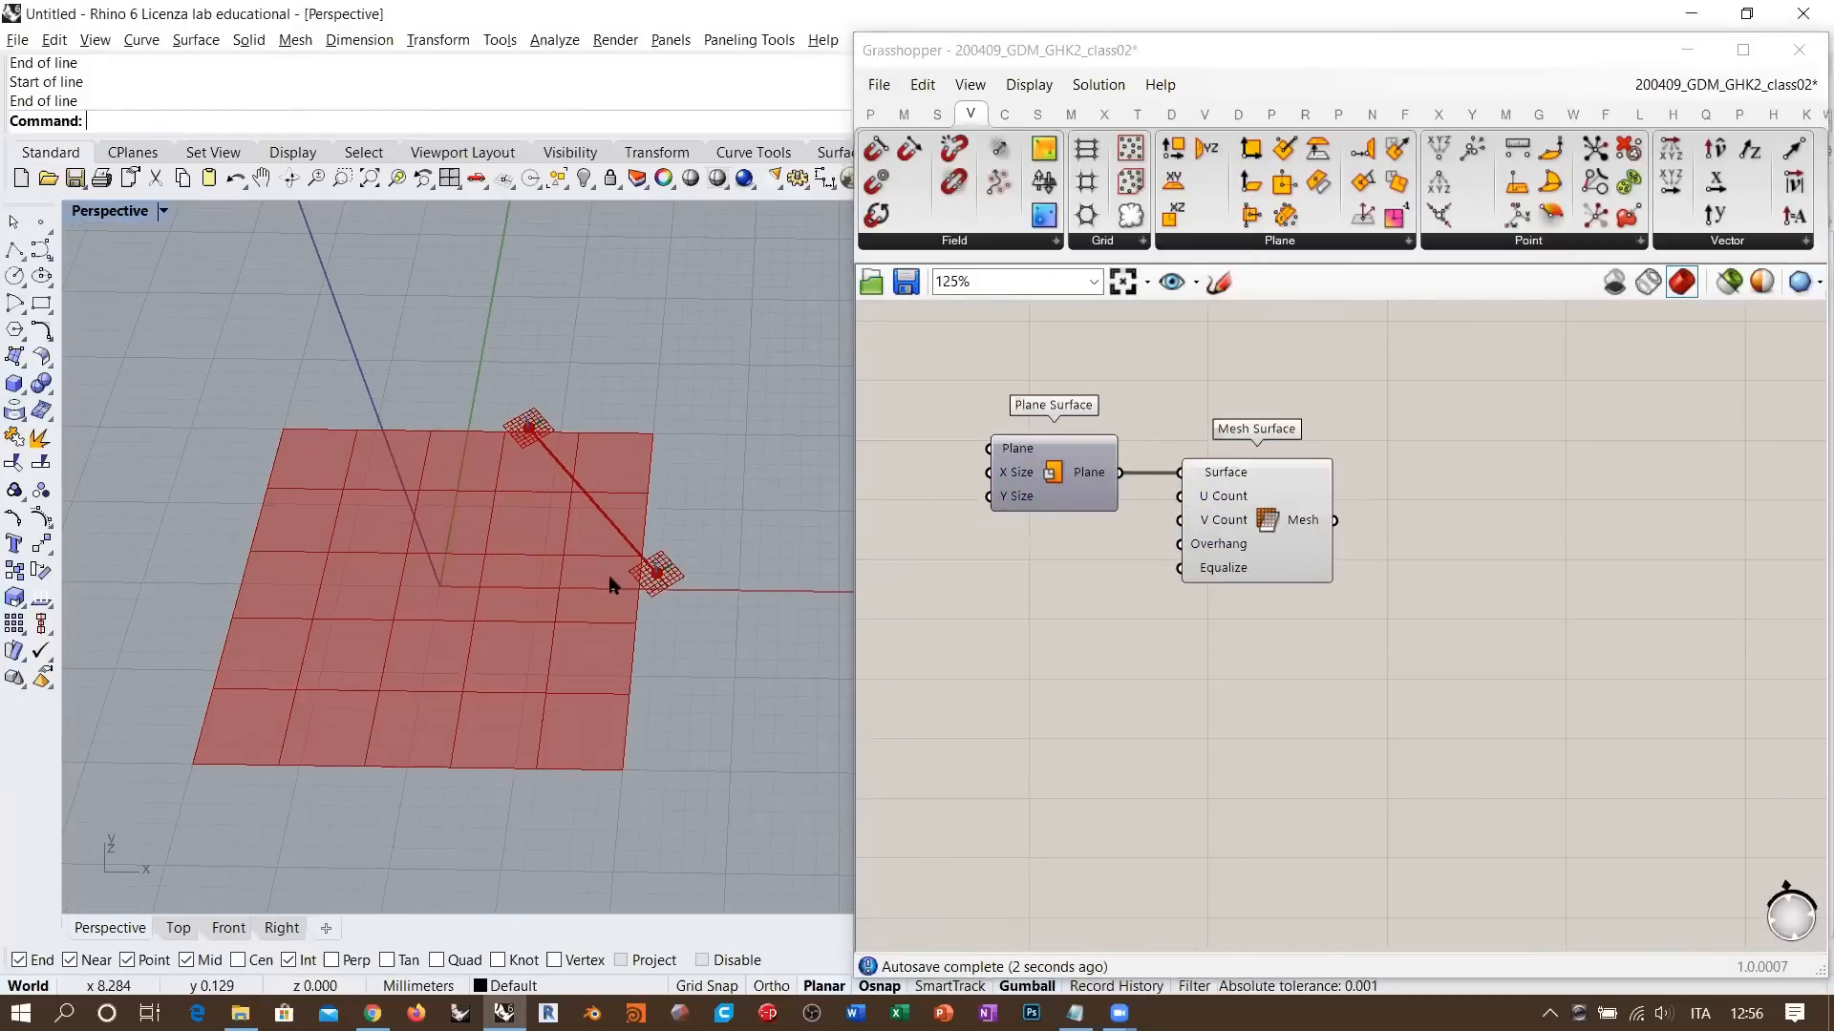
left_click(1056, 640)
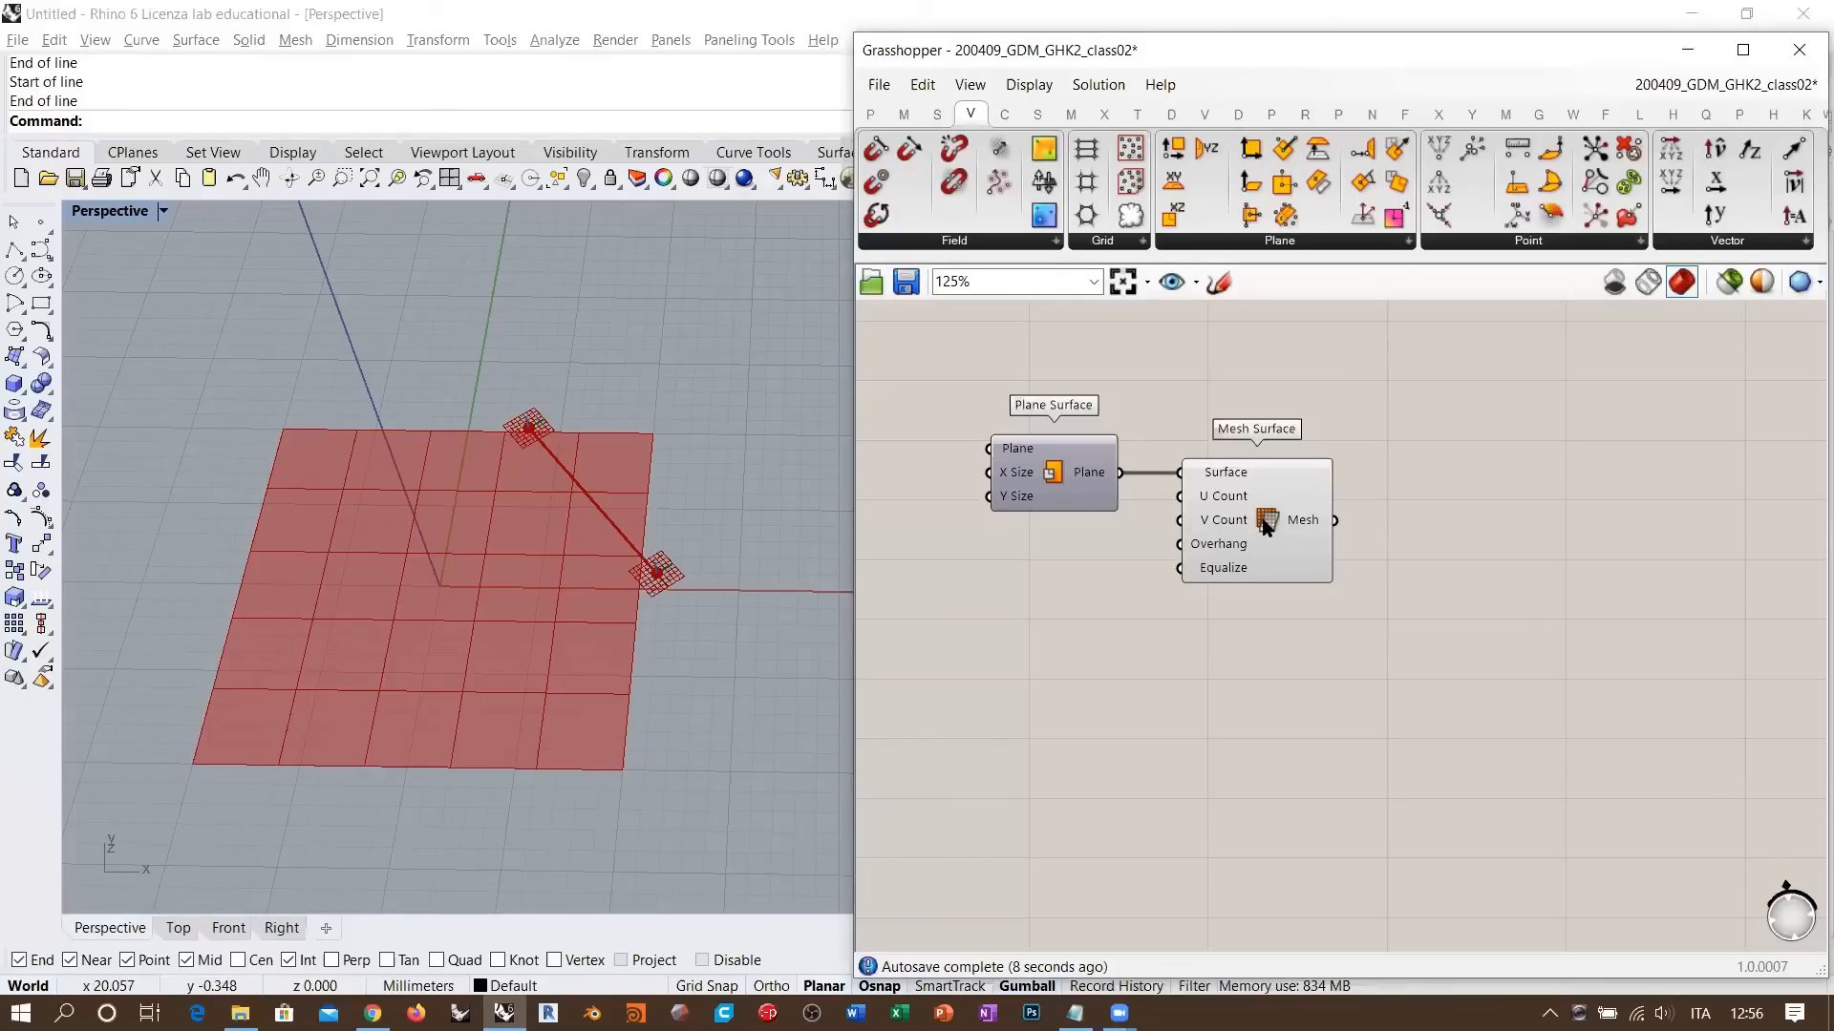
- Show the Kangaroo2 goal components and resize the Grasshopper window so the mesh goals remain visible beside the Rhino viewport
left_click_drag(1262, 524, 1247, 523)
left_click(1280, 654)
scroll(1213, 664, "up", 2)
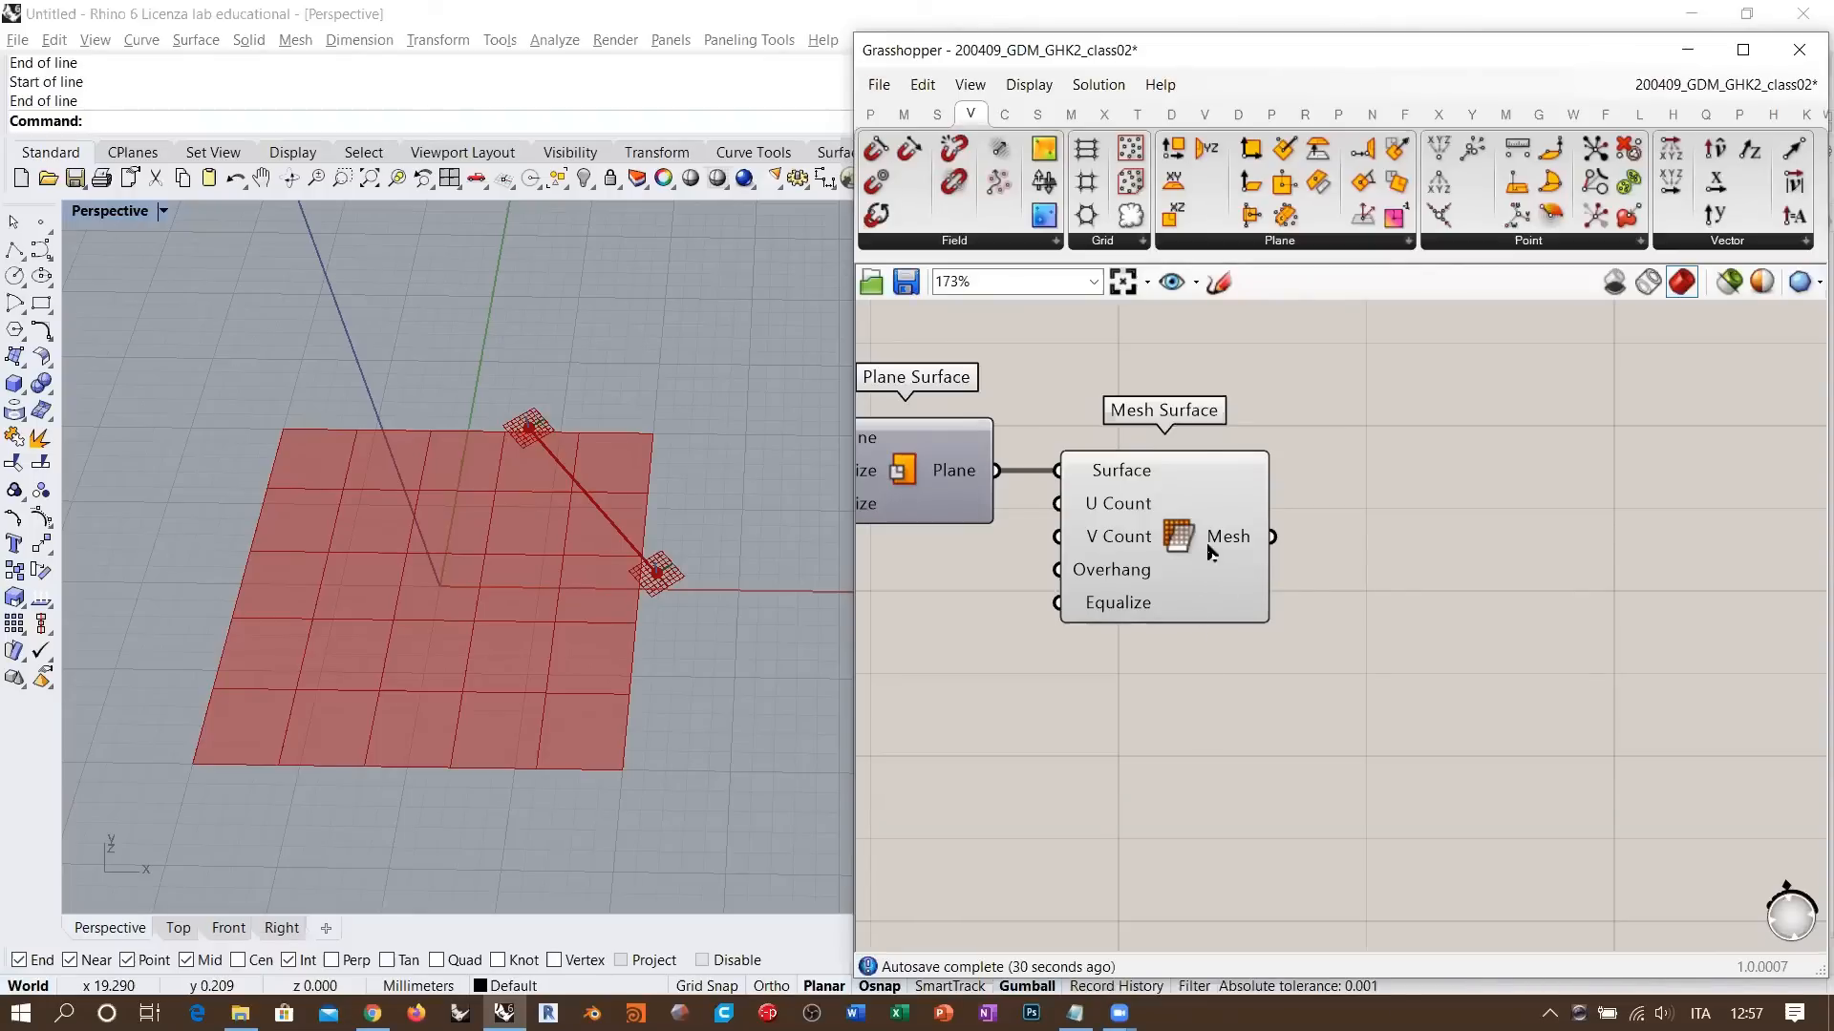
left_click(1806, 114)
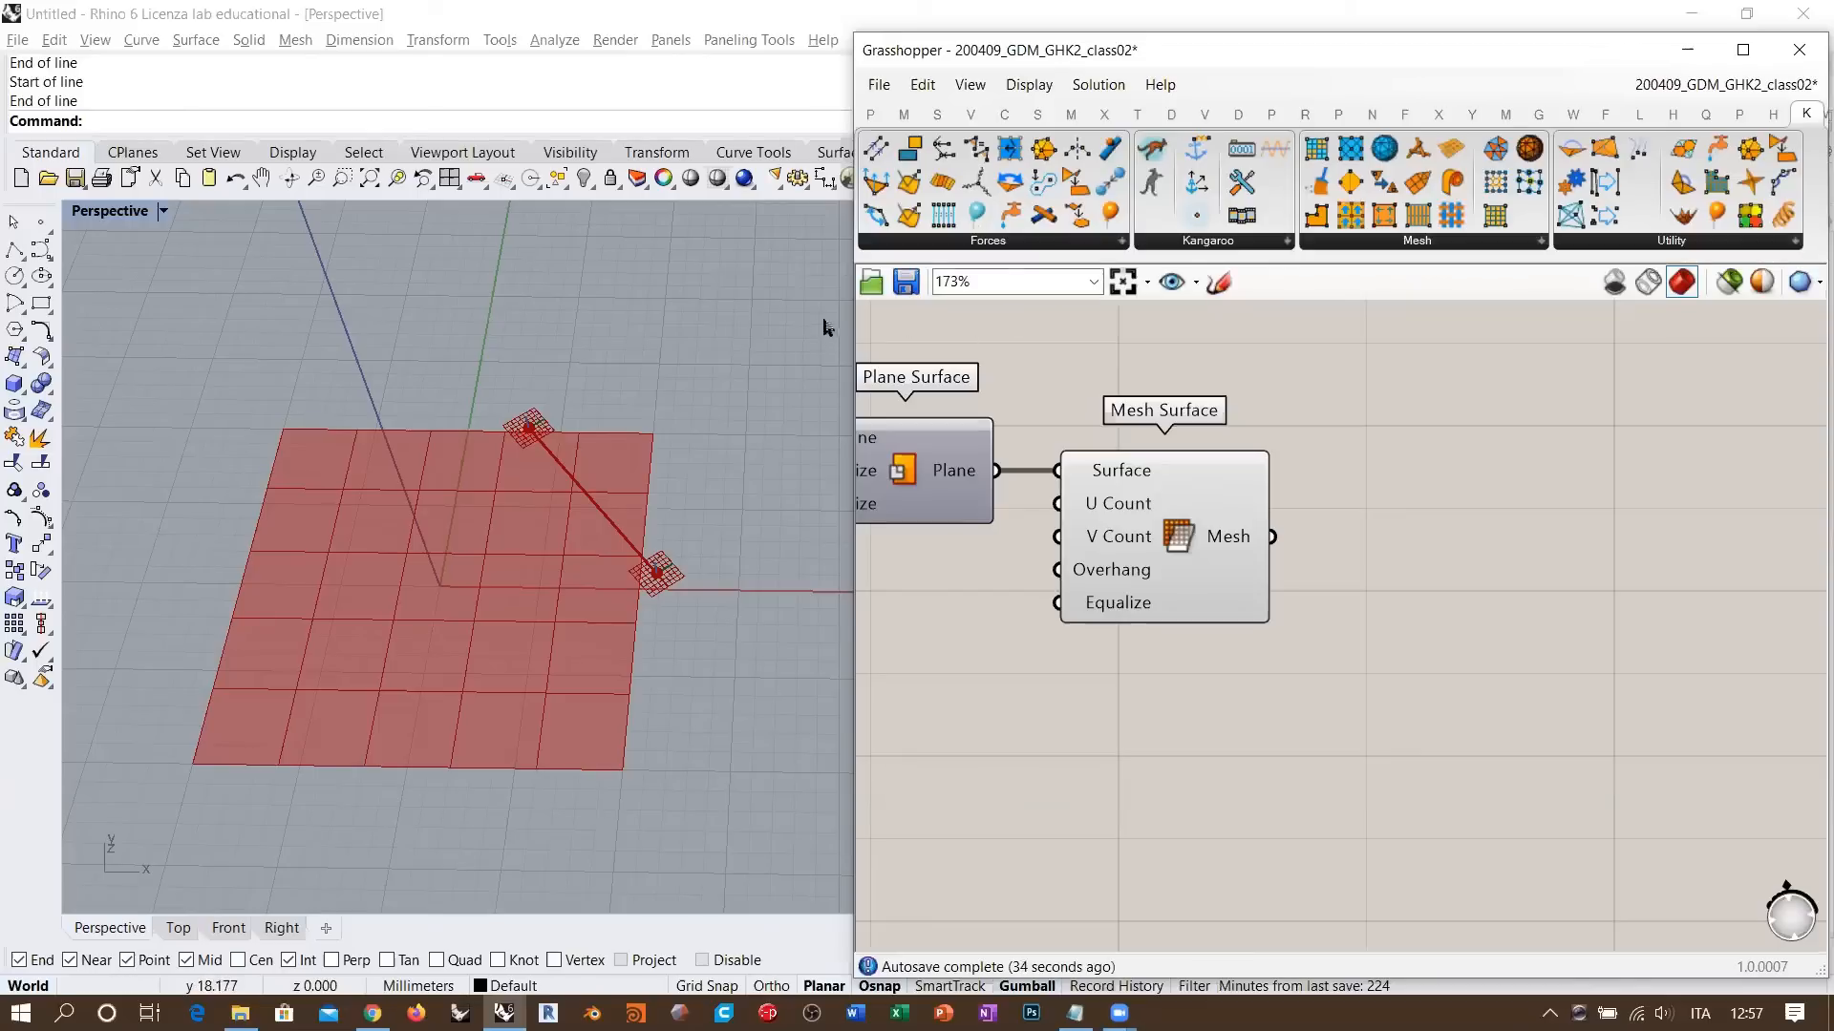
left_click_drag(853, 313, 694, 313)
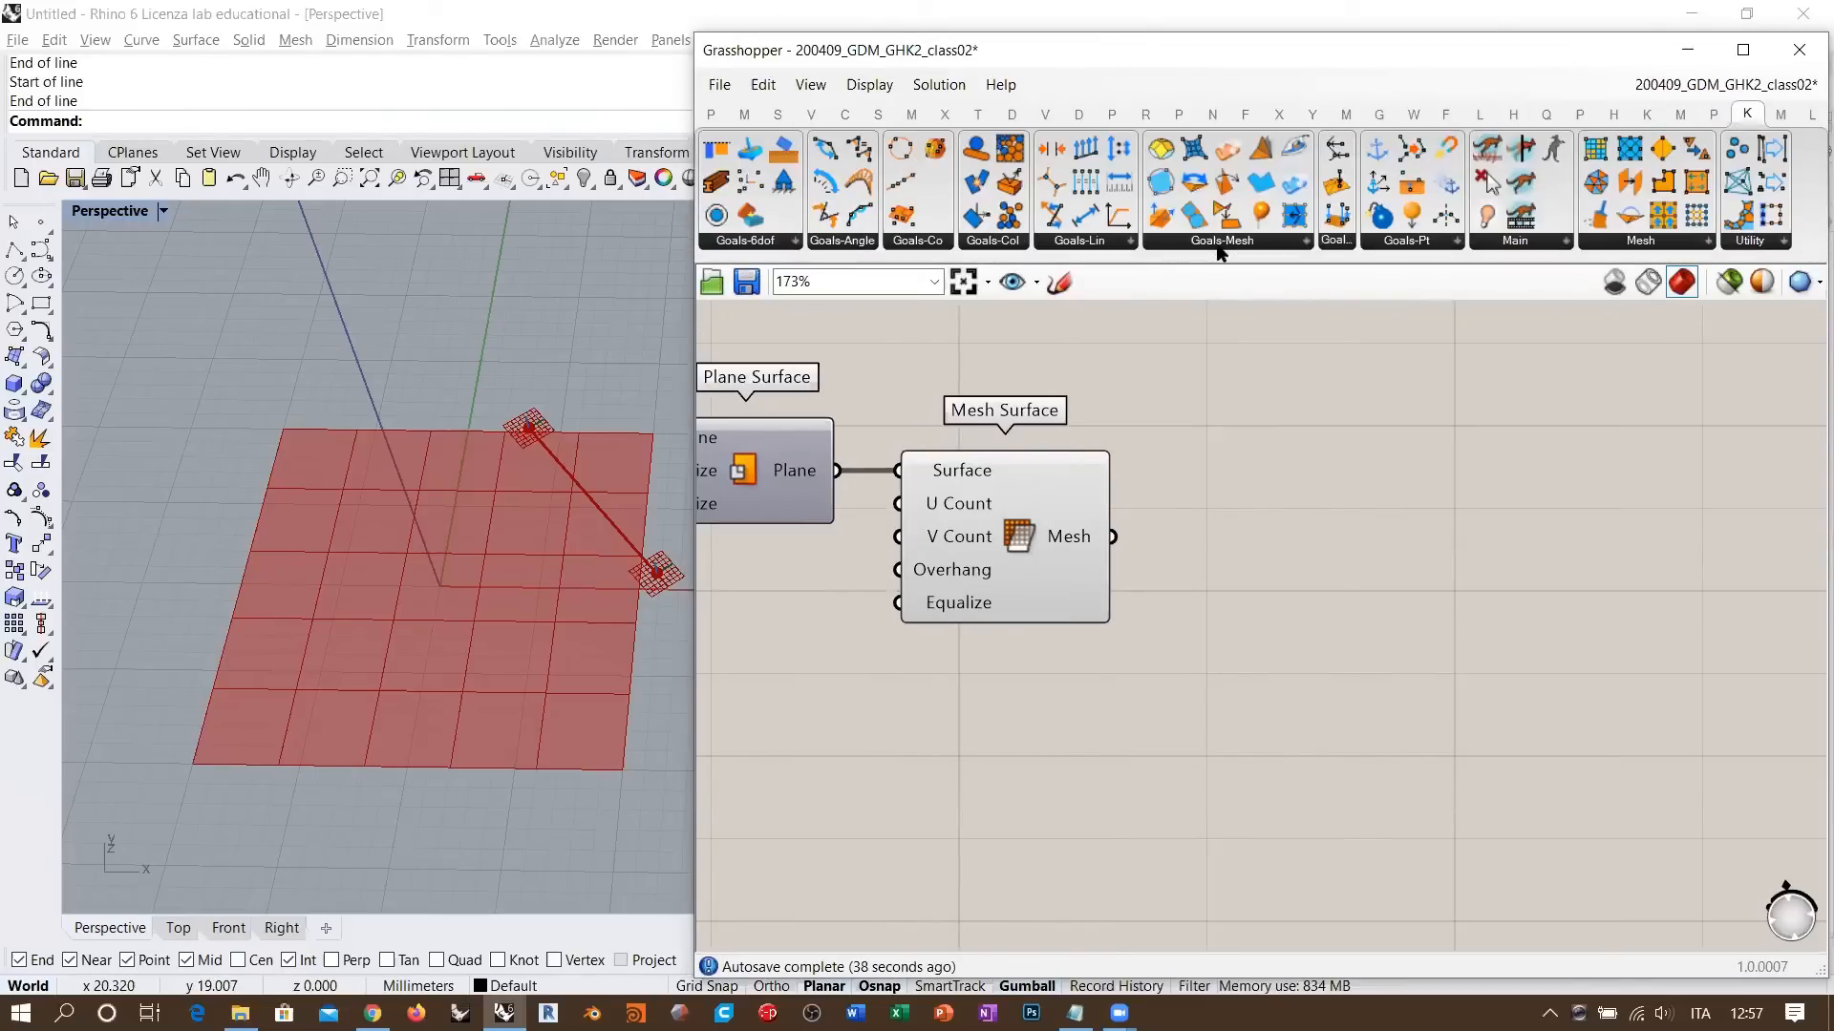
left_click(1214, 243)
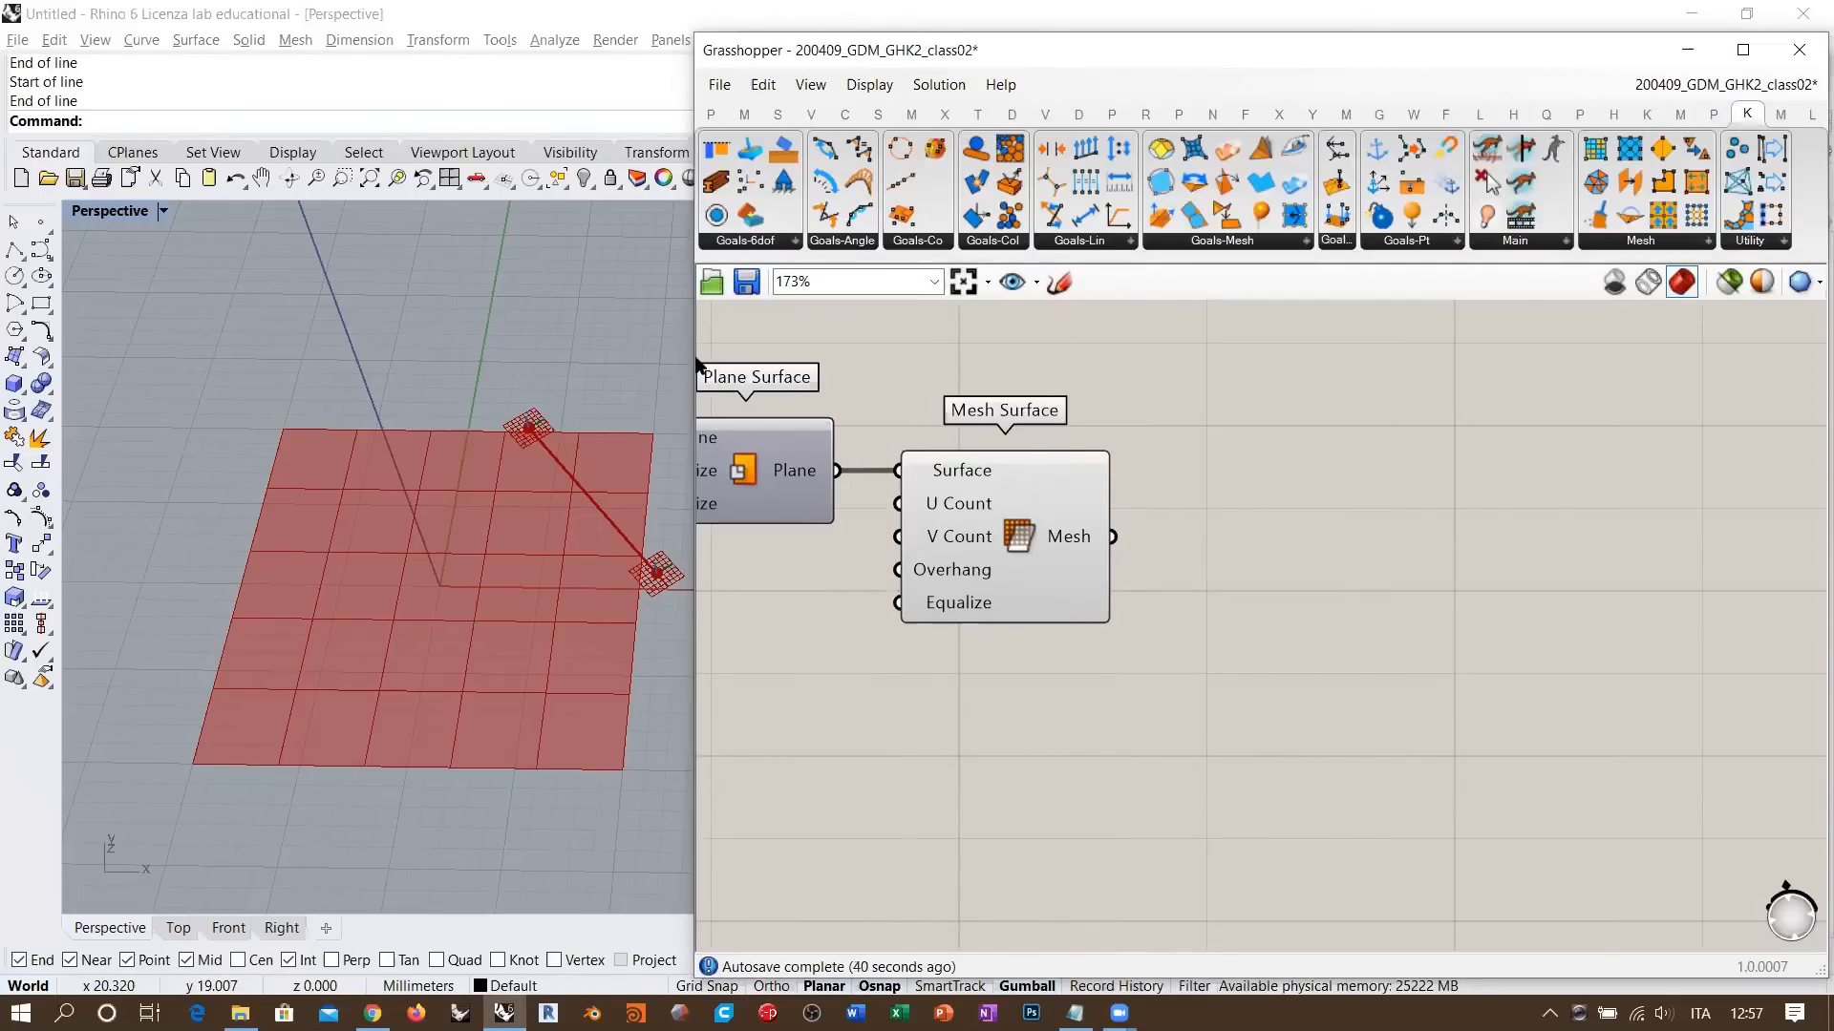
left_click_drag(693, 357, 926, 363)
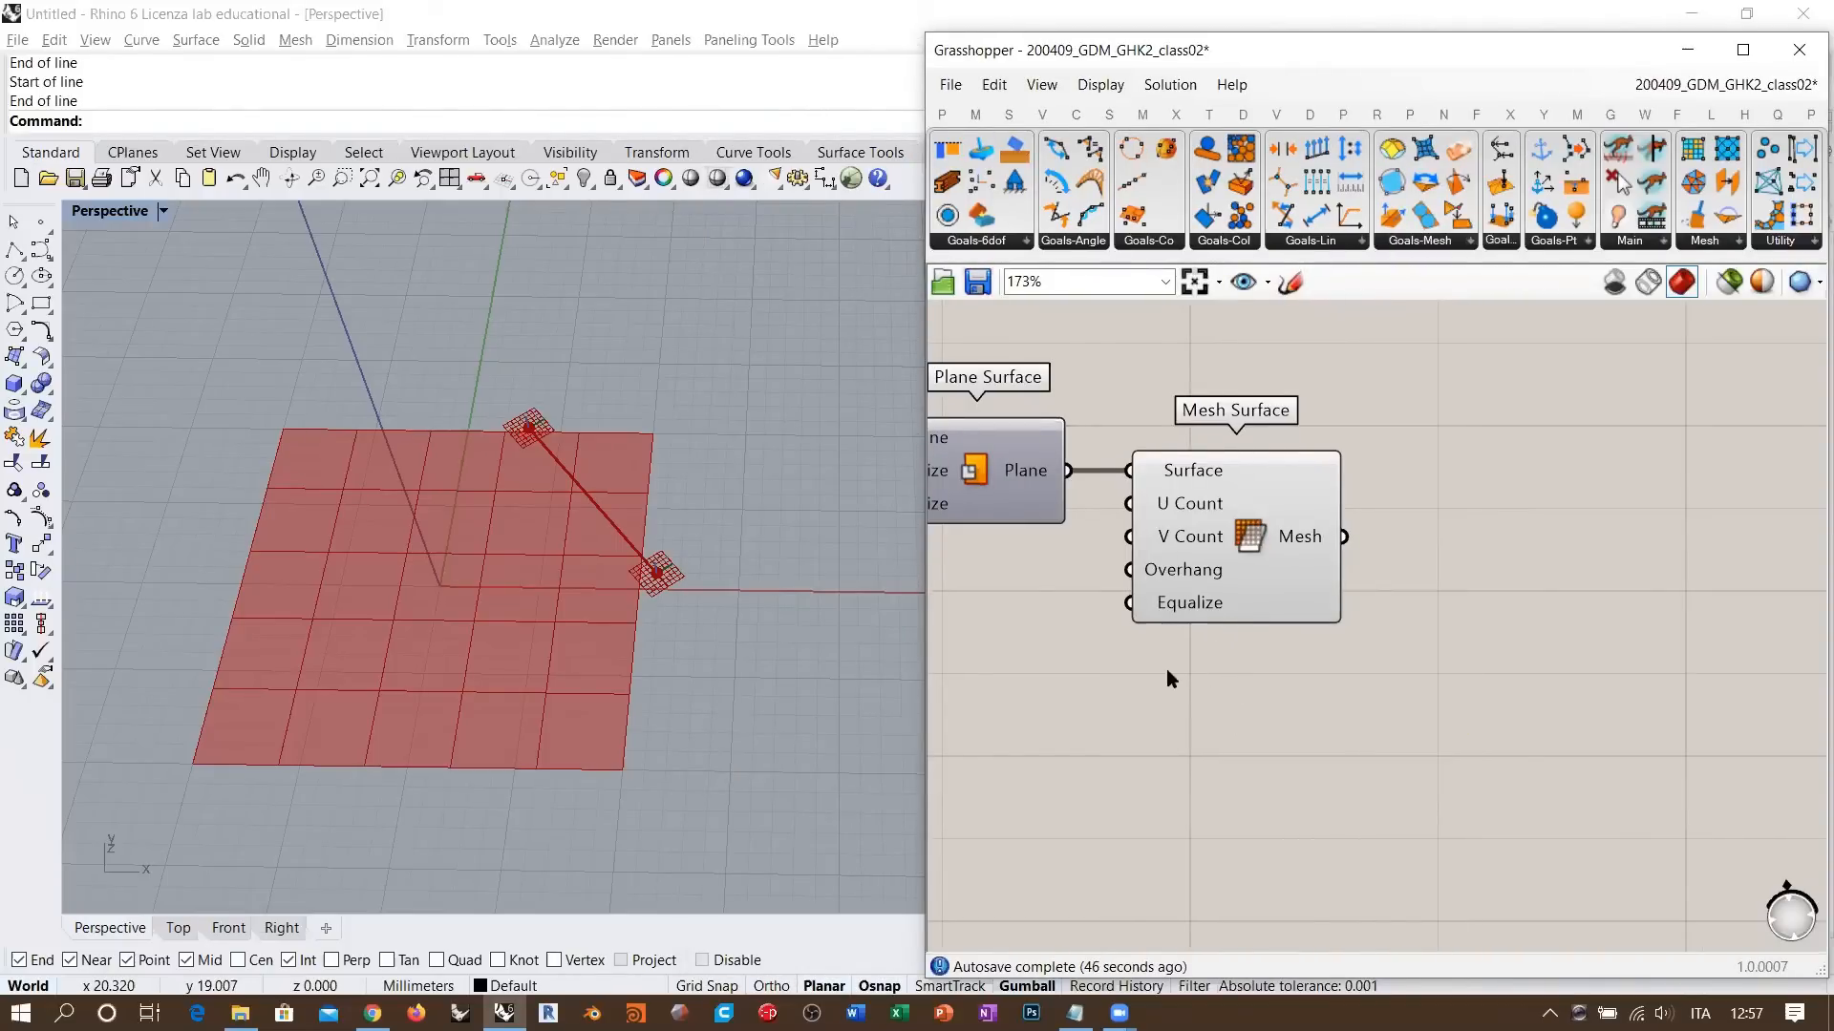
- Review the beam definition around the Beam and Support goals, the section expressions and the Shear Modulus value list
scroll(1238, 584, "down", 5)
right_click_drag(1236, 577, 1127, 832)
right_click_drag(1181, 540, 1051, 638)
right_click_drag(1184, 508, 975, 606)
scroll(1271, 522, "up", 6)
right_click_drag(1273, 515, 1329, 525)
scroll(1325, 525, "down", 4)
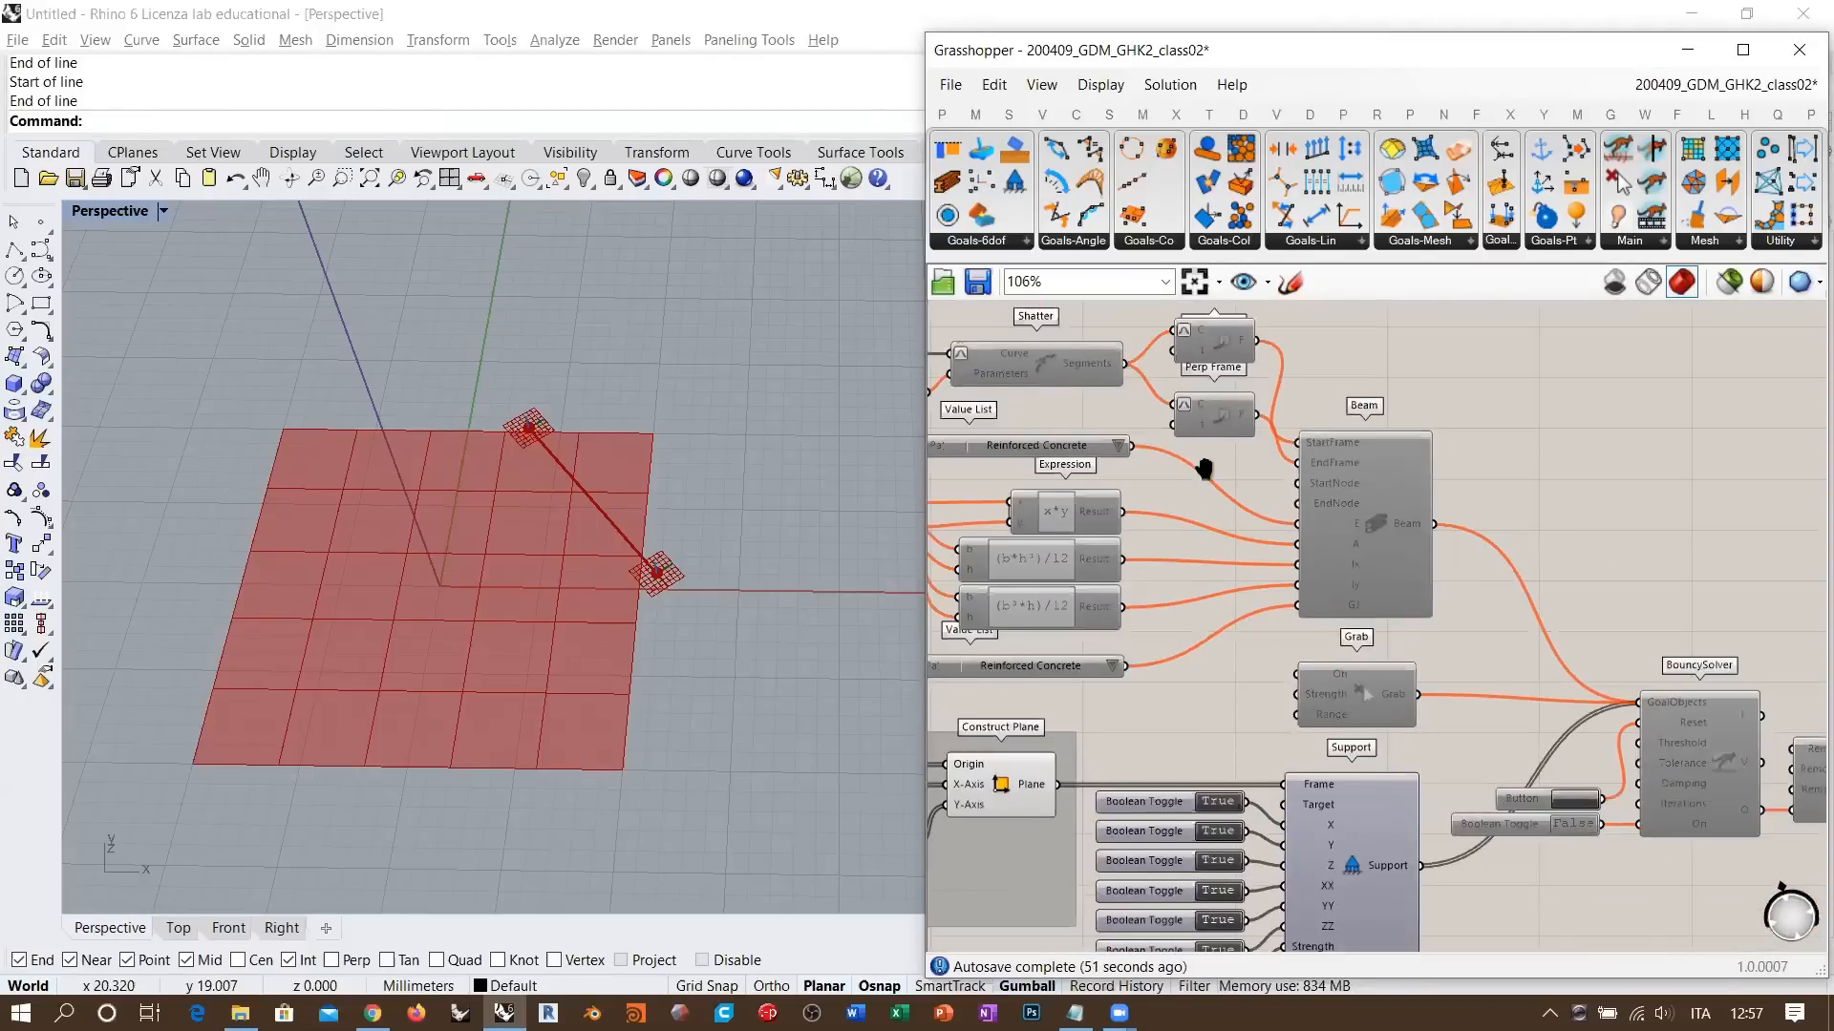
right_click_drag(1207, 463, 1154, 435)
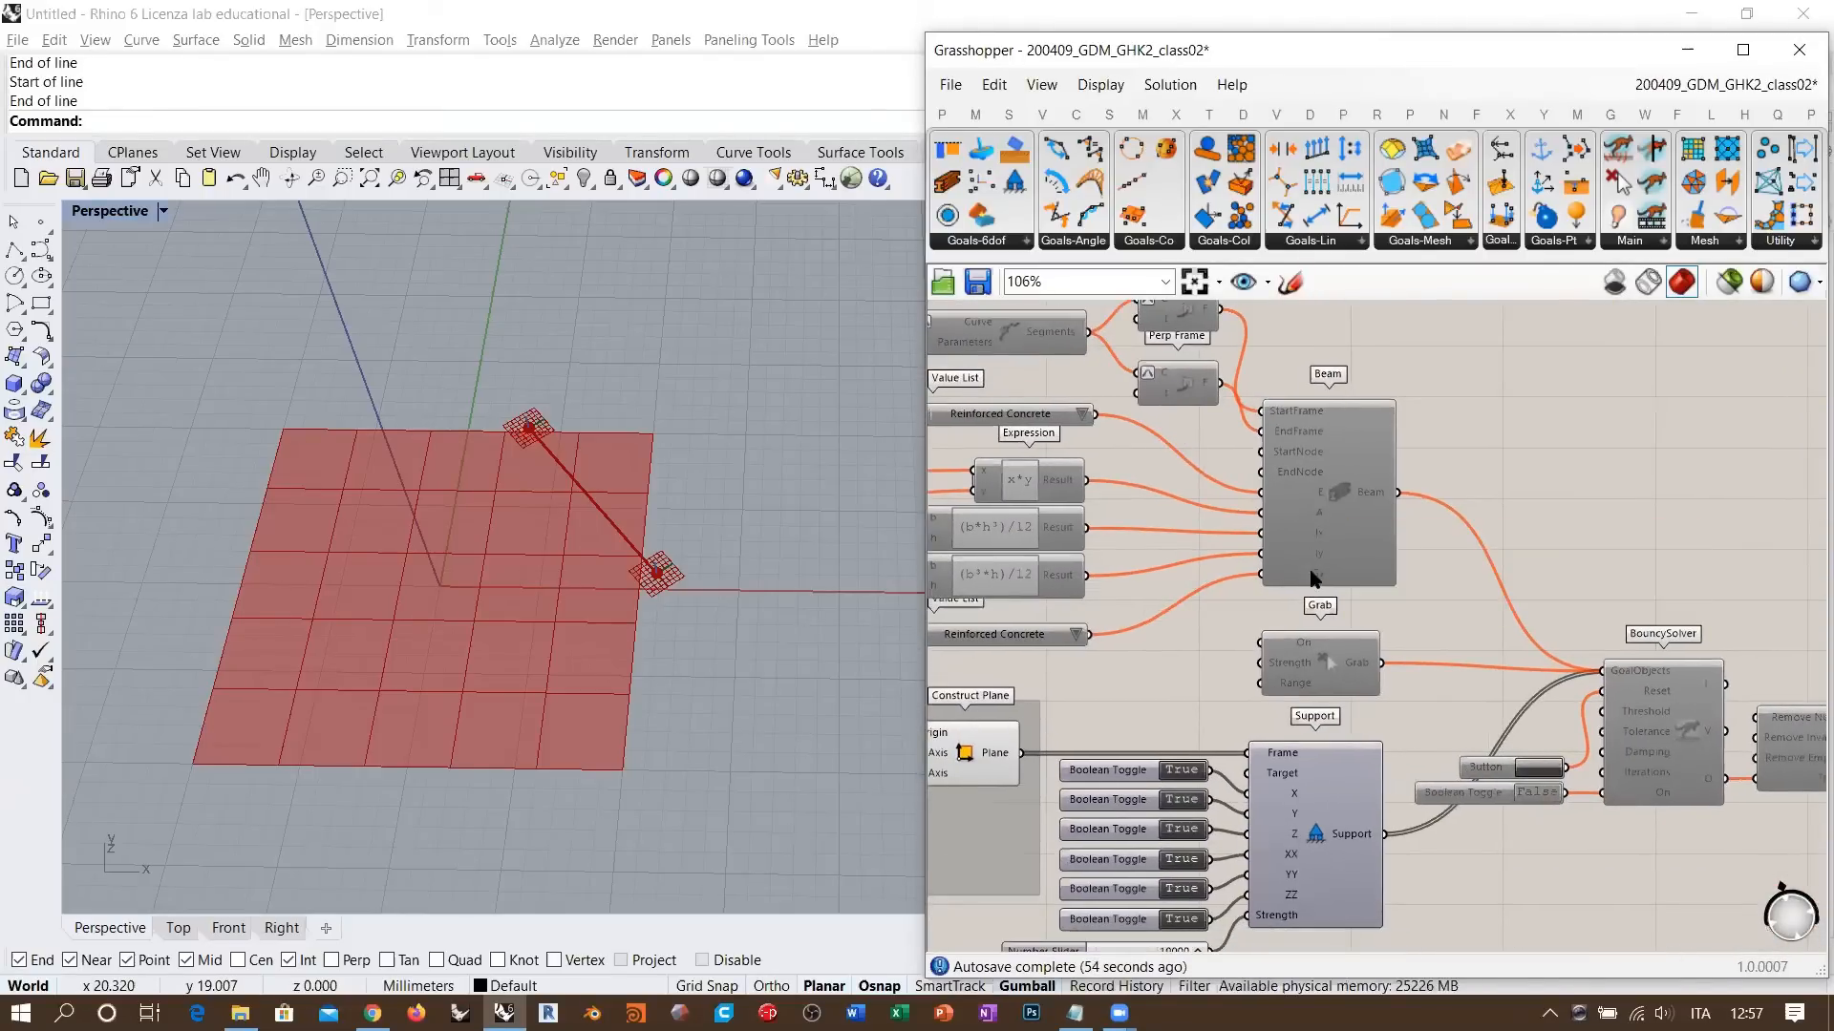
right_click_drag(1031, 632, 1171, 589)
scroll(1175, 596, "up", 4)
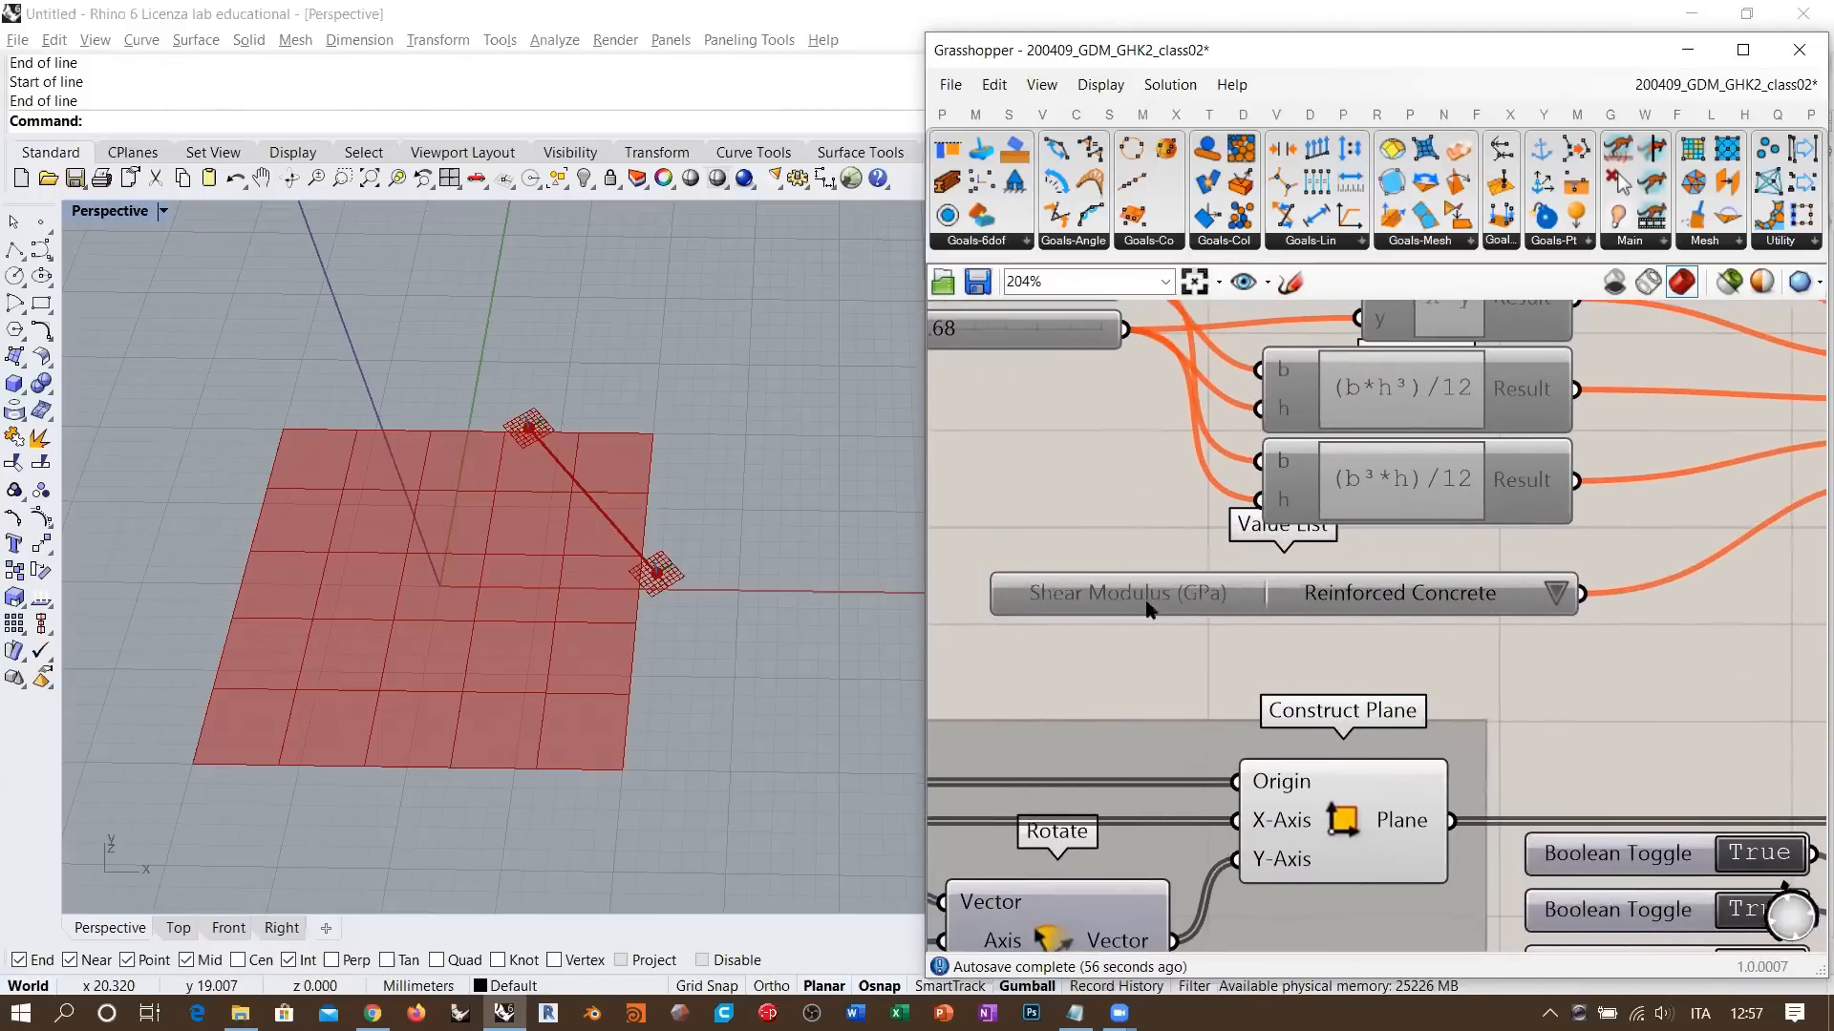
right_click_drag(1193, 654, 1116, 488)
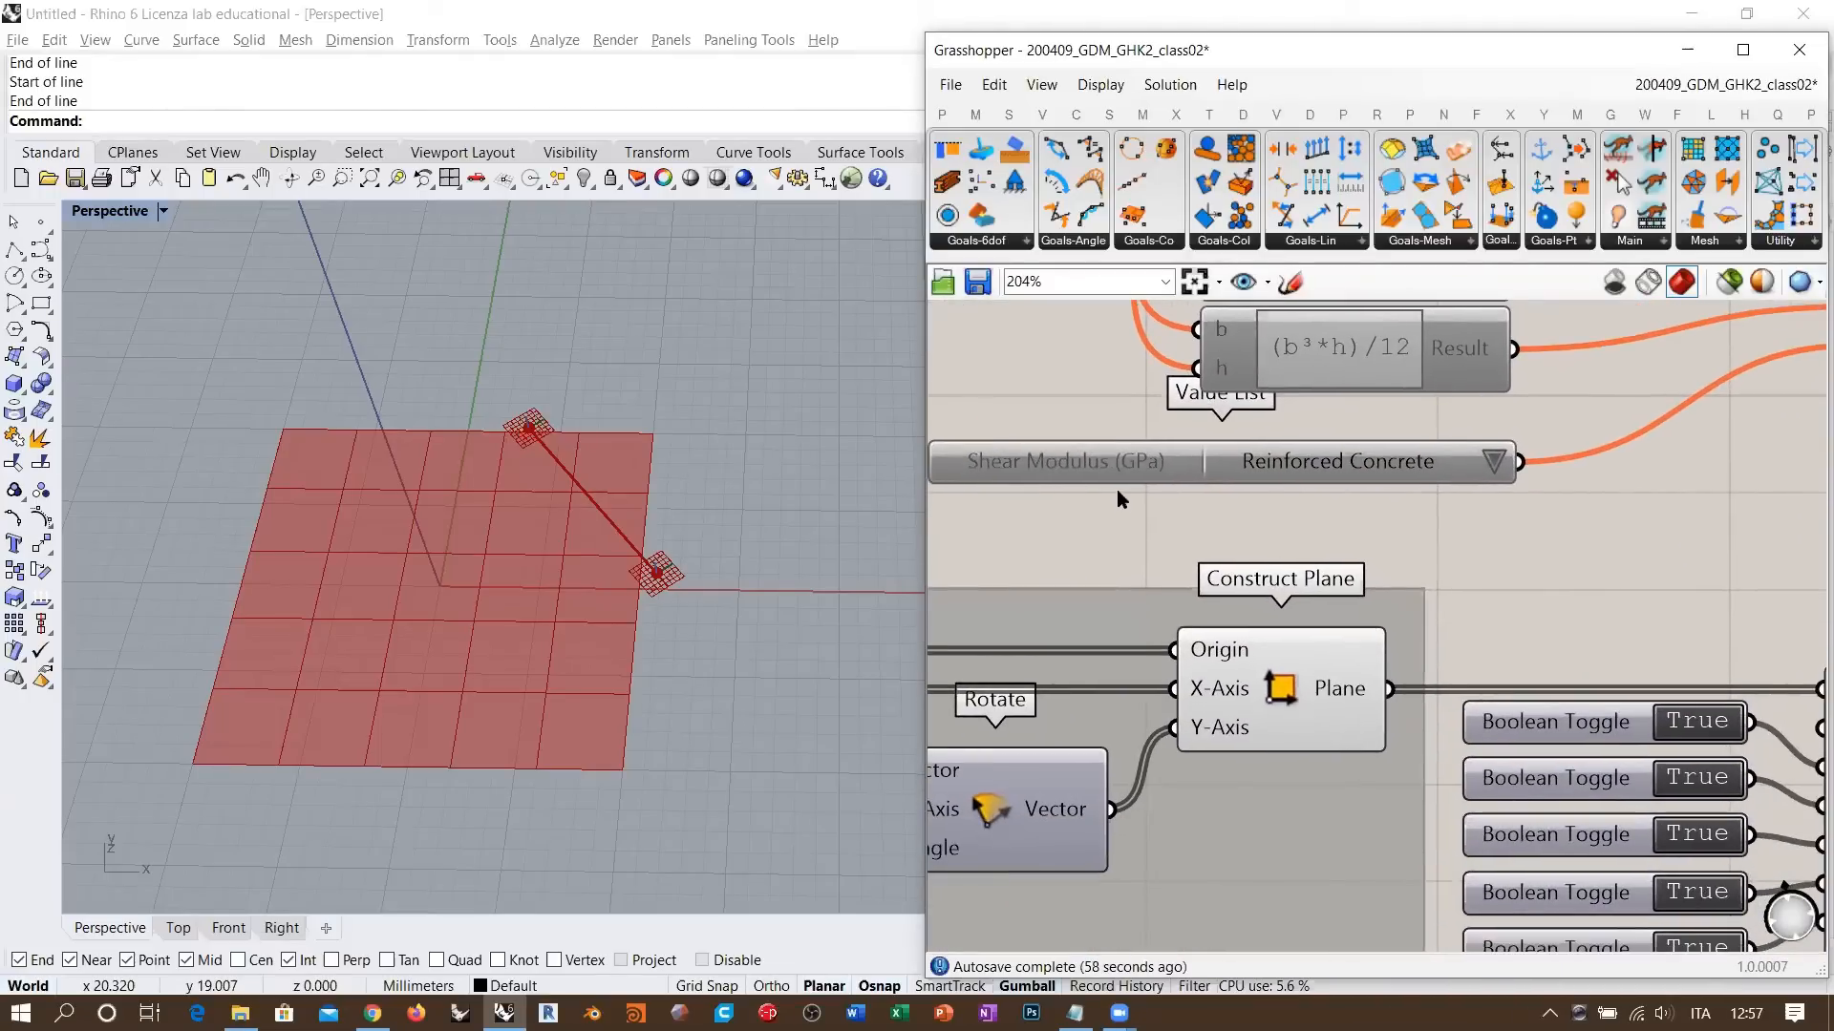
- Highlight the Mesh Surface and Plane Surface components to inspect their geometry in the viewport
scroll(1047, 858, "down", 5)
right_click_drag(1047, 857, 1100, 770)
left_click(1103, 768)
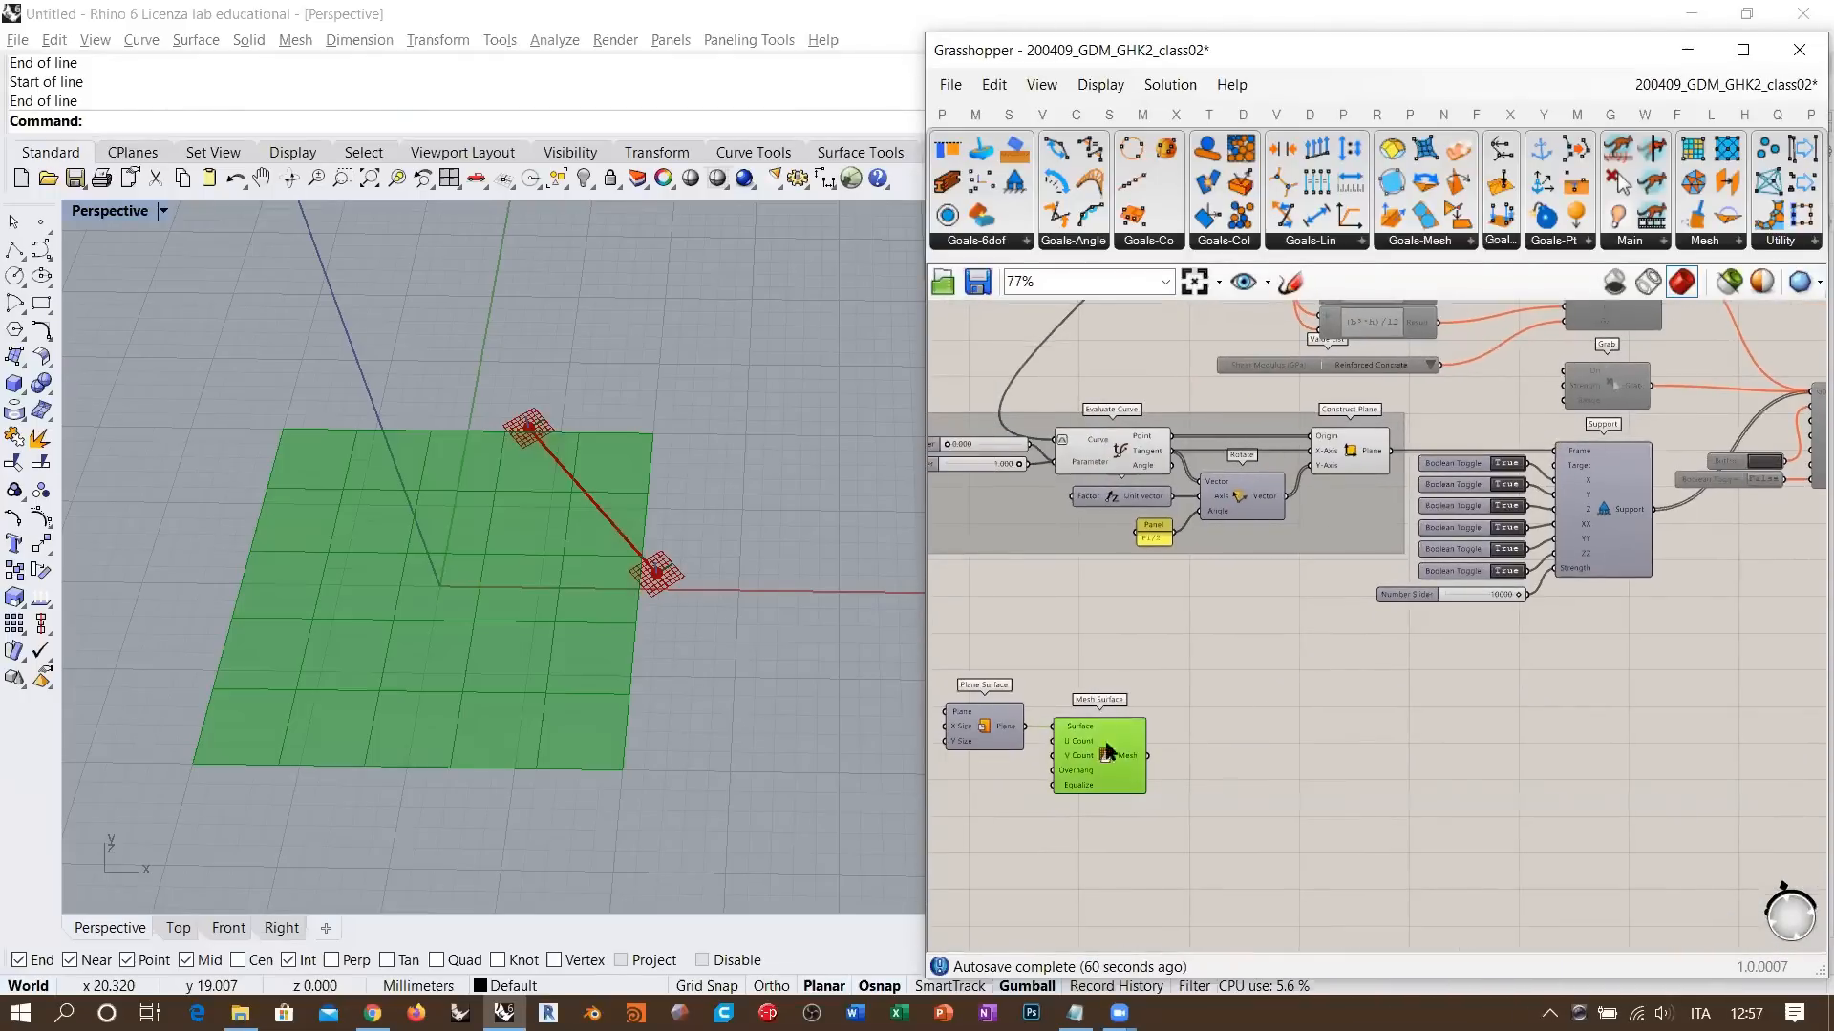
left_click(1167, 800)
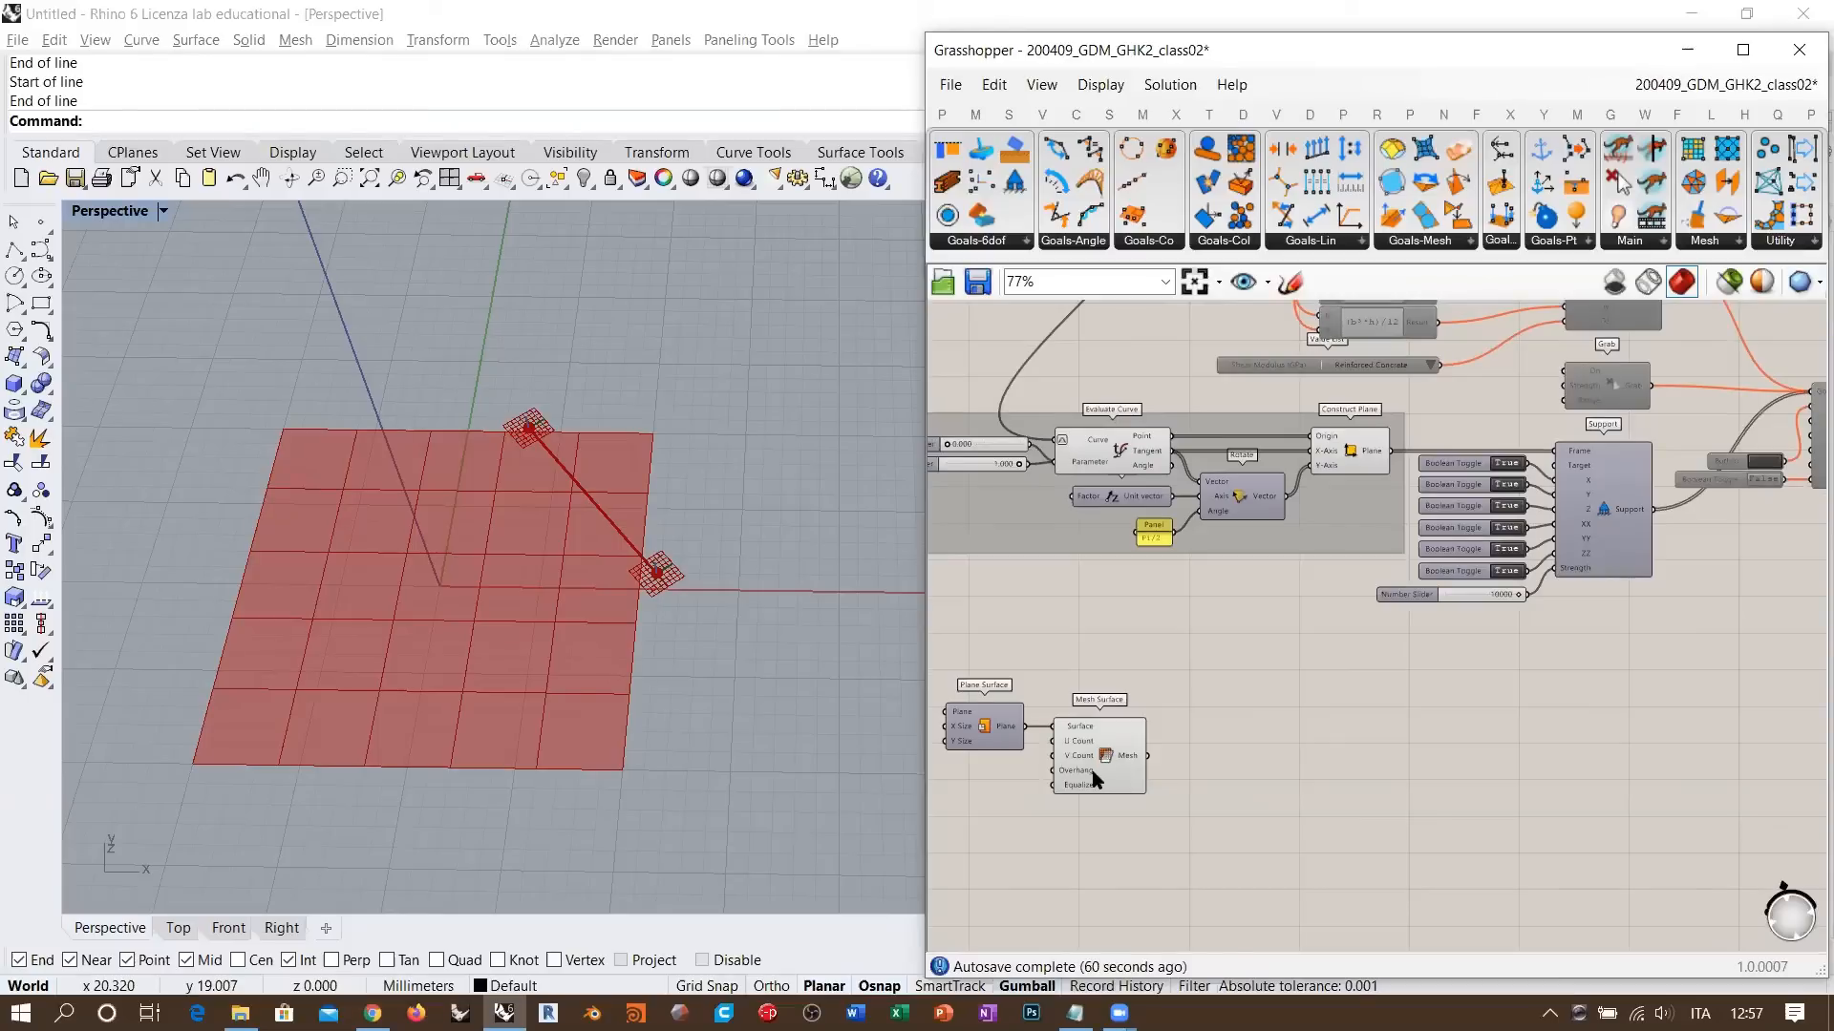
left_click_drag(1212, 662, 965, 816)
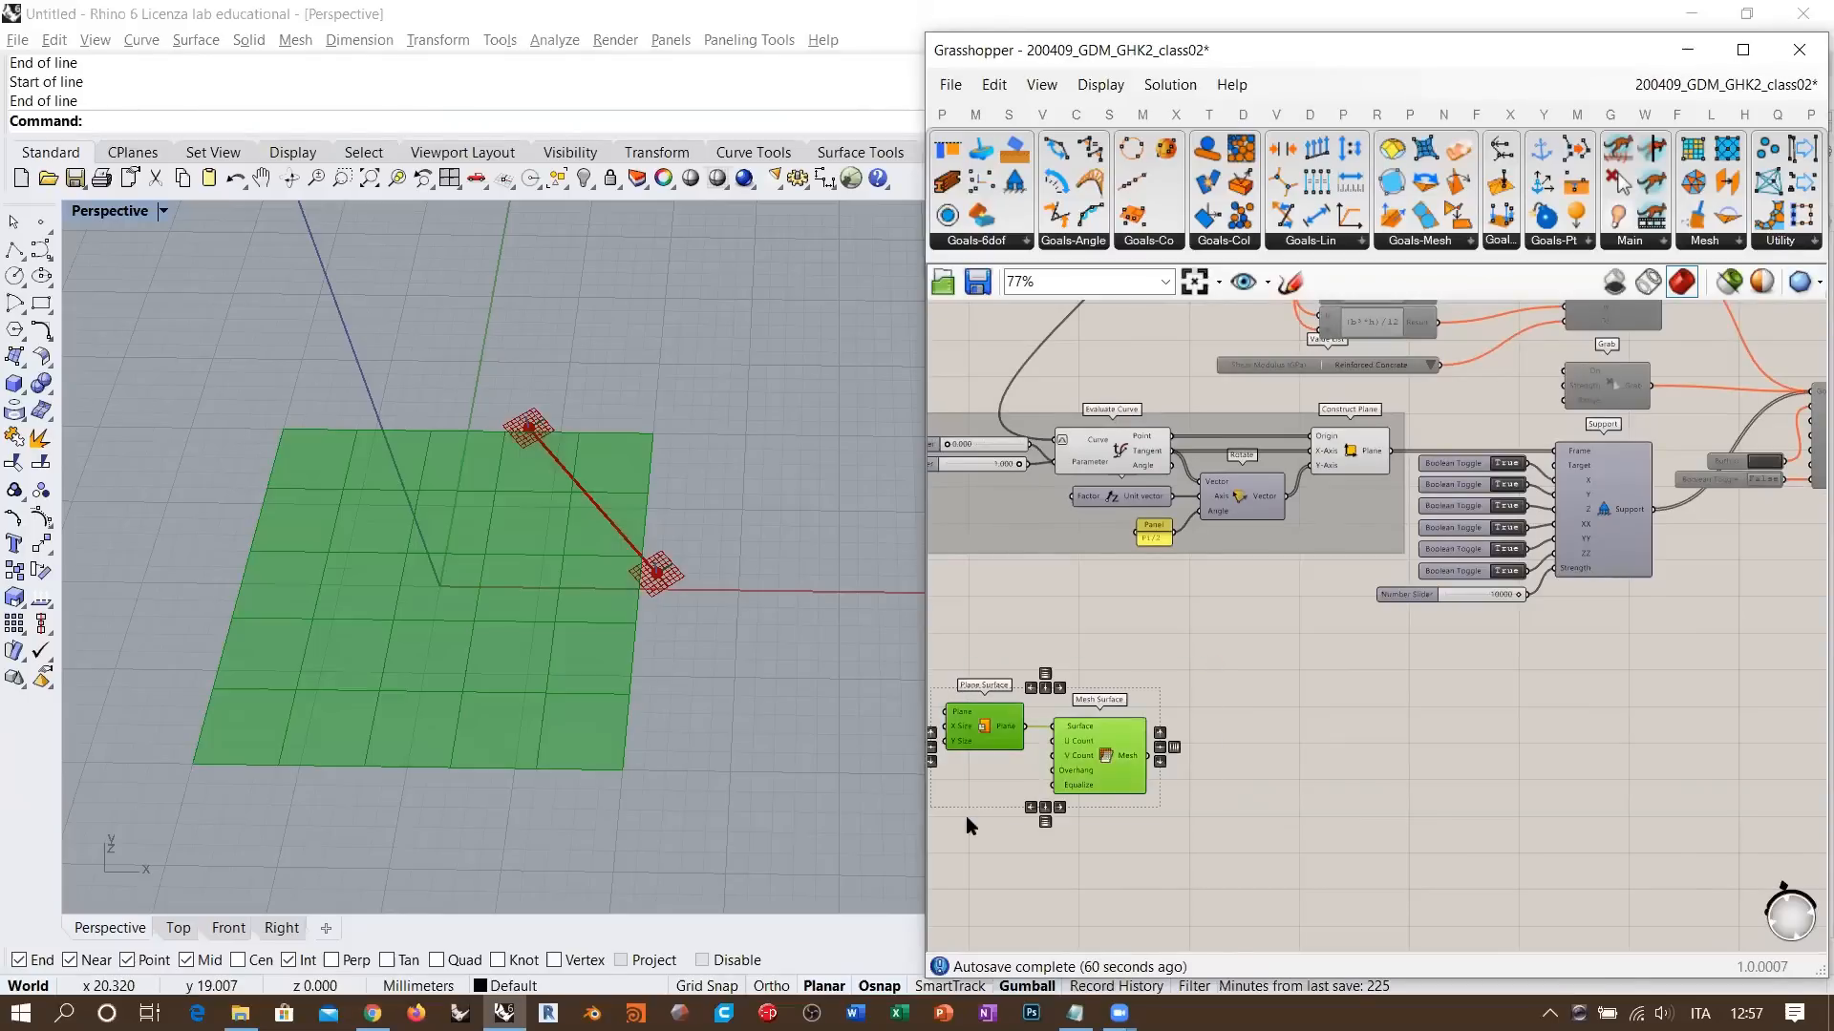
left_click(1110, 871)
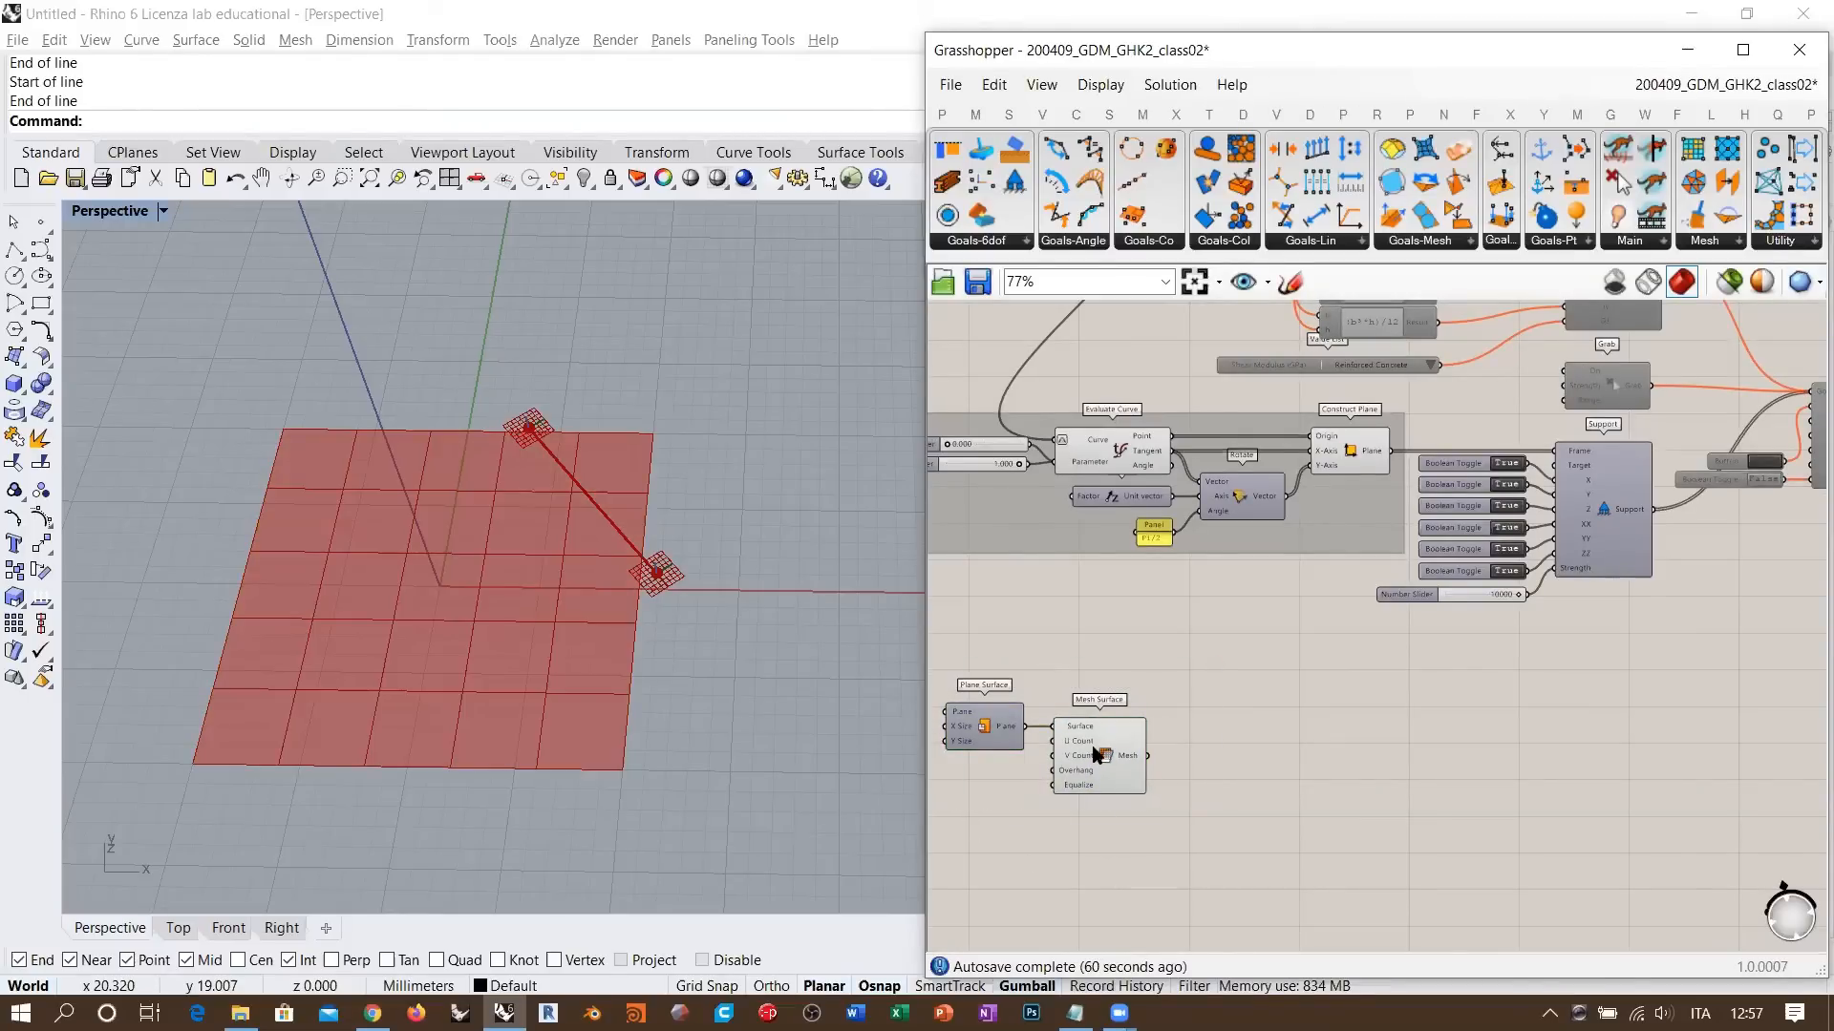
- Move the Beam component slightly up on the canvas, closer to the Perp Frame components
right_click_drag(1320, 329, 1079, 556)
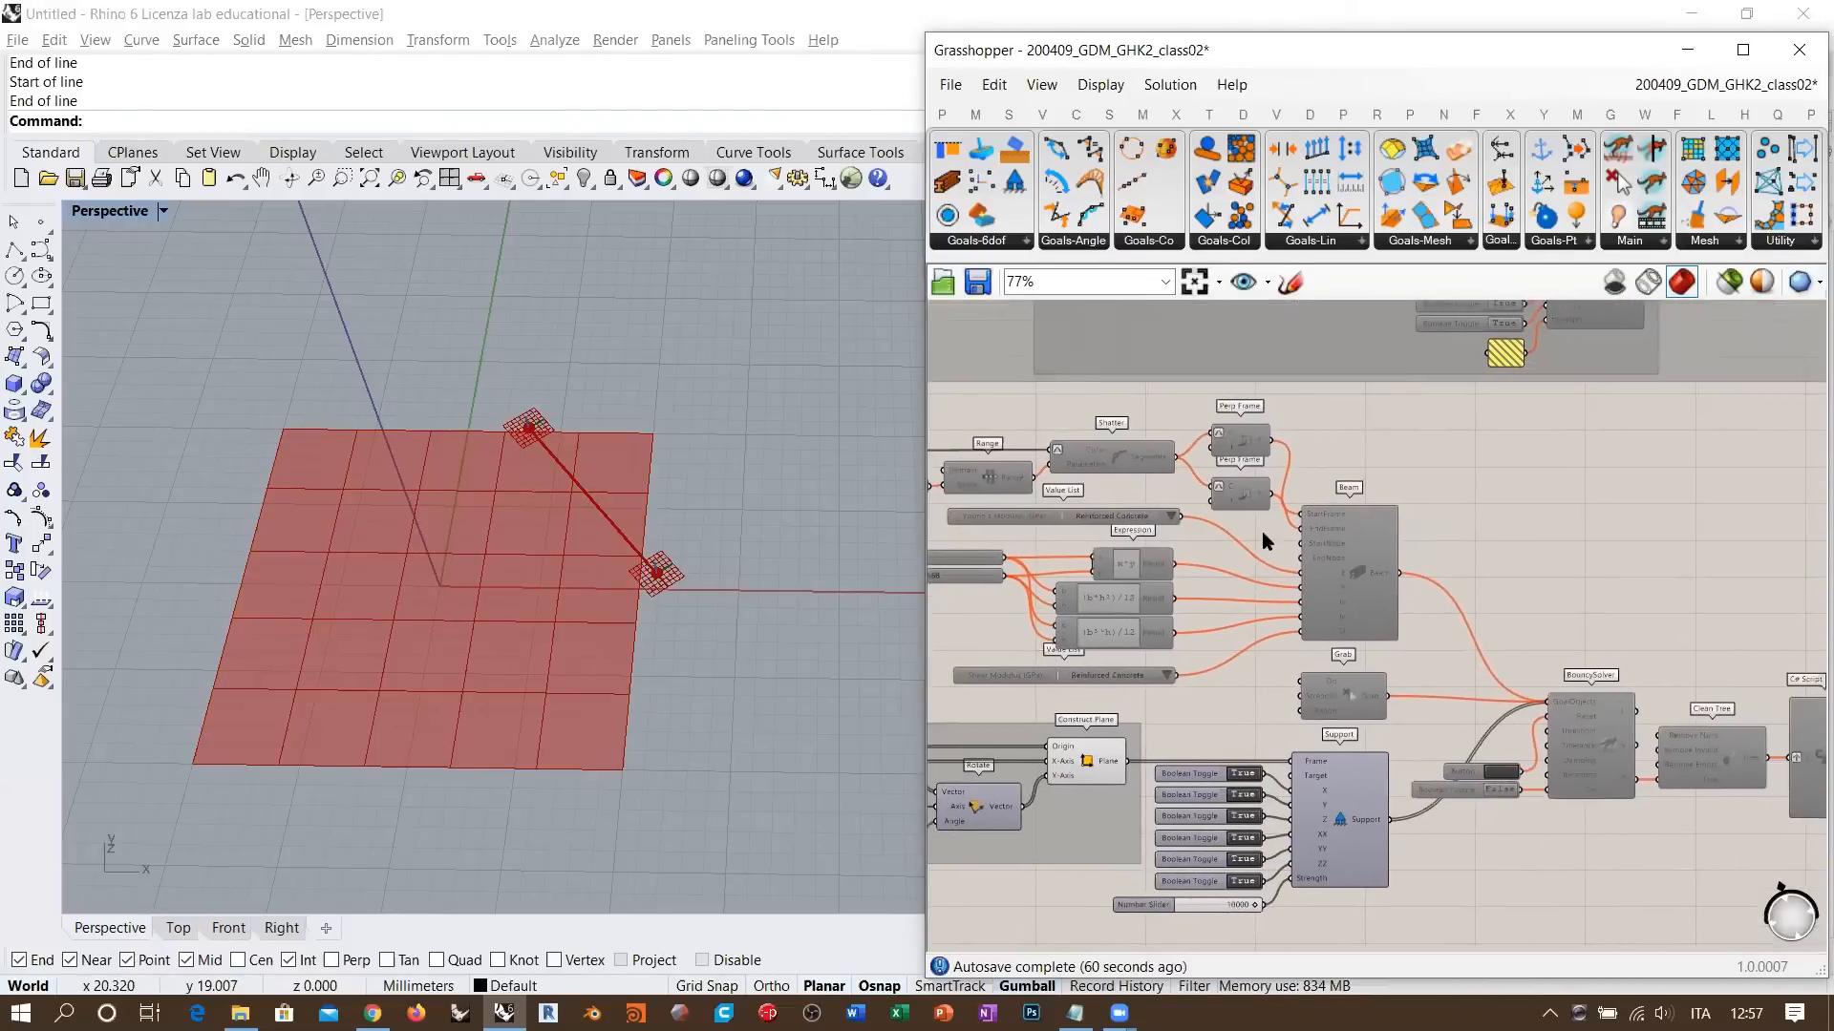
scroll(1259, 533, "up", 1)
right_click_drag(1379, 555, 1252, 557)
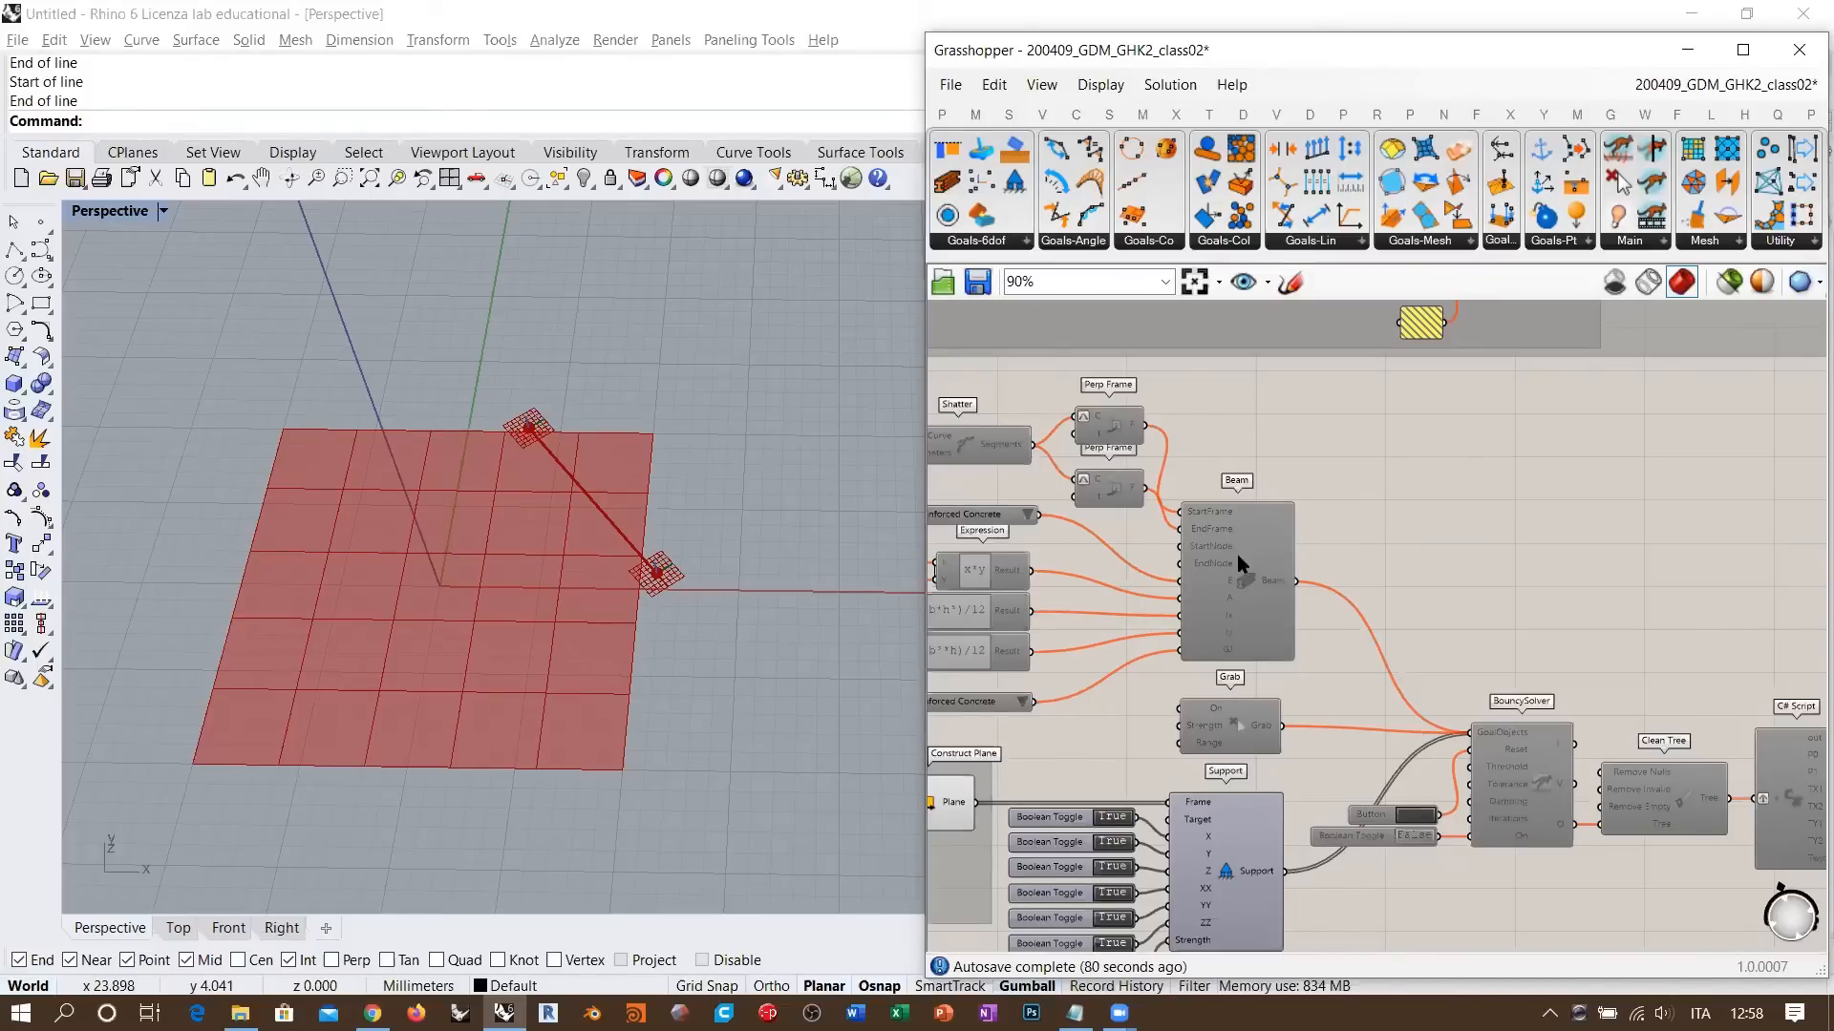
left_click_drag(1239, 564, 1233, 533)
left_click(1249, 390)
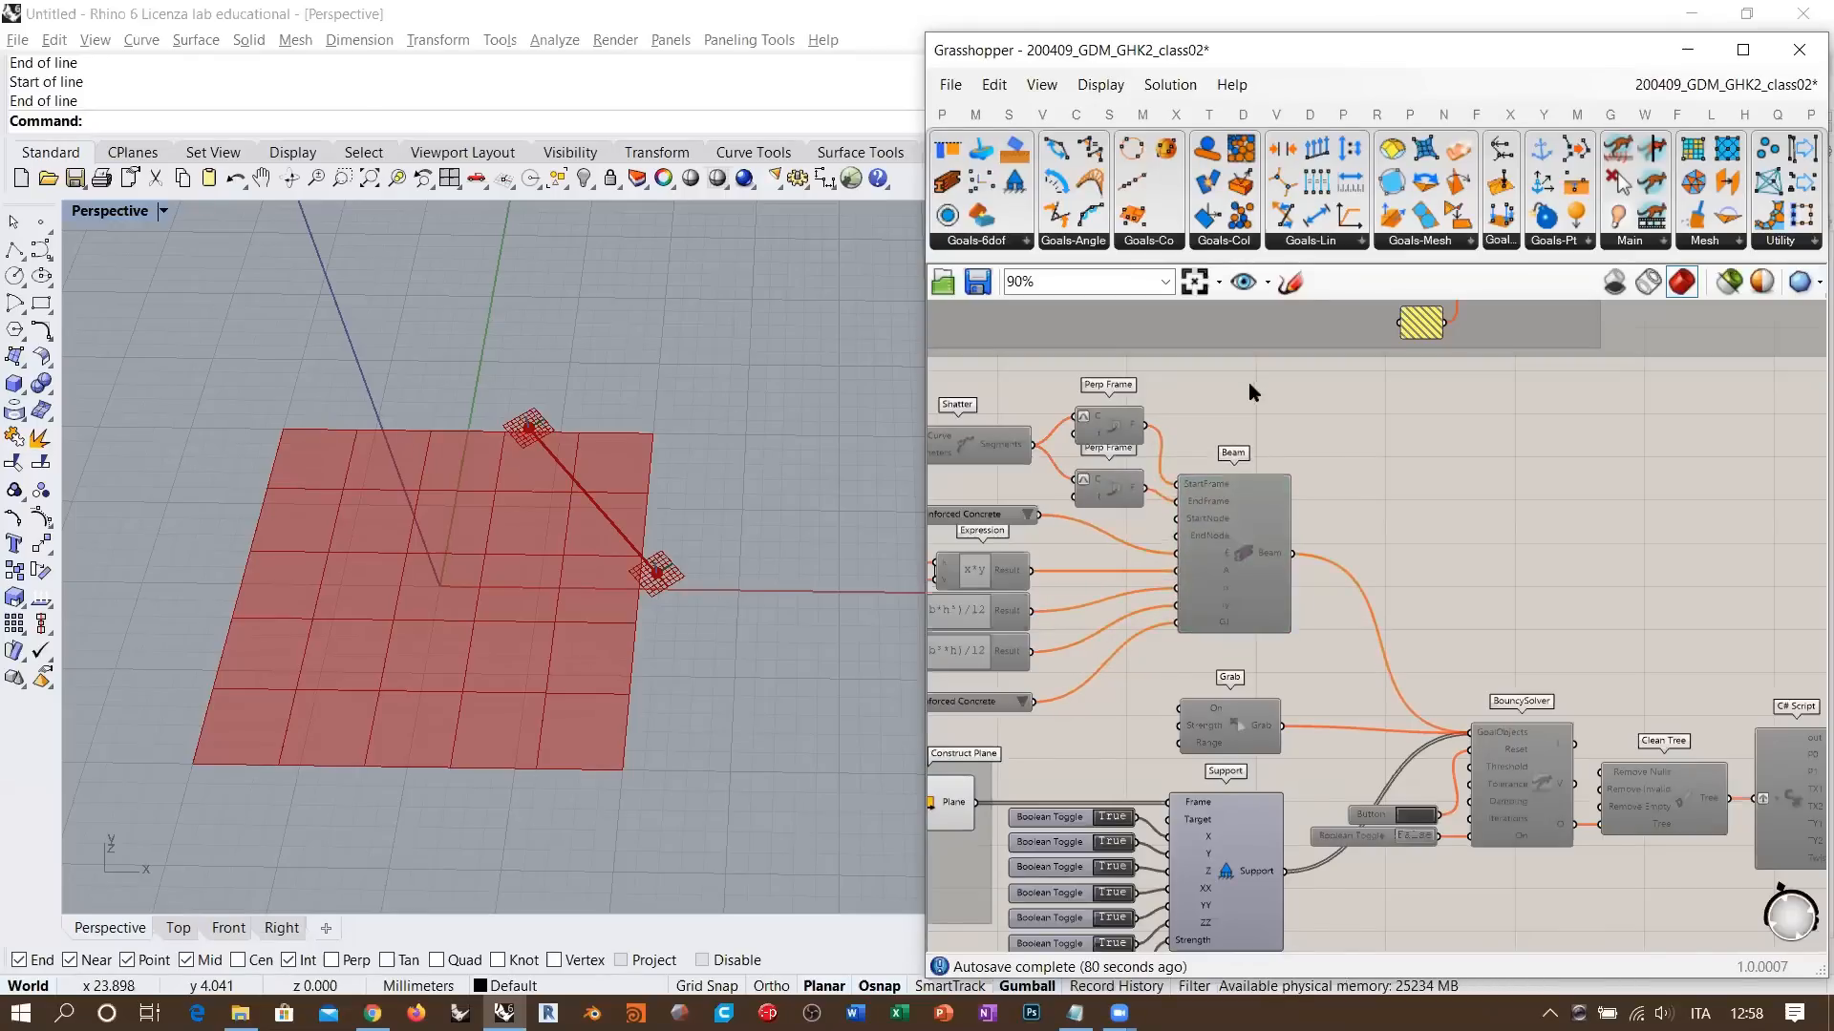
right_click_drag(1250, 514, 1206, 484)
left_click_drag(1186, 514, 1175, 514)
left_click(1270, 429)
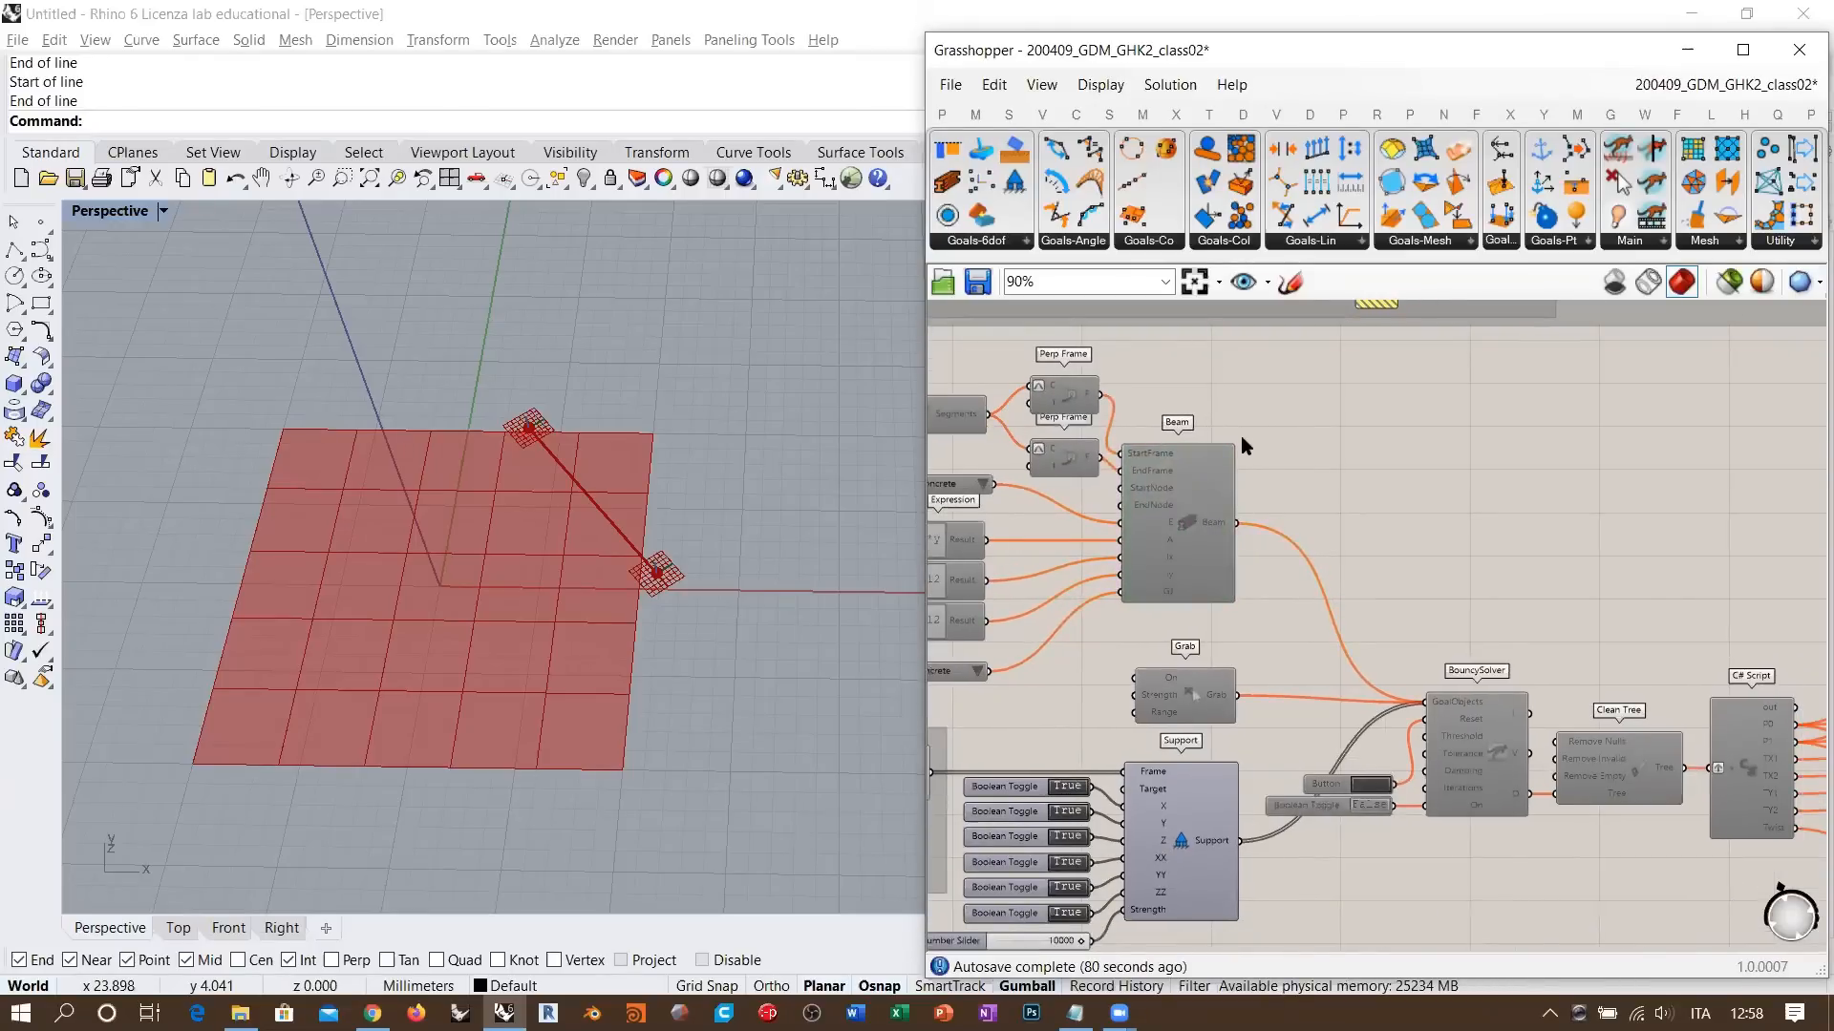
scroll(1241, 445, "down", 3)
left_click(1248, 491)
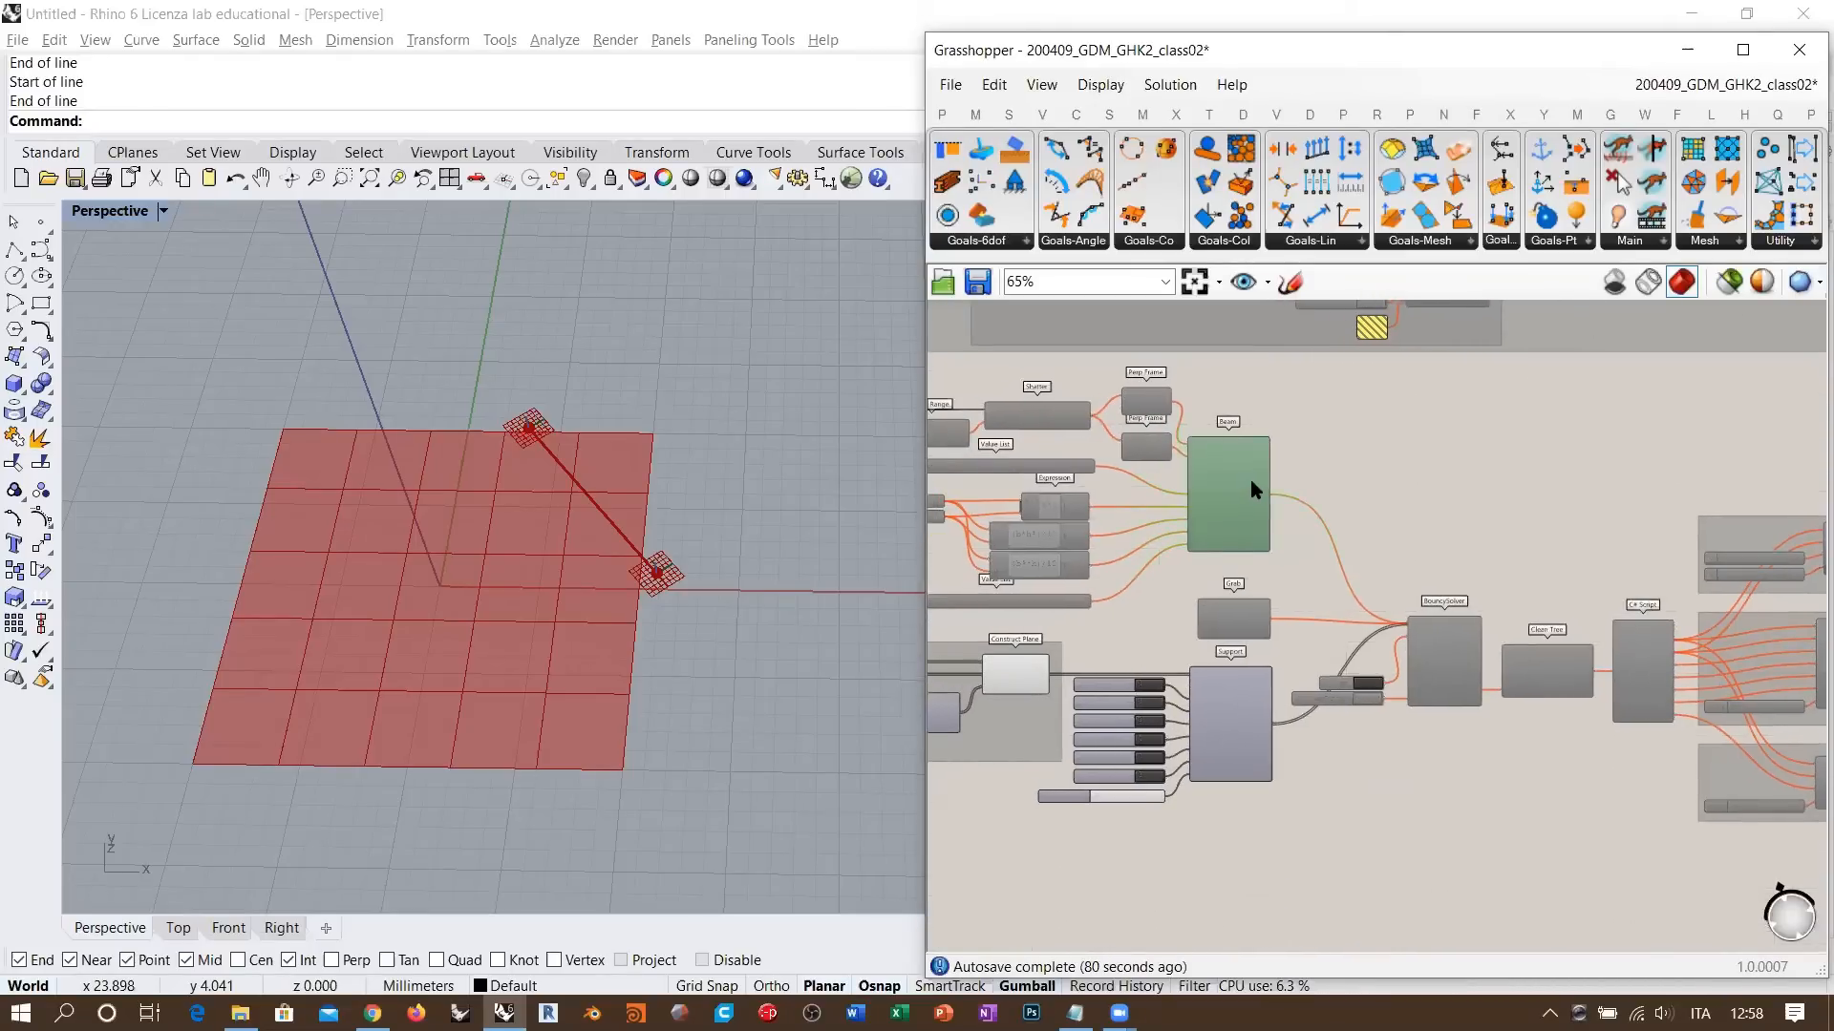
left_click_drag(1251, 483, 1254, 483)
left_click(1253, 428)
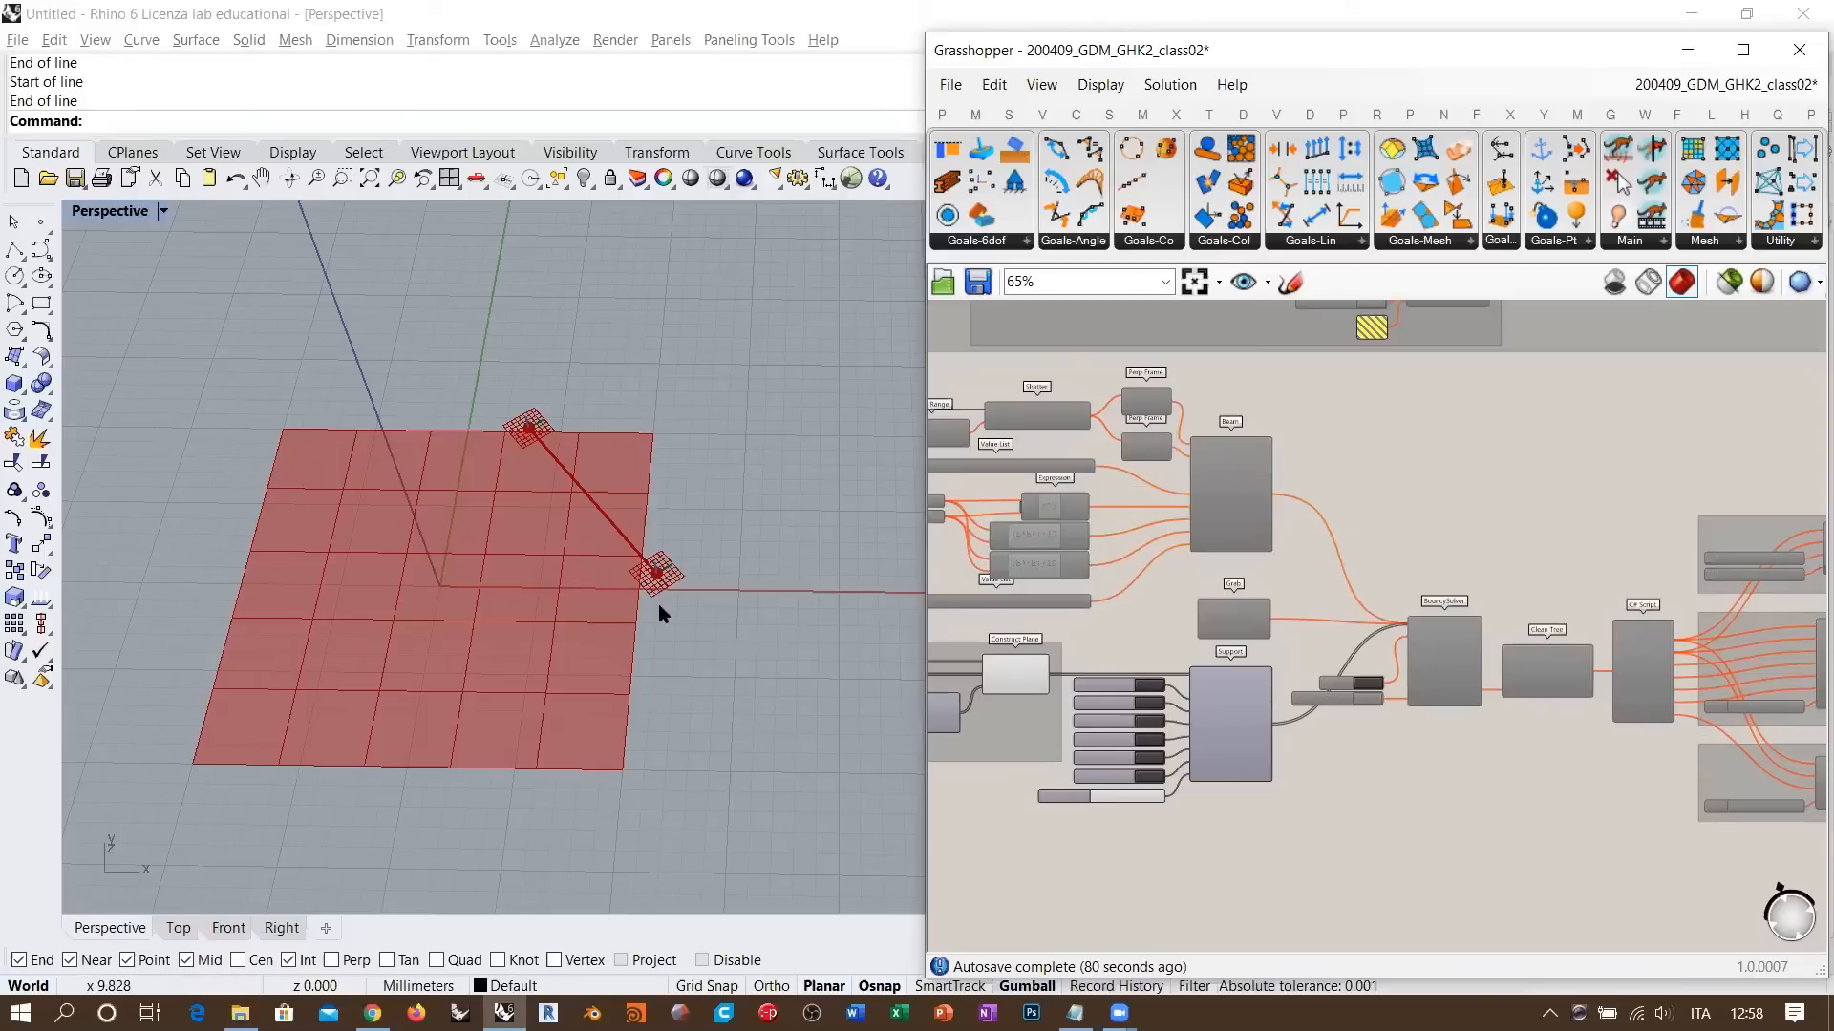
- Examine the plane mesh beside the skewed beam in the viewport and compare the Beam goal's inputs with the Mesh Surface component
right_click_drag(700, 599, 703, 626, "shift")
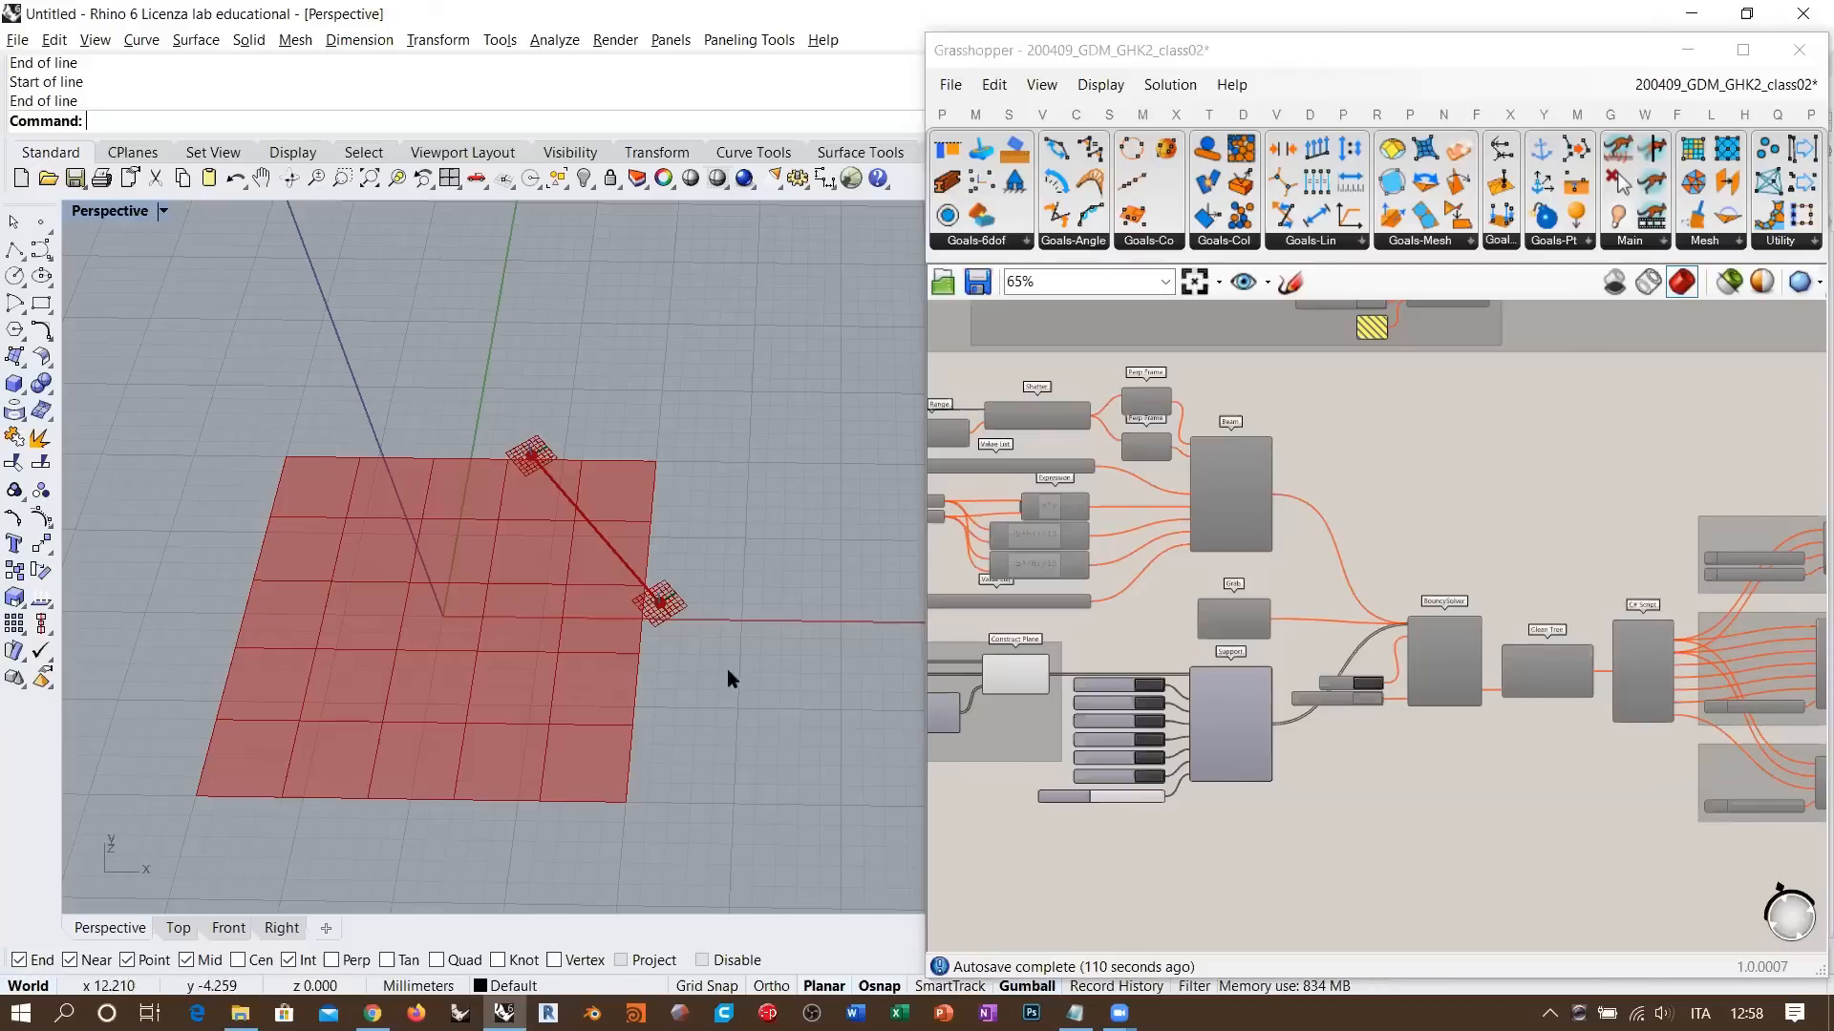
right_click_drag(777, 679, 702, 564)
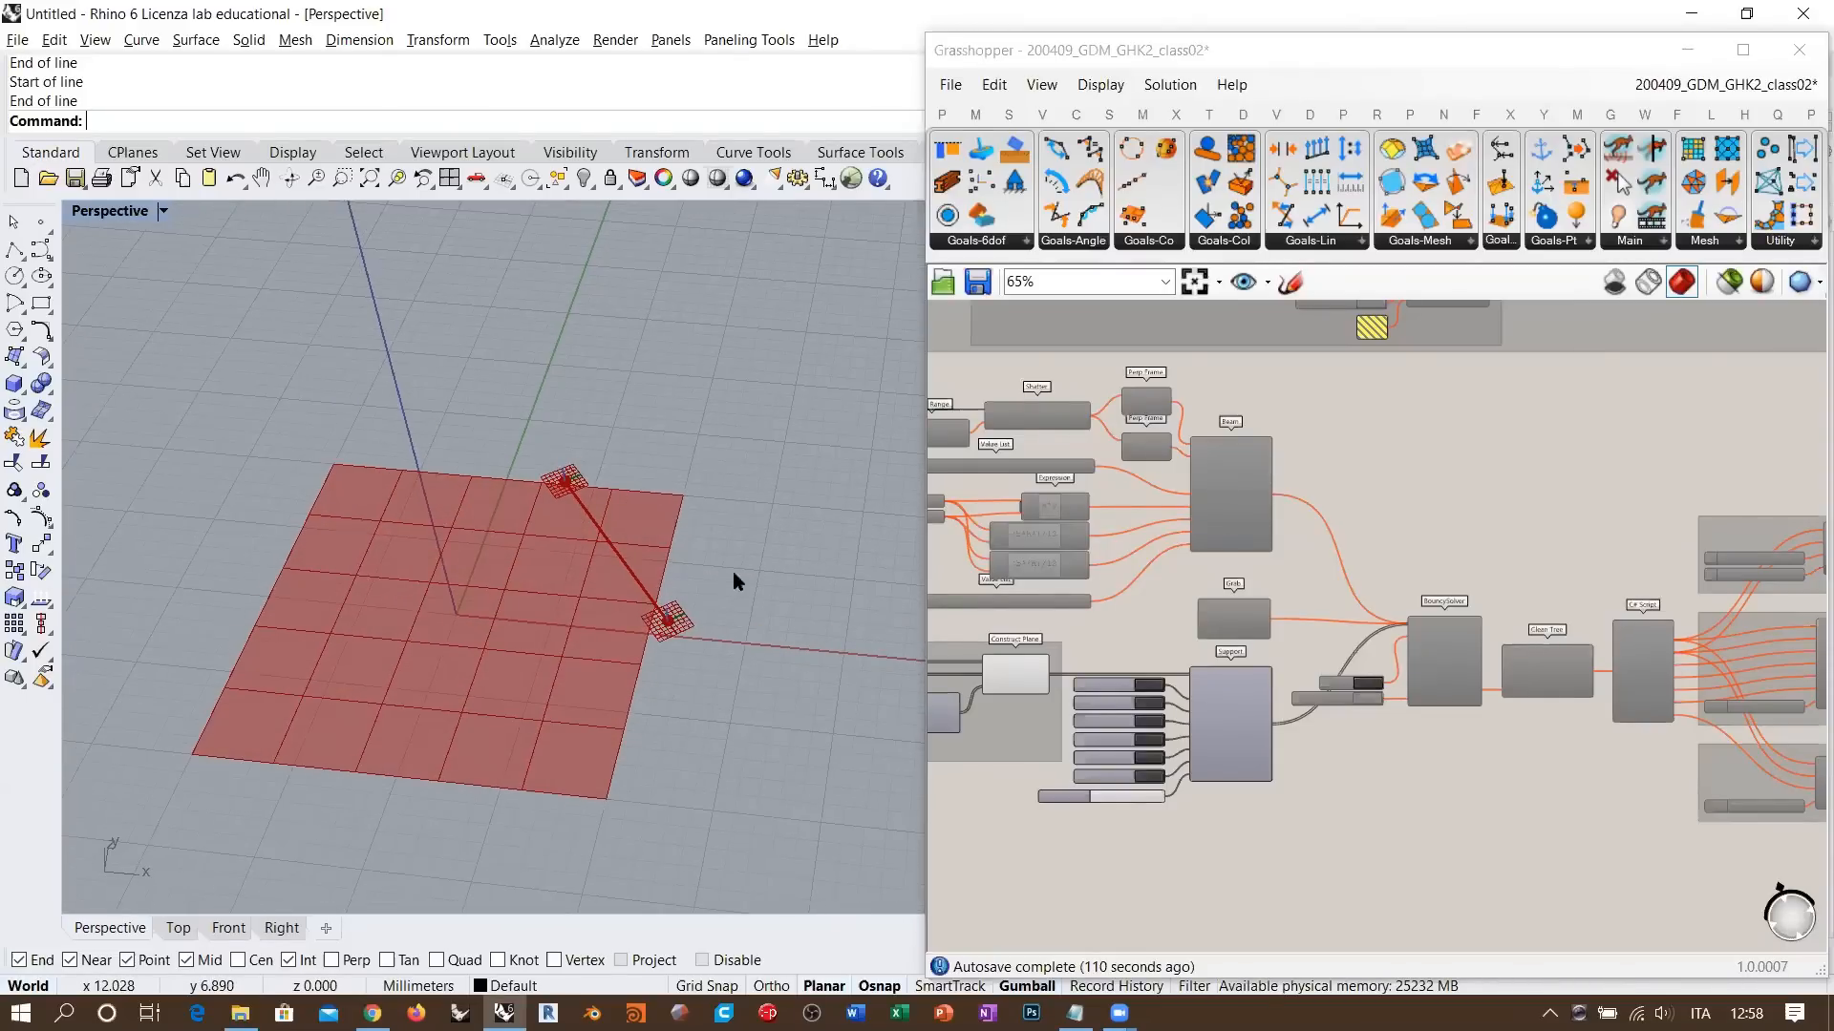
left_click(1298, 408)
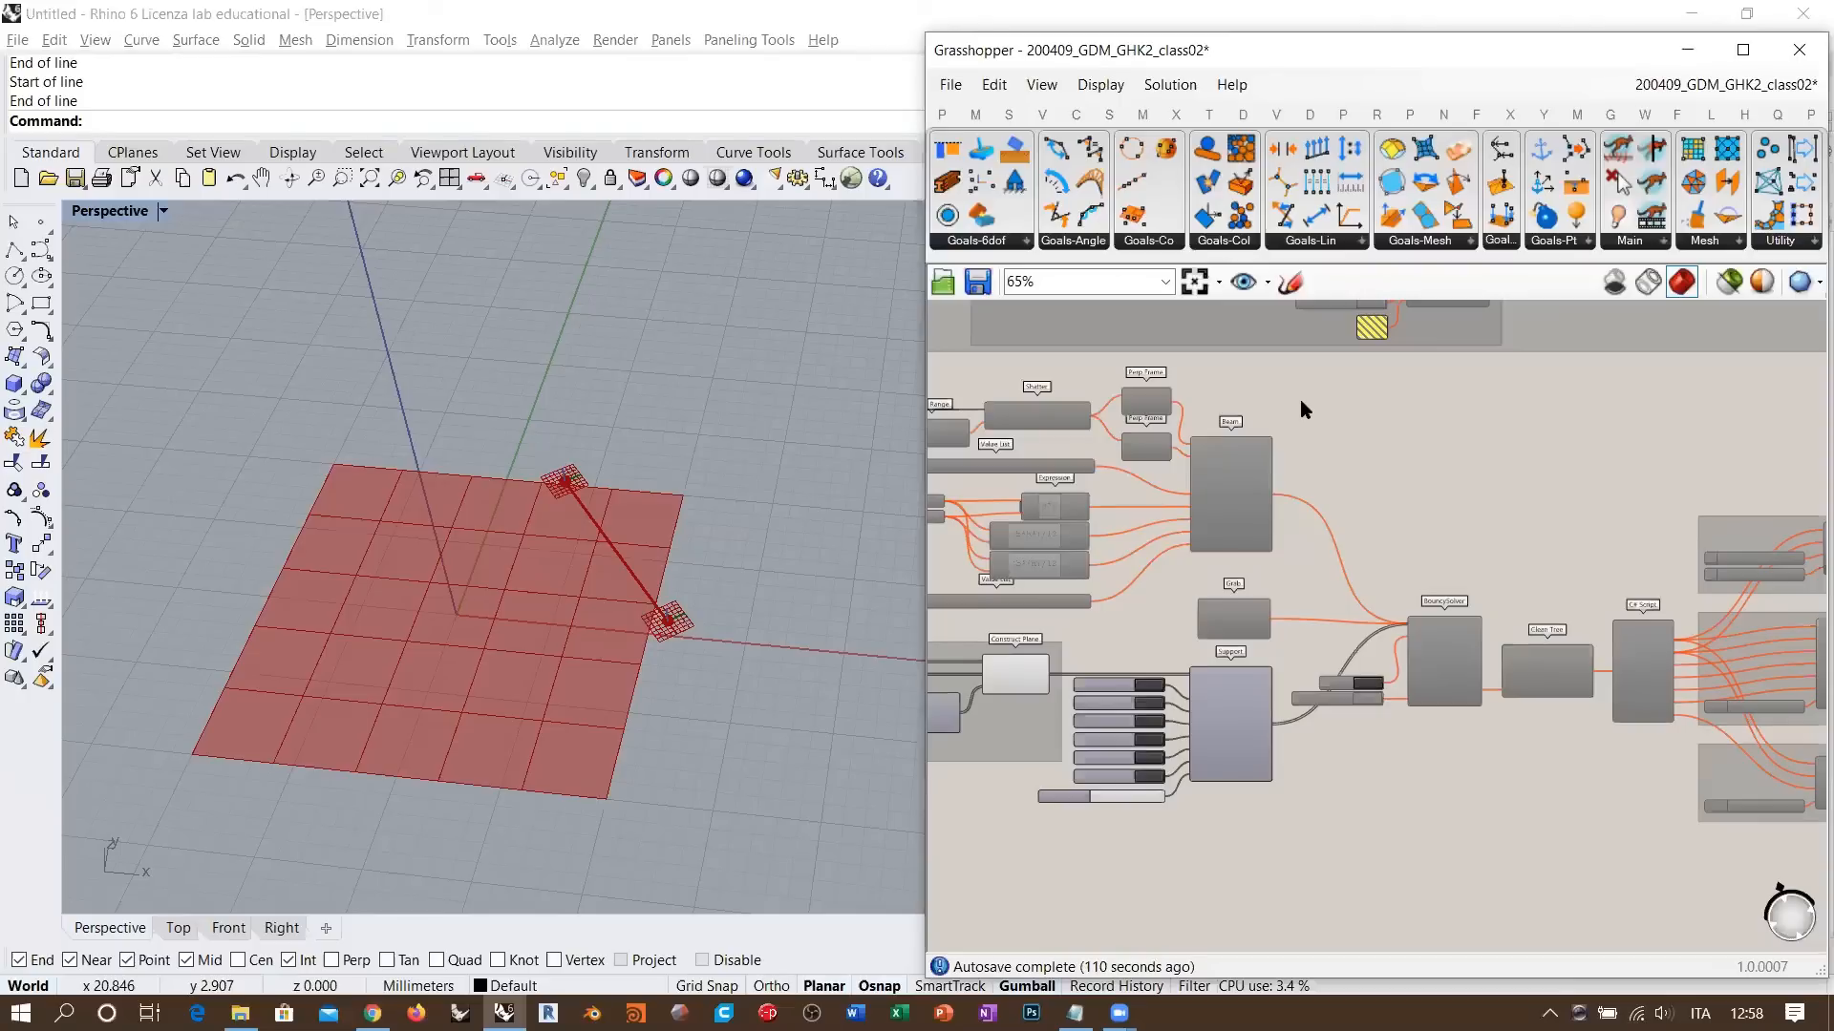
scroll(1182, 511, "up", 5)
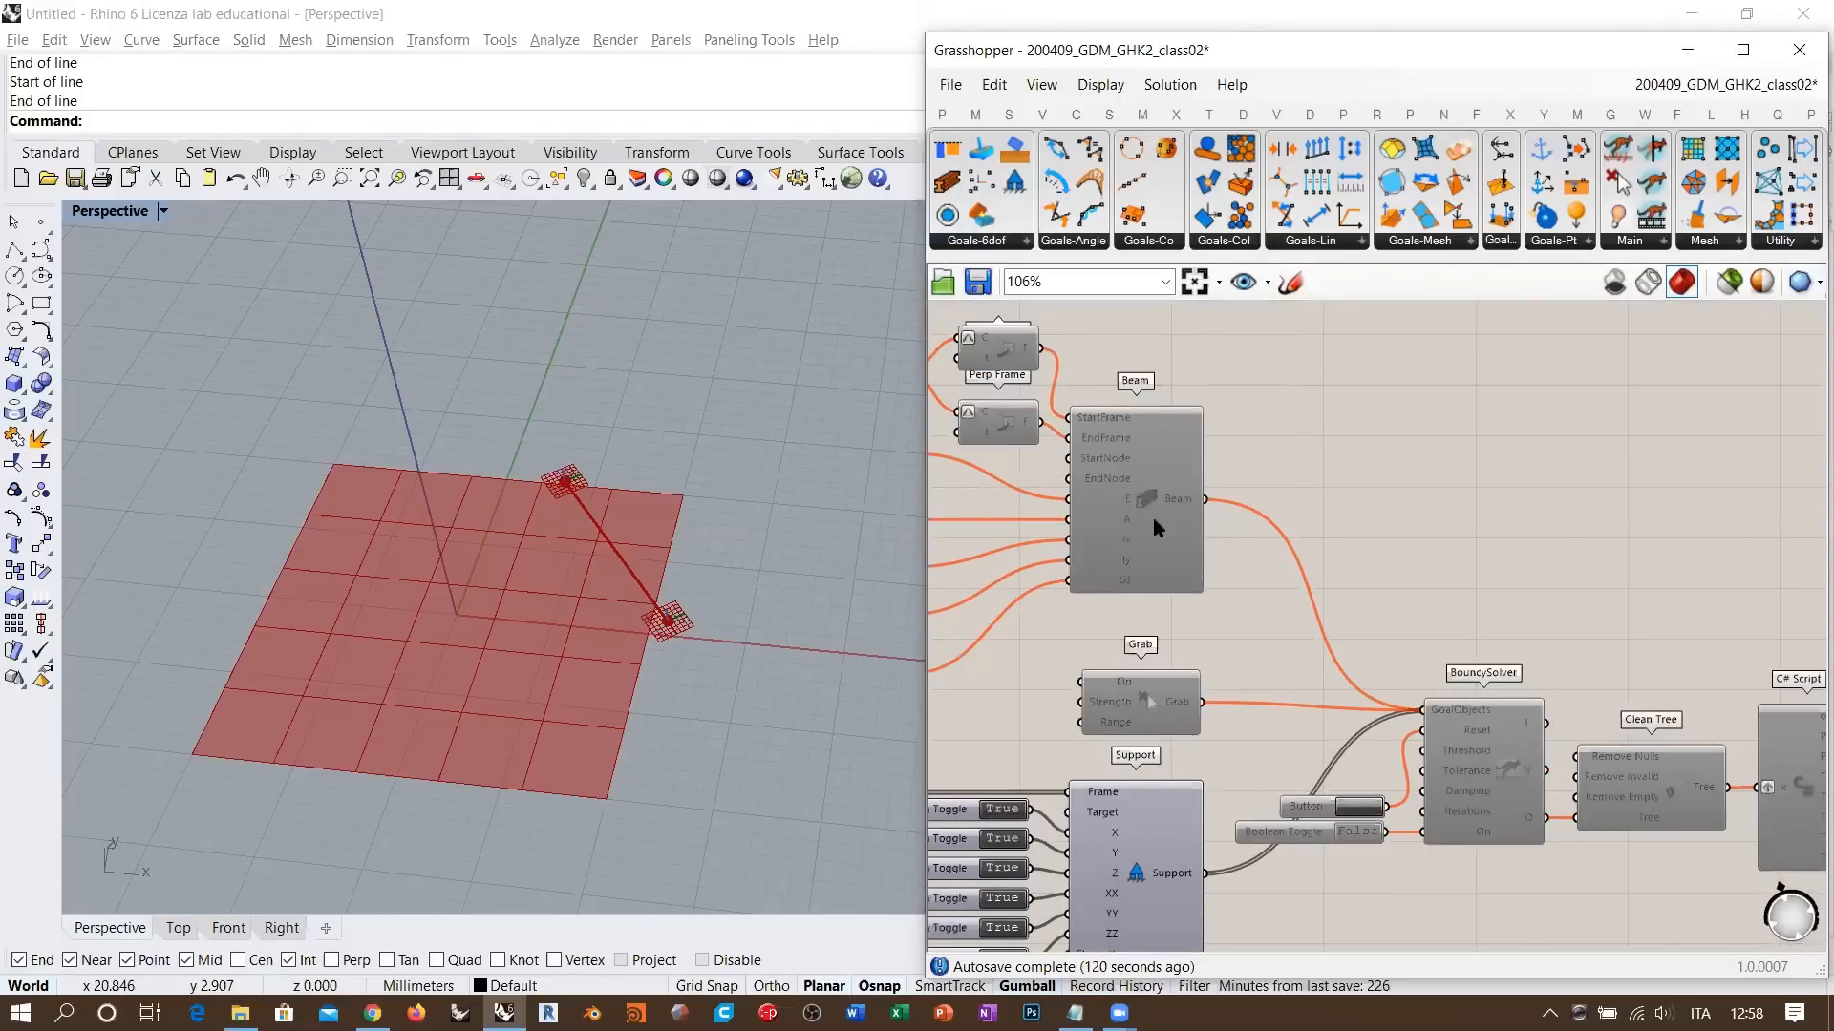
scroll(1186, 526, "up", 3)
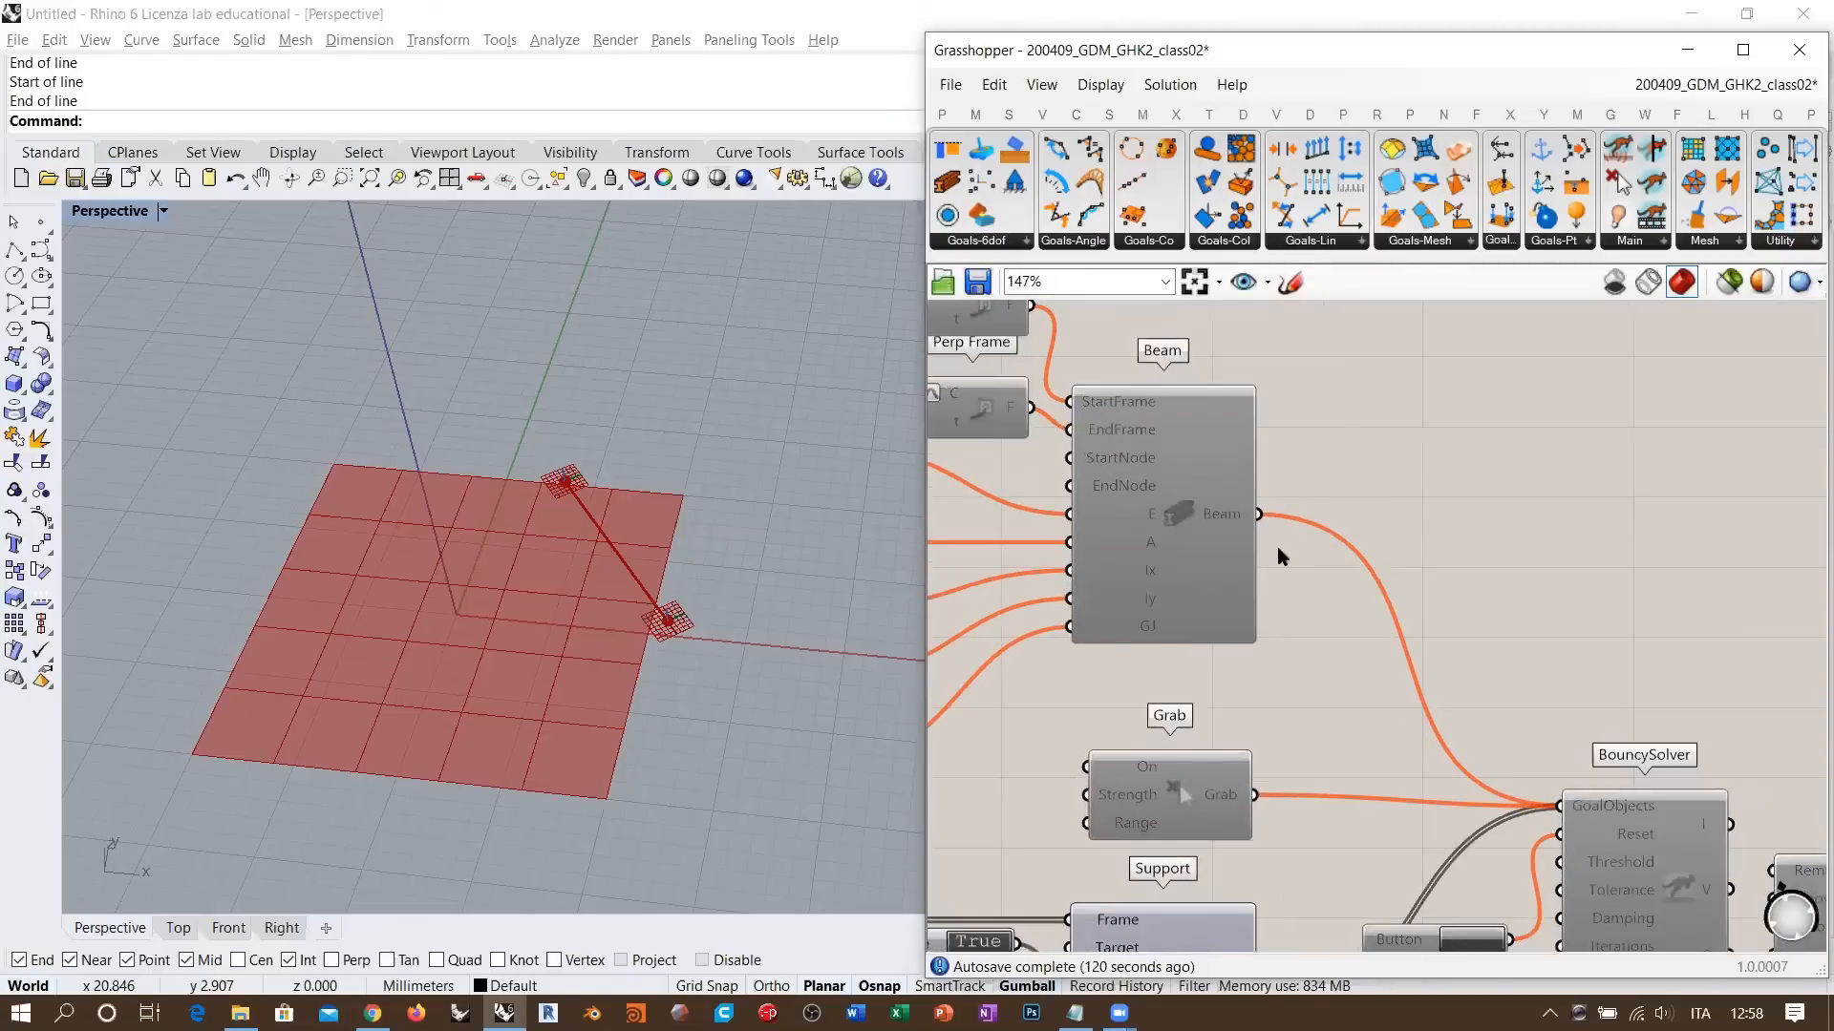
left_click(1189, 528)
scroll(1212, 536, "down", 4)
right_click_drag(1107, 745, 1411, 392)
right_click_drag(989, 703, 1081, 663)
scroll(1083, 665, "up", 3)
scroll(1176, 527, "down", 4)
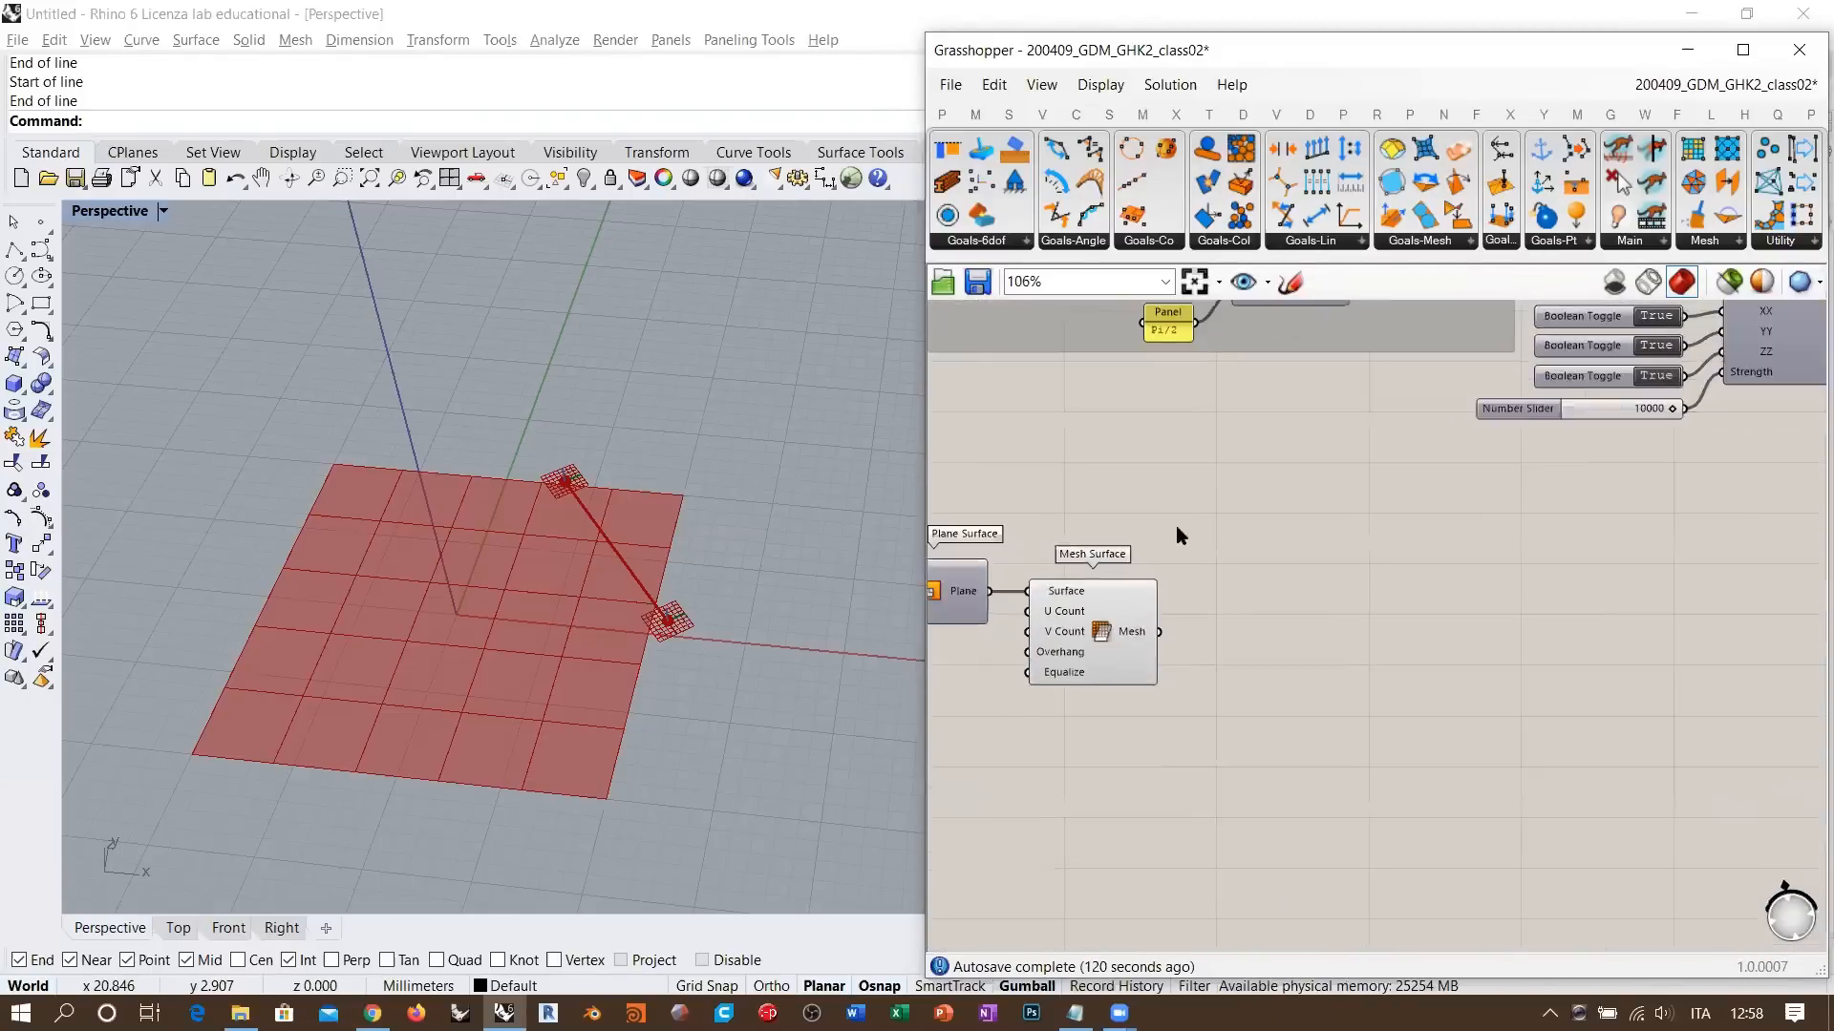
right_click_drag(1227, 479, 1092, 618)
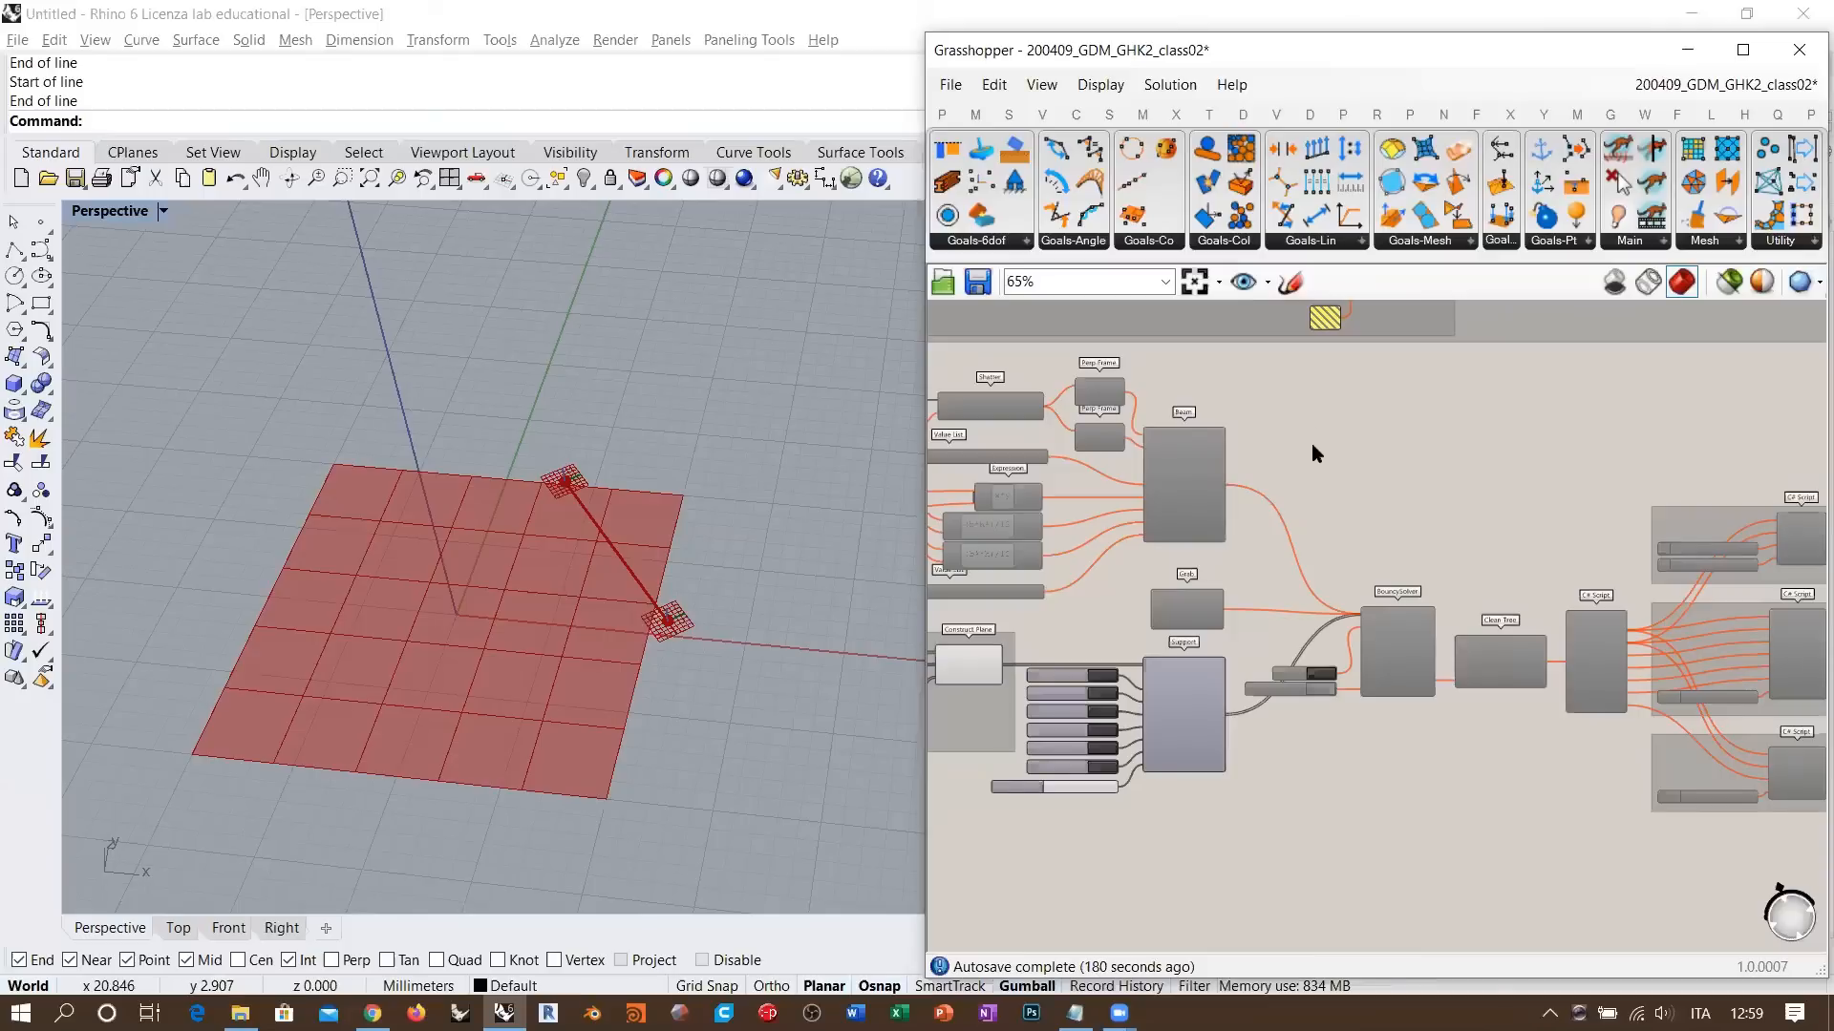
- Raise the Beam component a little further so it sits beside the lower Perp Frame component
left_click_drag(1199, 490, 1199, 468)
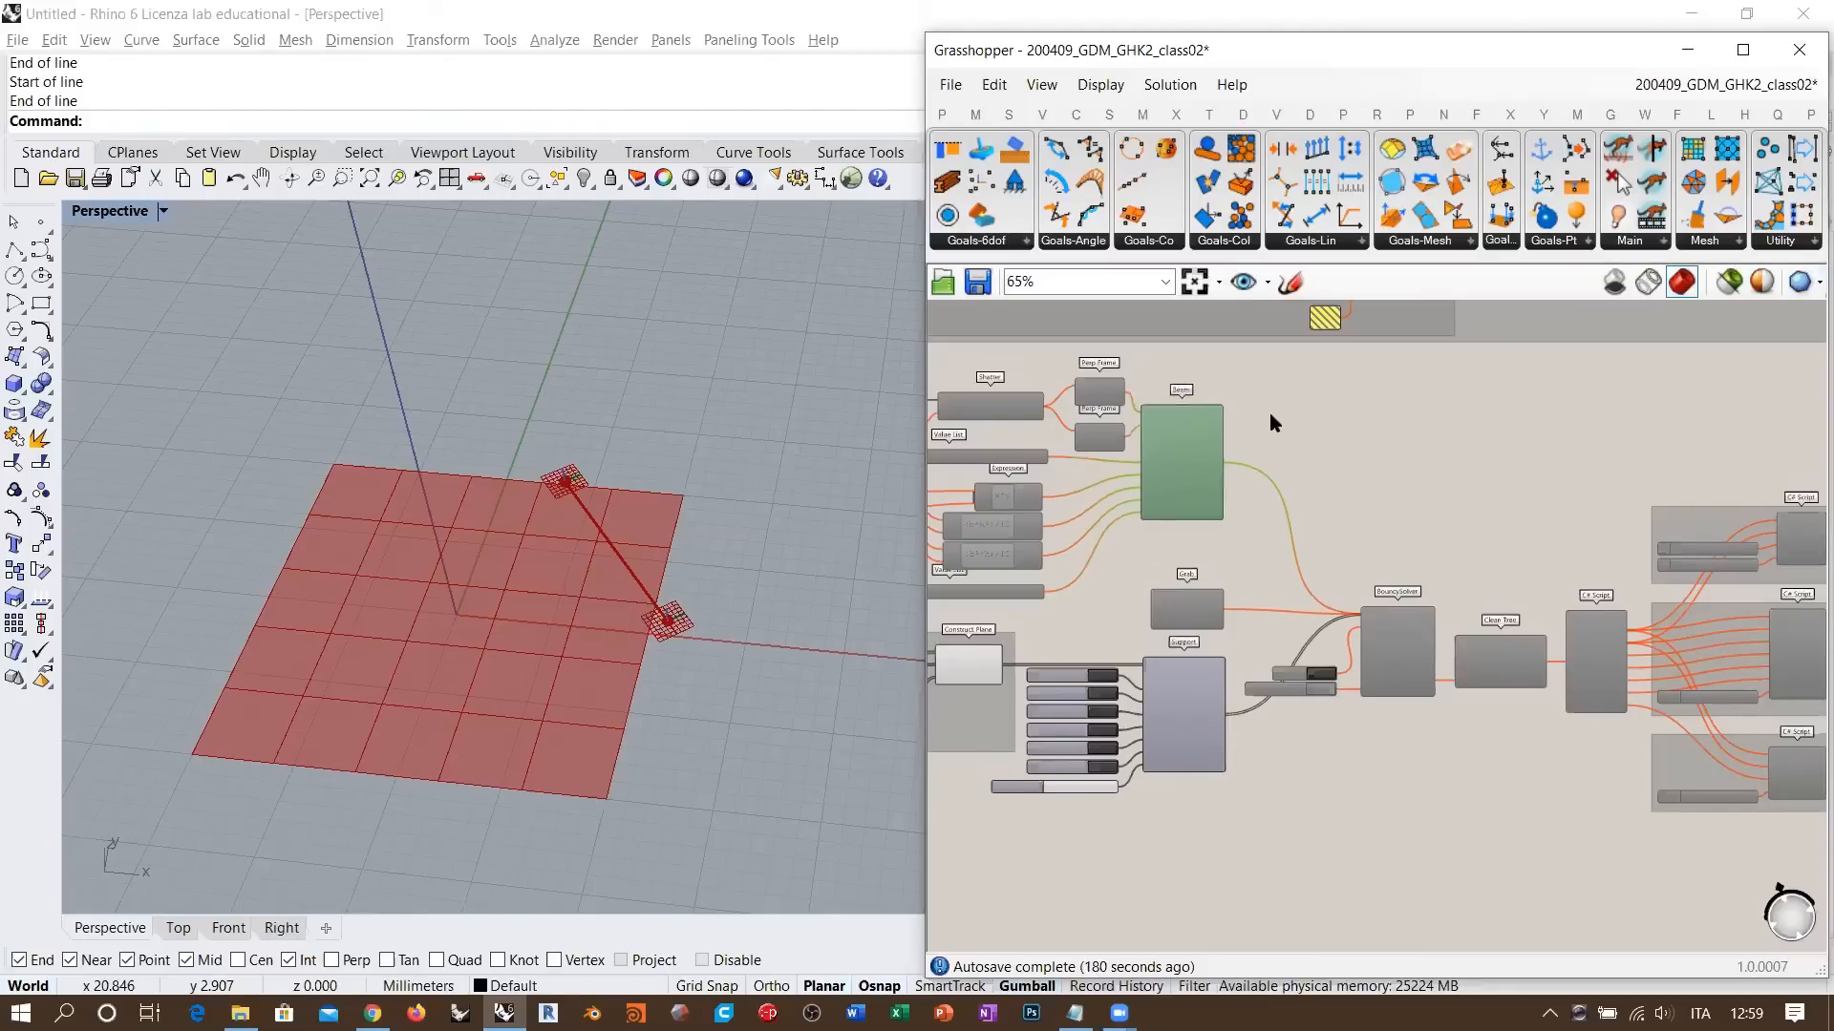
left_click(1295, 432)
left_click(1184, 470)
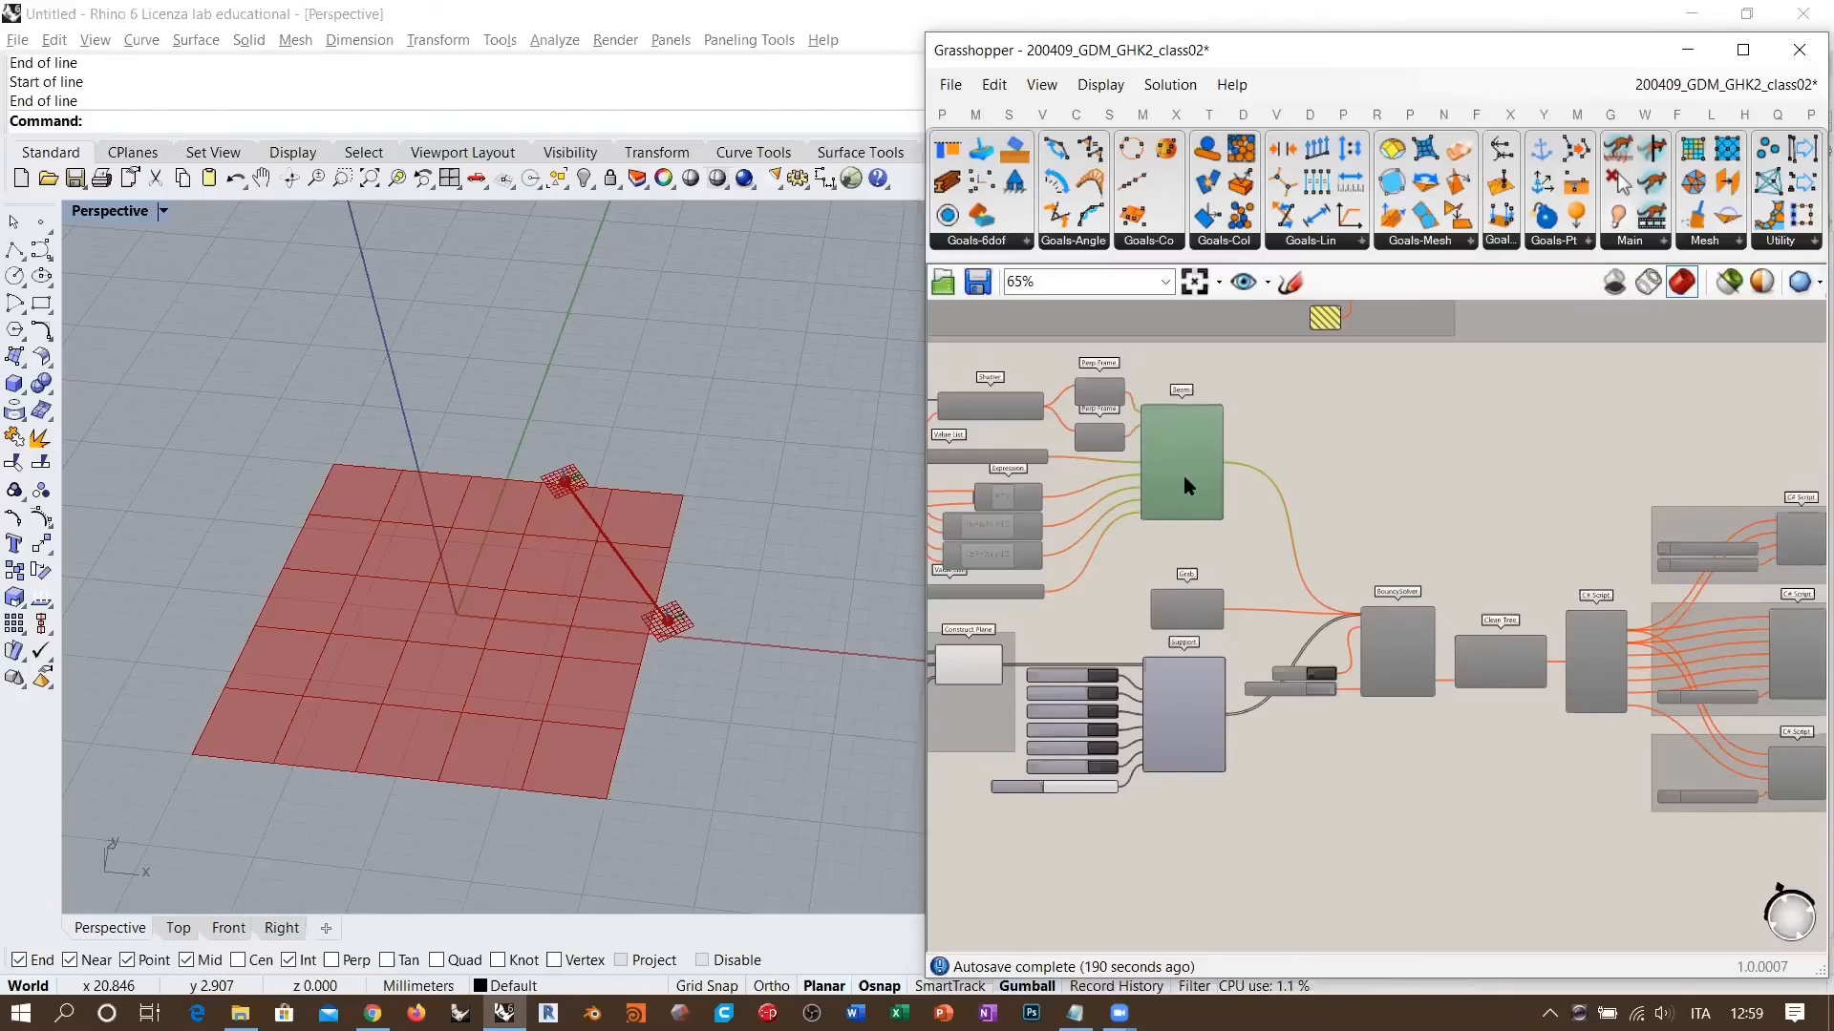
left_click(1145, 542)
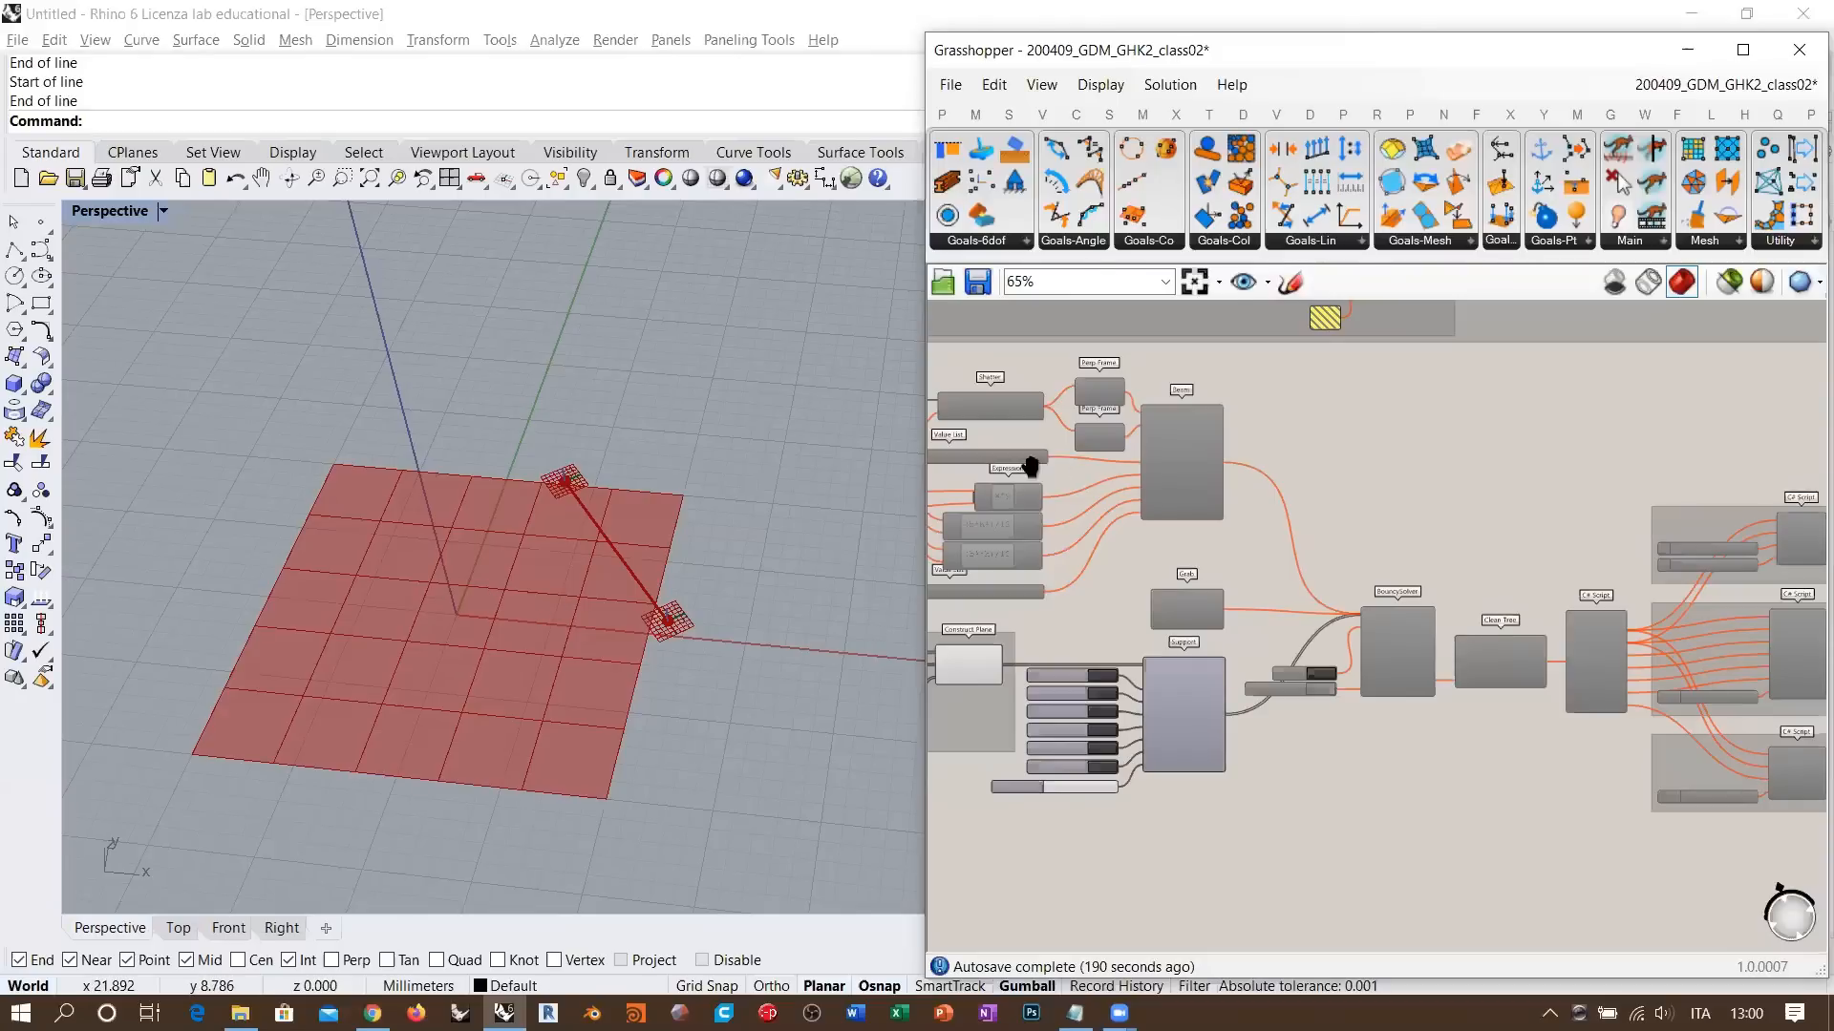
- Examine the Young's Modulus and Shear Modulus value lists and the section Expression components feeding the Beam goal
right_click_drag(1022, 459, 1232, 534)
scroll(1152, 535, "up", 1)
scroll(1156, 543, "up", 5)
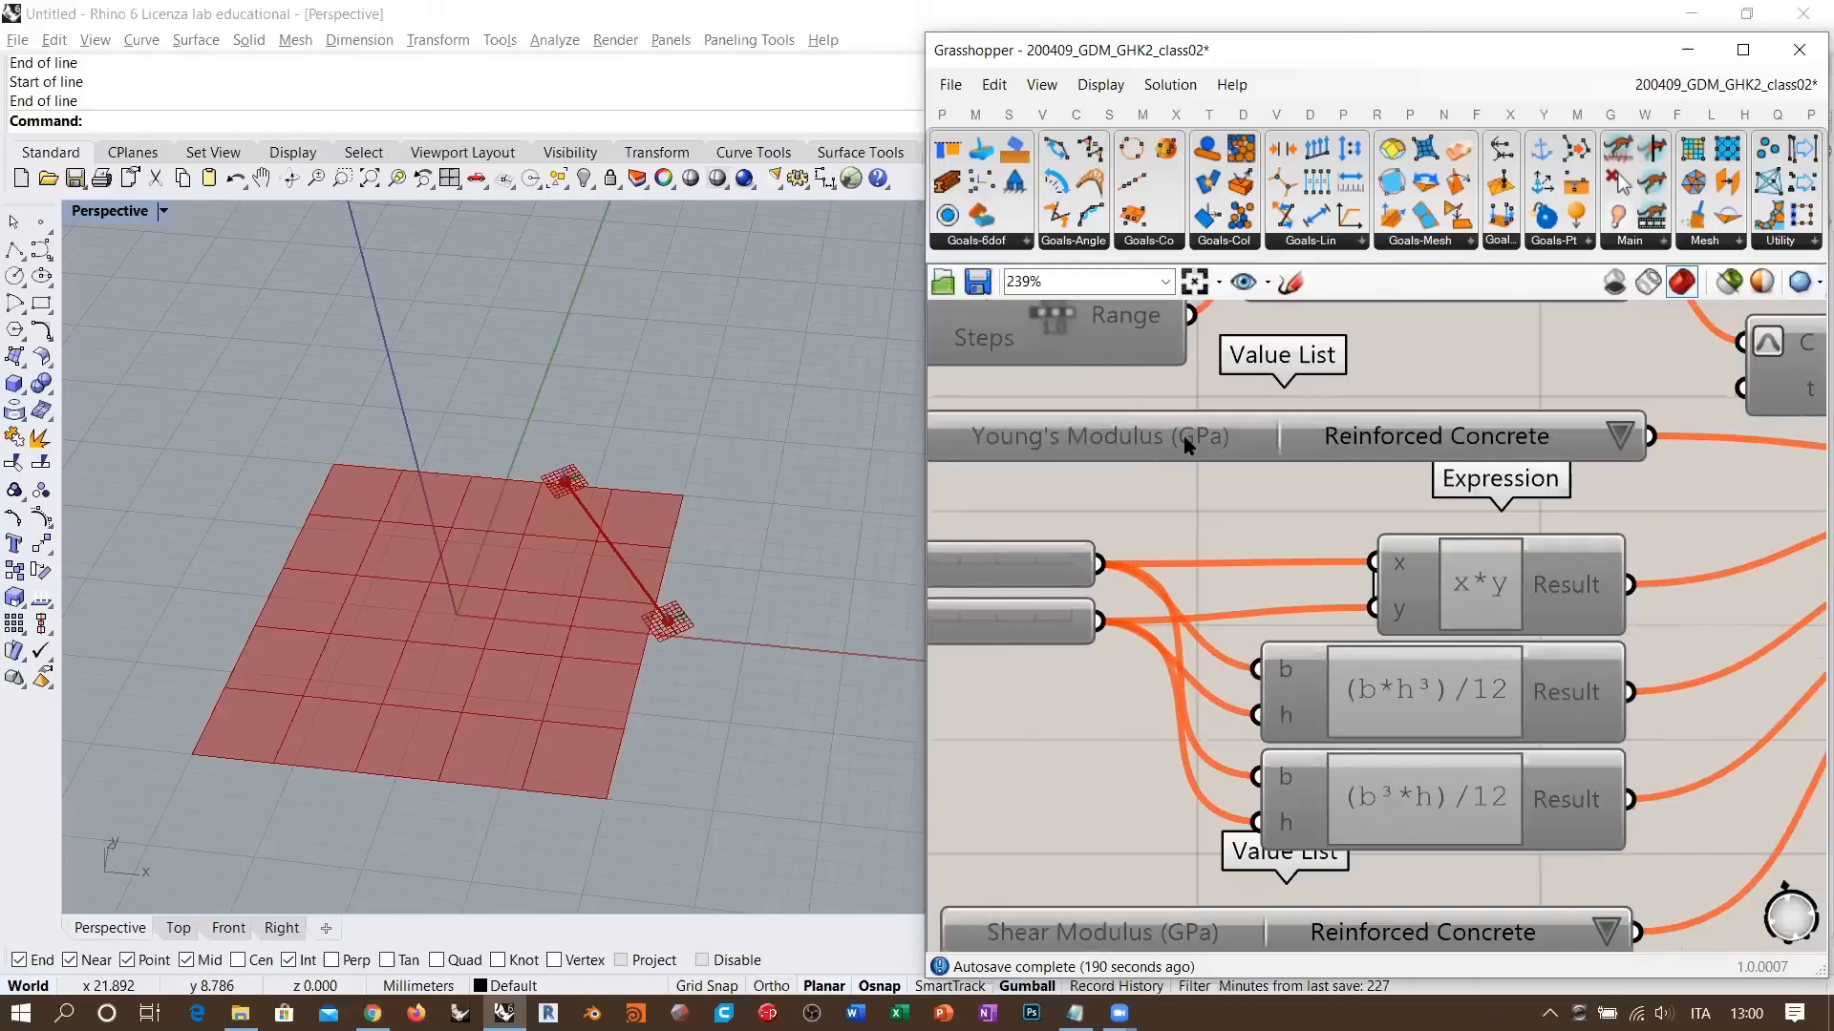
scroll(1177, 445, "down", 1)
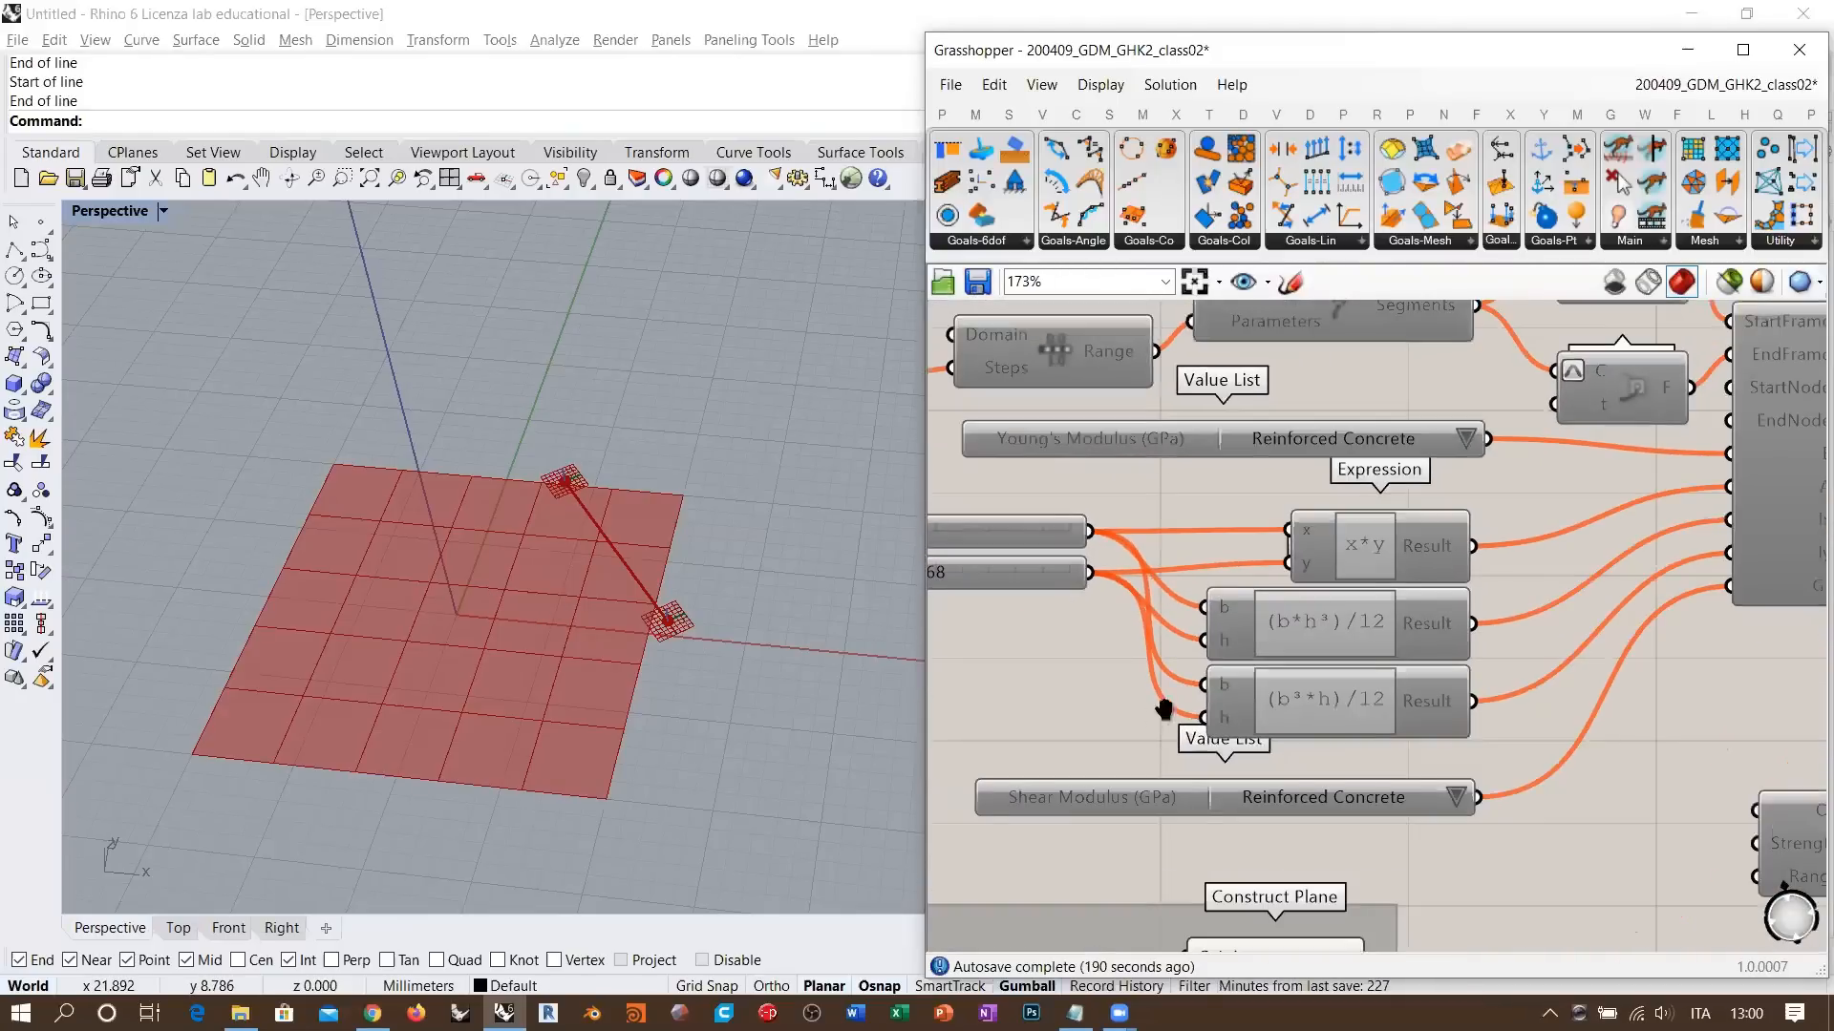
scroll(1166, 711, "down", 1)
scroll(1114, 682, "down", 3)
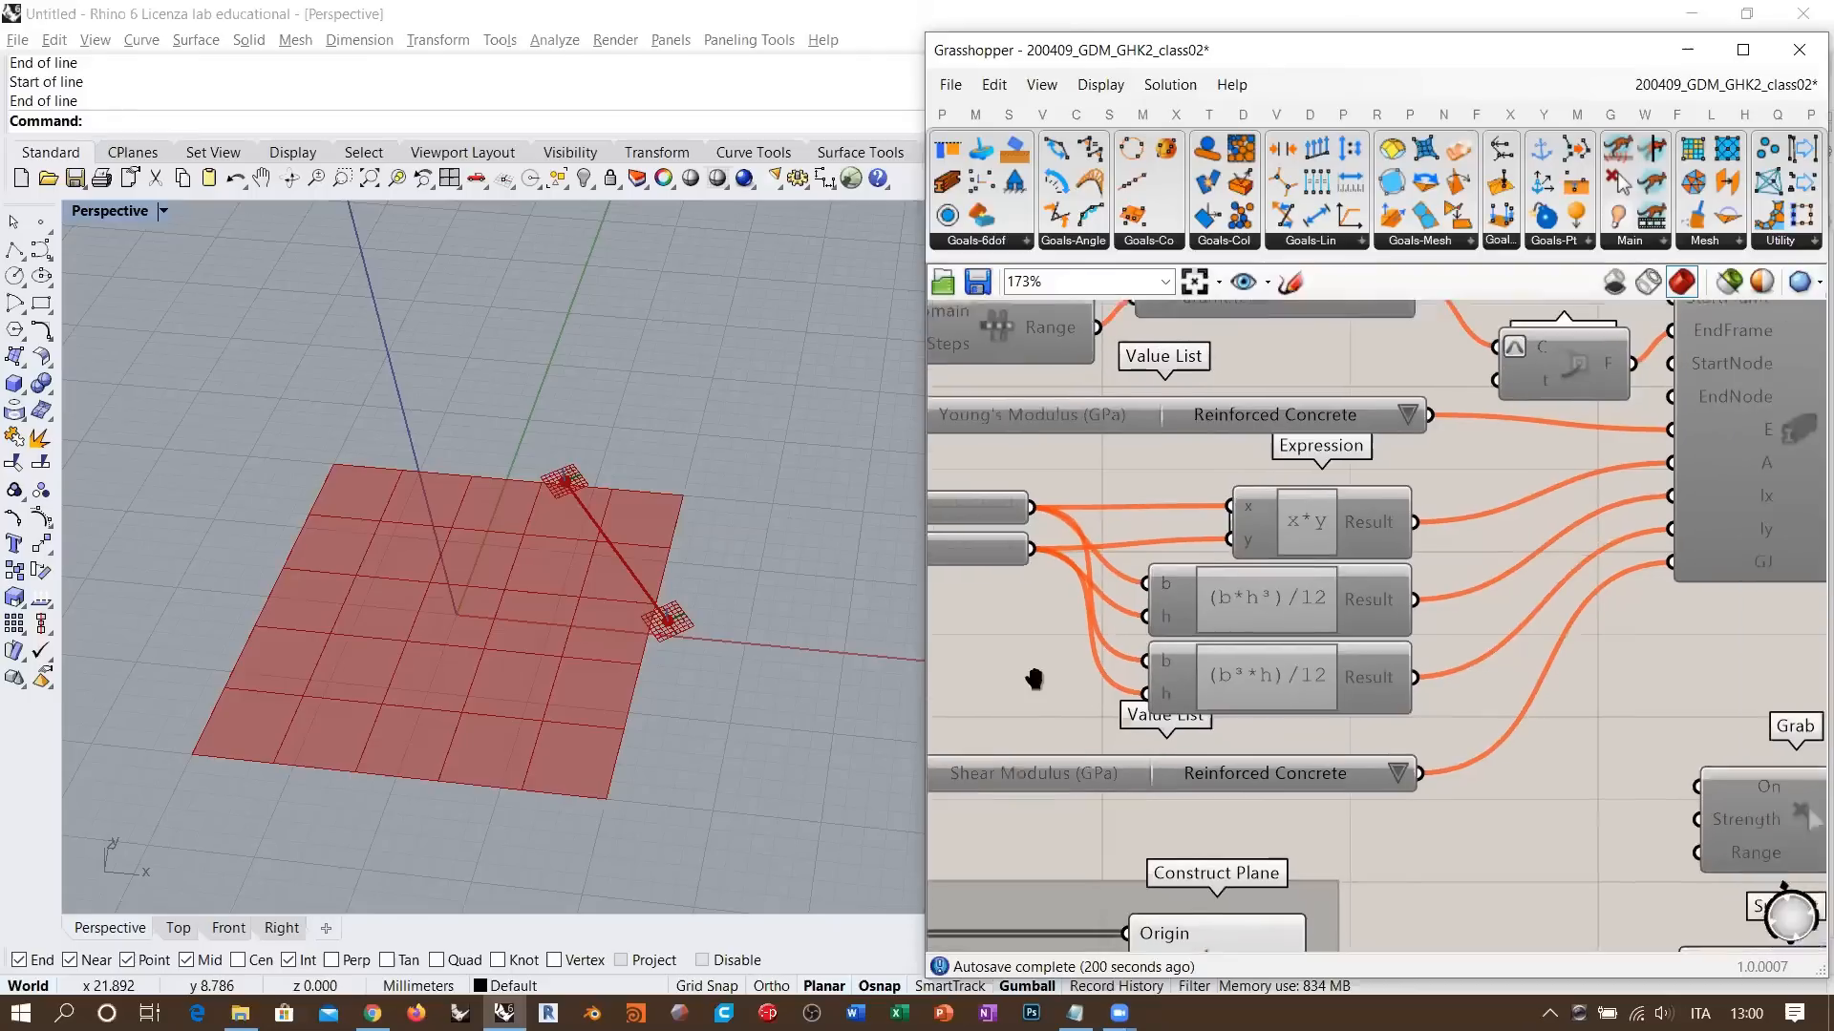
- Add an EdgeLengths goal below Mesh Surface and connect Mesh Surface's Mesh output to its Mesh input
right_click_drag(1233, 844, 1296, 550)
right_click_drag(1173, 663, 1212, 564)
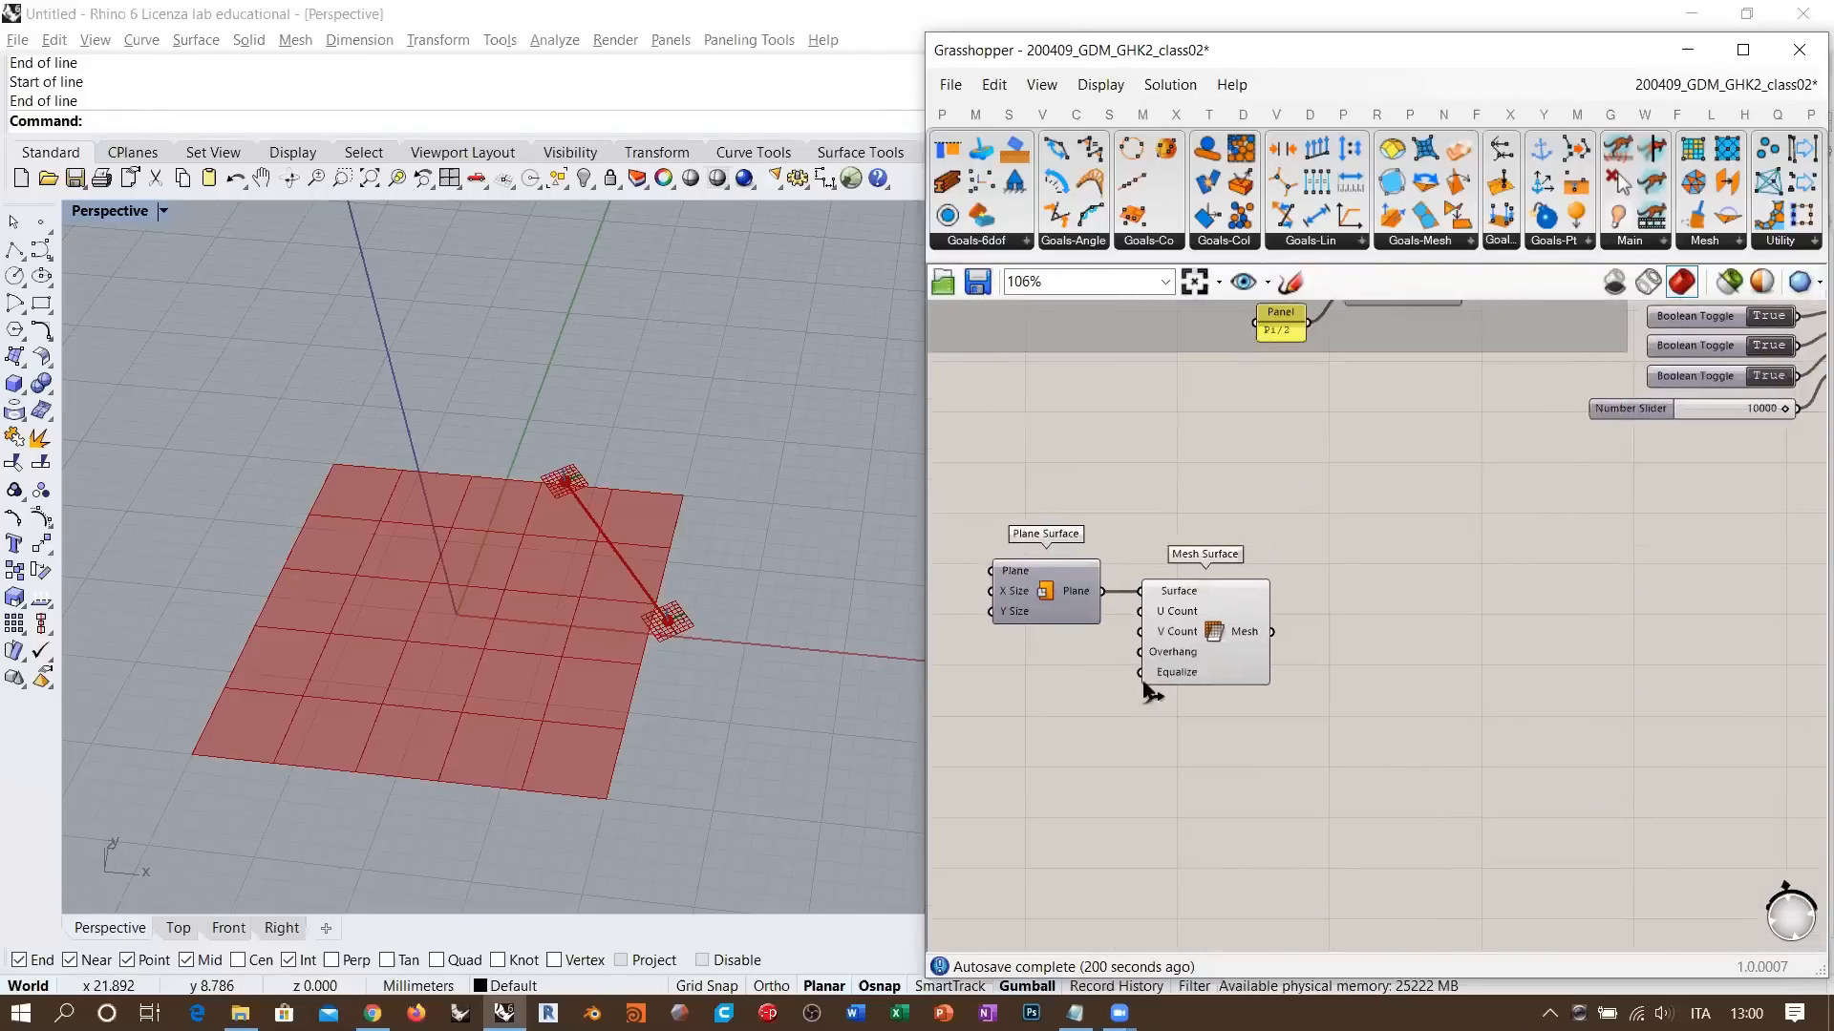
scroll(1146, 684, "up", 1)
right_click_drag(1306, 653, 1171, 619)
left_click_drag(1420, 158, 1284, 750)
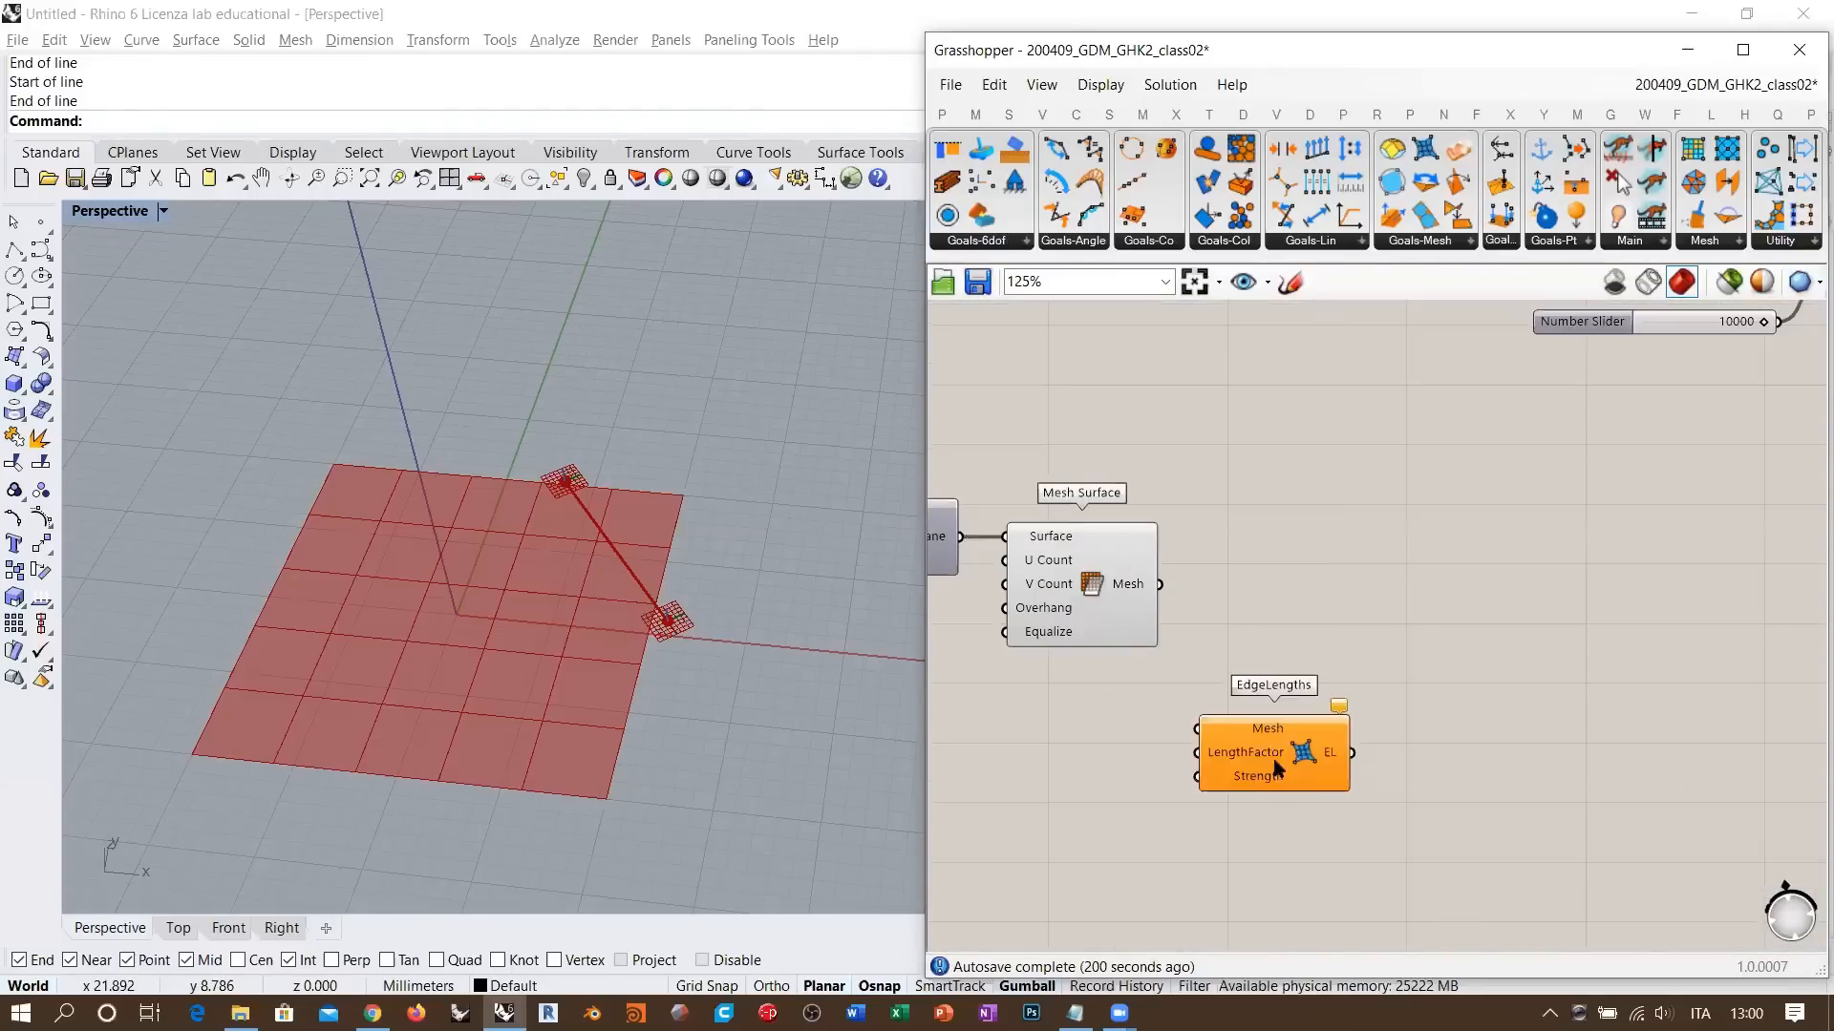
scroll(1276, 735, "up", 3)
left_click_drag(1085, 491, 1145, 724)
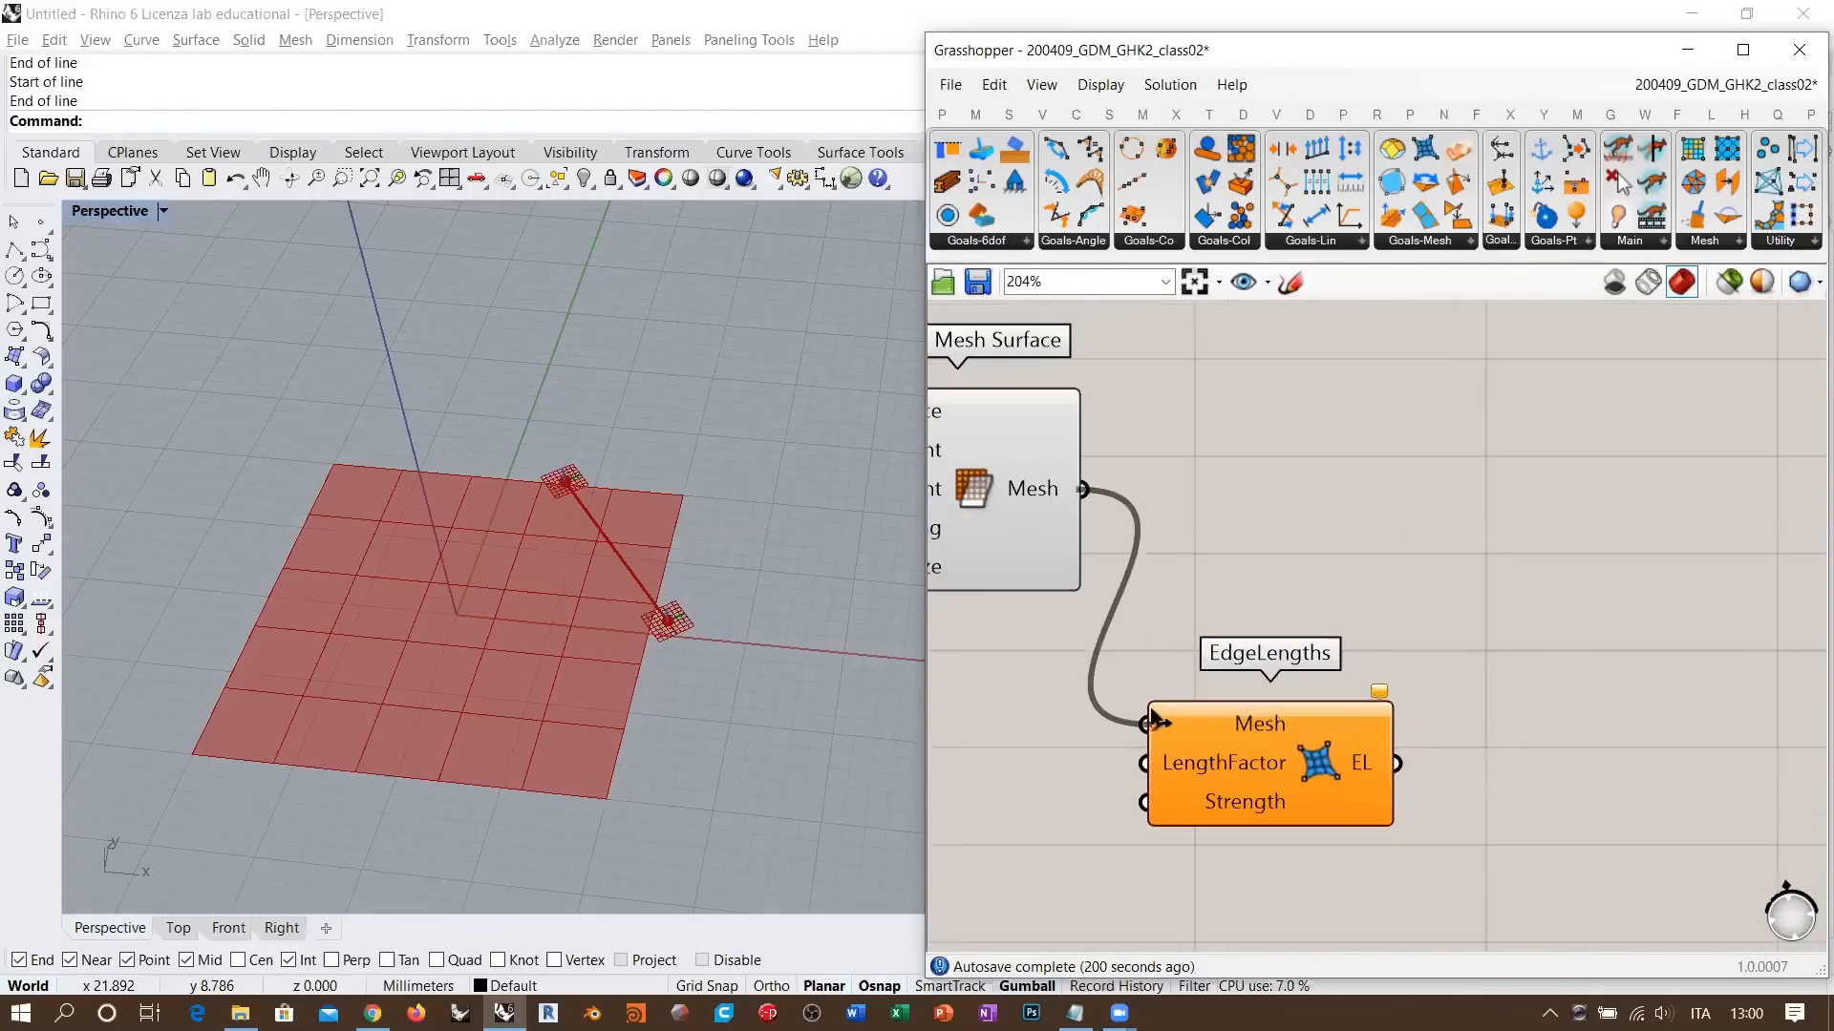
- Move the EdgeLengths goal up beside Mesh Surface so their Mesh connection runs straight
left_click(1249, 602)
left_click_drag(1282, 659, 1281, 422)
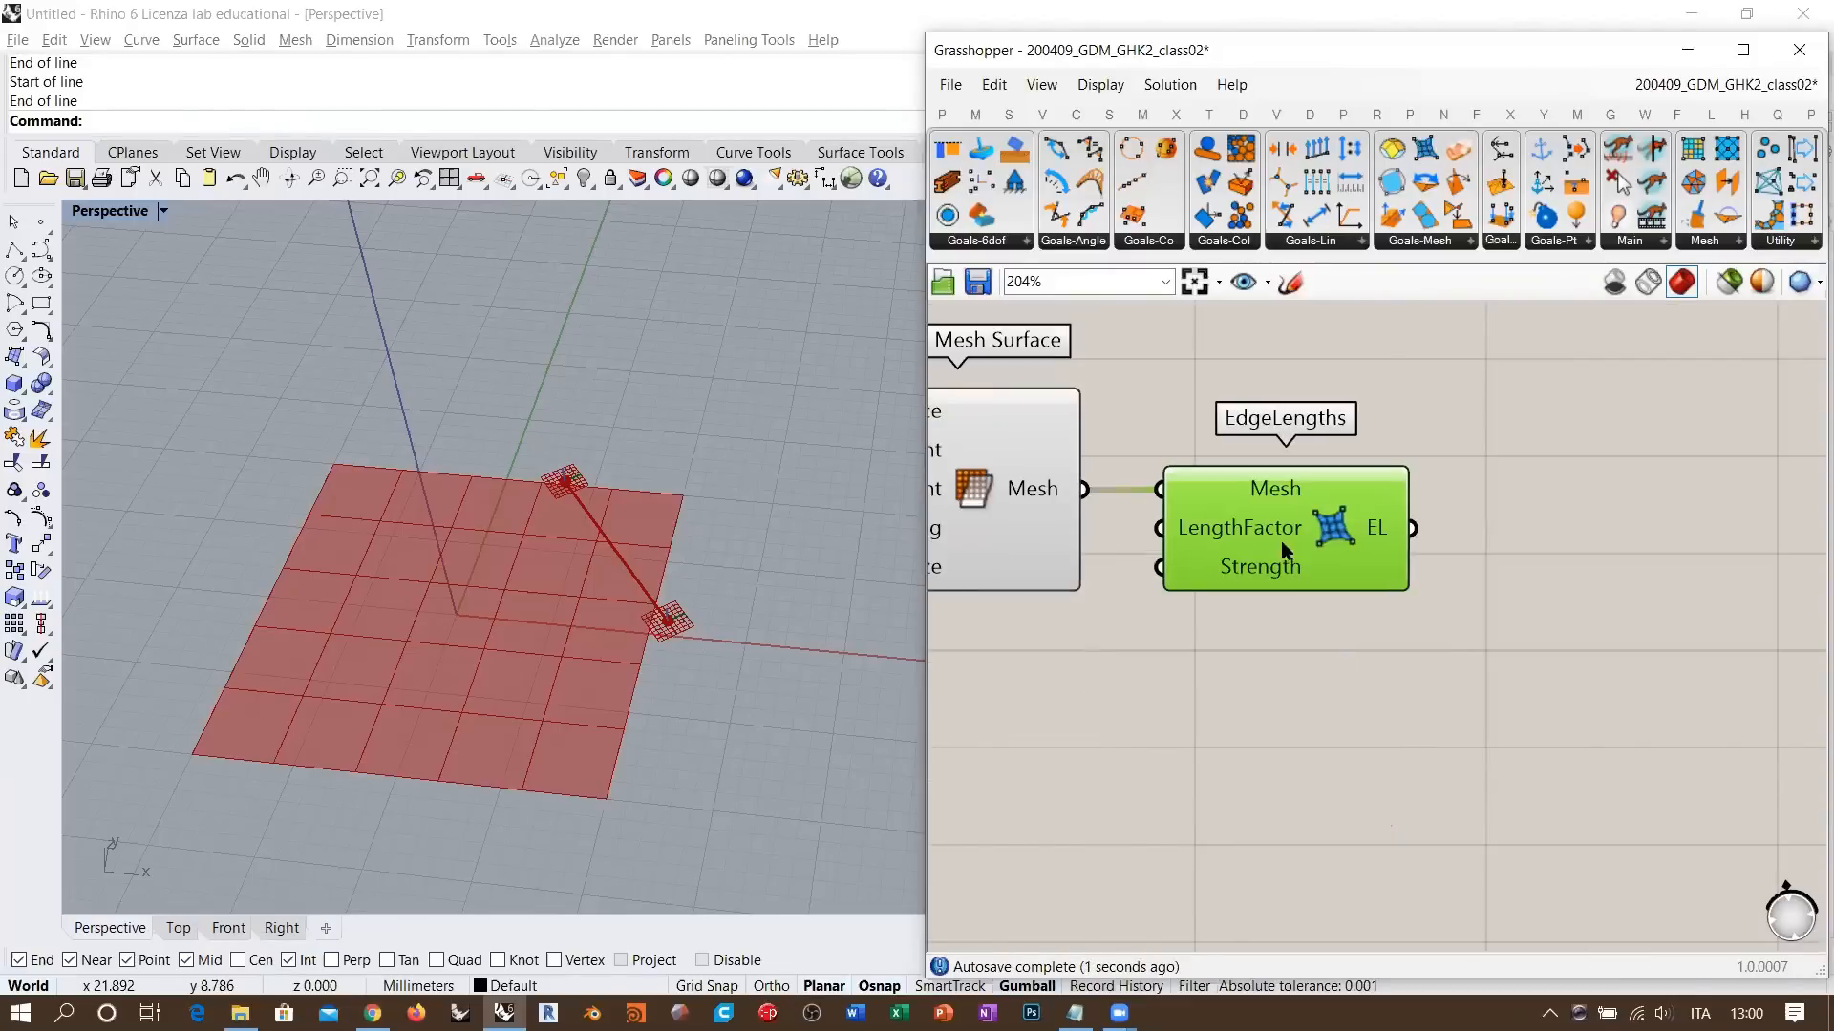
left_click(1182, 617)
- Group the Plane Surface, Mesh Surface and EdgeLengths components together
scroll(1194, 573, "down", 6)
left_click_drag(1240, 627, 931, 498)
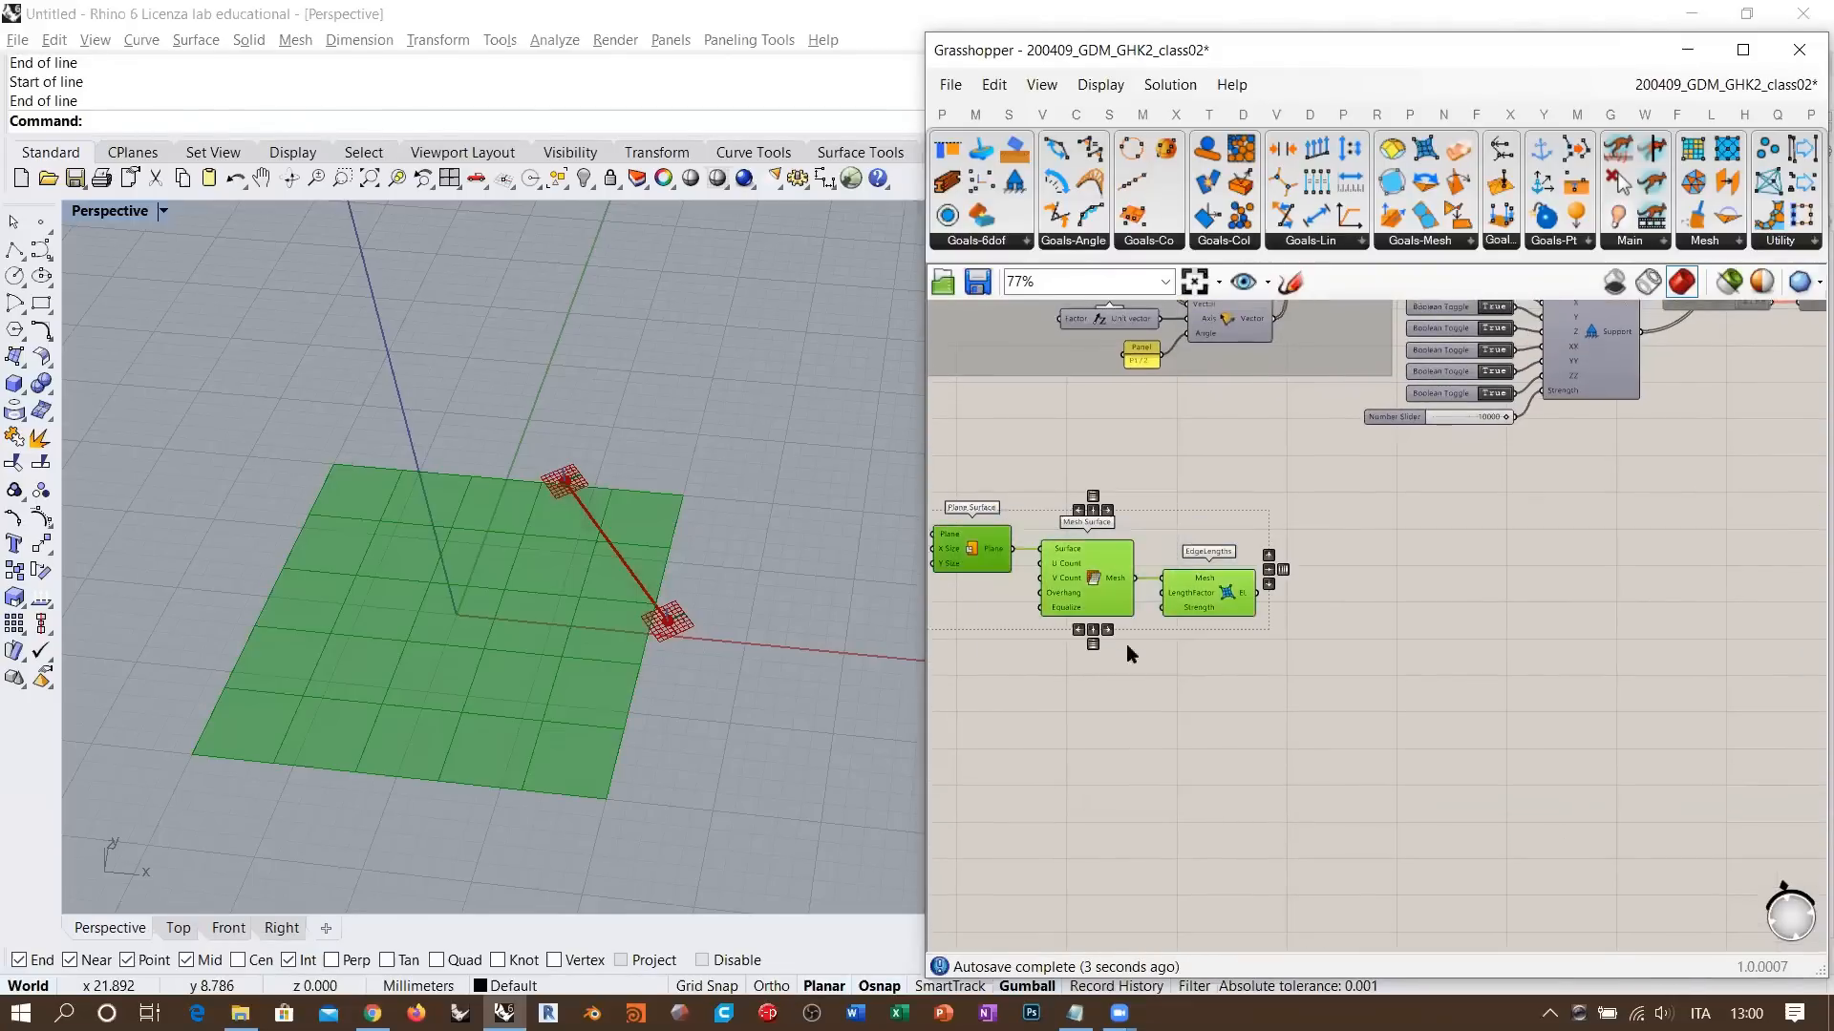
key("ctrl+g")
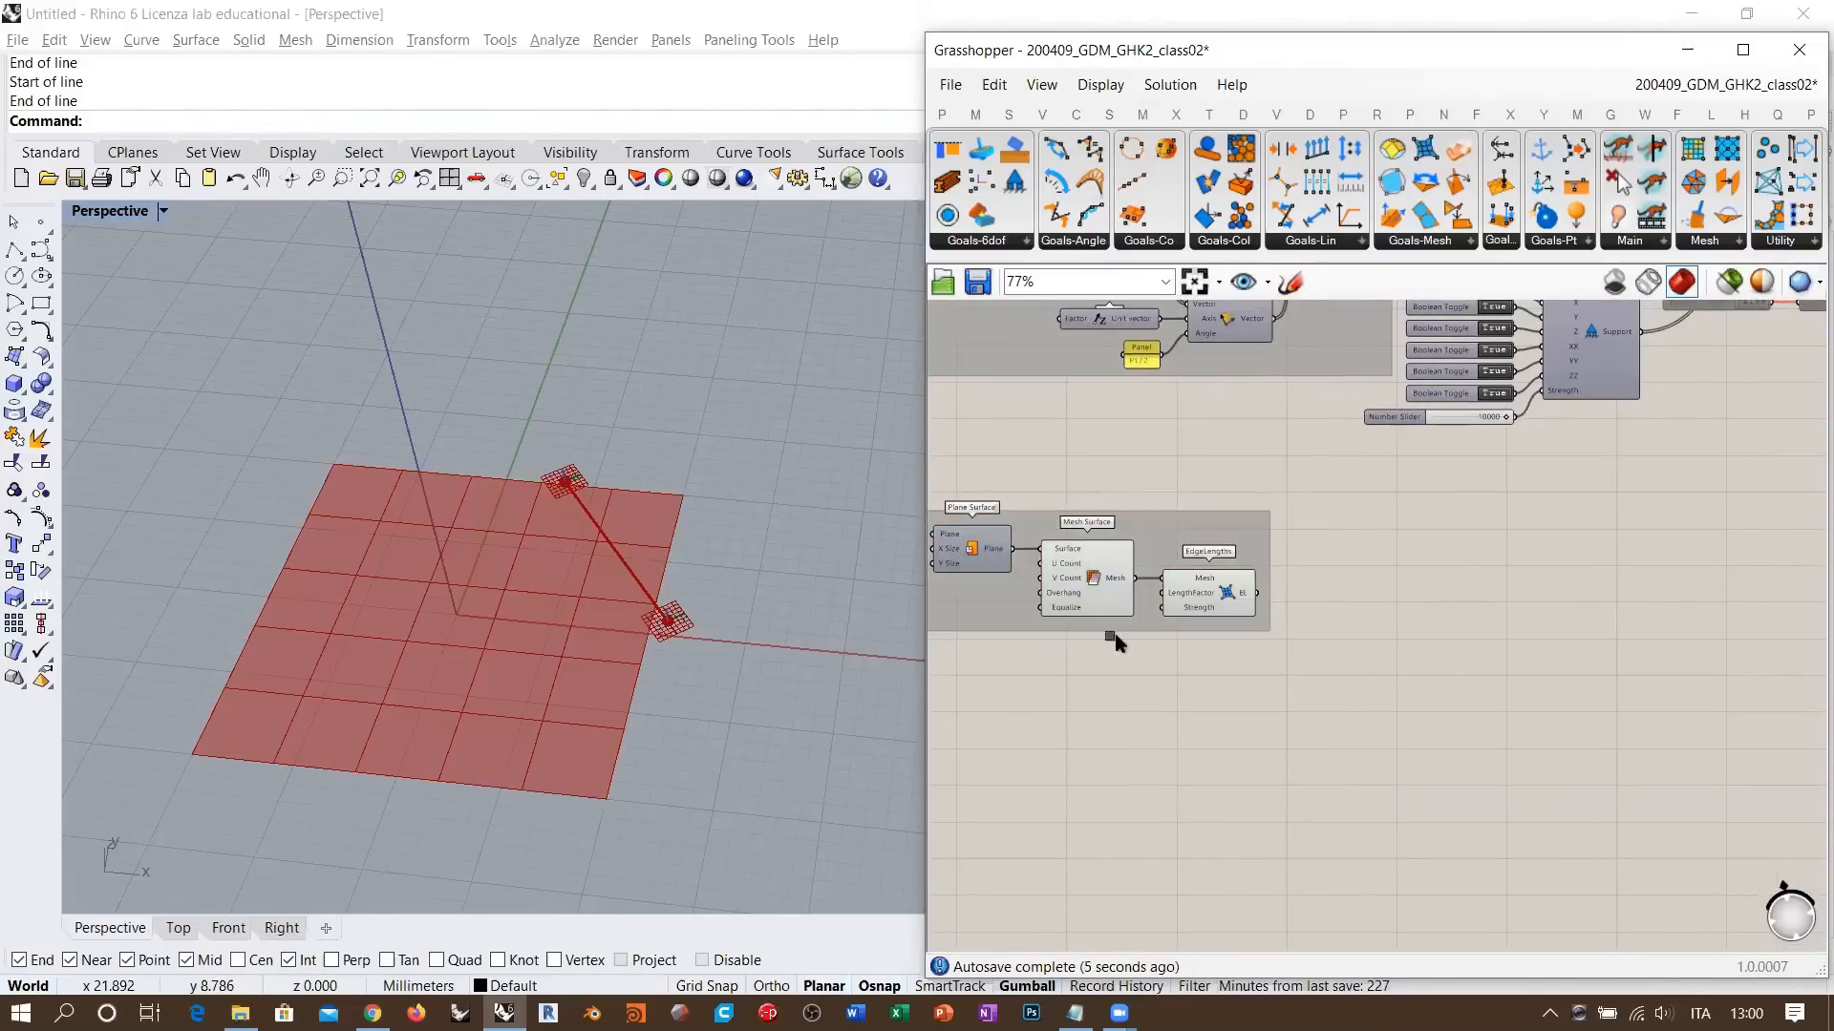
left_click_drag(1251, 696, 905, 512)
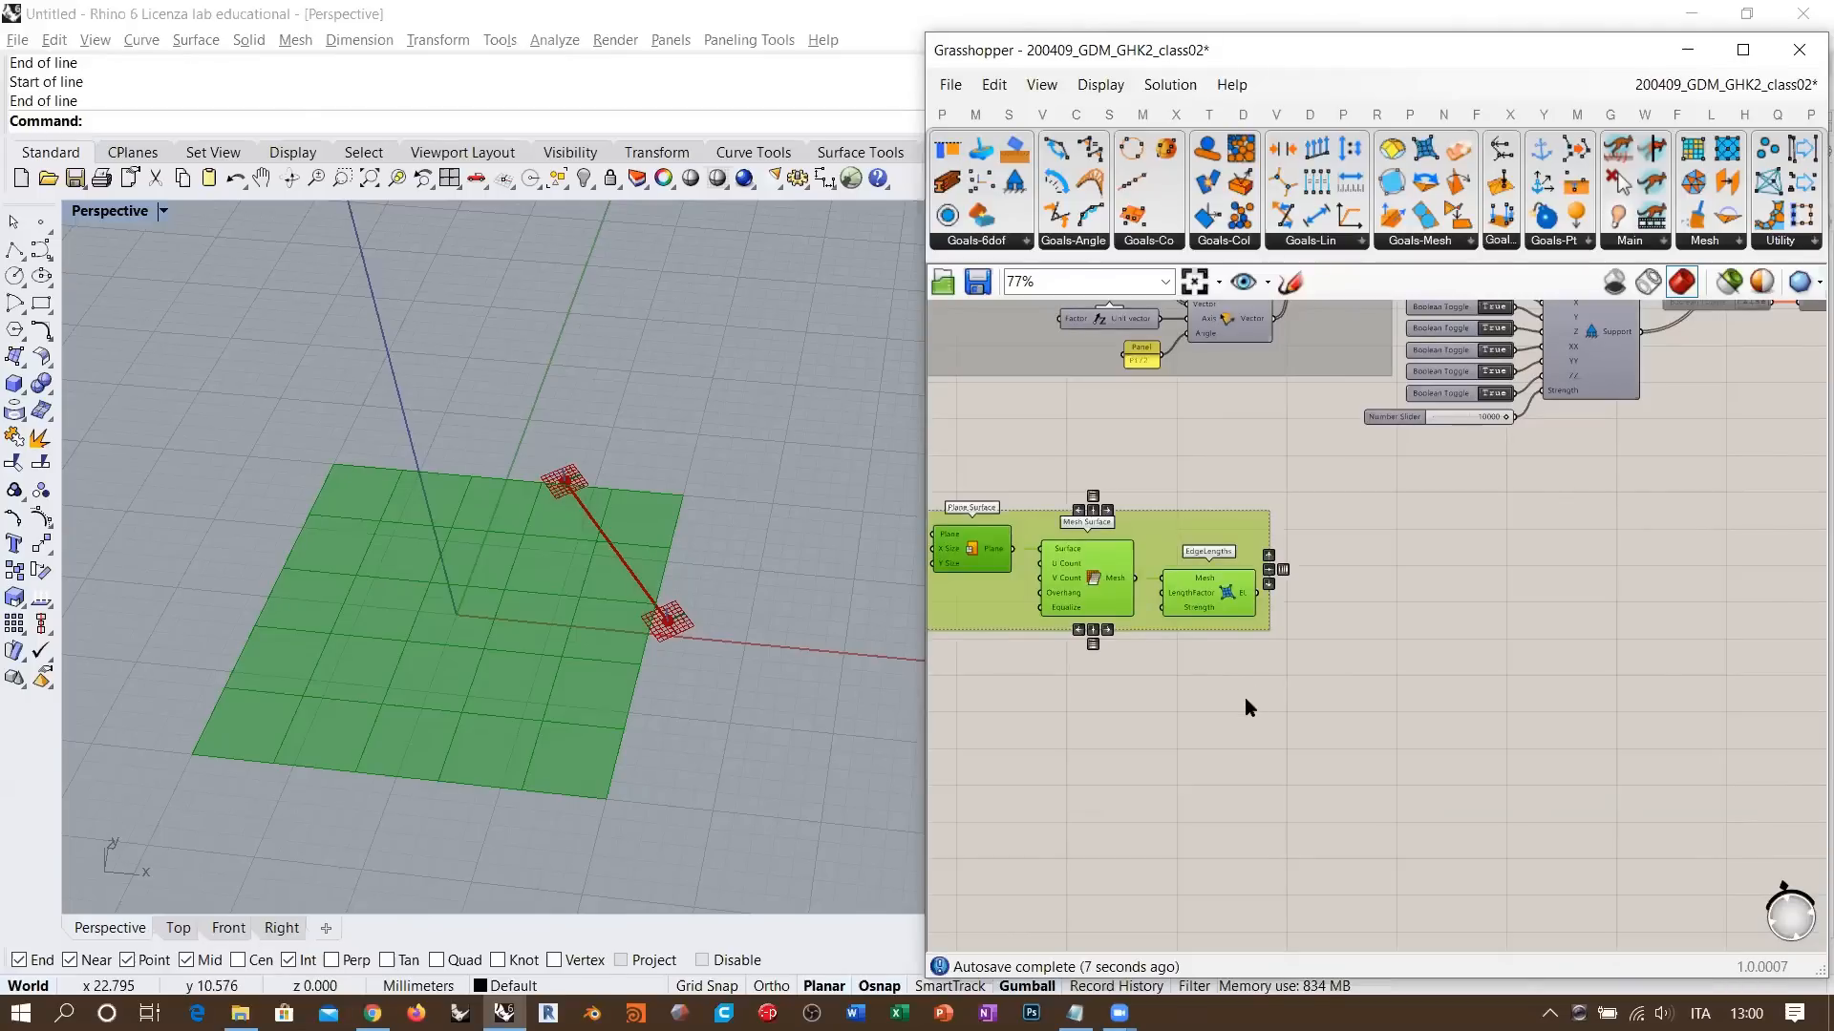
left_click(1245, 707)
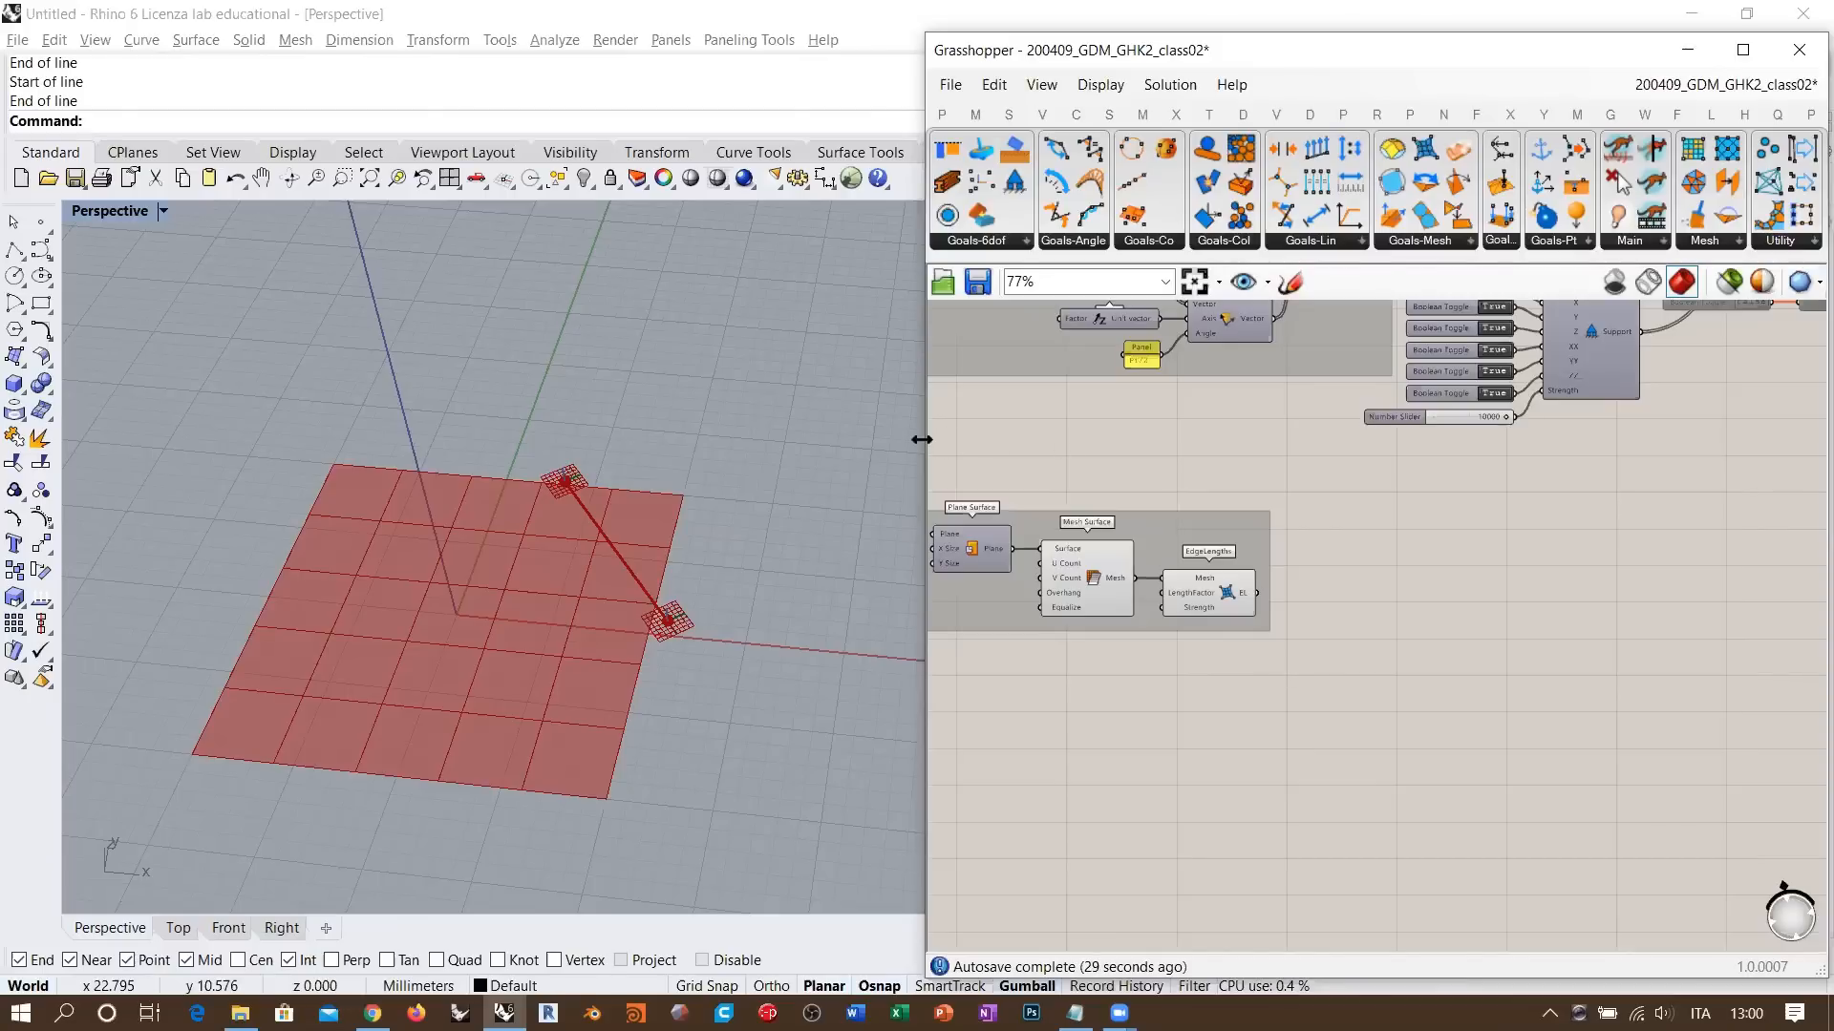
- Widen the Grasshopper window over the Rhino viewport to show more of the canvas
left_click_drag(922, 439, 465, 440)
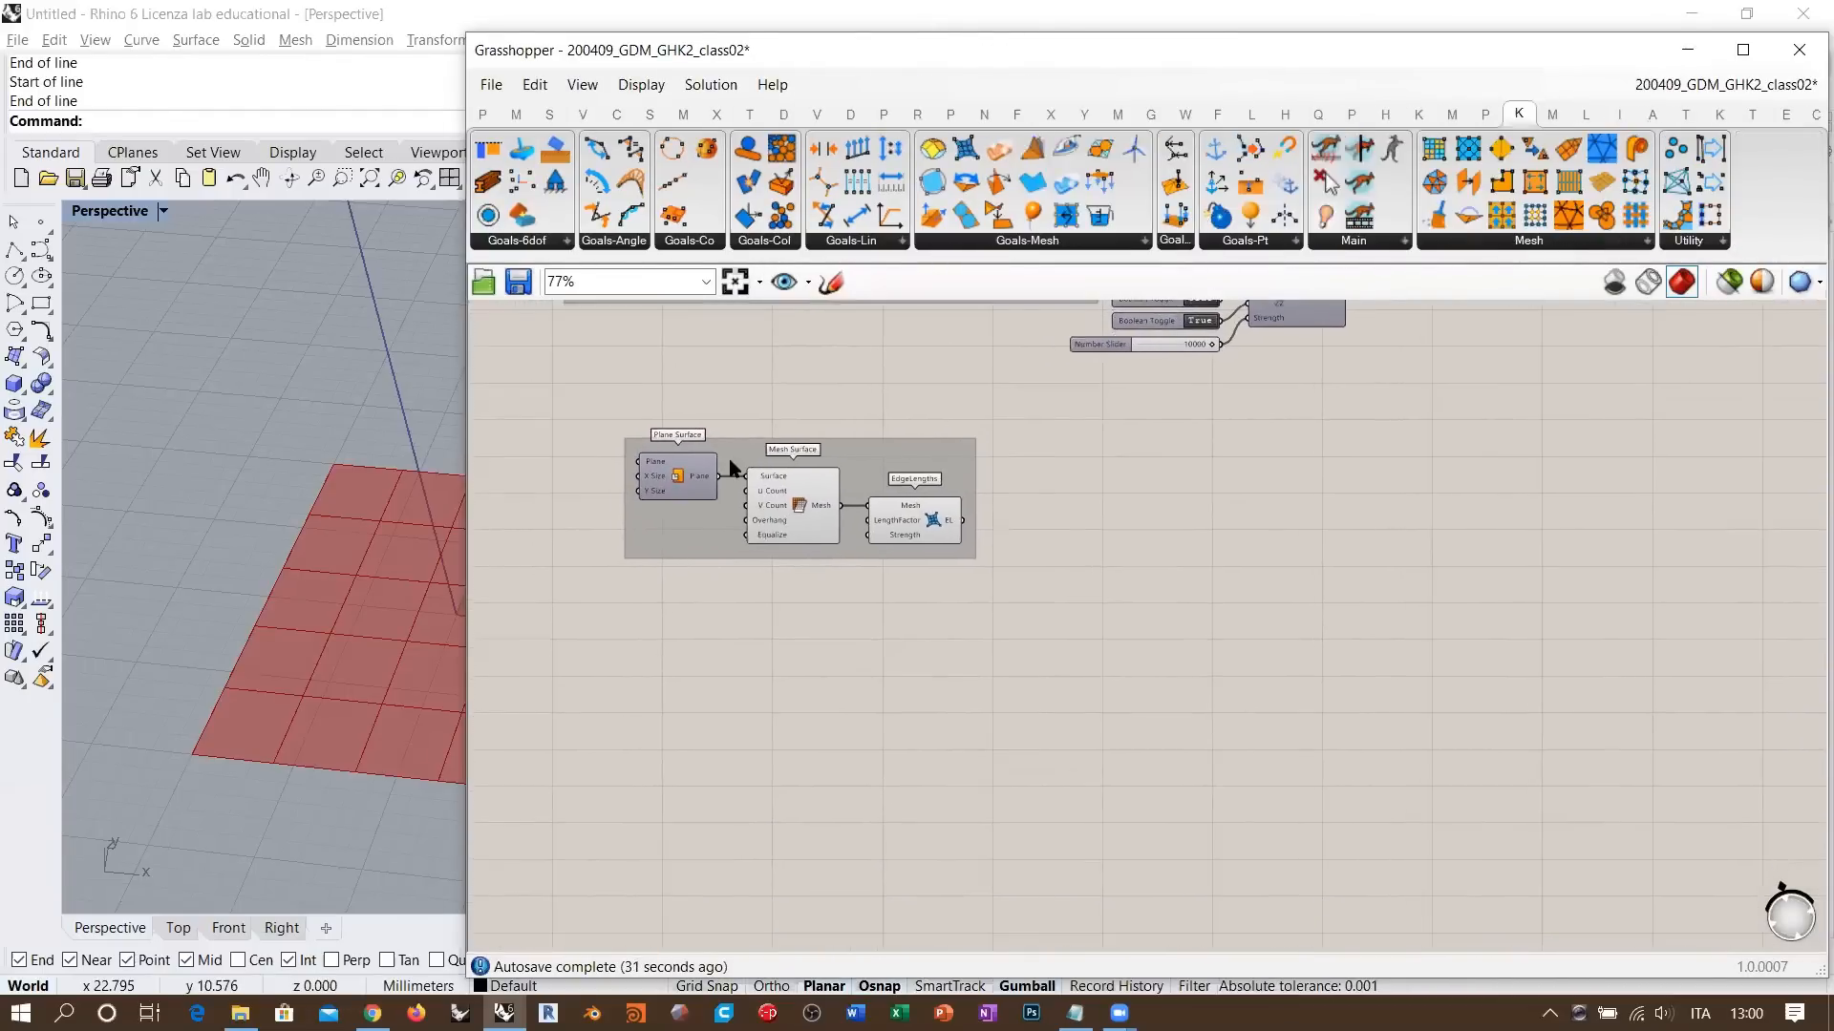
scroll(731, 468, "up", 3)
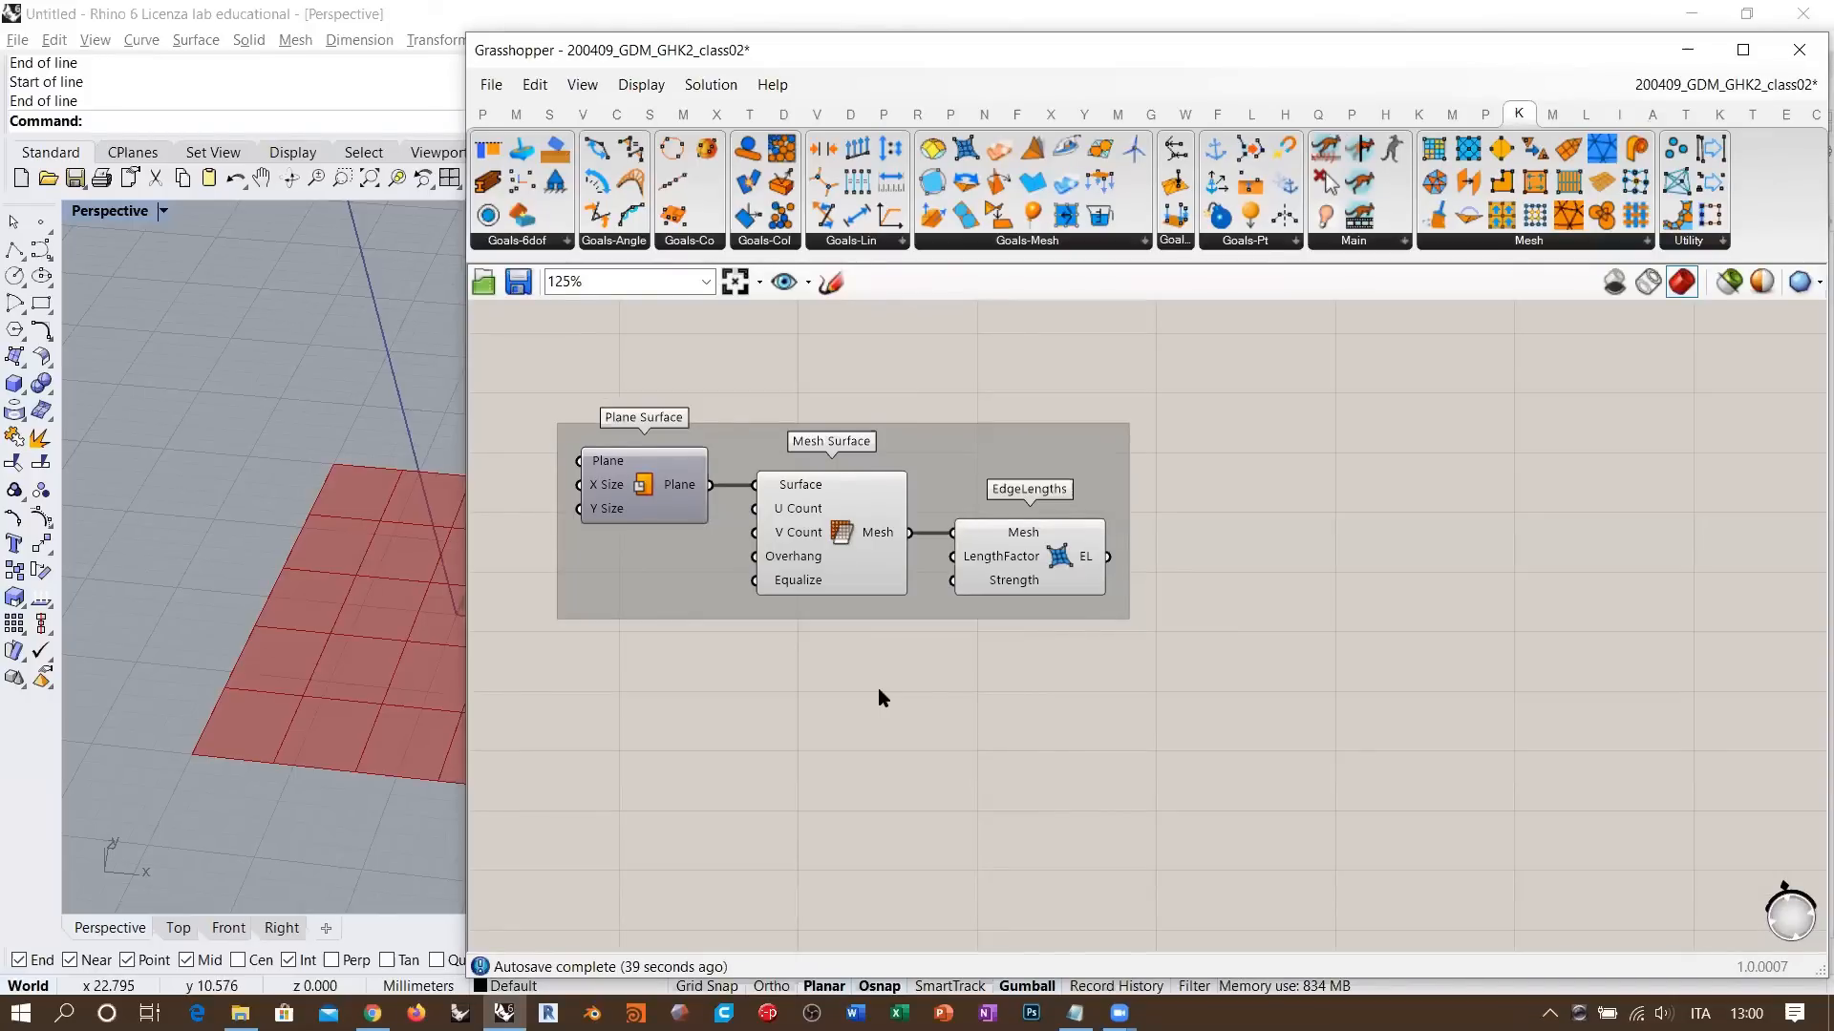
scroll(879, 687, "down", 5)
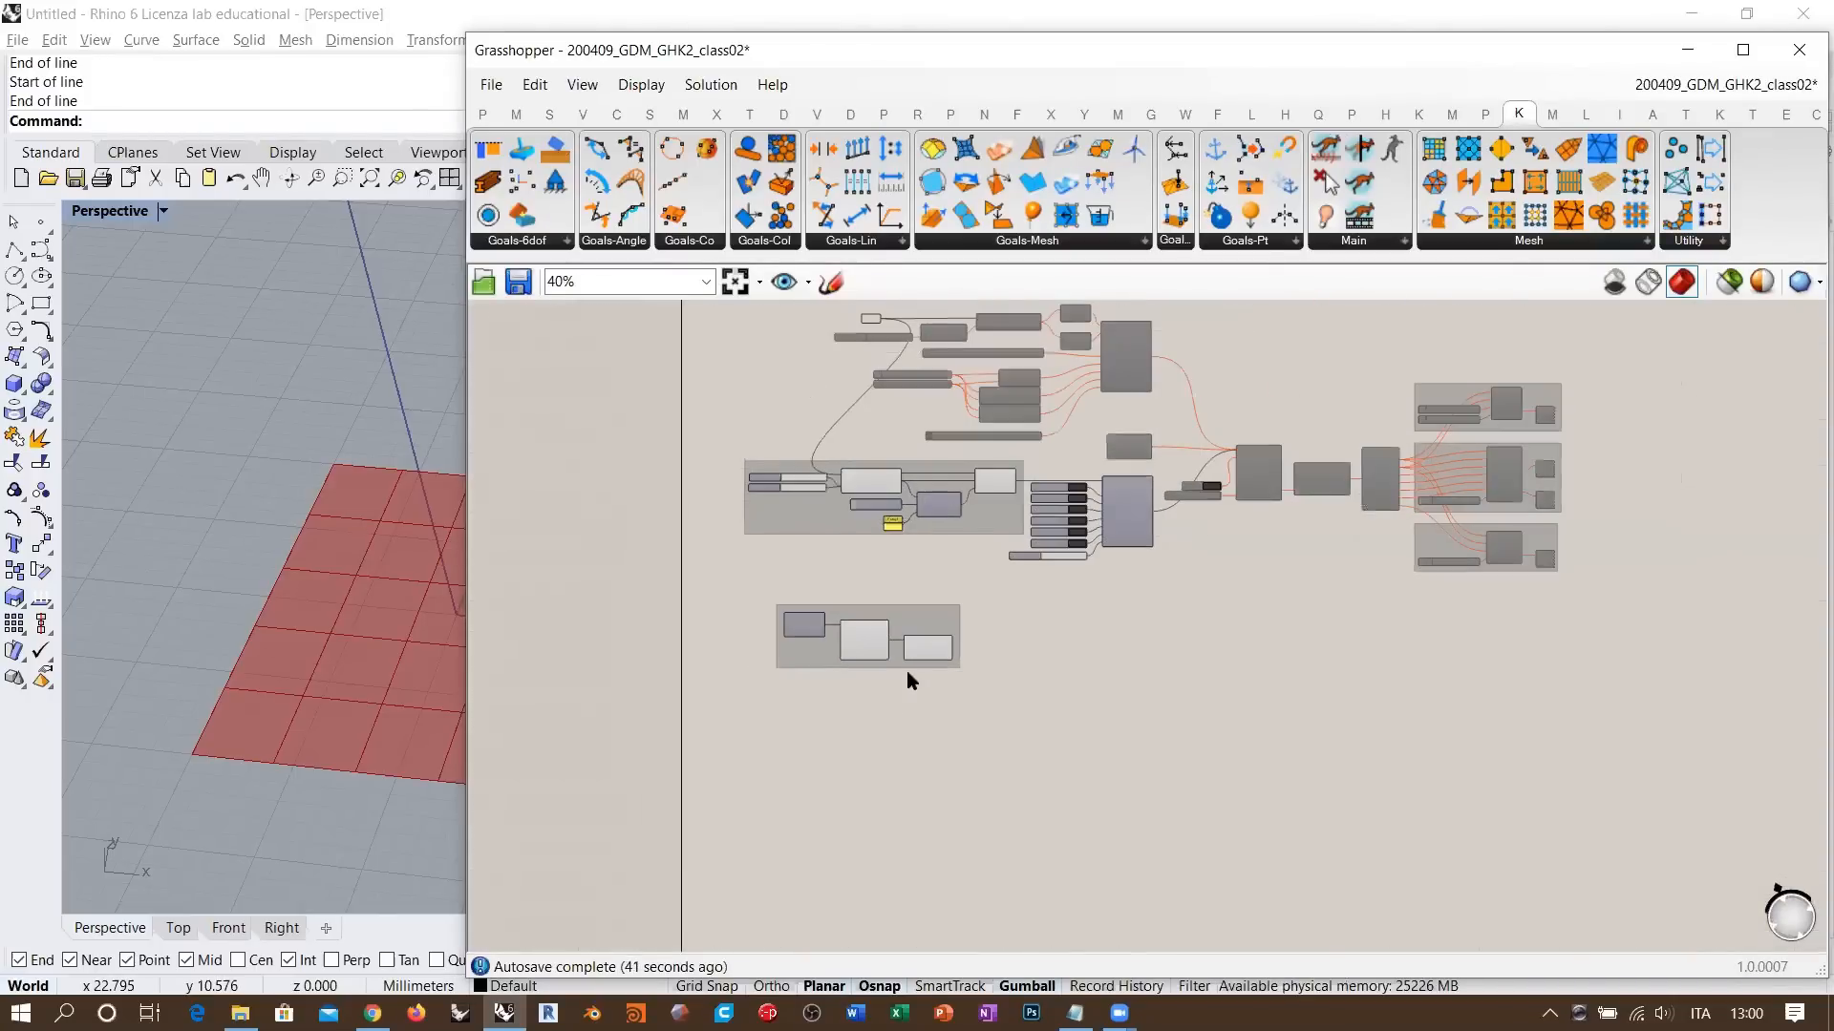
- Examine the BouncySolver's inputs and outputs and the Clean Tree and C# Script components that follow it
right_click_drag(1010, 668, 864, 707)
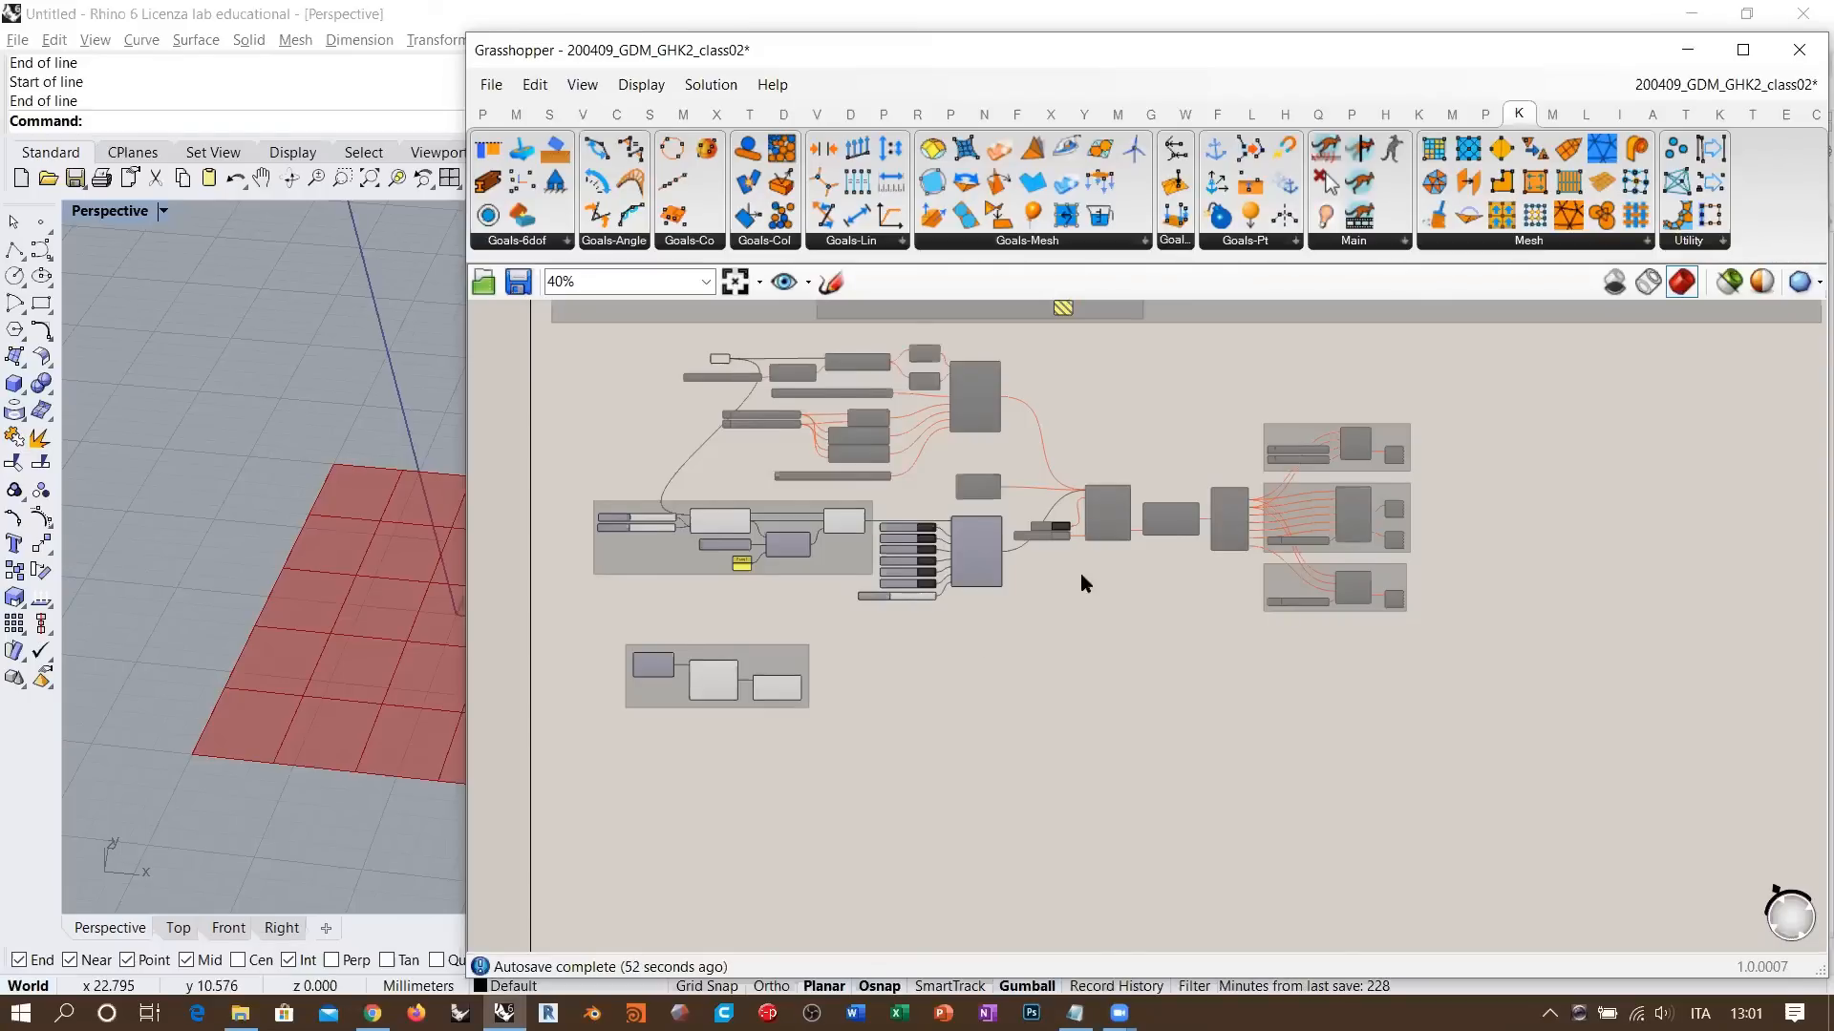
right_click_drag(1080, 575, 994, 598)
scroll(1022, 532, "up", 8)
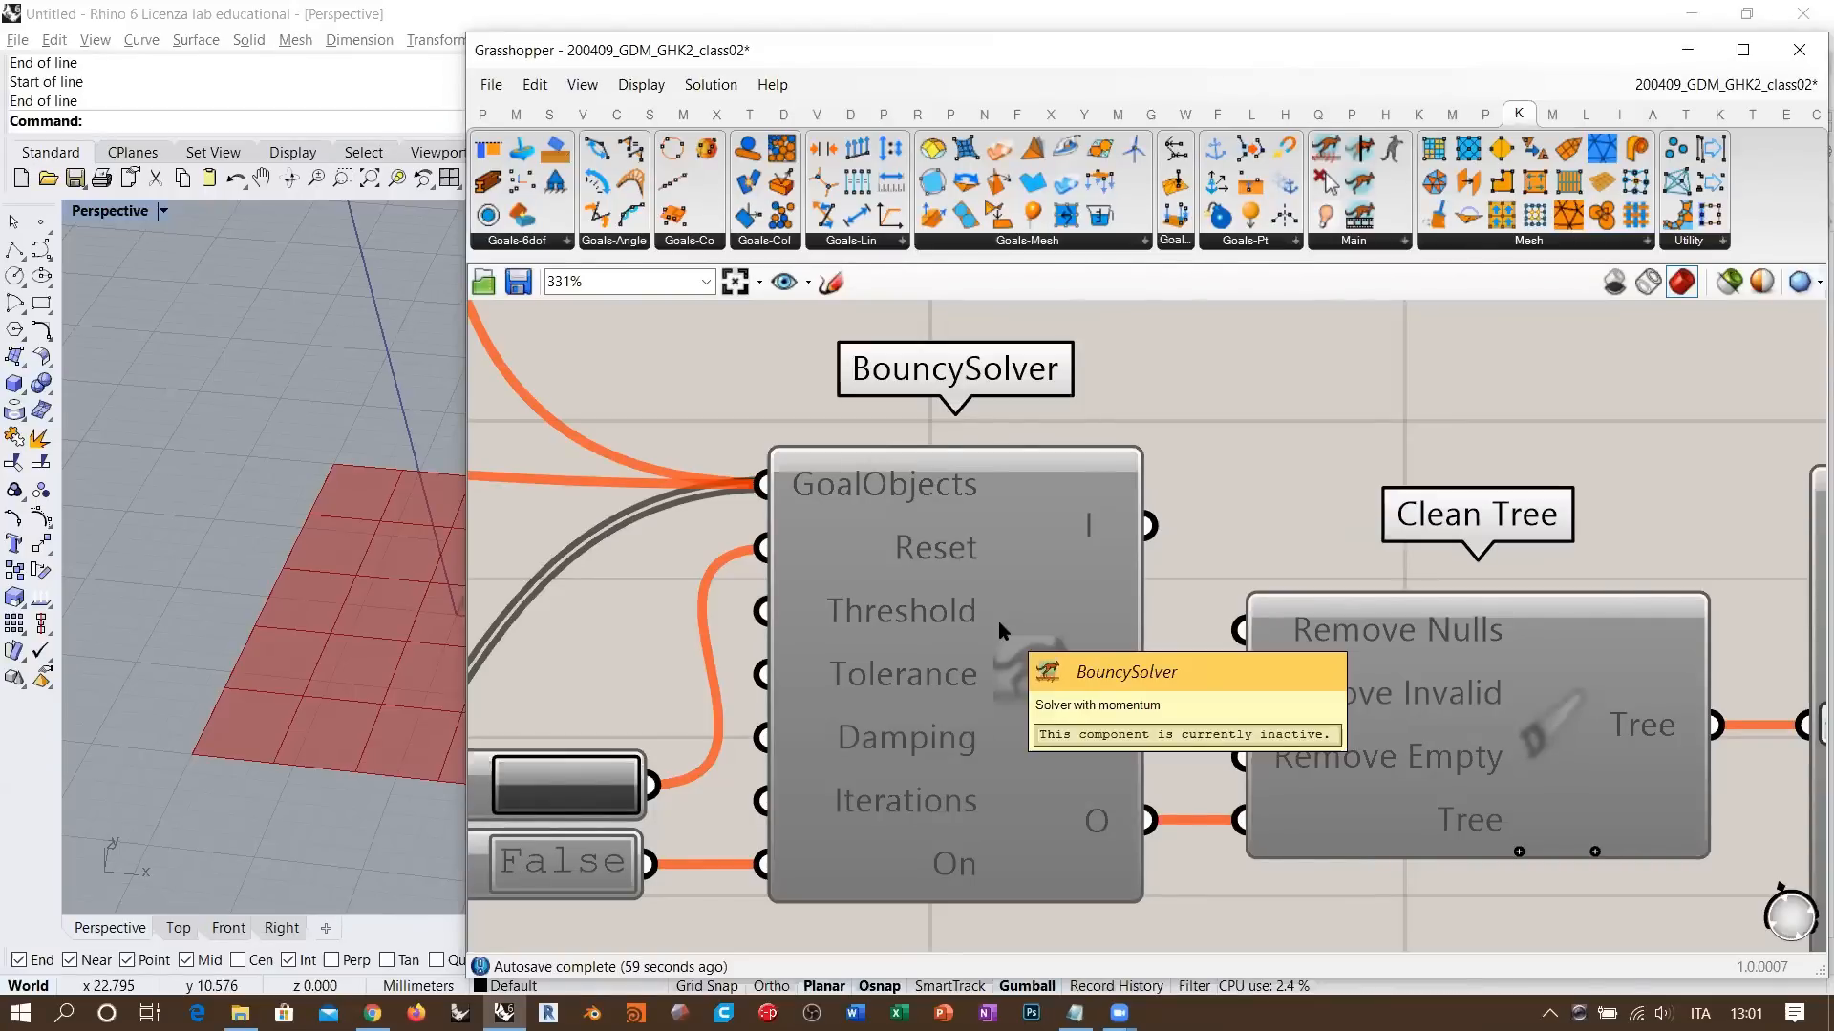
scroll(999, 550, "down", 2)
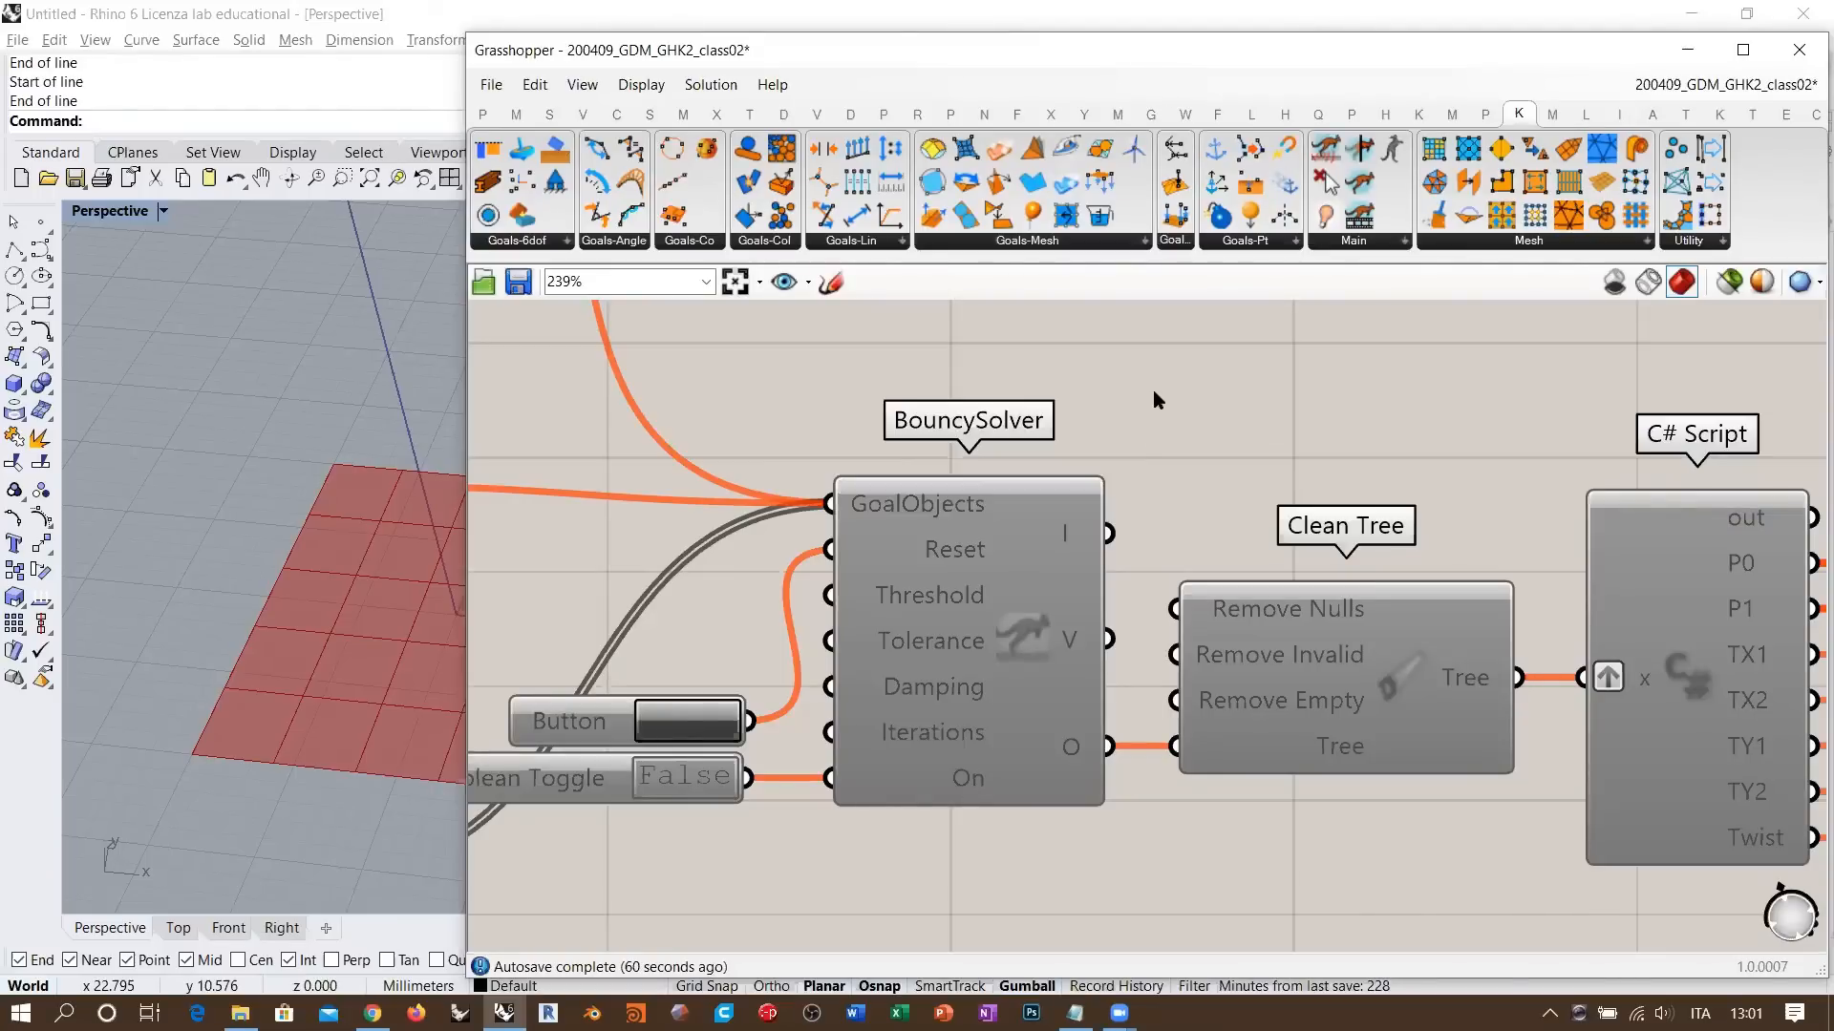
right_click_drag(1147, 621, 831, 631)
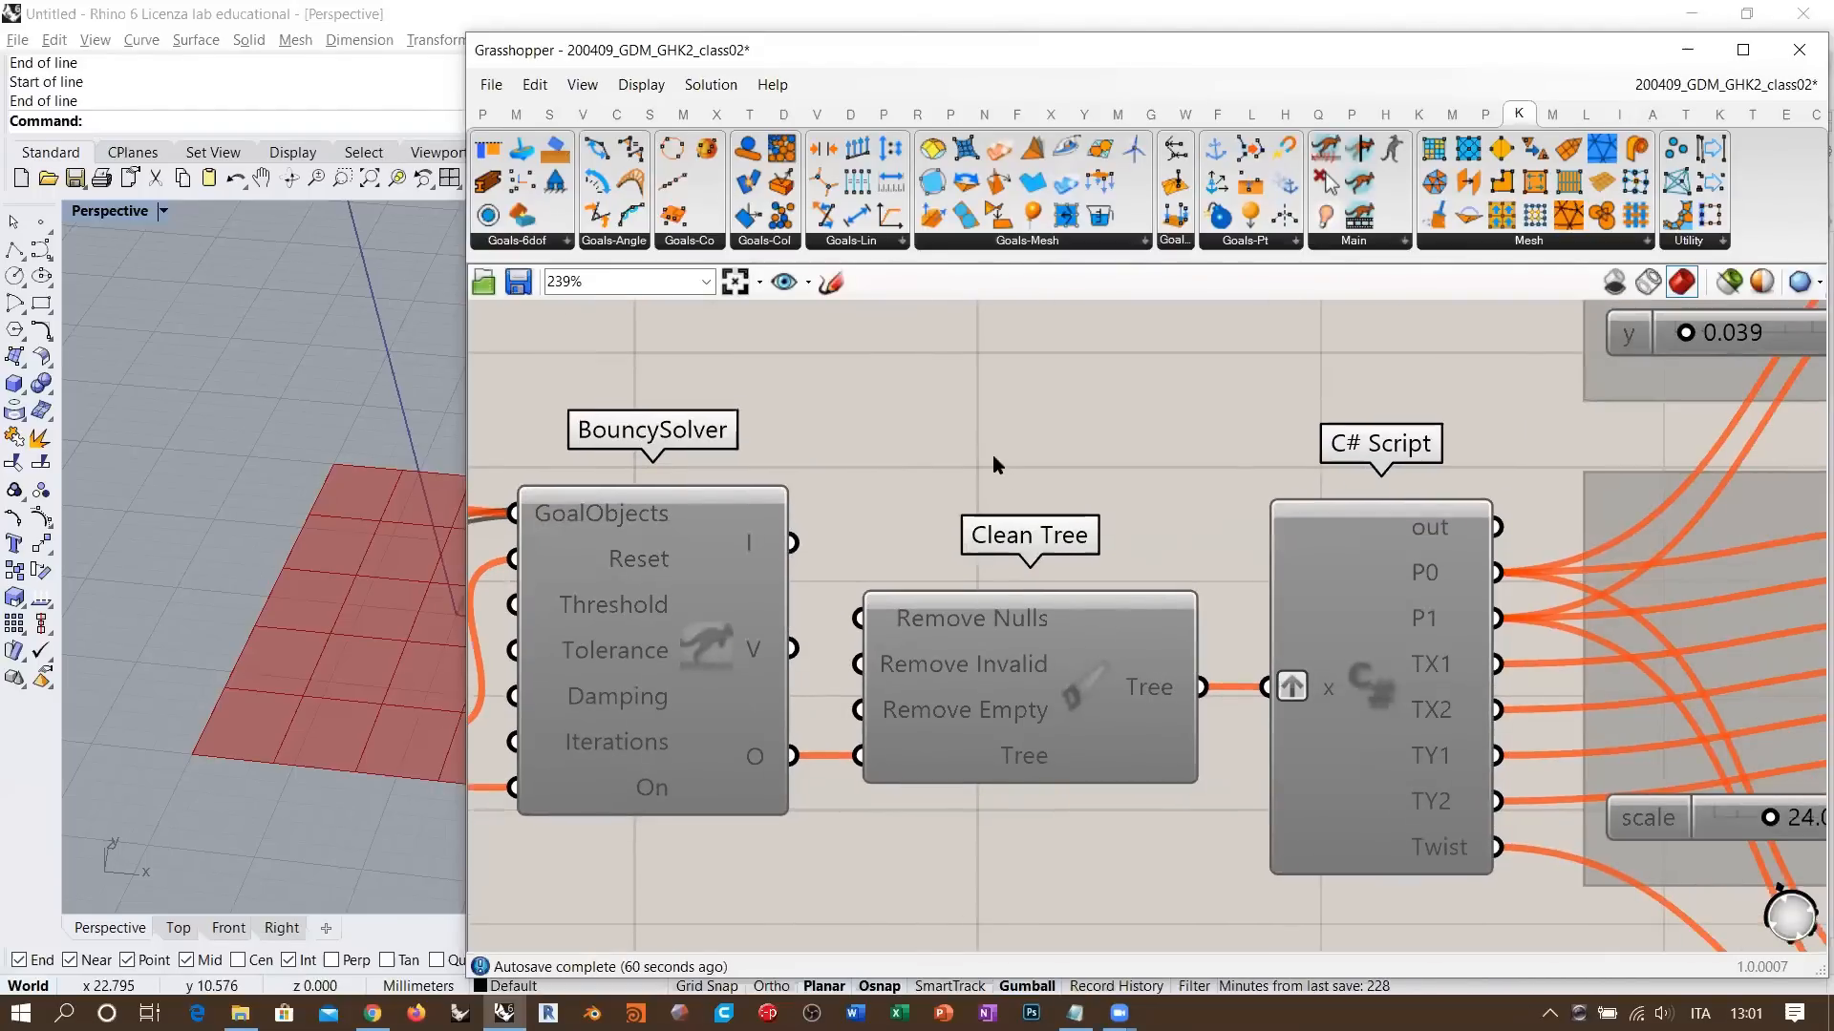
scroll(996, 465, "down", 4)
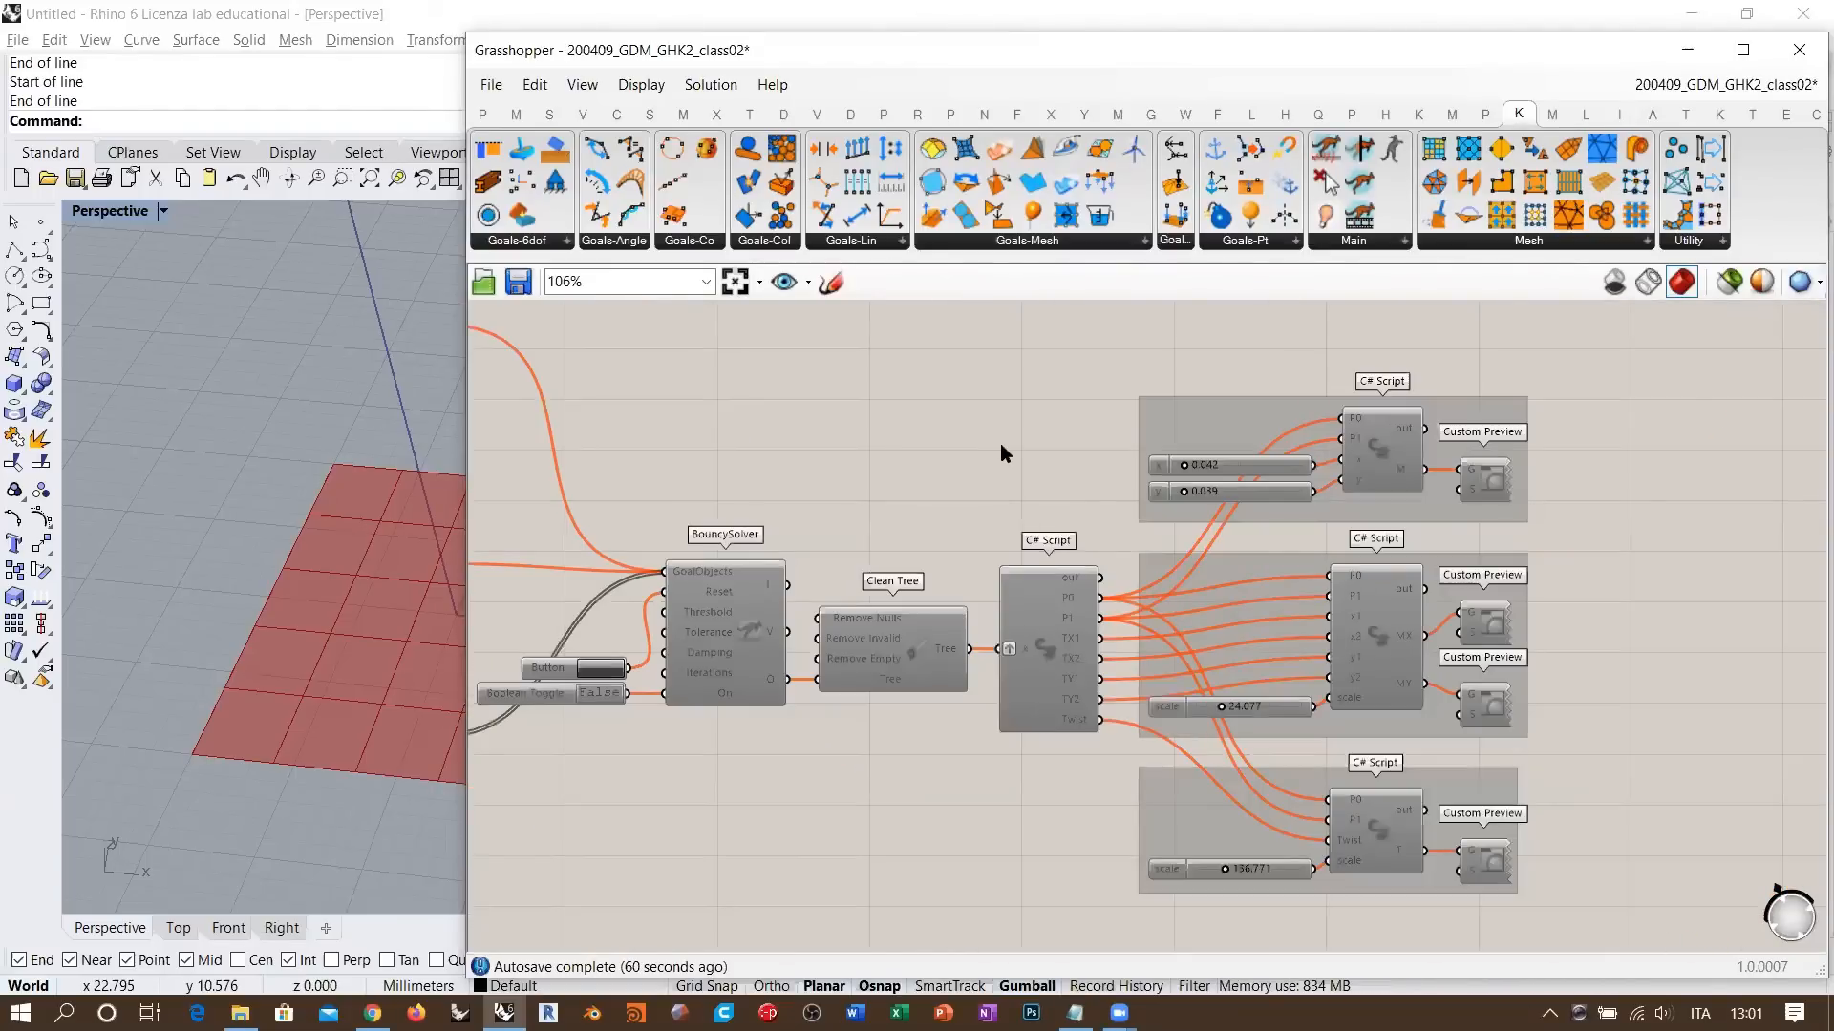
scroll(1165, 554, "down", 4)
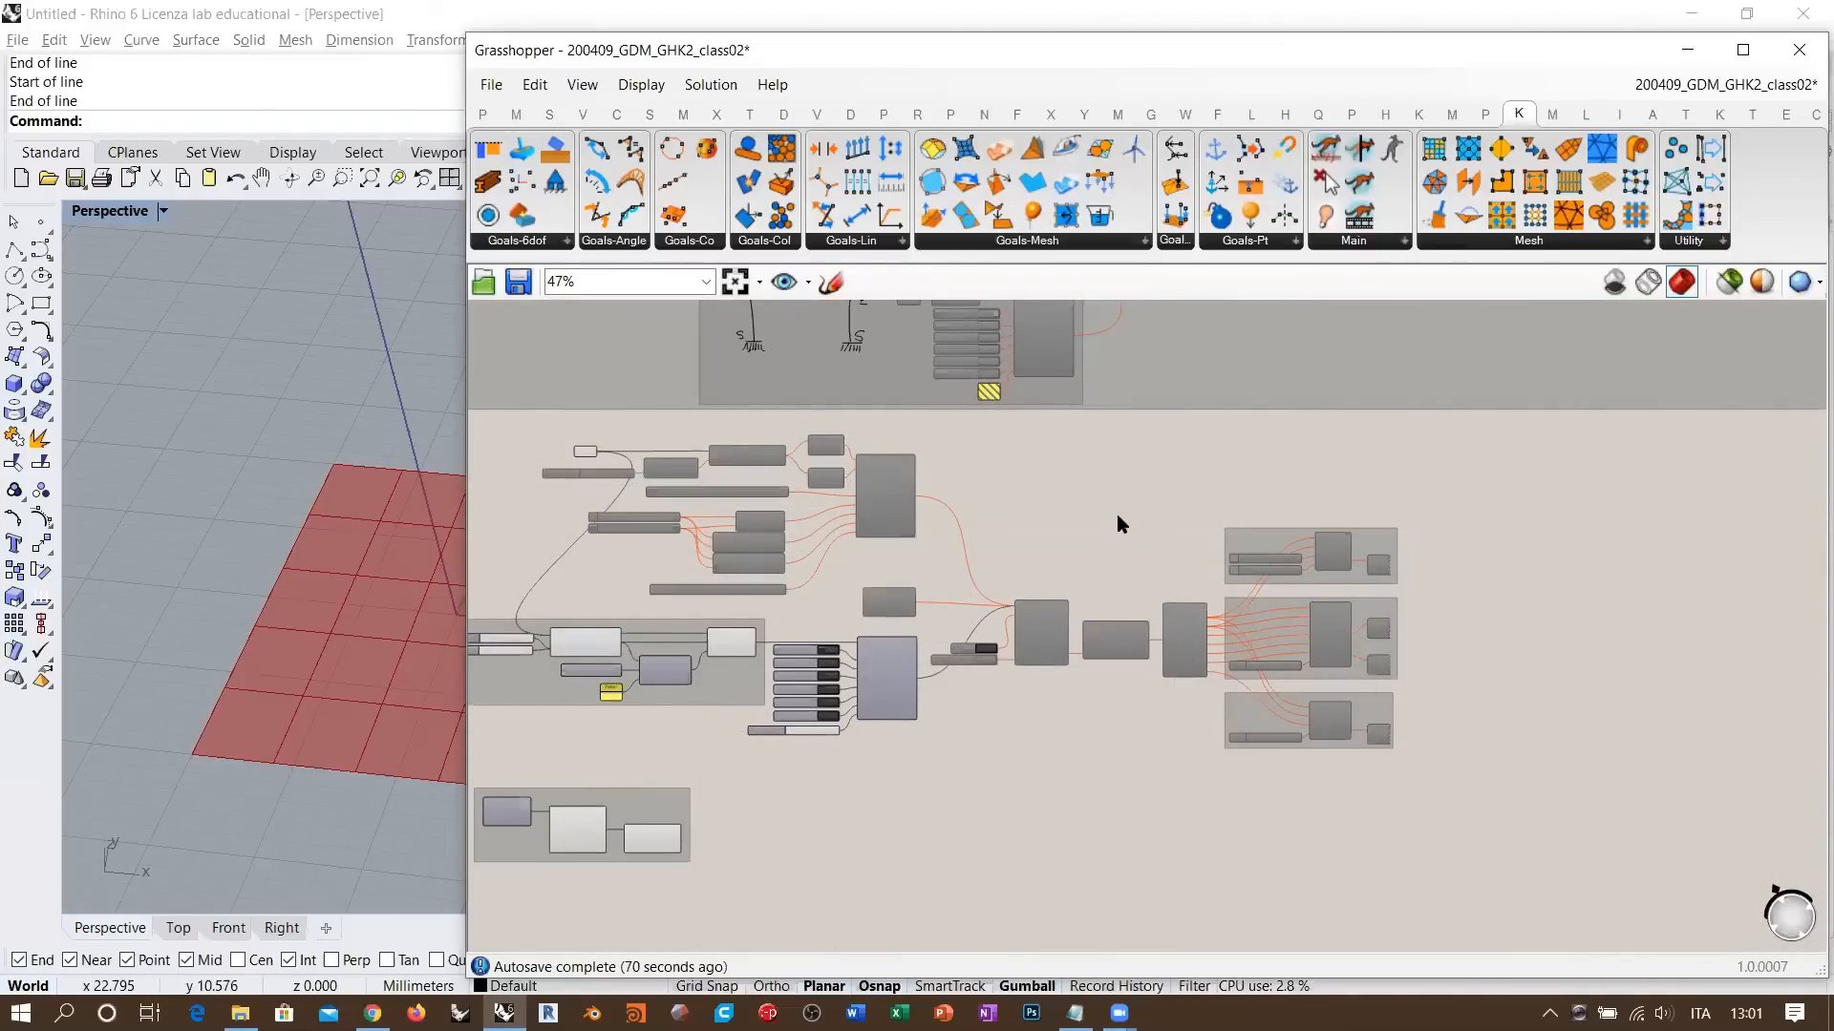
- Examine the Grab and Support goals feeding the BouncySolver, including the slider on Support's Strength input
left_click(897, 616)
left_click_drag(894, 611, 896, 611)
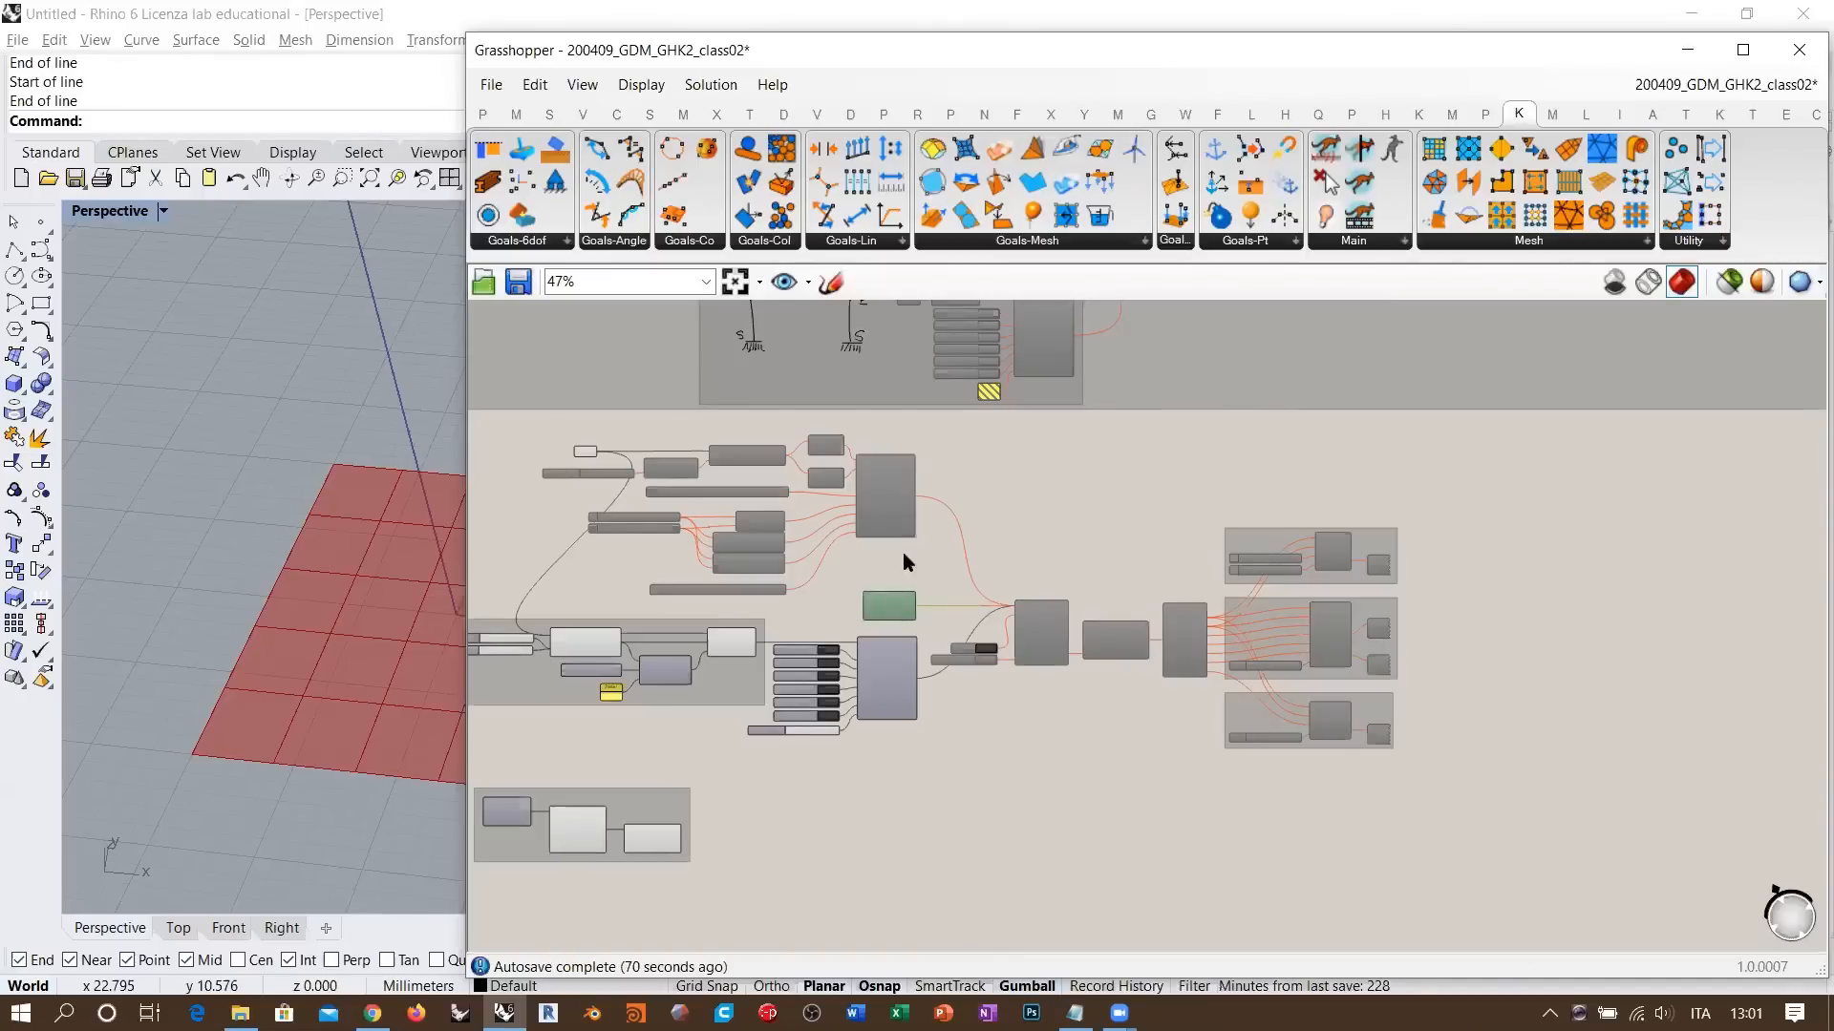
left_click(898, 570)
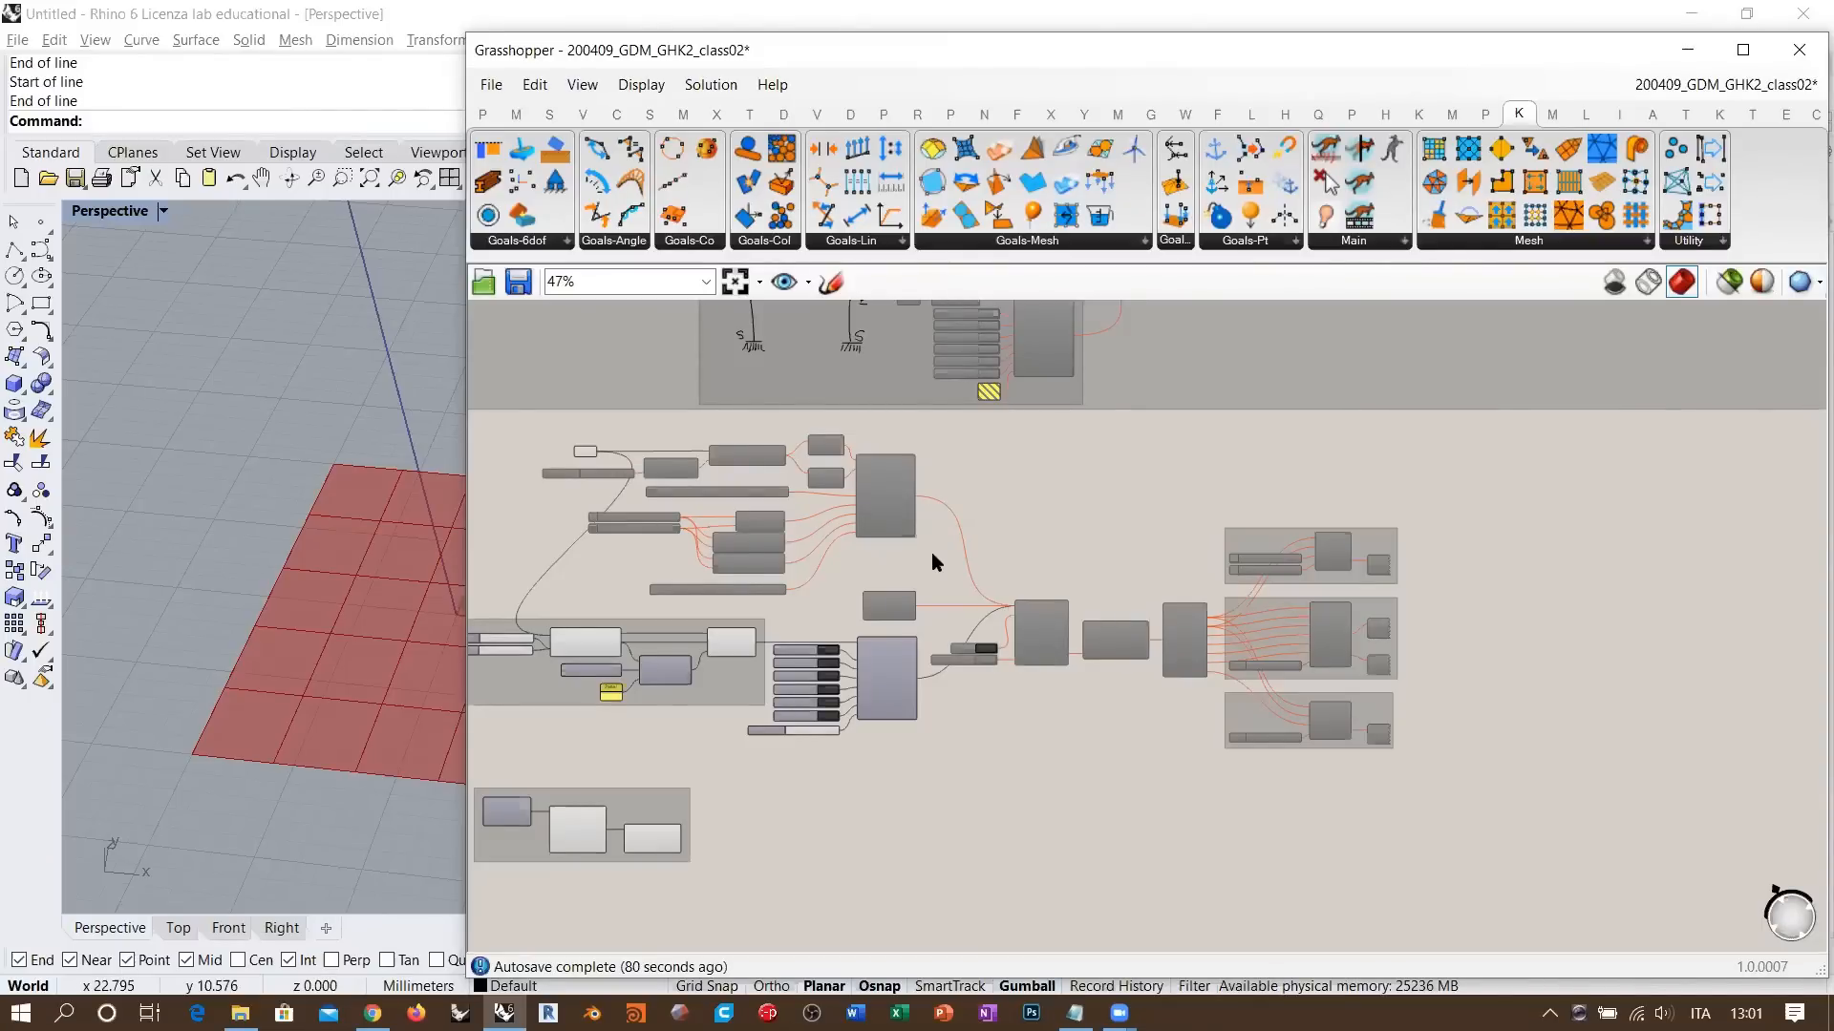
right_click_drag(931, 552, 1086, 544)
scroll(1087, 548, "up", 1)
scroll(1088, 539, "up", 1)
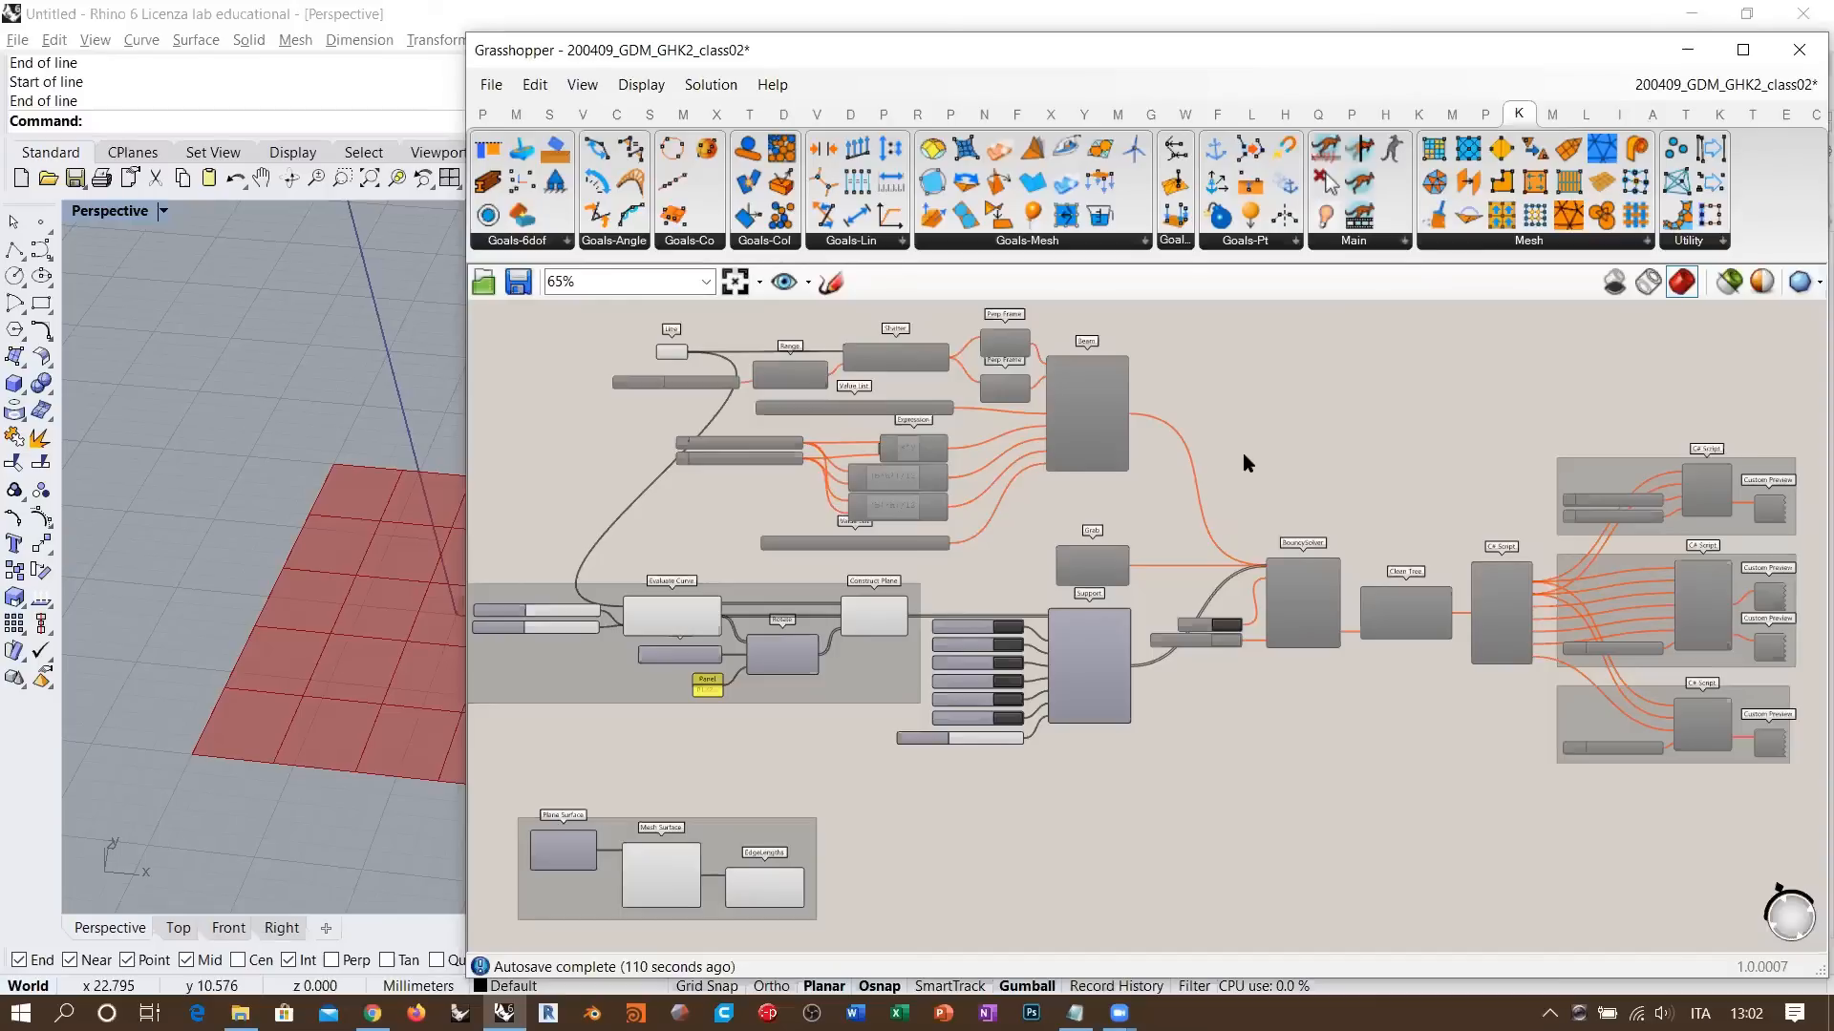
scroll(1109, 443, "up", 5)
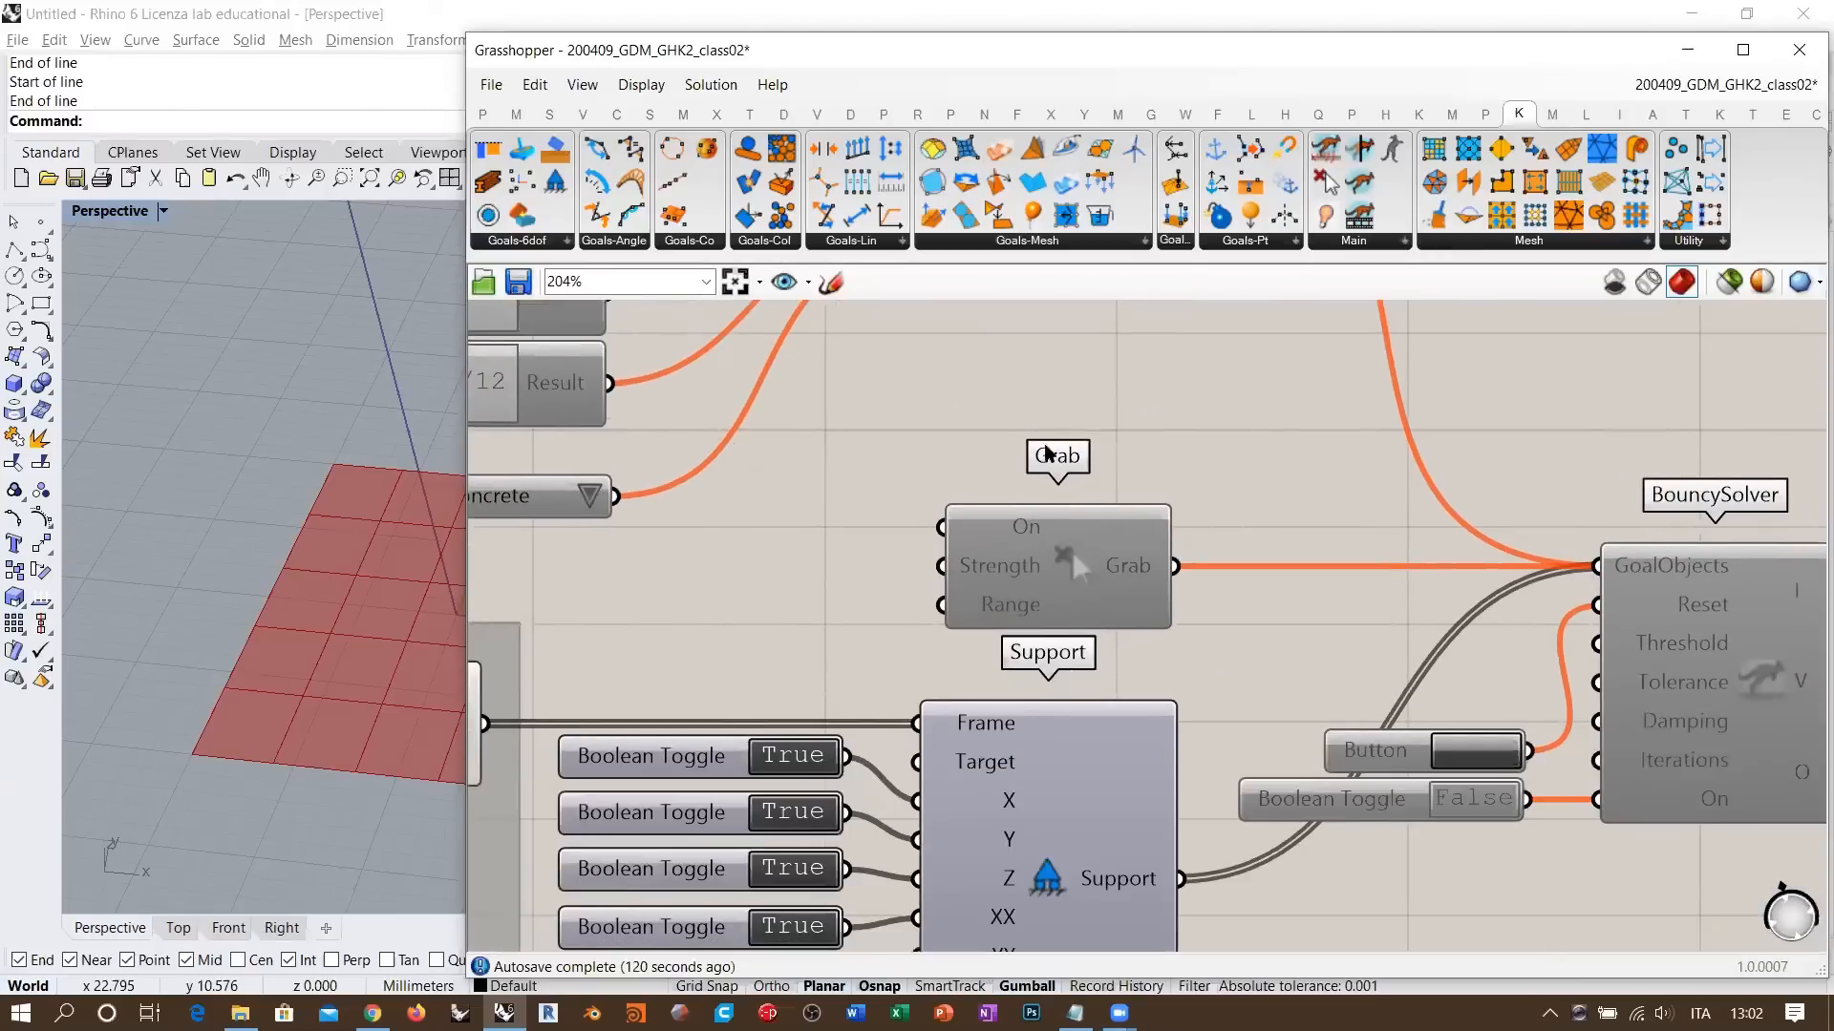
right_click_drag(1076, 905, 1102, 435)
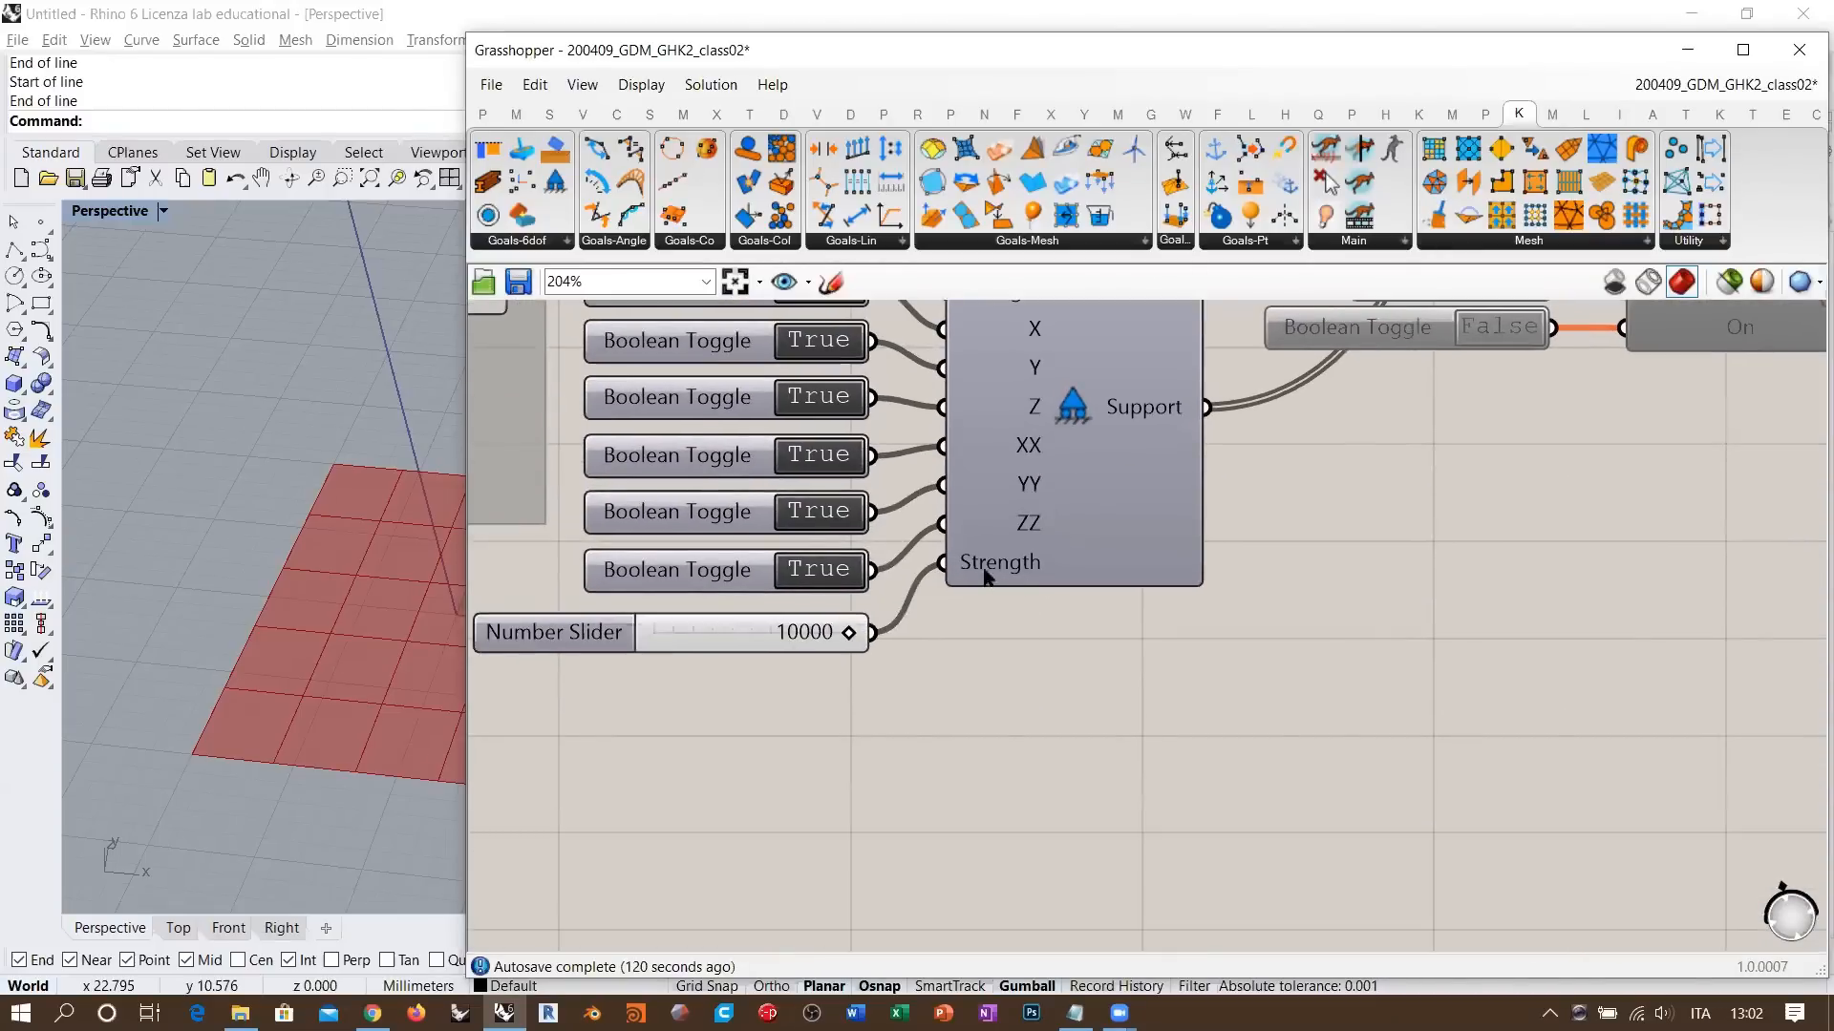
scroll(1008, 674, "down", 1)
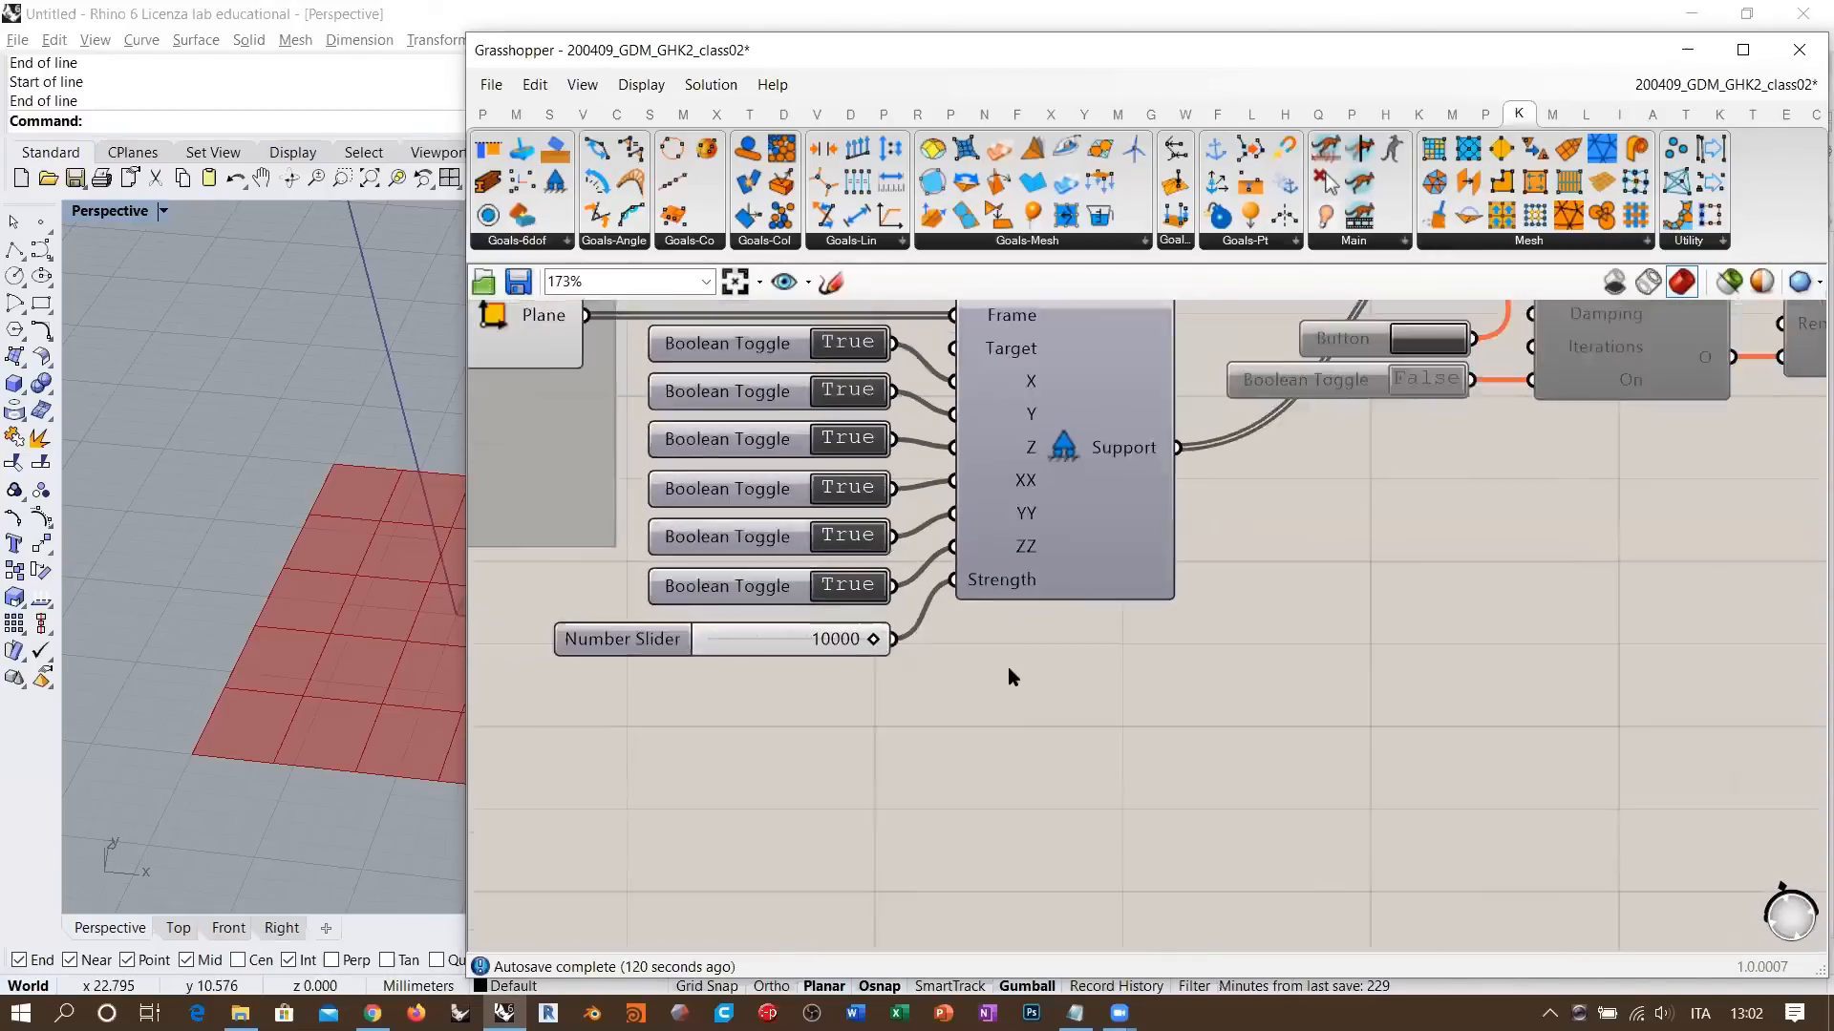
scroll(1010, 676, "down", 2)
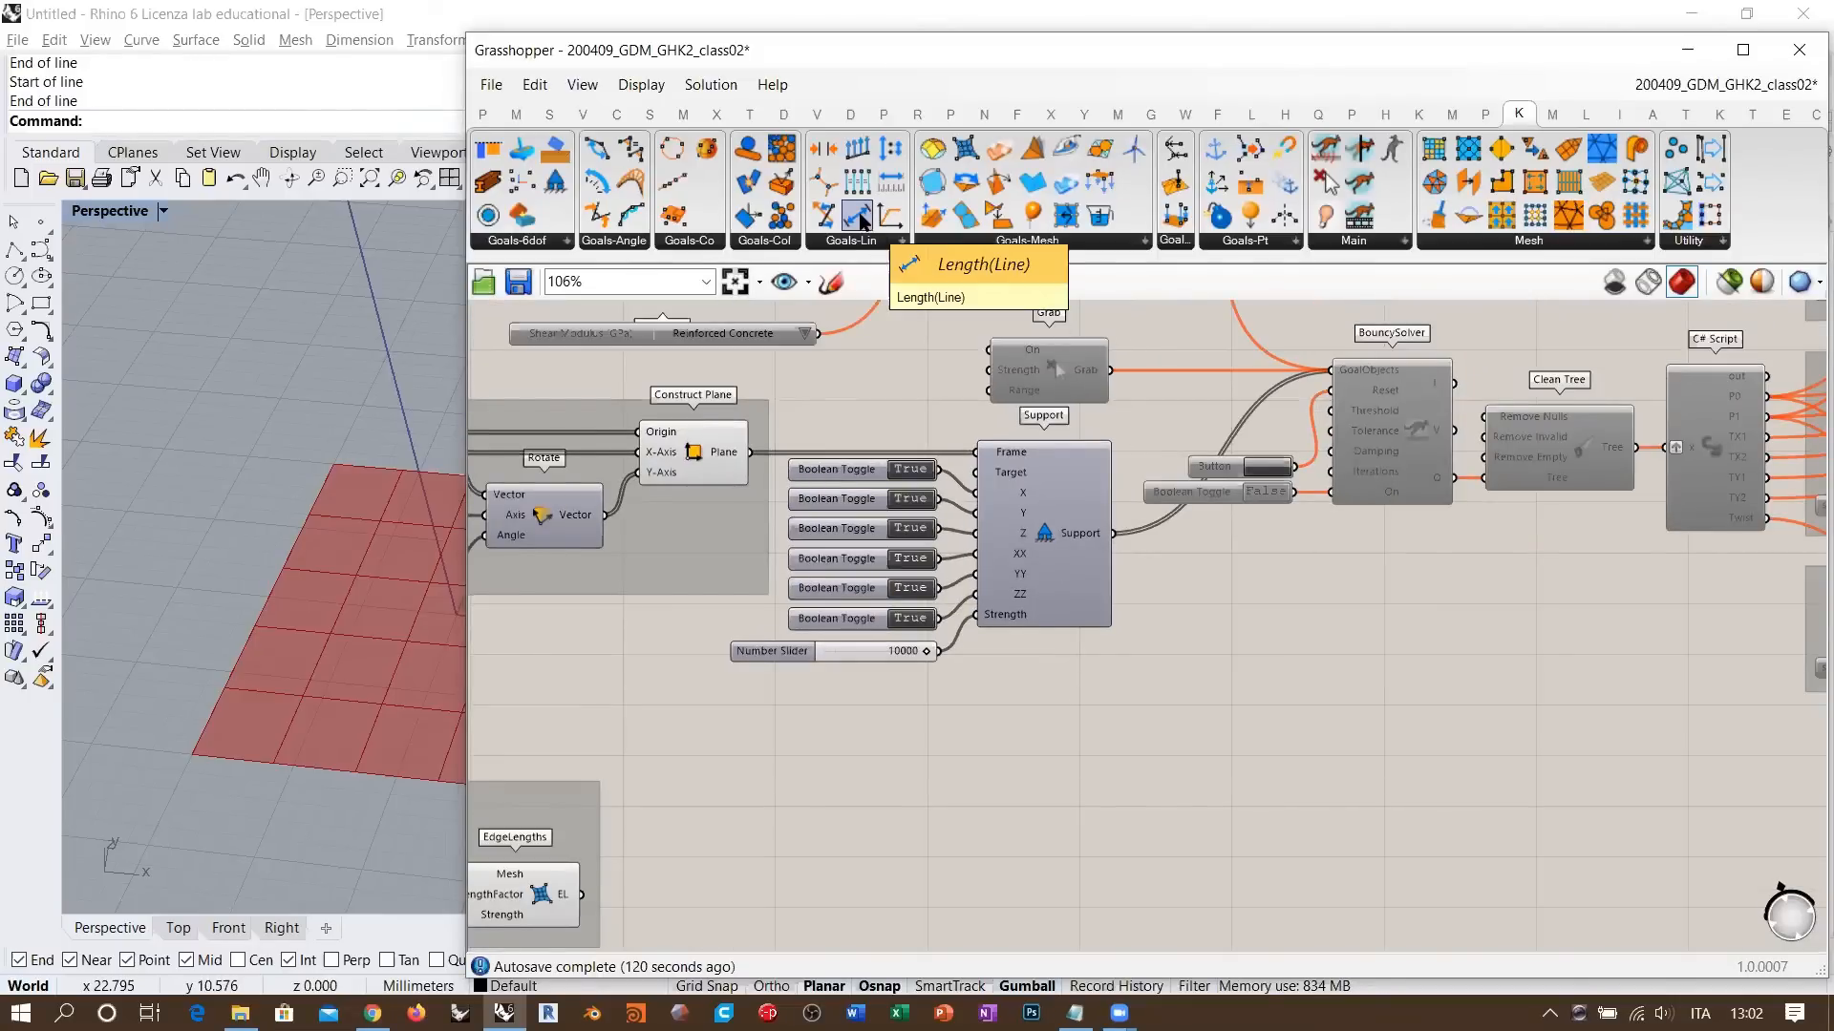
- Place a Length(Line) goal below the Support component and check the default value of its Strength input
left_click(859, 219)
left_click(1211, 761)
scroll(1211, 761, "up", 5)
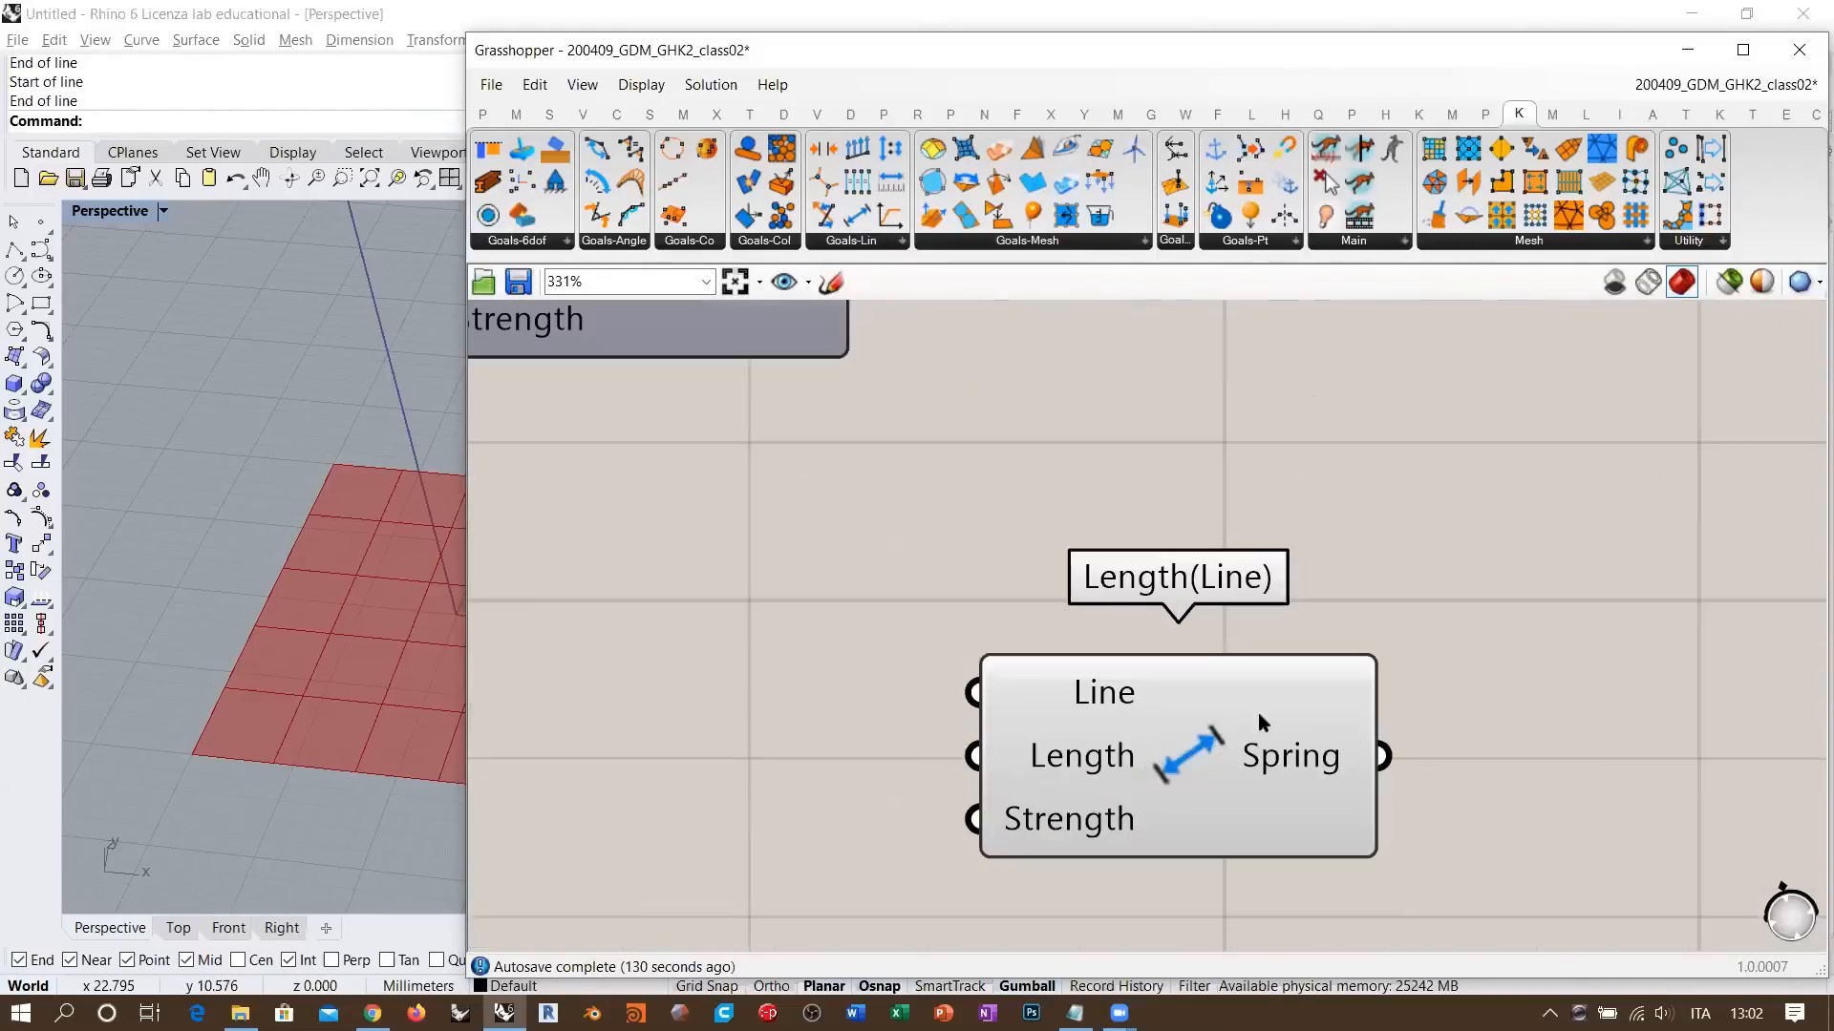
right_click_drag(1112, 650, 1012, 575)
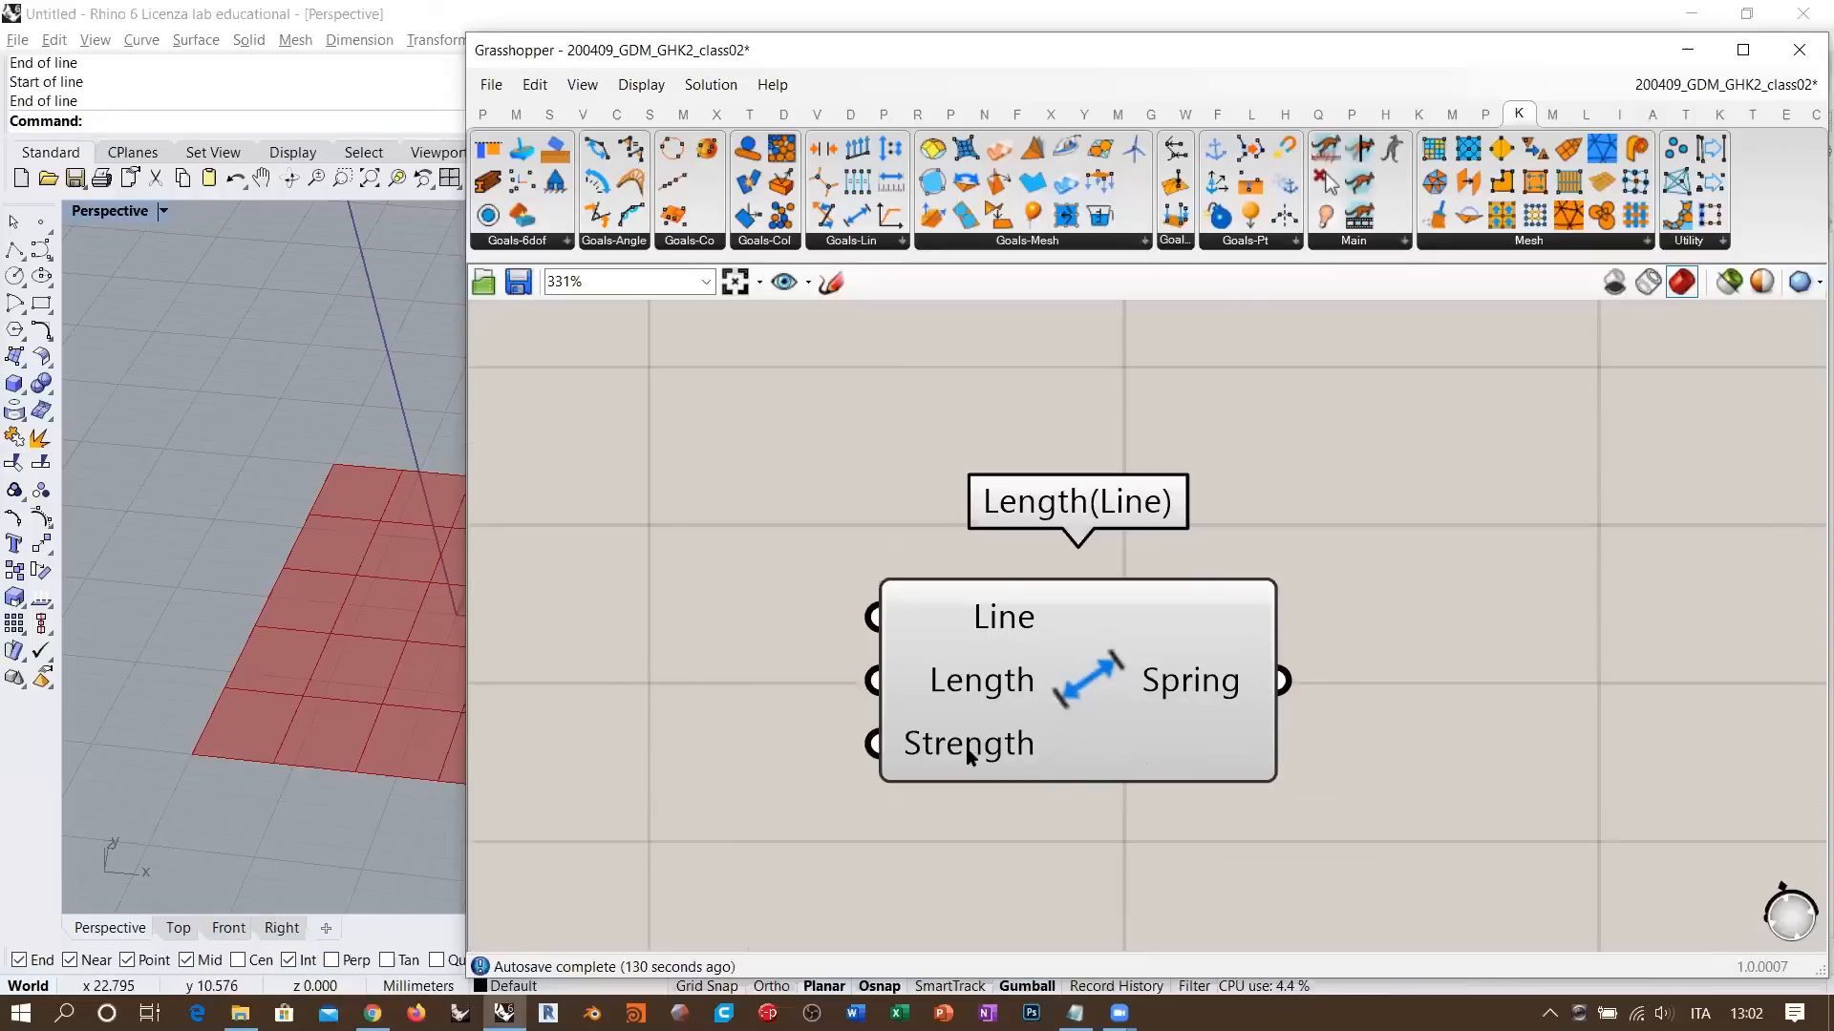
mouse_move(969, 752)
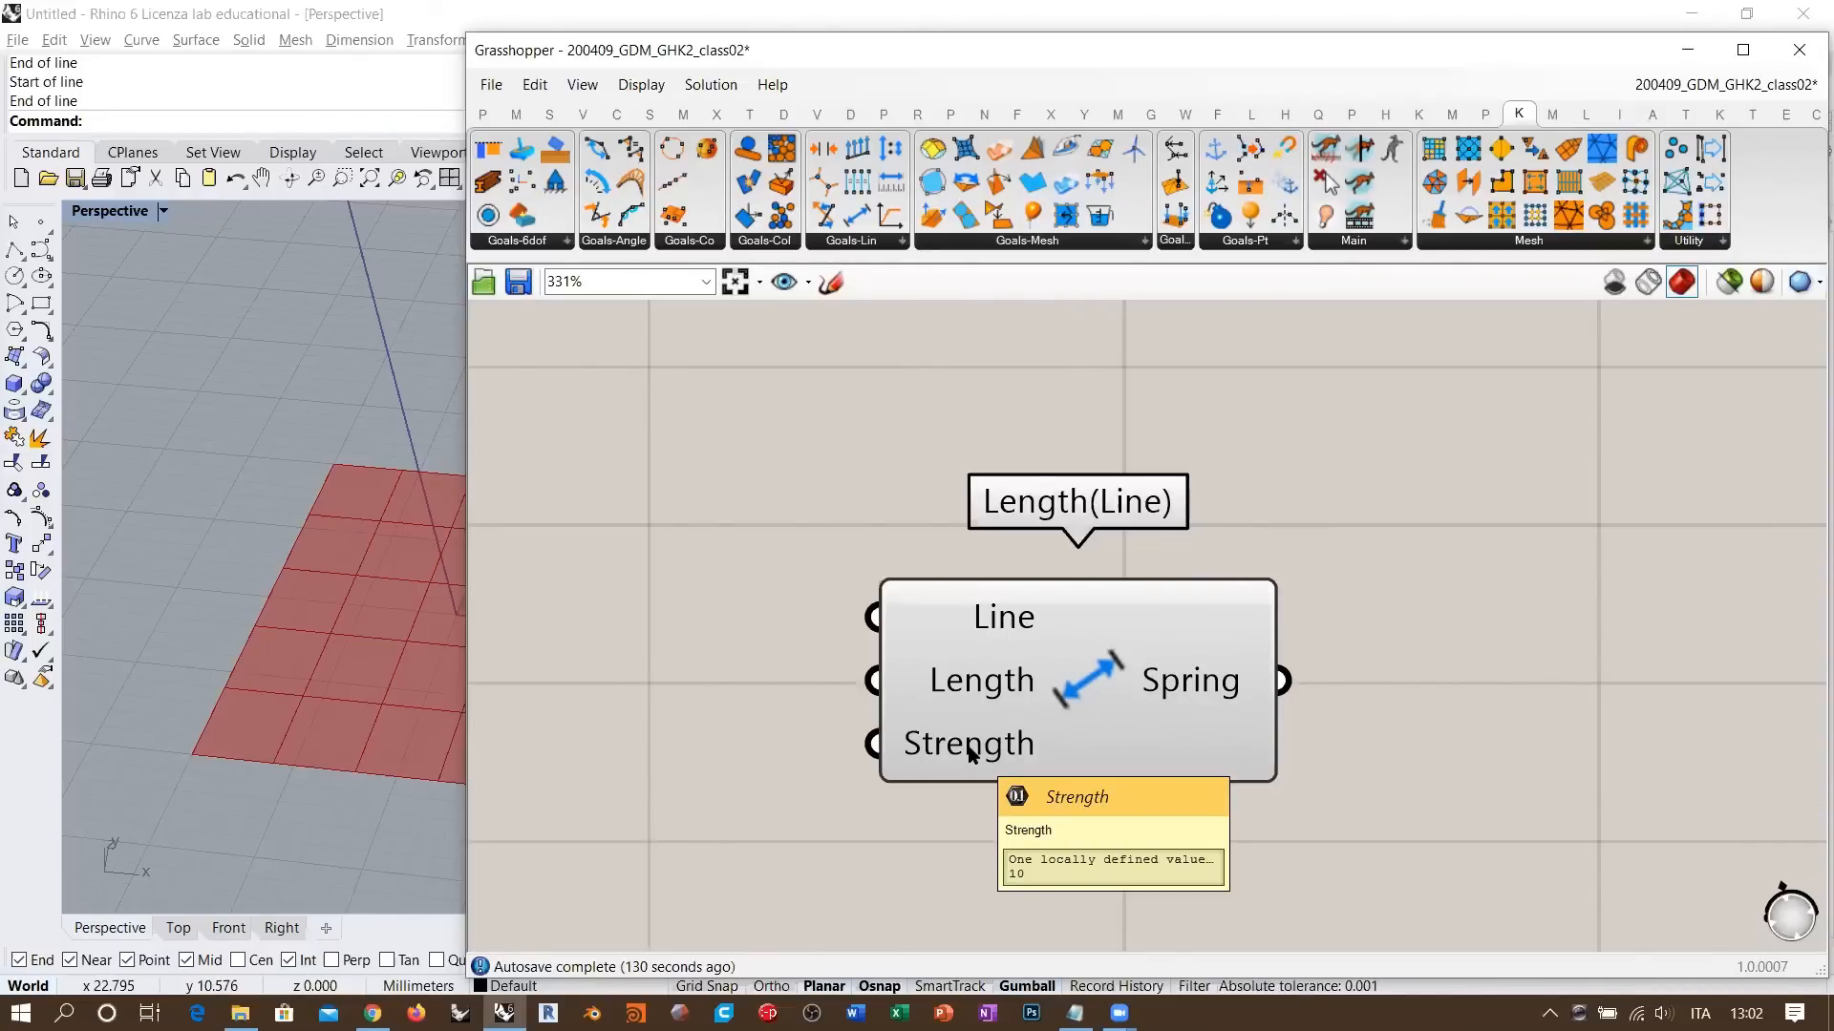
- Delete the Length(Line) goal from the canvas
scroll(968, 751, "down", 5)
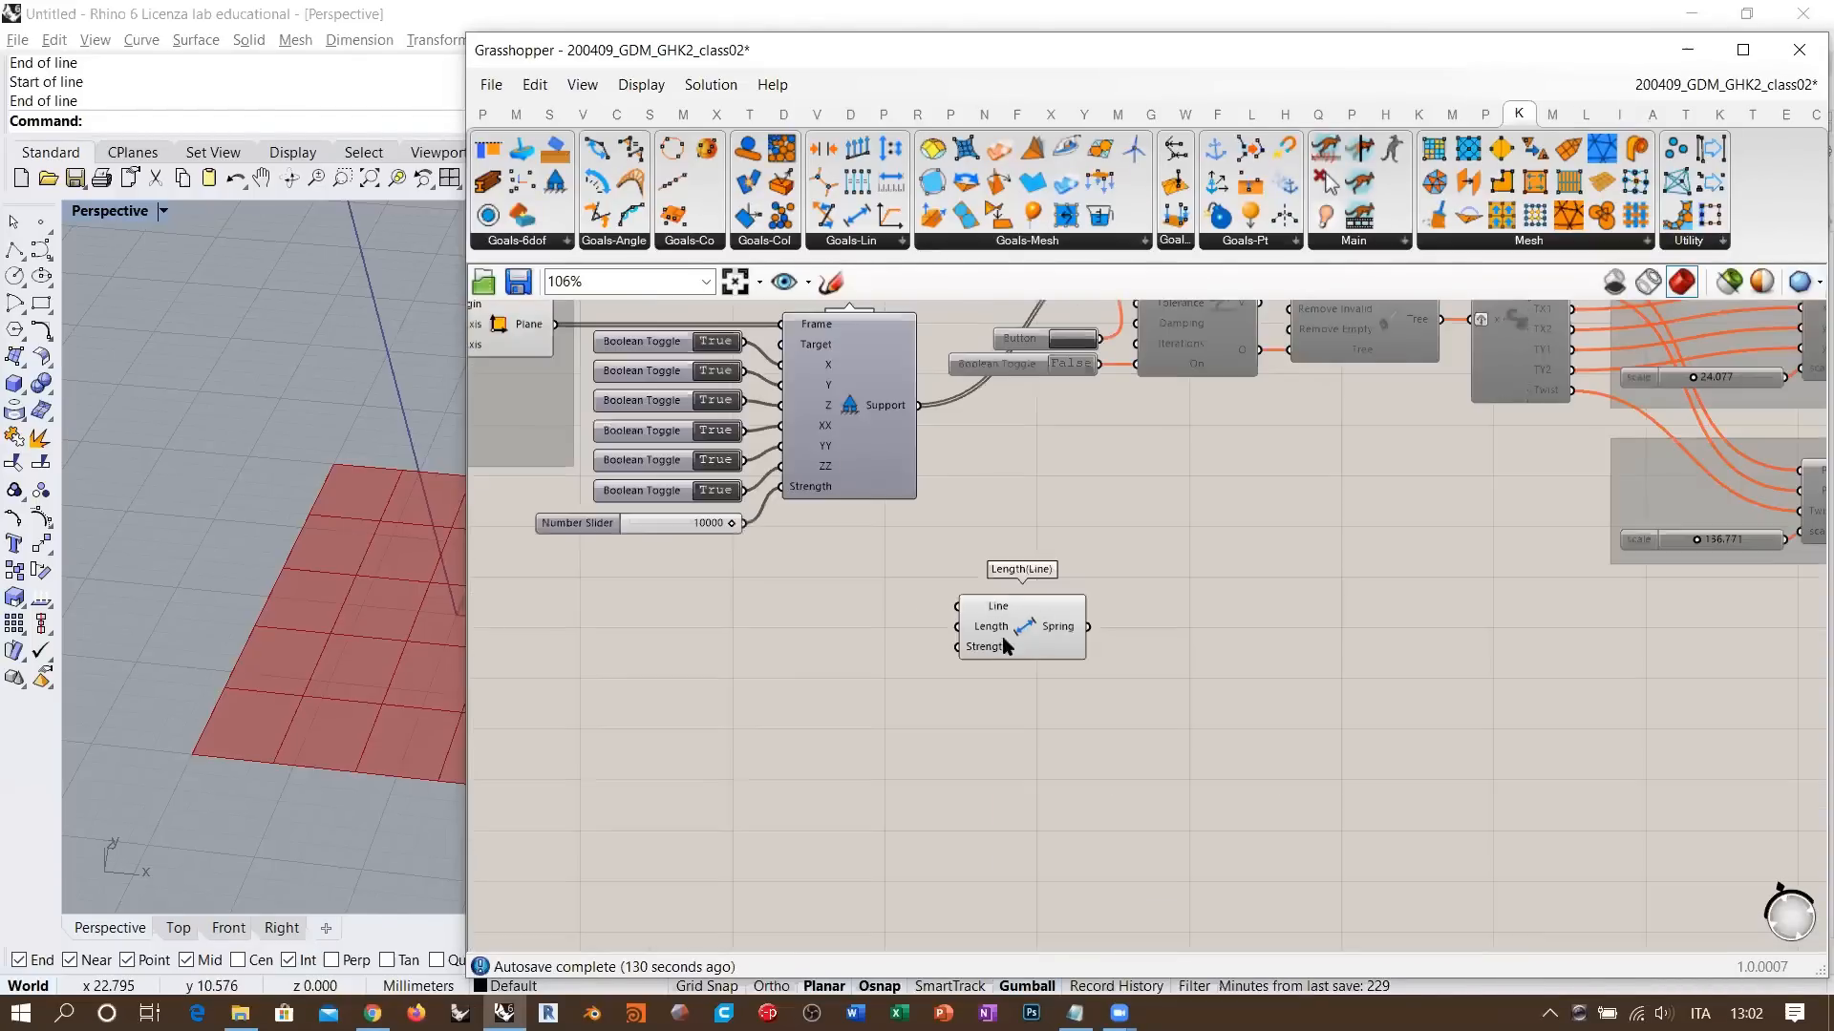
mouse_move(1028, 633)
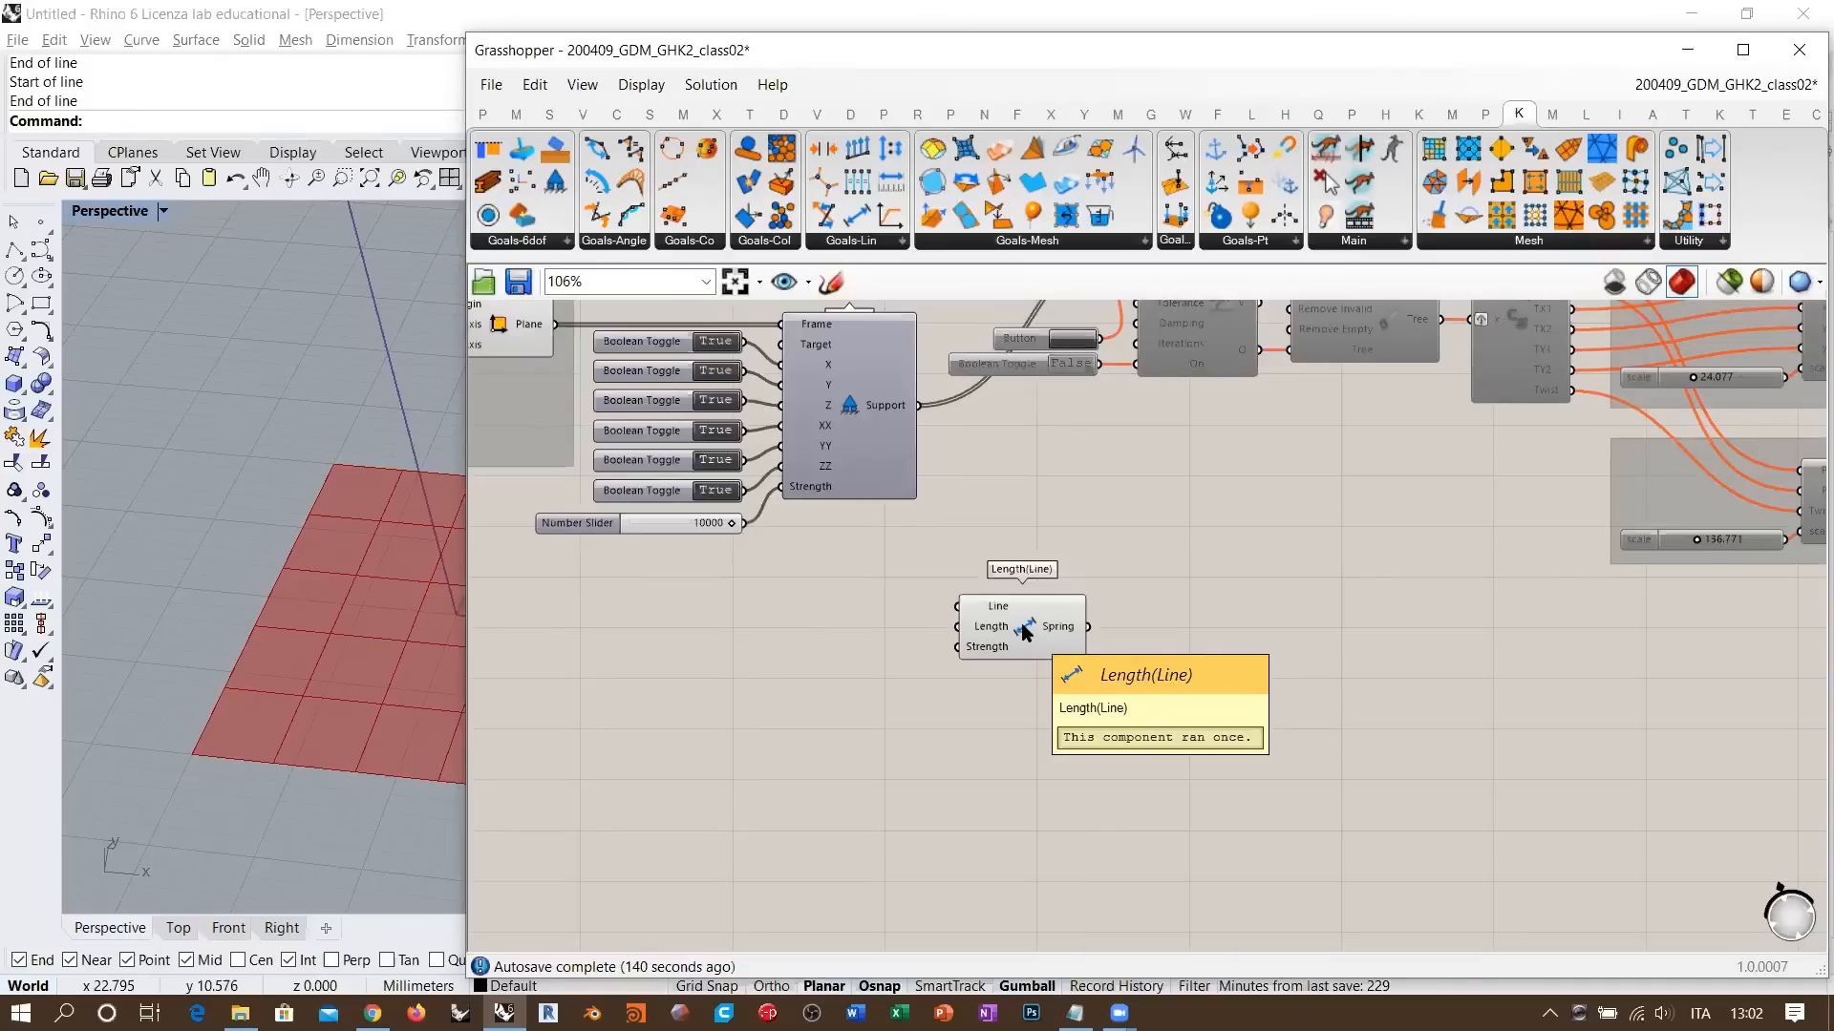
left_click(1024, 632)
key("Delete")
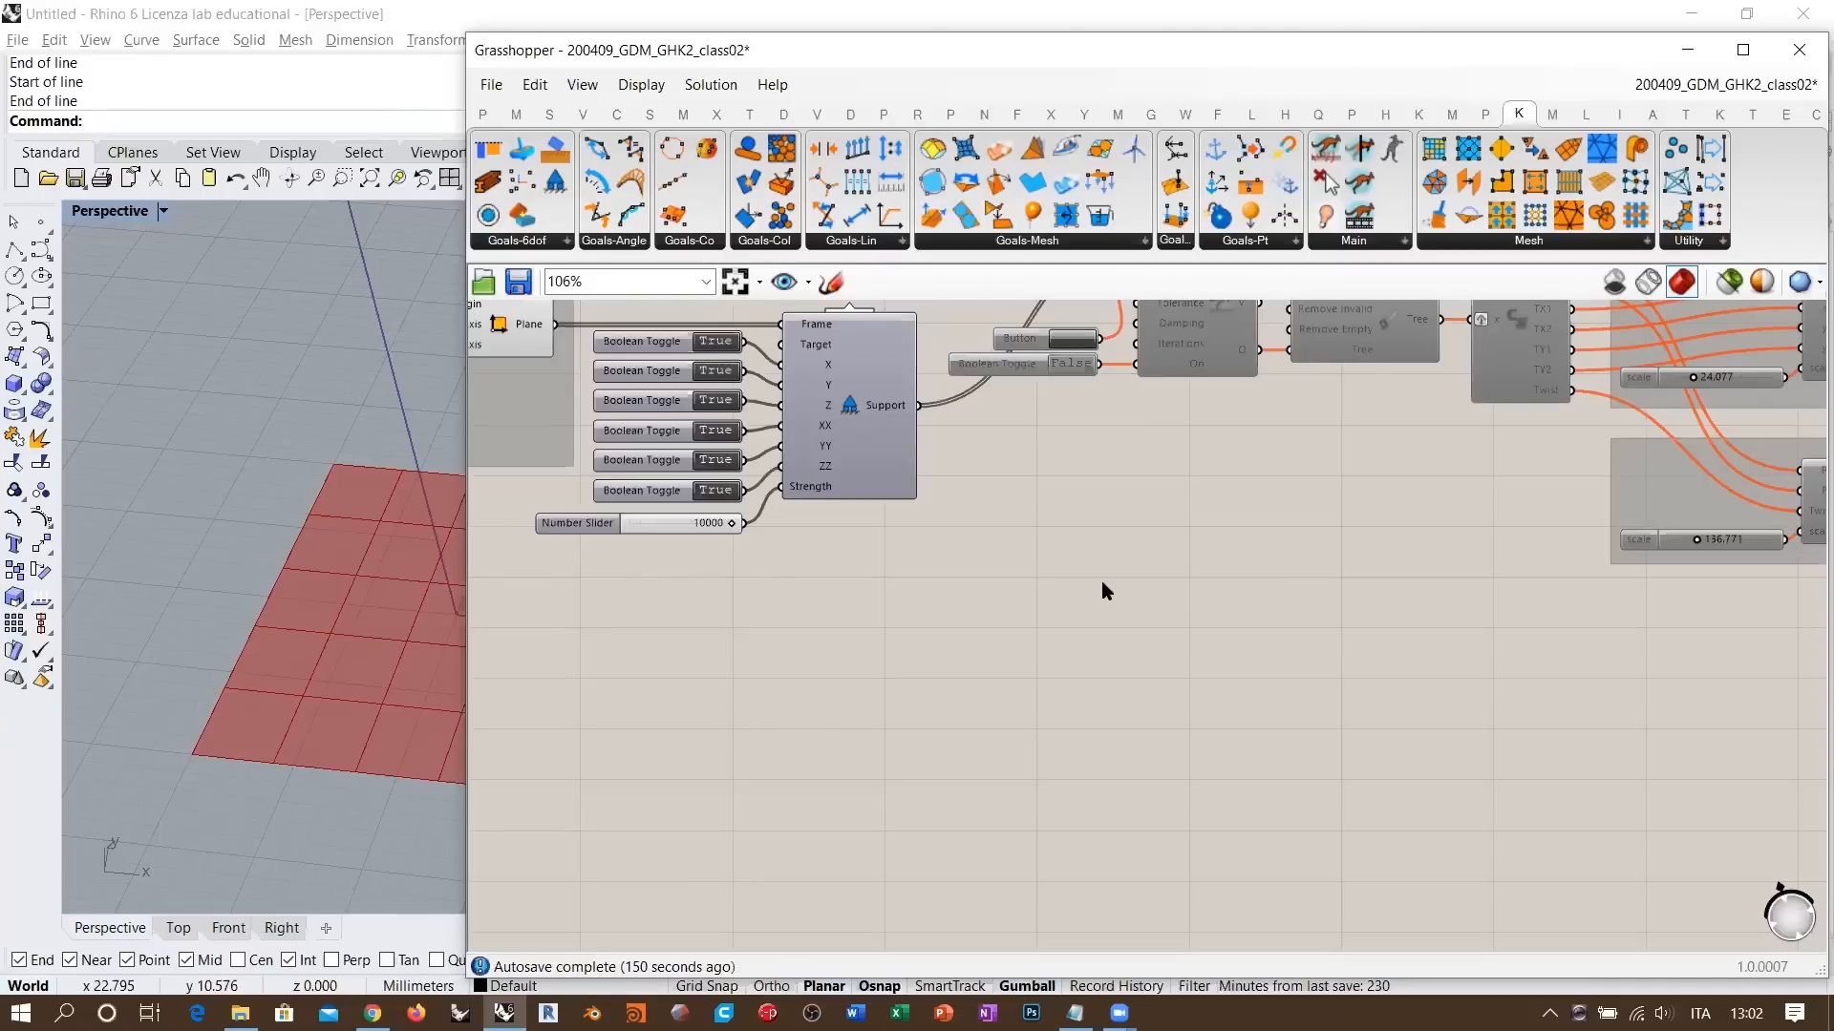
- Move the plane-to-mesh group closer beneath the Support part of the beam definition and save the Grasshopper file
scroll(1090, 500, "down", 3)
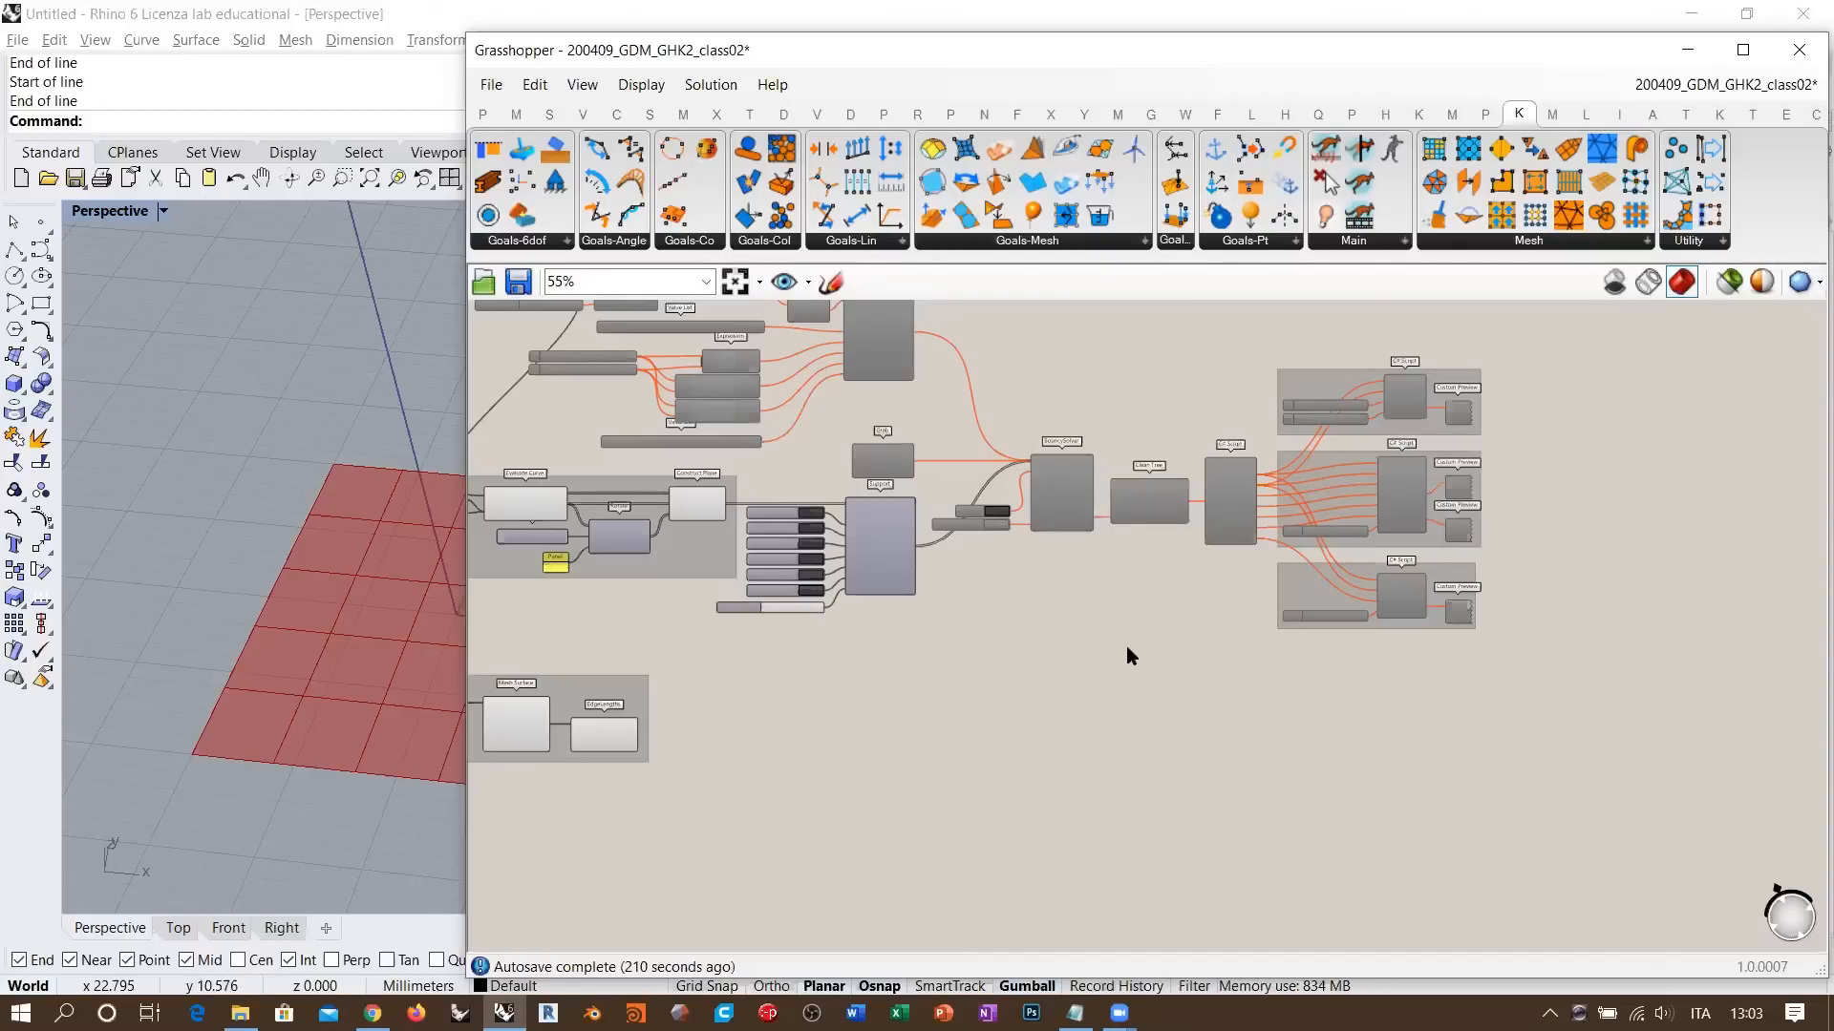
scroll(1034, 635, "down", 5)
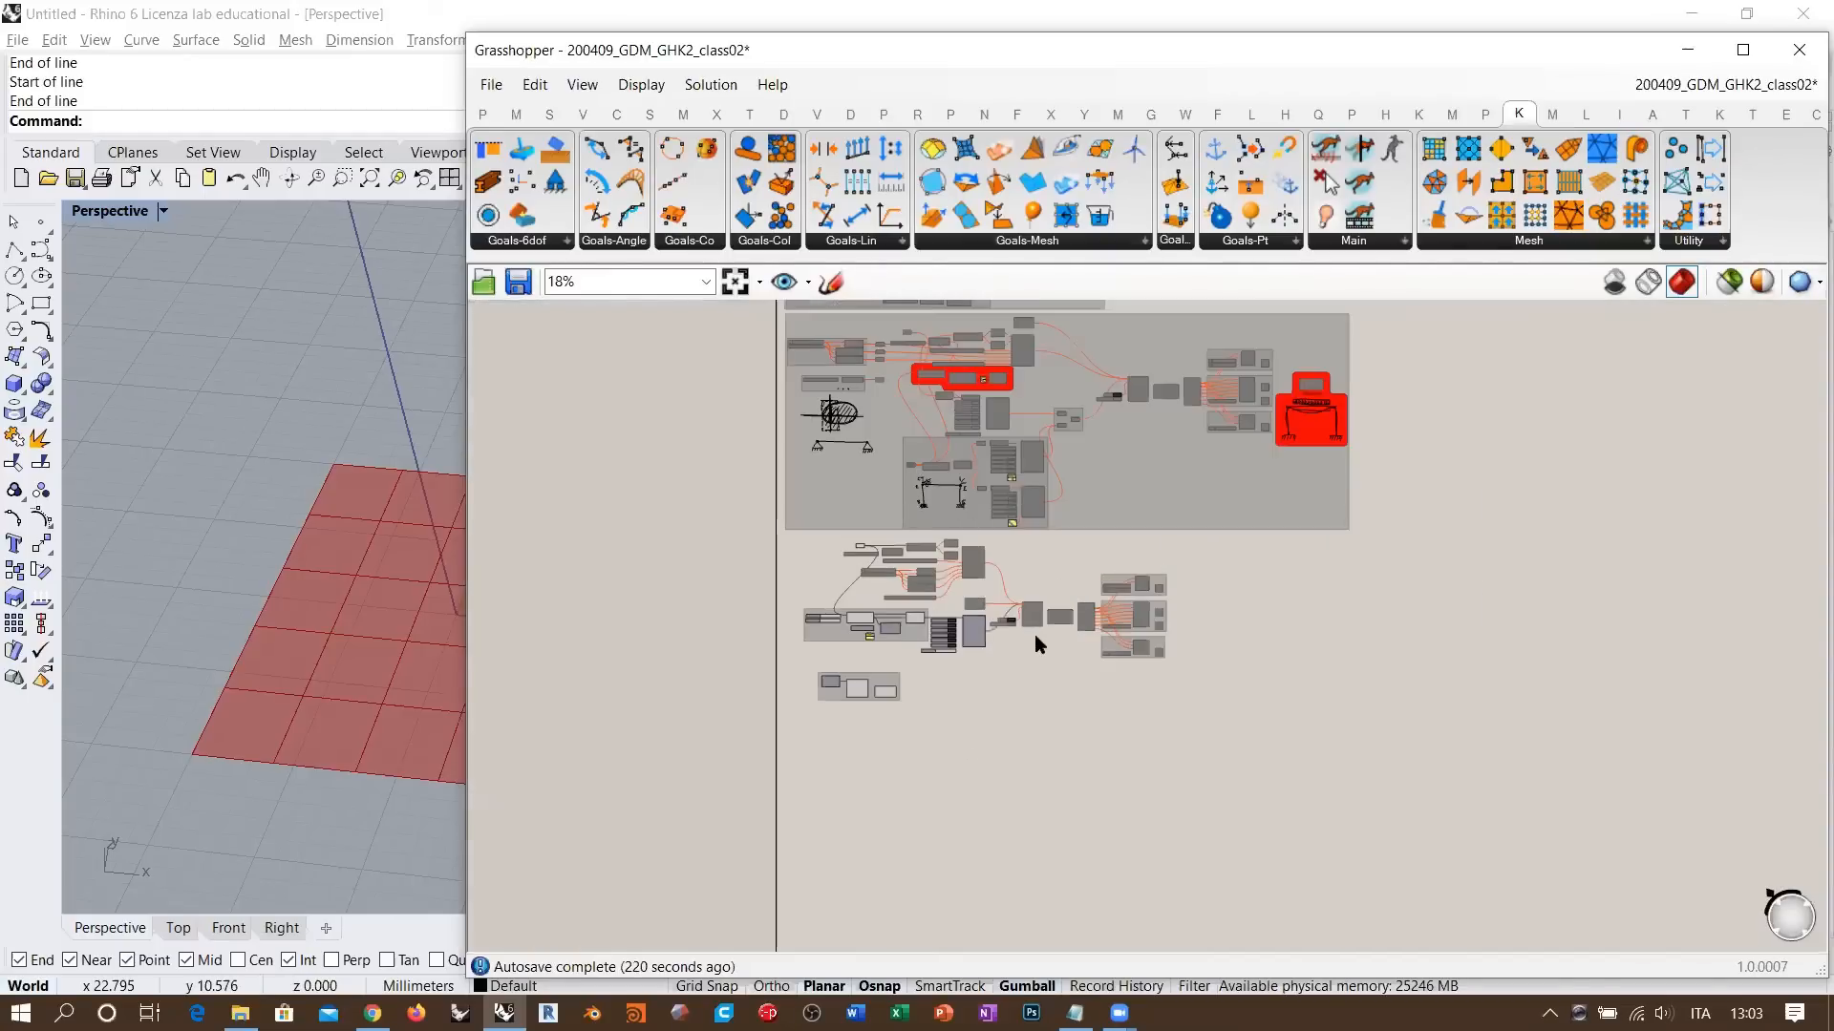
right_click_drag(1148, 595, 999, 733)
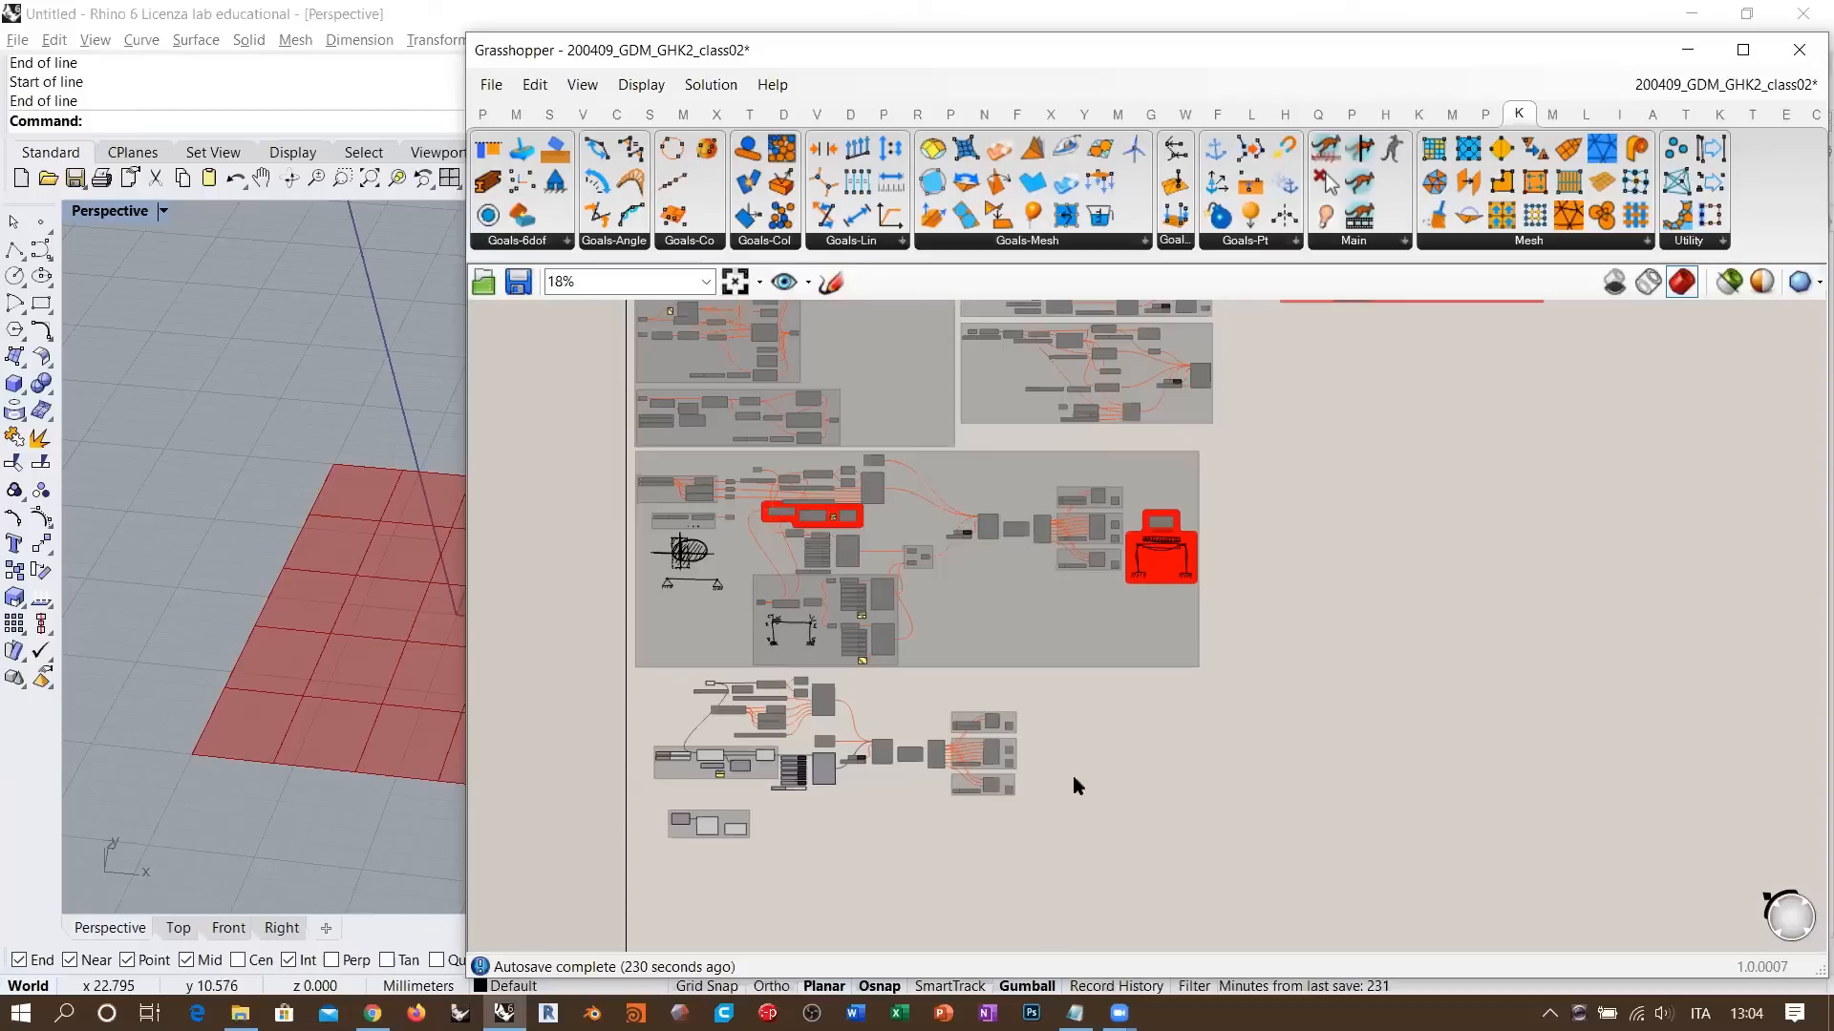
left_click_drag(748, 825, 827, 813)
left_click(912, 821)
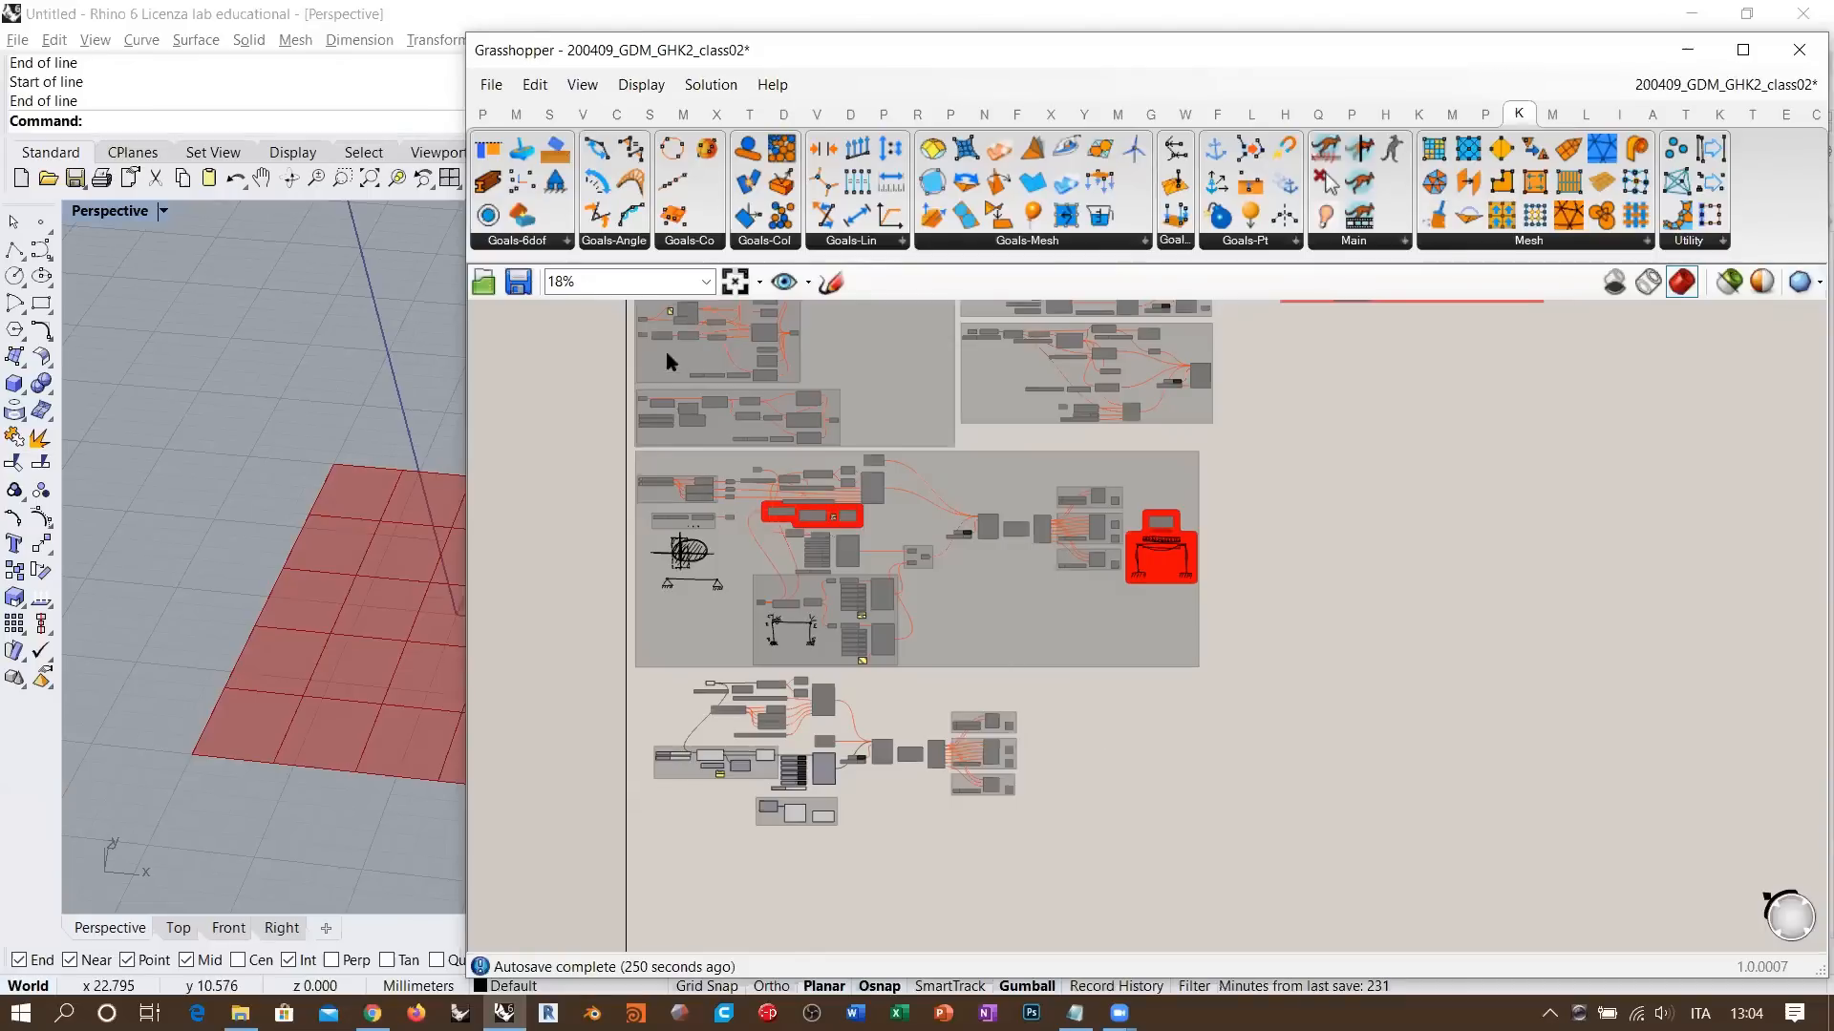
left_click(517, 282)
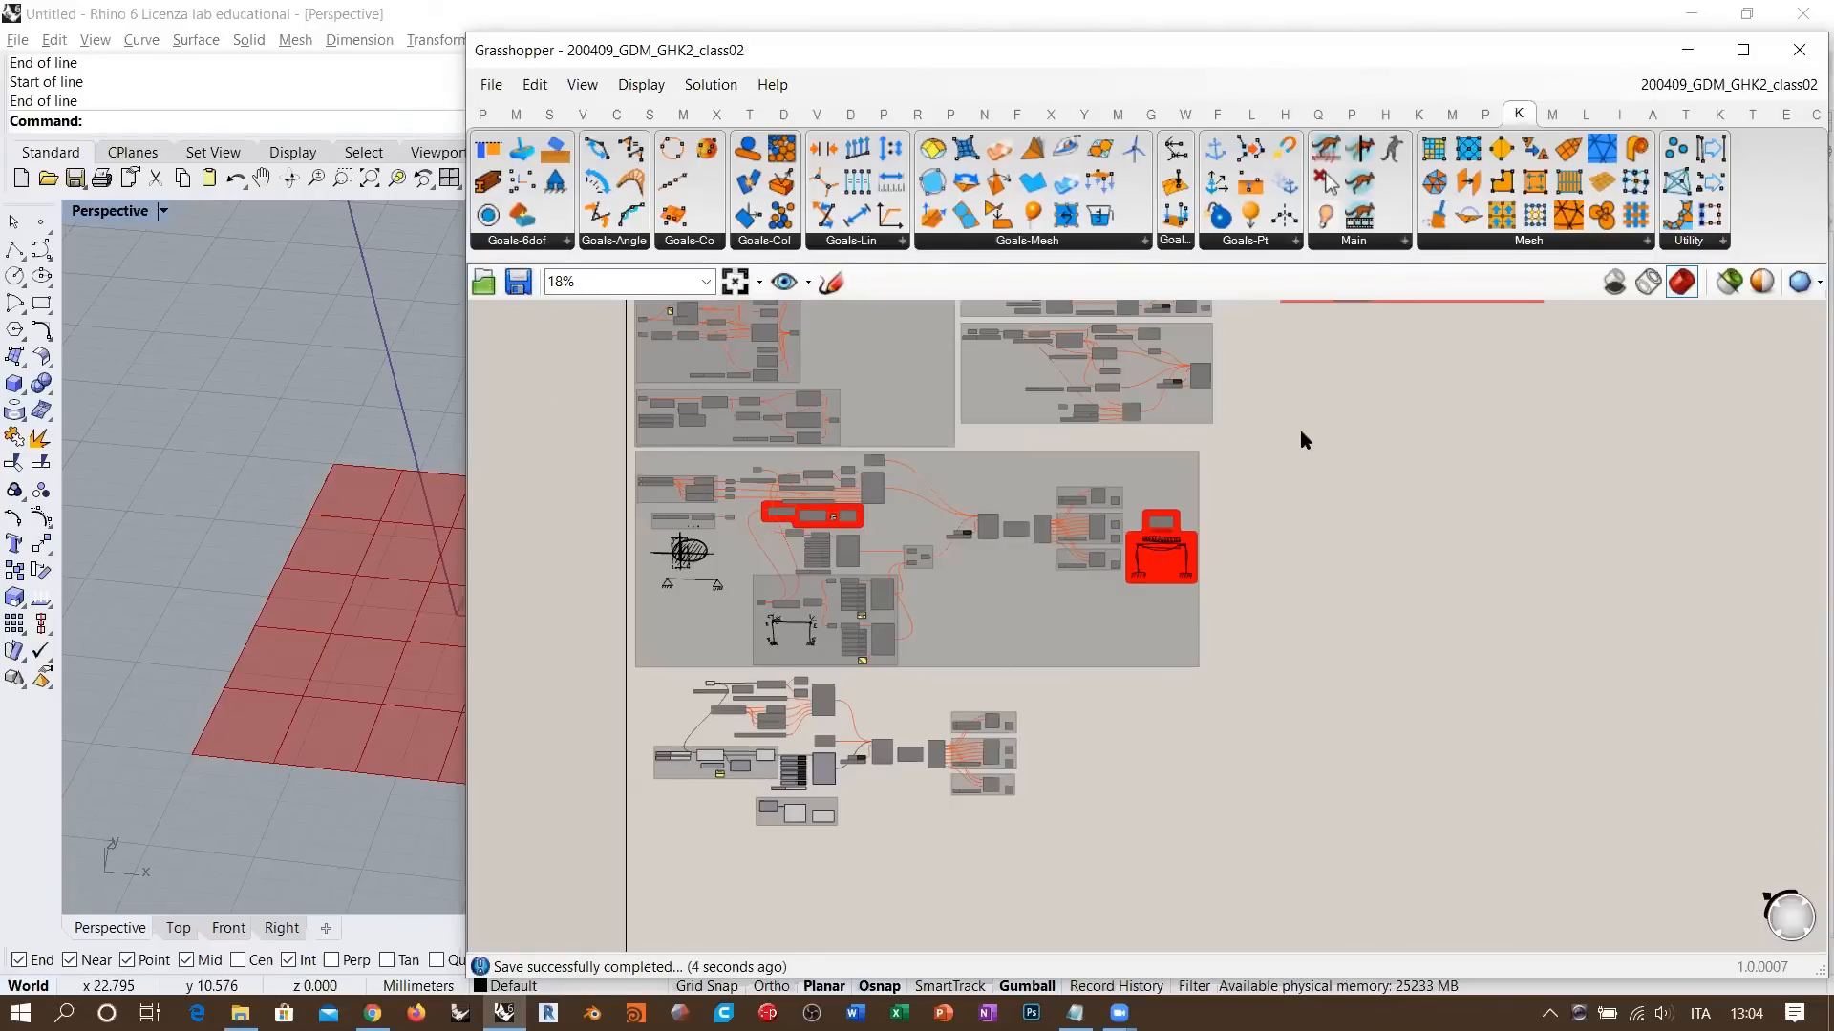
- Set the system speaker volume to 40
left_click(1664, 1013)
left_click_drag(1573, 962, 1592, 962)
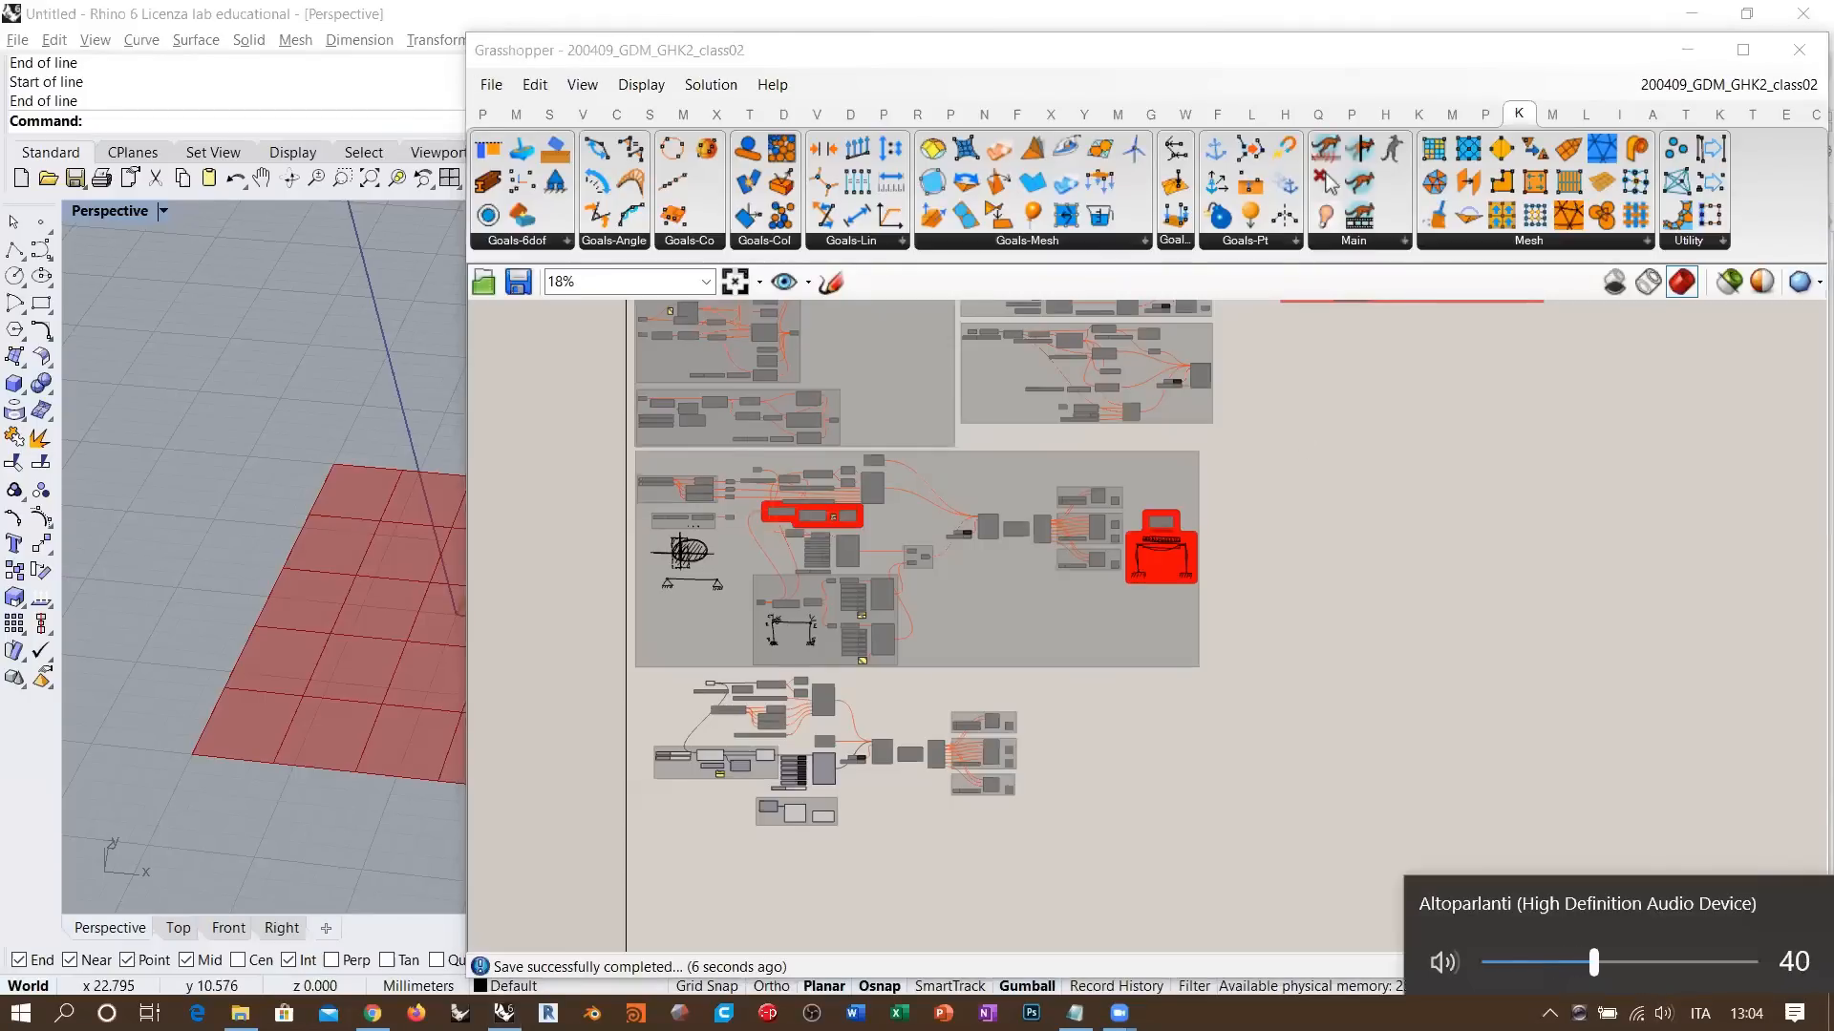
left_click(1183, 800)
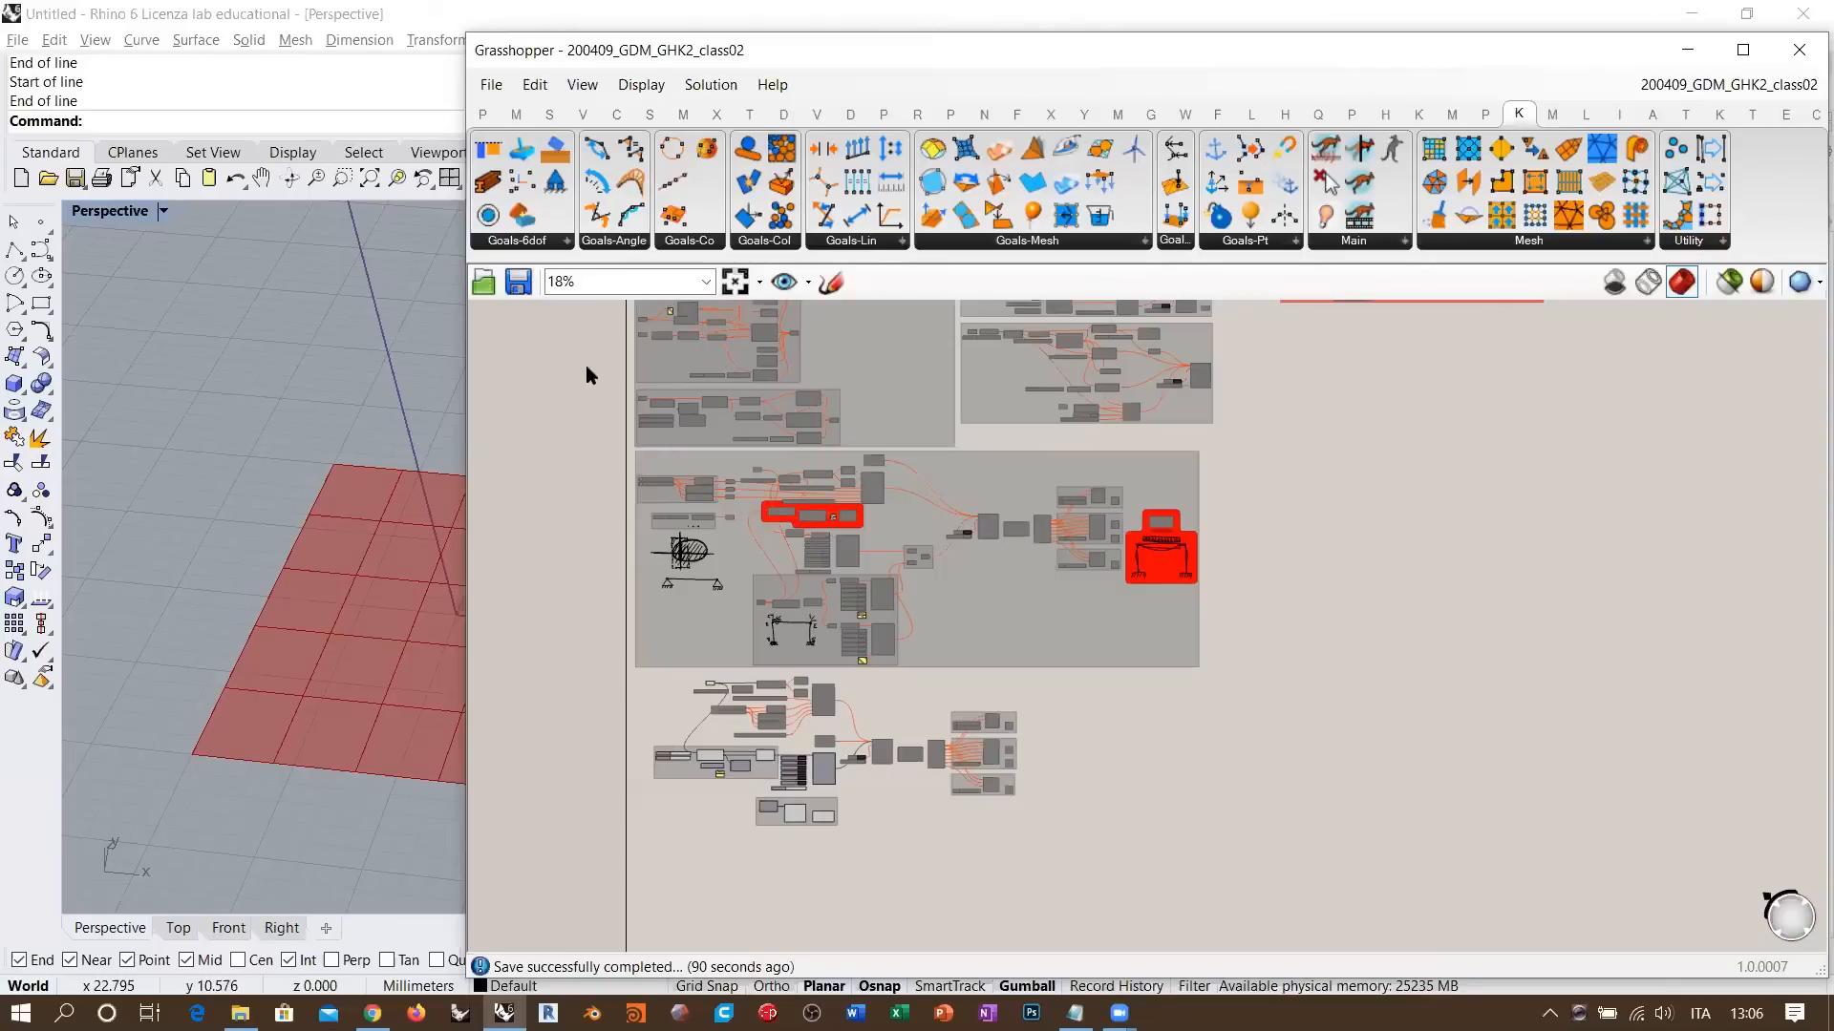
right_click_drag(587, 365, 496, 466)
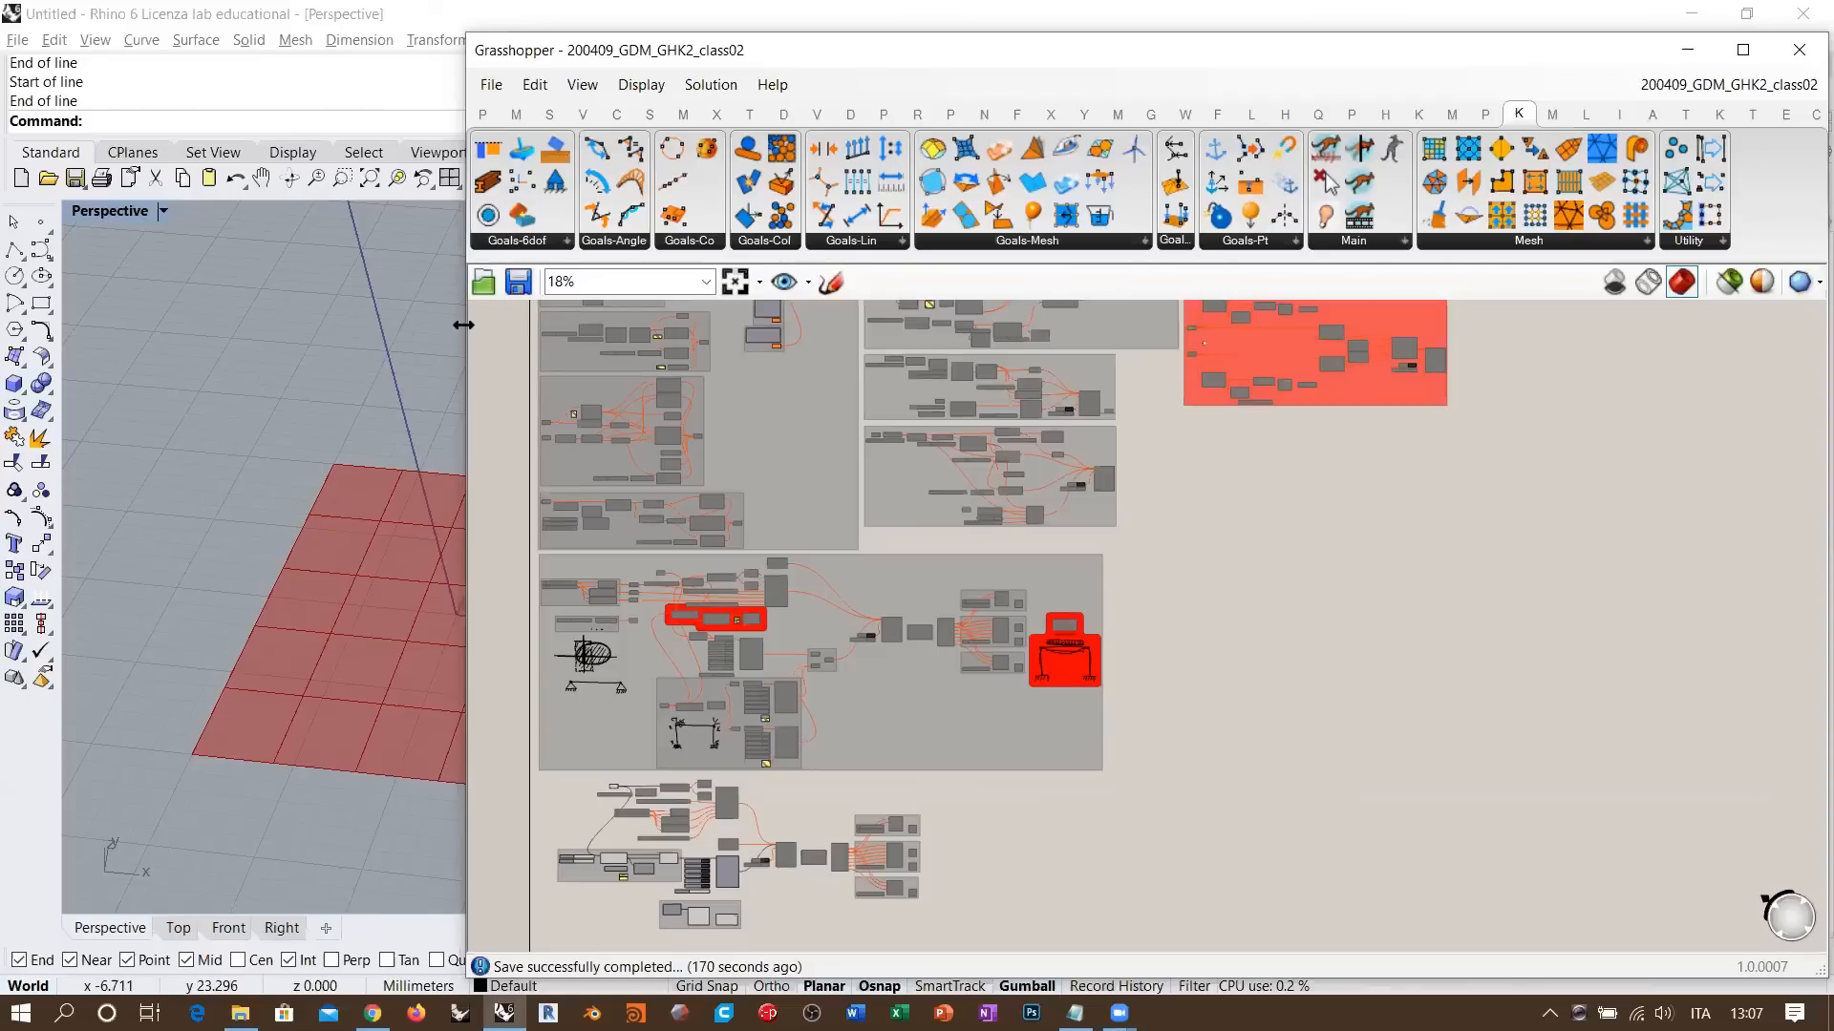
- Widen the Grasshopper window and examine the plug-in component sets for Topostruct2D and Topostruct3D and for Model Creation, Model Data and Solvers
left_click_drag(462, 325, 67, 324)
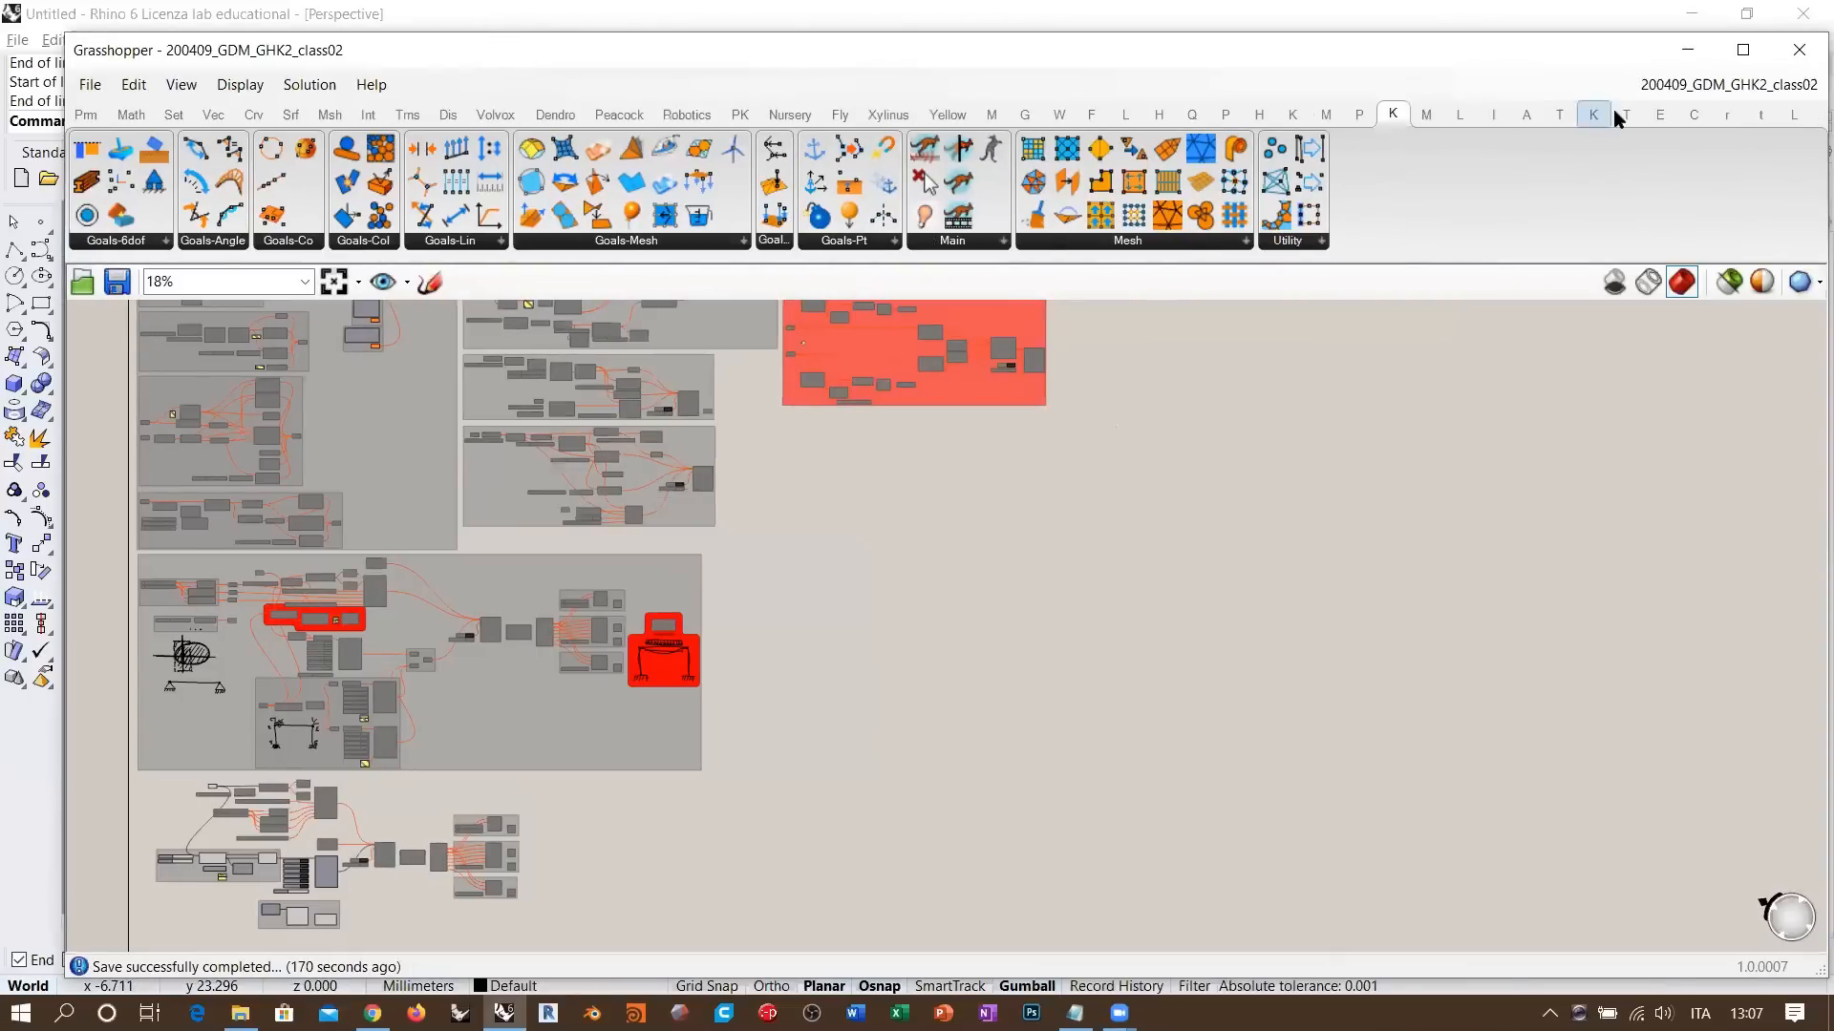
left_click(1763, 115)
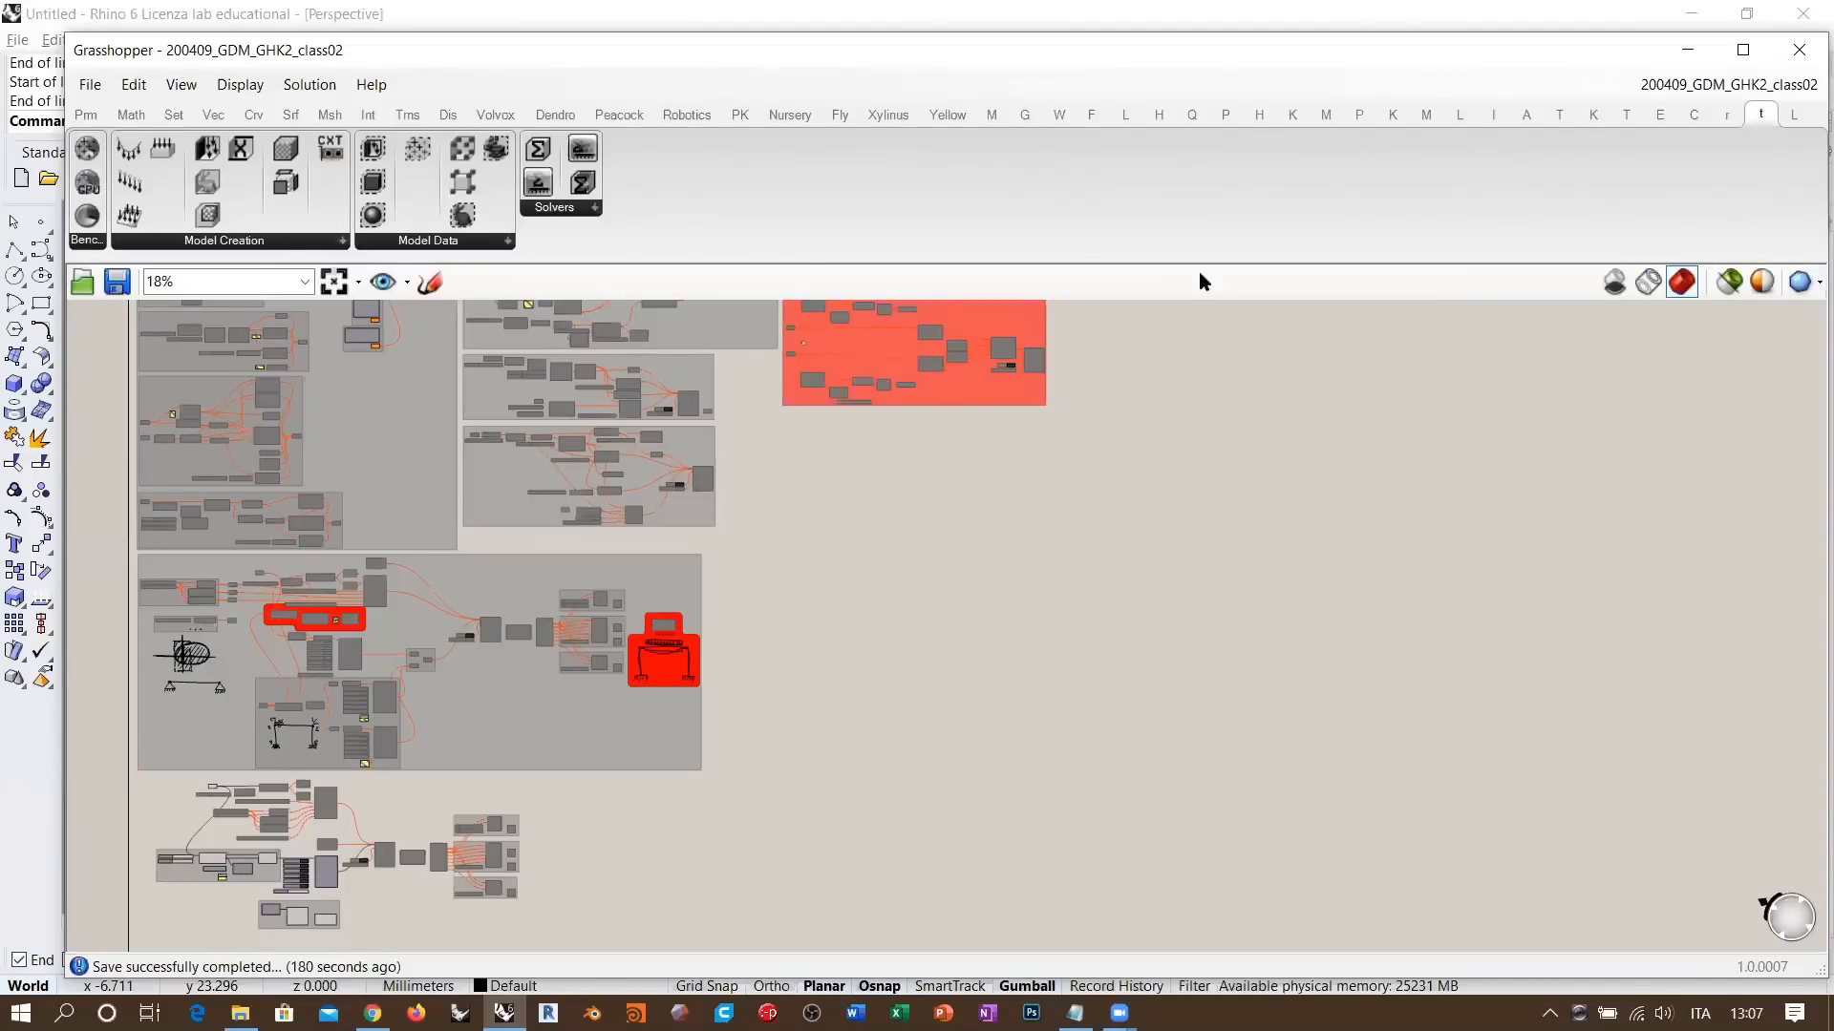
left_click(989, 112)
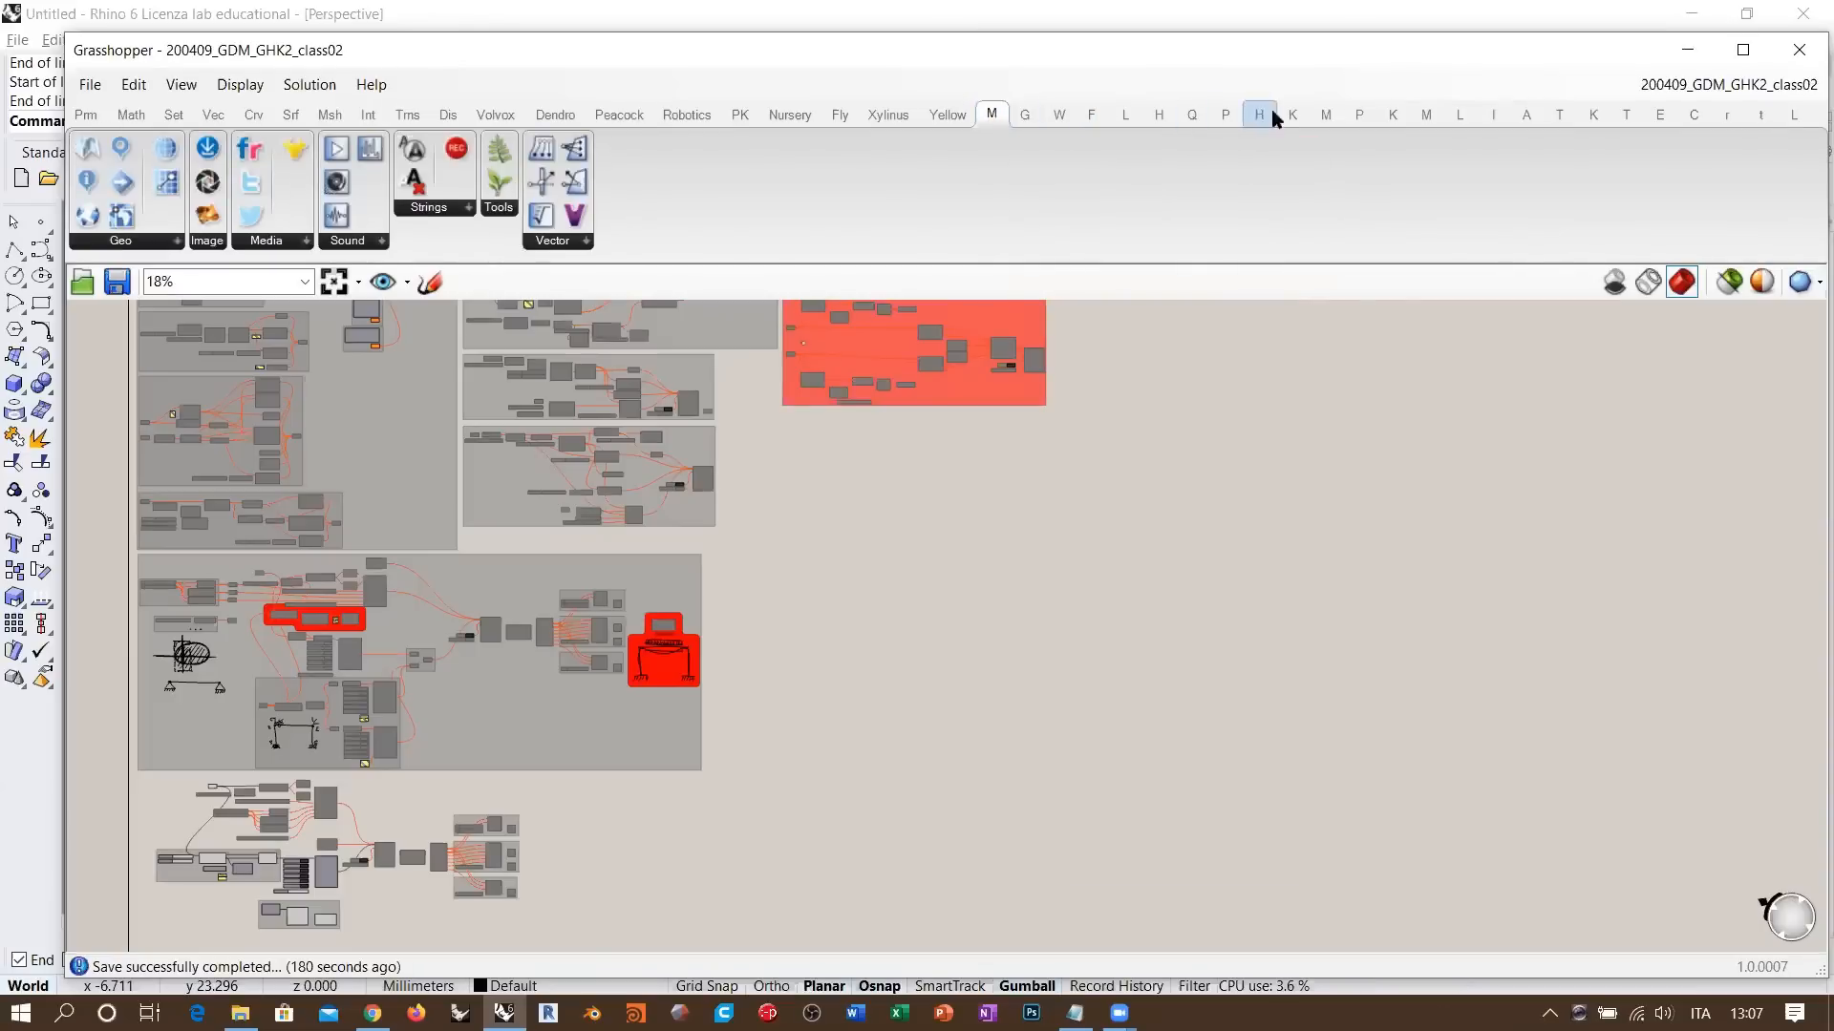
left_click(1326, 114)
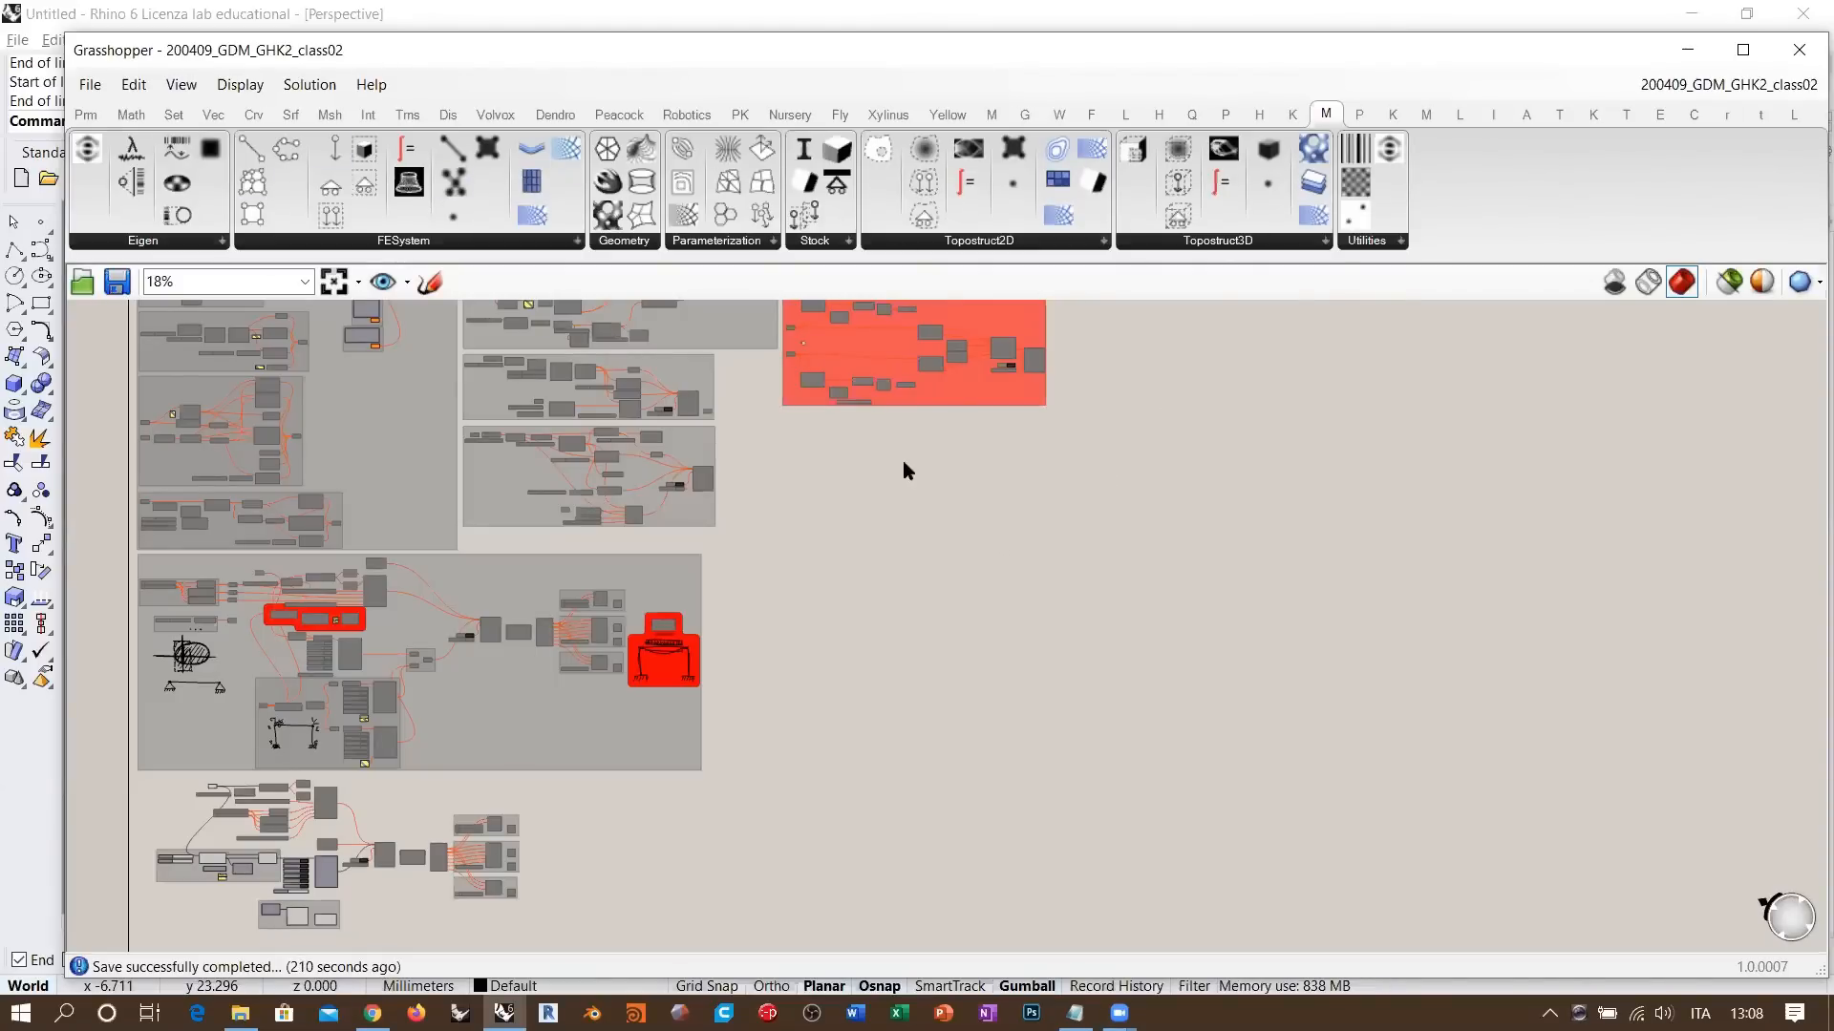
left_click(1760, 115)
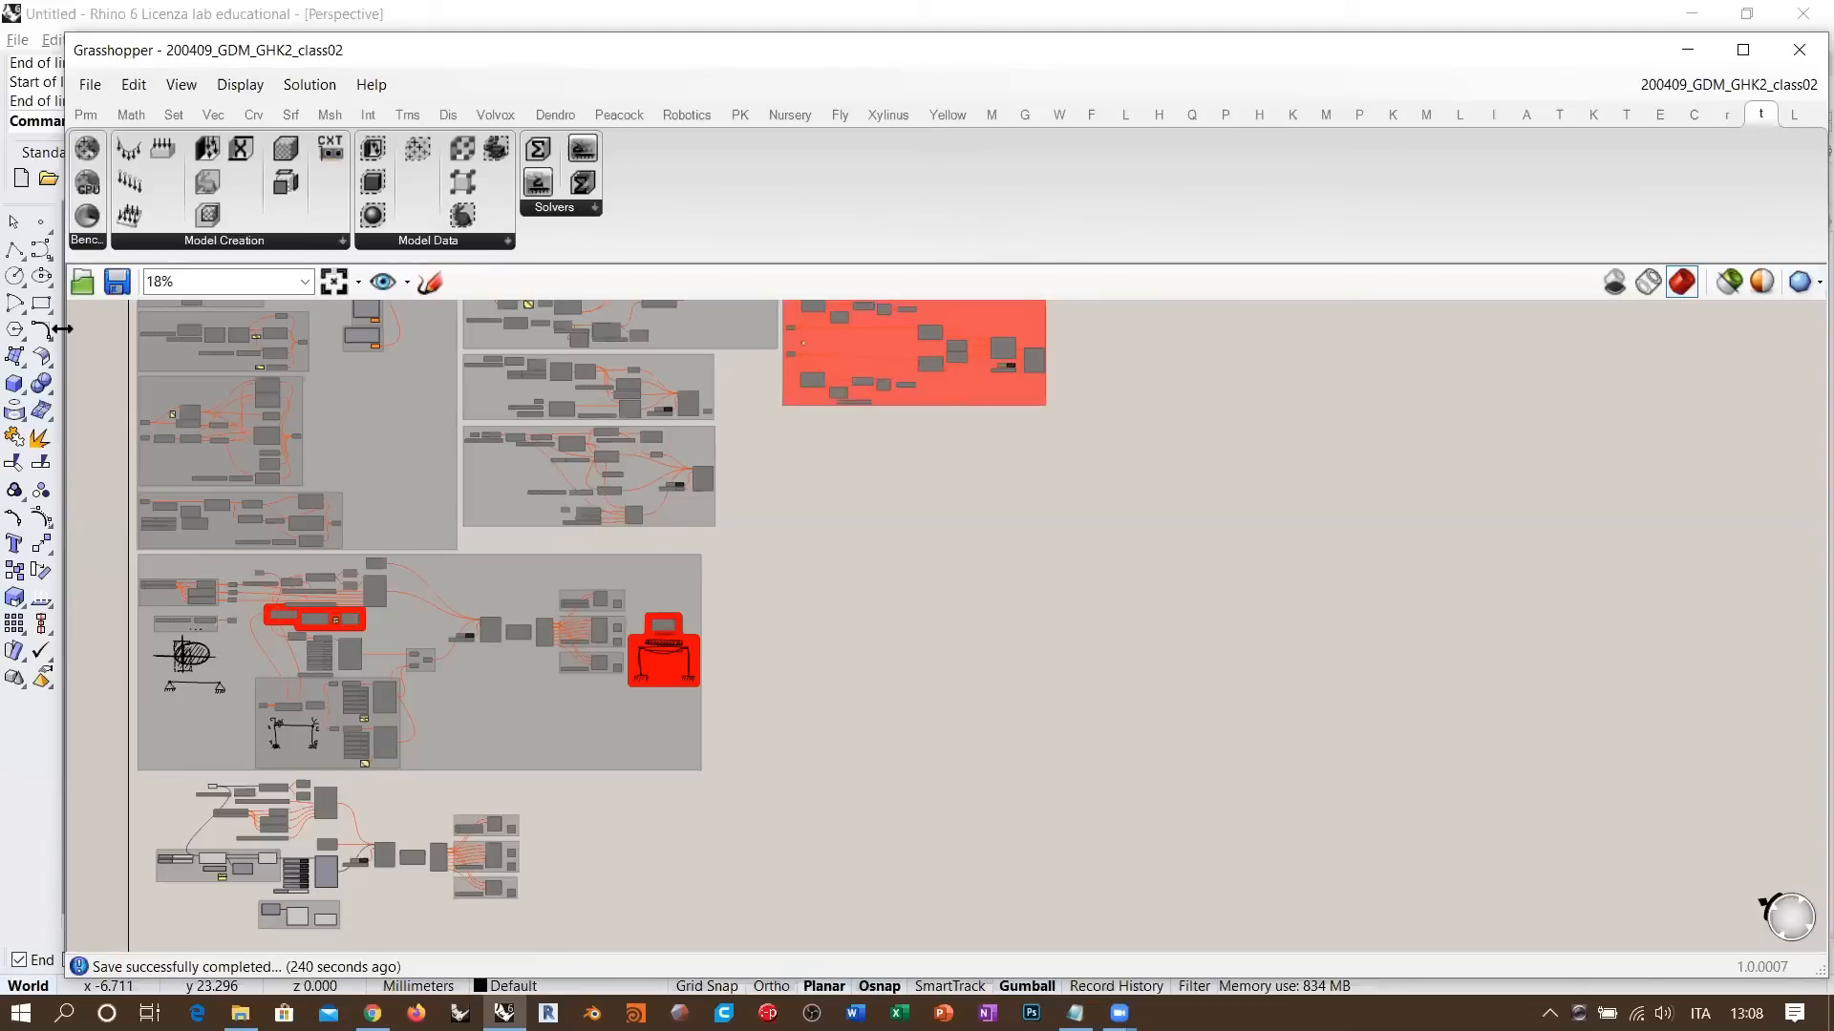
- Narrow the Grasshopper window to uncover the Rhino perspective viewport beside the definition
left_click_drag(61, 329, 657, 334)
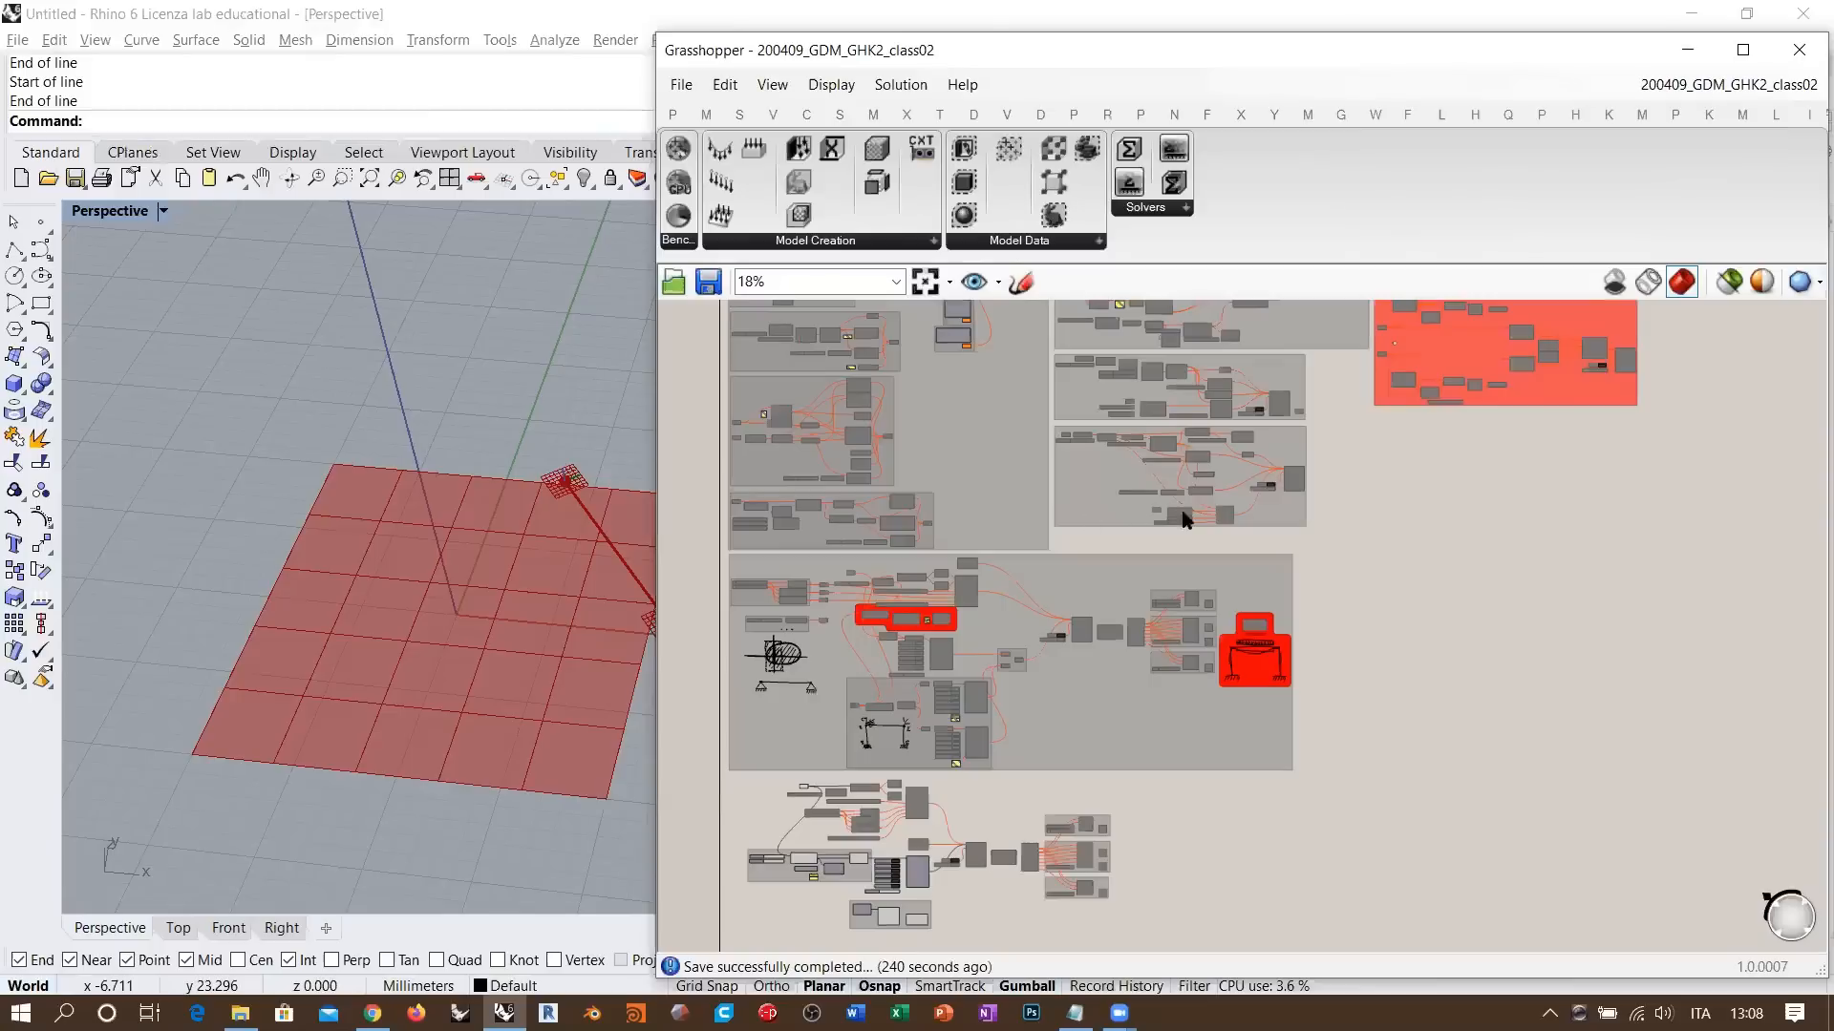
right_click_drag(1188, 573, 1131, 558)
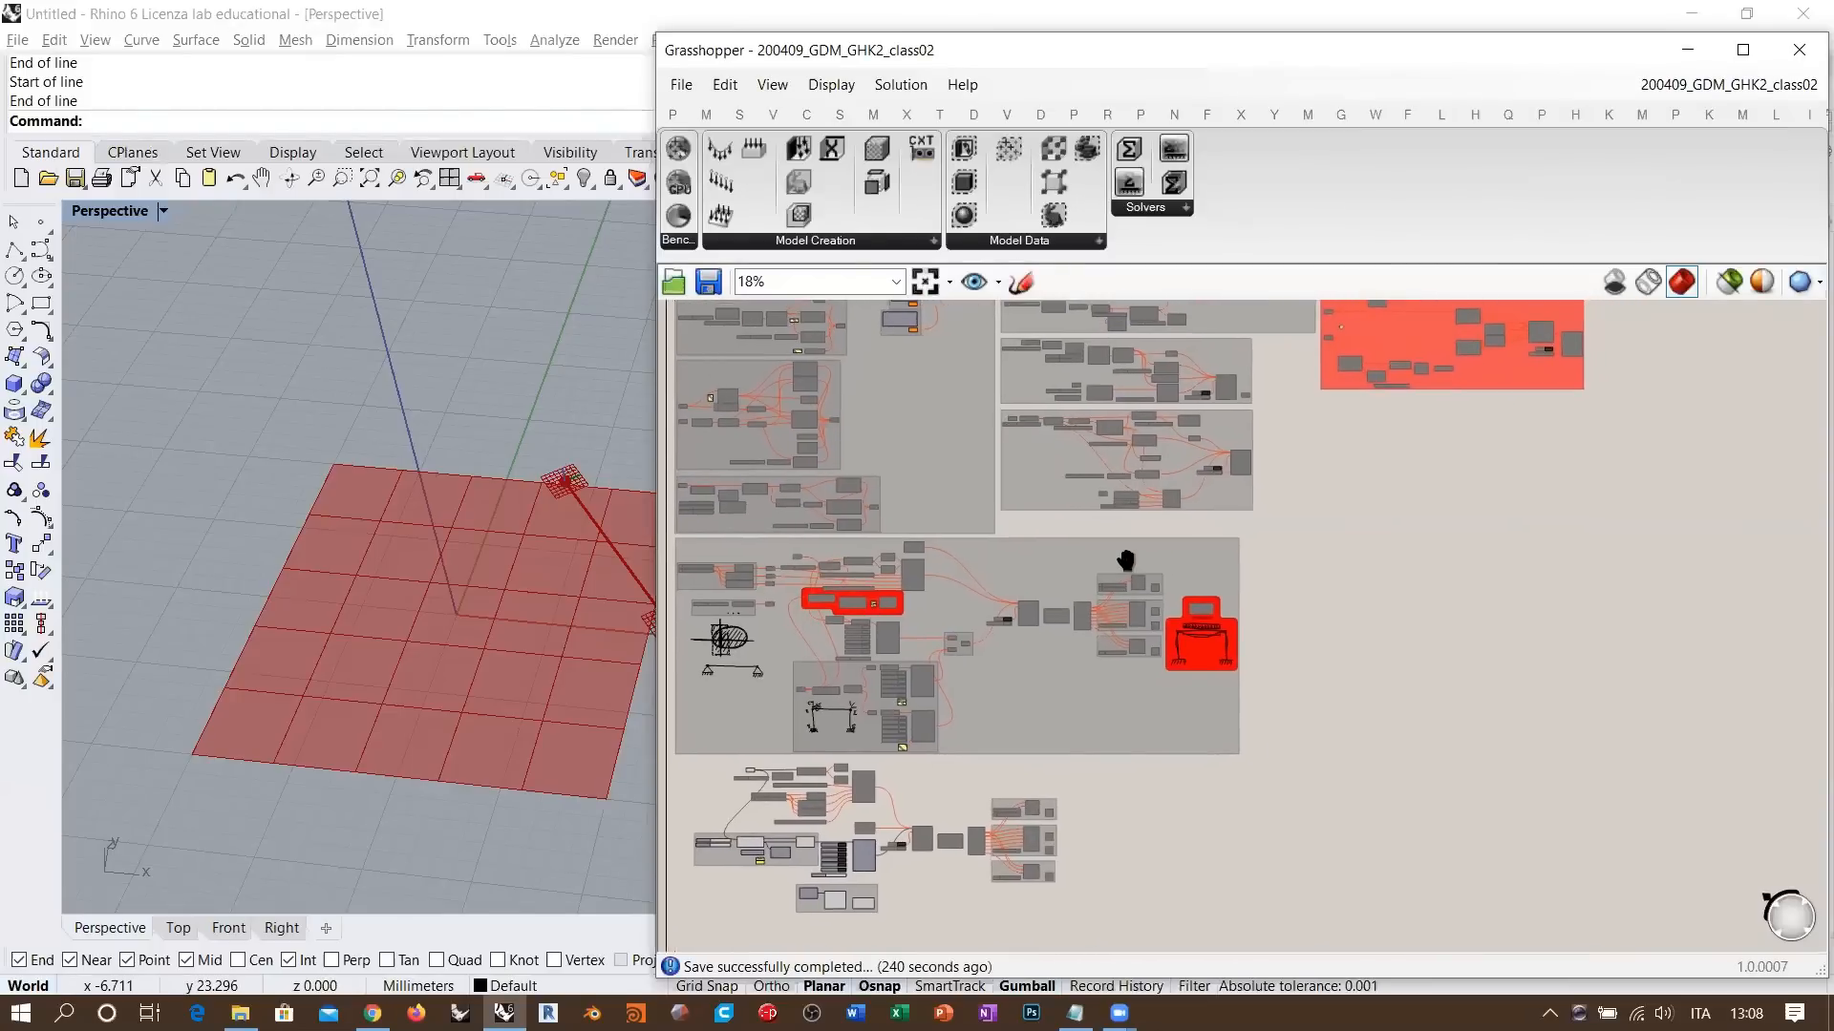